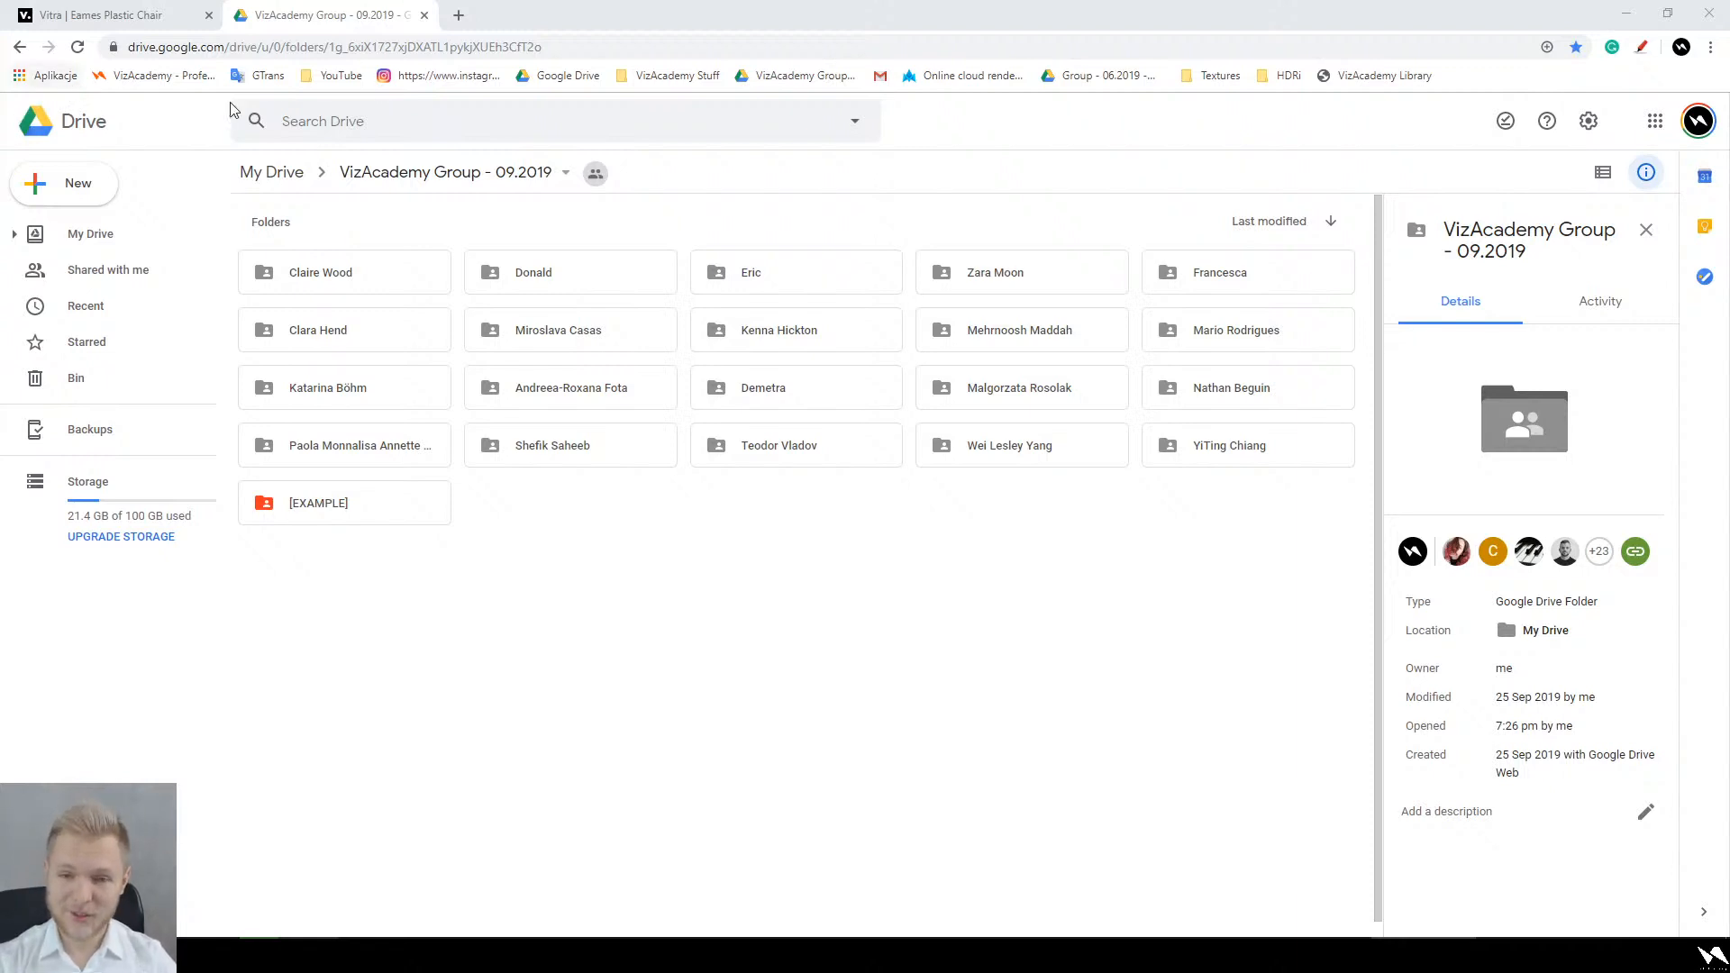
Step: Open the first student's folder, view the image Inspo - 01 - Materials.JPG, and close its preview
double_click(353, 291)
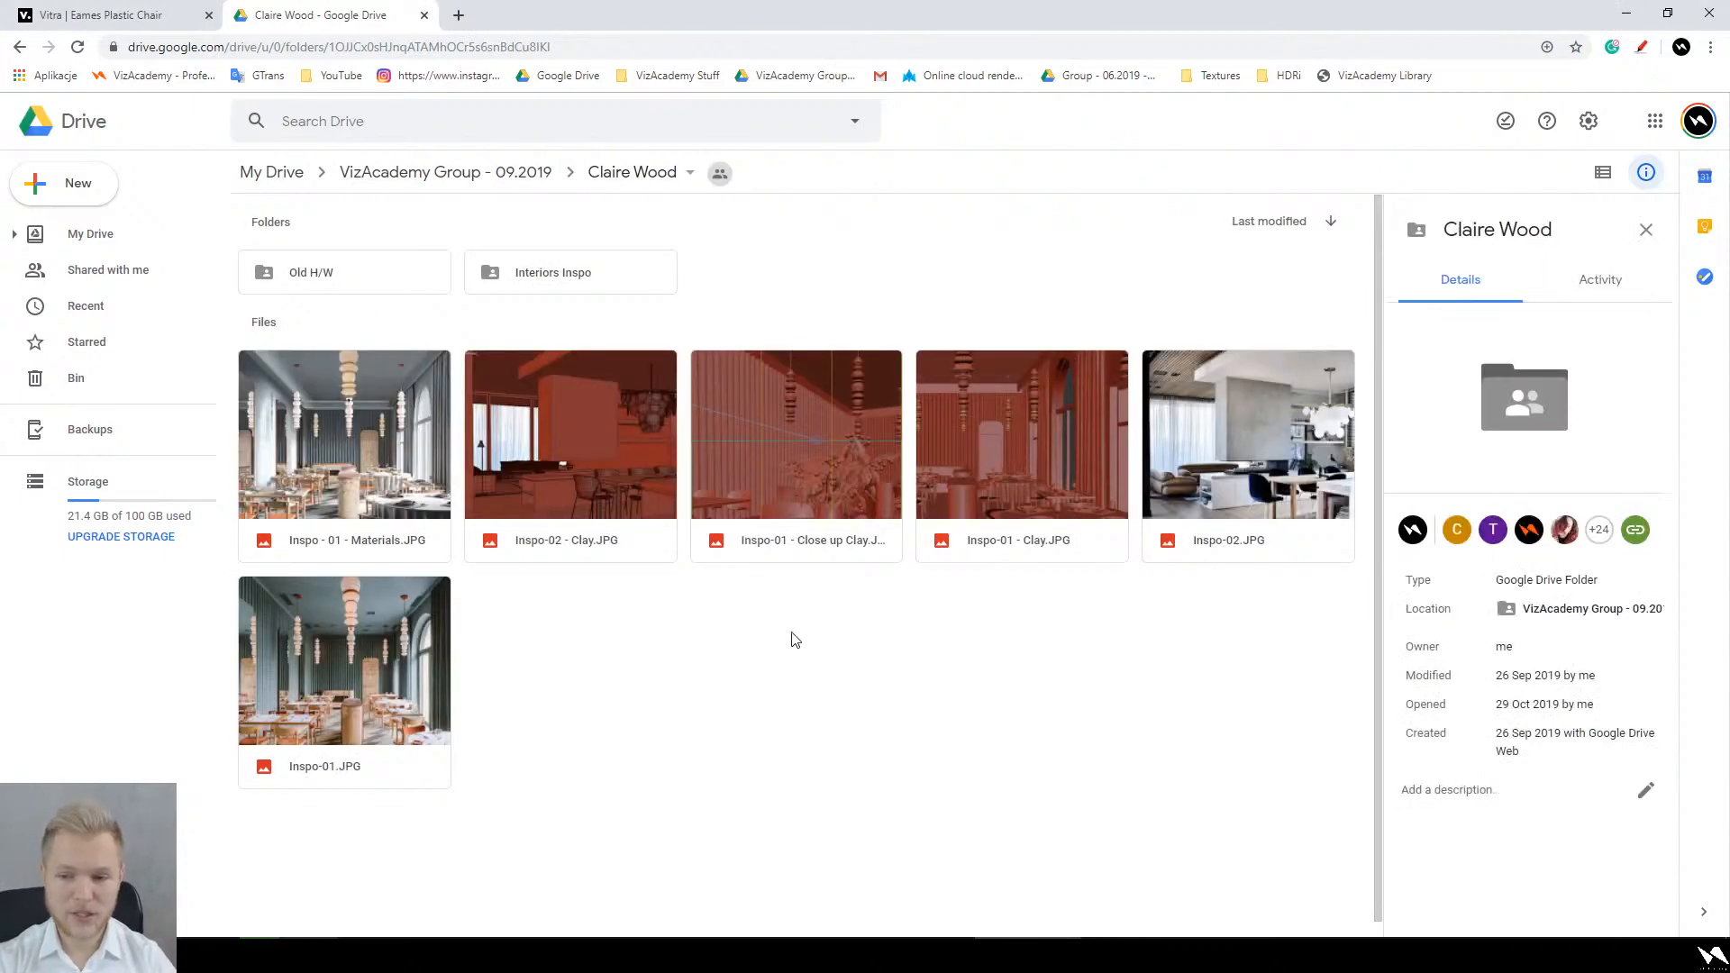
double_click(354, 478)
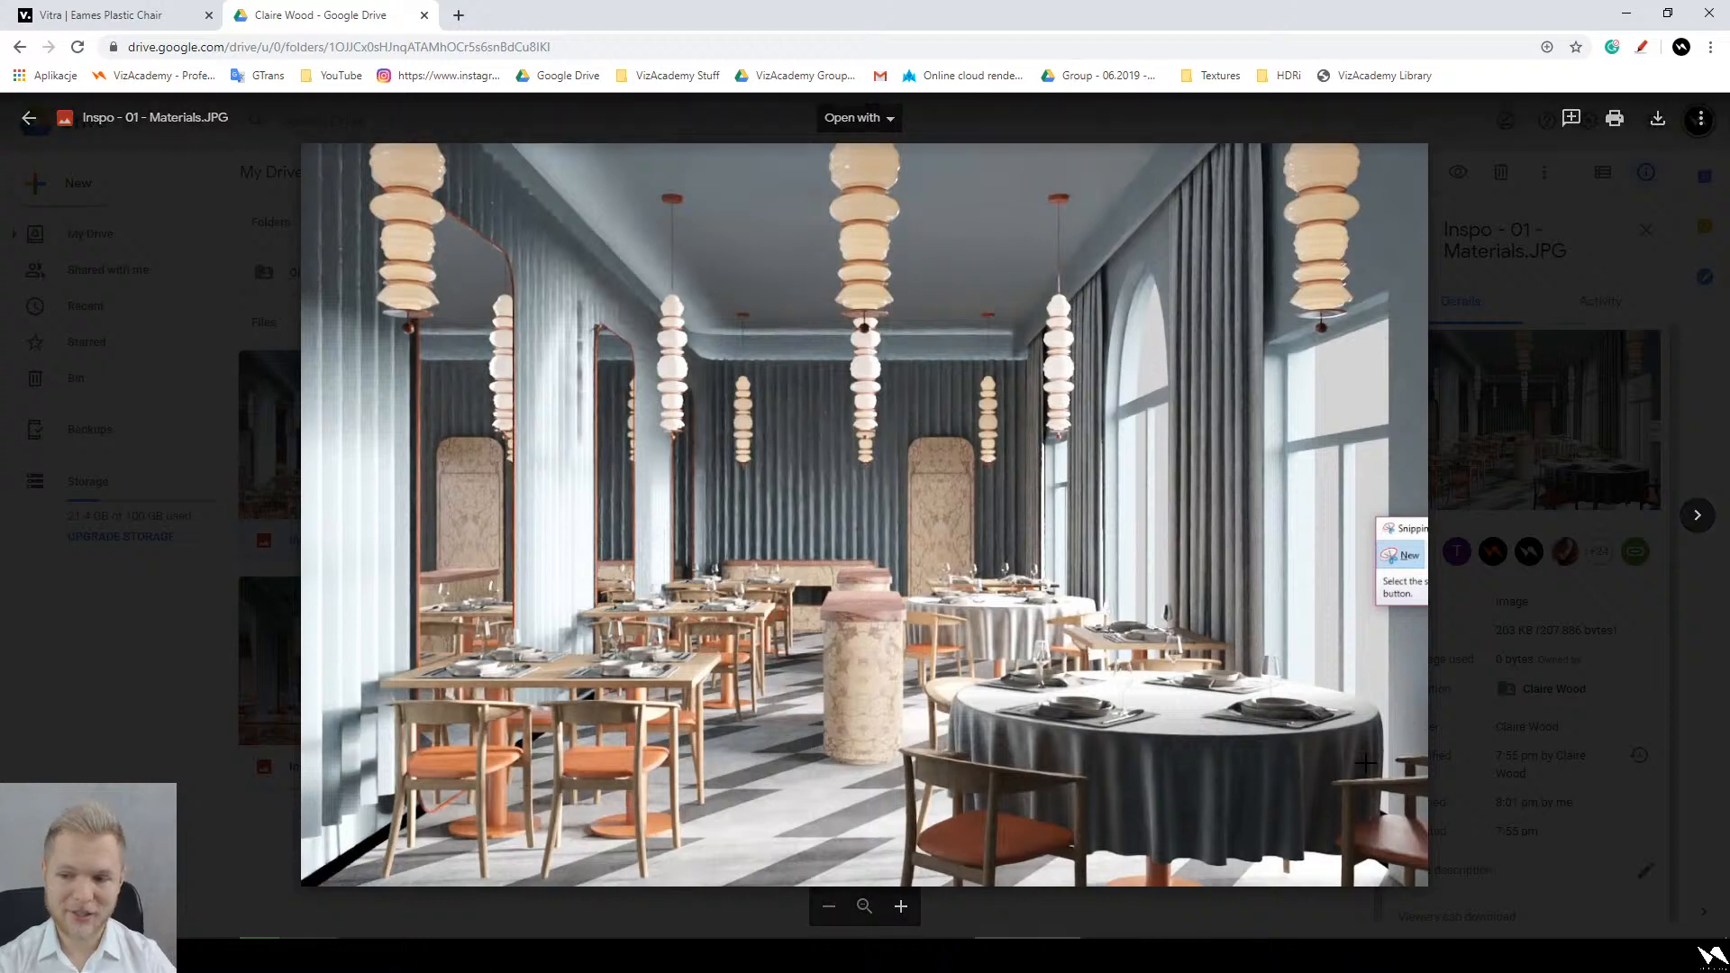
drag(1357, 509, 1440, 621)
click(1343, 523)
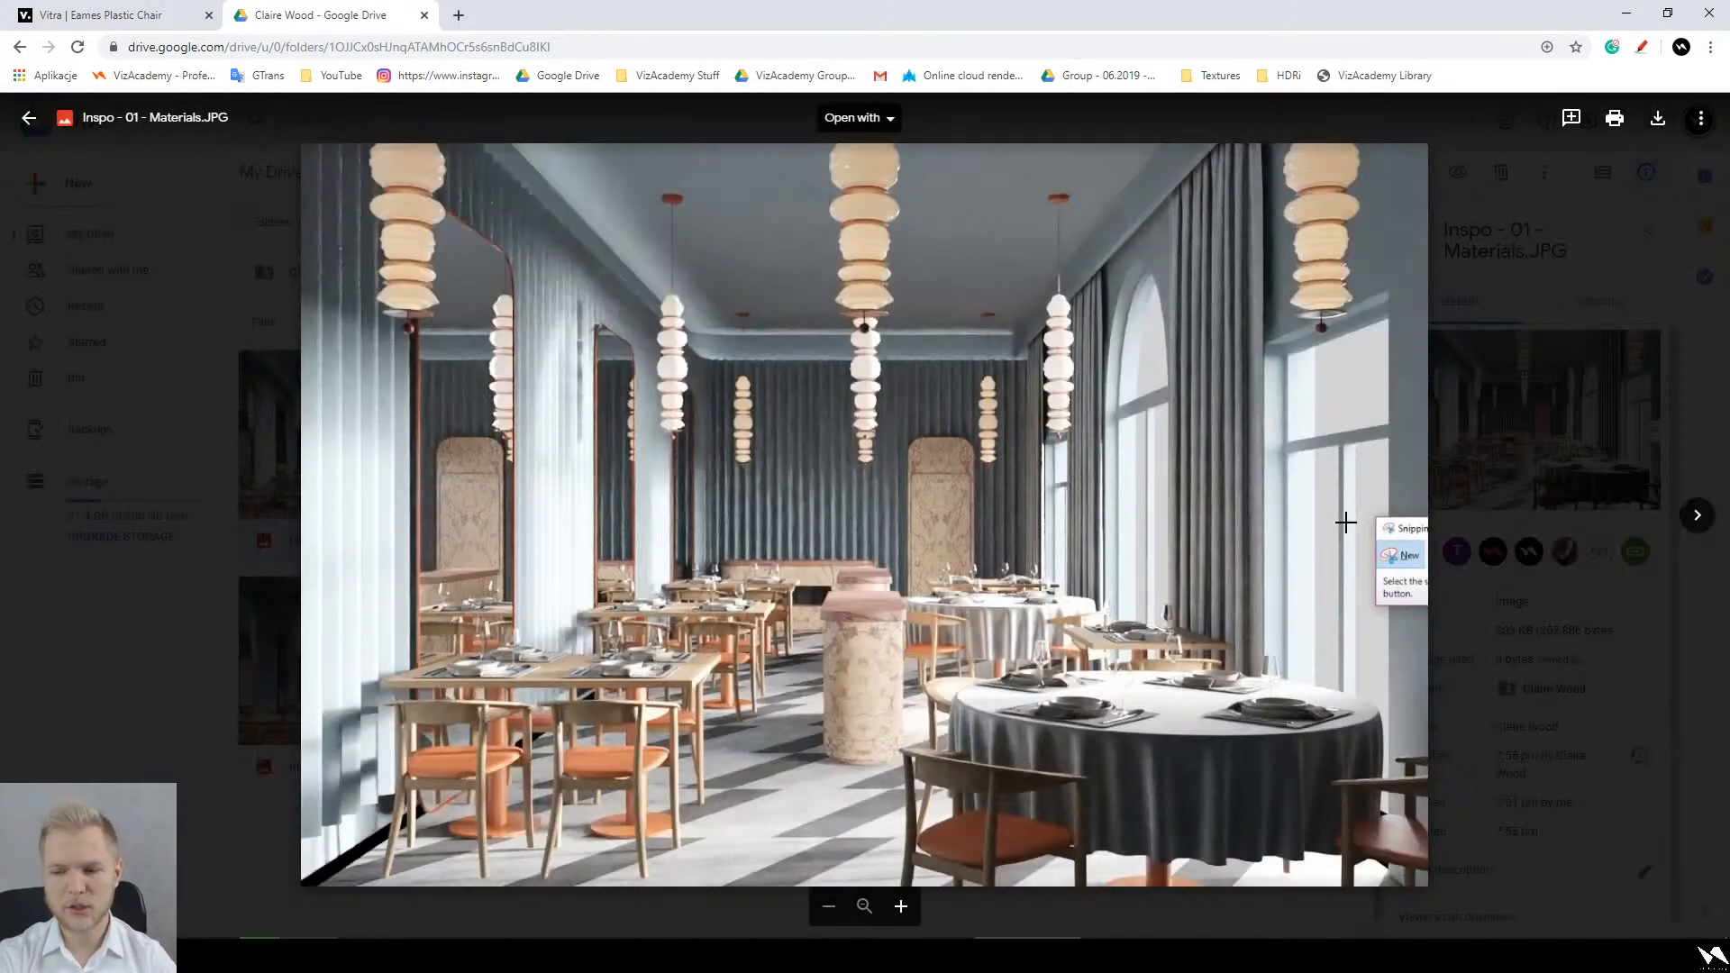
click(1541, 666)
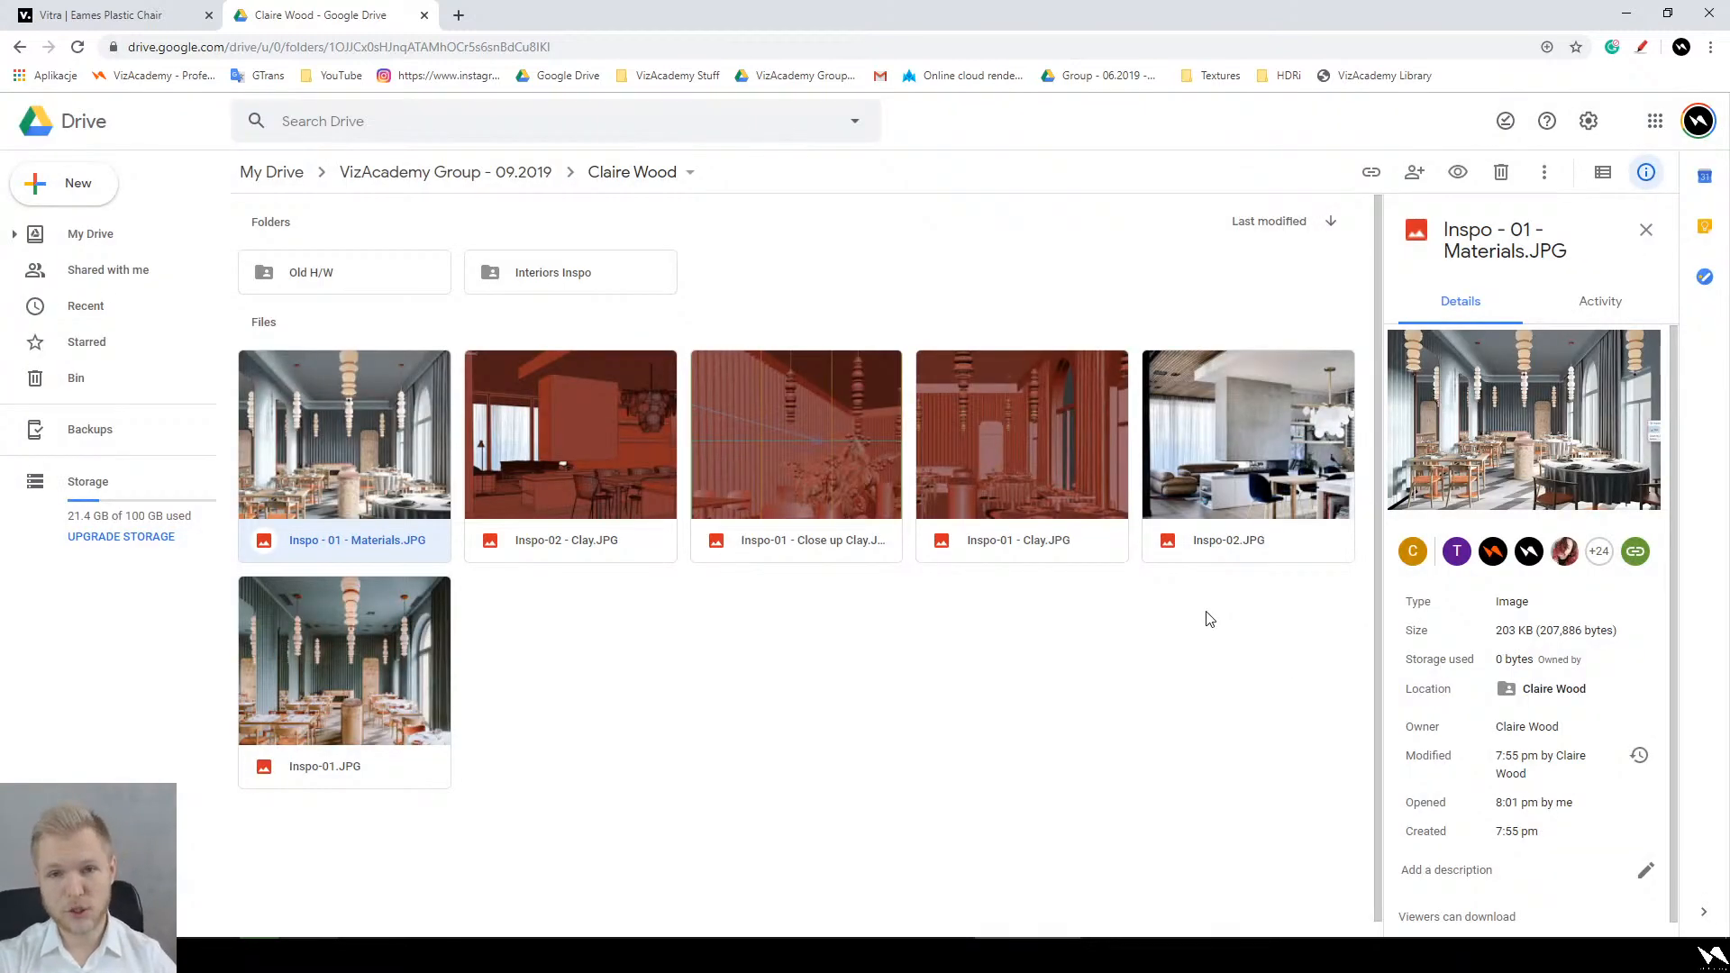
Step: Compare the render Inspo - 01 - Materials.JPG with the reference photo Inspo-01.JPG
double_click(409, 417)
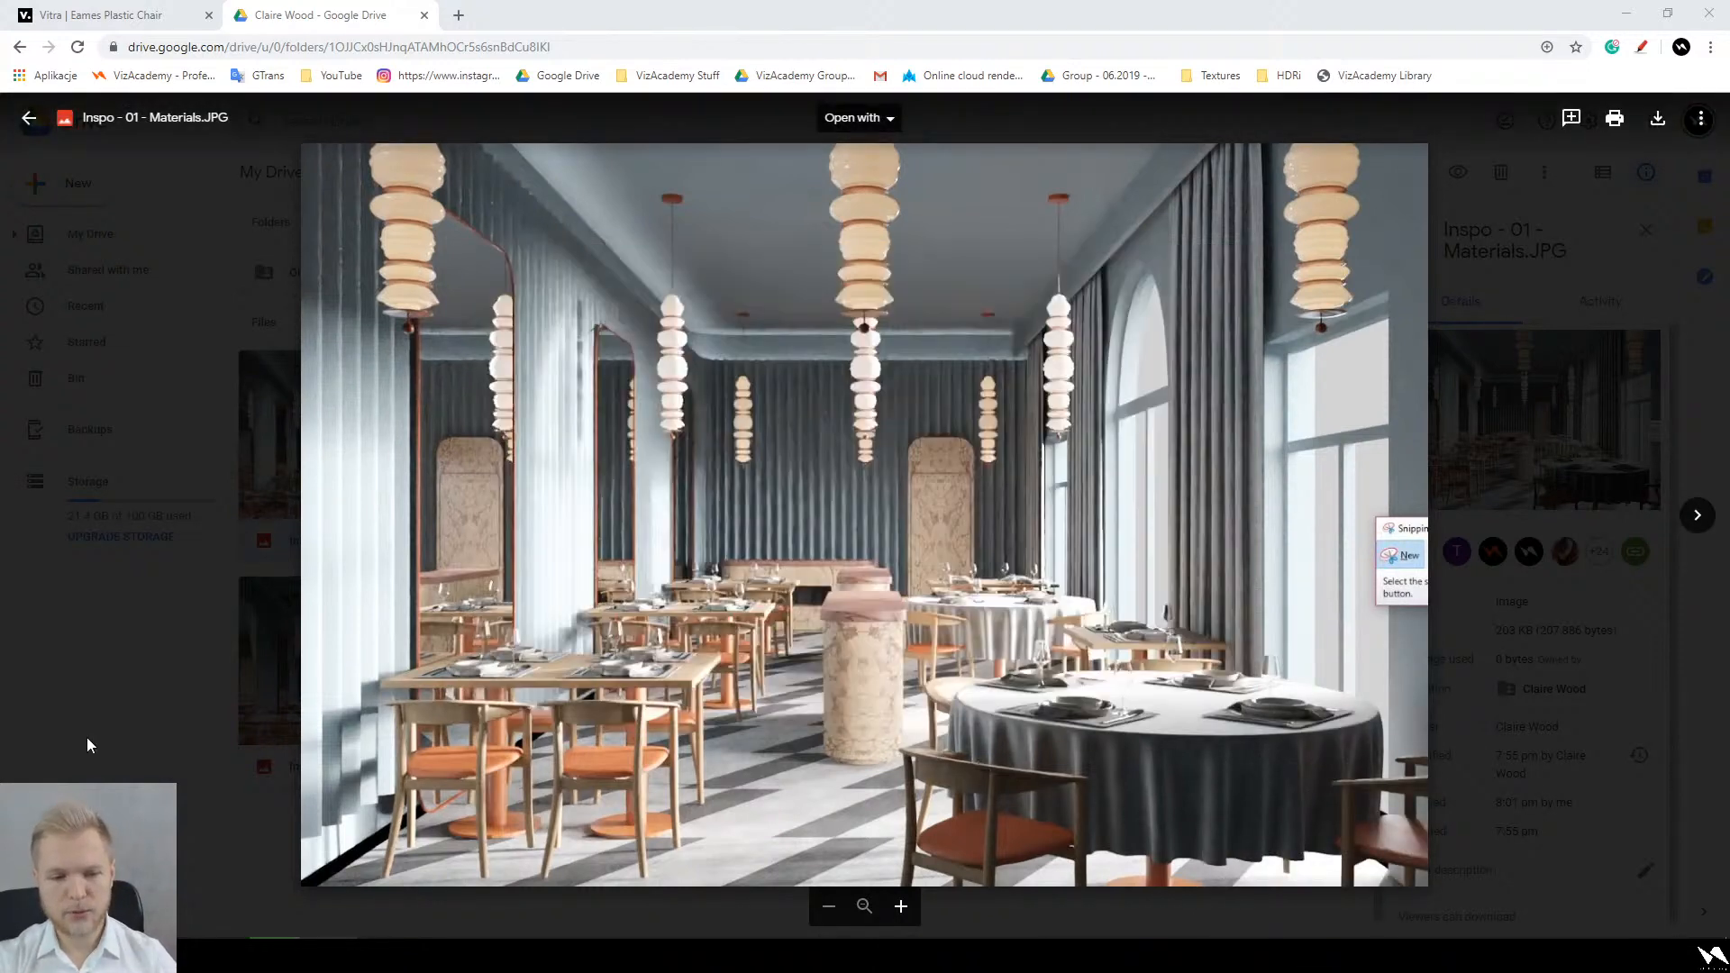
key(Escape)
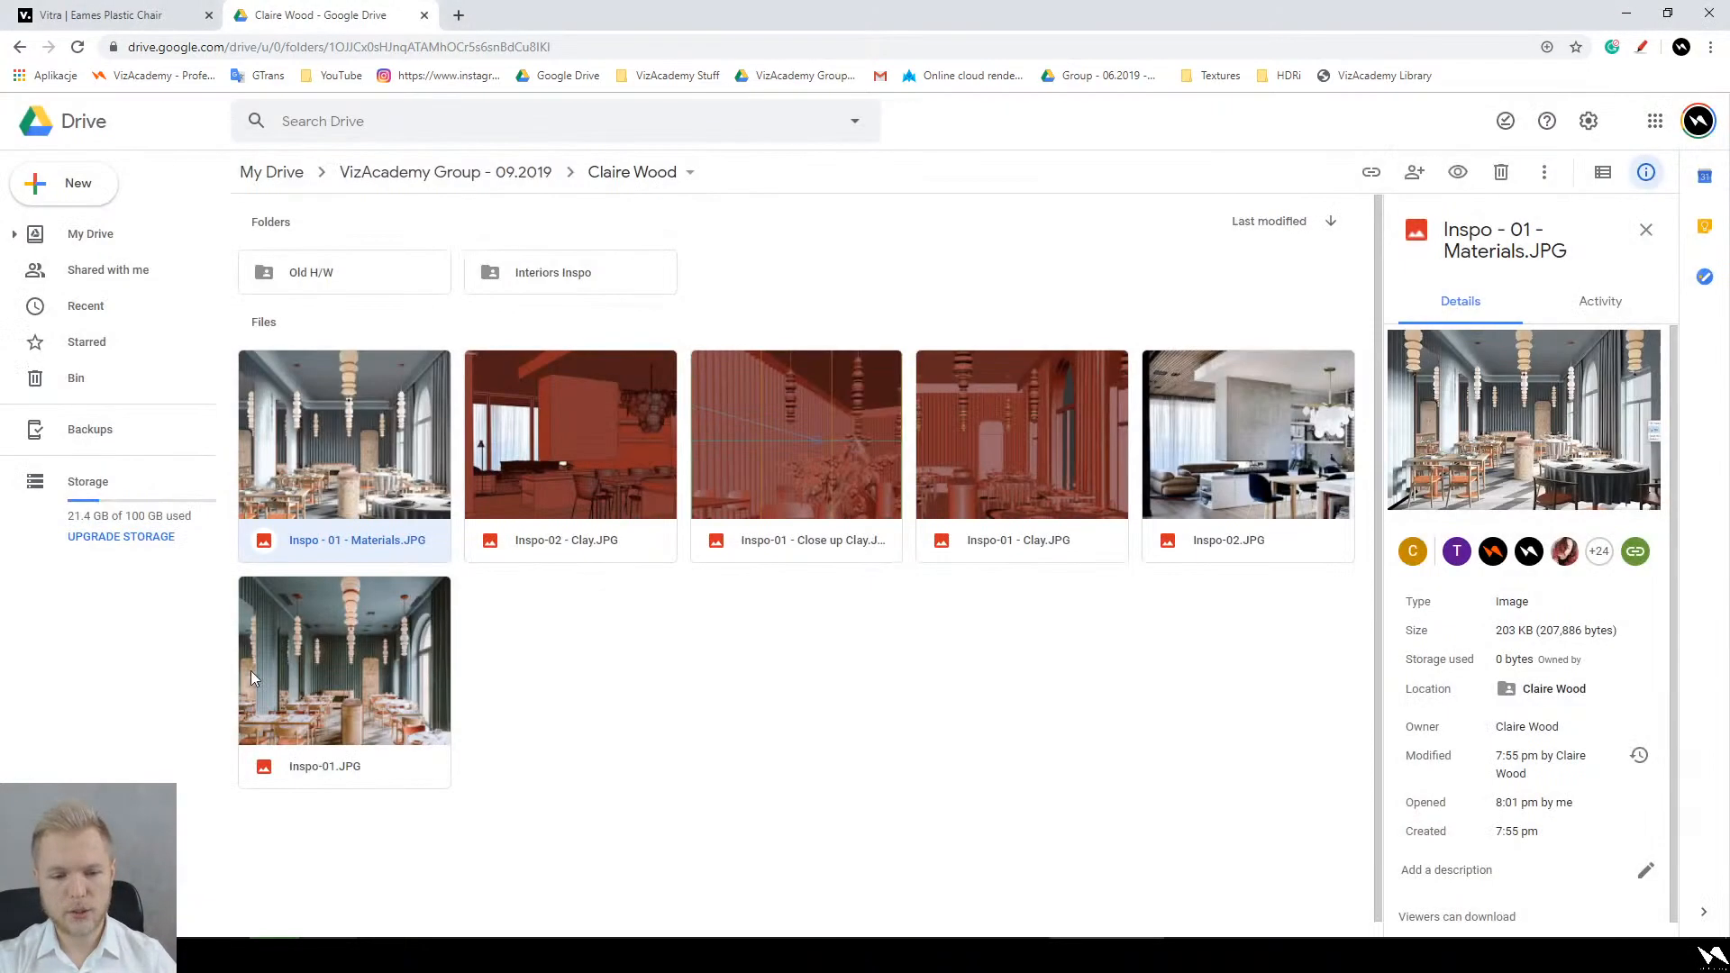
double_click(263, 666)
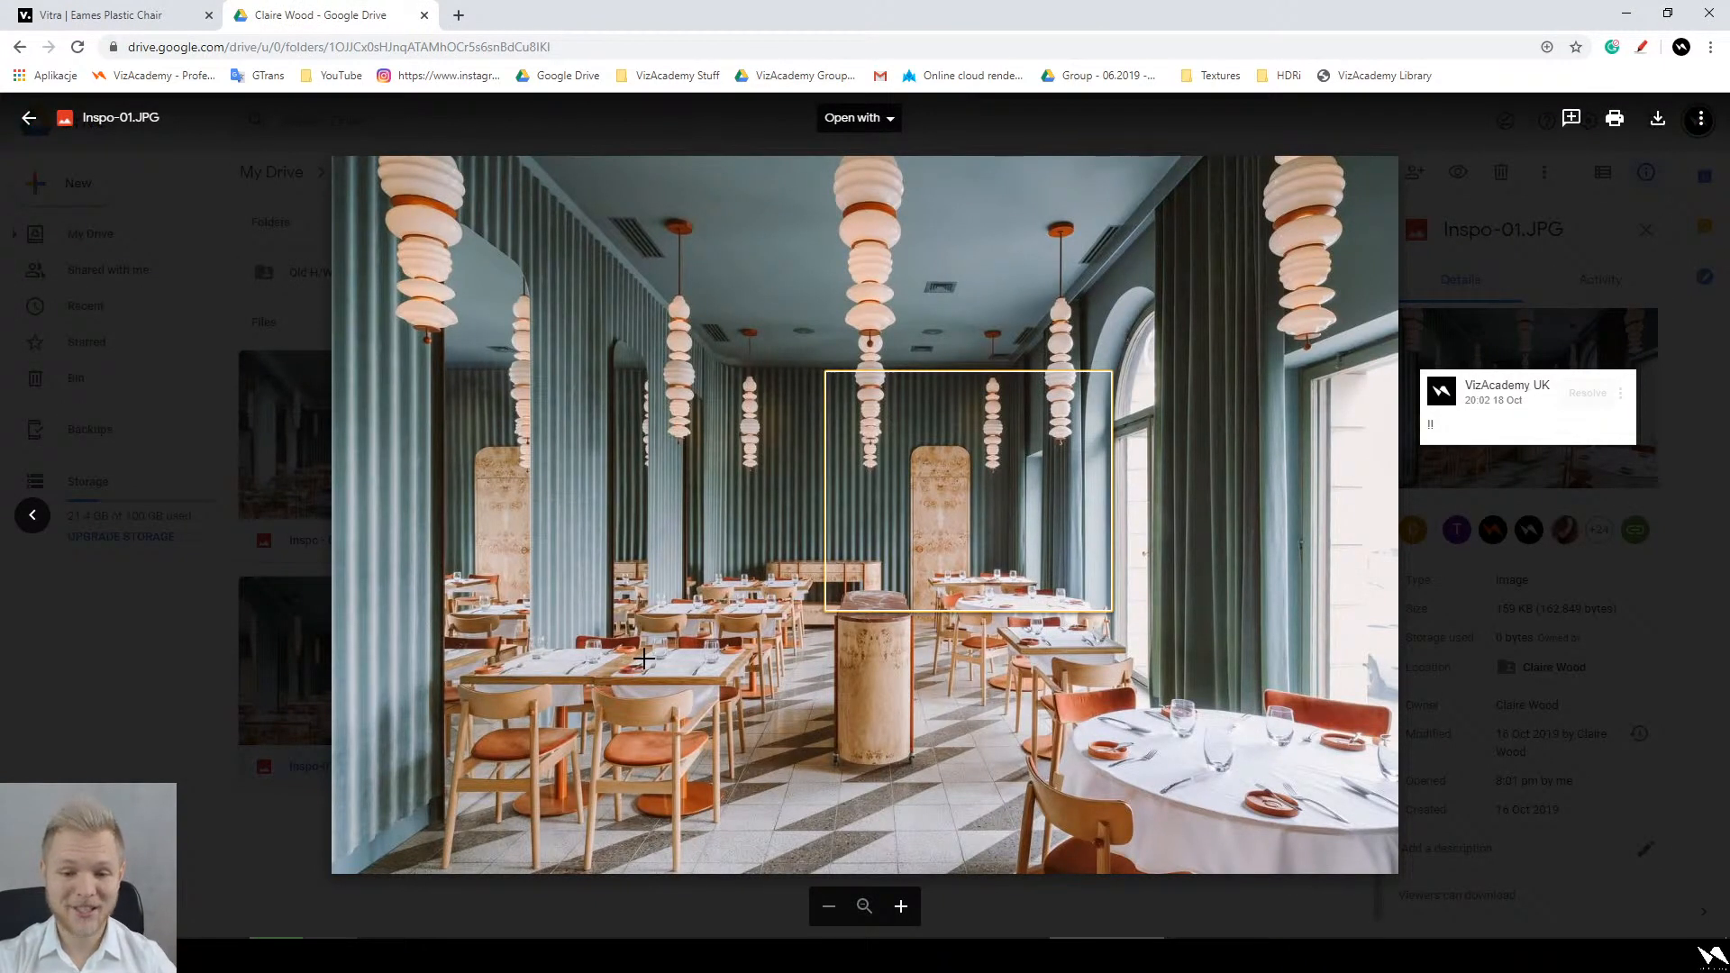
key(Escape)
click(690, 676)
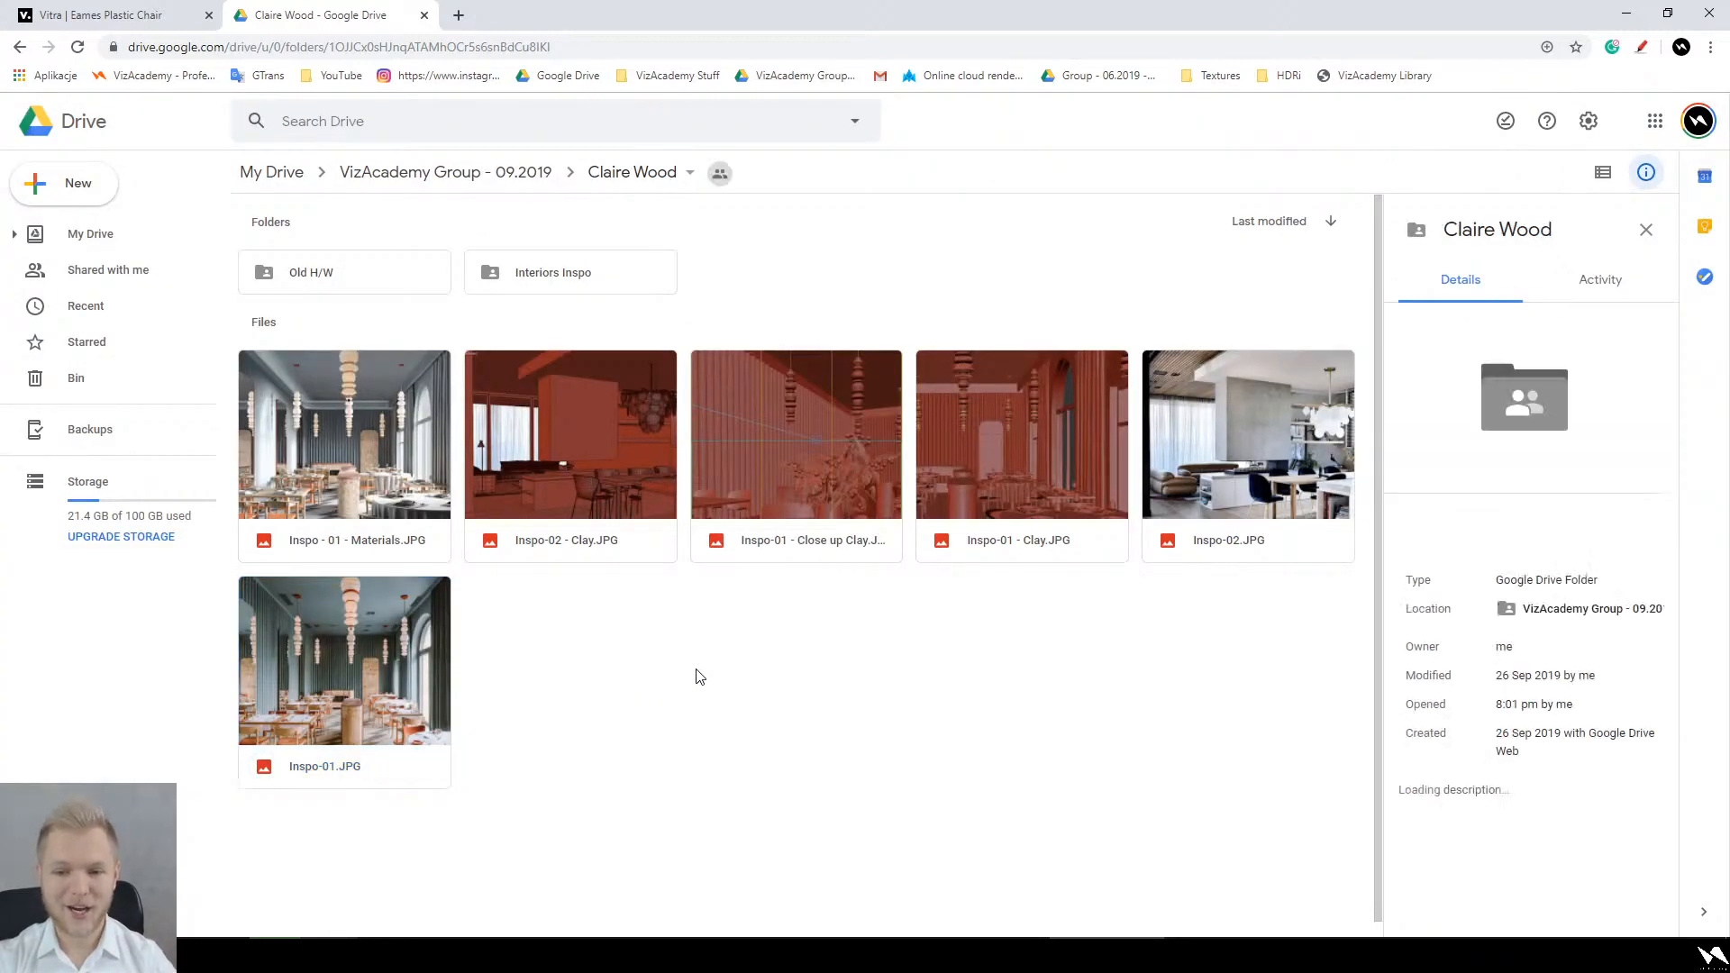
Step: View the clay renders Inspo-01 - Close up Clay.JPG and Inspo-02 - Clay.JPG
click(807, 445)
double_click(807, 446)
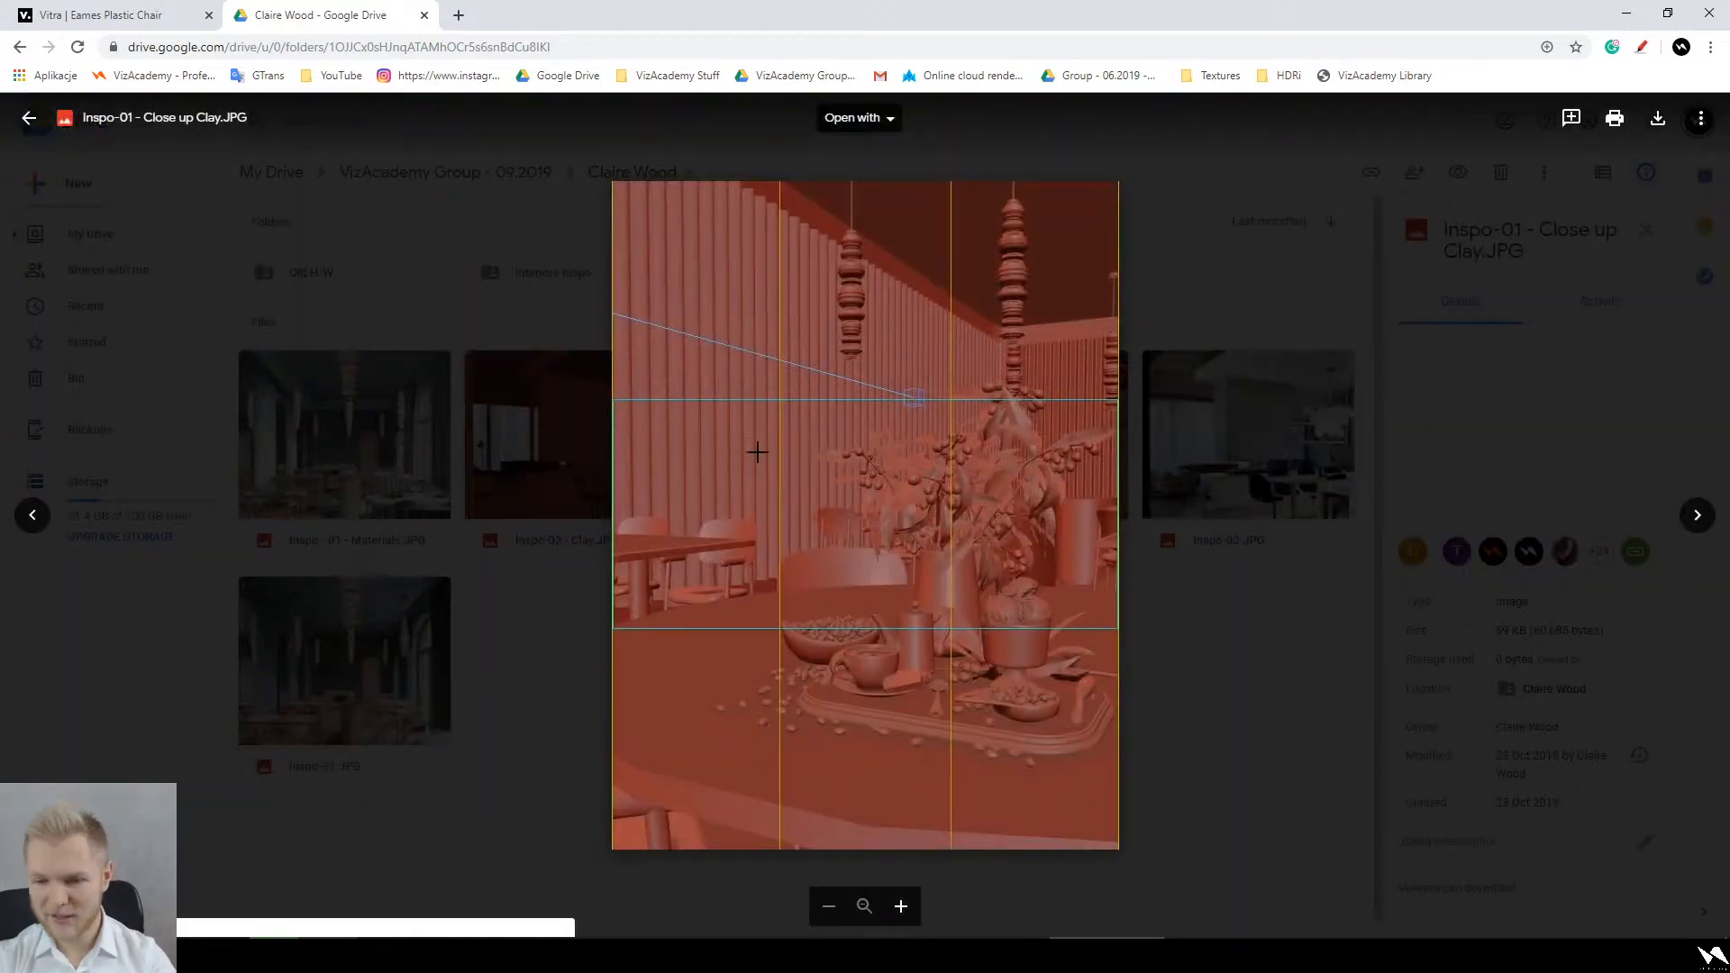
key(Right)
key(Escape)
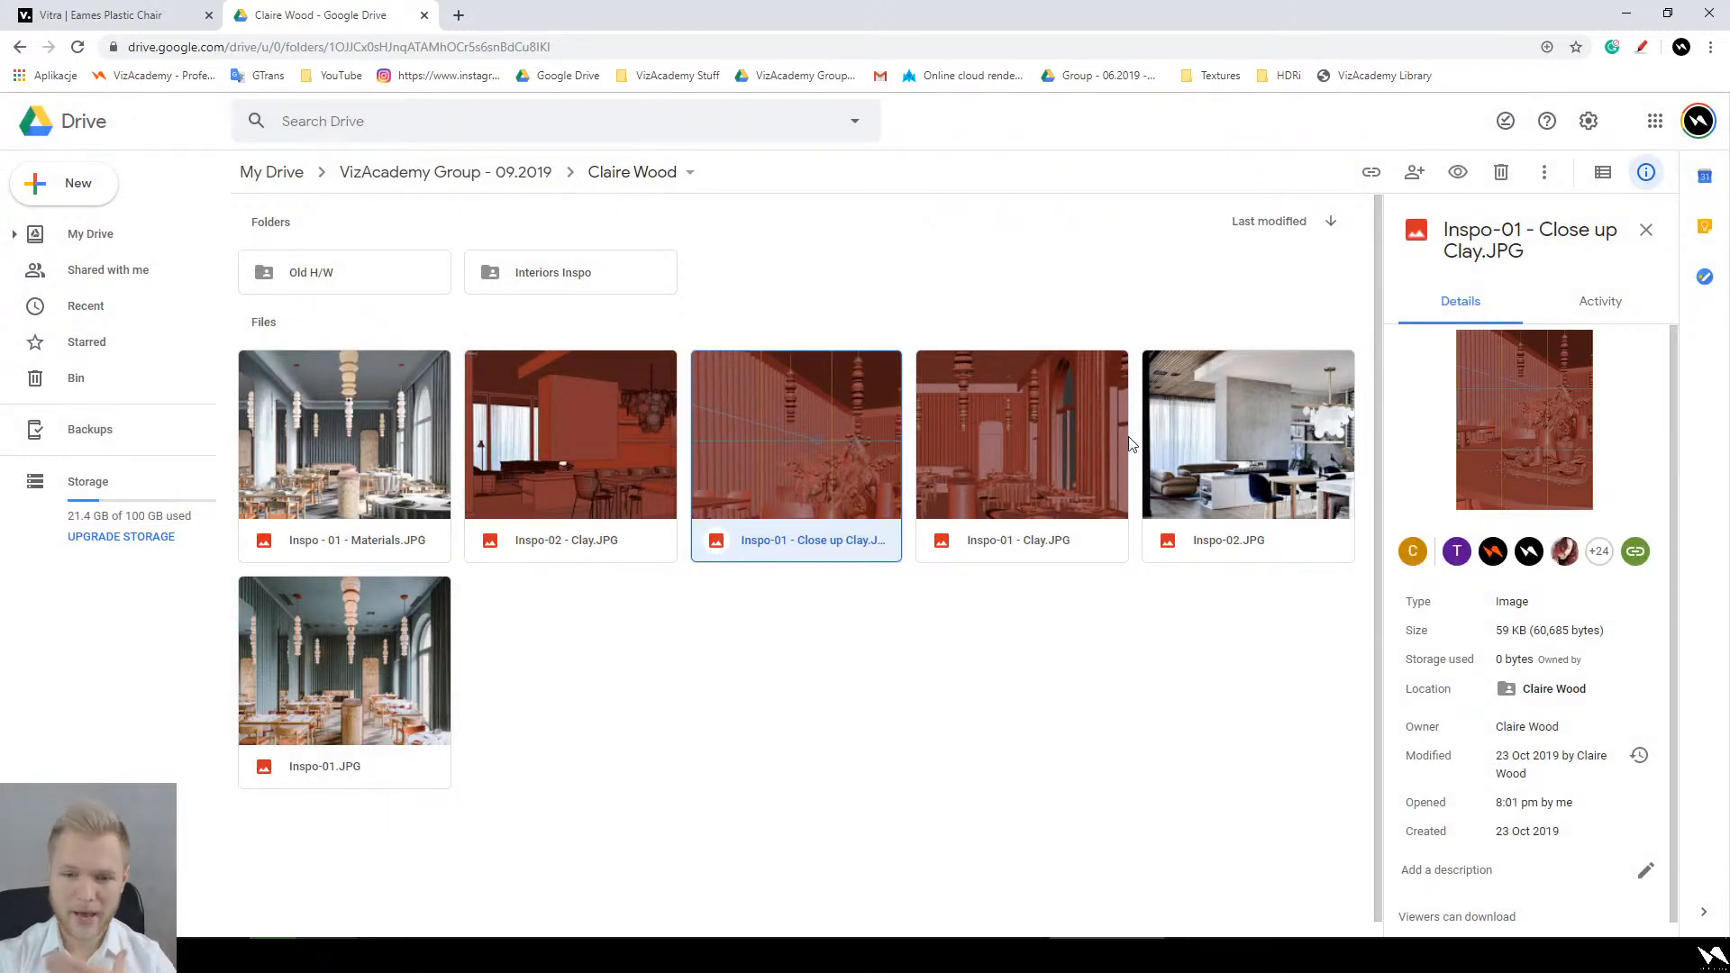
double_click(658, 429)
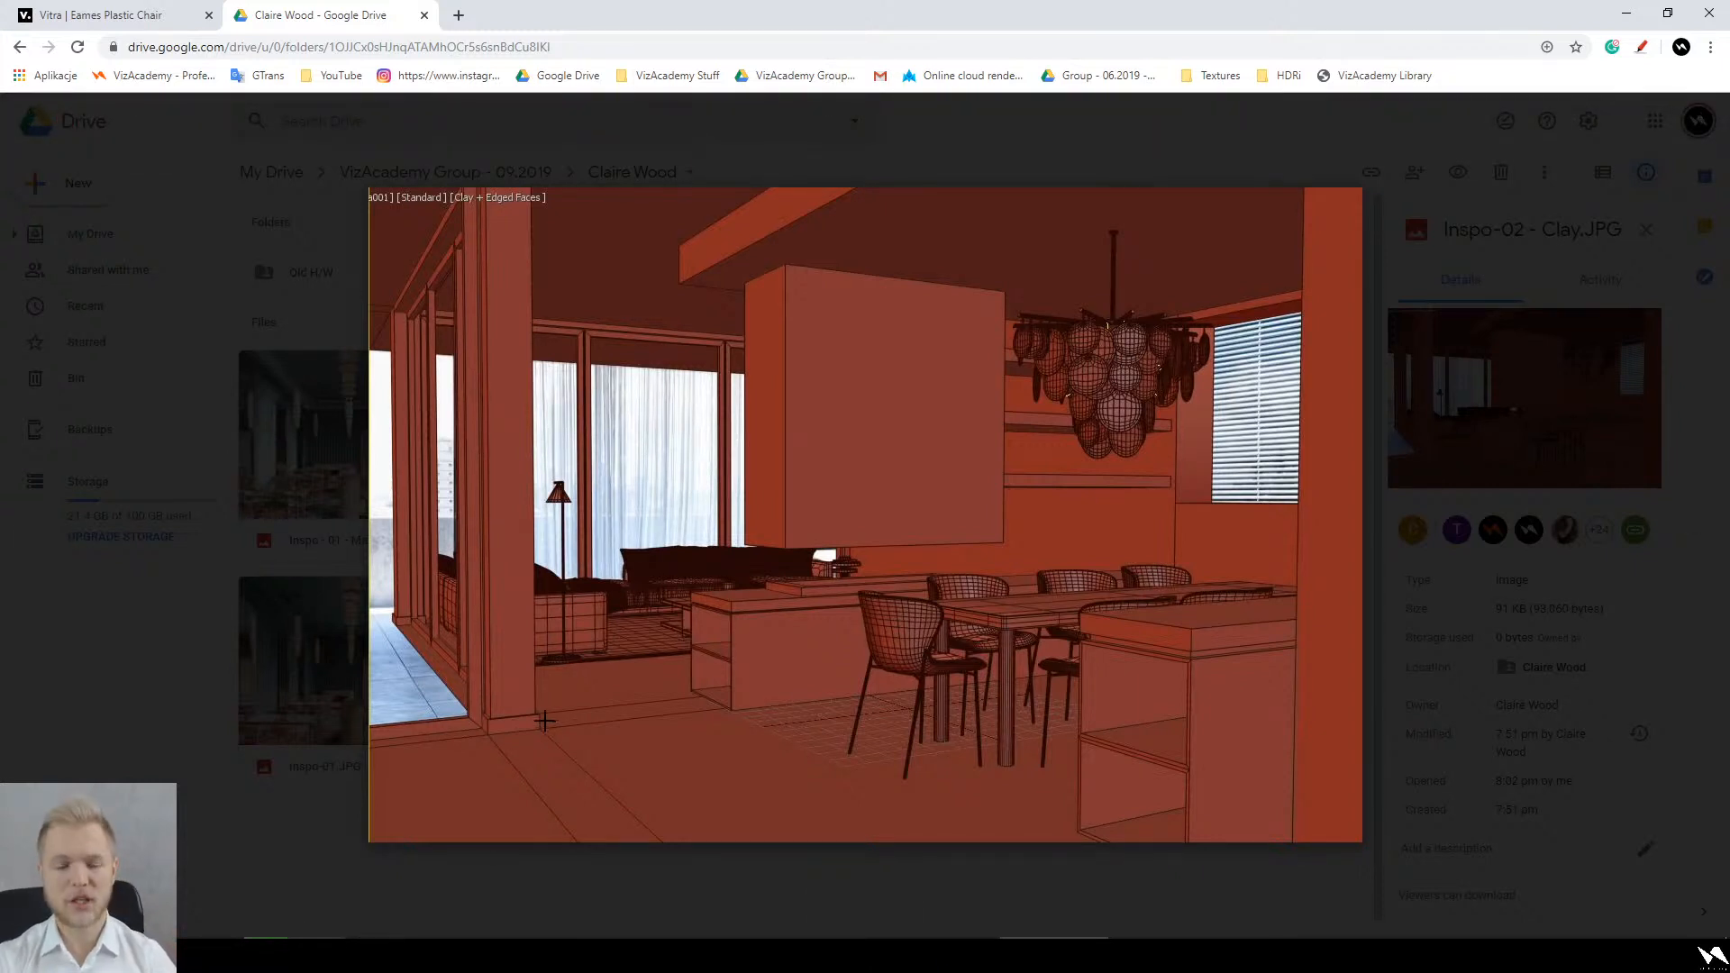
click(1411, 642)
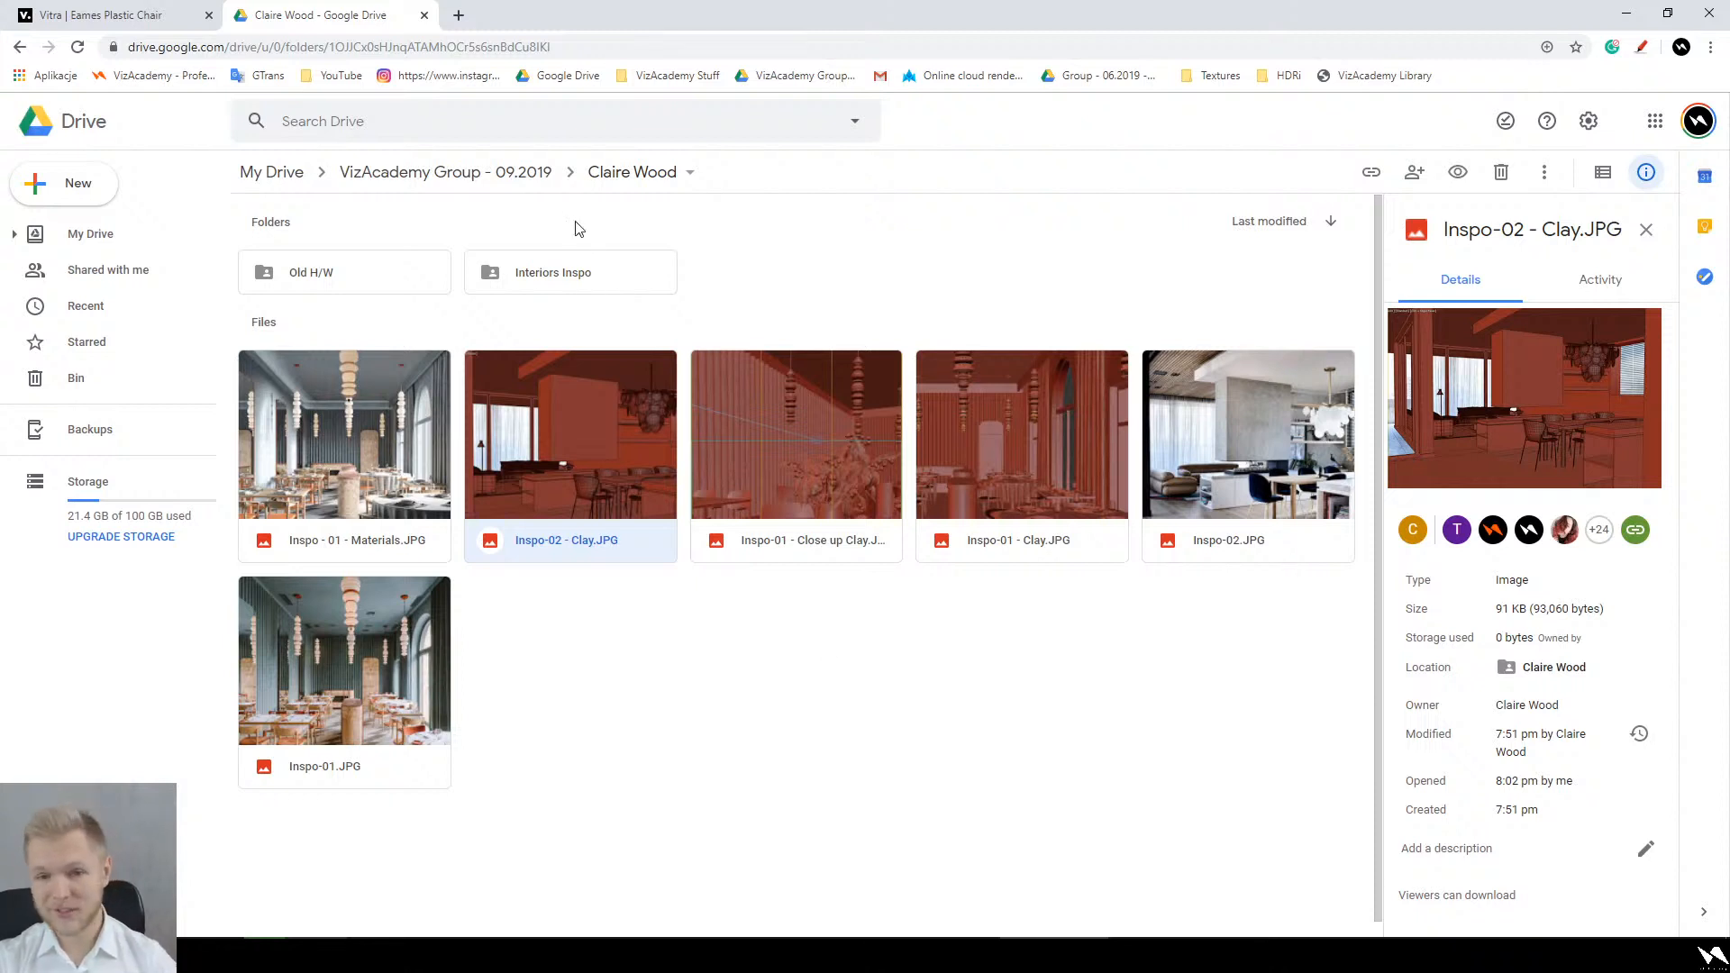
Step: Open the second student's folder in VizAcademy Group - 09.2019 and view Comparison 3.JPG and Draft 1c.jpg
click(535, 173)
double_click(571, 282)
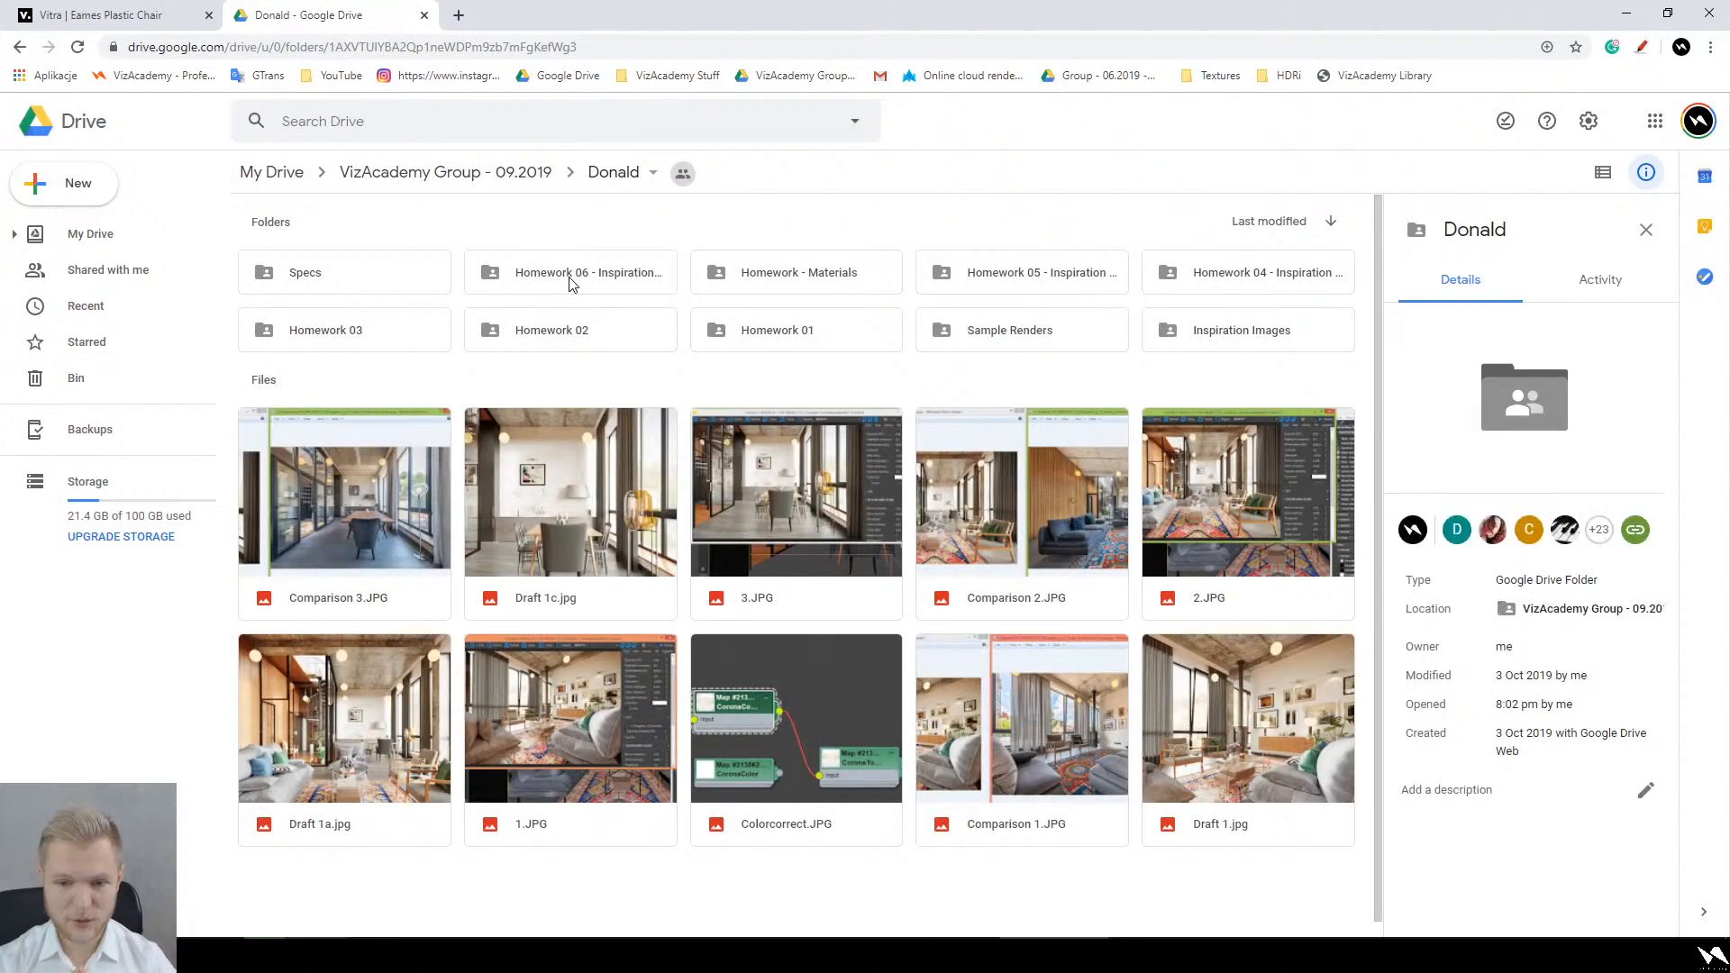
double_click(408, 493)
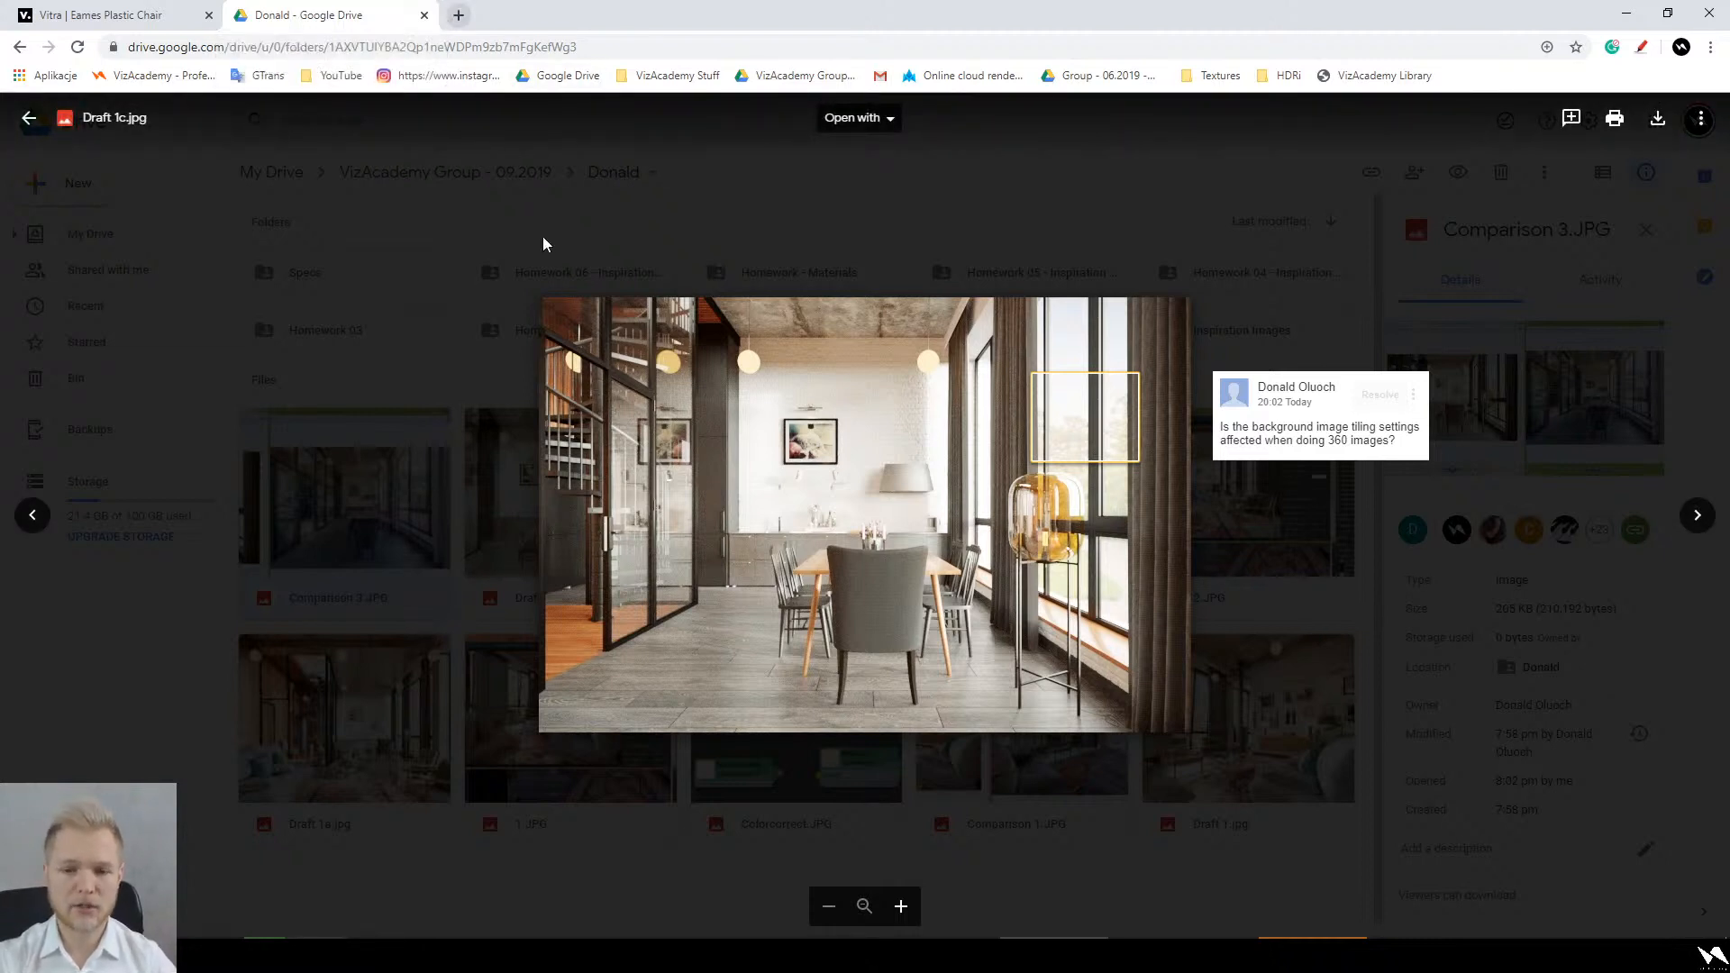
click(367, 368)
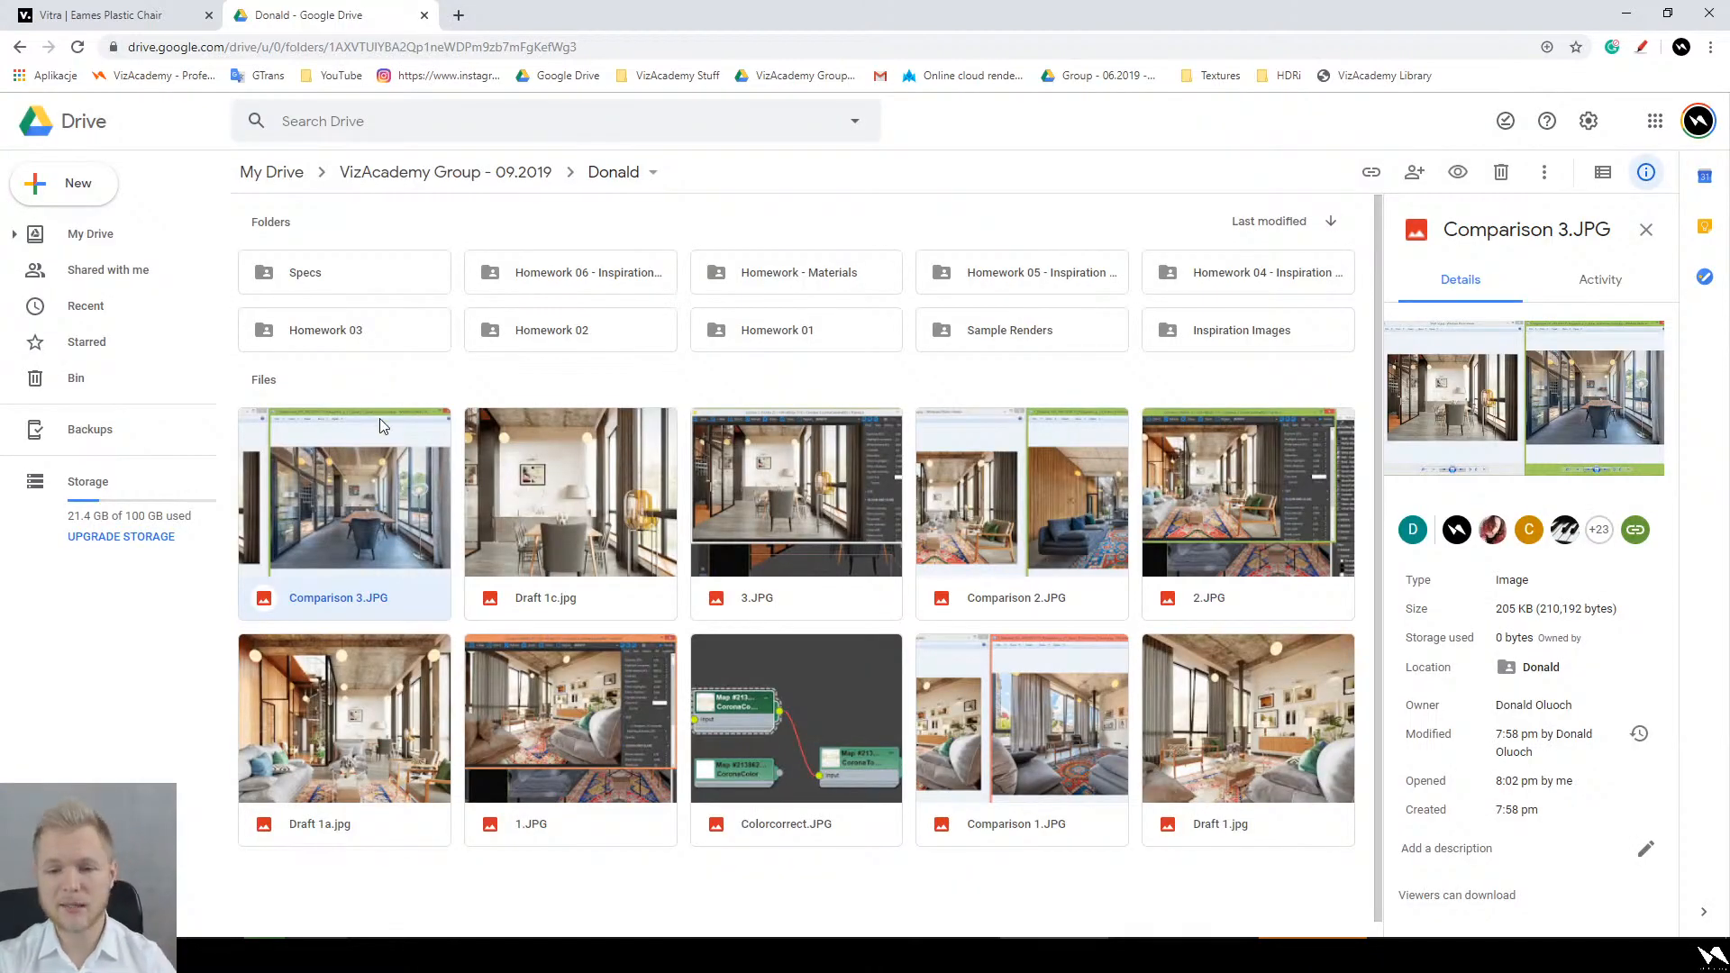
Step: View Draft 1c.jpg again and its render settings screenshot 3.JPG
double_click(616, 488)
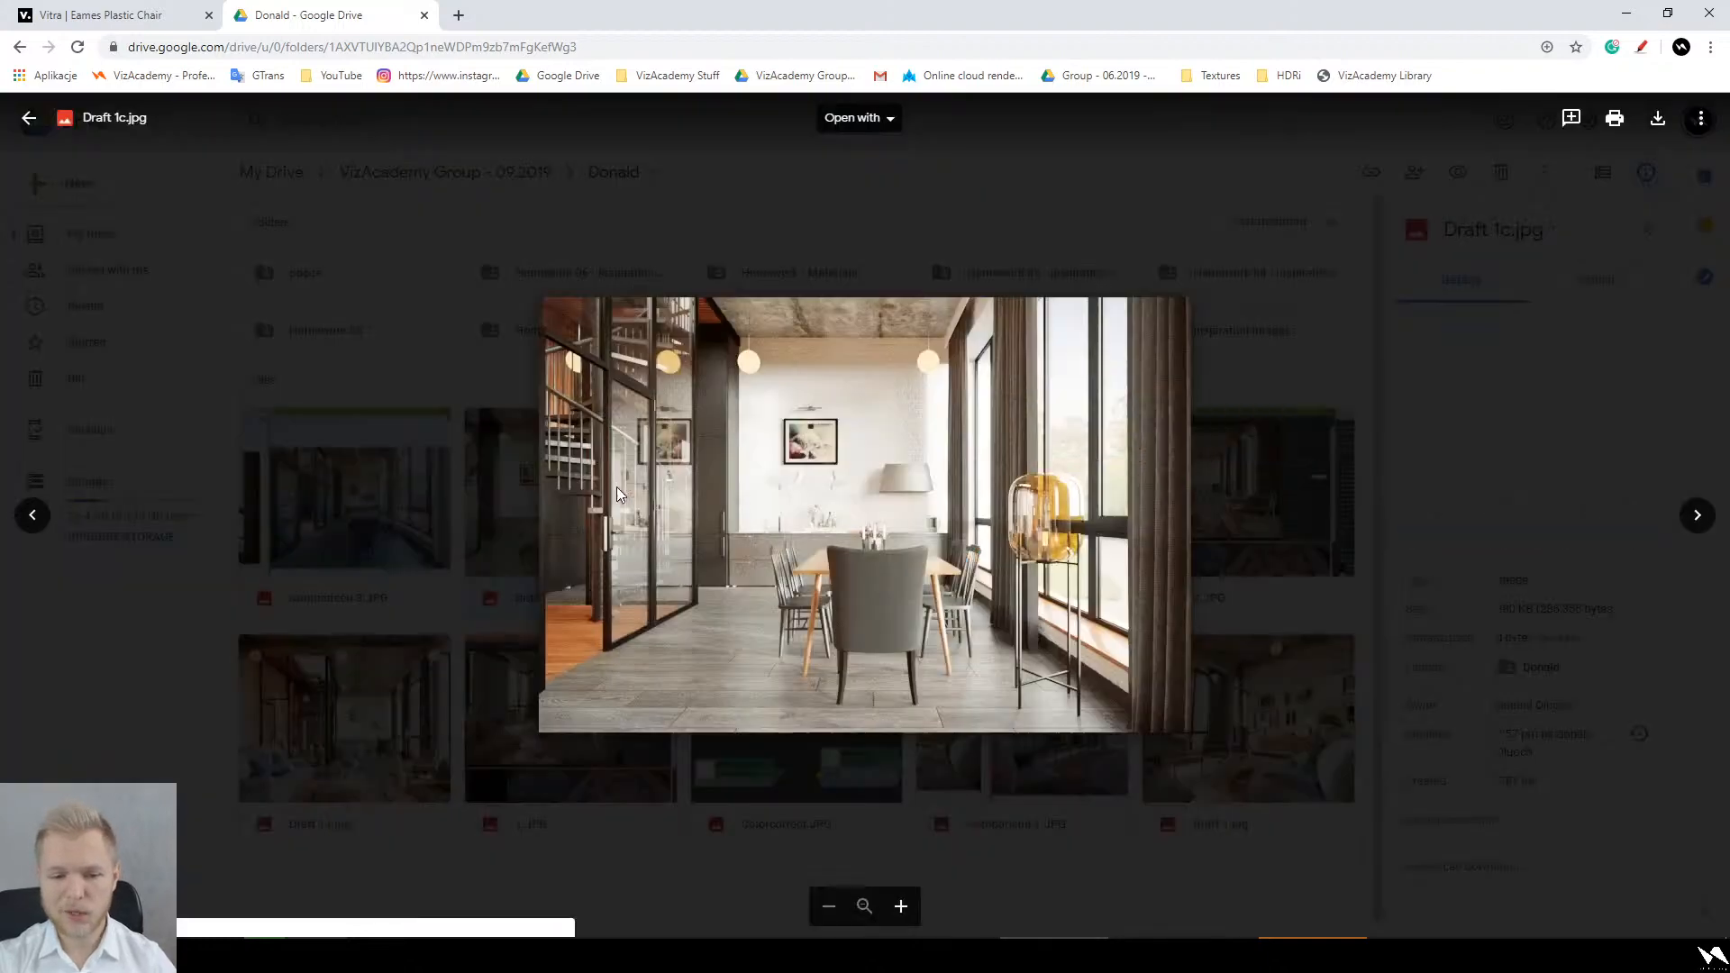
click(406, 517)
click(806, 512)
double_click(806, 511)
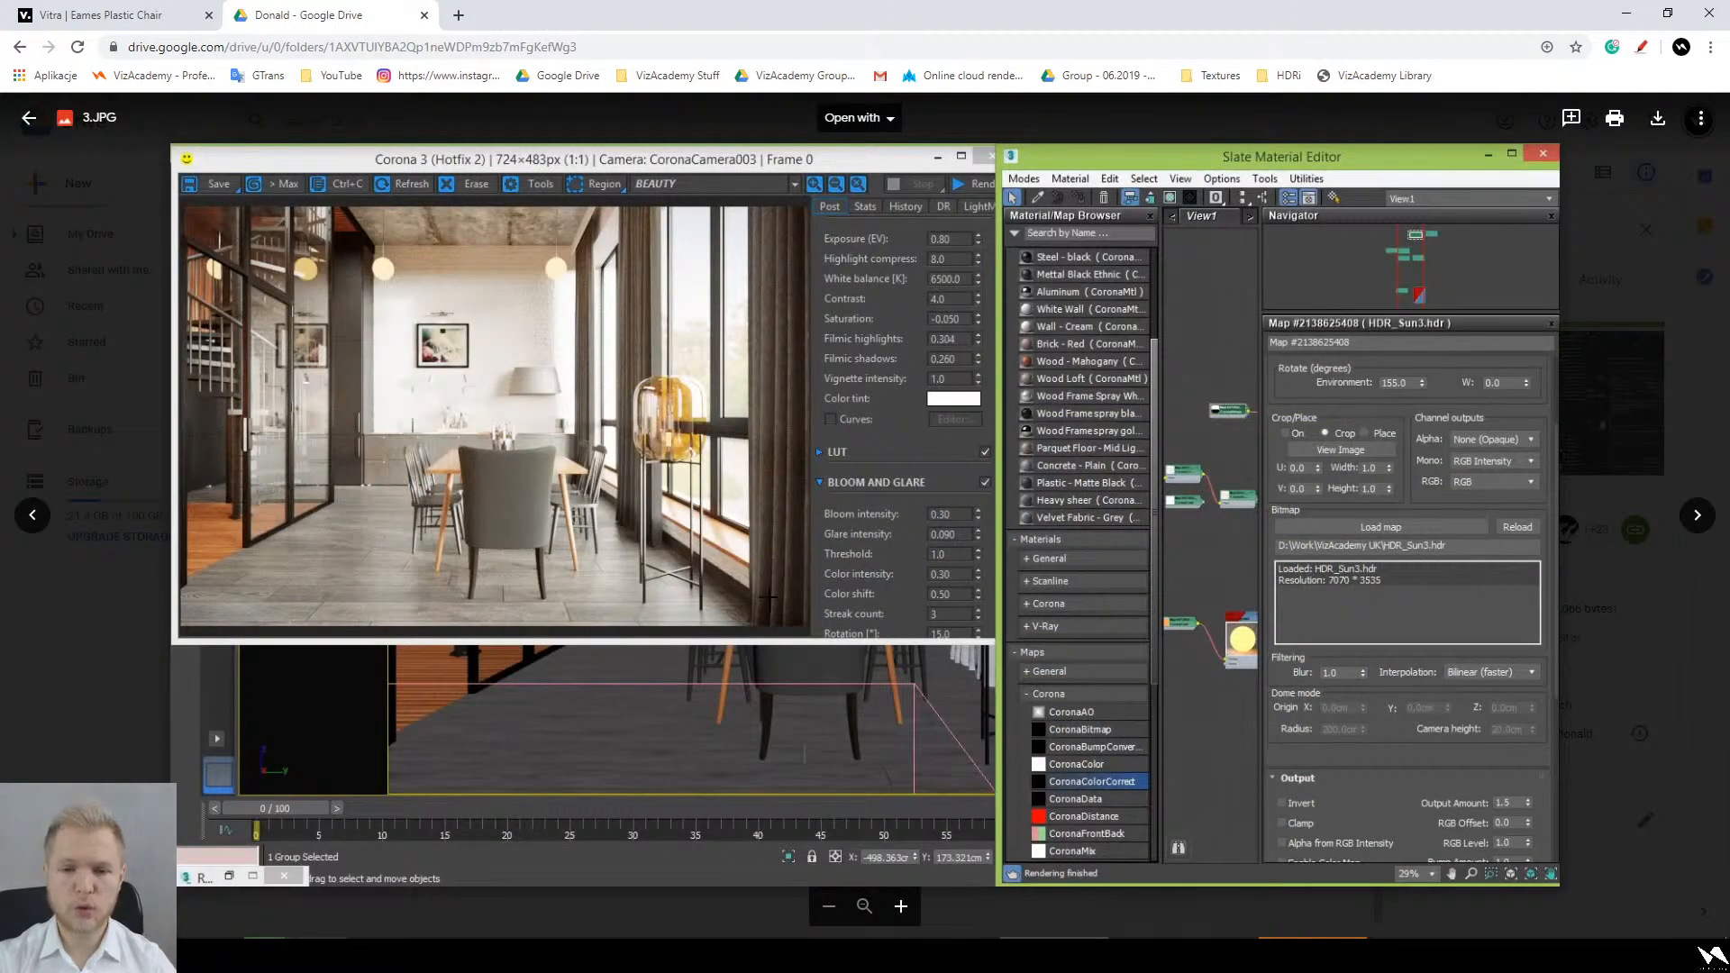
key(Escape)
Step: Open Comparison 2.JPG and examine the wood wall, sofas, armchairs and rug in the draft render against the reference photo
double_click(1004, 505)
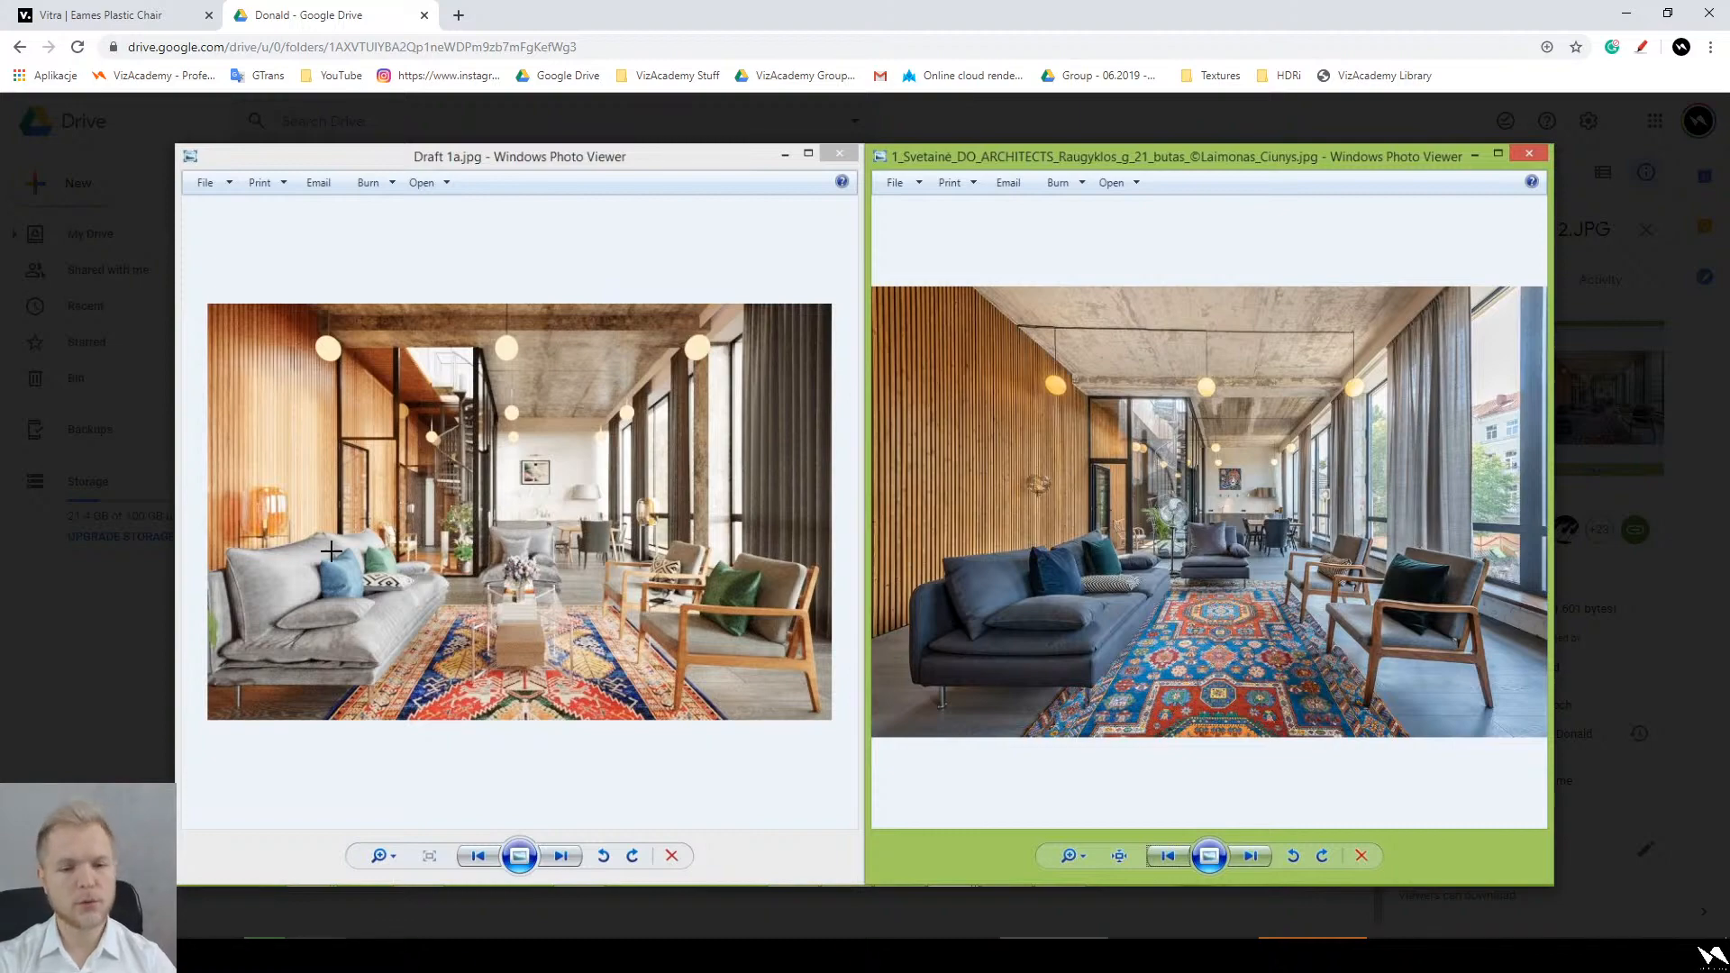
ctrl+scroll(230, 377, up, 5)
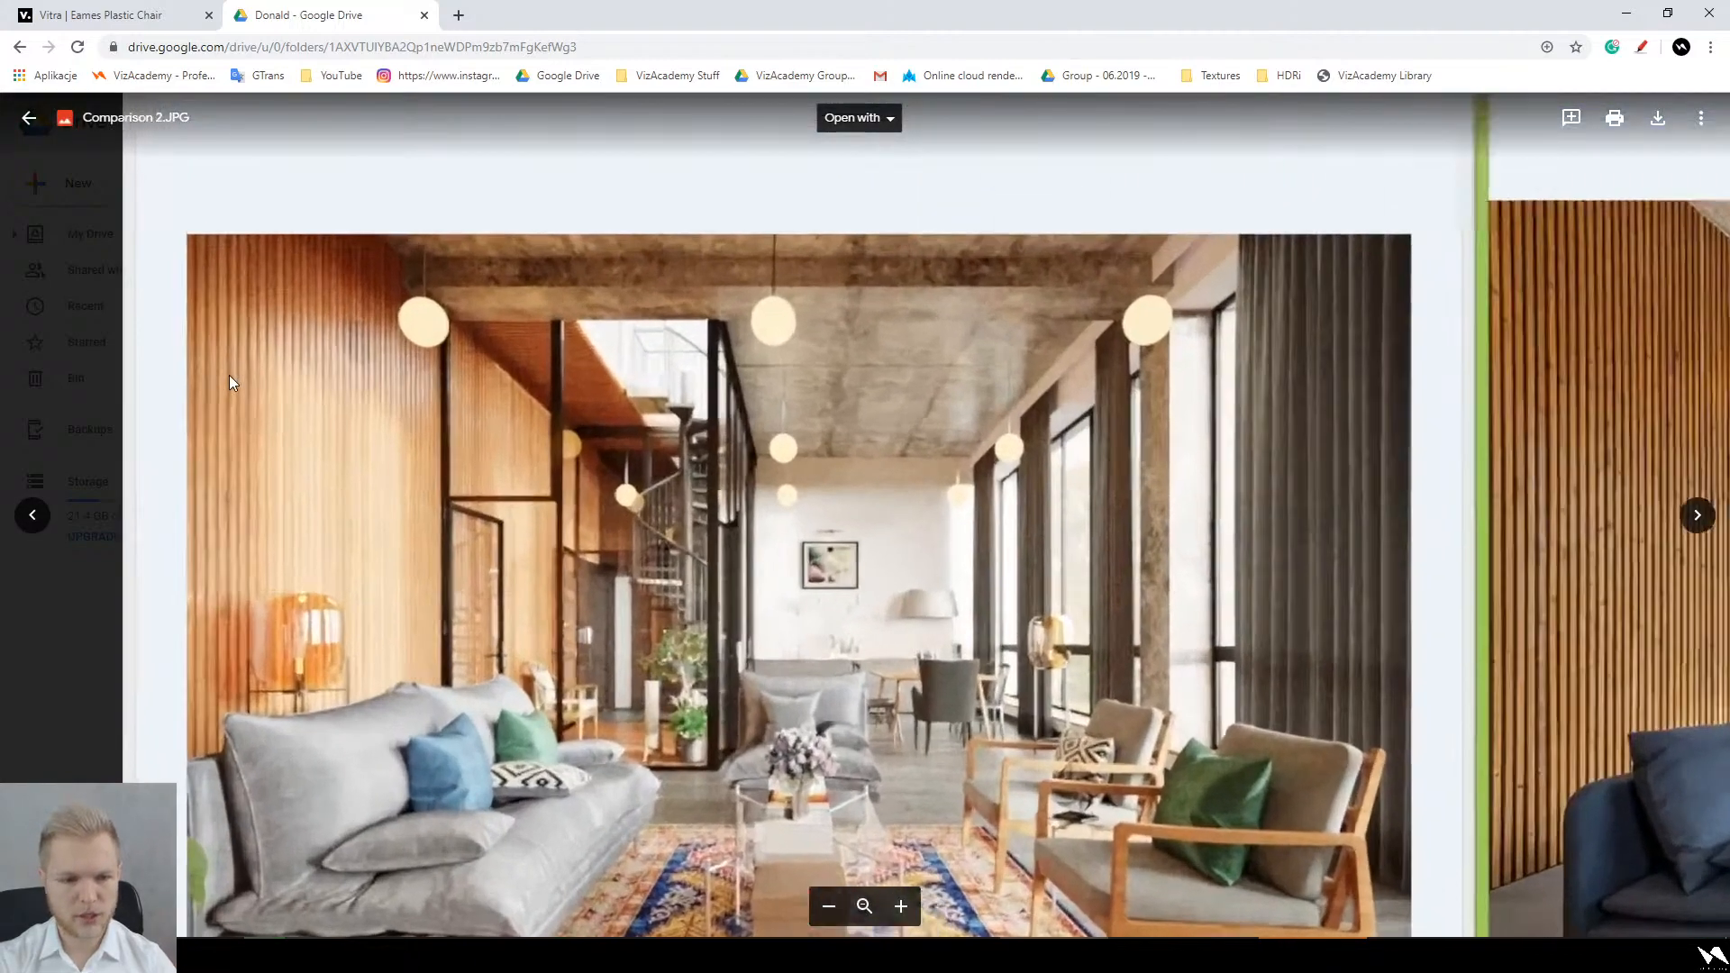
scroll(304, 443, down, 1)
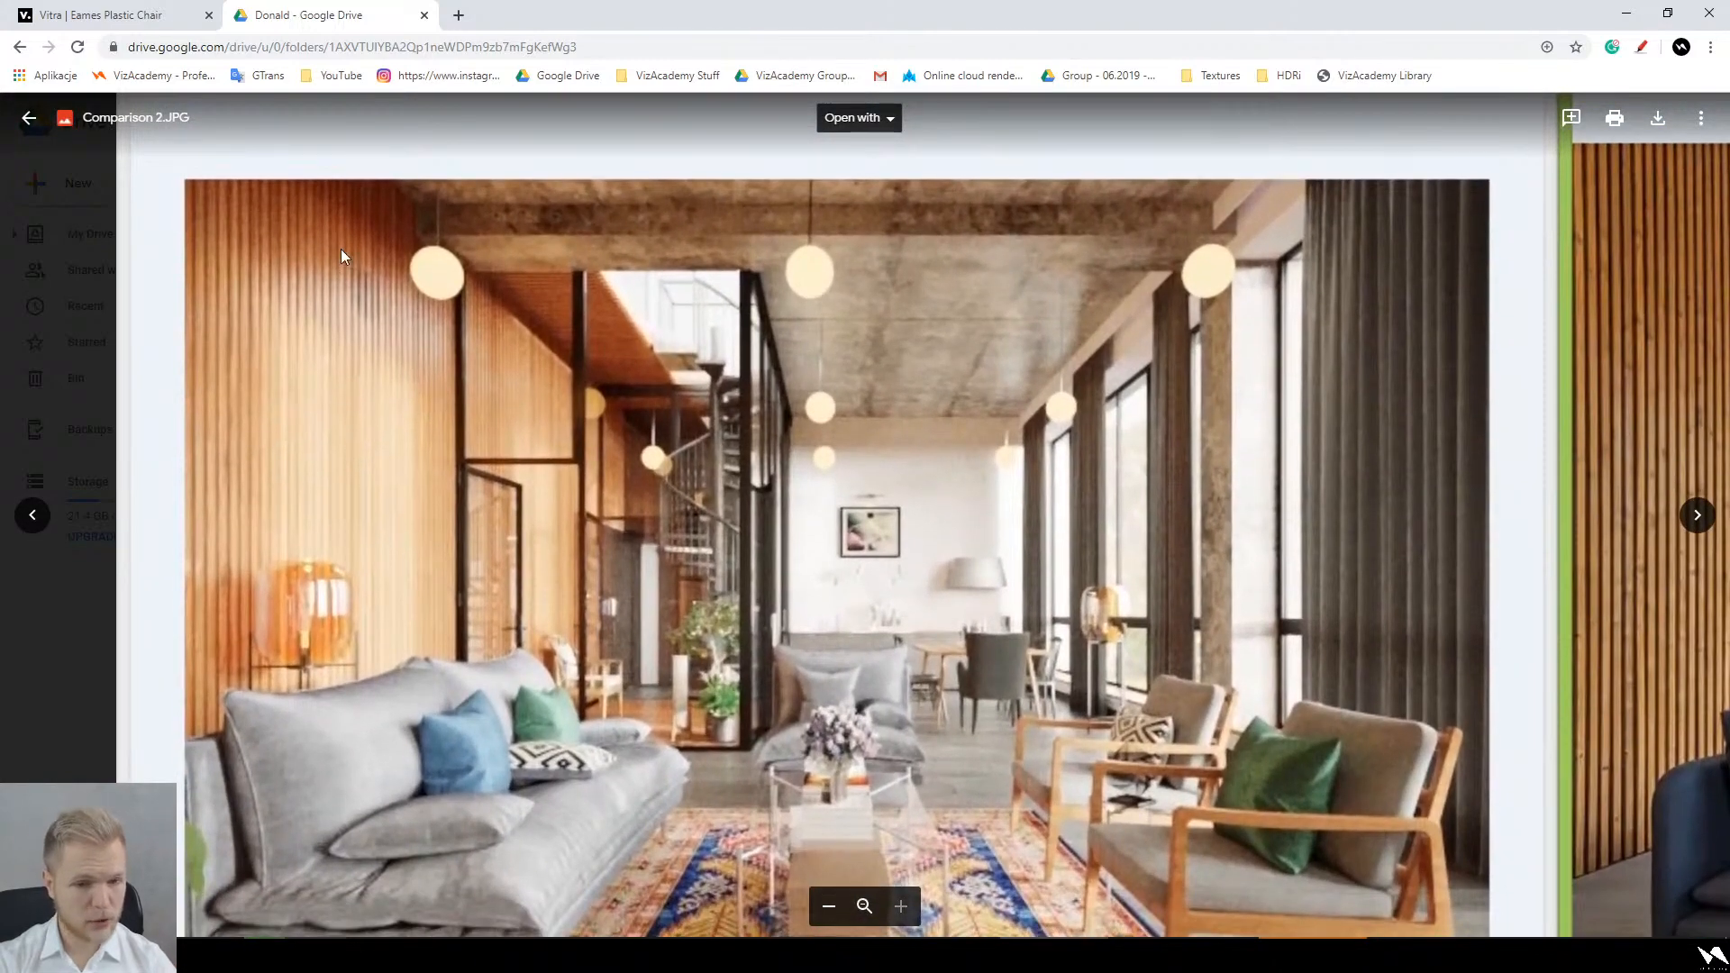
ctrl+scroll(420, 510, down, 5)
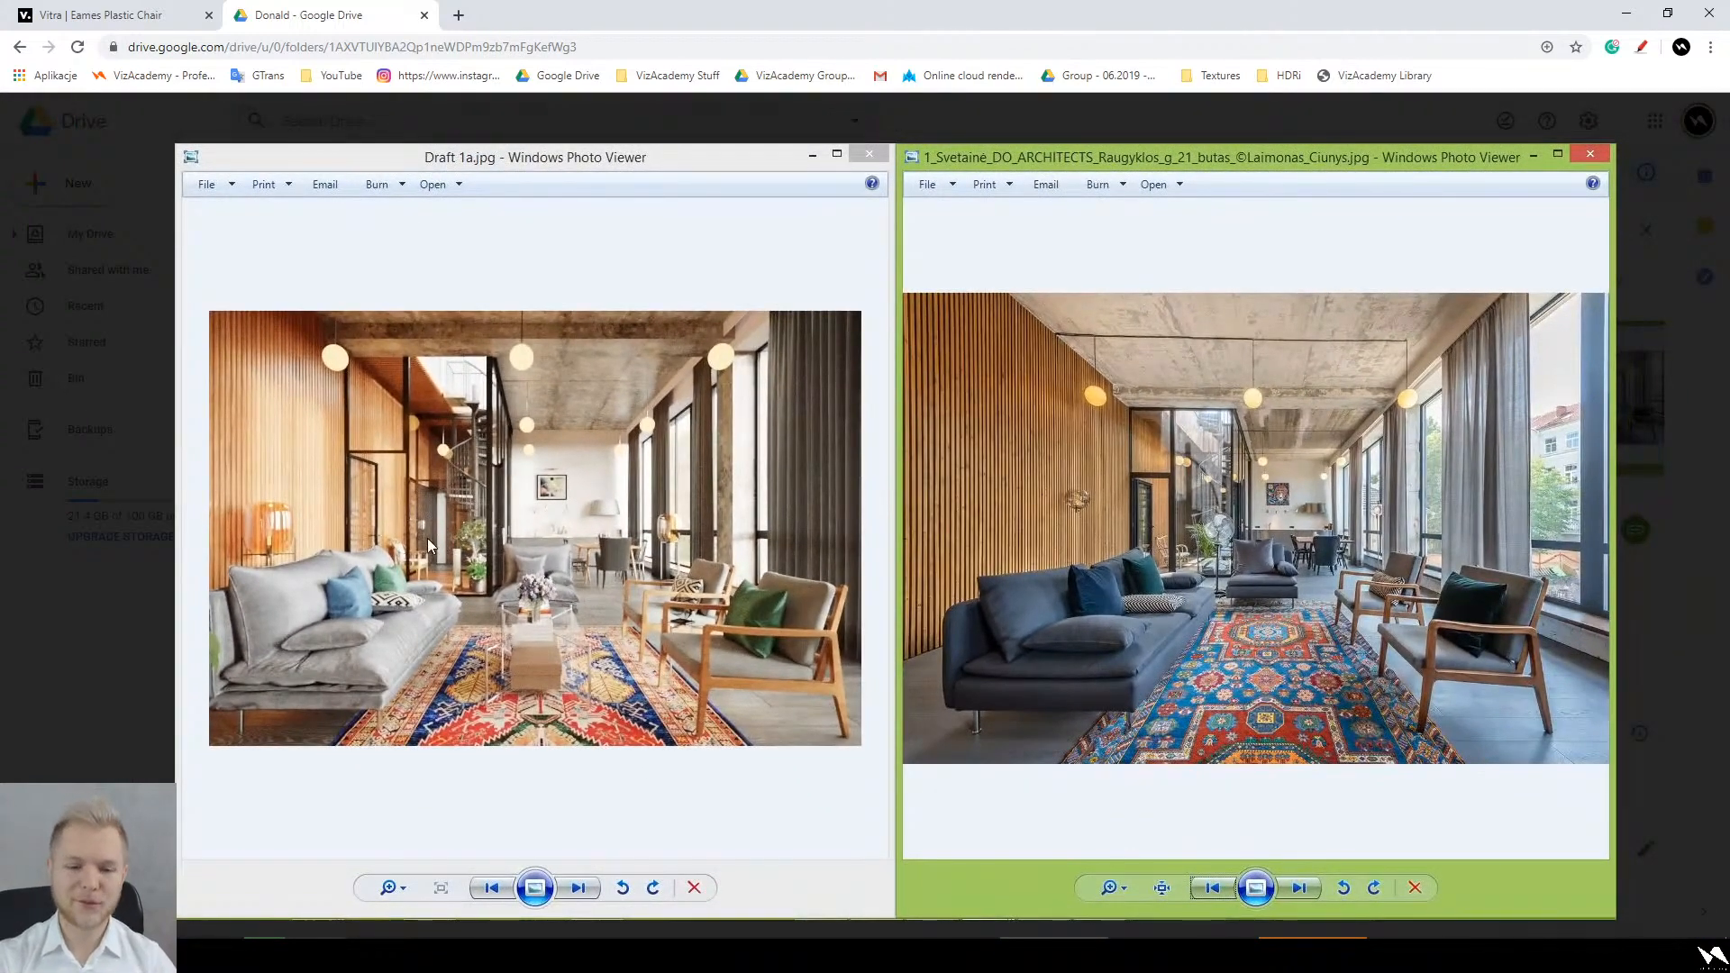
ctrl+scroll(504, 695, up, 3)
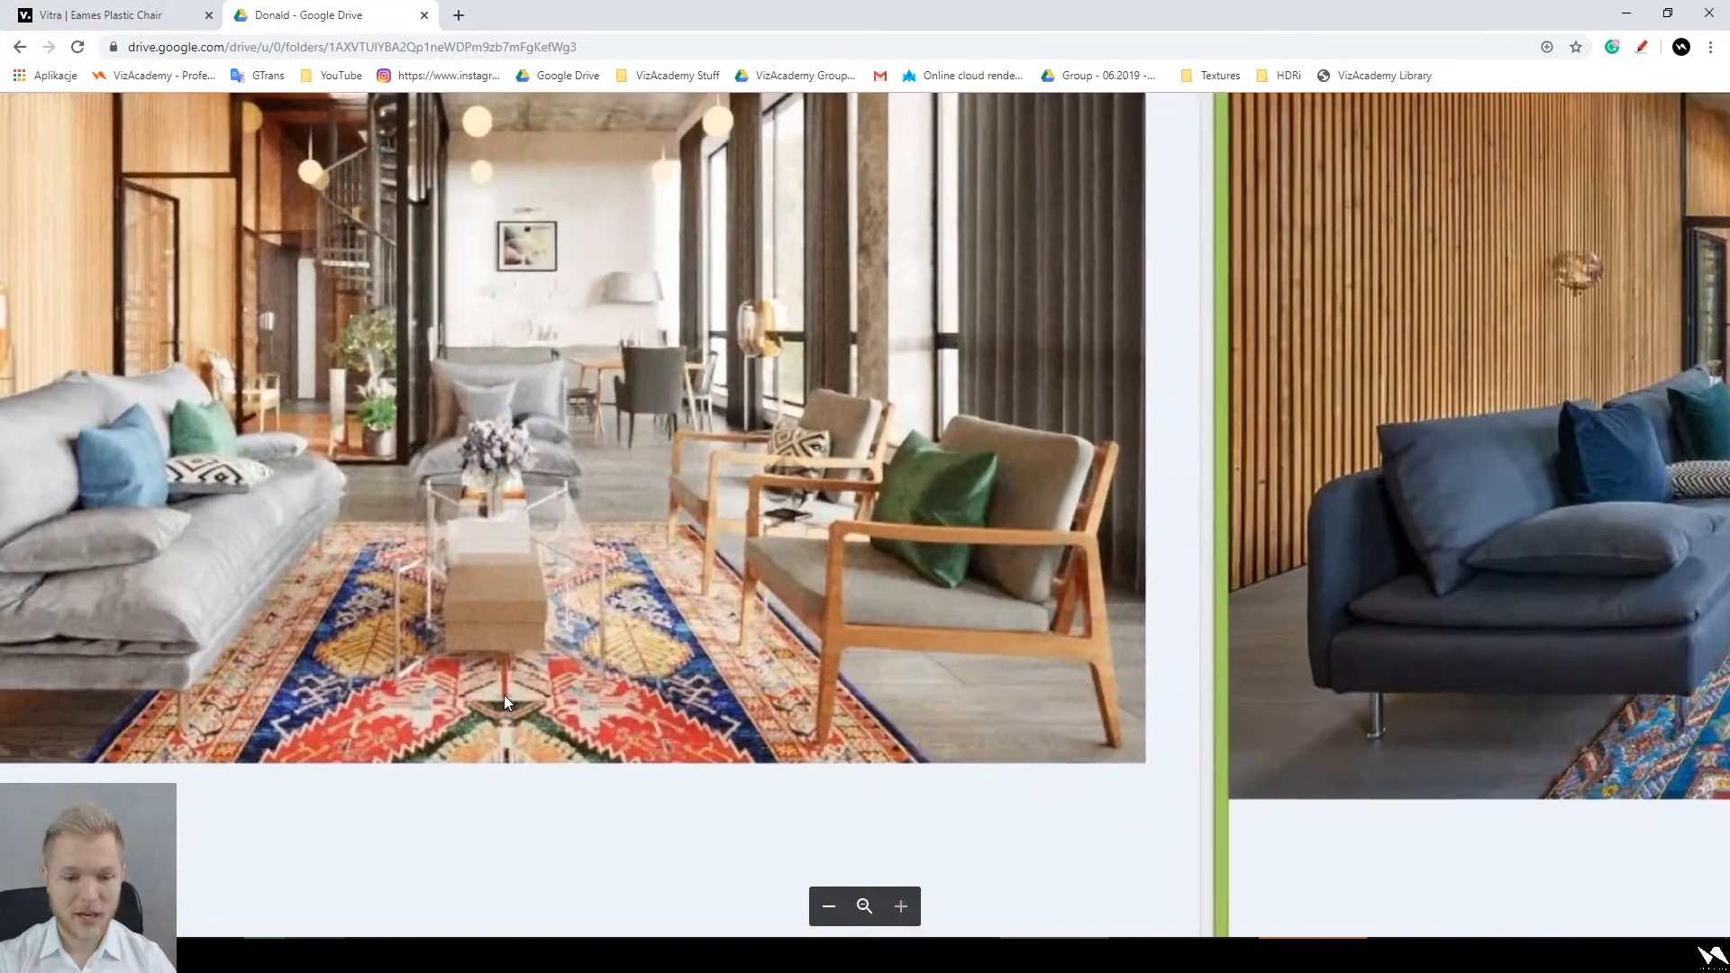
ctrl+scroll(504, 694, down, 4)
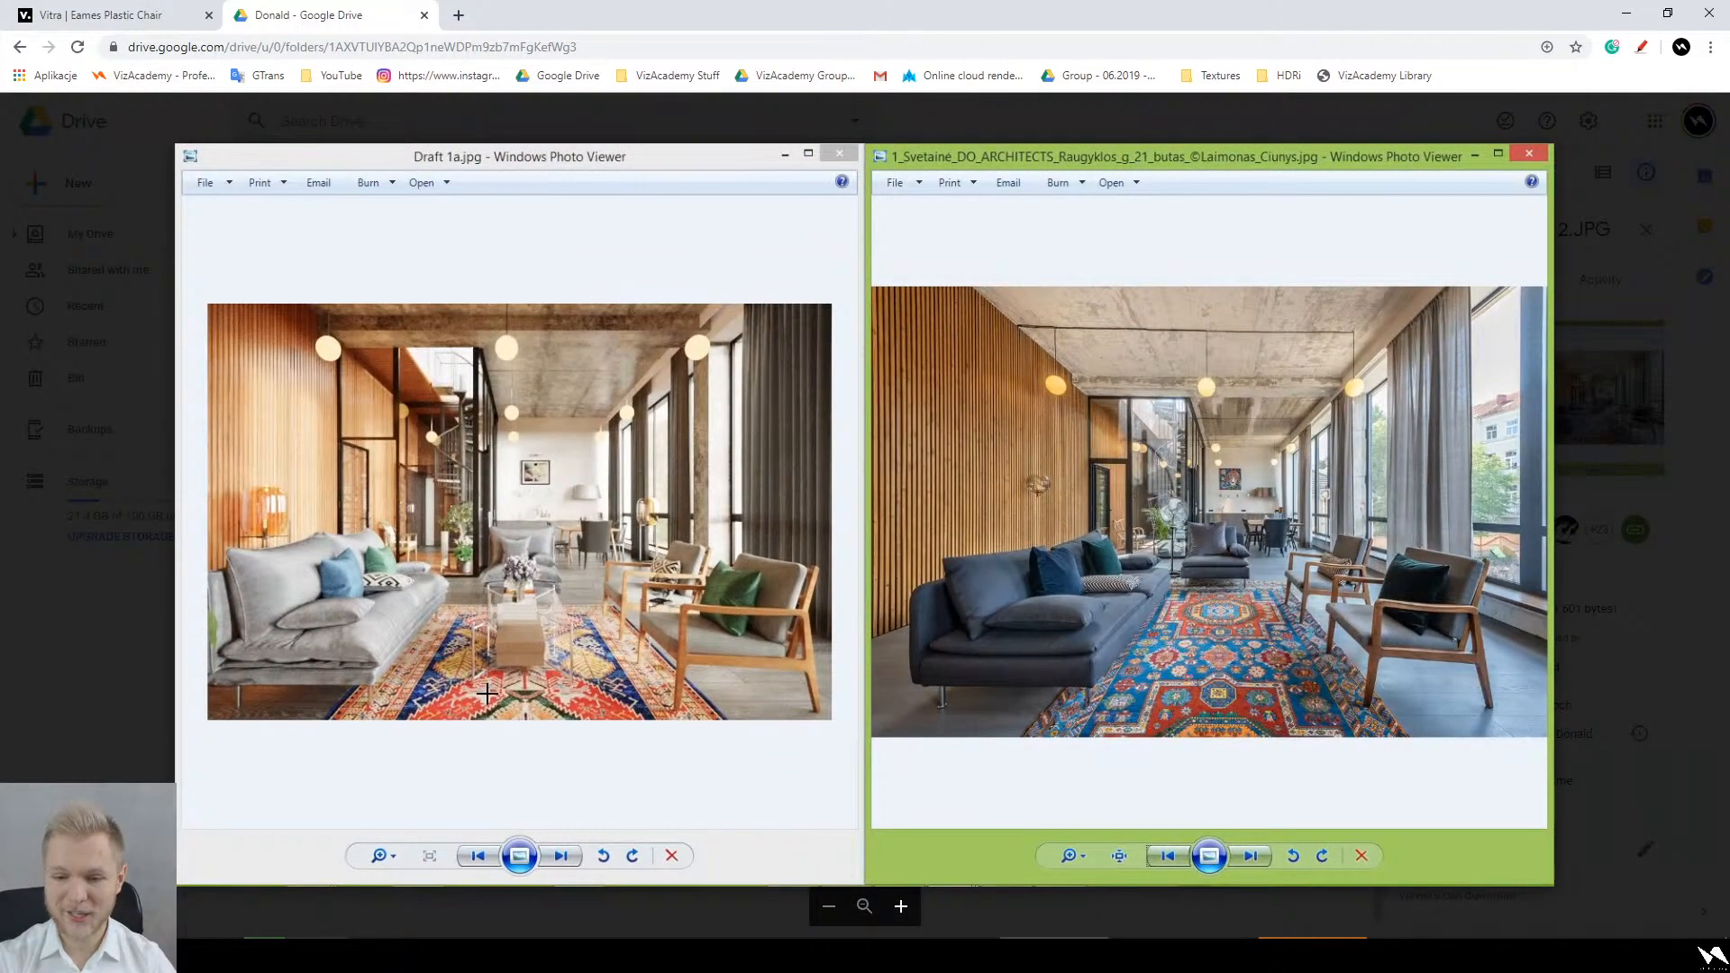
ctrl+scroll(778, 701, up, 6)
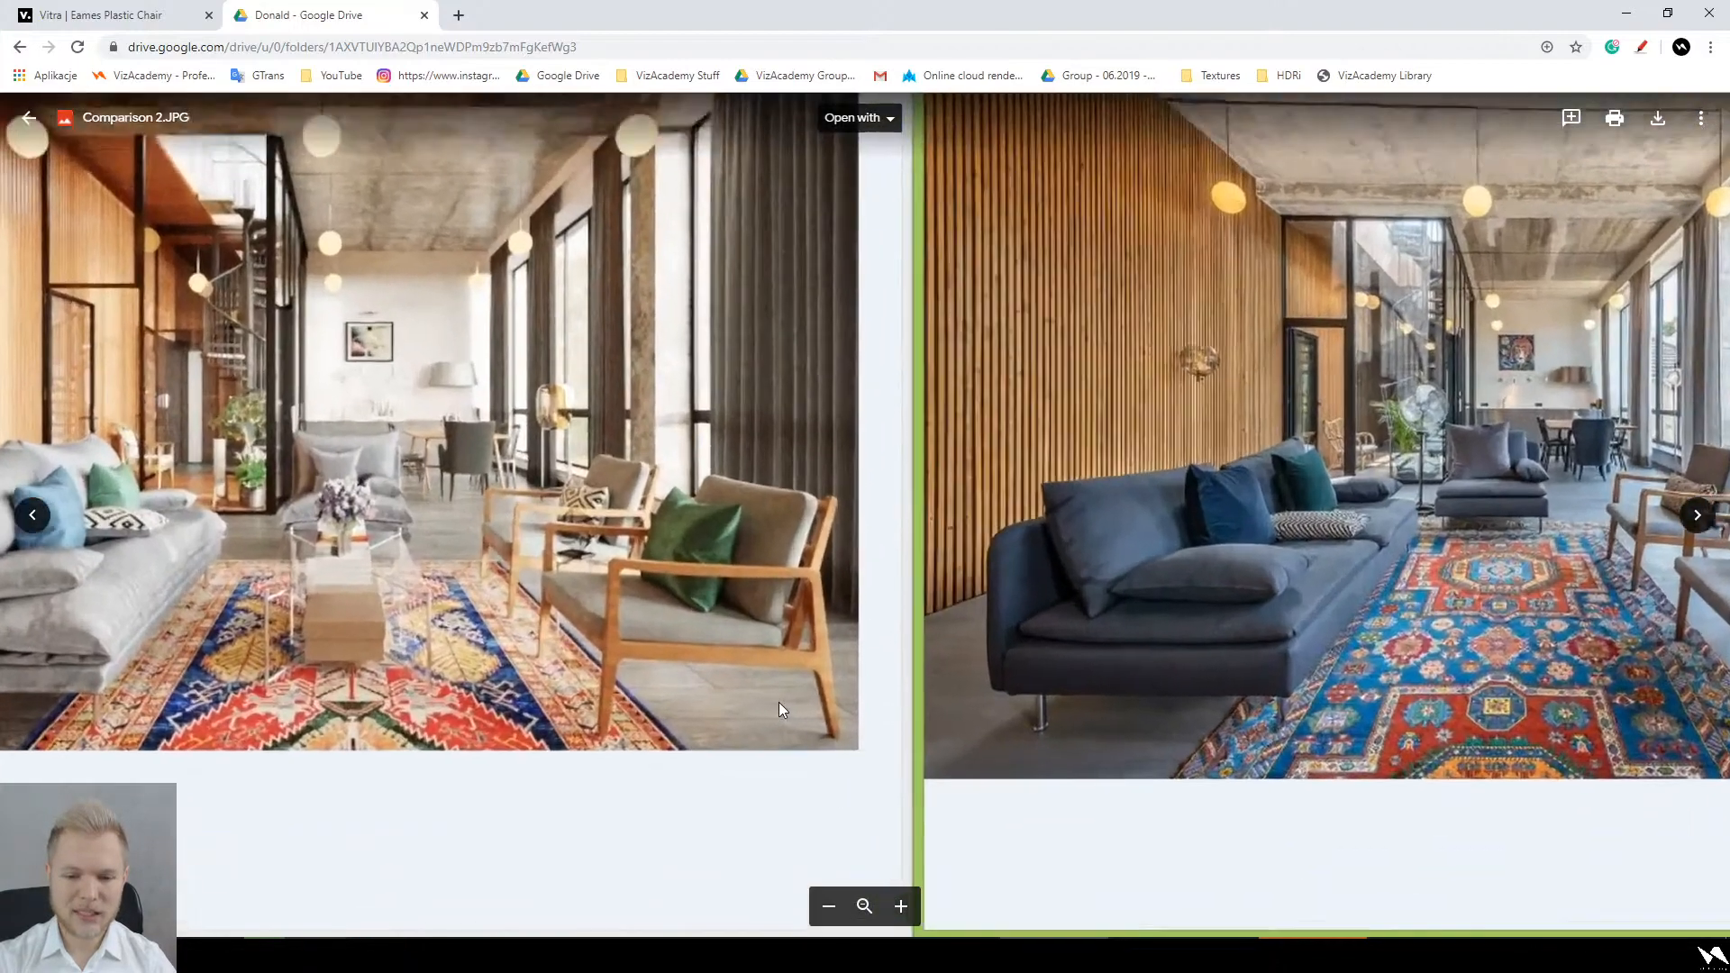
scroll(1516, 658, up, 3)
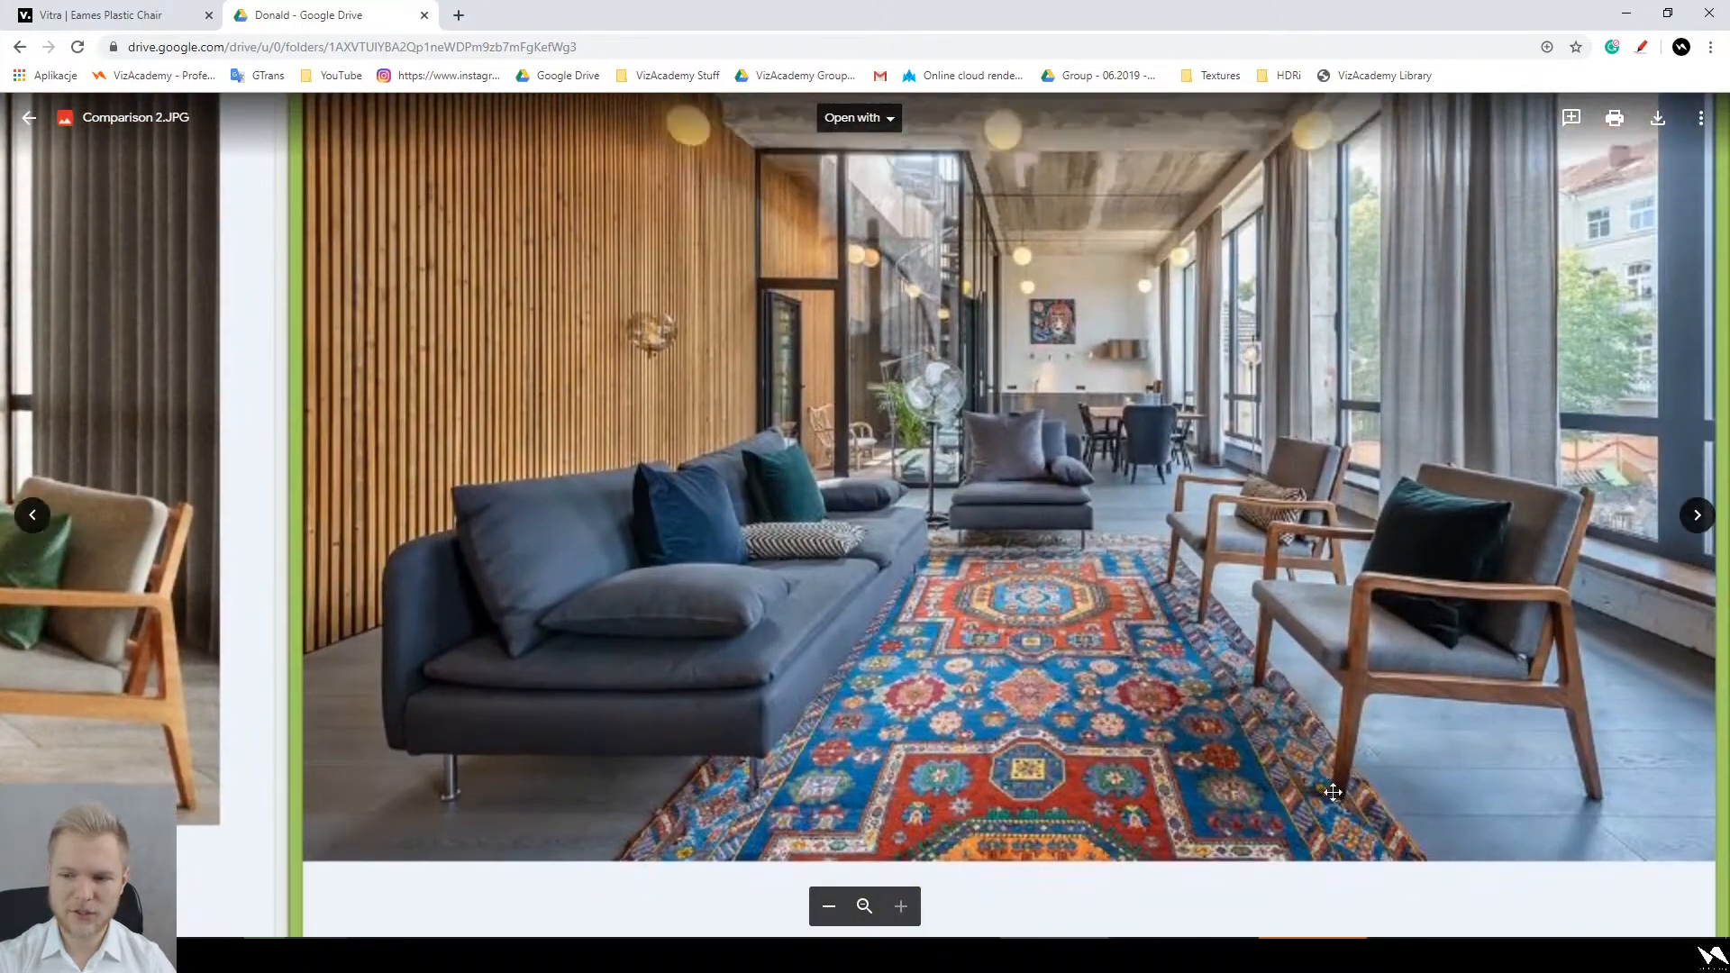
scroll(1280, 590, up, 2)
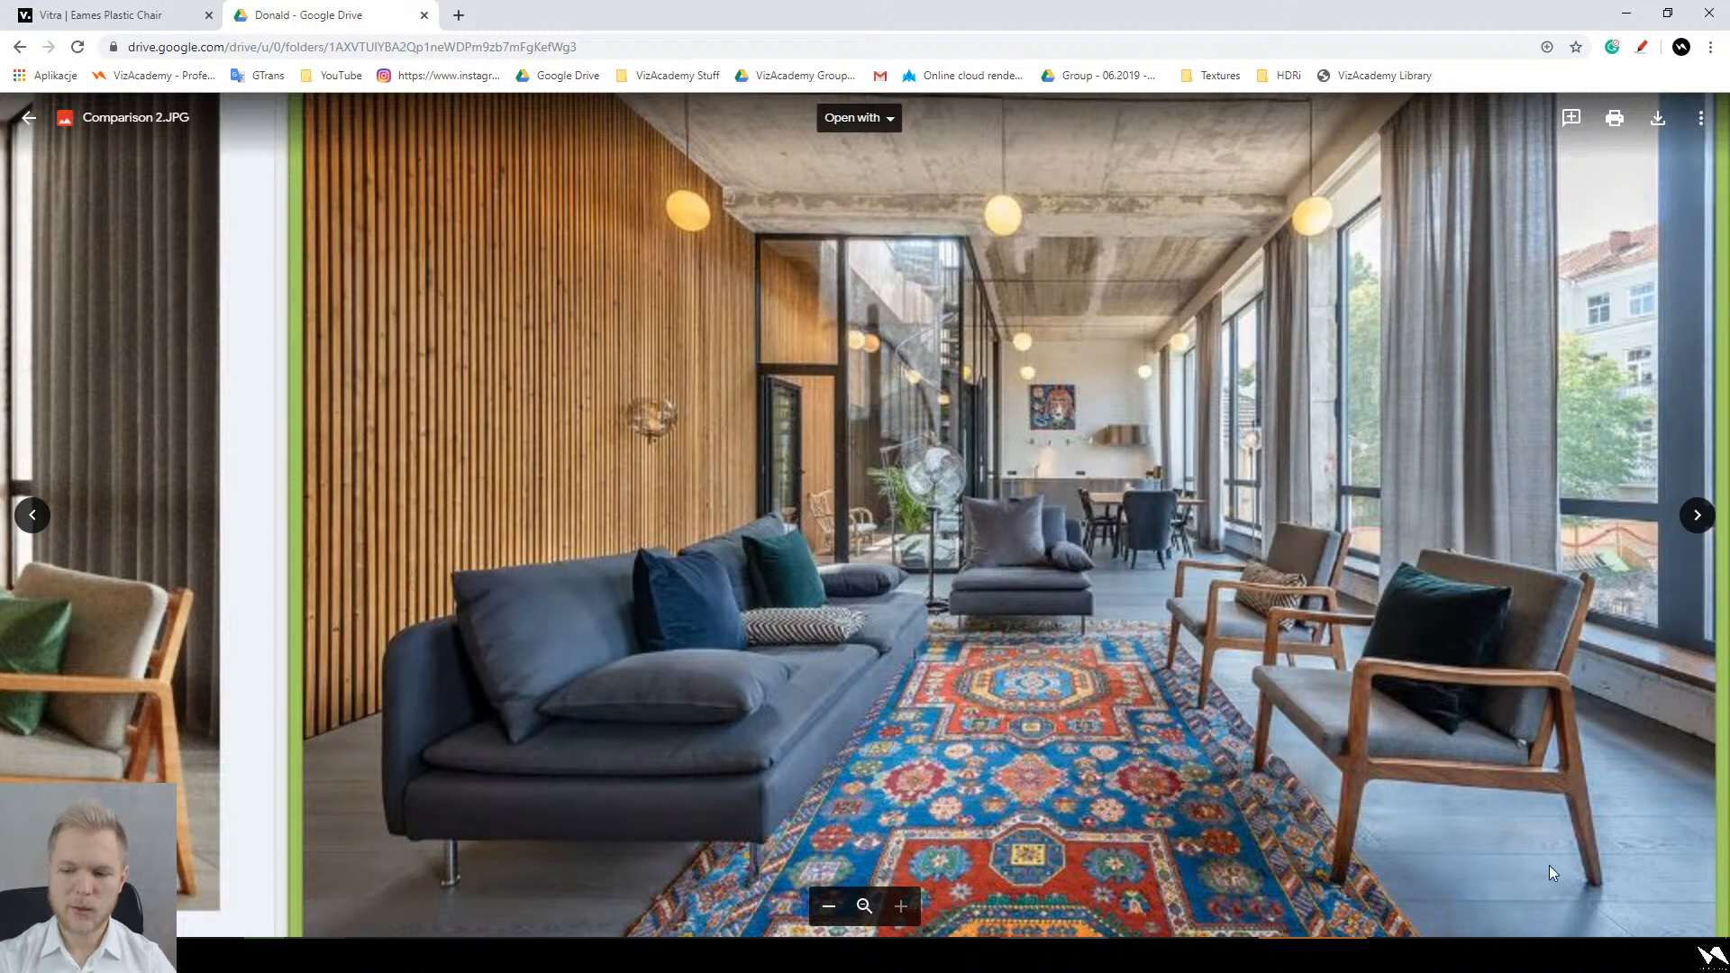
Step: Mark the floor, rug, armchair and sofas in red on the reference photo, and dismiss the drawing overlay
click(1641, 47)
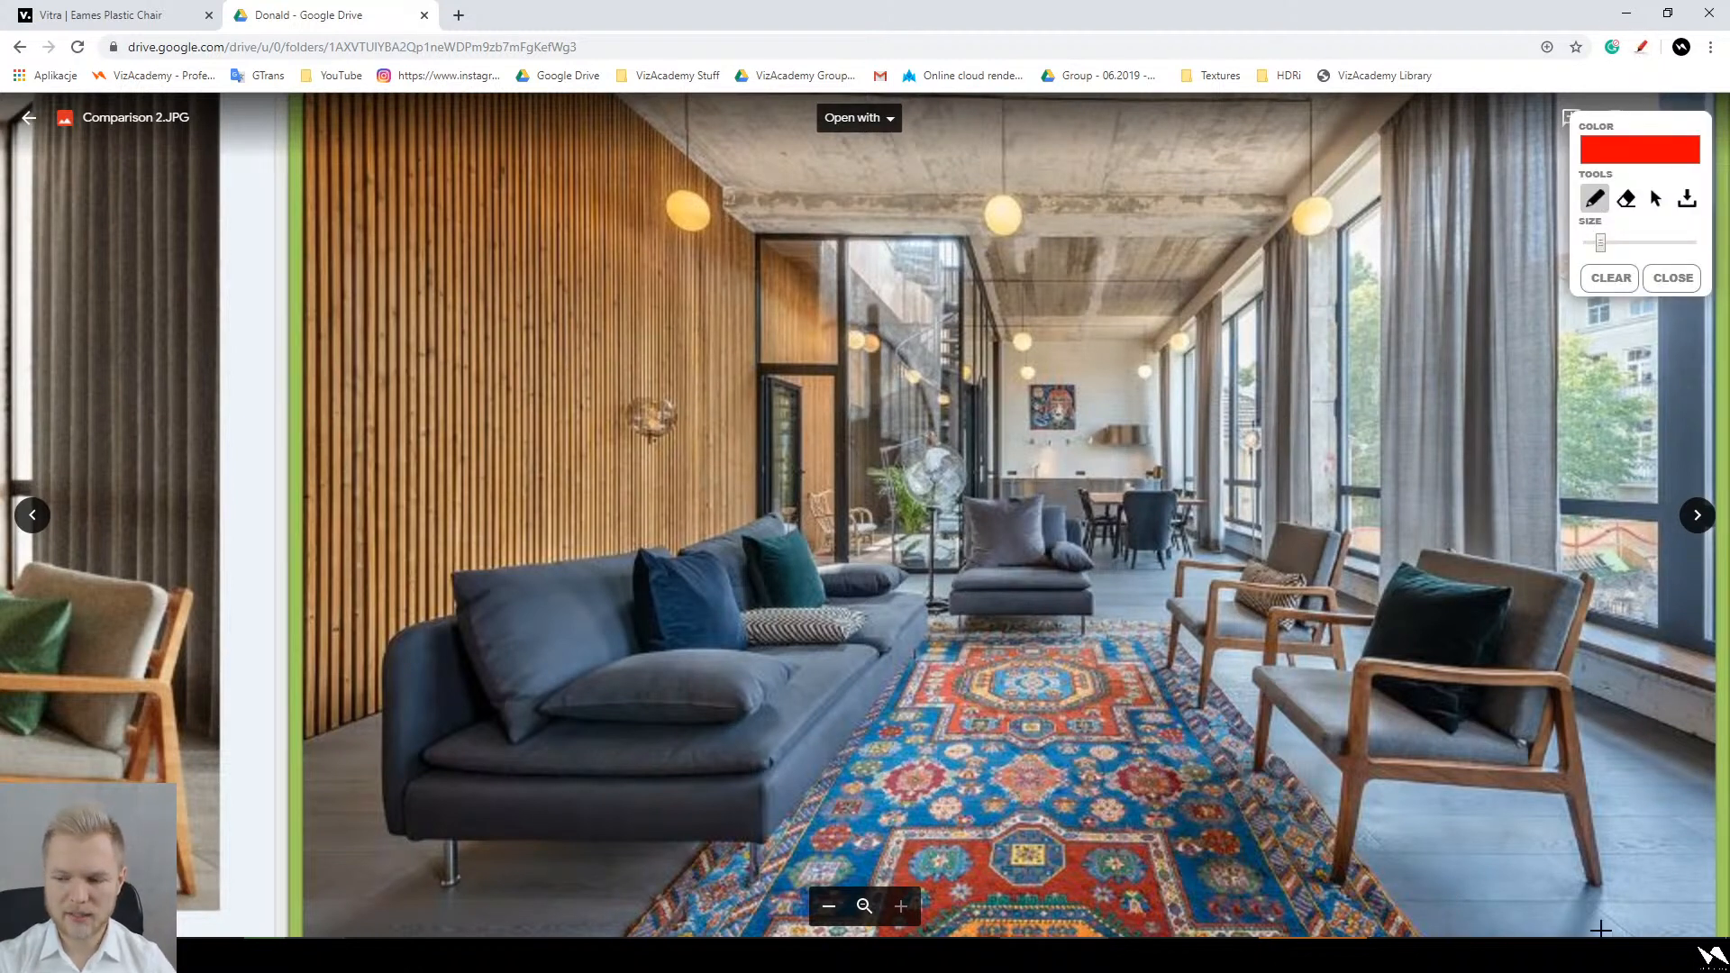
mouse_move(1523, 921)
mouse_down()
mouse_move(1532, 829)
mouse_move(1454, 924)
mouse_up()
drag(1072, 869, 1137, 868)
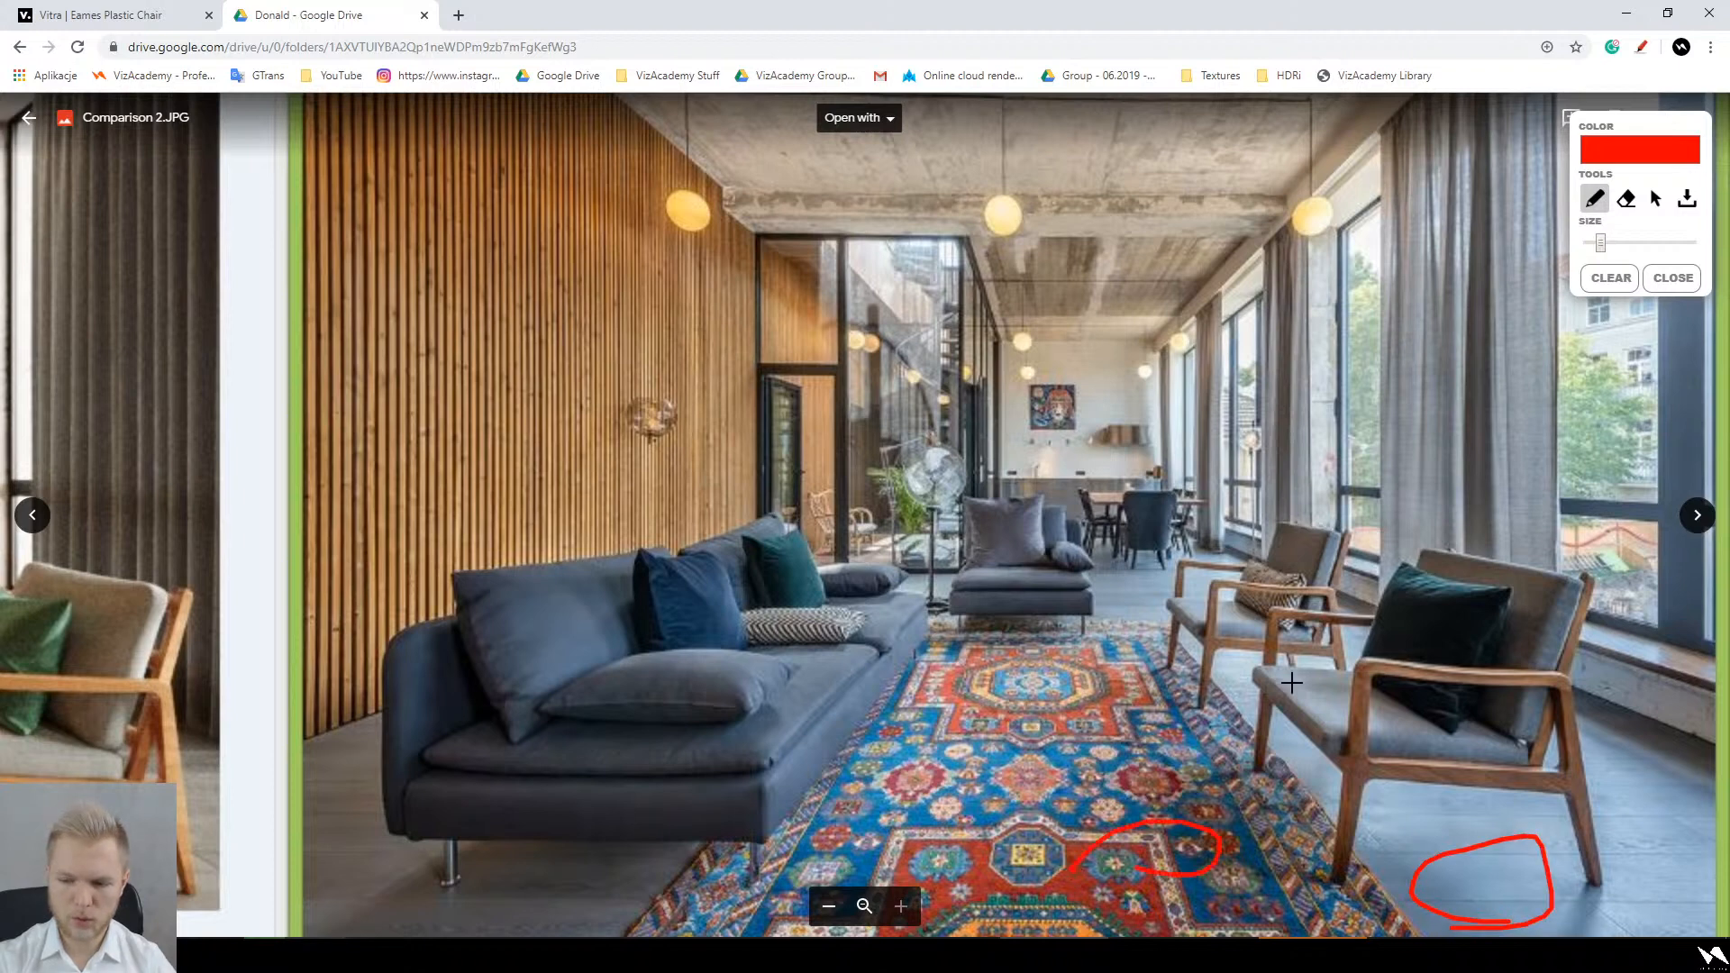
drag(1290, 682, 1261, 721)
drag(1517, 632, 1536, 642)
drag(1460, 588, 1397, 629)
mouse_move(642, 763)
mouse_down()
mouse_move(495, 759)
mouse_move(837, 563)
mouse_move(371, 764)
mouse_up()
mouse_move(996, 586)
mouse_down()
mouse_move(1275, 491)
mouse_move(932, 541)
mouse_up()
key(Escape)
Step: Mark the floor under the armchair, the wood slat wall and the ceiling beam in red on the draft render
scroll(1126, 635, down, 5)
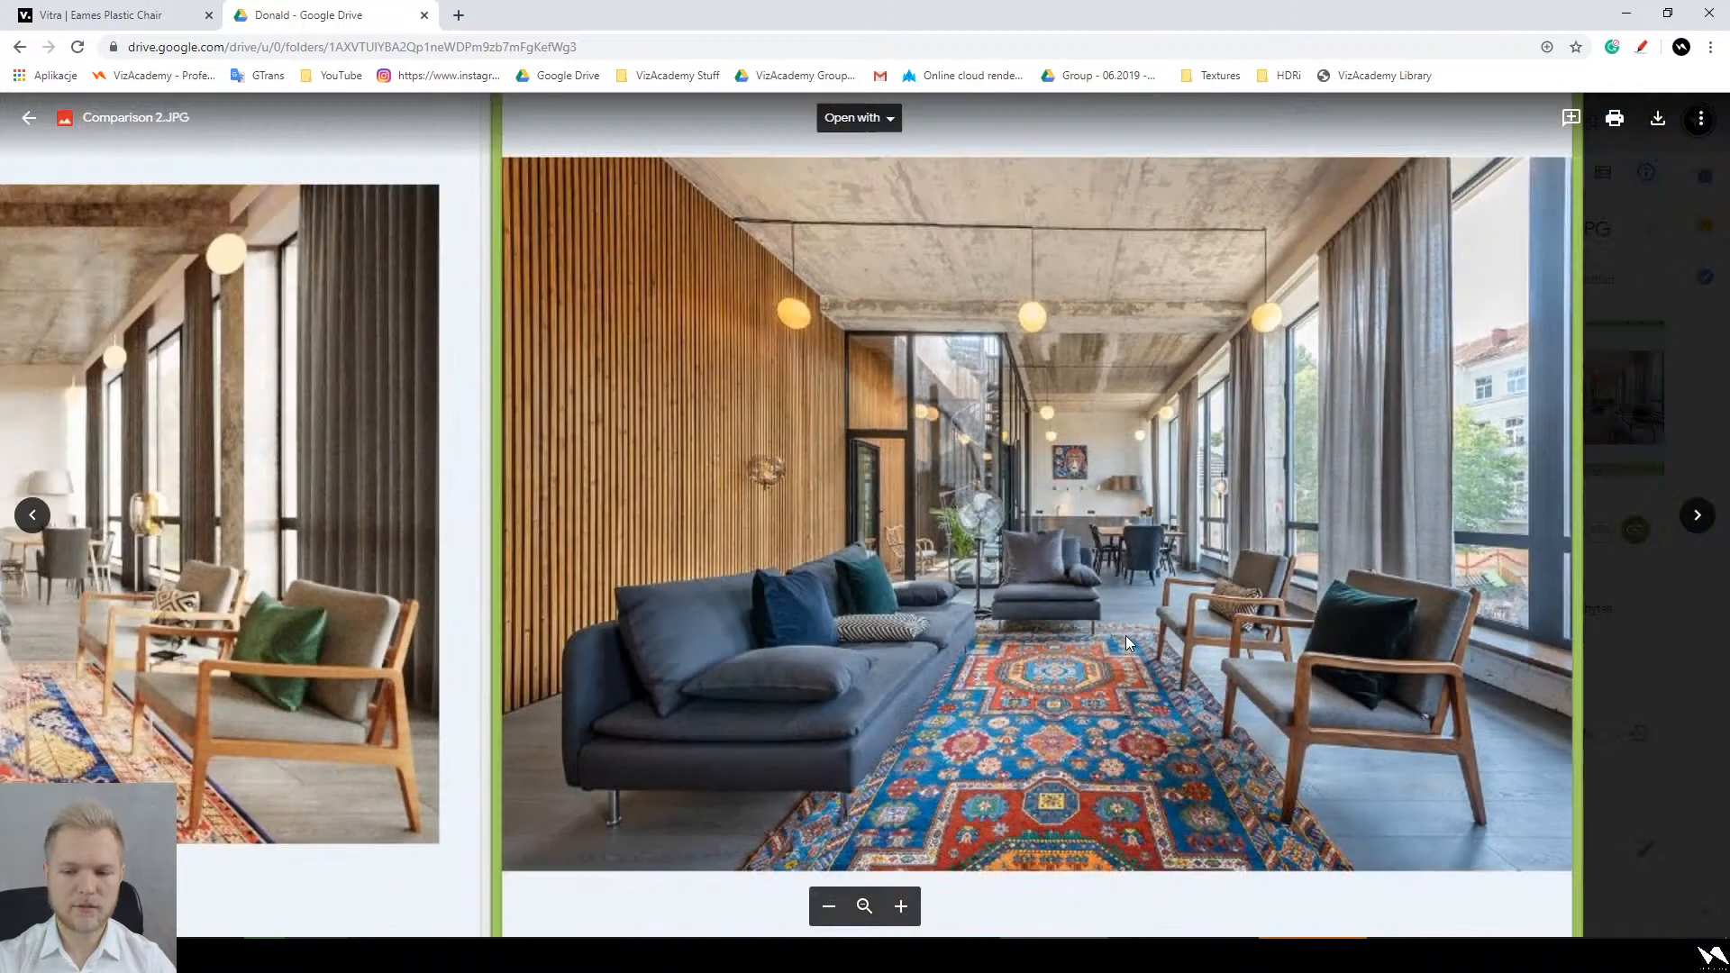
scroll(251, 763, up, 4)
scroll(739, 594, down, 4)
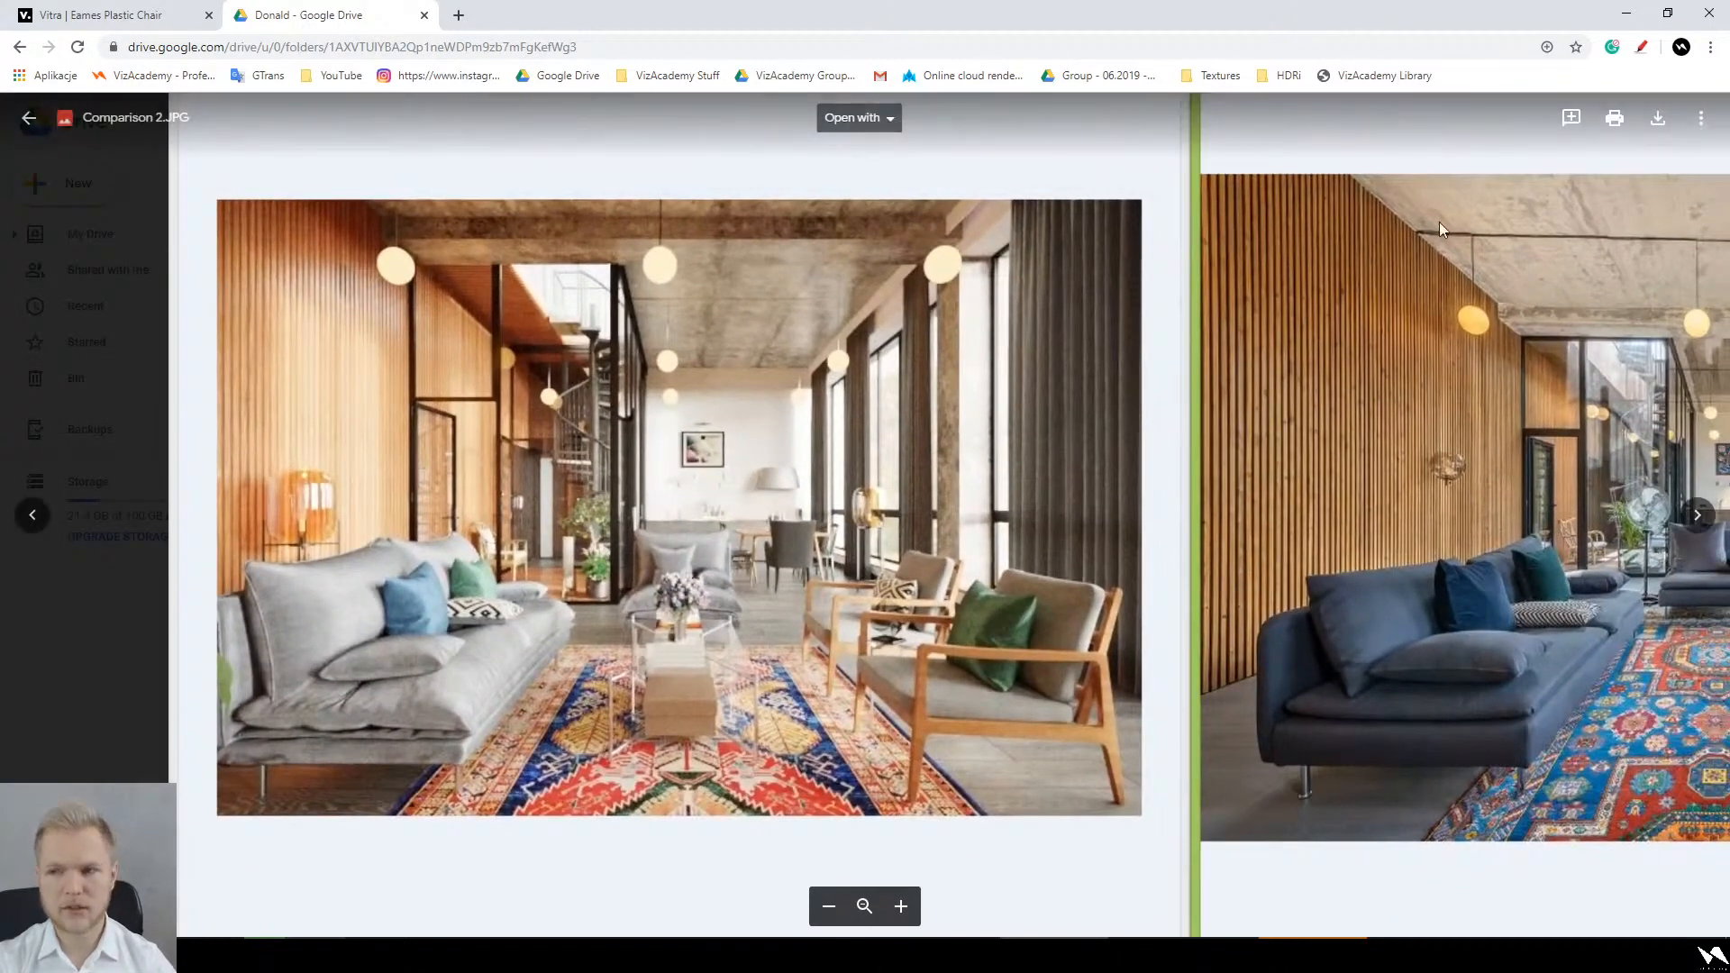
click(1642, 47)
mouse_move(1020, 820)
mouse_down()
mouse_move(924, 764)
mouse_move(1001, 798)
mouse_up()
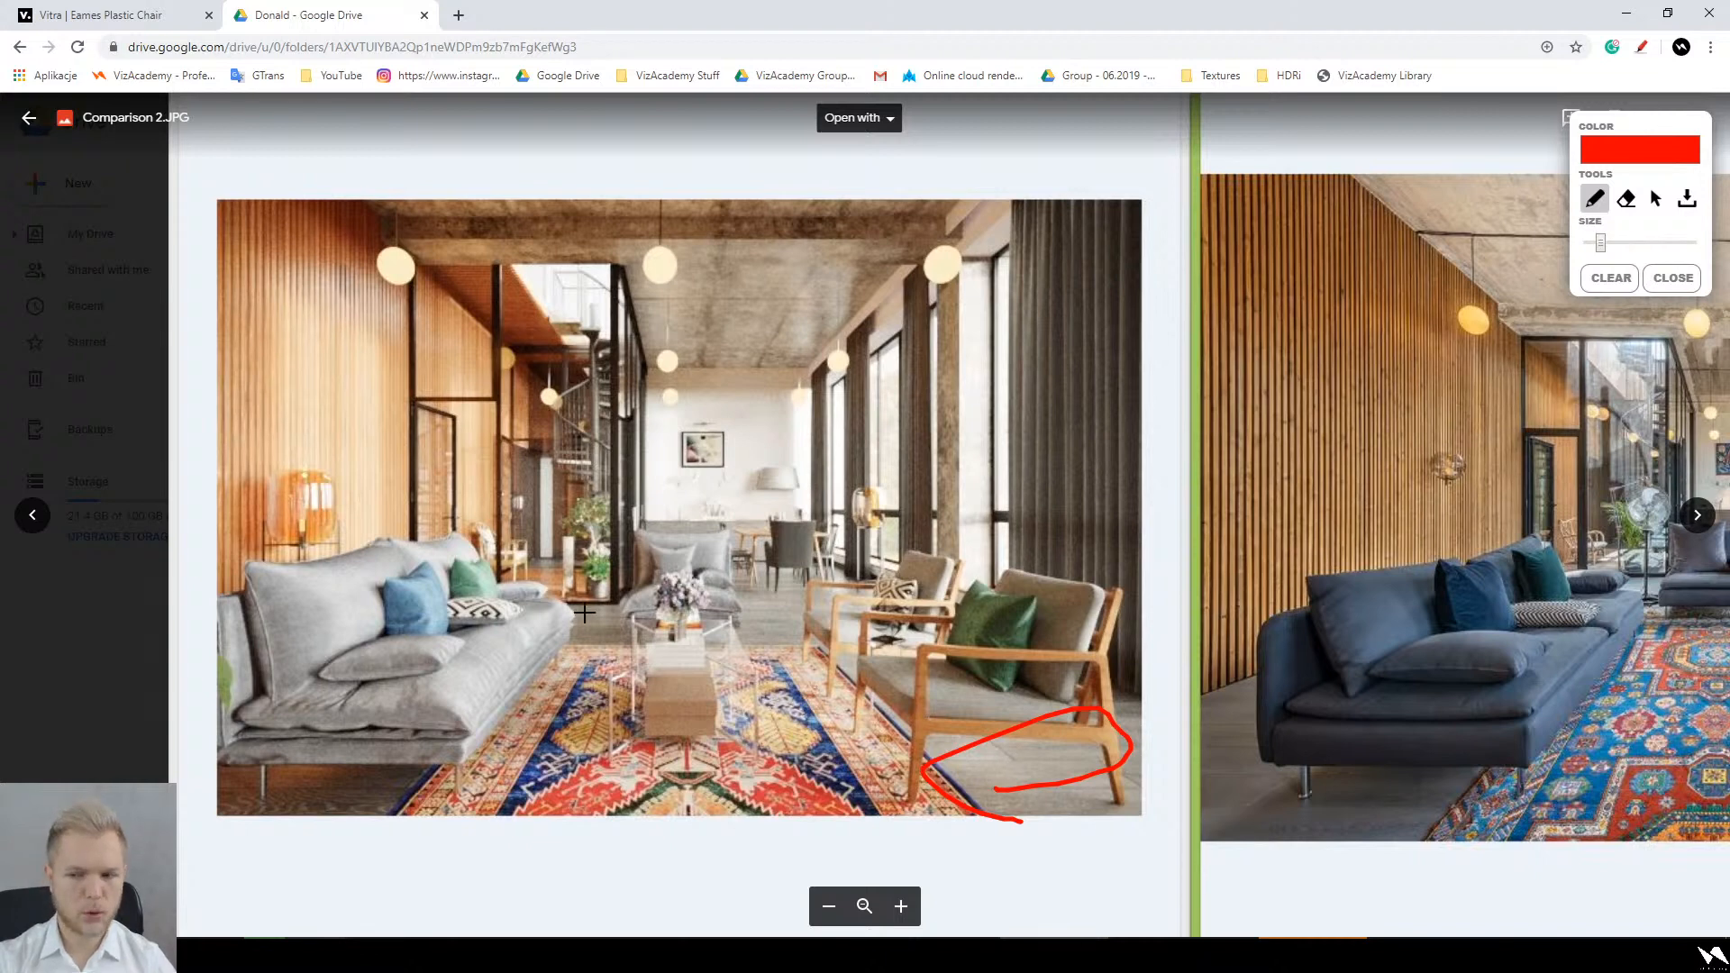
mouse_move(584, 613)
mouse_down()
mouse_move(301, 397)
mouse_move(263, 409)
mouse_up()
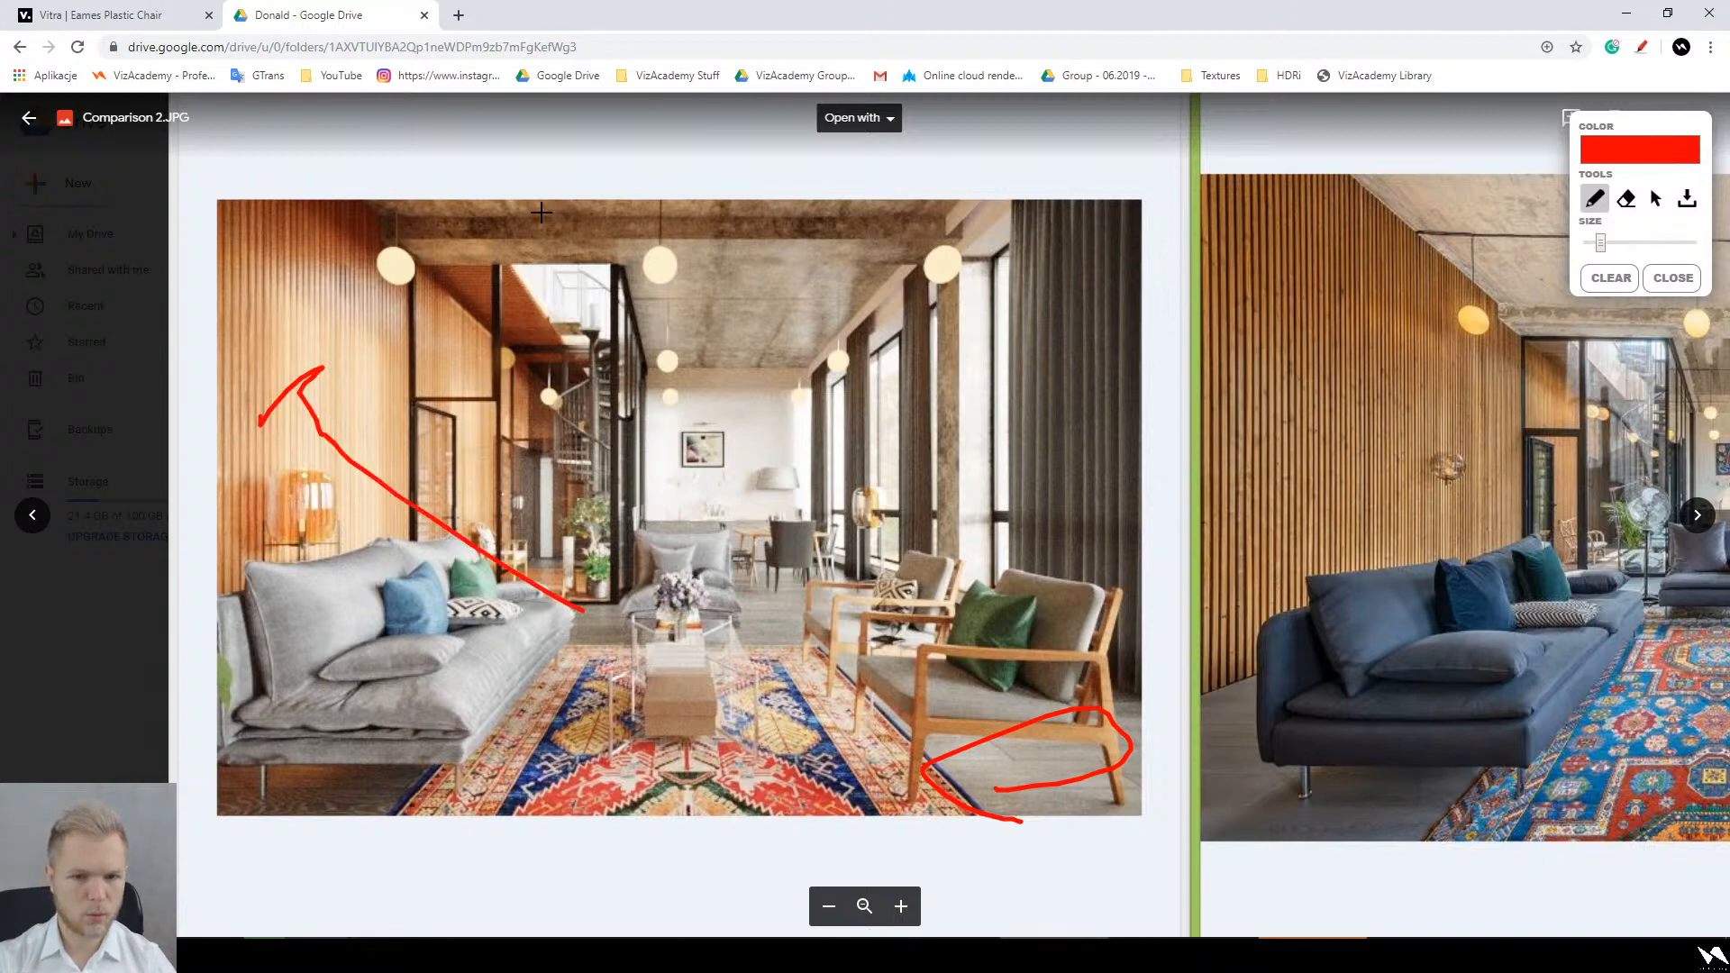
mouse_move(519, 192)
mouse_down()
mouse_move(530, 219)
mouse_move(461, 257)
mouse_up()
drag(861, 216, 866, 245)
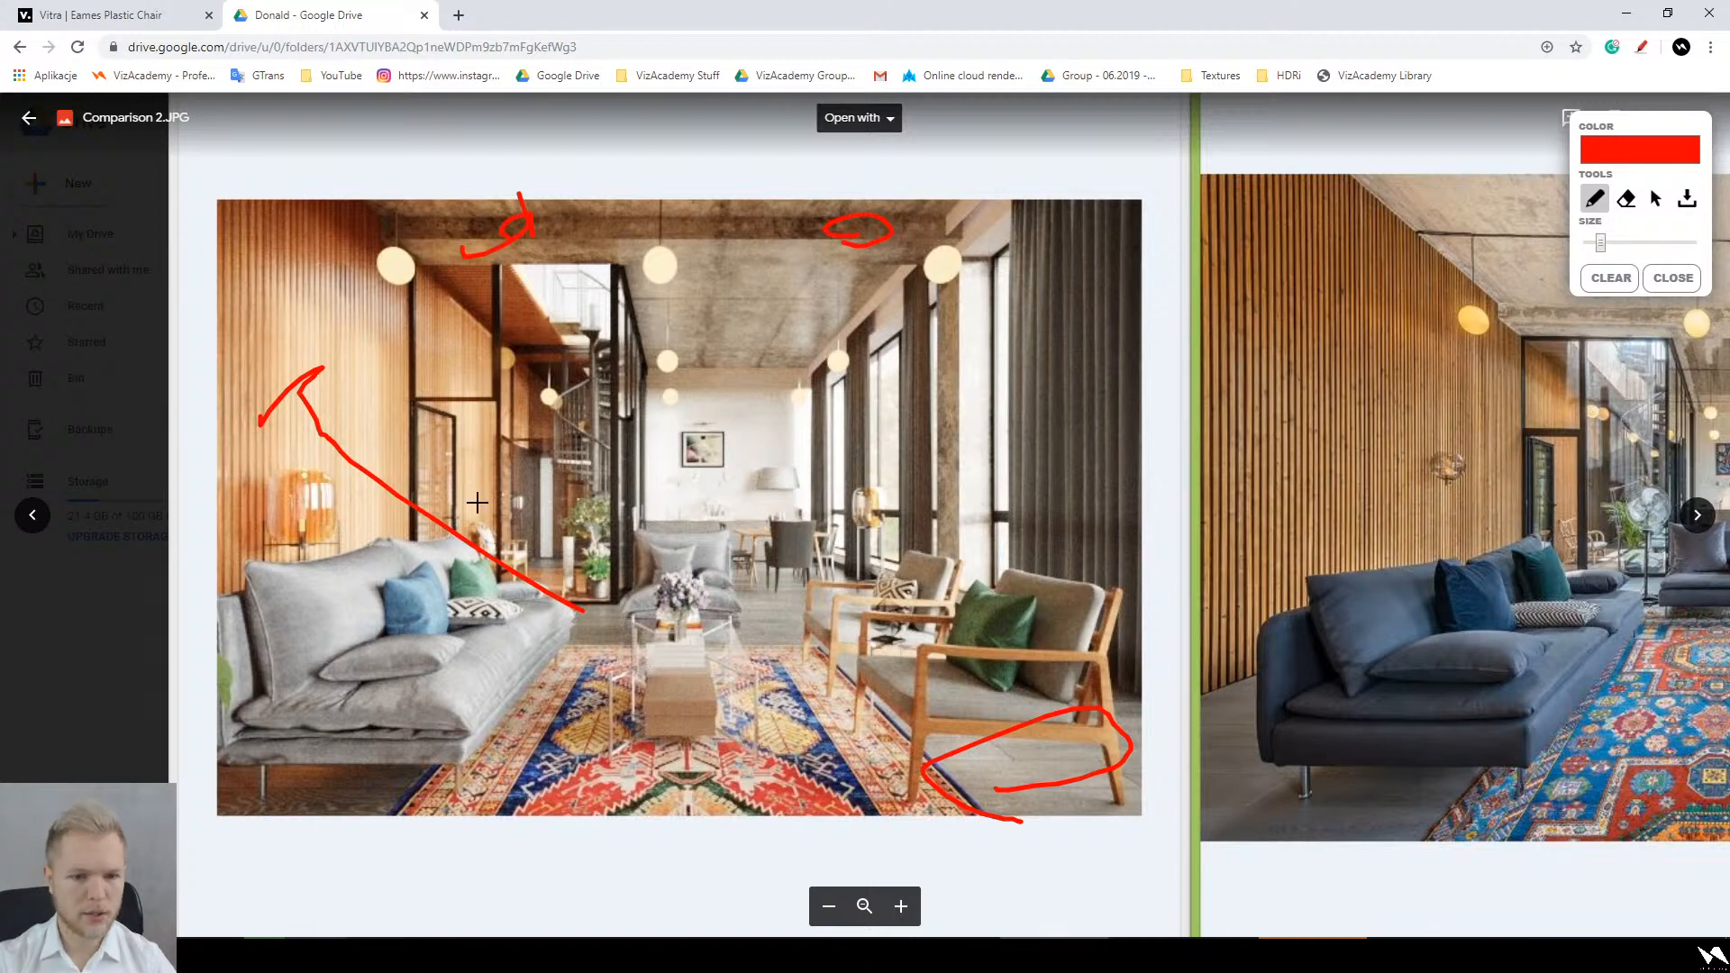
mouse_move(464, 508)
mouse_down()
mouse_move(273, 356)
mouse_move(531, 216)
mouse_move(535, 243)
mouse_up()
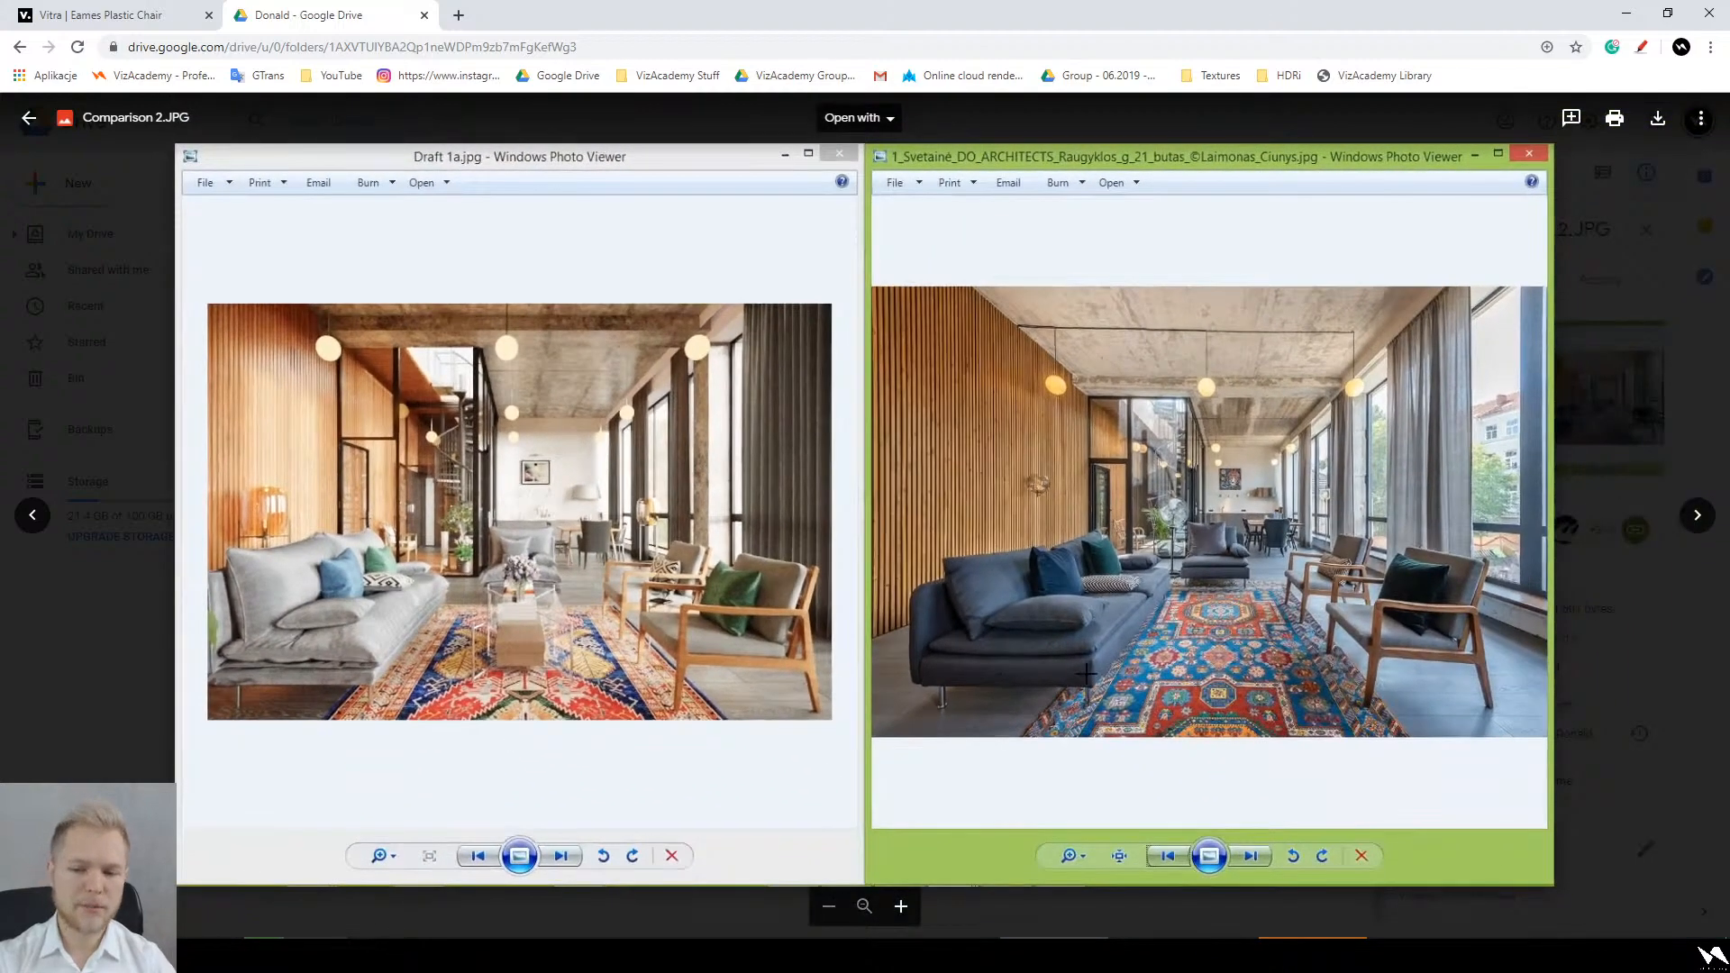
Step: Examine the sofa, armchairs and floor in the draft render up close against the reference photo
drag(205, 524, 475, 693)
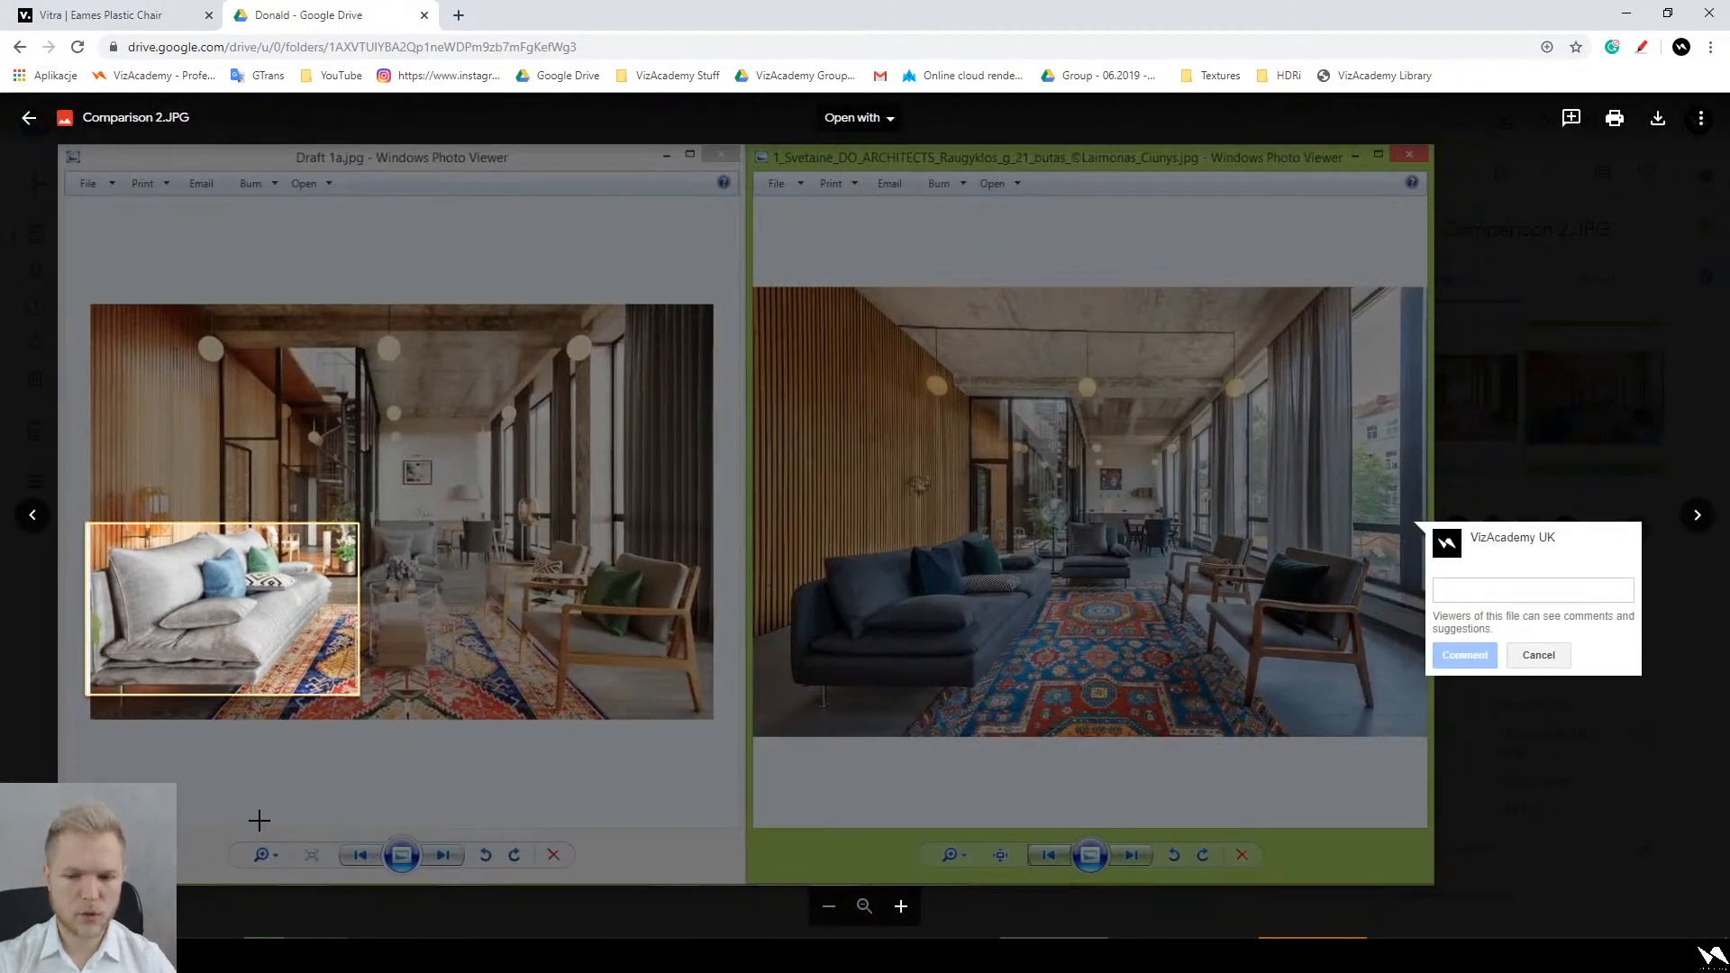
key(Escape)
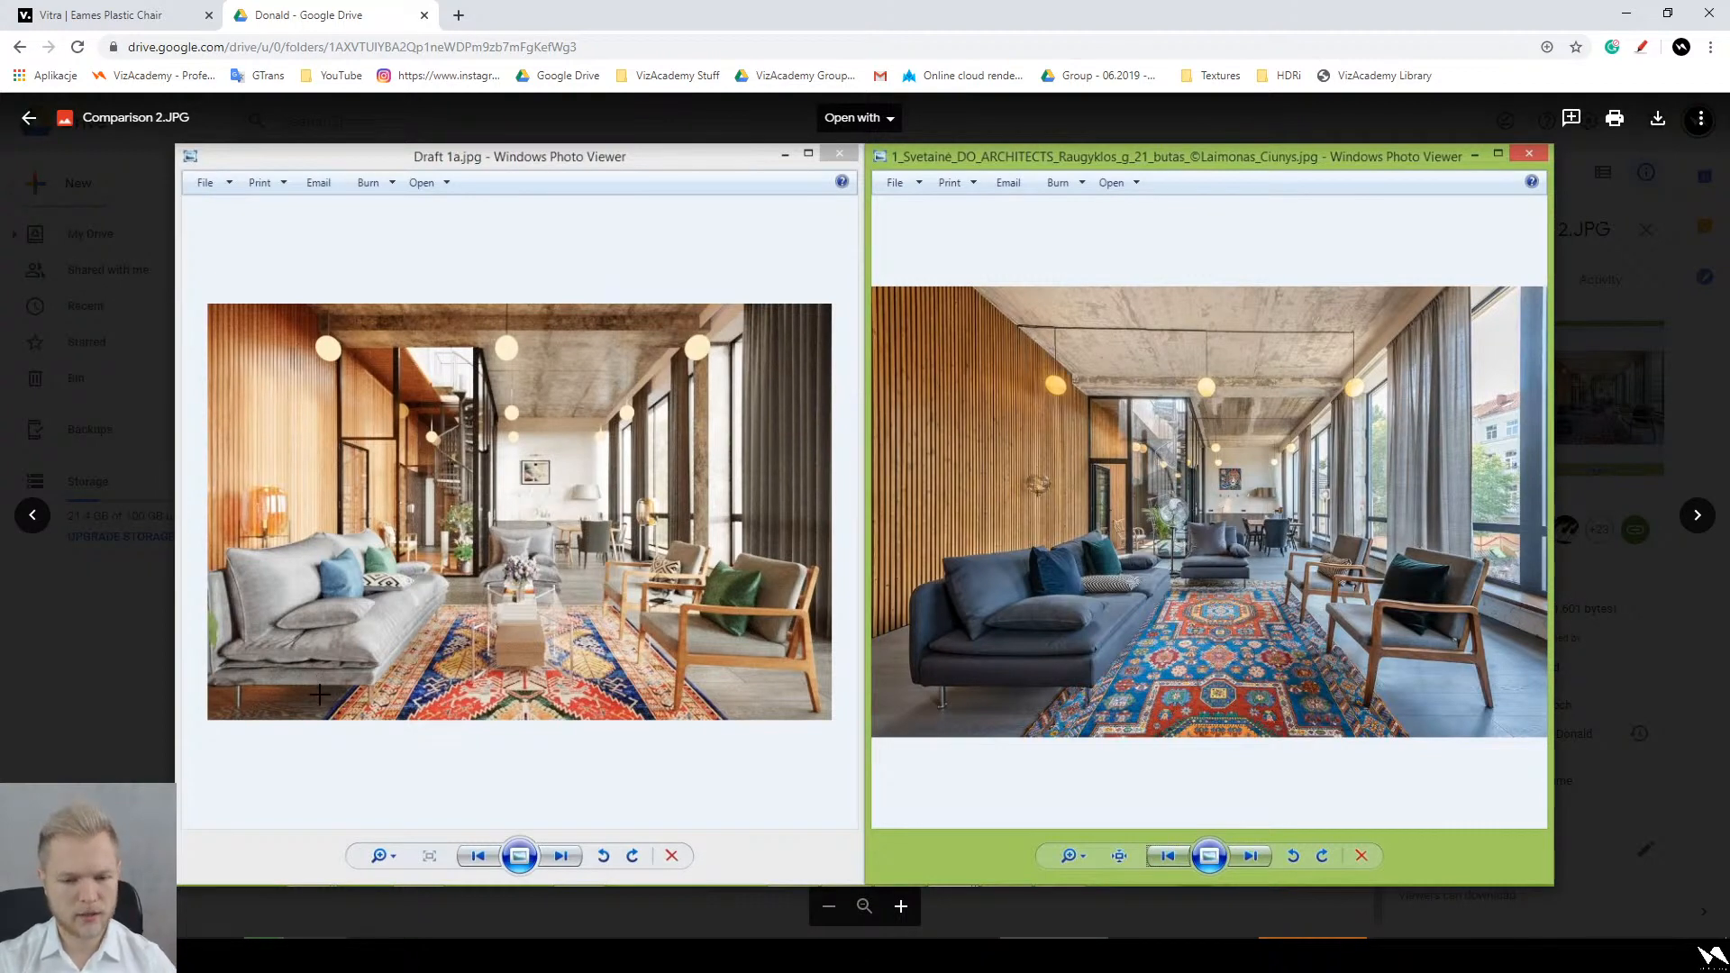
scroll(782, 688, up, 4)
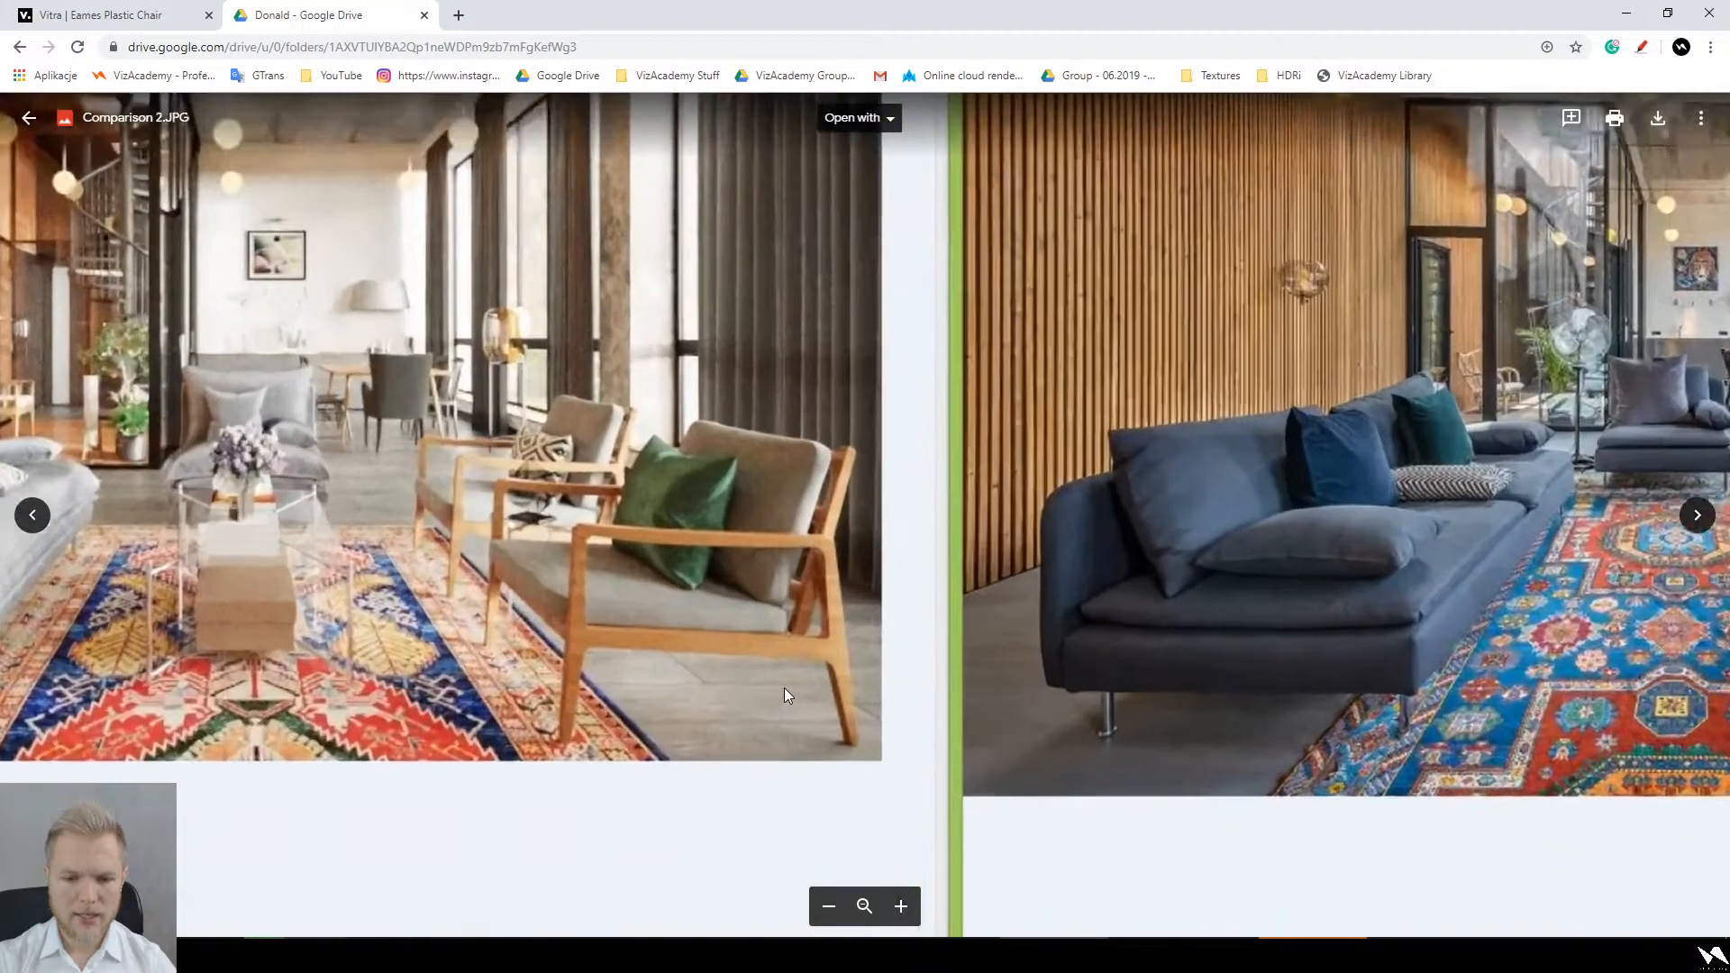
drag(784, 689, 126, 631)
drag(342, 439, 498, 592)
scroll(1234, 516, down, 5)
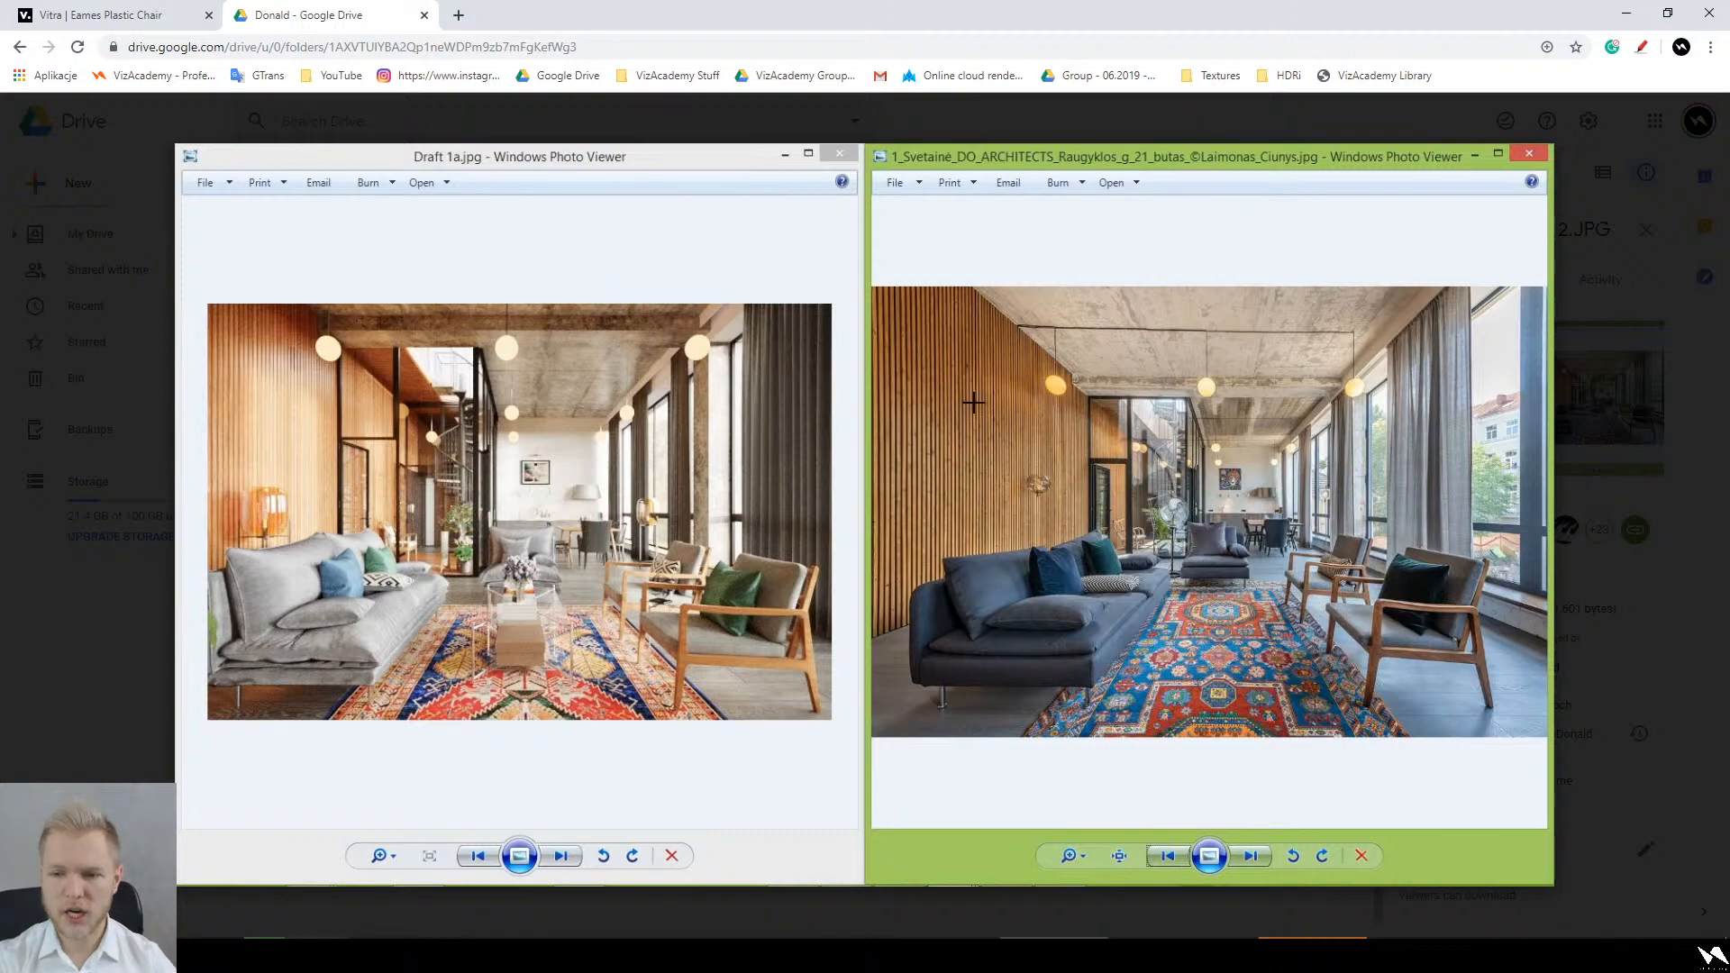
Step: Circle the three front pendant lamps in red on the reference photo, and inspect the matching lamps in the draft render
scroll(1068, 376, up, 5)
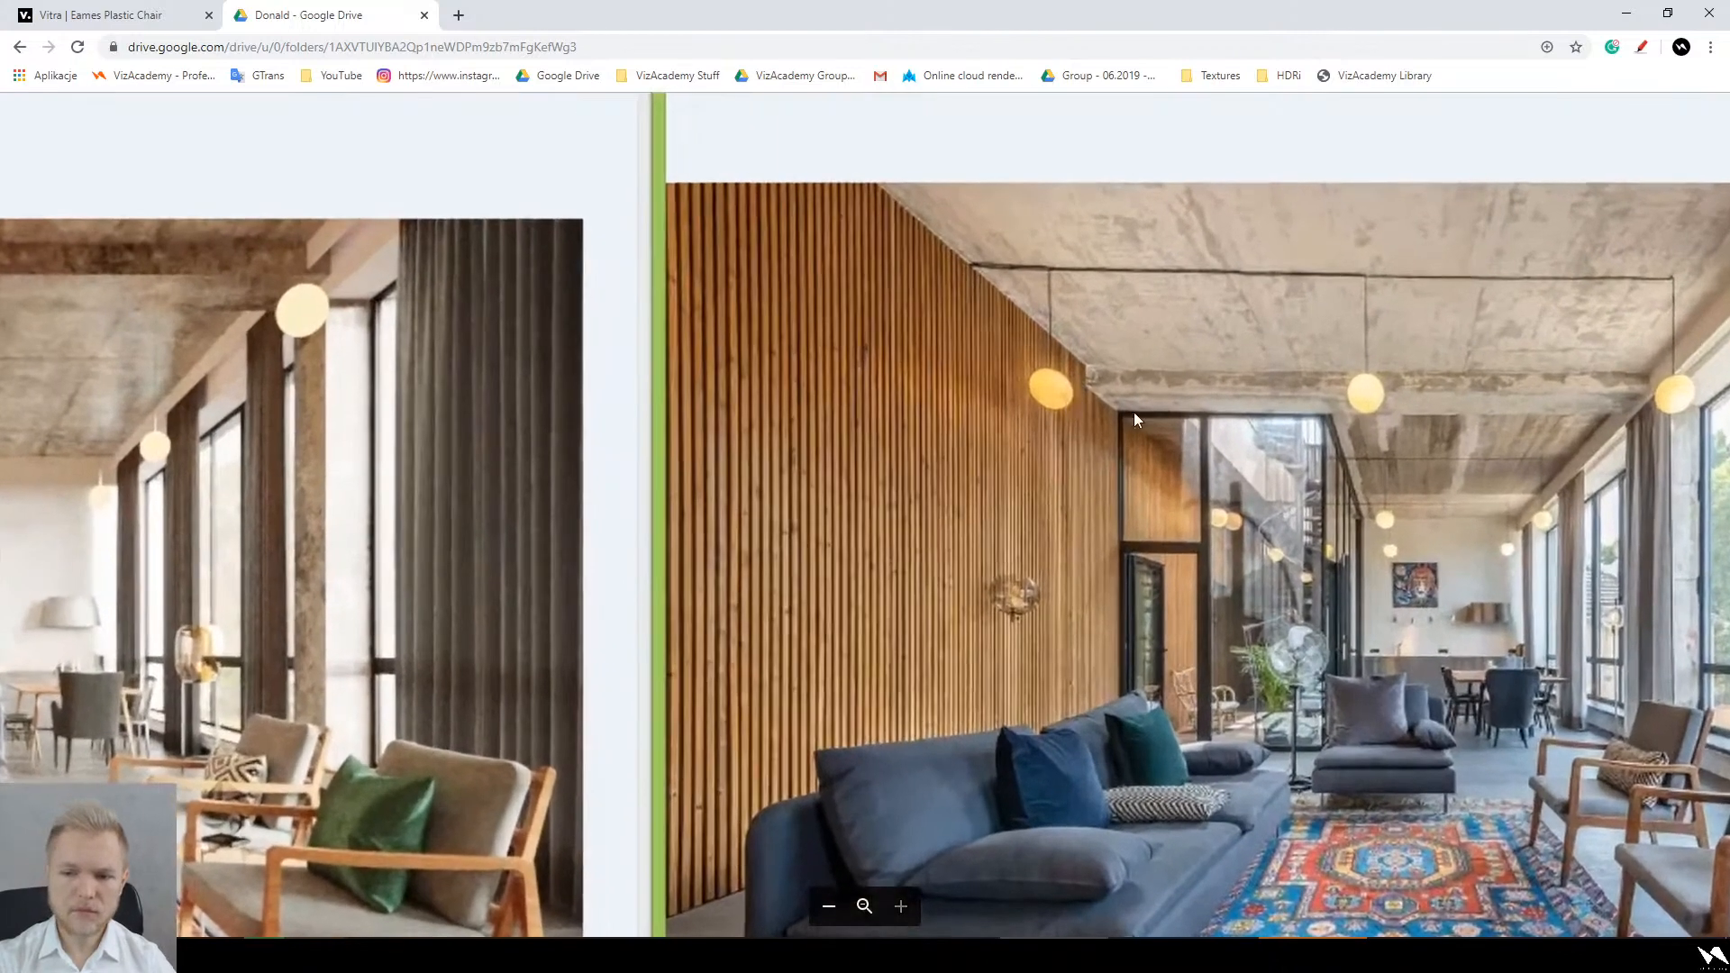
drag(1133, 413, 1031, 459)
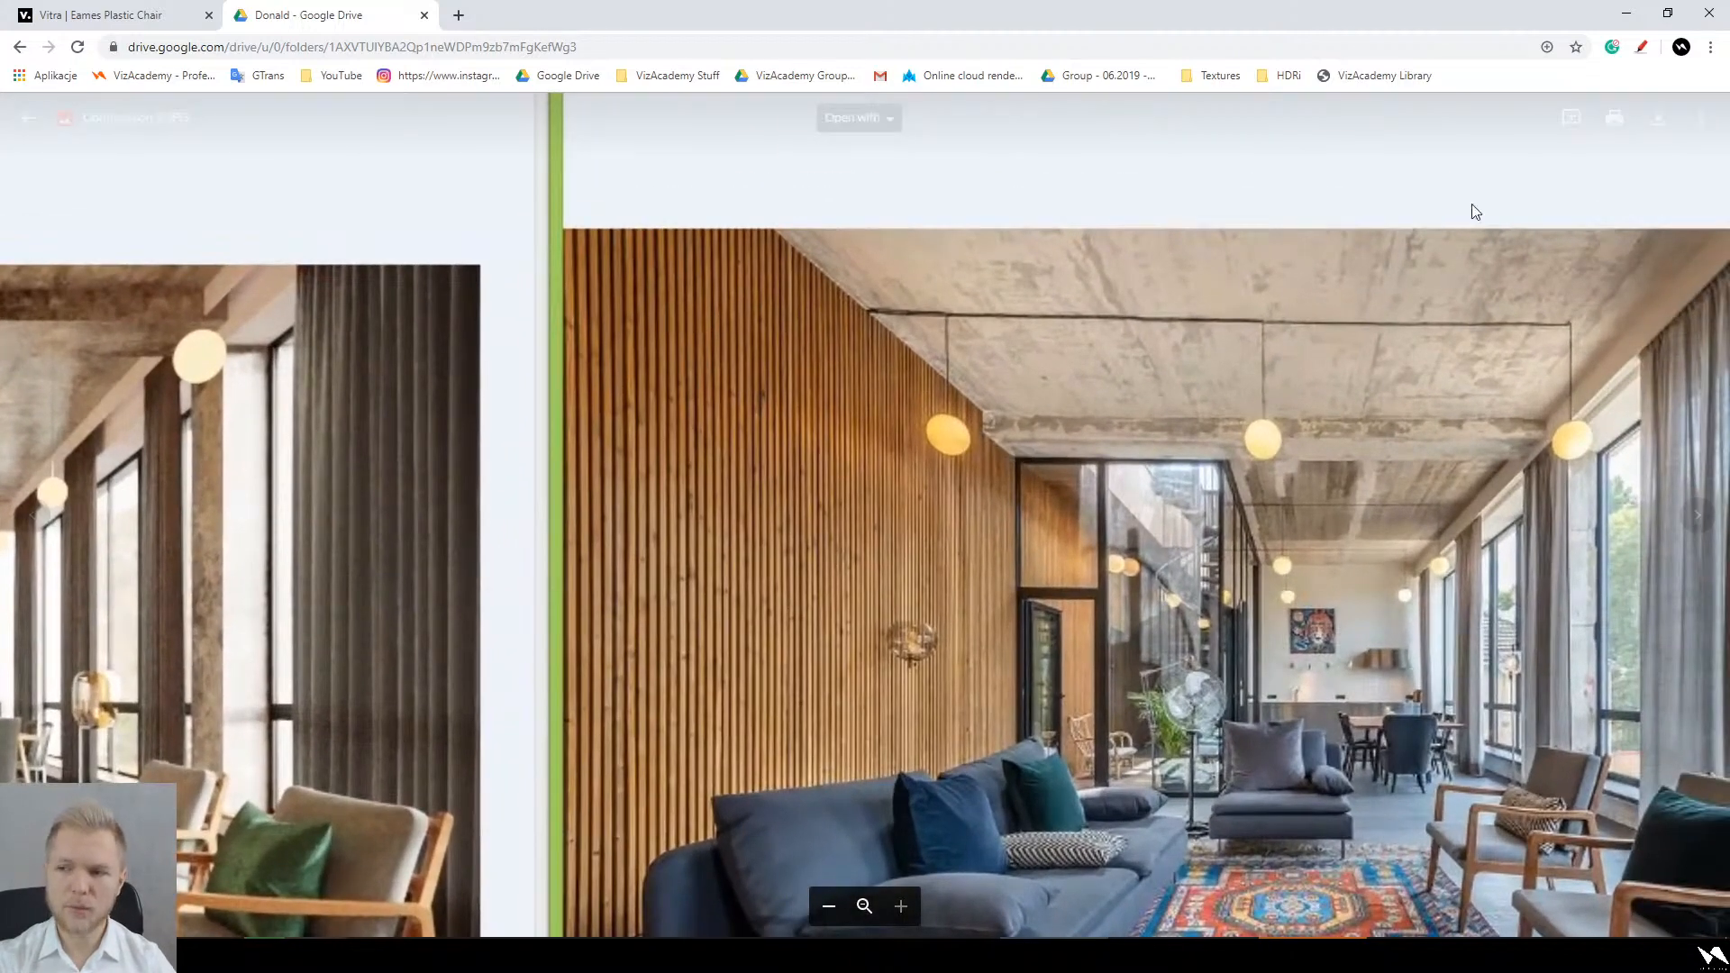
click(1640, 48)
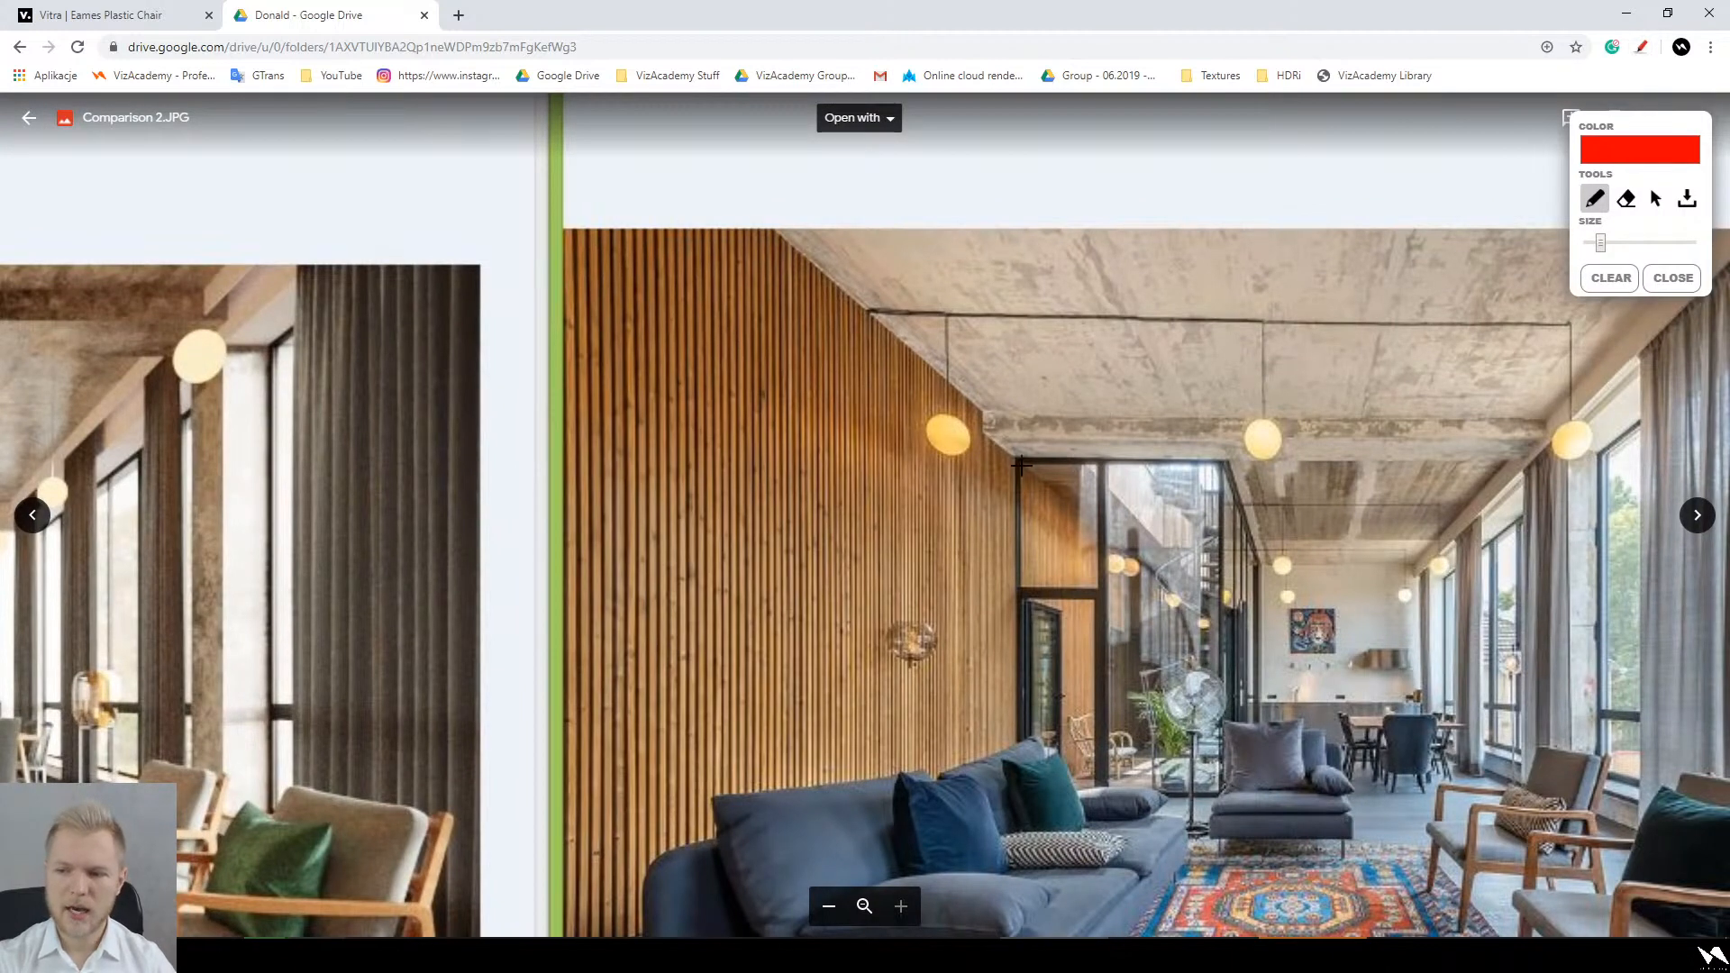
mouse_move(976, 468)
mouse_down()
mouse_move(928, 479)
mouse_move(955, 392)
mouse_move(874, 500)
mouse_up()
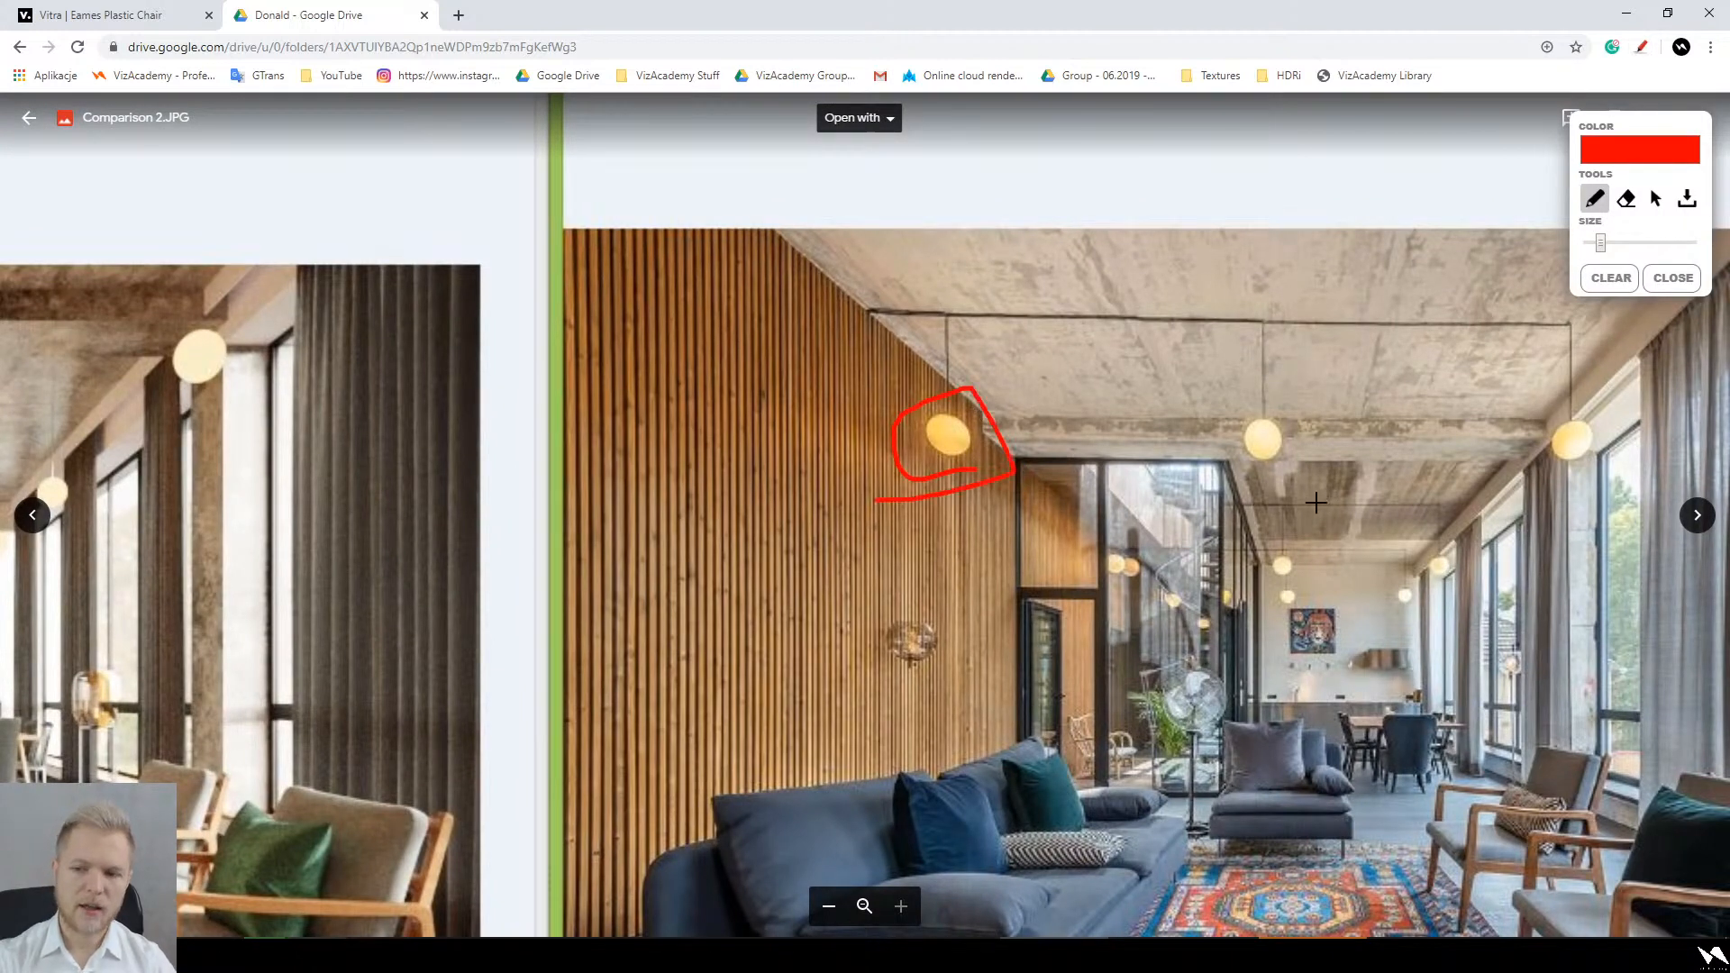
mouse_move(1268, 485)
mouse_down()
mouse_move(1234, 470)
mouse_move(1195, 500)
mouse_up()
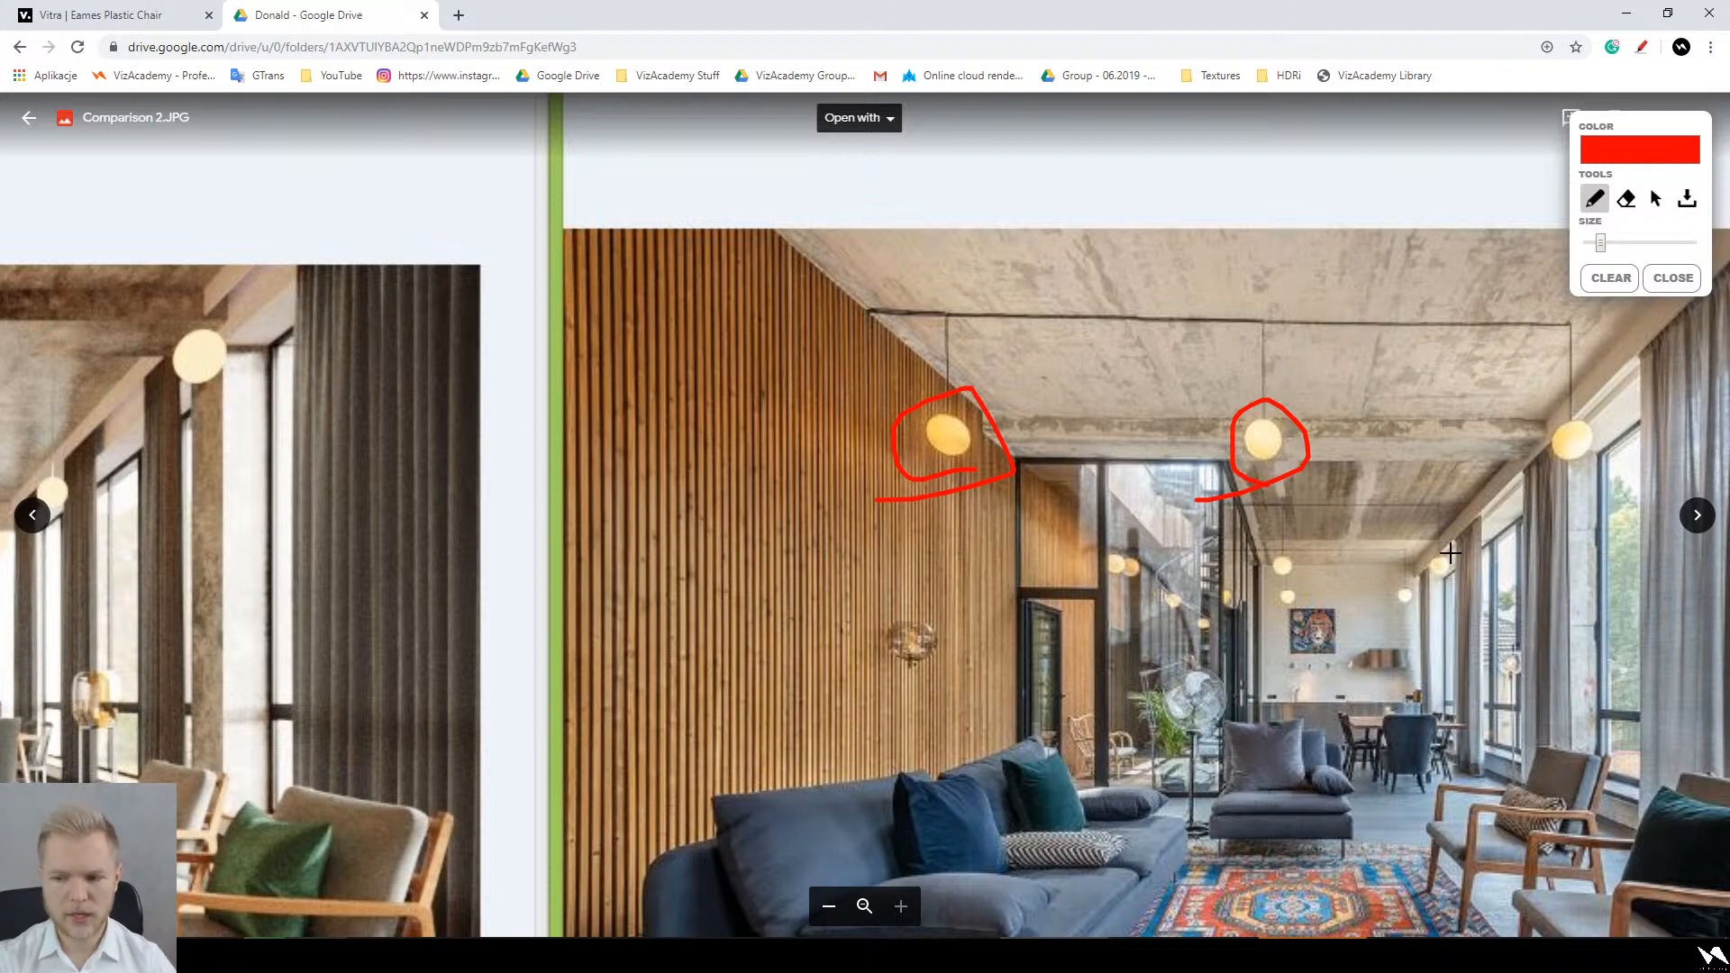
mouse_move(1630, 462)
mouse_down()
mouse_move(1542, 428)
mouse_move(1615, 407)
mouse_up()
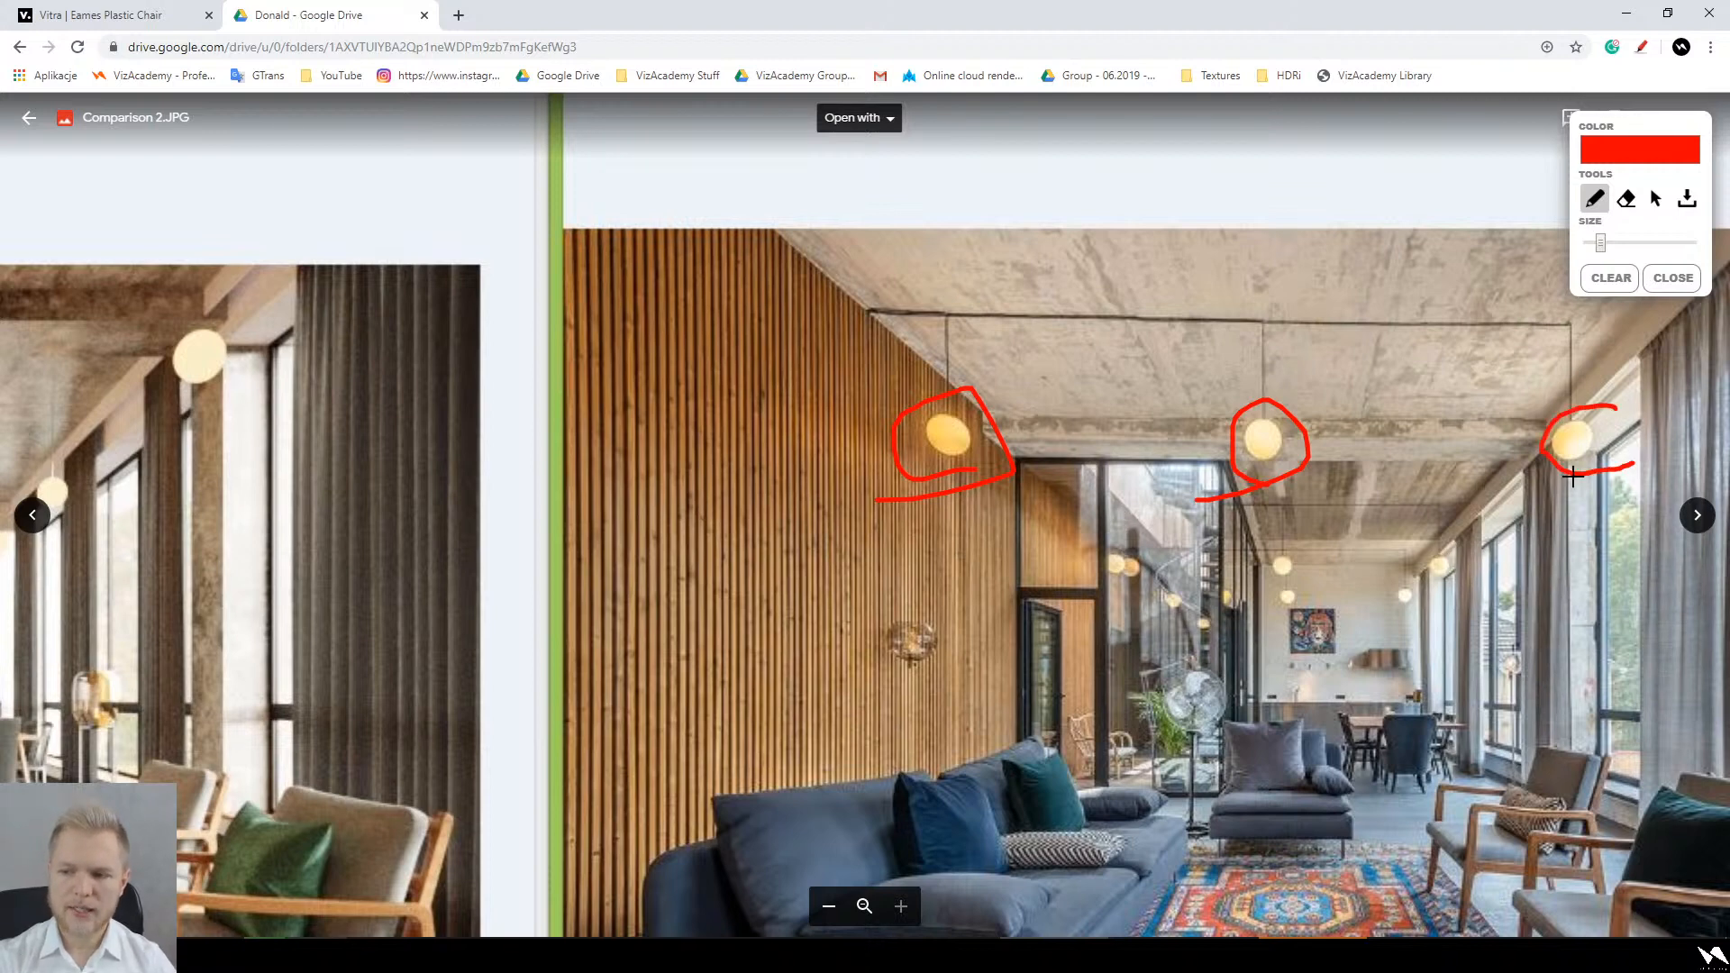
key(Escape)
drag(348, 390, 807, 490)
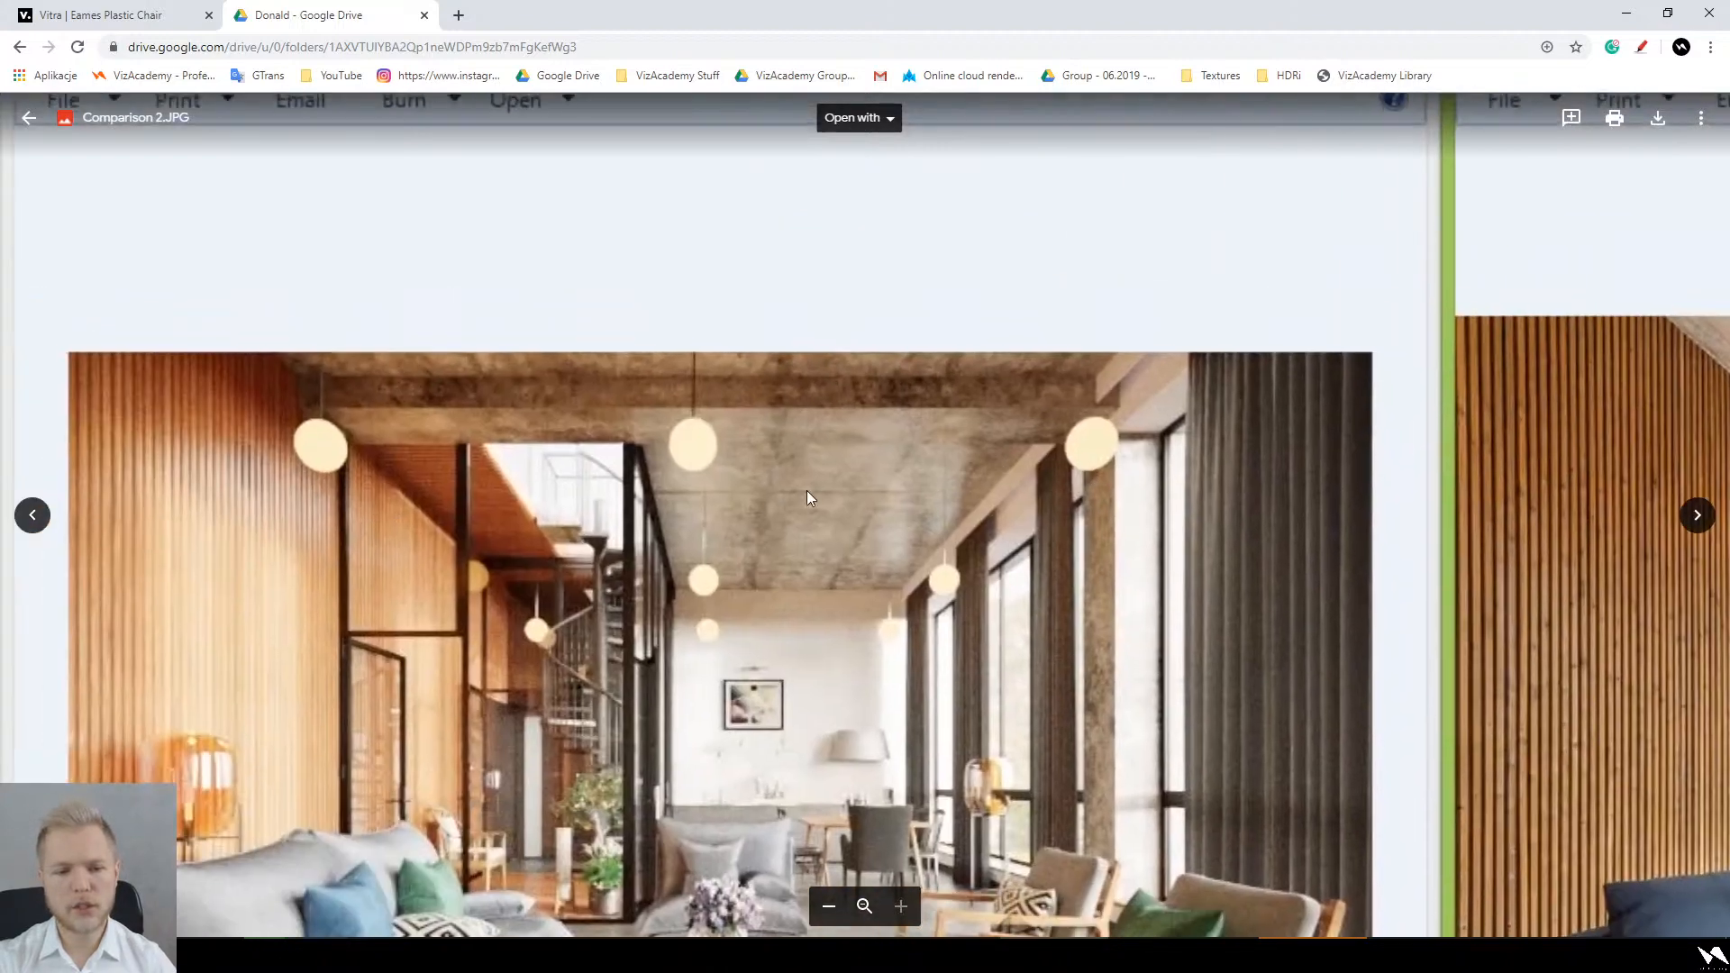
ctrl+scroll(555, 526, down, 5)
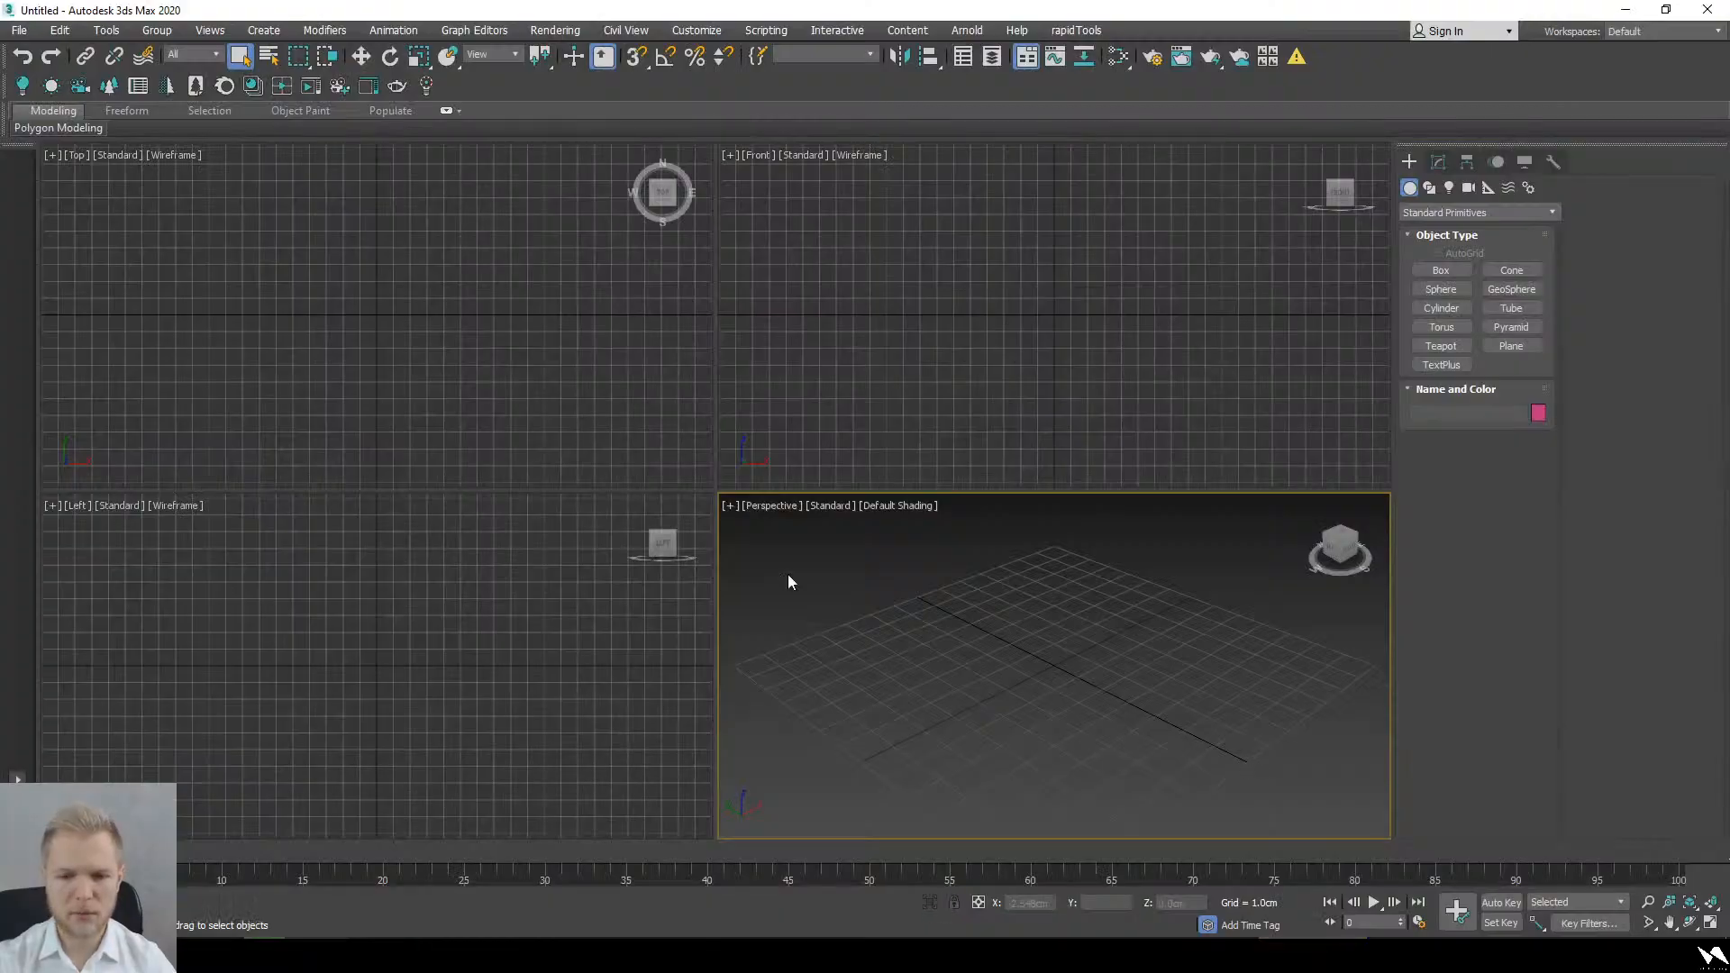
Step: Switch to 3ds Max, create a GeoSphere with a radius of about 7 cm in the Perspective viewport and maximize that viewport
click(1500, 298)
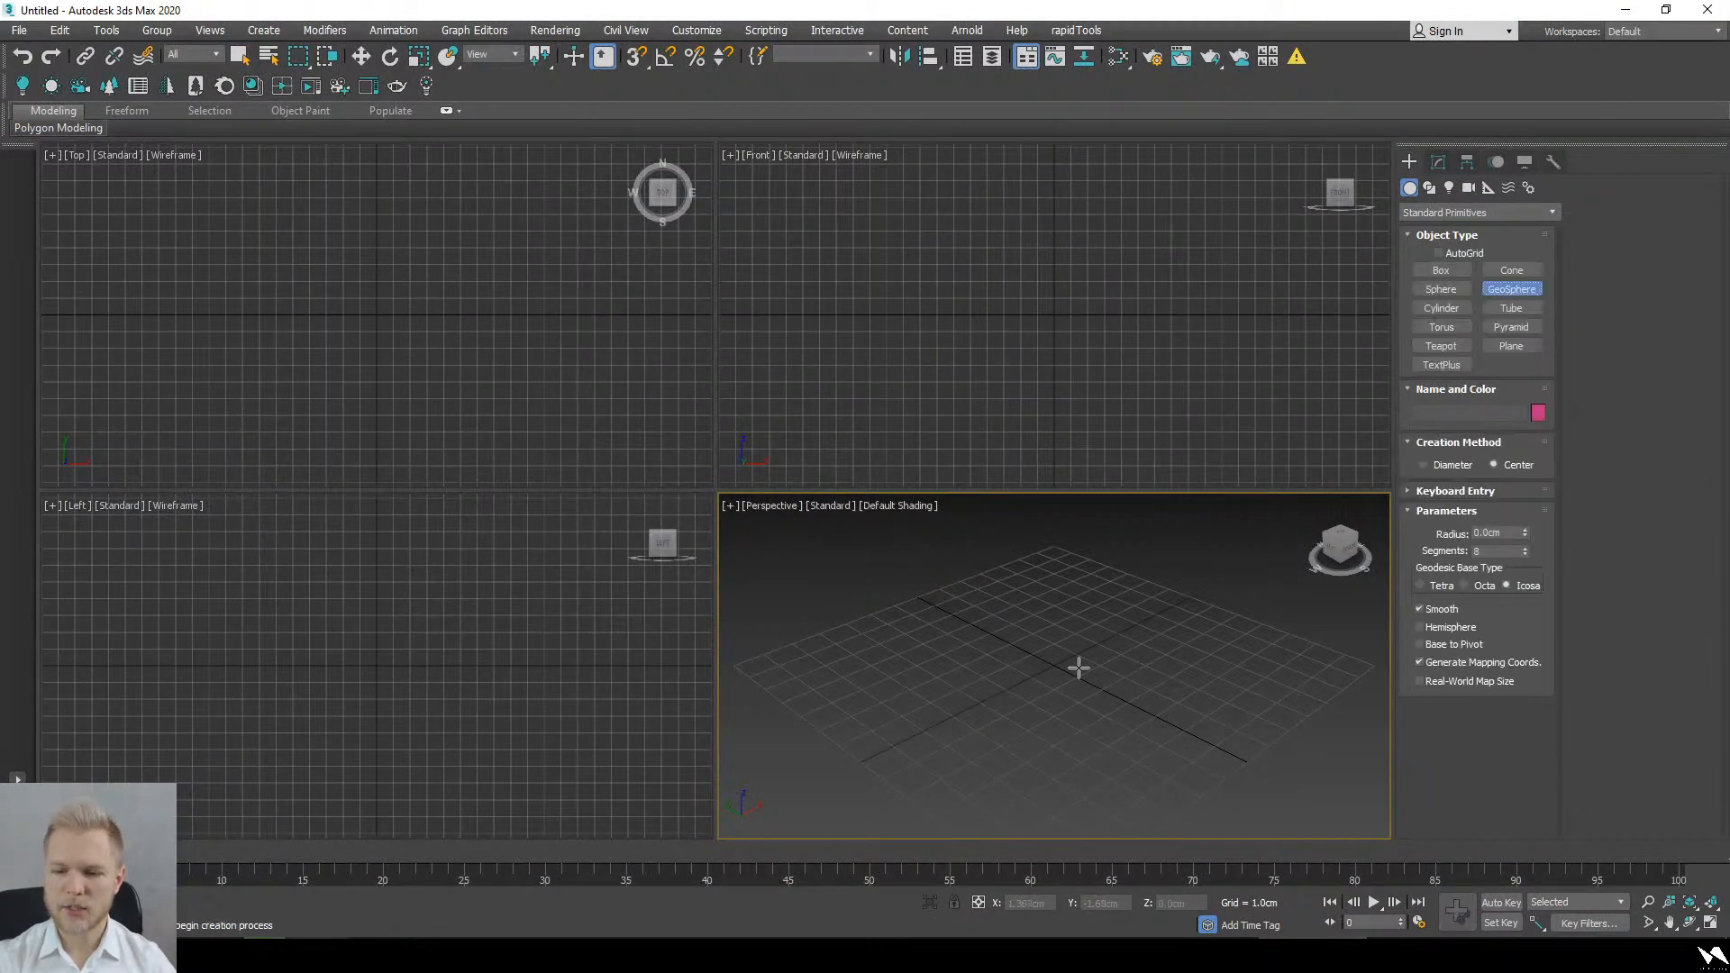
drag(1104, 668, 1153, 673)
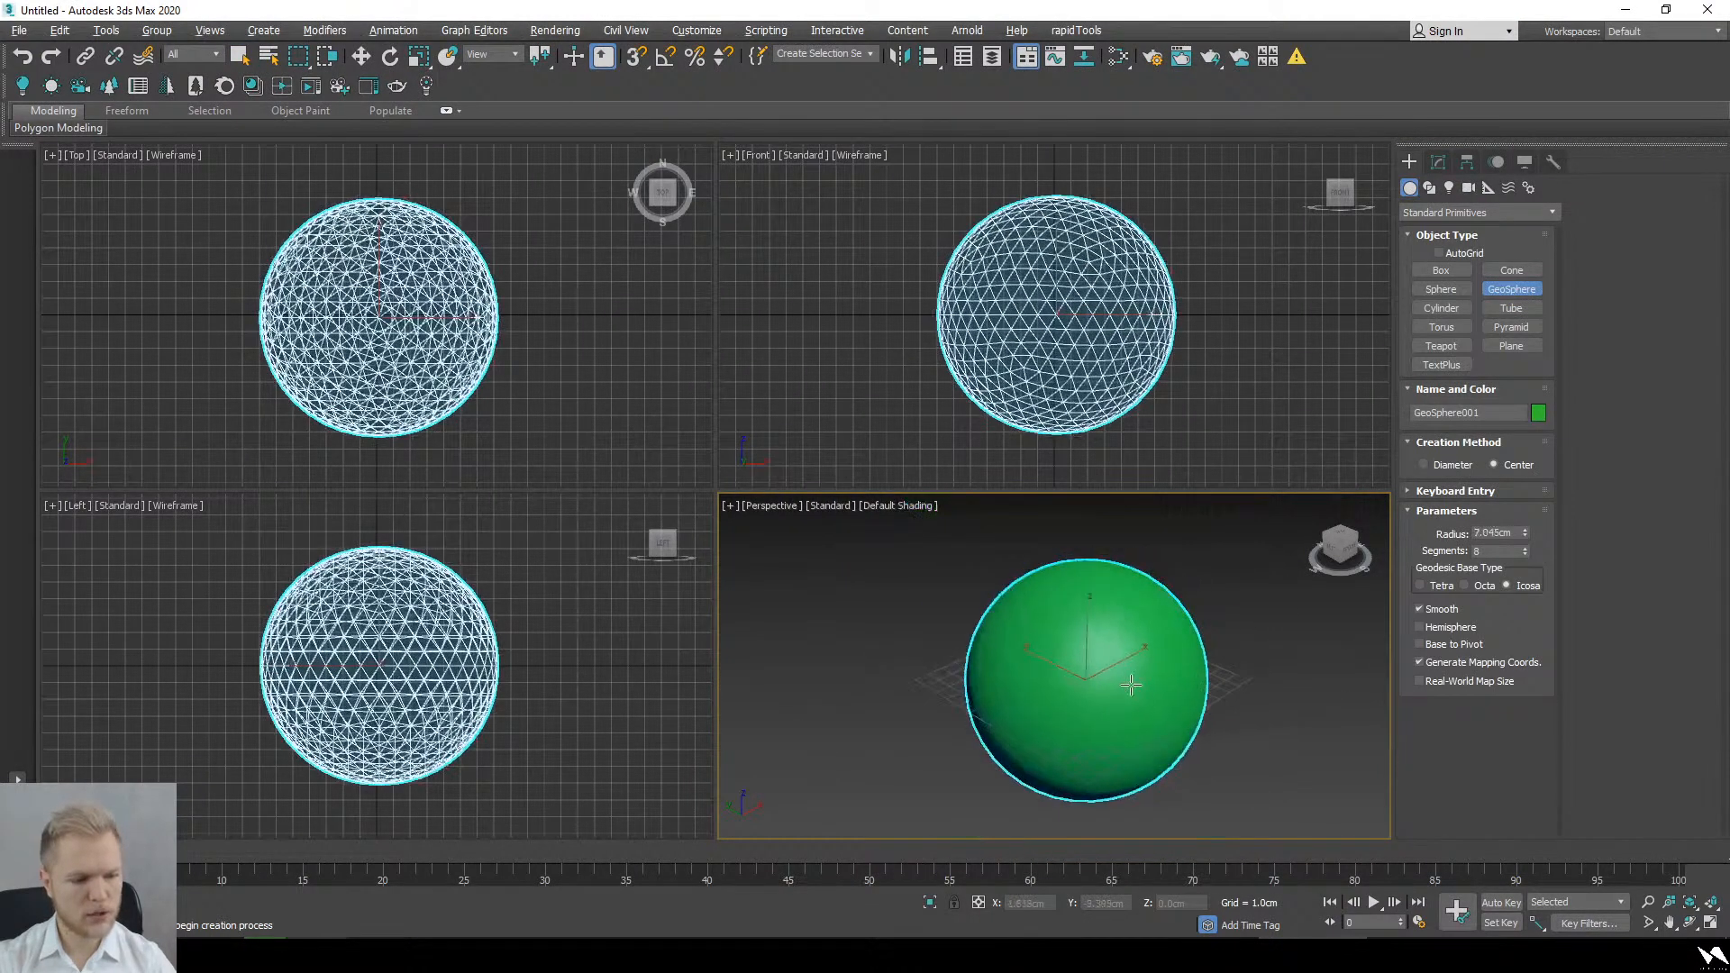
key(alt+w)
middle_drag(1022, 379, 1033, 287)
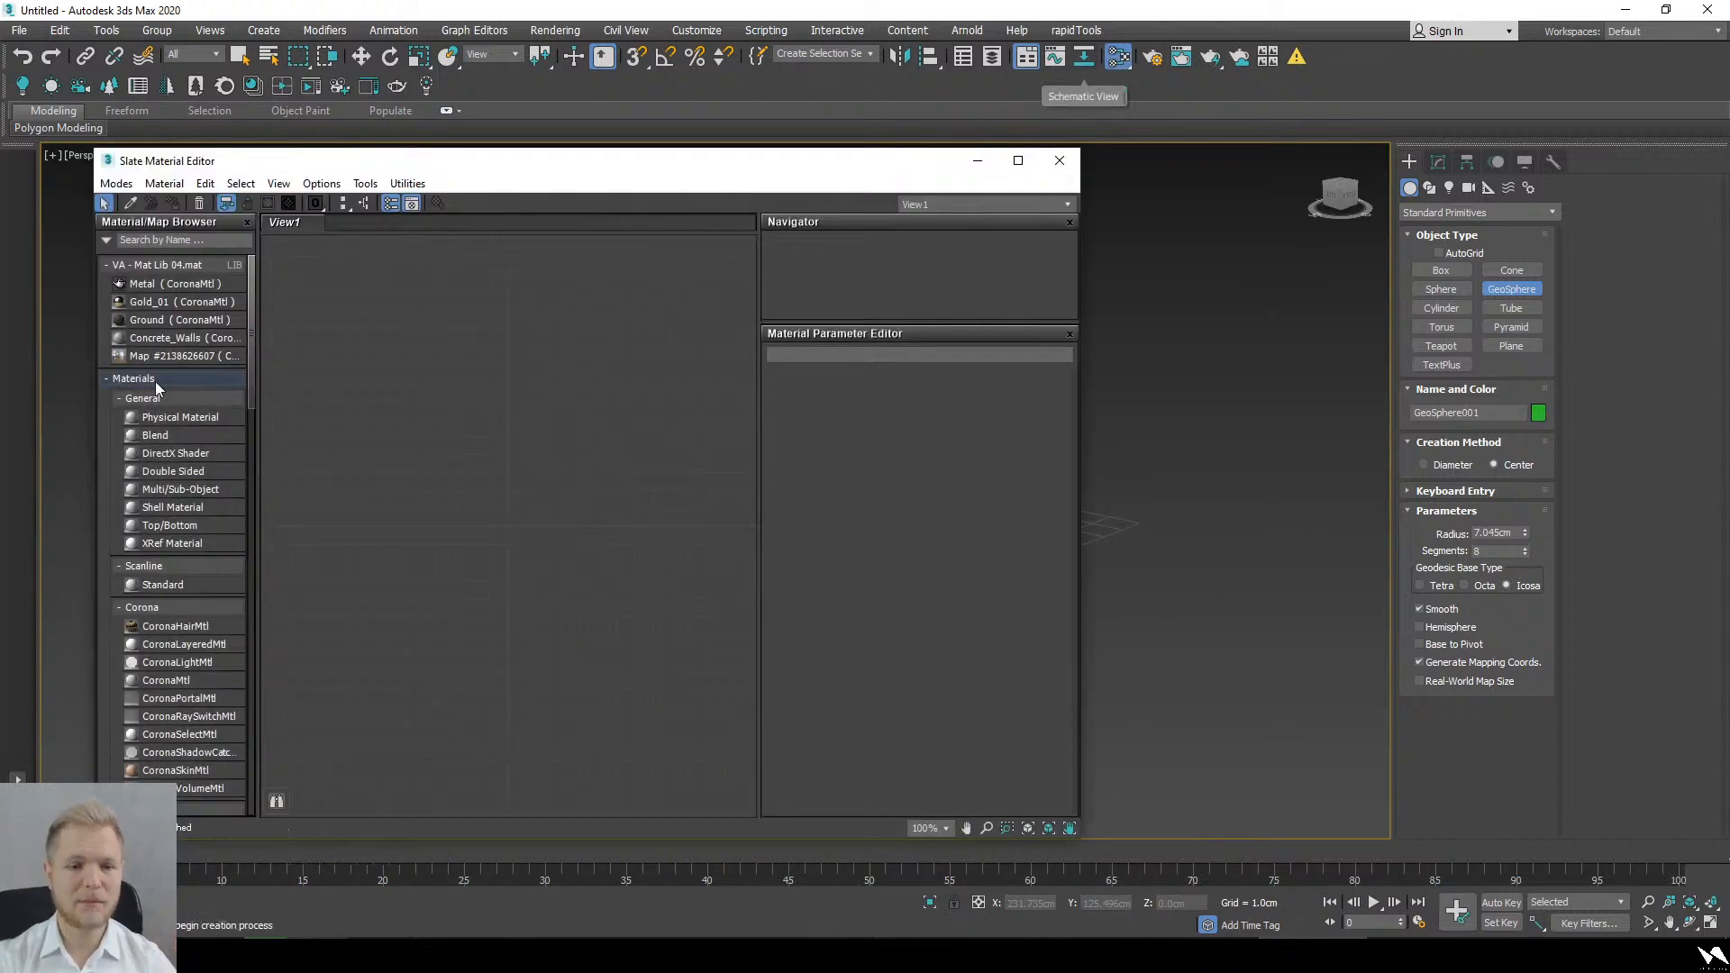
Step: Find CoronaMtl in the Slate Material Editor and add it as a new material node in View1
click(159, 241)
text(coronam)
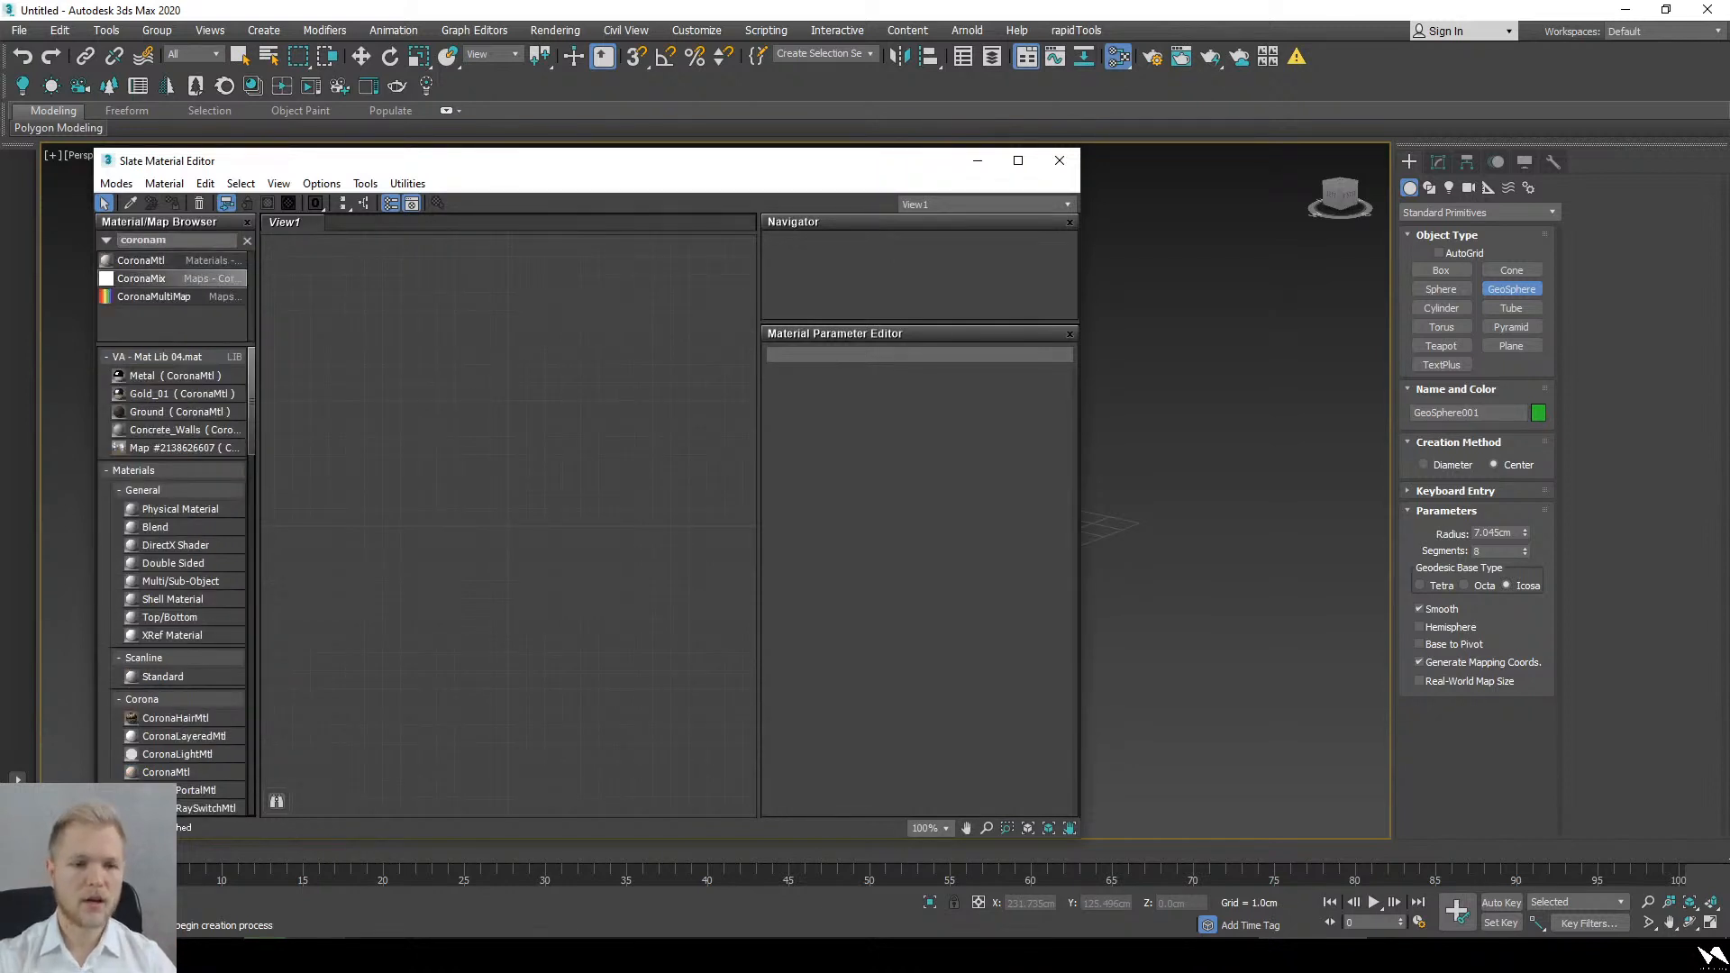
drag(141, 261, 455, 329)
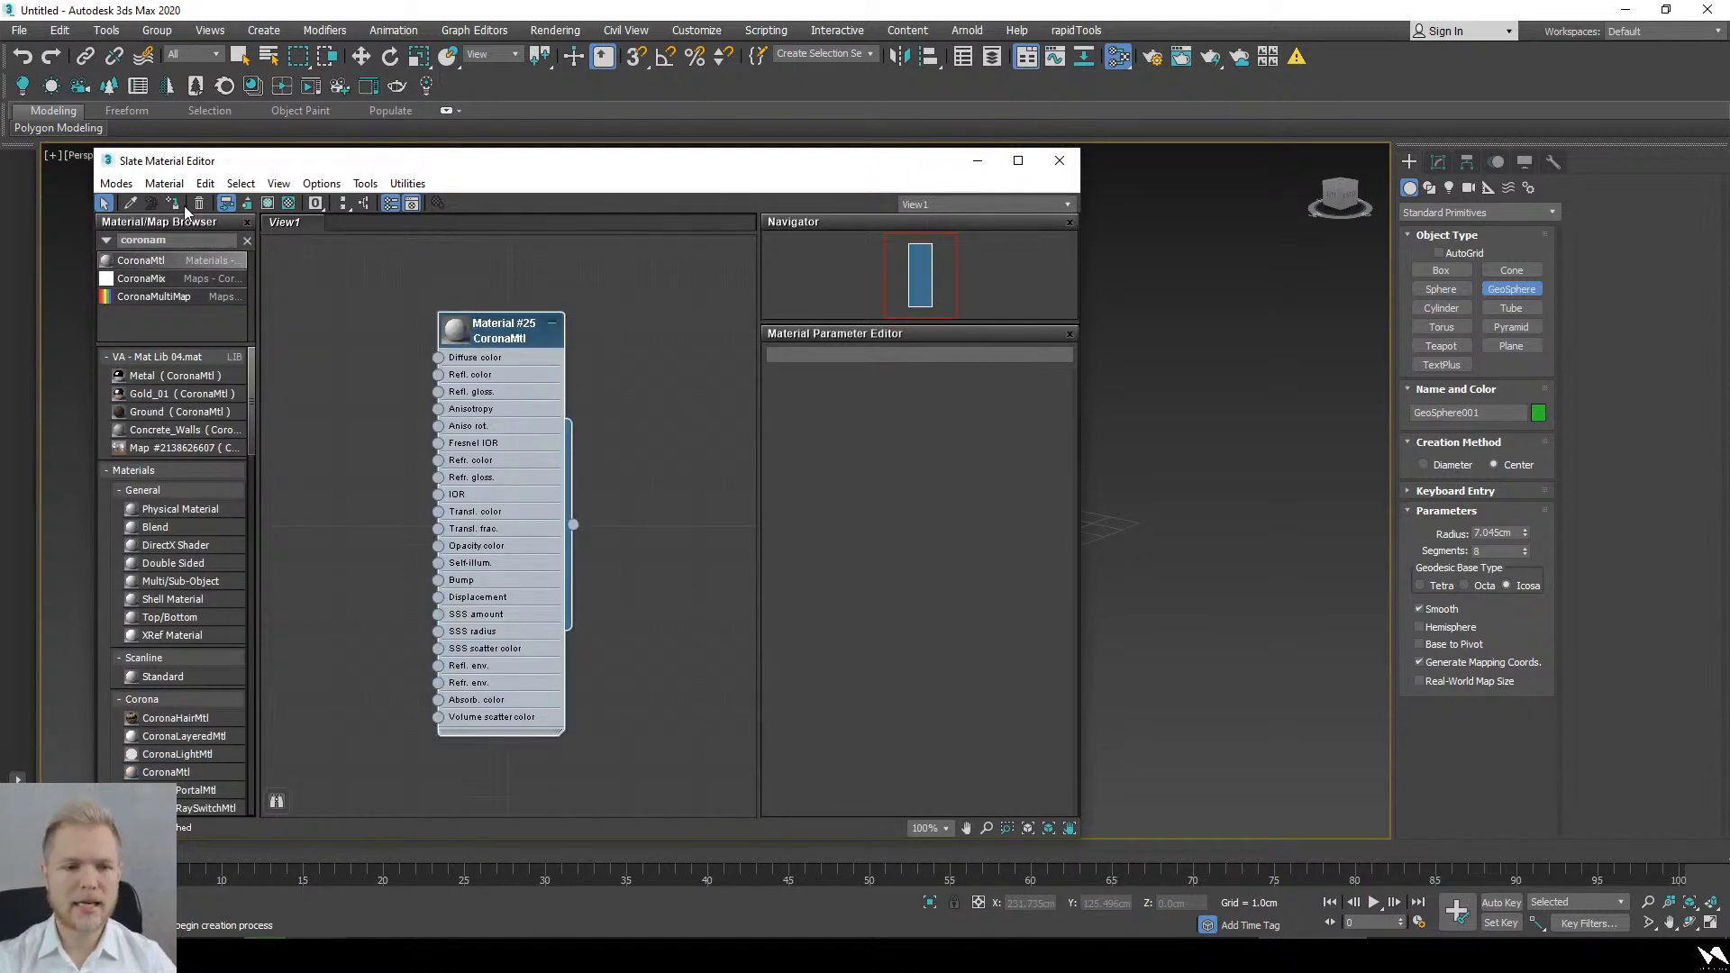
middle_drag(442, 416, 561, 433)
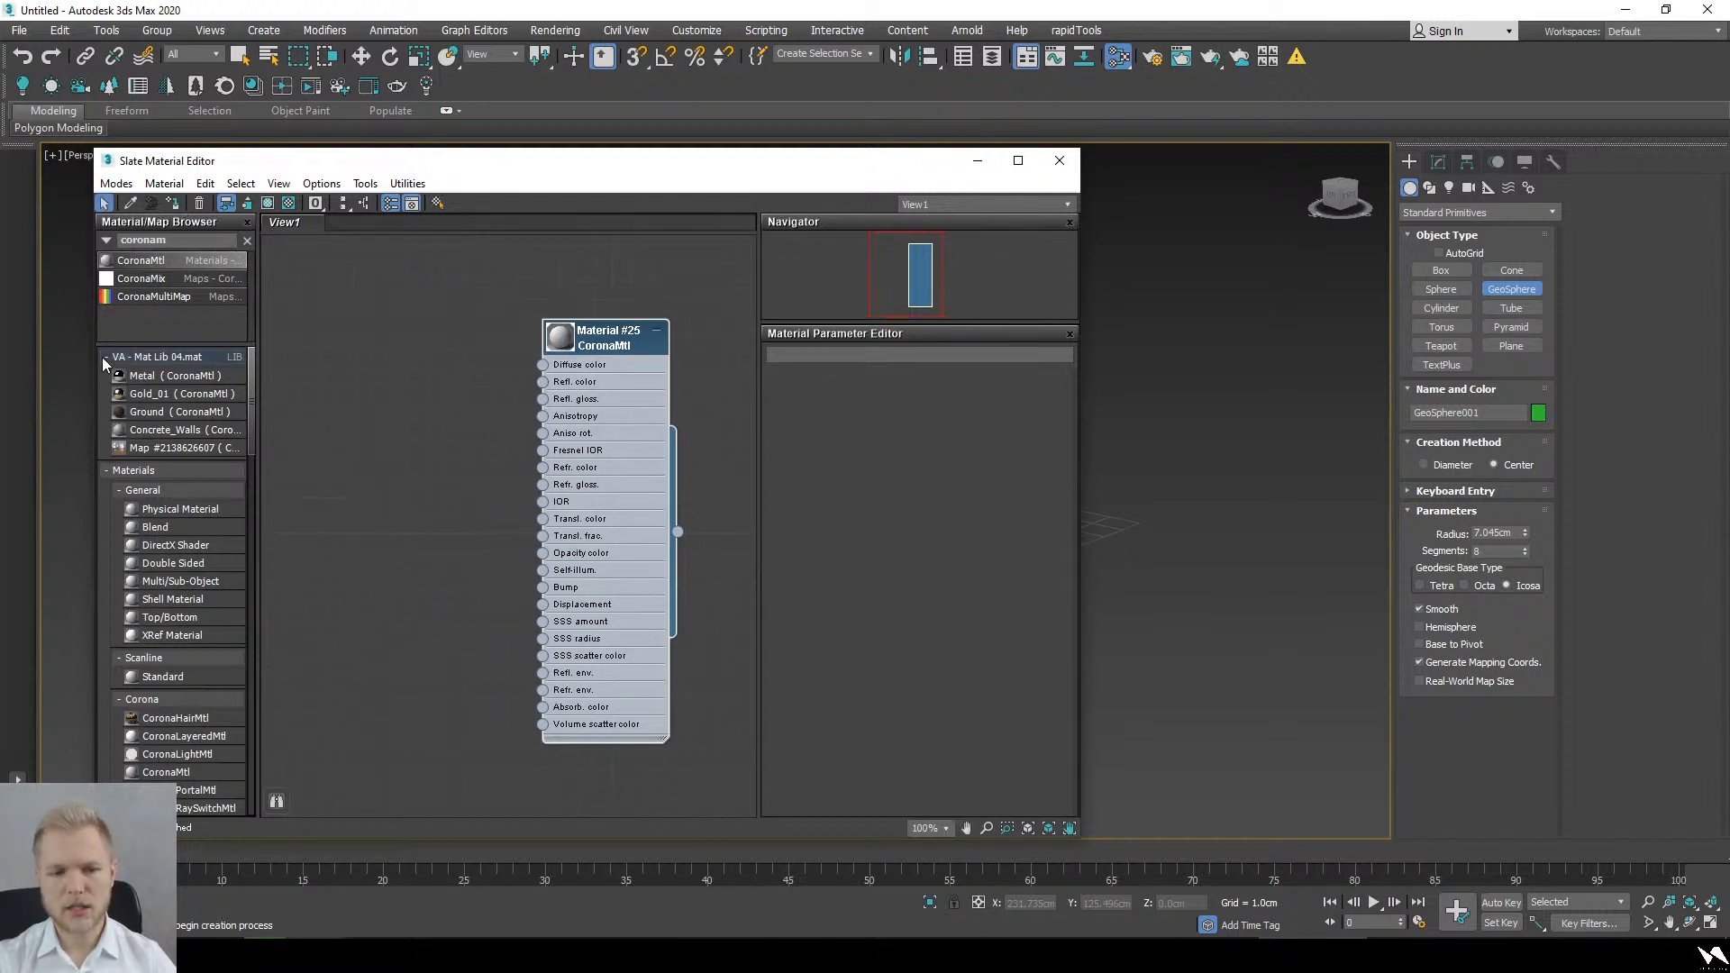
Step: Set the material's reflection level to 1.0 and its diffuse color to a light grey with value 183
double_click(643, 518)
double_click(874, 487)
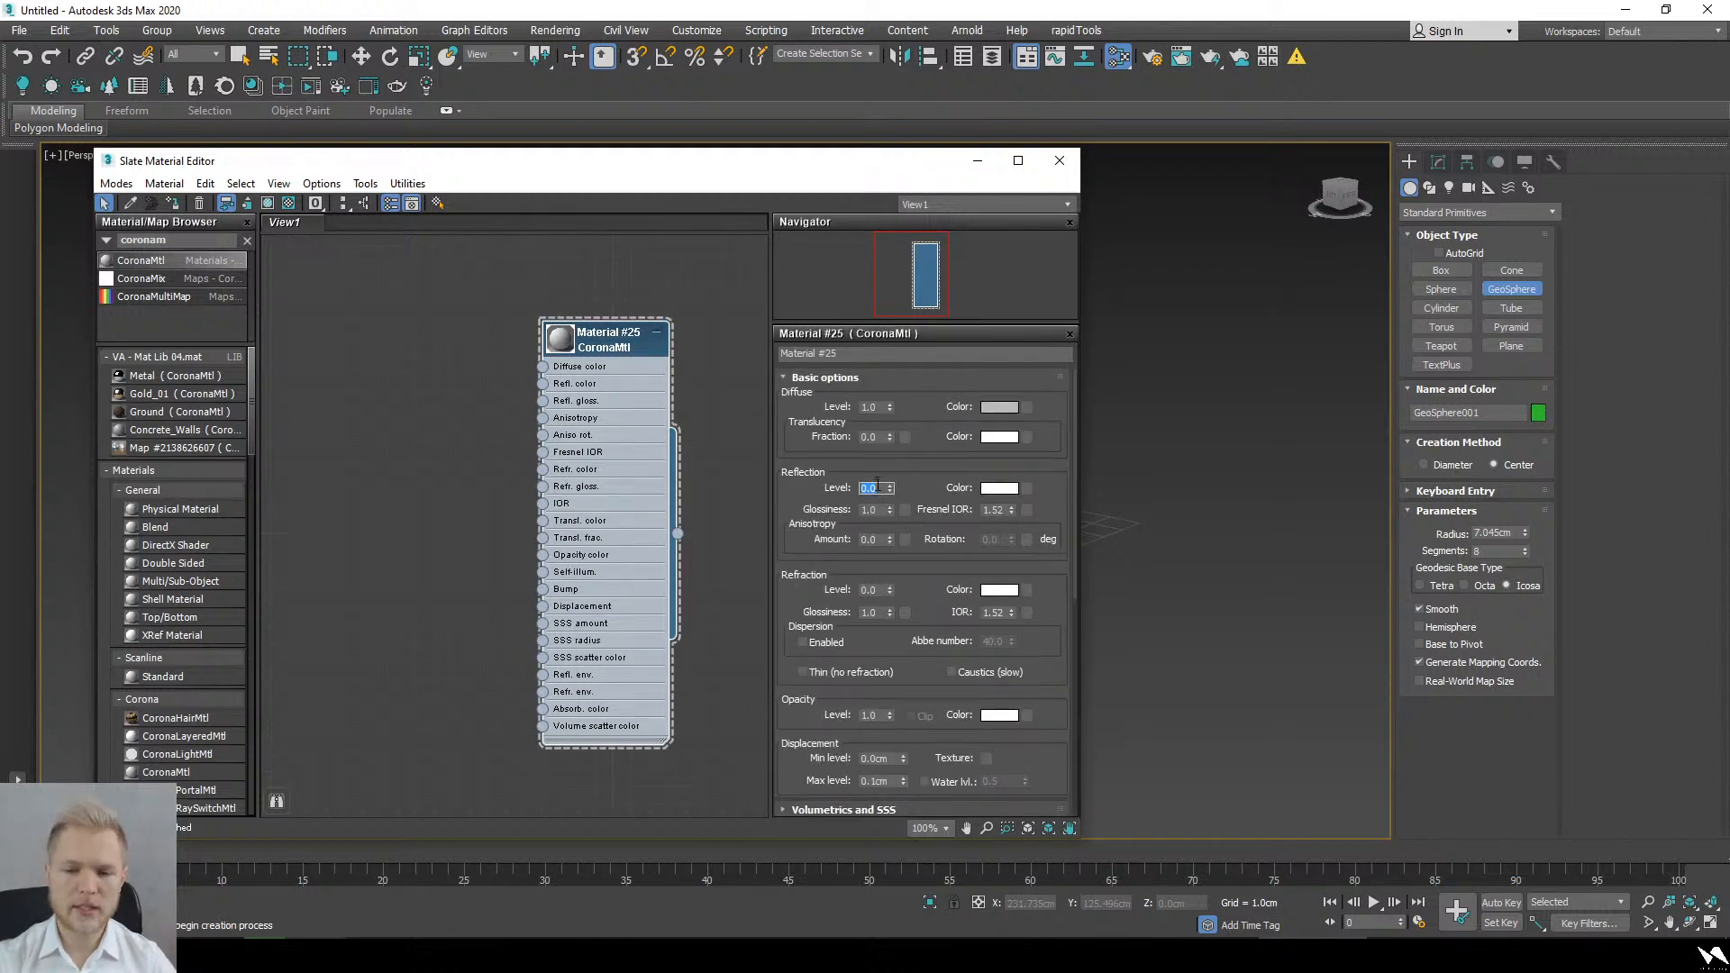
click(999, 406)
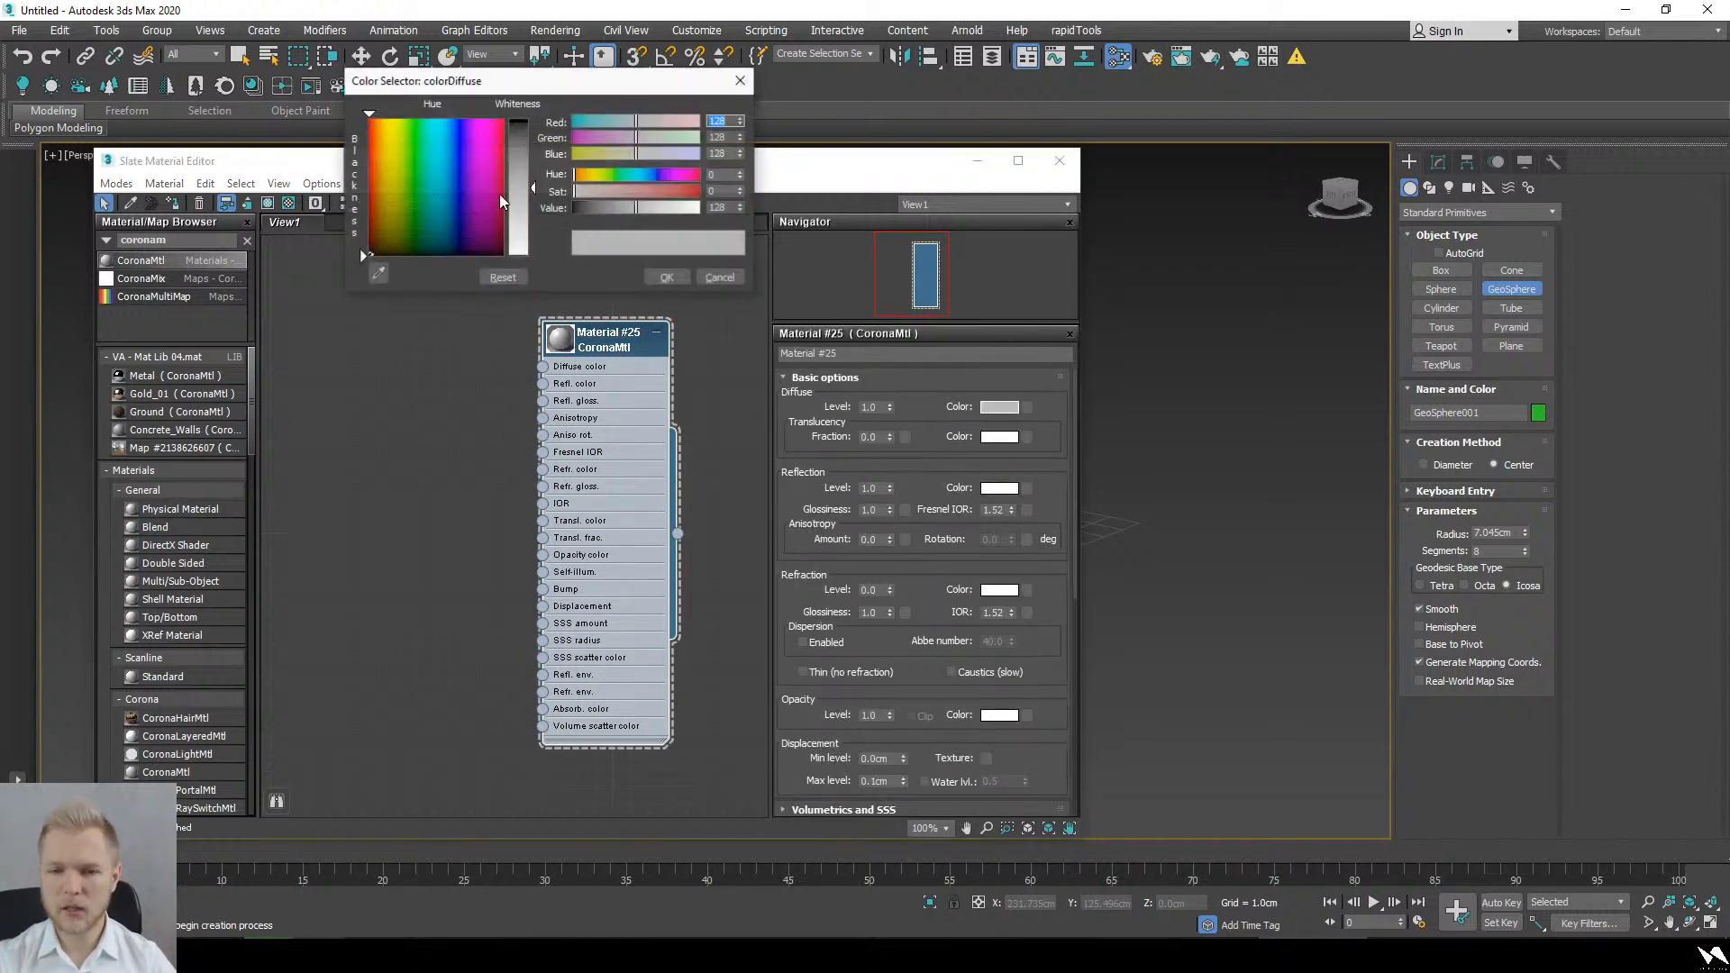
drag(652, 209, 663, 208)
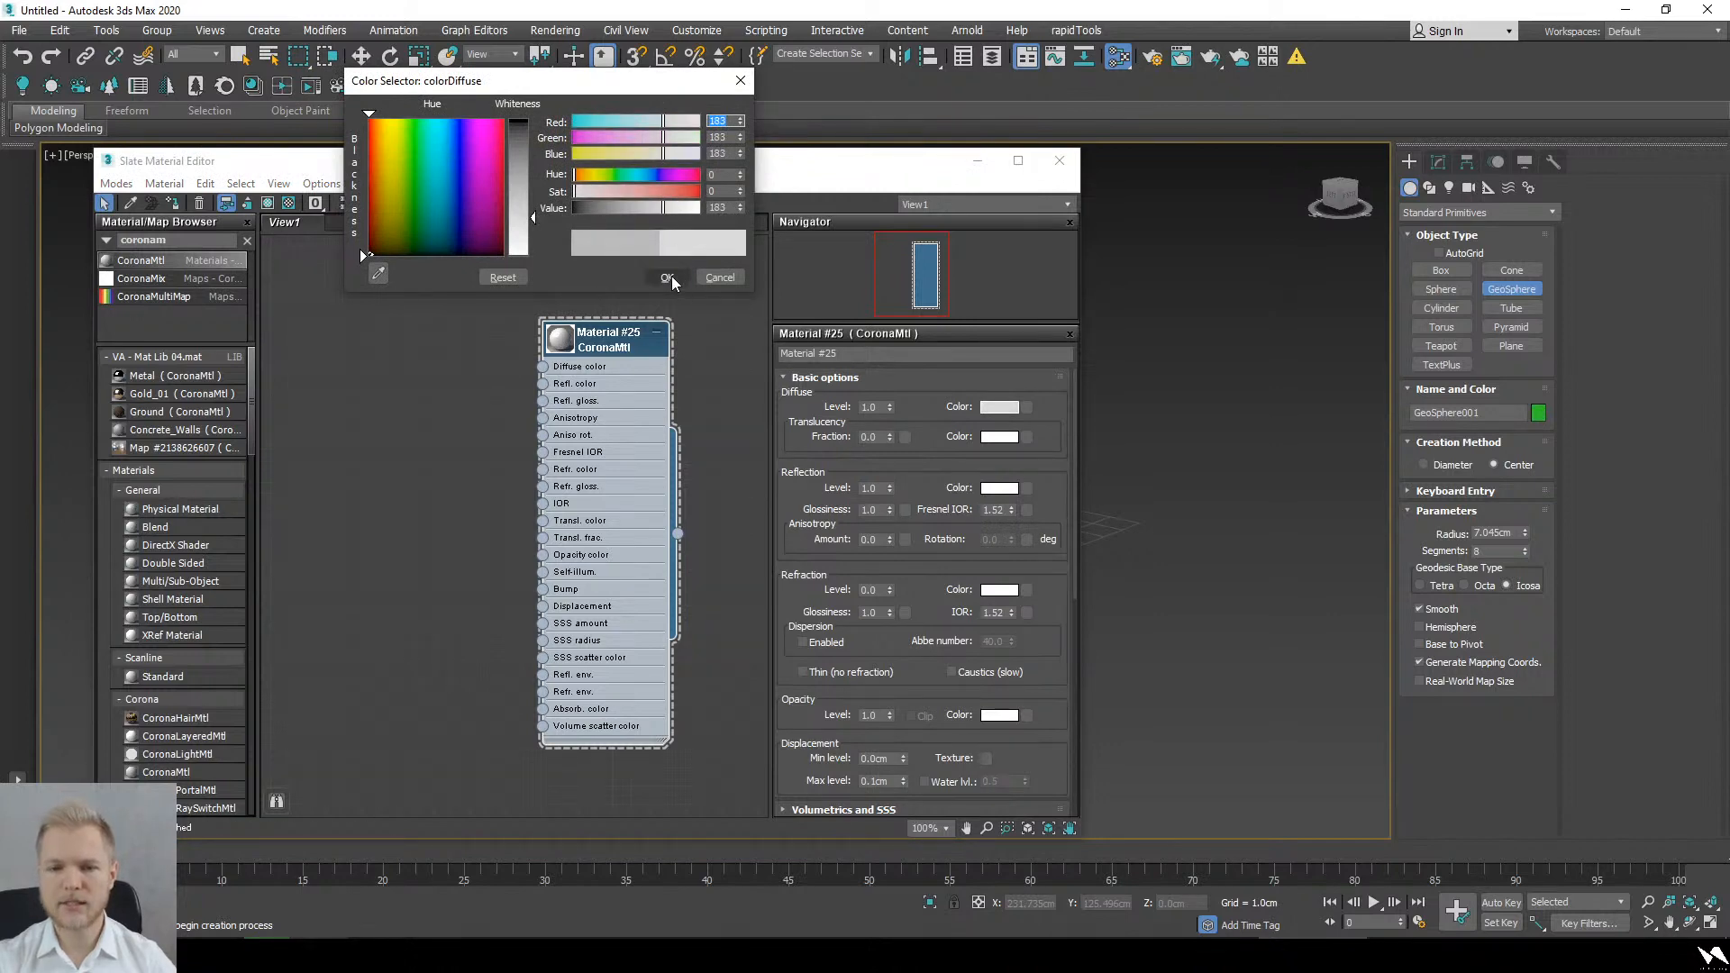
click(667, 278)
Step: Set the material's self-illumination multiplier to 2.0 and its reflection glossiness to 0.77
scroll(793, 635, down, 5)
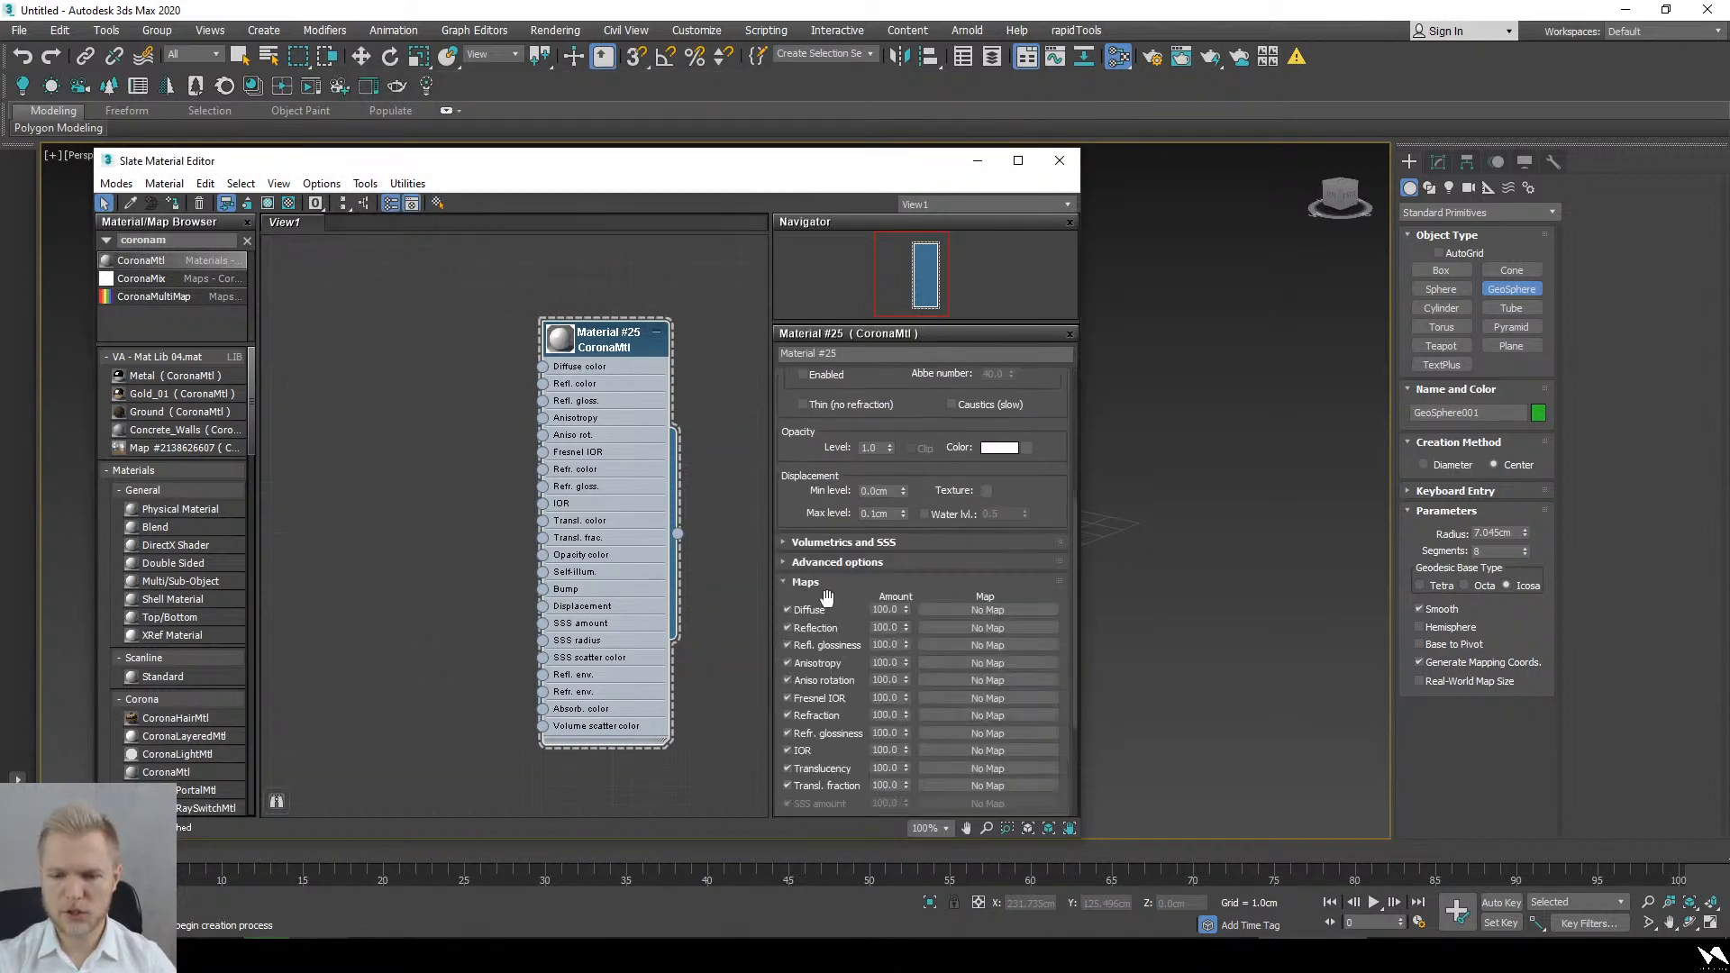
click(837, 562)
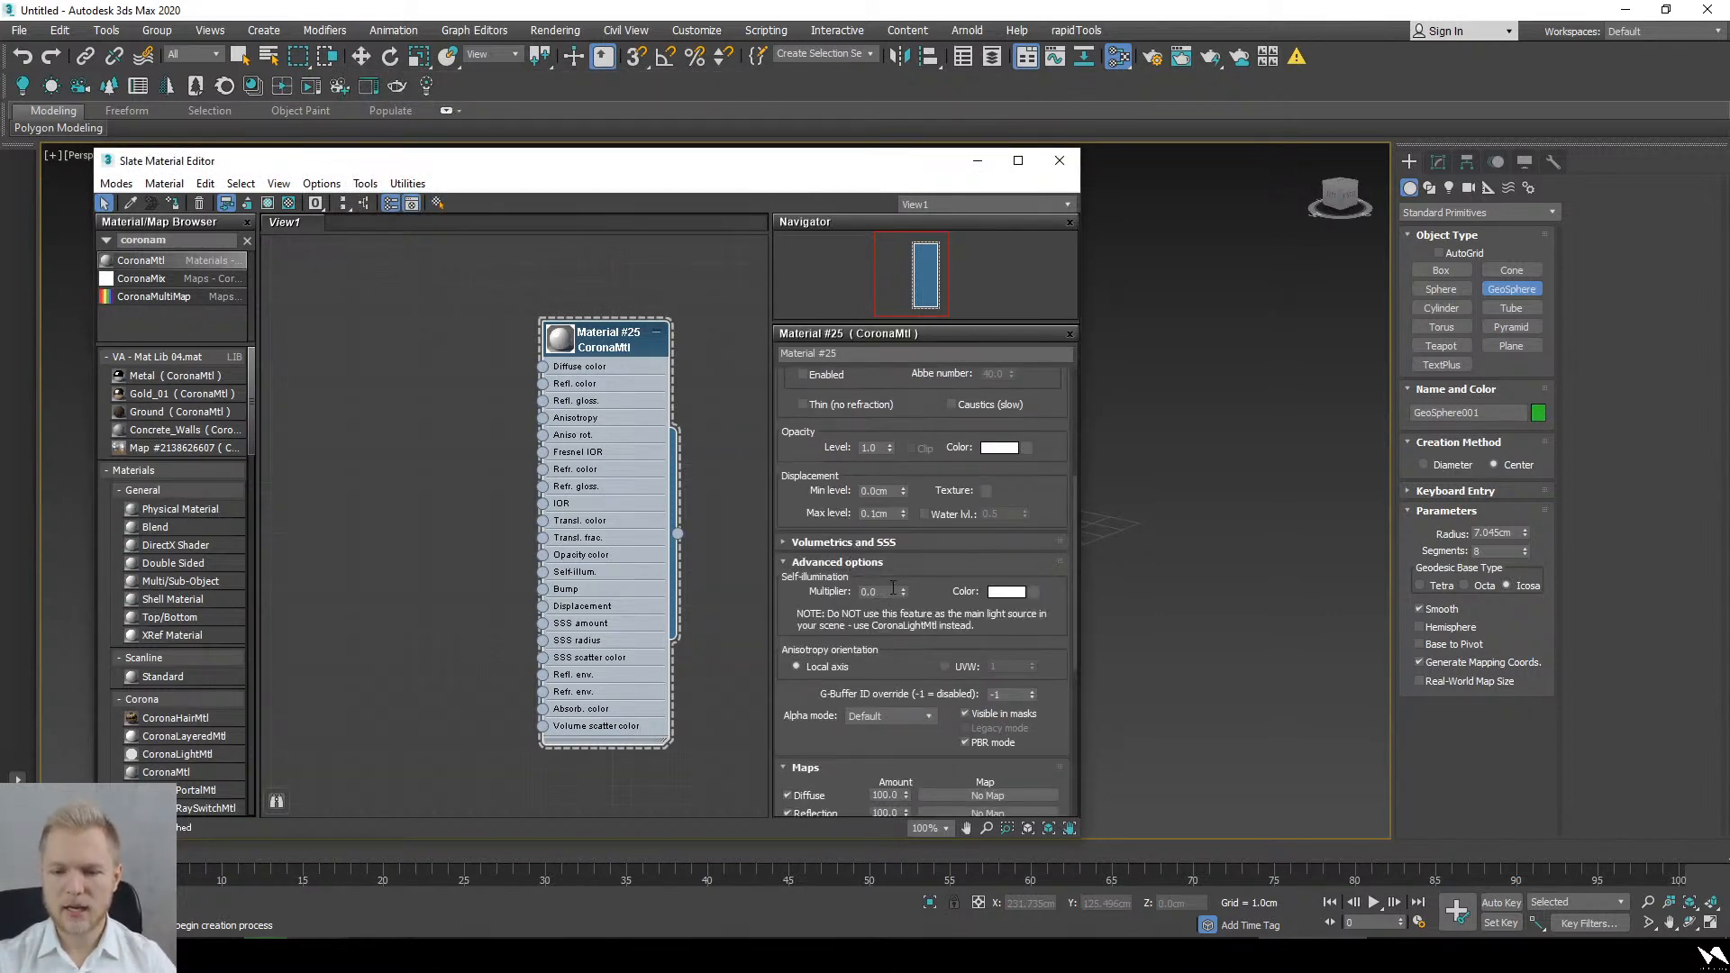
click(893, 591)
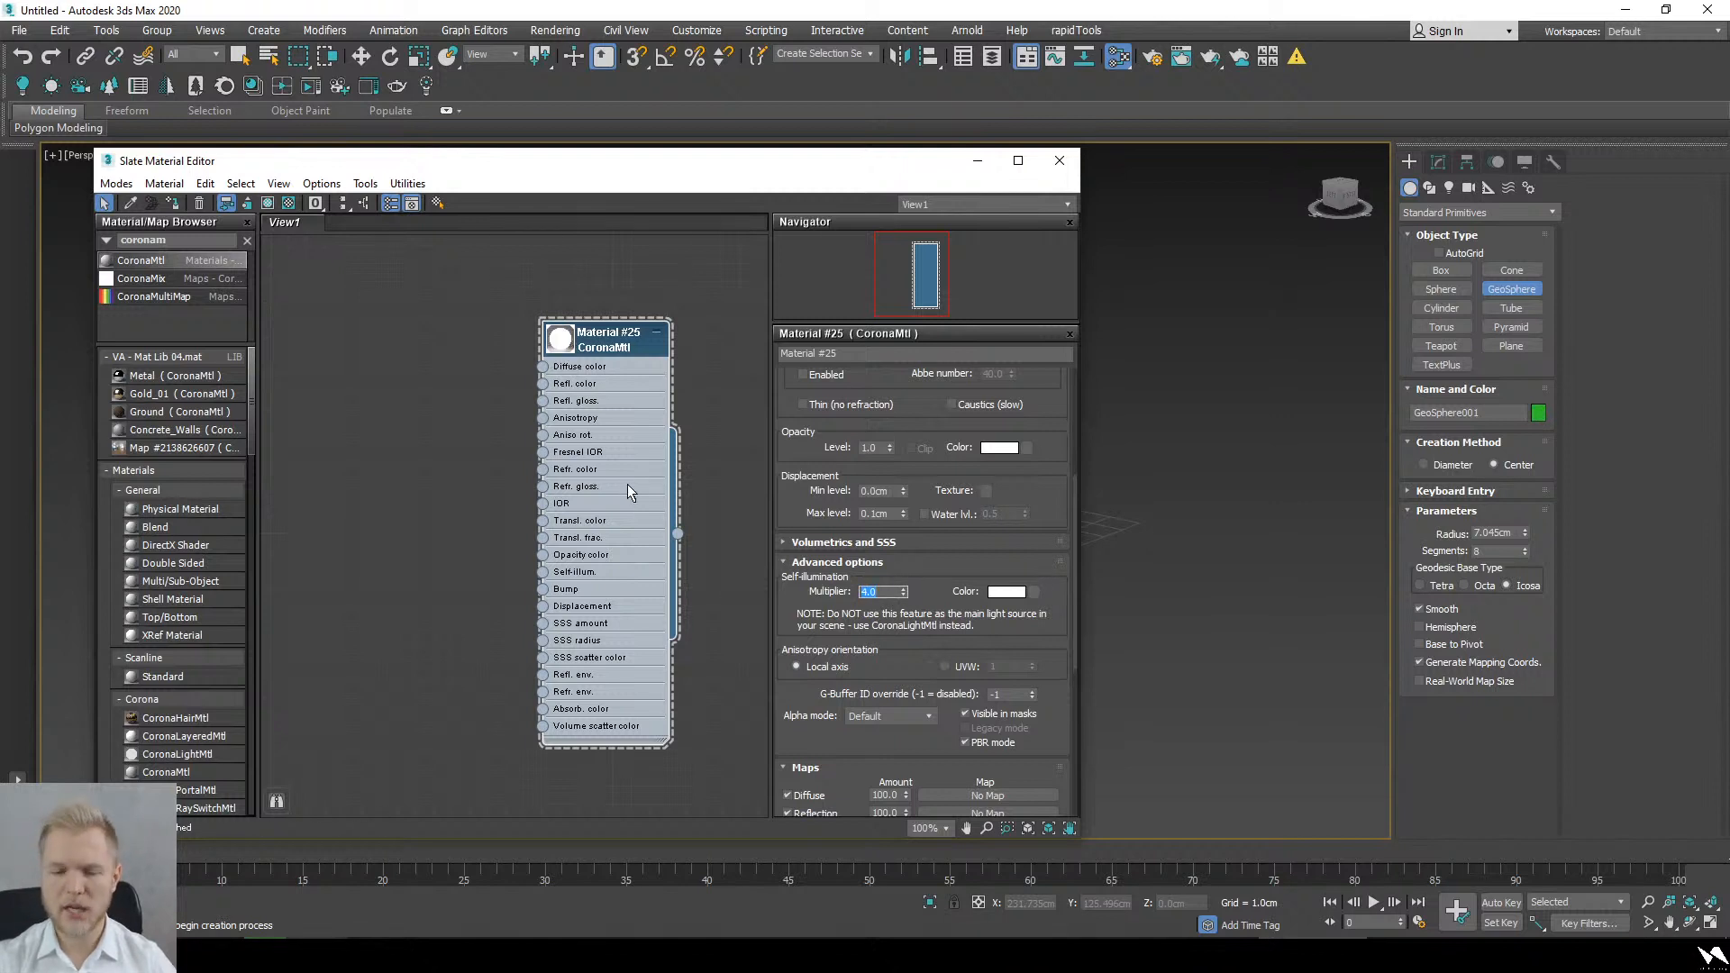
middle_drag(557, 416, 605, 420)
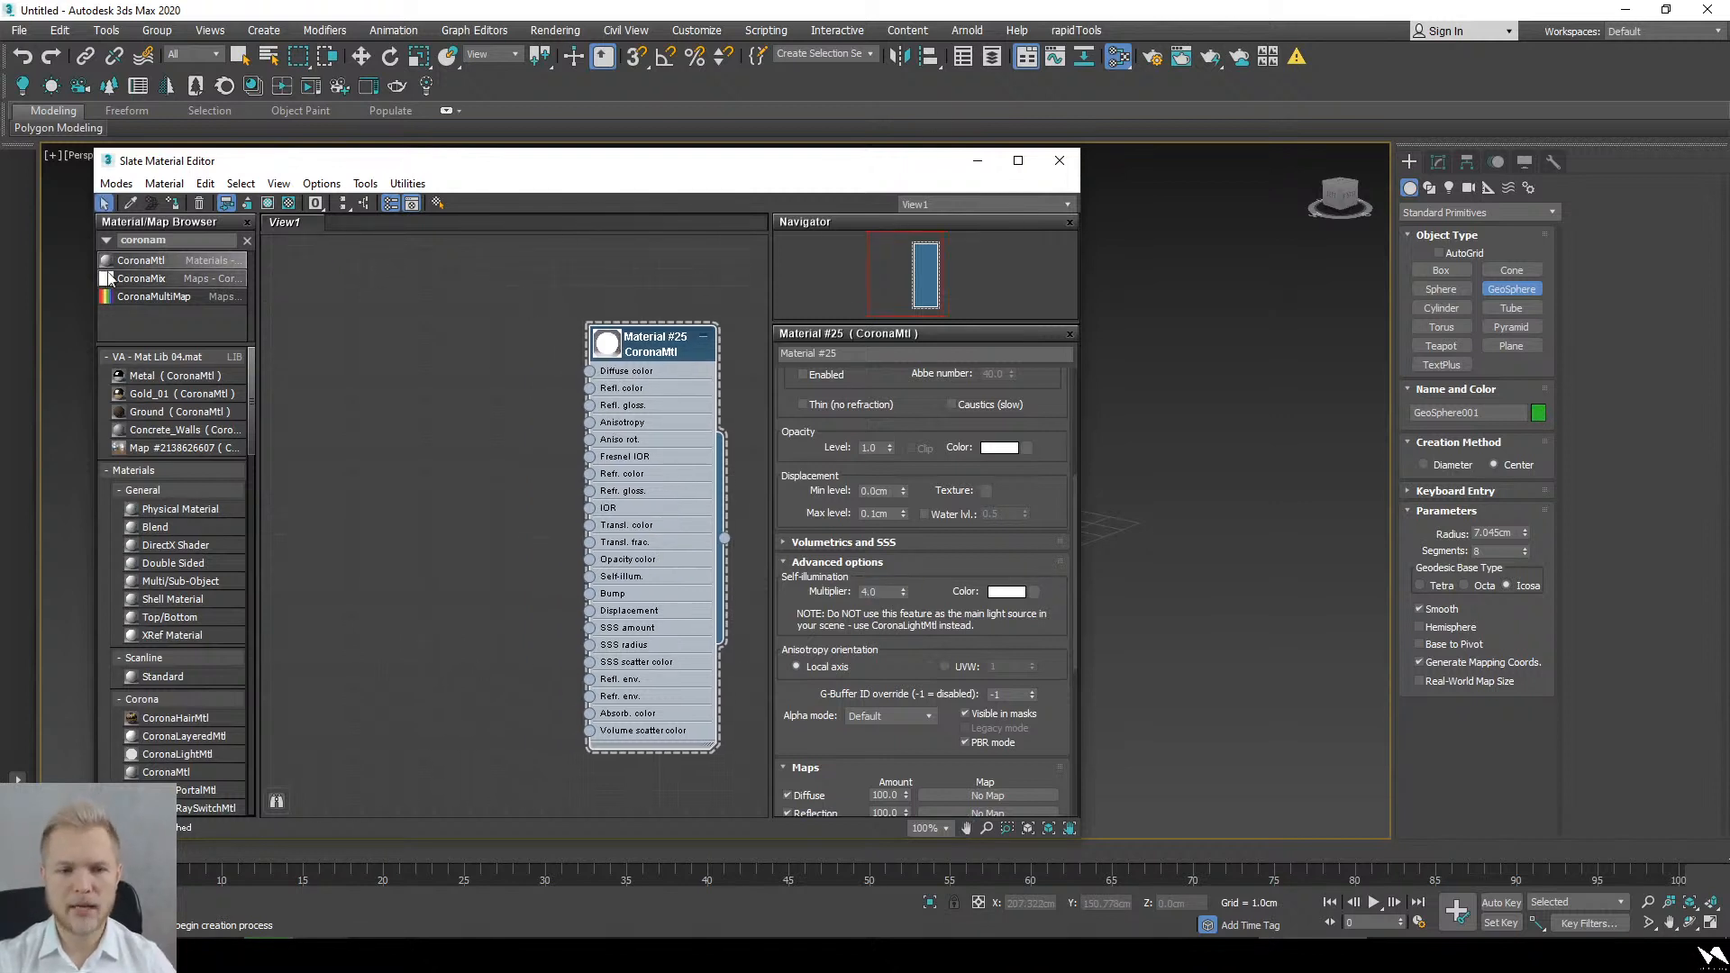
double_click(875, 593)
text(2)
key(Return)
drag(930, 431, 928, 753)
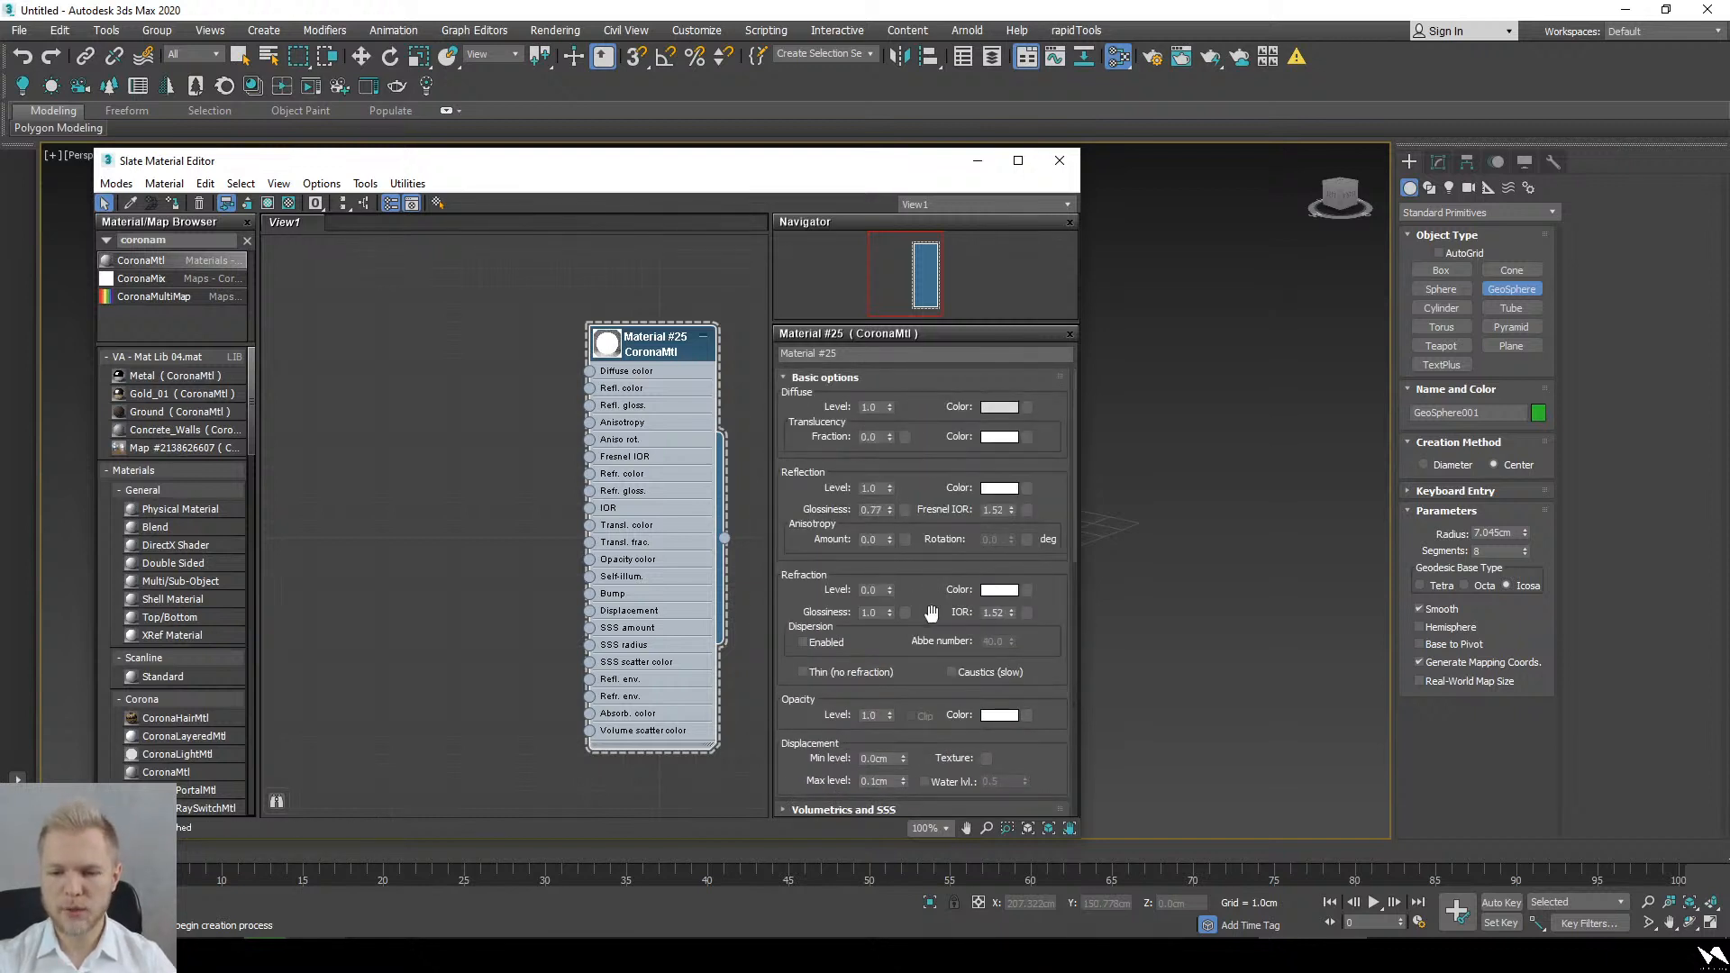
Step: Change the material's self-illumination color to a warm yellow-orange with a saturation of about 196
scroll(935, 468, down, 4)
click(1015, 662)
drag(576, 191, 644, 192)
drag(577, 174, 669, 191)
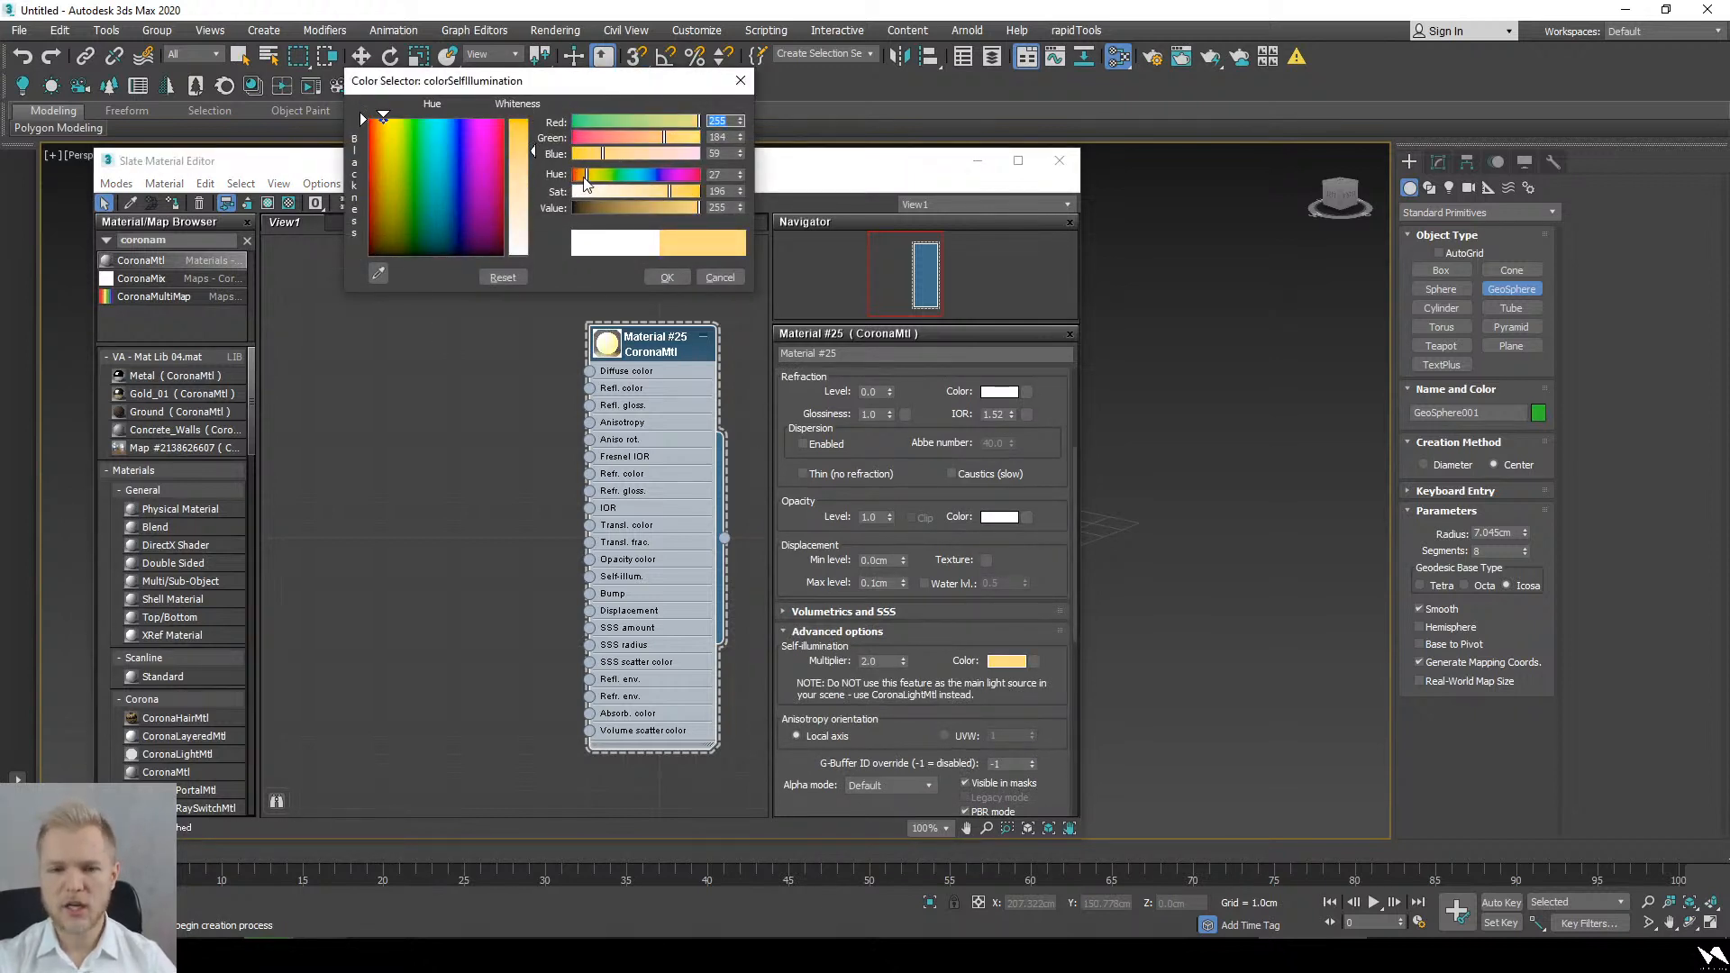
click(666, 276)
Step: Check the glowing material in a preview window, close the preview and review the basic options
right_click(681, 431)
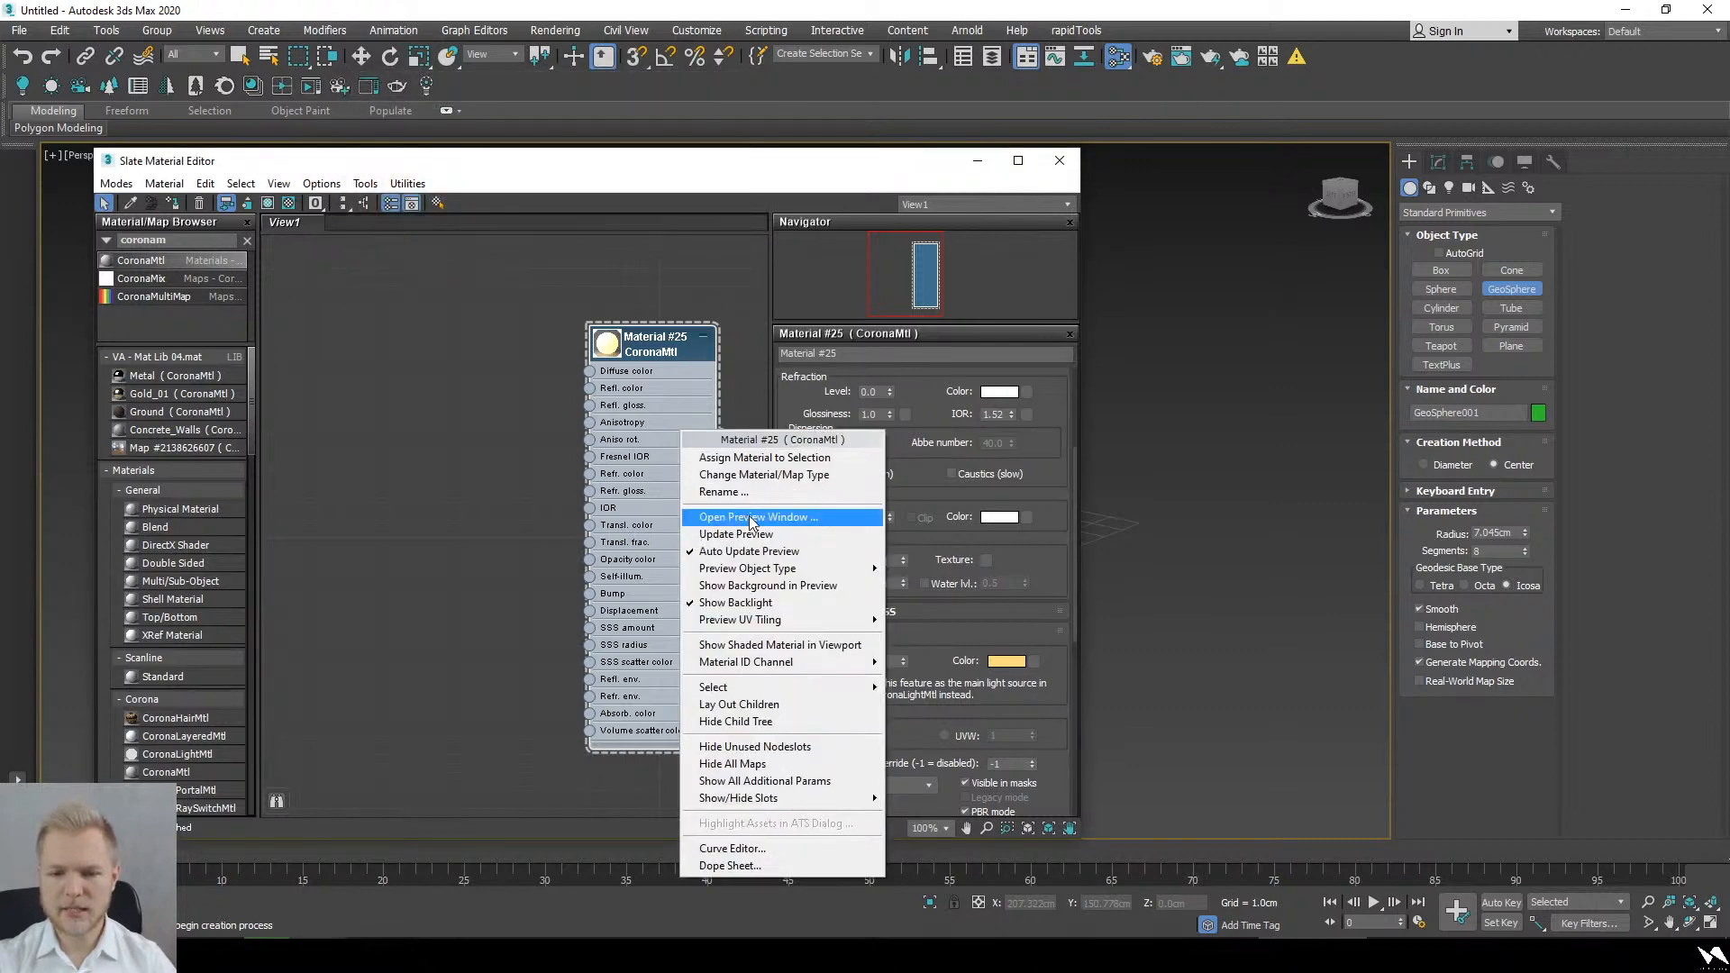
click(752, 518)
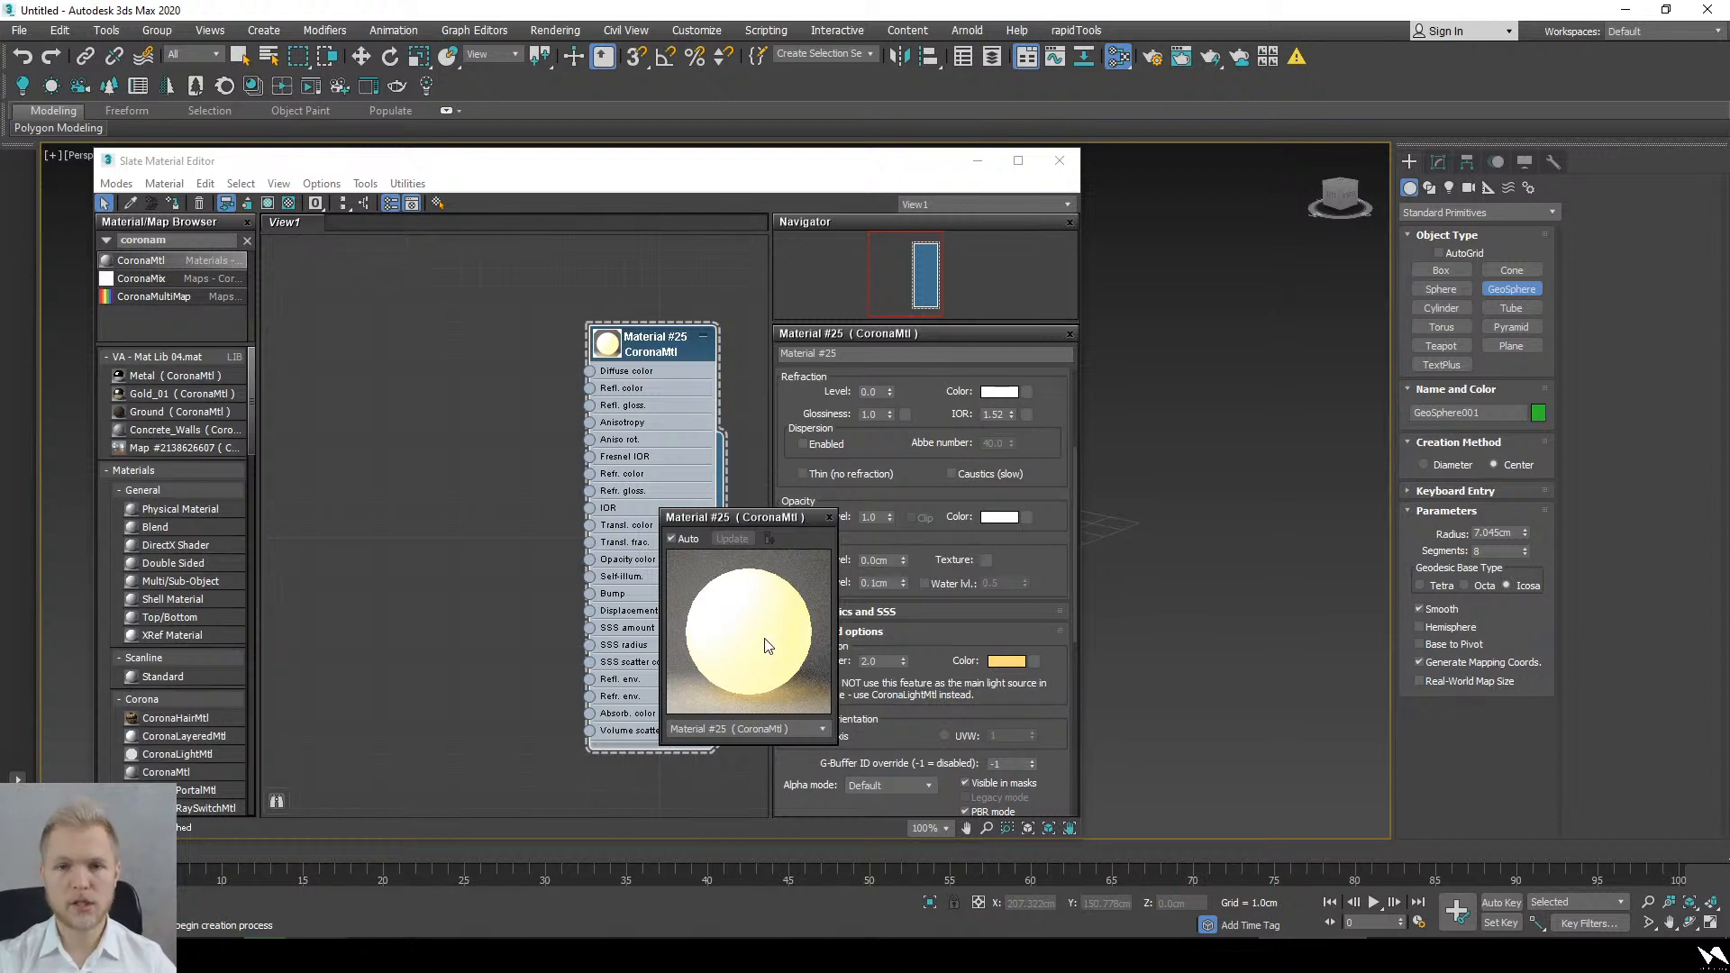
click(827, 518)
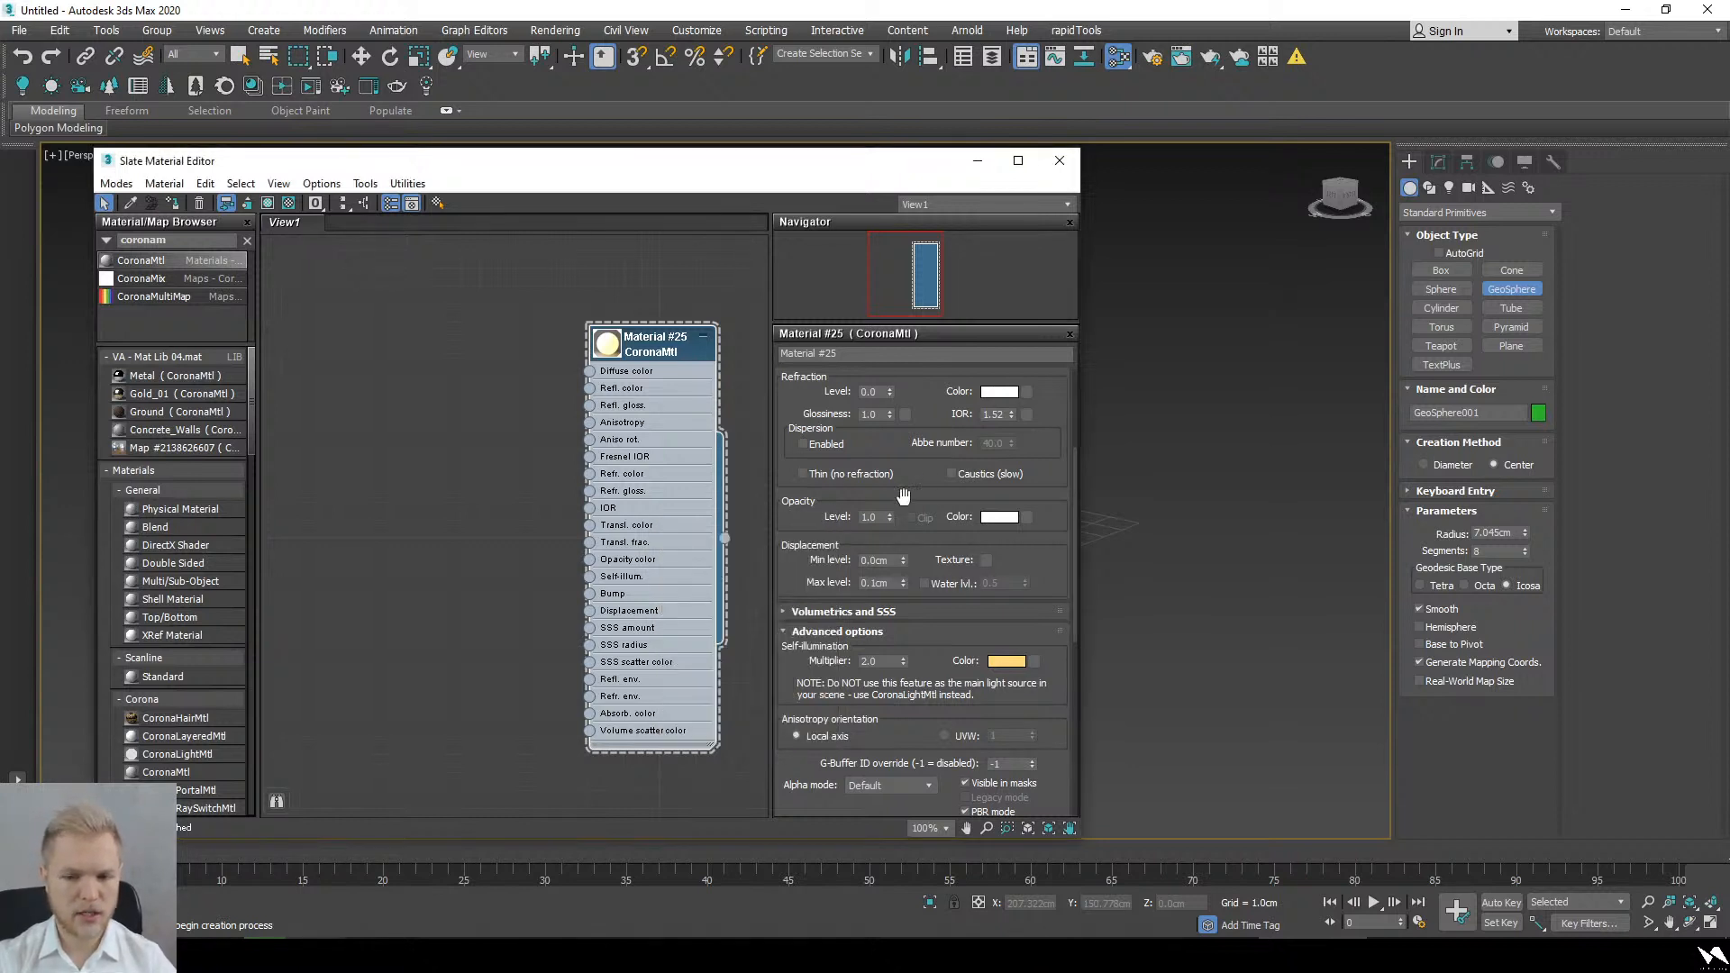
scroll(929, 692, up, 3)
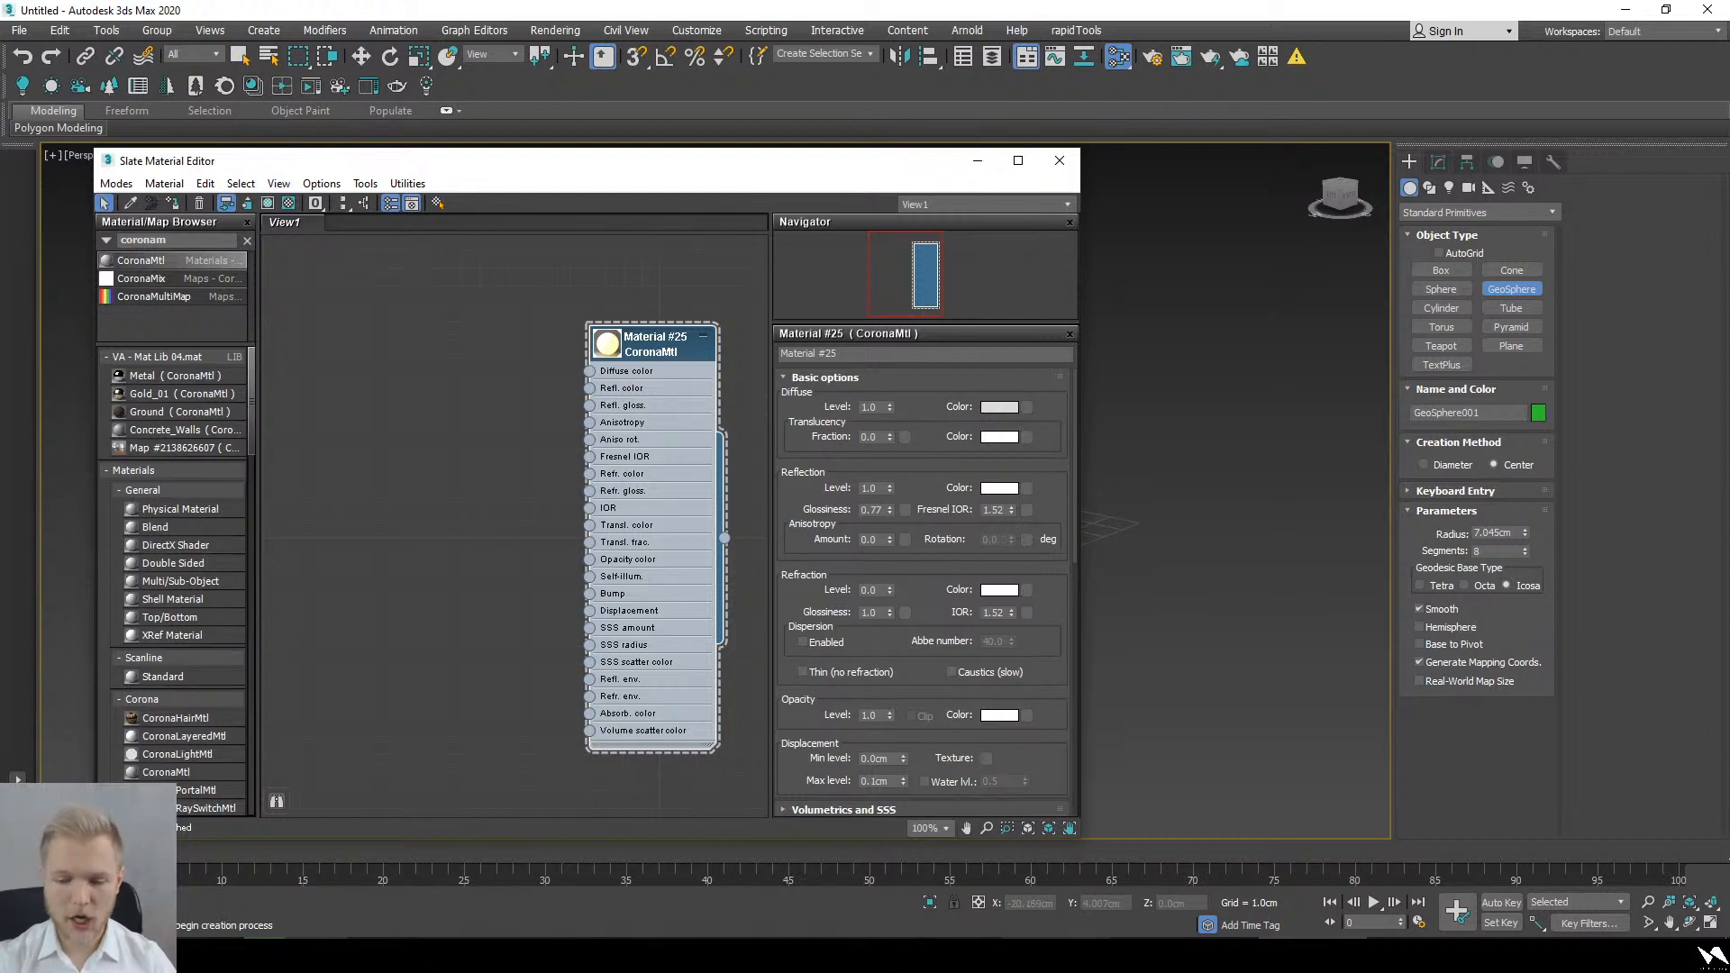
Step: Return to Google Drive in the browser, go on to 1.JPG and examine its interior render and Corona post-processing settings
mouse_move(946, 955)
click(1076, 883)
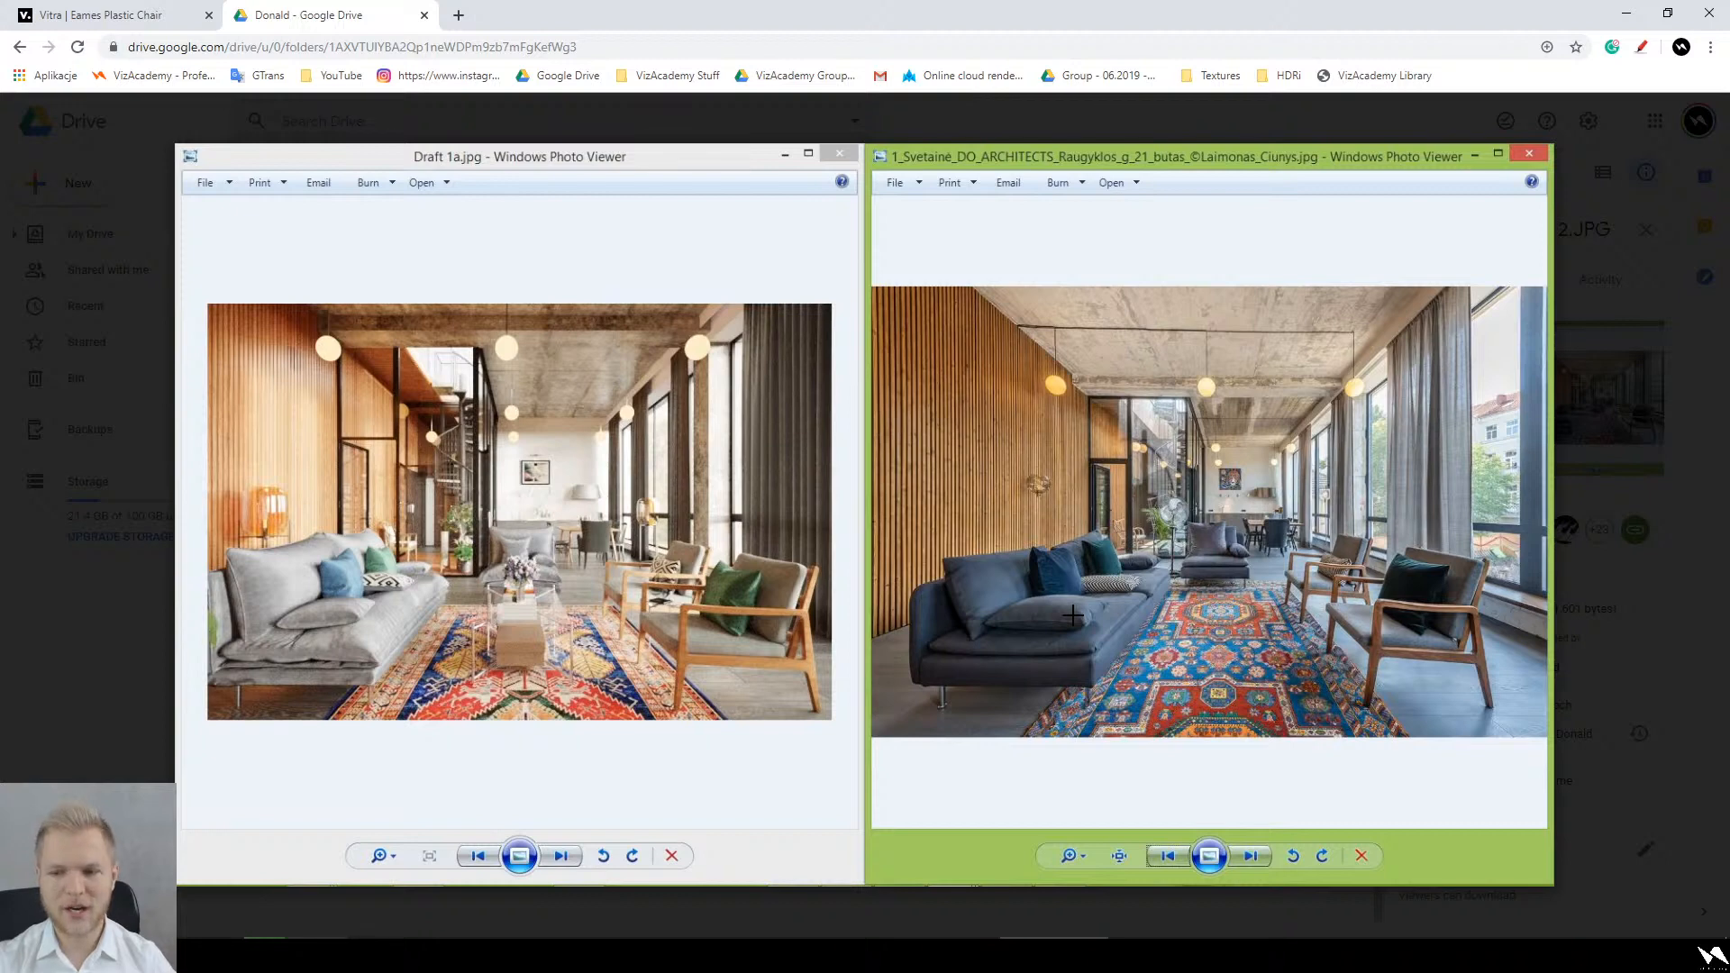
key(Right)
key(Right)
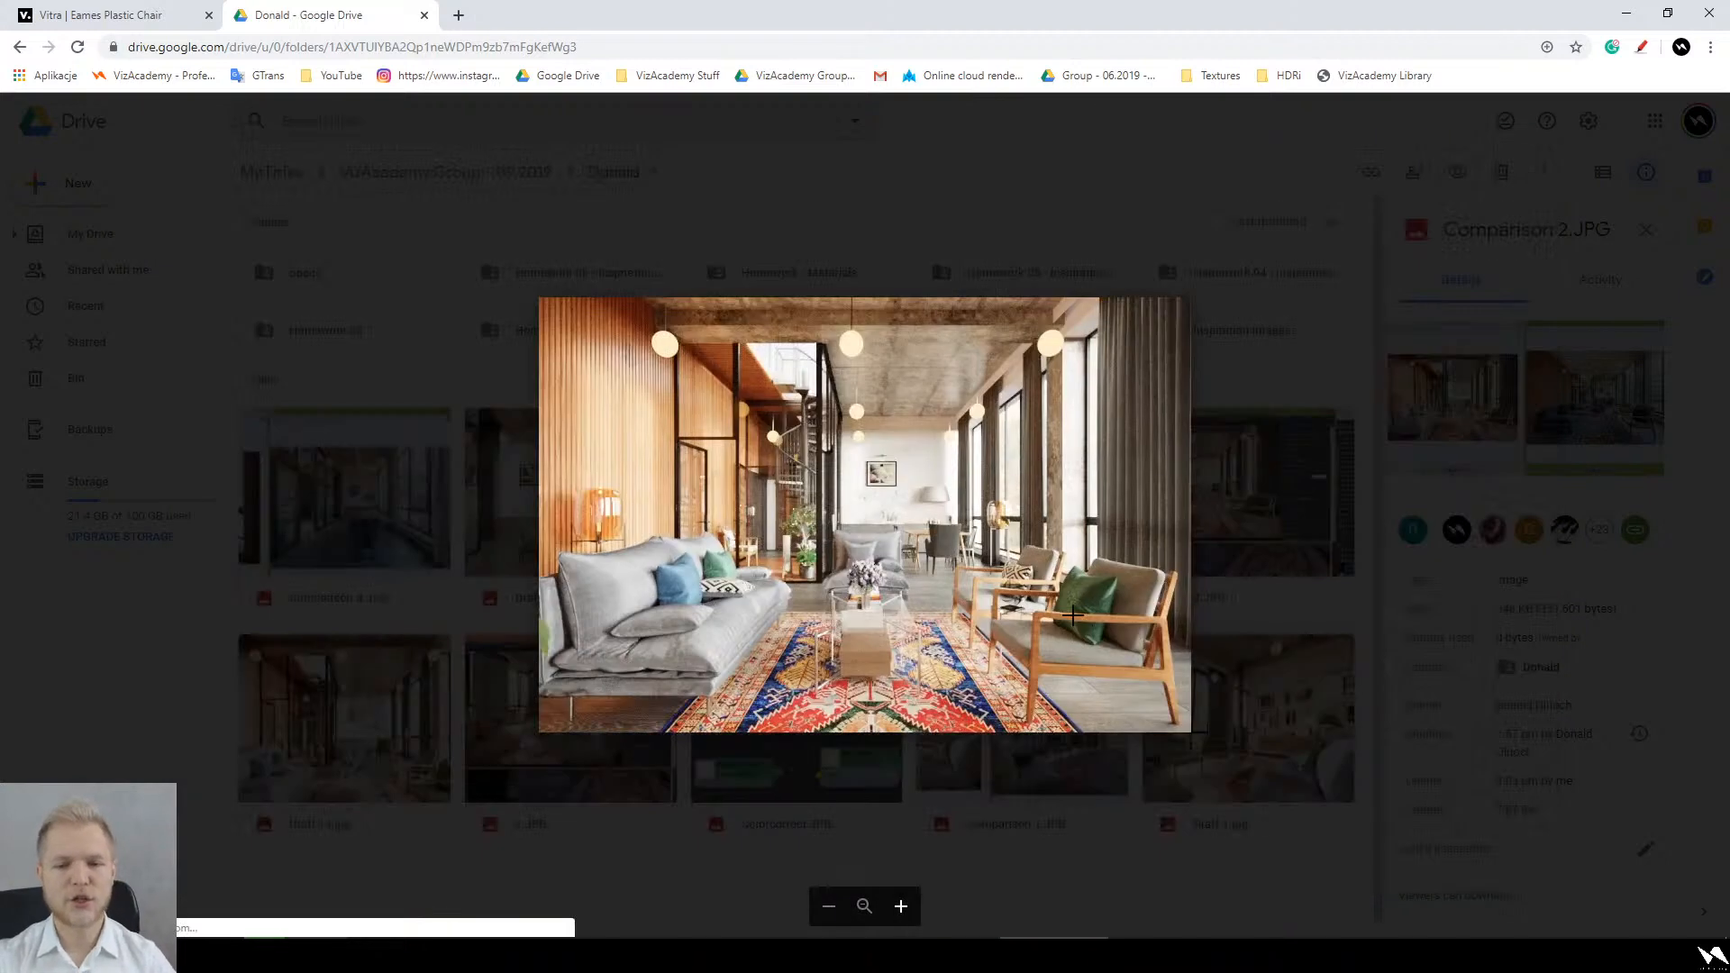
key(Right)
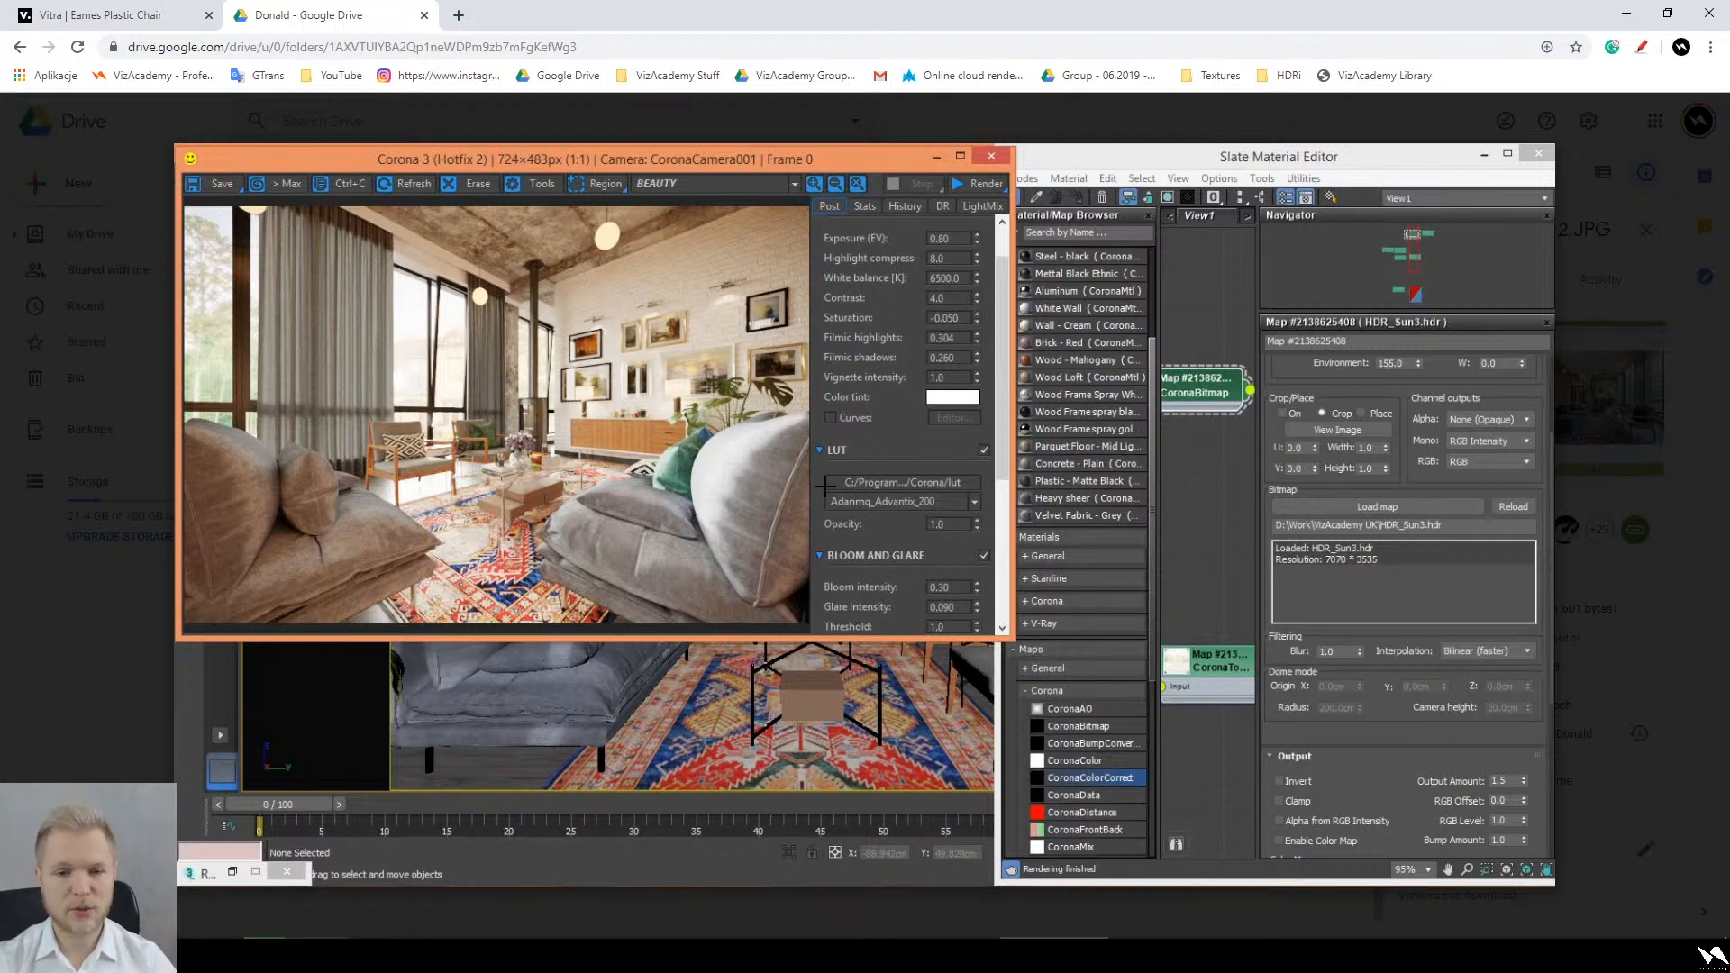
ctrl+scroll(660, 212, up, 3)
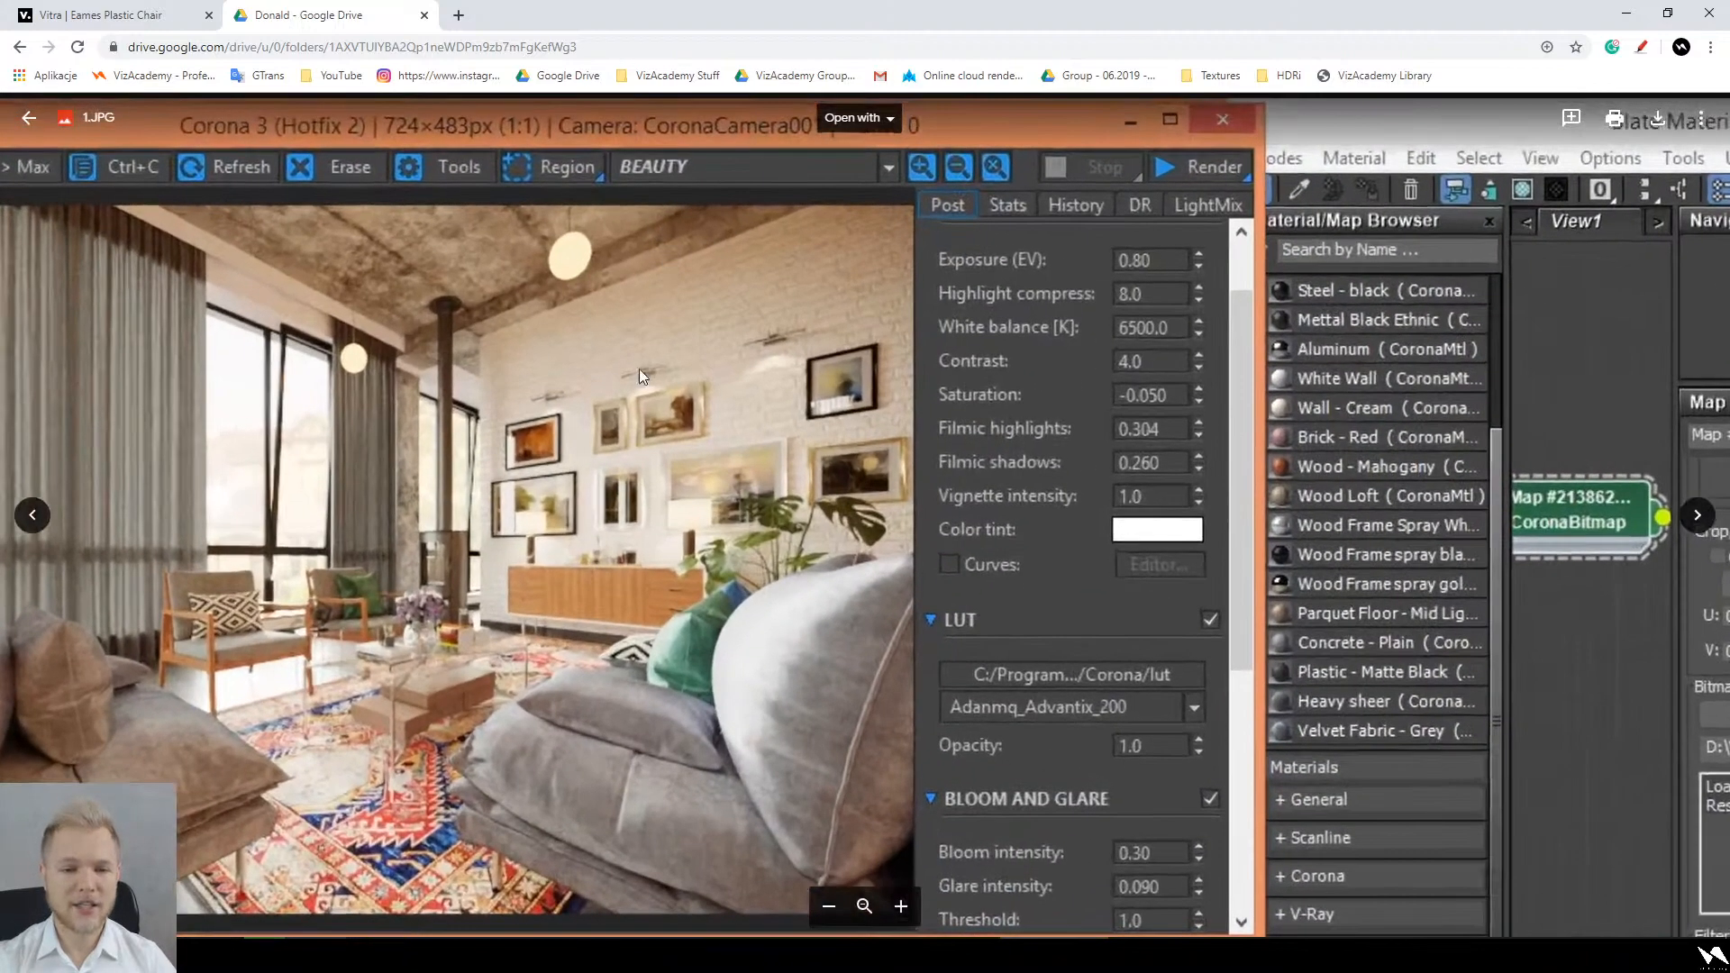
Step: Examine the interior render and its Corona post-processing settings in 1.JPG at several magnifications, and close the preview
drag(415, 531, 582, 538)
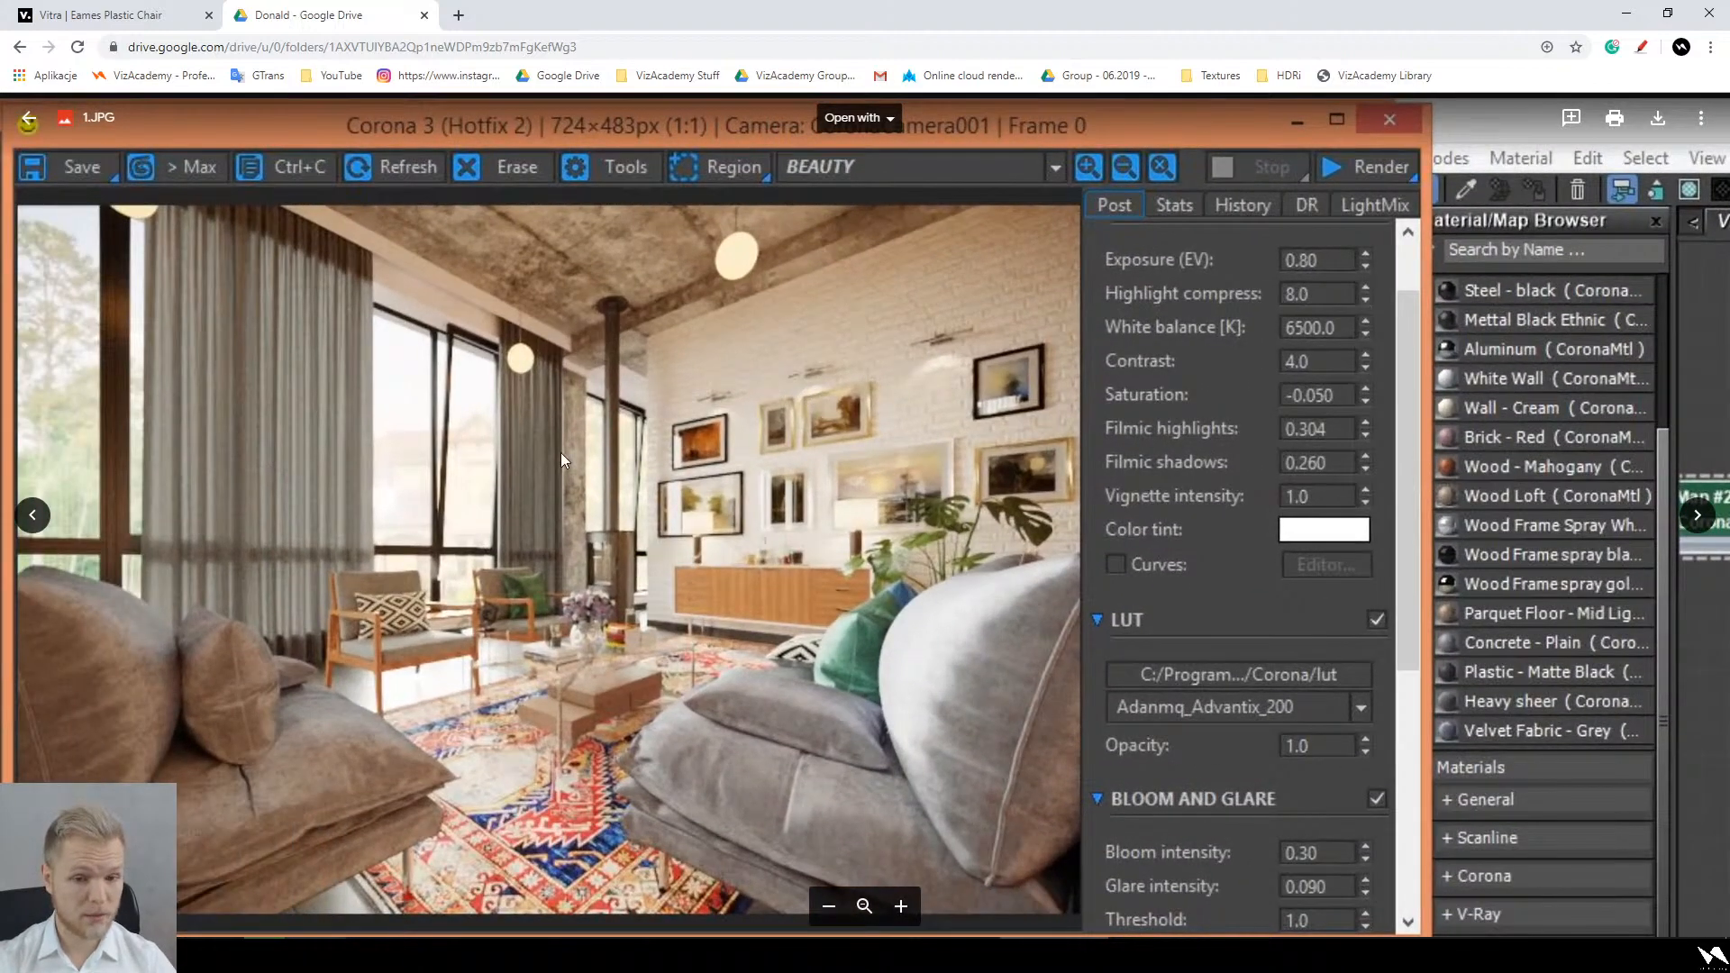
drag(954, 571, 881, 543)
ctrl+scroll(881, 543, down, 3)
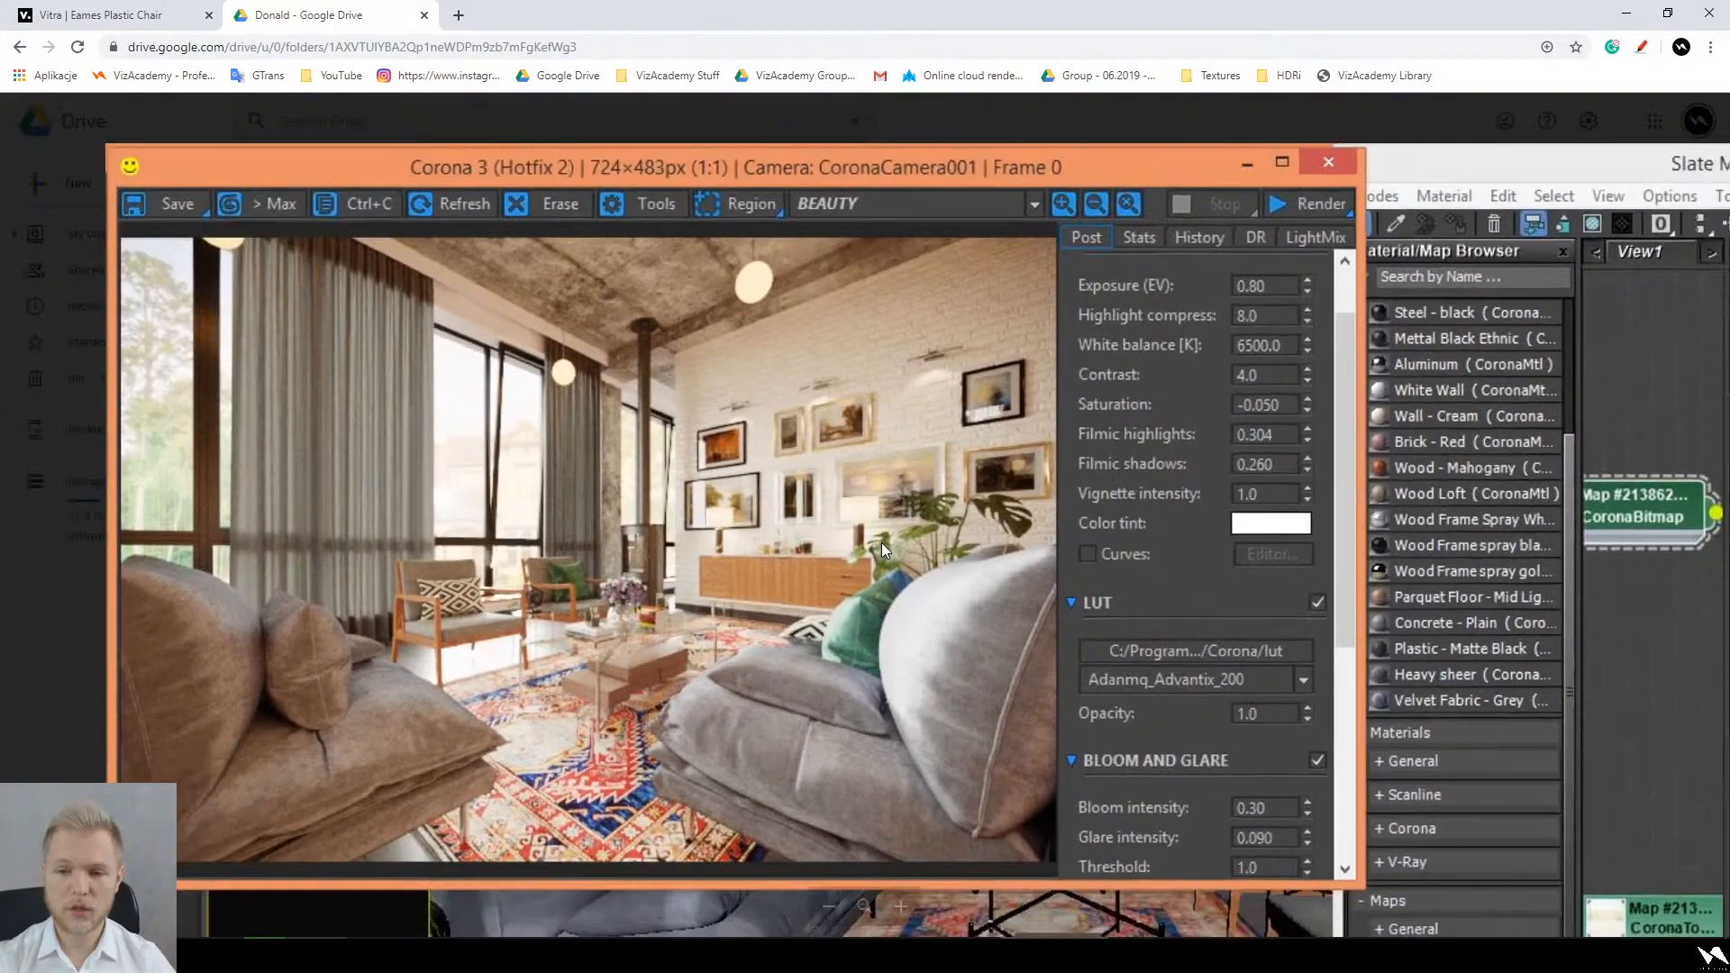
ctrl+scroll(472, 342, up, 3)
scroll(472, 342, up, 1)
drag(810, 314, 867, 461)
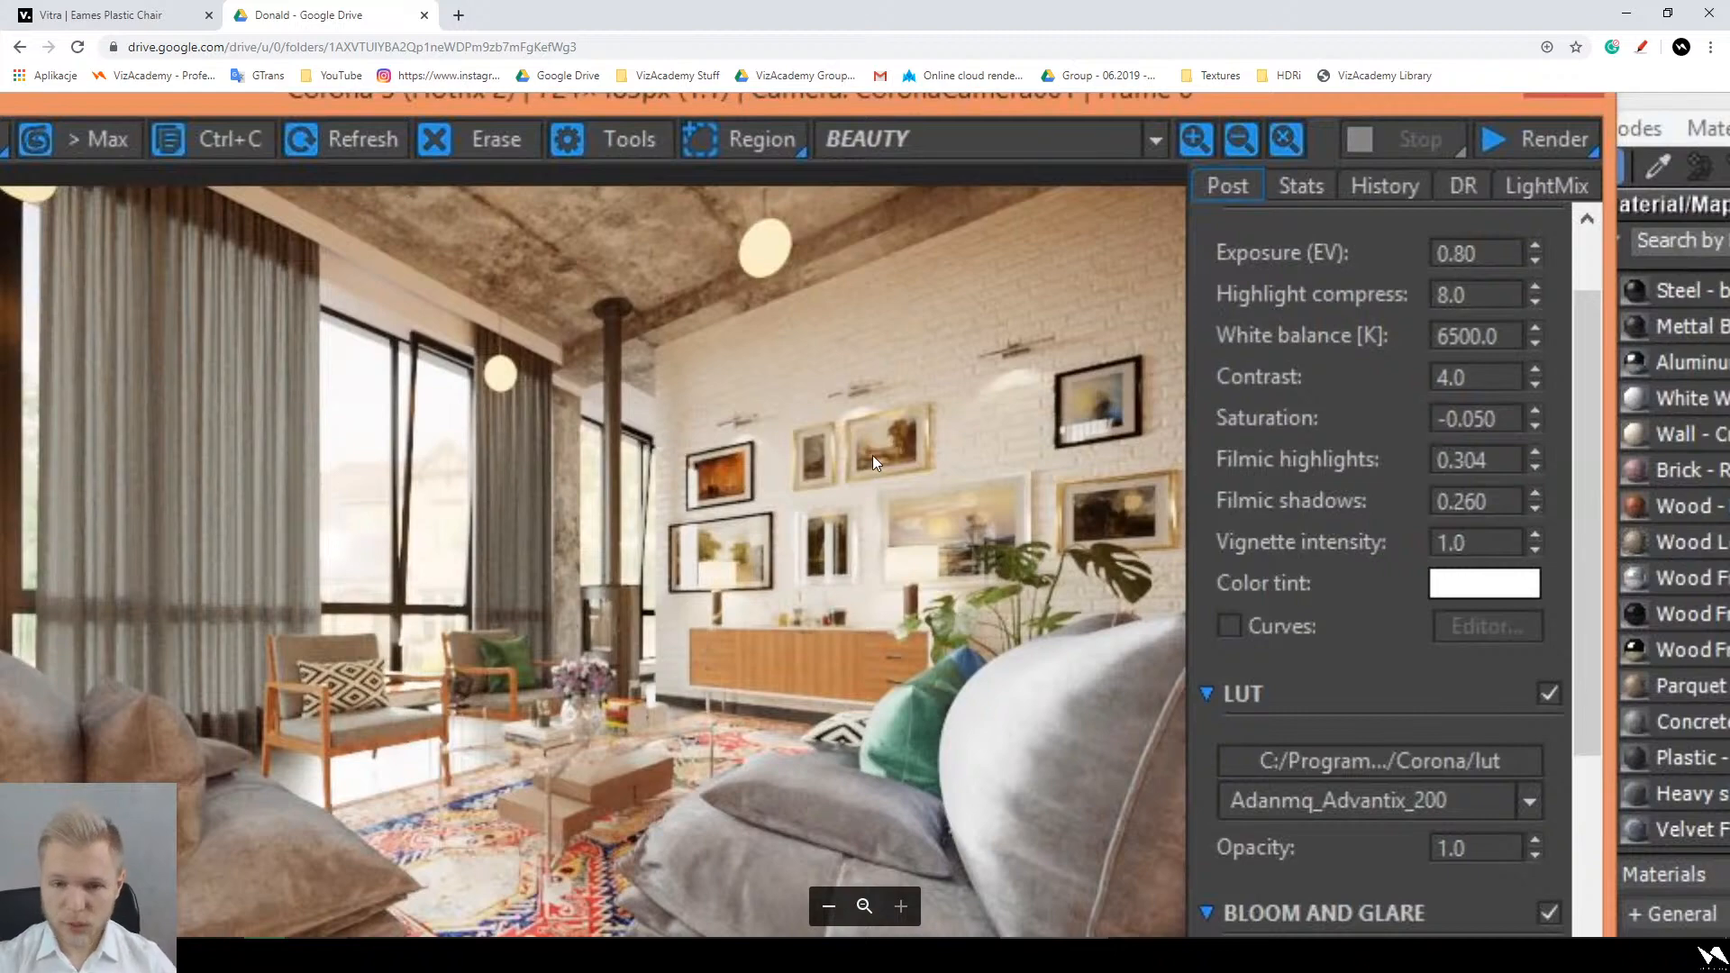
ctrl+scroll(872, 456, down, 5)
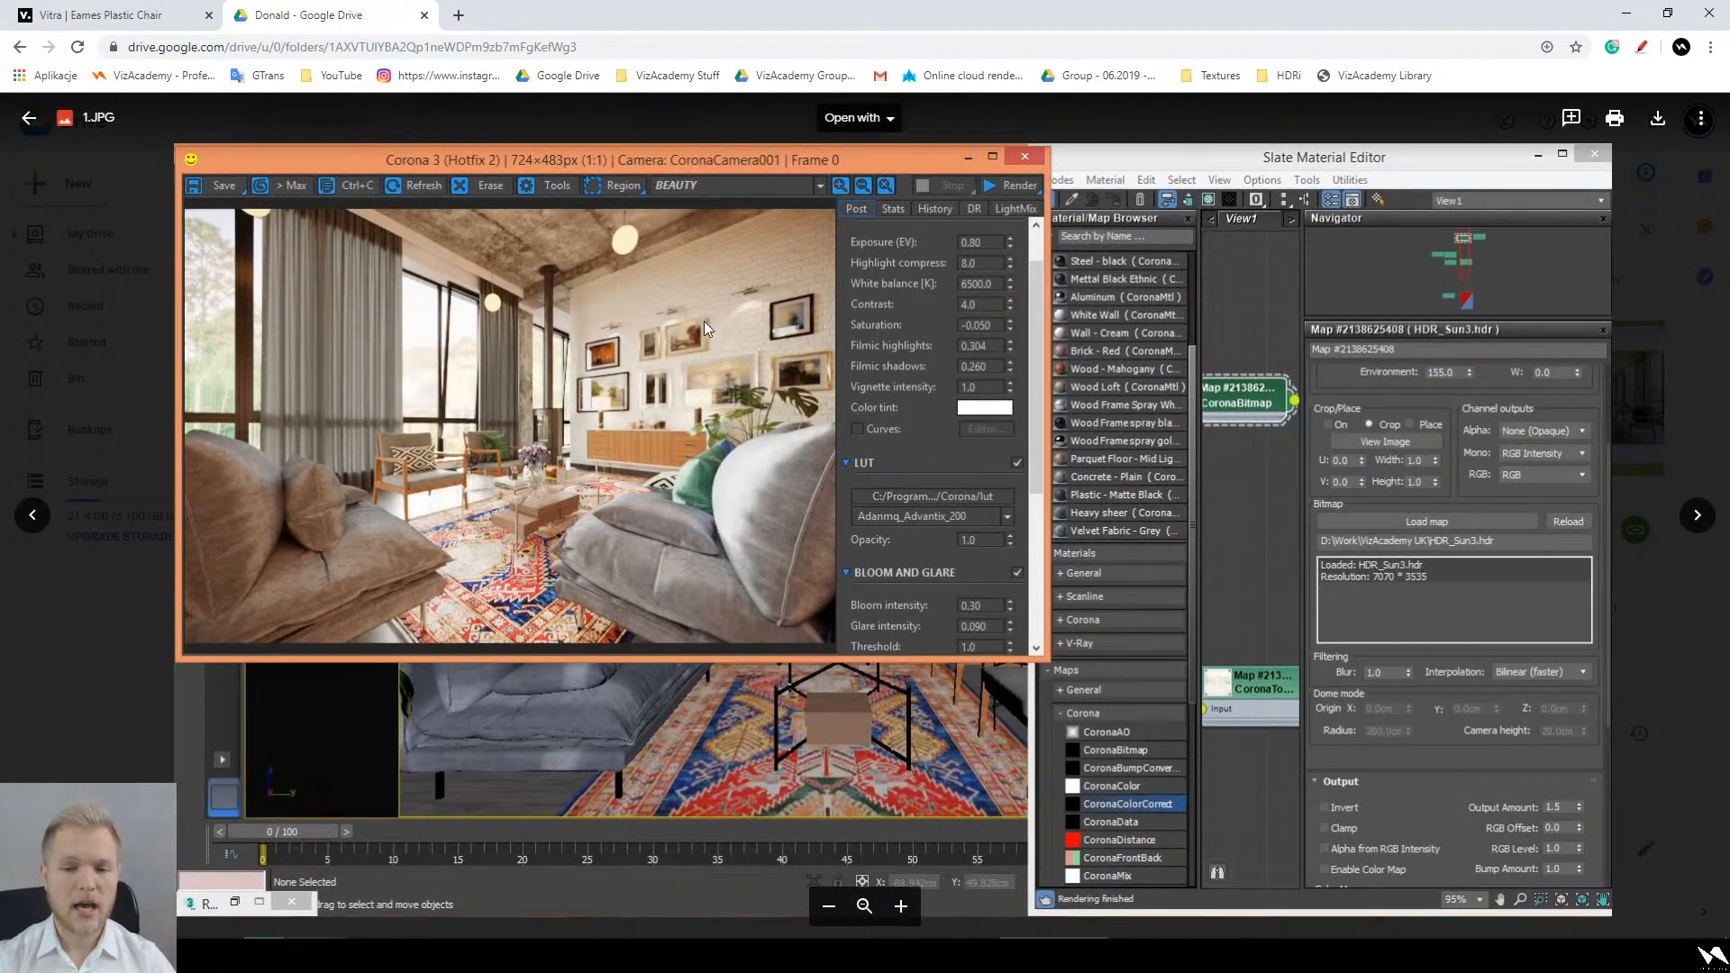
ctrl+scroll(726, 381, down, 1)
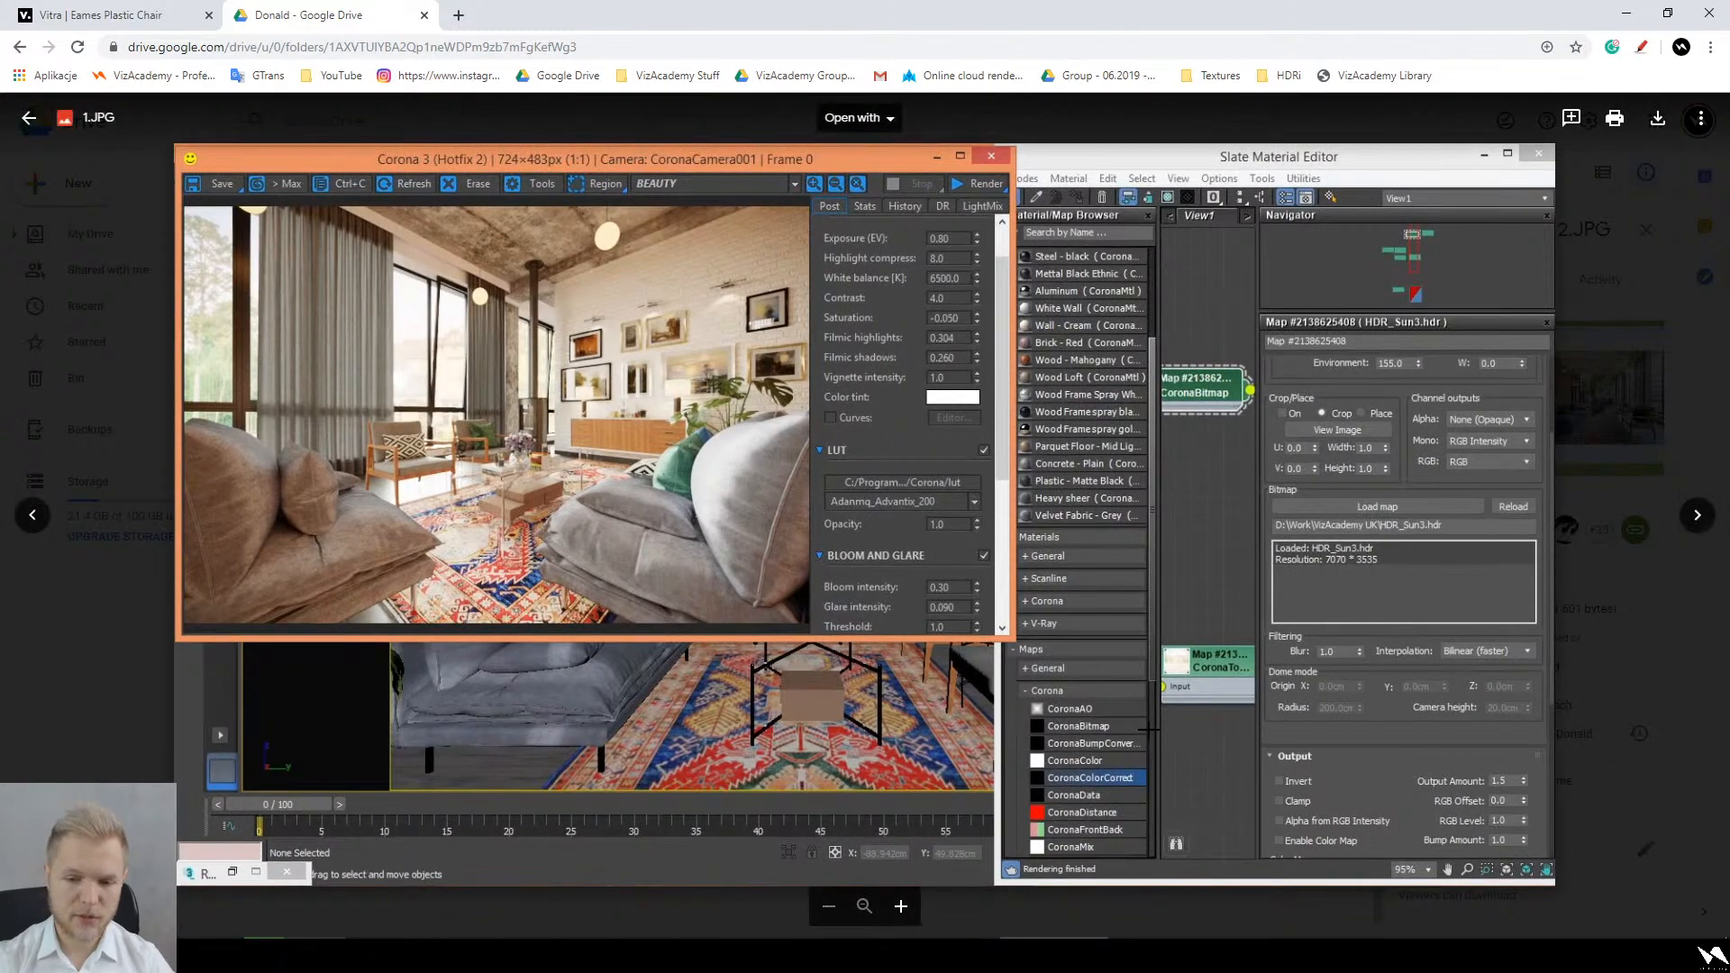
key(Escape)
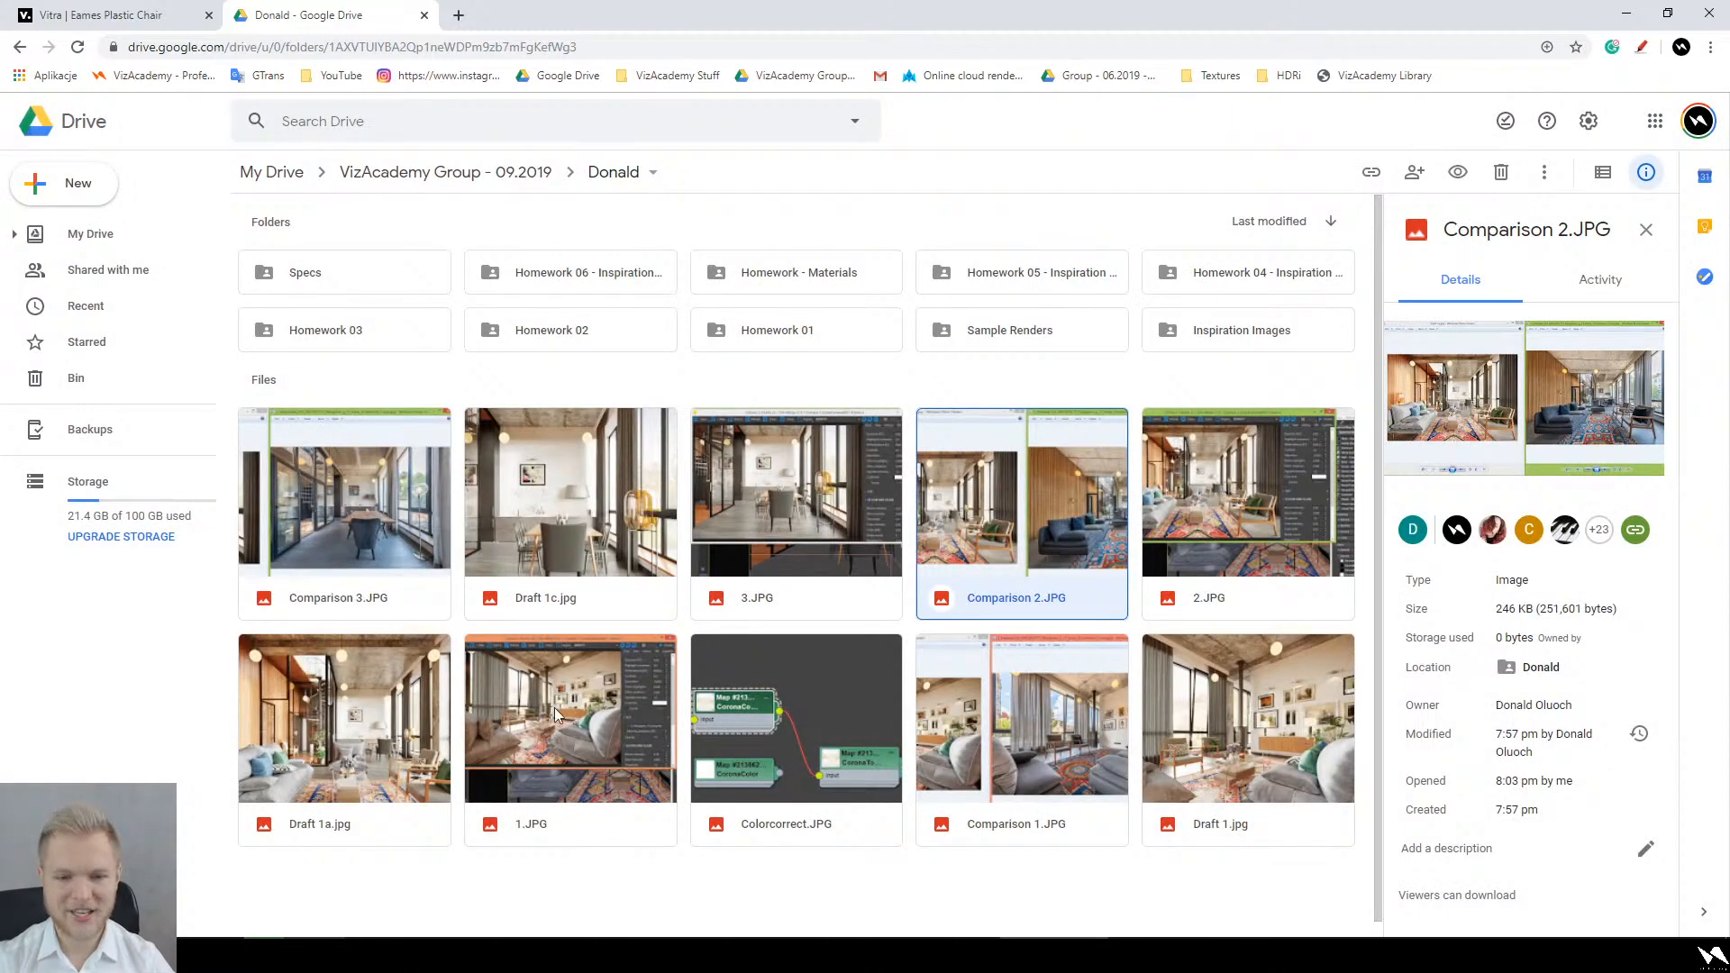
Step: Open Comparison 1.JPG and compare the Draft 1 render with the reference photo's curtains, windows and wall up close
scroll(810, 689, down, 1)
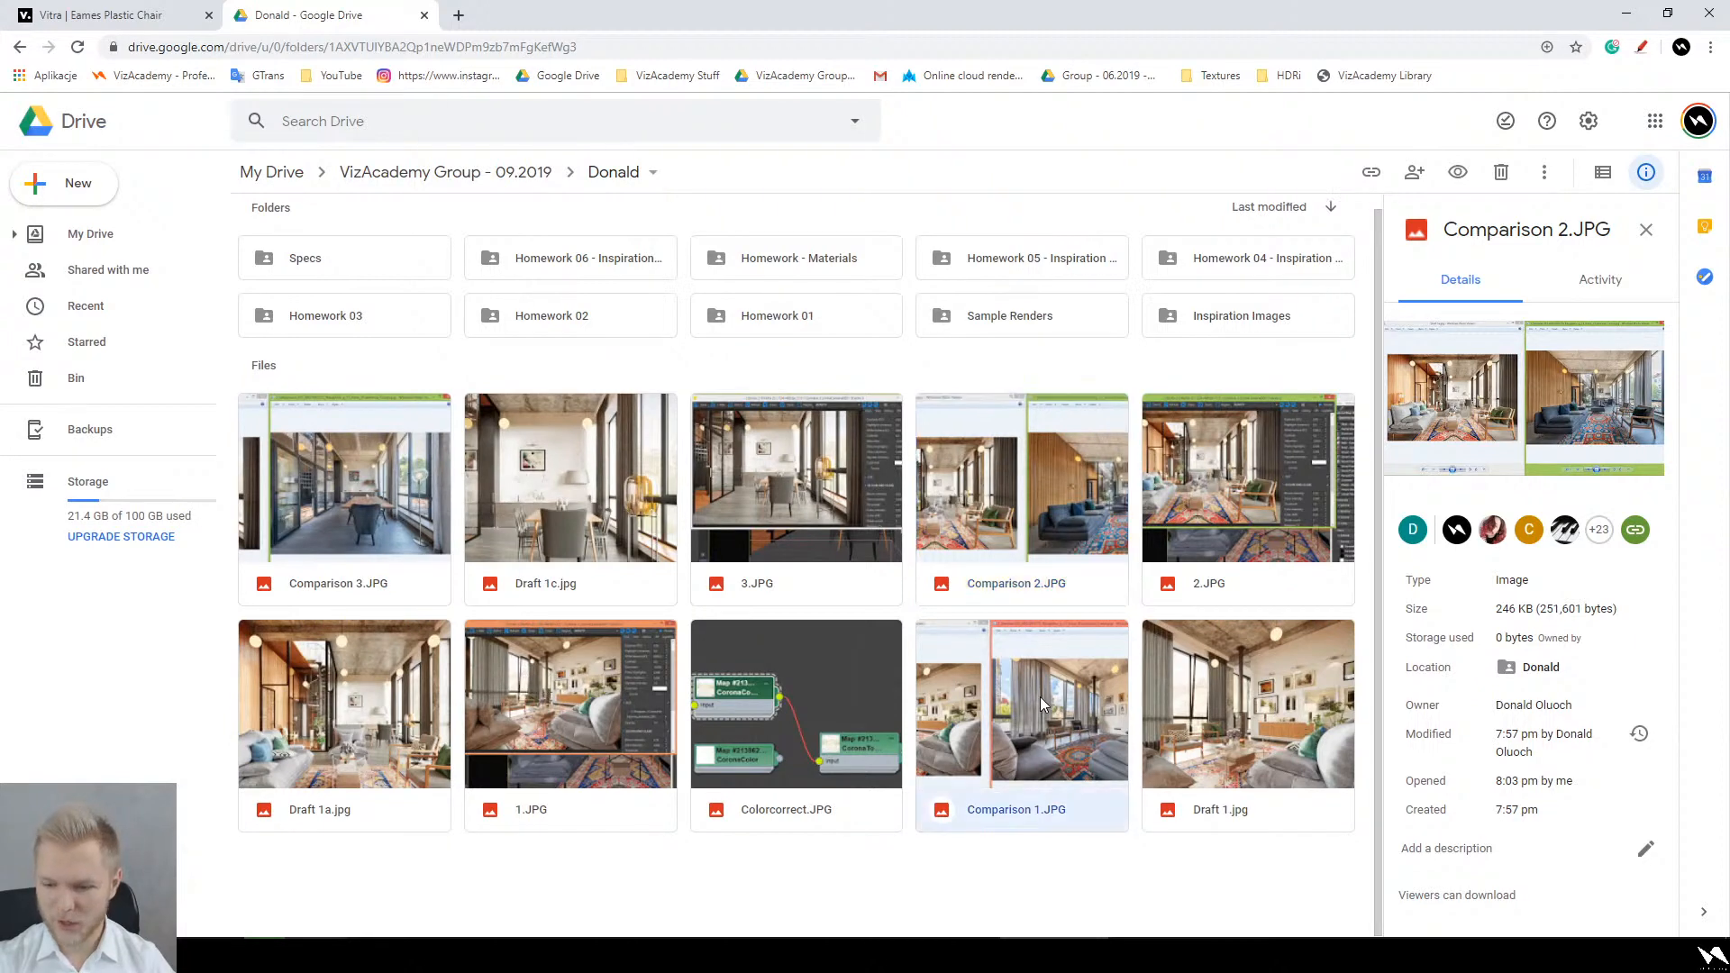
double_click(1040, 695)
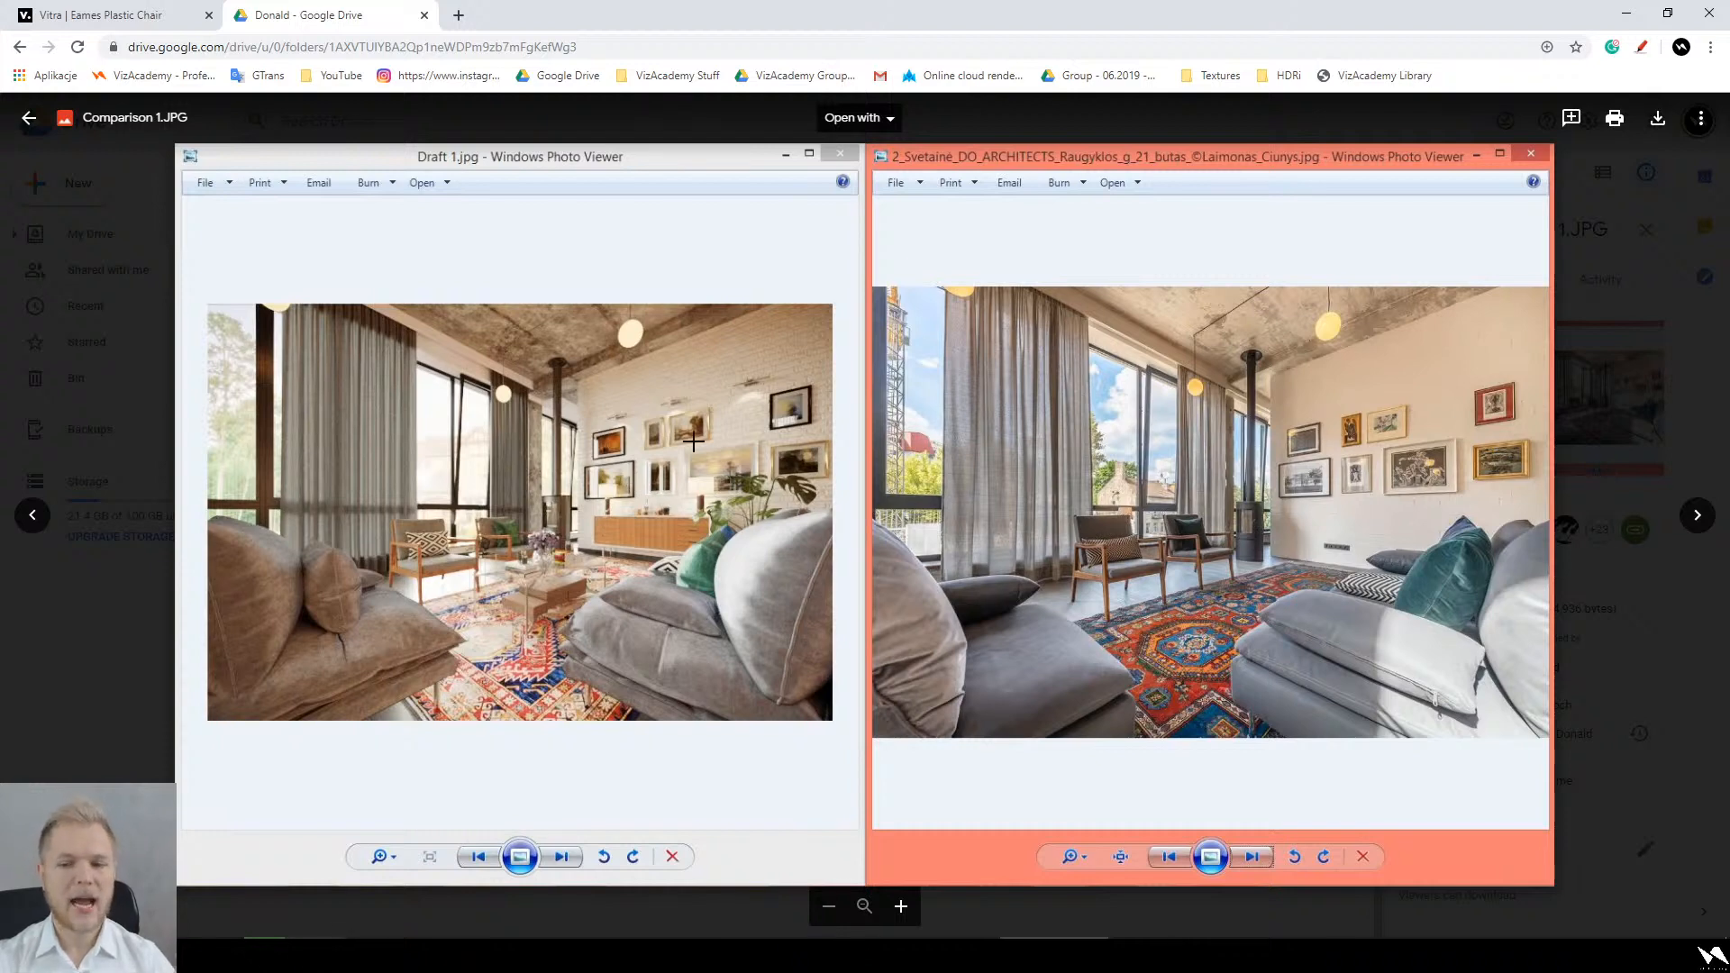
ctrl+scroll(387, 387, up, 3)
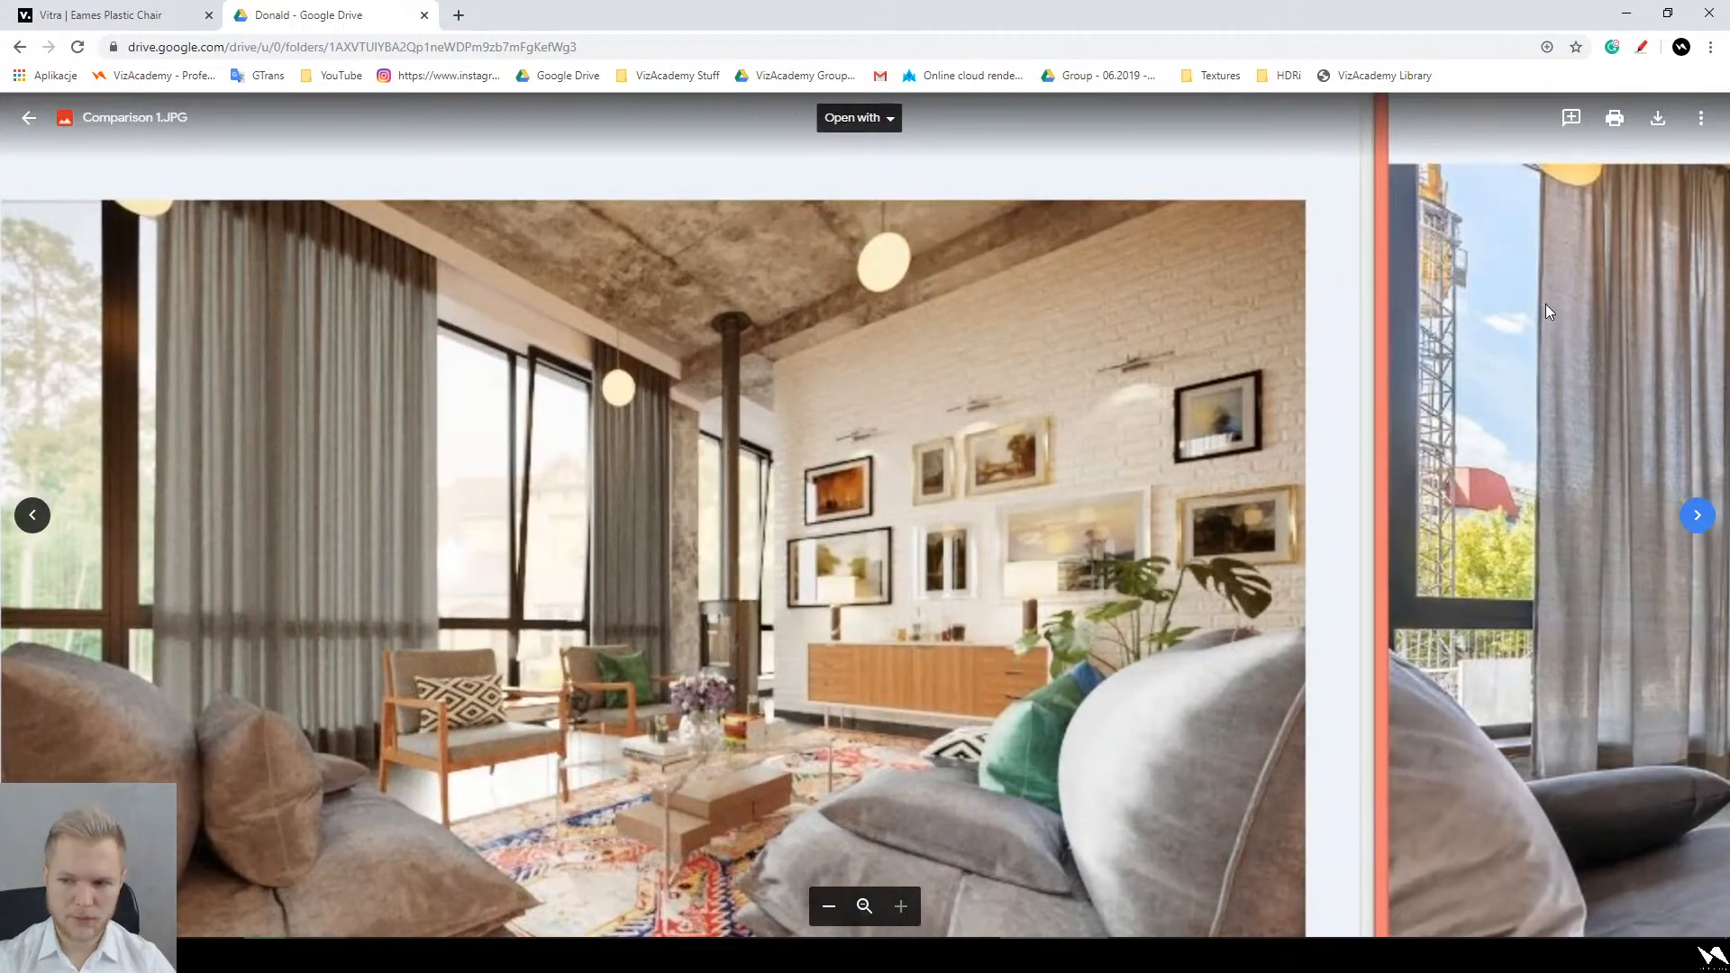
drag(1545, 304, 953, 437)
ctrl+scroll(895, 511, down, 2)
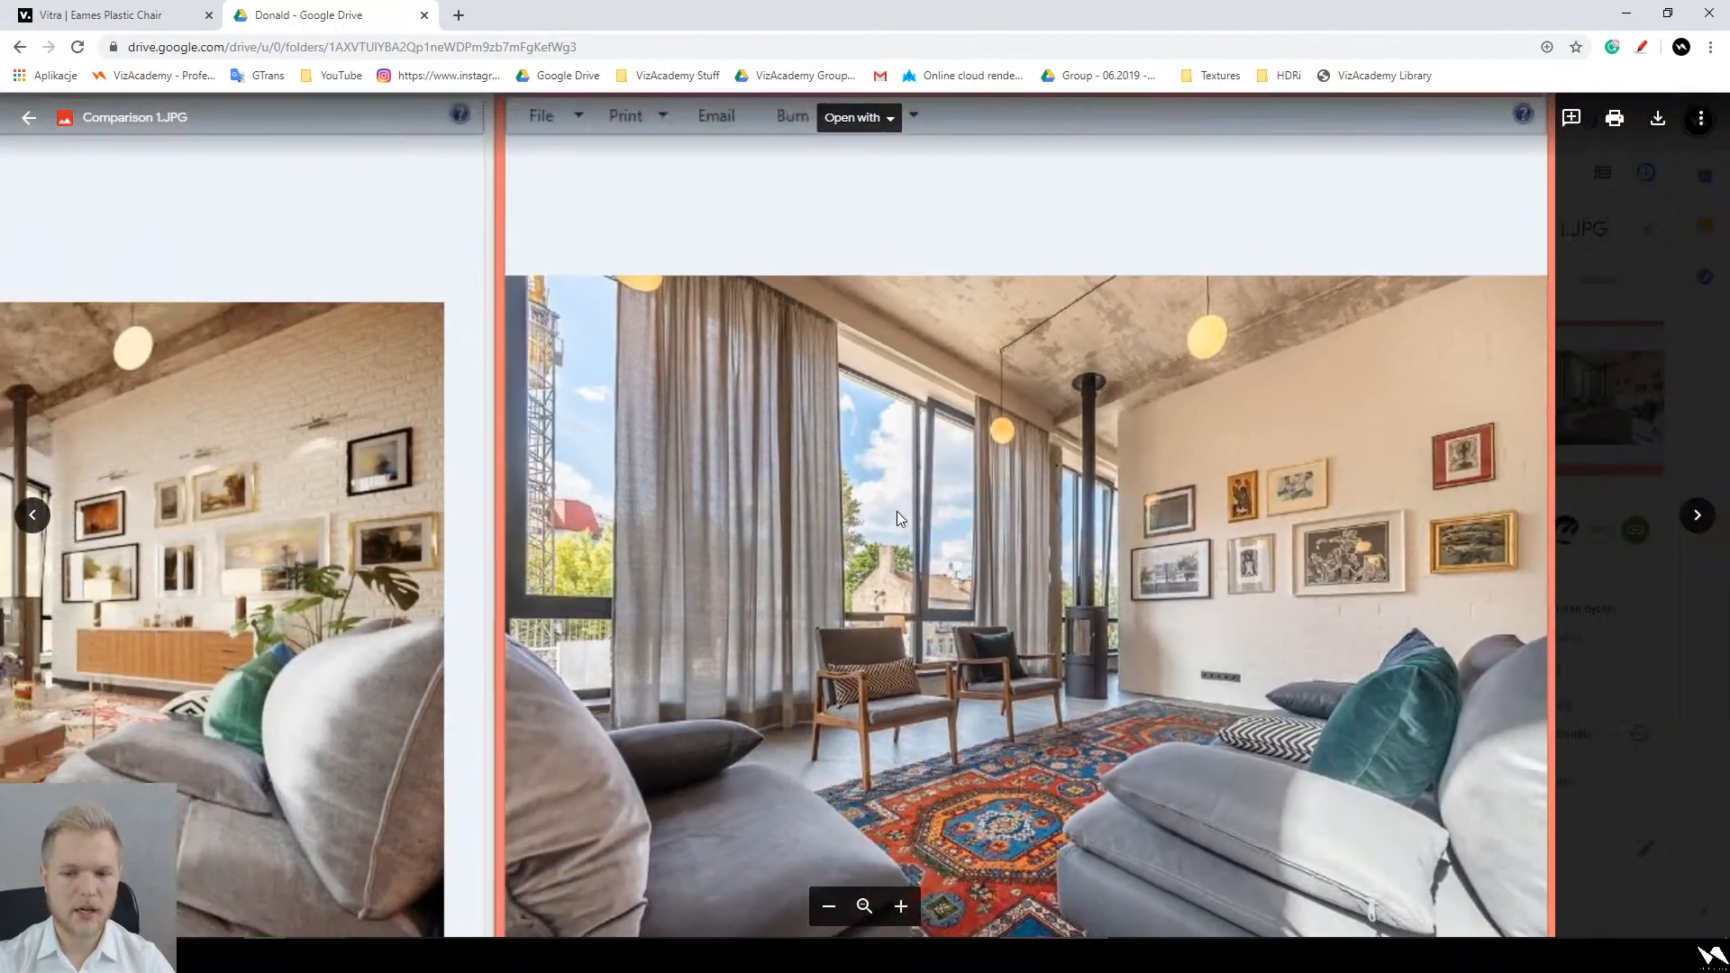
ctrl+scroll(895, 511, down, 3)
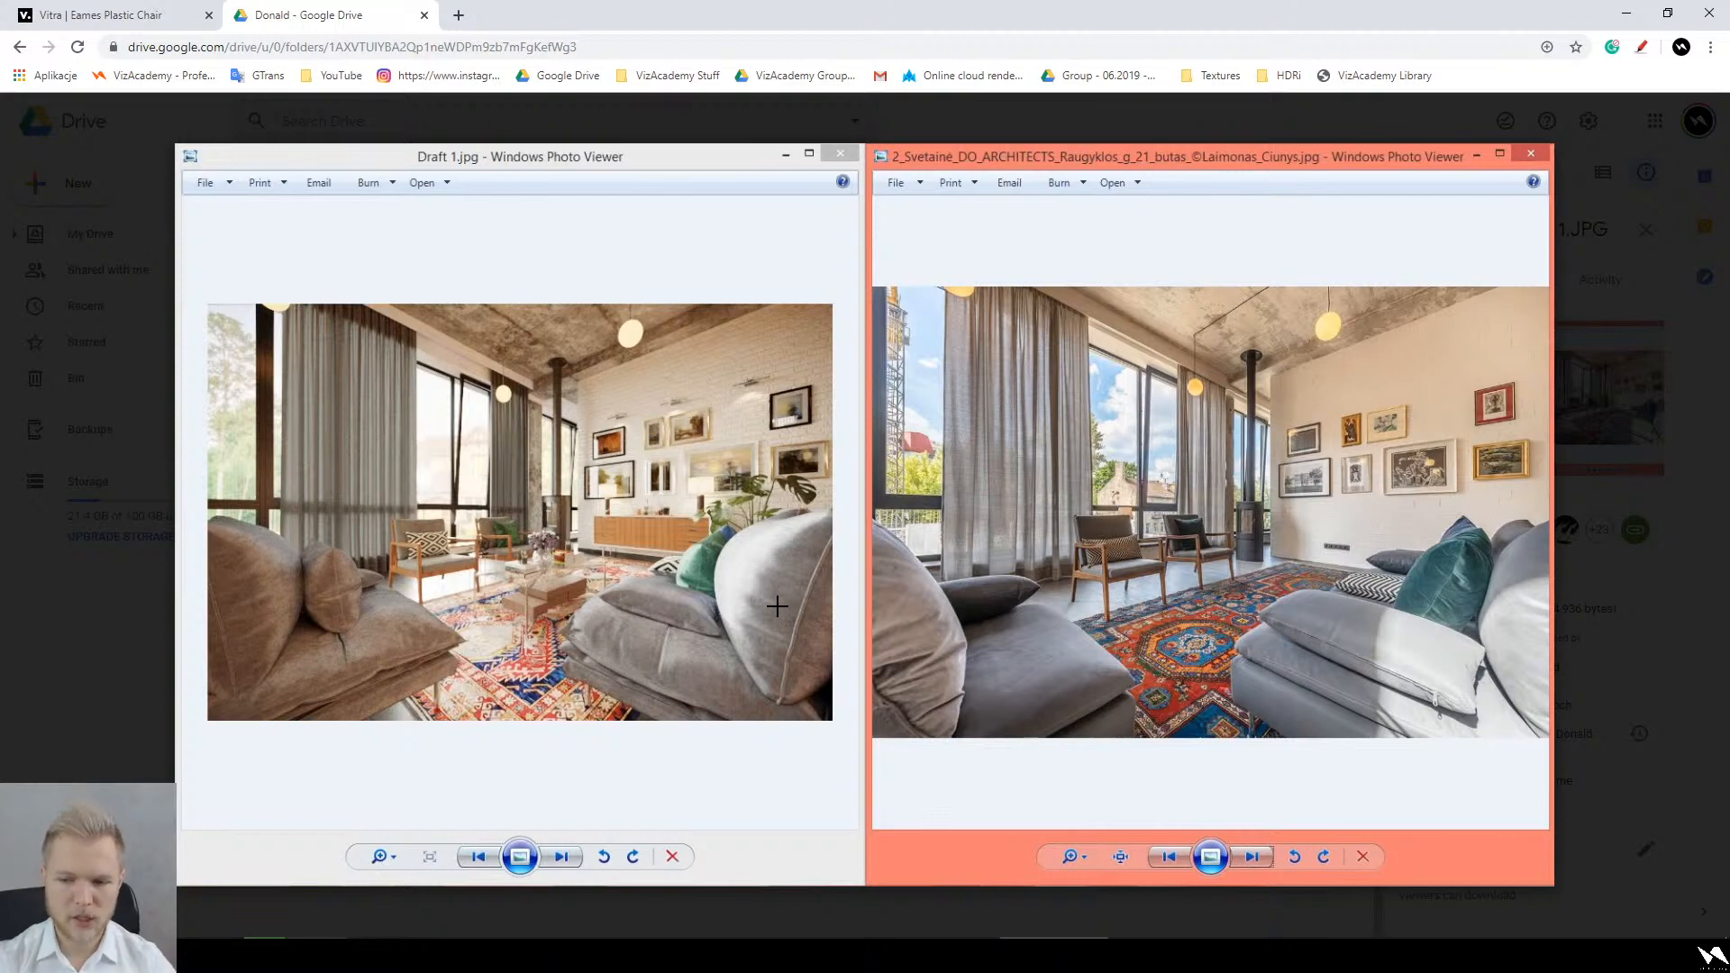
Step: Compare the render's sofas, coffee table and rug with the same area of the reference photo in Comparison 1.JPG
scroll(595, 574, up, 3)
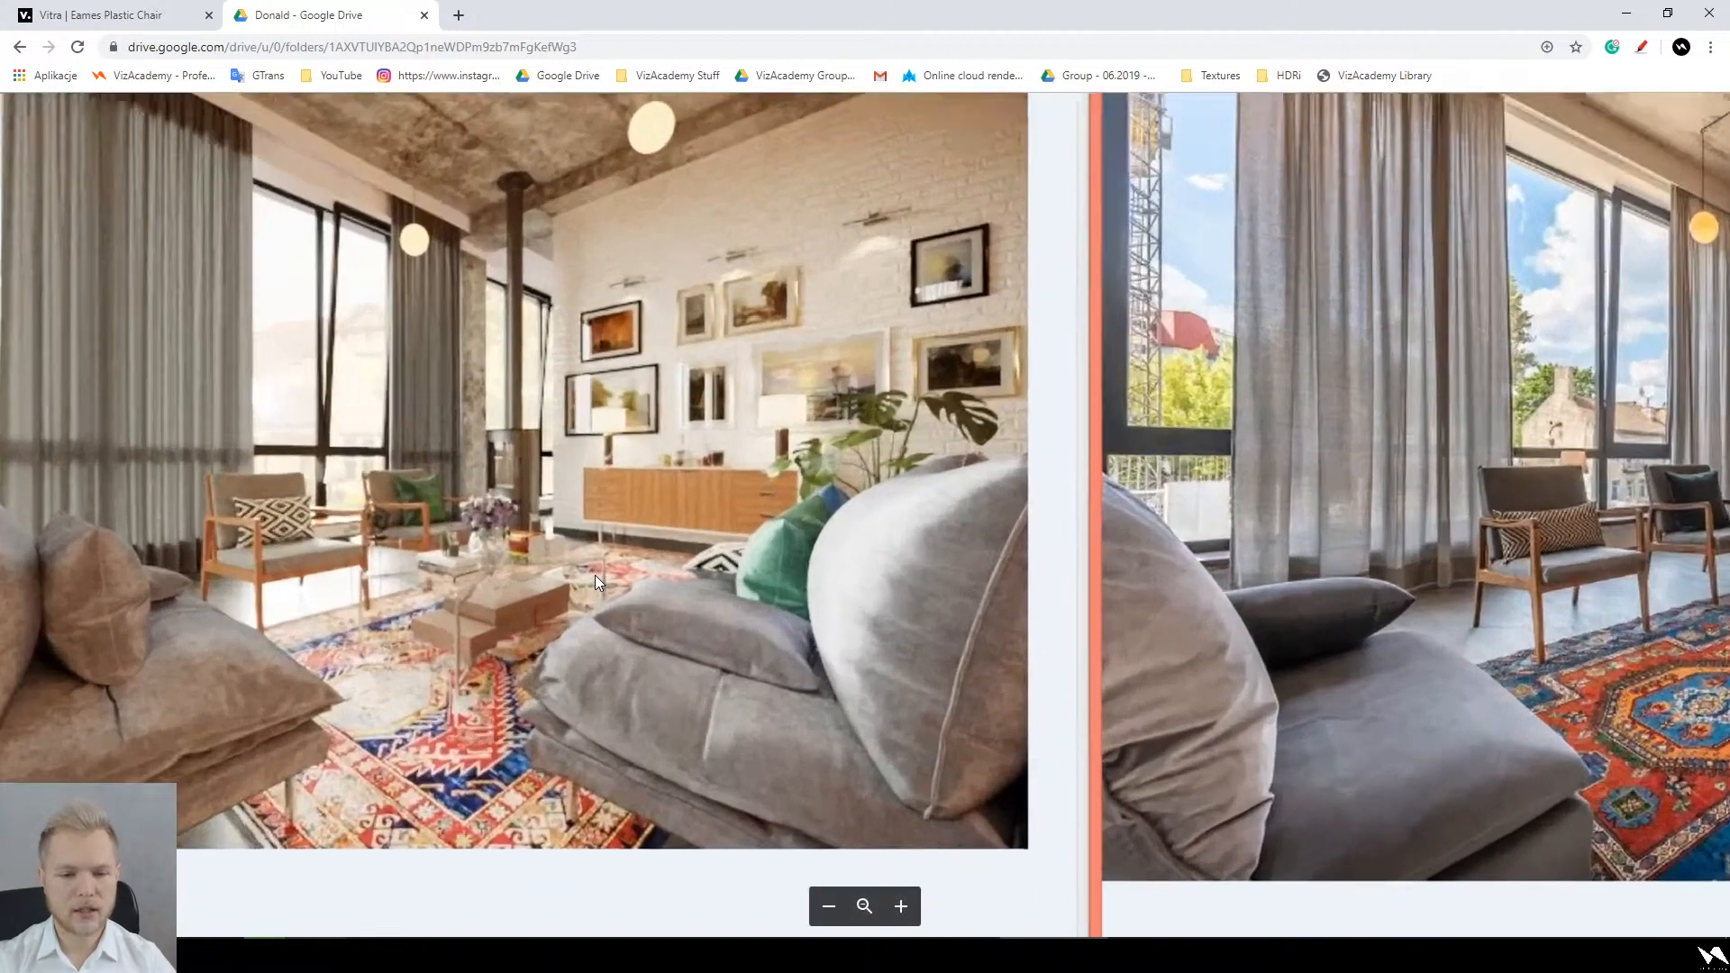
scroll(467, 608, down, 3)
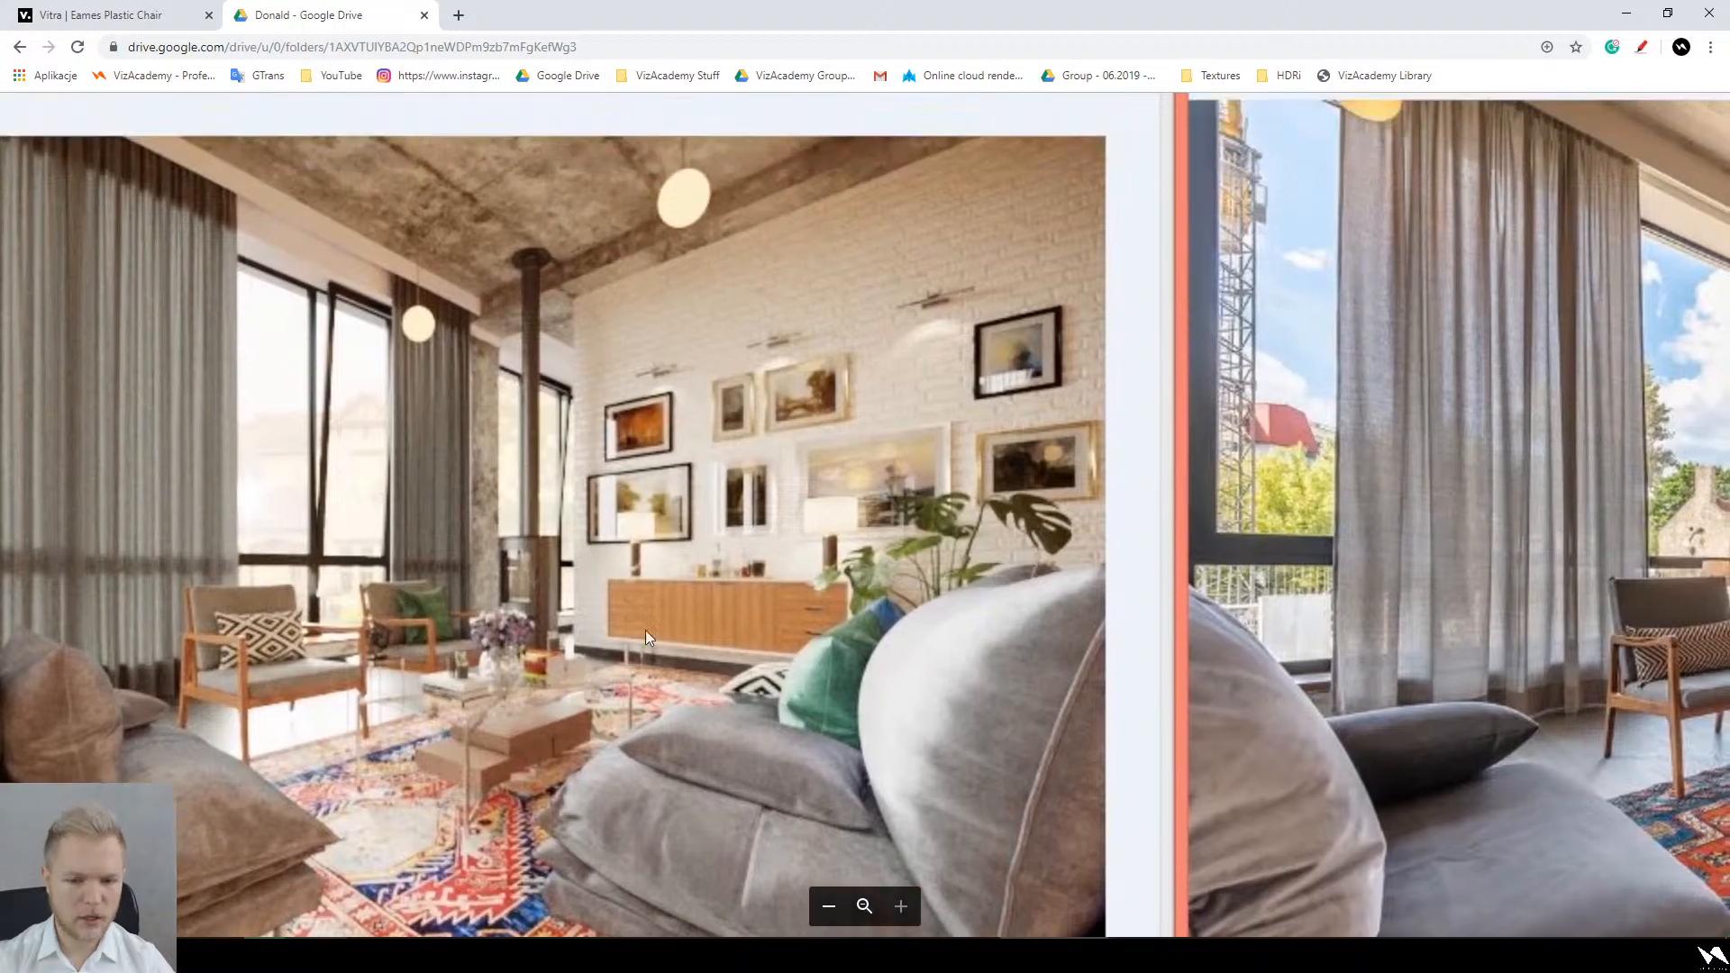
scroll(958, 527, down, 2)
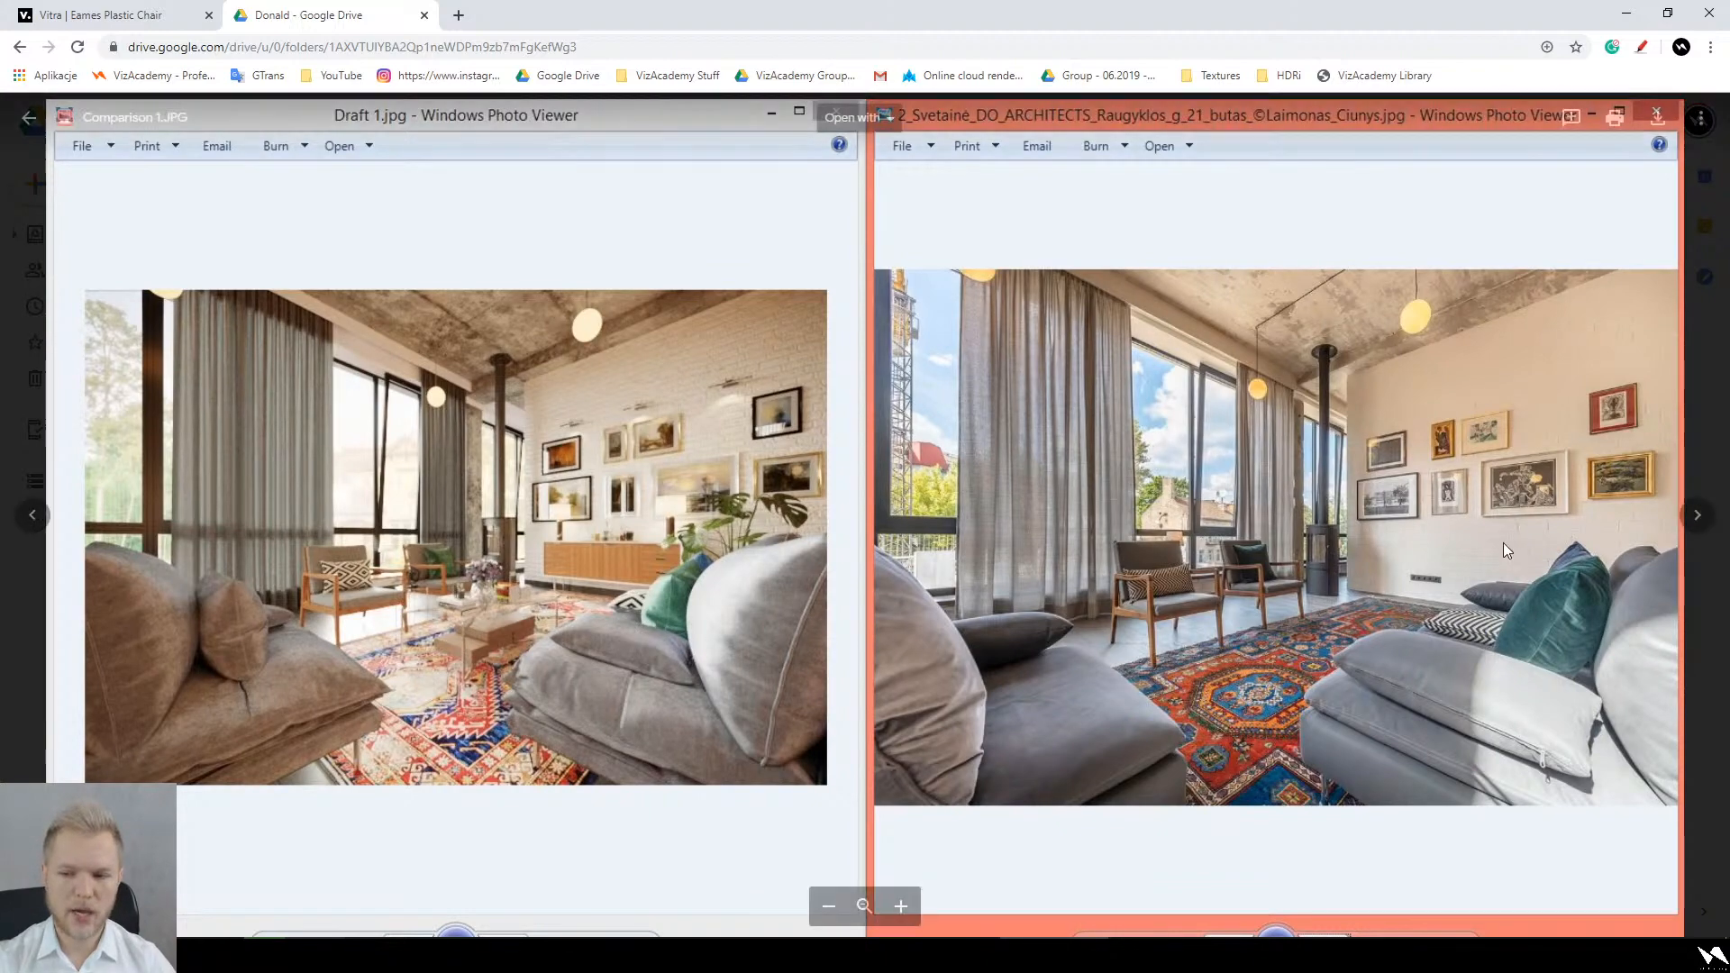
scroll(1186, 447, up, 3)
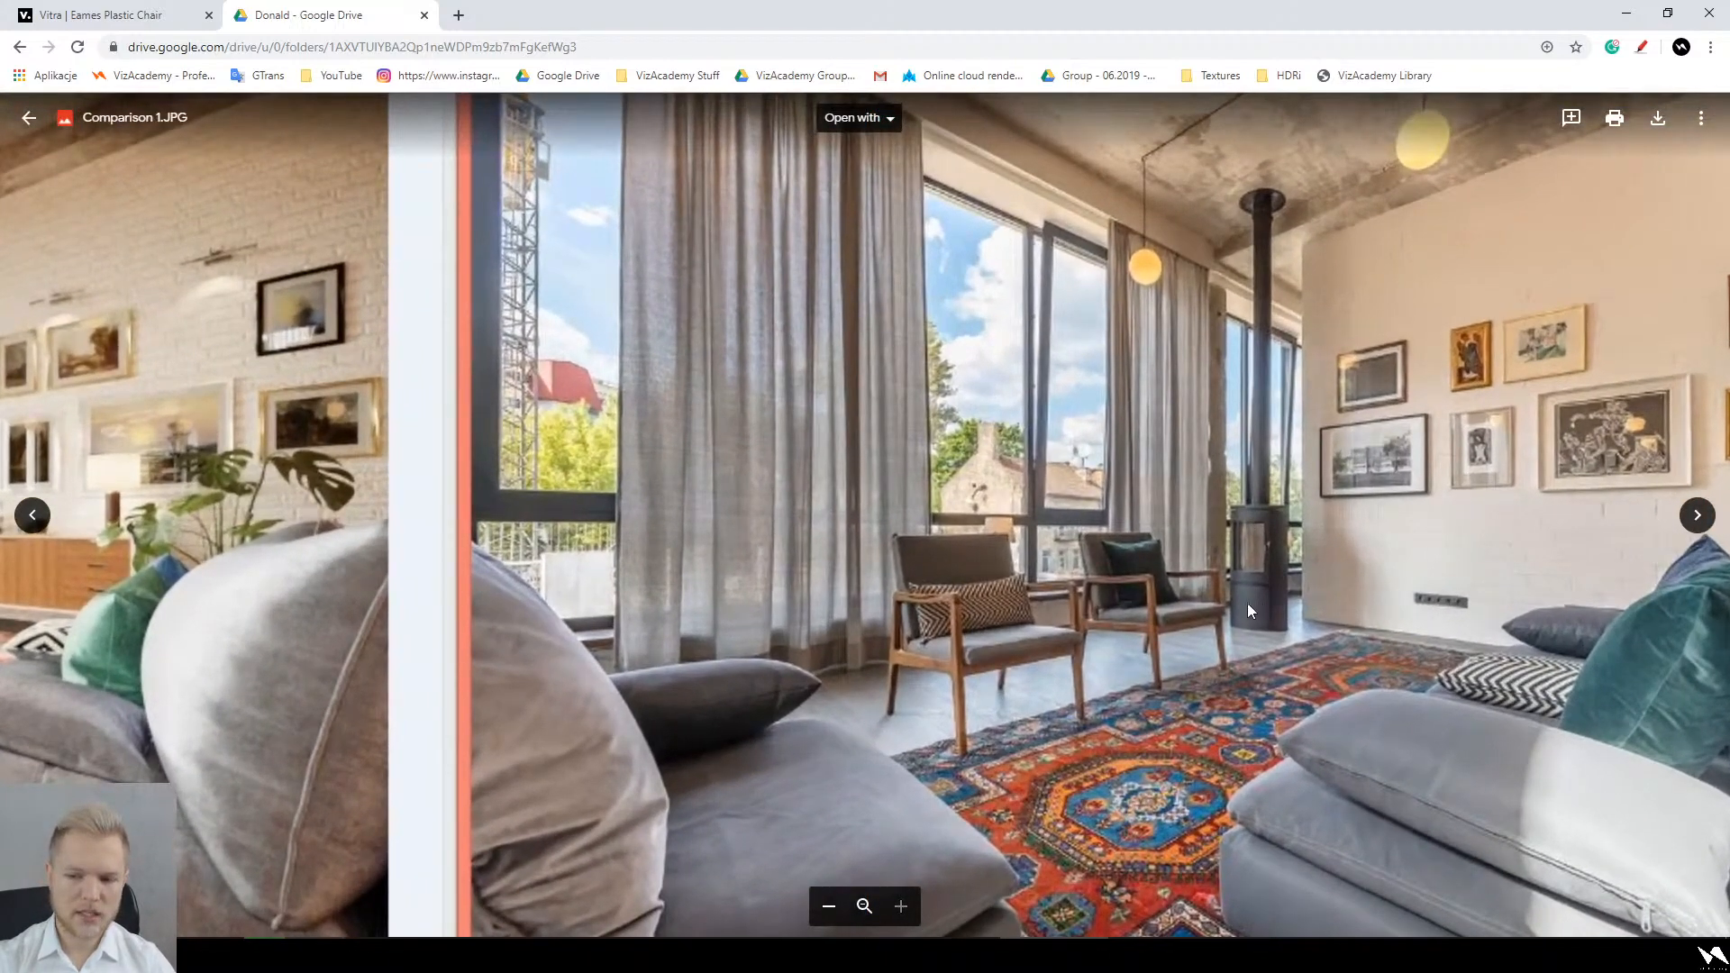
drag(36, 482, 900, 478)
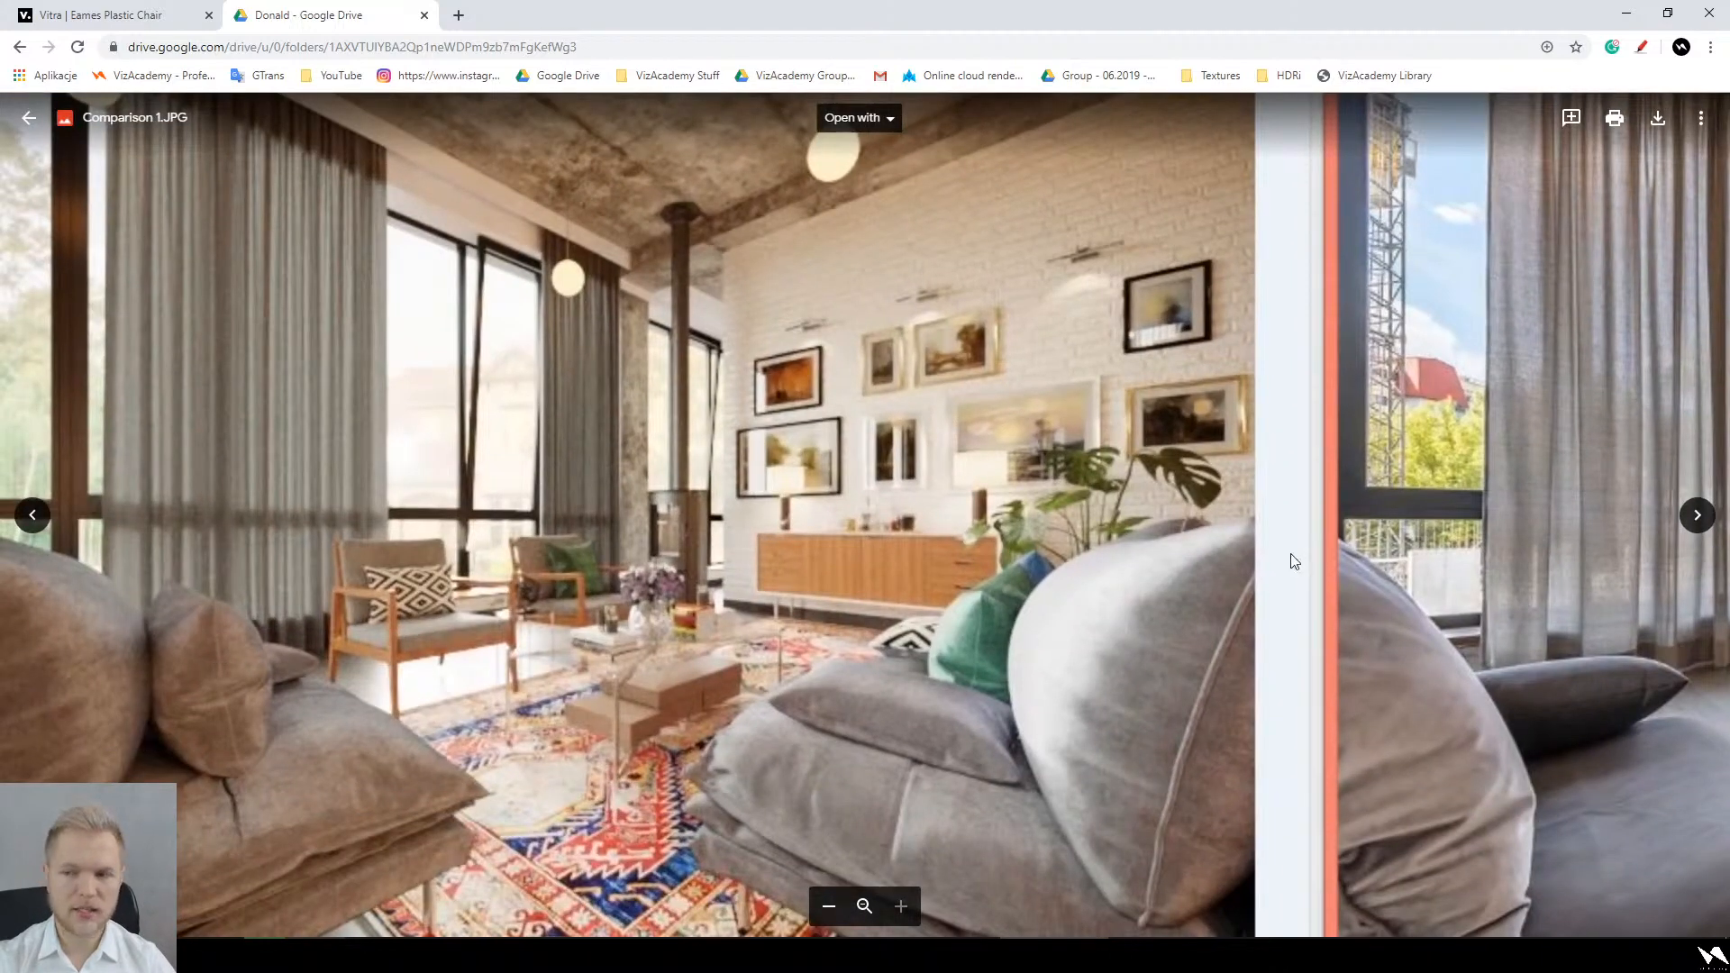
click(1641, 47)
mouse_move(703, 657)
mouse_down()
mouse_move(606, 649)
mouse_move(579, 604)
mouse_up()
key(Escape)
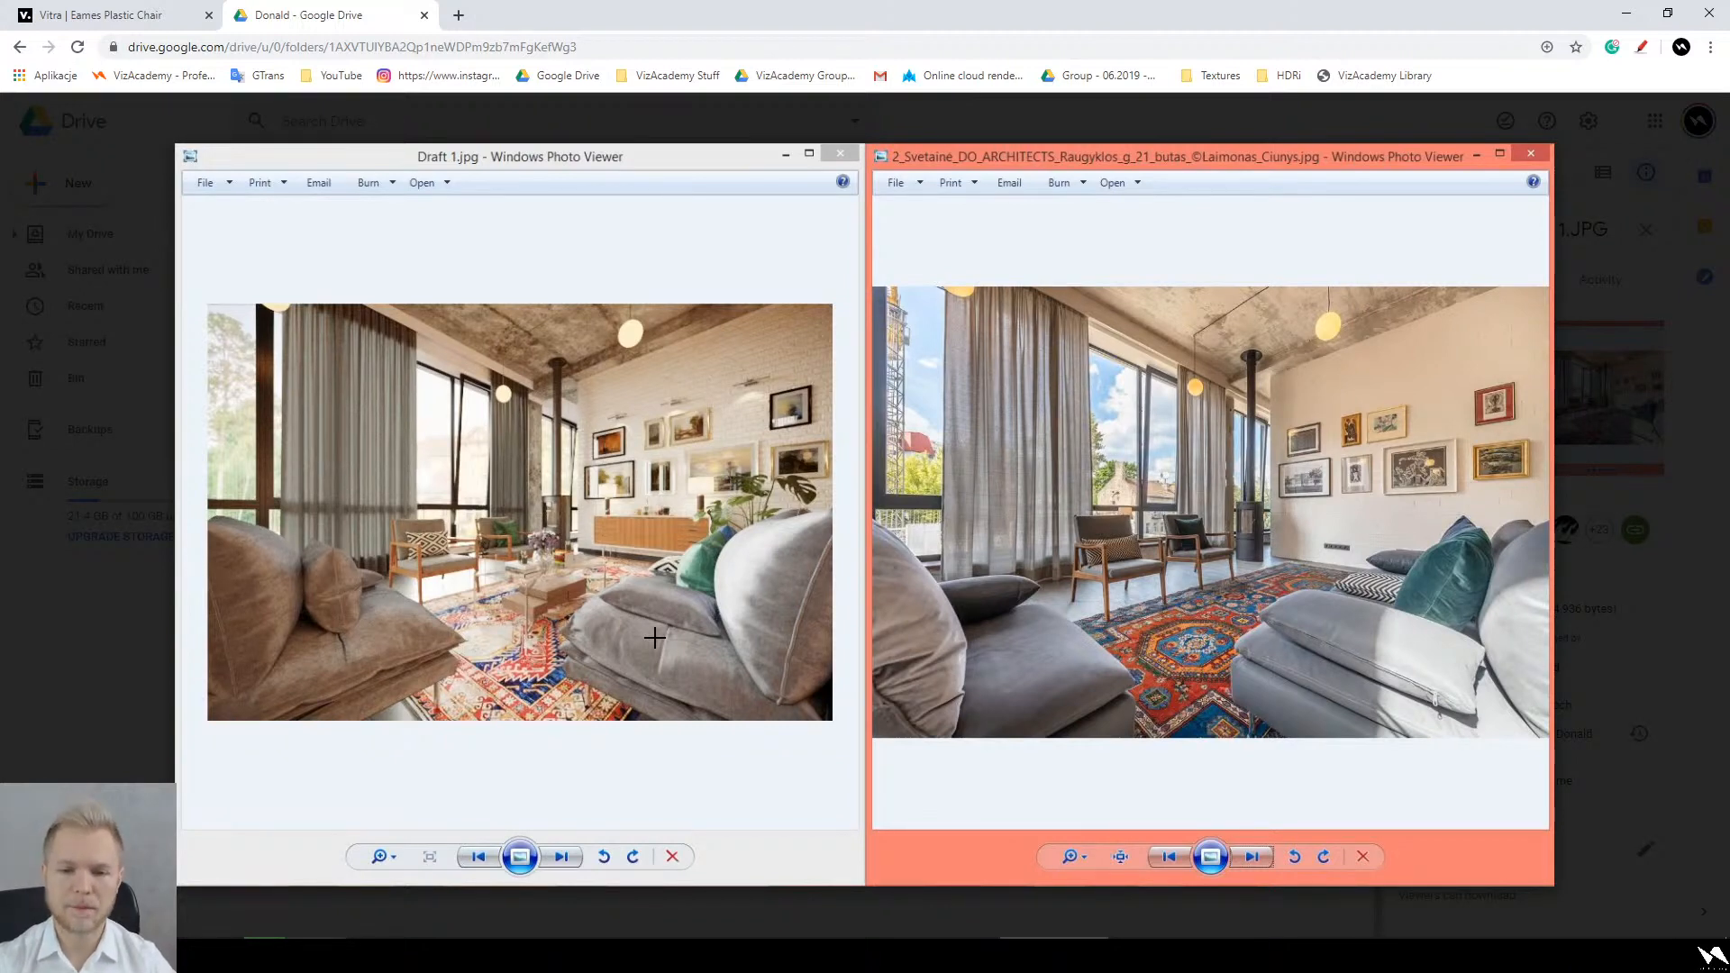
Step: Recheck the render's brick picture wall and sofa against the reference photo, and open Draft 1.jpg in place of the comparison
scroll(710, 472, up, 5)
drag(774, 431, 613, 490)
drag(712, 610, 771, 591)
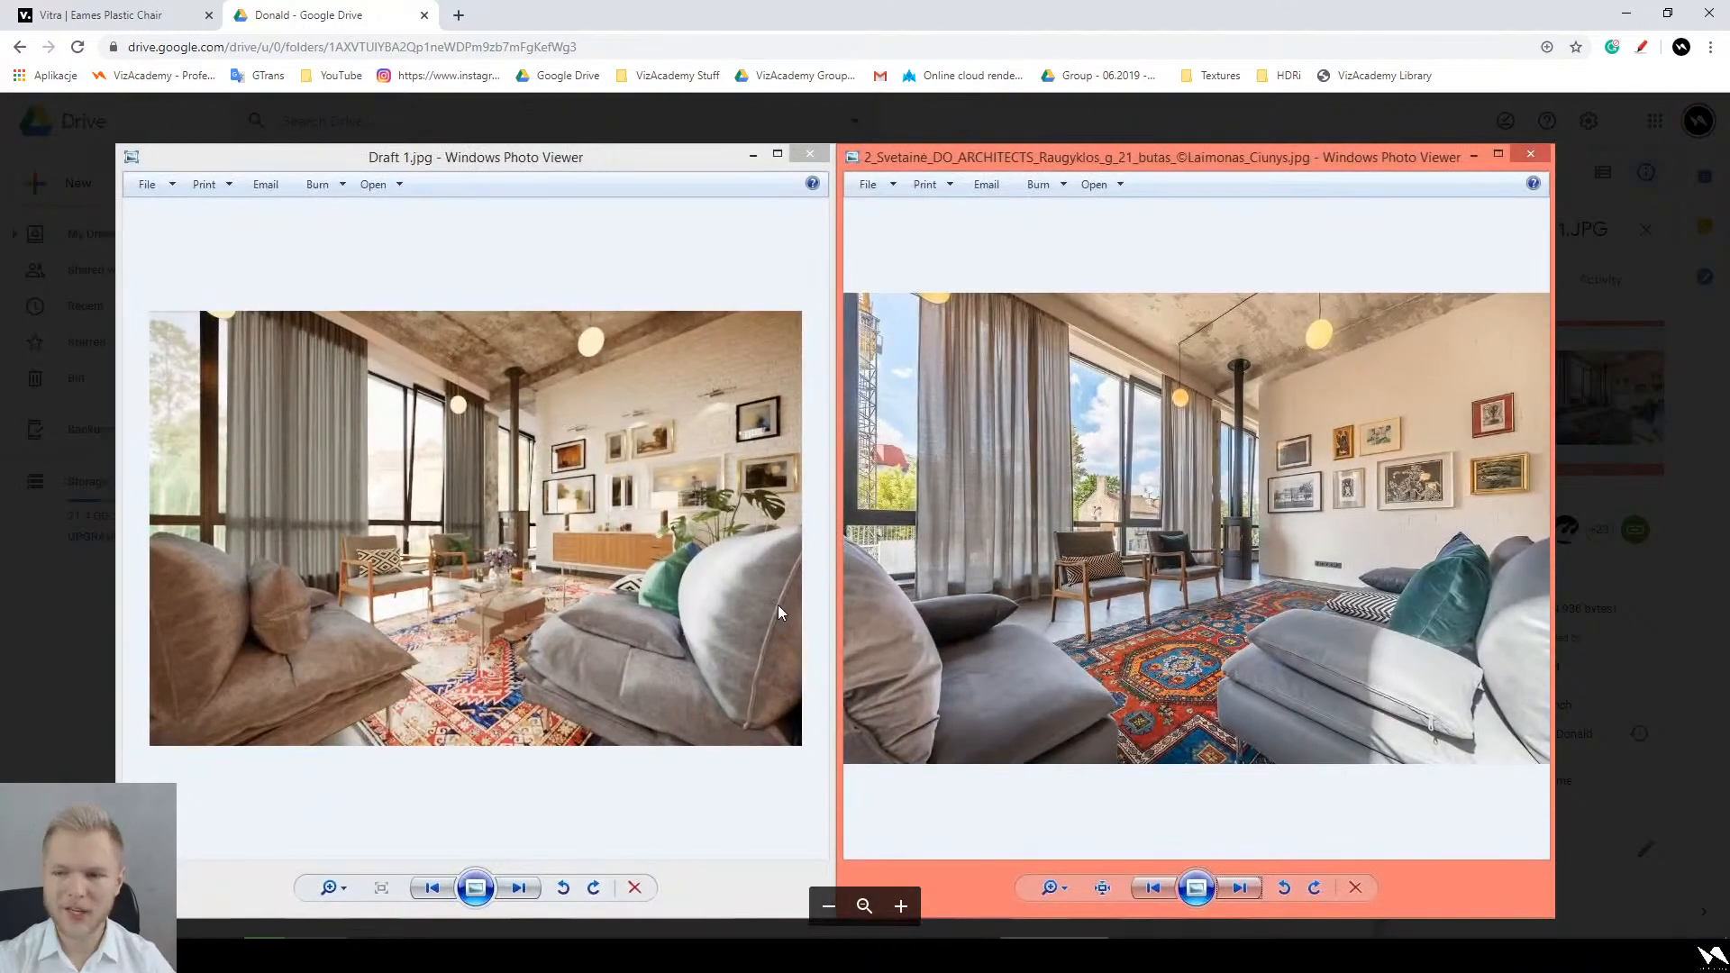
scroll(657, 282, up, 4)
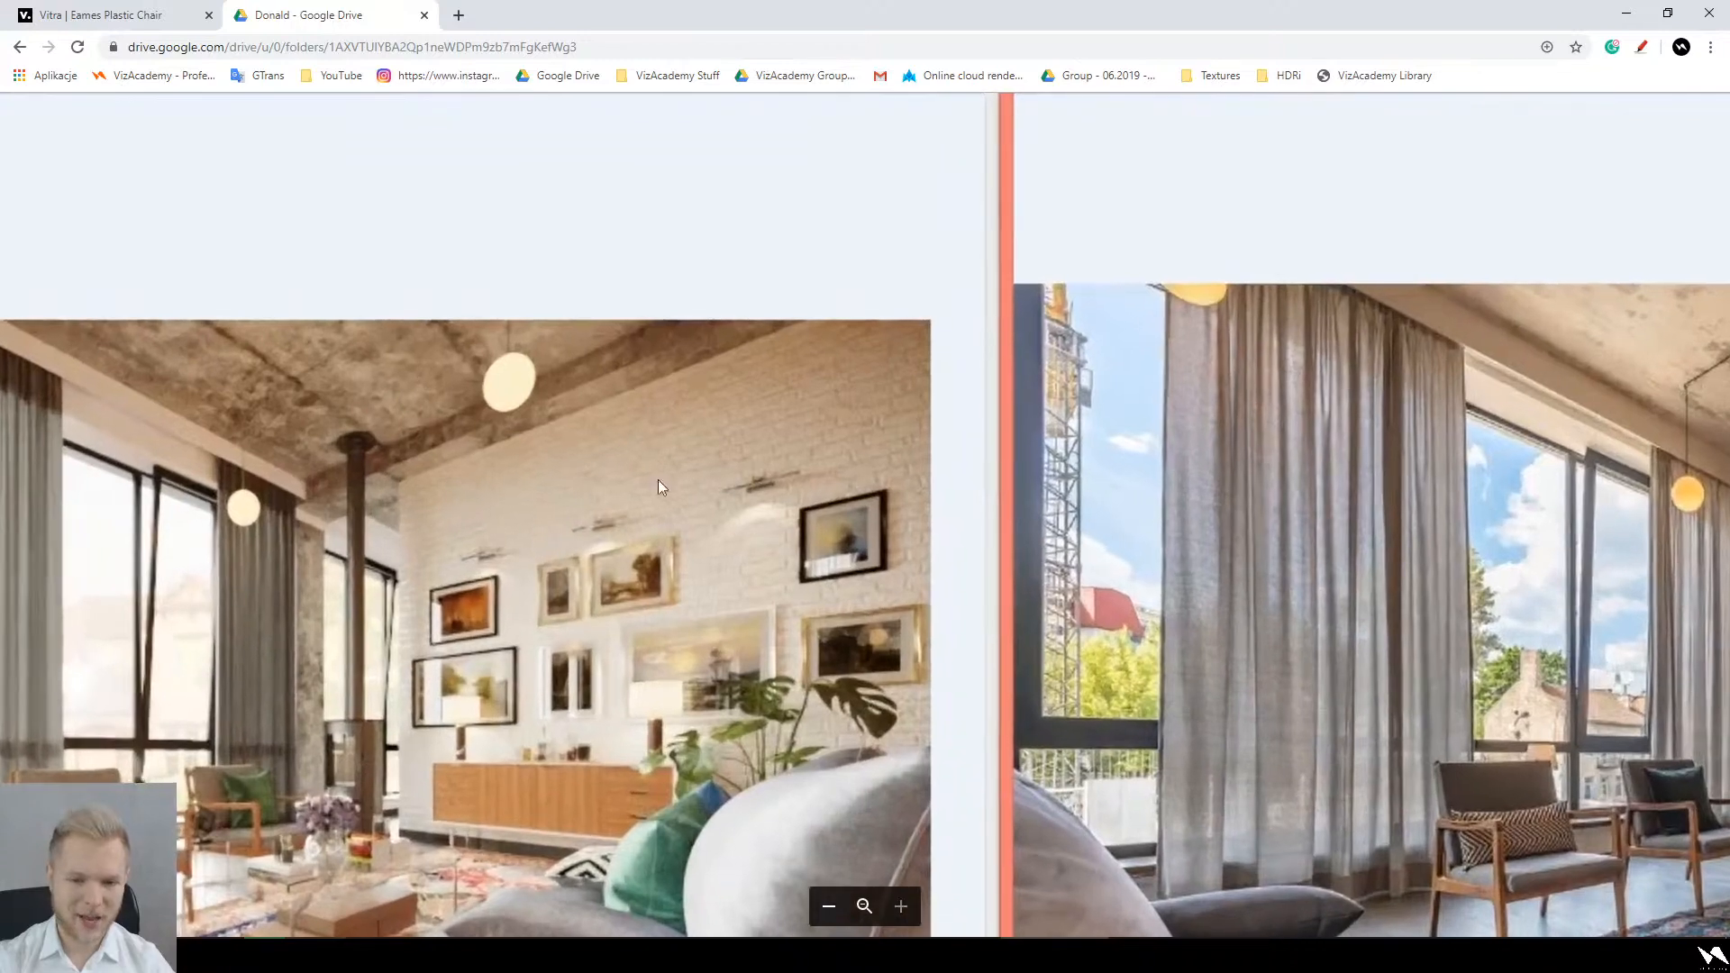
scroll(905, 542, down, 5)
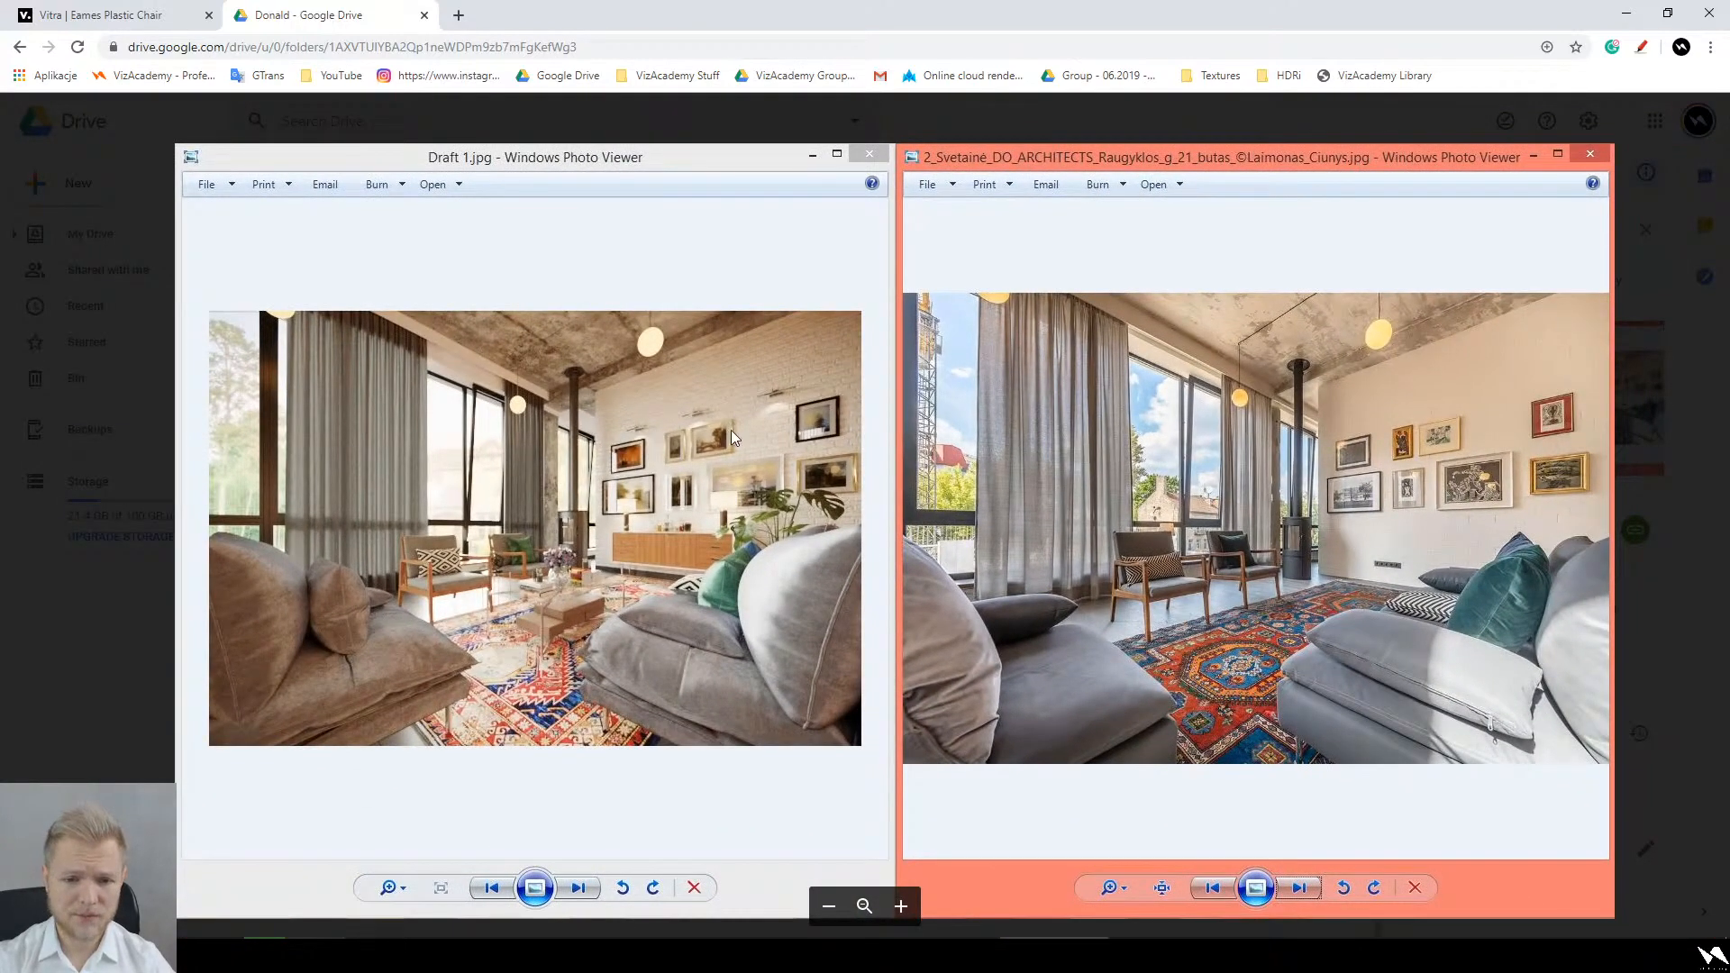
key(Escape)
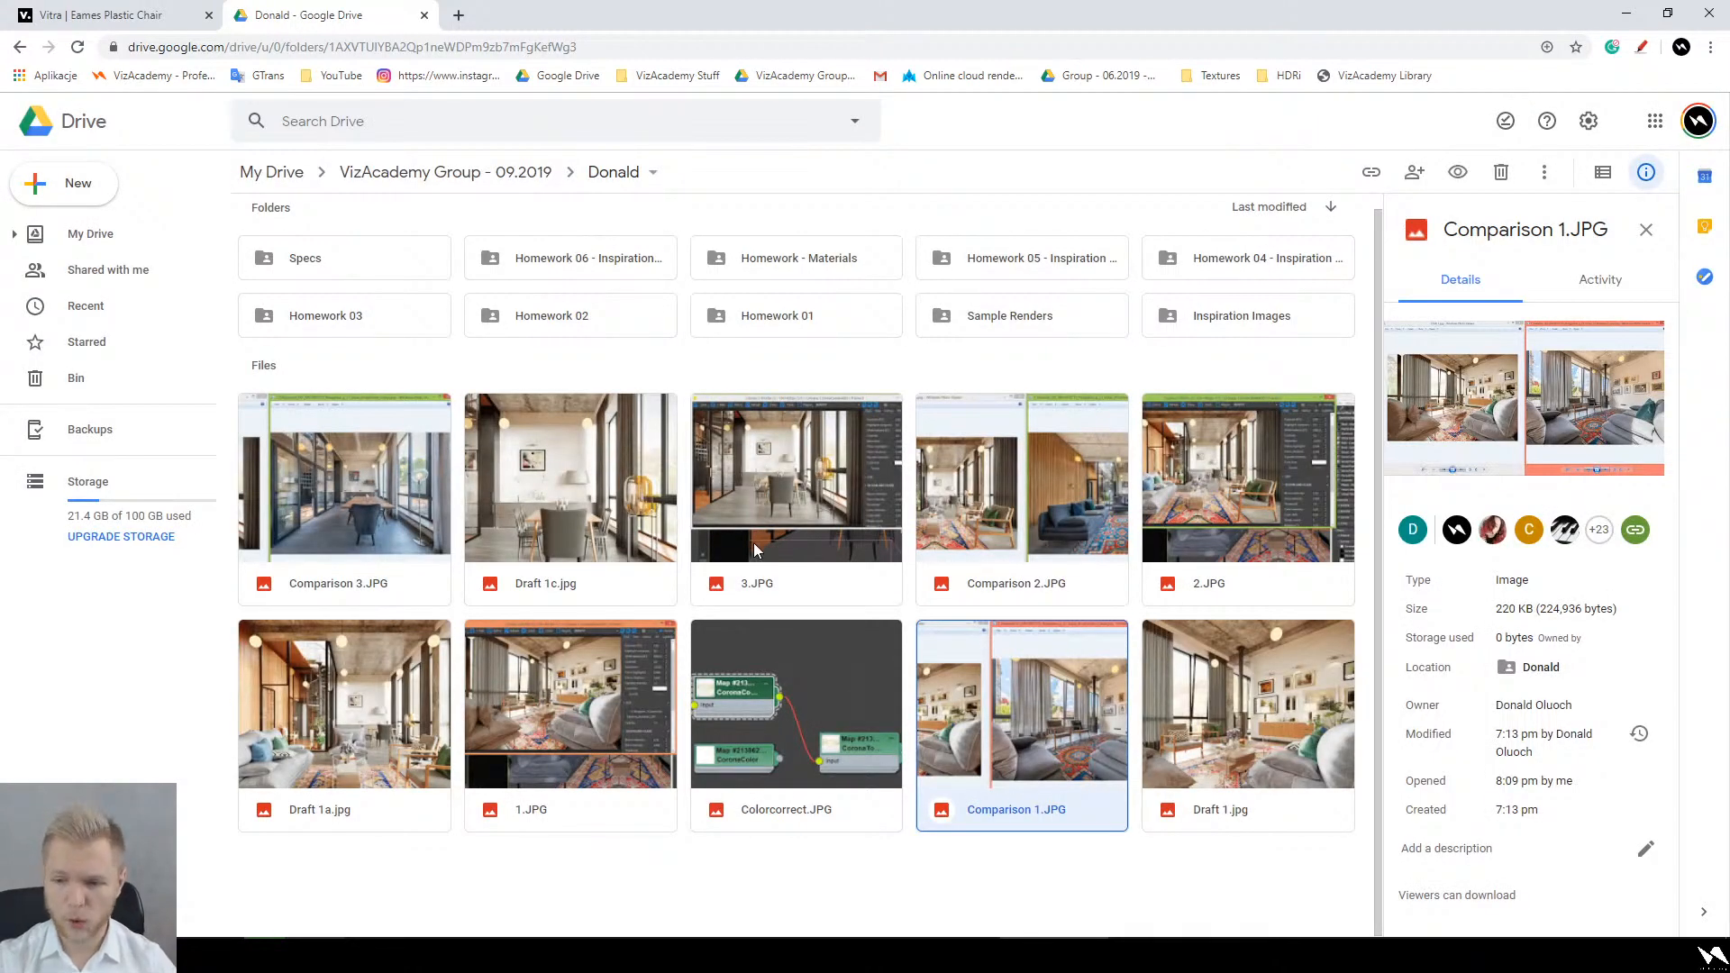
double_click(1216, 725)
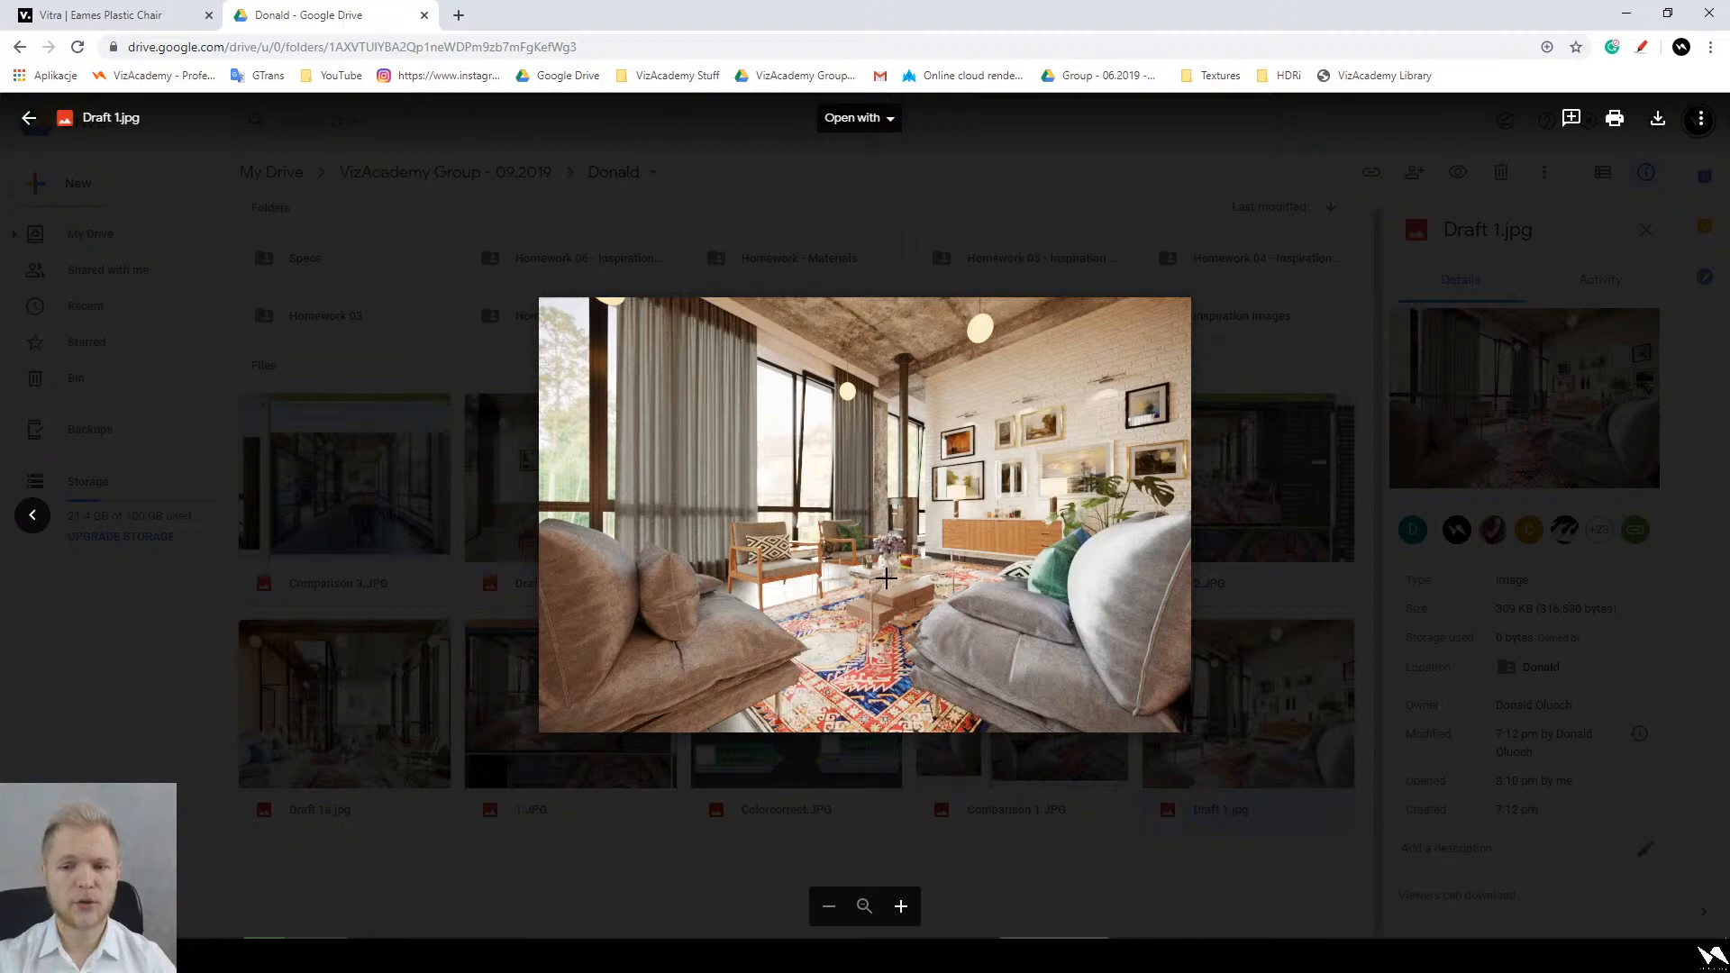
Step: Switch to 3ds Max and delete the geosphere from the perspective view
click(1297, 955)
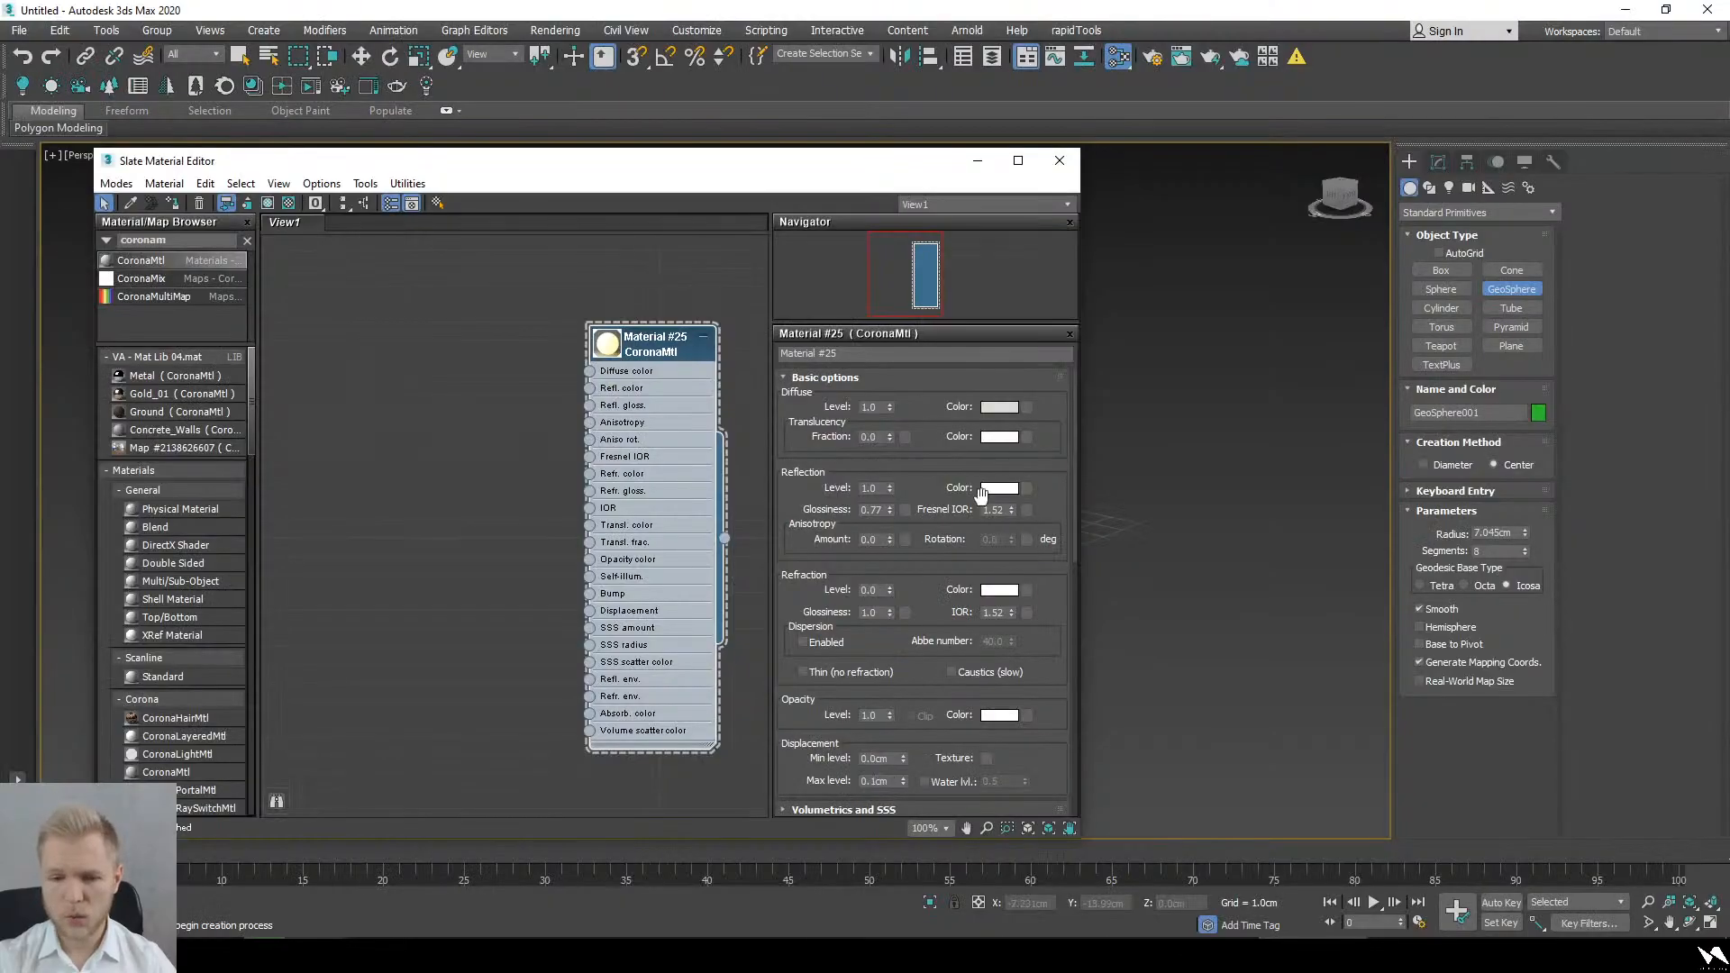
drag(699, 169, 366, 166)
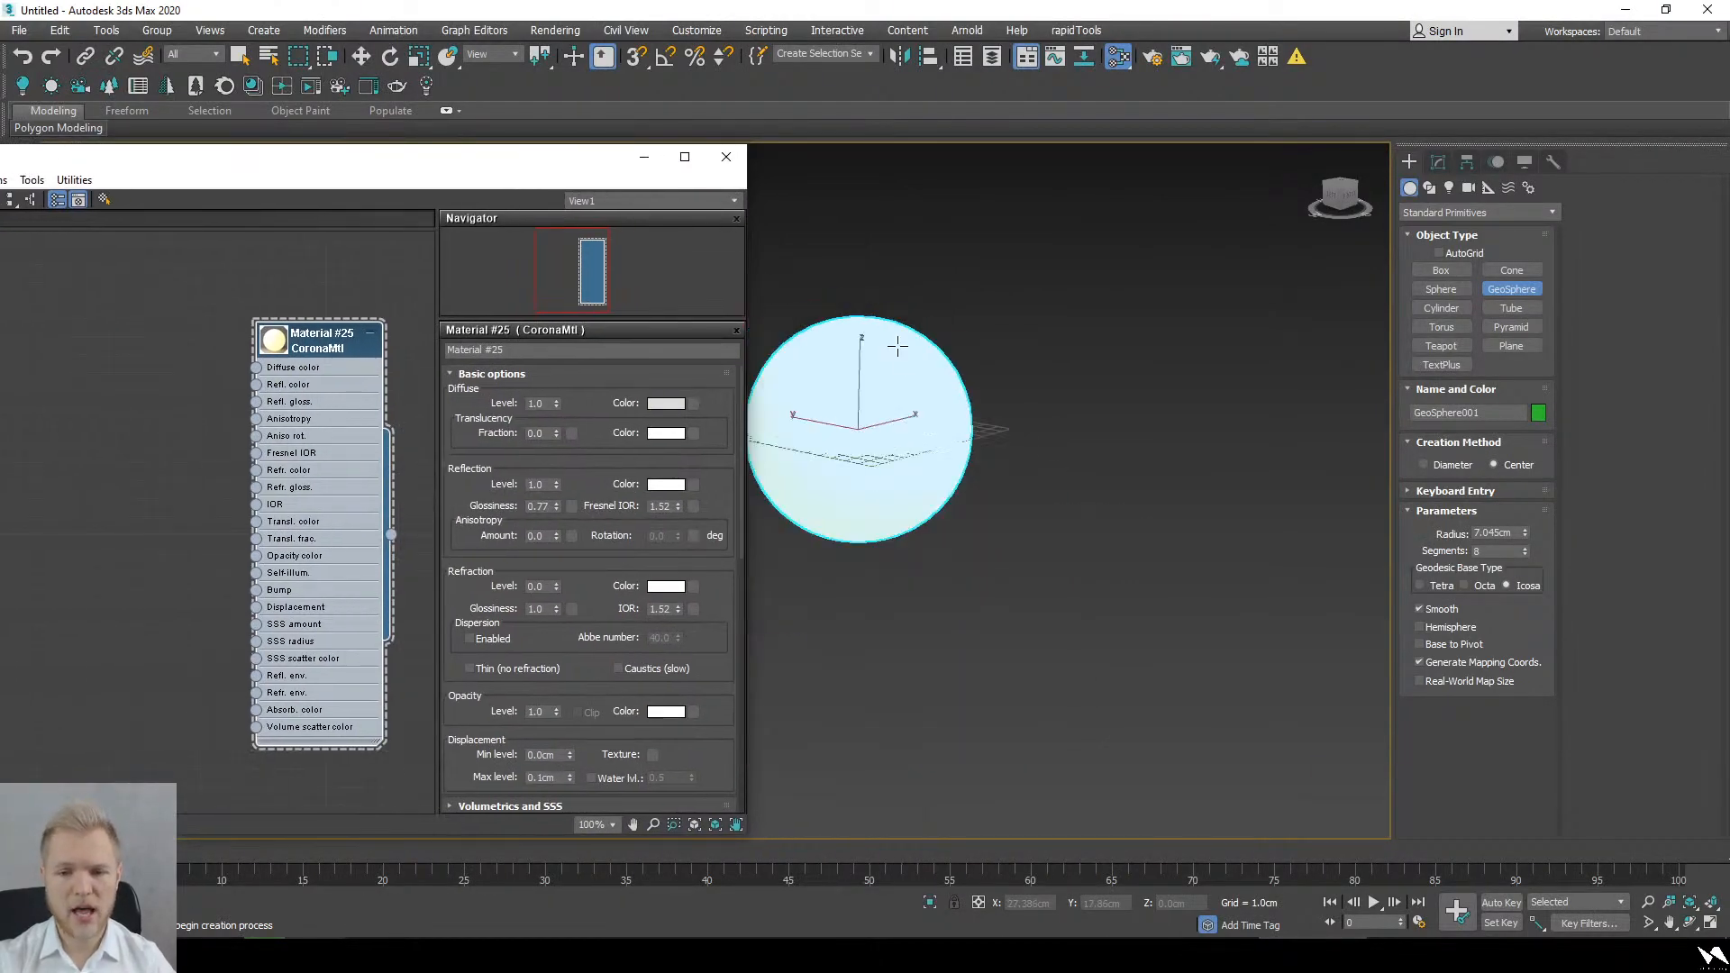
alt+middle_drag(898, 346, 984, 471)
key(Delete)
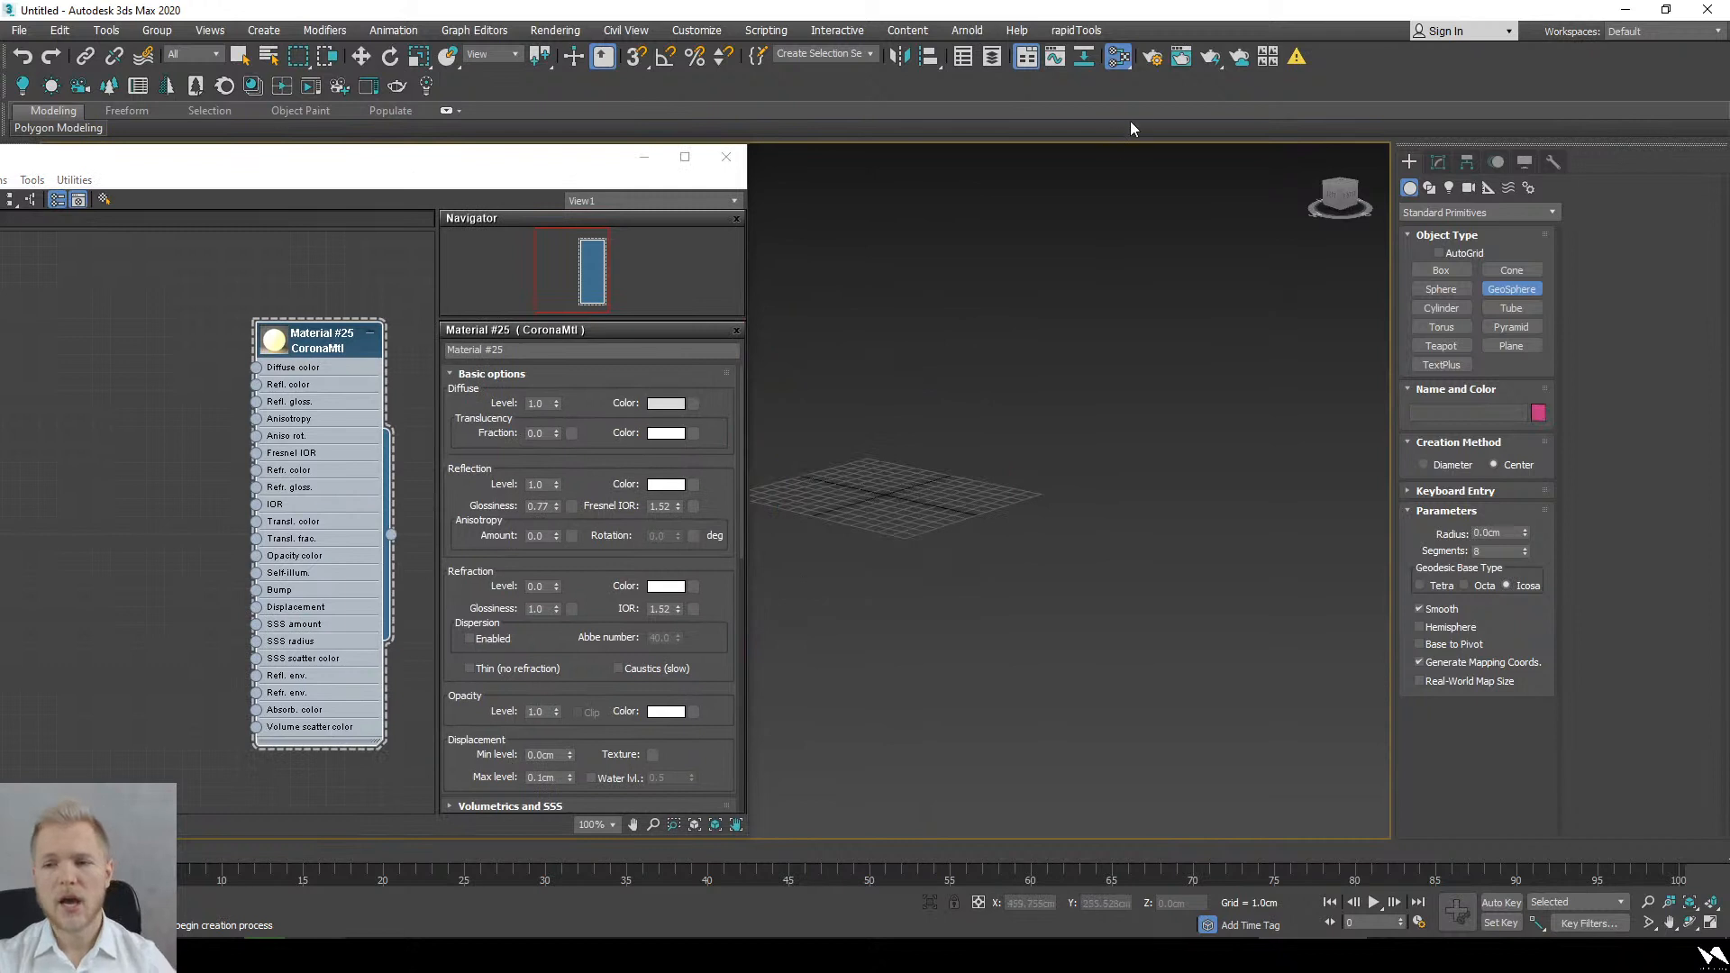
click(1157, 61)
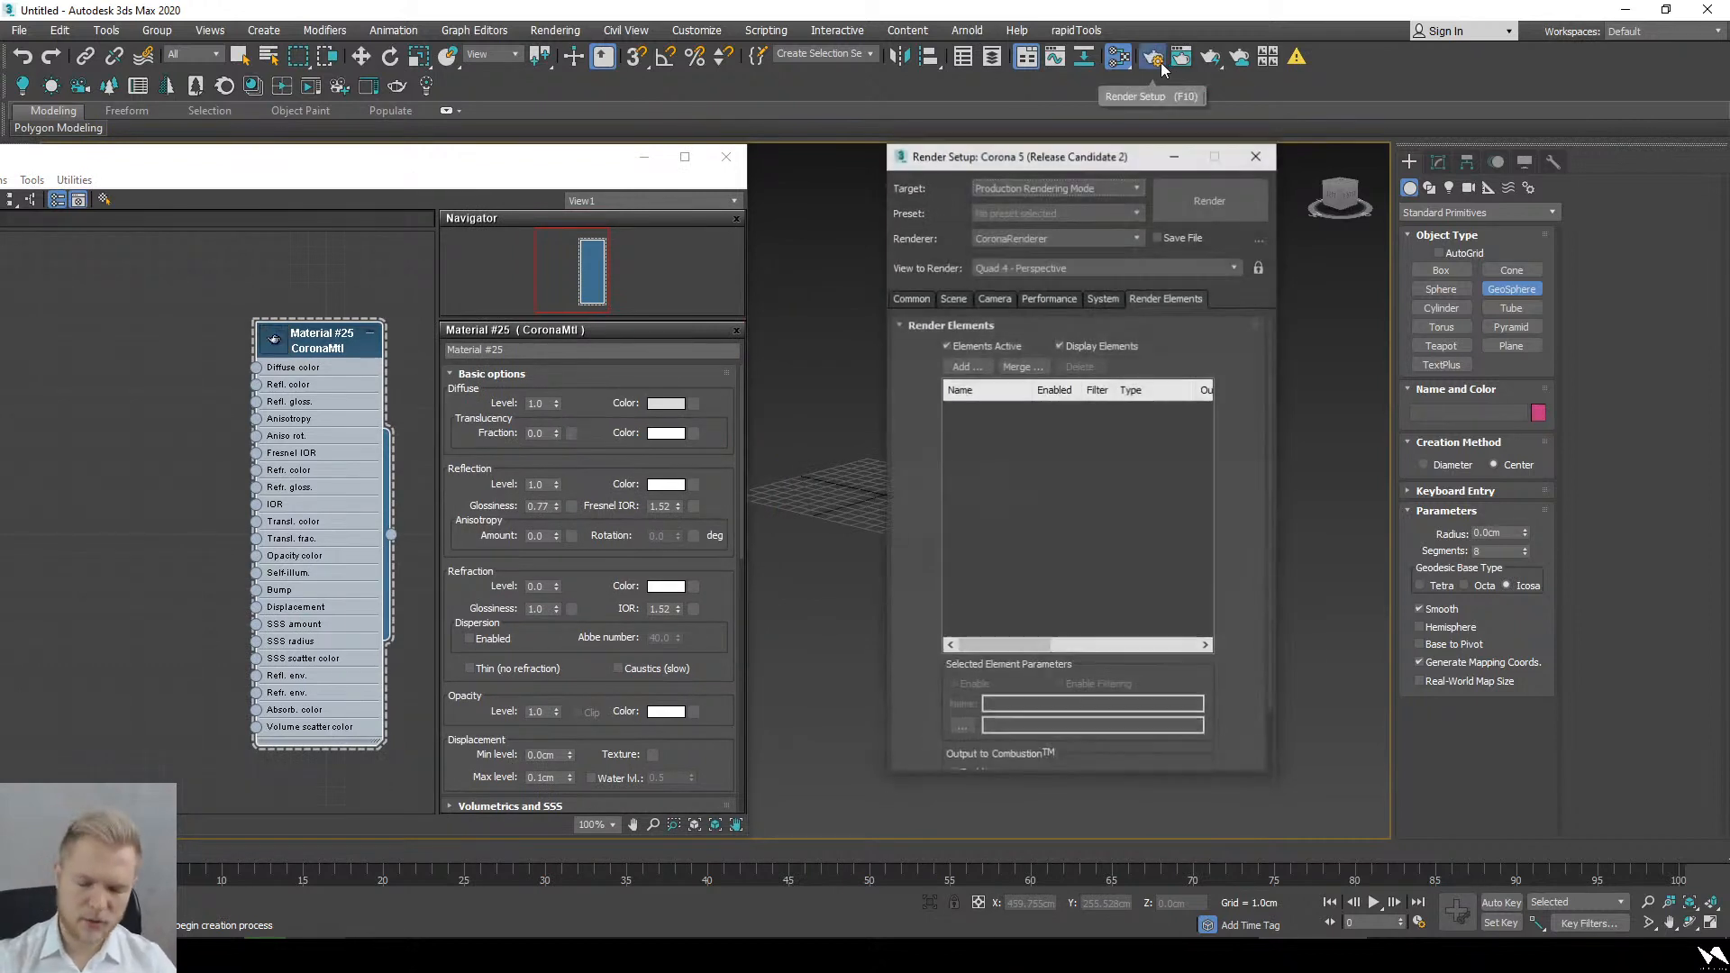
click(953, 303)
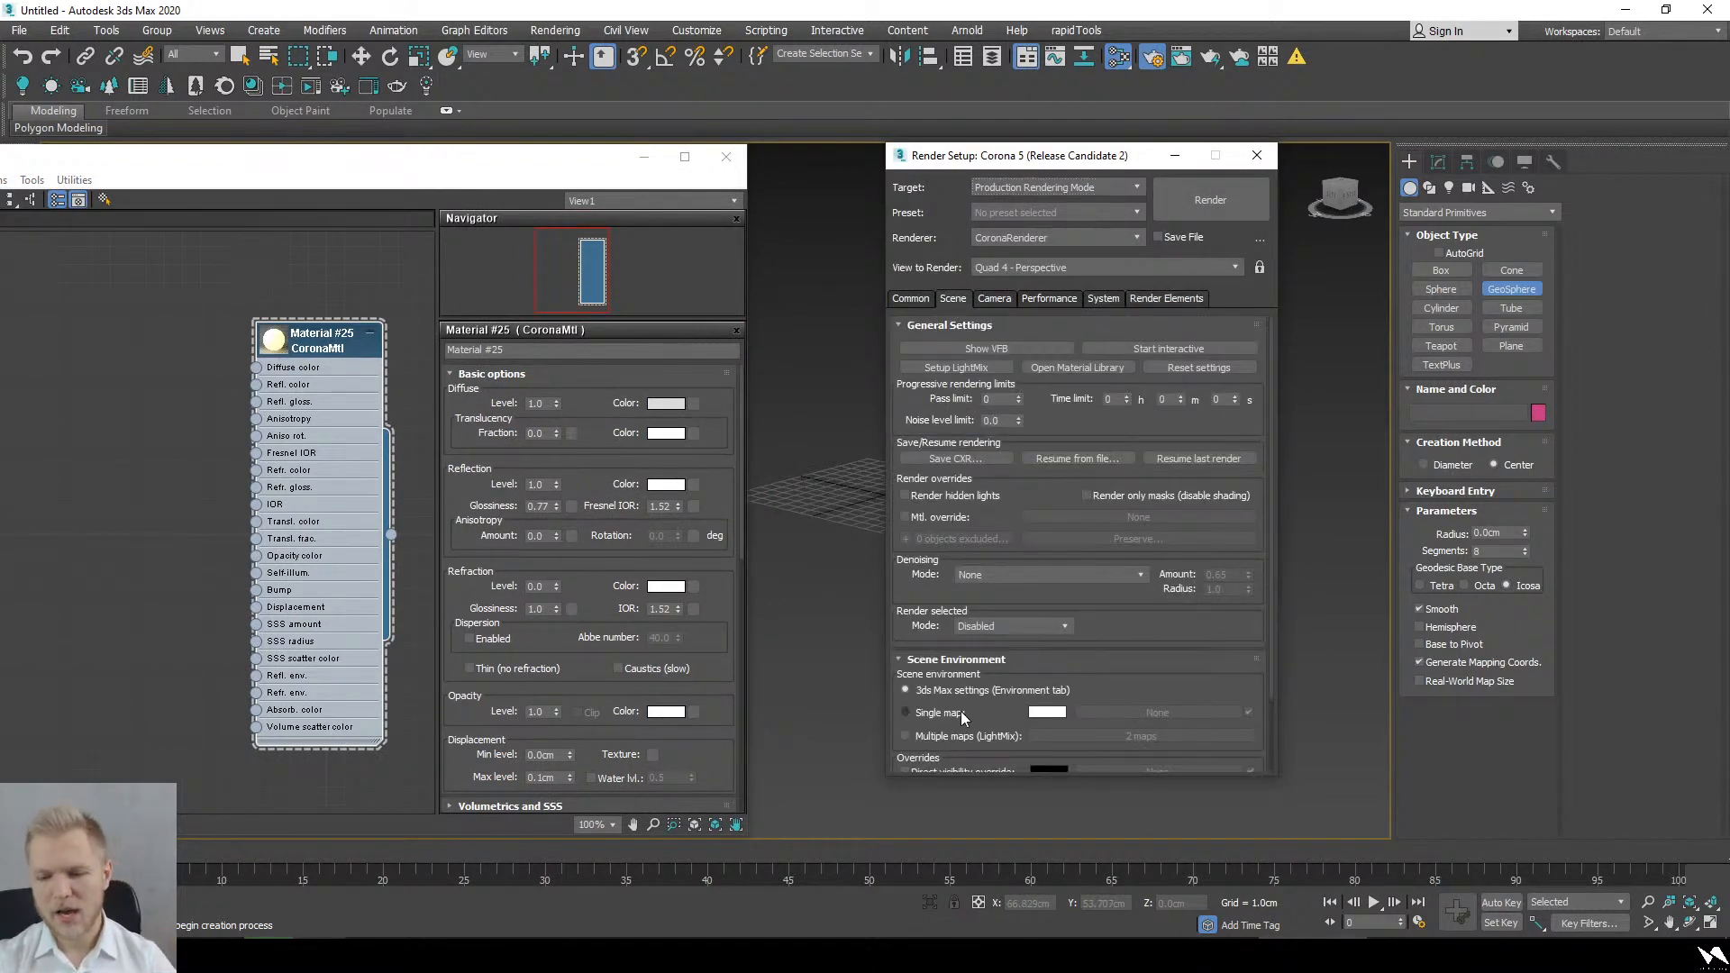
click(1156, 712)
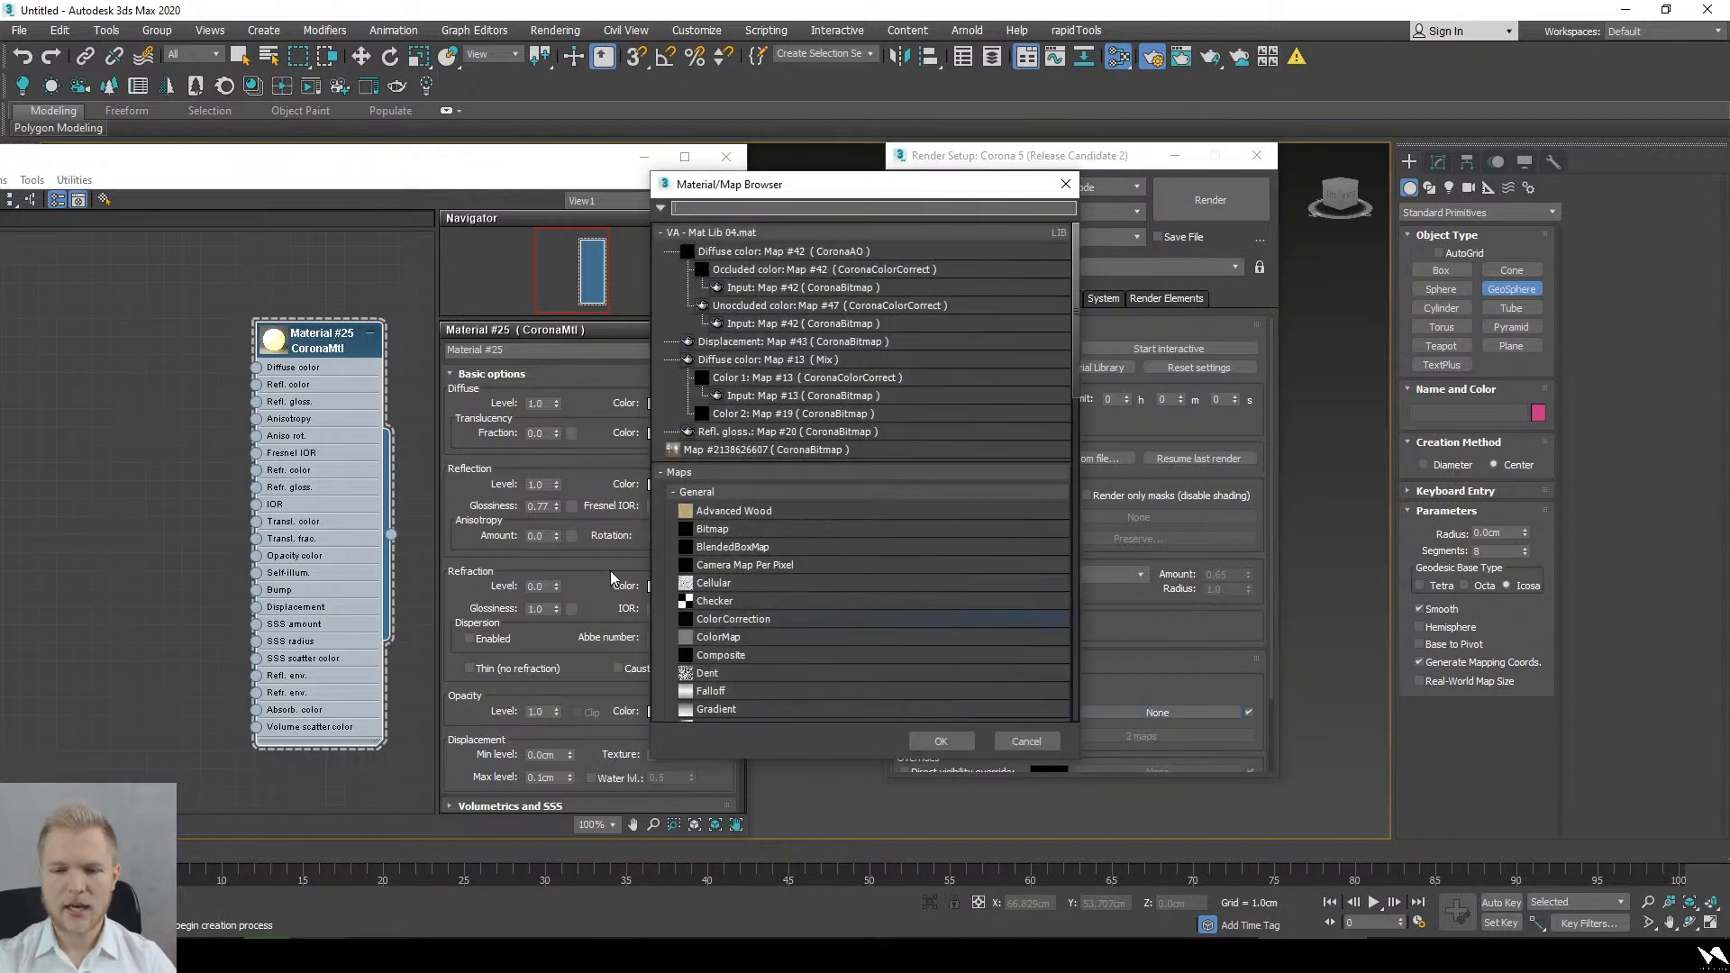
double_click(722, 449)
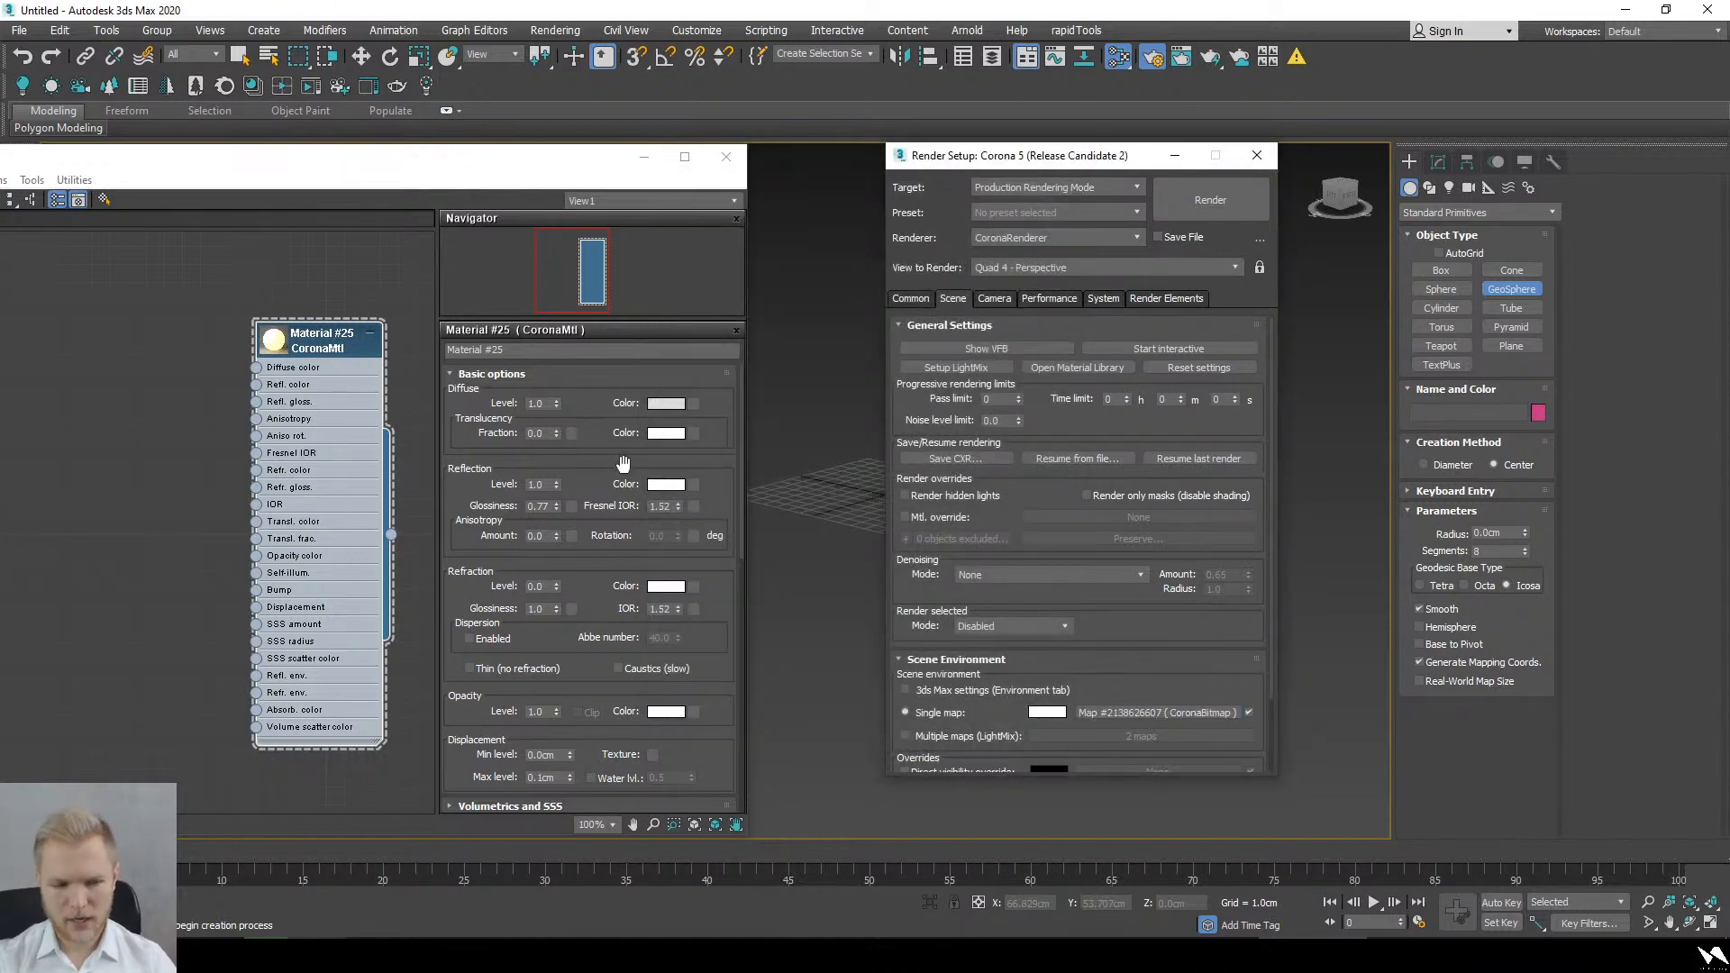
Step: Delete the glowing lamp material from the Slate Material Editor view and add a new CoronaMtl in its place
drag(412, 166, 896, 166)
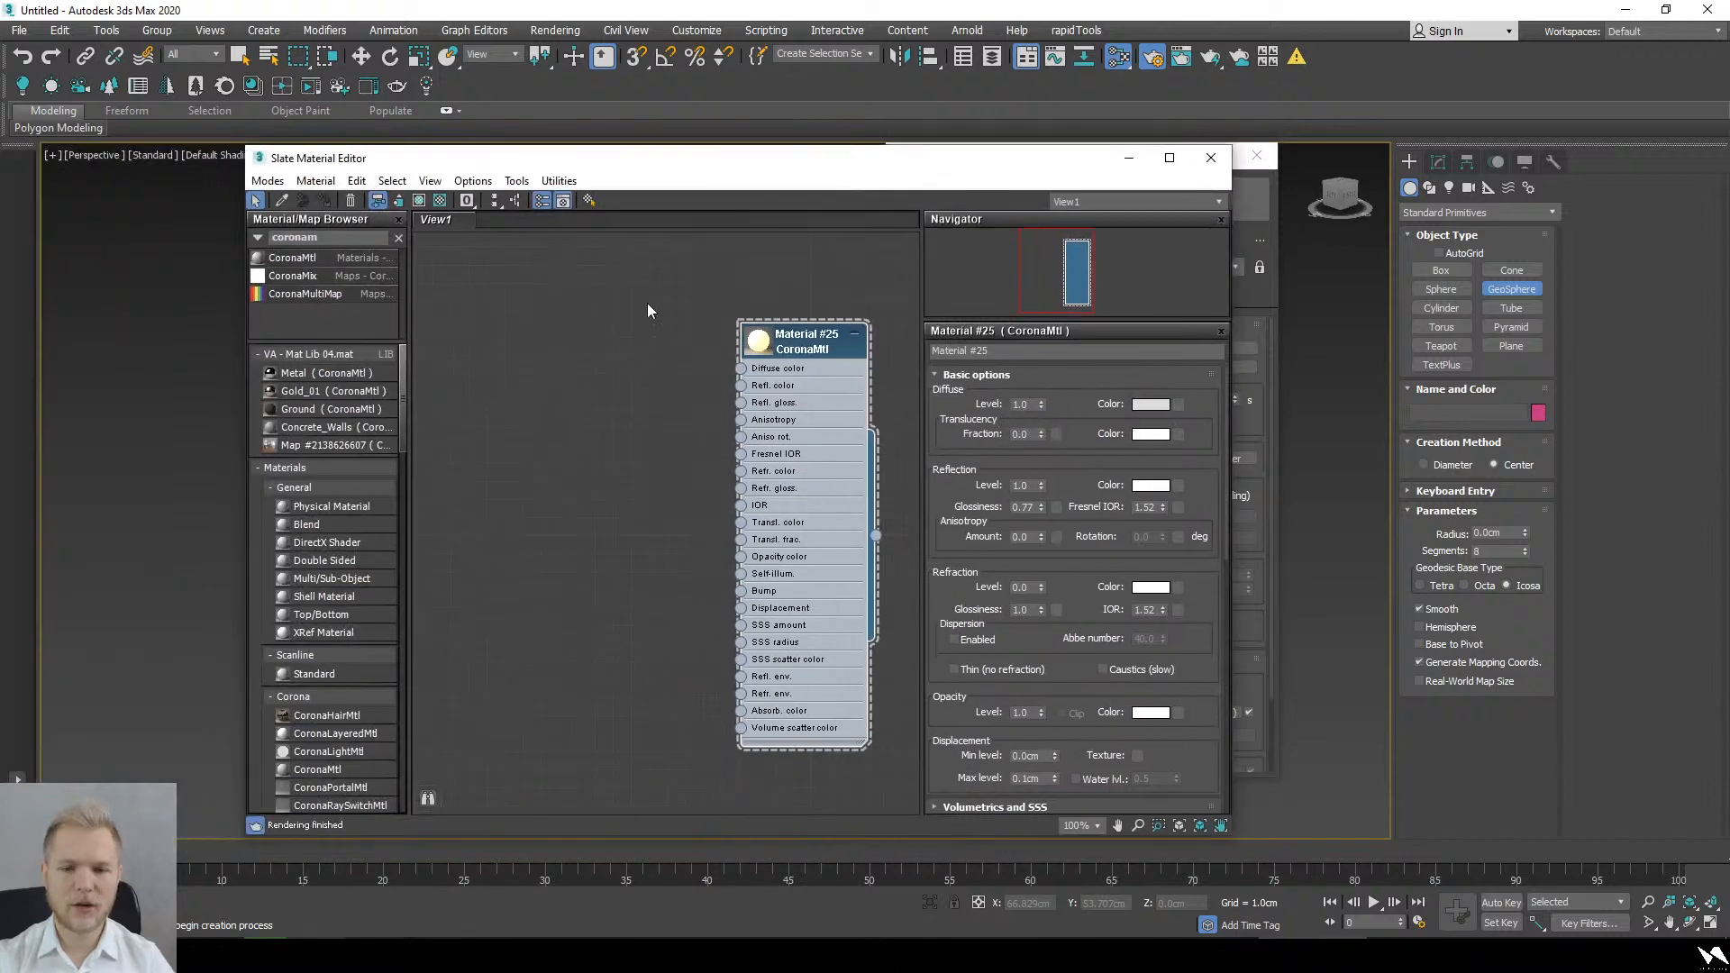
key(Delete)
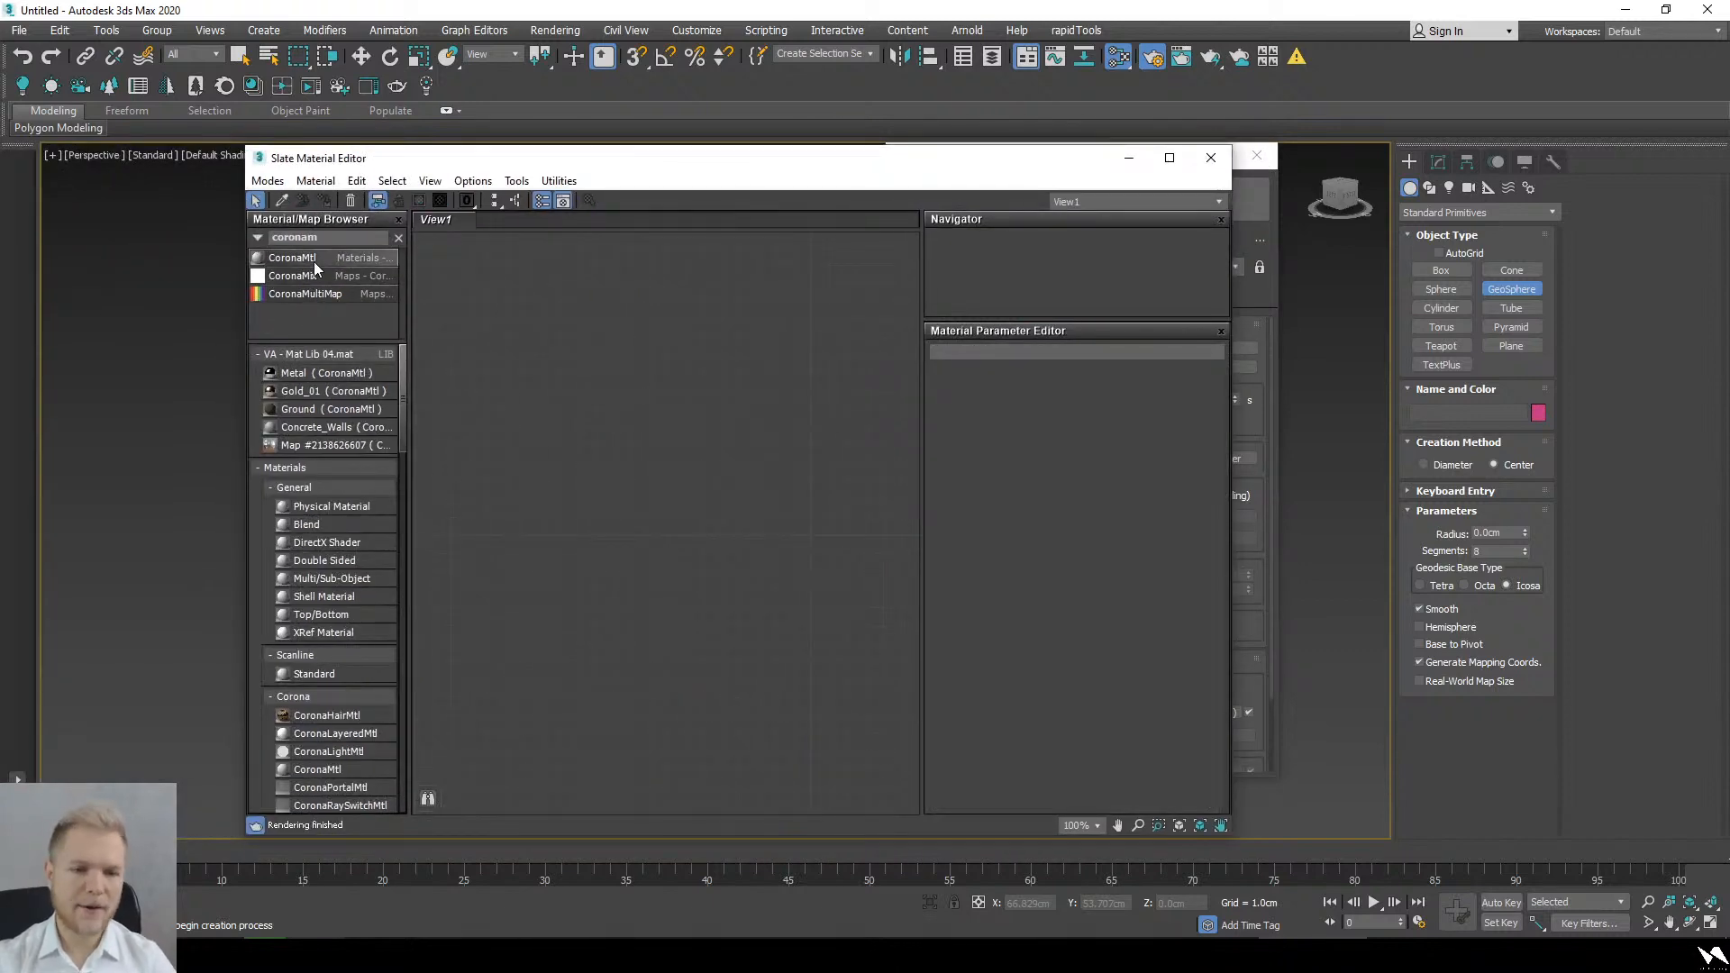
drag(297, 258, 653, 473)
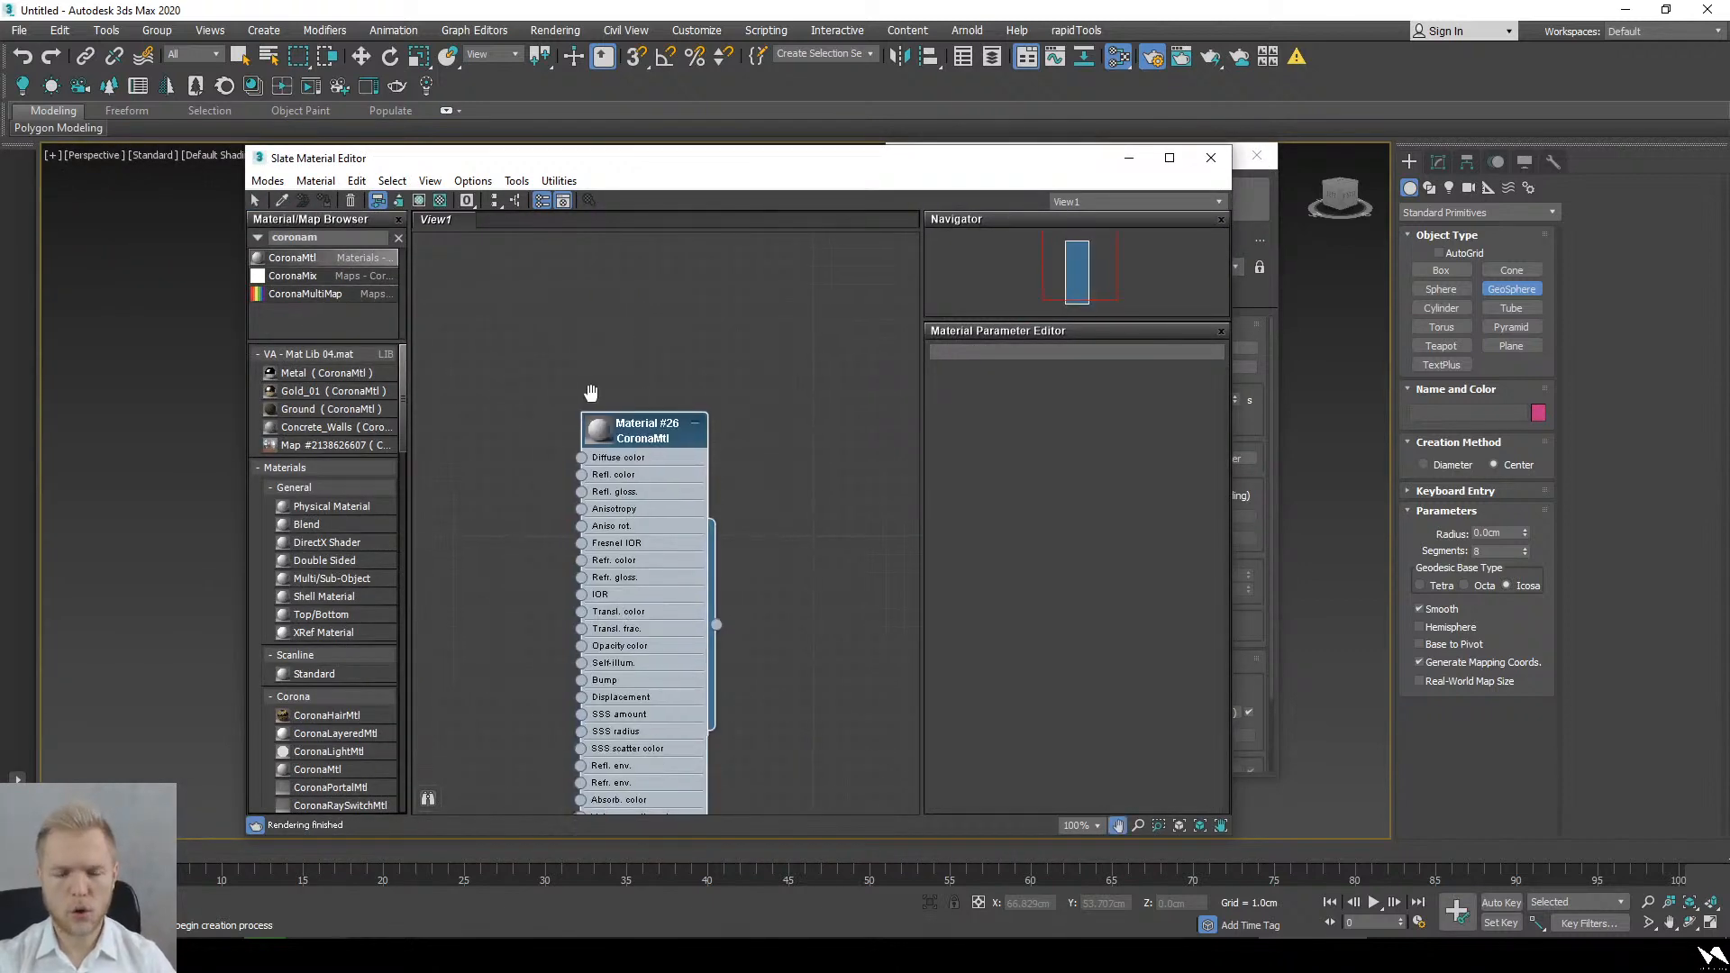
scroll(617, 371, down, 3)
Step: Minimize the material editor and render setup, and draw a box about 13 cm long, 22 cm wide and 27 cm high in the perspective view
click(1128, 158)
click(1174, 157)
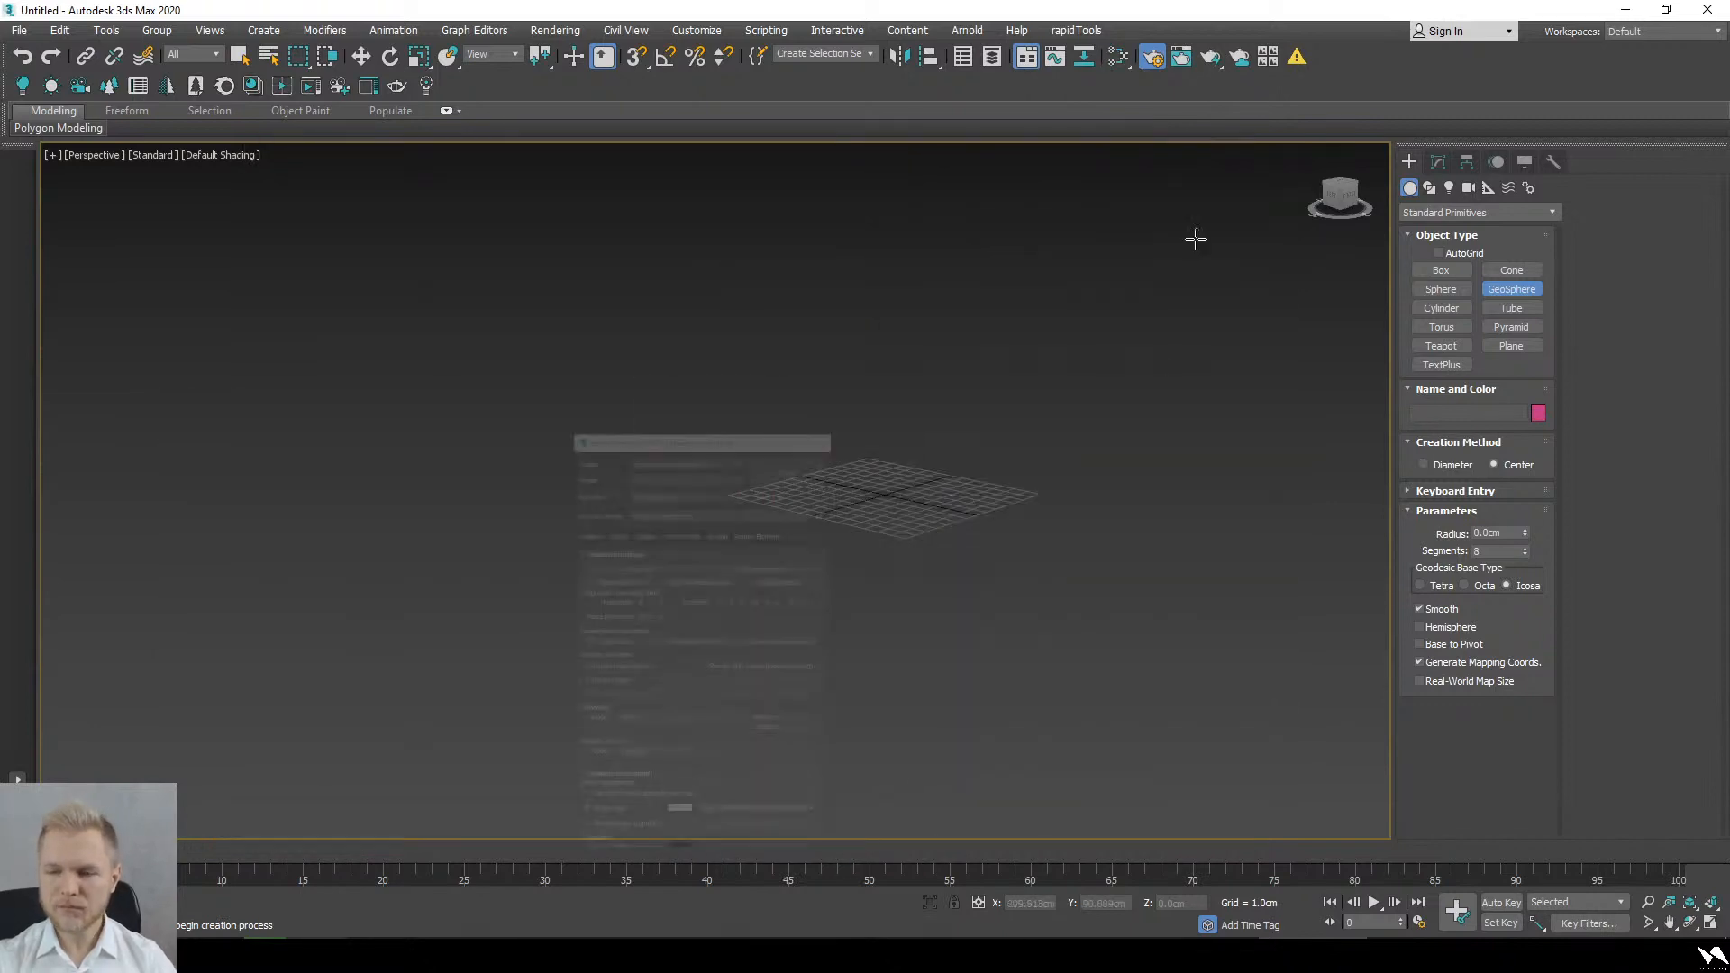
mouse_move(871, 444)
mouse_down()
mouse_move(727, 656)
mouse_move(760, 699)
mouse_up()
click(791, 284)
scroll(803, 386, down, 4)
middle_drag(833, 426, 843, 549)
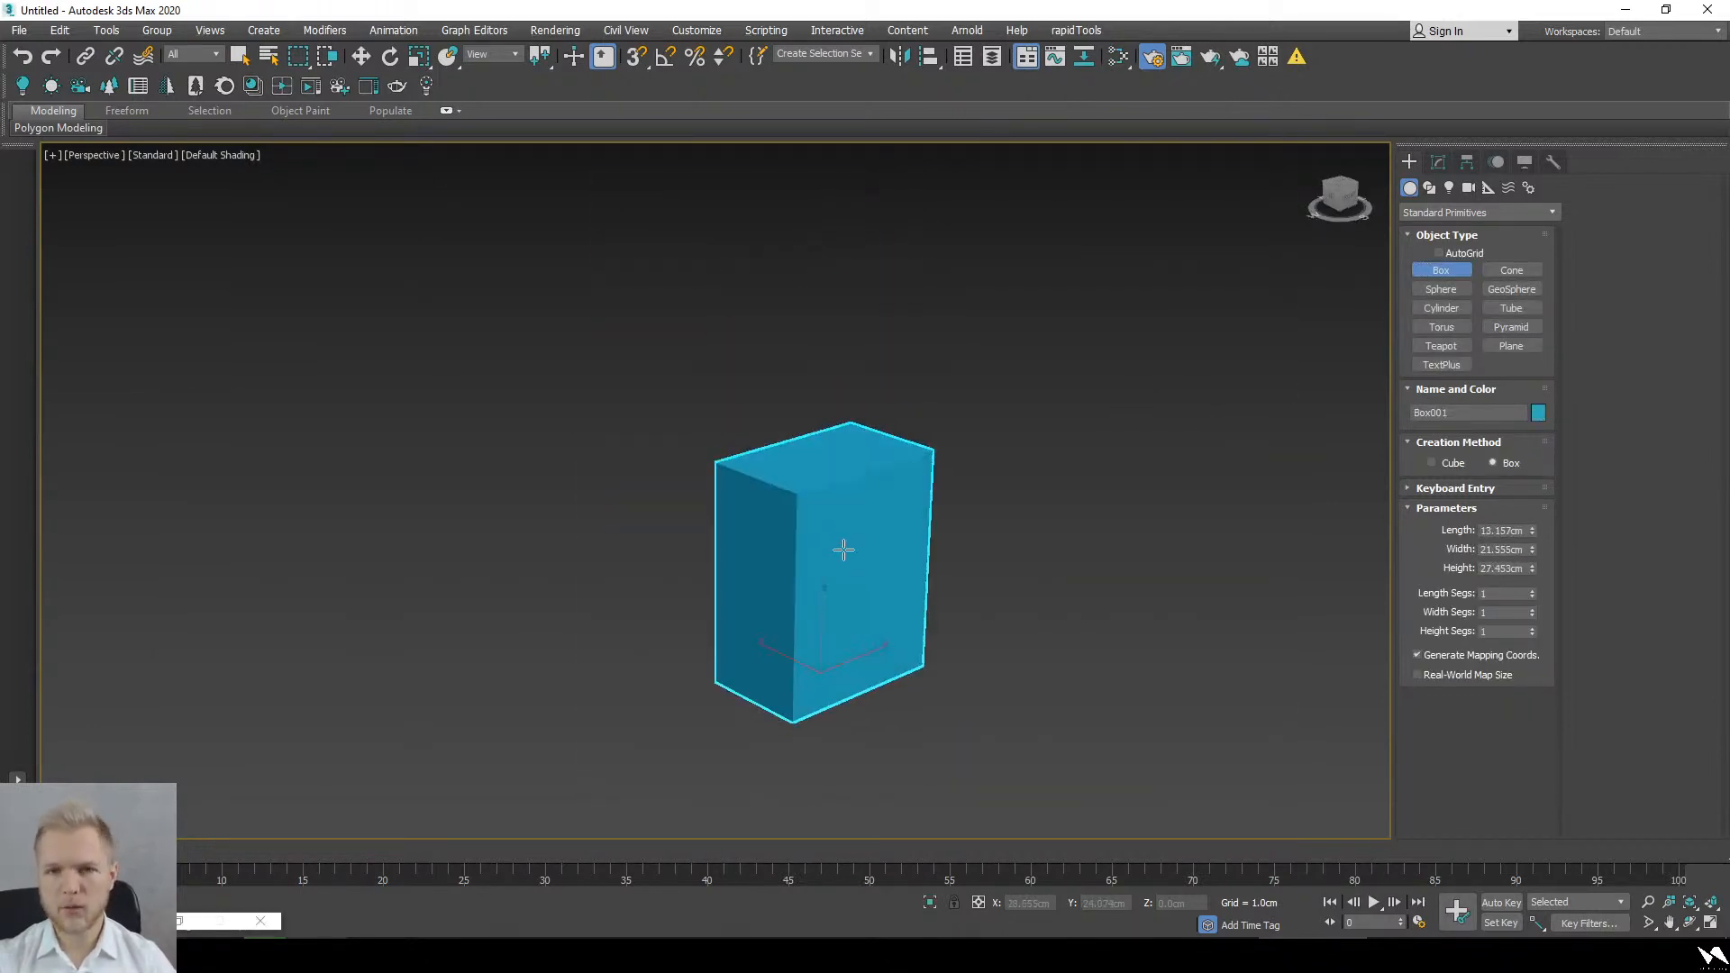
middle_drag(861, 615, 863, 581)
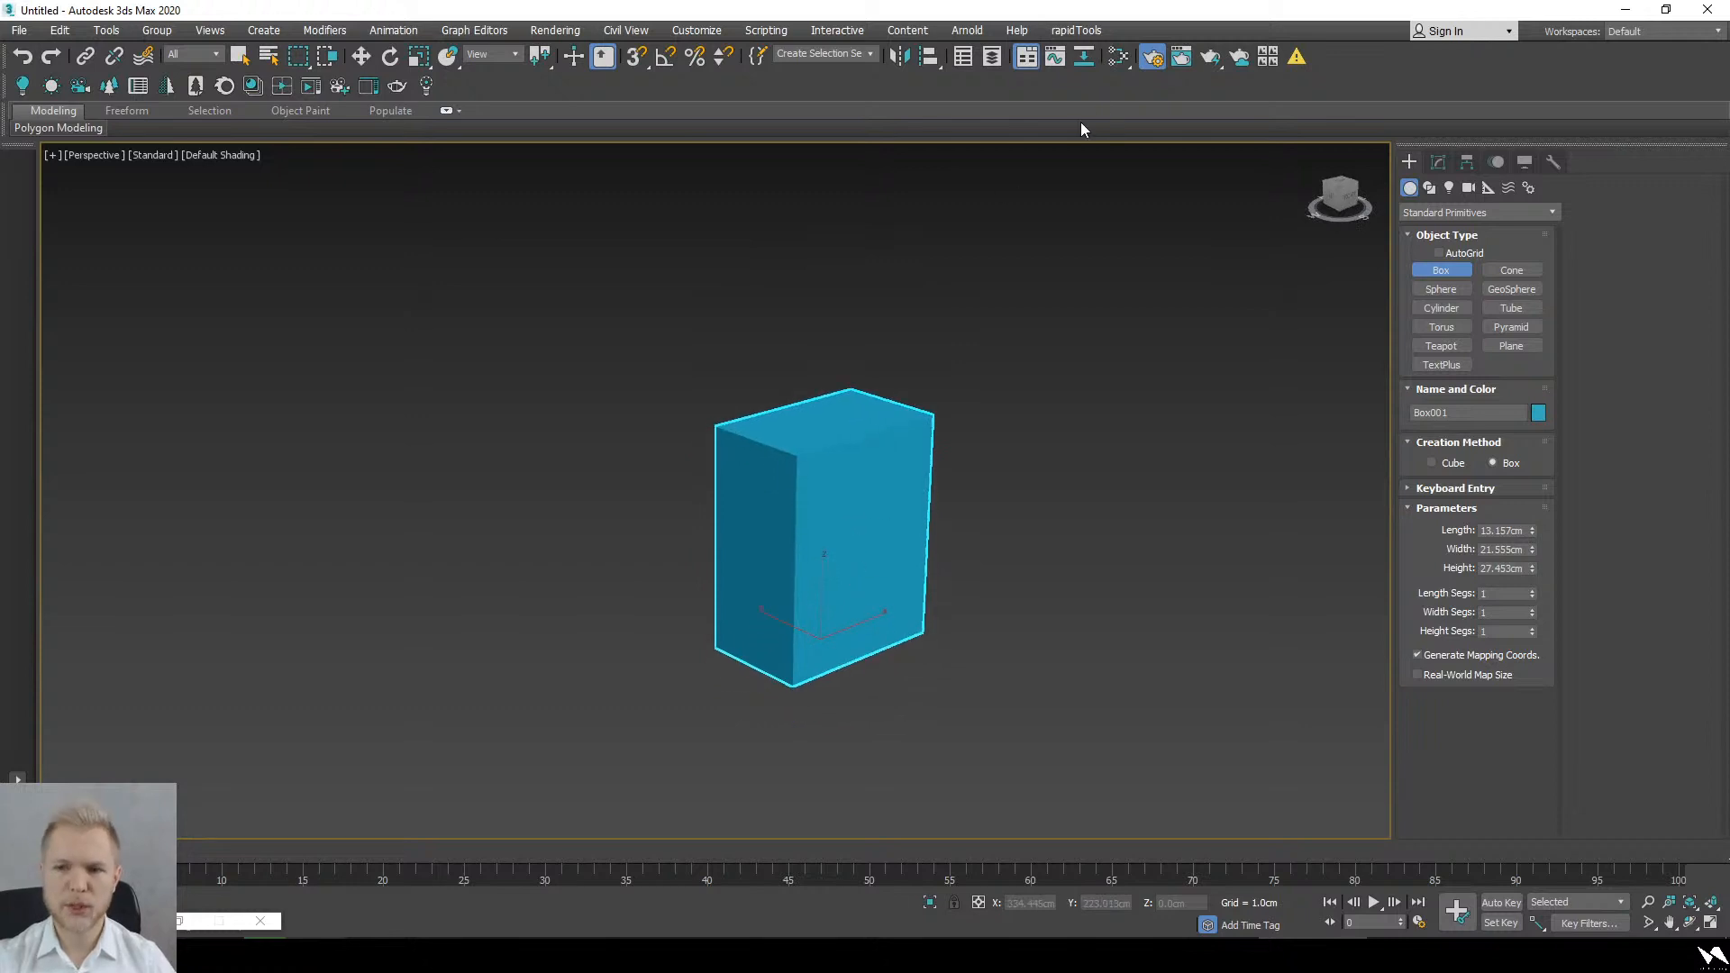
Step: Reopen the Slate Material Editor and Render Setup, and start Corona interactive rendering of the box
click(1117, 58)
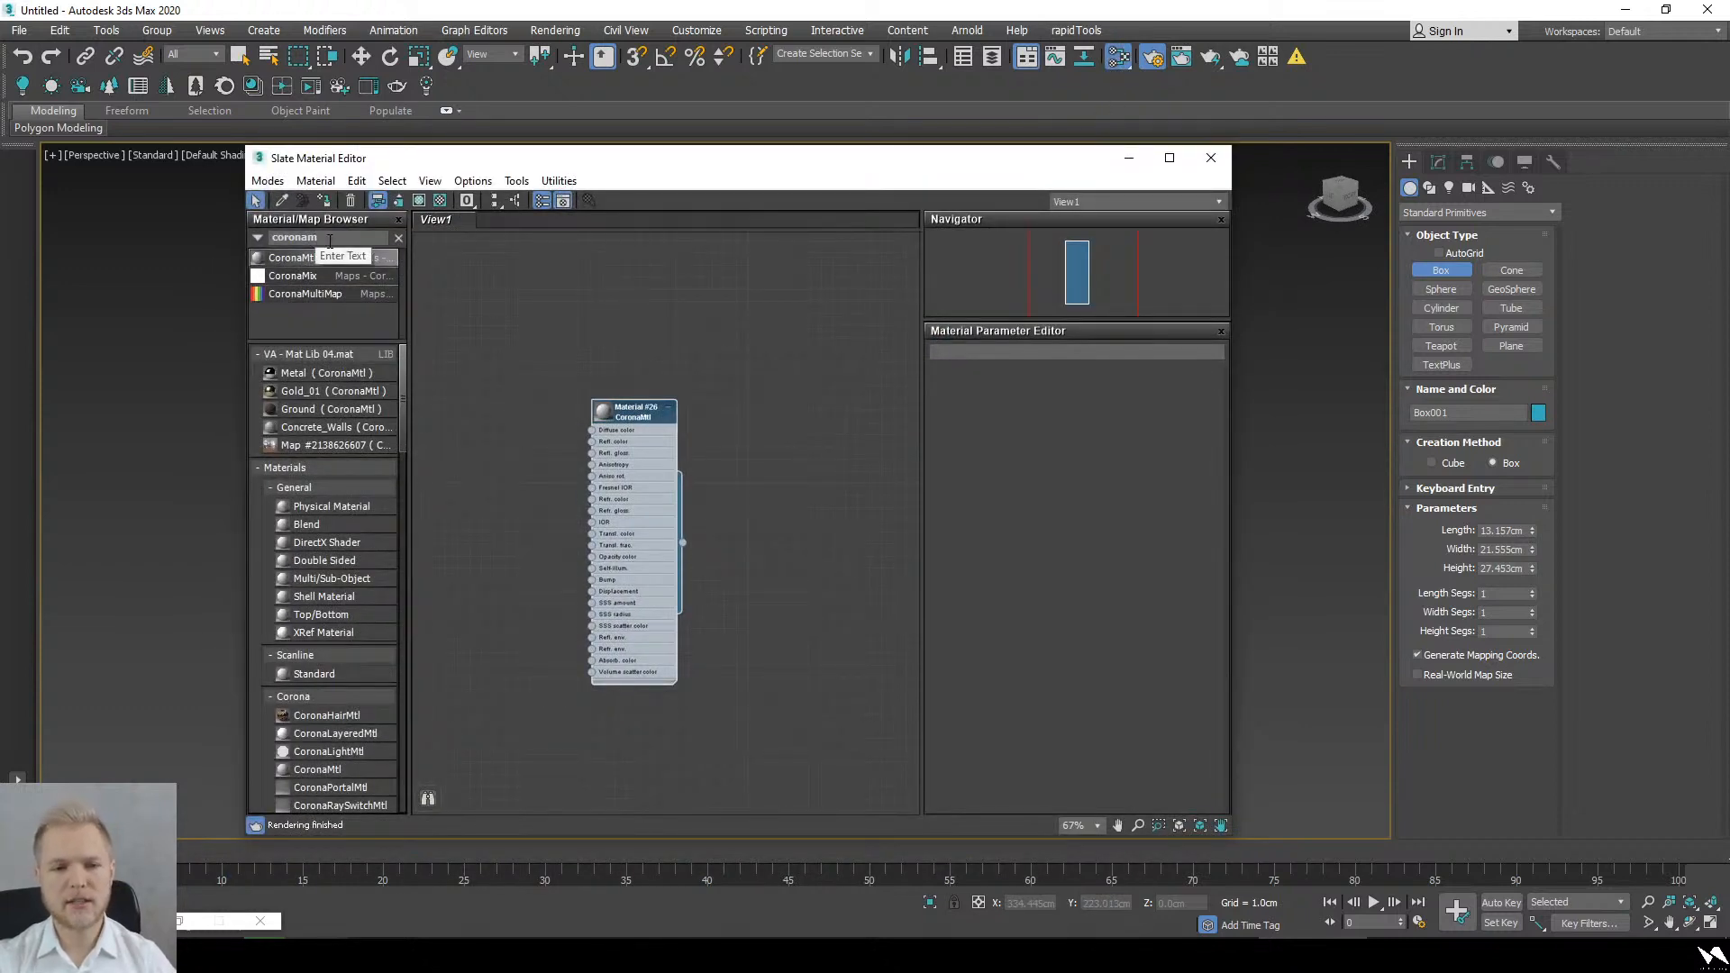
drag(955, 165, 473, 178)
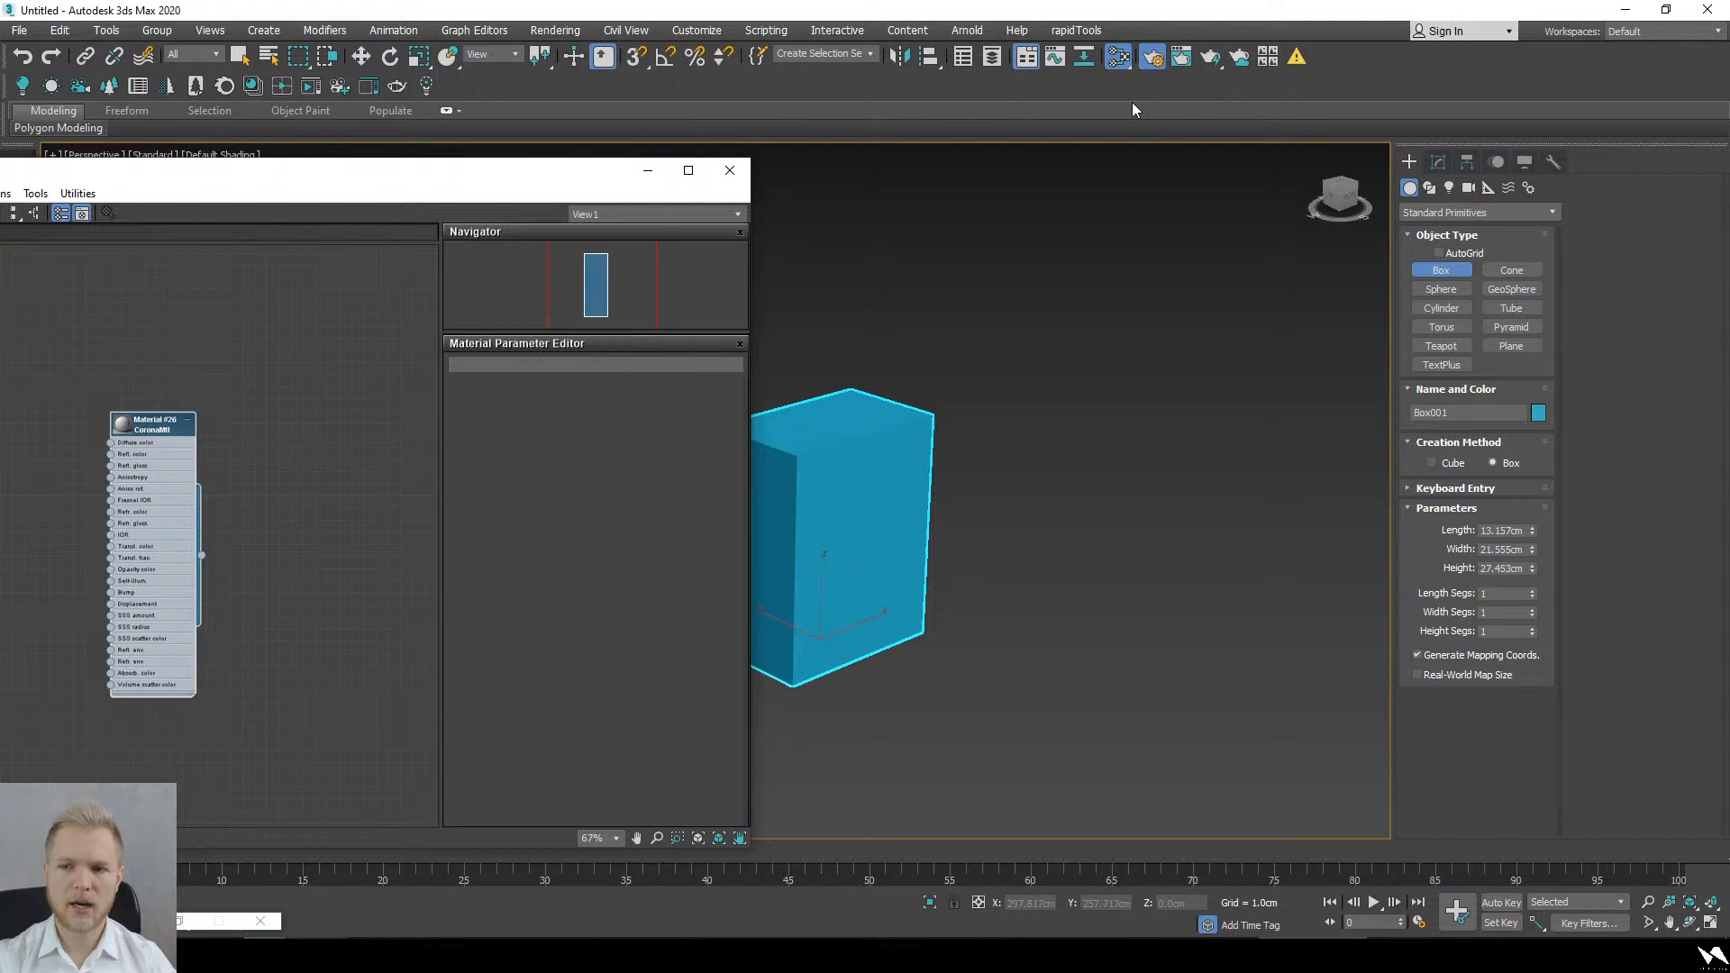
click(1152, 58)
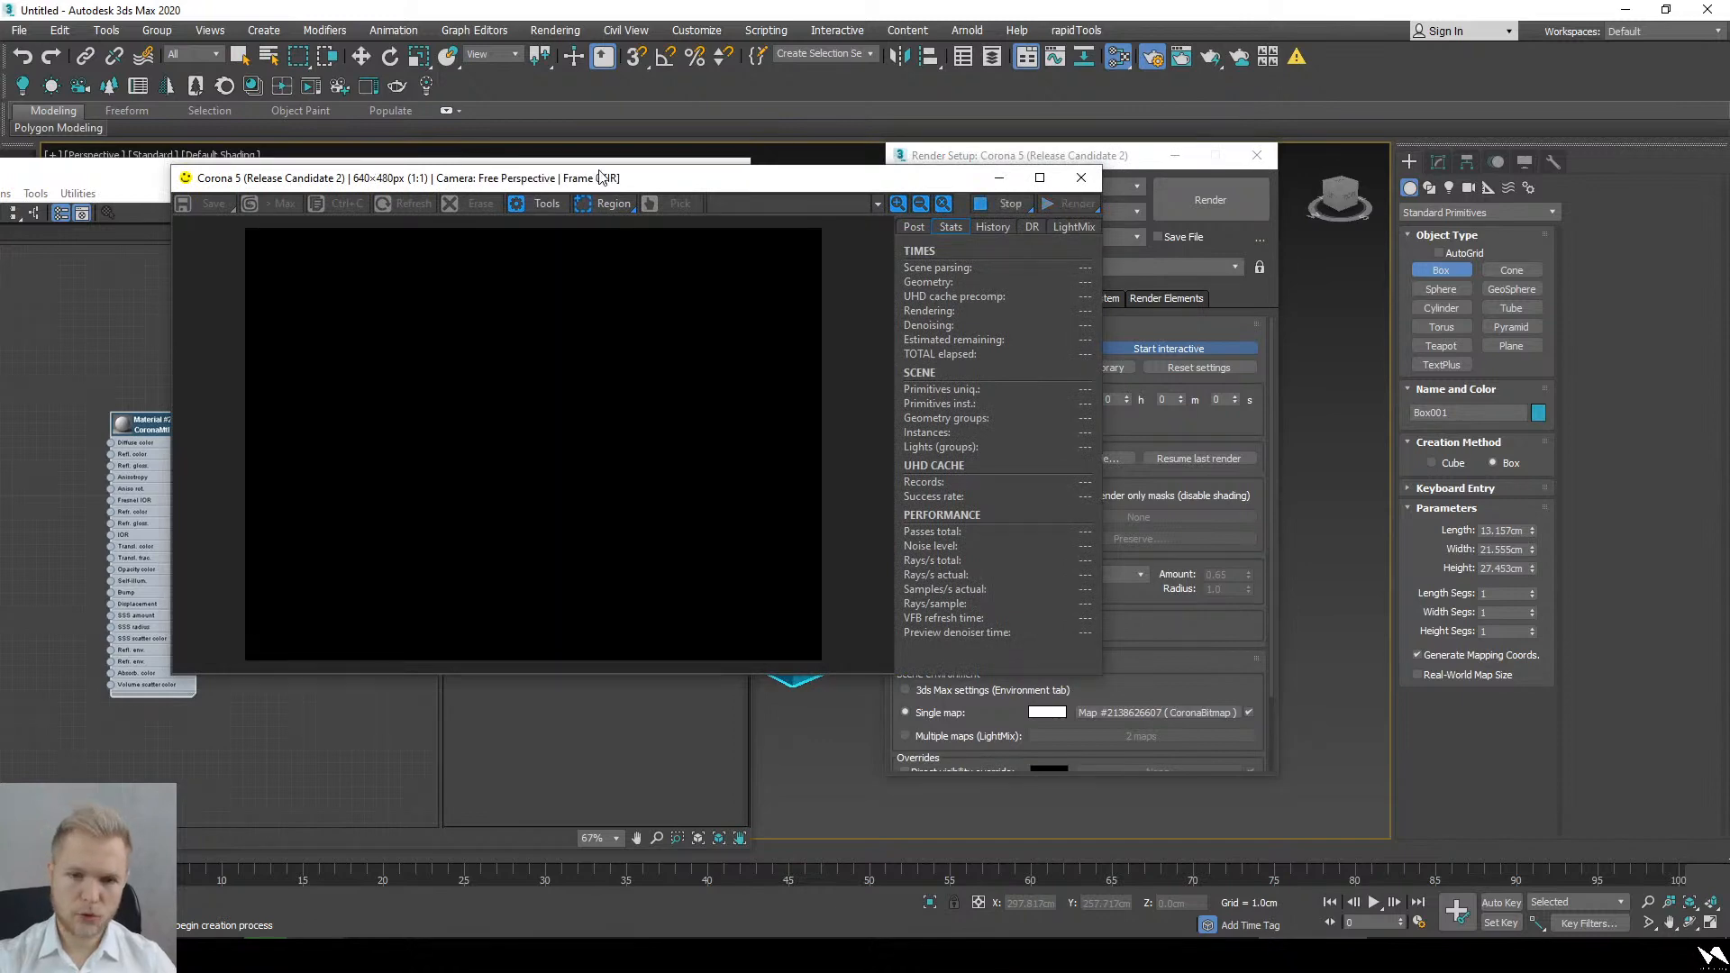
drag(601, 176, 539, 169)
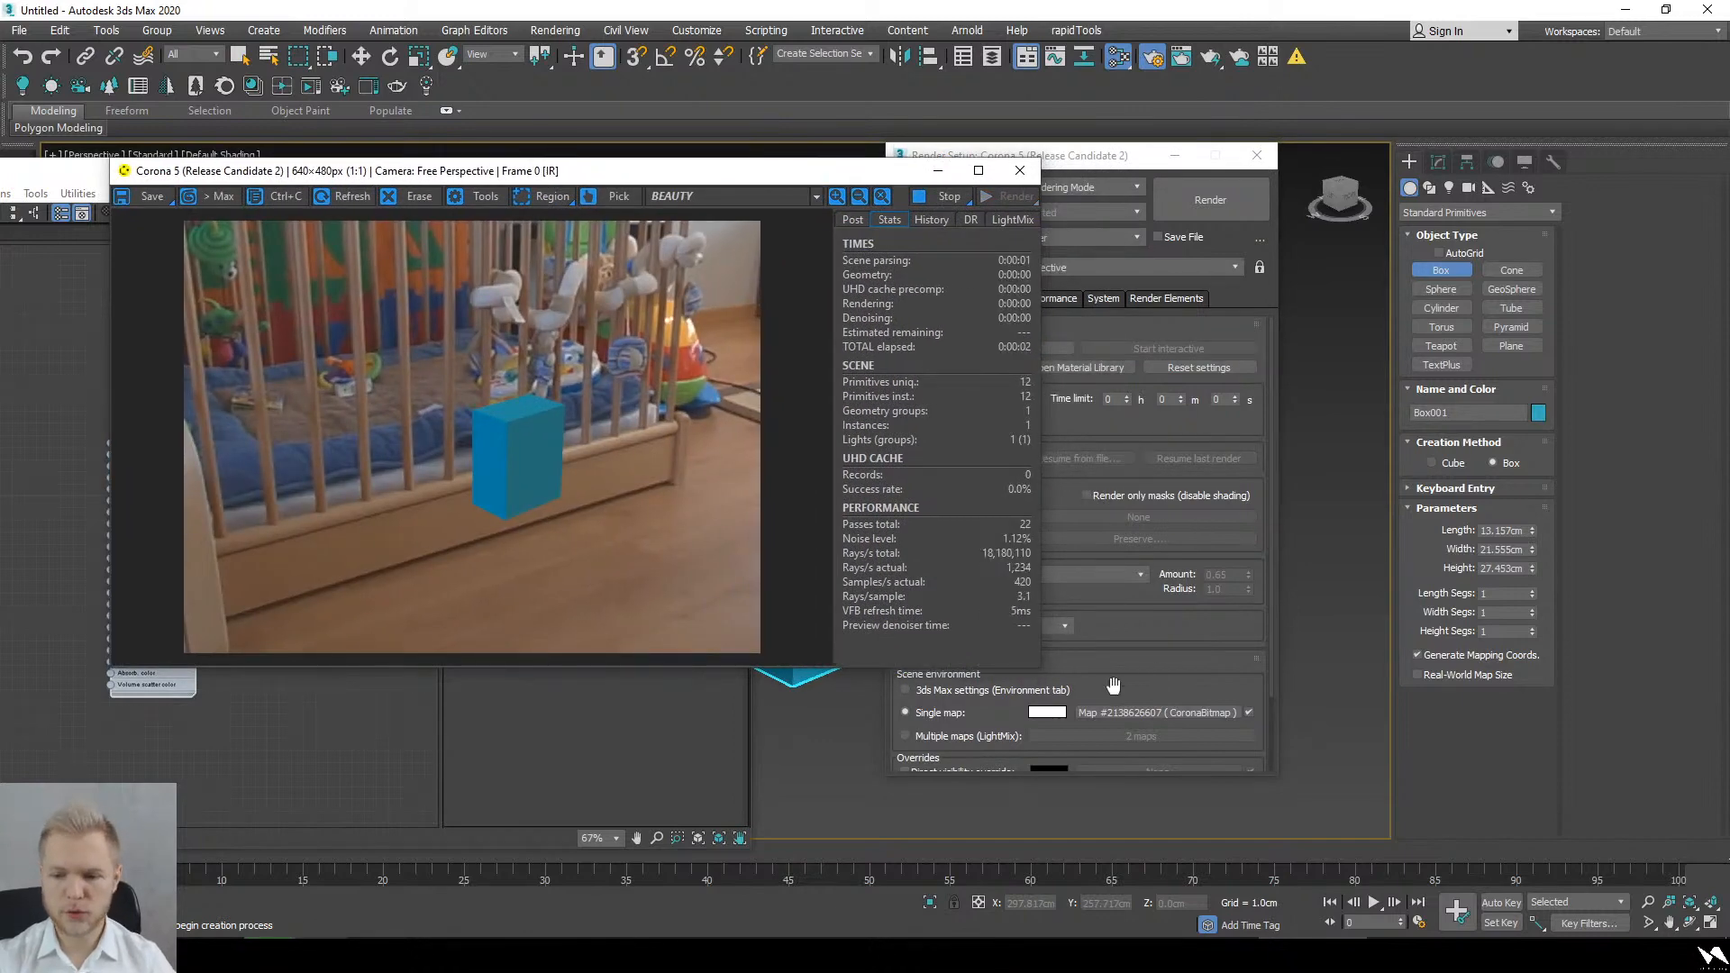
Step: Enable the scene environment's direct visibility override in black, close Render Setup and frame the box larger in the interactive render
click(1052, 755)
scroll(1004, 714, down, 3)
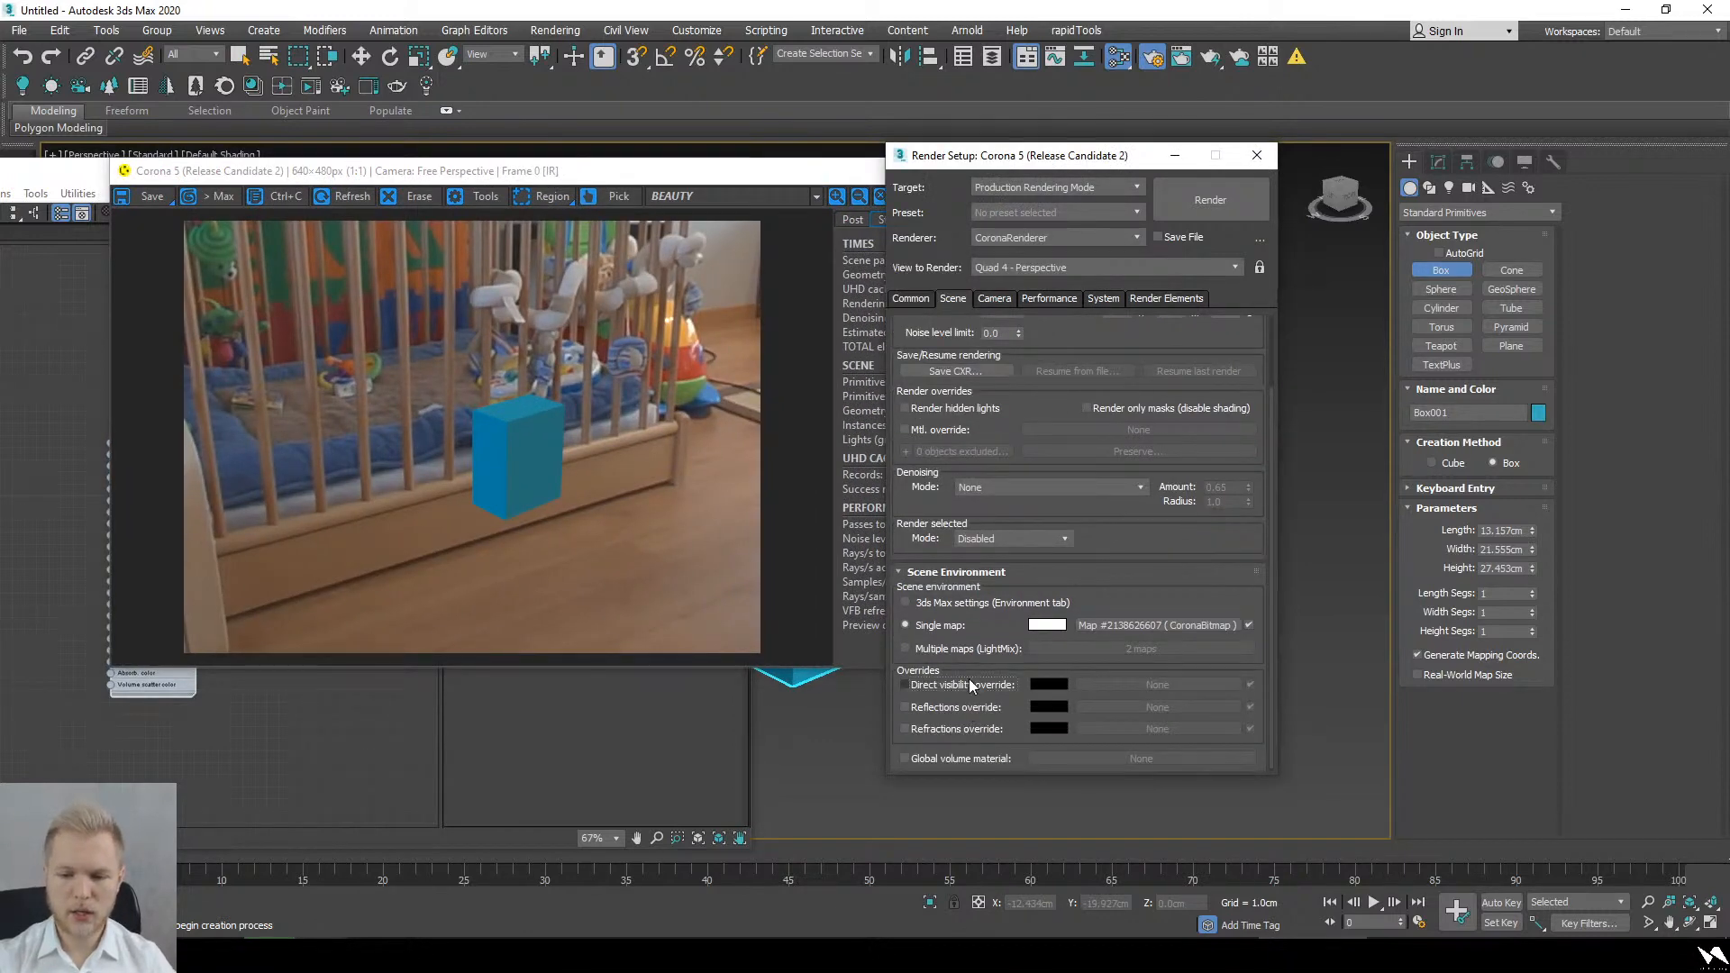
click(970, 687)
click(1257, 155)
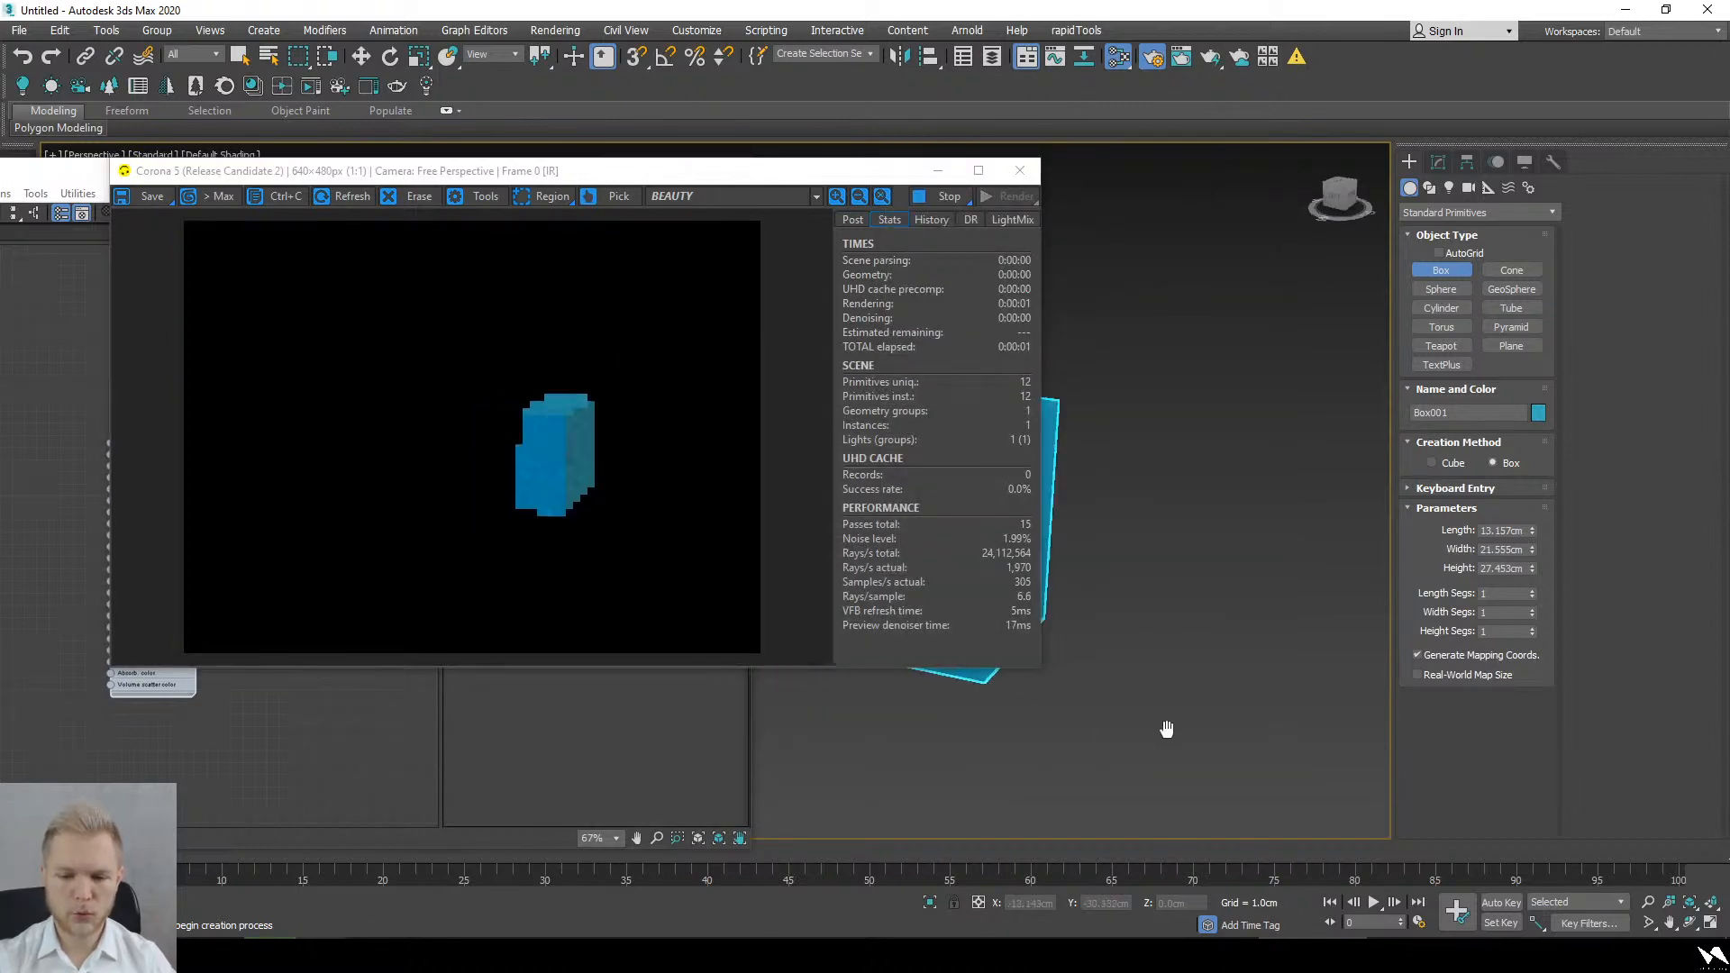
scroll(1131, 498, up, 5)
middle_drag(1167, 729, 943, 387)
scroll(1228, 603, down, 4)
scroll(1185, 581, up, 3)
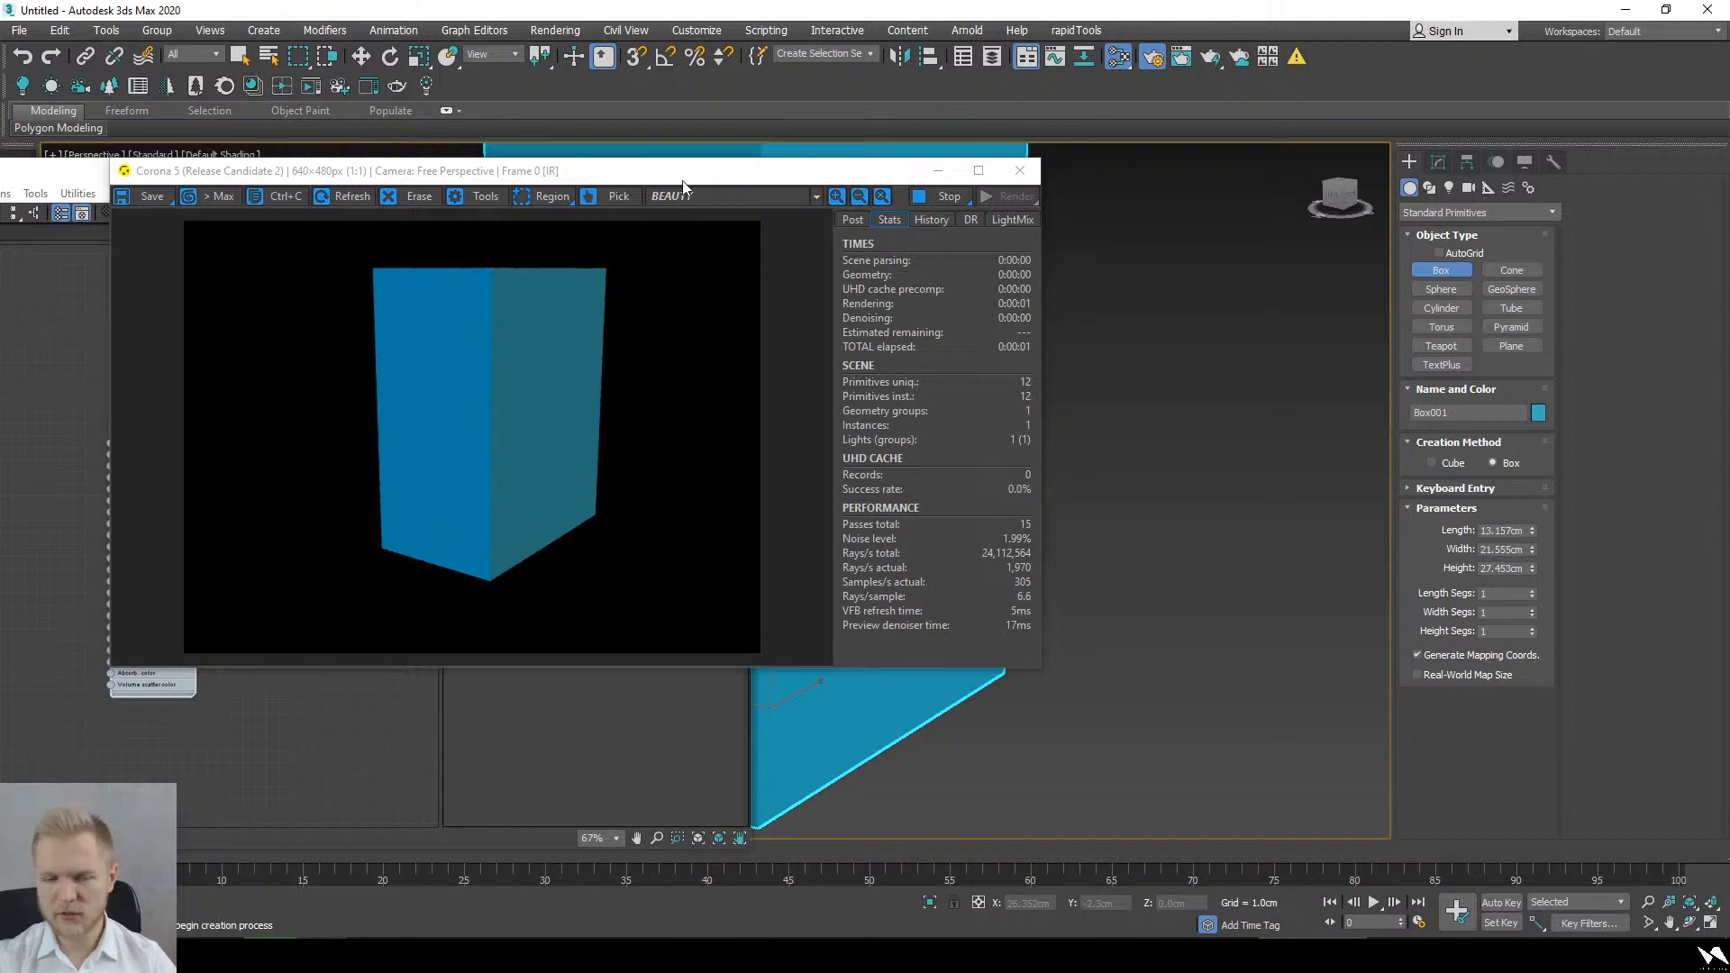
Step: Assign the new CoronaMtl to the box and set its reflection level to 1 and Fresnel IOR to 15
drag(683, 186, 987, 186)
click(208, 456)
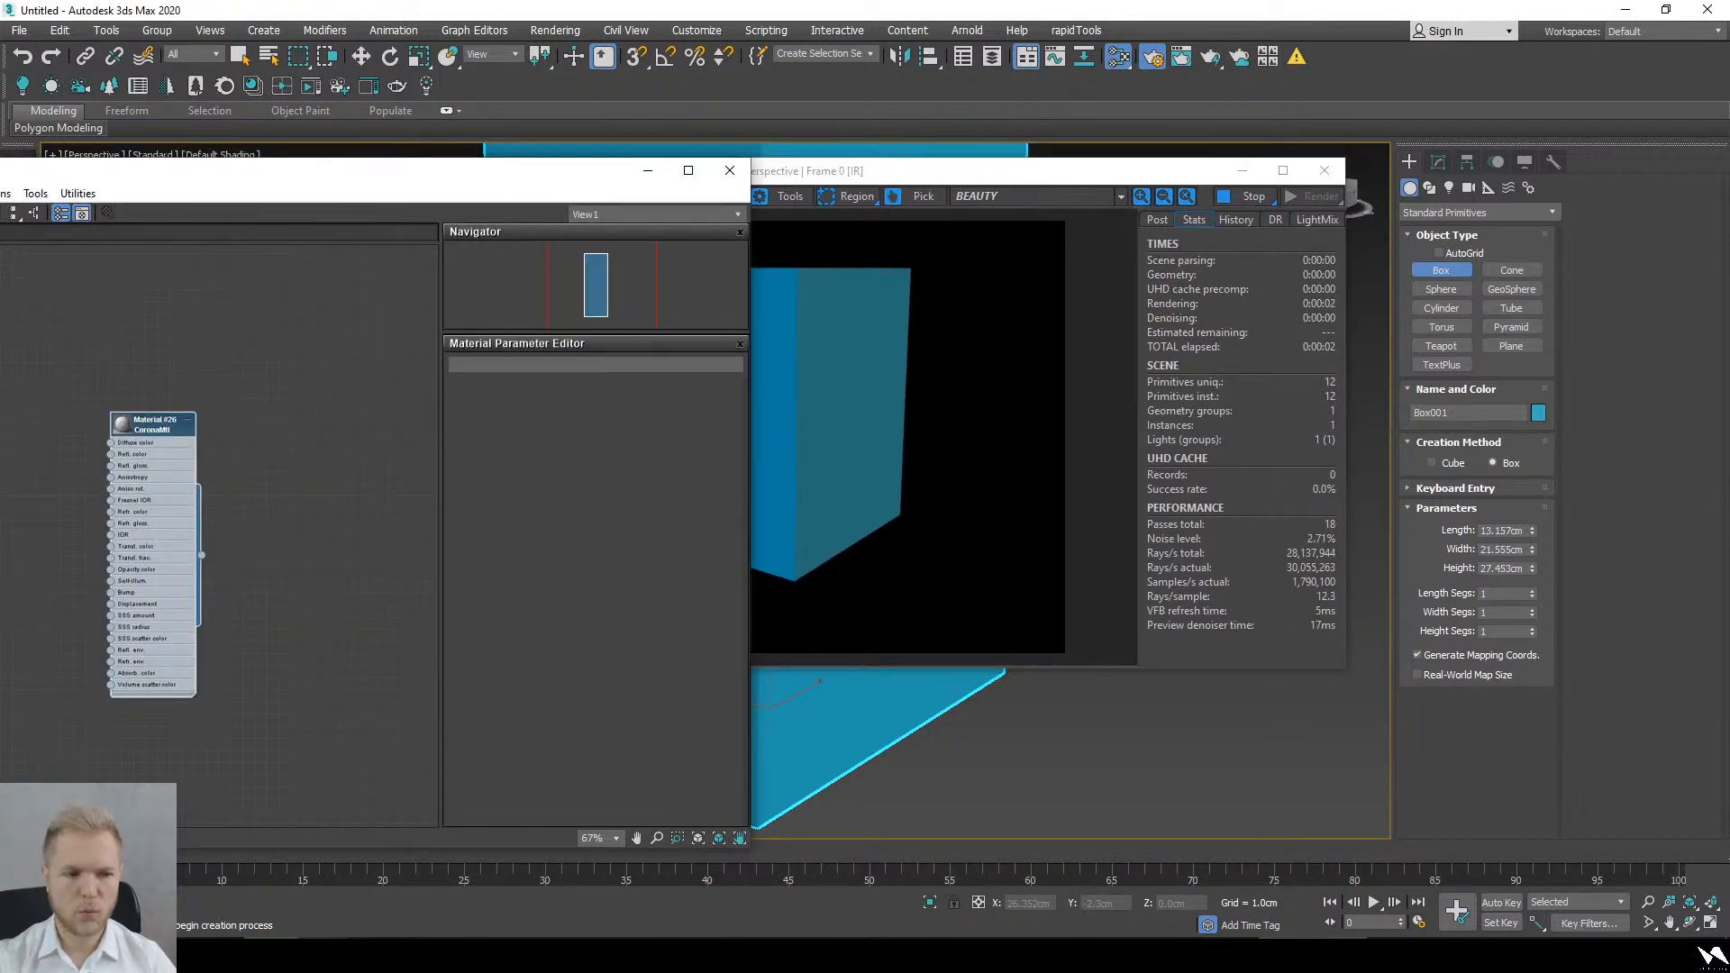
drag(230, 164, 683, 122)
double_click(636, 434)
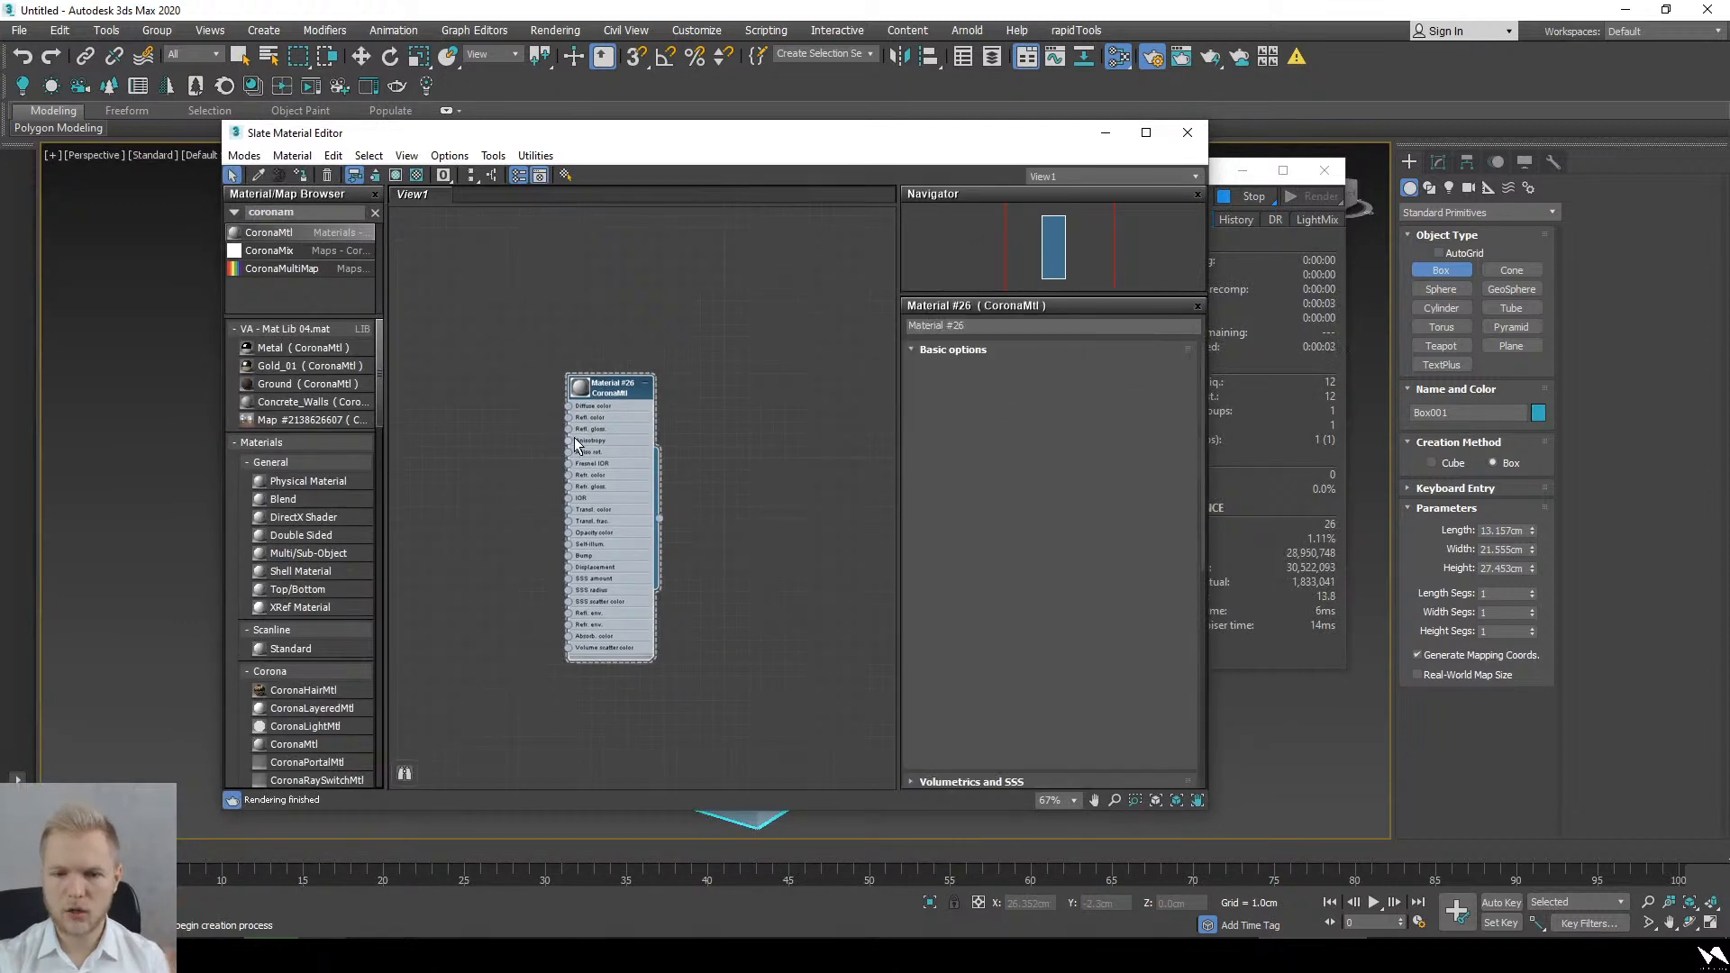
click(995, 323)
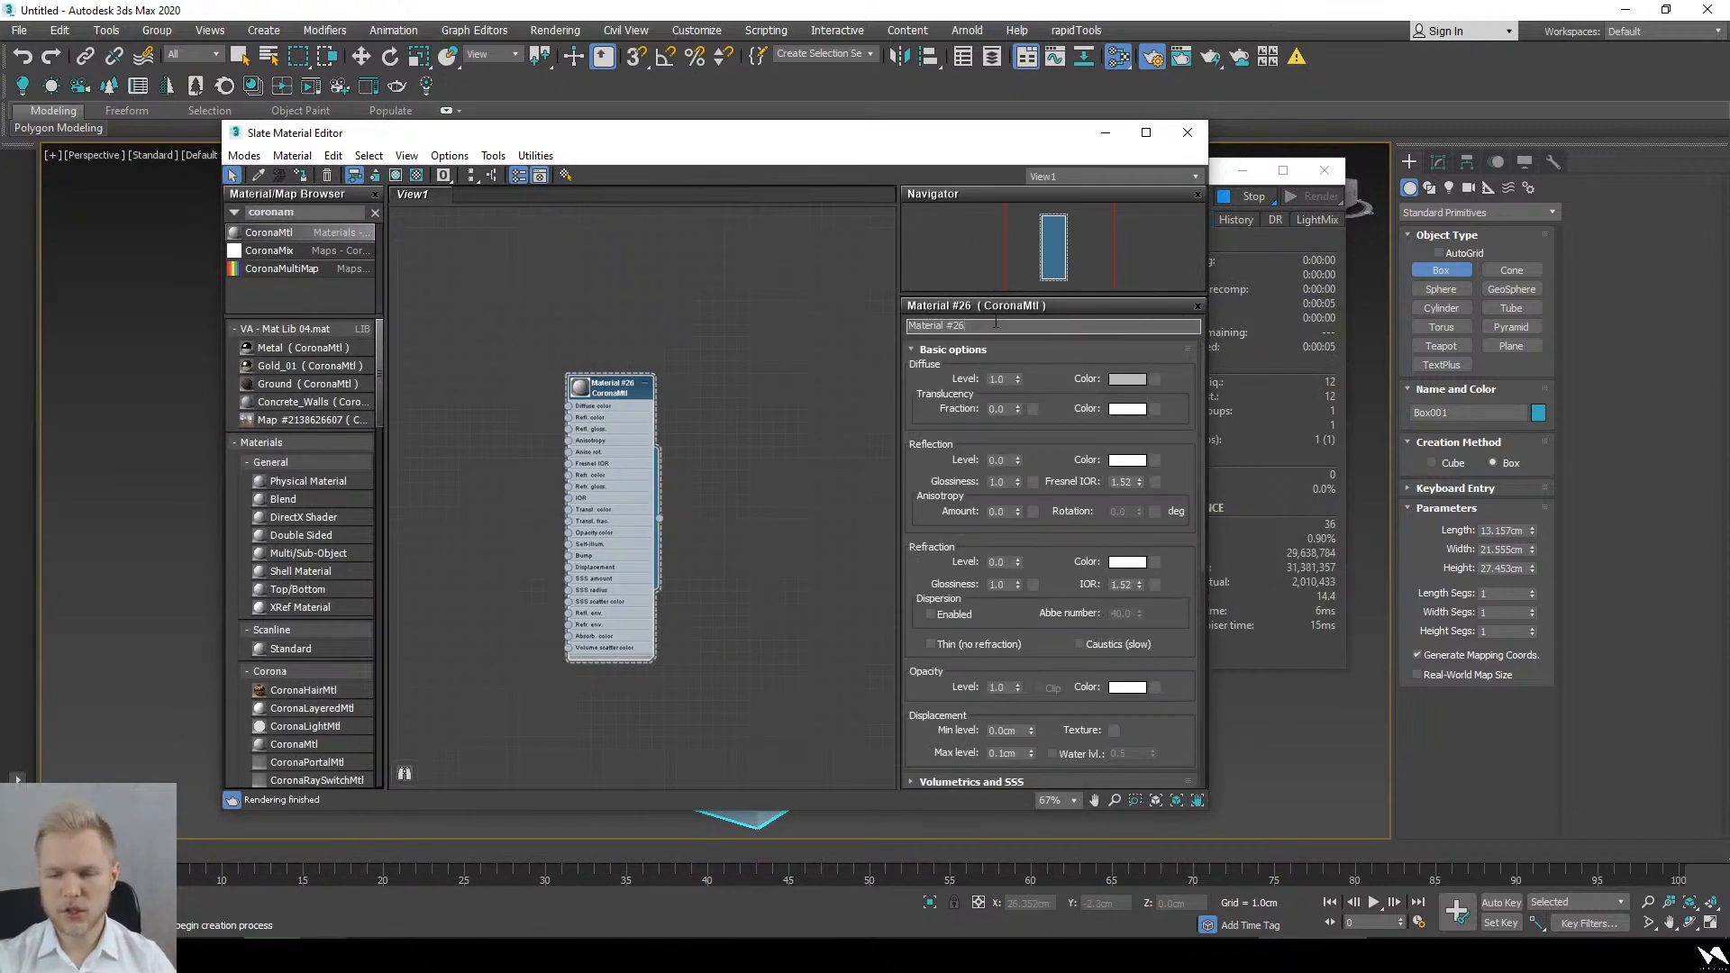
double_click(1001, 463)
text(1)
key(Tab)
text(15)
key(Return)
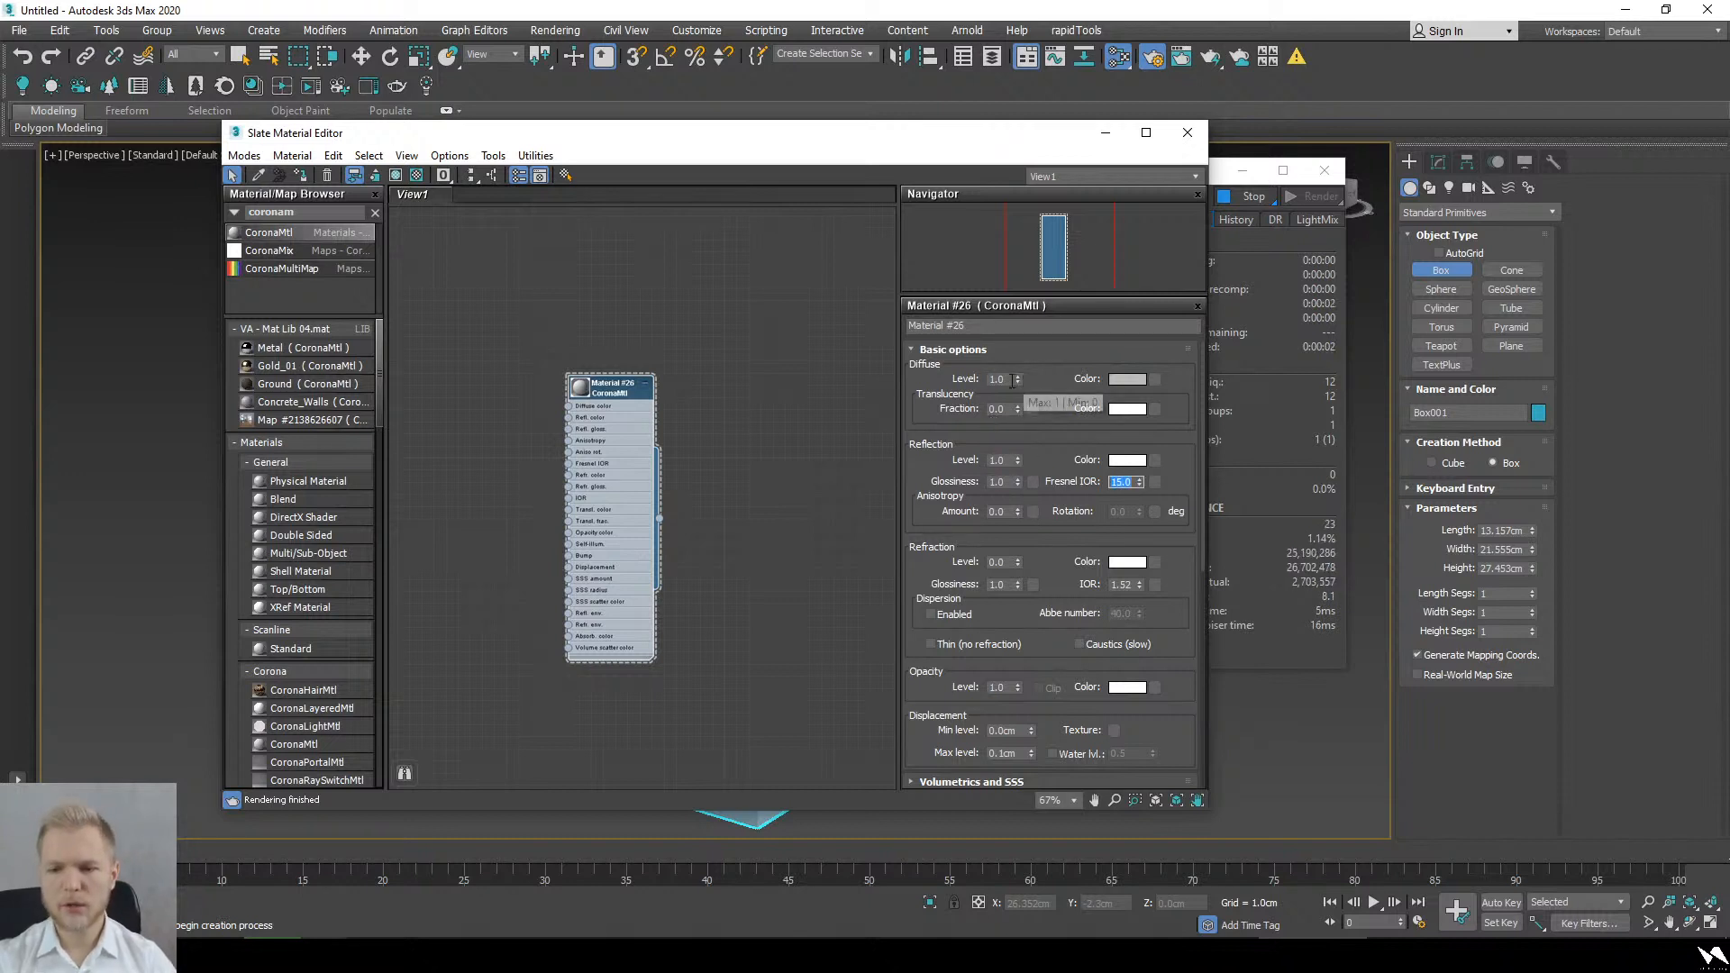
Step: Set the CoronaMtl's diffuse level to 0.08 and move the material editor clear of the interactive render
click(1016, 379)
text(0.08)
key(Return)
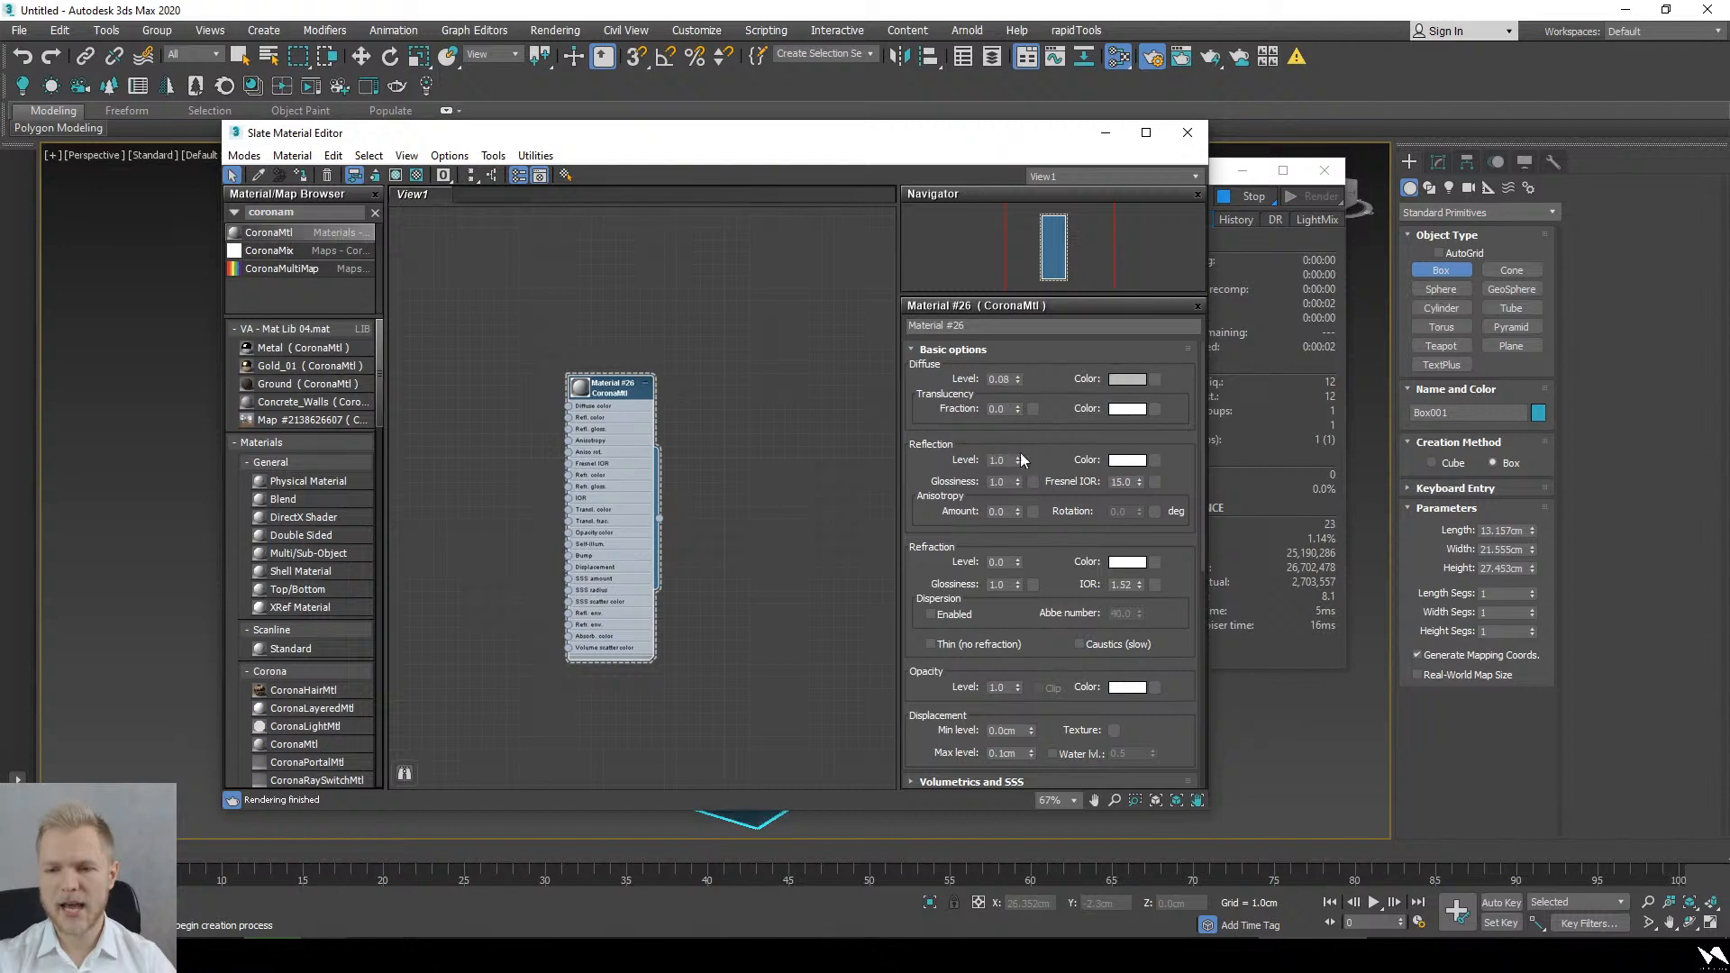
drag(812, 132, 191, 142)
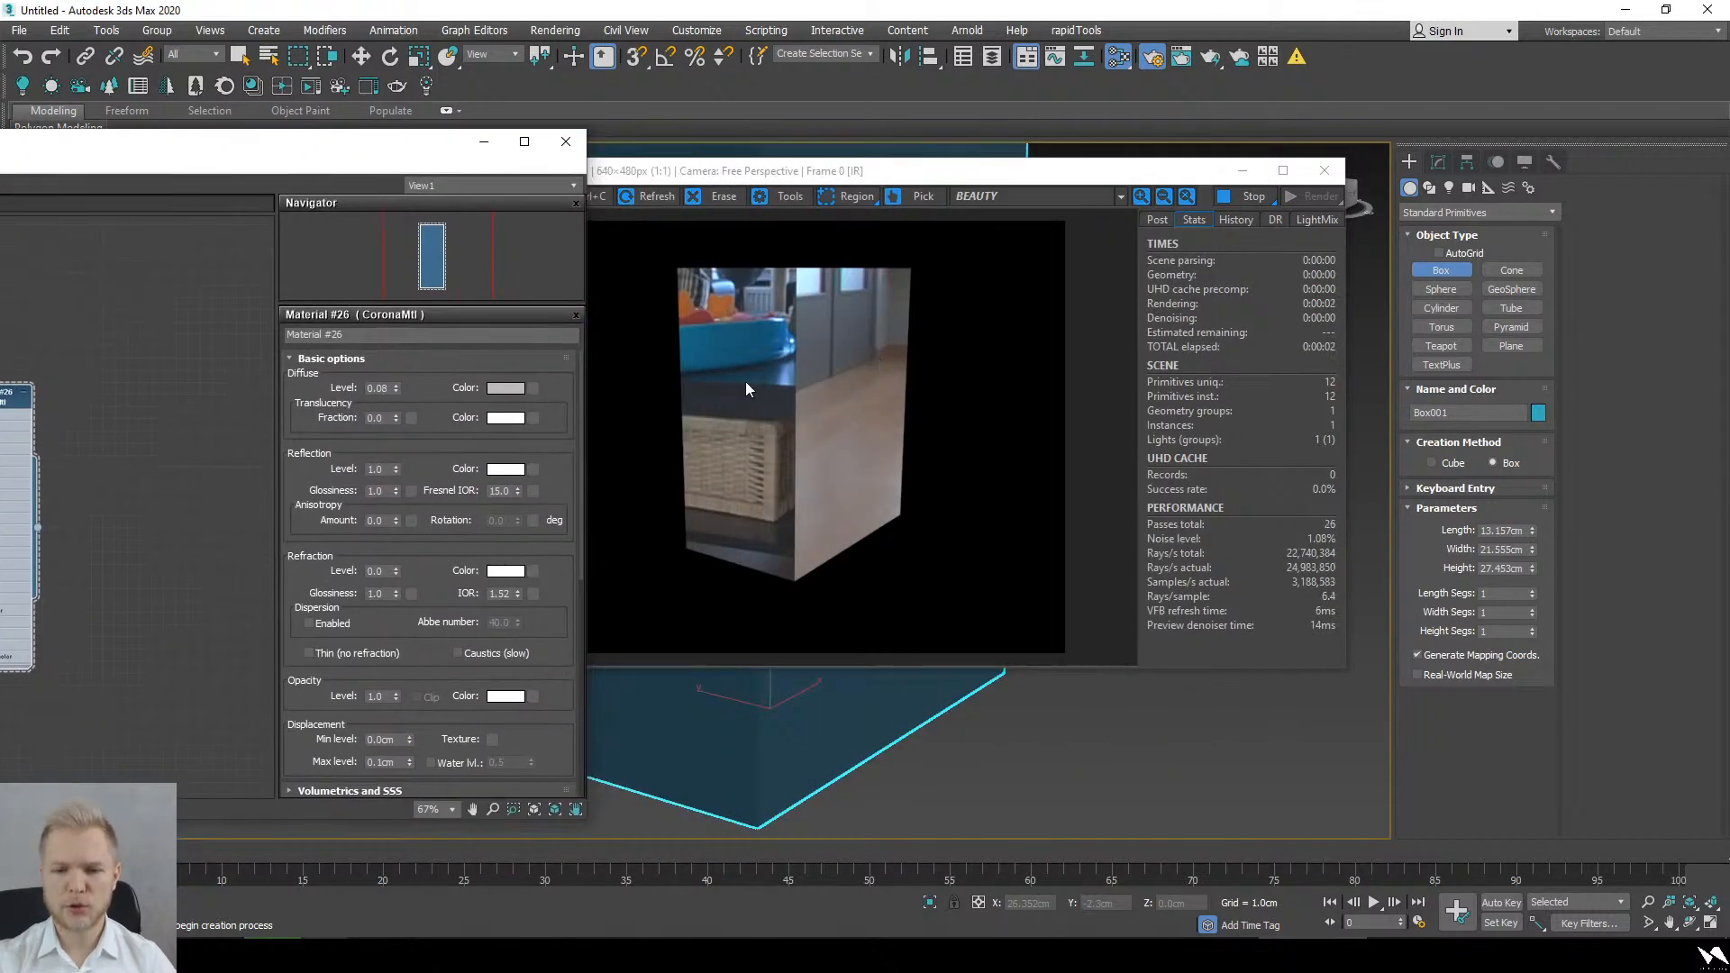
Step: Clone the box along the X axis as two copies, forming a row of three adjacent boxes
alt+middle_drag(998, 771, 944, 739)
scroll(938, 764, down, 3)
key(w)
shift+drag(838, 708, 1106, 678)
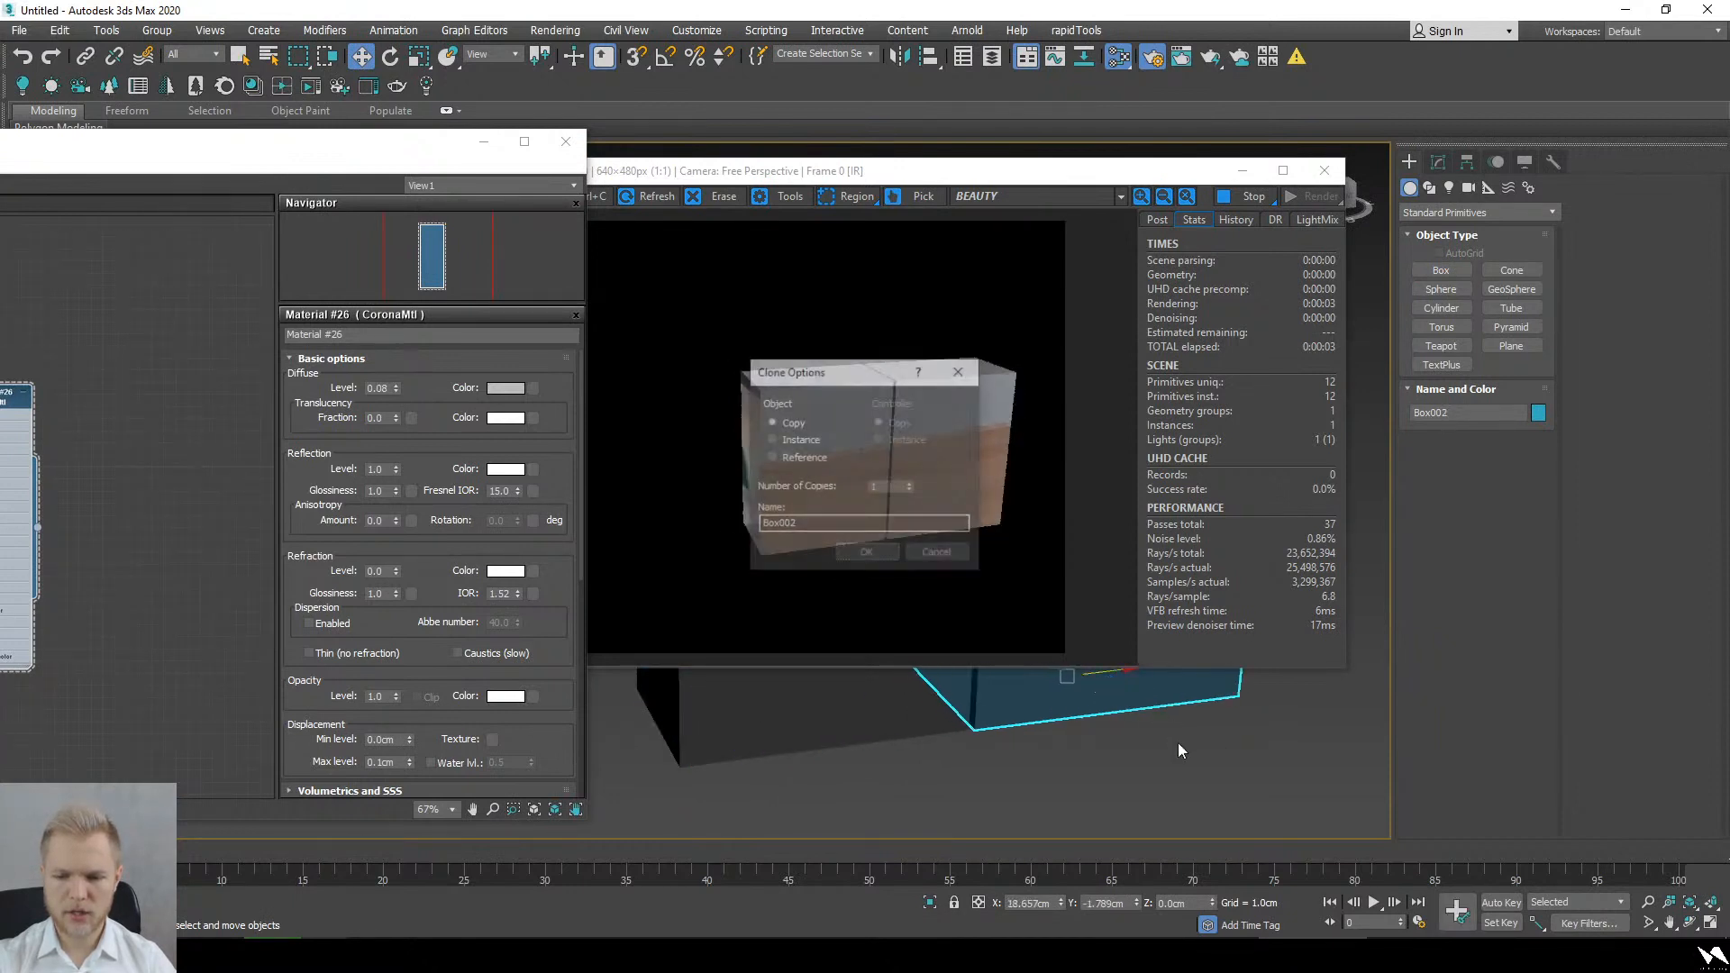
click(908, 483)
click(860, 551)
middle_drag(1288, 746, 1174, 715)
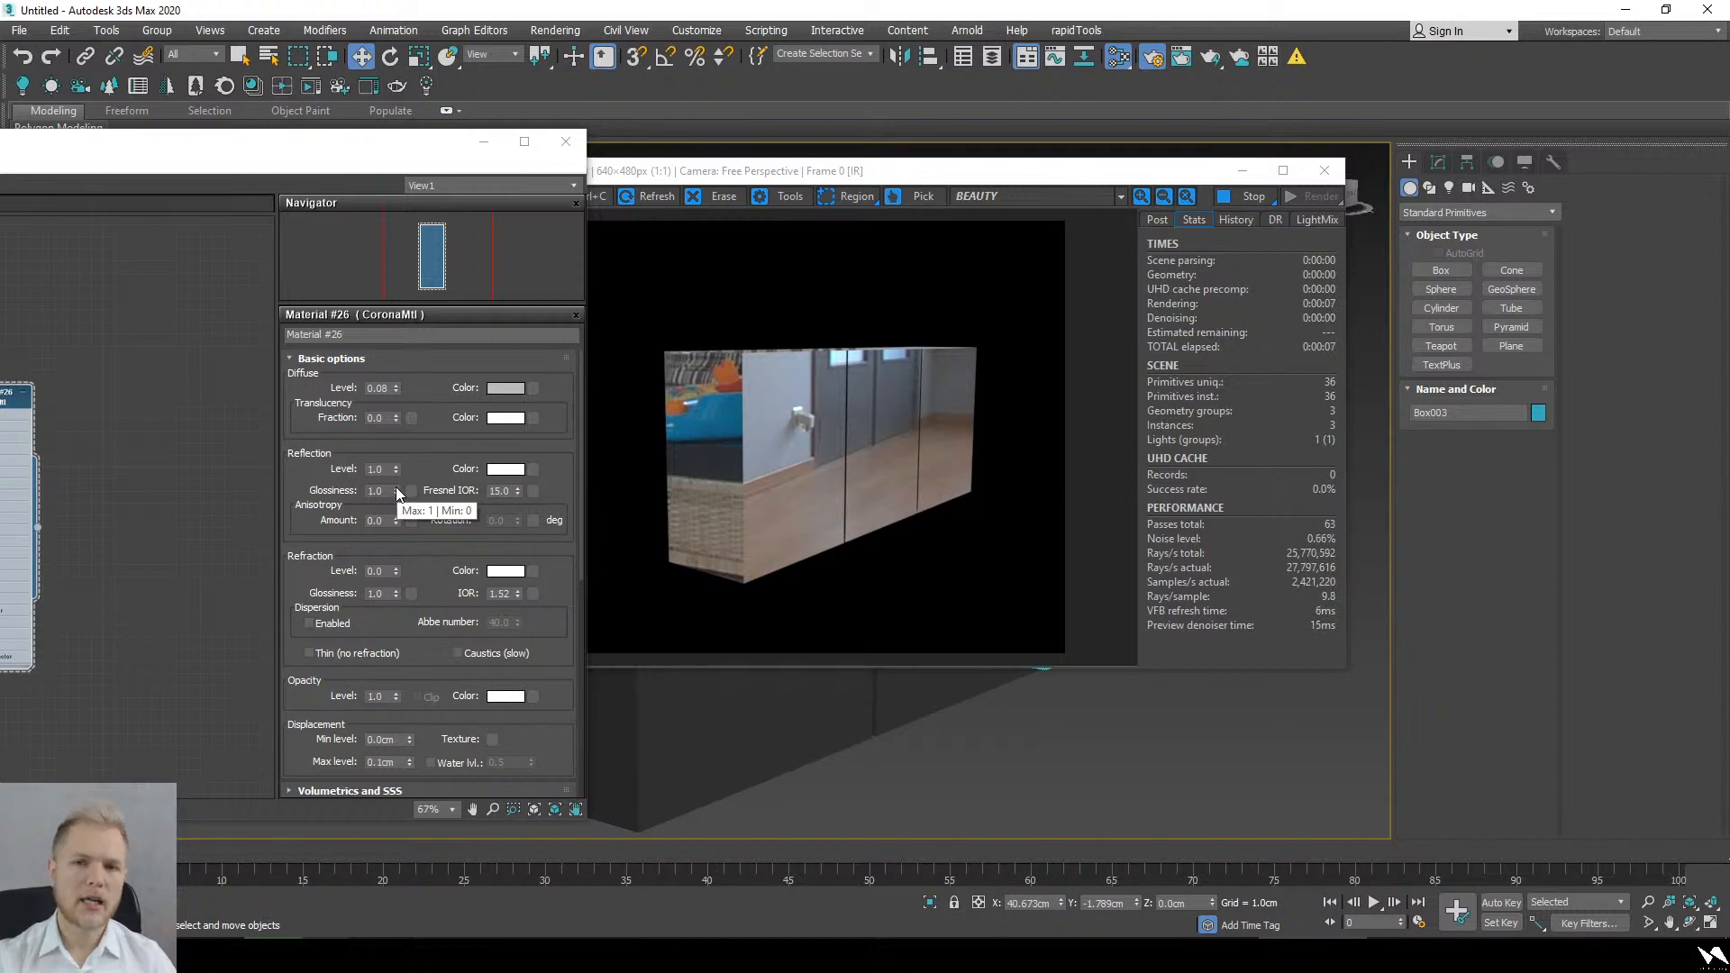
Step: Set the CoronaMtl's reflection glossiness to 0.96 and check the blurred reflections on the boxes in the interactive render
drag(400, 487, 403, 491)
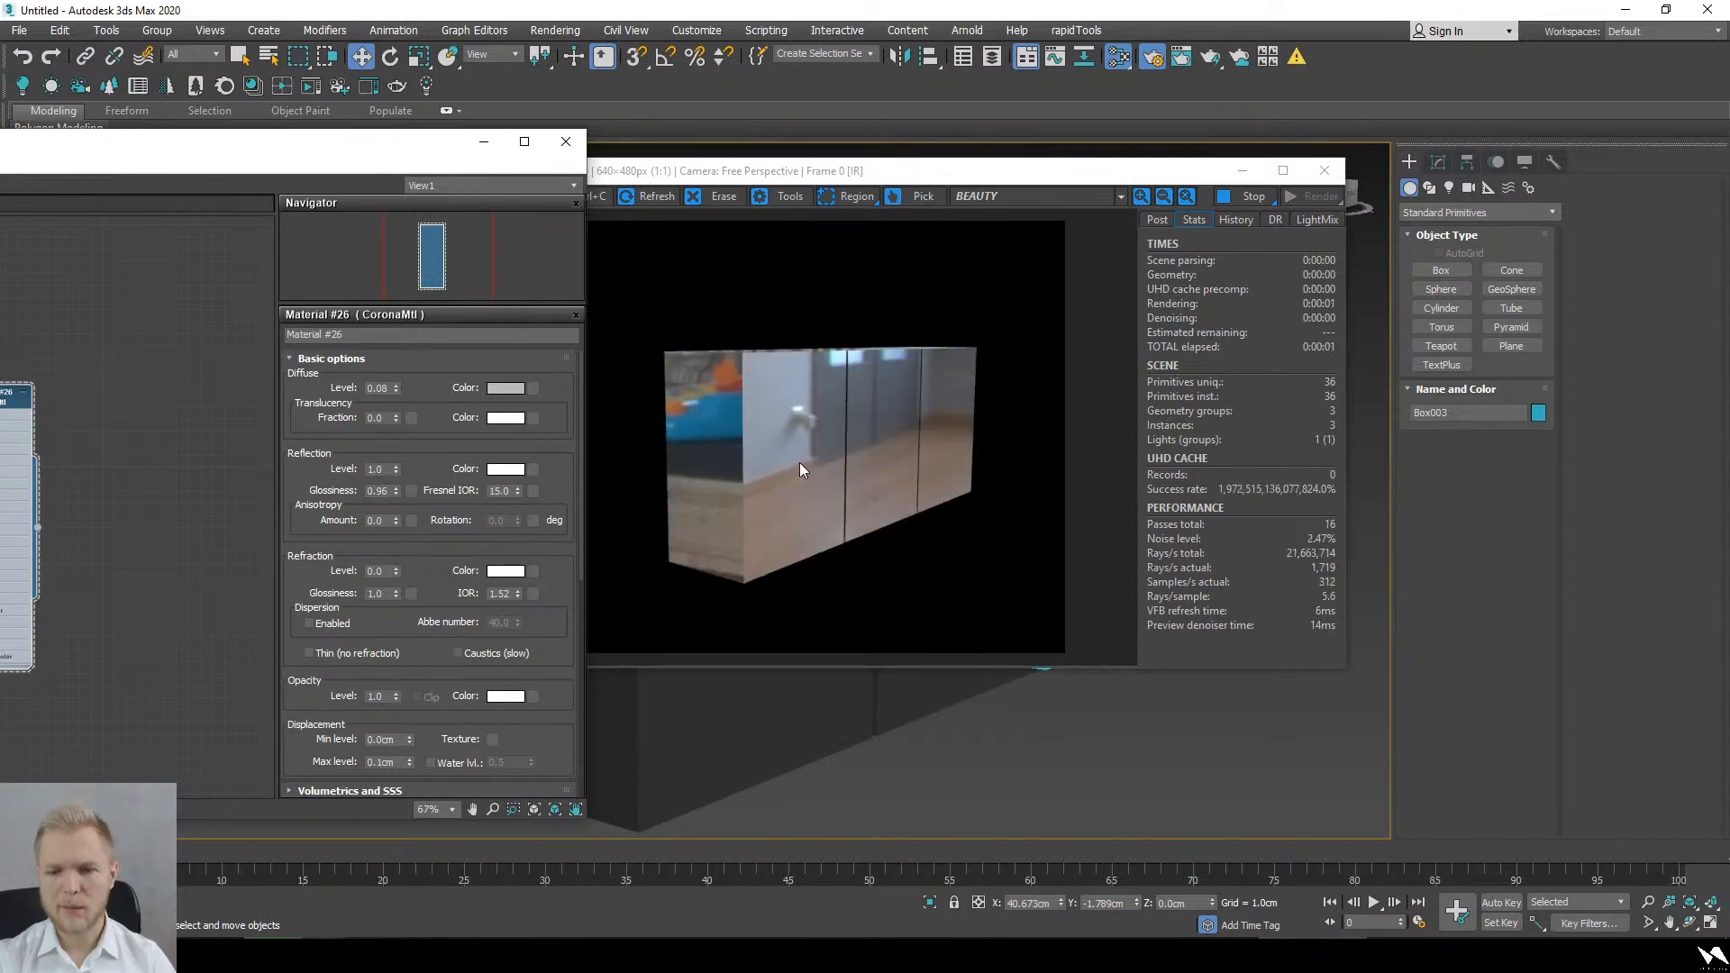
drag(294, 155, 708, 170)
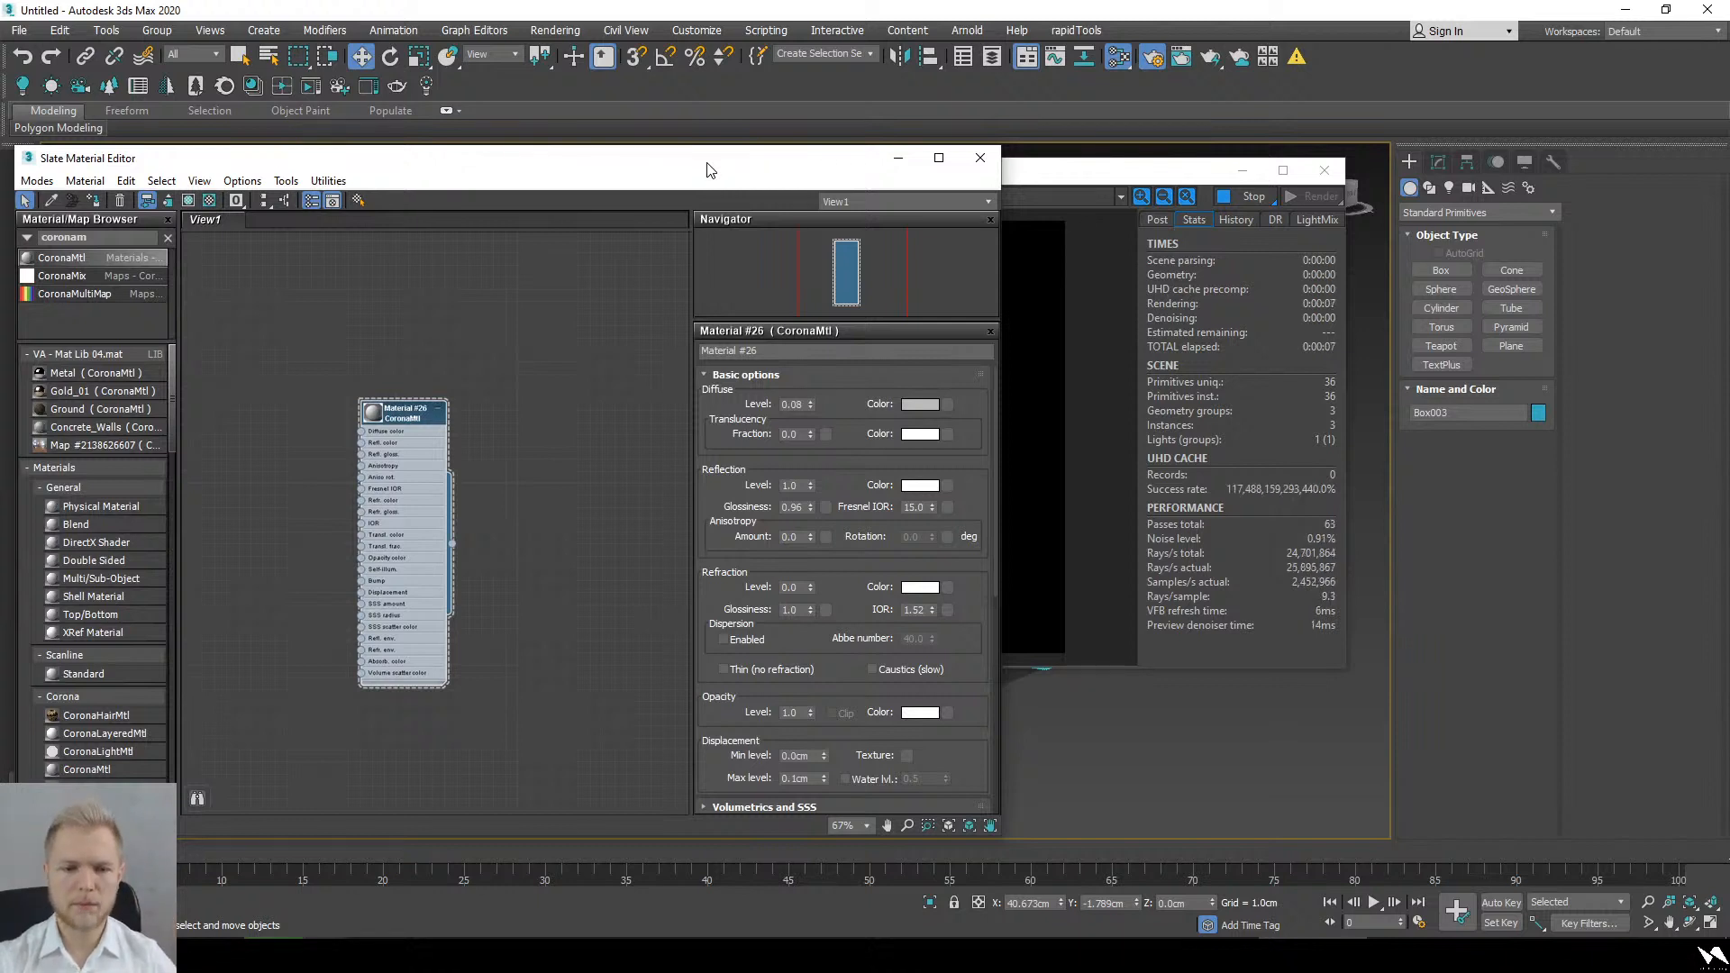
click(1010, 361)
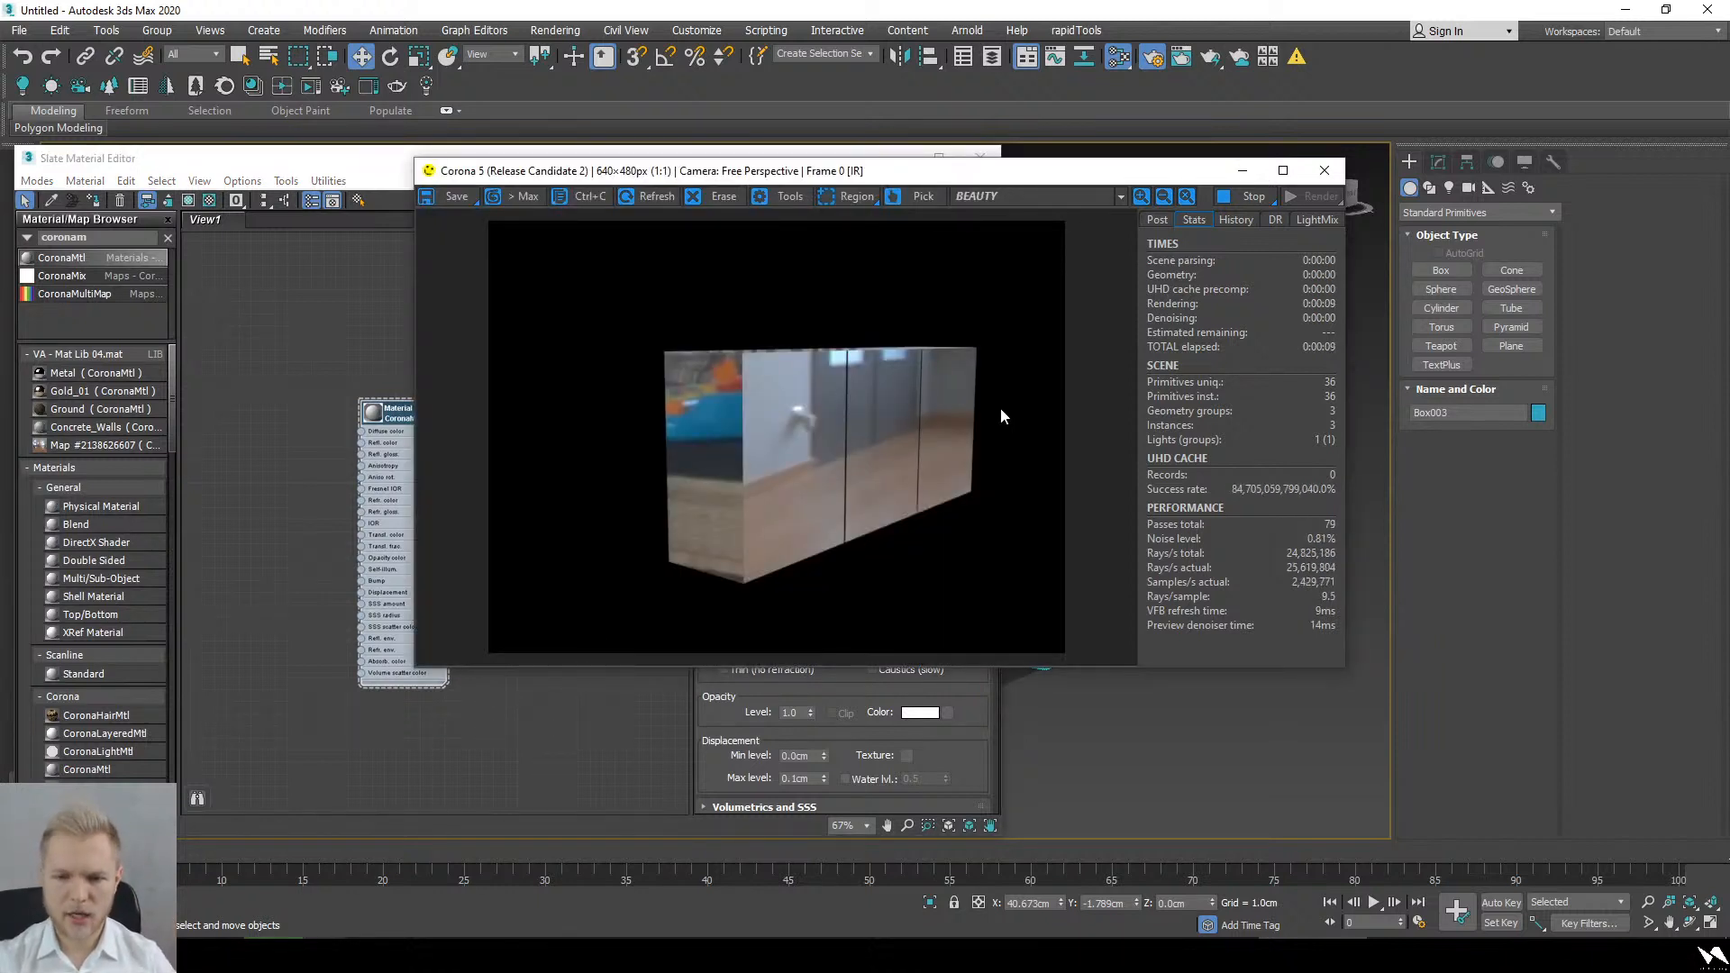
alt+middle_drag(1105, 711, 1022, 812)
alt+middle_drag(1138, 785, 1282, 706)
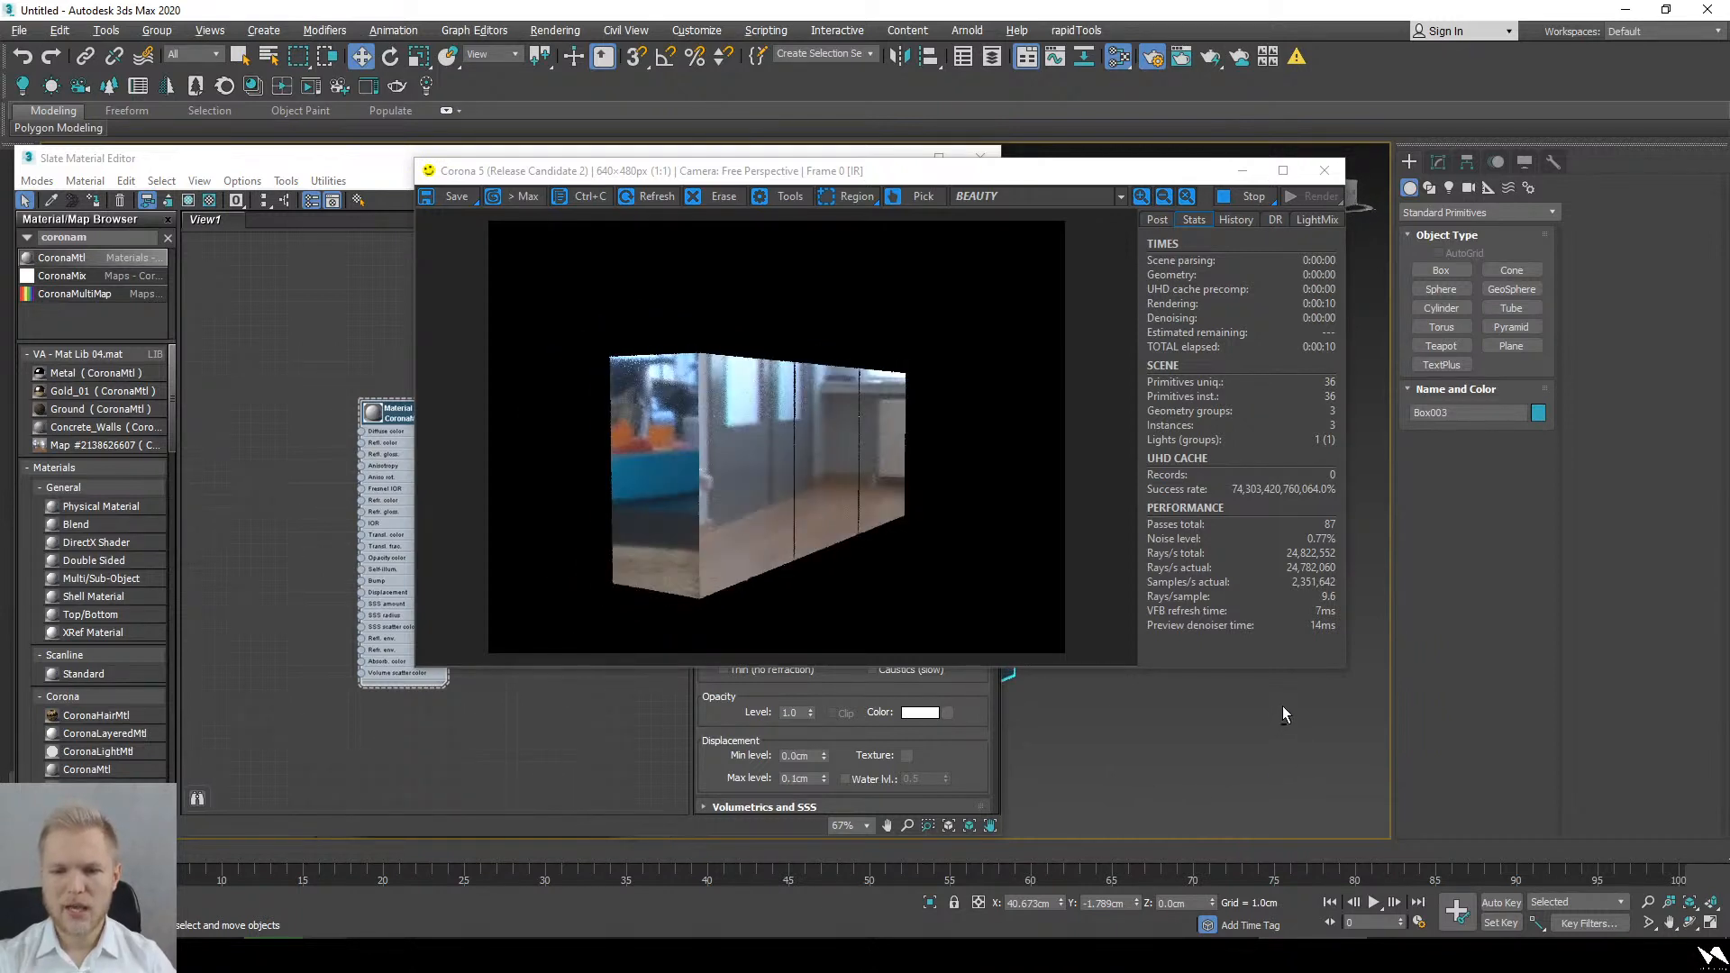
Step: Search the material browser for "no" and add two Noise maps to the view beside the CoronaMtl
click(243, 299)
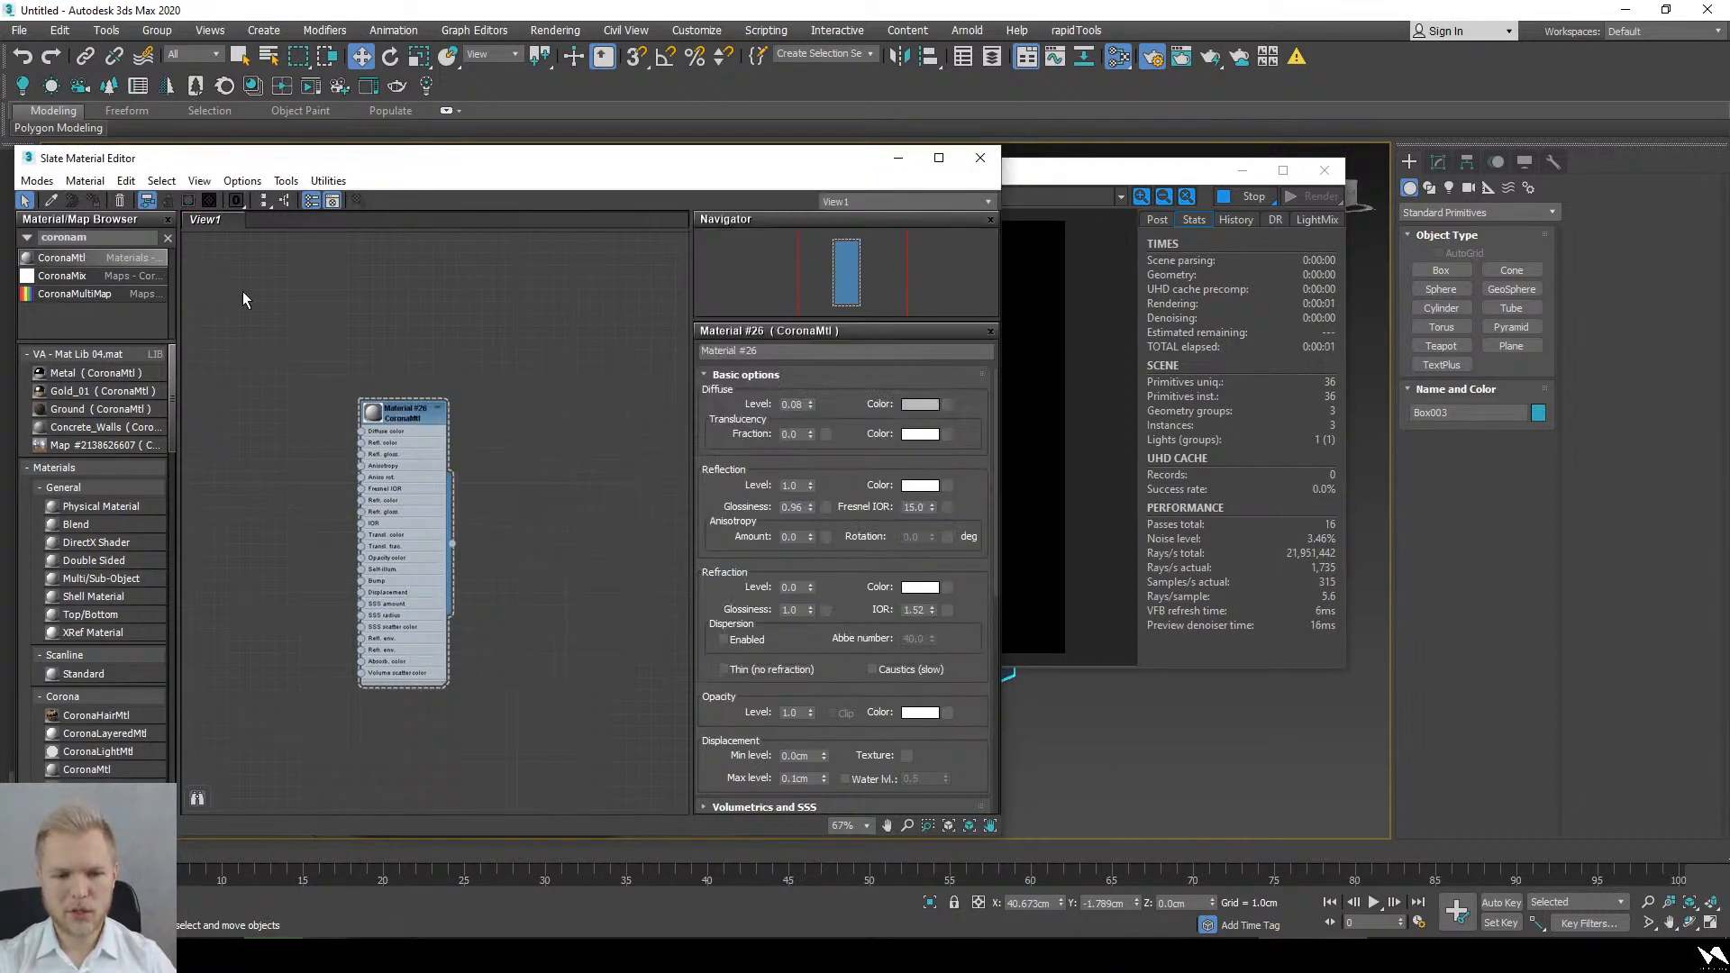
click(78, 239)
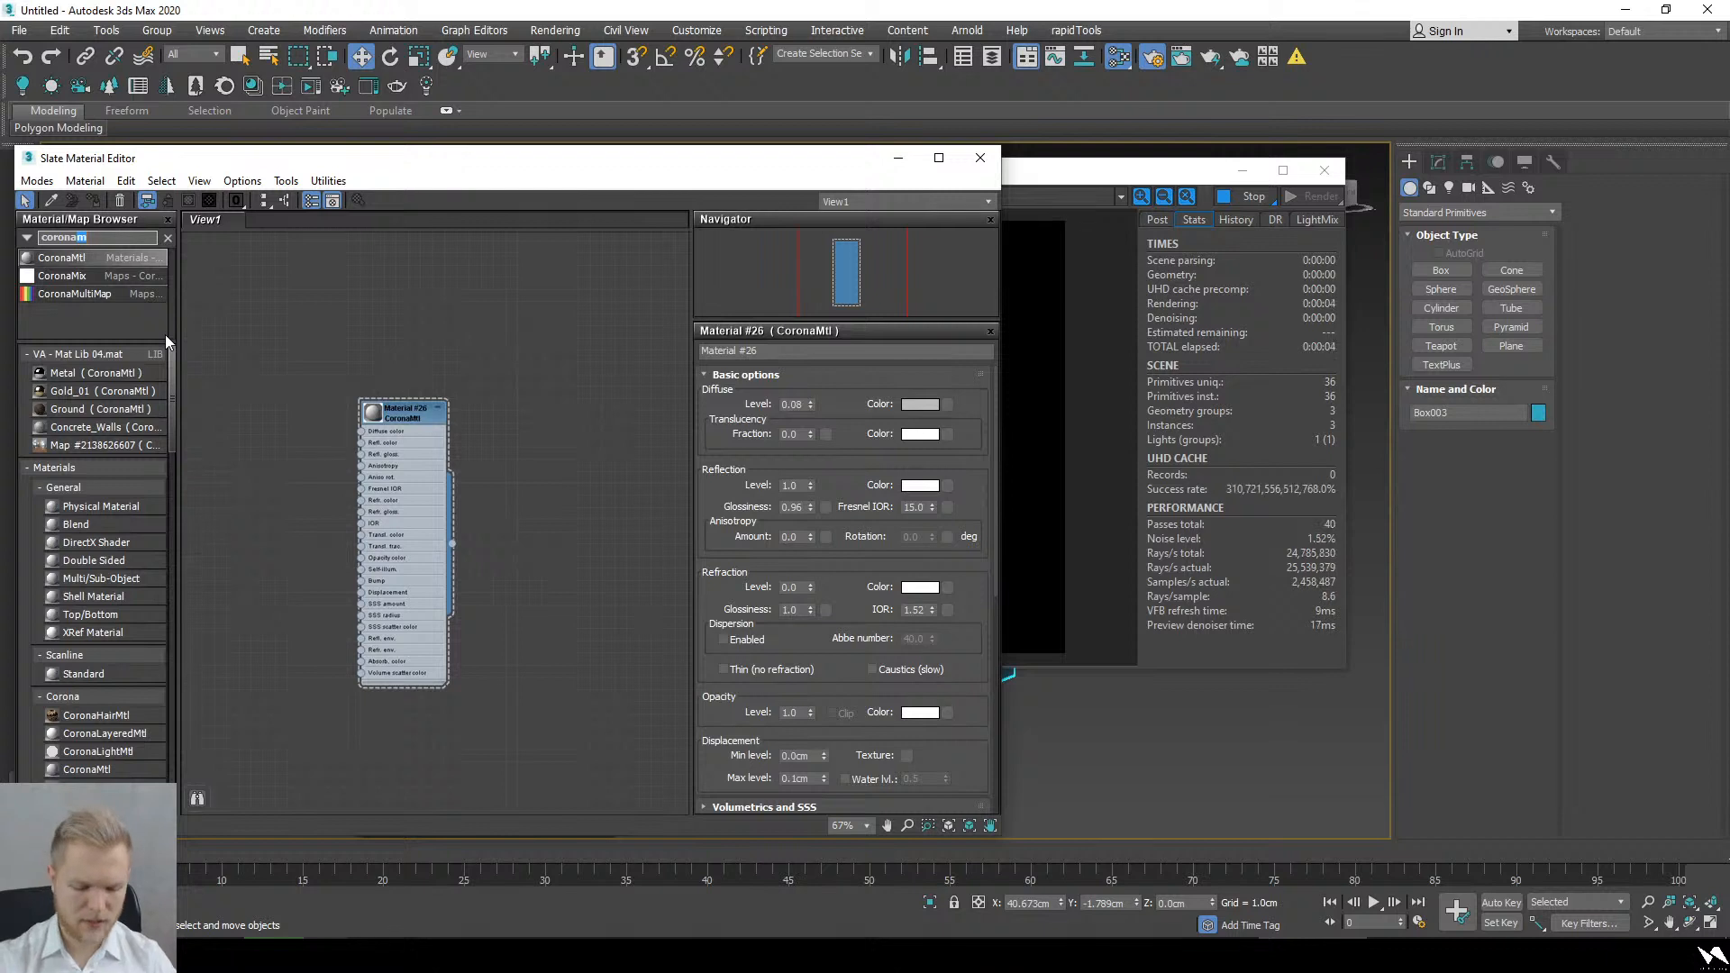
text(n)
key(BackSpace)
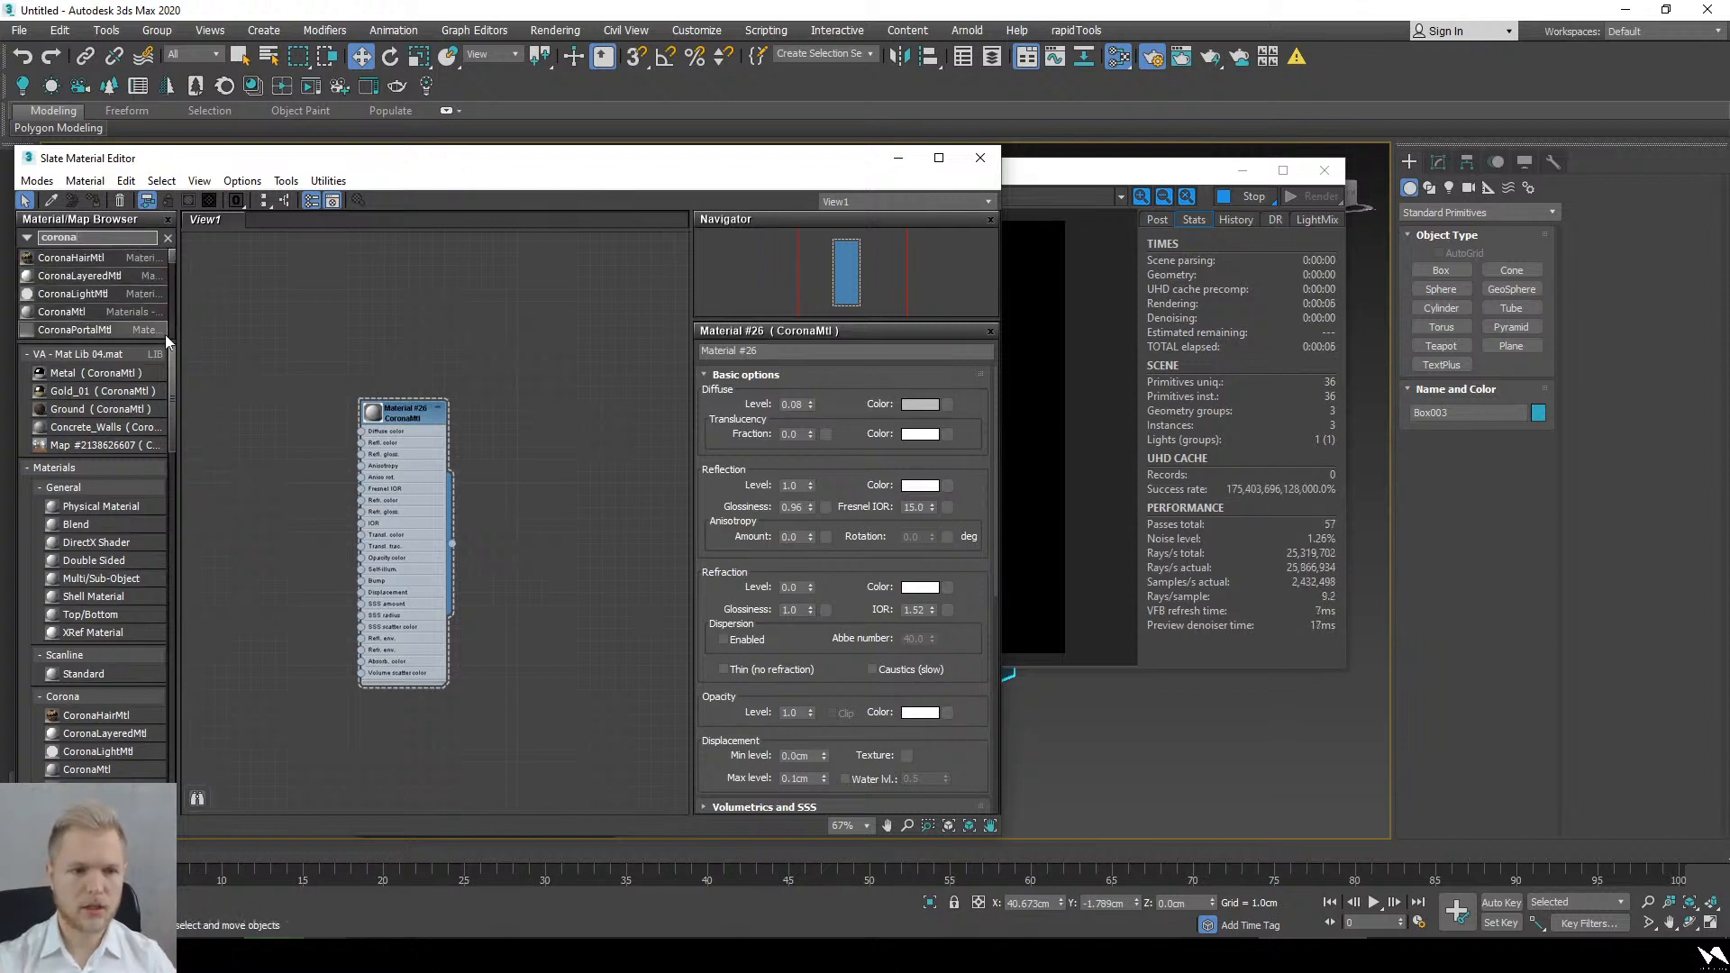
text(no)
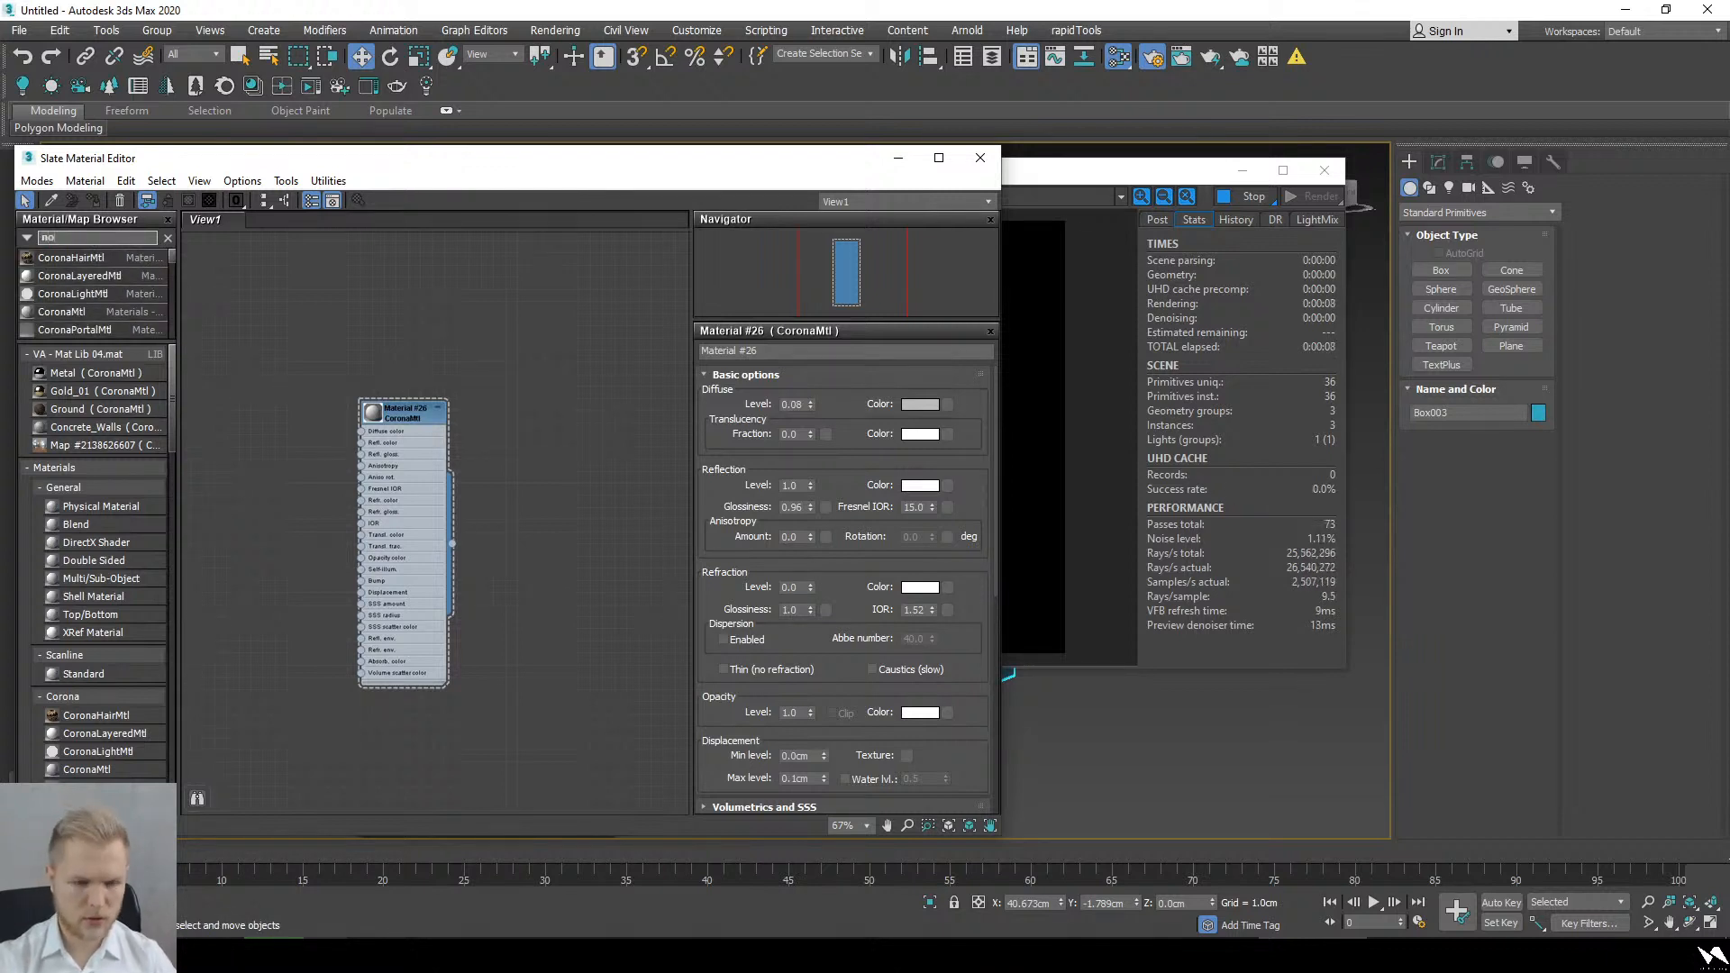
mouse_move(54, 257)
mouse_down()
mouse_move(108, 263)
mouse_move(258, 475)
mouse_move(361, 469)
mouse_move(401, 441)
mouse_move(398, 530)
mouse_up()
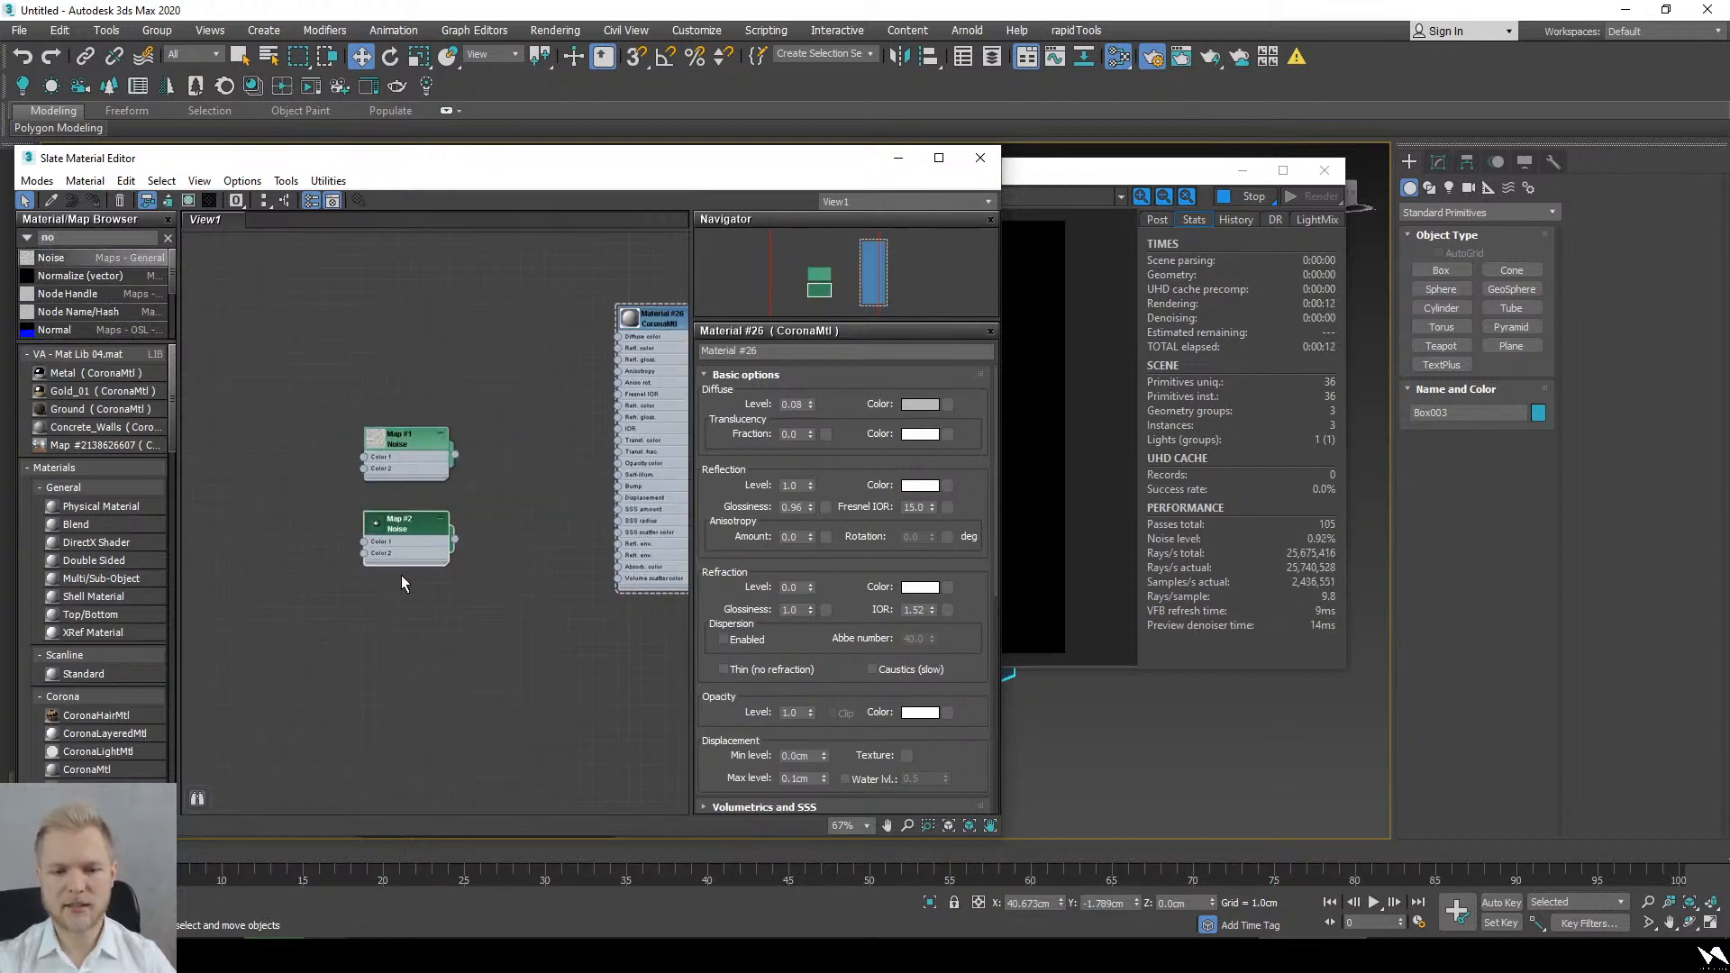
click(403, 581)
Step: Add a CoronaMultiMap to the view and connect it to the CoronaMtl's Bump slot
double_click(49, 238)
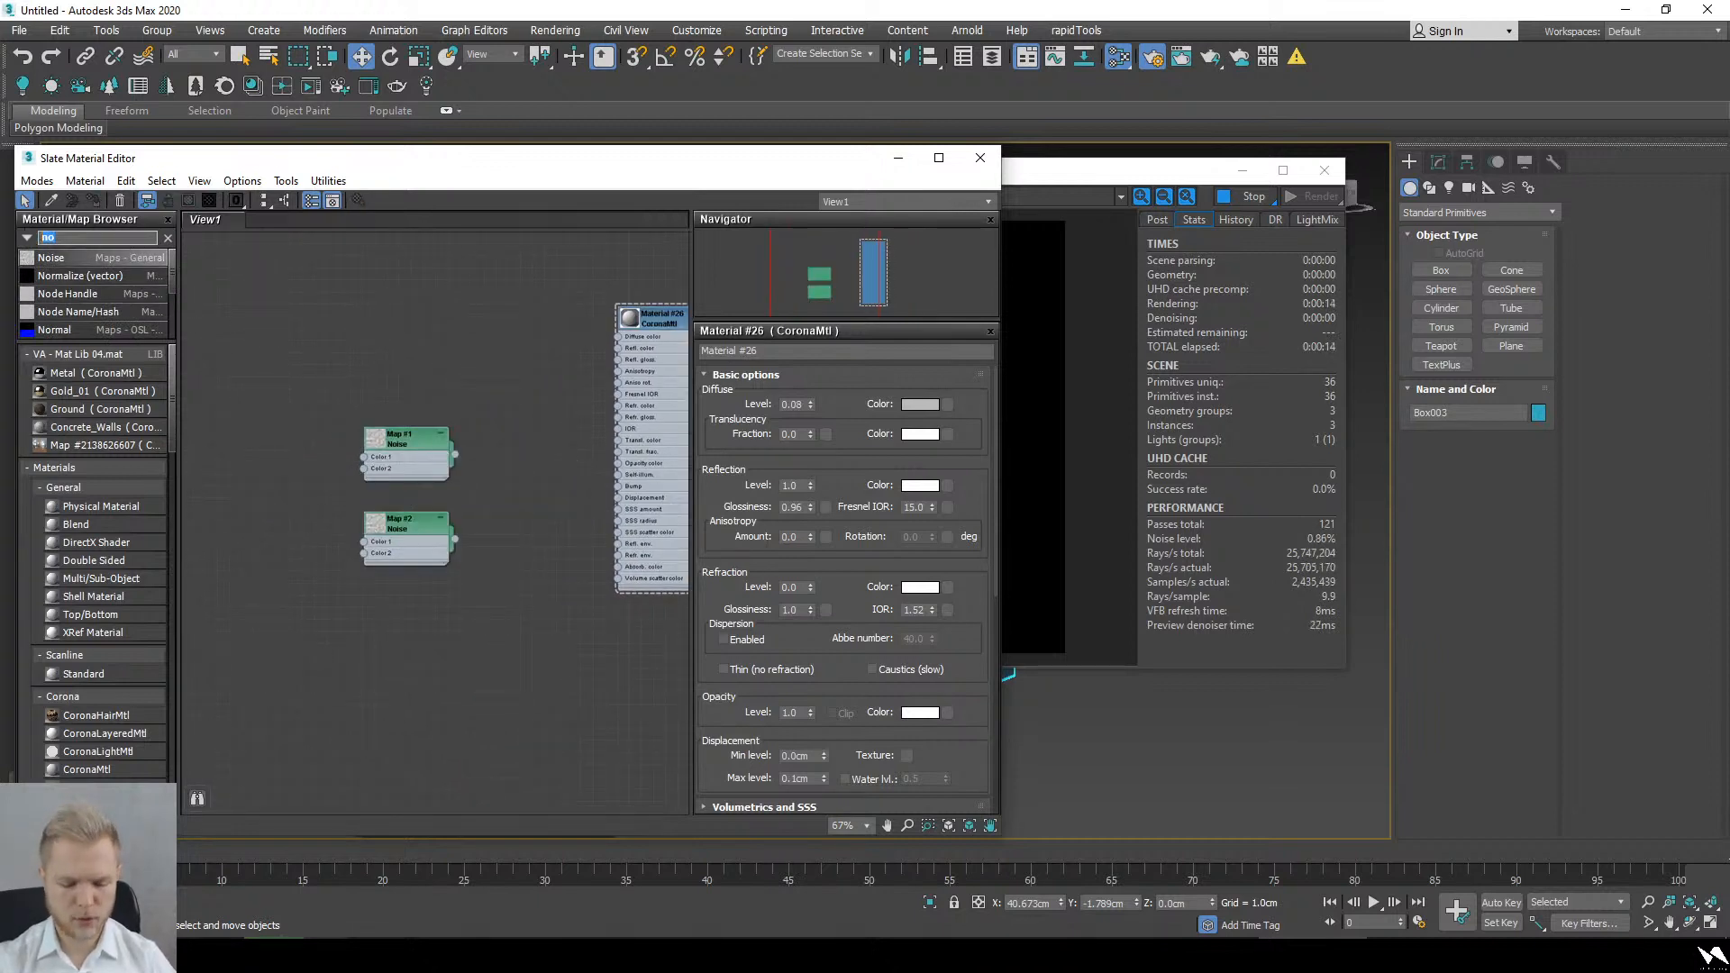
text(coronam)
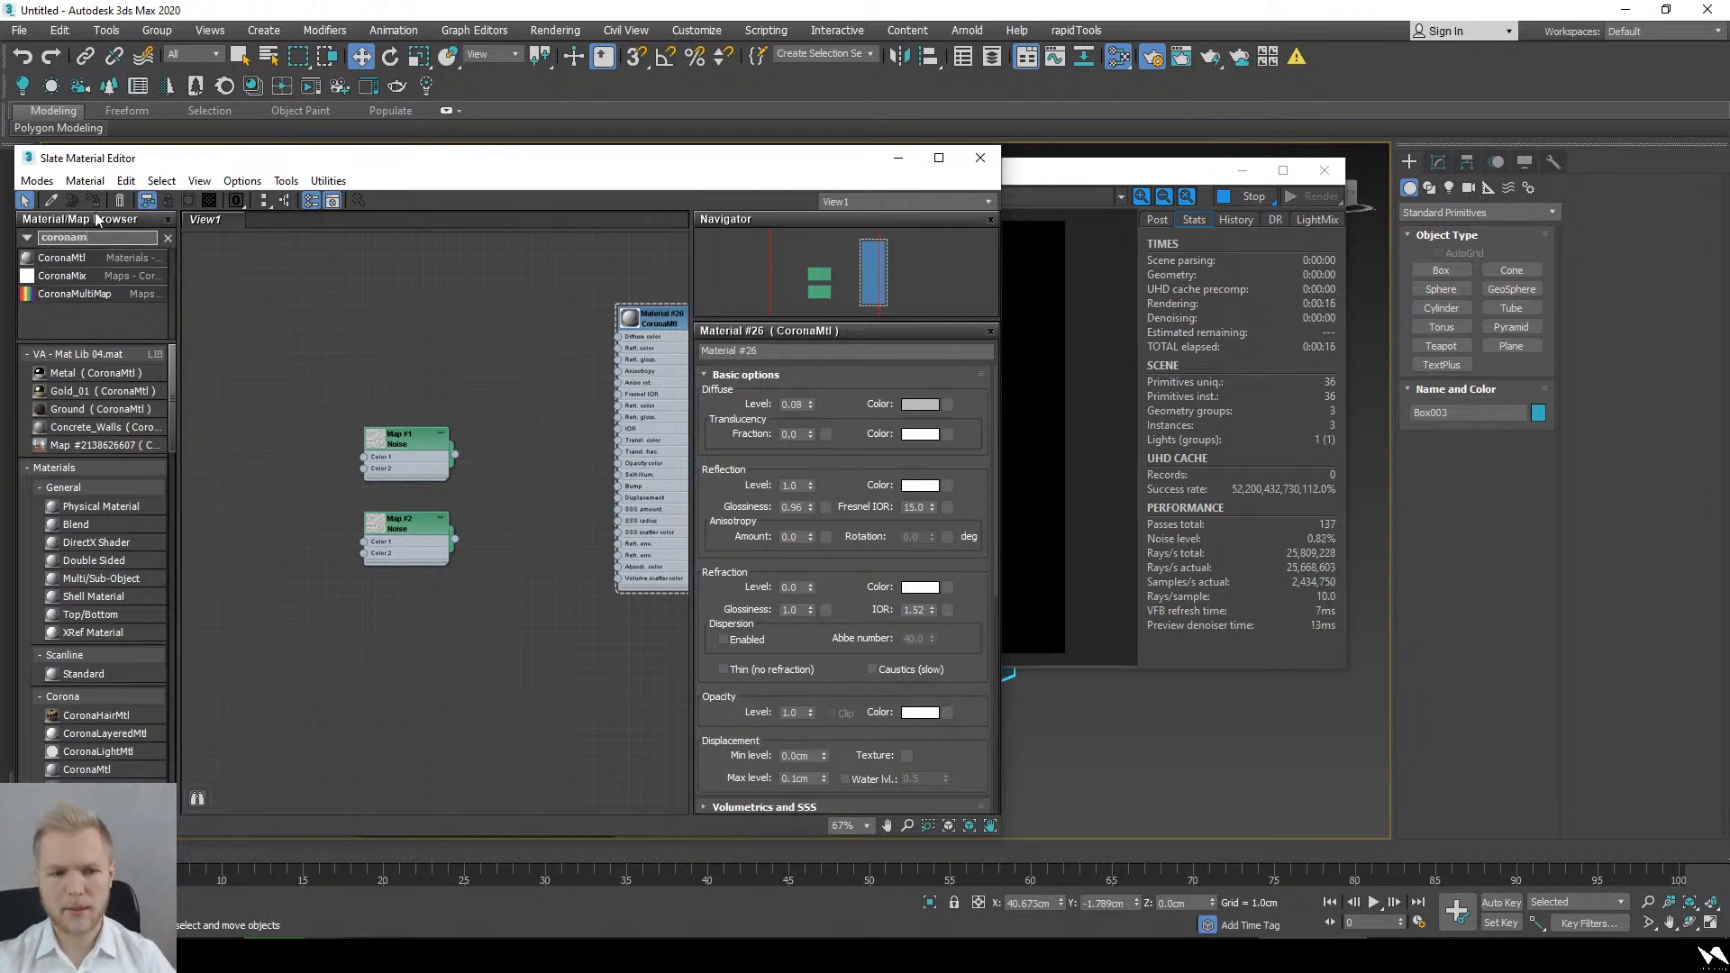
drag(489, 483, 491, 485)
scroll(549, 517, up, 3)
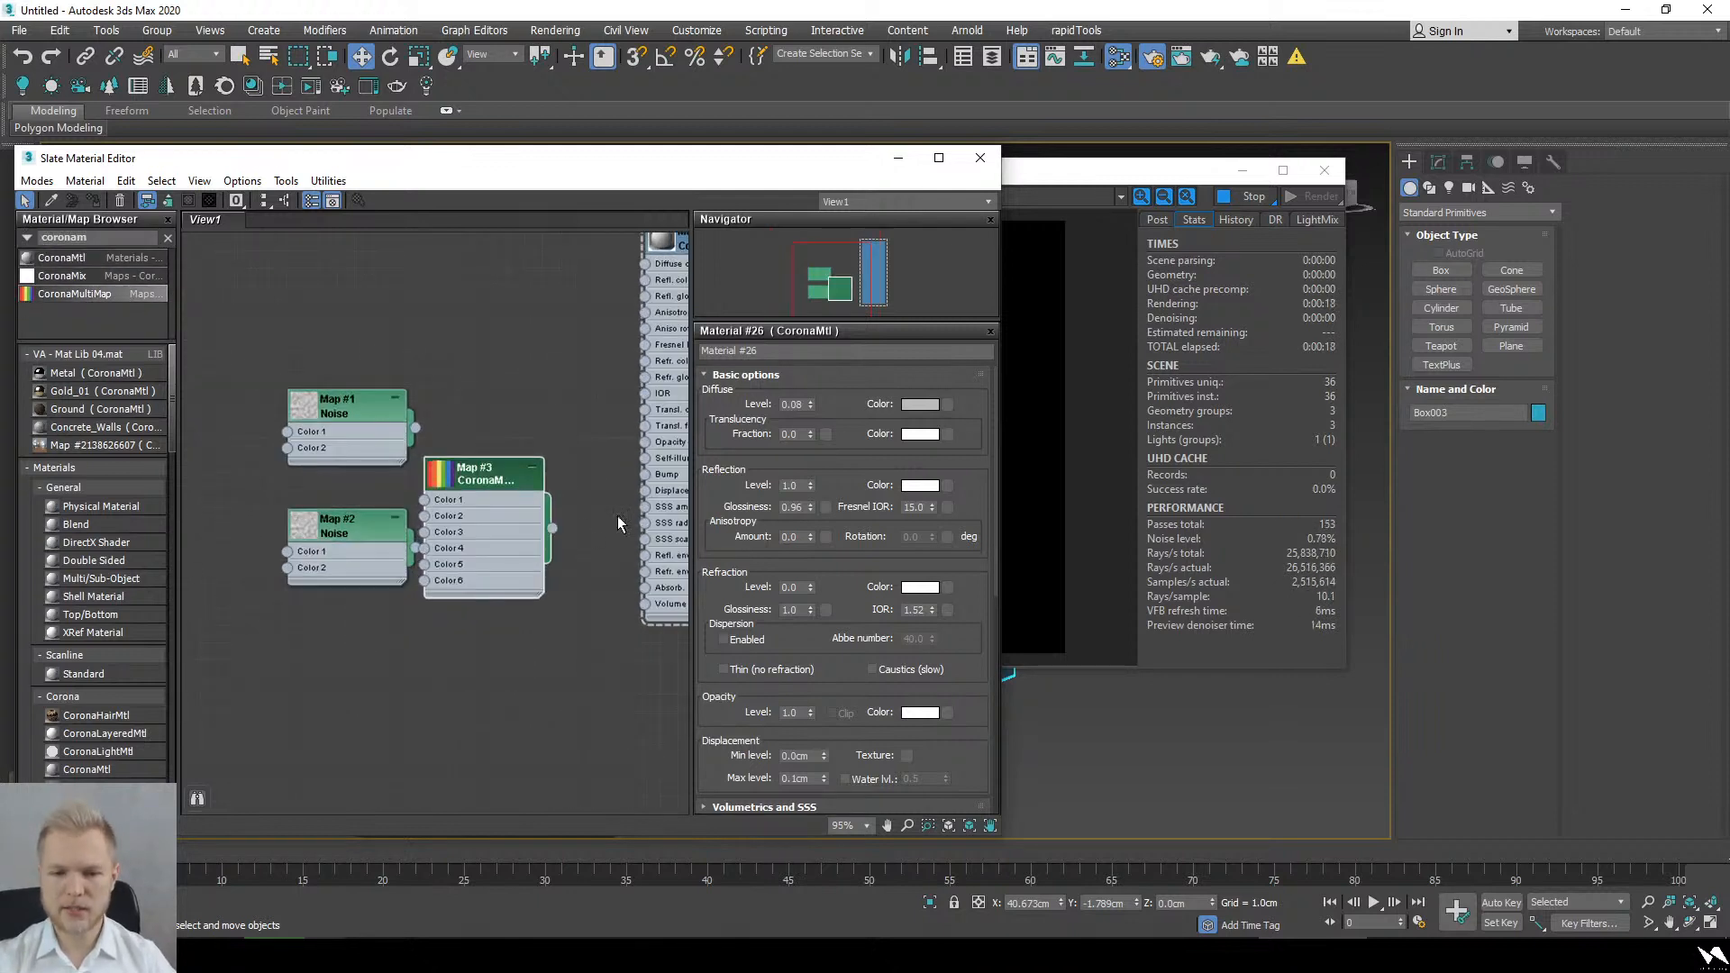
drag(655, 468, 651, 473)
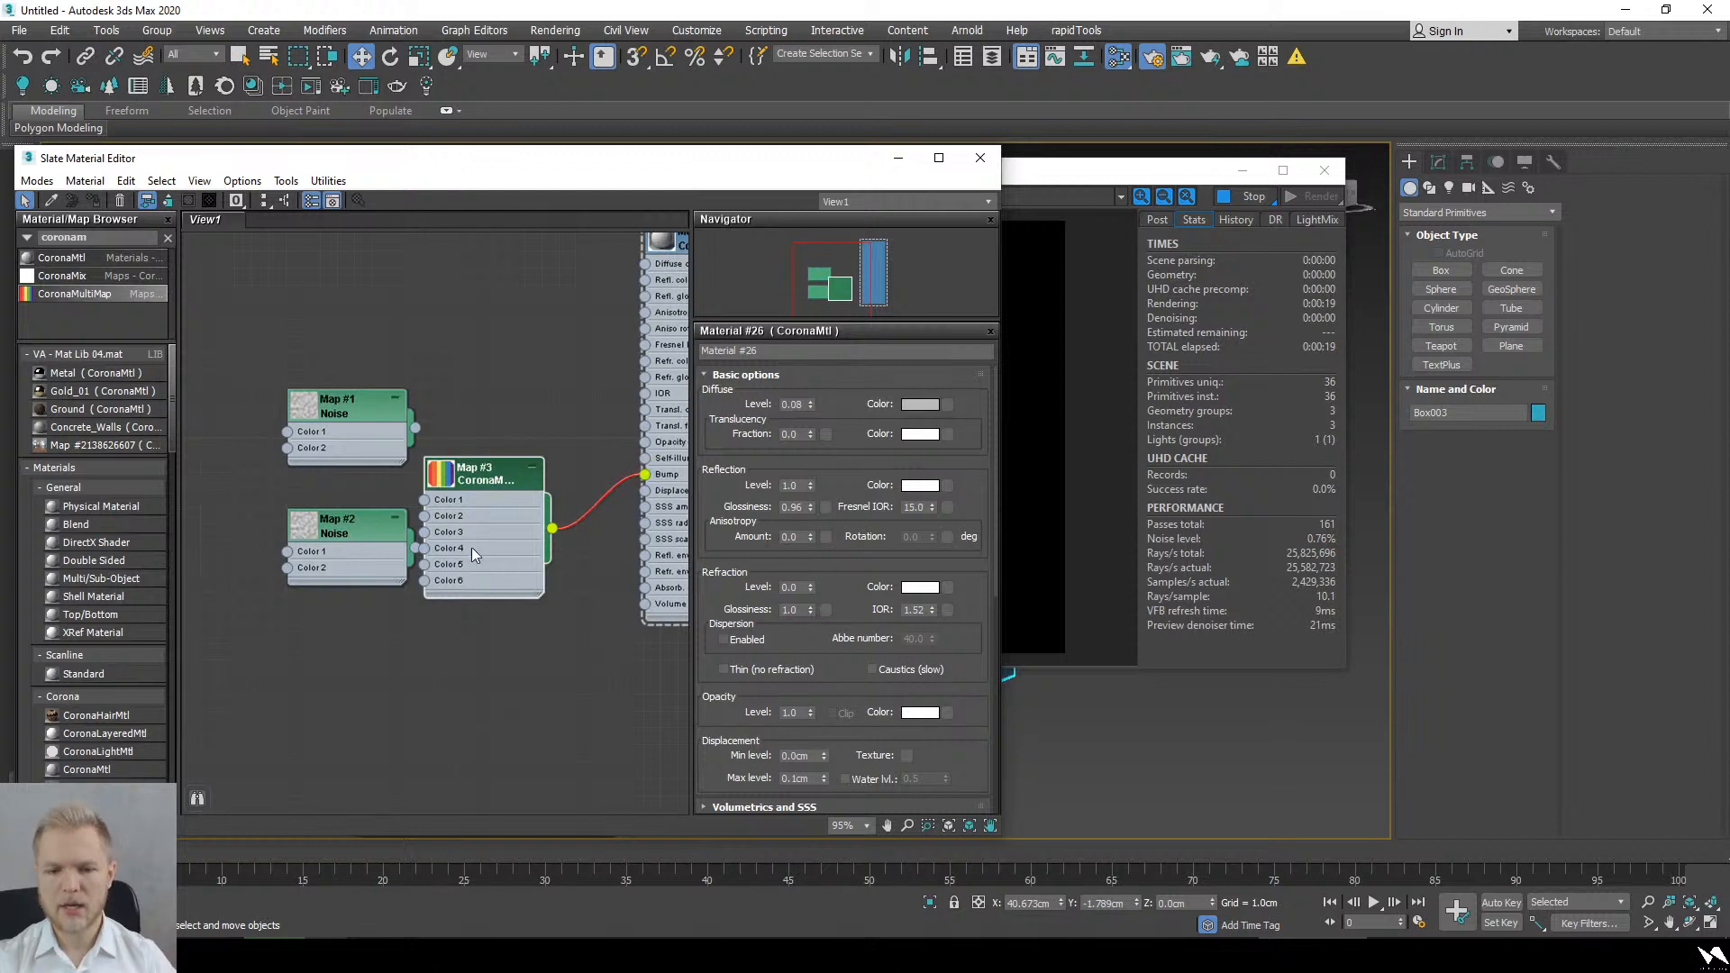
Step: Set the CoronaMultiMap's item count to 2, connect the second Noise map to Color 2 and try connecting the first to Color 1
double_click(478, 551)
double_click(800, 426)
text(2)
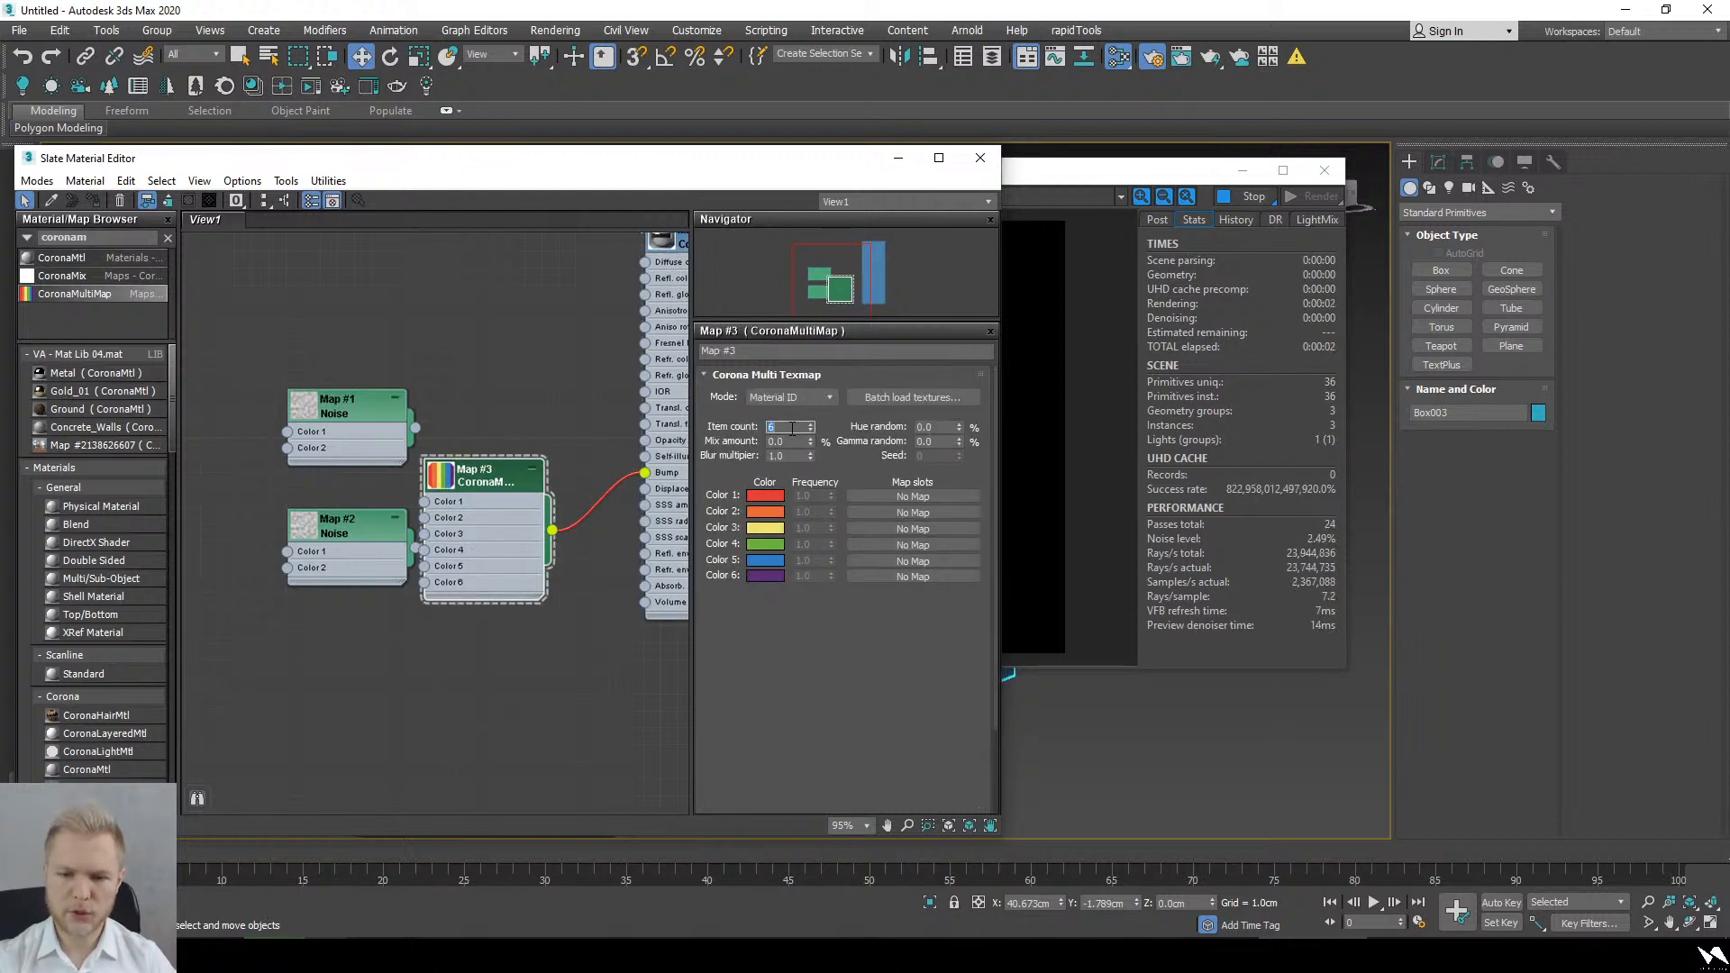
key(Return)
drag(411, 568, 424, 517)
drag(360, 407, 327, 423)
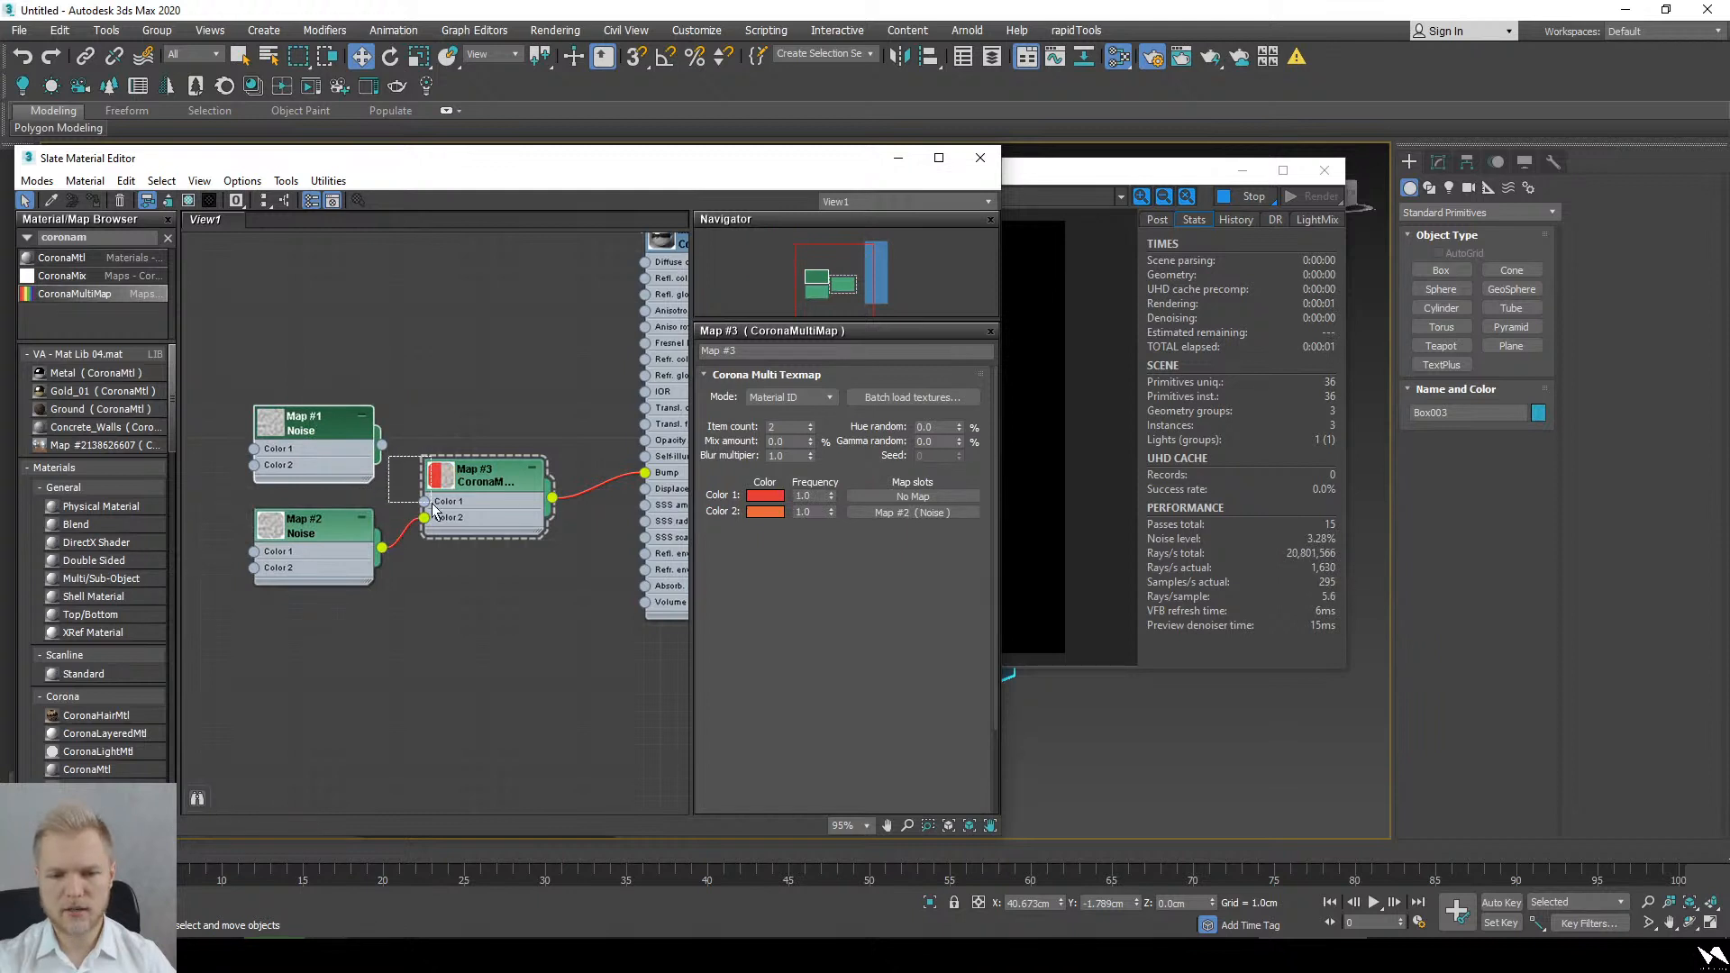
drag(432, 502, 433, 504)
Step: Set the CoronaMultiMap's mode to Mesh Element and check the boxes' reflections in the interactive render
click(1070, 487)
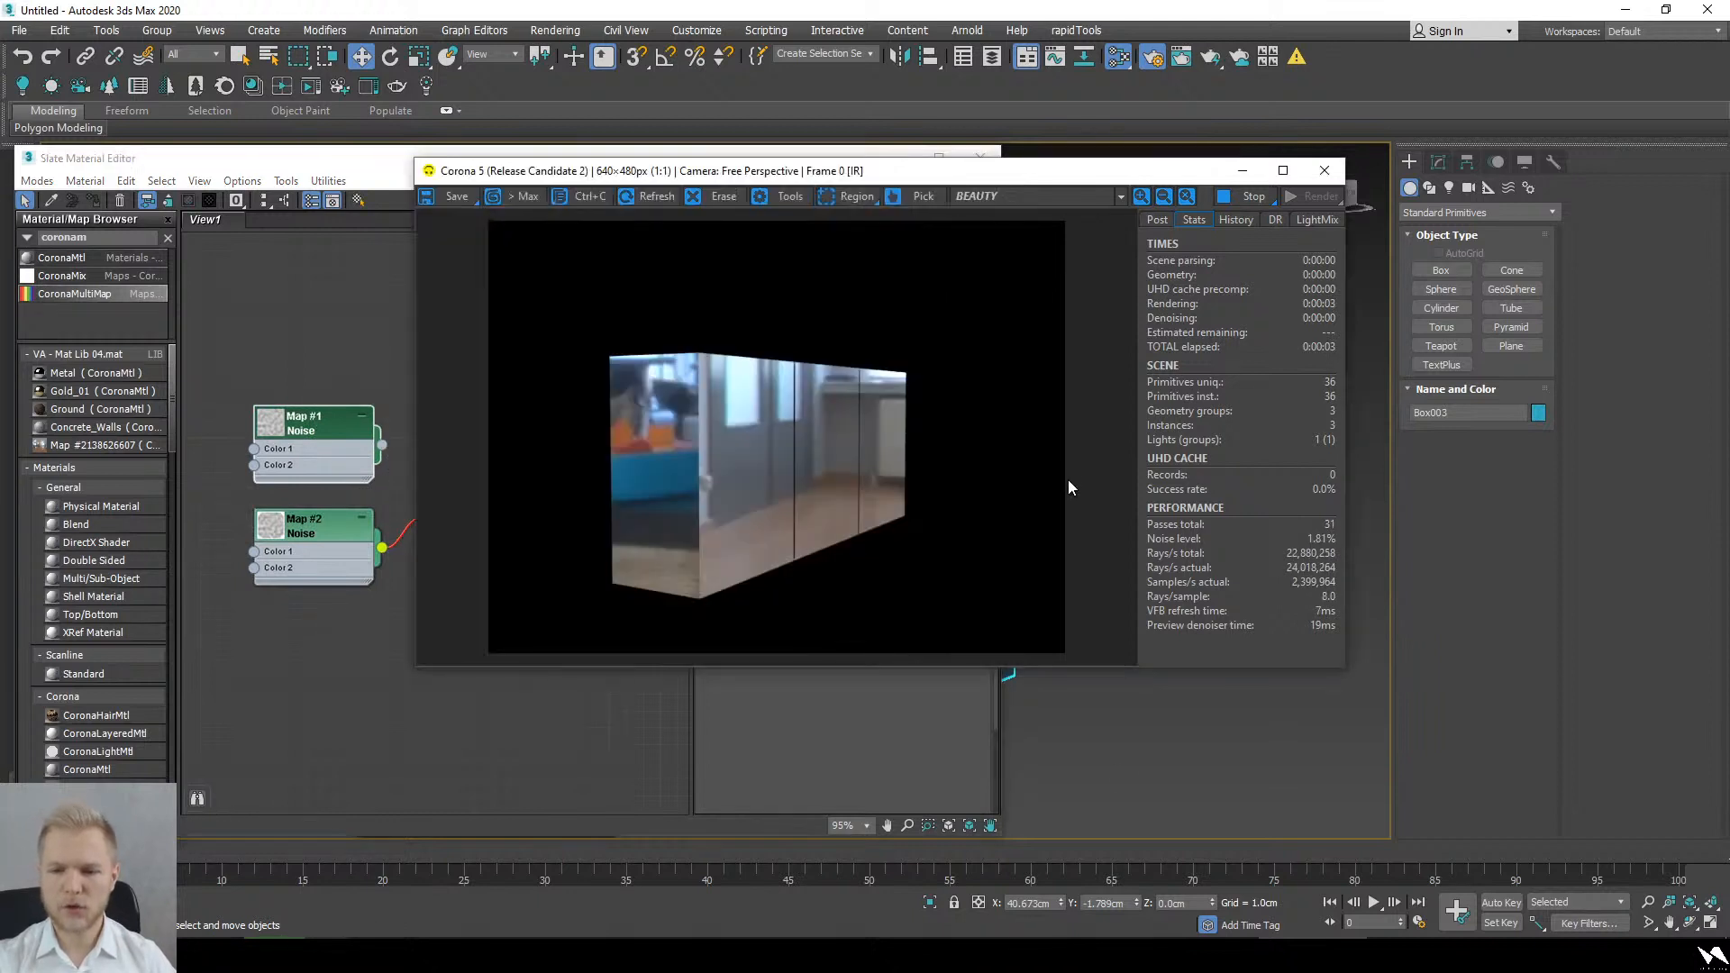
alt+middle_drag(1128, 729, 1089, 739)
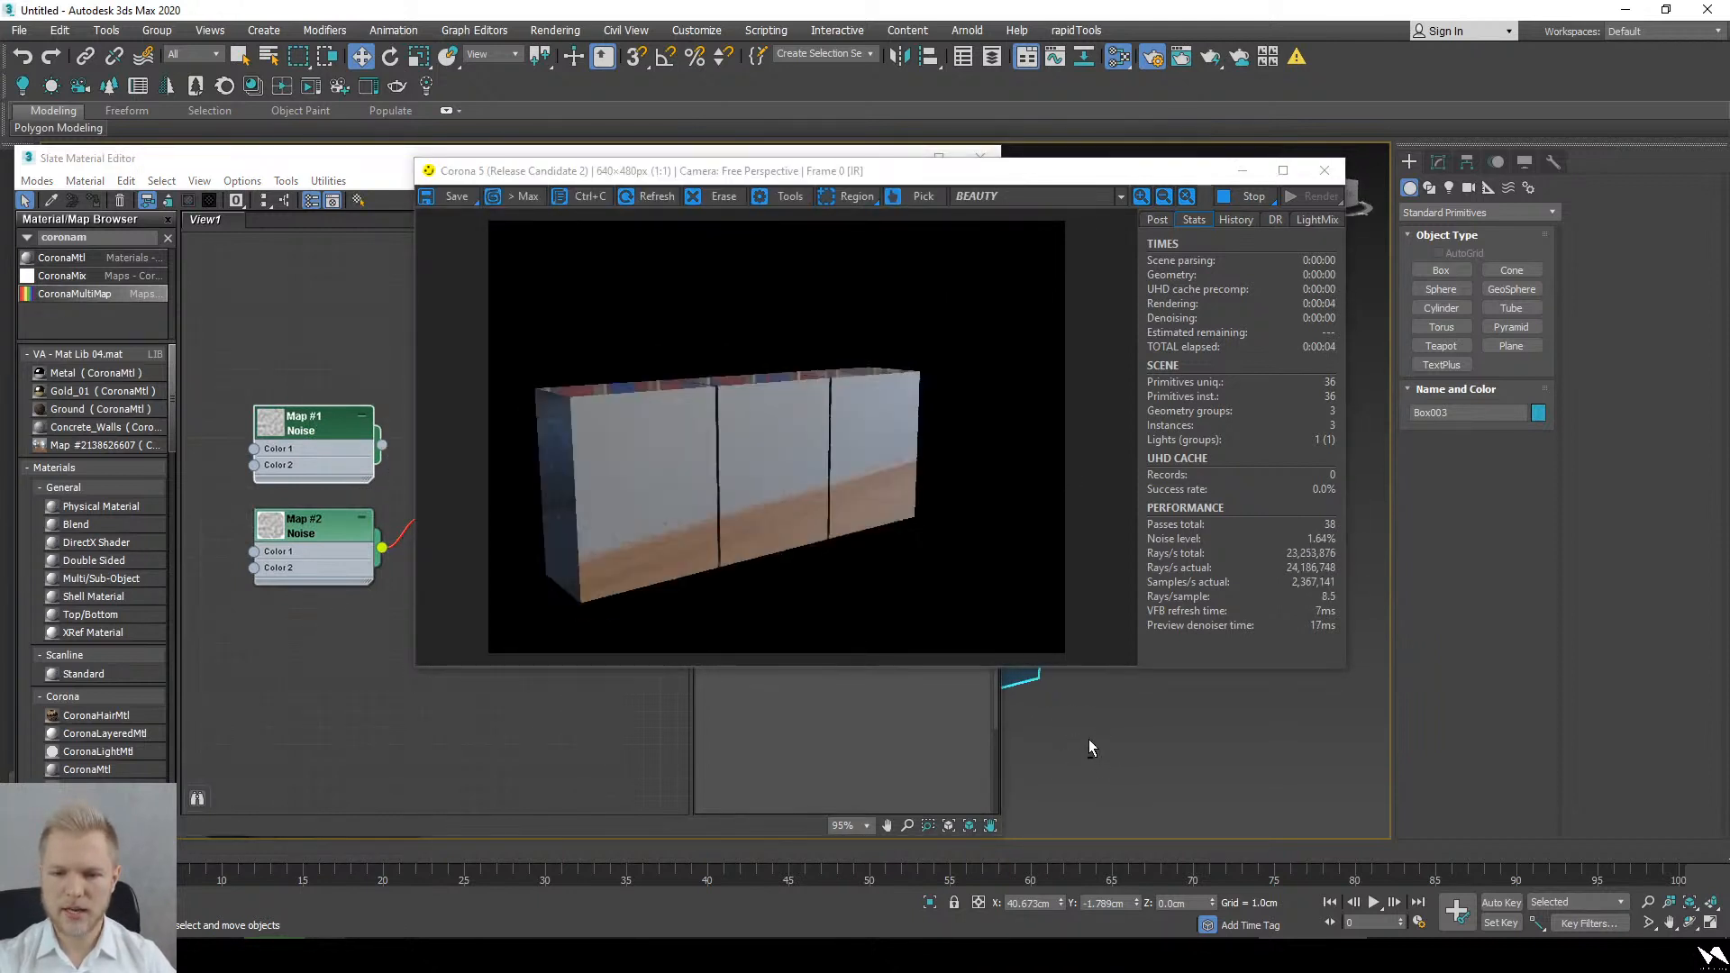
click(885, 726)
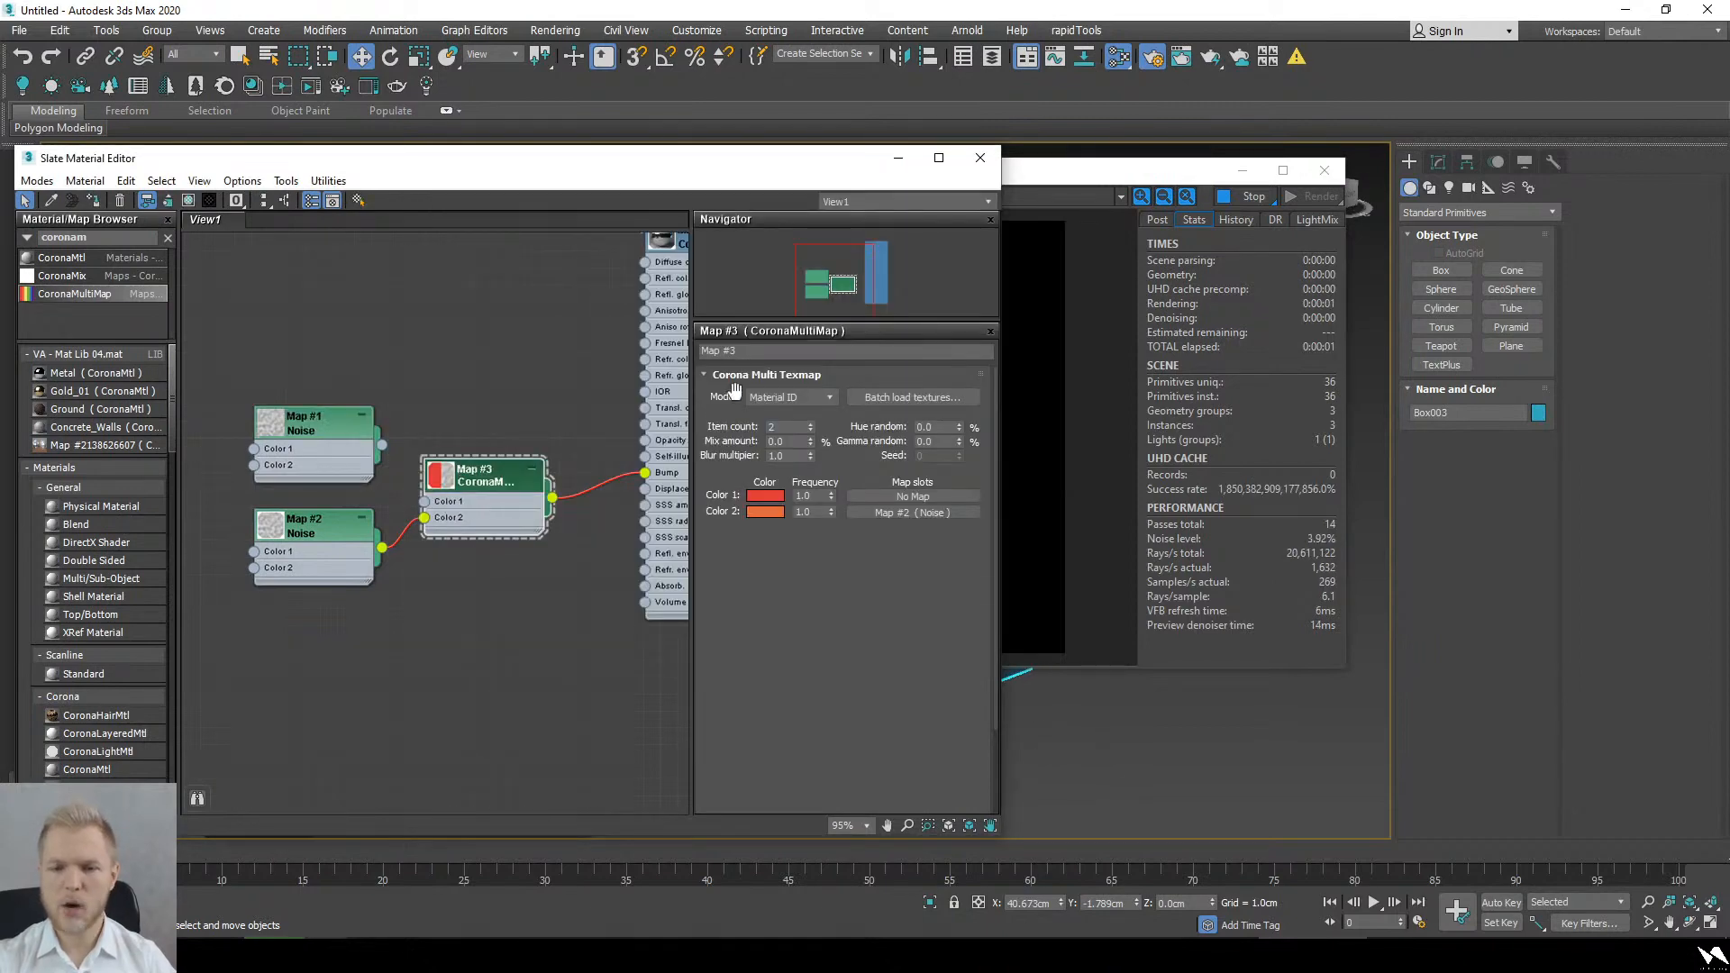
click(787, 396)
click(794, 485)
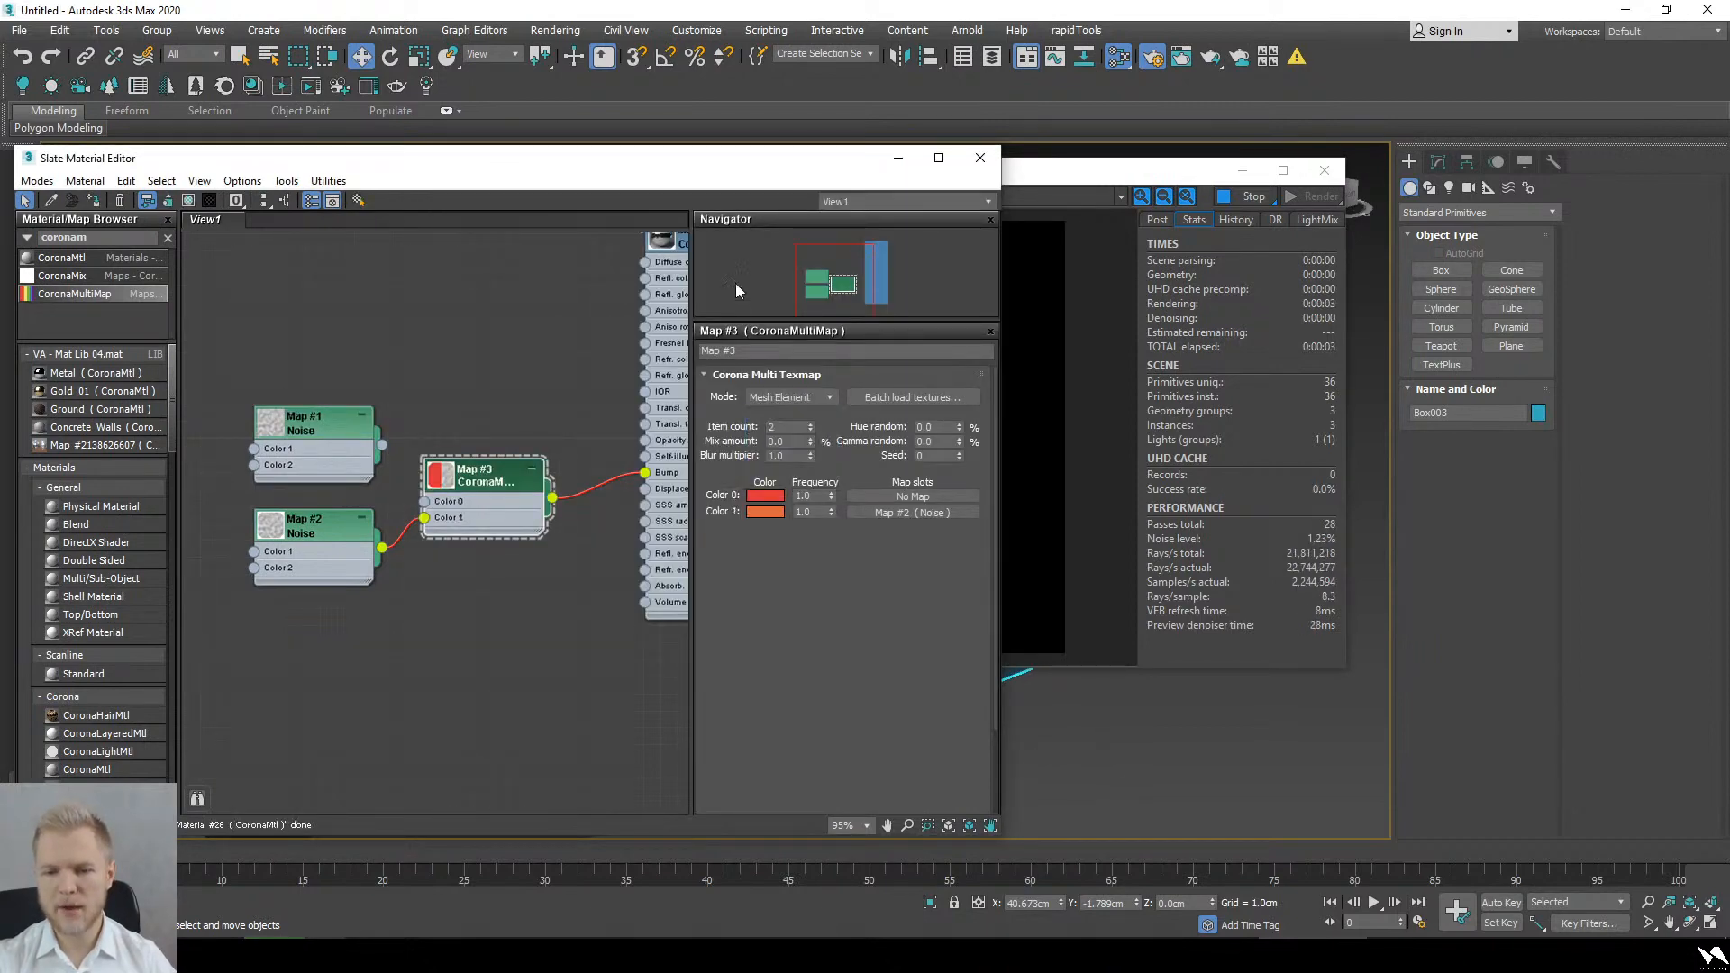
drag(770, 174, 81, 145)
alt+middle_drag(980, 724, 891, 771)
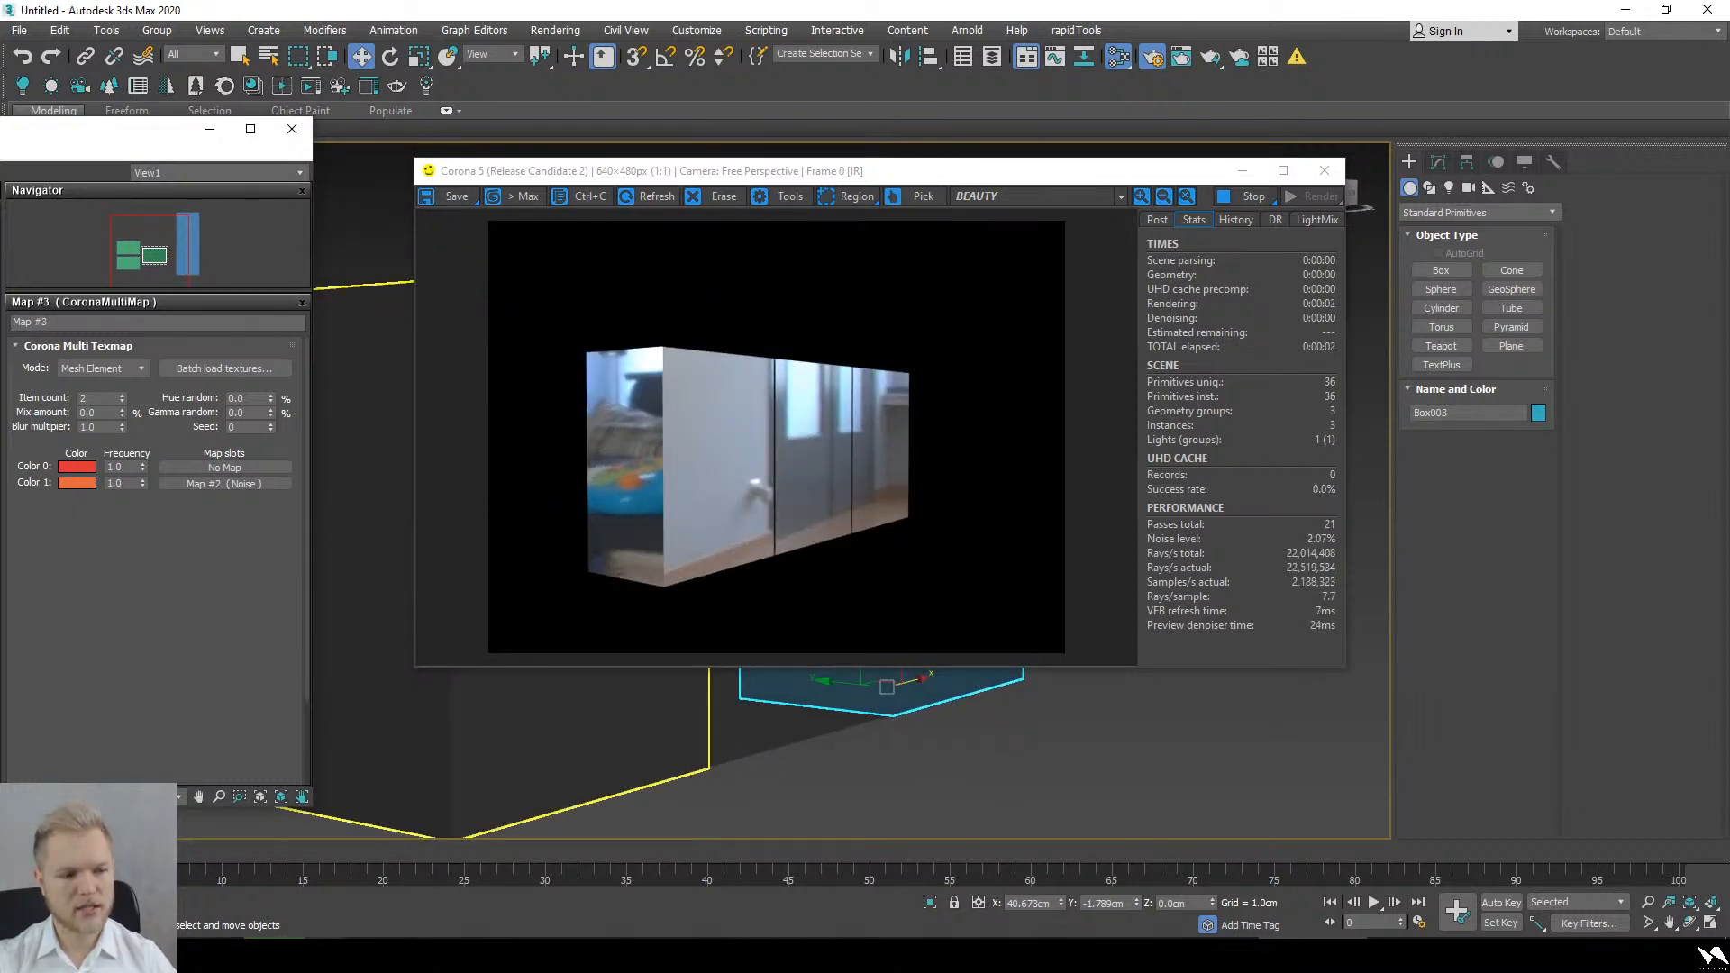
Step: Set the second Noise map's size to 50 and check the boxes' reflections in the interactive render
click(225, 483)
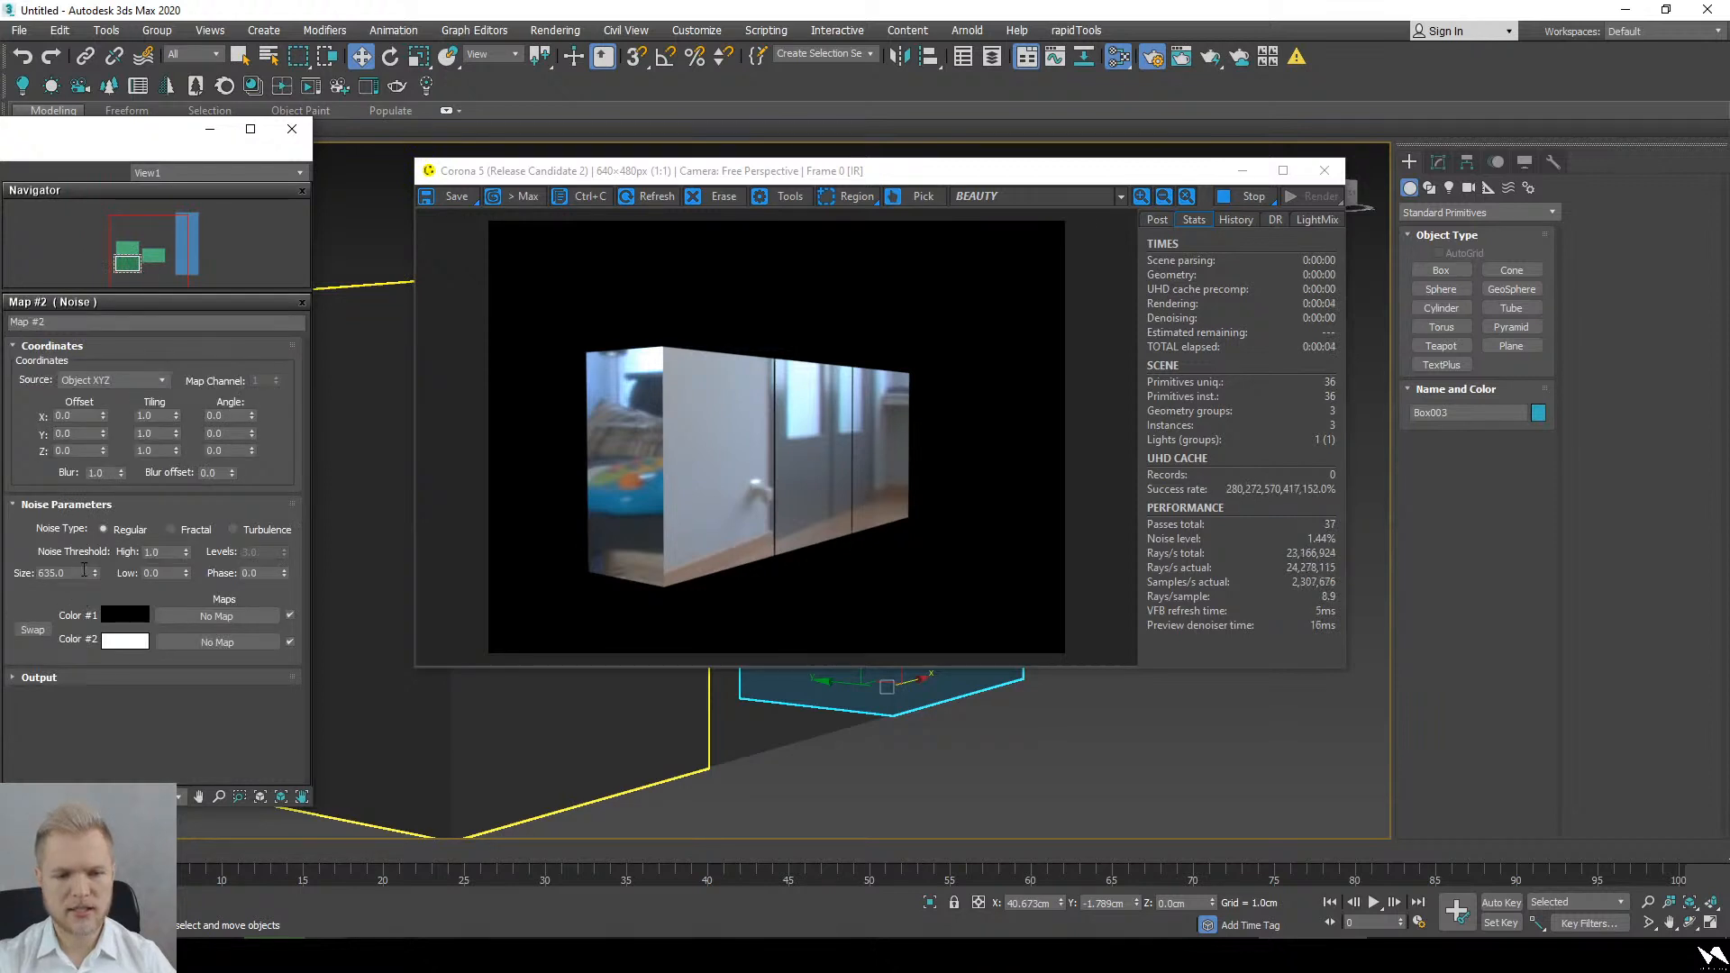
drag(96, 575, 104, 618)
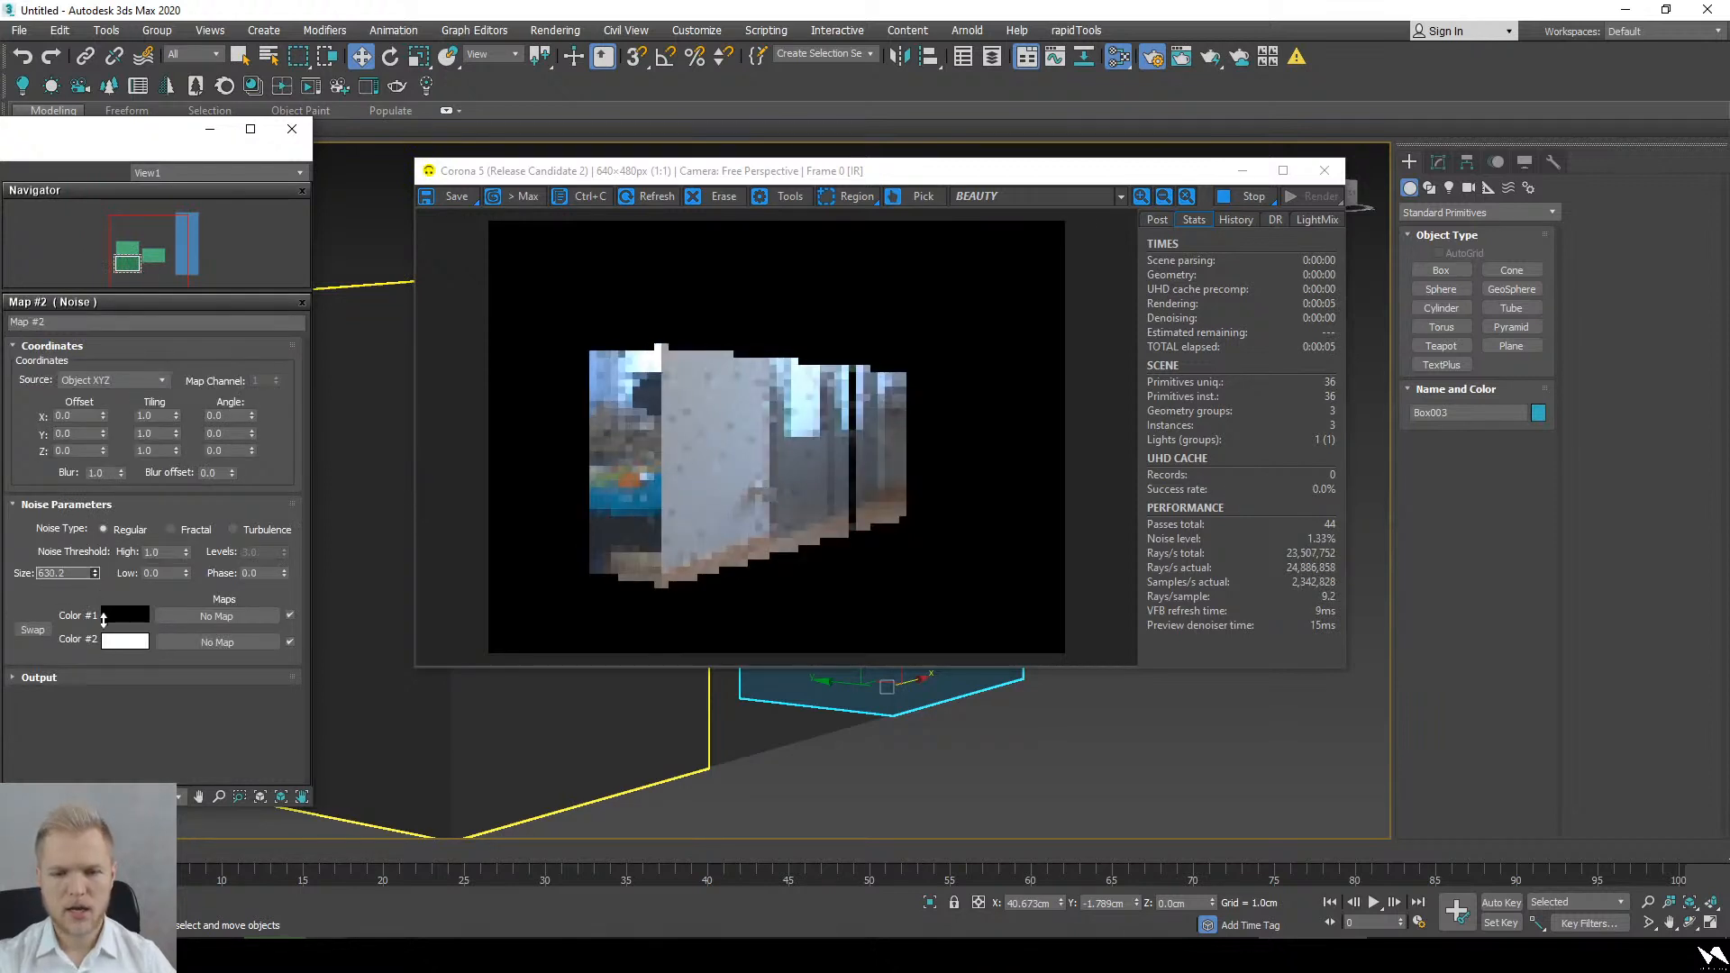
drag(114, 703, 114, 704)
double_click(72, 572)
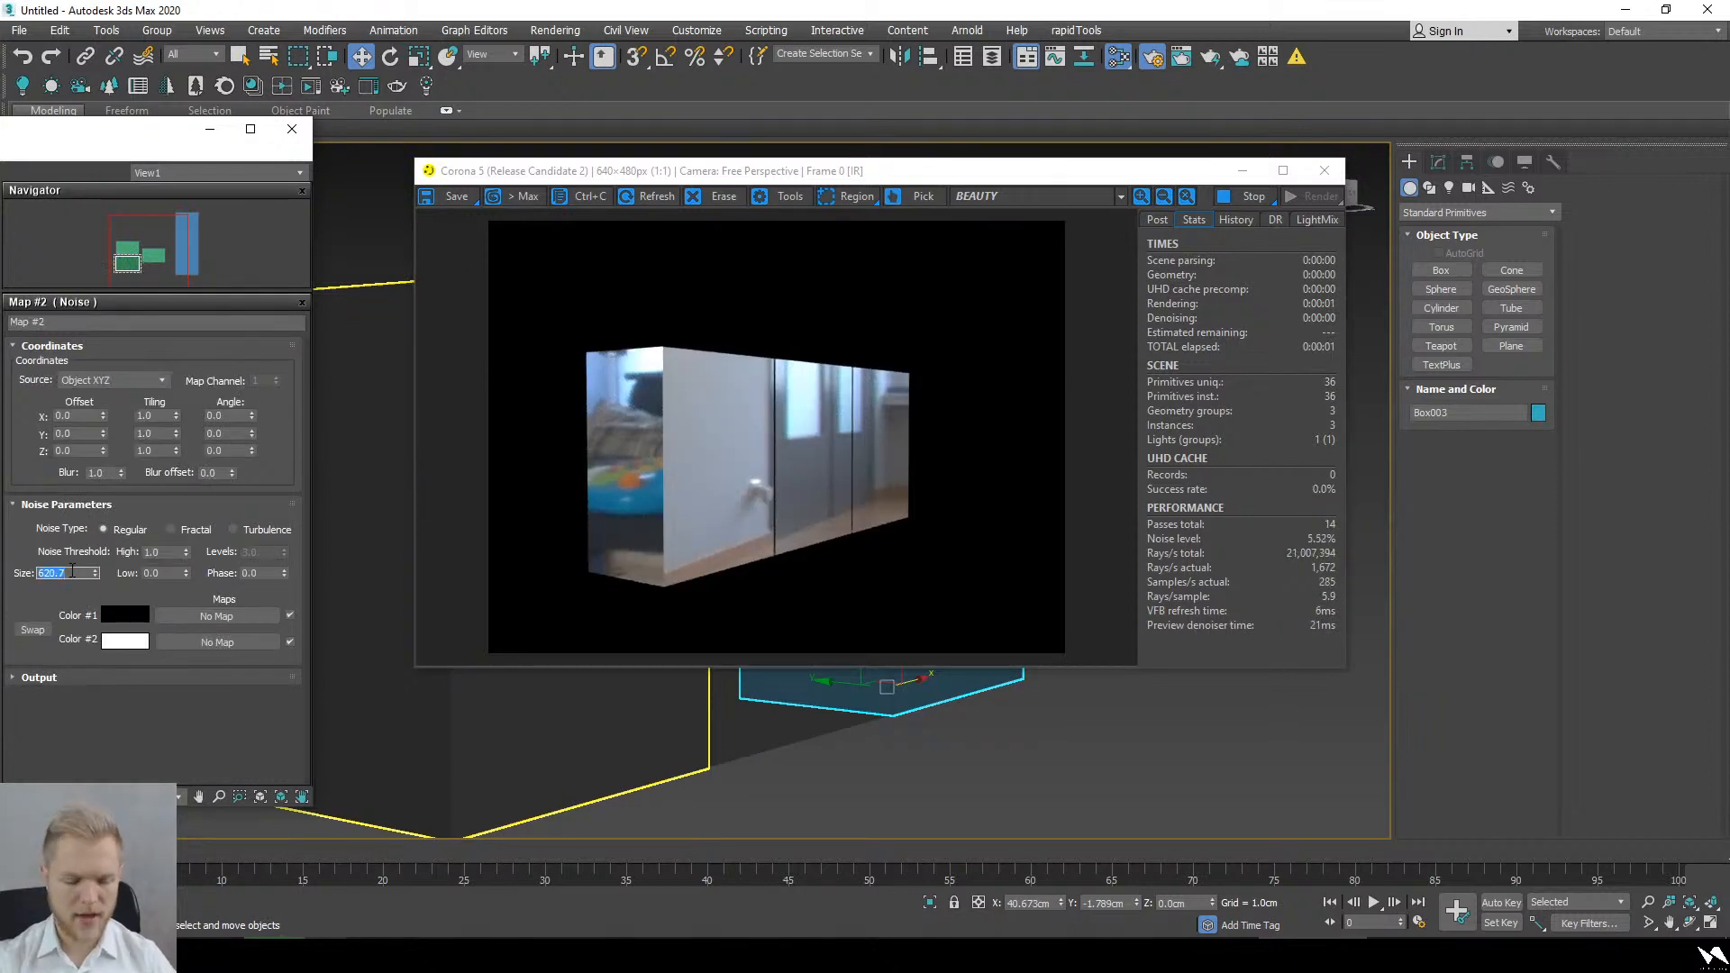
key(Return)
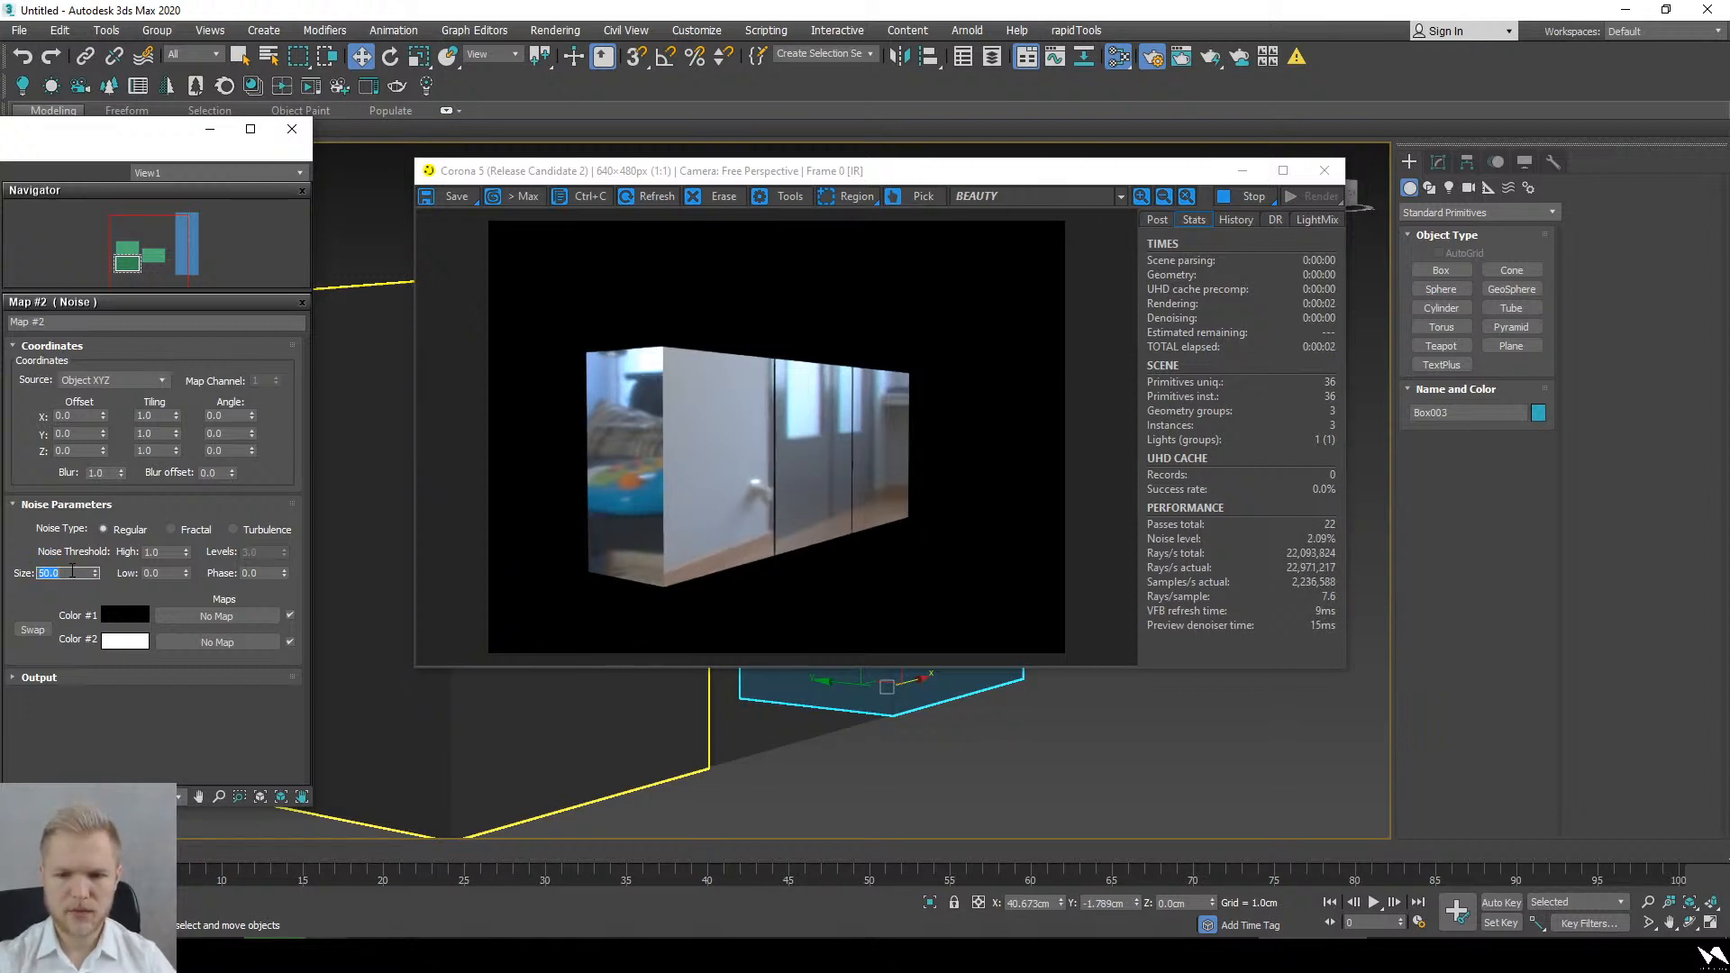
alt+middle_drag(949, 723, 918, 739)
alt+middle_drag(717, 721, 750, 752)
Step: Detach the second Noise map from the CoronaMultiMap and inspect the boxes' reflections from several angles
click(175, 619)
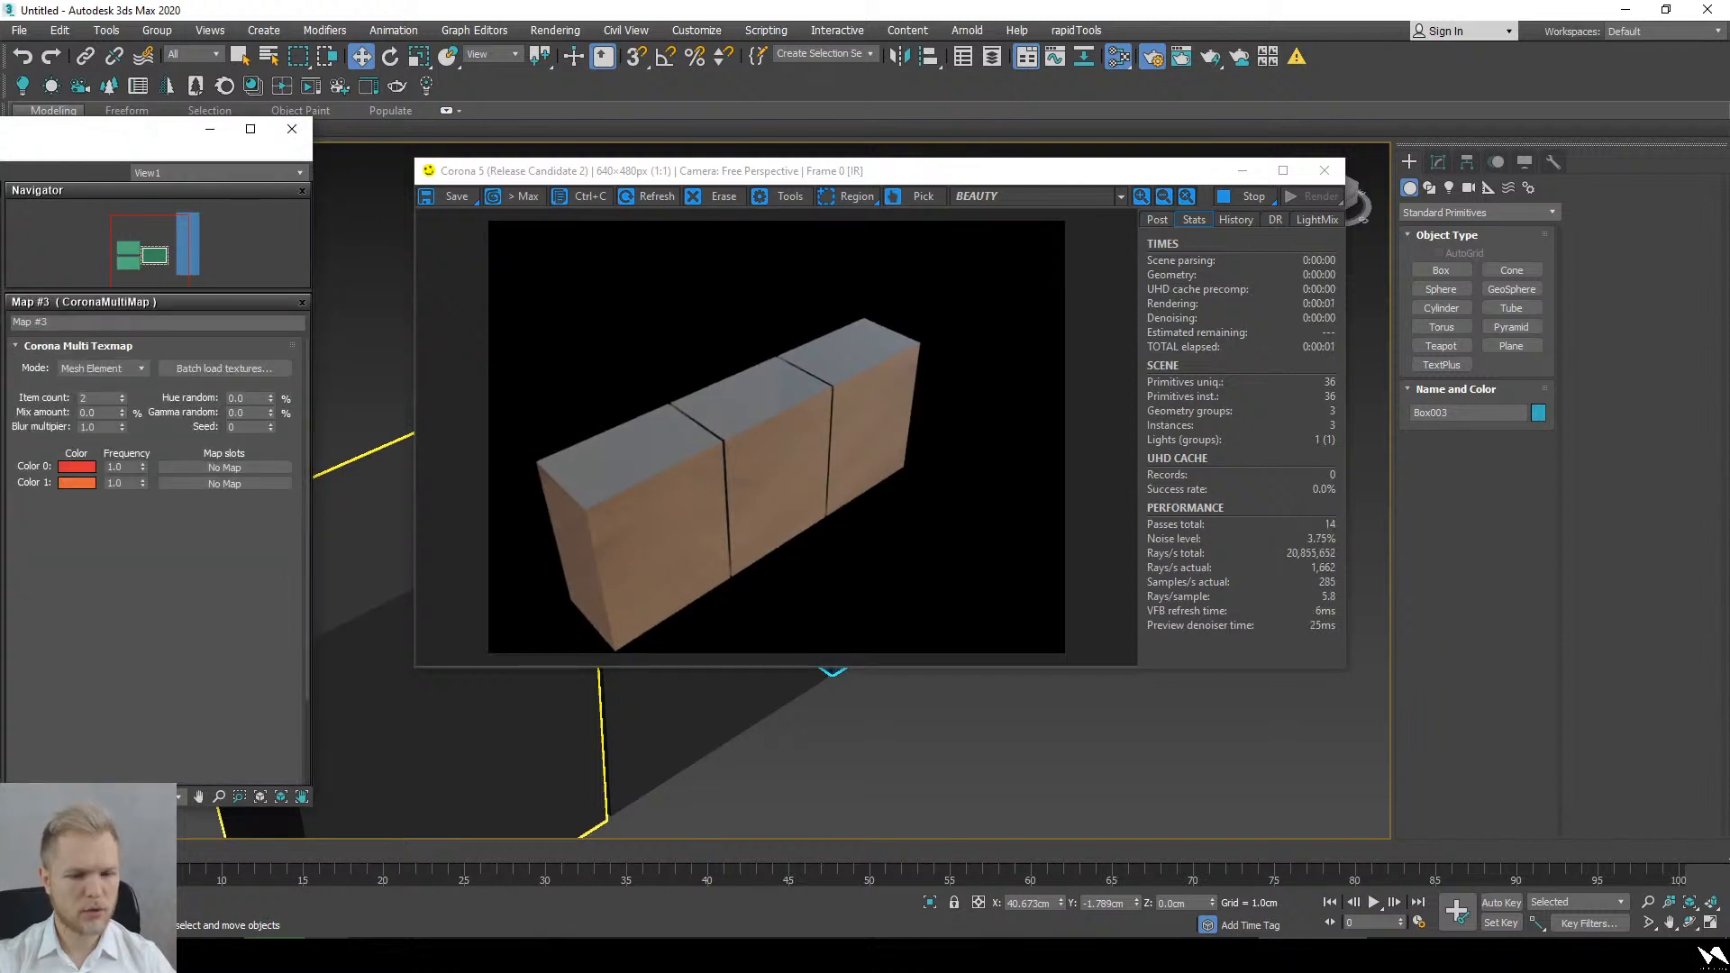
alt+middle_drag(863, 827, 990, 789)
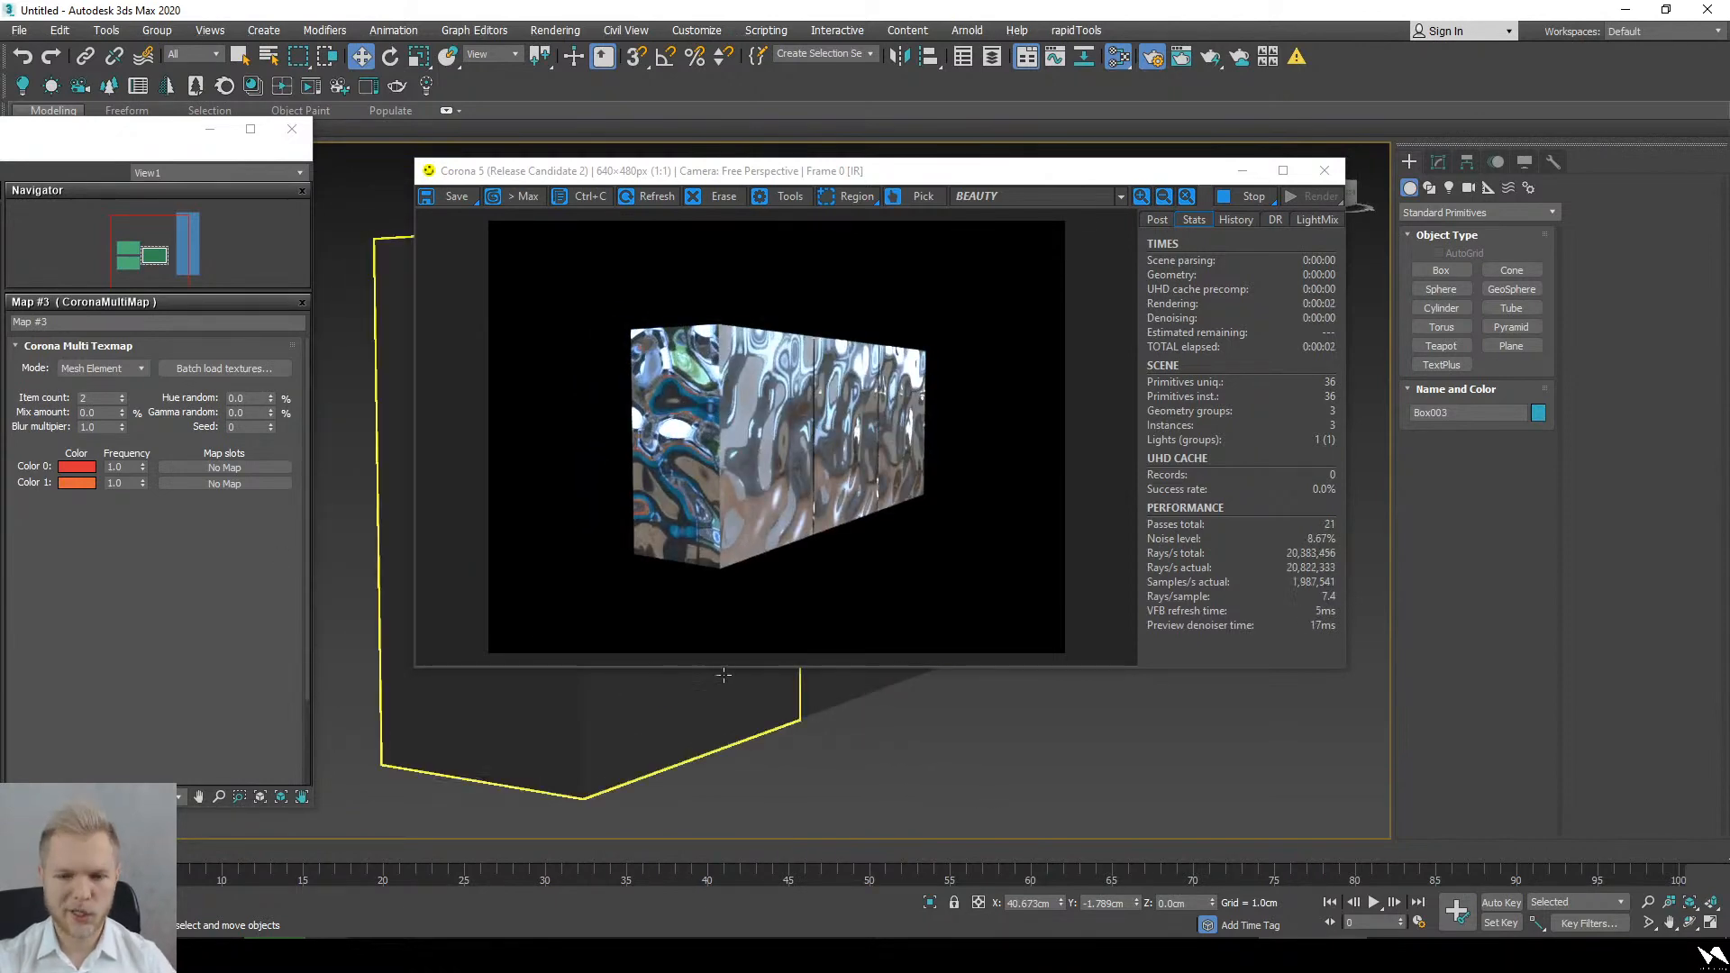
alt+middle_drag(723, 672, 811, 736)
mouse_move(994, 769)
alt+middle_down()
mouse_move(857, 768)
mouse_move(973, 712)
mouse_move(933, 701)
mouse_move(973, 744)
mouse_move(1125, 760)
mouse_move(1073, 778)
mouse_move(975, 754)
mouse_move(948, 736)
mouse_move(949, 679)
mouse_move(954, 726)
mouse_move(1000, 792)
alt+middle_up()
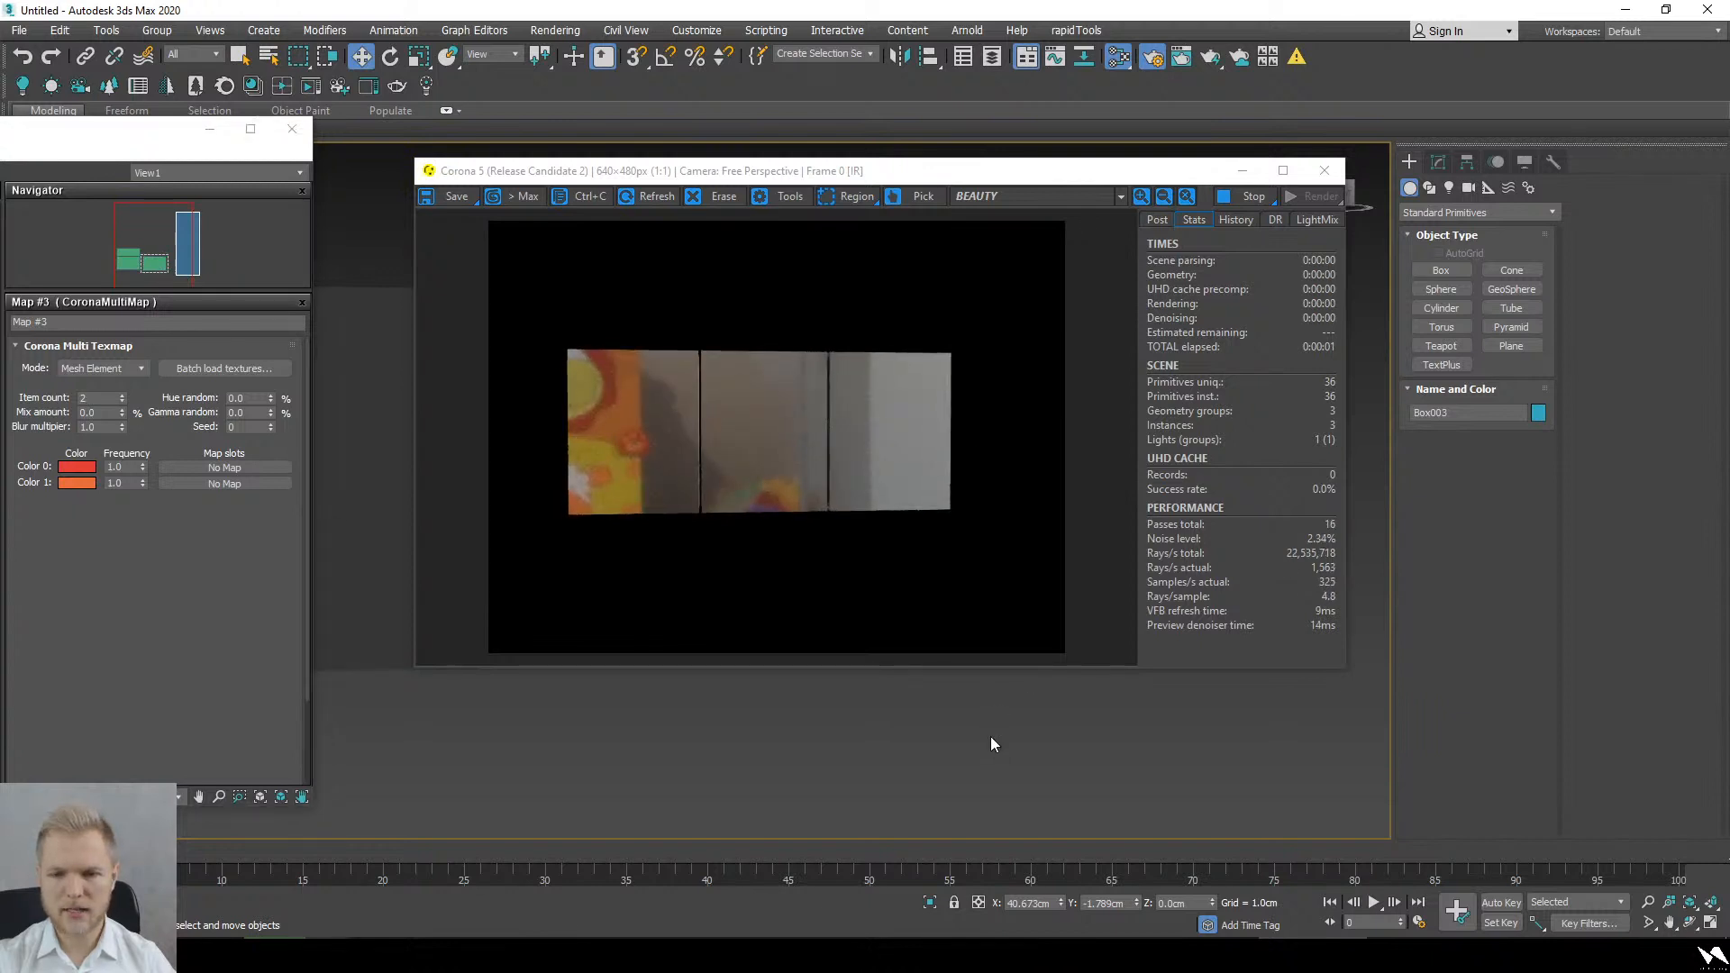
alt+middle_drag(991, 736, 1031, 755)
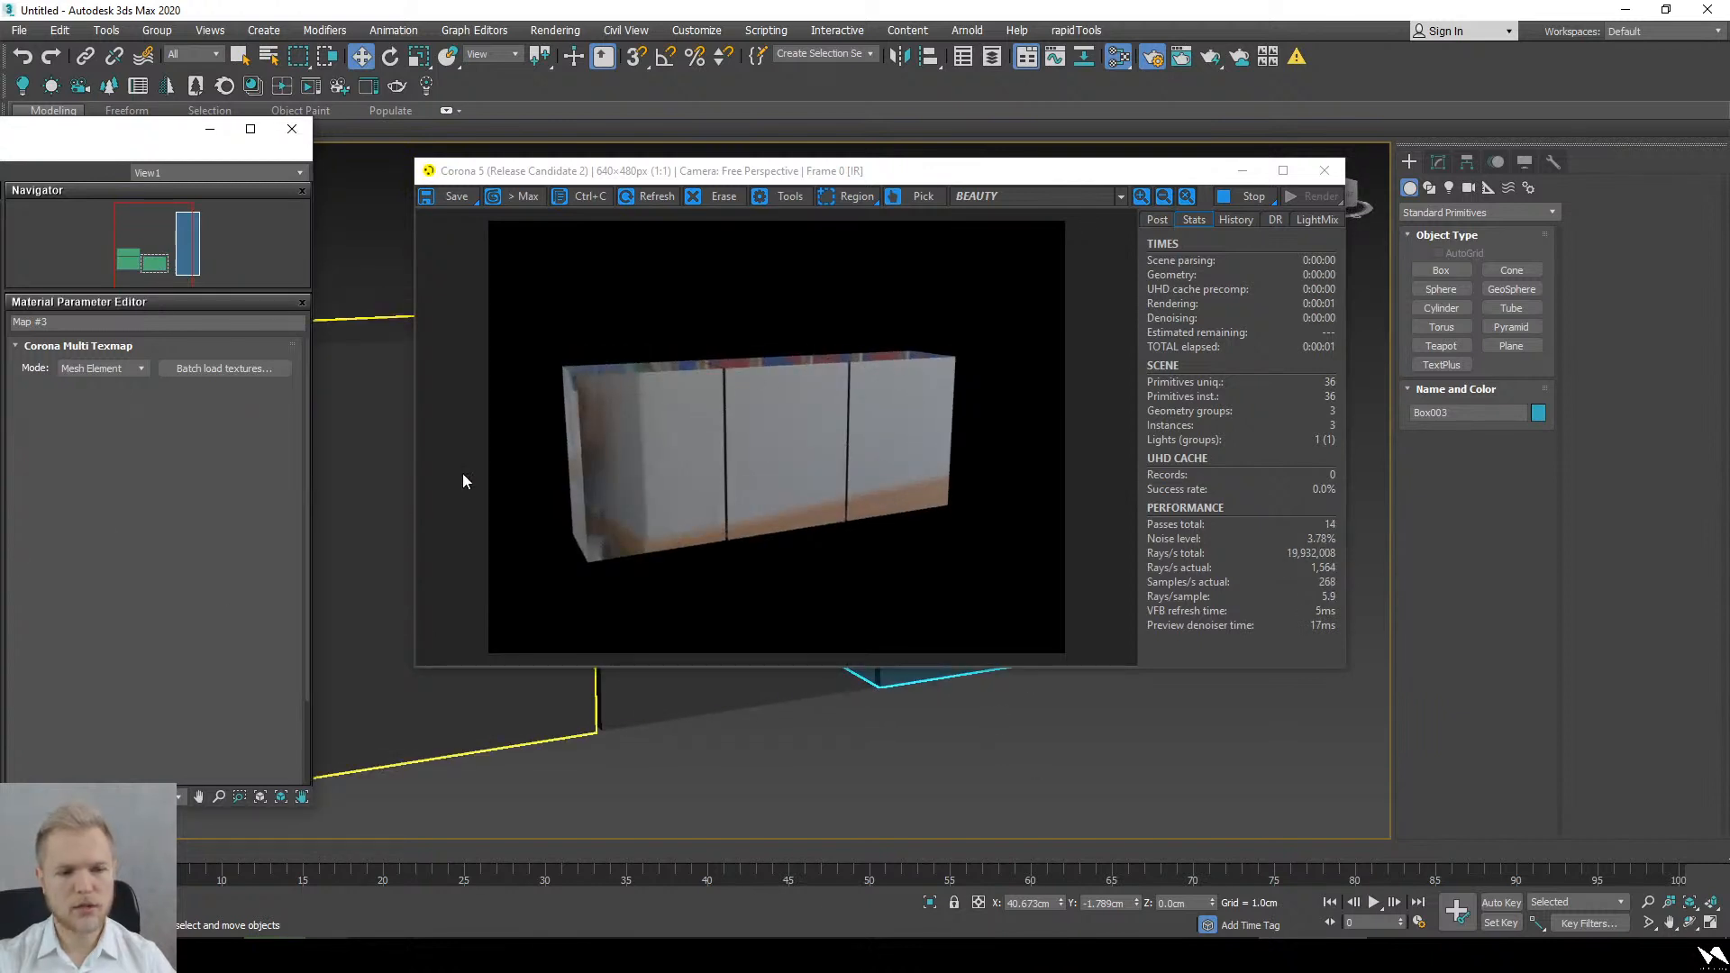
Step: Set the CoronaMtl's reflection level to 0 and inspect the noise pattern on the boxes
double_click(106, 457)
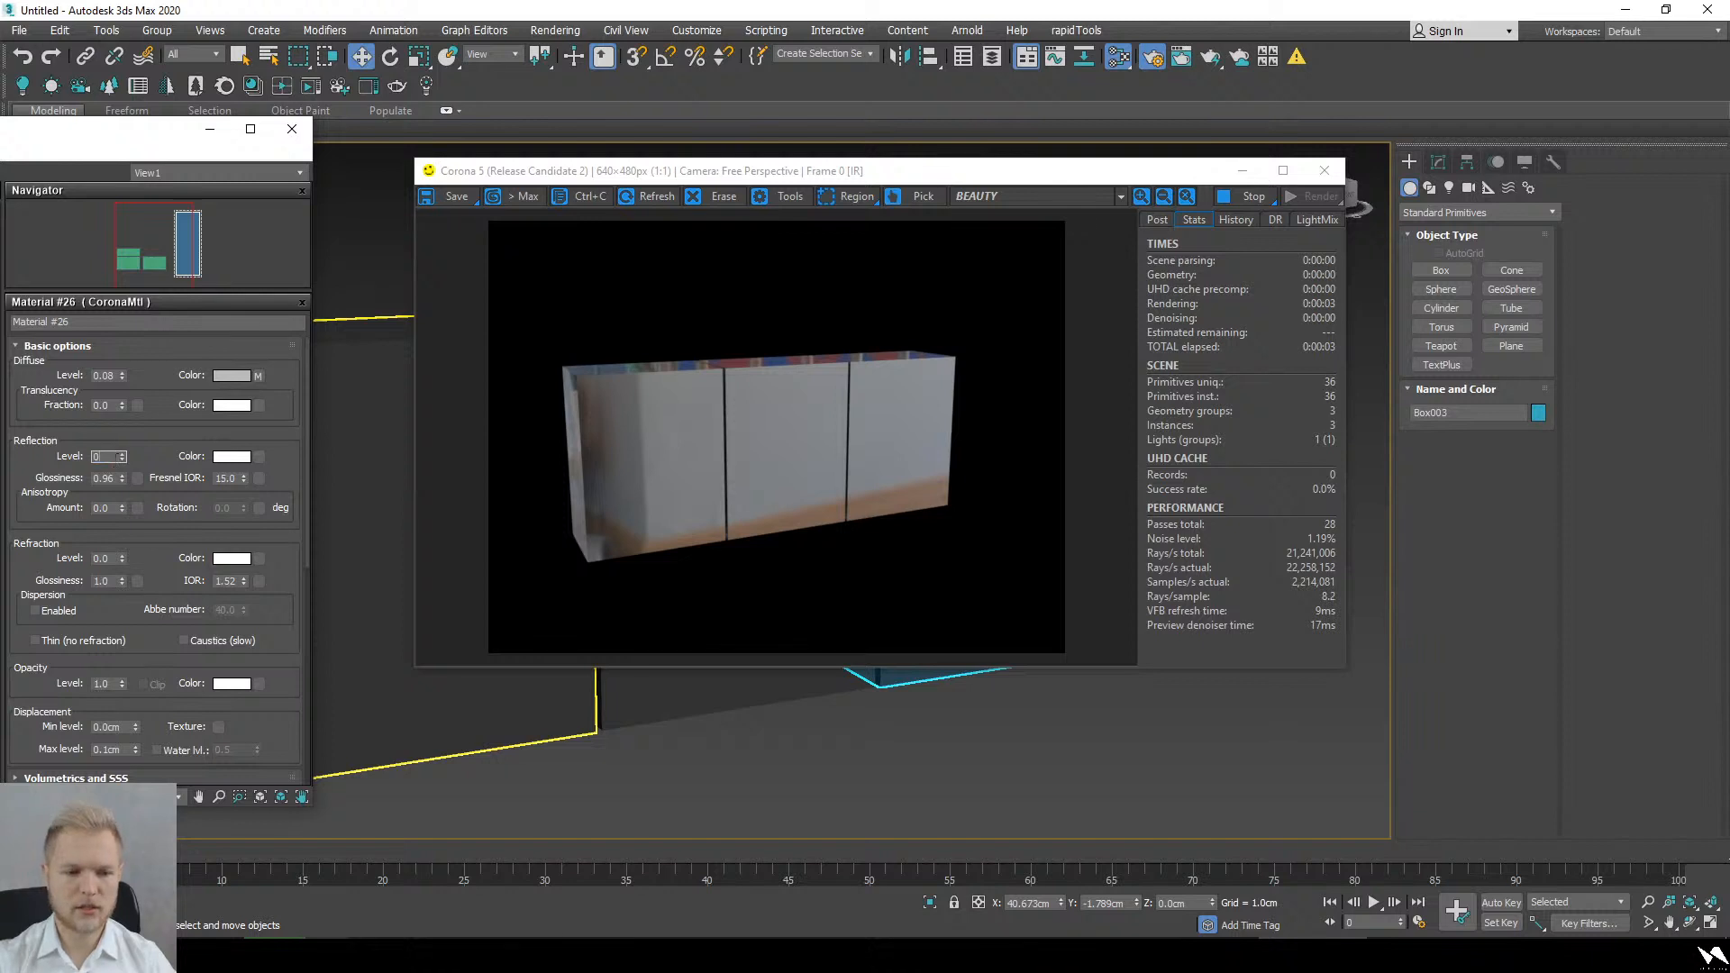
text(0)
key(Return)
alt+middle_drag(1009, 793, 983, 763)
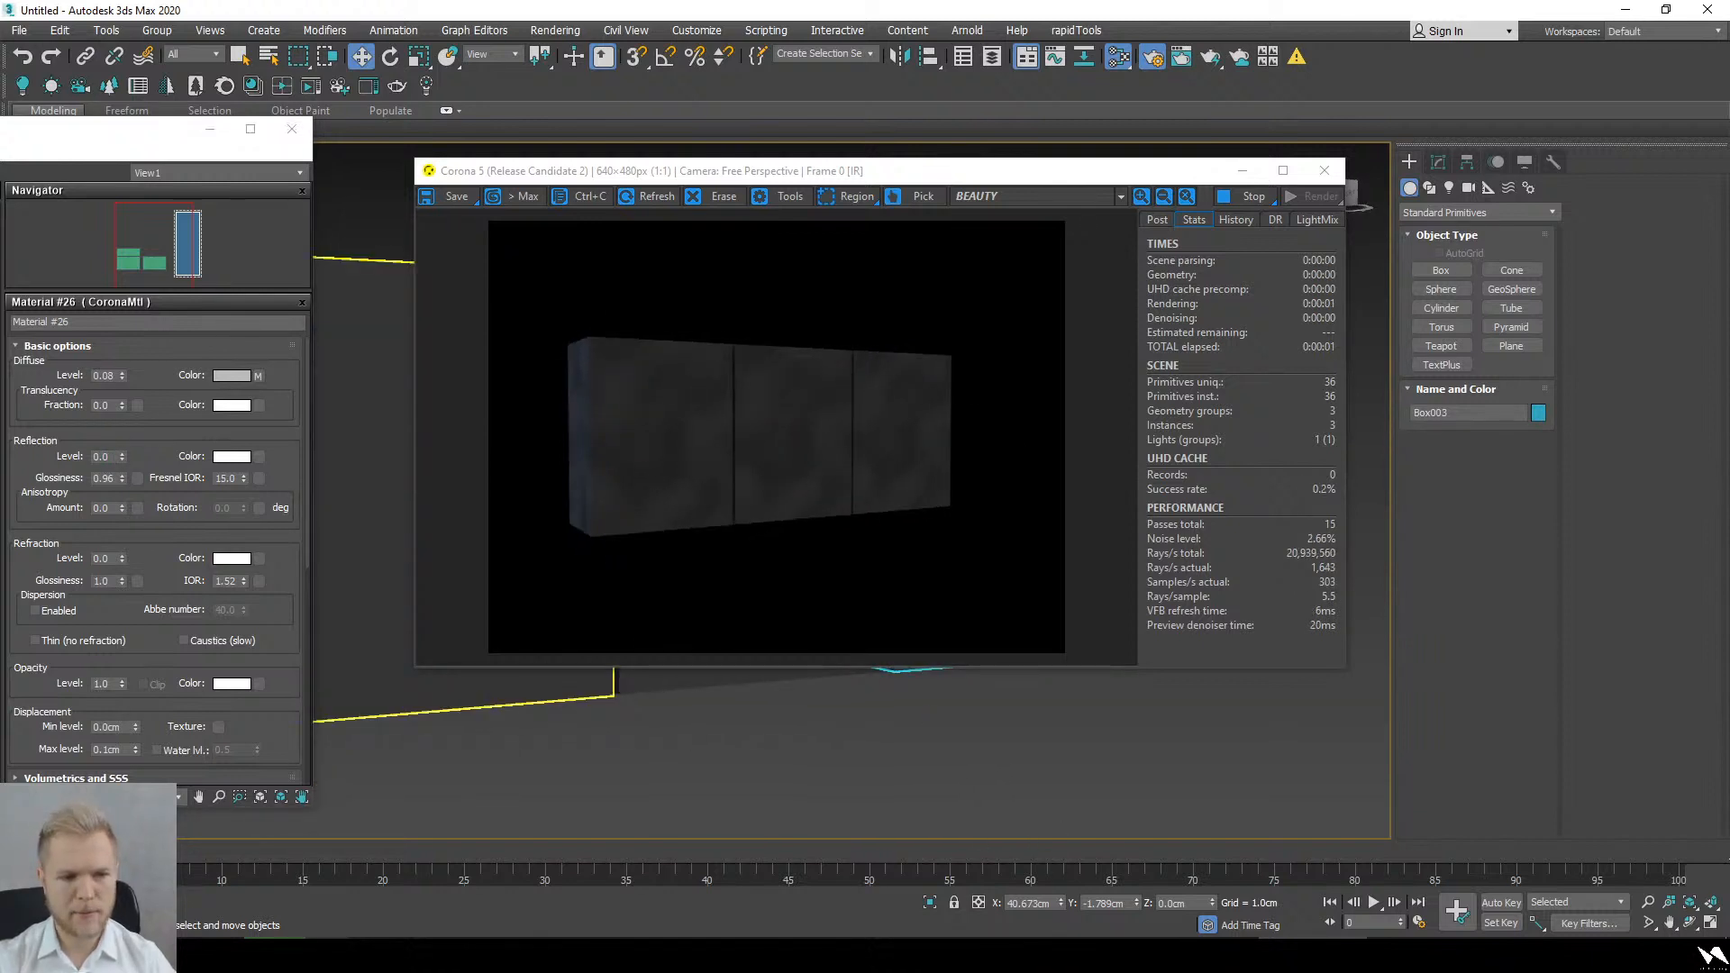
Step: Remove the map from the CoronaMtl's Diffuse slot and set the reflection level to 1
key(Delete)
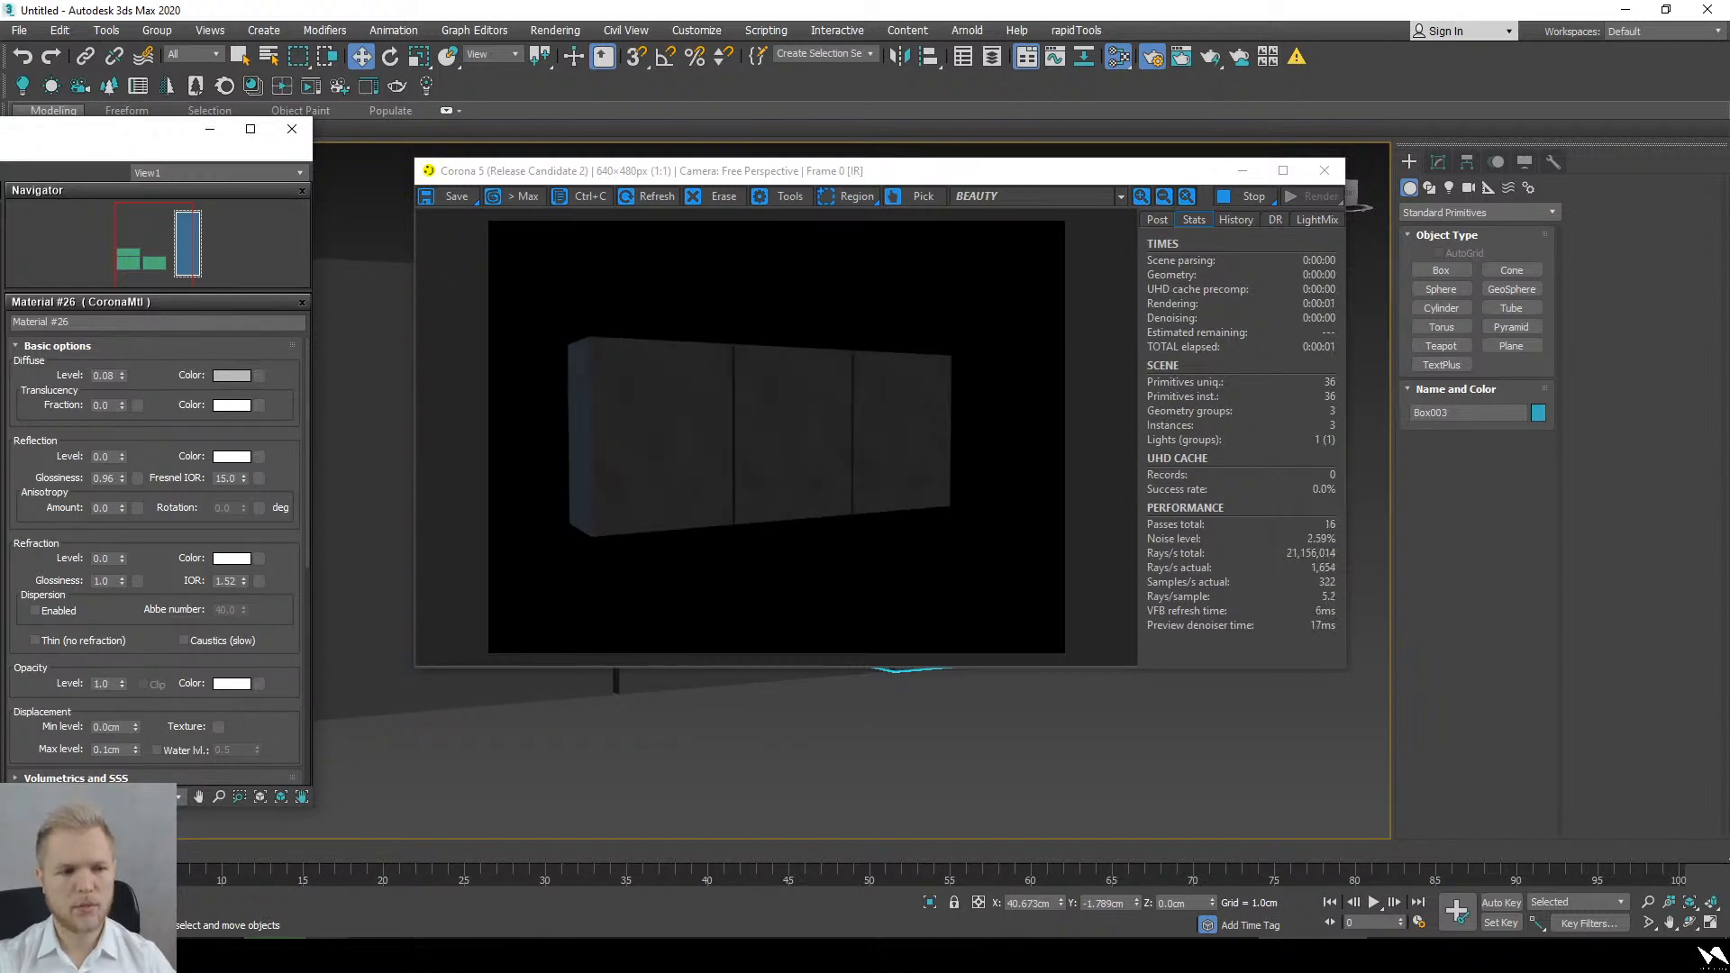
drag(0, 138, 307, 197)
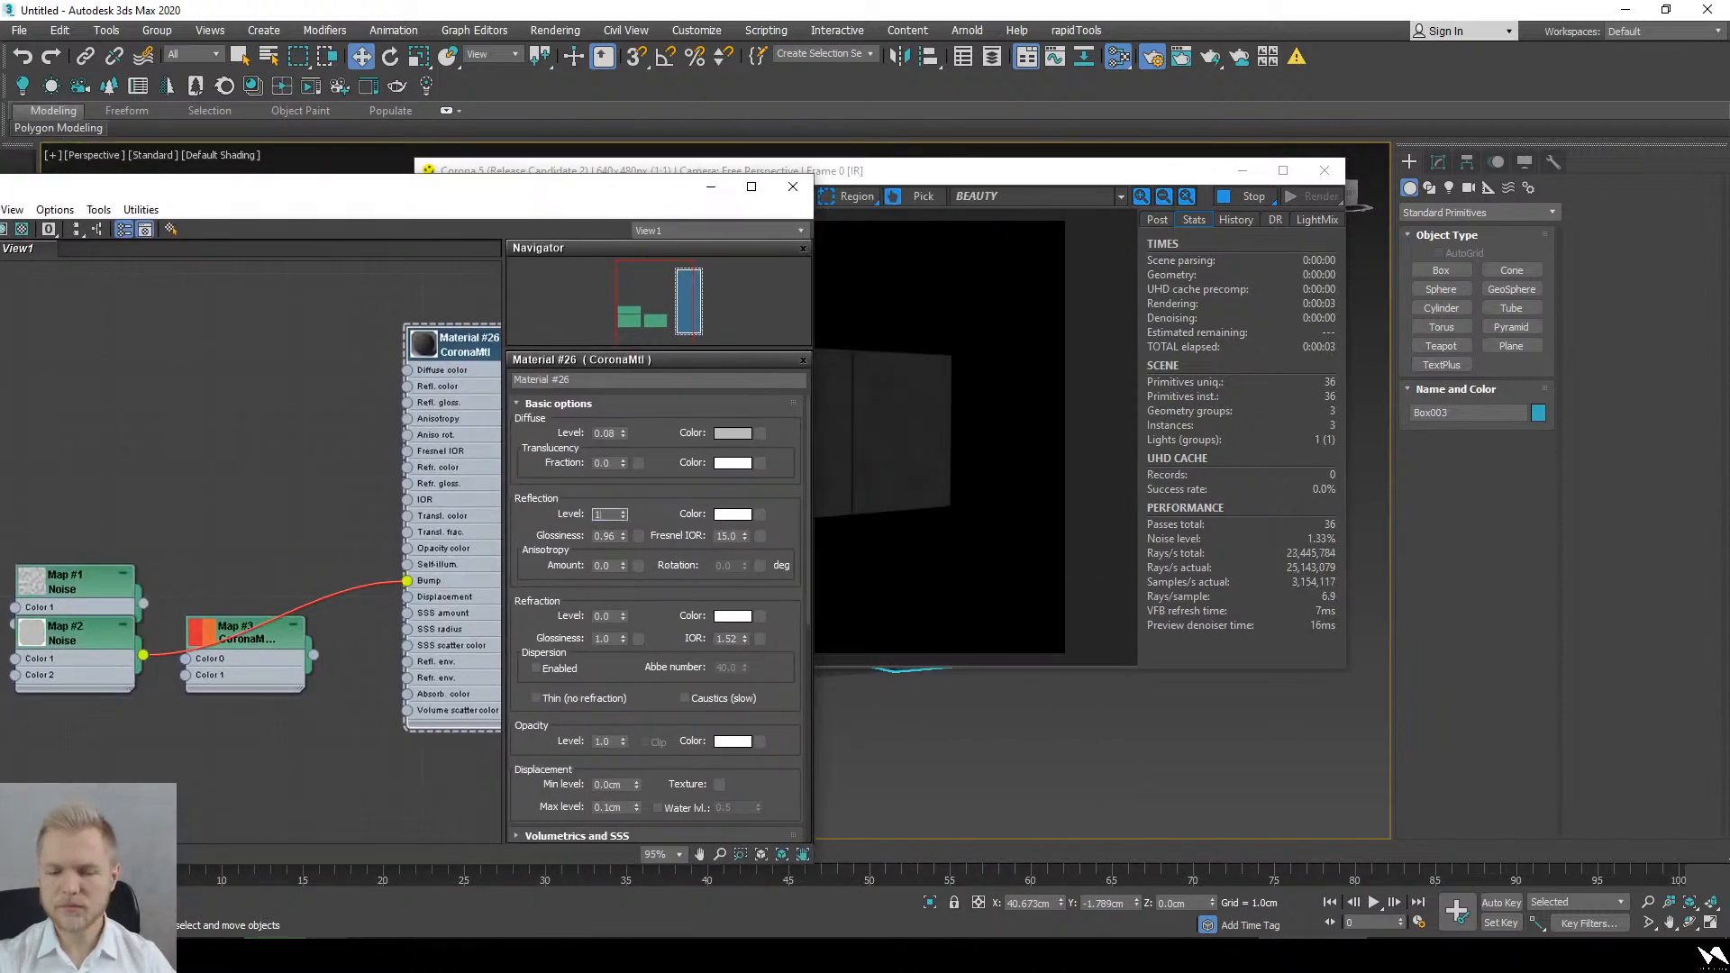
click(958, 442)
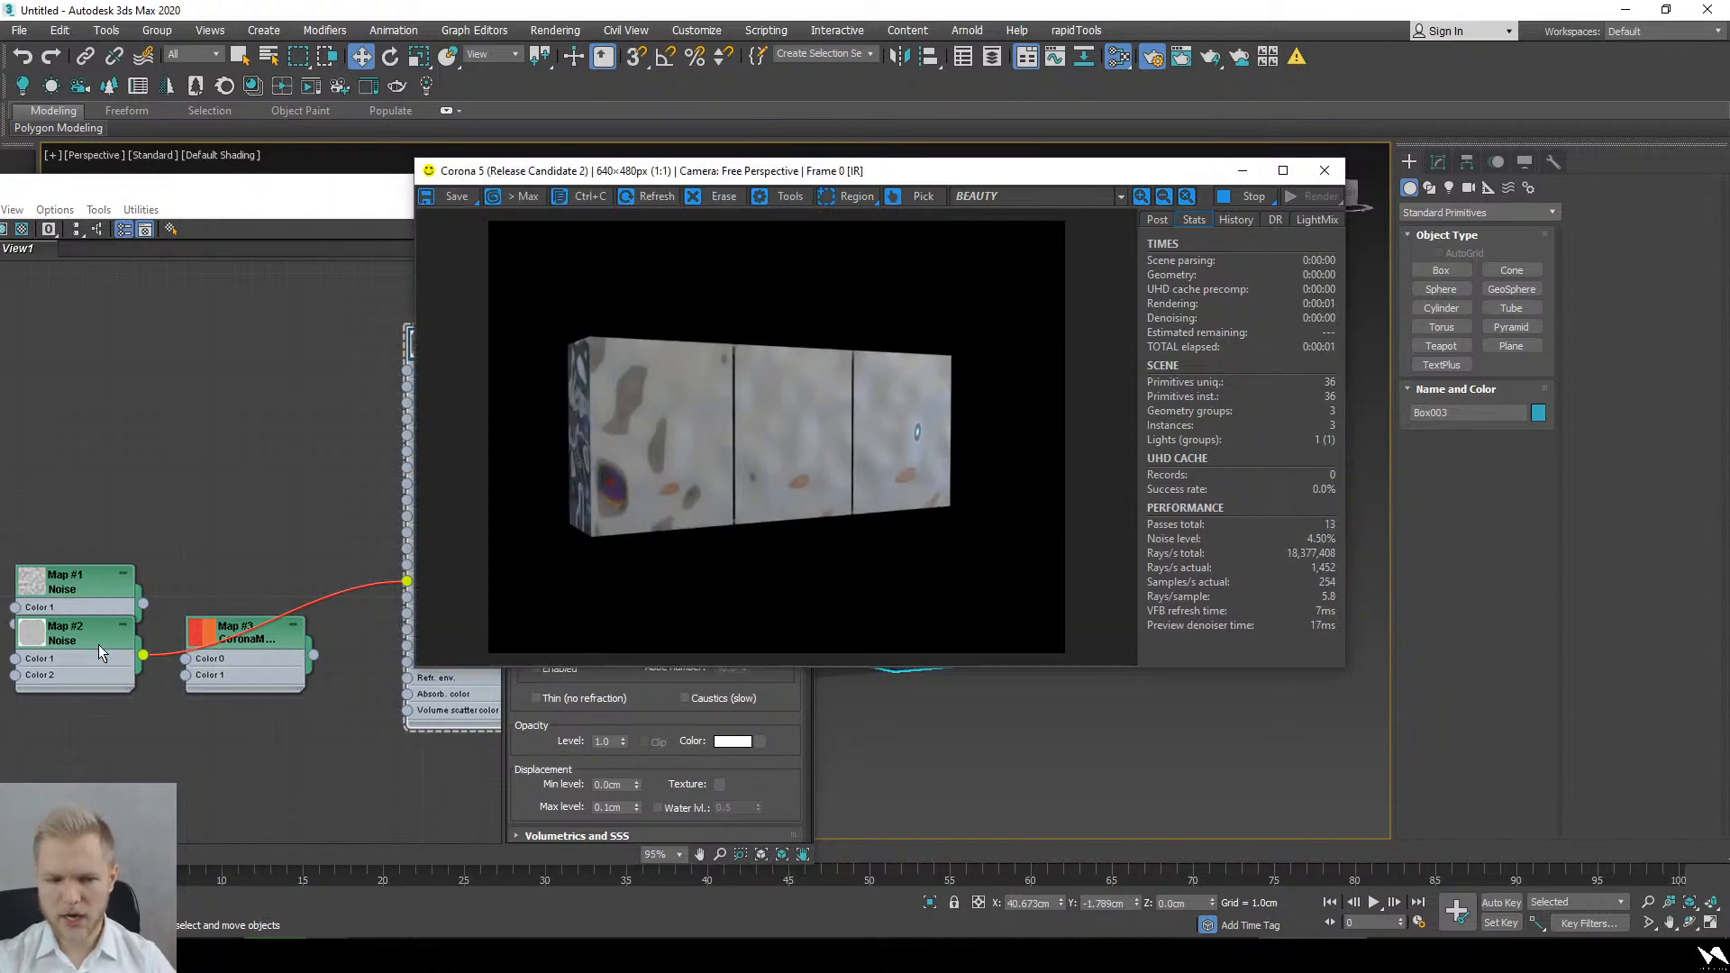
Step: Separate the two Noise nodes in the view and set Map #2's noise size to 150
drag(99, 645, 82, 458)
drag(67, 604, 70, 555)
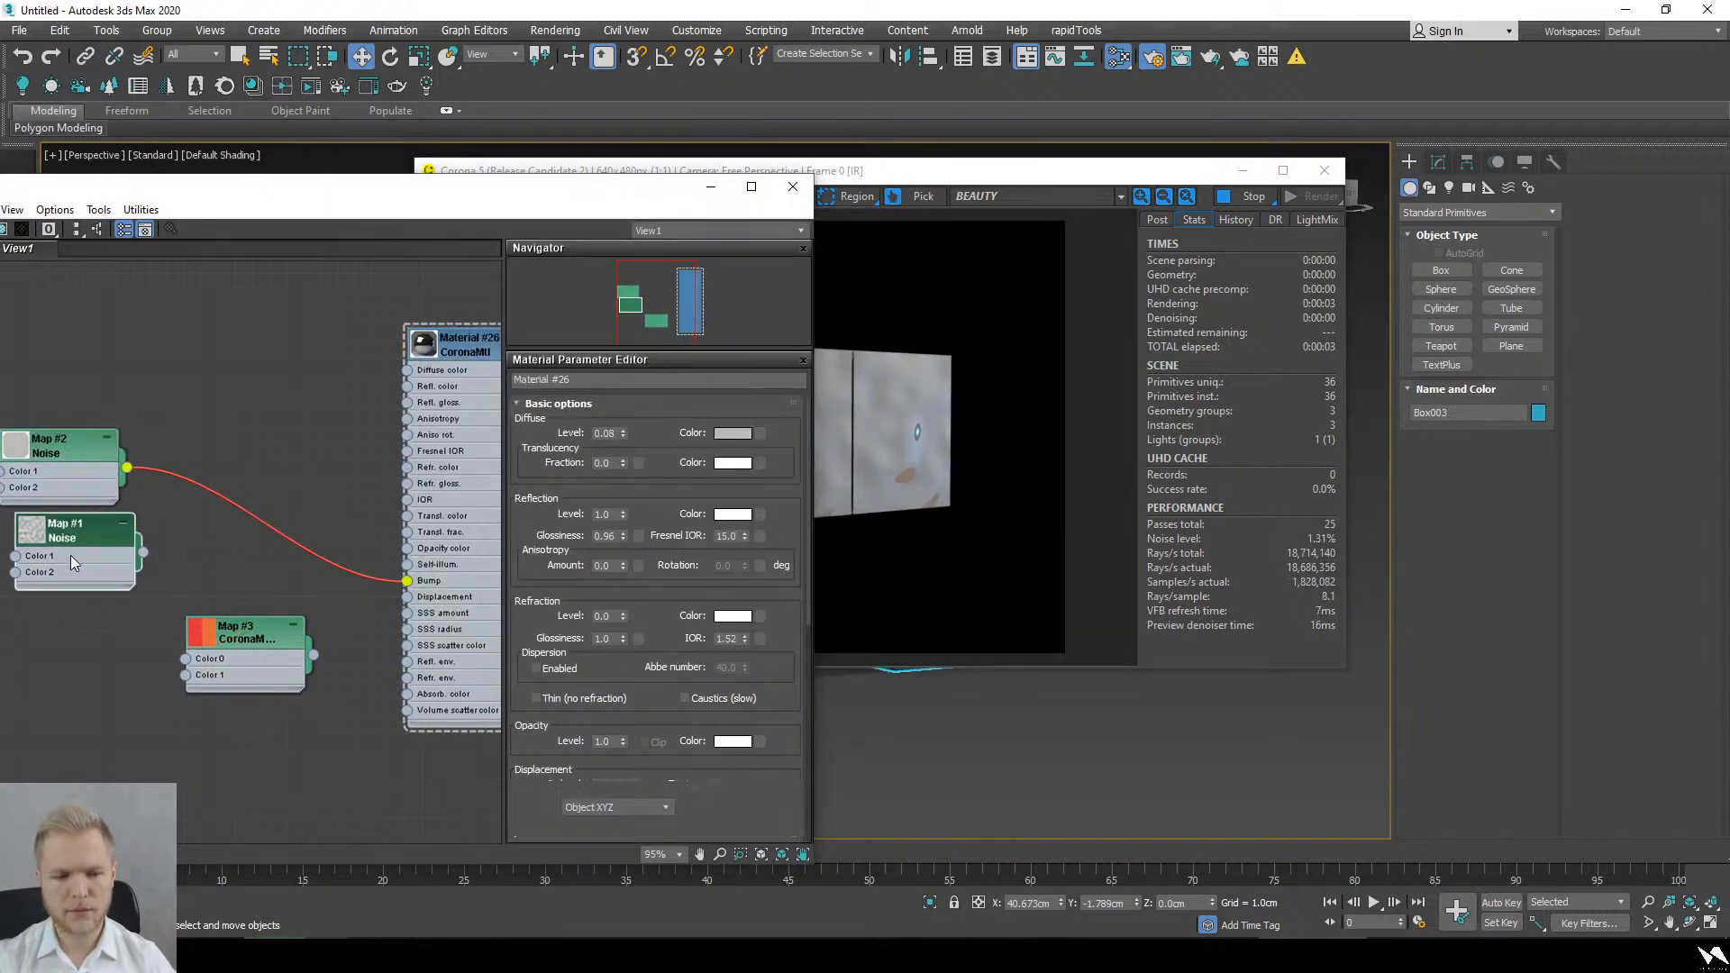
double_click(71, 555)
double_click(66, 483)
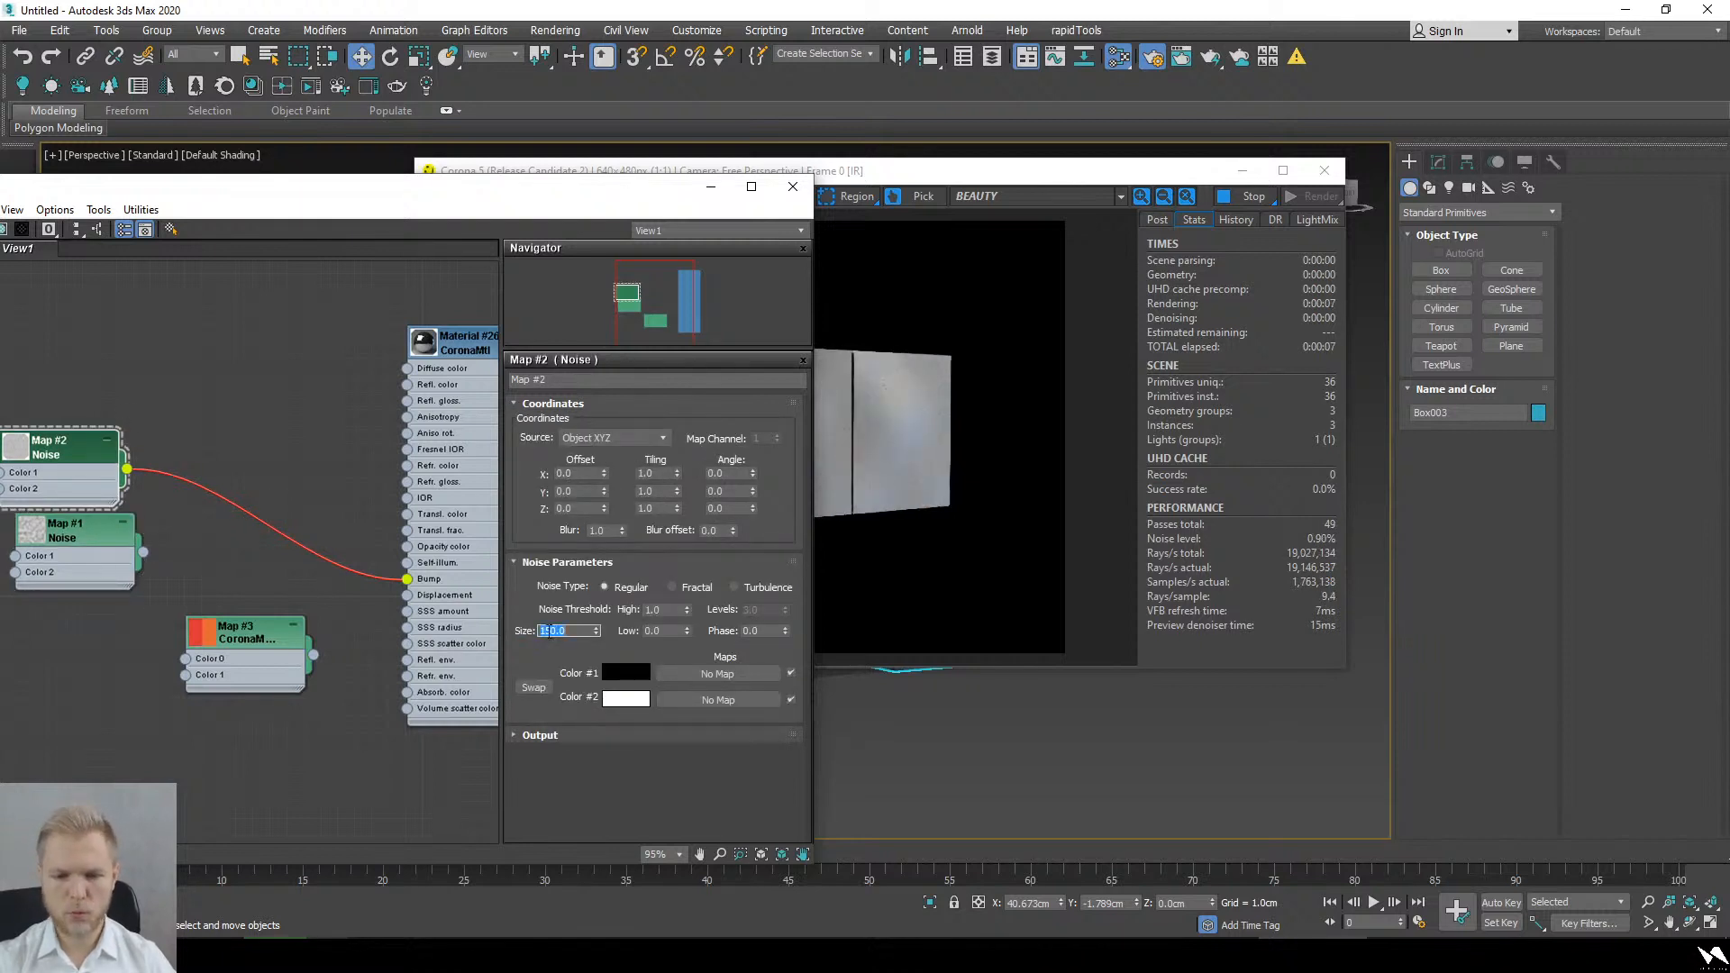
key(Return)
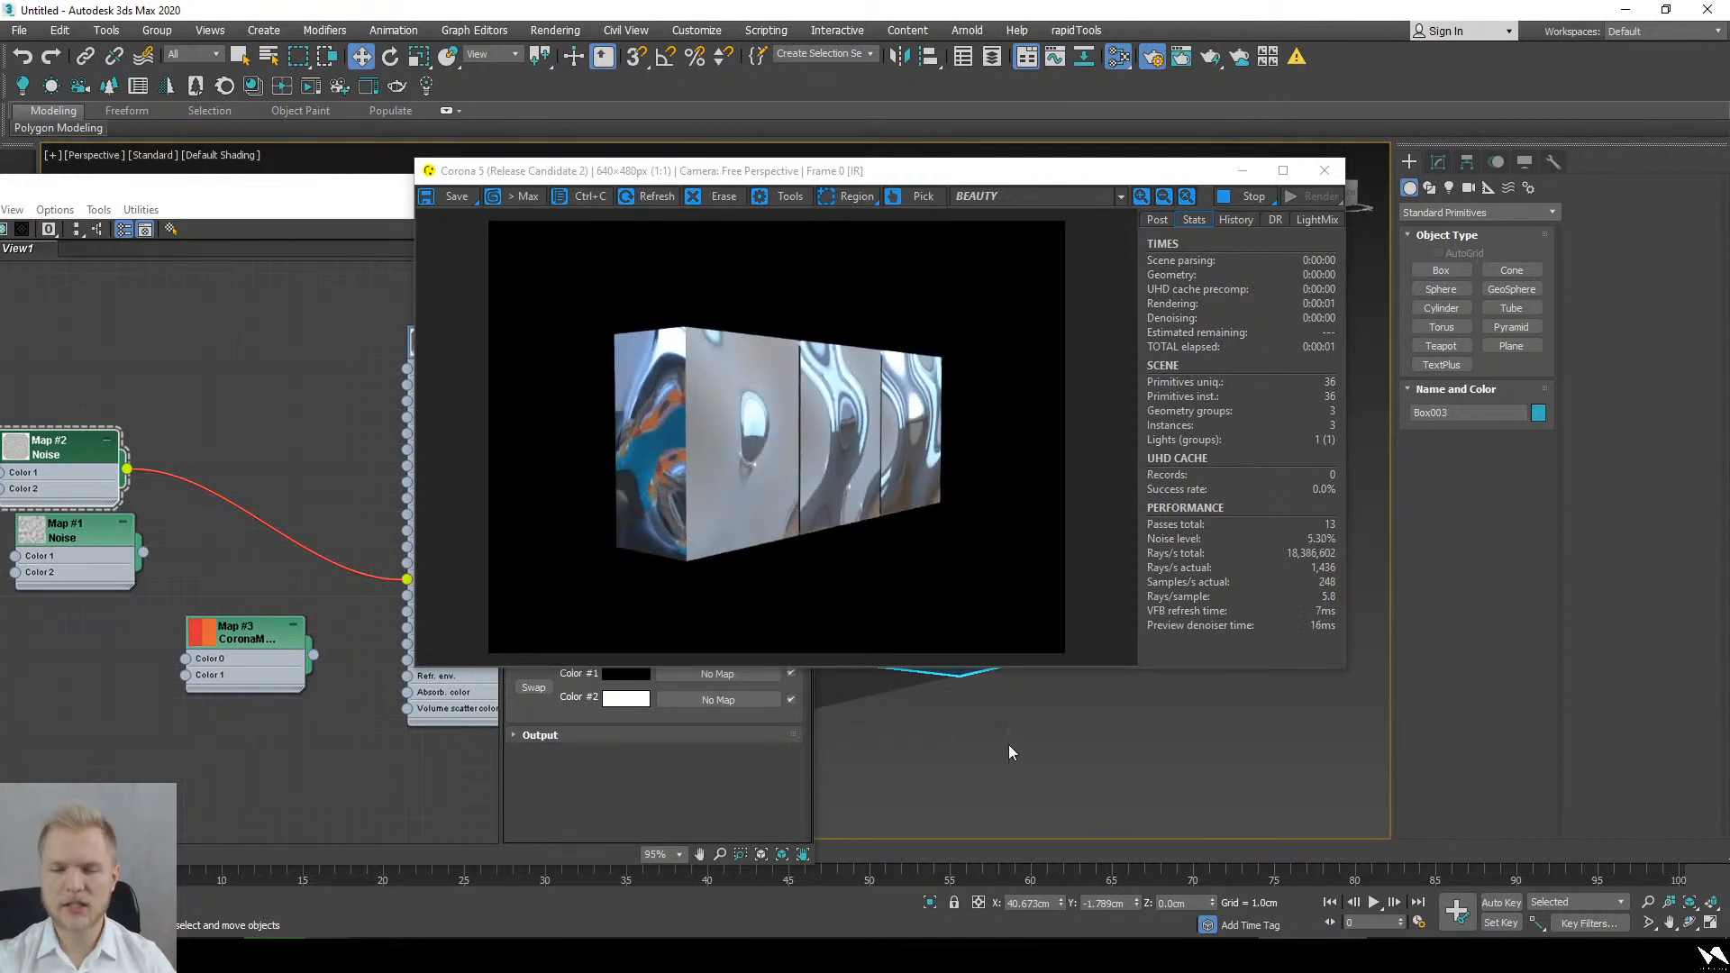
Step: Set the CoronaMtl's Bump amount to 0.1 and check the boxes' reflections in the interactive render
click(350, 623)
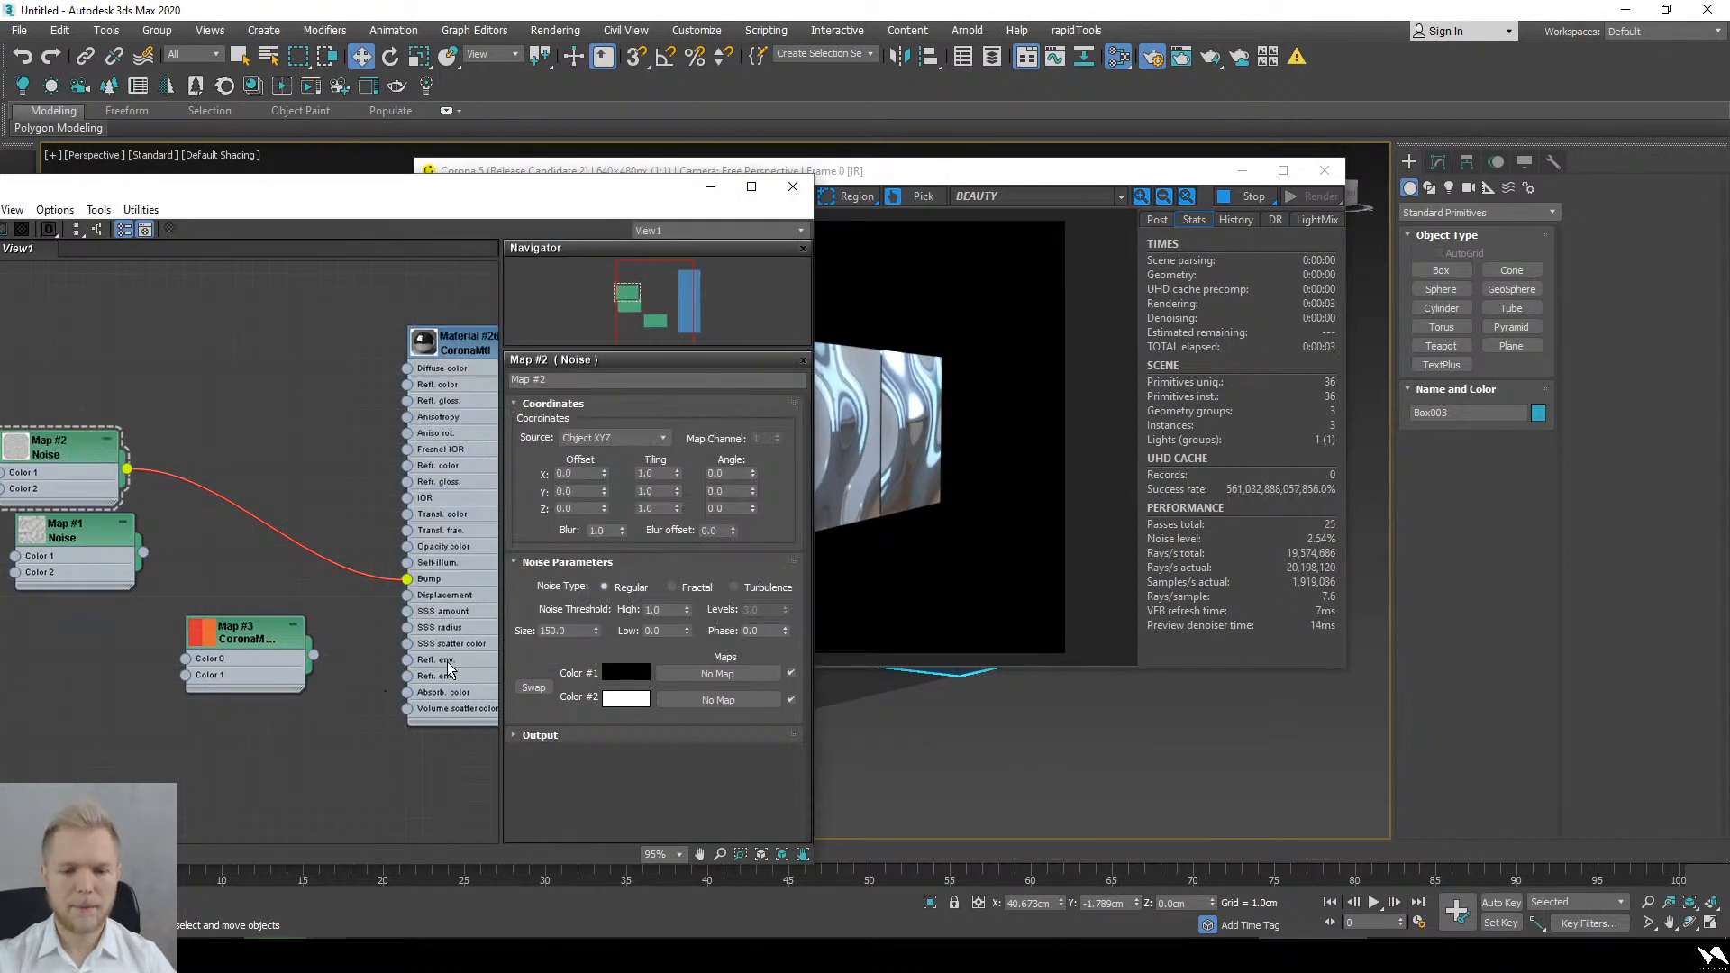
double_click(473, 663)
click(944, 490)
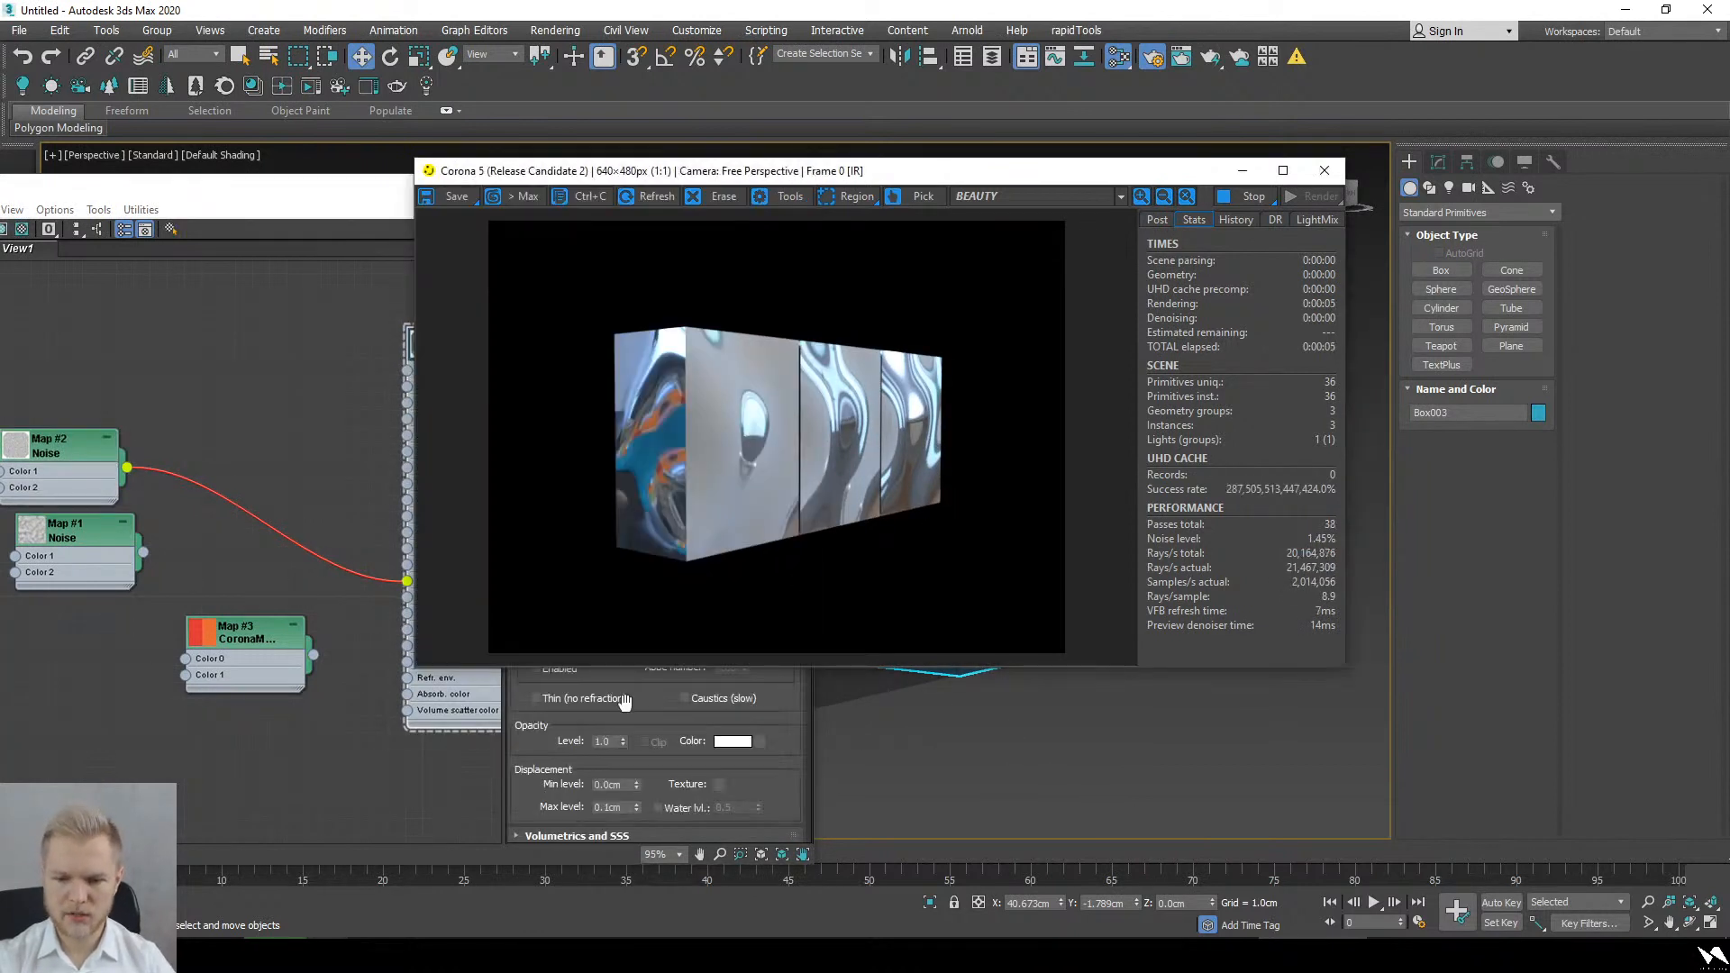
click(622, 702)
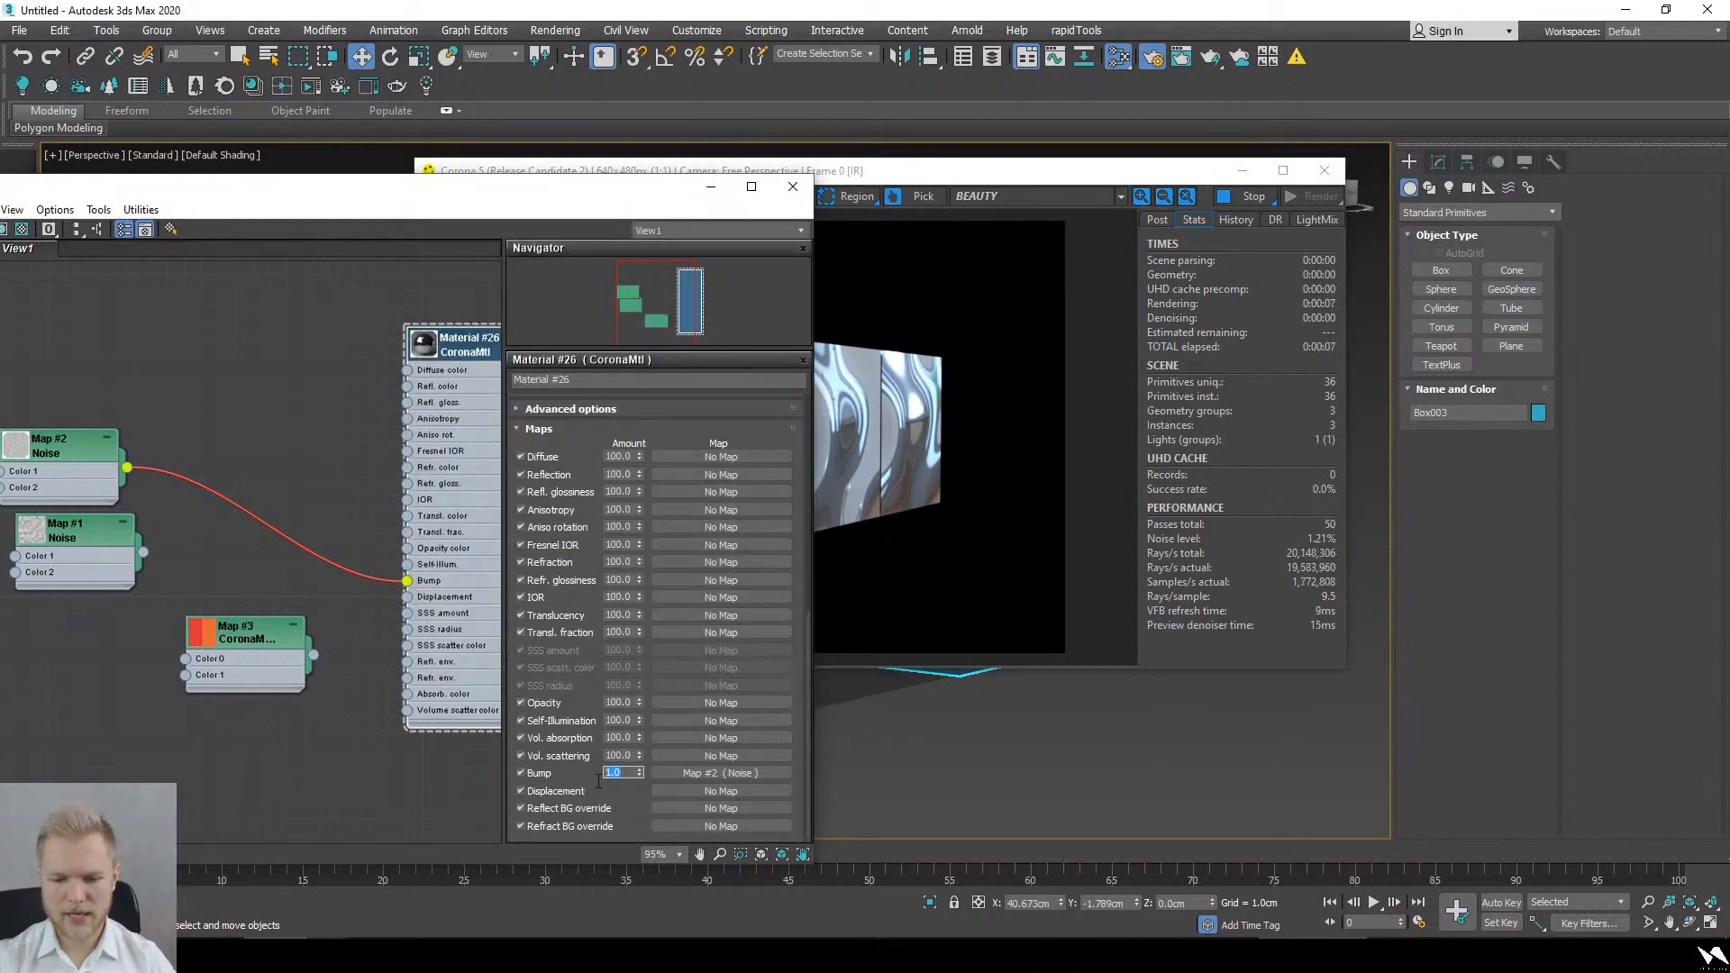
text(0.1)
key(Return)
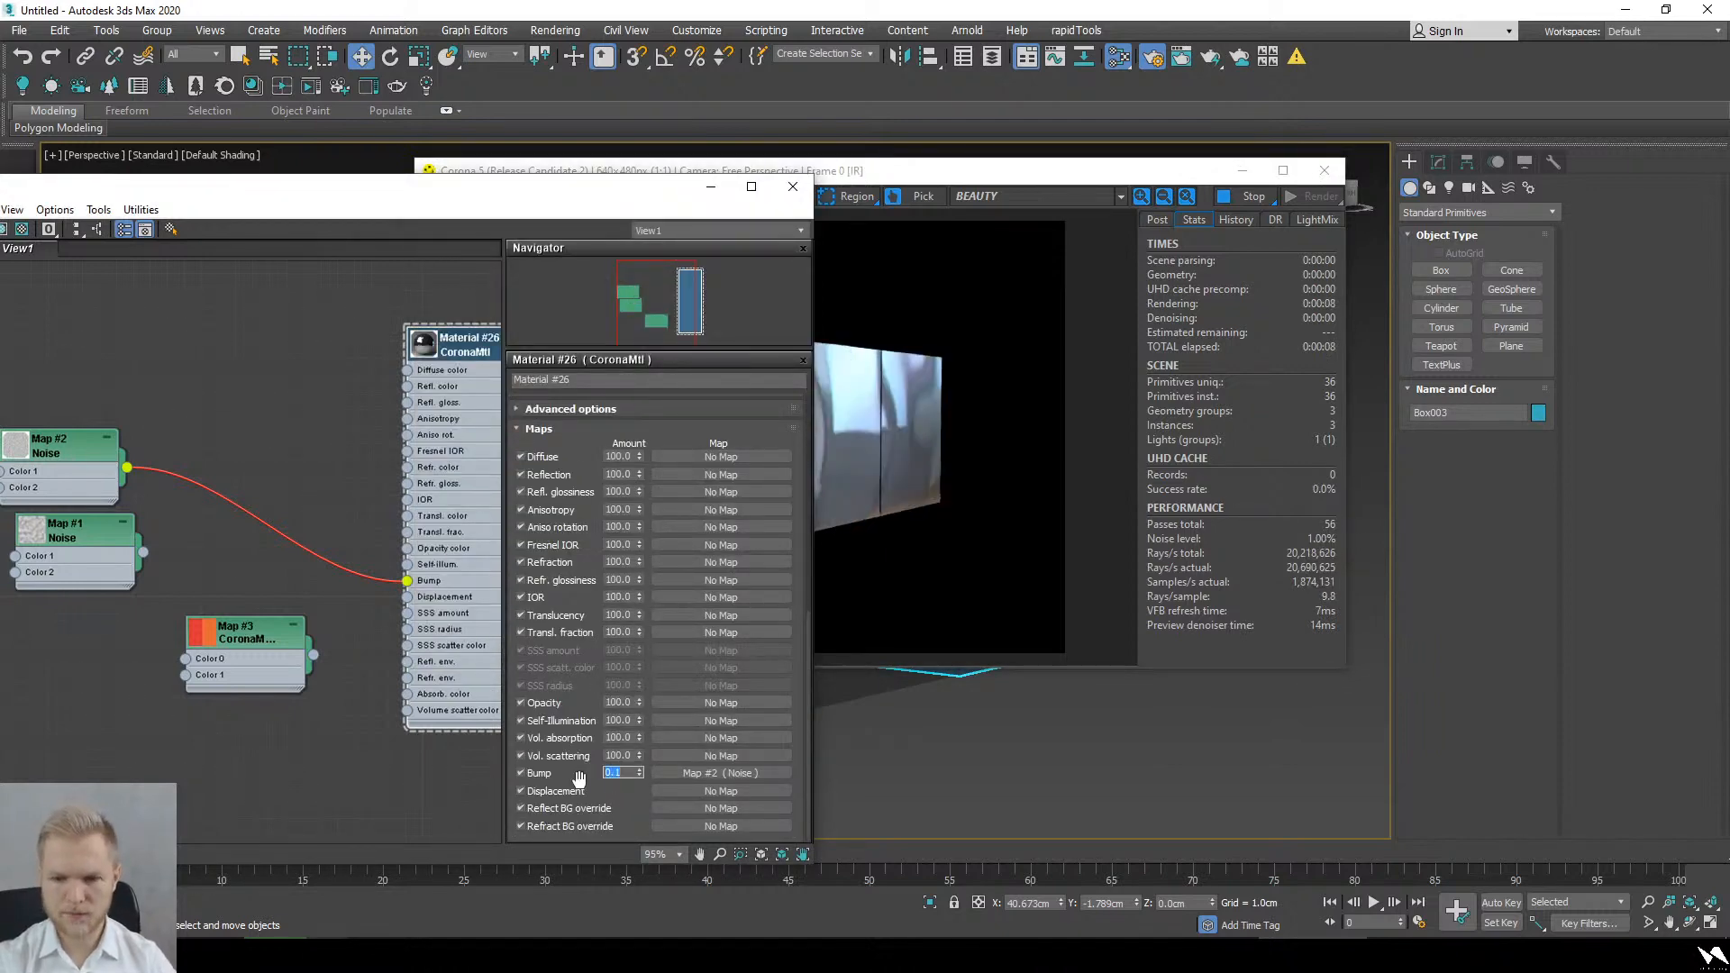
click(861, 618)
mouse_move(1054, 771)
alt+middle_down()
mouse_move(1077, 768)
mouse_move(1053, 742)
alt+middle_up()
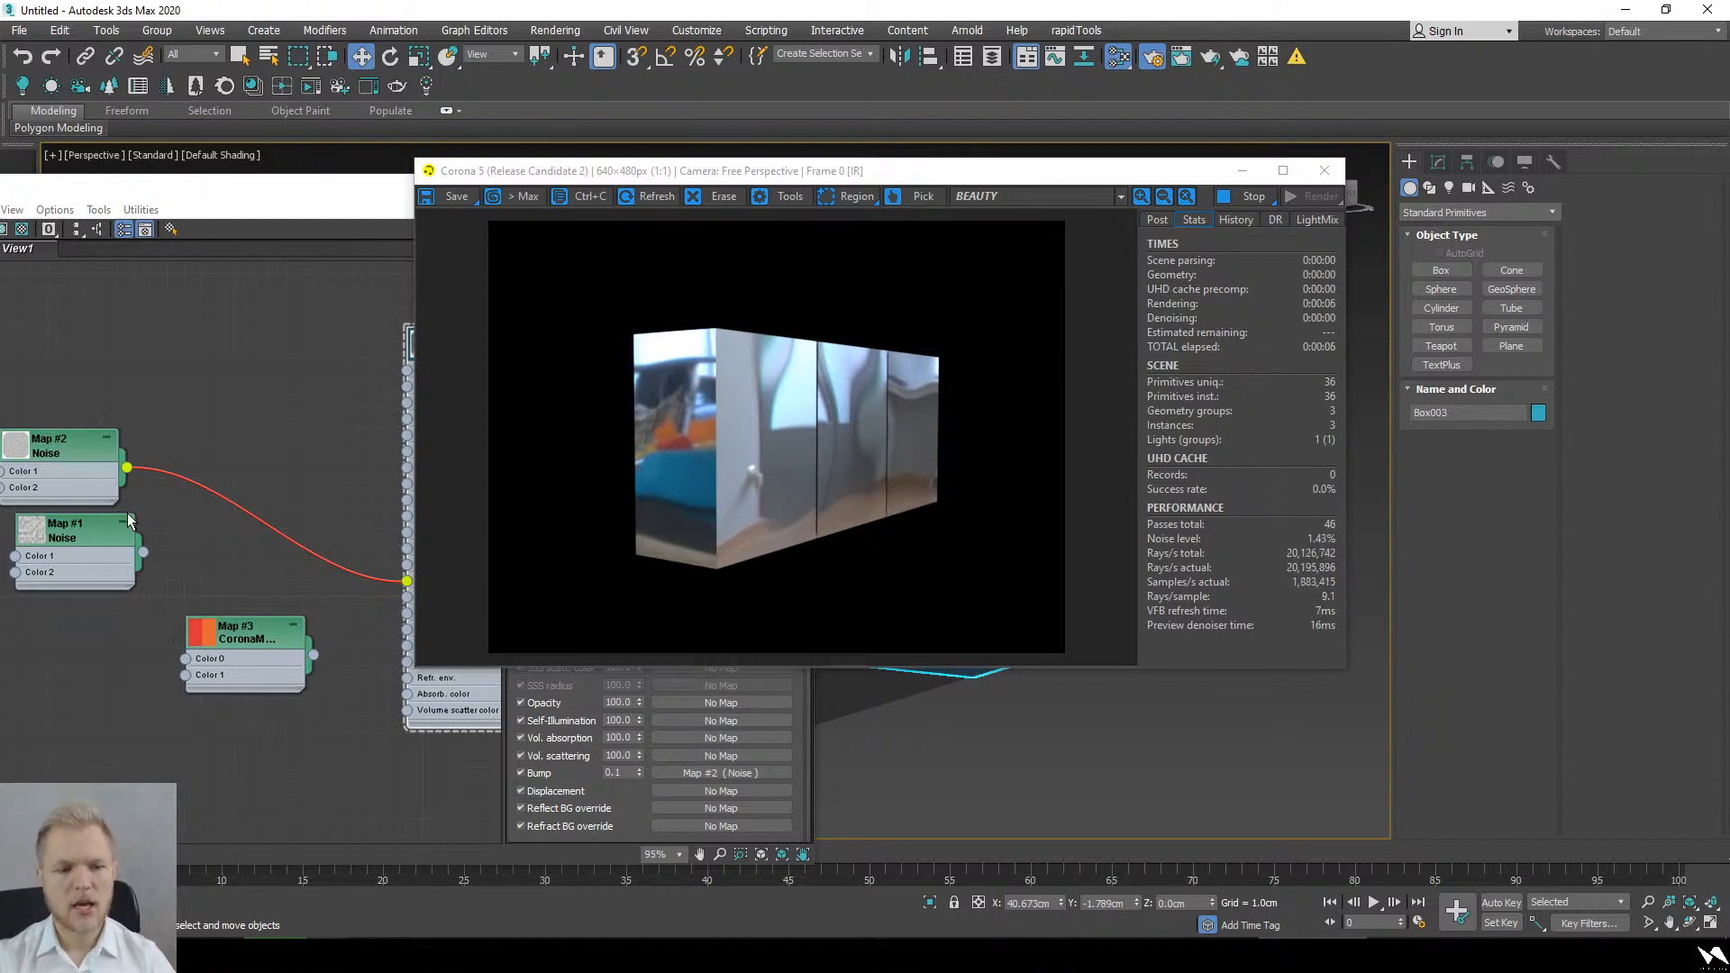
Step: Set Map #1's noise size to 160 and its phase to 19.6
double_click(83, 564)
double_click(590, 631)
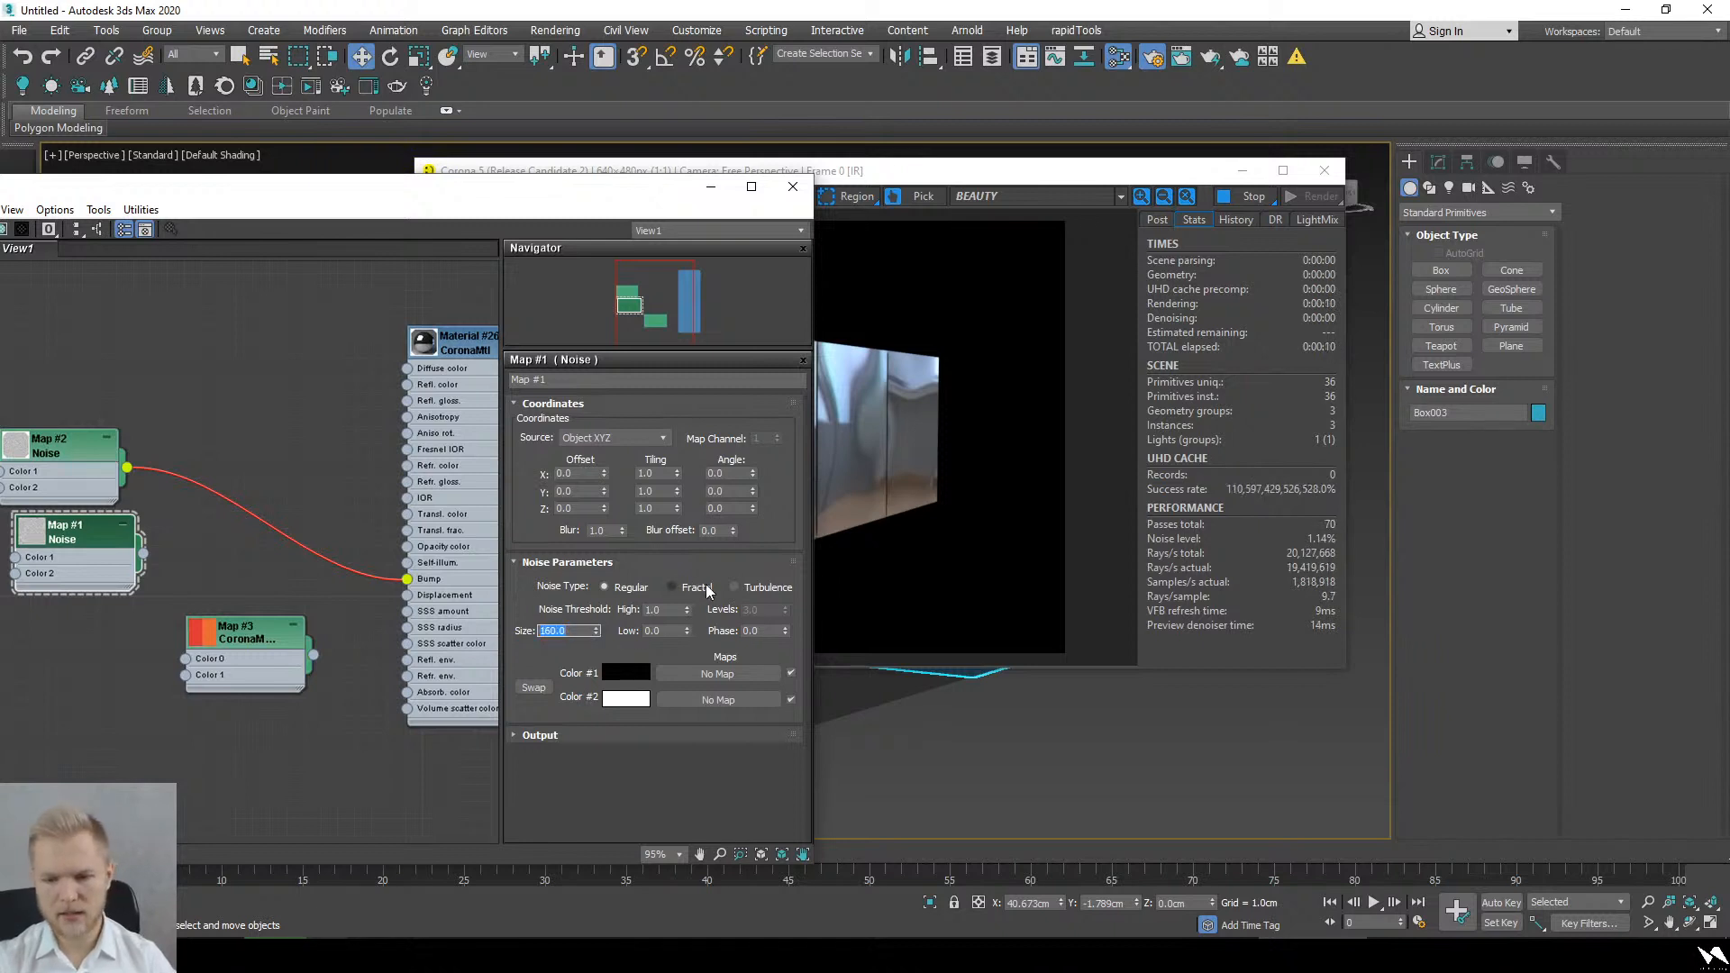
drag(784, 633, 780, 450)
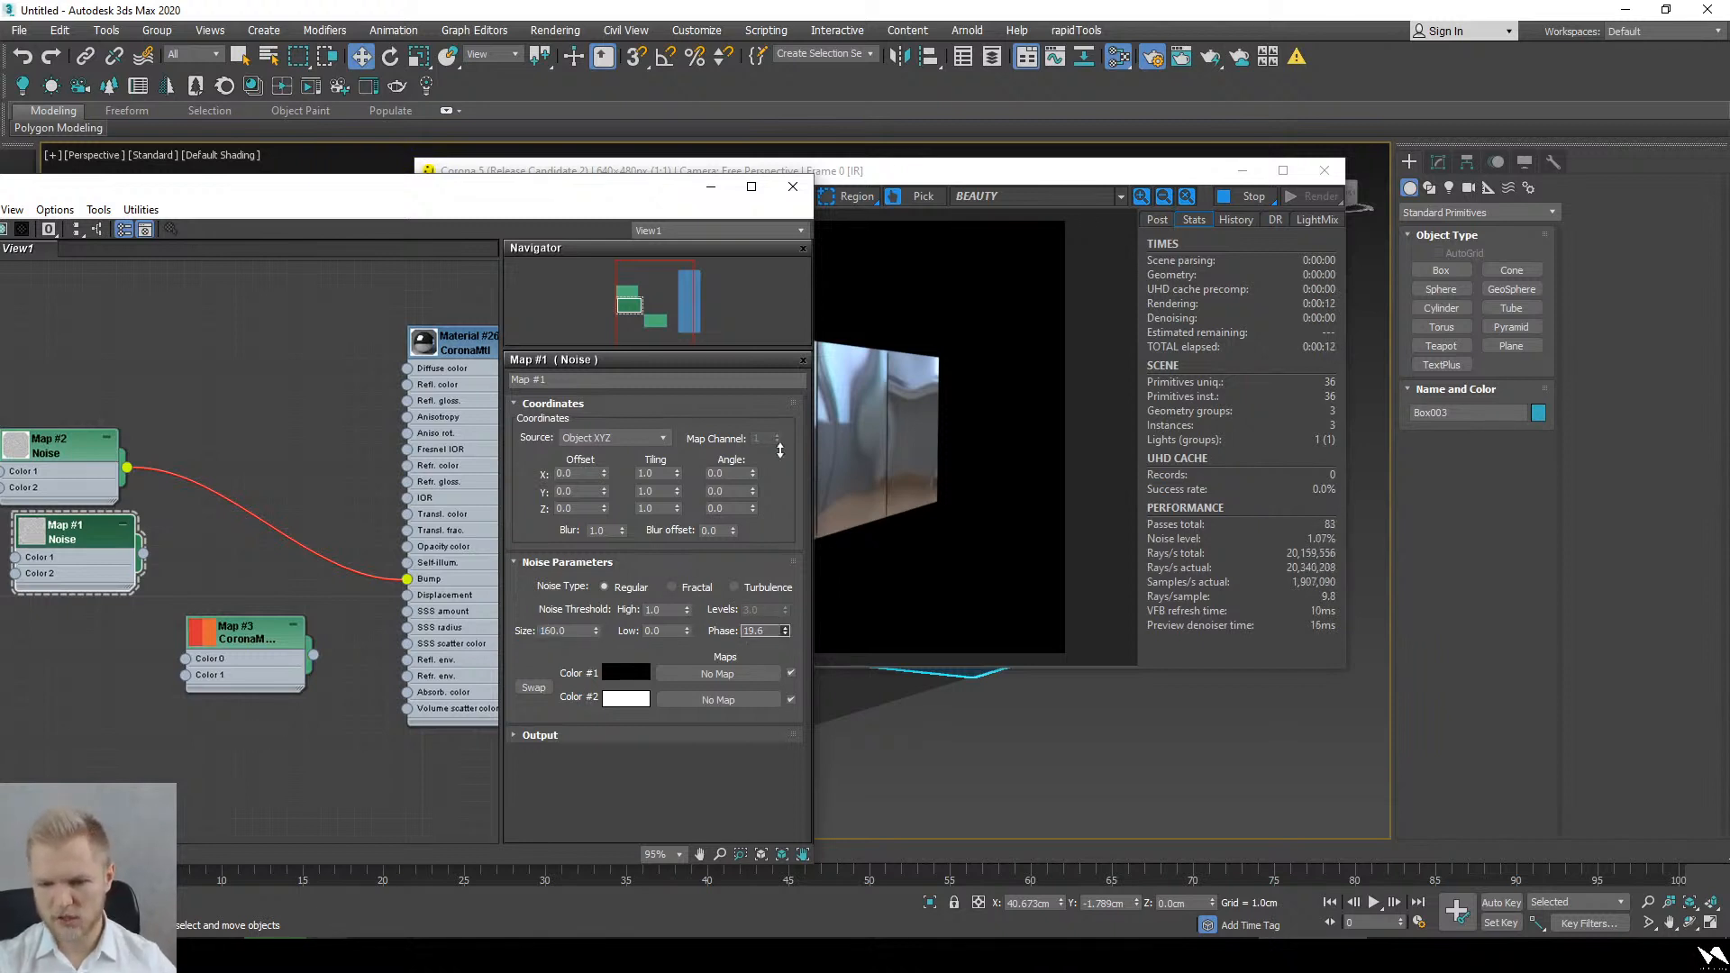
Step: Connect Map #2 to Color 0 and Map #1 to Color 1 of the CoronaMultiMap, and feed it into the CoronaMtl's Bump slot
drag(75, 558, 59, 678)
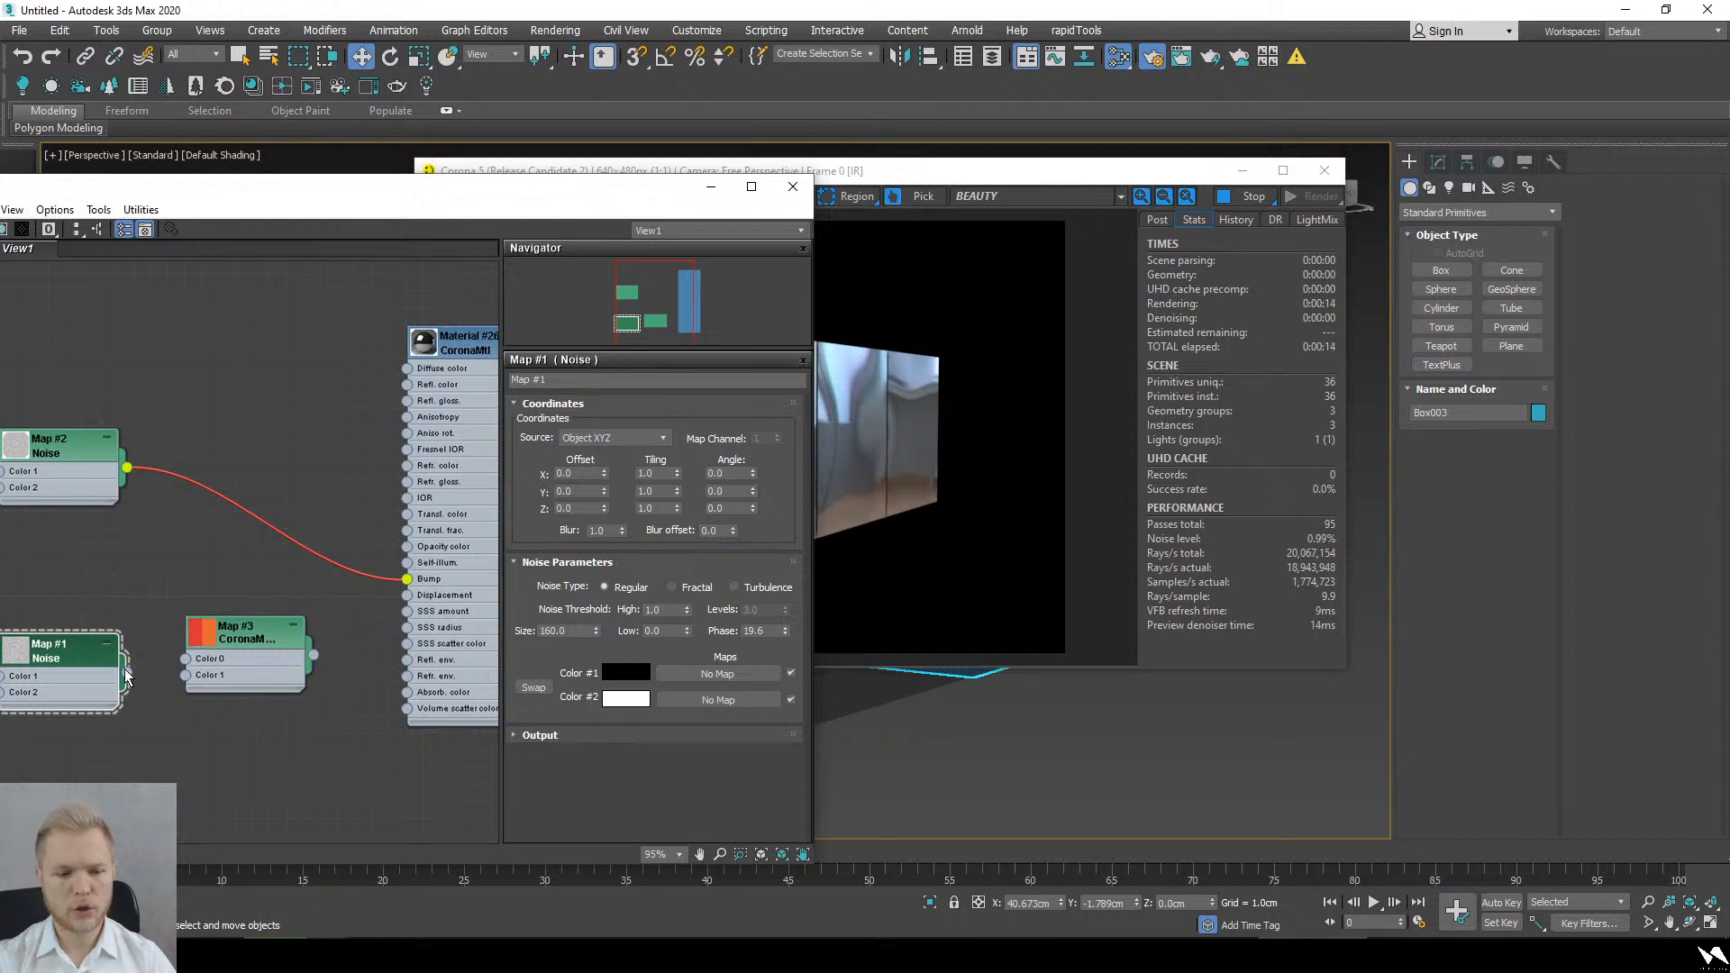
drag(191, 677, 186, 676)
drag(127, 469, 186, 660)
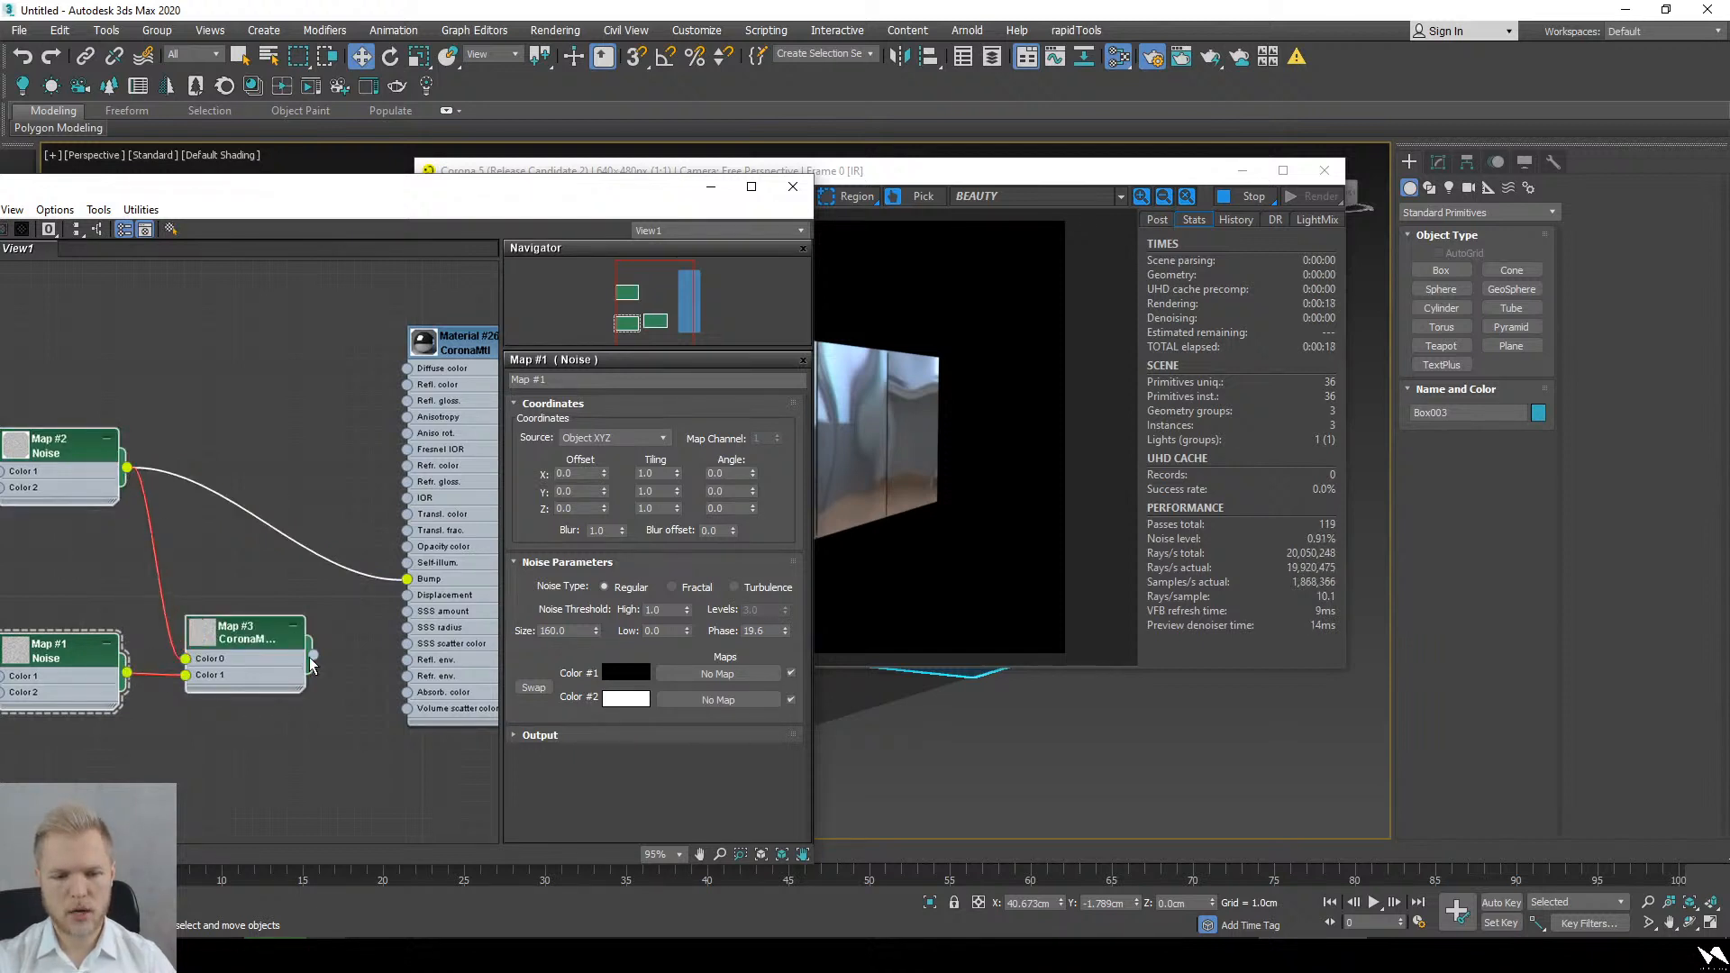
drag(313, 654, 408, 578)
click(1012, 538)
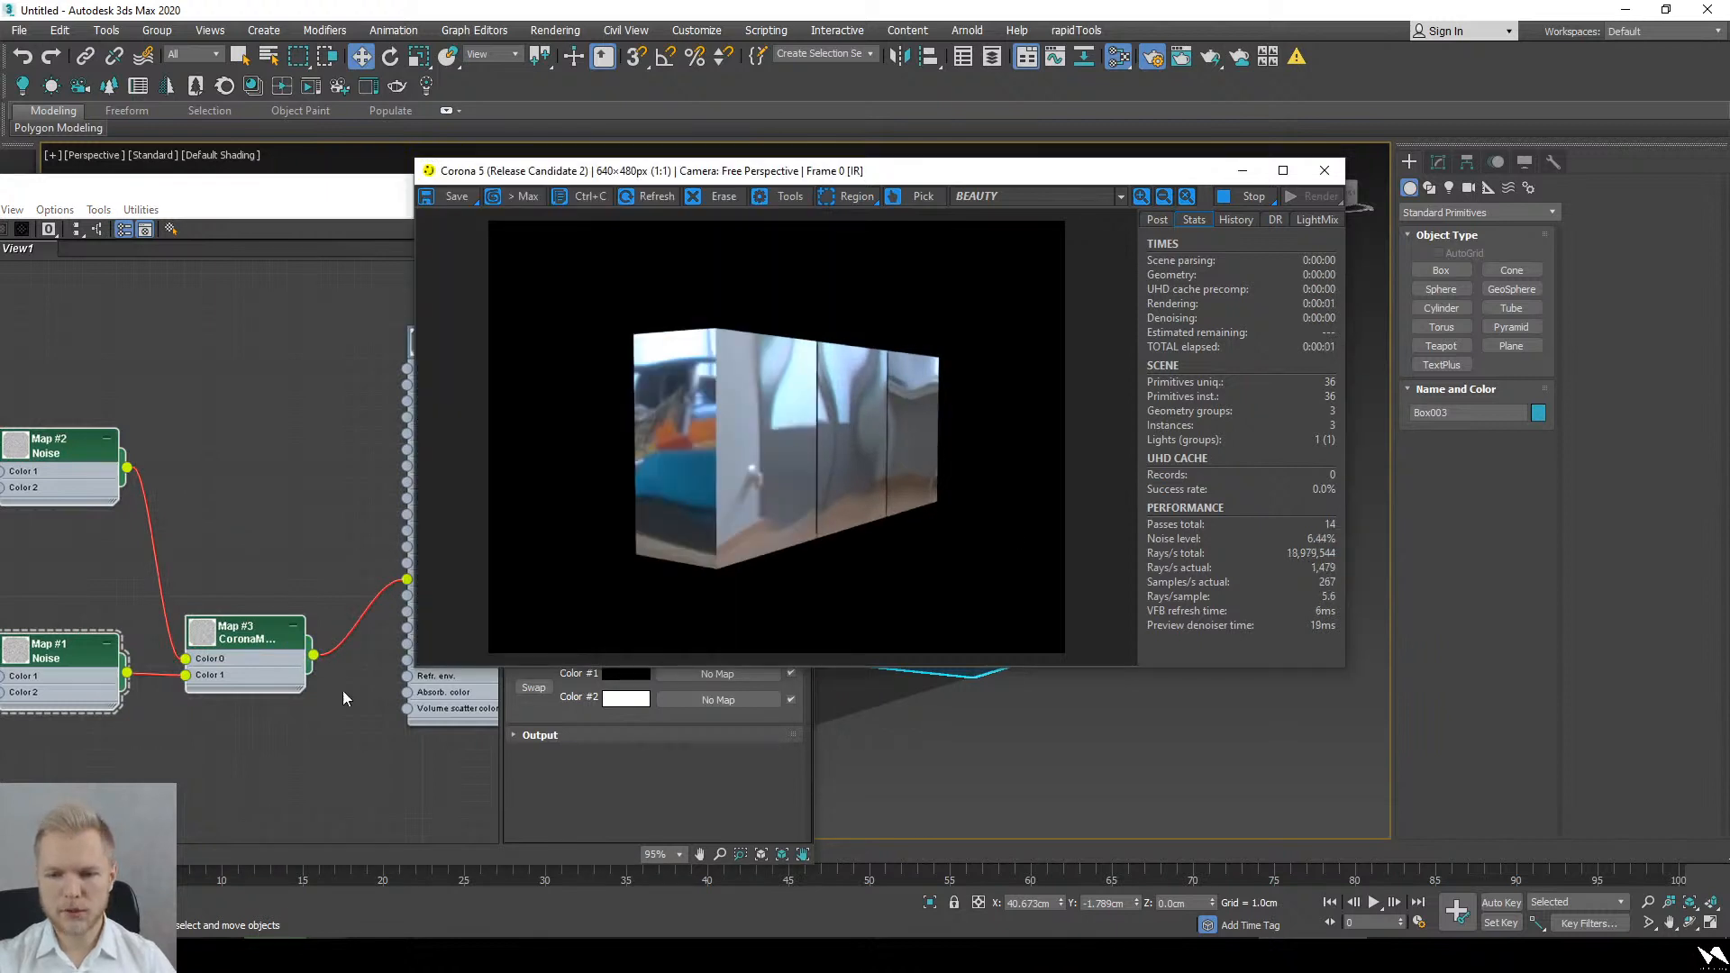
Step: Keep the CoronaMultiMap in Mesh Element mode, set its seed to 3 and move the render window beside the node view
click(257, 683)
double_click(263, 667)
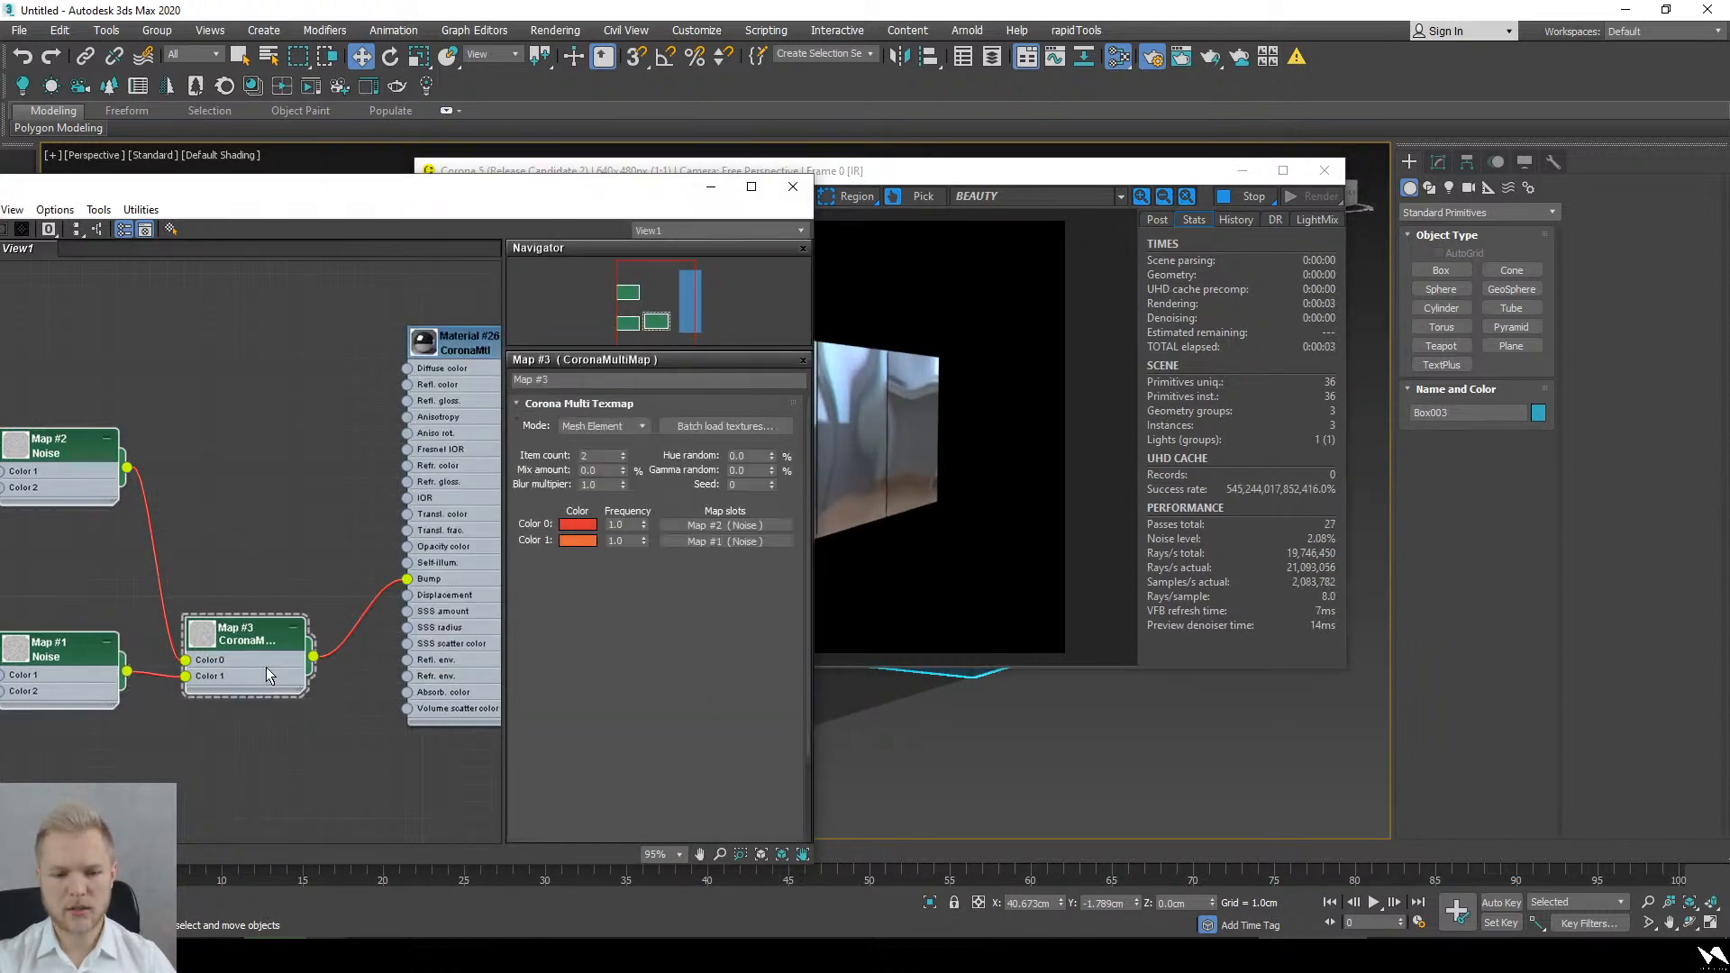
click(627, 426)
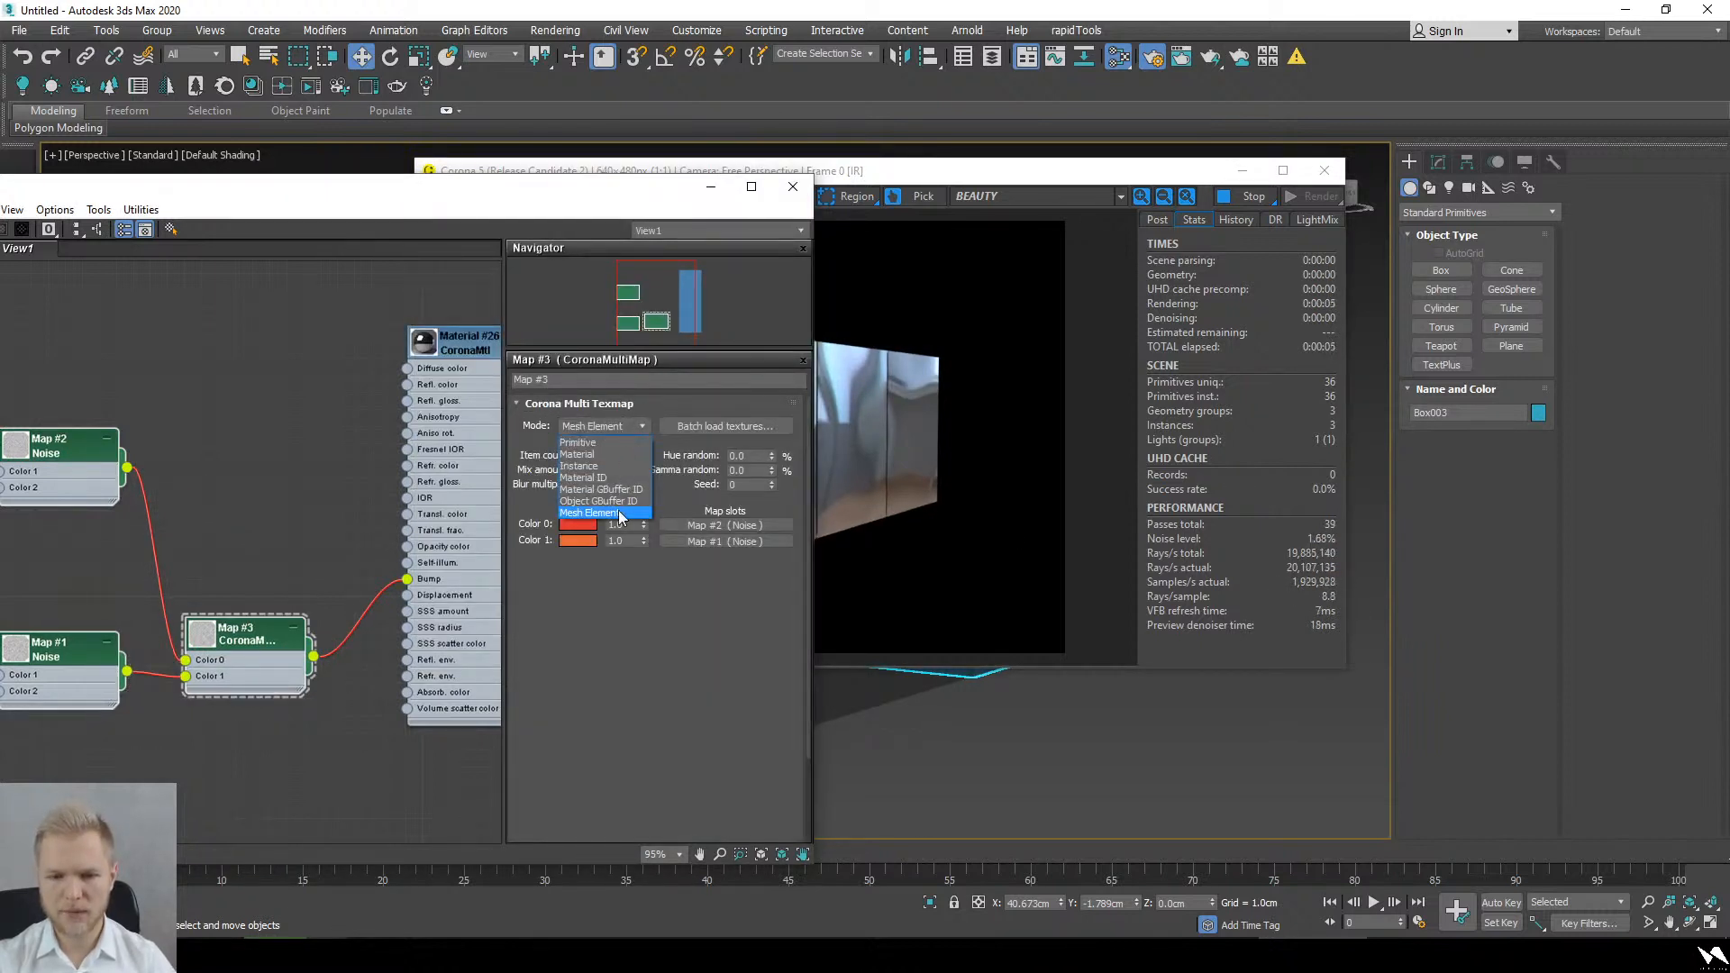
click(619, 511)
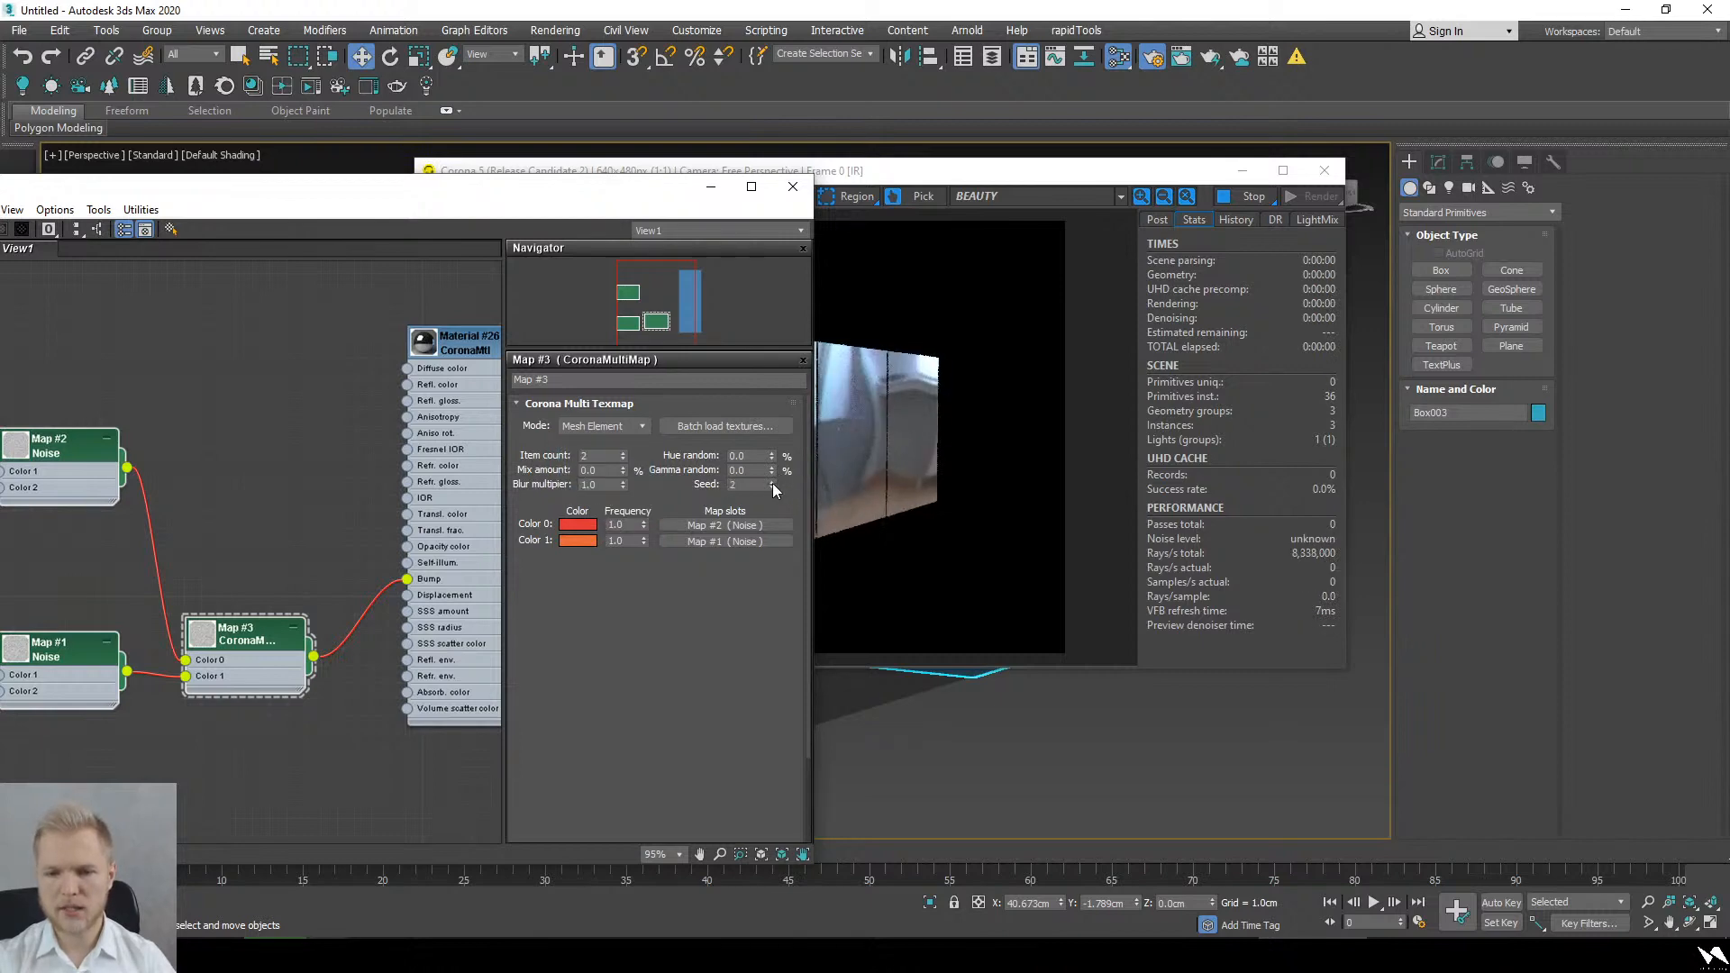
click(931, 283)
drag(846, 170, 1198, 188)
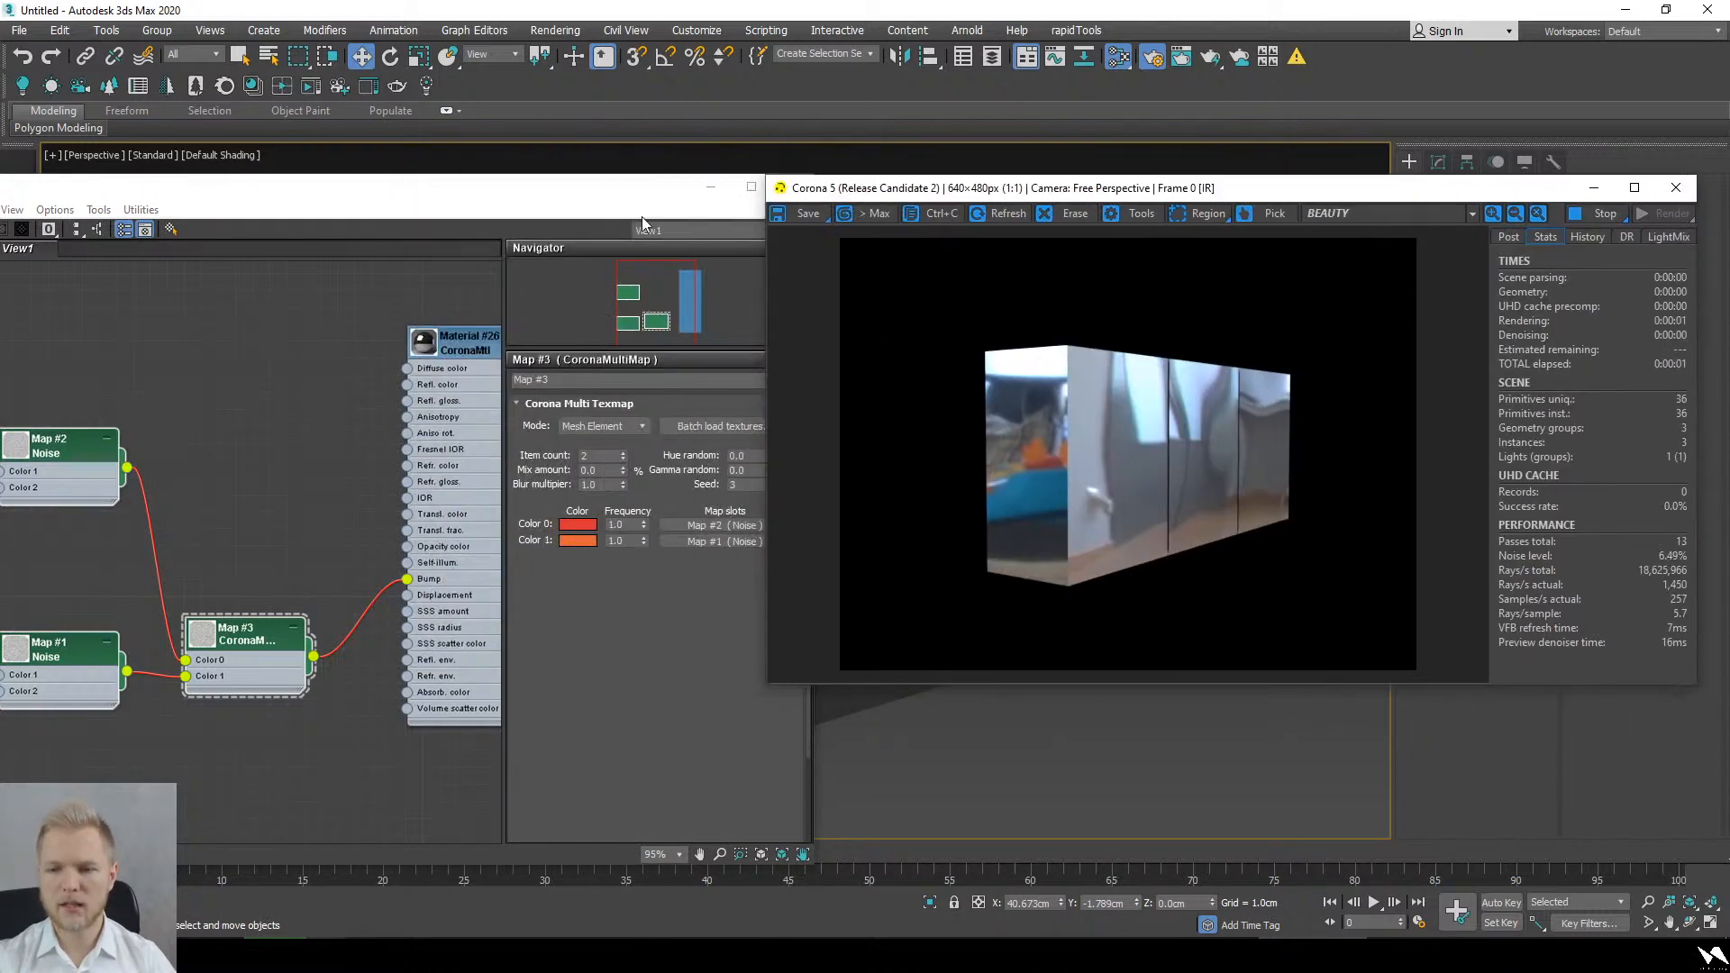
Step: Clone the row of boxes upward as three copies and compare the panels' reflections in the interactive render
alt+middle_drag(1099, 777, 994, 728)
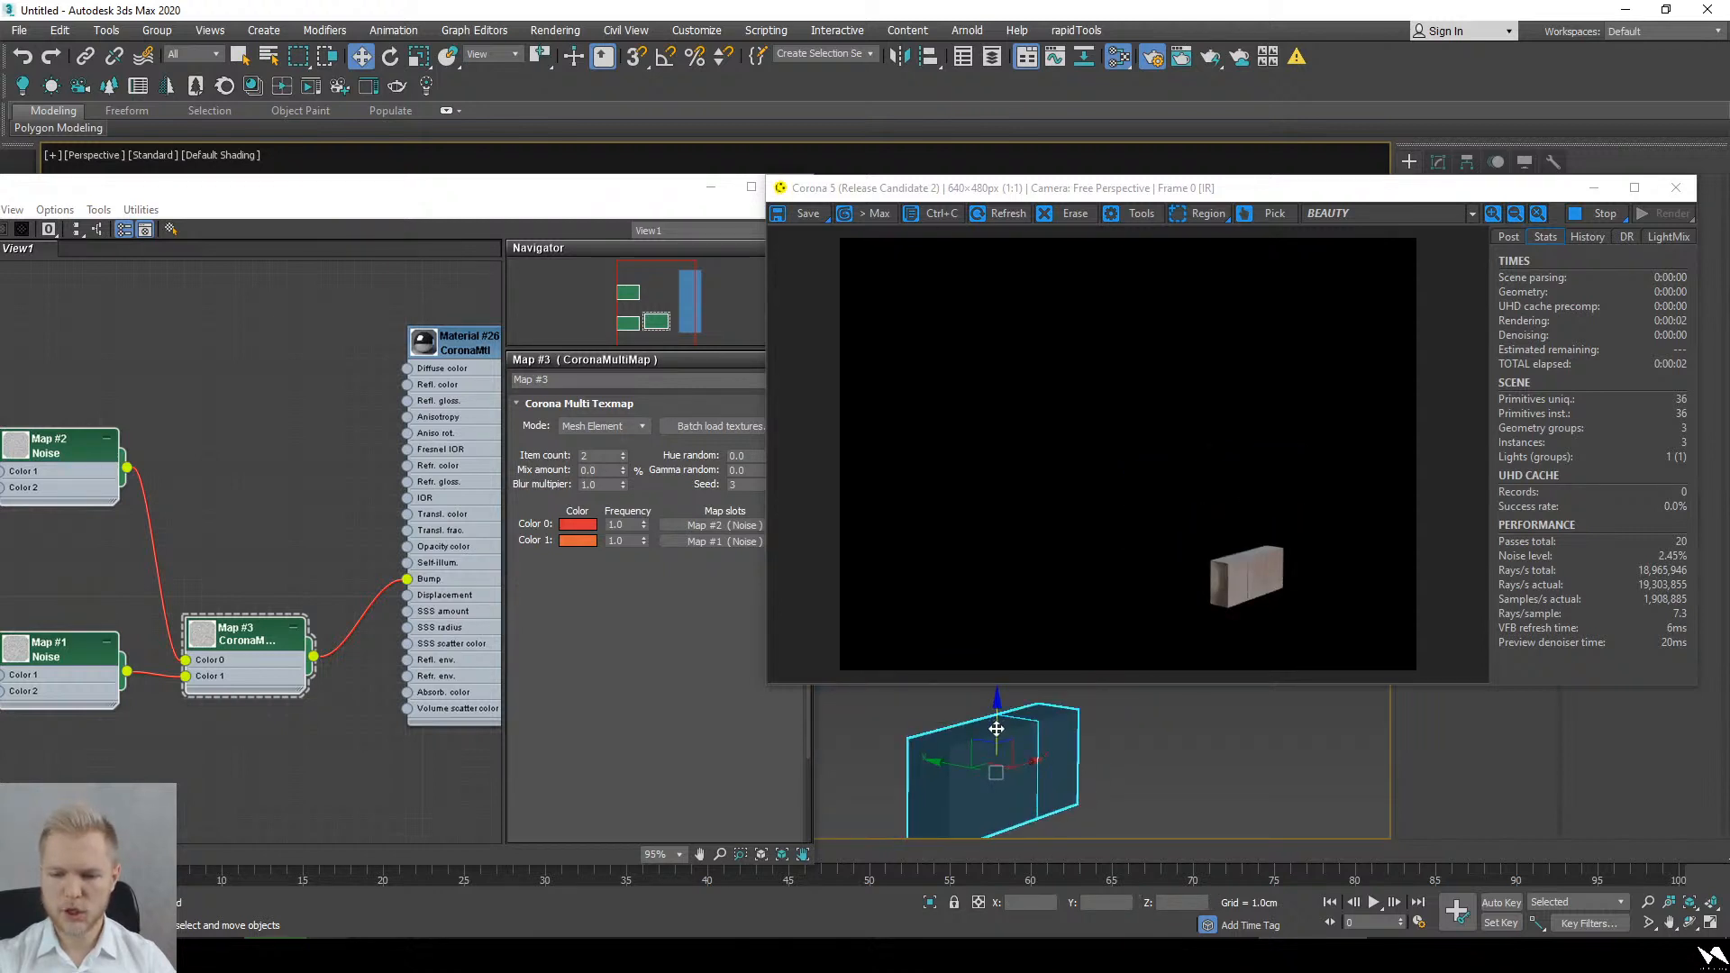
shift+drag(997, 728, 1003, 622)
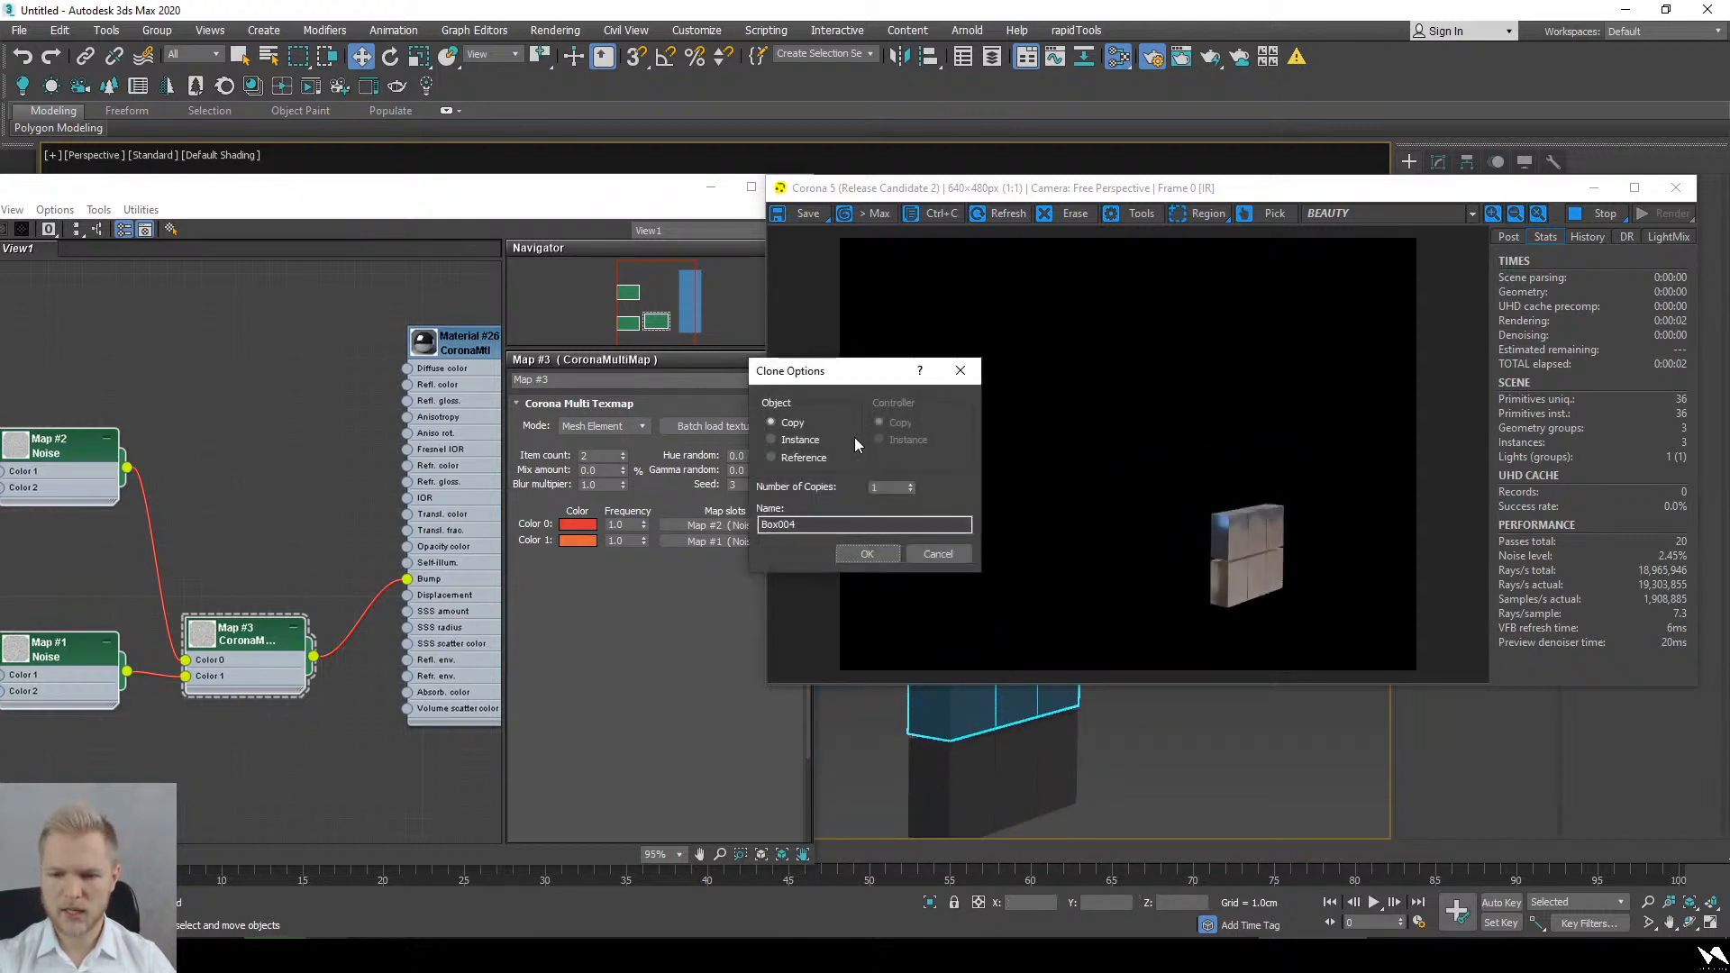
click(867, 553)
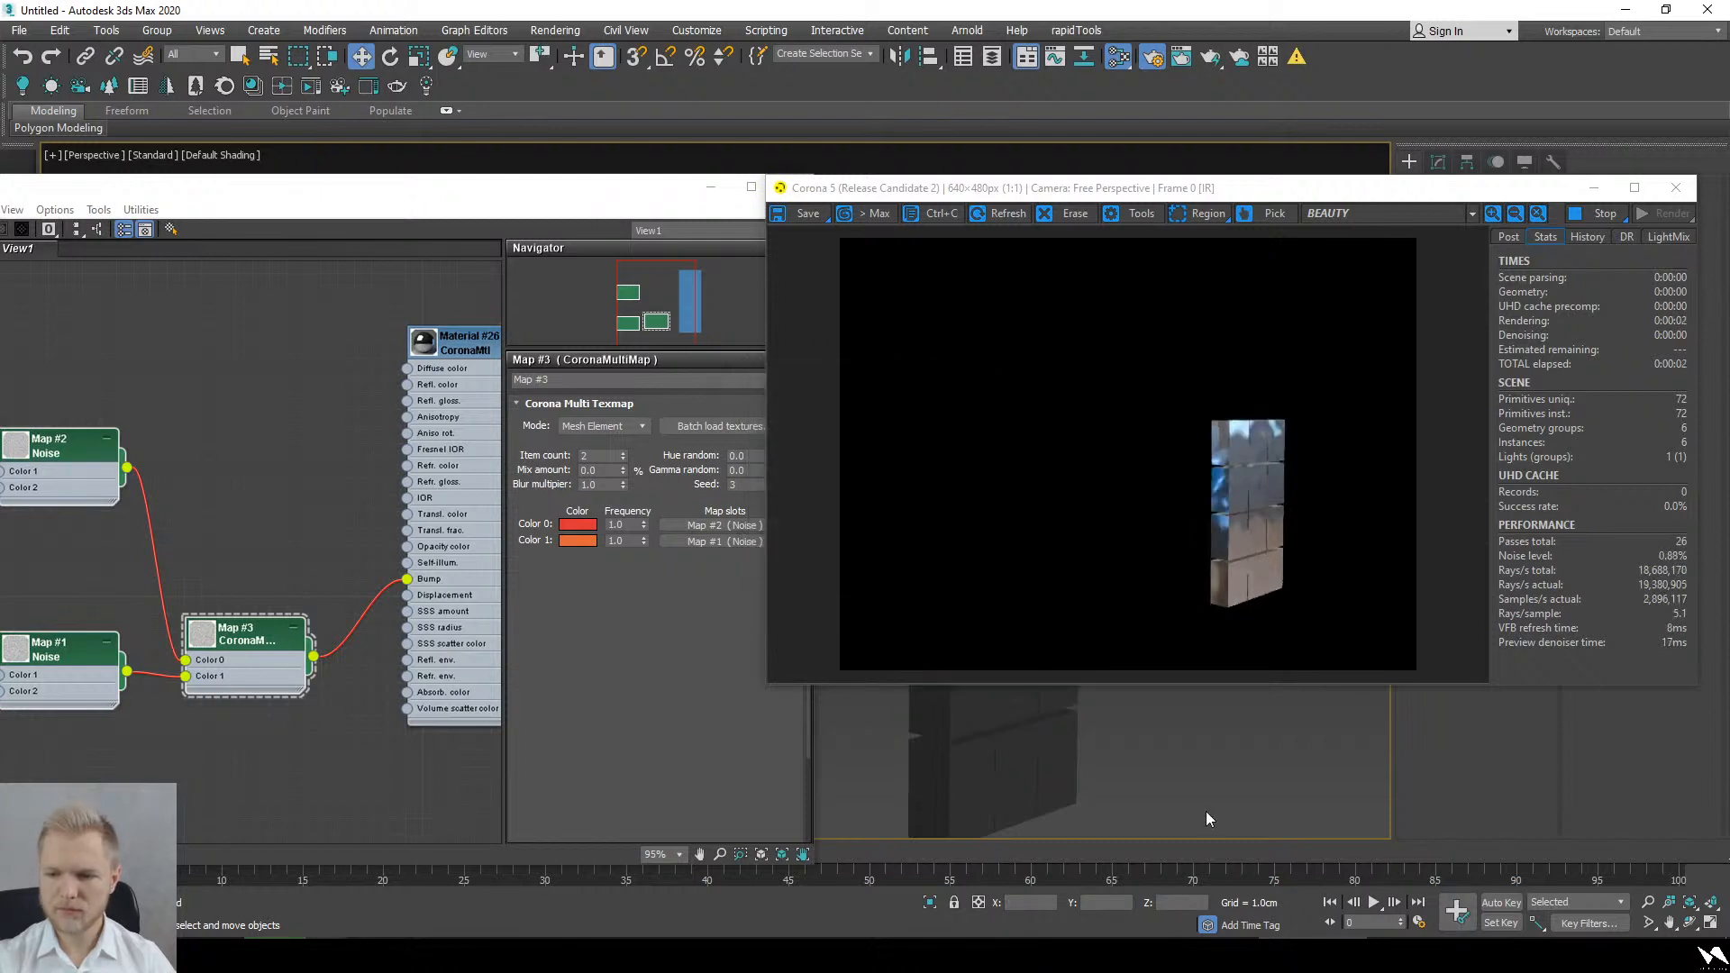
scroll(1181, 768, up, 3)
middle_drag(1181, 768, 1061, 750)
scroll(1173, 742, up, 3)
scroll(1070, 769, down, 3)
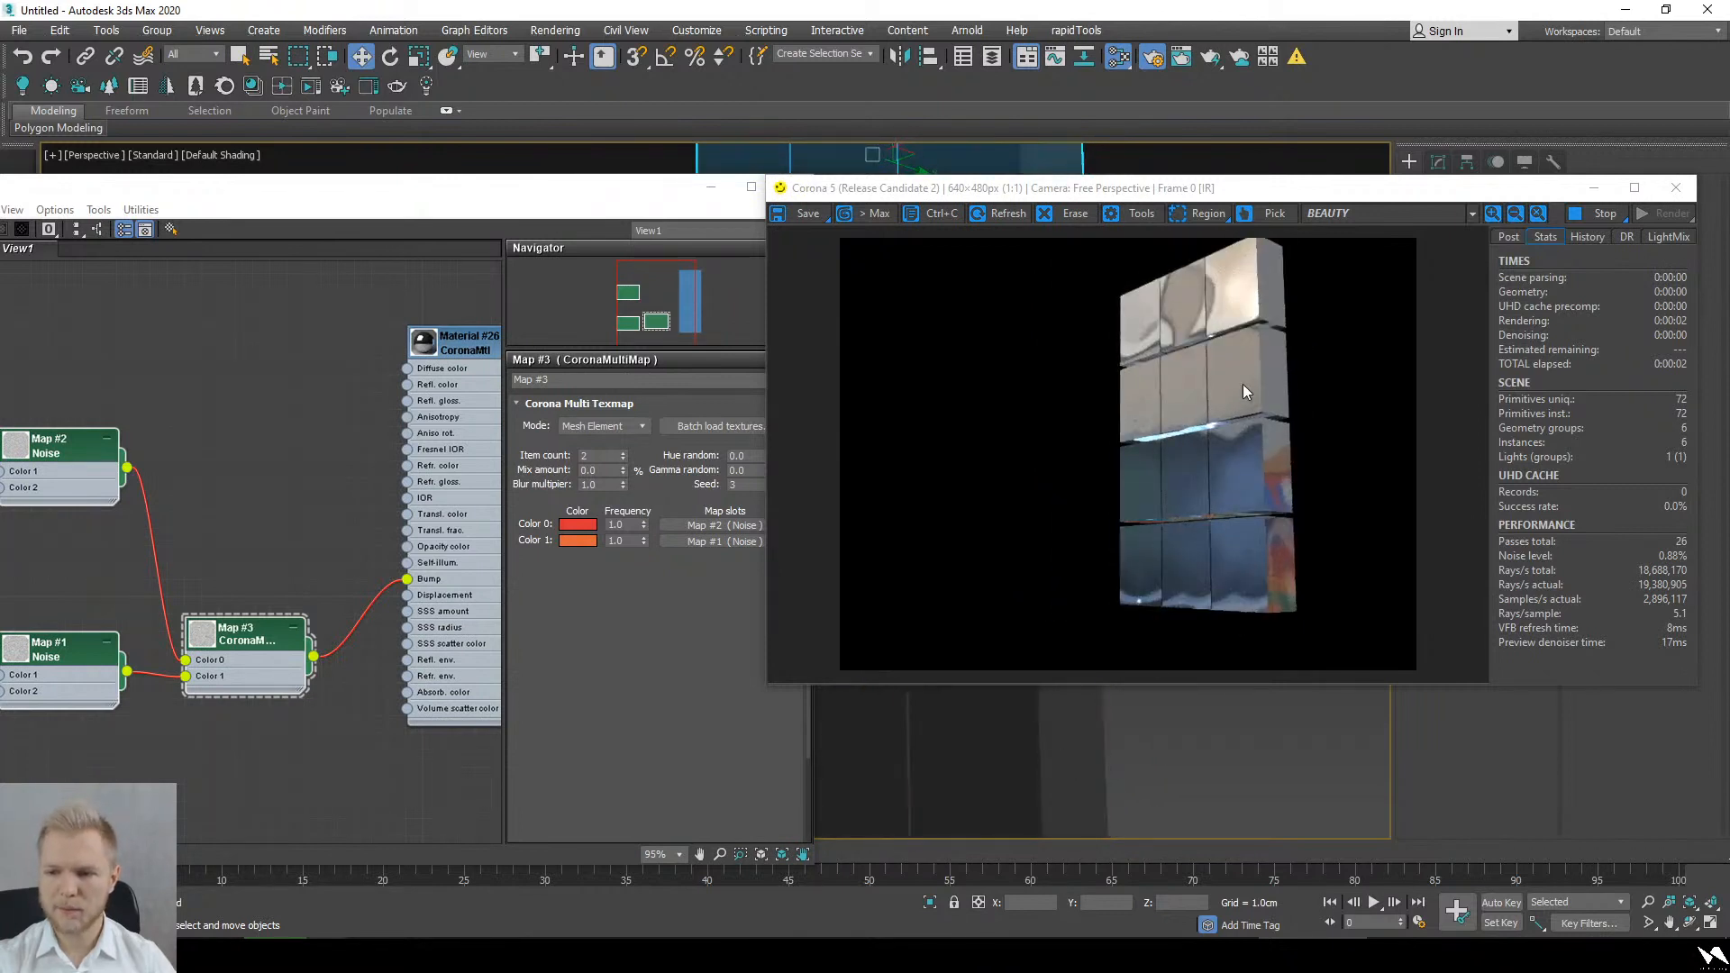
scroll(1242, 386, up, 2)
scroll(1164, 526, down, 2)
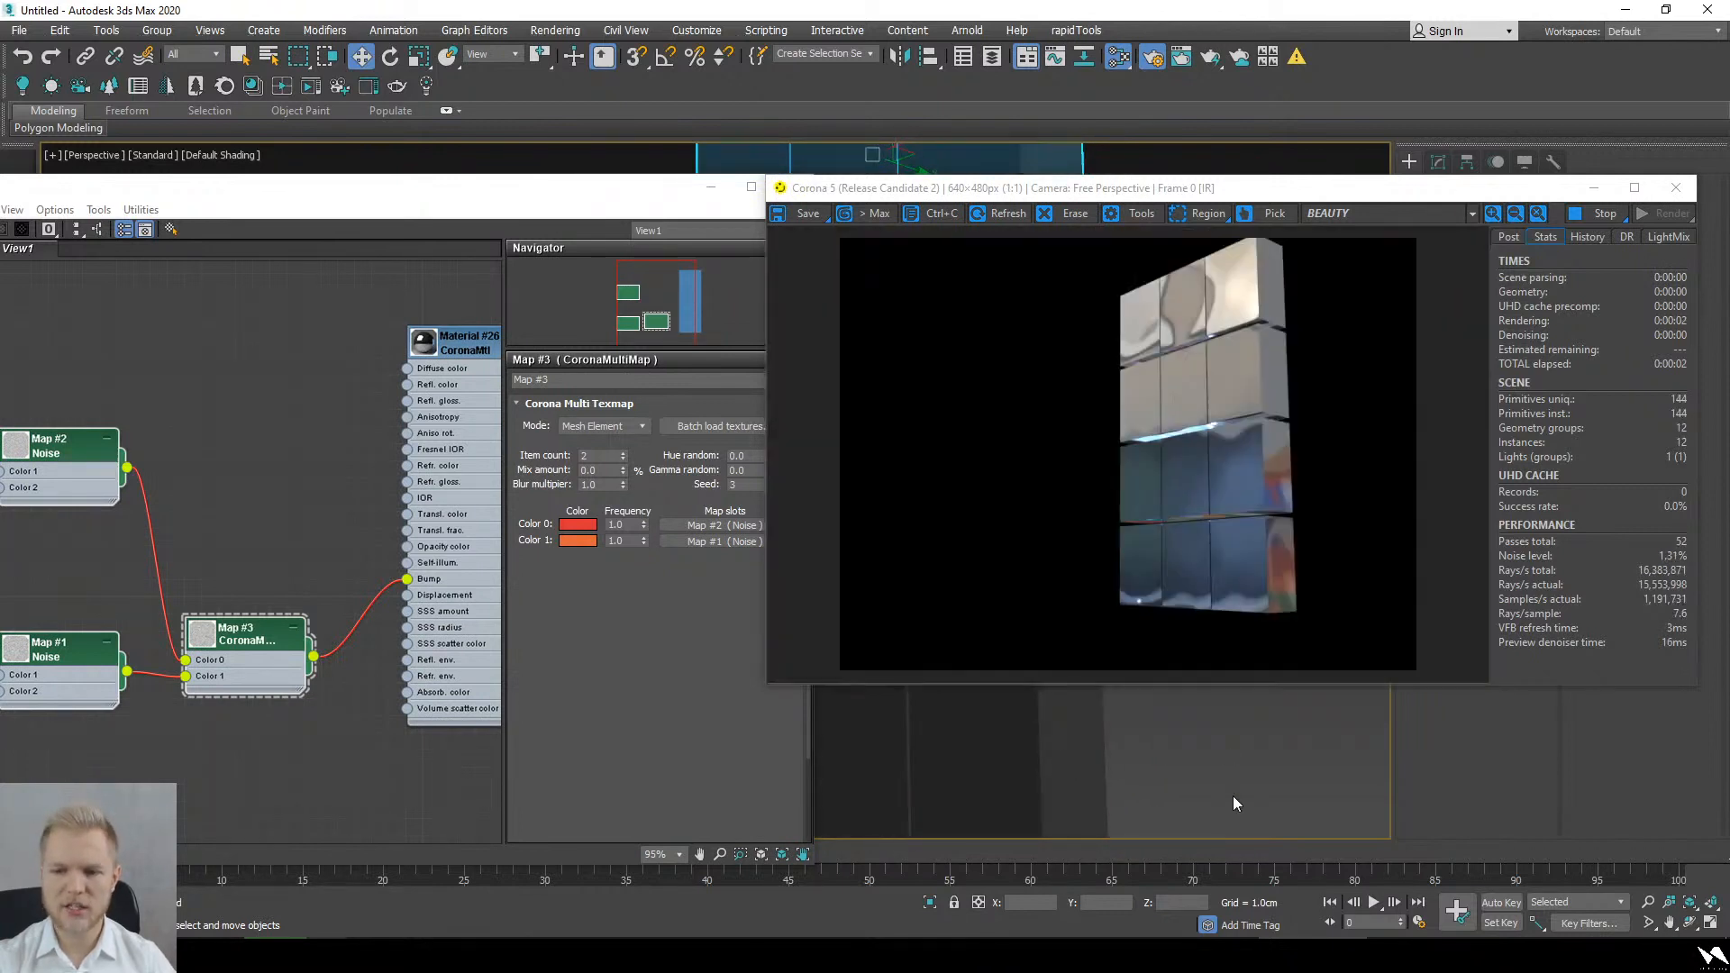
Step: Add a CoronaRoundEdges map to the node view and connect it to the CoronaMtl's Bump slot in place of the CoronaMultiMap
scroll(1186, 787, down, 3)
scroll(1186, 787, up, 4)
scroll(1081, 777, up, 2)
middle_drag(1070, 777, 1104, 726)
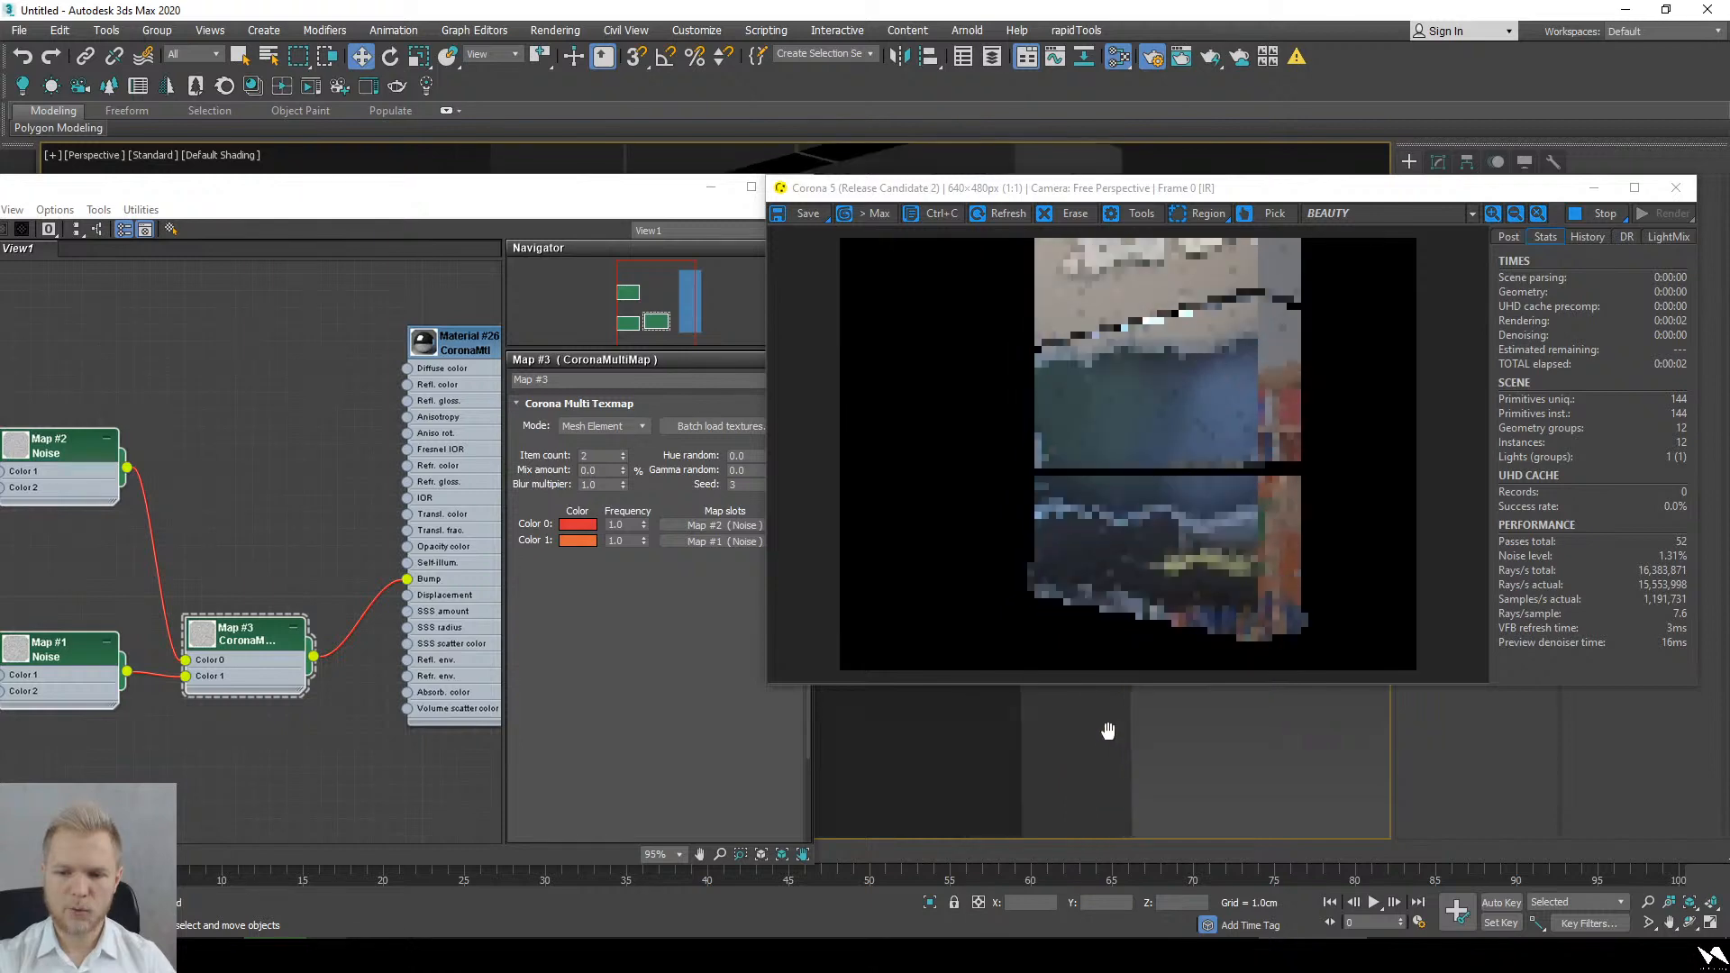
click(479, 639)
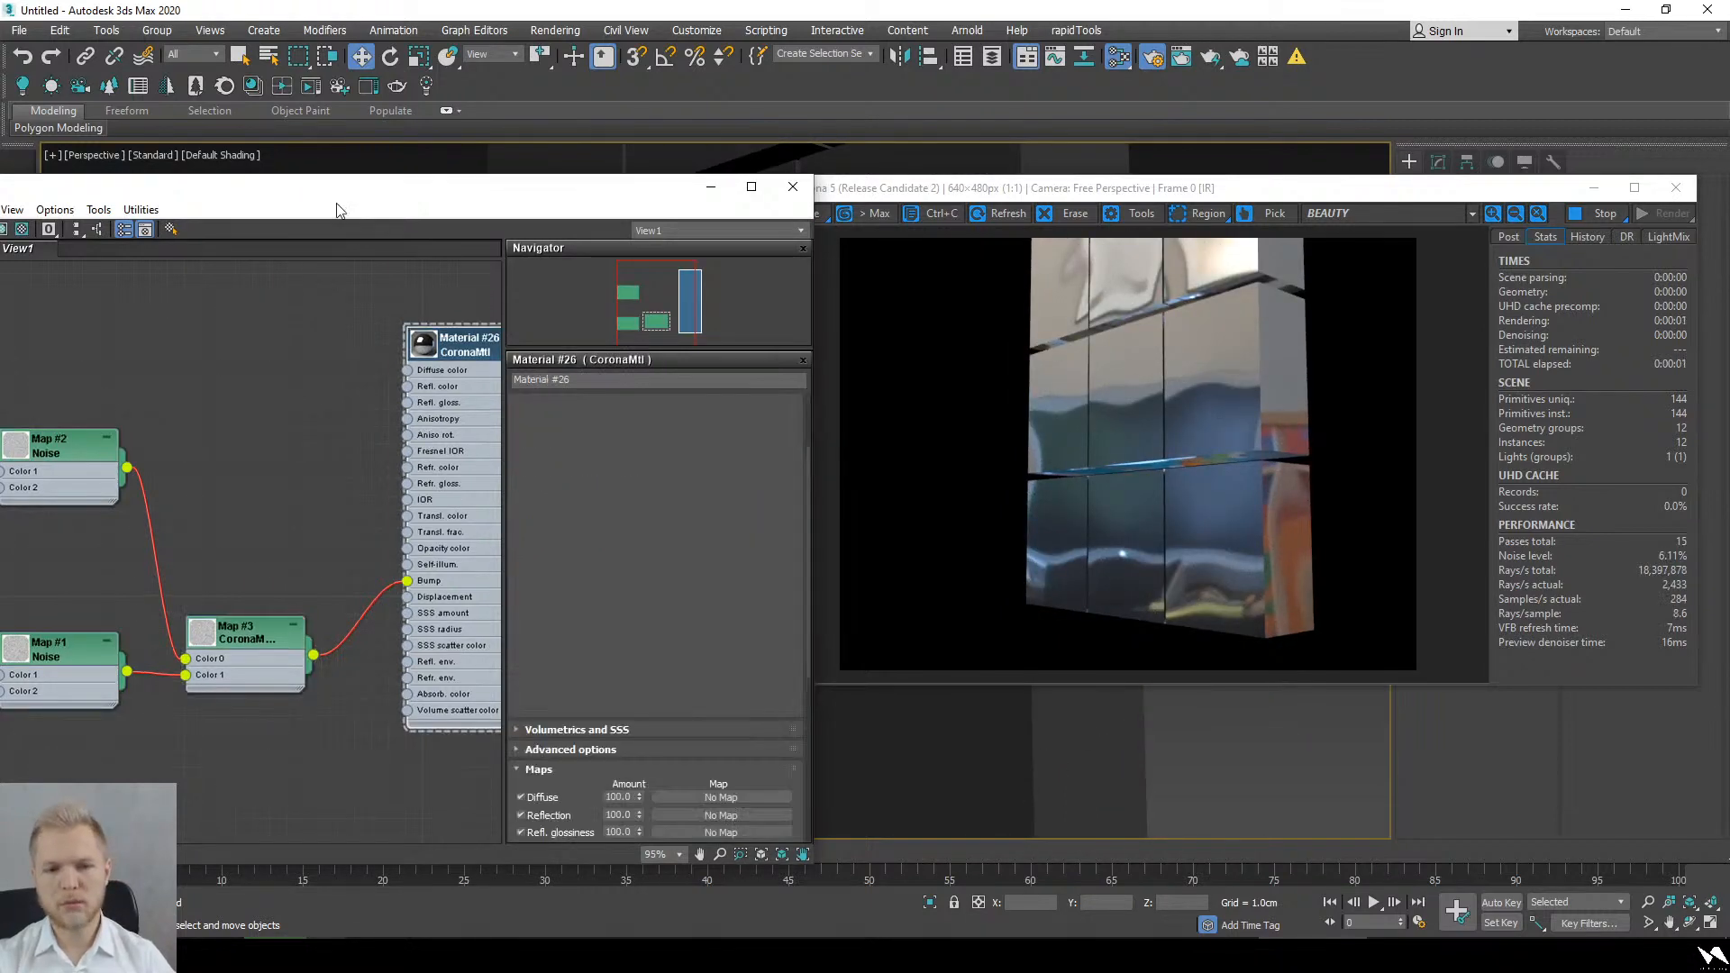
drag(349, 186, 642, 168)
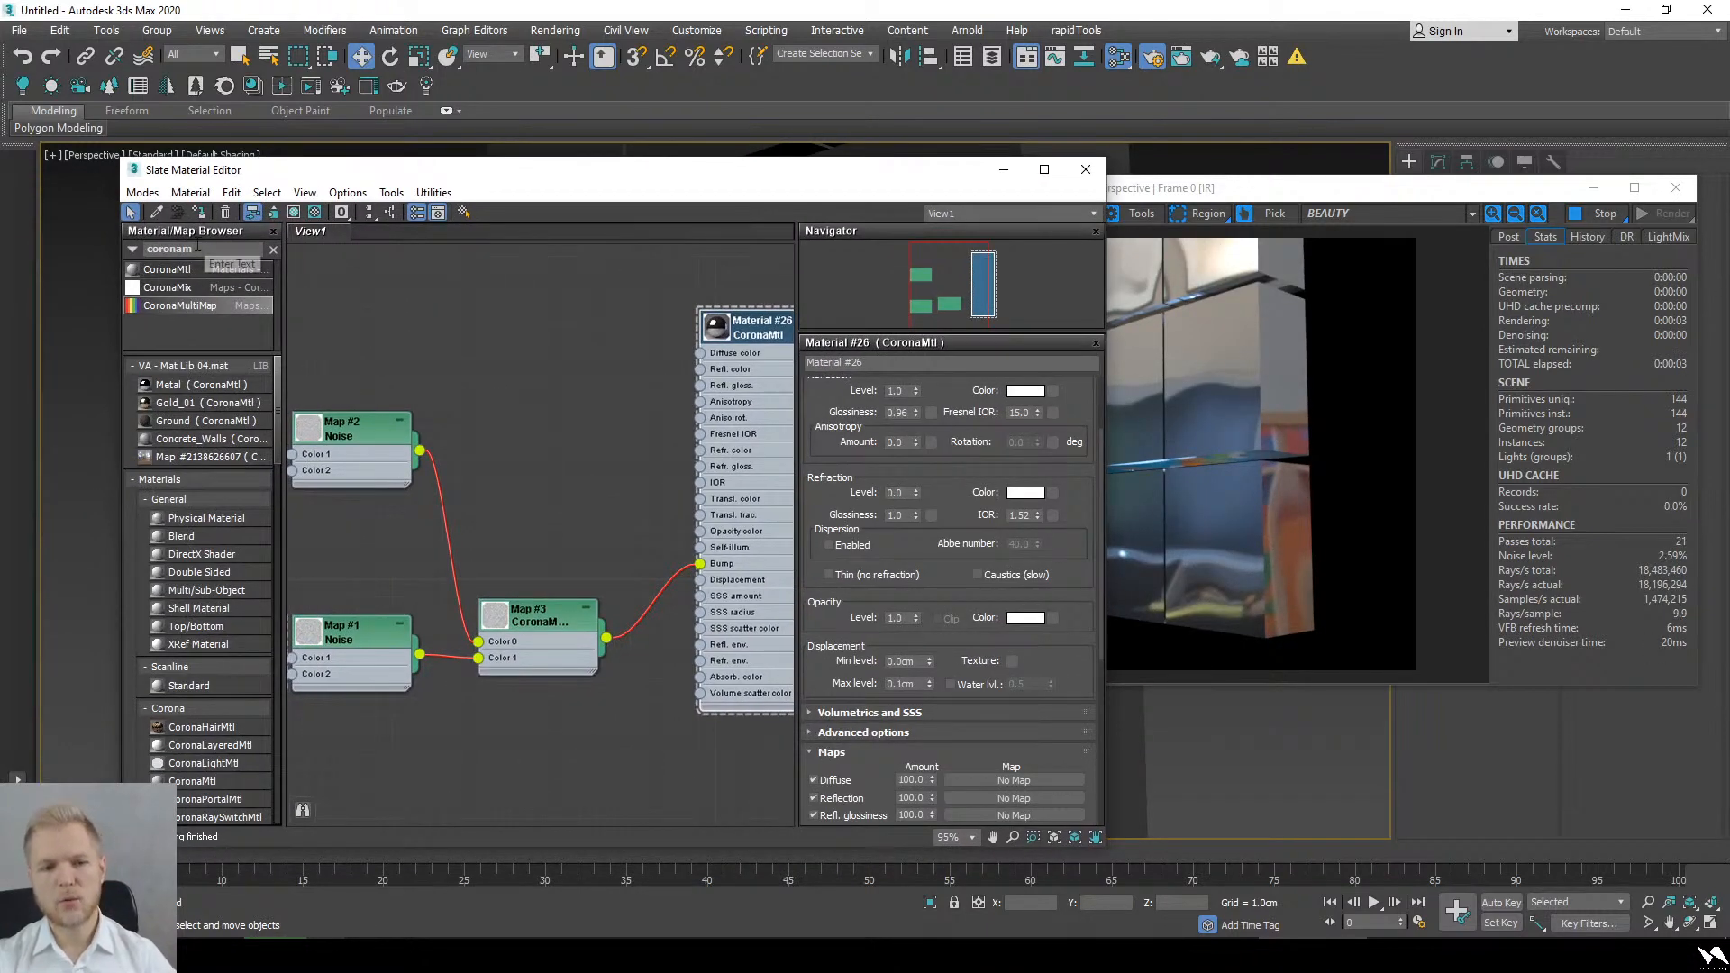
drag(196, 249, 186, 249)
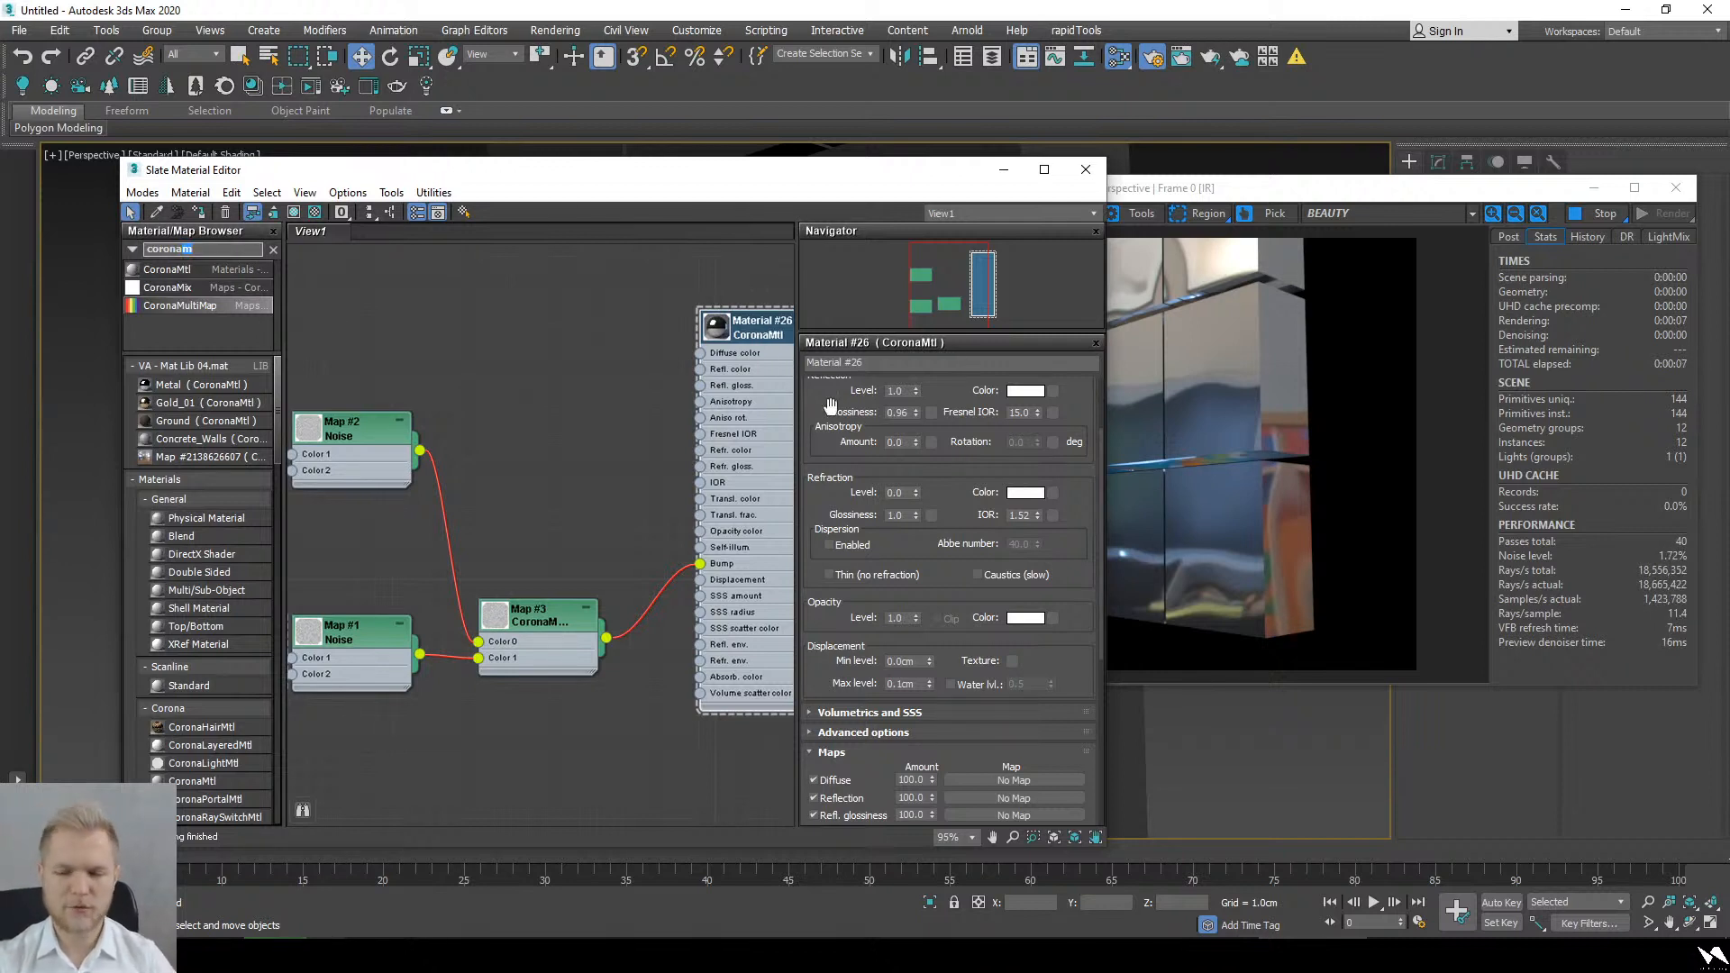
text(r)
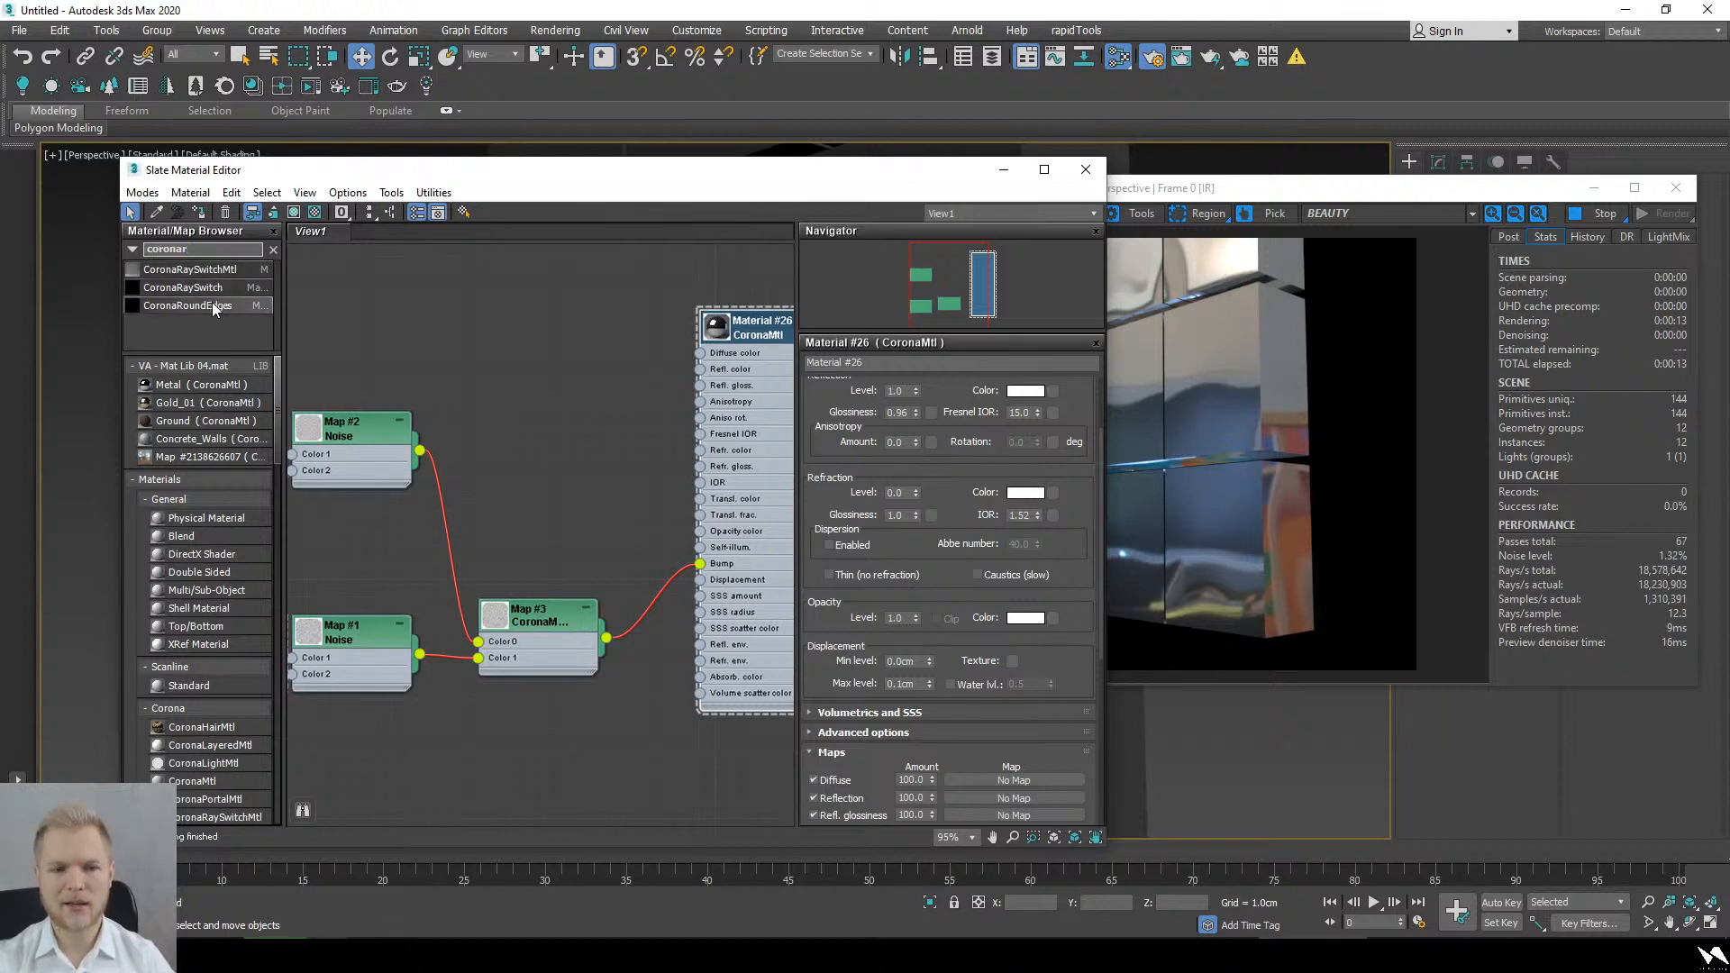
drag(218, 310, 594, 518)
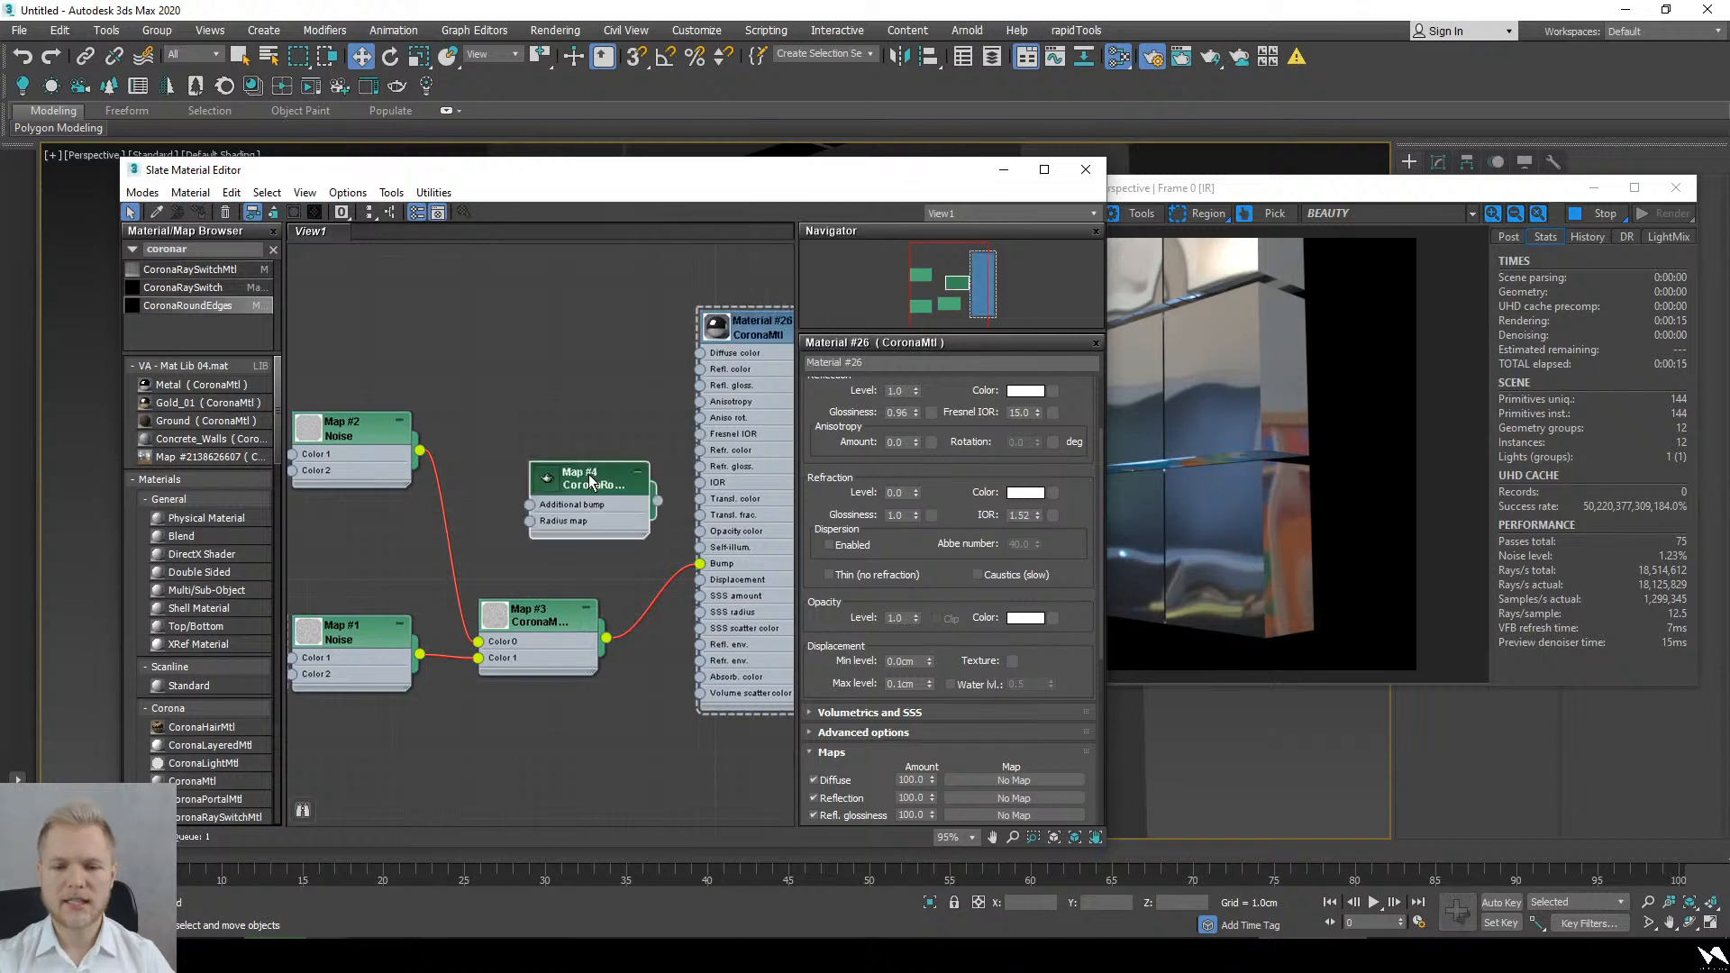
double_click(605, 503)
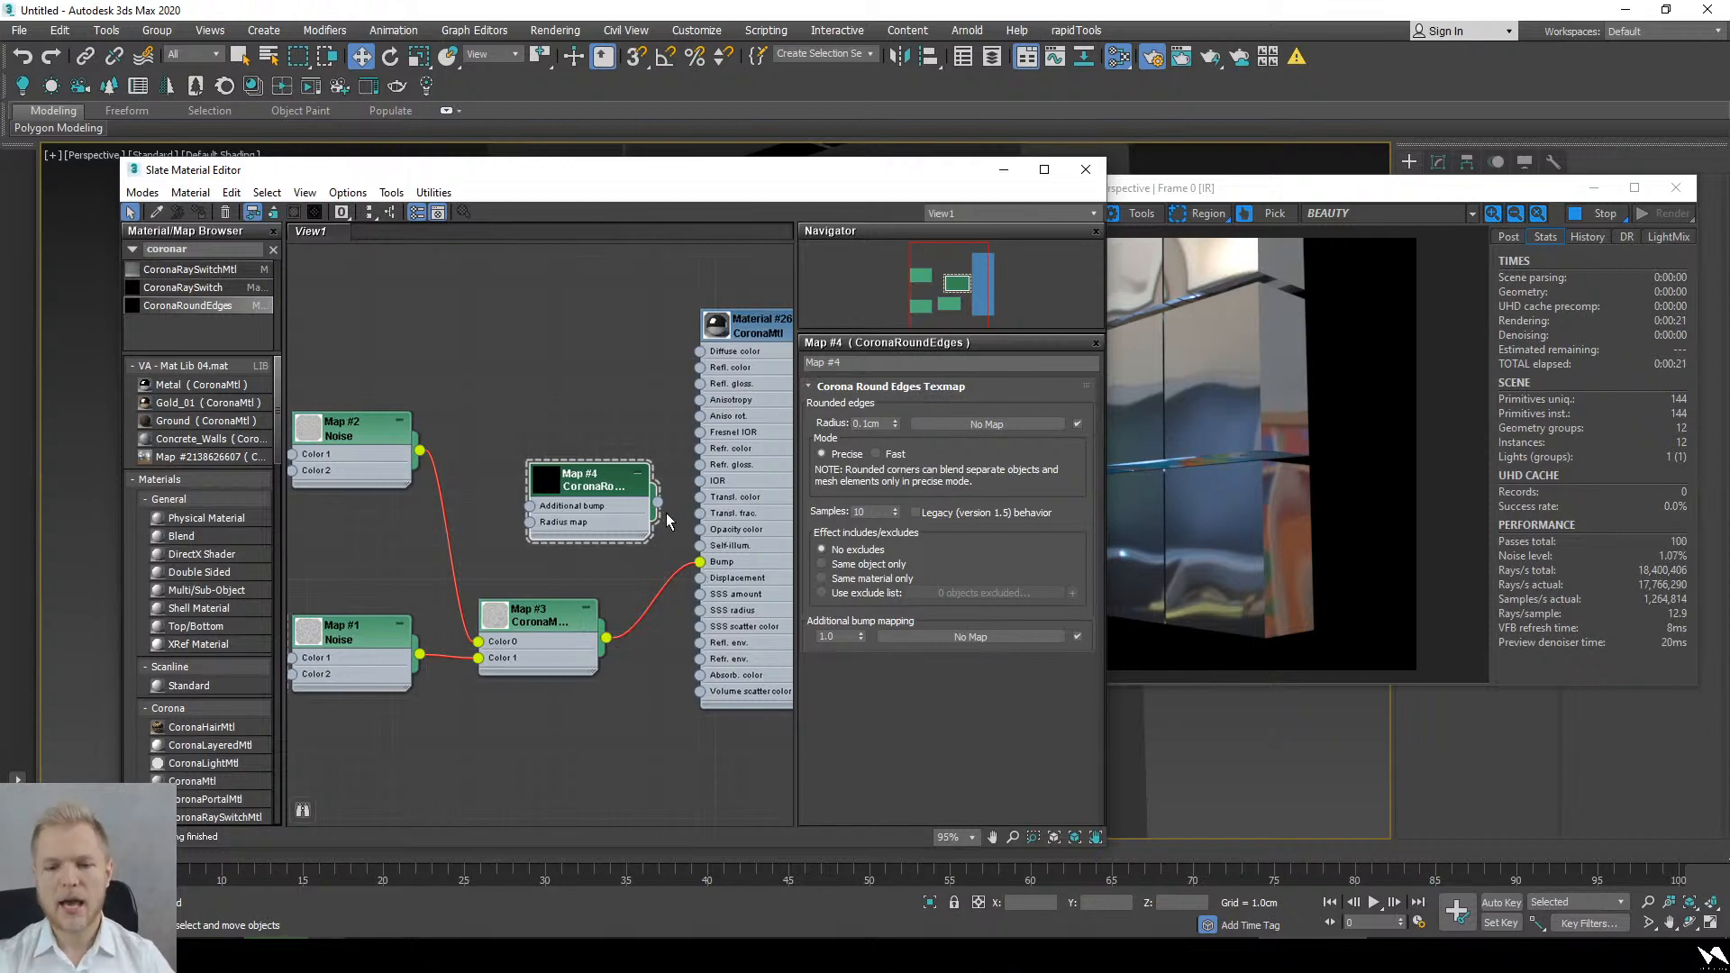
drag(657, 502, 703, 567)
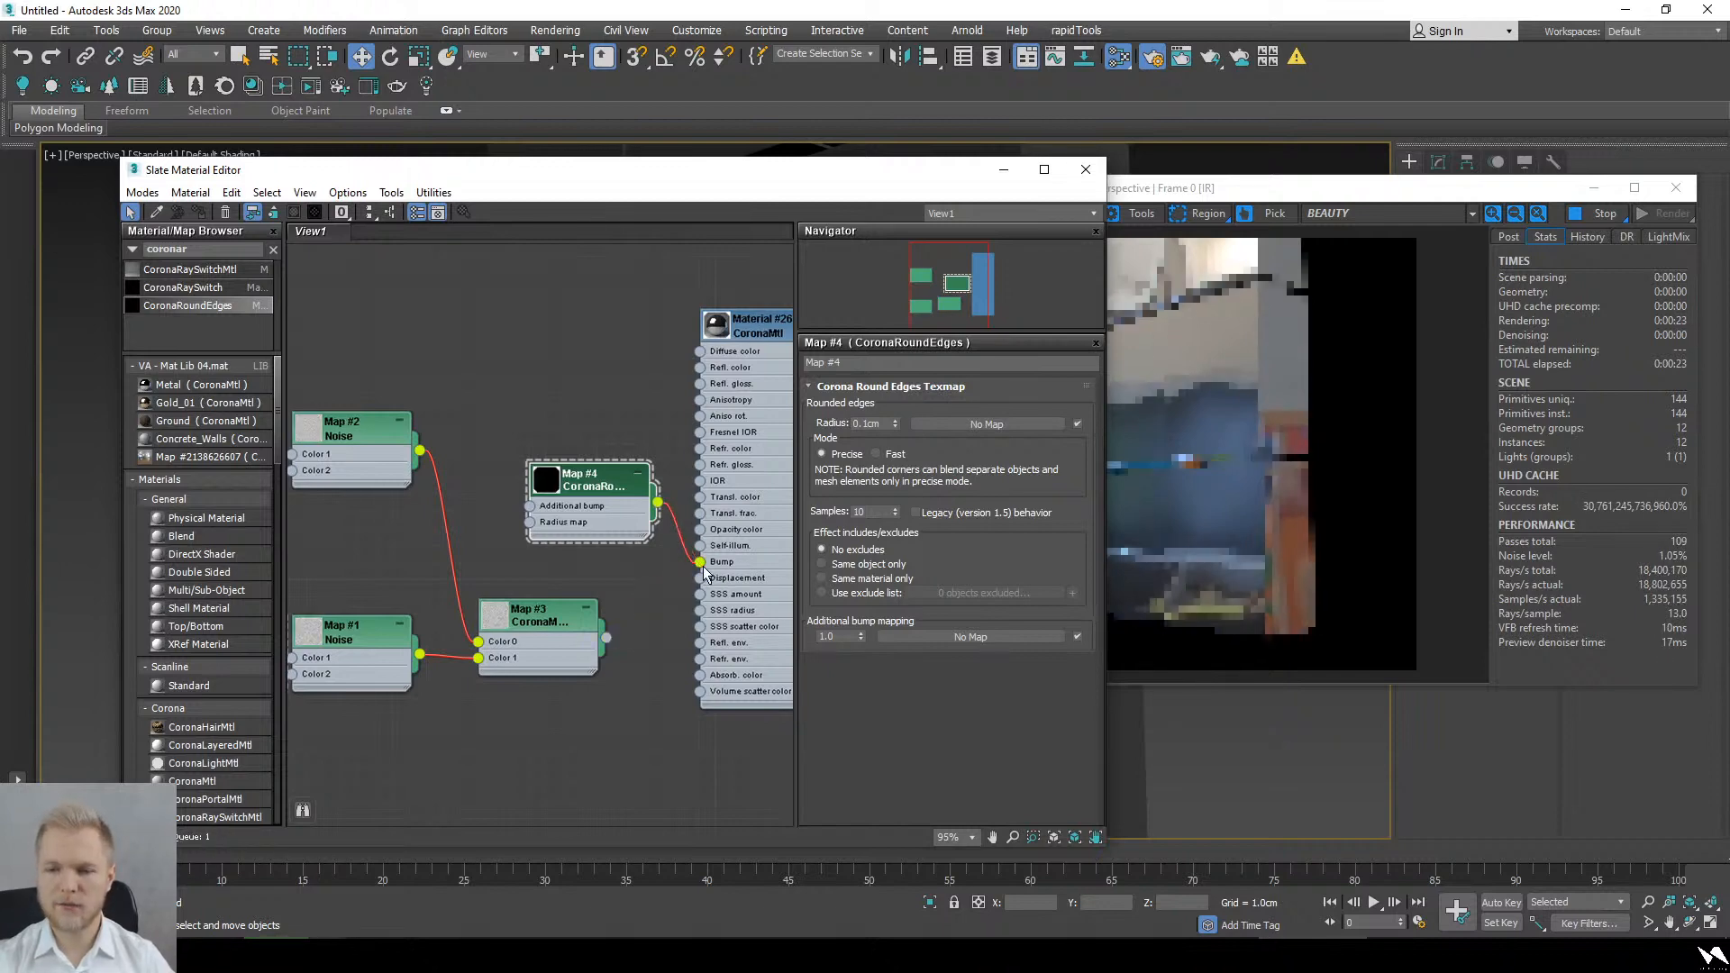
Step: Set the CoronaRoundEdges map's radius to 1 cm
drag(698, 171, 363, 174)
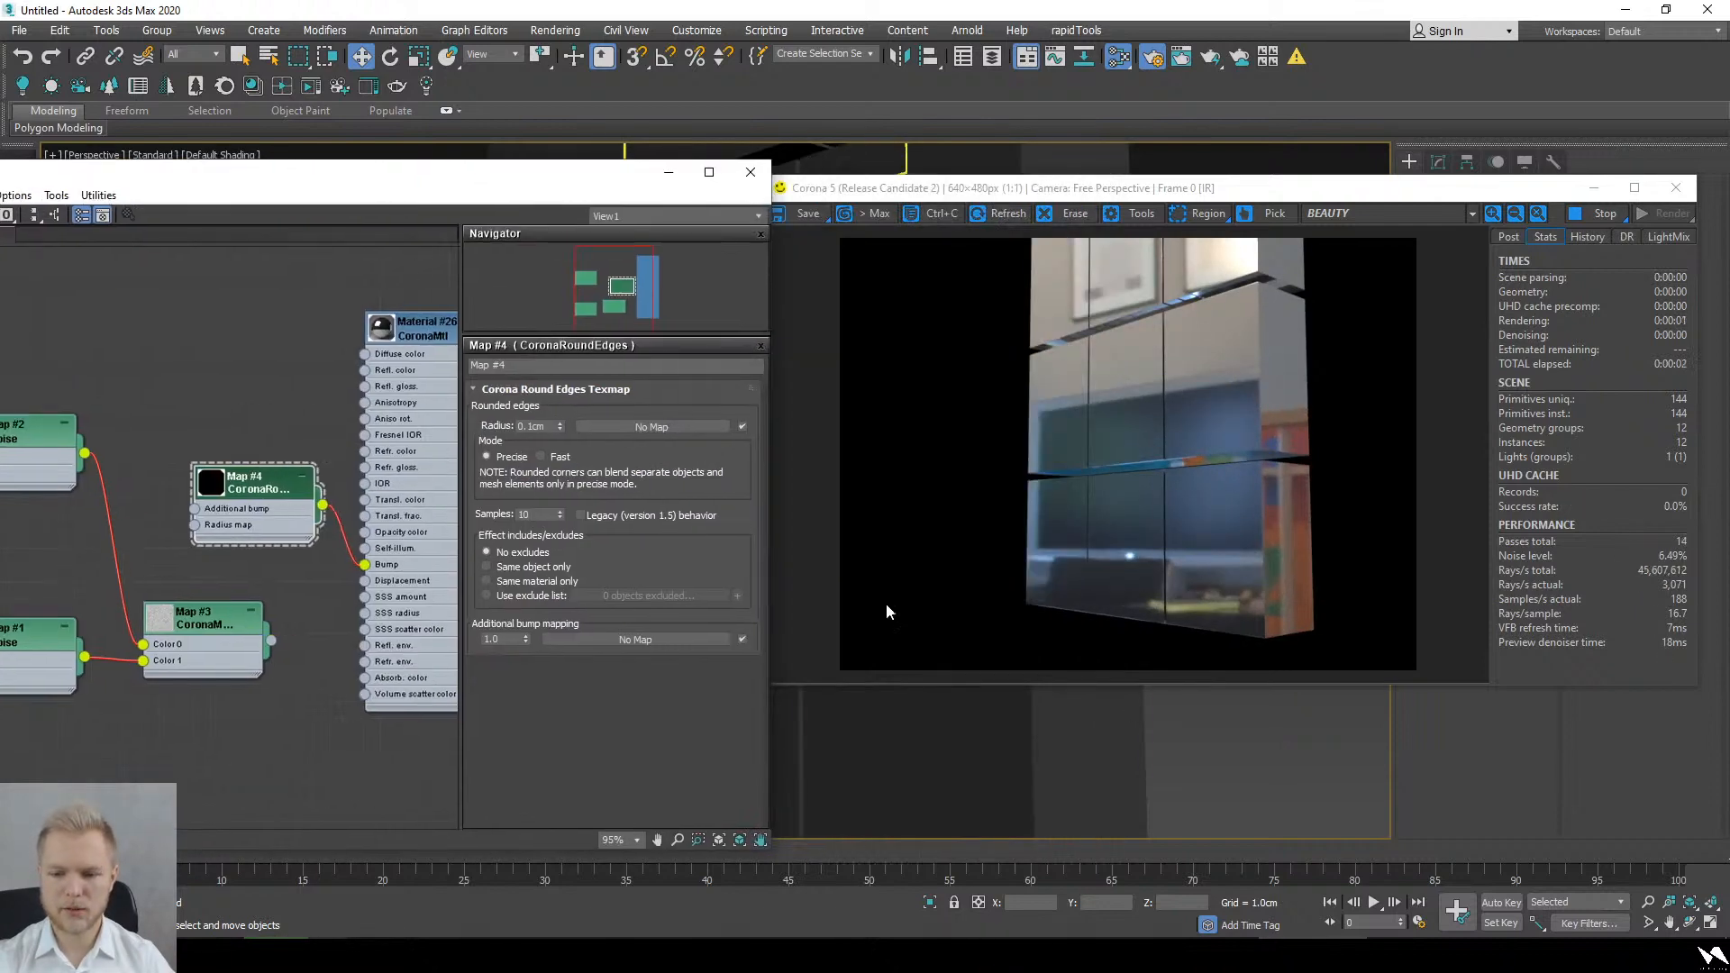
middle_drag(982, 757, 981, 765)
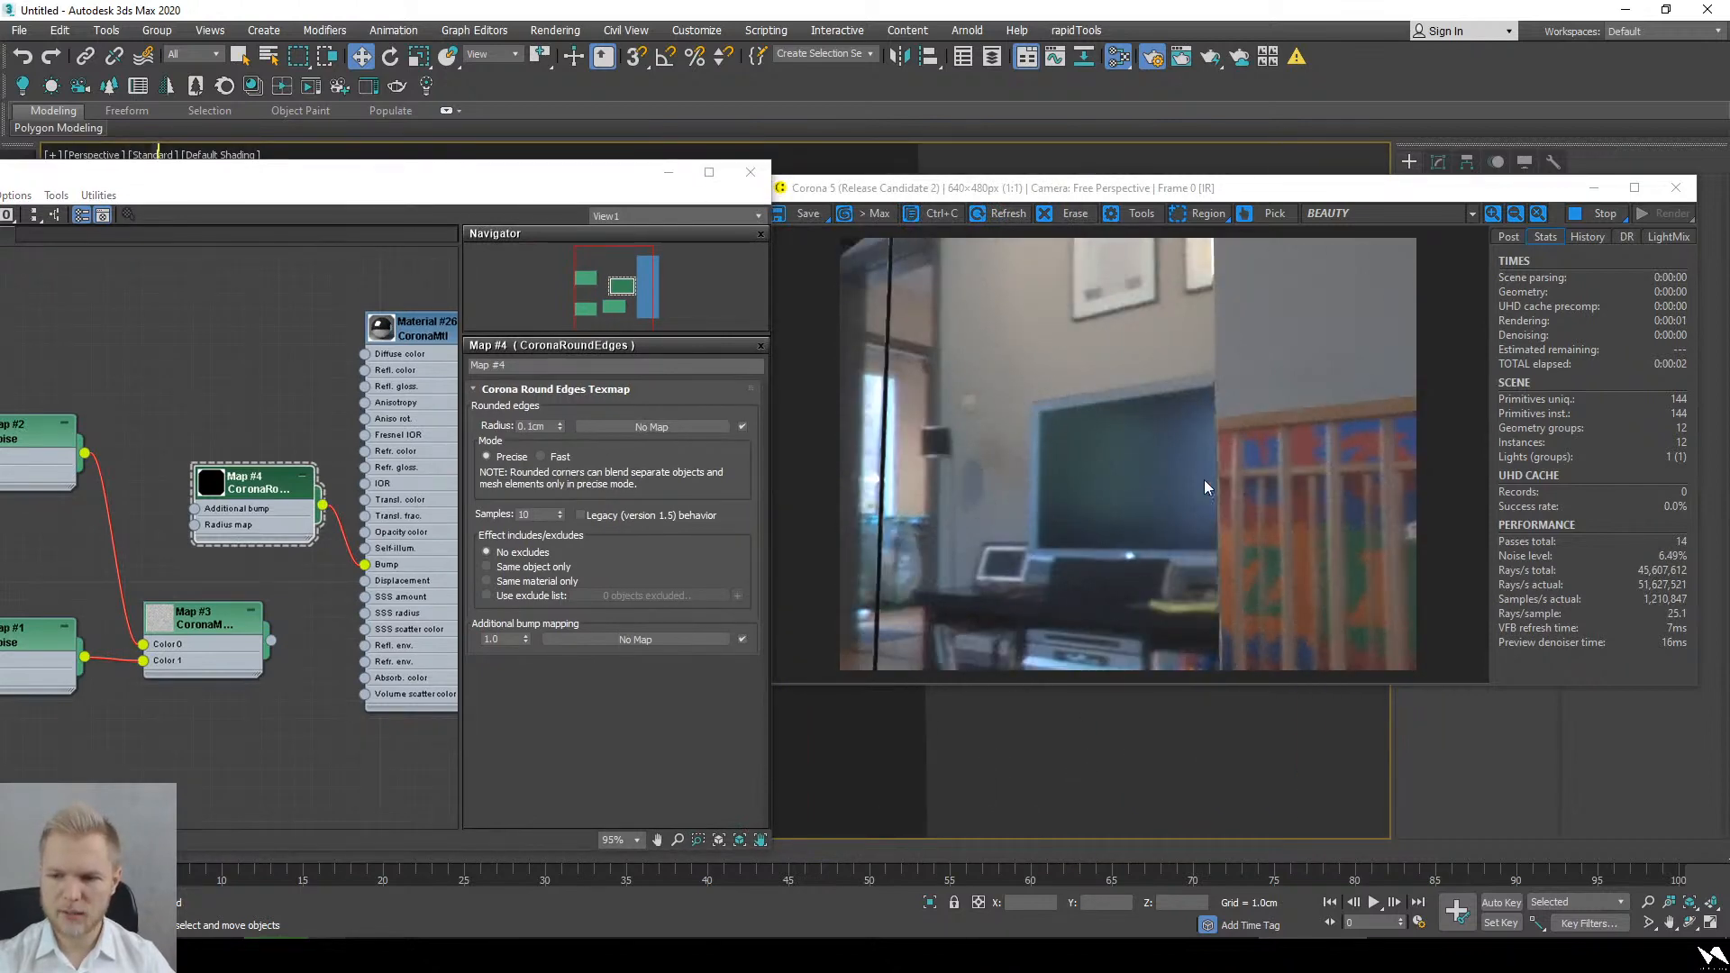
alt+middle_drag(1217, 744, 1132, 794)
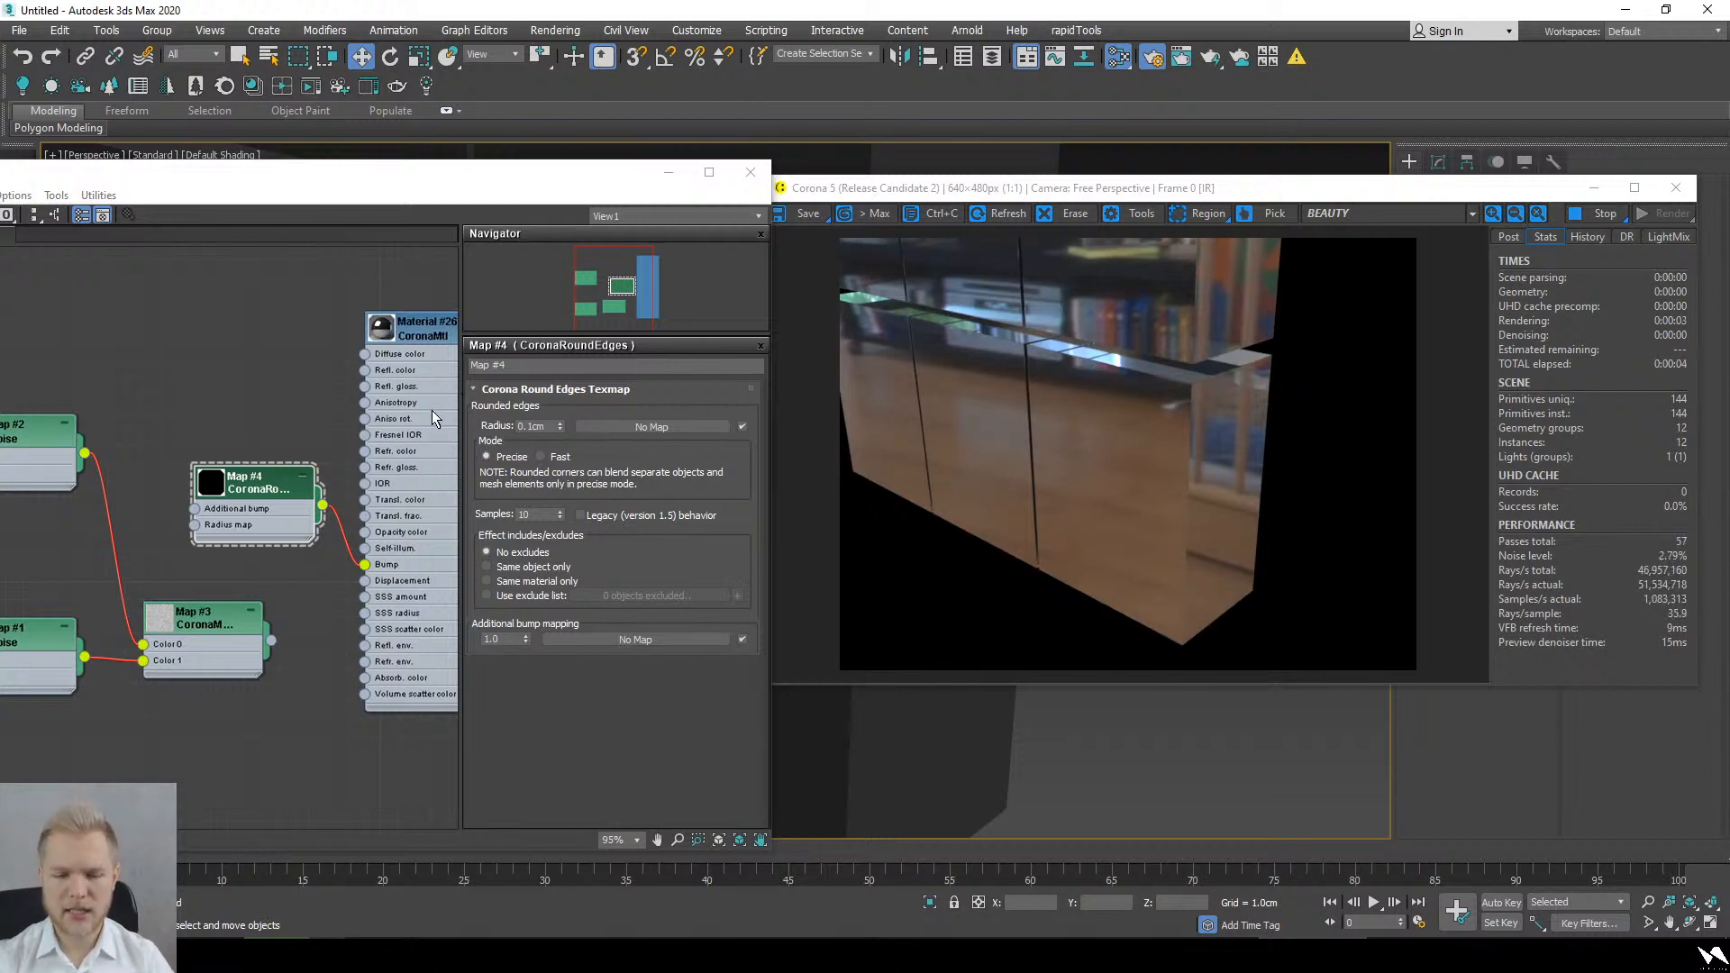
double_click(541, 426)
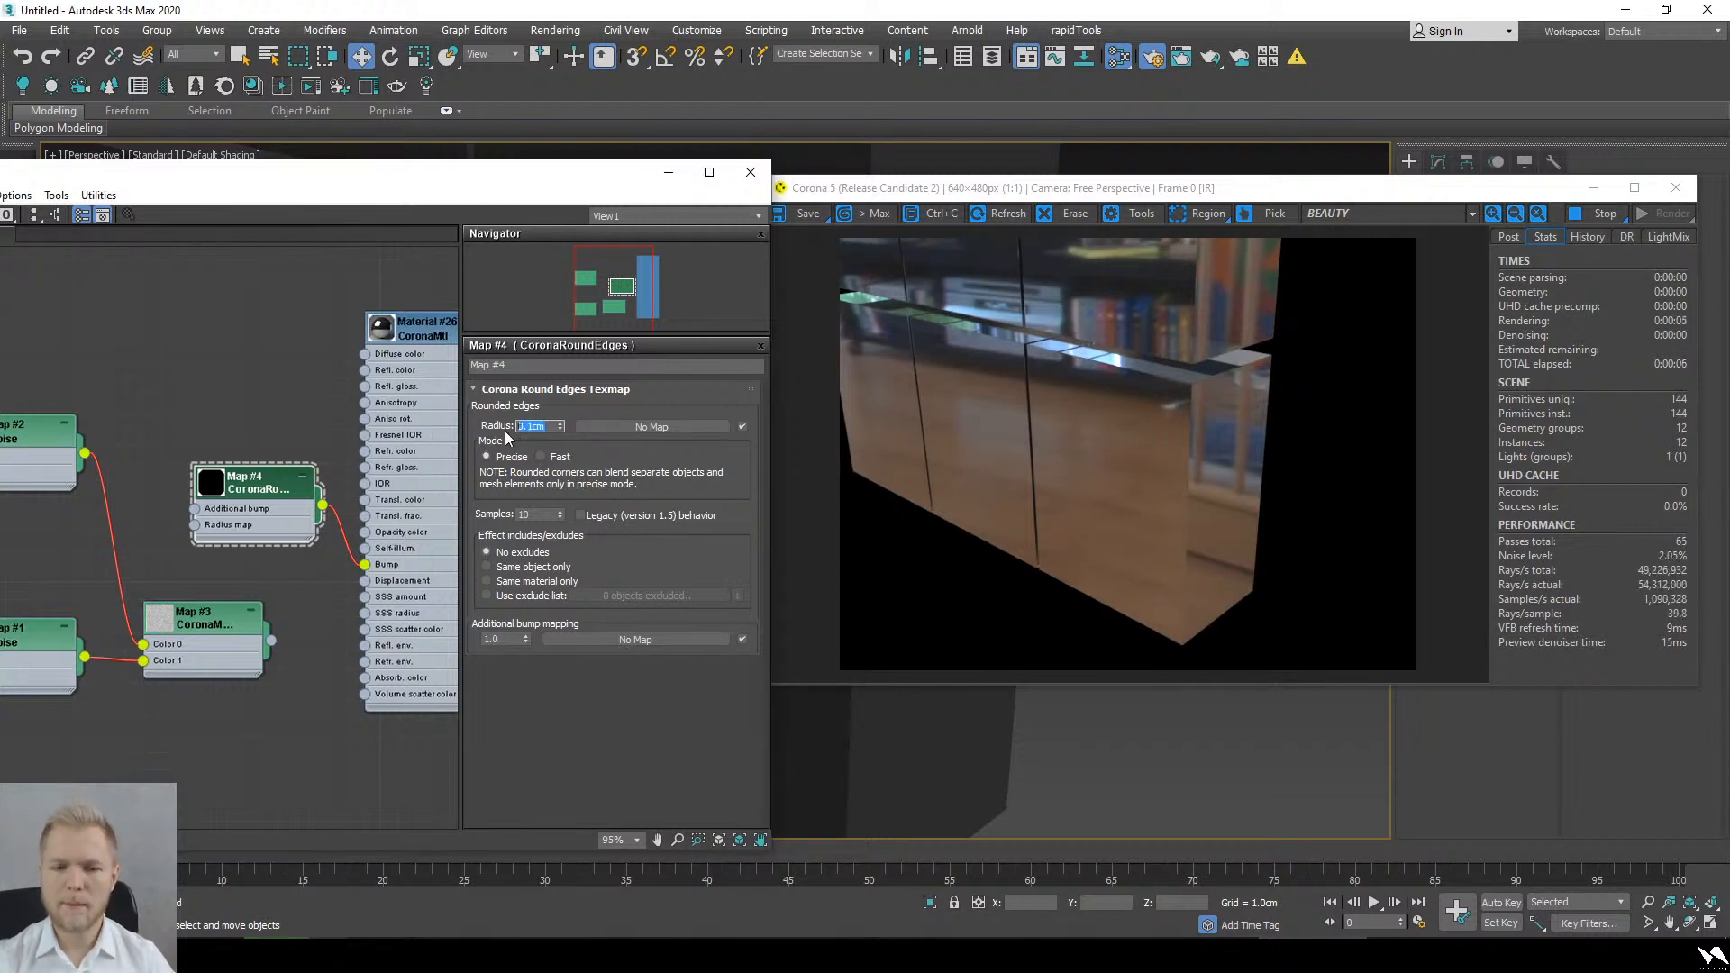
text(1)
key(Return)
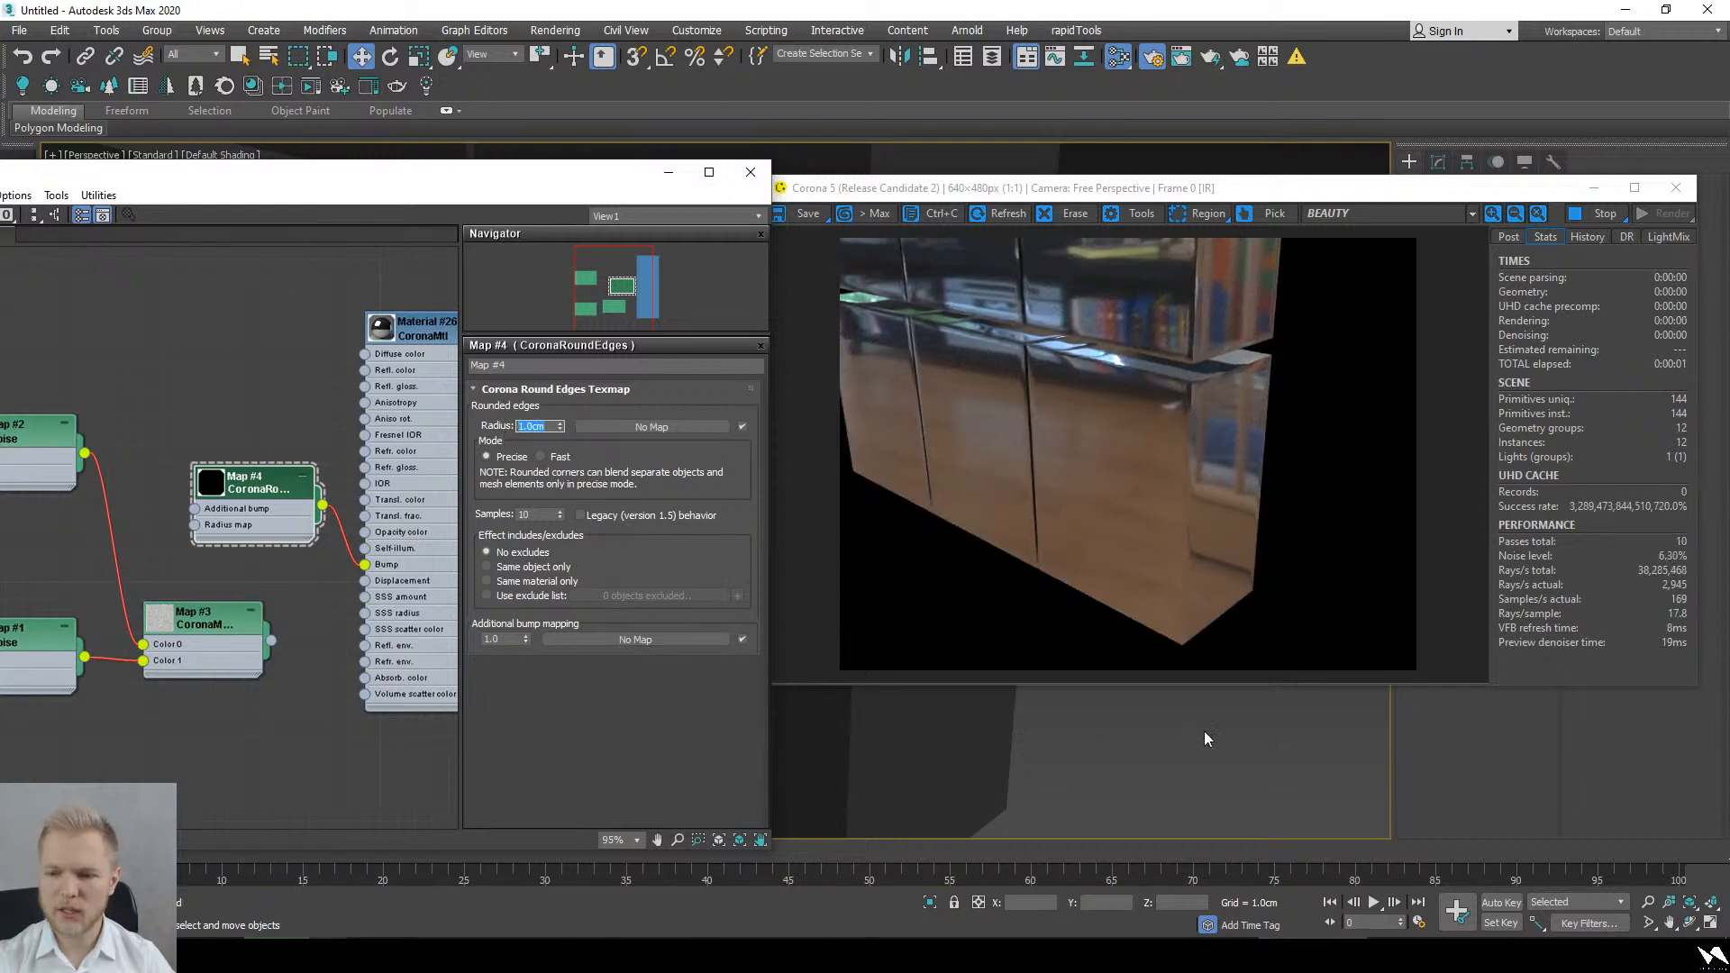
Step: Examine the rounded panel edges and corners up close in the interactive render
alt+middle_drag(1202, 727, 1288, 731)
middle_drag(1036, 764, 1068, 802)
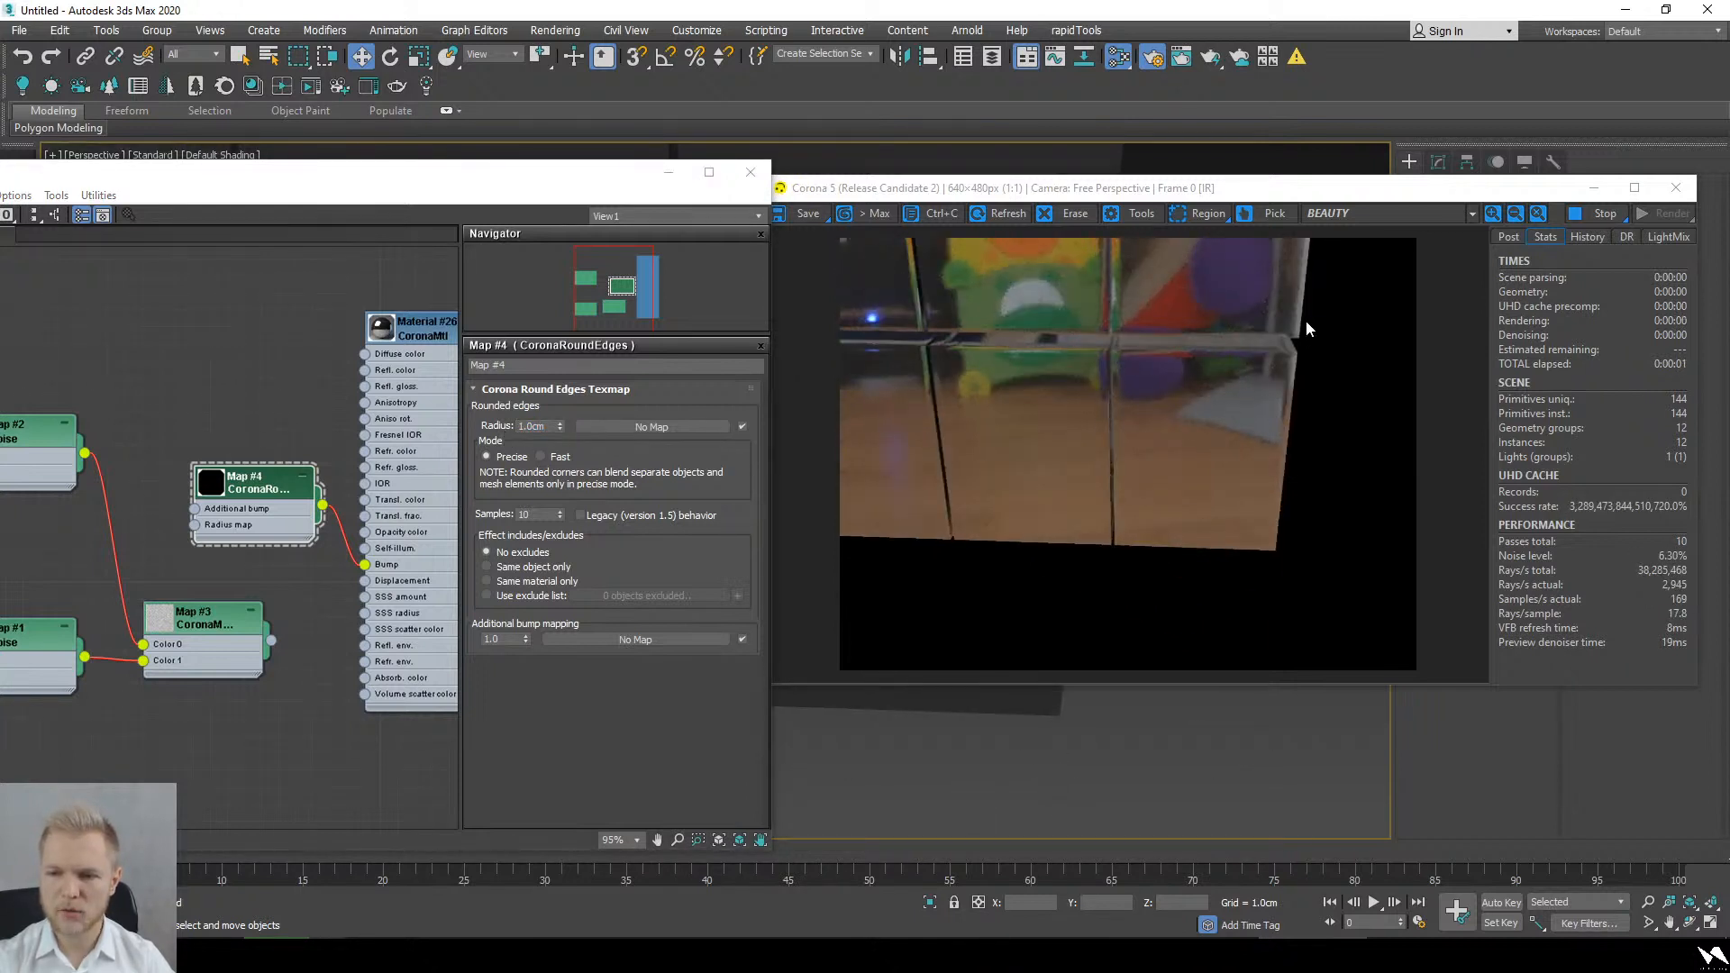
scroll(1305, 320, up, 1)
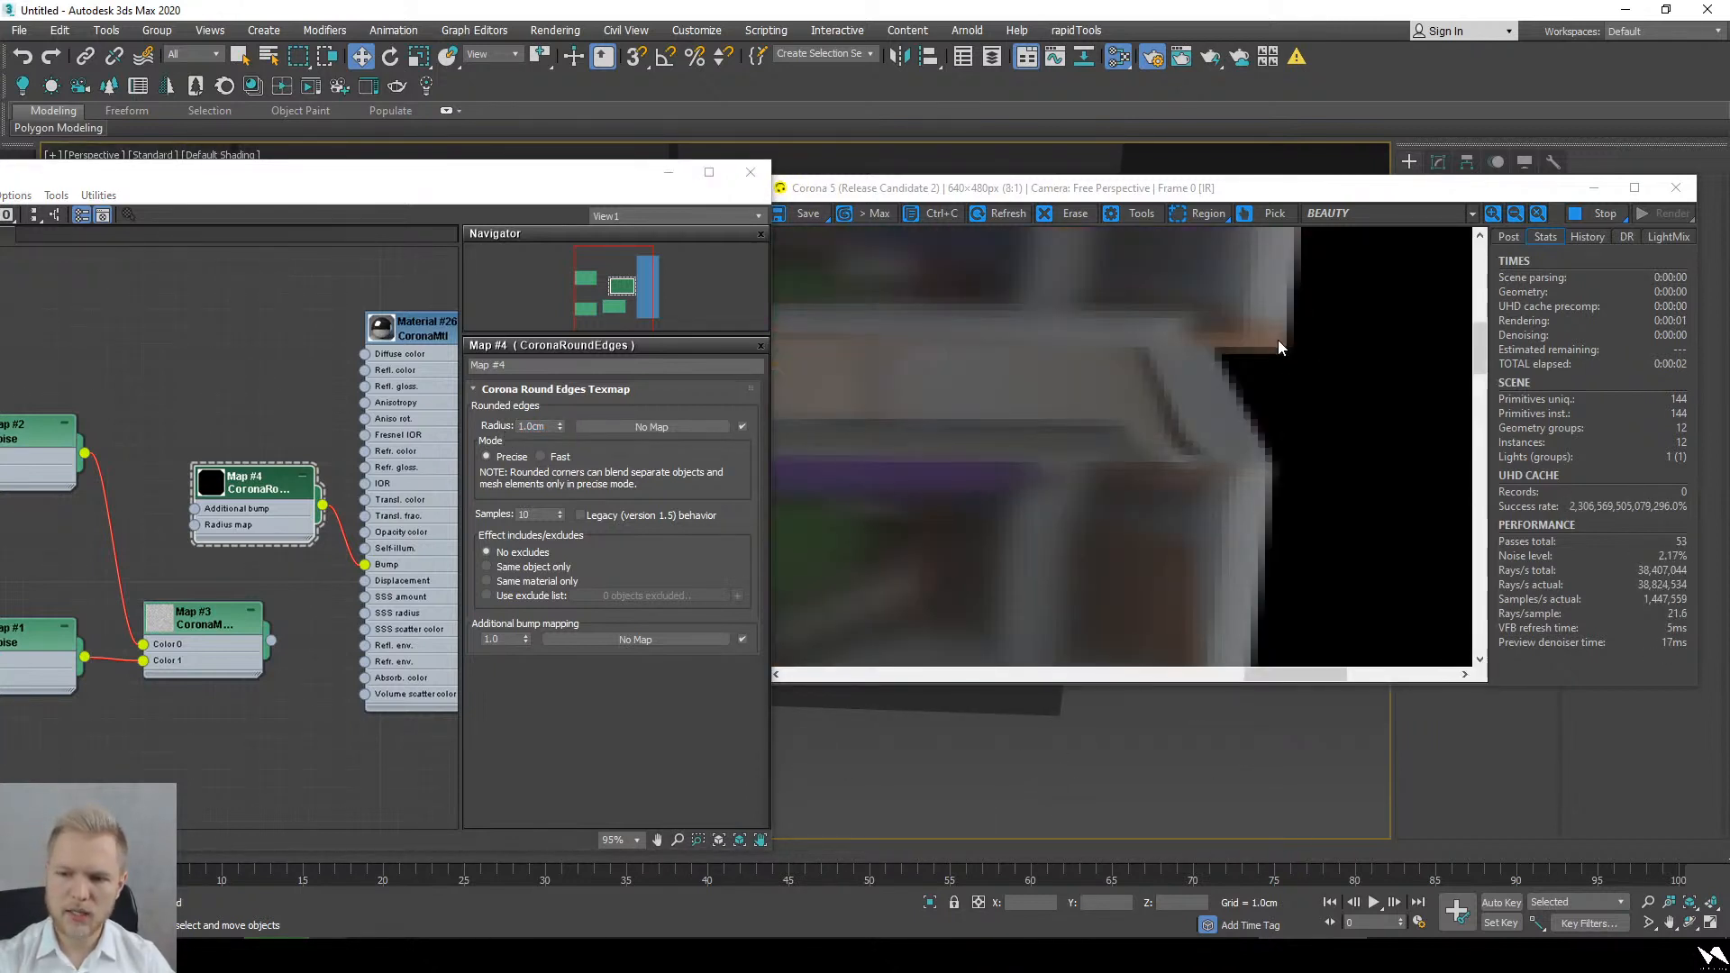
scroll(1279, 358, down, 1)
click(1272, 449)
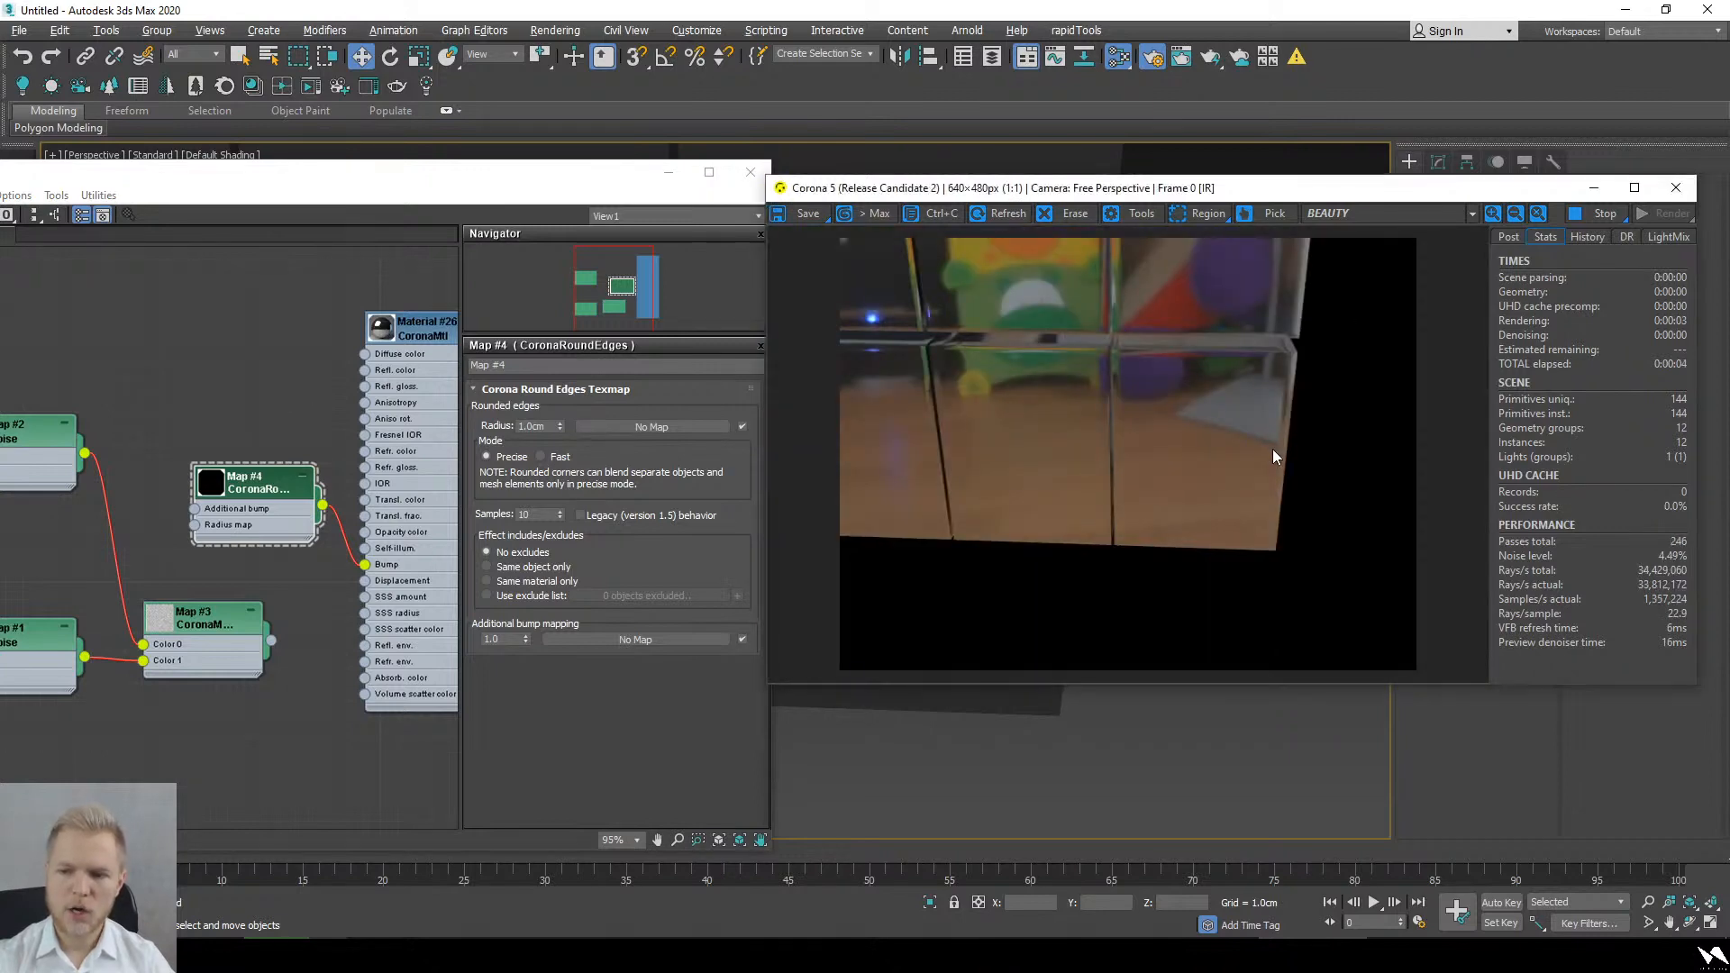
alt+middle_drag(1174, 811, 1111, 754)
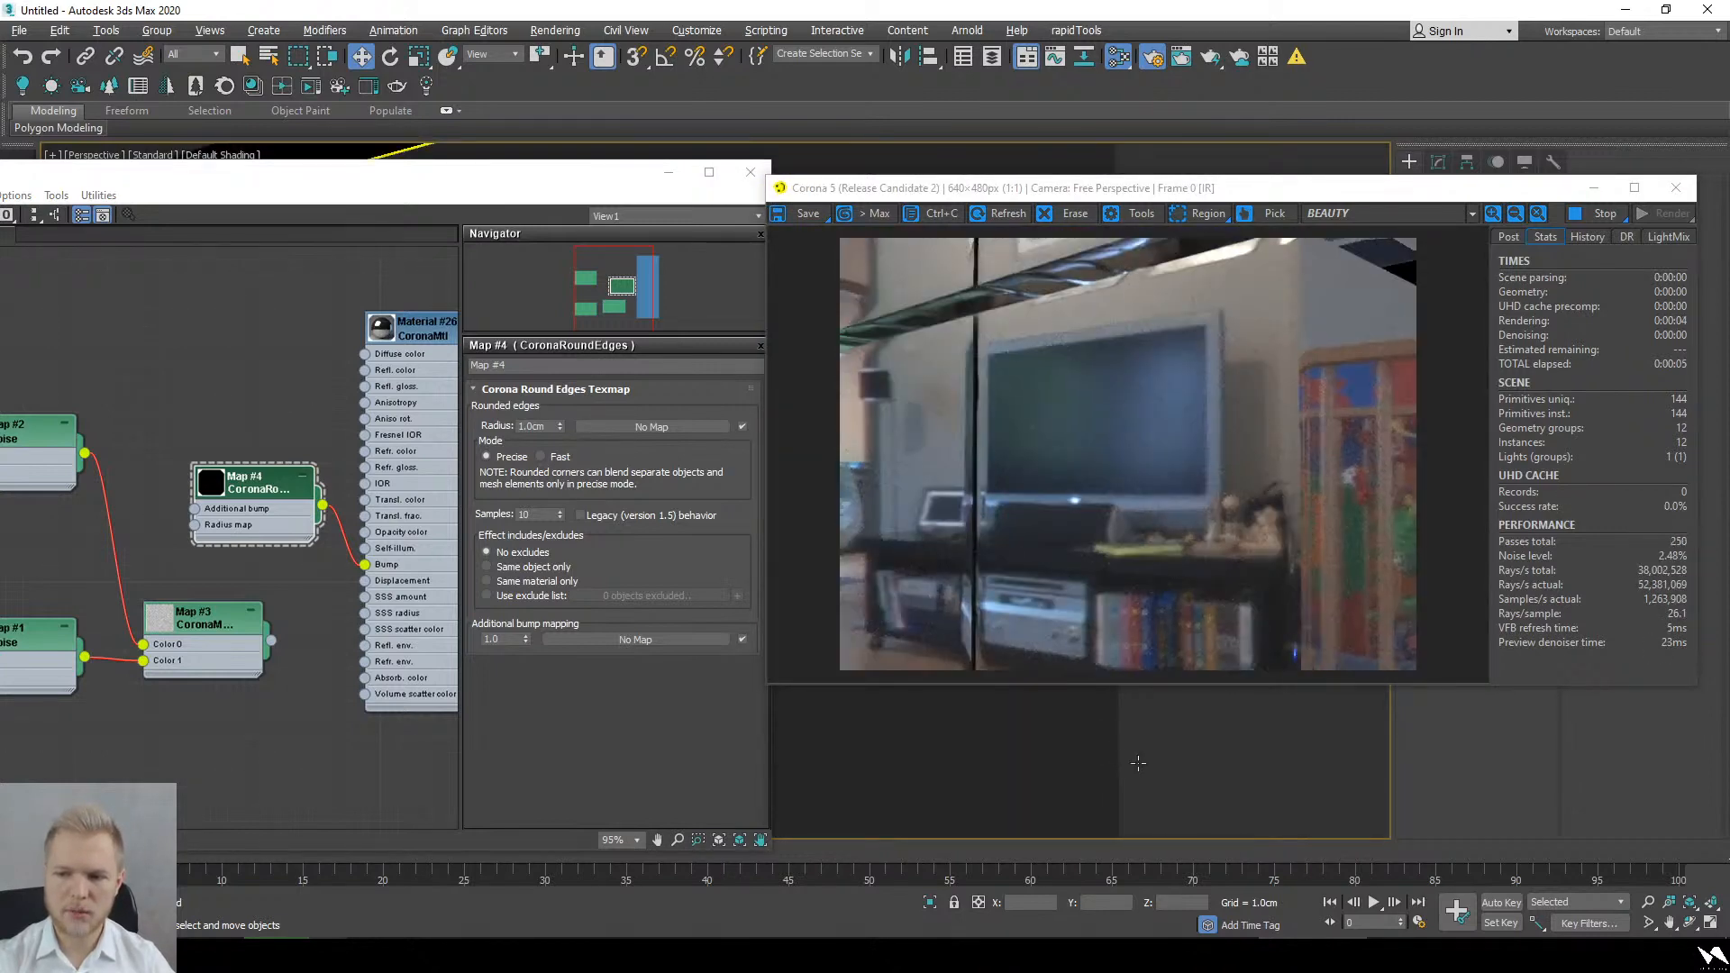
Step: Rearrange the map nodes, connect the CoronaMultiMap to the CoronaRoundEdges map's Additional bump input, and check the panels in the render
middle_drag(347, 550, 449, 539)
drag(301, 631, 180, 531)
scroll(349, 495, down, 1)
middle_drag(225, 553, 314, 508)
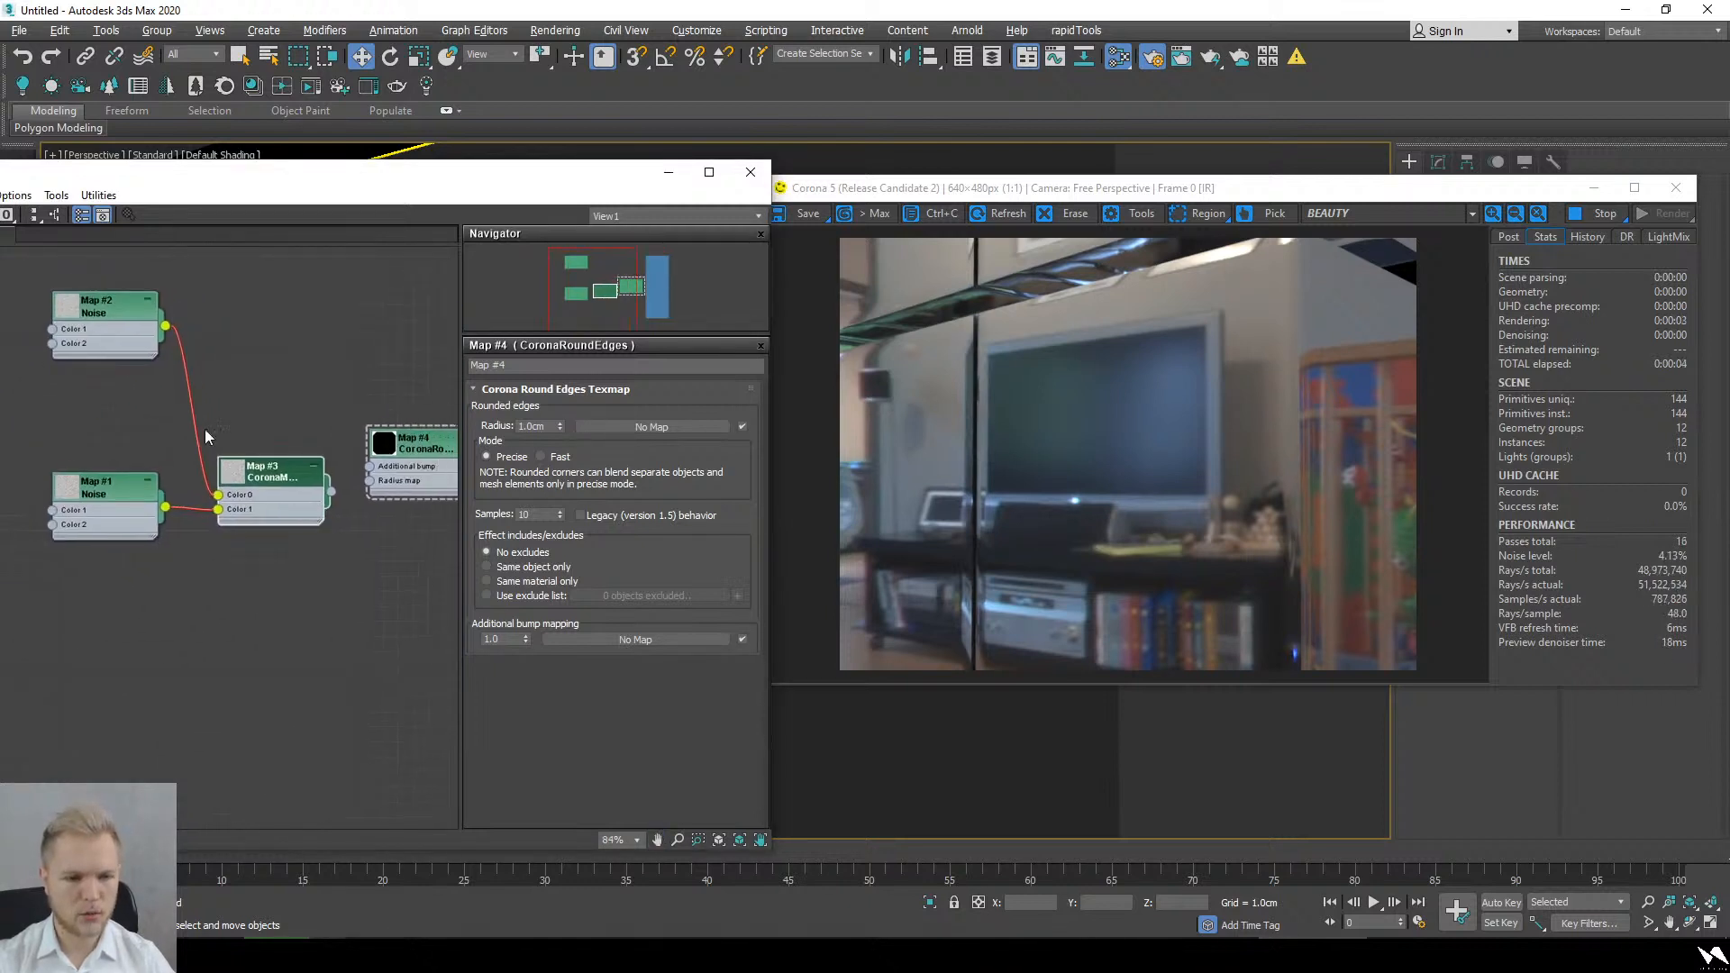
drag(102, 315, 101, 390)
middle_drag(238, 359, 215, 356)
drag(216, 362, 19, 603)
middle_drag(281, 653, 234, 667)
click(339, 490)
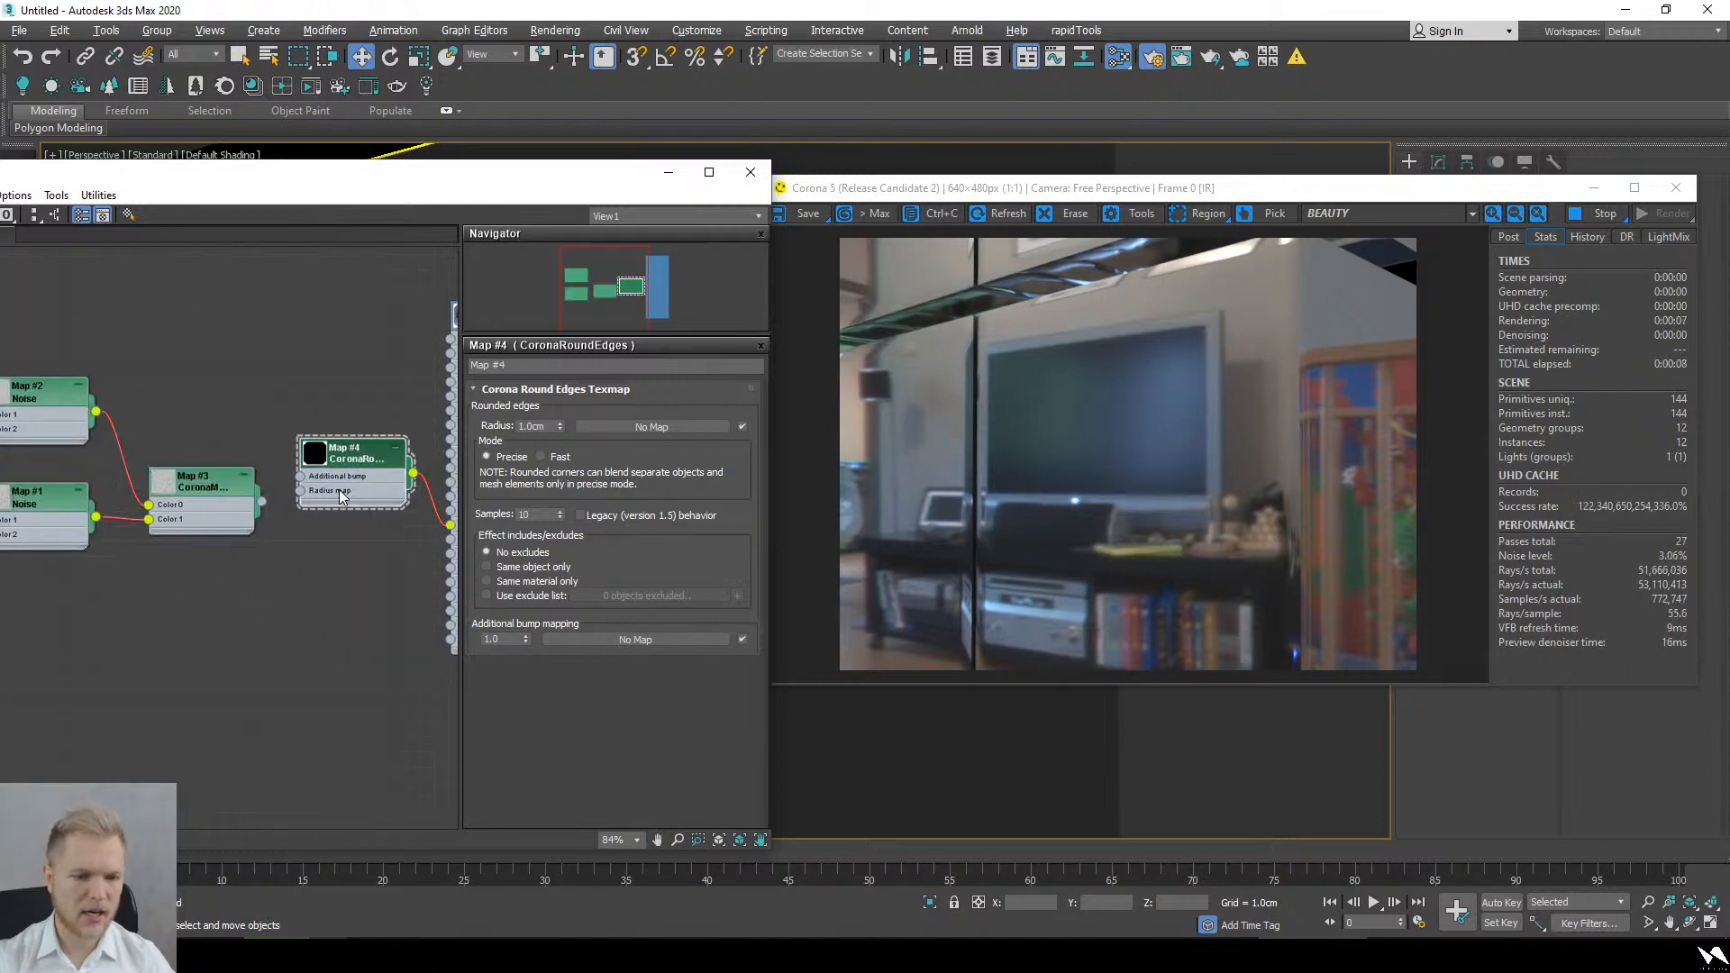
drag(306, 487, 301, 477)
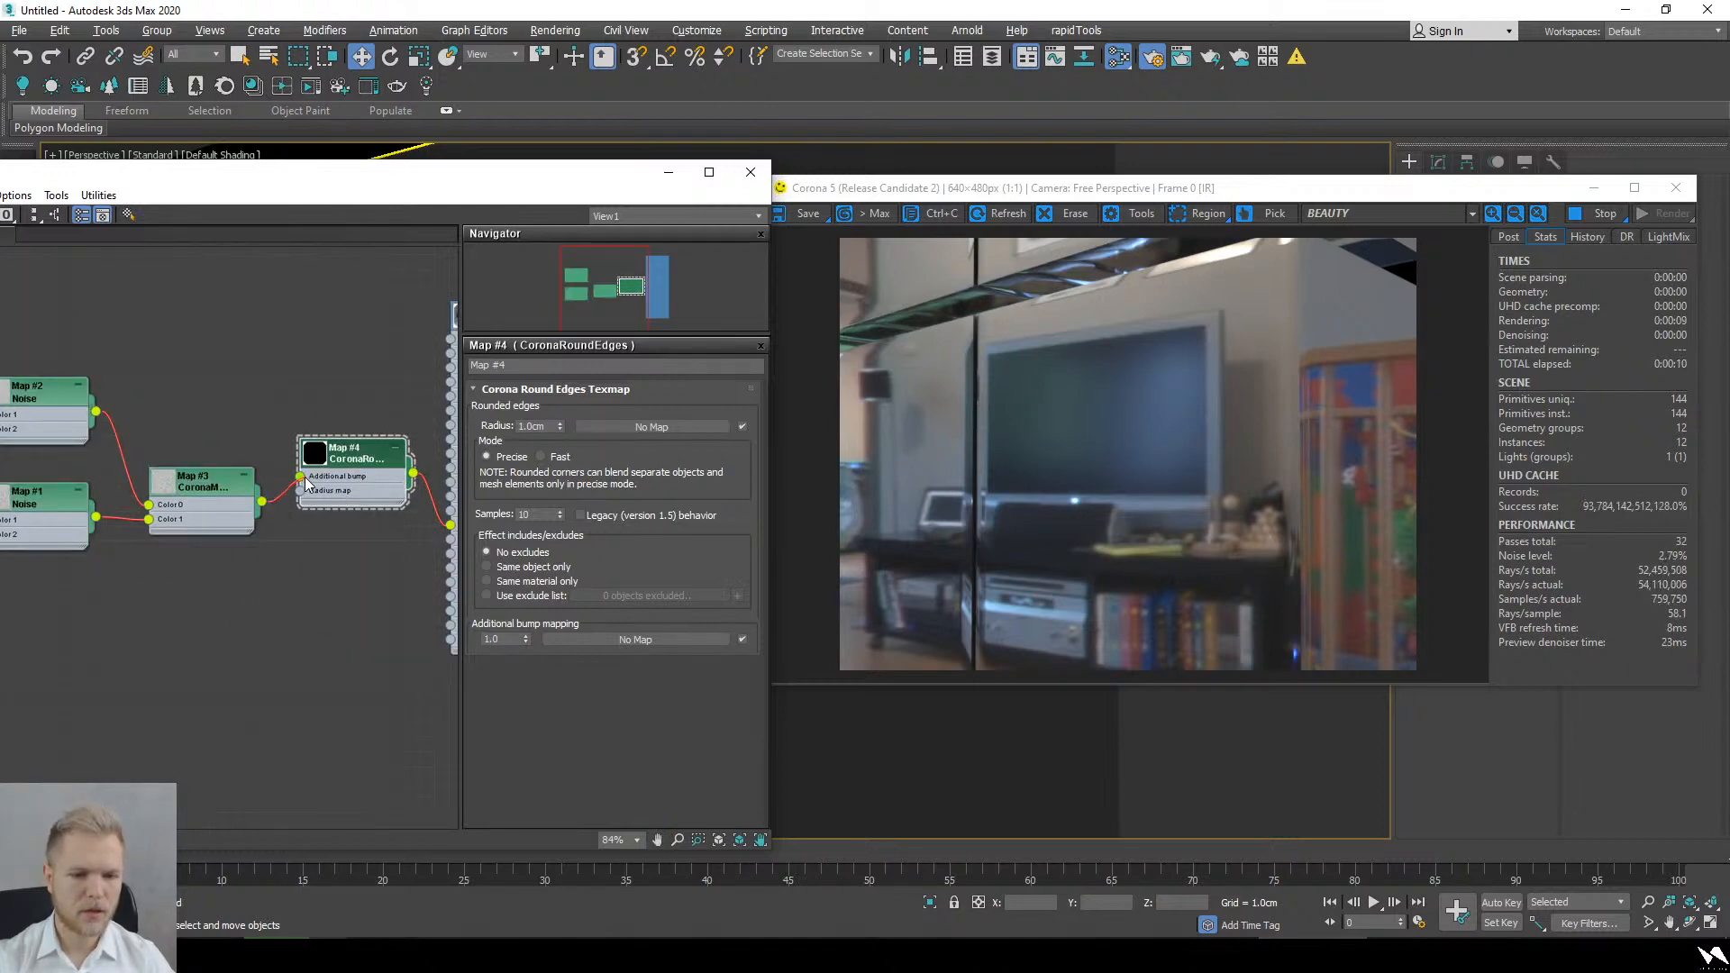
mouse_move(1189, 739)
alt+middle_down()
mouse_move(1170, 734)
mouse_move(1169, 766)
alt+middle_up()
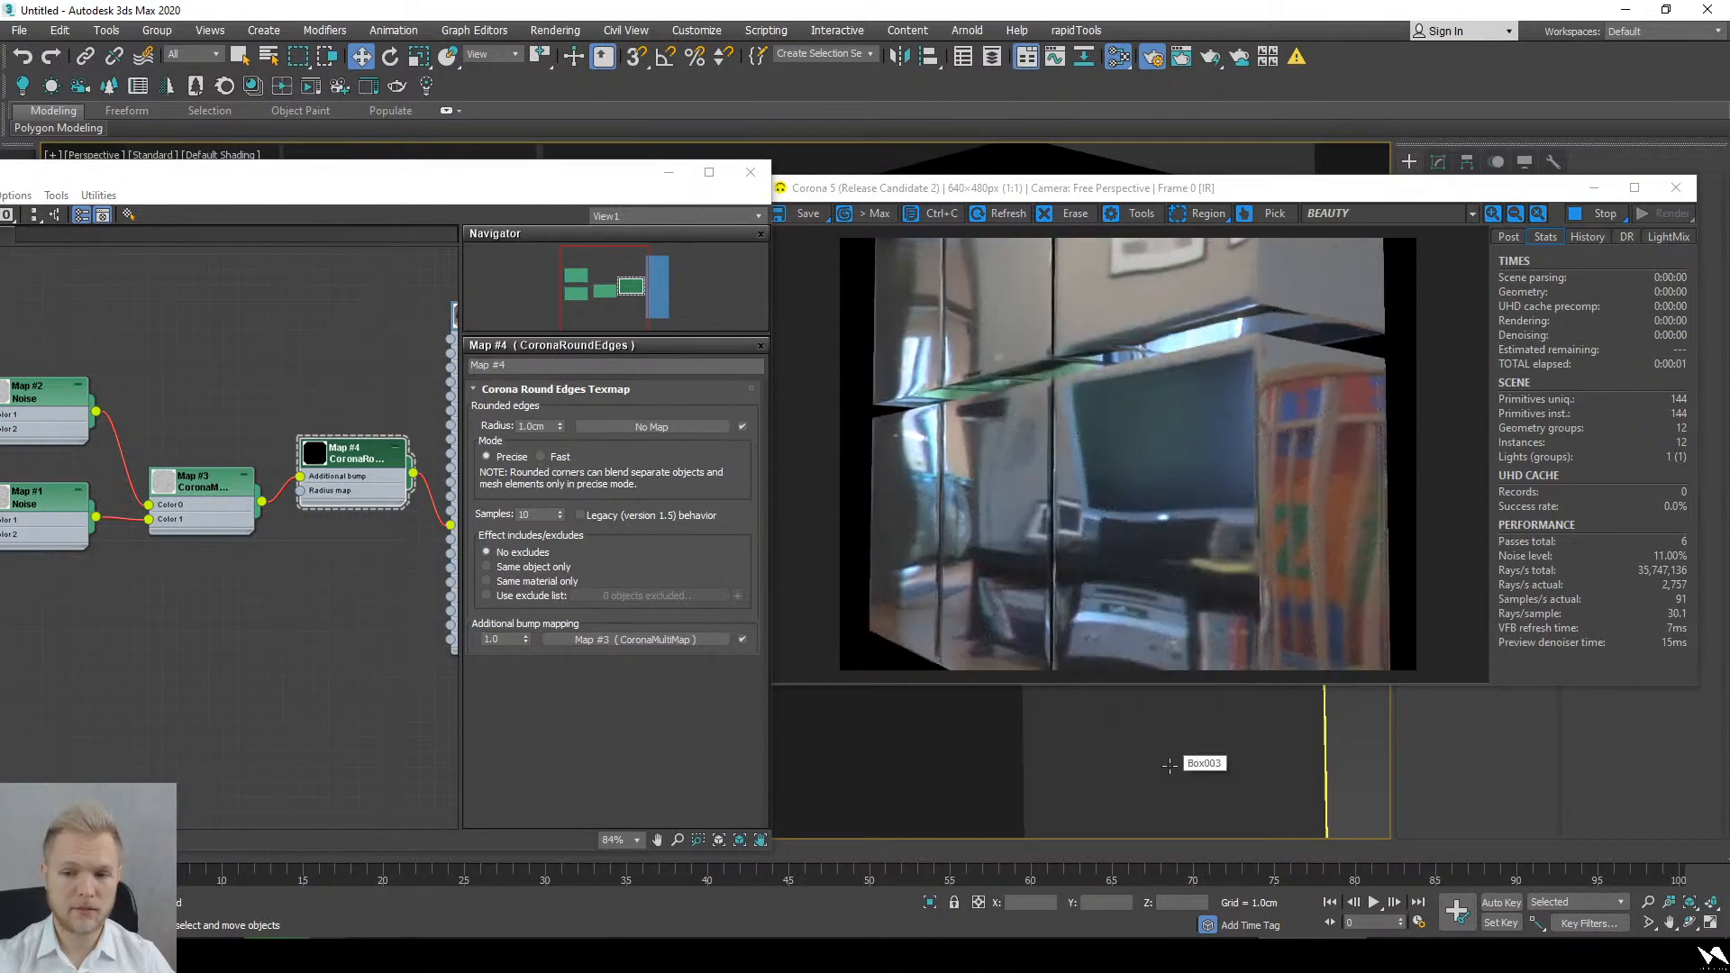
scroll(1170, 765, down, 3)
Step: Move the render window off the viewport and shift Box003 so that it intersects the neighbouring panels
drag(1198, 193, 340, 172)
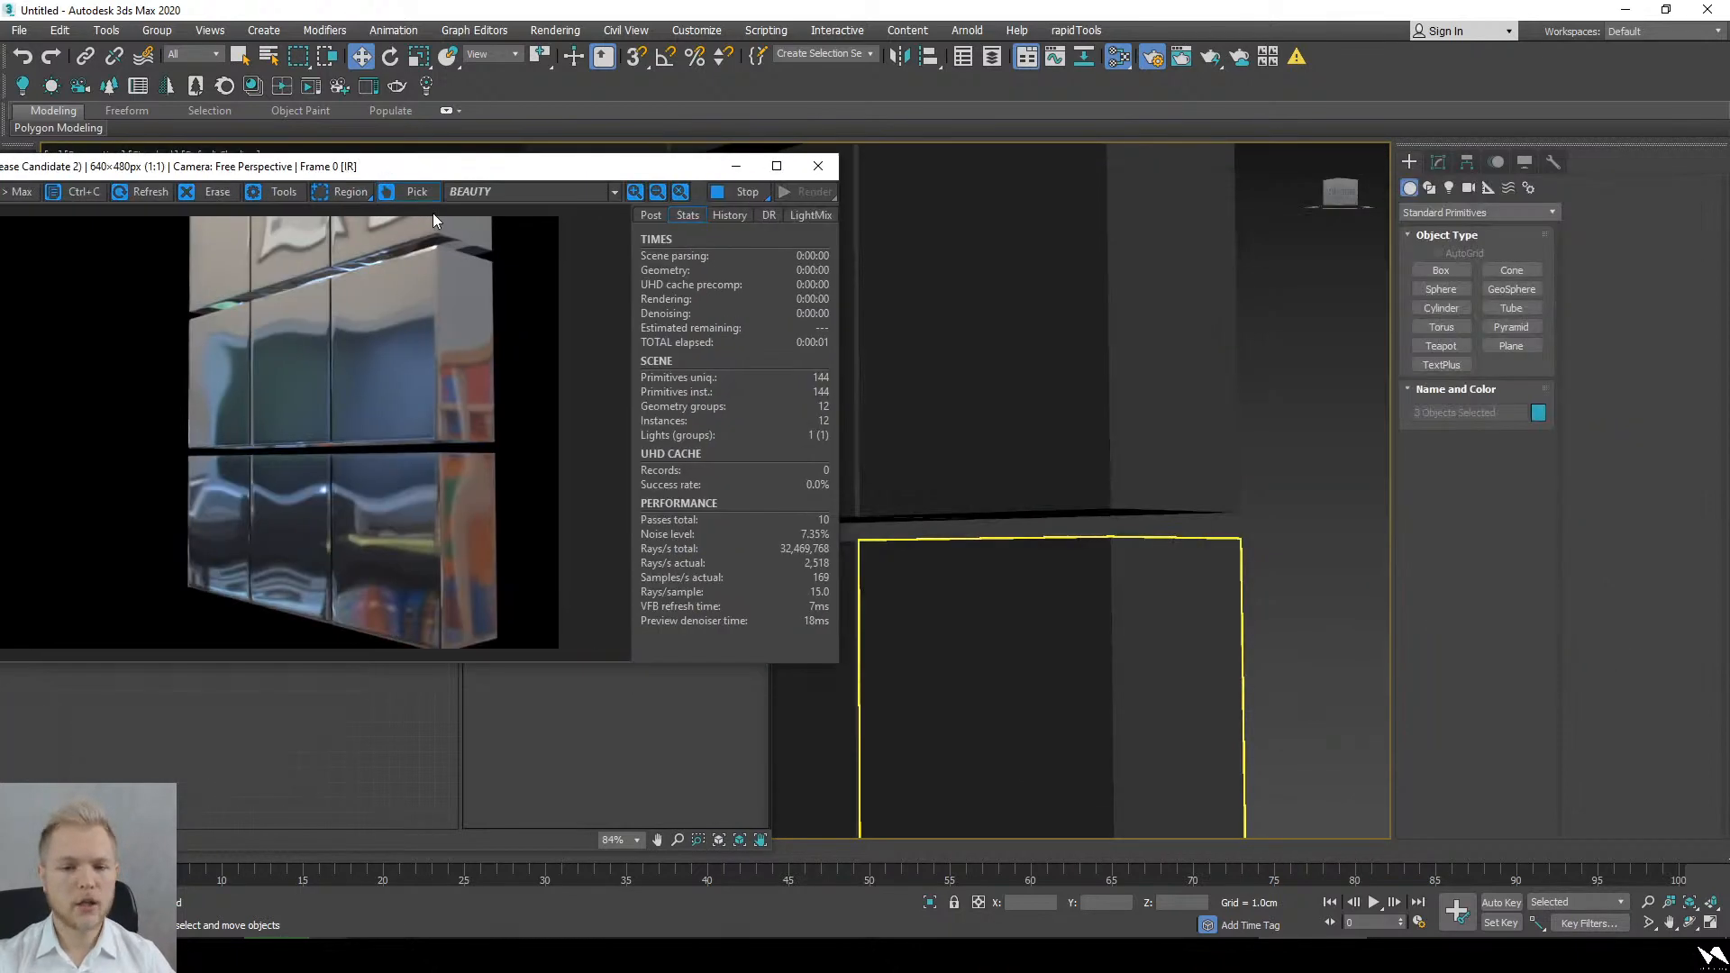
alt+middle_drag(838, 486, 1143, 567)
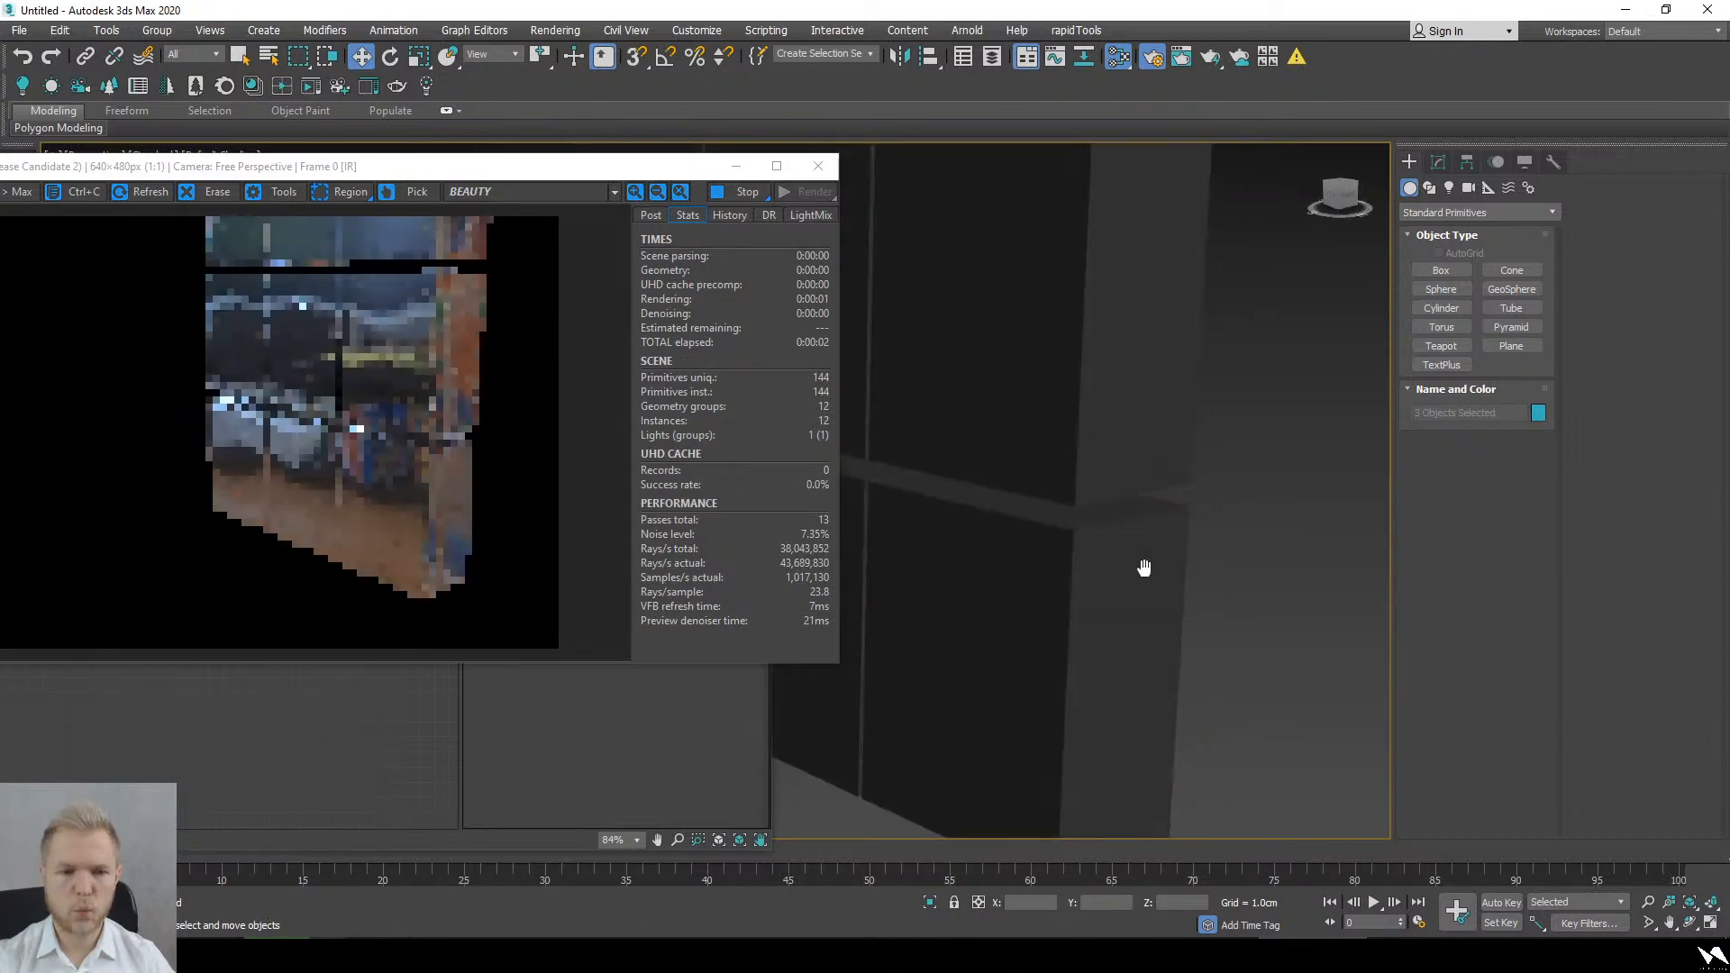
click(1158, 619)
drag(1017, 765, 929, 606)
alt+middle_drag(990, 397, 1051, 543)
scroll(1051, 542, up, 5)
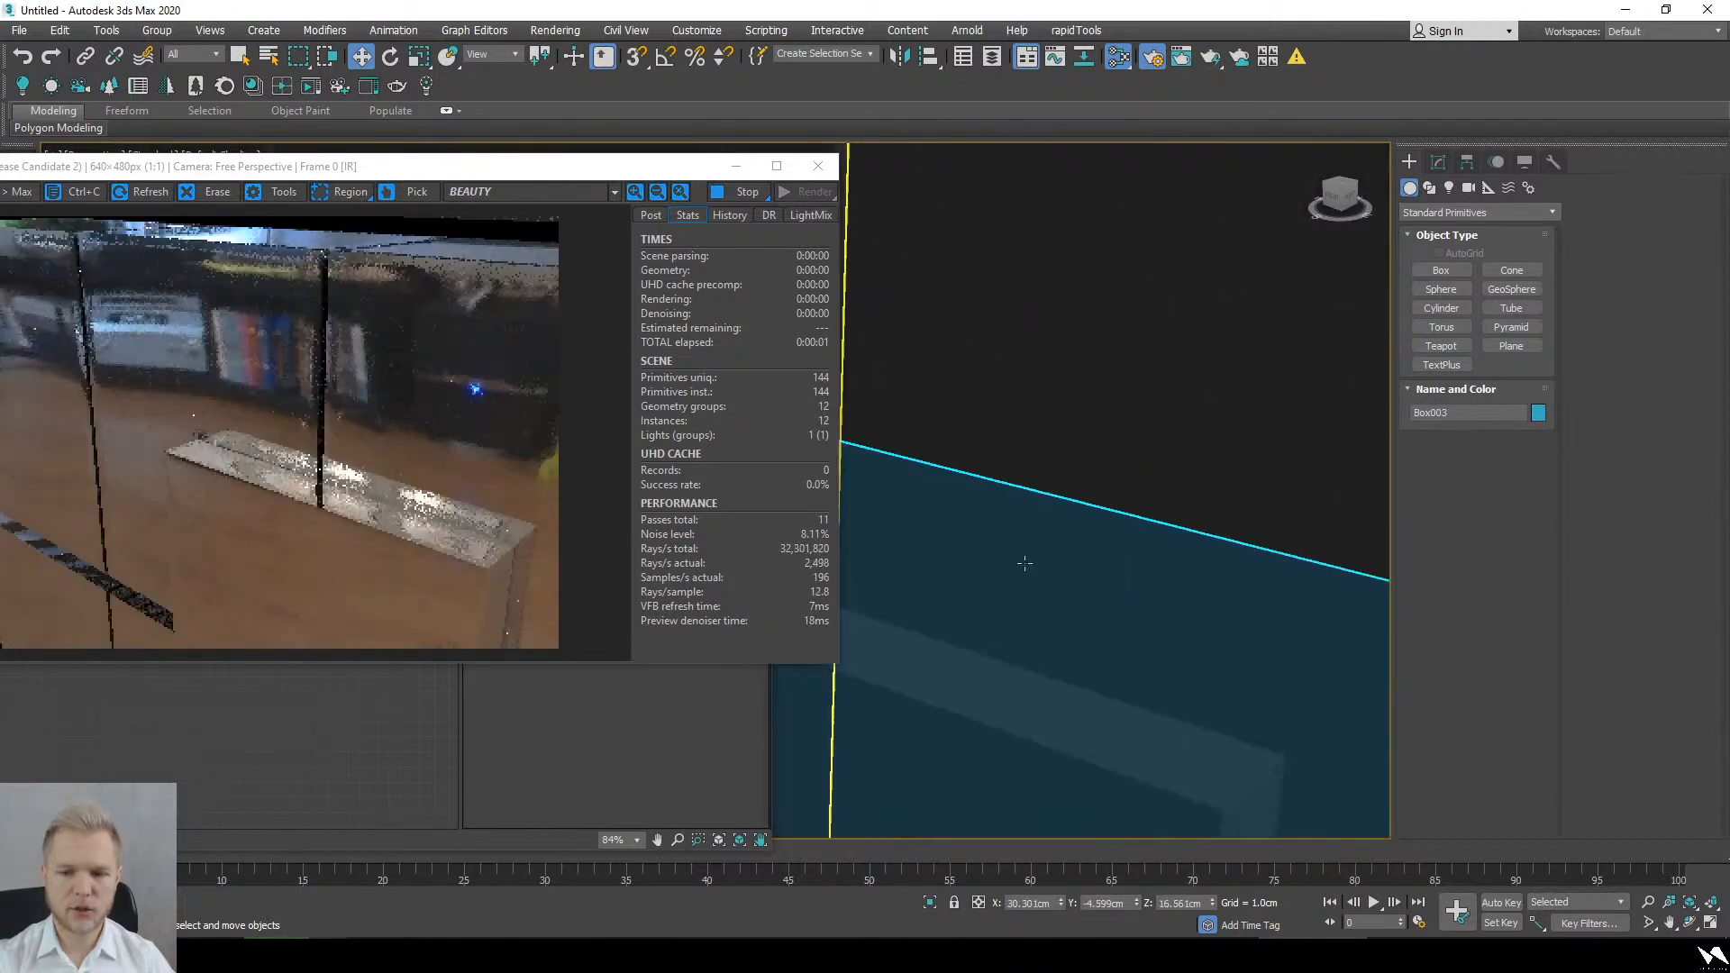
scroll(1095, 748, up, 3)
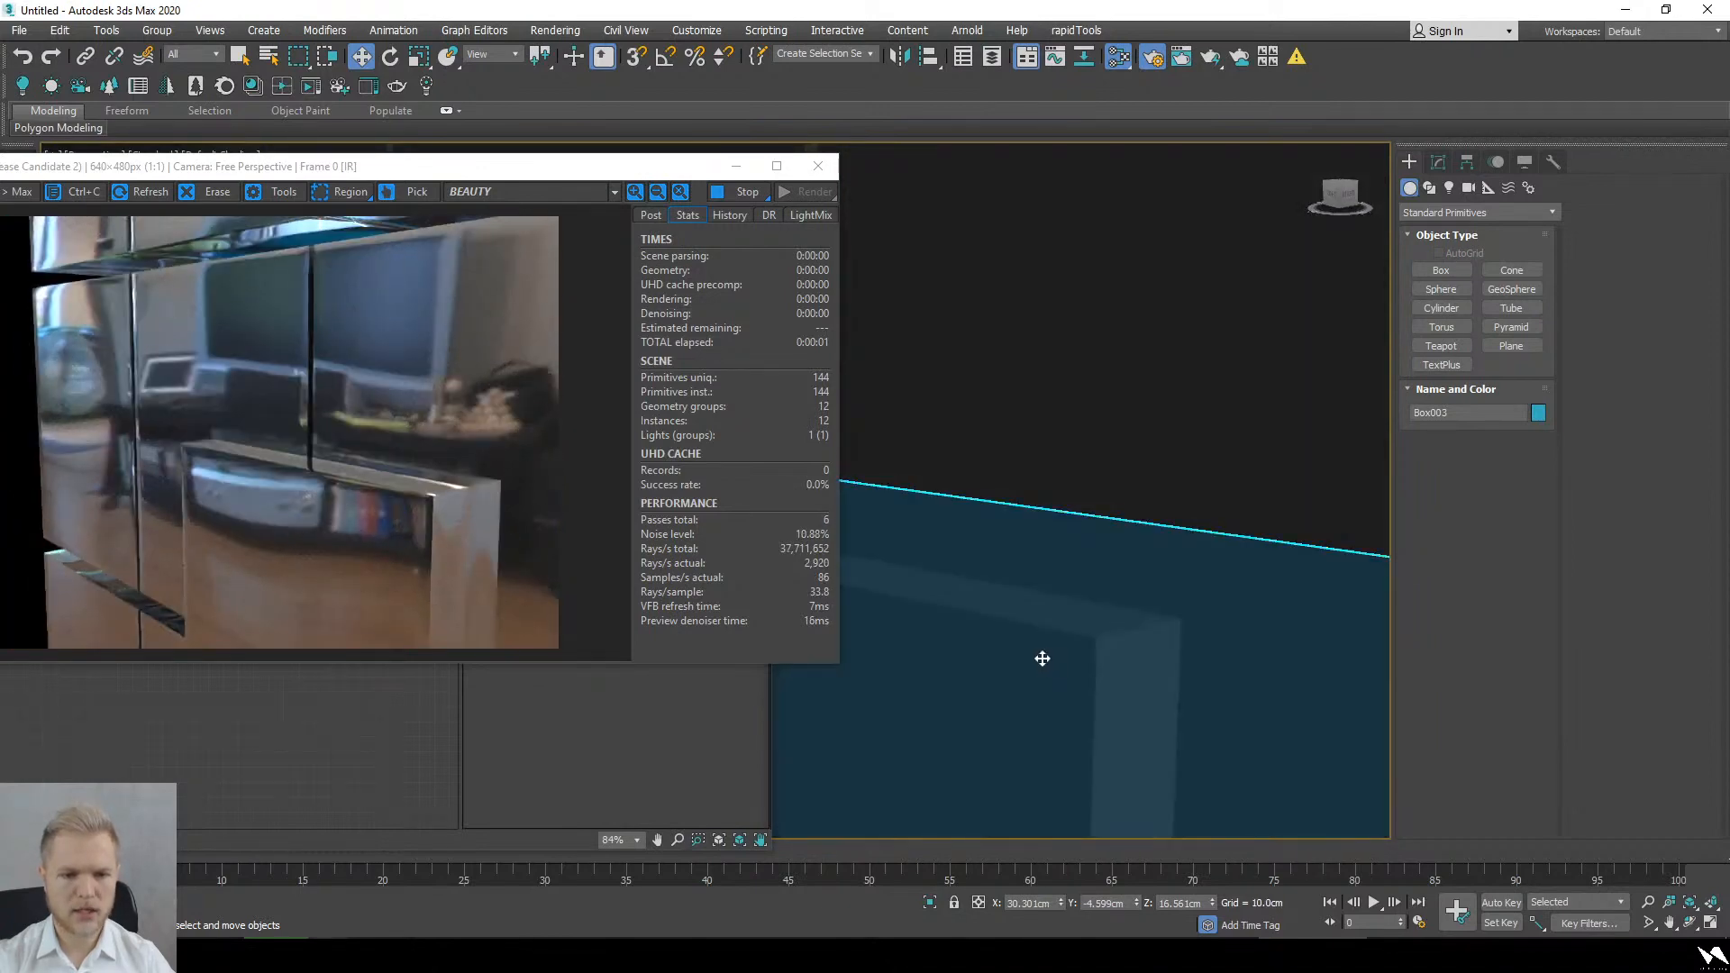
Step: Place the render window beside the node view and set Material #26's Fresnel IOR to 1.5
mouse_move(428, 168)
mouse_down()
mouse_move(1306, 171)
mouse_move(1260, 156)
mouse_up()
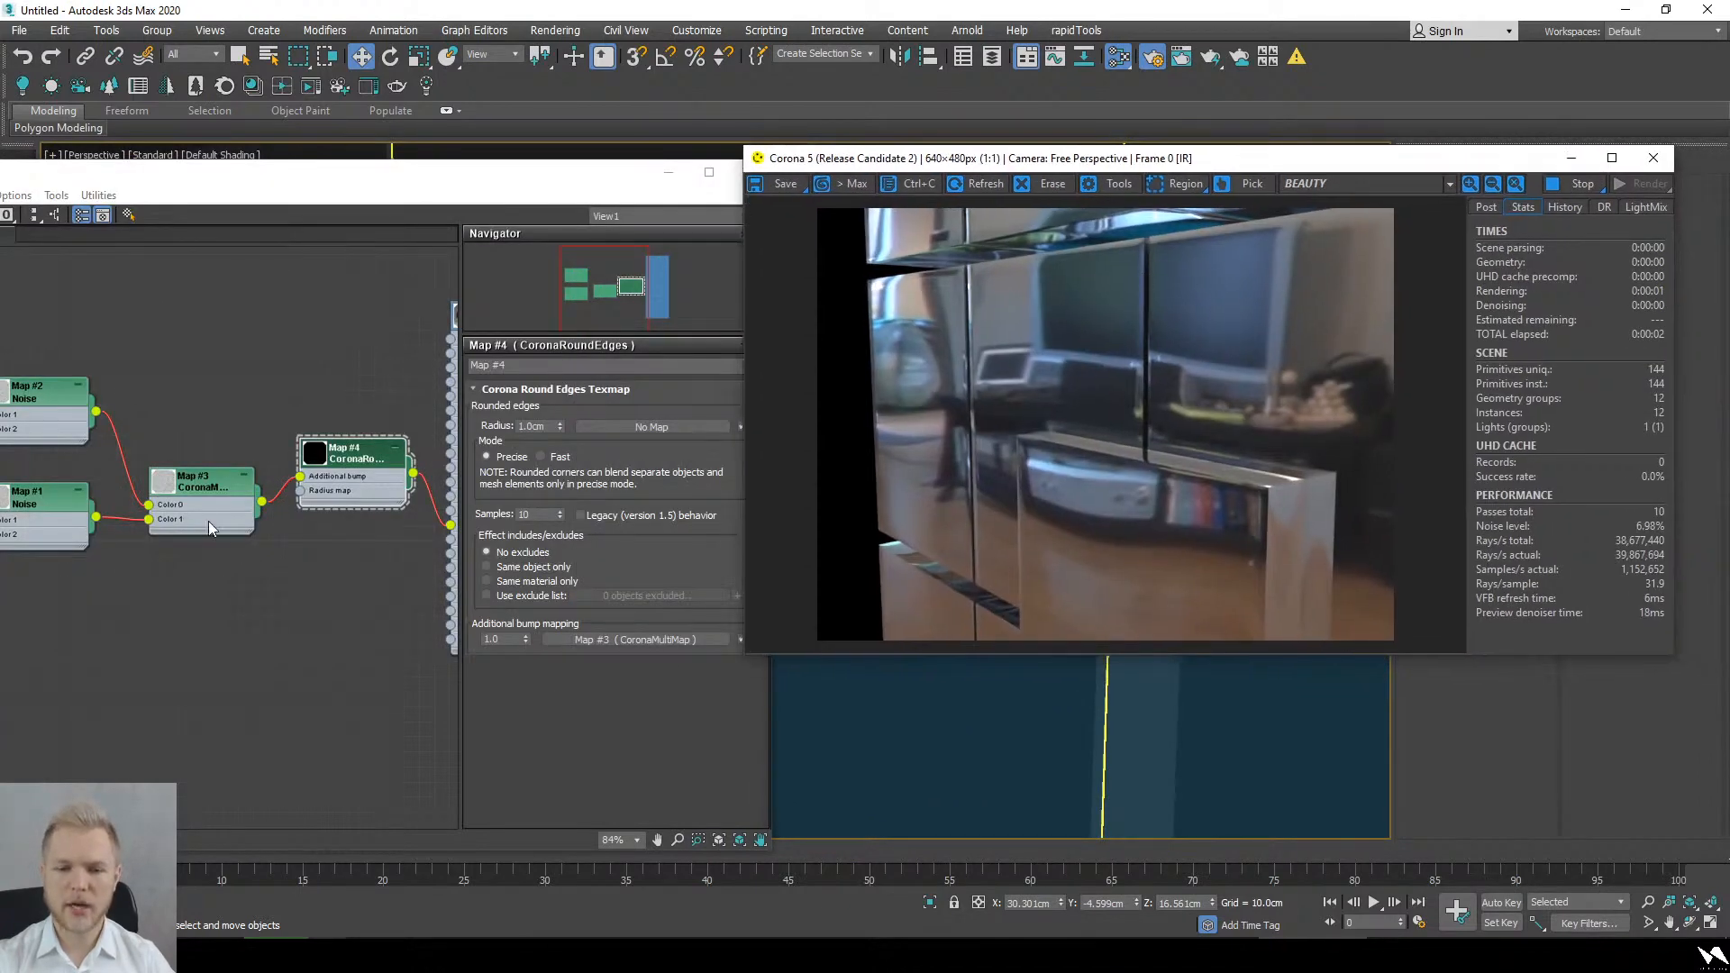
click(416, 472)
middle_drag(413, 384, 244, 445)
double_click(326, 447)
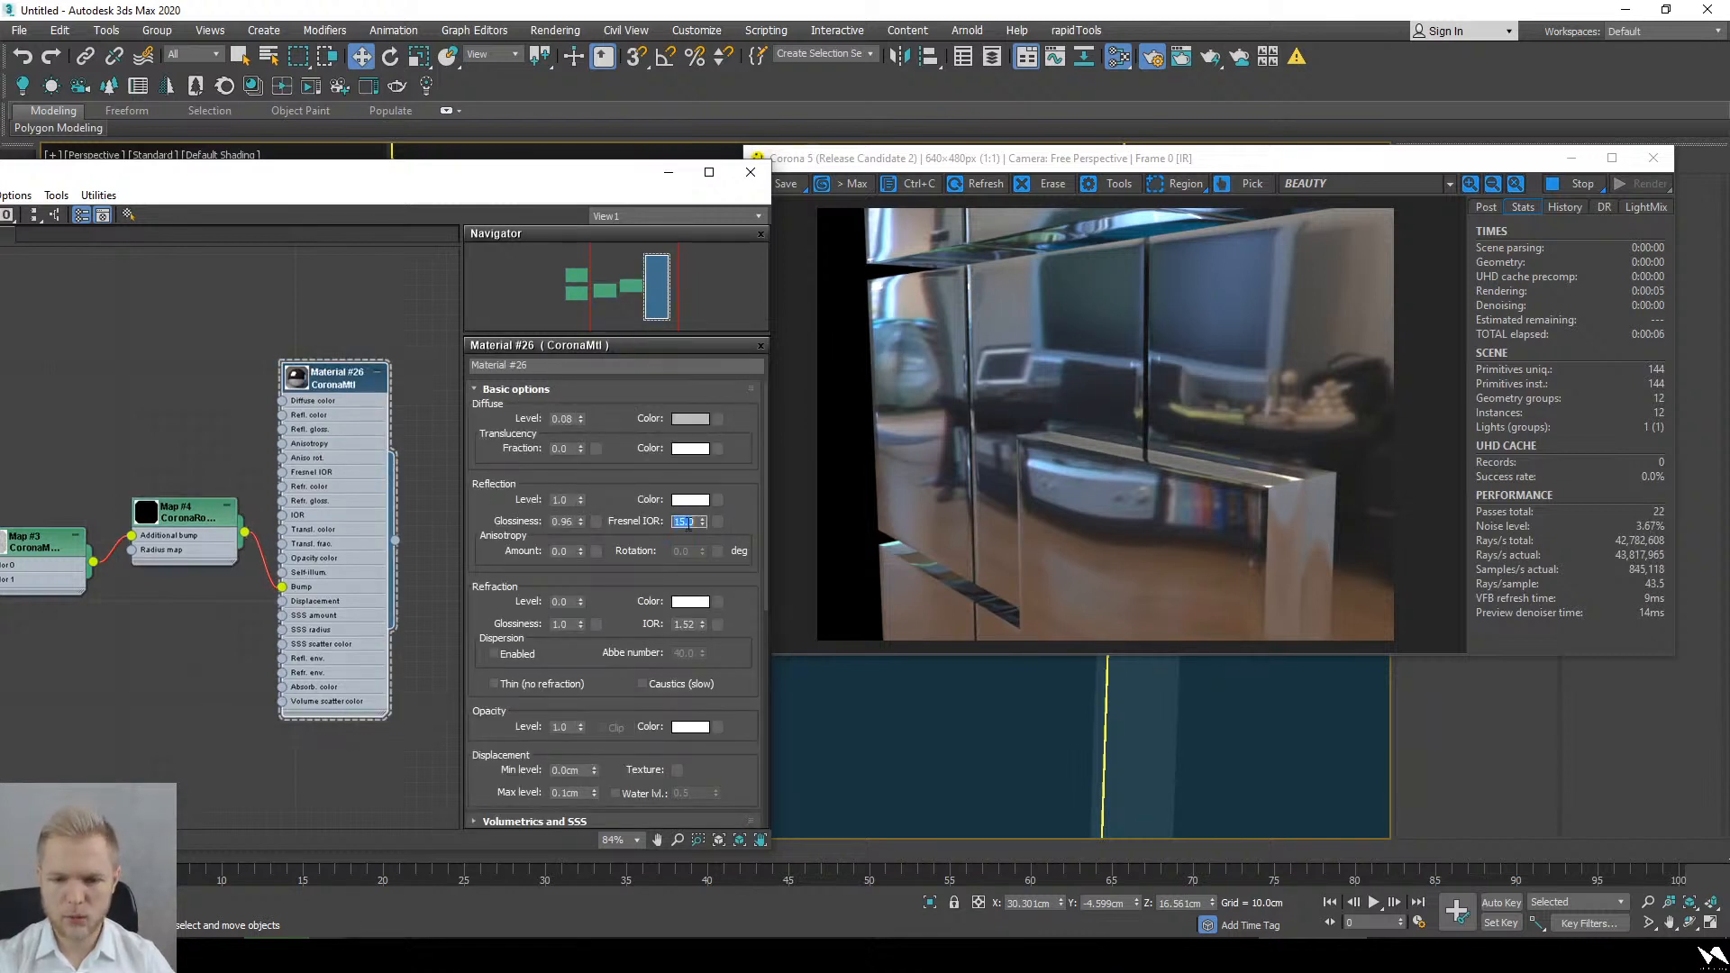
text(1.)
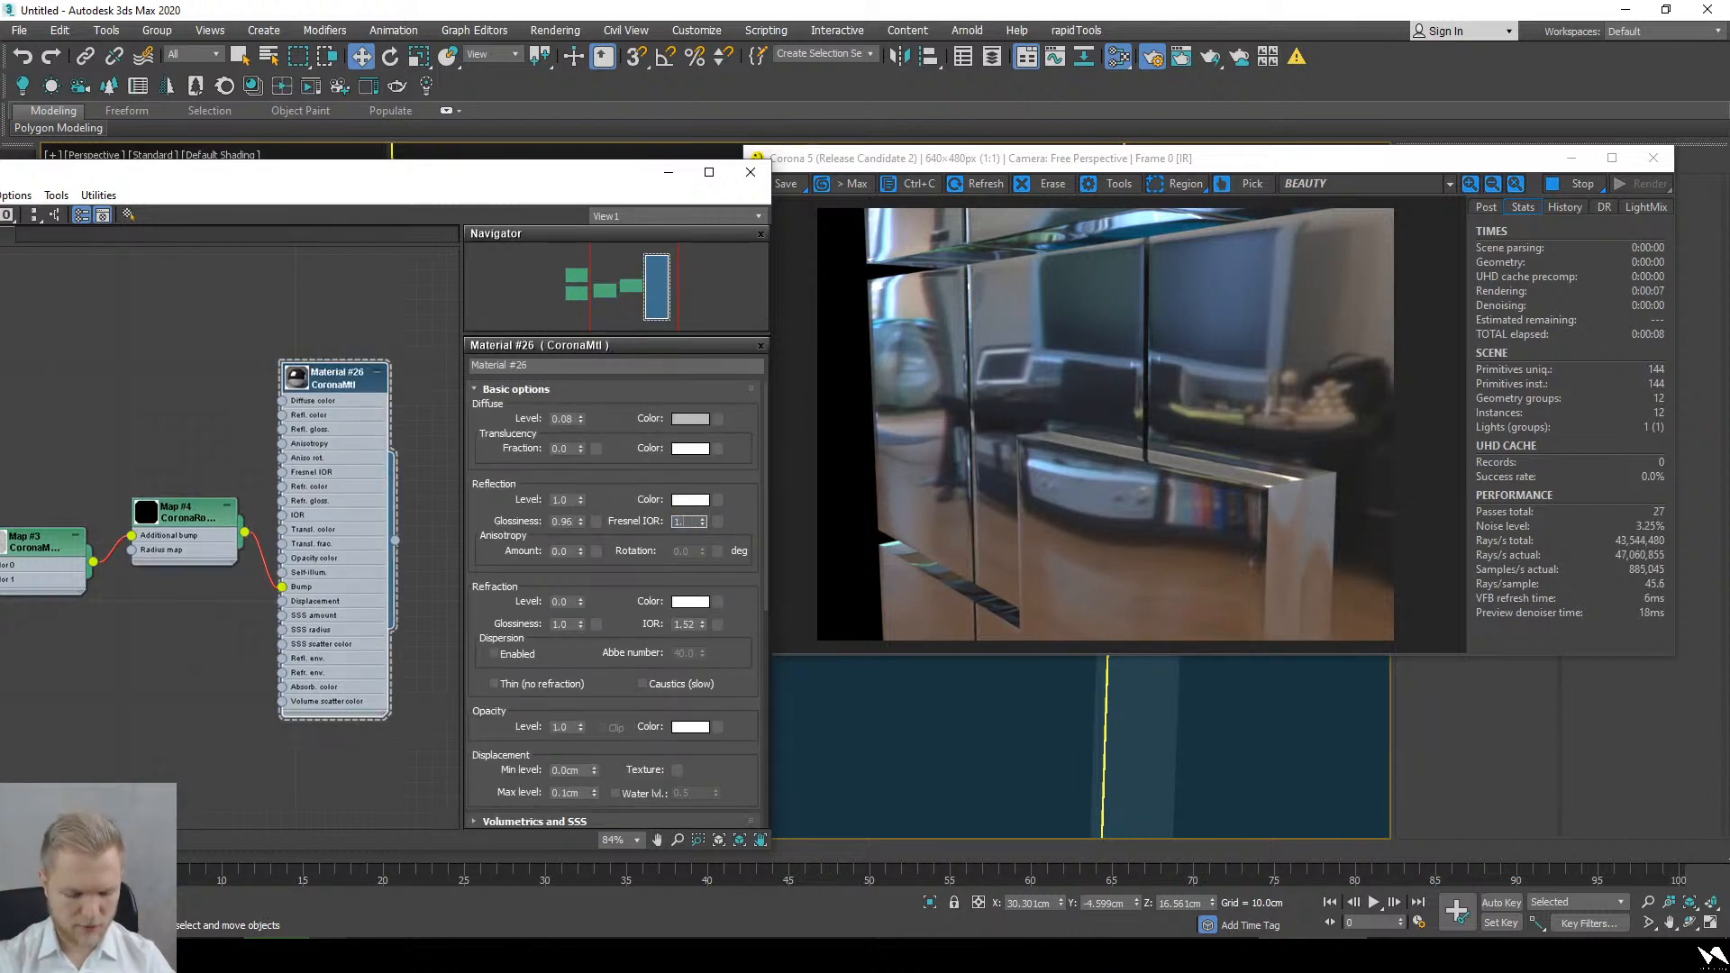
text(5)
key(Return)
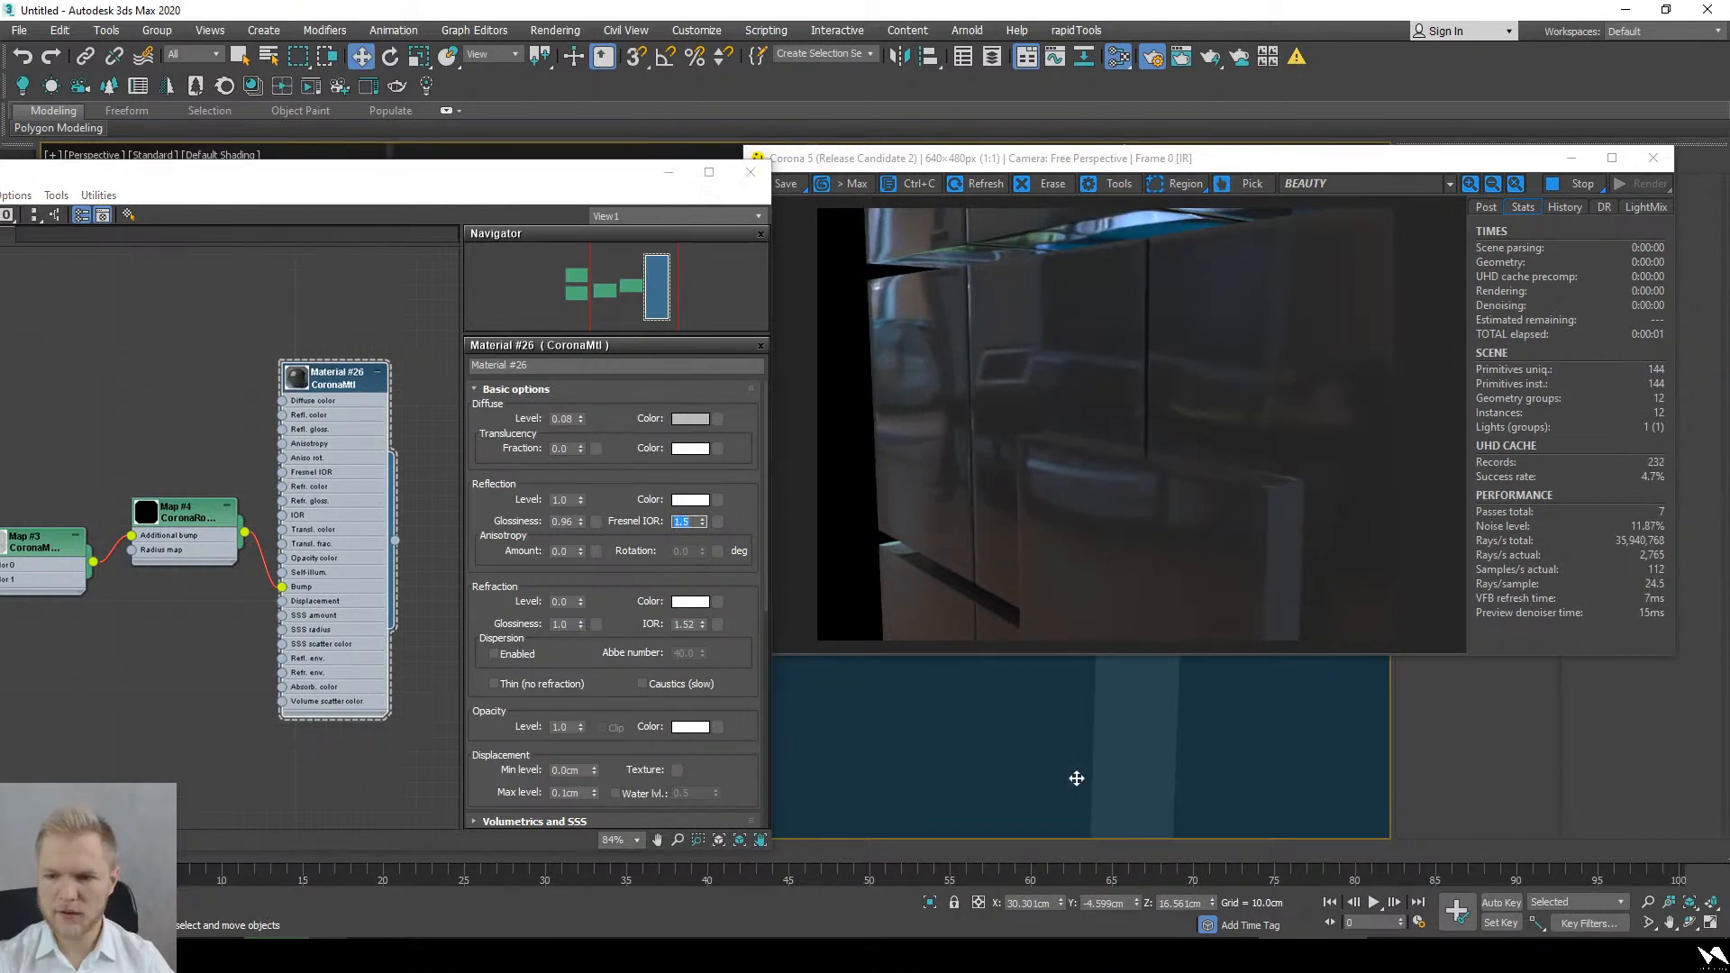
alt+middle_drag(1077, 777, 1093, 776)
Step: Set Material #26's diffuse level to 1 and view the seam where the boxes intersect
click(563, 419)
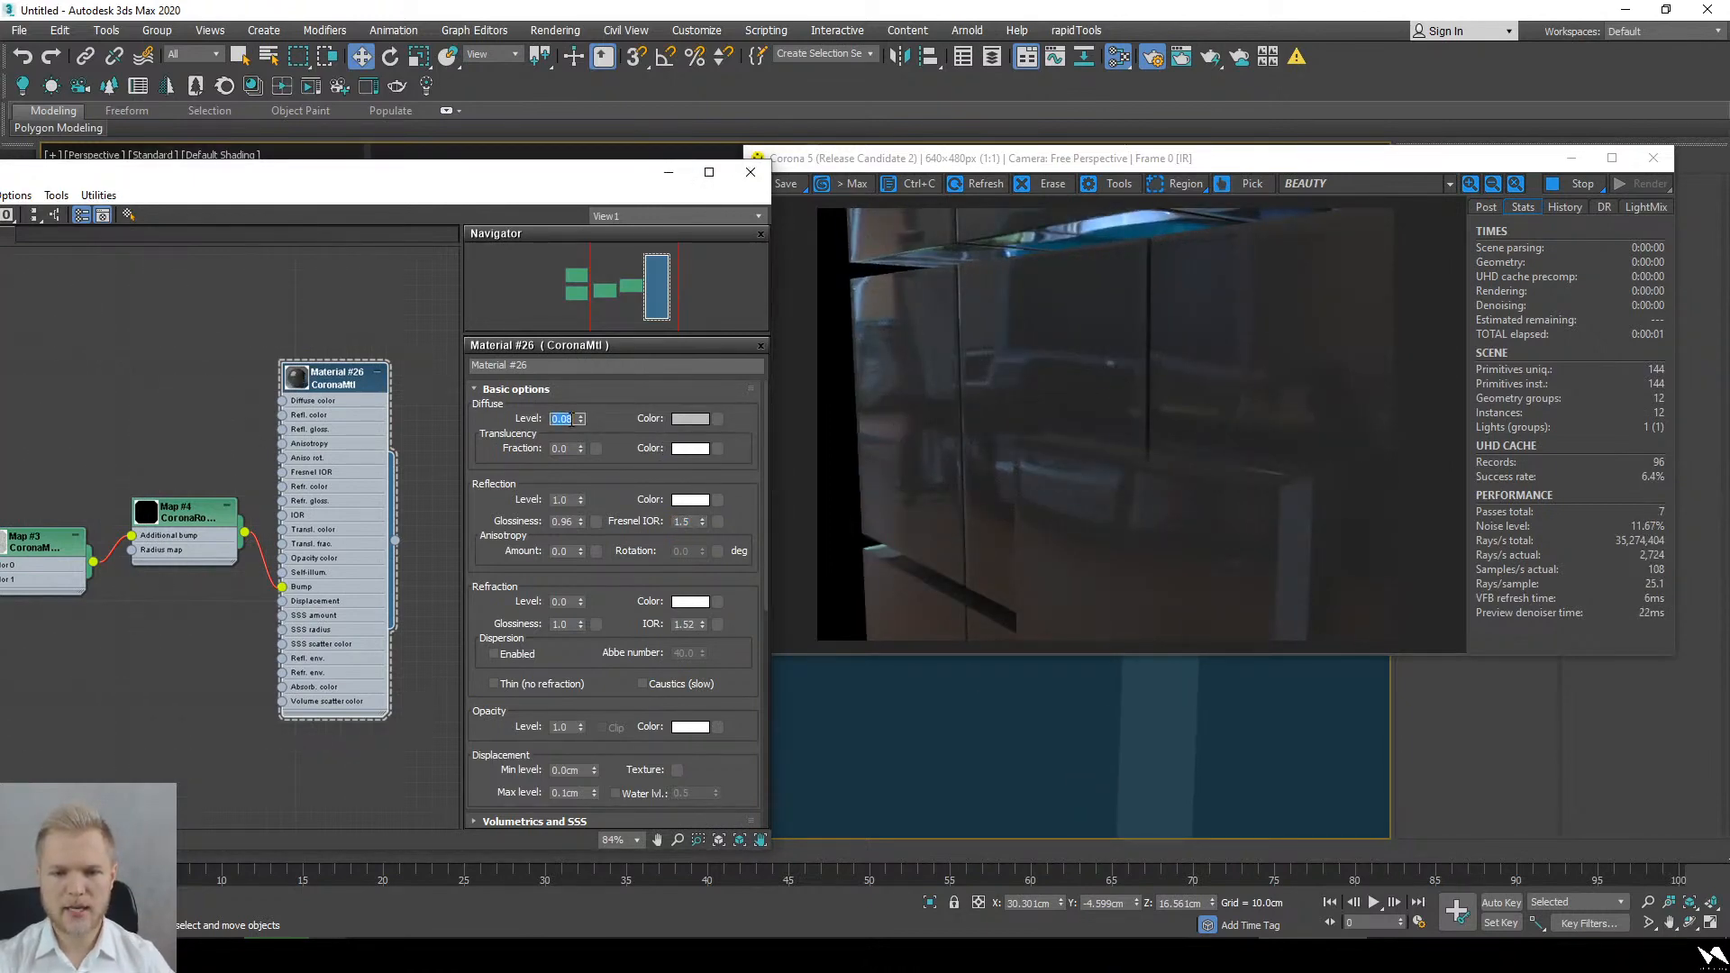
text(1)
key(Return)
alt+middle_drag(1126, 792, 1194, 716)
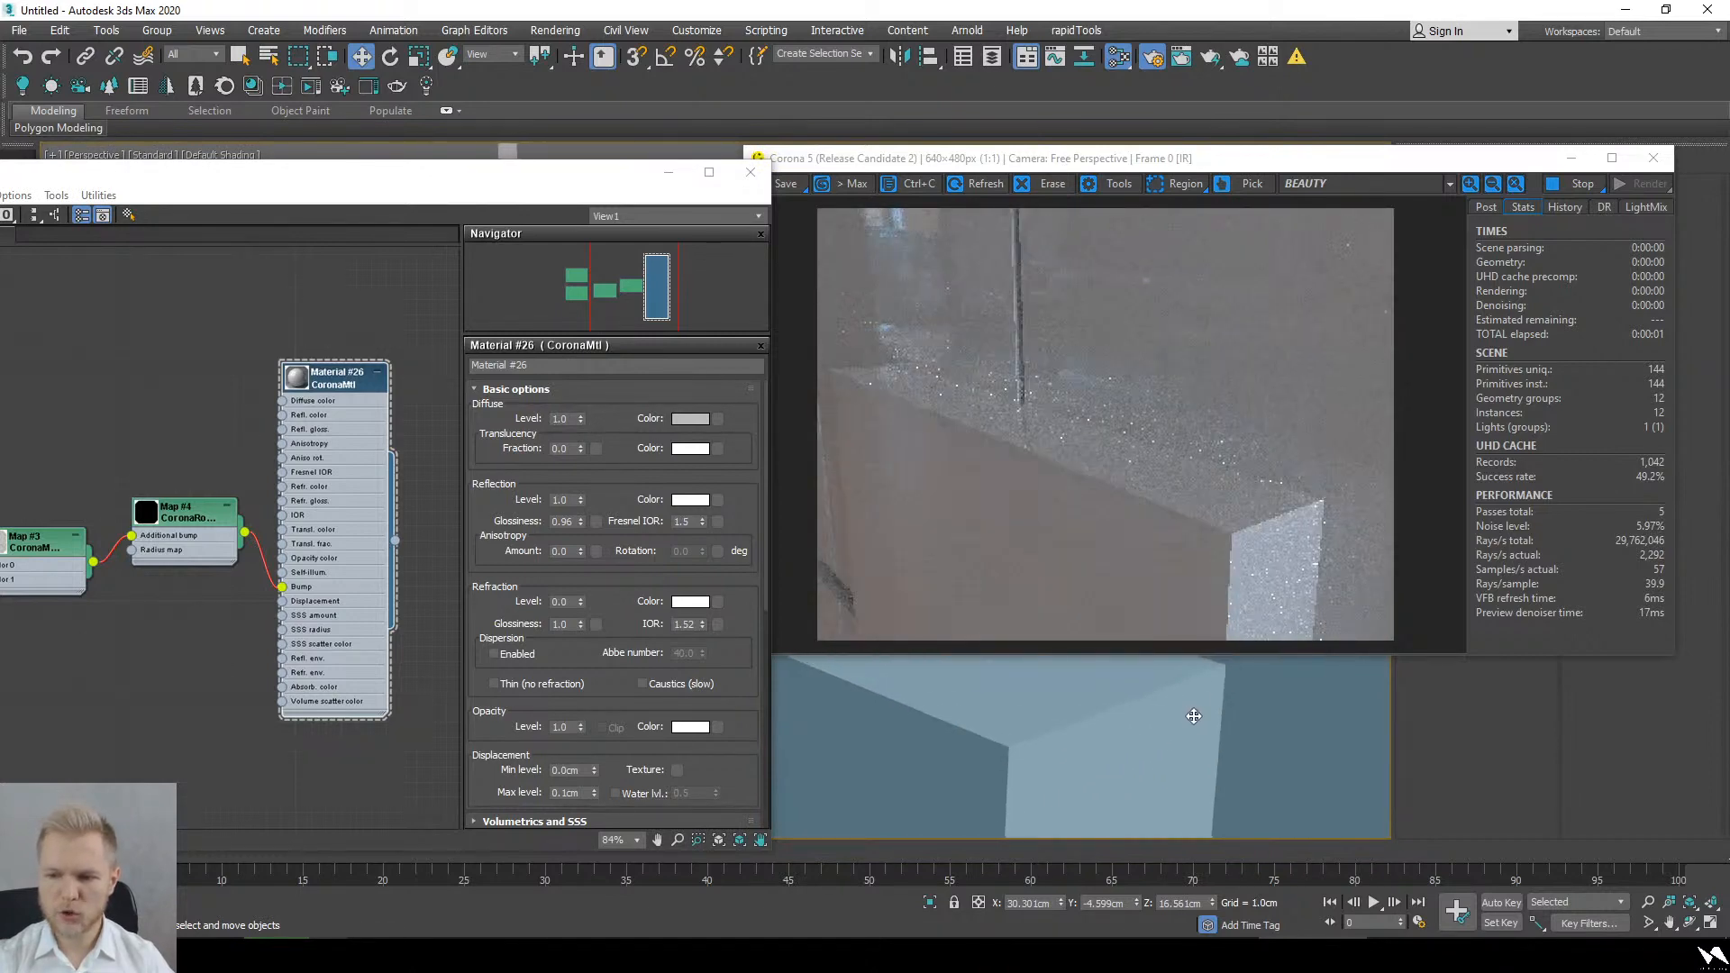
Step: Inspect the blended seam between the intersecting boxes and disconnect the CoronaRoundEdges map from the material's Bump slot for comparison
scroll(1320, 483, up, 2)
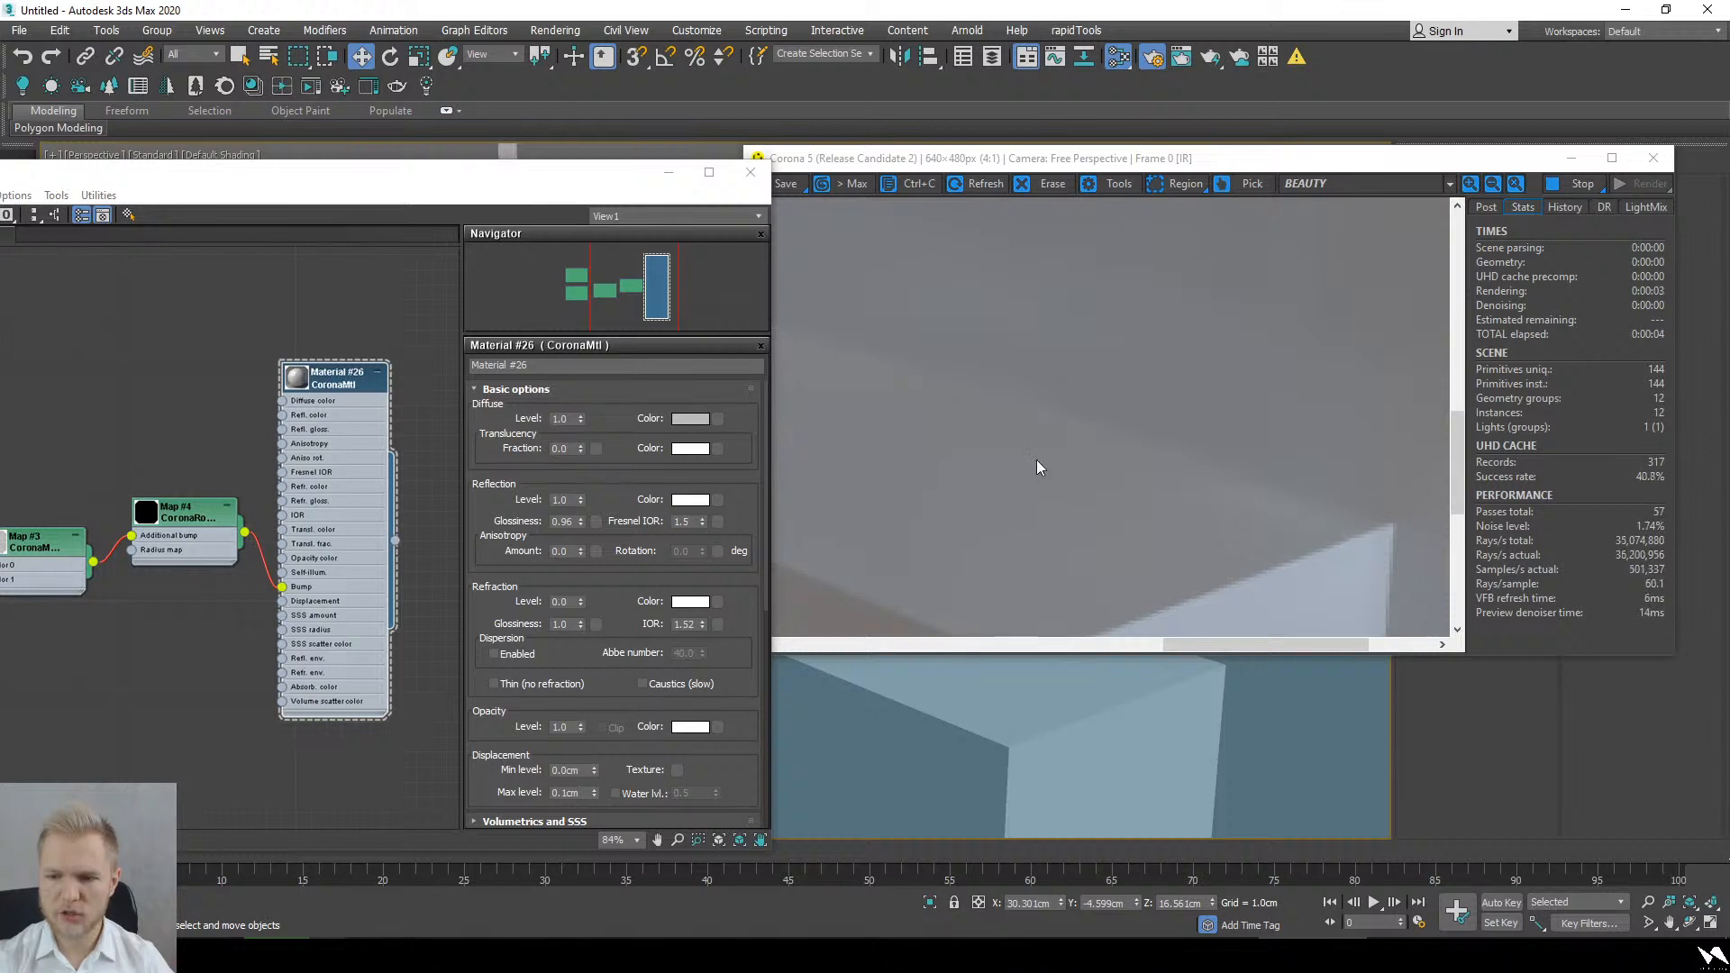
scroll(992, 360, down, 1)
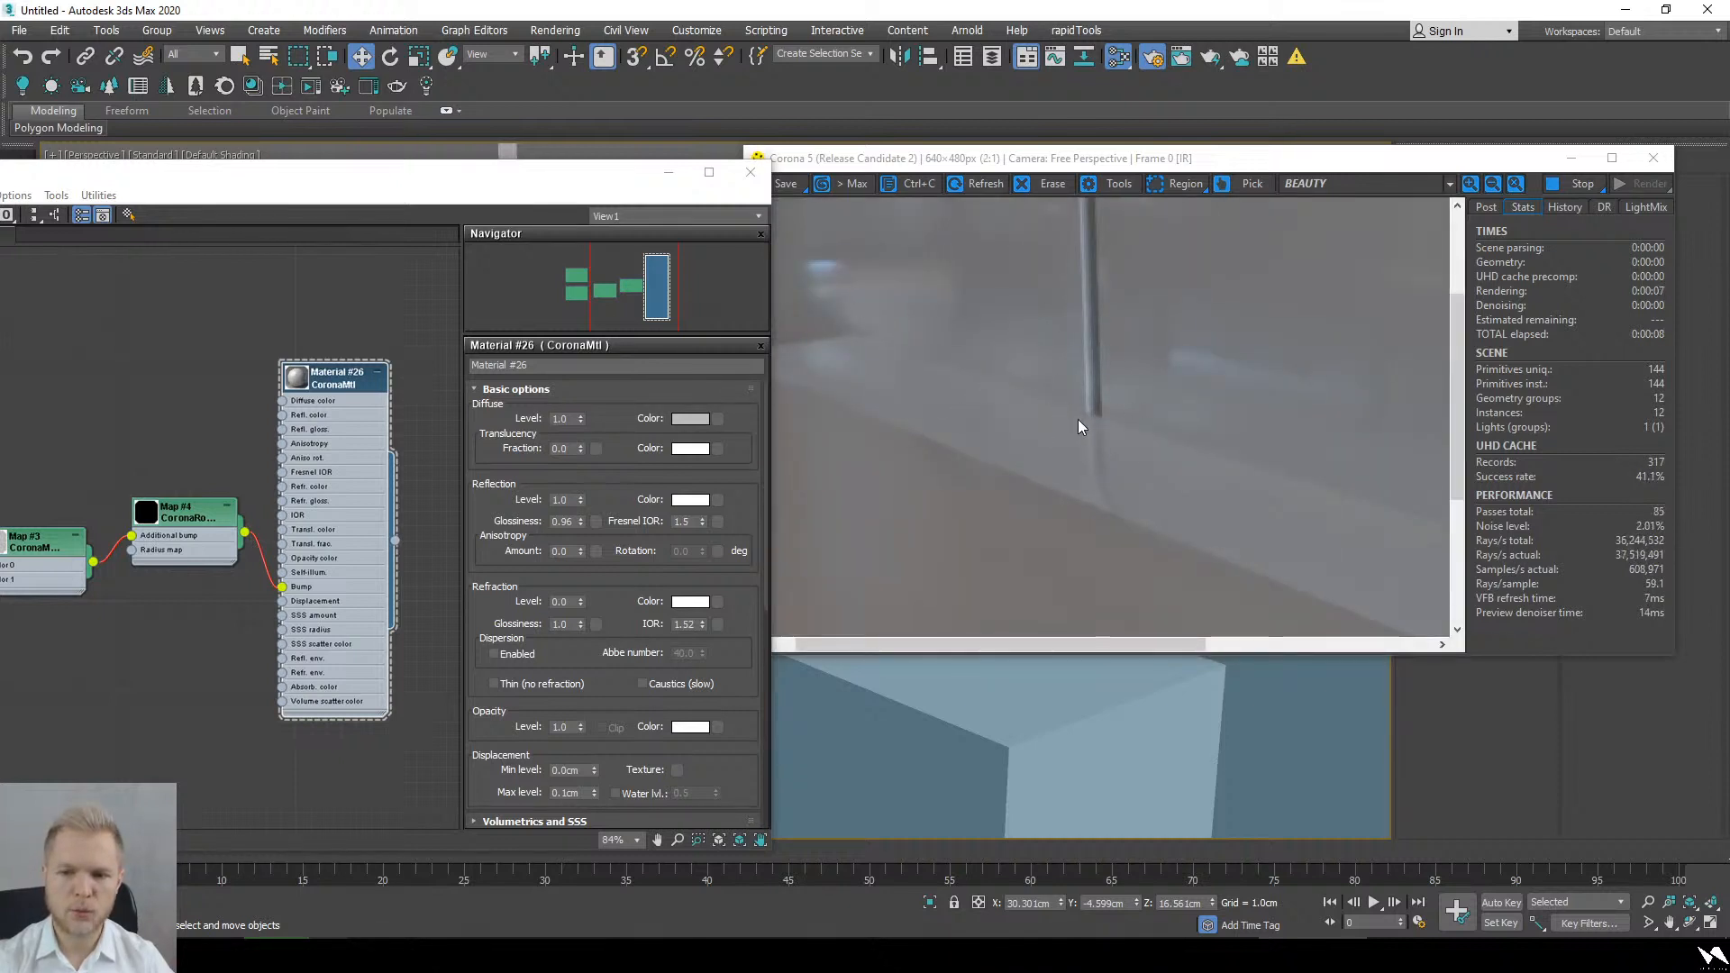
scroll(1077, 419, down, 1)
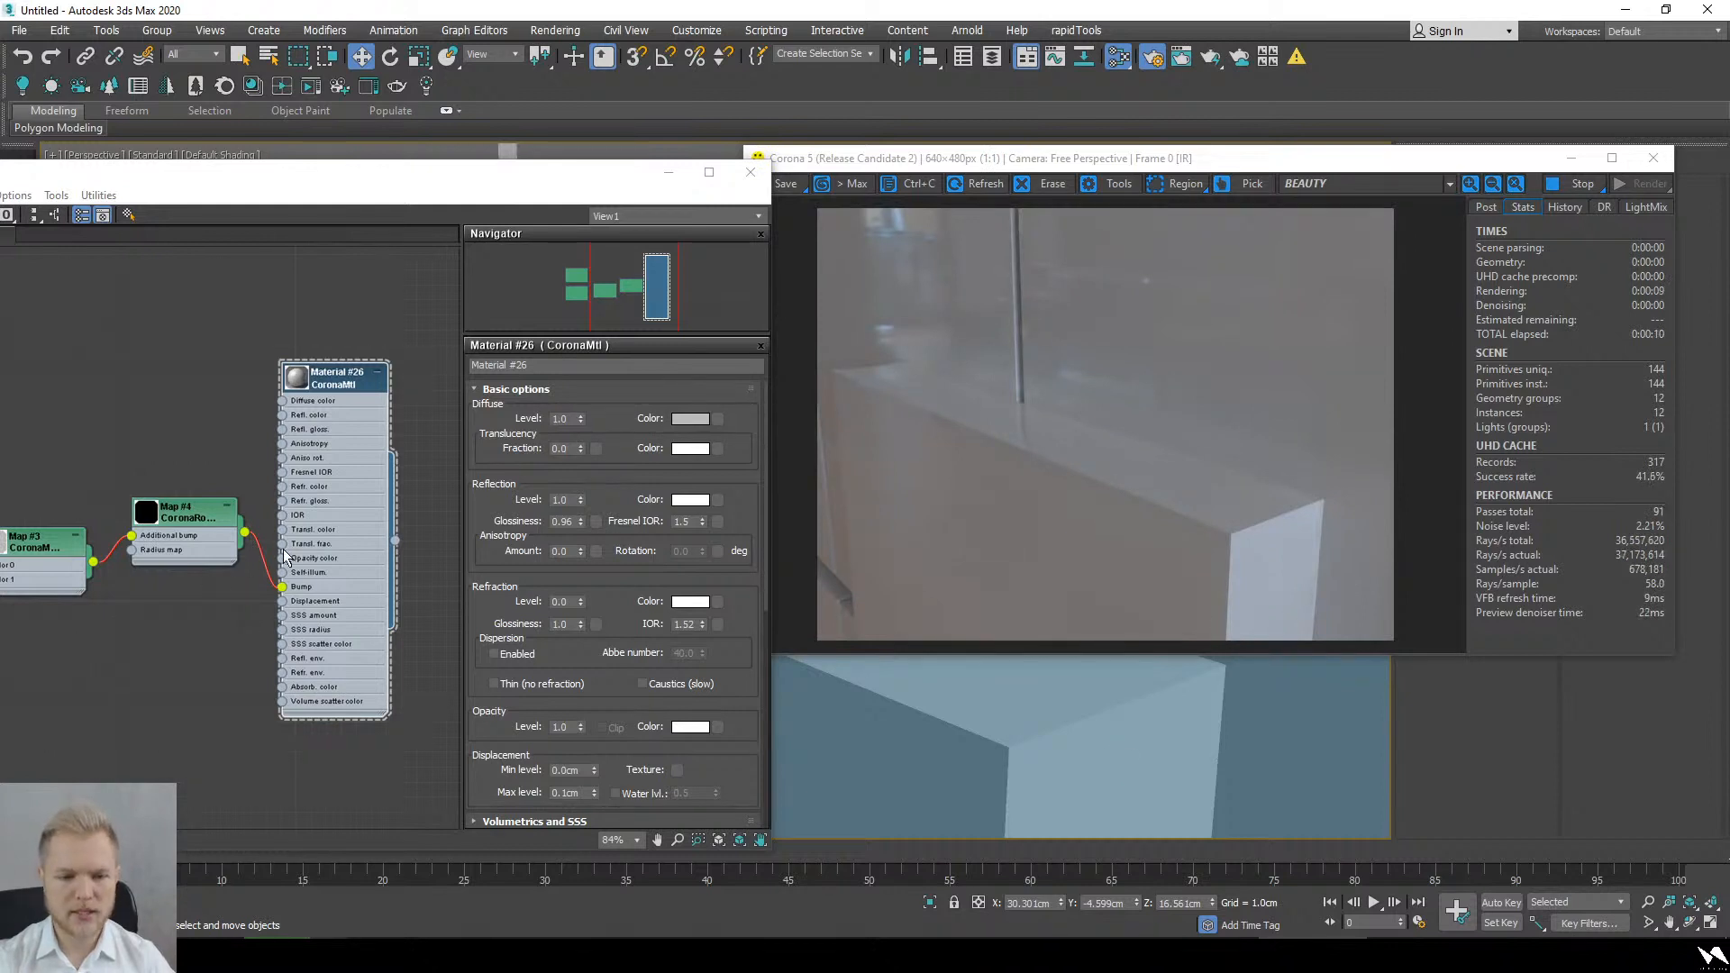
drag(280, 587, 251, 589)
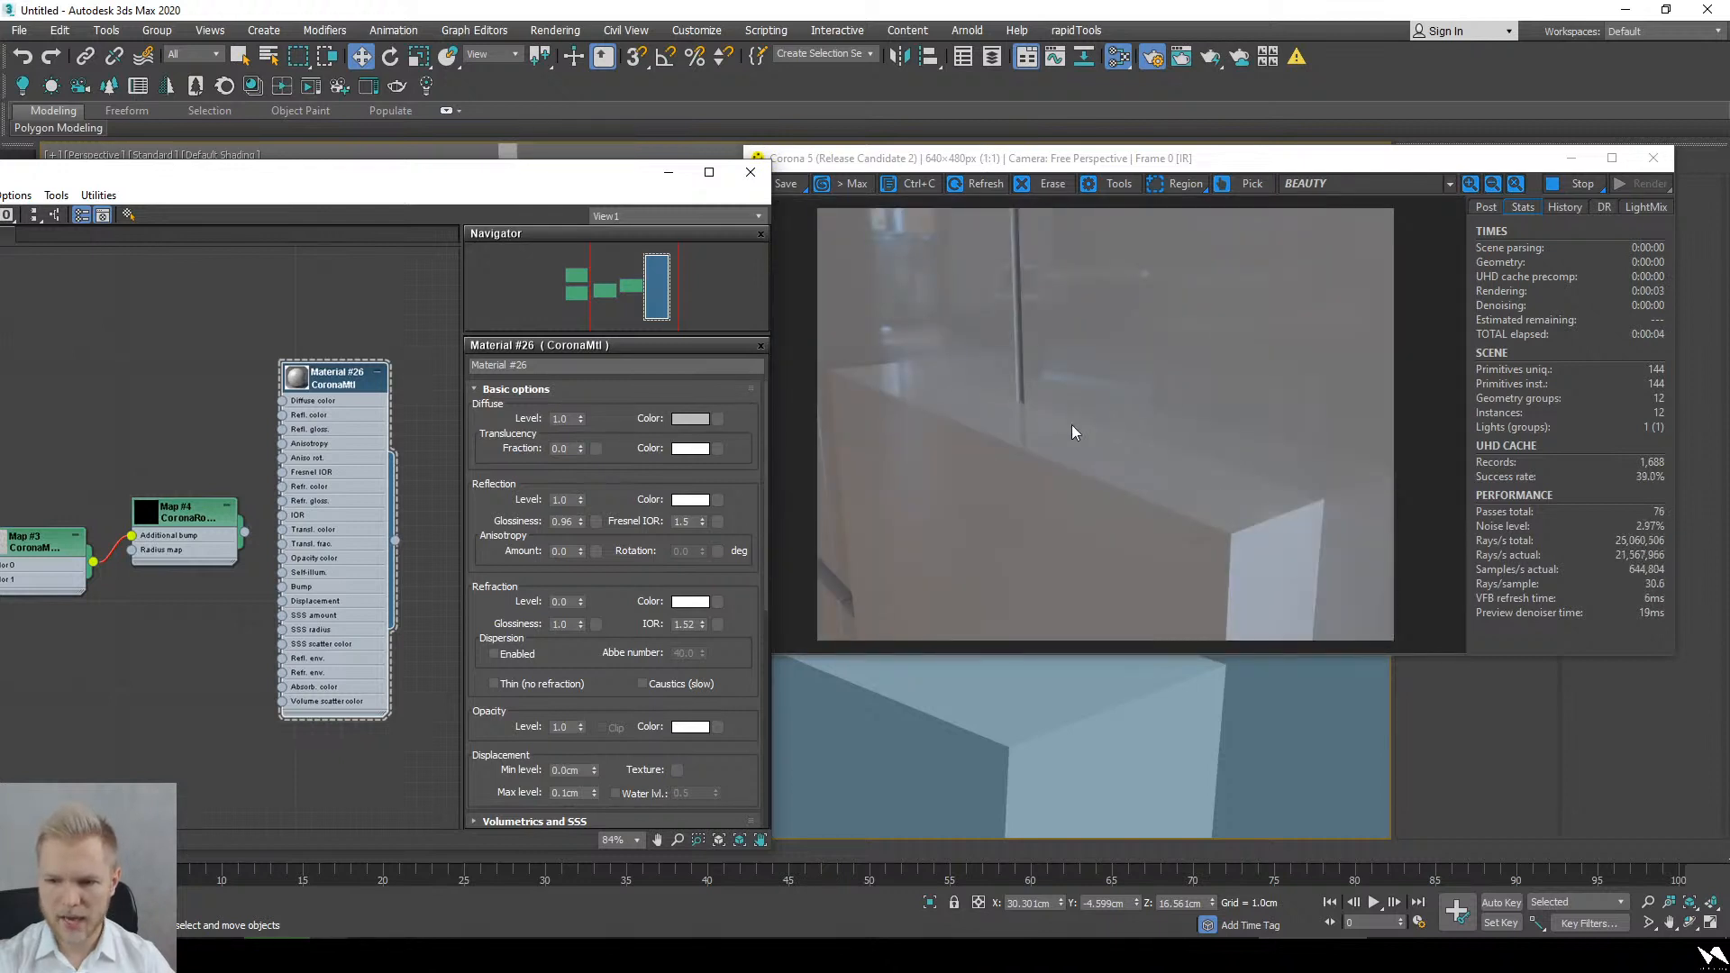
Step: Reconnect the CoronaRoundEdges map to Material #26's Bump slot, set its samples to 16 and check the panel seams
drag(300, 602, 288, 591)
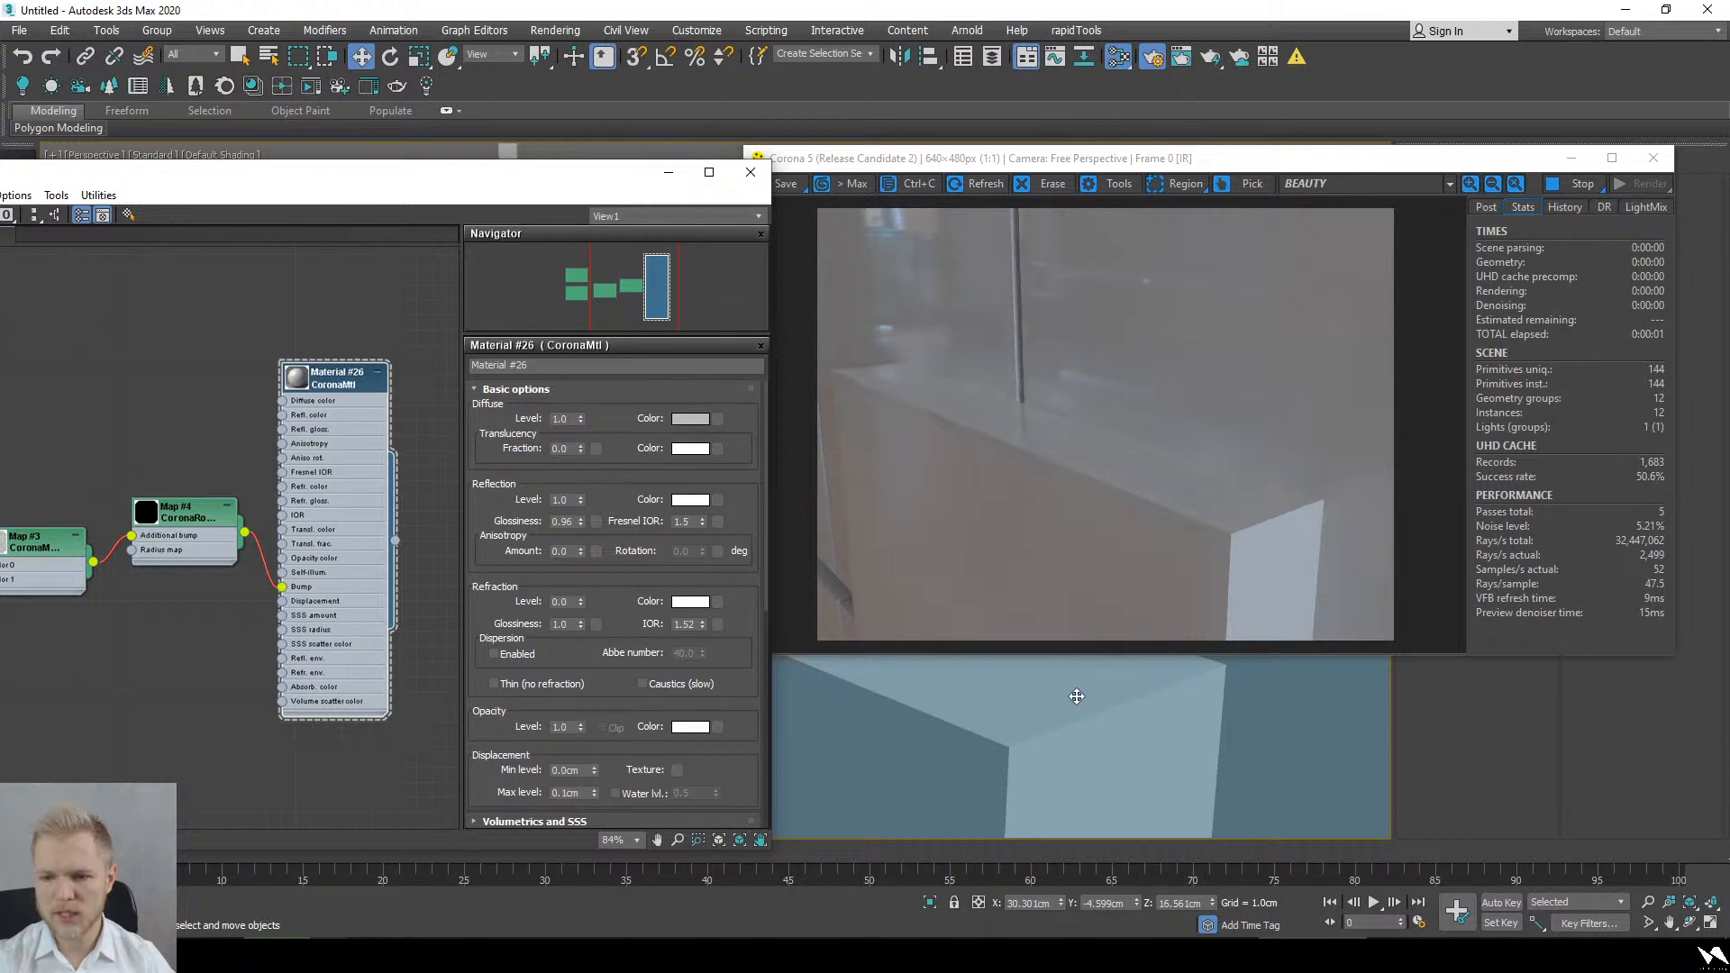
double_click(186, 543)
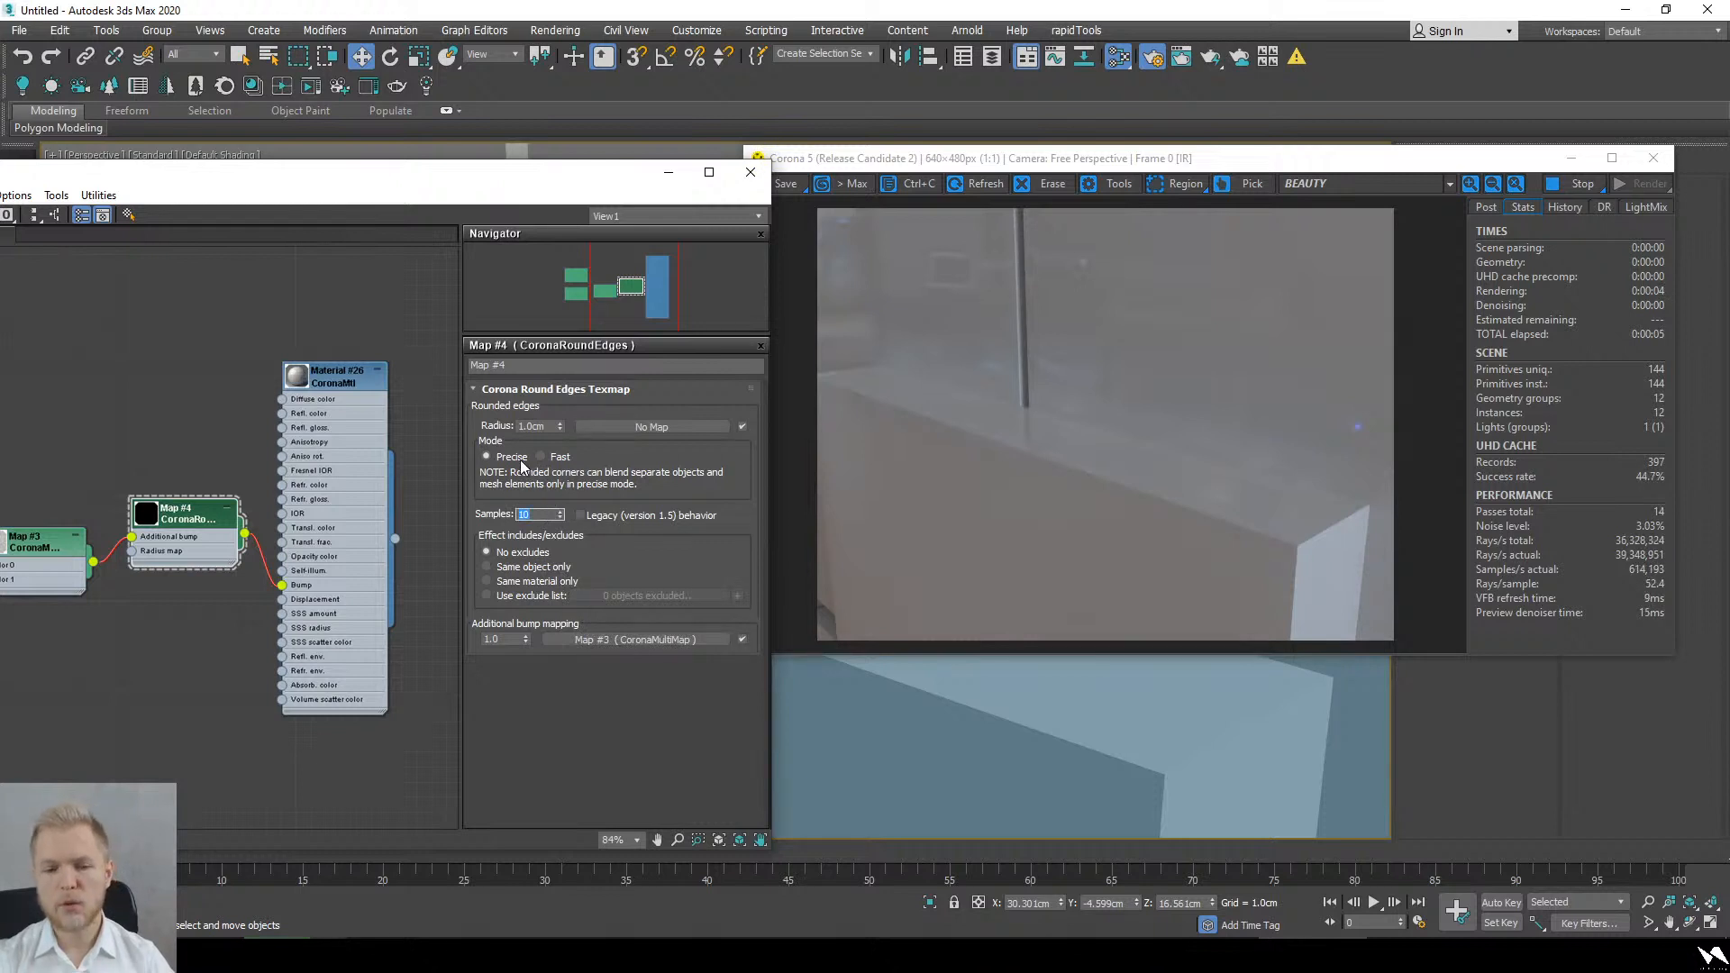
mouse_move(511, 462)
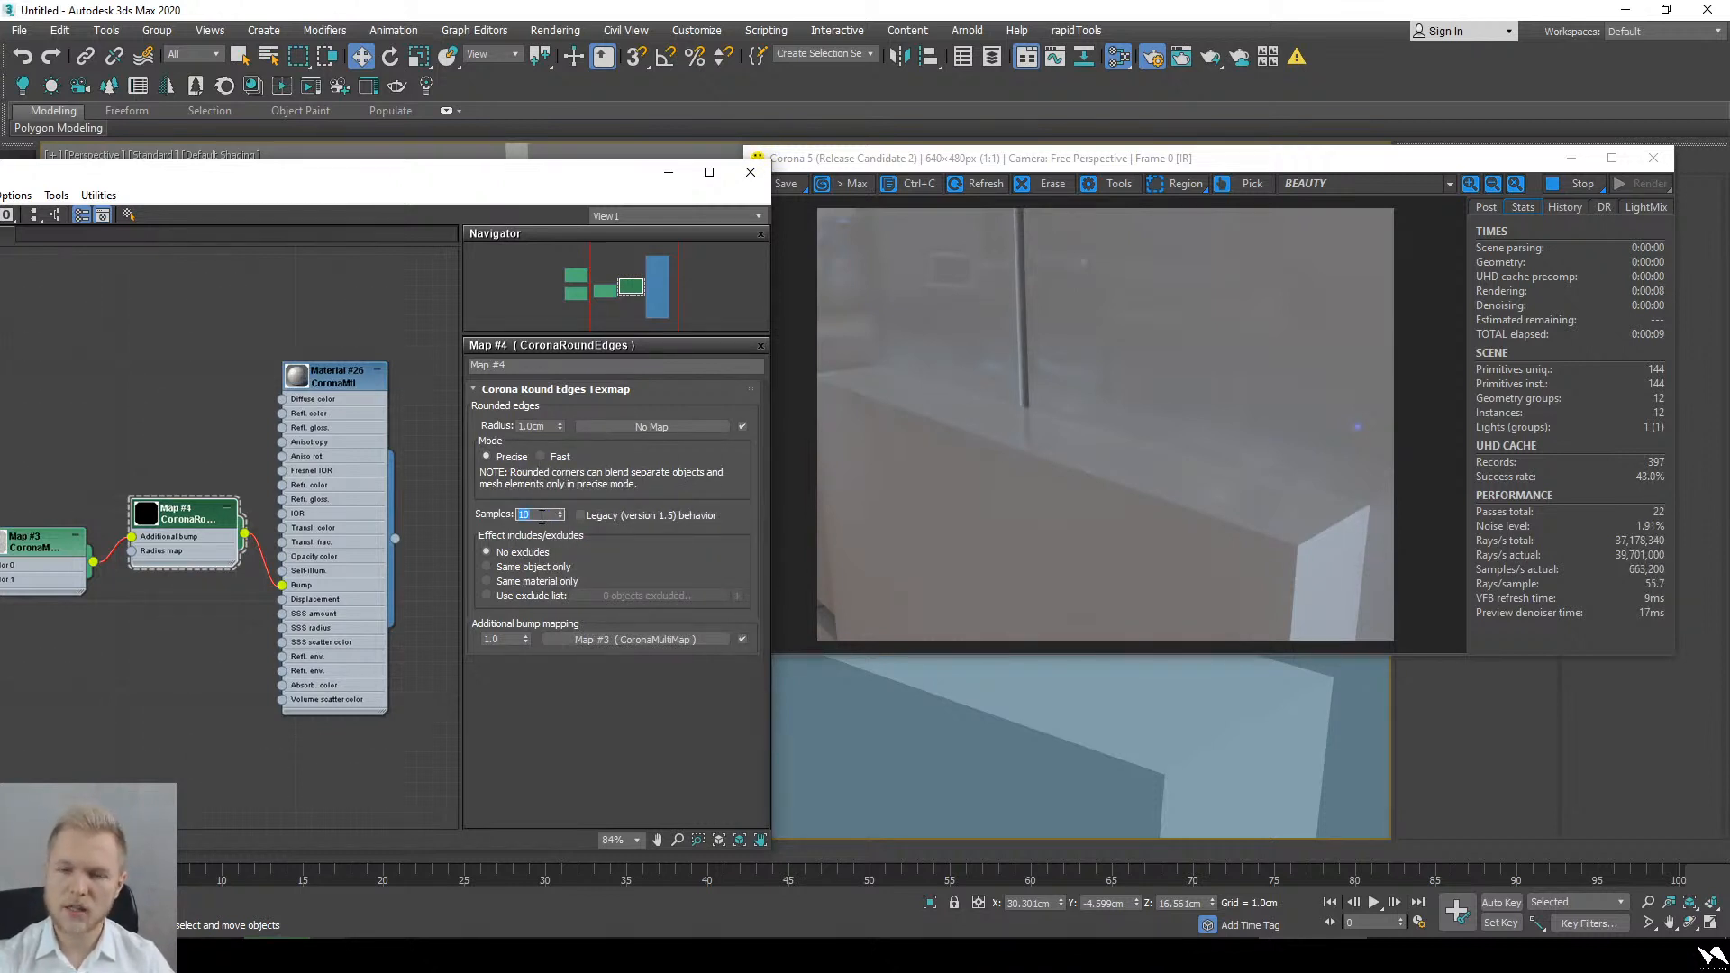
text(16)
key(Return)
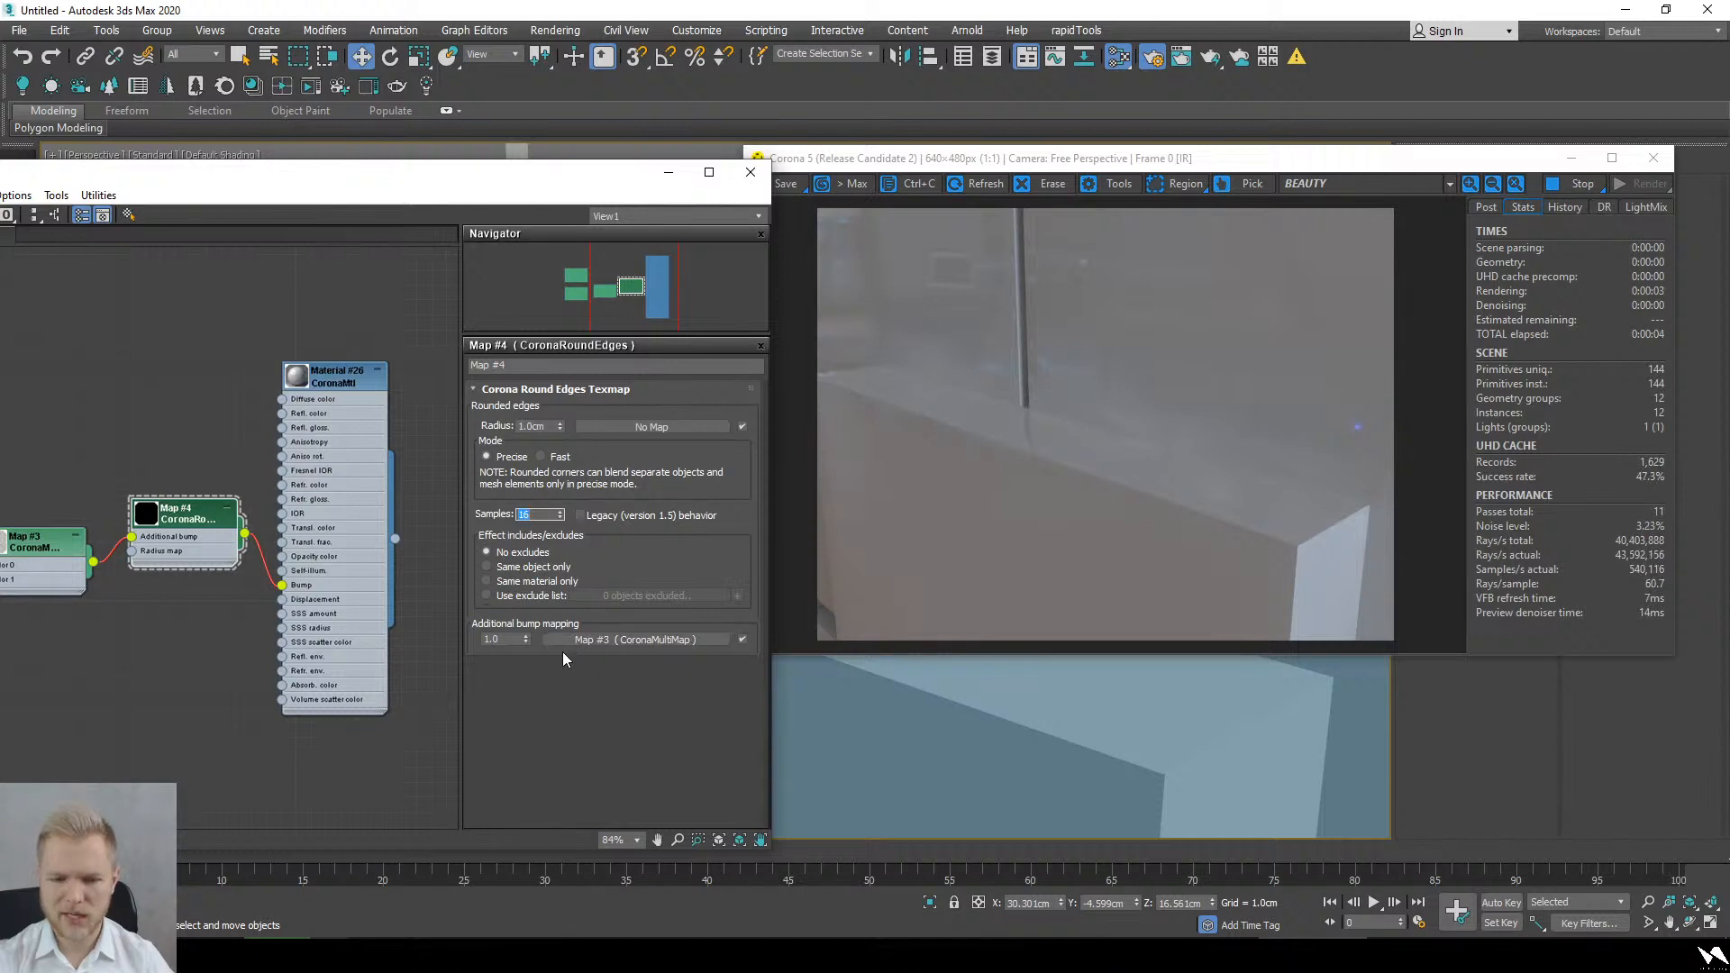
alt+middle_drag(1013, 731, 1234, 718)
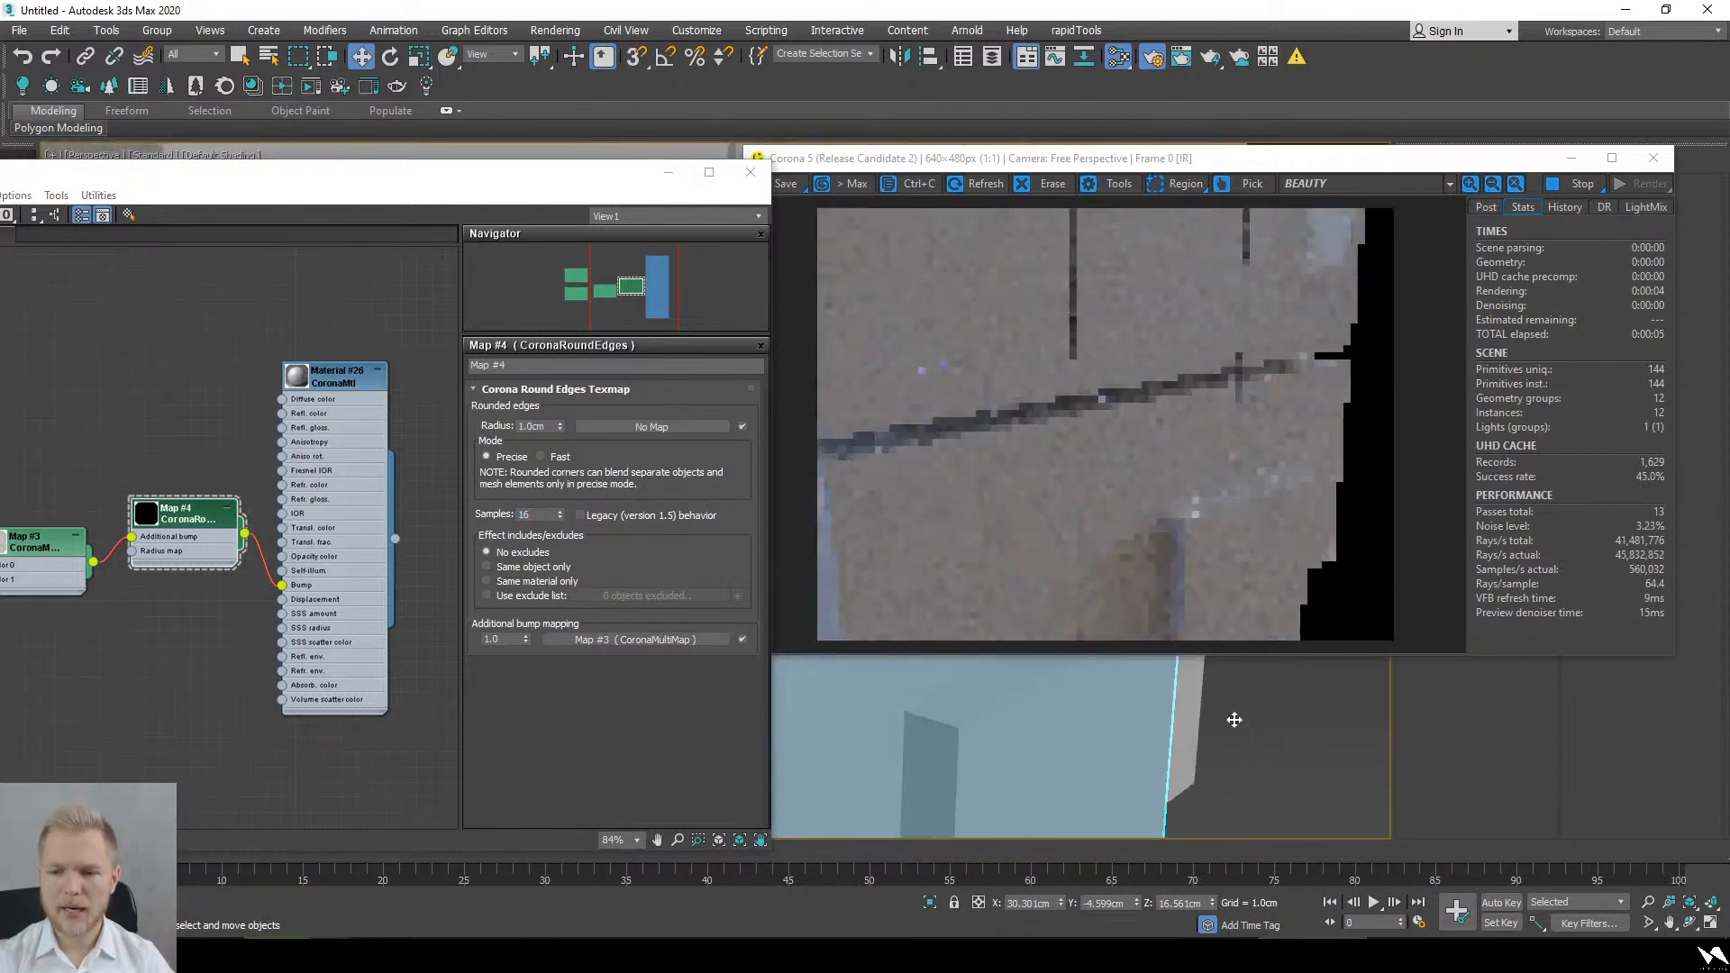
alt+middle_drag(1028, 799, 1154, 753)
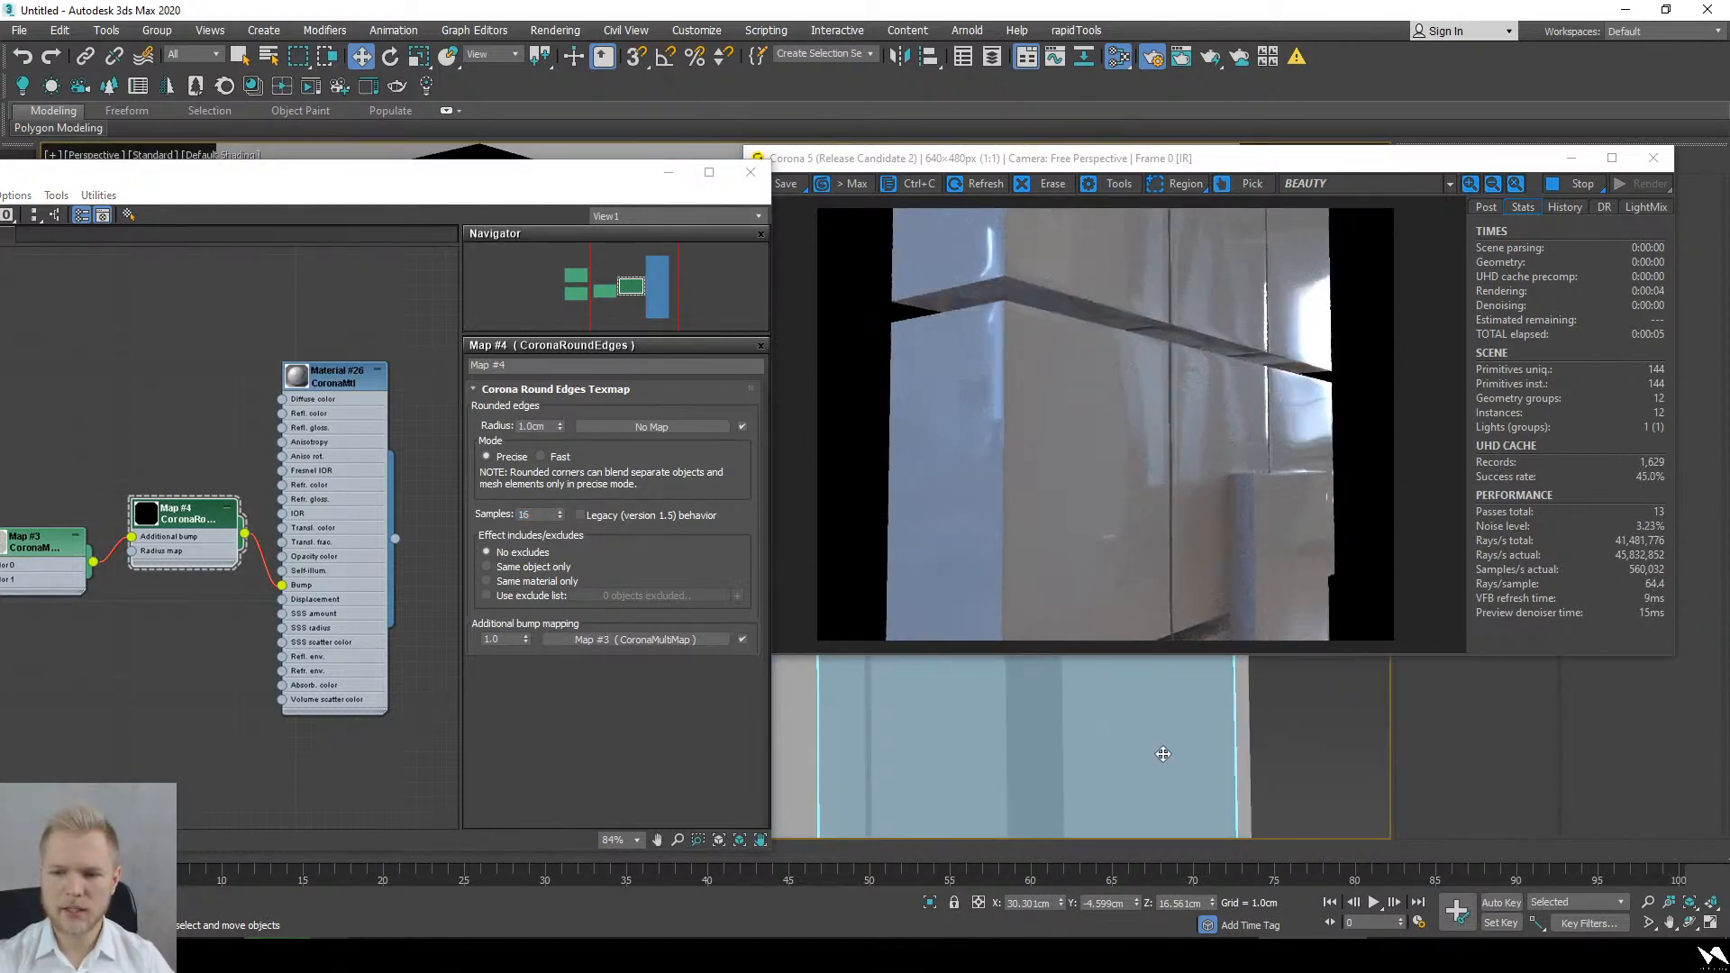
alt+middle_drag(1311, 780, 1183, 757)
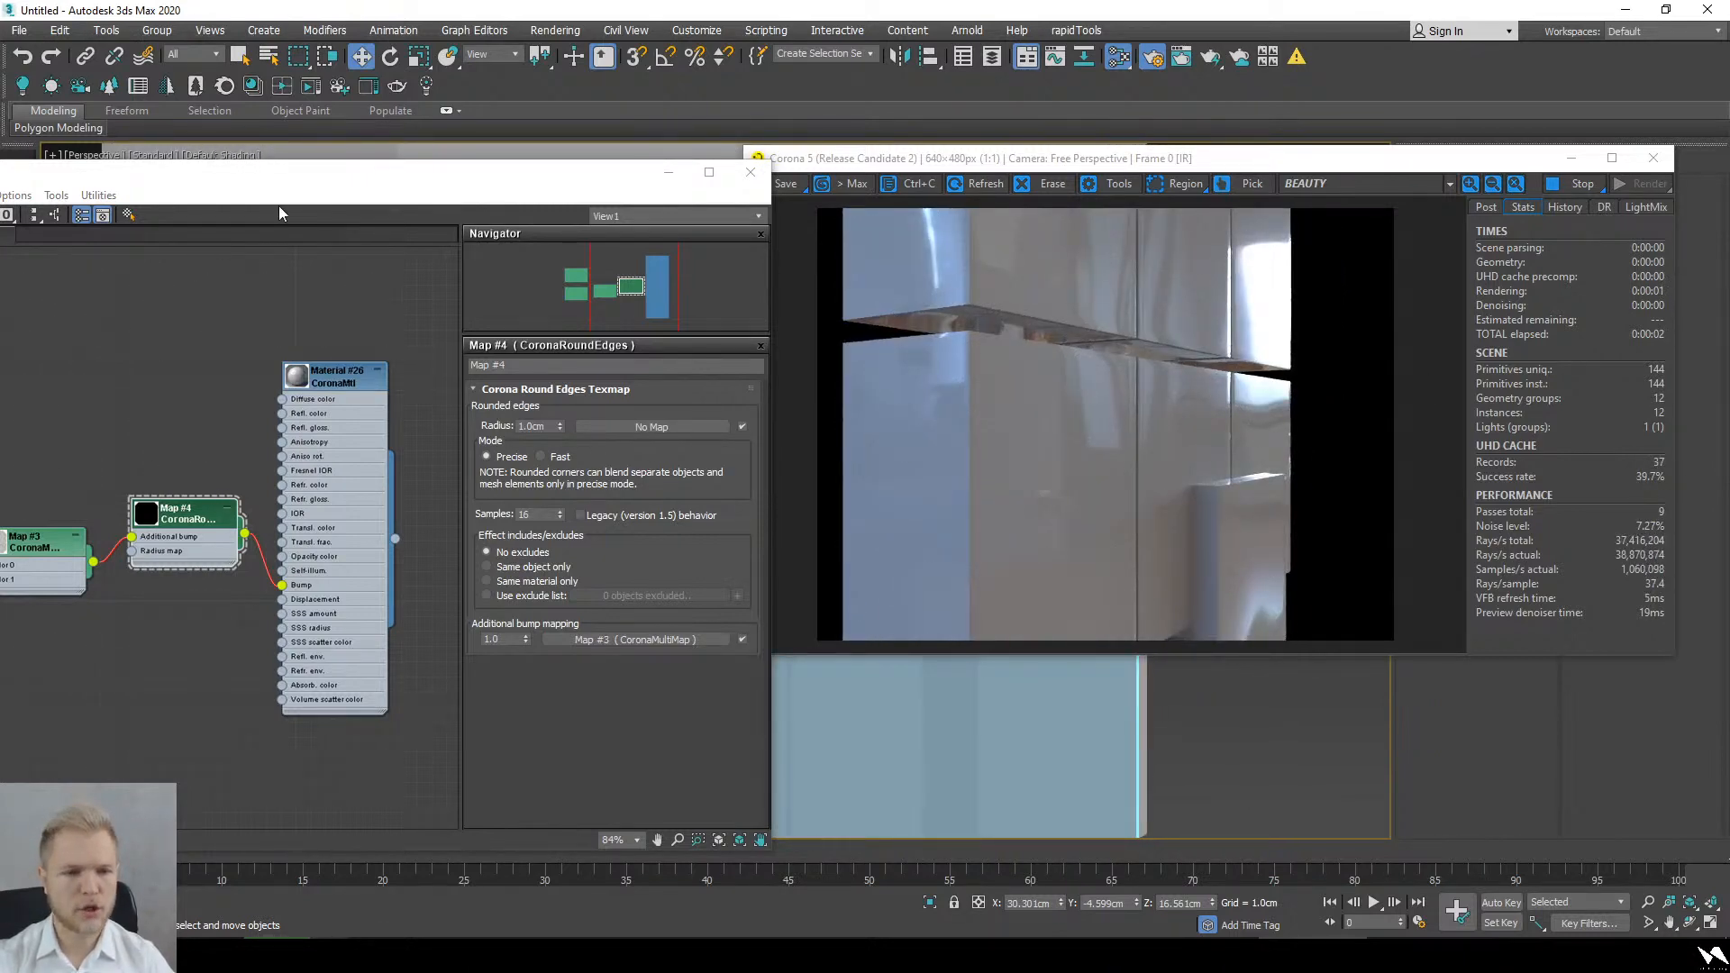
Step: Duplicate the Map #1 Noise node and place the copy below the existing bump map nodes
drag(279, 175, 626, 157)
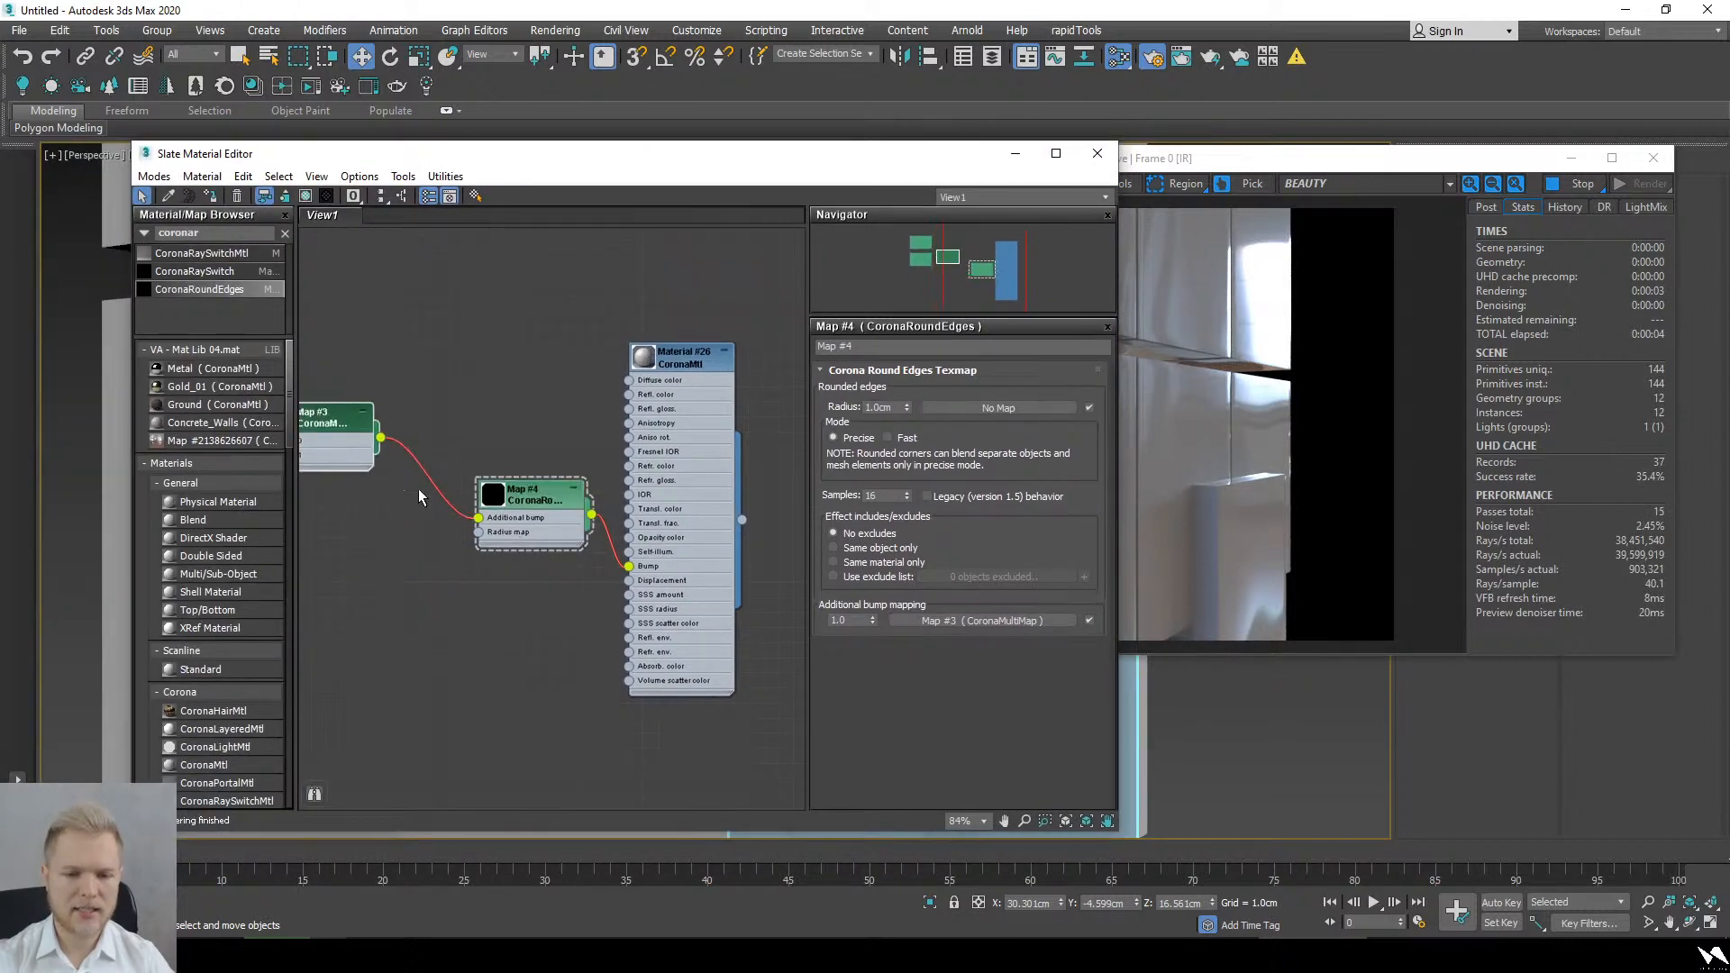
middle_drag(432, 624, 553, 589)
scroll(549, 583, down, 2)
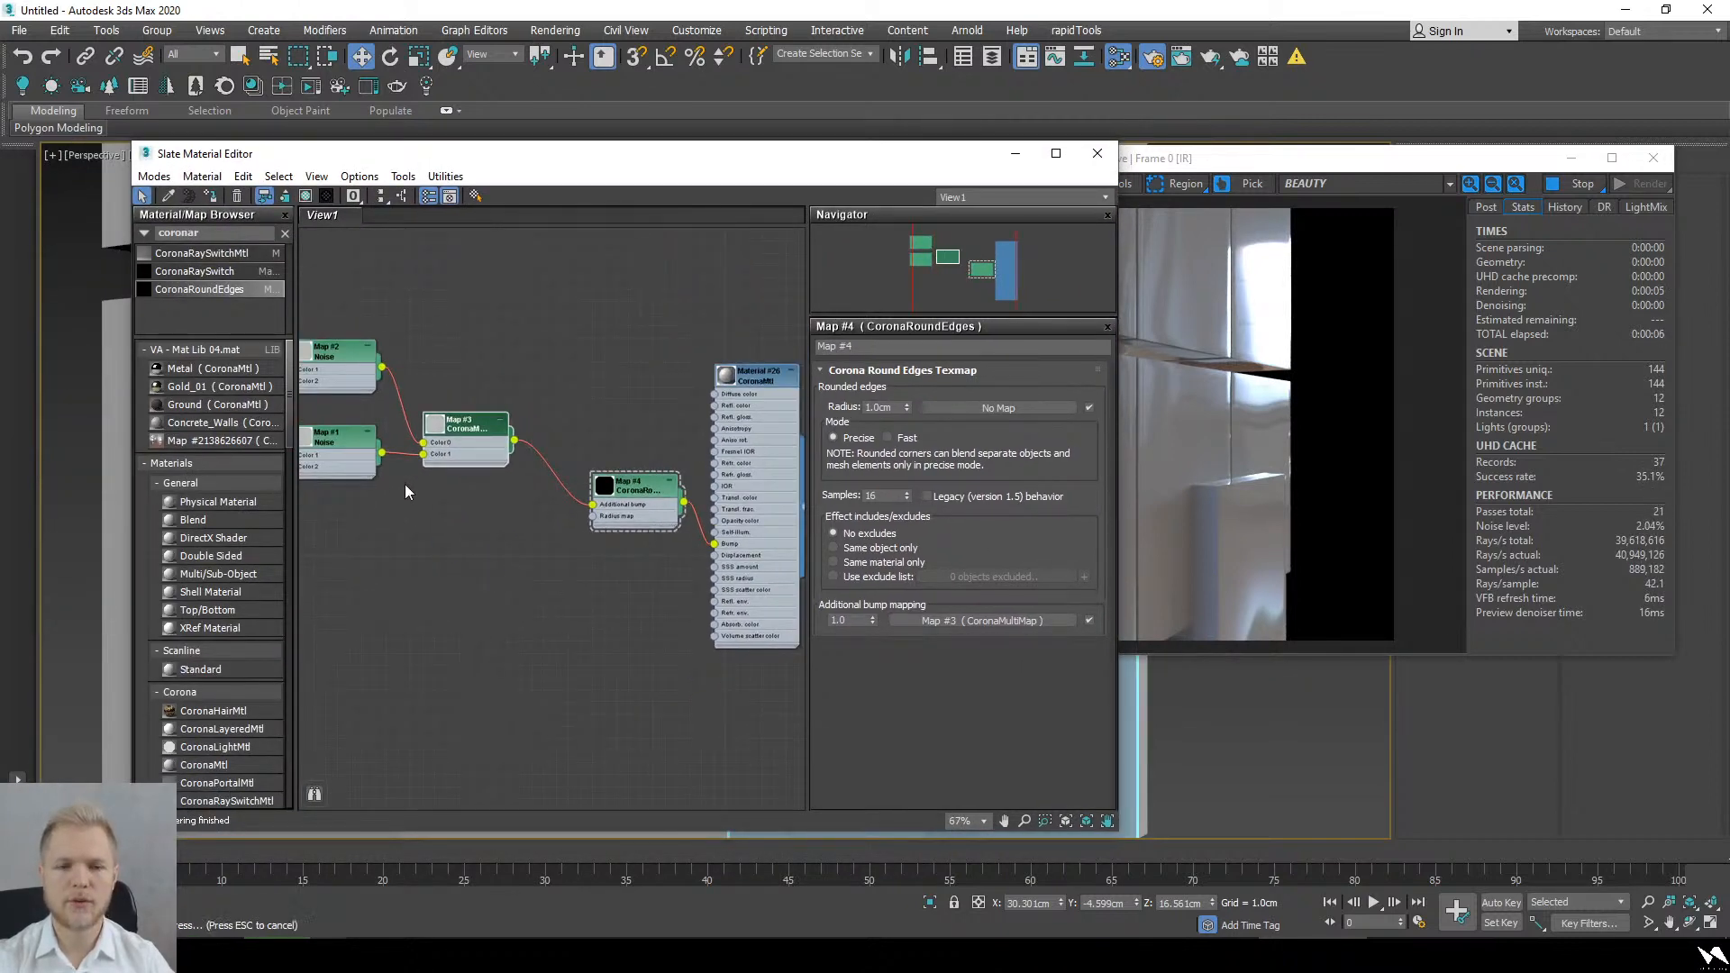
scroll(451, 505, up, 1)
middle_drag(428, 445, 470, 432)
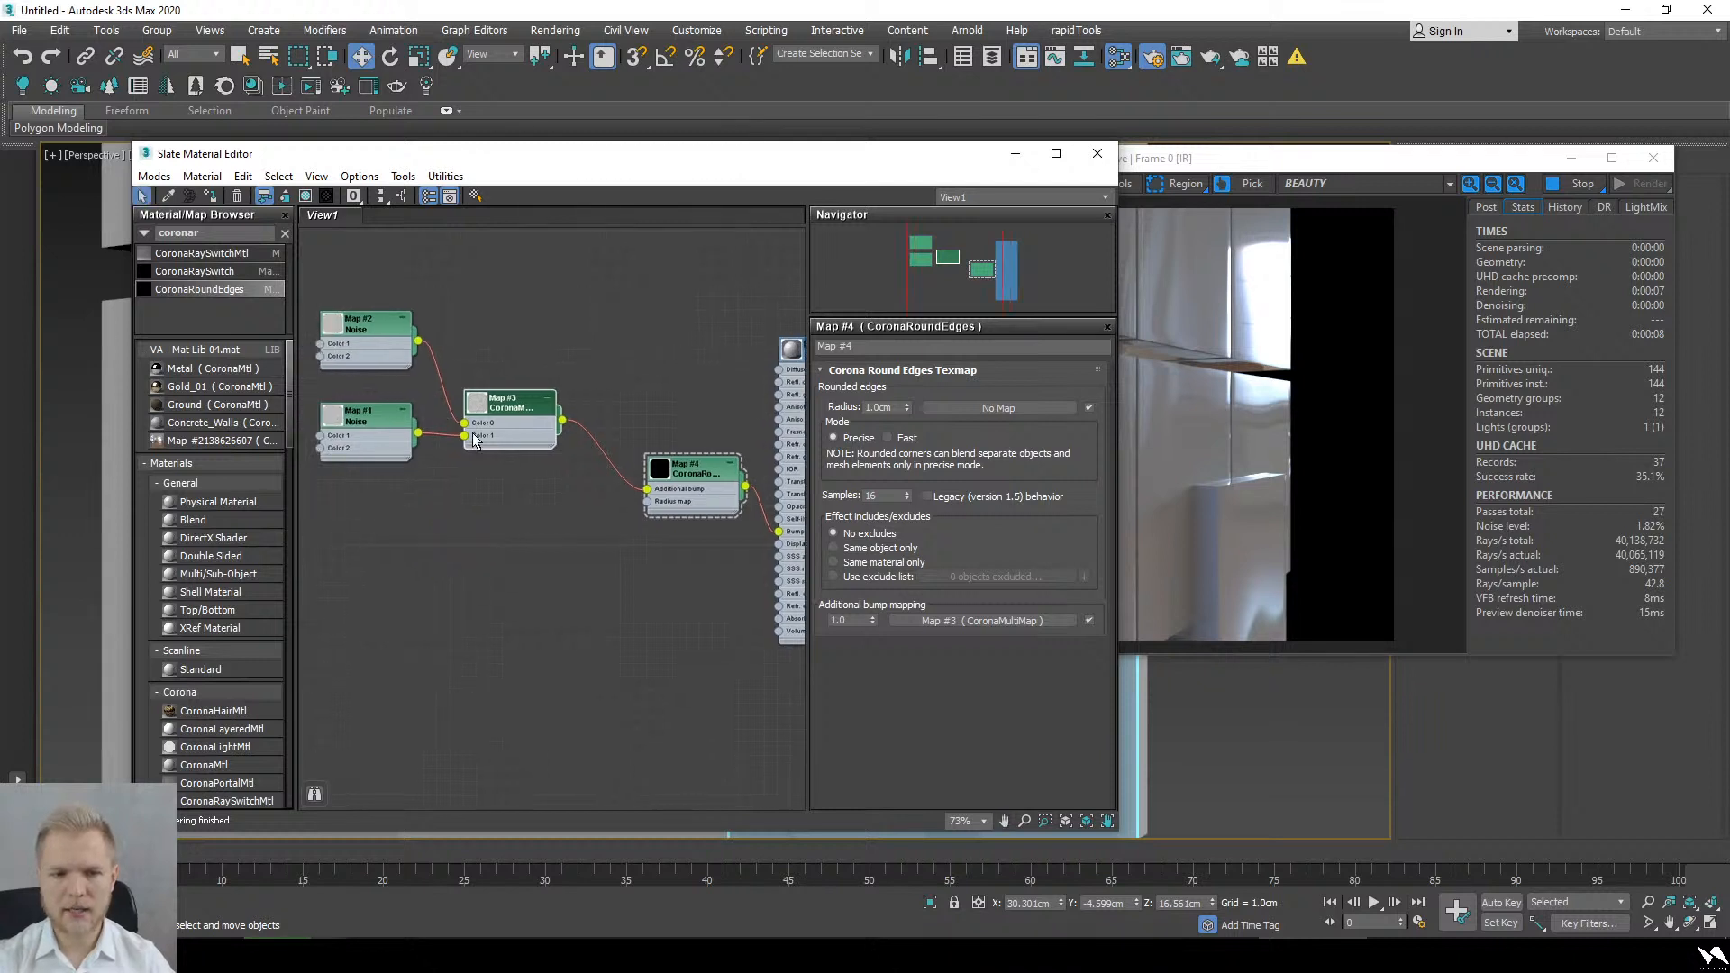
shift+drag(391, 444, 403, 575)
middle_drag(670, 598, 658, 565)
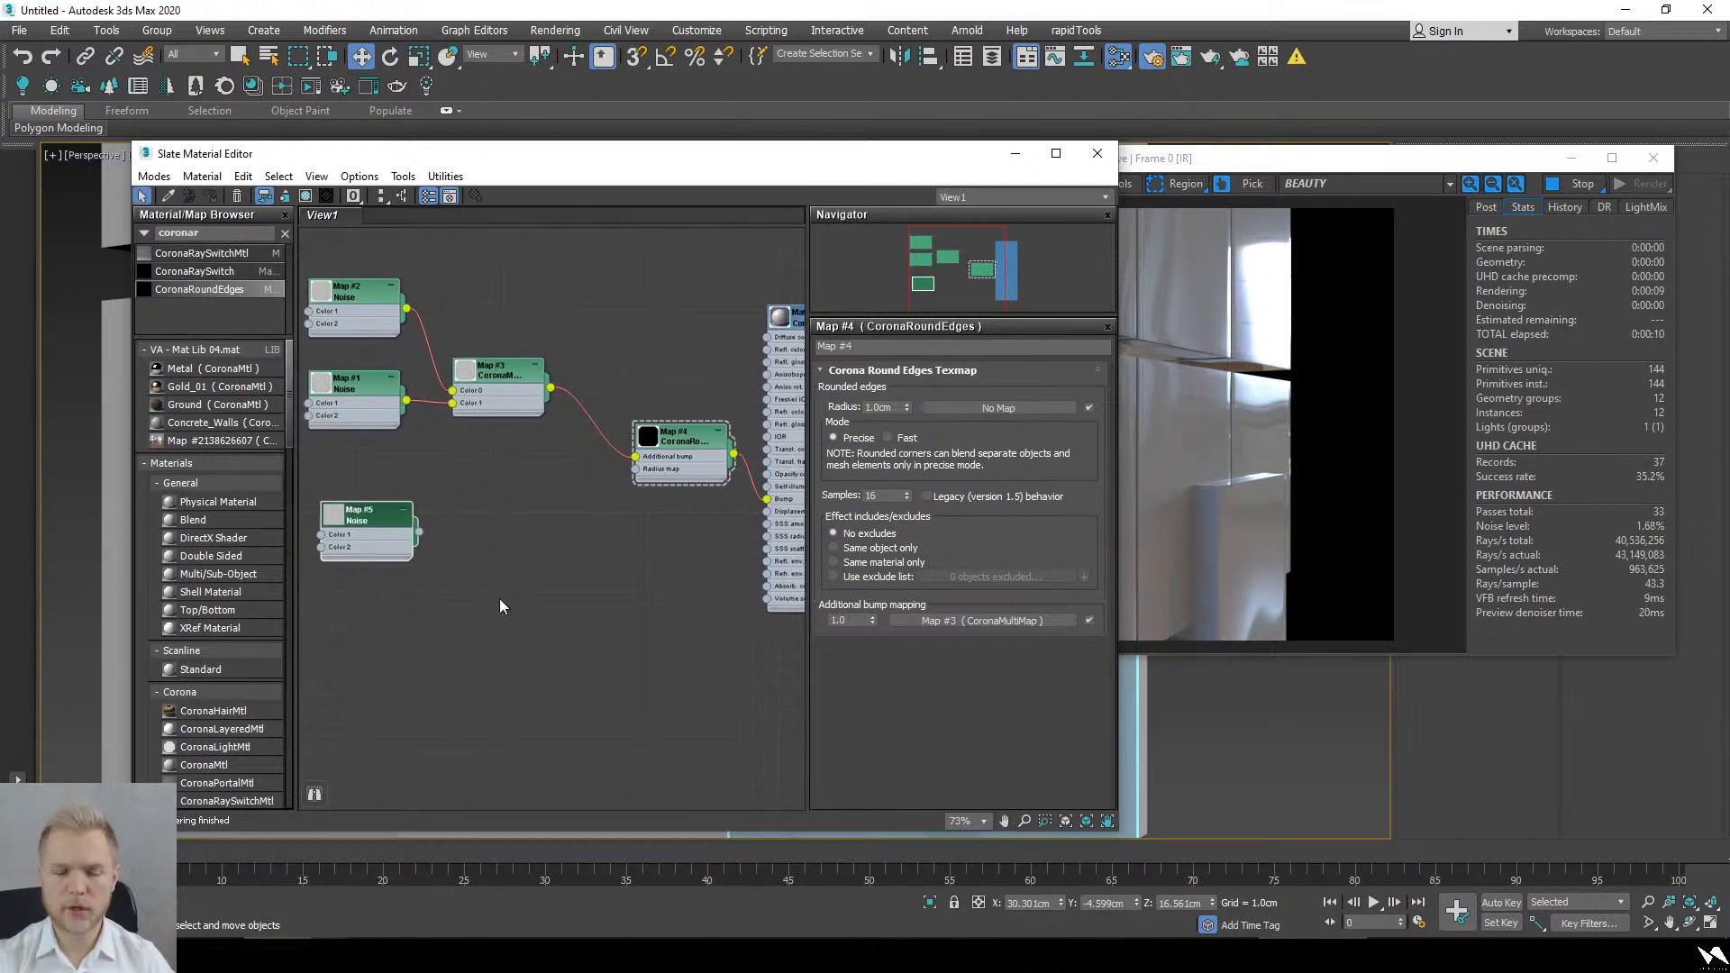
drag(401, 554, 480, 580)
Step: Set the copied Noise map's size to 50 and connect it to the Radius map input of CoronaRoundEdges
double_click(481, 580)
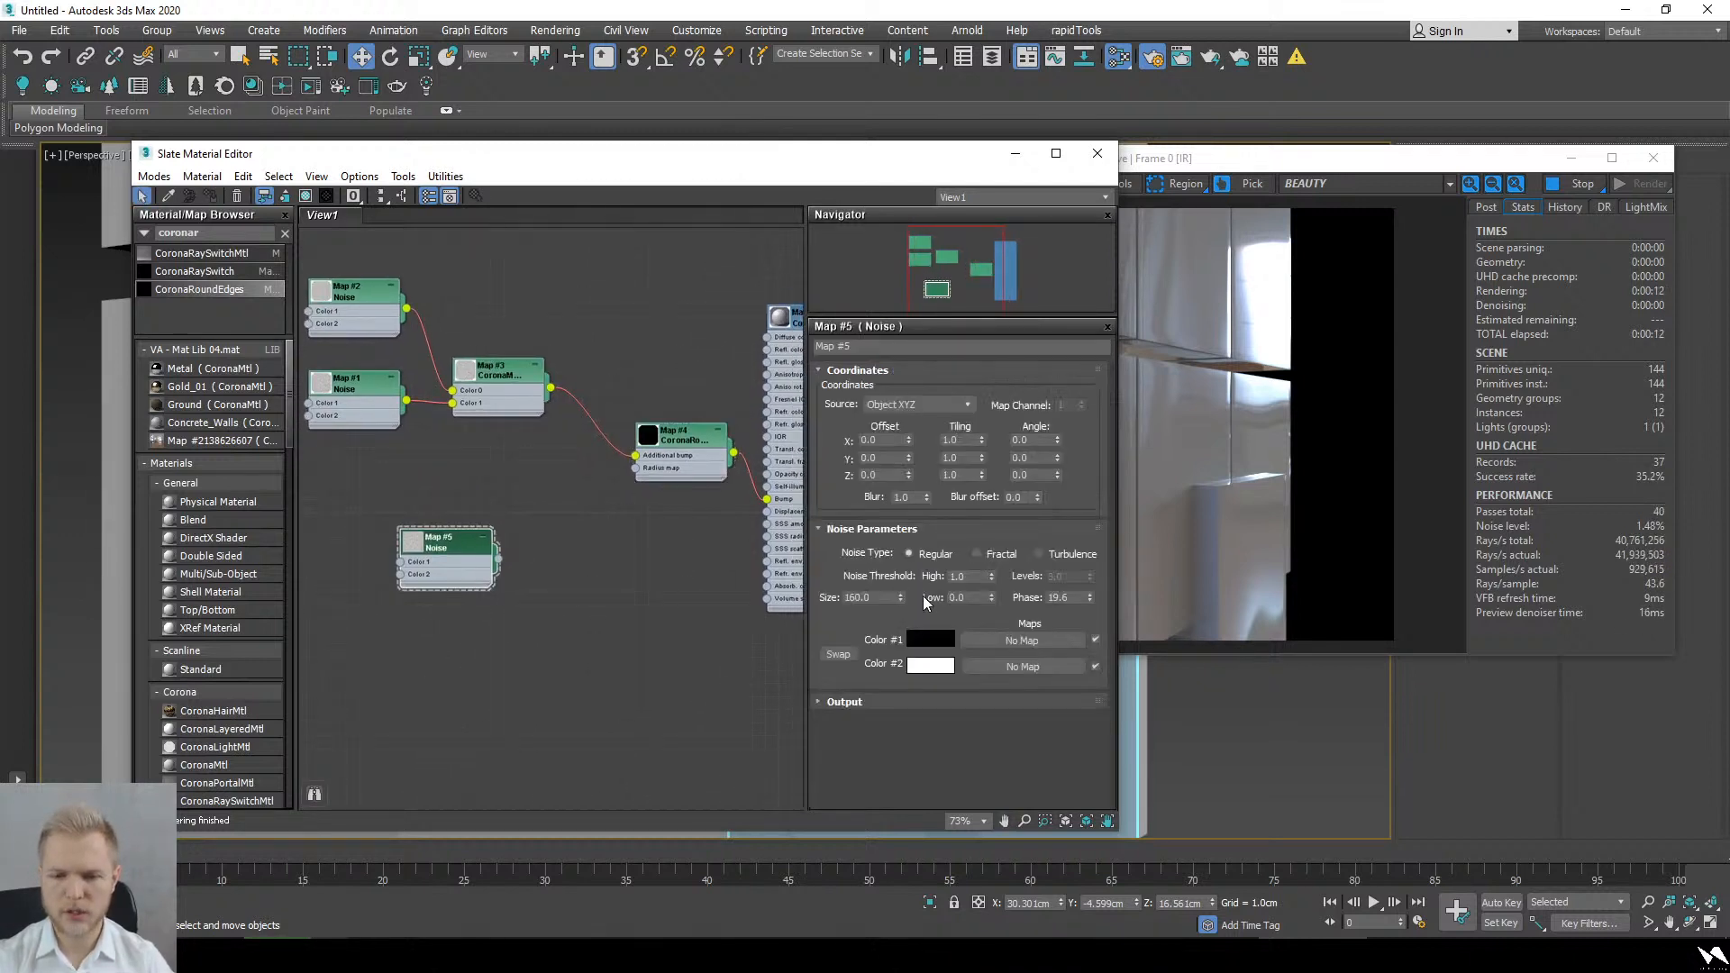
double_click(883, 596)
text(50)
key(Return)
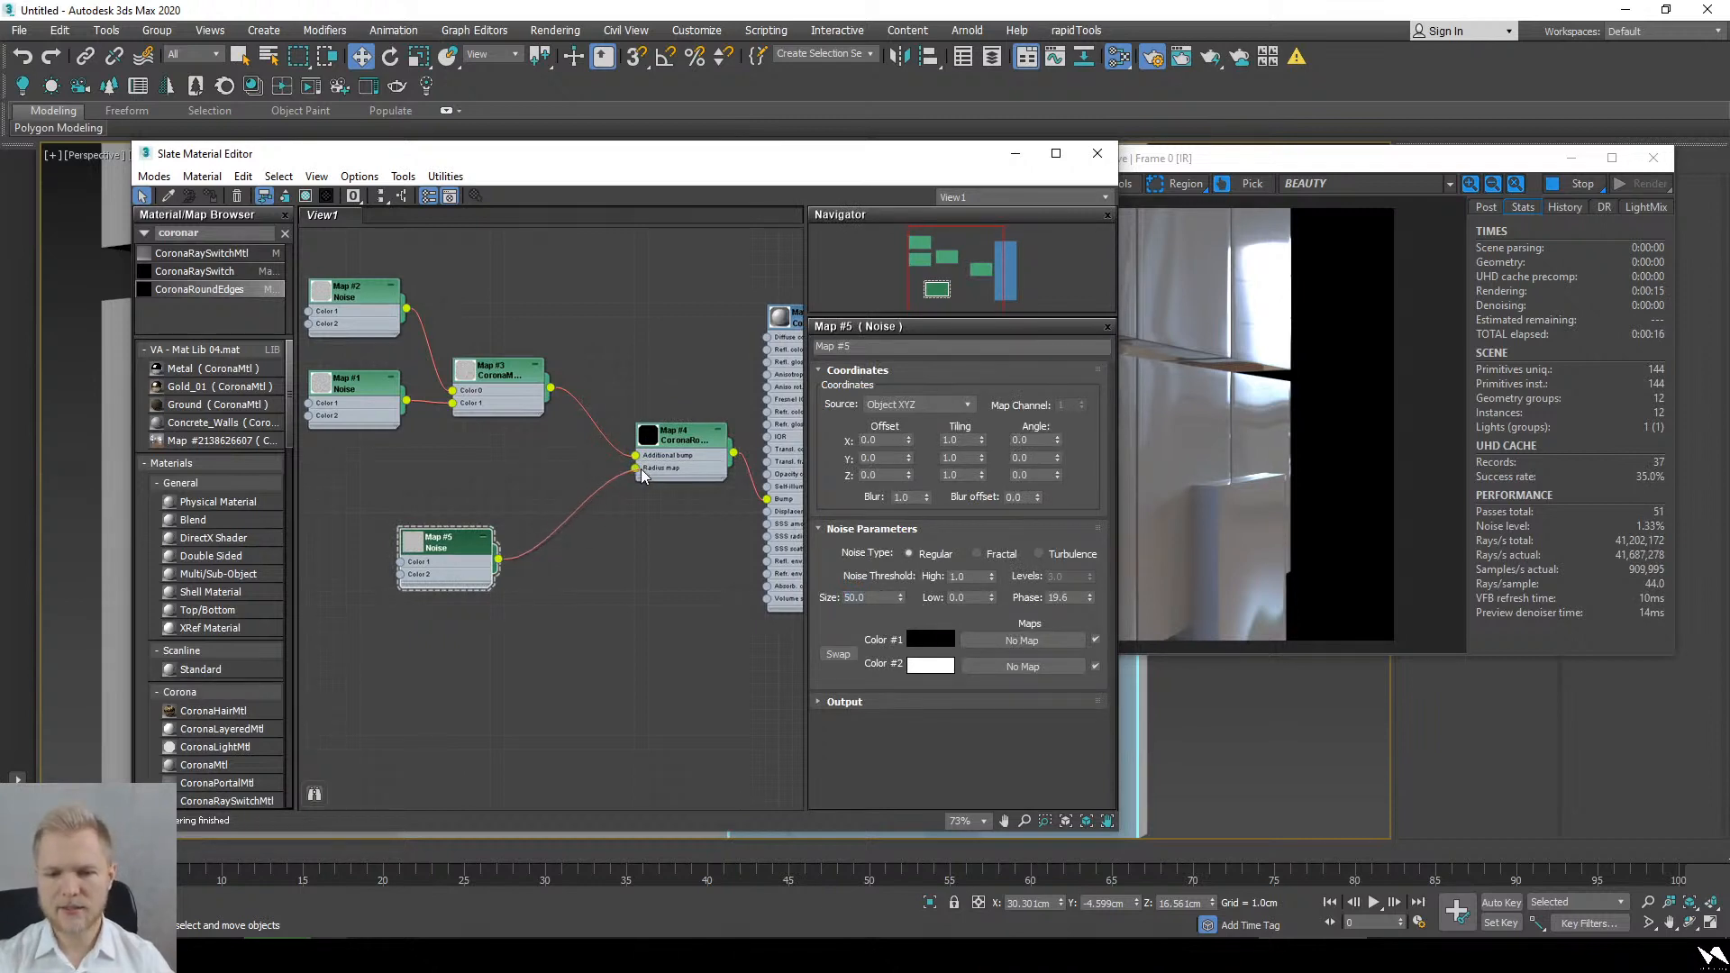
drag(765, 167, 261, 196)
Step: Try CoronaRoundEdges radii of 15 cm and 0 cm and compare the panel edges in the render
alt+middle_drag(973, 773, 977, 816)
middle_drag(1124, 744, 1040, 740)
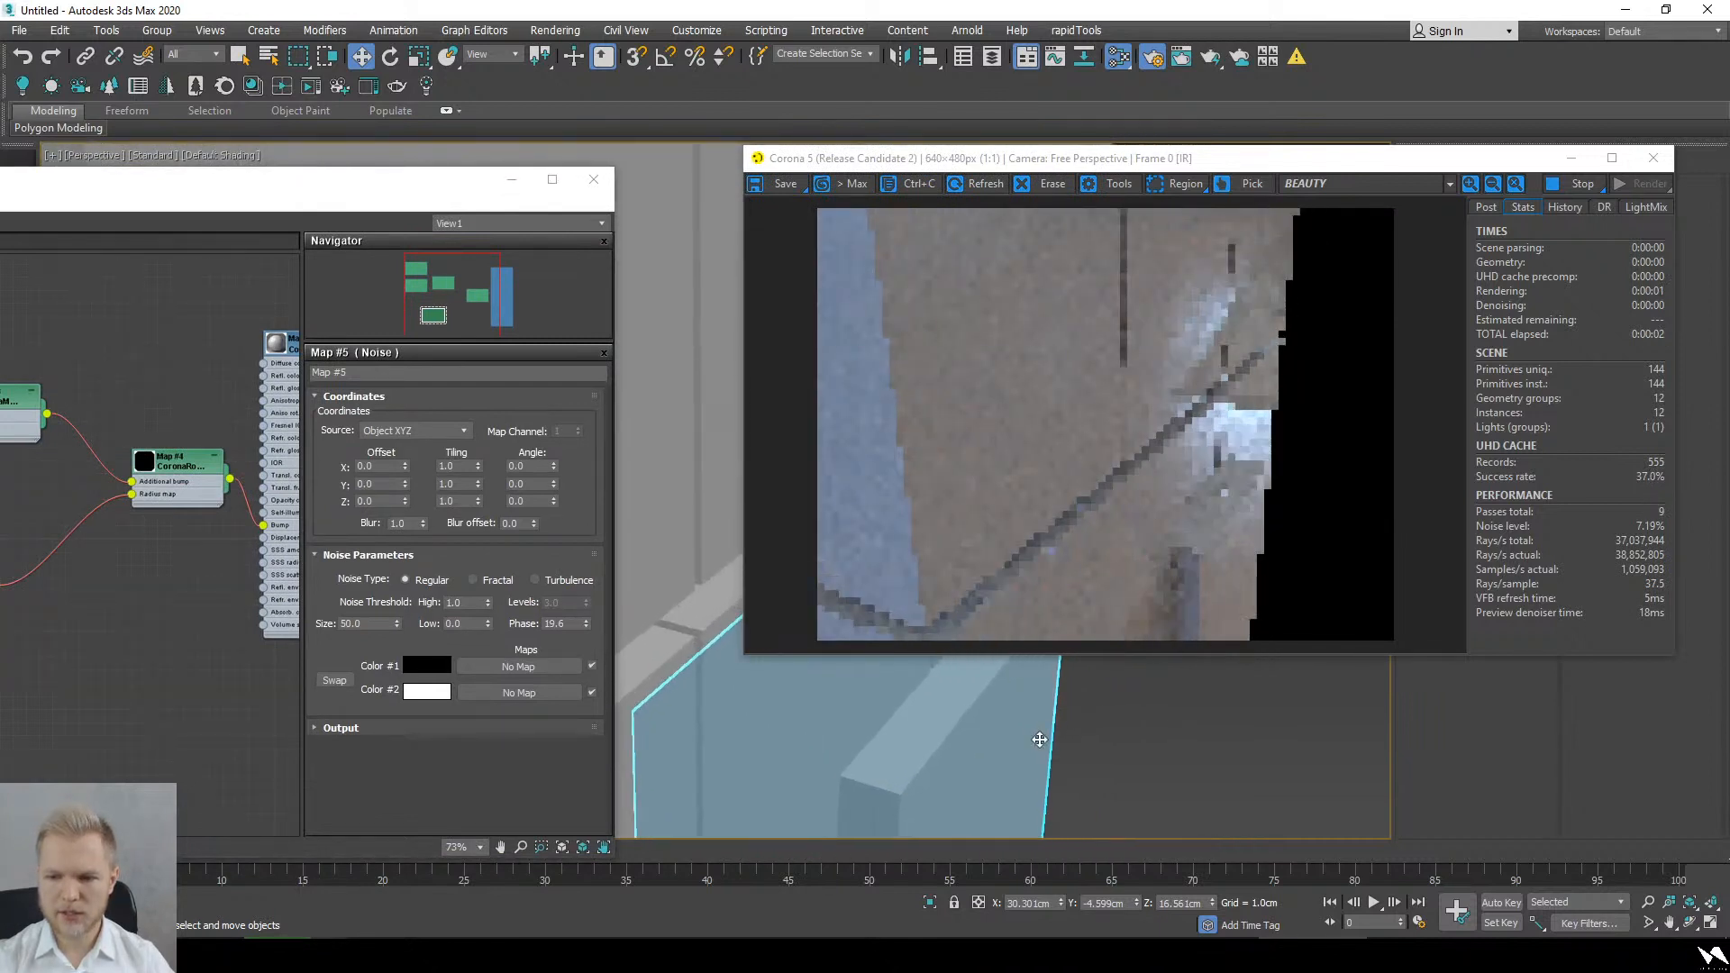
double_click(200, 474)
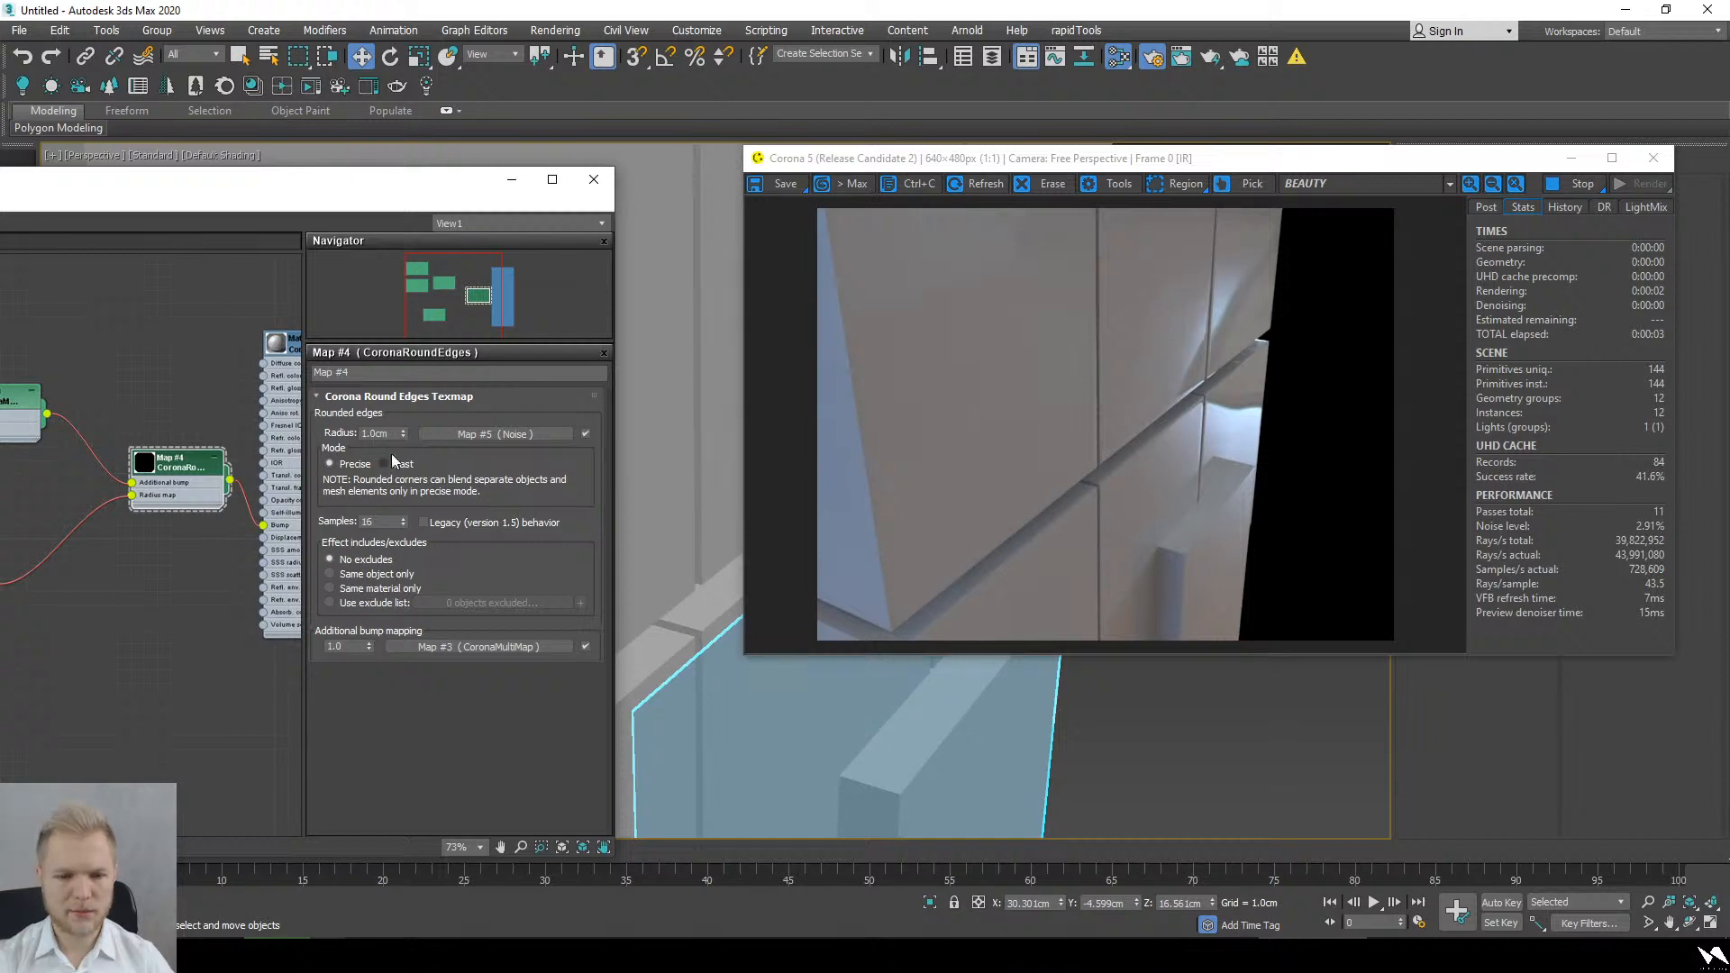
text(15)
key(Return)
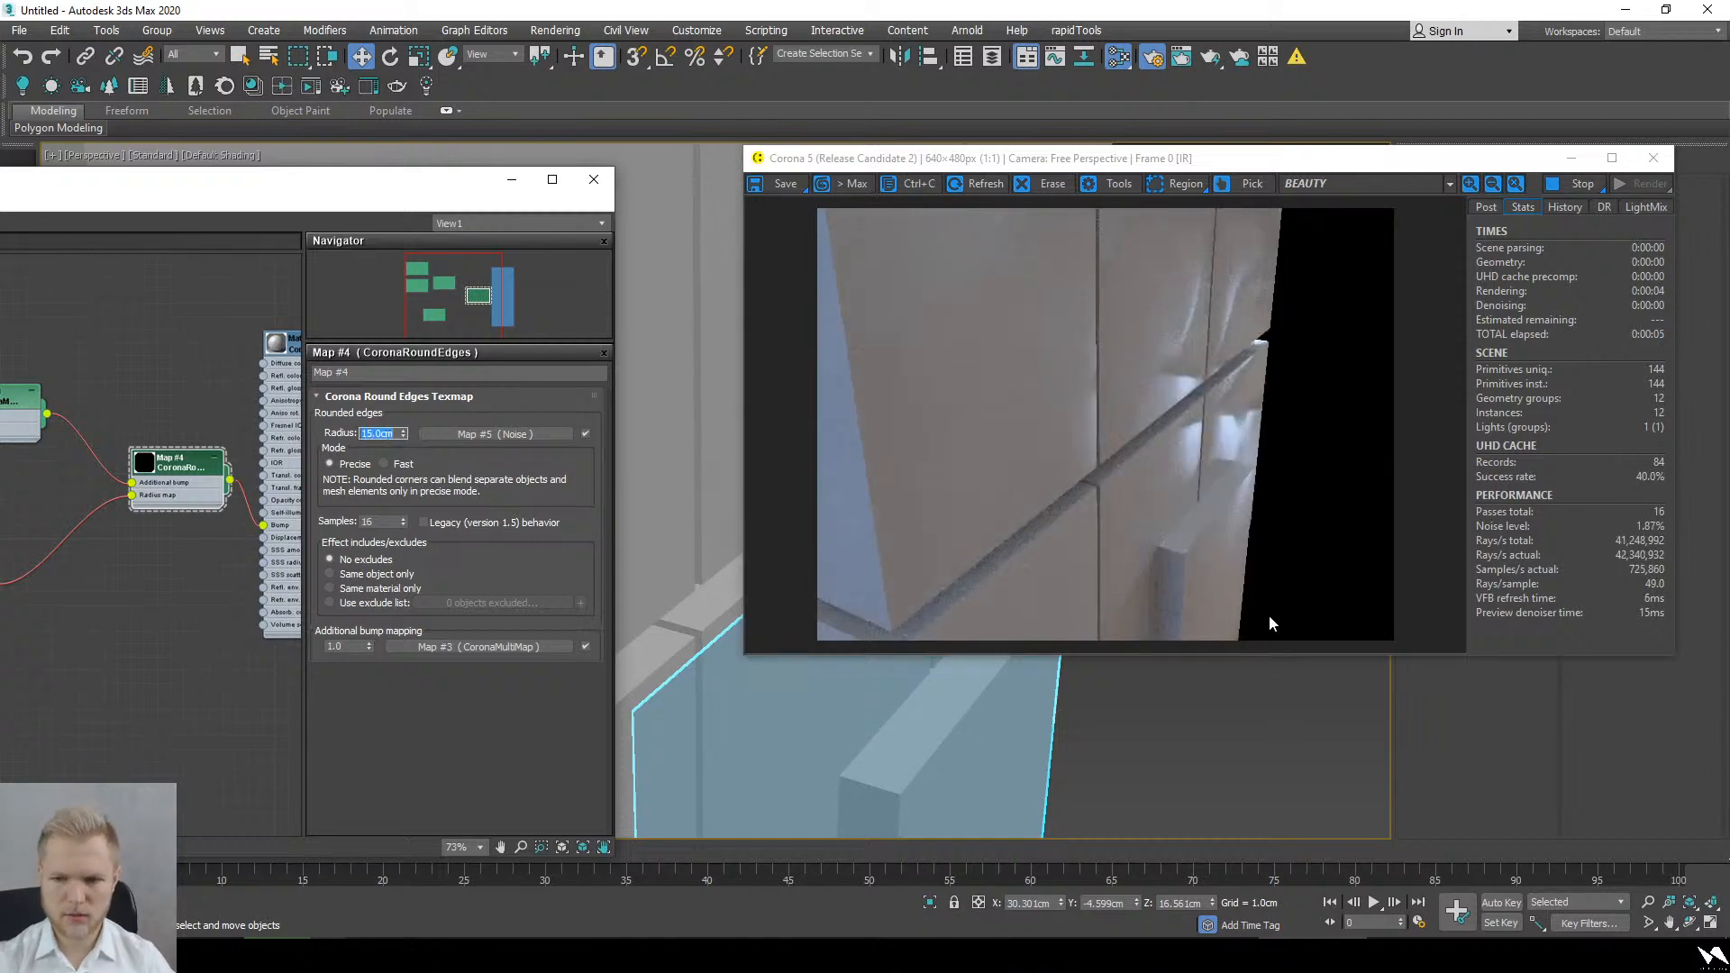
scroll(973, 735, up, 3)
scroll(973, 734, down, 4)
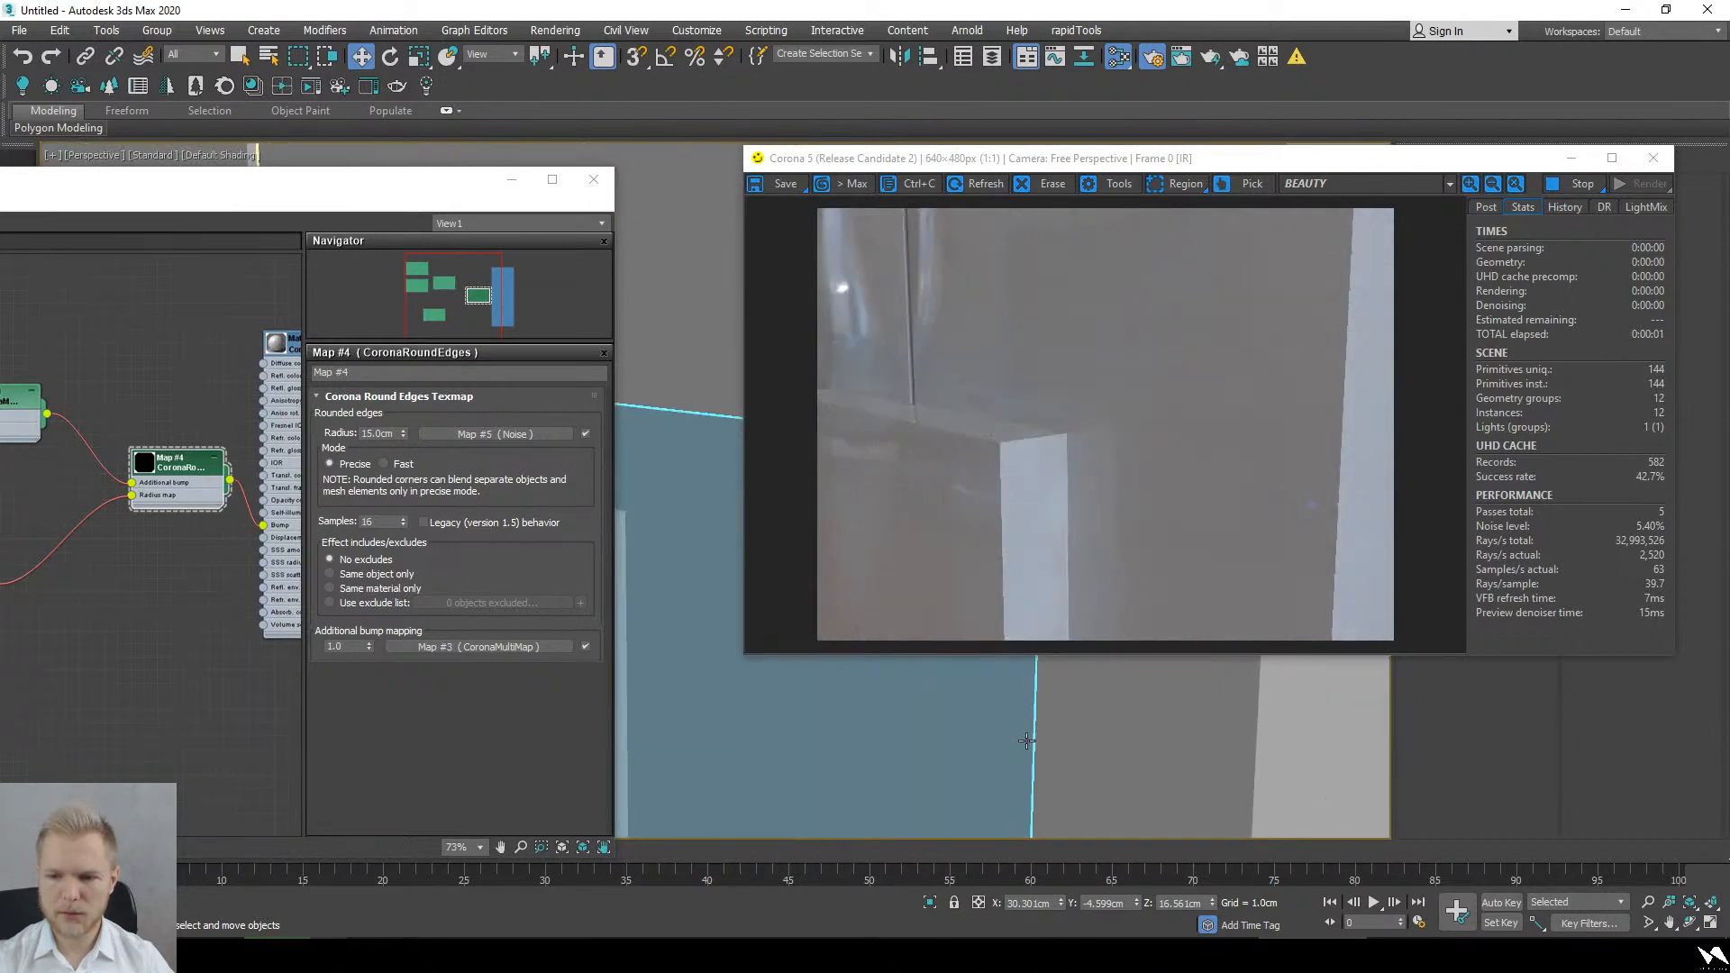
alt+middle_drag(1027, 739, 1071, 754)
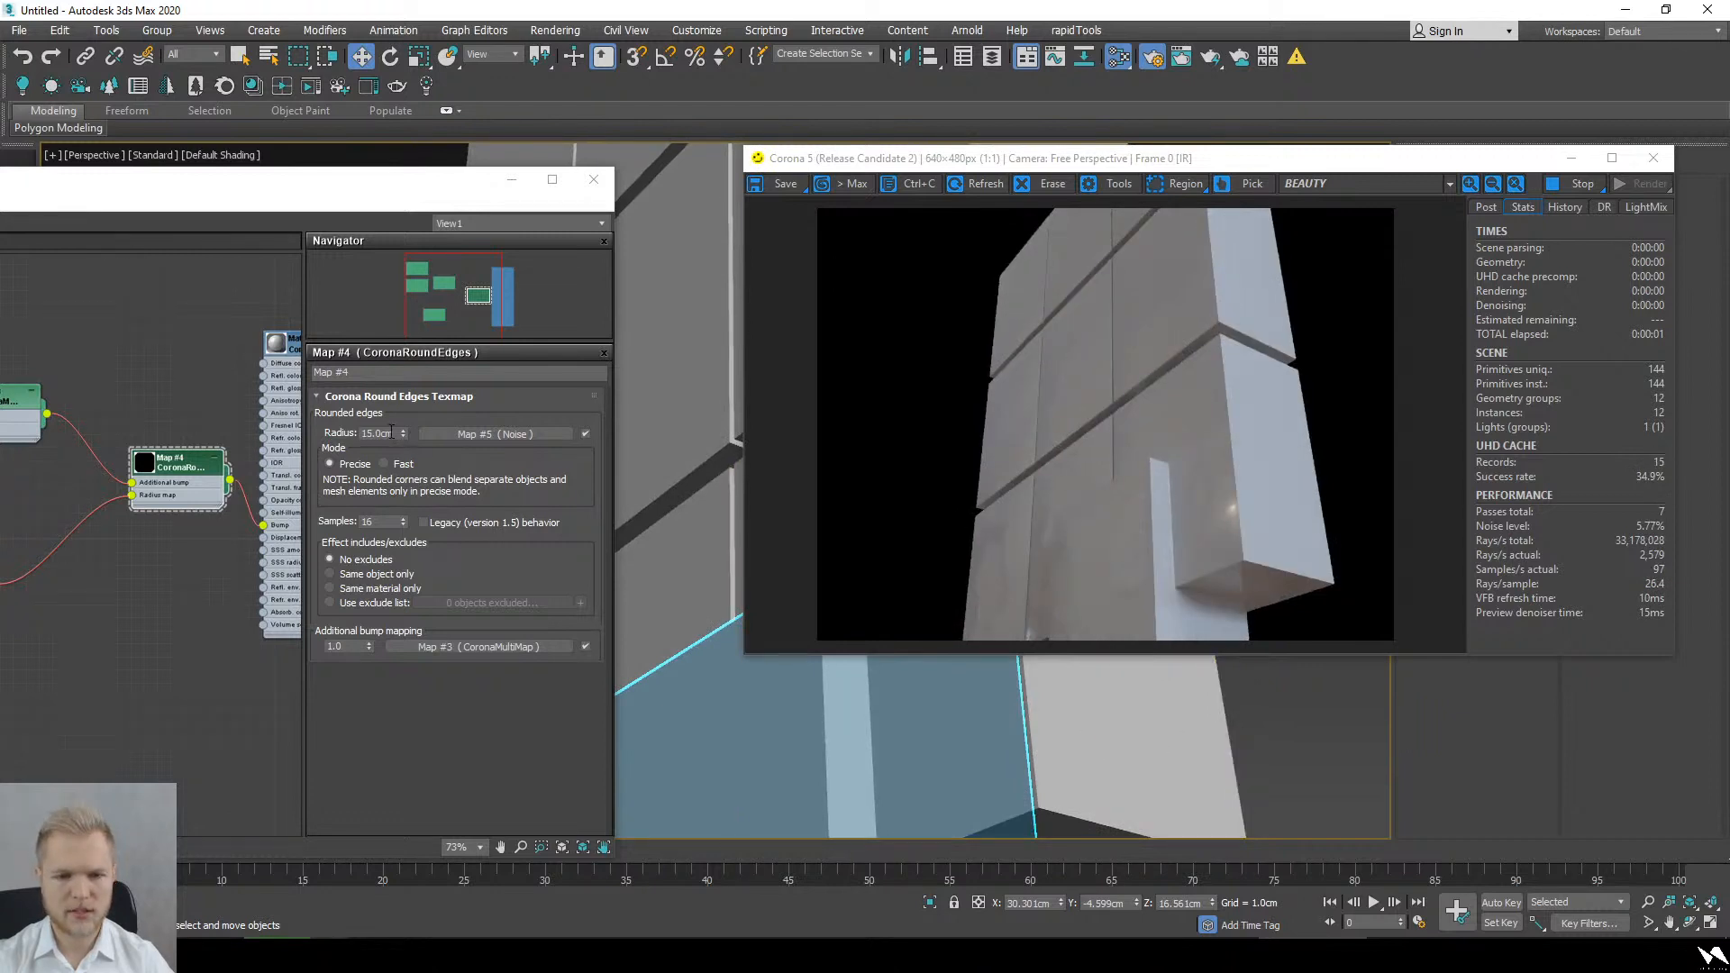
drag(402, 434, 417, 536)
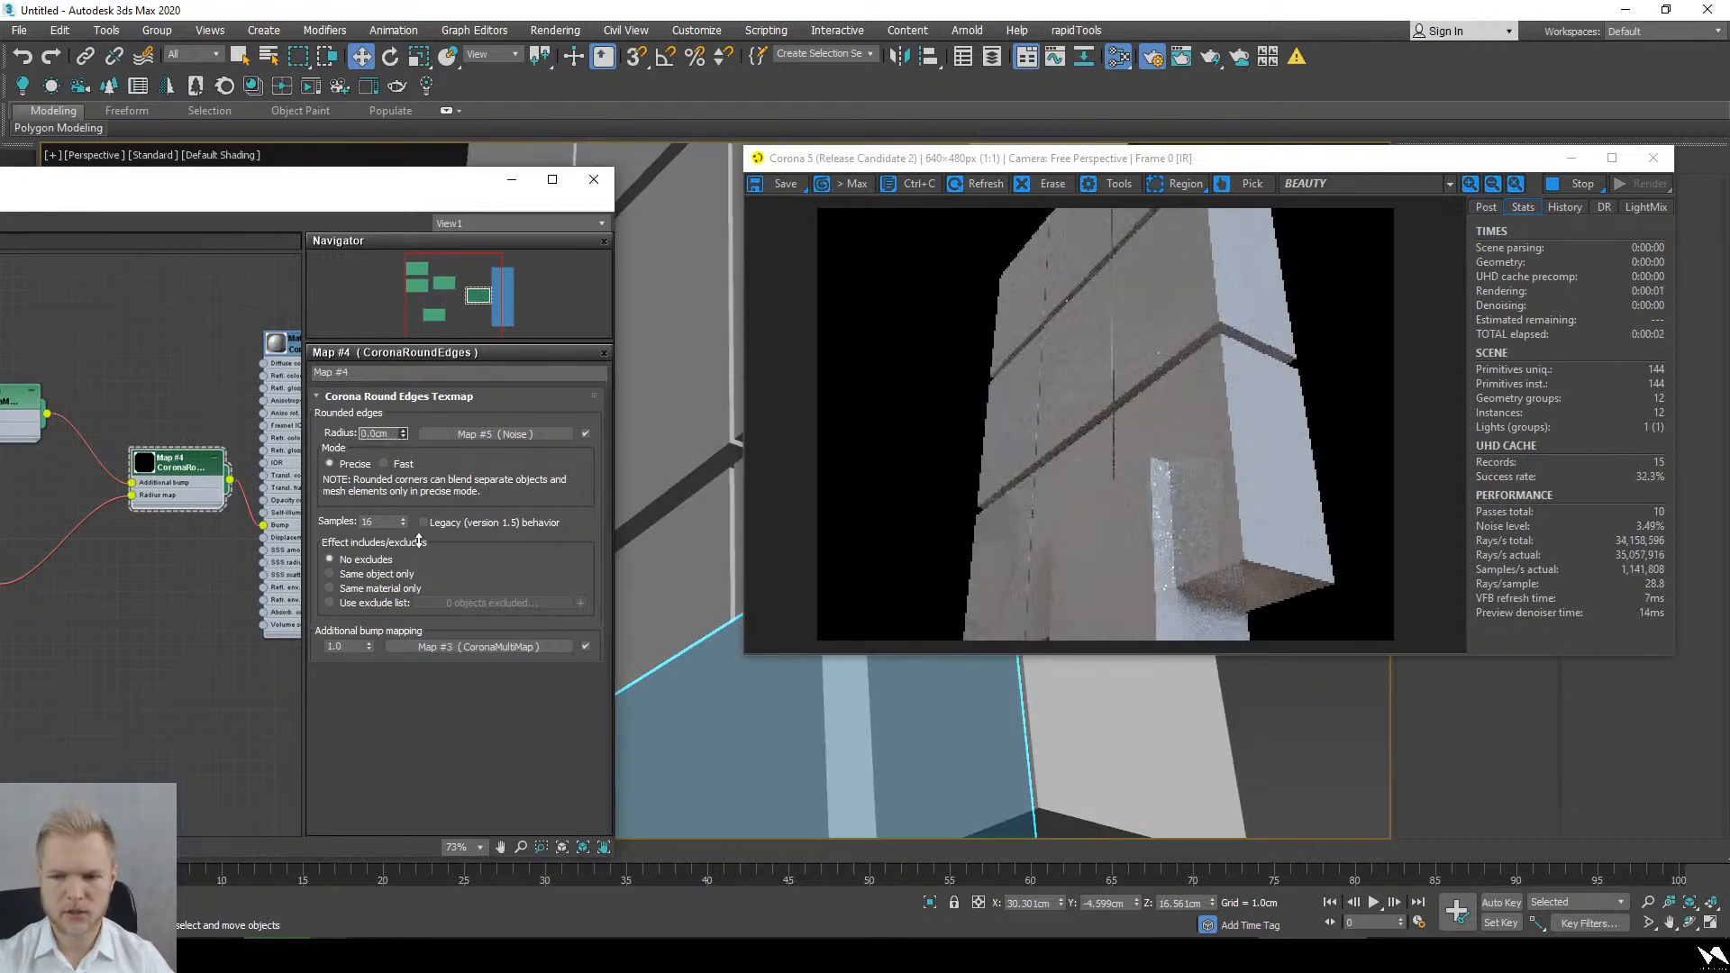
Step: Isolate the box at the lower outer corner of the panel block and frame its upper edges
click(1097, 707)
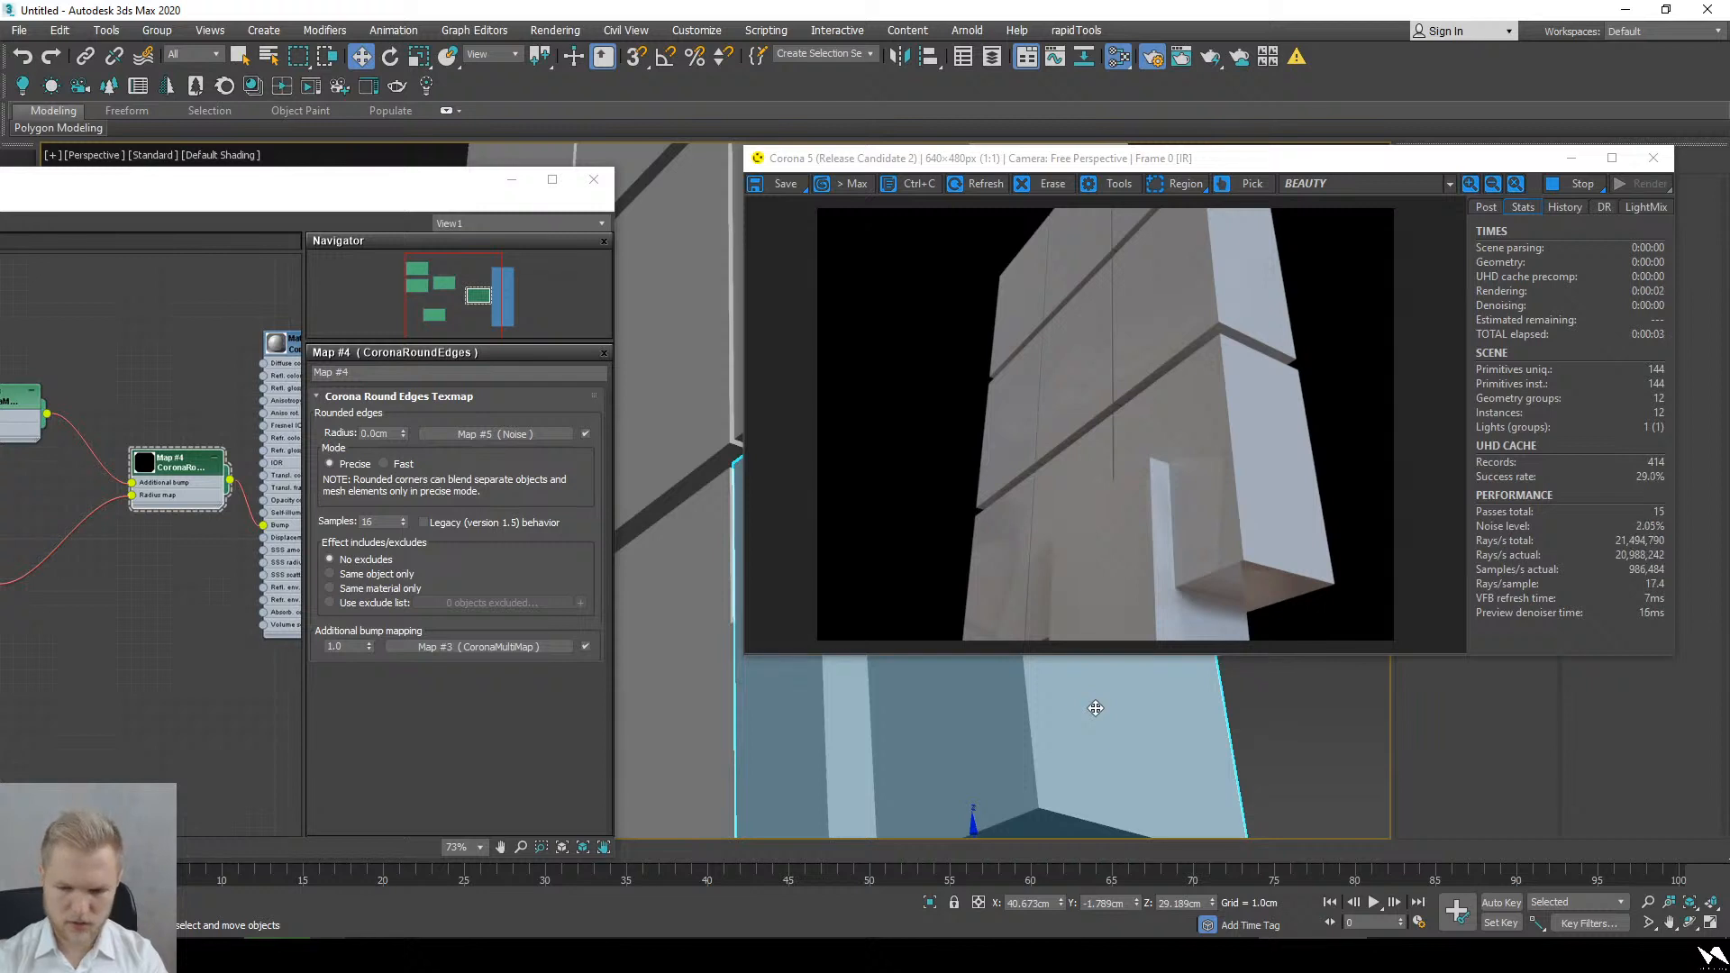
key(alt+q)
key(alt+q)
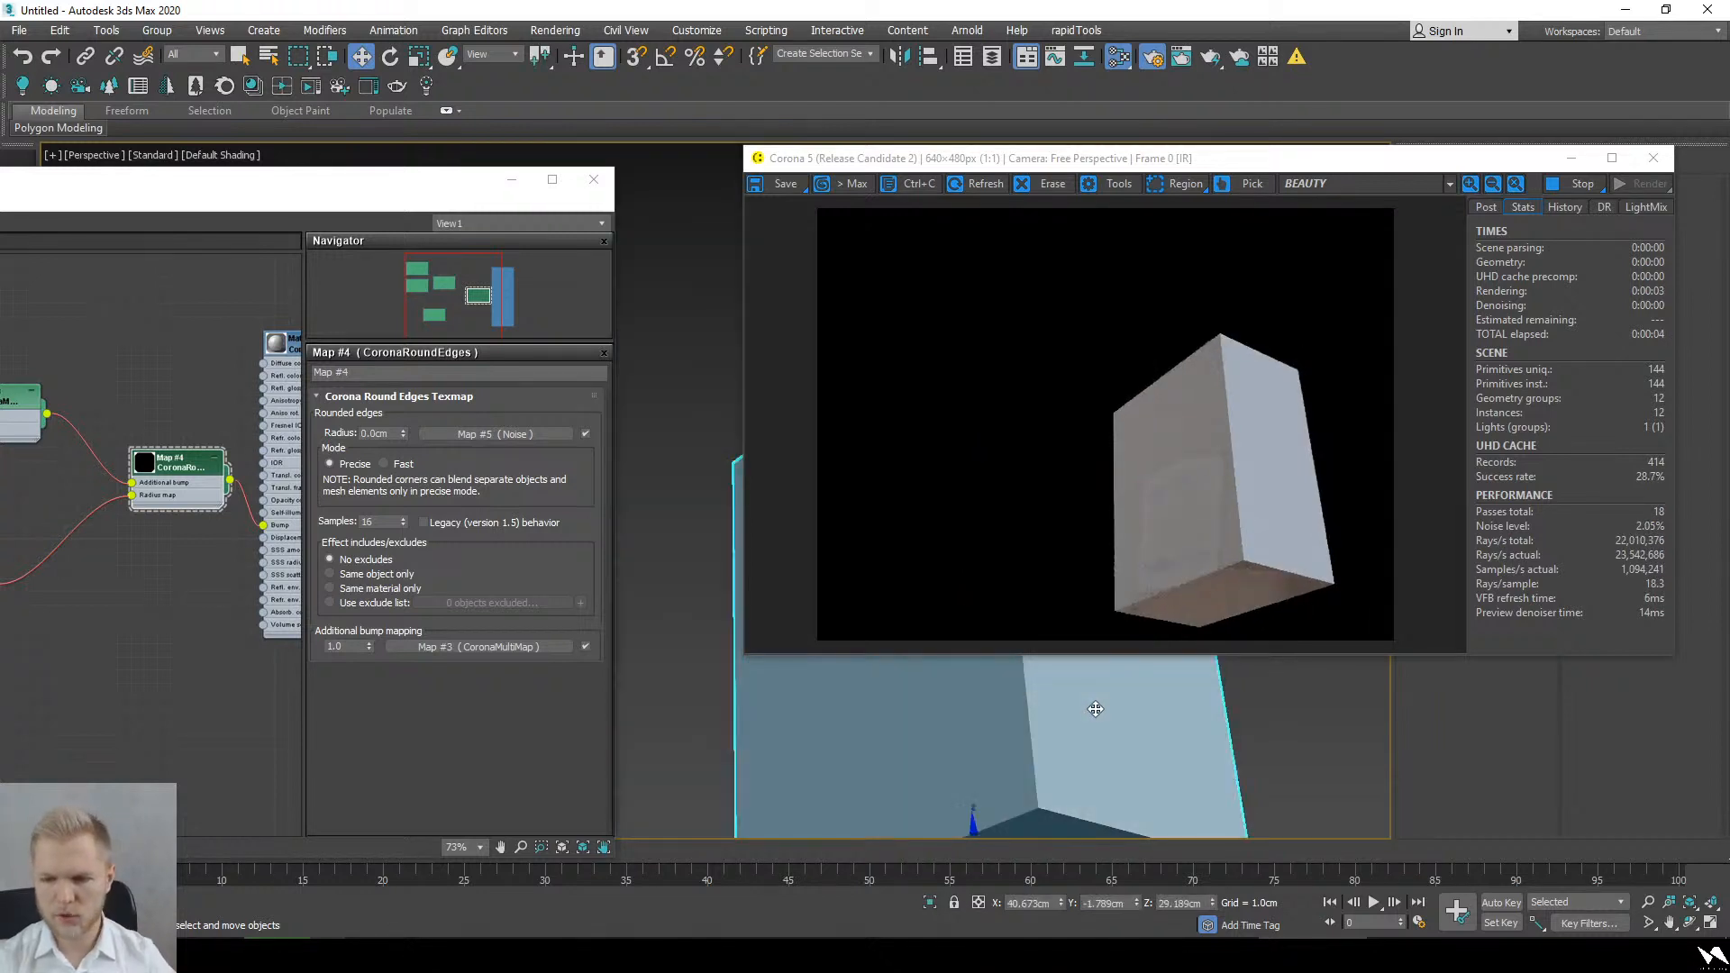
alt+middle_drag(1096, 708, 933, 730)
scroll(628, 260, up, 3)
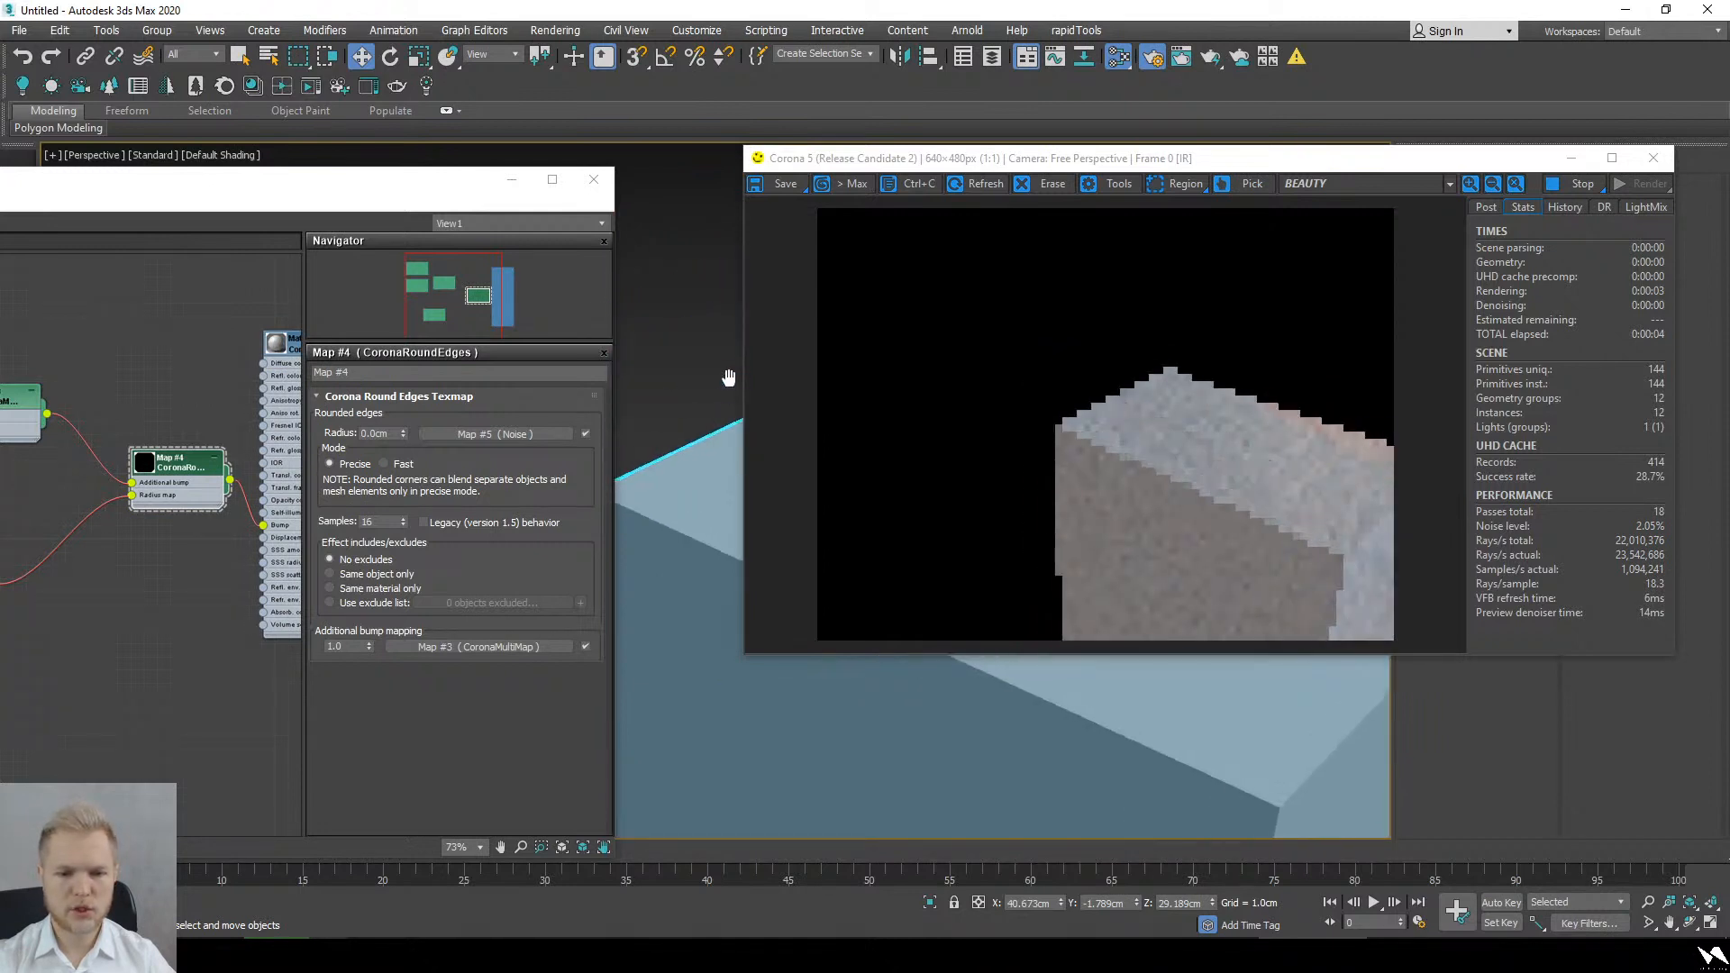
Step: Set the CoronaRoundEdges radius to 1 cm and inspect the isolated box's edge highlight in the render
double_click(379, 434)
text(1)
key(Return)
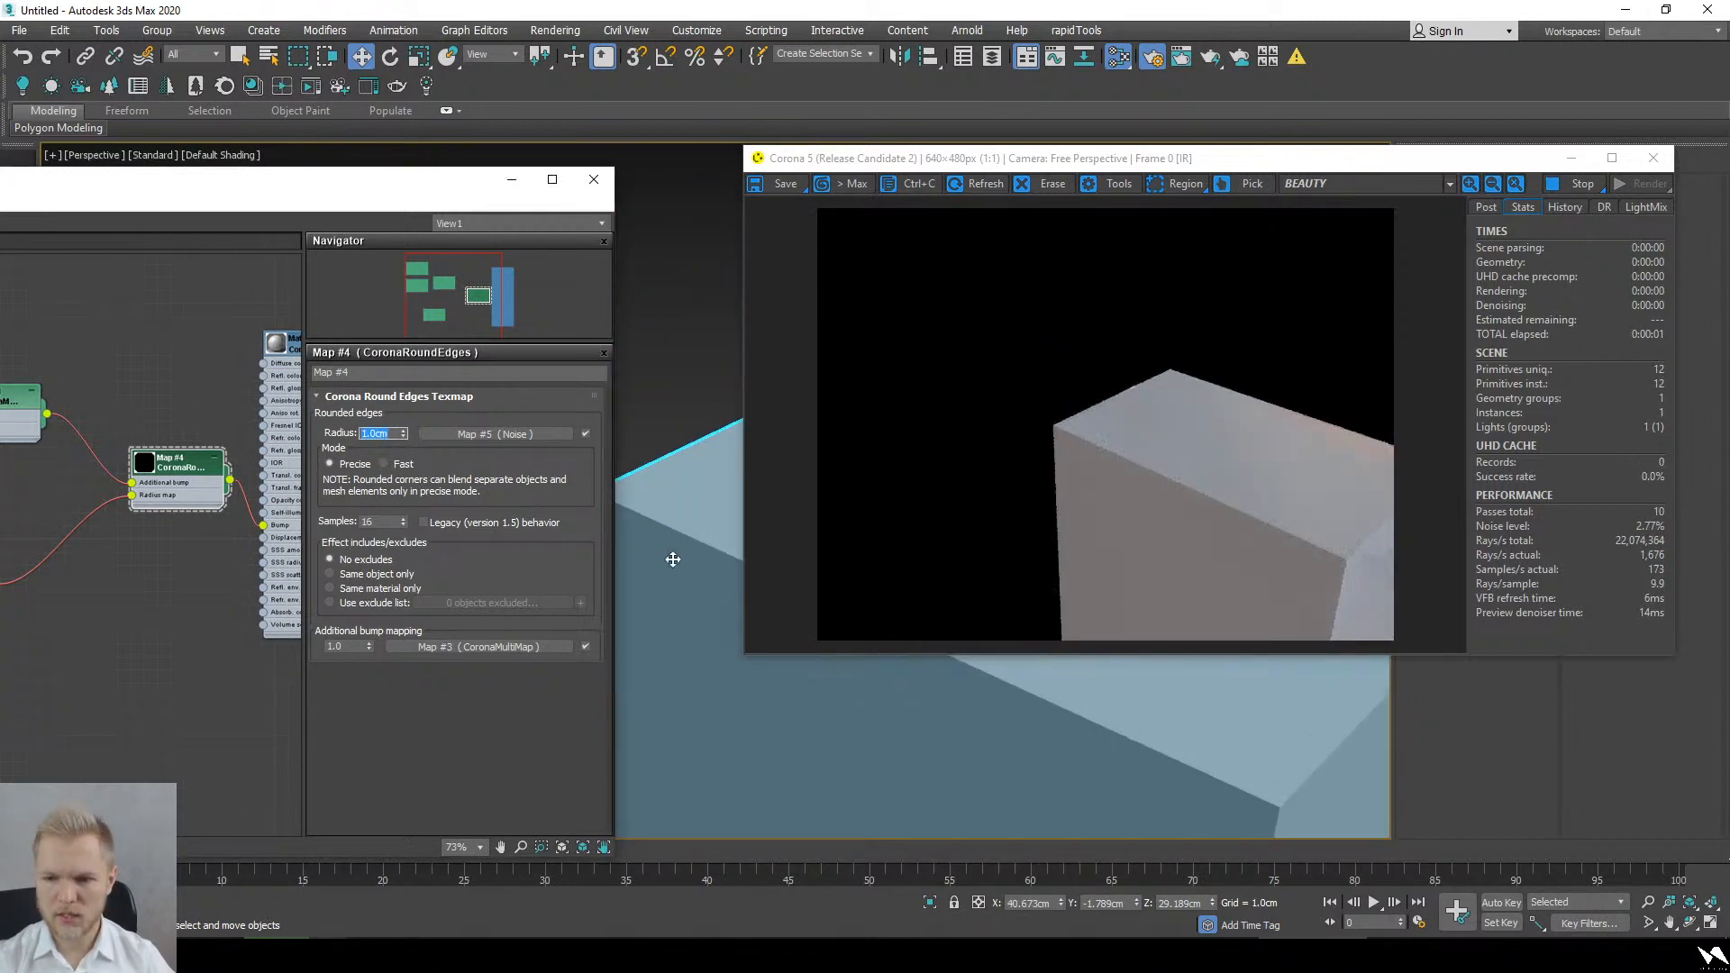
alt+middle_drag(697, 560, 511, 541)
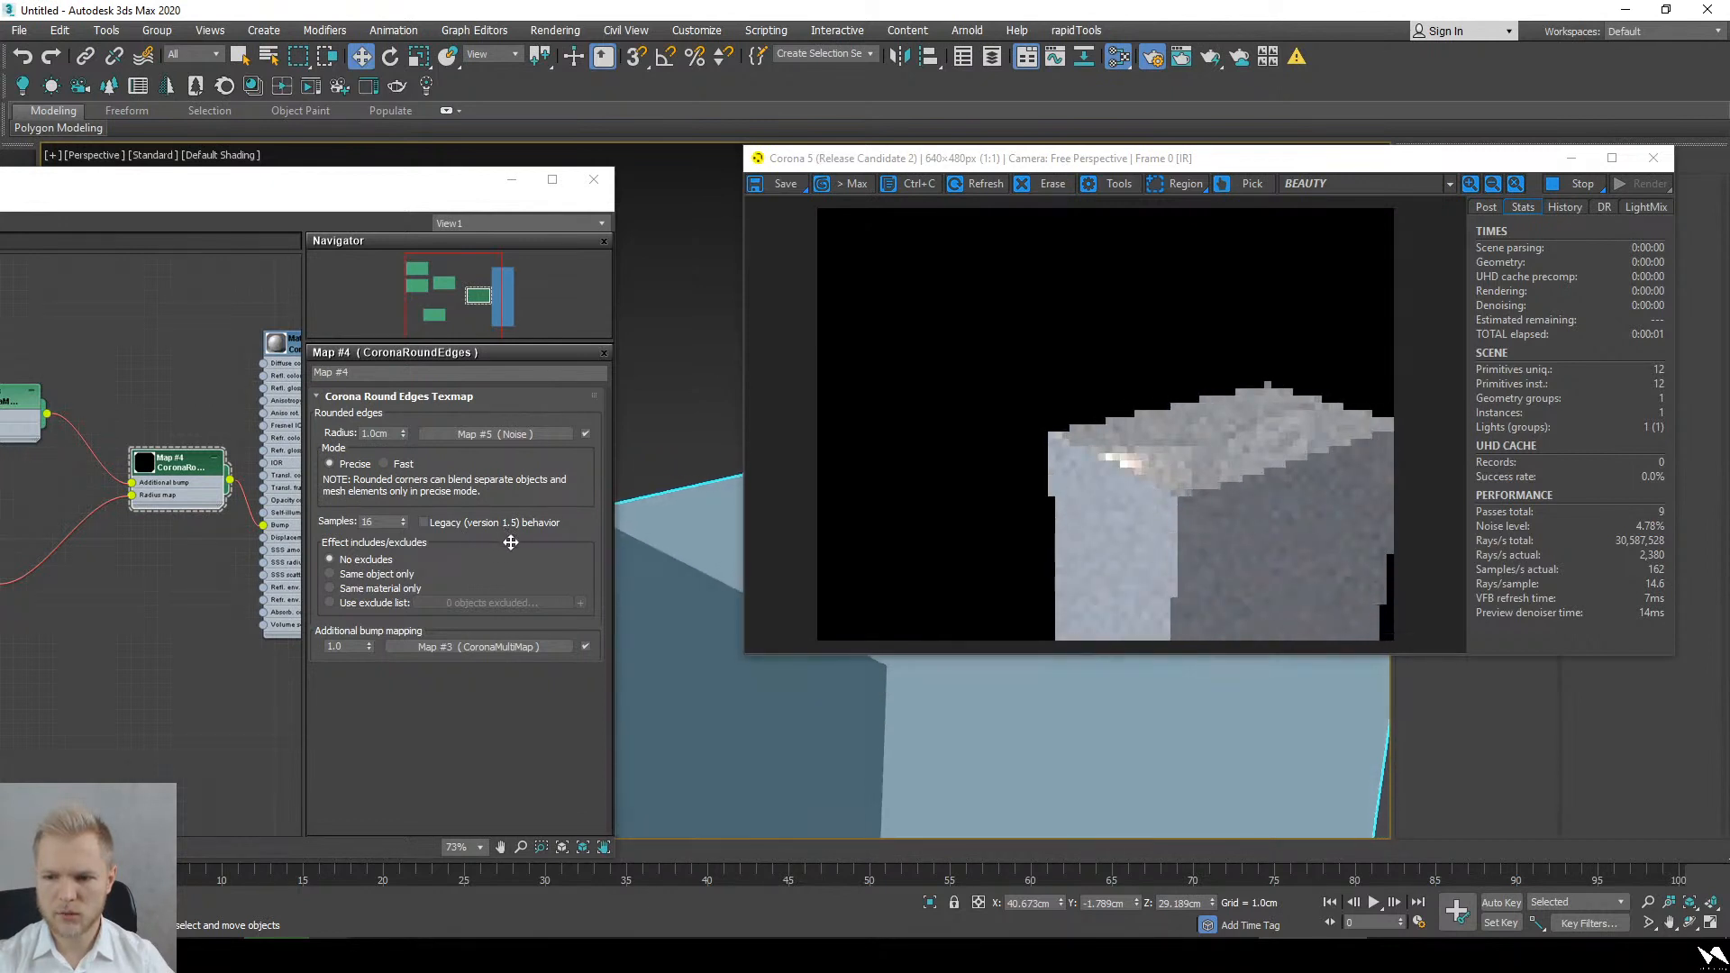
scroll(1307, 454, up, 3)
scroll(1291, 470, down, 3)
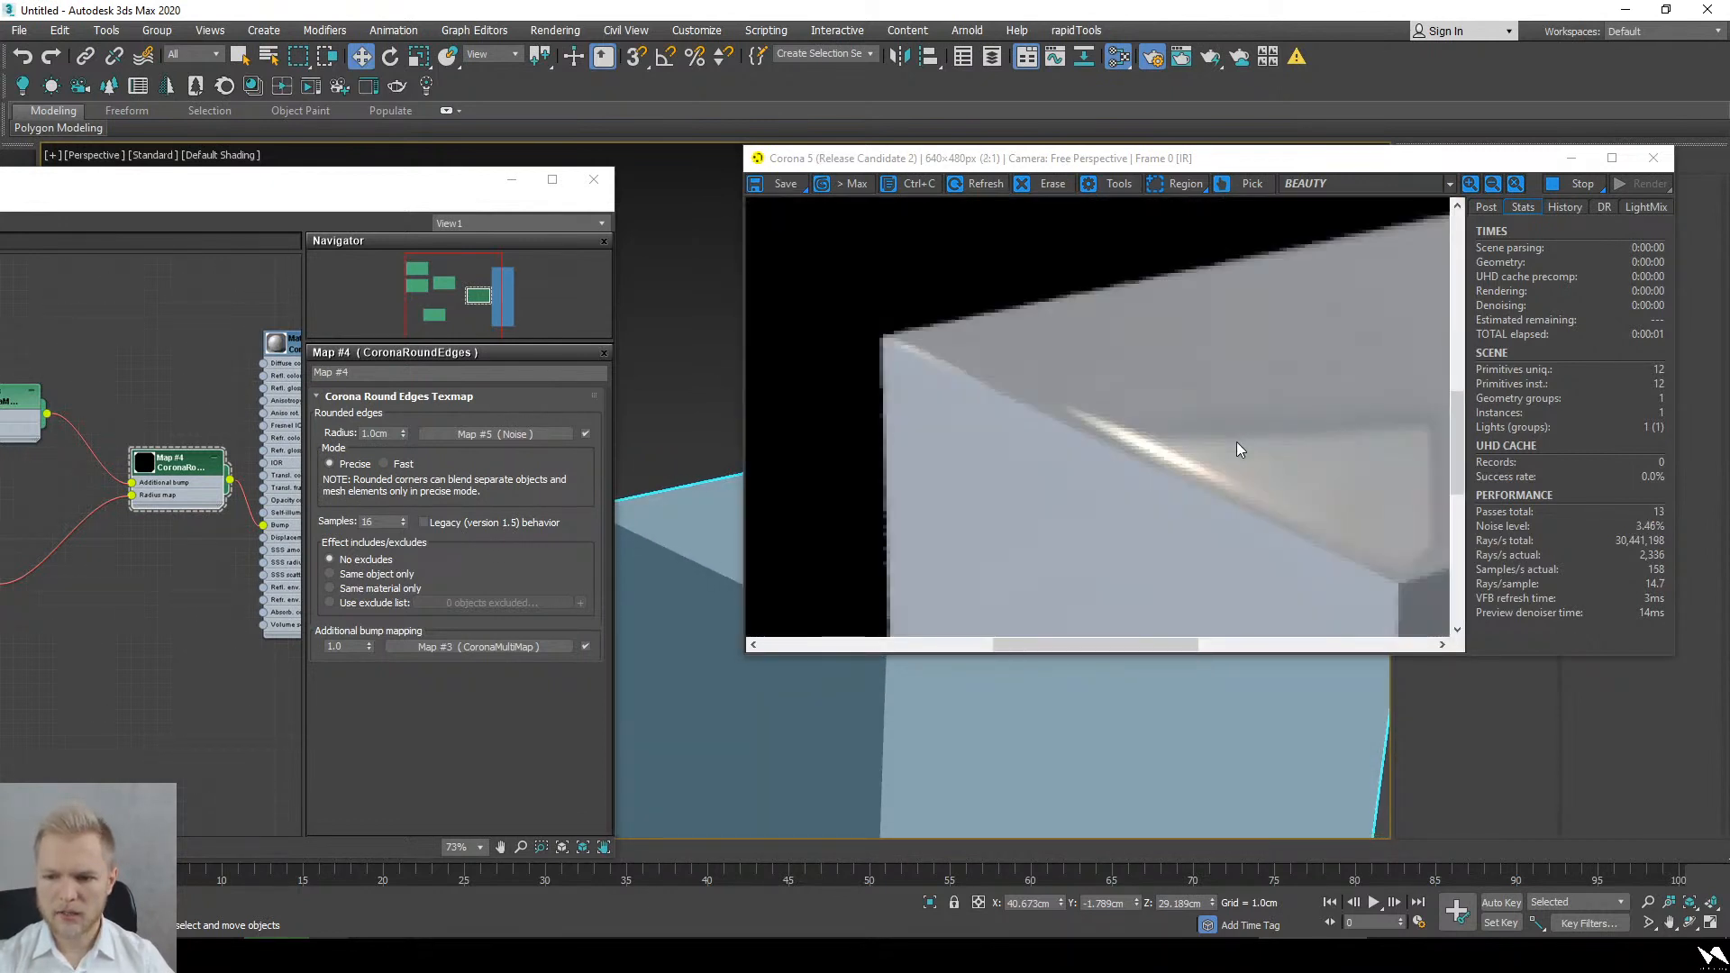
Step: Move the Map #5 Noise node above CoronaRoundEdges and connect it to Material #26's Diffuse color slot
middle_drag(146, 495, 190, 512)
drag(34, 581, 173, 346)
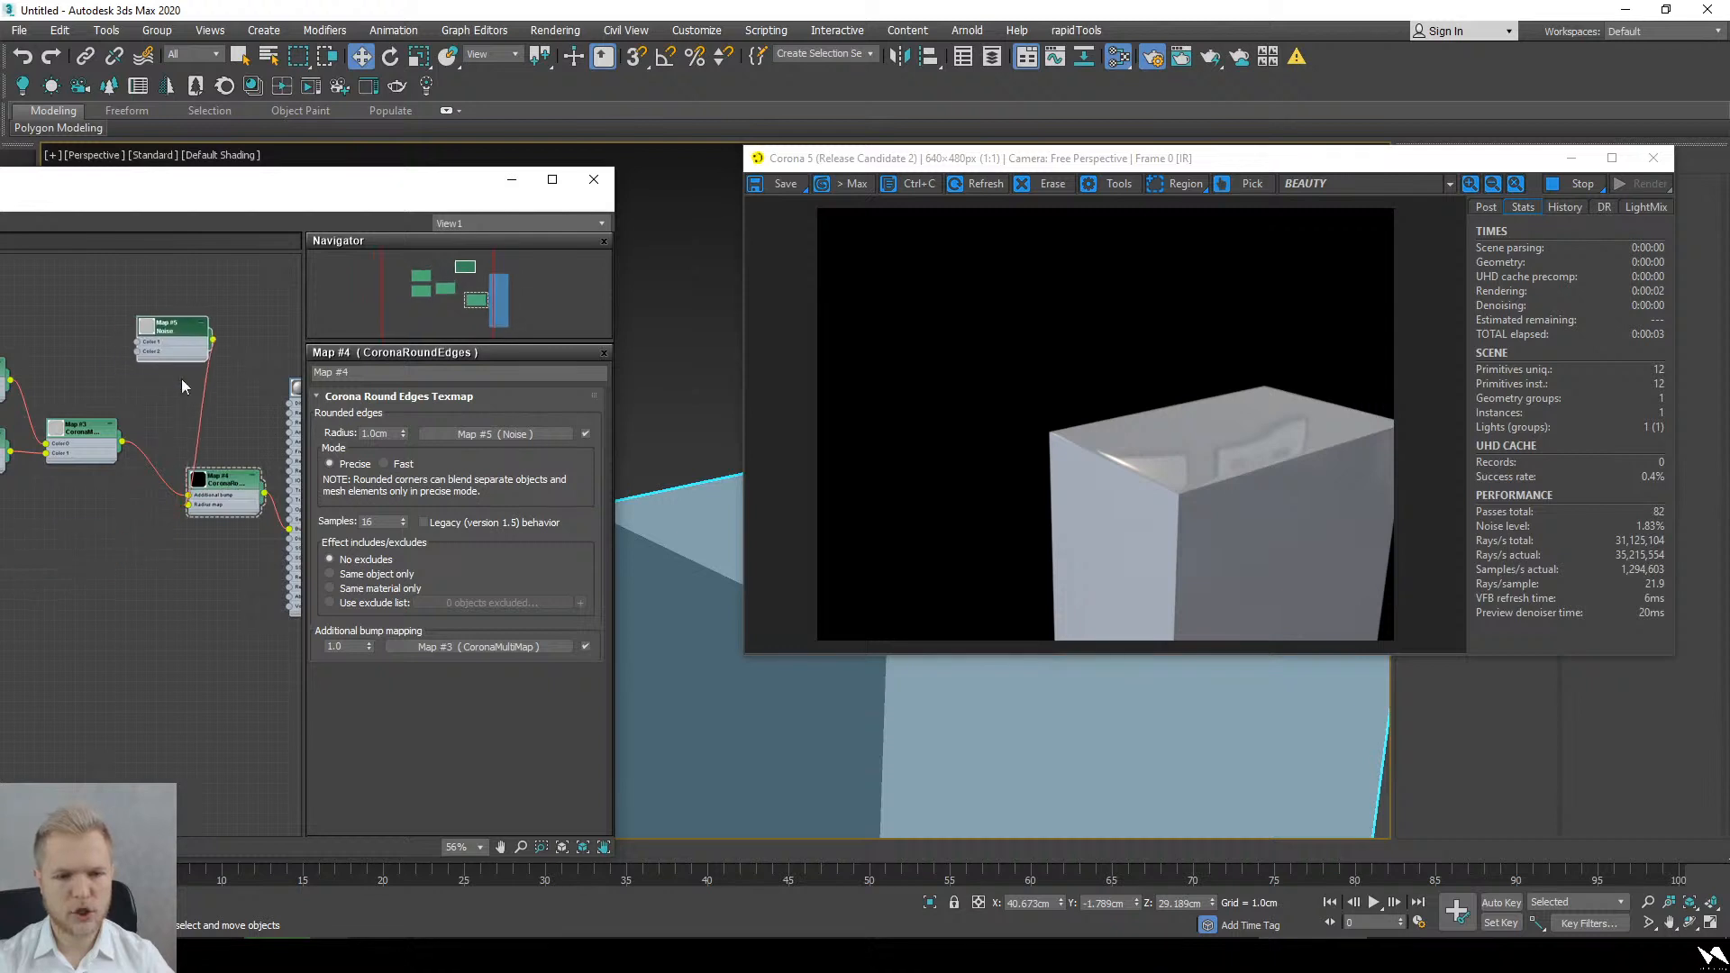
middle_drag(181, 379, 41, 464)
scroll(125, 391, up, 1)
mouse_move(32, 415)
mouse_down()
mouse_move(90, 494)
mouse_move(183, 487)
mouse_up()
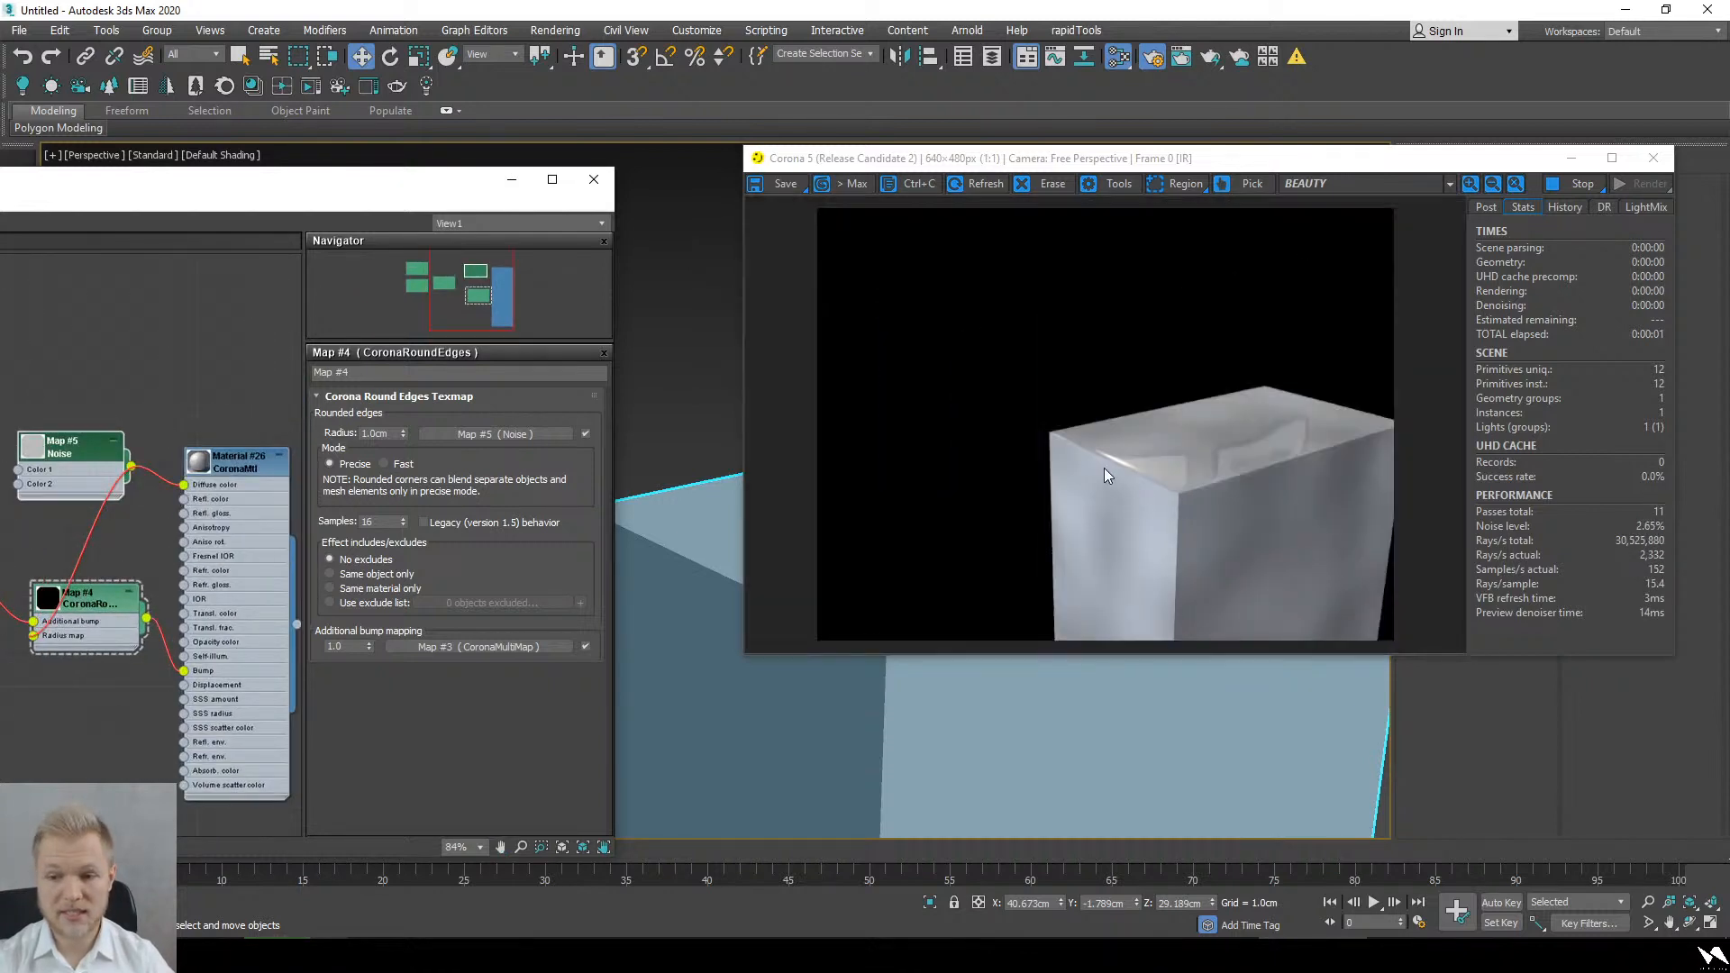
Step: Set Map #5's noise size to 2, keep the Regular noise type and zoom in on the rendered edge
double_click(54, 469)
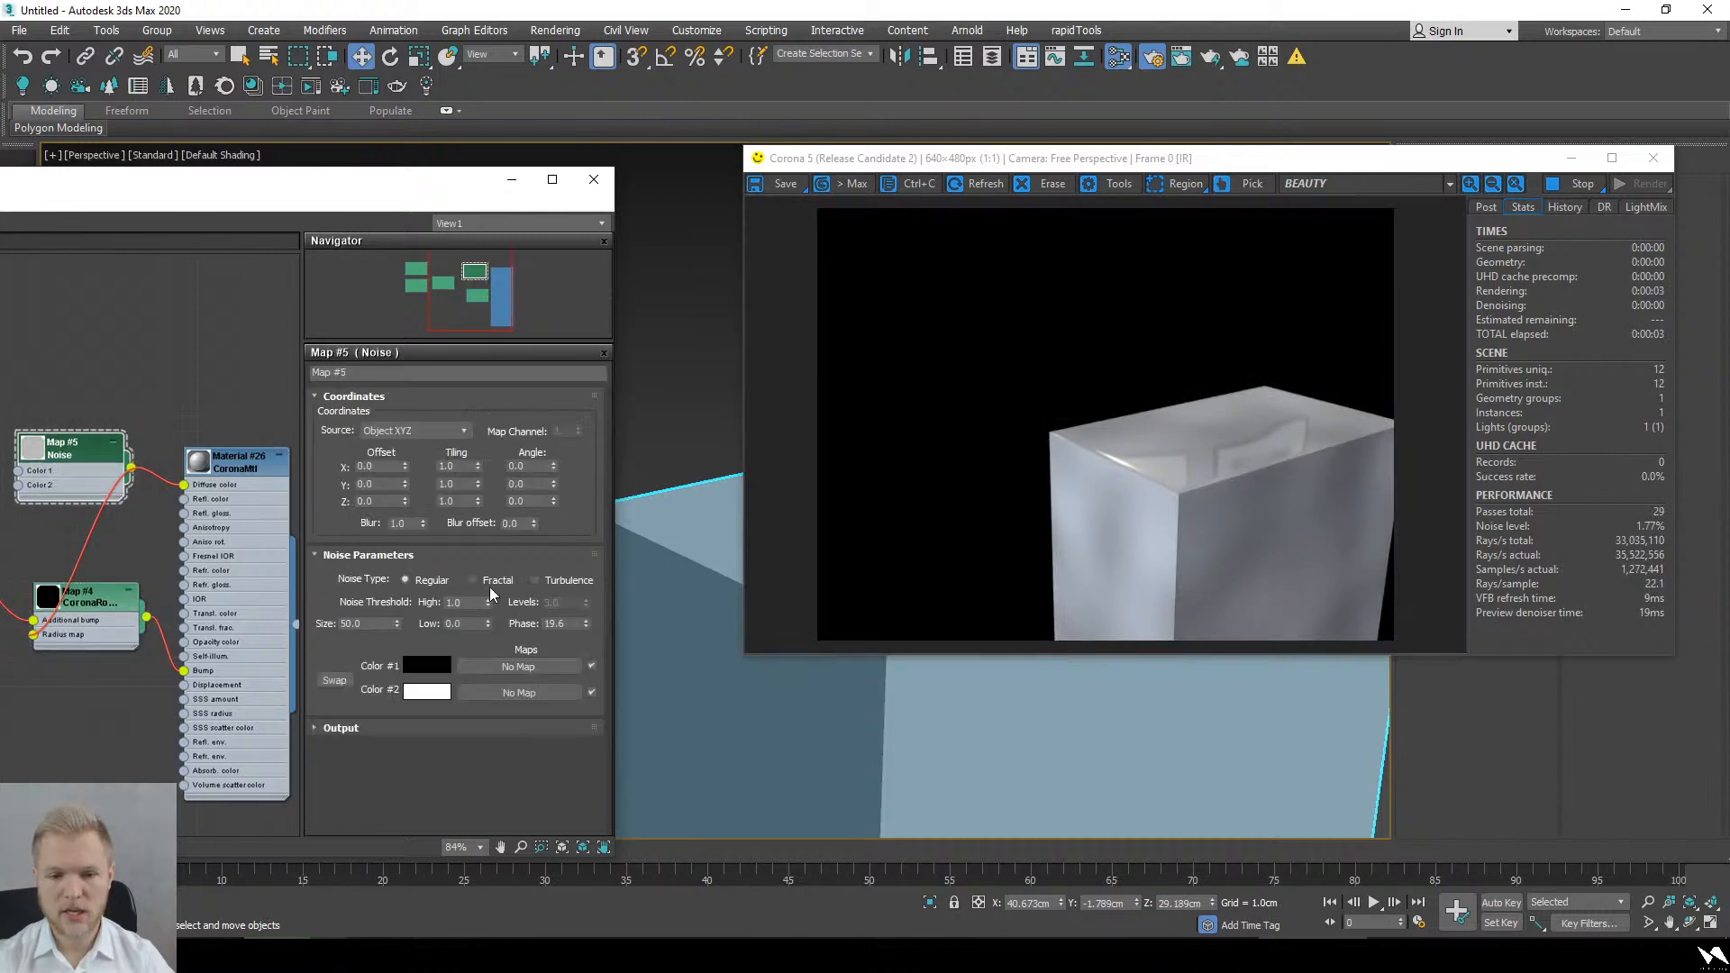
text(2)
key(Return)
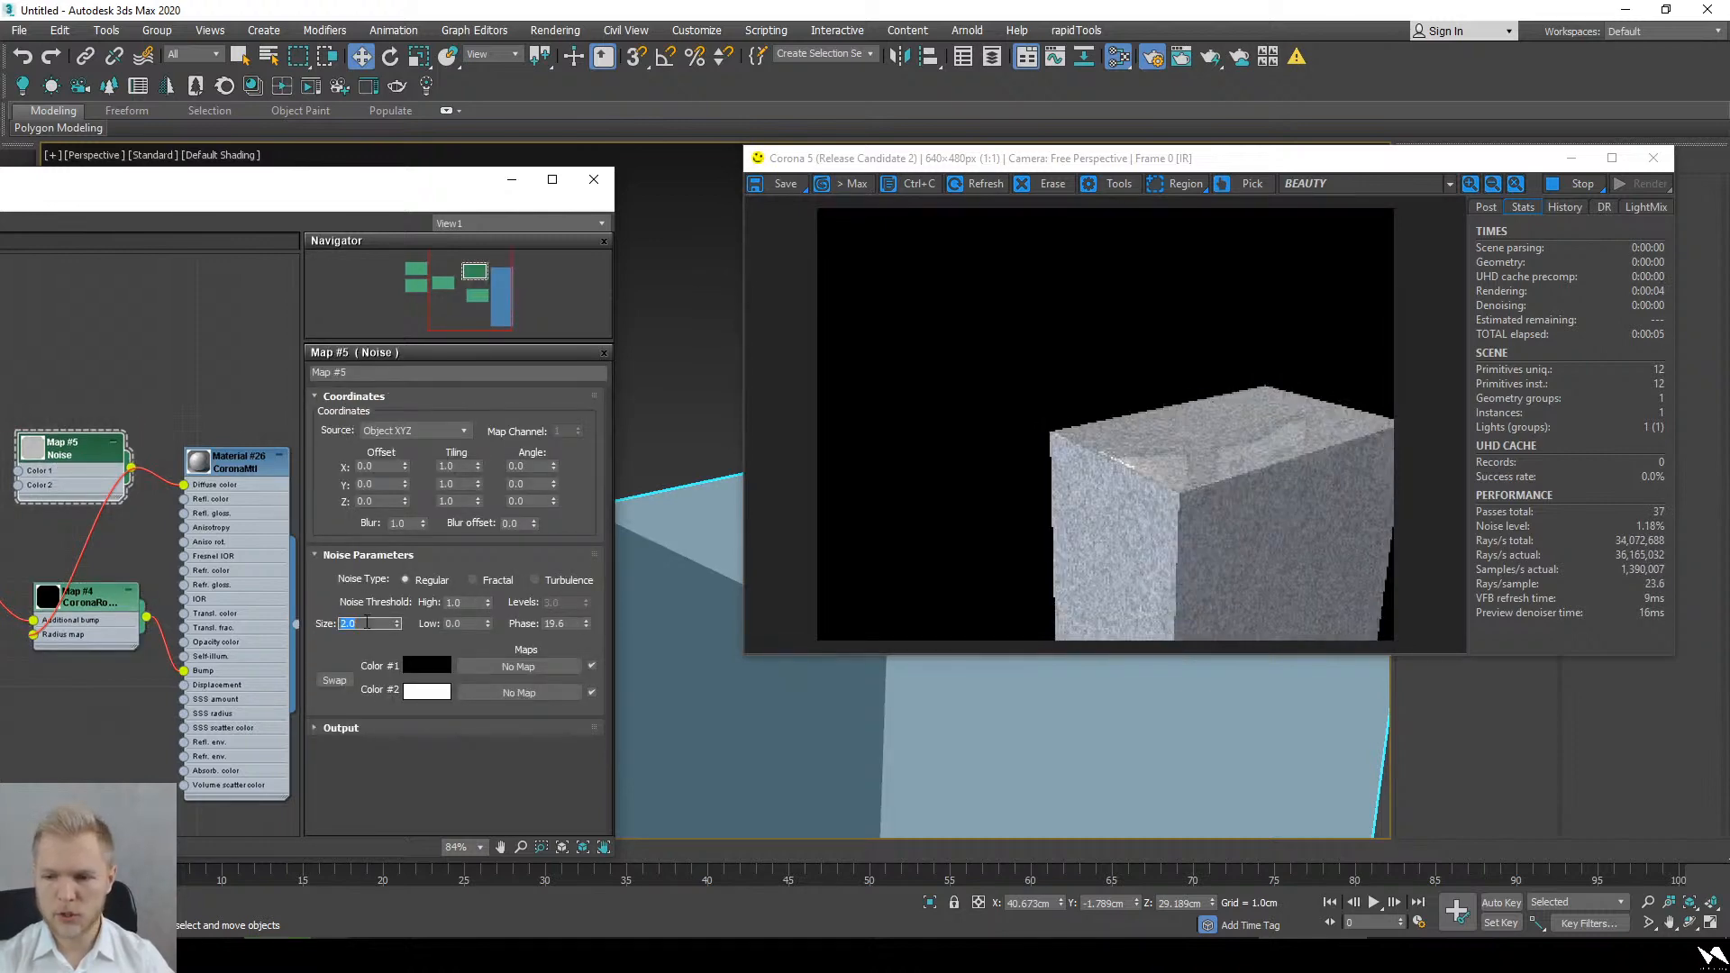
scroll(1186, 496, up, 2)
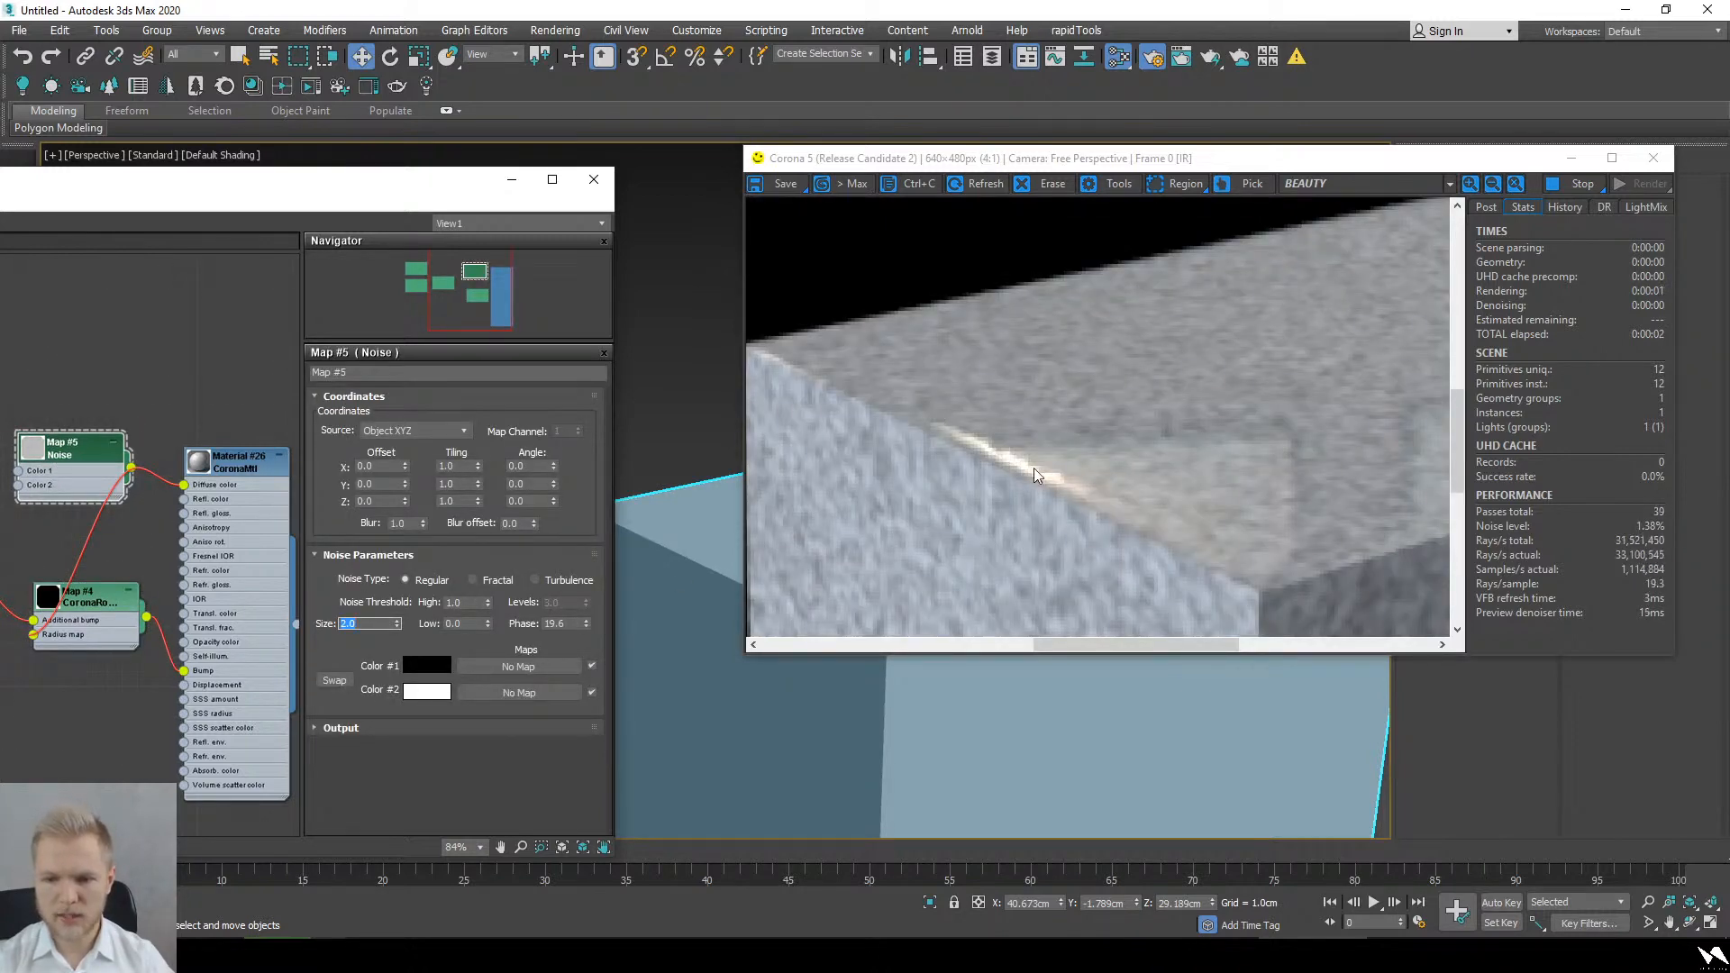
click(492, 582)
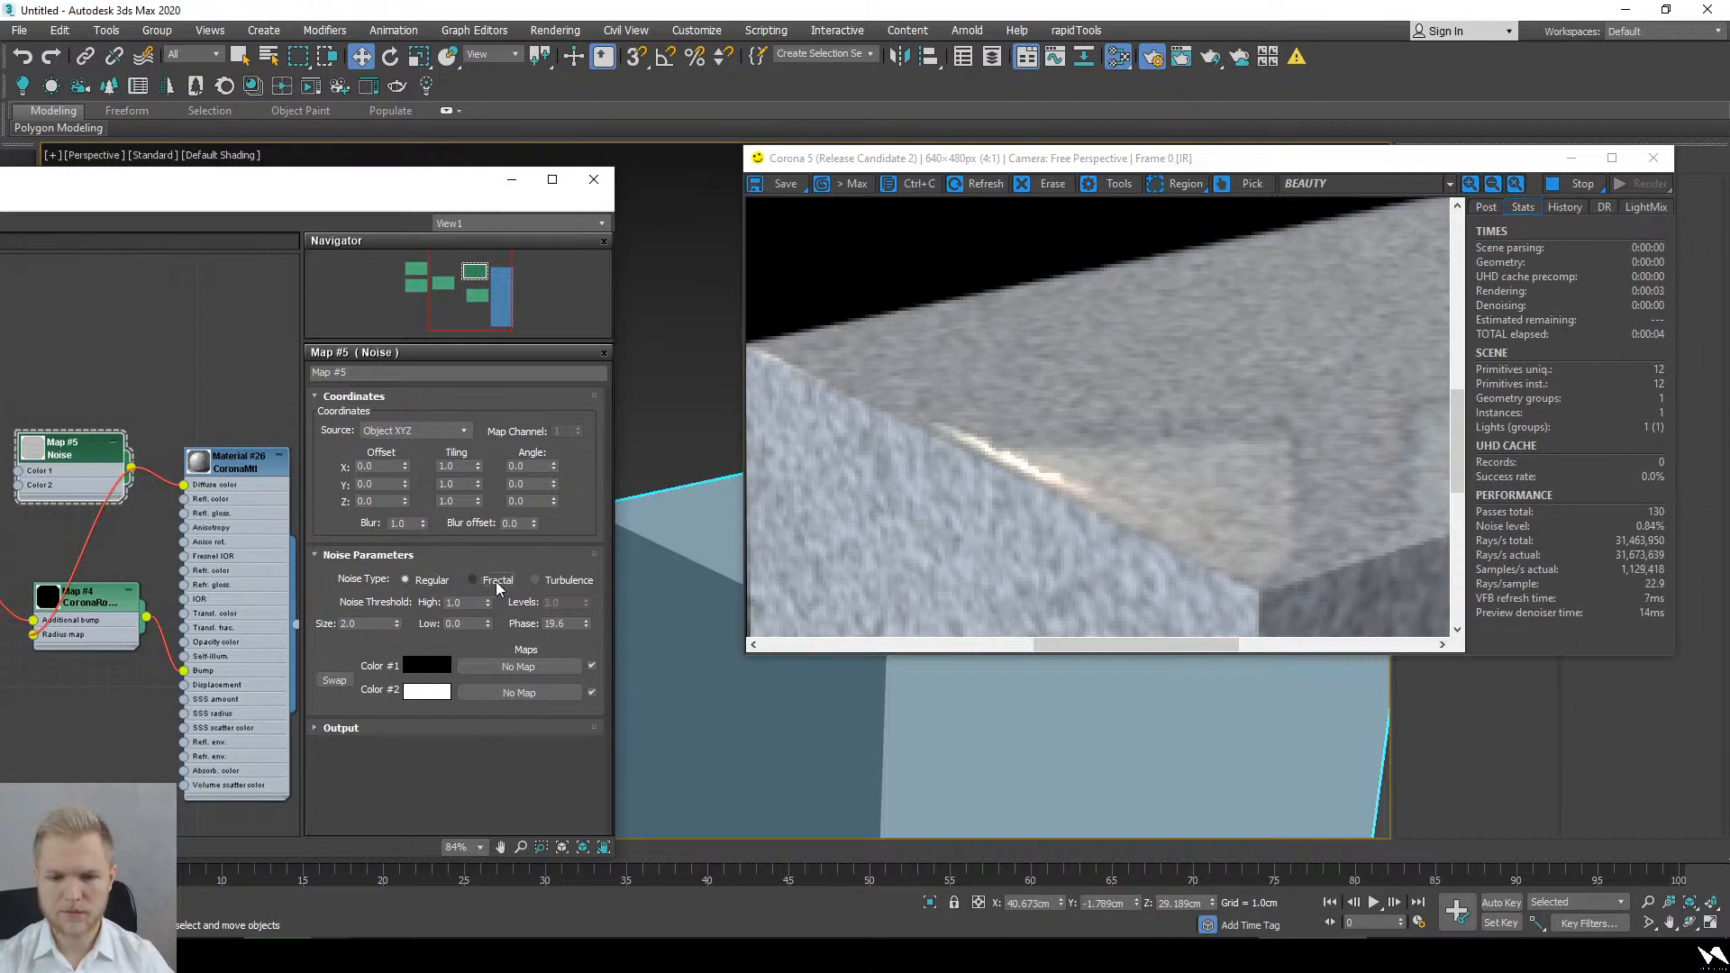
click(439, 586)
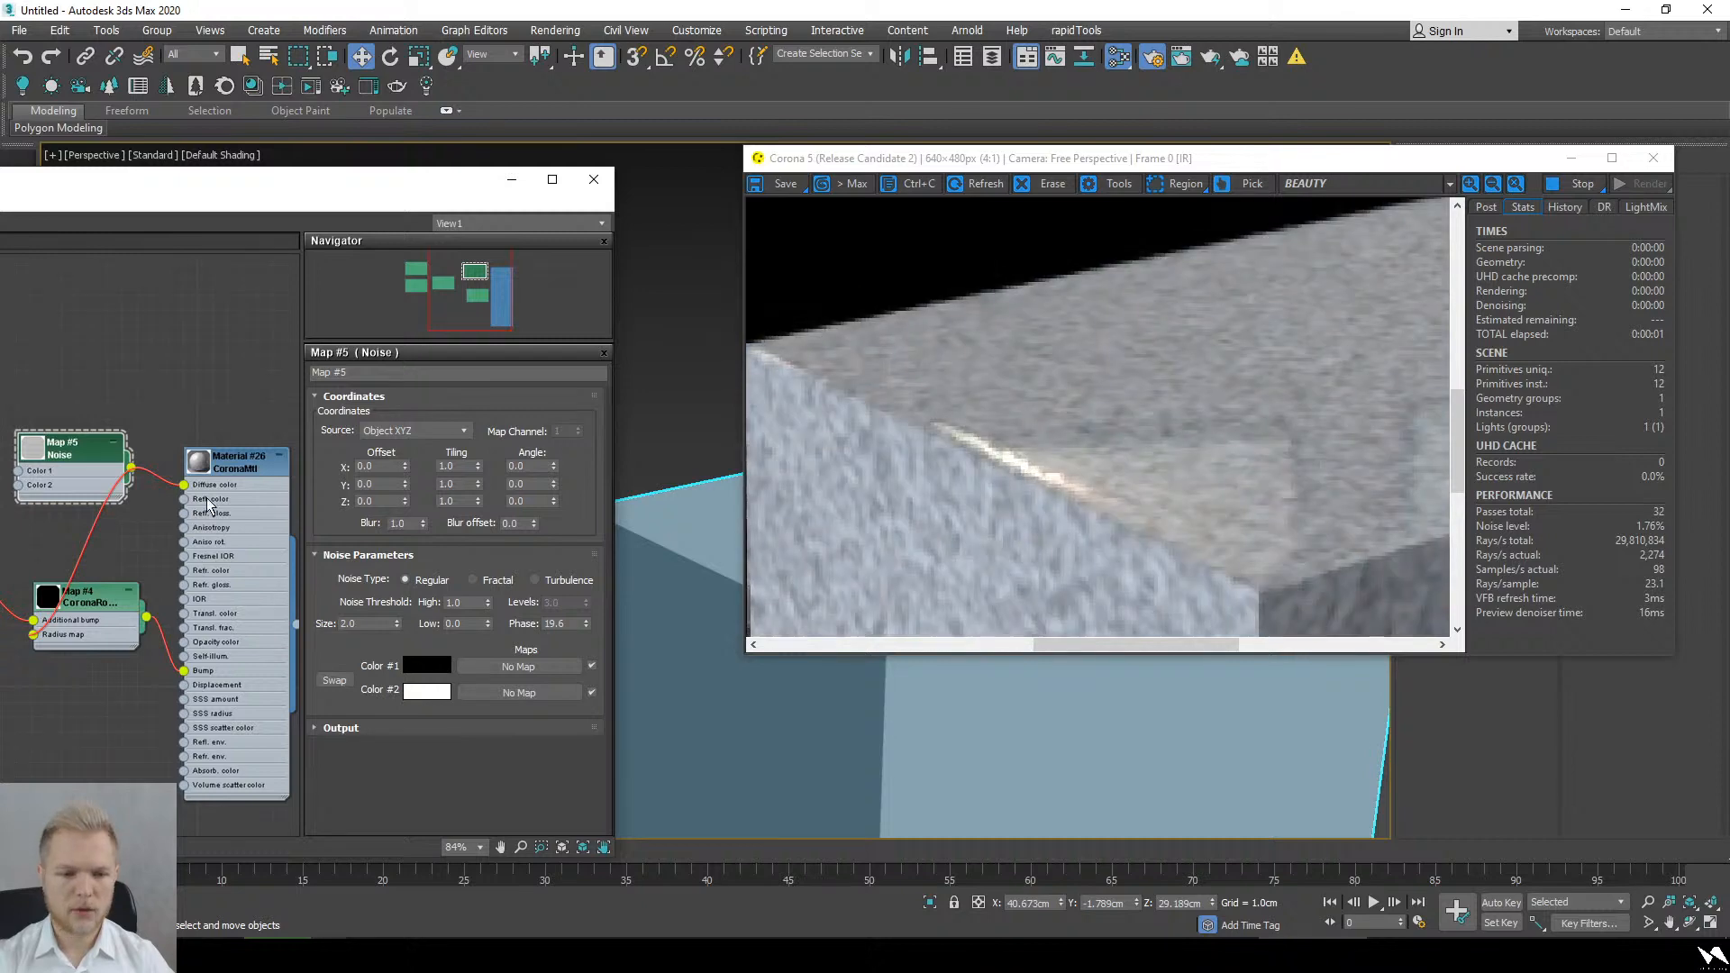
Step: Disconnect Map #5 from Material #26's Diffuse color slot and inspect the box's irregular edge highlights
drag(196, 486, 169, 490)
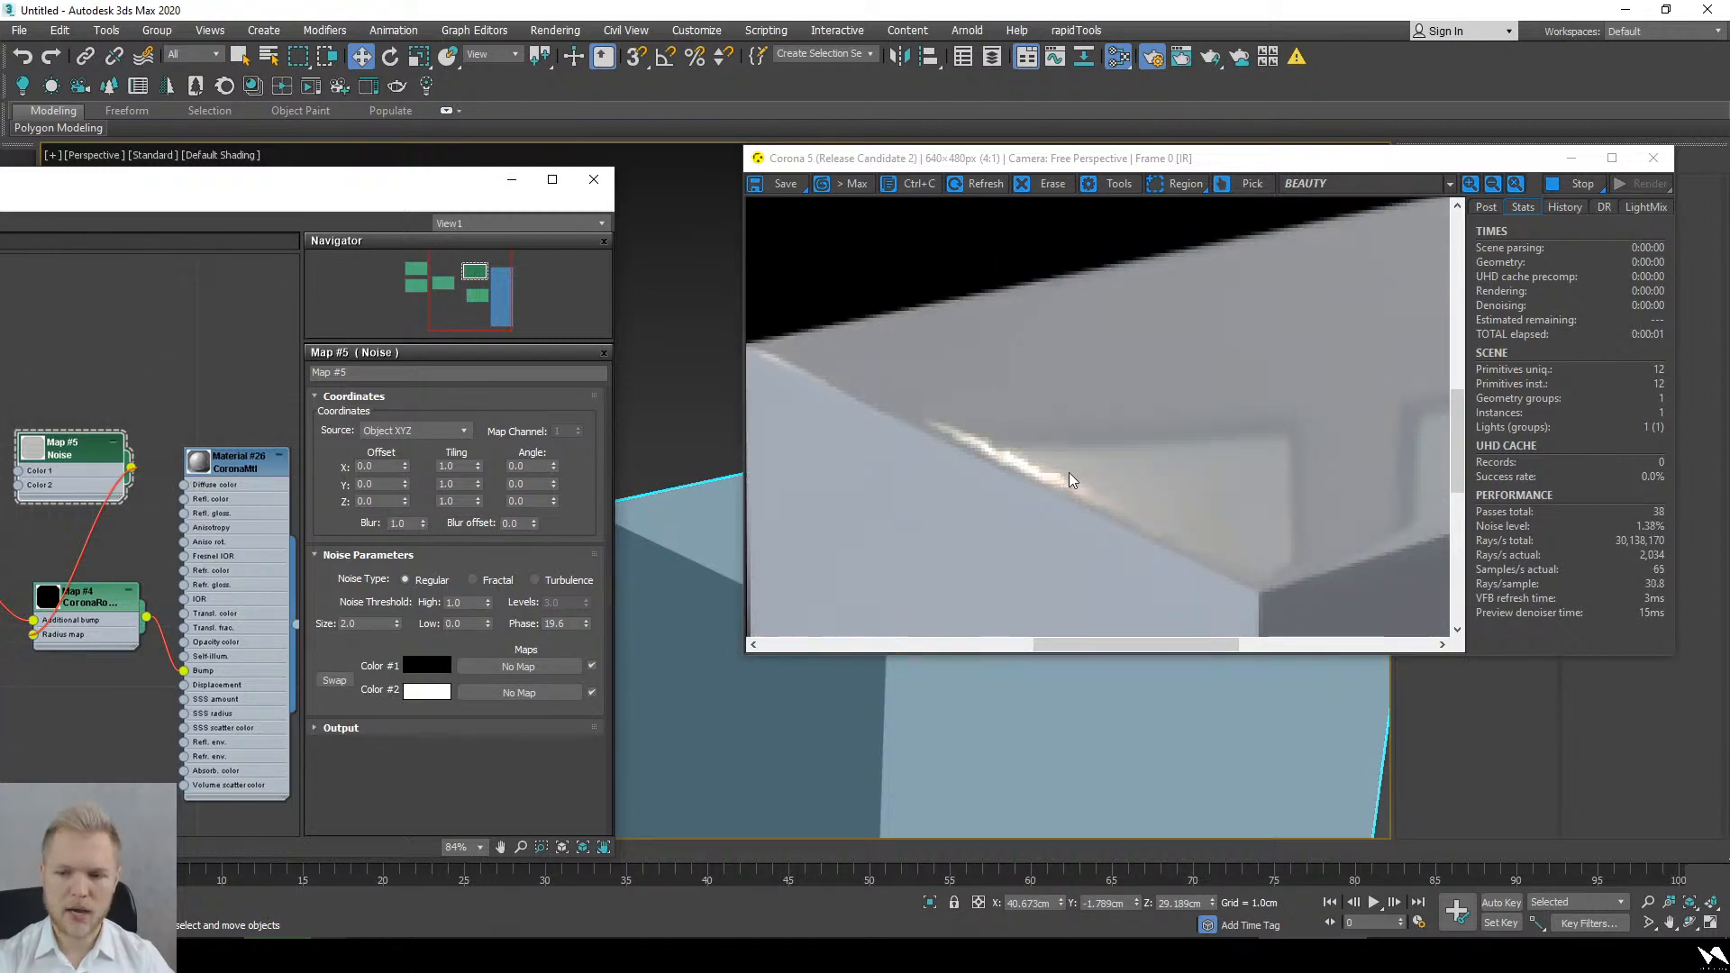
scroll(1035, 477, down, 1)
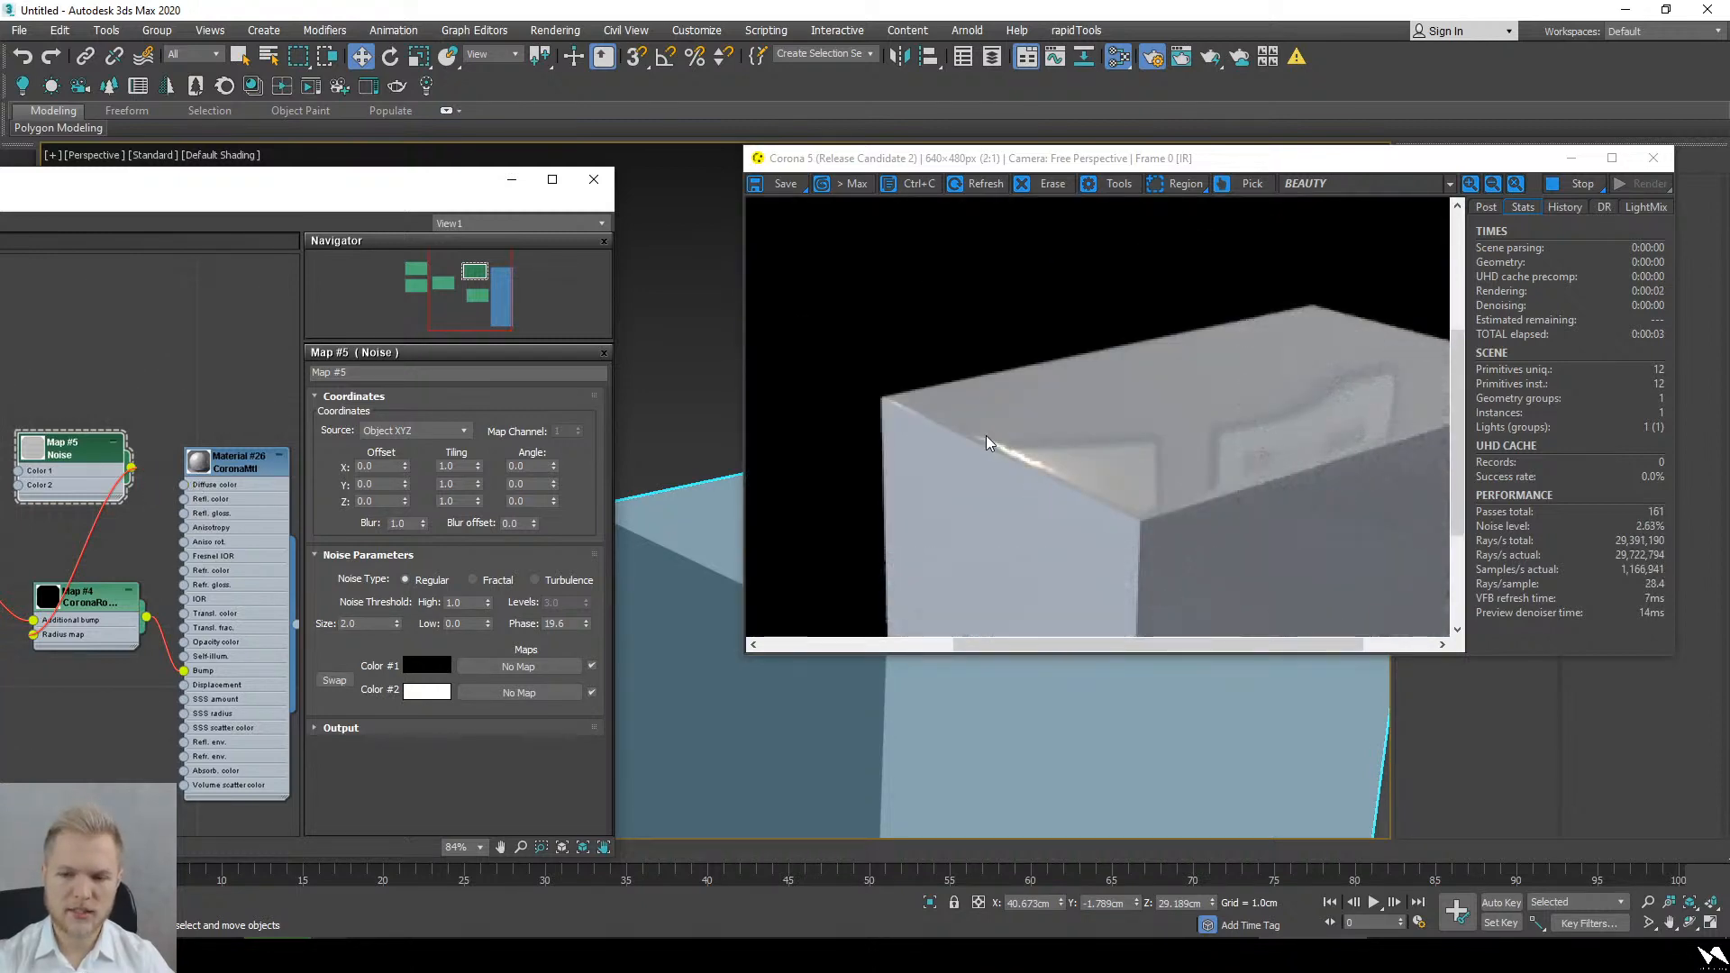
alt+middle_drag(1017, 689, 942, 742)
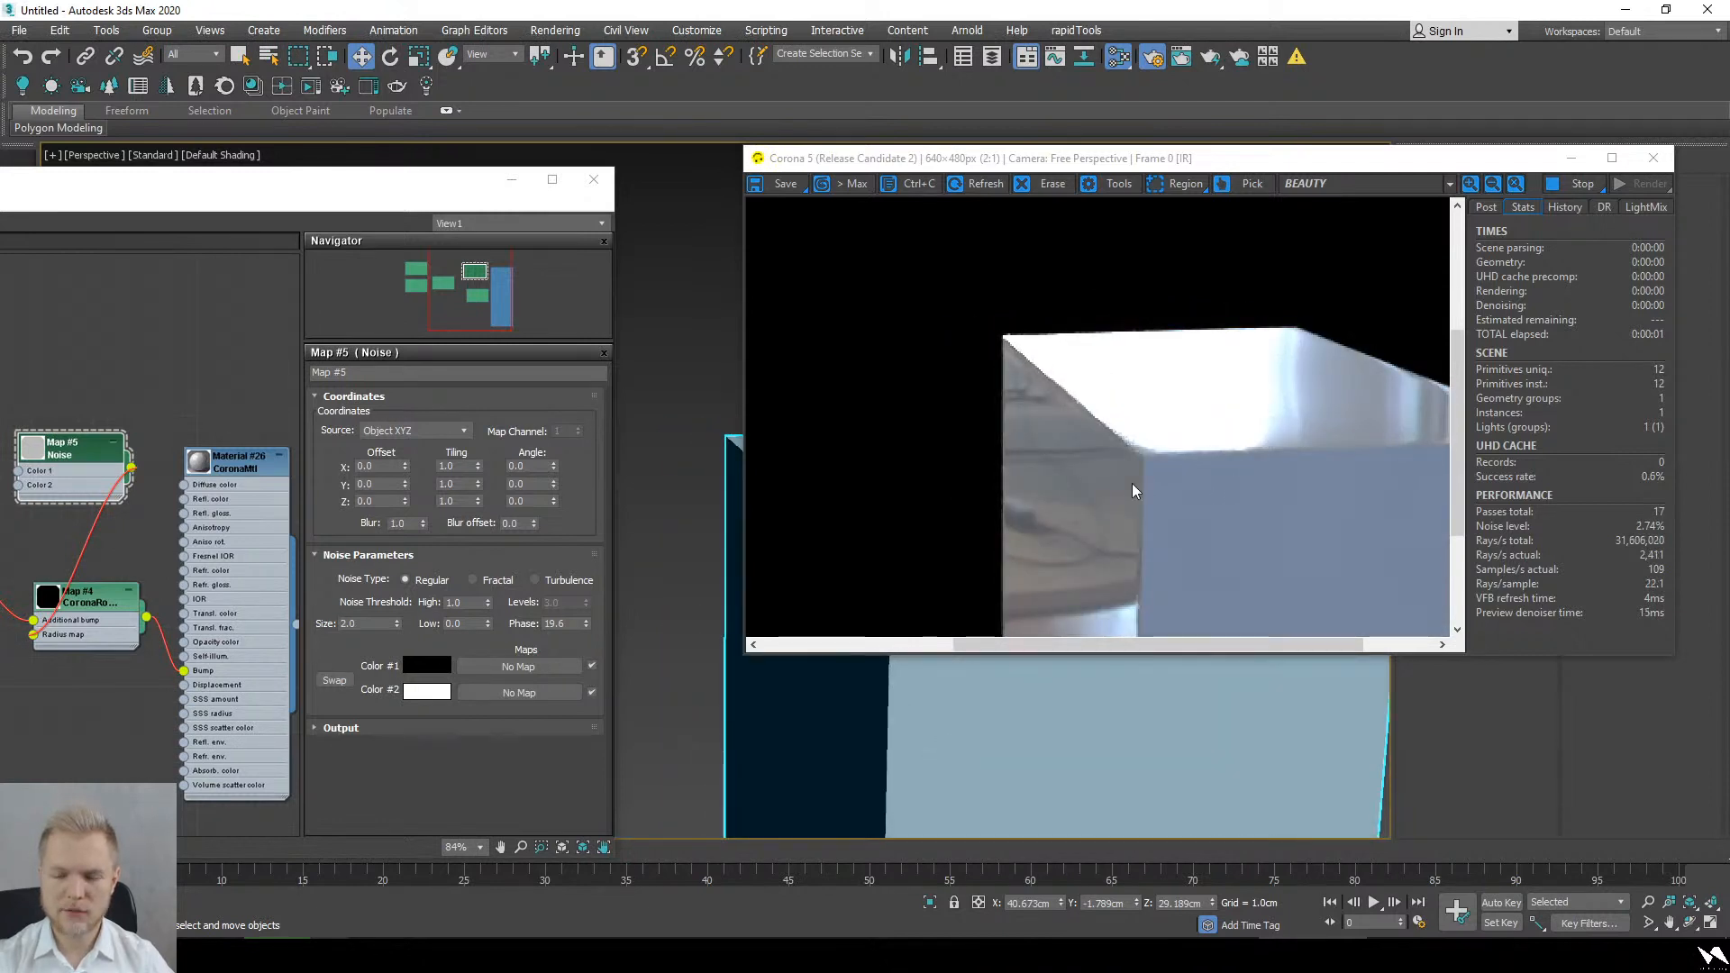
Step: Set the render's Highlight compress to 5 in the tone mapping settings
click(1485, 206)
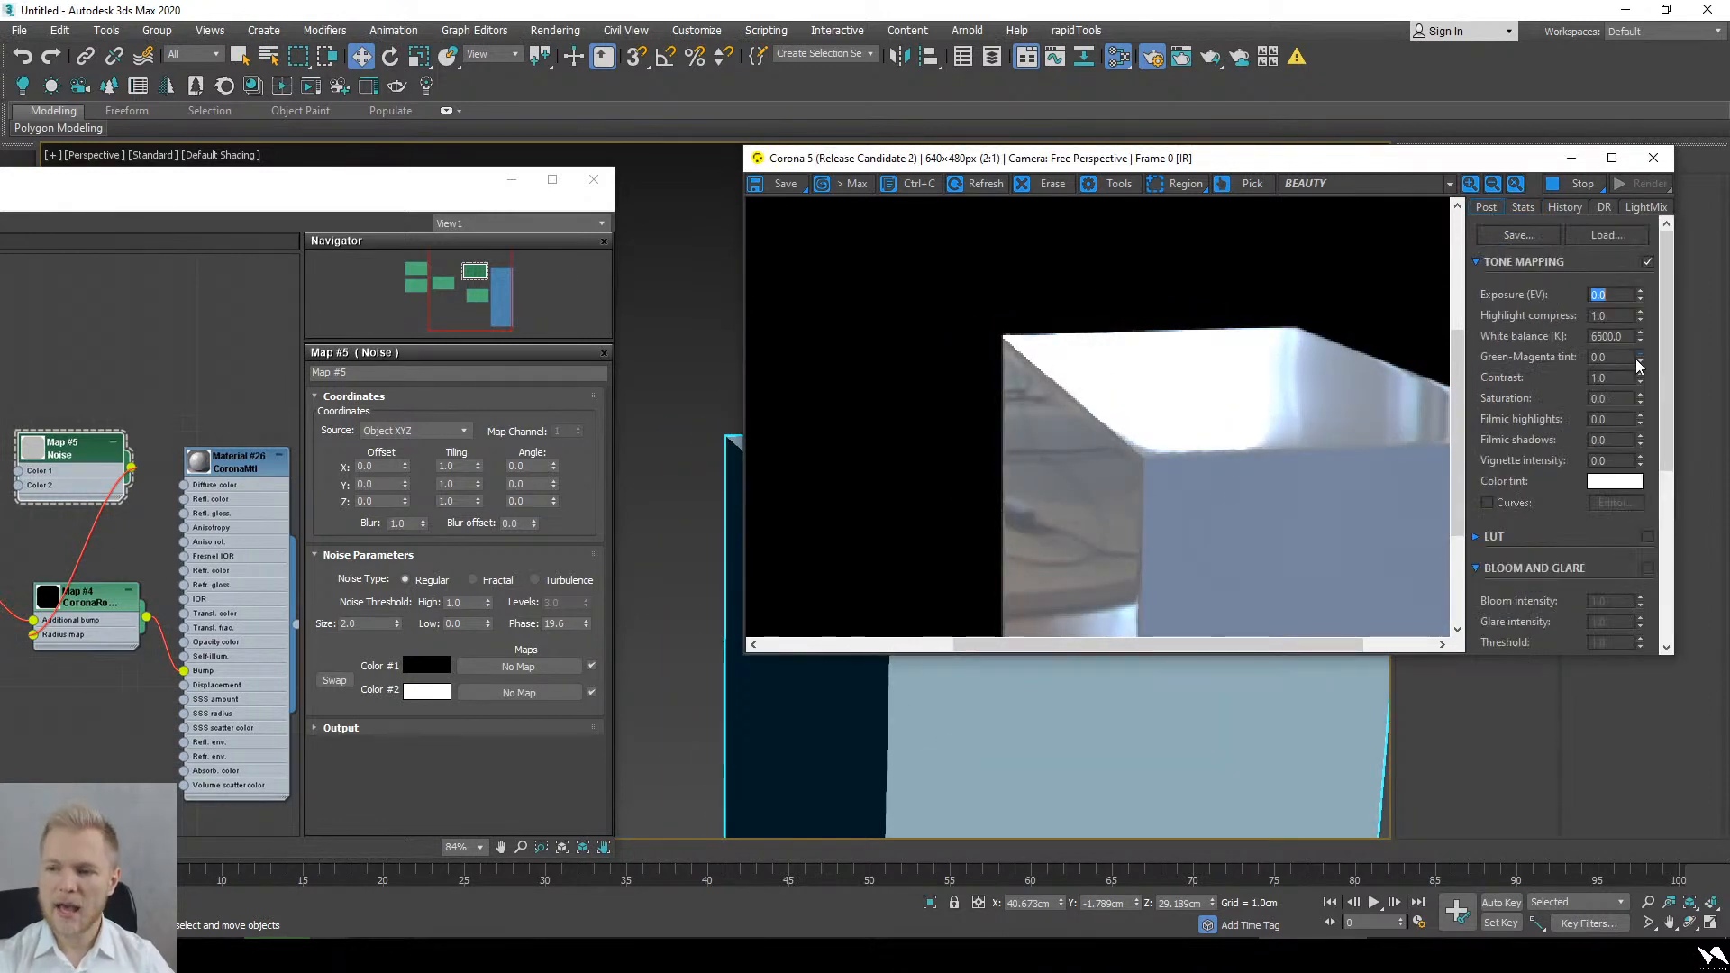
text(5)
key(Return)
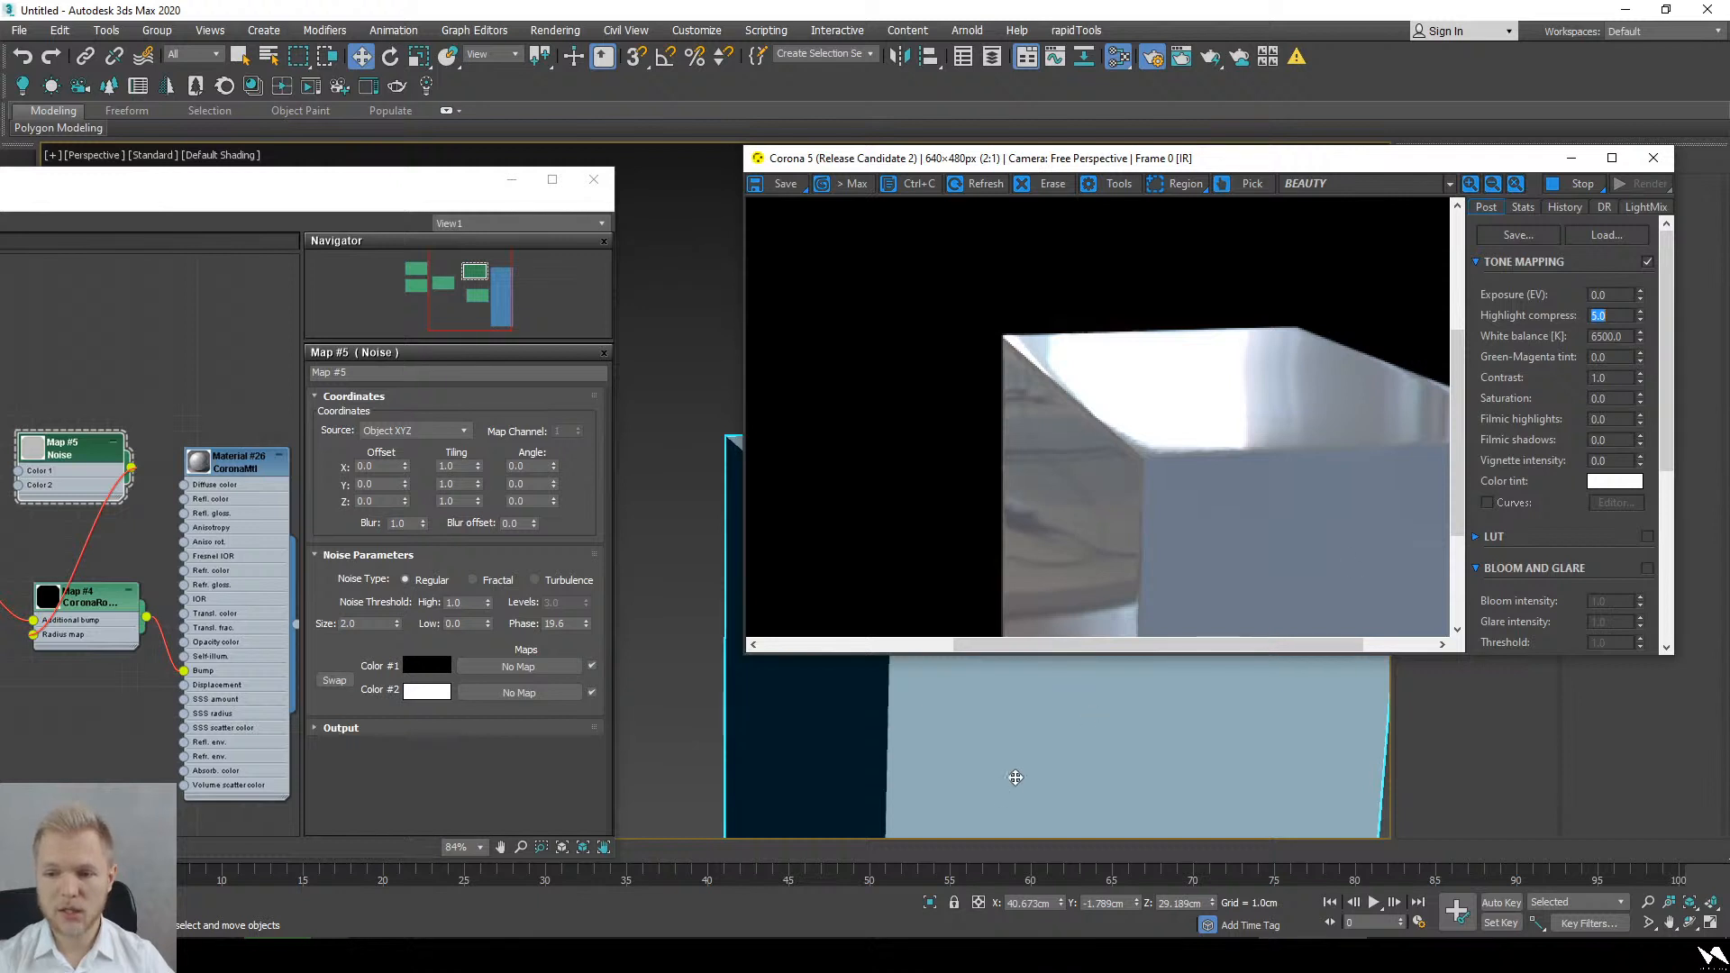
Step: Examine the box's lower corner and side edges in the interactive render from a different angle
alt+middle_drag(1015, 777, 894, 716)
scroll(1137, 764, down, 6)
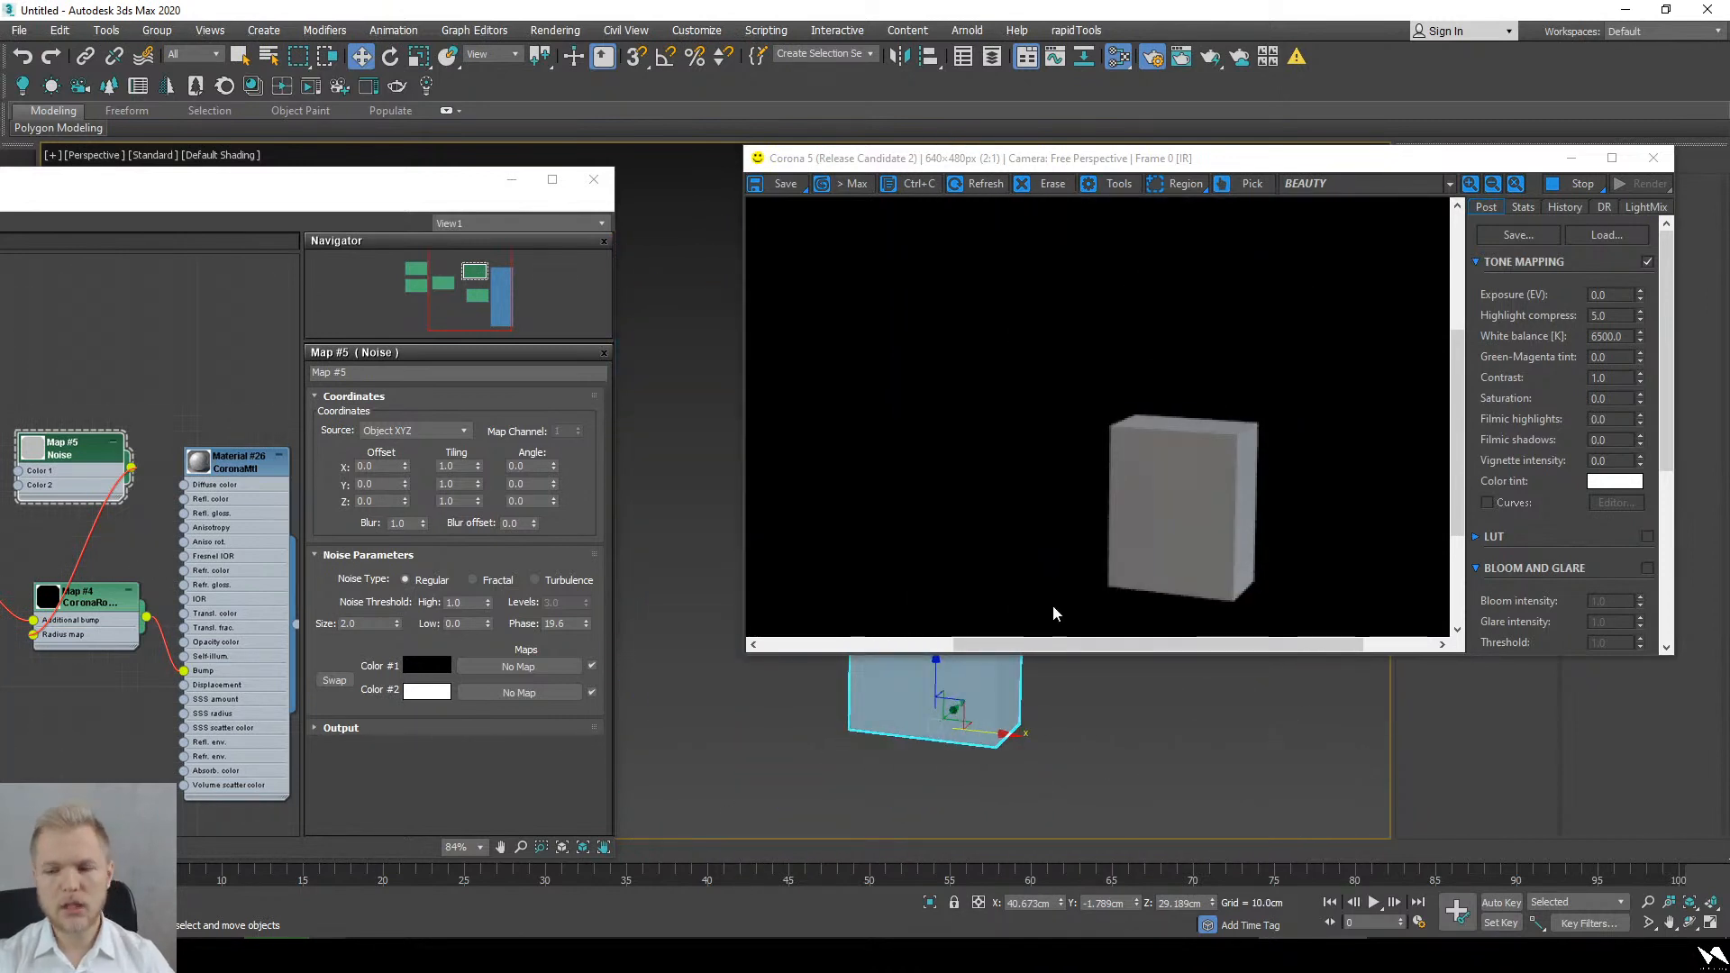
scroll(1121, 759, up, 3)
scroll(1120, 759, up, 2)
middle_drag(745, 745, 930, 772)
scroll(919, 731, up, 2)
scroll(930, 772, down, 2)
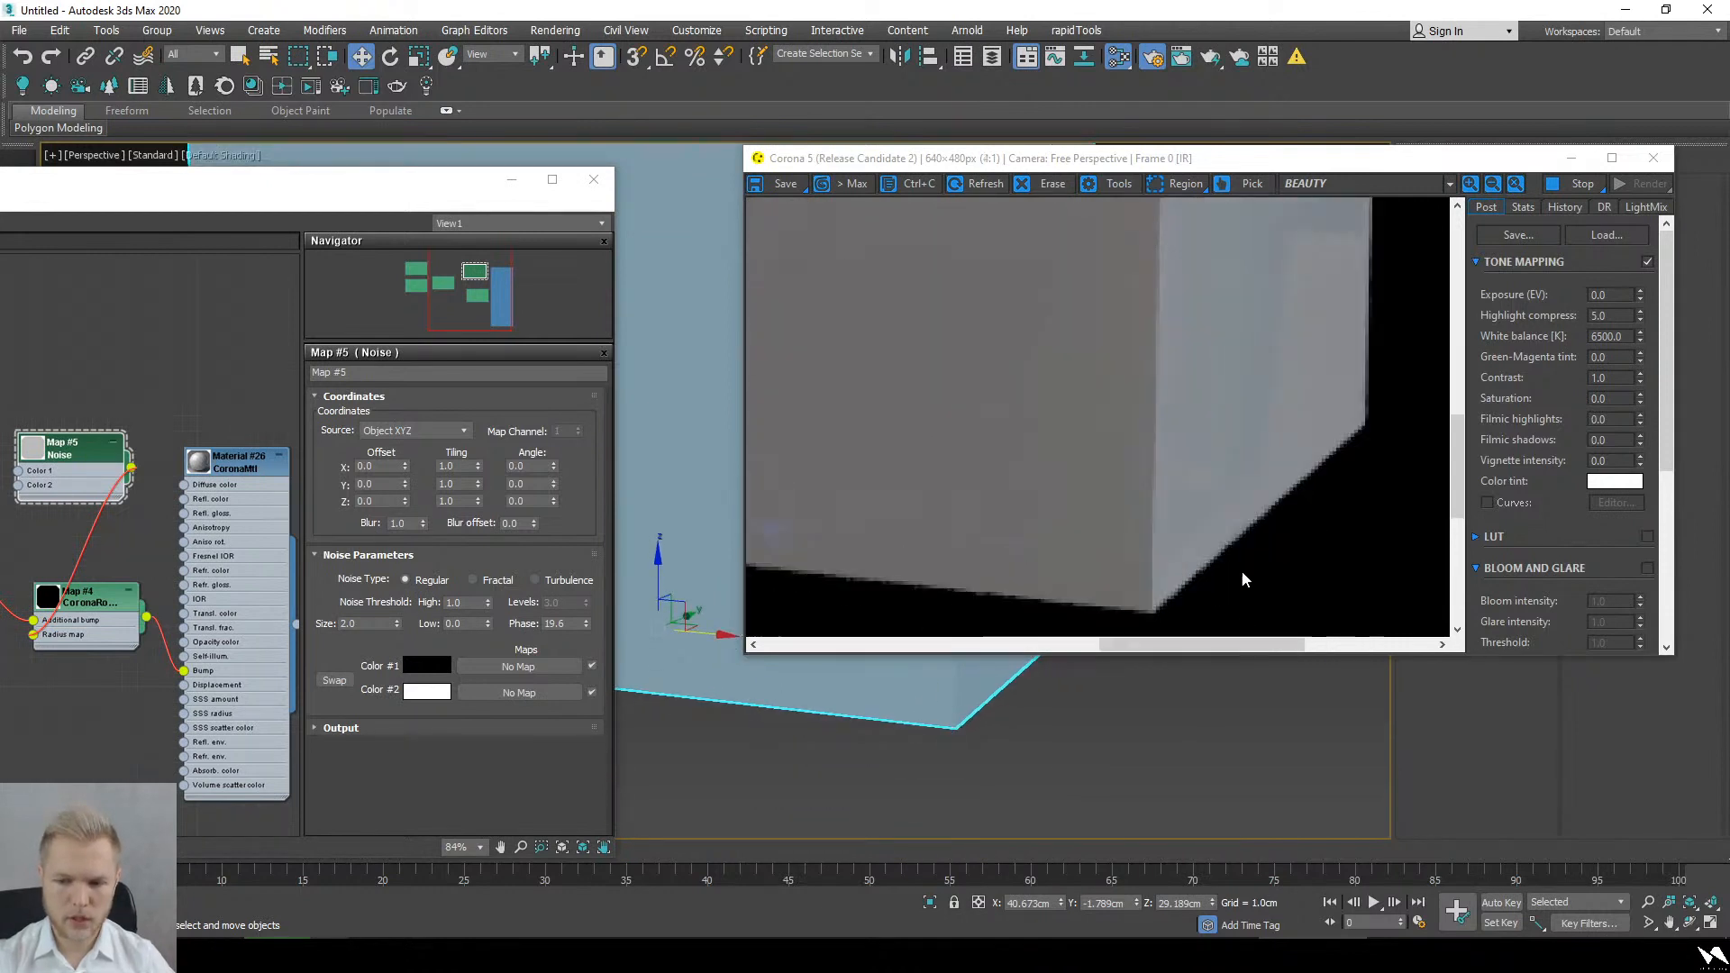
scroll(1155, 585, down, 1)
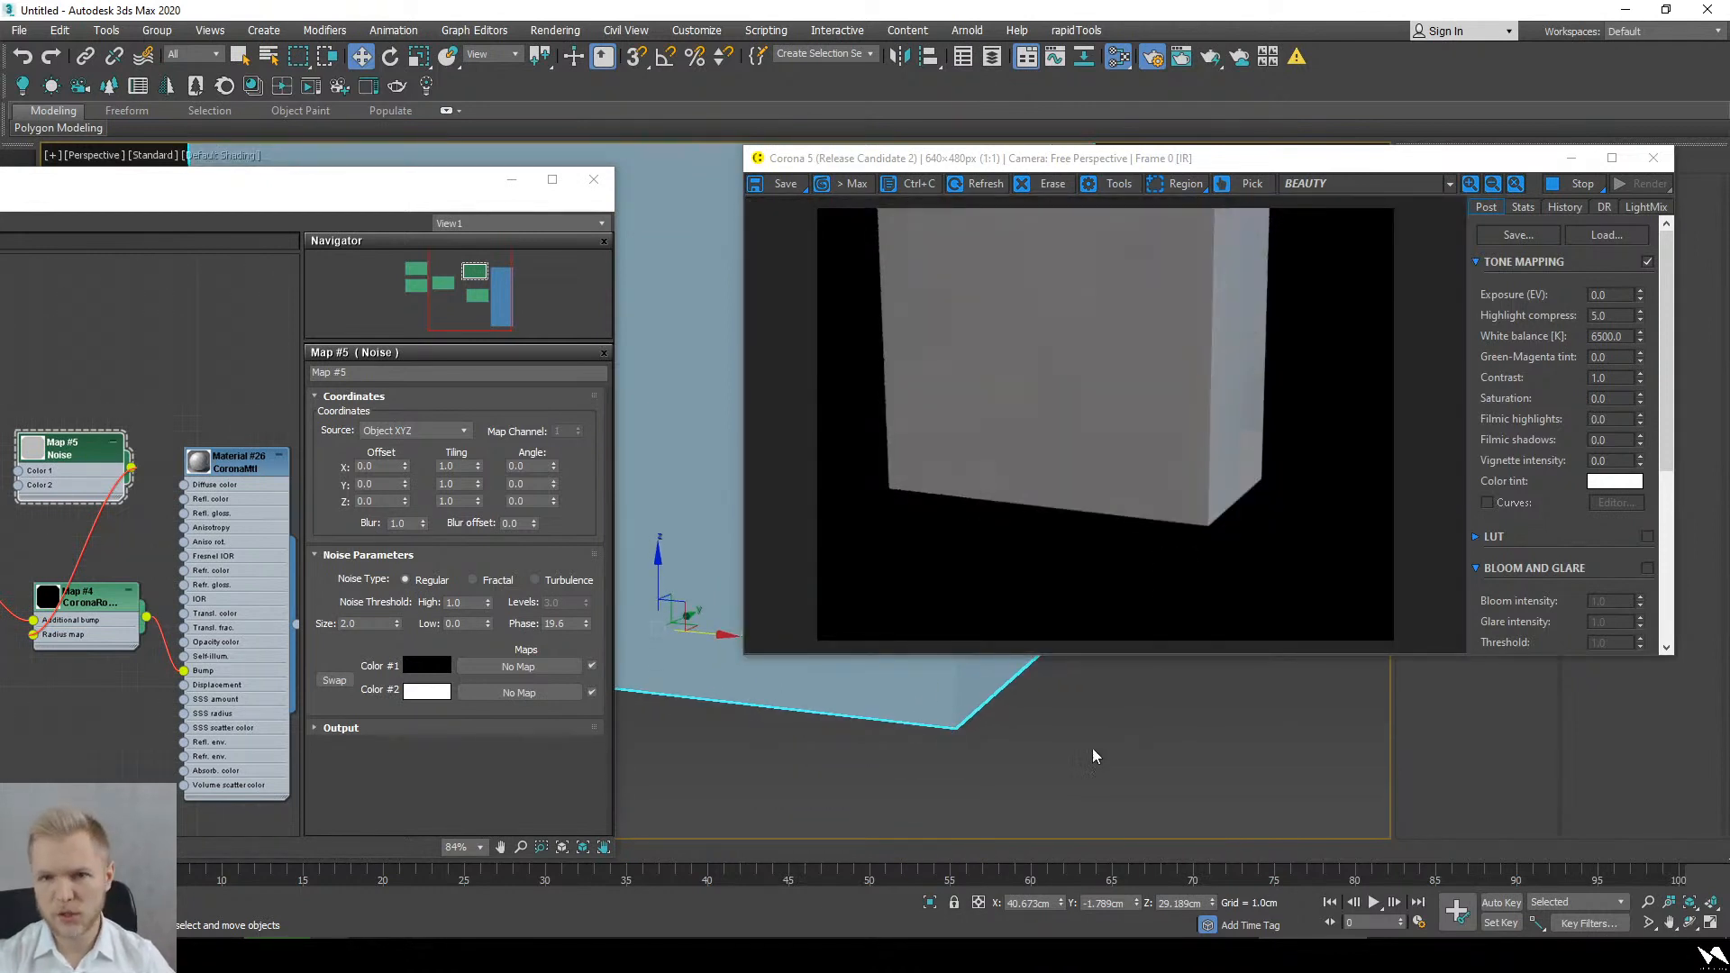
Step: Clone the box sideways along X as 5 copies to form a row with narrow gaps
scroll(1086, 746, down, 4)
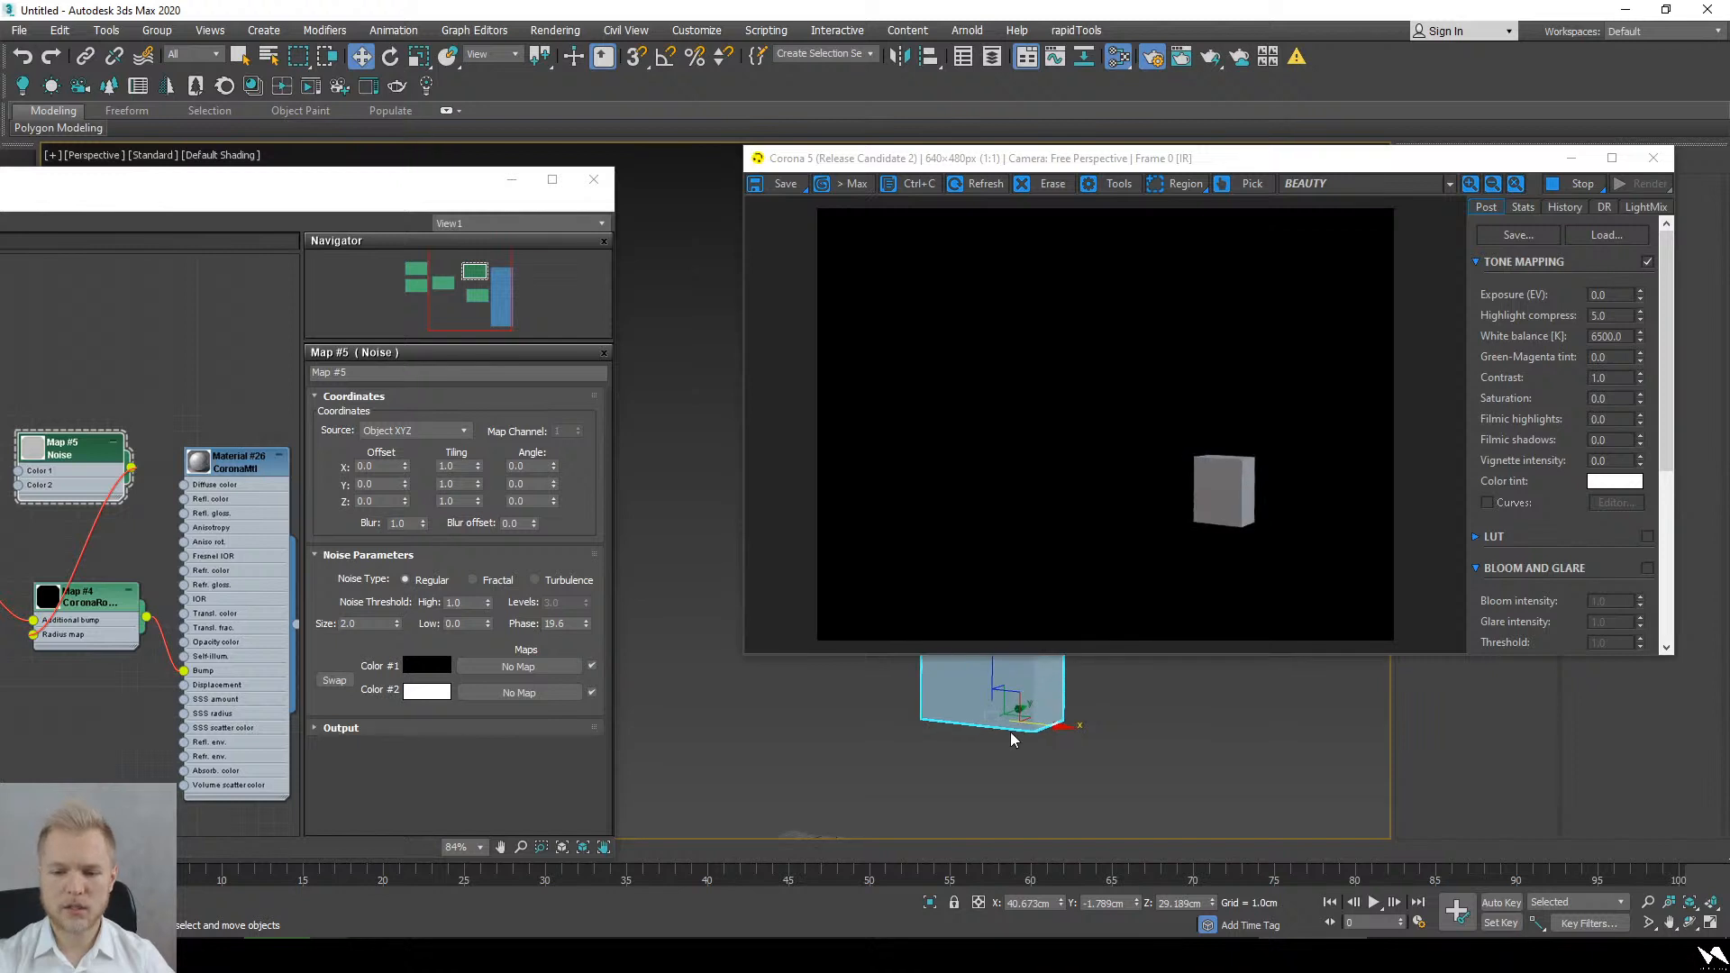
shift+drag(1046, 725, 935, 713)
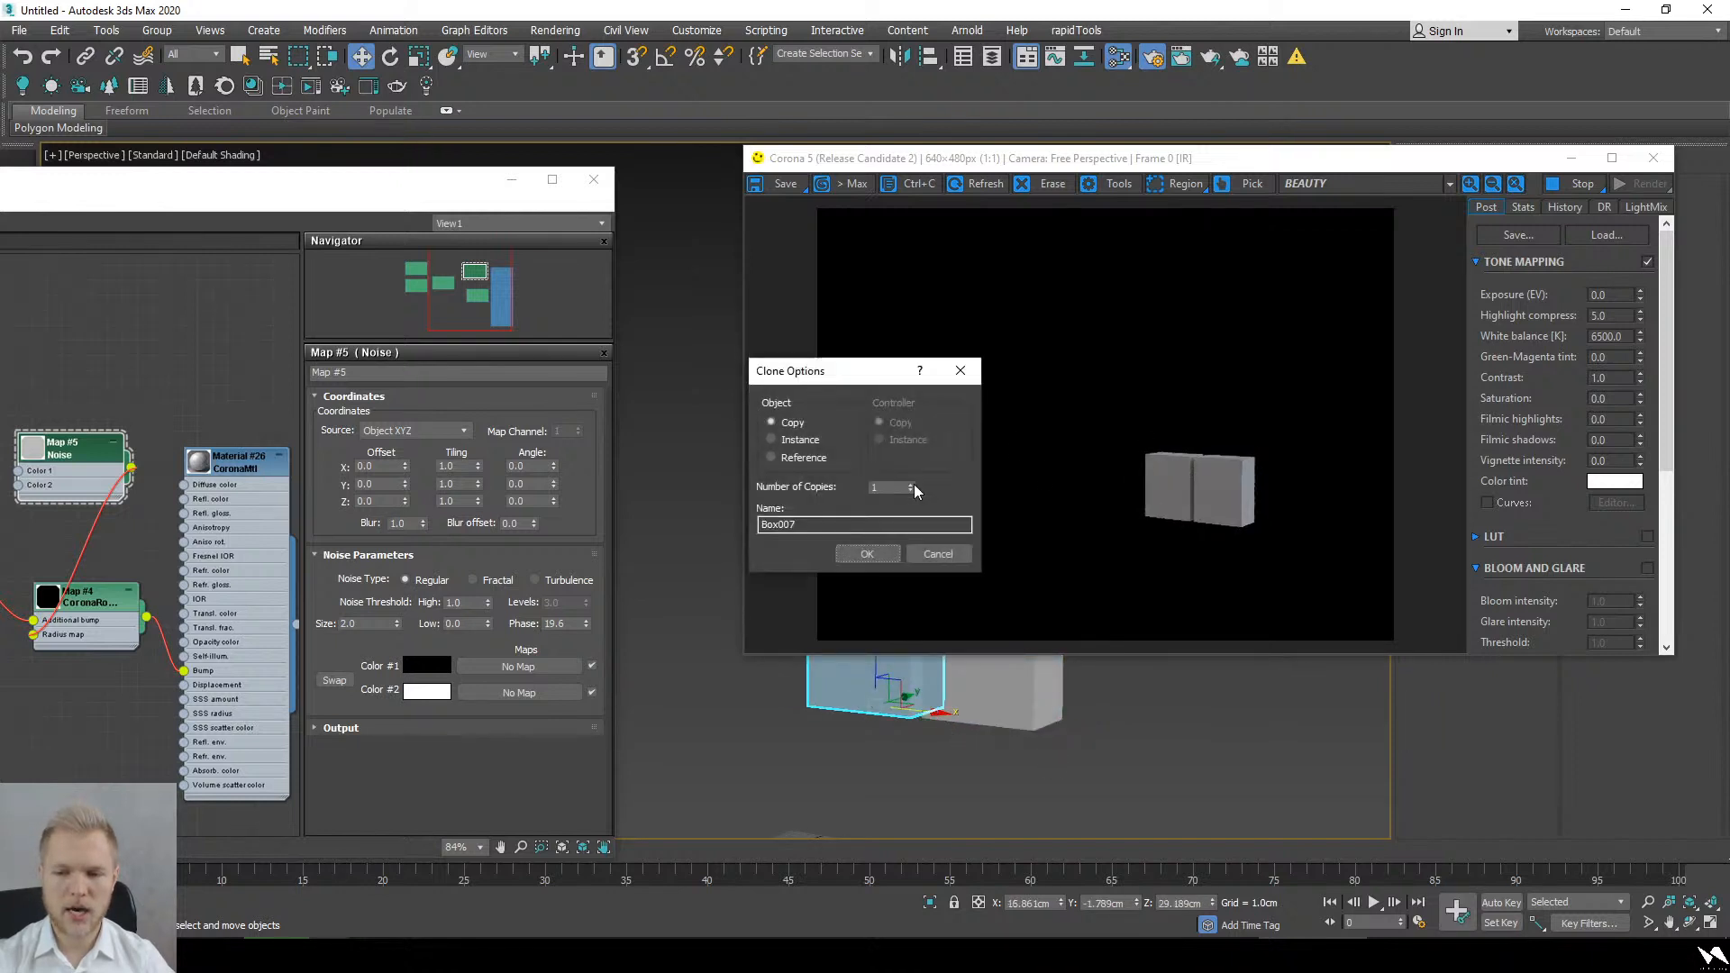
click(909, 485)
click(910, 485)
click(910, 486)
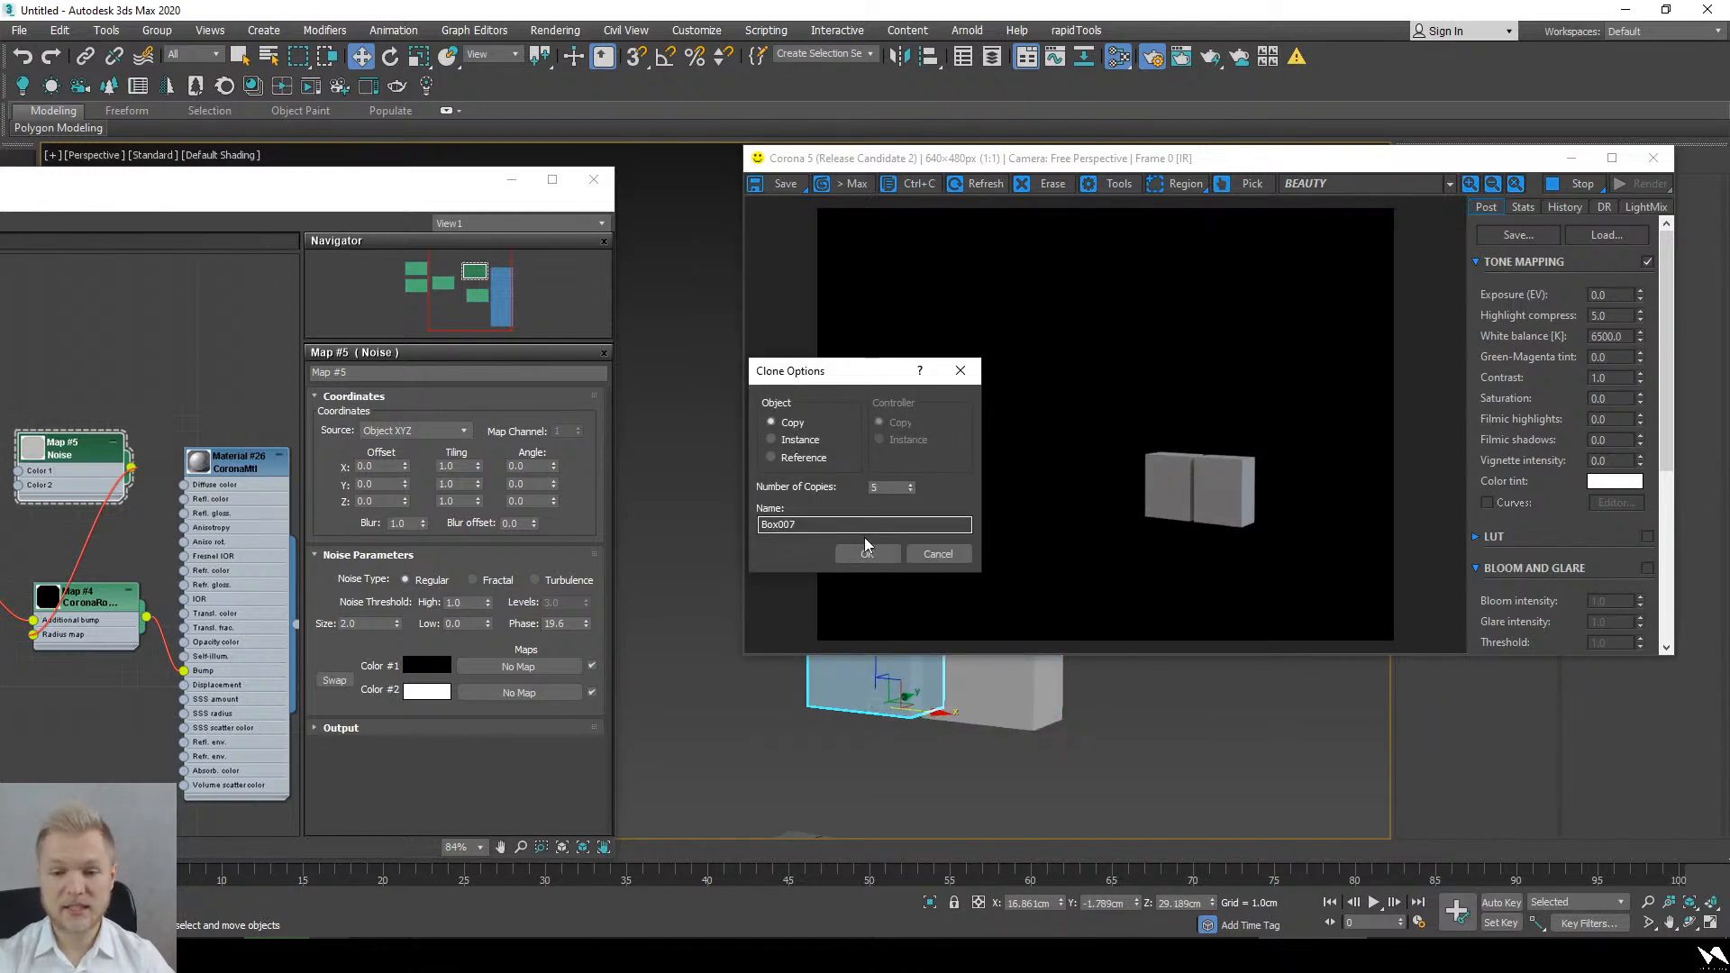
click(866, 553)
scroll(925, 758, up, 8)
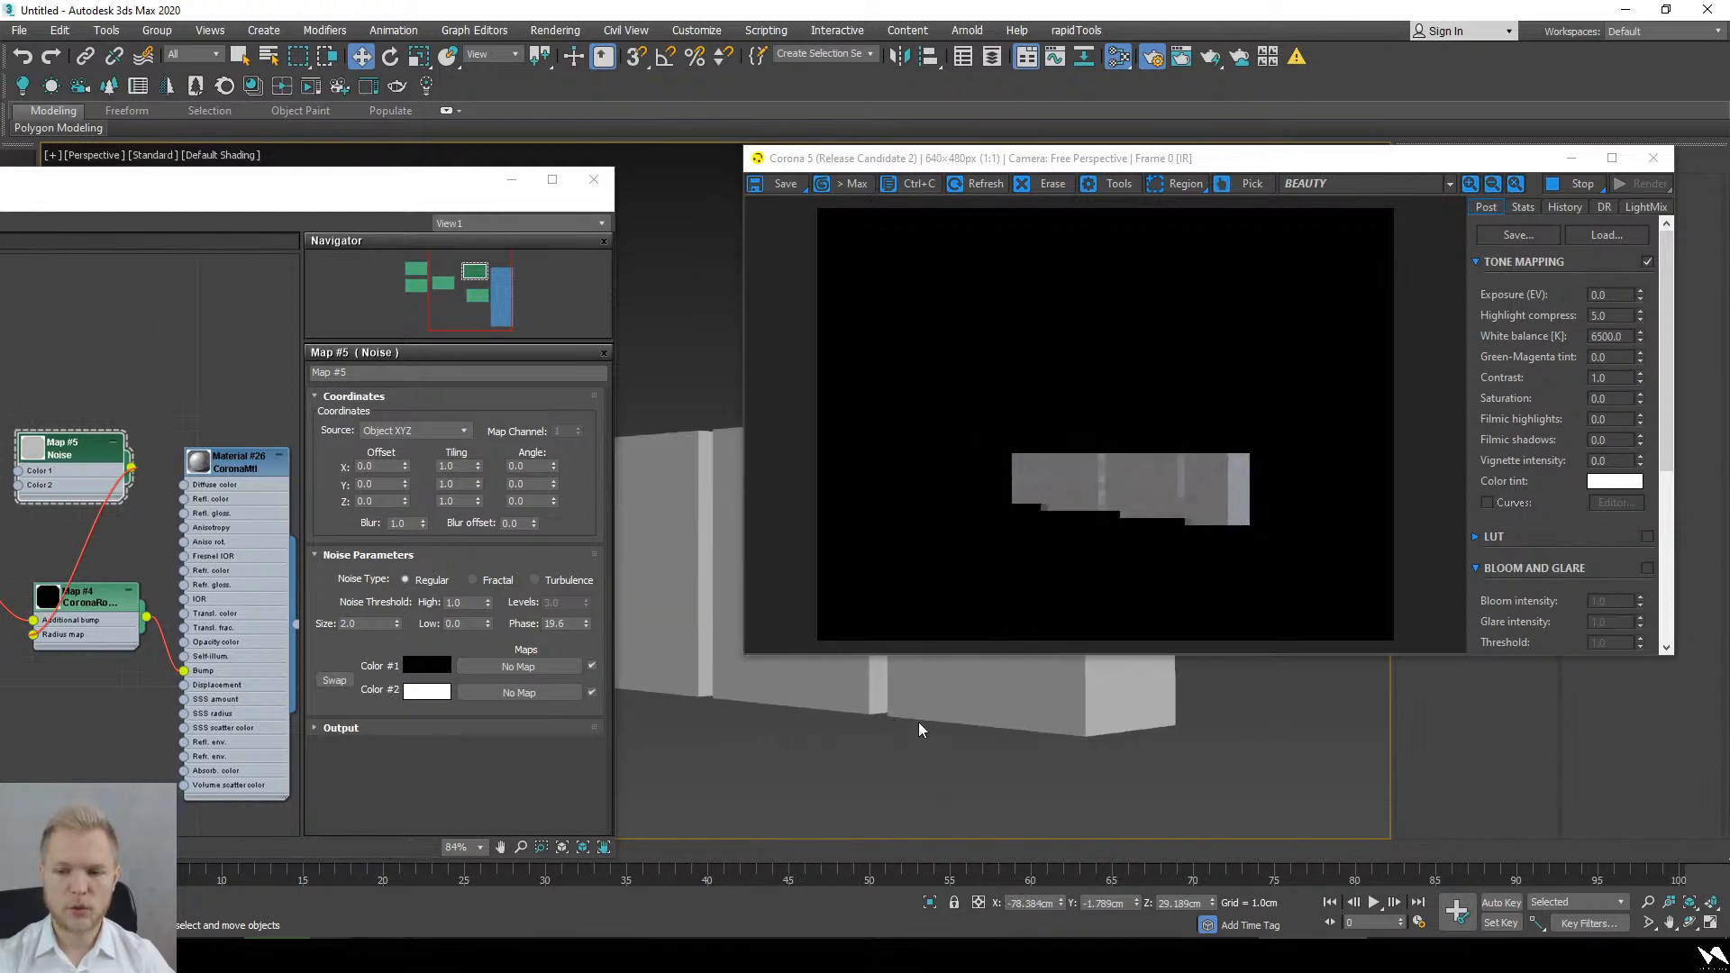
scroll(901, 725, down, 8)
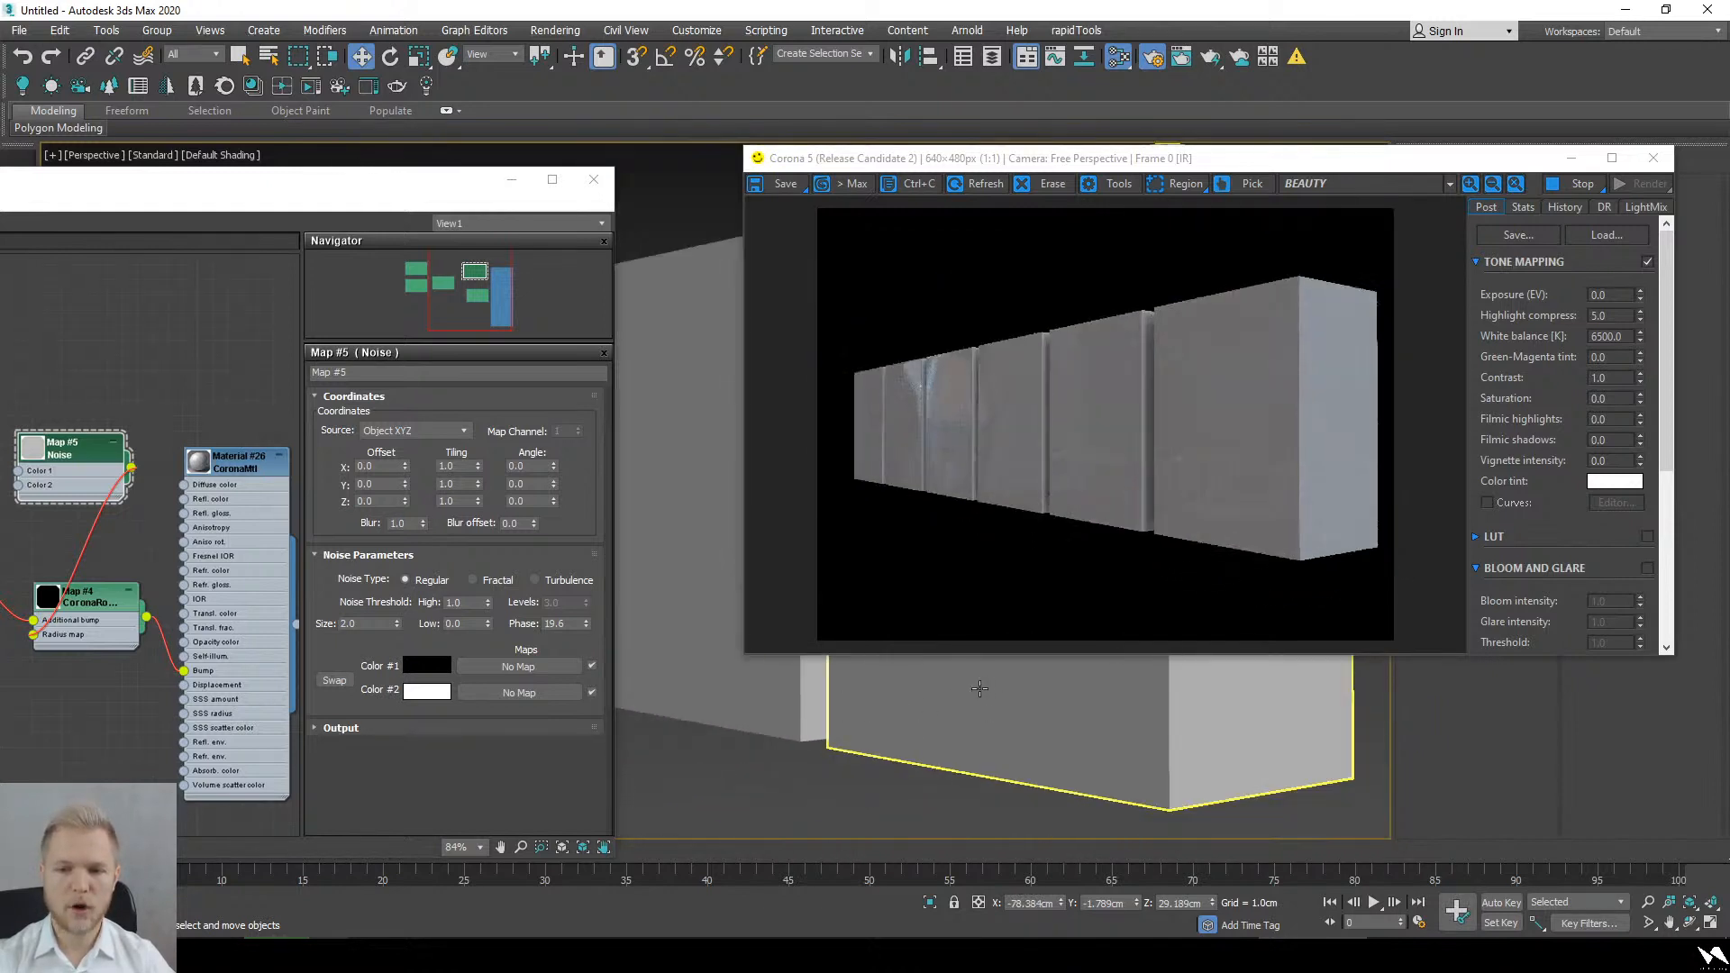
Step: Switch the Map #5 Noise source to World XYZ and move its node below Map #3
drag(178, 180, 601, 134)
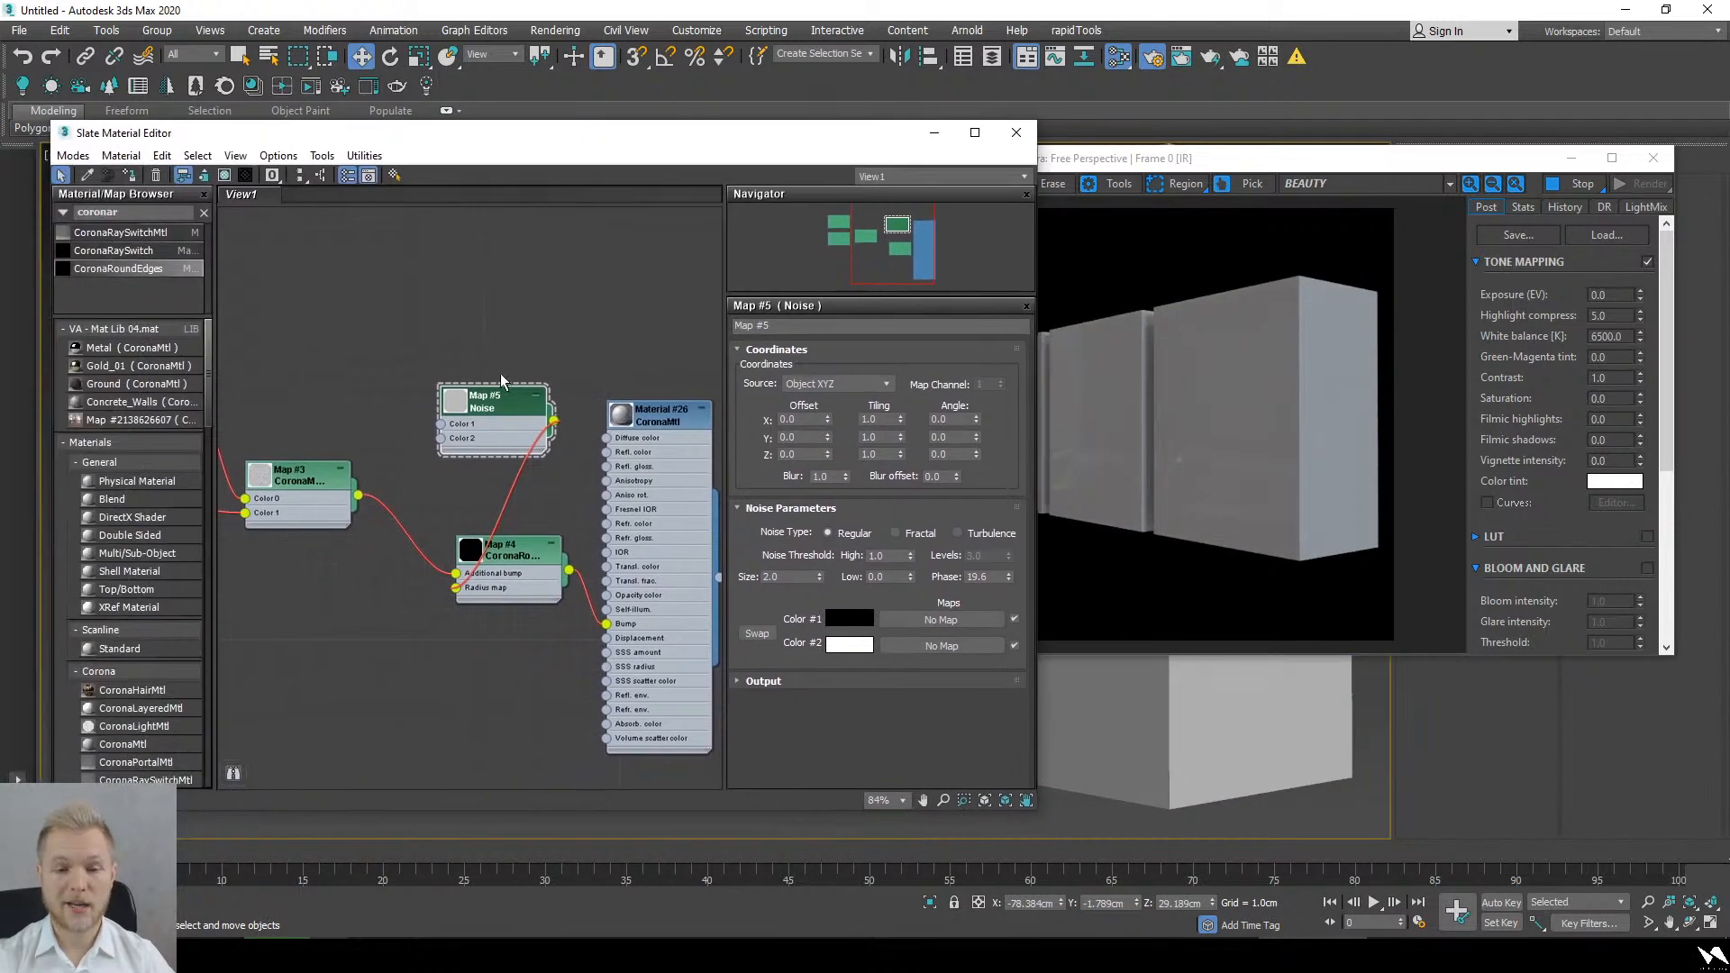
scroll(541, 424, down, 3)
drag(635, 397, 491, 585)
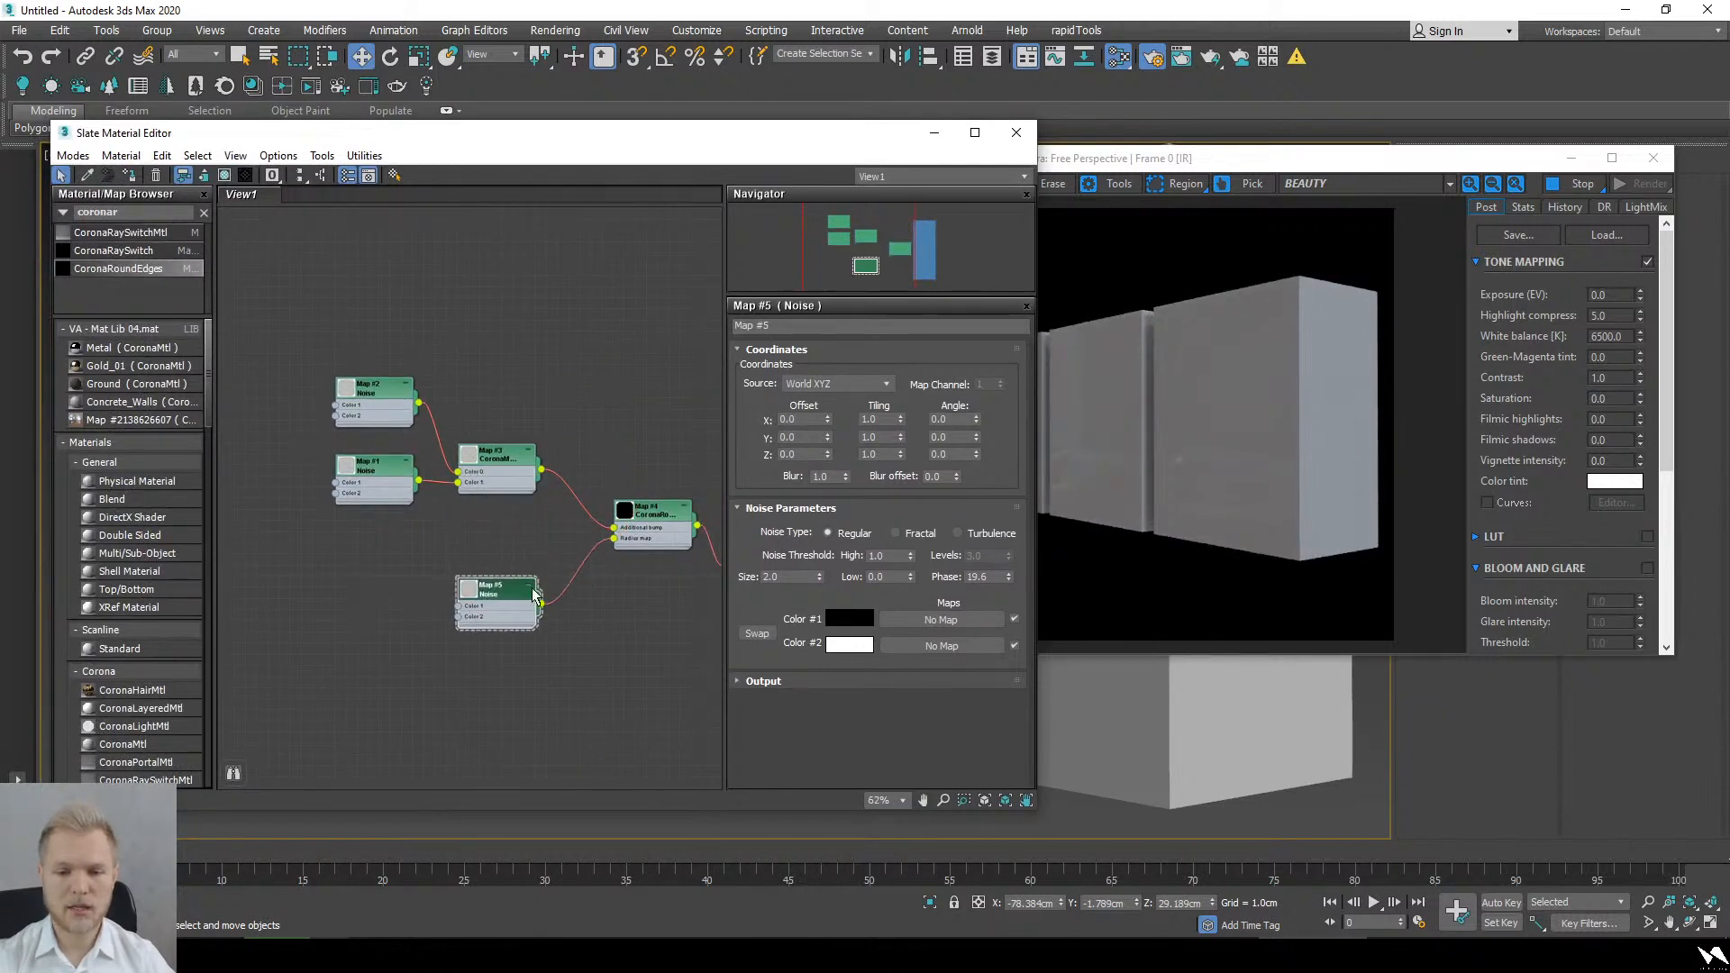
scroll(520, 465, down, 1)
scroll(550, 523, up, 2)
Step: Delete the maps feeding CoronaRoundEdges and inspect the rendered box edges without them
drag(427, 315, 297, 519)
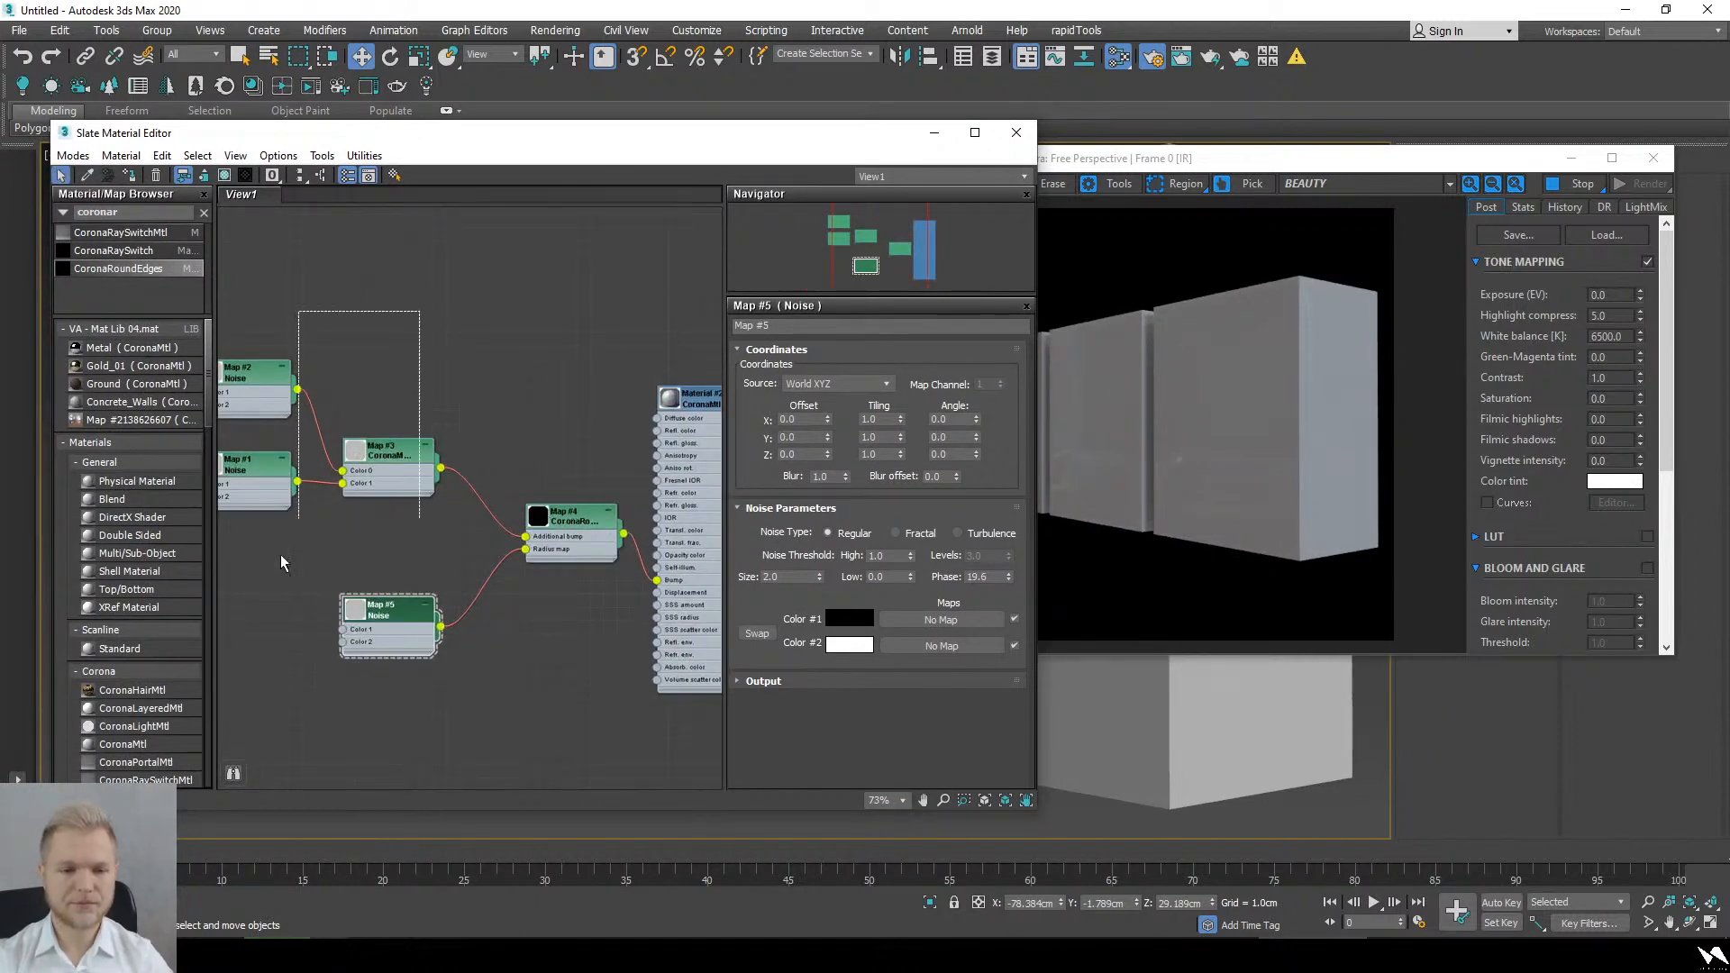
ctrl+drag(419, 548, 221, 678)
key(Delete)
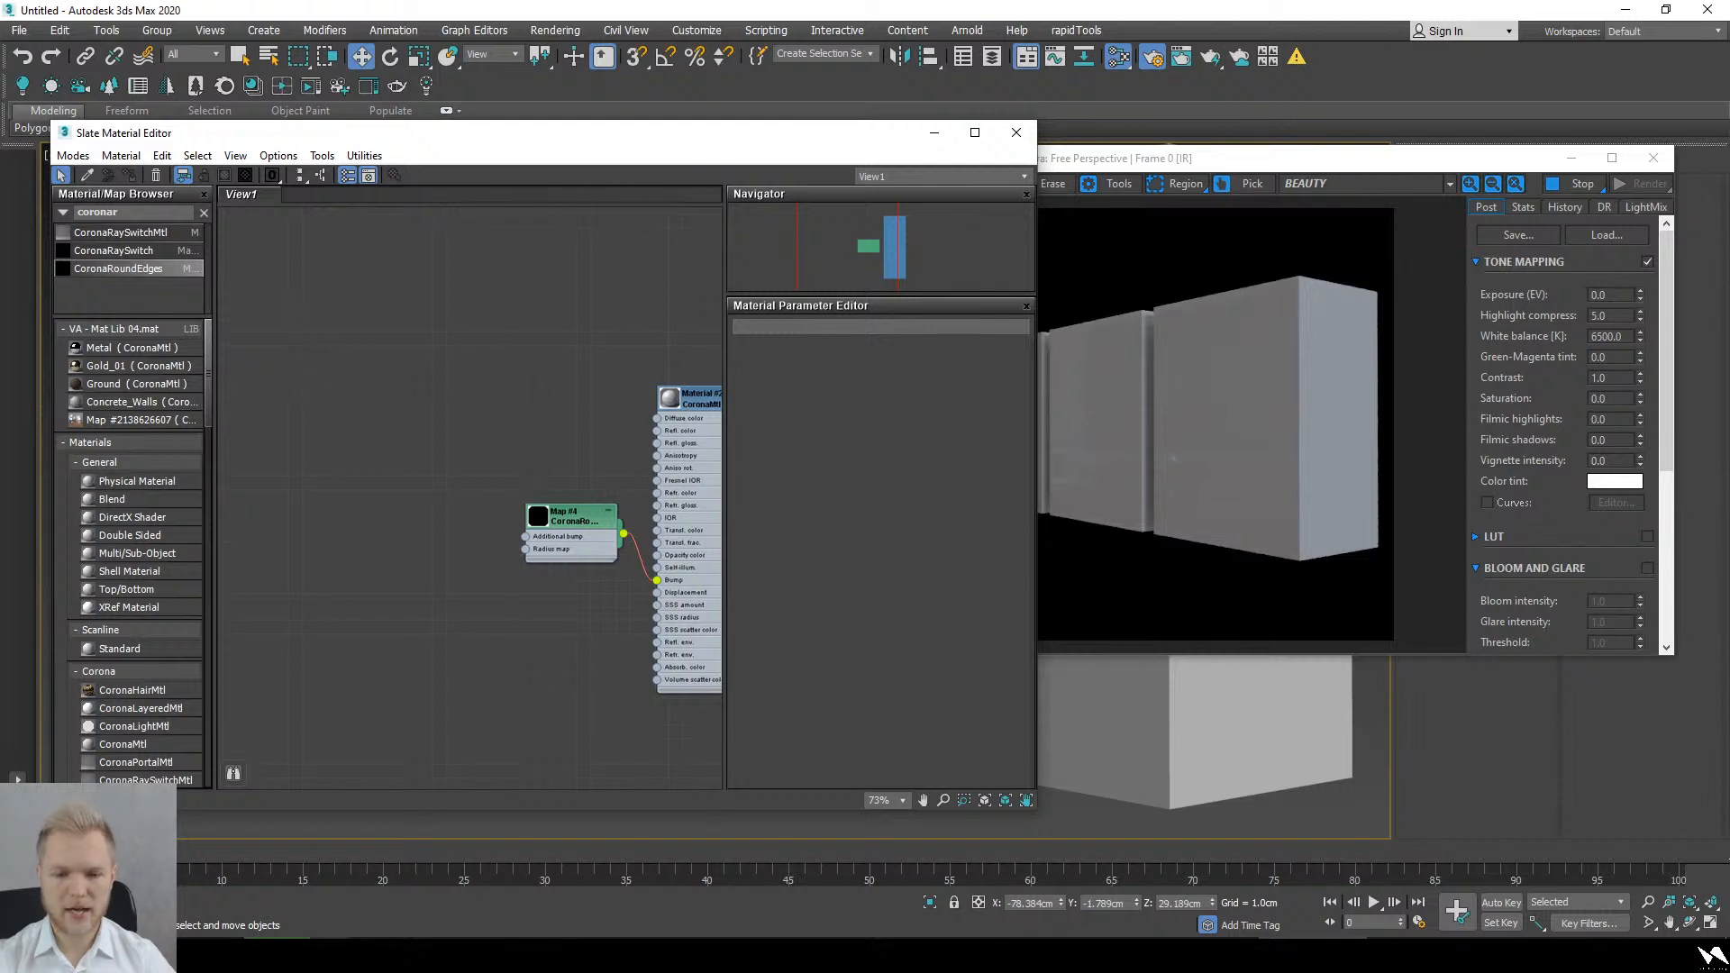
scroll(1090, 752, up, 4)
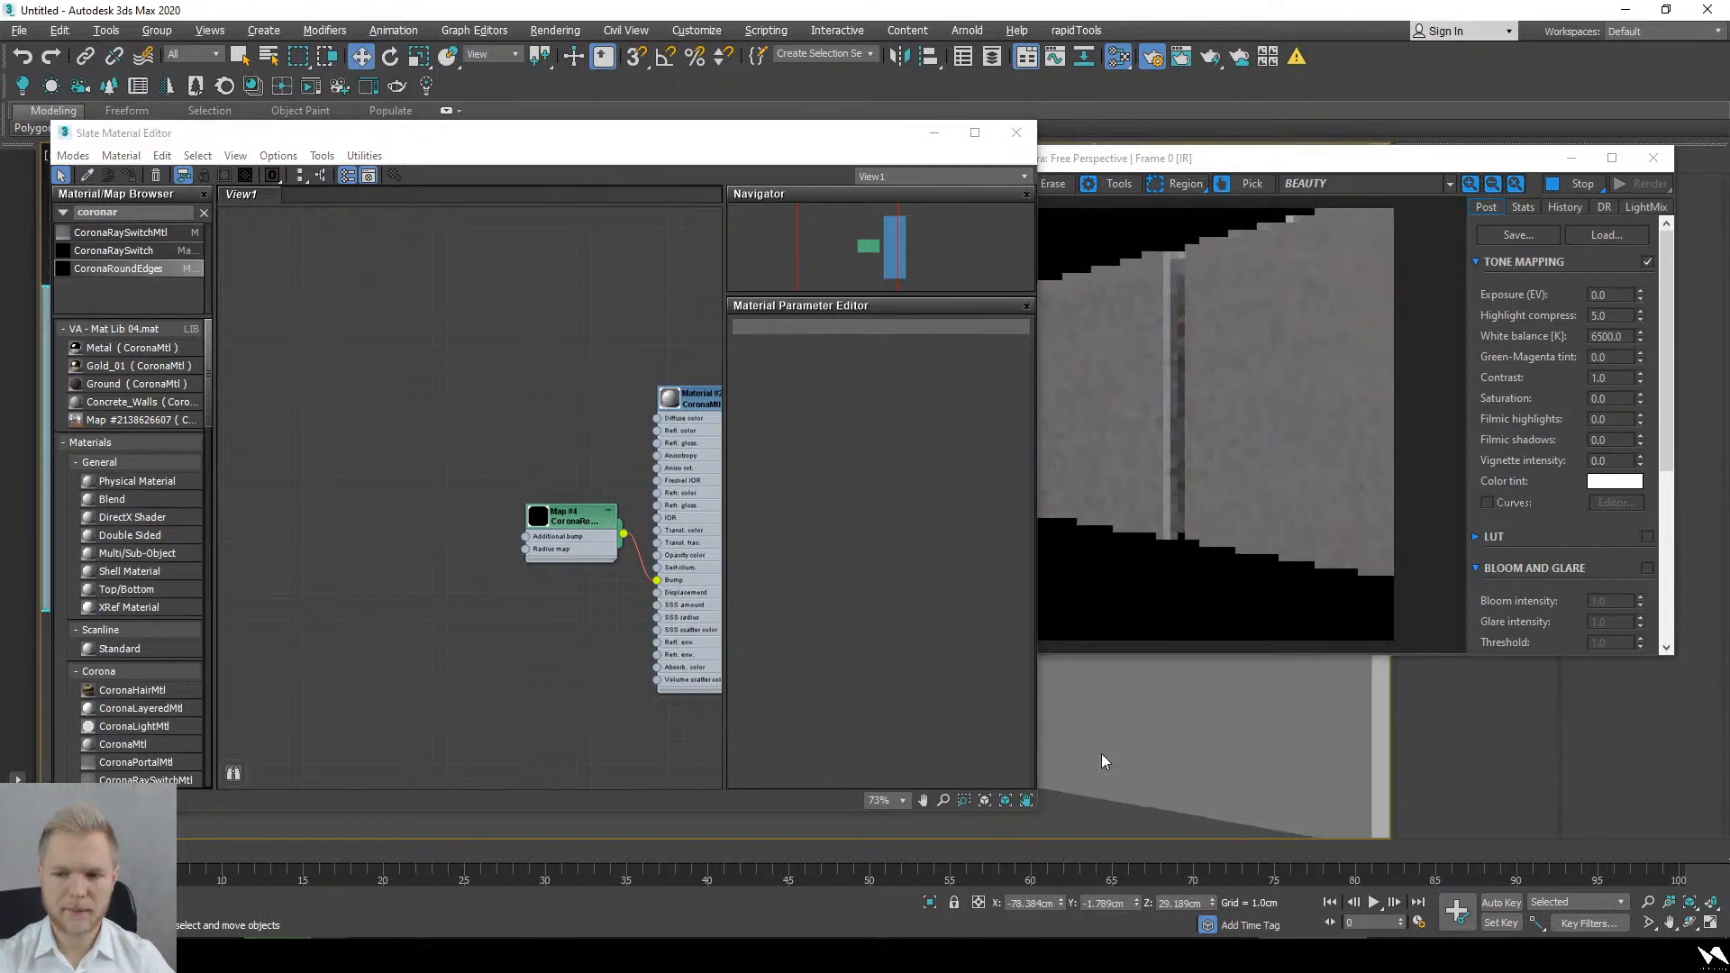
mouse_move(1126, 721)
middle_down()
mouse_move(1110, 722)
mouse_move(1332, 699)
middle_up()
middle_drag(1183, 737, 1332, 708)
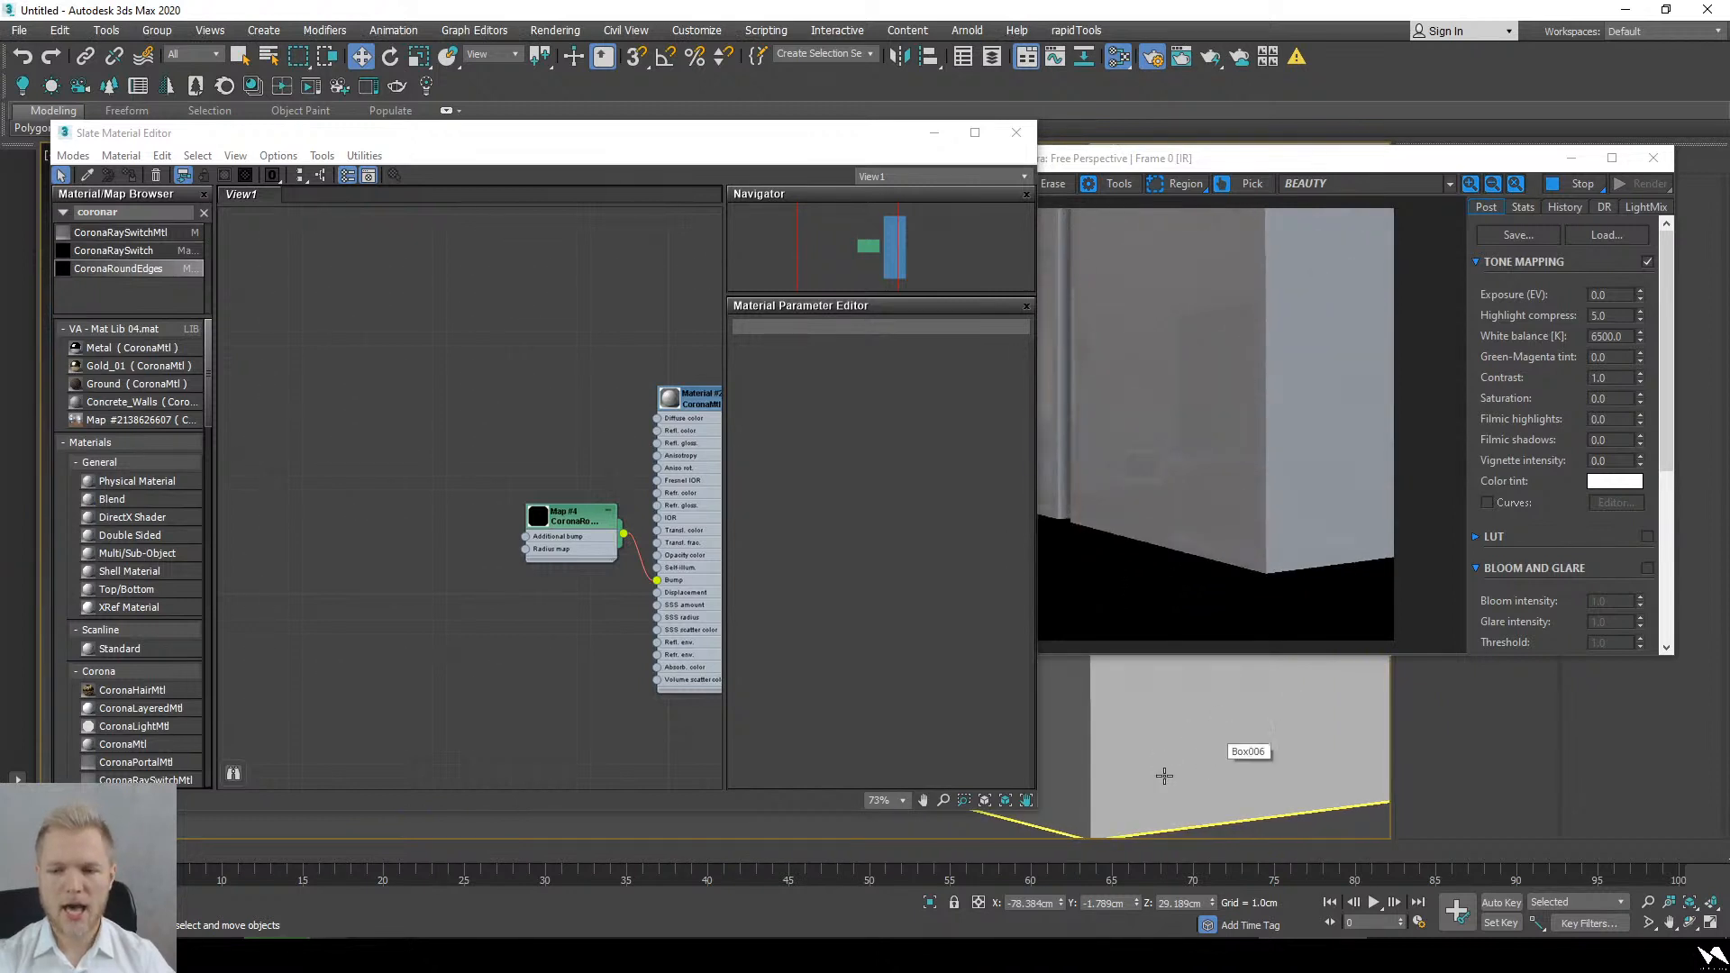
middle_drag(1163, 775, 1291, 775)
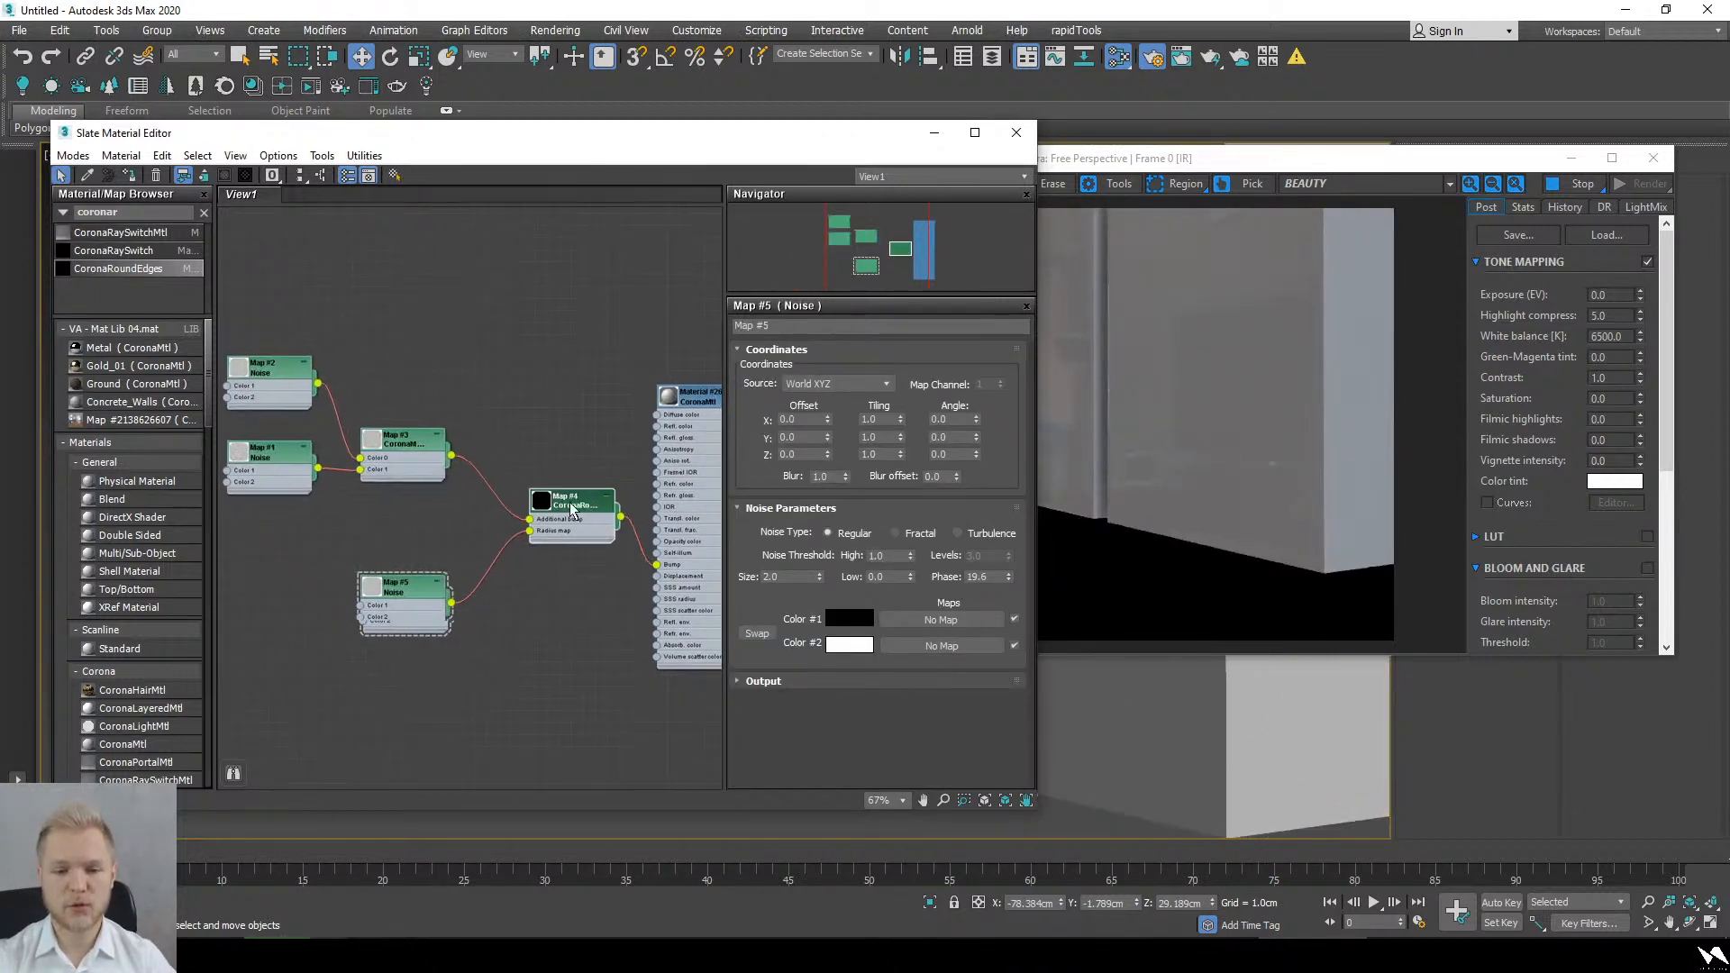
Step: Move the Map #1, Map #2 and Map #3 nodes closer to Map #5 and CoronaRoundEdges
mouse_move(569, 505)
mouse_down()
mouse_move(504, 478)
mouse_move(564, 497)
mouse_up()
click(457, 518)
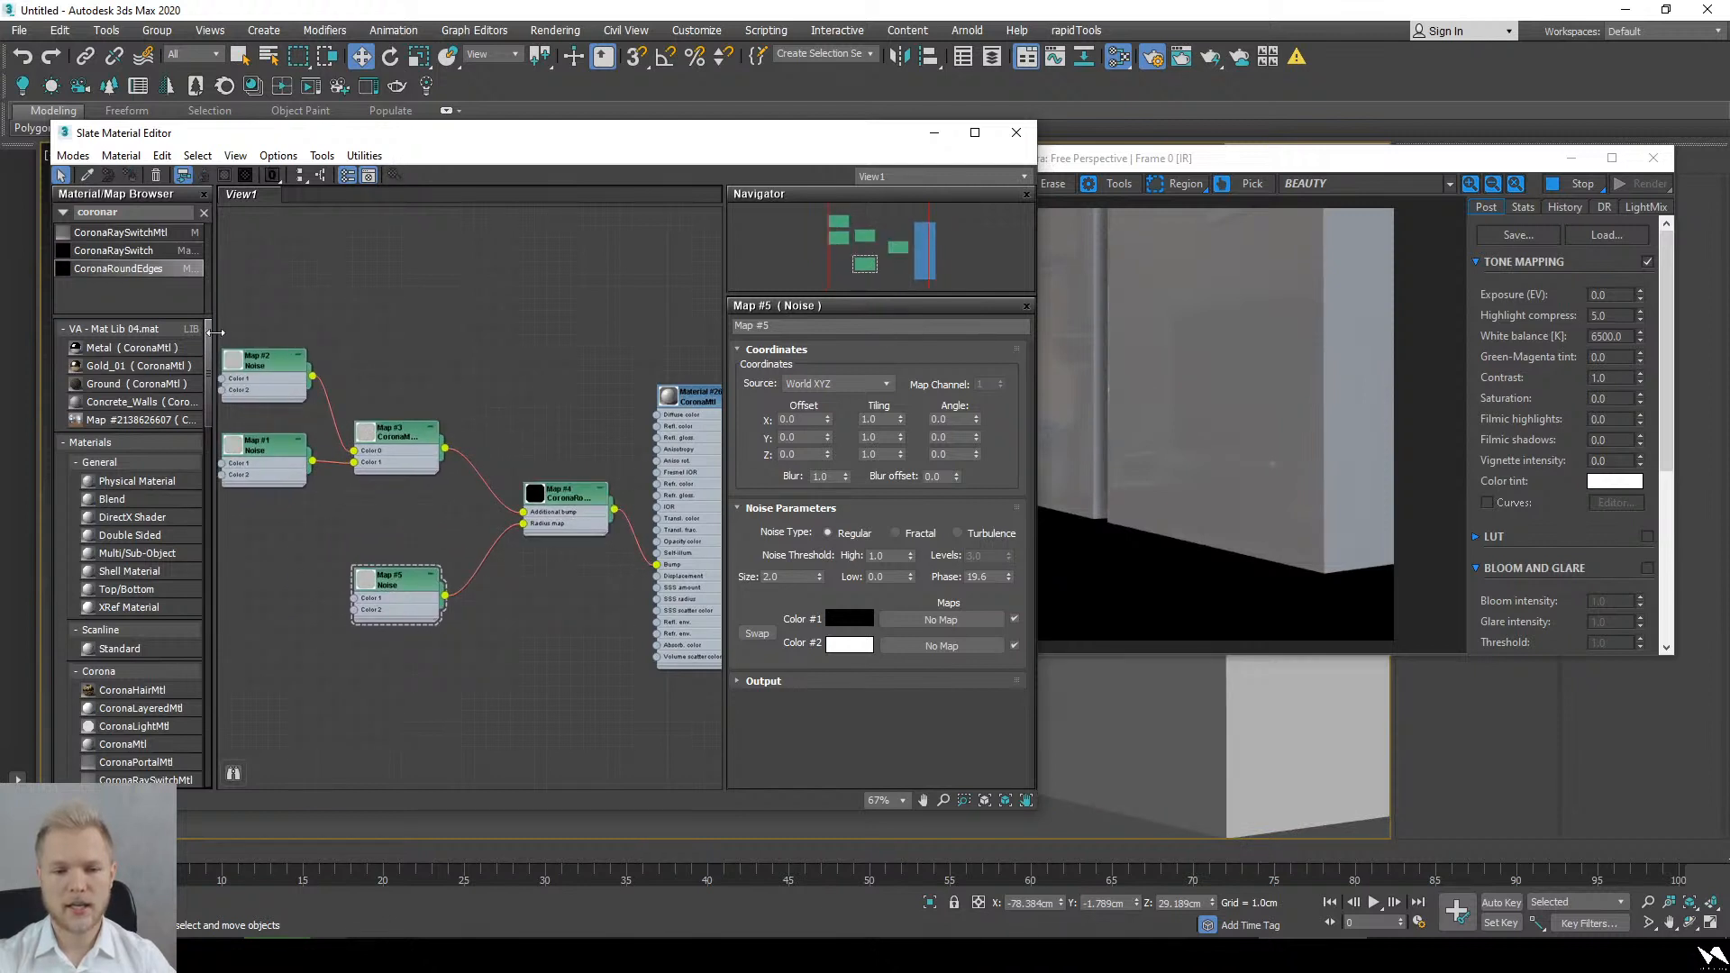
drag(435, 332, 268, 481)
drag(272, 448, 307, 484)
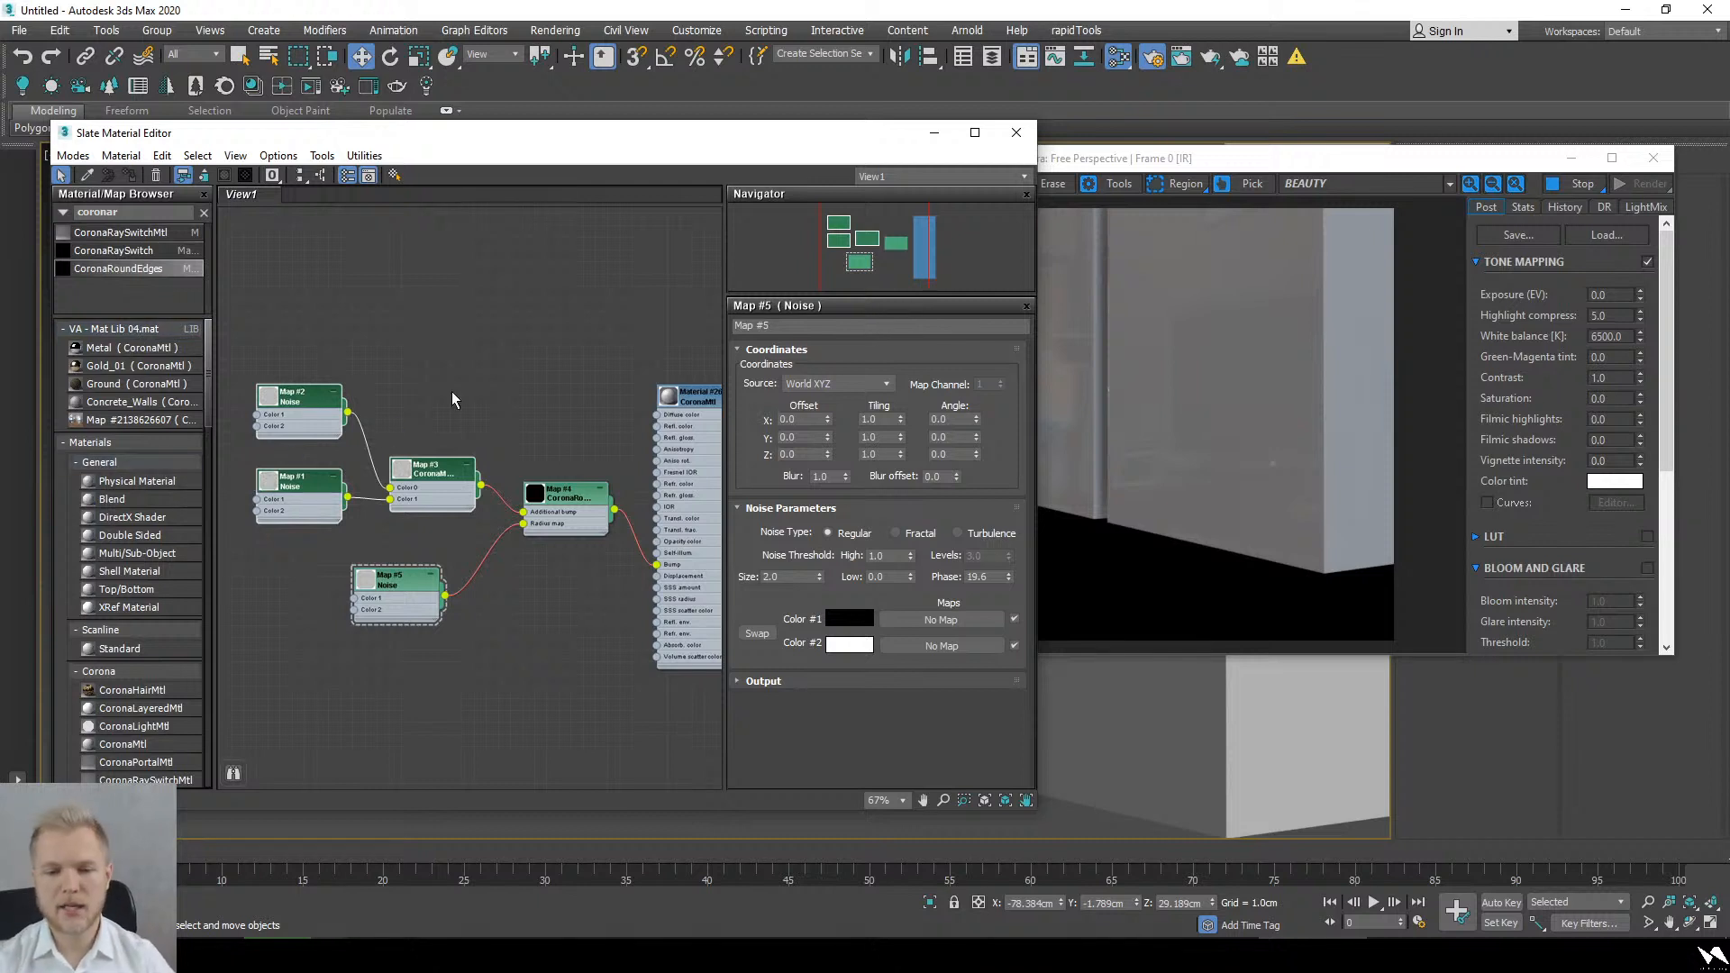
drag(445, 479, 432, 492)
Step: Minimize the Slate Material Editor and set the render exposure to 2
alt+middle_drag(1265, 763, 1292, 759)
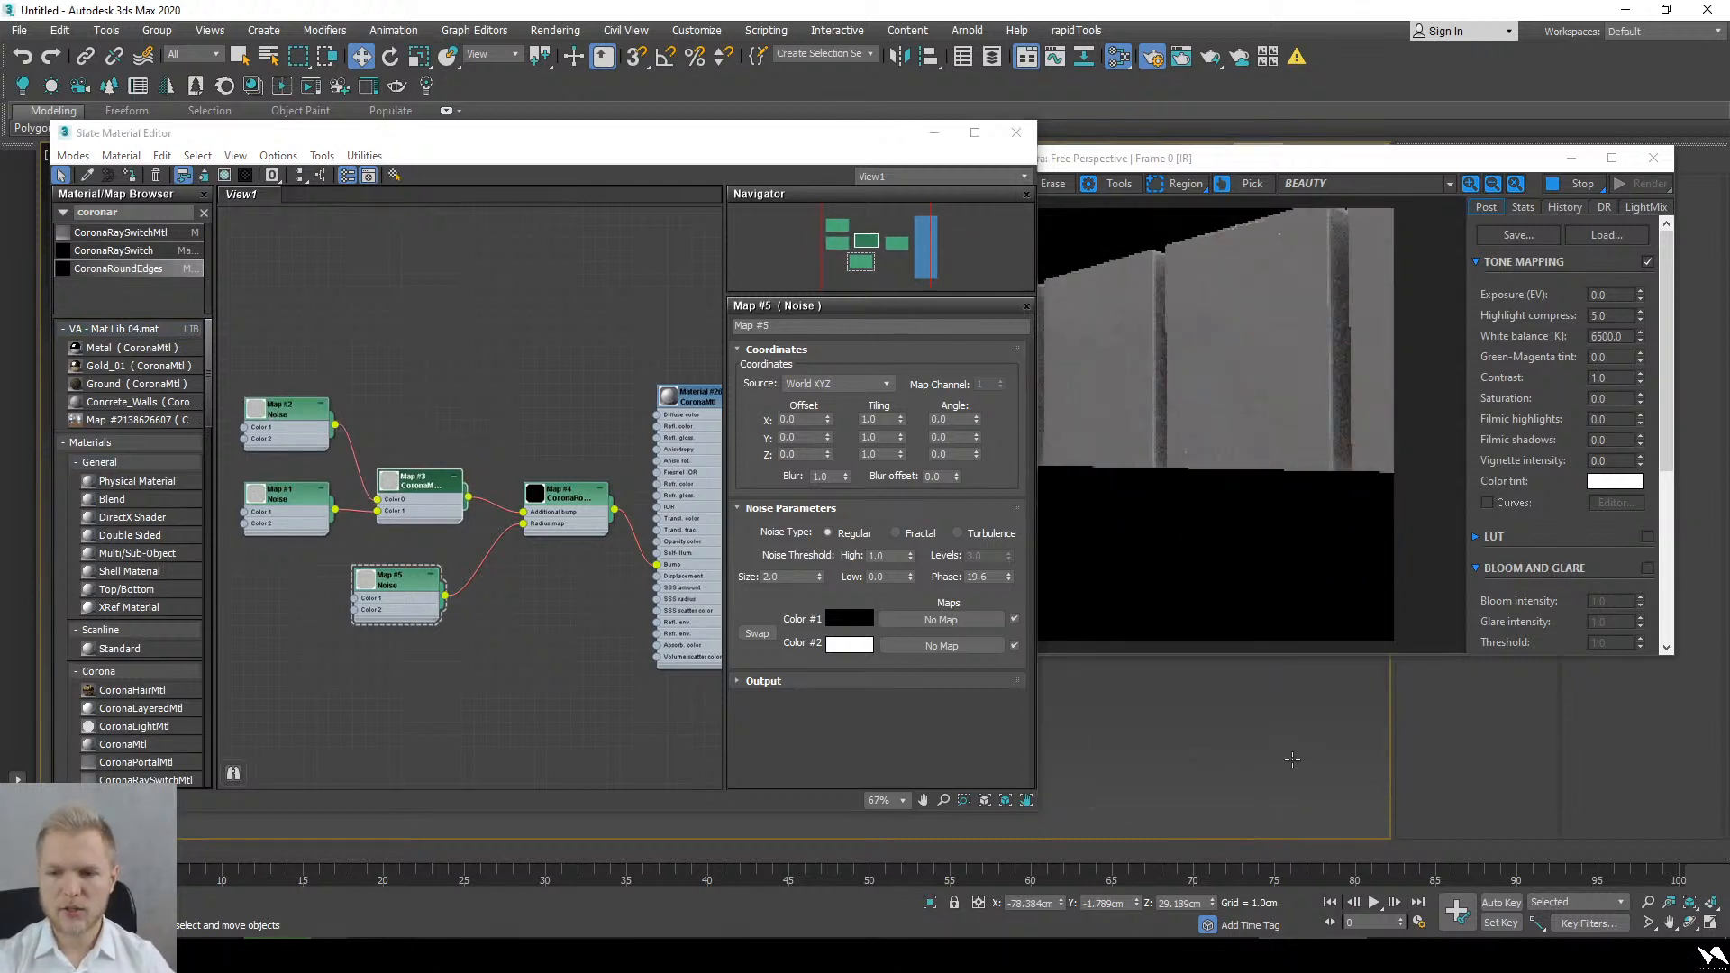
click(934, 134)
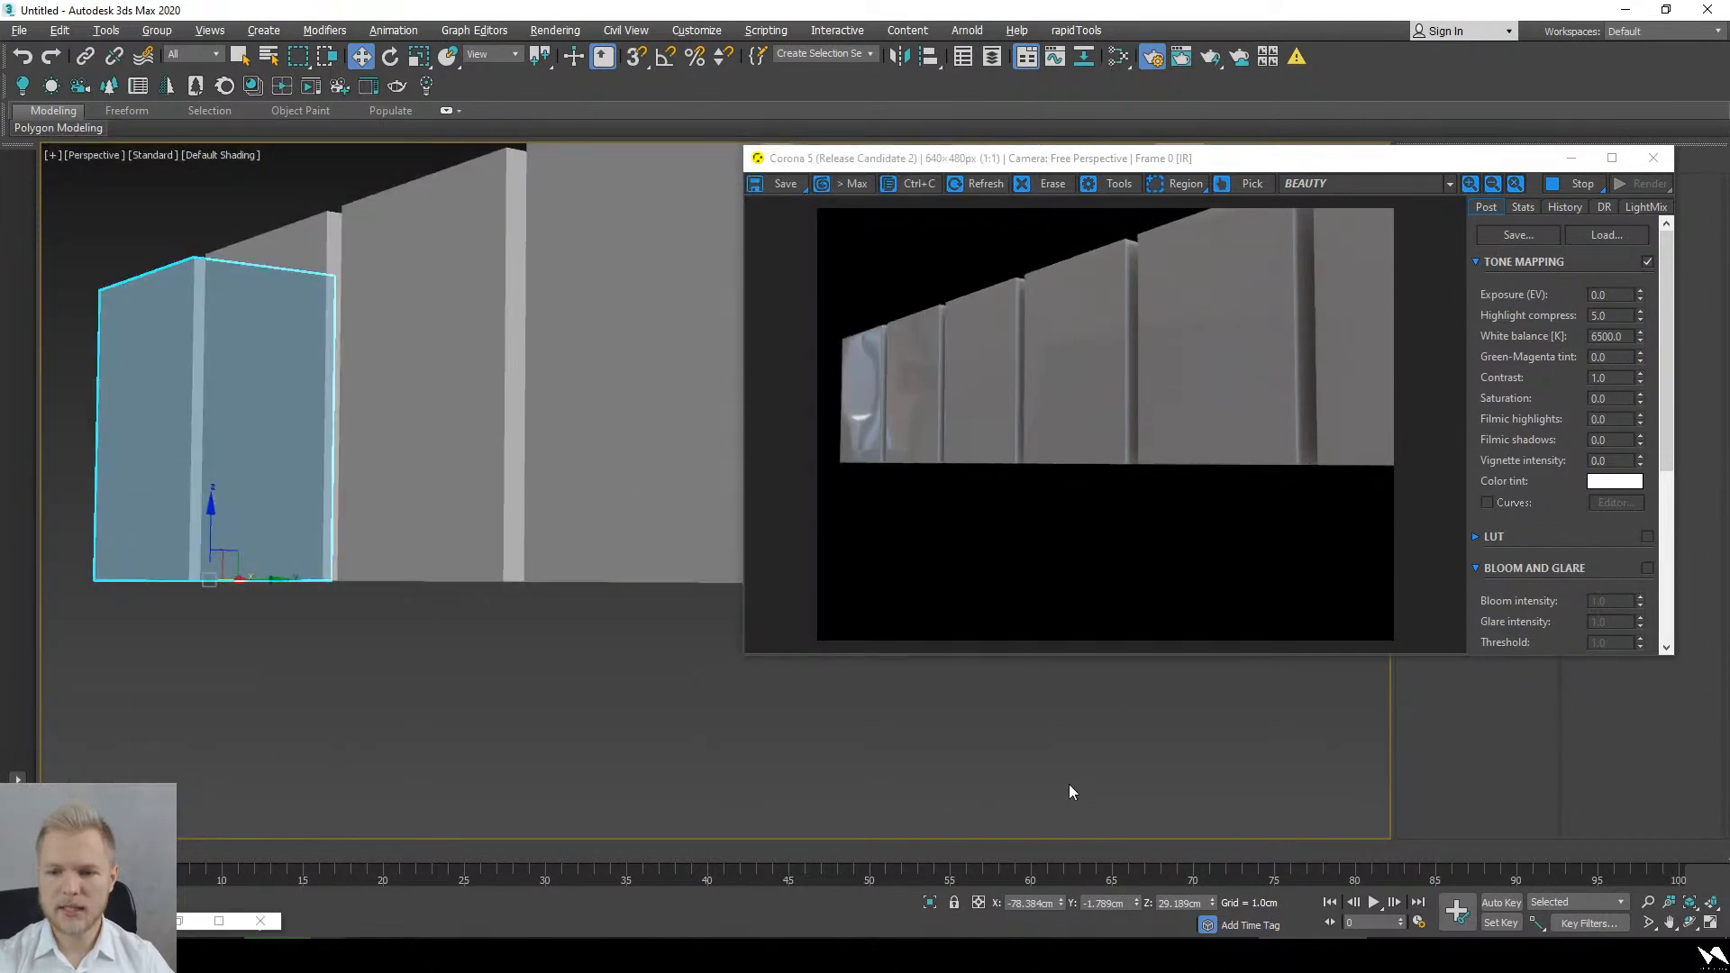
scroll(1069, 784, down, 4)
alt+middle_drag(1010, 758, 1342, 761)
middle_drag(536, 745, 923, 723)
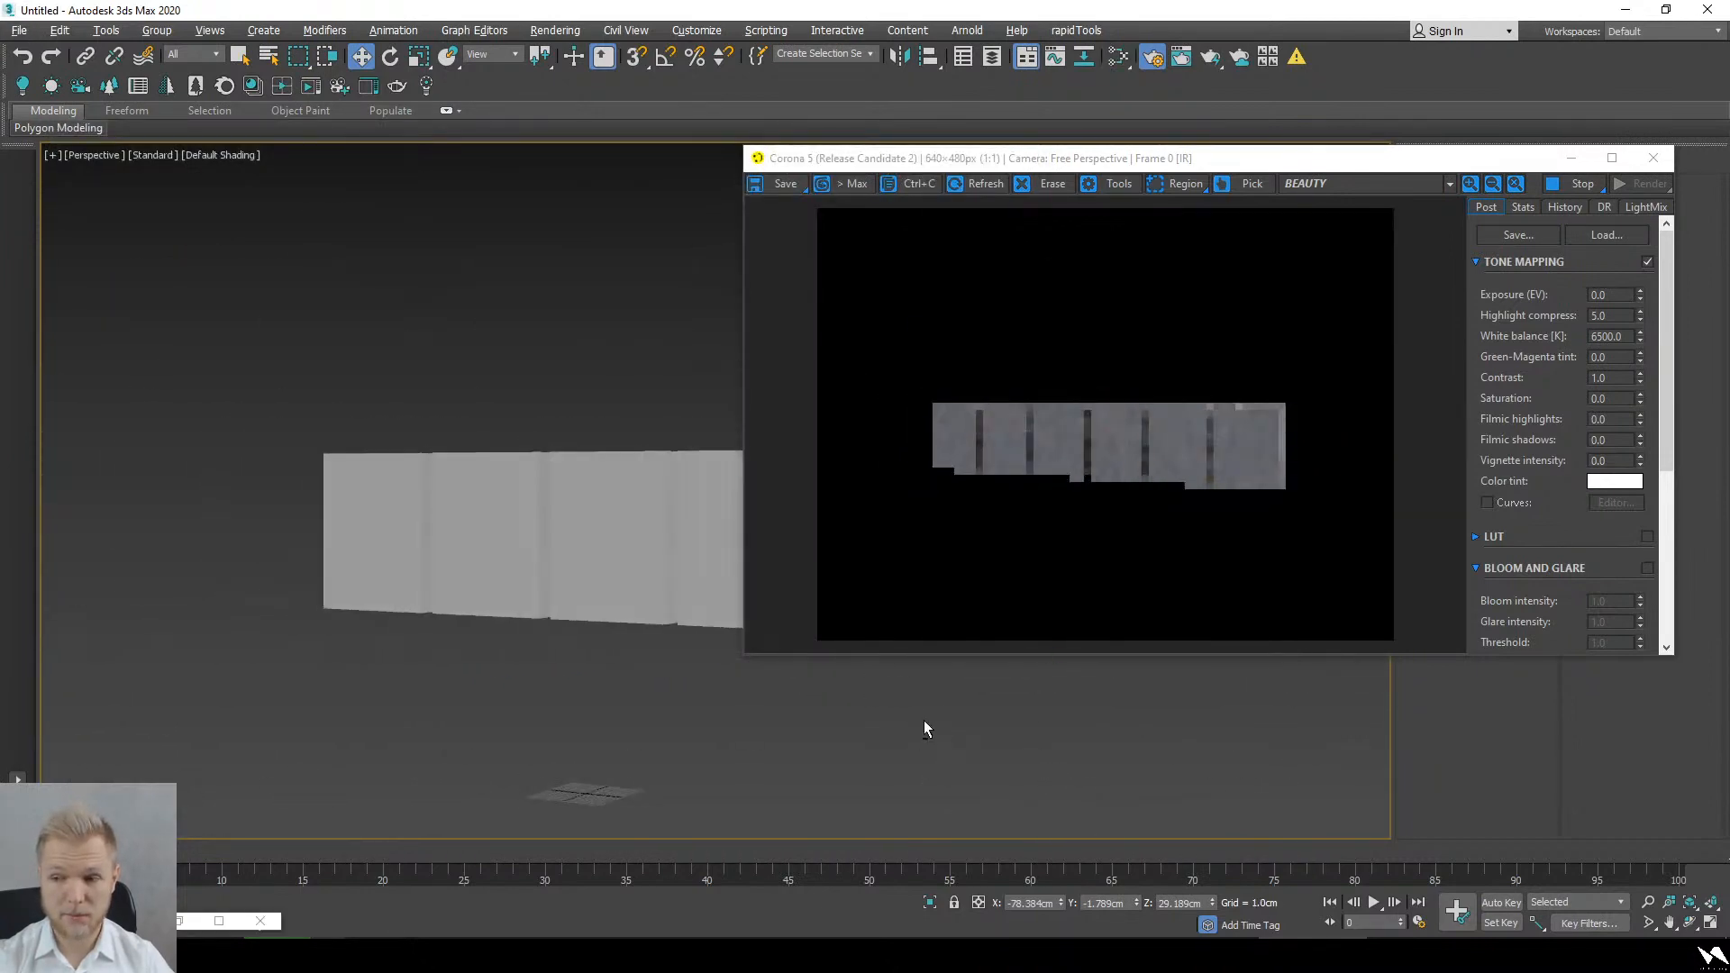
double_click(1608, 300)
text(2)
key(Return)
Step: Select the whole row of boxes and rotate it together to change how it catches the light
alt+middle_drag(533, 703, 598, 549)
scroll(598, 549, down, 4)
drag(363, 746, 838, 459)
middle_drag(739, 622, 546, 664)
key(e)
drag(458, 594, 462, 662)
alt+middle_drag(461, 662, 651, 673)
scroll(494, 643, up, 2)
scroll(474, 597, up, 2)
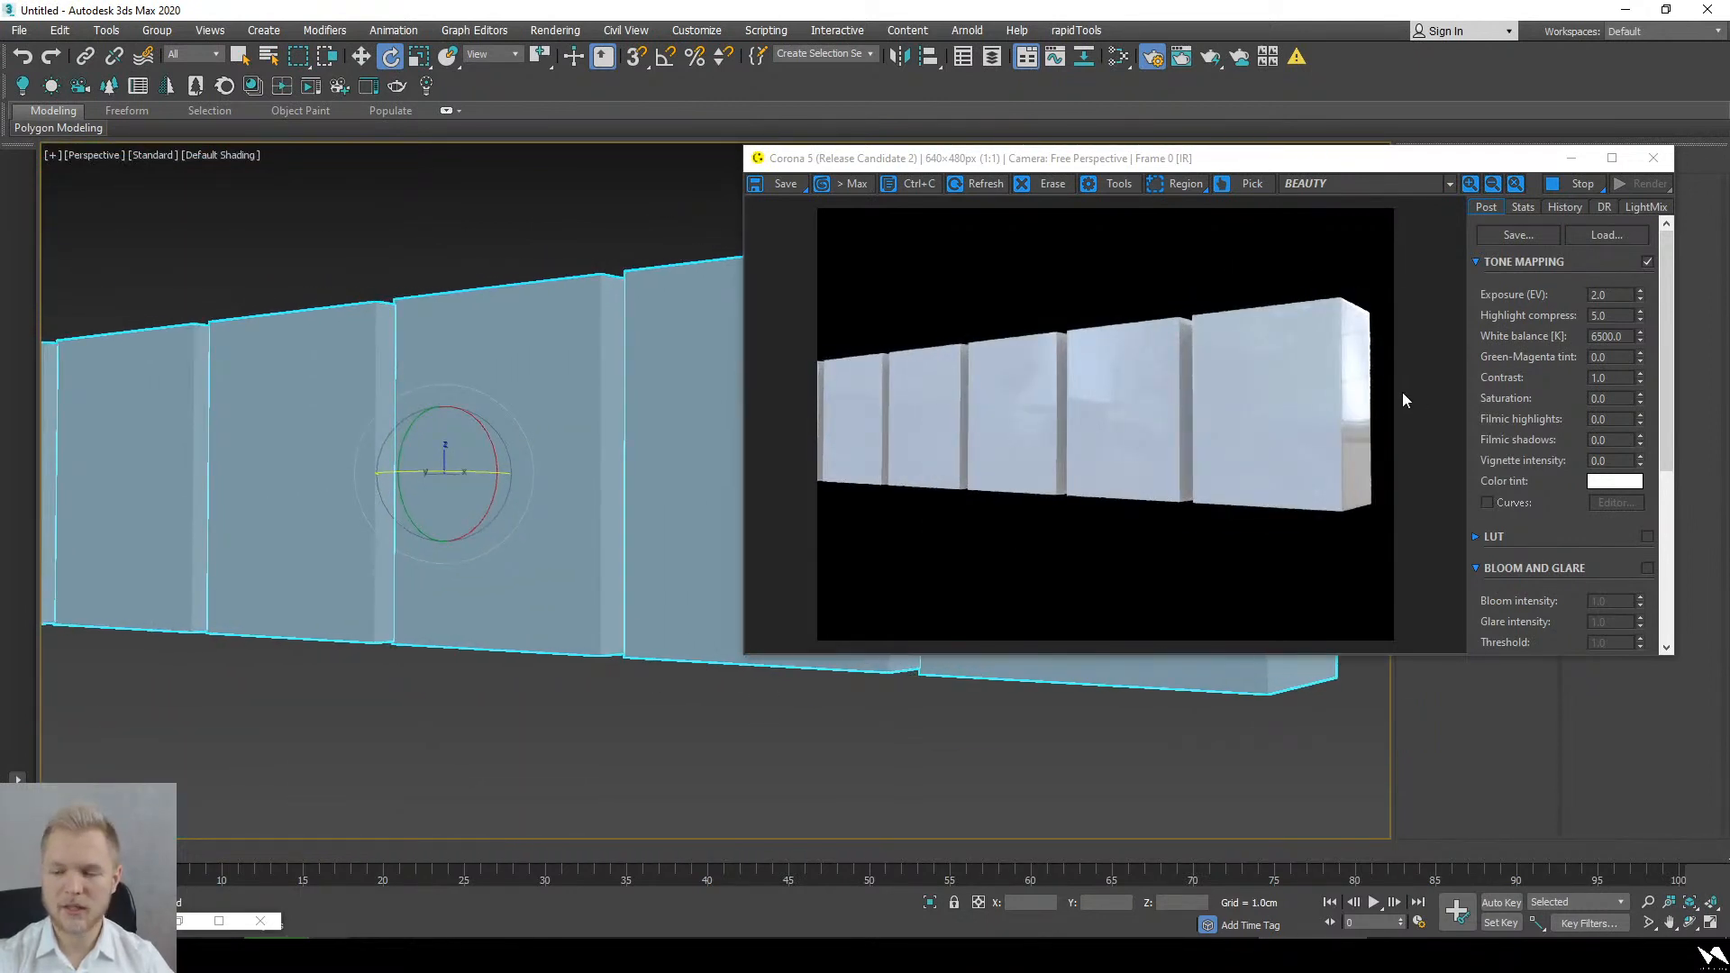
Step: Examine the edge highlights and surface reflections on the nearest box in the render
scroll(1403, 400, up, 2)
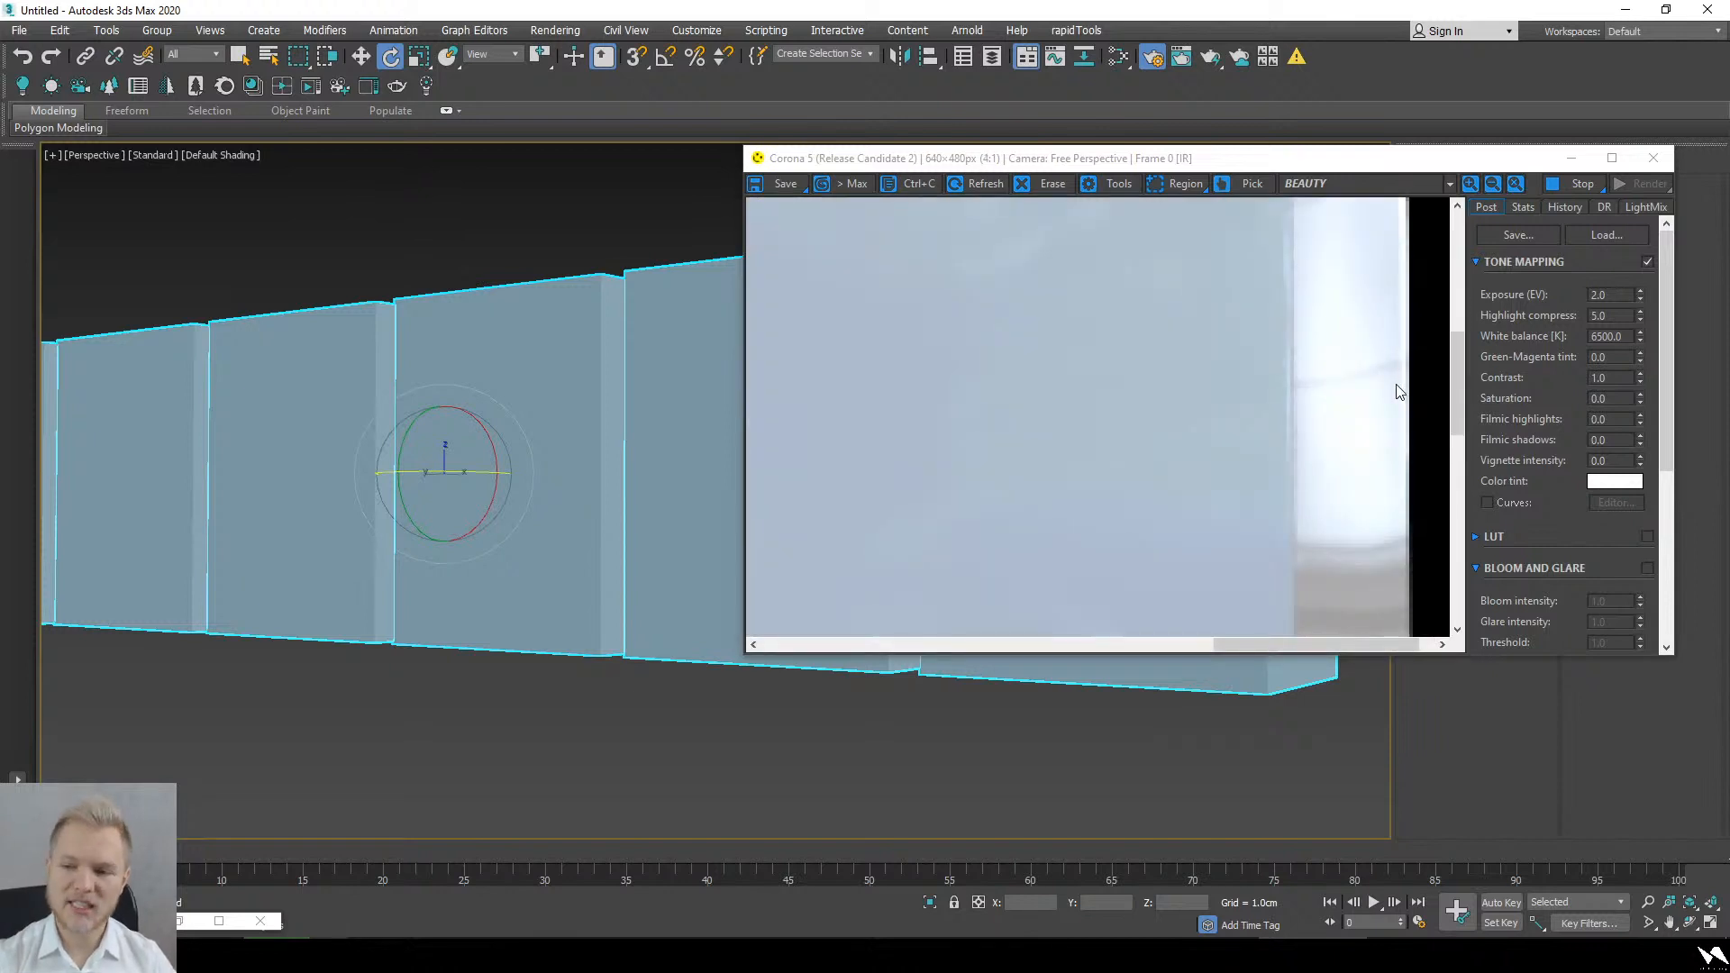
scroll(1397, 391, down, 1)
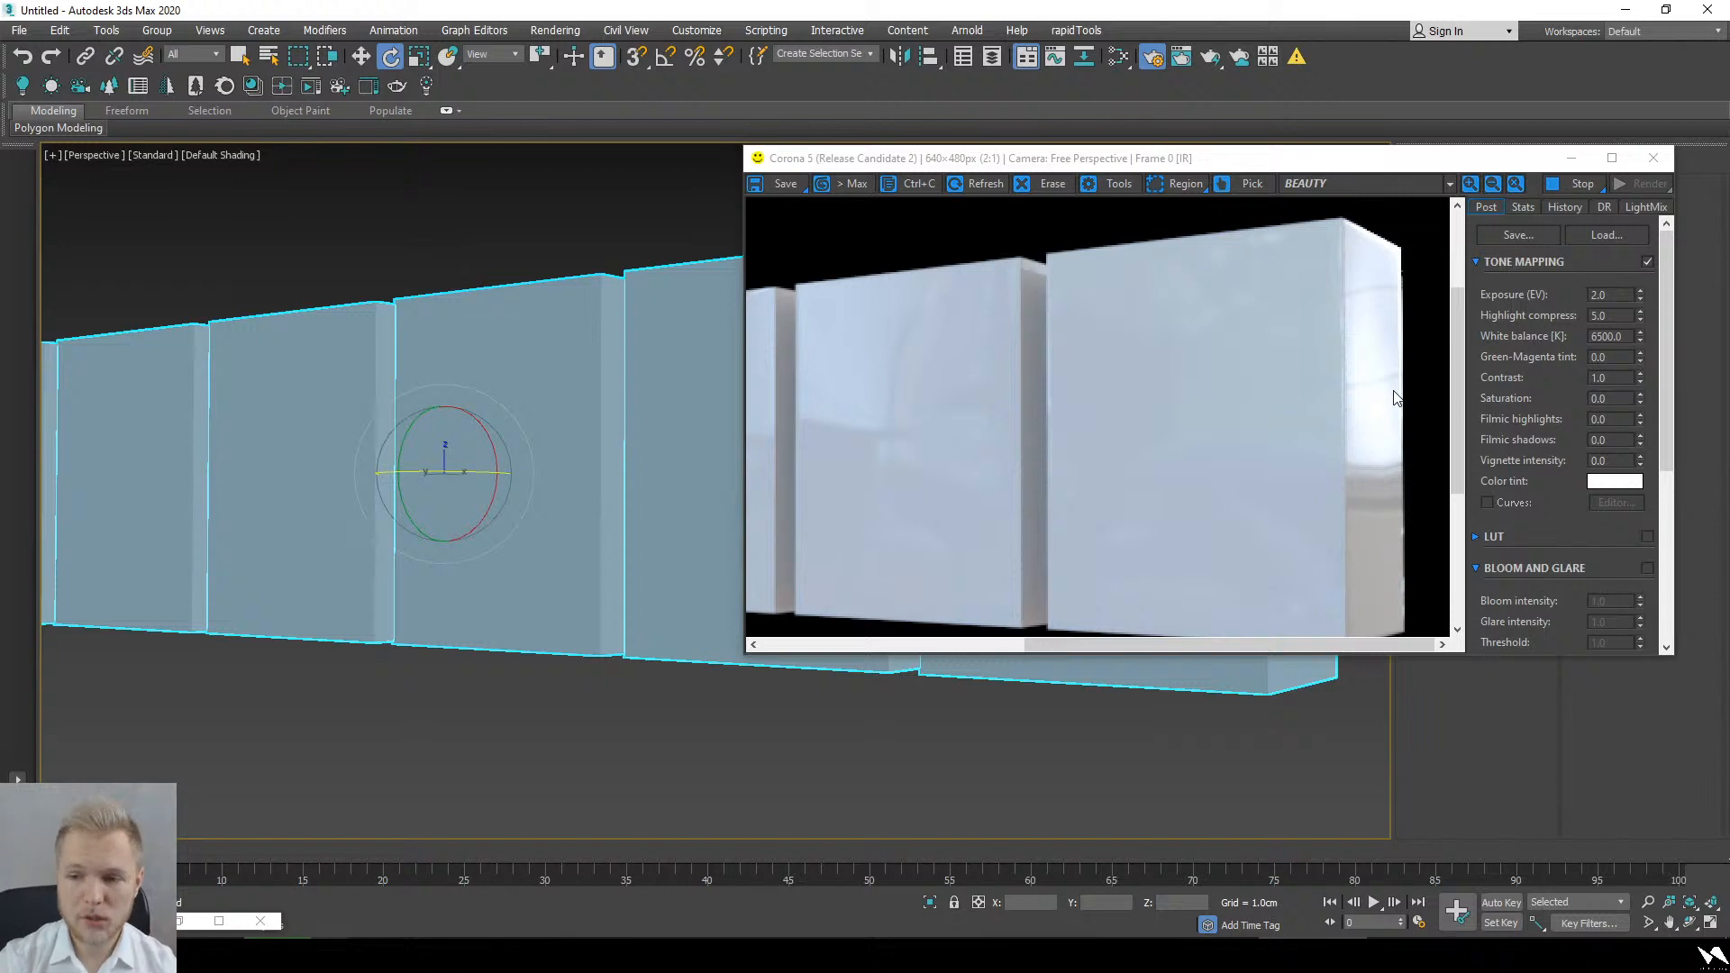
middle_drag(1243, 390, 1213, 367)
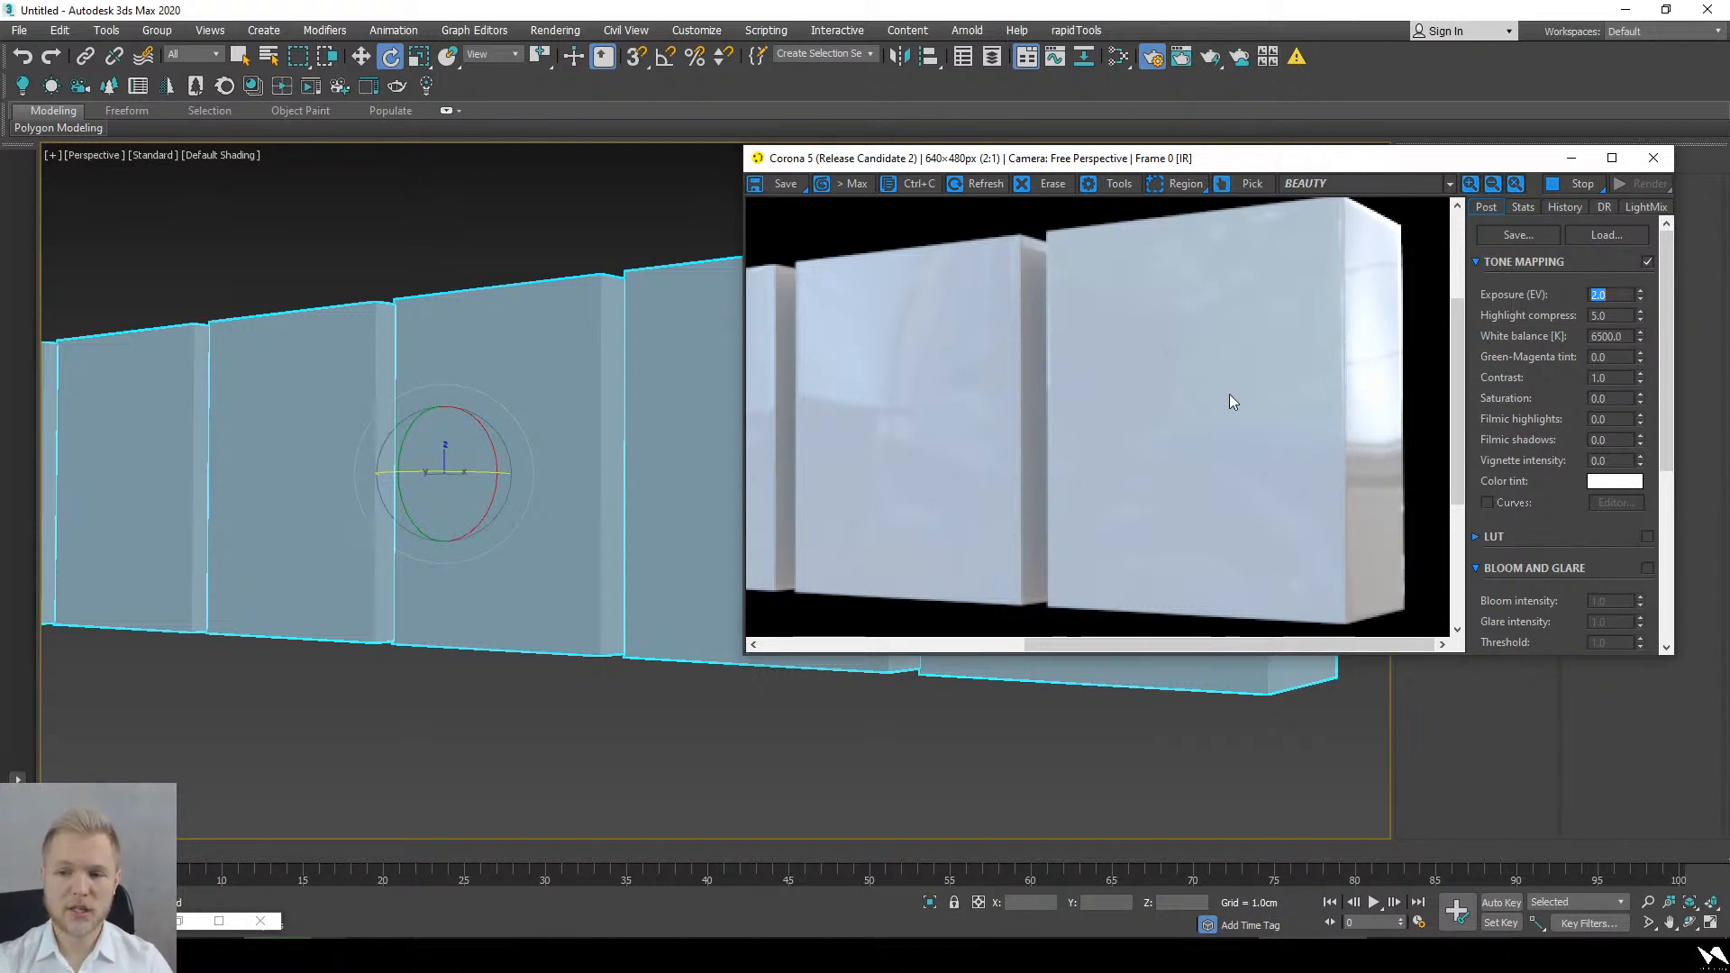
scroll(1230, 403, down, 2)
scroll(1363, 372, up, 3)
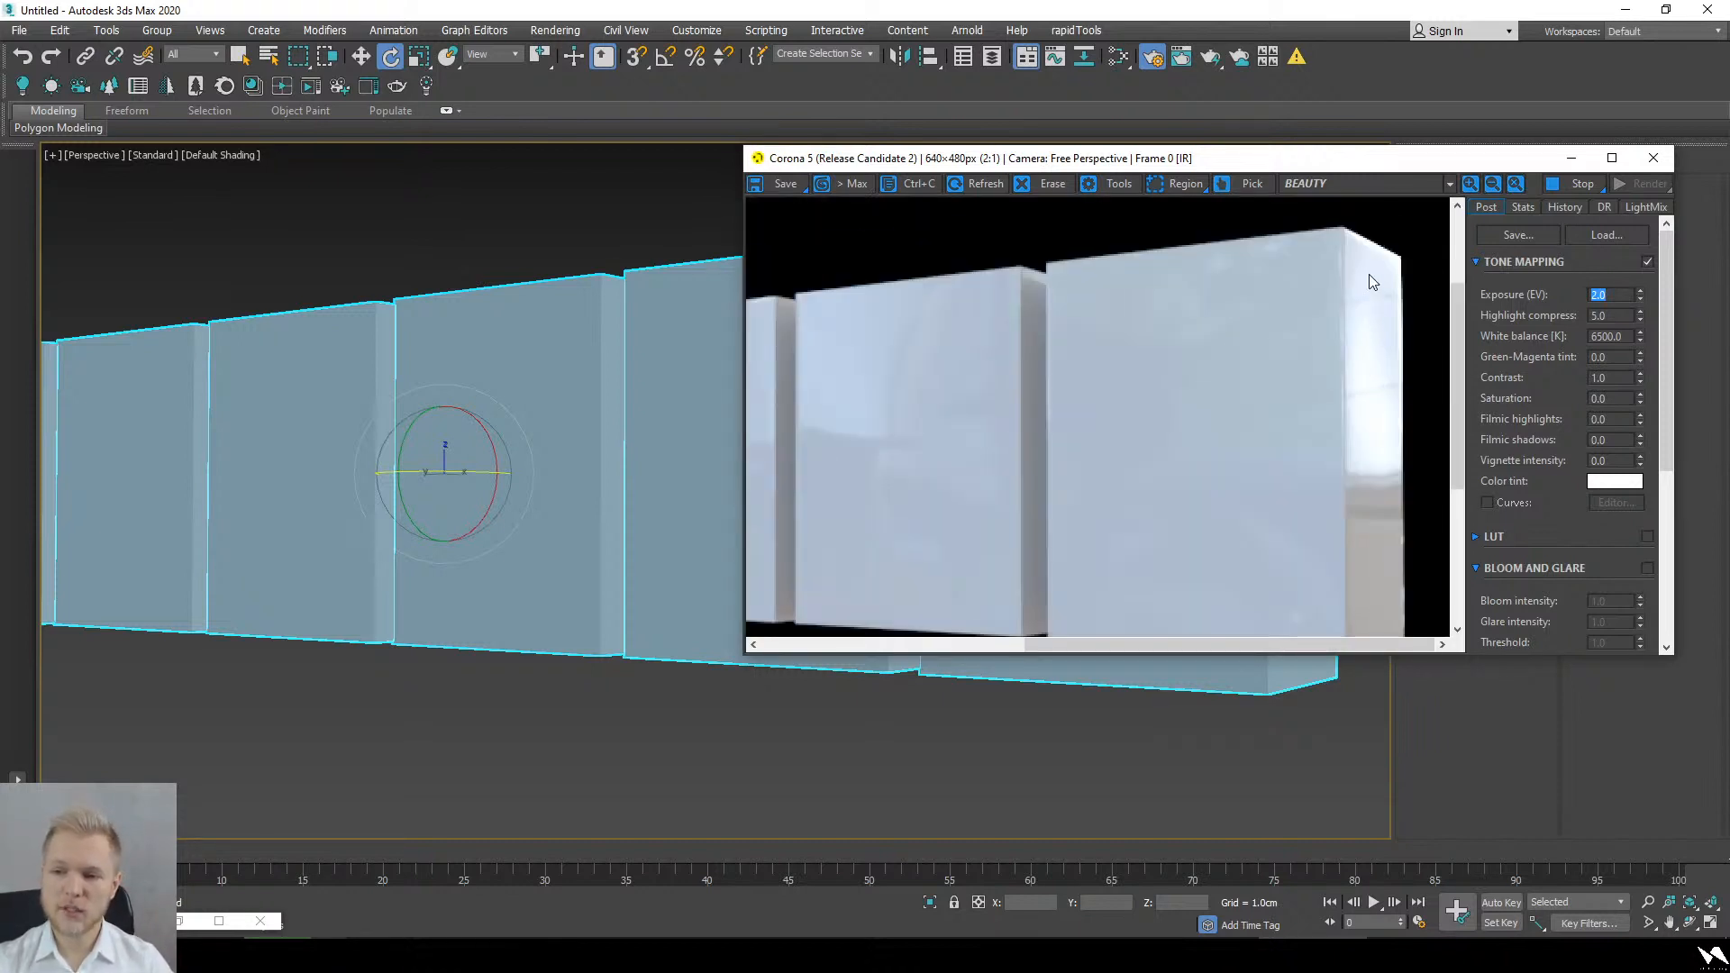
scroll(1370, 277, up, 2)
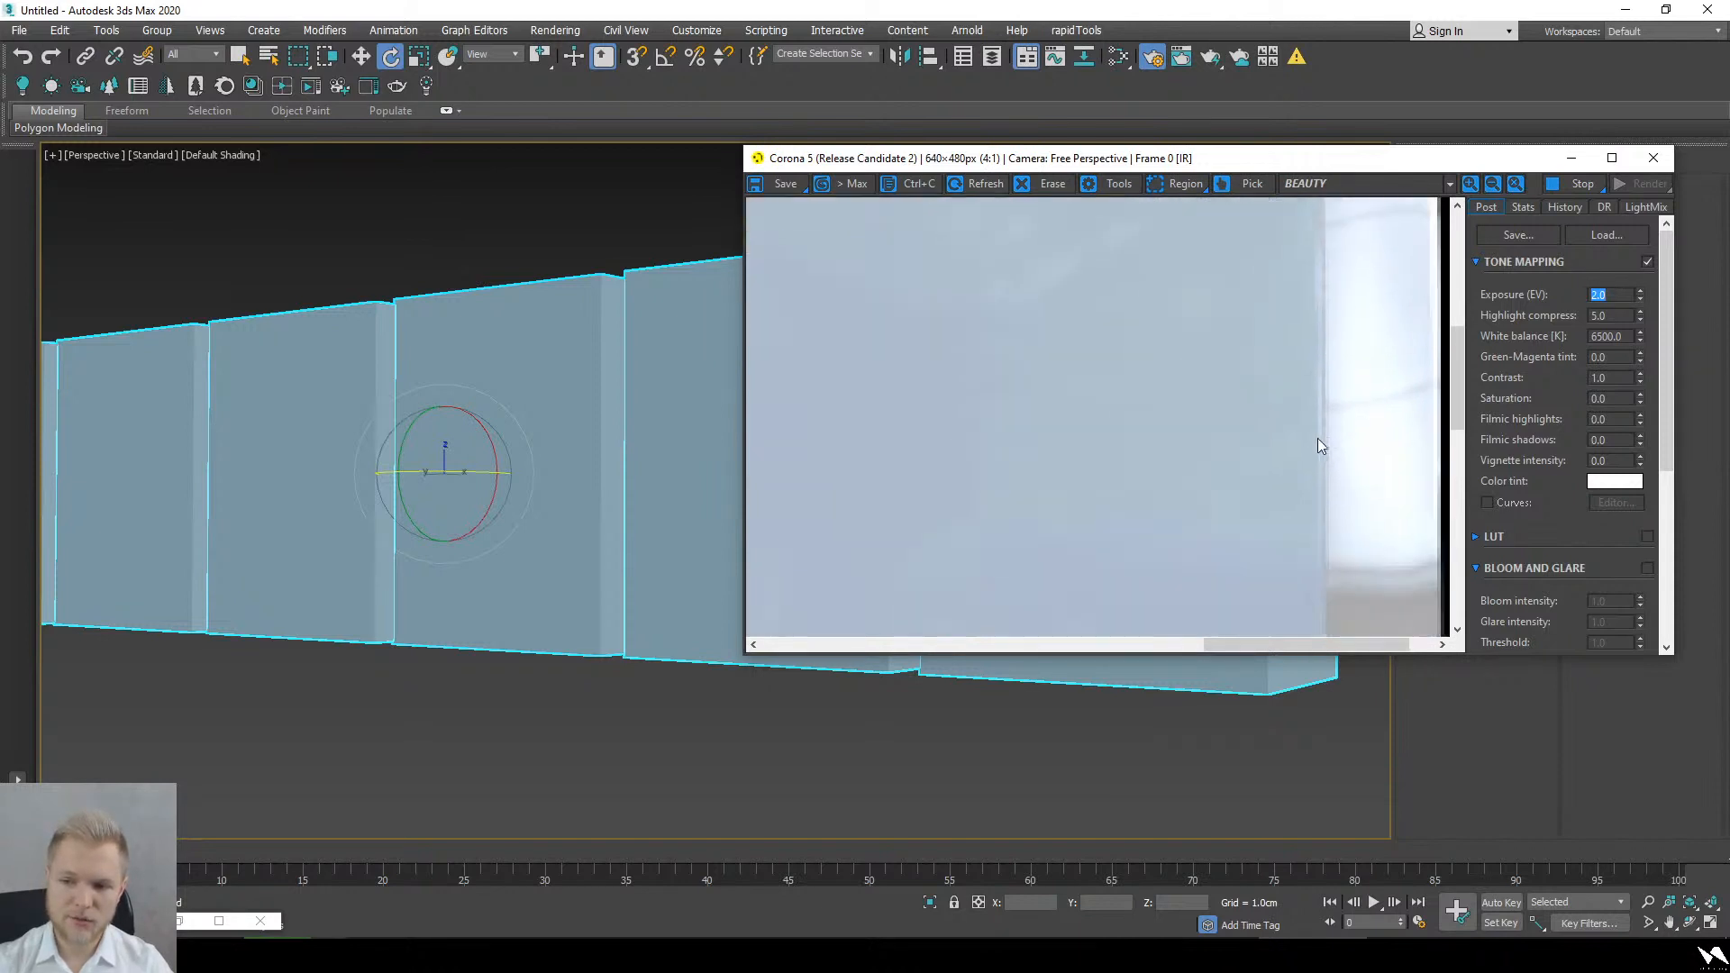
scroll(1301, 418, down, 2)
scroll(1283, 478, down, 1)
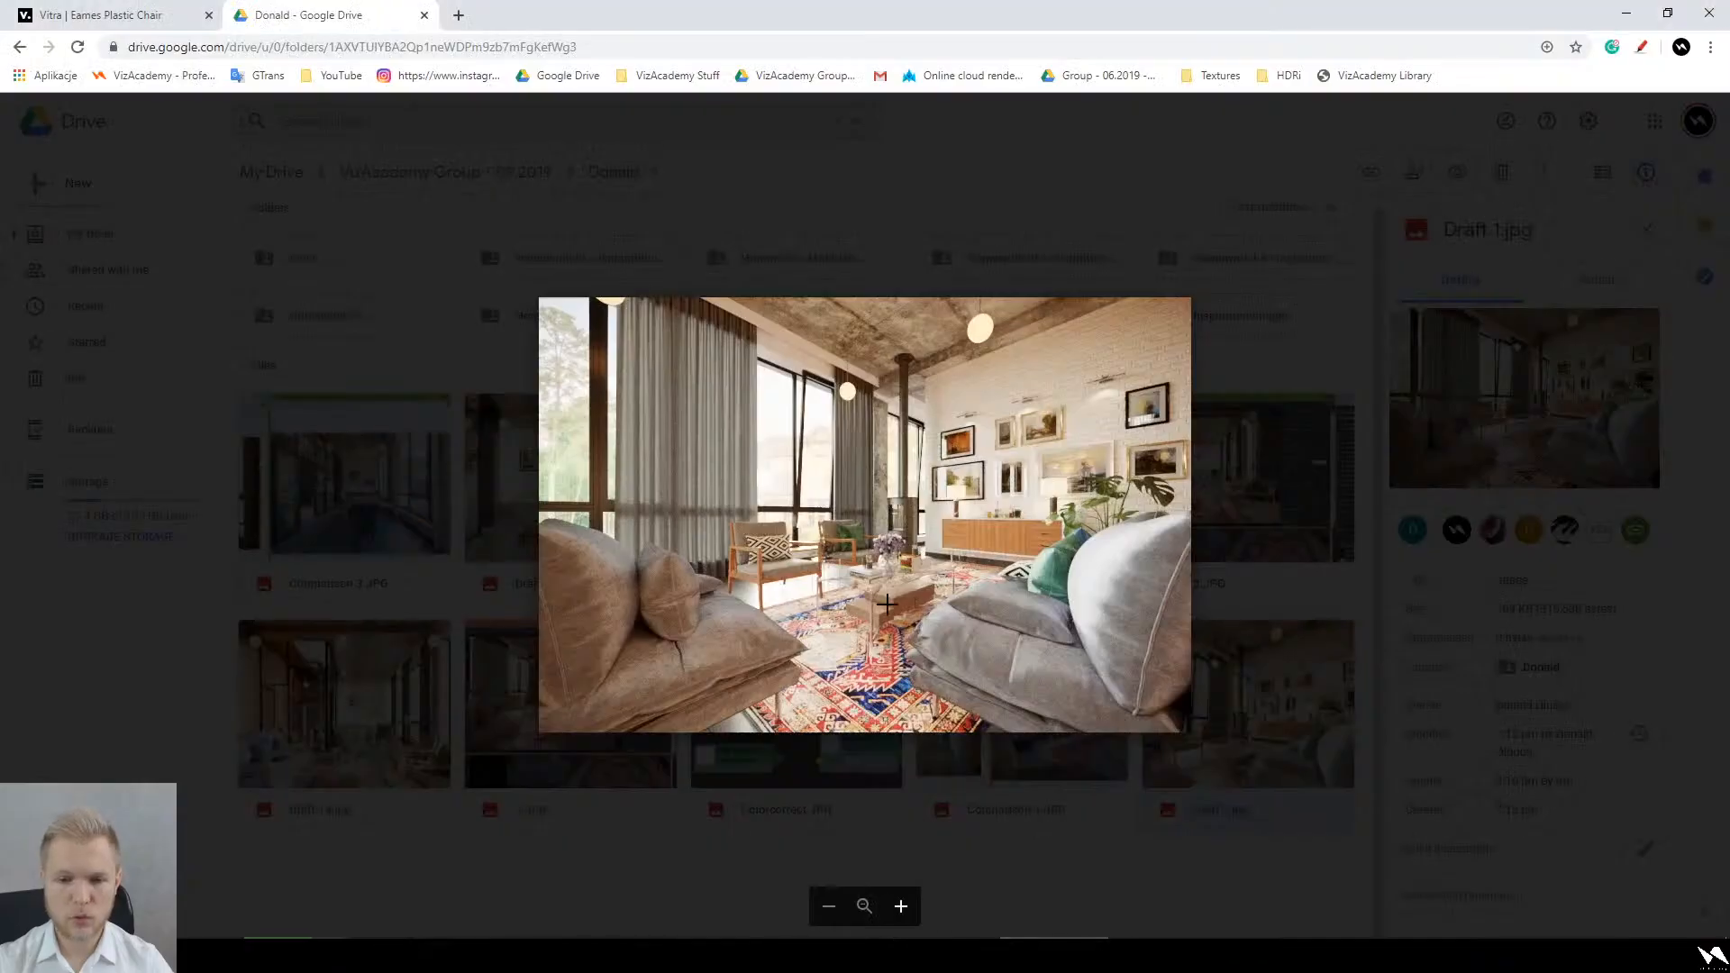
Step: In Google Drive, close Draft 1.jpg and compare the student's terrace render with the reference photo in Comparison 4.JPG
key(Escape)
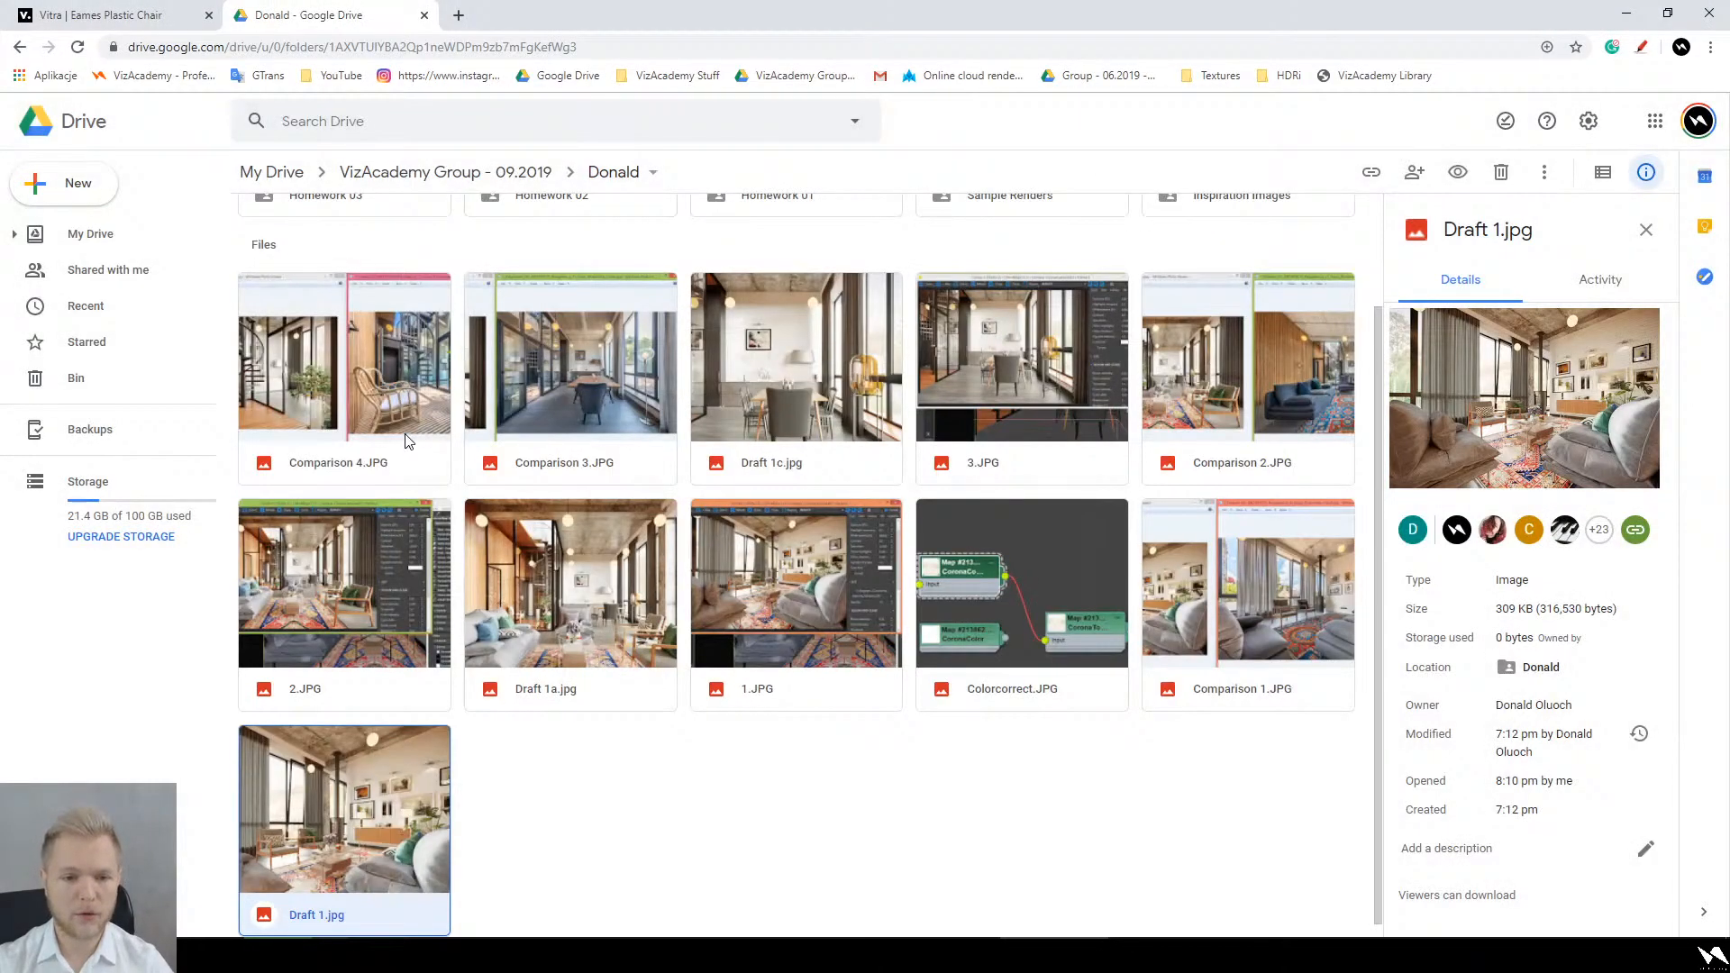
double_click(414, 414)
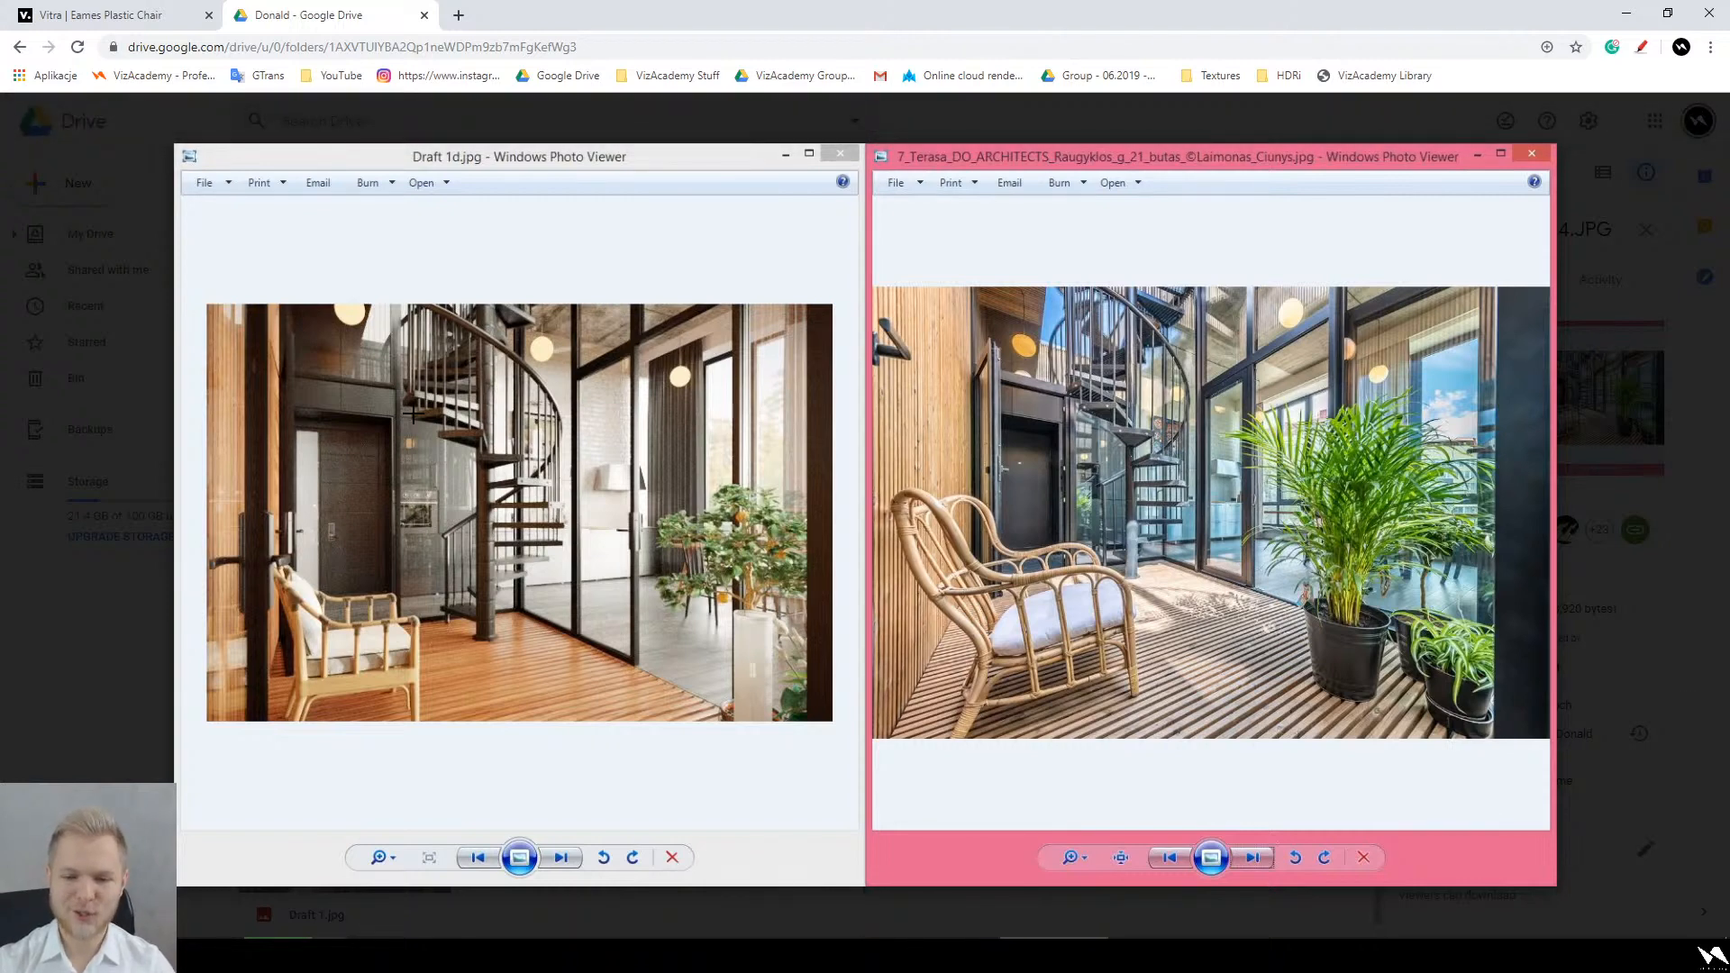
key(Escape)
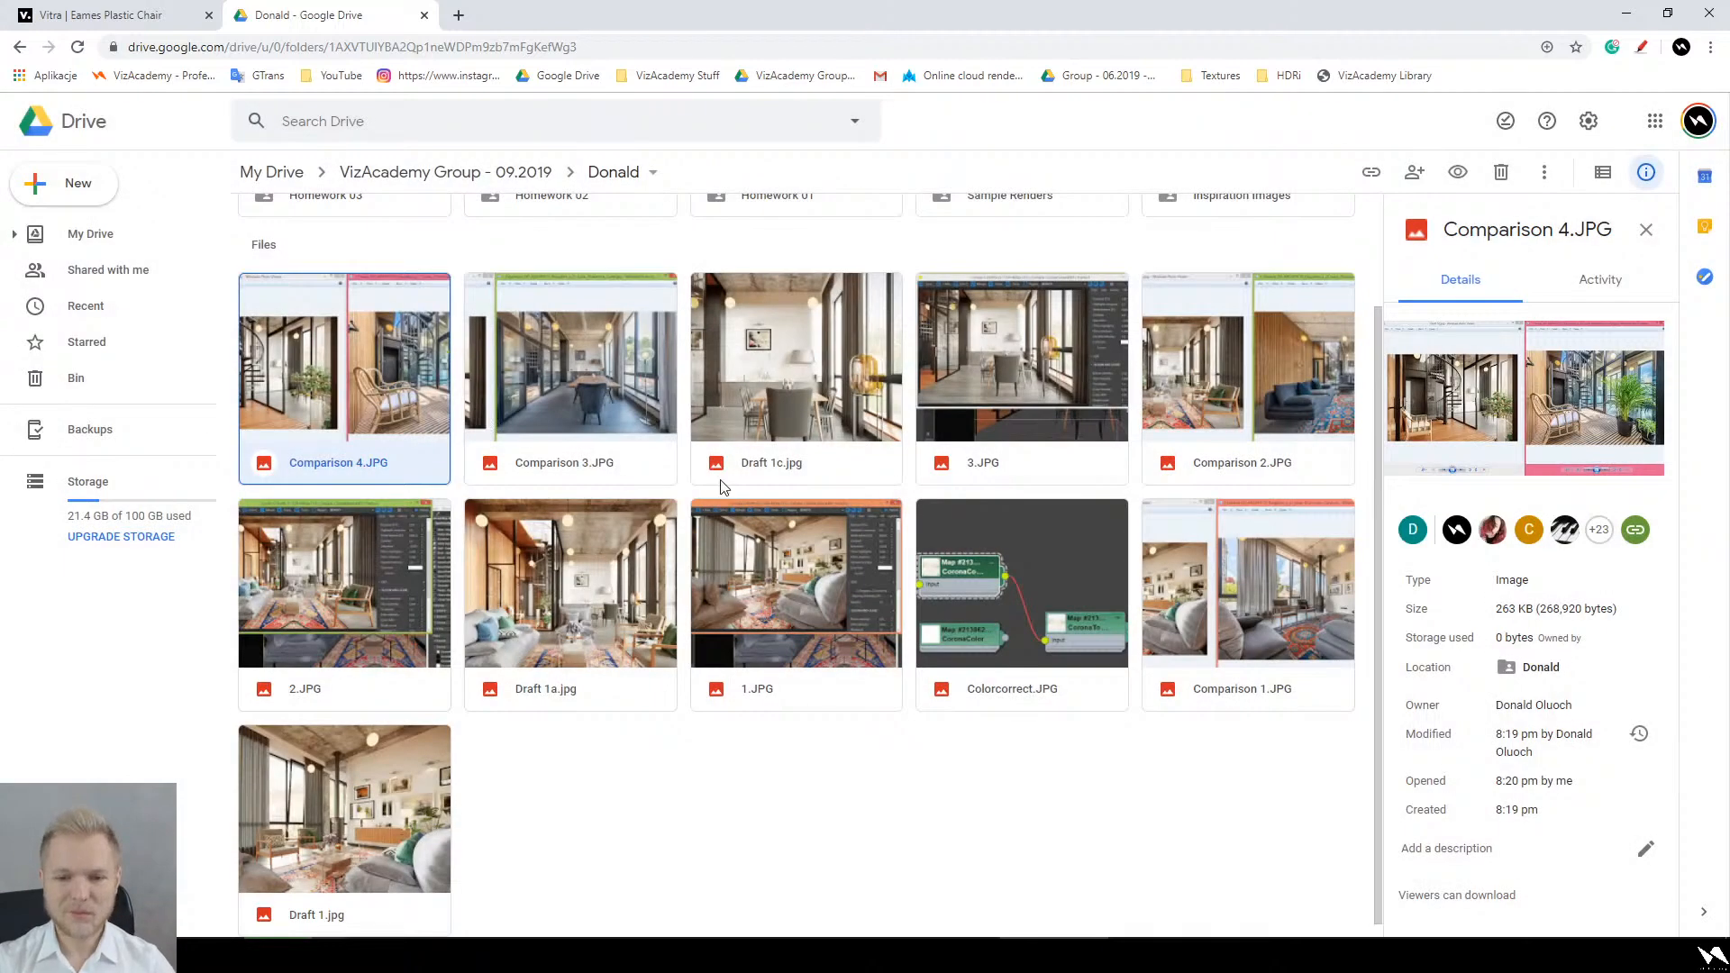
Step: Open 3.JPG and examine the dining area render, its yellow glass lamp and the tone mapping settings
double_click(1035, 367)
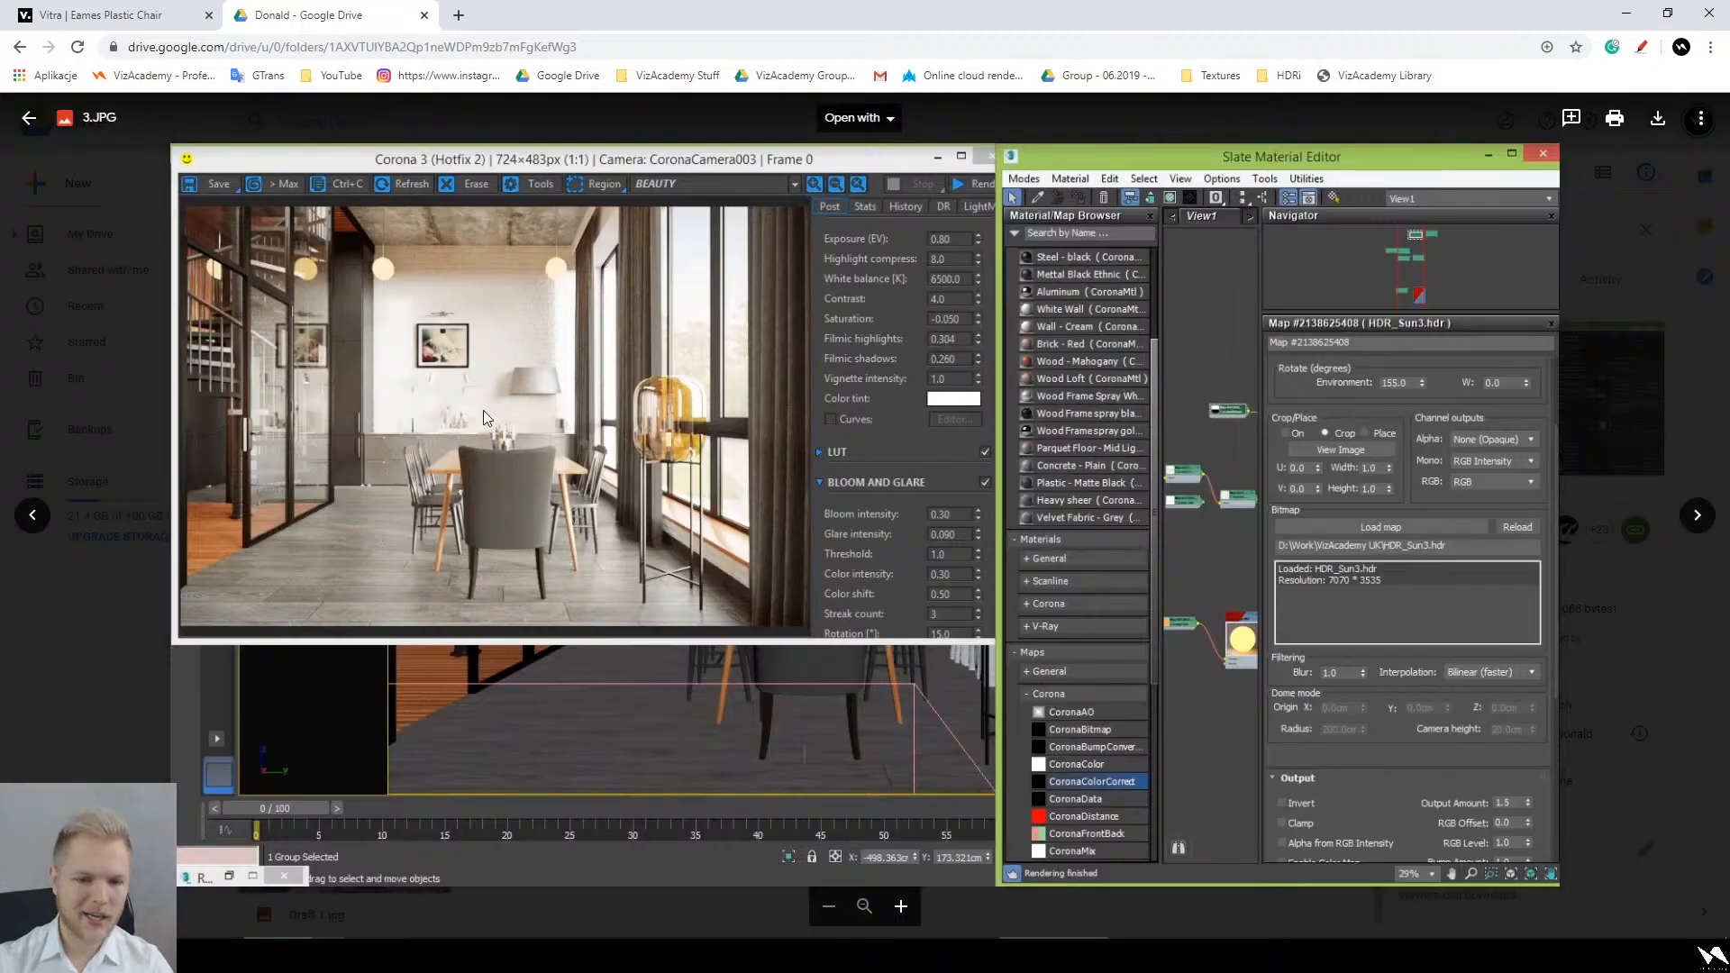
ctrl+scroll(482, 409, up, 5)
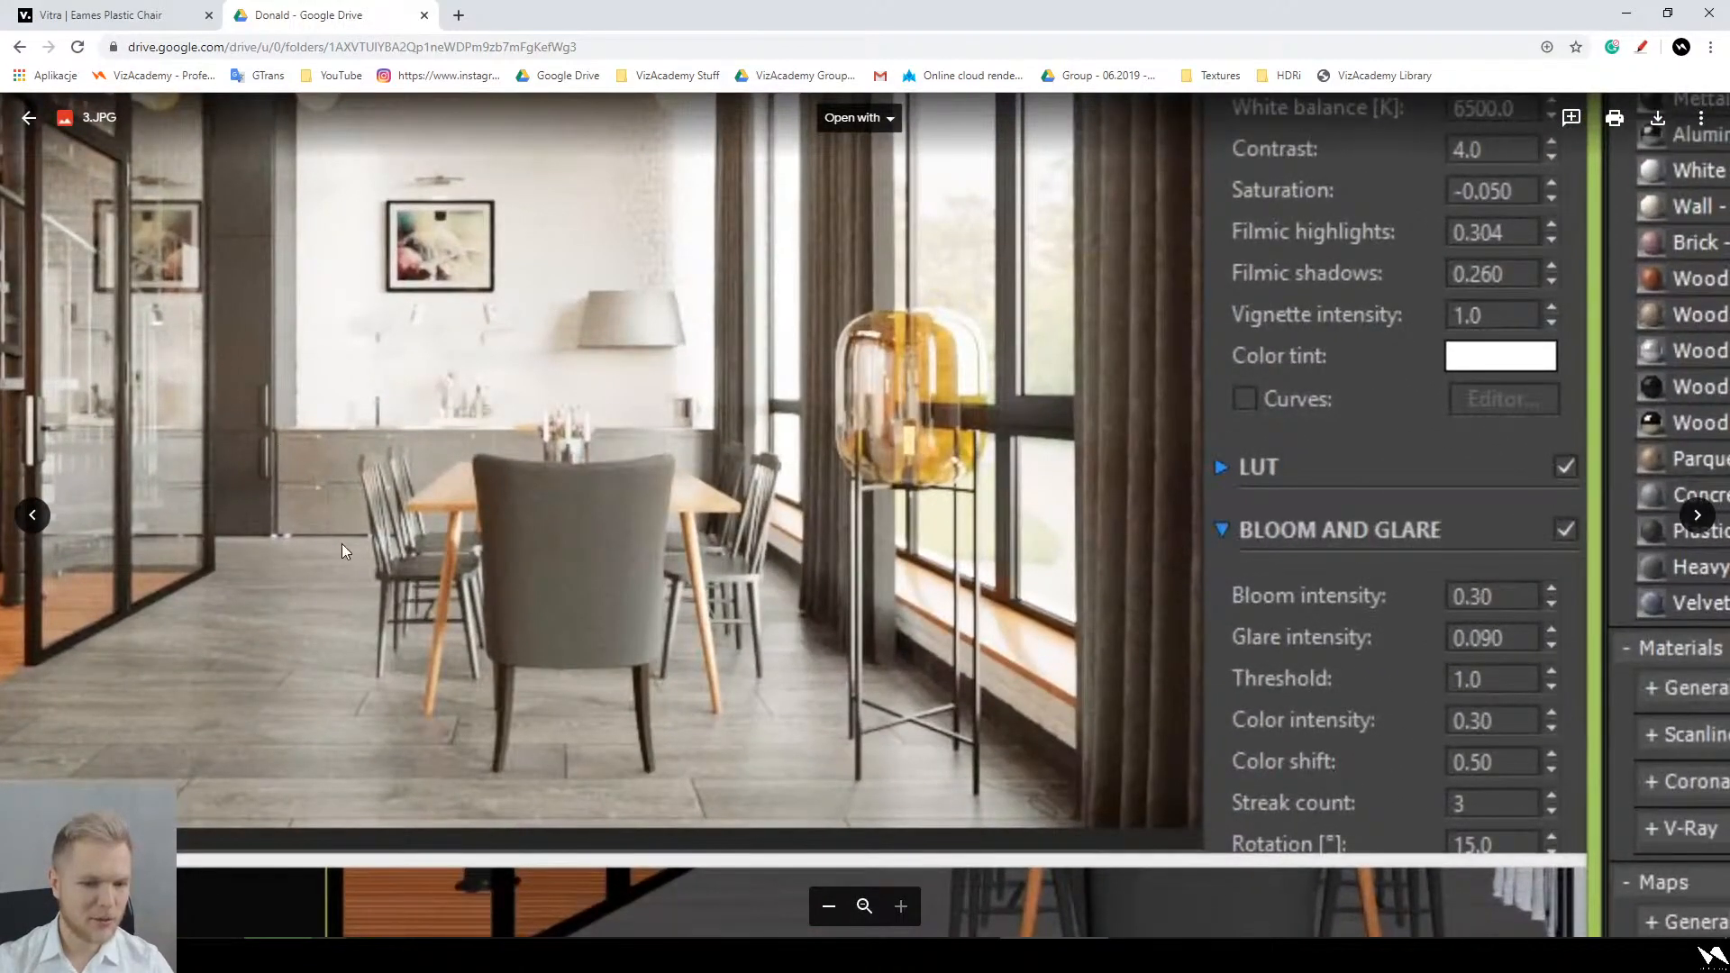
ctrl+scroll(905, 420, down, 5)
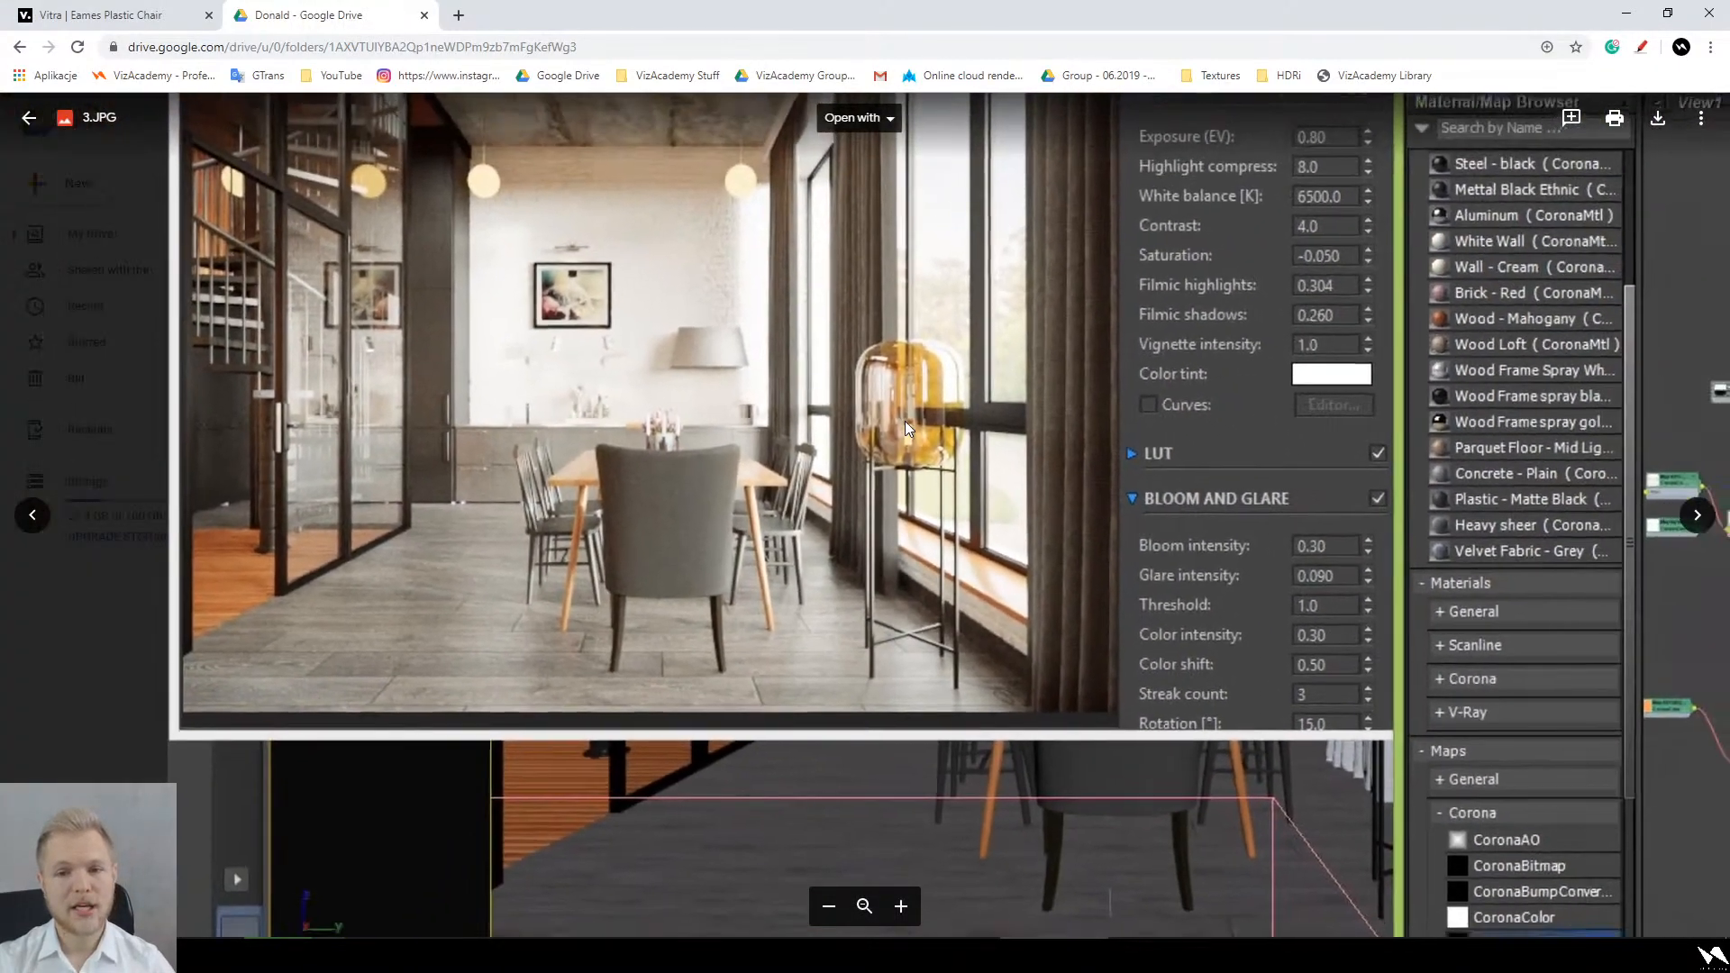
Step: Close 3.JPG and look over the draft and comparison images in the student's folder
key(Escape)
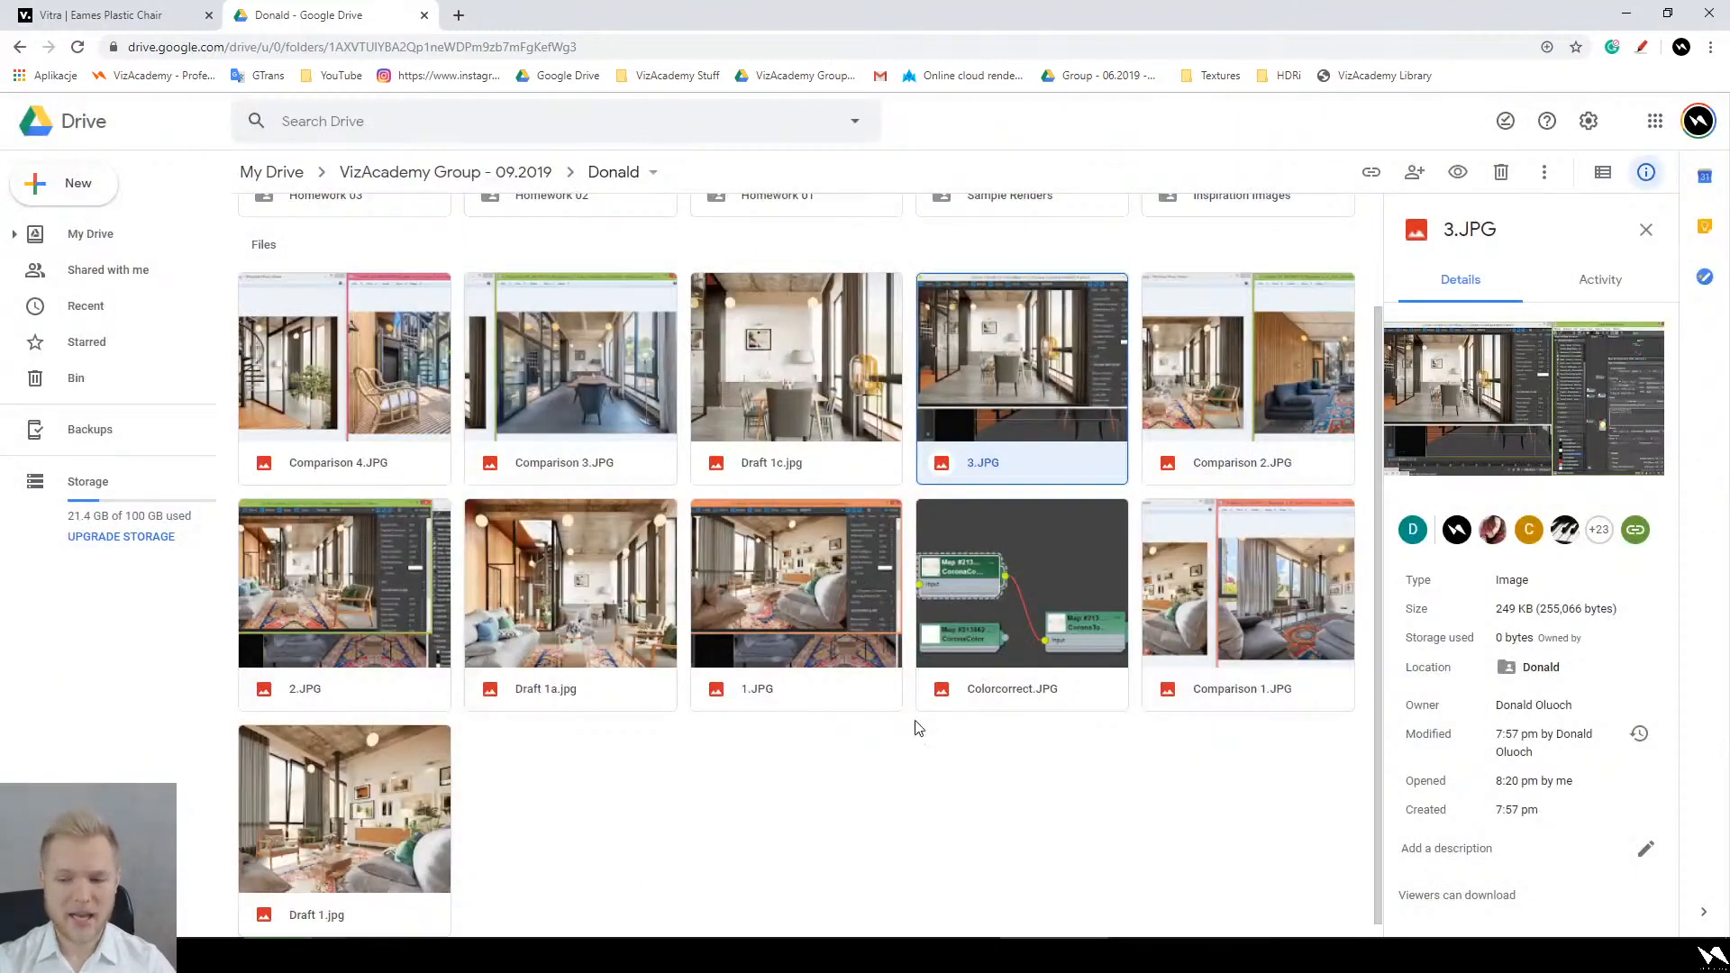
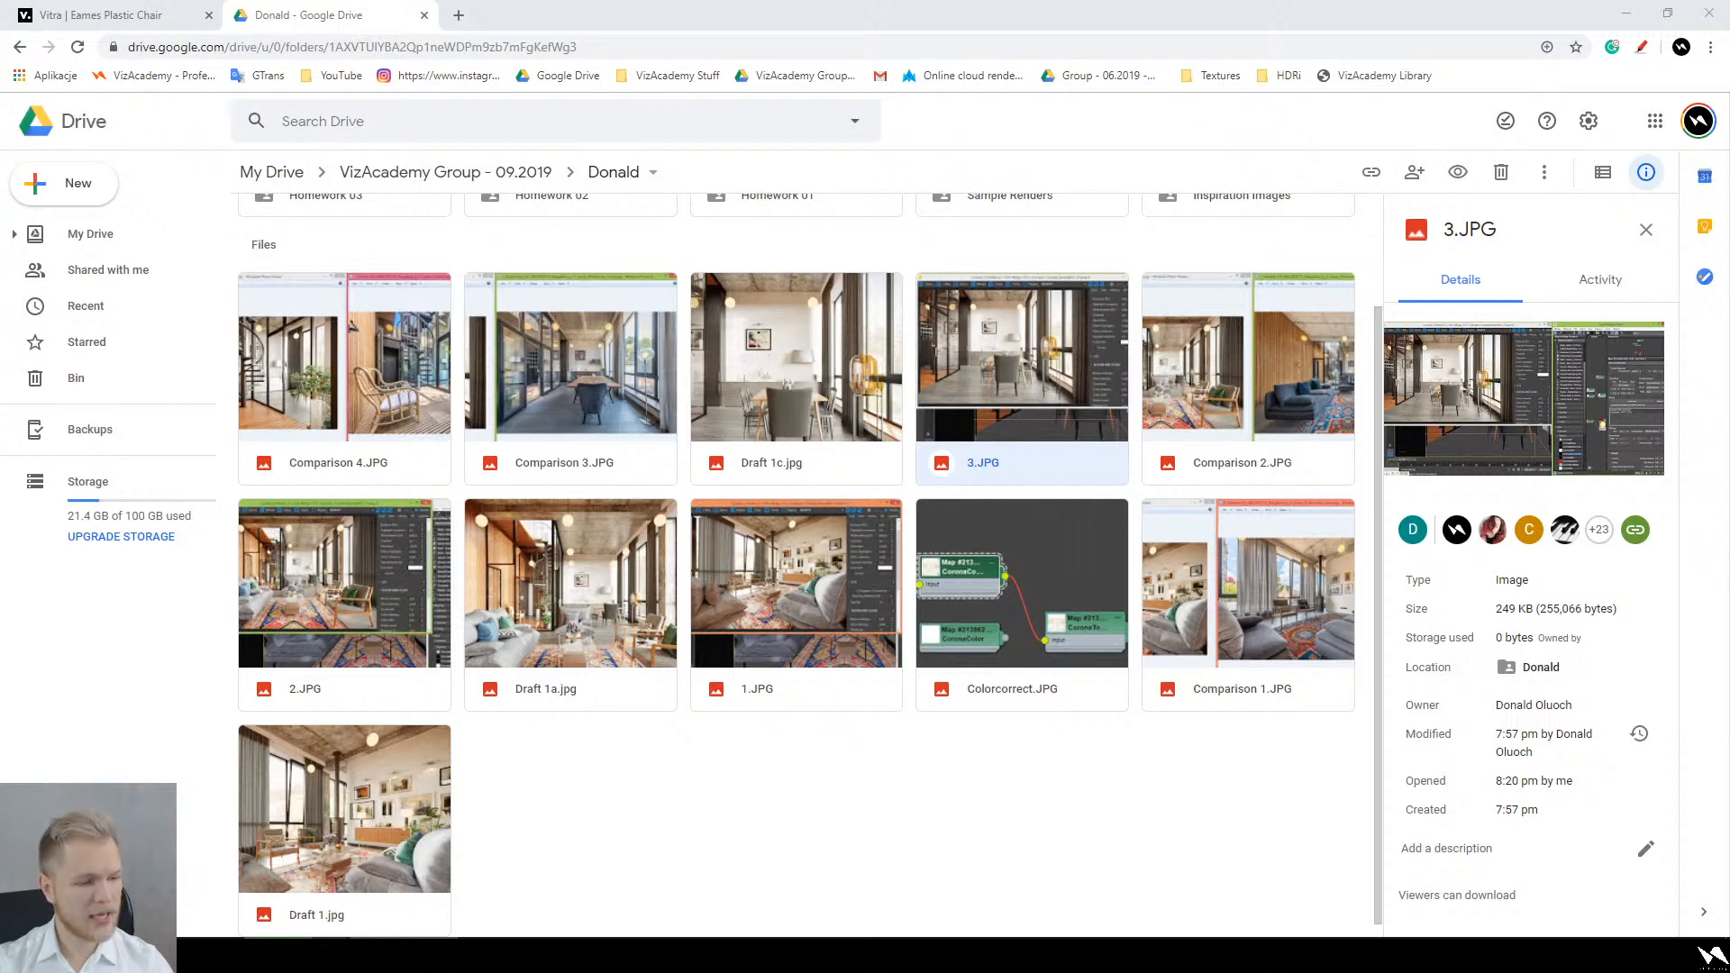
click(793, 797)
key(alt+Left)
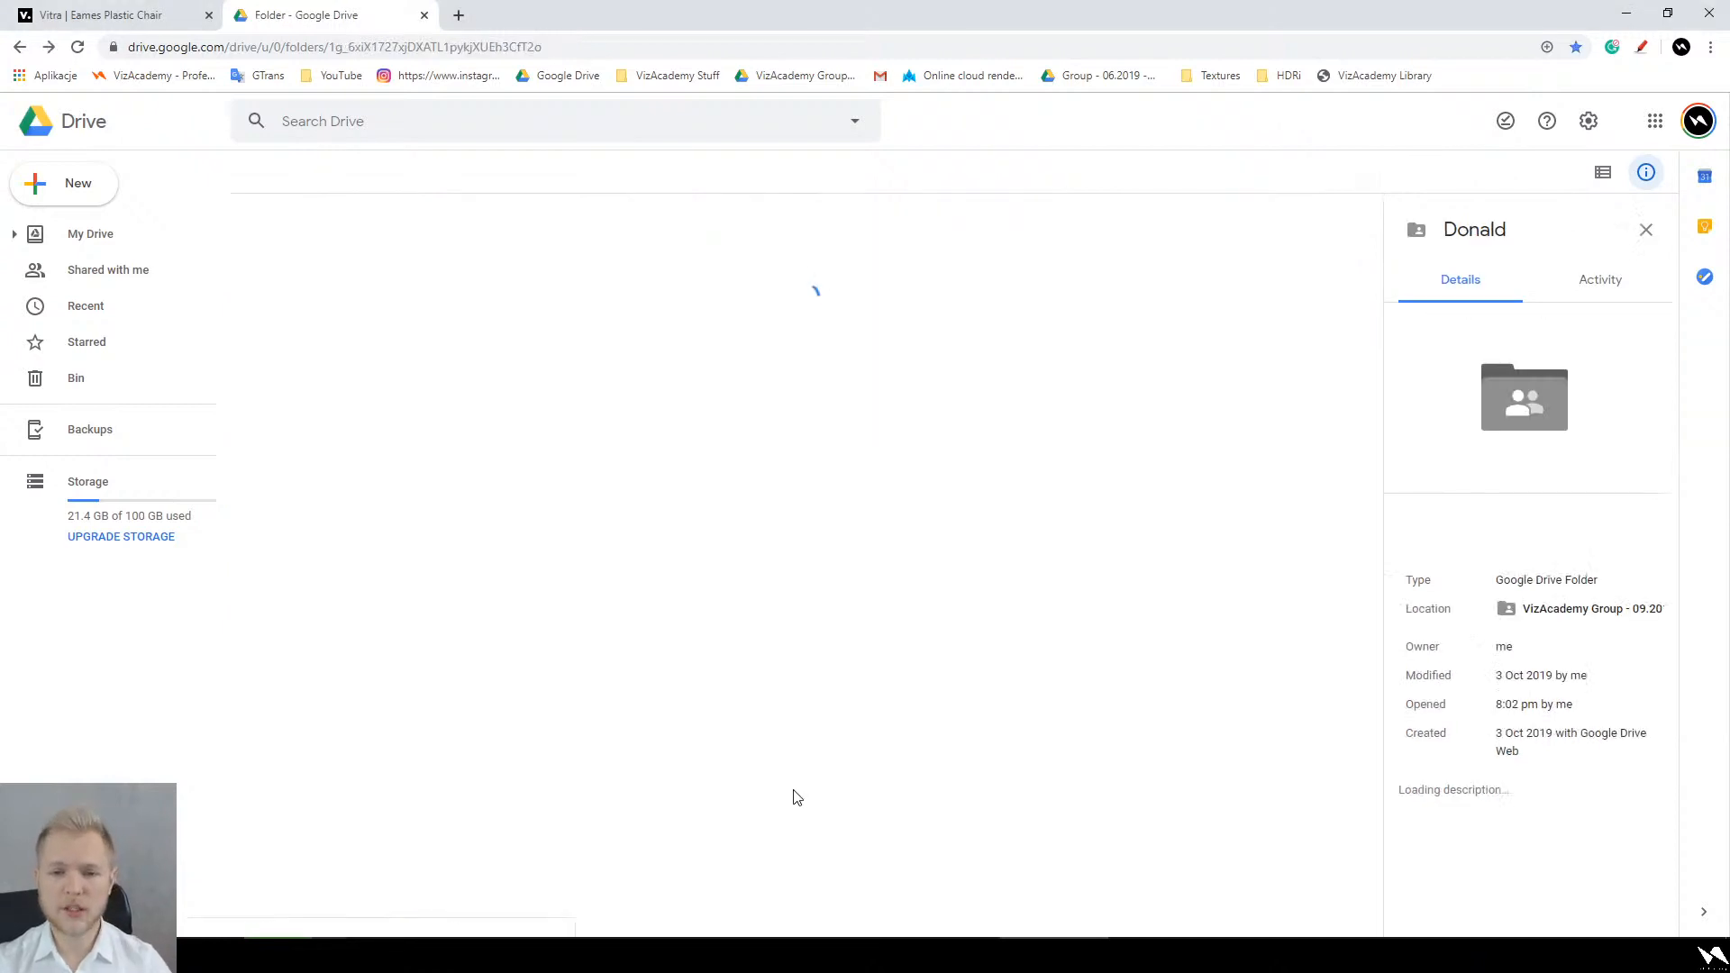
key(alt+Right)
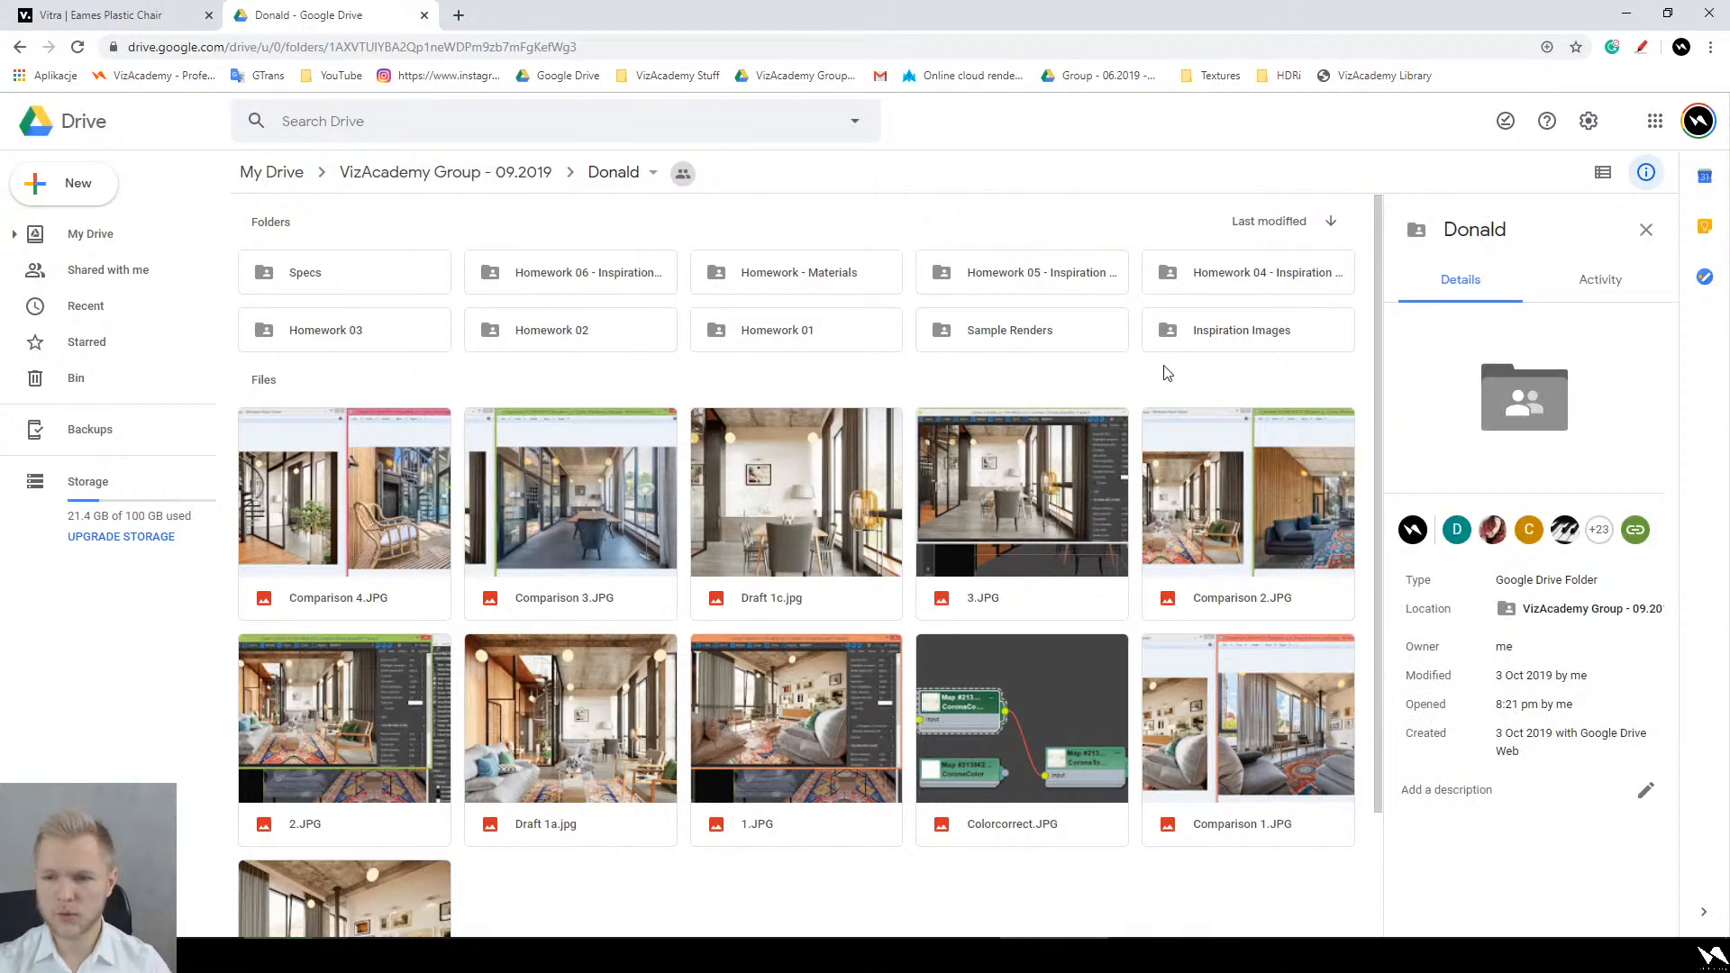
scroll(1149, 371, down, 2)
scroll(1149, 371, up, 2)
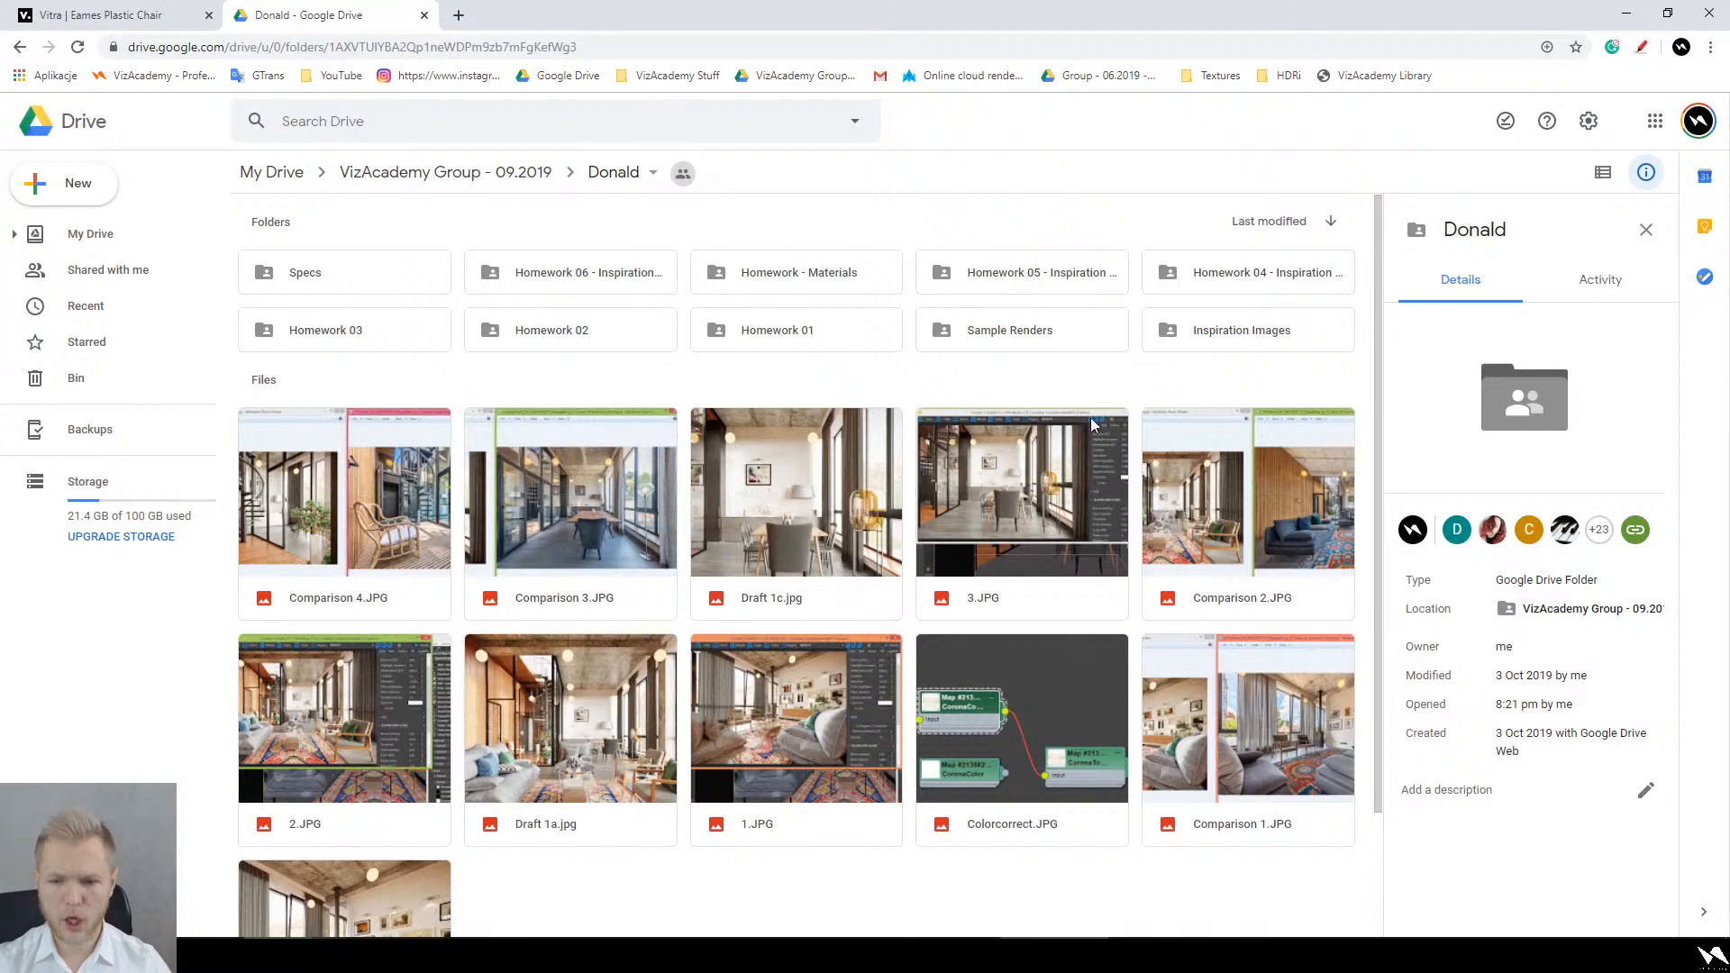
scroll(780, 679, down, 2)
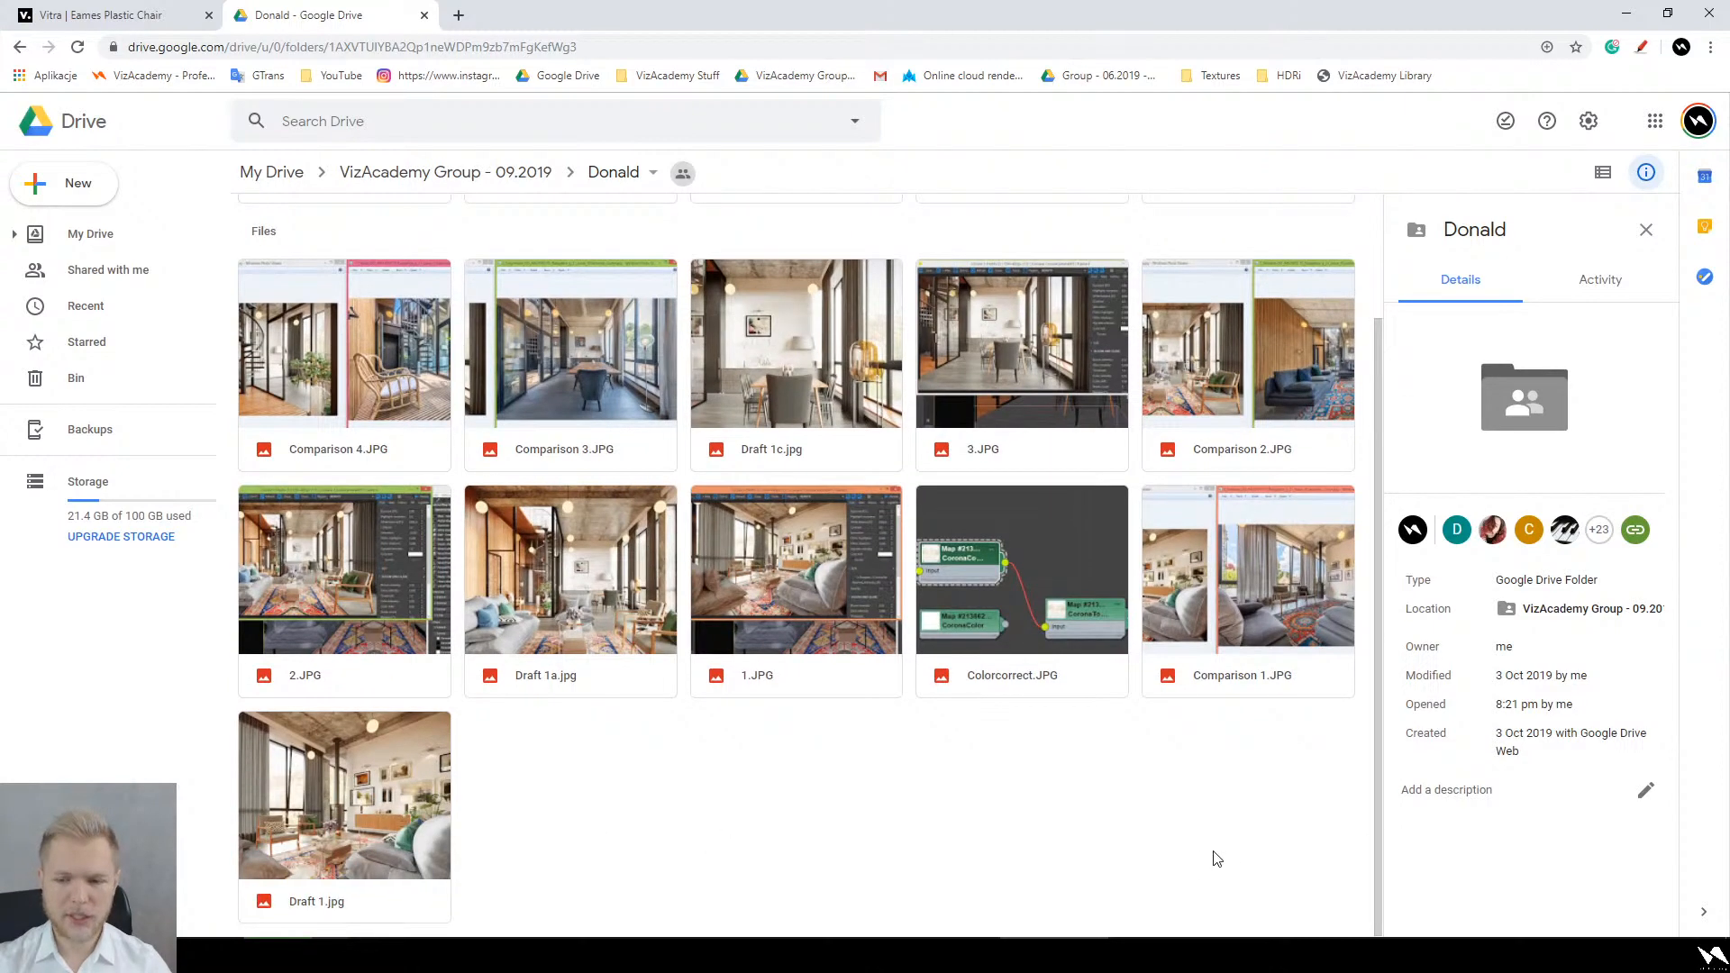
drag(1244, 854, 347, 390)
scroll(833, 586, up, 2)
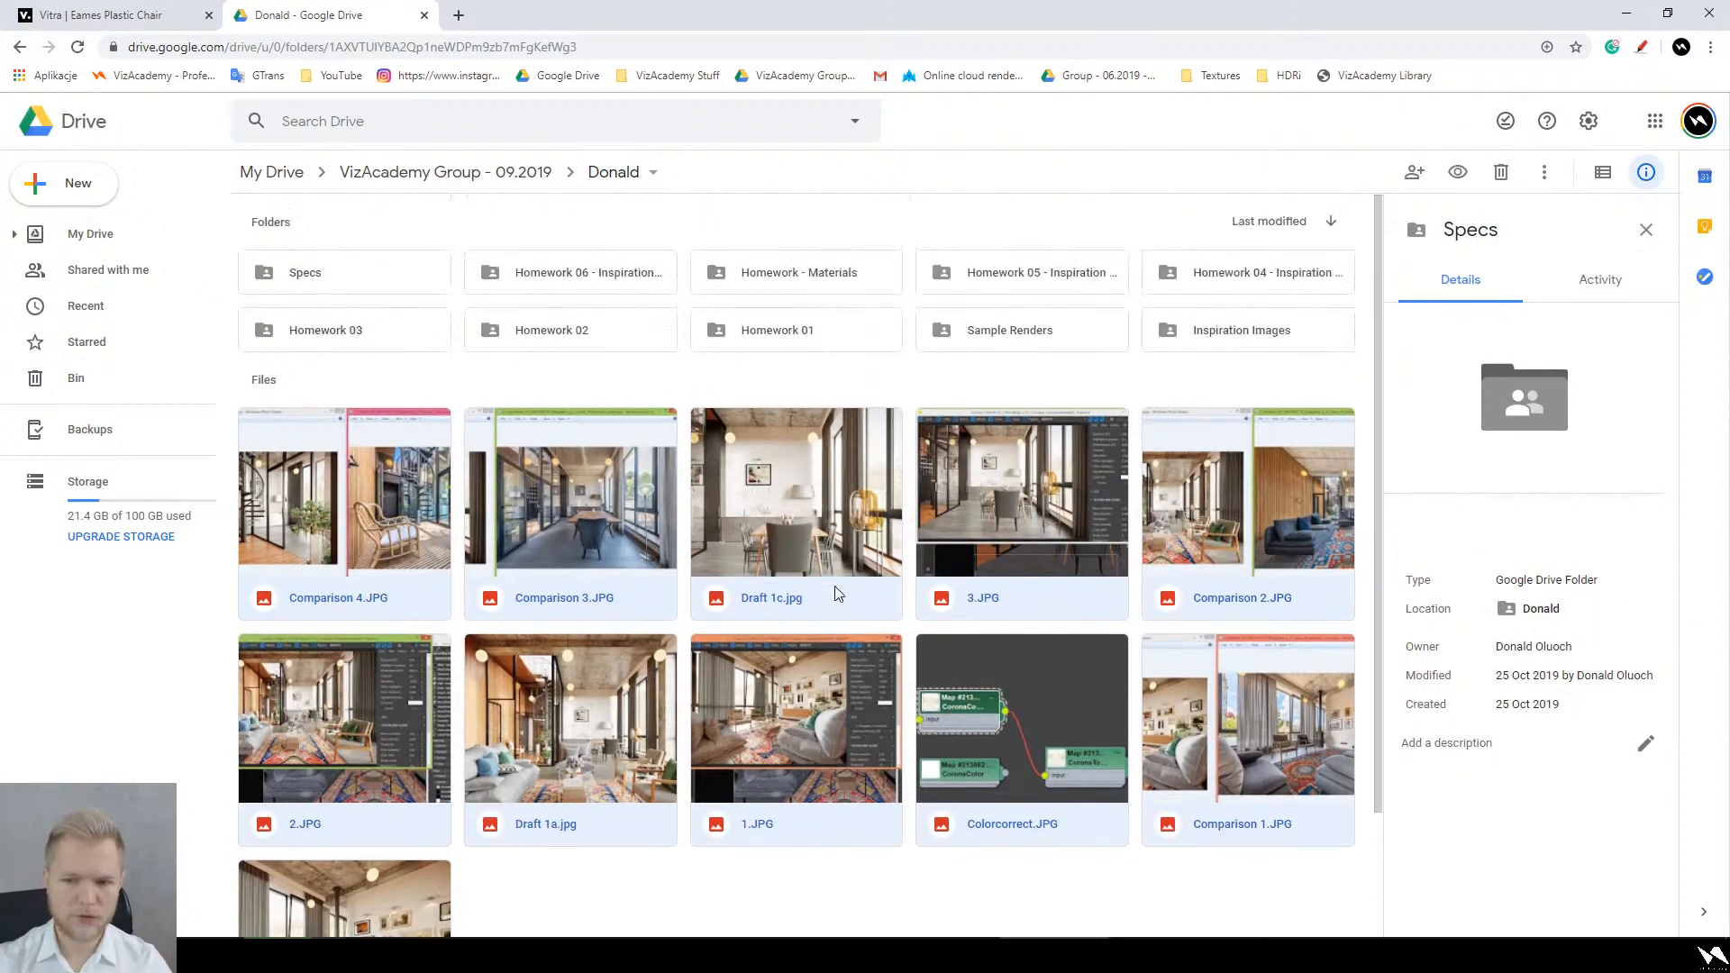
Step: Look through the student's Homework 05 - Inspiration Image 2 and Homework 06 - Inspirational Image 3 folders
click(714, 386)
click(631, 344)
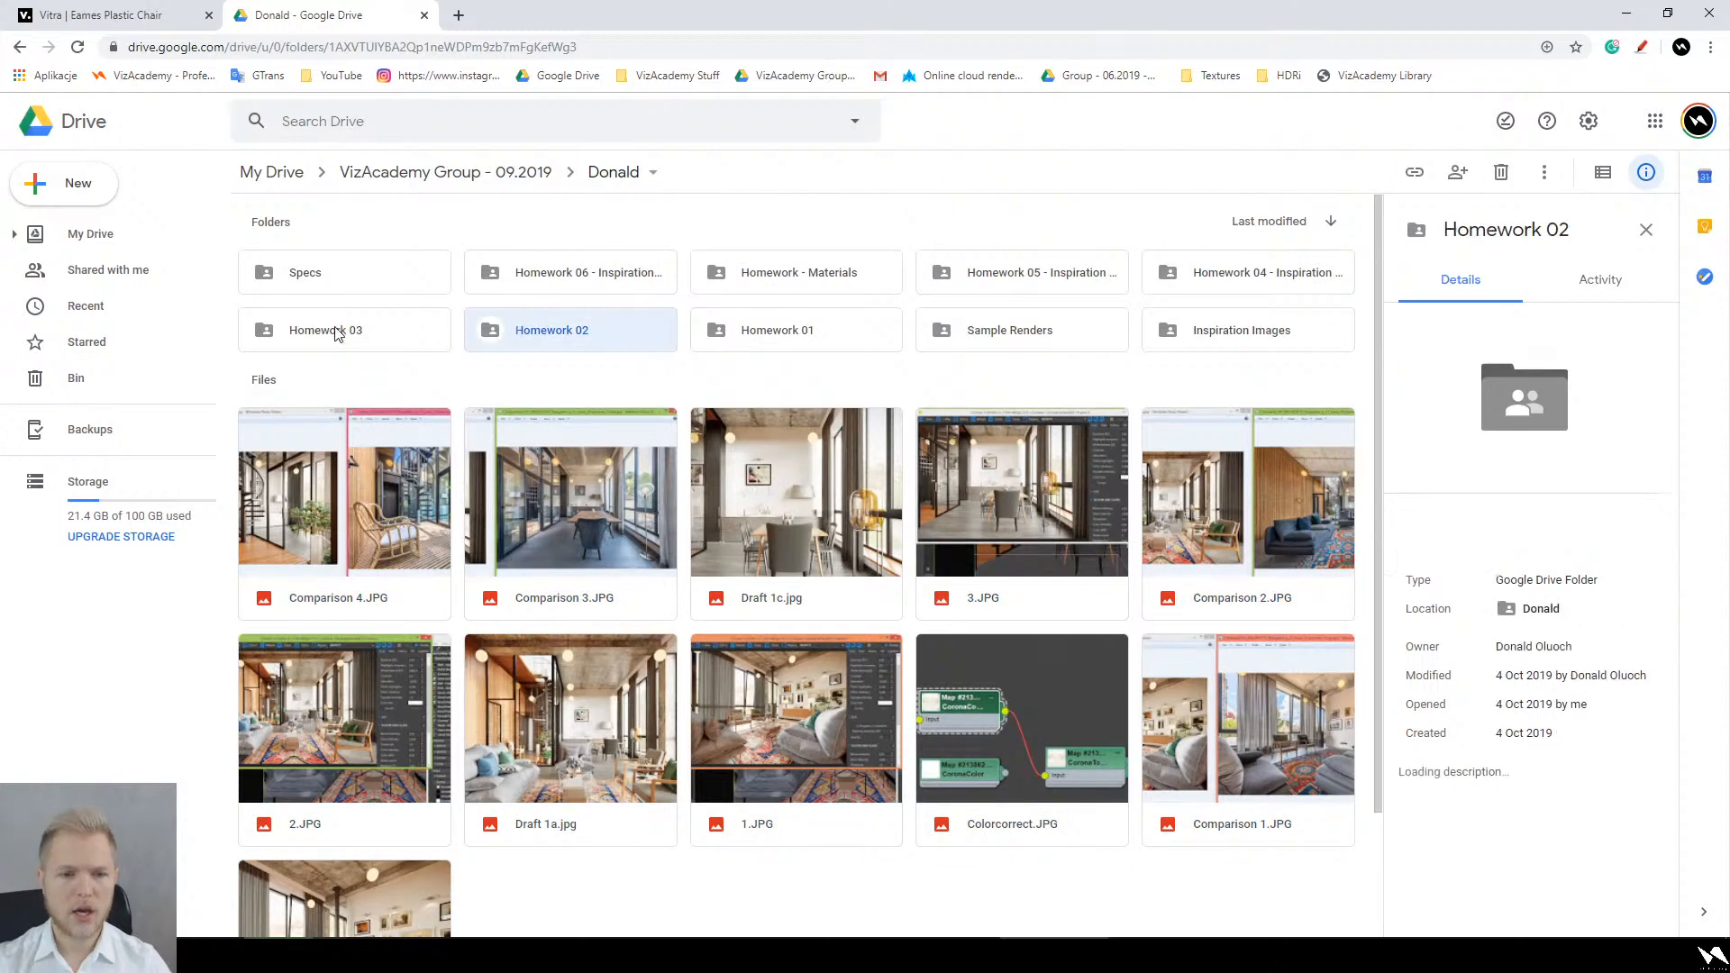
double_click(1023, 279)
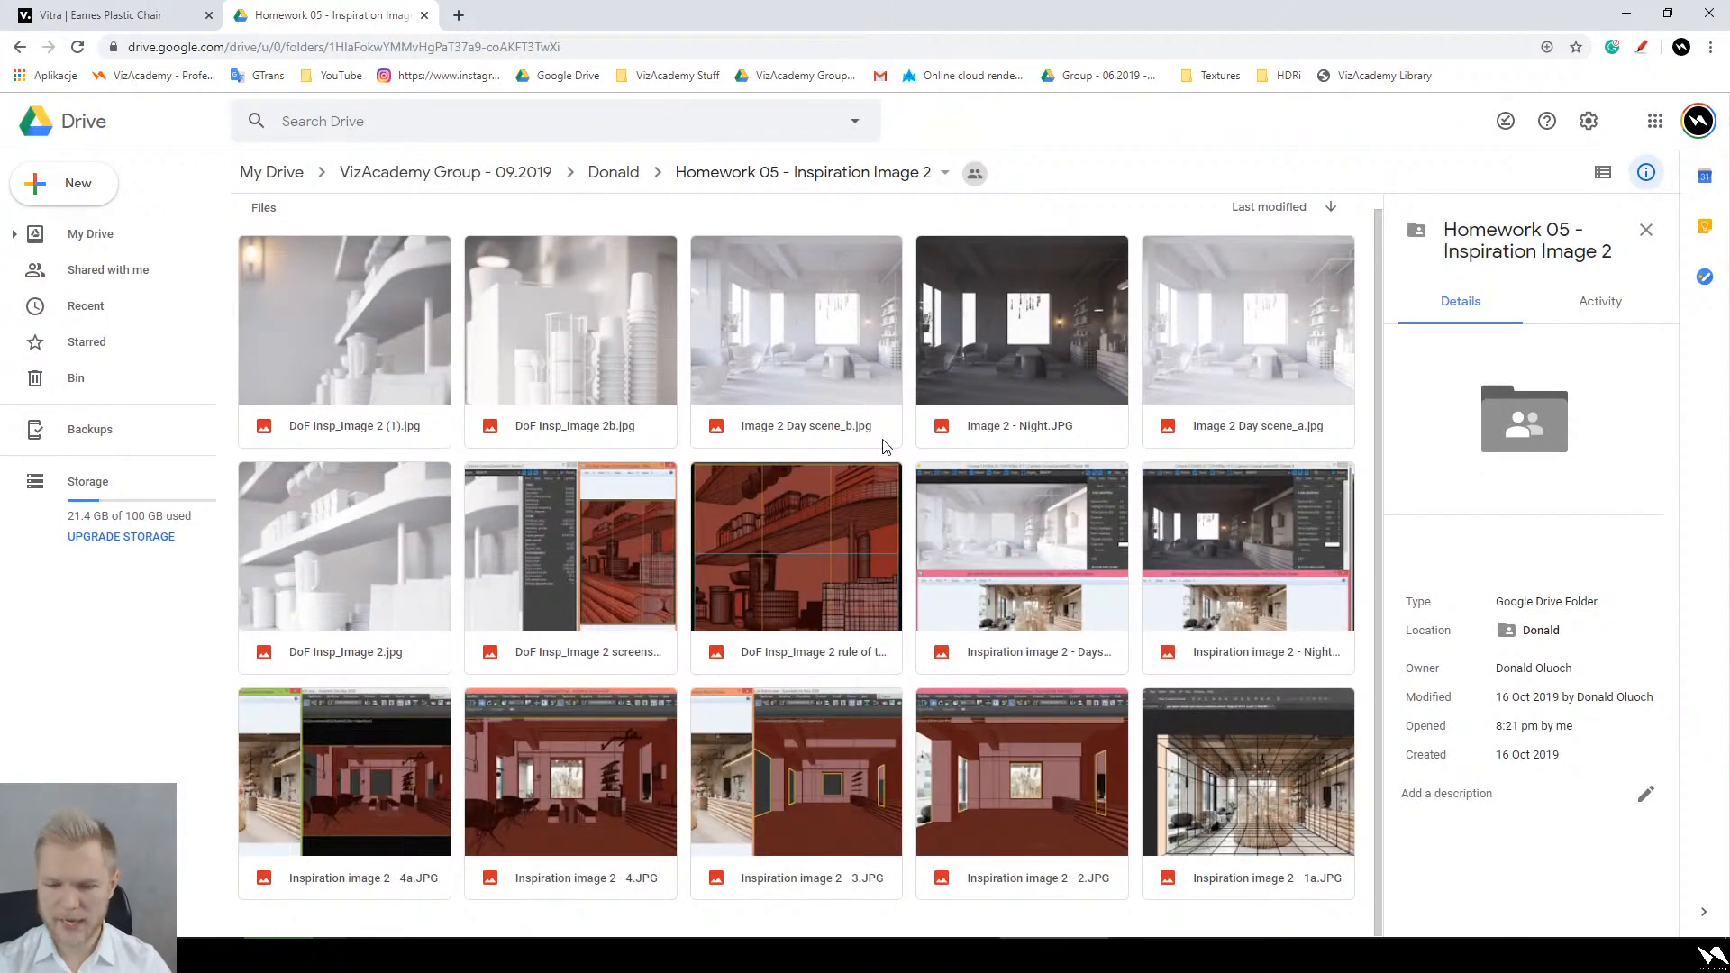
key(alt+Left)
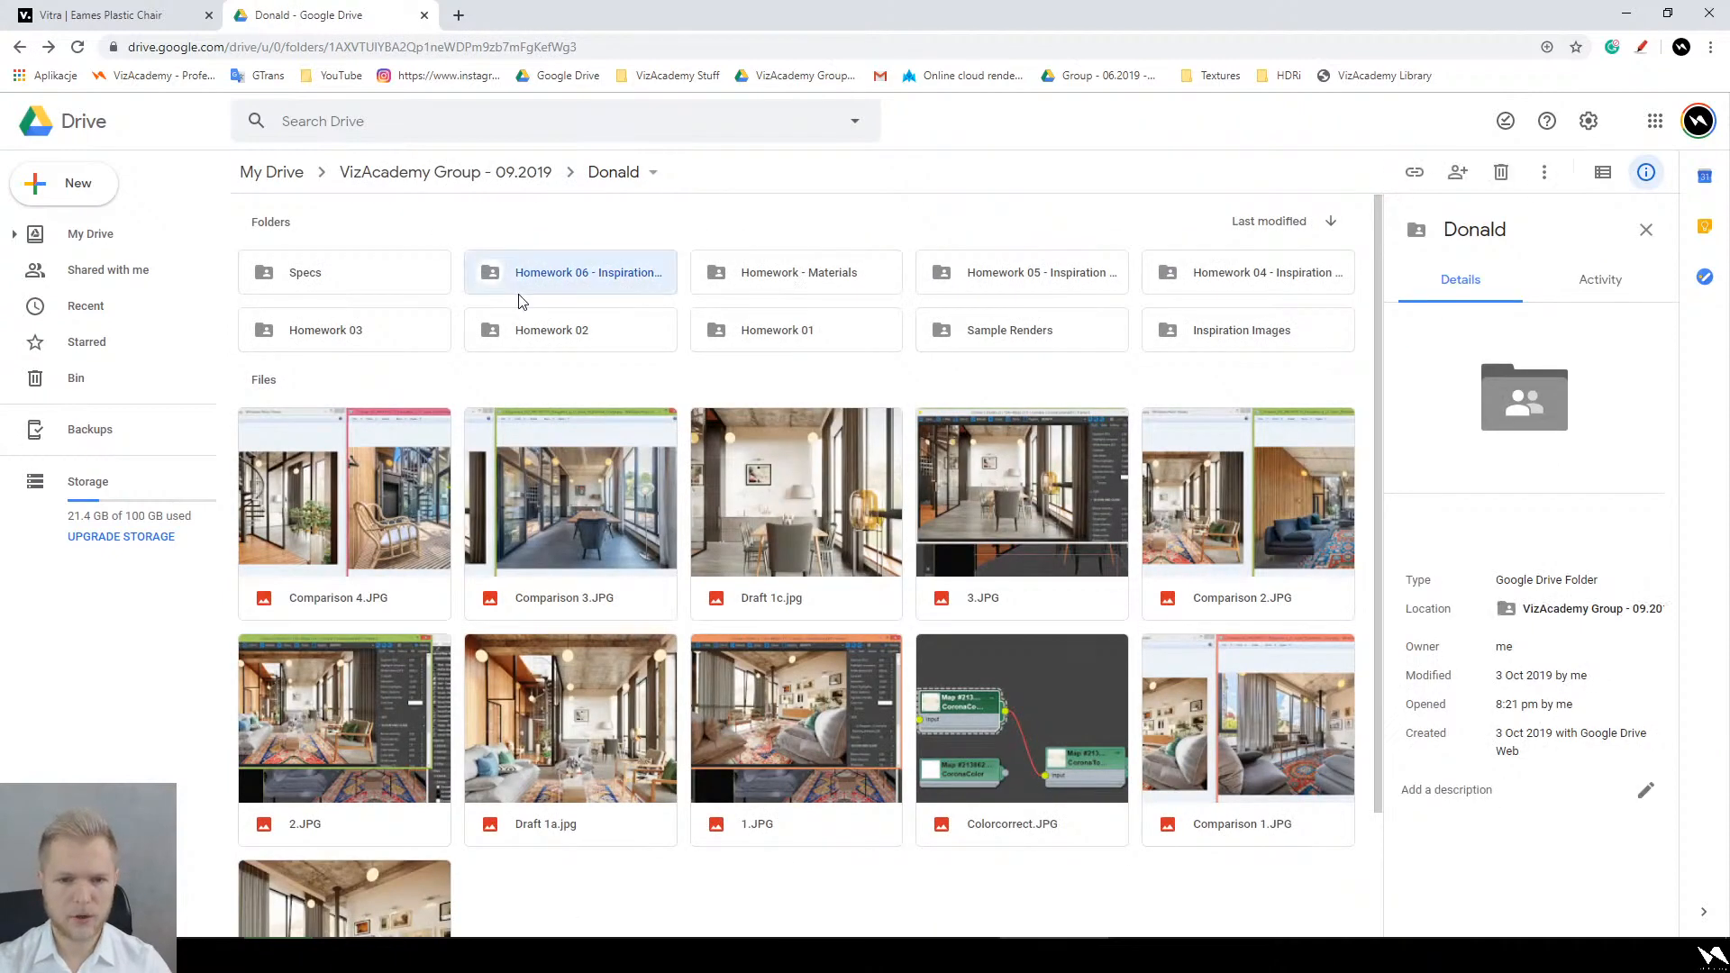
double_click(518, 300)
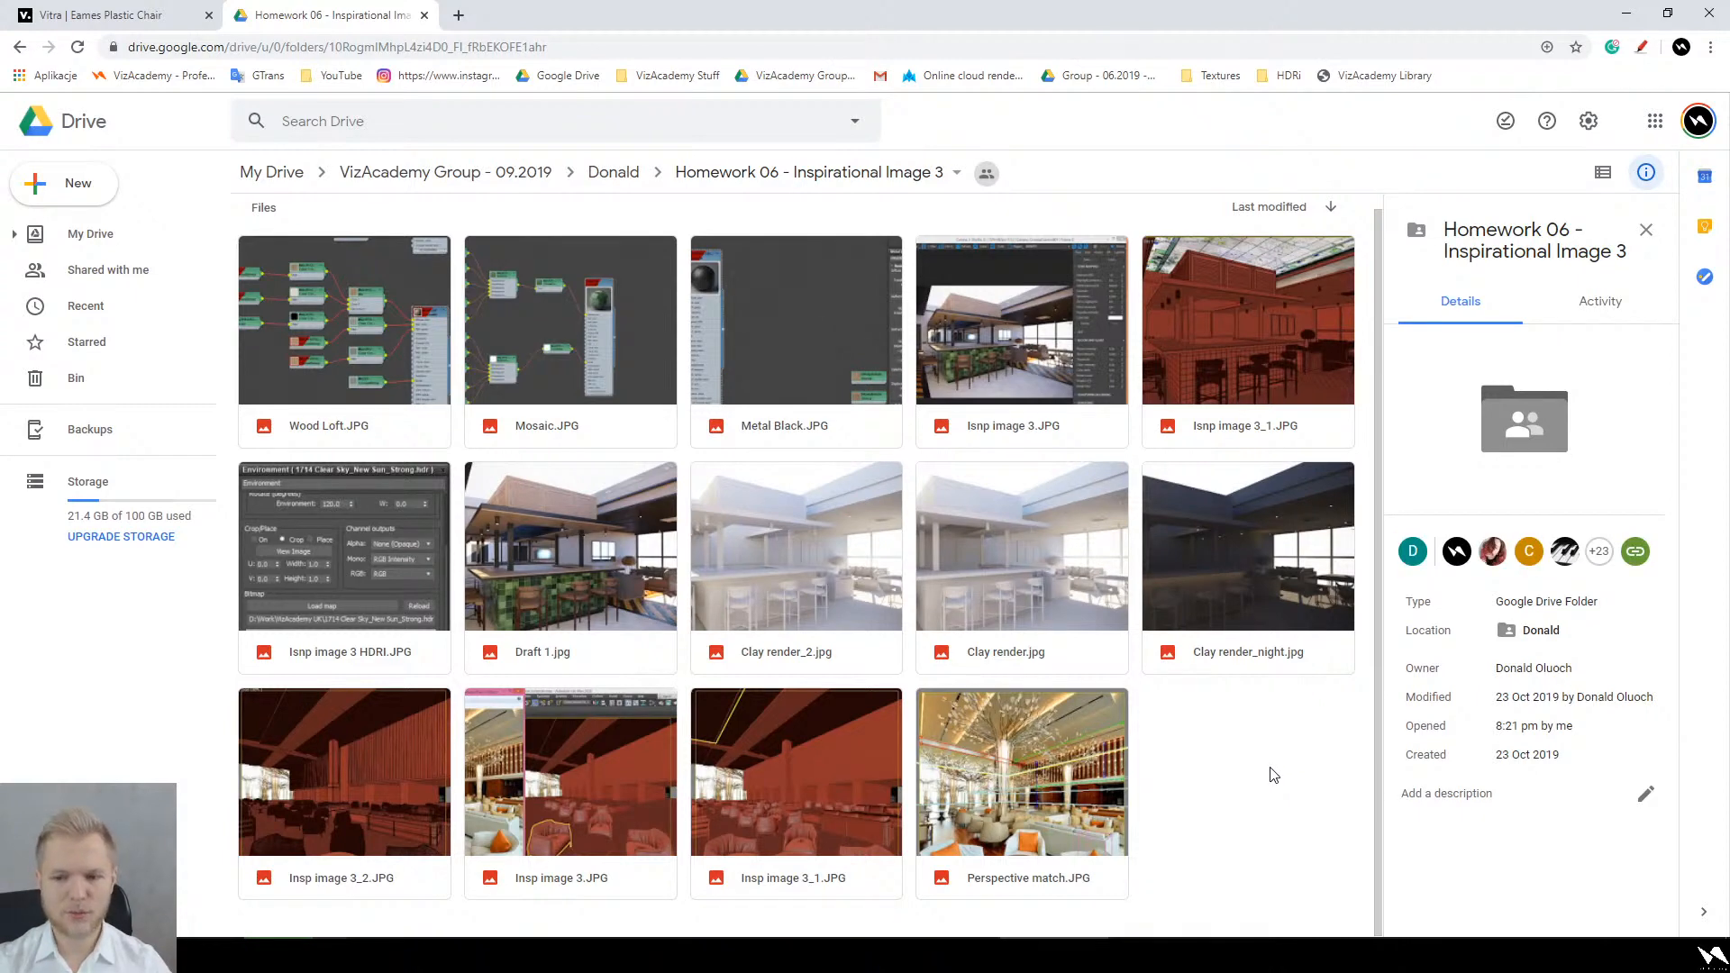
Step: Return to the VizAcademy Group - 09.2019 folder and open the next student's HM8(BACKGROUND) homework folder
key(alt+Left)
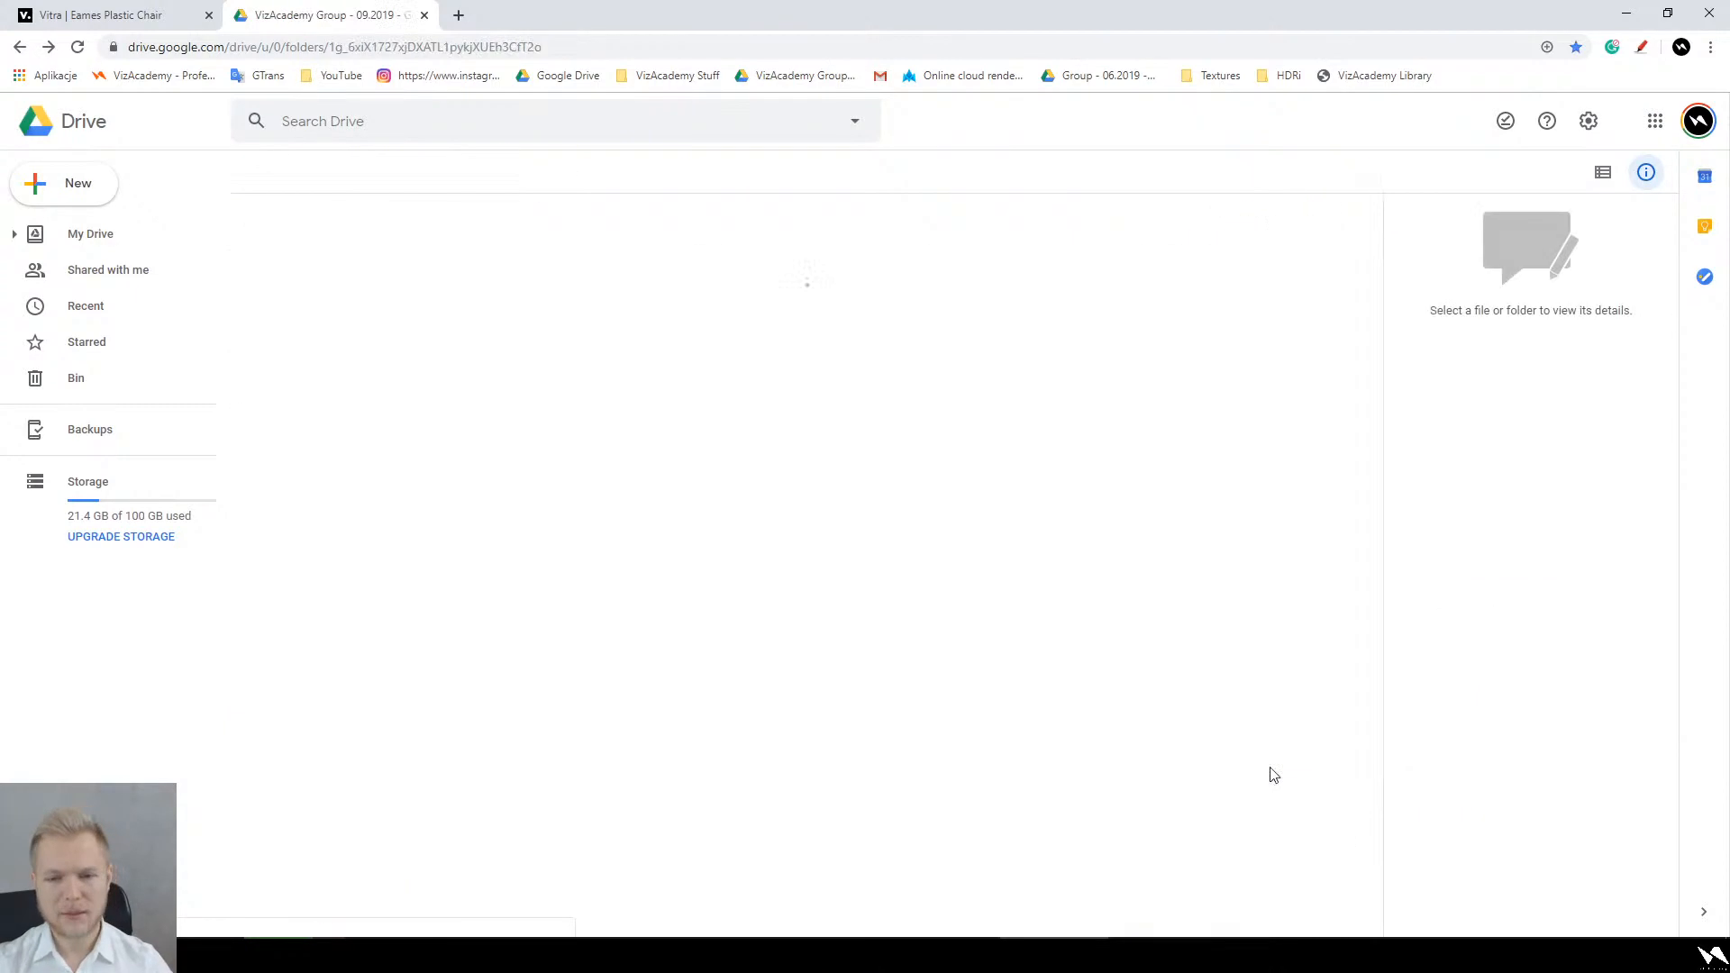
double_click(797, 275)
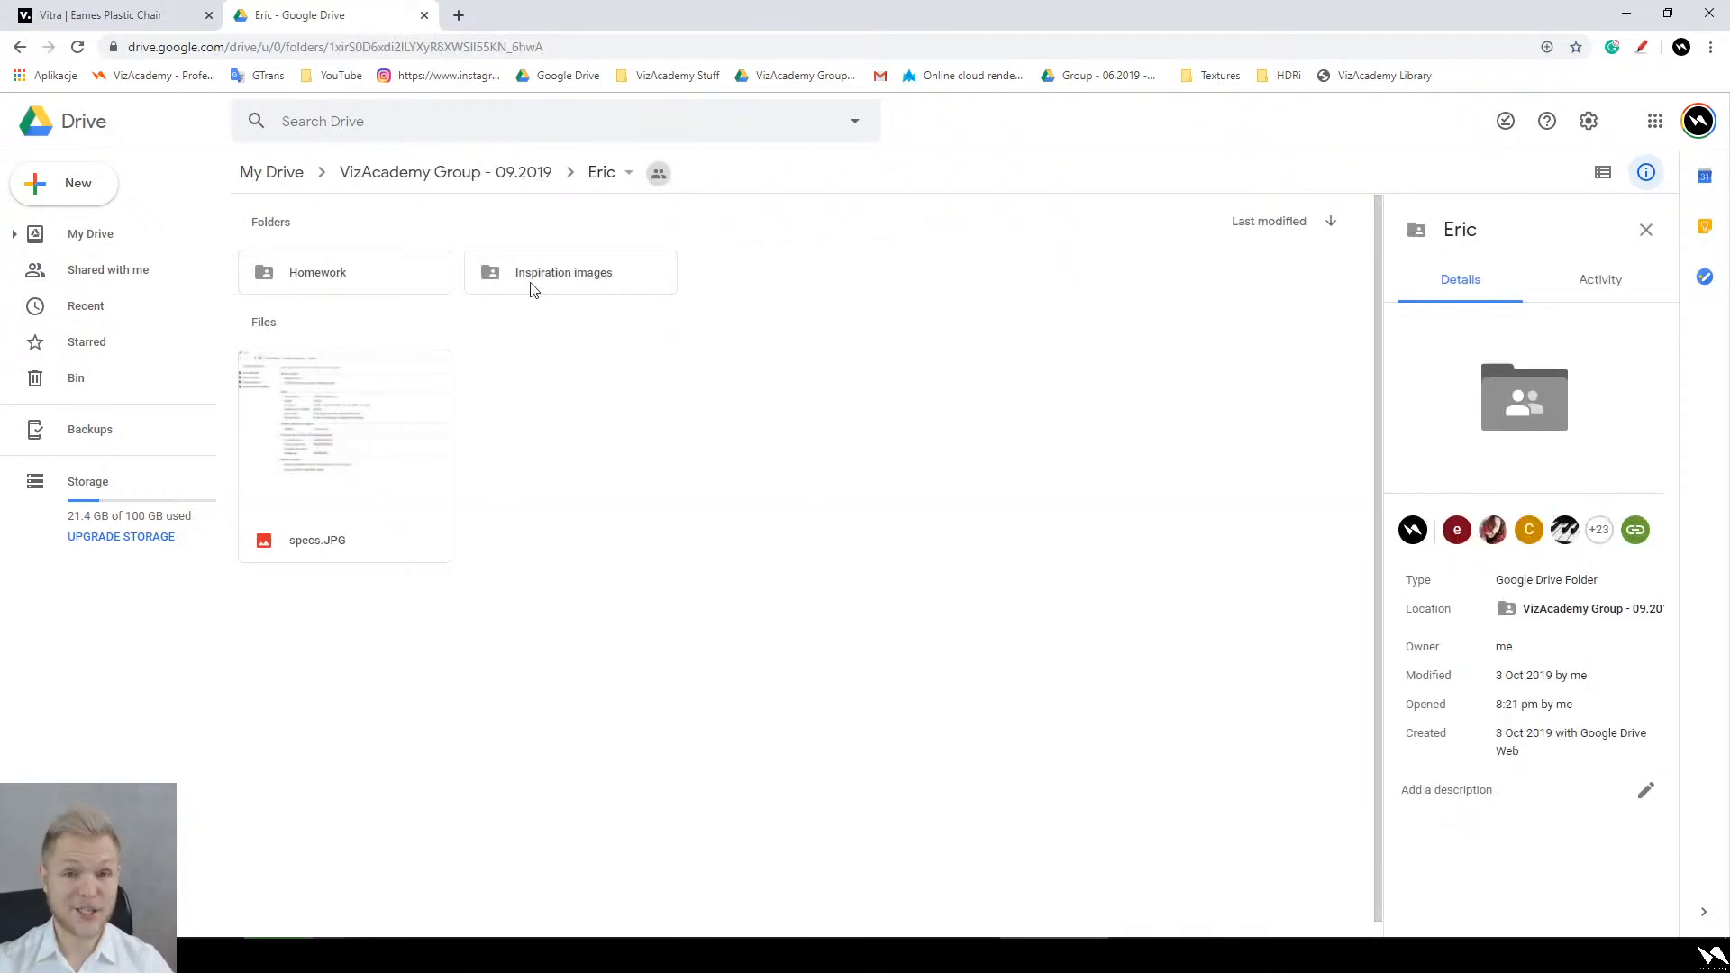
double_click(530, 283)
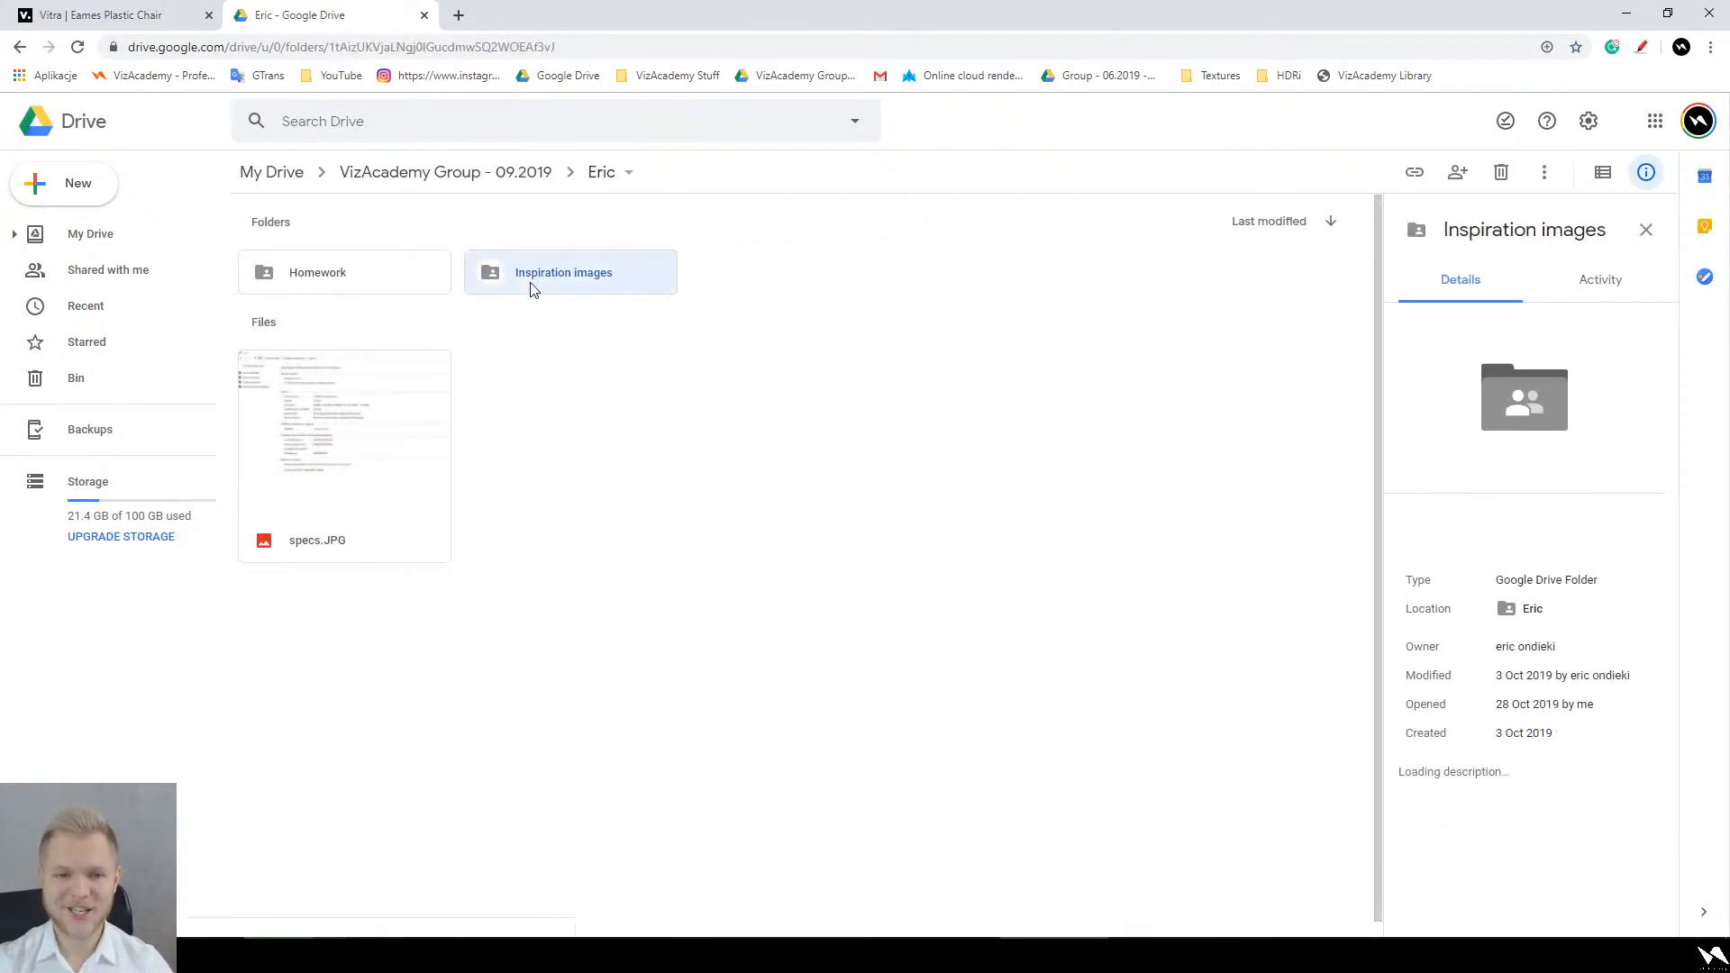
key(alt+Left)
double_click(387, 285)
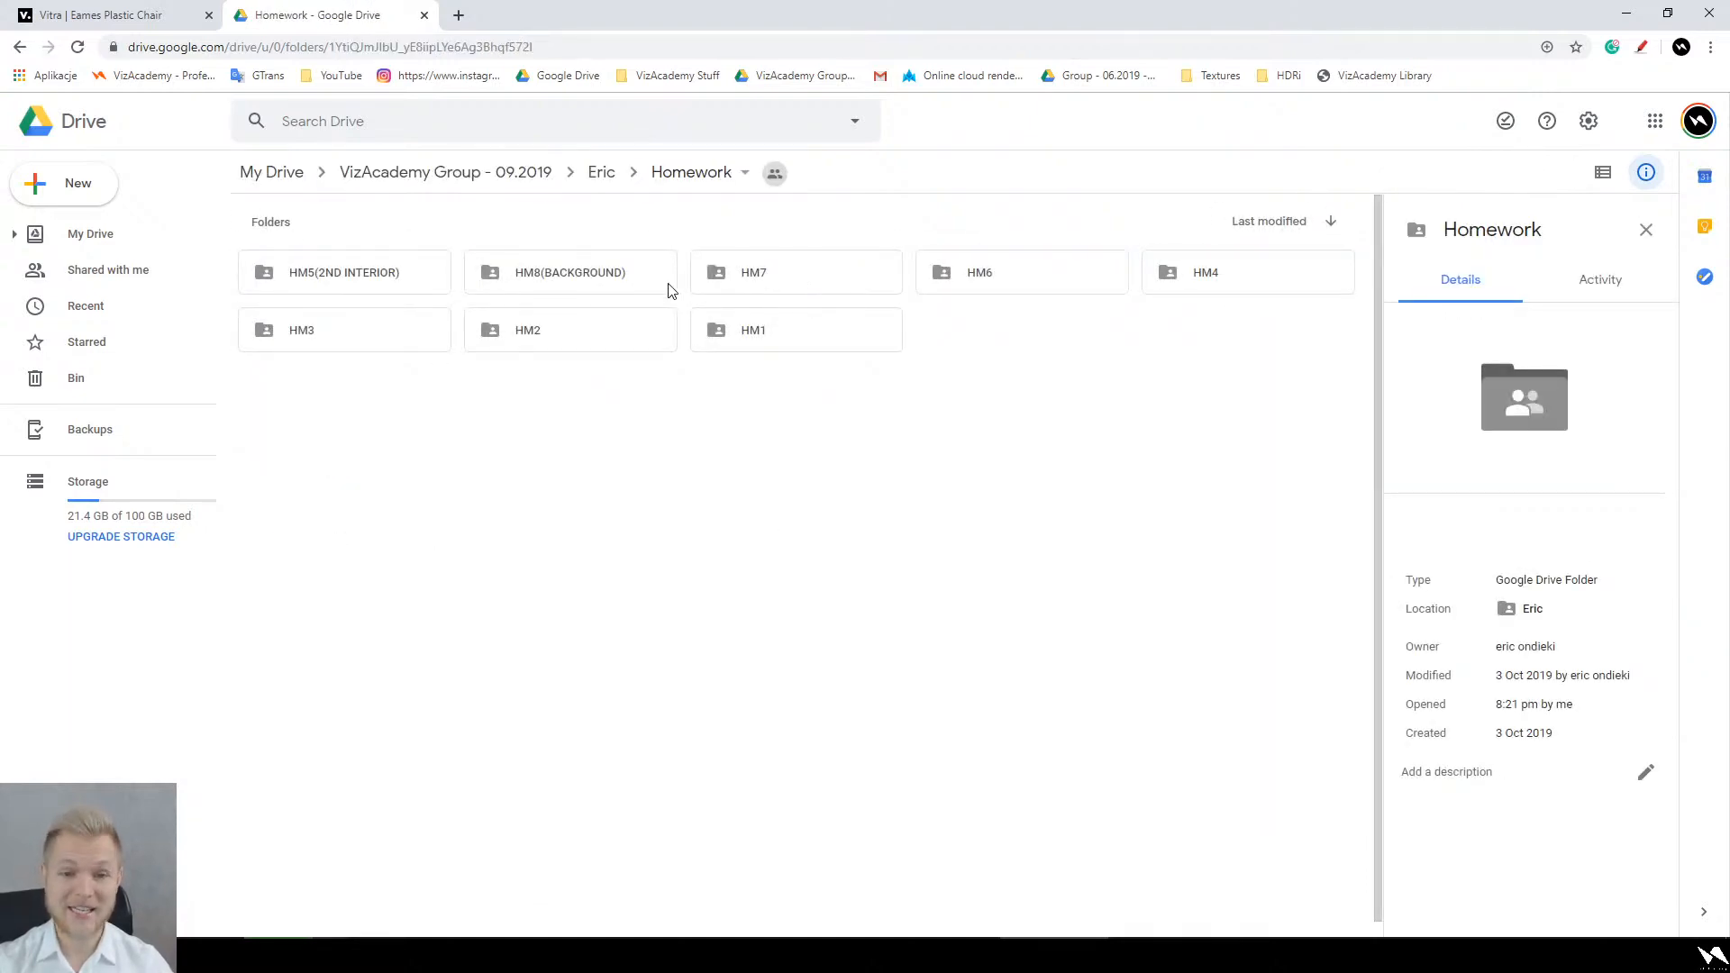
click(406, 277)
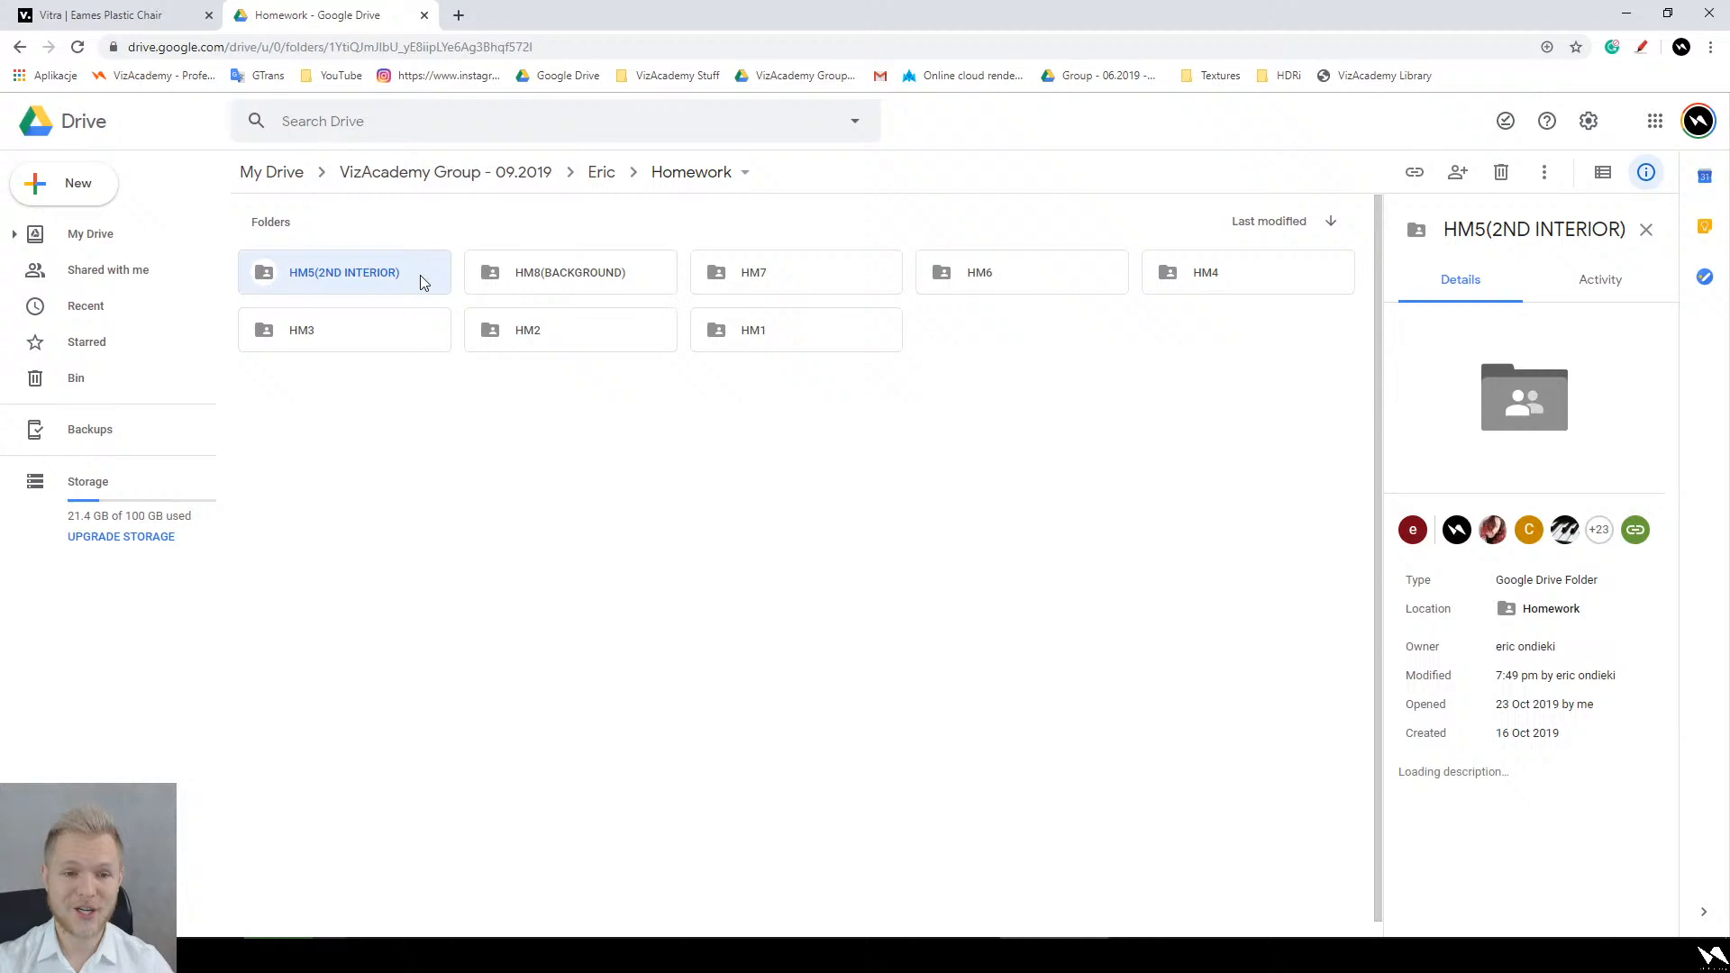
double_click(545, 297)
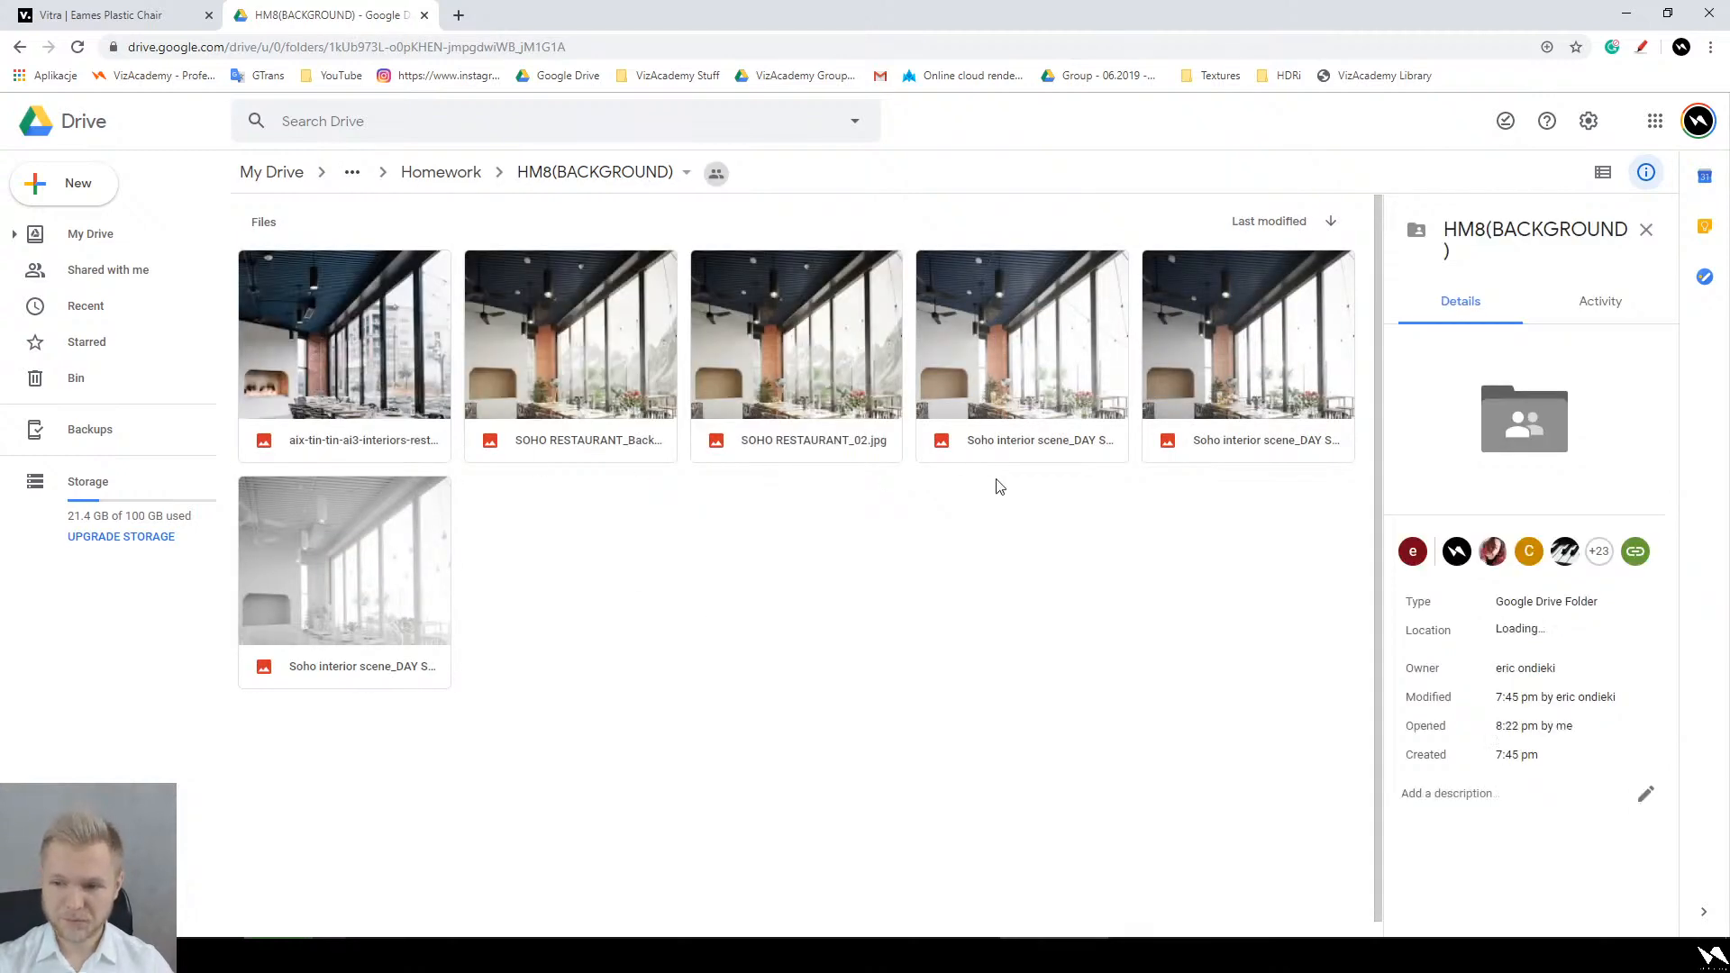
Step: Open the aix-tin-tin restaurant reference photo, look through the following renders and examine the floor and chairs in SOHO RESTAURANT_02.jpg
double_click(334, 334)
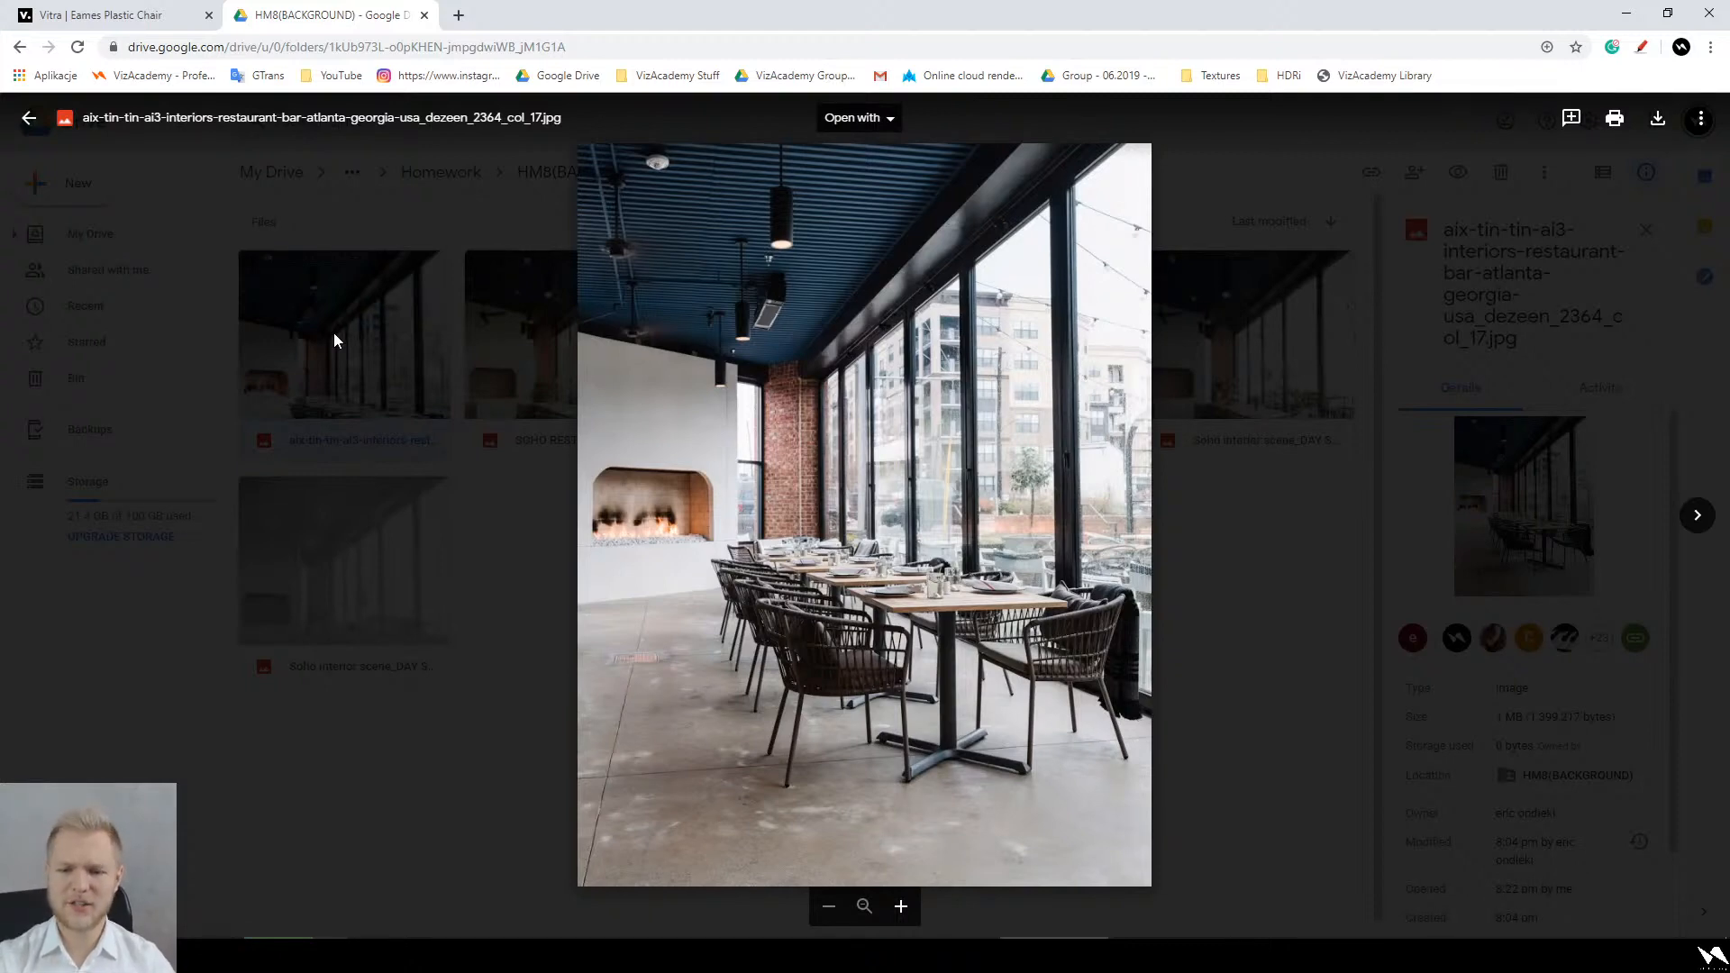
key(Right)
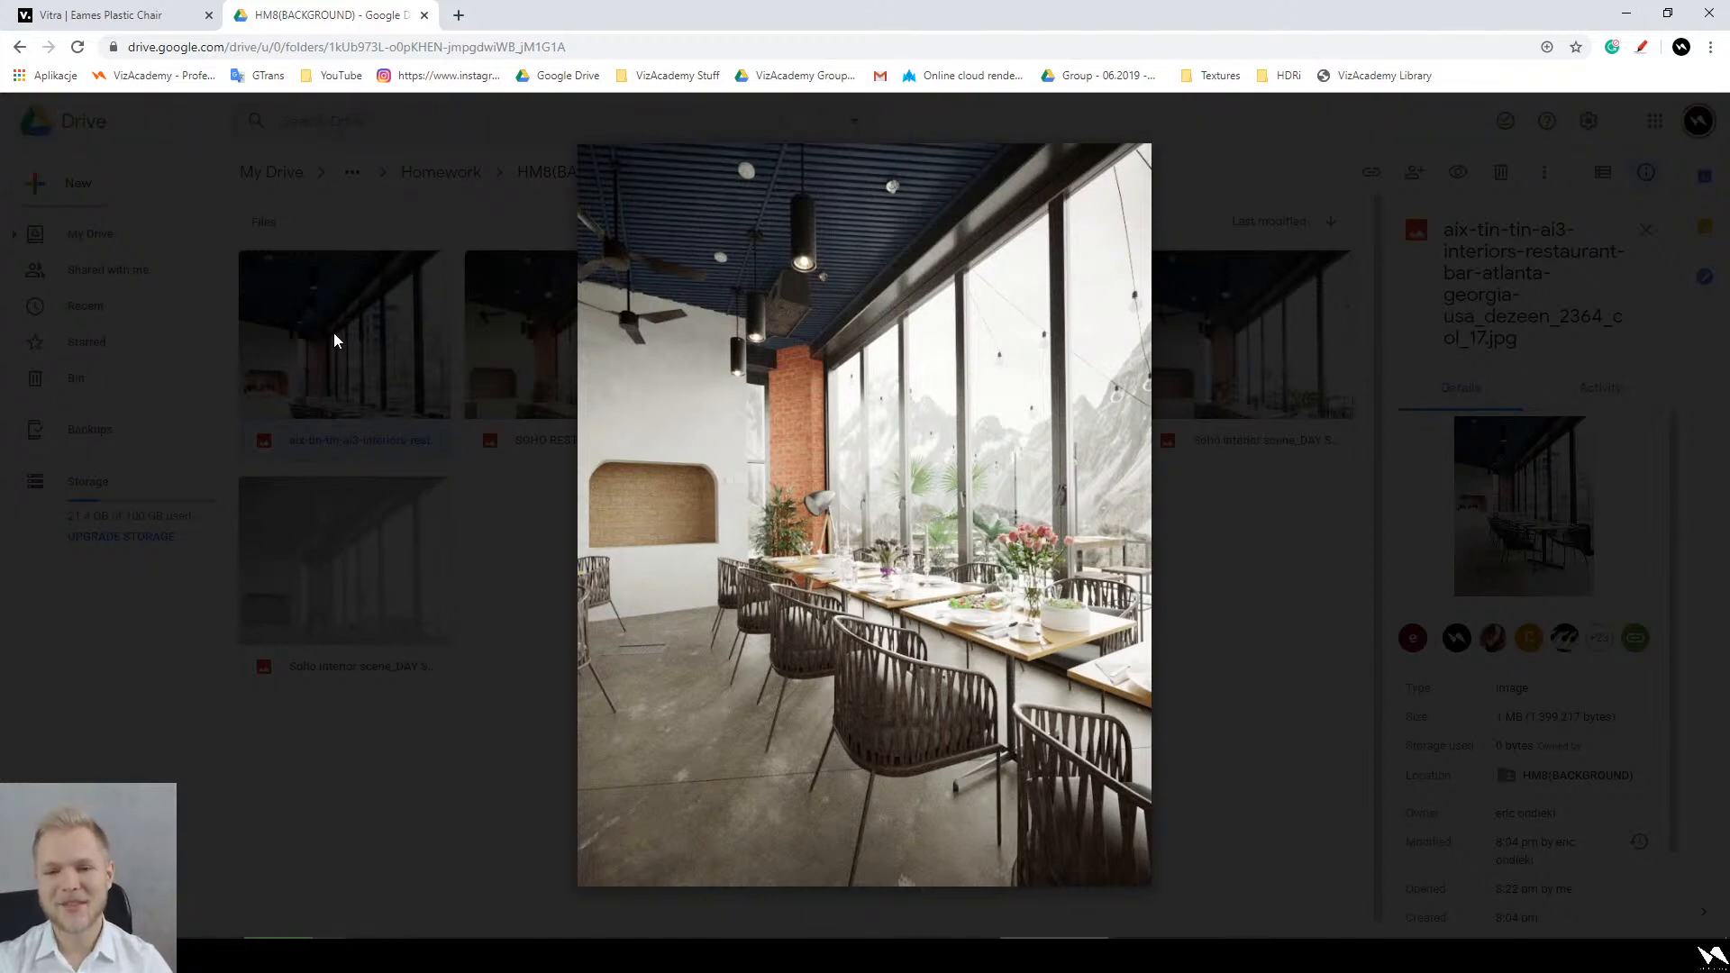
key(Right)
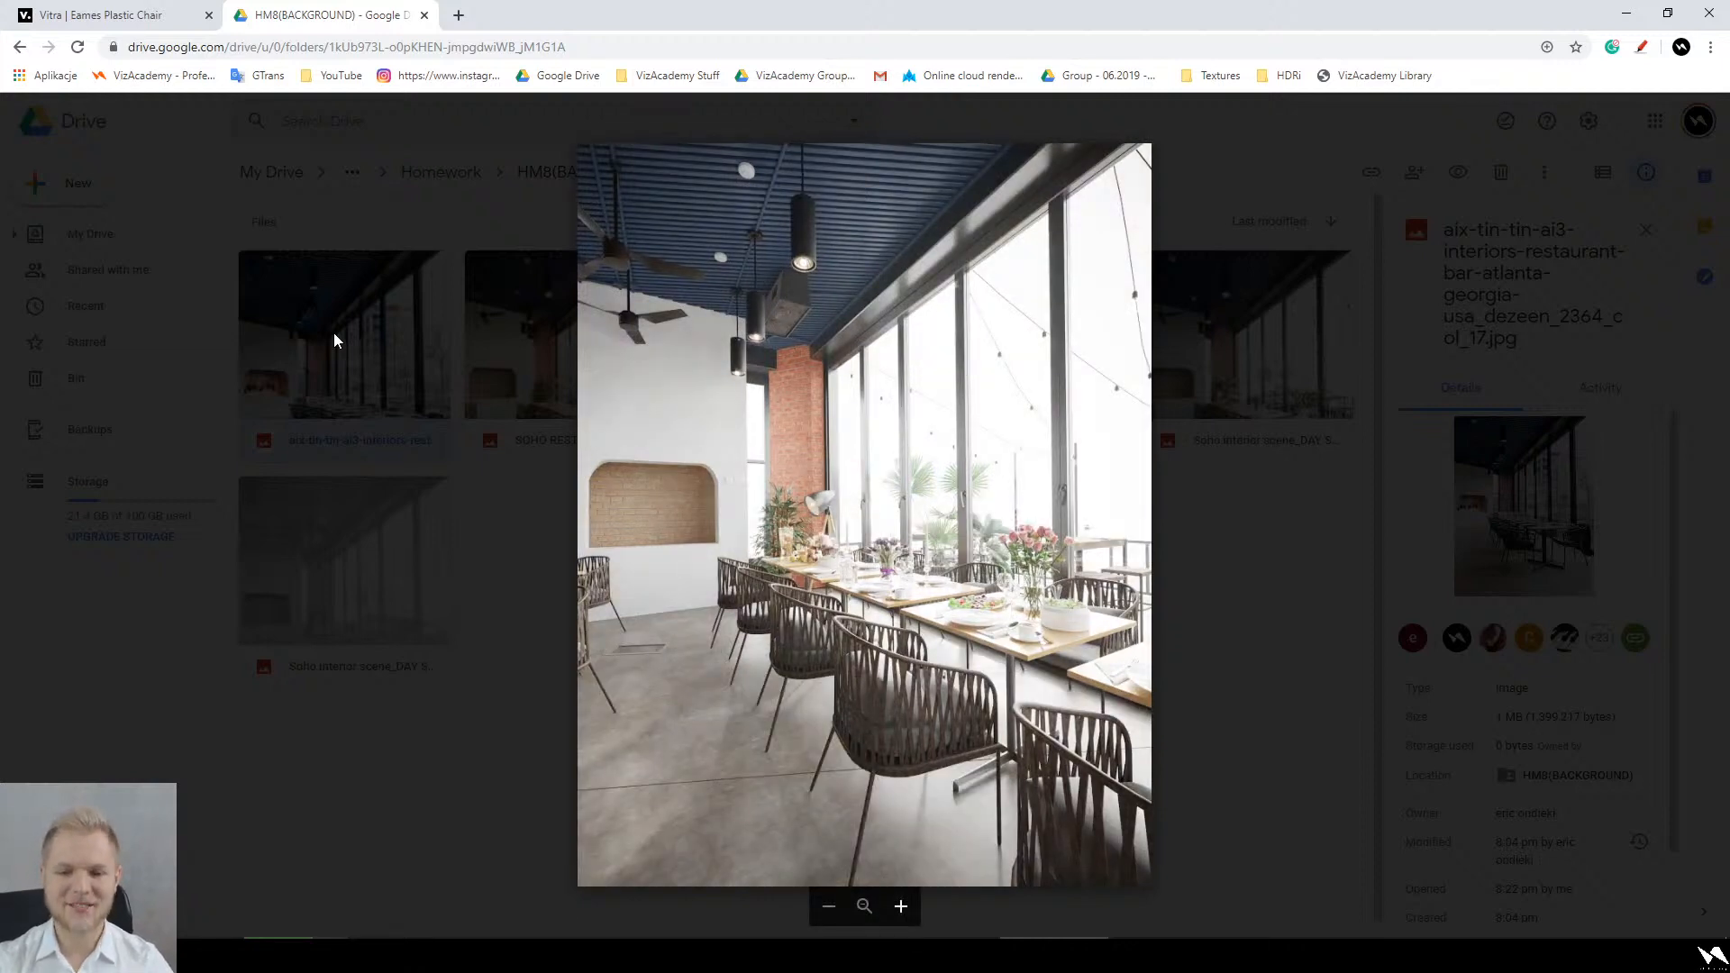
key(Left)
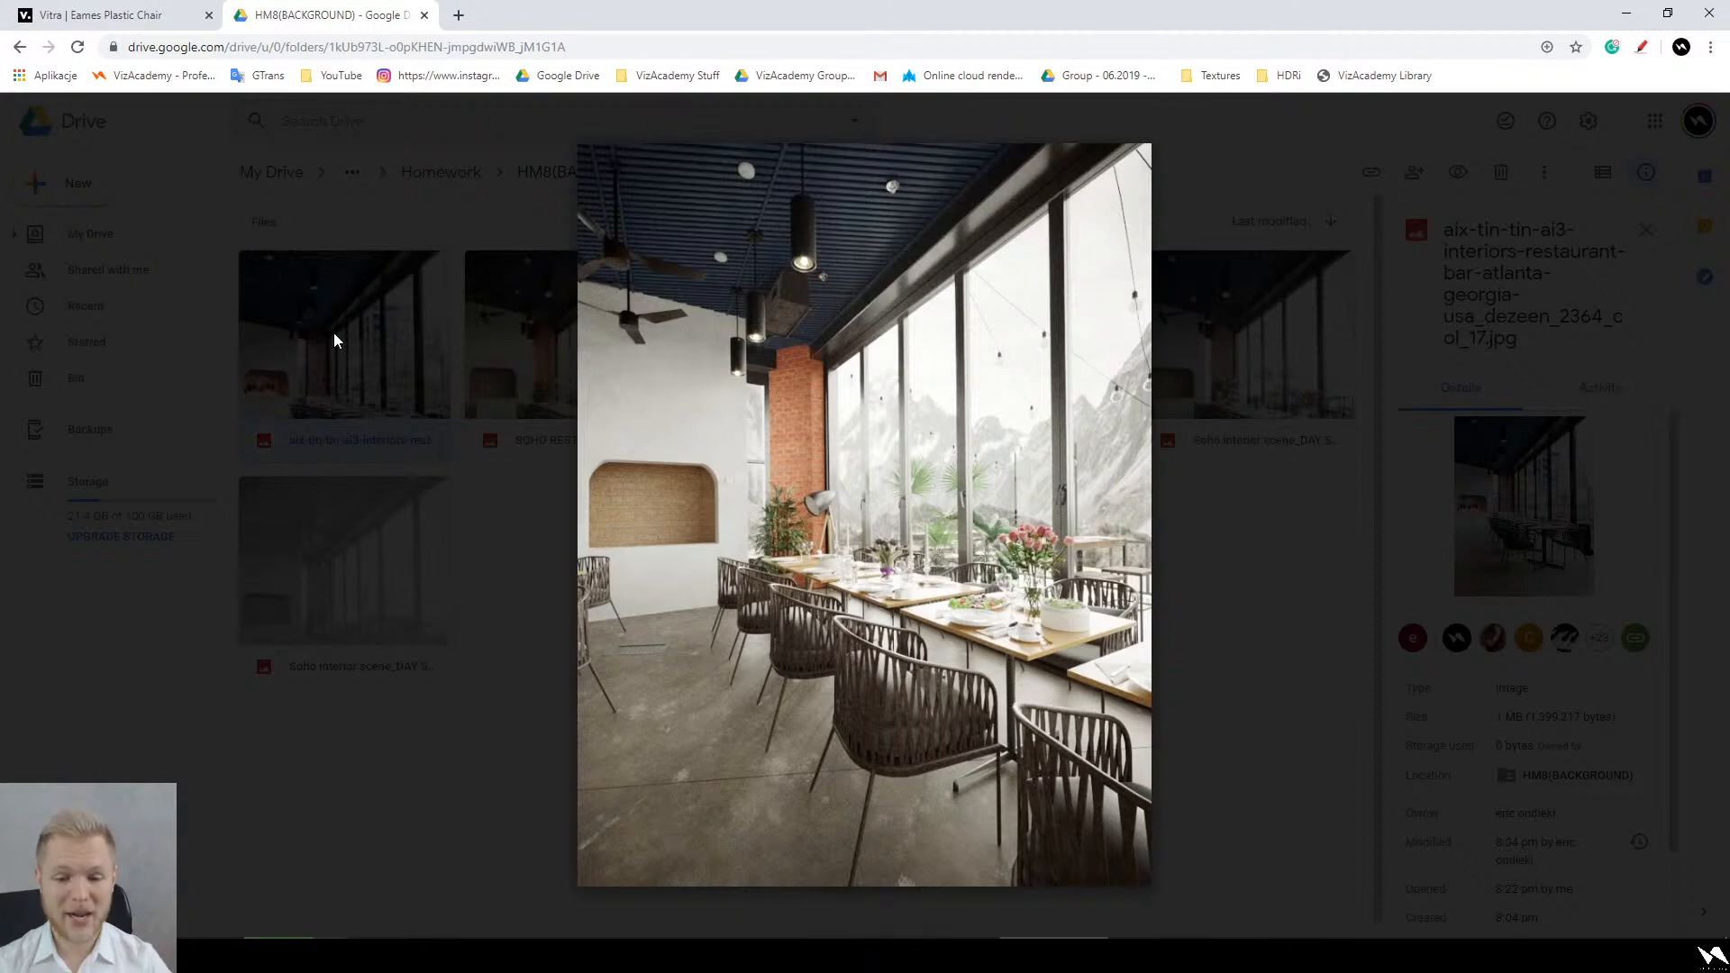
scroll(689, 808, up, 5)
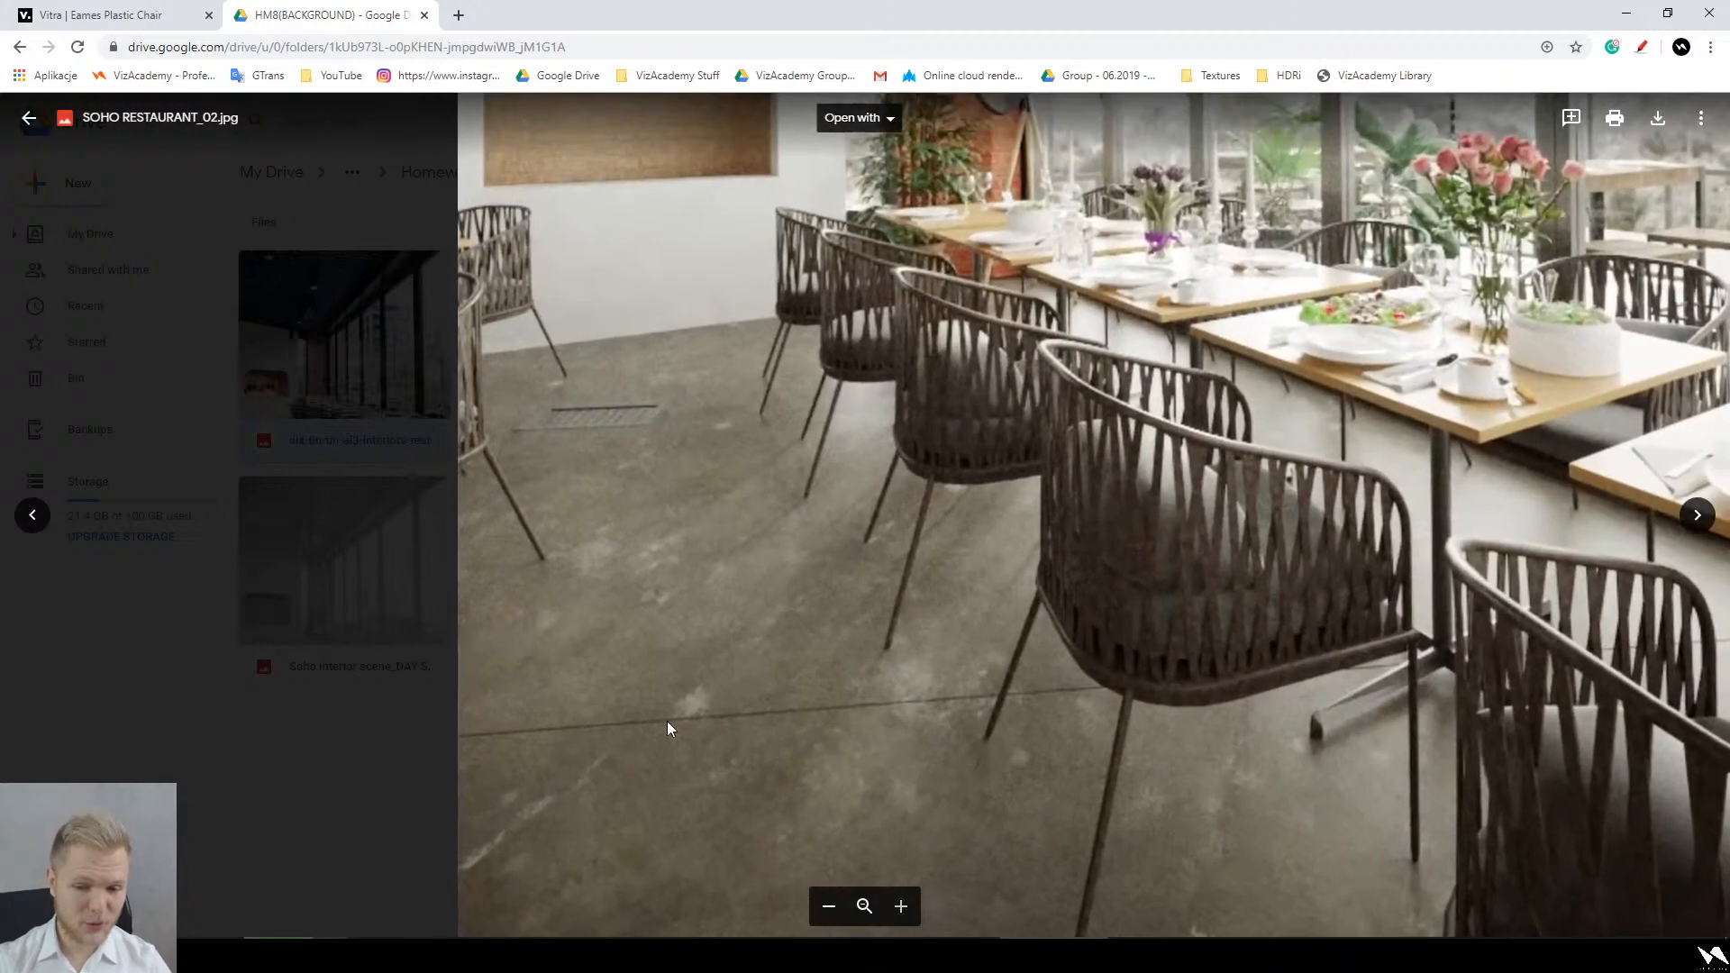
scroll(694, 705, down, 5)
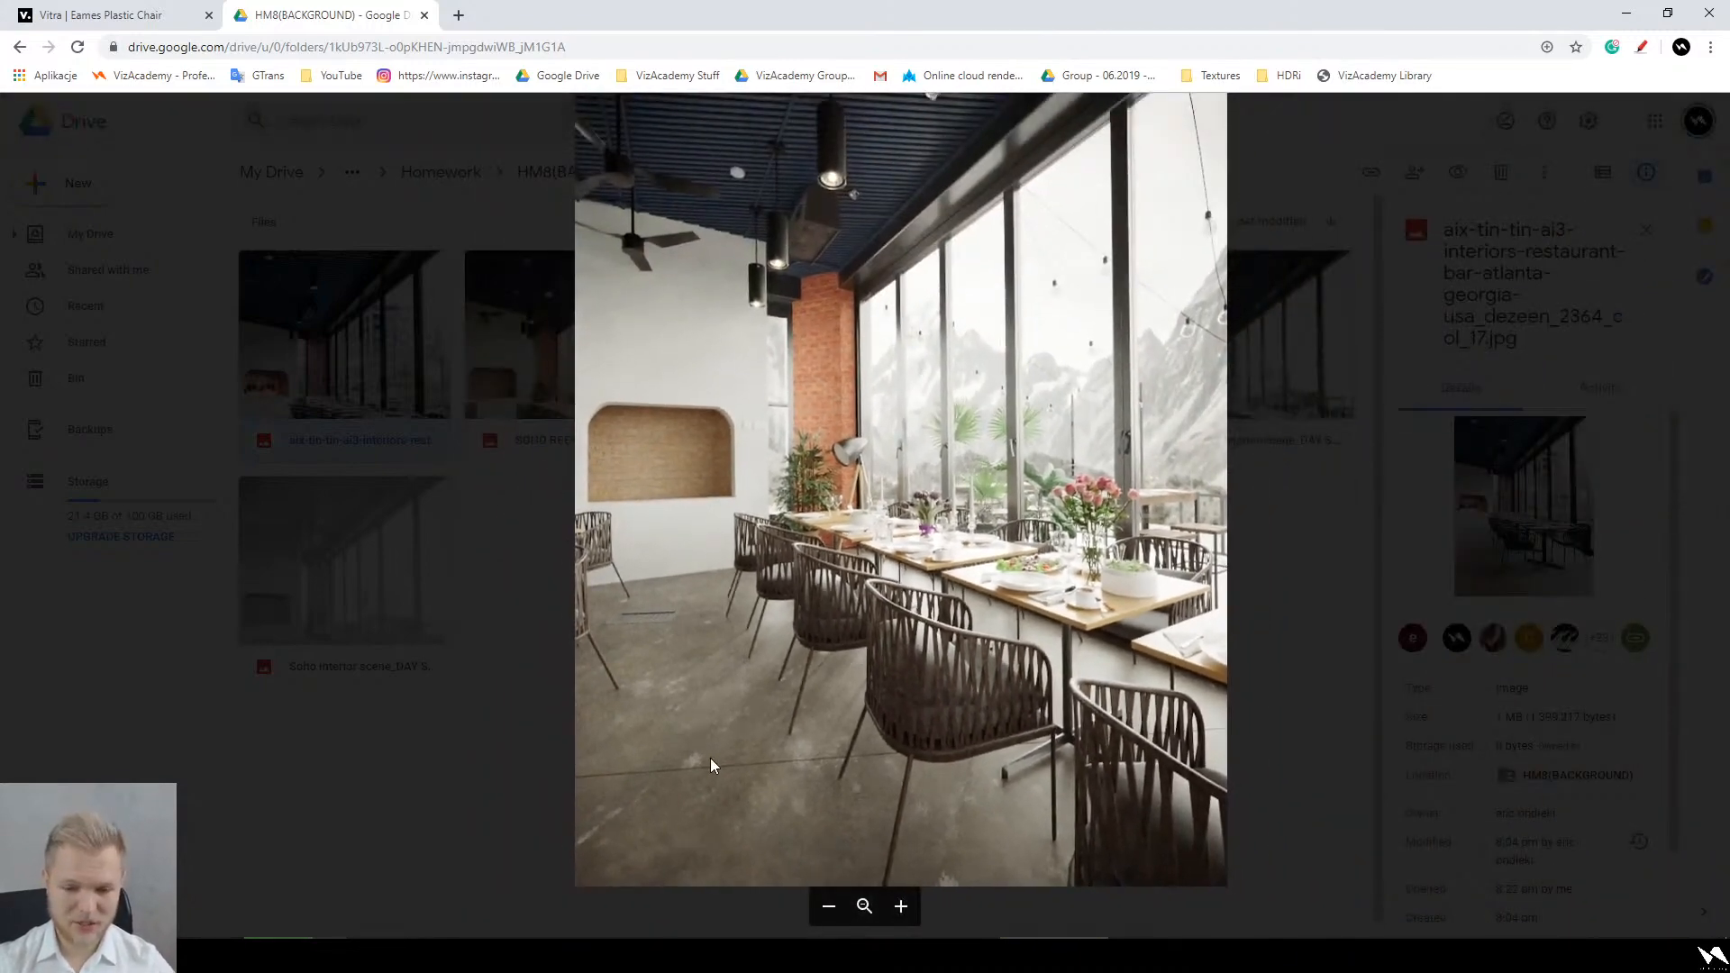
Step: Compare SOHO RESTAURANT_02.jpg with the neighbouring day scene render and SOHO RESTAURANT_Background.jpg
key(Left)
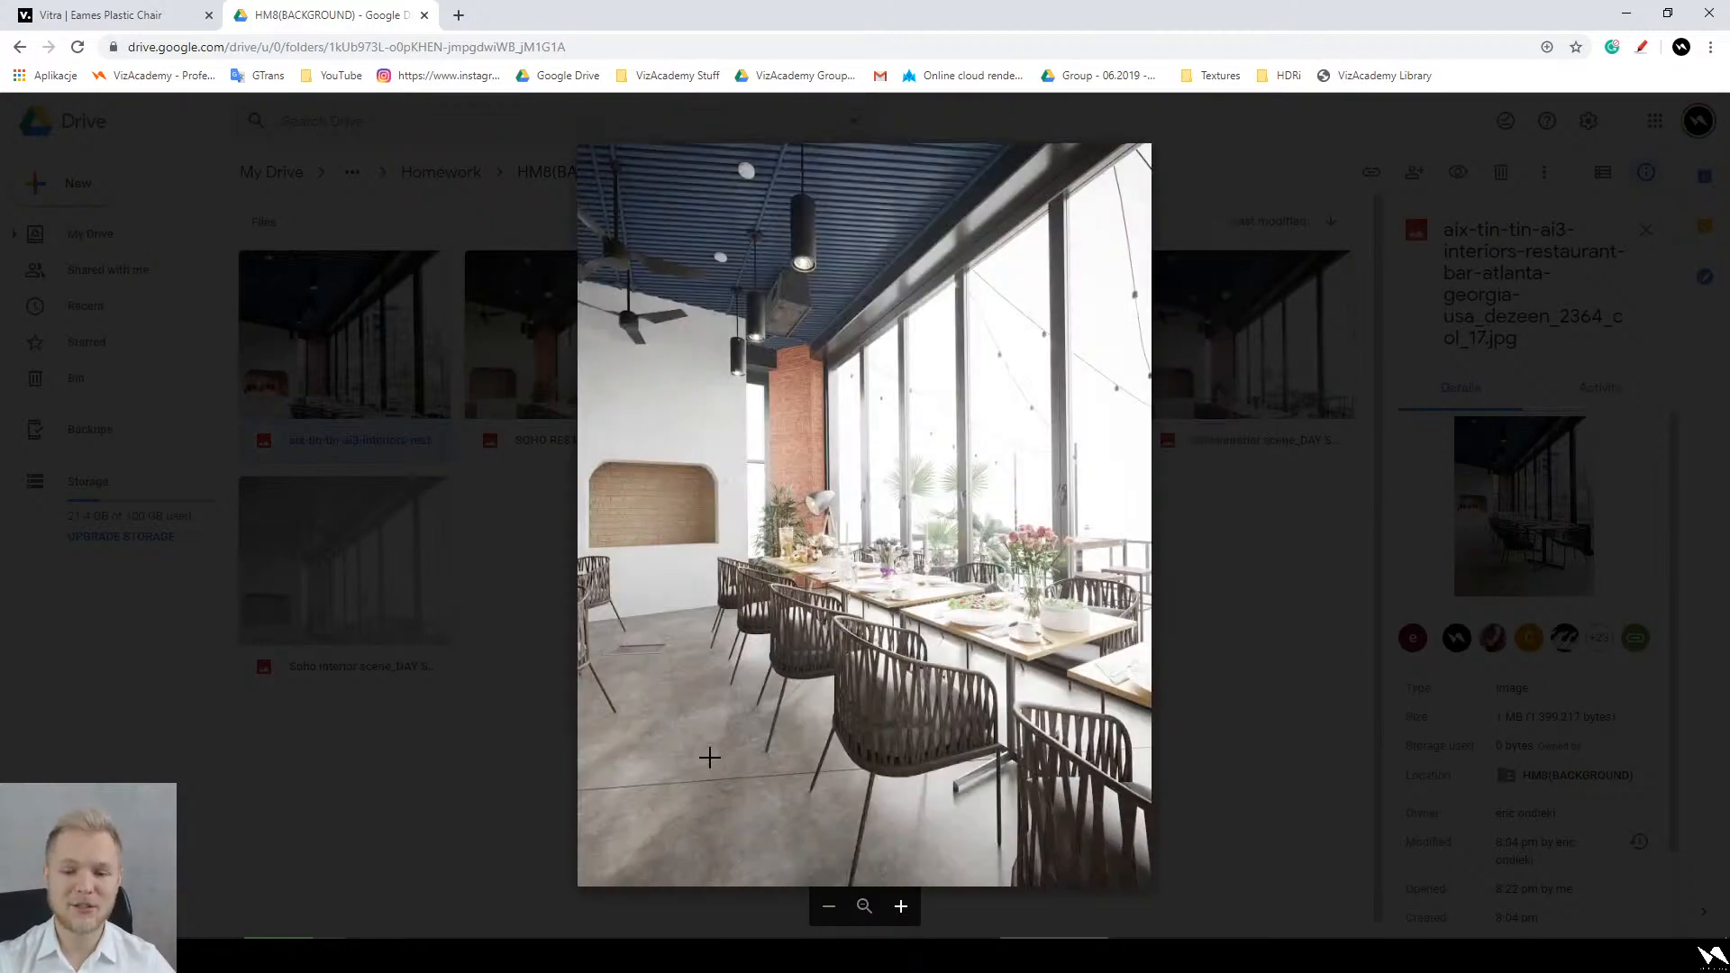
key(Right)
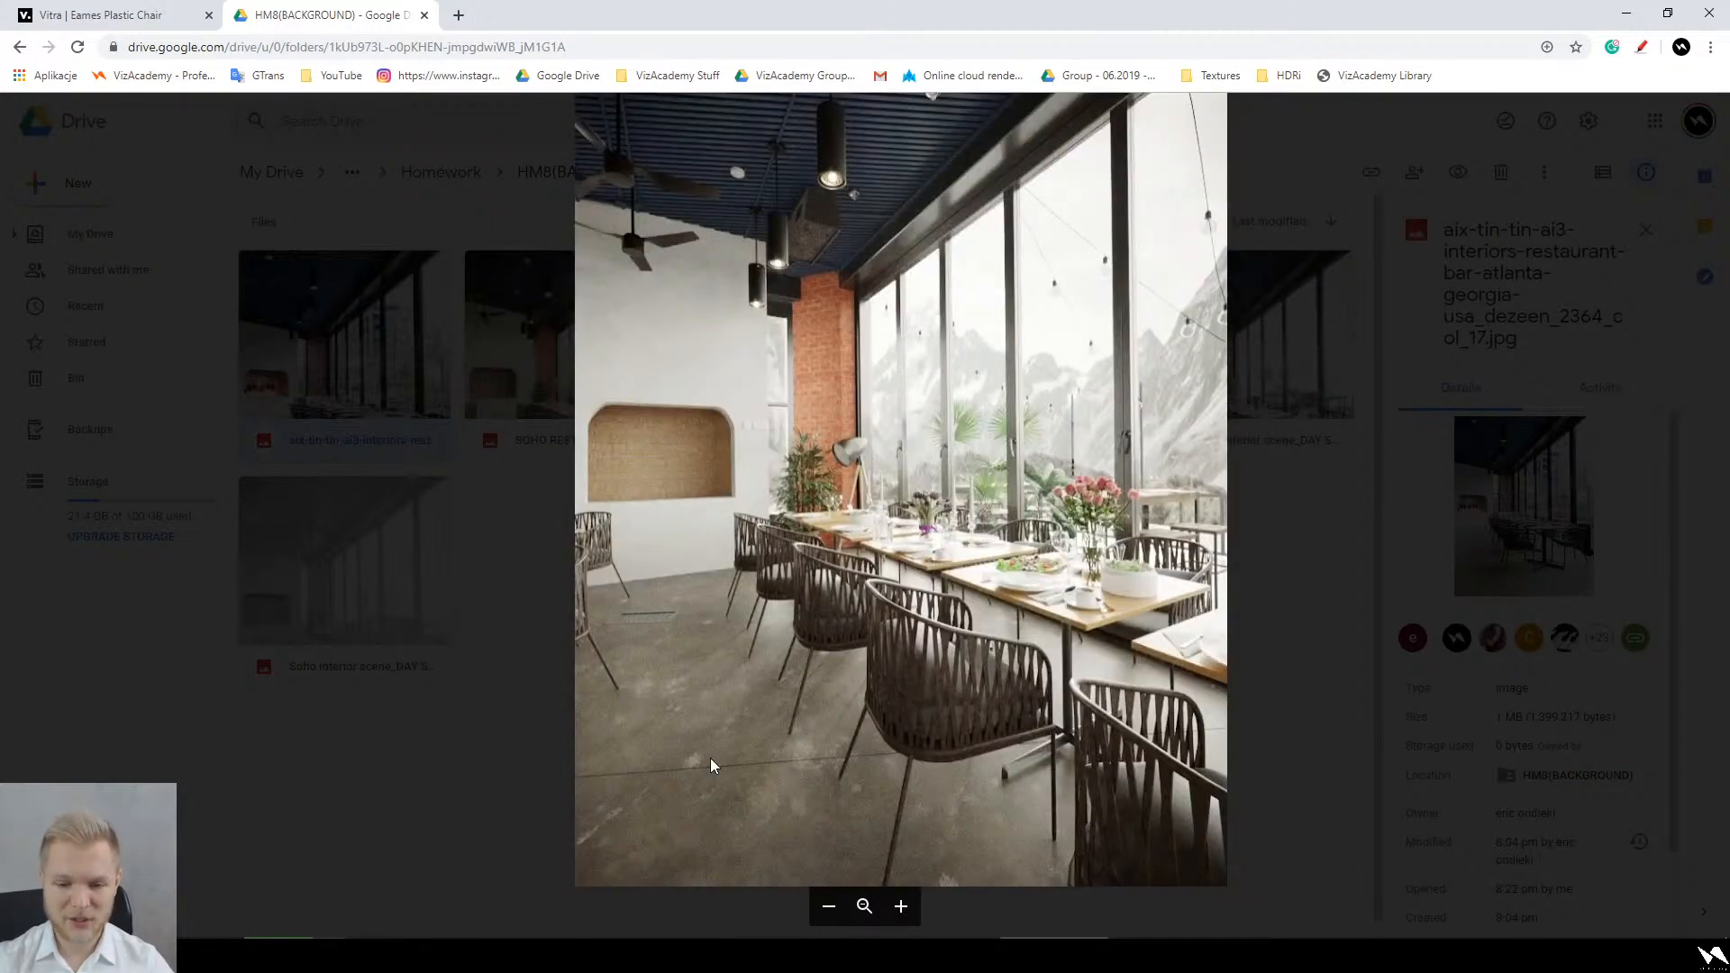
key(Left)
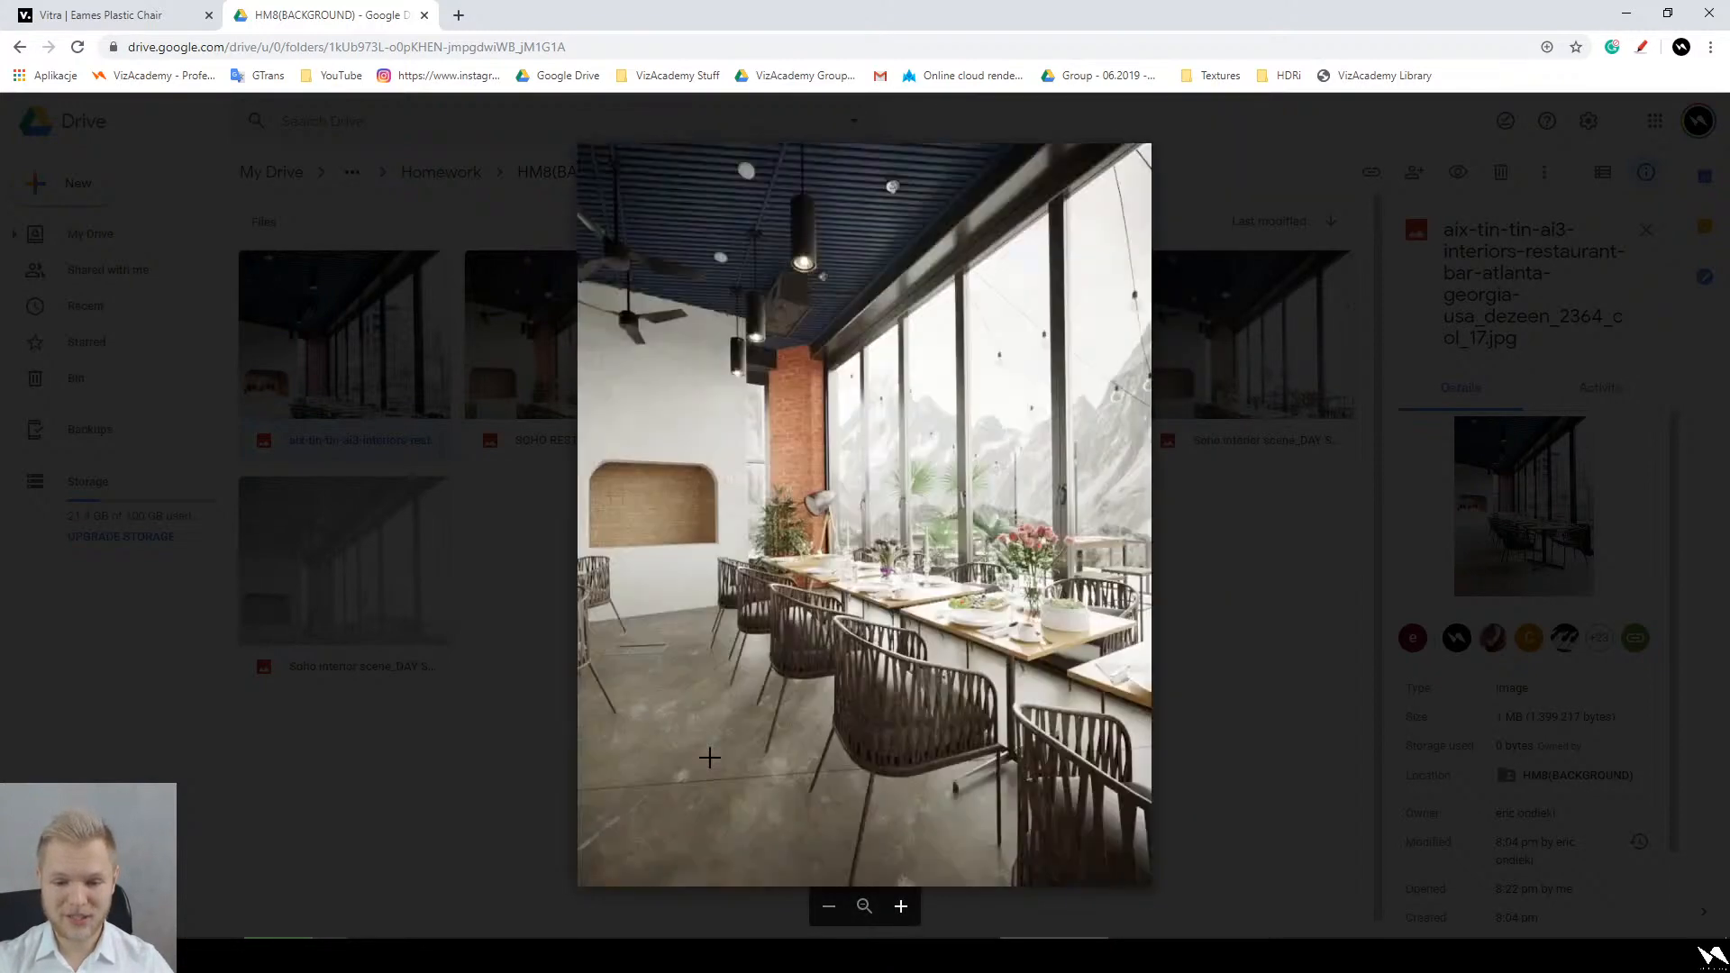
Step: Compare SOHO RESTAURANT_Background.jpg repeatedly with the reference photo of the restaurant interior
key(Left)
key(Right)
key(Left)
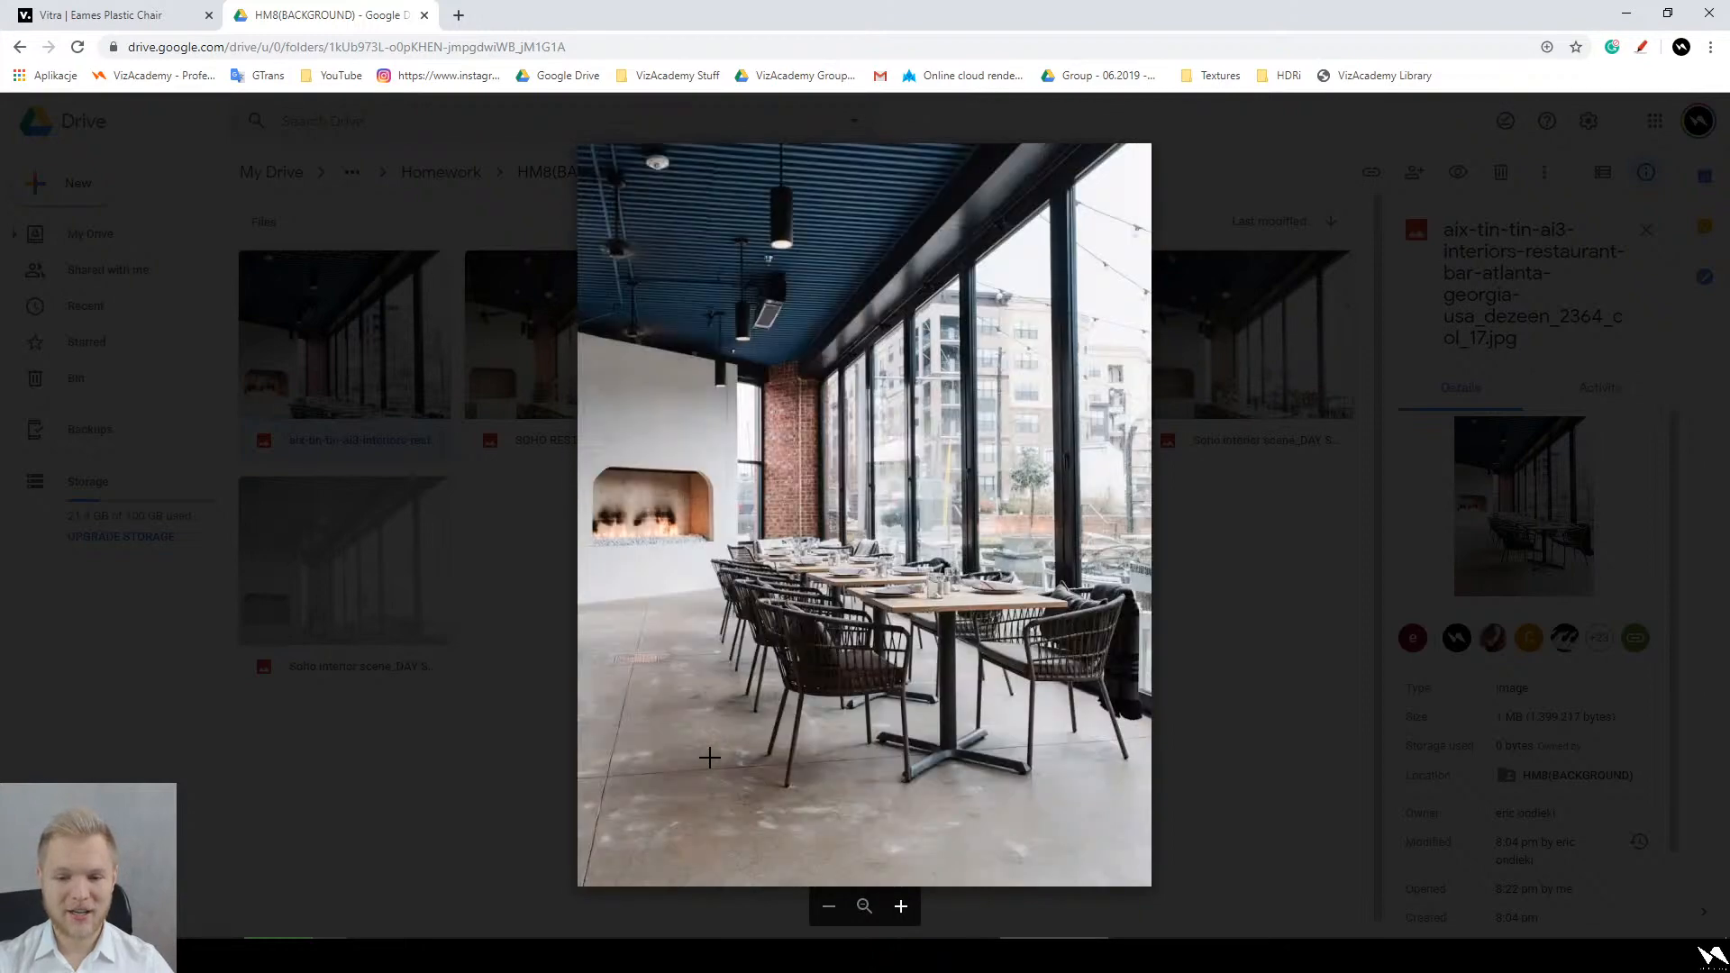
key(Right)
key(Left)
key(Right)
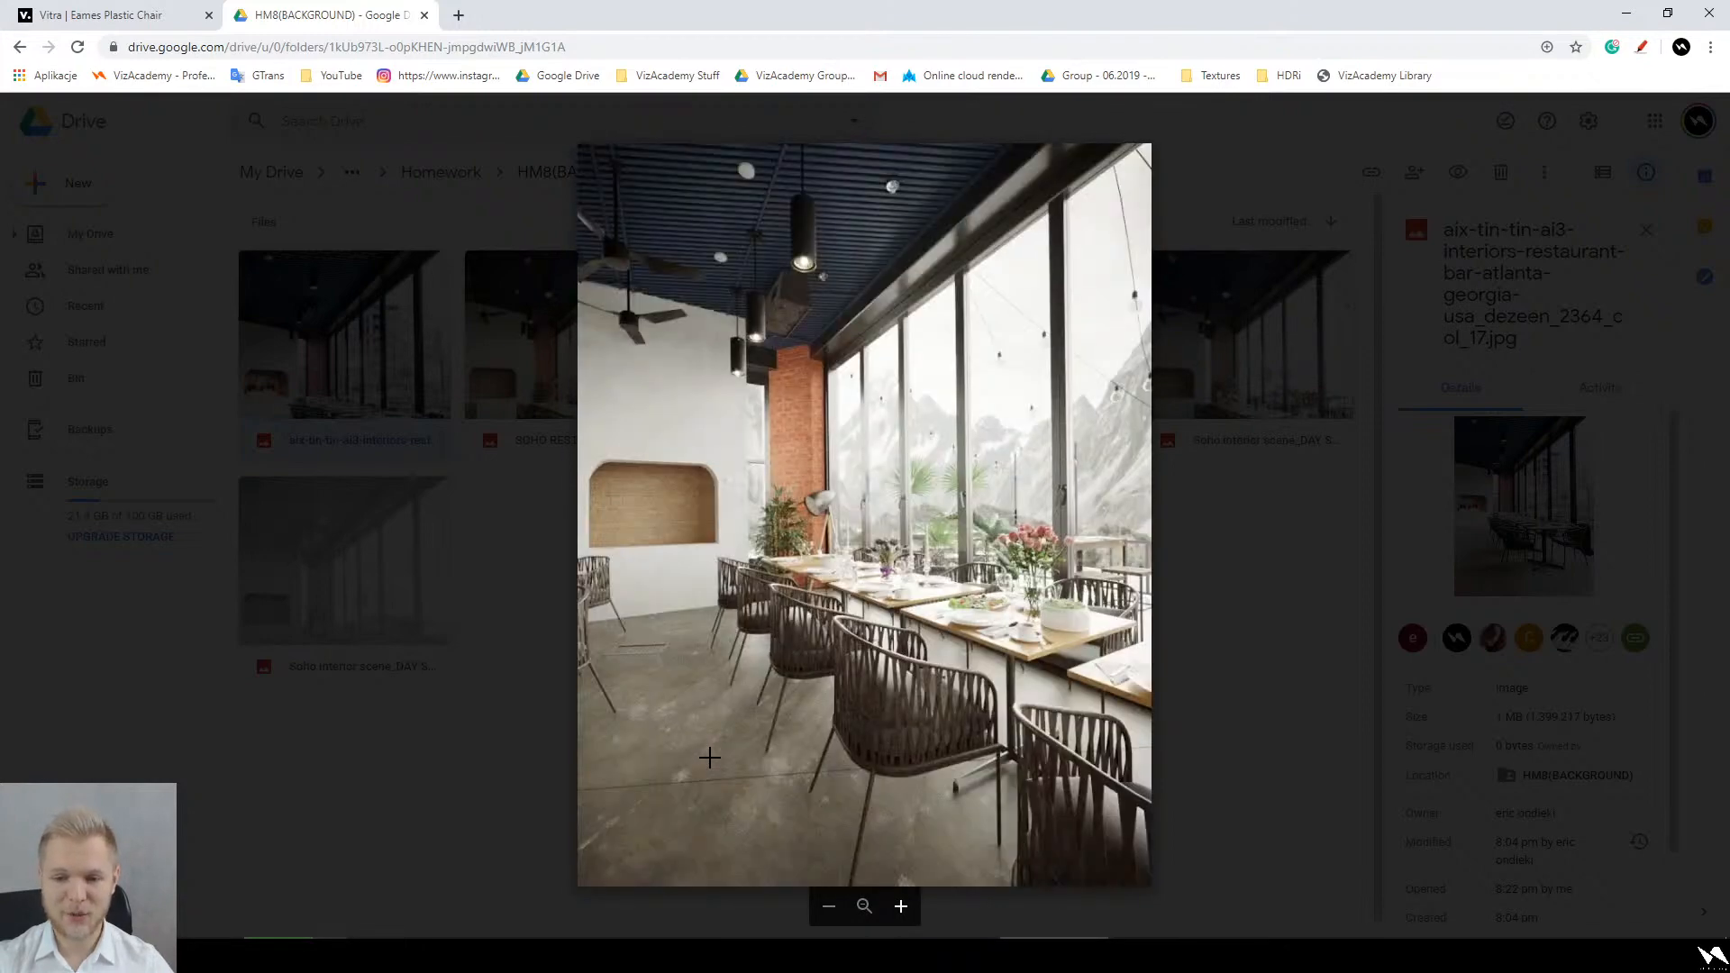
key(Left)
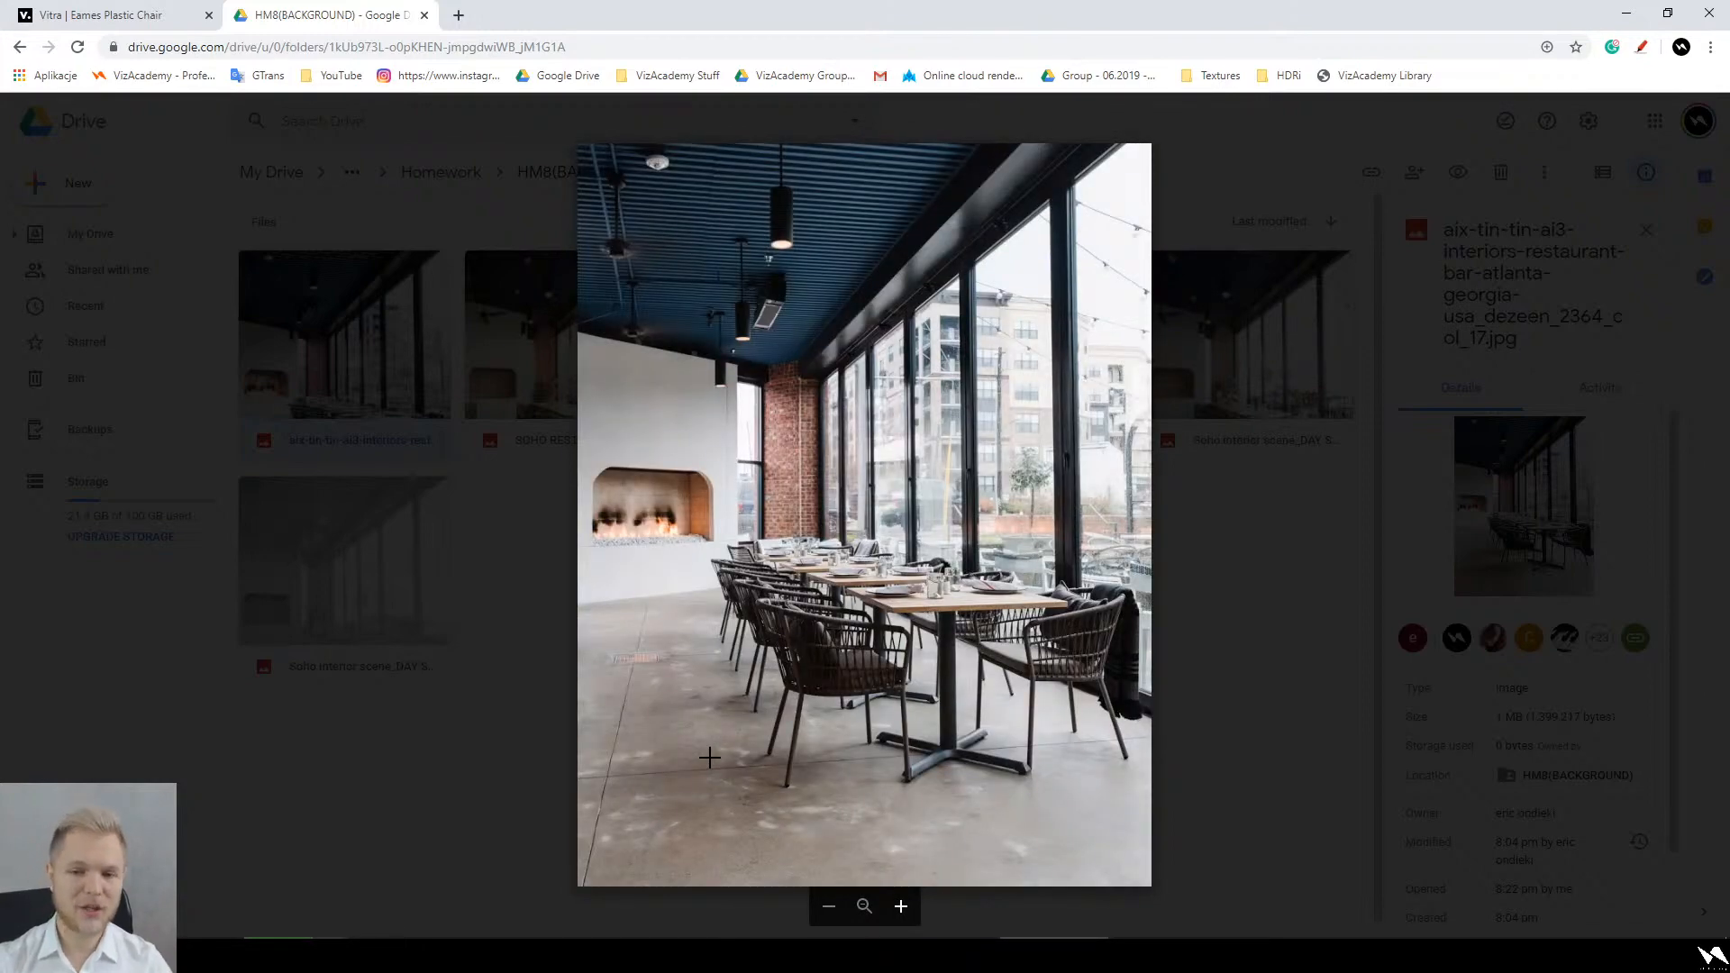
key(Right)
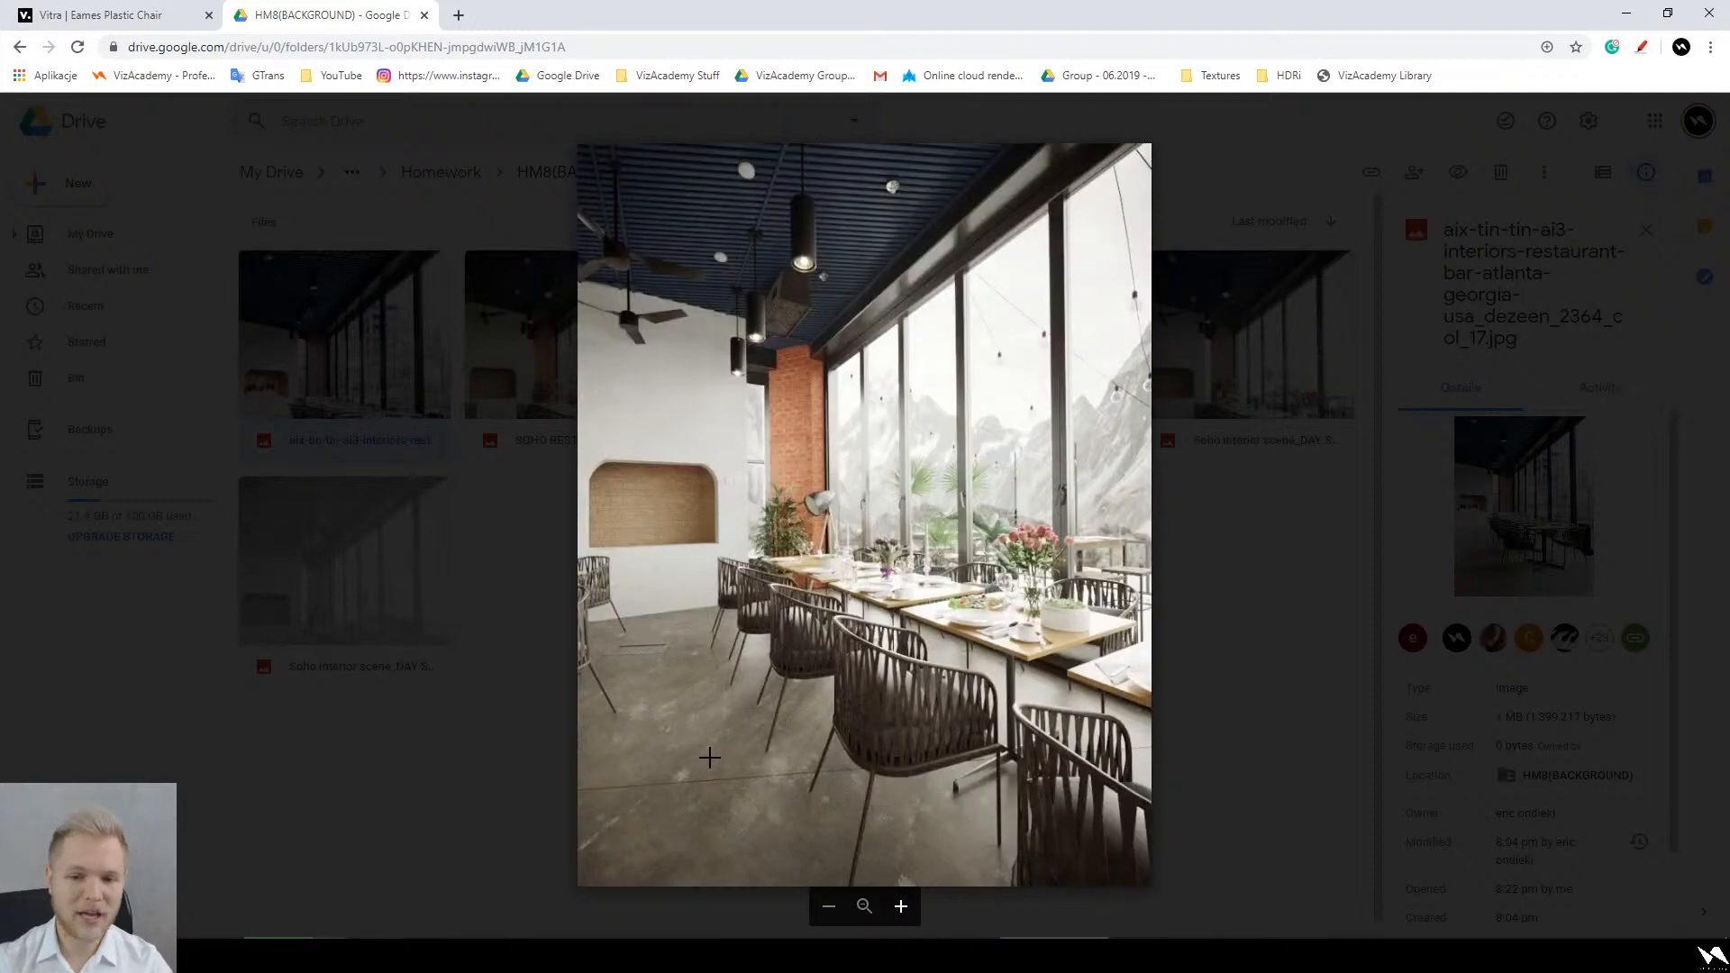
key(Left)
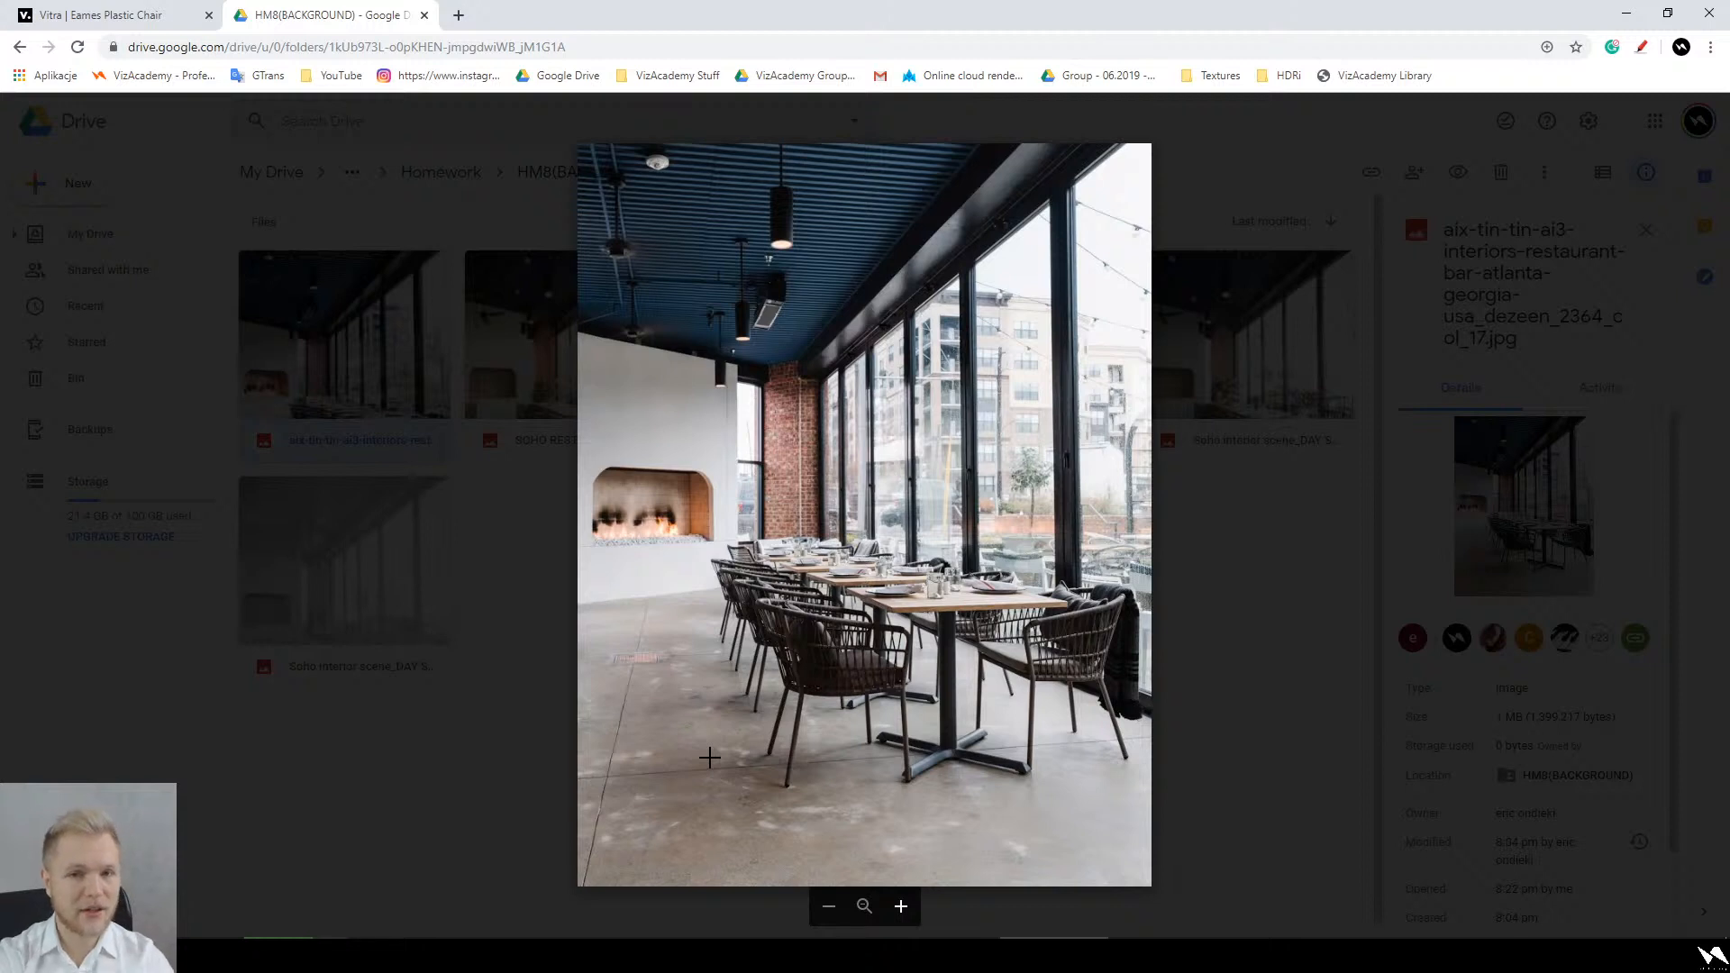
key(Right)
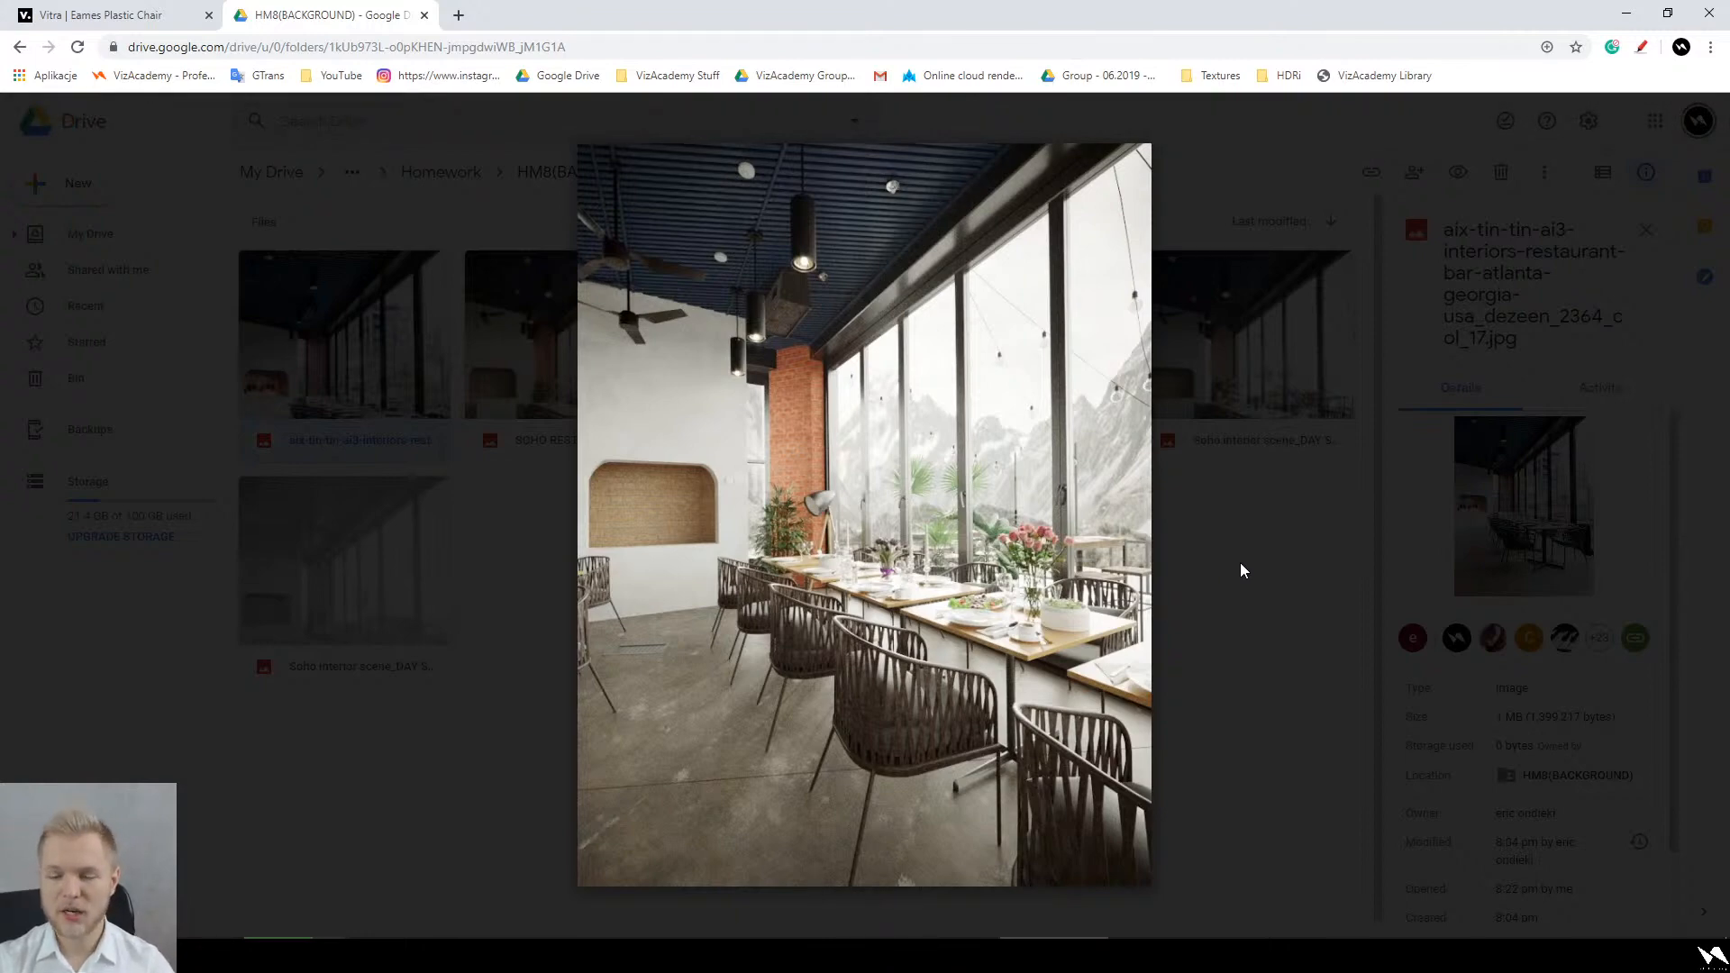
Step: Examine the pendant lamps, ceiling and window view up close in SOHO RESTAURANT_Background.jpg
ctrl+scroll(748, 185, up, 5)
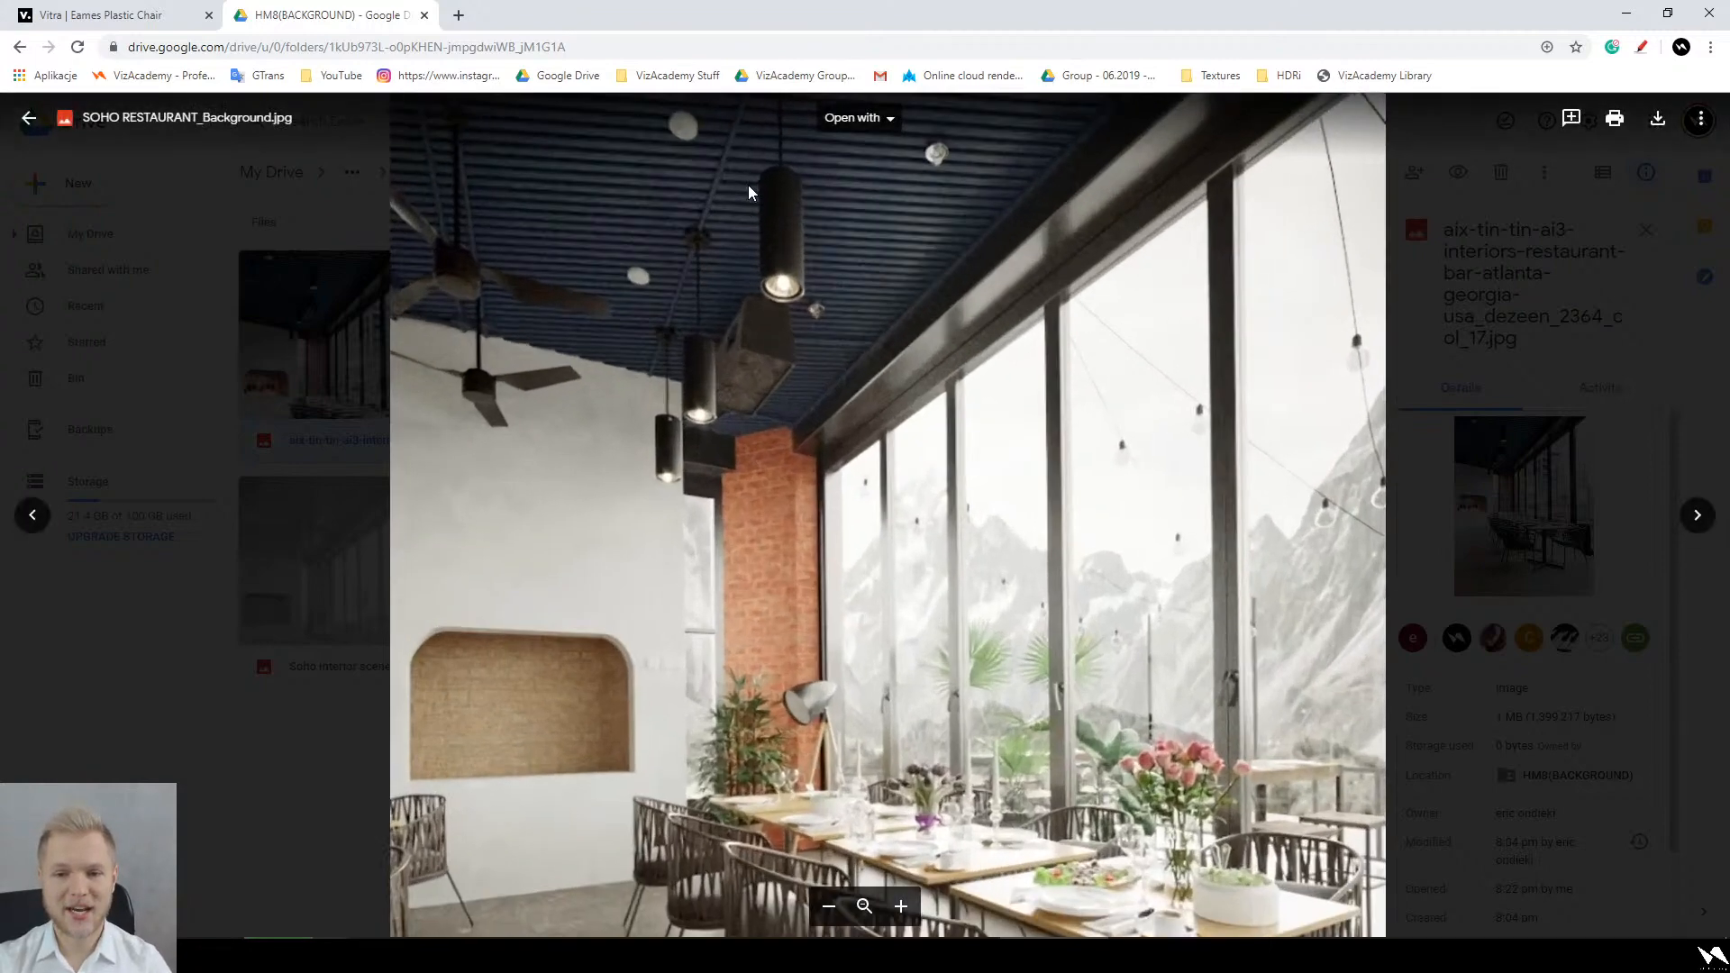
scroll(762, 220, up, 1)
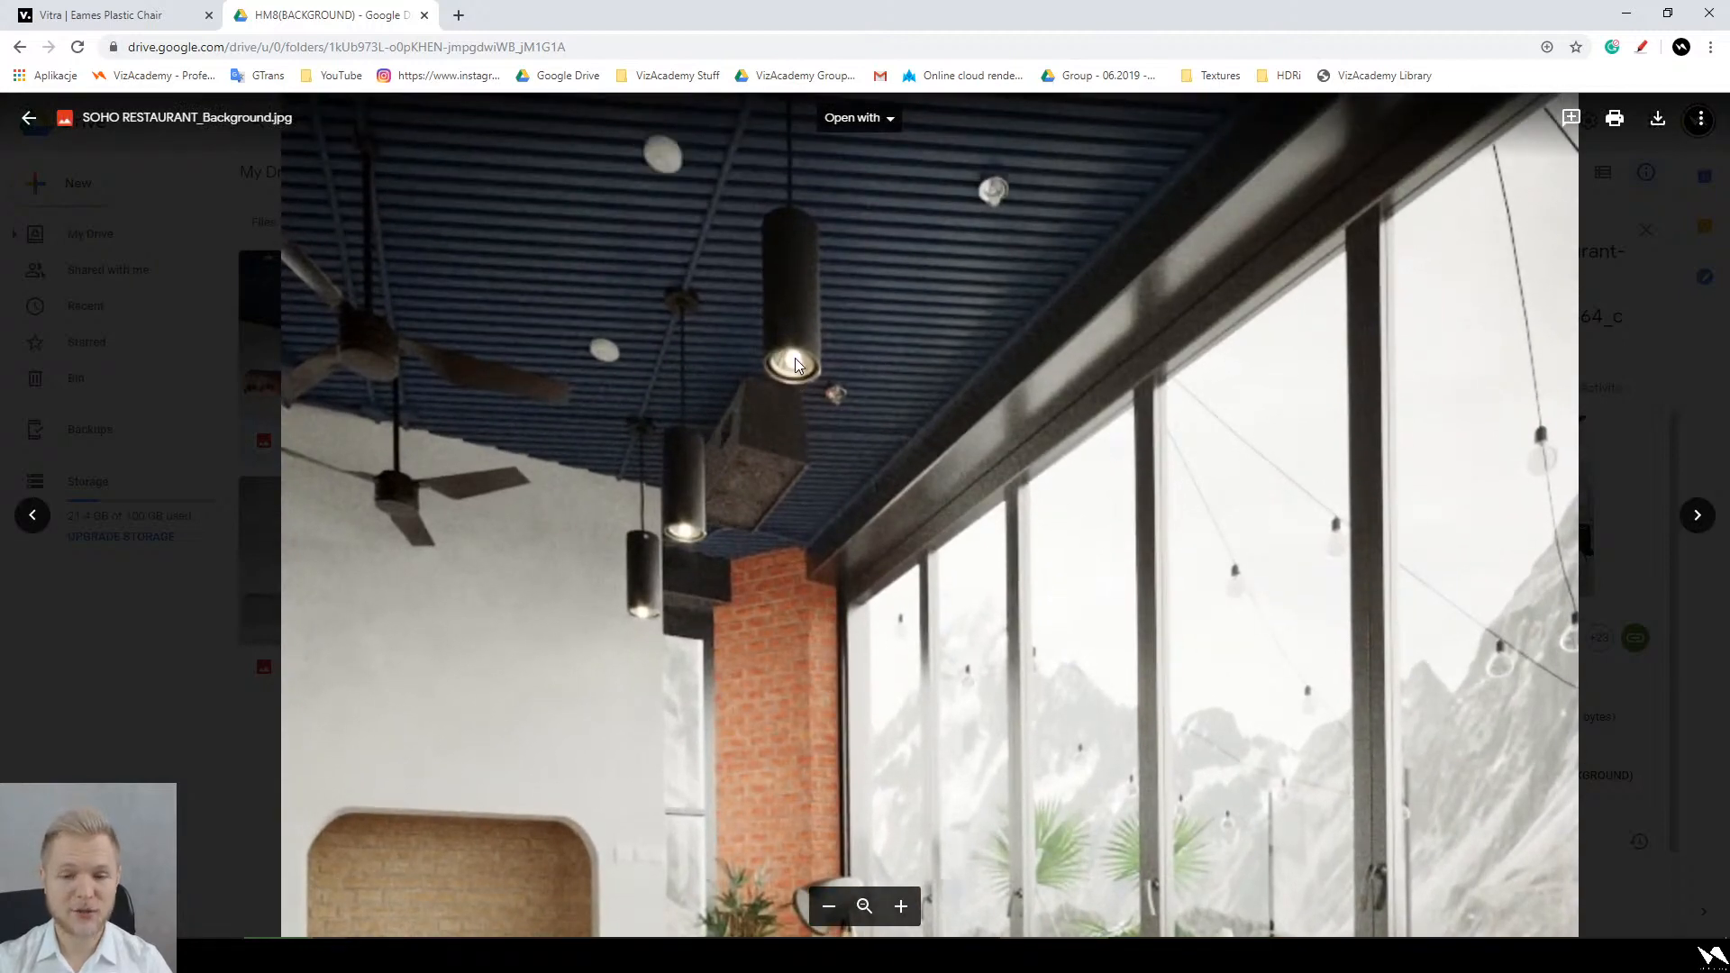
ctrl+scroll(794, 358, down, 5)
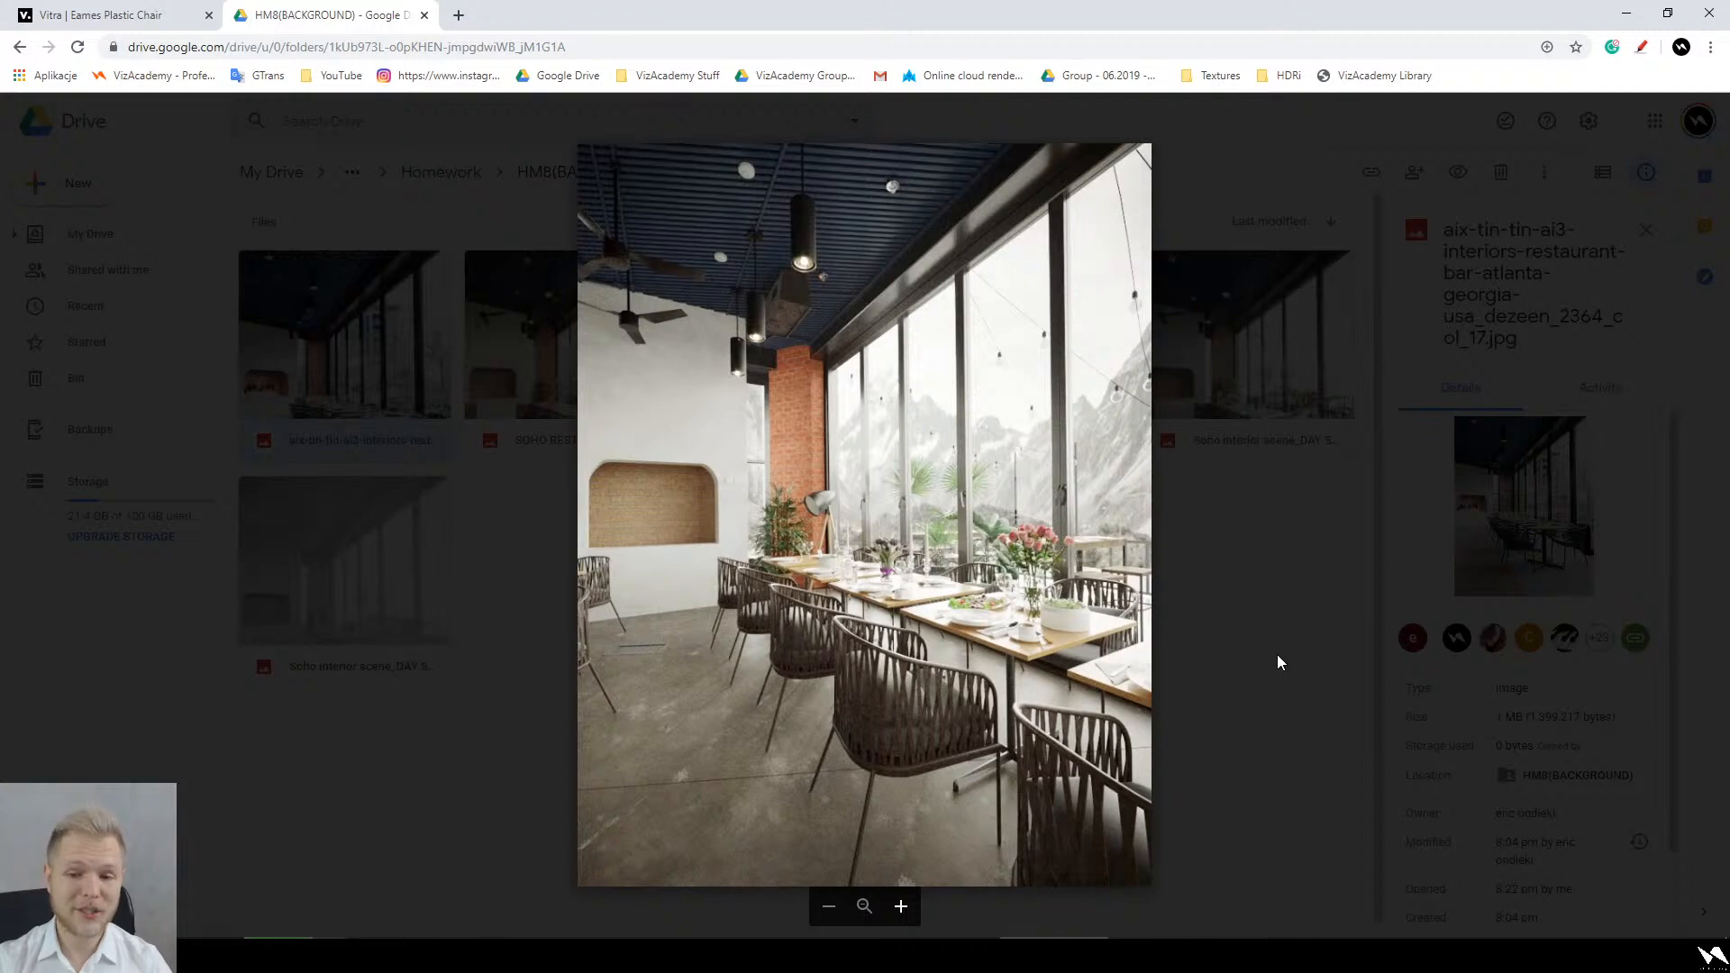
Step: Close the restaurant photo preview and open the HM5(2ND INTERIOR) folder within the student's Homework folder
click(1277, 662)
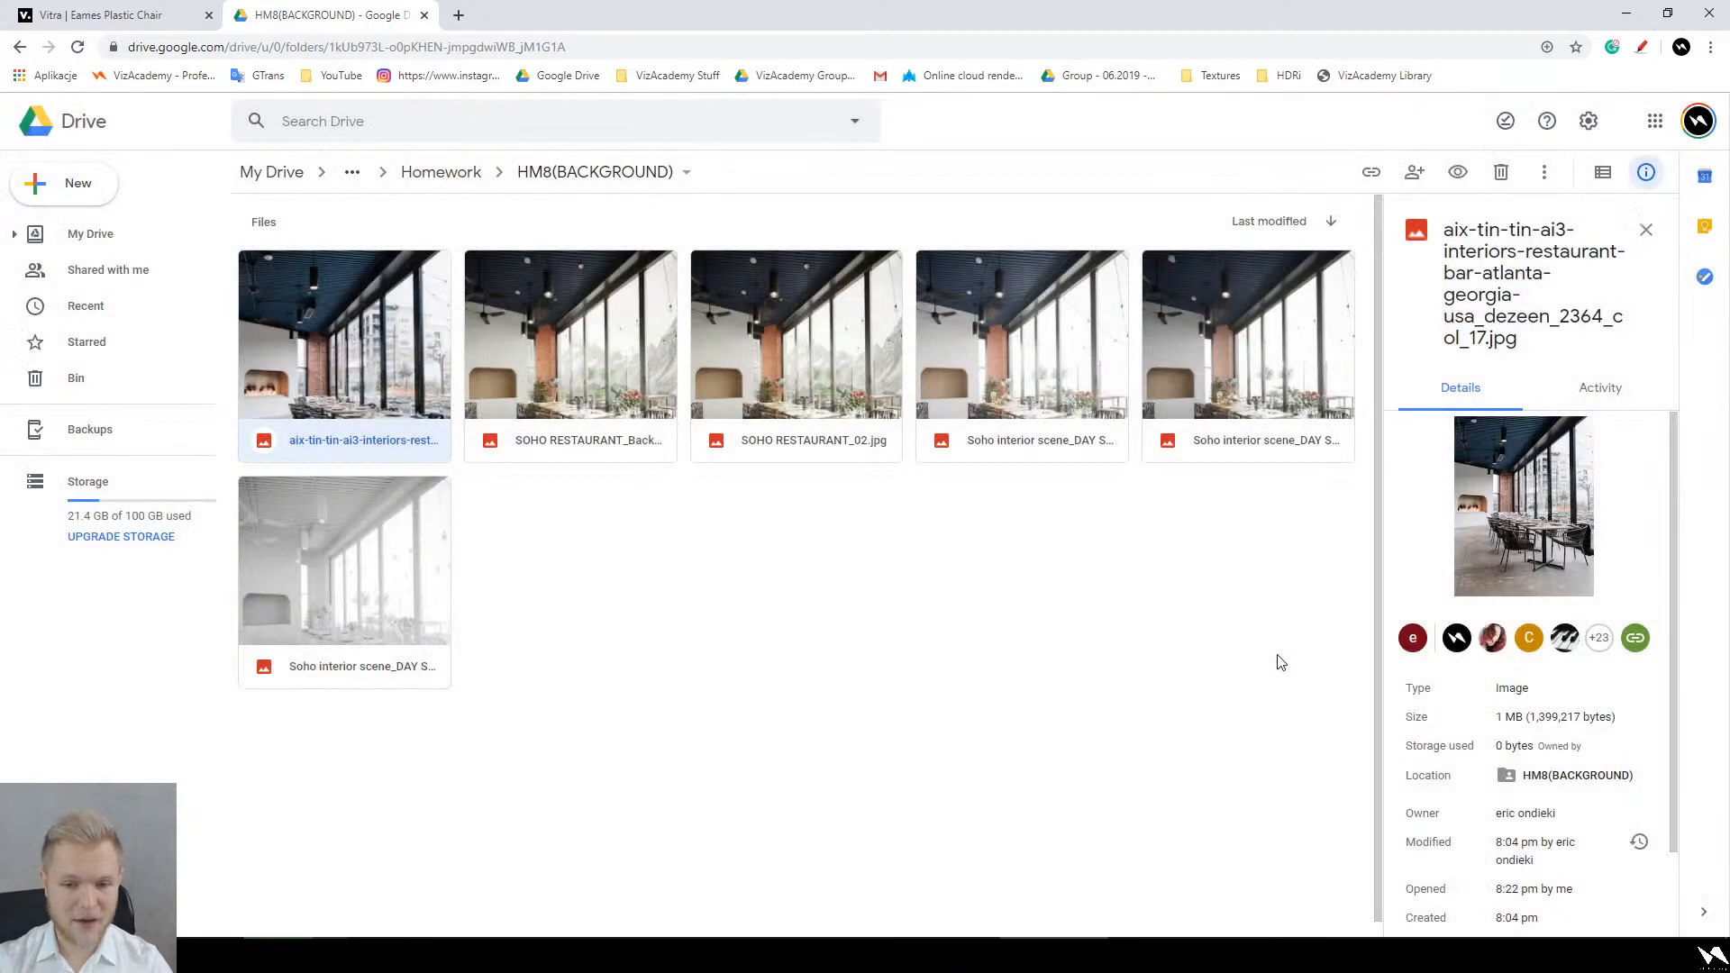
double_click(385, 320)
click(411, 680)
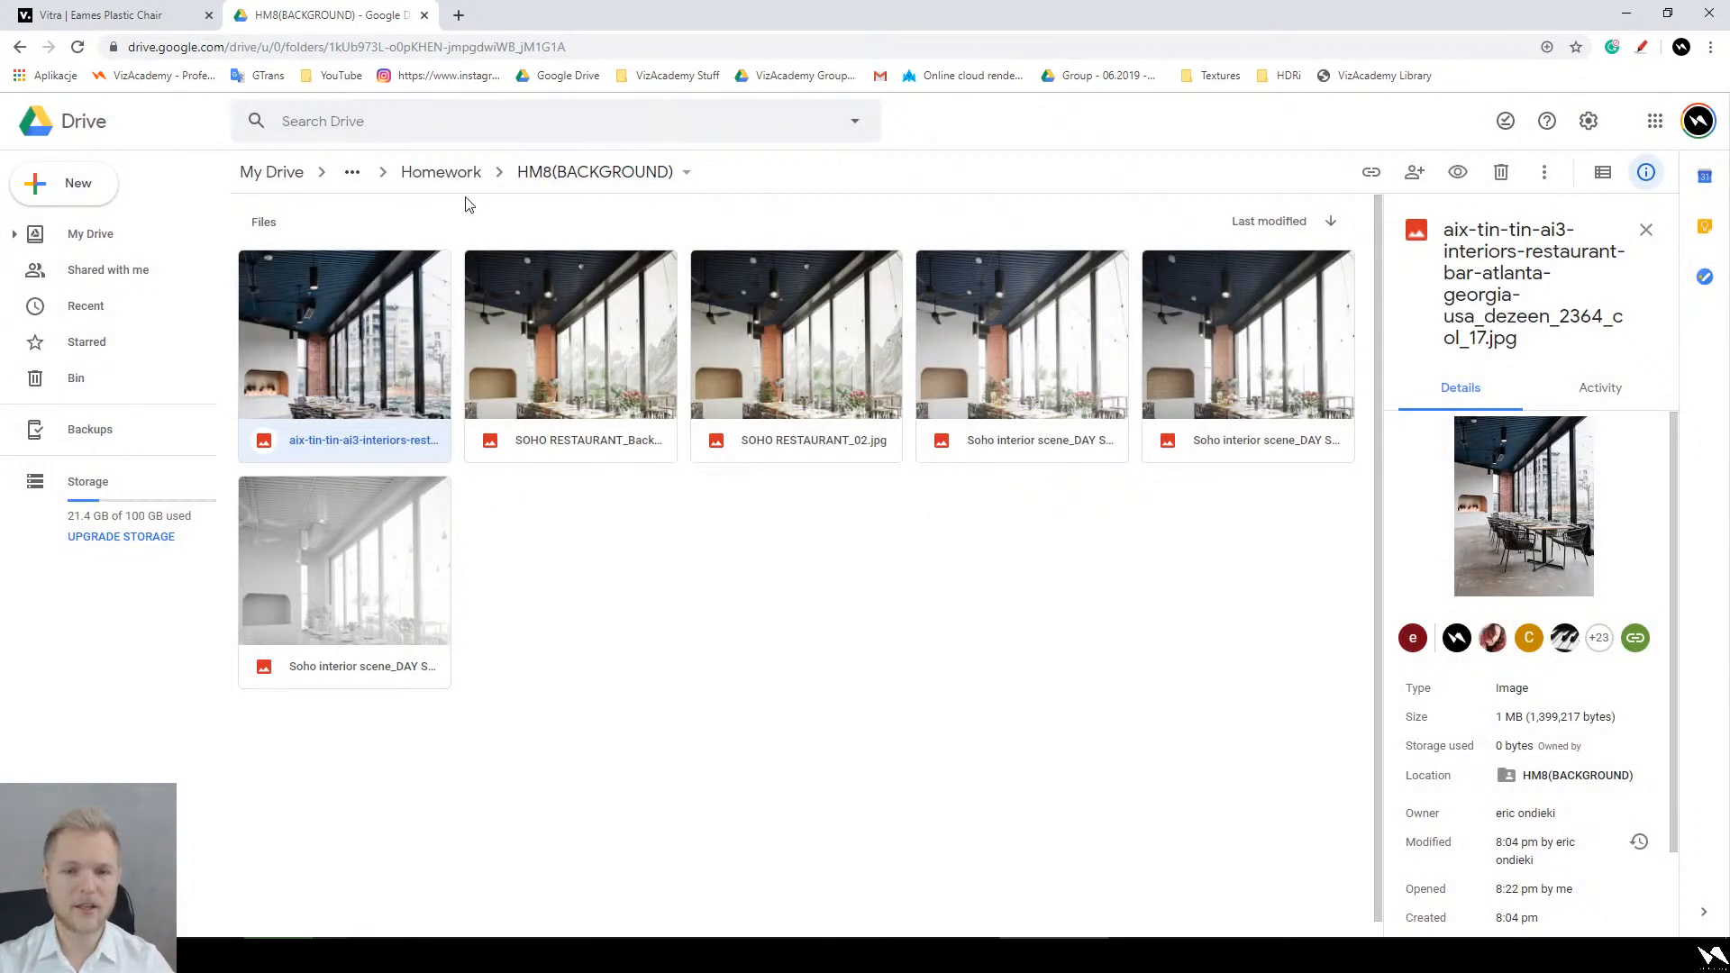
click(441, 172)
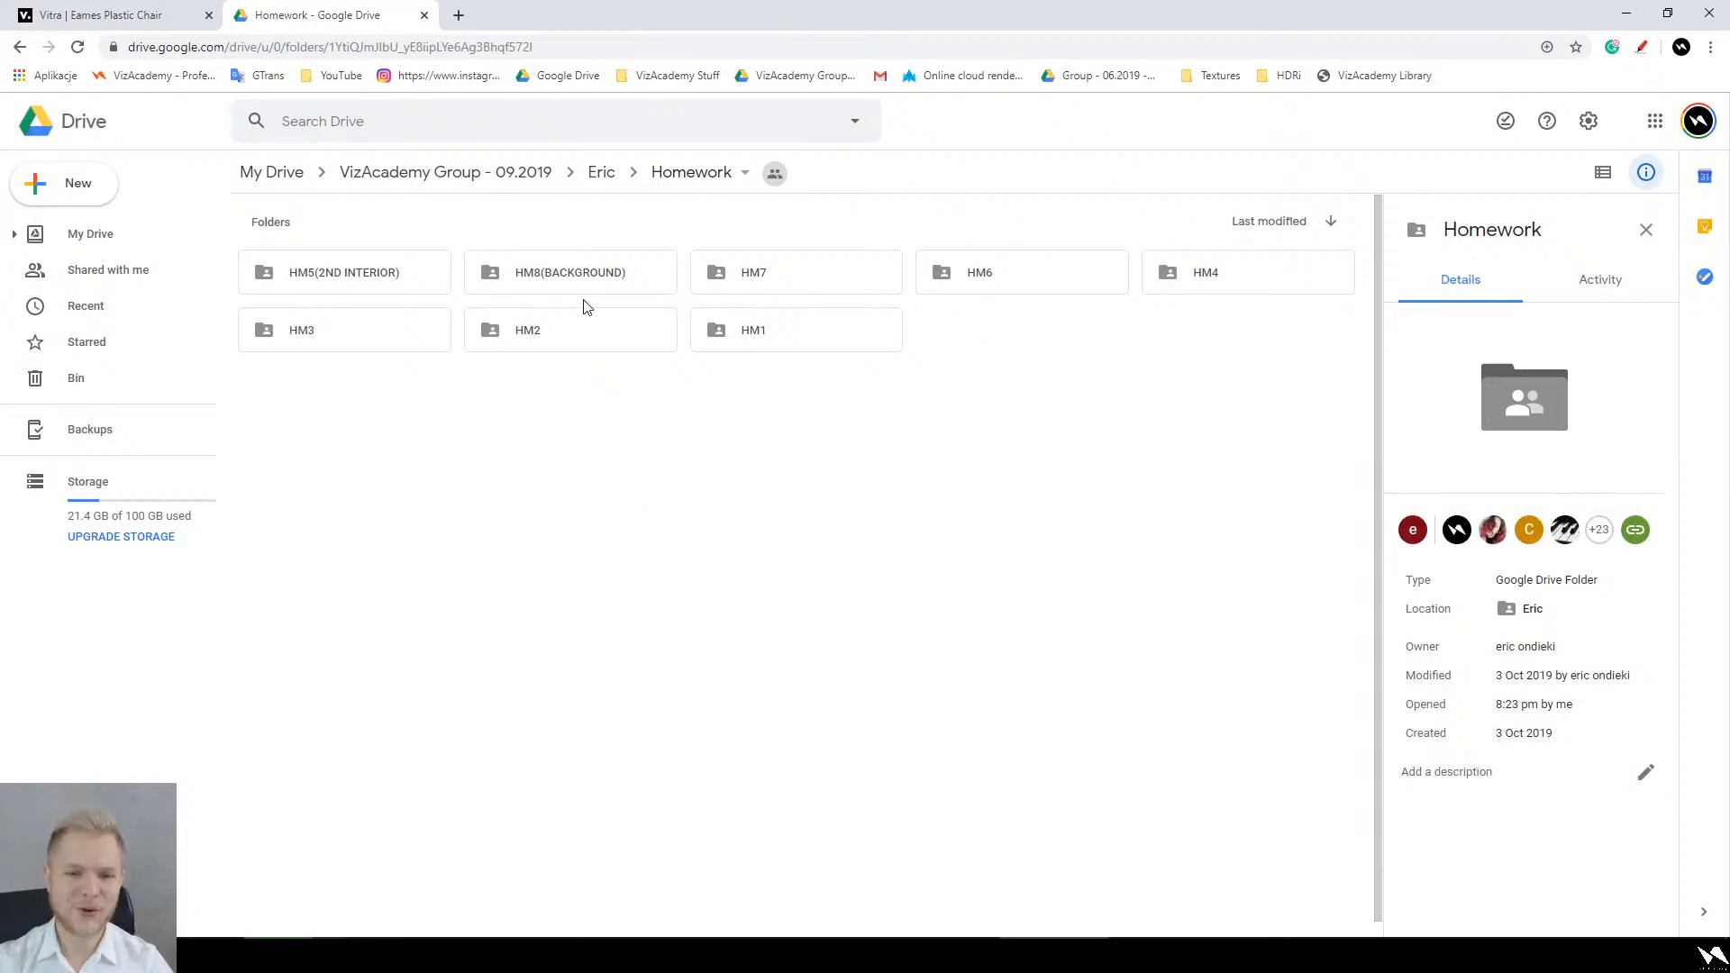
click(558, 275)
double_click(346, 271)
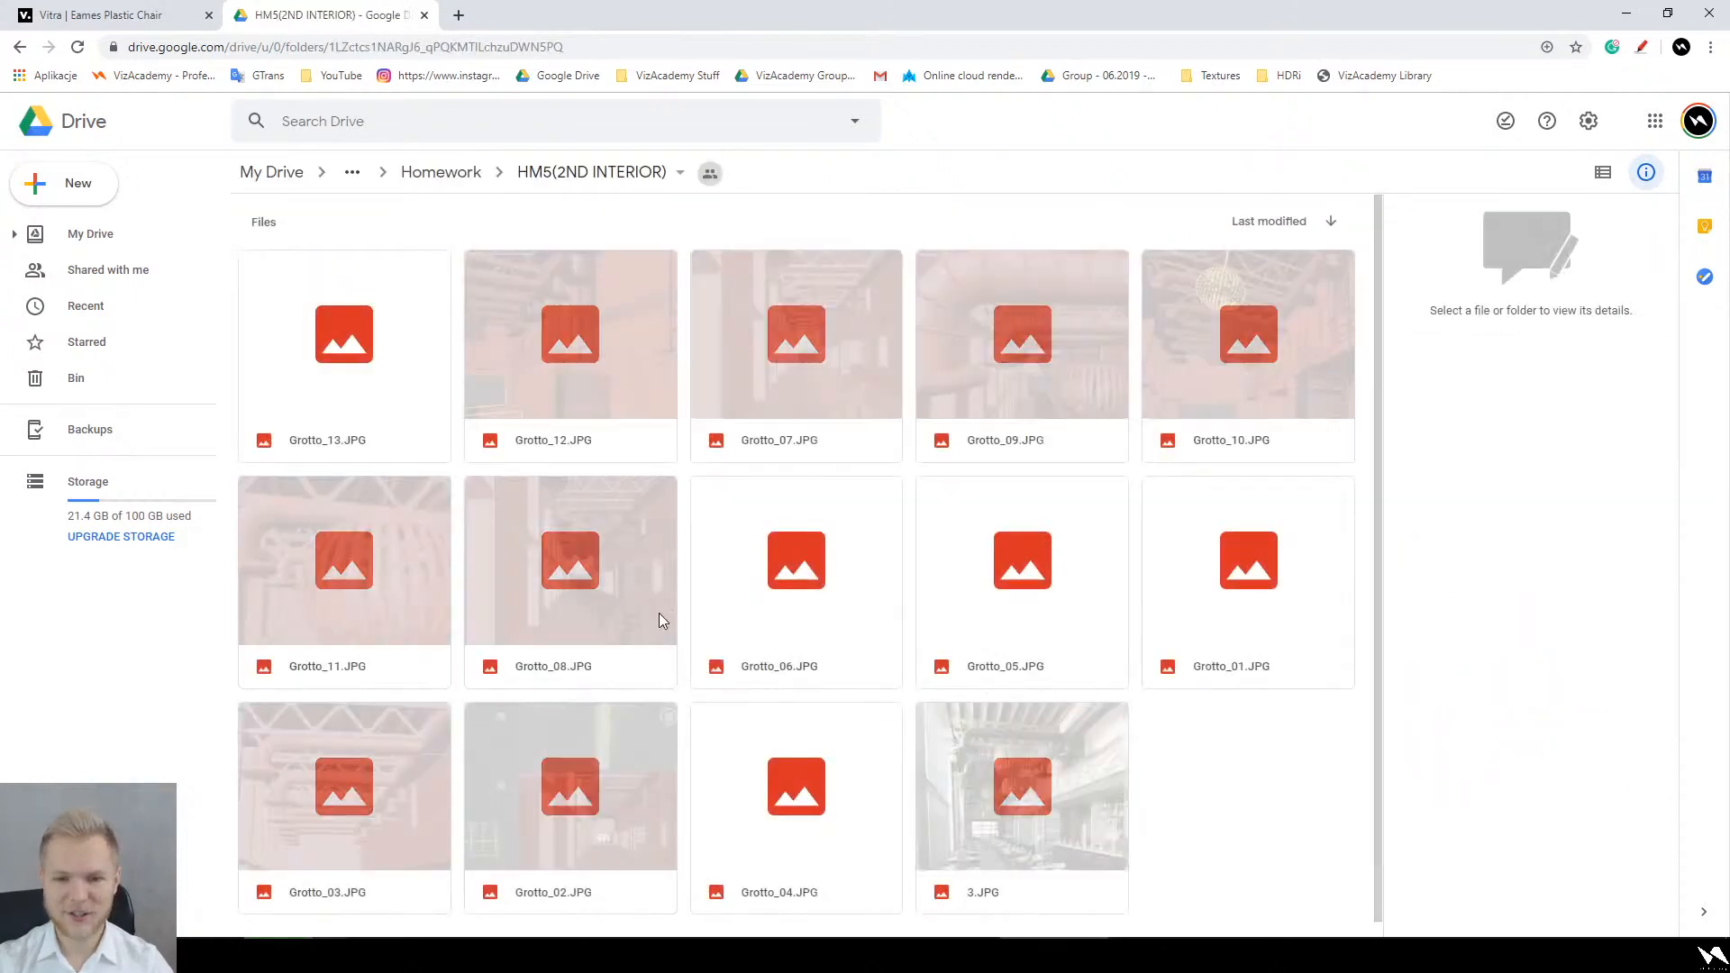
scroll(655, 567, down, 1)
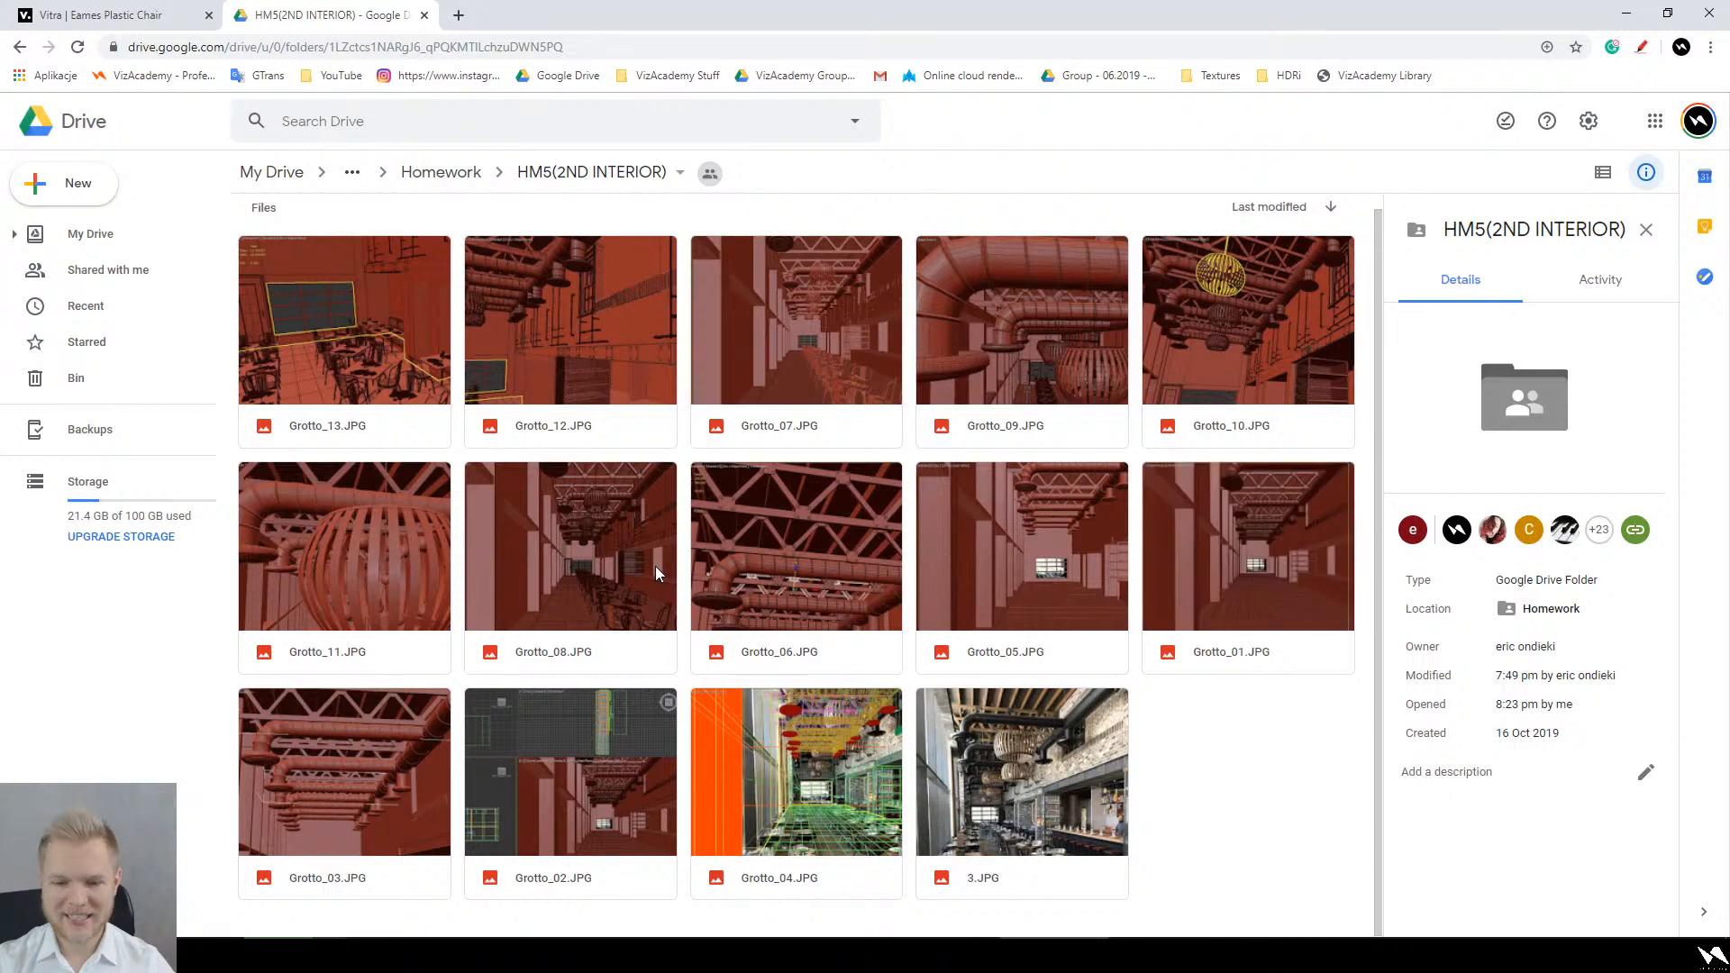
Step: Look through the Grotto clay viewport screenshots in sequence, starting from Grotto_13.JPG, and close the preview
double_click(415, 325)
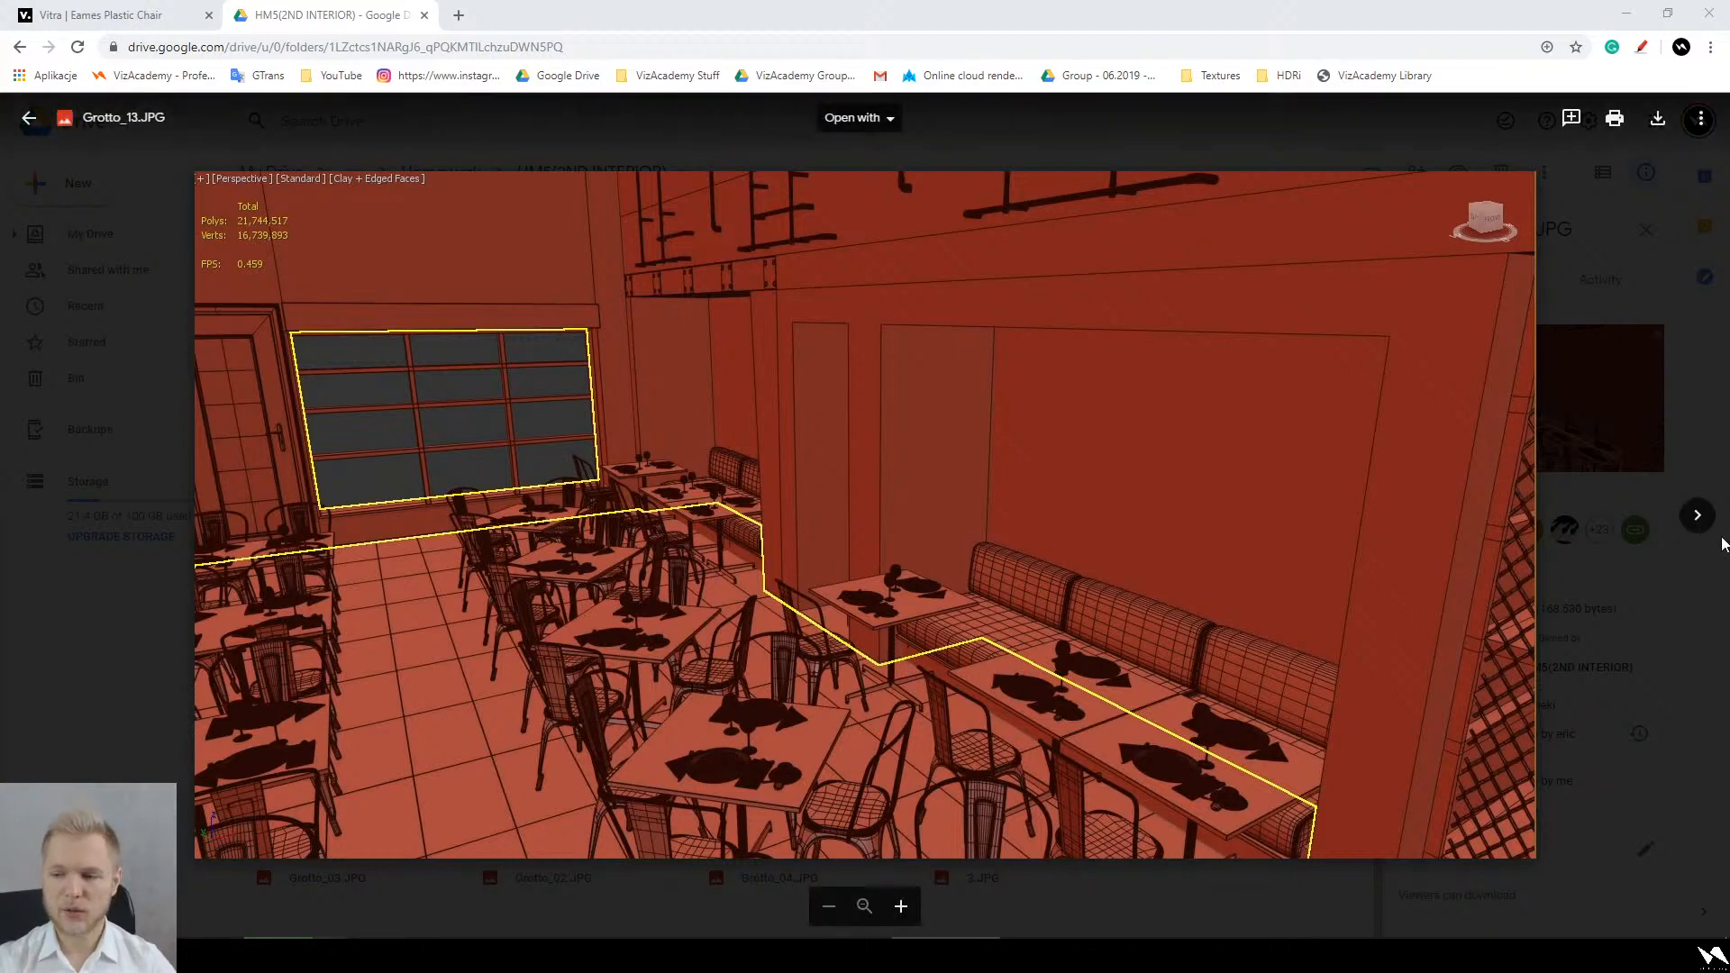
click(1695, 518)
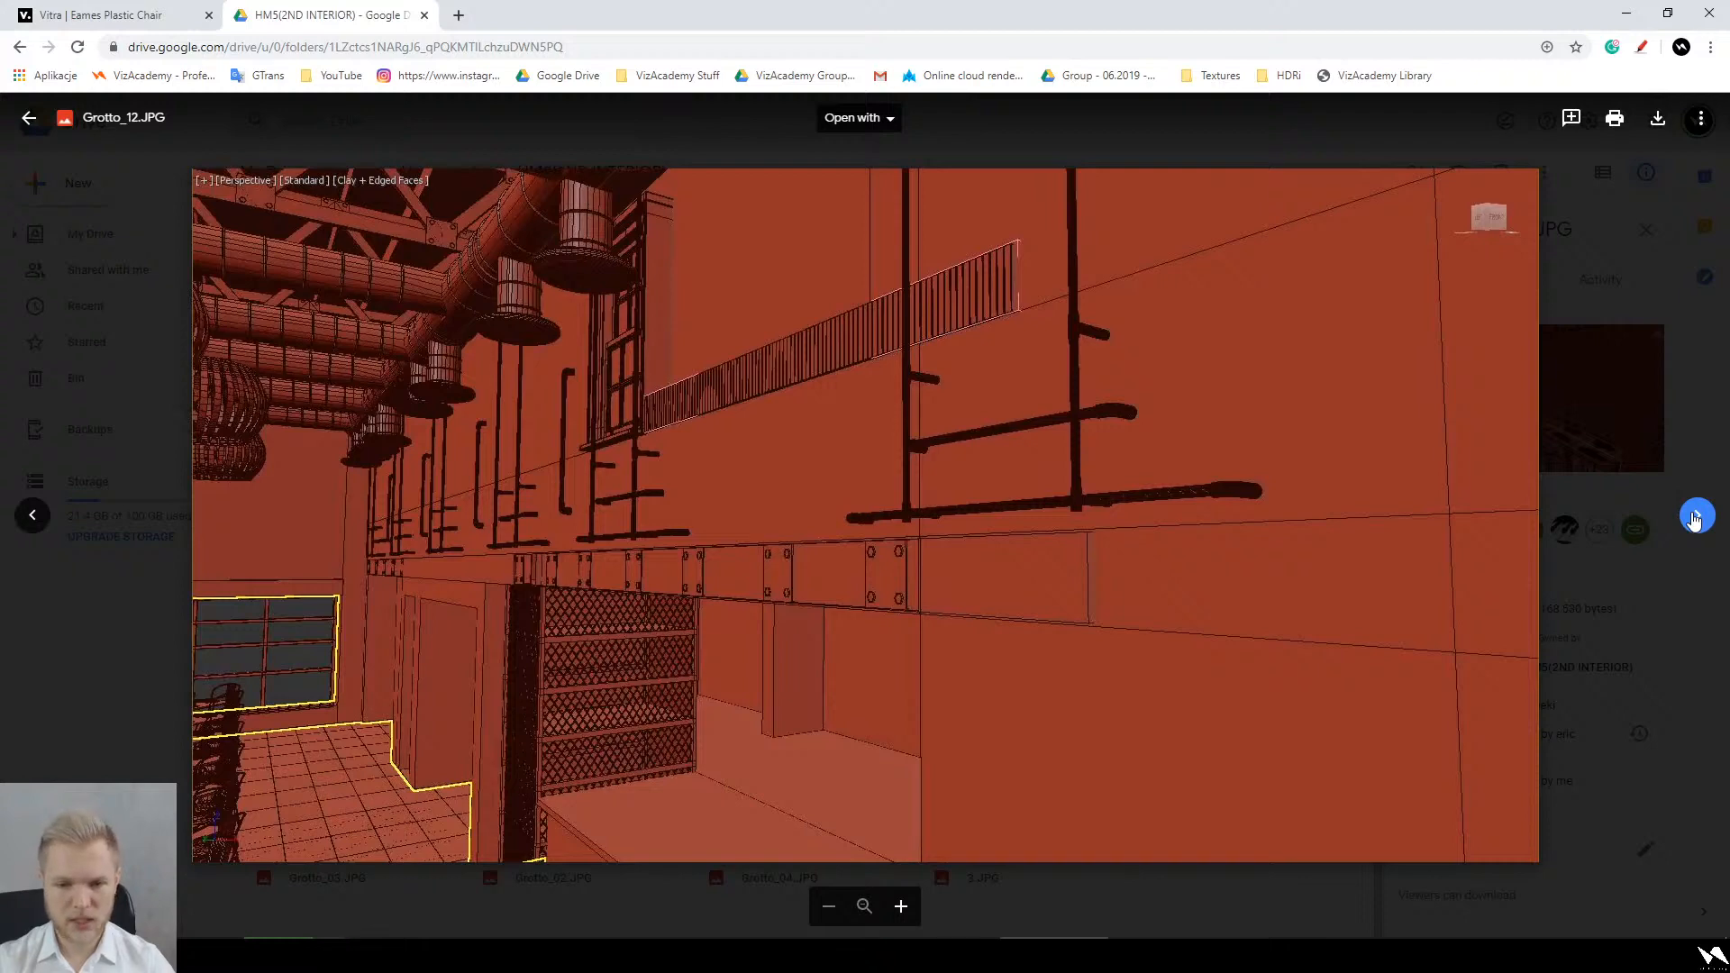
click(1695, 518)
click(1695, 518)
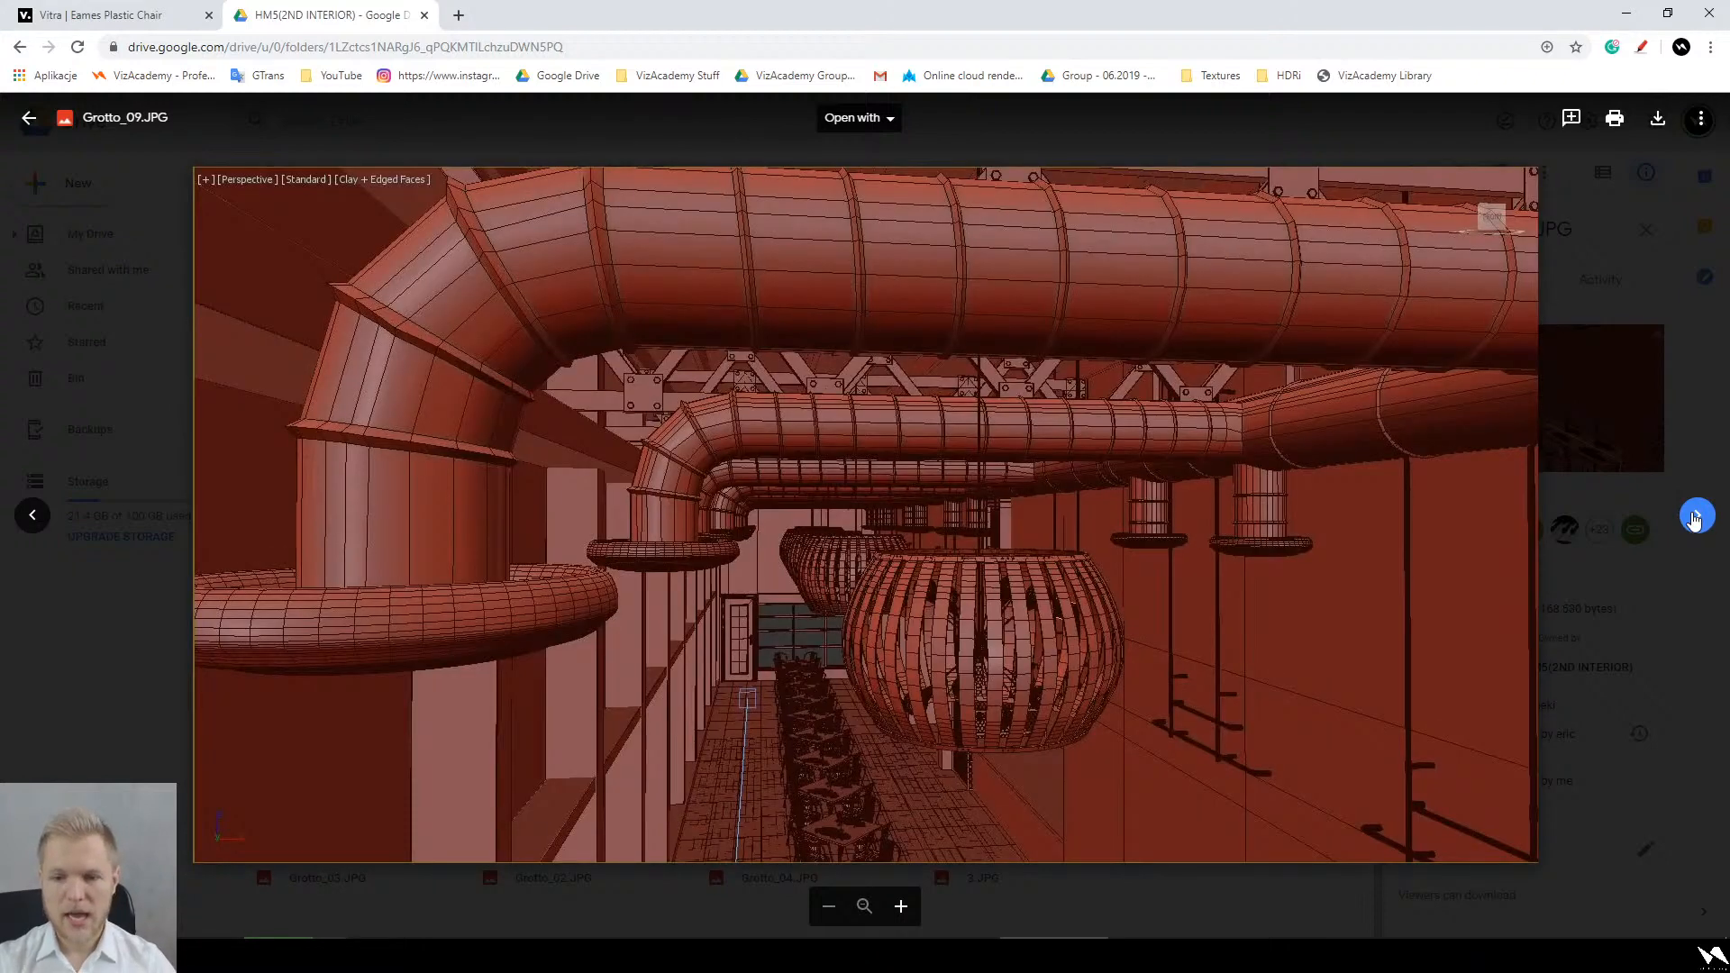
click(1695, 520)
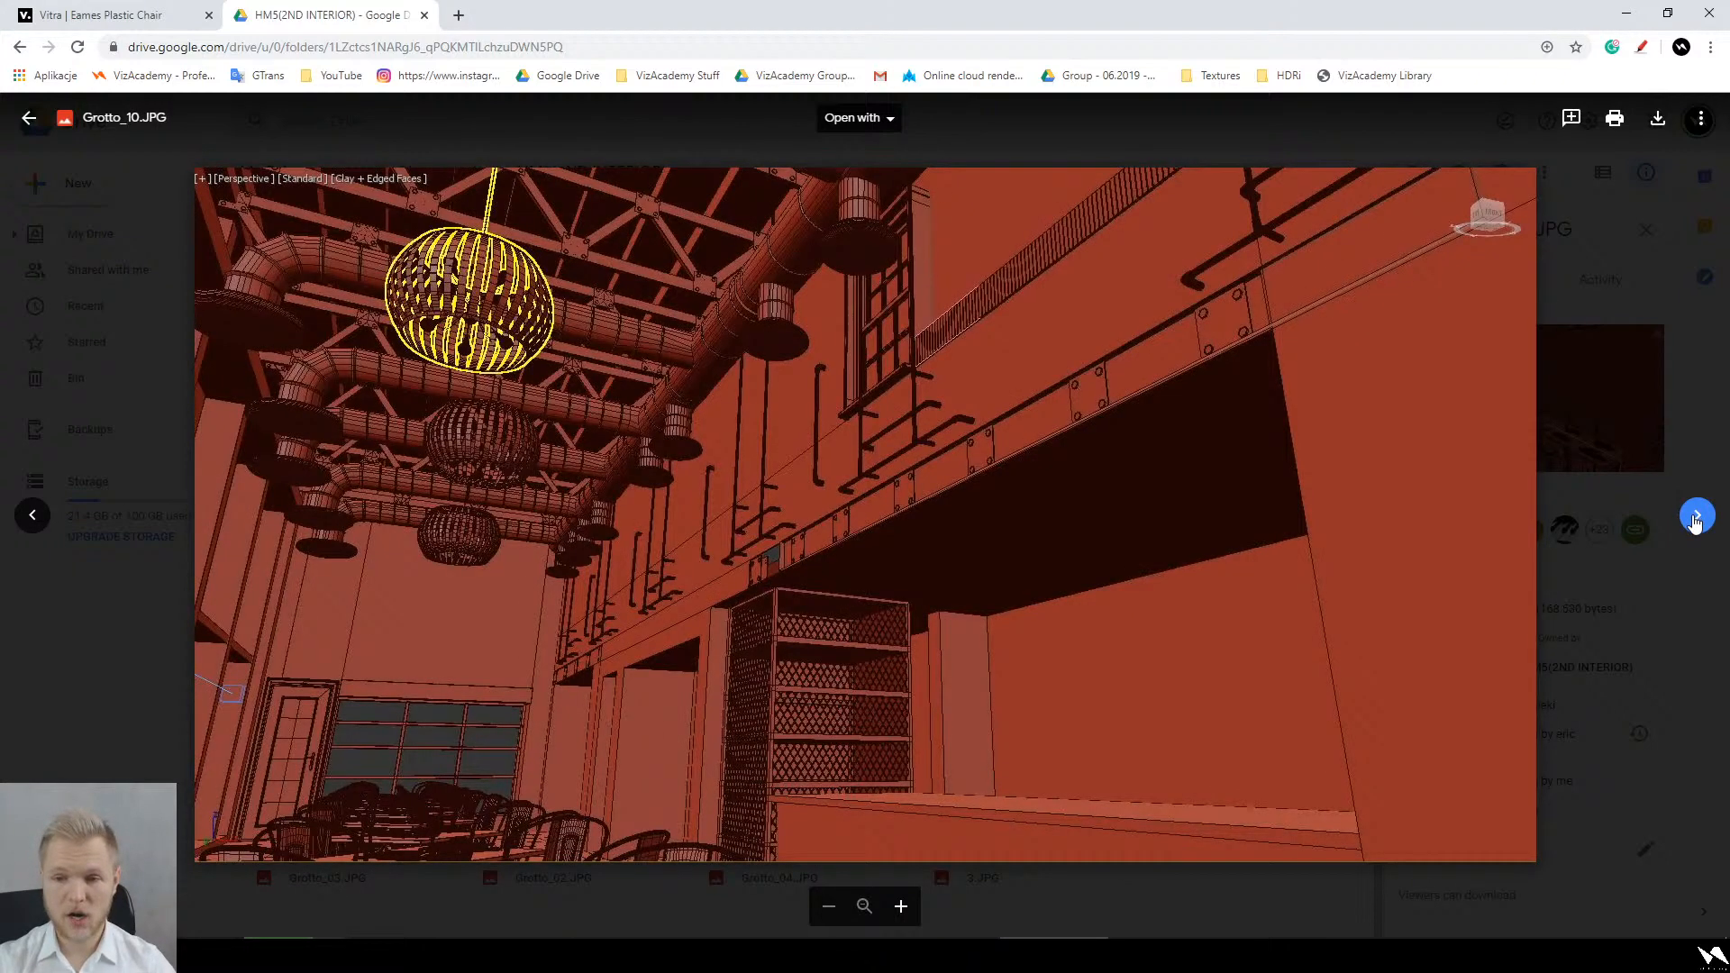
click(1695, 520)
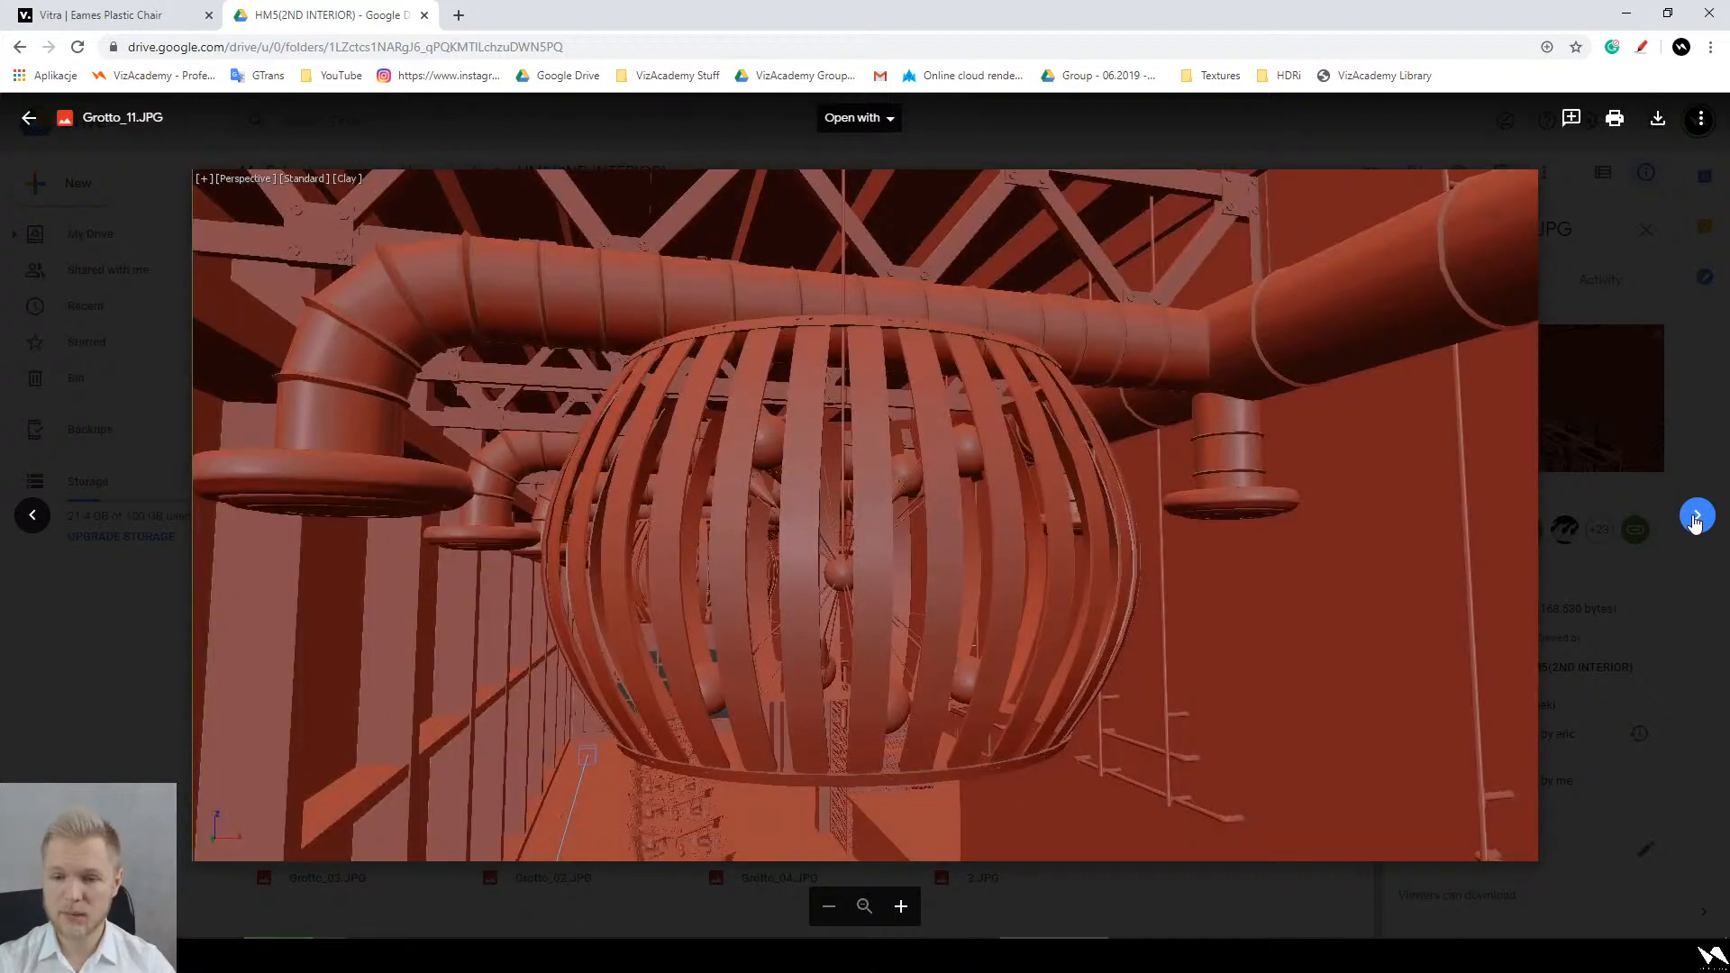
click(1694, 520)
click(1696, 517)
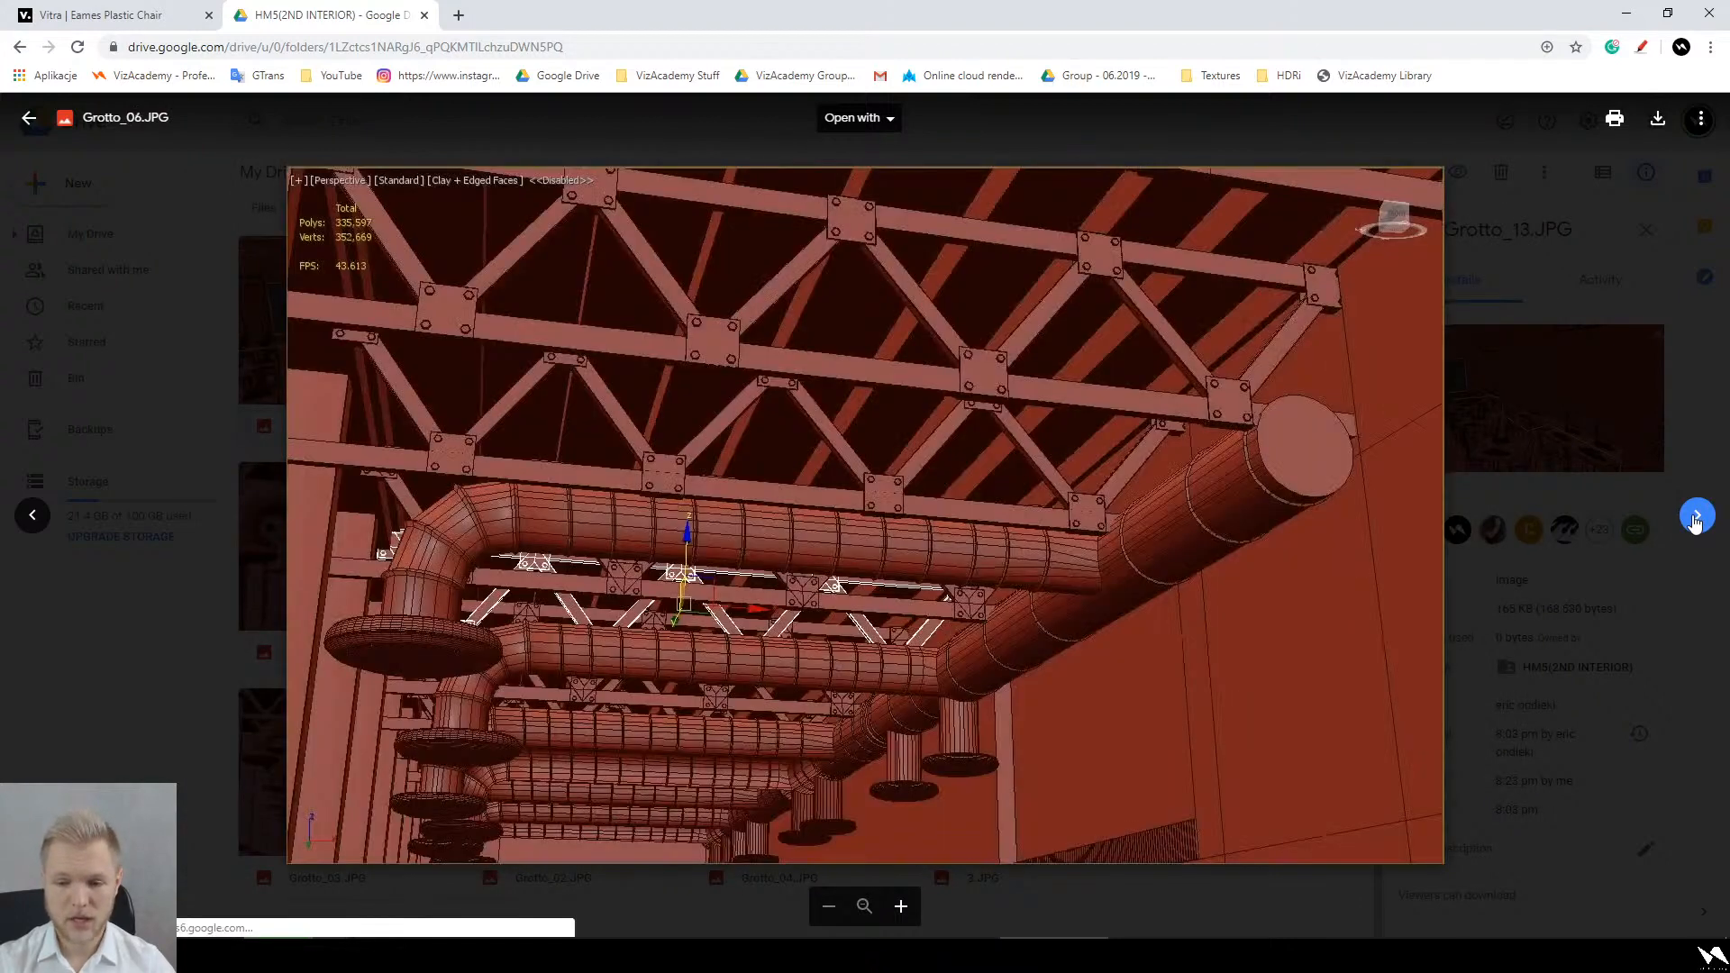
click(1696, 517)
key(Escape)
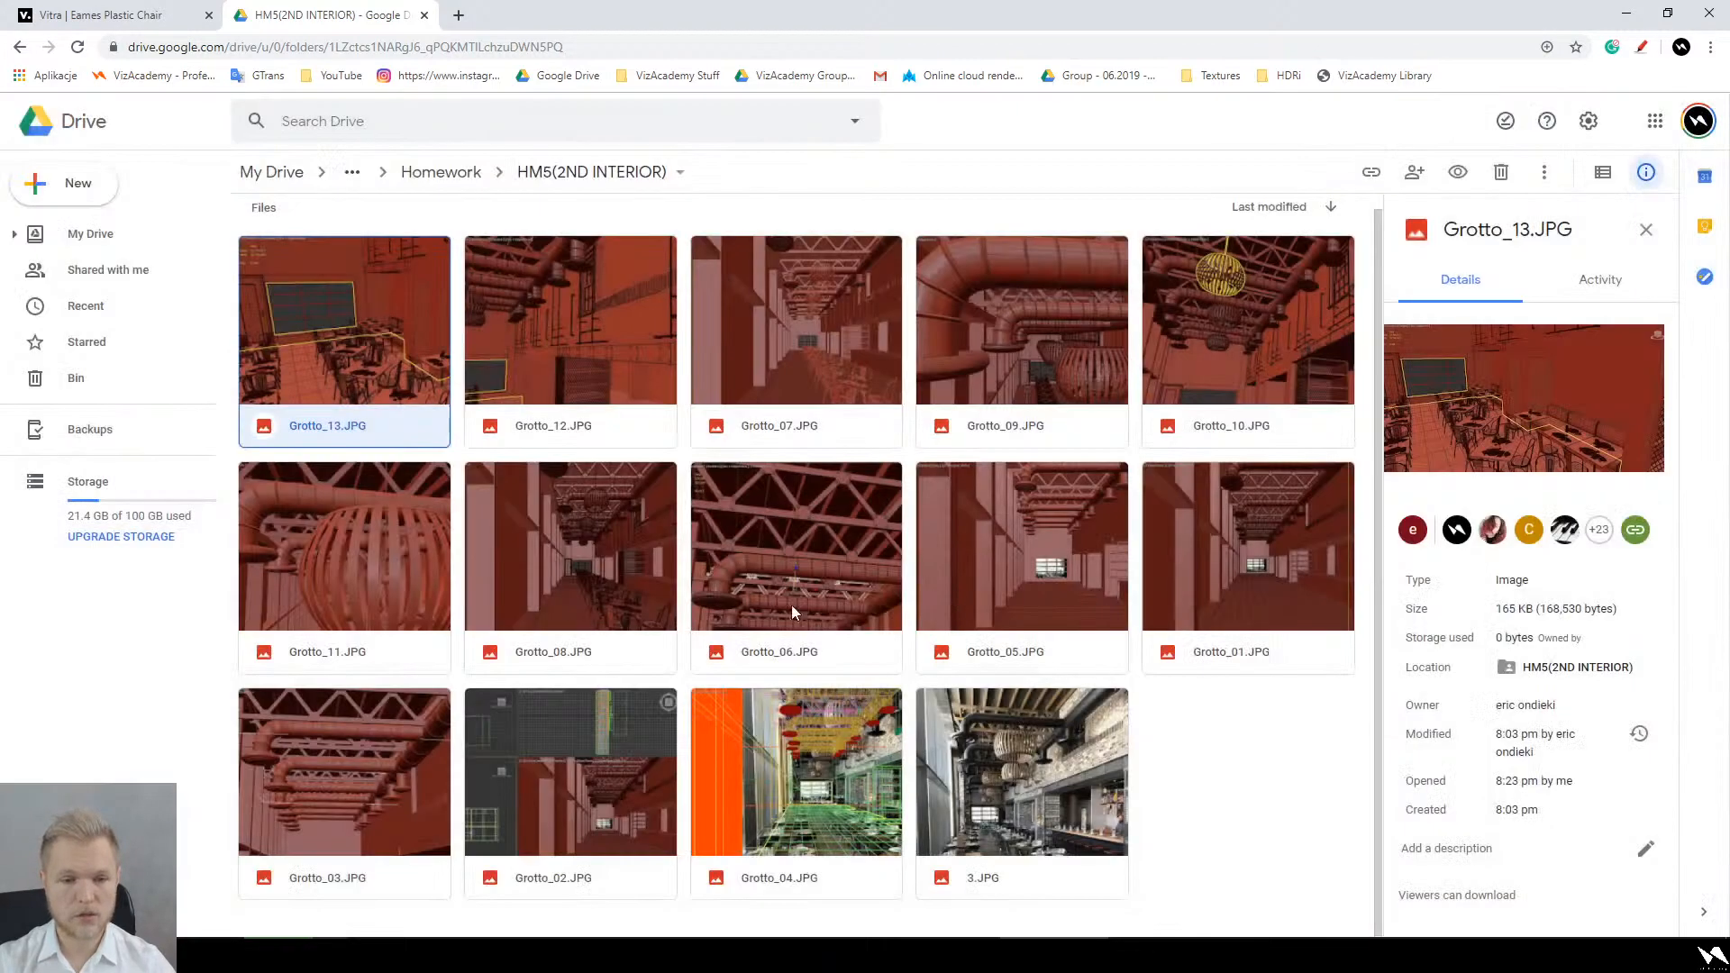
Step: Reopen Grotto_13.JPG, examine its polygon, vertex and FPS statistics up close, and close the preview
double_click(440, 317)
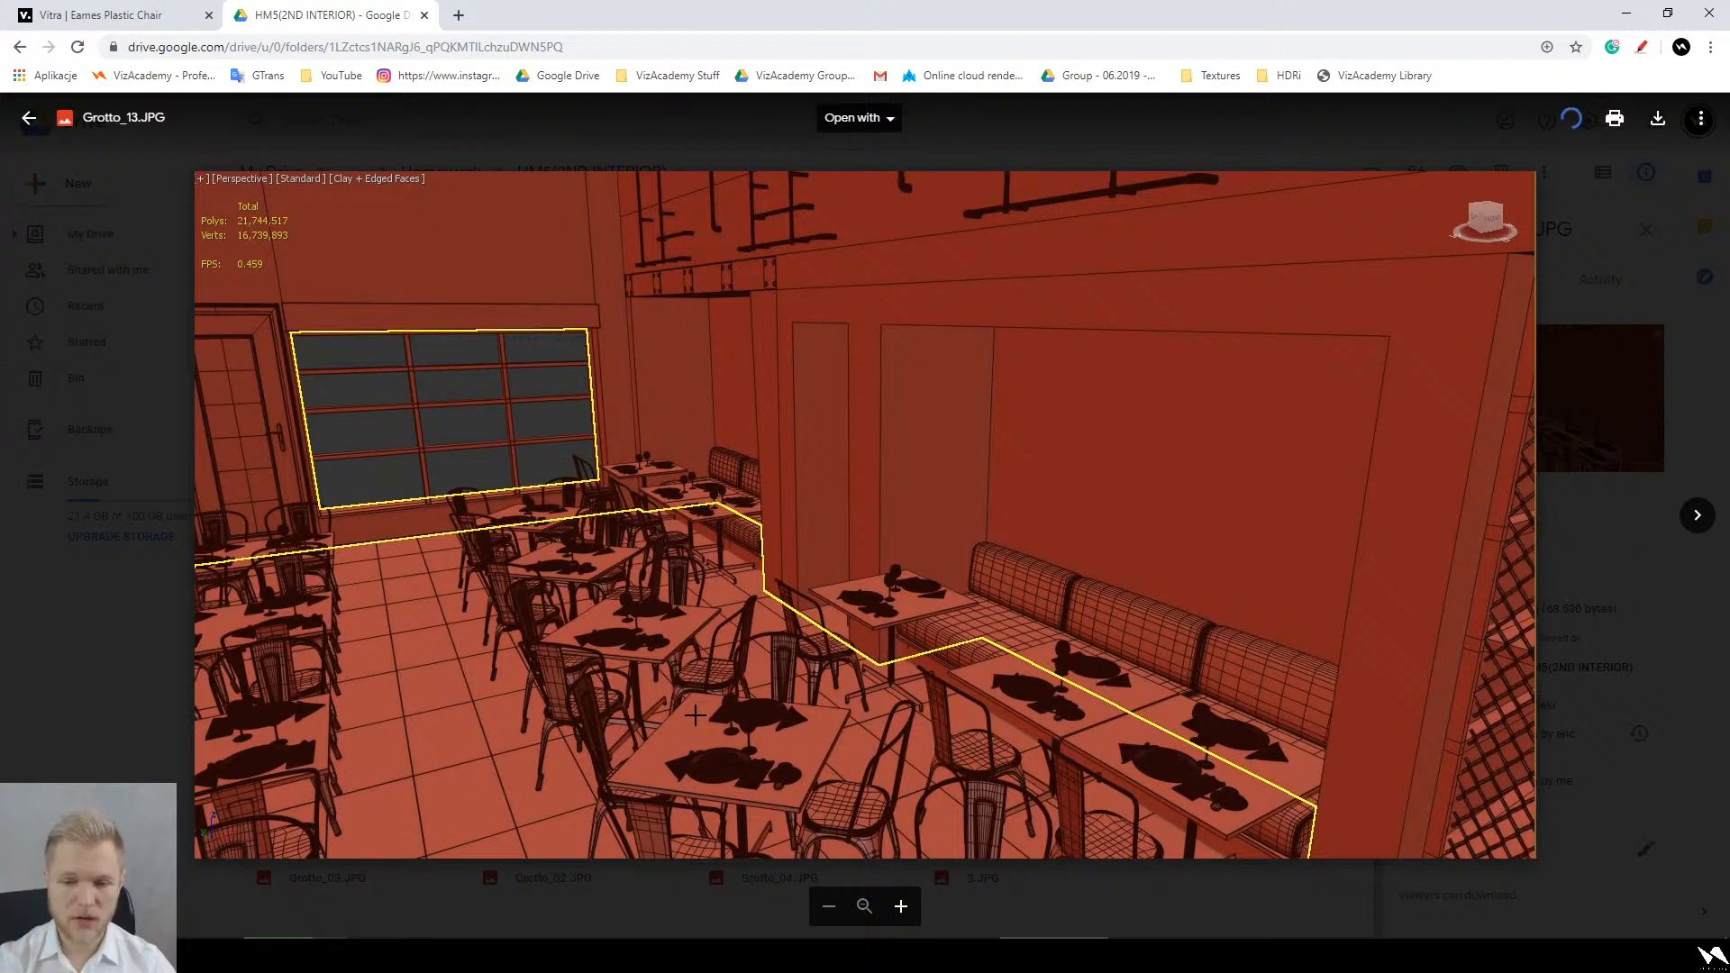
scroll(247, 226, up, 5)
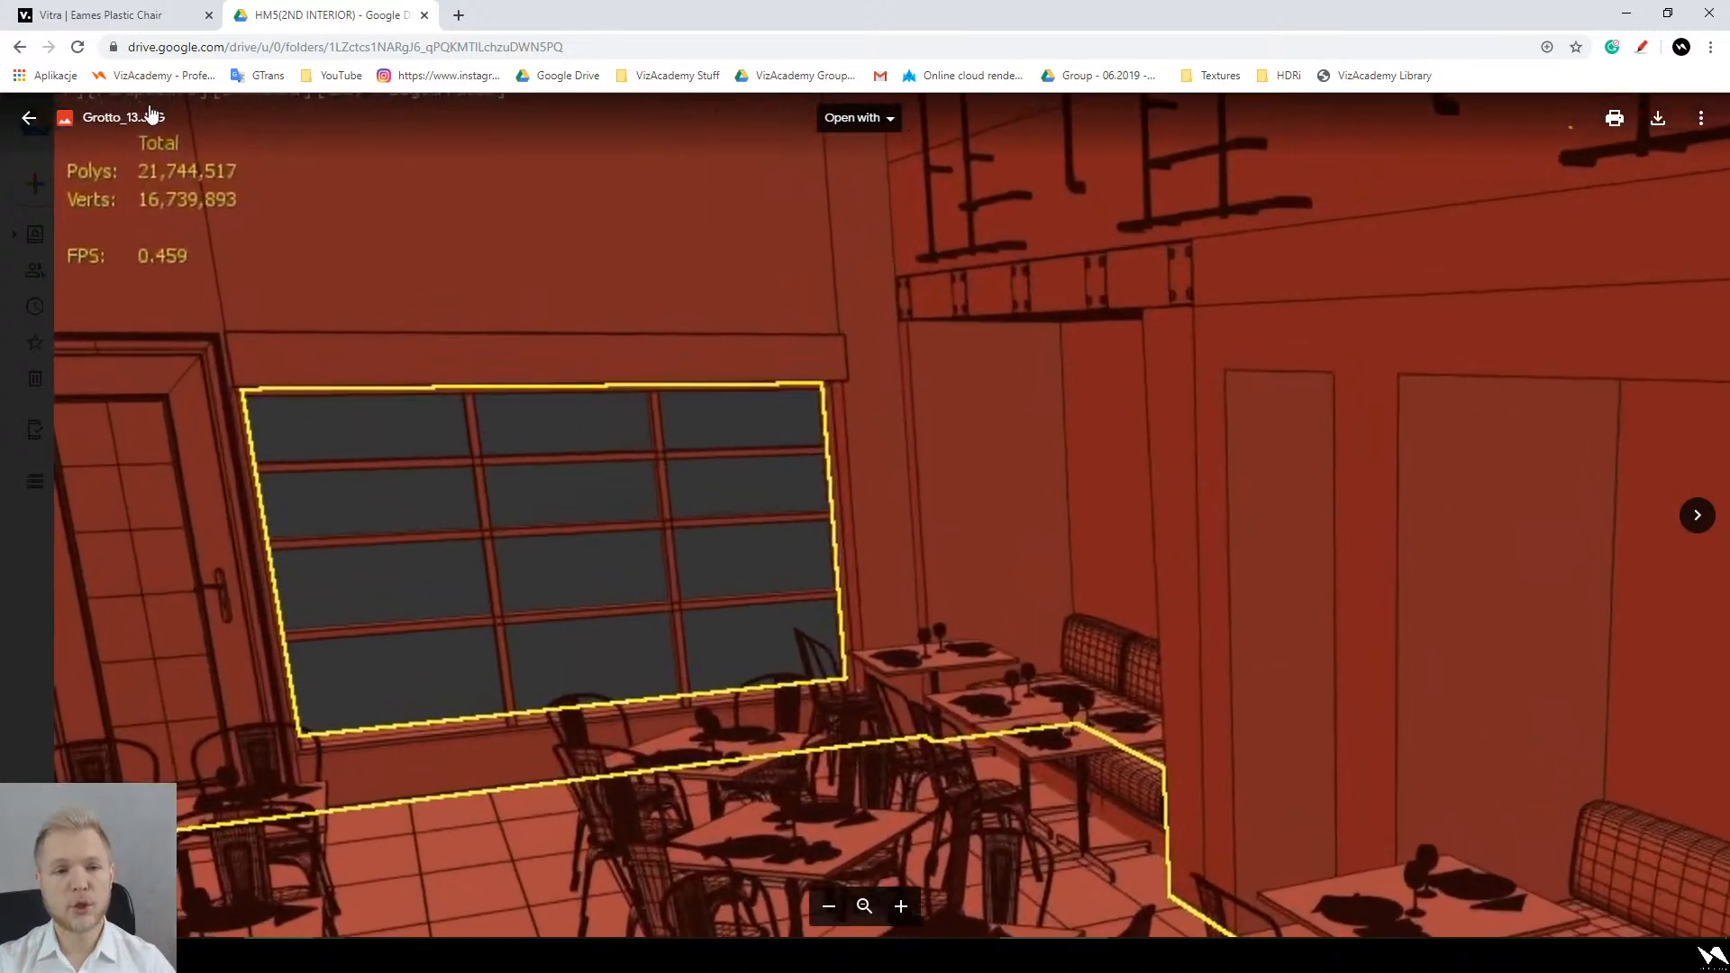
scroll(608, 472, down, 5)
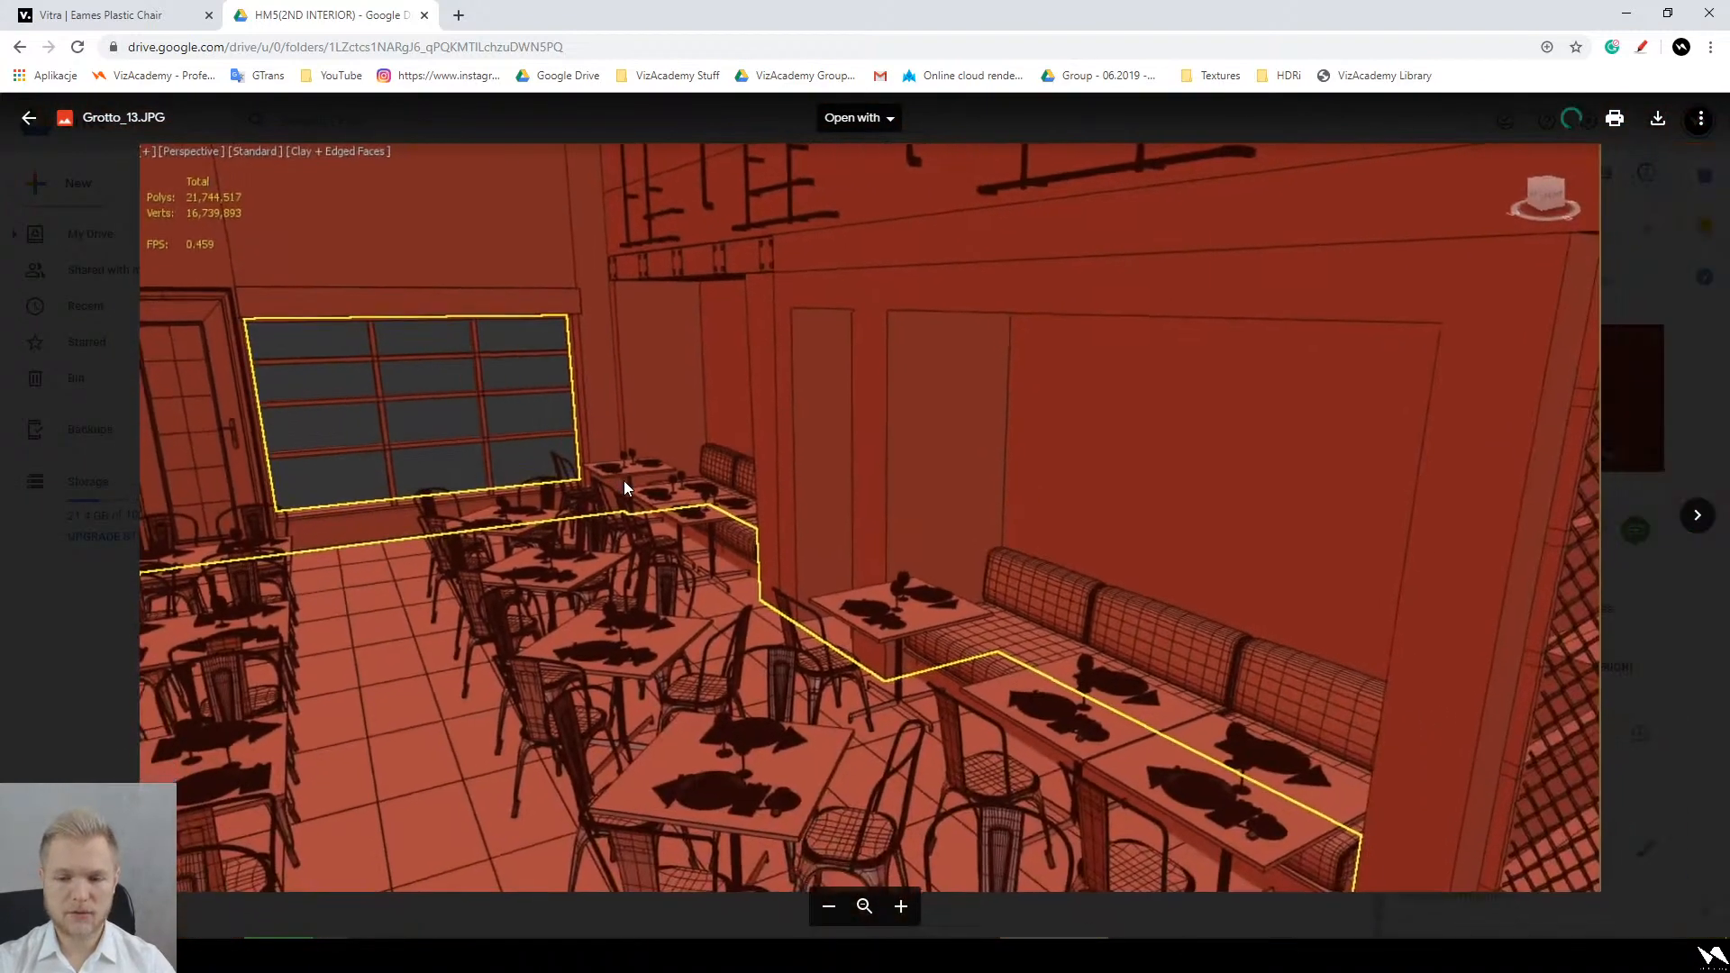
key(Escape)
Step: Return to the student's main folder and check the computer specifications in specs.JPG
key(alt+Left)
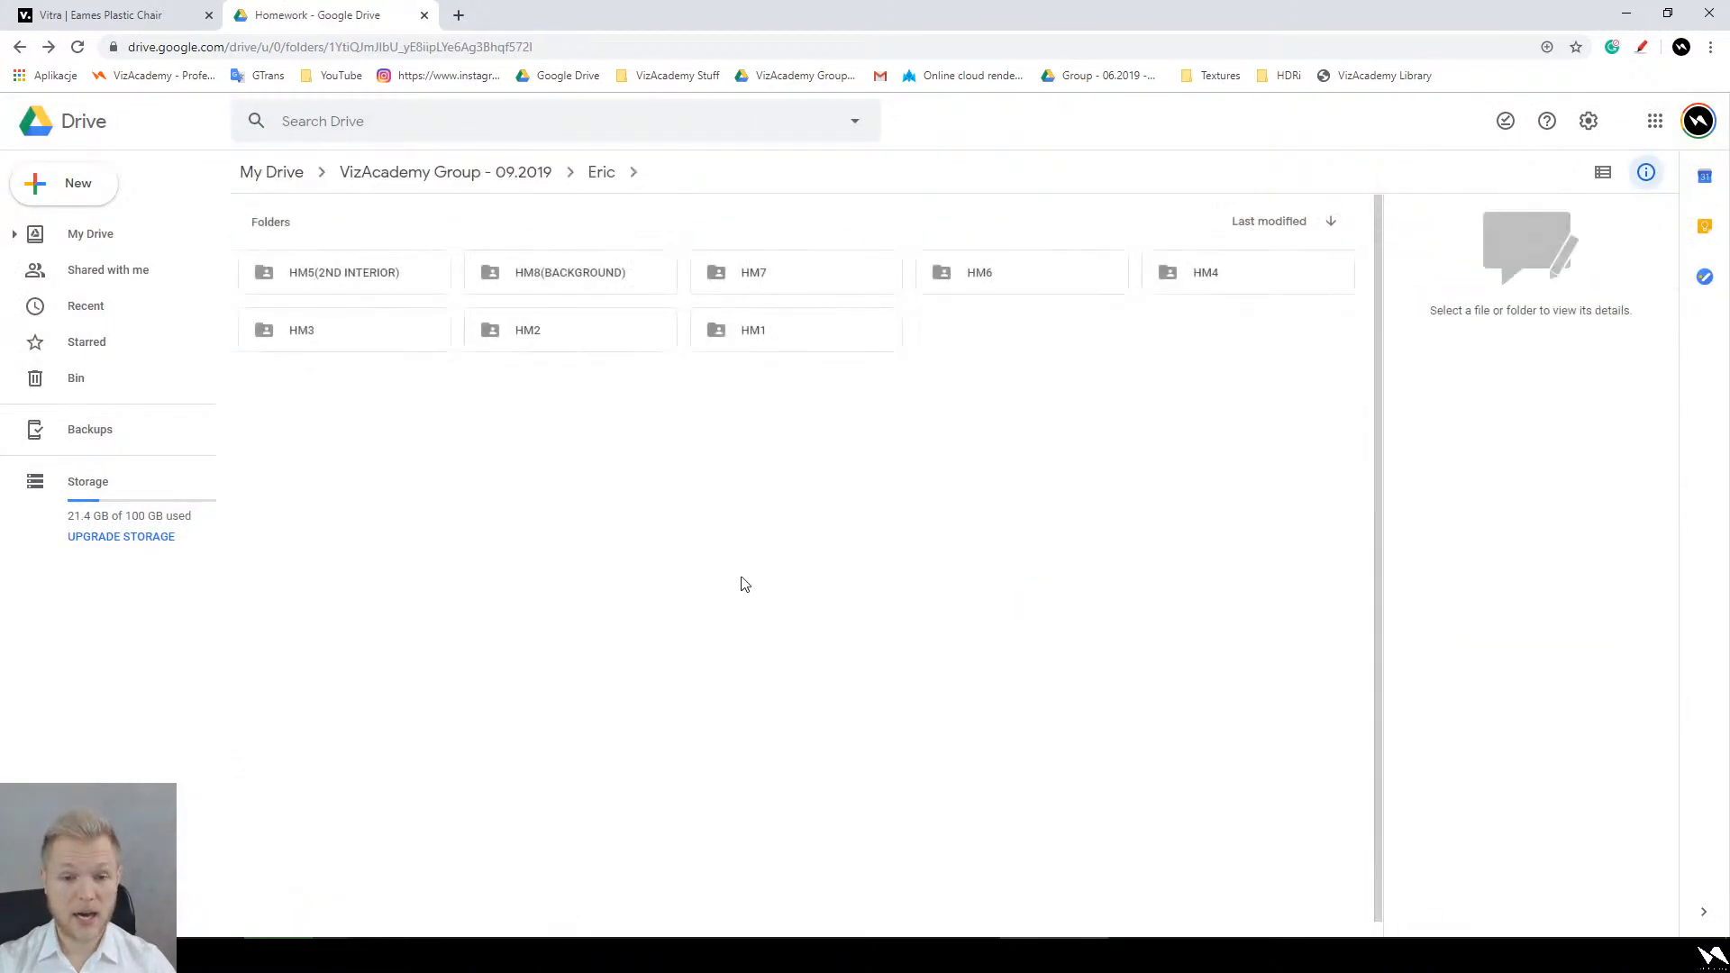
key(alt+Left)
key(alt+Left)
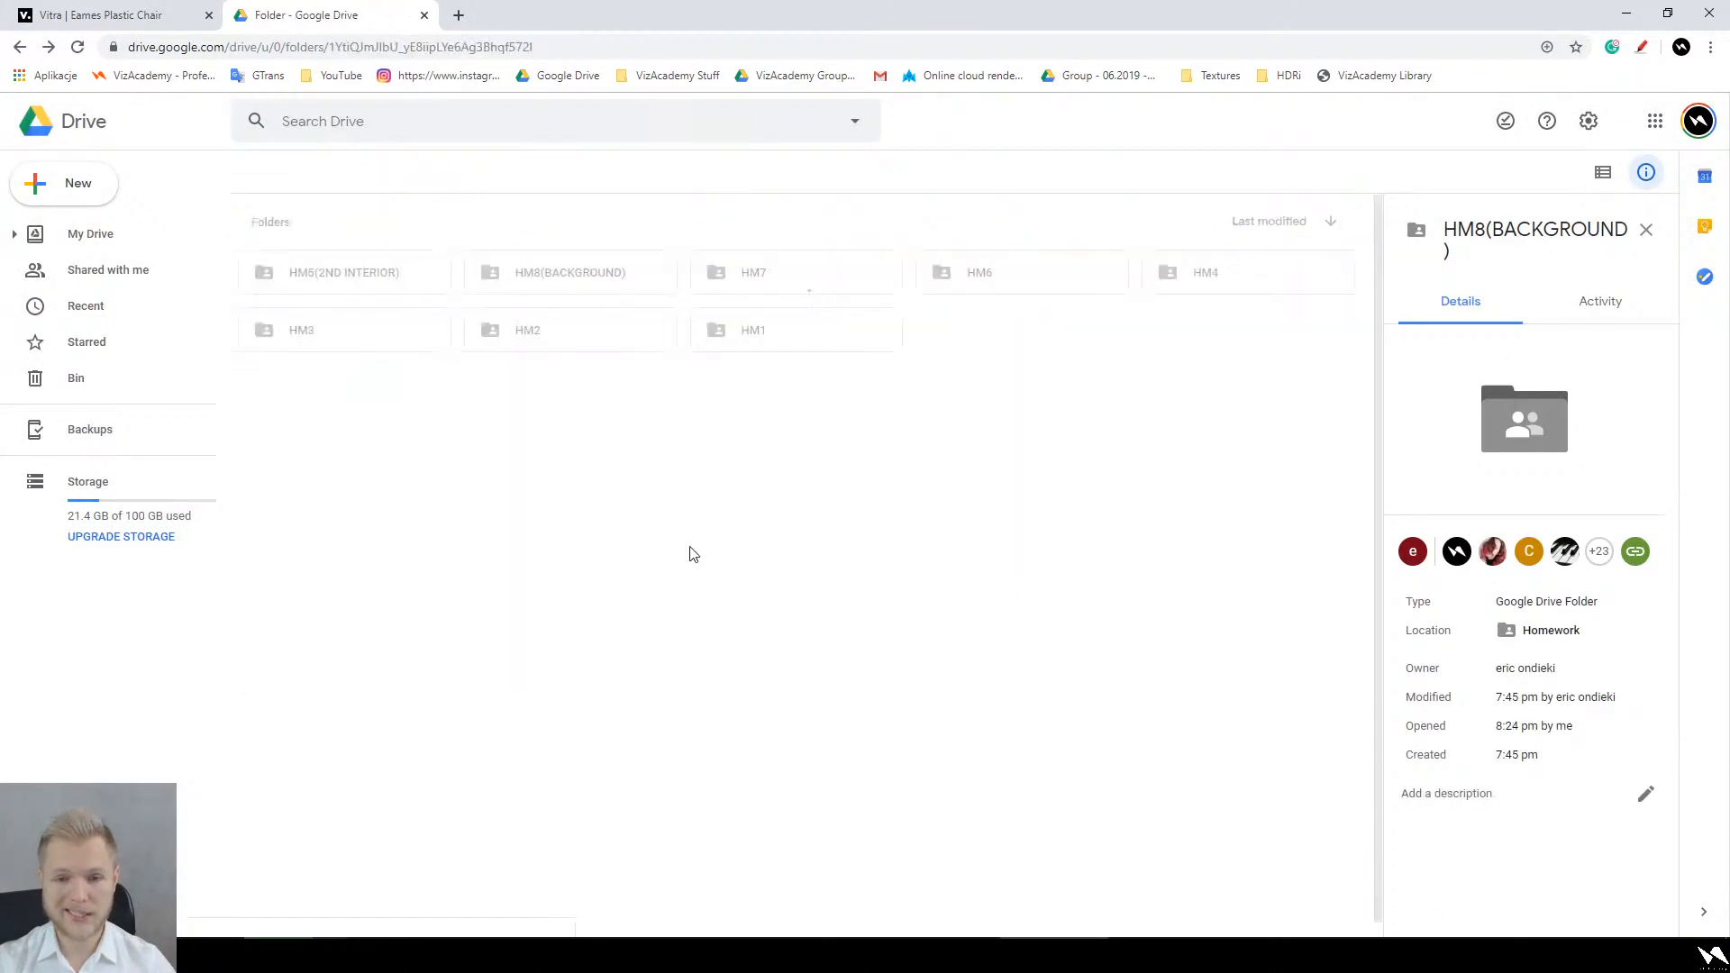
click(494, 175)
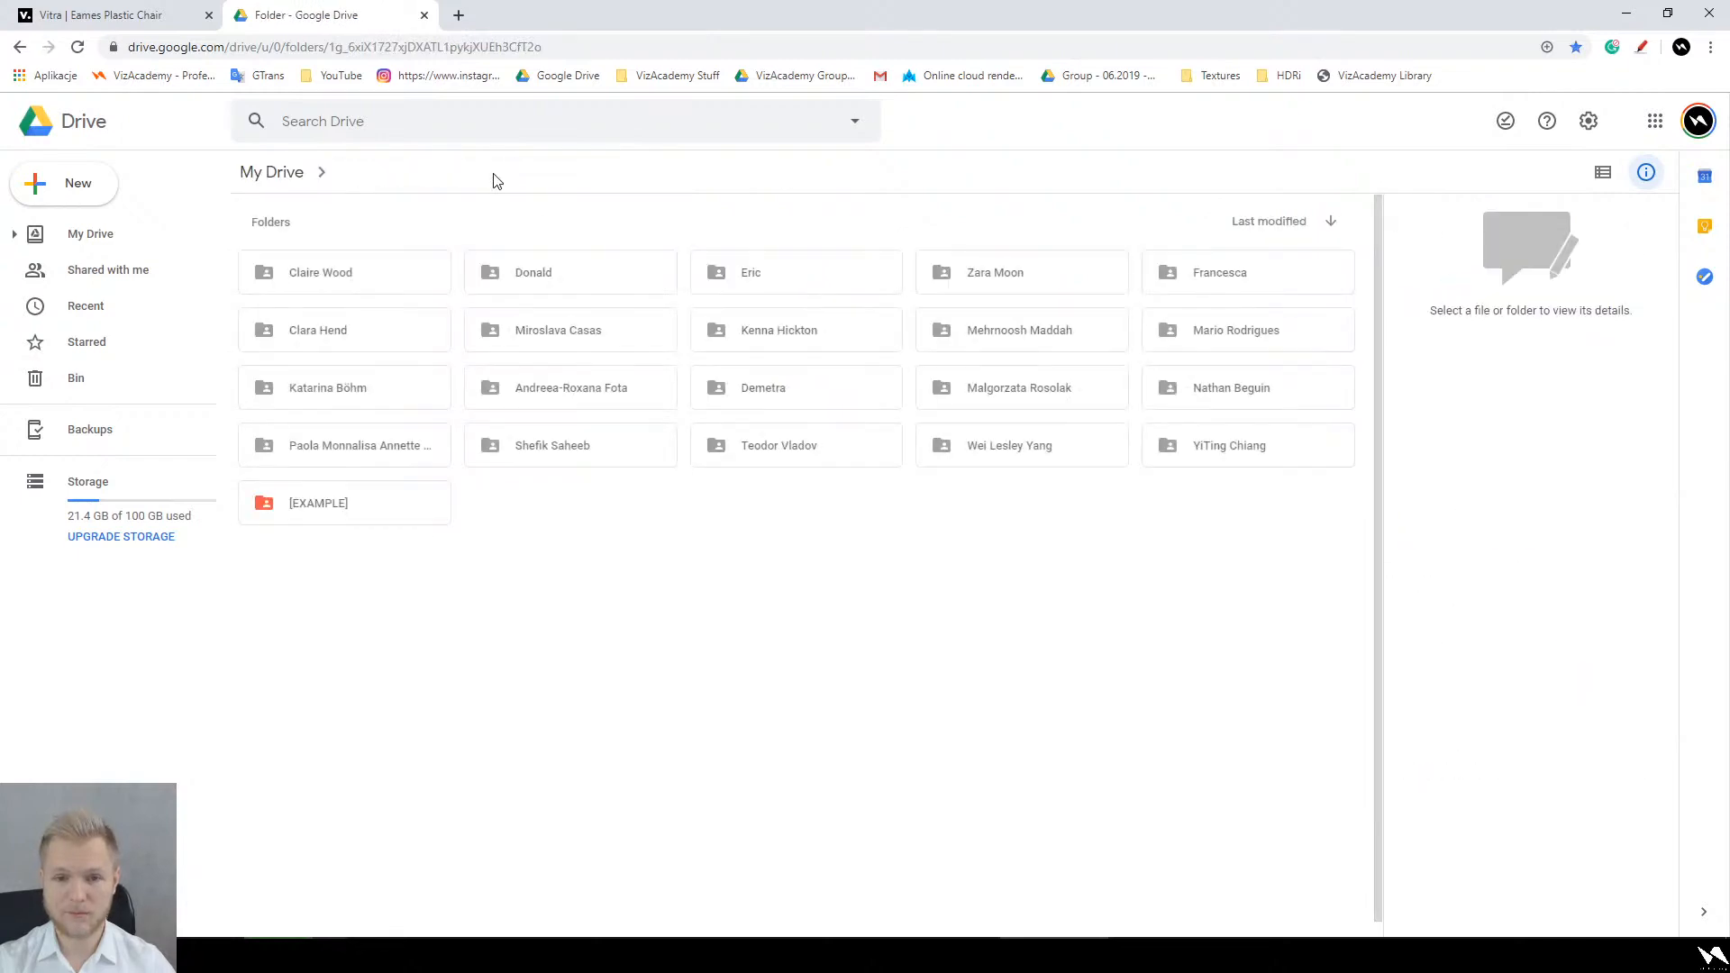
double_click(770, 294)
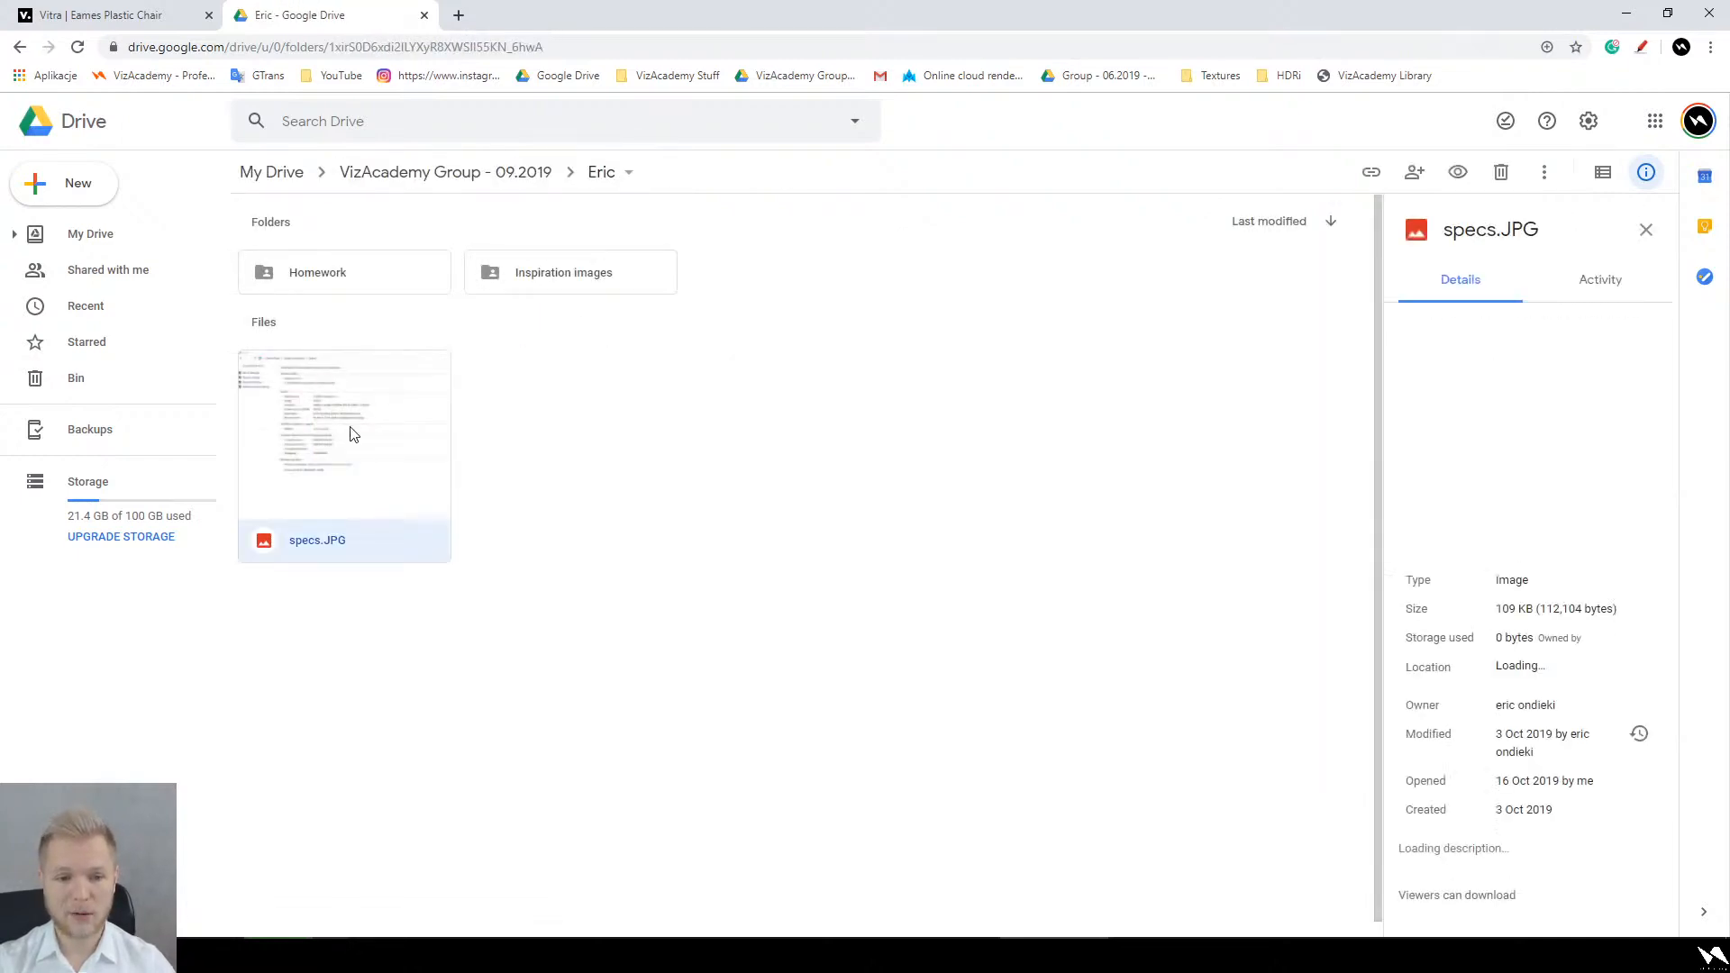
double_click(352, 424)
key(Escape)
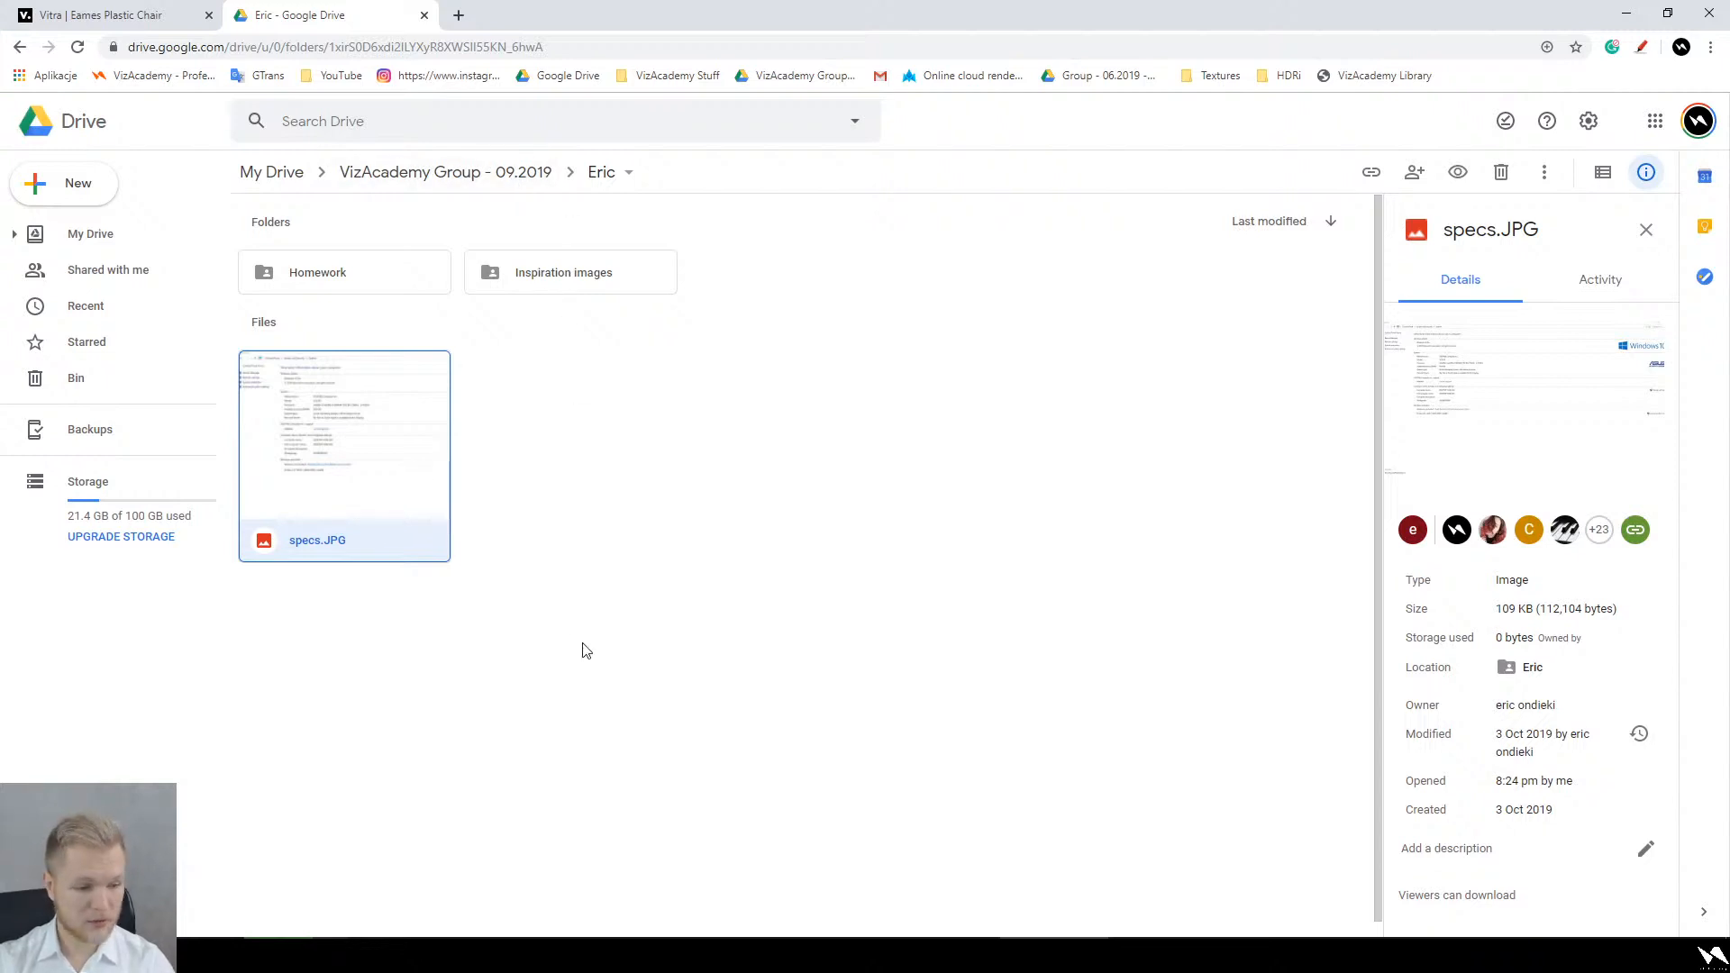
Step: Switch to 3ds Max, stop the Corona interactive render and minimise its frame buffer window
click(1312, 955)
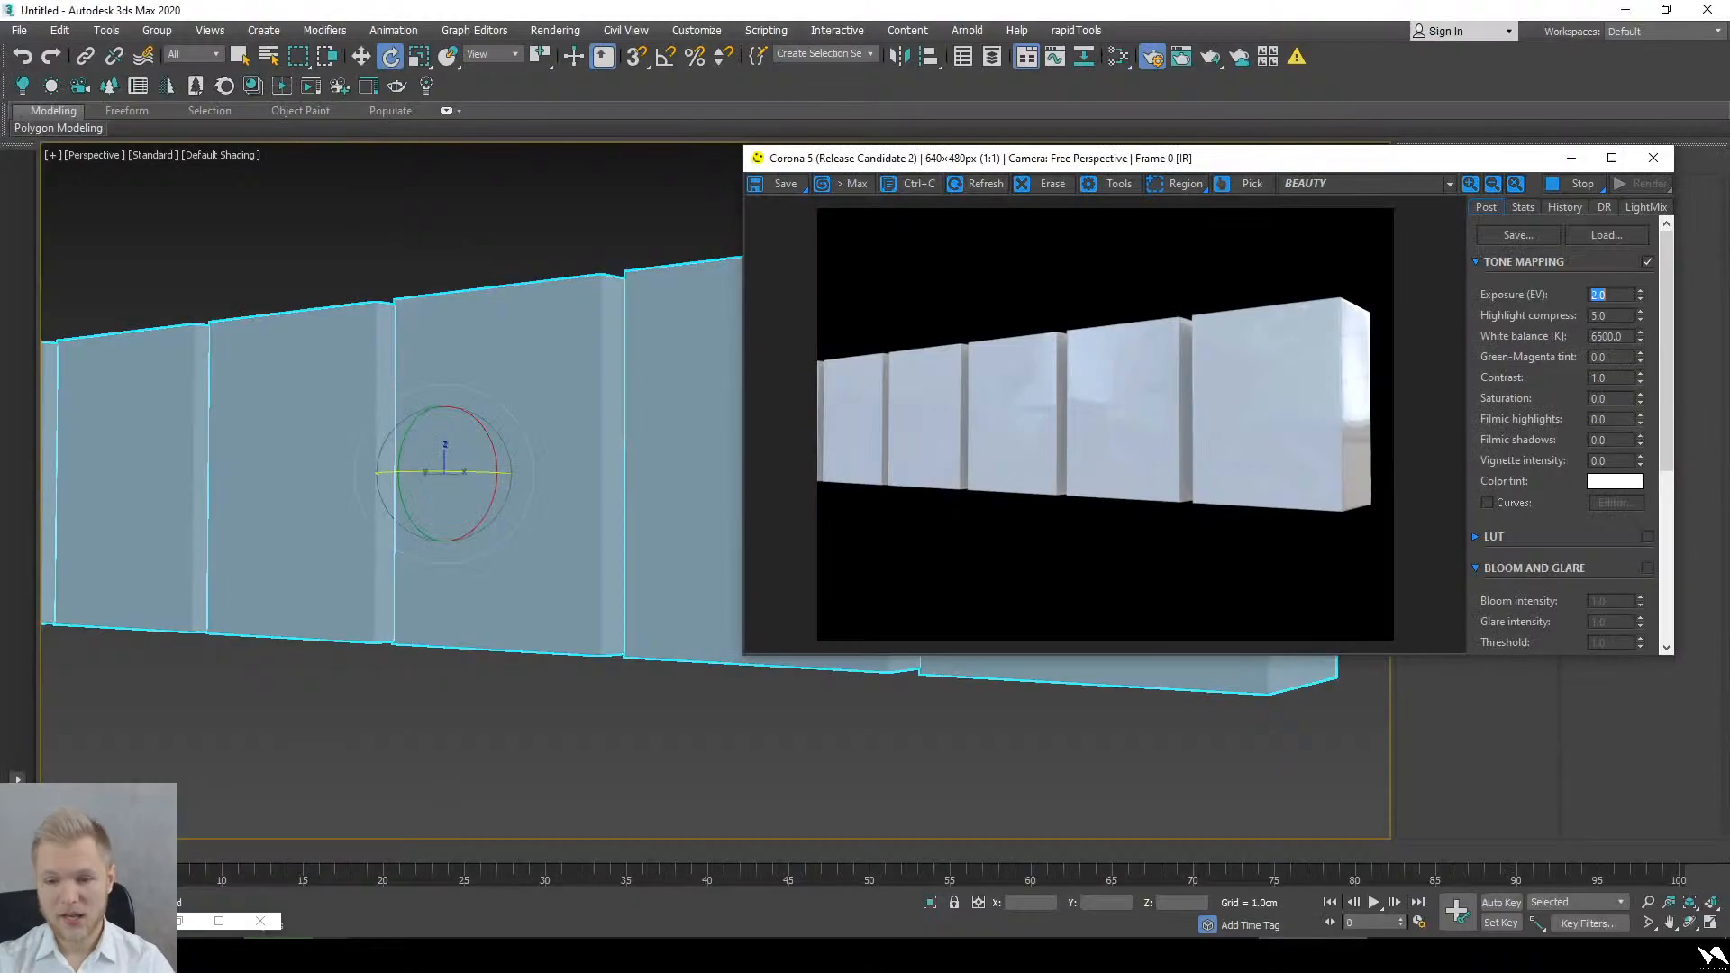
alt+middle_drag(599, 703, 587, 807)
scroll(647, 689, down, 10)
scroll(643, 675, up, 7)
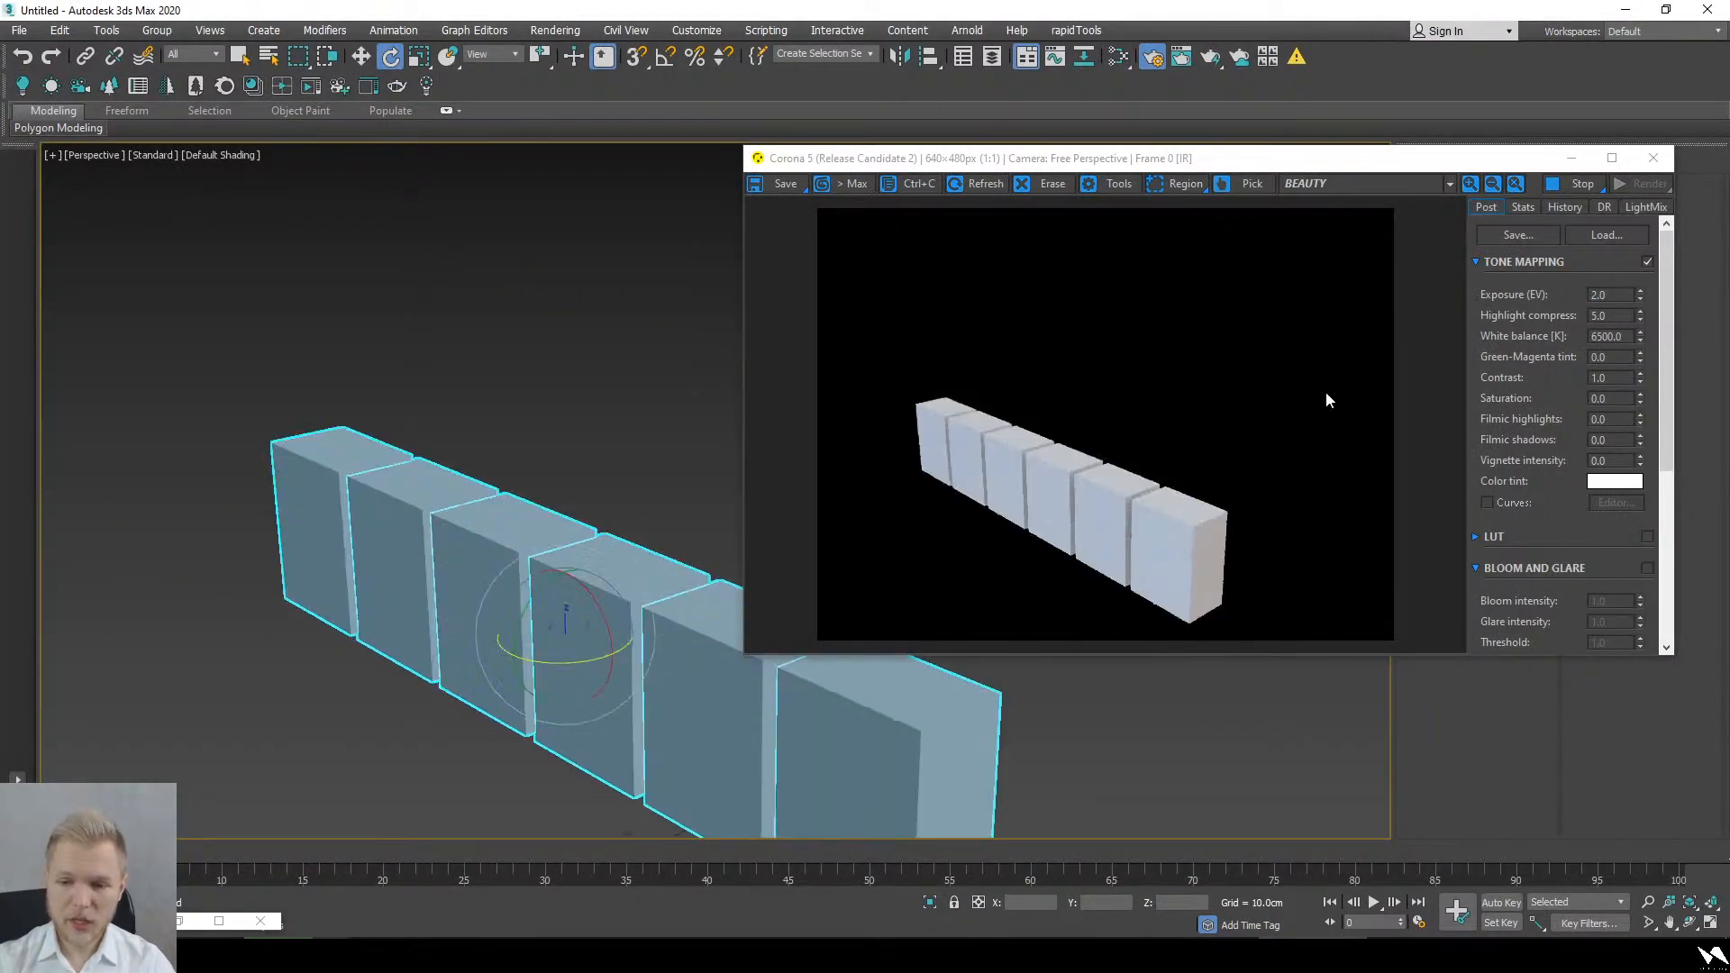
click(1602, 193)
alt+middle_drag(339, 720, 389, 635)
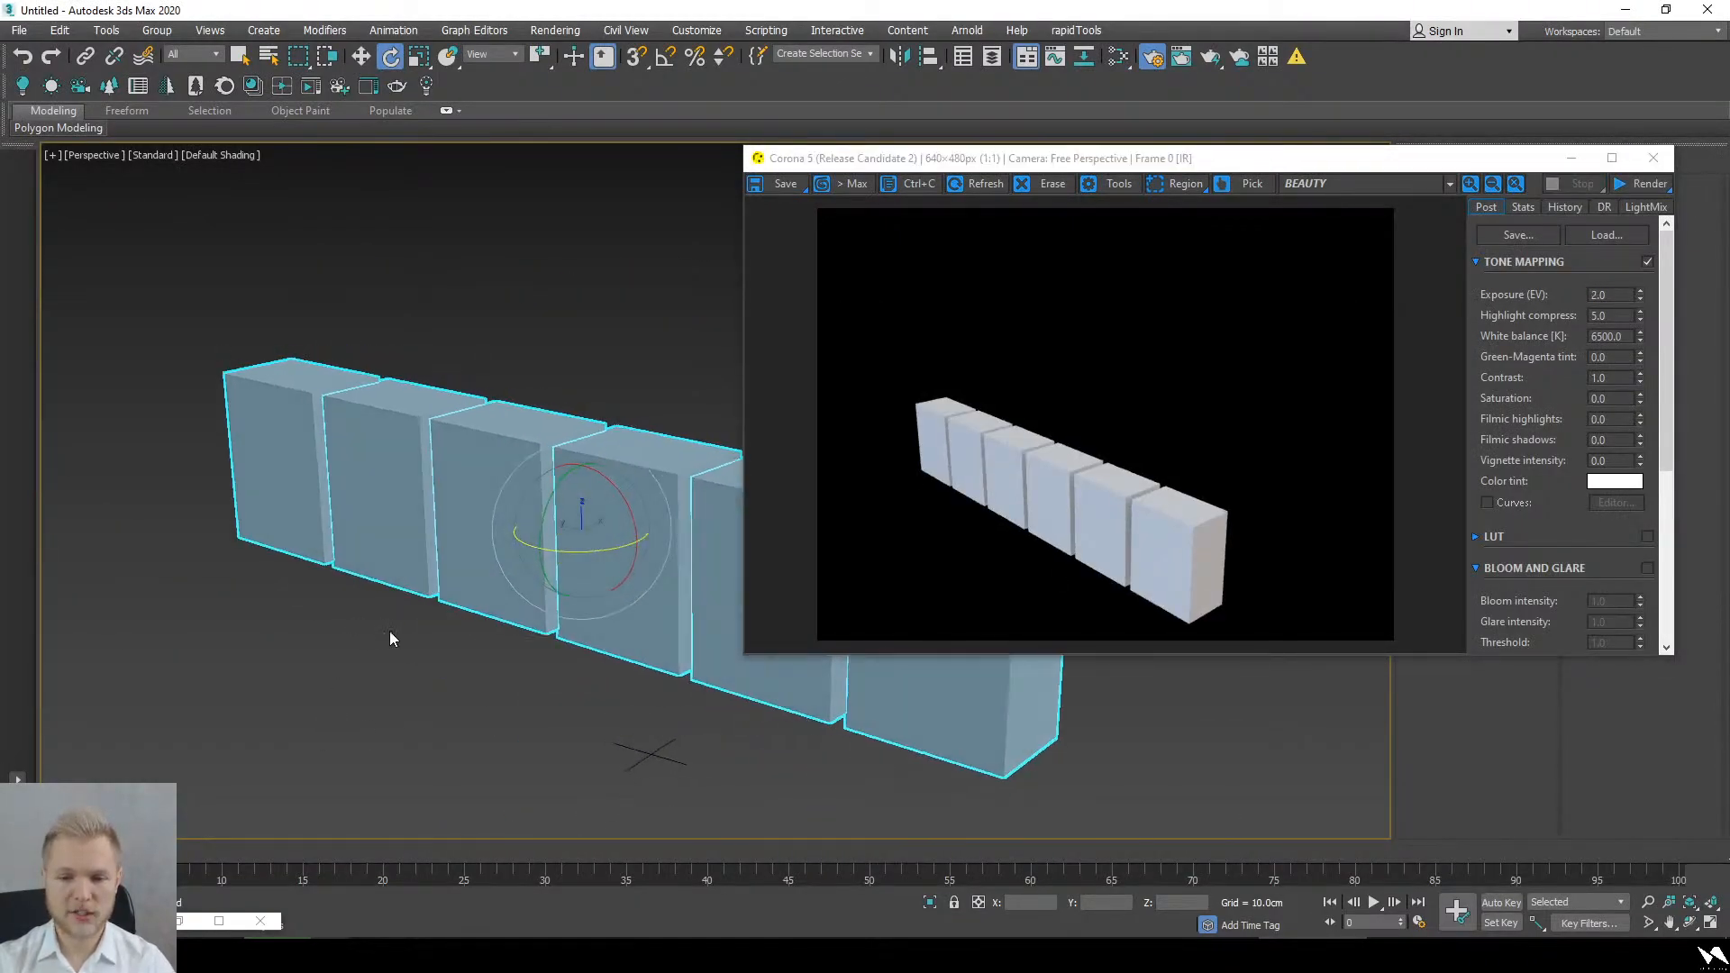
scroll(543, 558, down, 5)
alt+middle_drag(559, 571, 552, 598)
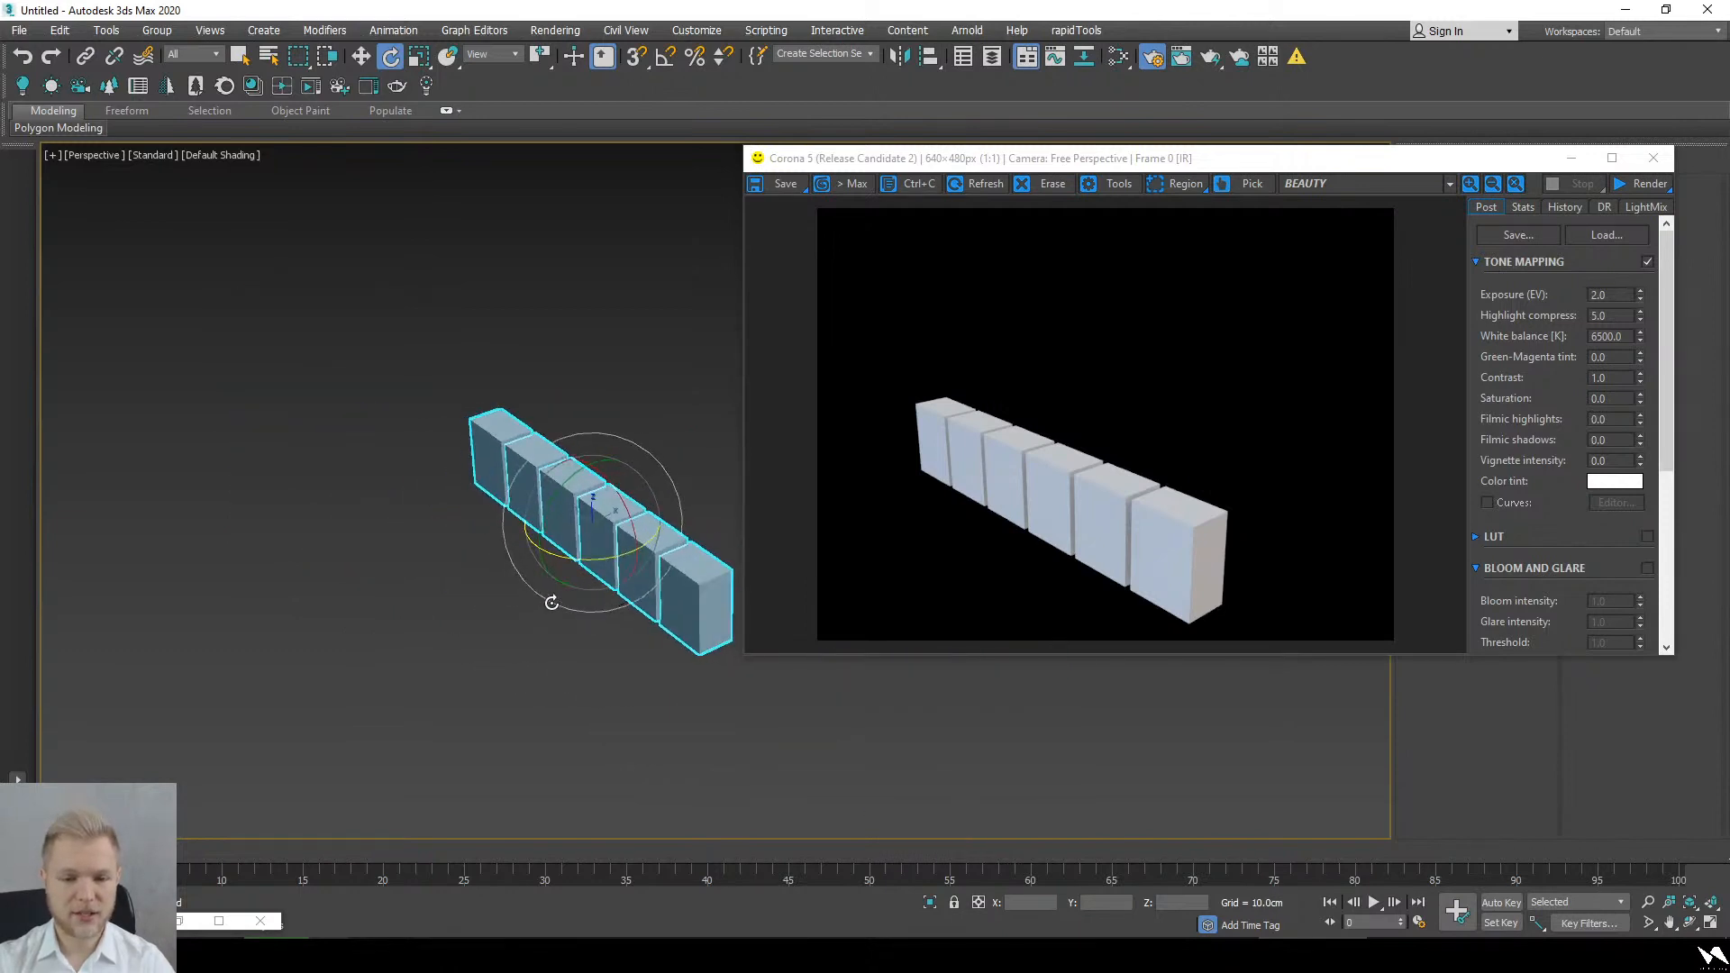
key(w)
click(1571, 158)
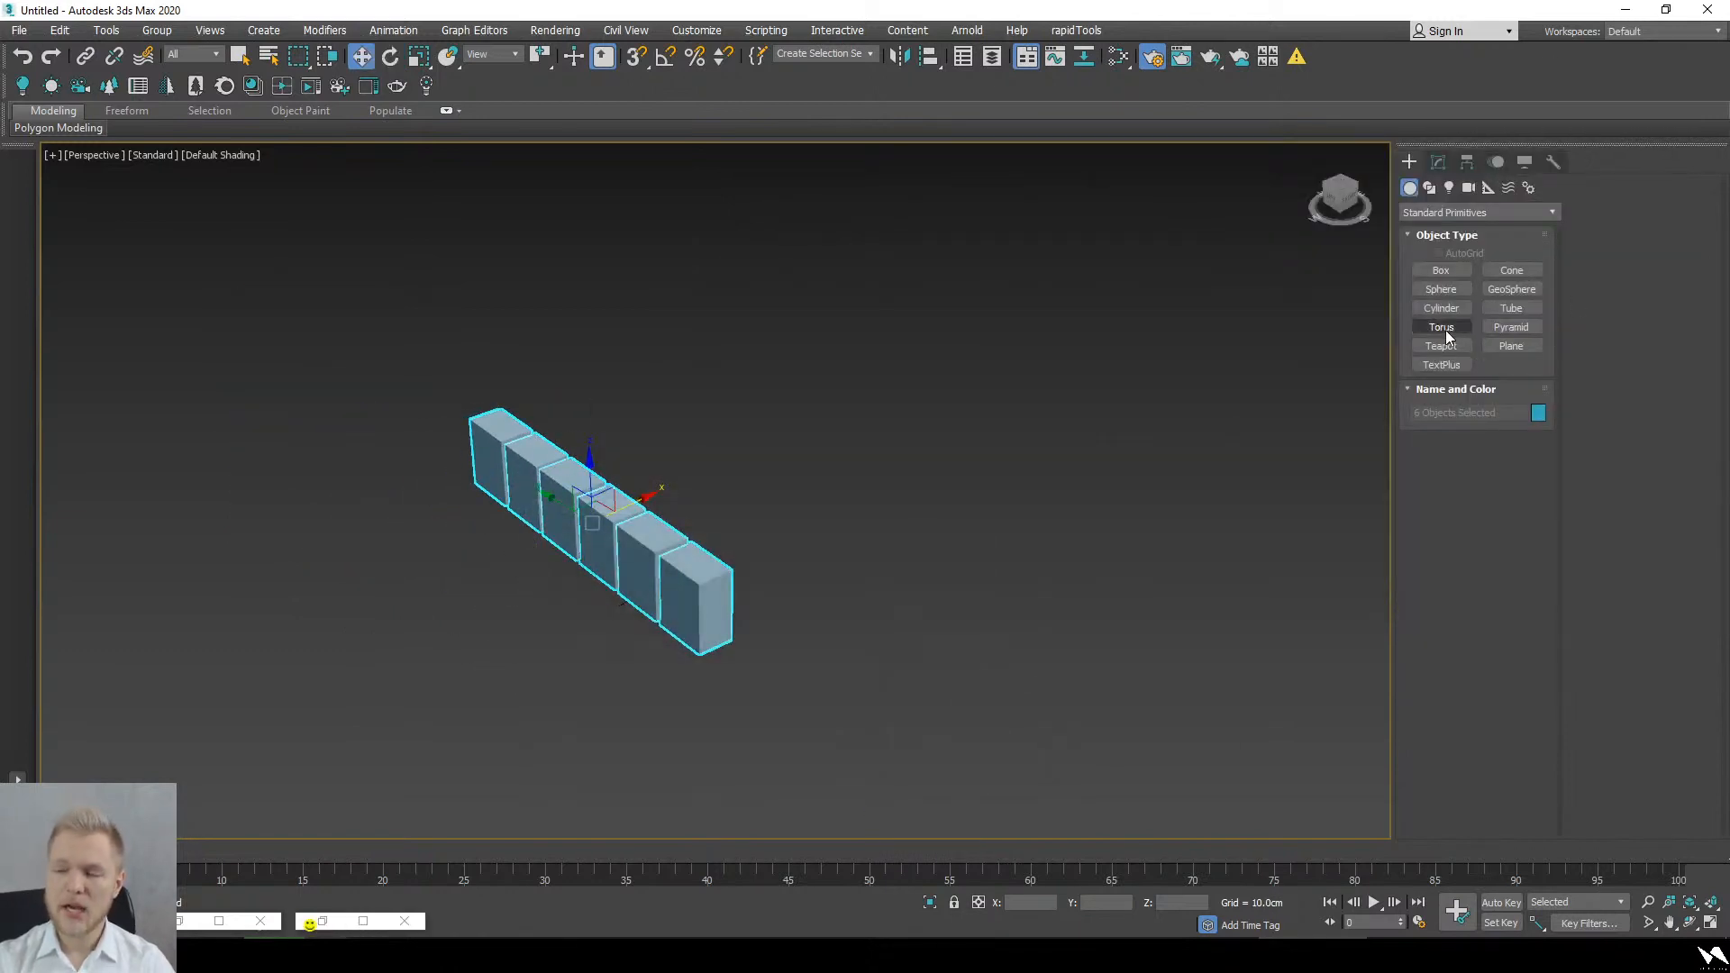
Step: Create a teapot with a radius of about 27.6 cm beside the row of boxes
click(1411, 188)
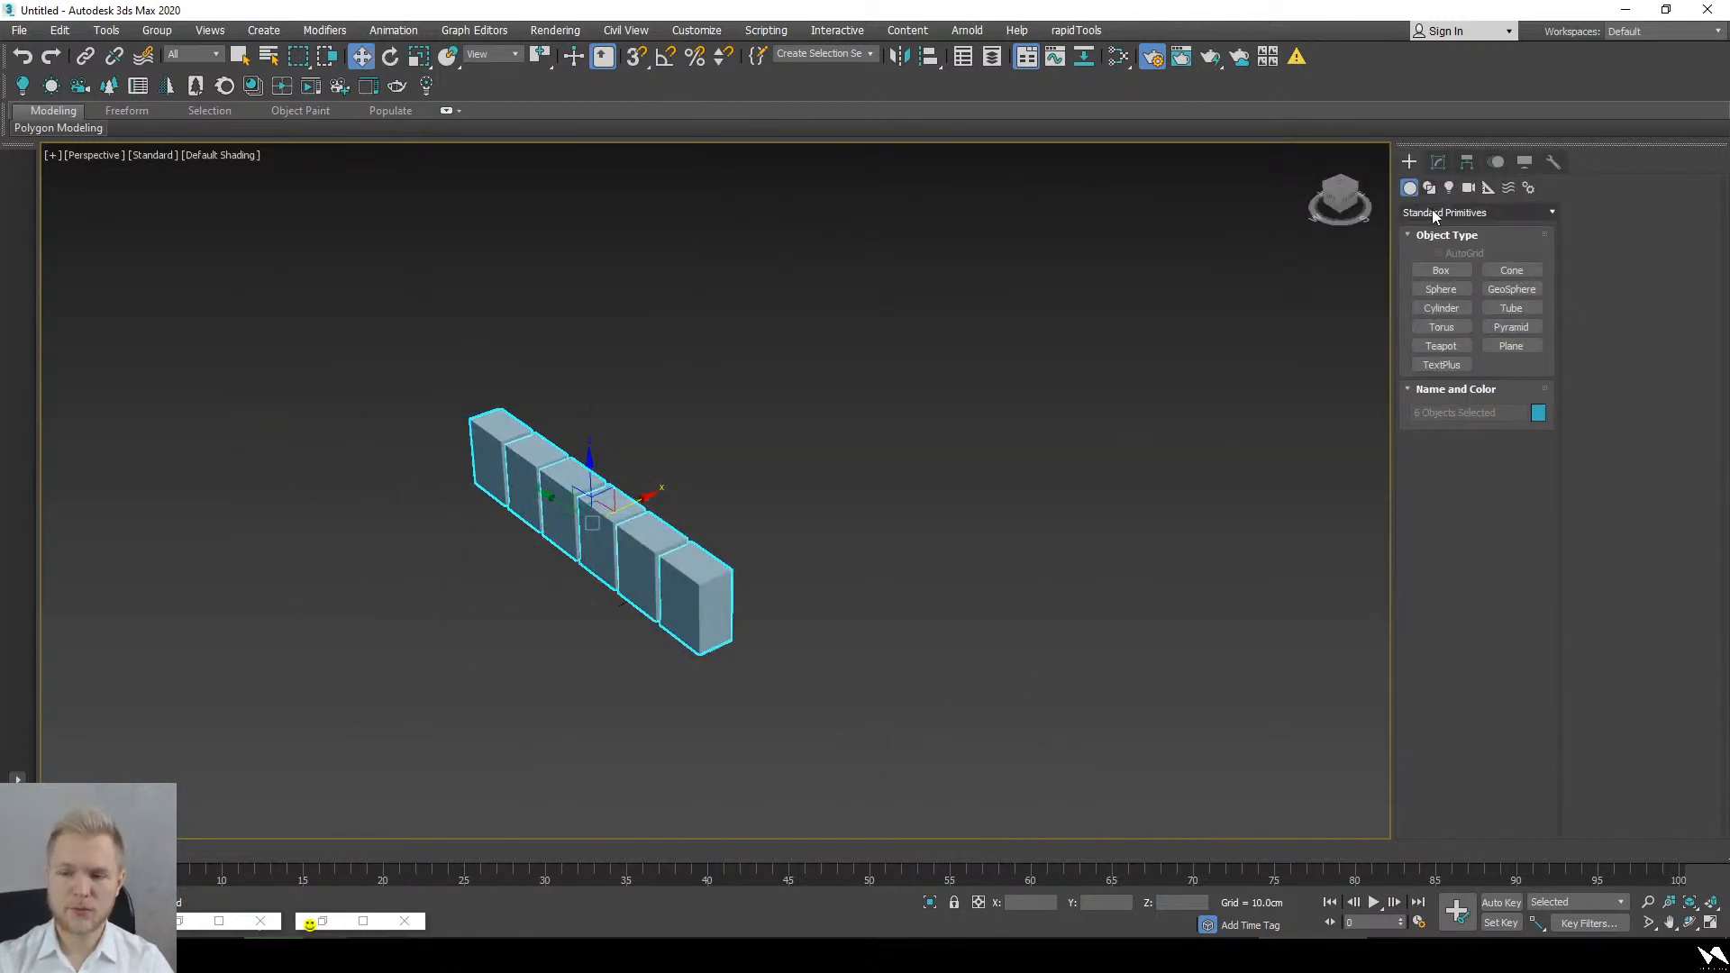
click(1432, 214)
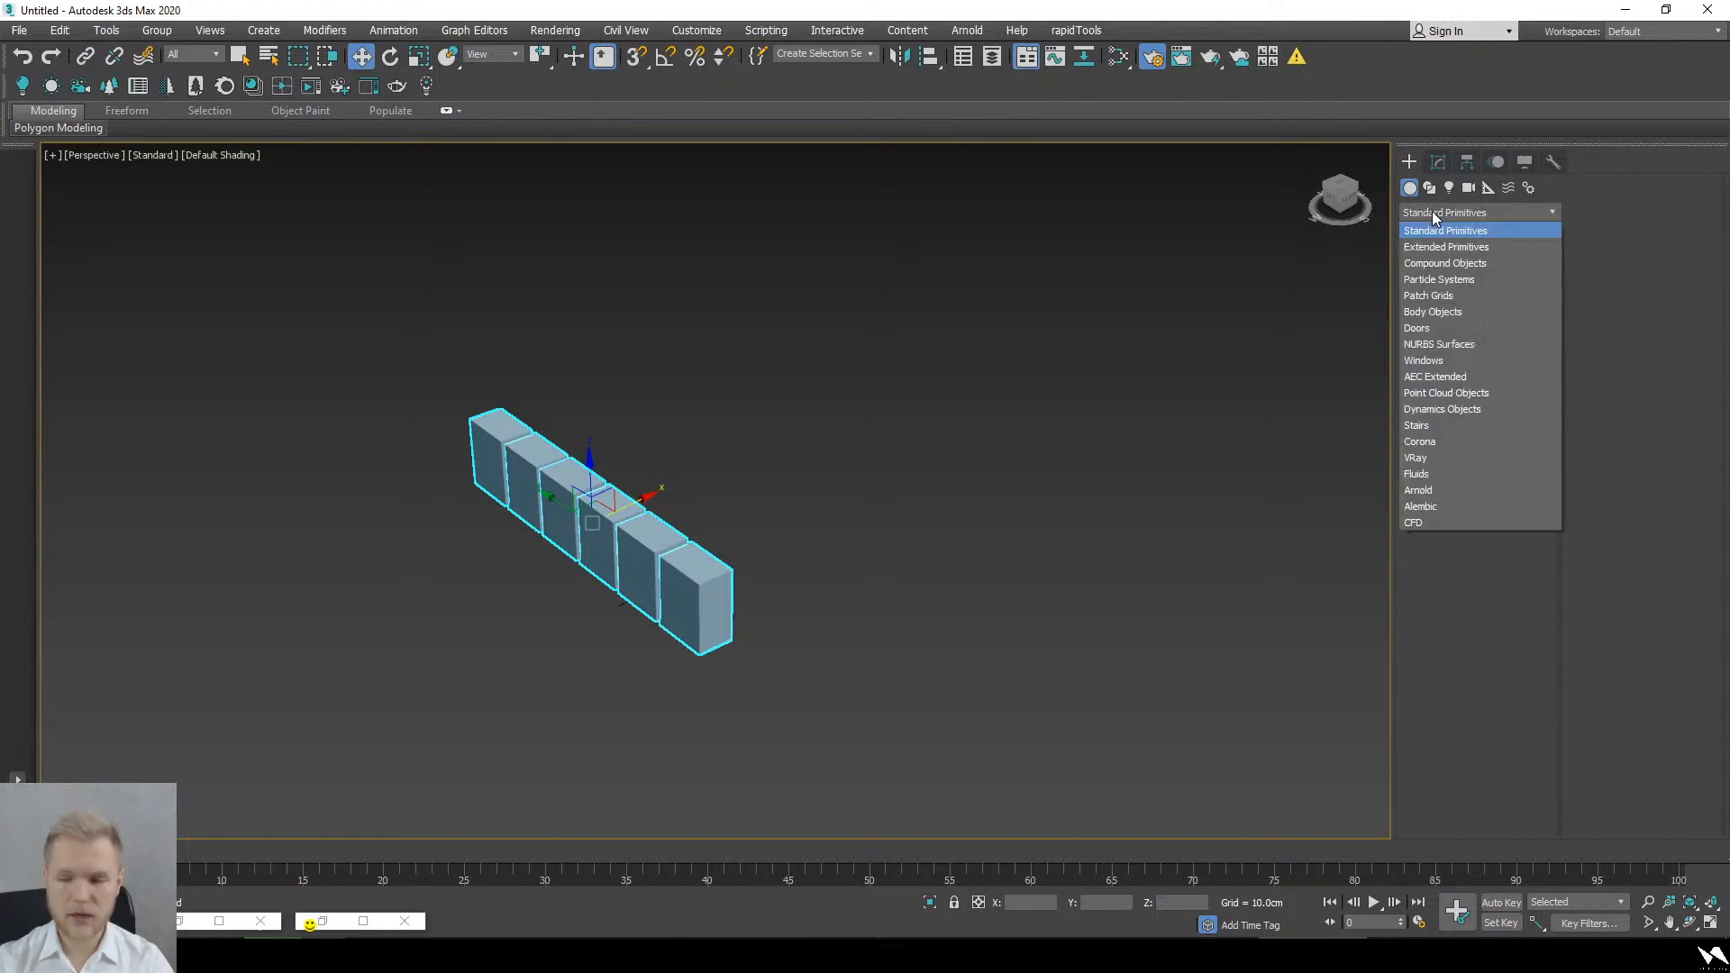
click(1432, 213)
click(1441, 346)
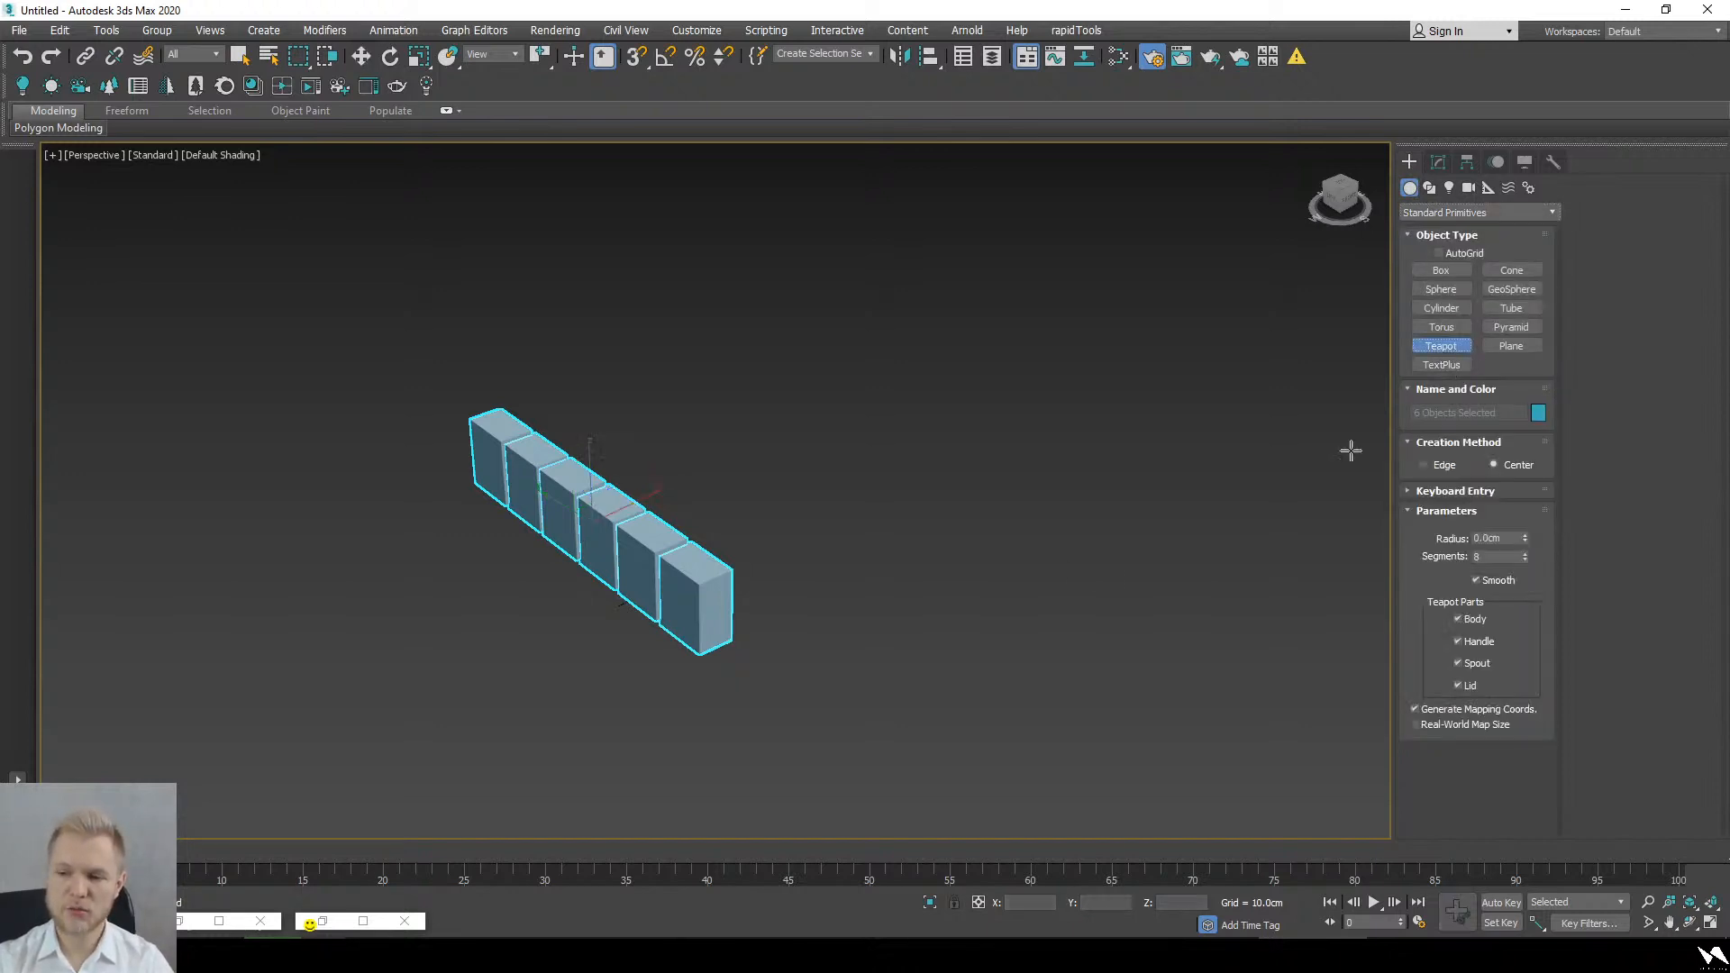
drag(915, 540, 943, 597)
alt+middle_drag(943, 596, 921, 528)
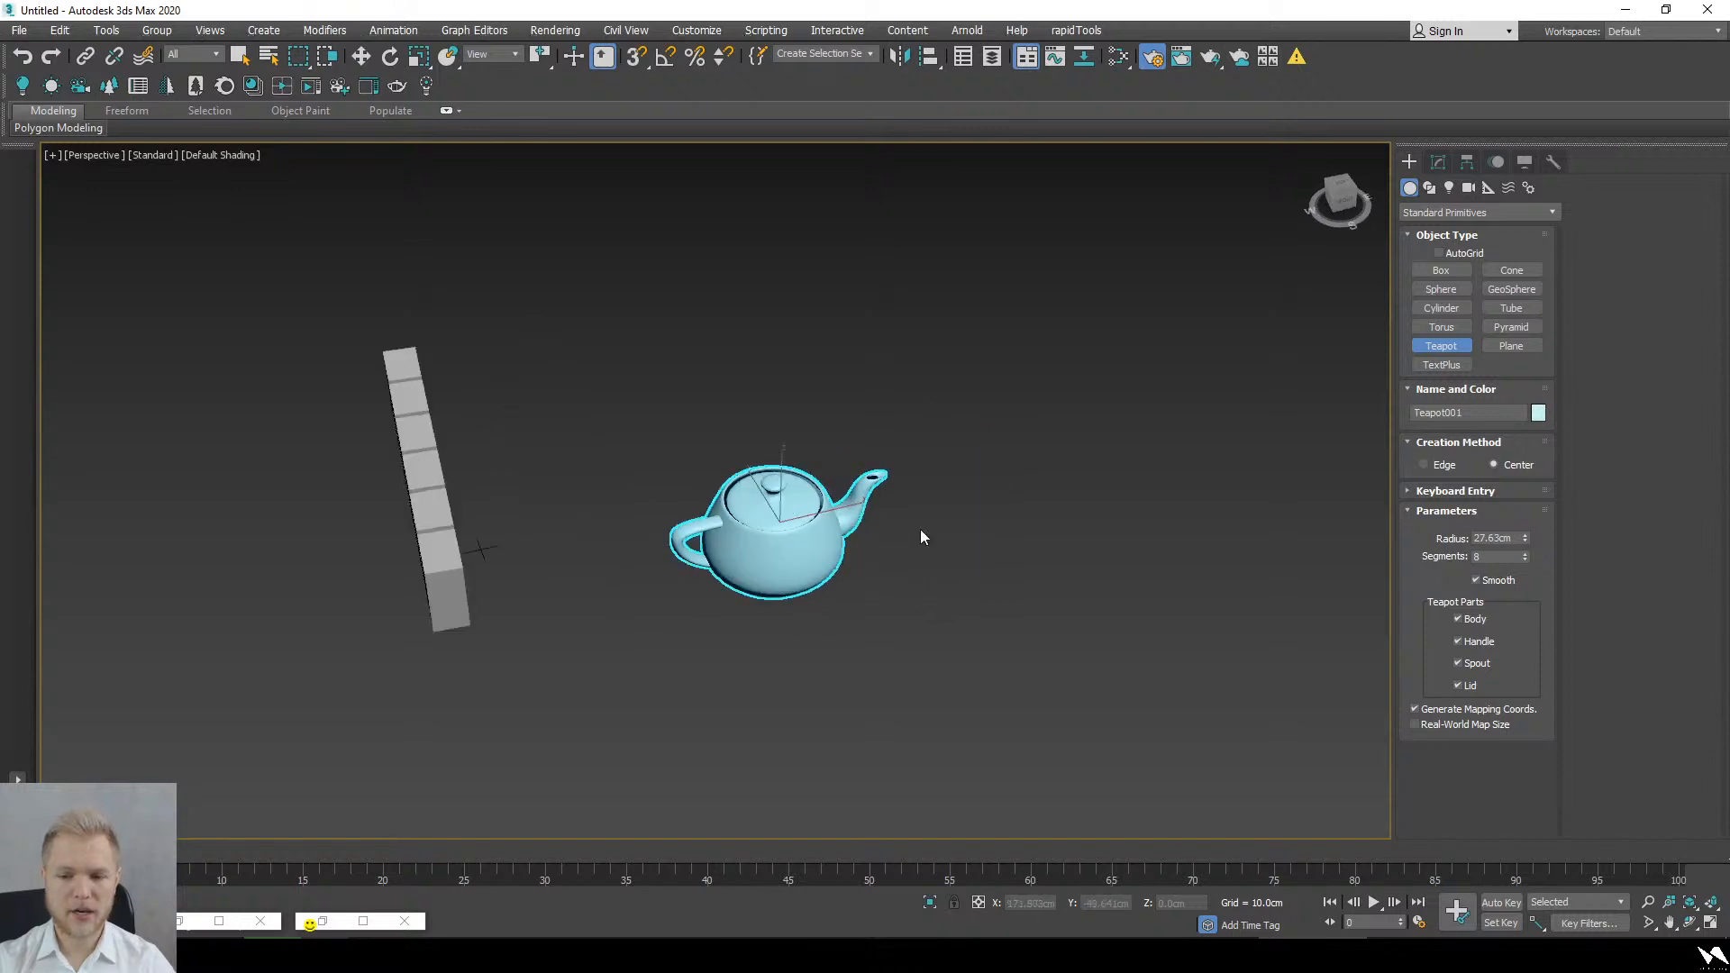
Step: Copy the teapot a short distance away and rotate the copy so that the two spouts face each other
key(w)
mouse_move(751, 563)
shift+mouse_down()
mouse_move(1162, 464)
mouse_move(1112, 470)
shift+mouse_up()
click(871, 556)
key(e)
drag(1062, 541, 757, 537)
right_click(757, 537)
Step: Enable angle snapping and copy both teapots rotated by 90 degrees, so four teapots form a ring
key(a)
mouse_move(1013, 527)
mouse_down()
mouse_move(868, 491)
mouse_move(854, 509)
mouse_move(971, 549)
mouse_up()
ctrl+click(854, 509)
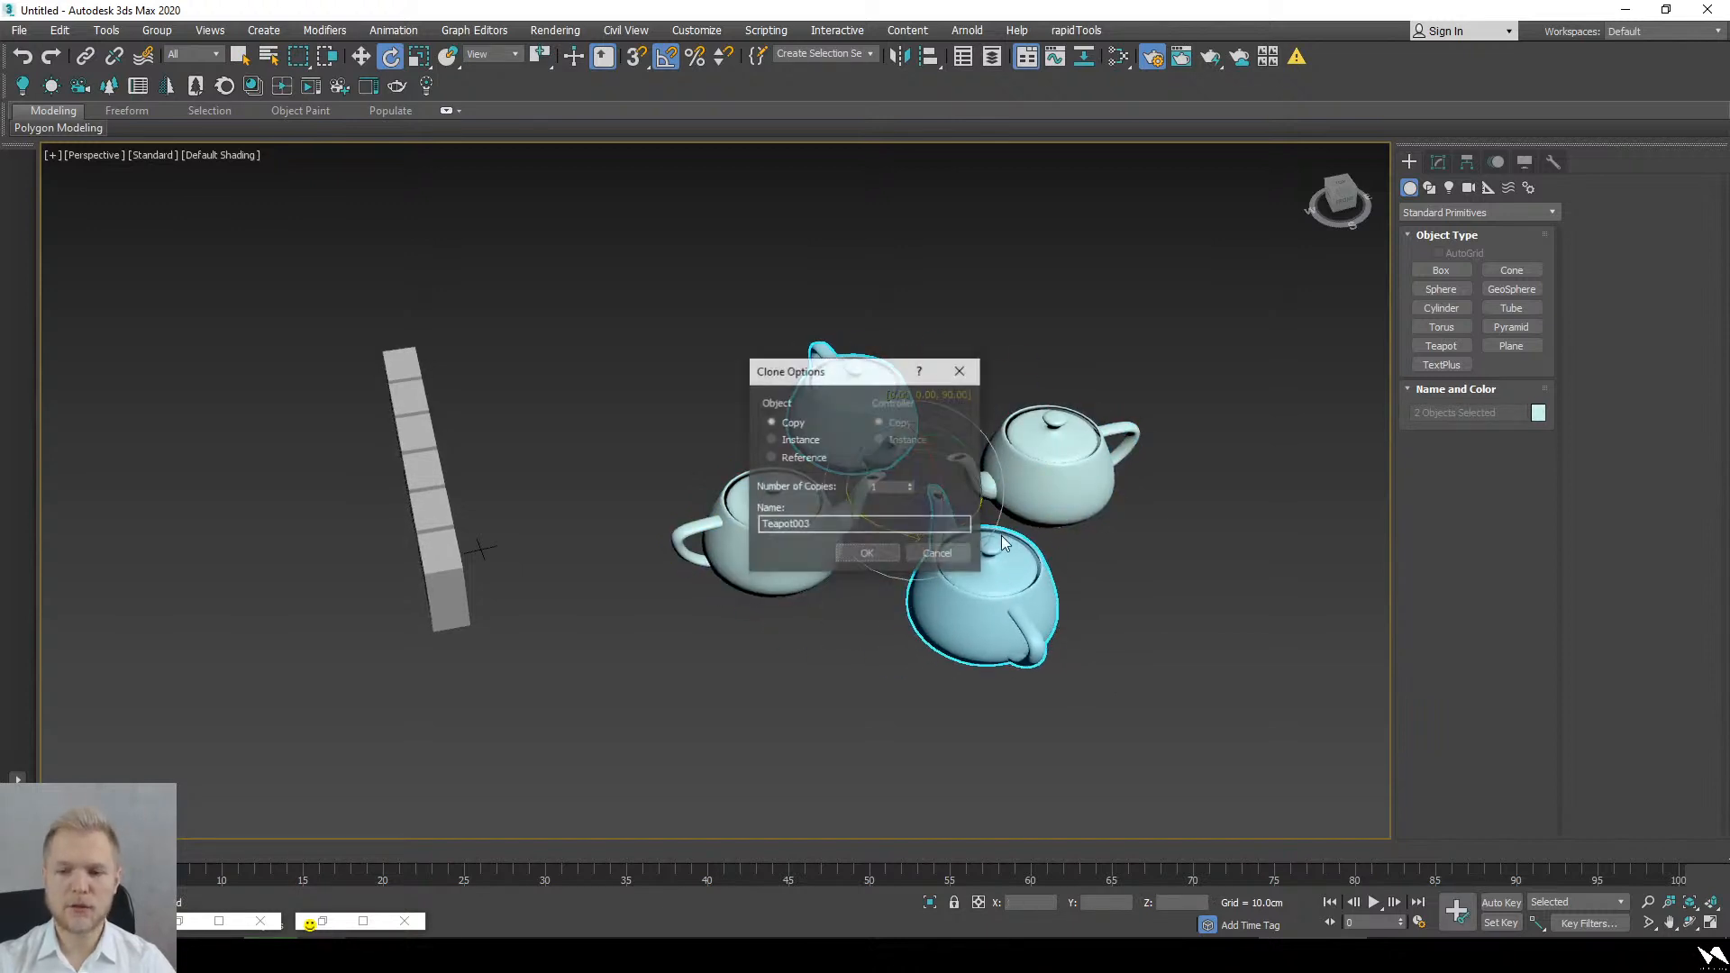
click(869, 553)
Step: Create a box about 72 cm long, 93 cm wide and 95 cm high in the middle of the teapot ring
middle_drag(872, 549, 811, 590)
click(1439, 271)
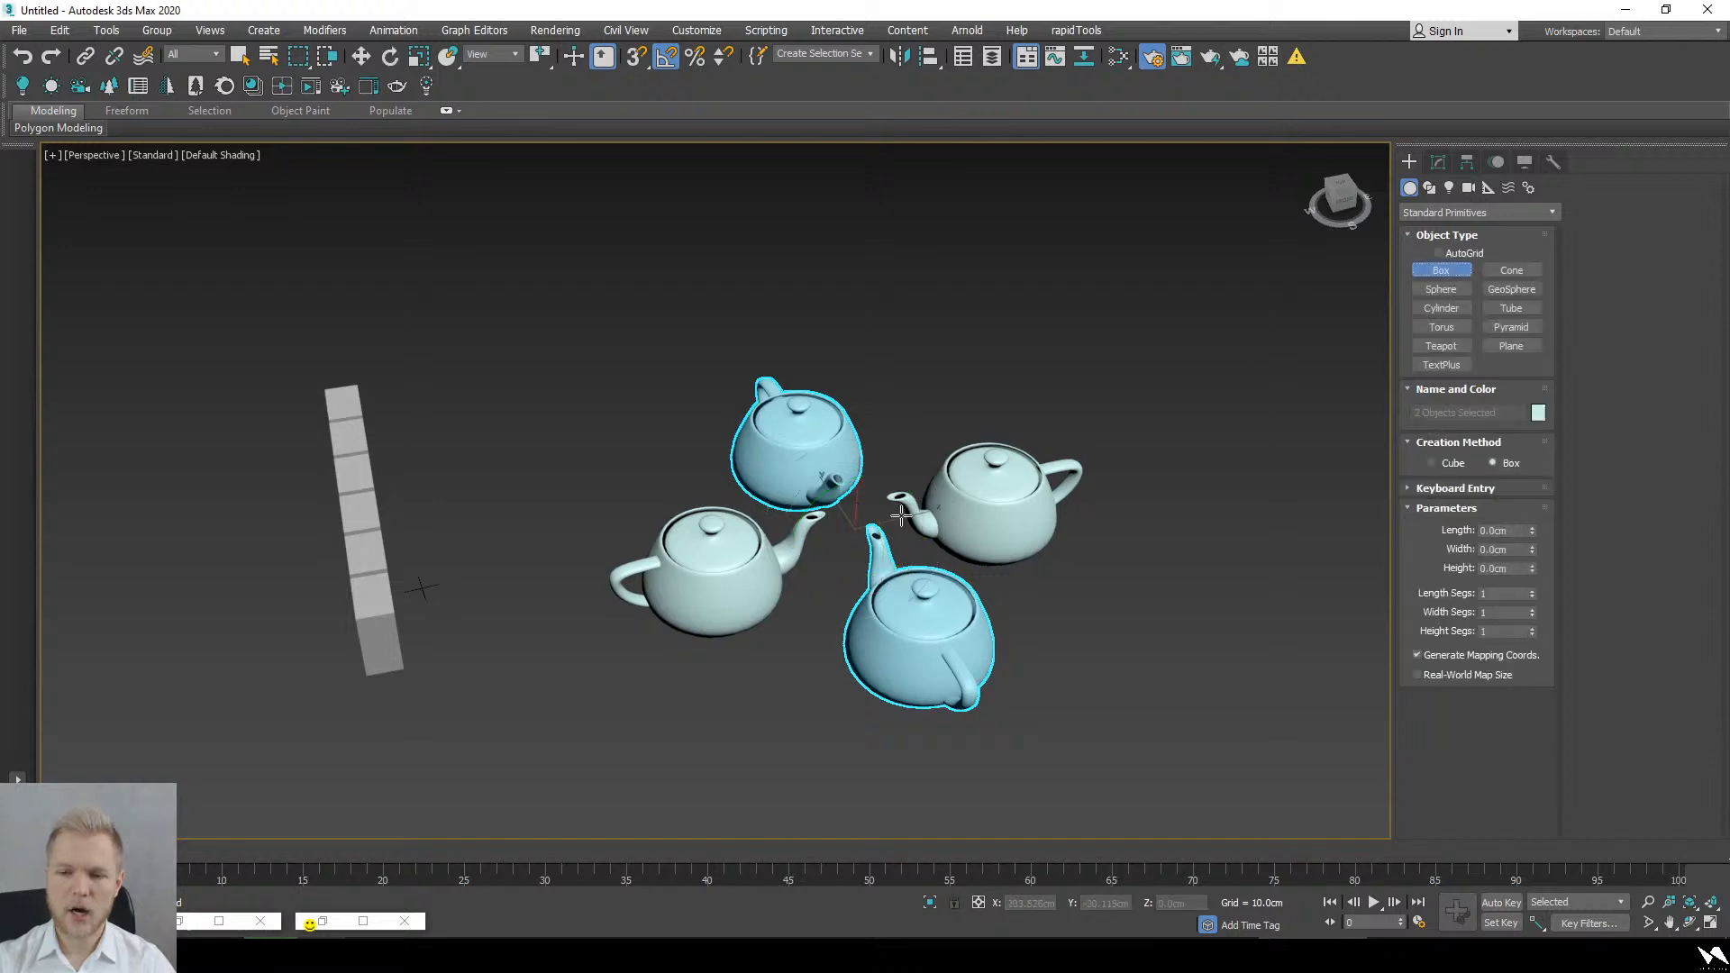
drag(927, 473, 789, 633)
click(816, 414)
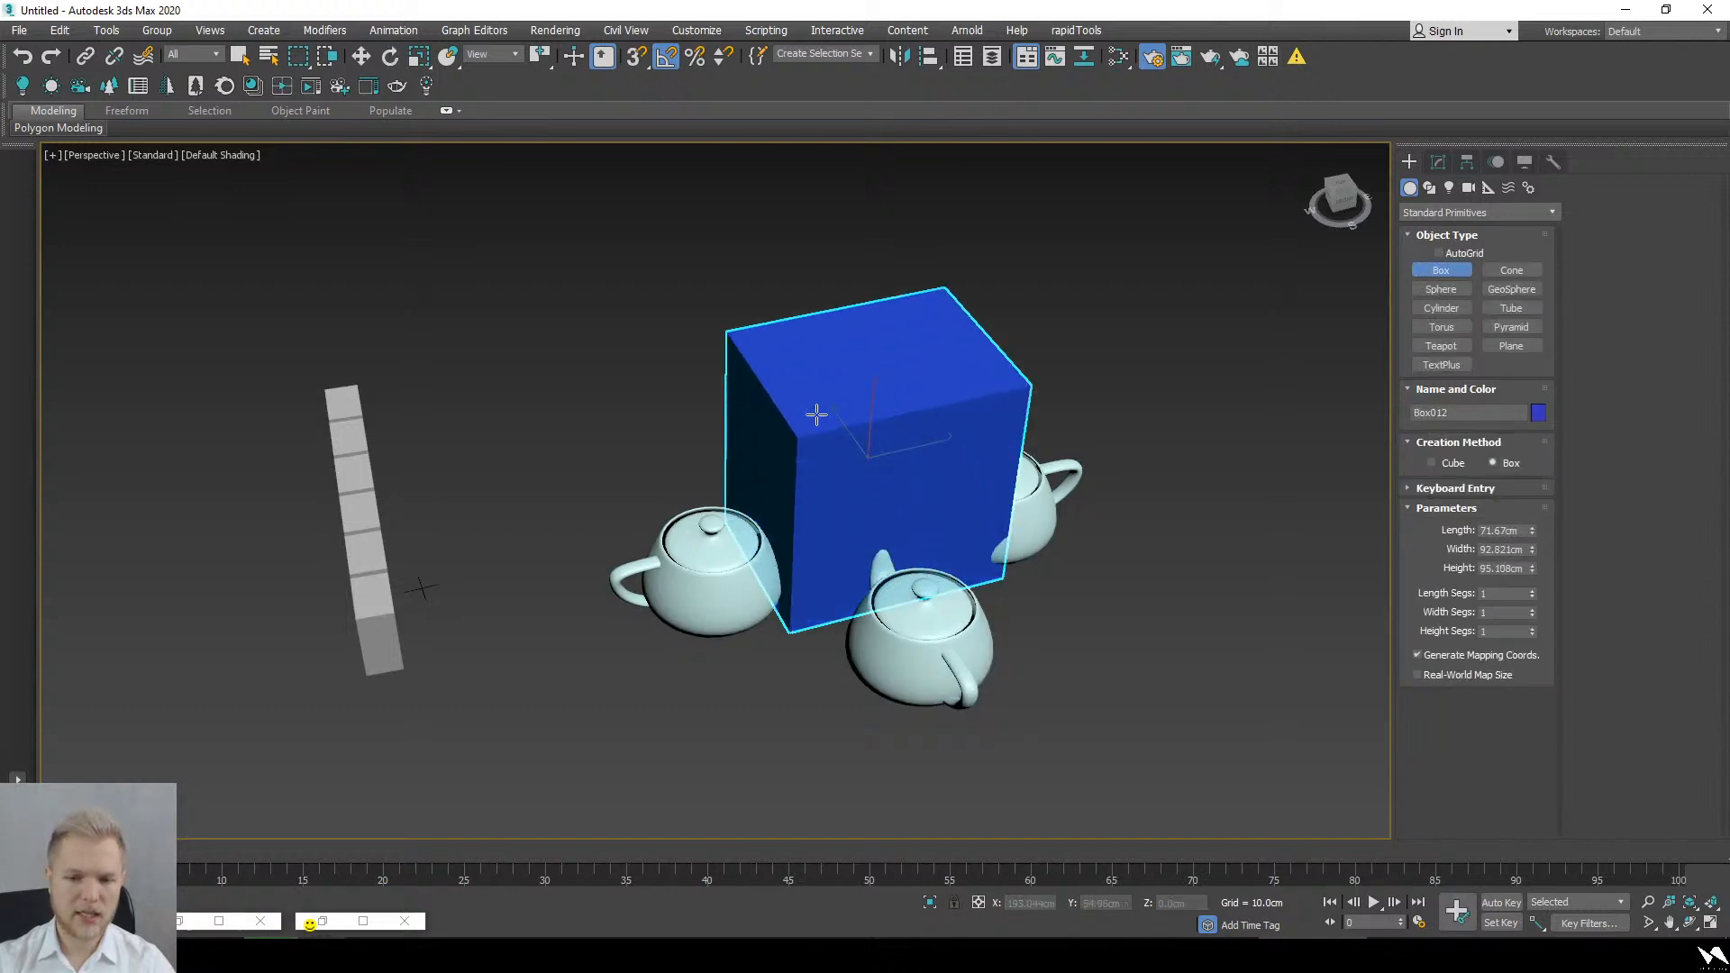
scroll(1009, 752, down, 2)
right_click(1087, 660)
Step: Delete the row of narrow boxes beside the teapots and select the large blue box
click(608, 736)
drag(414, 429, 415, 429)
key(Delete)
middle_drag(680, 670, 765, 627)
scroll(672, 519, up, 3)
scroll(672, 519, up, 2)
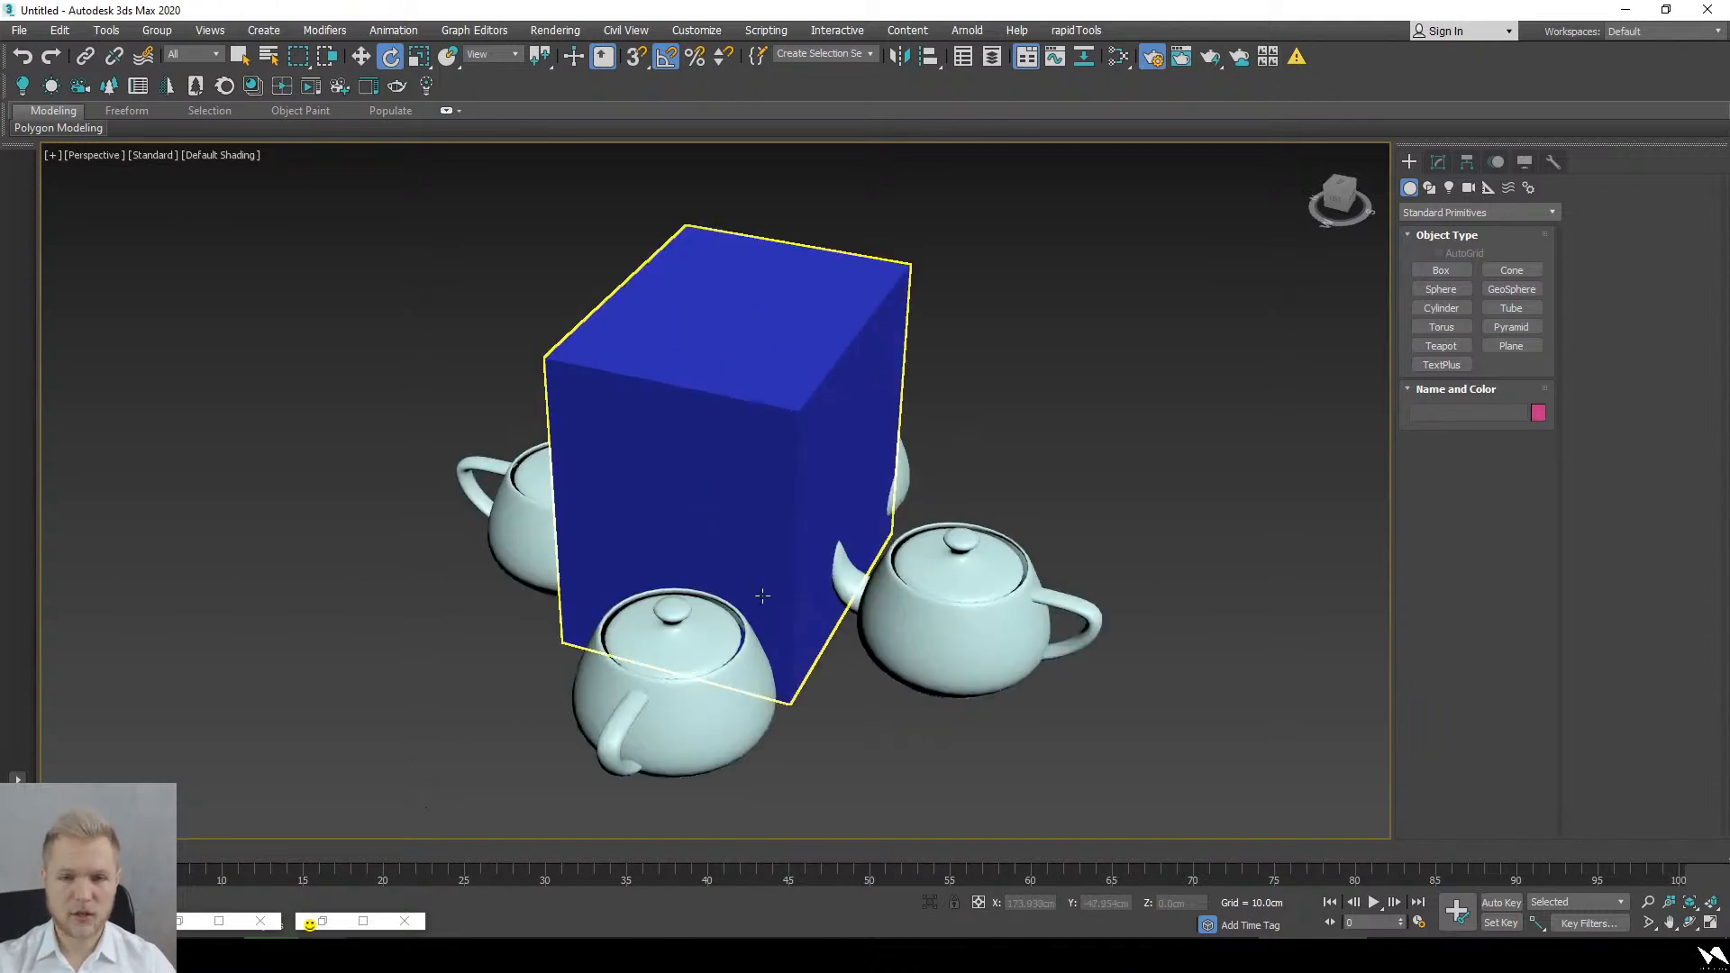
scroll(773, 580, down, 3)
click(773, 523)
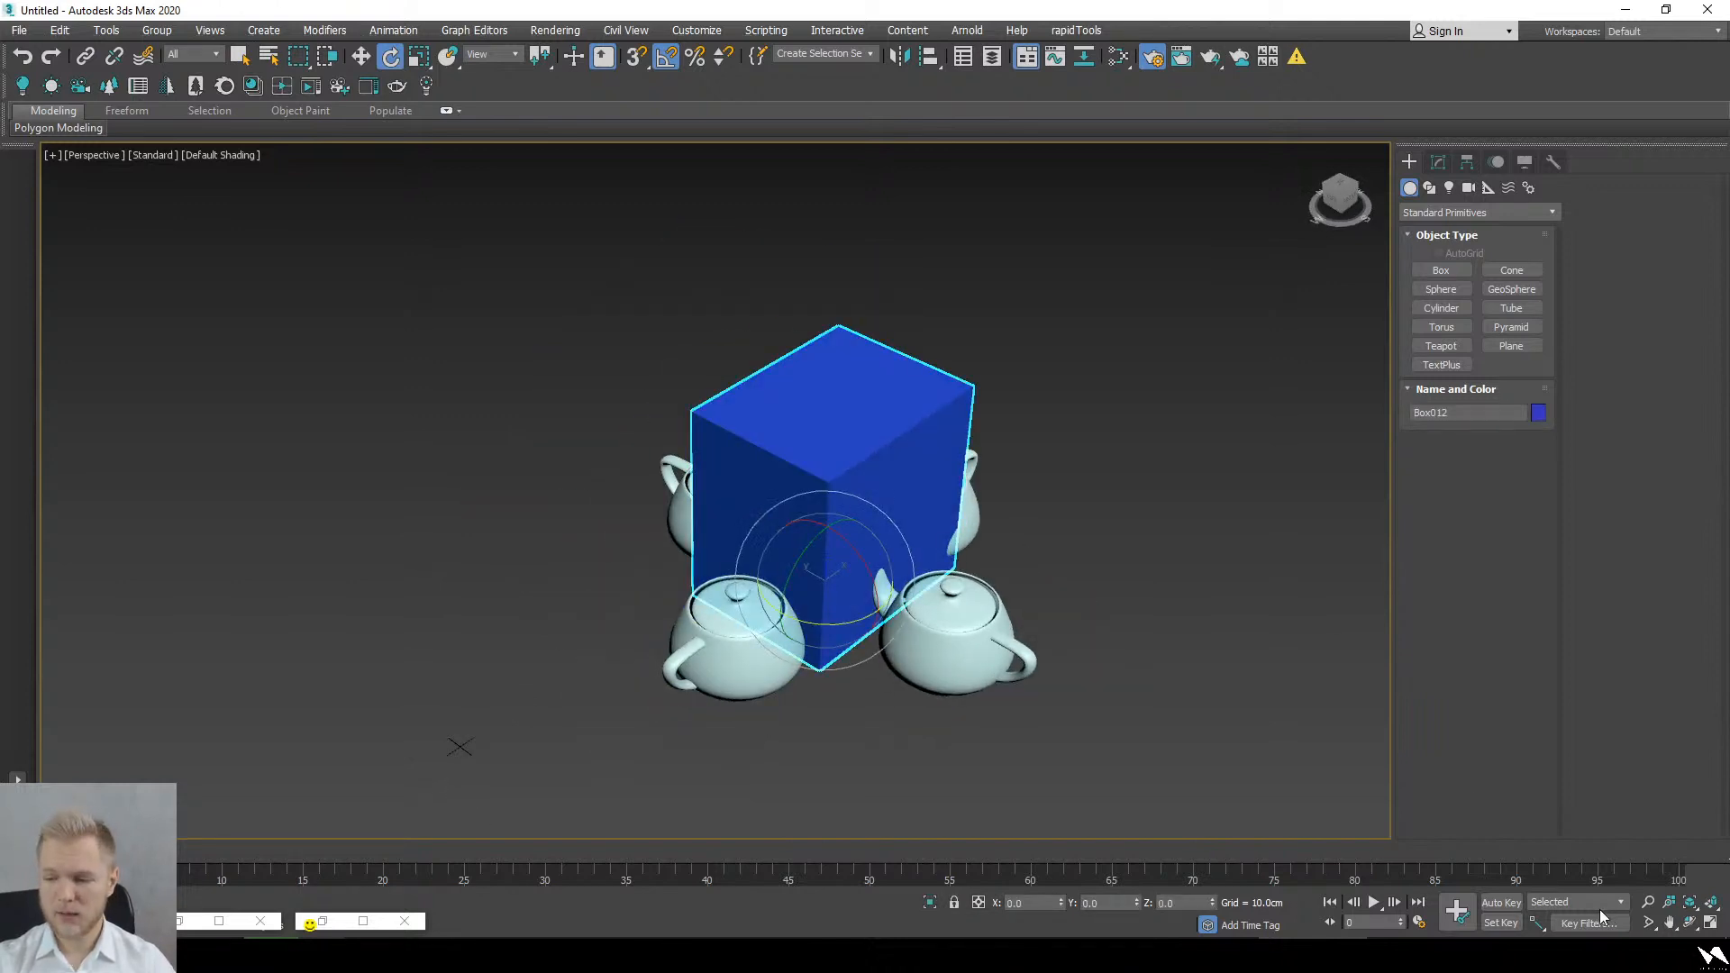
Step: Scale the blue box down uniformly until it fits between the four teapots
key(r)
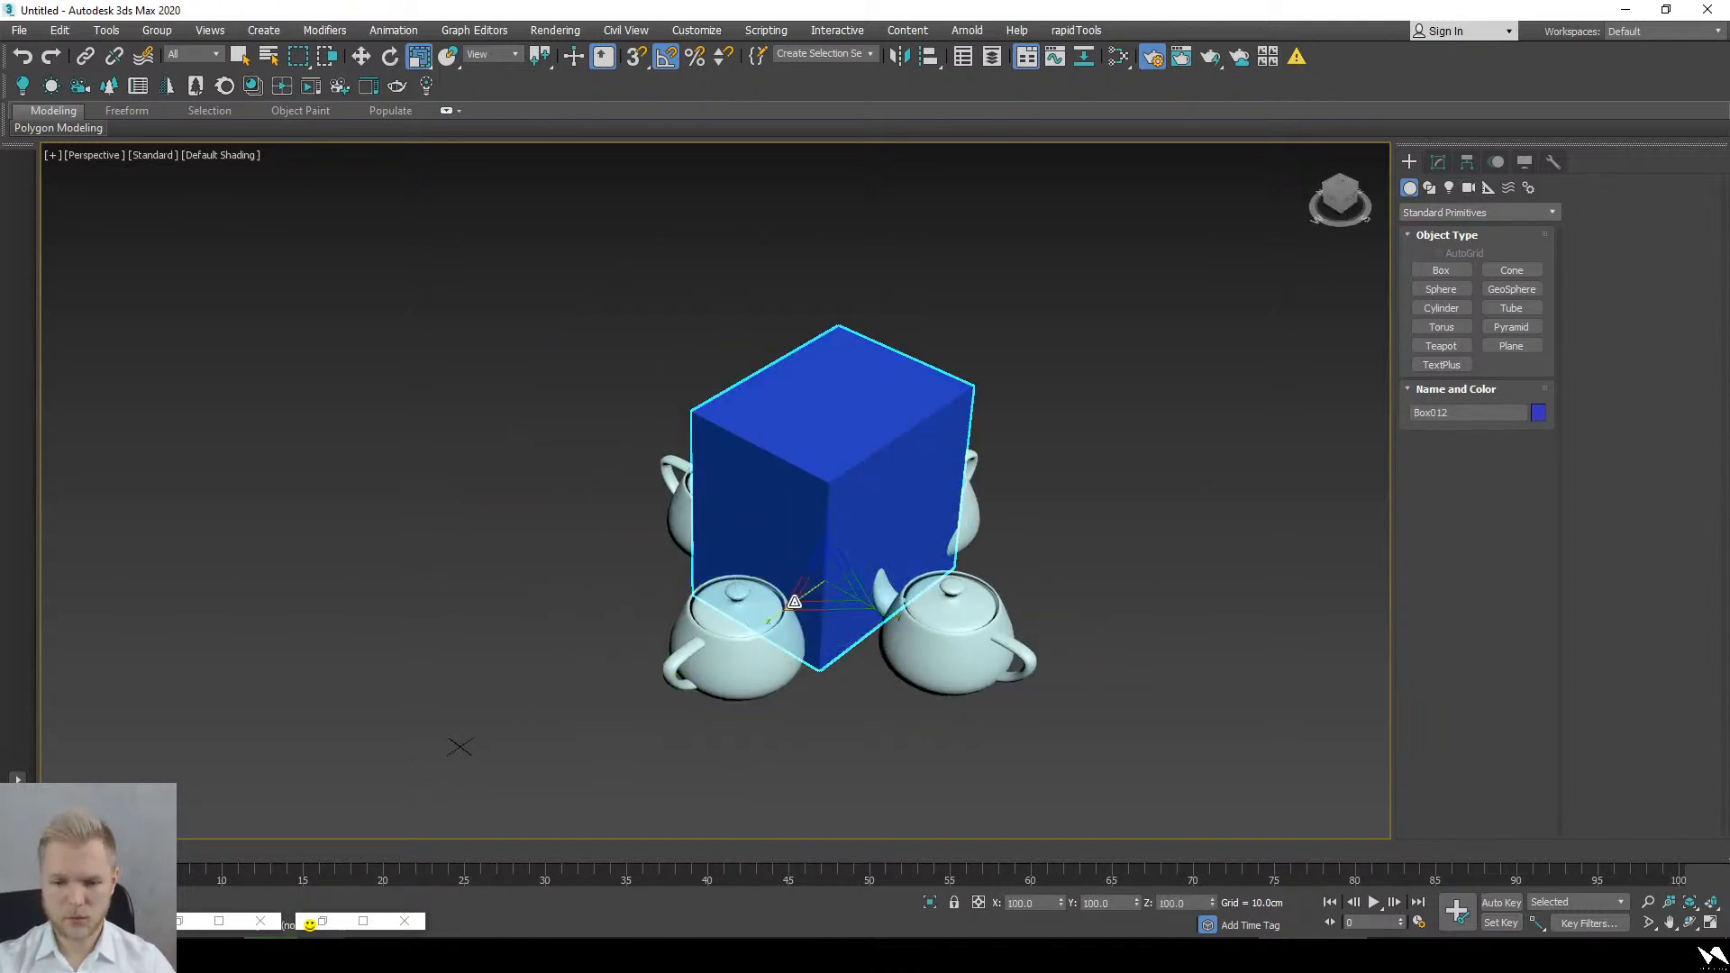
drag(827, 576, 858, 713)
click(873, 714)
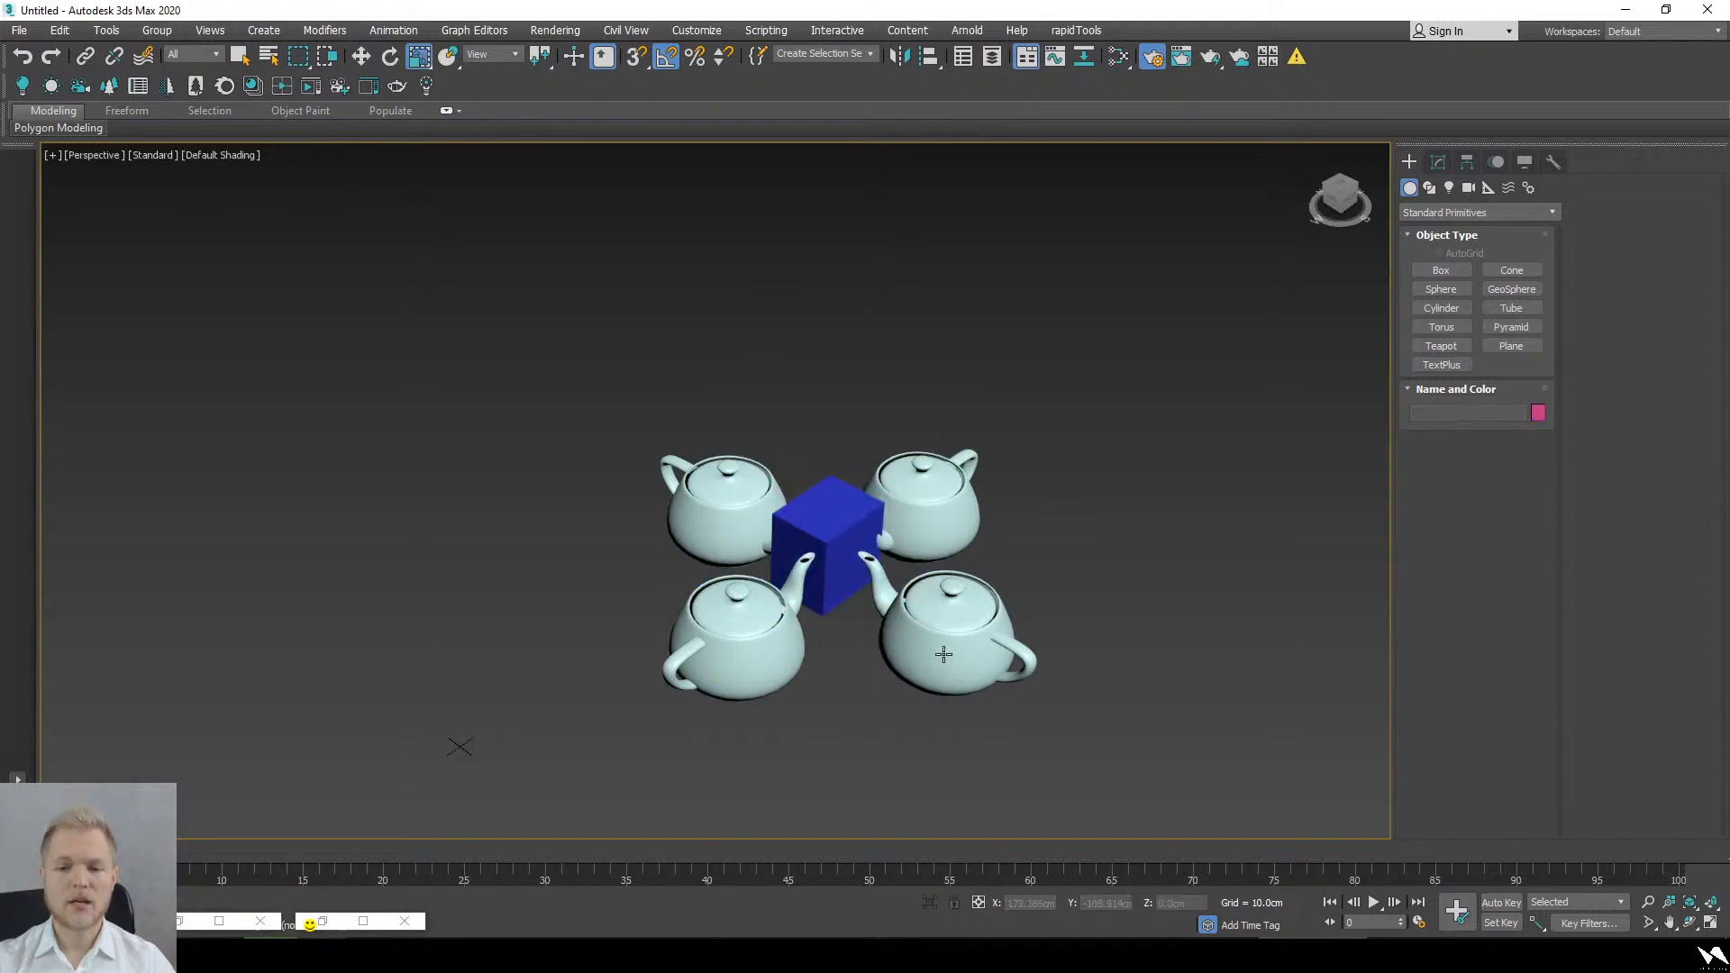
Step: Select the four teapots and the box, and open the Corona Proxy Exporter beside them
alt+middle_drag(942, 654, 878, 658)
drag(1108, 761, 489, 503)
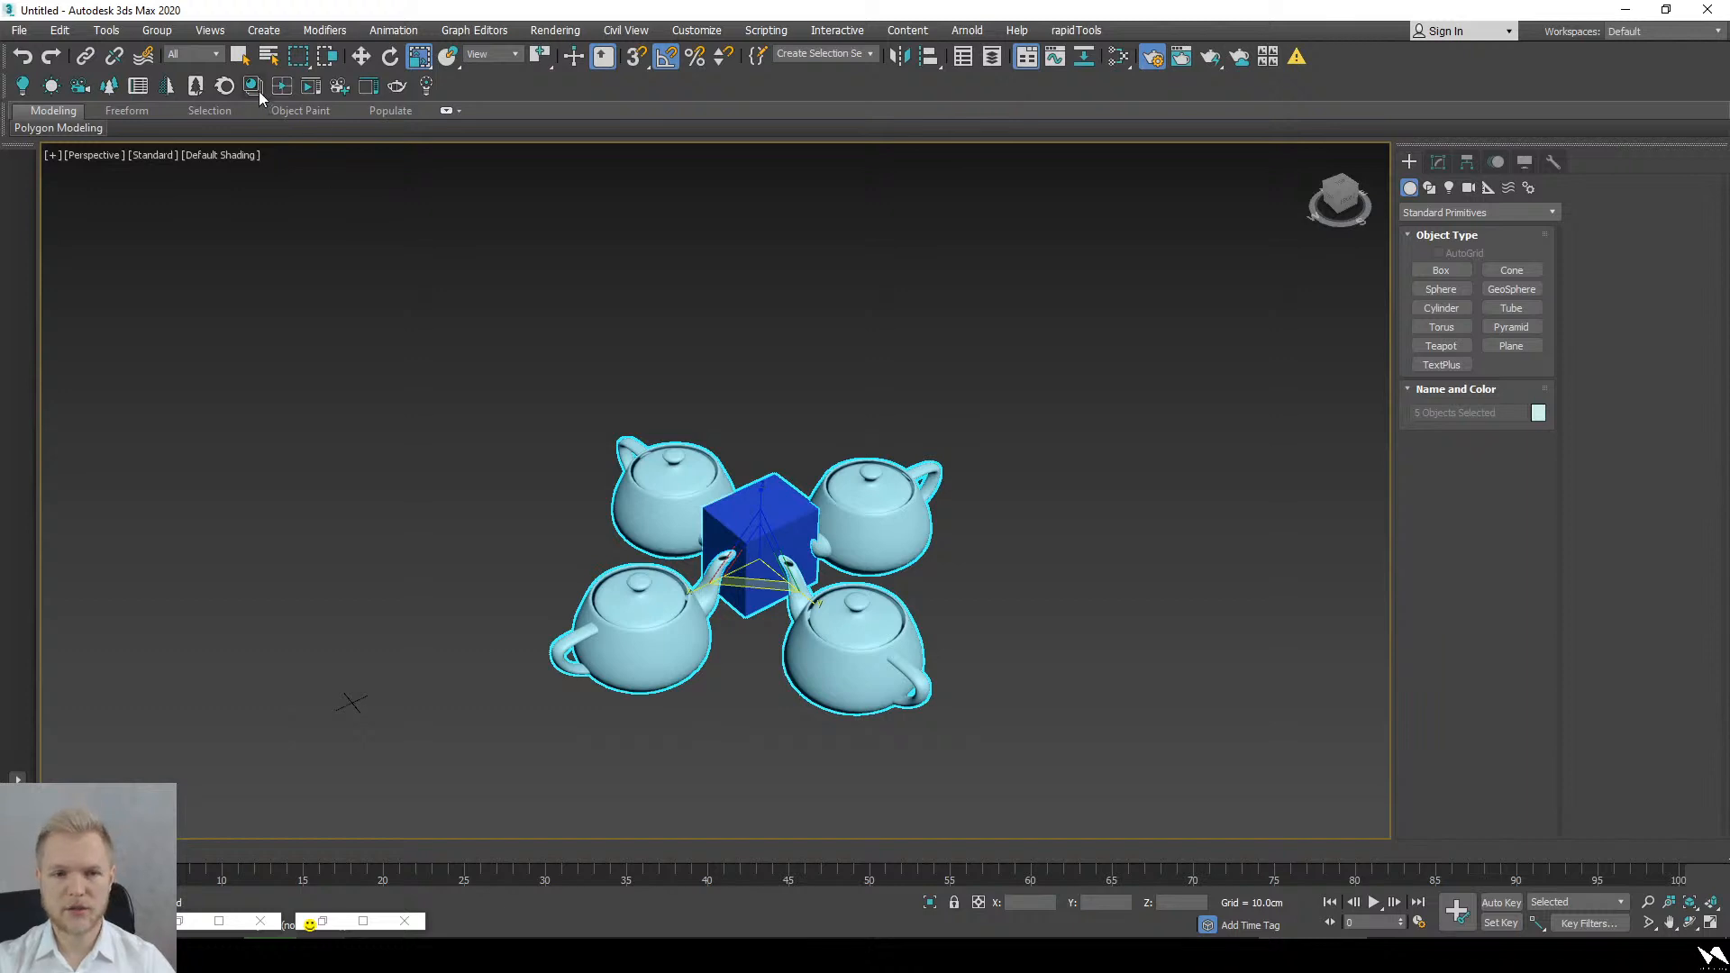
click(196, 86)
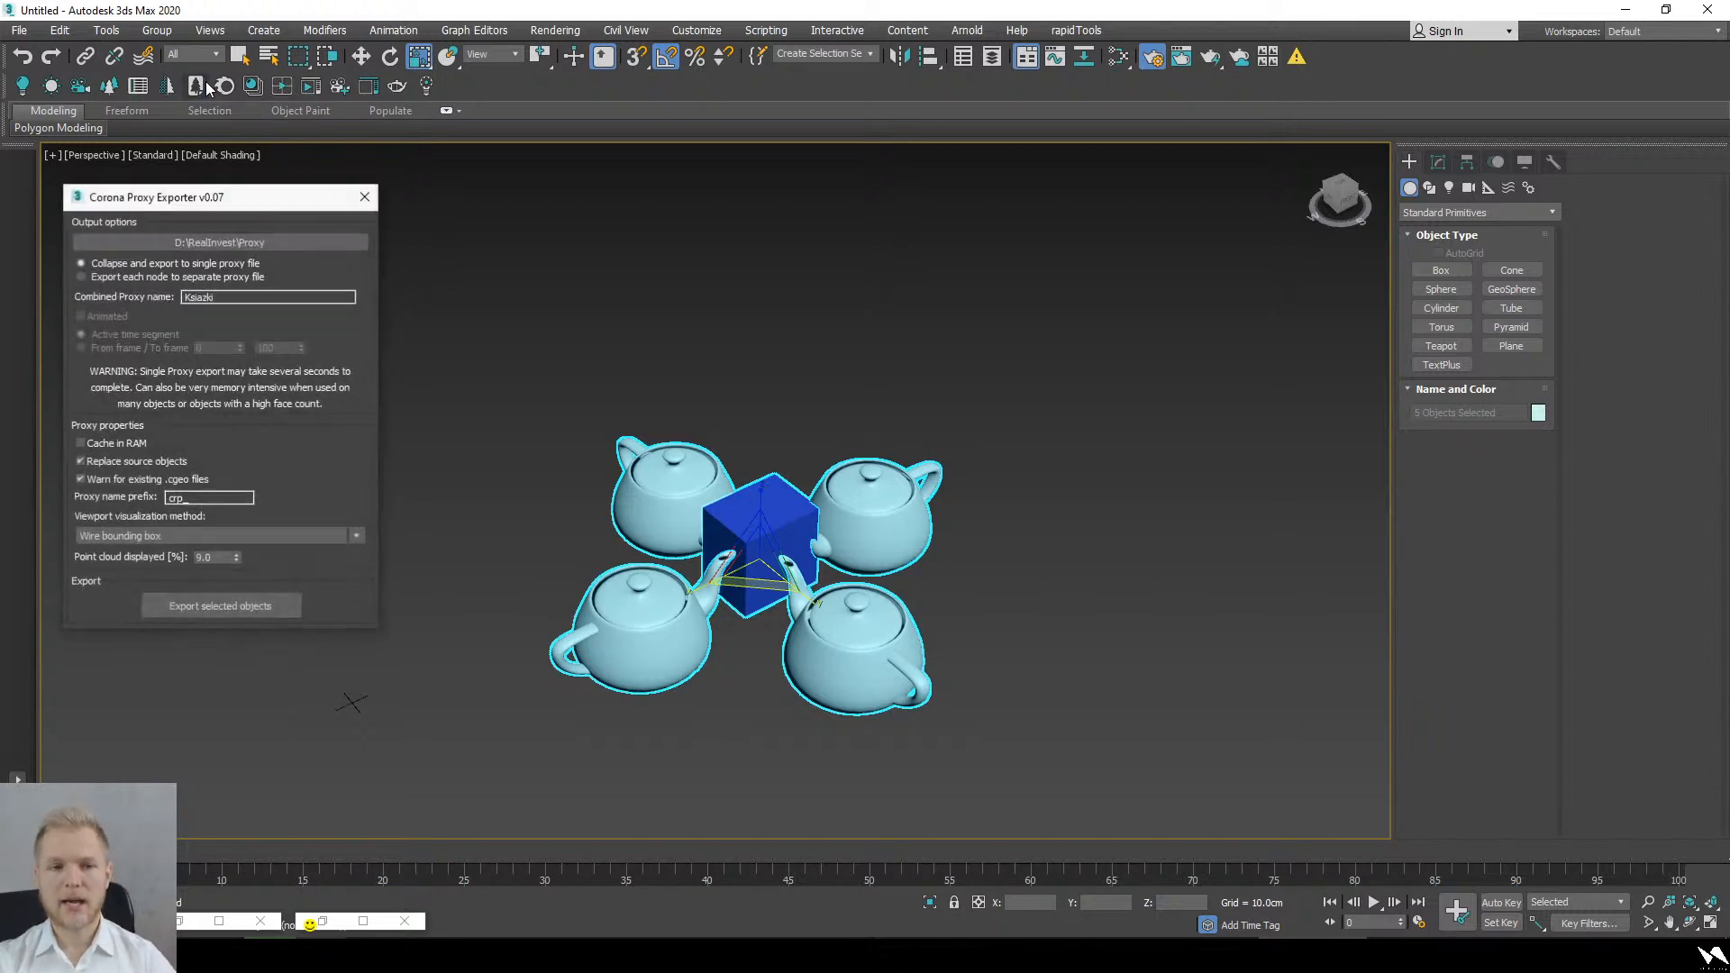
drag(209, 203, 359, 283)
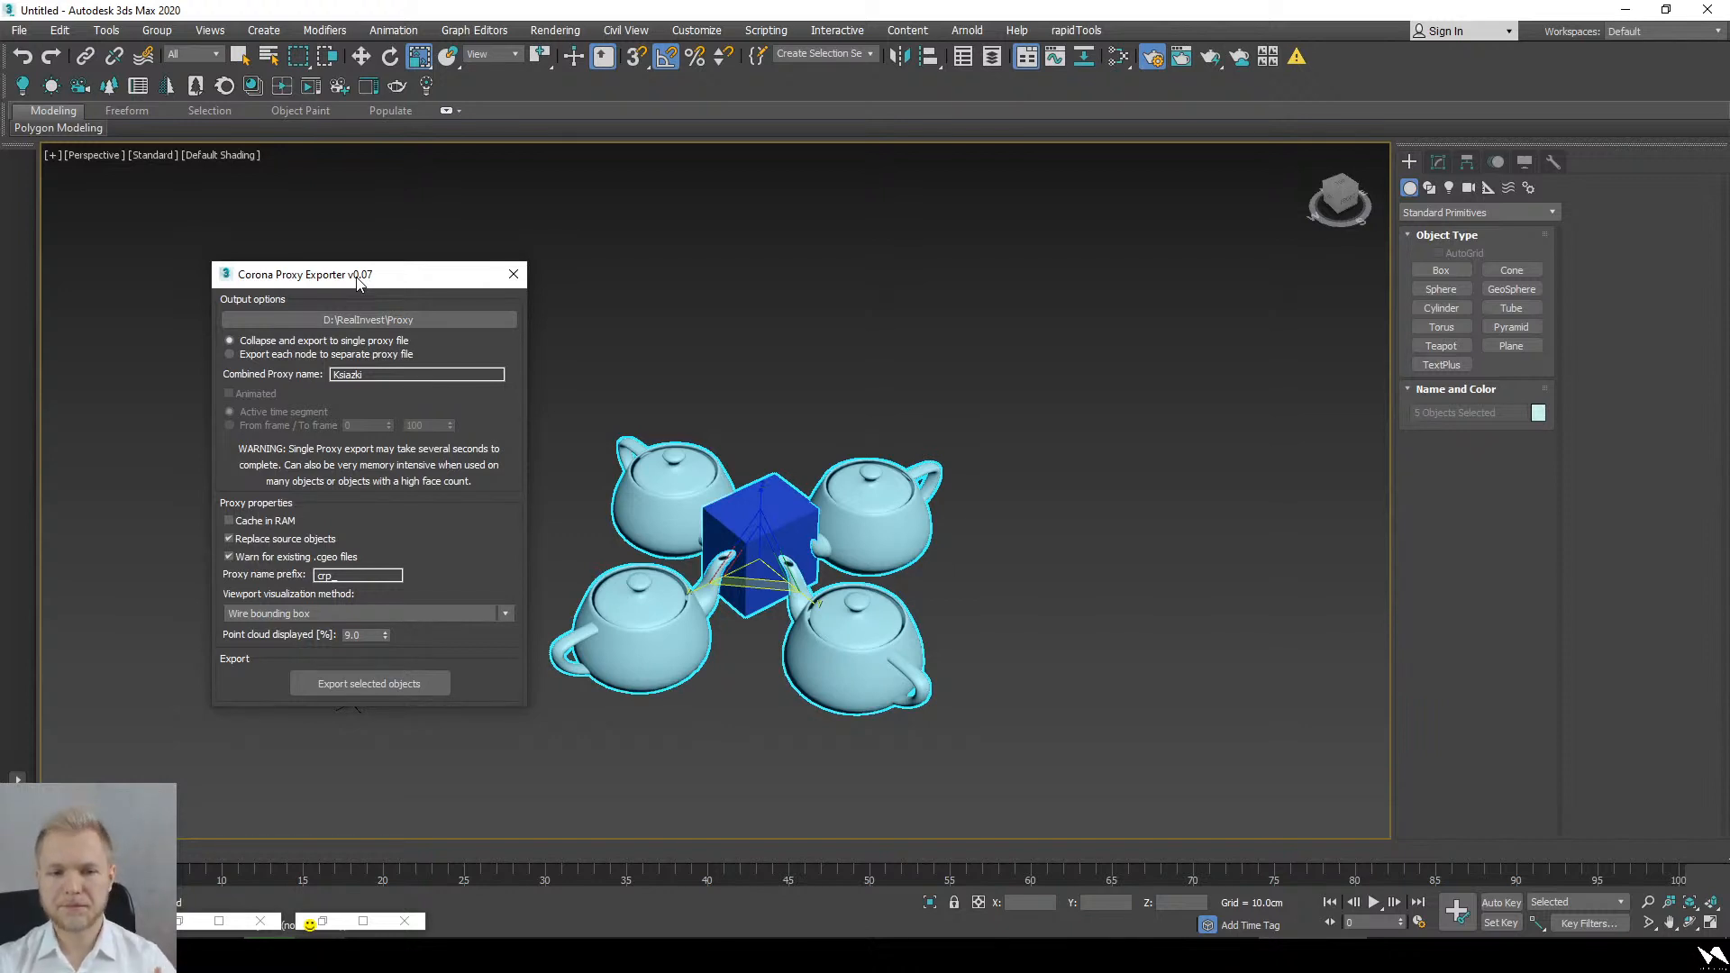
Step: Set the proxy output folder to proxies inside Documents\3ds Max 2020, and clear the combined proxy name
click(354, 320)
right_click(354, 320)
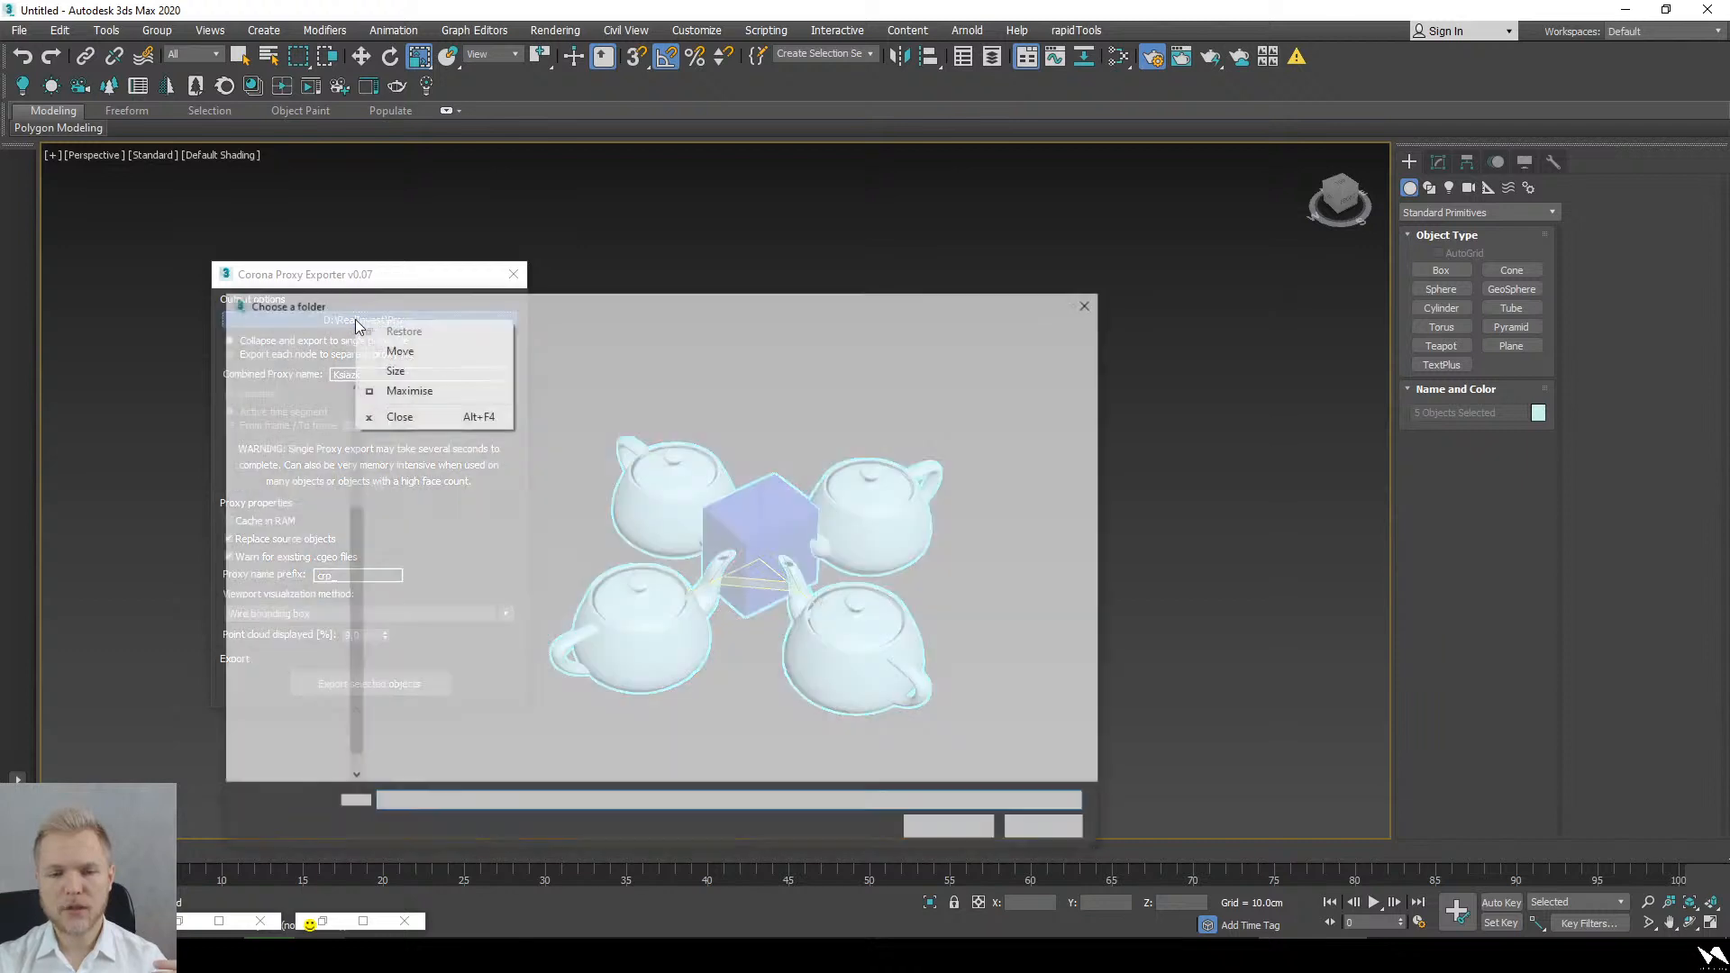
click(342, 312)
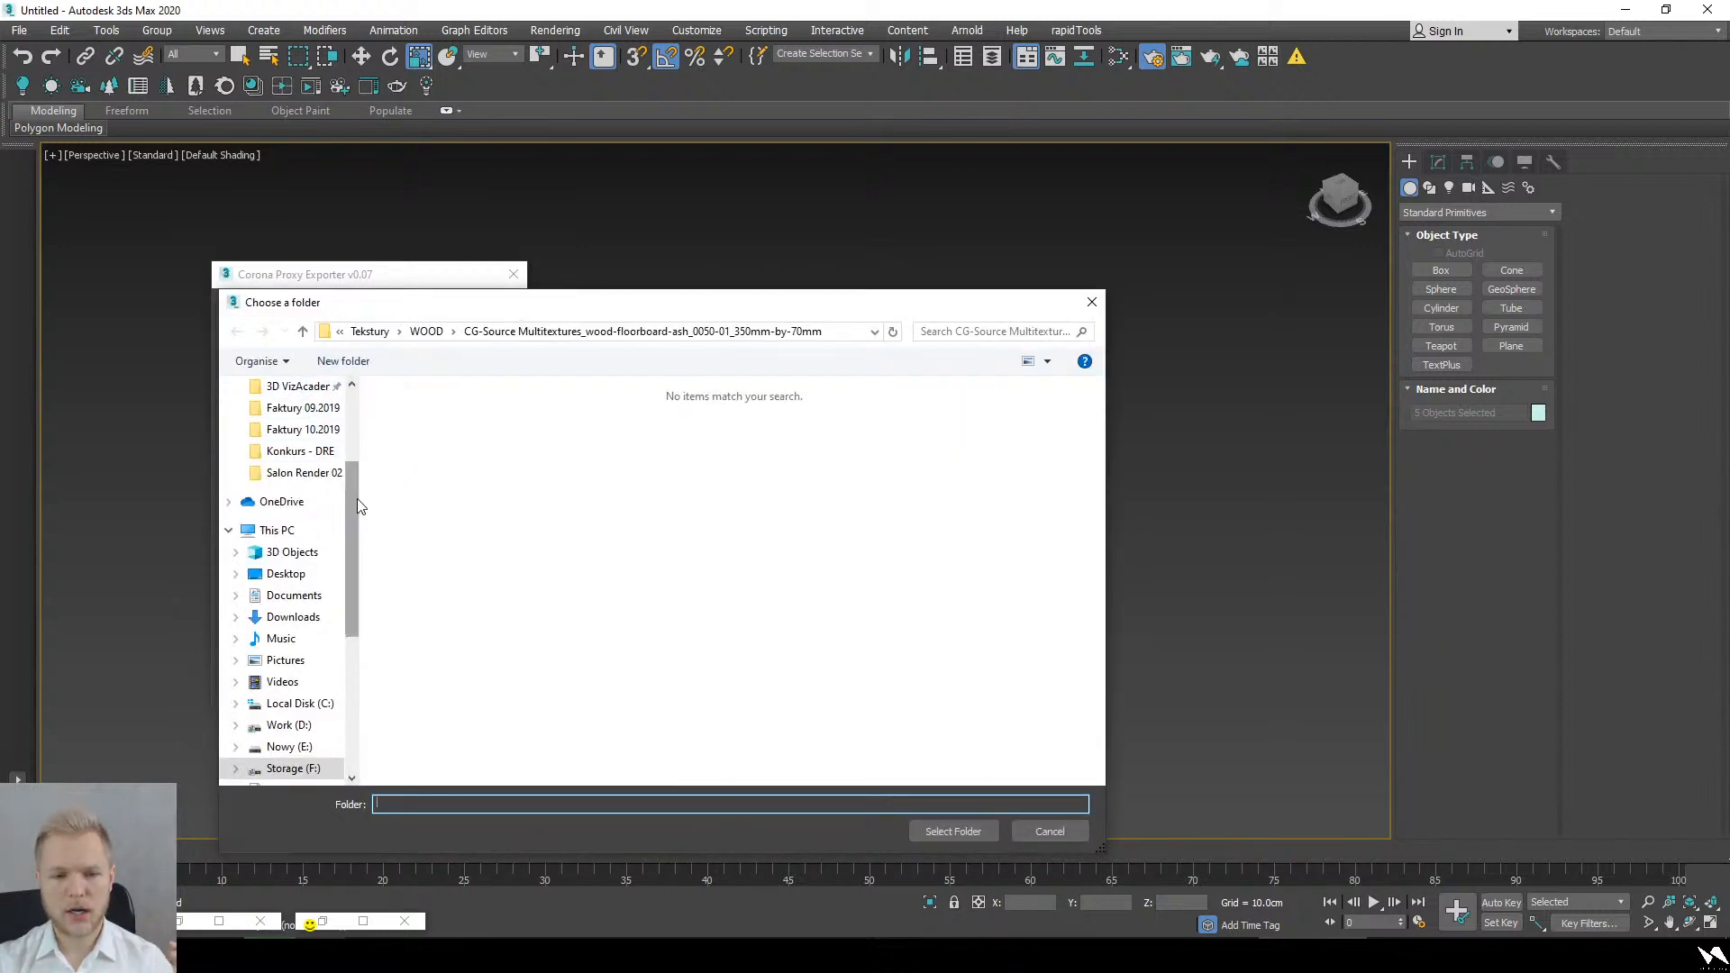
scroll(307, 424, up, 3)
click(294, 466)
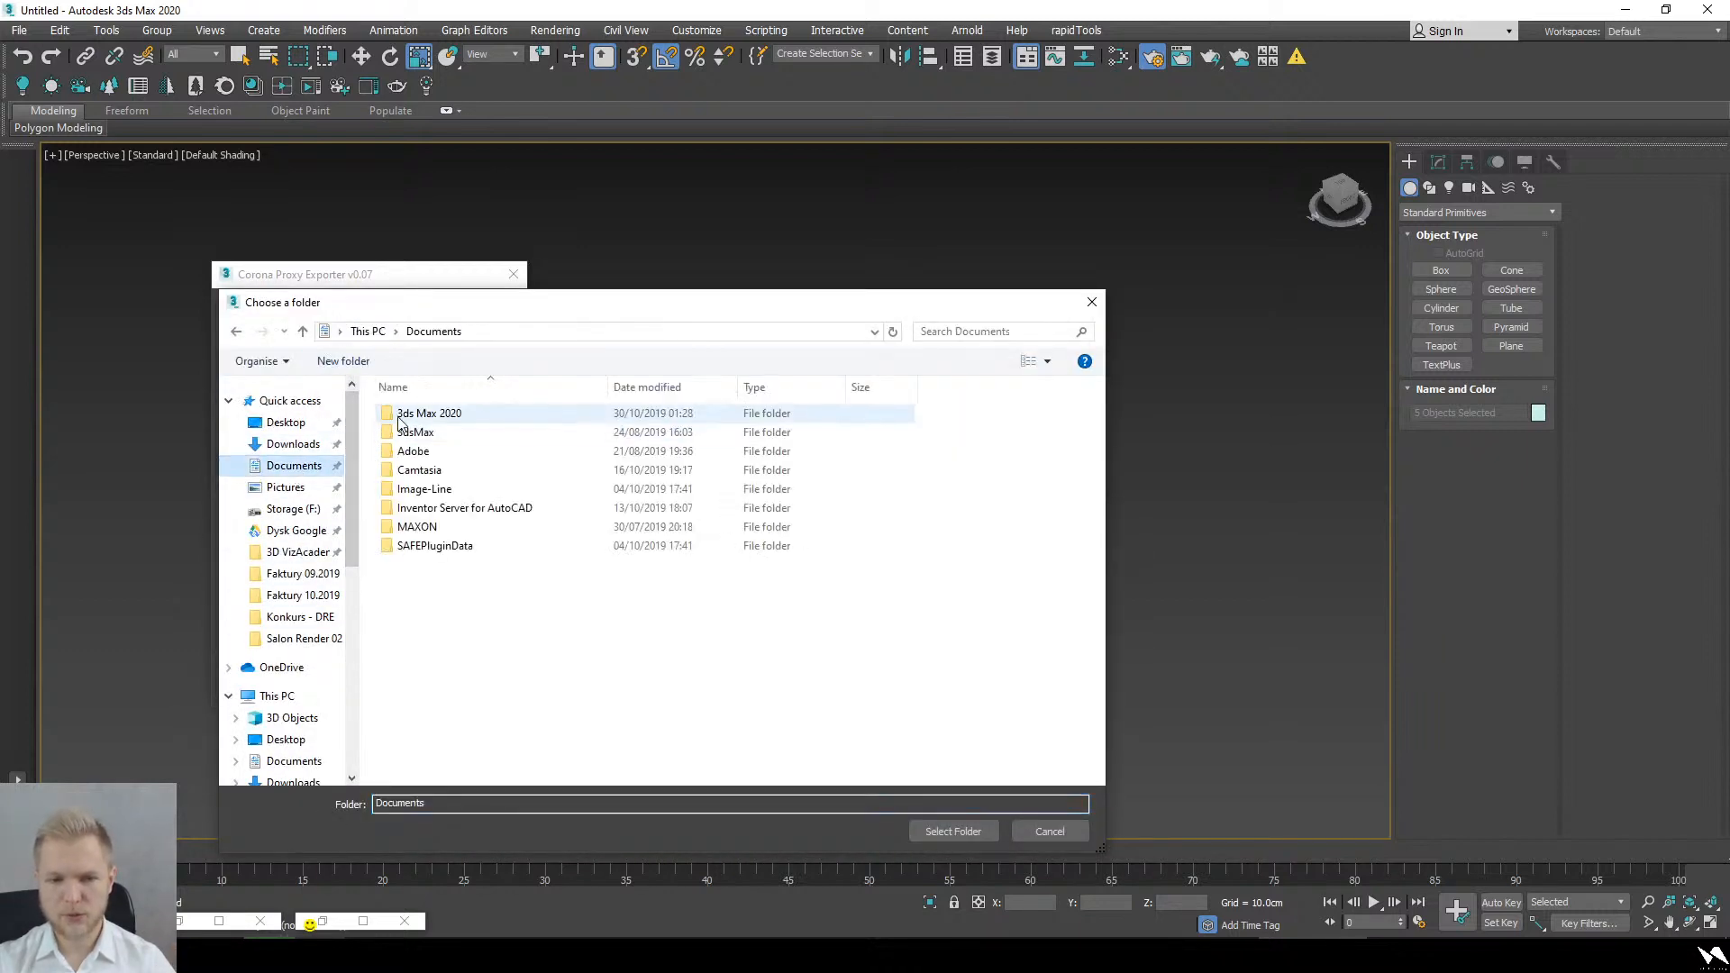
double_click(419, 414)
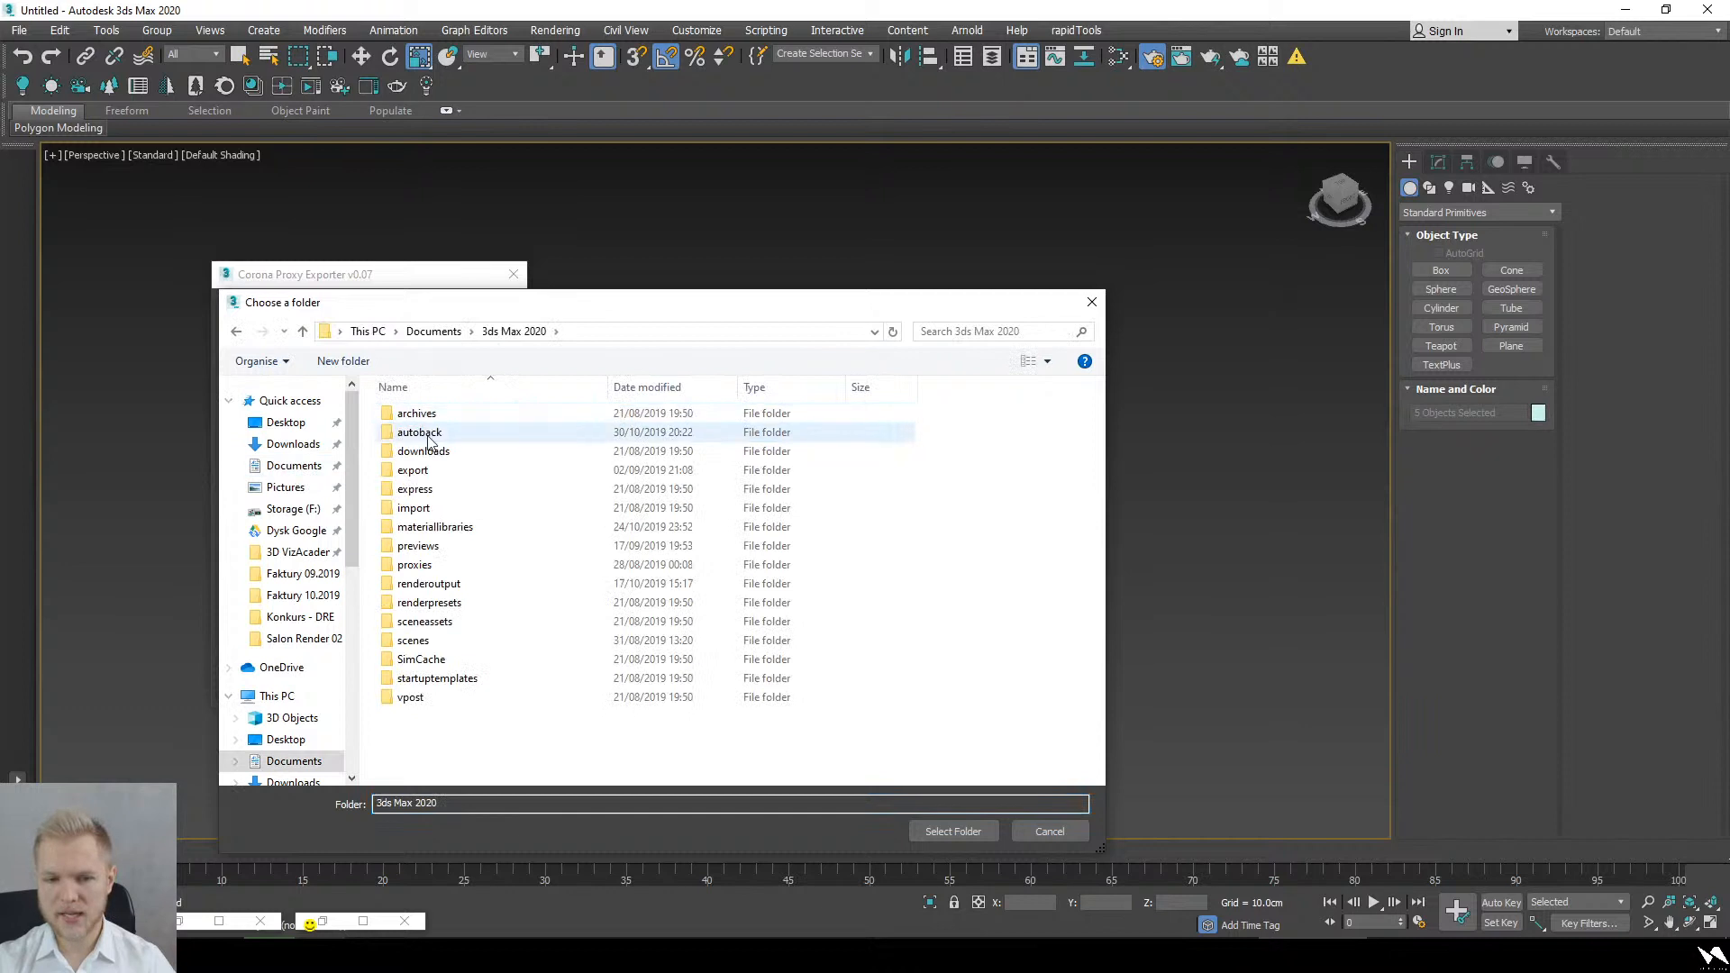
double_click(470, 567)
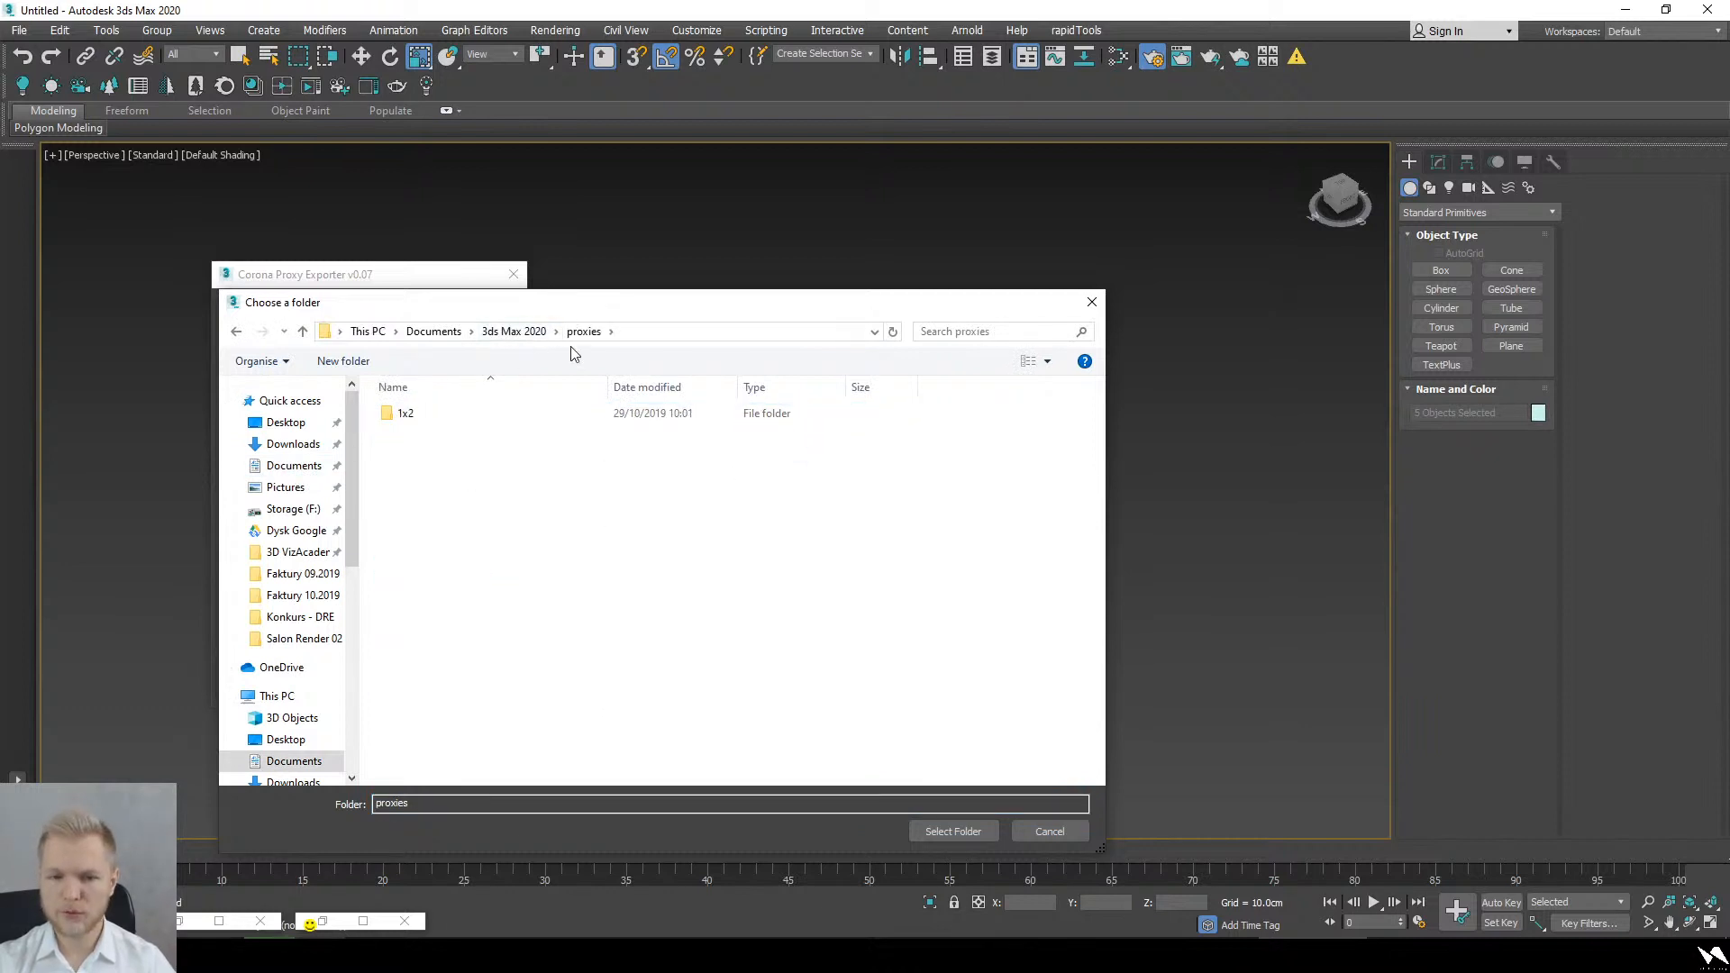
drag(613, 301, 995, 225)
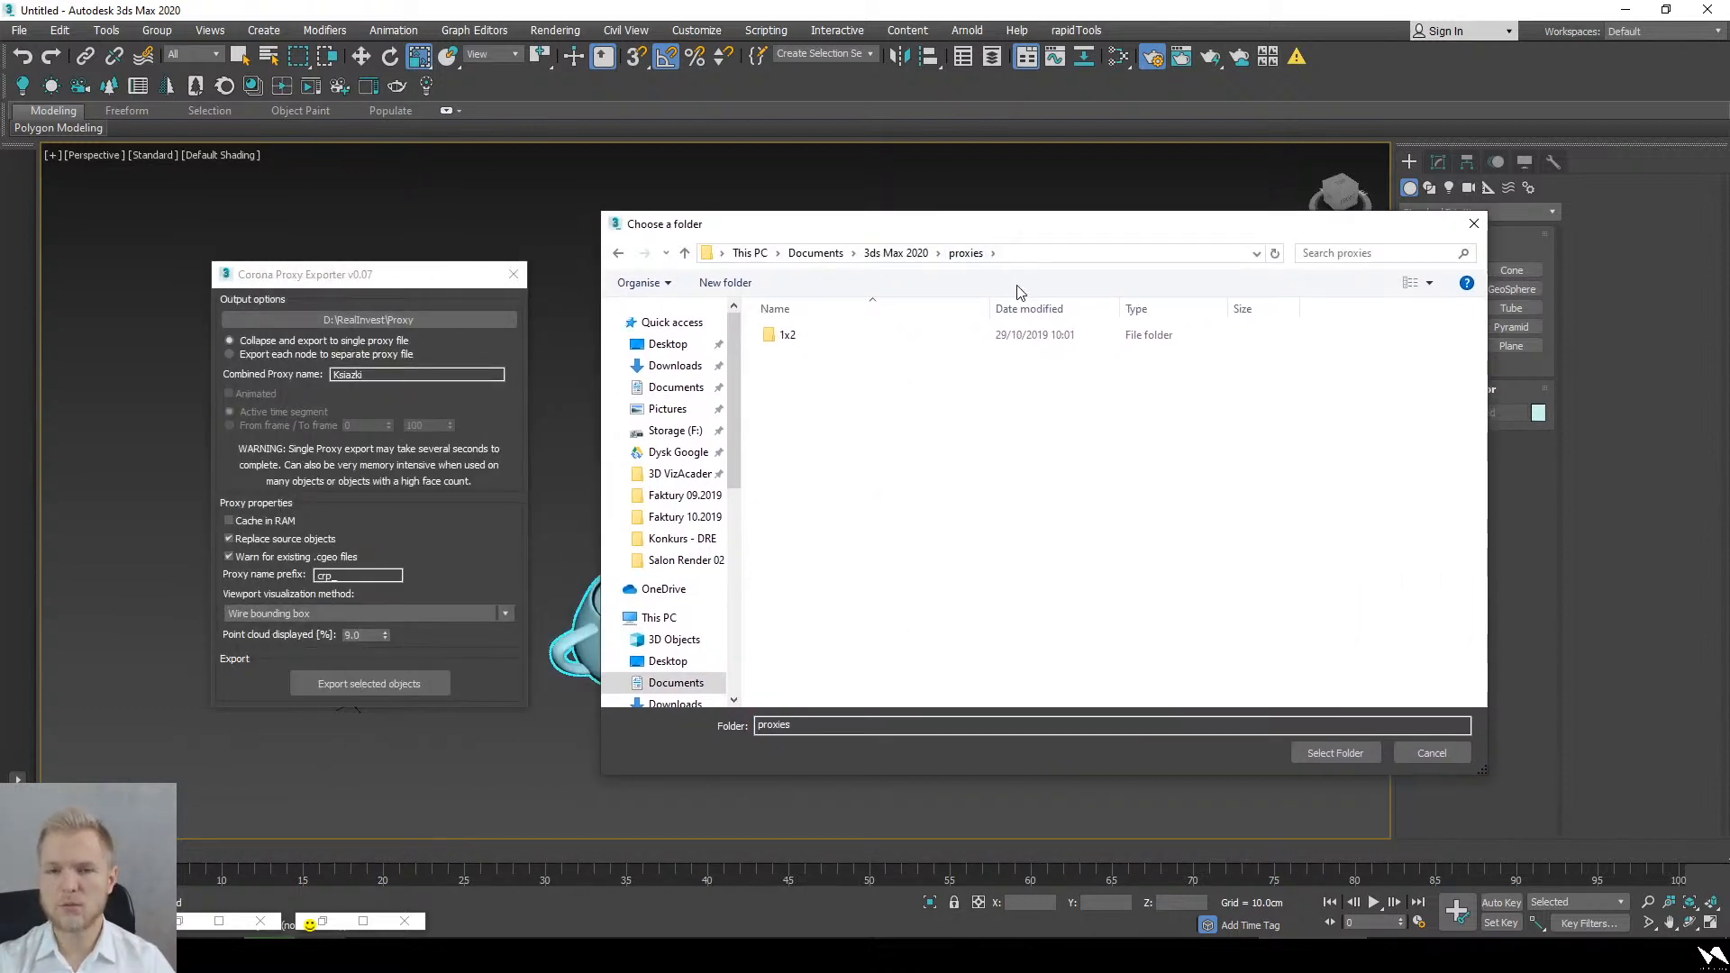
click(1337, 753)
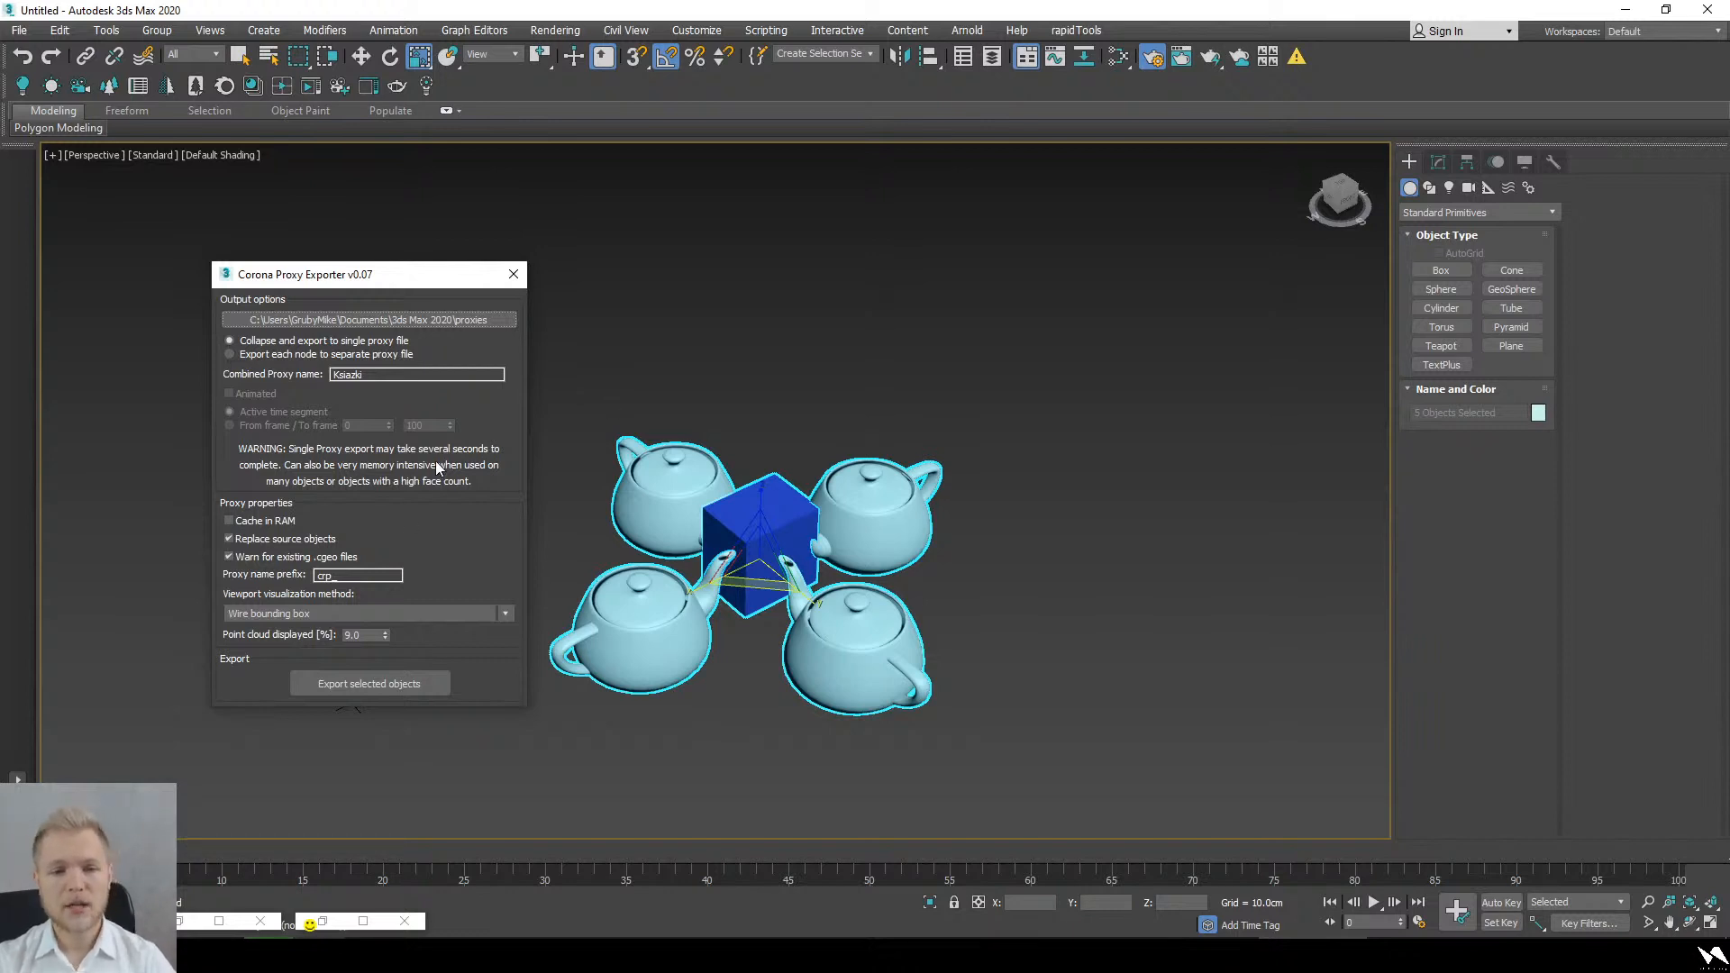
drag(397, 375, 192, 385)
key(BackSpace)
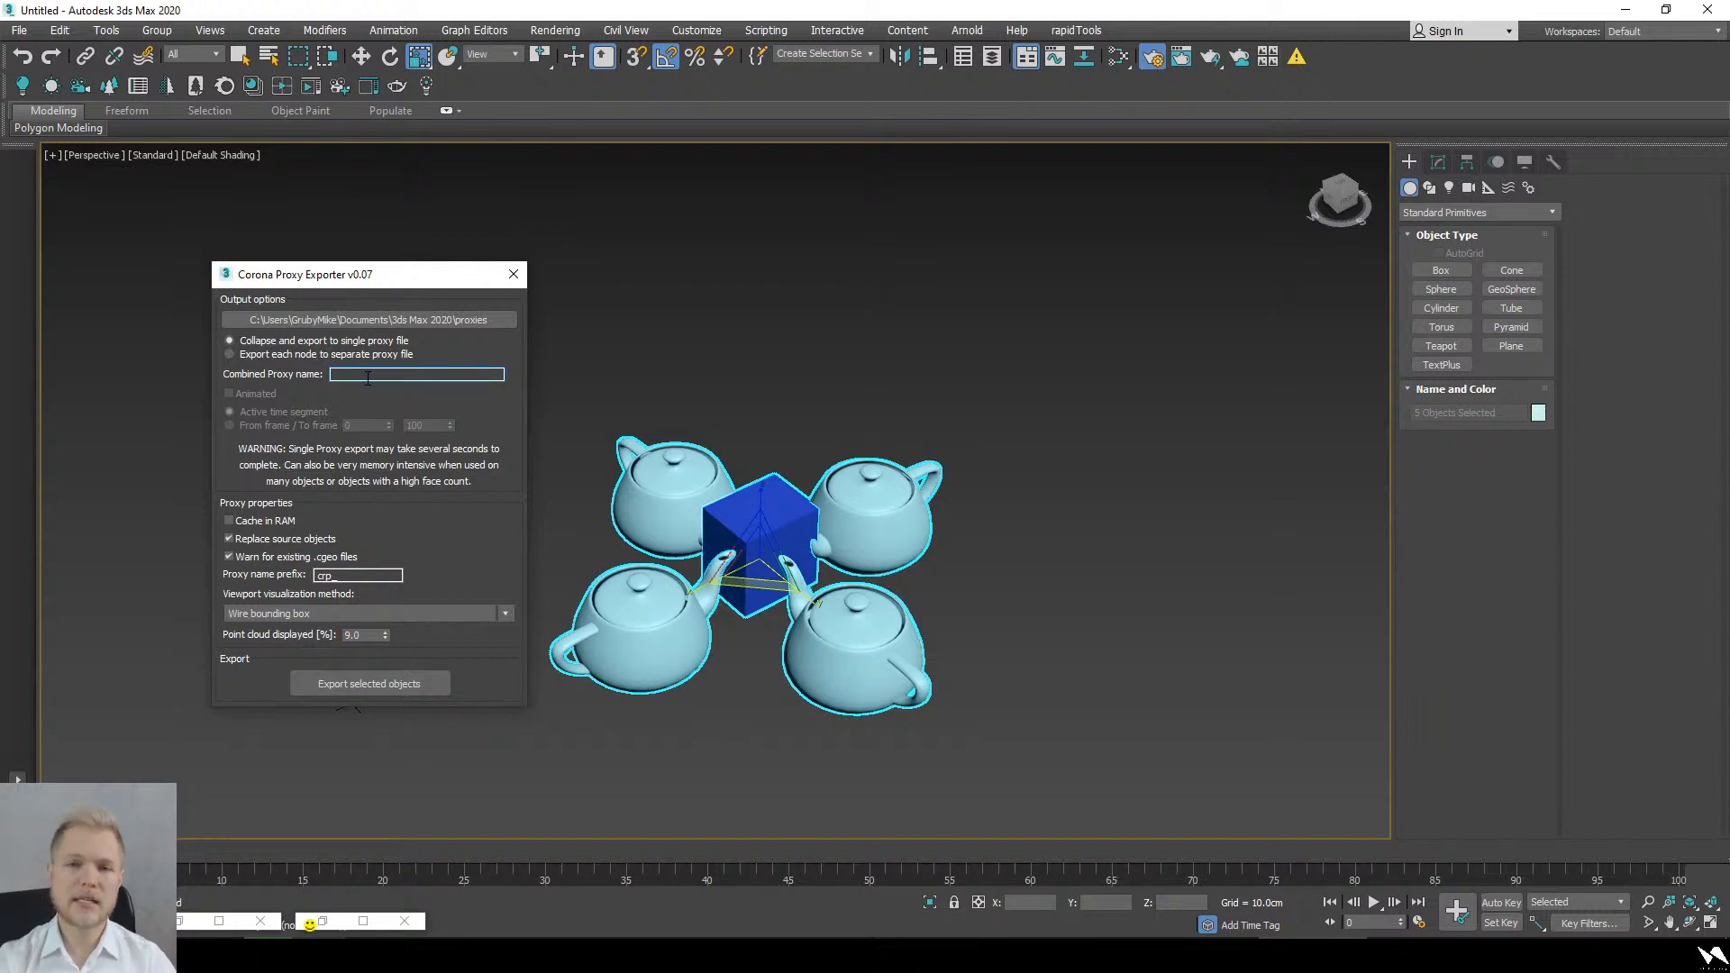
Step: Clone the teapots and box once as a Copy, placed behind and to the left of the originals
alt+middle_drag(715, 475, 893, 468)
key(w)
shift+drag(896, 536, 506, 378)
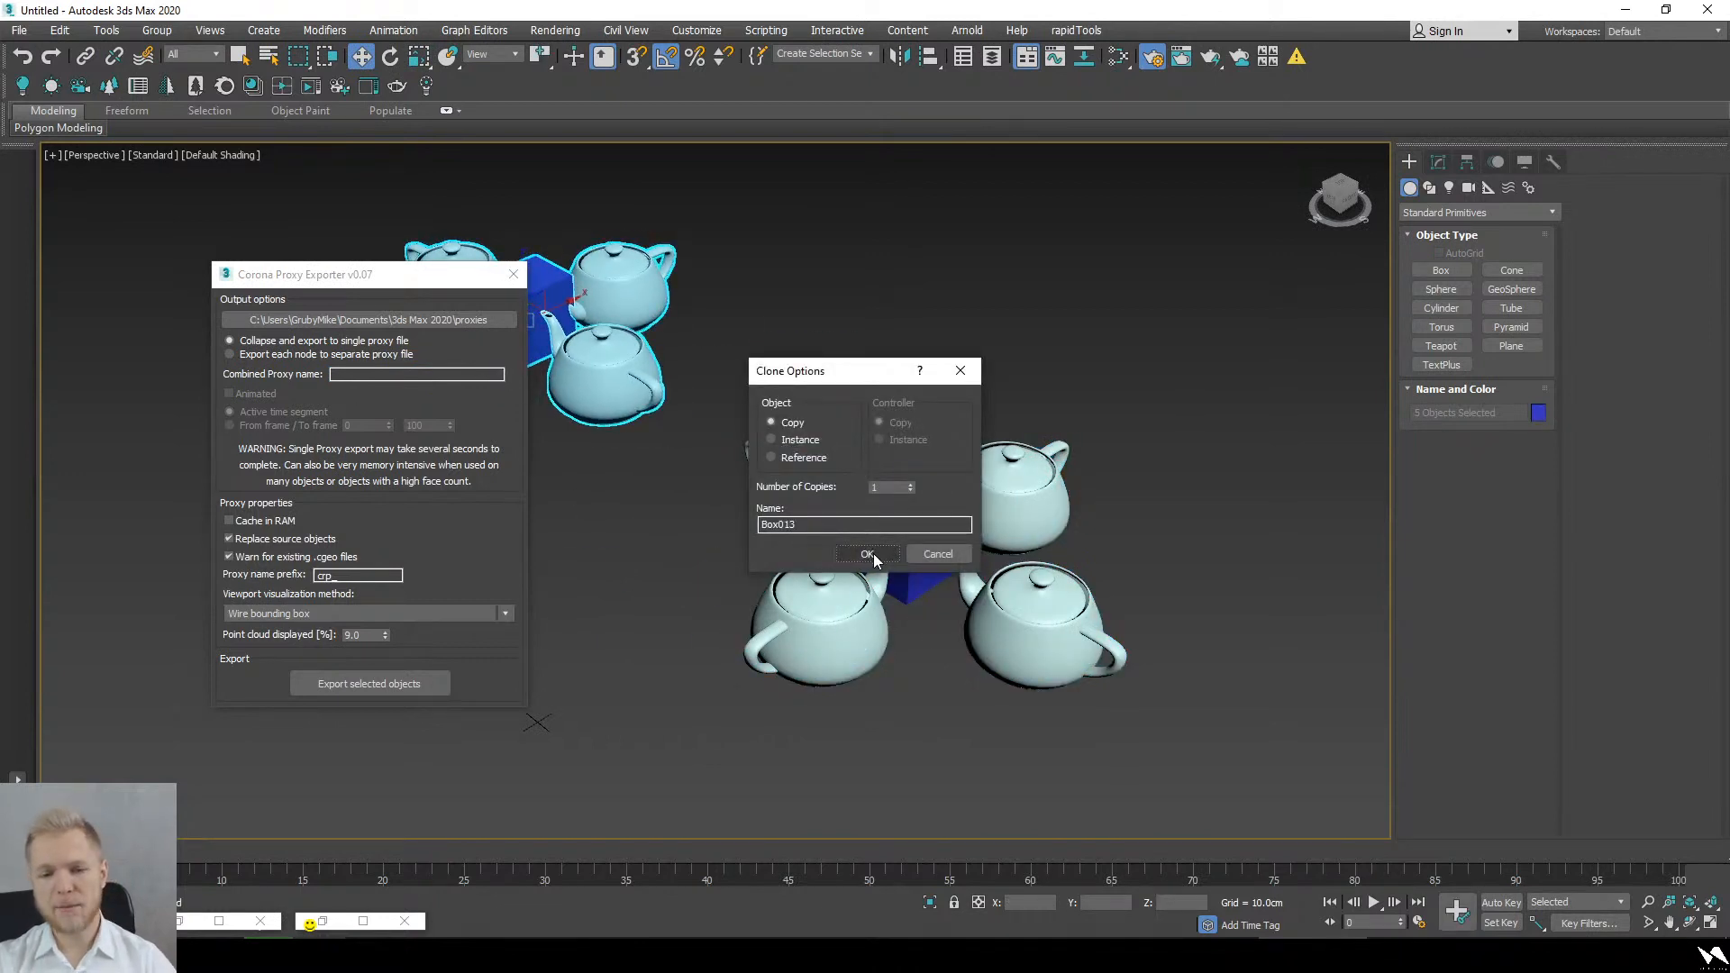
click(866, 553)
Step: Reselect the original teapots and box, and set the combined proxy name to Teapot_prox
drag(1295, 341, 747, 756)
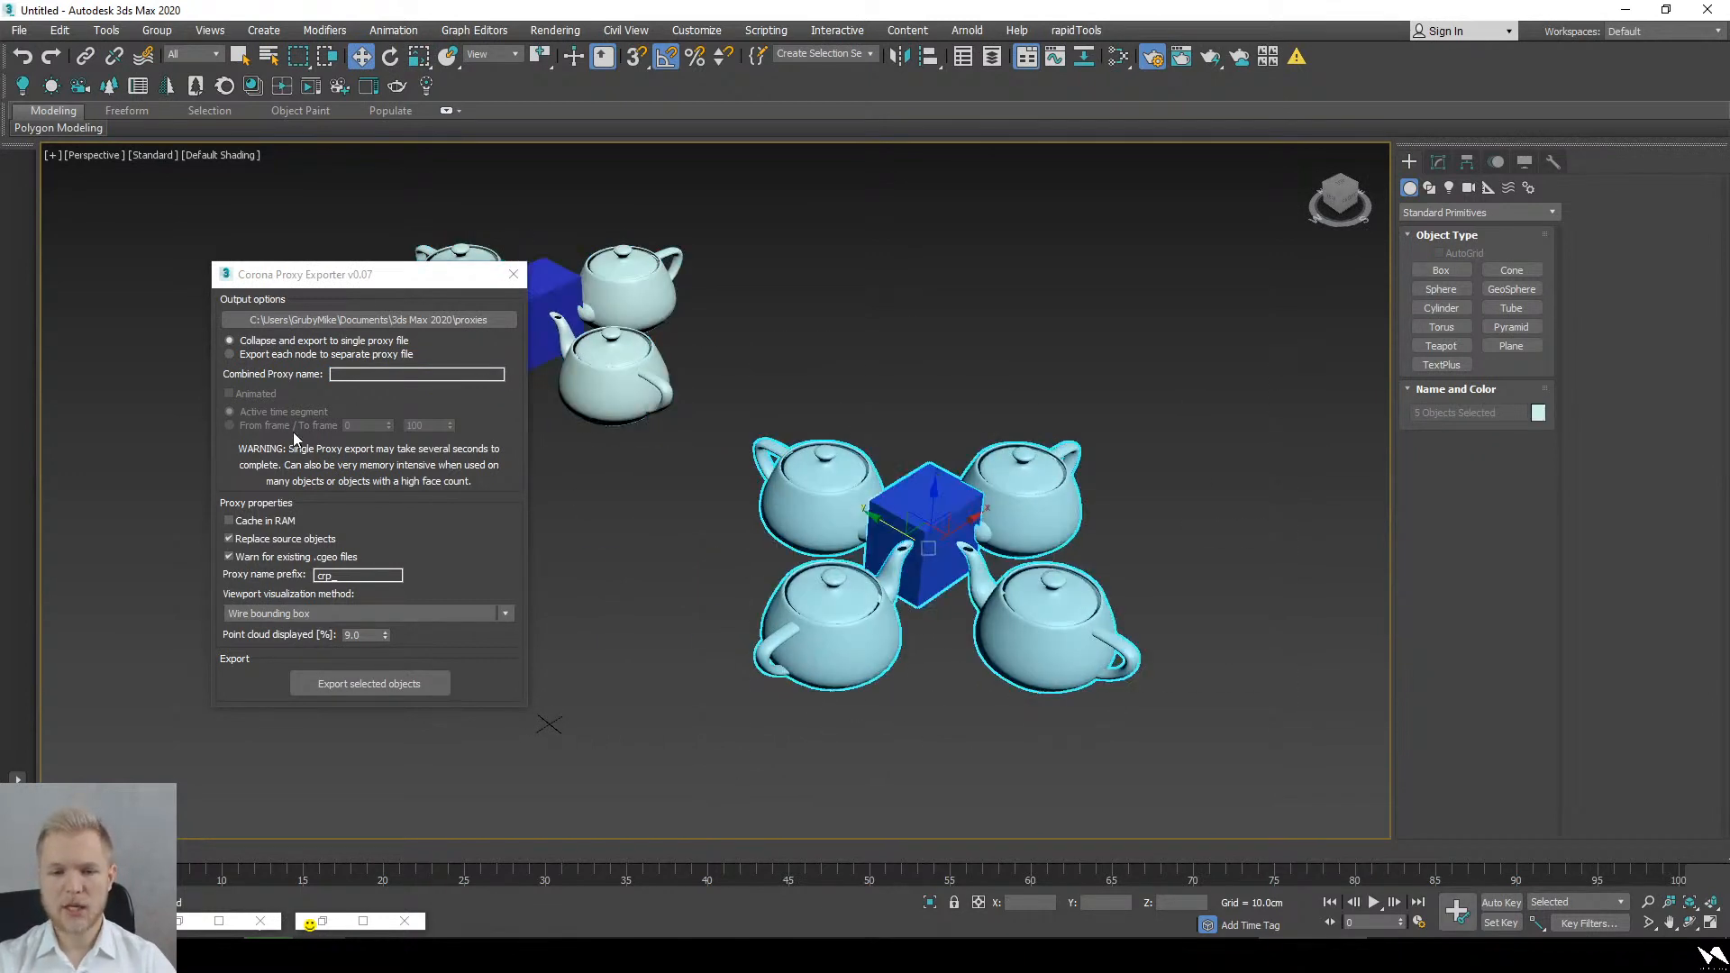
click(351, 373)
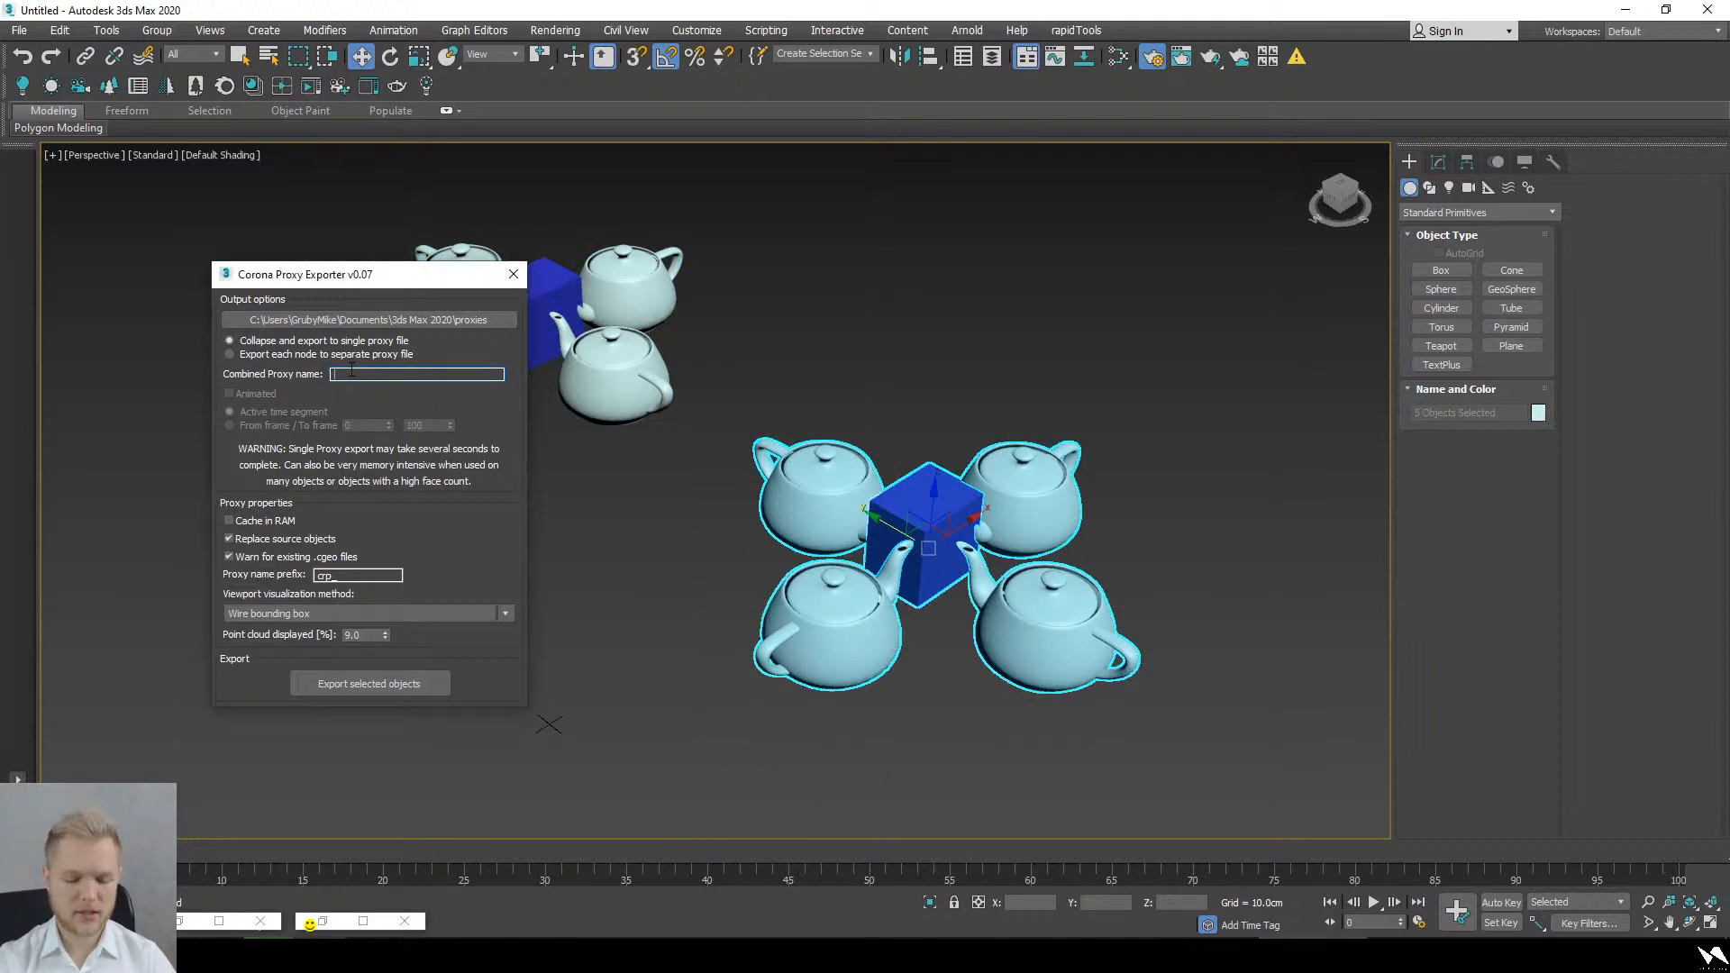
text(Tea)
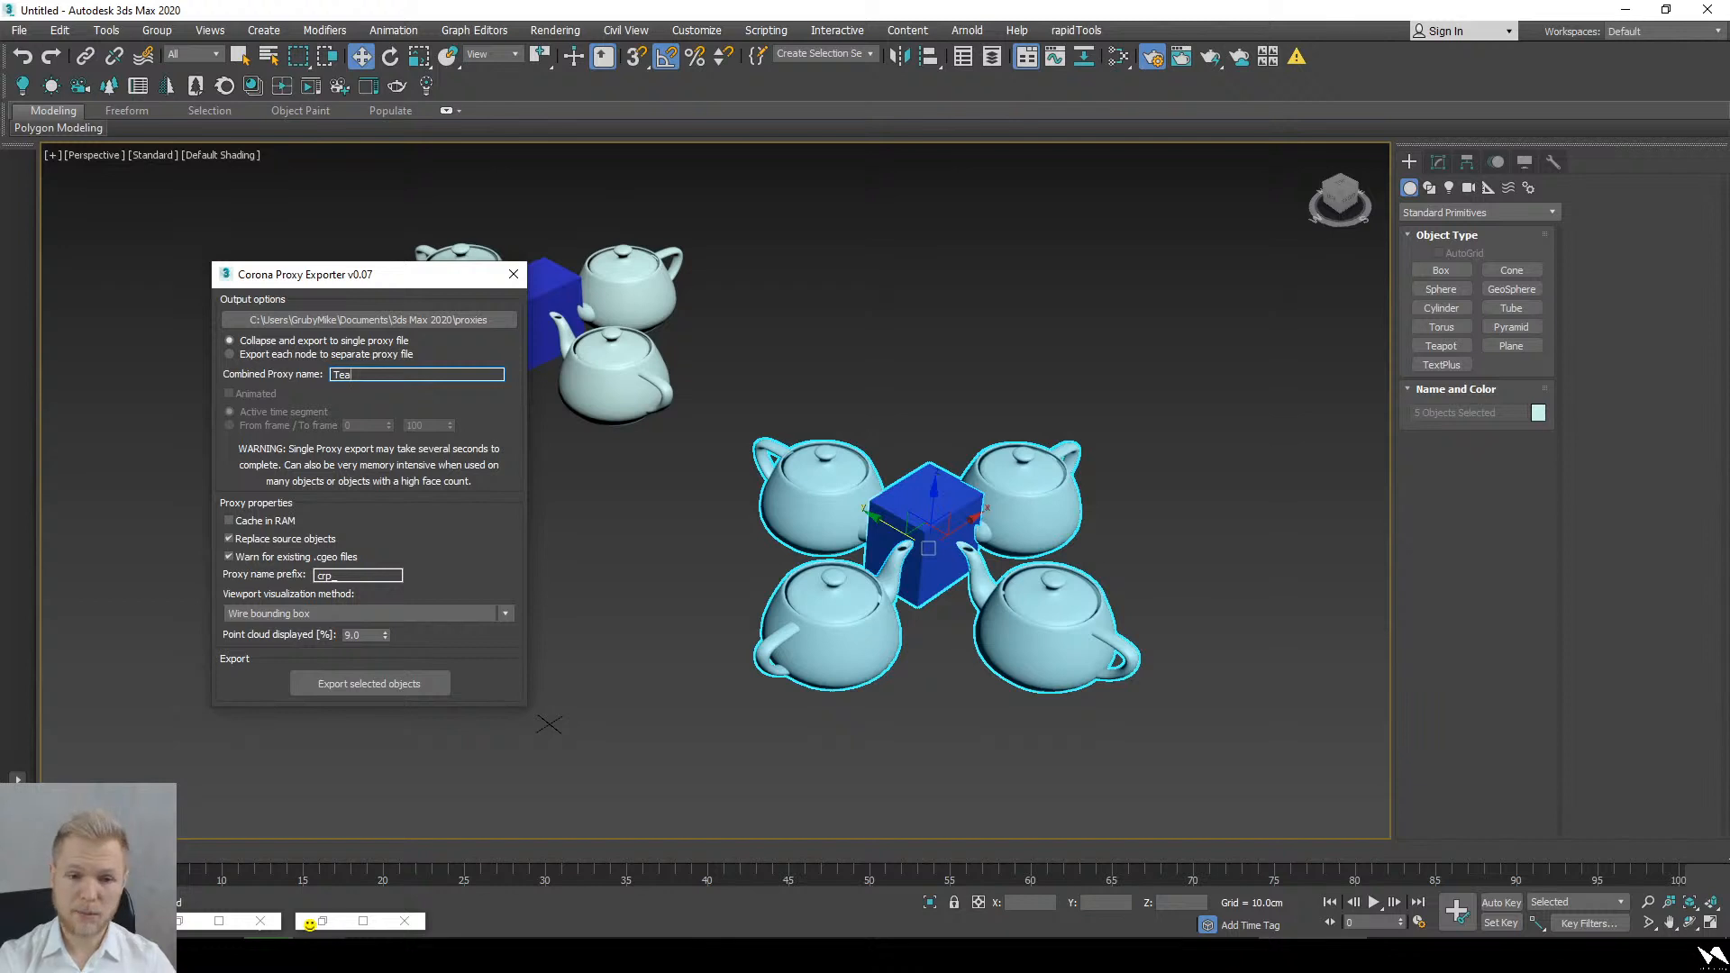
text(pot)
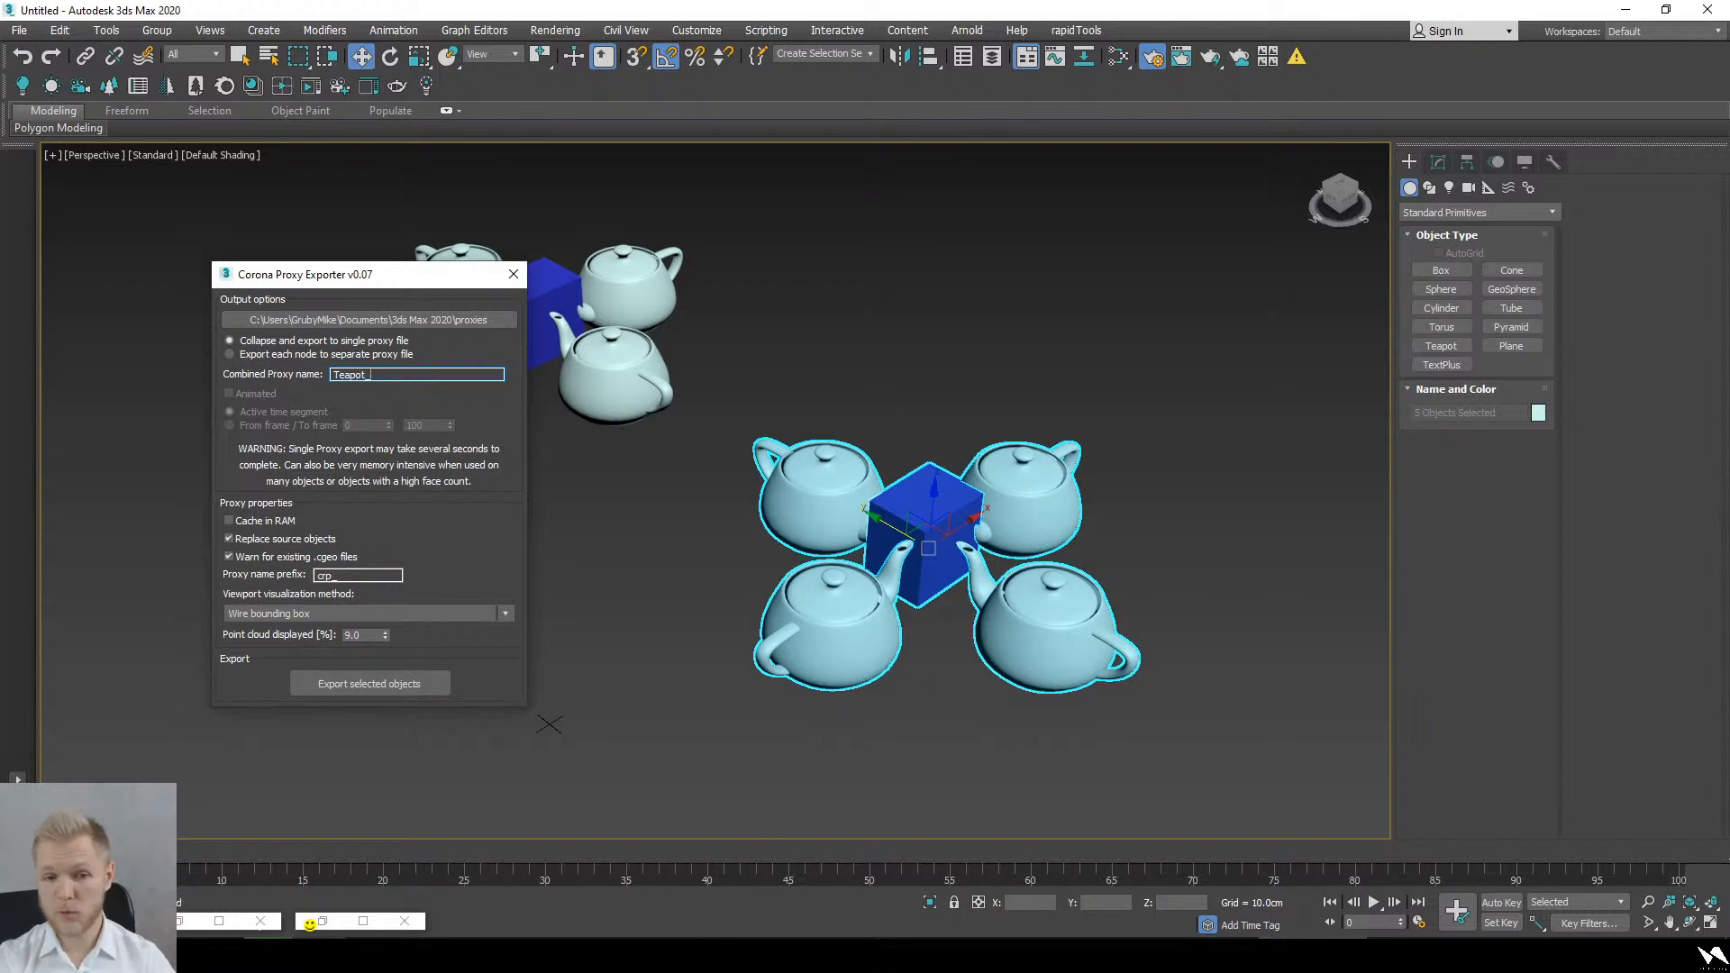
text(_prox)
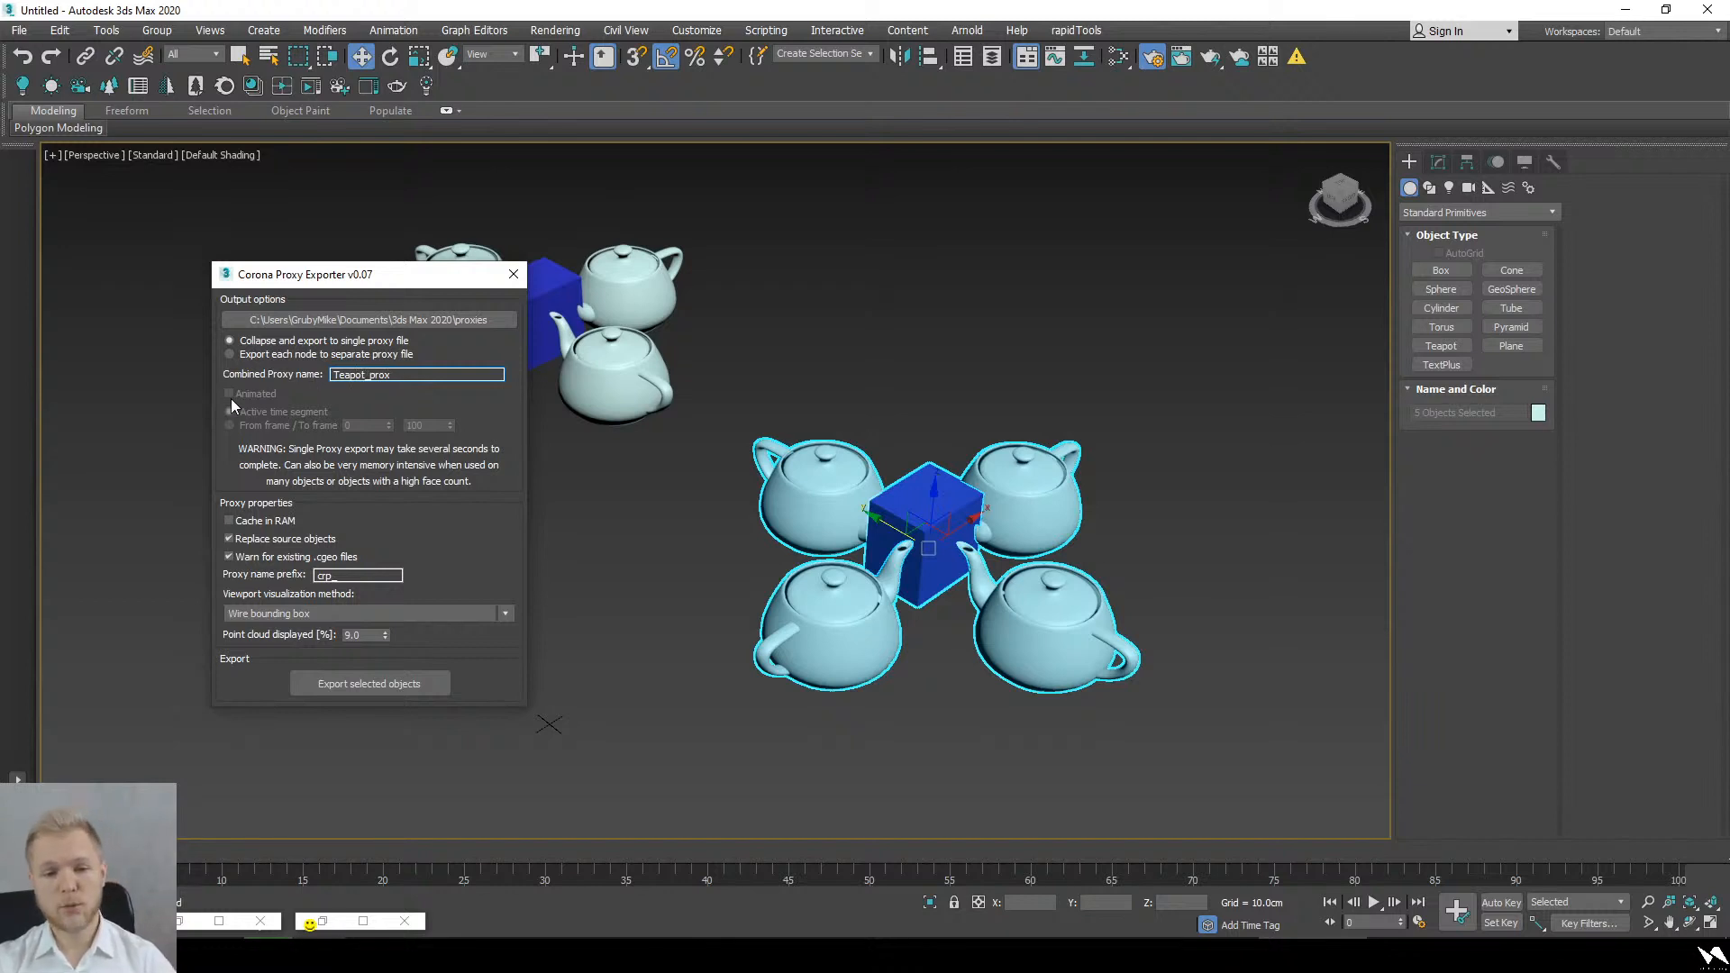
click(229, 557)
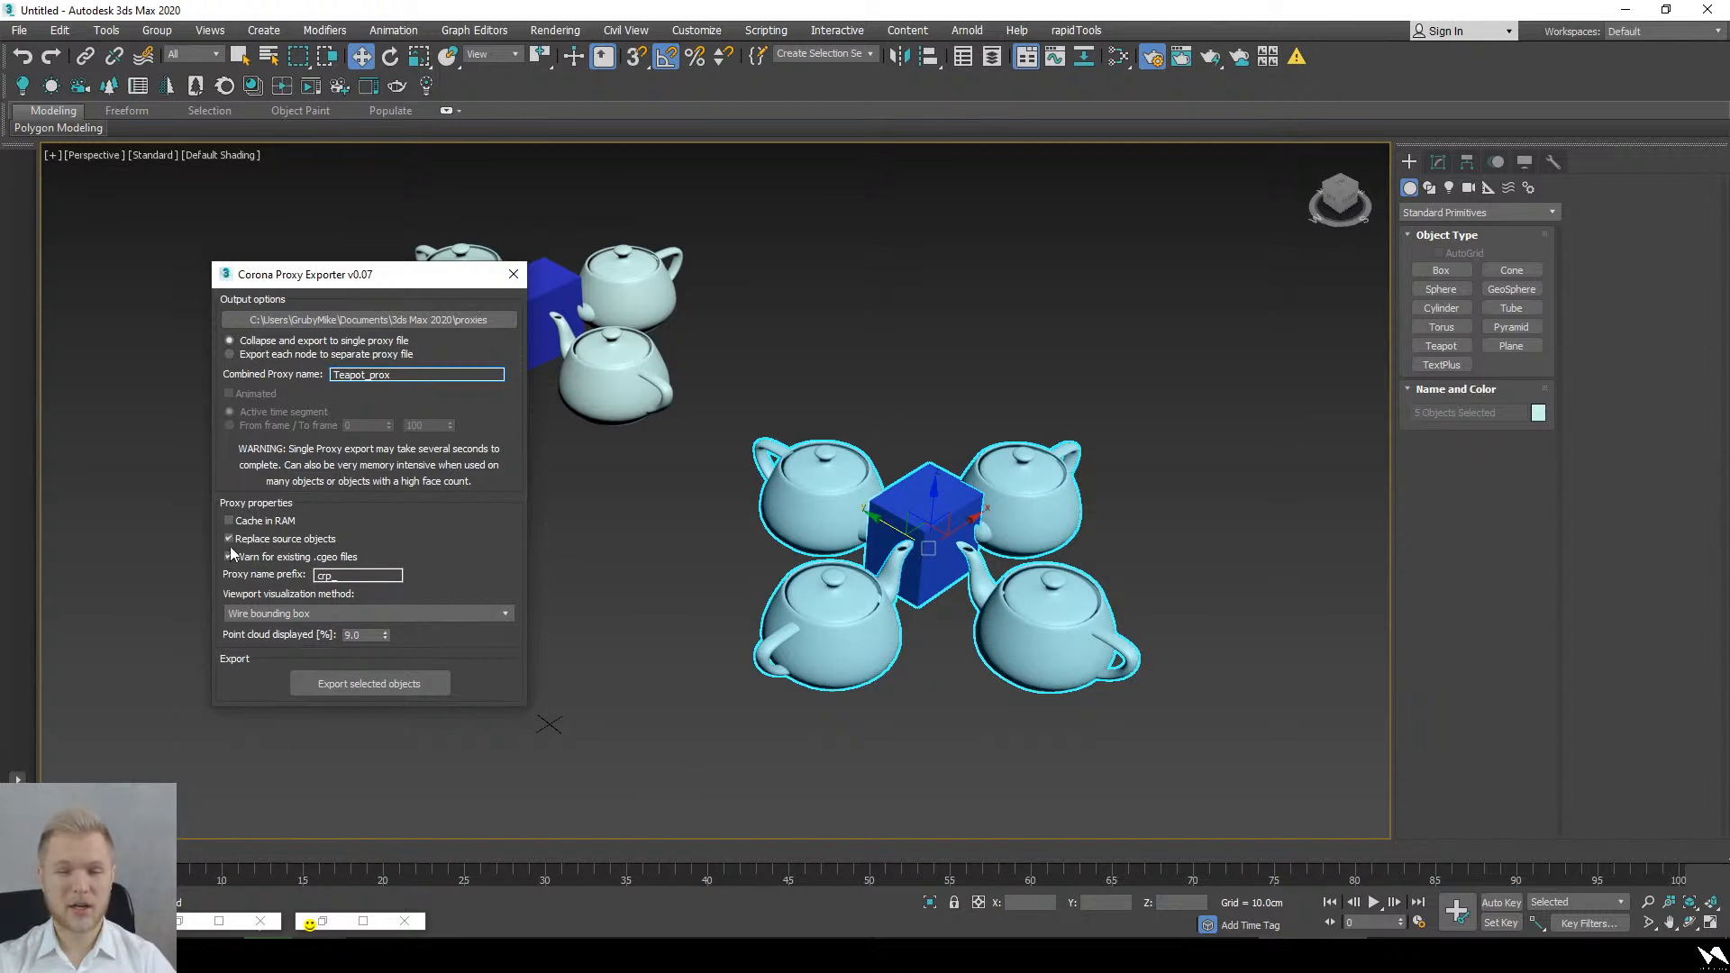
Step: Add TurboSmooth, Chamfer and Shell modifiers to the front-left teapot
alt+middle_drag(771, 677, 762, 673)
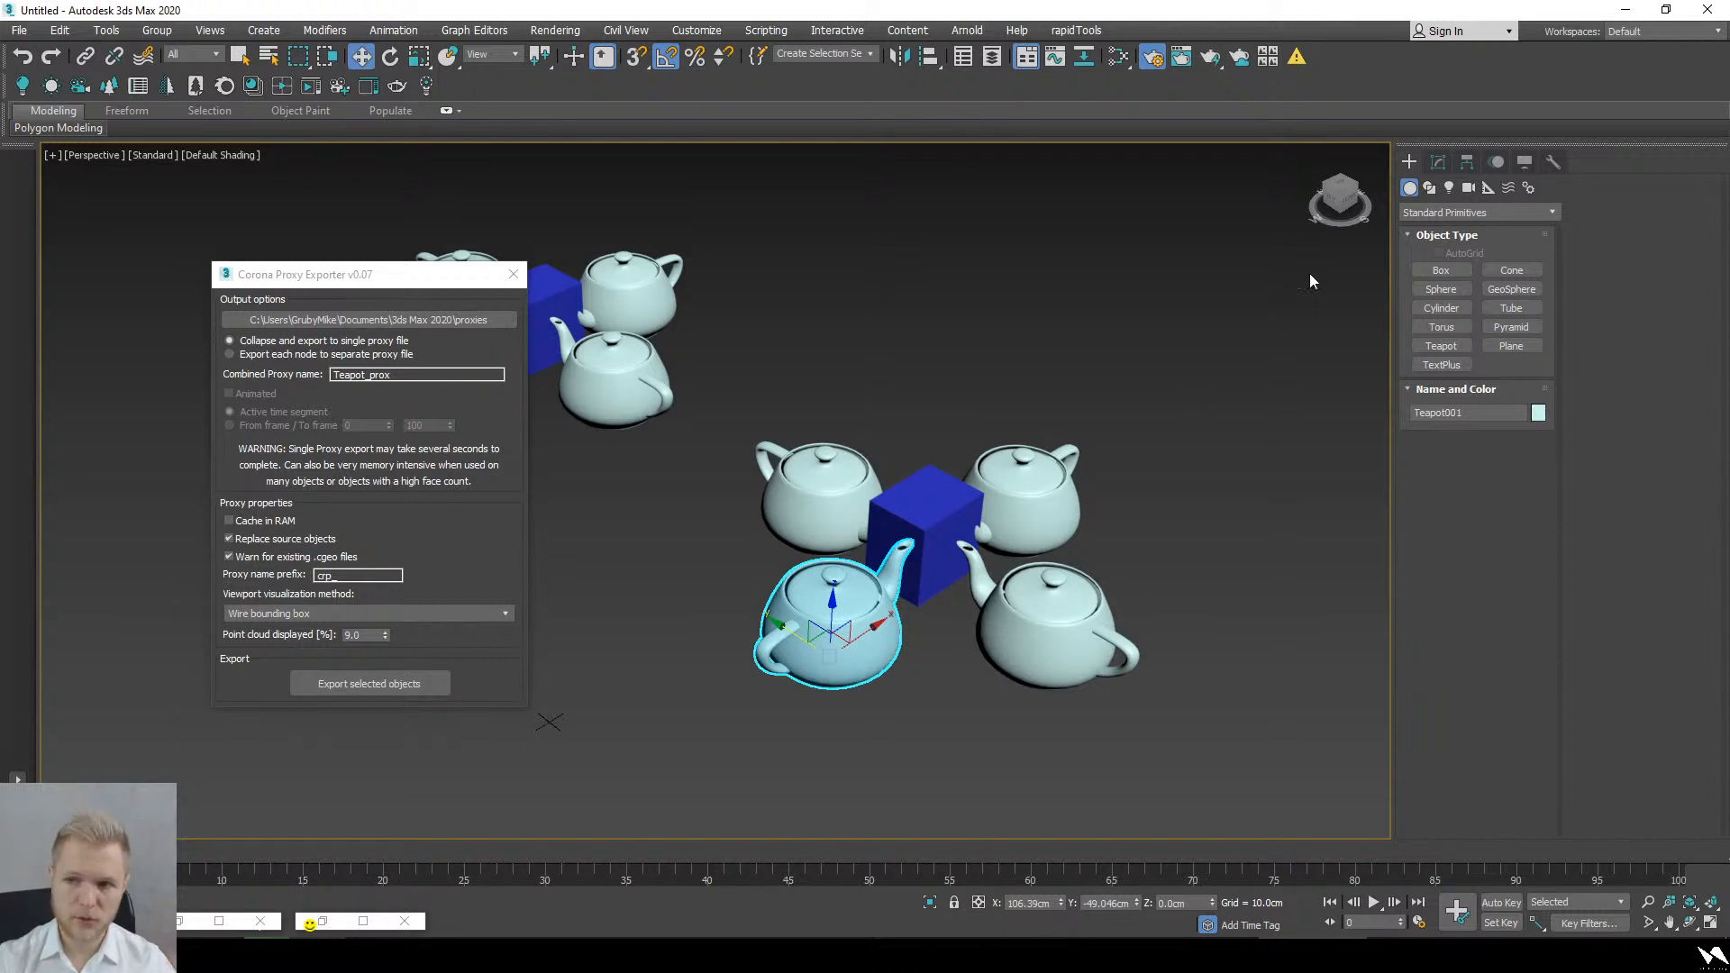
click(1427, 173)
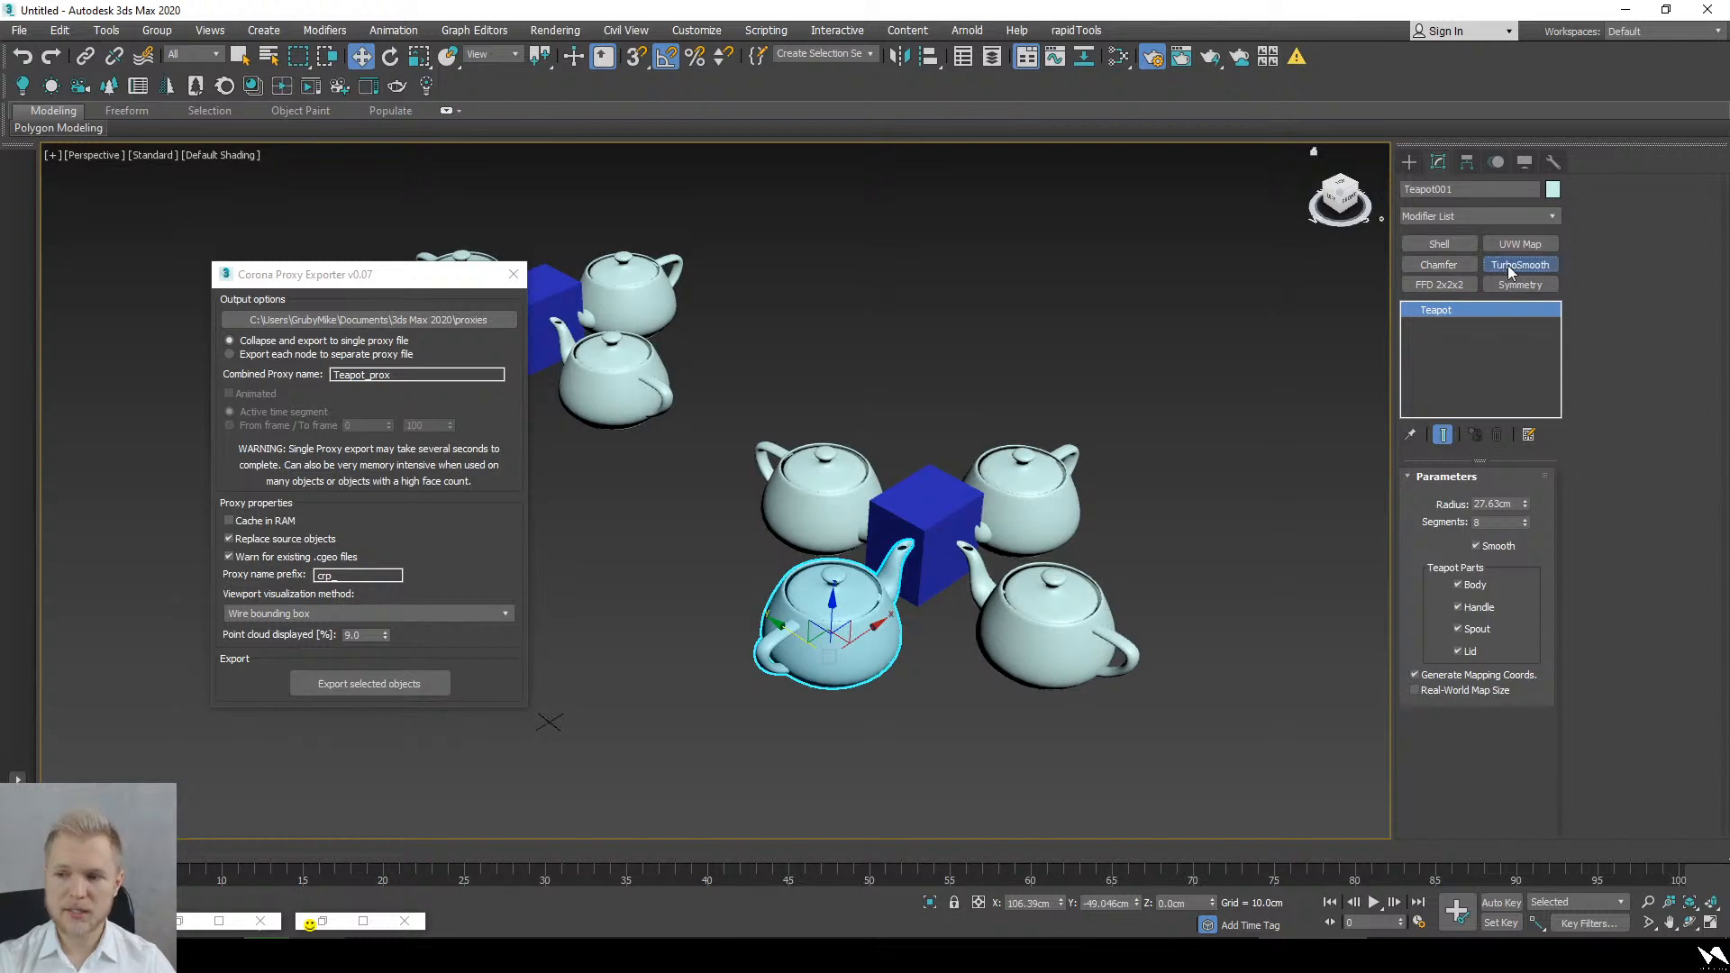
click(1508, 263)
click(1461, 263)
click(1458, 245)
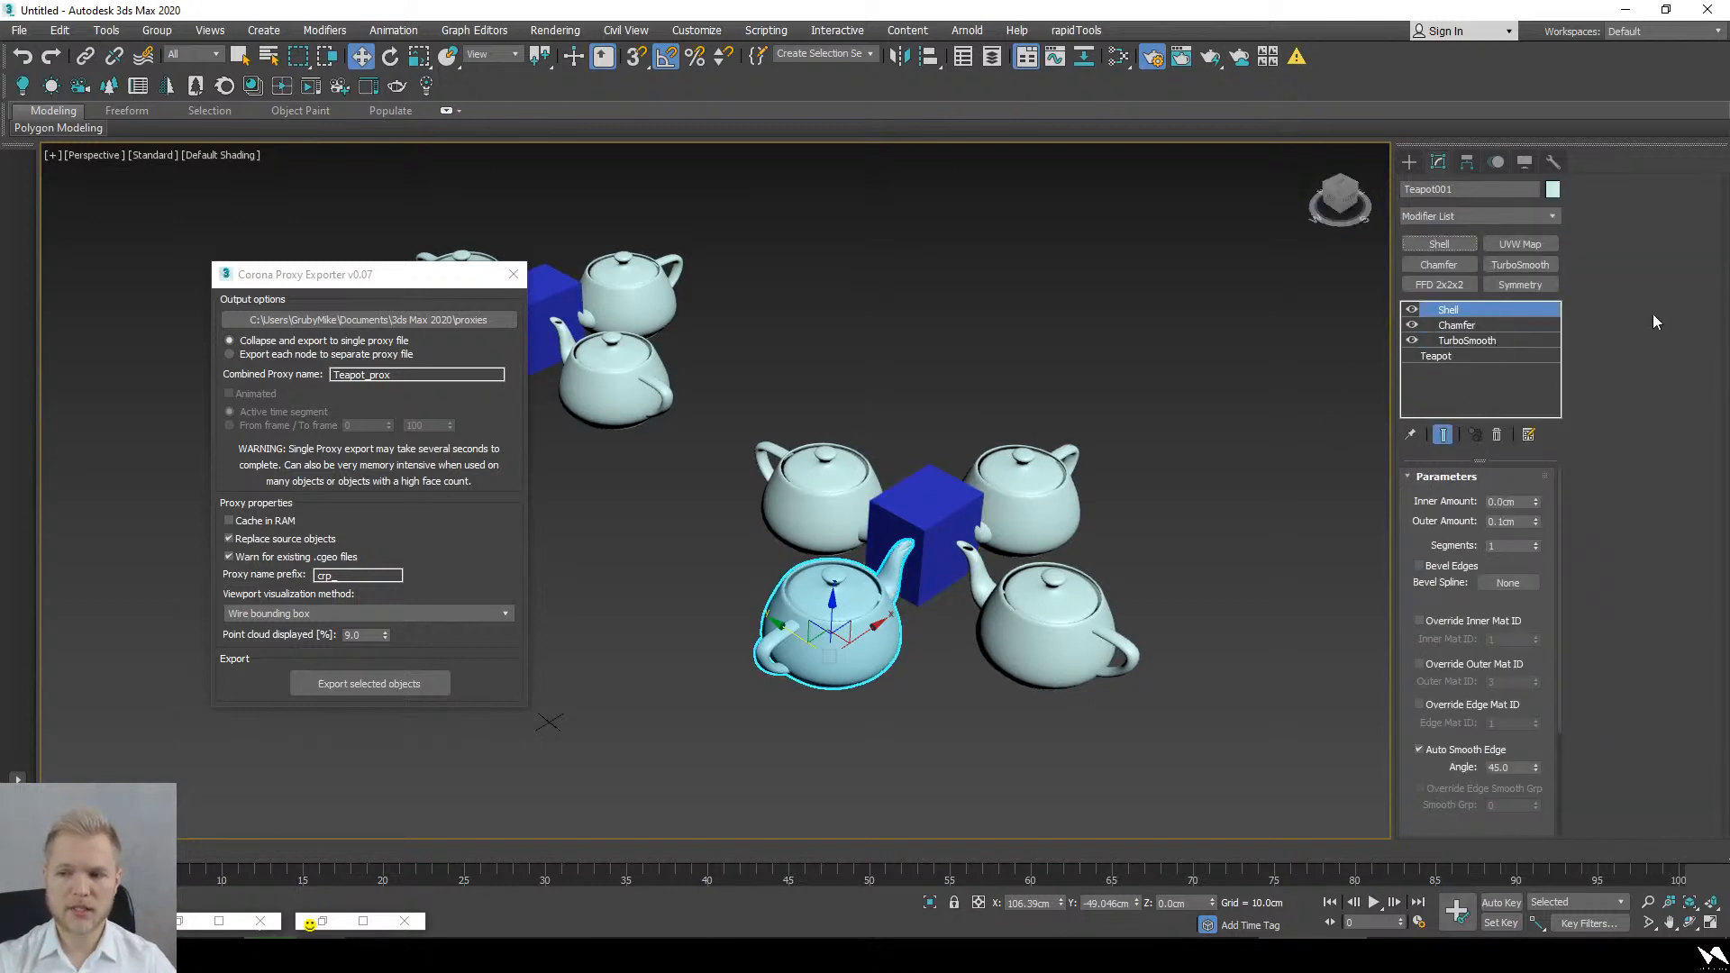
Step: Try collapsing the teapot's whole modifier stack with Collapse All, and undo the collapse
shift+click(1492, 342)
right_click(1491, 342)
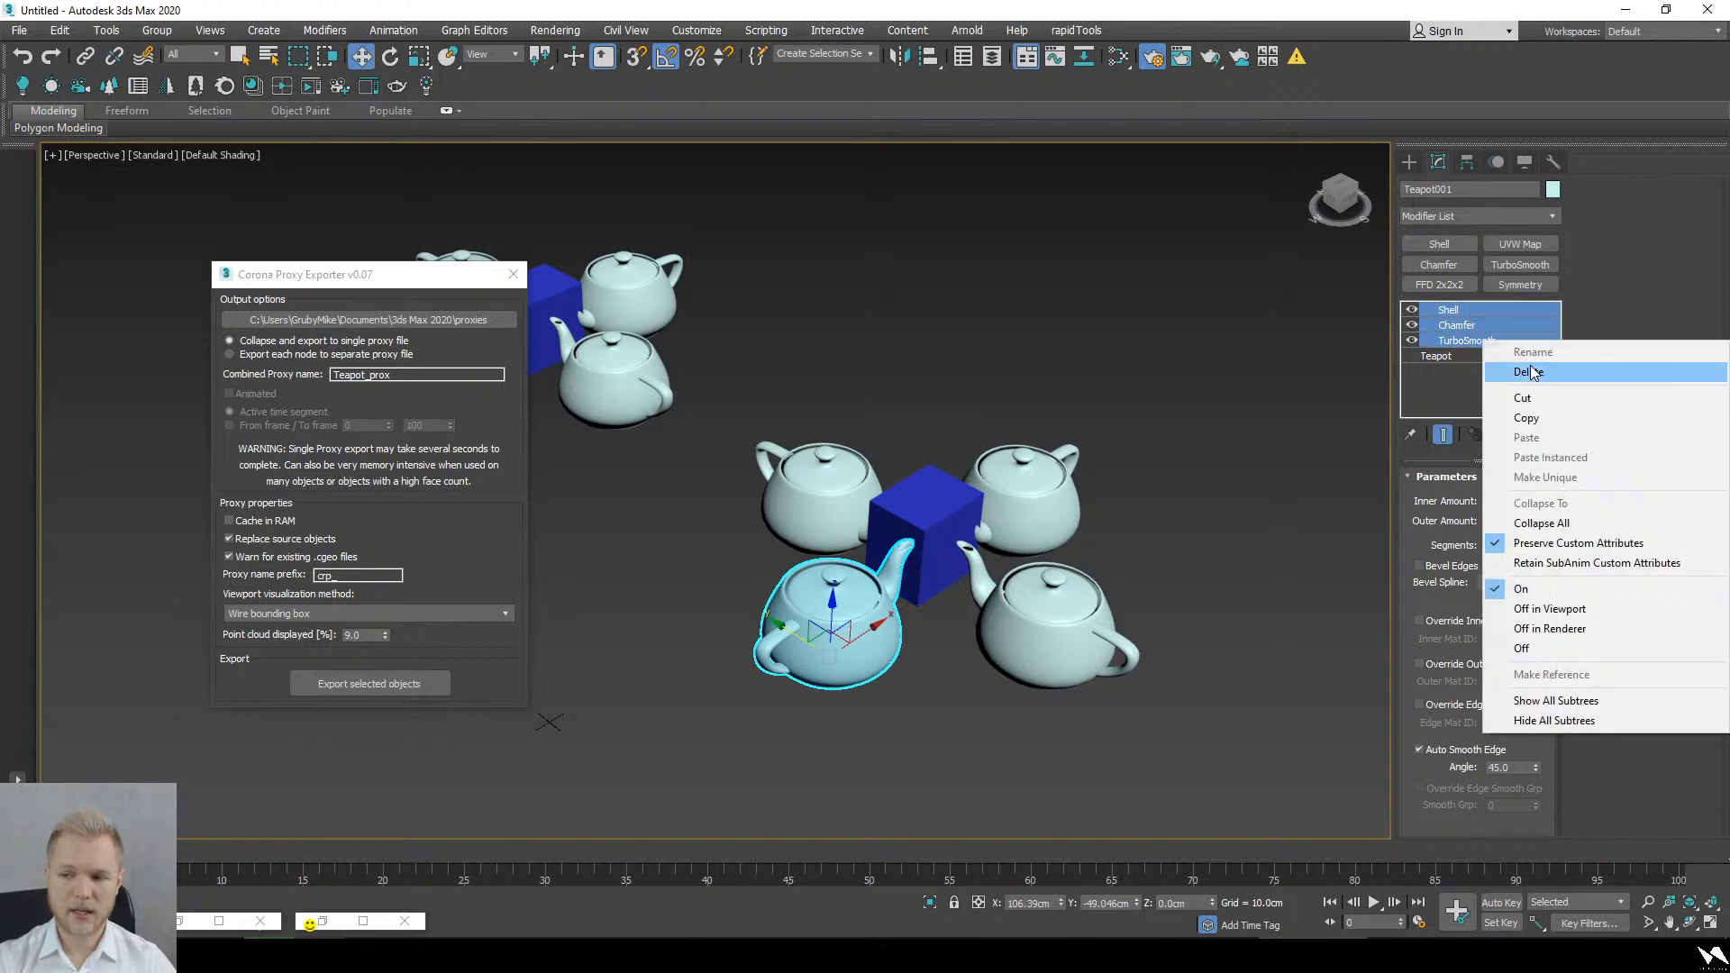
click(1541, 524)
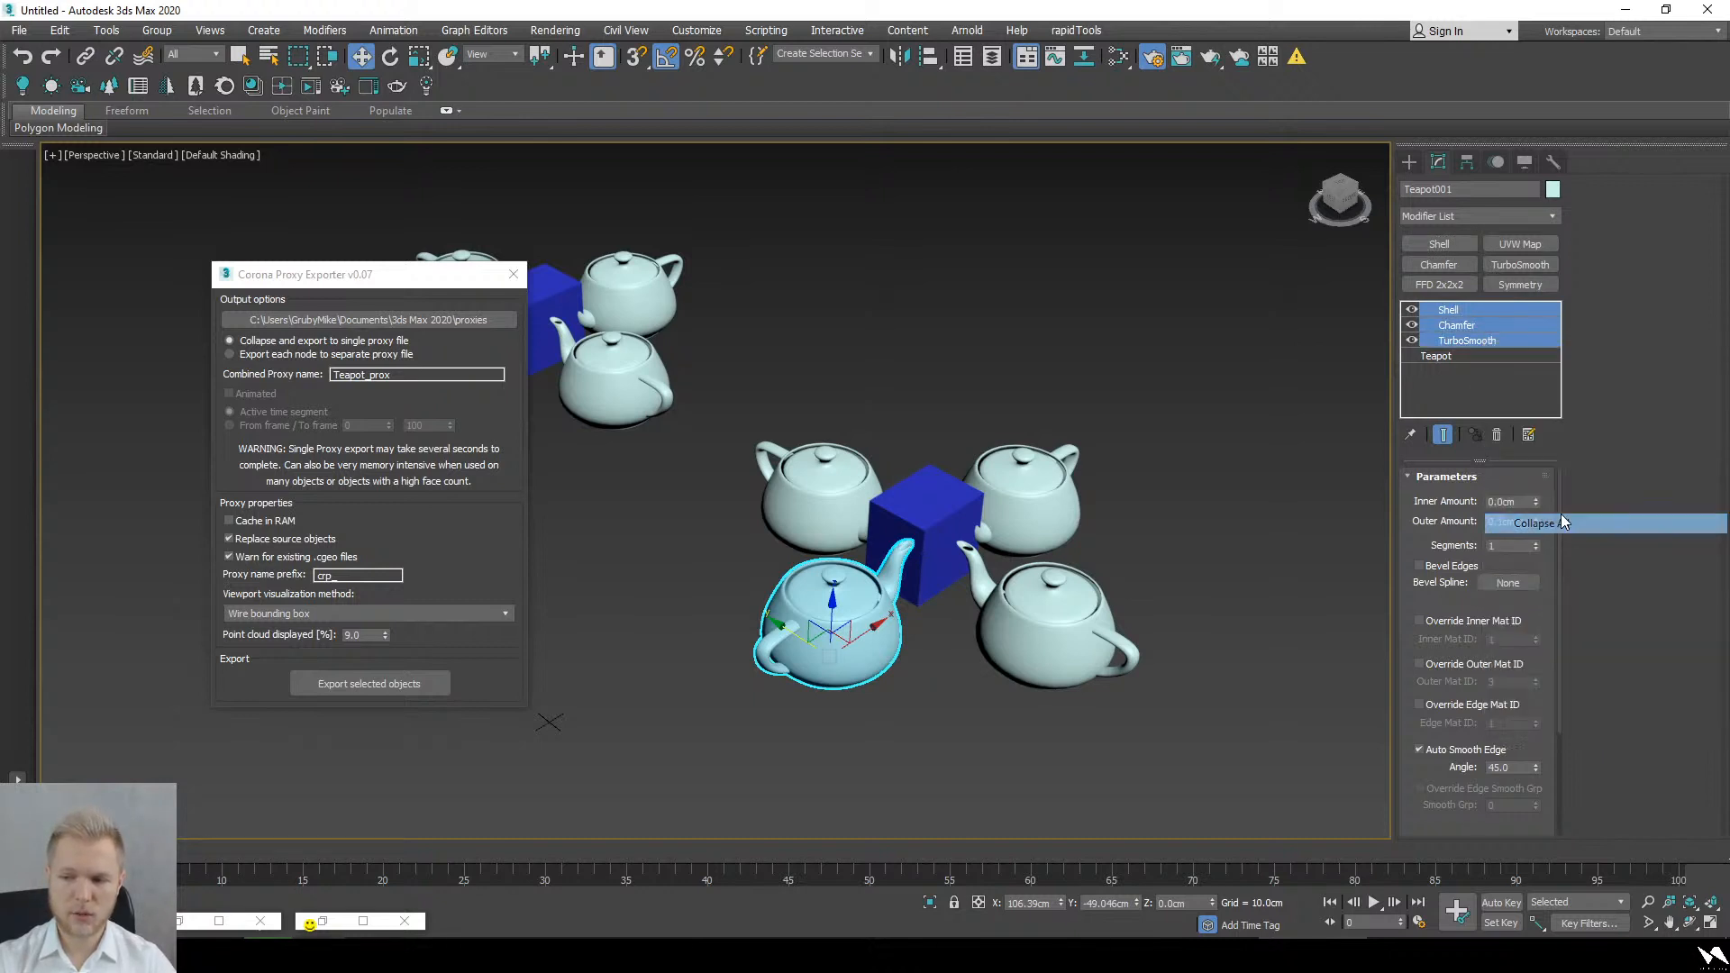
click(901, 532)
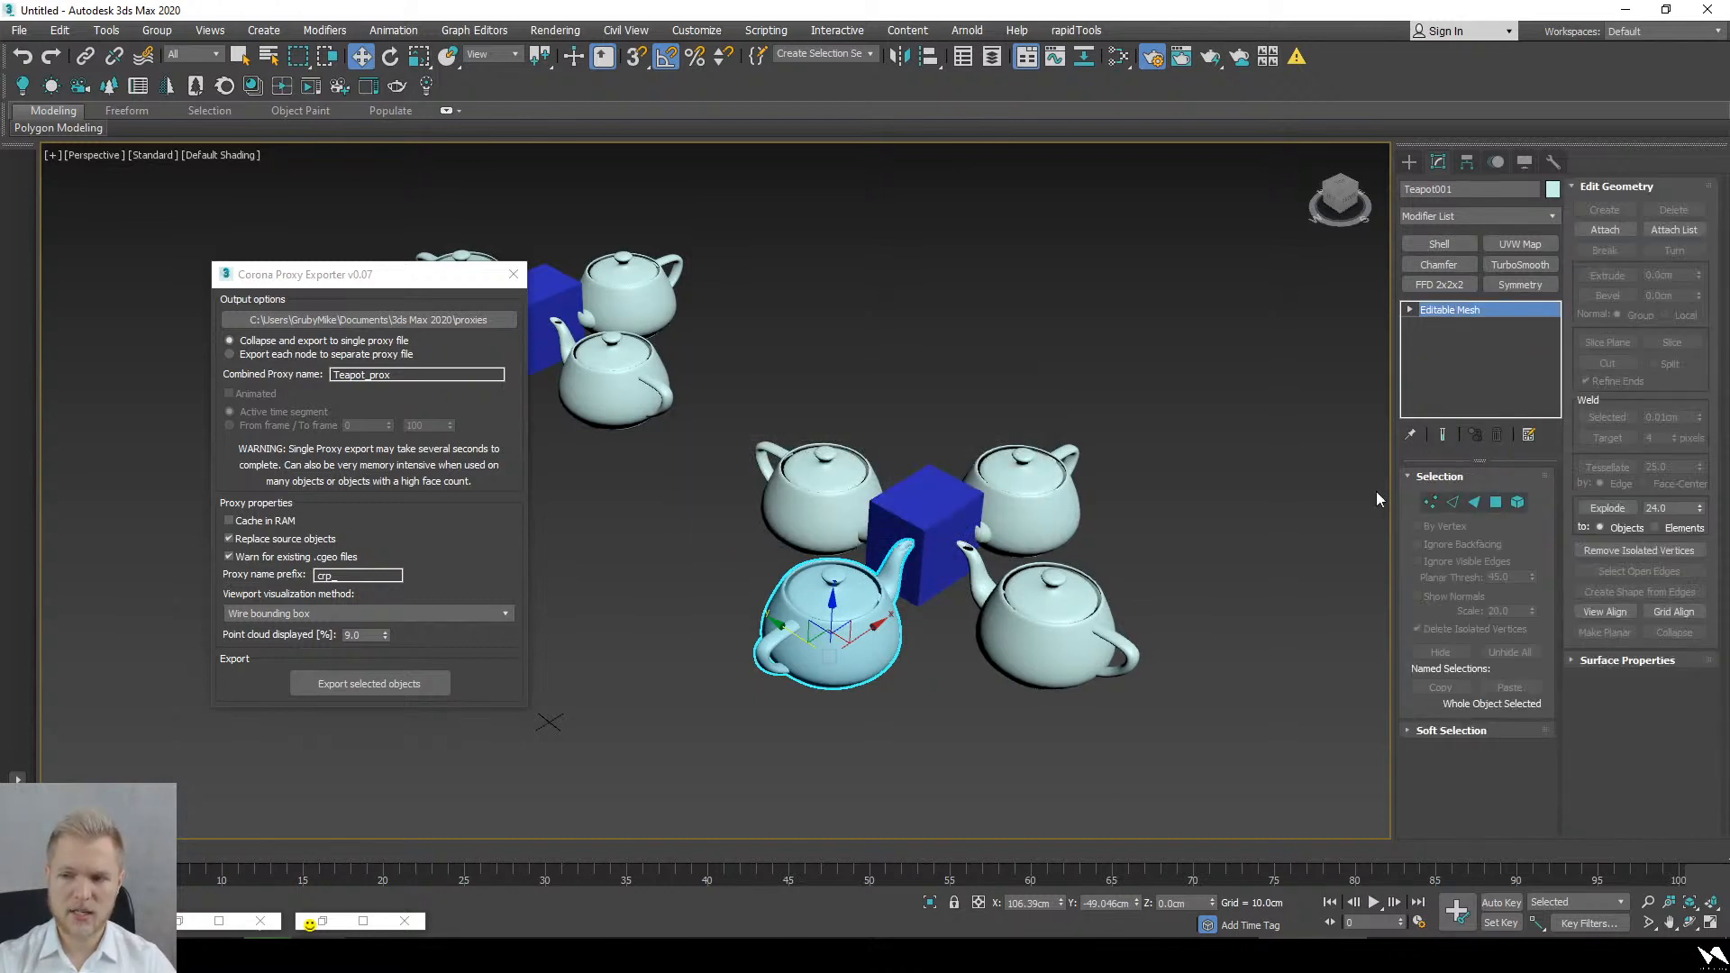
scroll(860, 610, up, 5)
middle_drag(868, 618, 803, 637)
key(F3)
key(F3)
scroll(1009, 644, down, 4)
key(ctrl+z)
Step: Delete the Shell, Chamfer and TurboSmooth modifiers from the front-left teapot
shift+click(1452, 341)
right_click(1452, 341)
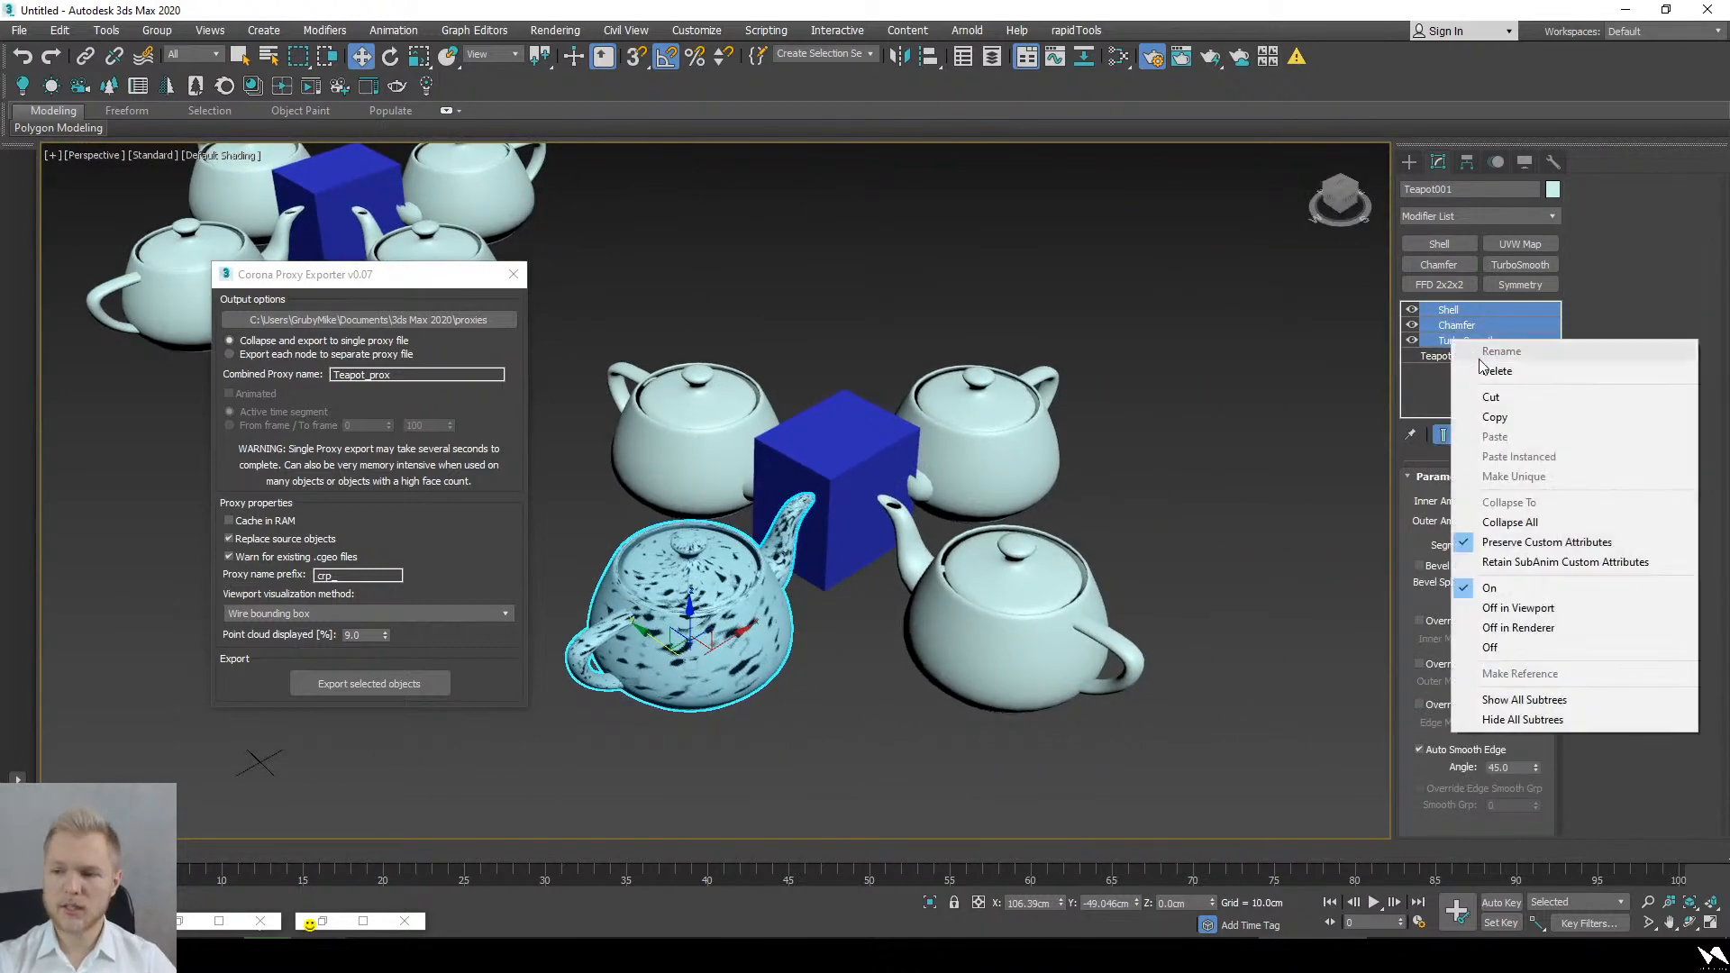
click(1496, 371)
Step: Select the four original teapots and the box, and export them as the single proxy Teapot_prox
scroll(908, 388, down, 4)
scroll(901, 468, up, 4)
drag(1138, 375, 729, 682)
middle_drag(741, 675, 749, 665)
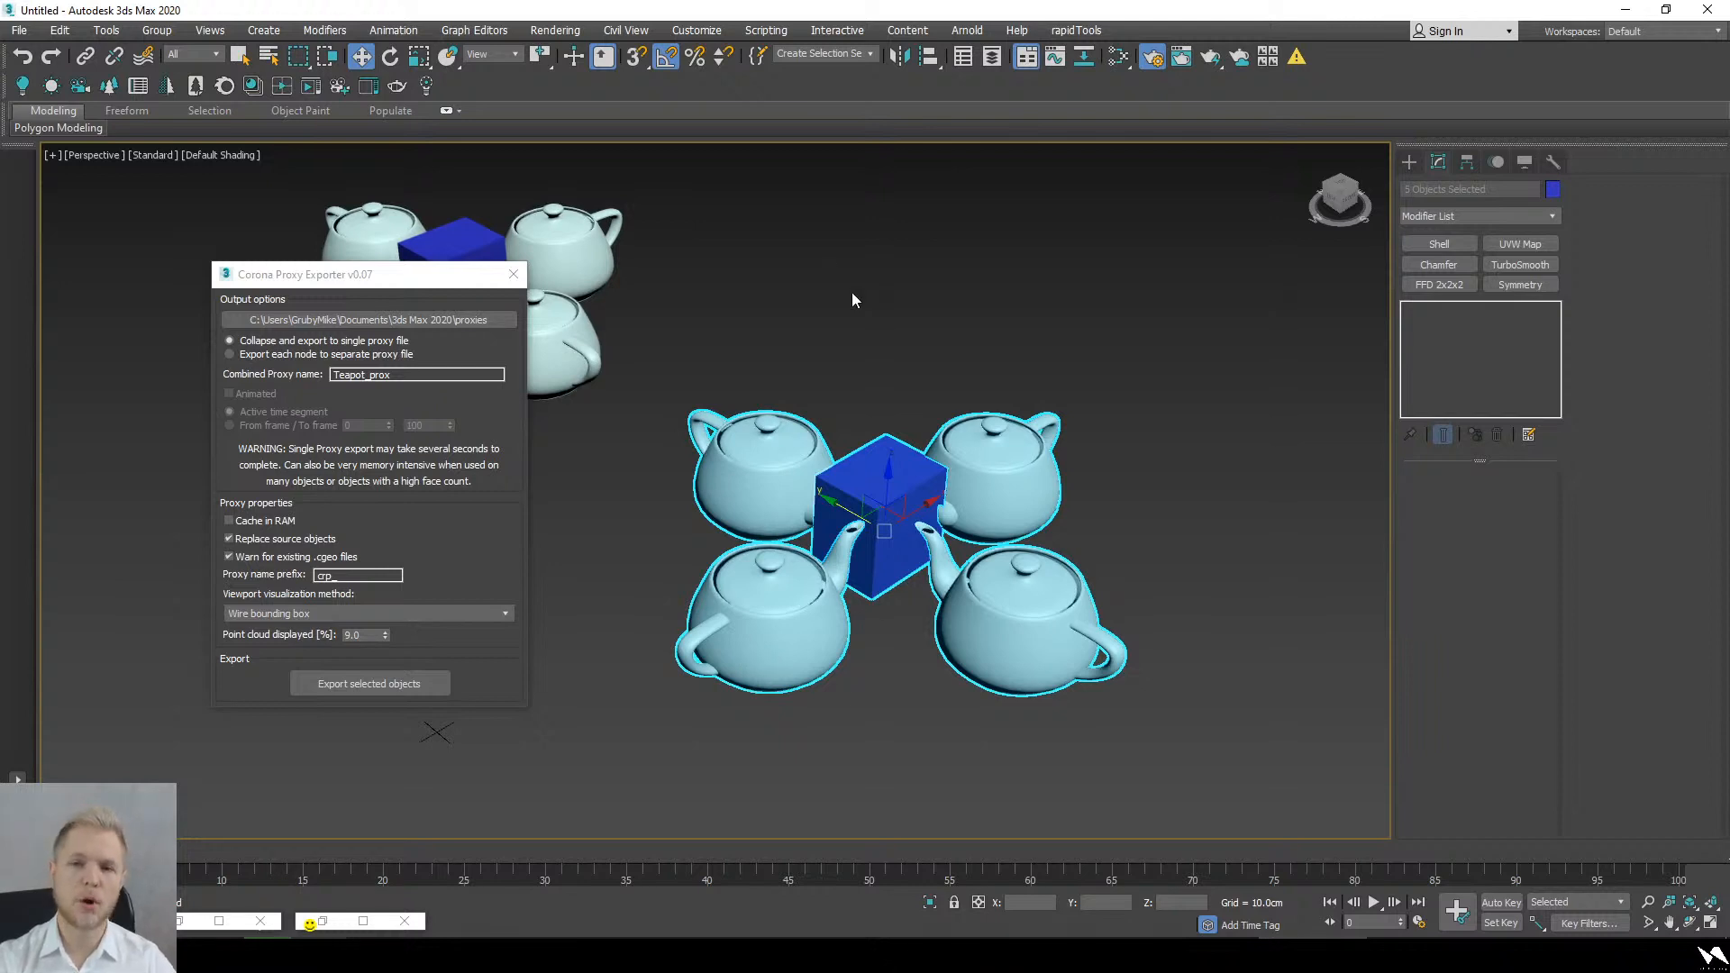
middle_drag(852, 292, 887, 309)
alt+middle_drag(813, 428, 826, 434)
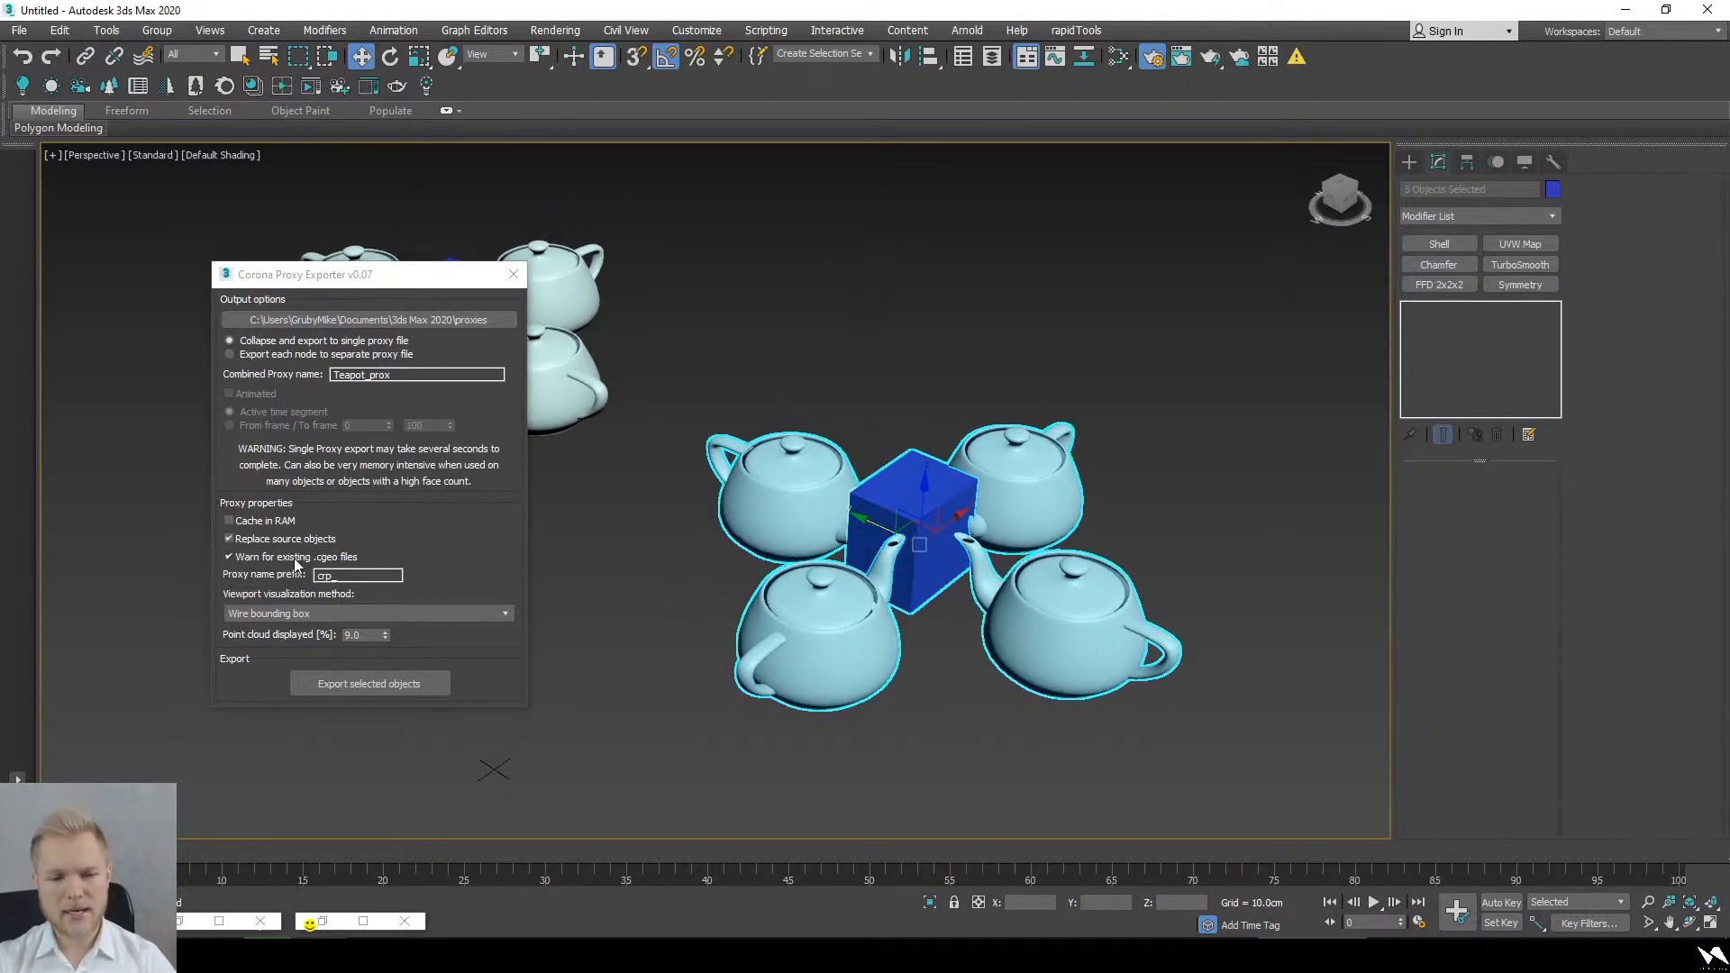
click(394, 683)
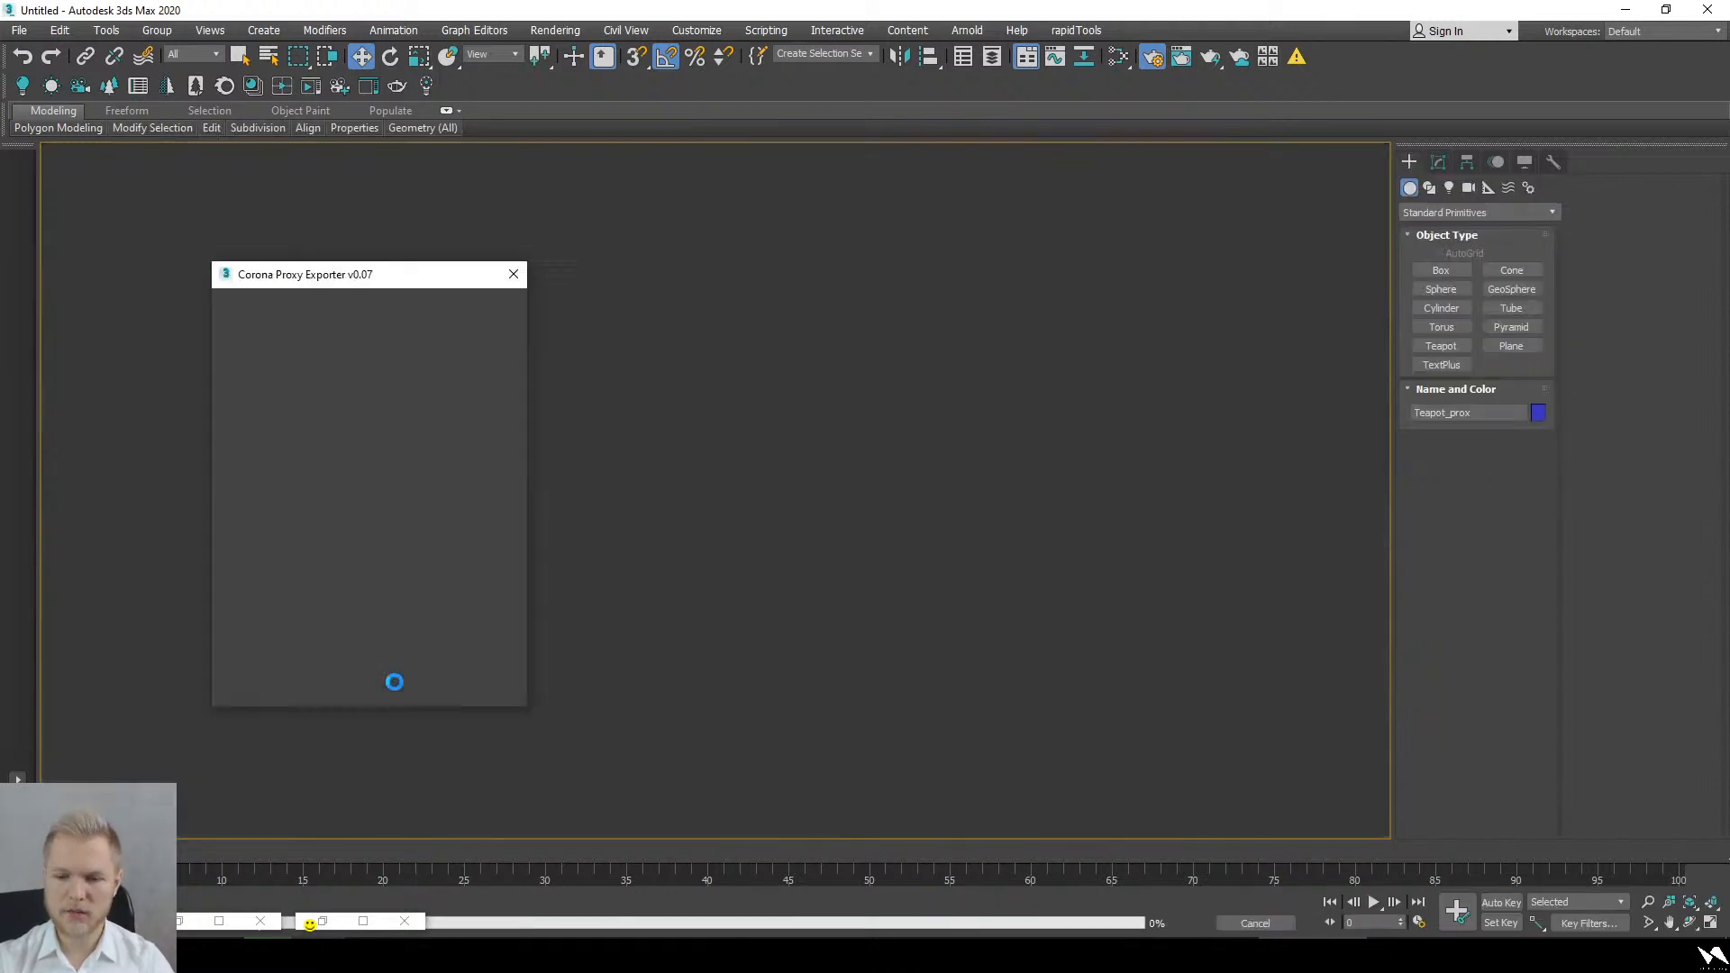
Step: Clone the teapot proxy along the X axis as 9 copies in a row
alt+middle_drag(779, 601, 897, 551)
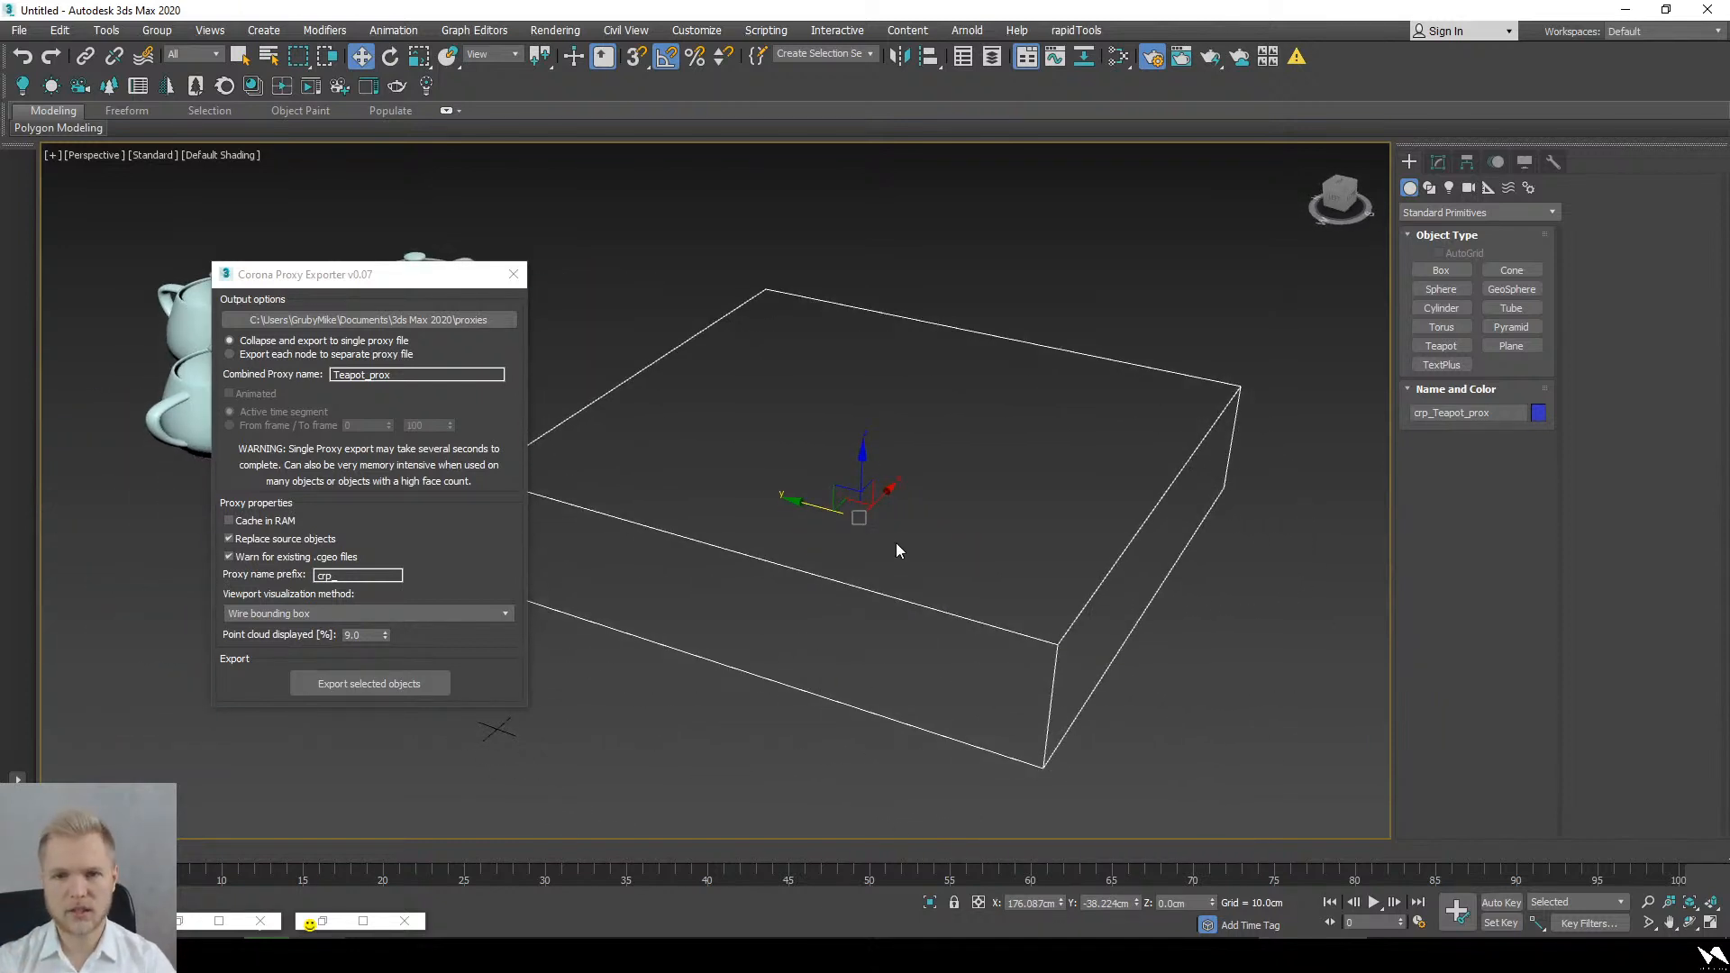
scroll(895, 542, down, 5)
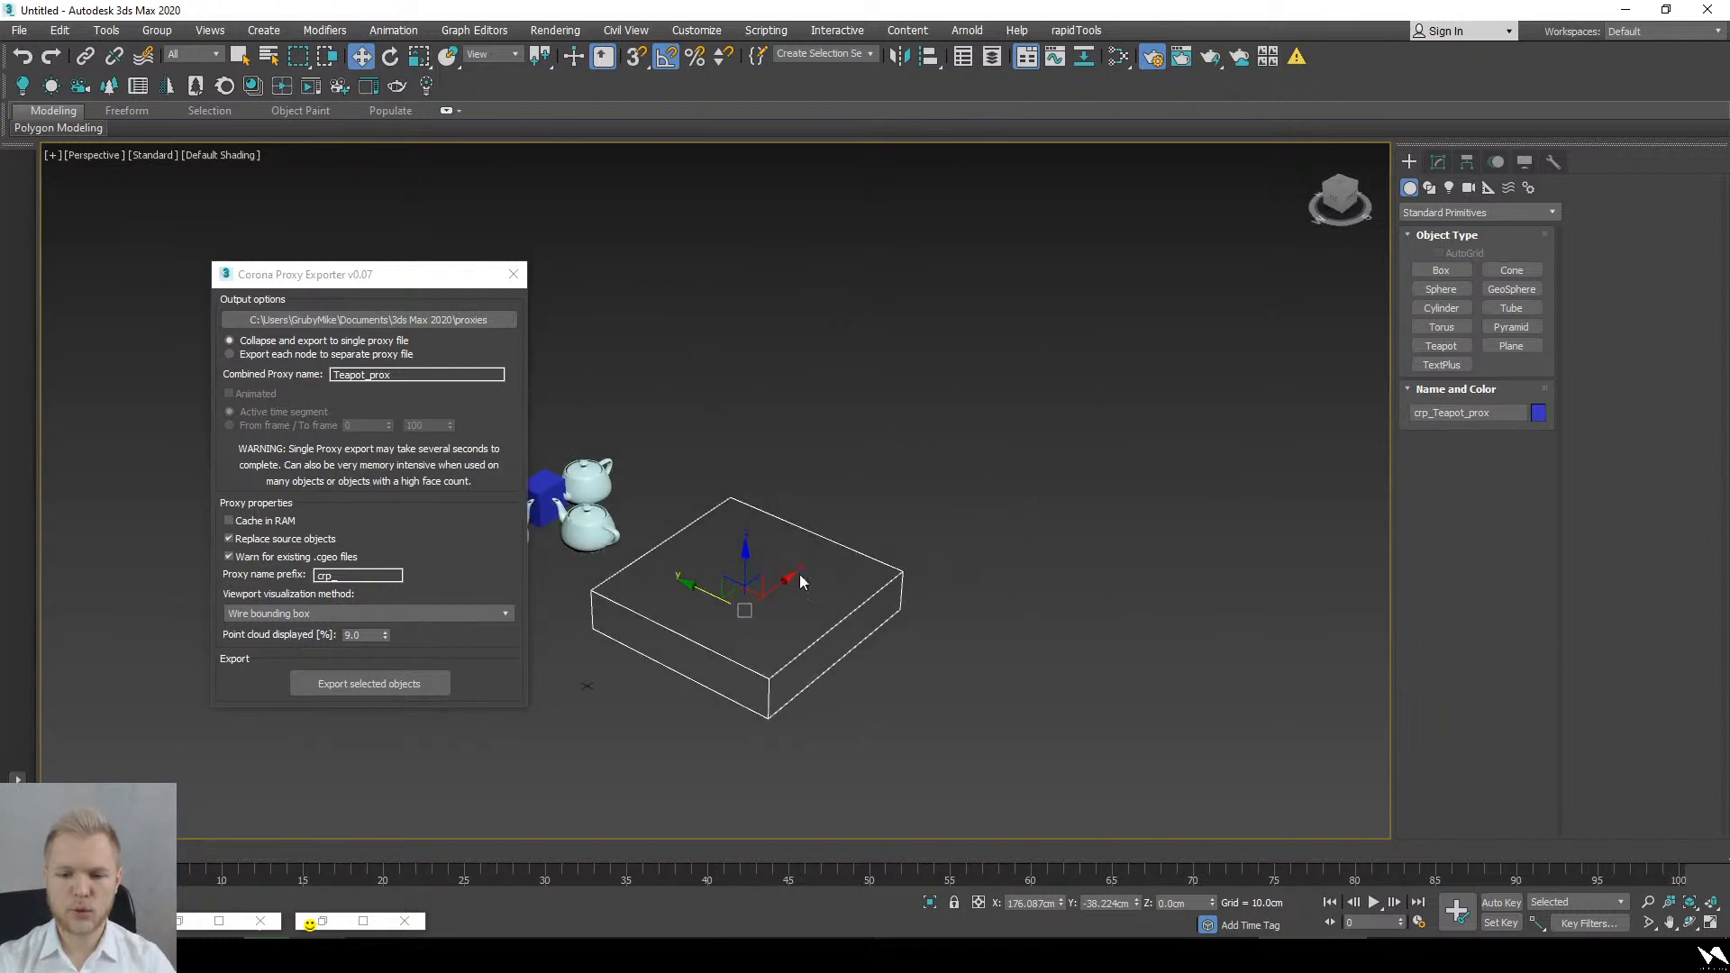
shift+drag(786, 587, 920, 532)
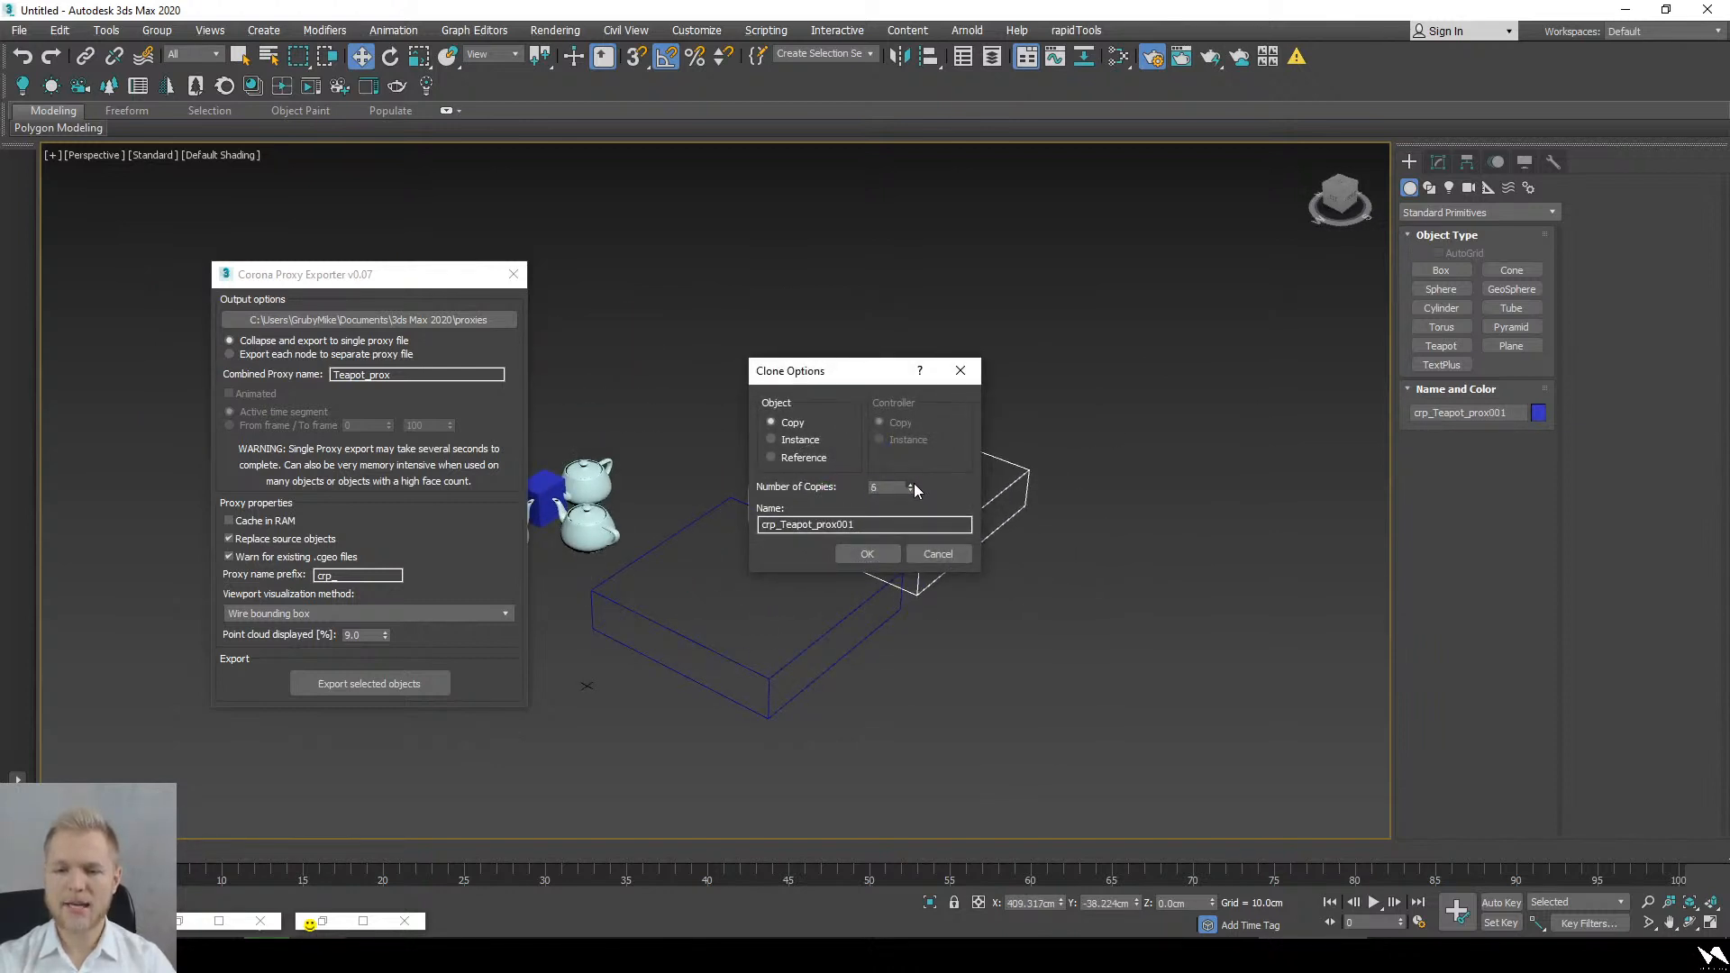
click(914, 484)
click(913, 483)
click(913, 484)
click(884, 550)
Step: Select the row of ten teapot proxies and clone it along the Y axis as 9 copies to form a grid
scroll(886, 547, down, 4)
mouse_move(890, 546)
alt+middle_down()
mouse_move(1075, 569)
mouse_move(1212, 703)
alt+middle_up()
drag(948, 276, 915, 272)
middle_drag(1054, 410, 836, 401)
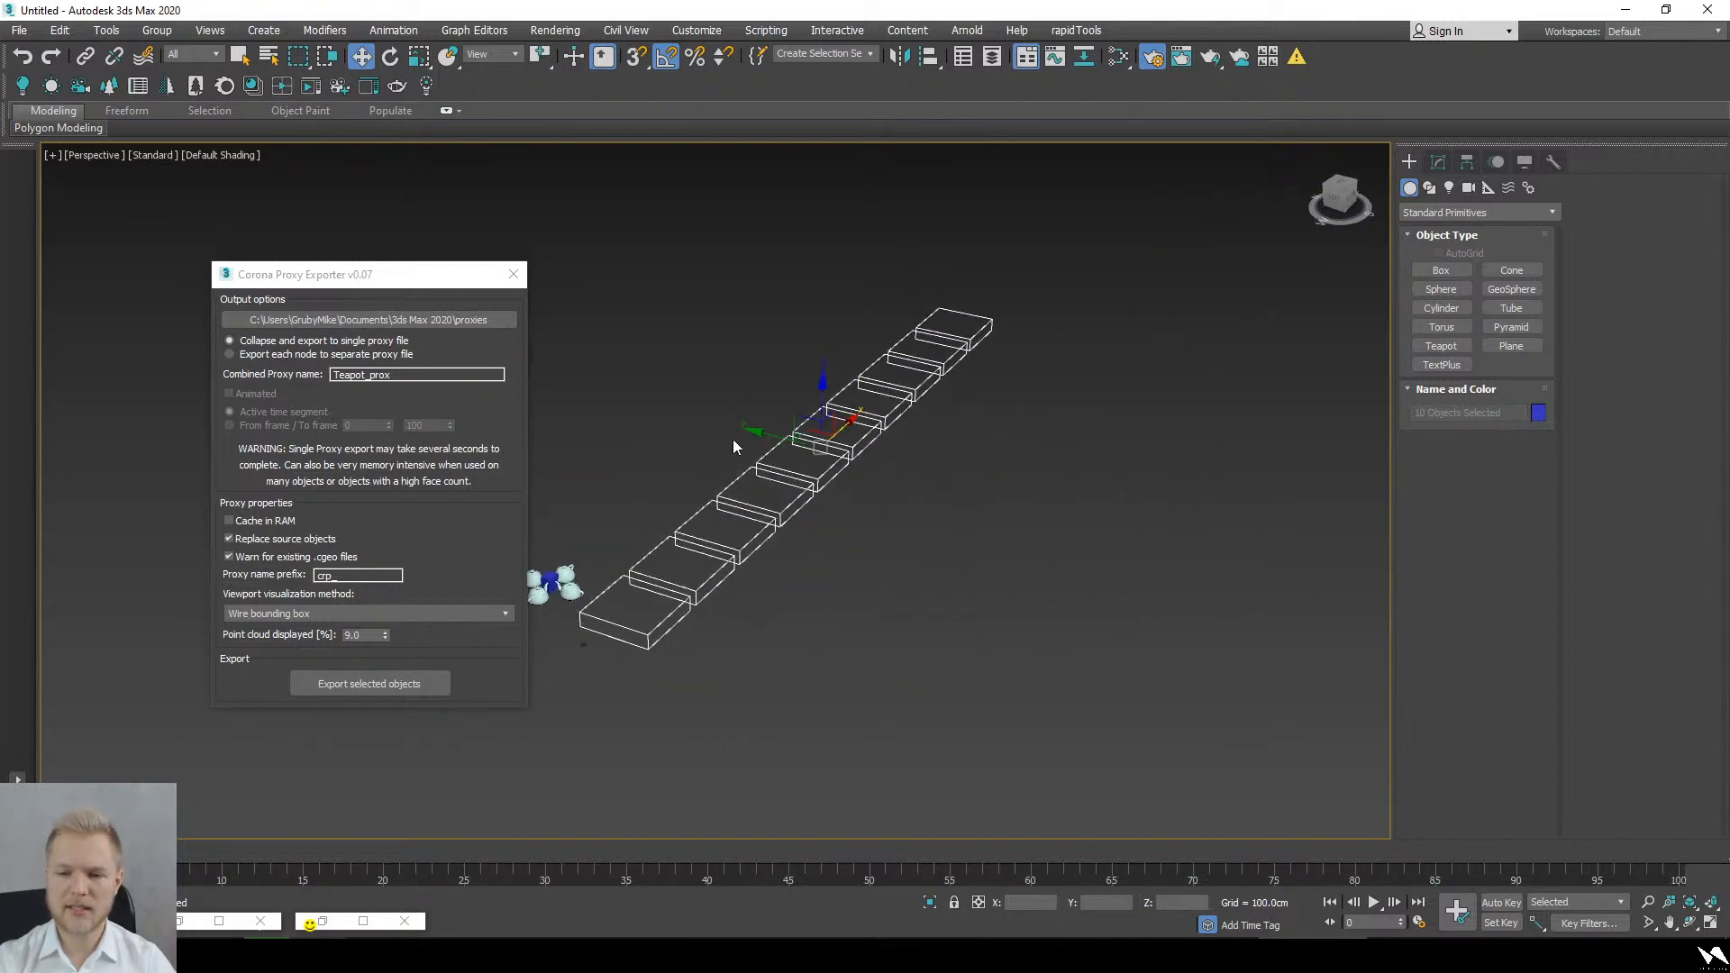
mouse_move(766, 434)
shift+mouse_down()
mouse_move(863, 469)
mouse_move(841, 463)
shift+mouse_up()
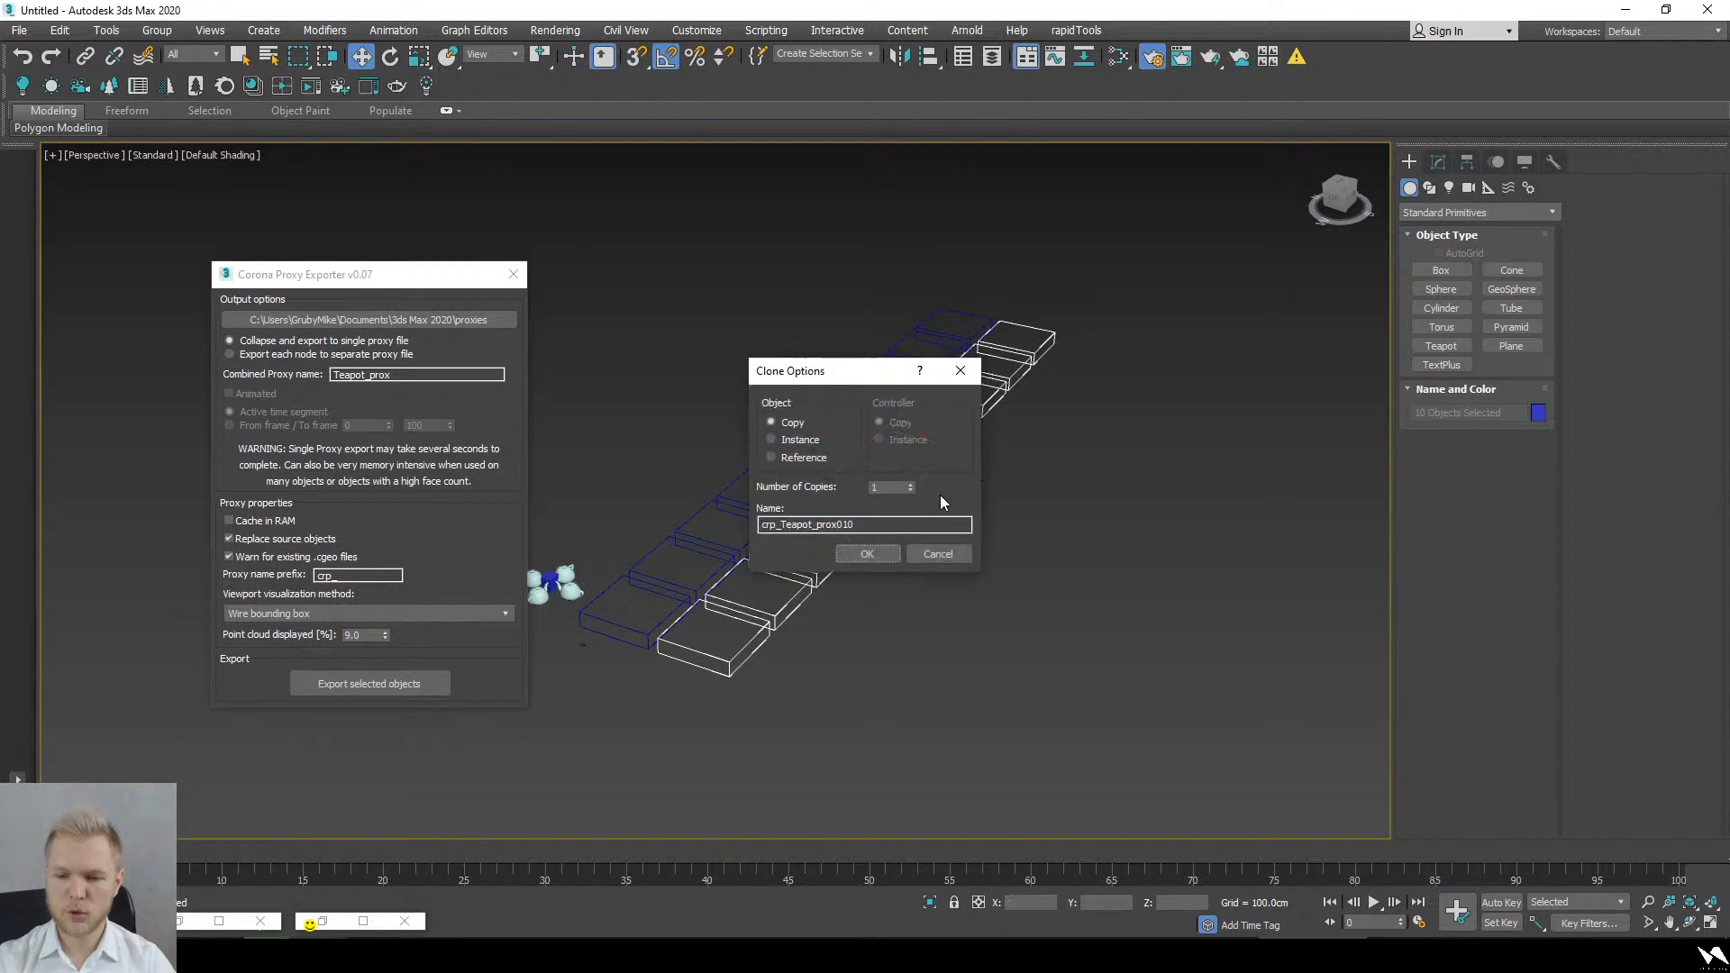
click(911, 484)
click(911, 484)
click(911, 484)
click(911, 484)
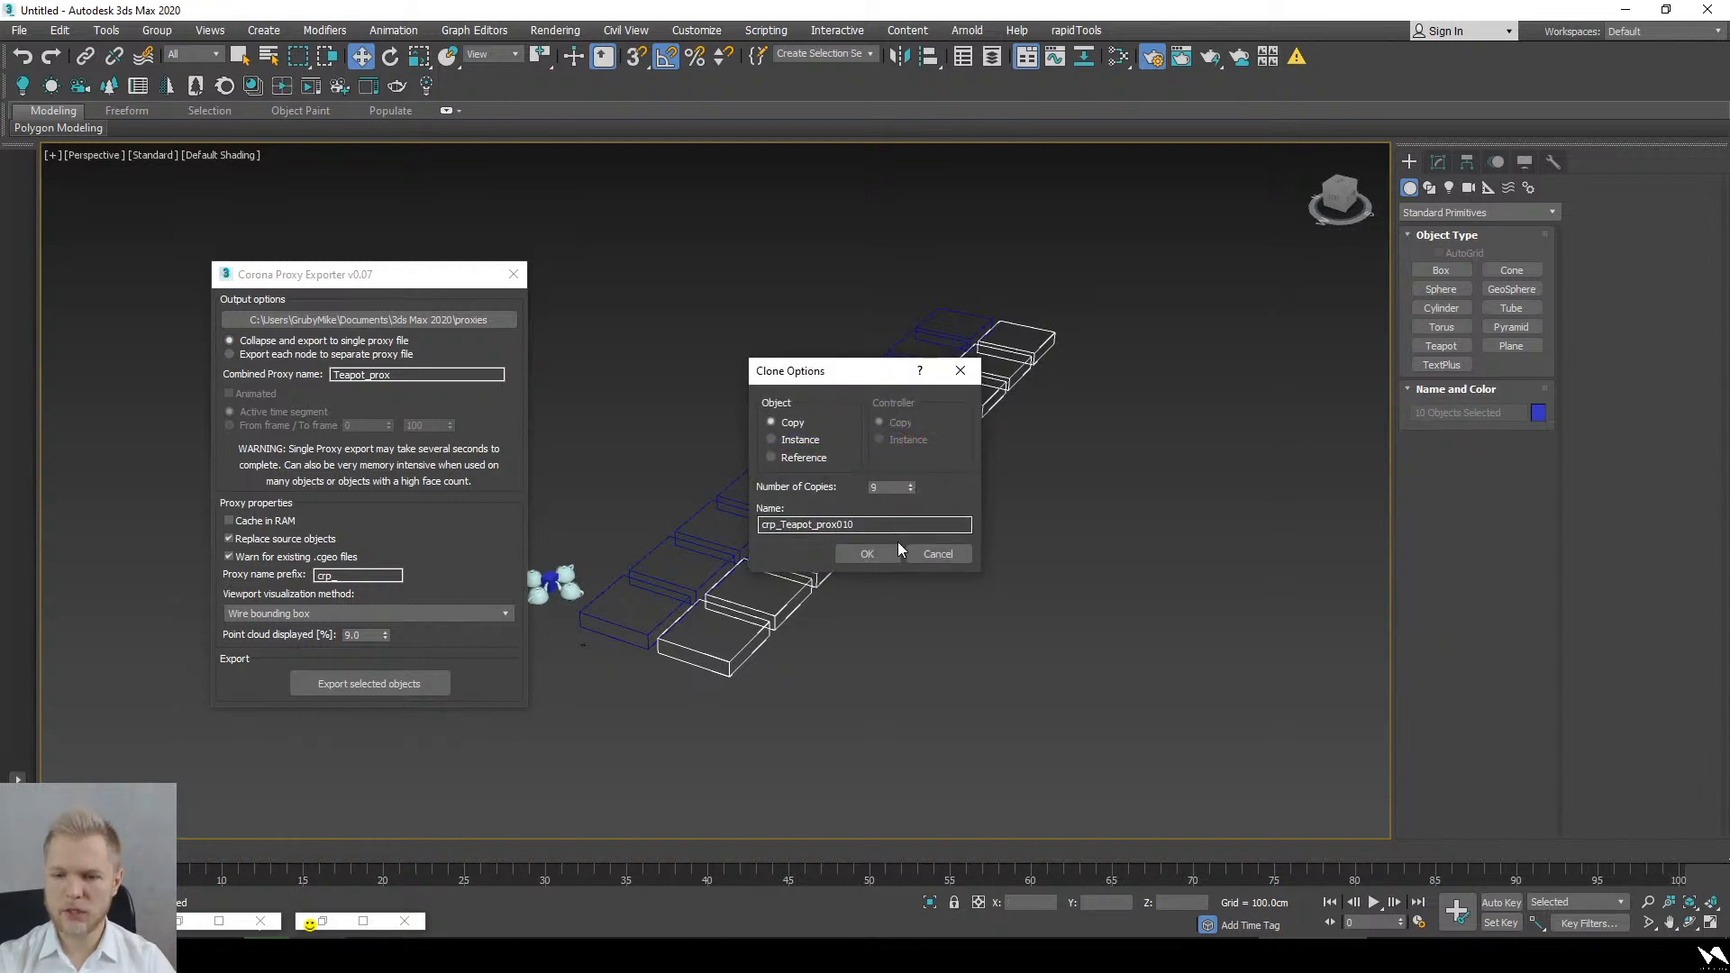
click(898, 549)
scroll(937, 552, down, 4)
alt+middle_drag(1005, 562, 953, 587)
scroll(944, 597, up, 3)
click(971, 644)
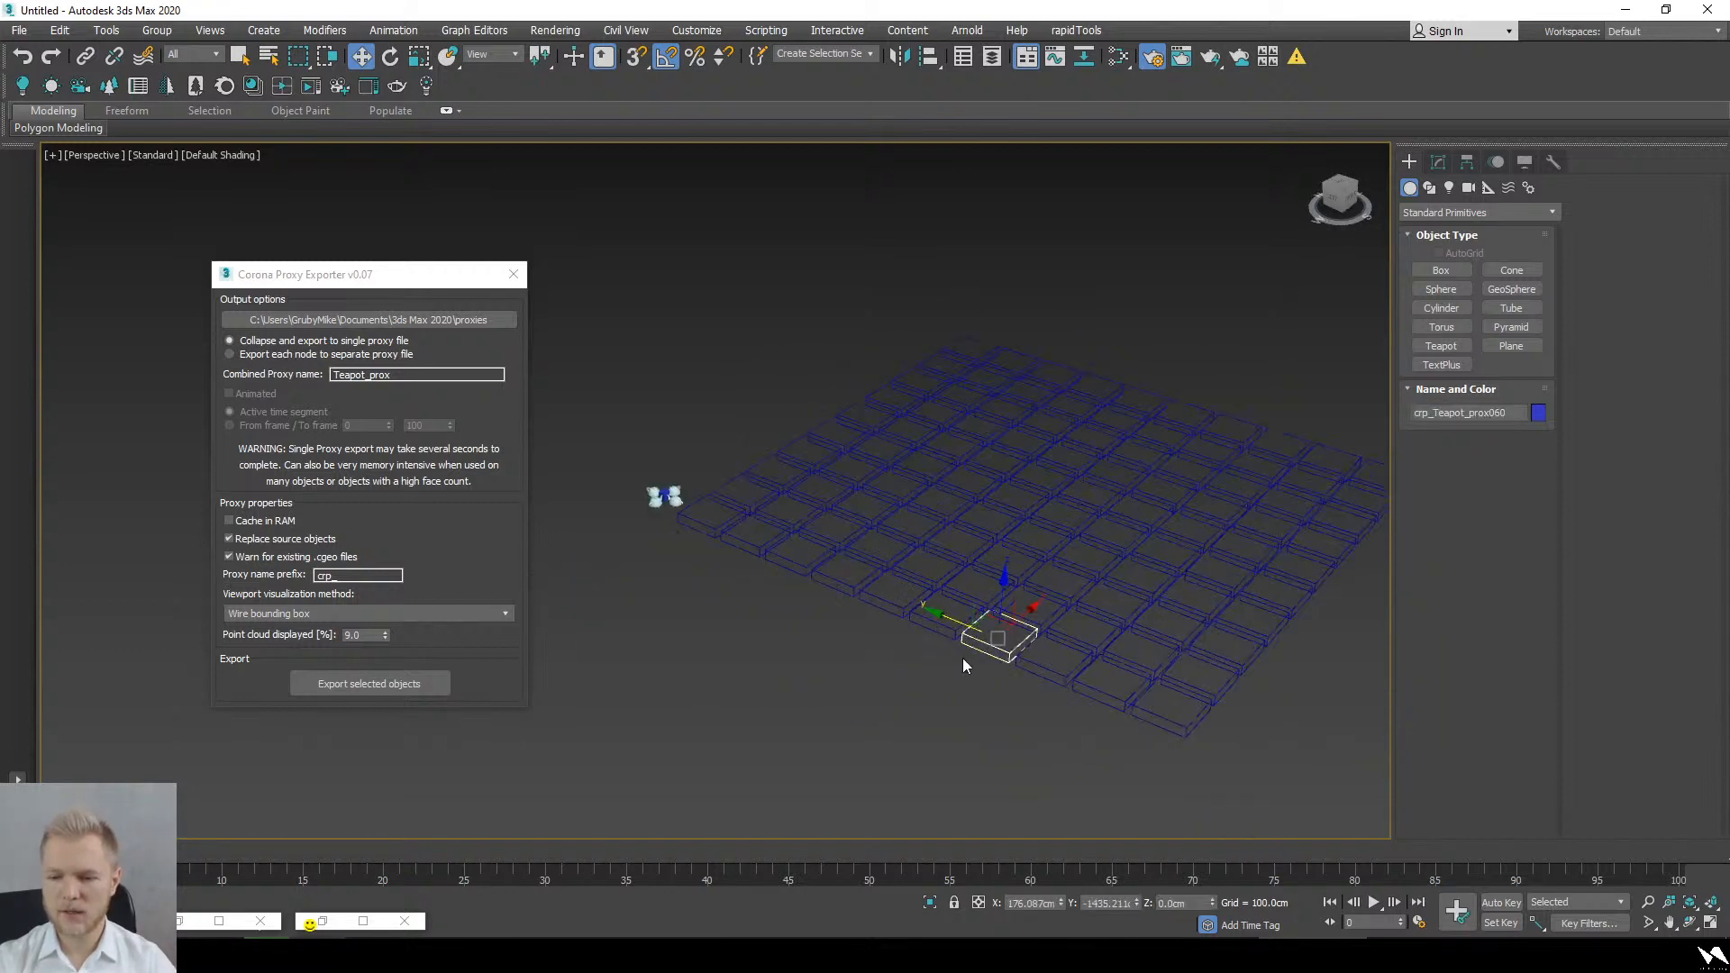
click(844, 635)
Step: Select the original teapots and box and clone them repeatedly along the X axis into a long row
alt+middle_drag(847, 599, 905, 647)
scroll(705, 557, up, 2)
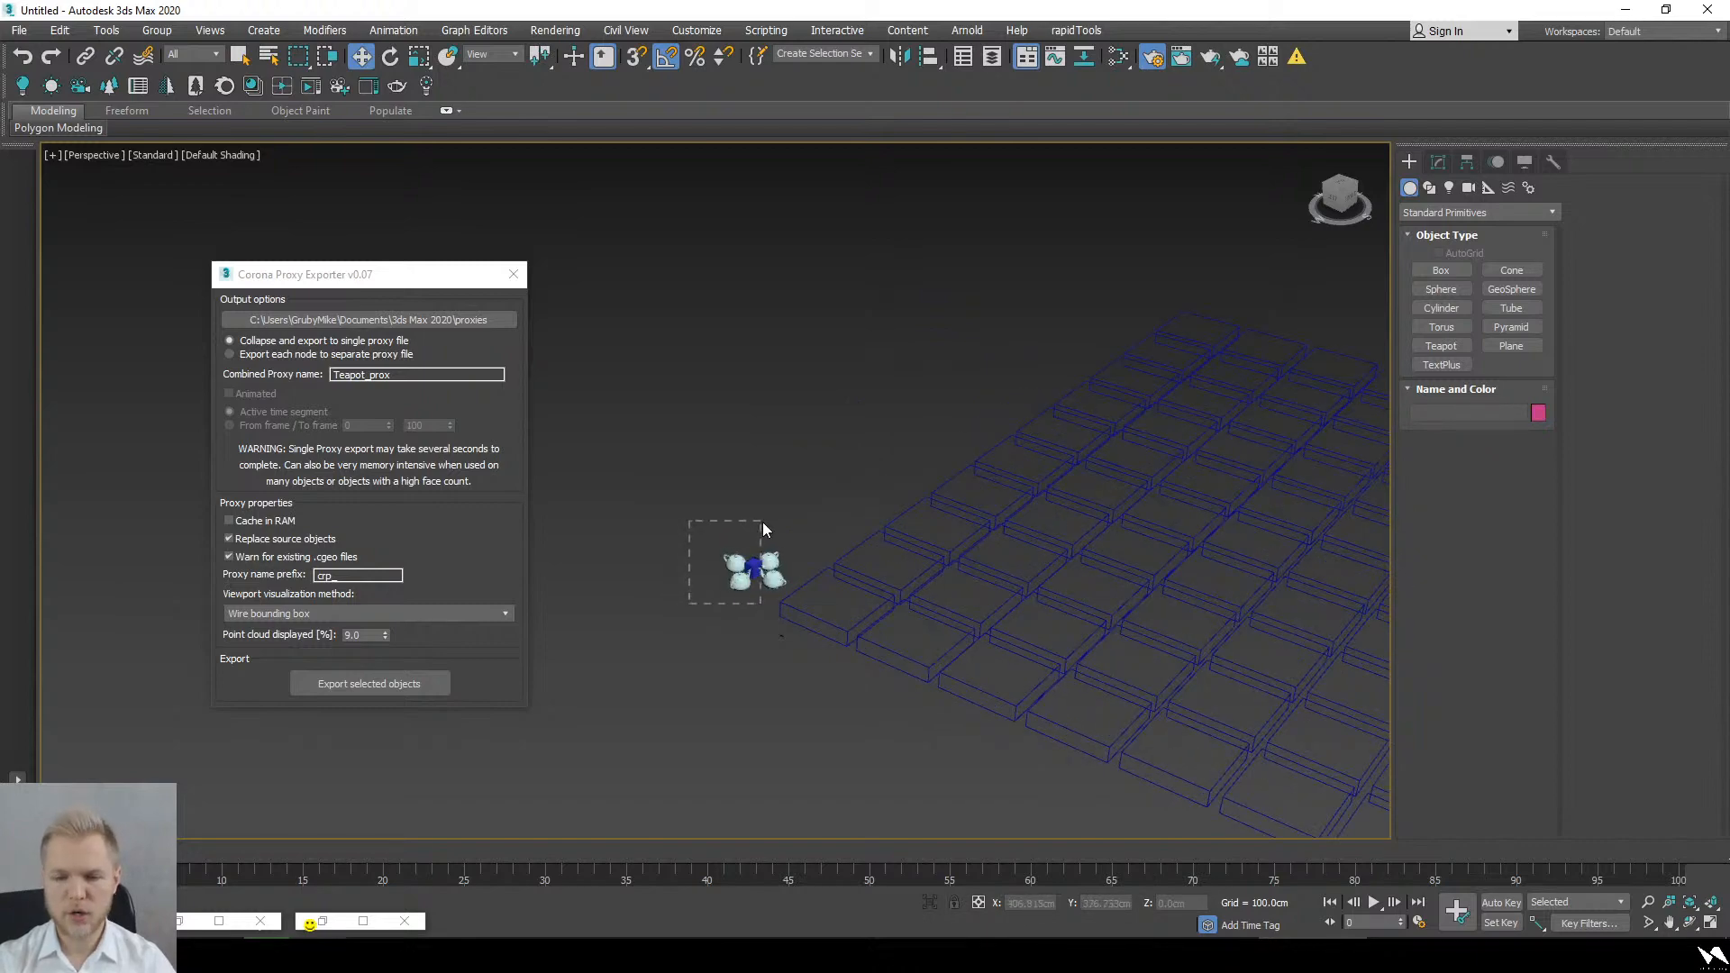
drag(762, 523, 775, 521)
alt+middle_drag(775, 521, 780, 542)
mouse_move(772, 545)
shift+mouse_down()
mouse_move(860, 509)
mouse_move(836, 525)
mouse_move(918, 462)
shift+mouse_up()
right_click(836, 525)
click(866, 553)
scroll(1162, 543, down, 5)
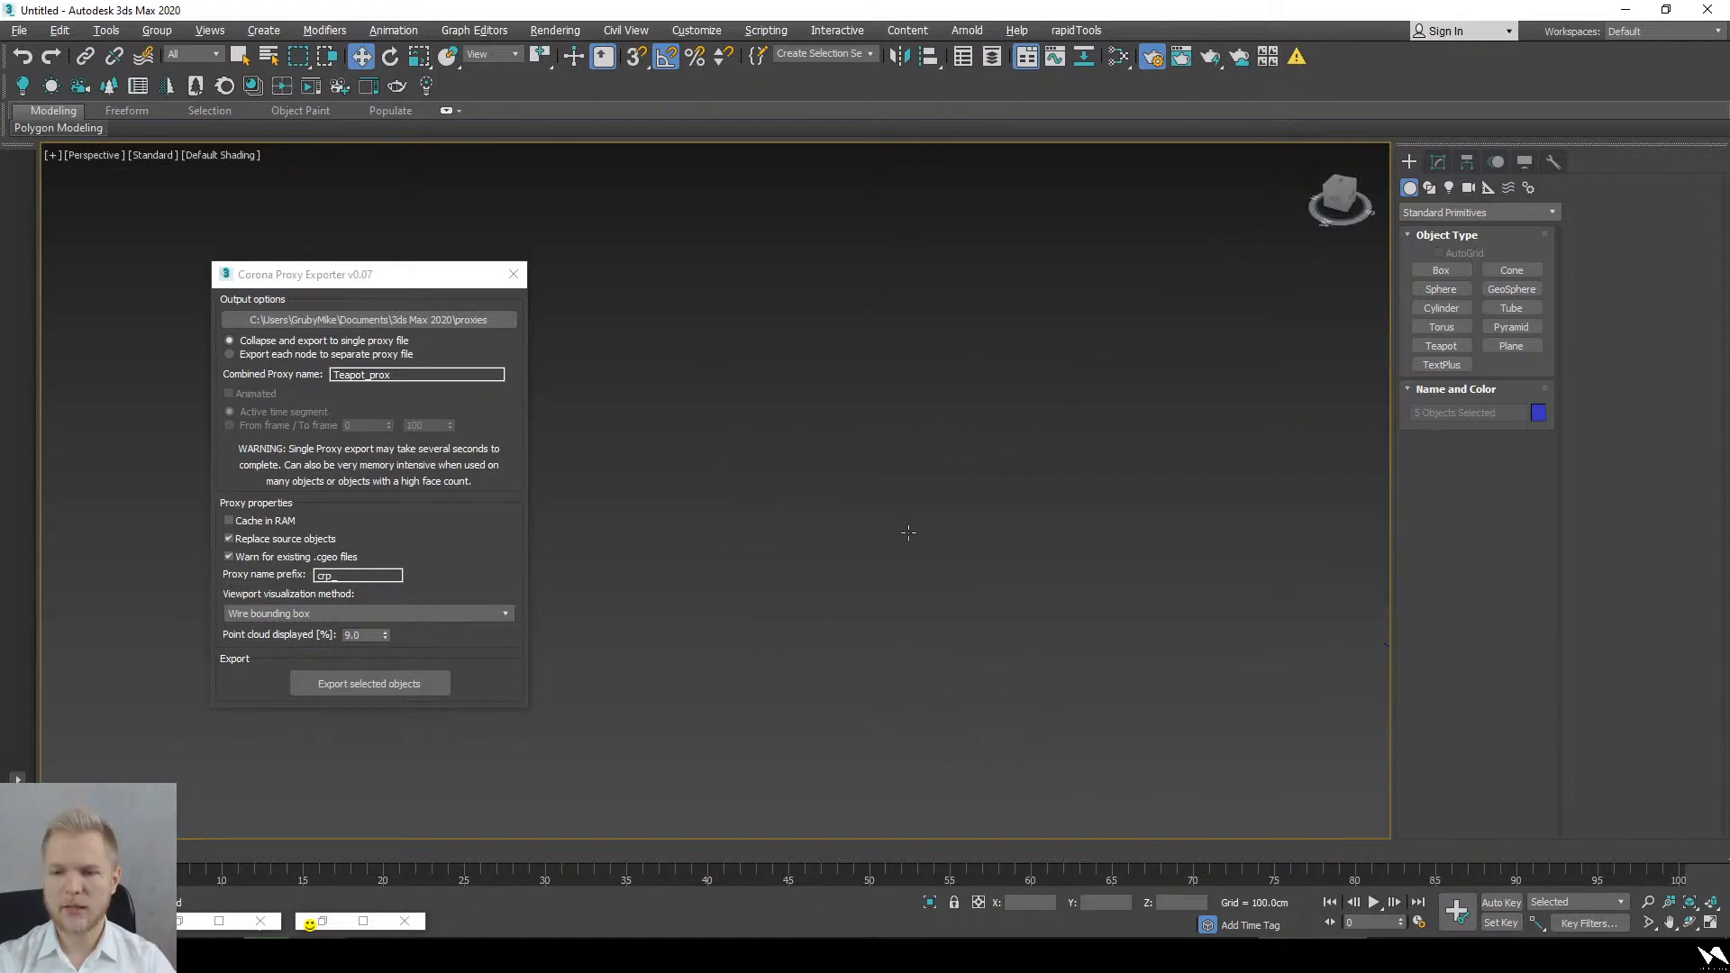
Step: Select the long row of real teapots and boxes and clone it repeatedly along the Y axis into a dense grid
middle_drag(1162, 537, 1057, 657)
mouse_move(951, 692)
alt+middle_down()
mouse_move(968, 691)
mouse_move(930, 681)
alt+middle_up()
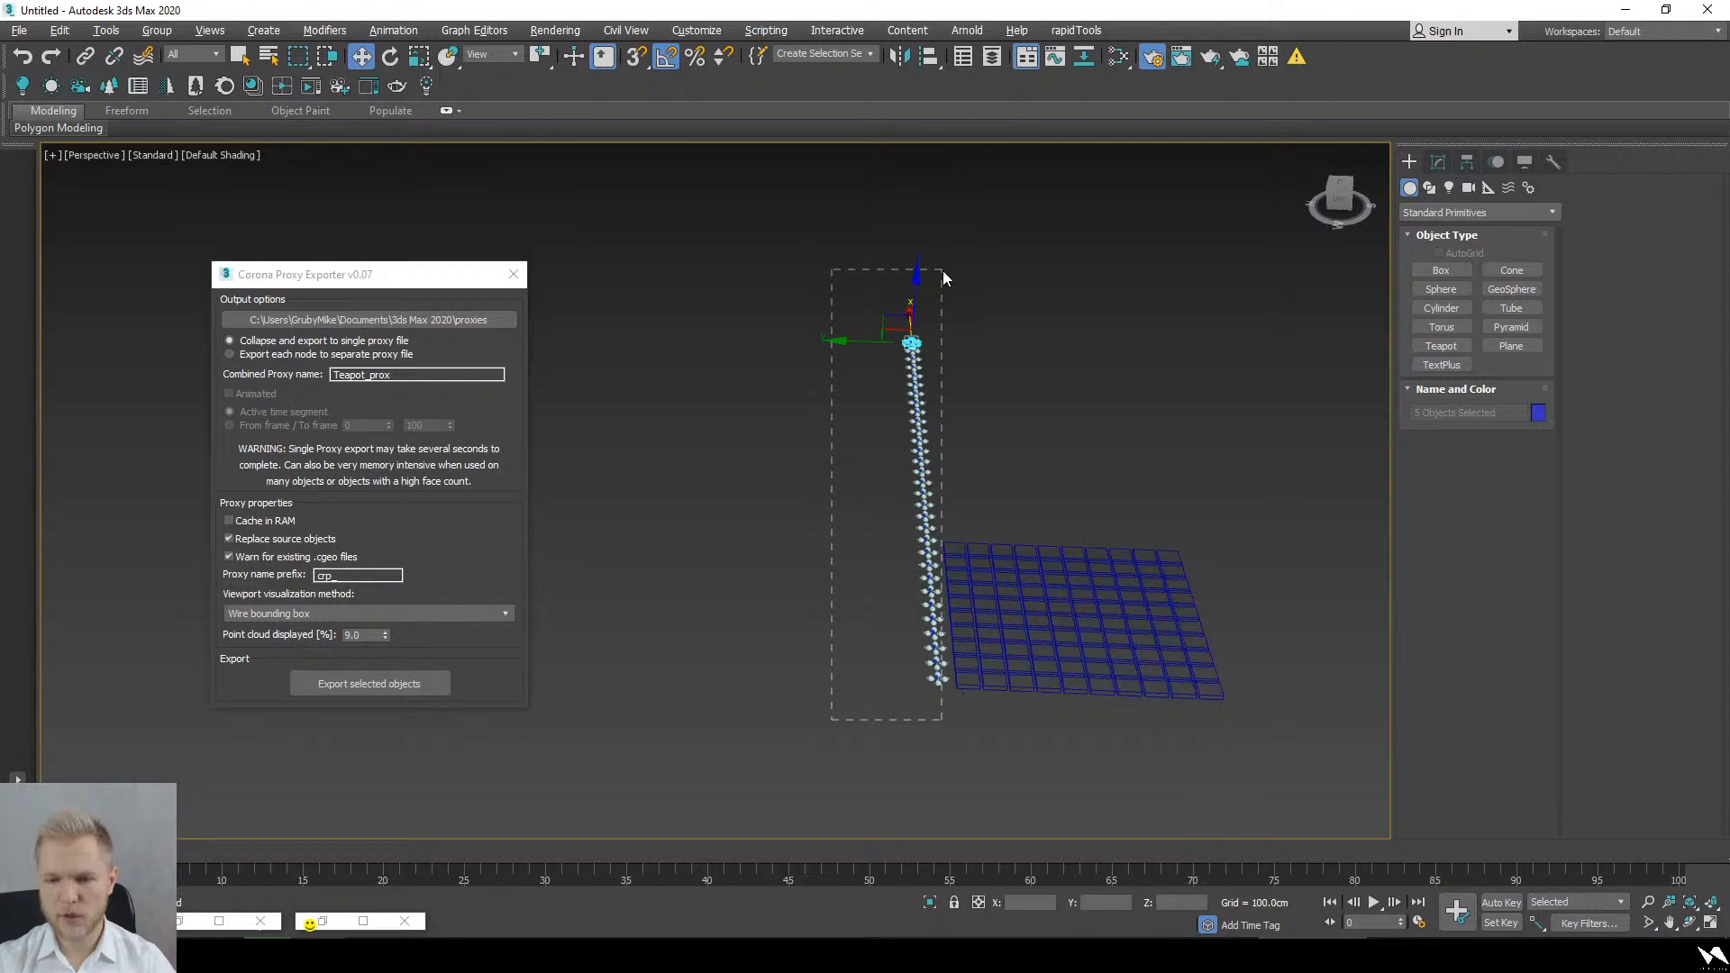
drag(943, 277, 944, 276)
scroll(886, 482, up, 3)
shift+drag(887, 480, 845, 494)
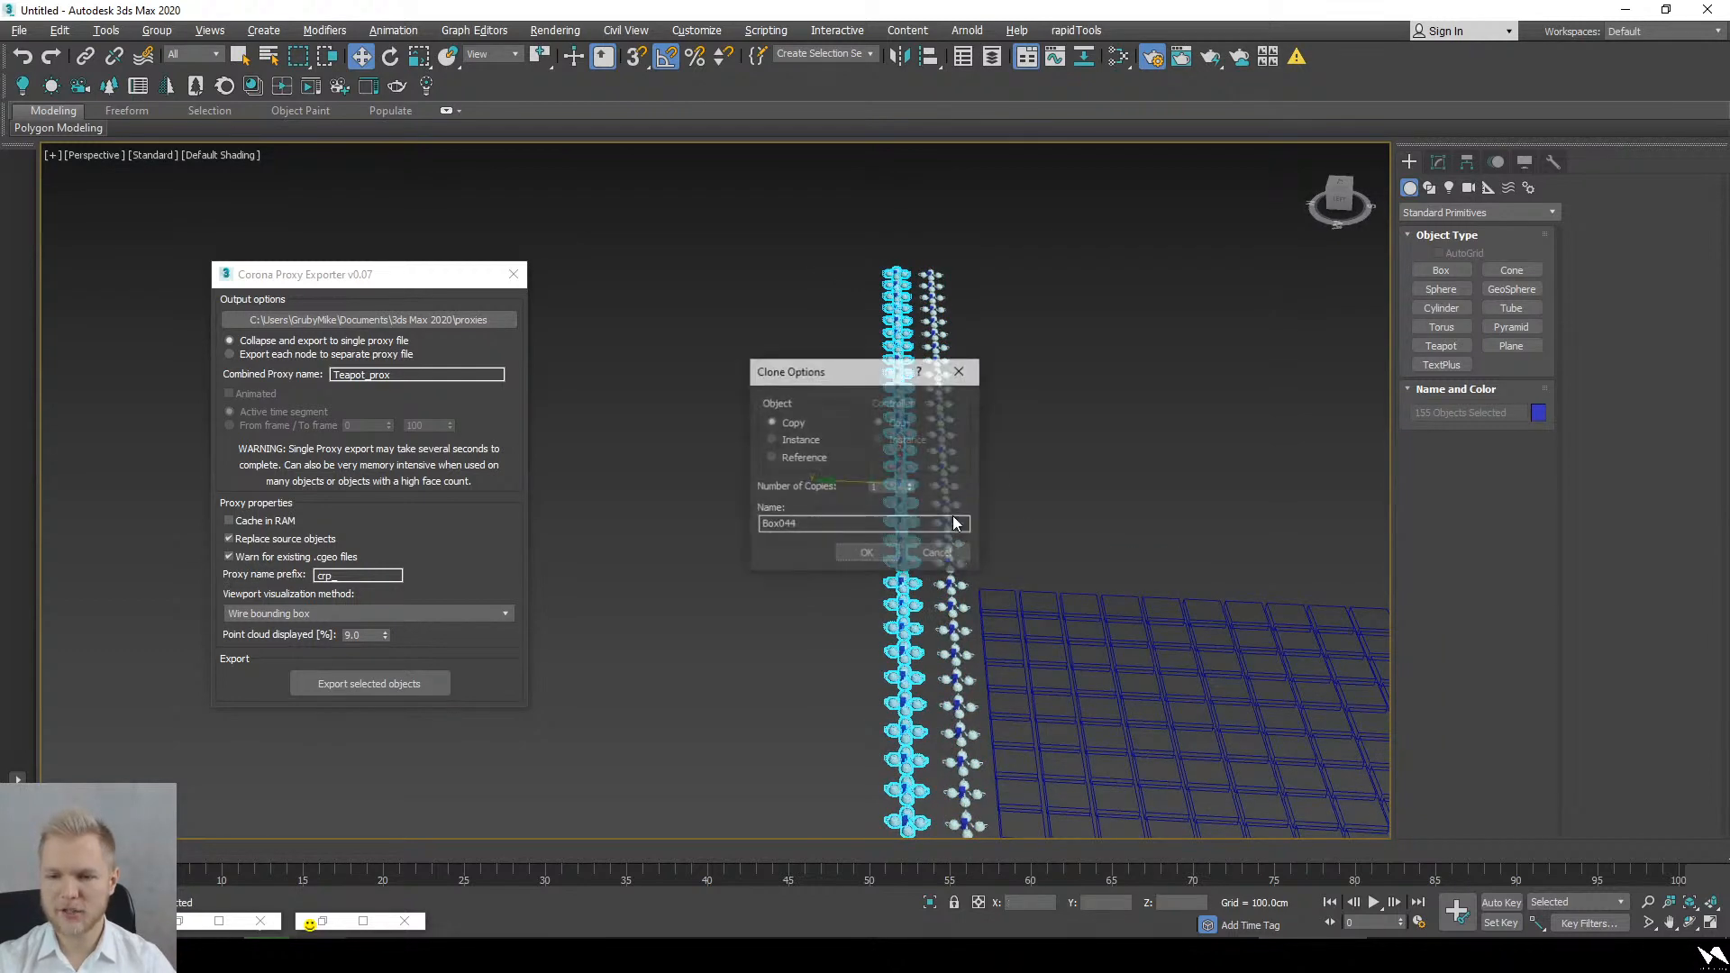
click(883, 546)
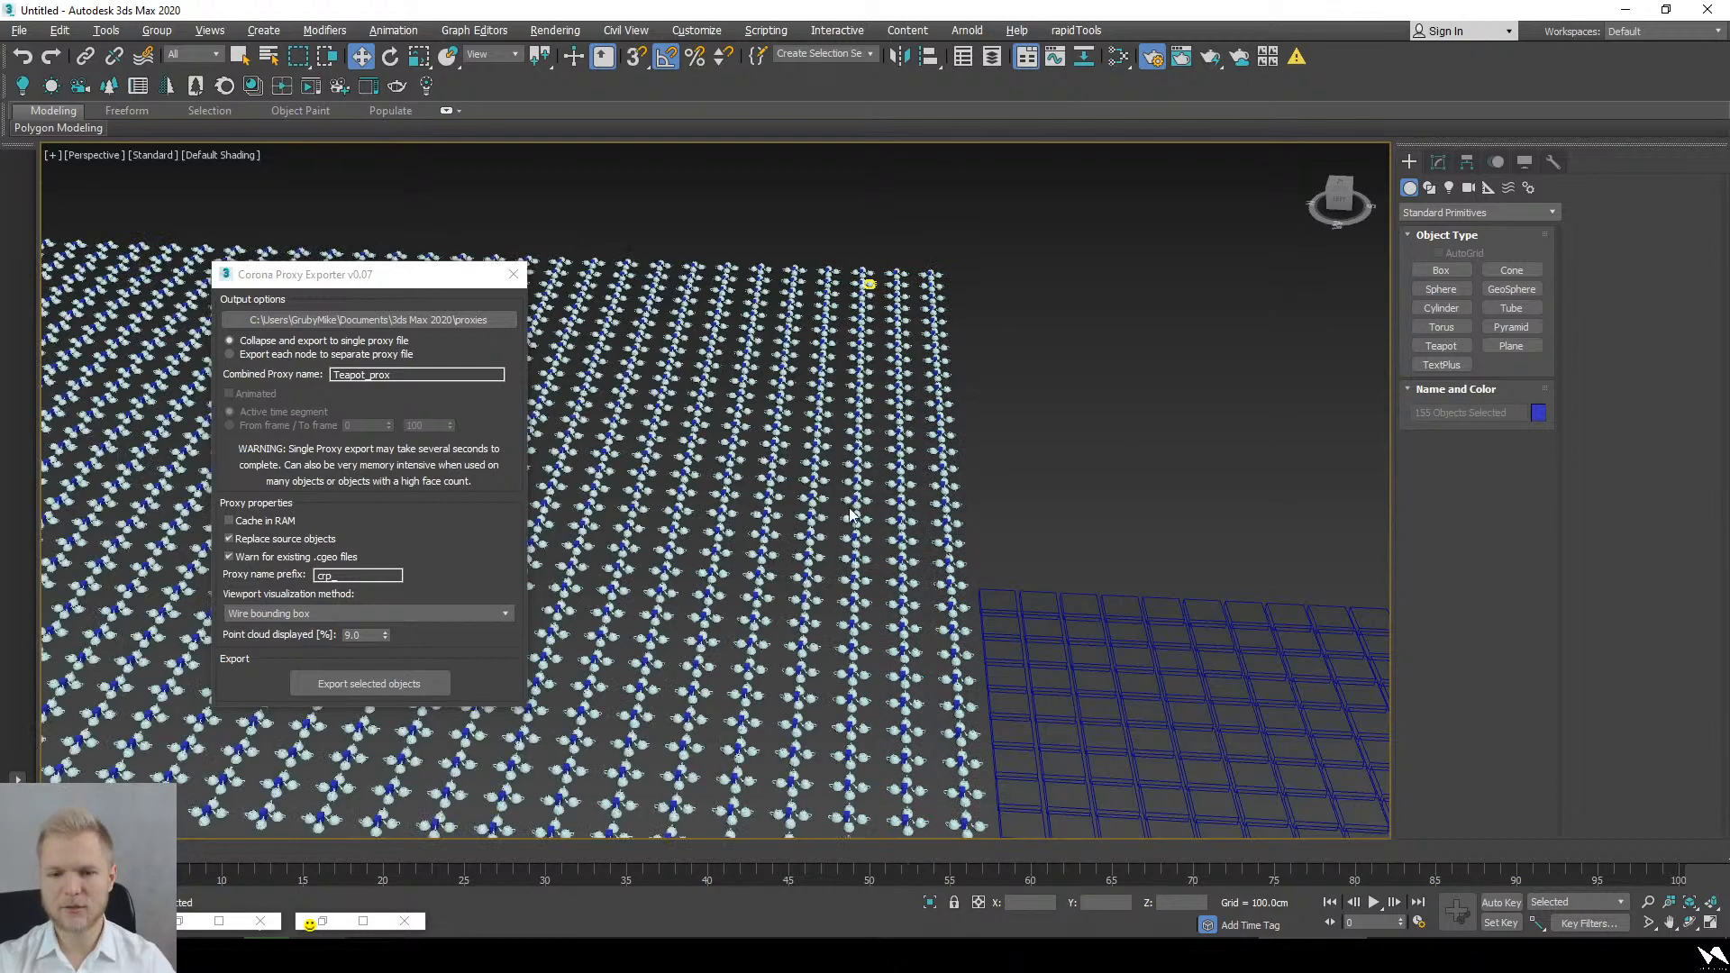
Step: Show the viewport statistics and check the polygon count and frame rate with the grid of real teapots
mouse_move(854, 516)
alt+middle_down()
mouse_move(1046, 505)
mouse_move(1068, 471)
mouse_move(863, 463)
mouse_move(879, 501)
mouse_move(810, 534)
mouse_move(876, 580)
mouse_move(872, 490)
mouse_move(927, 571)
mouse_move(824, 694)
mouse_move(852, 677)
alt+middle_up()
scroll(863, 464, up, 2)
scroll(879, 502, down, 3)
key(7)
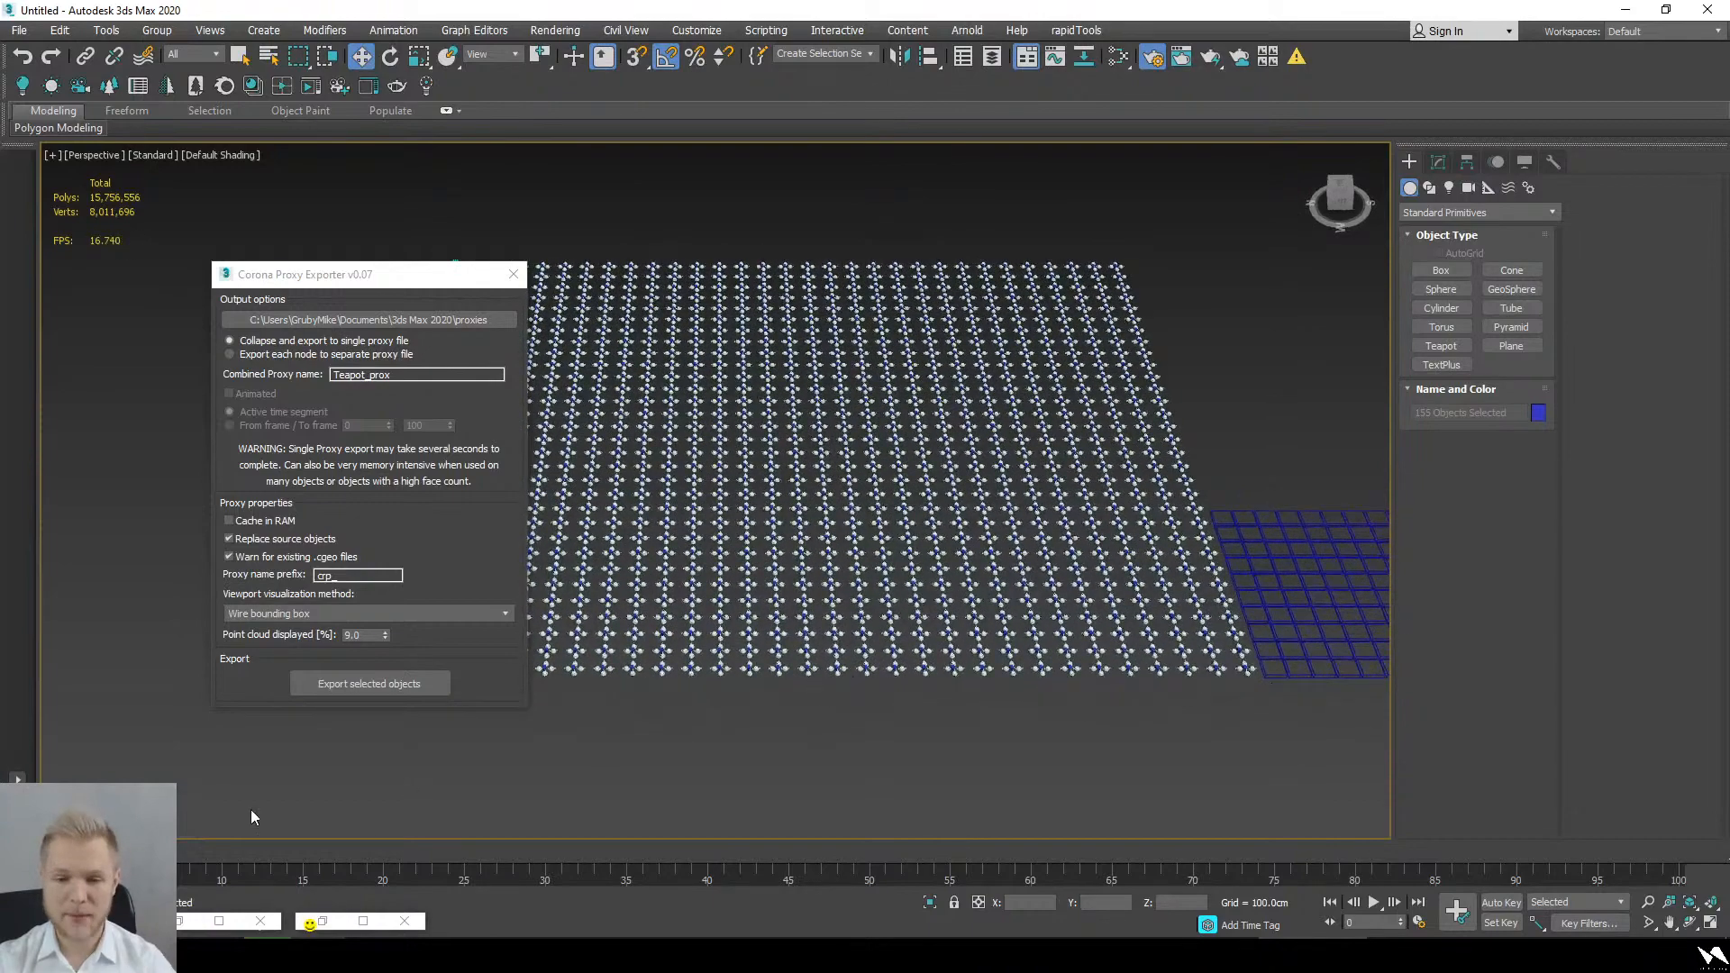
alt+middle_drag(252, 816, 283, 754)
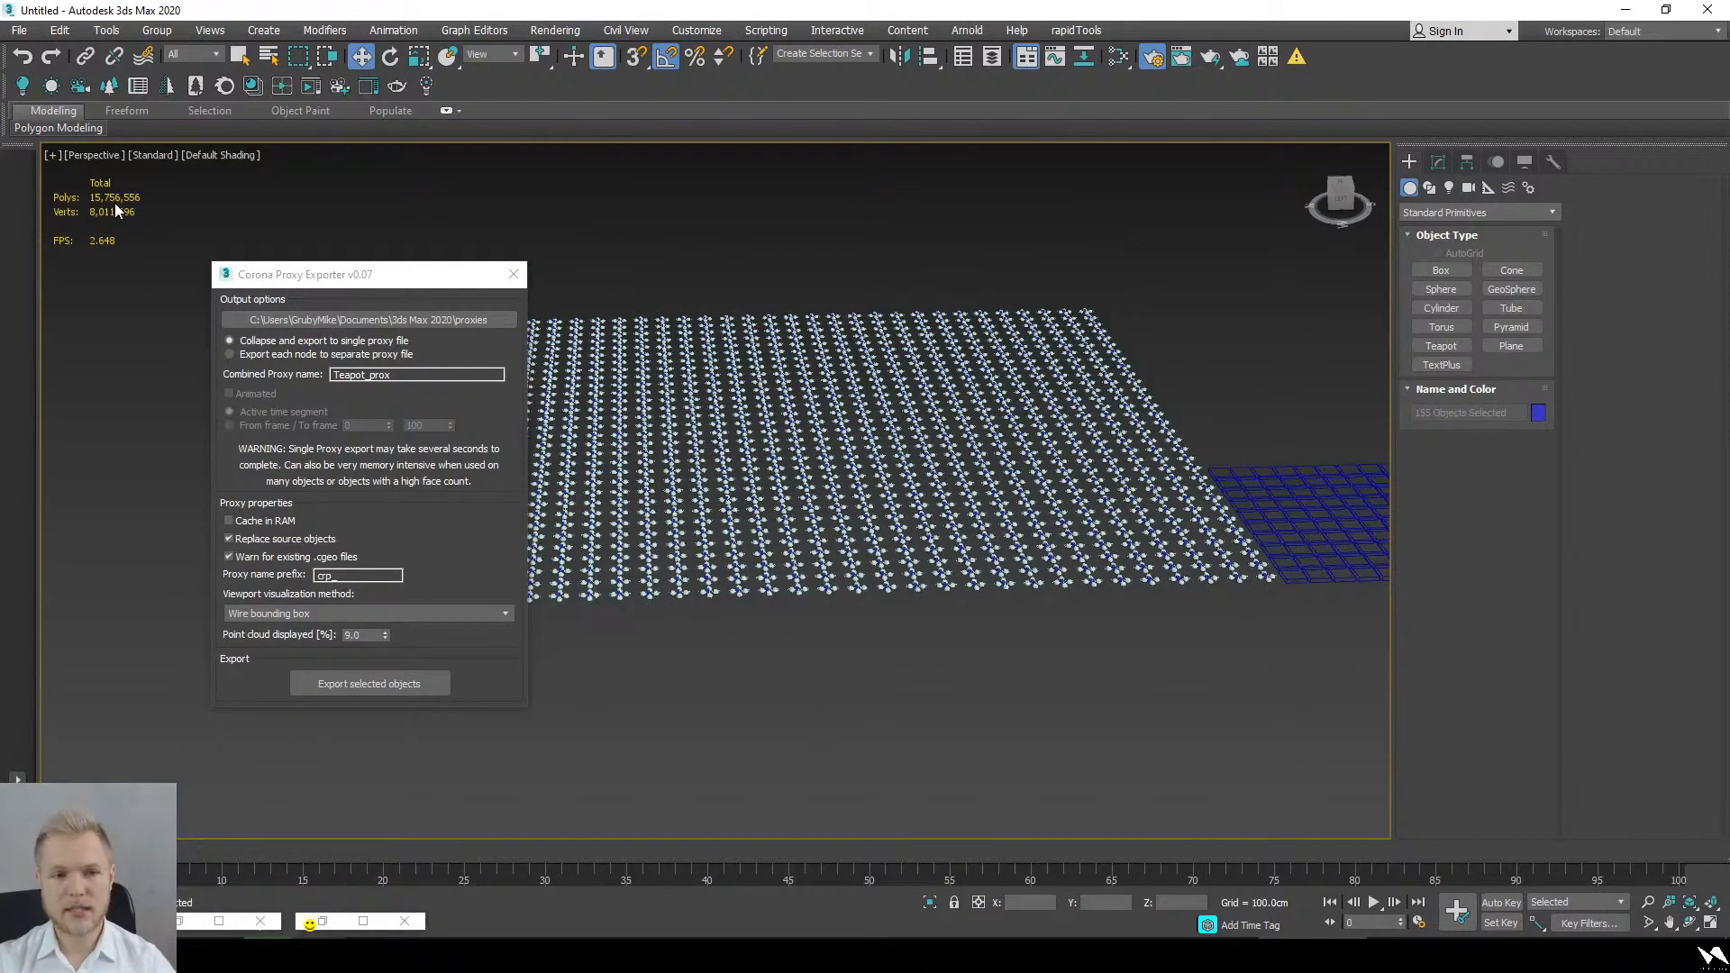
middle_drag(851, 558, 856, 611)
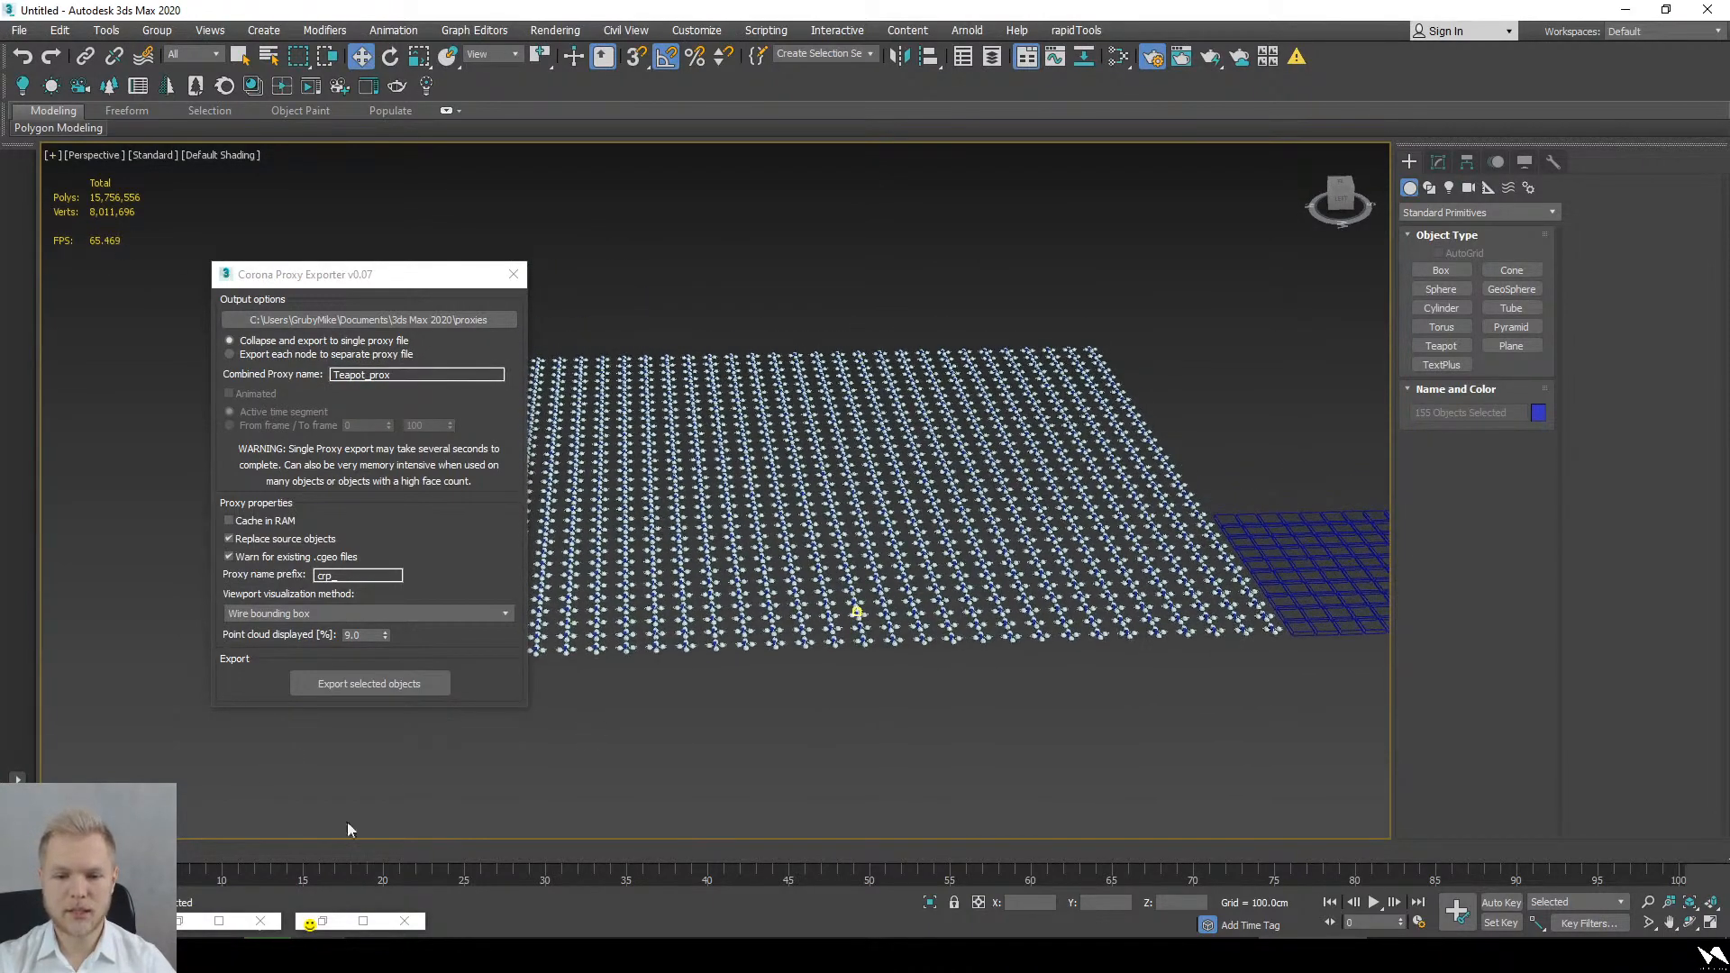
Step: Delete all the real teapots and boxes, including the originals, leaving only the proxy grid
drag(215, 797, 1125, 250)
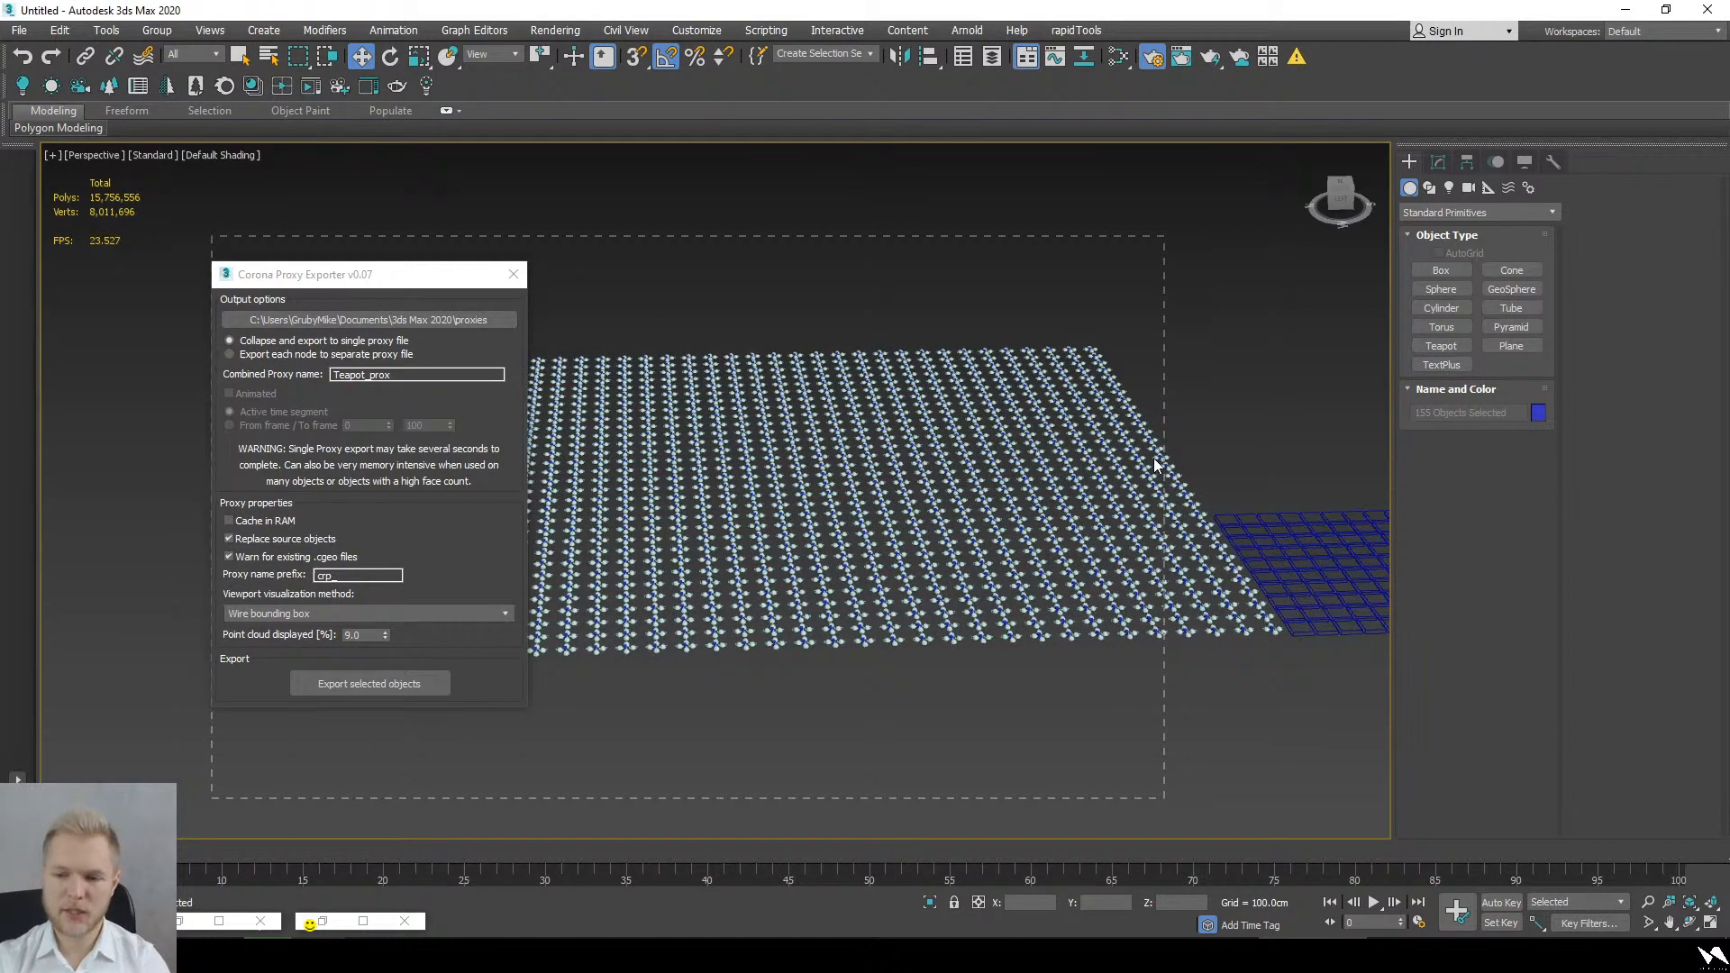
key(Delete)
scroll(1191, 524, up, 8)
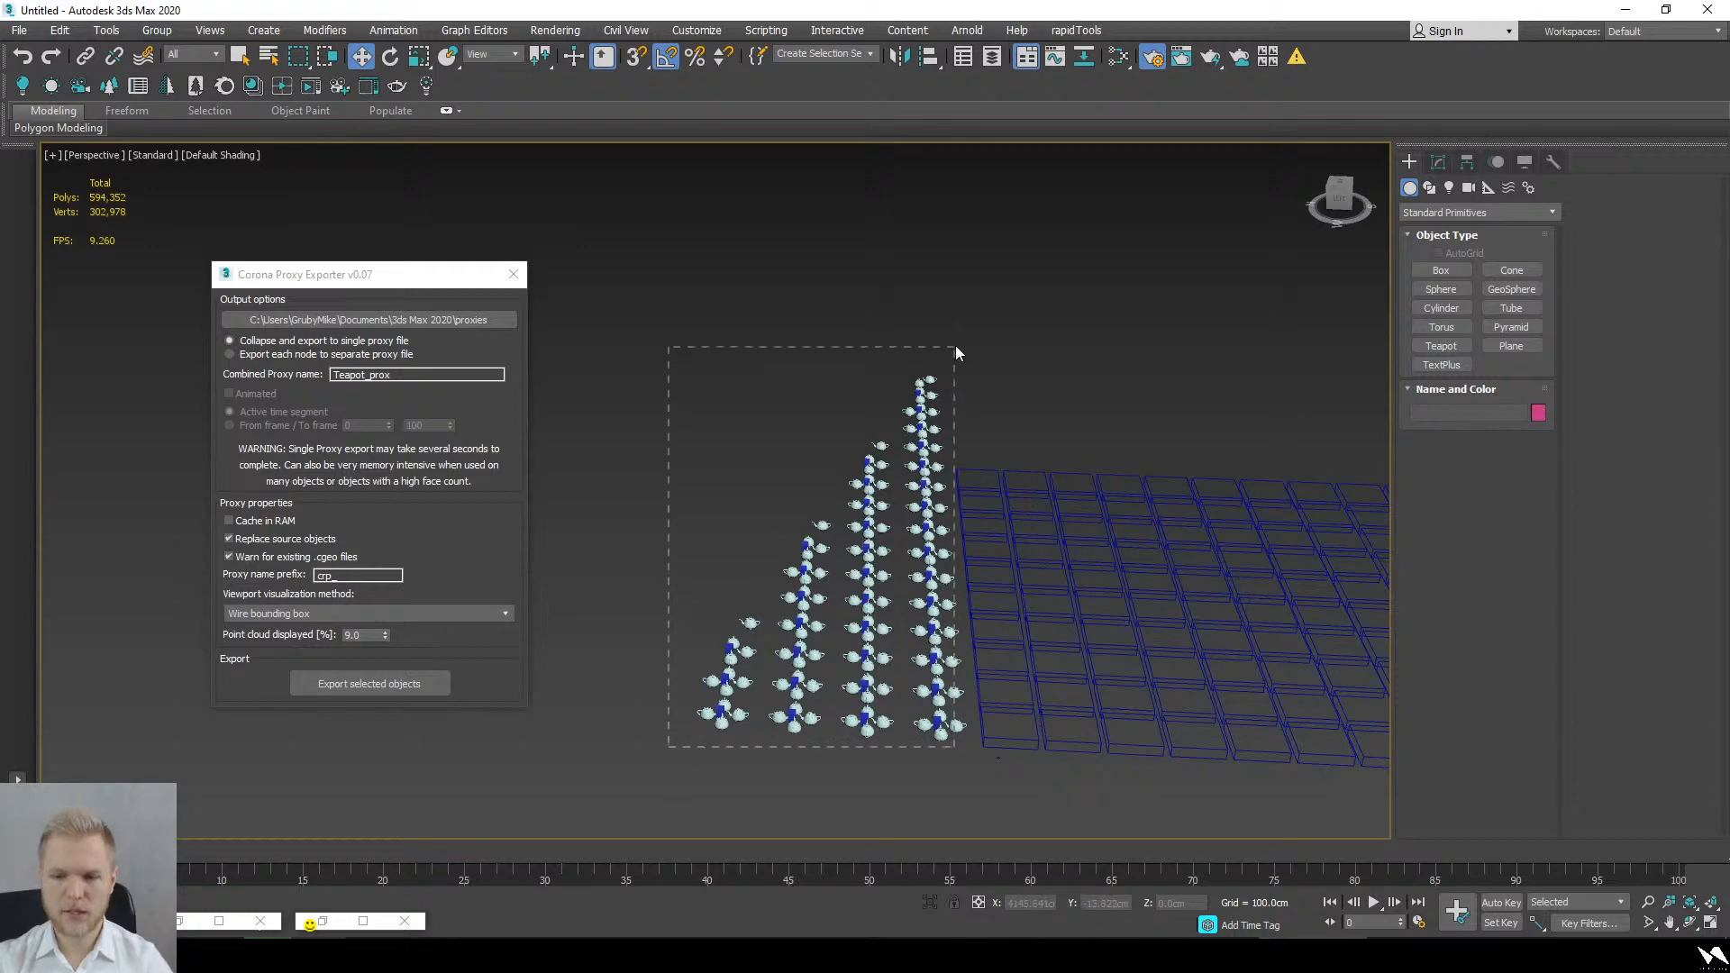
drag(955, 351, 948, 346)
key(Delete)
scroll(965, 531, down, 5)
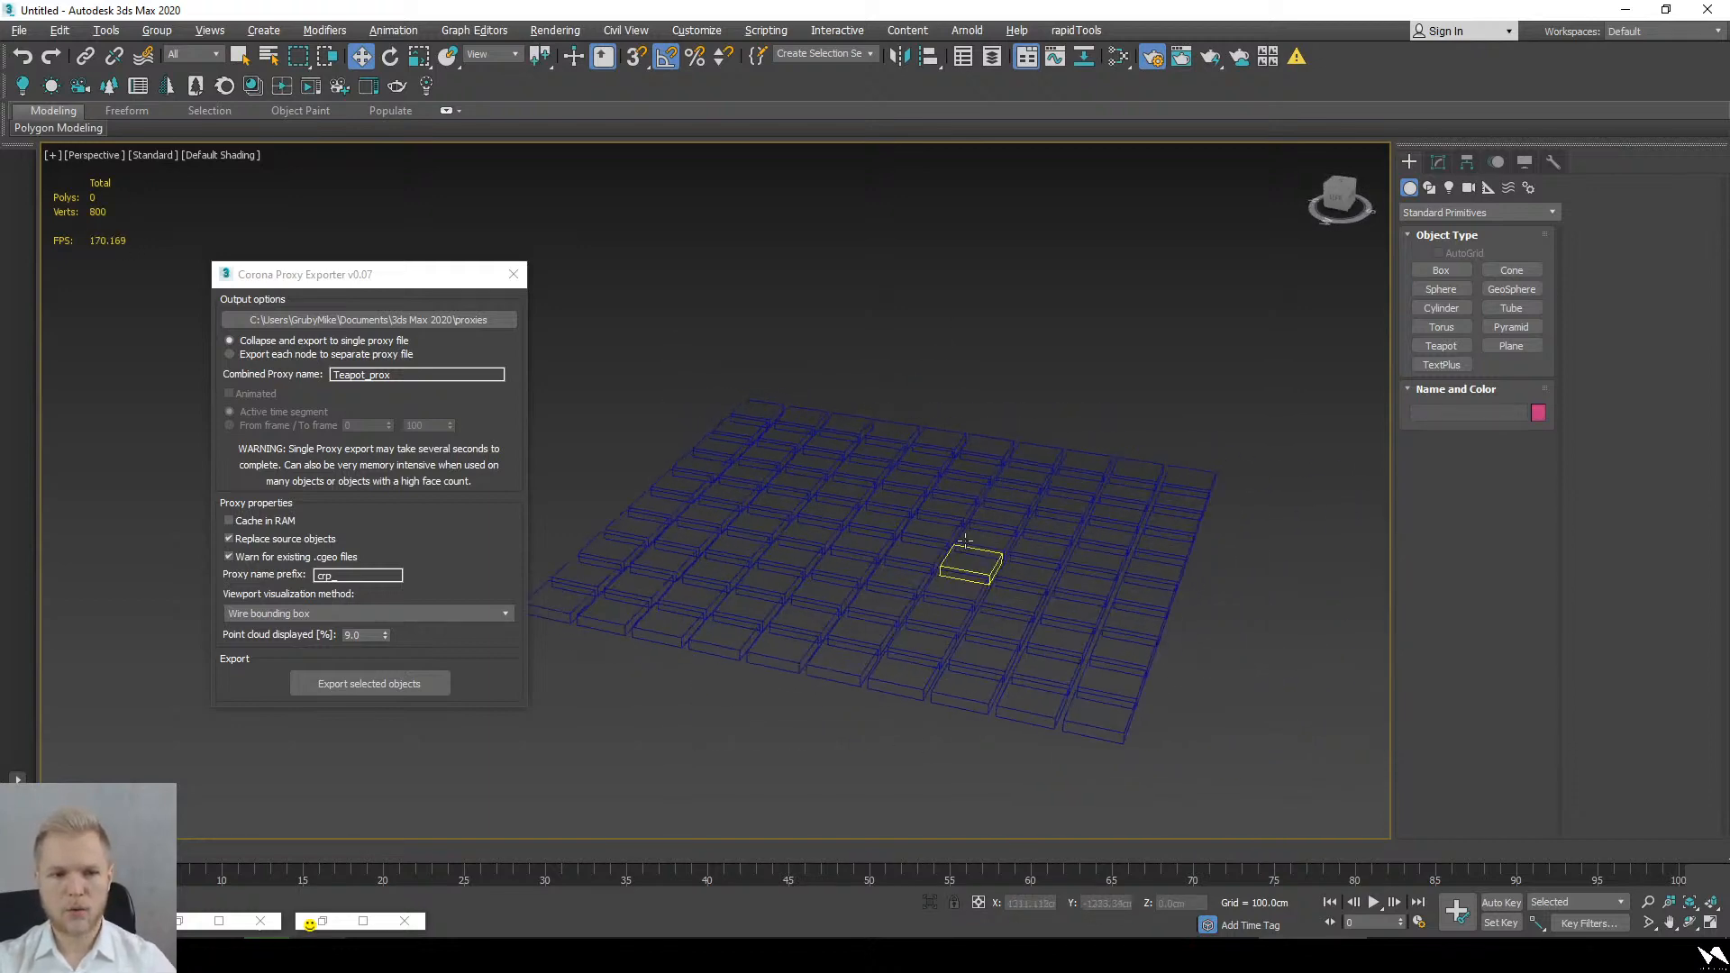
scroll(965, 541, up, 5)
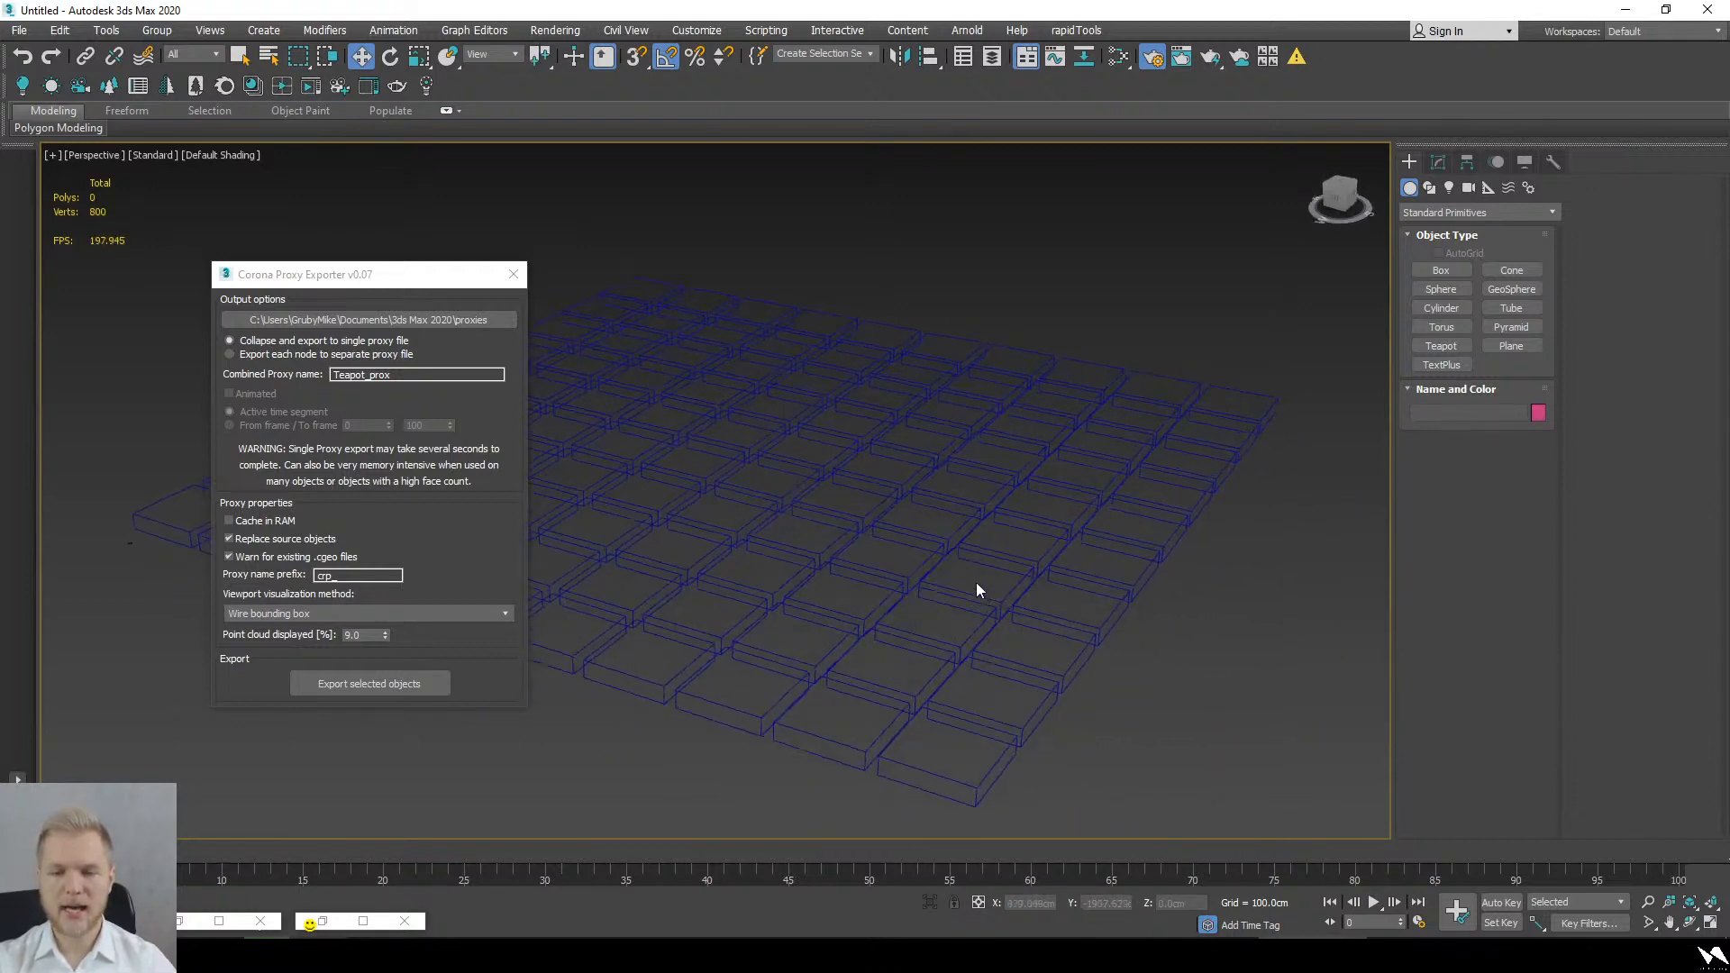
middle_drag(977, 590, 971, 515)
Step: Select the whole proxy grid and start Corona interactive rendering of the Perspective view
key(s)
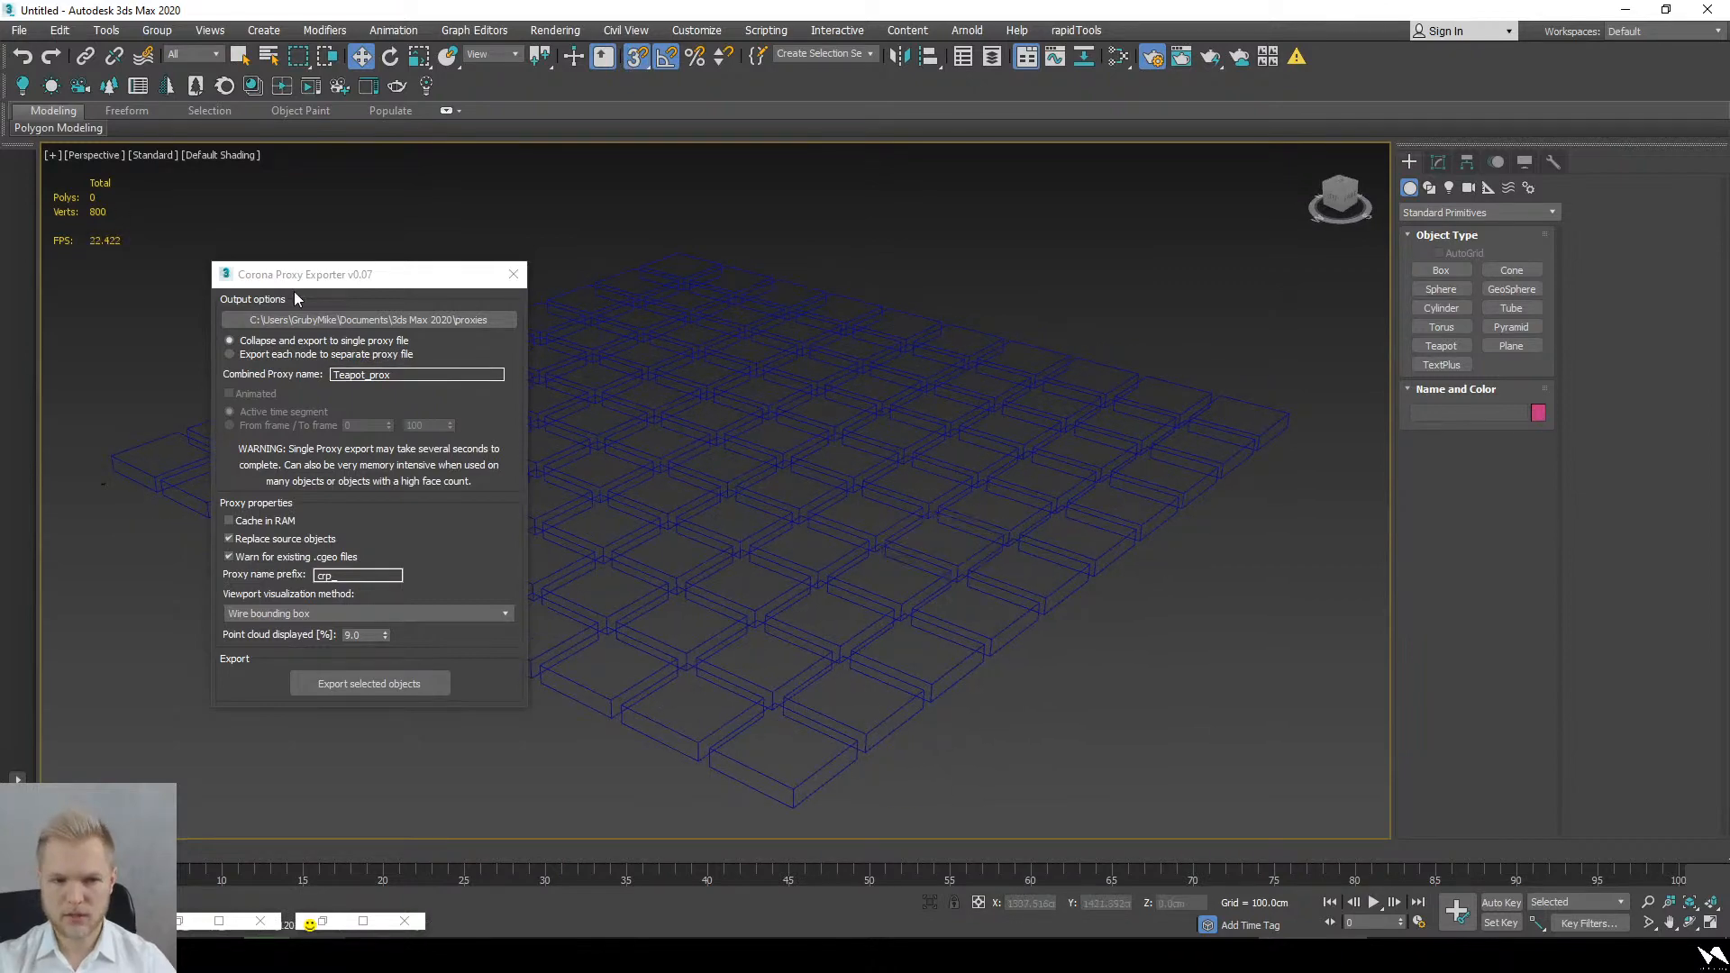
scroll(1108, 397, down, 8)
key(s)
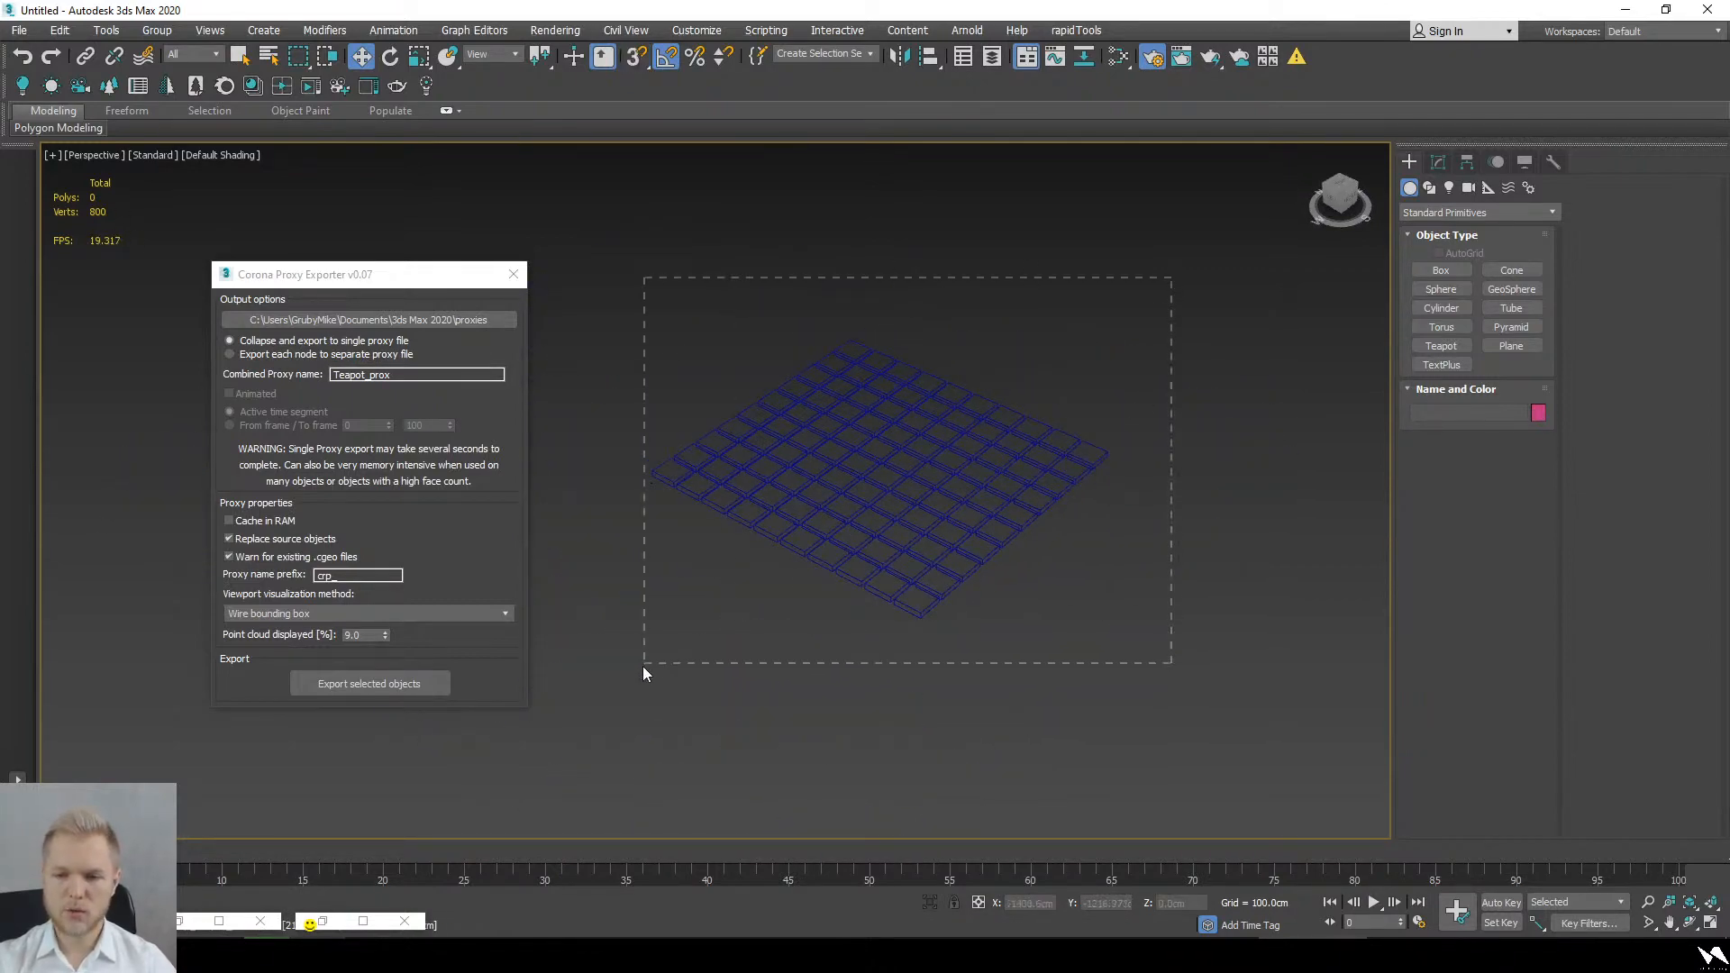
drag(643, 669, 642, 669)
scroll(797, 516, up, 3)
middle_drag(1049, 506, 912, 514)
scroll(815, 471, down, 1)
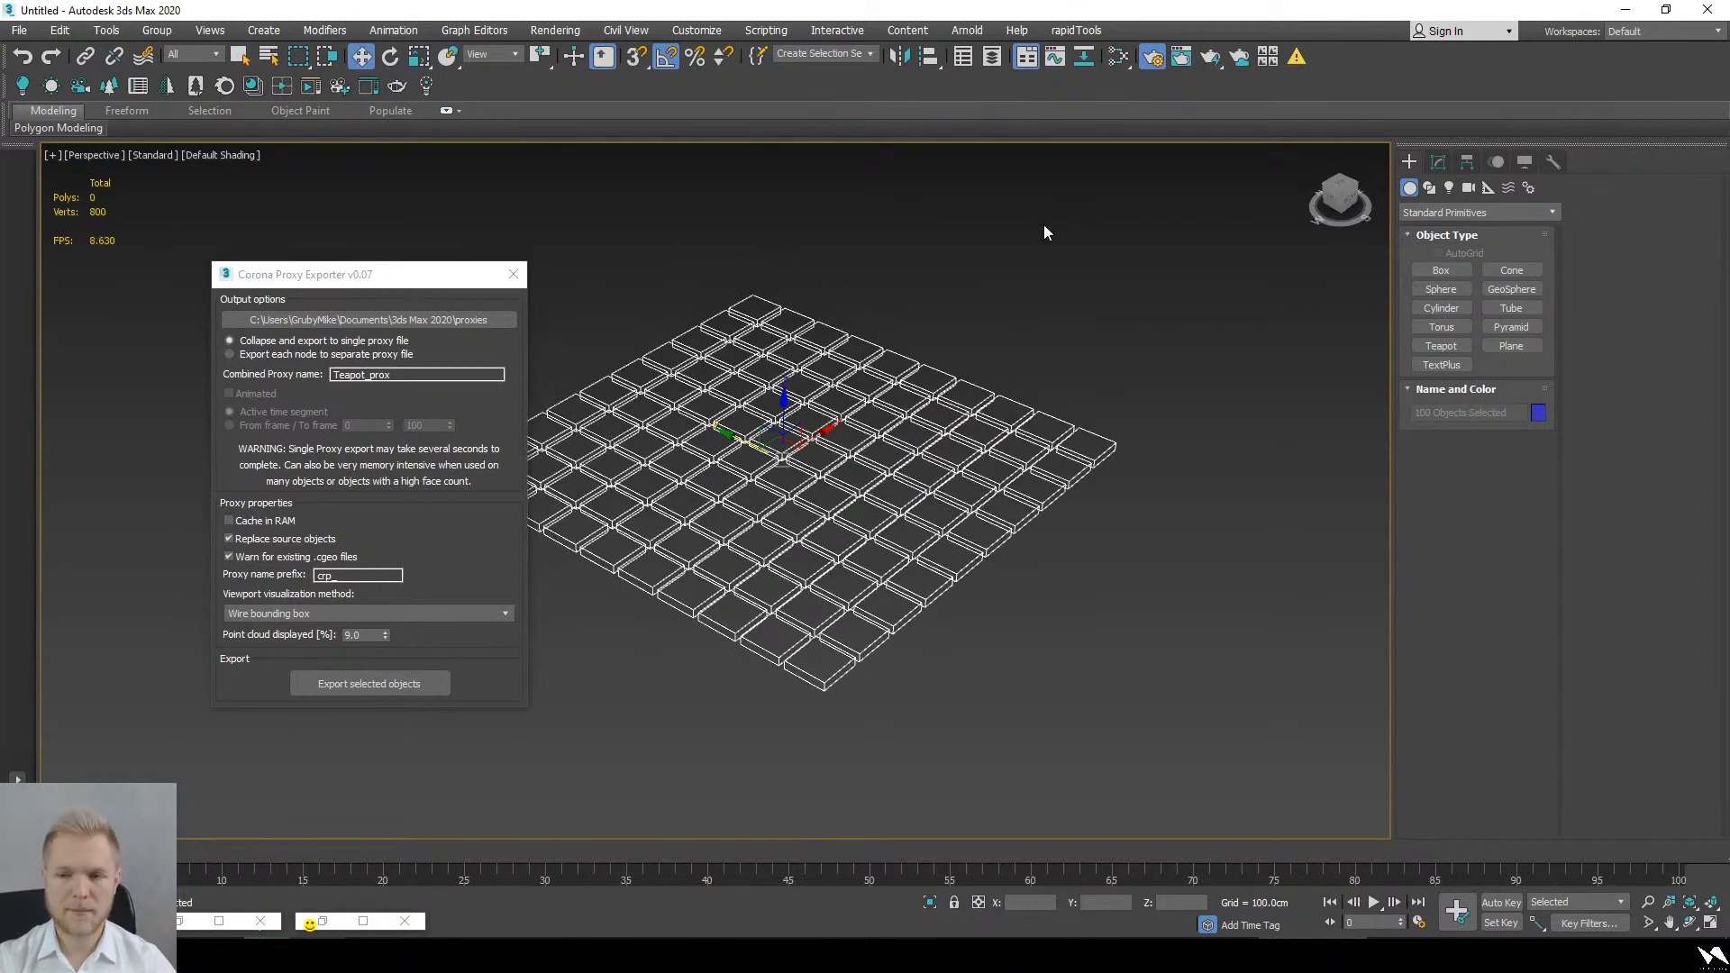
click(1149, 60)
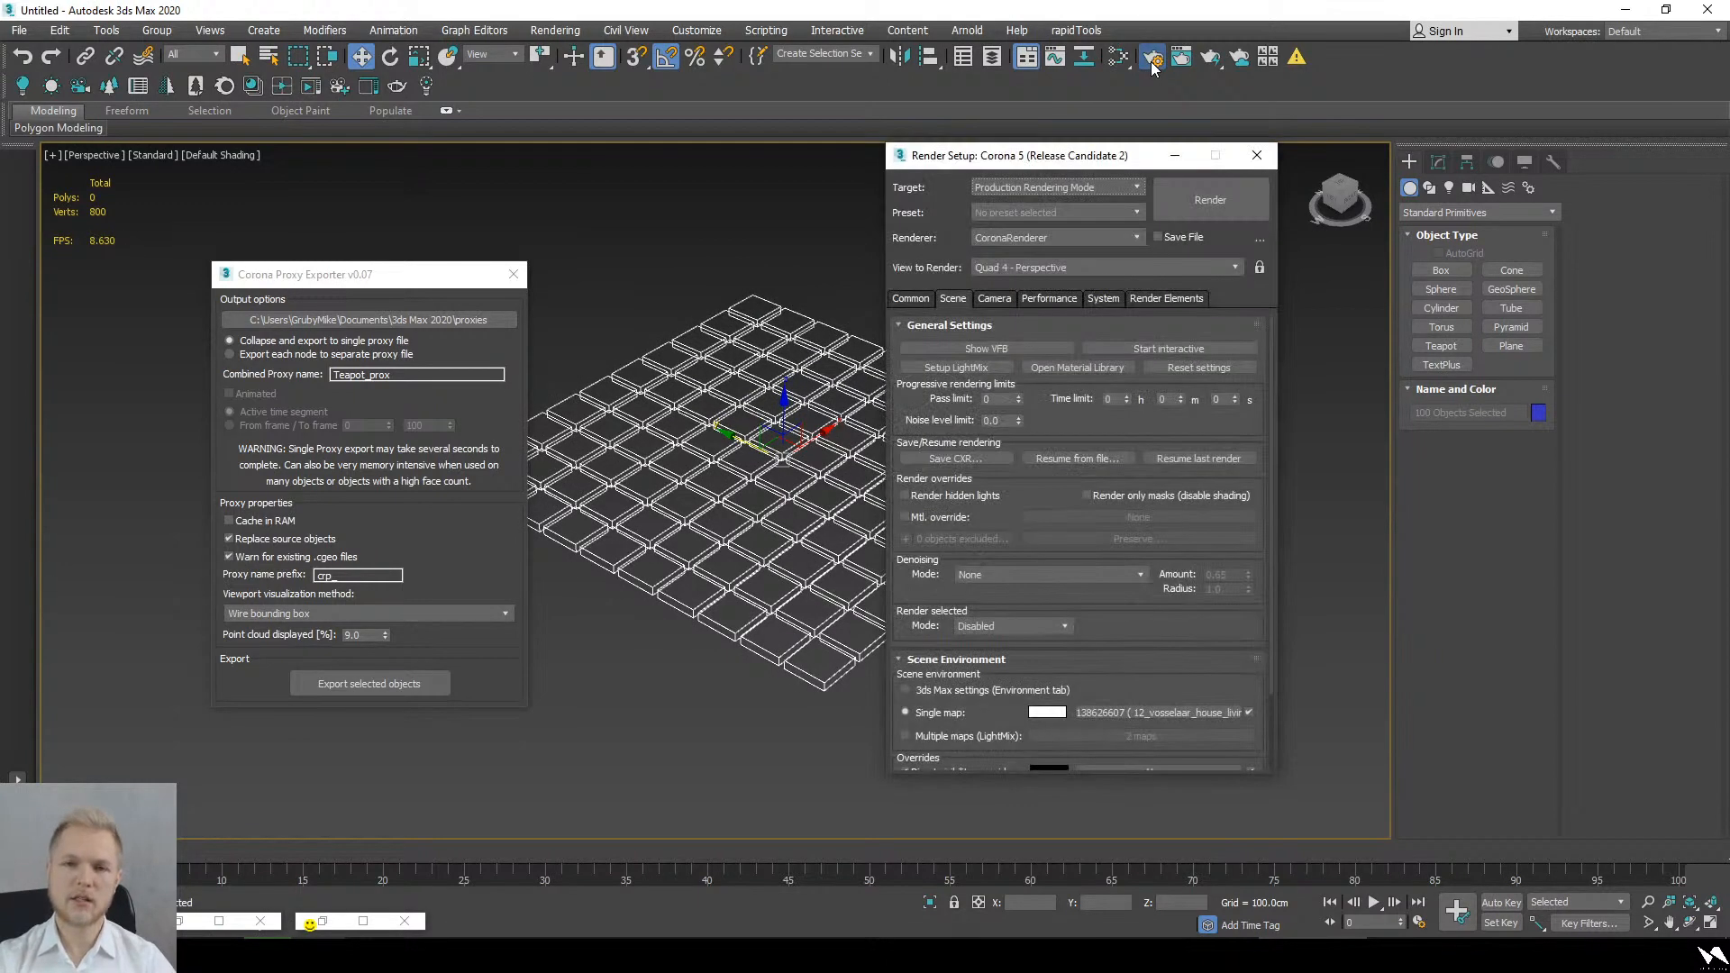
click(1180, 348)
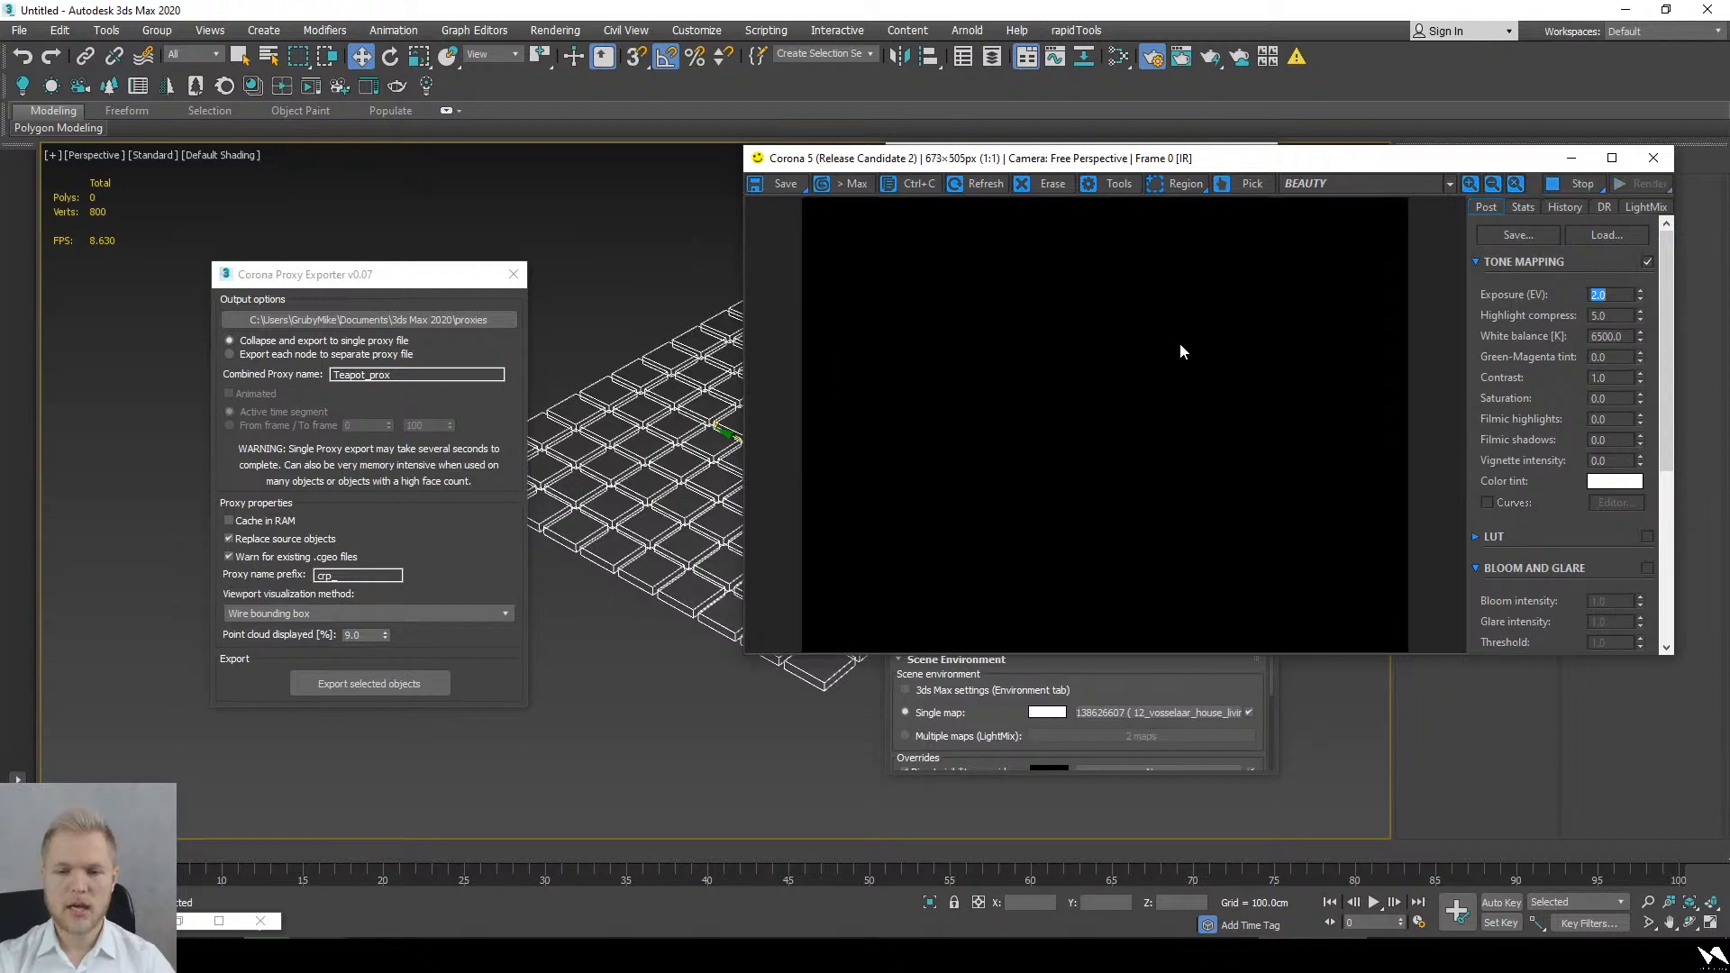
Step: Examine the teapot and box proxies close up in the interactive render
scroll(684, 513, up, 6)
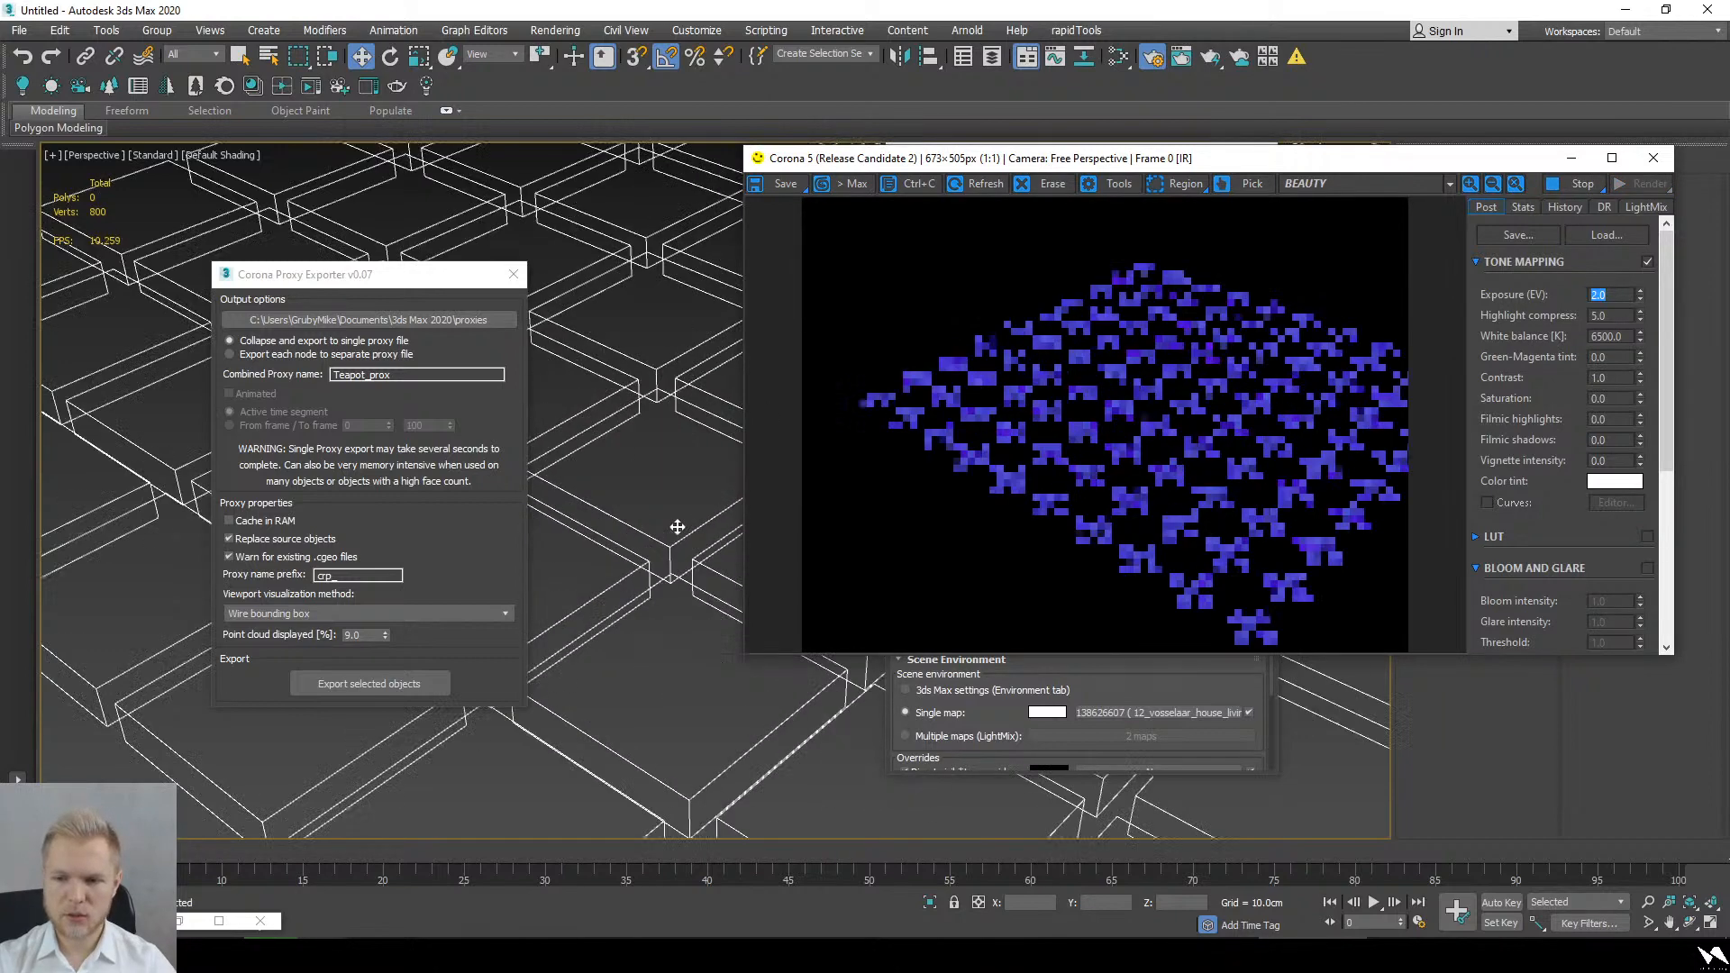
scroll(665, 528, up, 5)
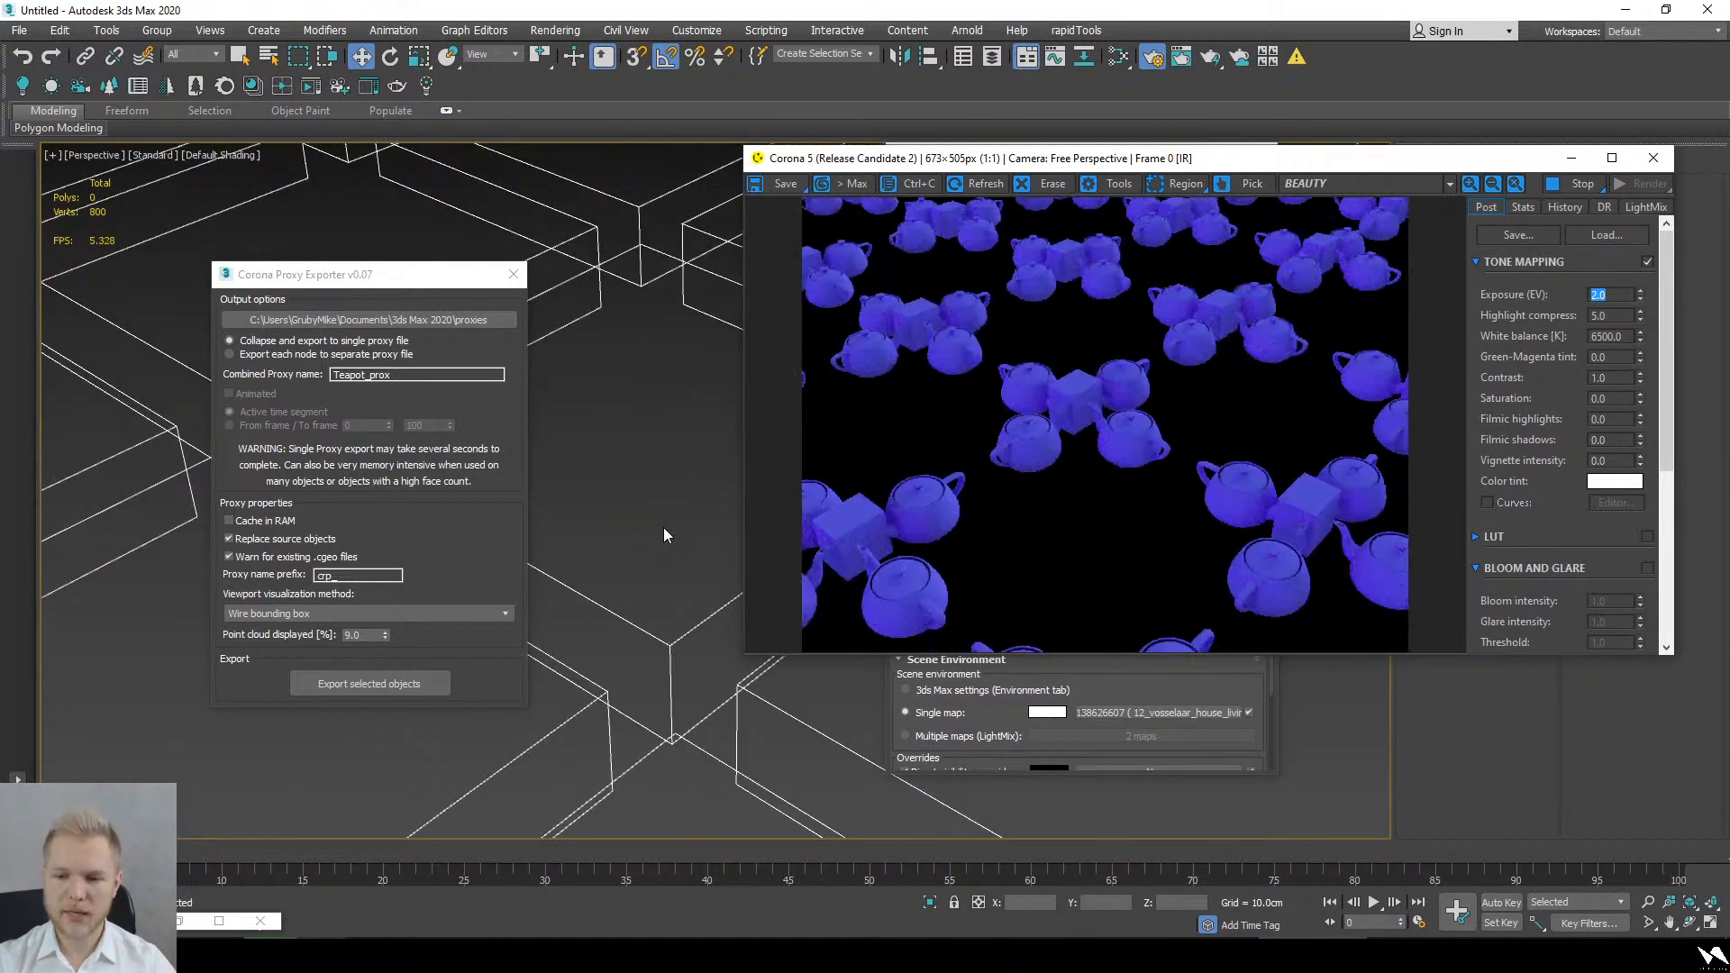
middle_drag(651, 522, 692, 599)
scroll(727, 593, up, 5)
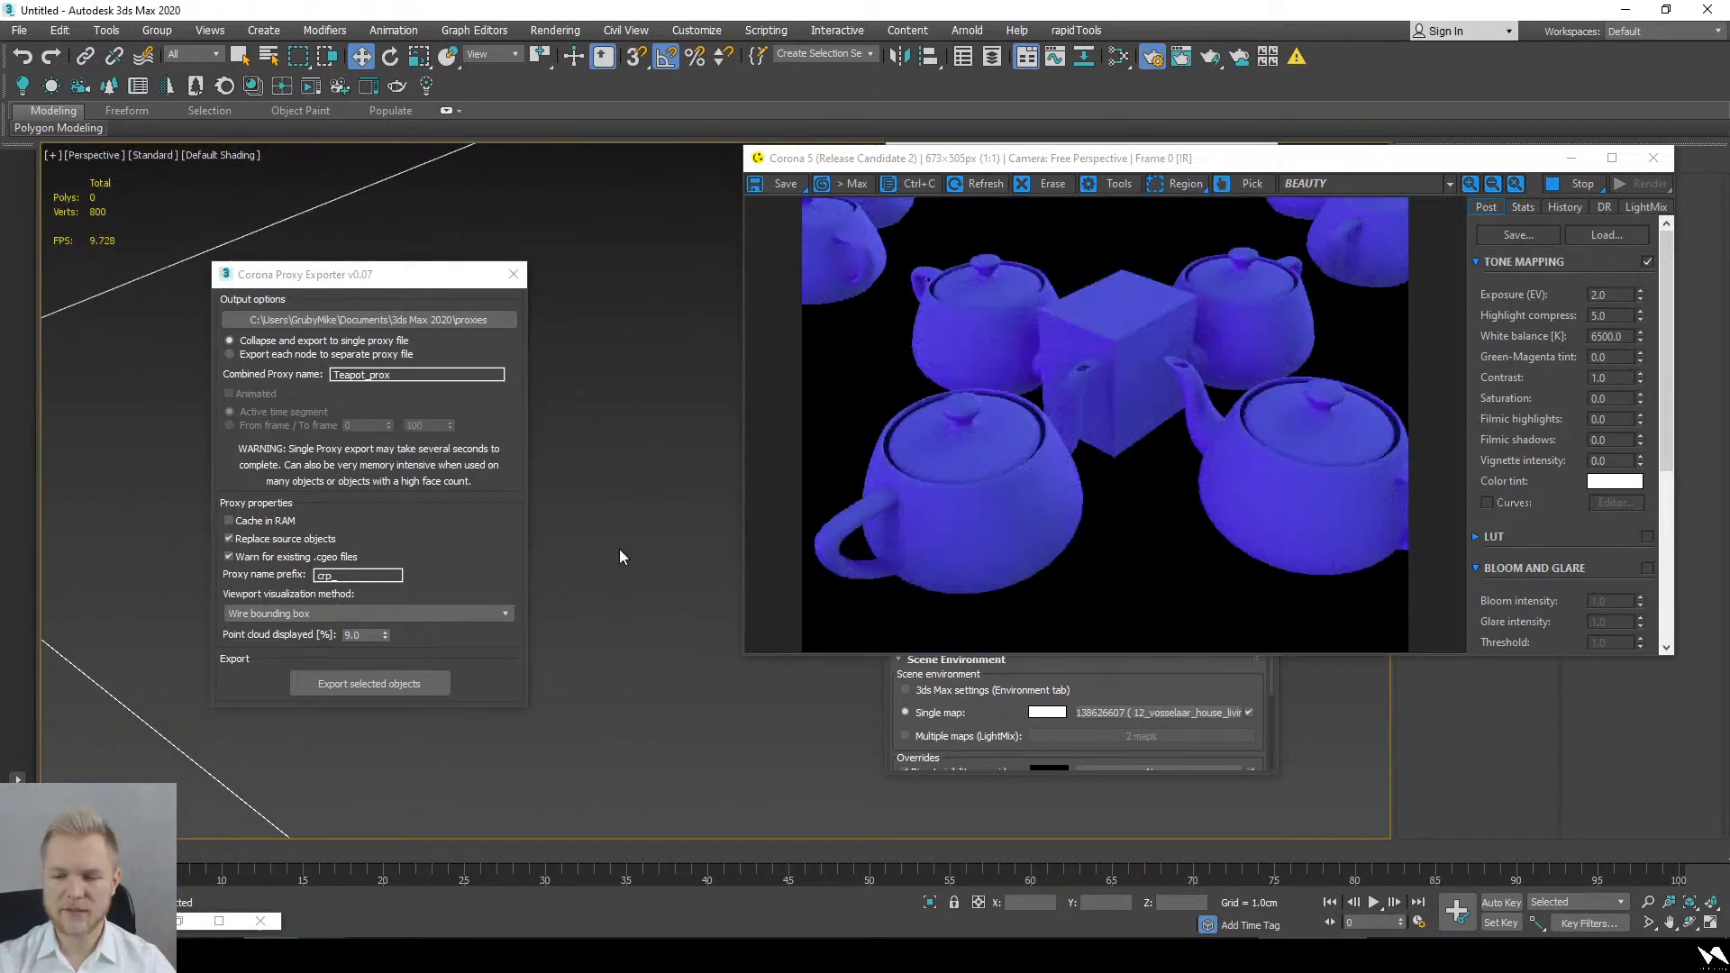
scroll(619, 548, down, 5)
middle_drag(622, 557, 630, 566)
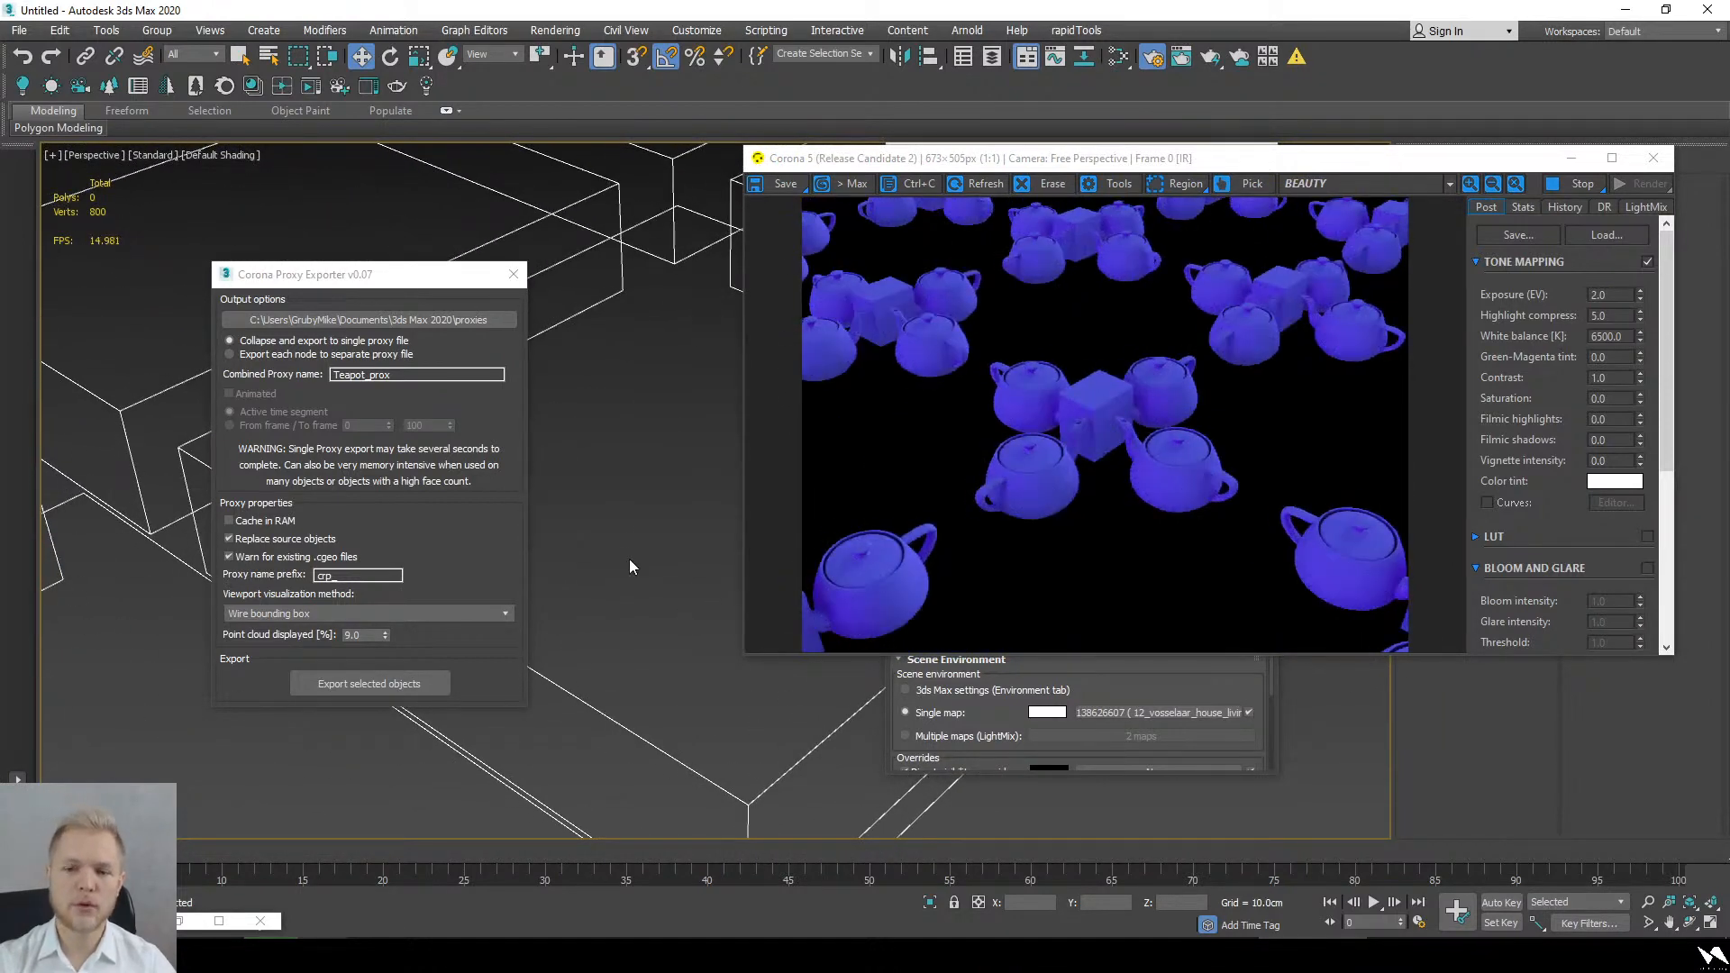
Step: Select a single proxy in the grid and create an editable copy of it with Duplicate to mesh
click(629, 560)
click(648, 741)
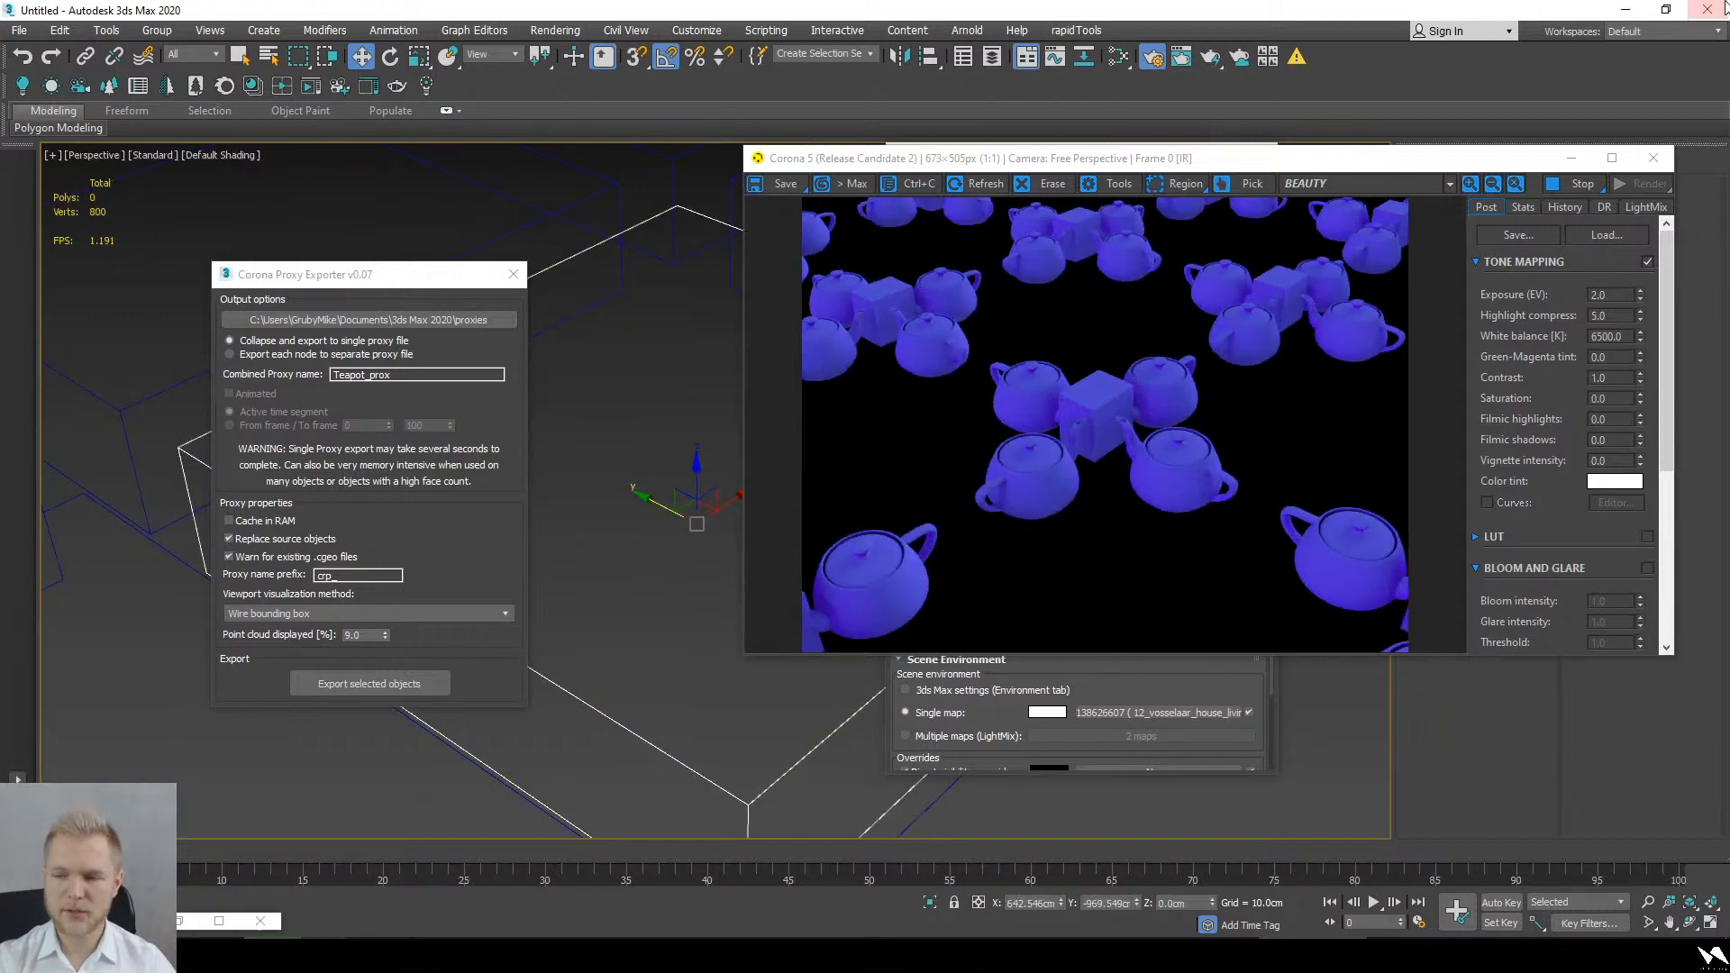
drag(1315, 169, 684, 151)
click(1441, 162)
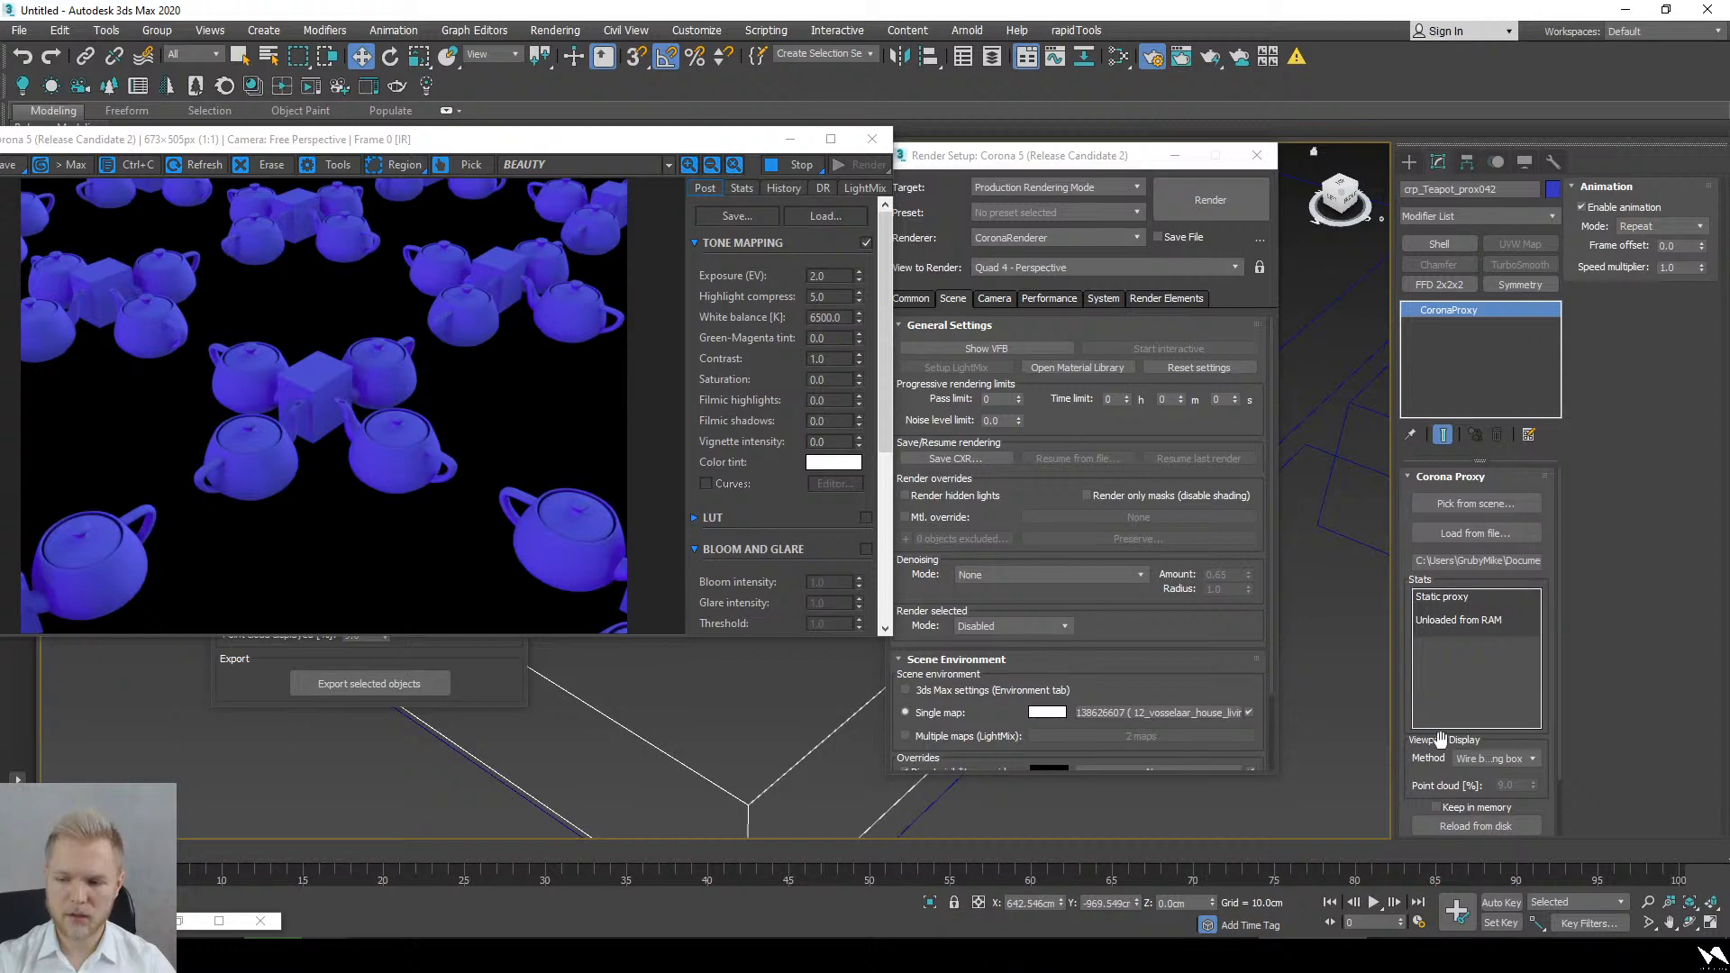
scroll(1460, 540, down, 2)
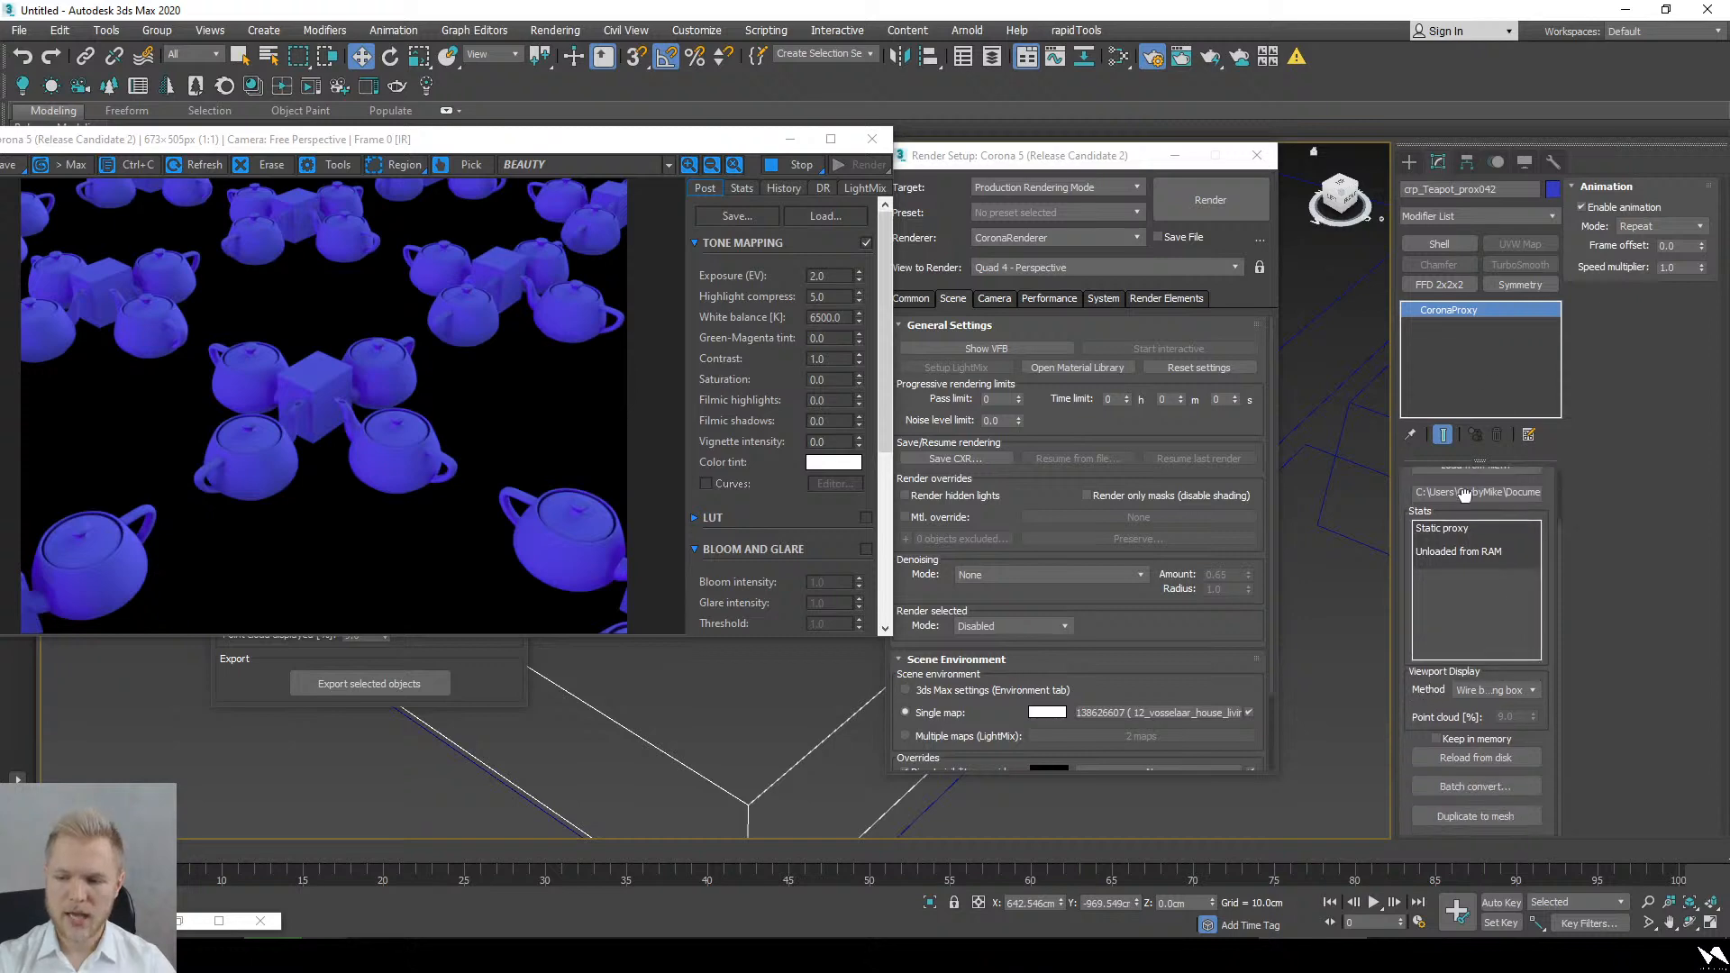
click(1496, 817)
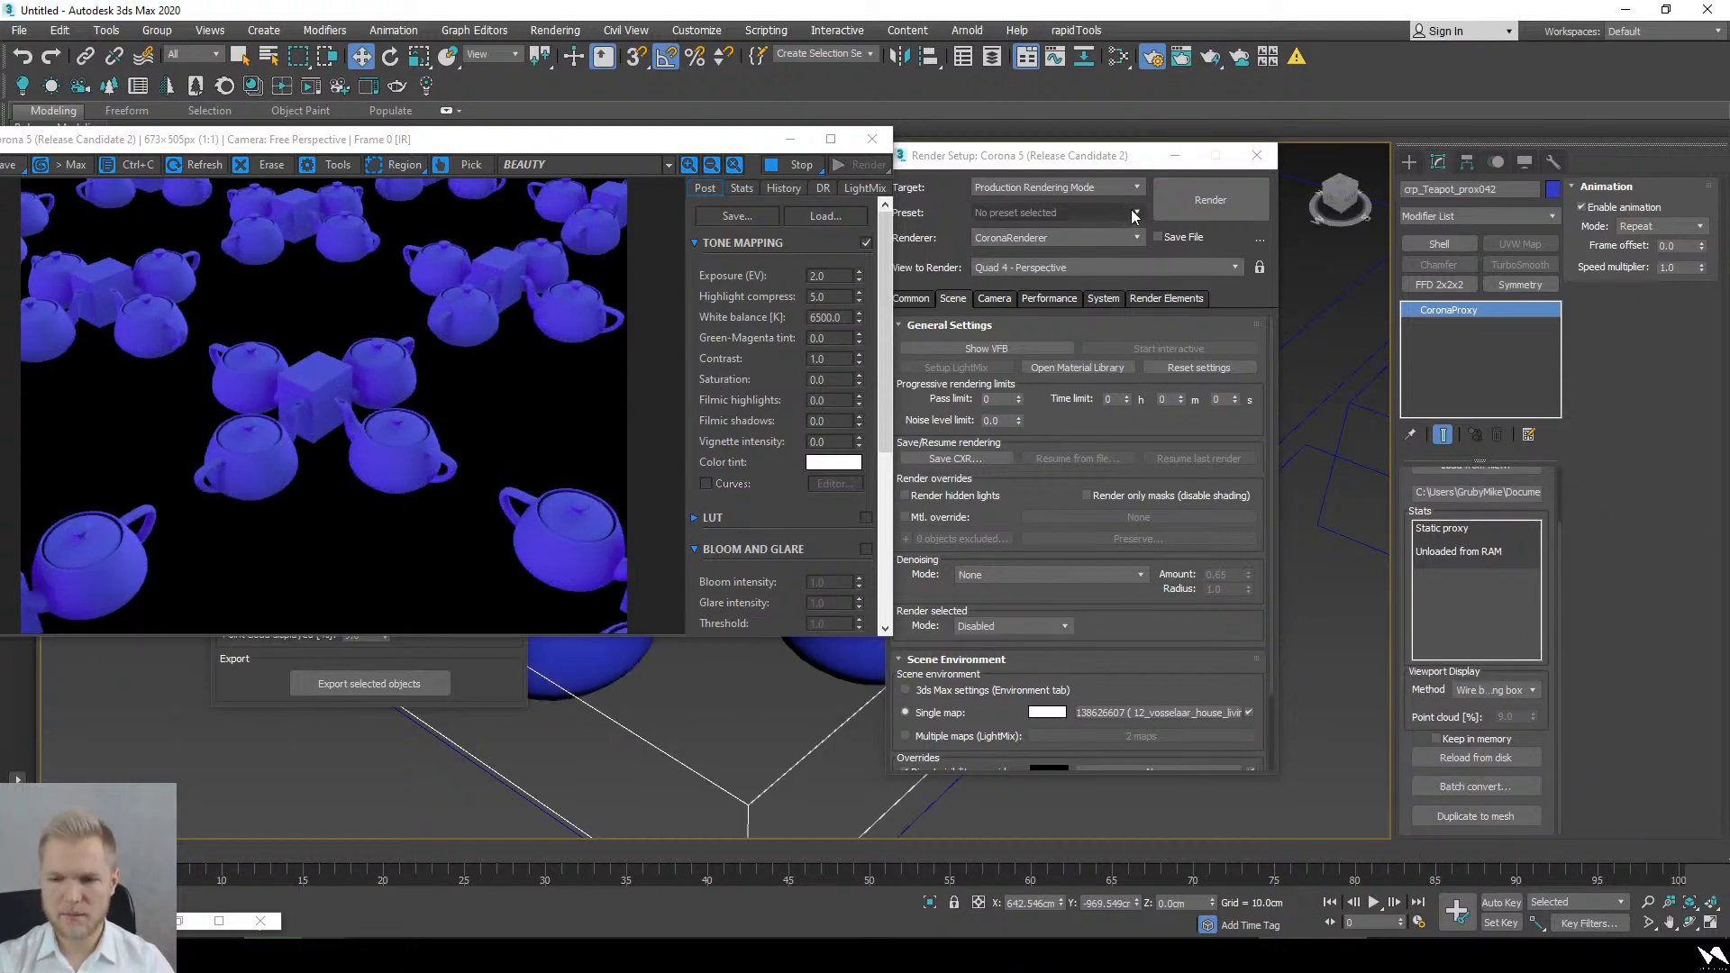
Step: Inspect the duplicated mesh at Element level by selecting separate teapot parts such as the spout, and return to object level
click(1173, 159)
click(935, 568)
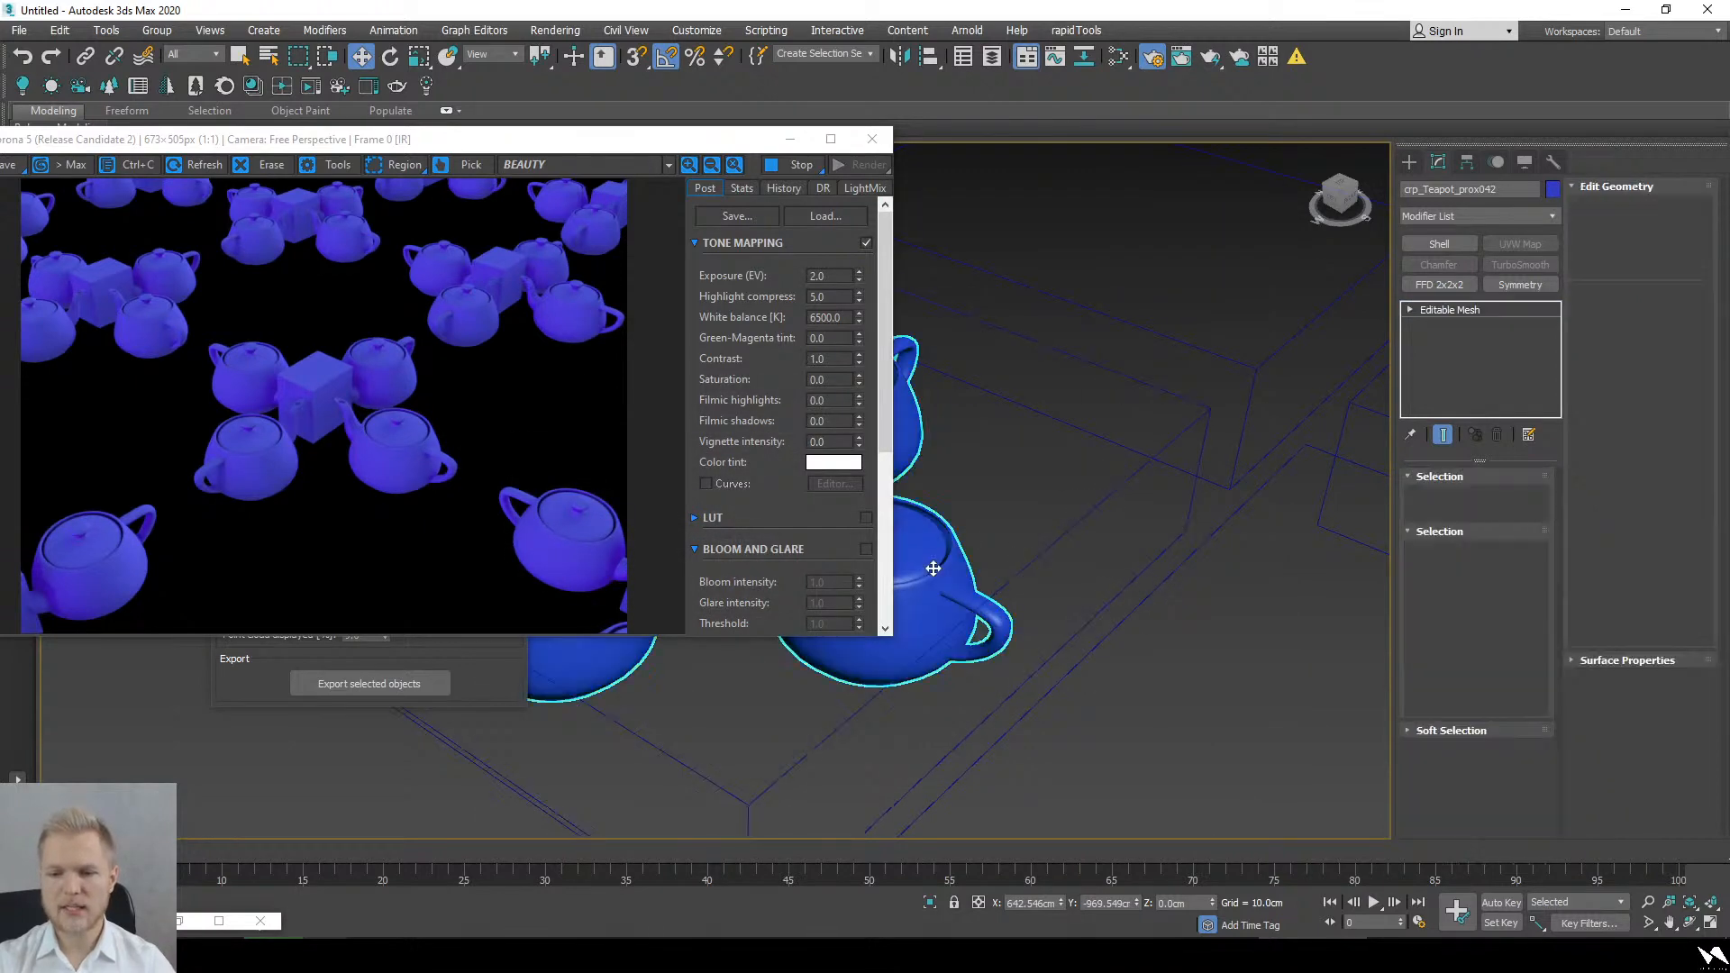
middle_drag(1005, 523, 1202, 504)
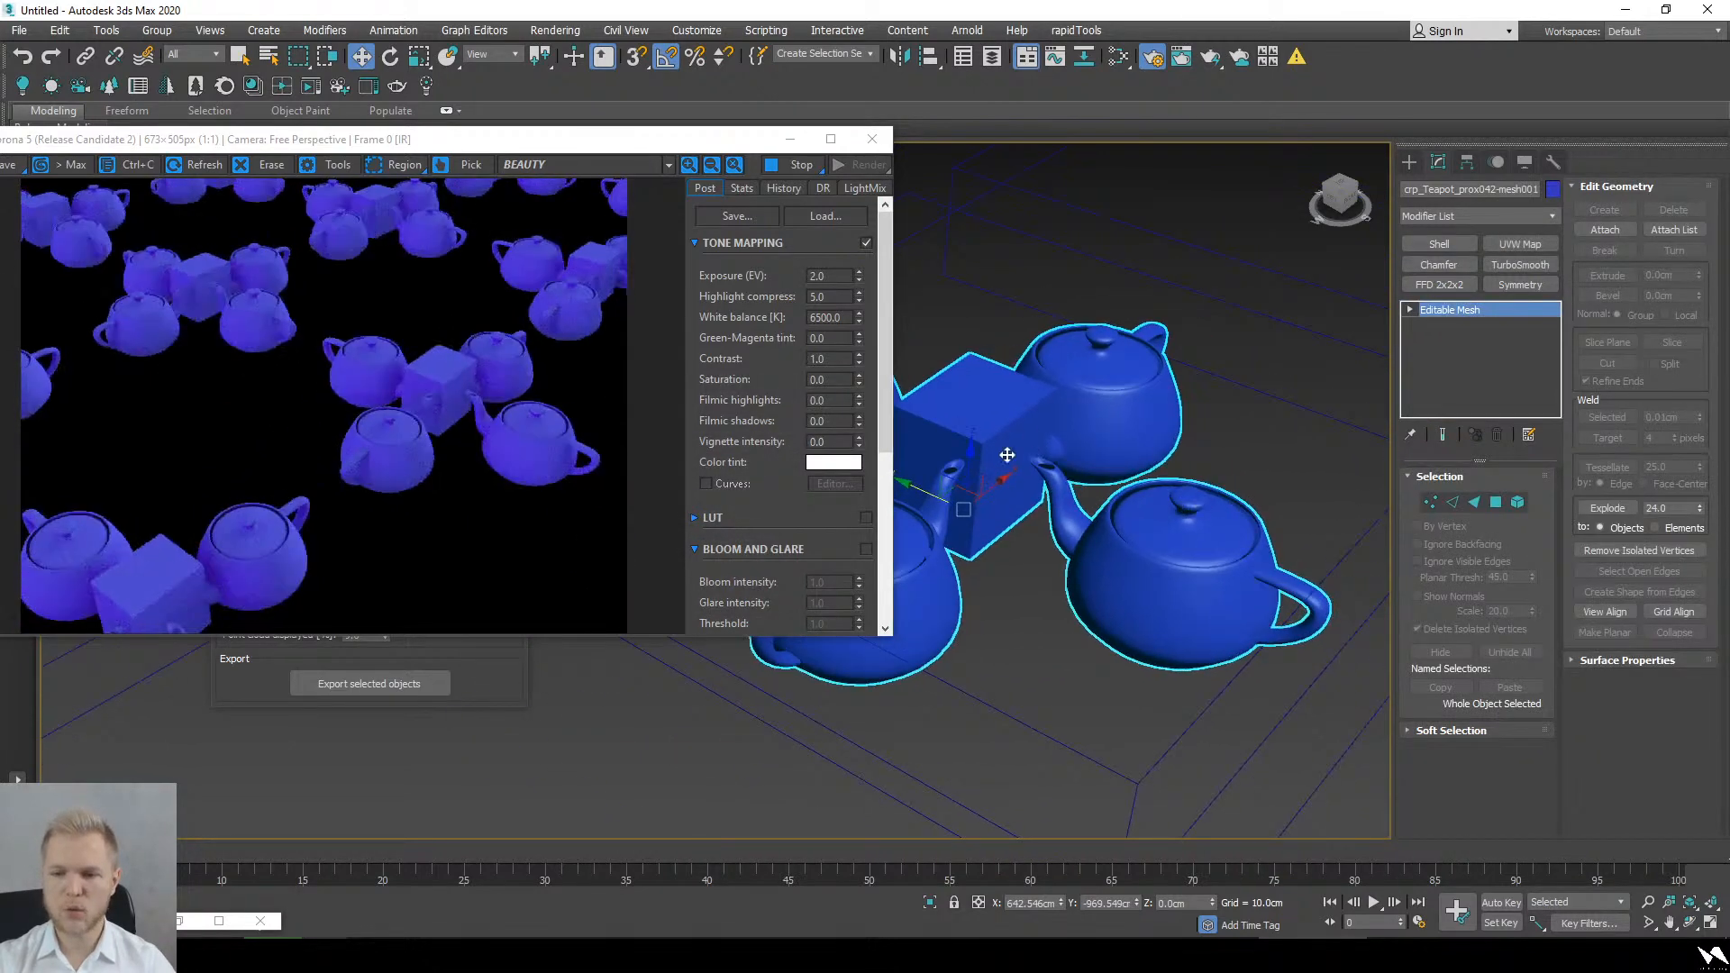
click(1517, 502)
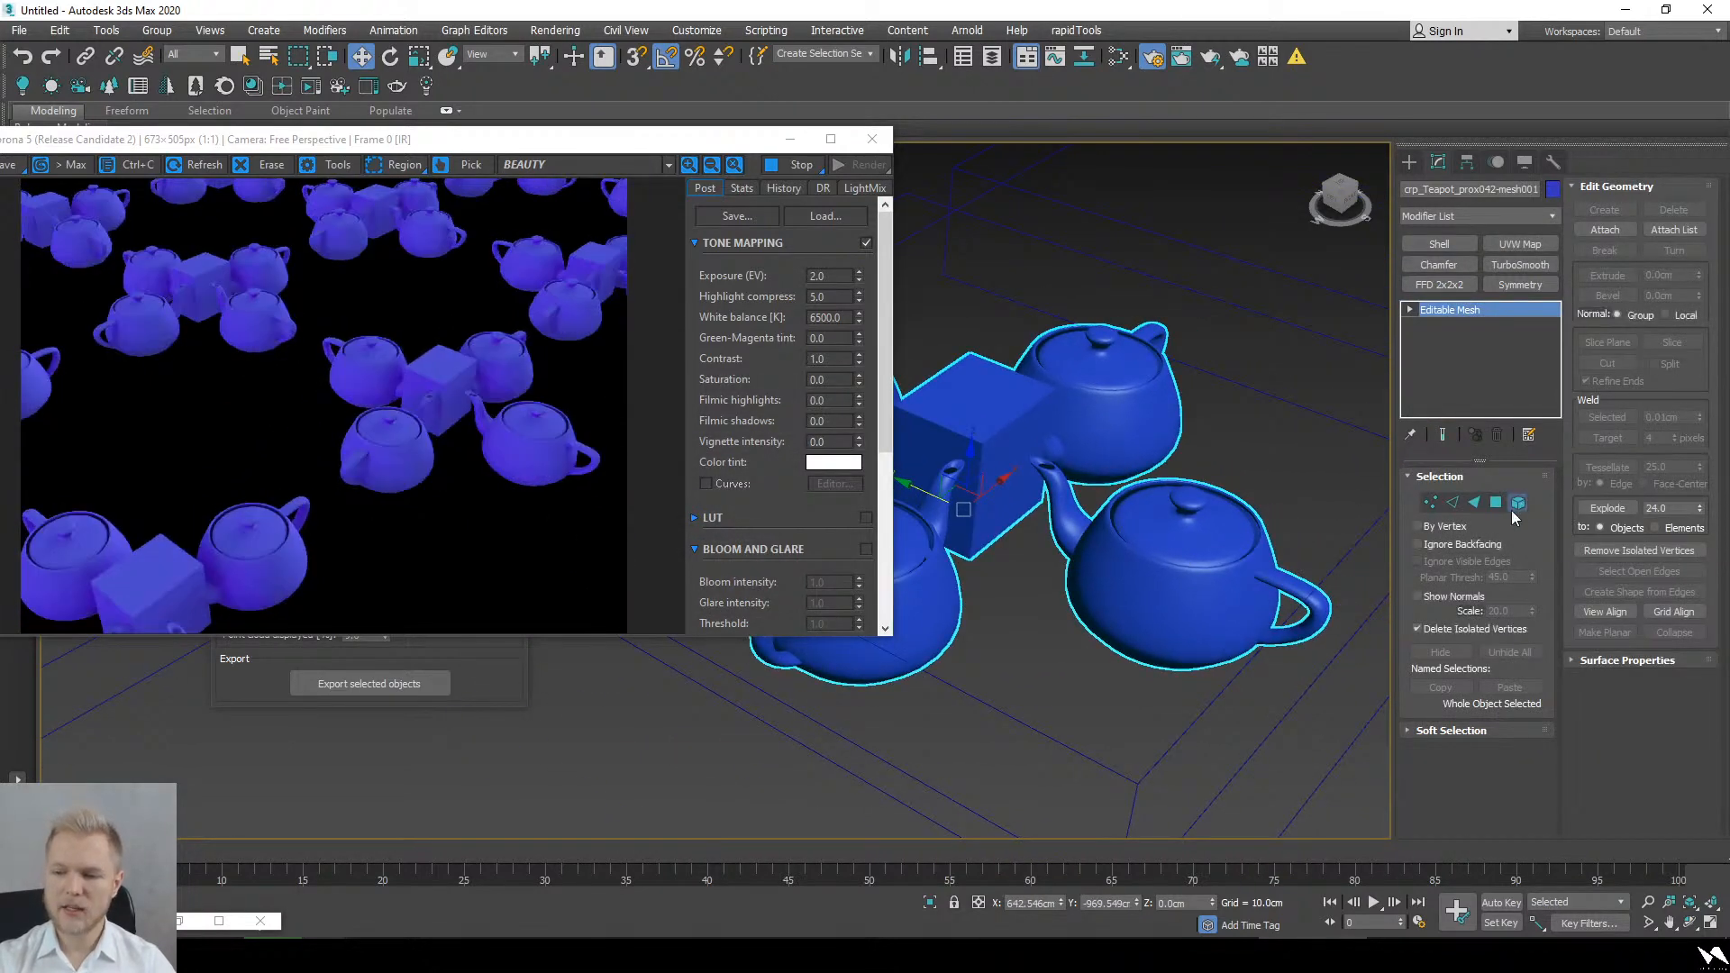
alt+middle_drag(1216, 559, 1108, 554)
click(1097, 556)
click(1071, 533)
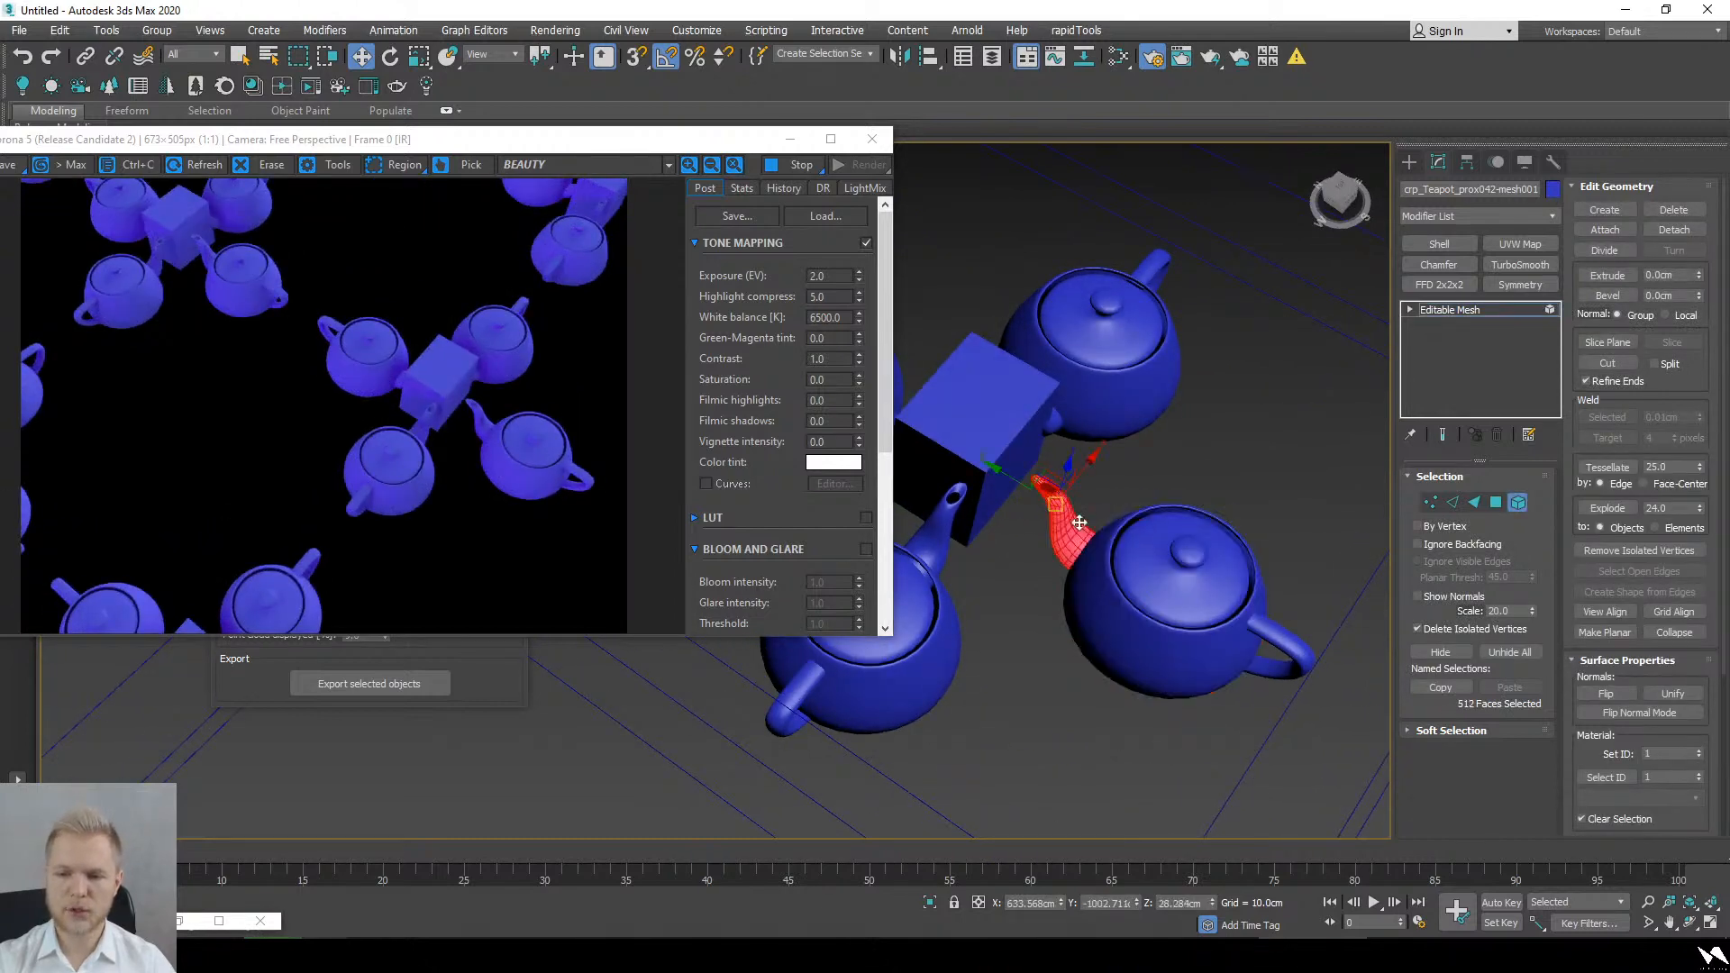
click(1220, 615)
click(1519, 502)
Step: Delete the duplicated teapot-and-box mesh from the proxy grid
scroll(1160, 457, down, 5)
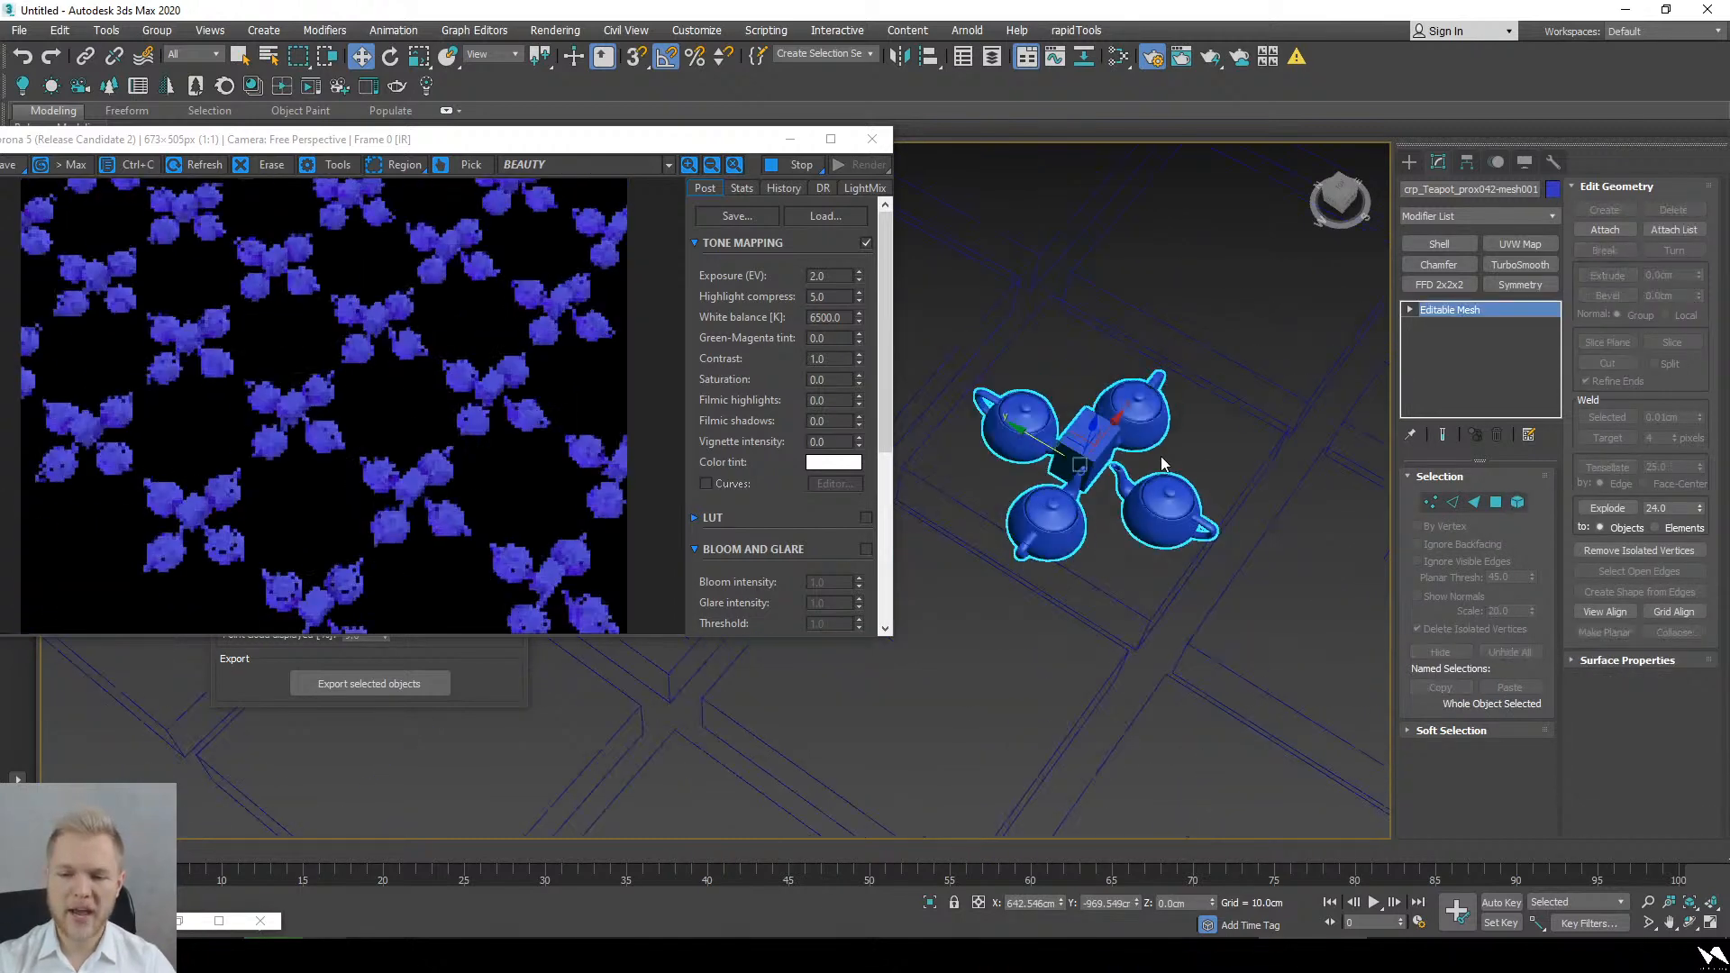
middle_drag(1160, 457, 824, 644)
key(Delete)
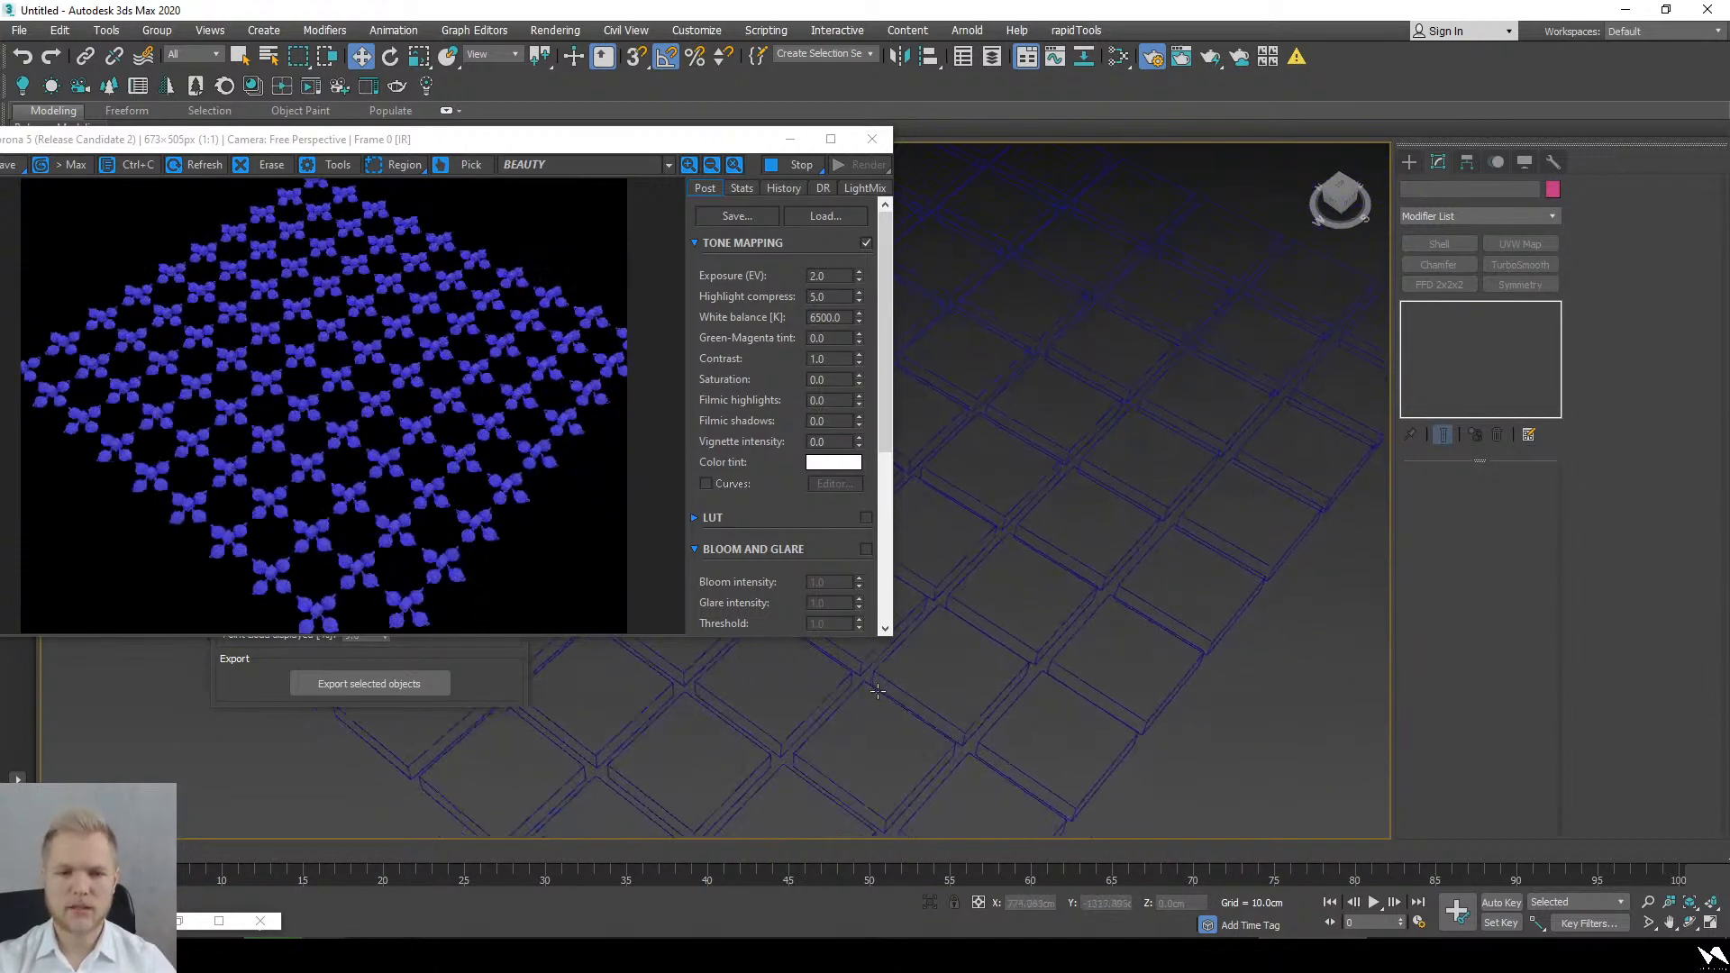
Step: Select the single proxy at the nearest corner of the grid
scroll(883, 716, up, 5)
scroll(900, 734, up, 3)
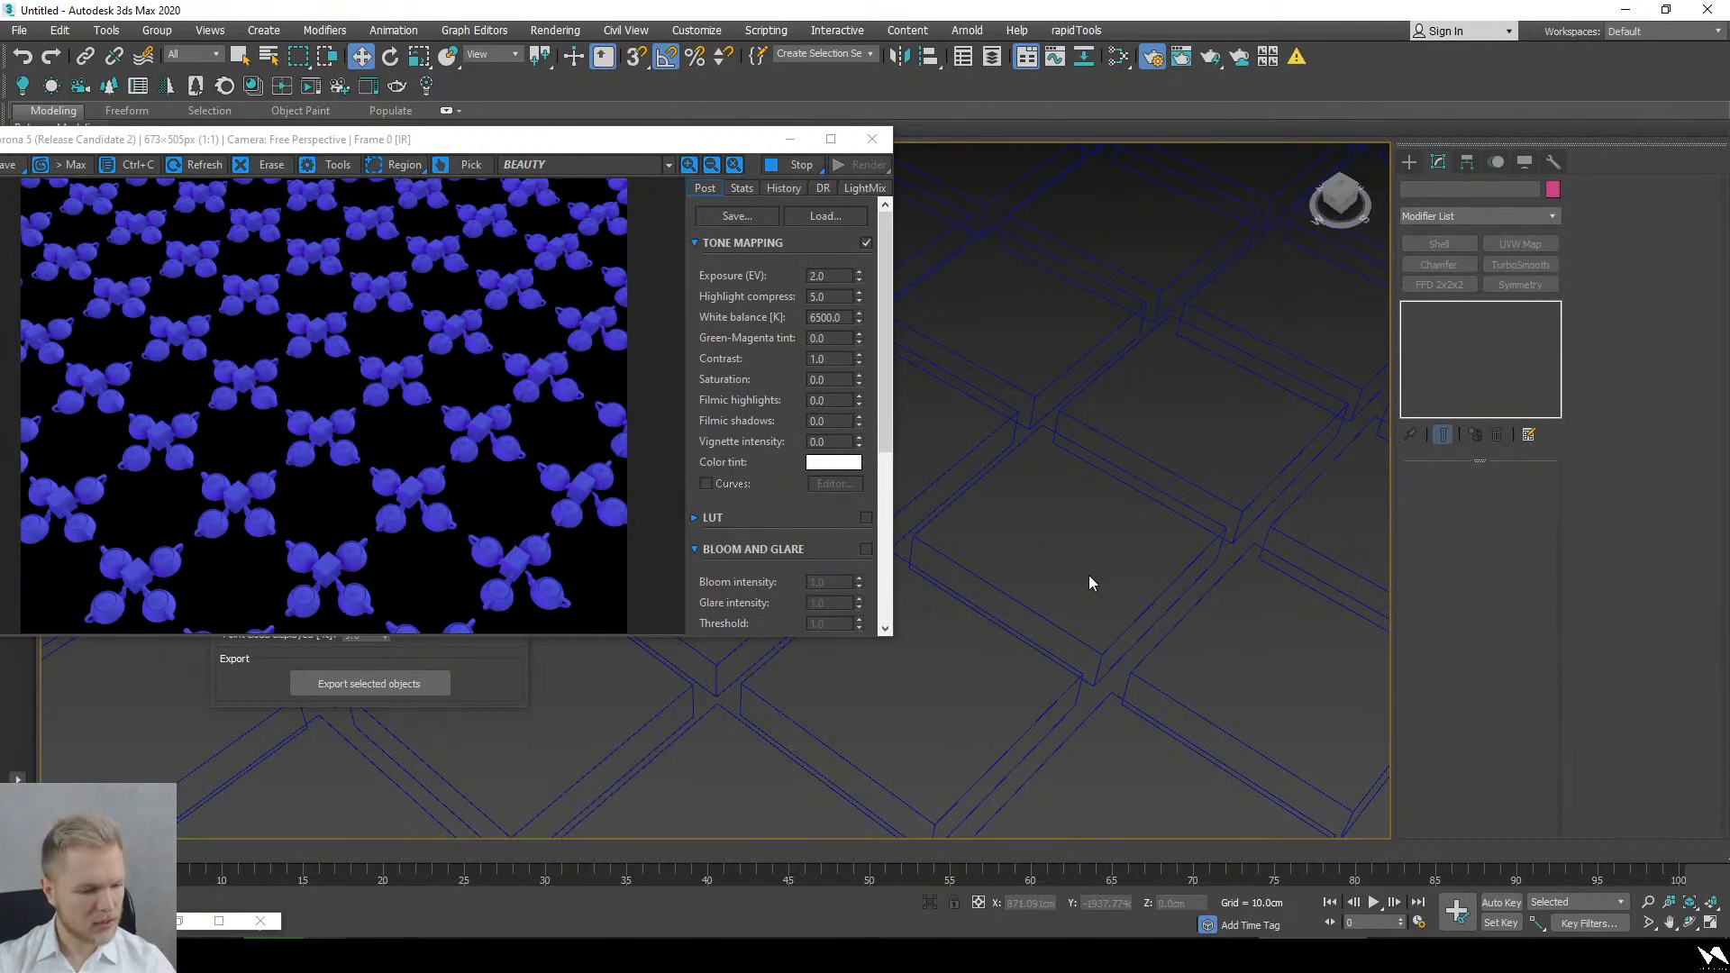
scroll(1088, 583, down, 5)
scroll(1077, 687, up, 10)
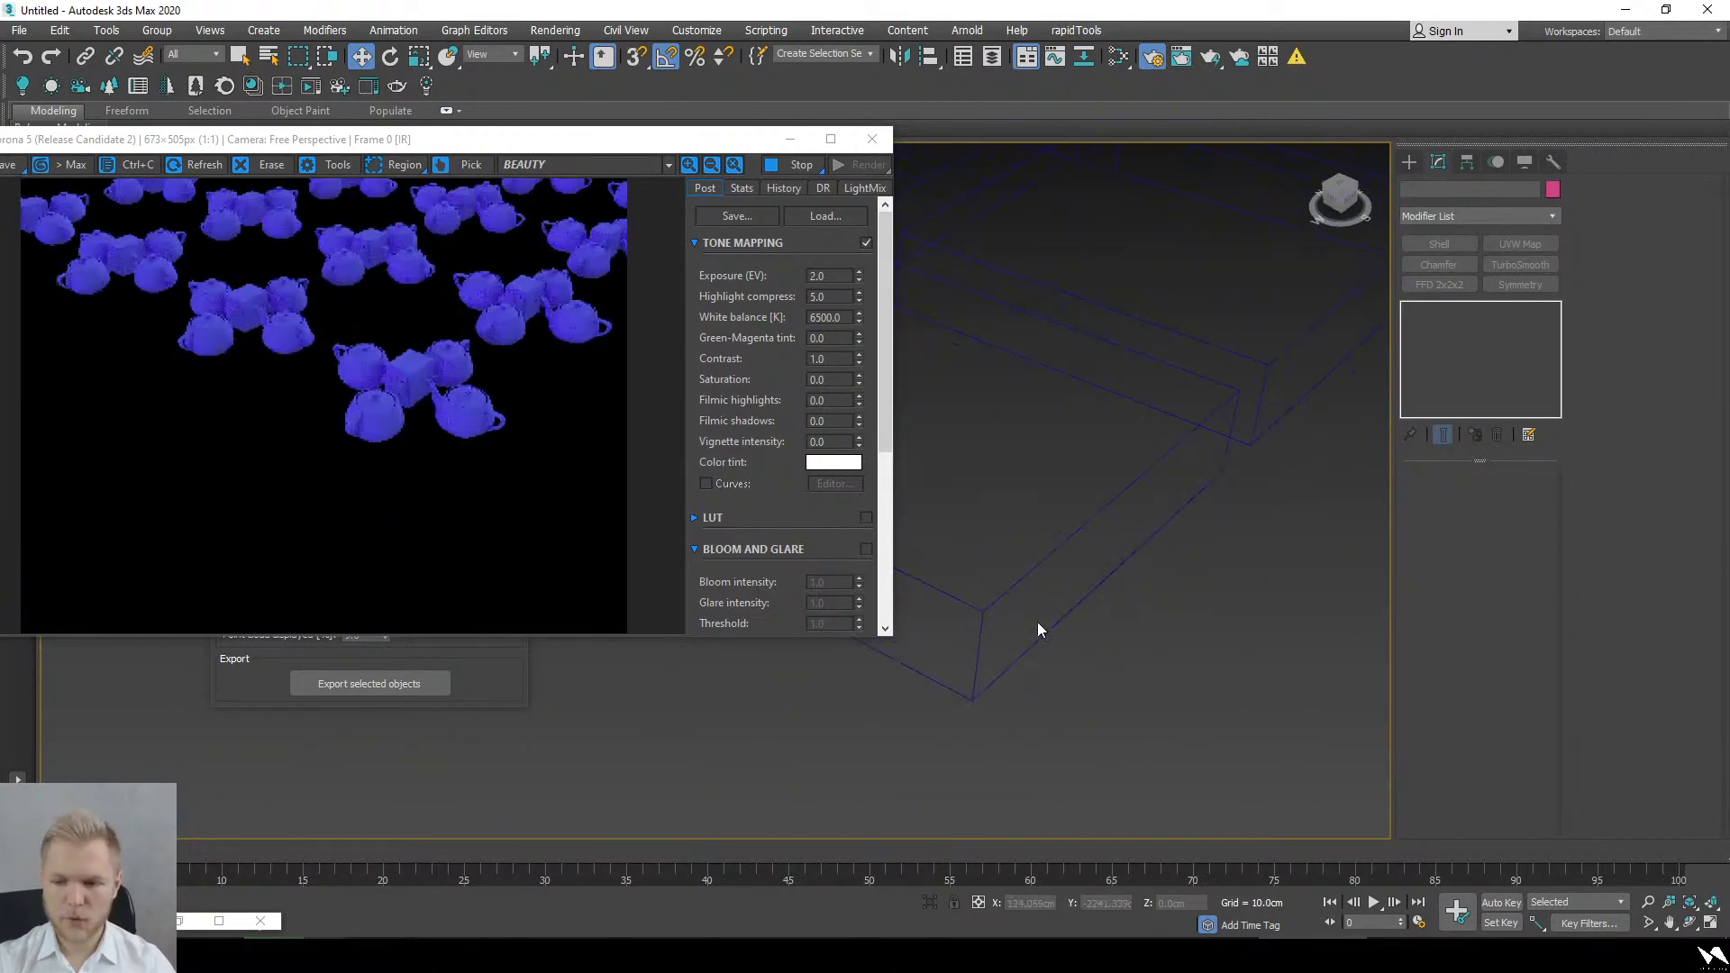
click(992, 604)
middle_drag(1094, 555, 1125, 615)
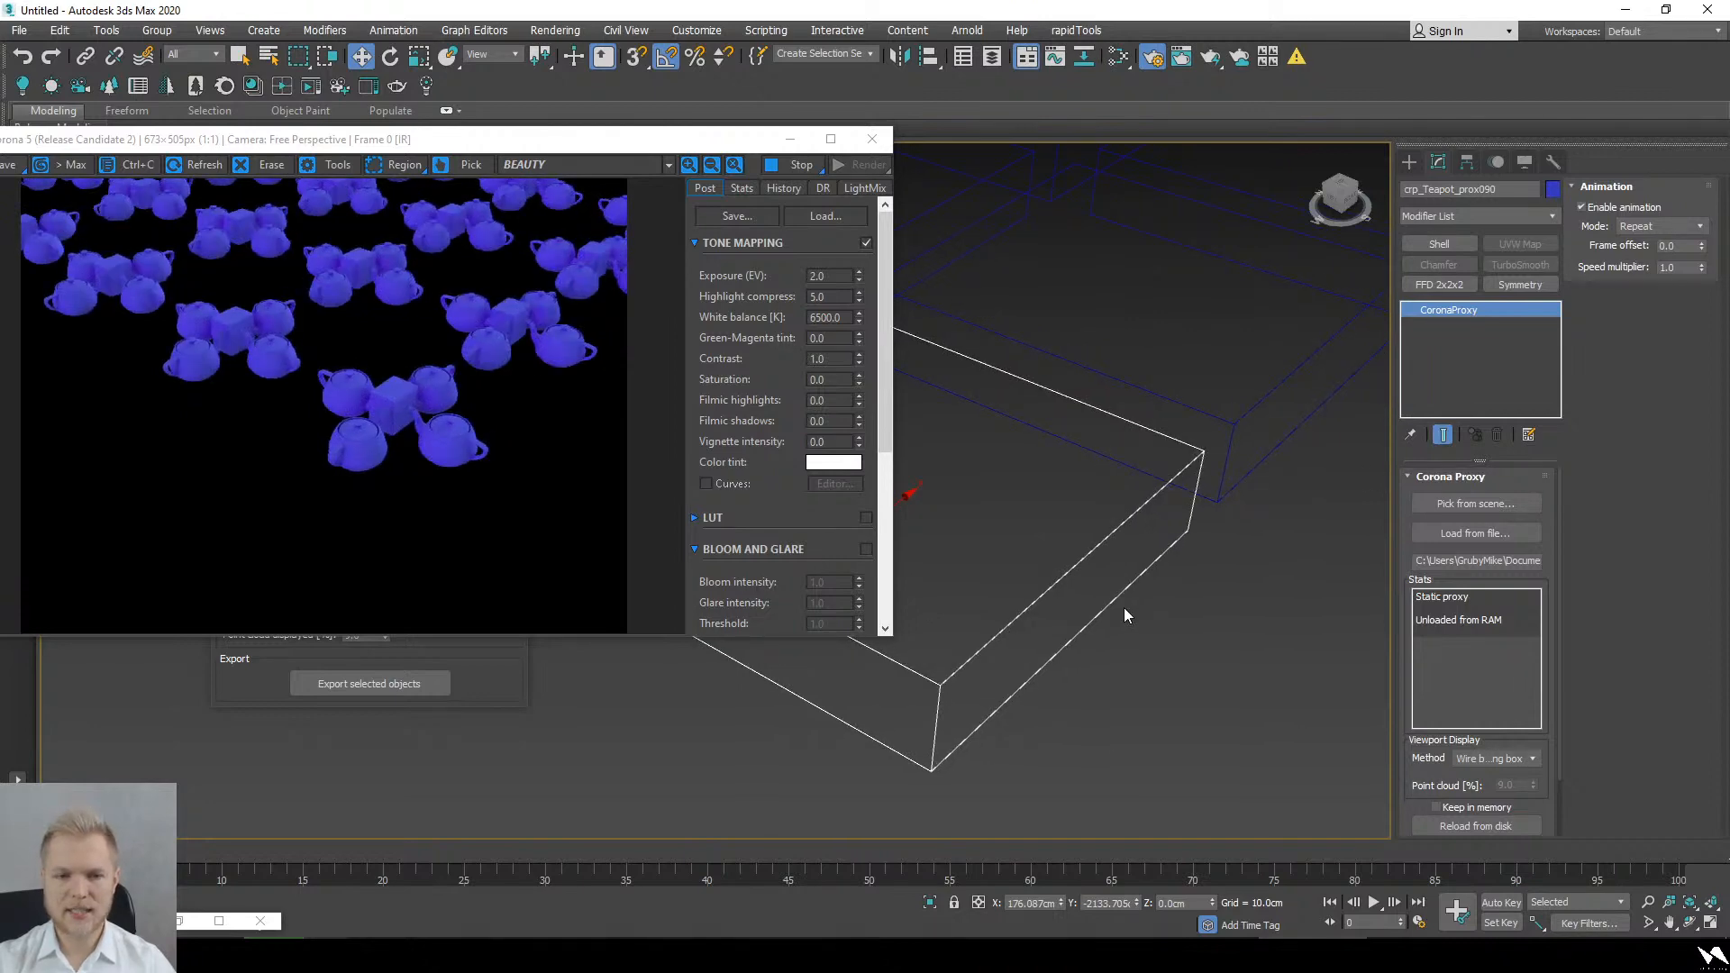
scroll(1124, 609, up, 3)
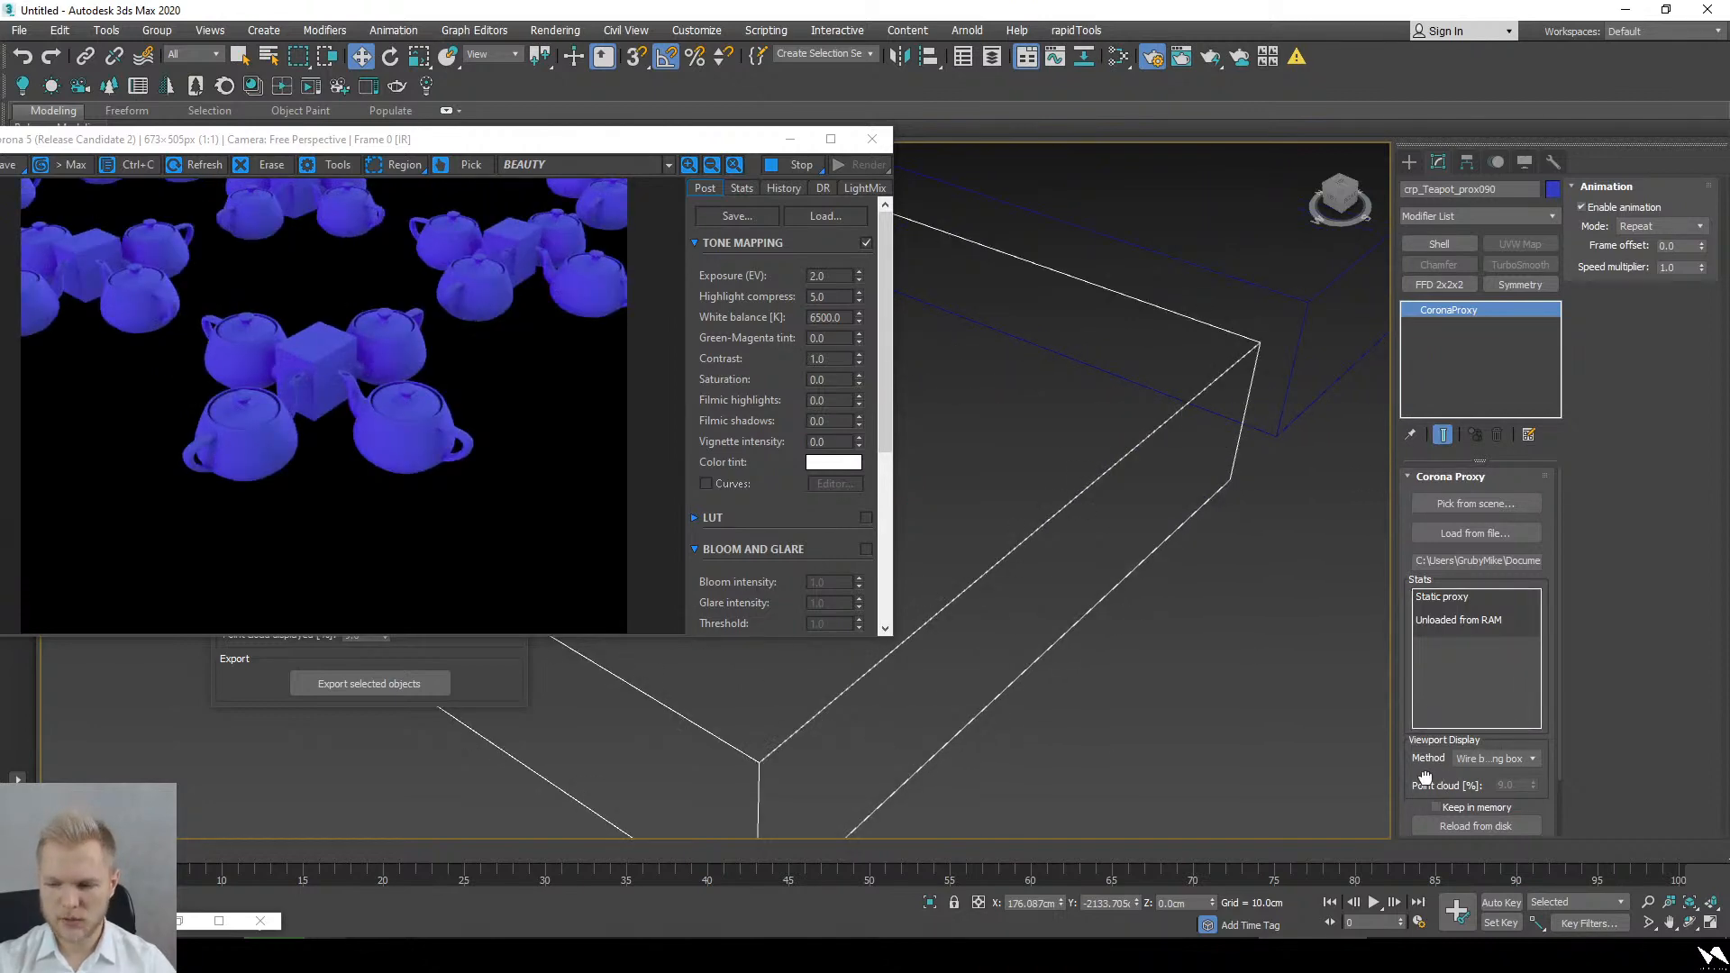
Step: Change the selected corner proxy's viewport display method to Full mesh
drag(1430, 737, 1484, 664)
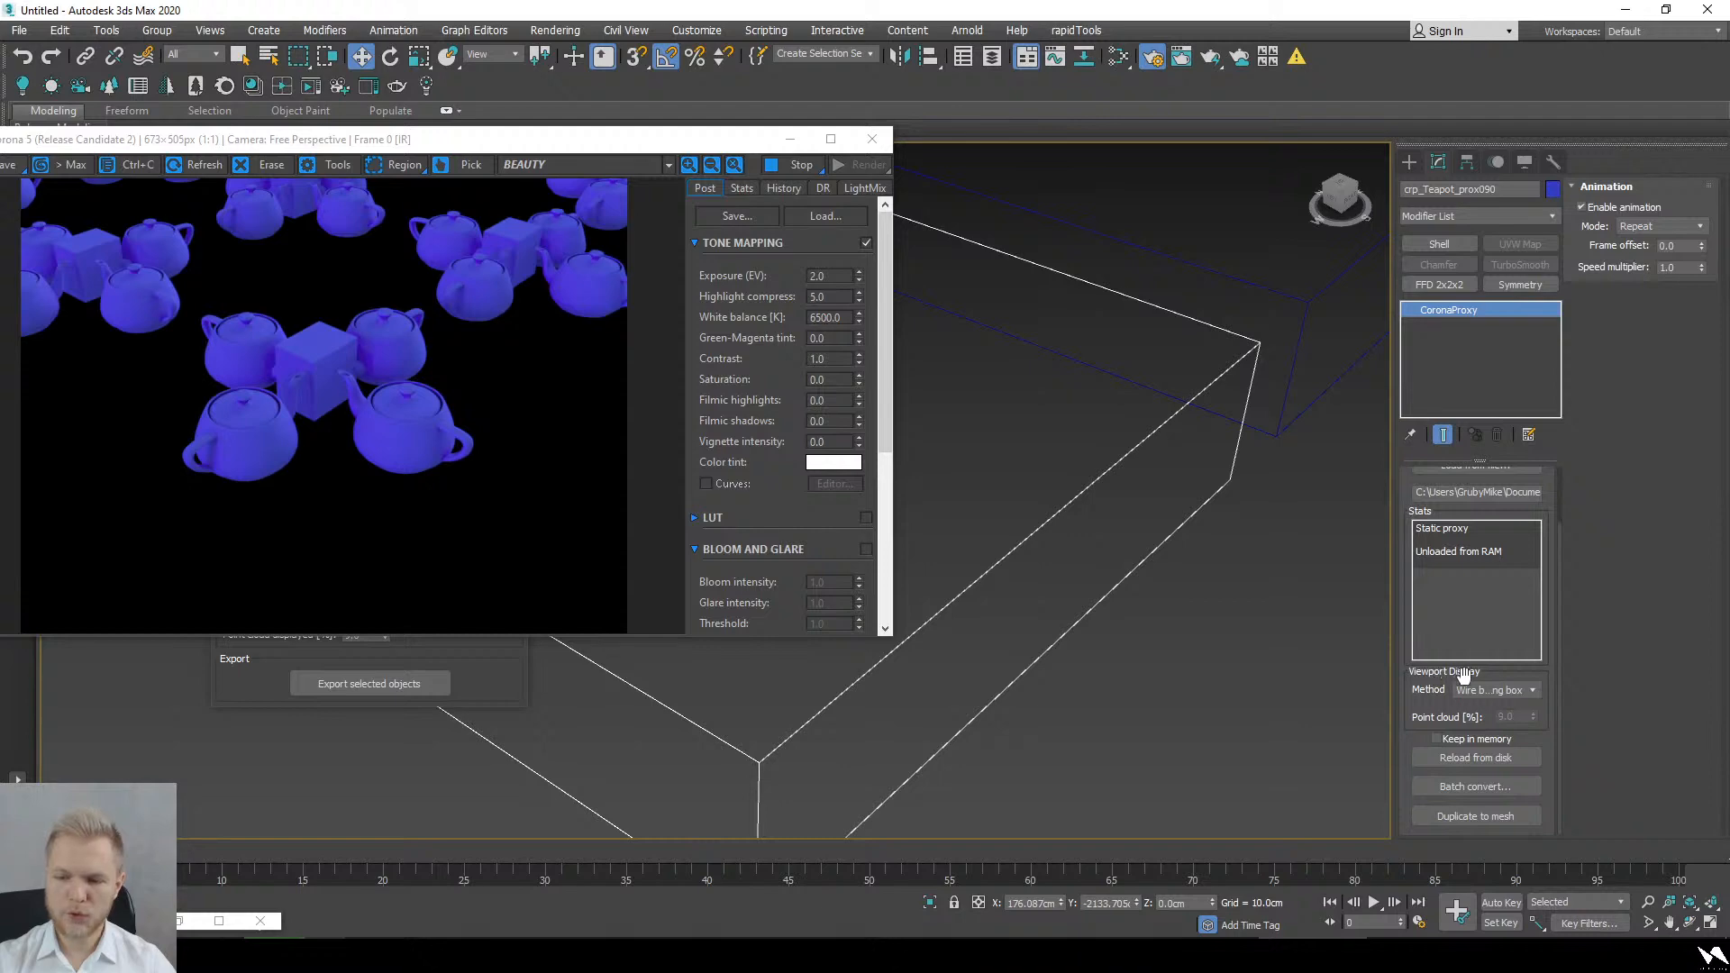
click(1516, 691)
click(1500, 743)
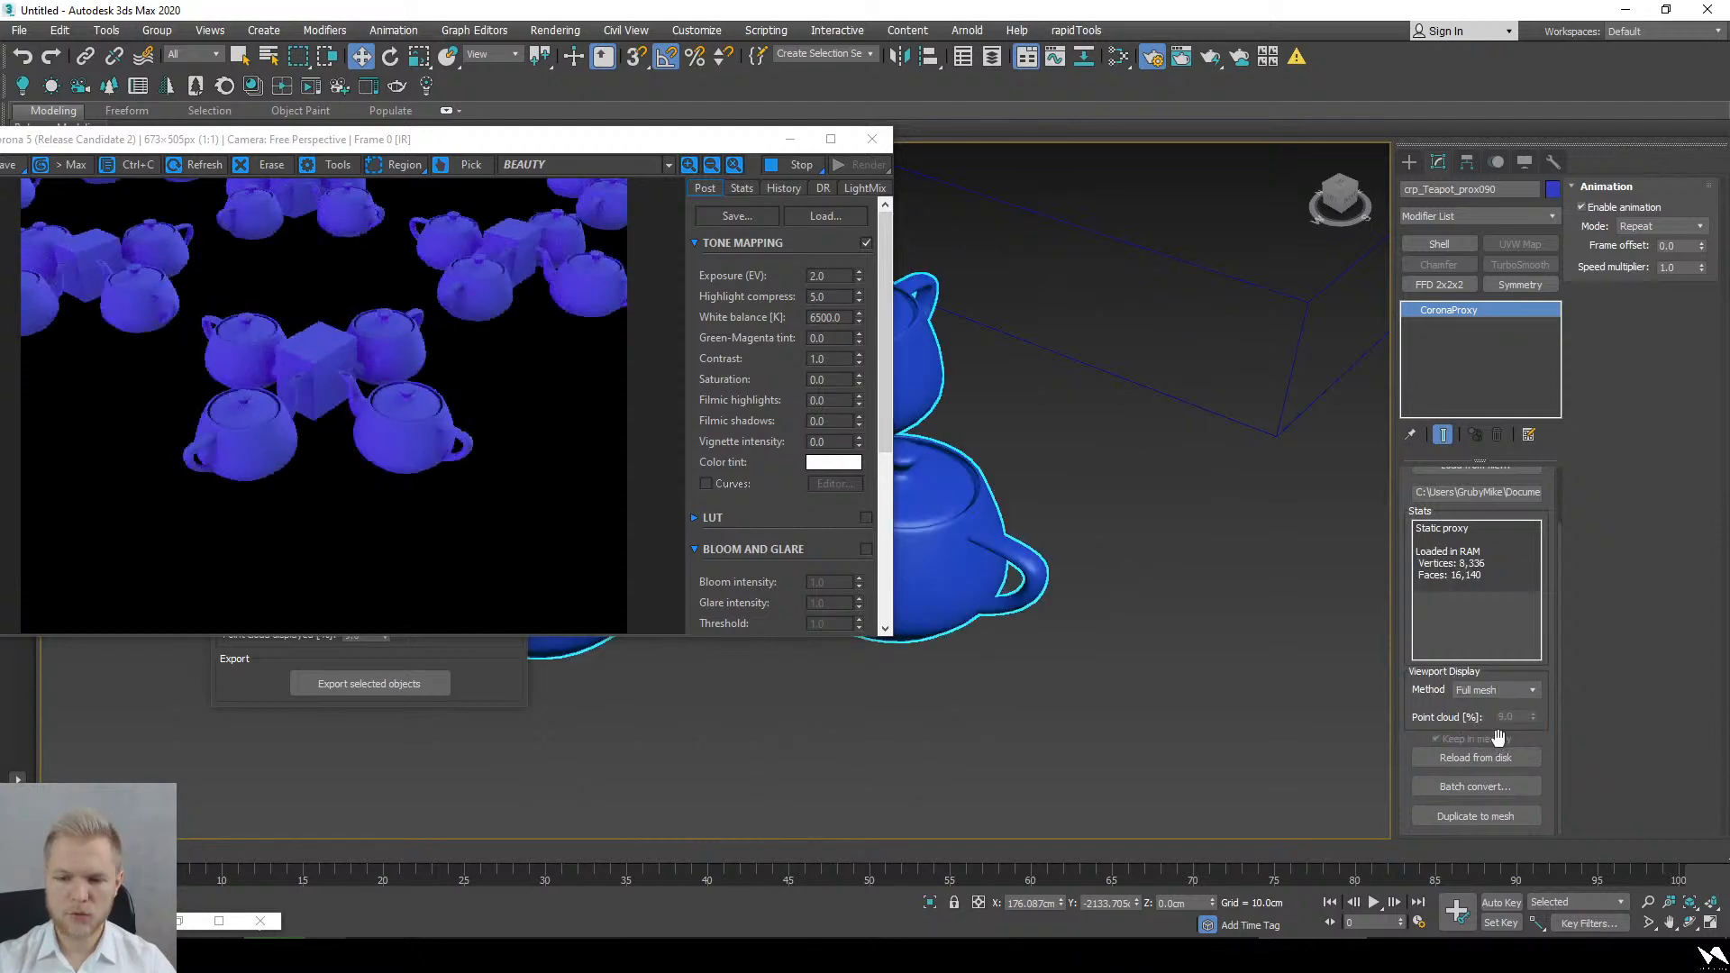
mouse_move(1097, 598)
alt+middle_down()
mouse_move(1181, 600)
mouse_move(1129, 602)
mouse_move(1130, 575)
mouse_move(1162, 586)
mouse_move(1108, 571)
mouse_move(1125, 581)
alt+middle_up()
click(1523, 759)
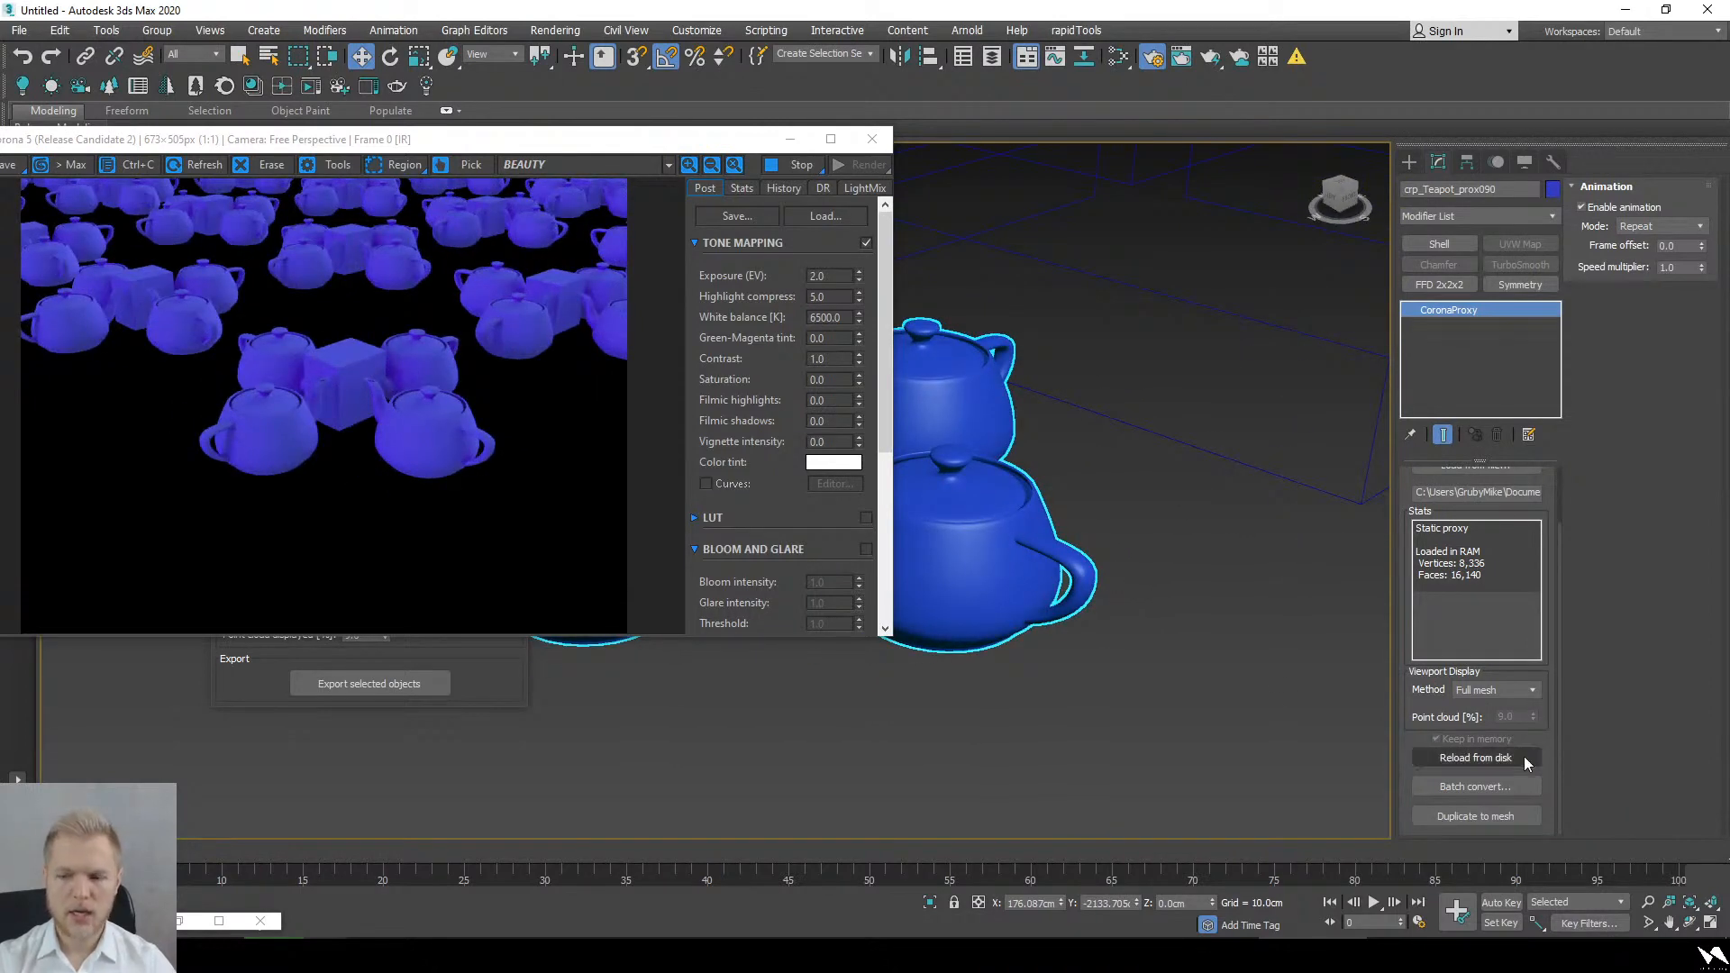
Step: Display the corner proxy as a point cloud and raise its density to 33.57 %
click(1521, 689)
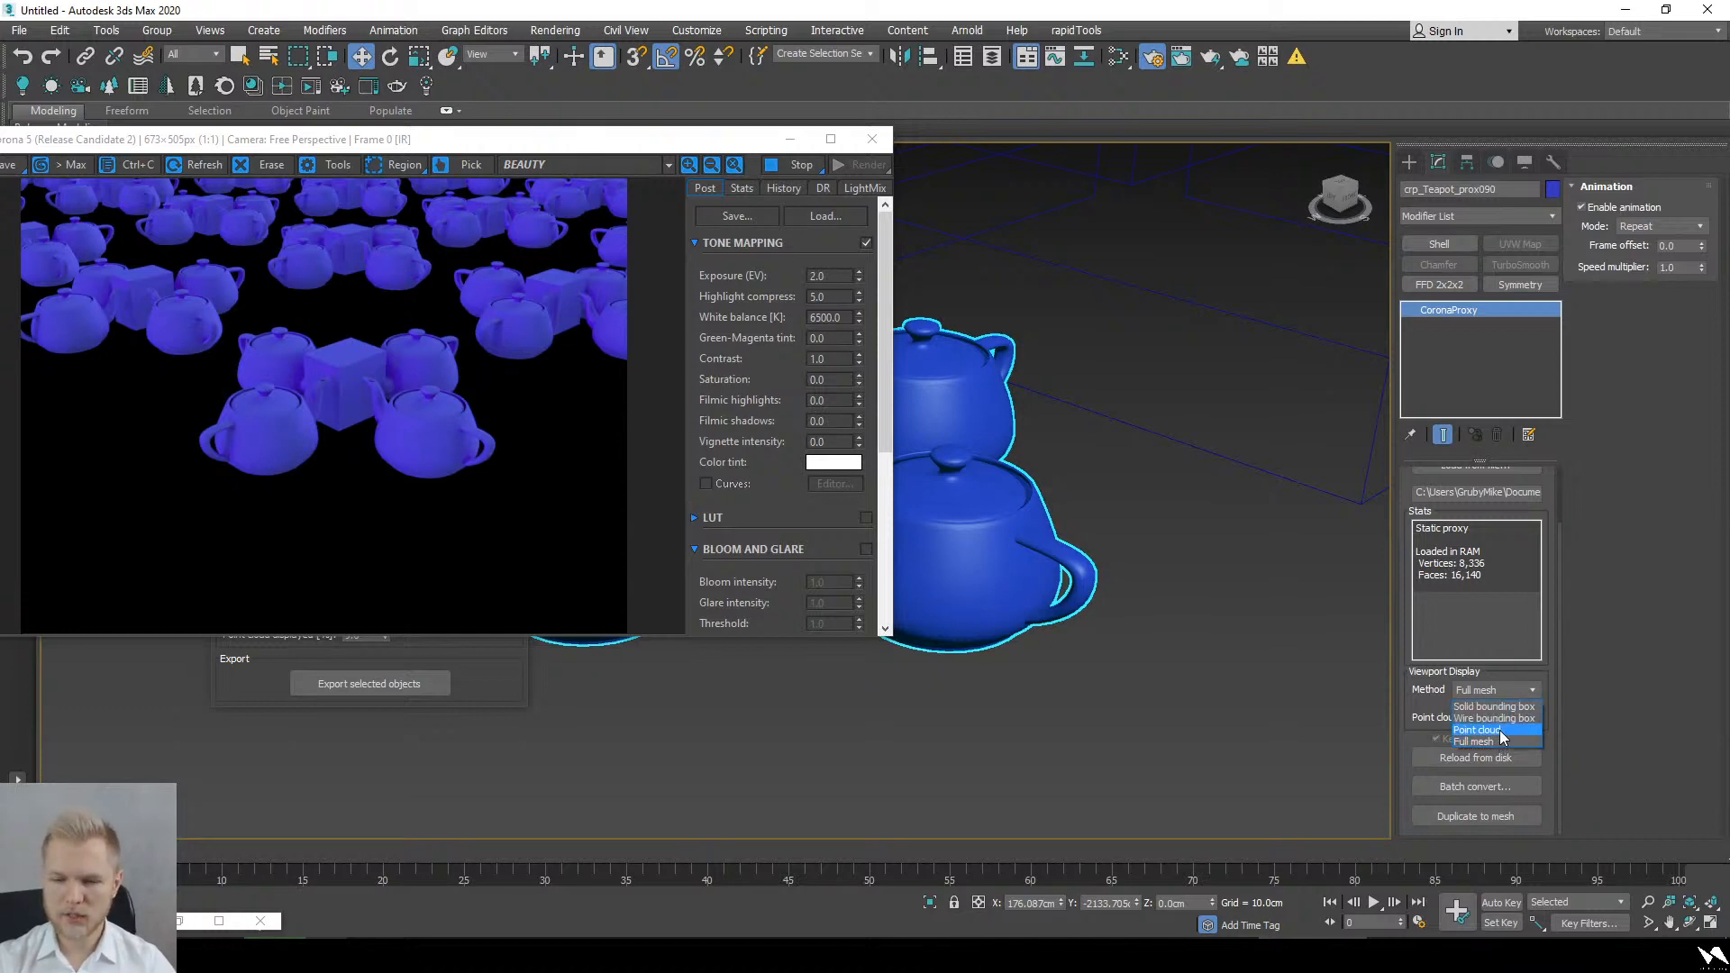
click(1500, 730)
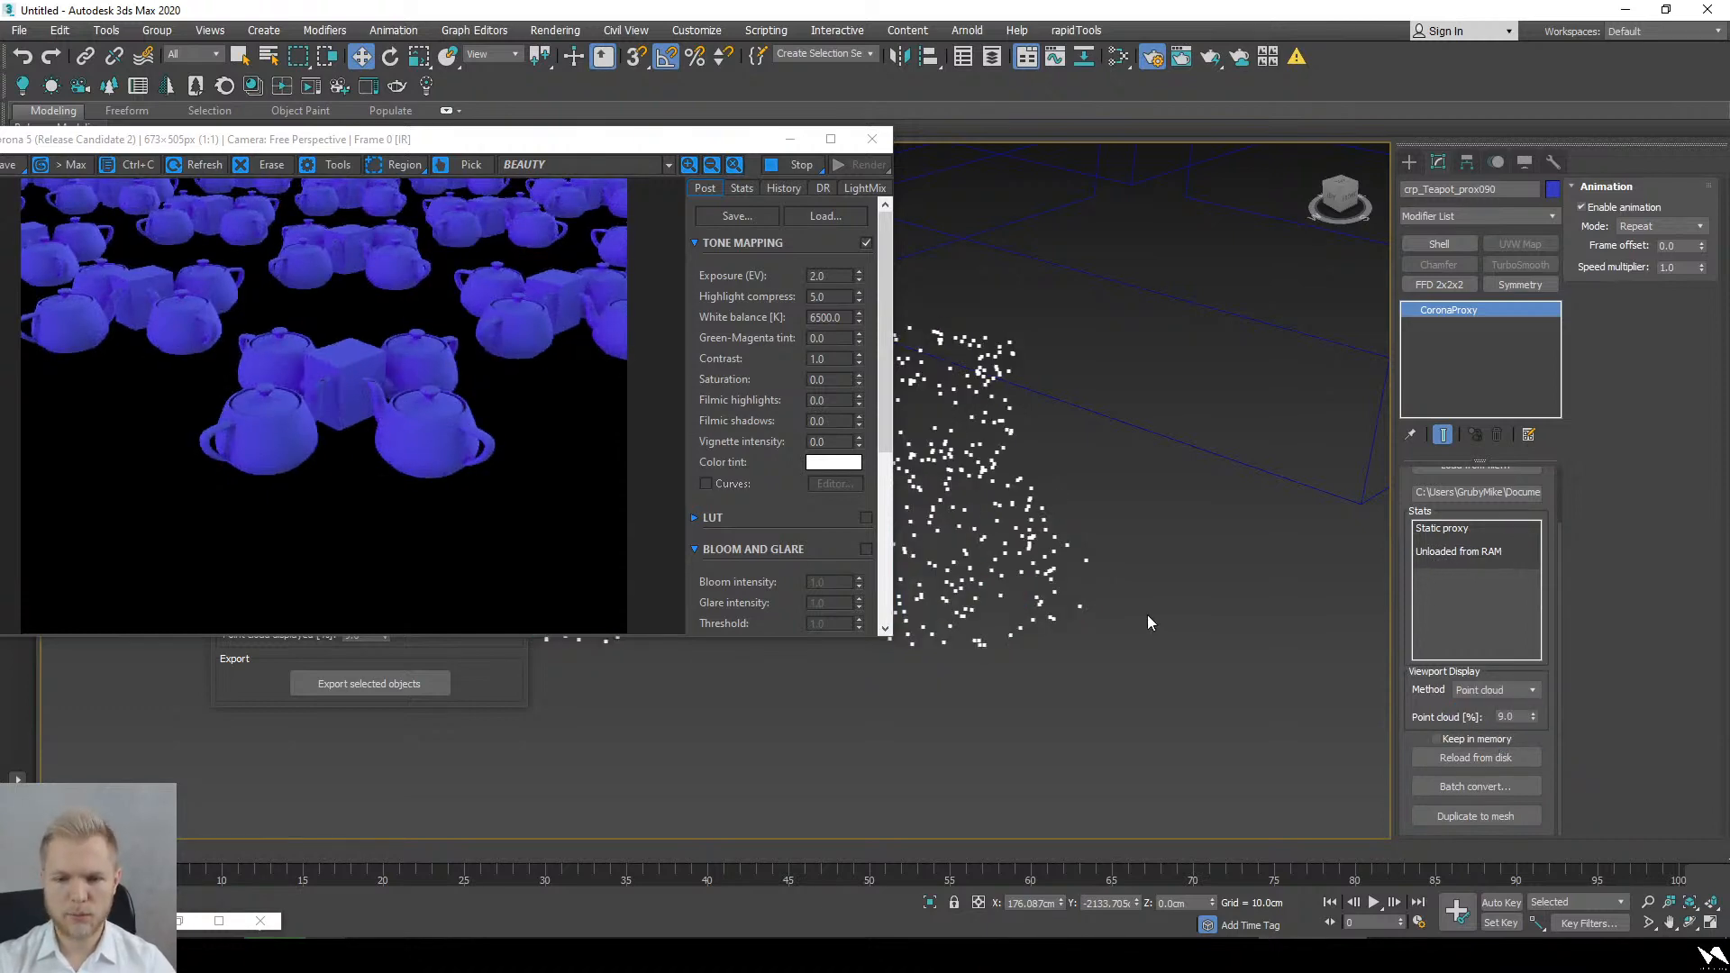
drag(1528, 717, 1543, 465)
double_click(1513, 717)
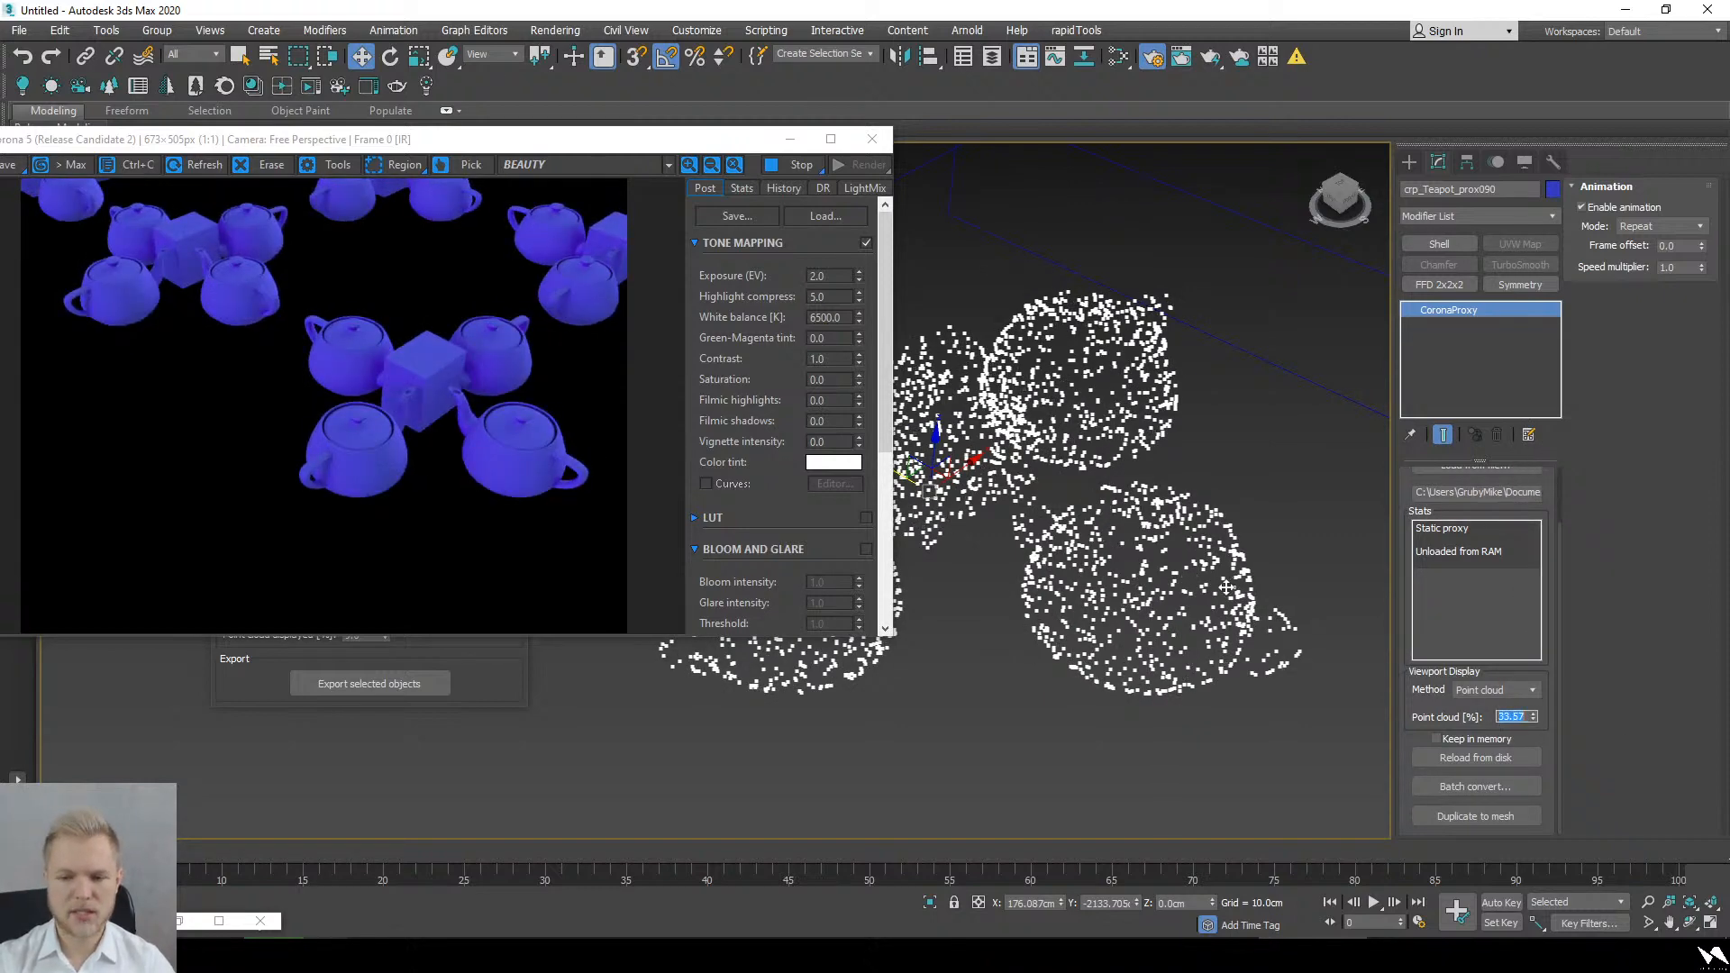
alt+middle_drag(1226, 587, 1002, 645)
alt+middle_drag(1133, 583, 1184, 545)
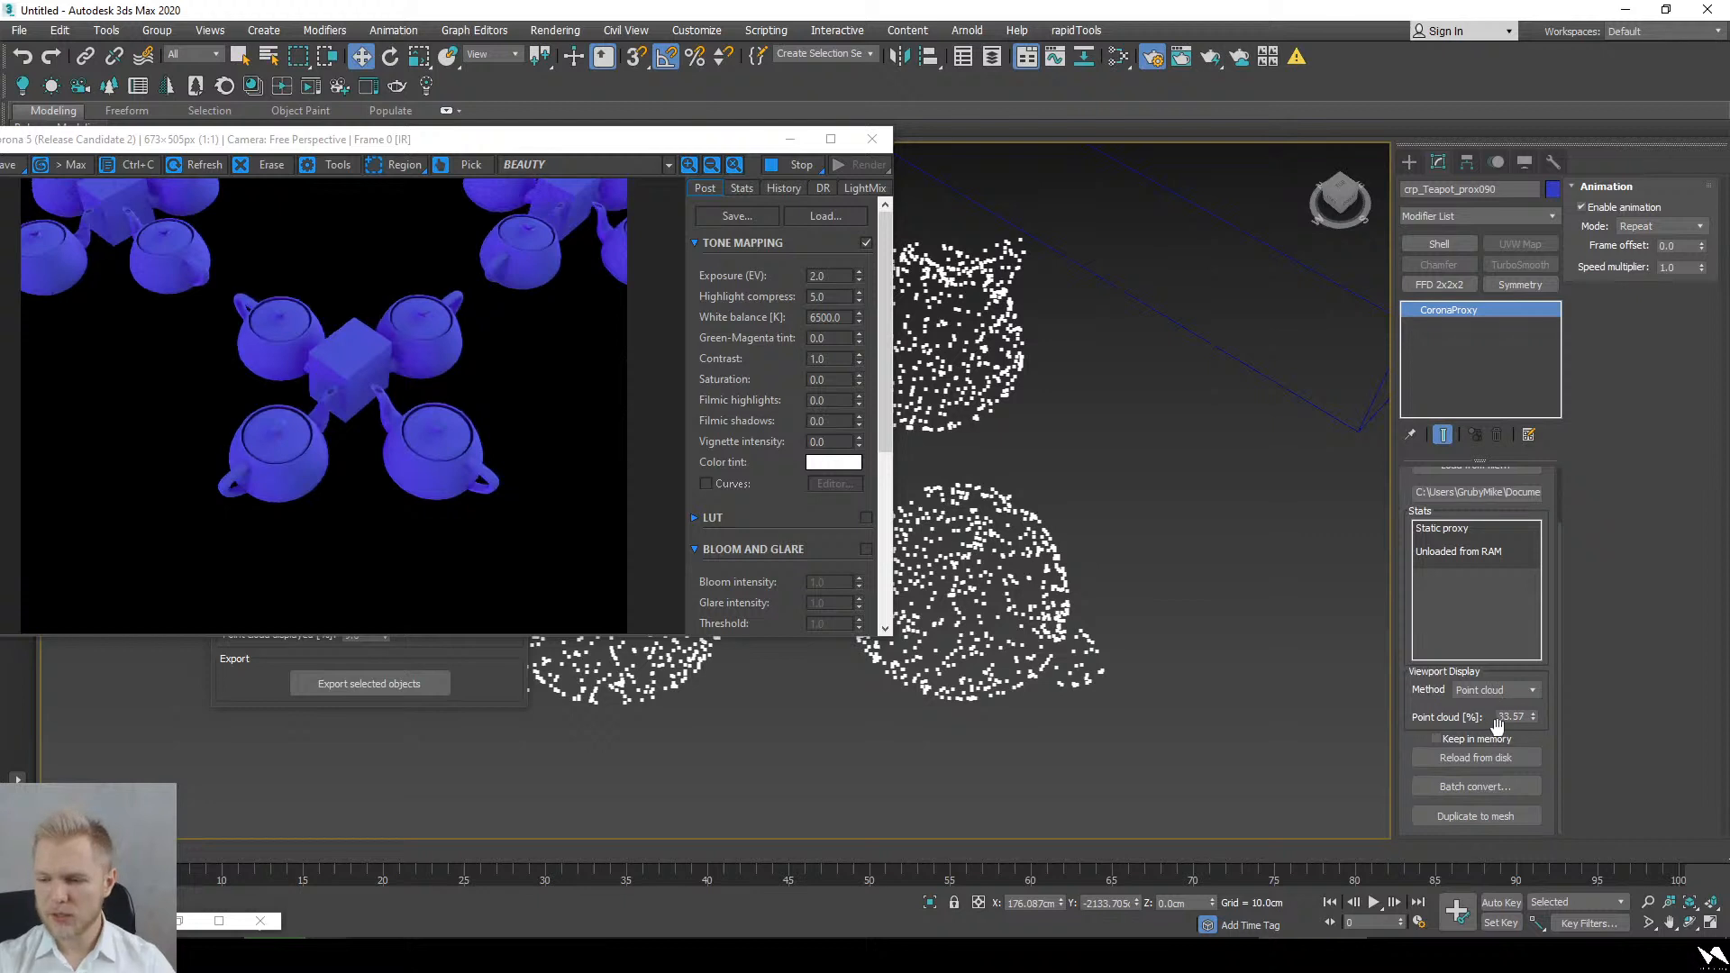
Step: Set the proxy's point cloud density to 15 % and restore its Wire bounding box display
double_click(1511, 717)
text(15)
key(Return)
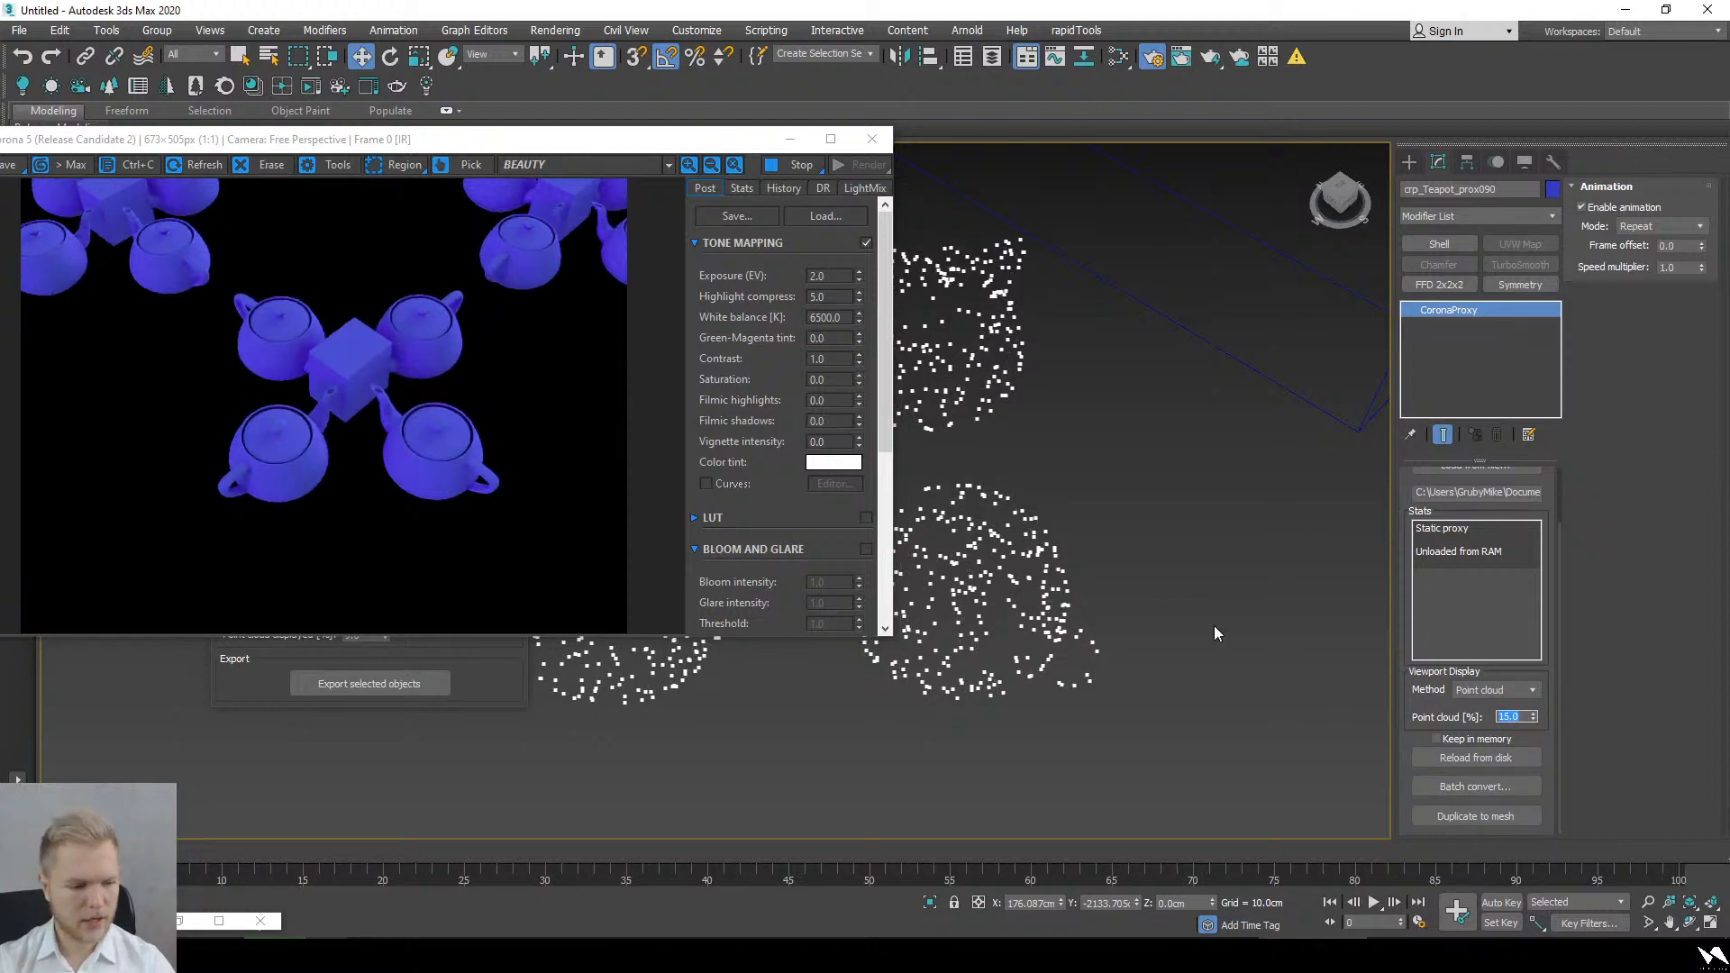
click(1529, 691)
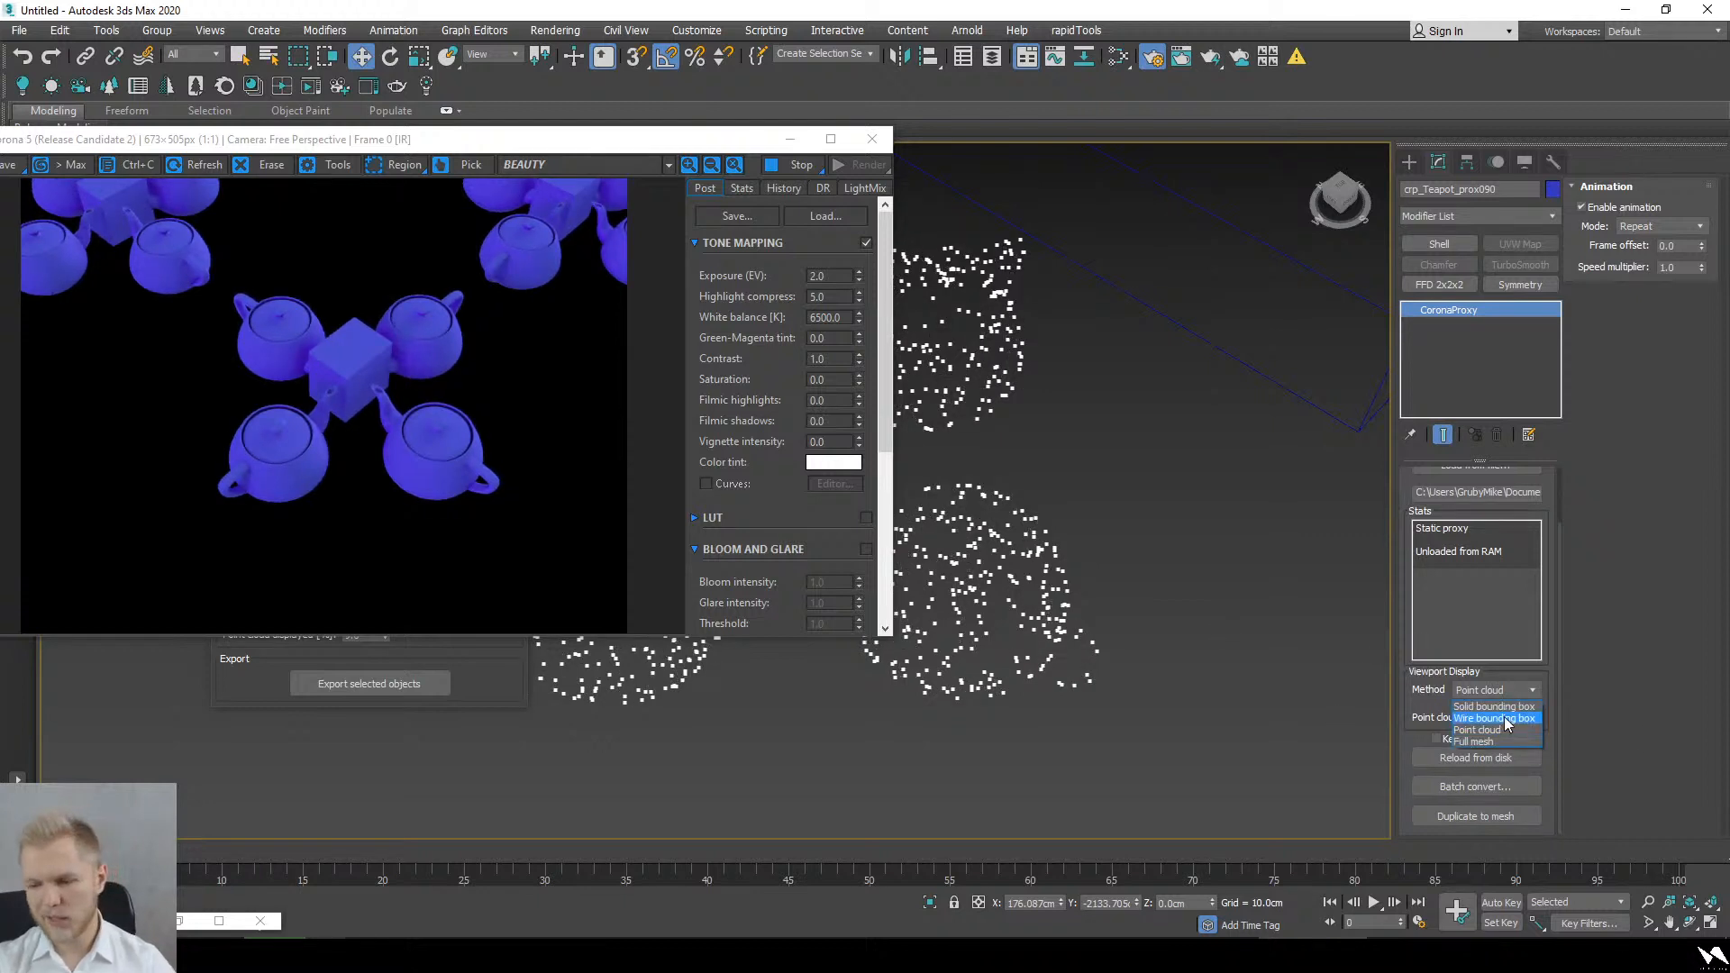
click(1487, 717)
Step: Select the whole proxy grid and clone it along its red X axis as 2 copies, placed edge to edge with the original
scroll(1121, 602, down, 4)
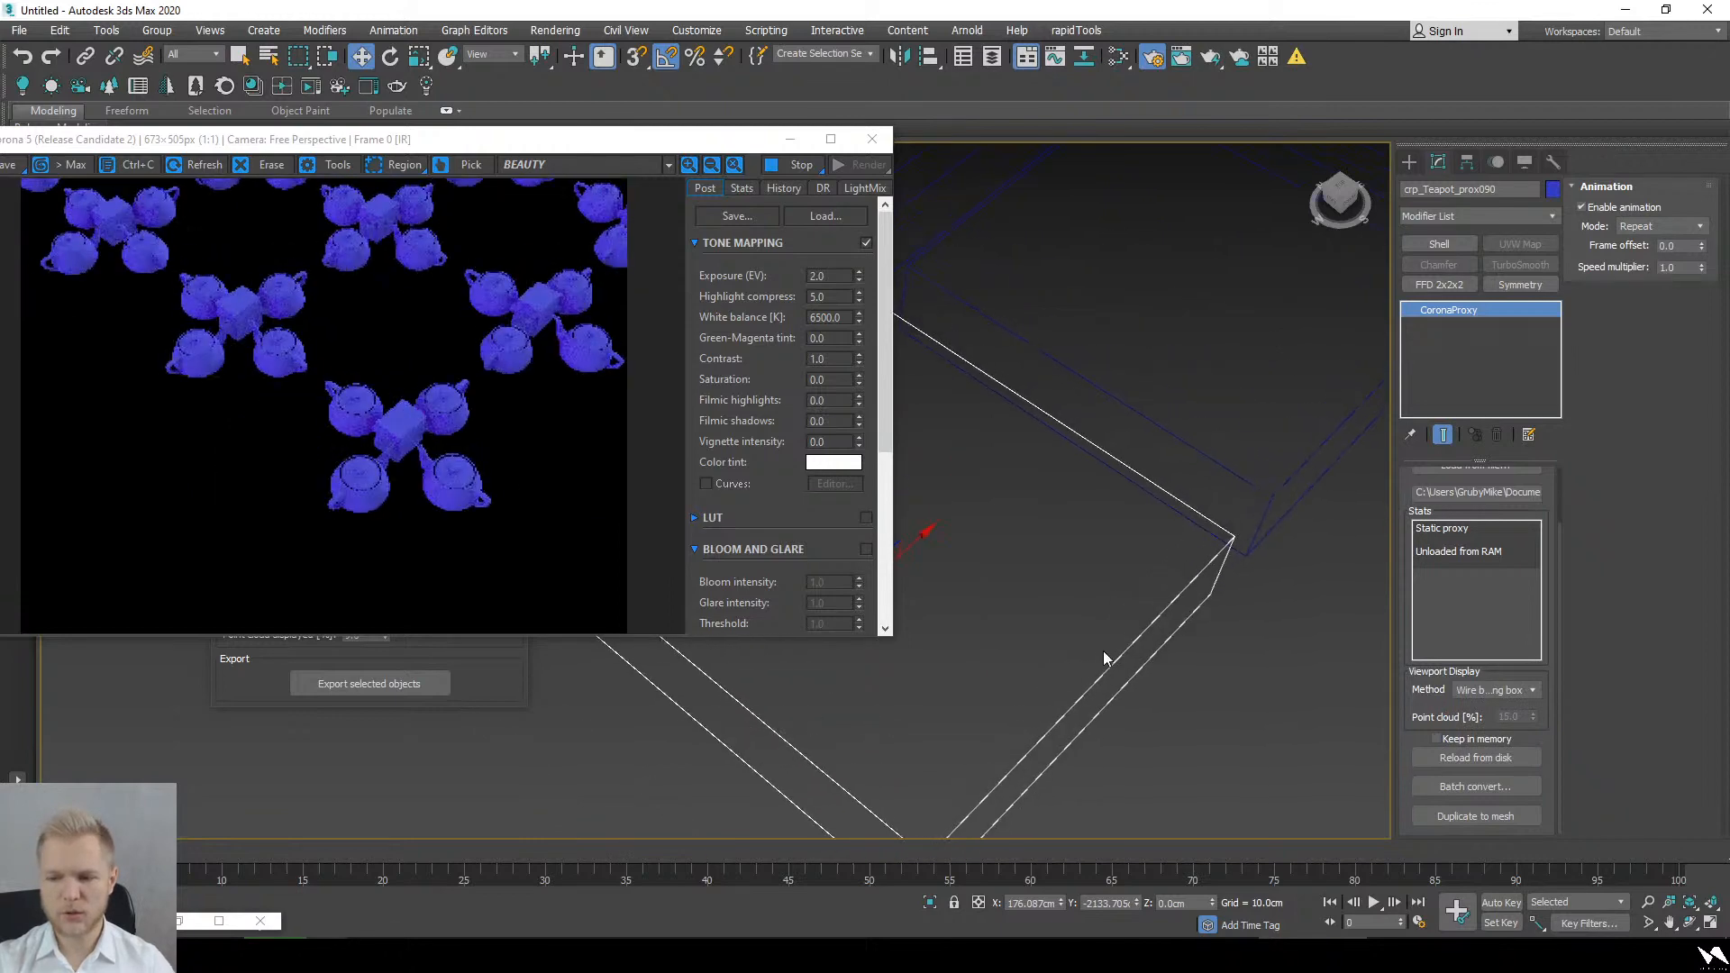
scroll(951, 655, down, 5)
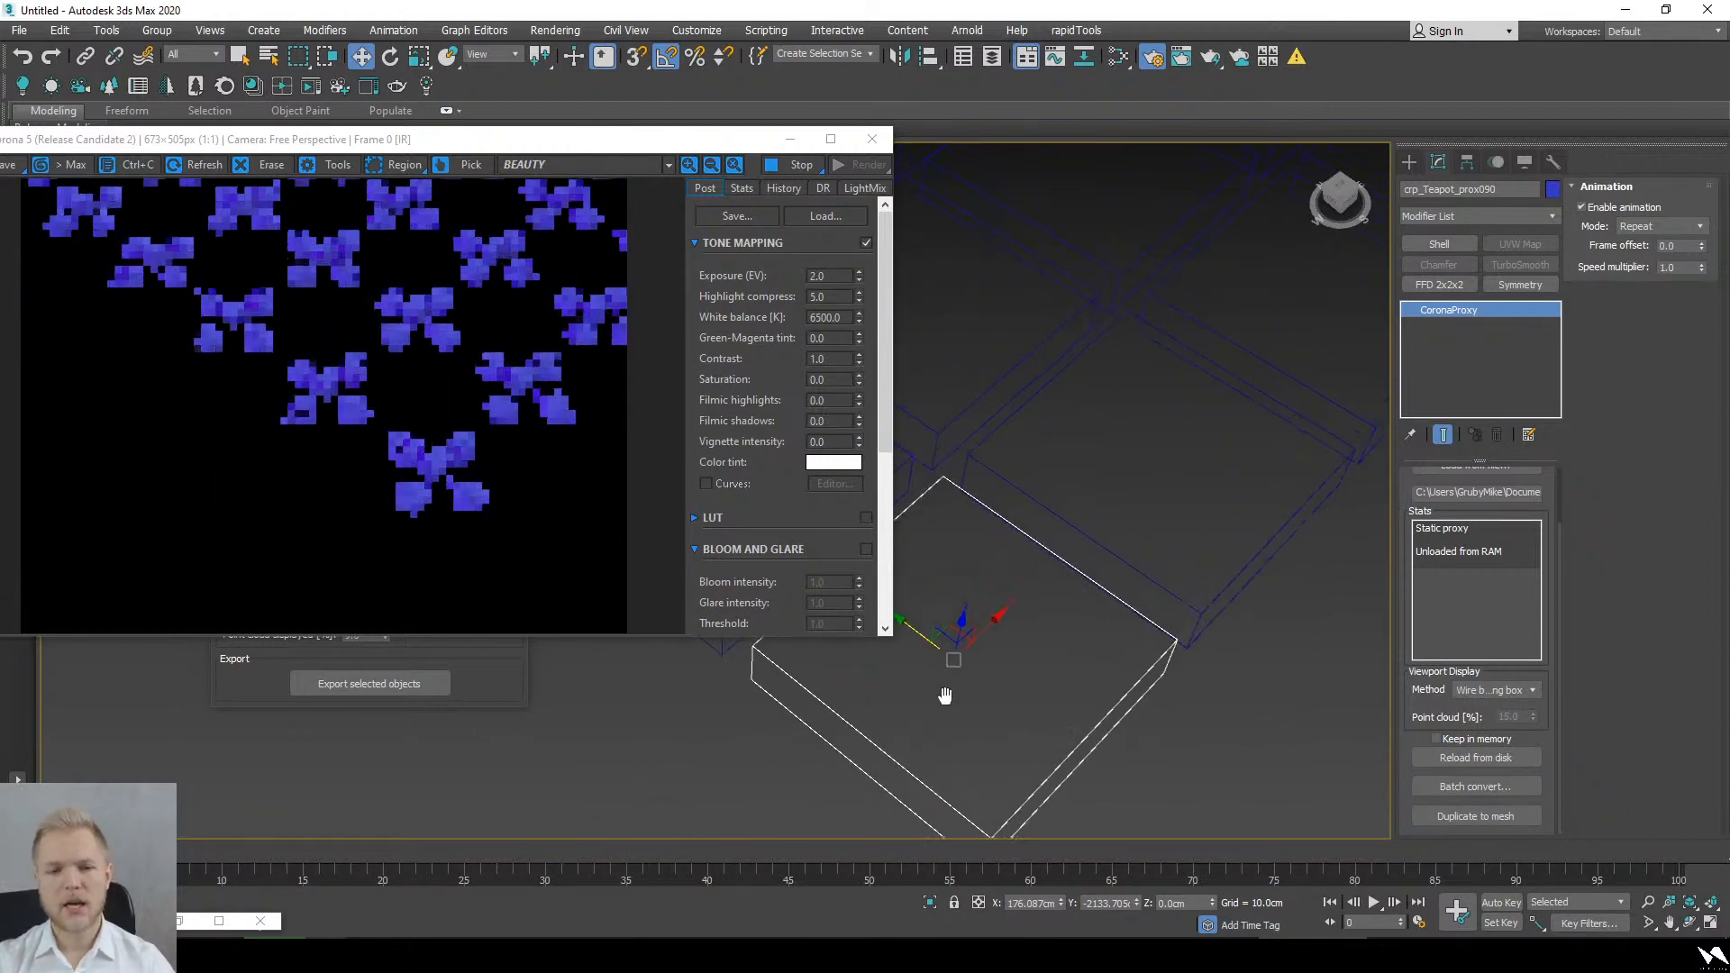
middle_drag(1036, 699, 990, 739)
scroll(1063, 708, down, 2)
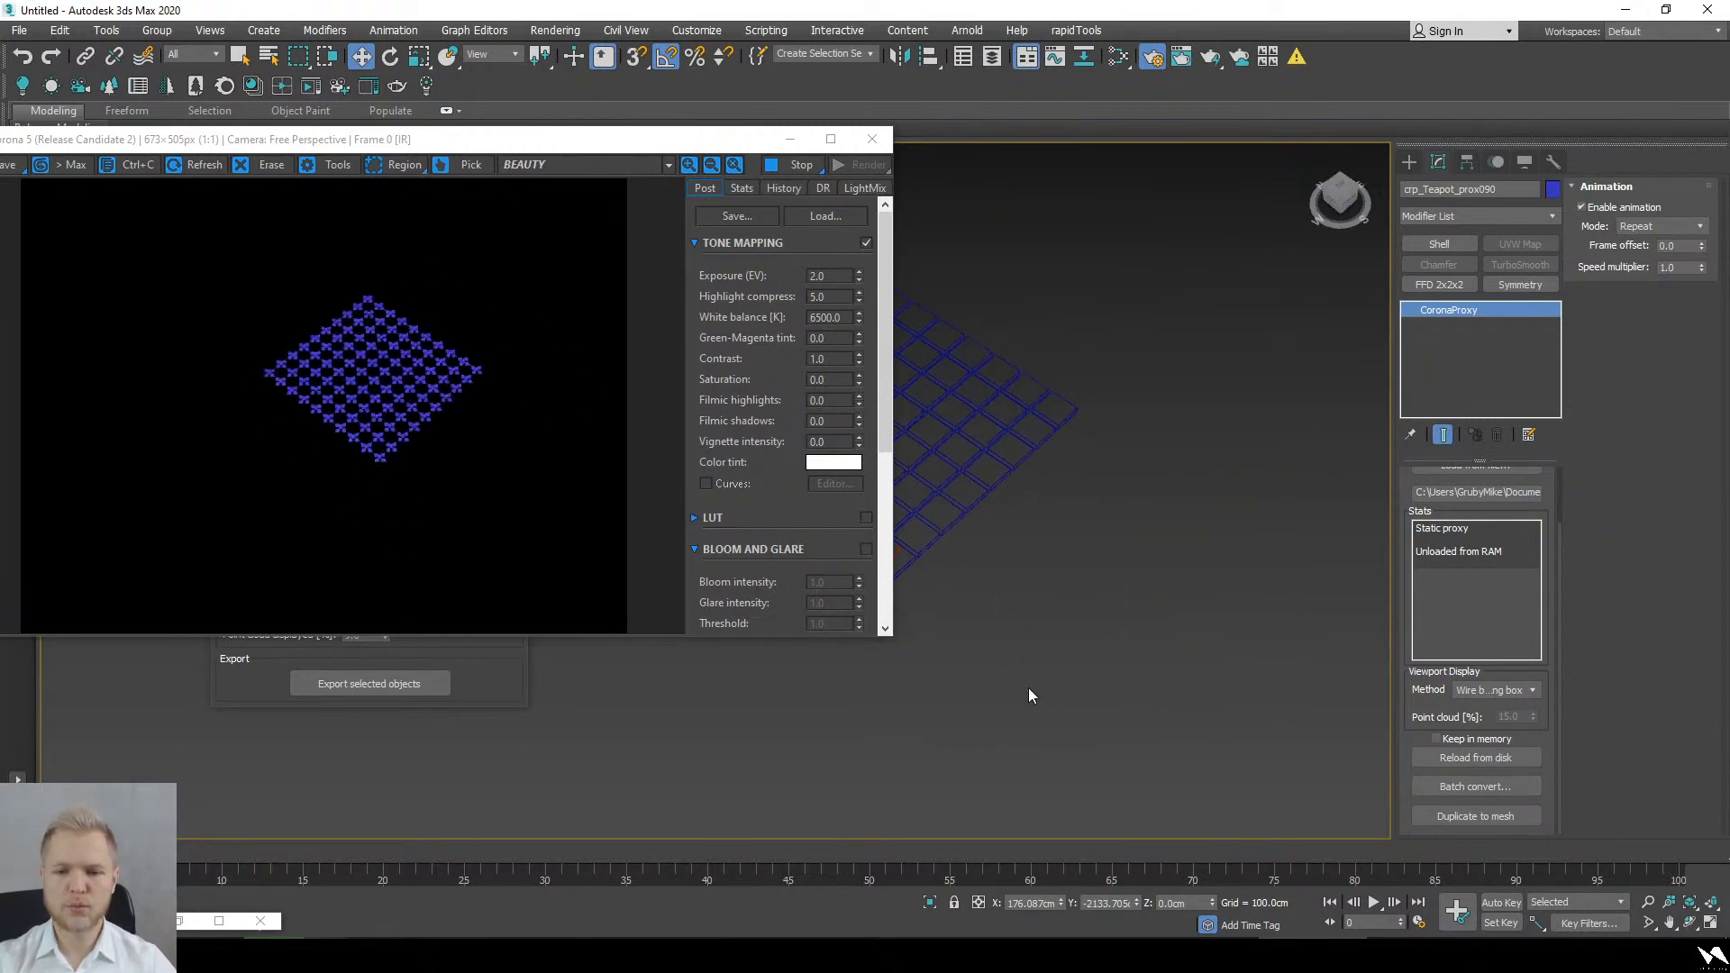
drag(692, 293, 687, 286)
alt+middle_drag(1104, 544, 977, 536)
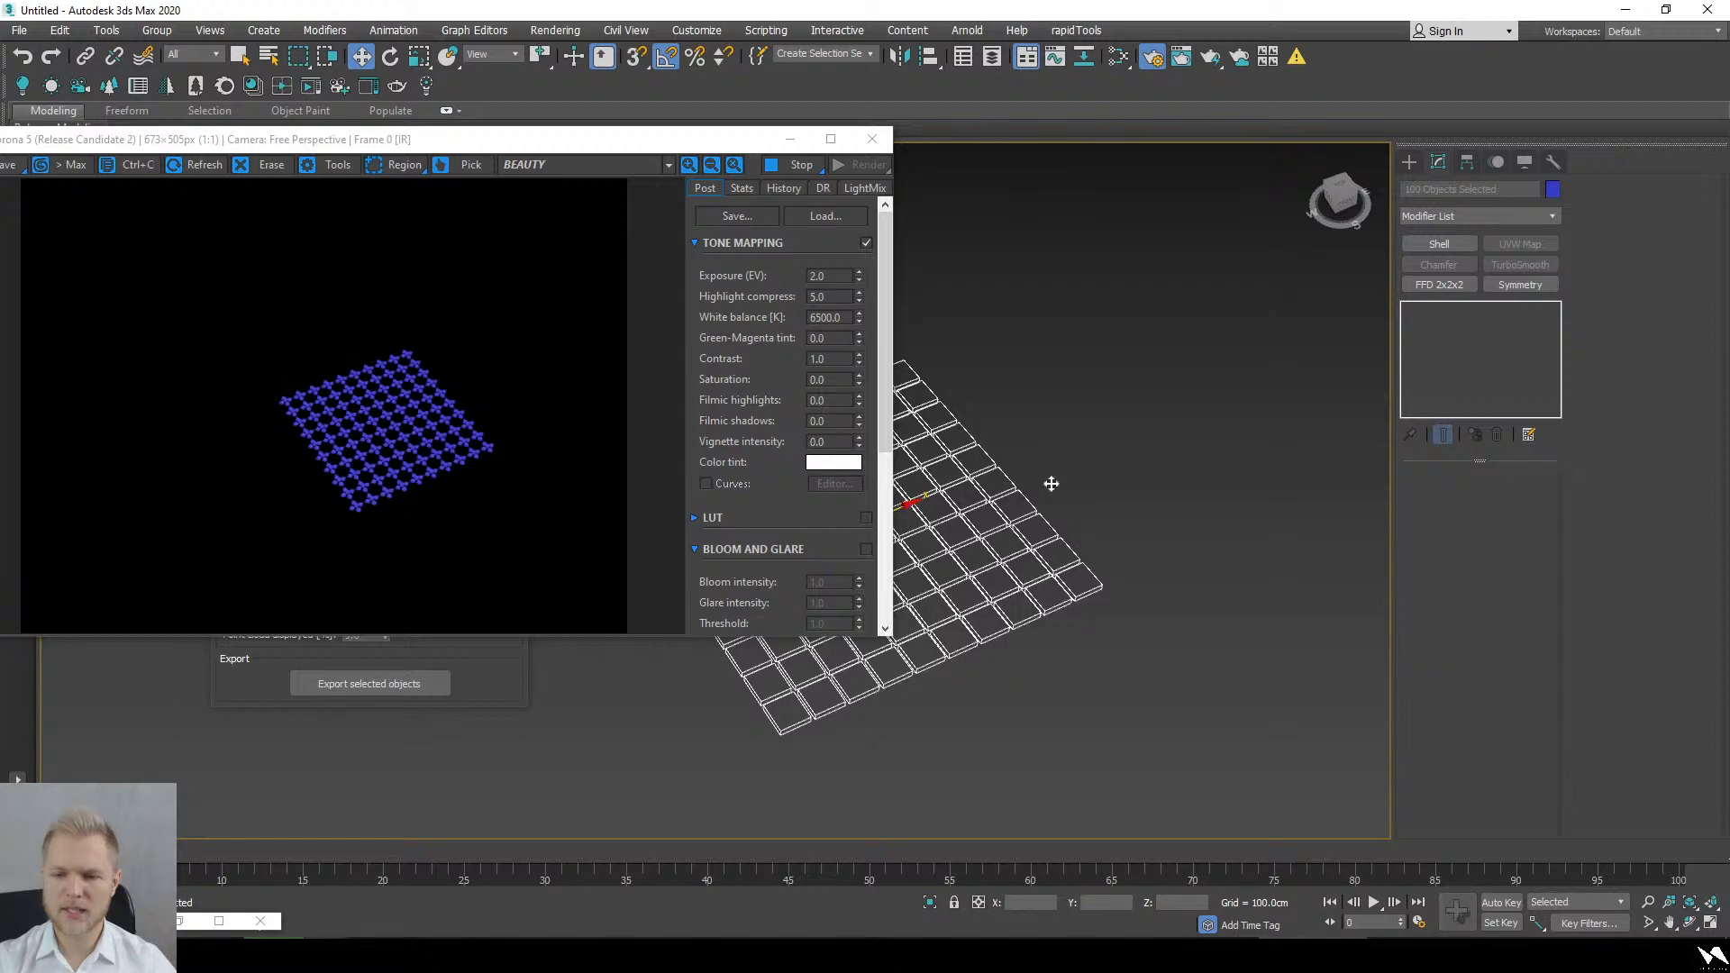
shift+drag(956, 522, 1200, 387)
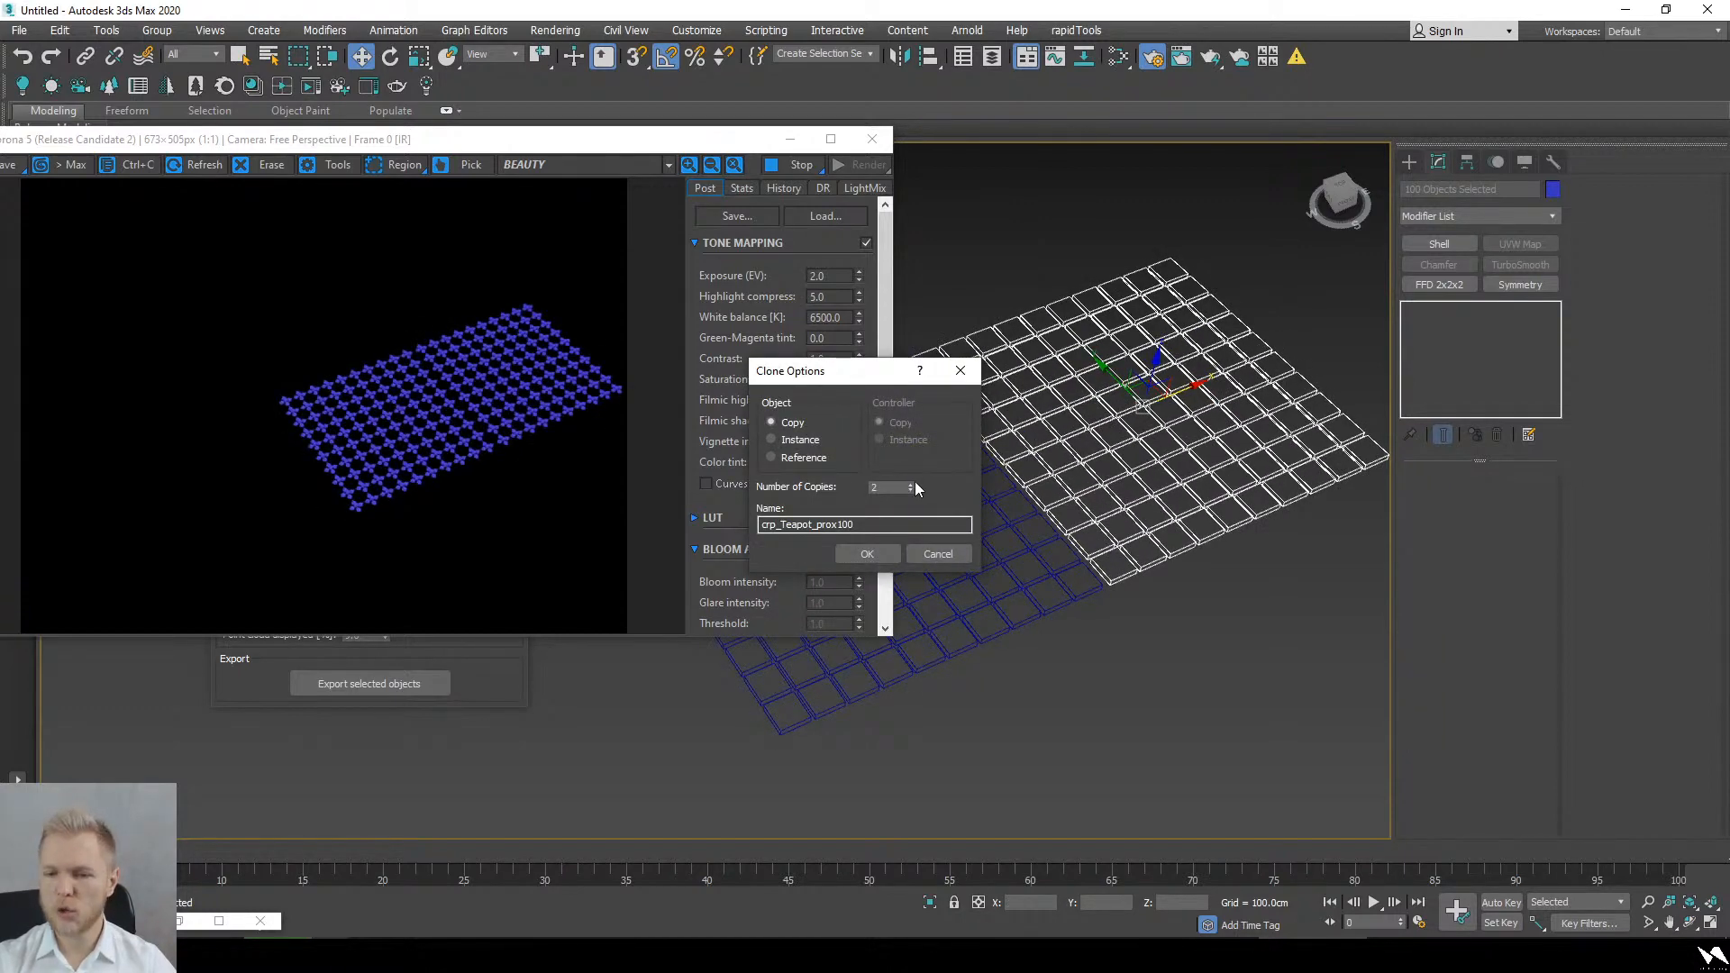
click(867, 553)
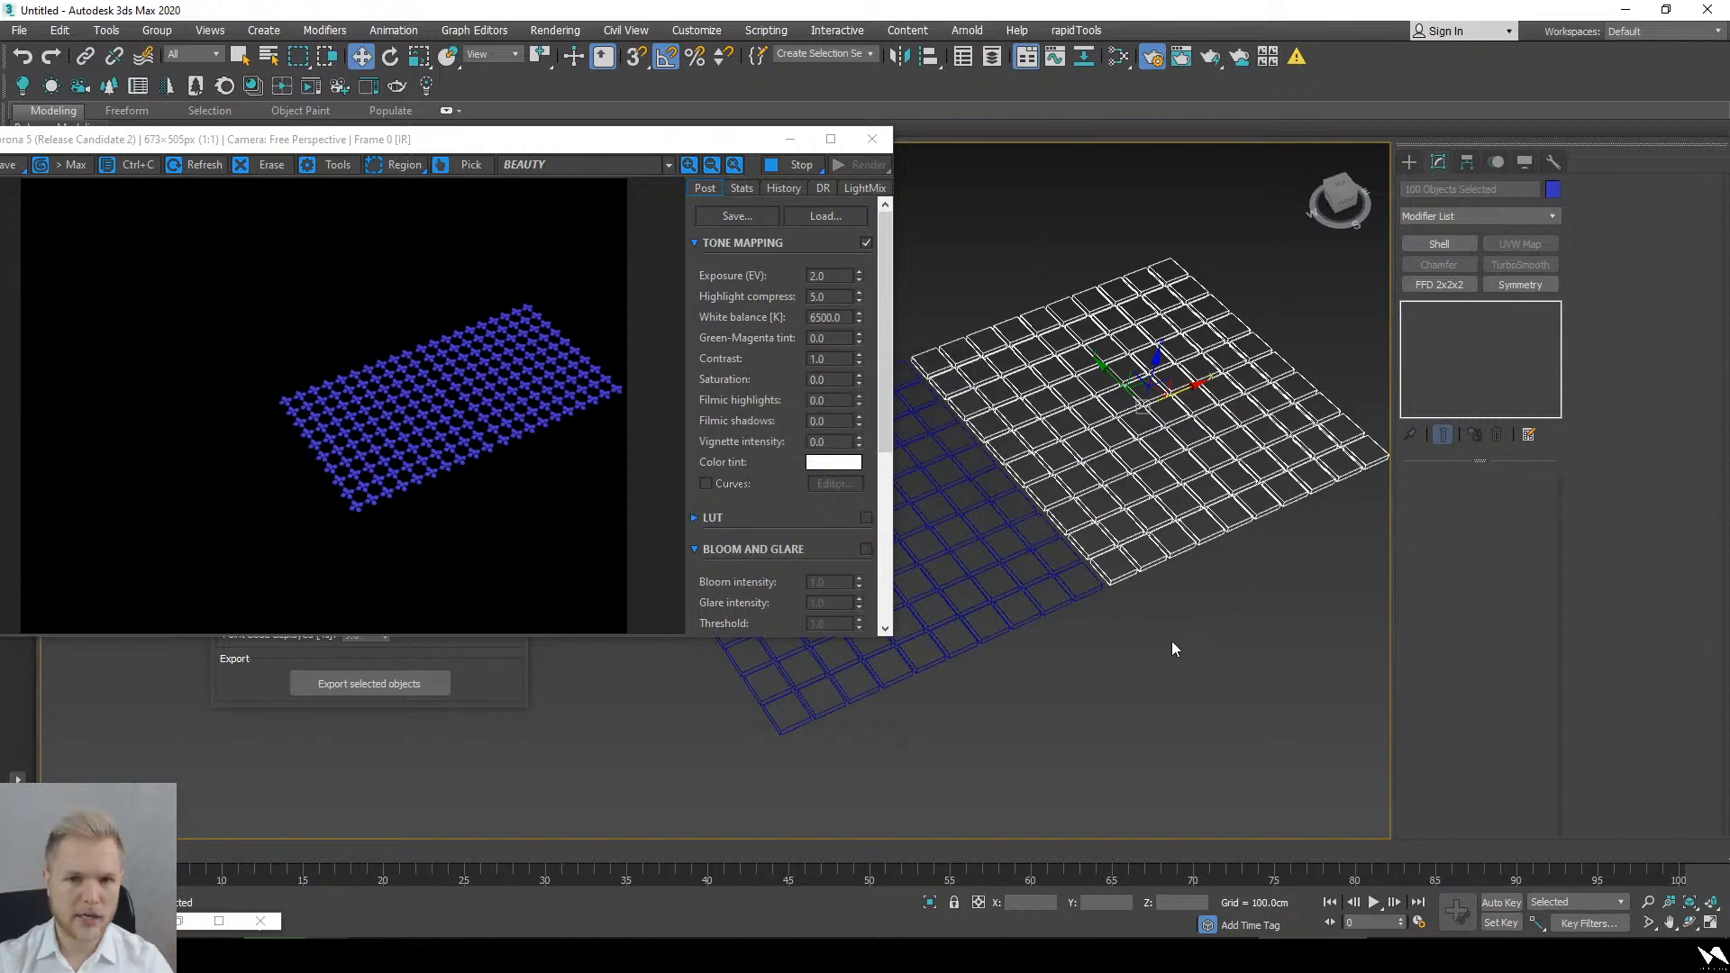
Step: Examine the extended proxy grid from several angles in the viewport and the interactive render
middle_drag(1015, 639, 1076, 589)
scroll(888, 688, down, 4)
scroll(979, 628, up, 2)
click(969, 562)
alt+middle_drag(969, 564, 1131, 586)
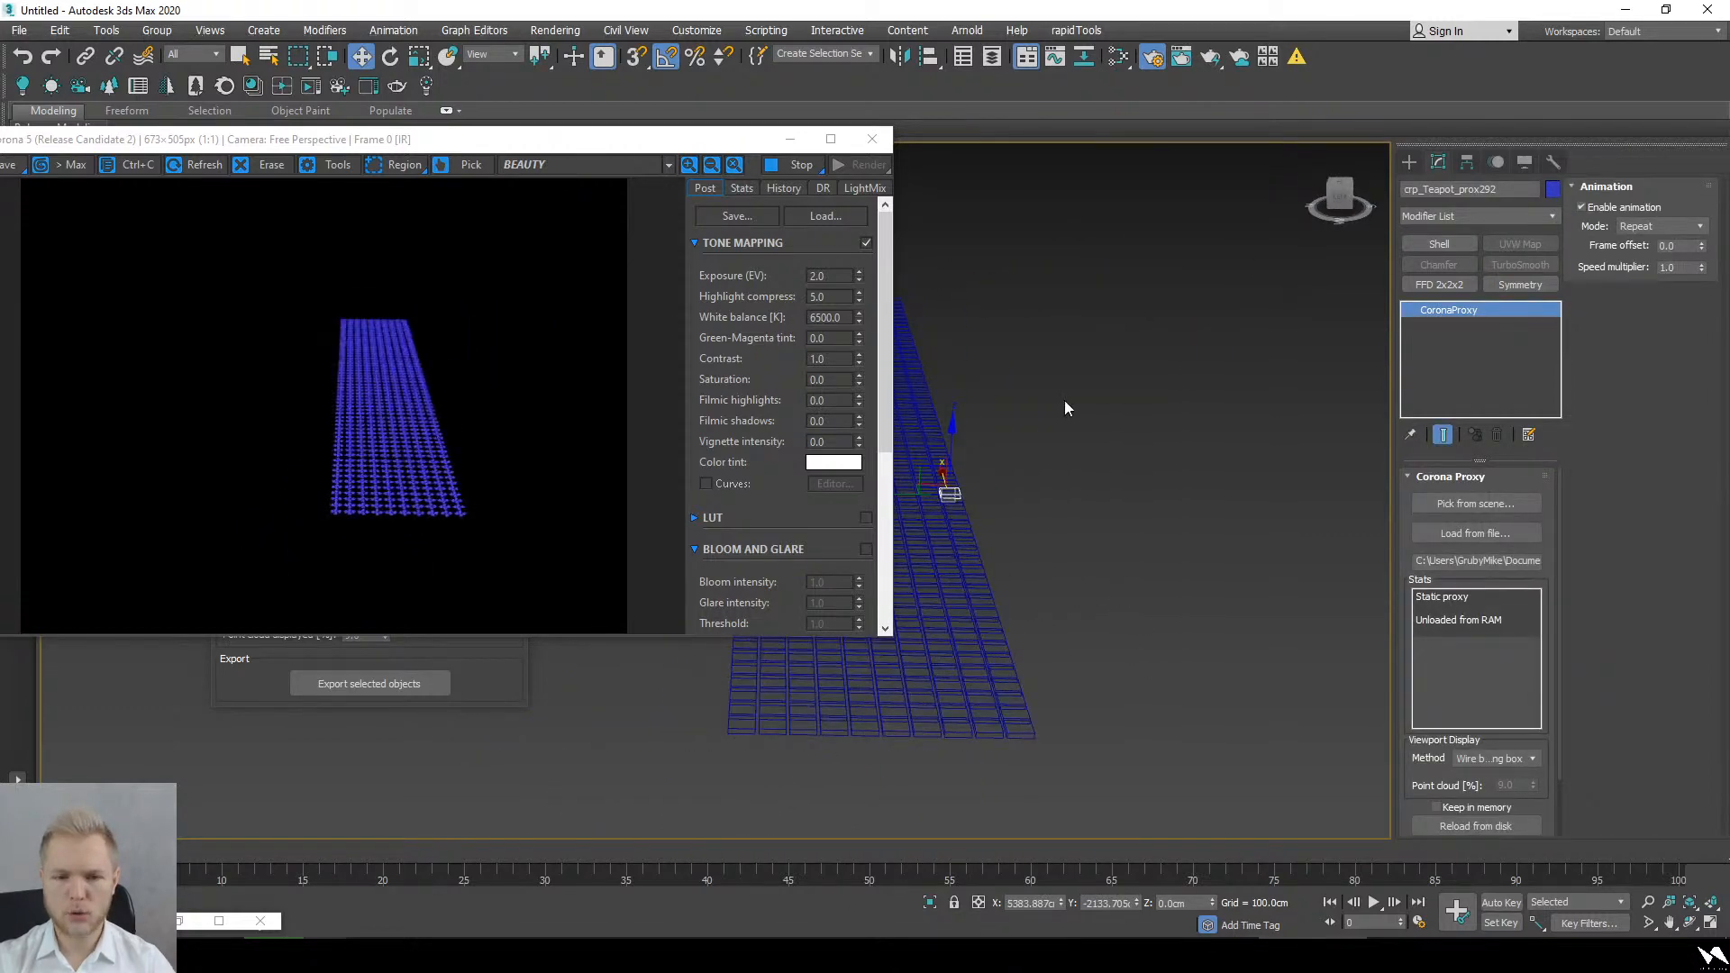
alt+middle_drag(1066, 408, 1168, 549)
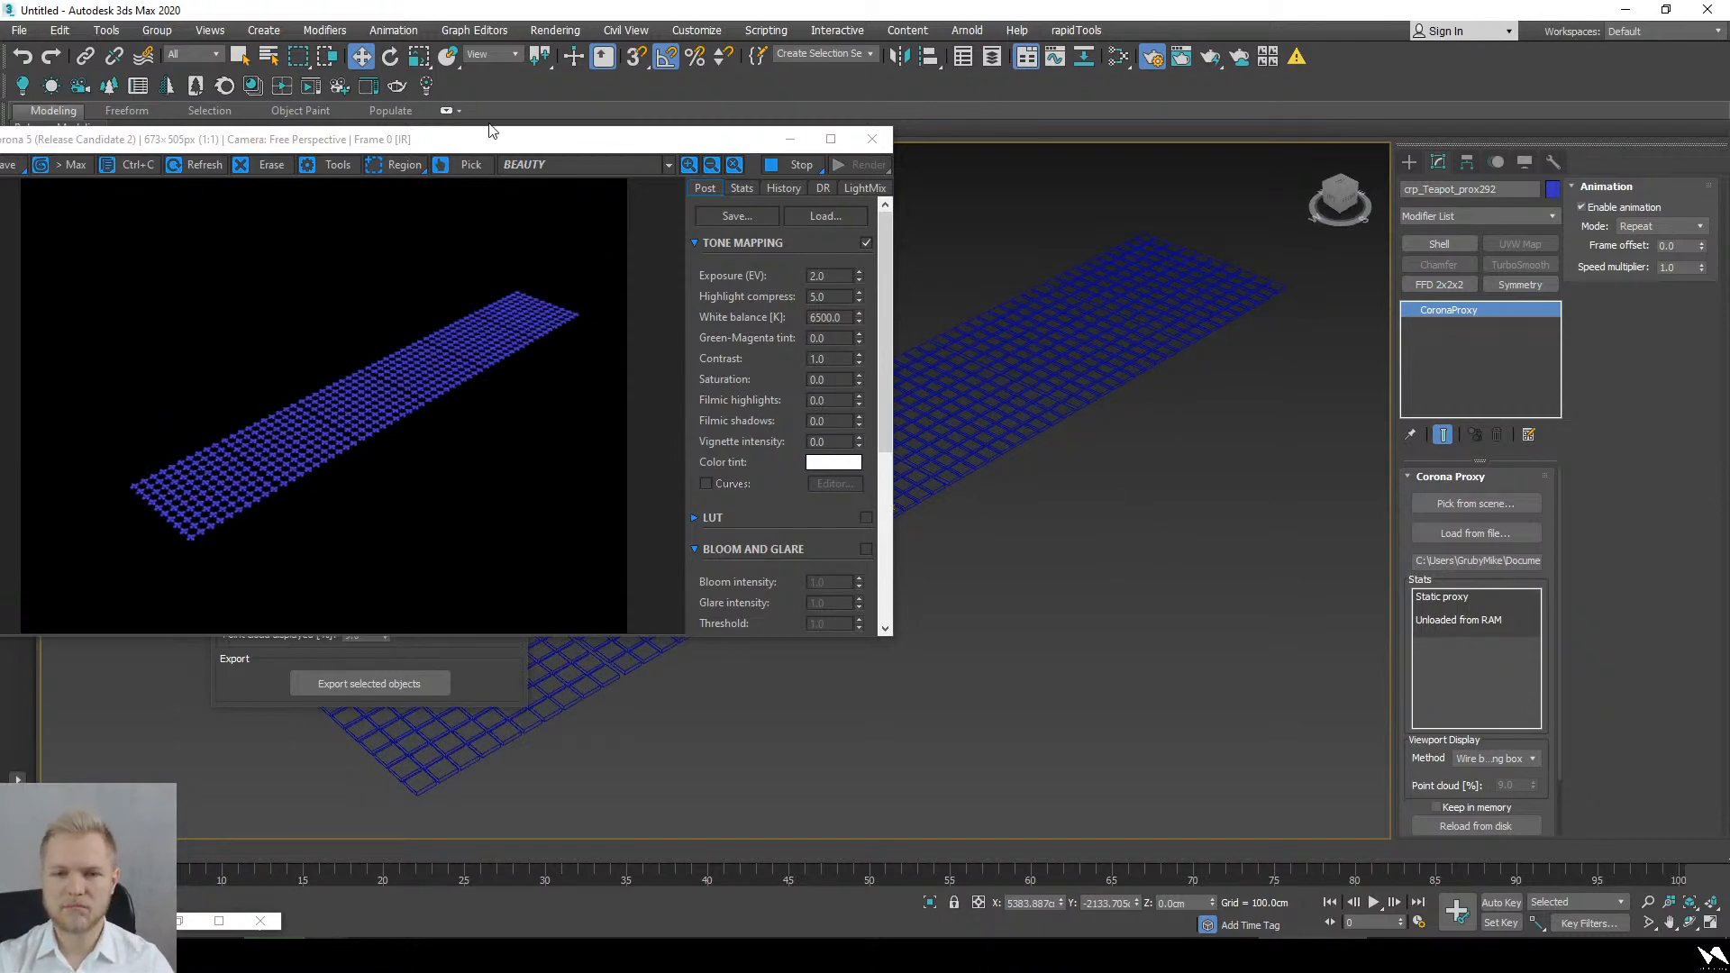
drag(491, 131, 608, 243)
alt+middle_drag(1155, 414, 1056, 543)
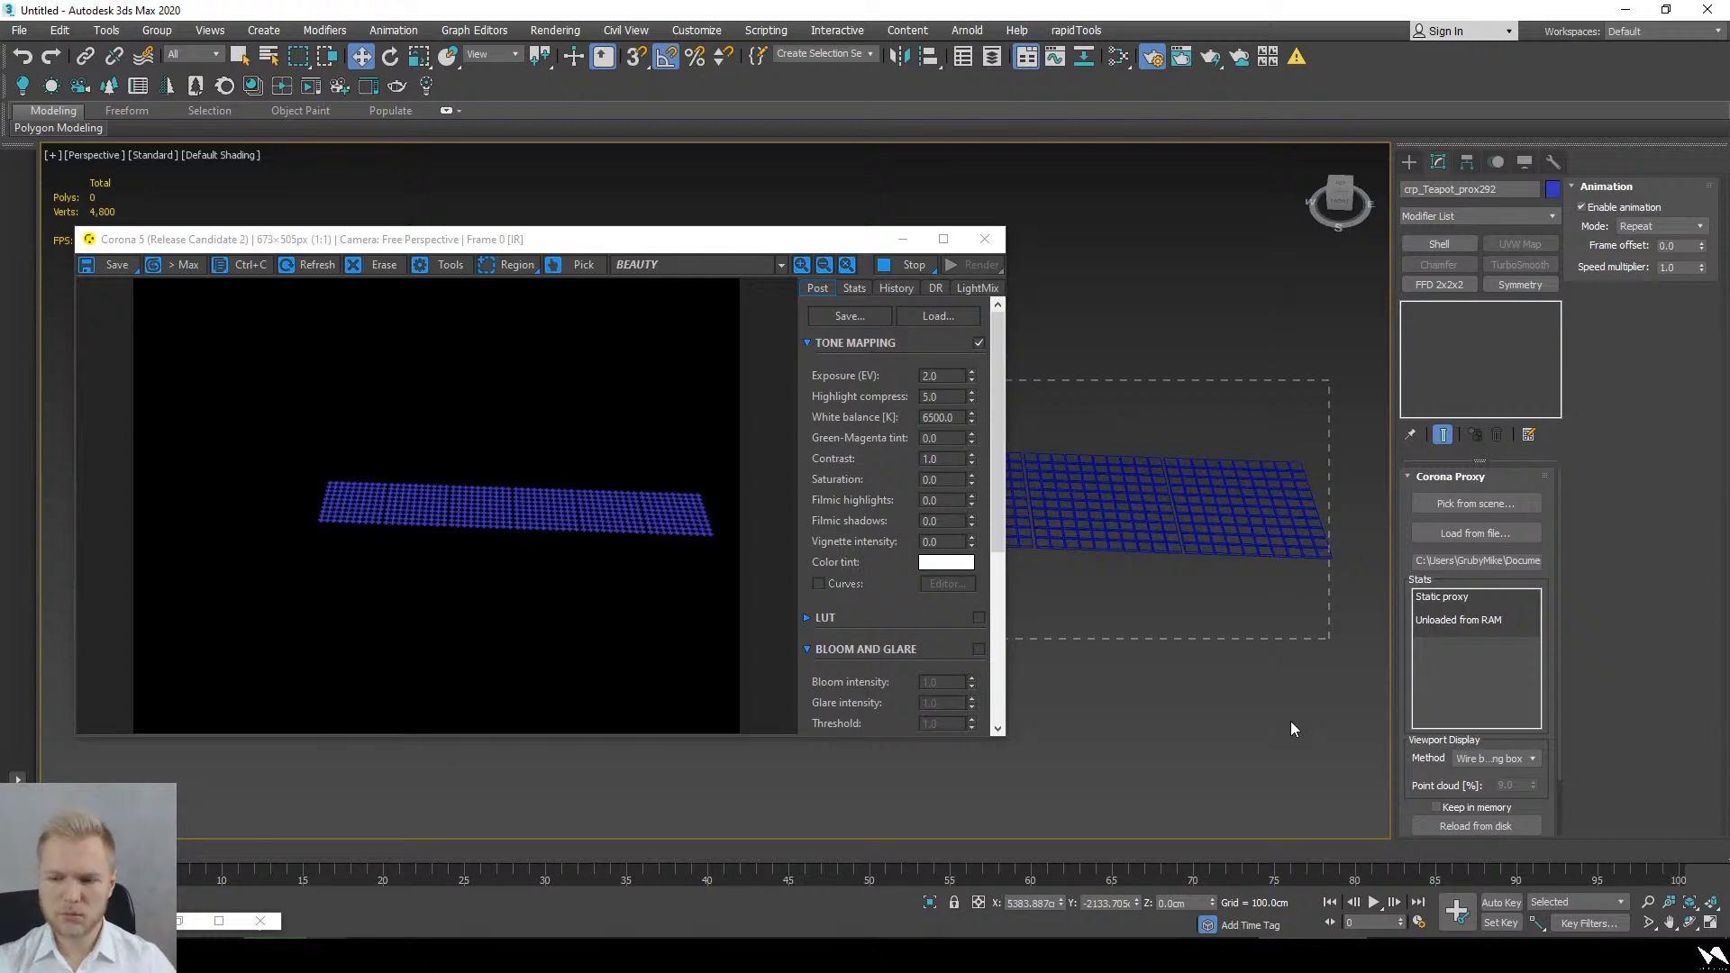
Step: Select all the proxies, end the interactive render and delete the proxies from the scene
key(ctrl+a)
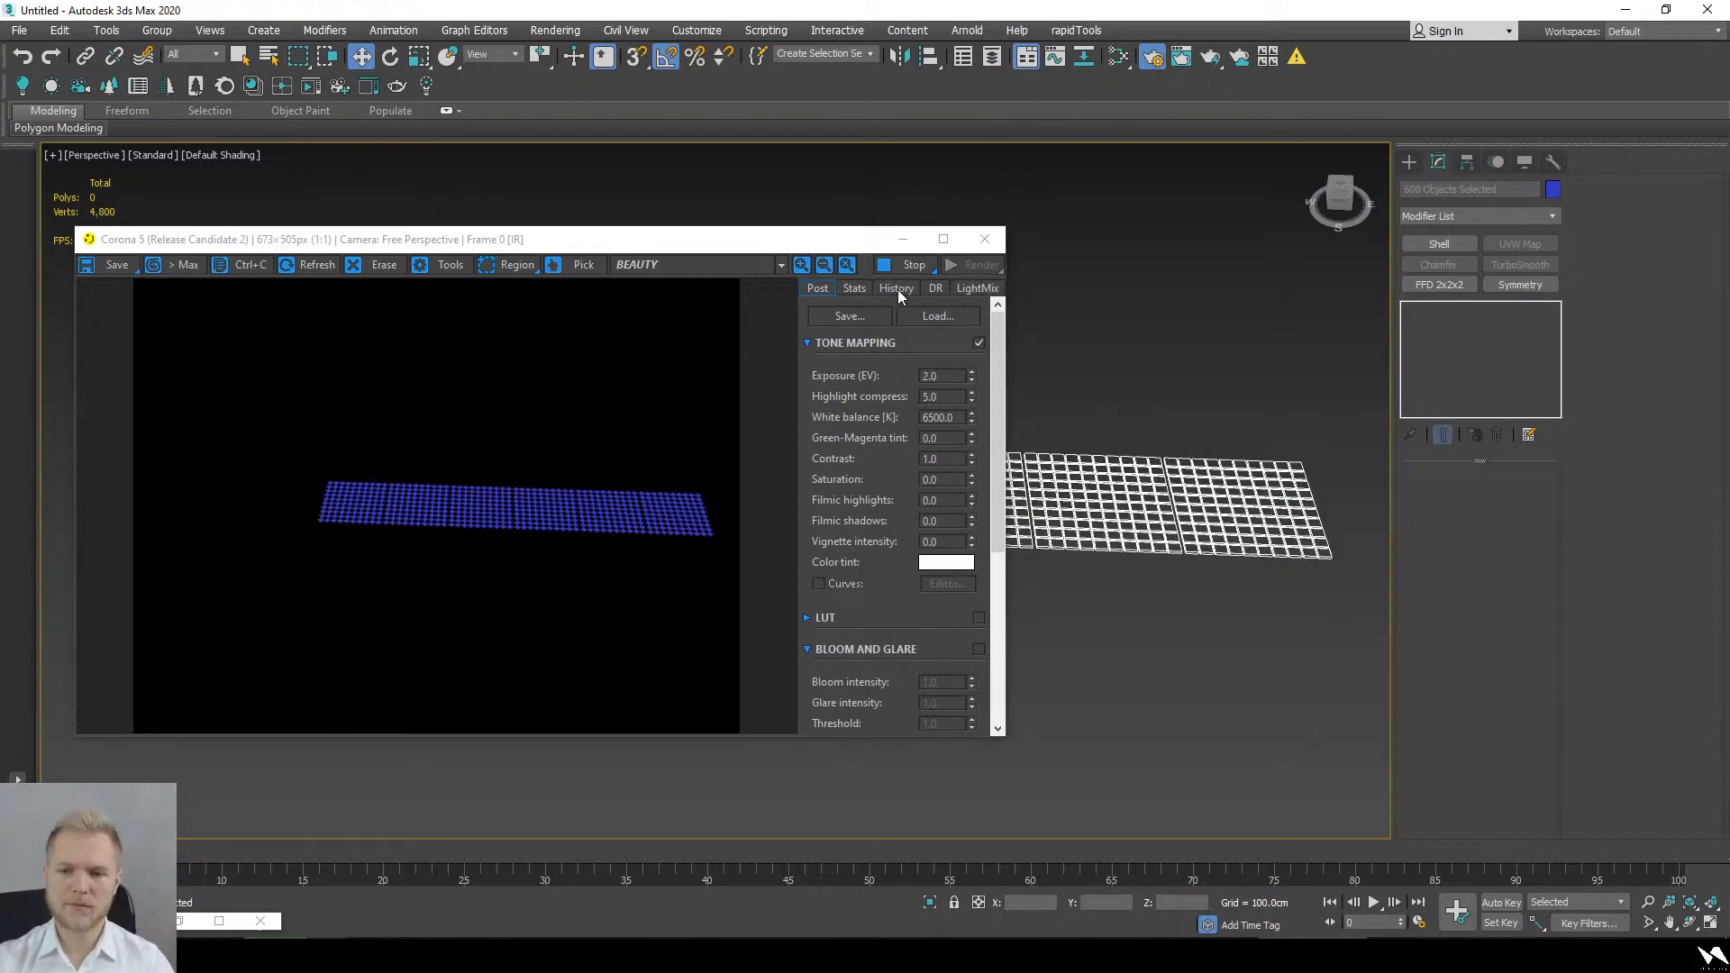
click(889, 264)
click(989, 245)
key(Delete)
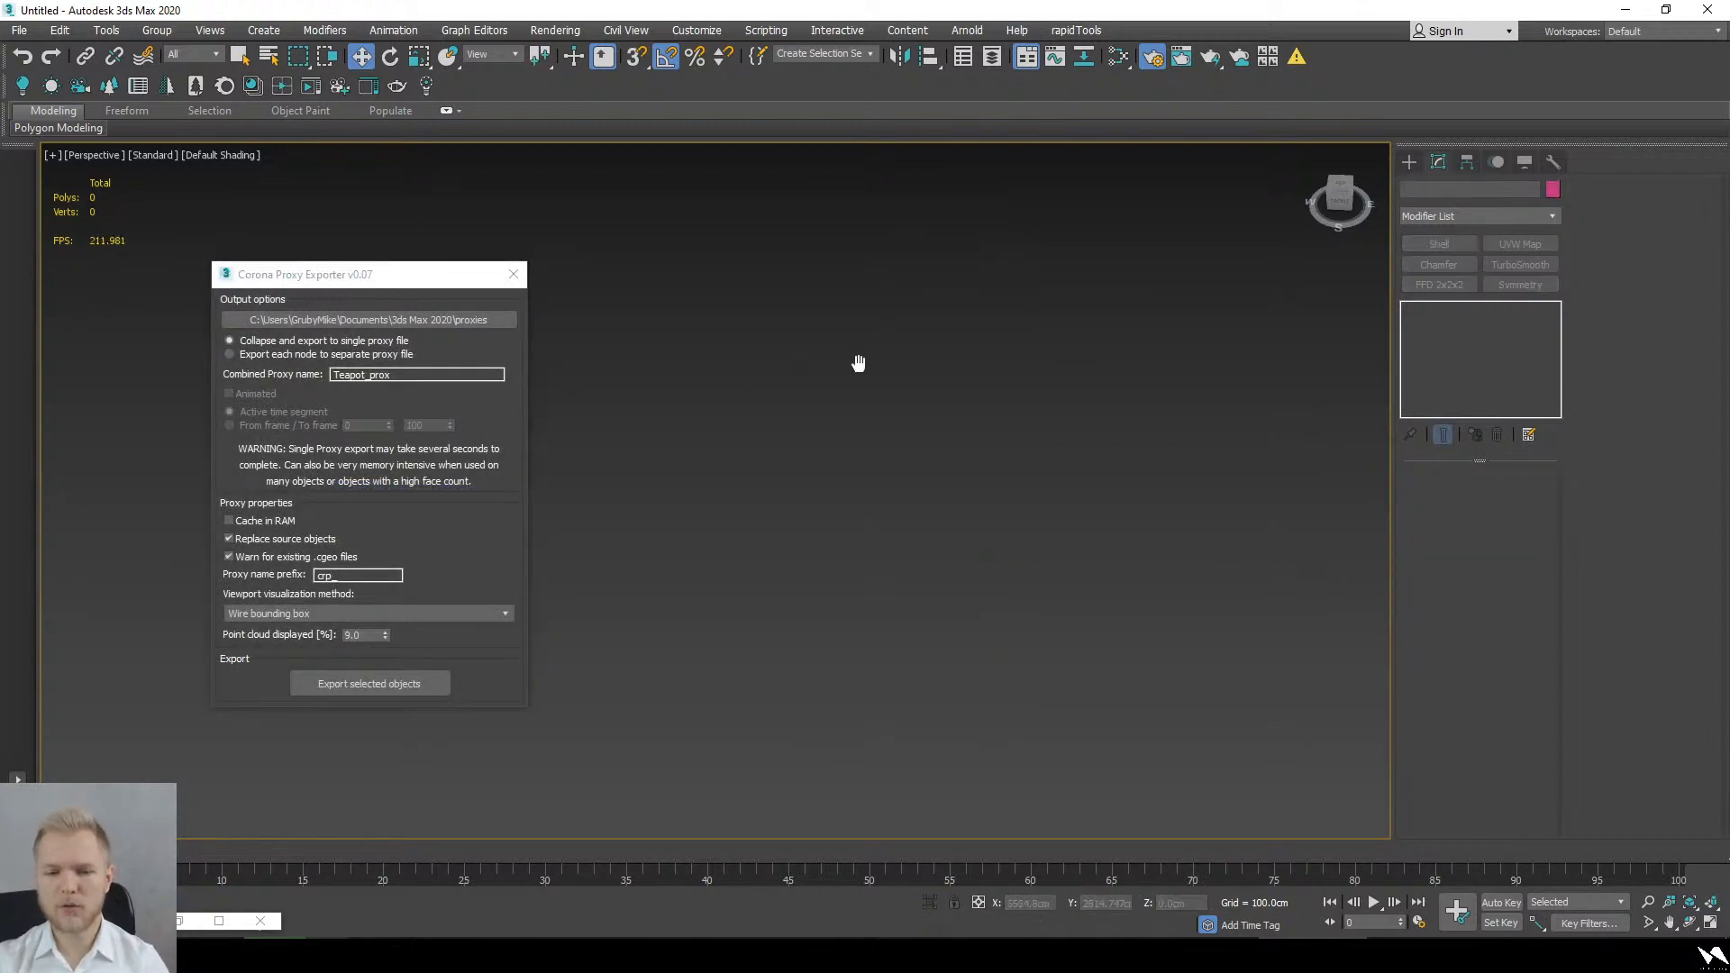
Step: Create a tall box near the grid centre of the empty scene, and delete it
middle_drag(858, 363, 1100, 384)
key(z)
key(t)
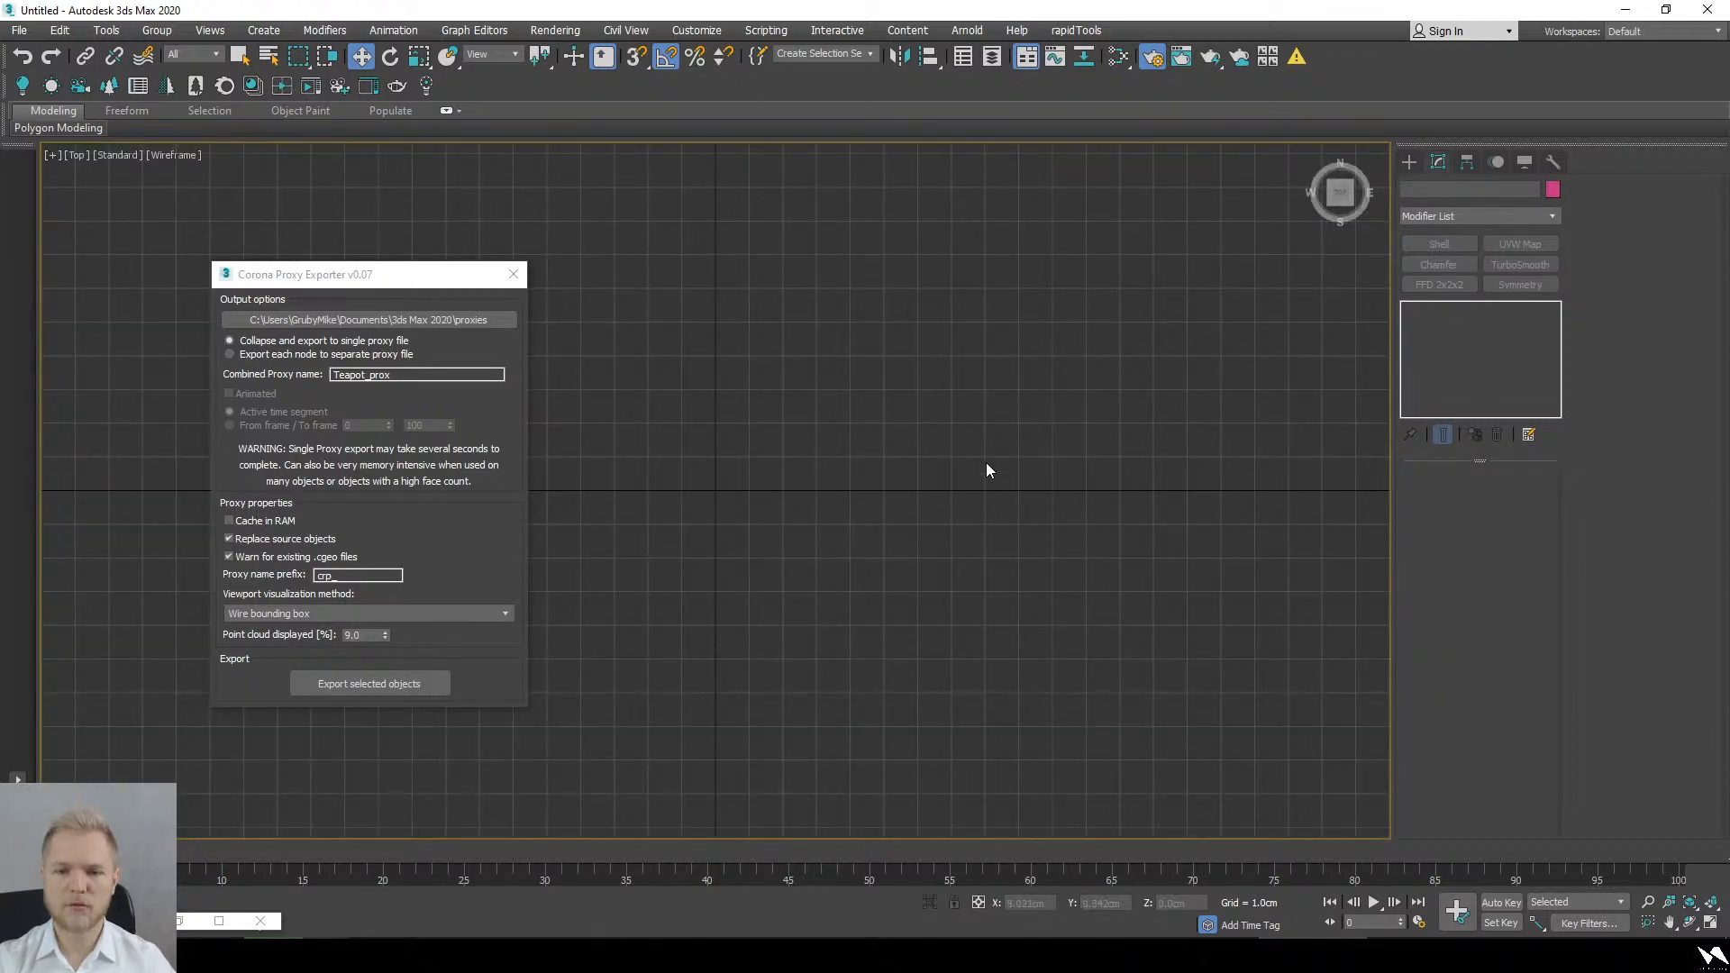
alt+middle_drag(970, 489, 895, 553)
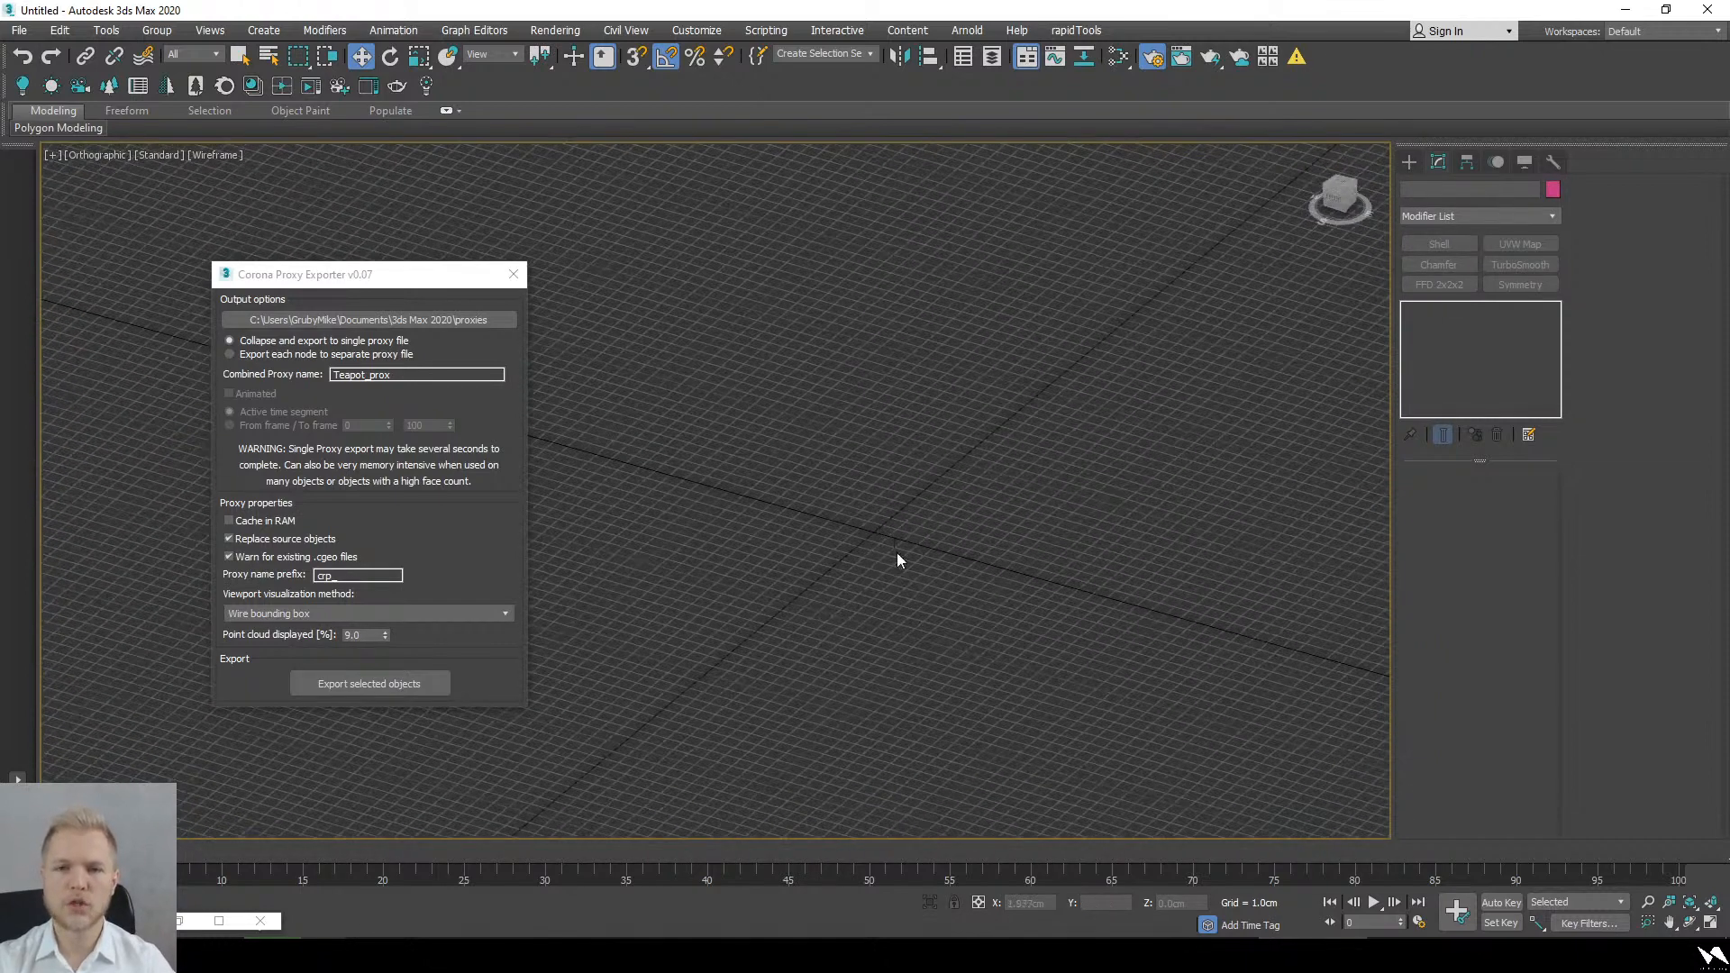
click(1410, 162)
click(1440, 270)
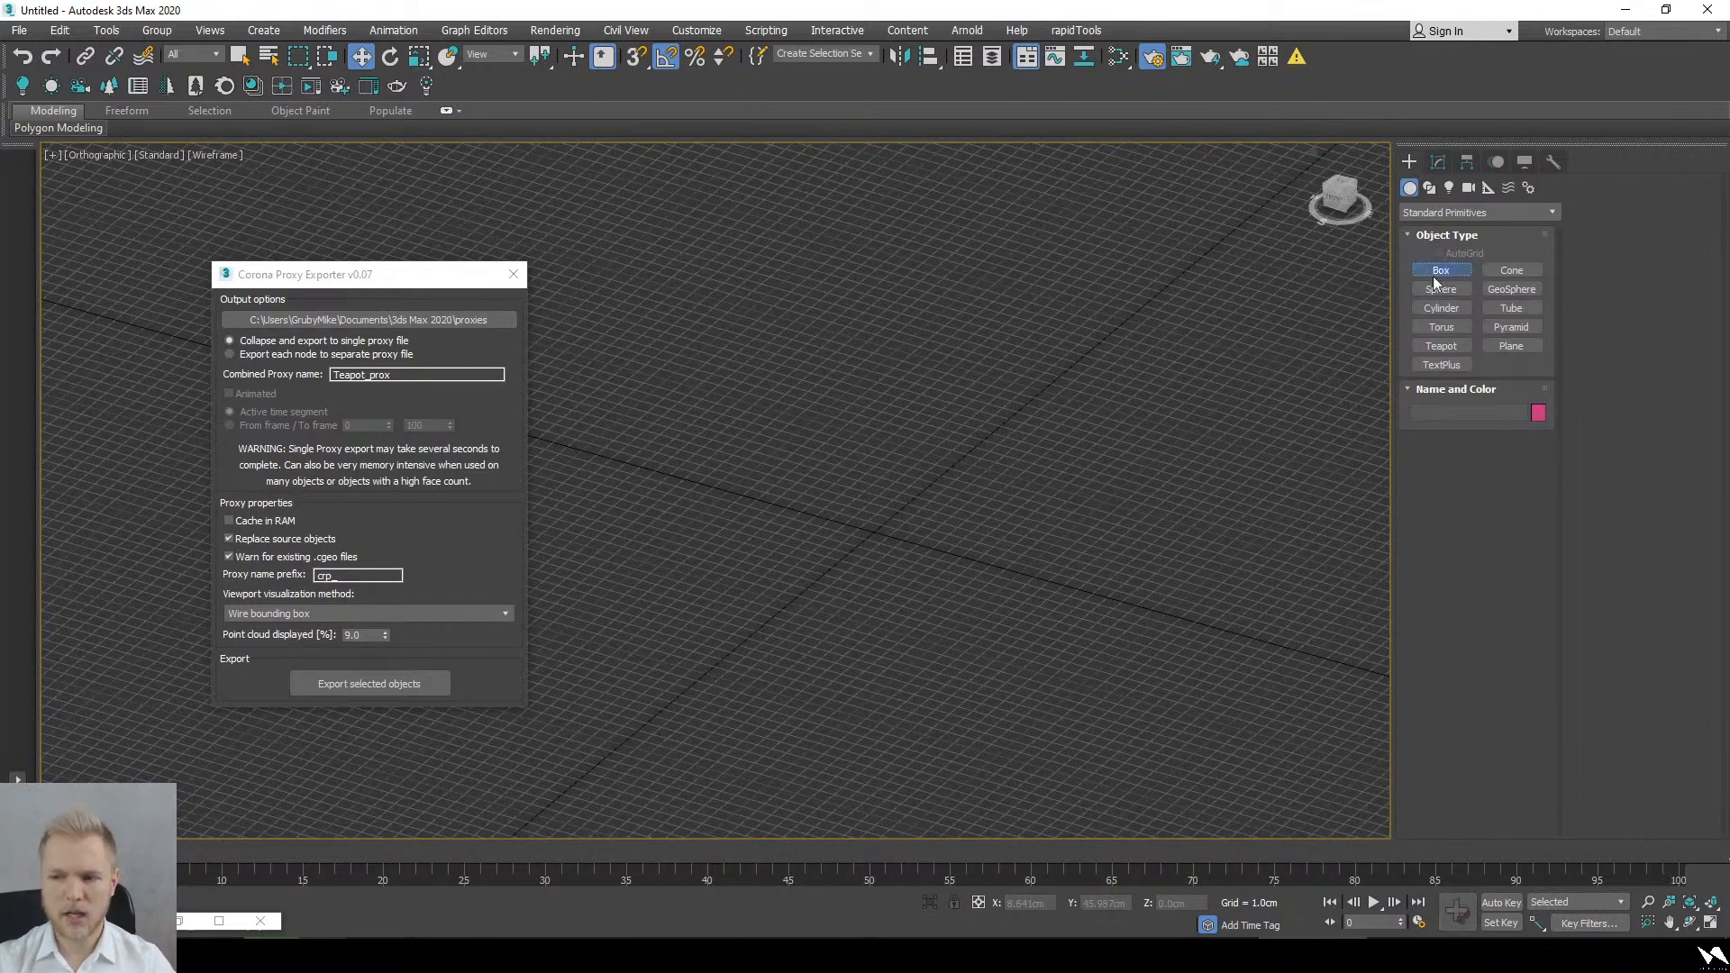
drag(828, 494, 896, 586)
click(899, 328)
key(w)
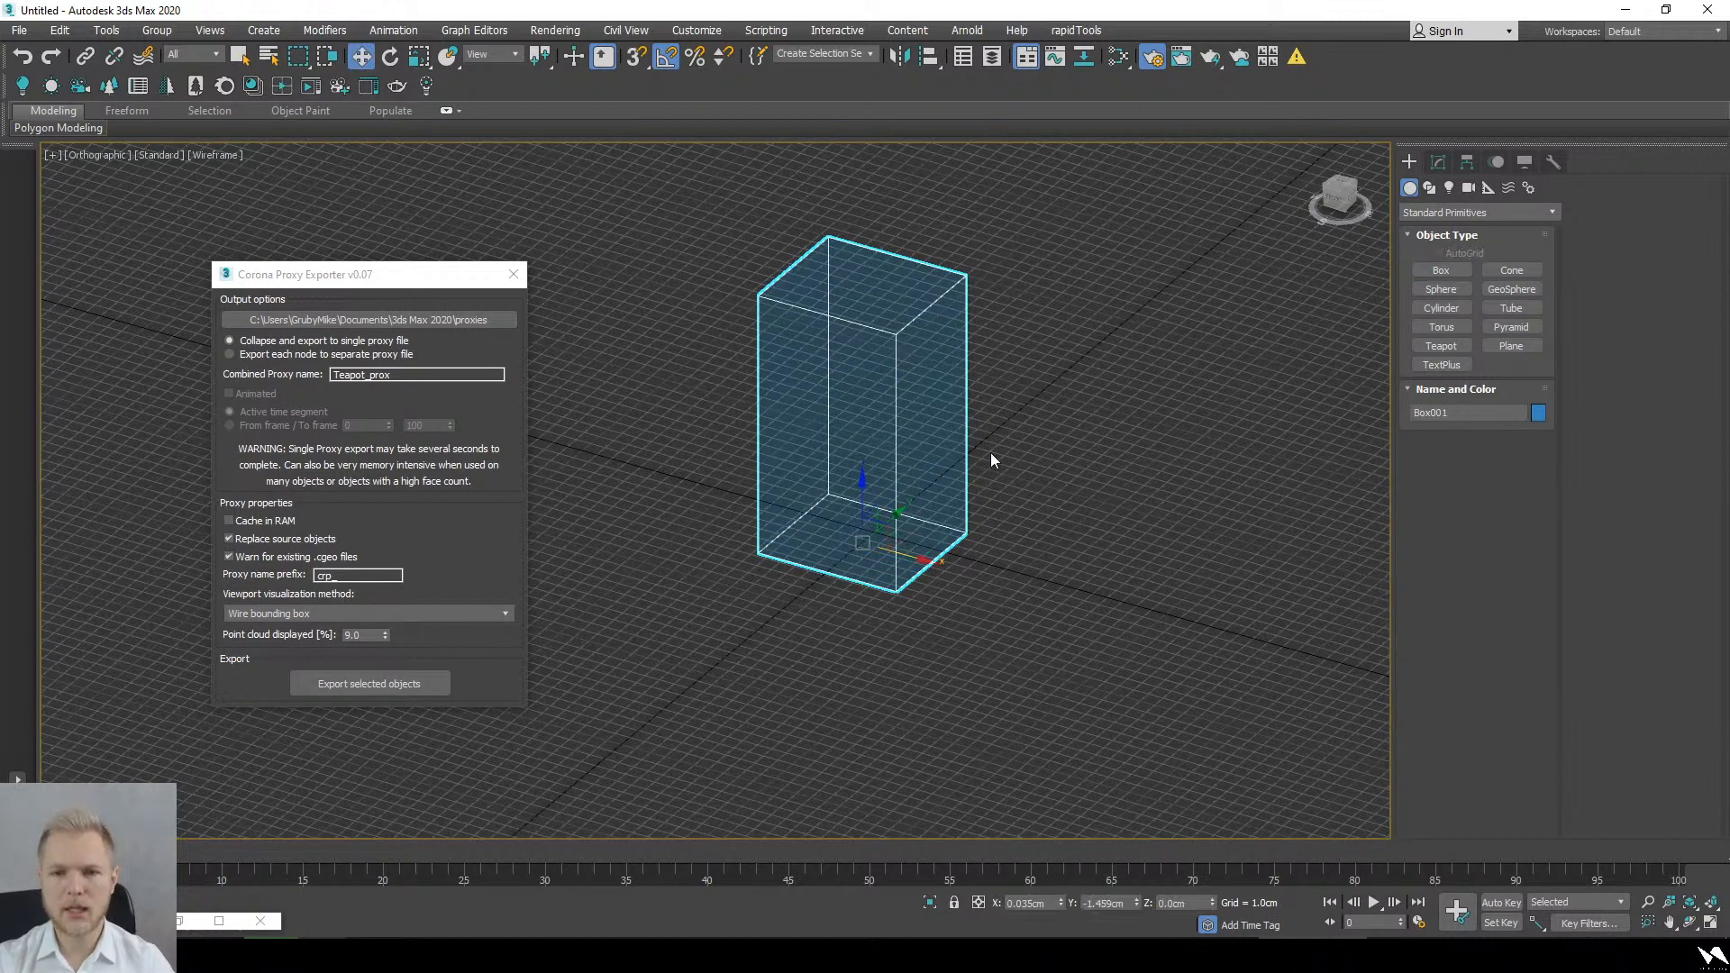
key(Delete)
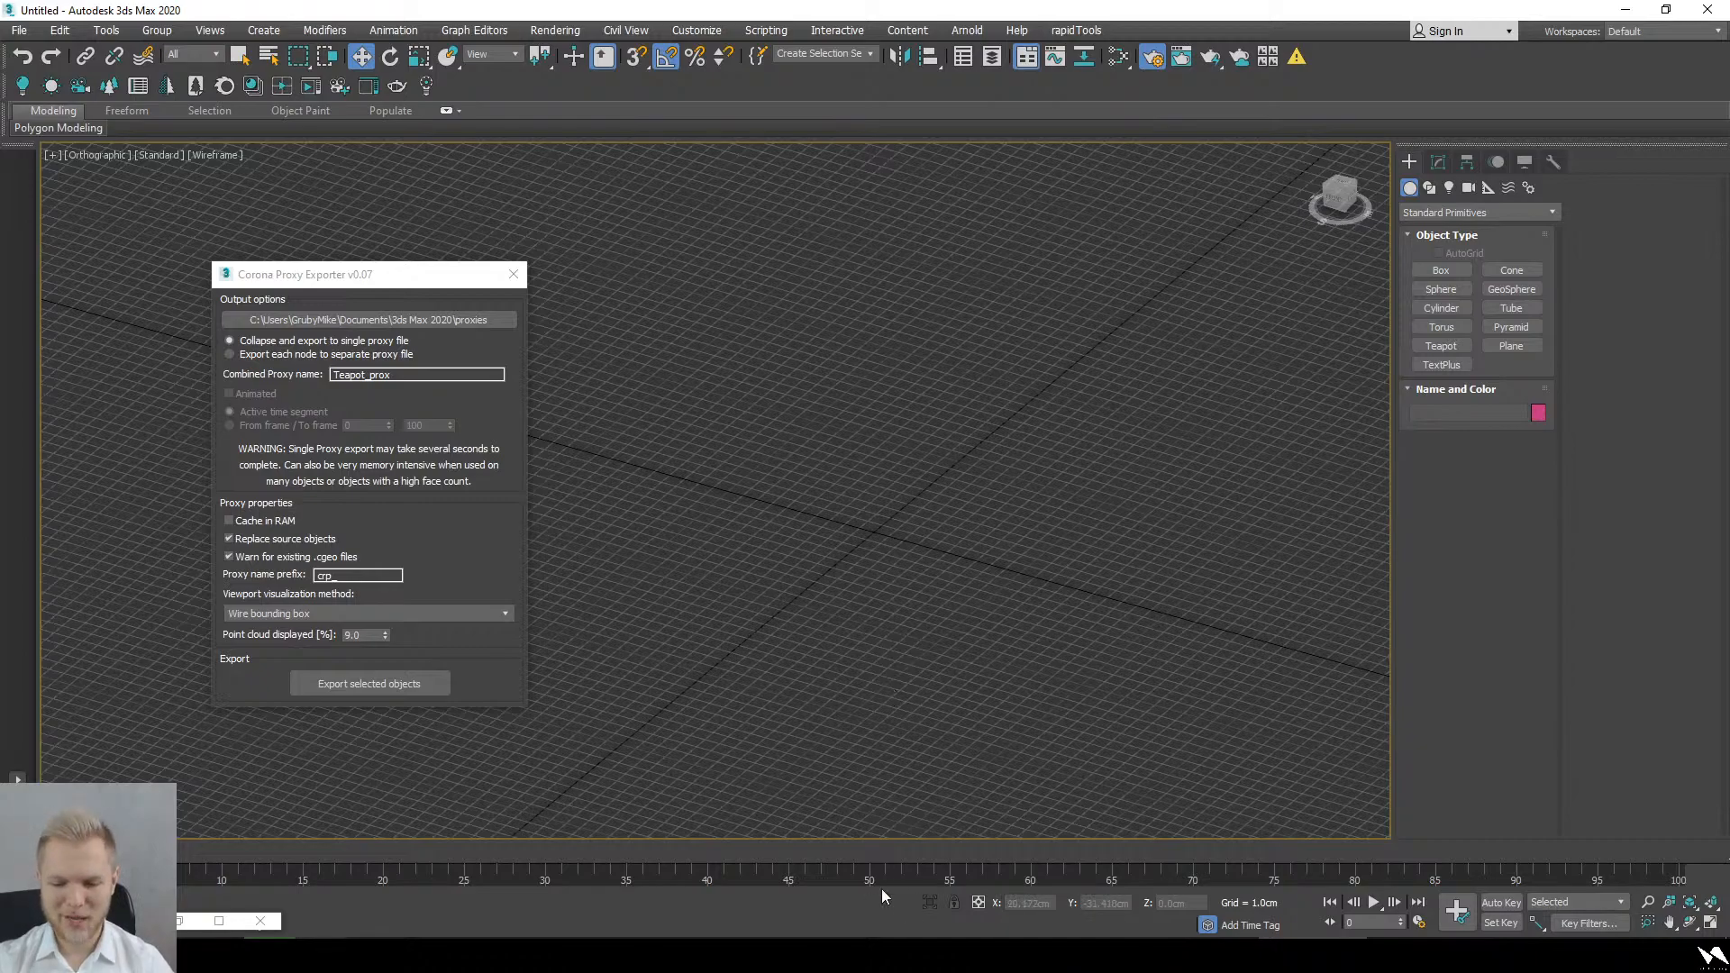
Step: Switch to Google Drive in the browser, look into the fourth student's folder in VizAcademy Group - 09.2019 and return to the group folder
key(alt+Tab)
click(754, 432)
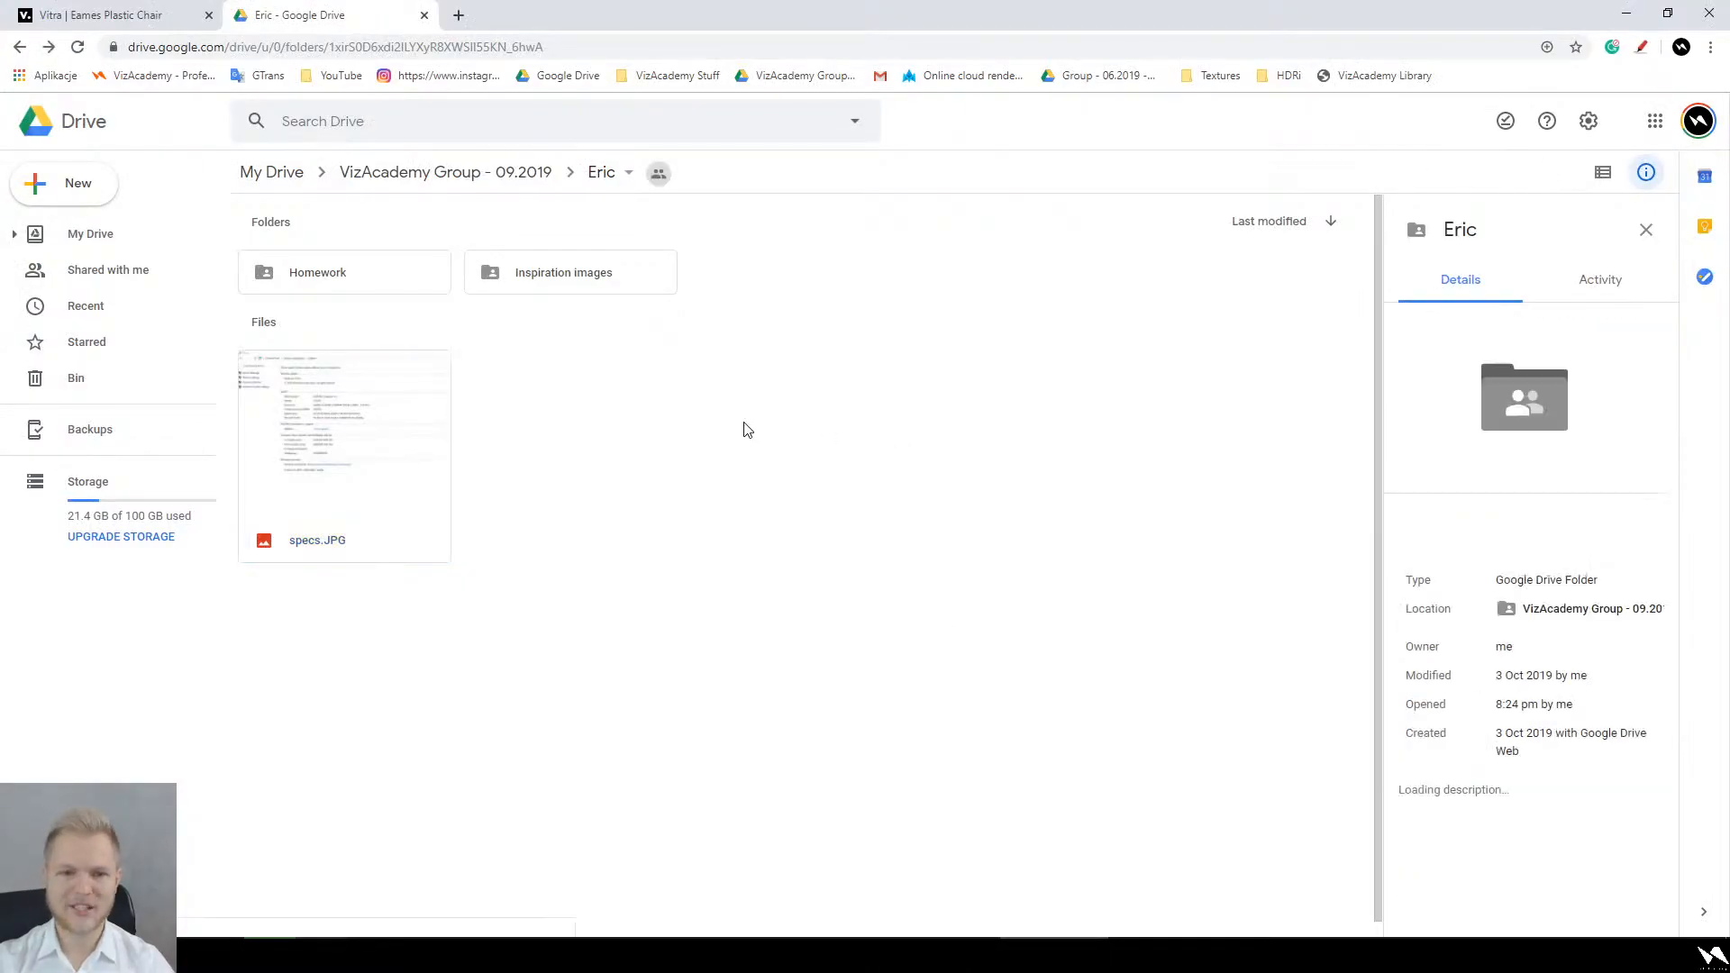
click(445, 172)
click(965, 275)
double_click(965, 275)
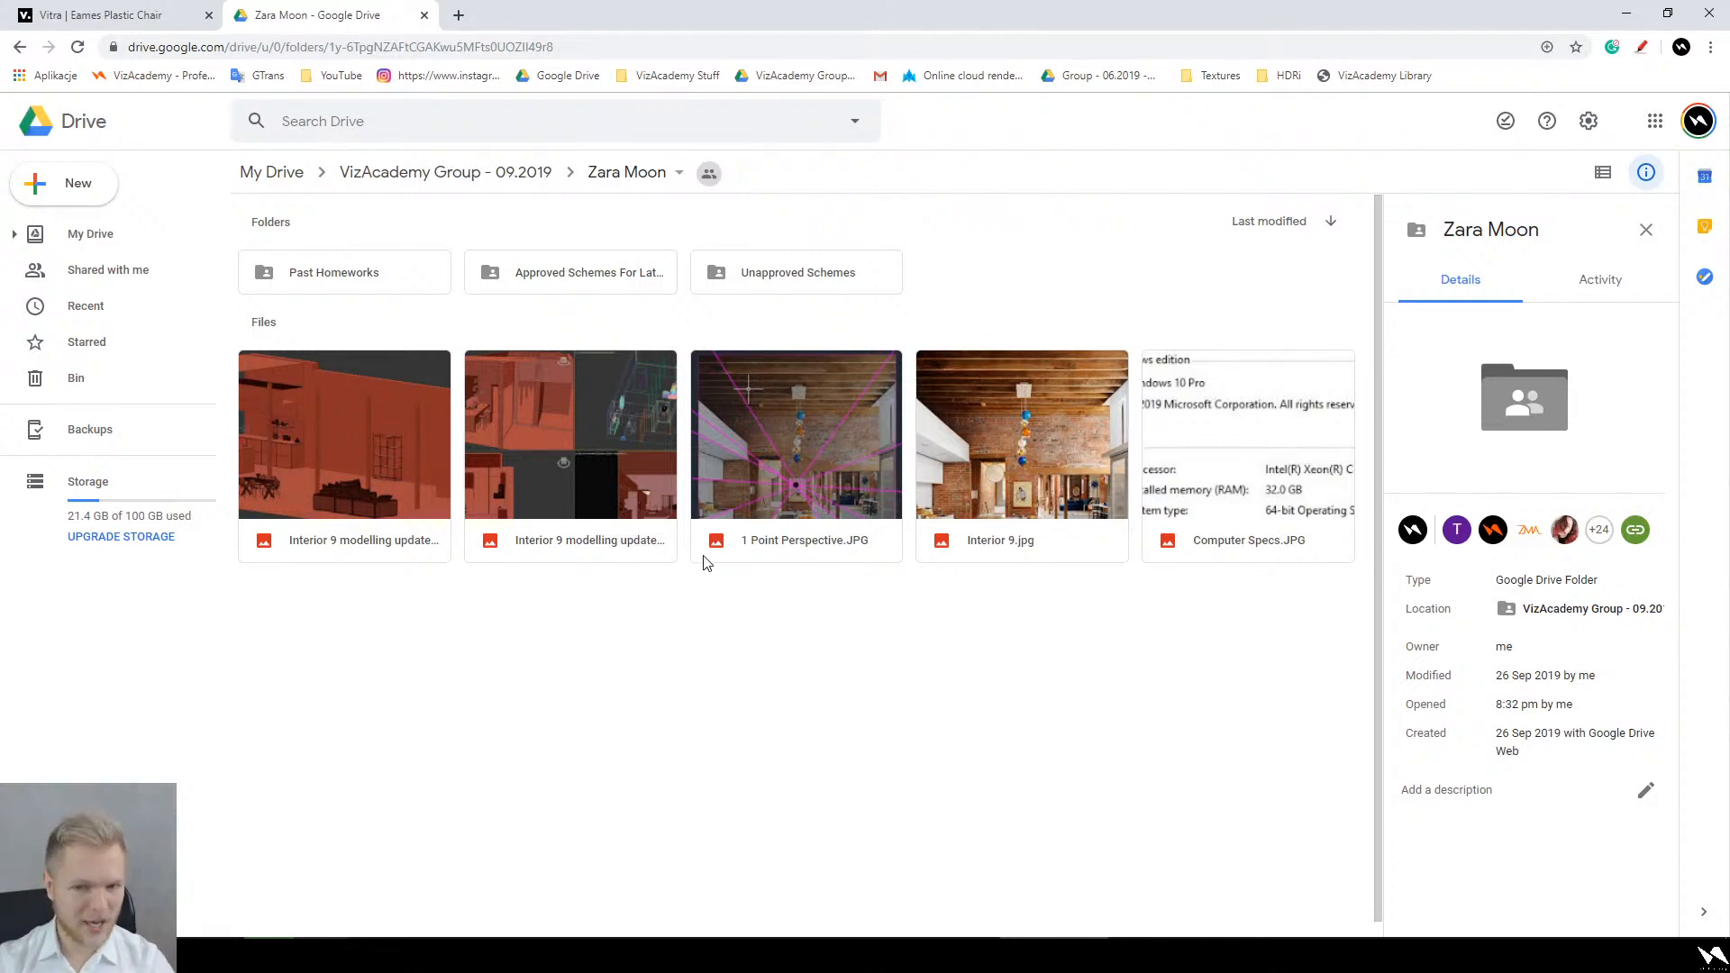
click(526, 174)
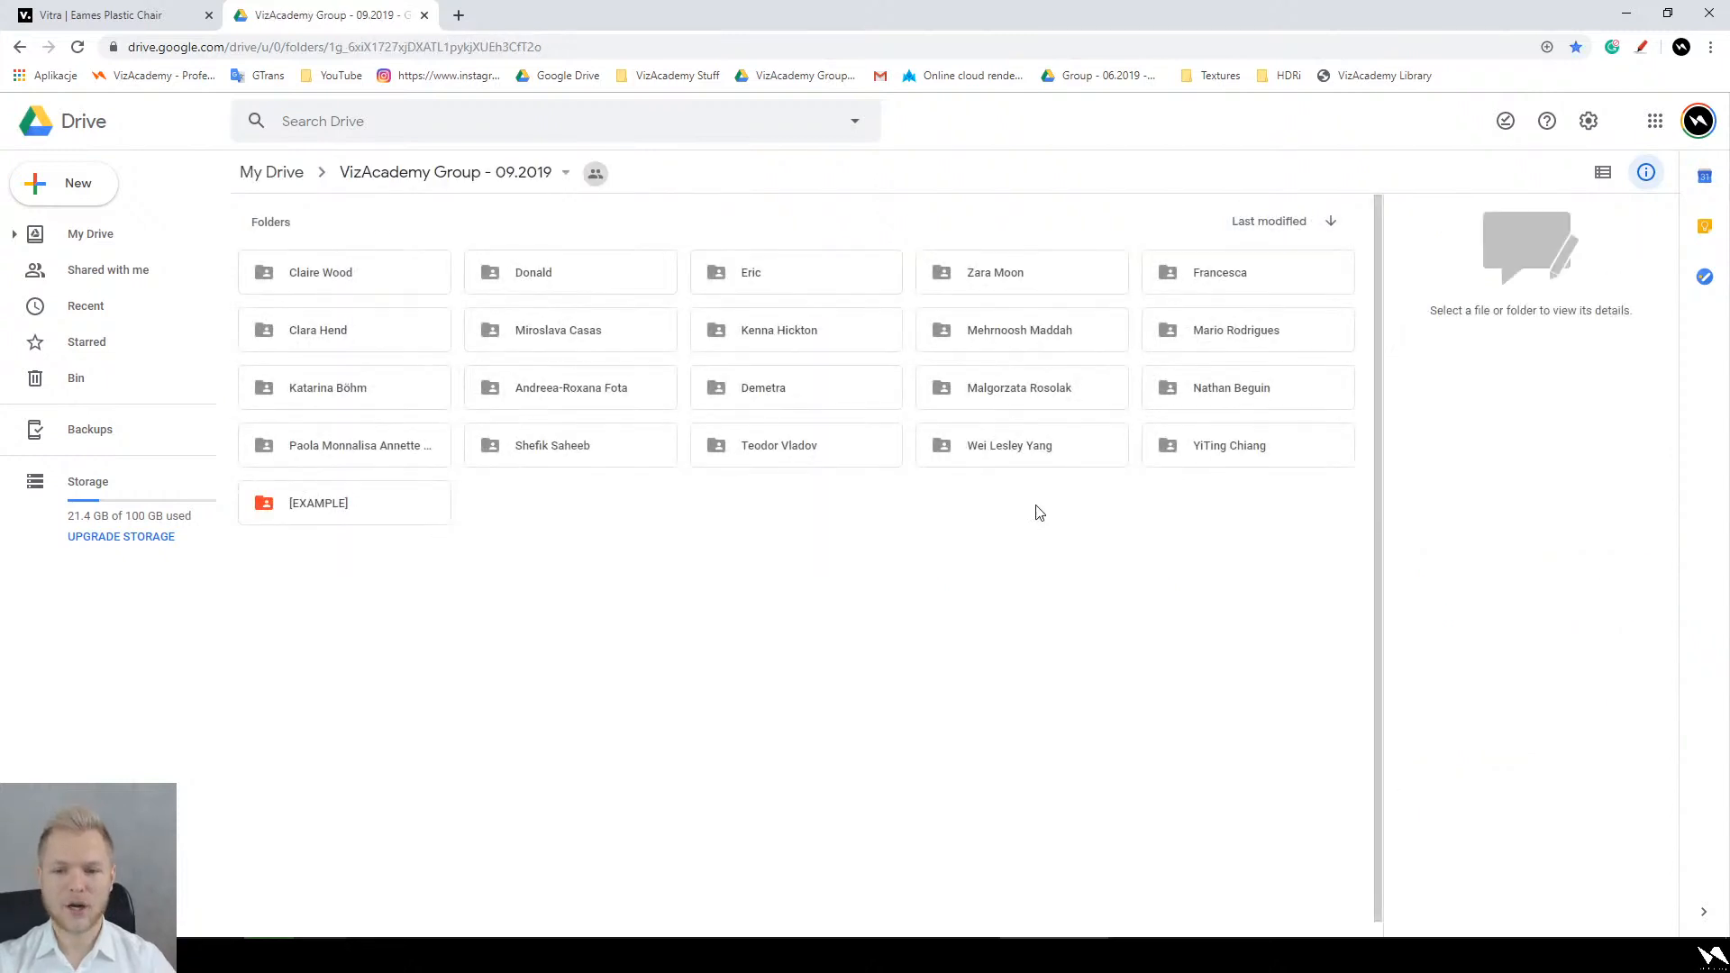
Step: Check further students' folders in the group, ending with the one that holds the 20191029 Interior 1 and Interior 2 images
click(1220, 281)
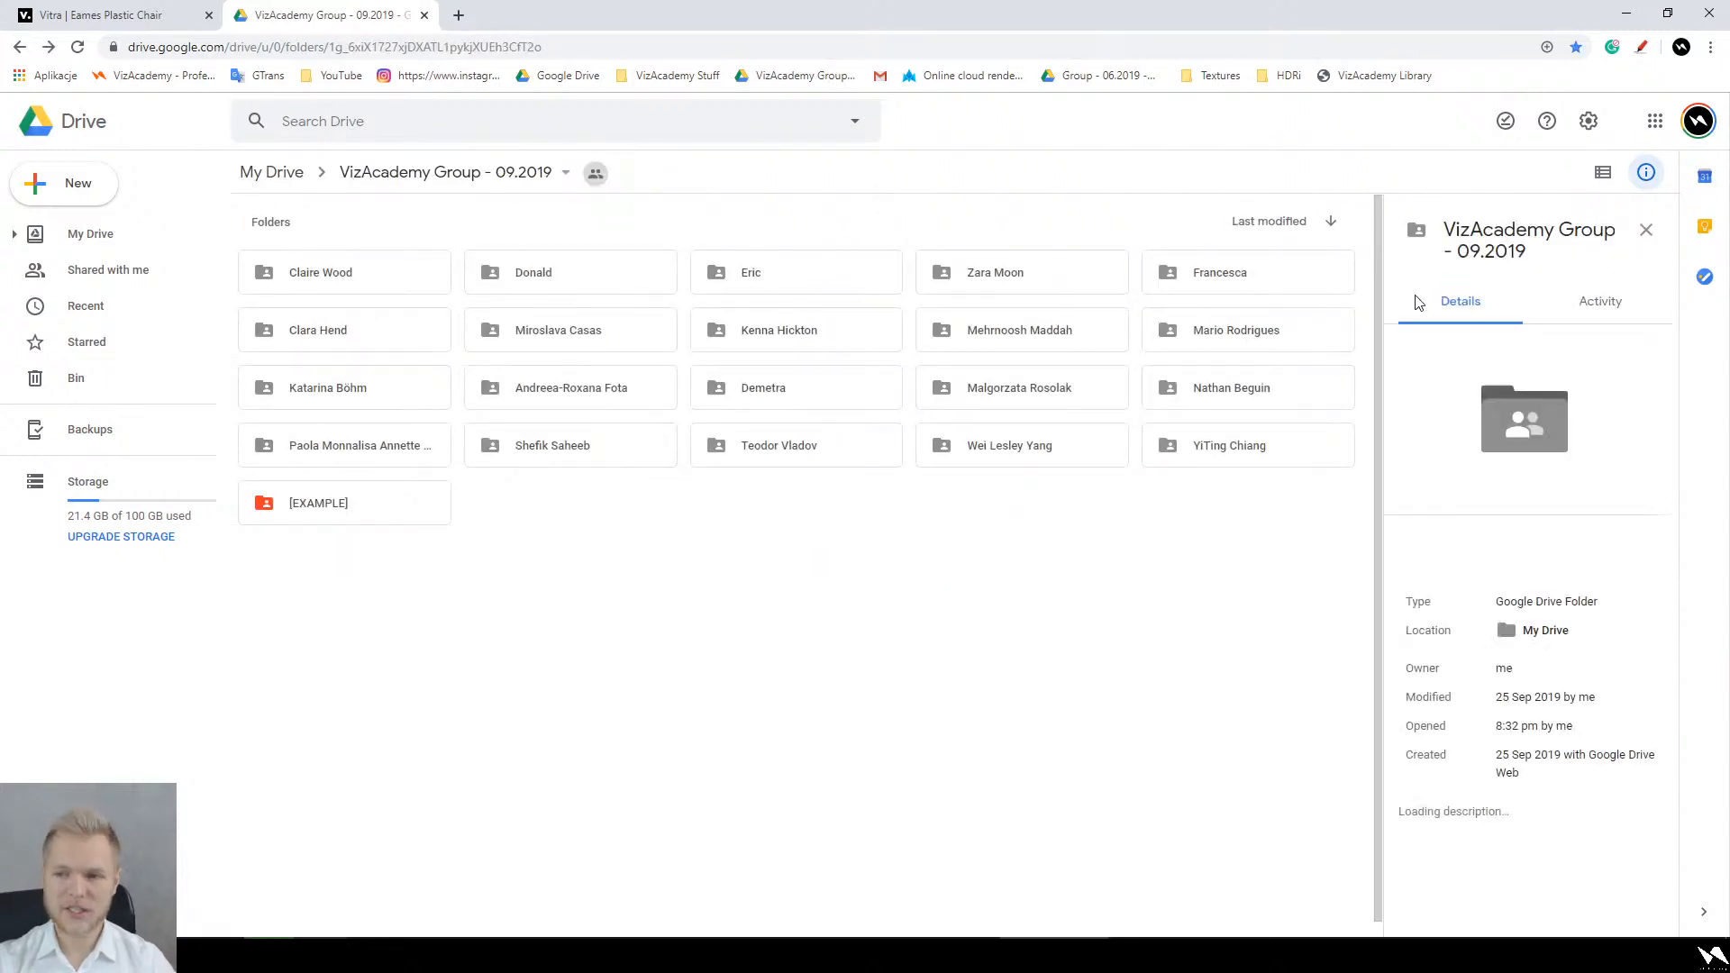
double_click(1286, 270)
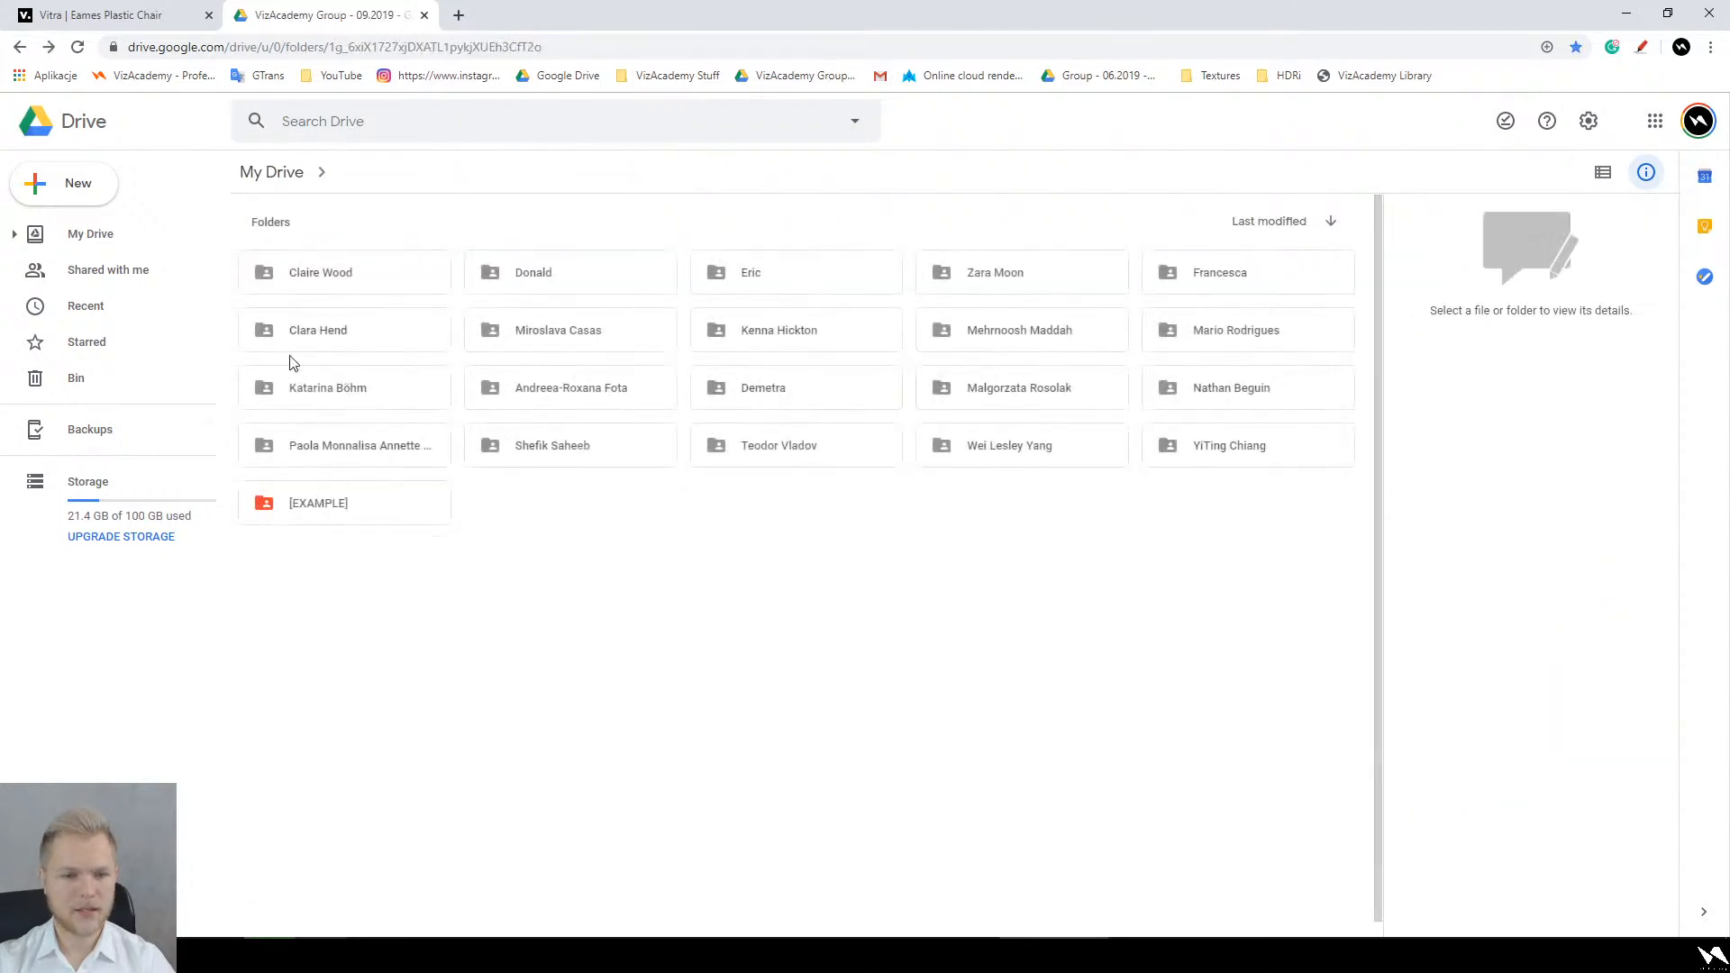
click(316, 340)
double_click(571, 331)
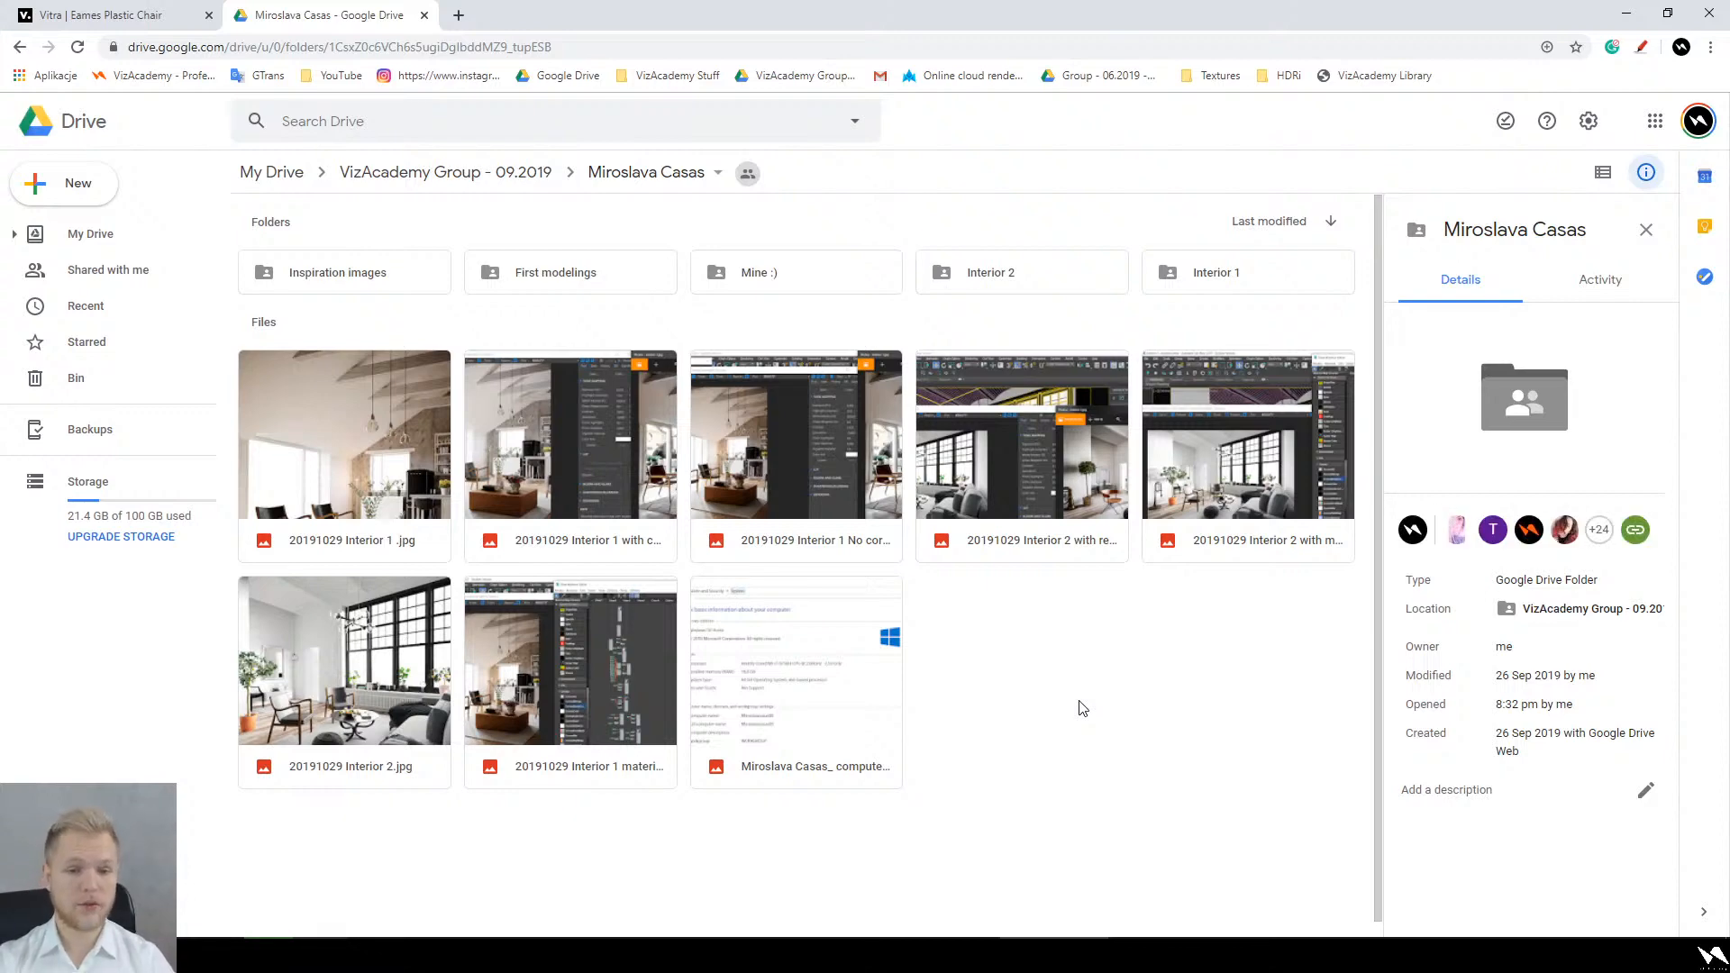
Step: Open 20191029 Interior 1 No corona light.png and enlarge the balcony window and armchairs in the reference photo
double_click(750, 458)
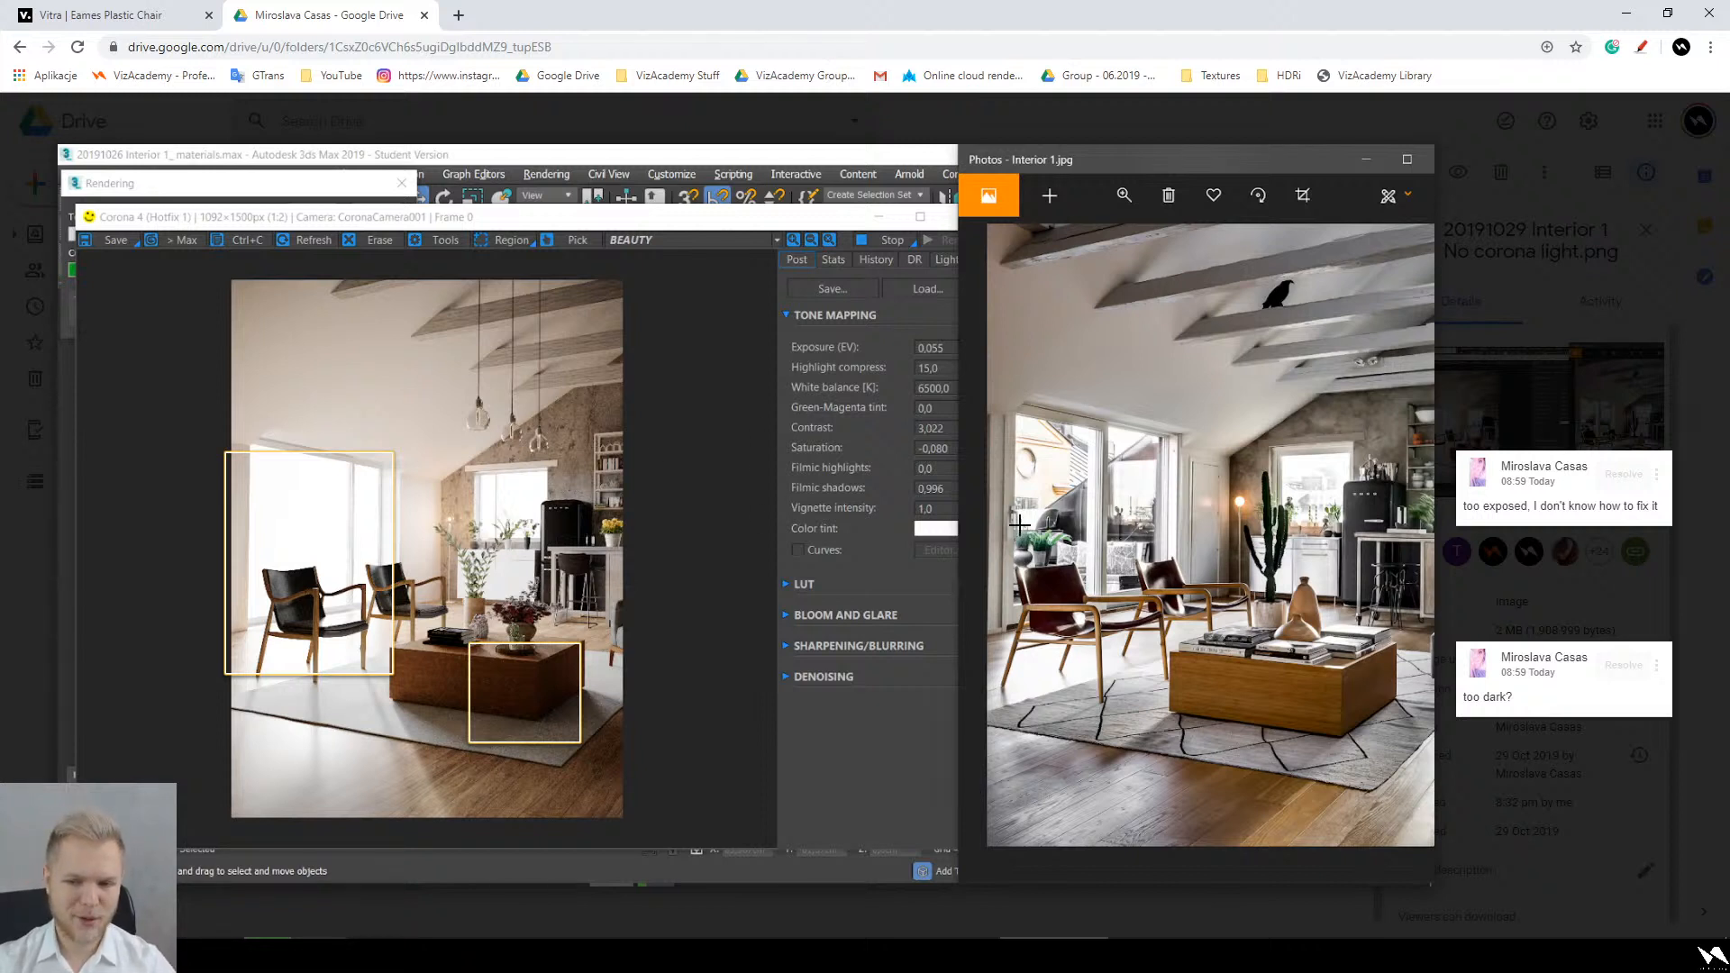
scroll(1090, 514, up, 4)
drag(1310, 510, 1174, 534)
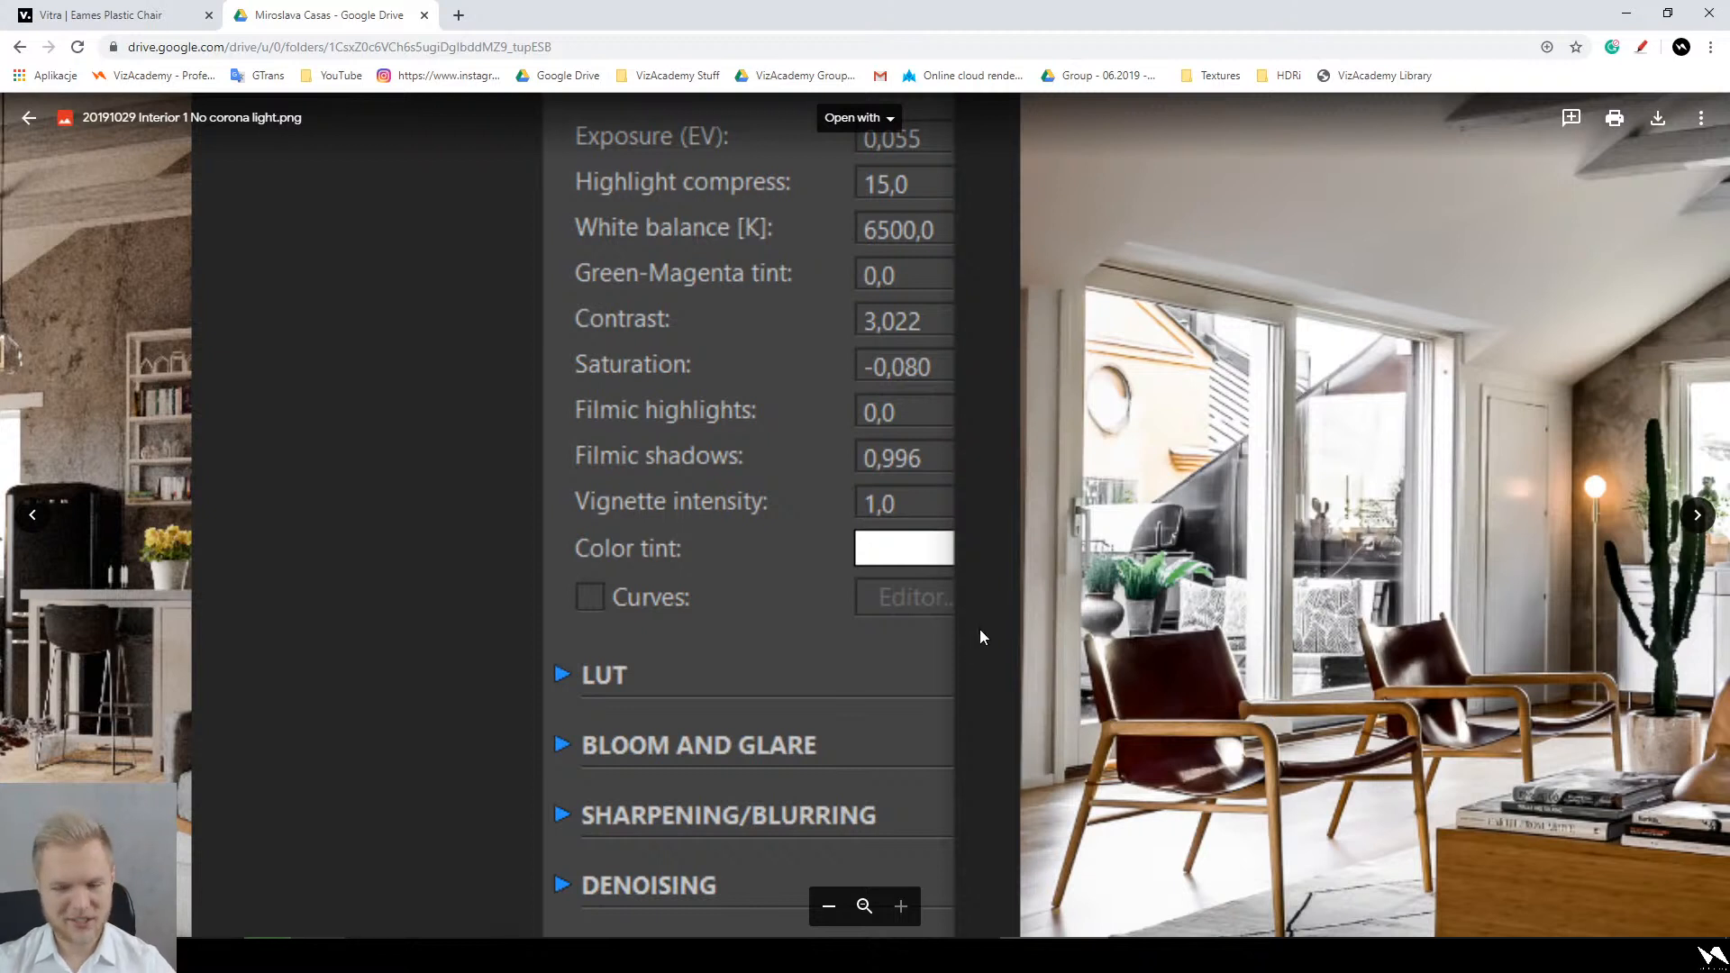
Step: Sketch red freehand lines over the reference photo's balcony window, armchairs and floor, and discard the drawing
click(1642, 46)
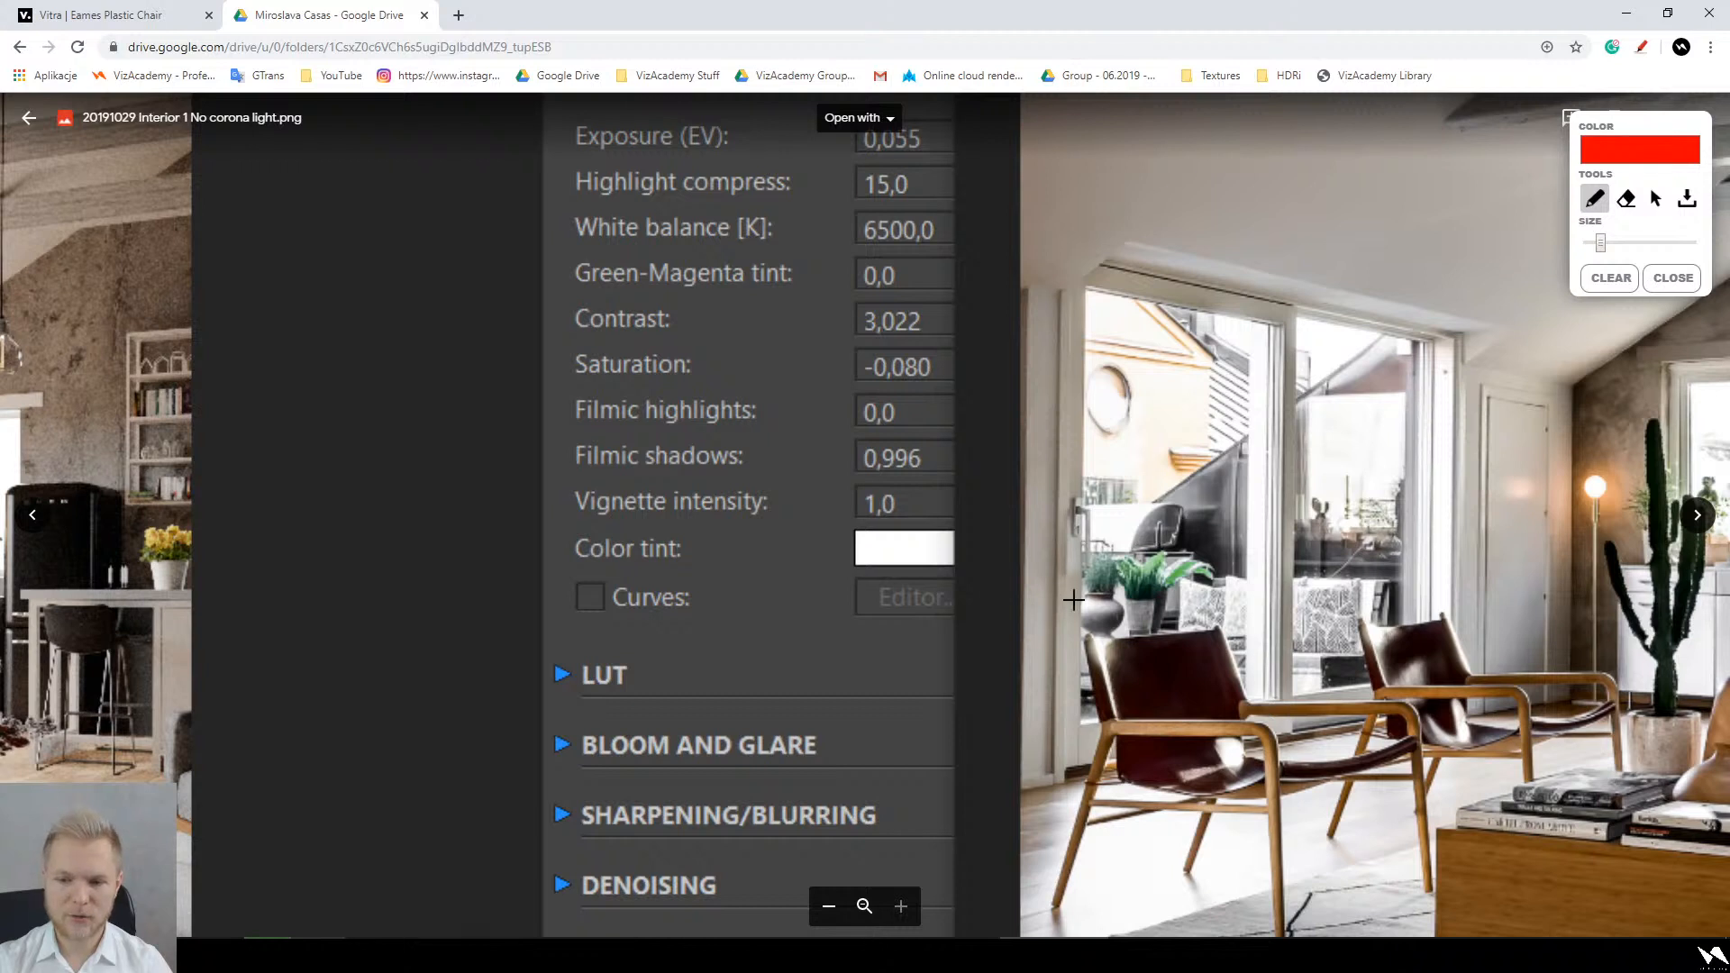
mouse_move(1095, 608)
mouse_down()
mouse_move(1099, 520)
mouse_move(1388, 317)
mouse_move(1405, 682)
mouse_move(1171, 765)
mouse_move(1061, 780)
mouse_move(753, 709)
mouse_move(1063, 615)
mouse_move(1112, 622)
mouse_move(694, 678)
mouse_up()
drag(851, 684, 1090, 759)
drag(914, 636, 1140, 738)
mouse_move(1071, 634)
mouse_down()
mouse_move(1221, 718)
mouse_move(1248, 692)
mouse_up()
mouse_move(1407, 684)
mouse_down()
mouse_move(1162, 664)
mouse_move(1101, 494)
mouse_up()
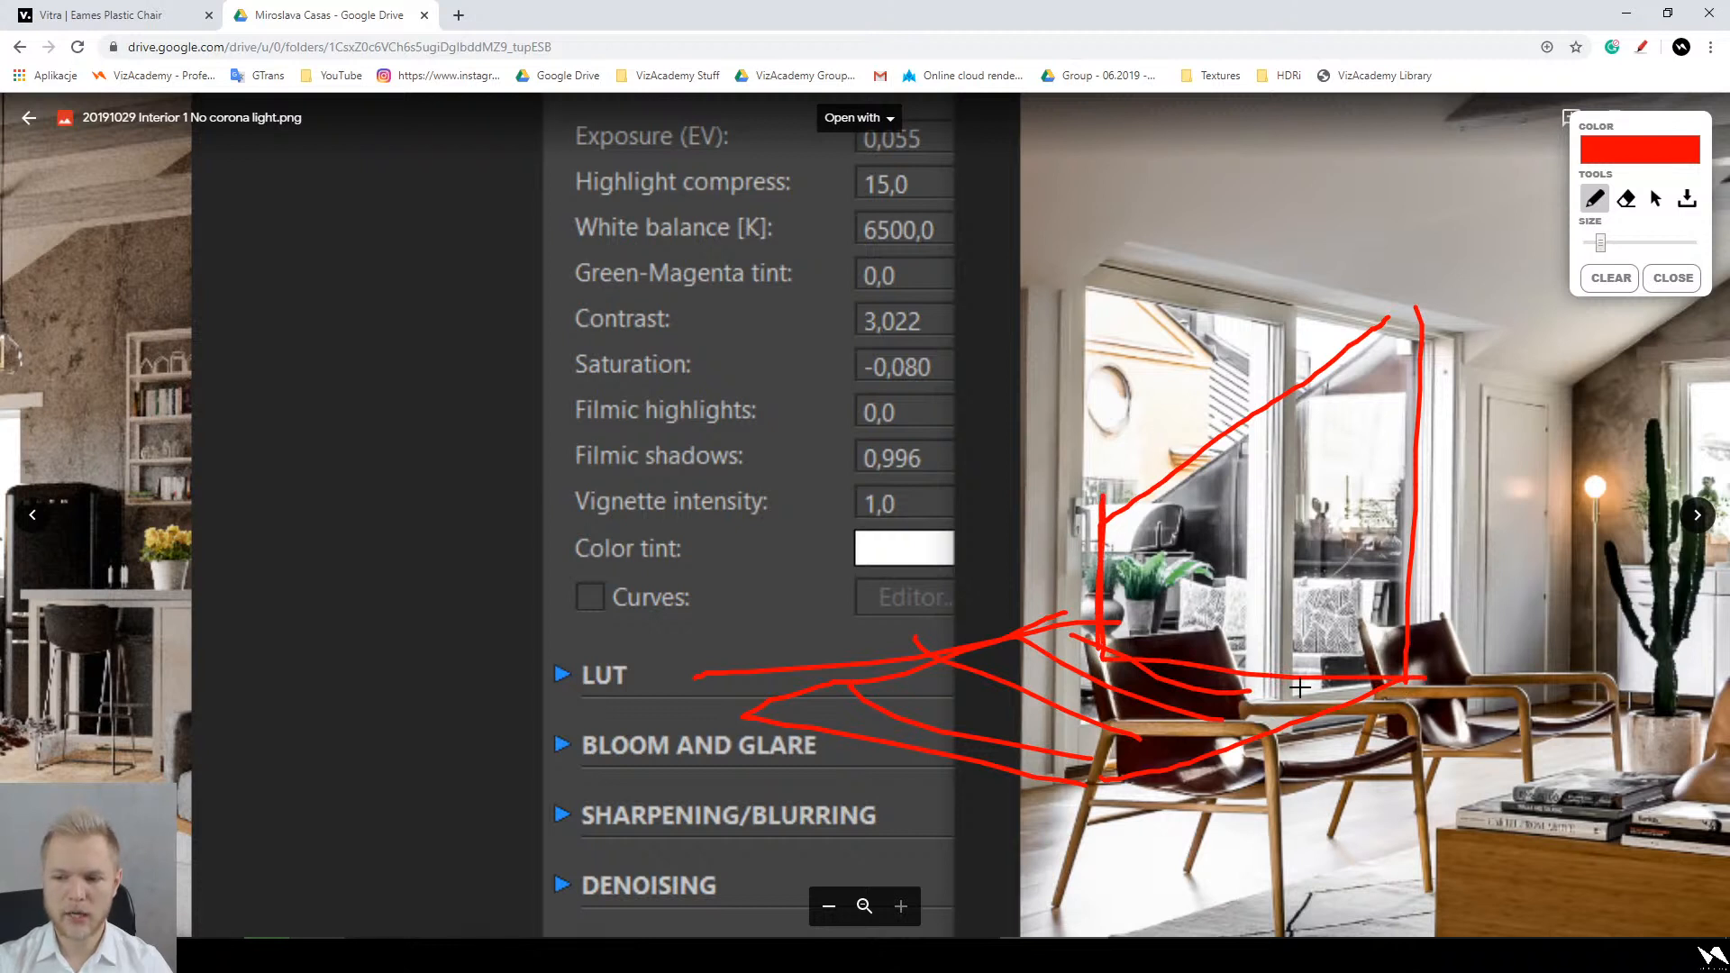
mouse_move(1170, 487)
mouse_down()
mouse_move(1212, 522)
mouse_move(1224, 486)
mouse_move(1243, 538)
mouse_up()
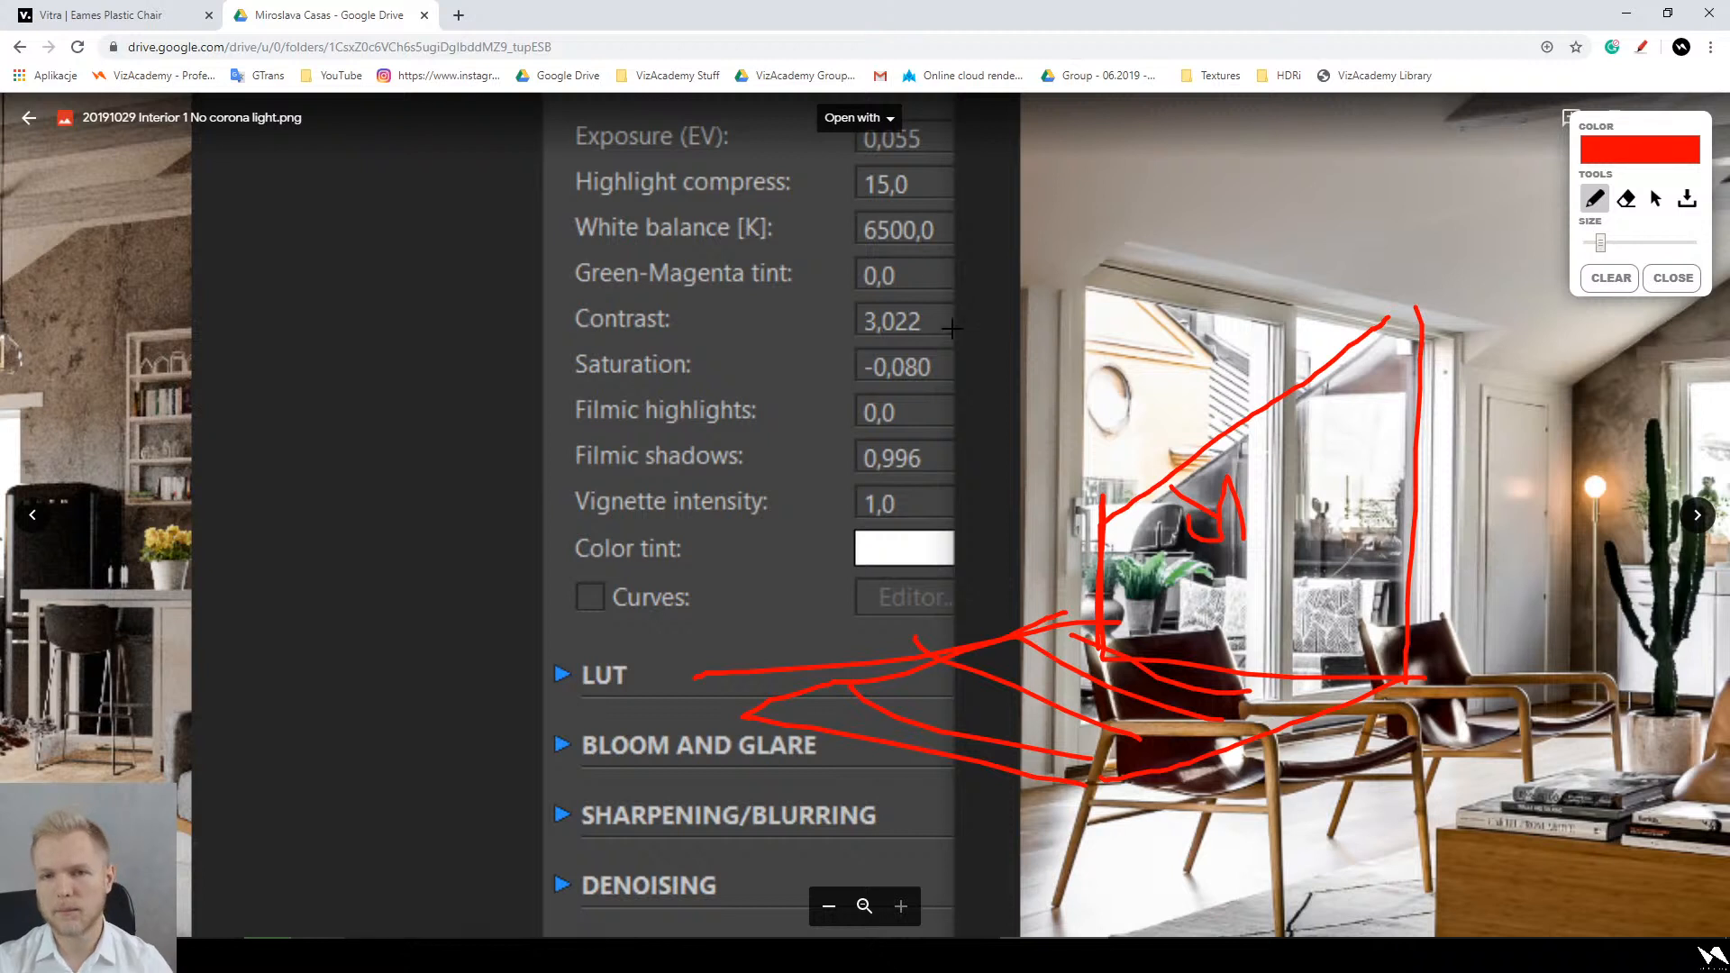
mouse_move(1379, 180)
mouse_down()
mouse_move(1373, 725)
mouse_move(1390, 628)
mouse_up()
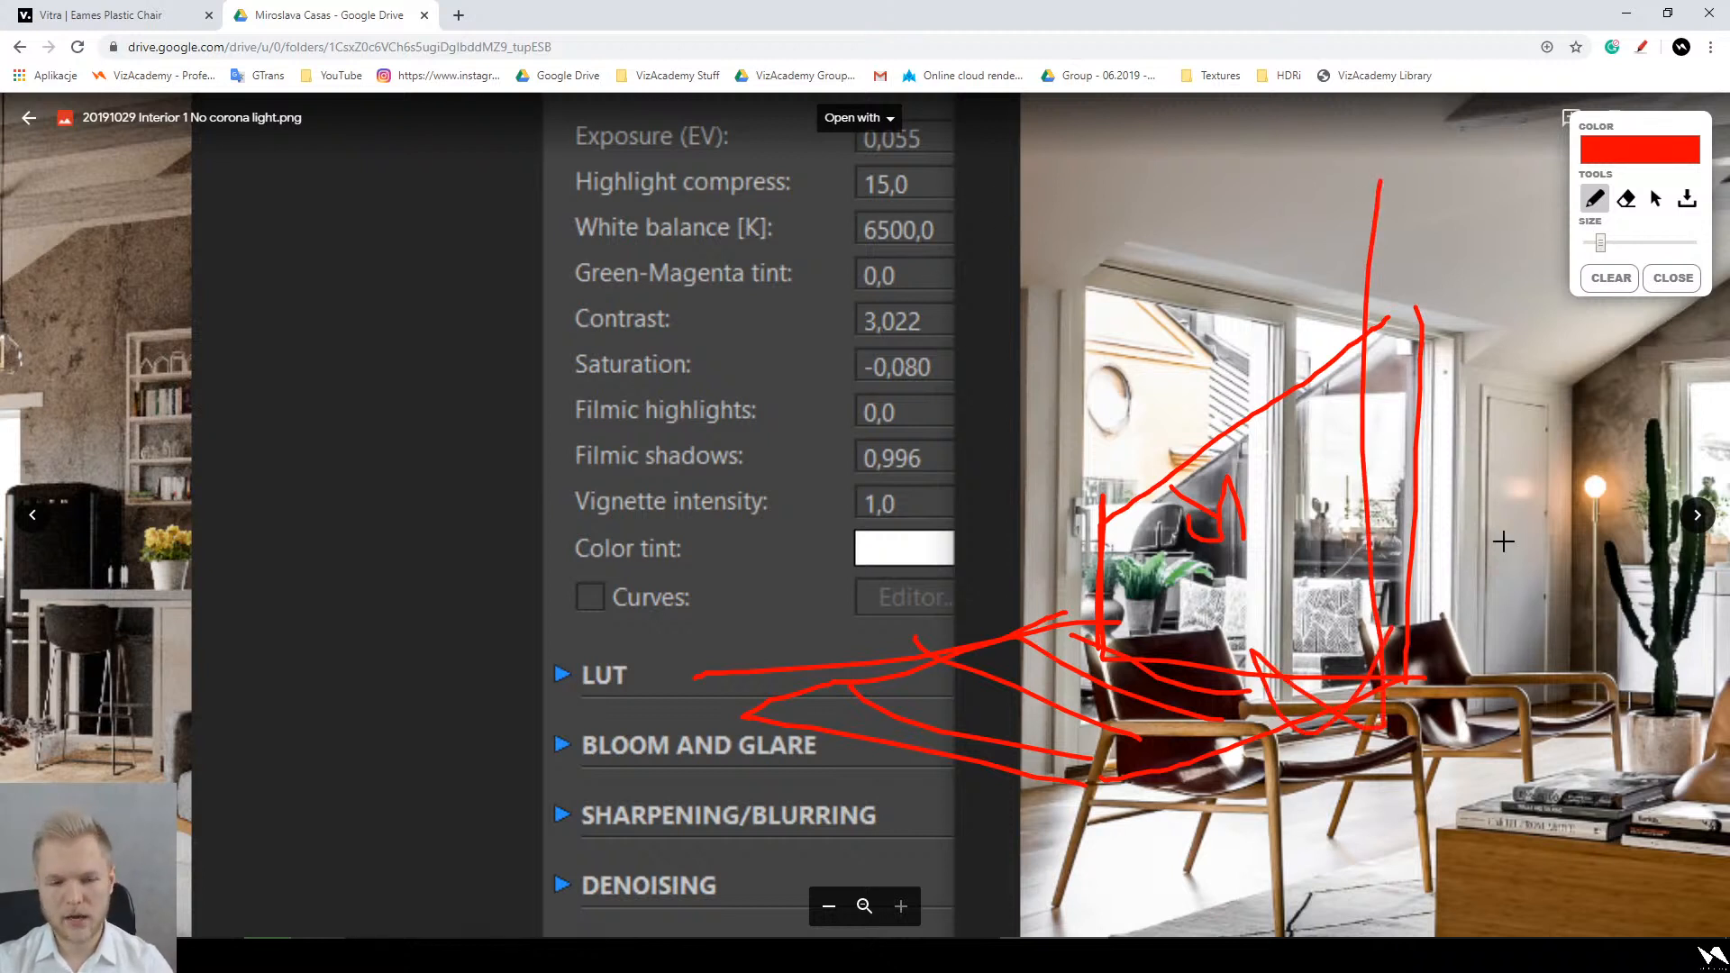
key(Escape)
Step: Enlarge the student's render, mark a red diagonal across the large window, circle the floor by the front armchair, and clear the marks
ctrl+scroll(1247, 571, down, 5)
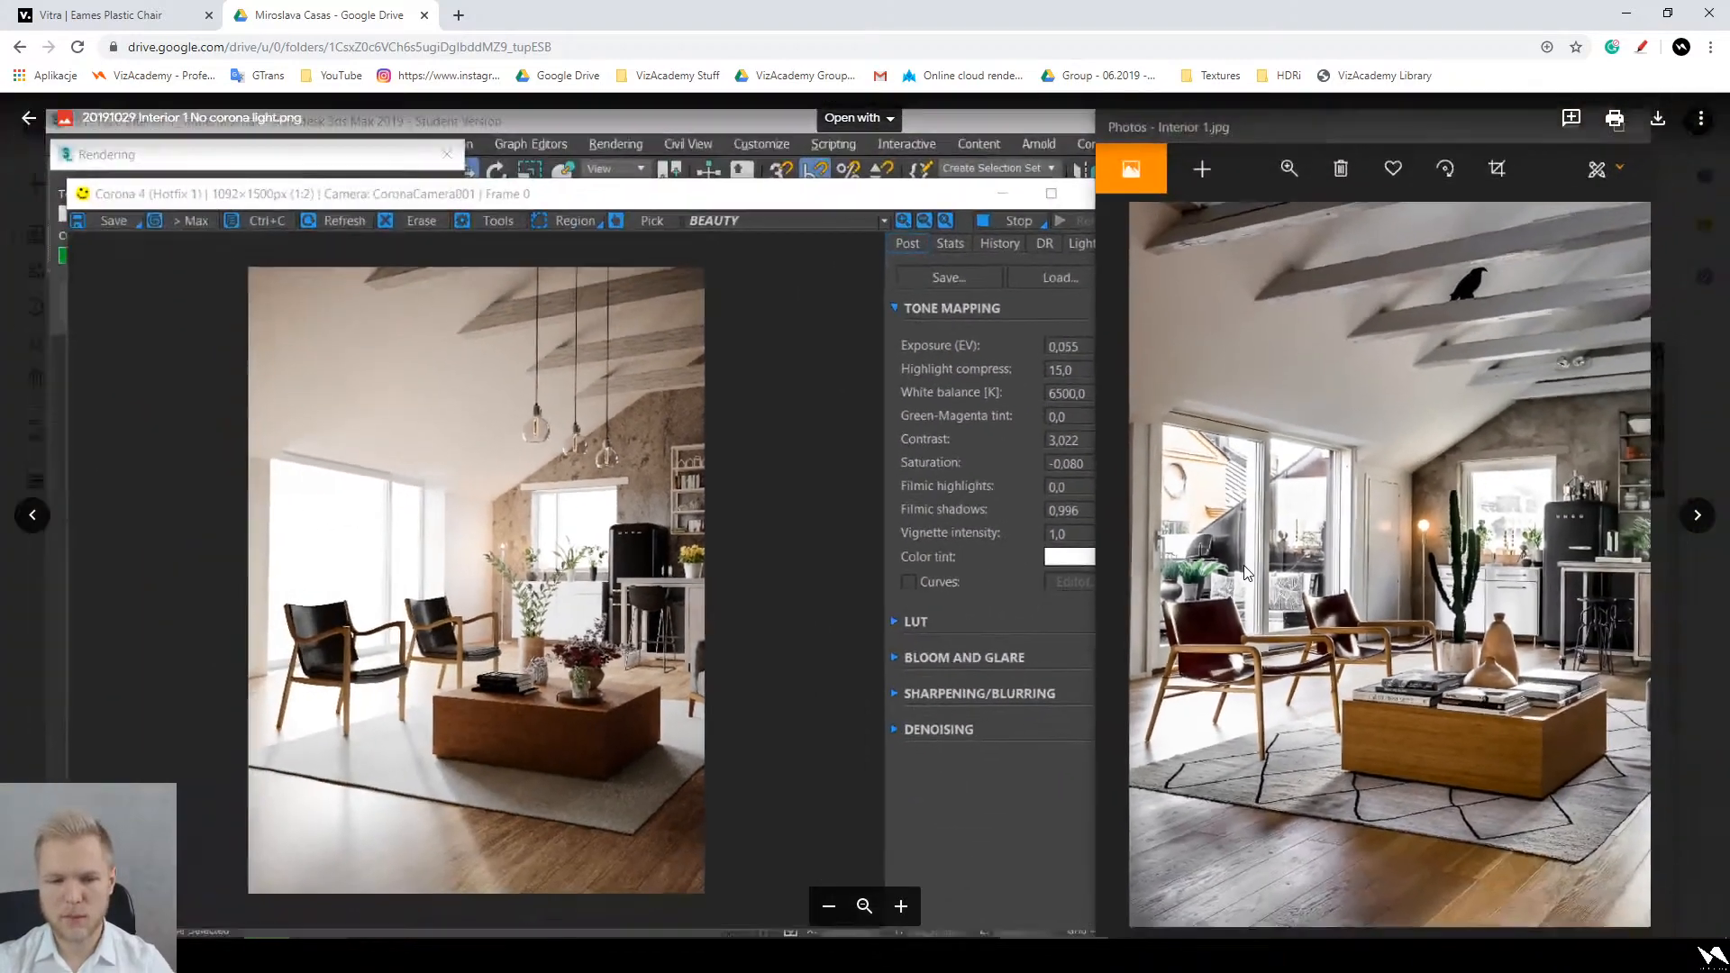
ctrl+scroll(155, 593, up, 5)
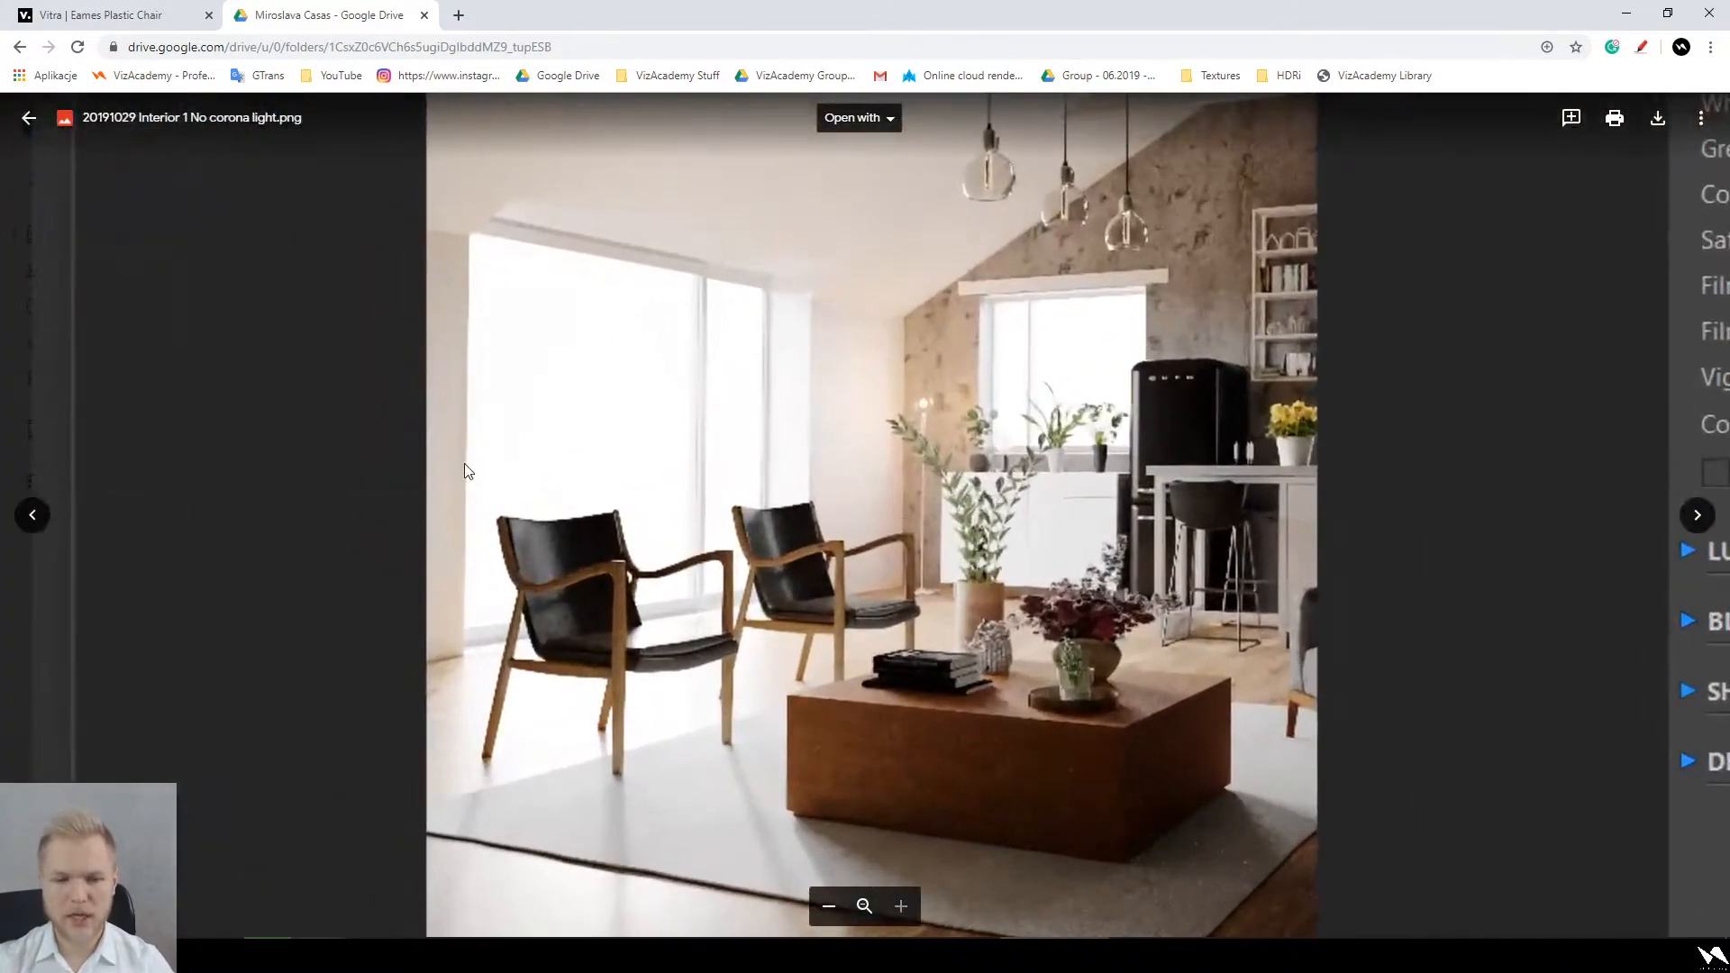
click(1642, 47)
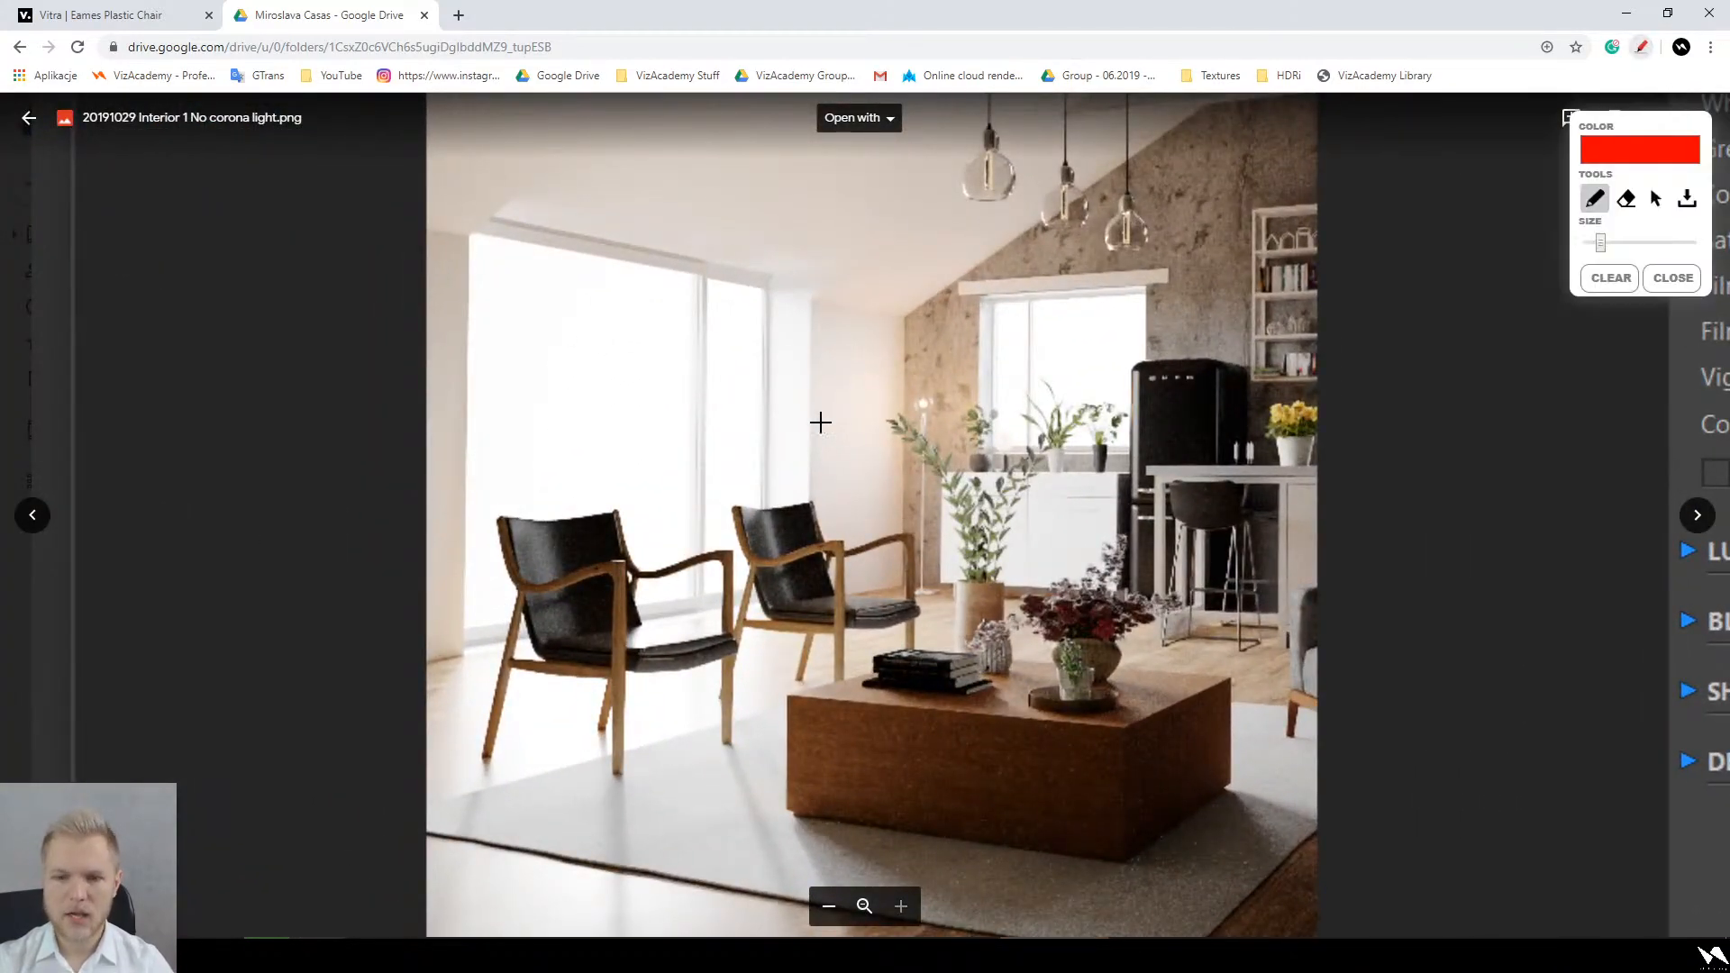
mouse_move(767, 293)
mouse_down()
mouse_move(453, 501)
mouse_move(449, 554)
mouse_up()
mouse_move(469, 698)
mouse_down()
mouse_move(508, 784)
mouse_move(636, 699)
mouse_move(507, 705)
mouse_up()
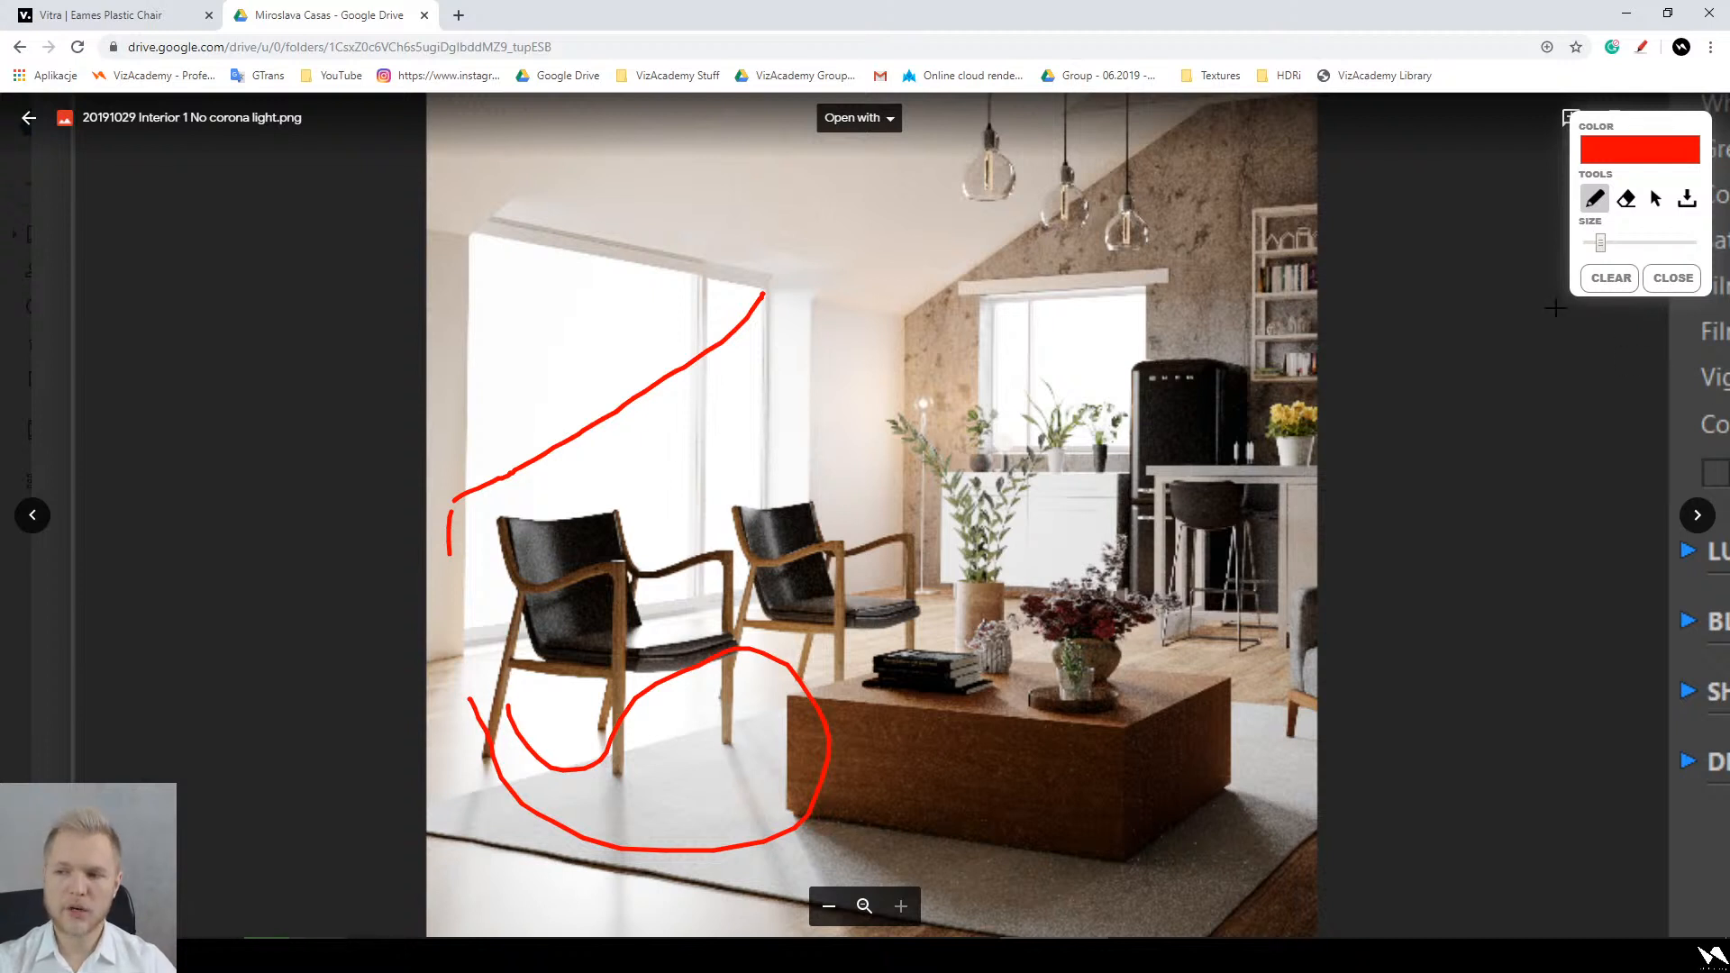
click(1591, 283)
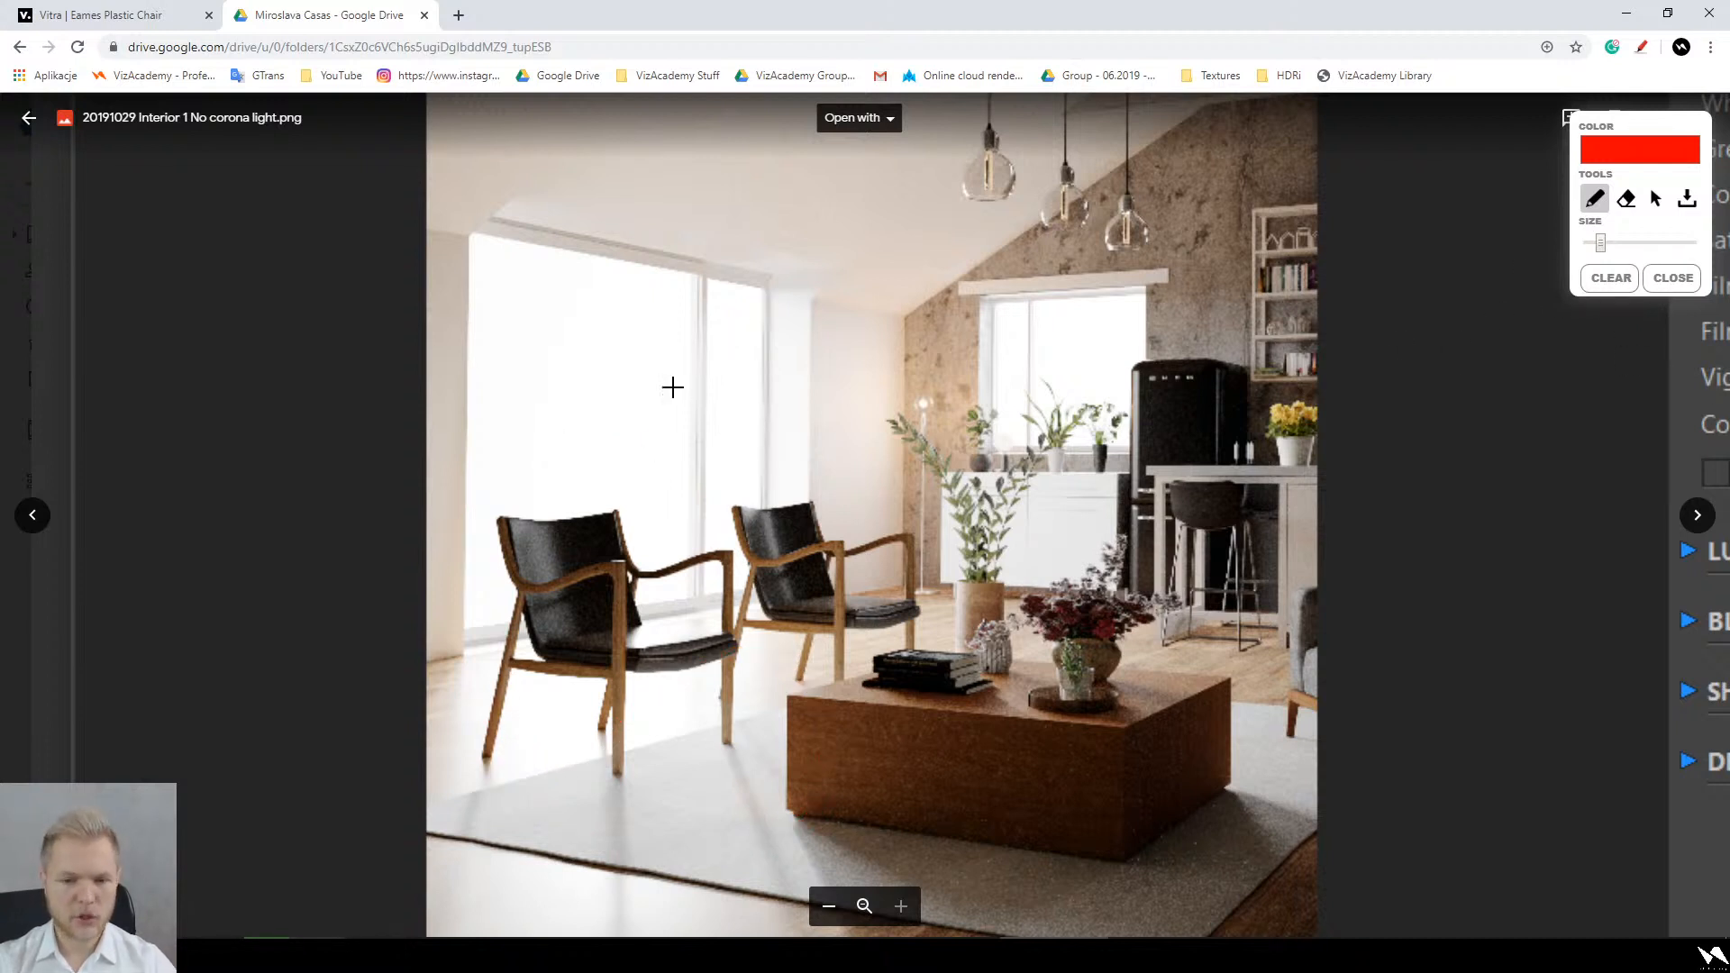
Step: Draw a red boundary with an arrow over the render's large window plus short strokes under the front armchair, and clear them
mouse_move(756, 290)
mouse_down()
mouse_move(472, 436)
mouse_move(459, 633)
mouse_up()
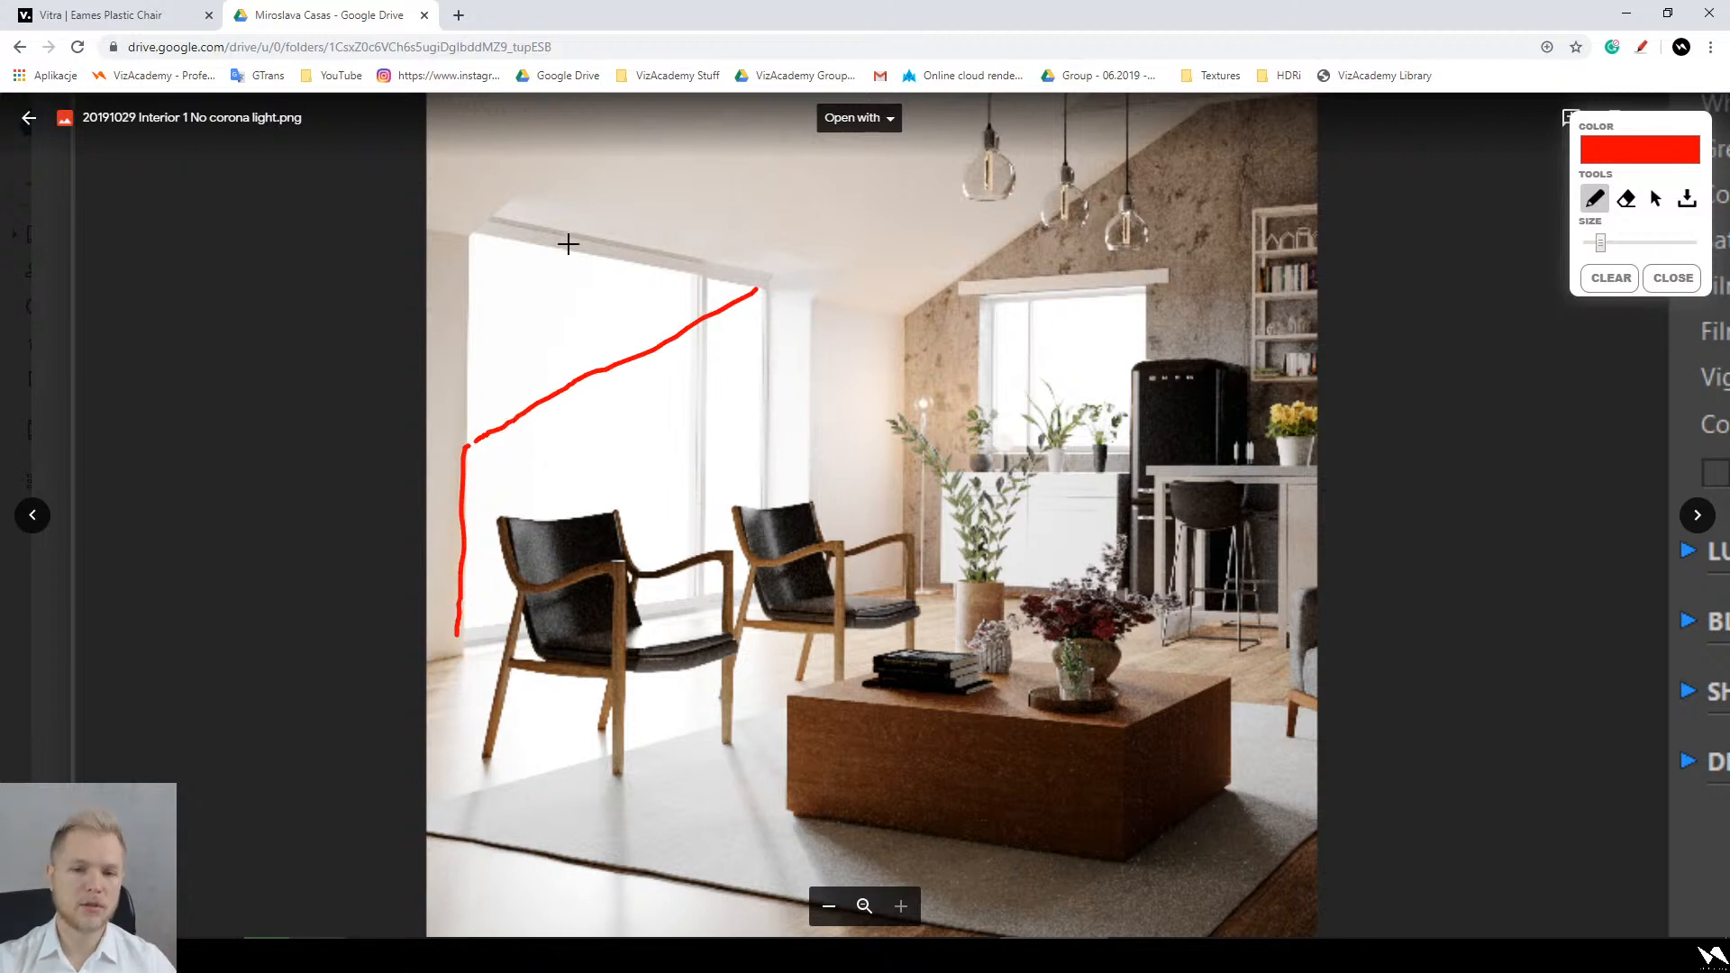
mouse_move(575, 216)
mouse_down()
mouse_move(621, 416)
mouse_move(590, 420)
mouse_move(626, 349)
mouse_up()
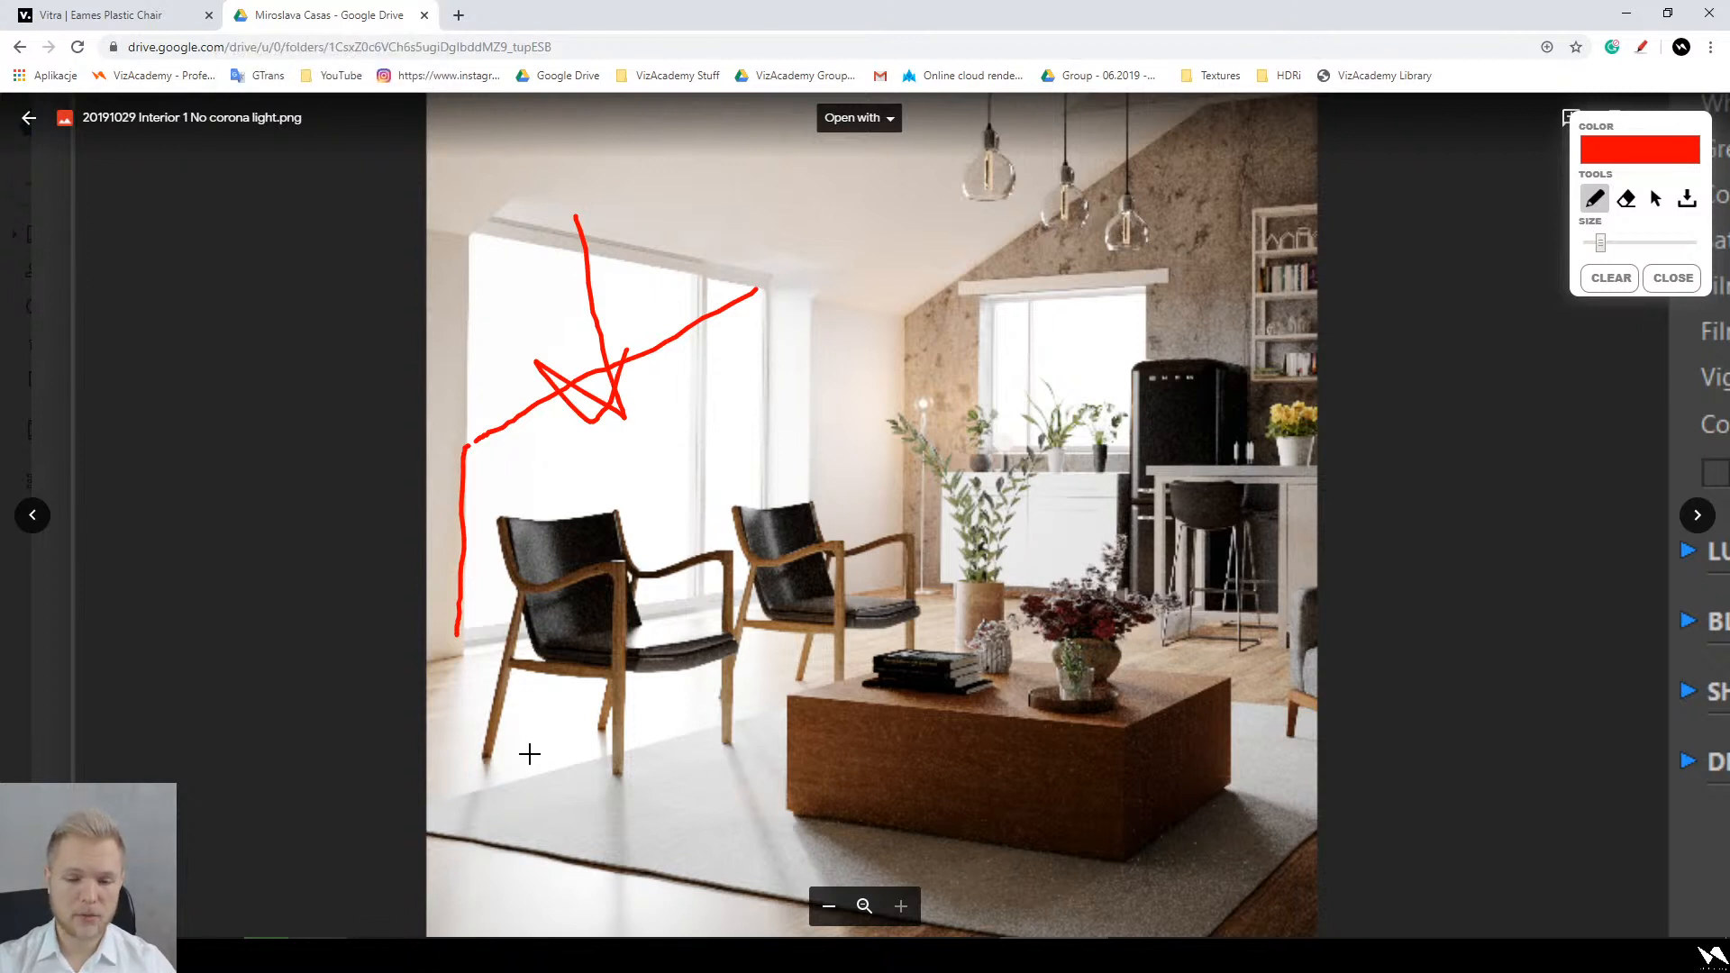
drag(508, 746, 573, 746)
mouse_move(605, 713)
mouse_down()
mouse_move(698, 717)
mouse_move(627, 744)
mouse_up()
mouse_move(595, 687)
mouse_down()
mouse_move(544, 704)
mouse_move(529, 755)
mouse_up()
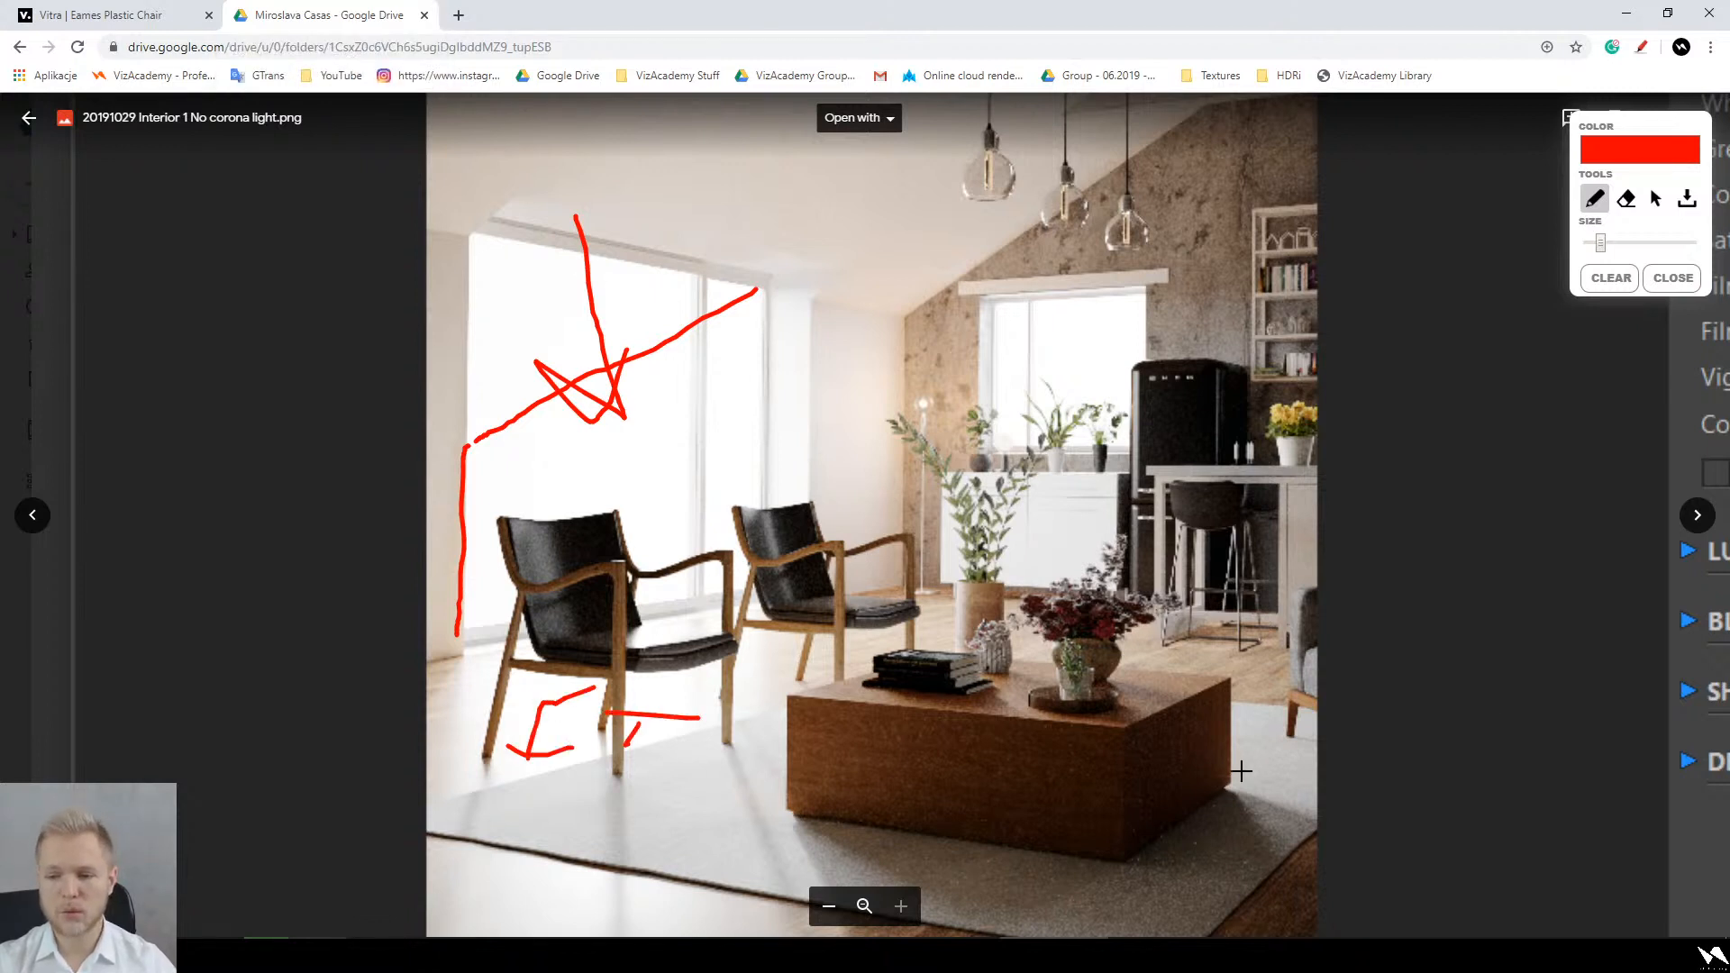
click(1611, 277)
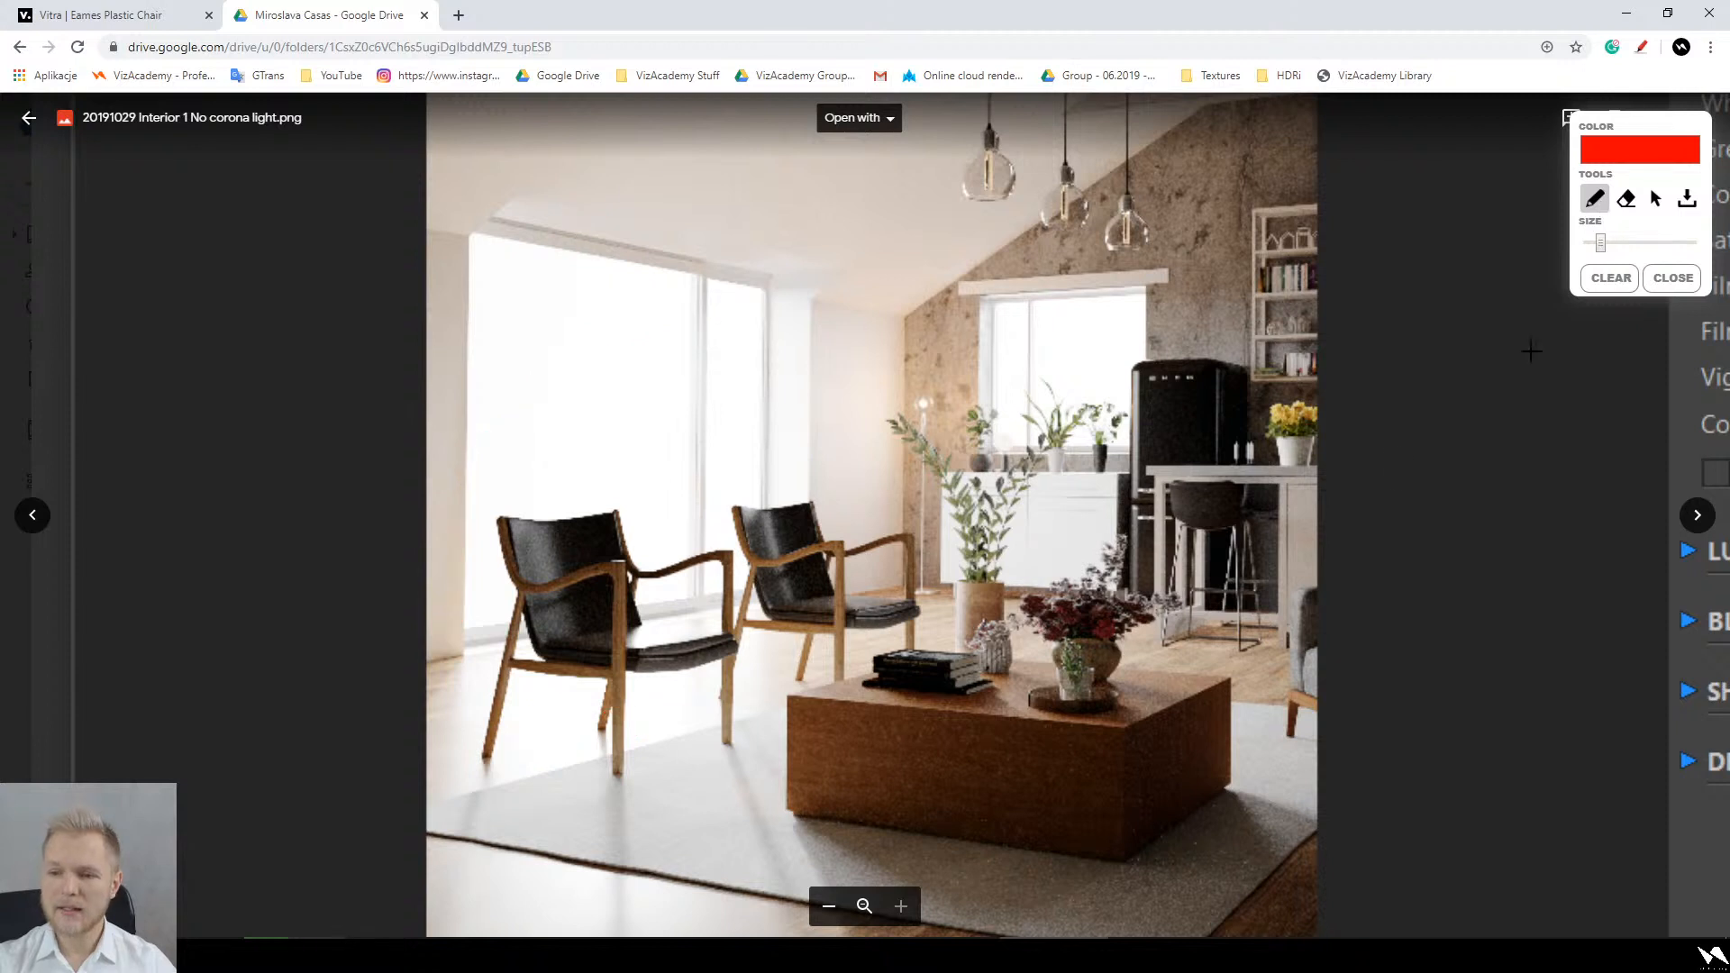
Step: Circle the plants, rear armchair and coffee table top in red on the render, and clear the drawing
mouse_move(1104, 698)
mouse_down()
mouse_move(1027, 726)
mouse_move(1198, 496)
mouse_move(984, 712)
mouse_up()
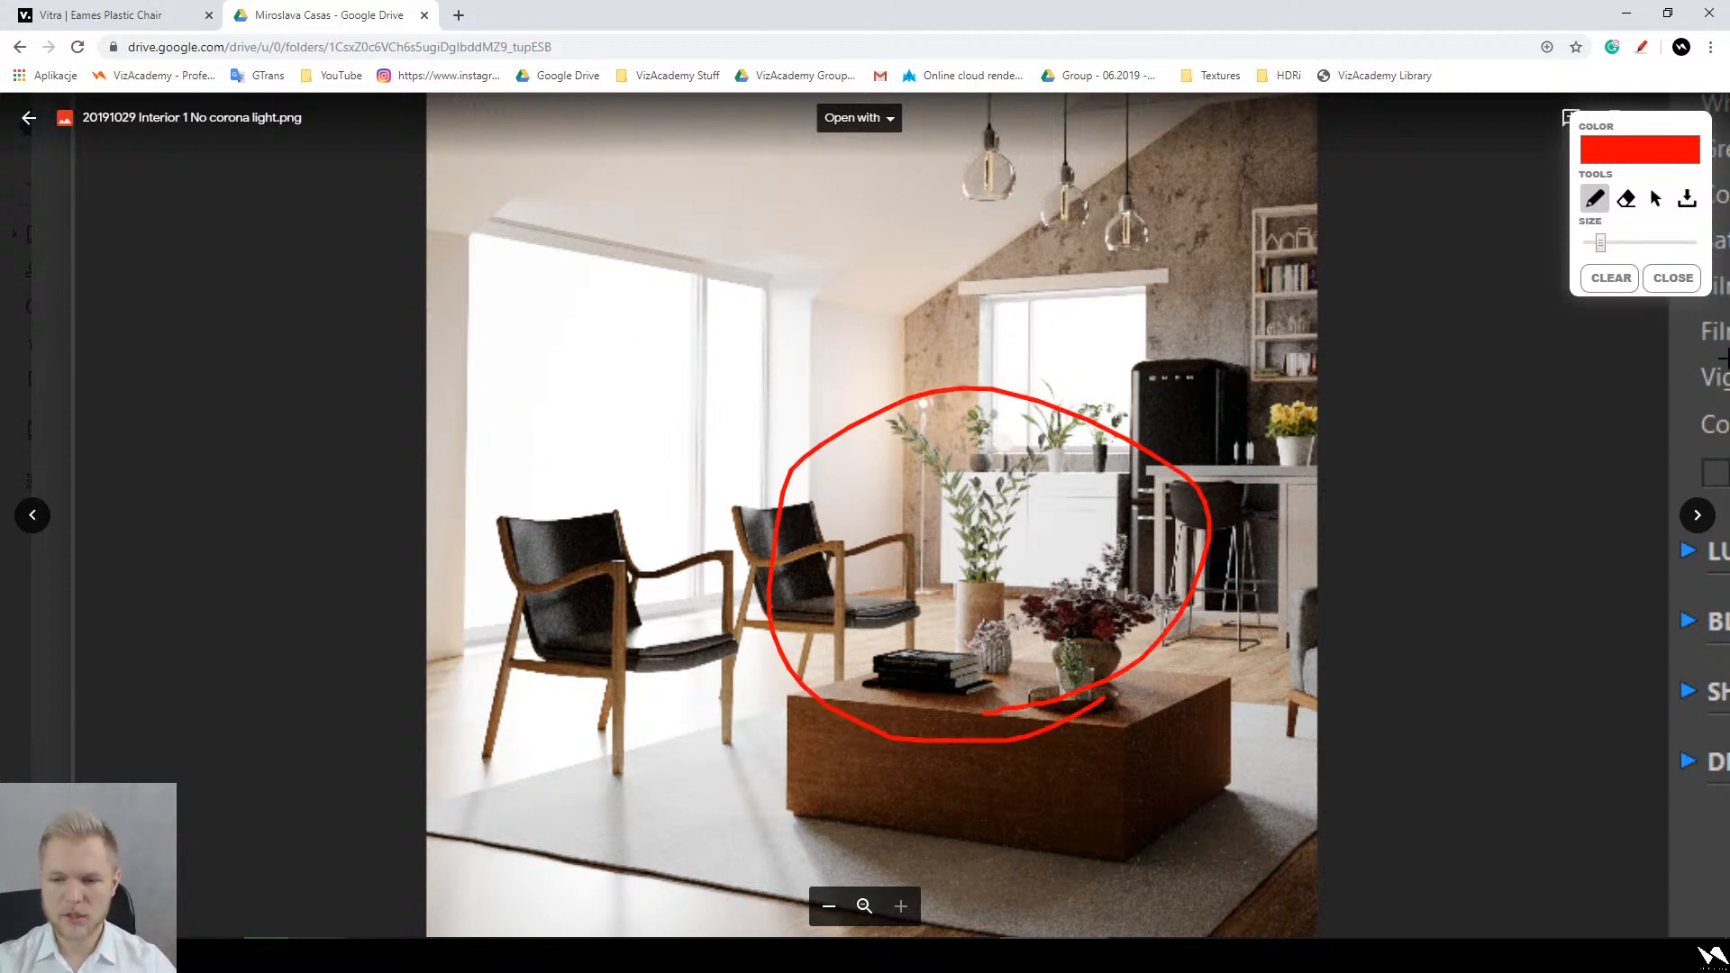
click(1611, 279)
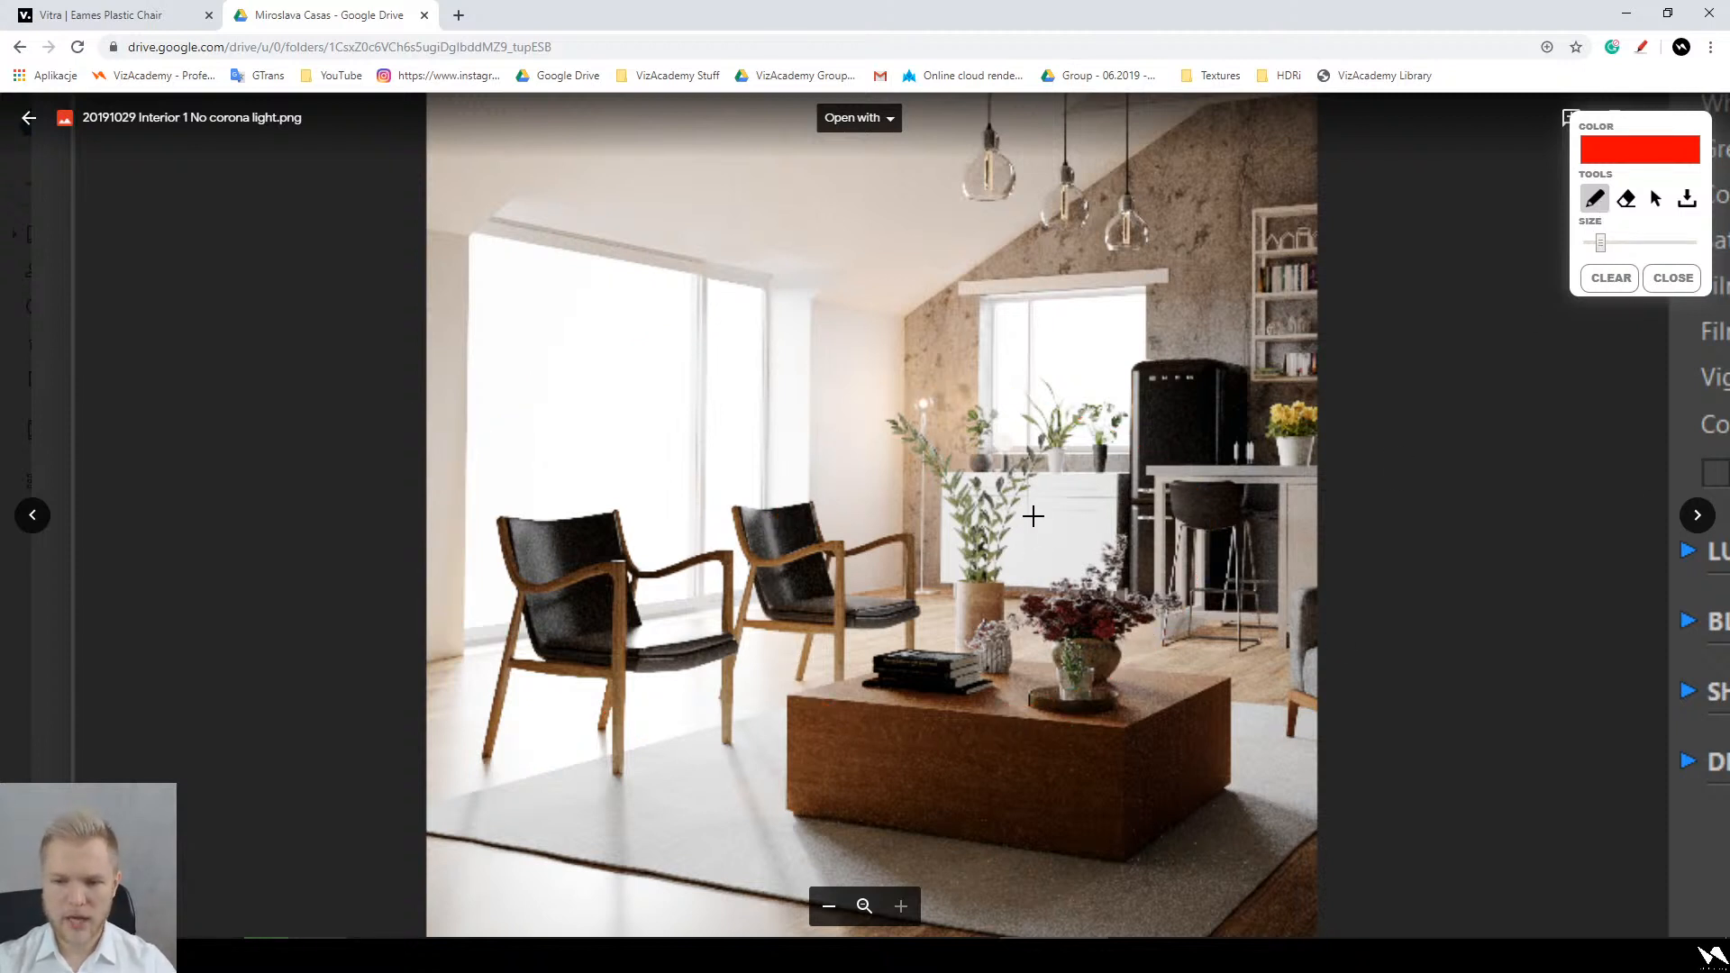
key(Escape)
Step: Examine the render's window, armchairs, plants and coffee table up close and compare them with the whole reference image
ctrl+scroll(1038, 564, down, 5)
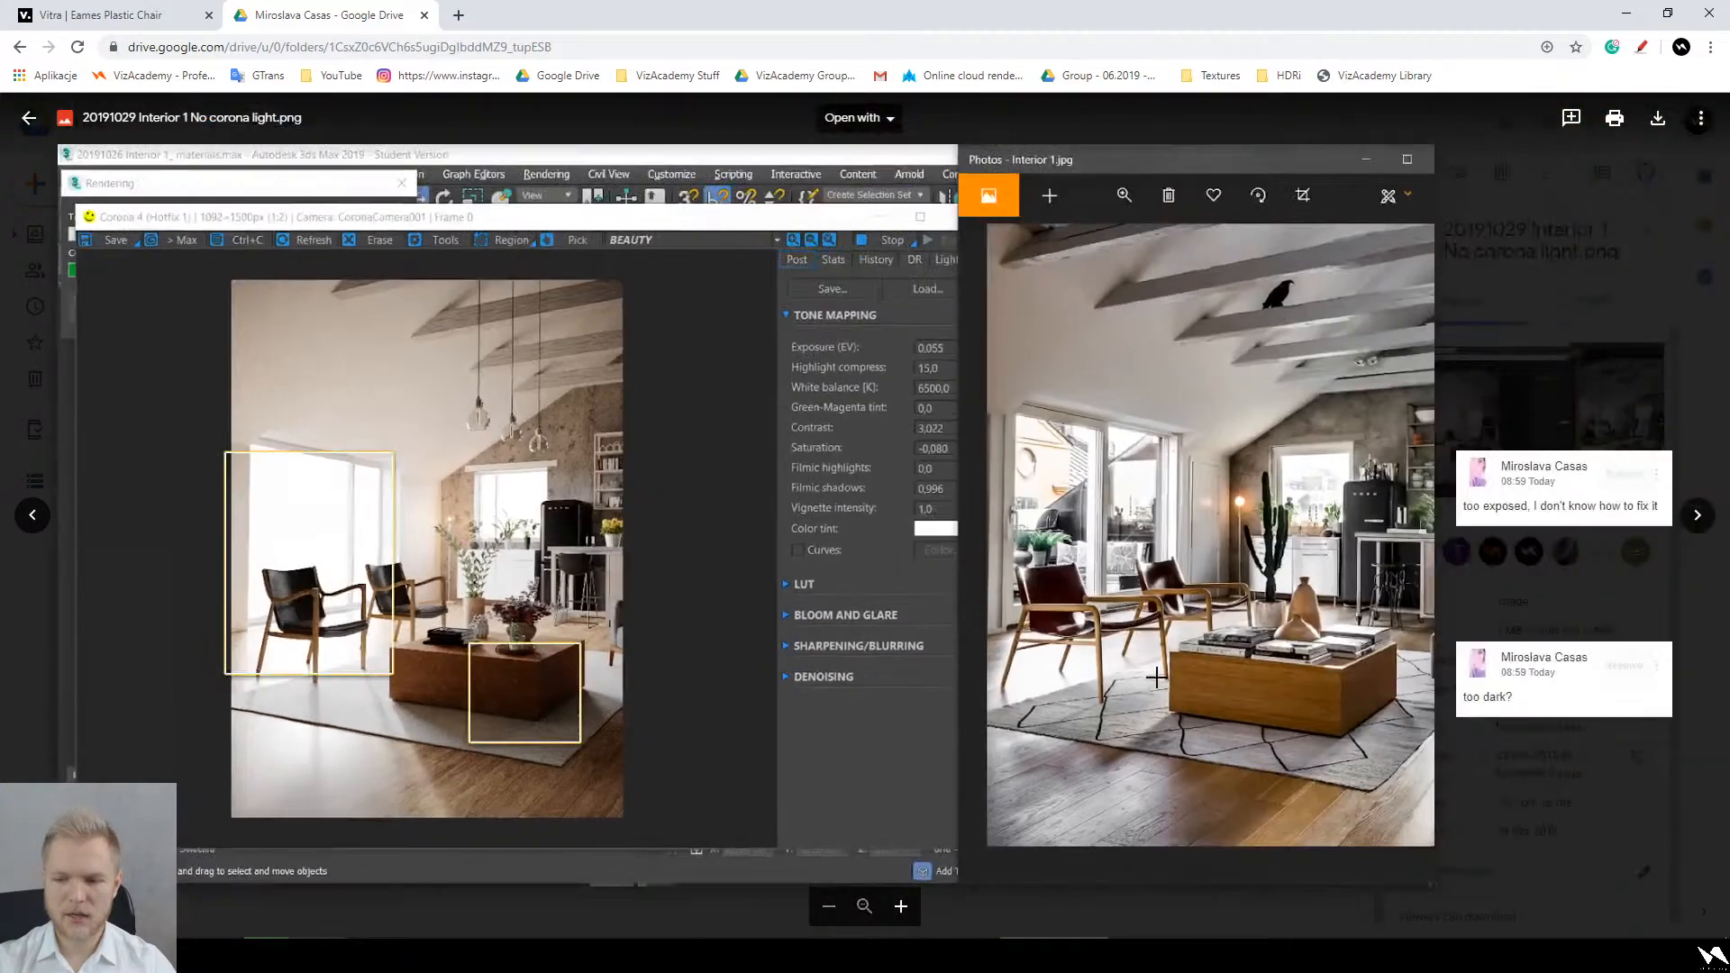
ctrl+scroll(794, 602, up, 5)
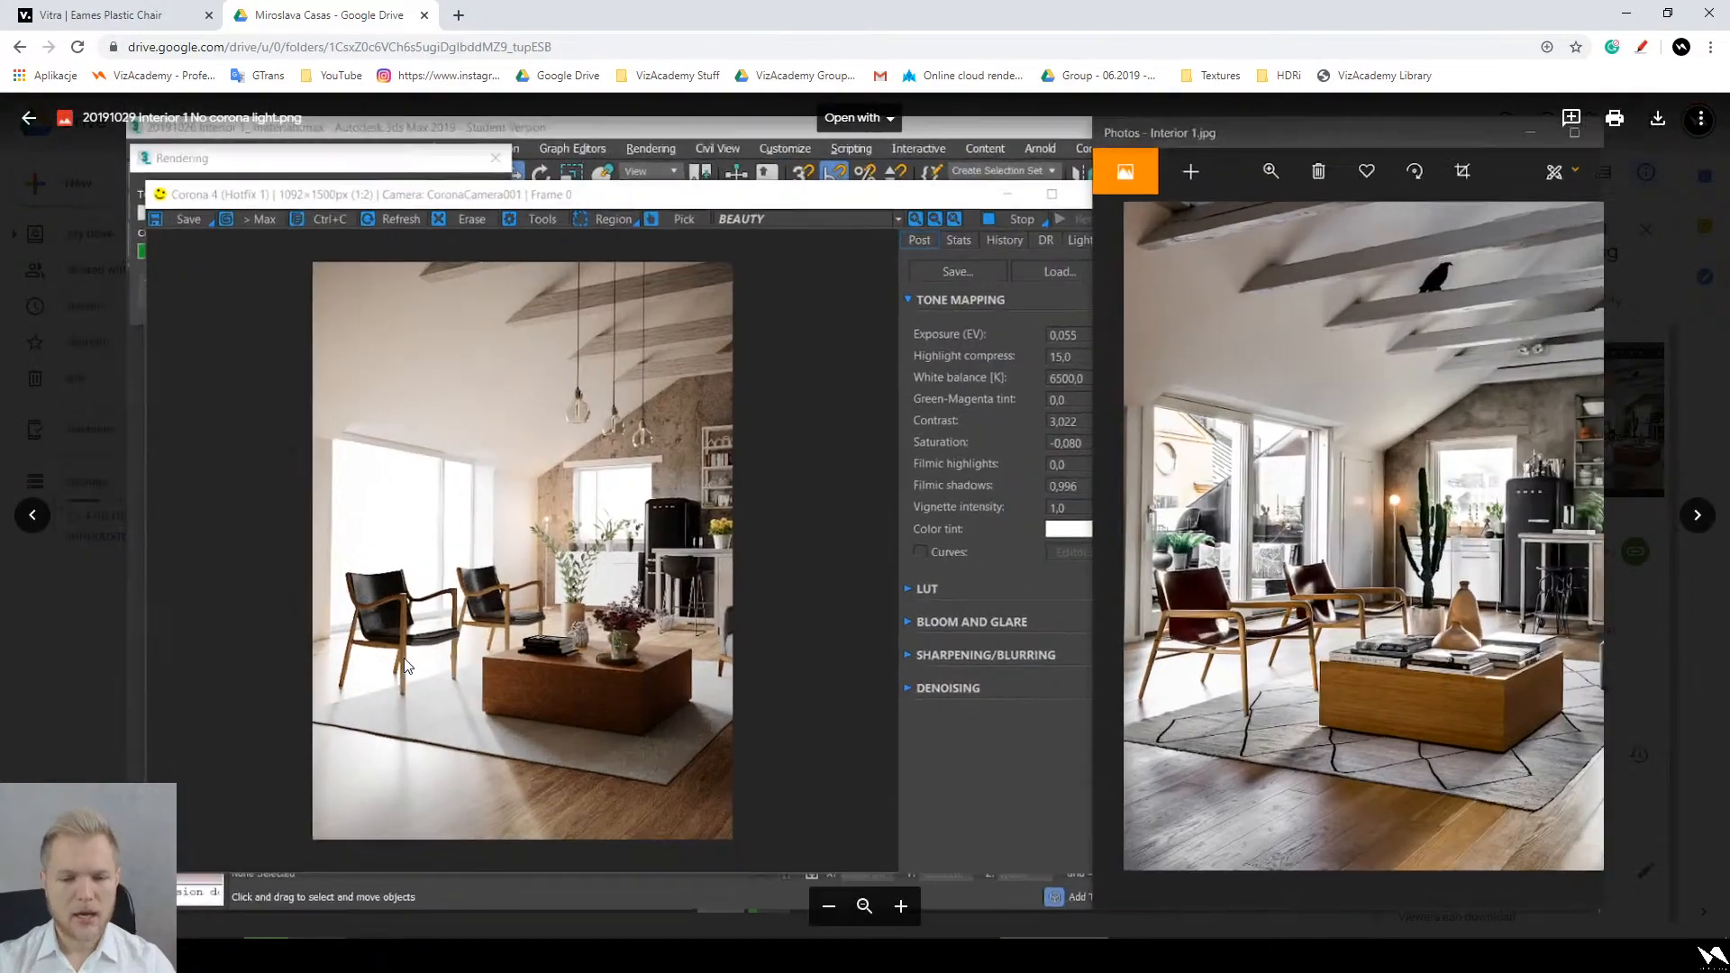
ctrl+scroll(757, 577, down, 3)
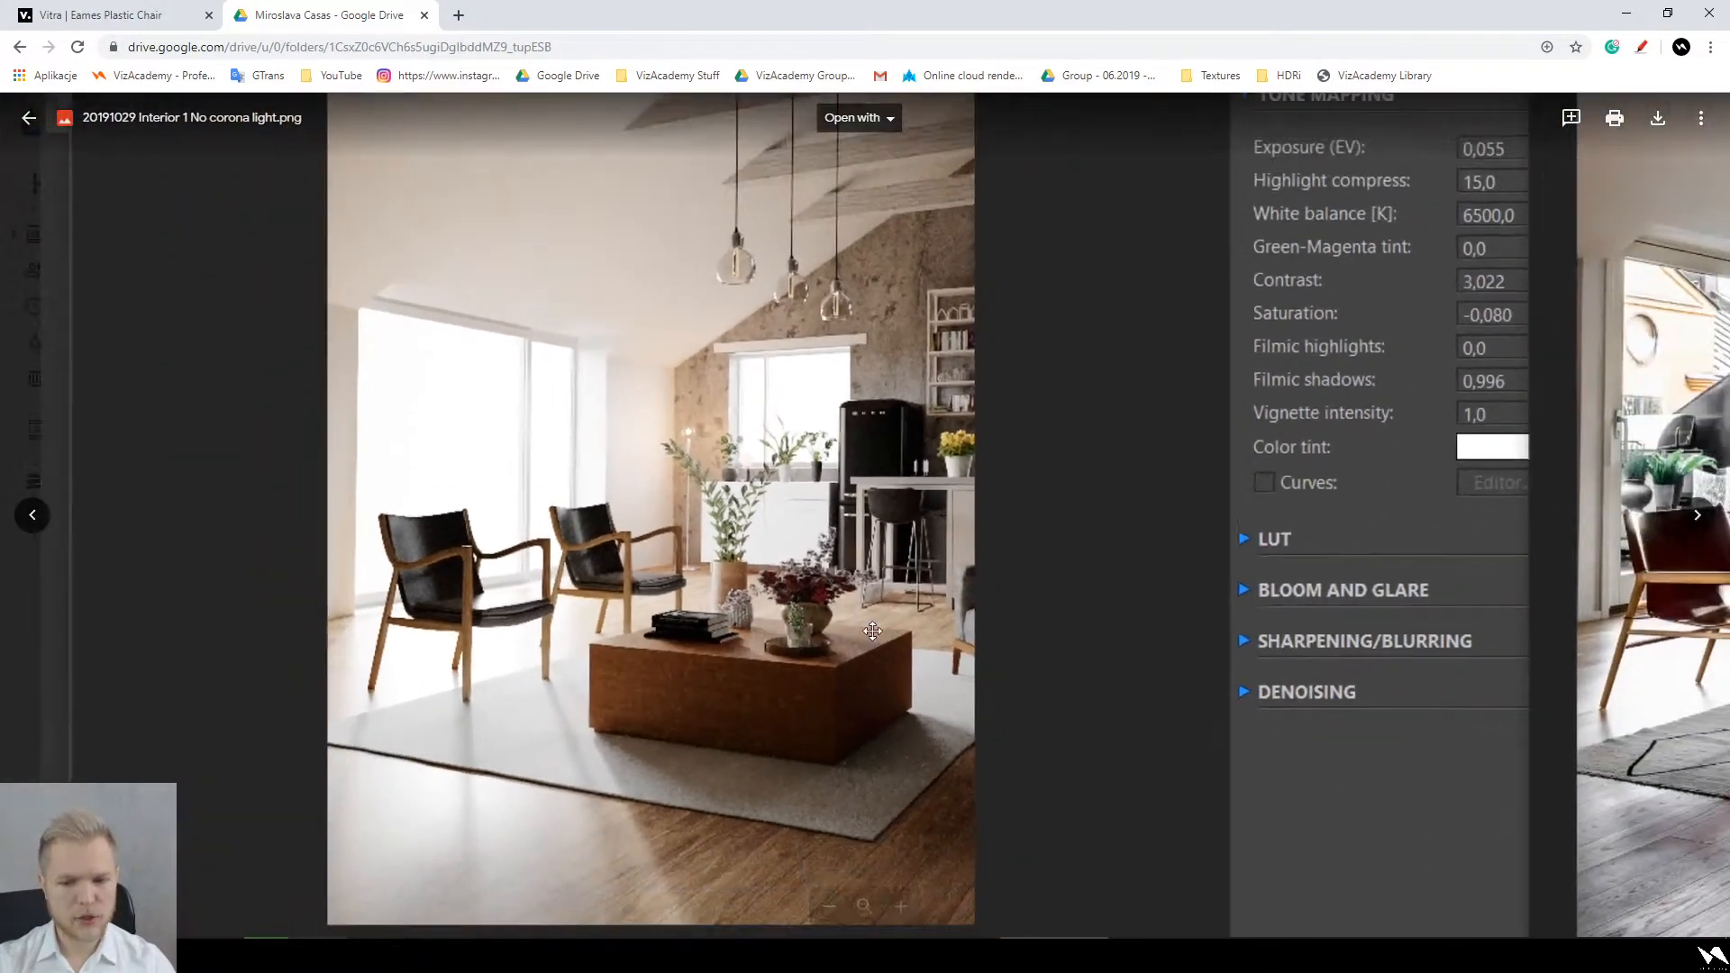
drag(889, 631, 640, 651)
ctrl+scroll(464, 617, up, 2)
ctrl+scroll(463, 616, up, 1)
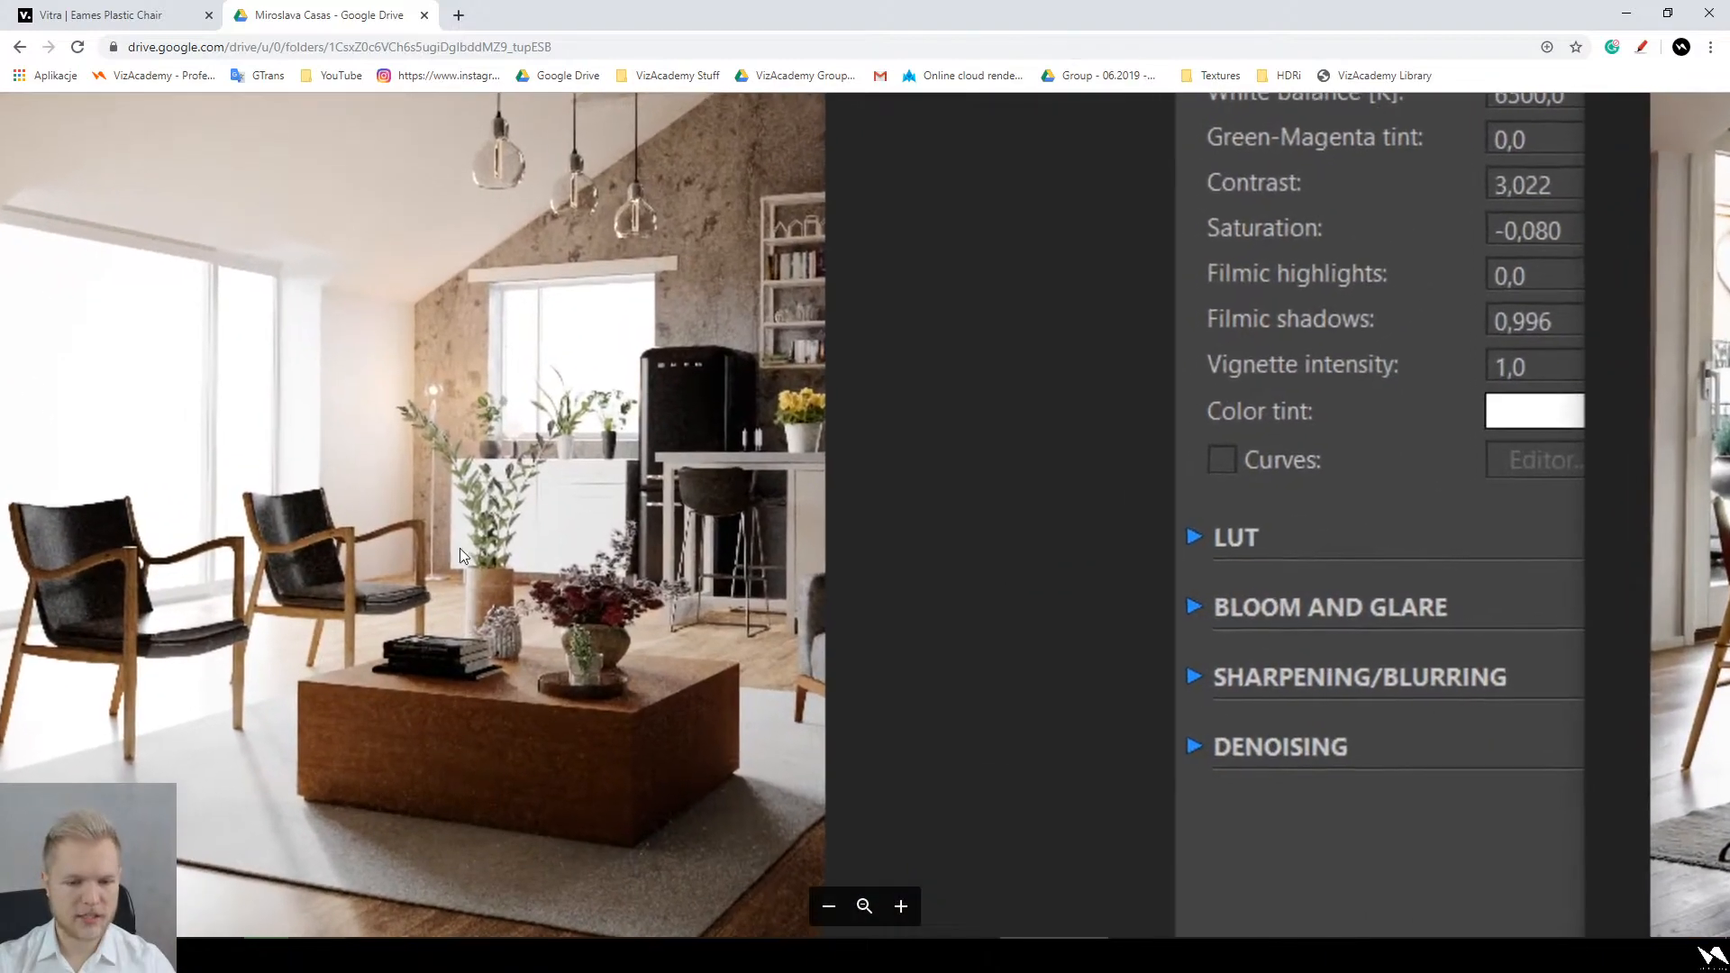
ctrl+scroll(488, 585, down, 4)
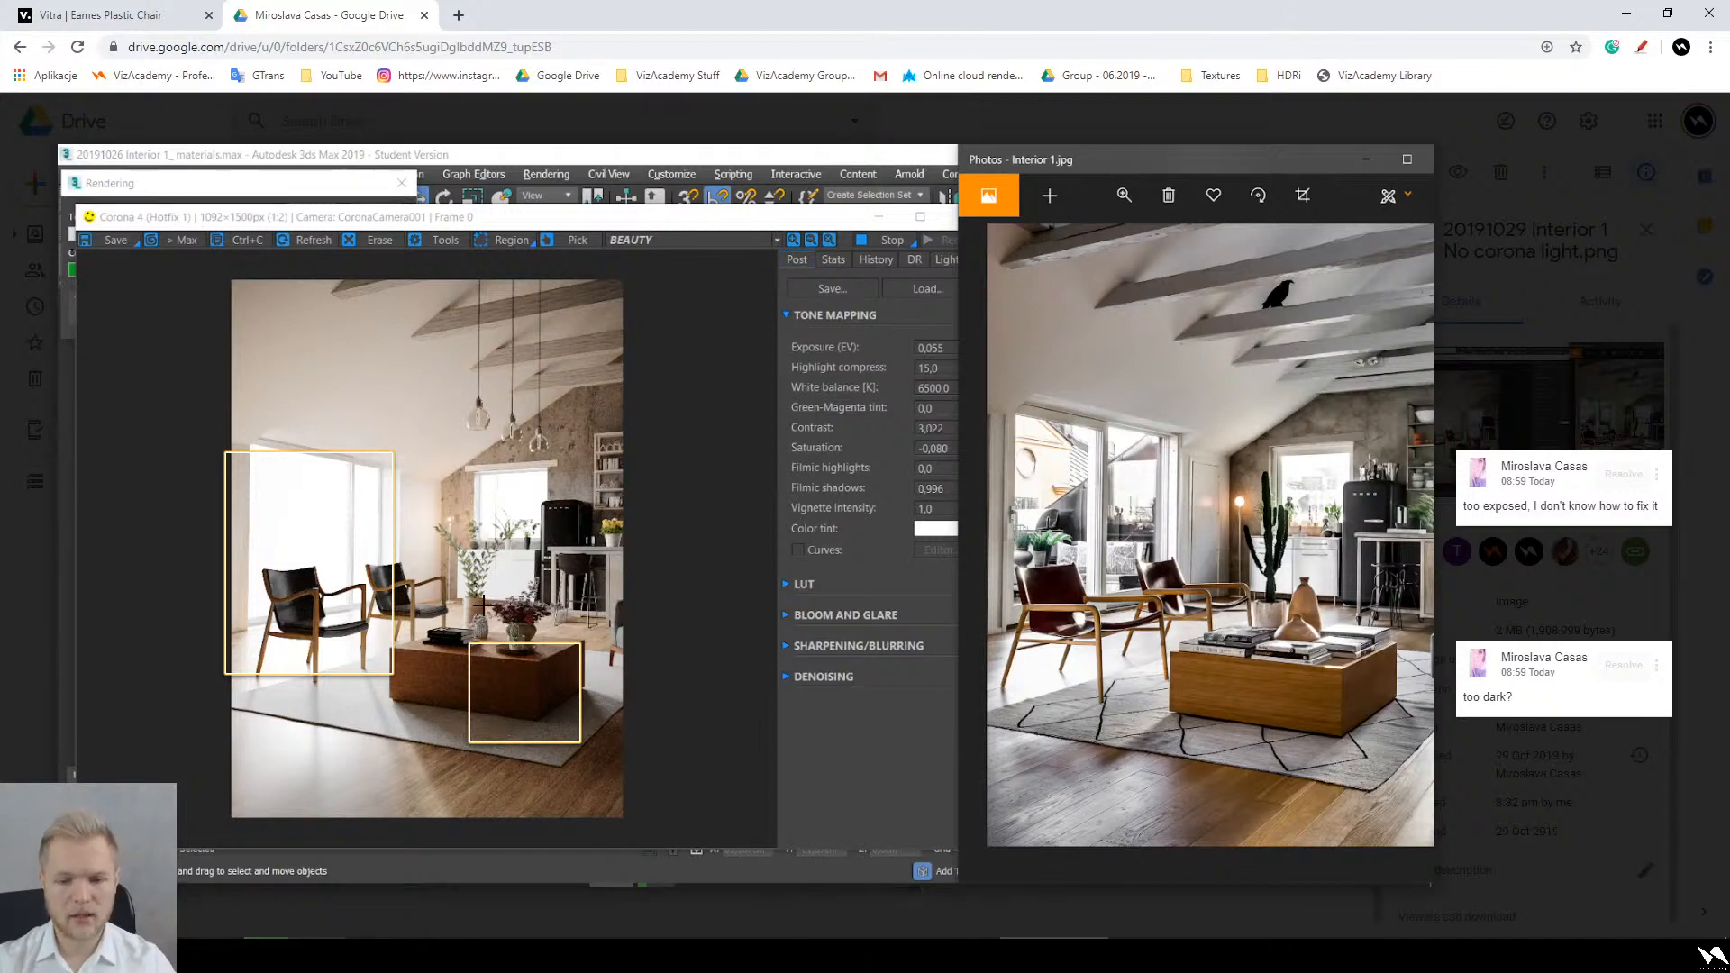
ctrl+scroll(483, 607, up, 3)
ctrl+scroll(759, 629, down, 3)
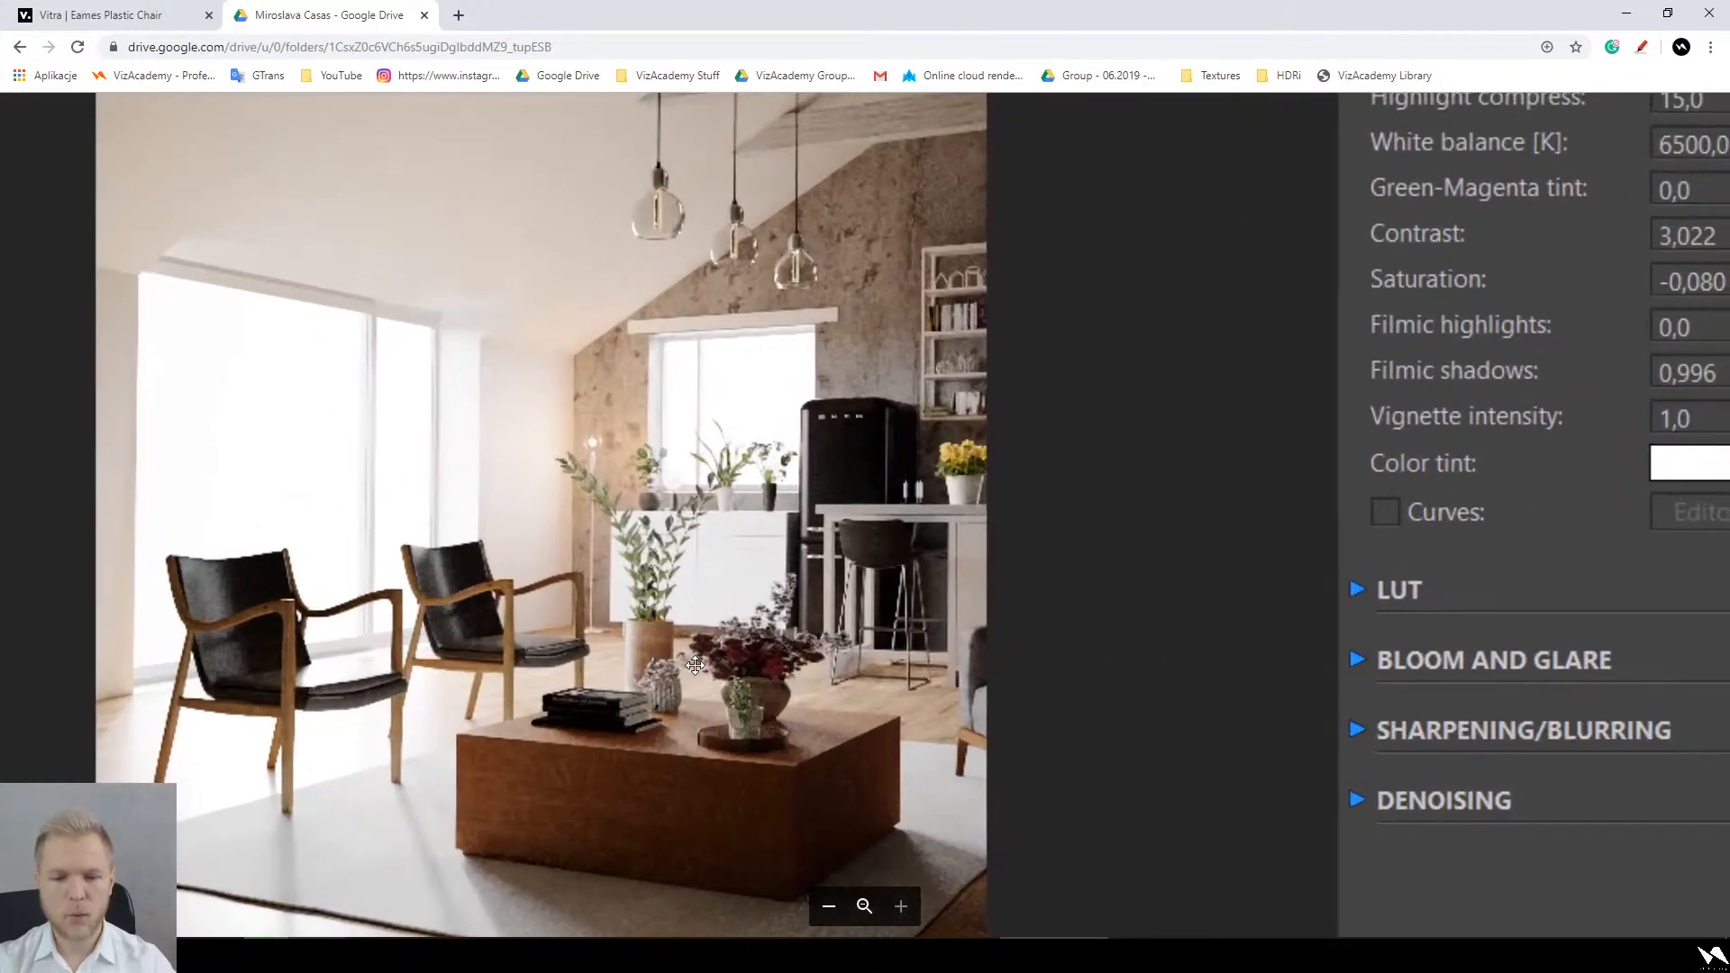
ctrl+scroll(693, 670, down, 3)
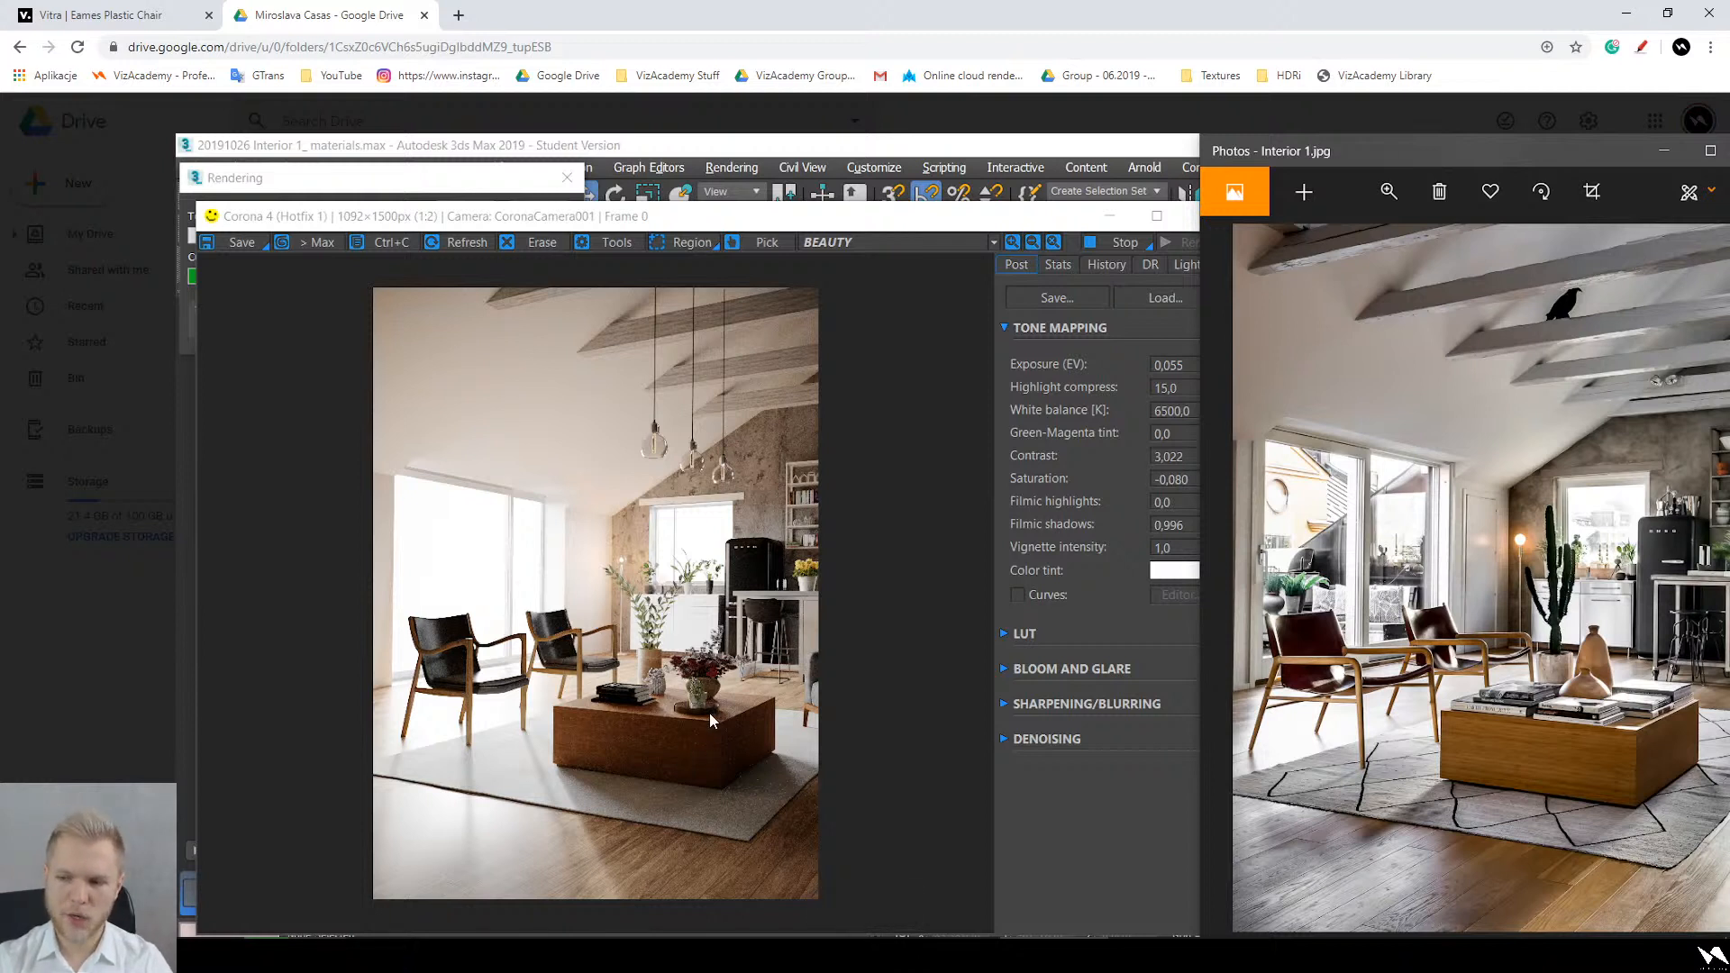
Step: Compare the render's kitchen corner and pendant lamps with the same area of the reference photo
drag(782, 555, 742, 569)
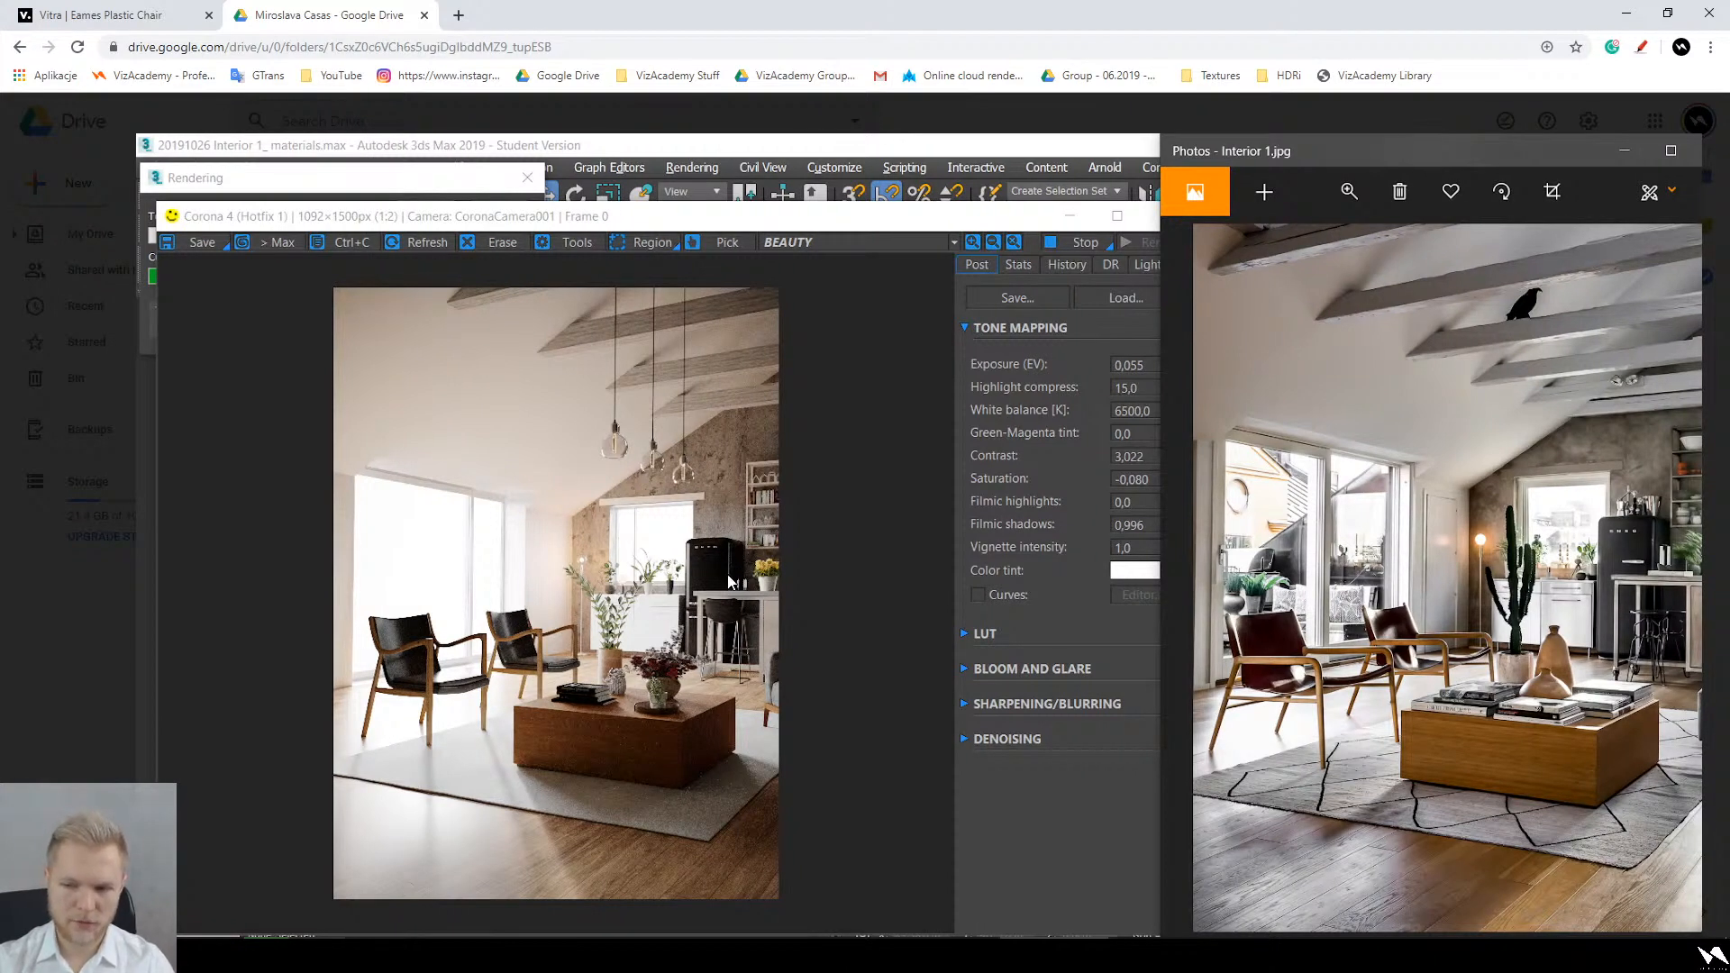
scroll(755, 521, up, 3)
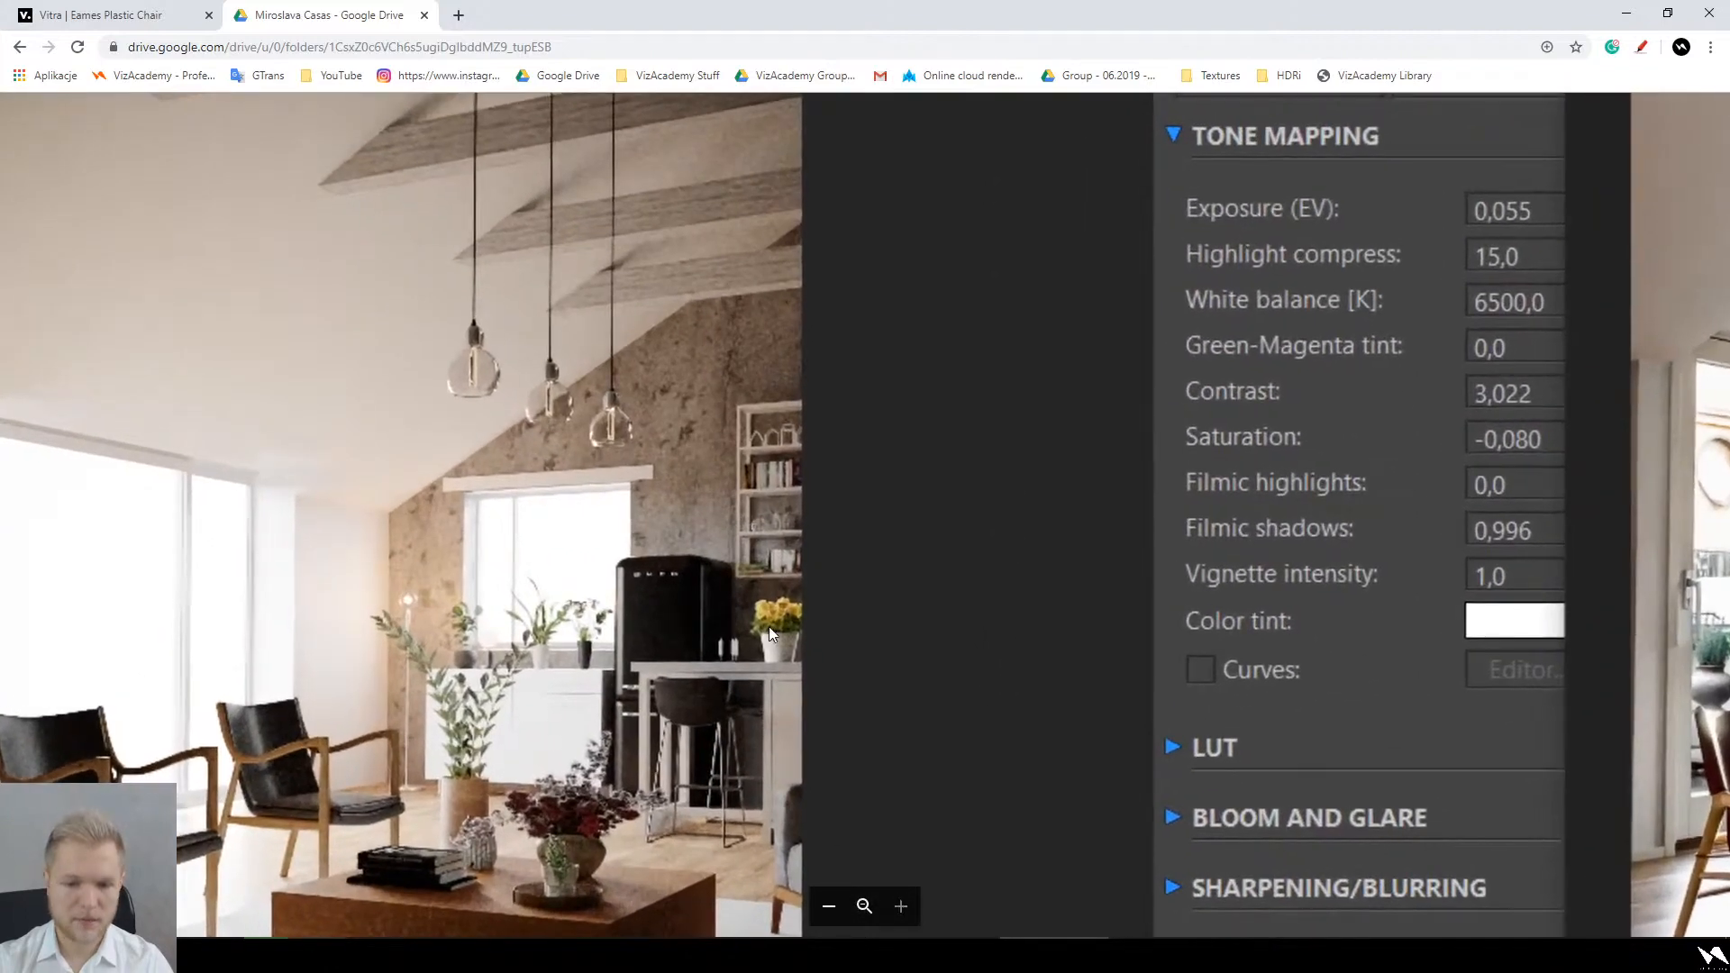
drag(762, 625, 54, 518)
scroll(949, 531, down, 2)
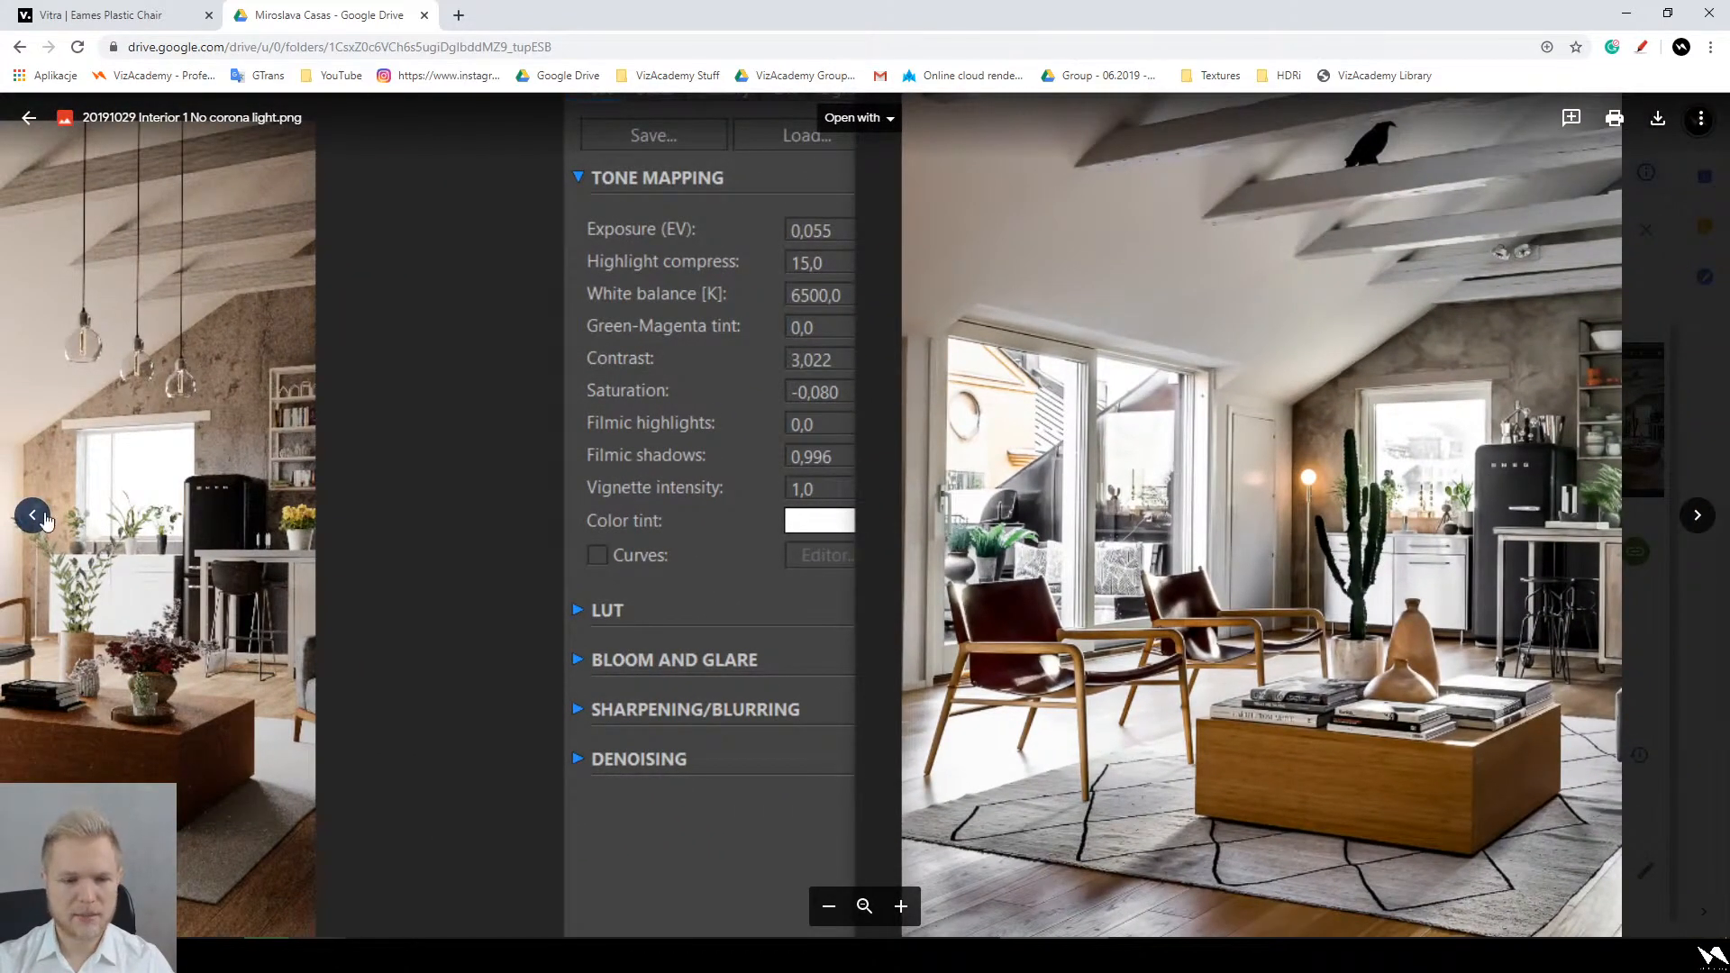
drag(326, 440, 572, 373)
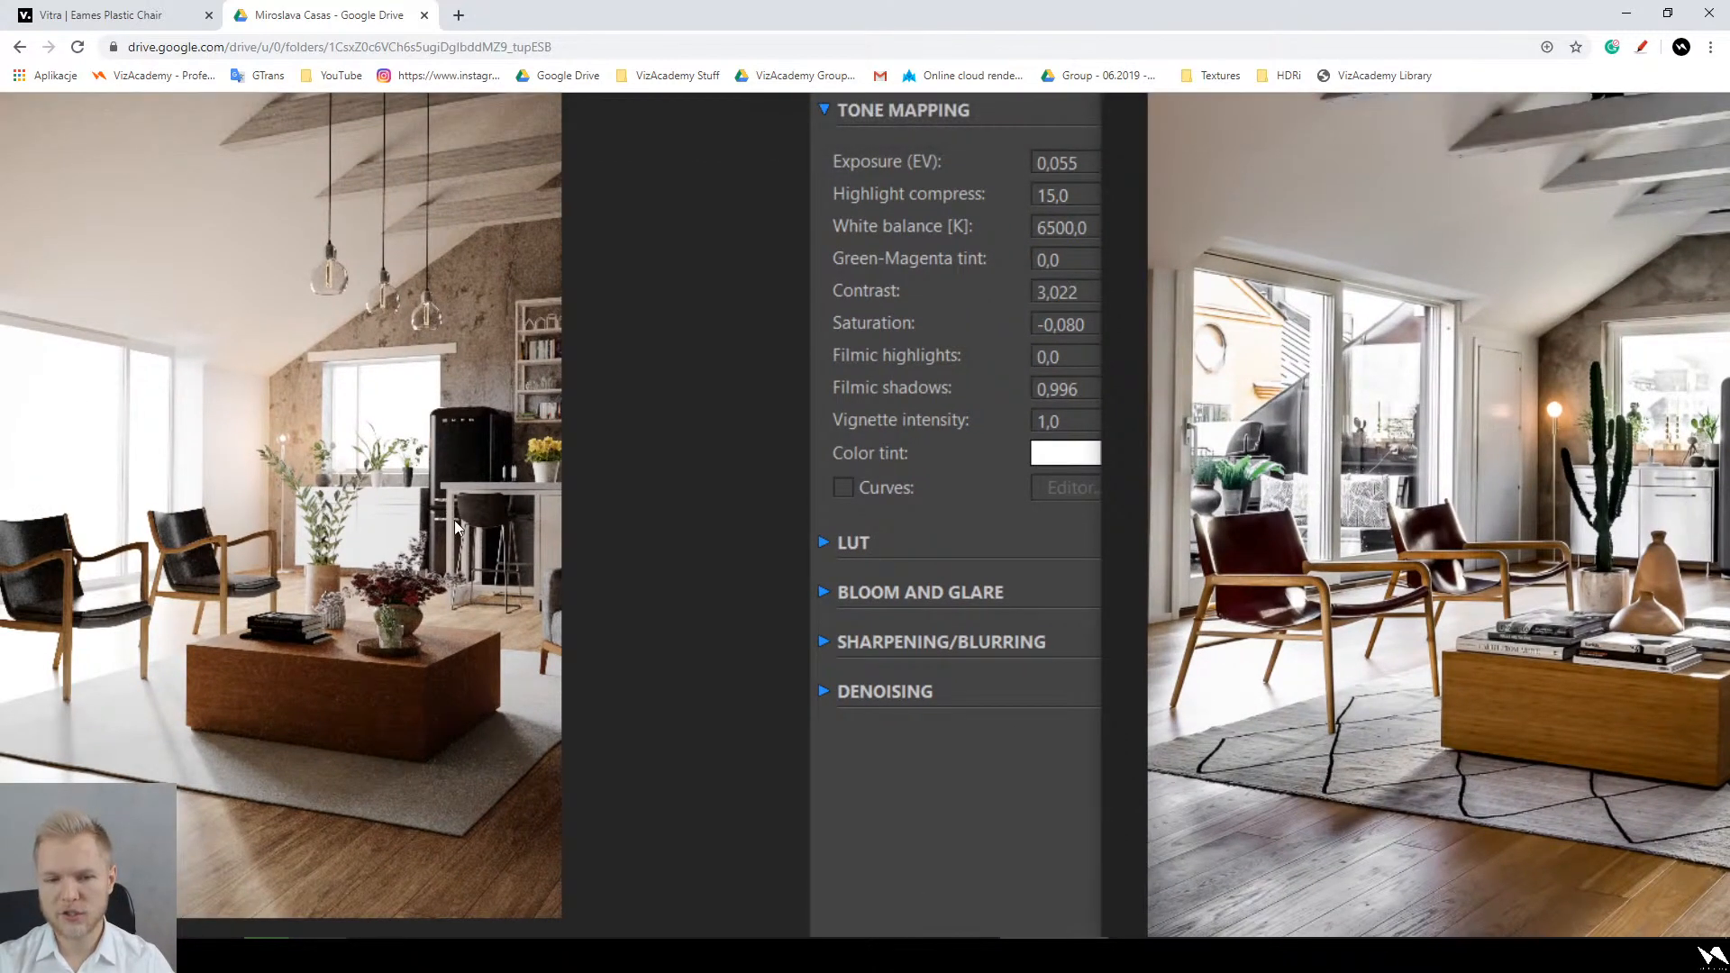
drag(619, 509, 576, 556)
scroll(1441, 608, down, 2)
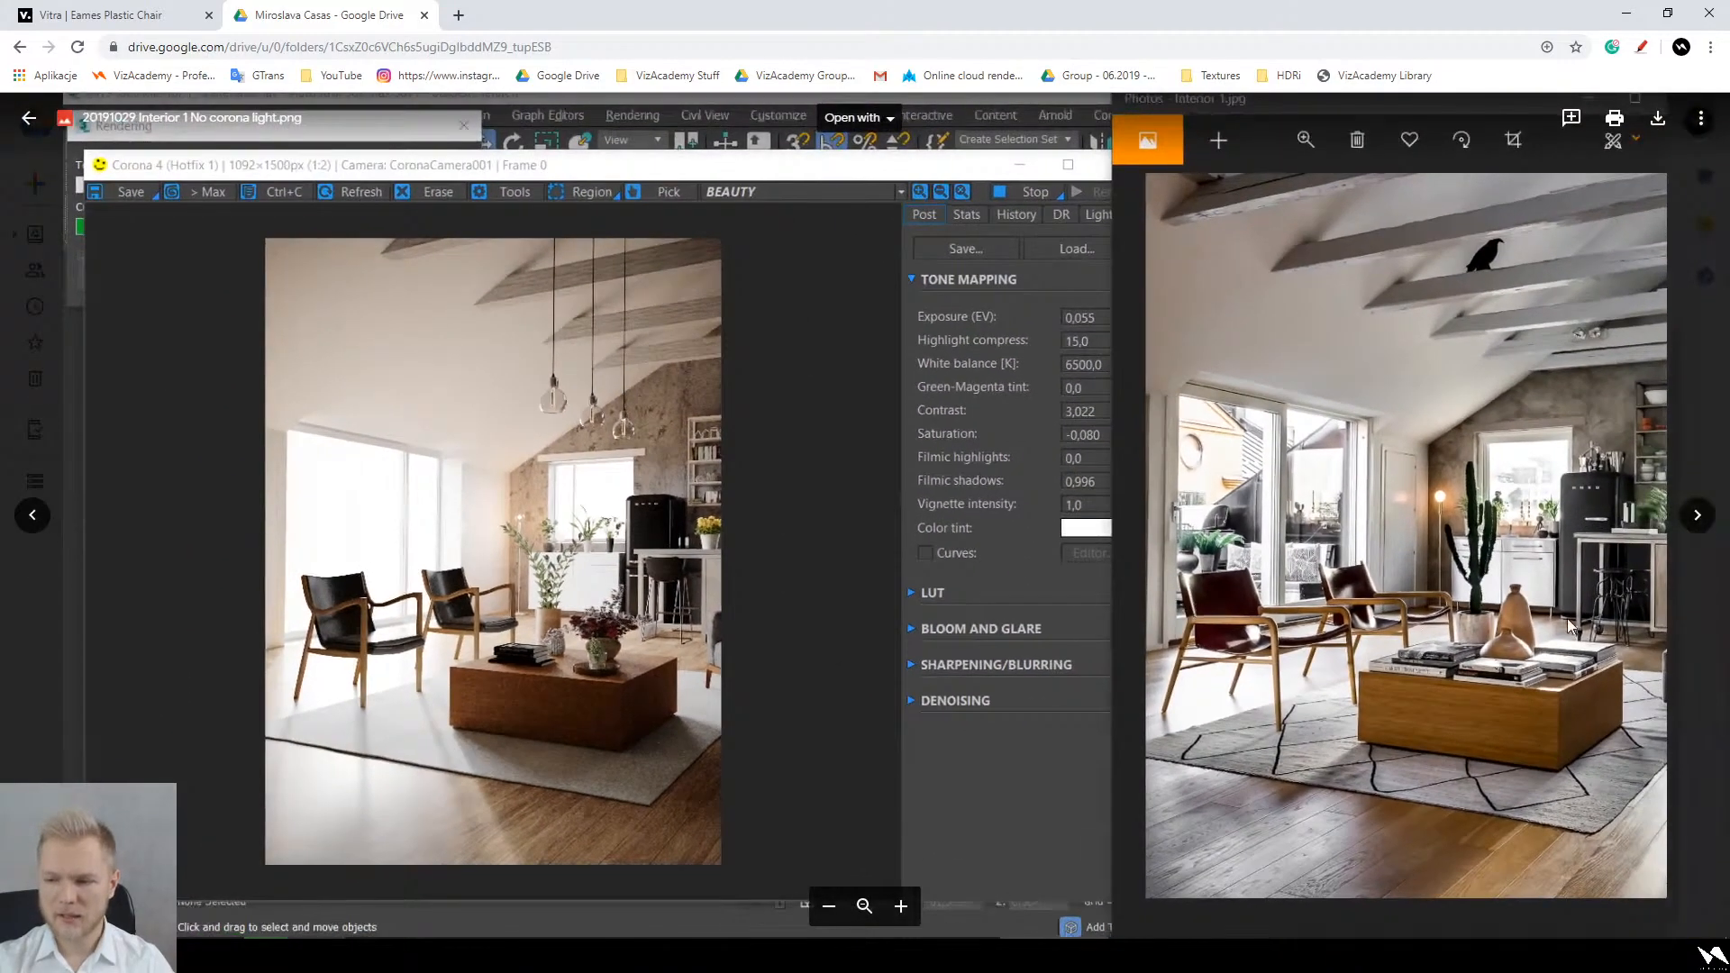
Step: Inspect enlarged parts of the render and reference photo again, ending with the whole screenshot and its comments in view
scroll(1565, 618, up, 3)
scroll(1457, 618, down, 4)
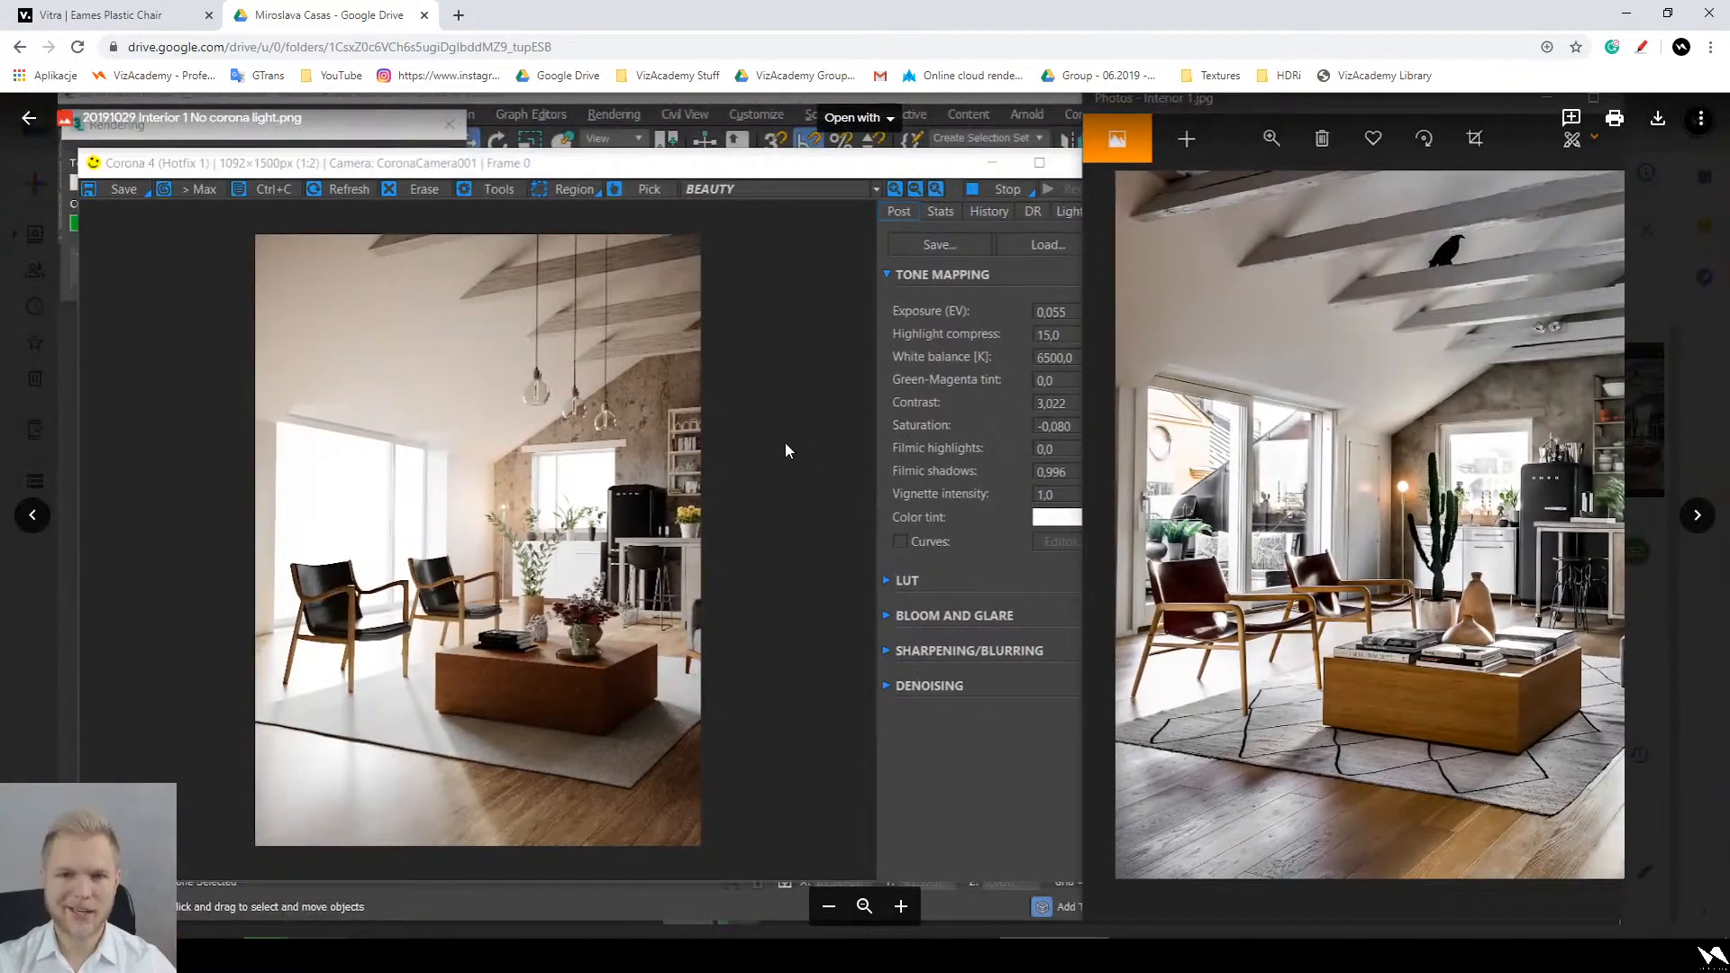
scroll(722, 469, down, 2)
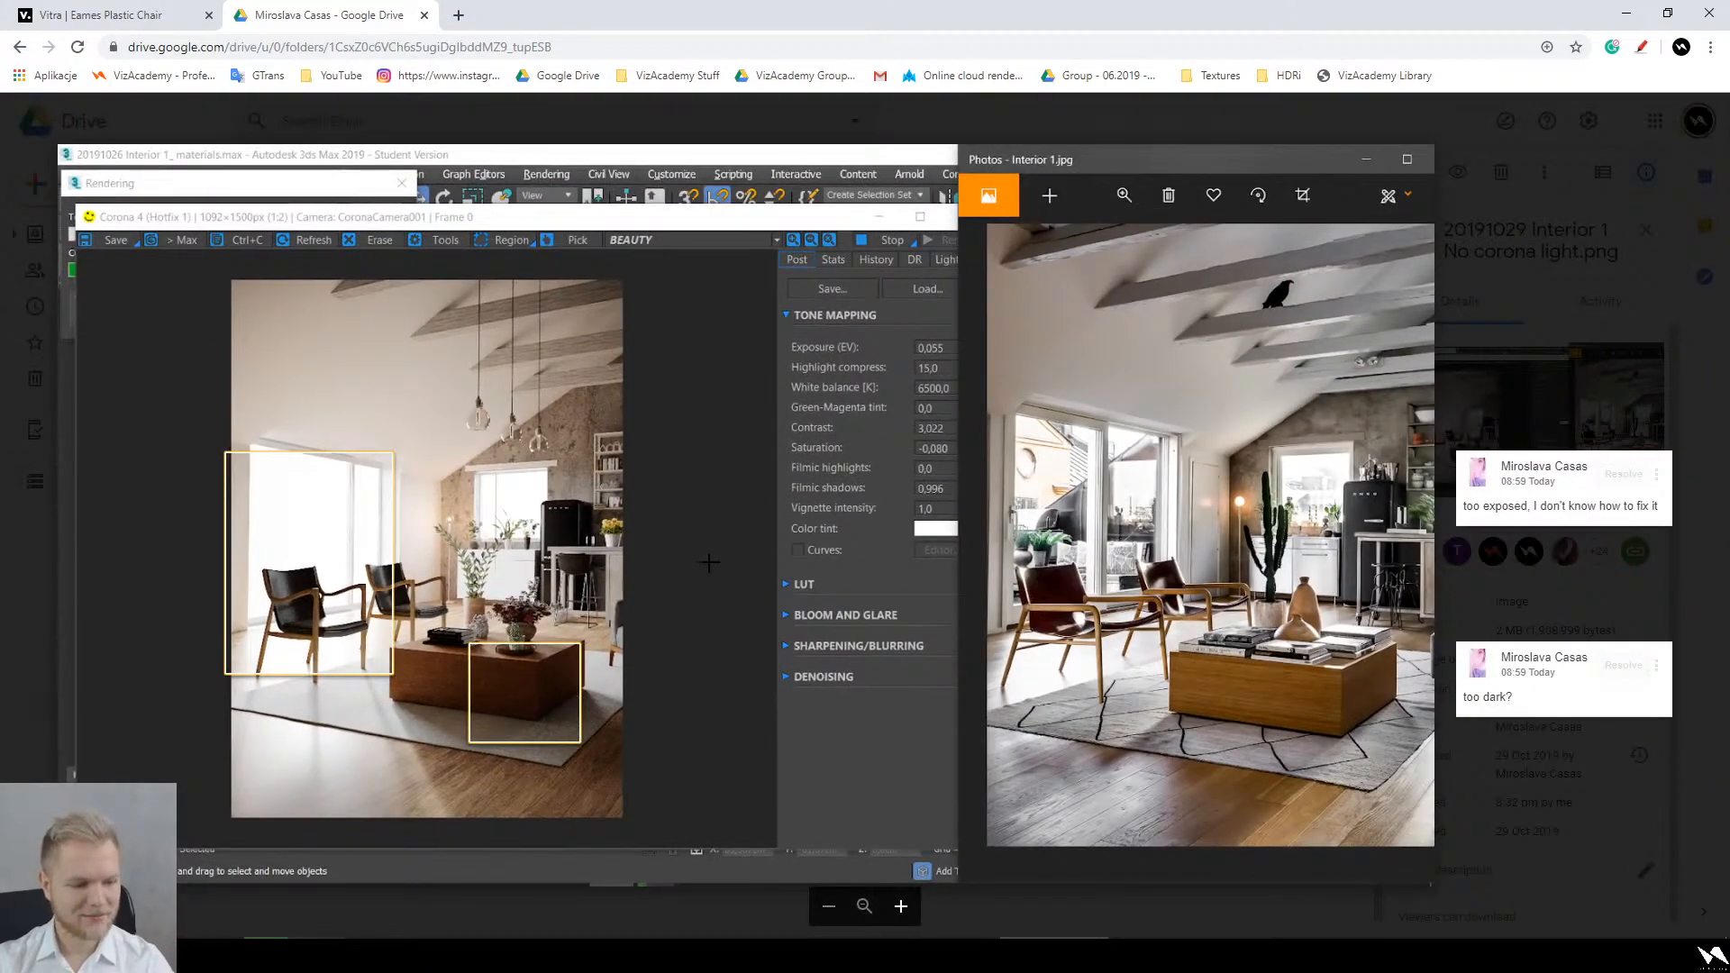
scroll(643, 544, up, 3)
drag(965, 491, 490, 452)
scroll(1476, 500, down, 3)
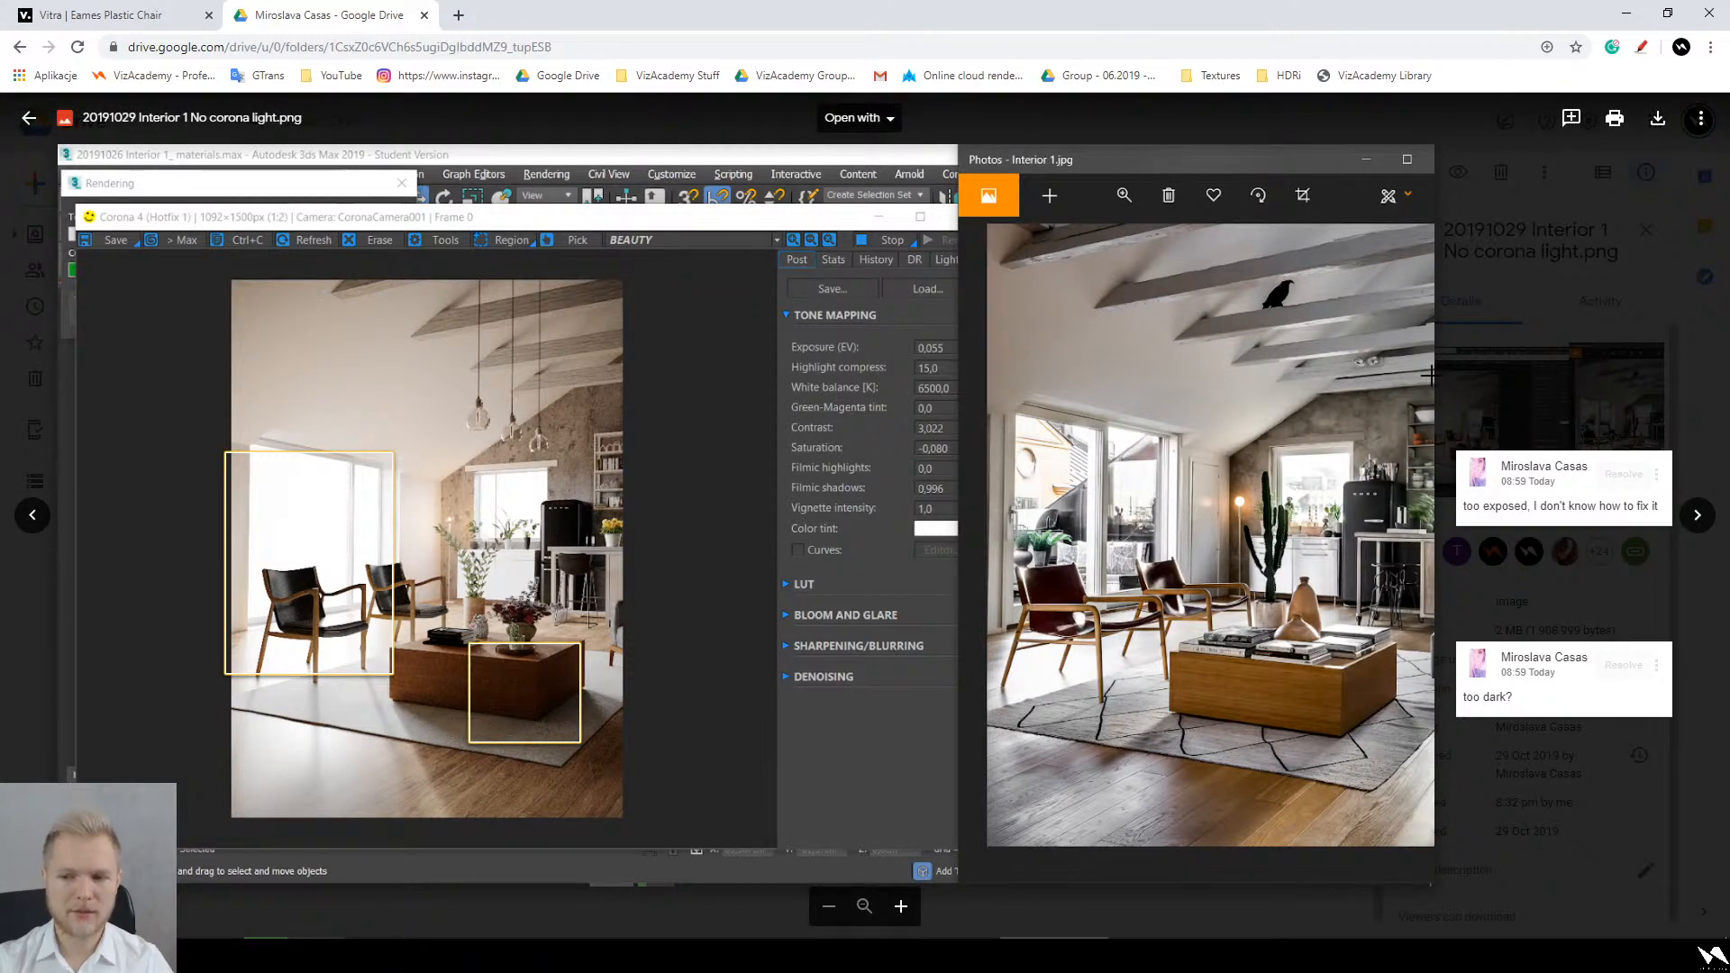
Step: Trace the sloped ceiling in red on the reference photo and around the same area of the render, and clear the drawing
drag(1430, 377, 251, 387)
click(253, 391)
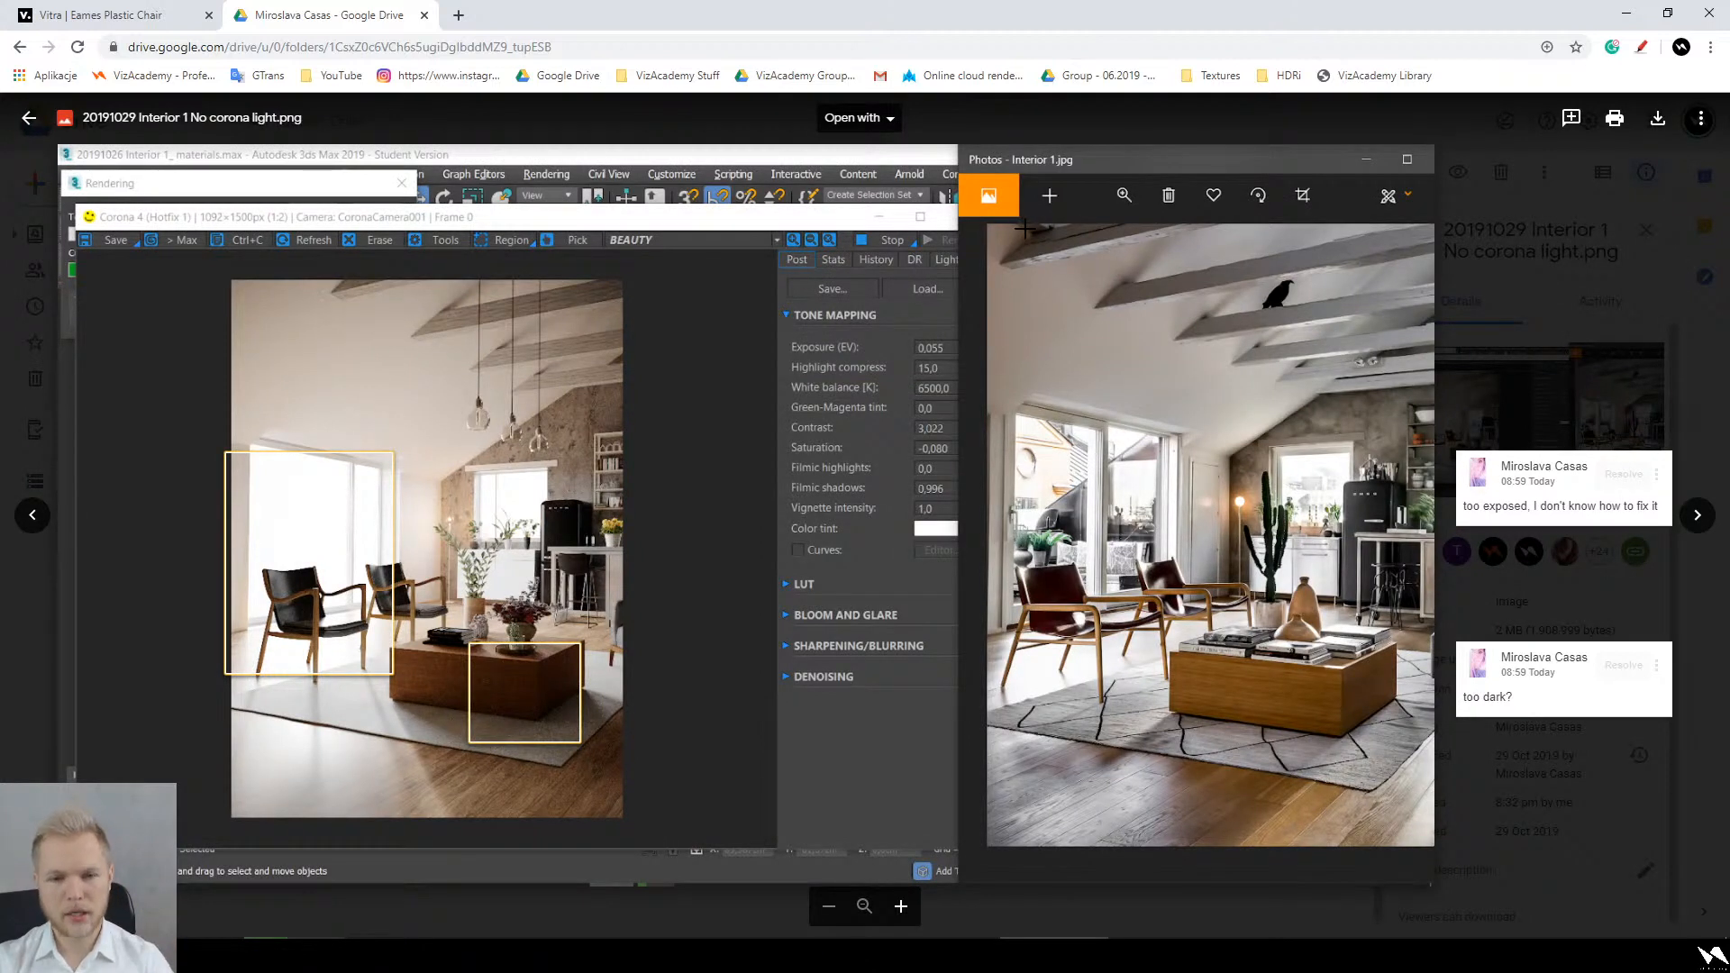
click(1642, 47)
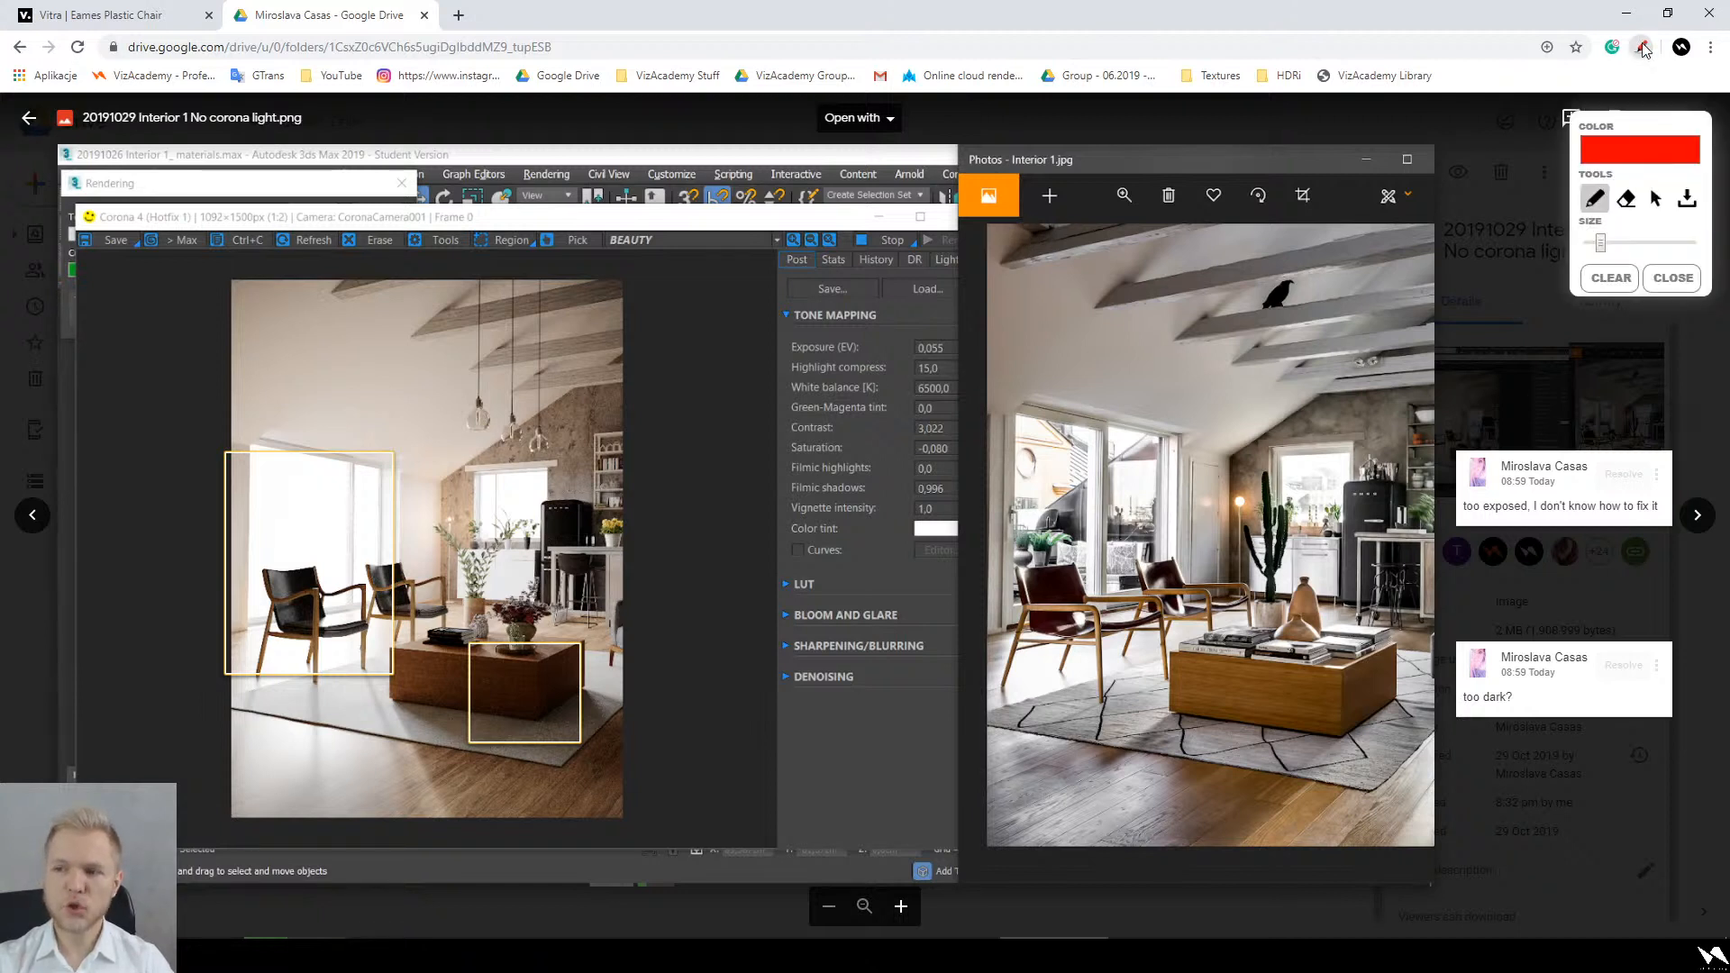
mouse_move(1425, 392)
mouse_down()
mouse_move(1298, 406)
mouse_move(882, 272)
mouse_up()
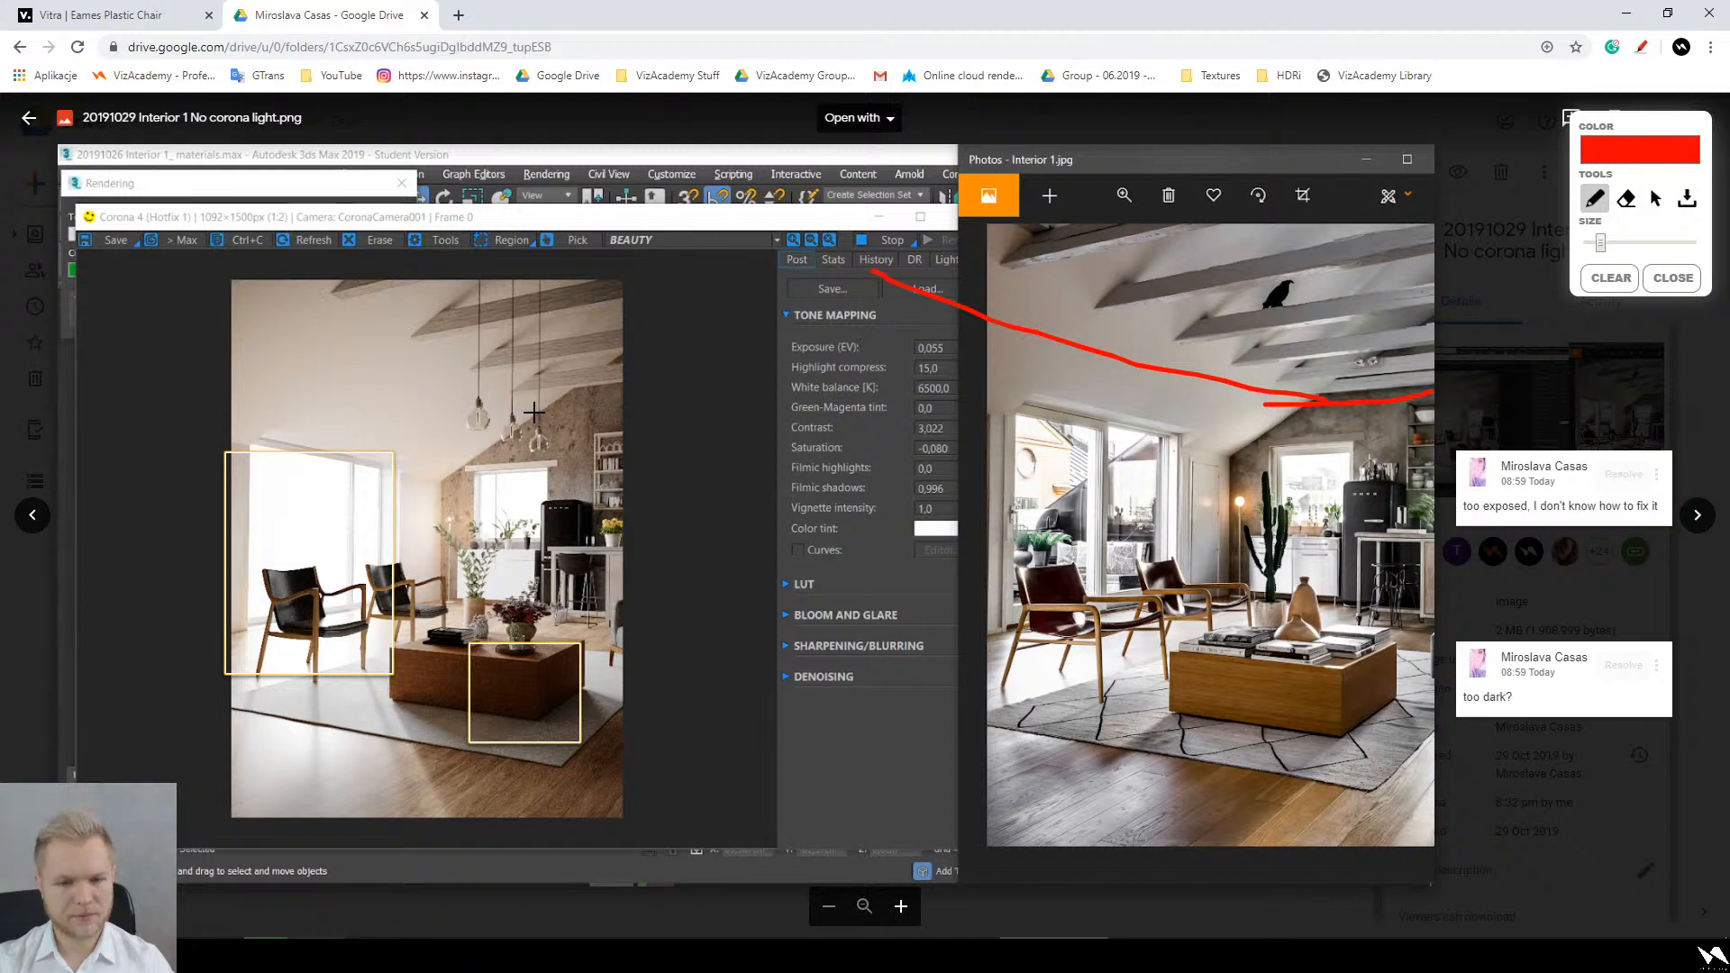
mouse_move(537, 413)
mouse_down()
mouse_move(211, 283)
mouse_move(665, 250)
mouse_move(672, 365)
mouse_up()
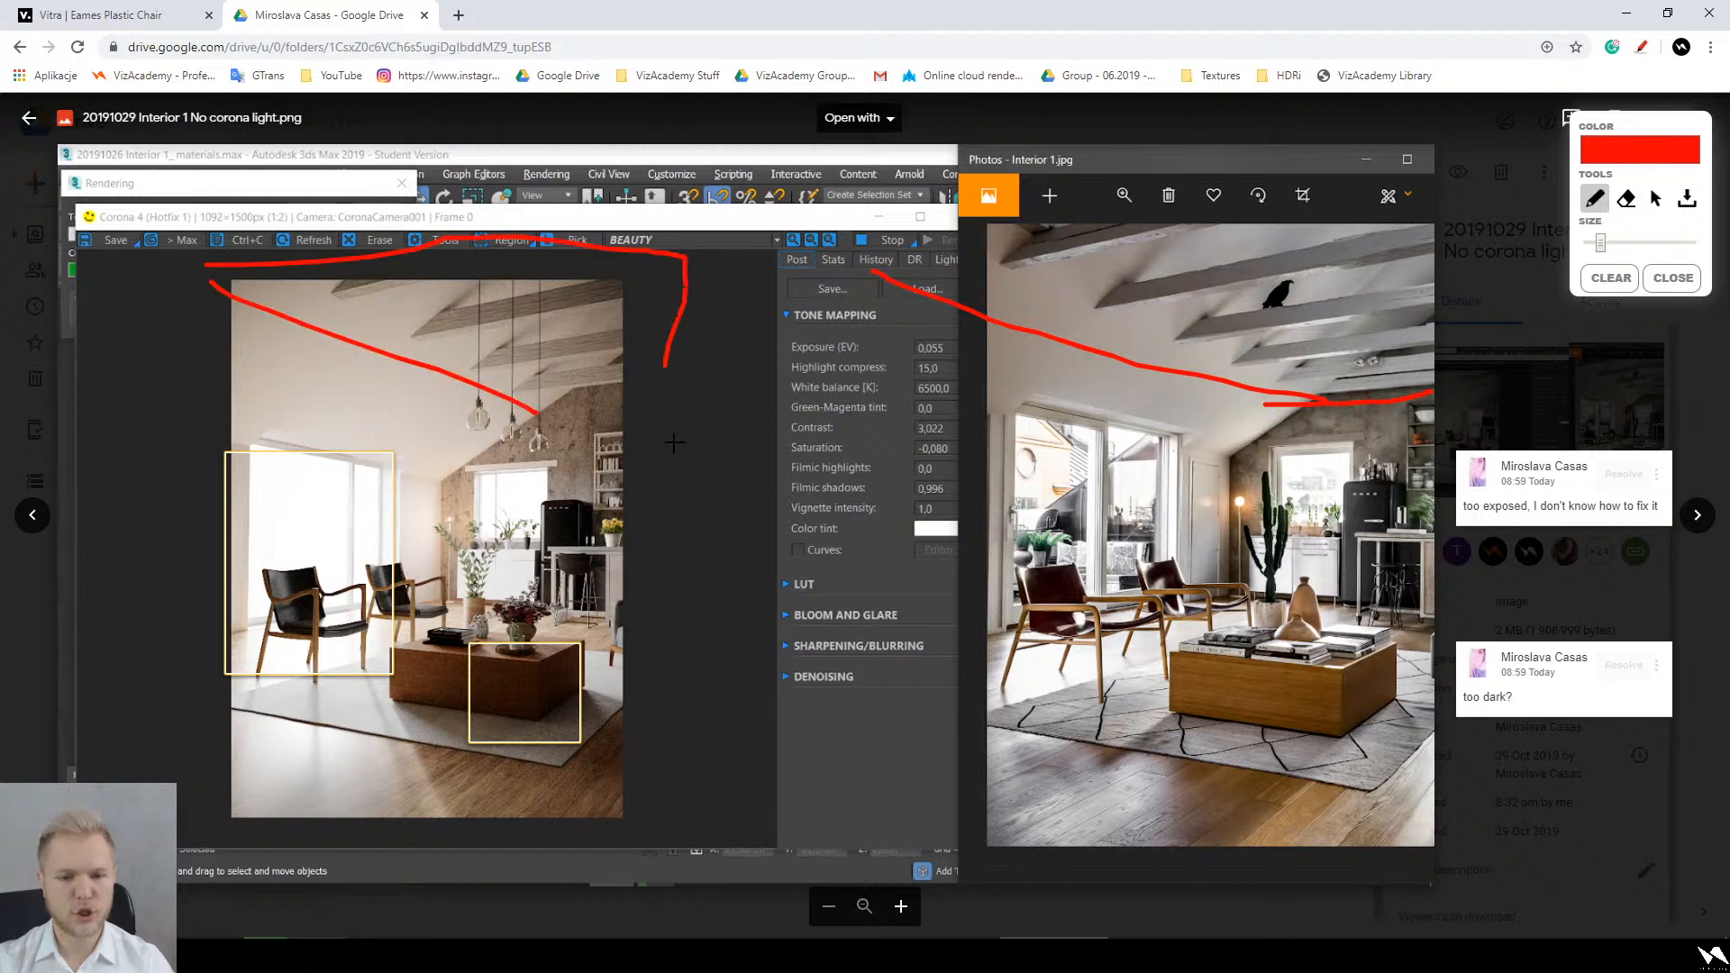
key(Escape)
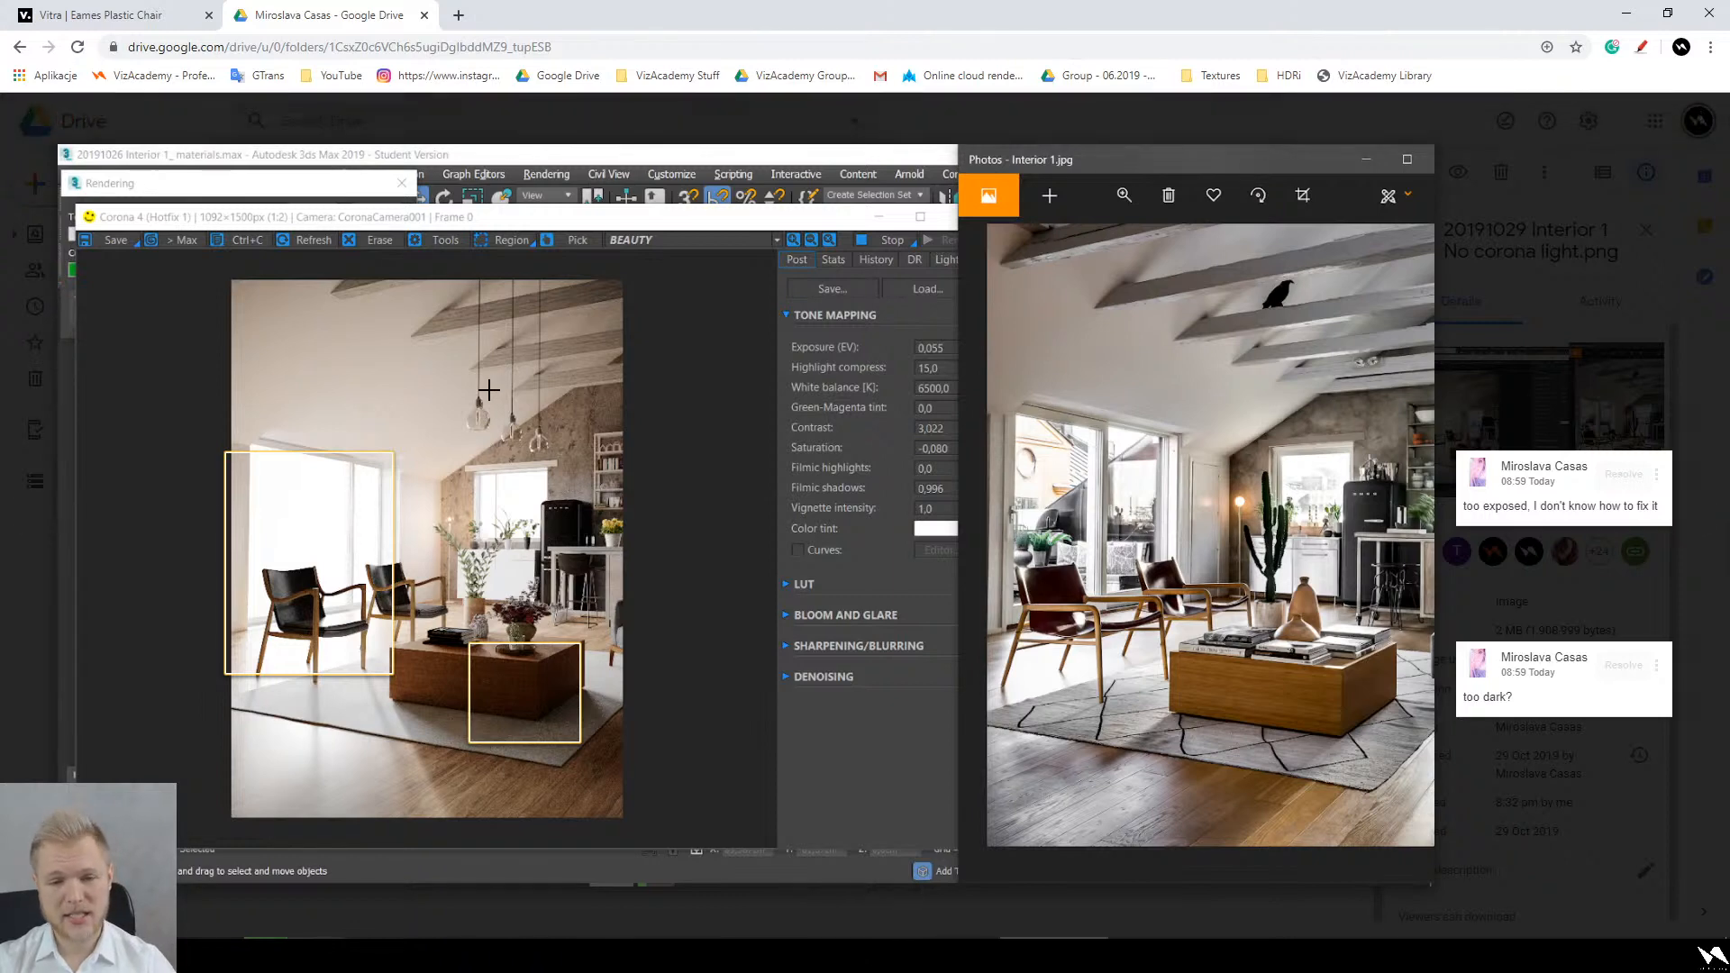
Step: Frame the sloped white wall above the render's window, discard the comment areas, and close the preview
mouse_move(250, 343)
mouse_down()
mouse_move(257, 317)
mouse_move(431, 421)
mouse_move(456, 456)
mouse_up()
drag(247, 302, 446, 468)
click(454, 503)
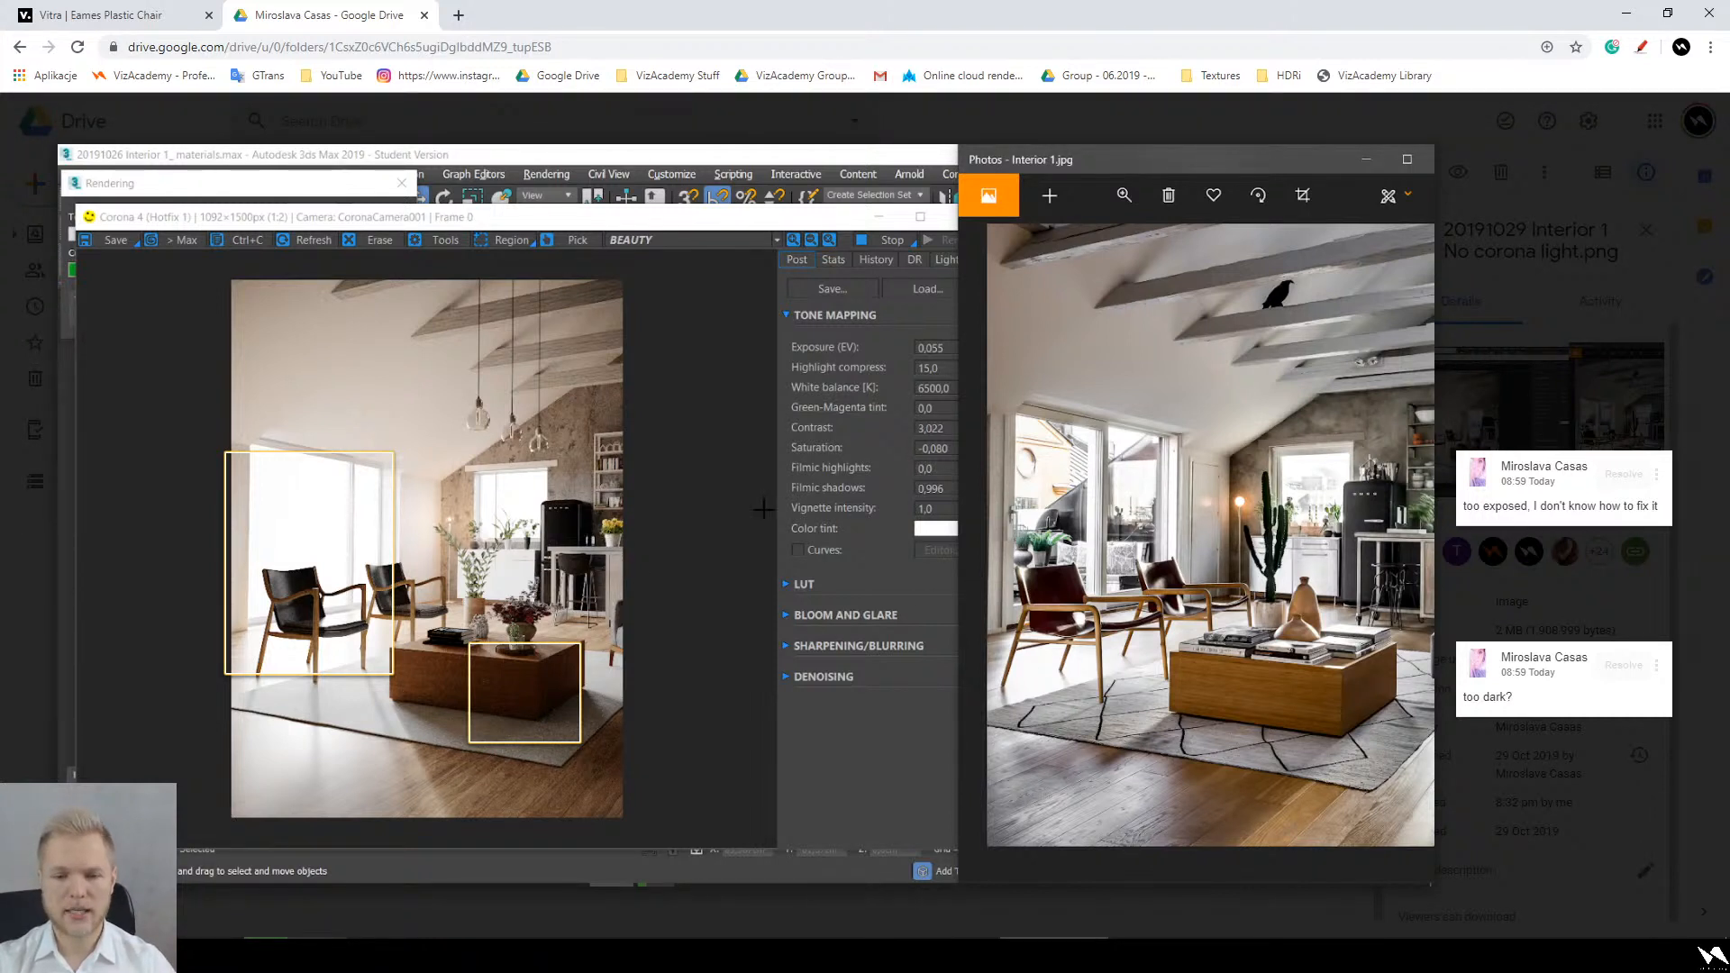
click(1524, 825)
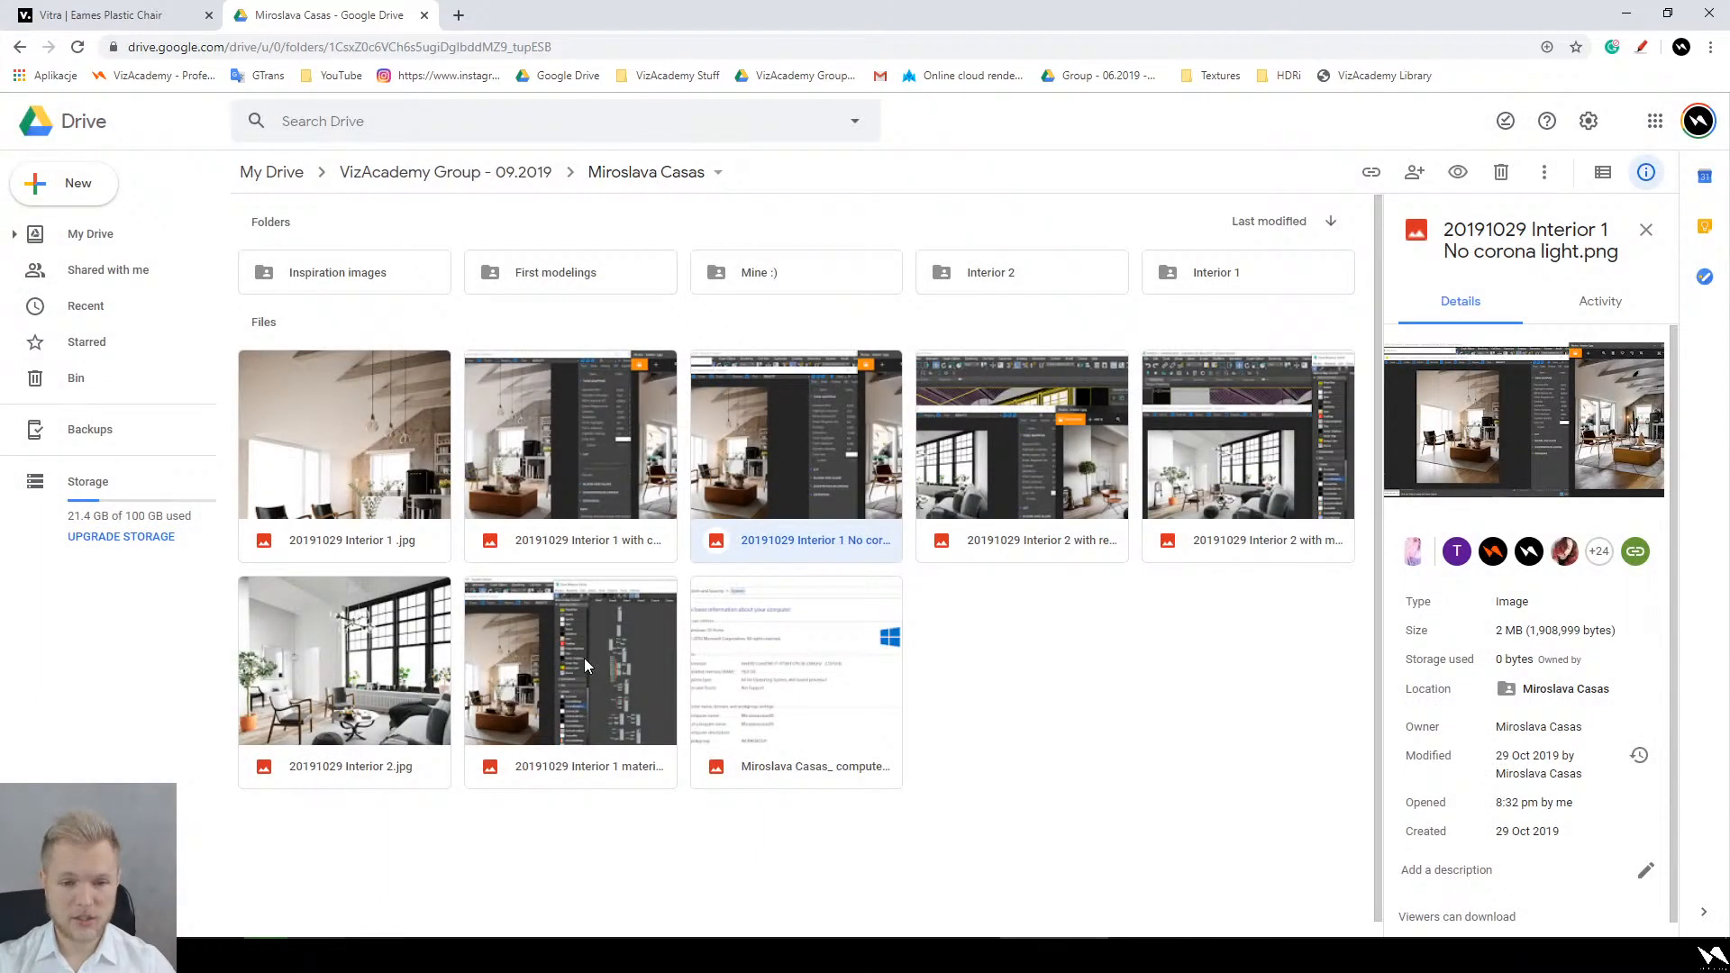
Step: Open 20191029 Interior 1 .jpg, examine the full render up close, and return to the student's folder
double_click(375, 429)
scroll(883, 694, up, 3)
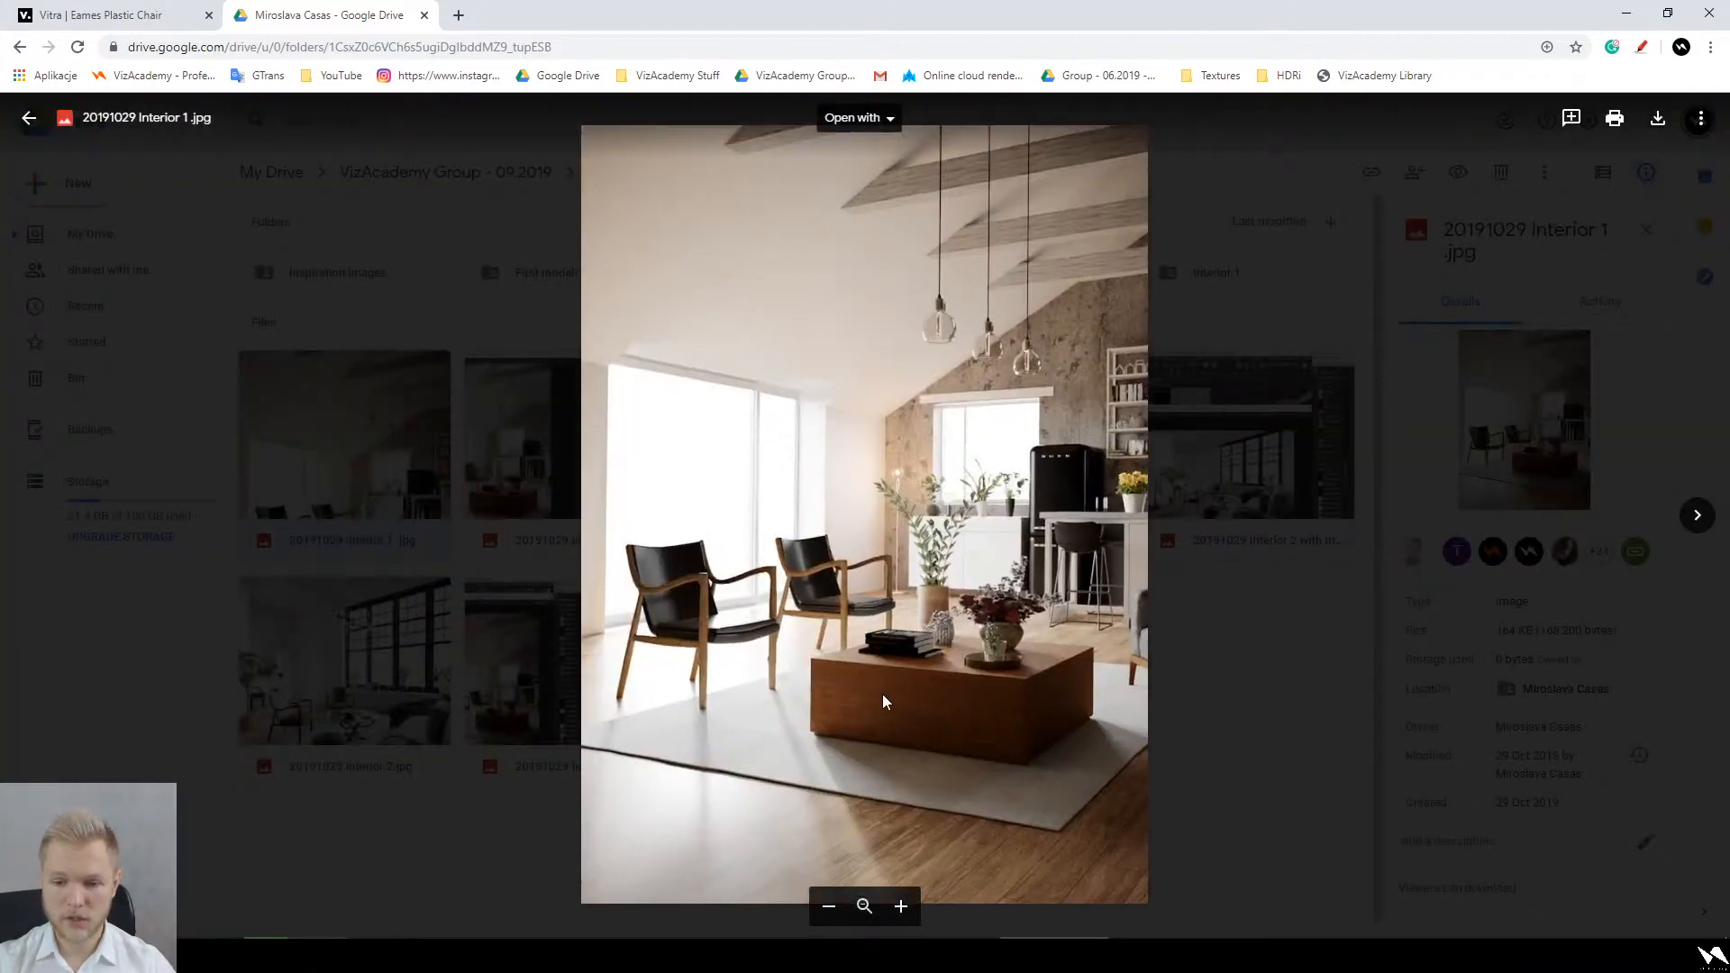
scroll(899, 263, up, 3)
scroll(932, 420, down, 5)
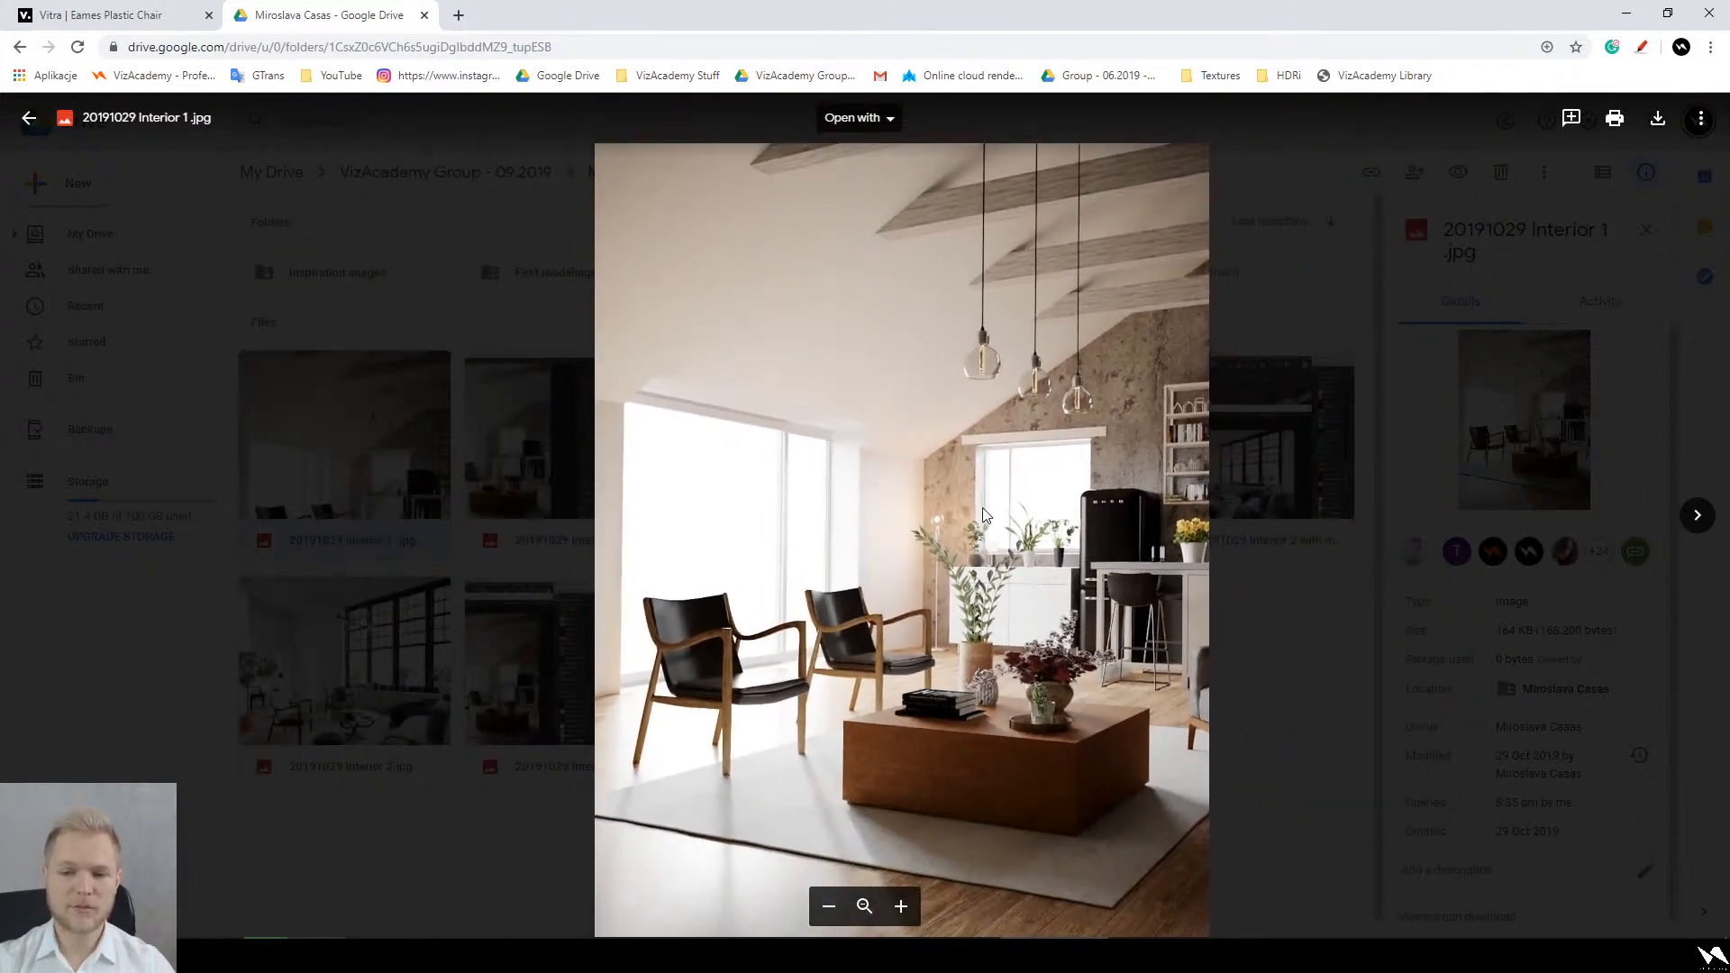
key(Escape)
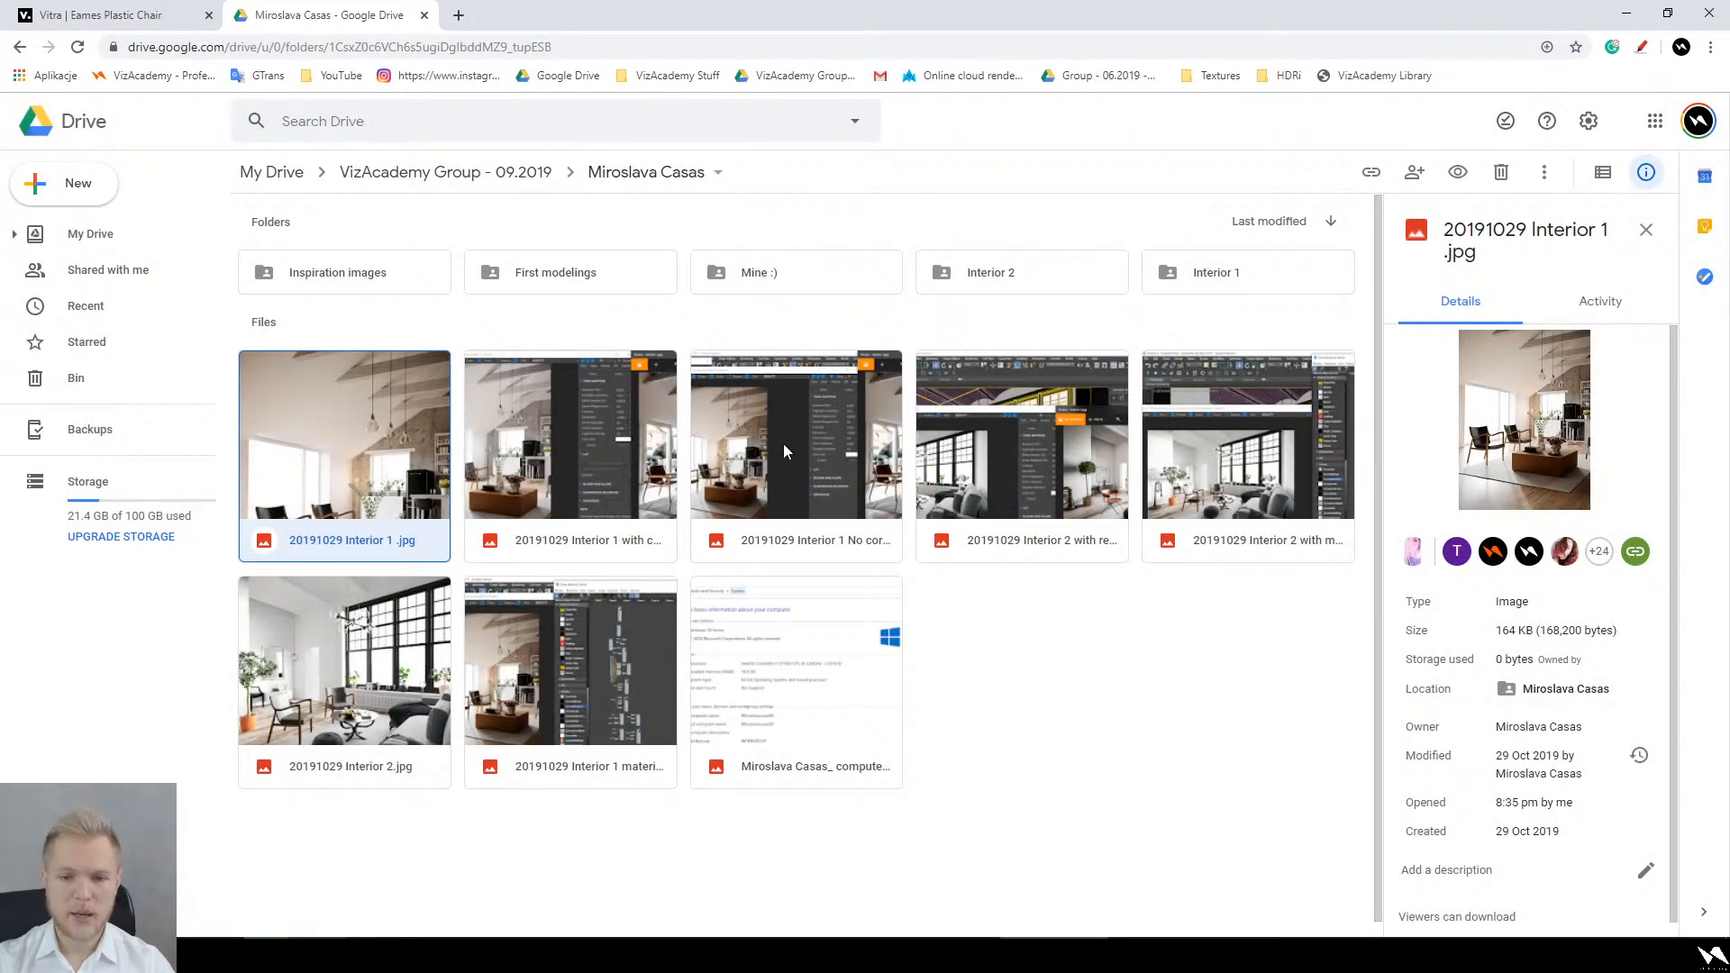
Step: Reopen 20191029 Interior 1 No corona light.png, outline the wall beside the large window in red on both images, and clear the drawing
double_click(783, 451)
scroll(1279, 432, up, 3)
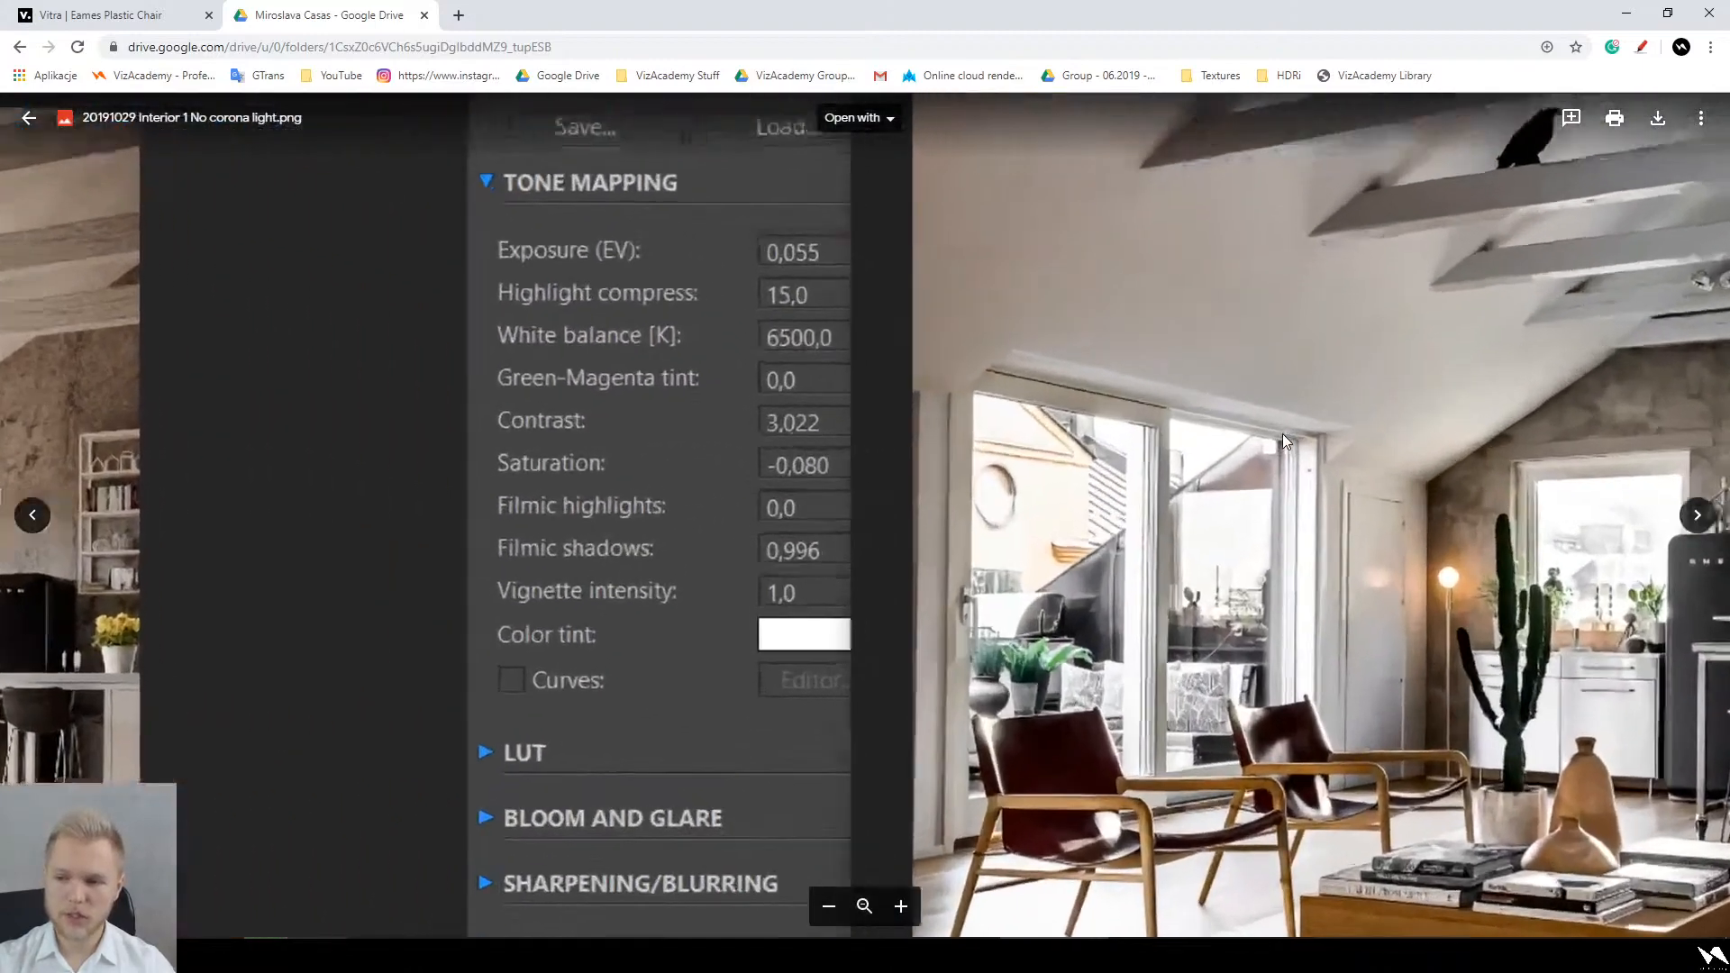
scroll(1283, 434, down, 4)
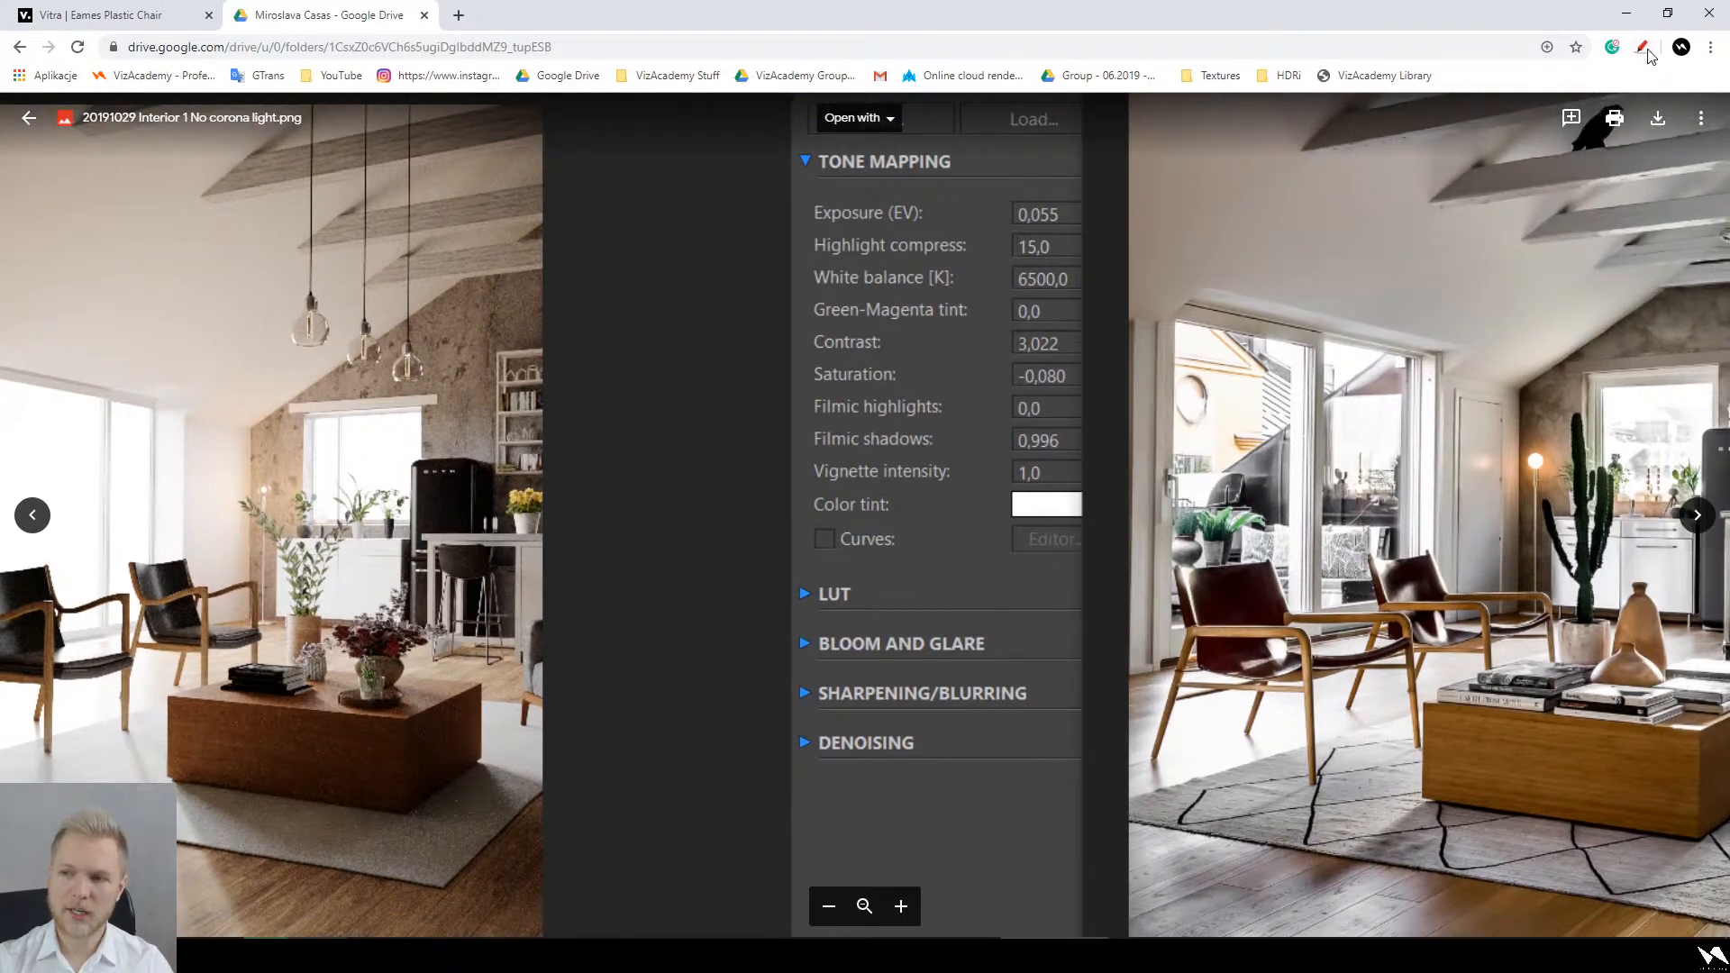
click(1641, 47)
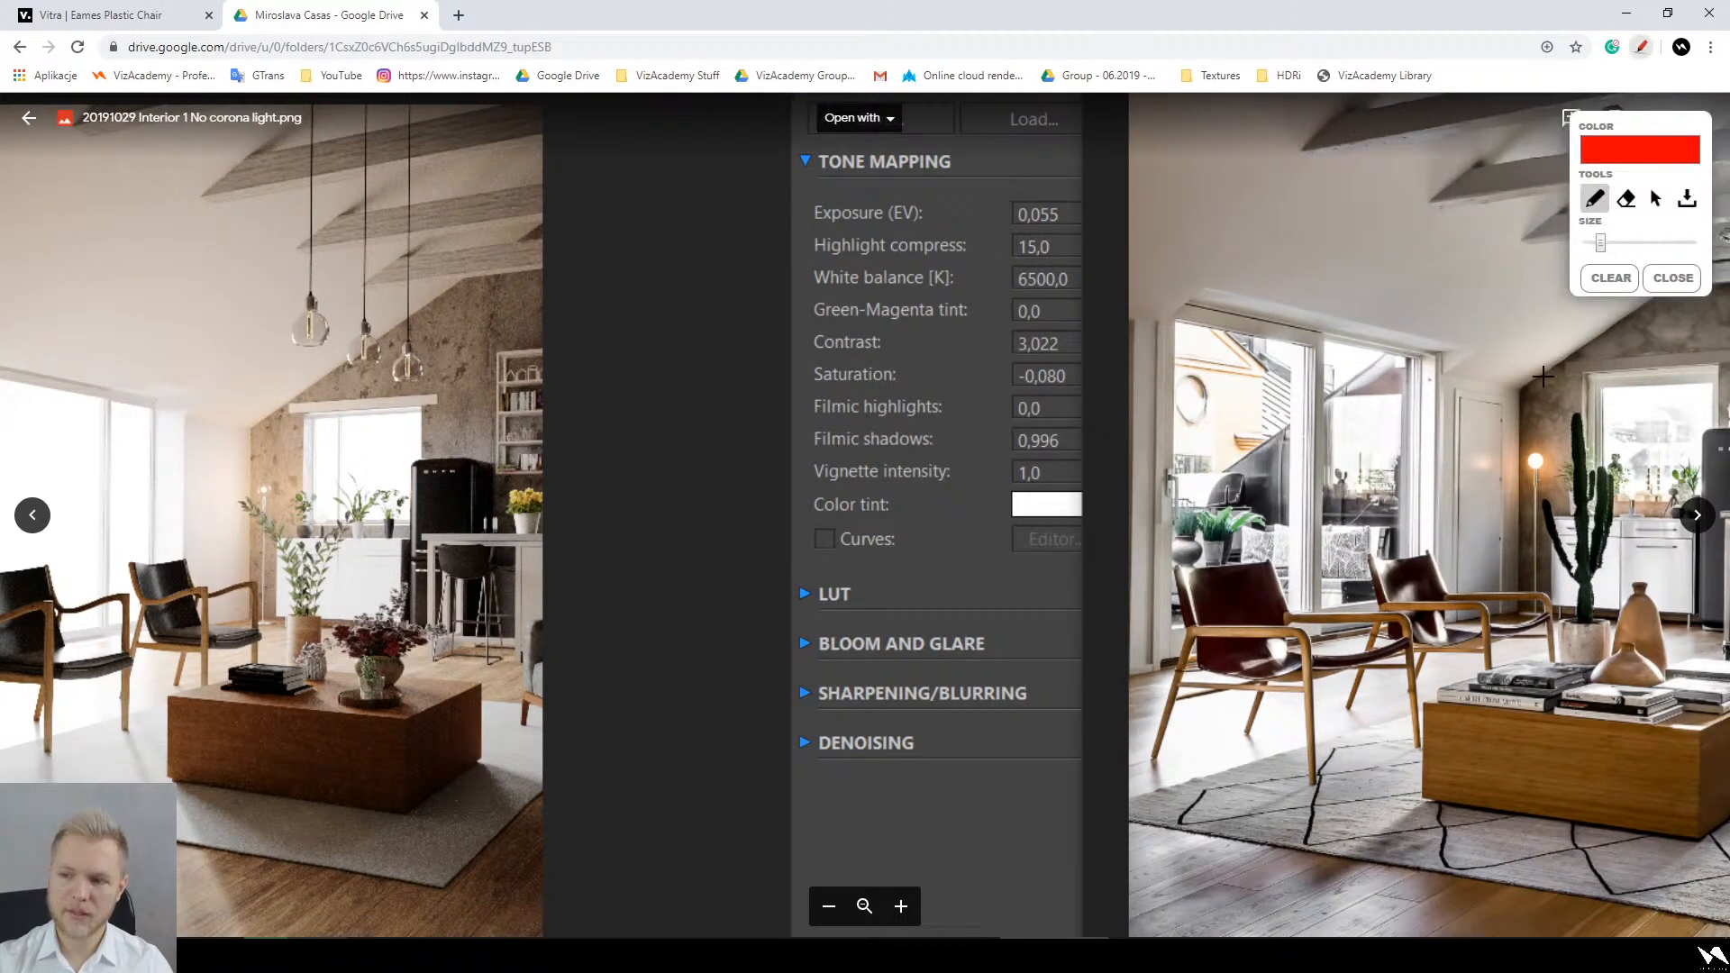
mouse_move(1522, 366)
mouse_down()
mouse_move(1530, 599)
mouse_move(1429, 432)
mouse_move(1521, 388)
mouse_up()
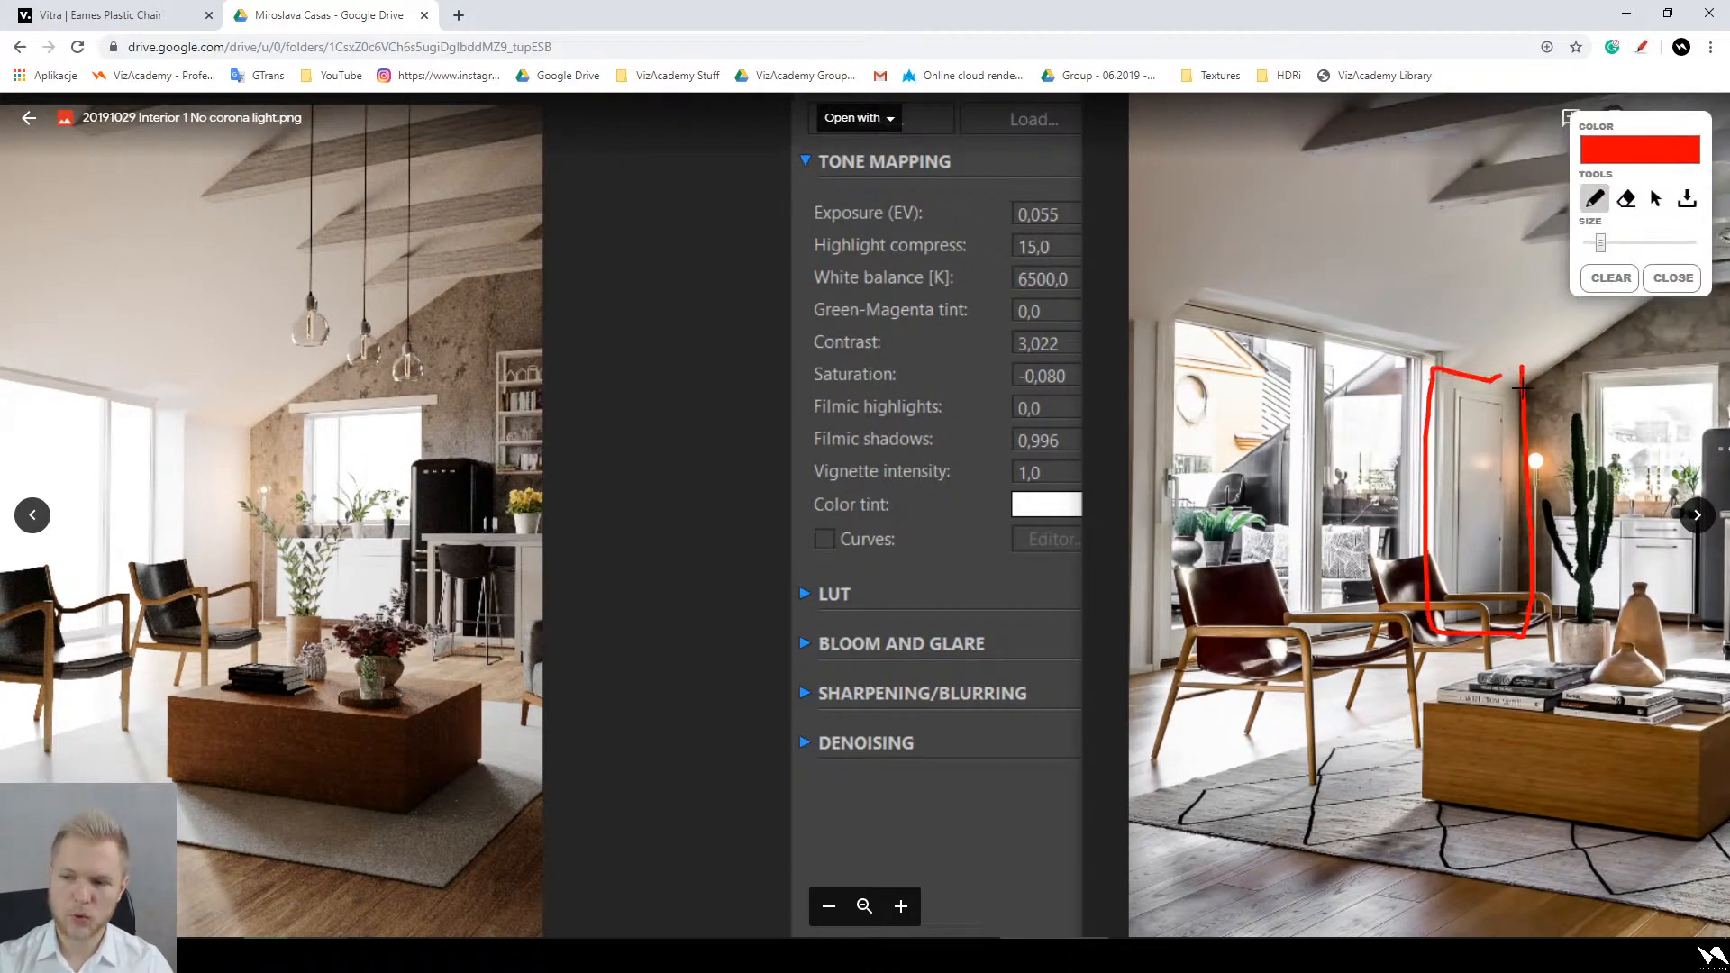
mouse_move(253, 400)
mouse_down()
mouse_move(256, 649)
mouse_move(155, 608)
mouse_move(200, 392)
mouse_move(261, 396)
mouse_up()
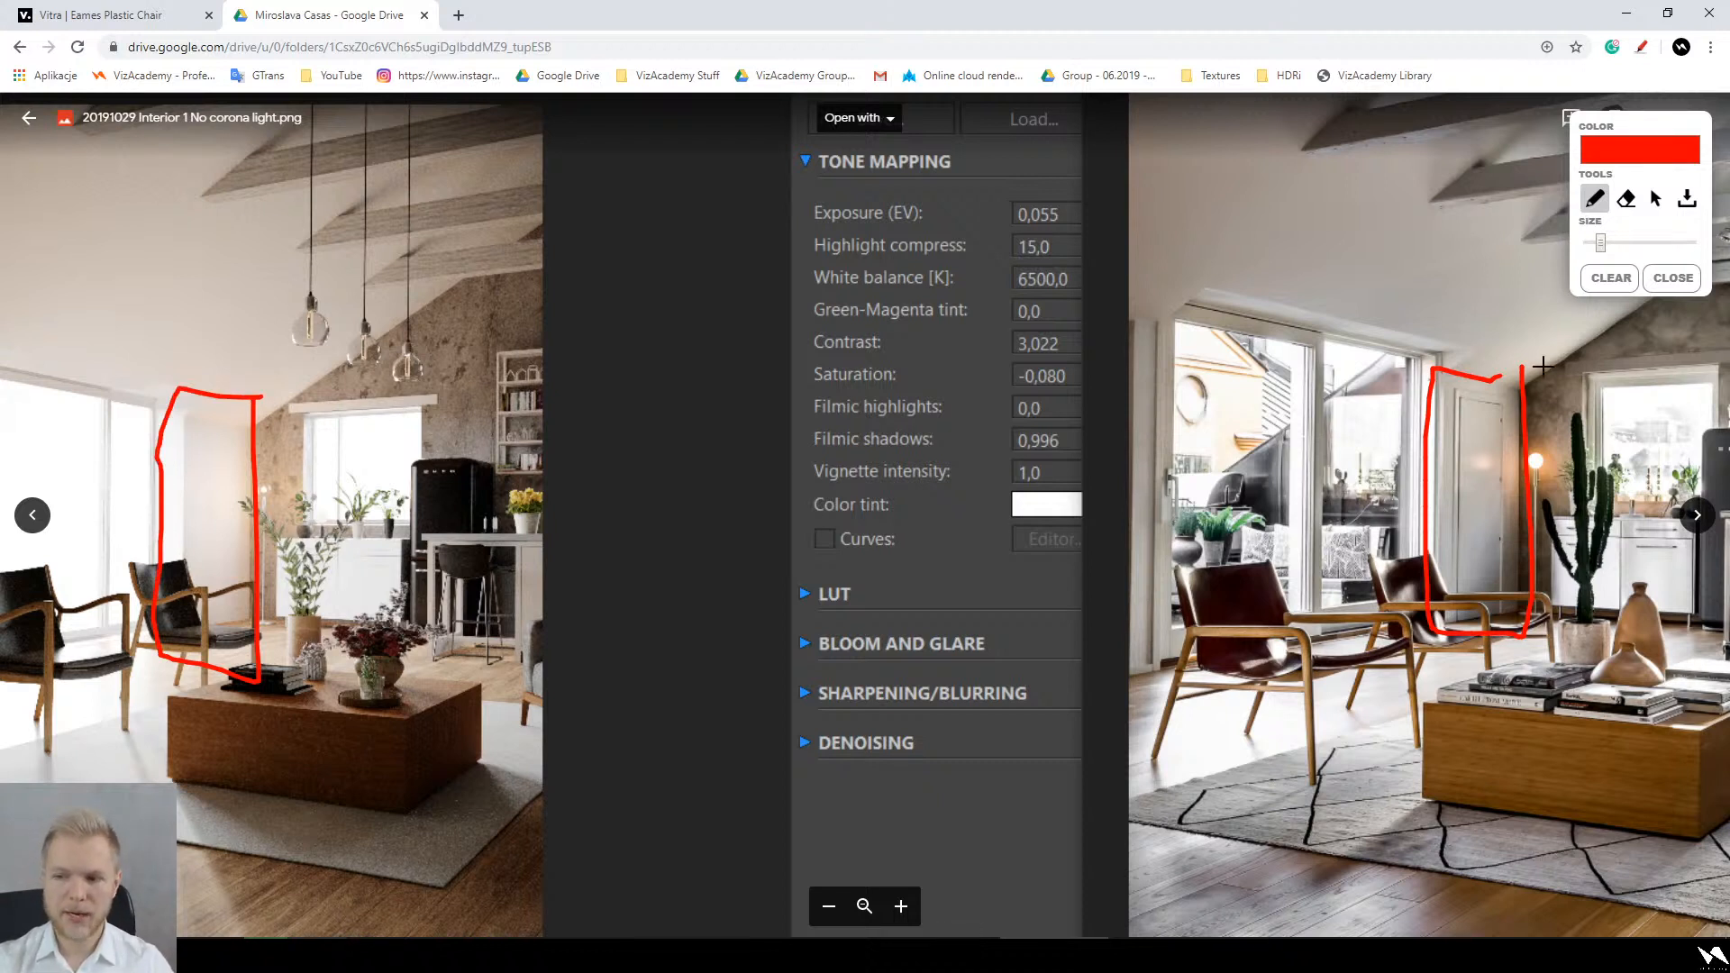
mouse_move(192, 436)
mouse_down()
mouse_move(232, 522)
mouse_move(208, 542)
mouse_move(210, 436)
mouse_up()
key(Escape)
Step: Examine the render's large window, adjacent wall and ceiling up close against the whole screenshot
ctrl+scroll(660, 520, down, 1)
ctrl+scroll(660, 521, down, 3)
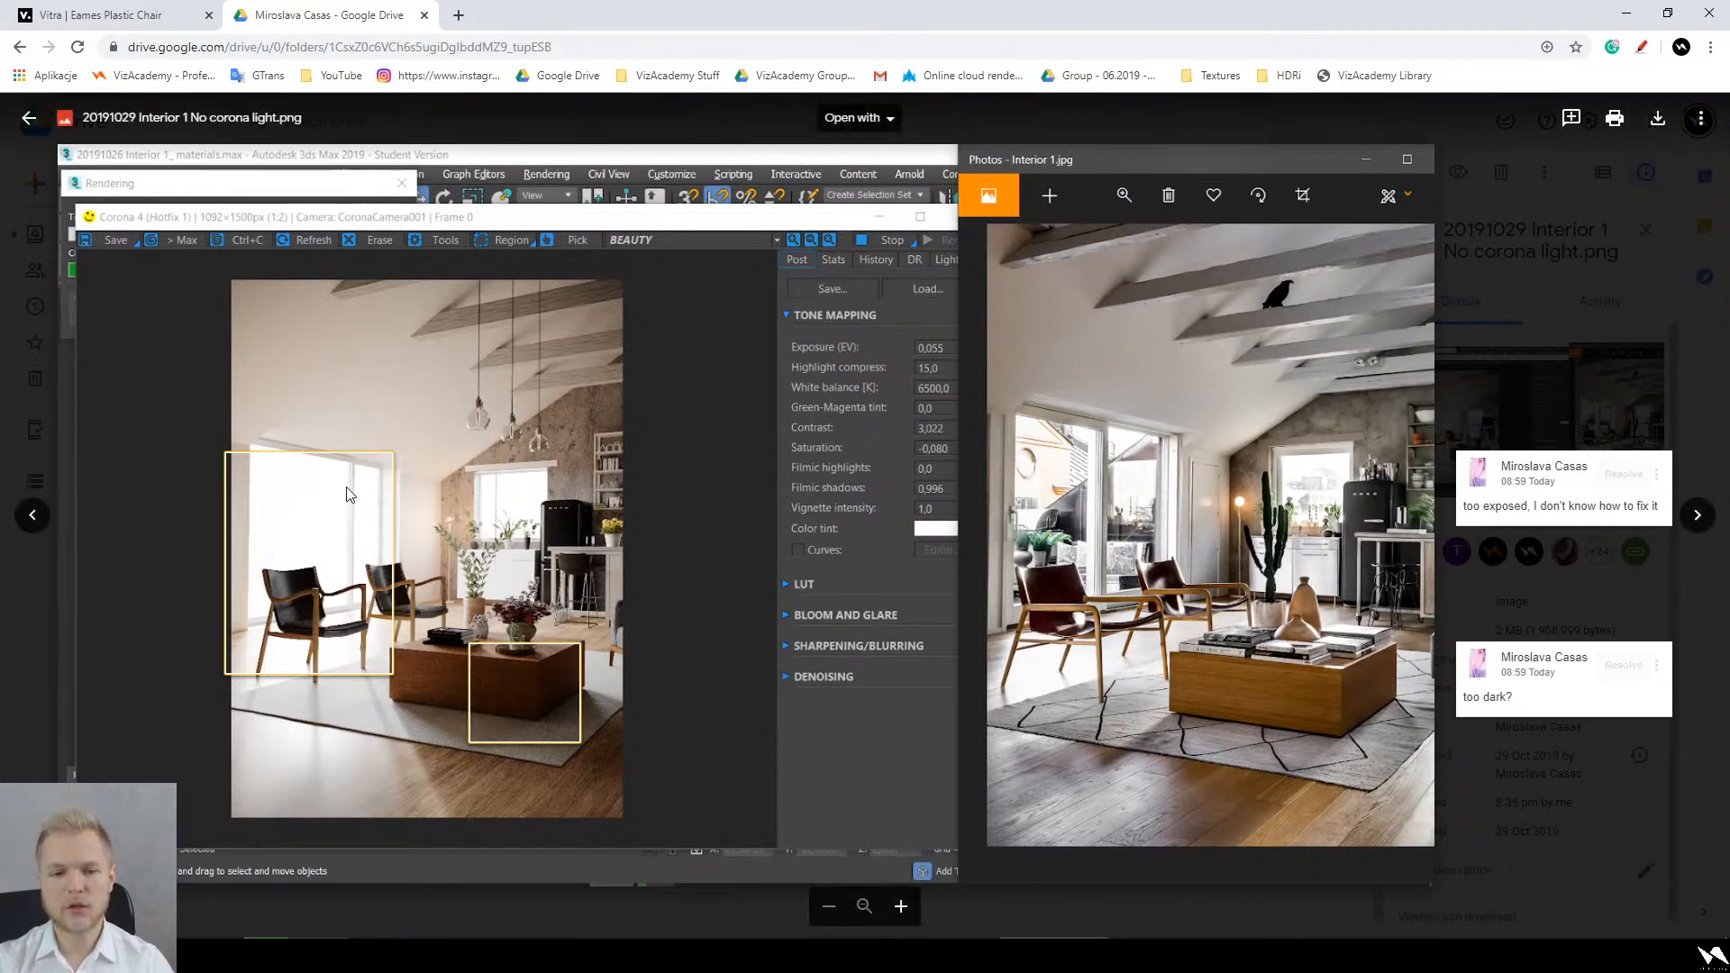
ctrl+scroll(662, 554, up, 3)
ctrl+scroll(674, 520, up, 2)
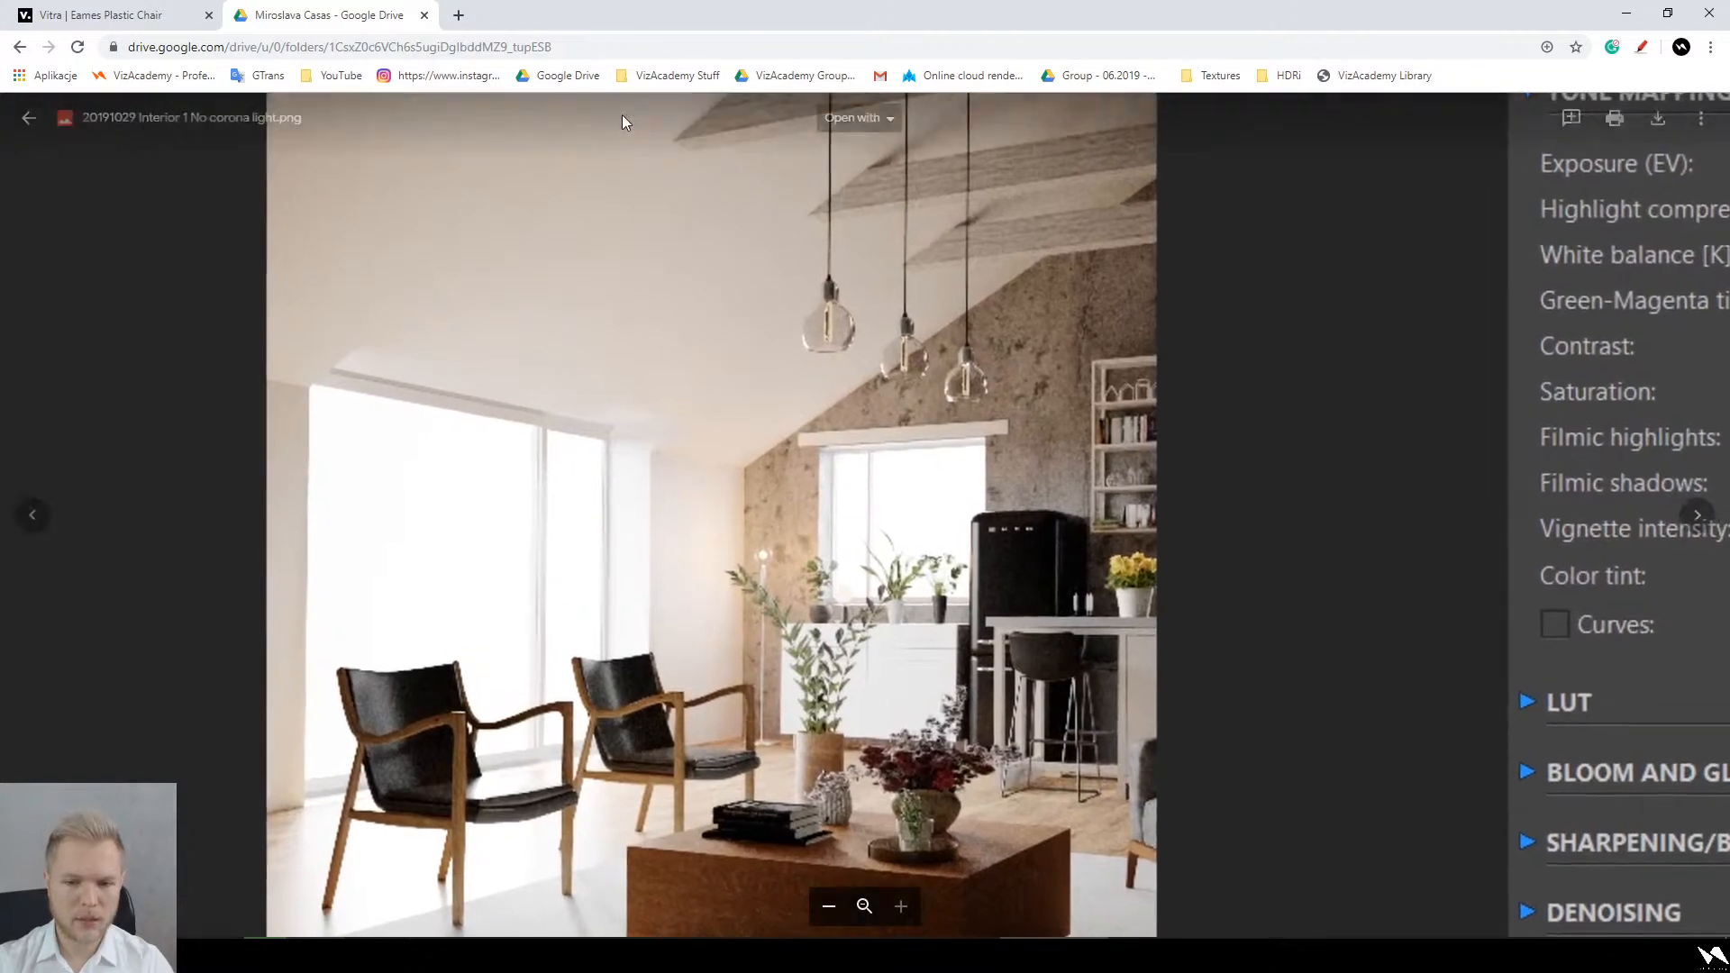
drag(766, 479, 818, 587)
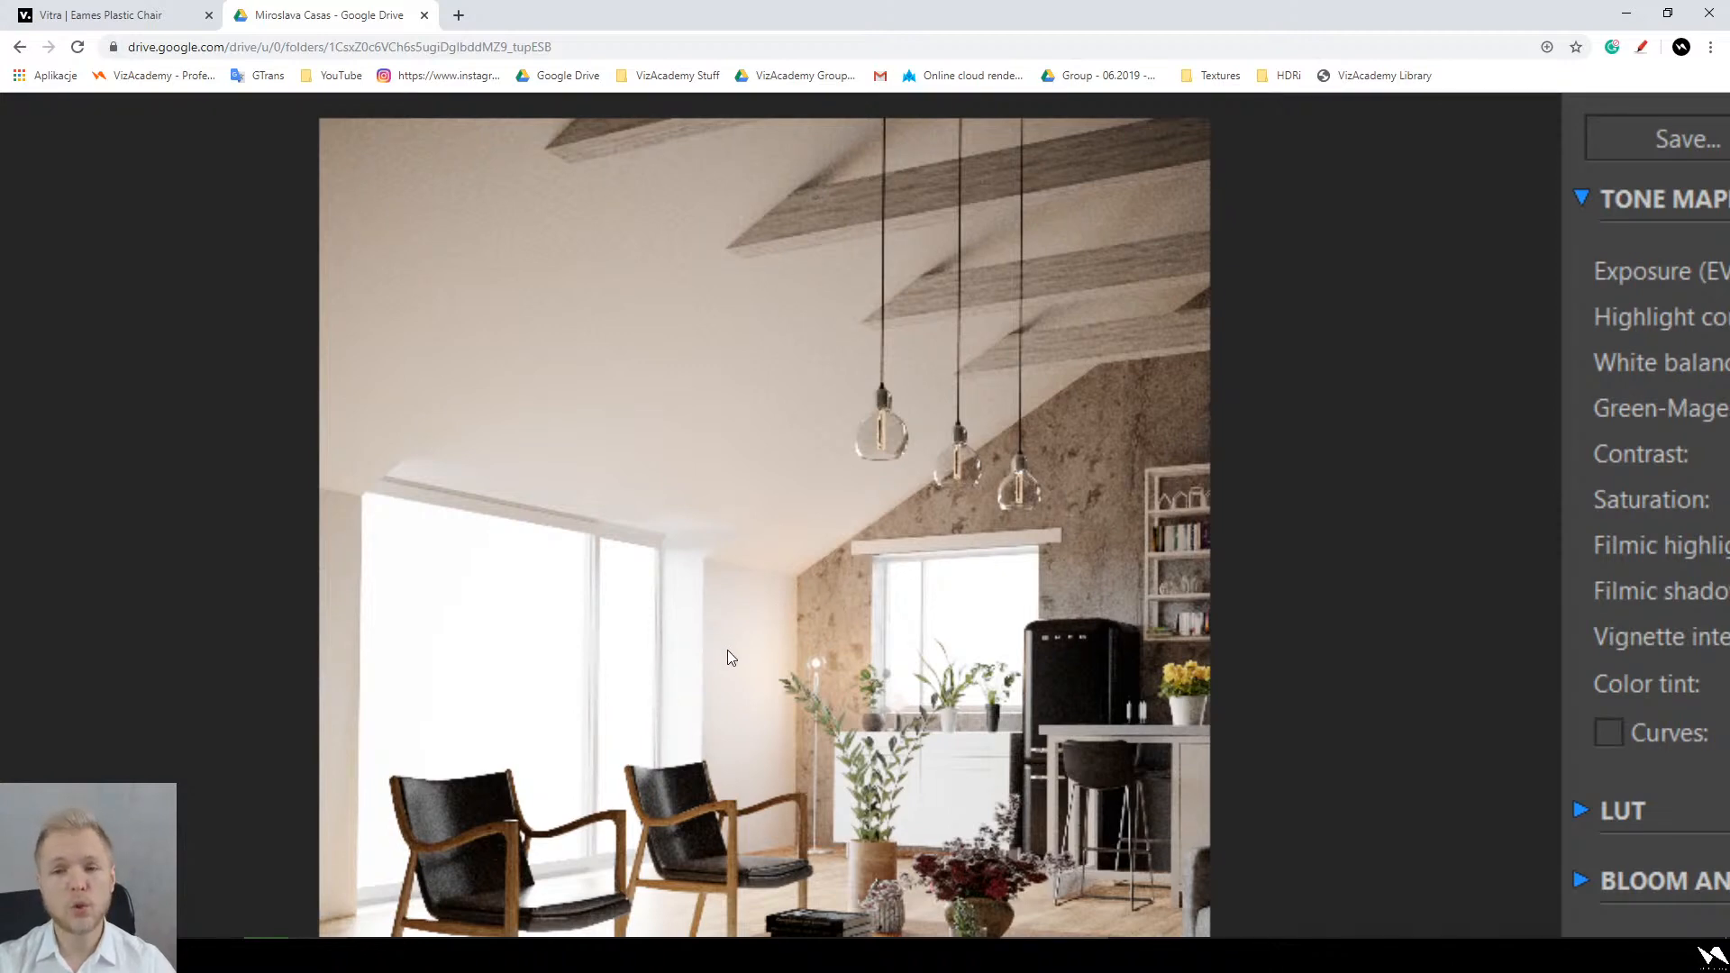
ctrl+scroll(727, 658, down, 5)
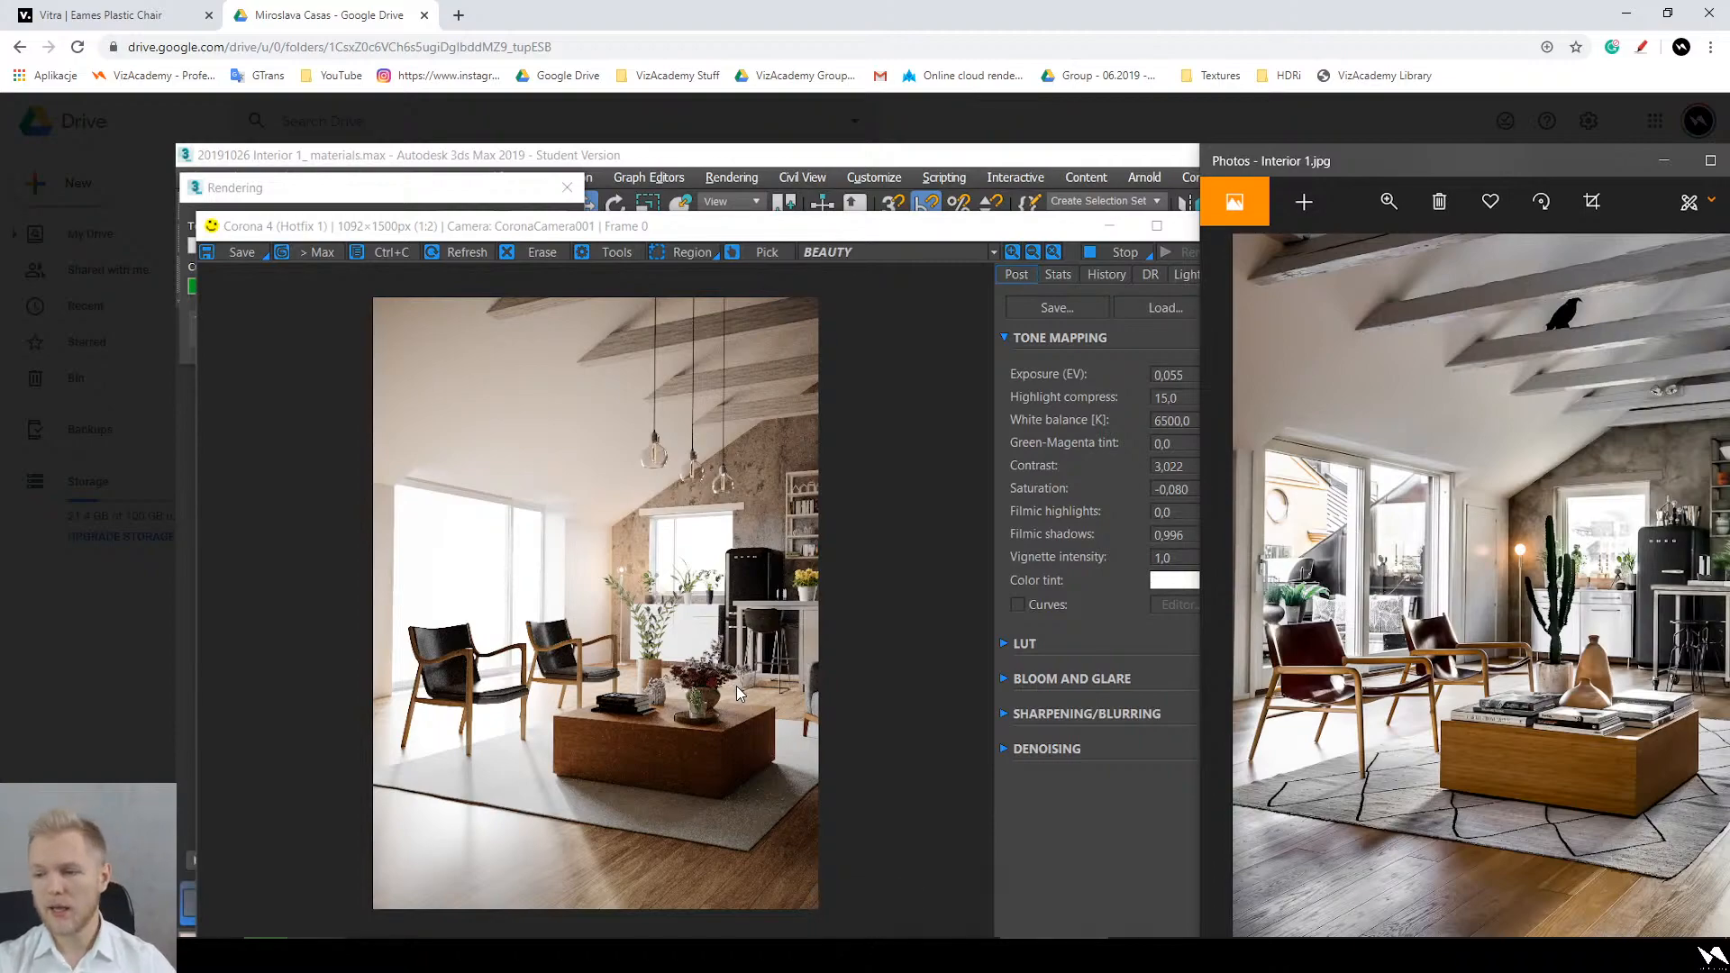
Step: Compare the reference photo's window, white door and floor lamp area with the render
ctrl+scroll(737, 685, down, 2)
ctrl+scroll(1102, 517, up, 3)
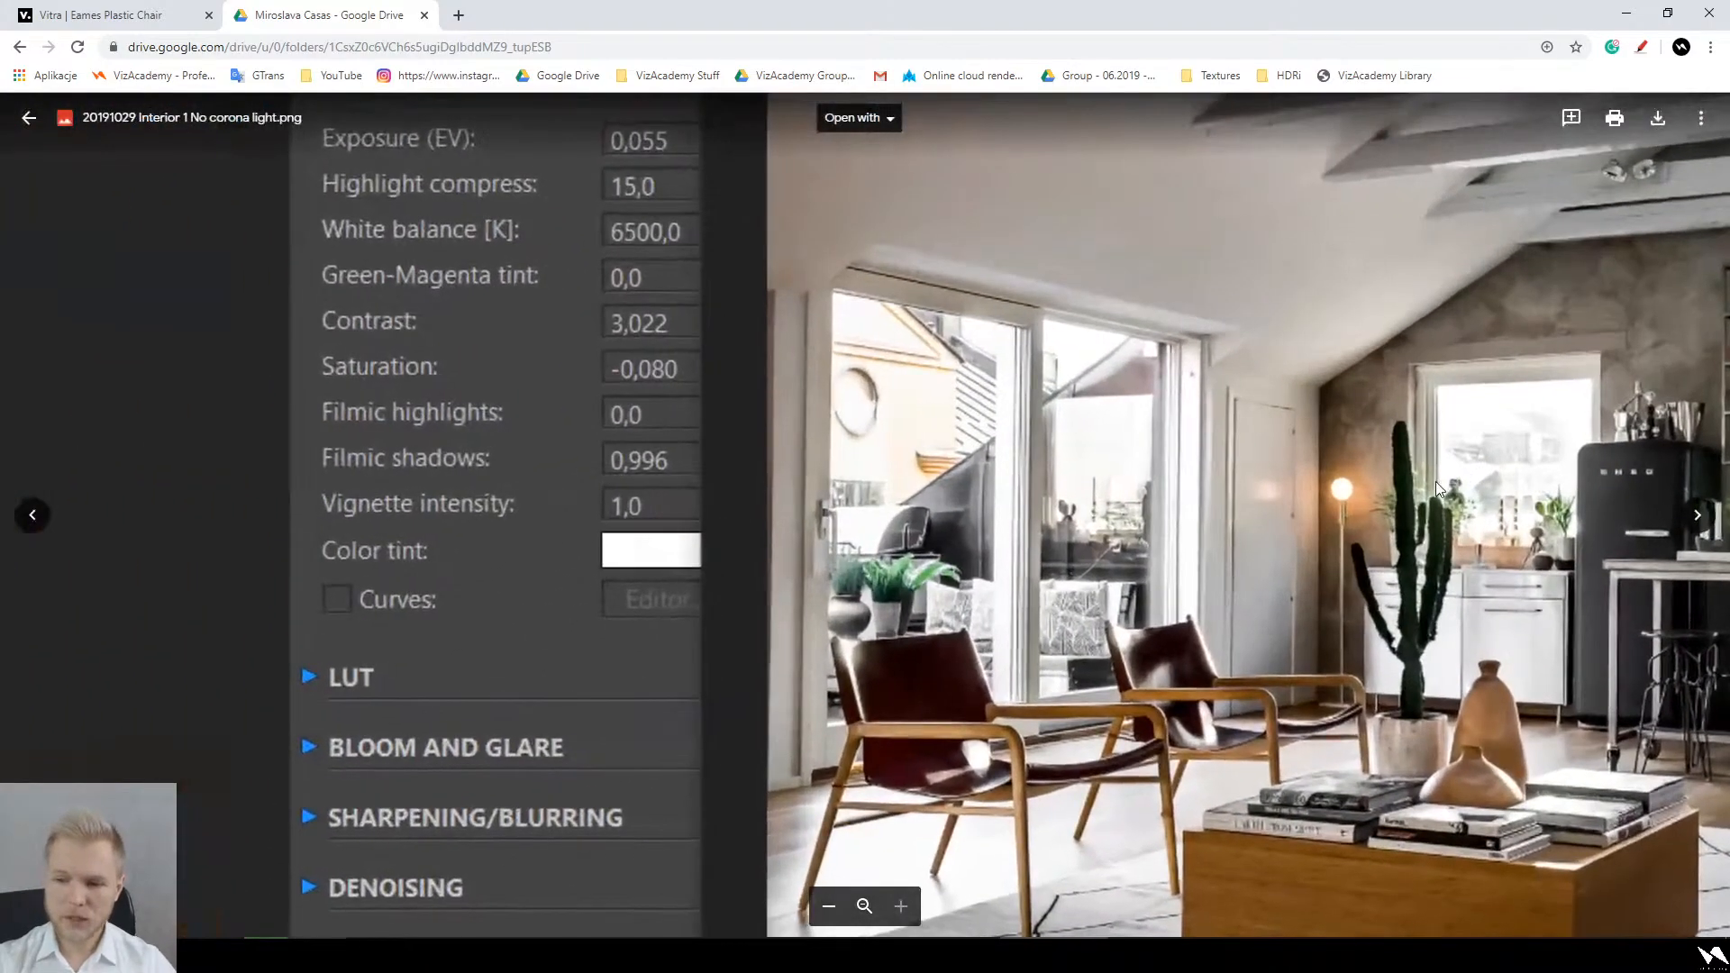
ctrl+scroll(1436, 487, up, 3)
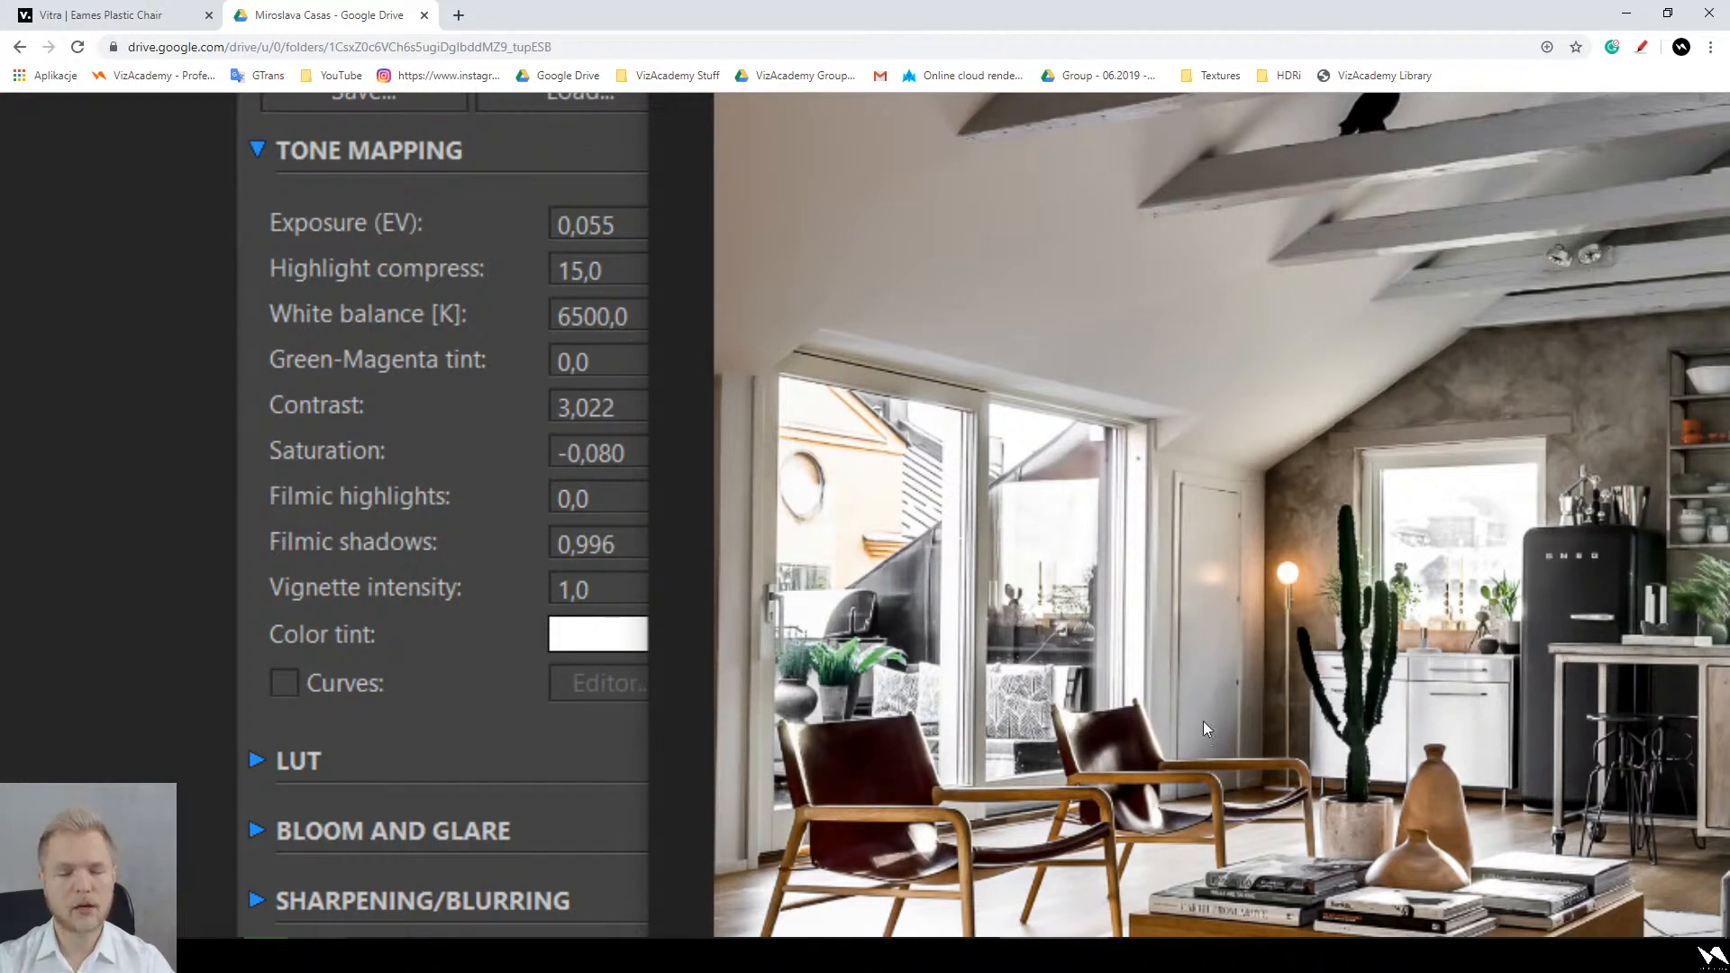
ctrl+scroll(1238, 672, down, 4)
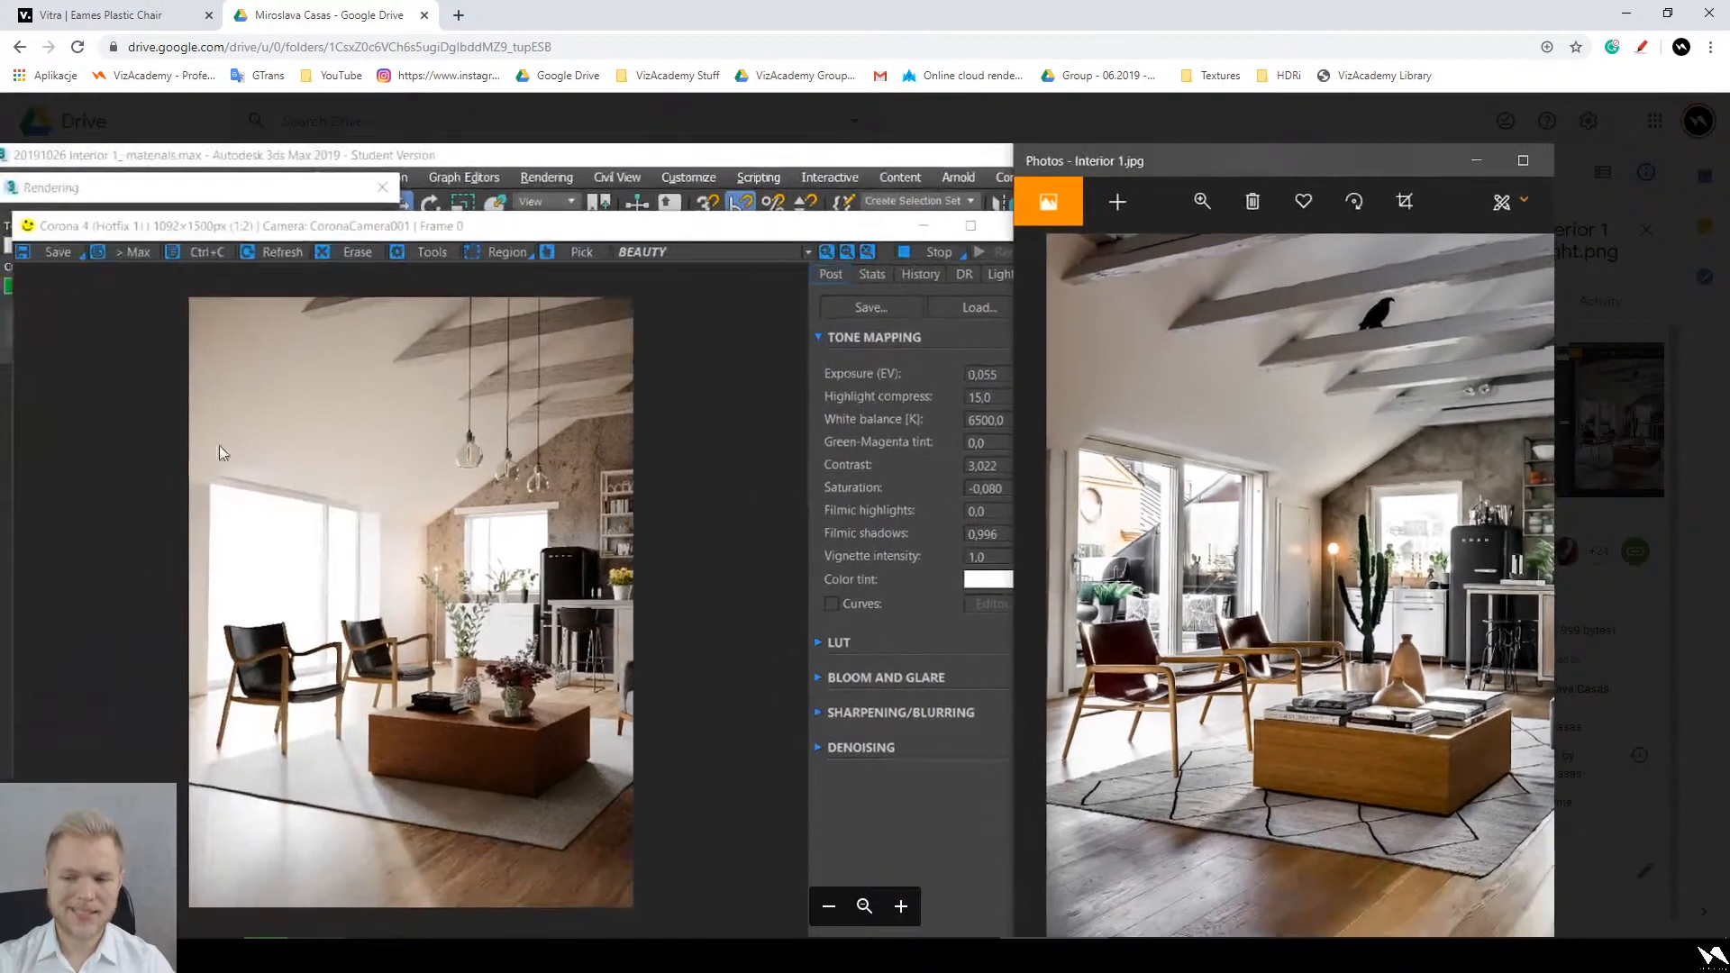
ctrl+scroll(1369, 523, up, 4)
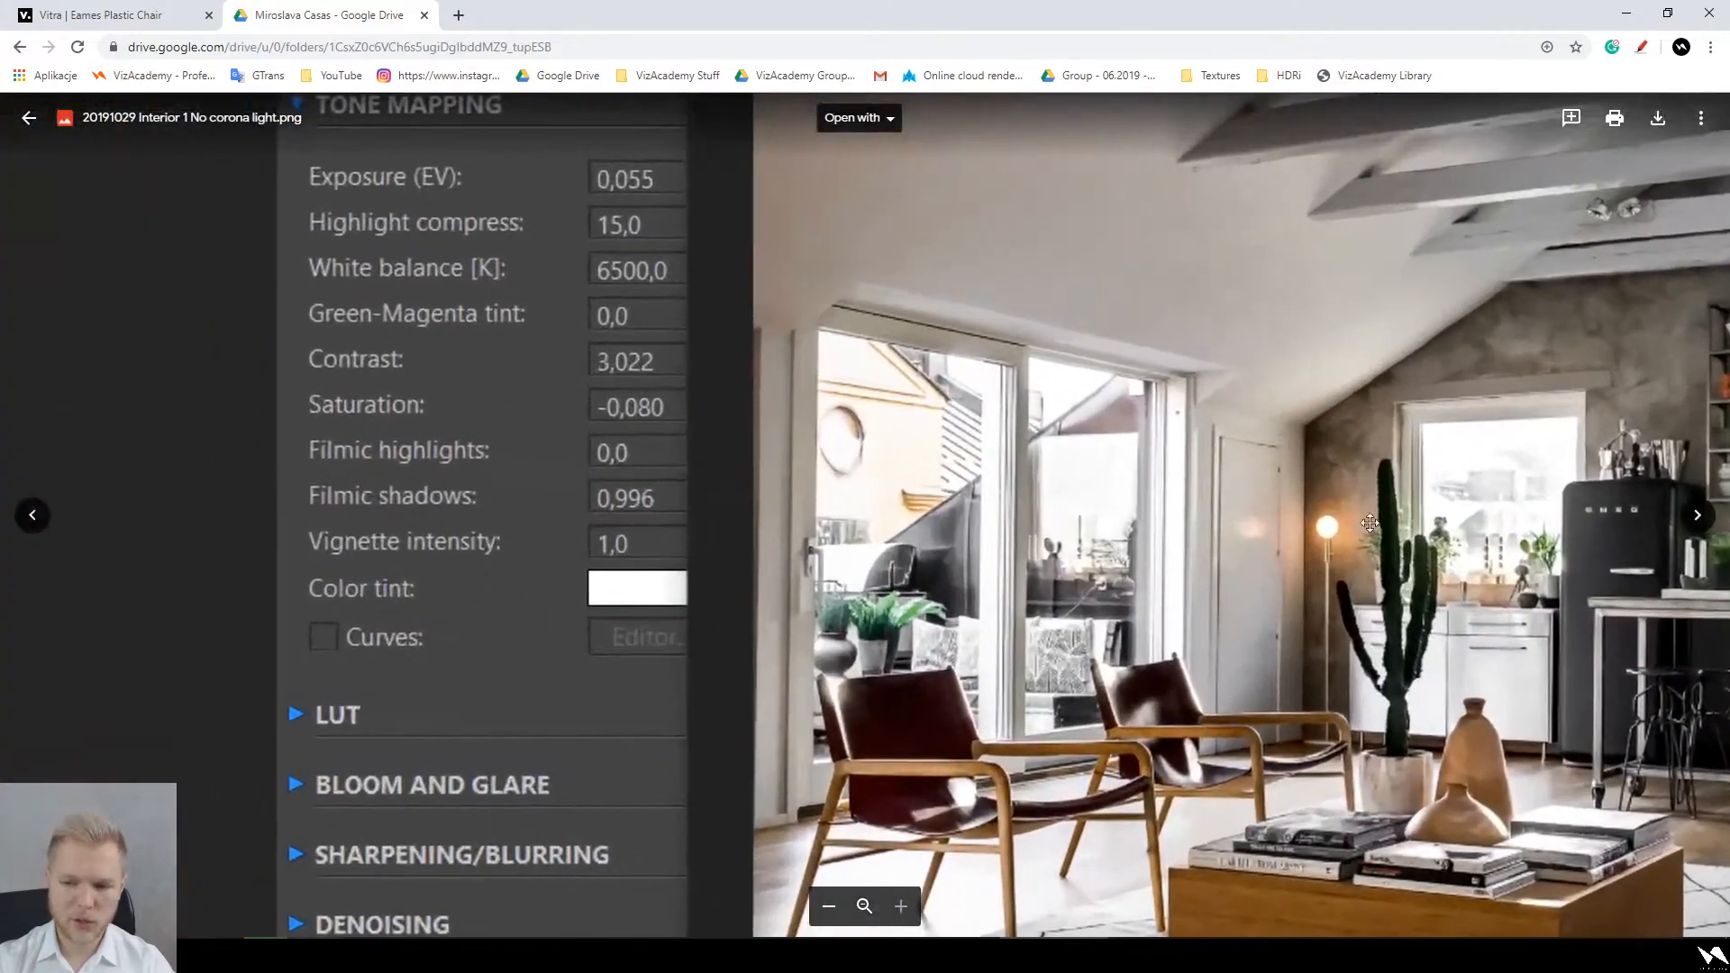
drag(1369, 522, 1330, 377)
ctrl+scroll(1342, 445, down, 2)
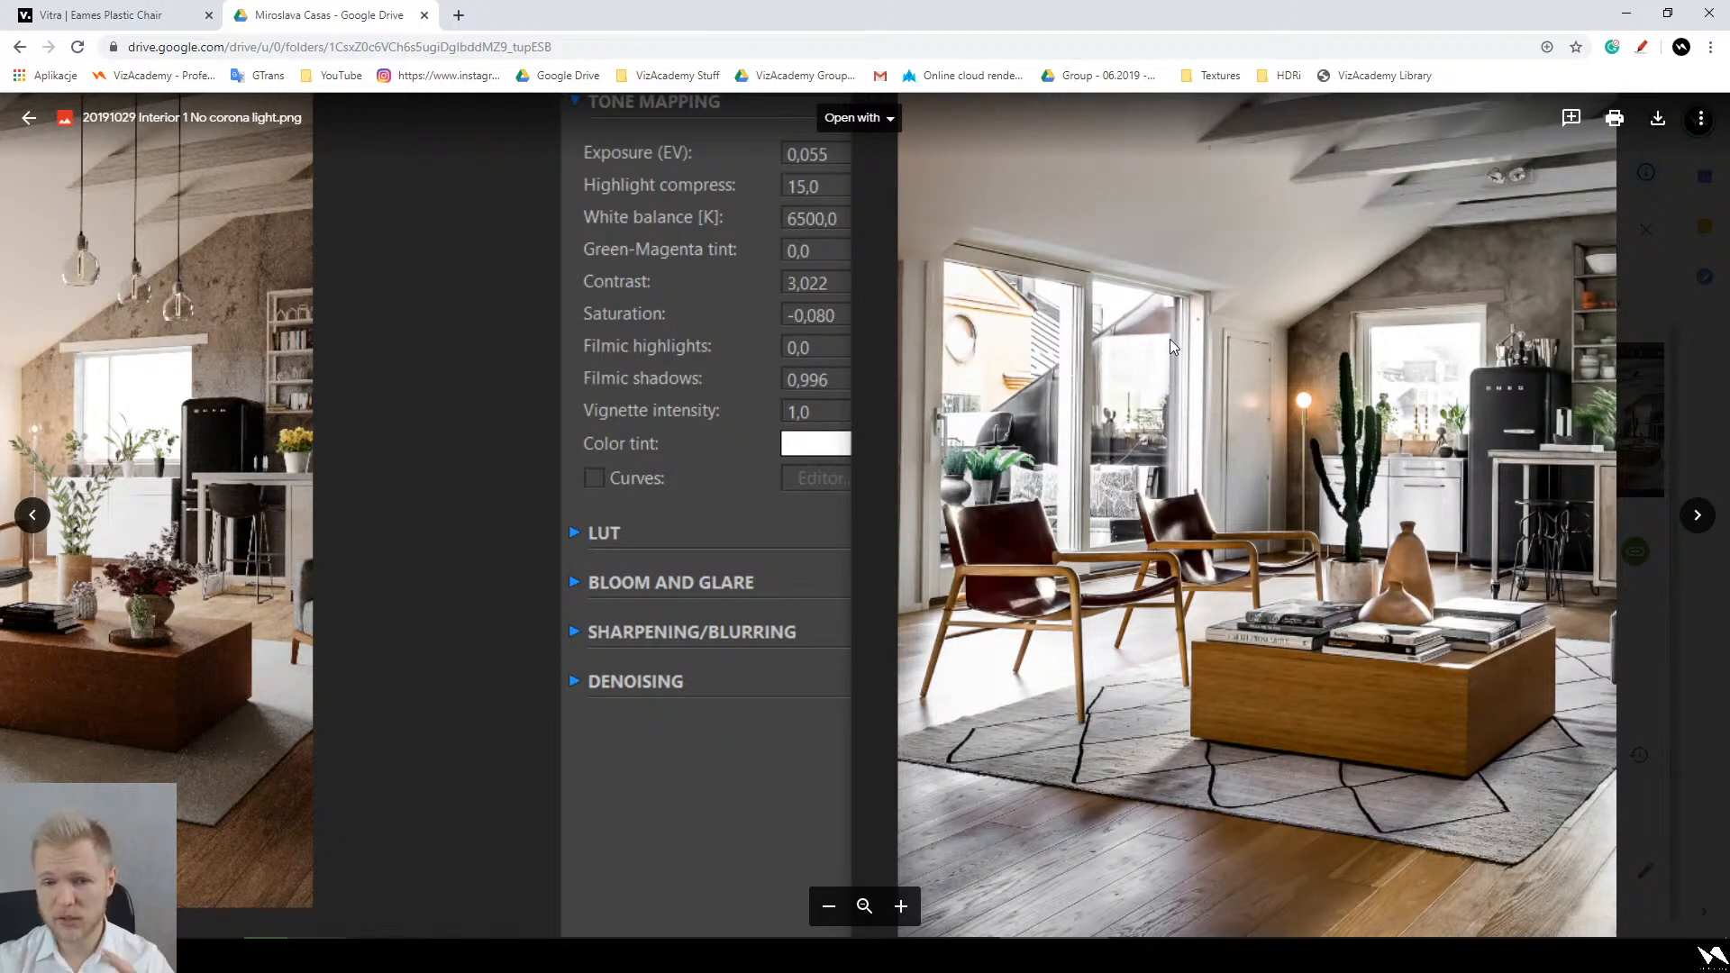
Step: Inspect the render's floor lamp and kitchen corner up close, and bring the whole screenshot back into view
drag(375, 396, 977, 427)
drag(673, 490, 673, 463)
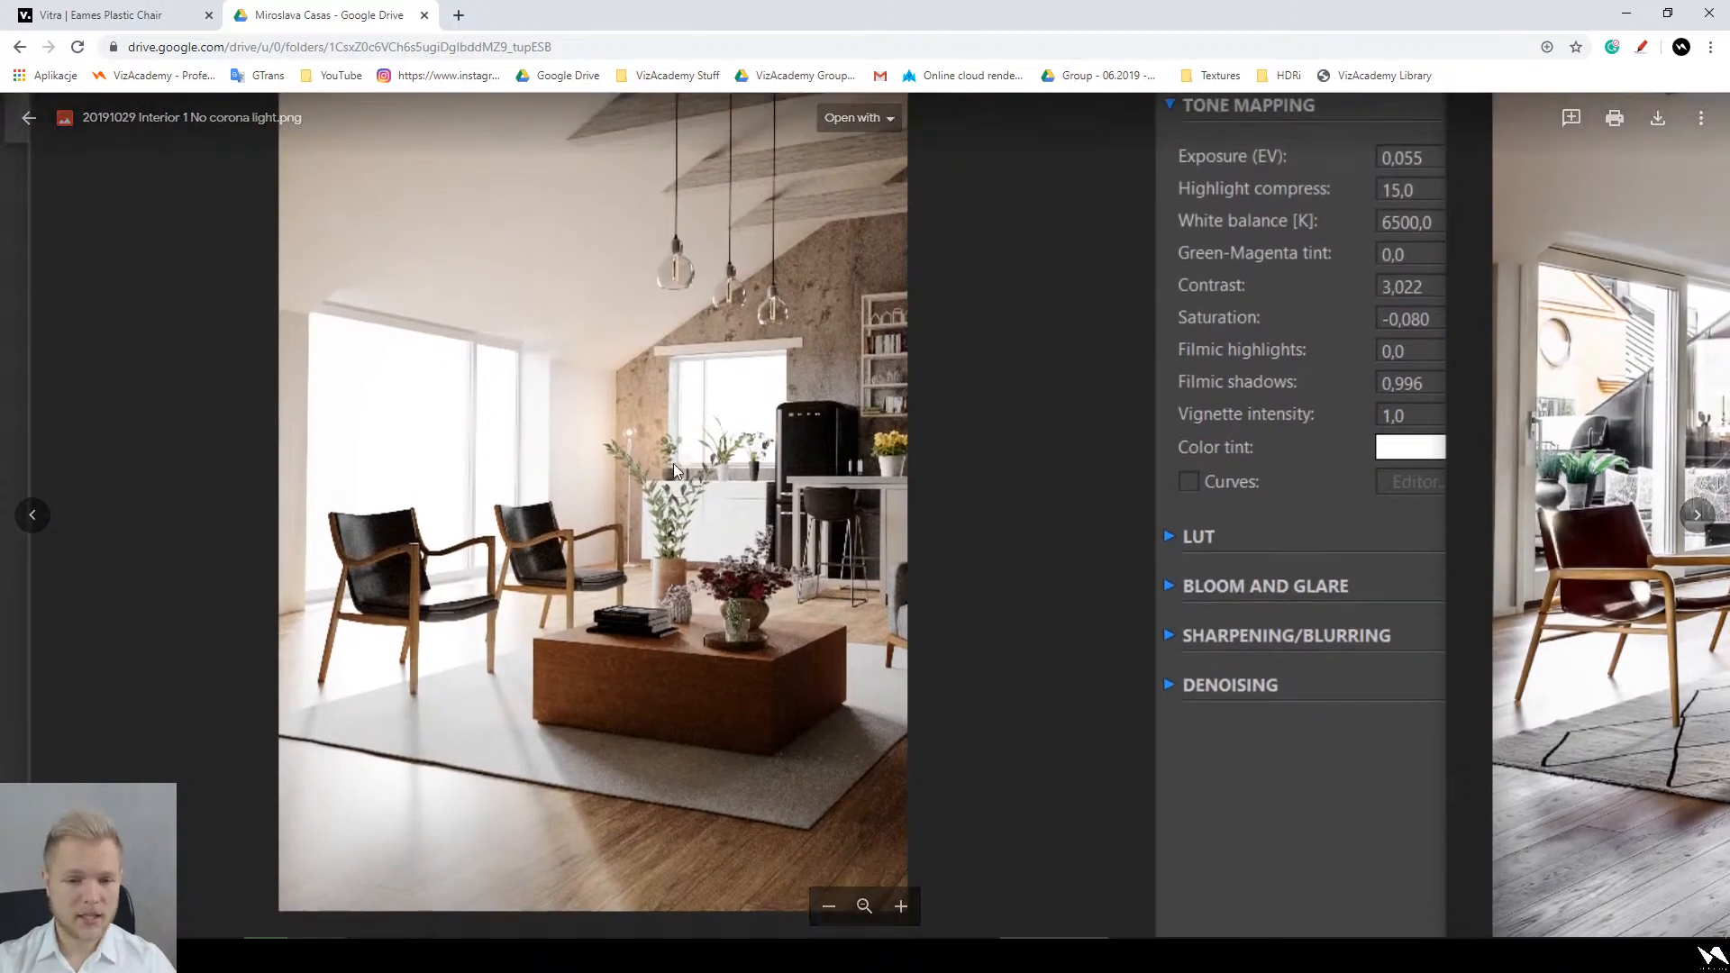
ctrl+scroll(625, 456, up, 1)
ctrl+scroll(625, 456, up, 1)
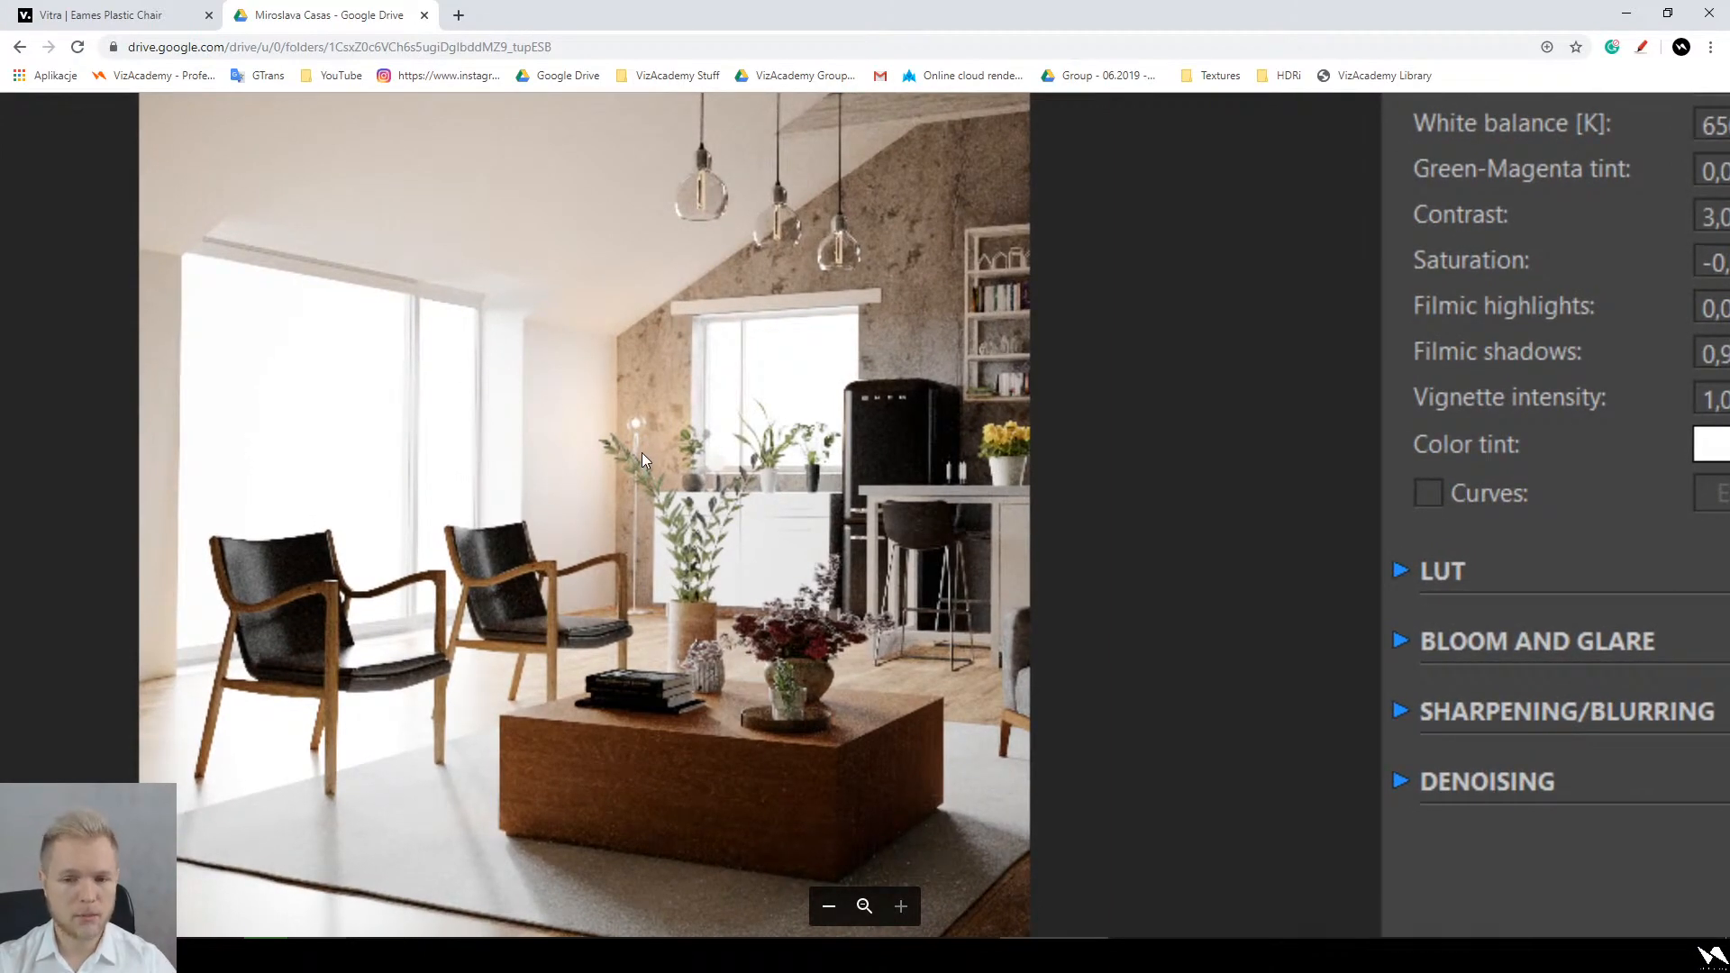
ctrl+scroll(641, 453, down, 5)
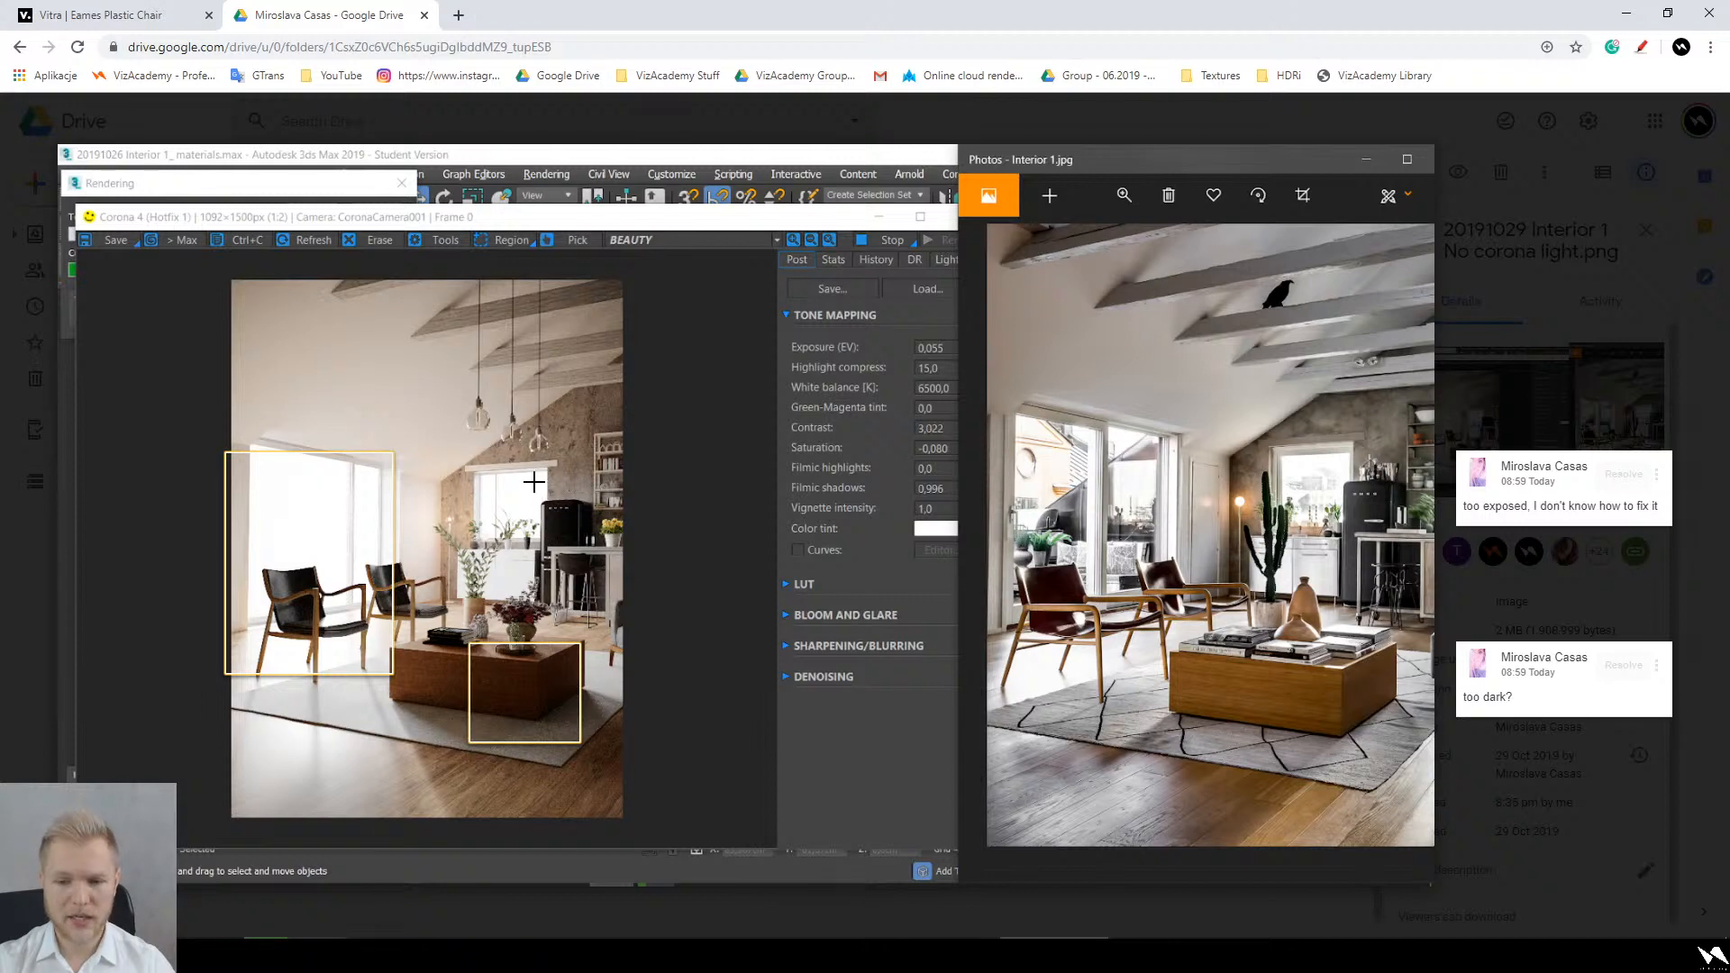
Step: Frame the glowing floor lamp on the reference photo, discard the comment, and close the preview
drag(1194, 484, 1265, 537)
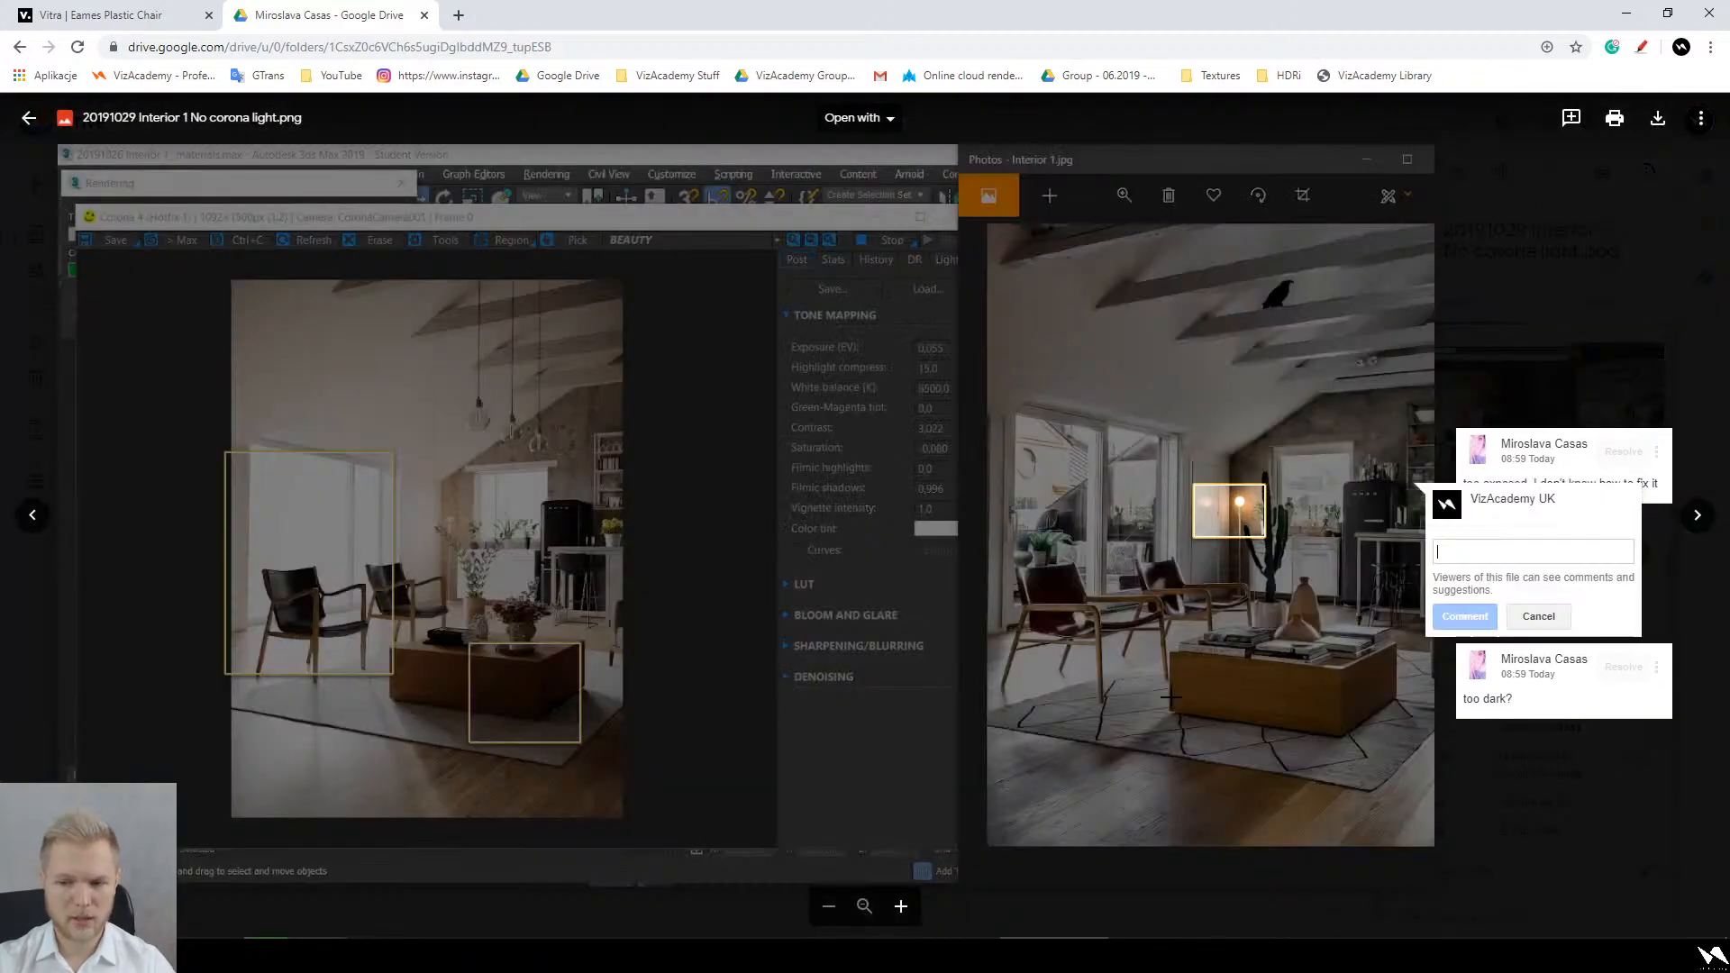
click(540, 653)
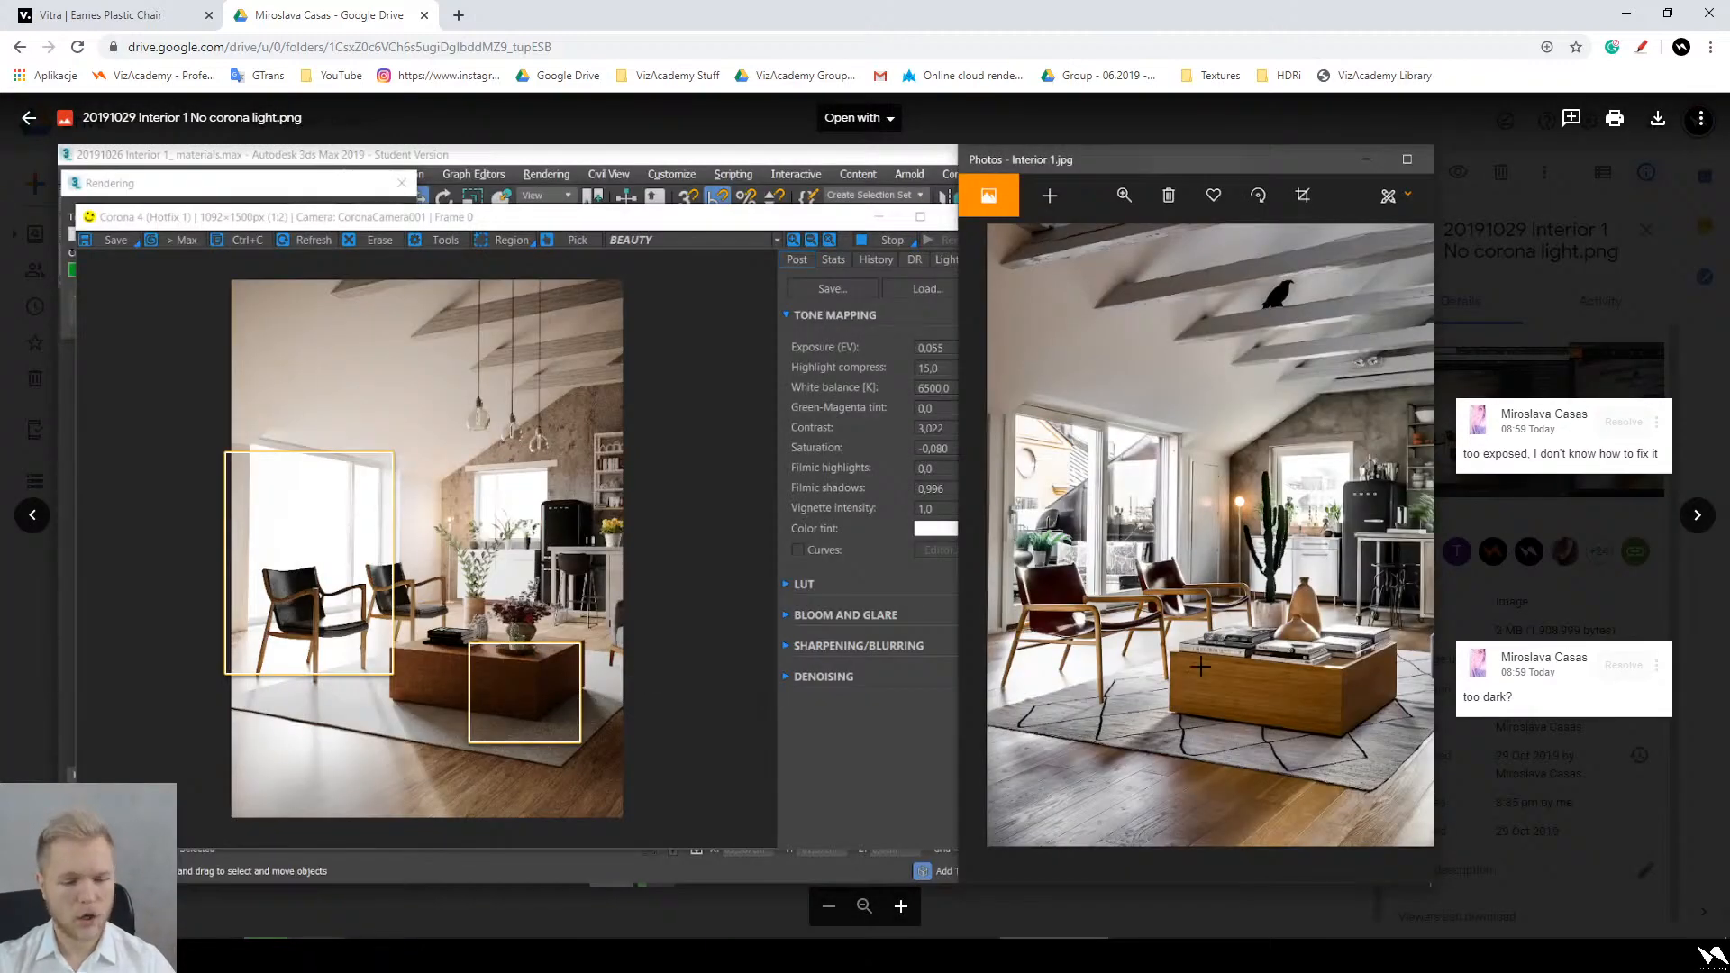
click(1502, 777)
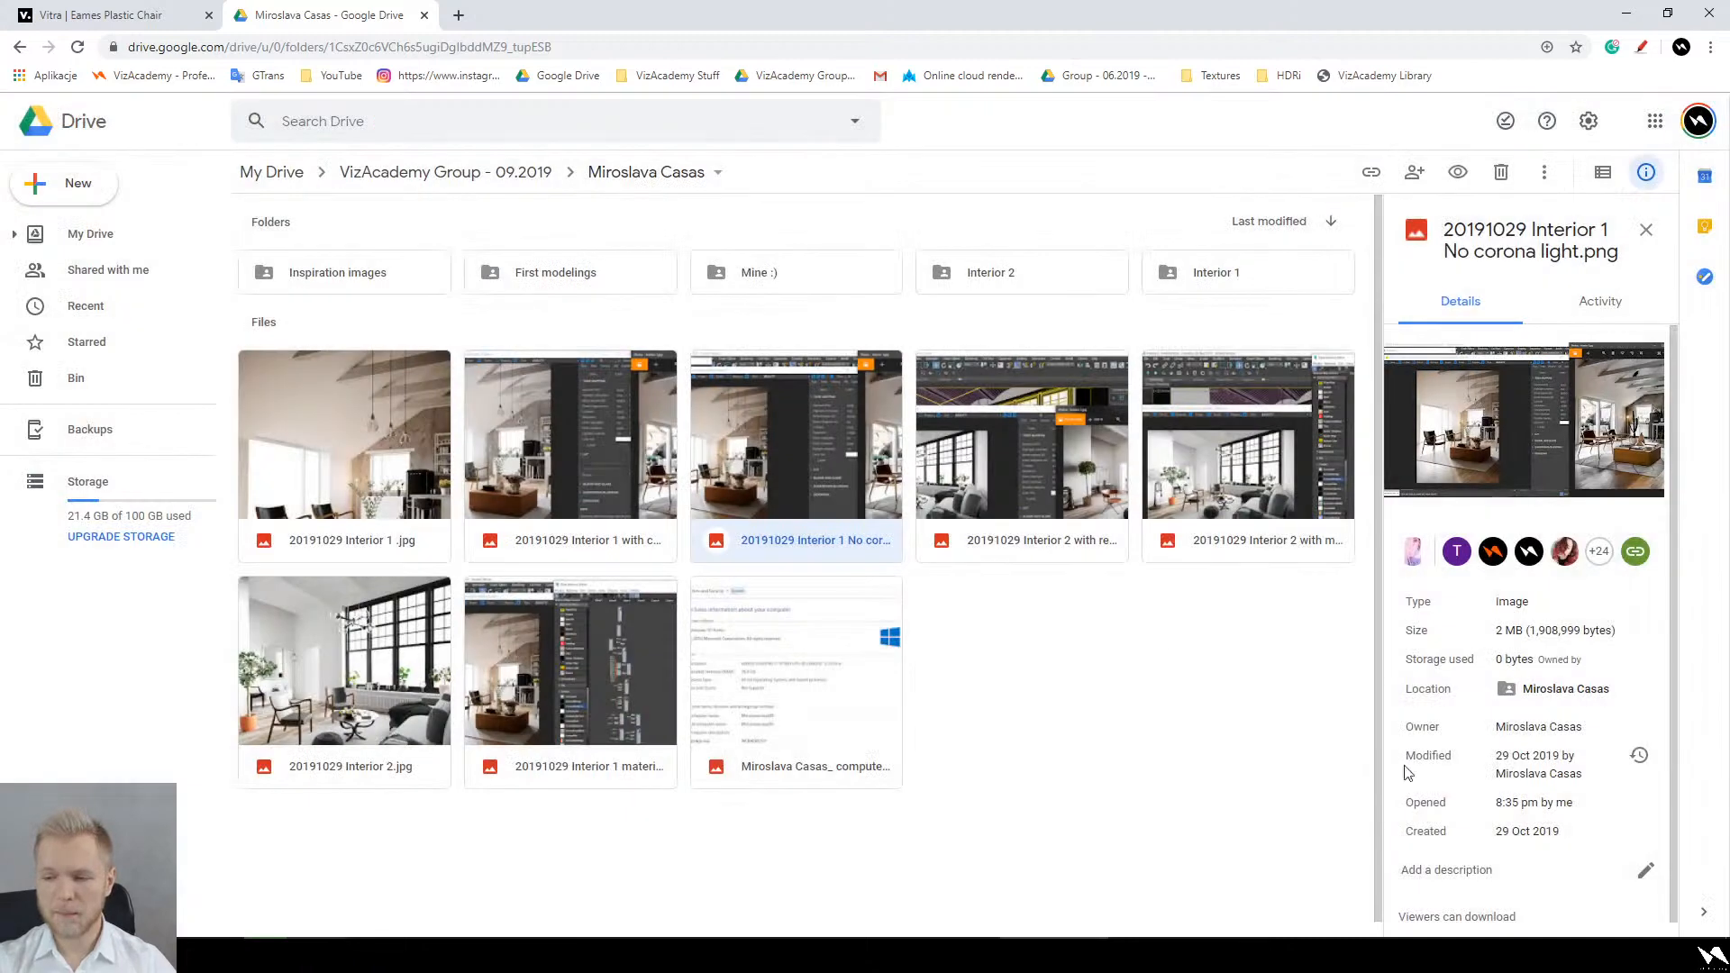
Step: Open "20191029 Interior 2 with reference.png", compare its render with the reference photo up close, and frame the photo's large window
double_click(964, 474)
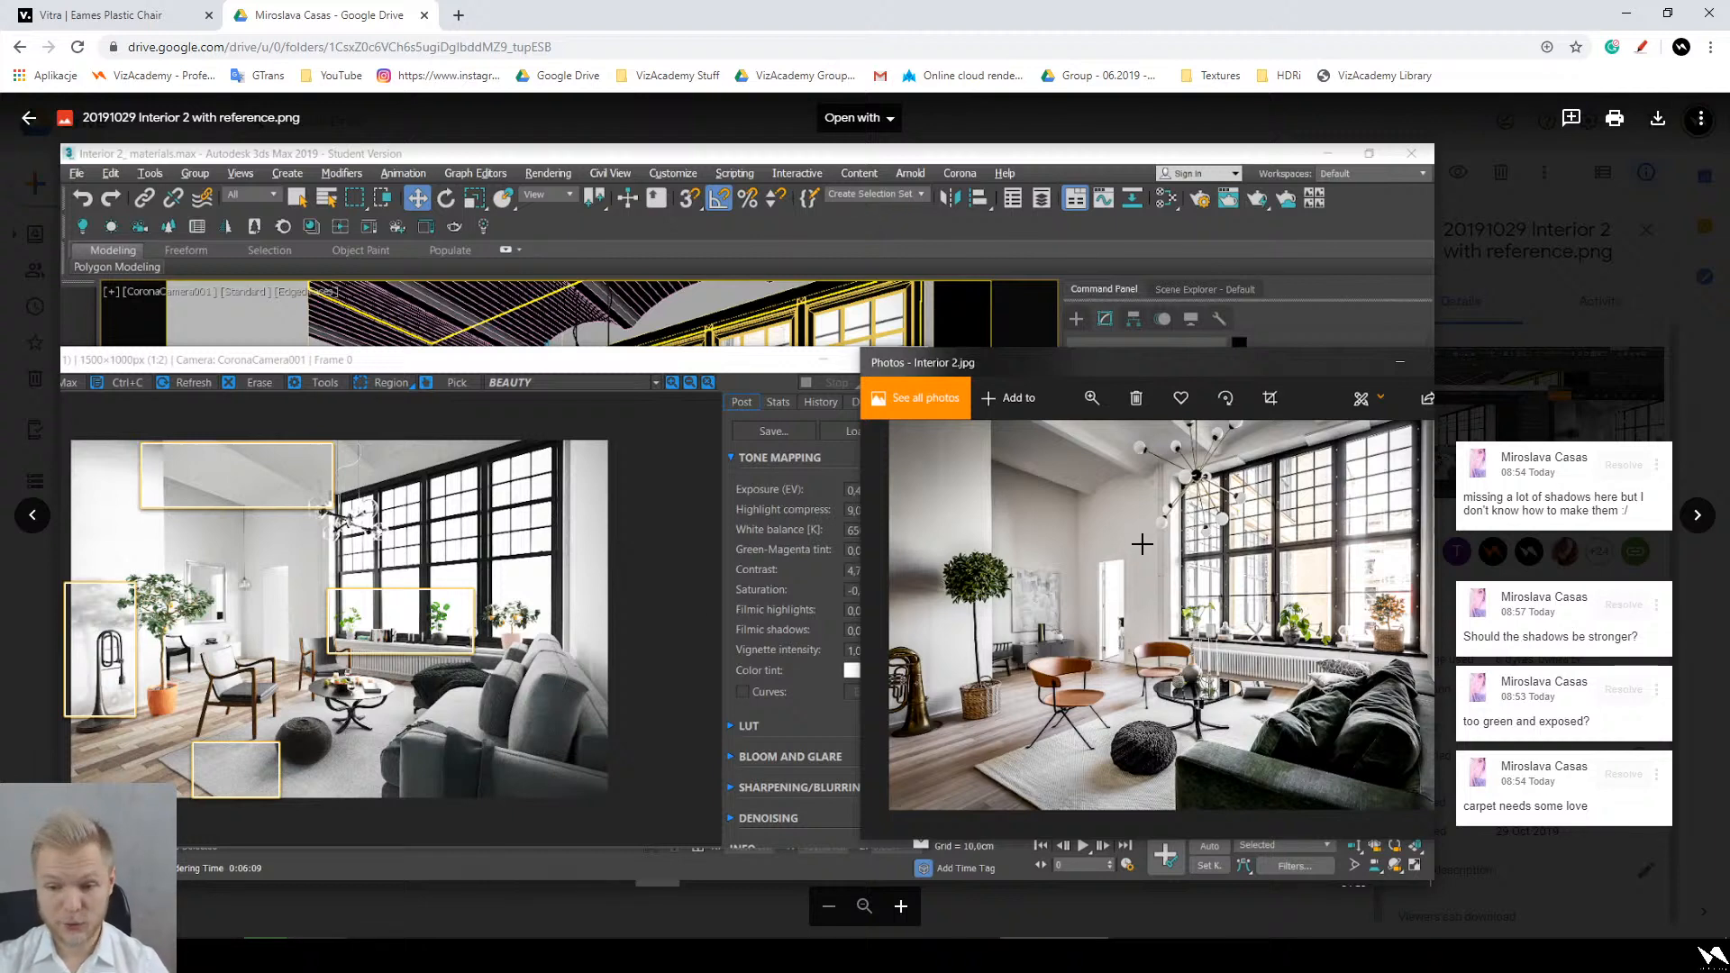
drag(1142, 545, 1093, 664)
click(1080, 765)
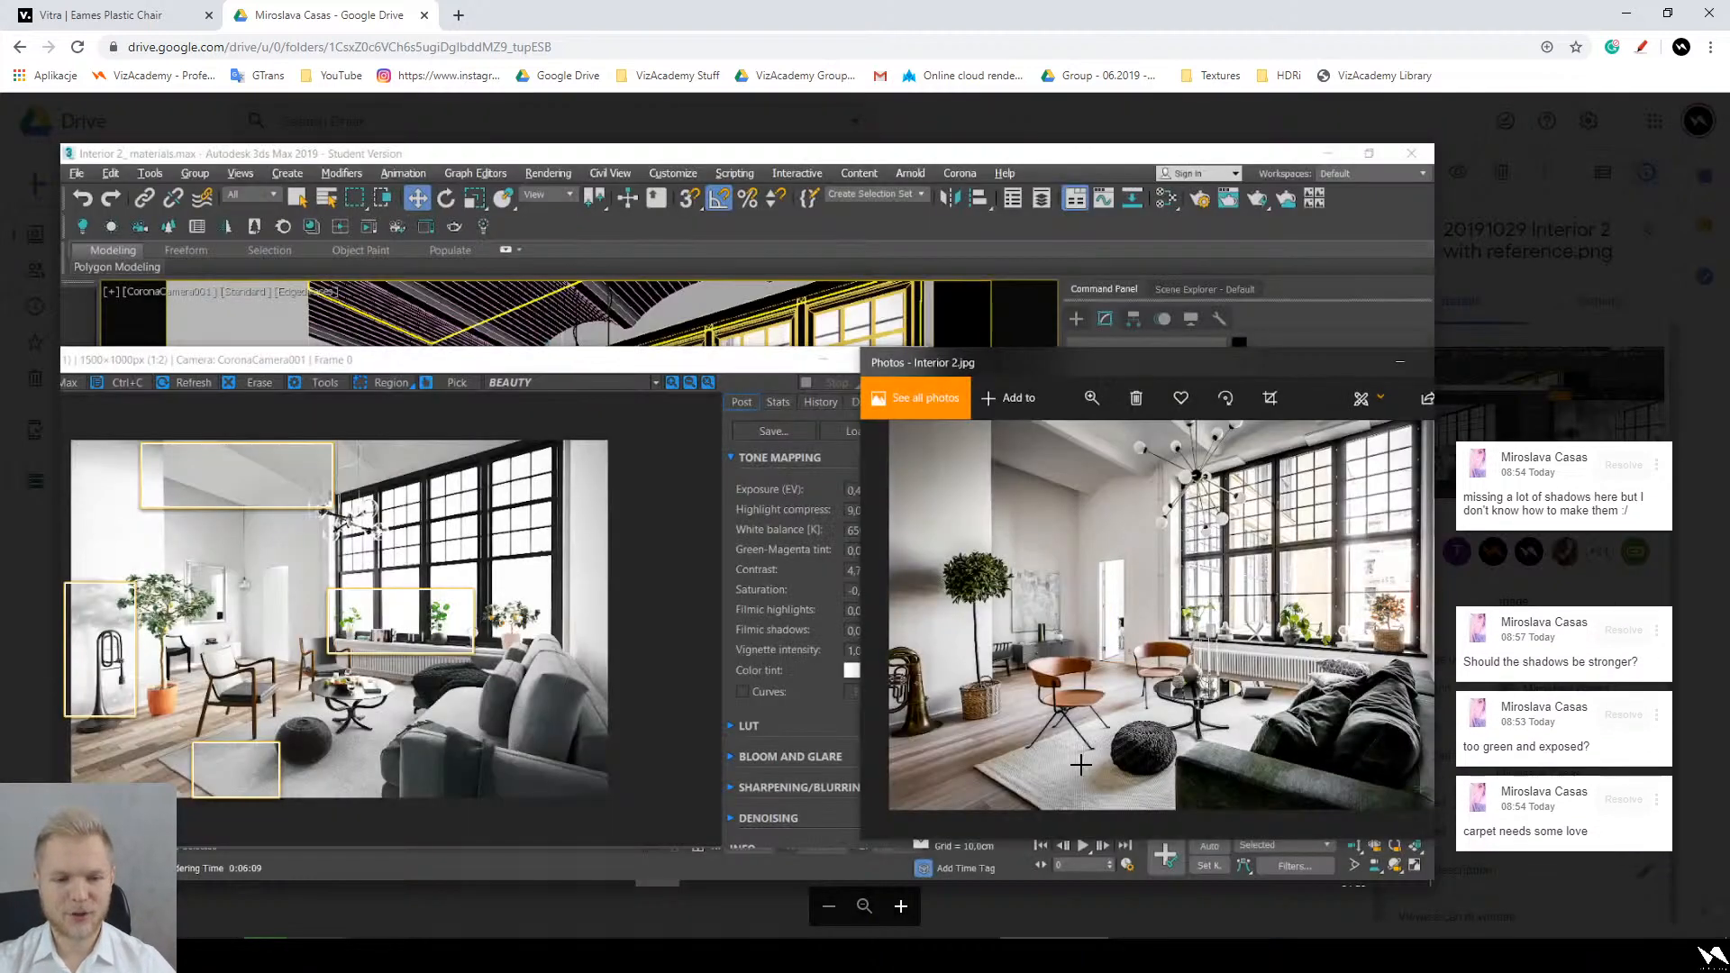
ctrl+scroll(84, 508, up, 3)
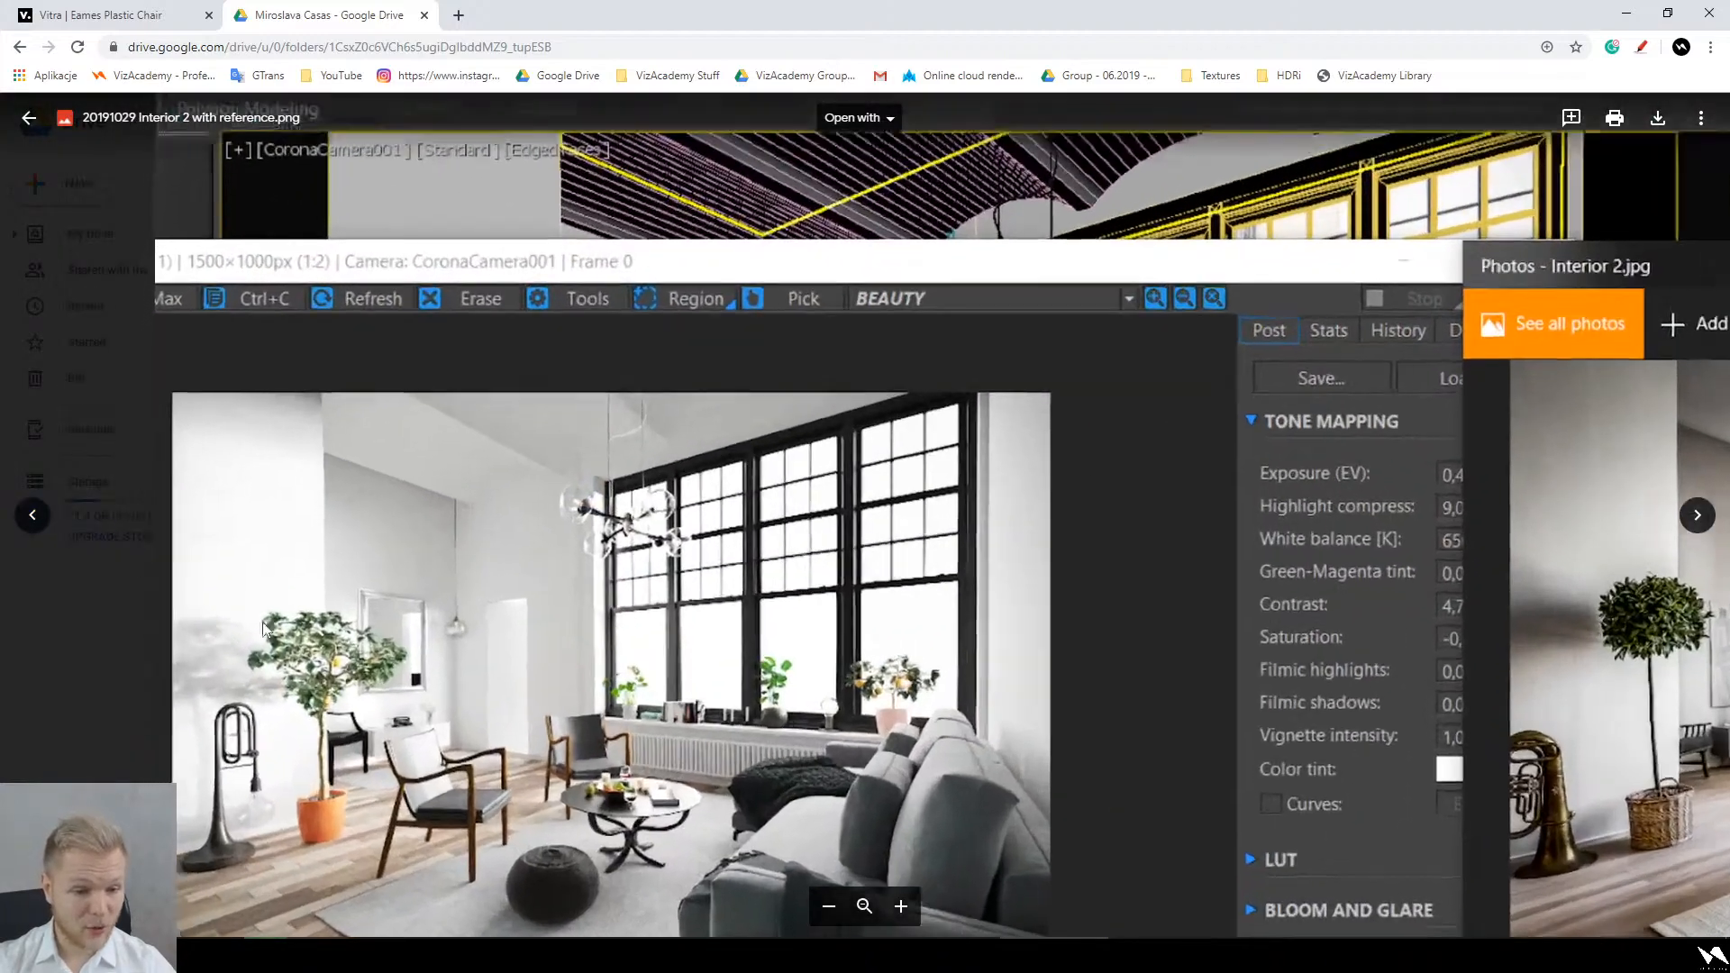
ctrl+scroll(409, 634, up, 2)
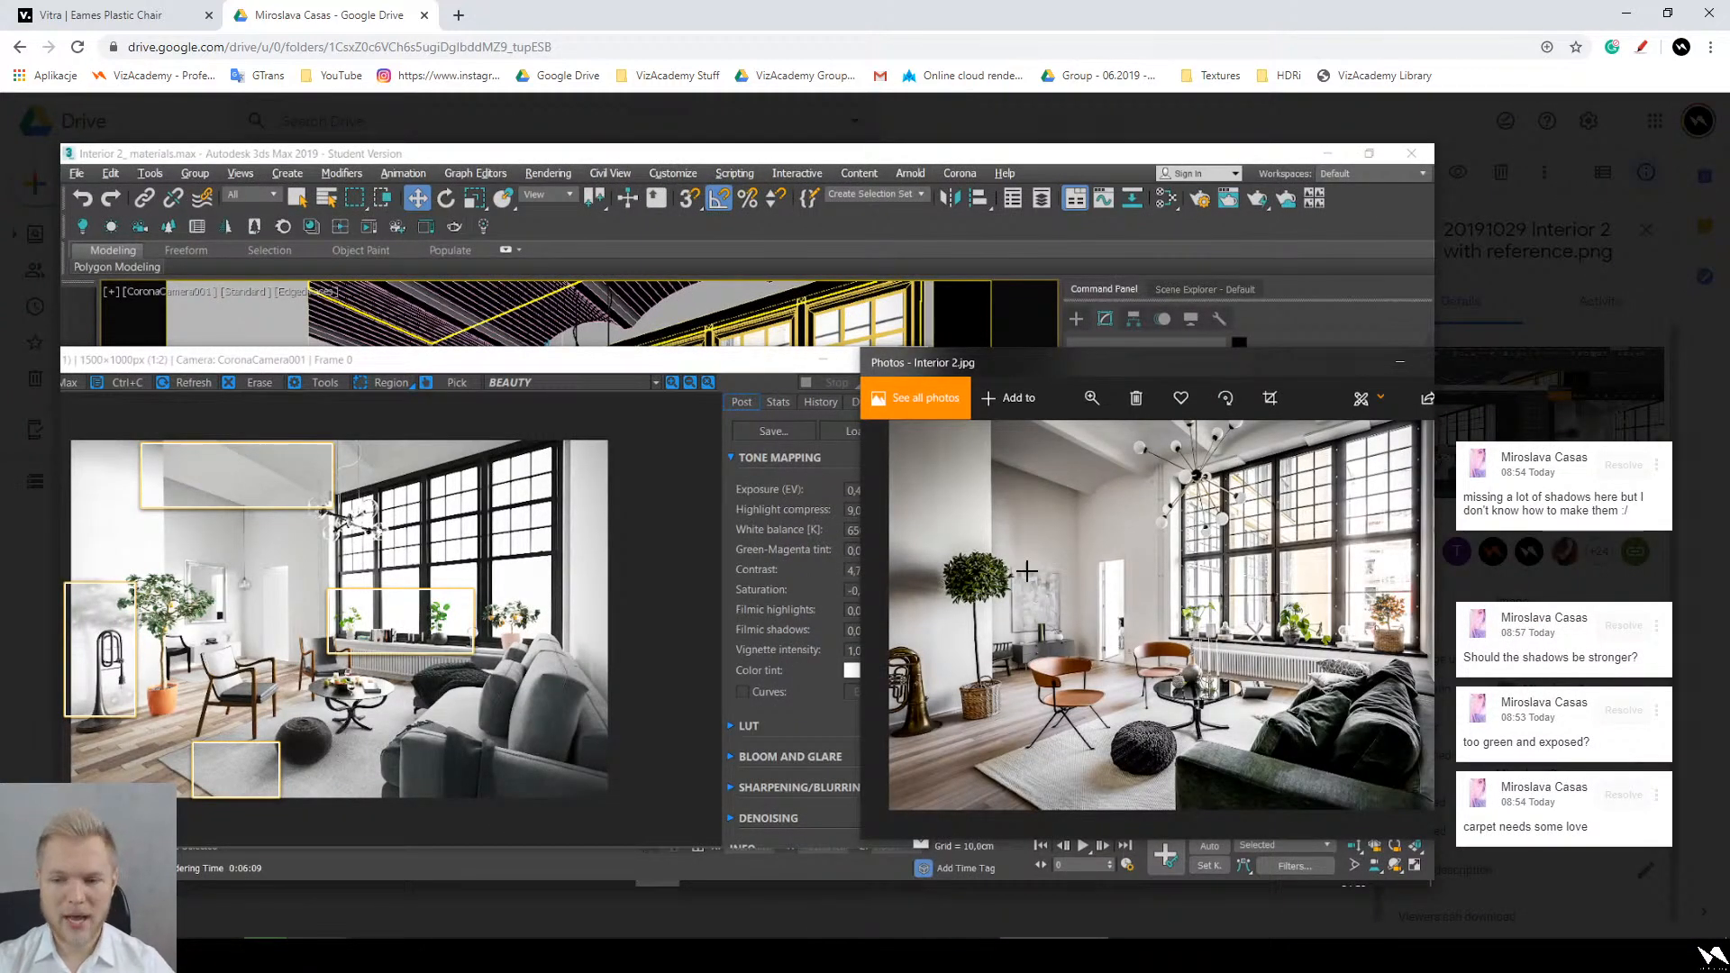
drag(1180, 684, 1331, 371)
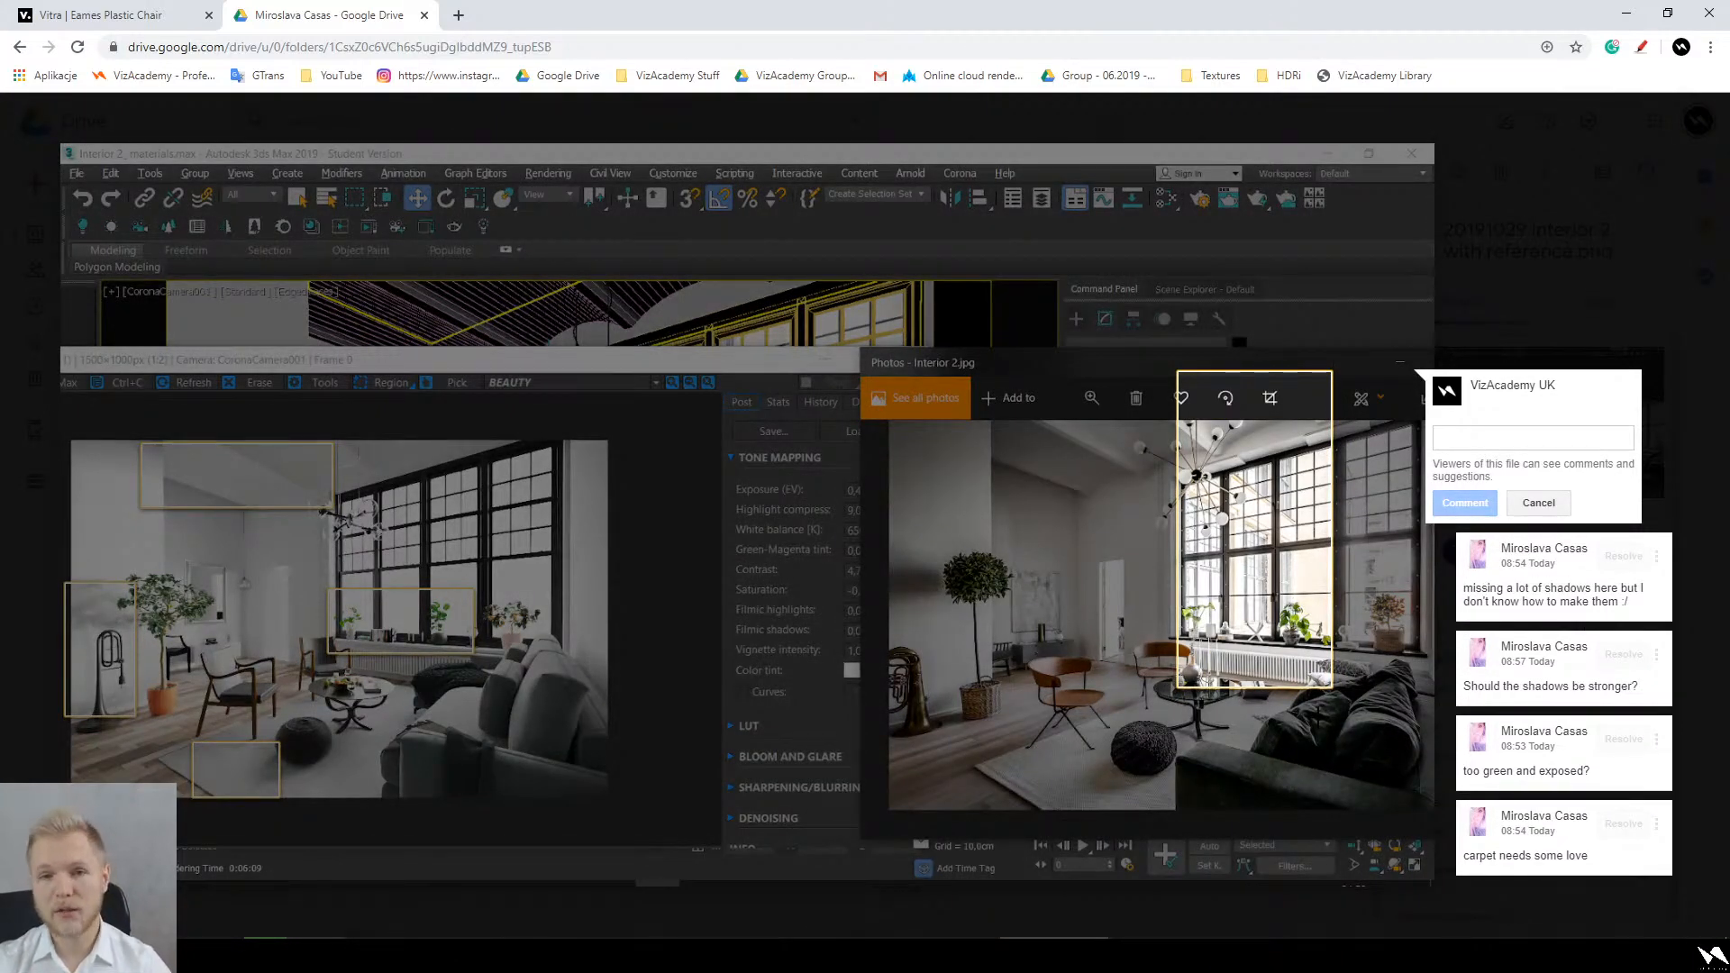
Step: In a new browser tab, search Google for "Front shot building" and show the image results
click(468, 16)
text(Fro)
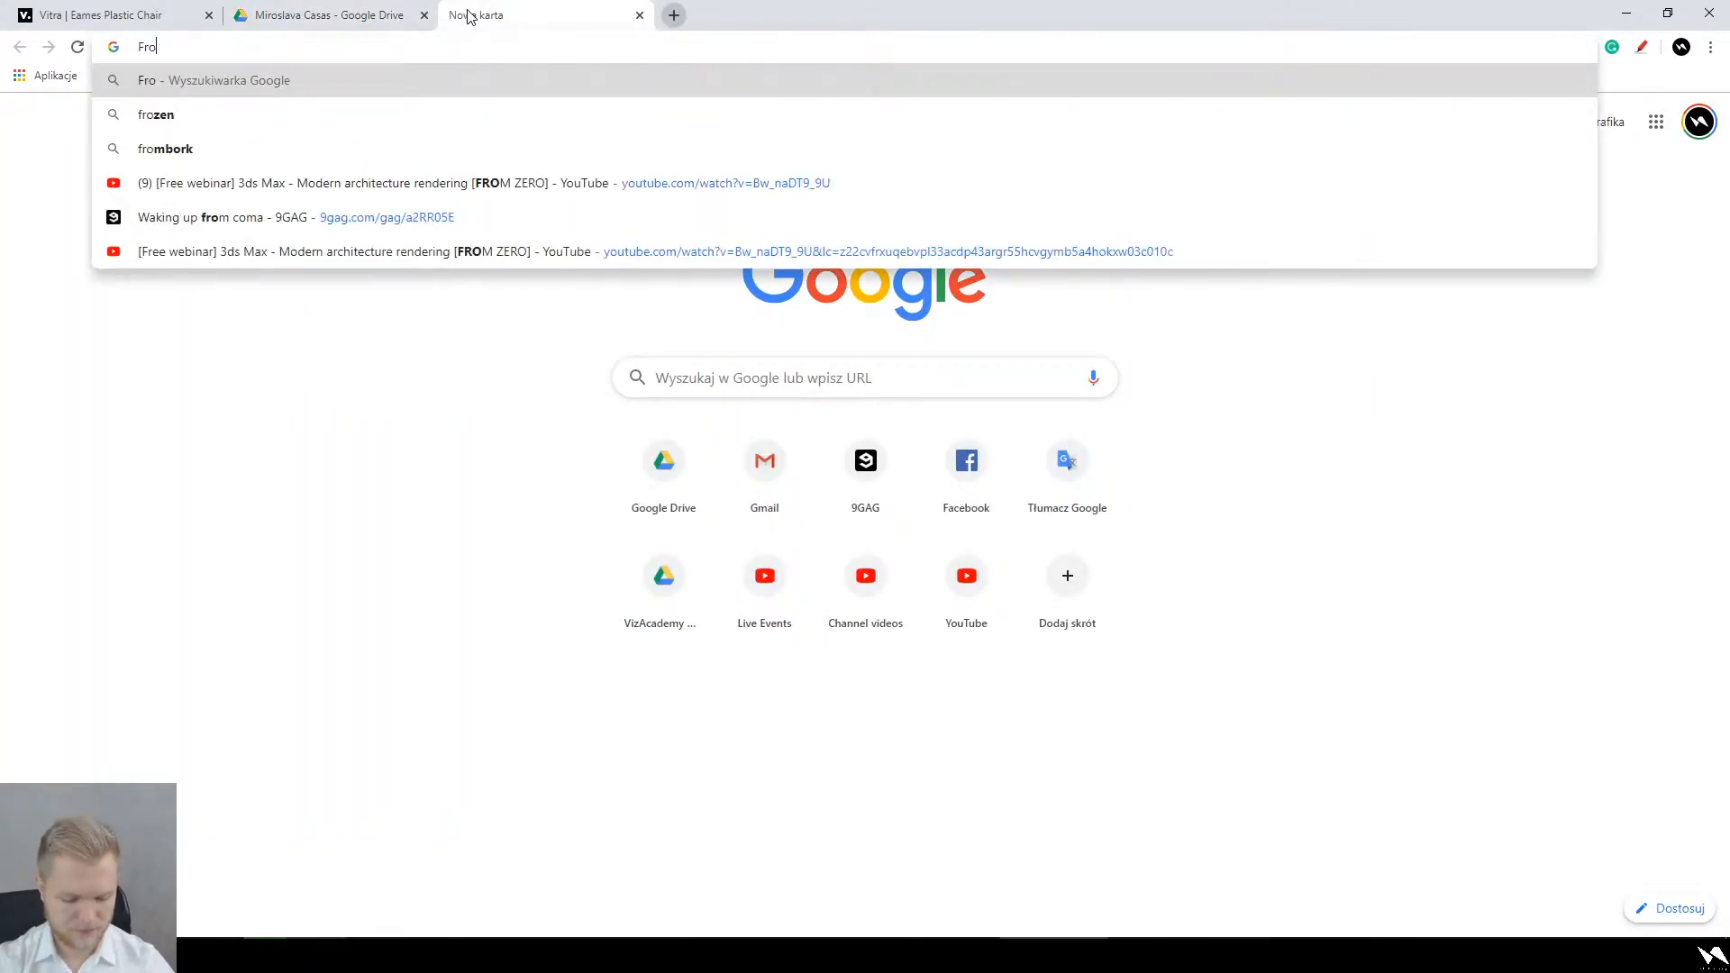
text(nt shot bui)
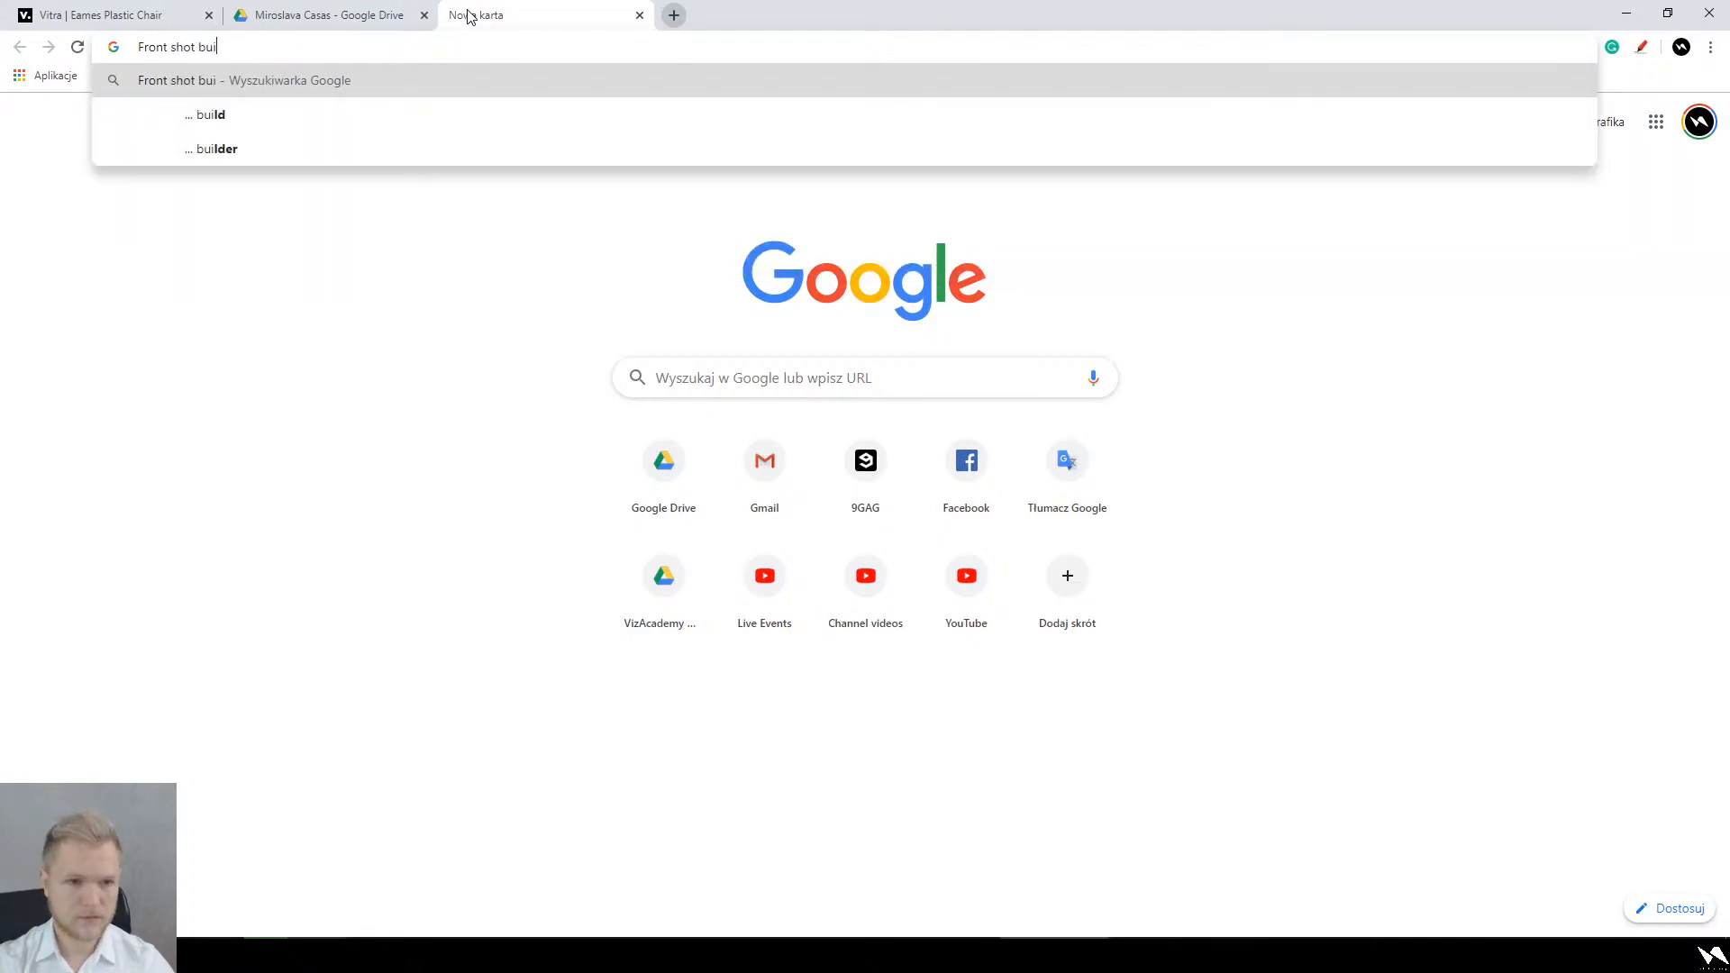
text(lding)
key(Return)
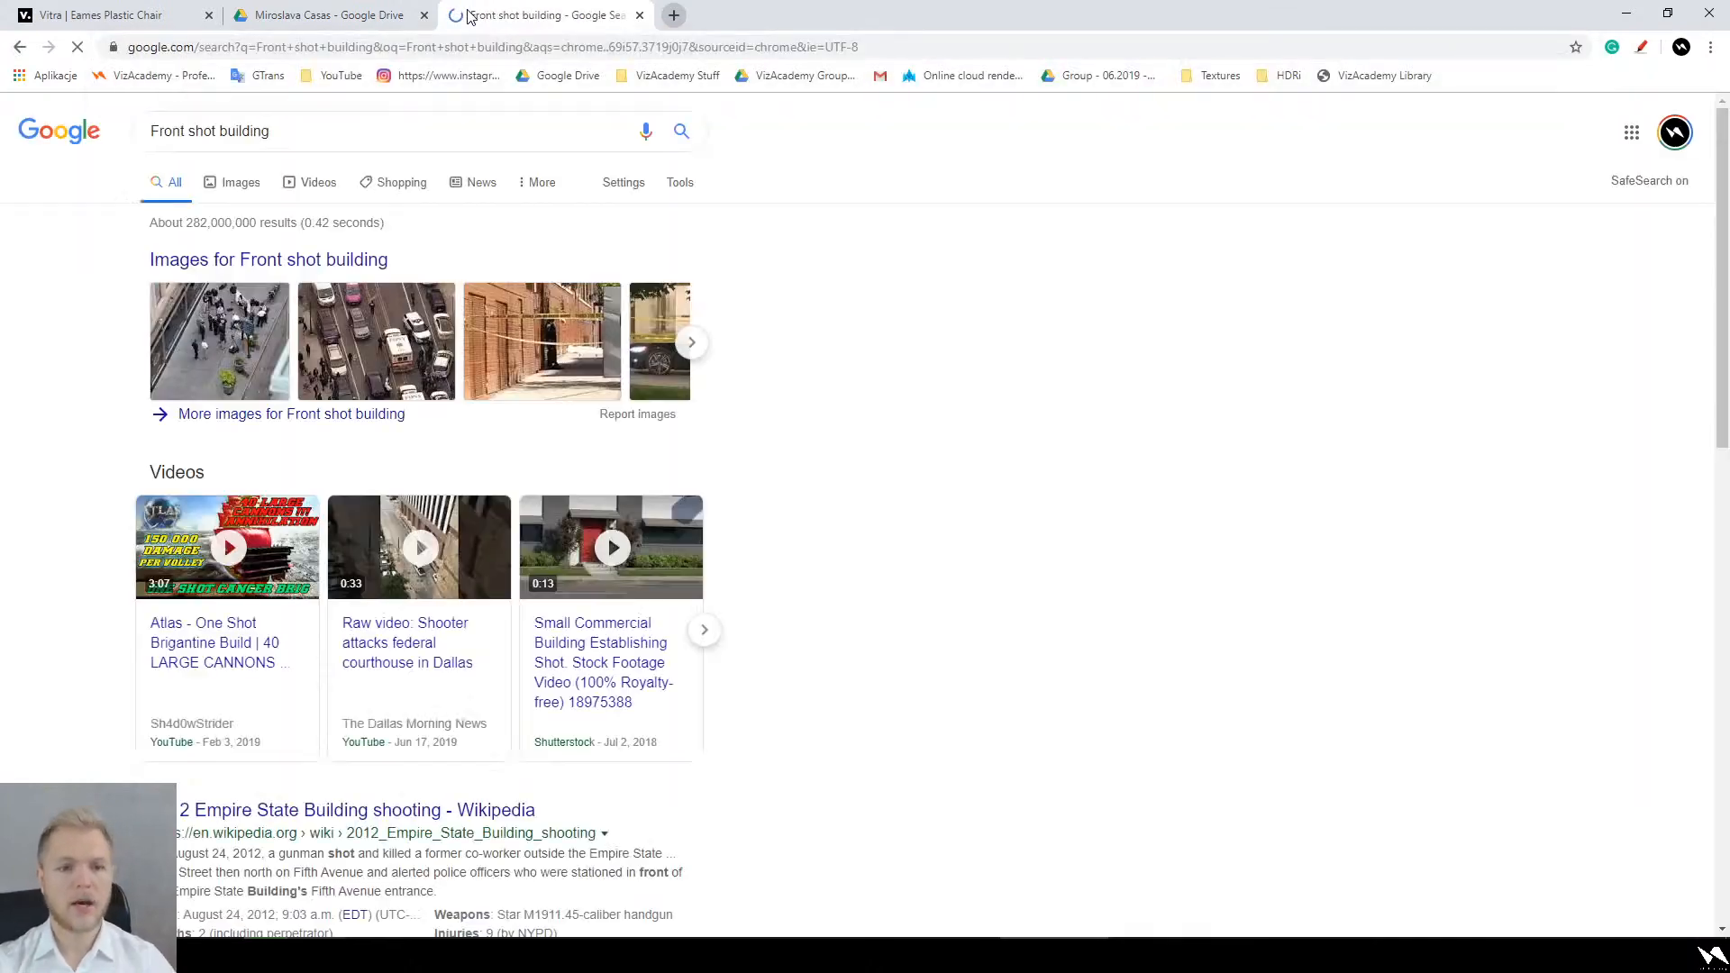
click(258, 187)
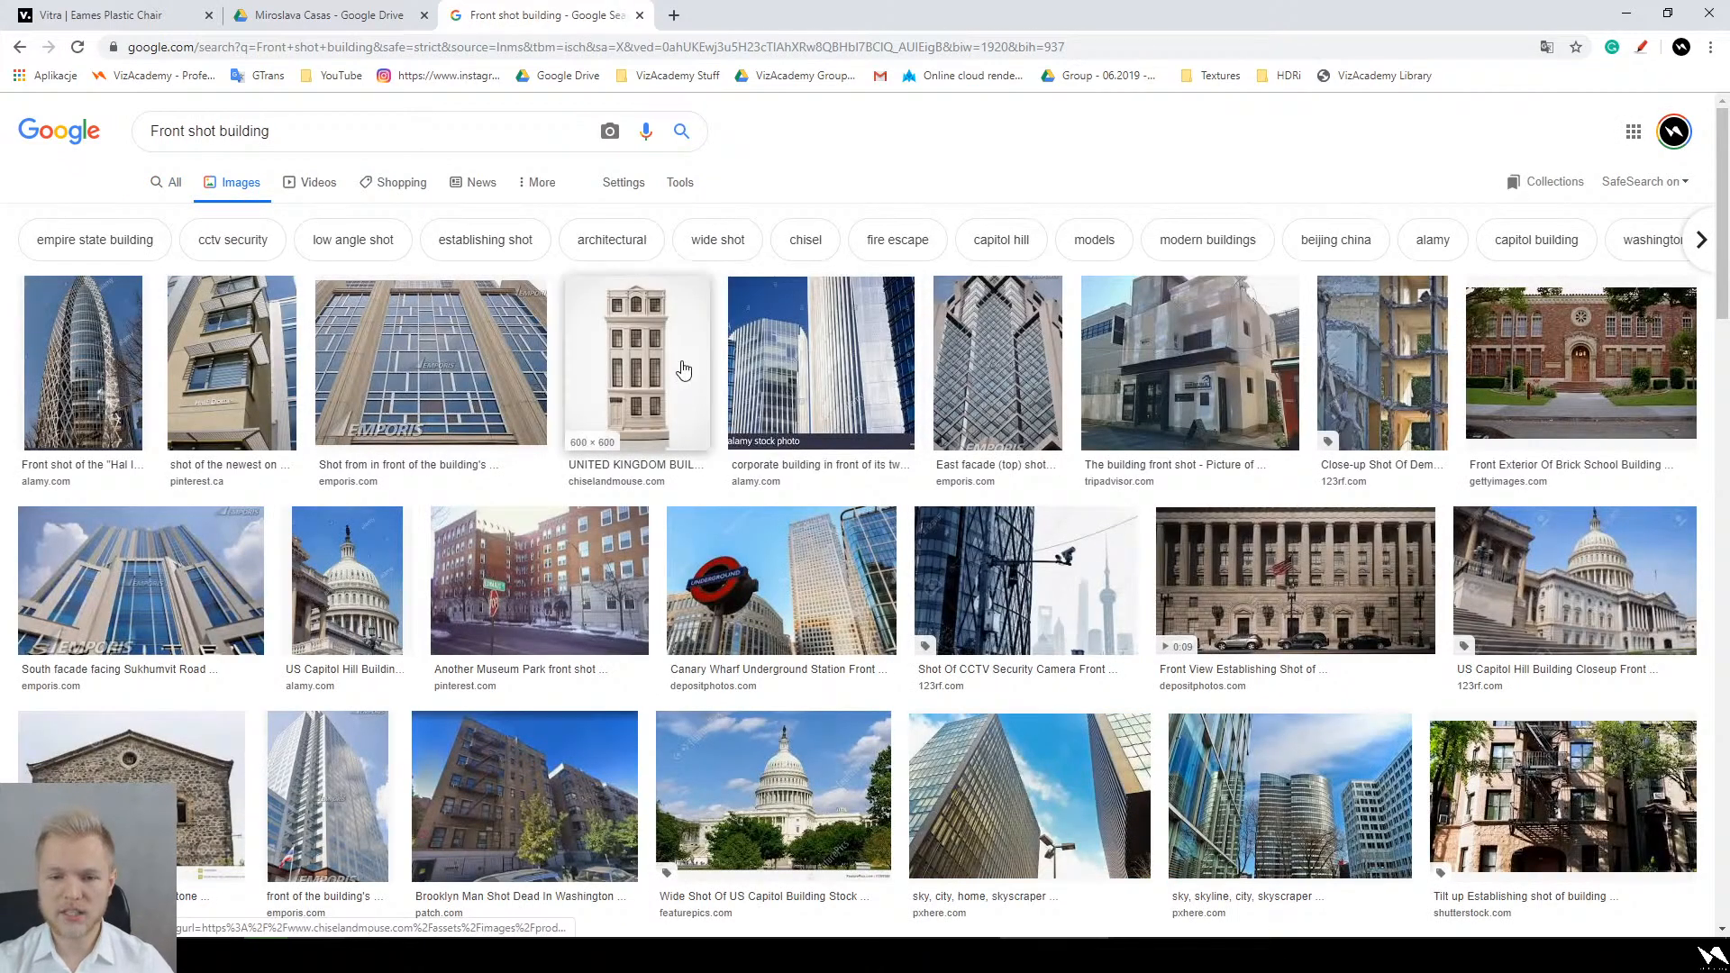
Step: Preview the United Kingdom building model and examine the other results and related images for straight-on building facades
click(680, 368)
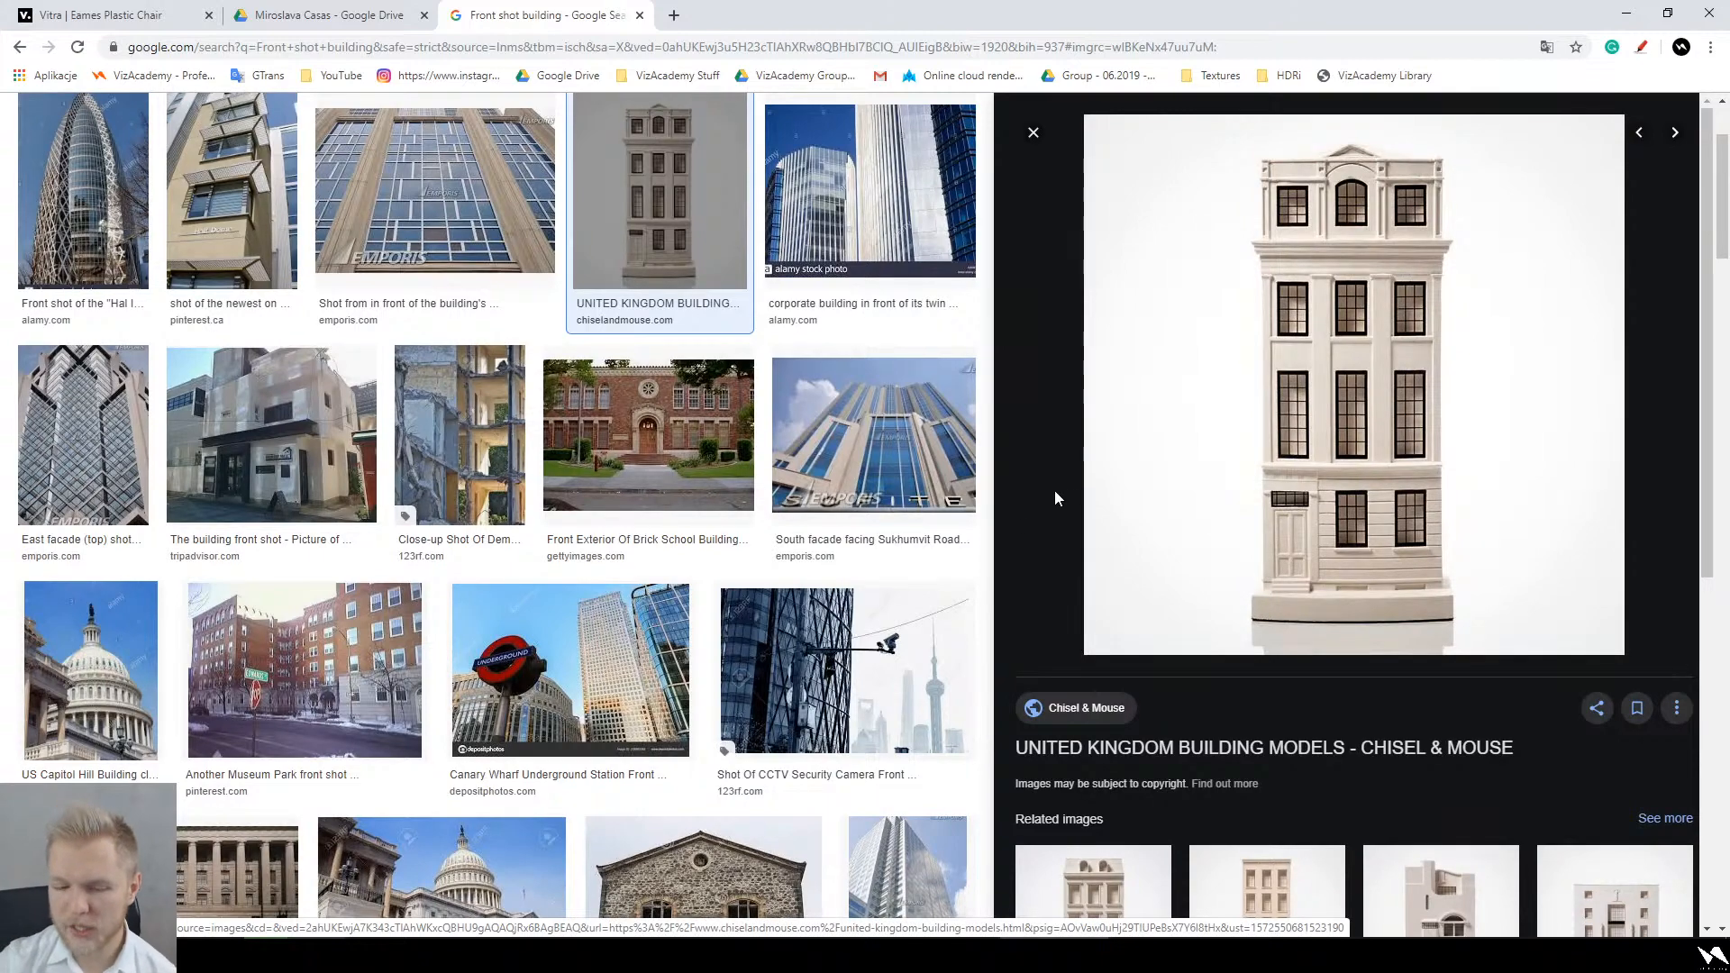
scroll(962, 451, down, 5)
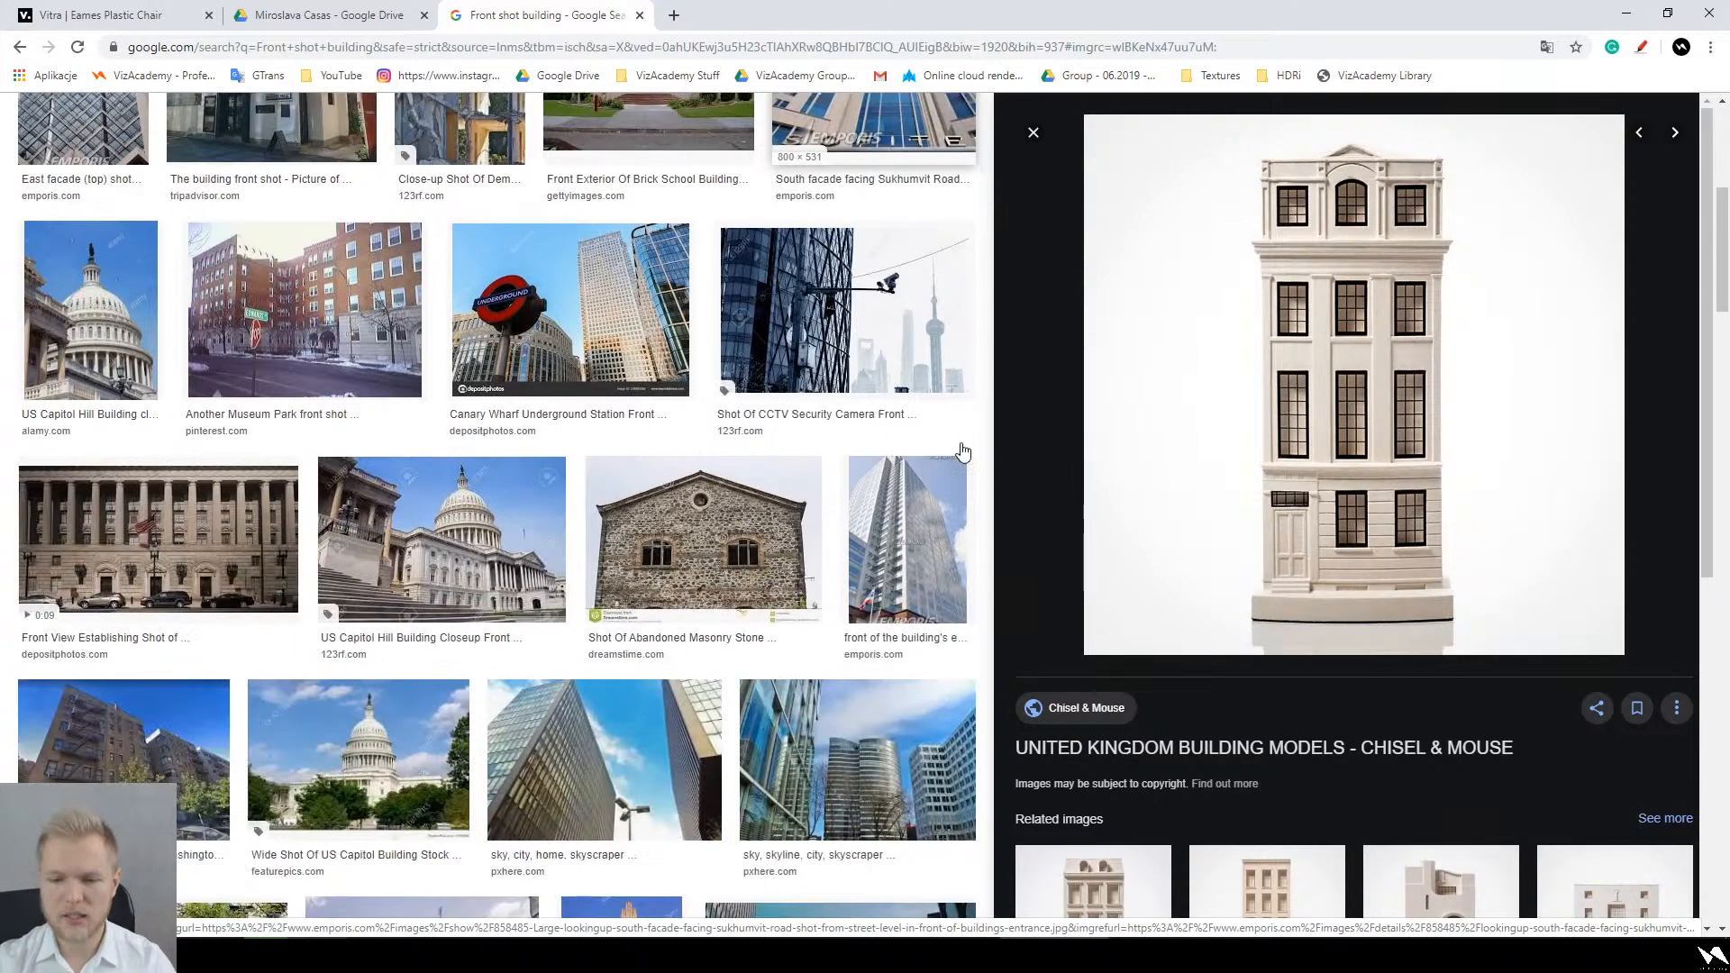
scroll(721, 297, down, 5)
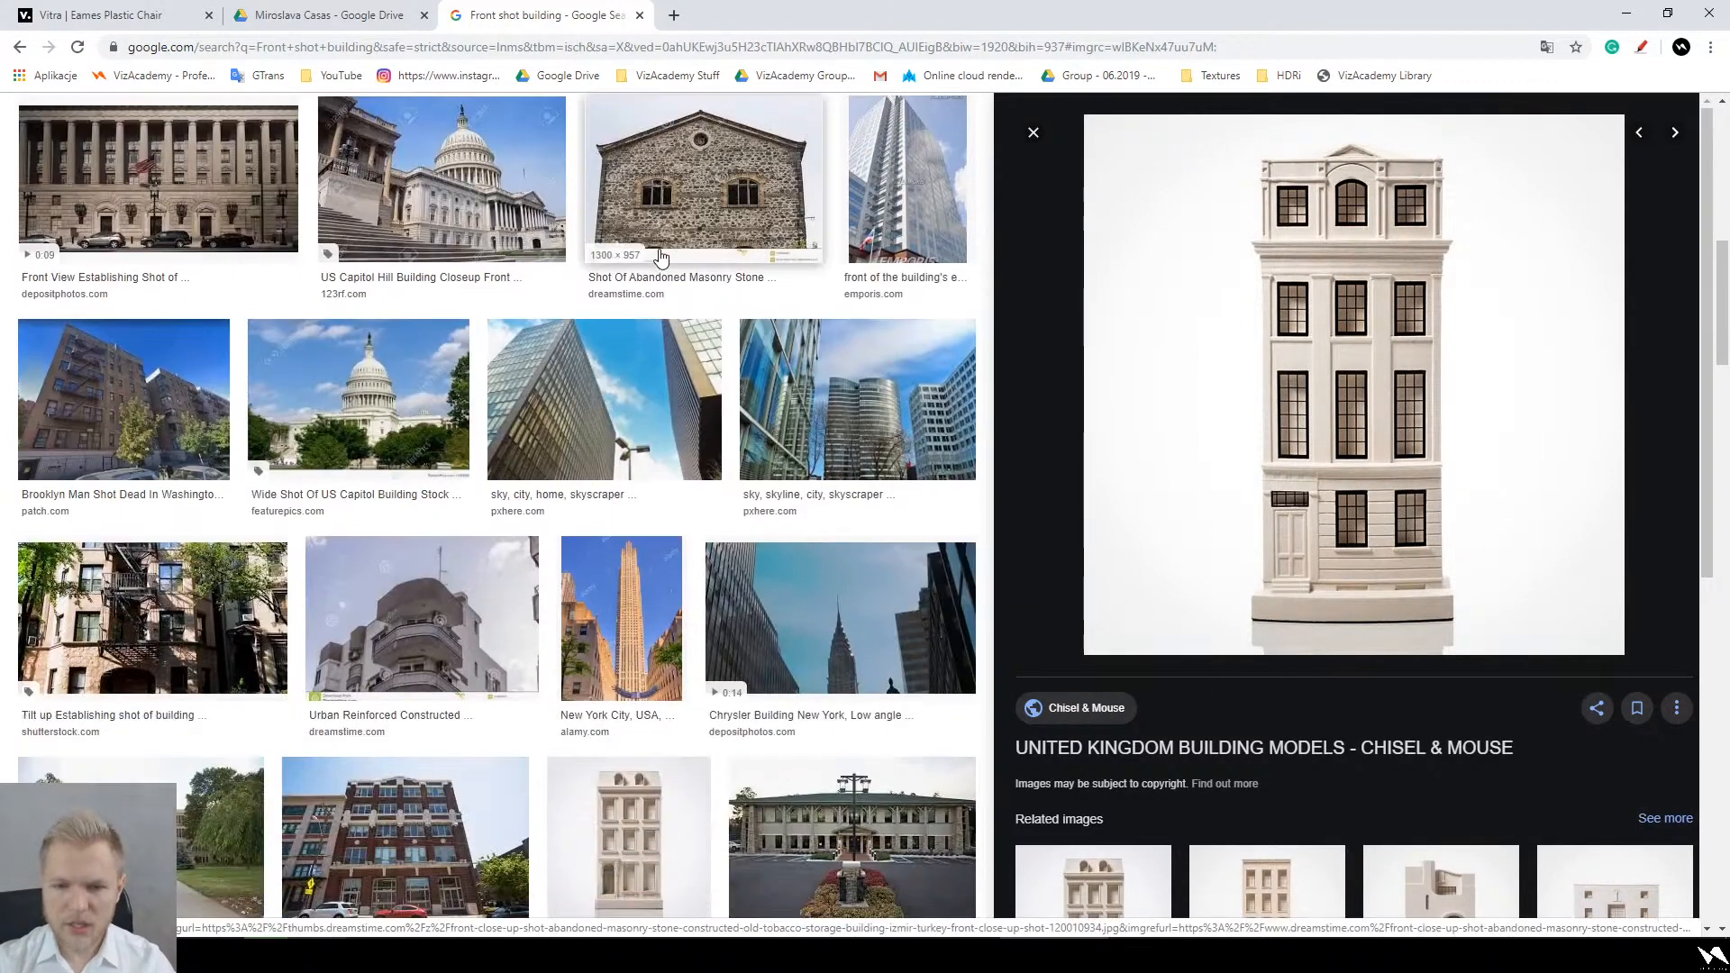
scroll(650, 274, down, 9)
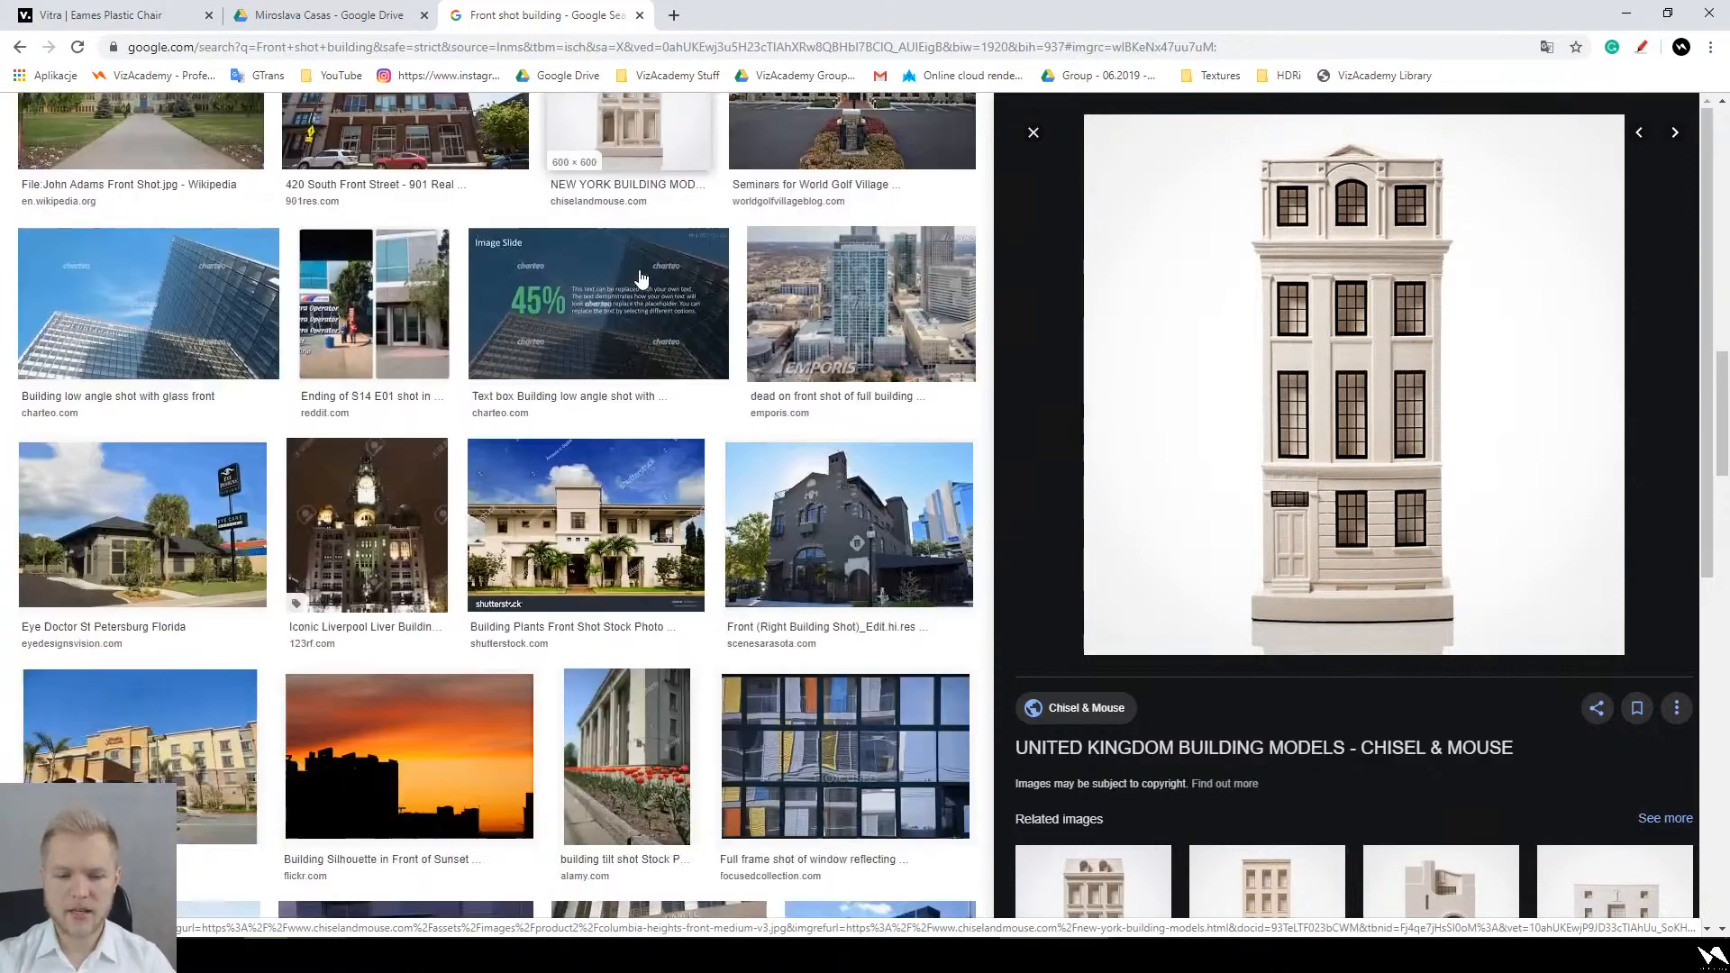
scroll(642, 278, down, 3)
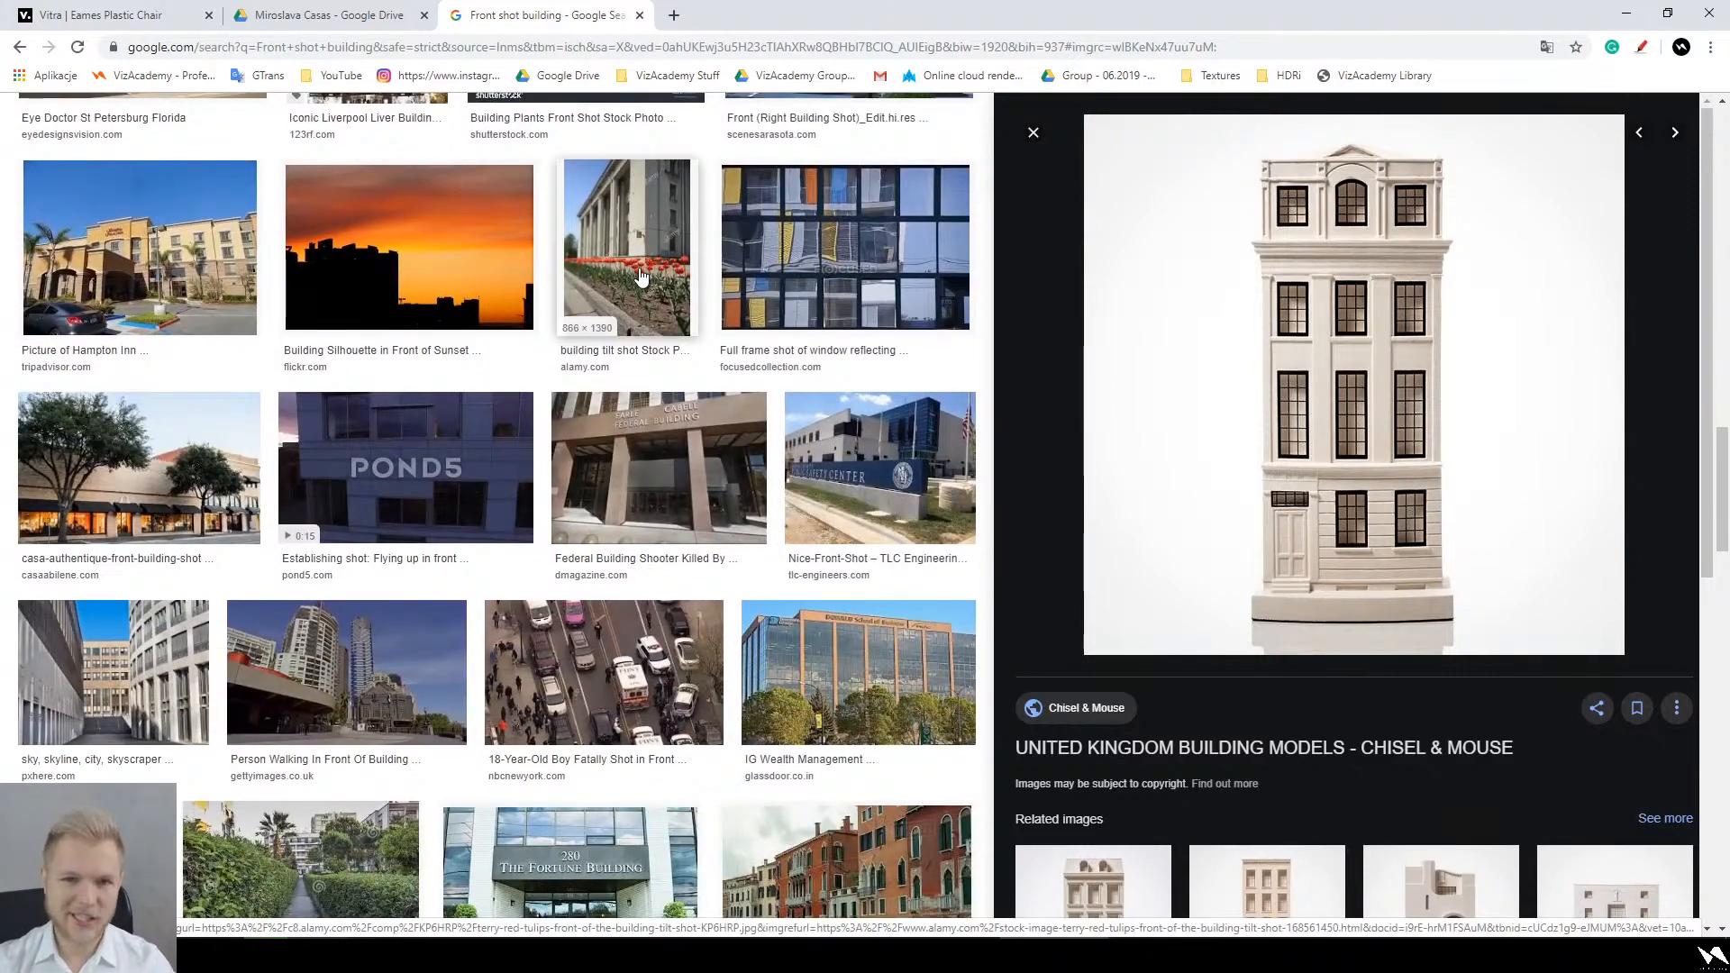
scroll(642, 277, down, 7)
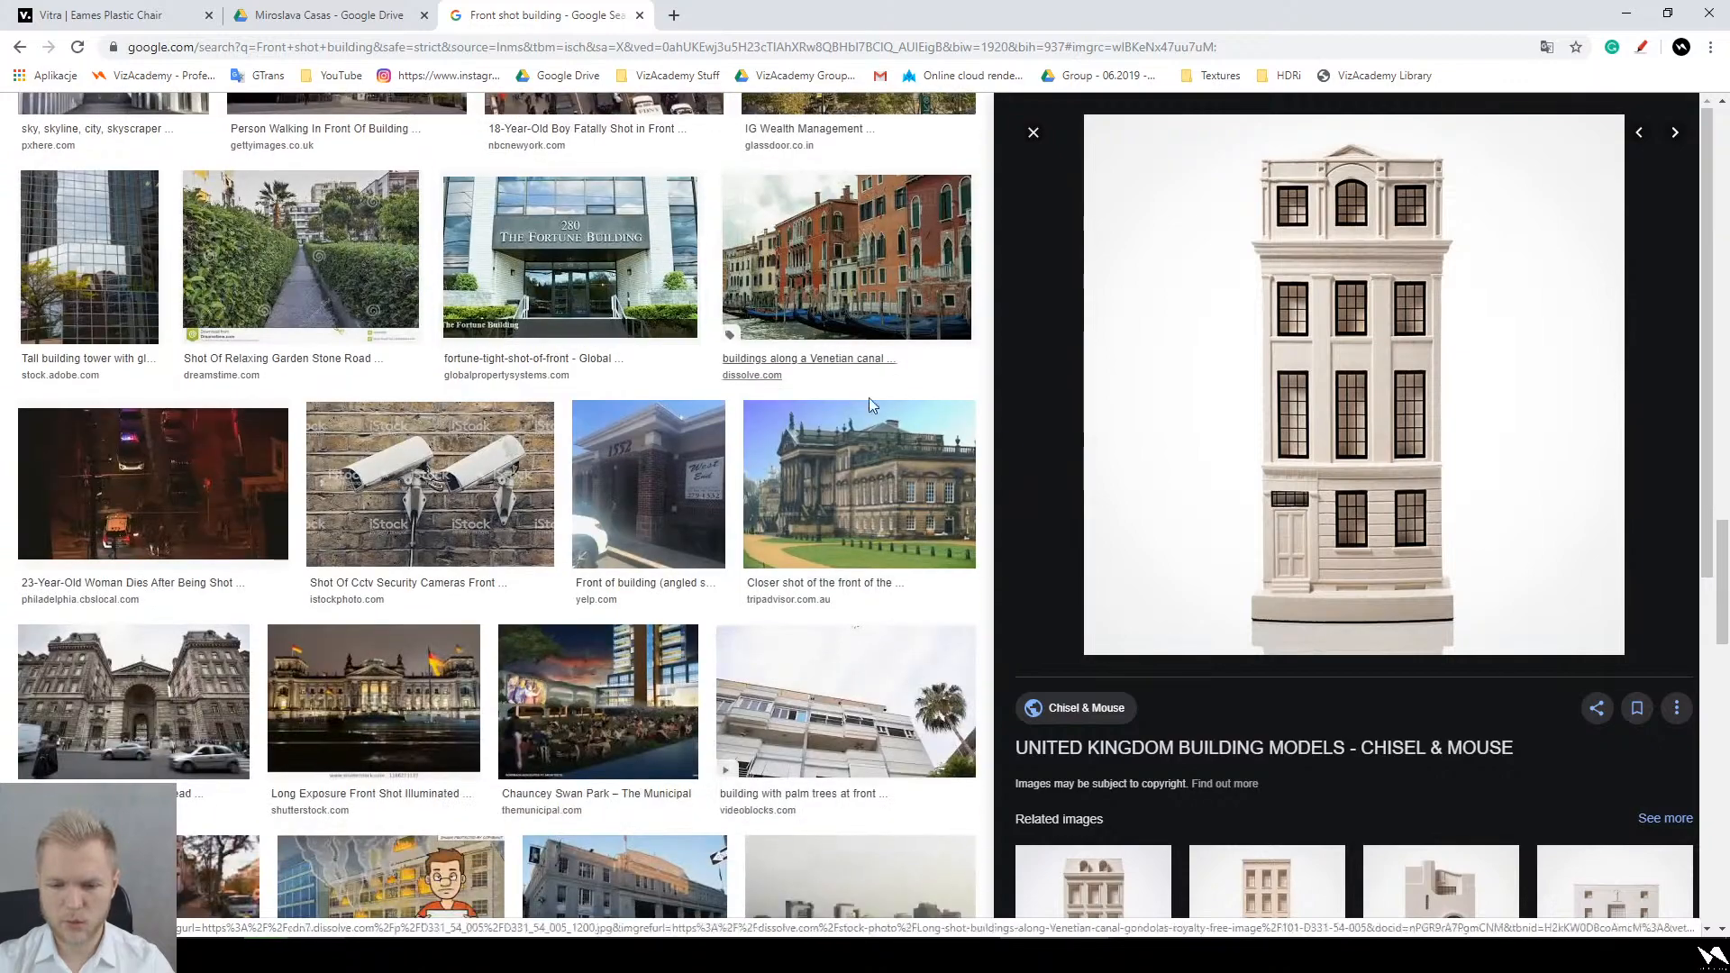
scroll(869, 400, down, 8)
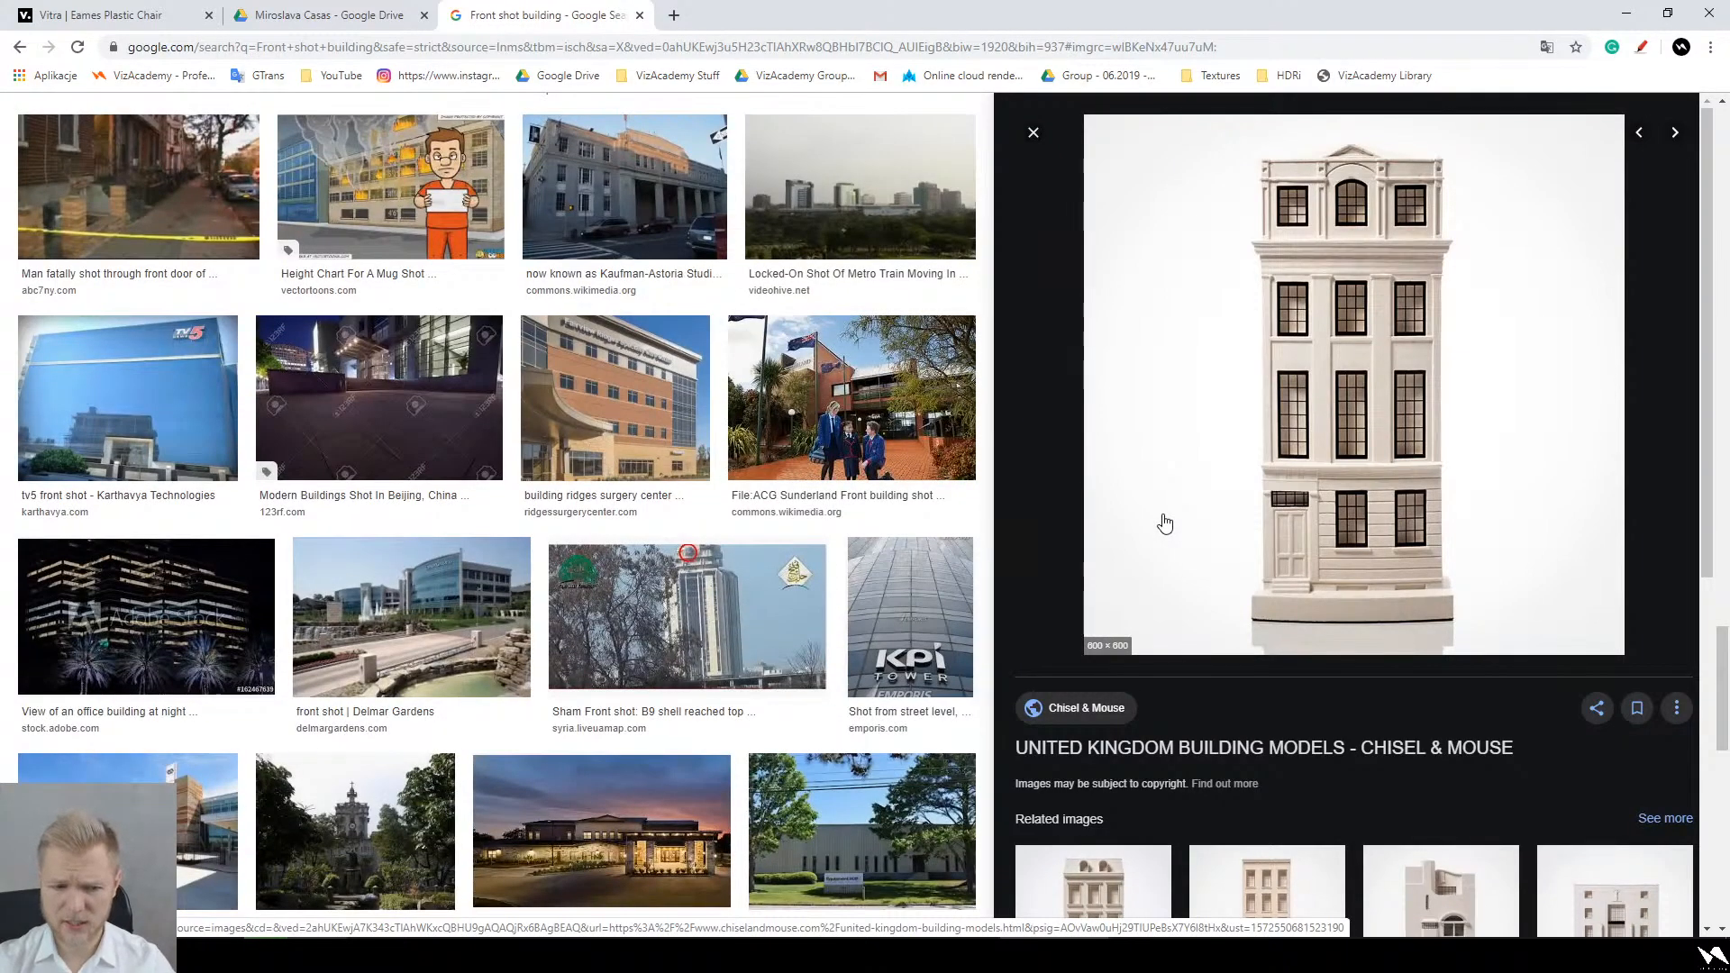
scroll(890, 527, down, 4)
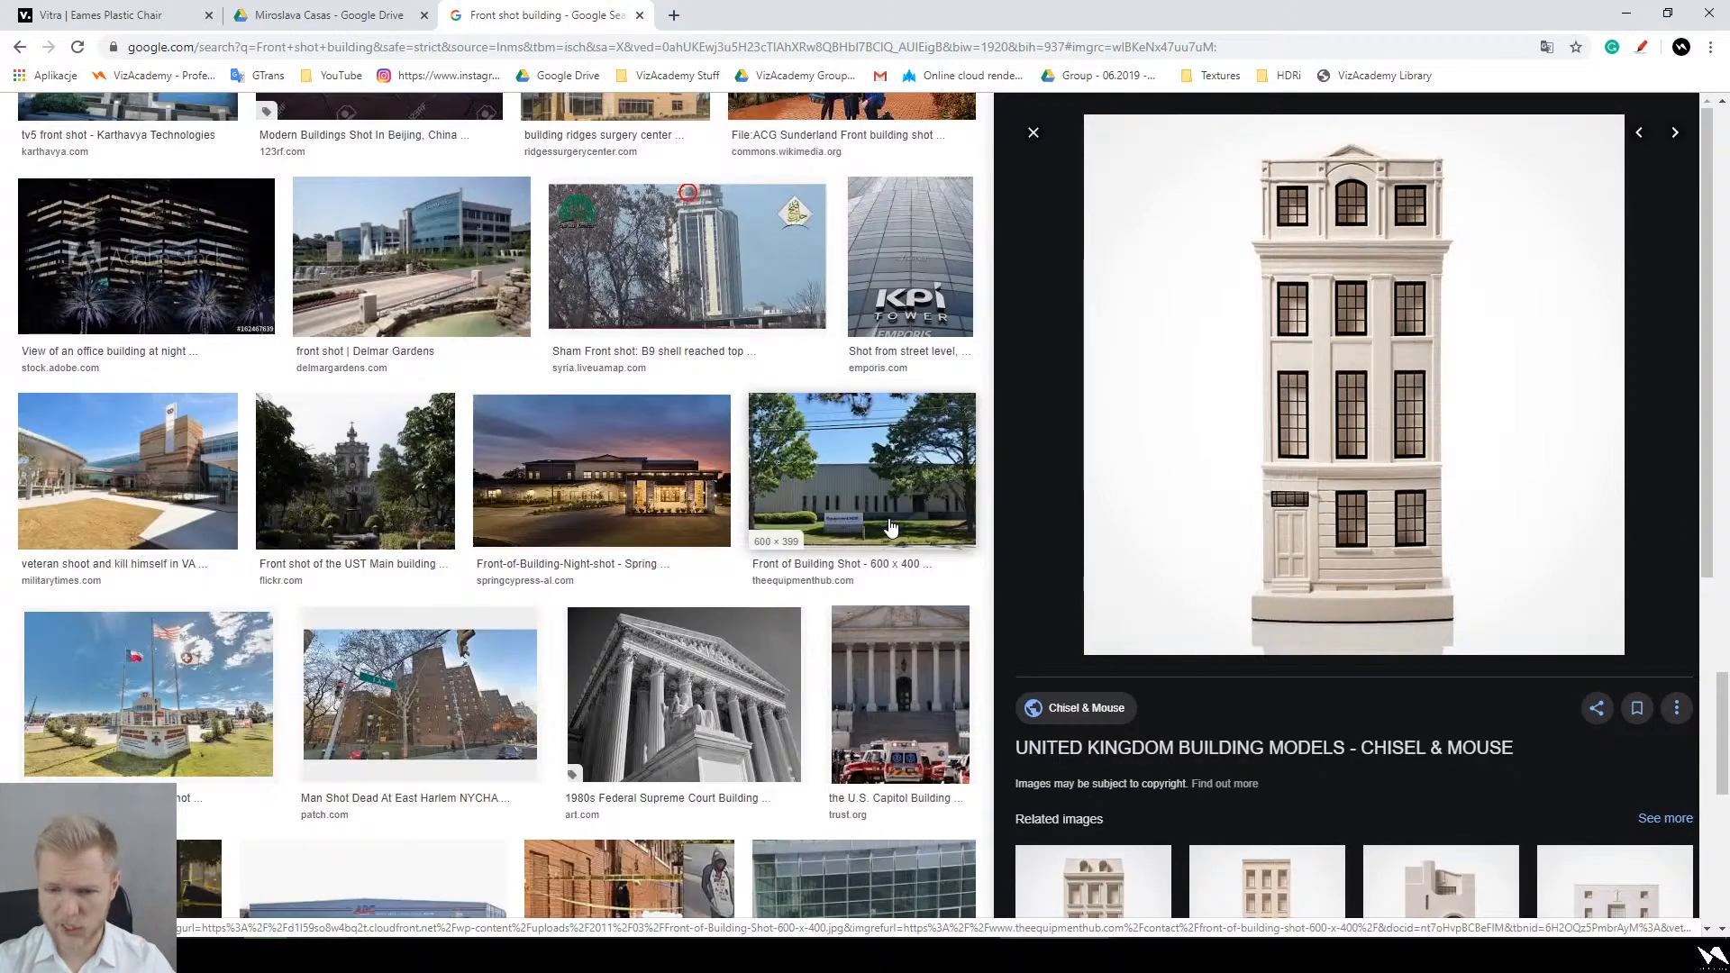
scroll(1207, 577, down, 4)
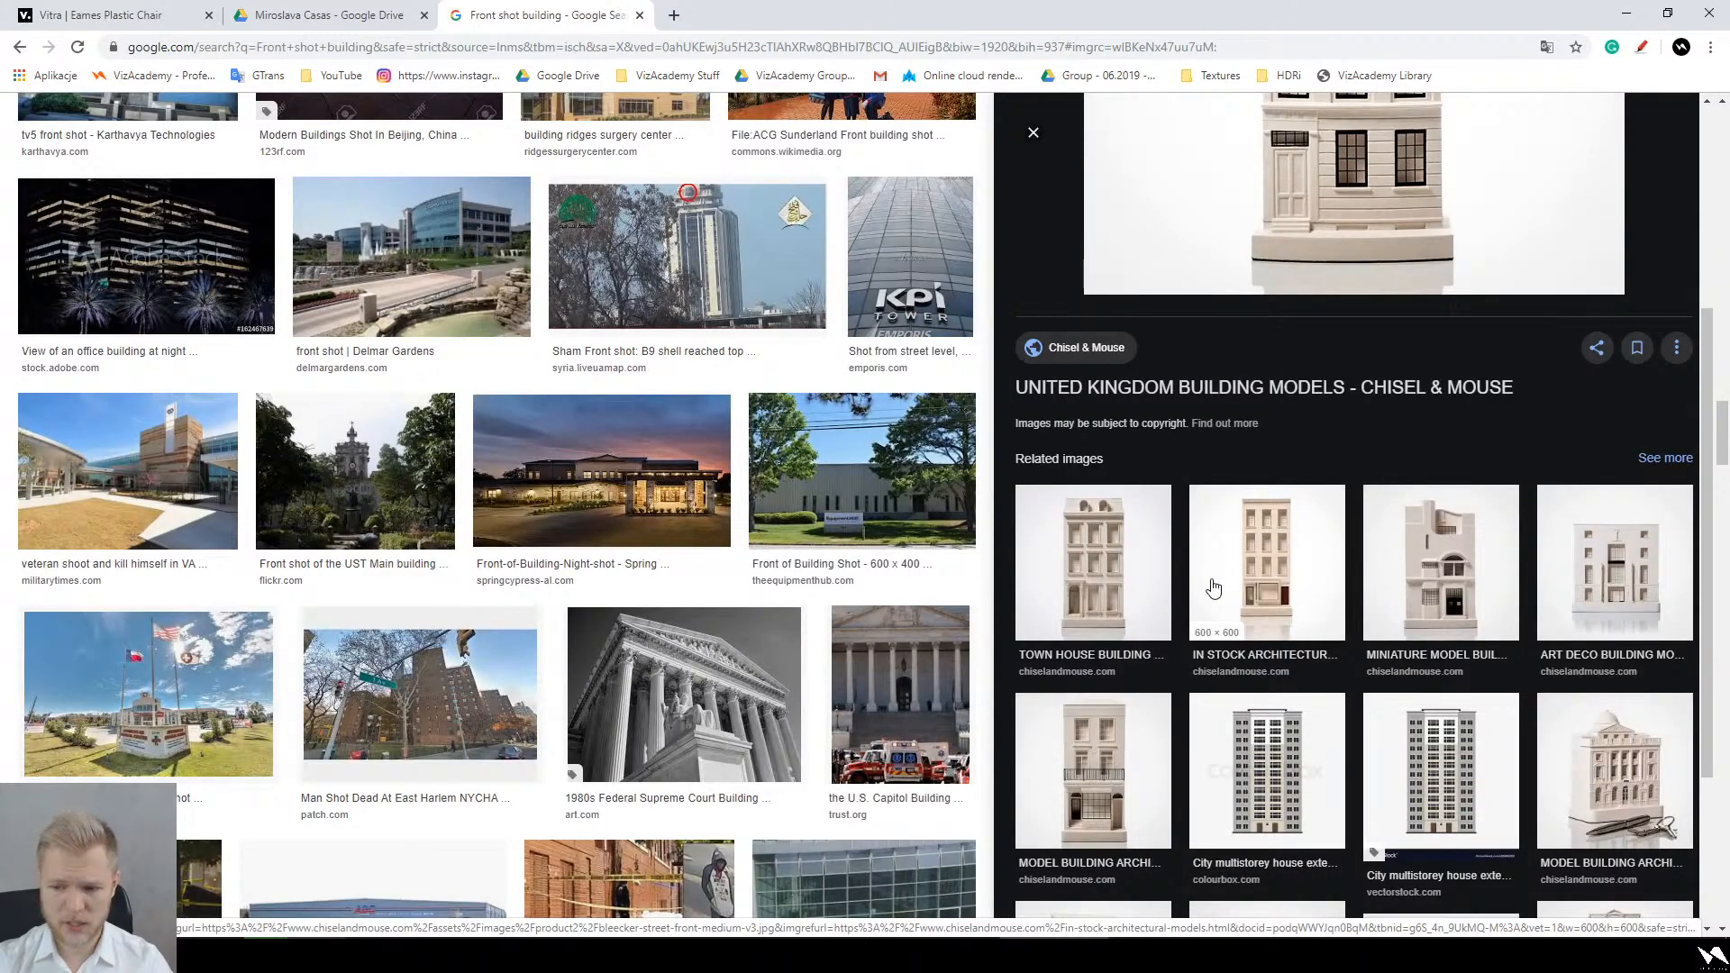
scroll(1213, 587, down, 3)
scroll(567, 611, down, 5)
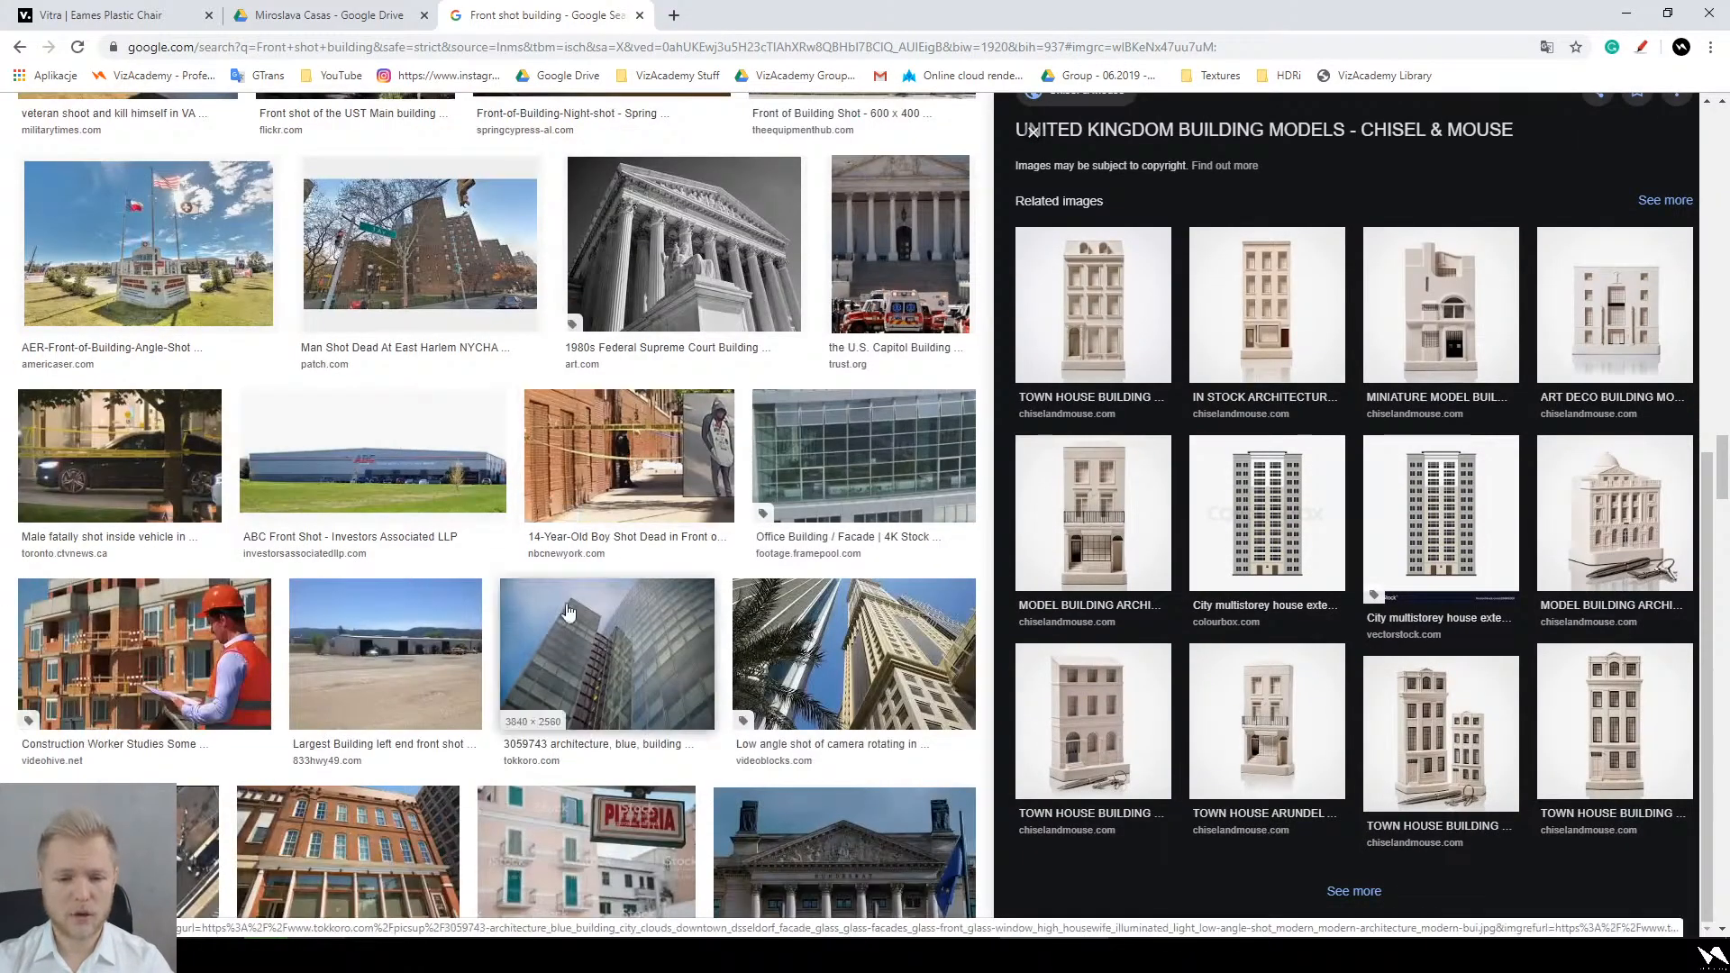
scroll(568, 611, up, 15)
Step: Refine the image search to "Front shot building texture", preview the orange O Scale building facade, and browse its related images
click(344, 126)
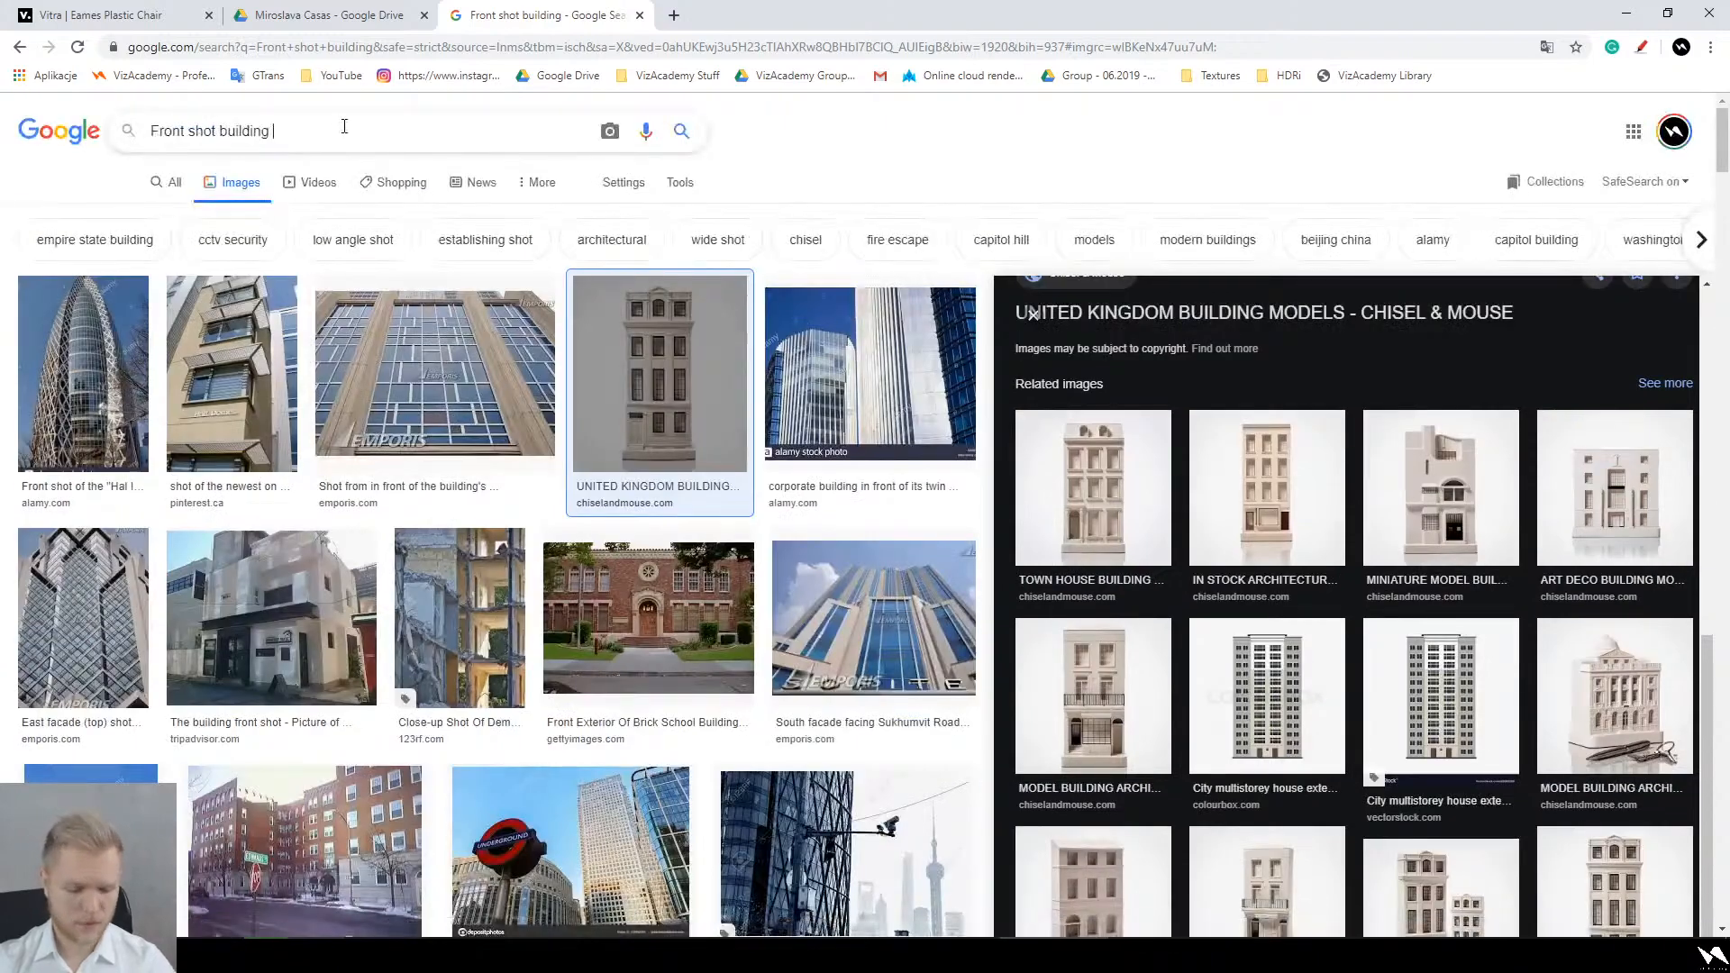
text(texture)
key(Return)
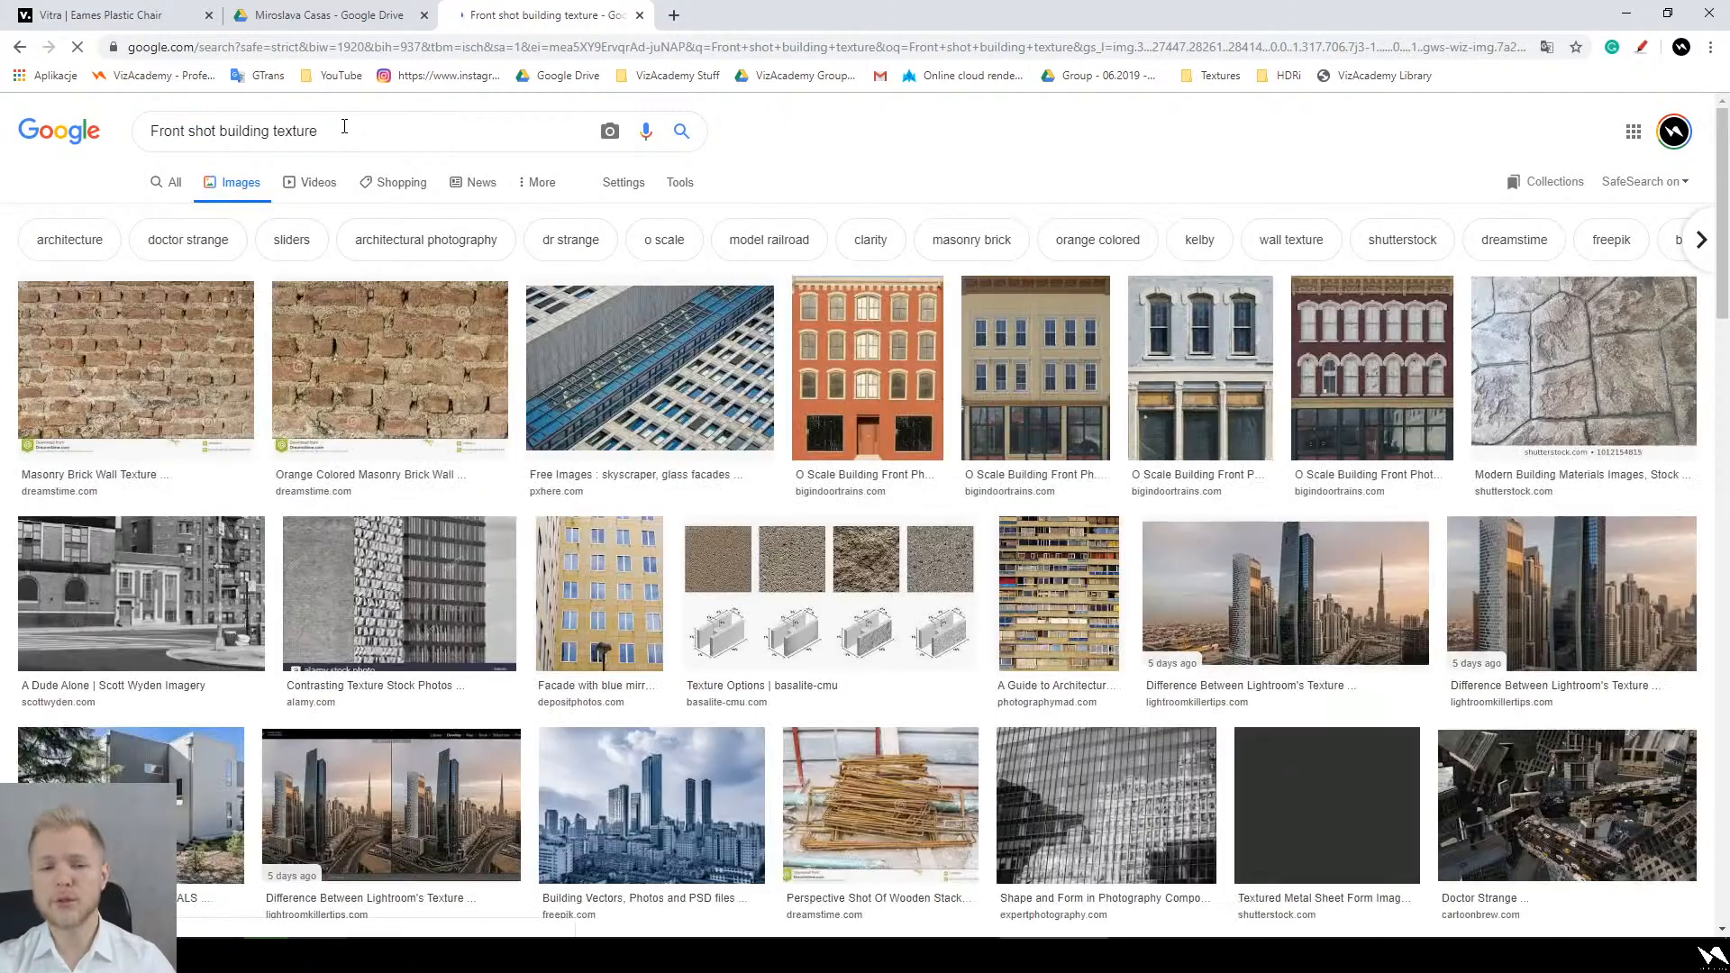
click(867, 369)
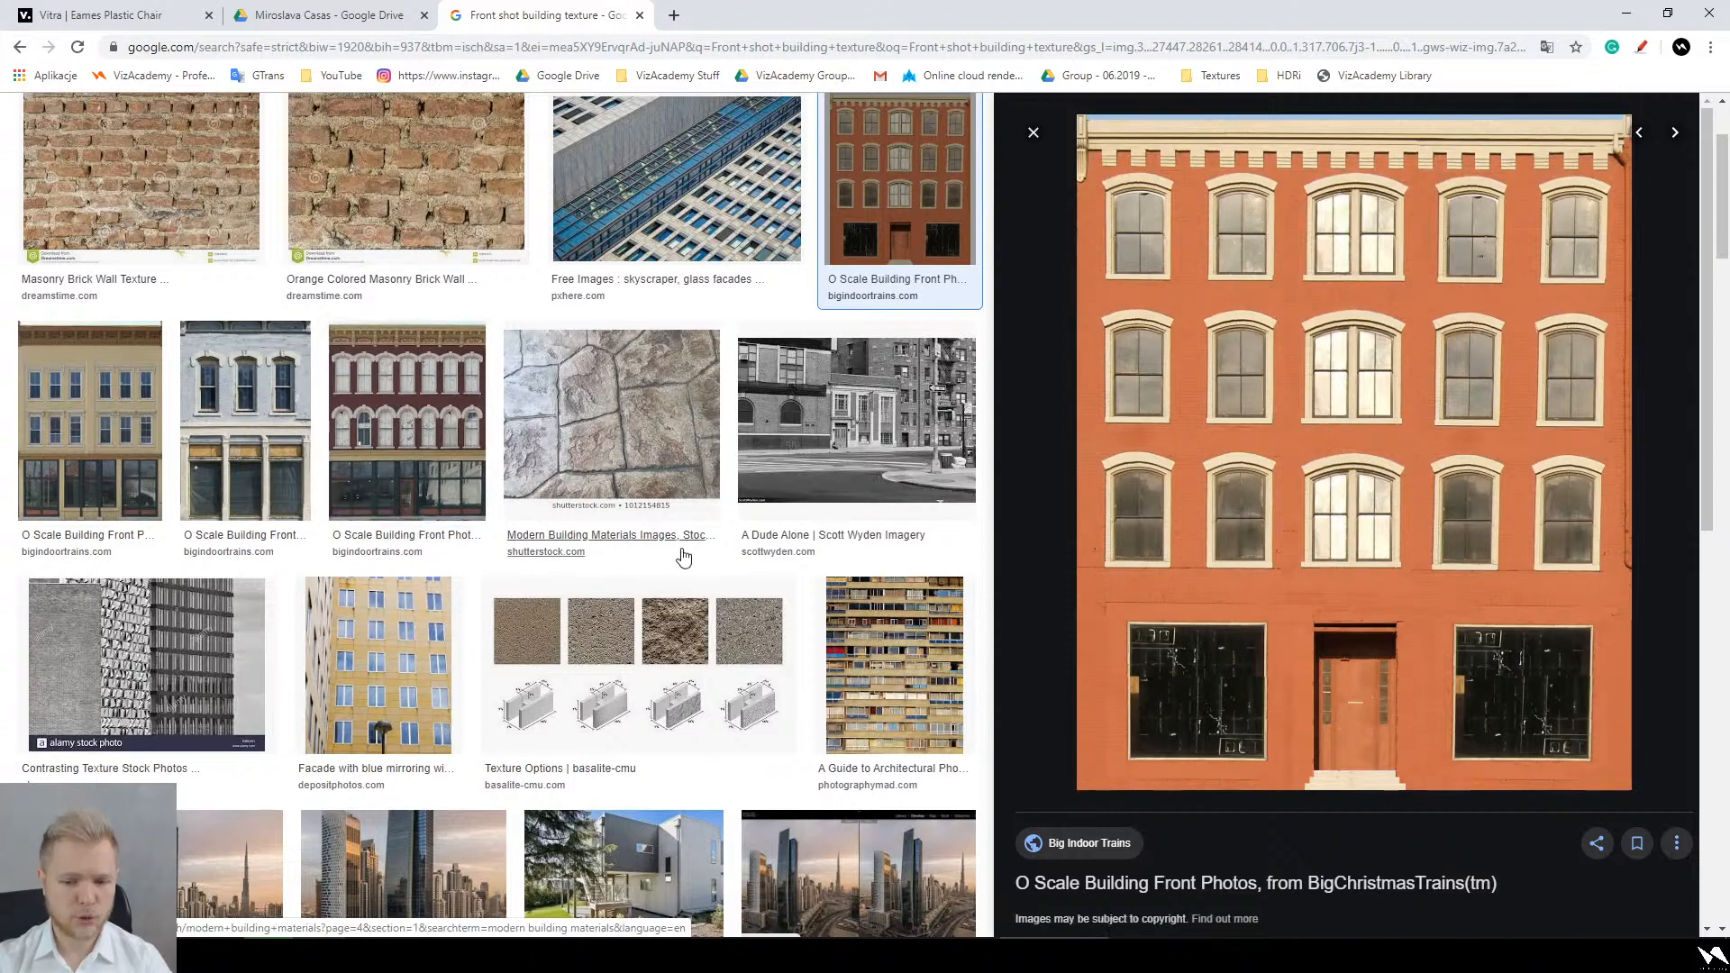
scroll(892, 666, down, 5)
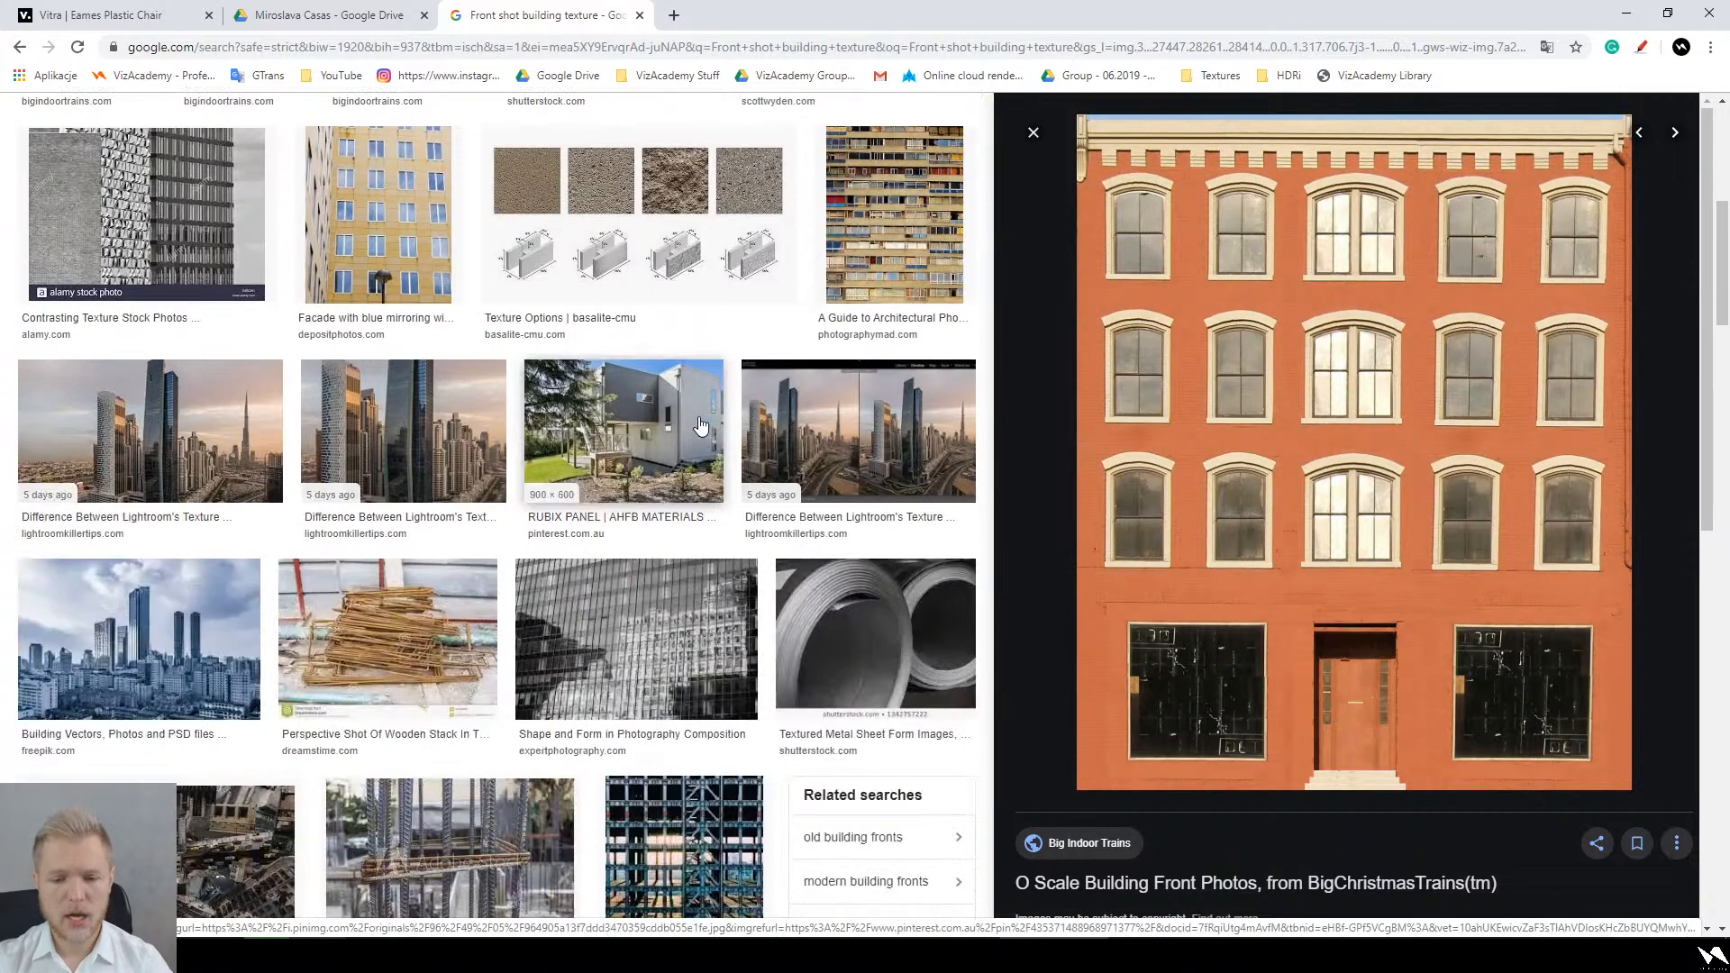
scroll(1461, 413, down, 12)
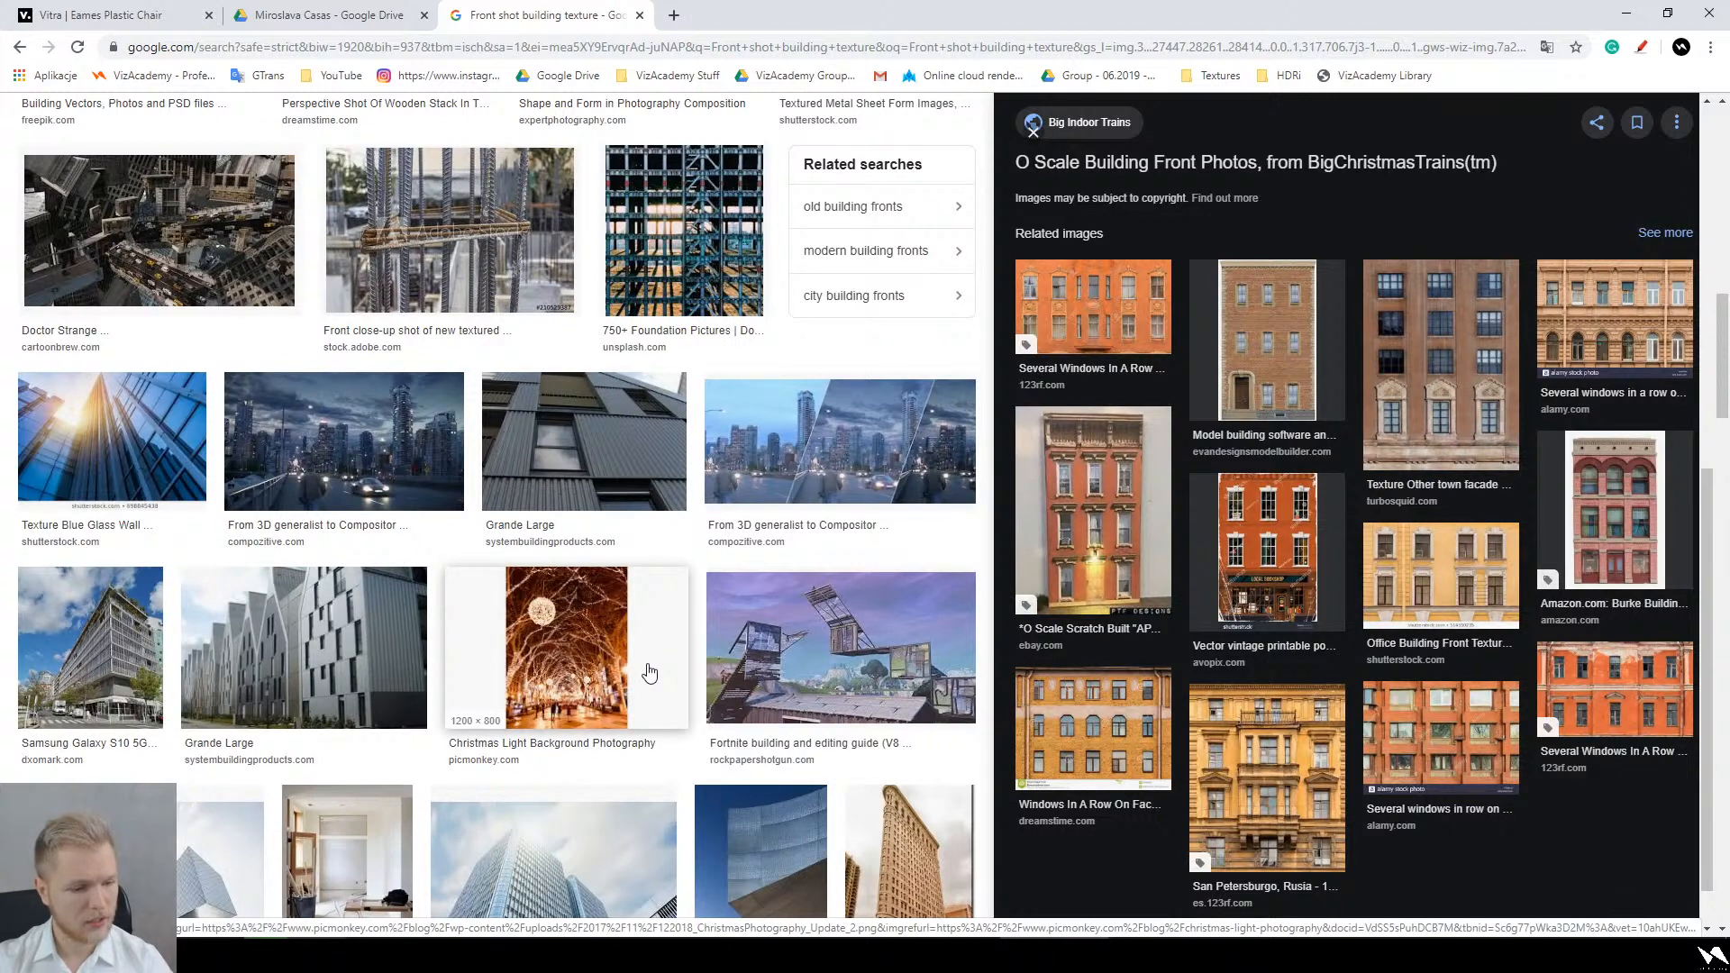
Step: Return to the student's Drive preview and discard the open comment on the reference photo's window
click(345, 11)
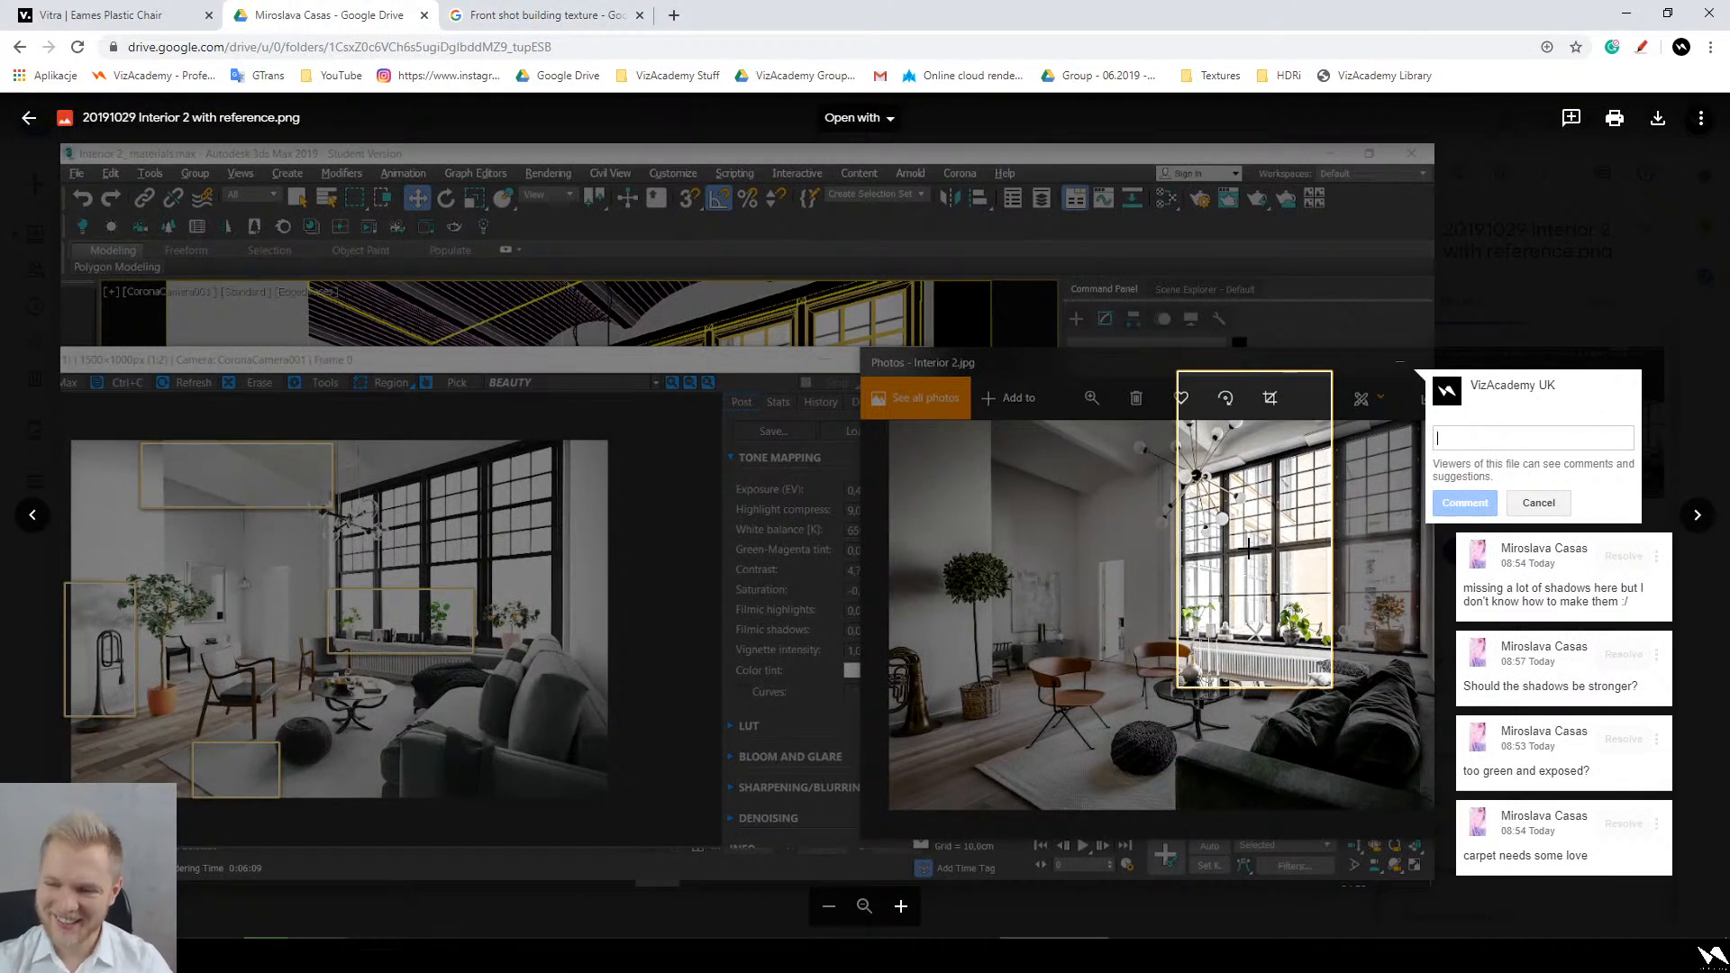
click(1161, 538)
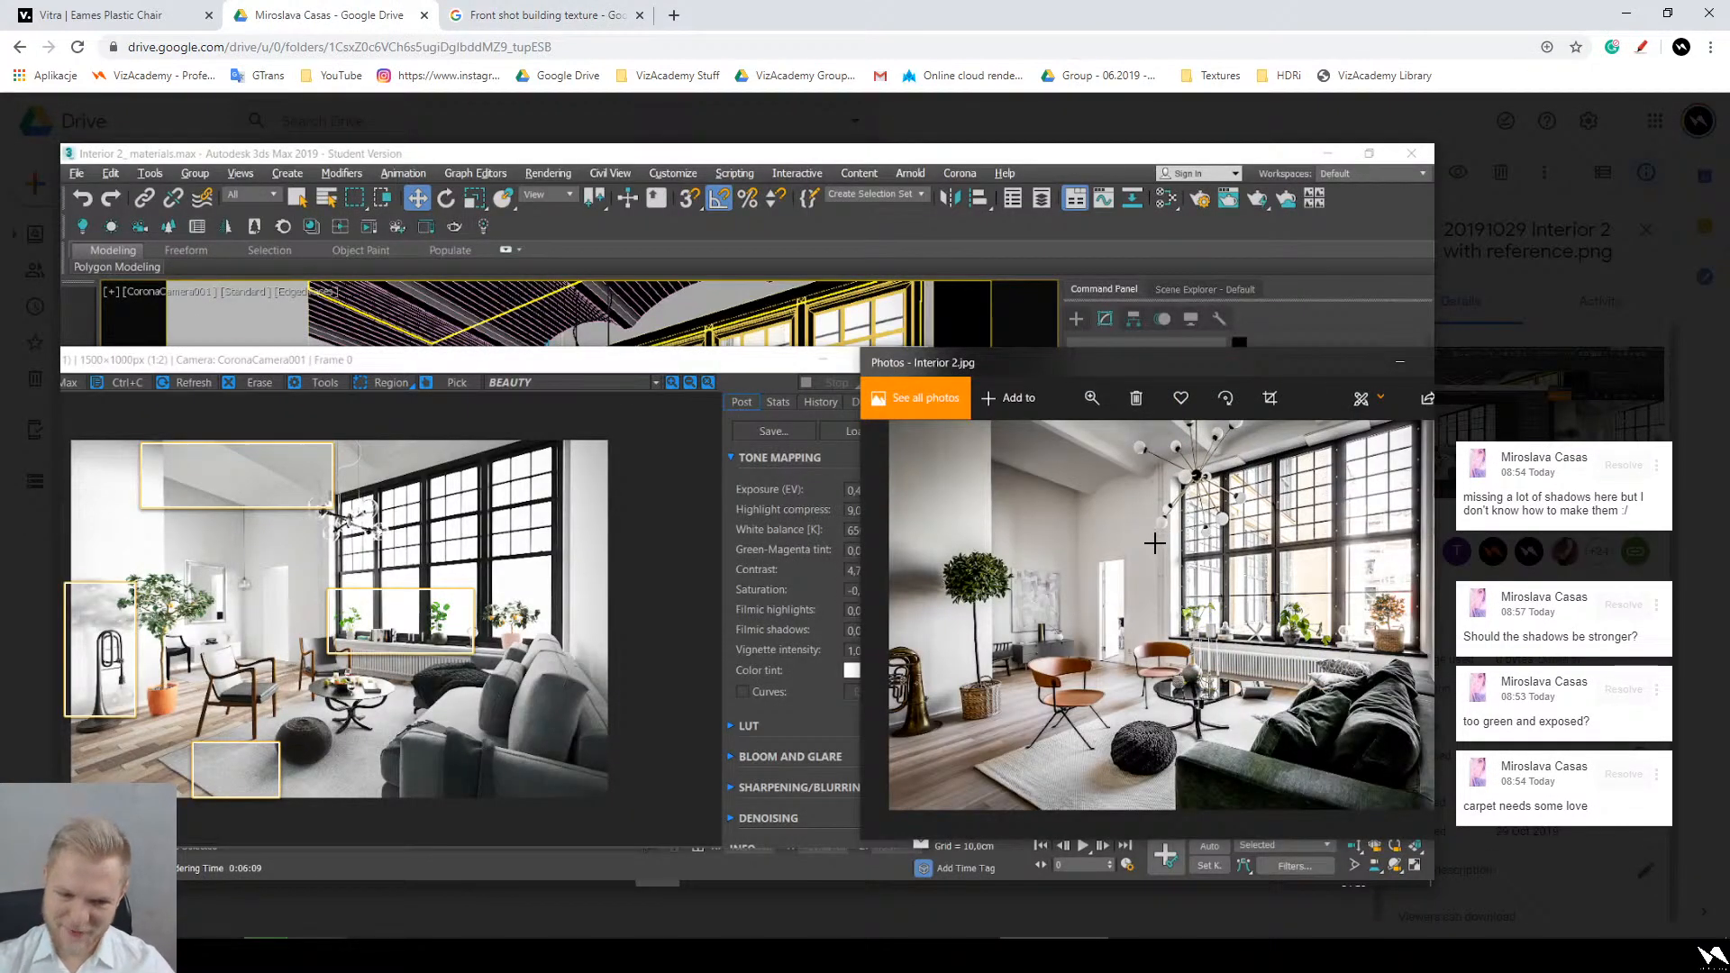
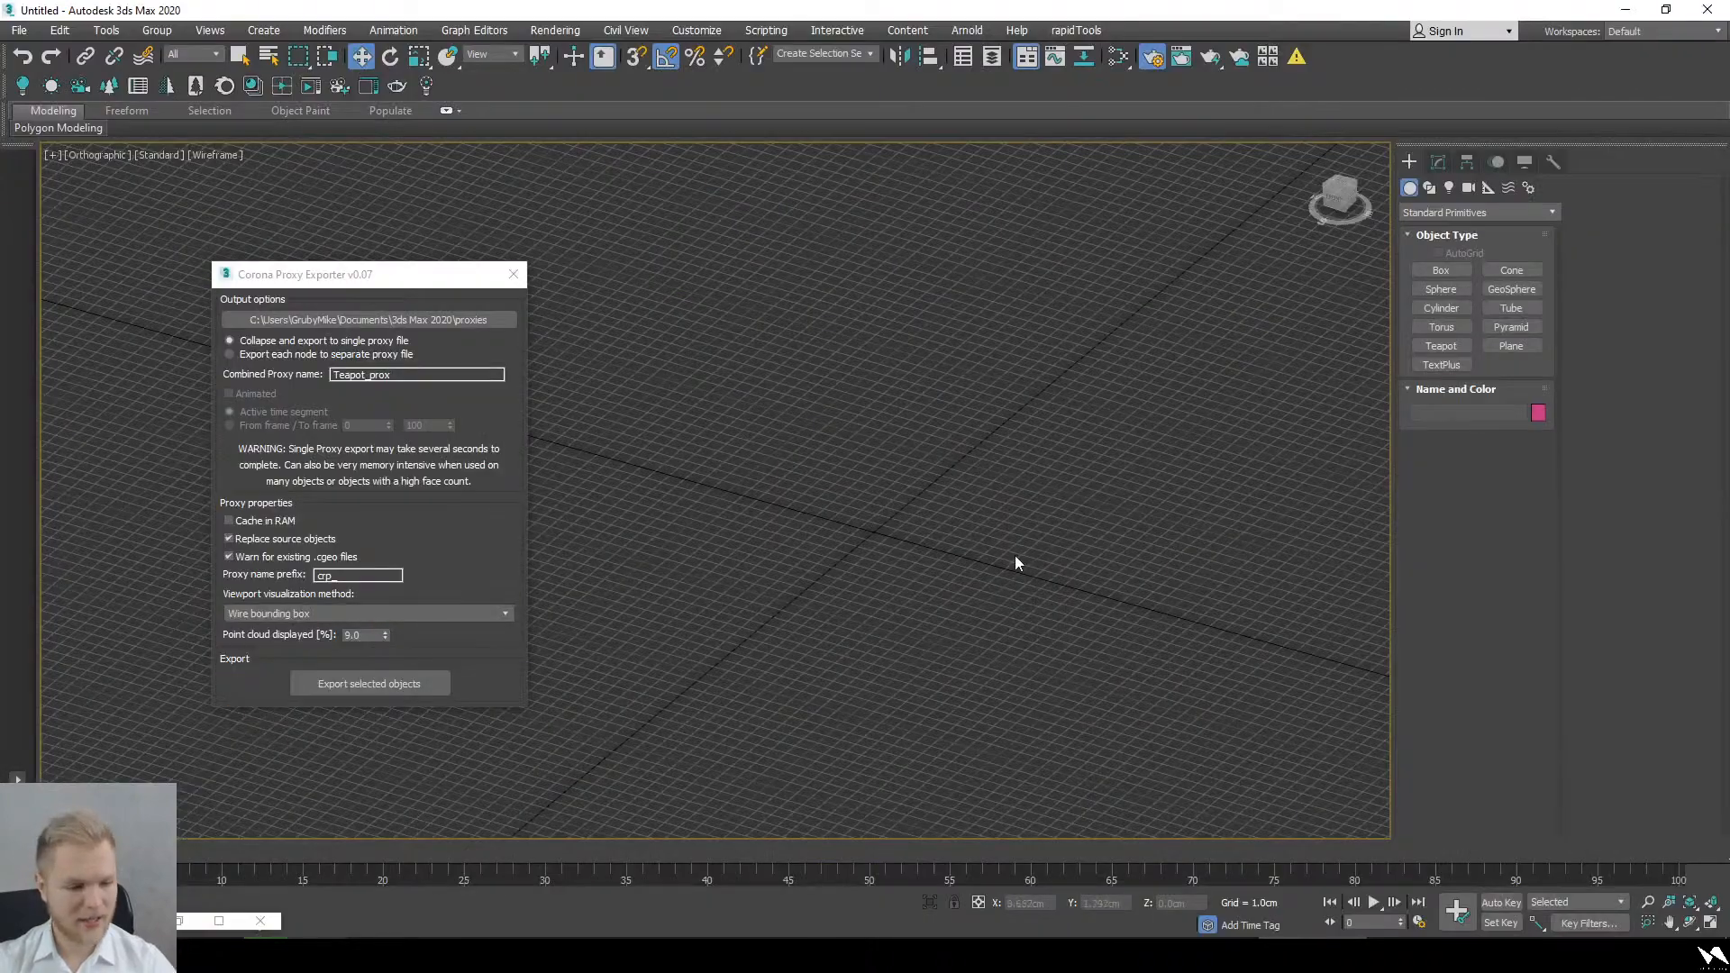
Step: In 3ds Max, draw a plane about 56 cm long and 41 cm wide on the grid, and set its X and Y position to 0
alt+middle_drag(1015, 555, 1281, 380)
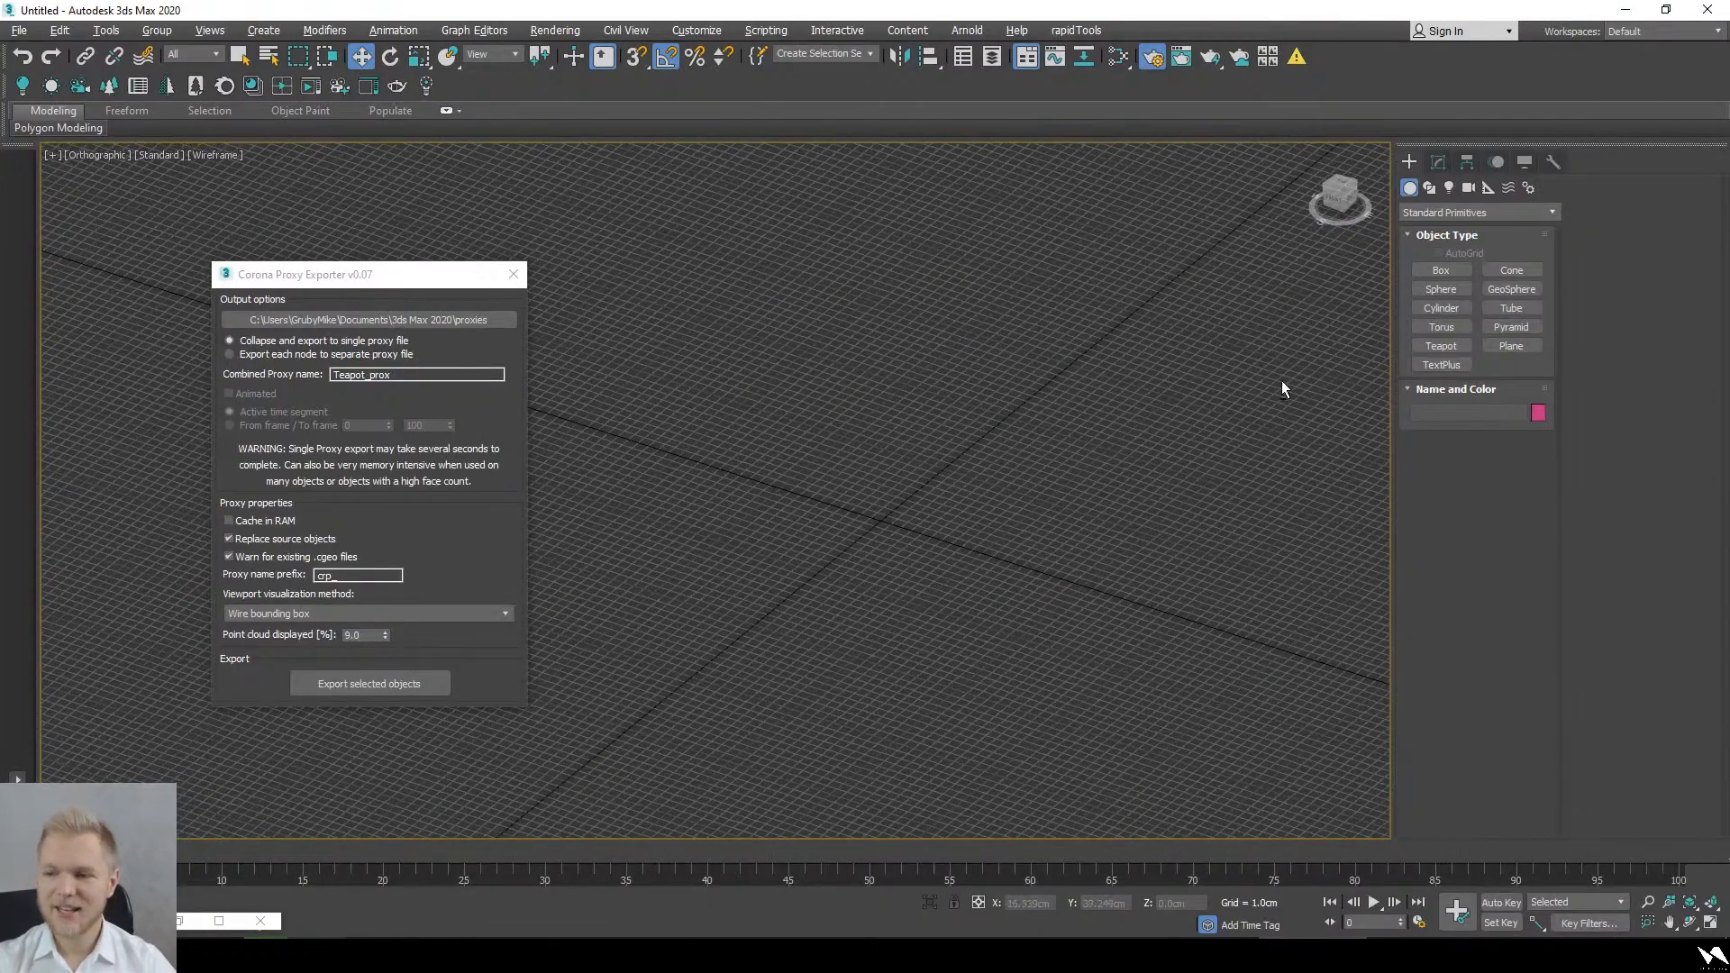
click(1512, 346)
drag(911, 378, 1020, 612)
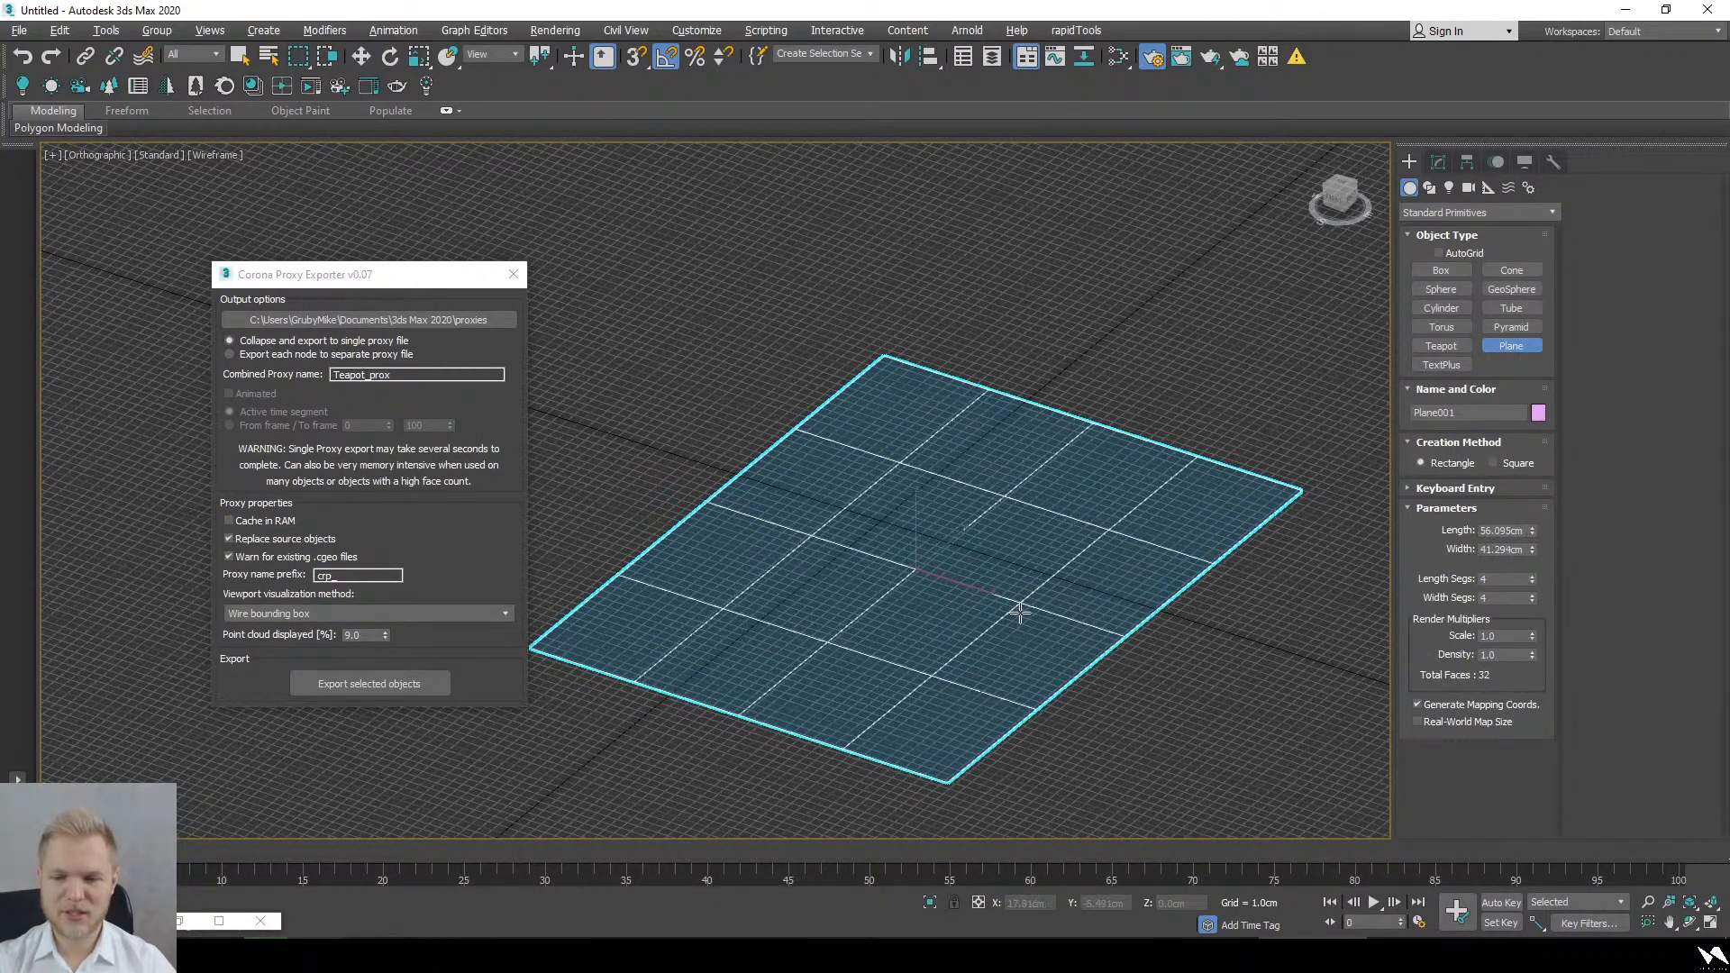
key(w)
scroll(1019, 612, up, 2)
right_click(1059, 903)
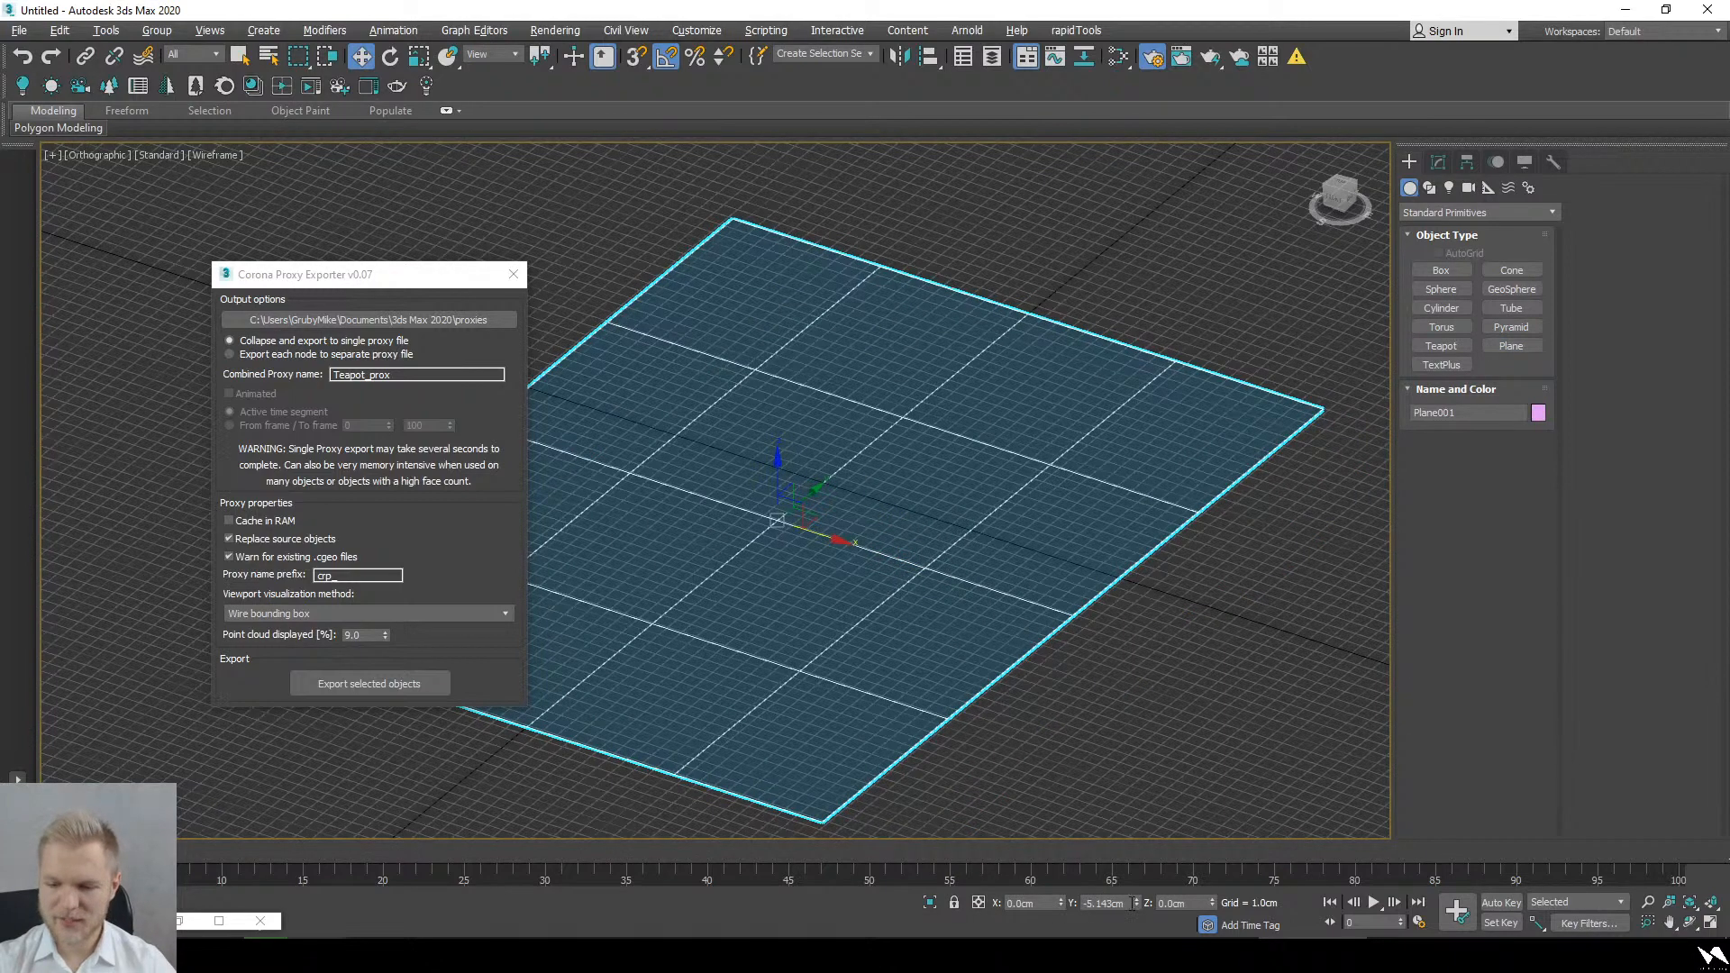
right_click(1135, 903)
Step: Show the plane's modifier parameters and switch the viewport to a shaded perspective view of it
alt+middle_drag(1224, 510, 1402, 259)
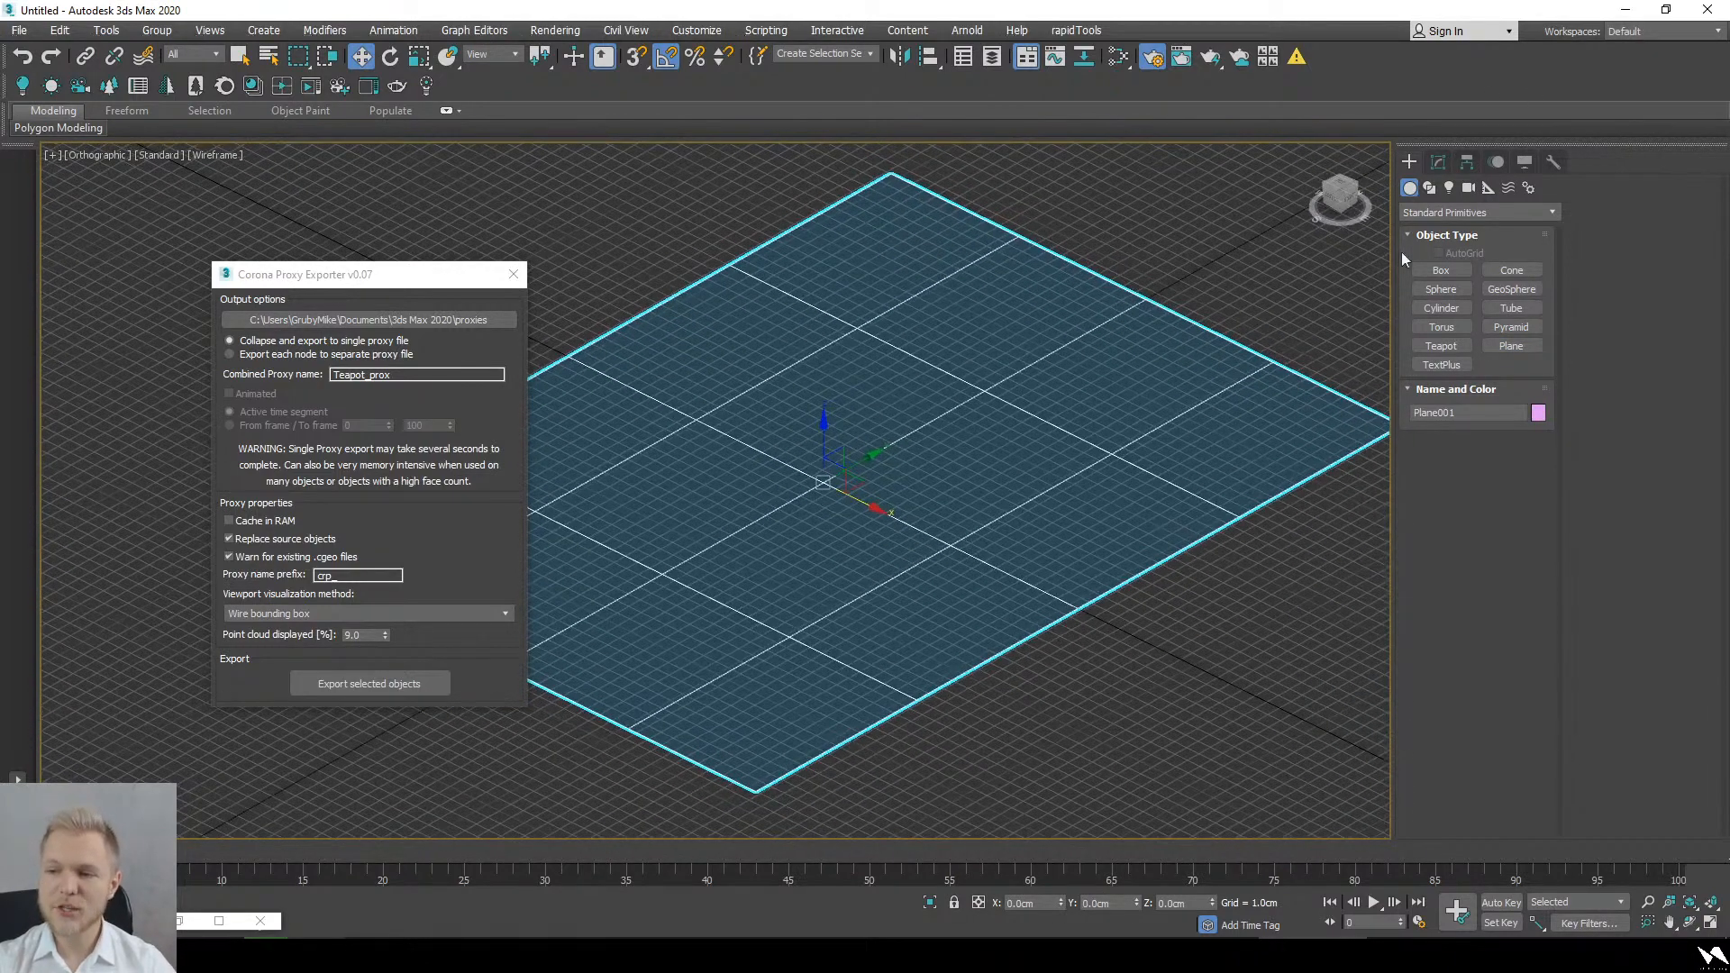
click(1438, 161)
scroll(1021, 489, down, 3)
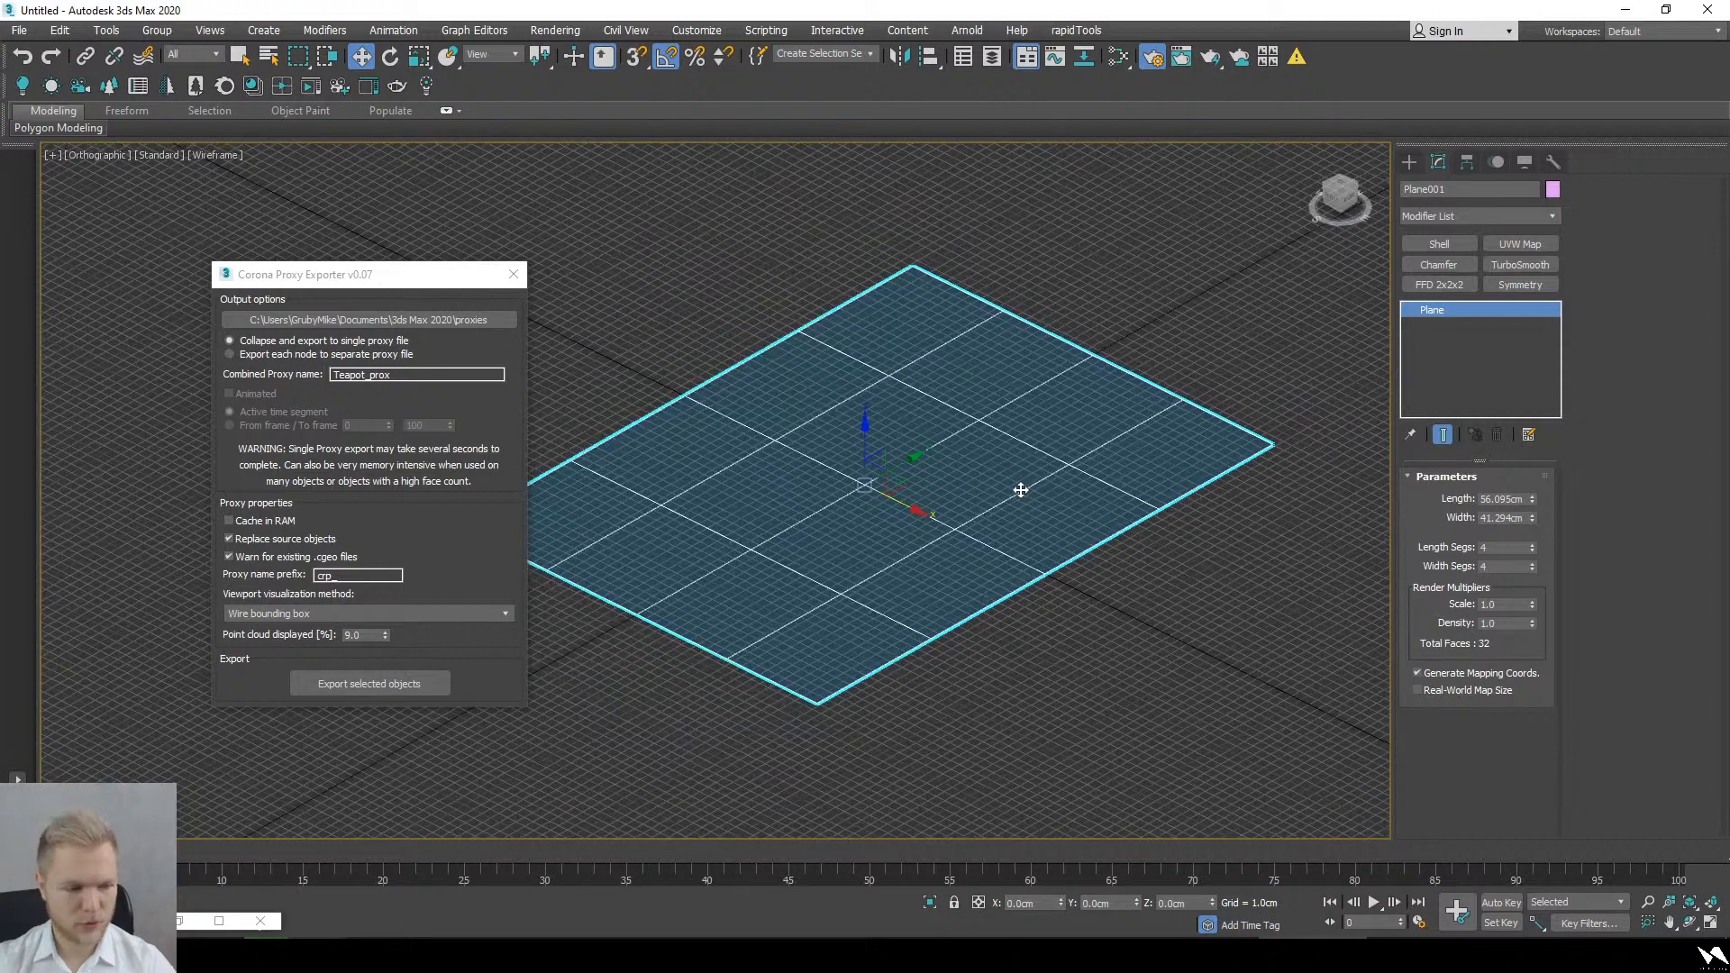
alt+middle_drag(1020, 489, 1000, 455)
key(p)
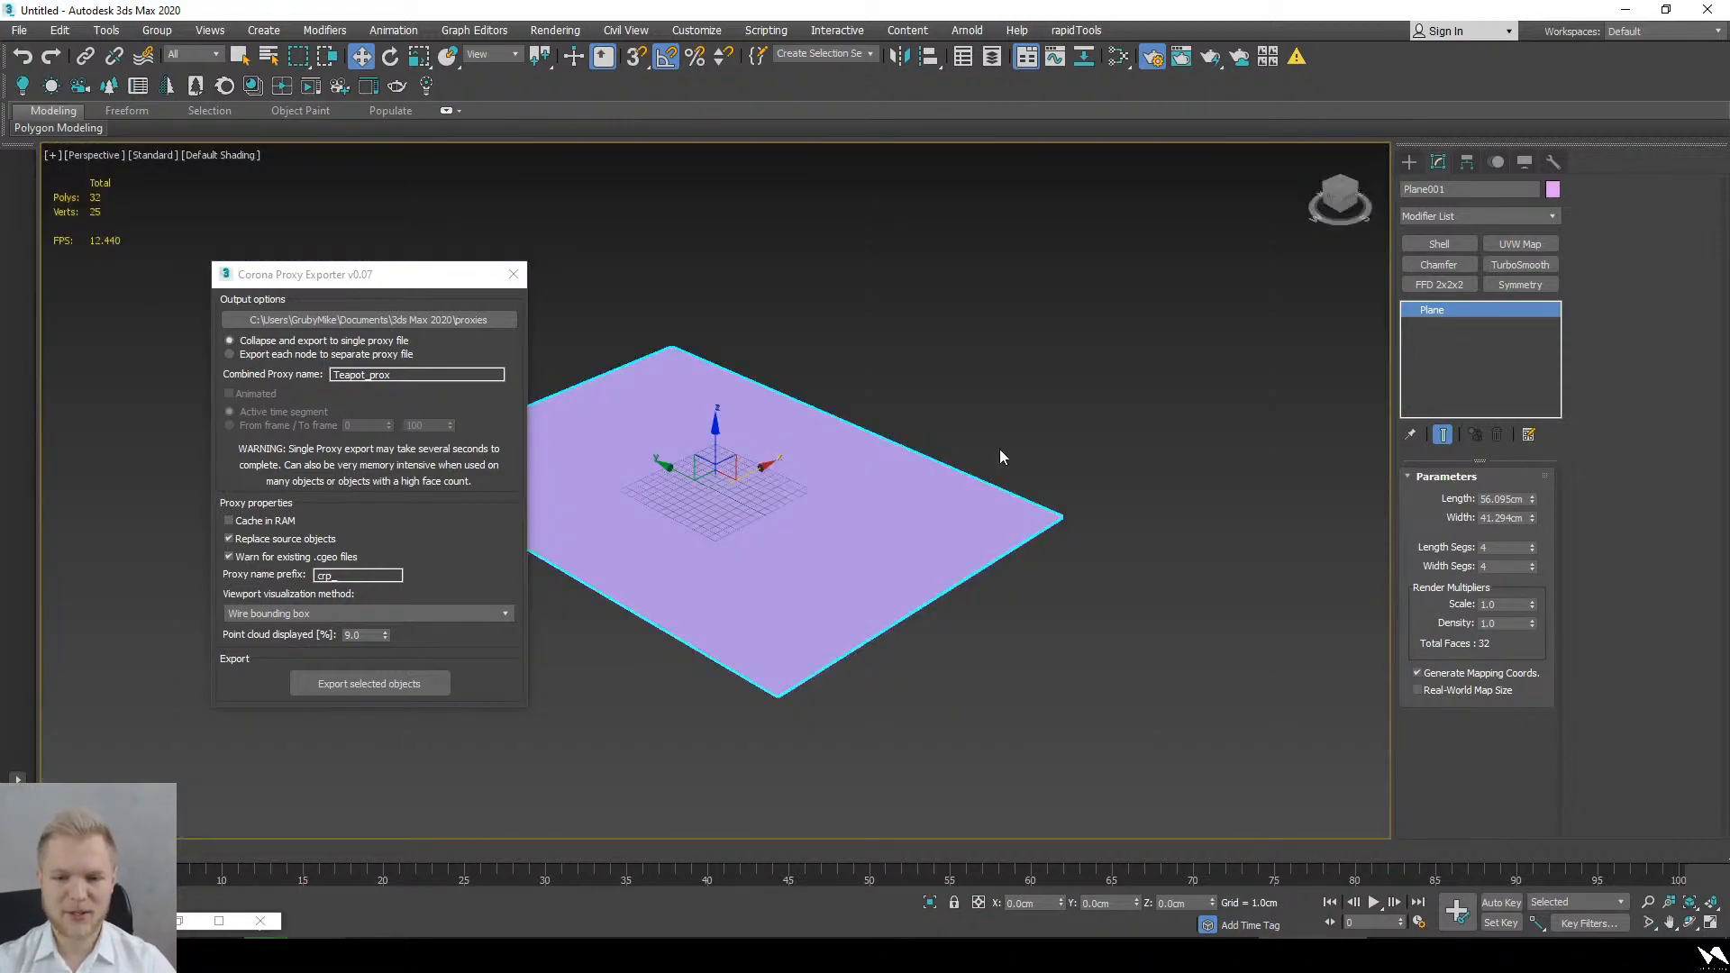
mouse_move(865, 436)
alt+middle_down()
mouse_move(927, 502)
mouse_move(822, 552)
mouse_move(861, 572)
mouse_move(880, 456)
alt+middle_up()
scroll(864, 563, up, 4)
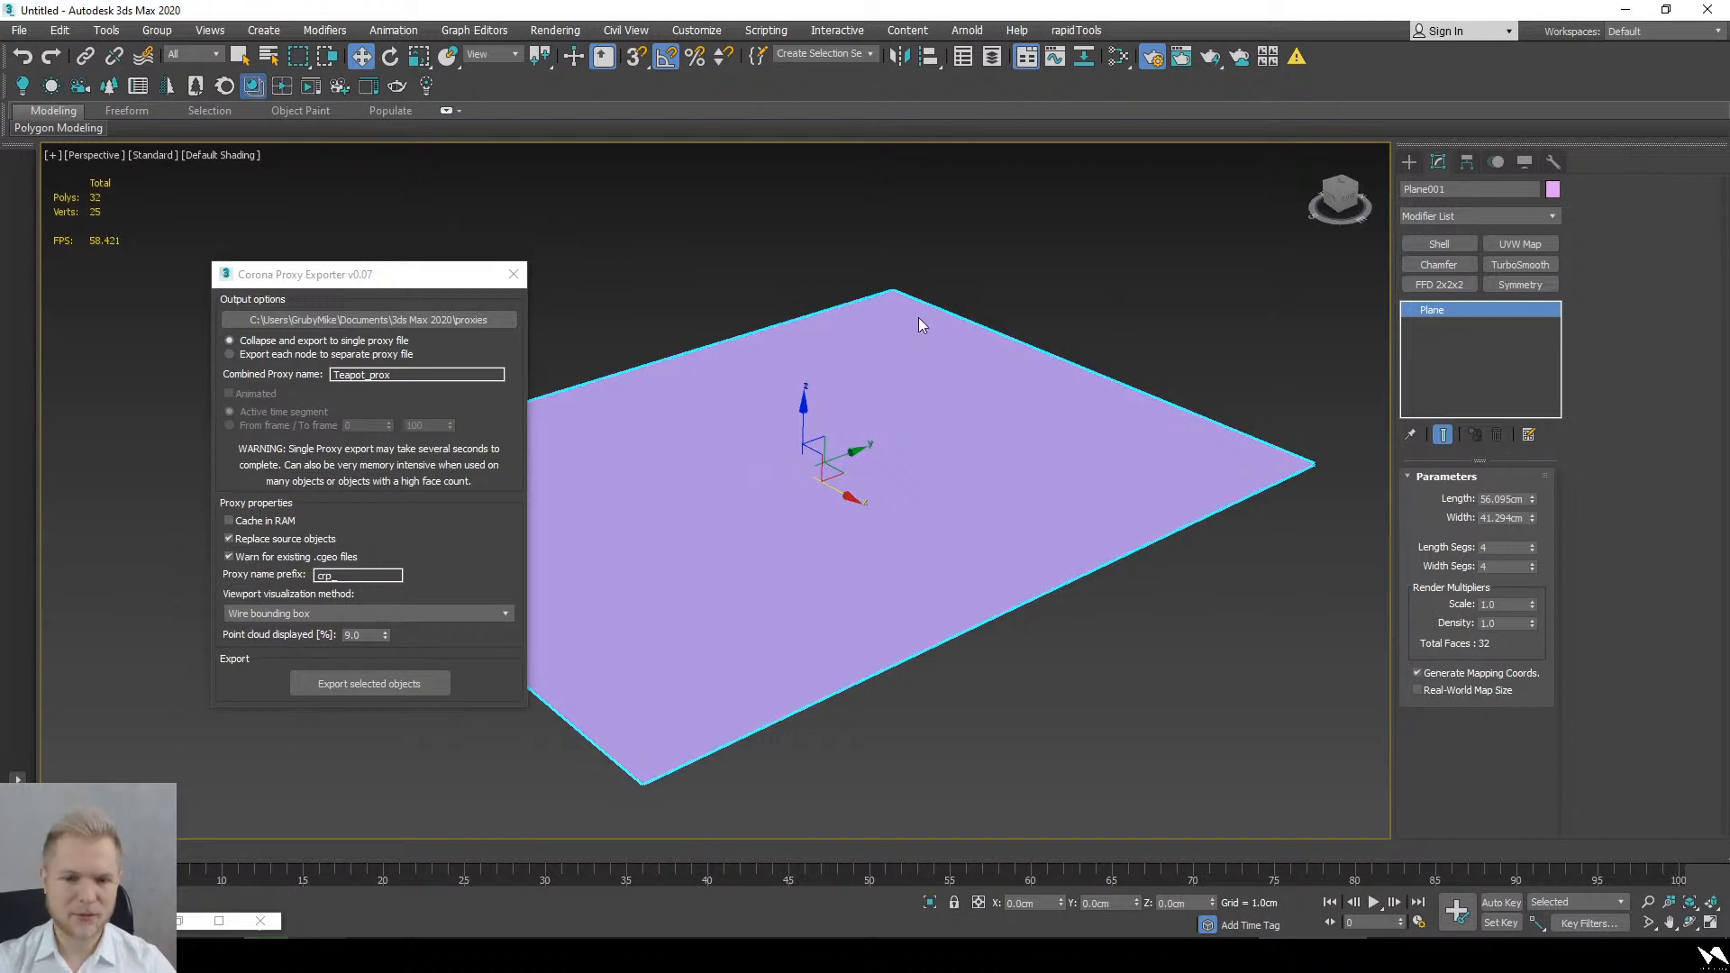
Step: Open the Corona Material Library and move its window away from the plane
drag(599, 47, 534, 171)
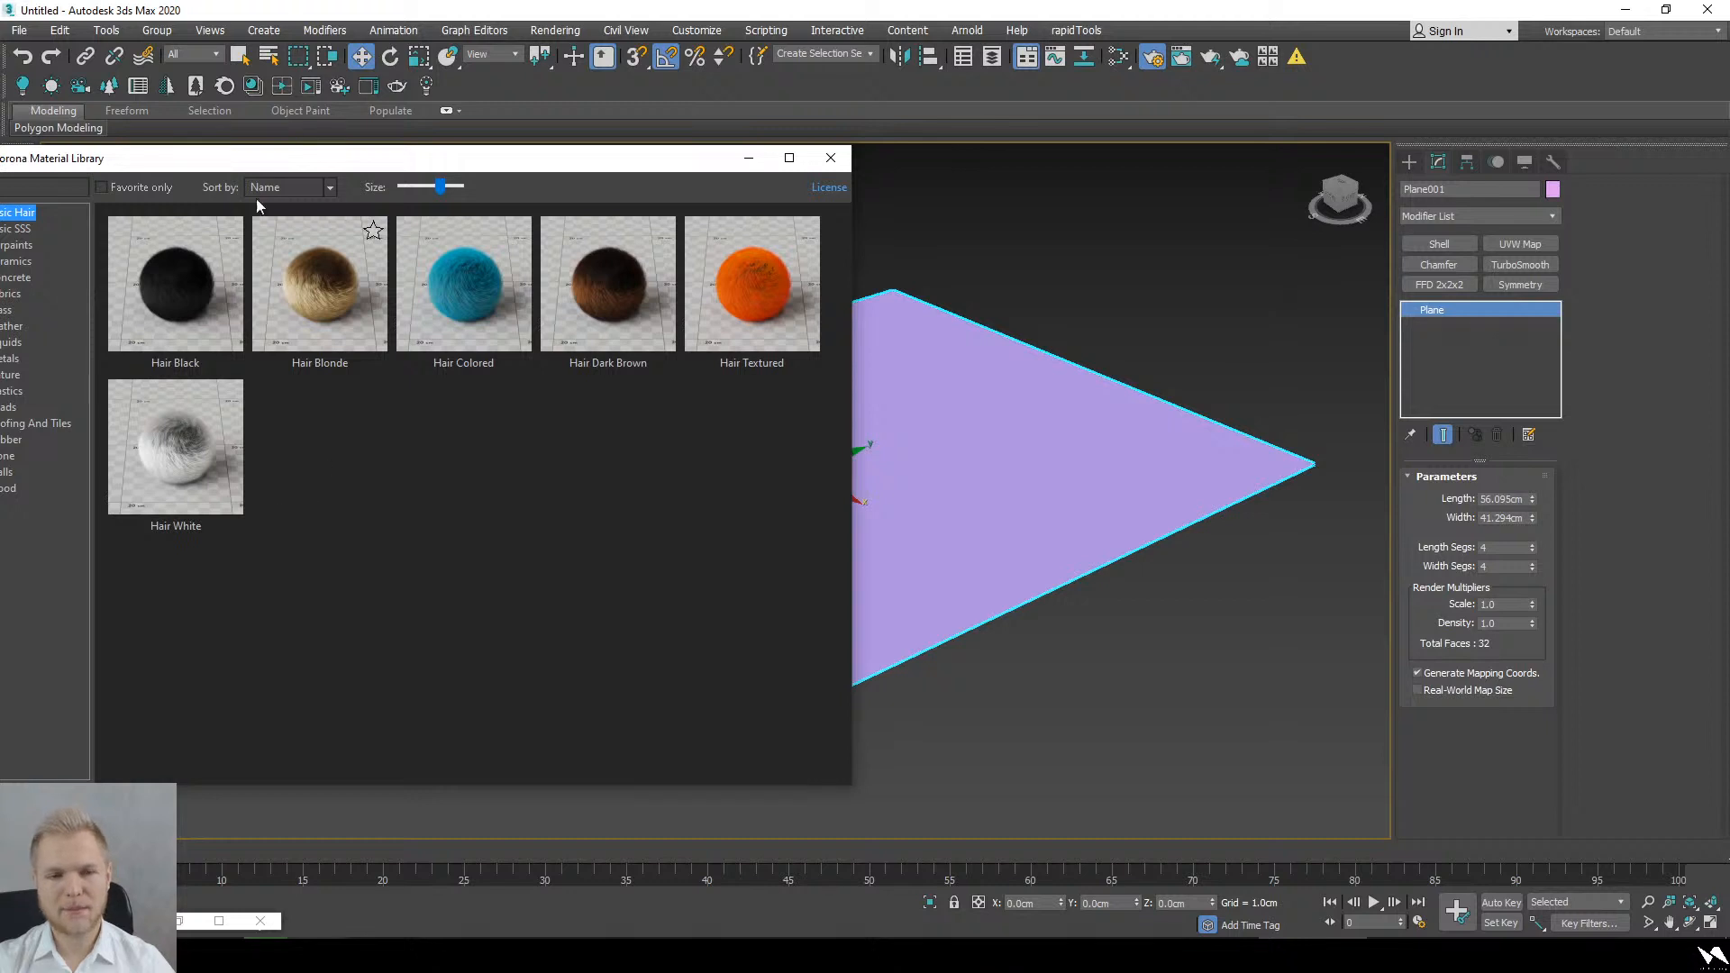
drag(250, 163, 290, 166)
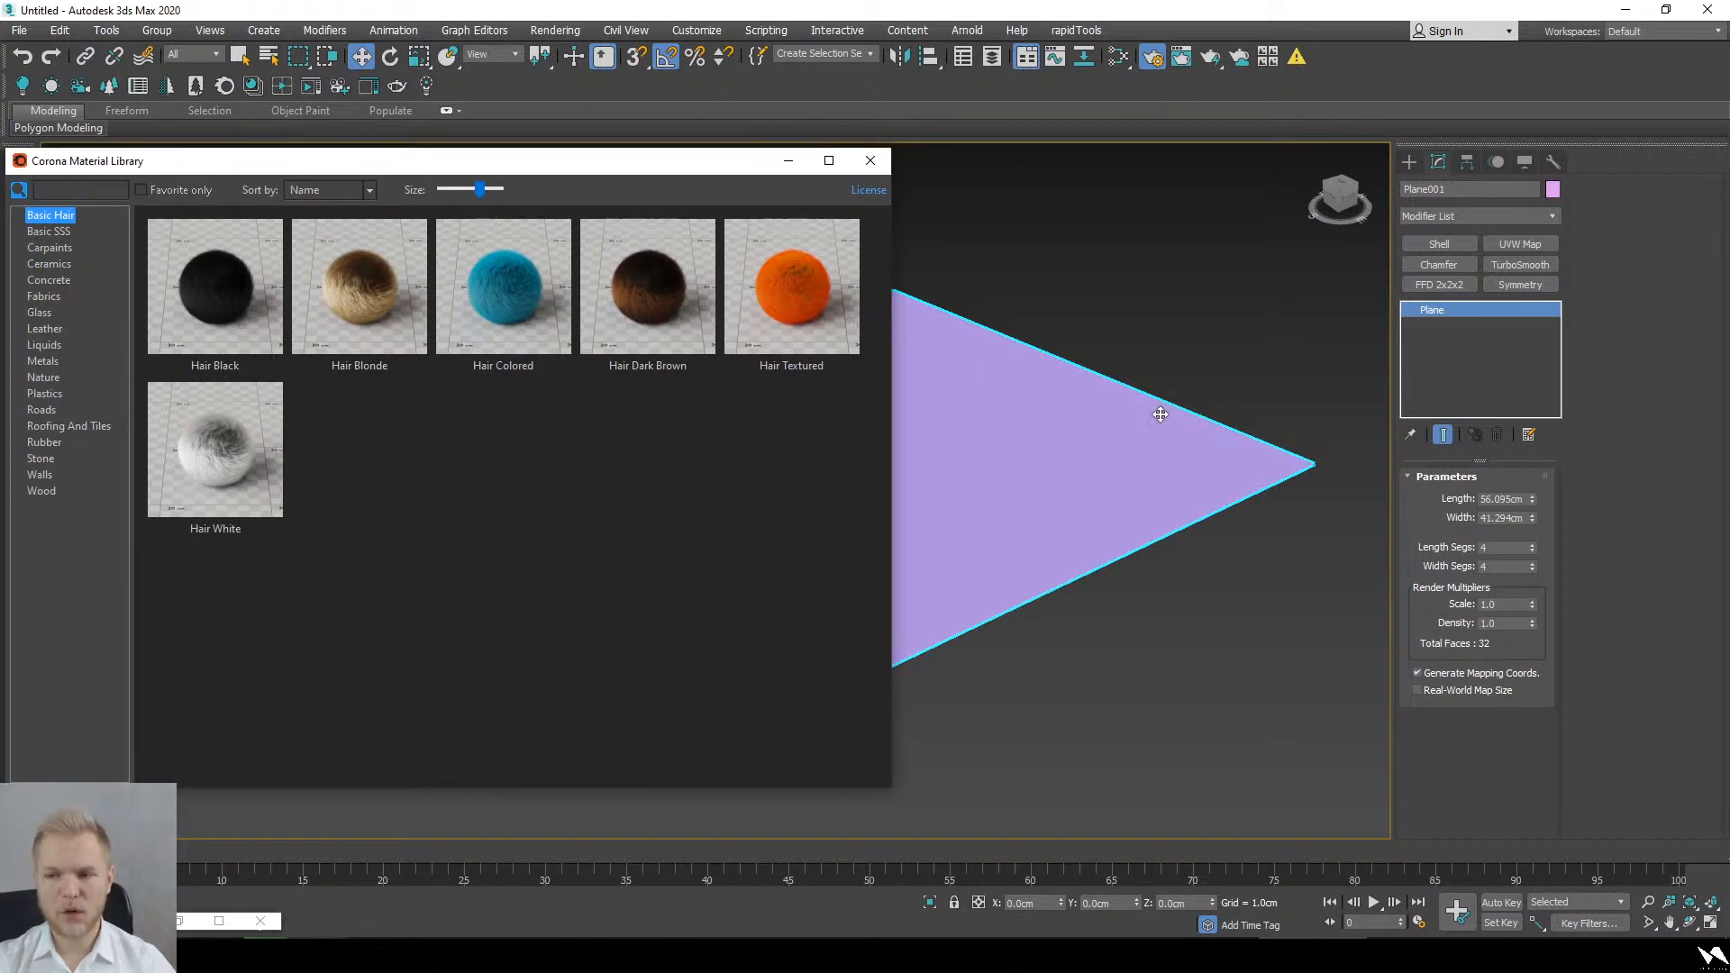
drag(1159, 406, 1079, 394)
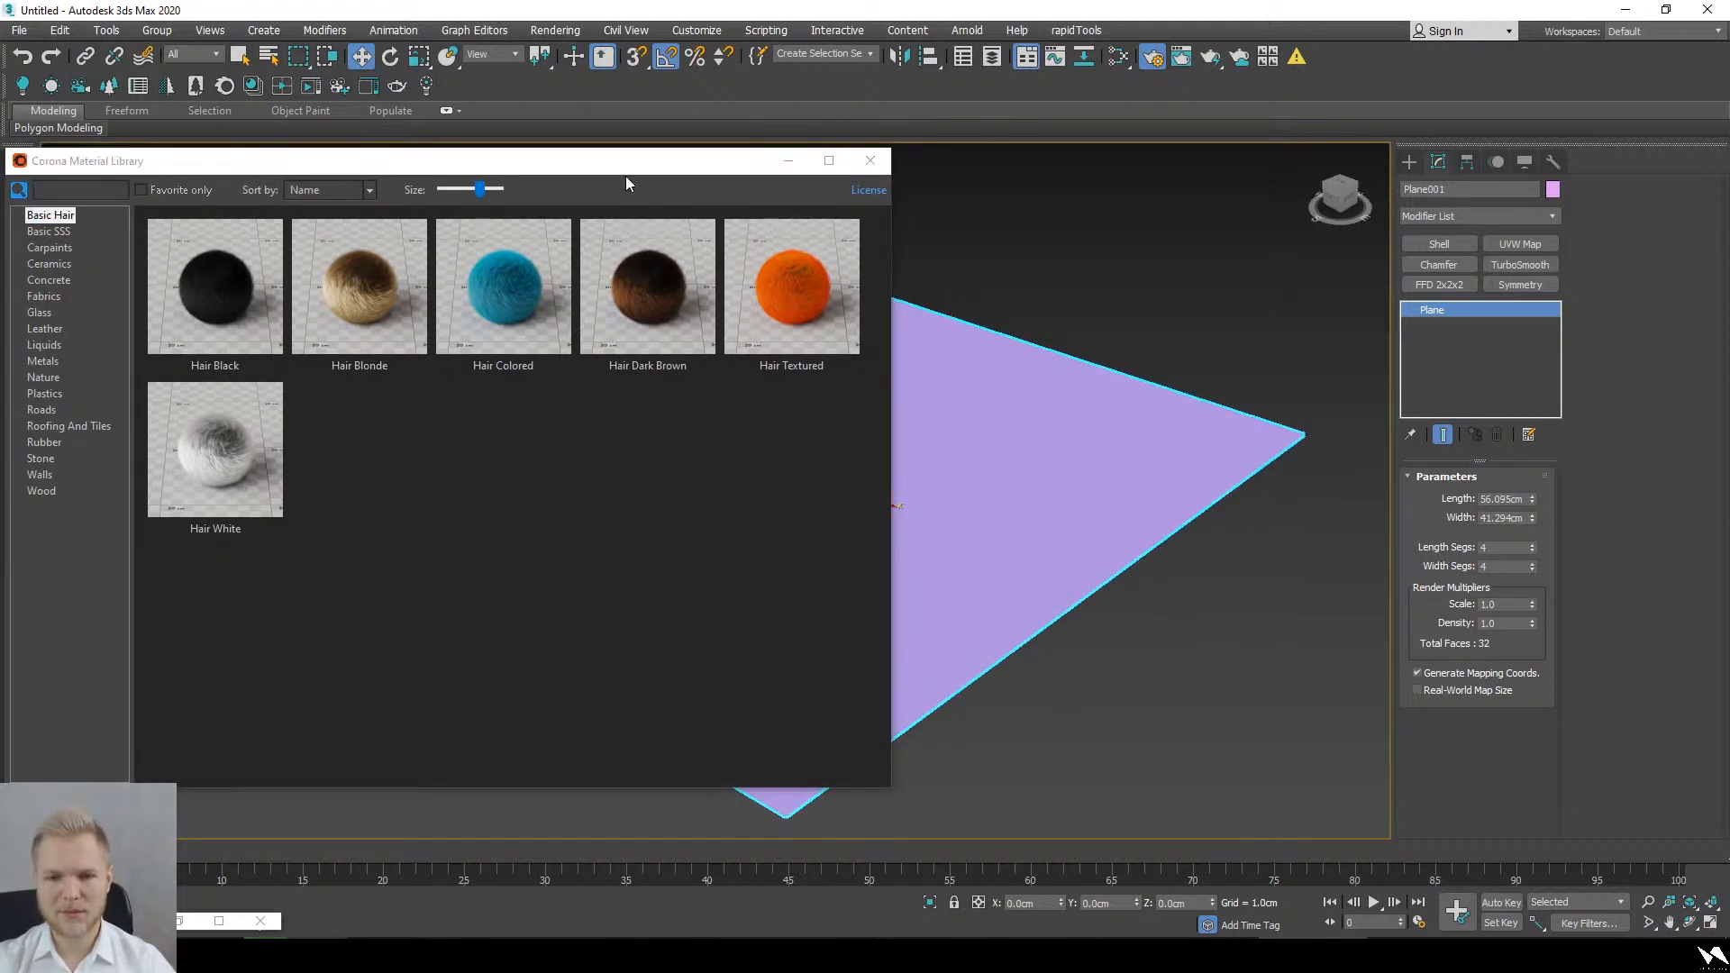
drag(619, 169, 279, 259)
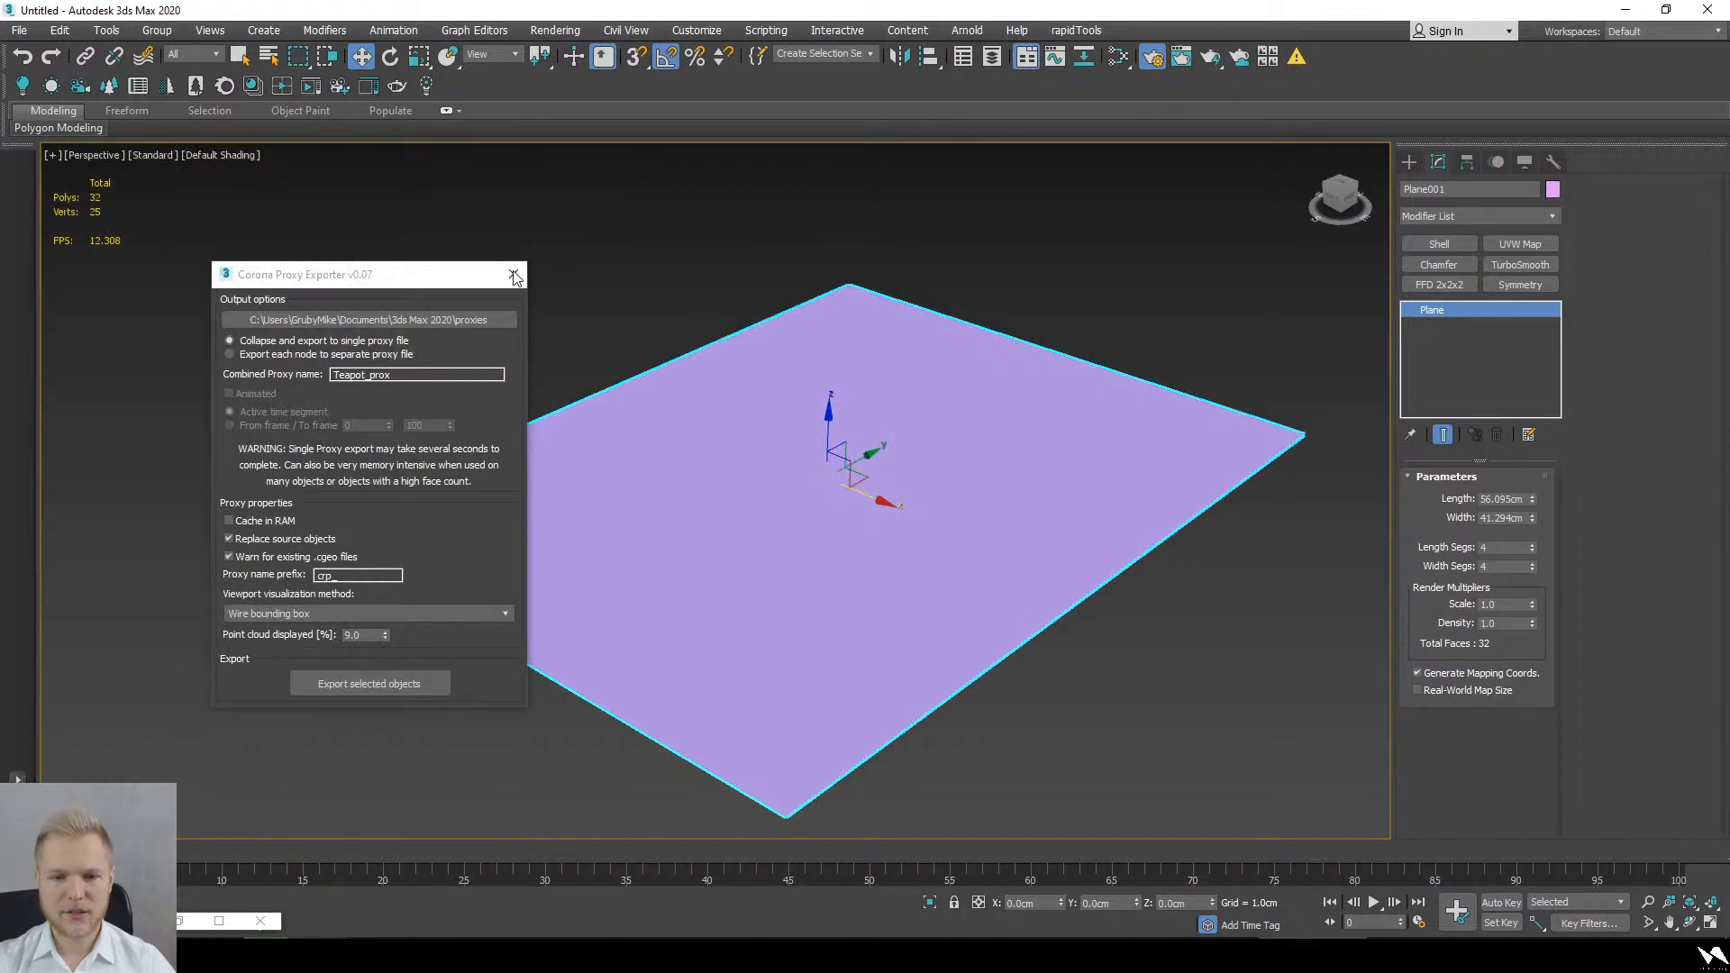
Step: Close the Corona Proxy Exporter and start a Corona interactive render of the plane, with the render window placed over the viewport
click(513, 275)
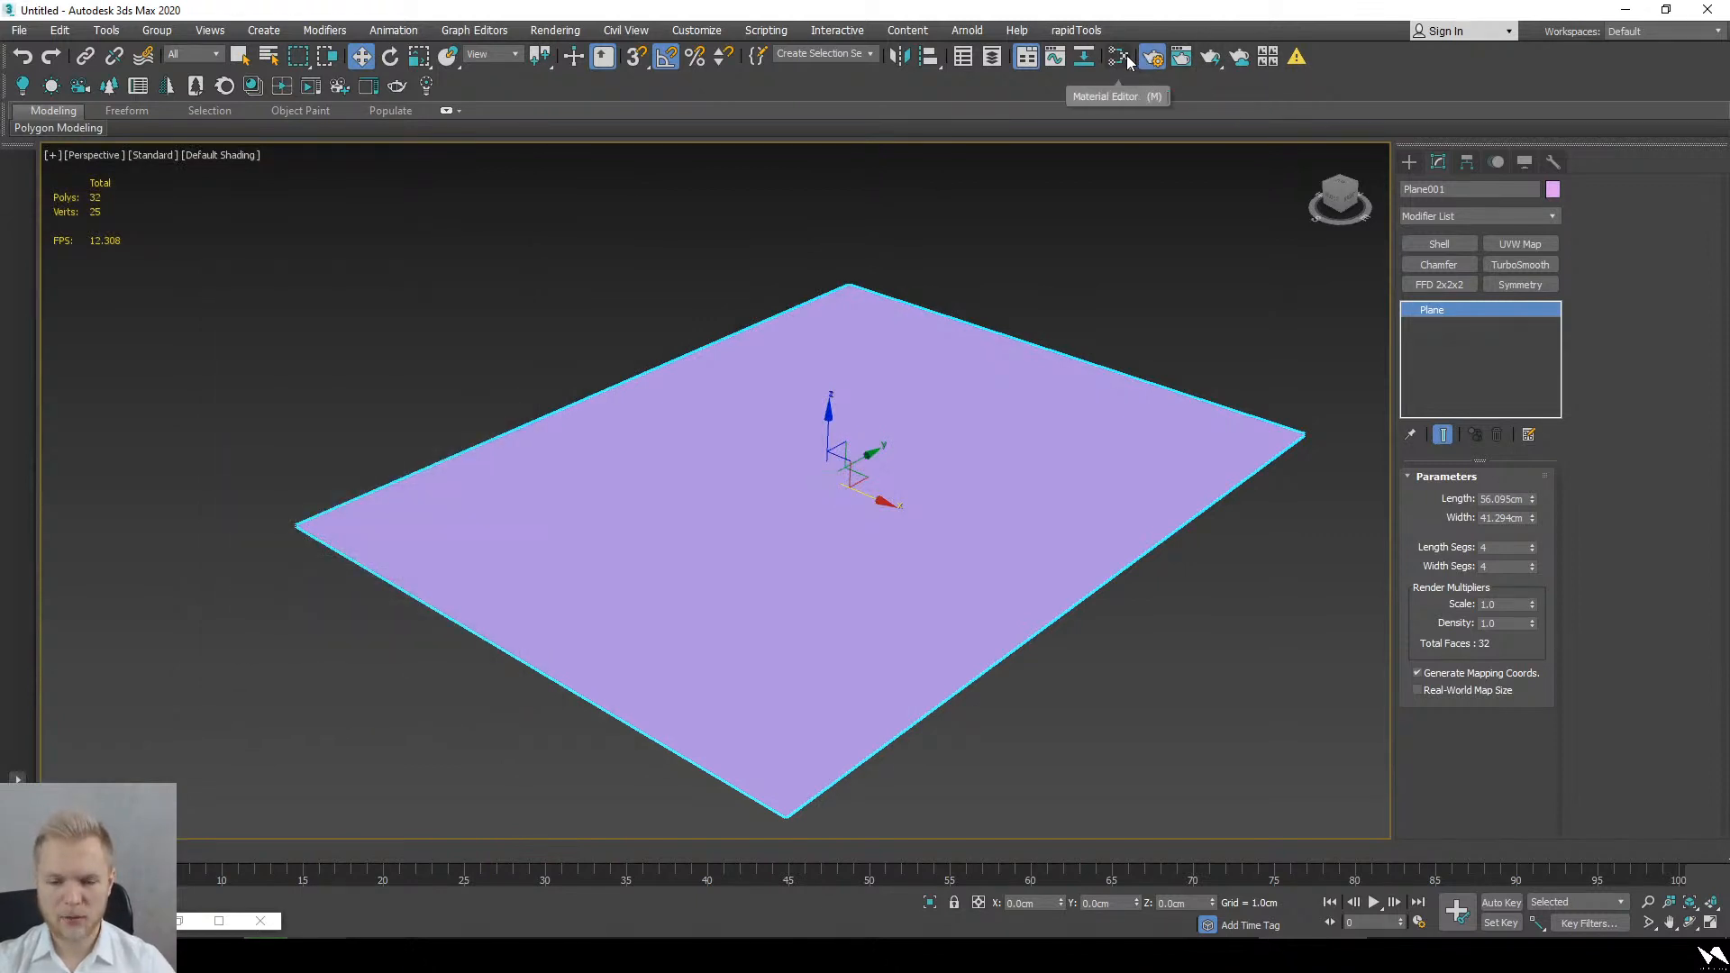
click(311, 93)
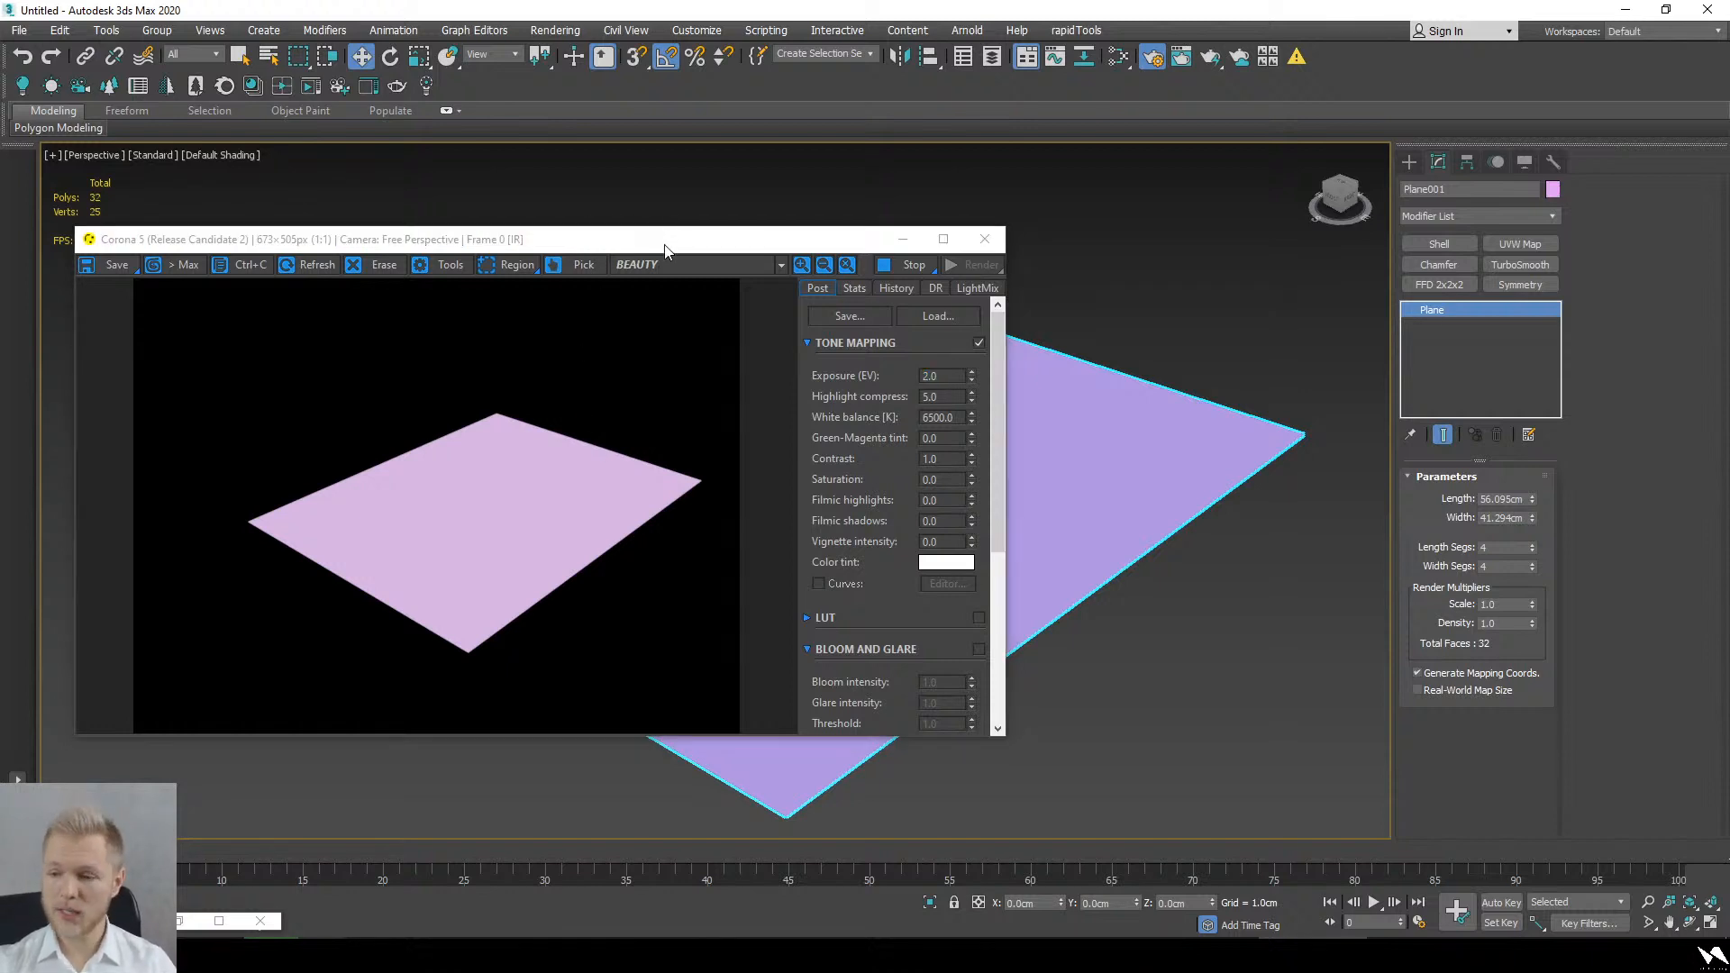
drag(666, 242, 732, 194)
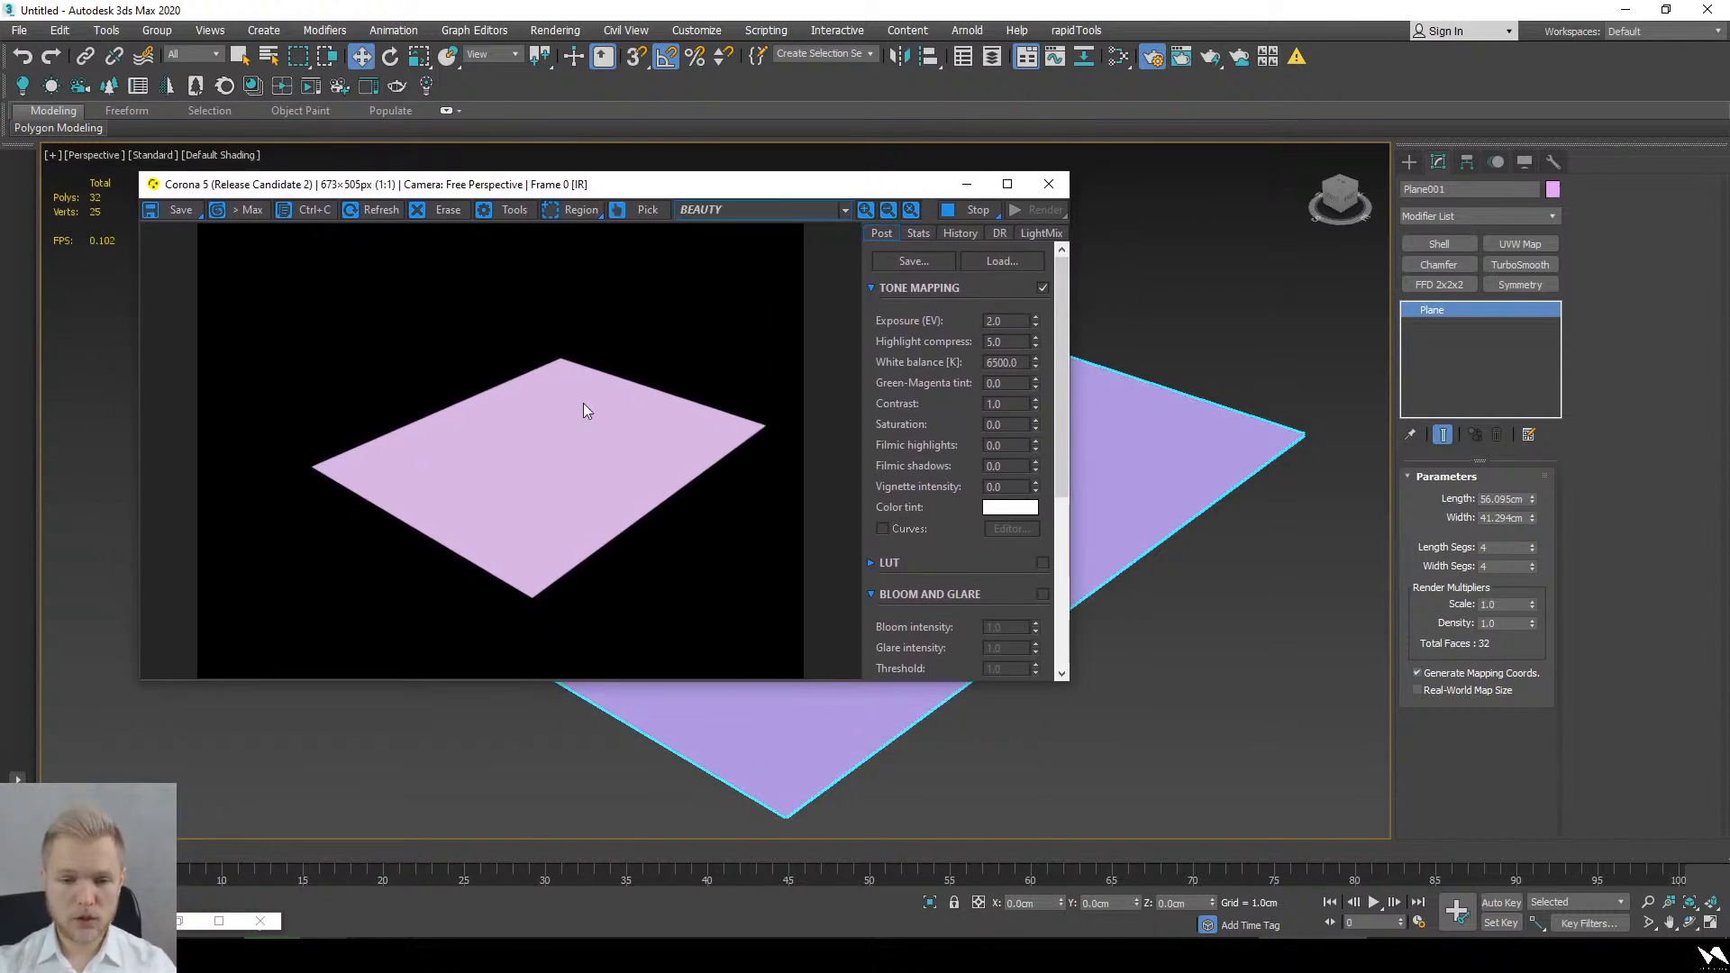
Step: Add a UVW Map modifier to the plane with Box mapping and Real-World Map Size enabled
click(1494, 242)
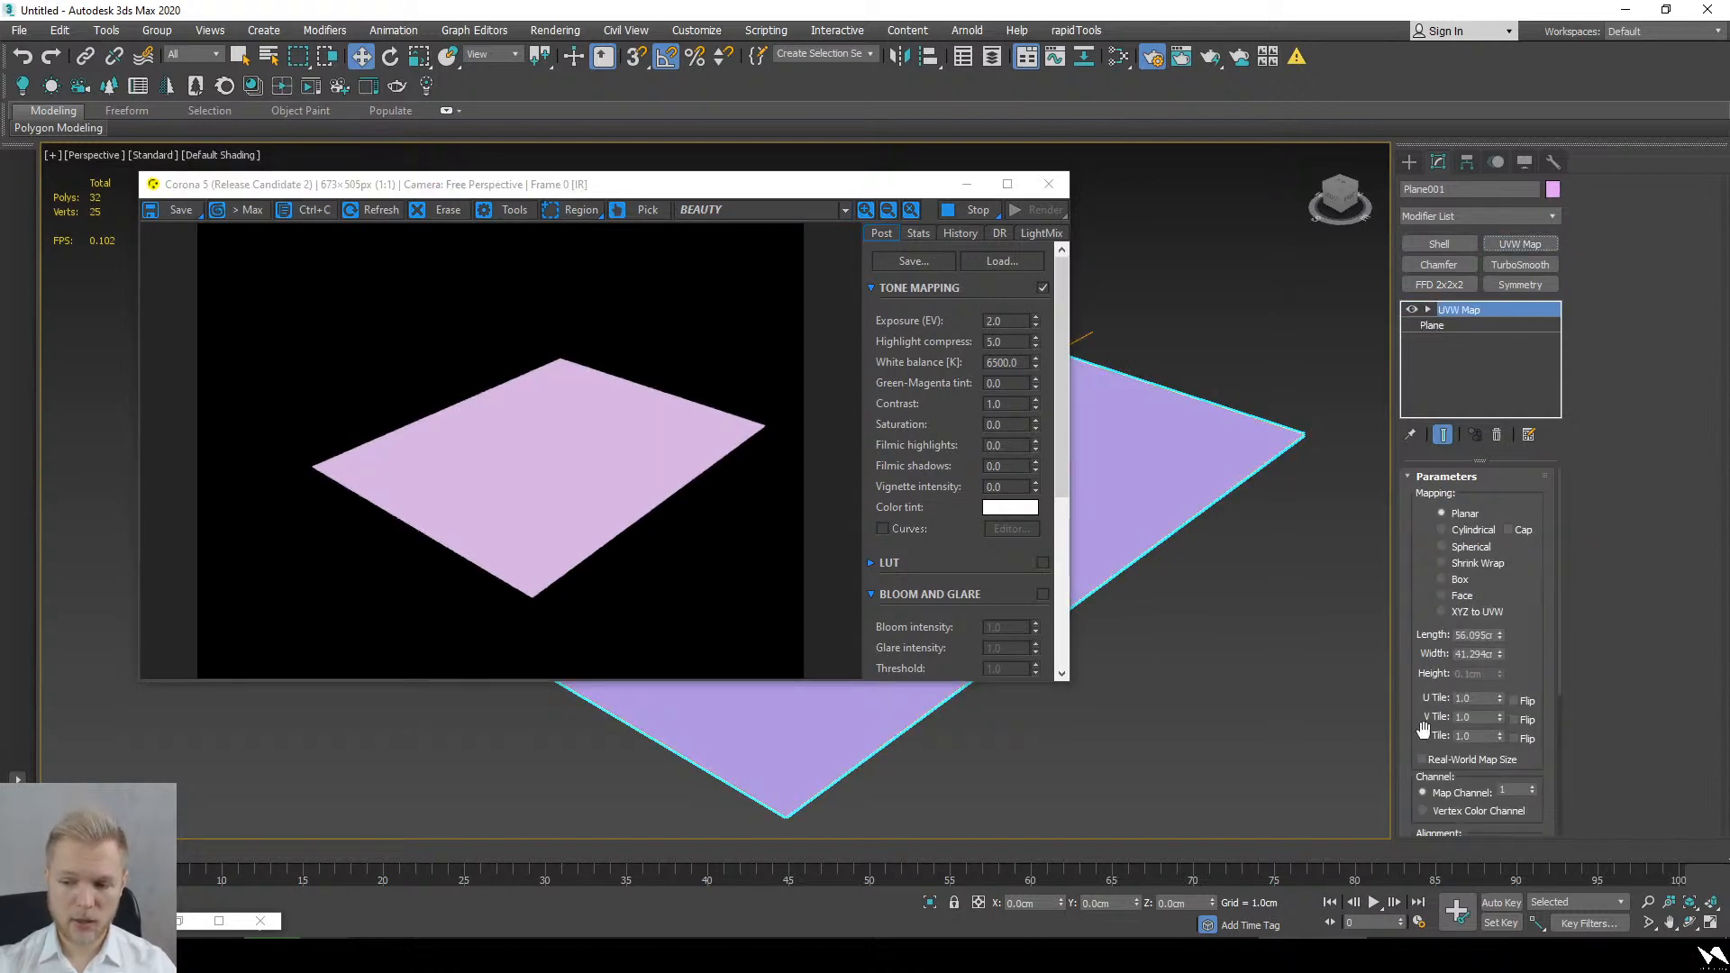
click(1456, 580)
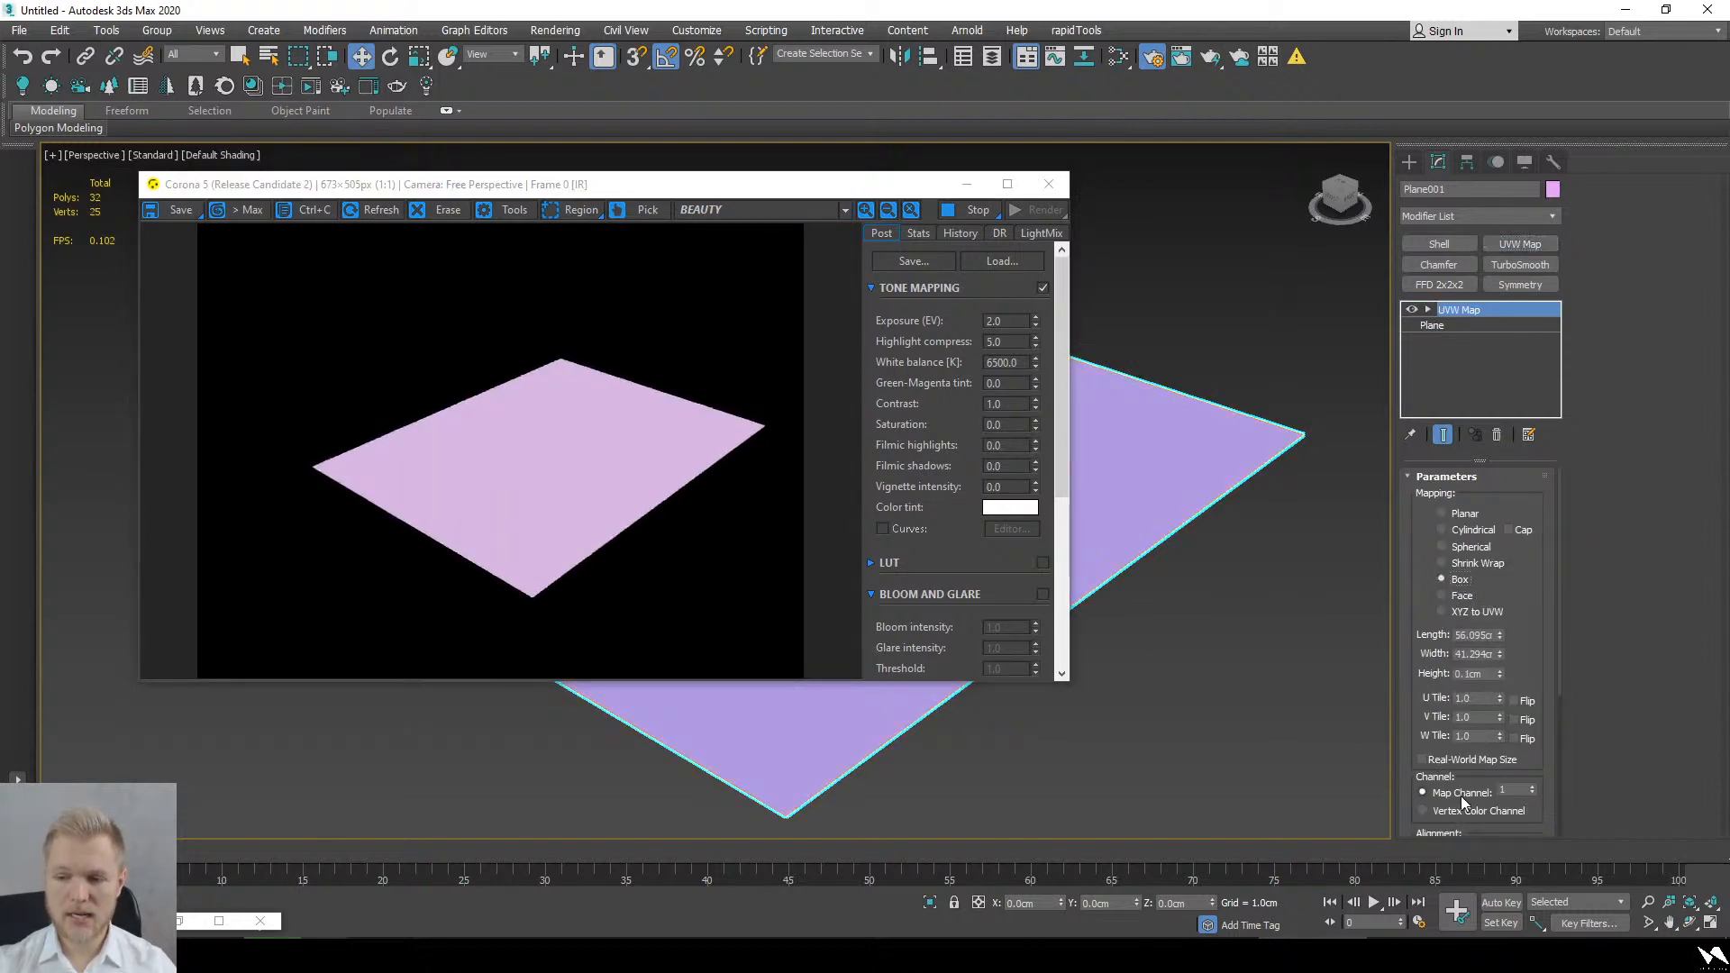
click(1445, 763)
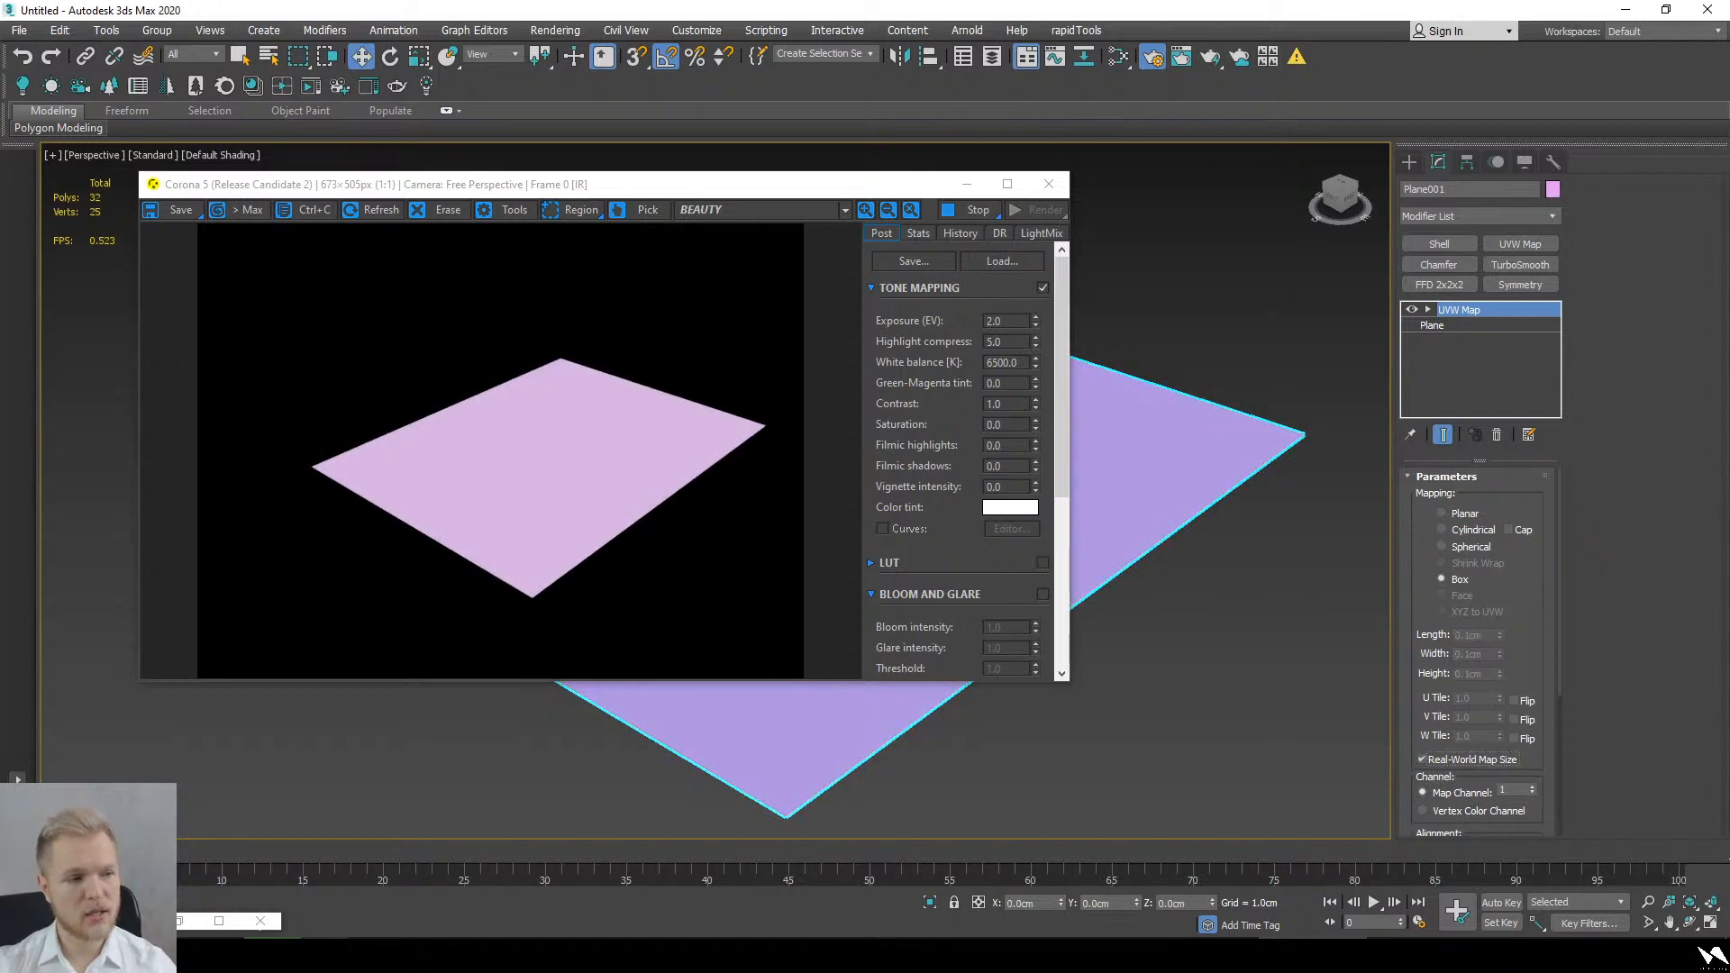
Step: Apply the Carpet Low Grey material from the library's Fabrics category to the plane and check it in the interactive render
drag(0, 167, 483, 175)
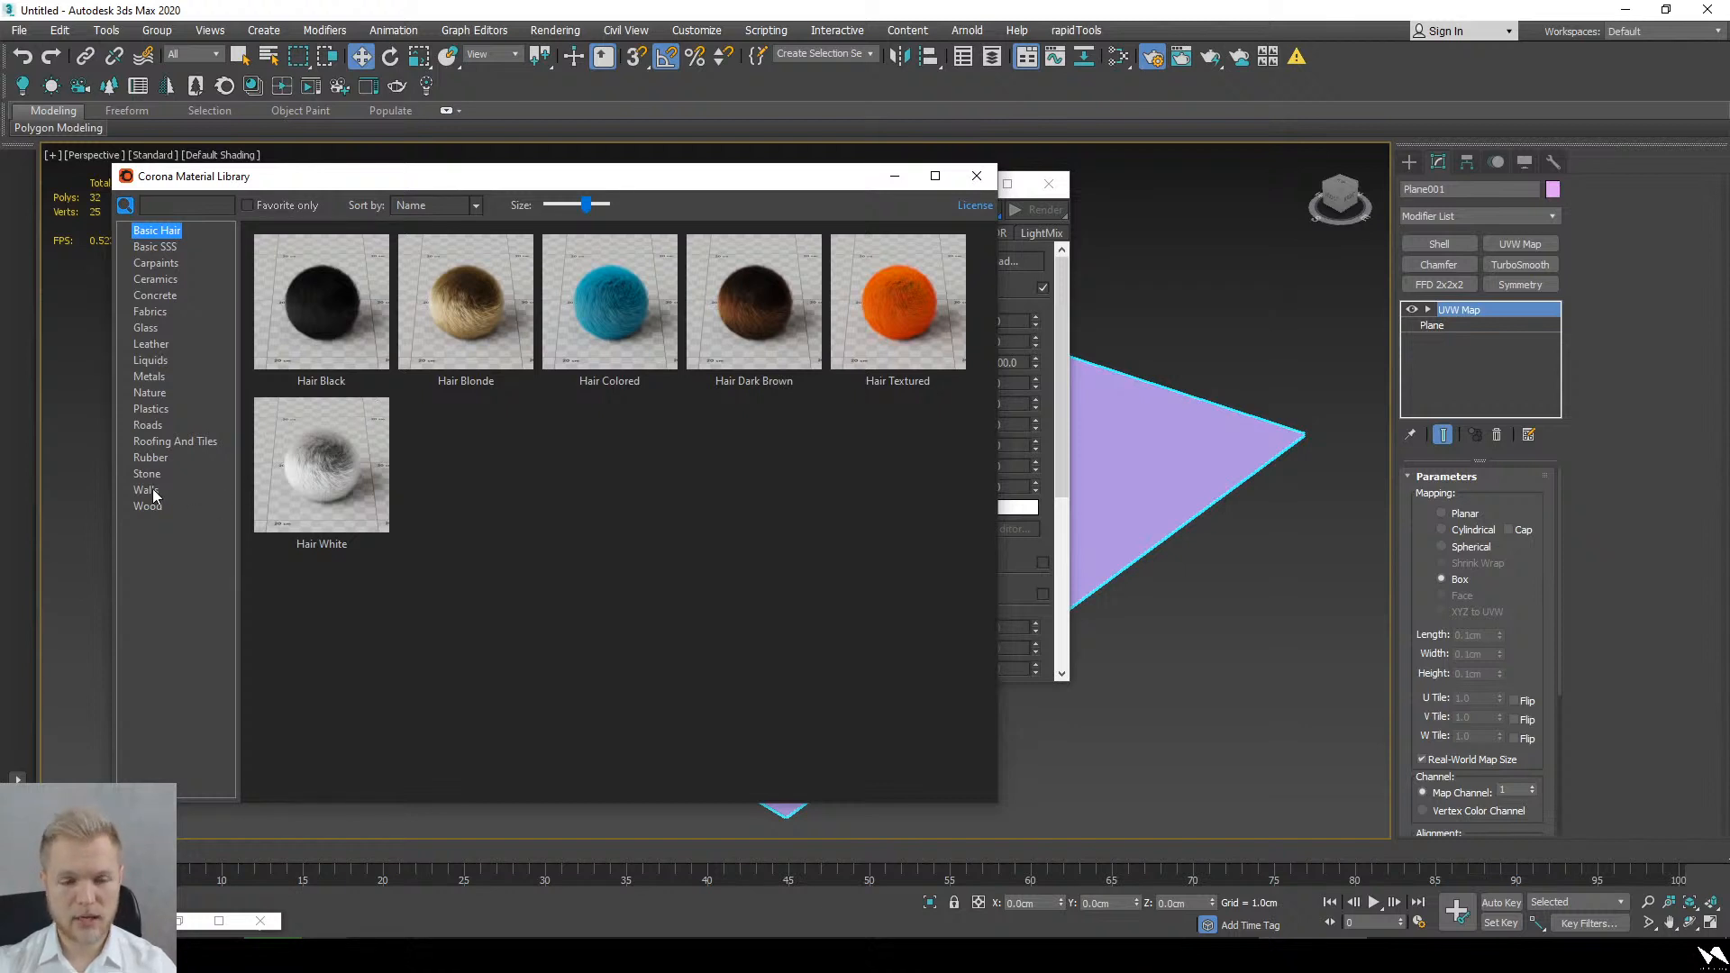
click(149, 312)
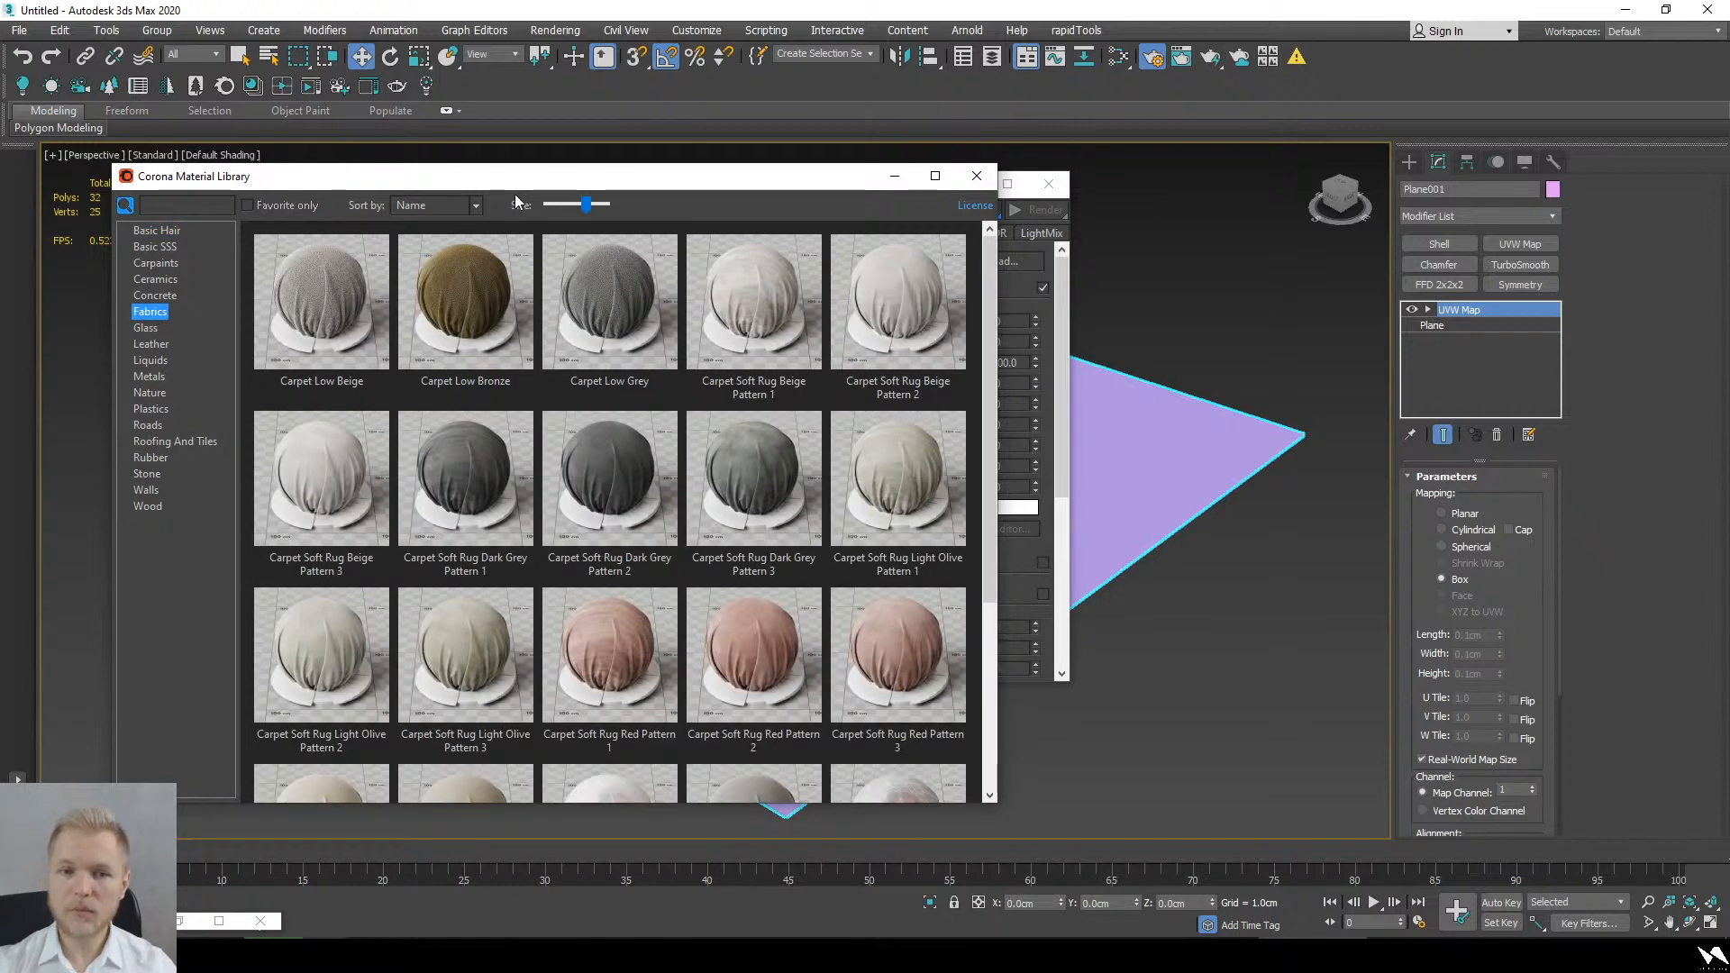
drag(520, 178, 414, 145)
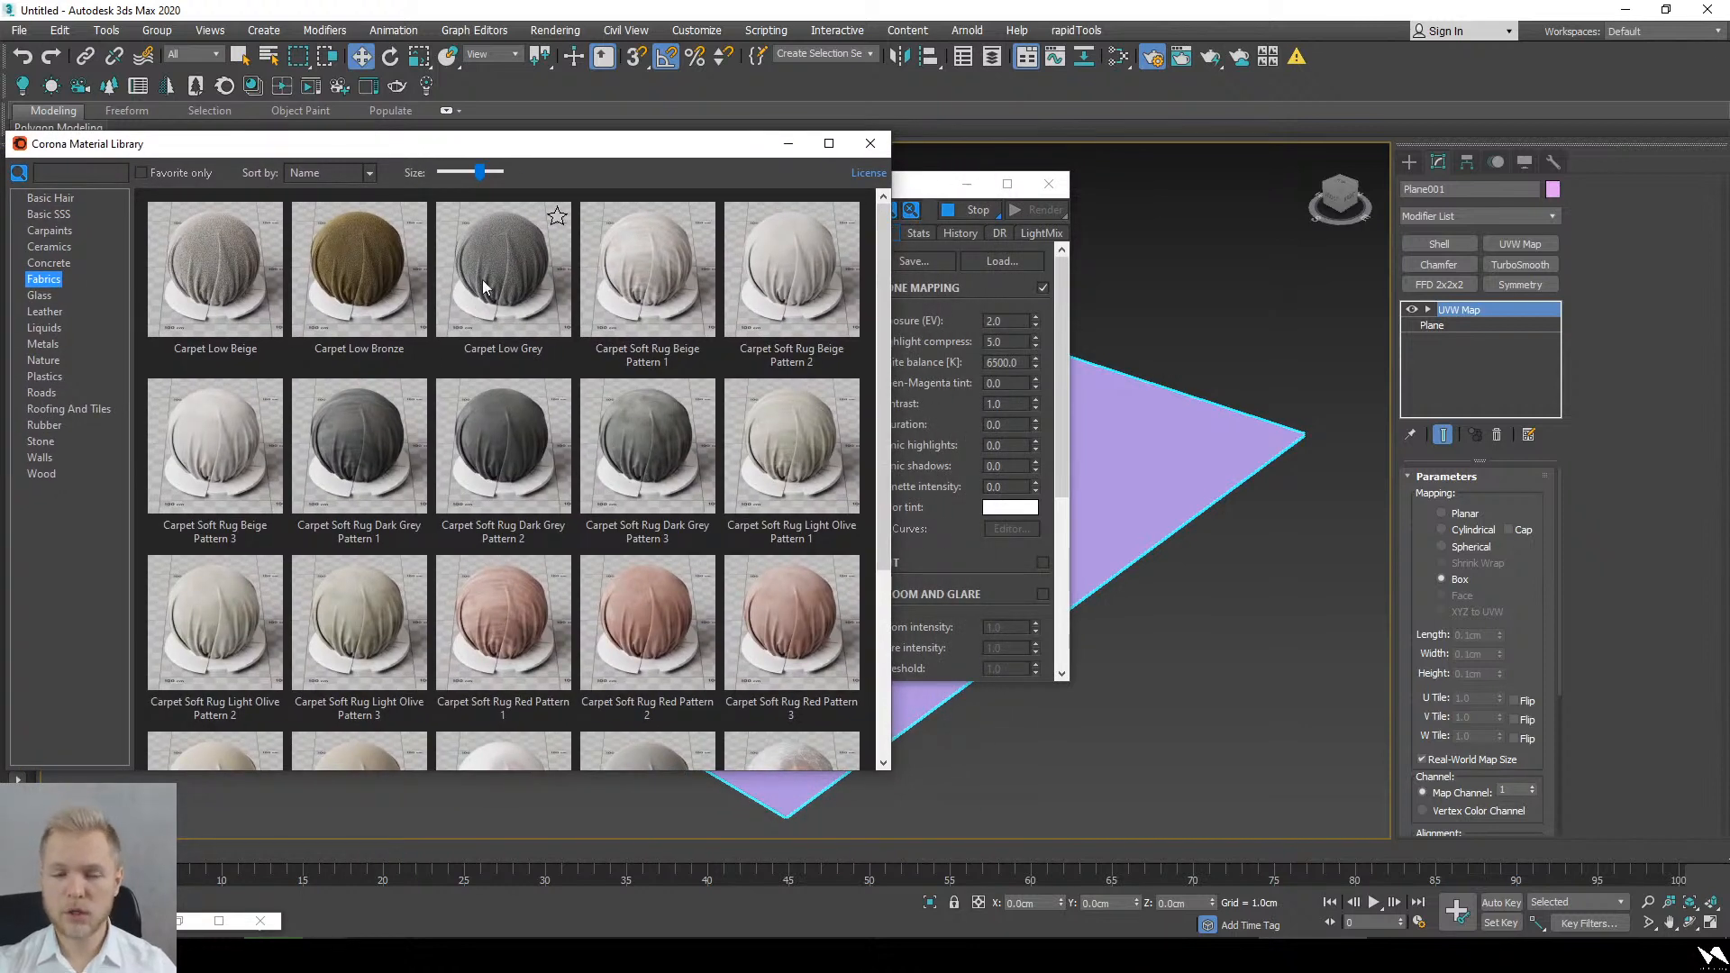
drag(494, 270, 1209, 466)
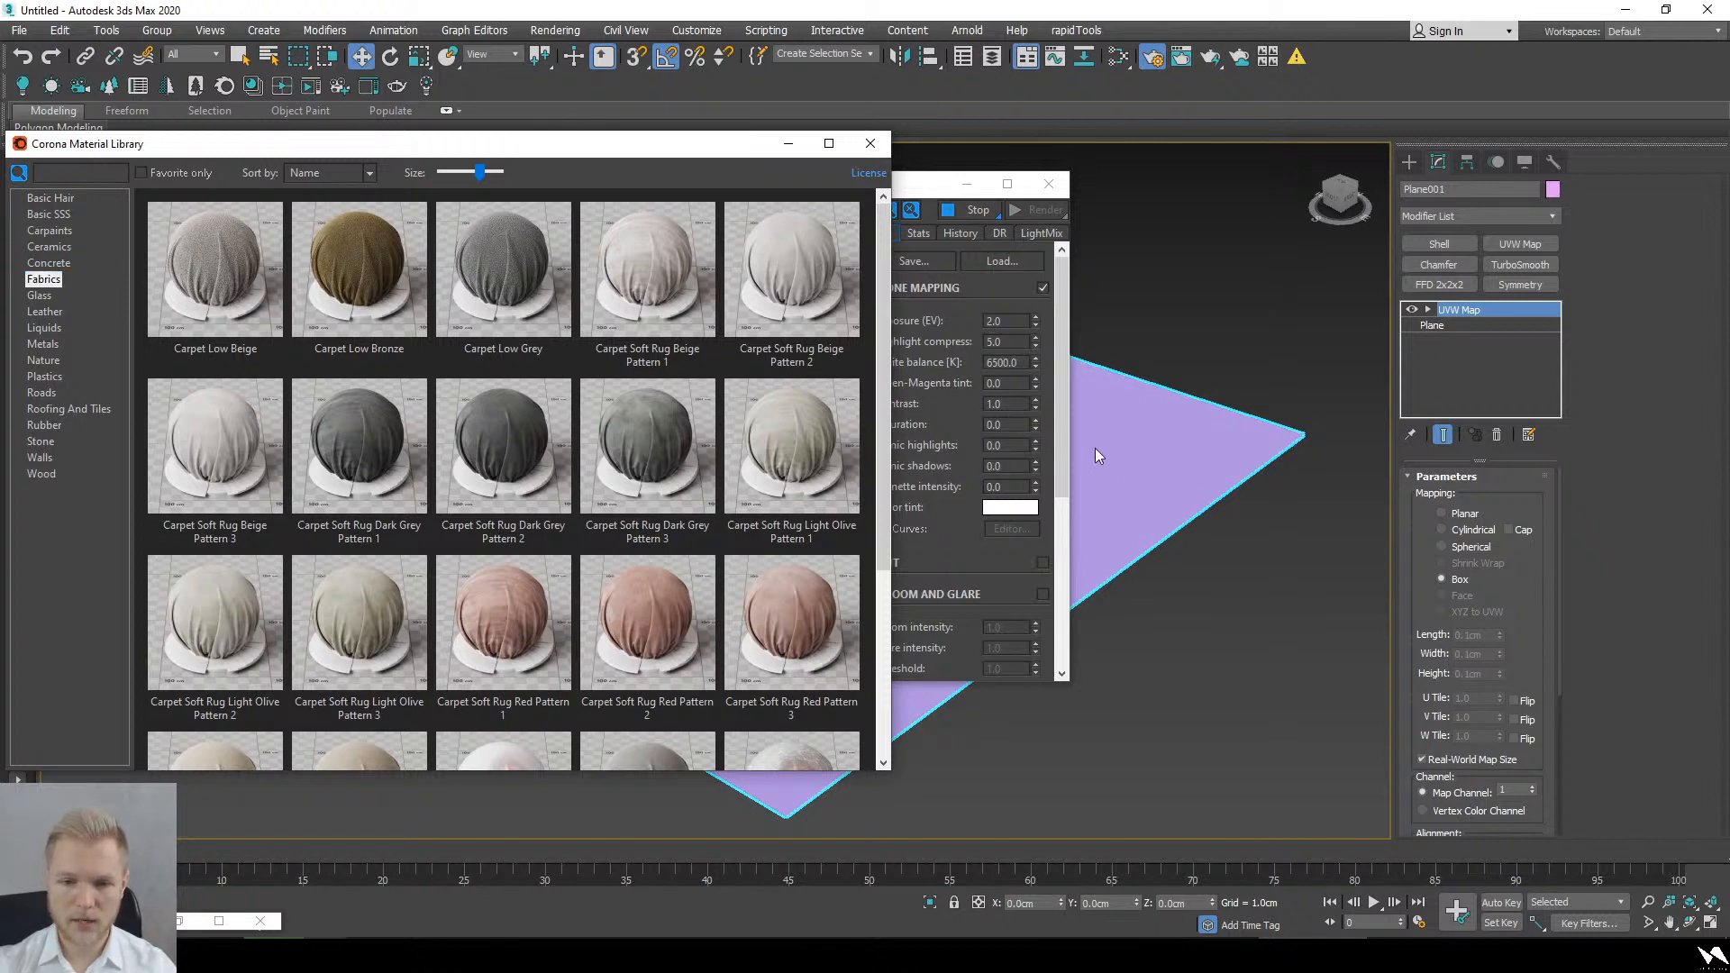
click(905, 189)
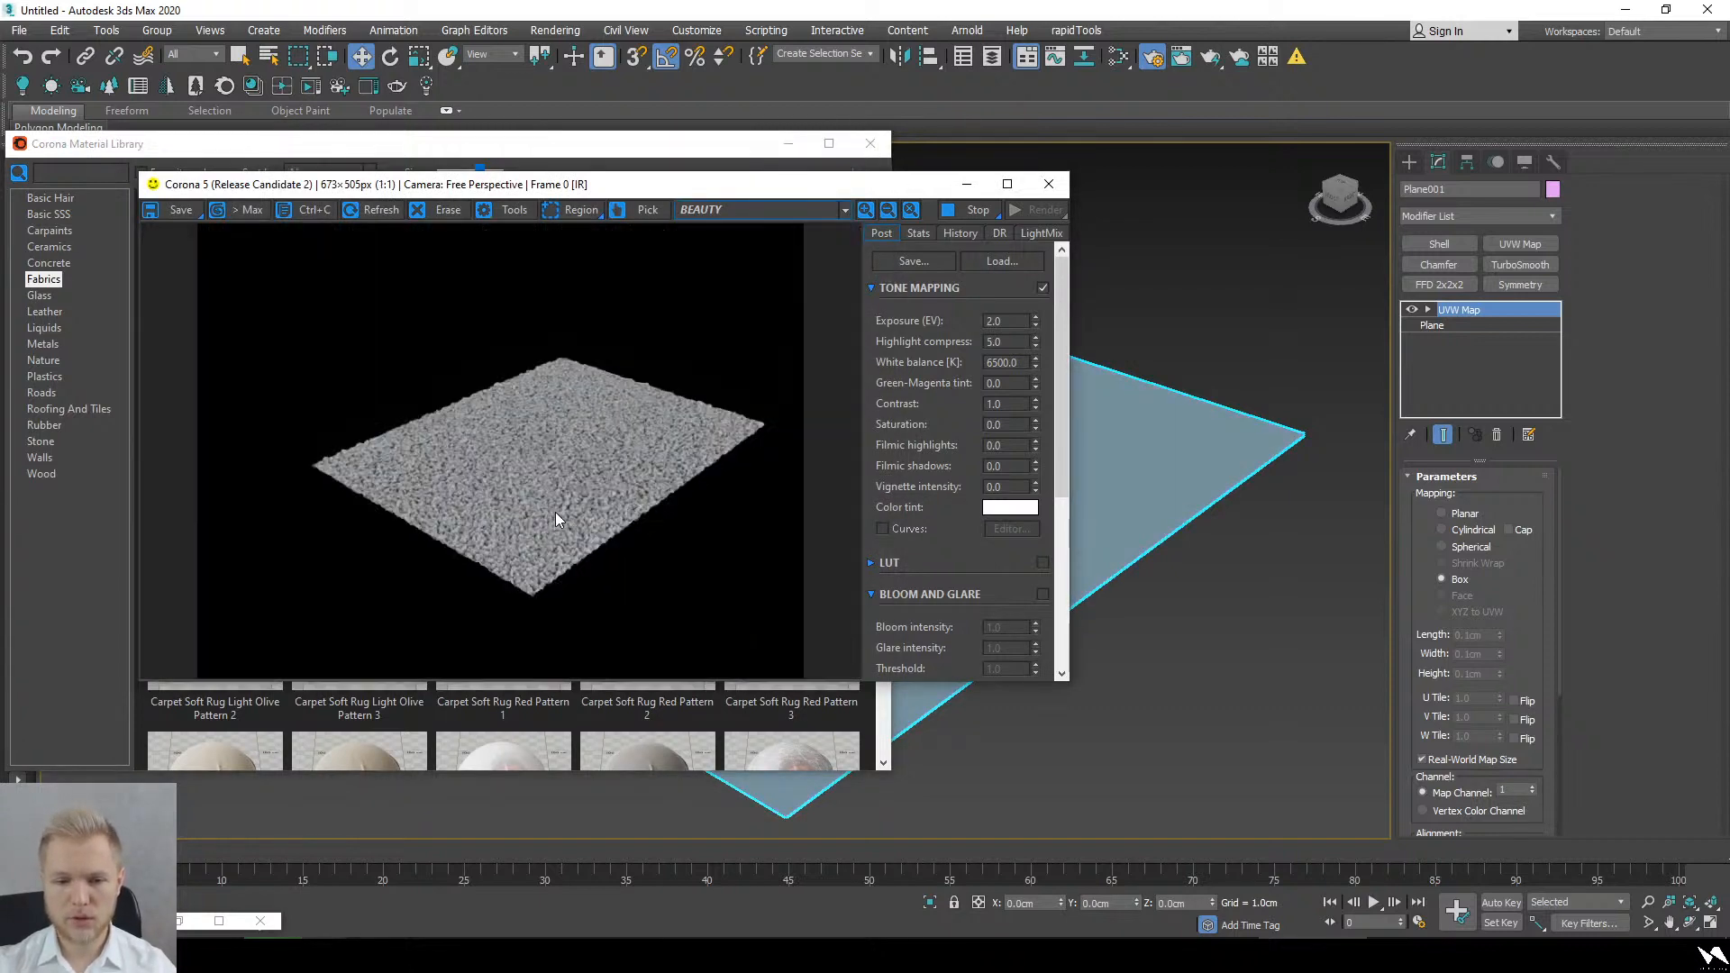
scroll(544, 553, up, 2)
scroll(544, 553, down, 2)
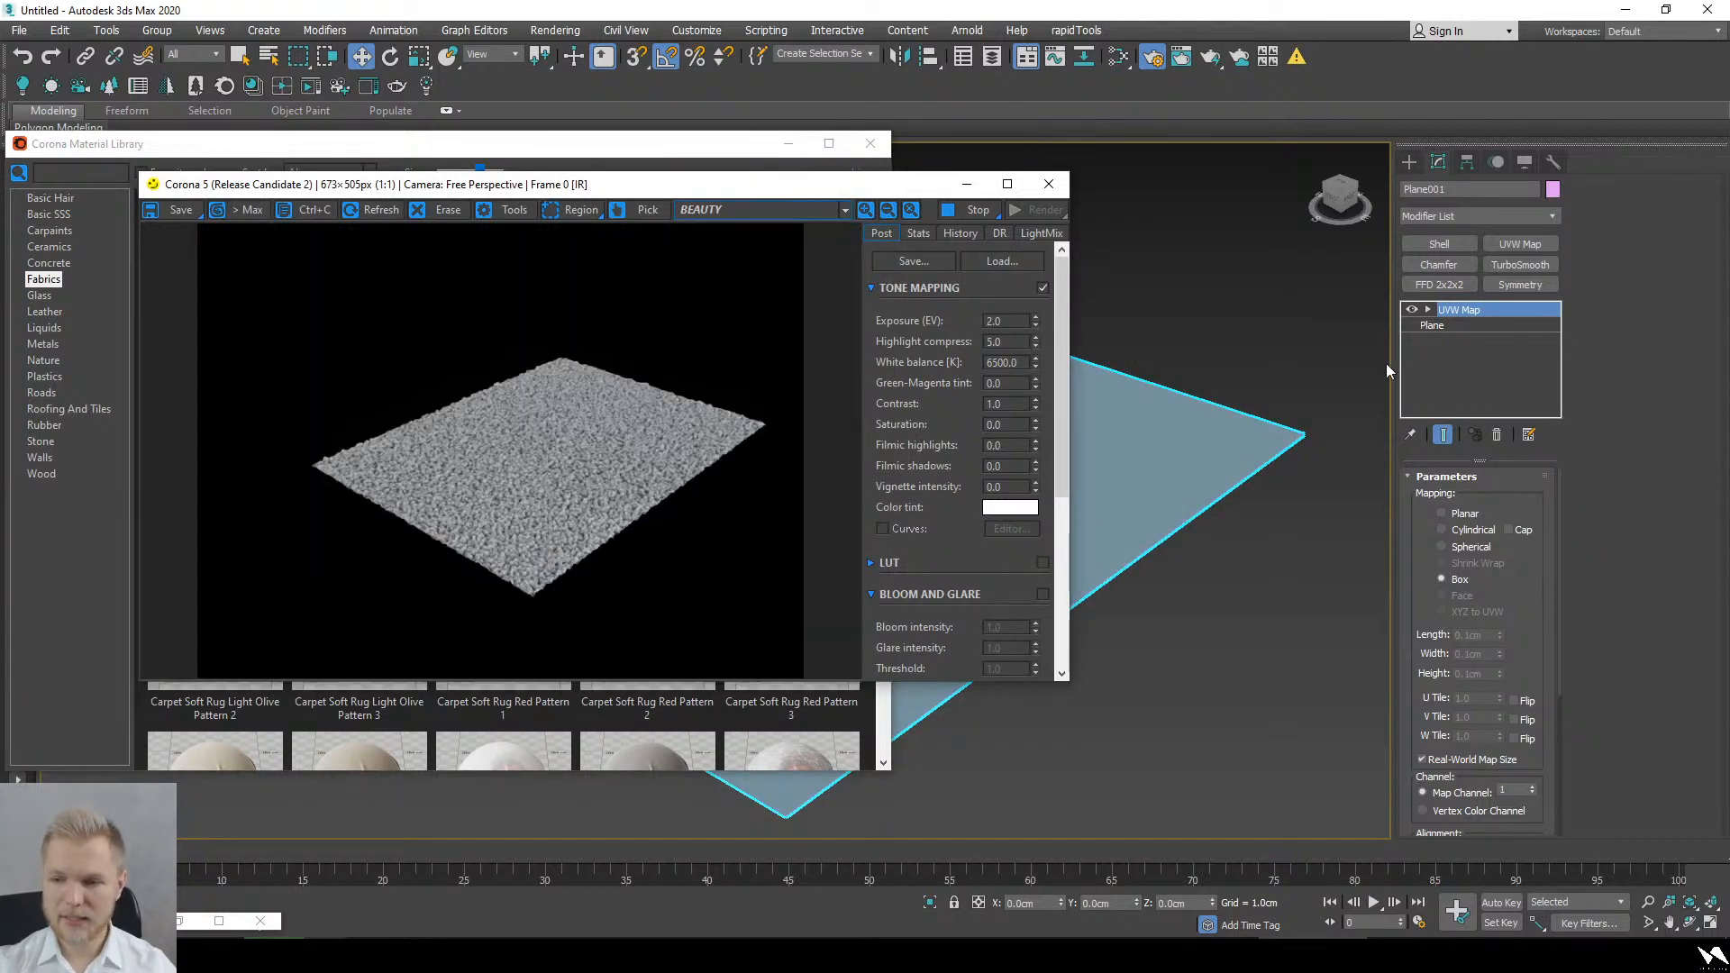
Step: Set the base plane's length to 300 cm and its width to 400 cm
click(1431, 325)
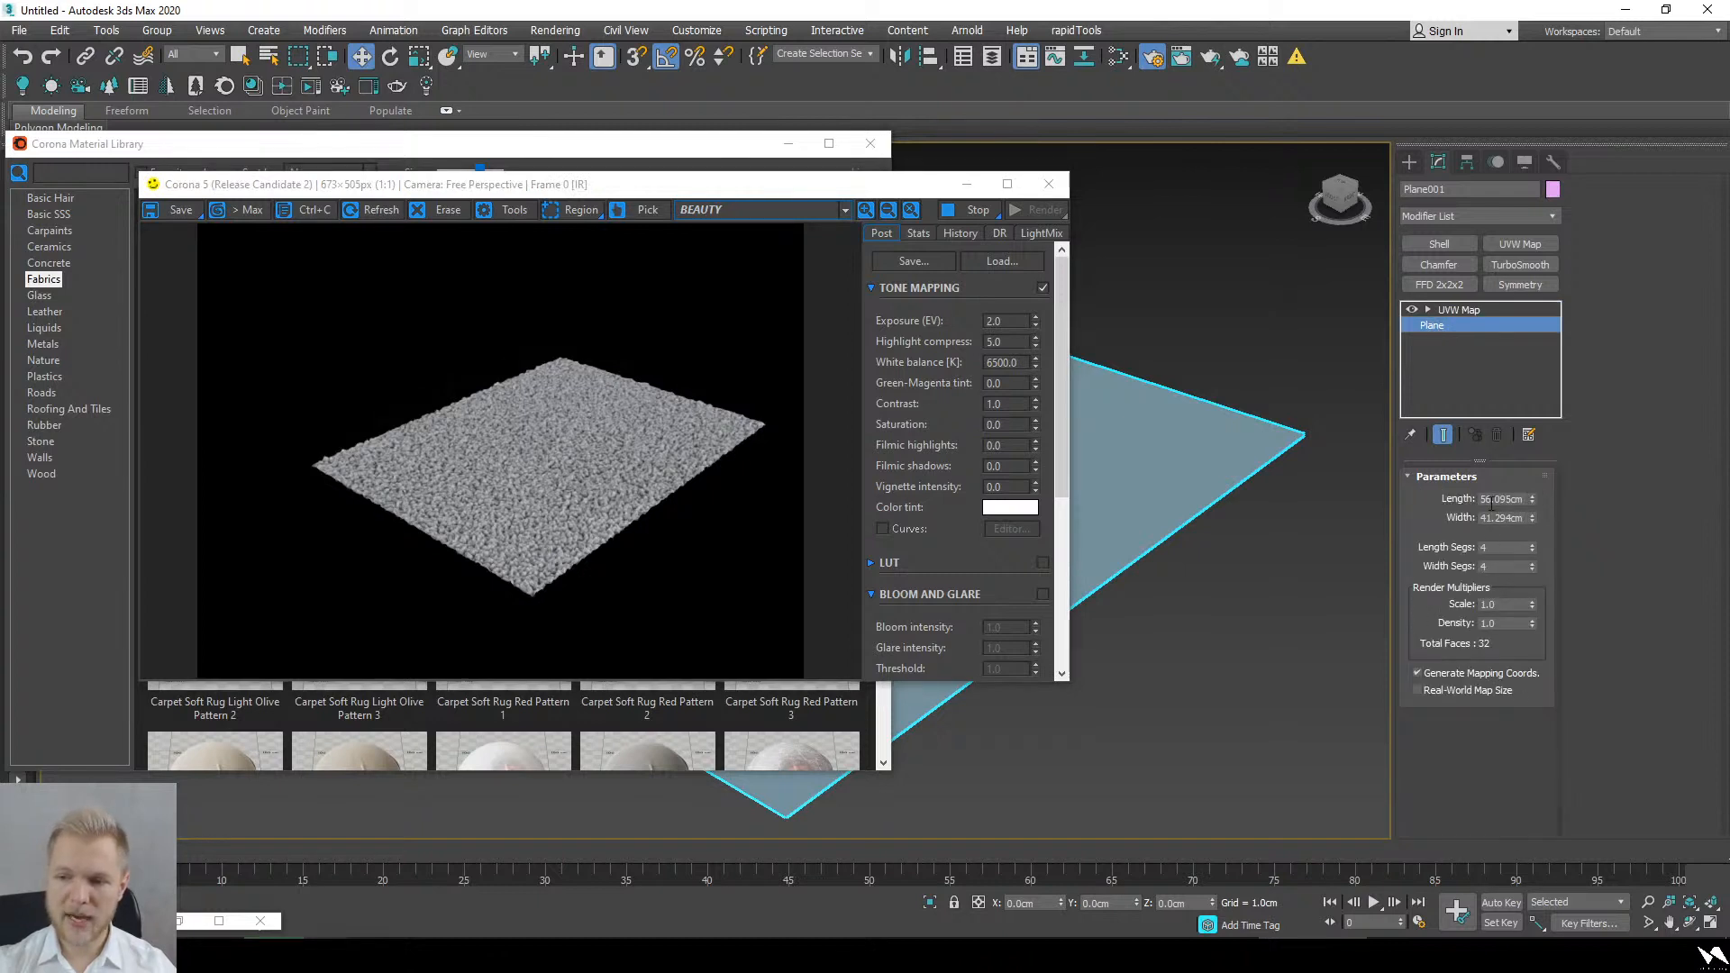
double_click(1494, 498)
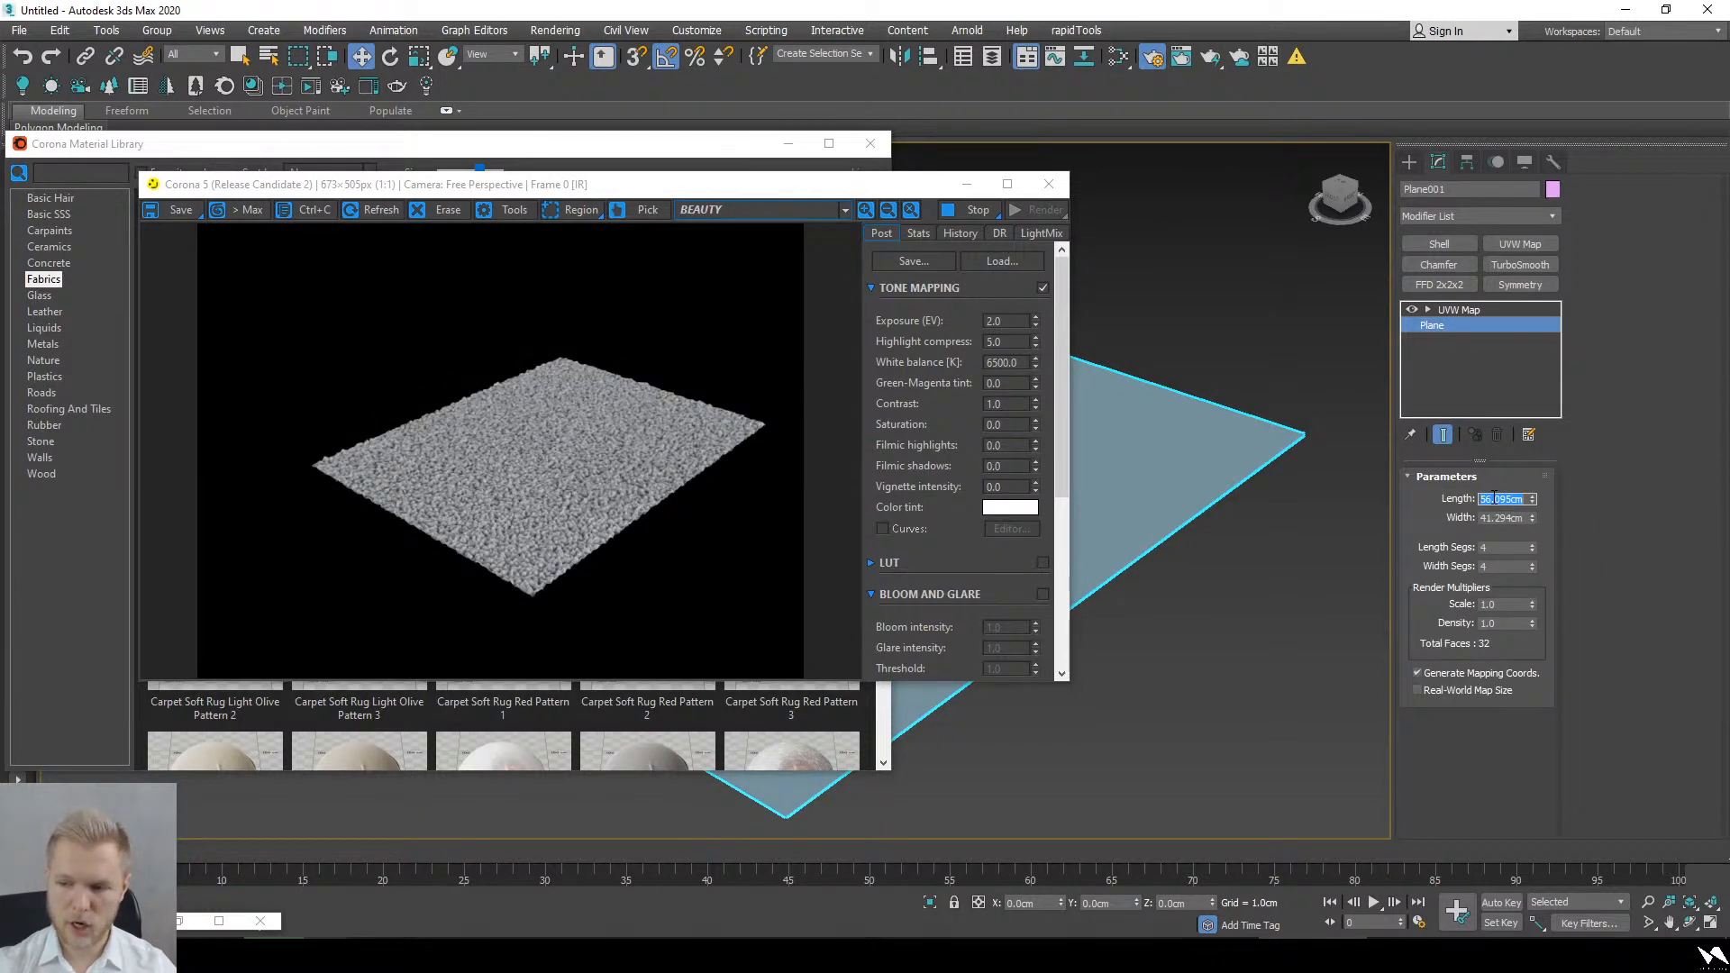
text(300)
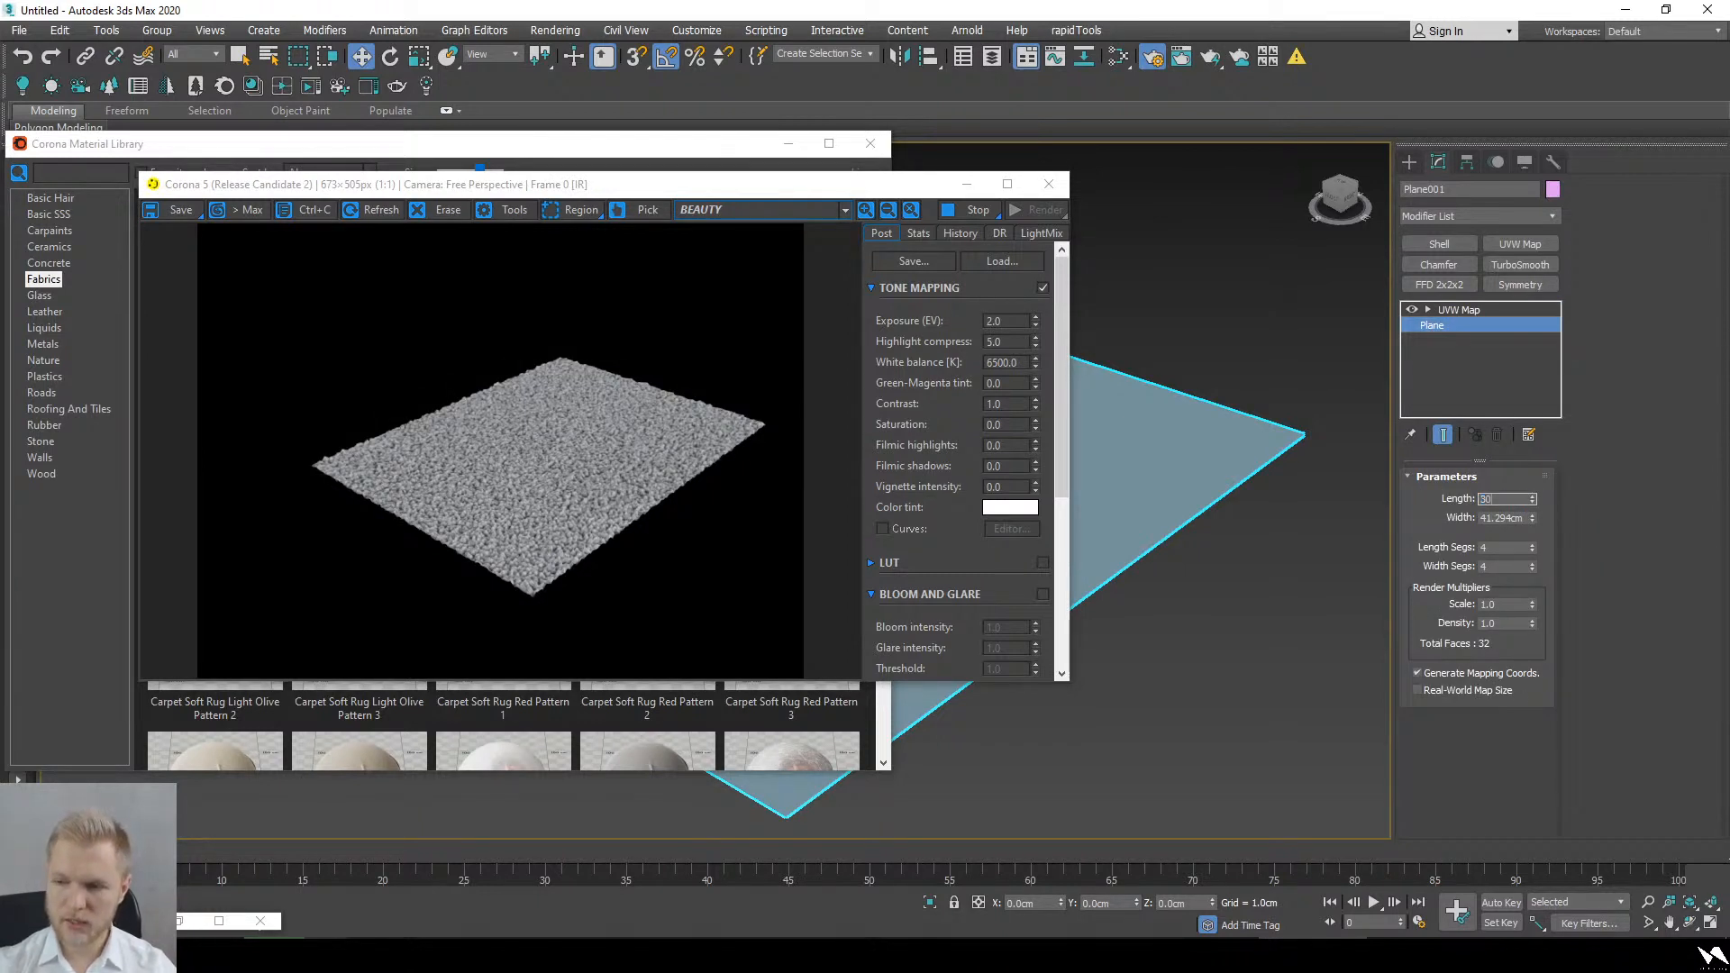
key(Tab)
text(4000)
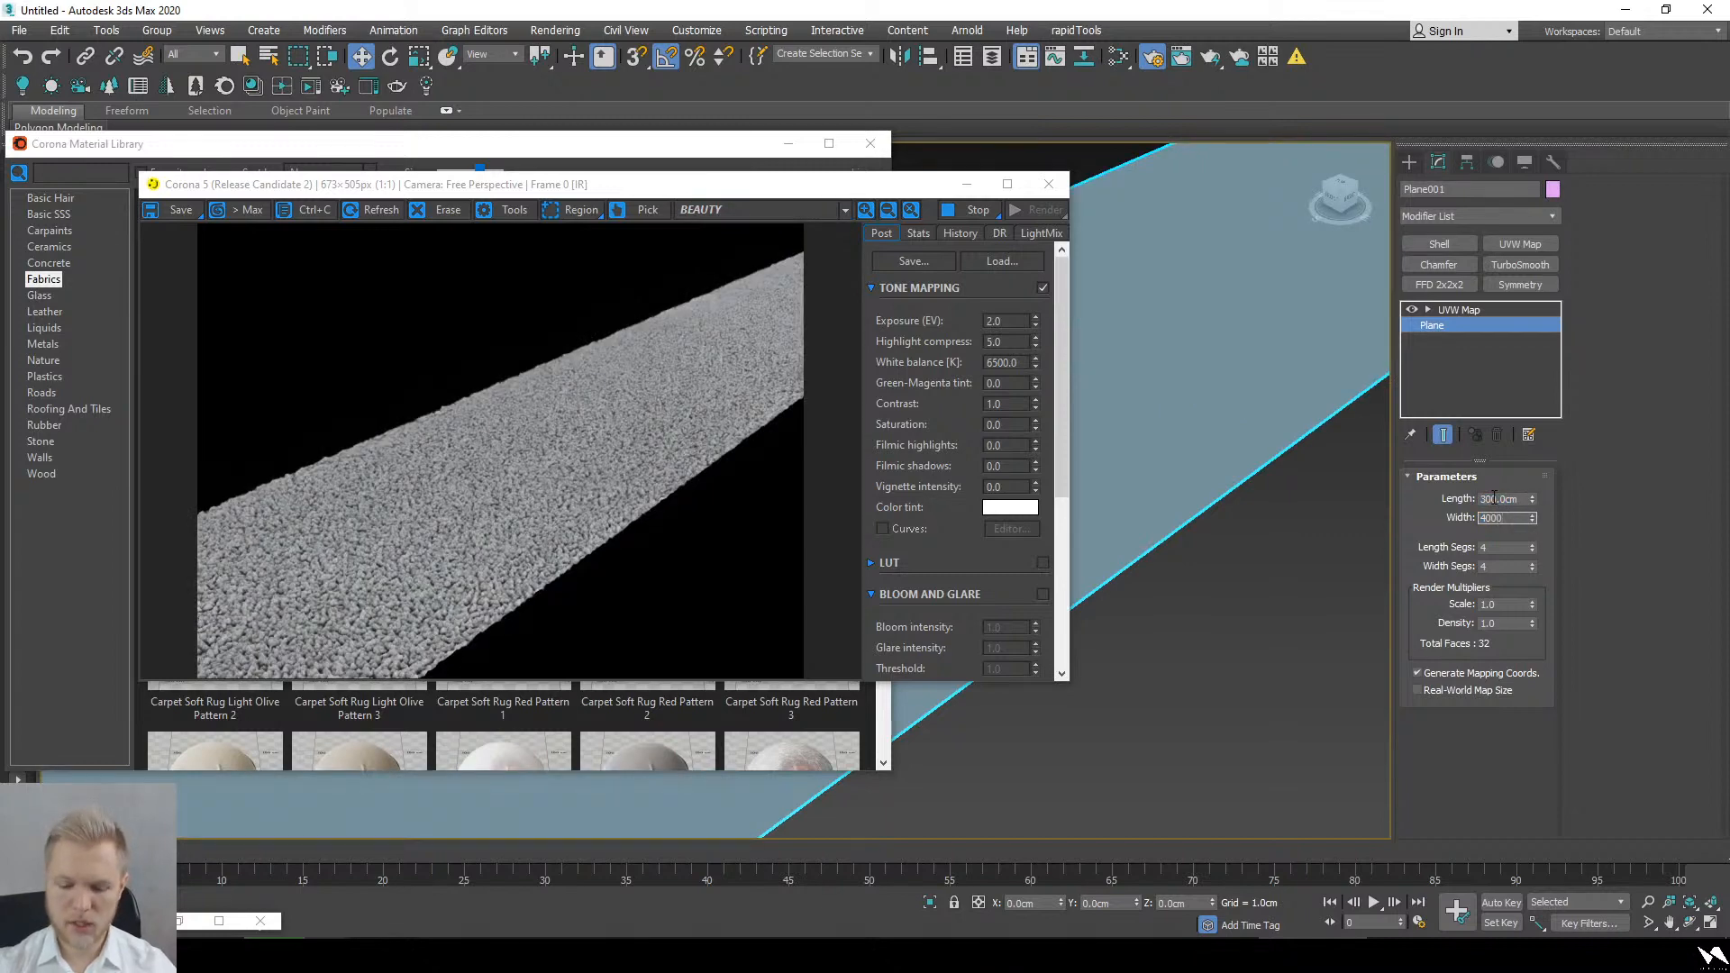
key(Return)
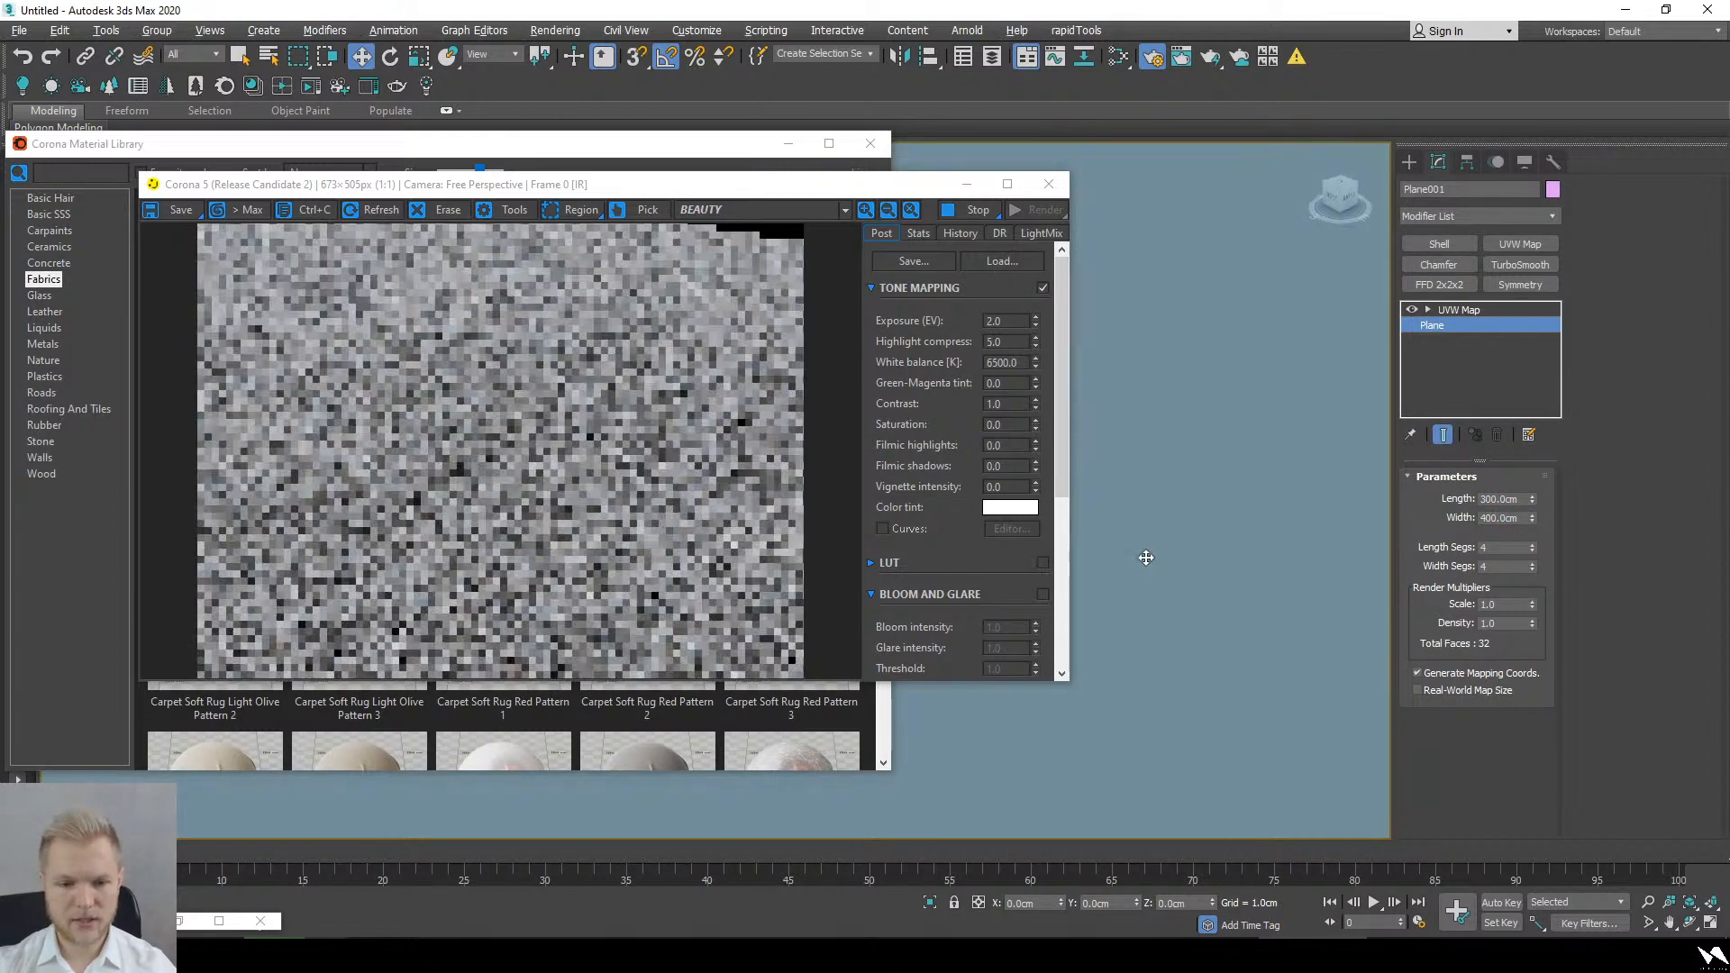
Step: Frame the enlarged plane, inspect the dark patch on the rendered carpet, and restart the interactive render
scroll(1171, 577, down, 4)
scroll(1244, 607, down, 3)
middle_drag(1145, 591, 1058, 628)
scroll(1194, 694, up, 2)
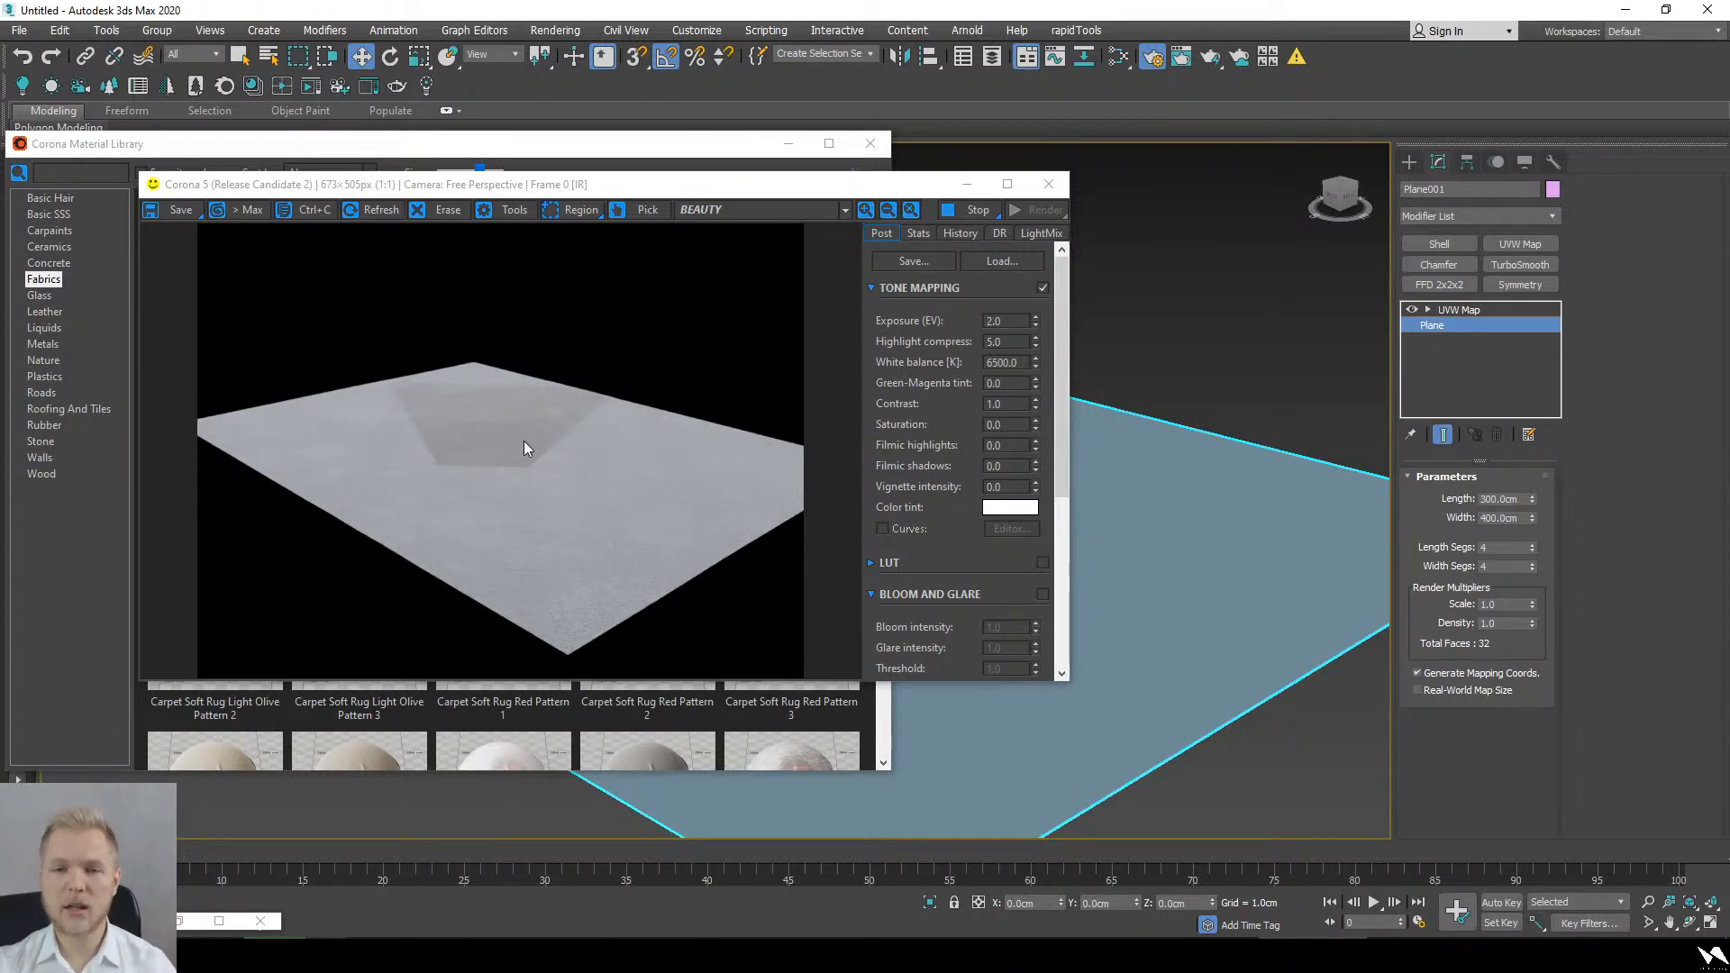
scroll(455, 432, up, 1)
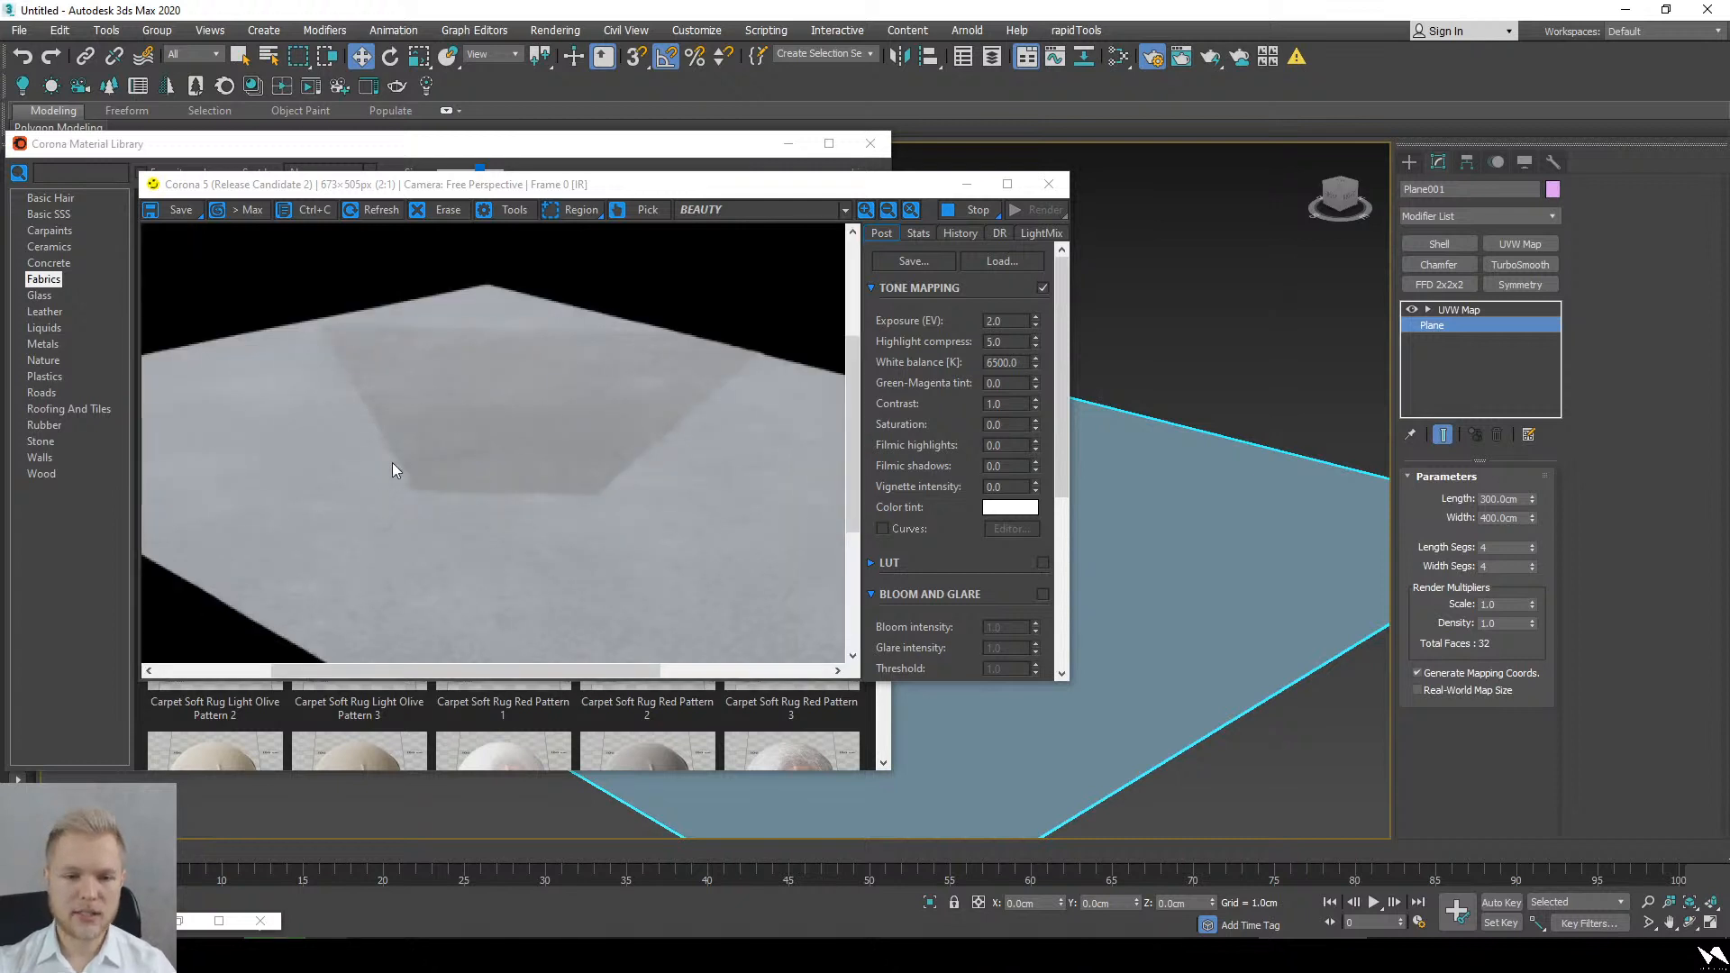
scroll(767, 354, down, 1)
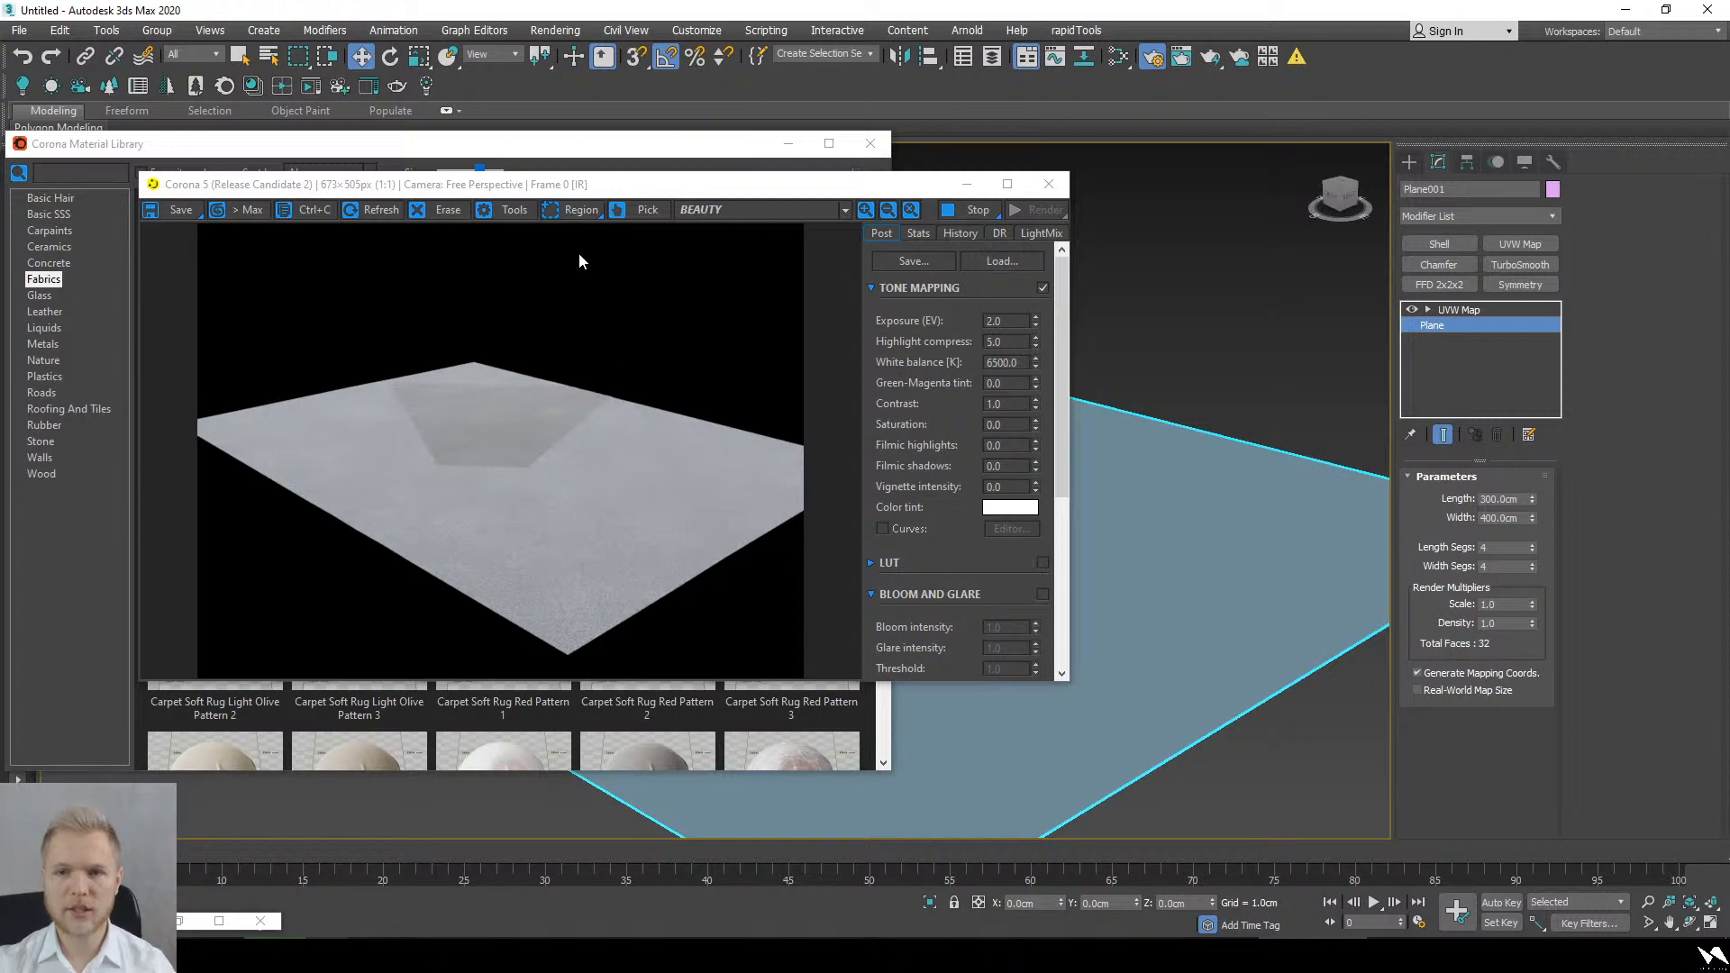
click(971, 209)
click(1063, 214)
click(1036, 232)
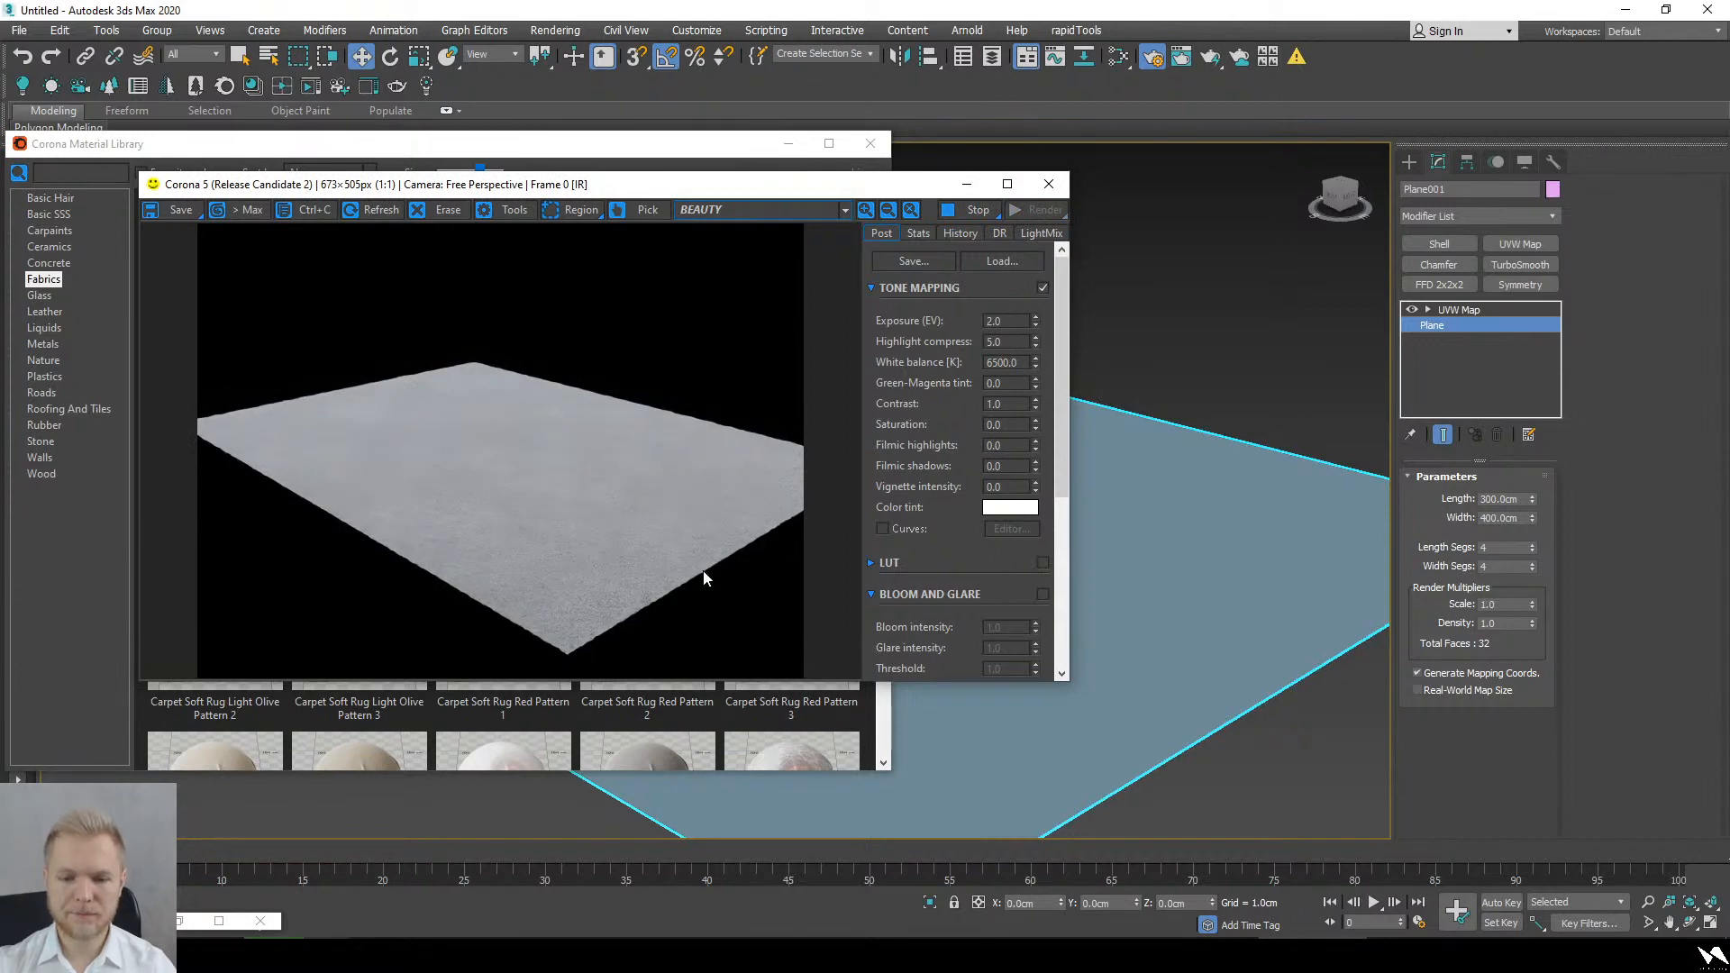
Step: Examine the grey carpet's texture and scale on the enlarged plane from several angles and in render close-ups
scroll(487, 506, up, 3)
scroll(487, 505, down, 3)
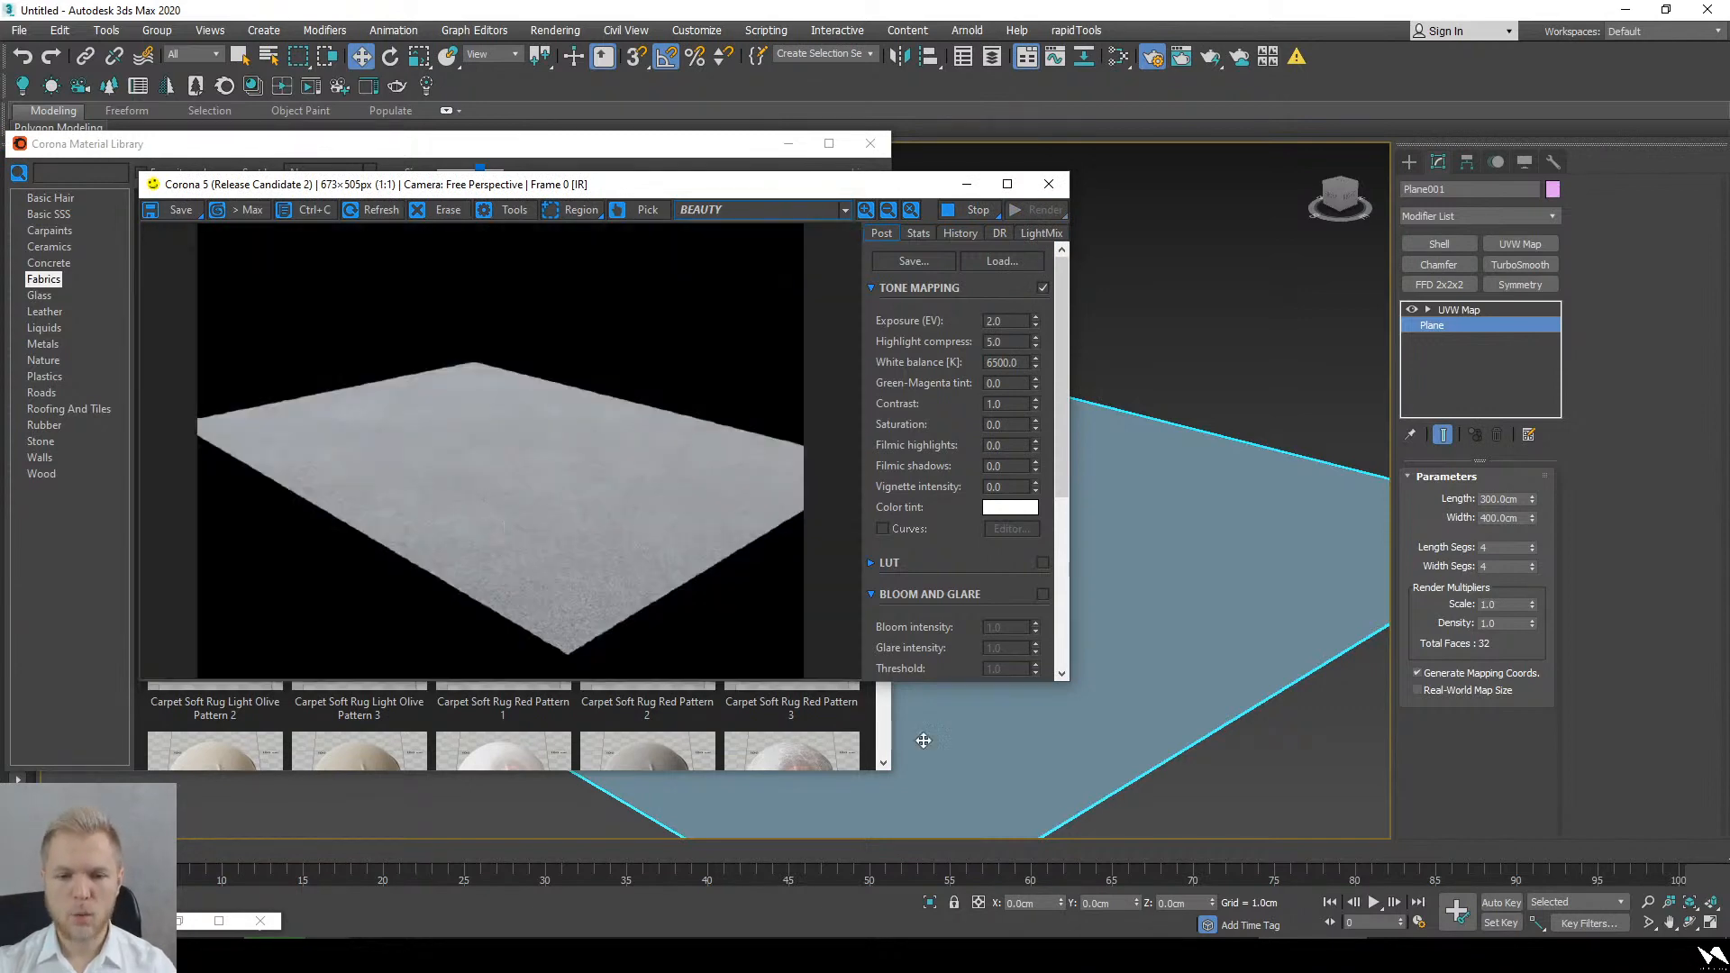
alt+middle_drag(1019, 687, 987, 689)
alt+middle_drag(1235, 648, 961, 686)
scroll(775, 507, up, 3)
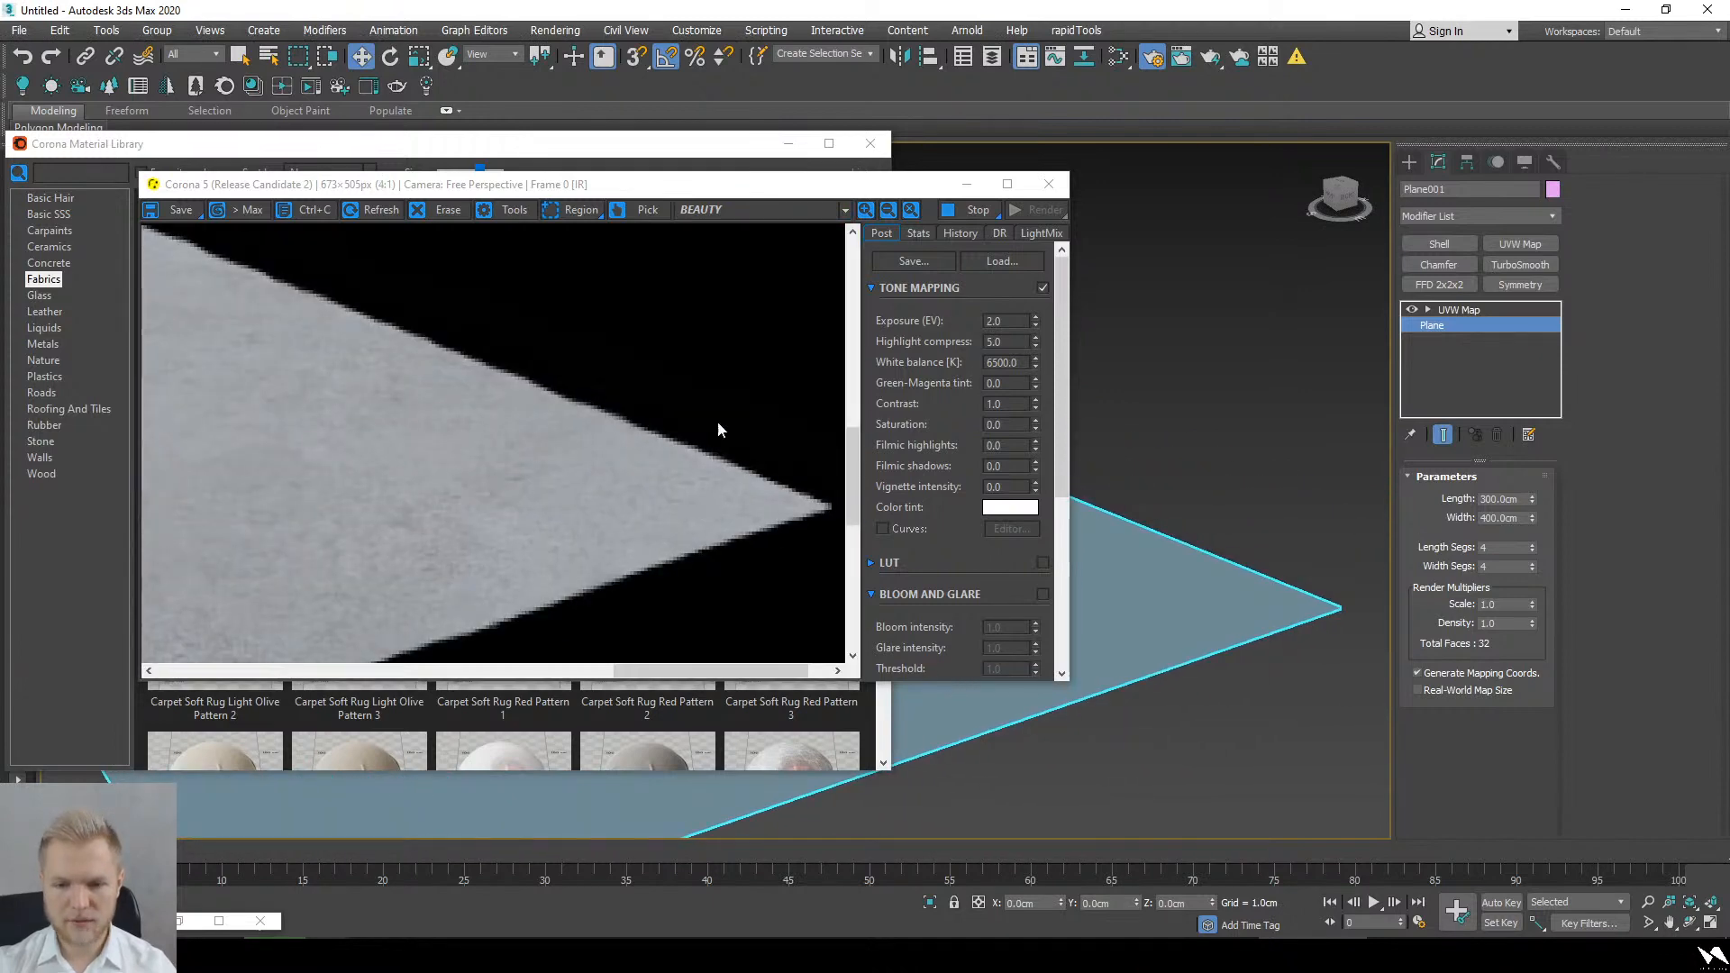
scroll(753, 486, down, 3)
scroll(1094, 722, down, 4)
alt+middle_drag(1095, 723, 1154, 697)
scroll(934, 699, up, 3)
scroll(1117, 730, up, 5)
scroll(559, 627, up, 1)
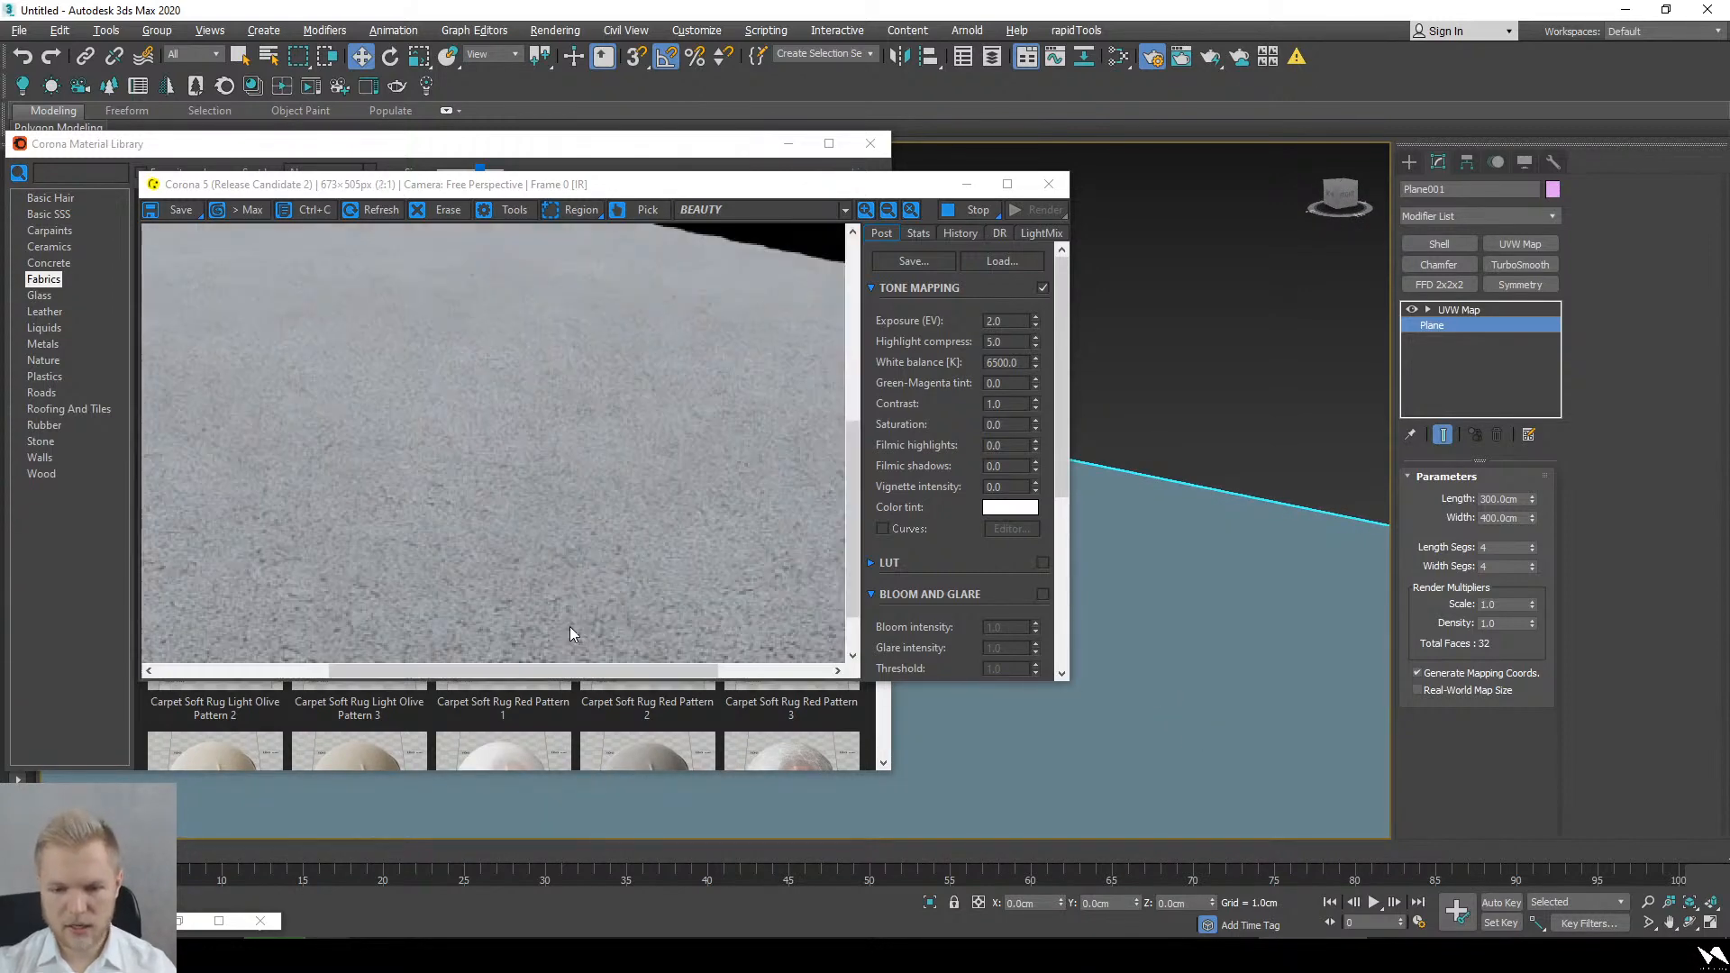
scroll(560, 558, down, 1)
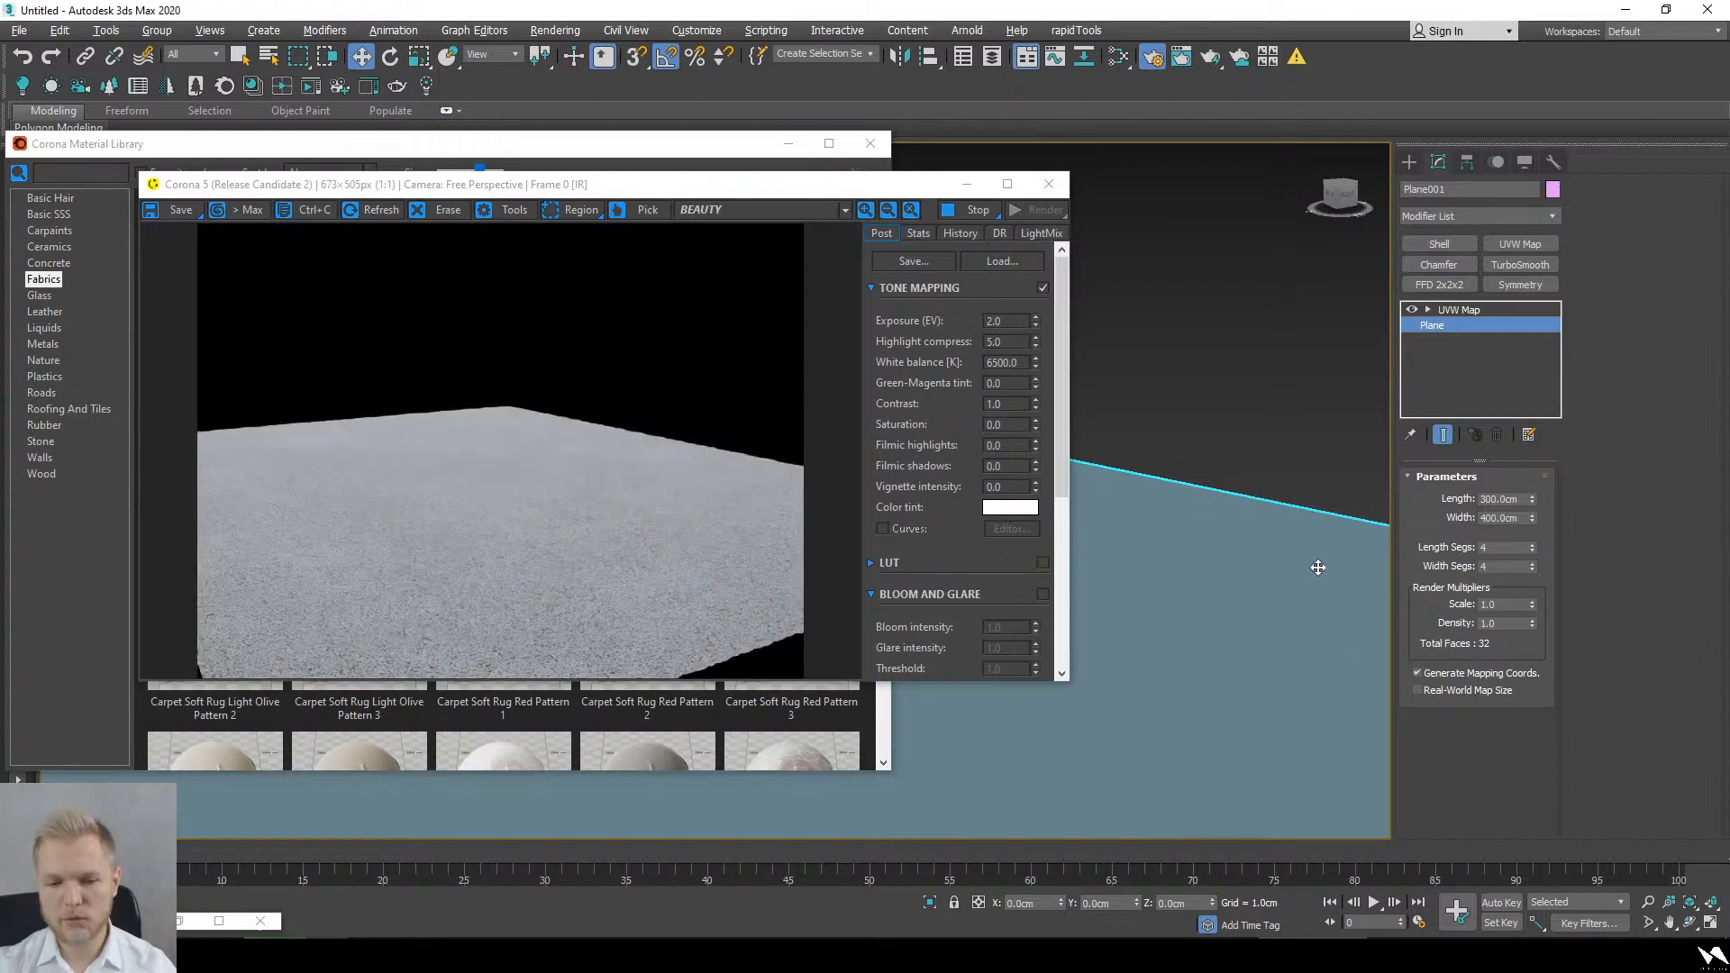
alt+middle_drag(1317, 567, 1252, 460)
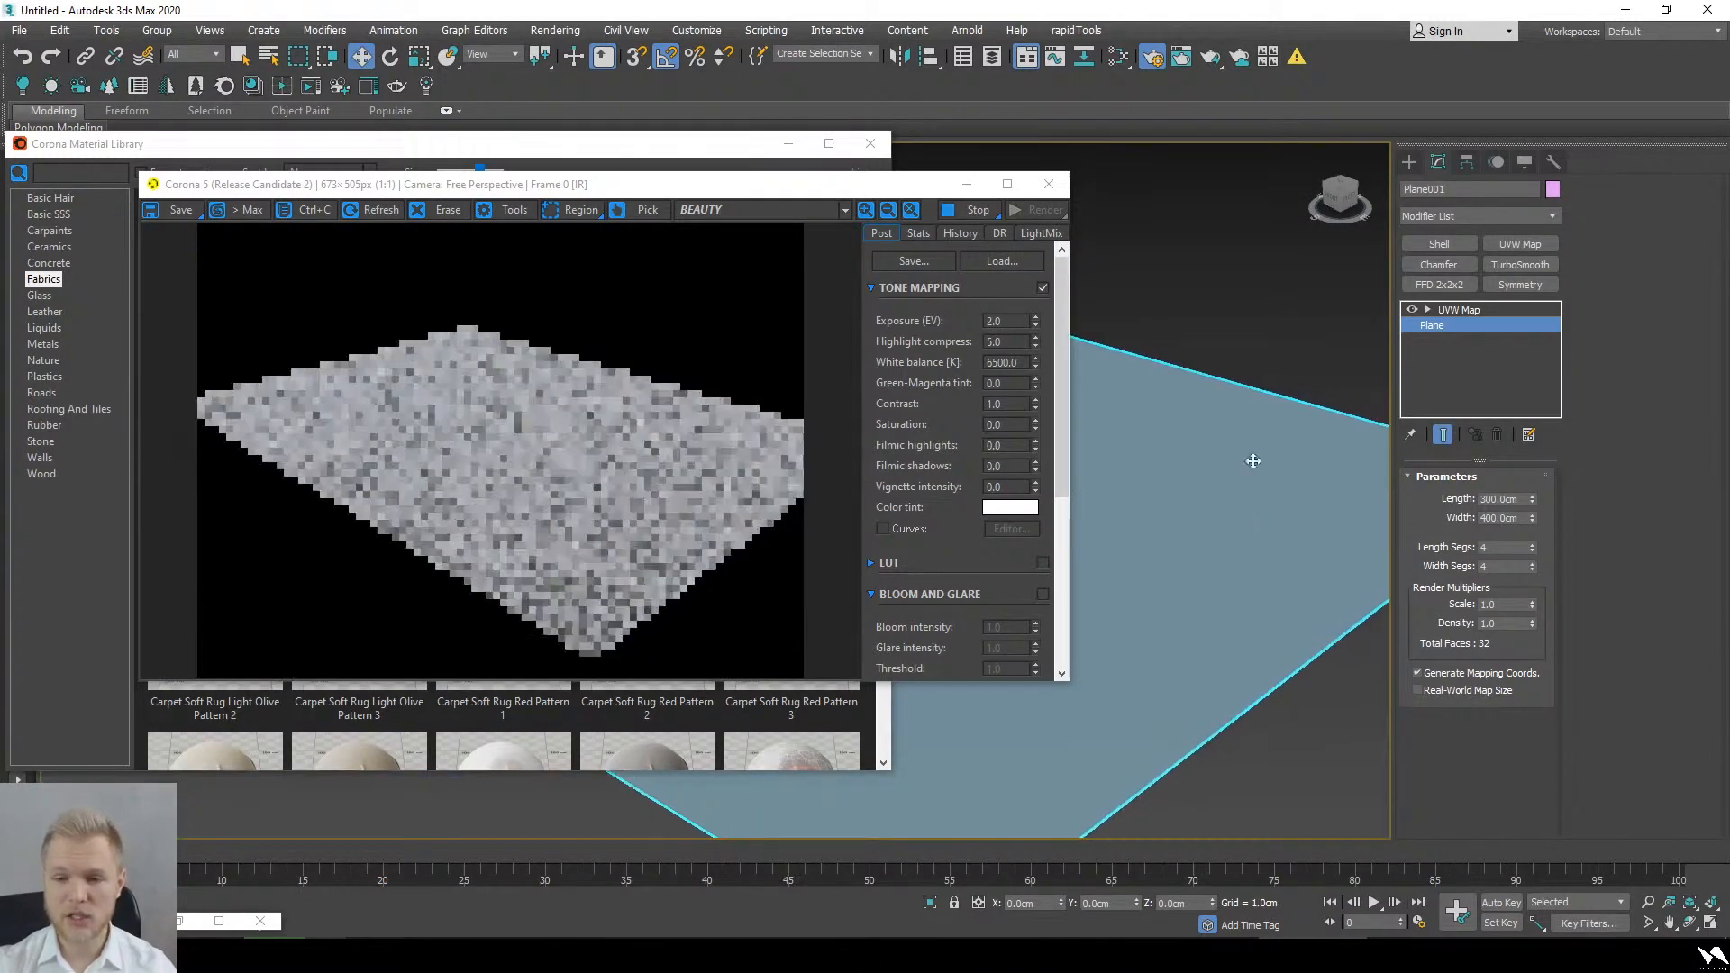
Step: Return to the UVW Map modifier's settings and check the carpet's near corner close up in the render
click(1458, 309)
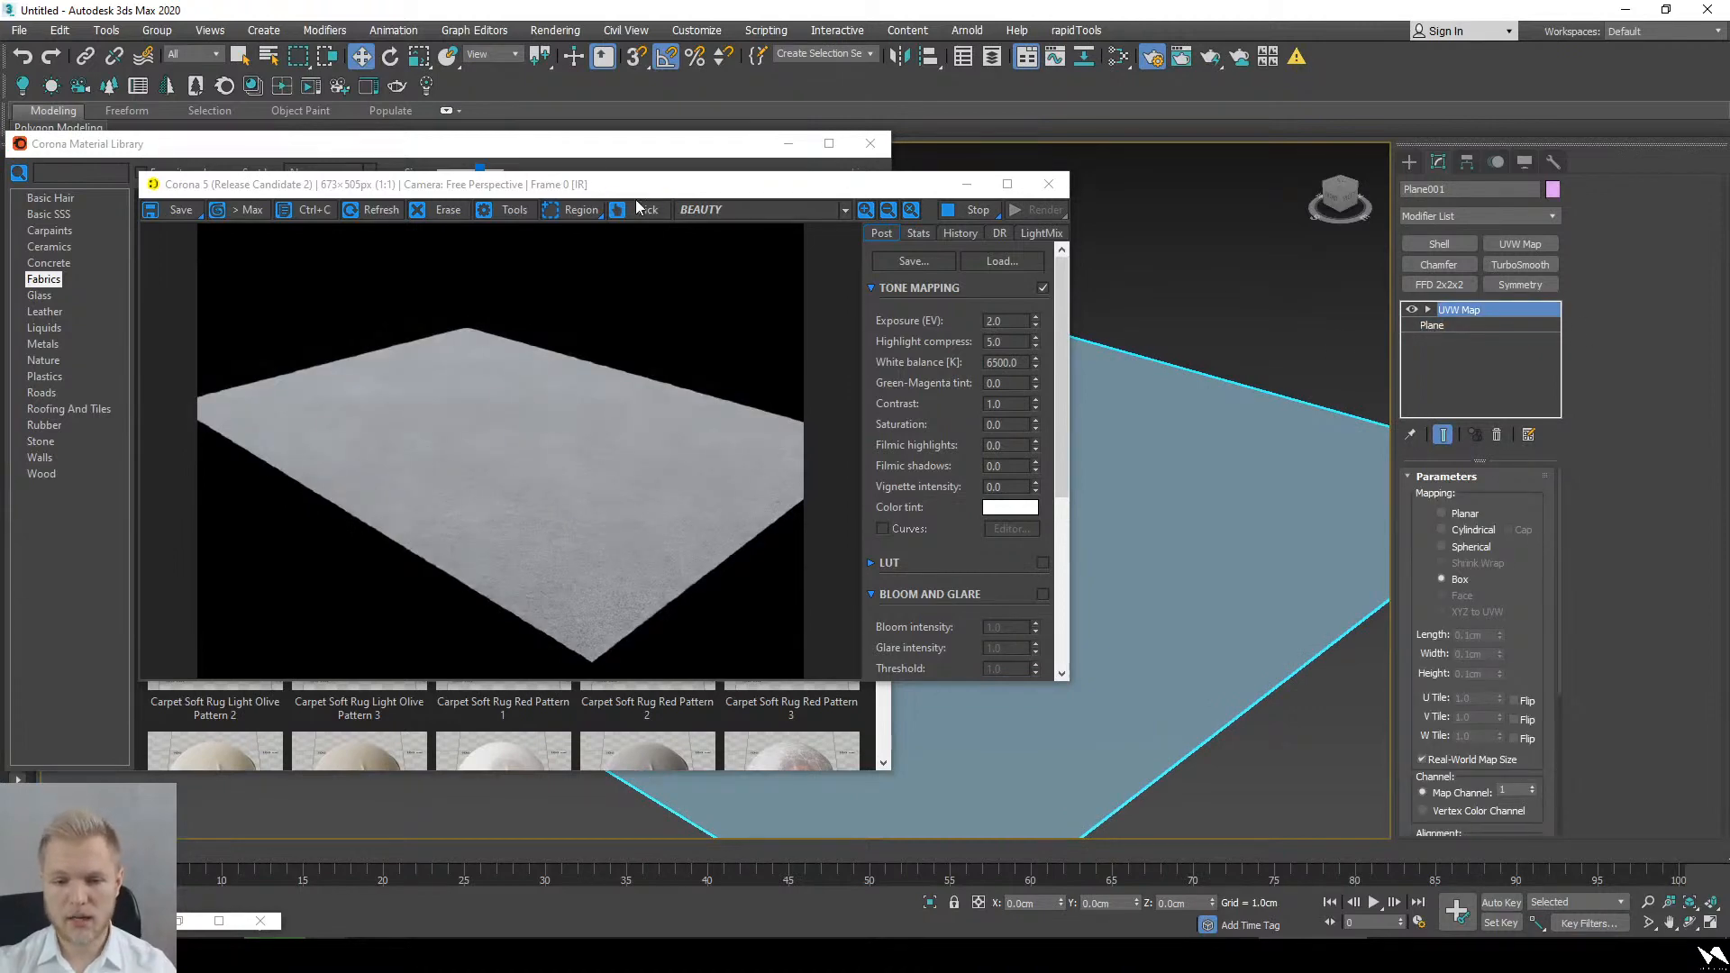
scroll(655, 532, up, 3)
scroll(638, 638, down, 3)
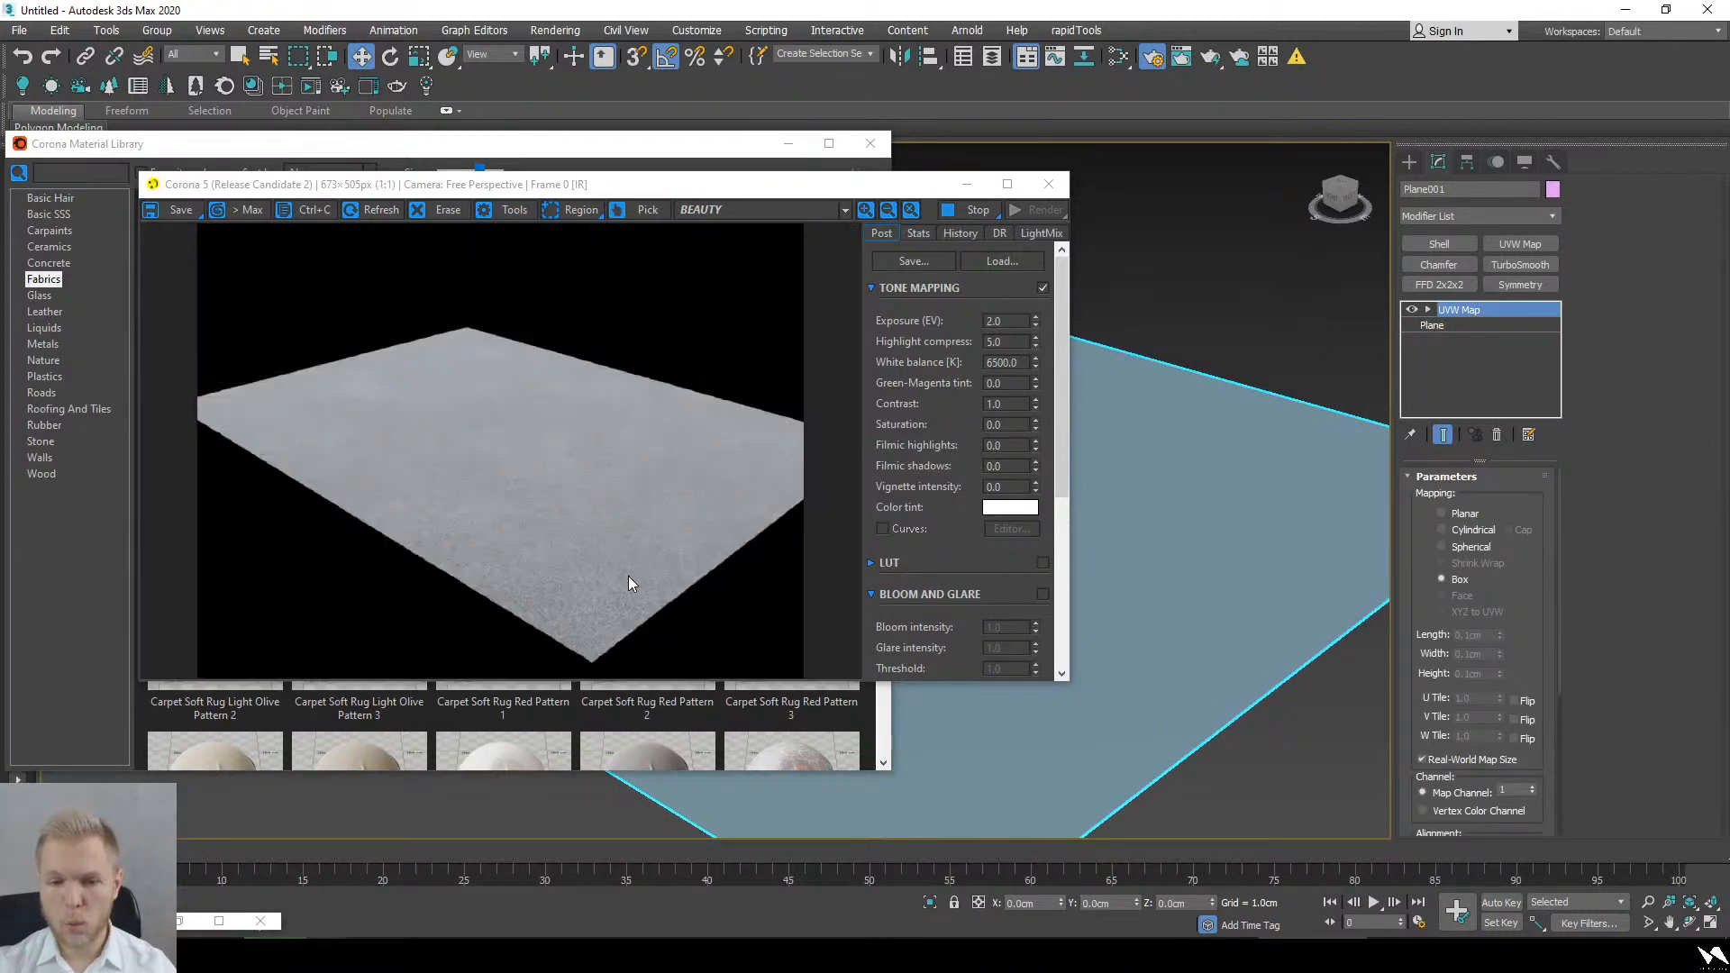
Step: Rearrange the render and material library windows and apply a lighter carpet material to the plane
drag(577, 180, 447, 360)
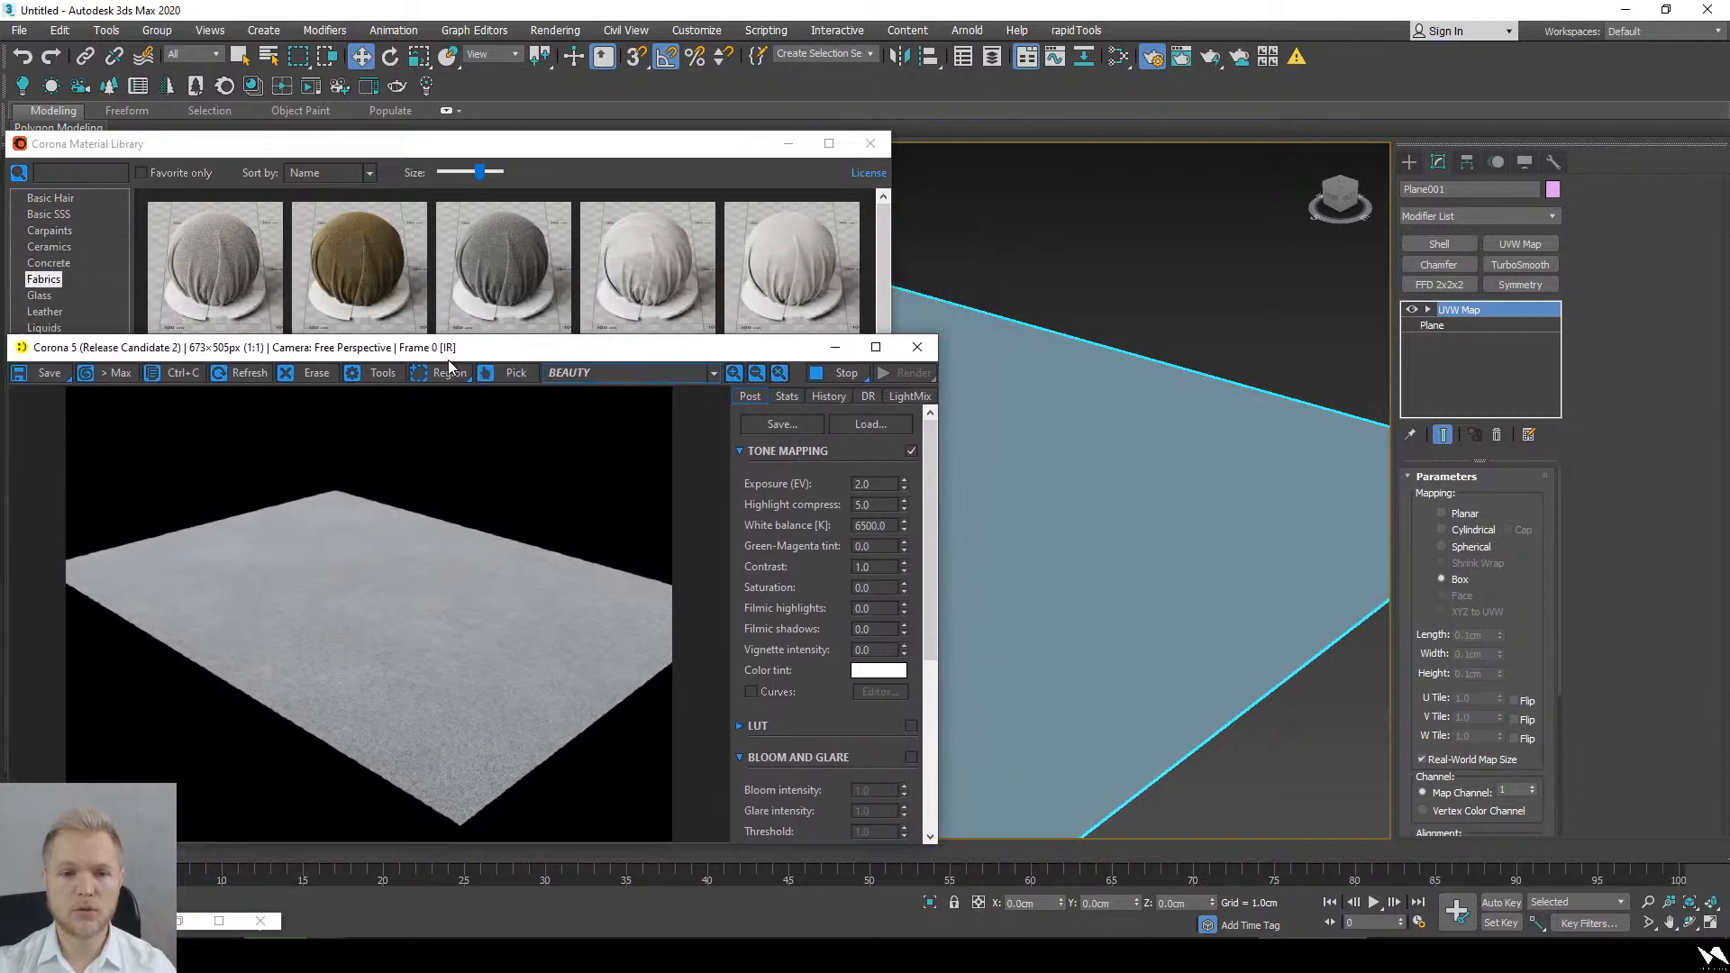
drag(540, 155, 549, 87)
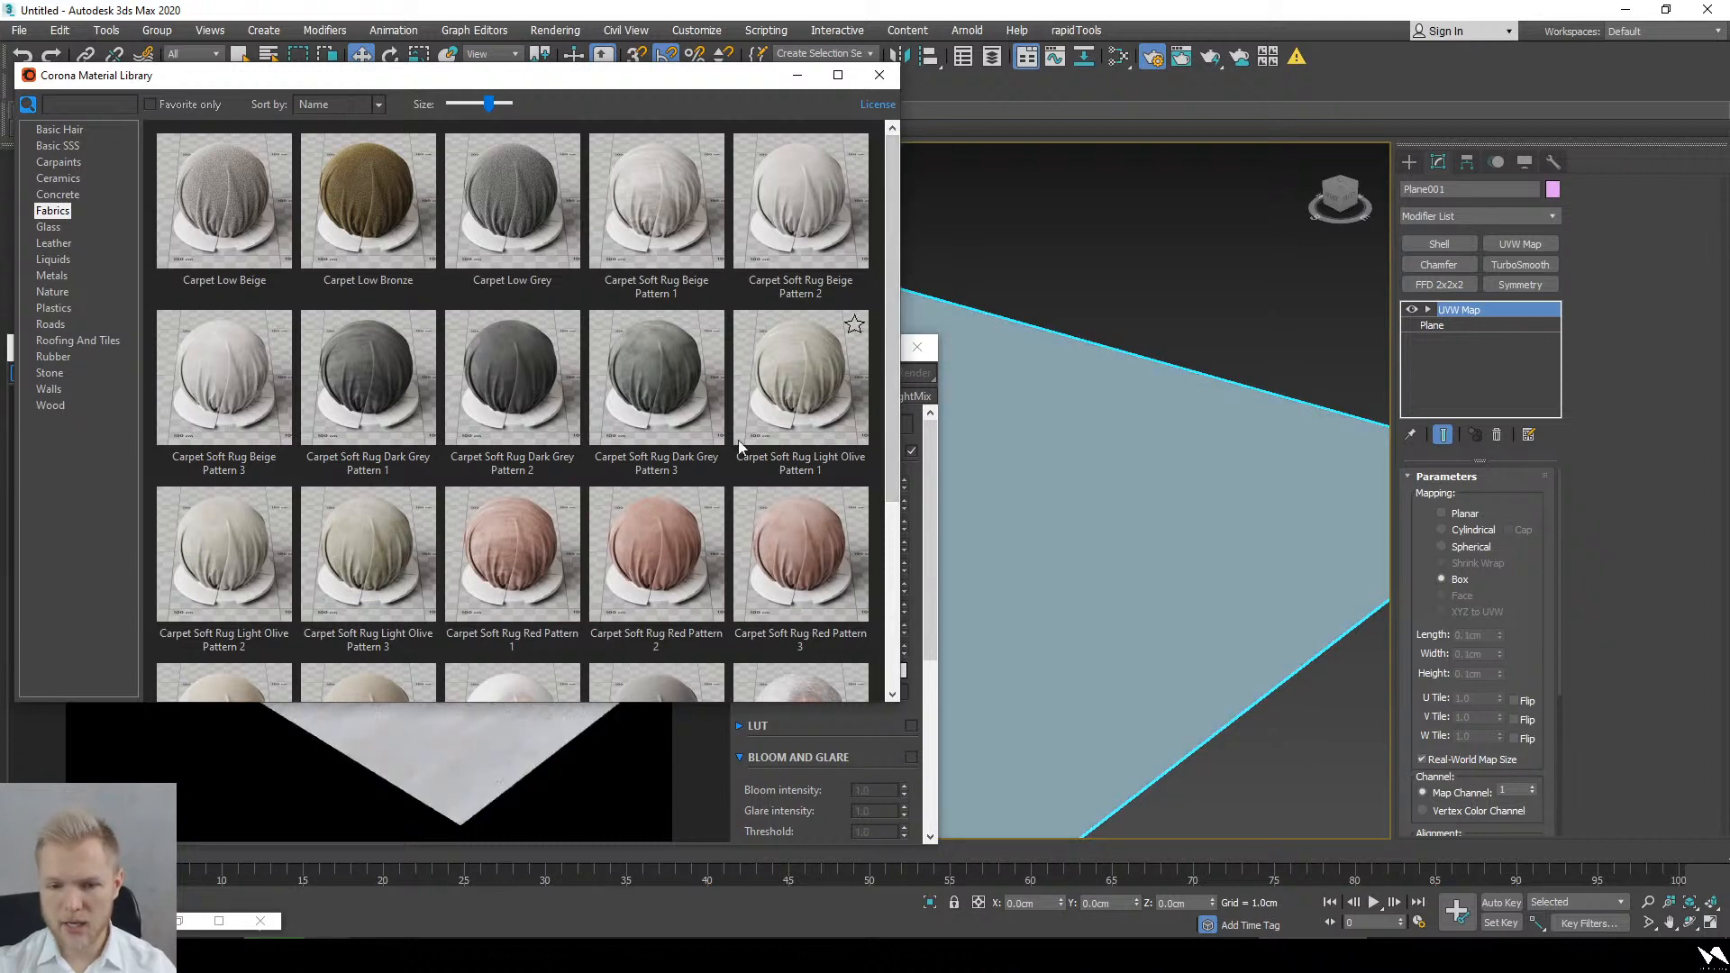
Step: Apply a pinkish soft rug material from the library's Fabrics category to the plane and inspect its texture in the interactive render
click(424, 785)
alt+middle_drag(1239, 681, 1175, 677)
drag(898, 204, 902, 301)
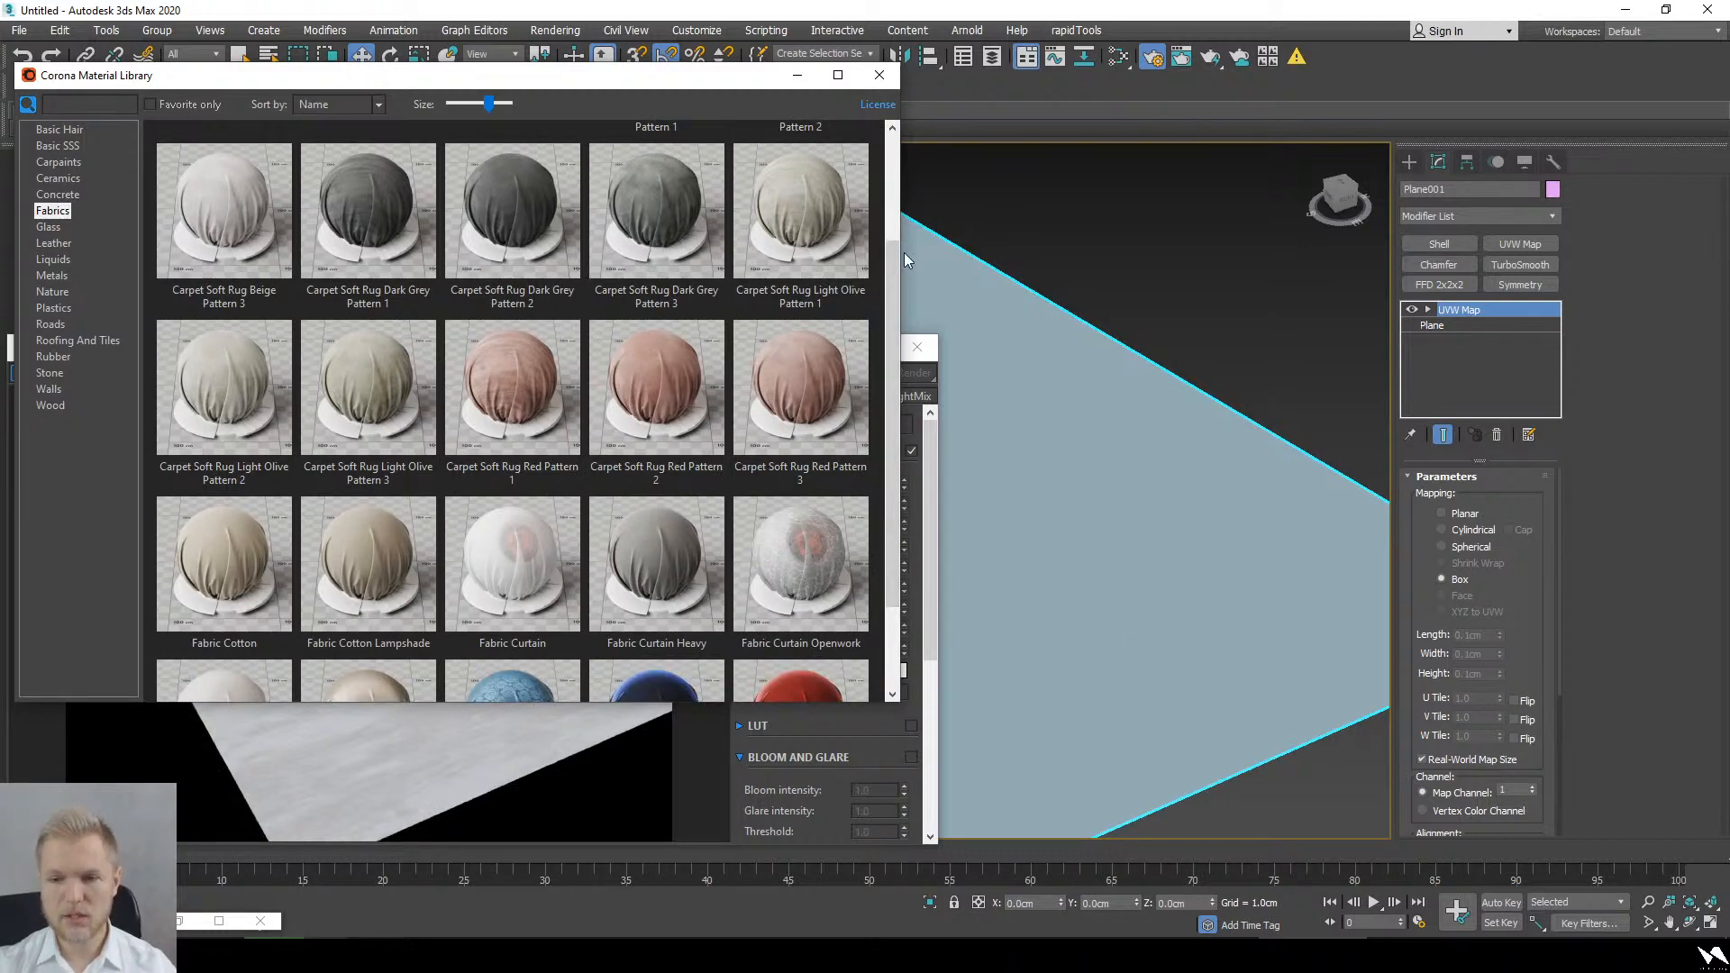
drag(895, 275, 894, 361)
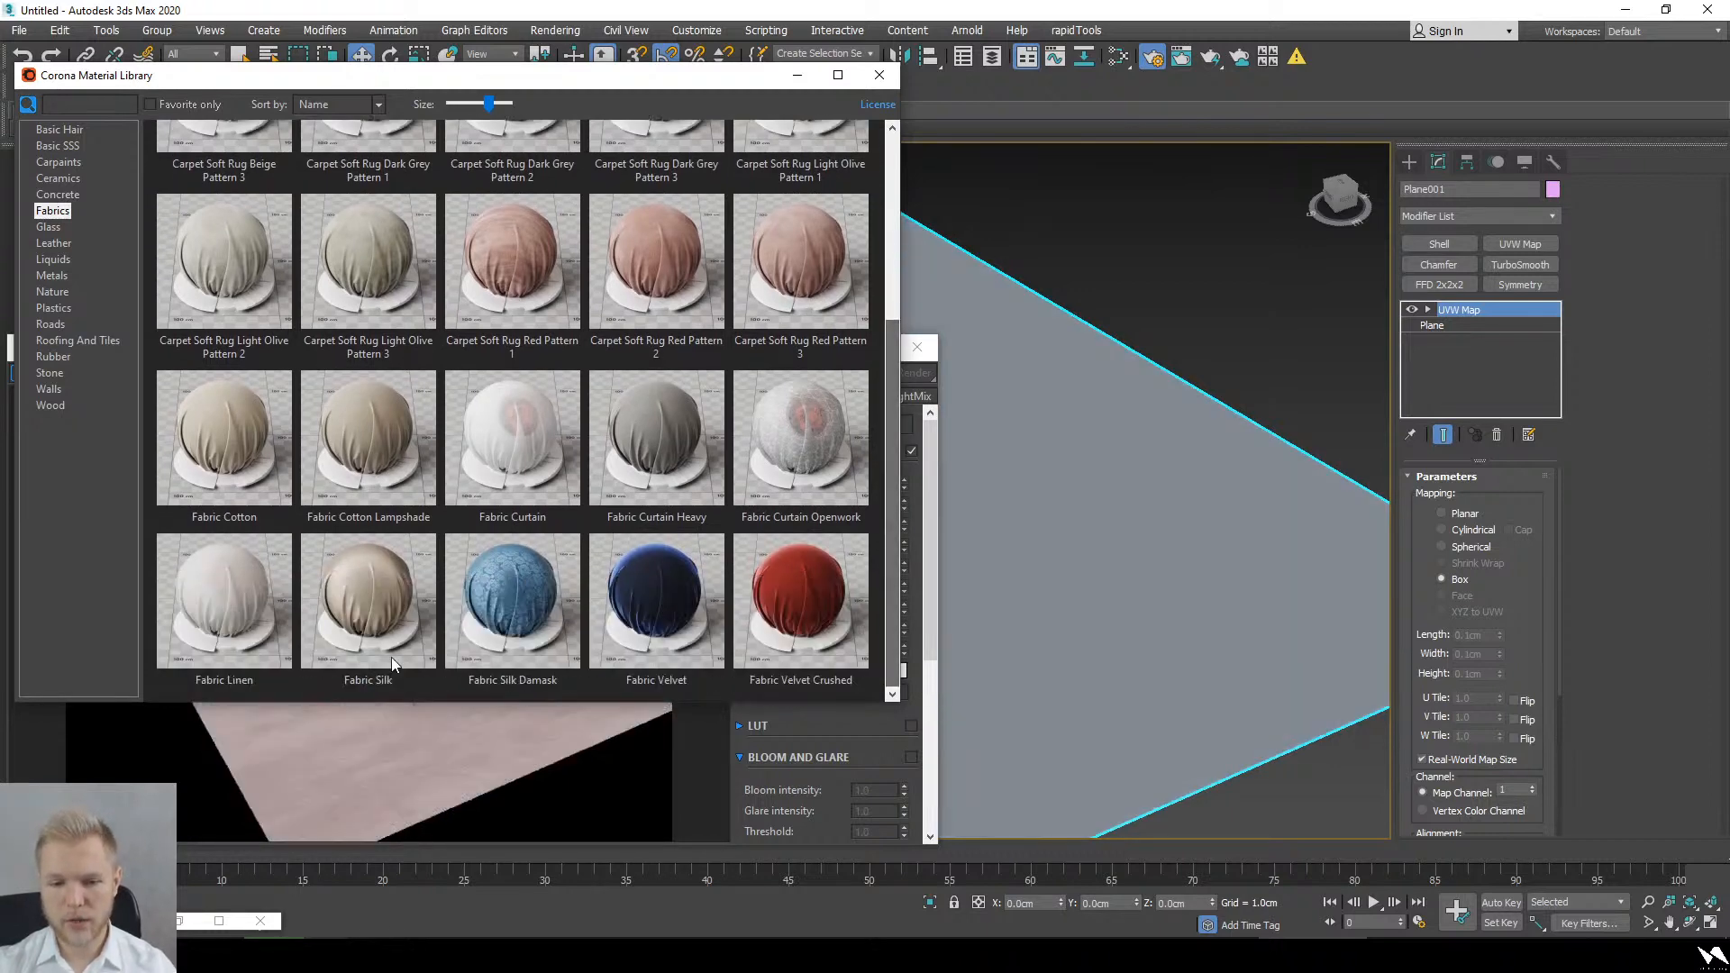
click(401, 829)
alt+middle_drag(1123, 546, 1069, 645)
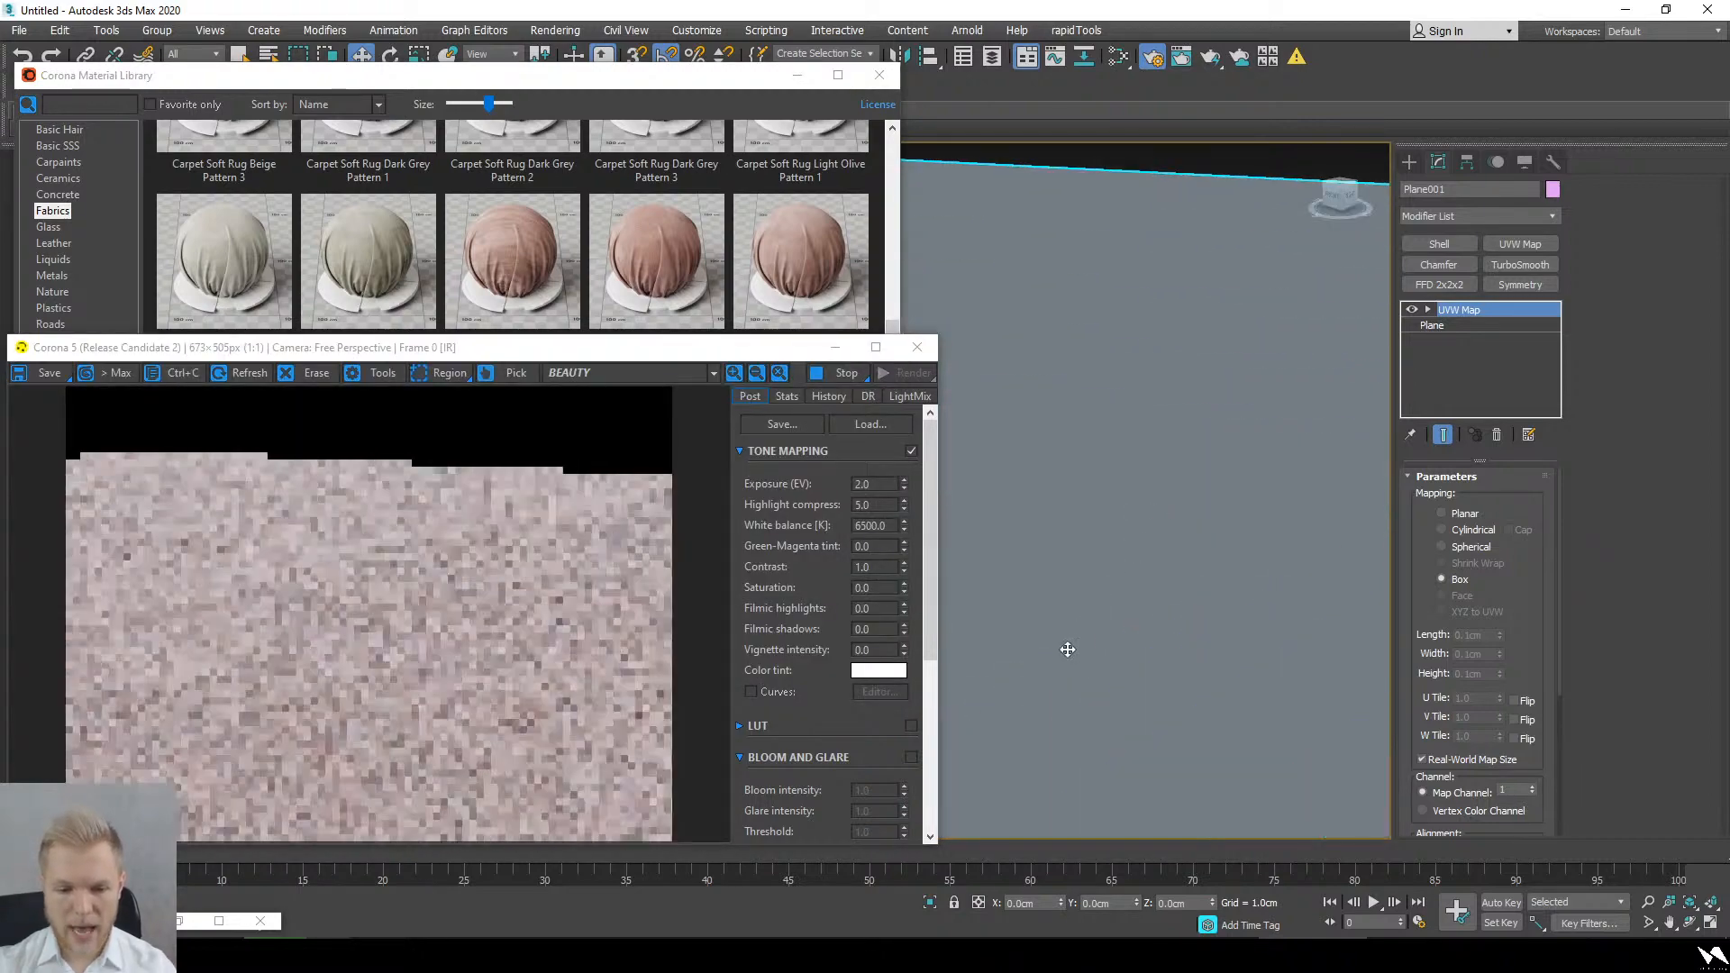
alt+middle_drag(1278, 414, 1205, 521)
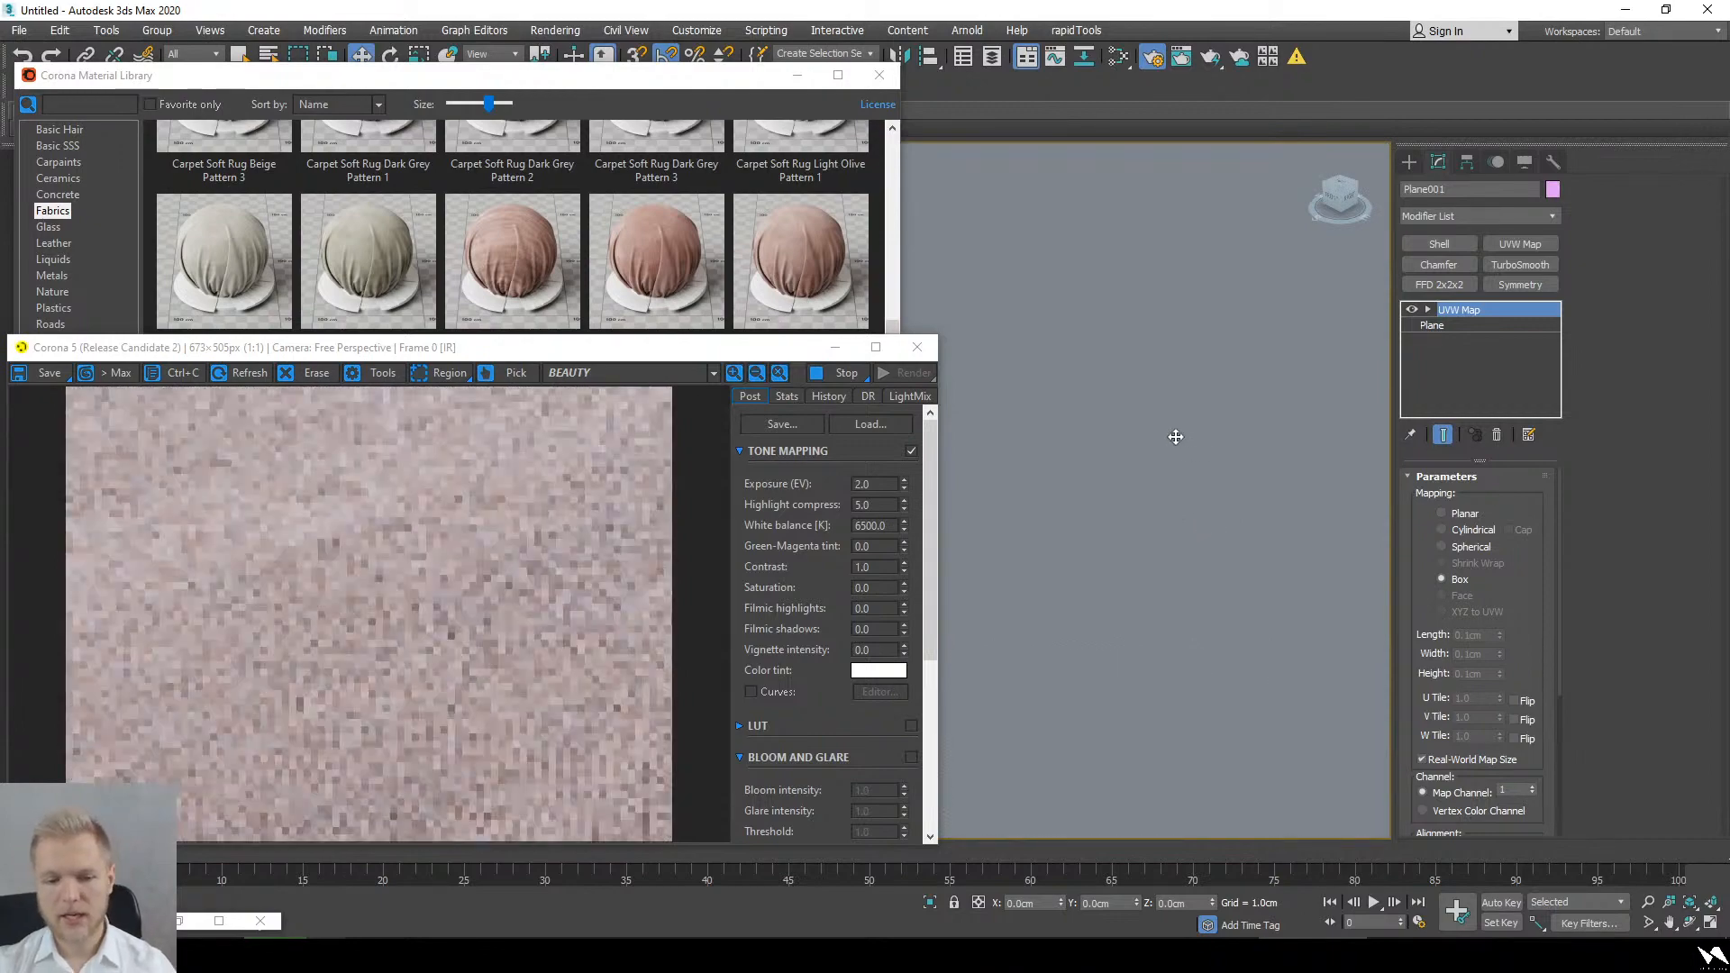
scroll(1175, 437, down, 3)
alt+middle_drag(1175, 437, 1168, 551)
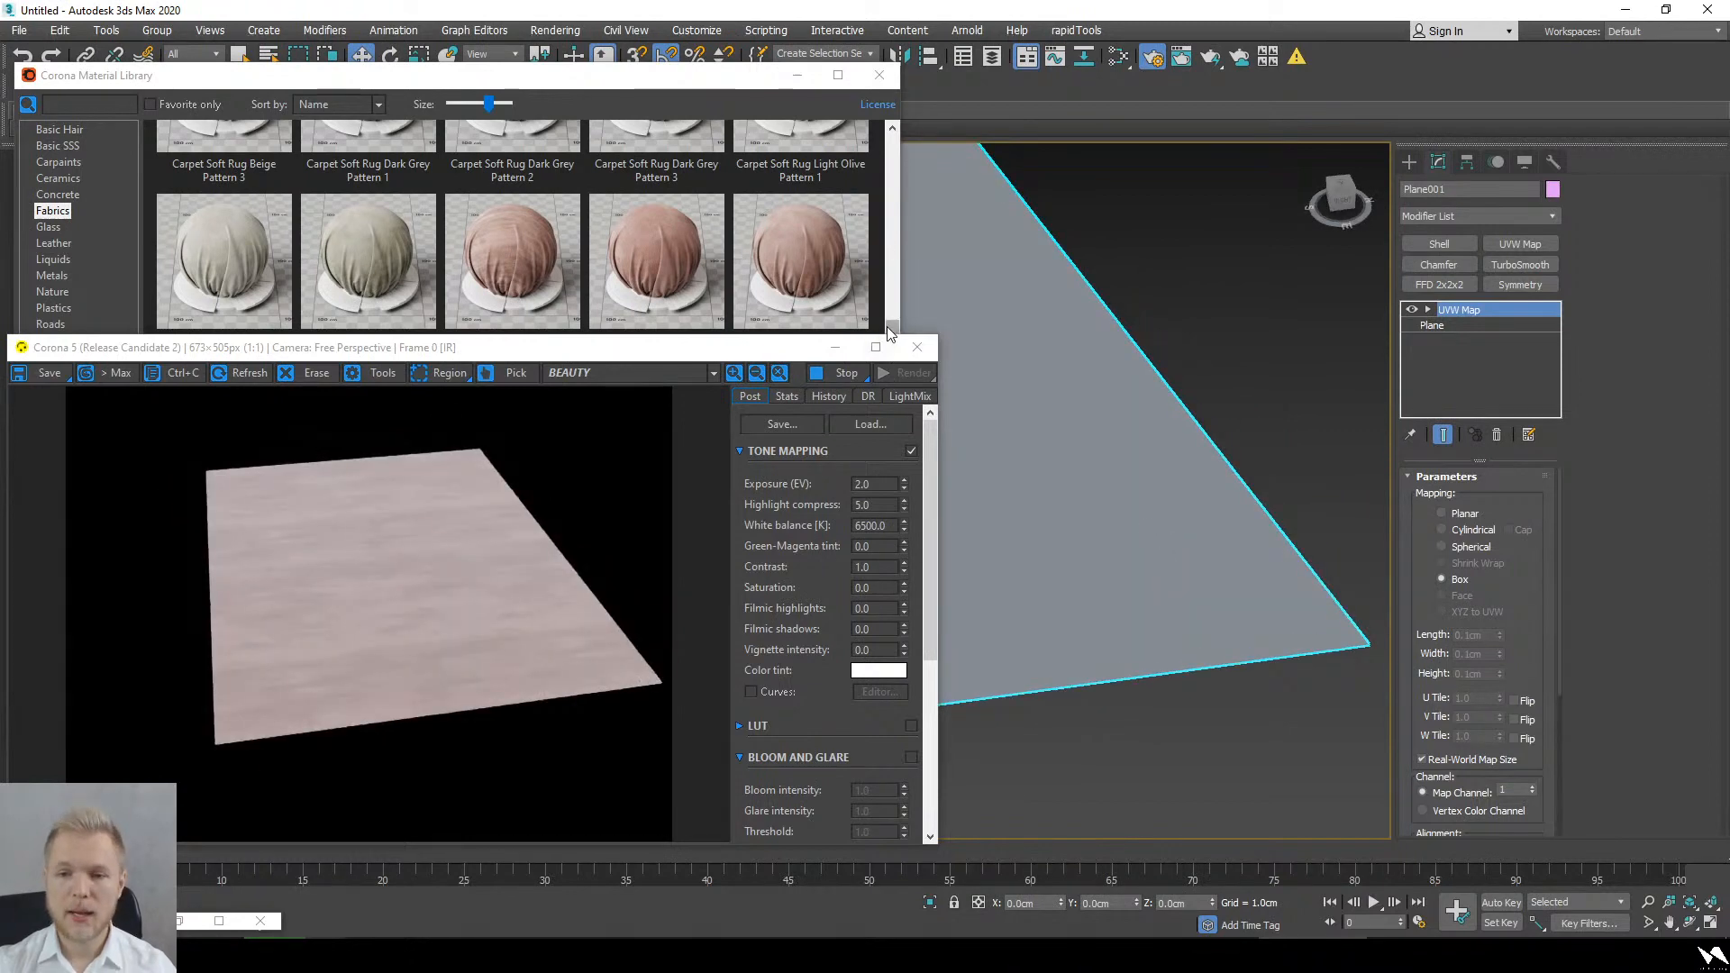
Step: Browse the Fabrics materials and replace the plane's pinkish rug with a light grey carpet material
drag(889, 333, 891, 700)
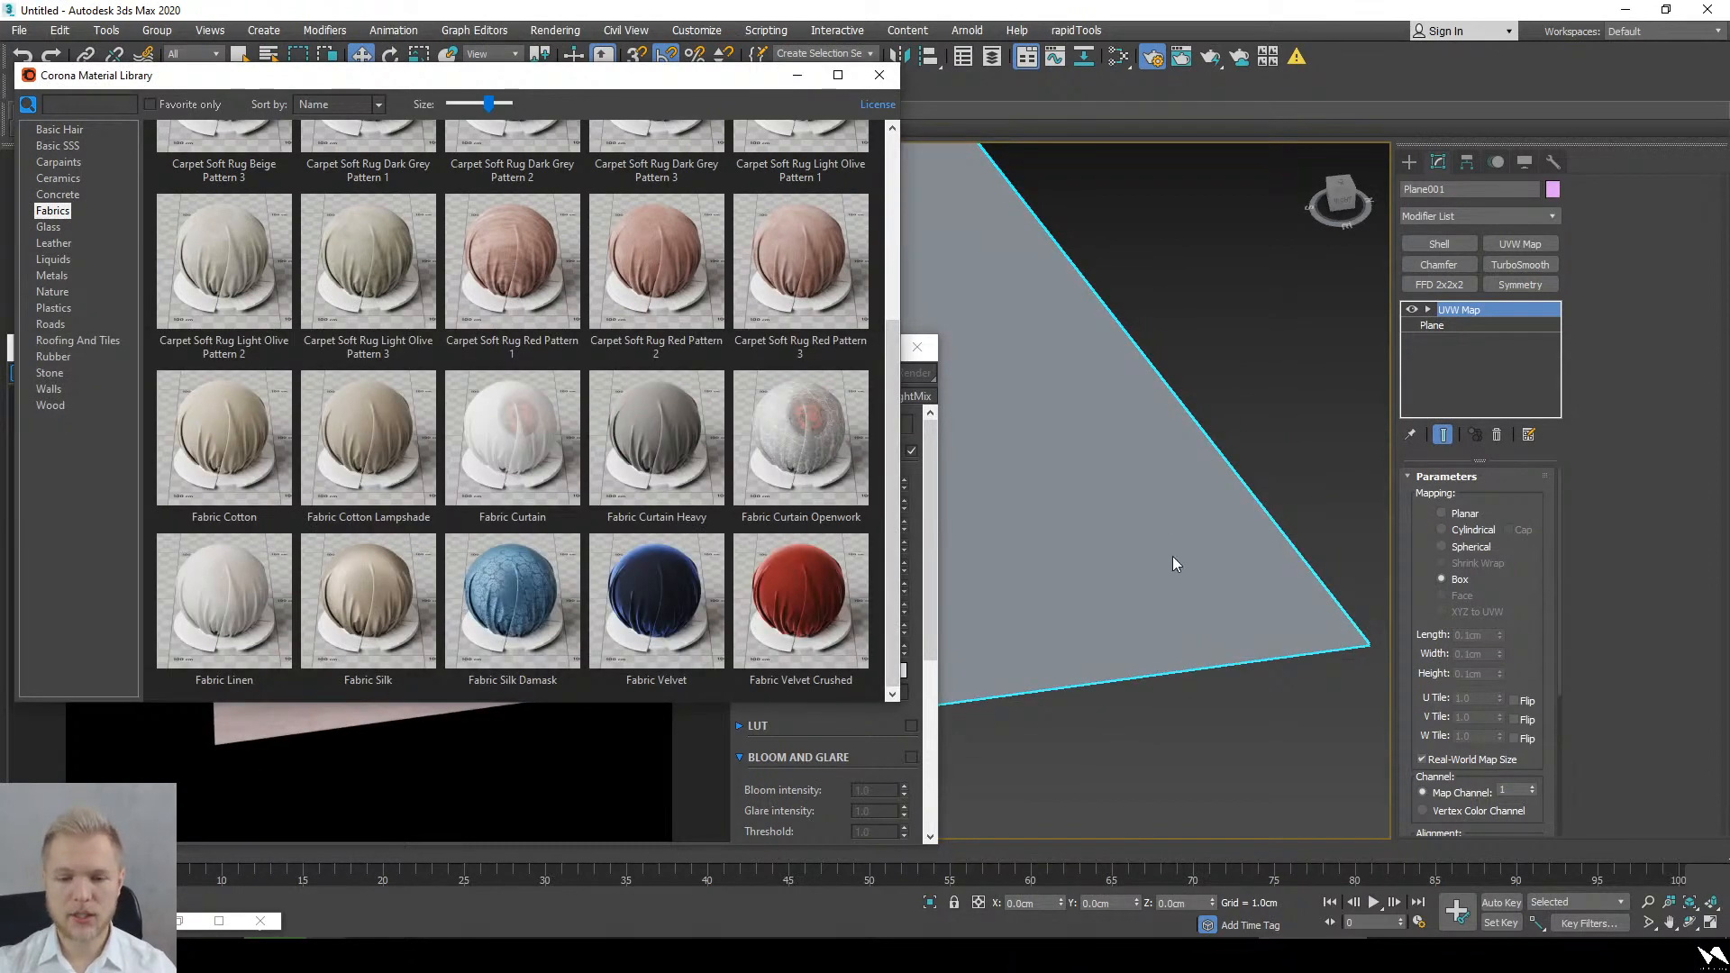
click(1407, 165)
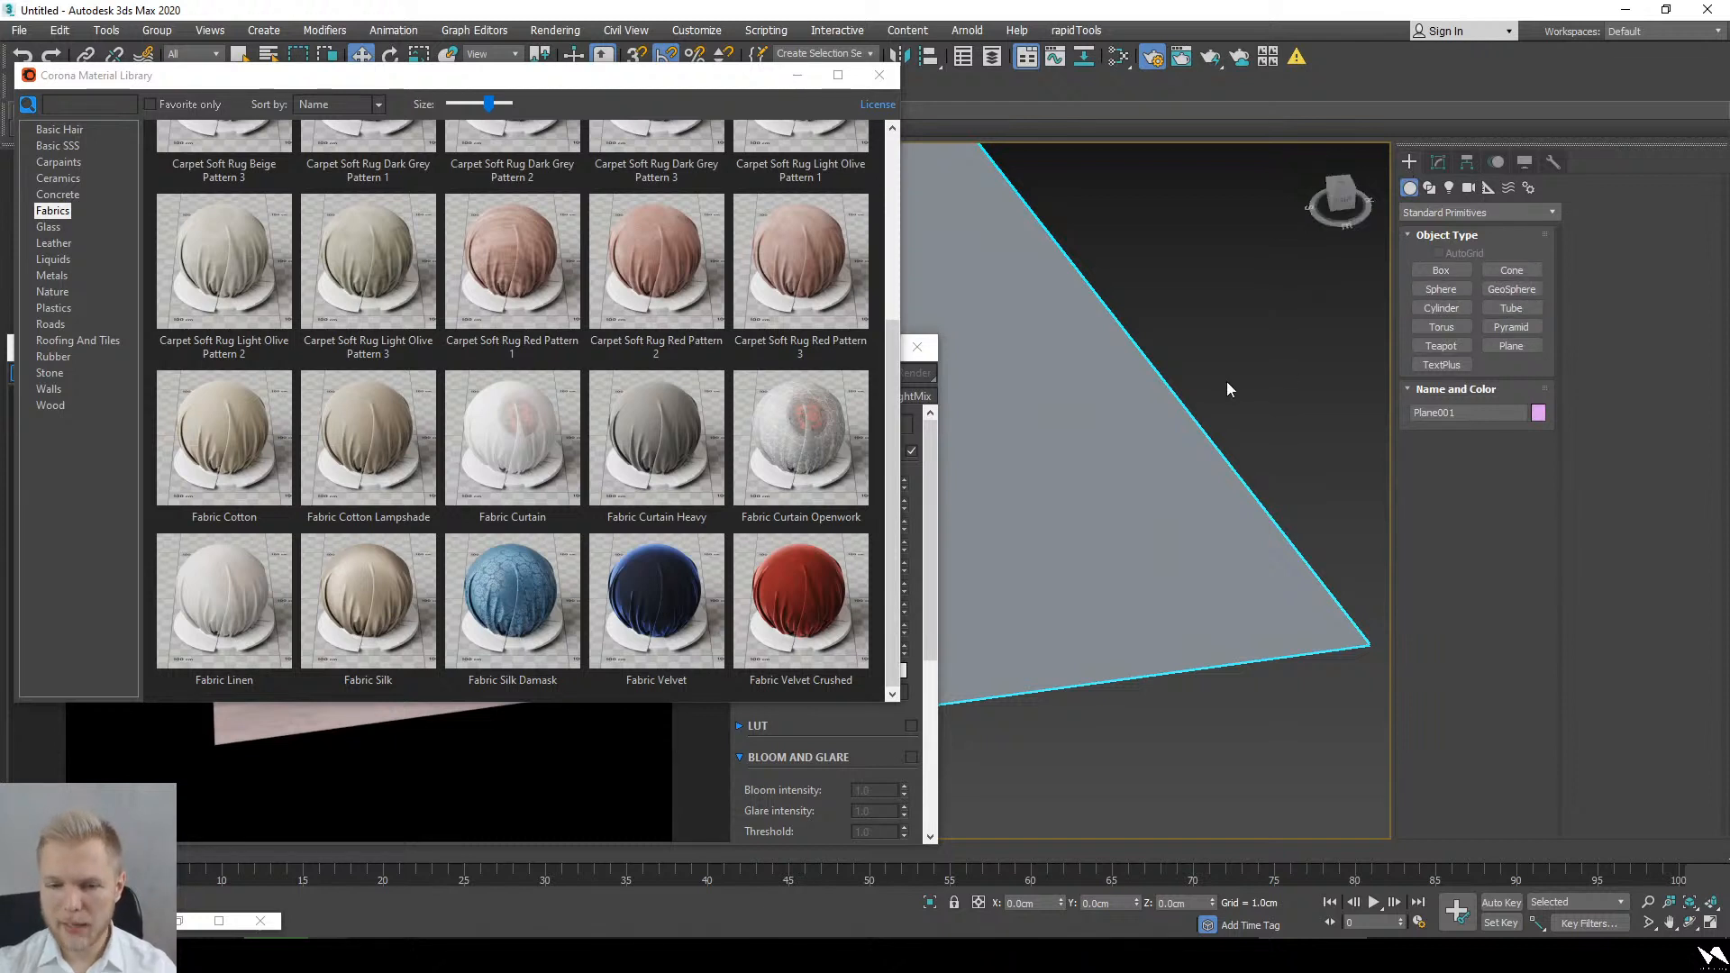
alt+middle_drag(1032, 498, 1229, 561)
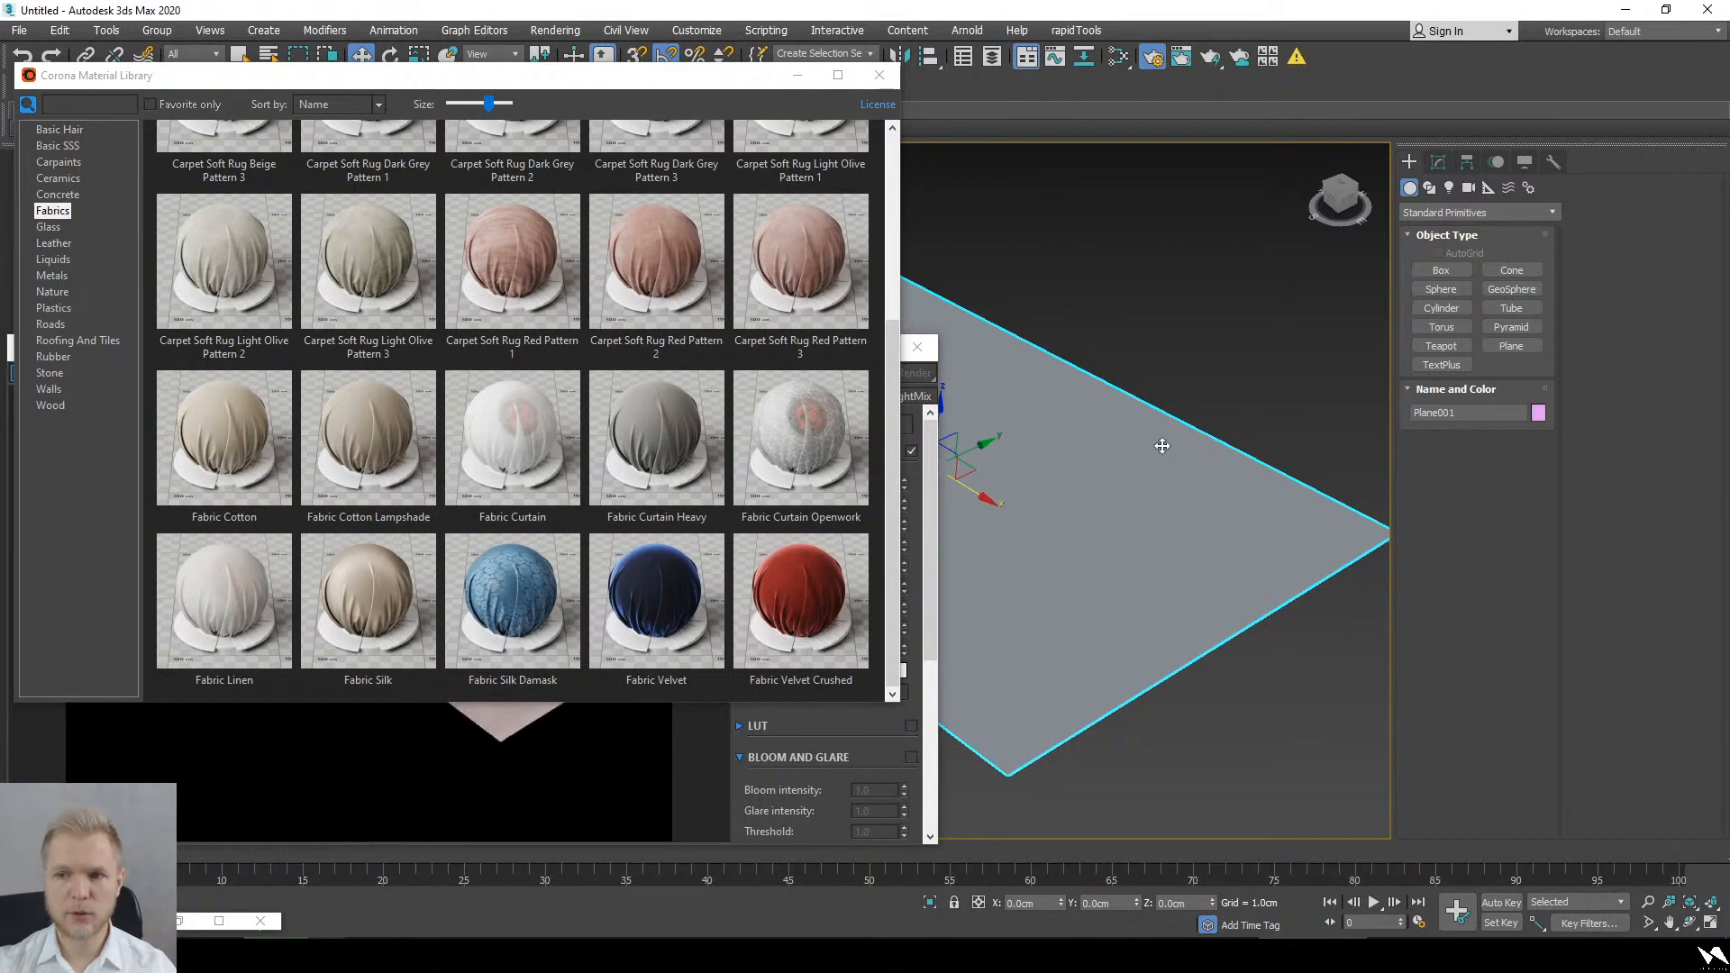
alt+middle_drag(1162, 446, 1138, 323)
scroll(647, 366, up, 2)
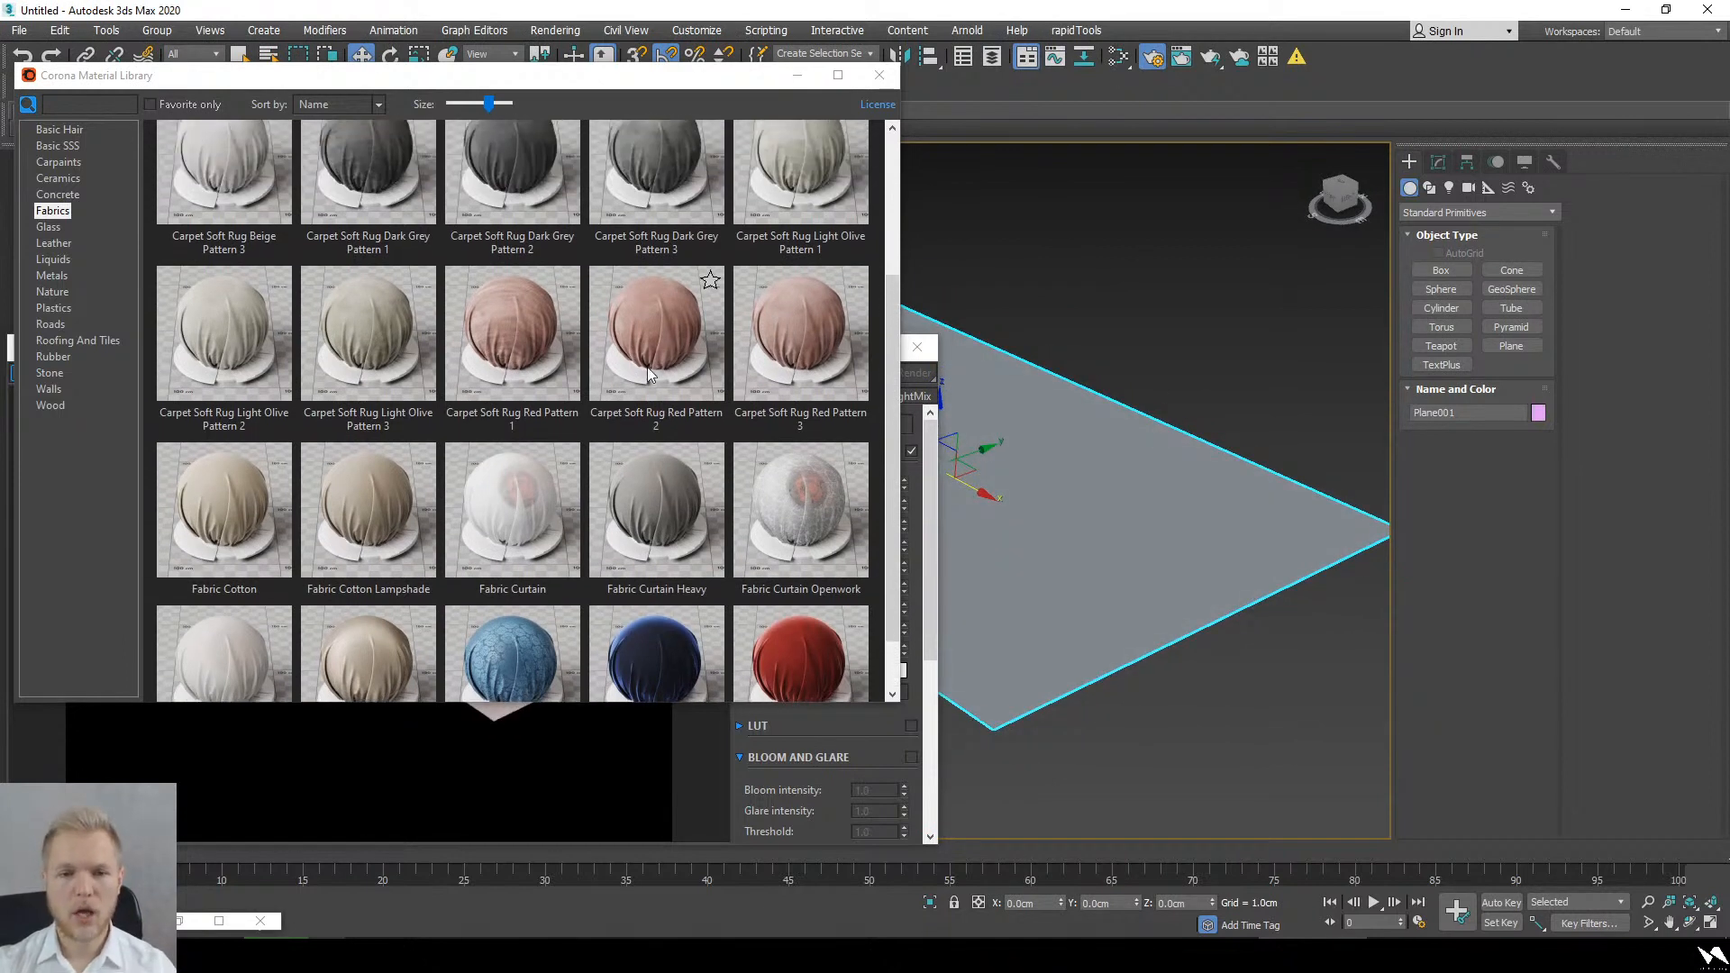
scroll(831, 423, up, 1)
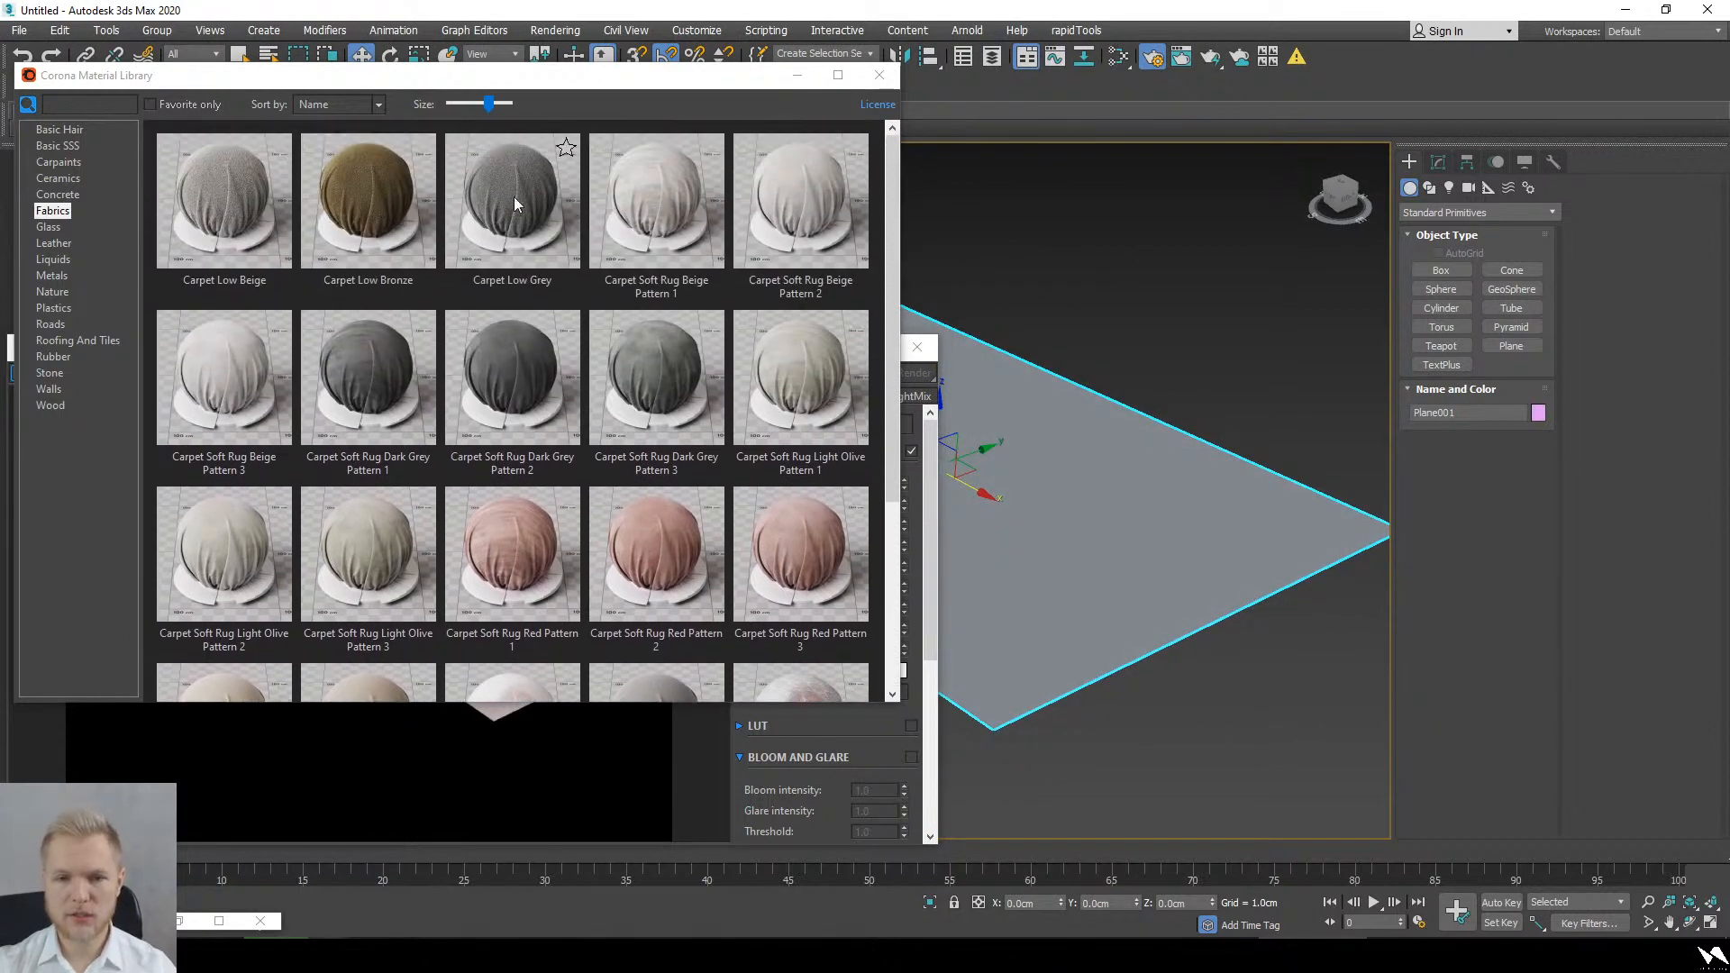
scroll(515, 226, down, 1)
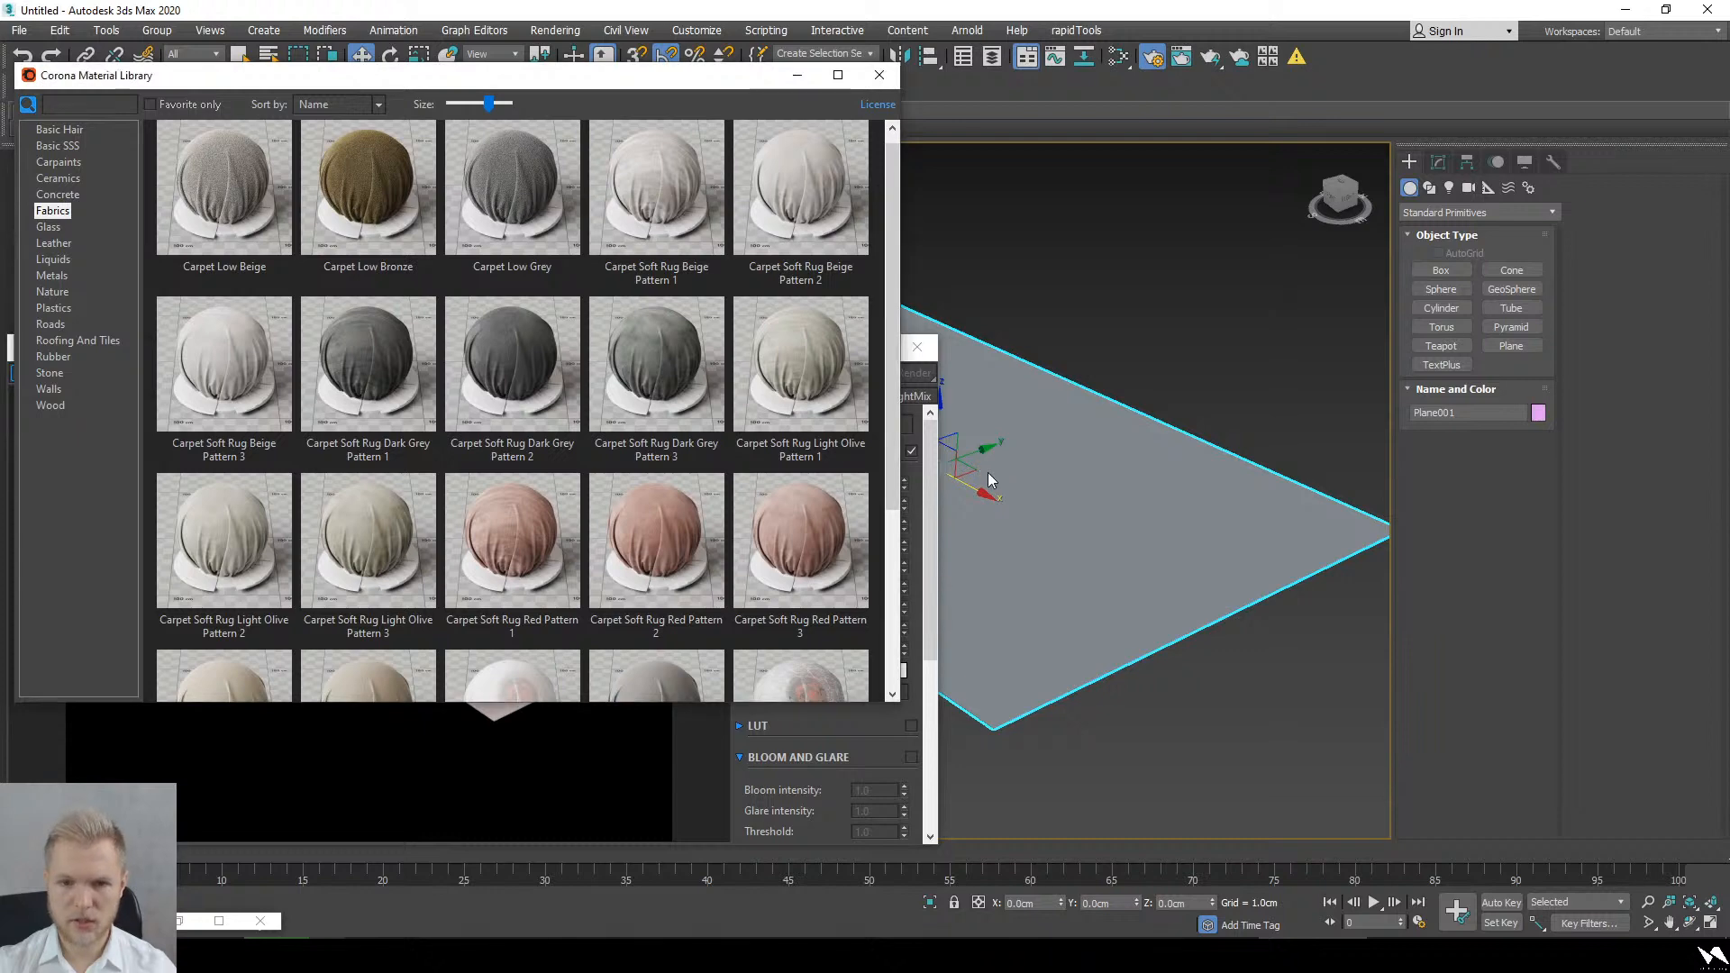
click(529, 742)
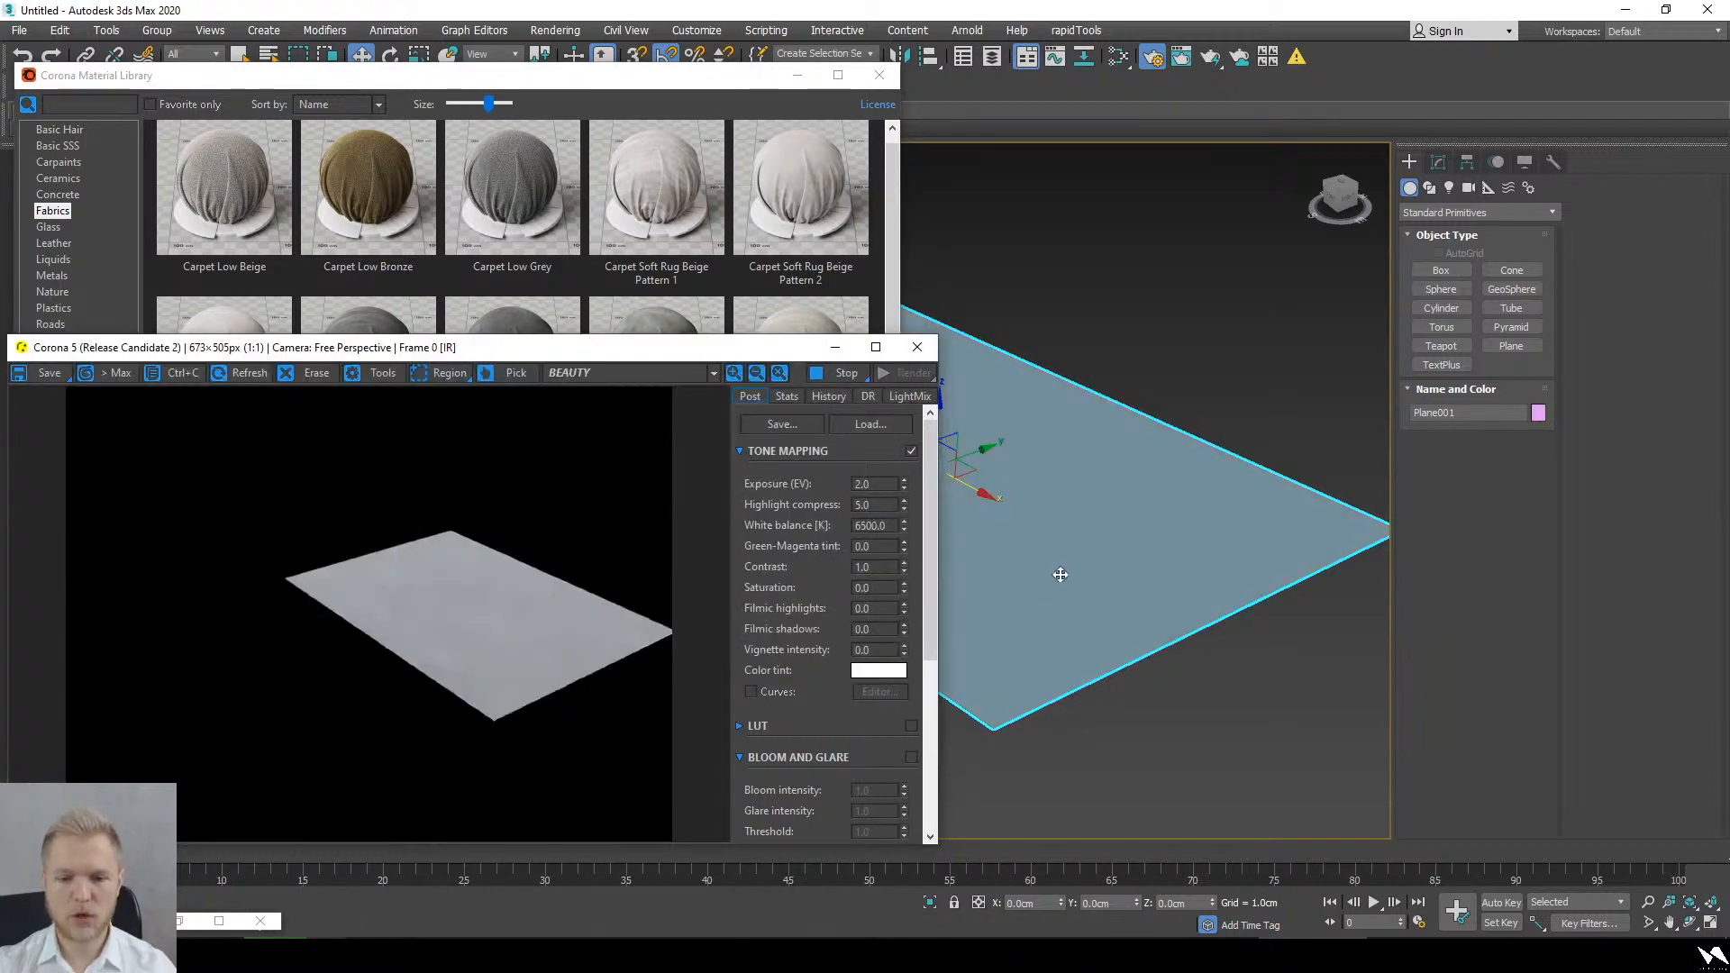
Step: Check the light grey carpet's pile close up and restart the interactive render
scroll(1060, 574, up, 5)
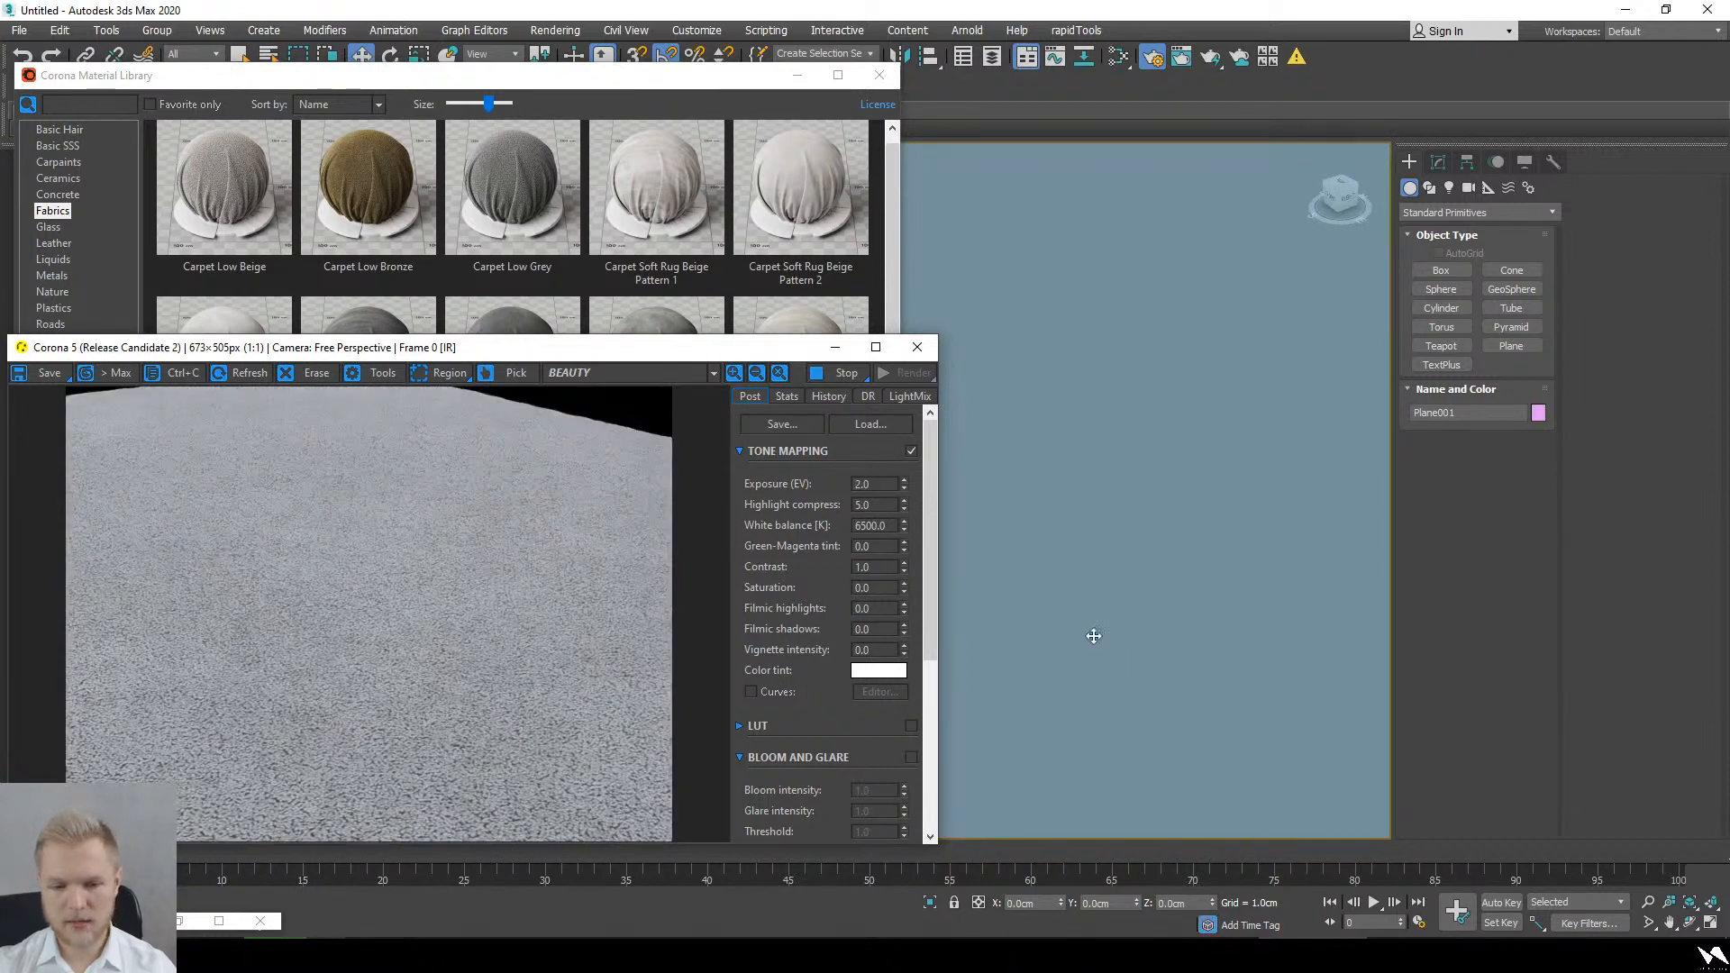
scroll(1094, 635, down, 1)
scroll(1093, 633, up, 1)
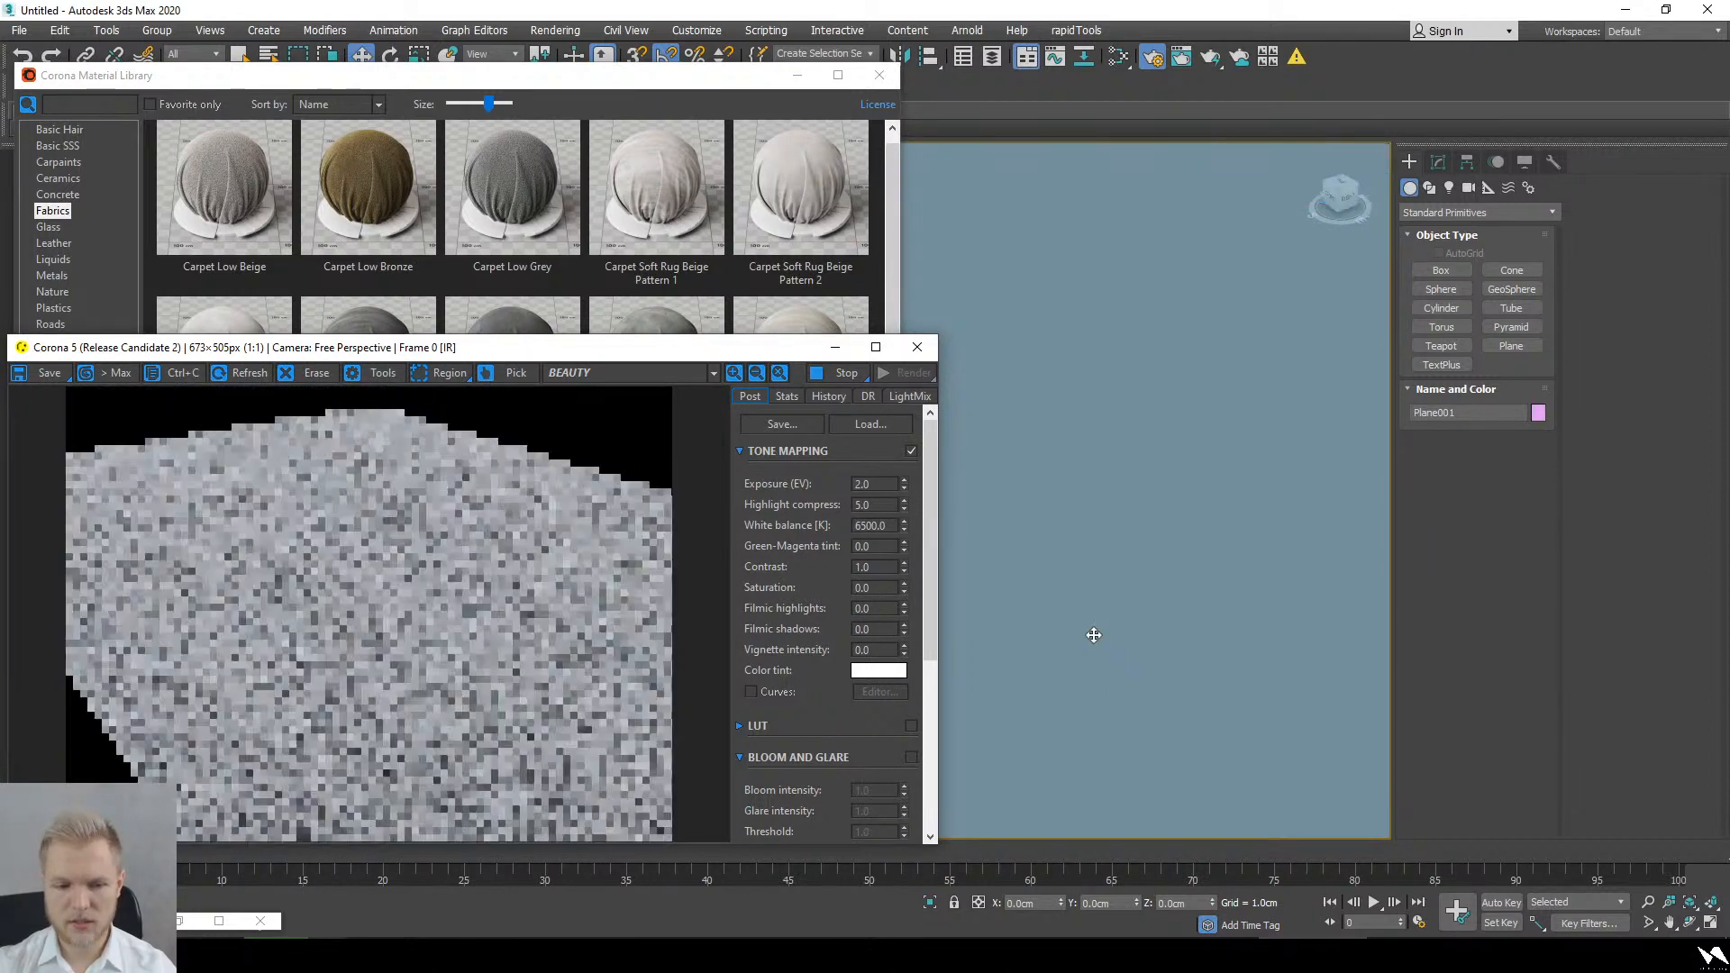
click(892, 373)
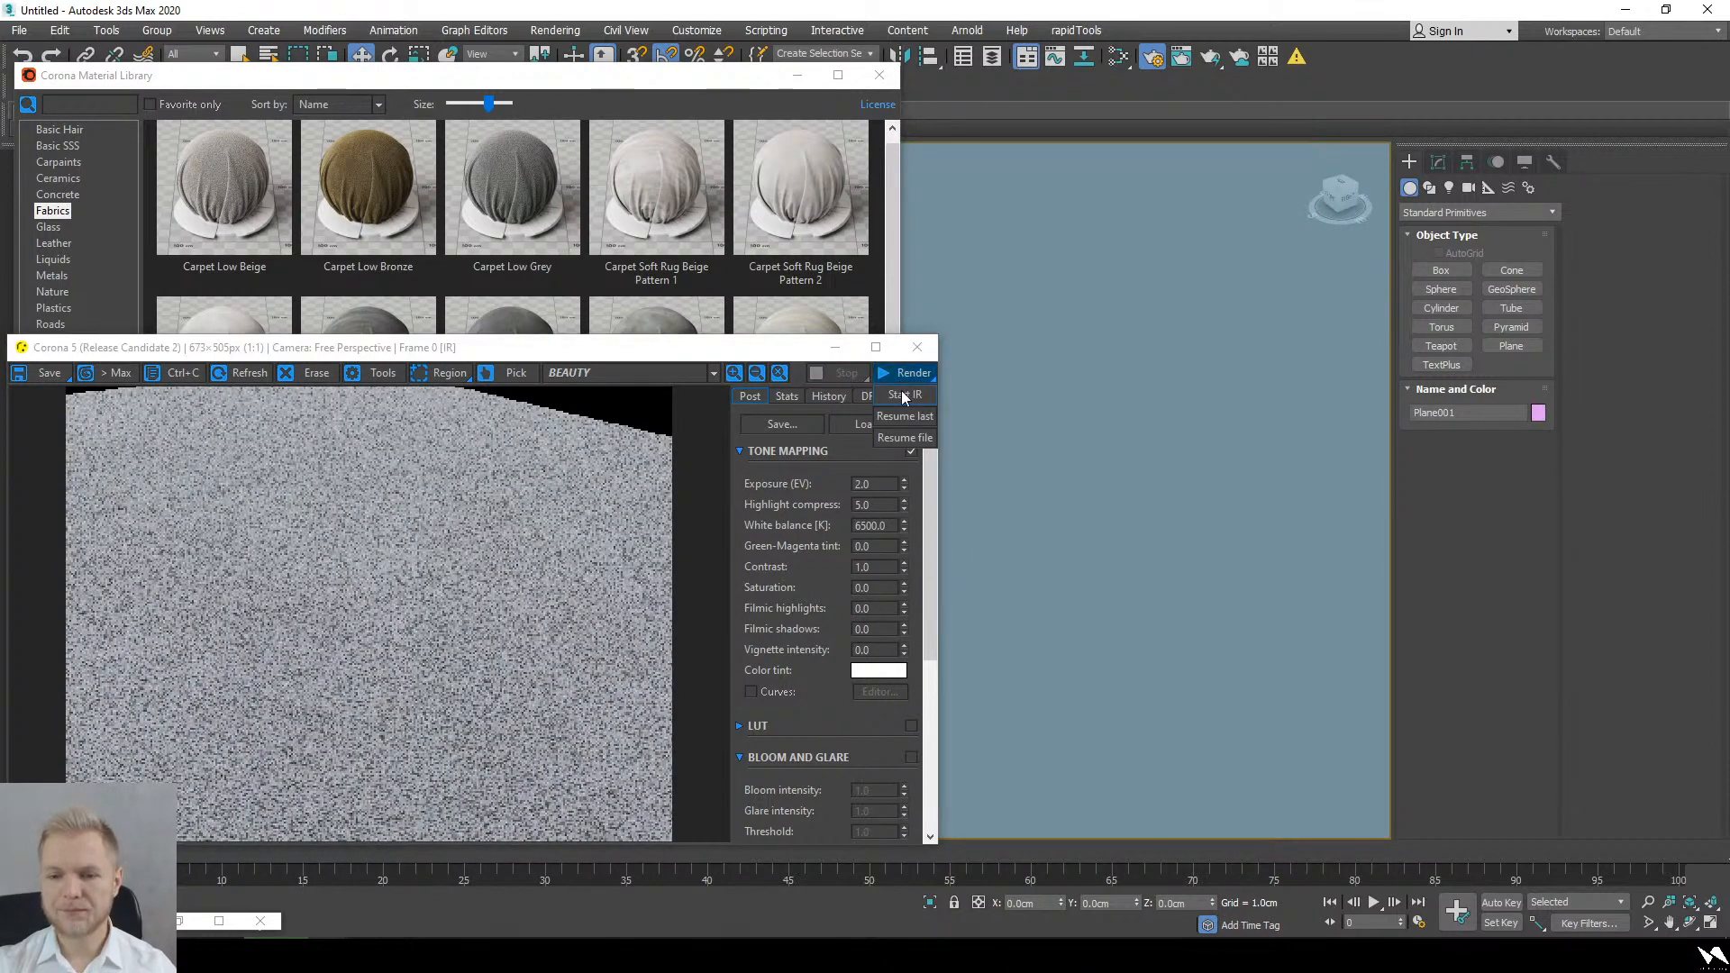
click(904, 395)
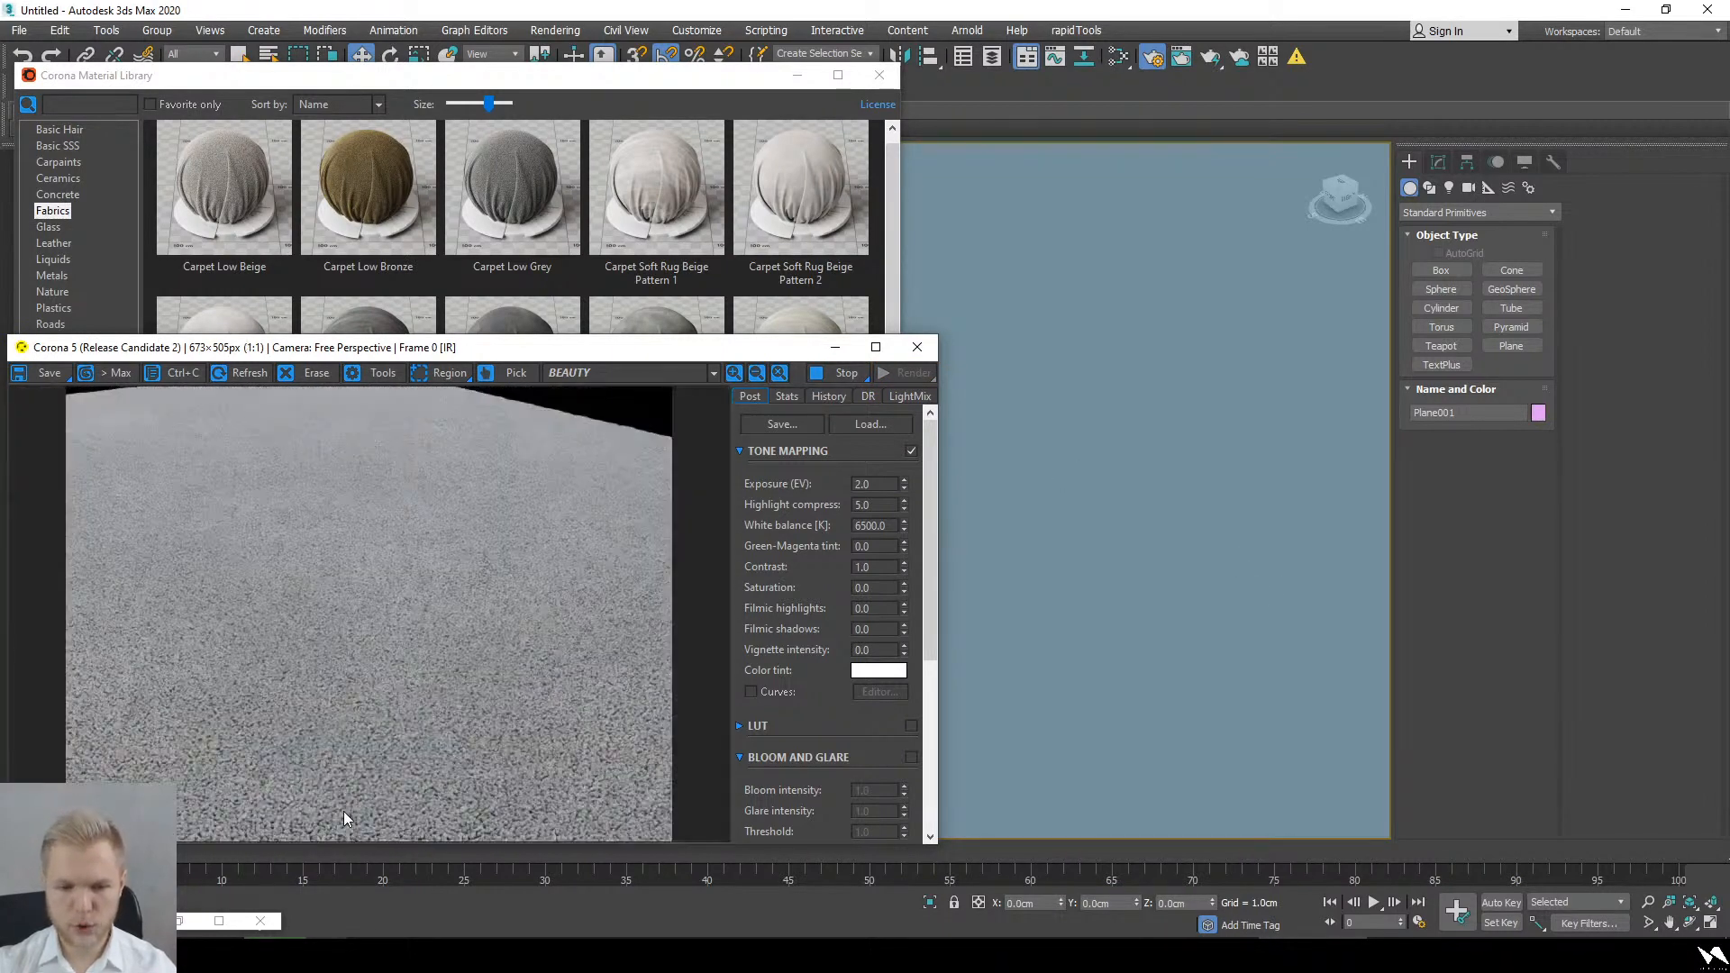
Step: Examine the carpet's pile in the near area and the dark patch in the middle of the plane from several angles
scroll(1388, 527, down, 3)
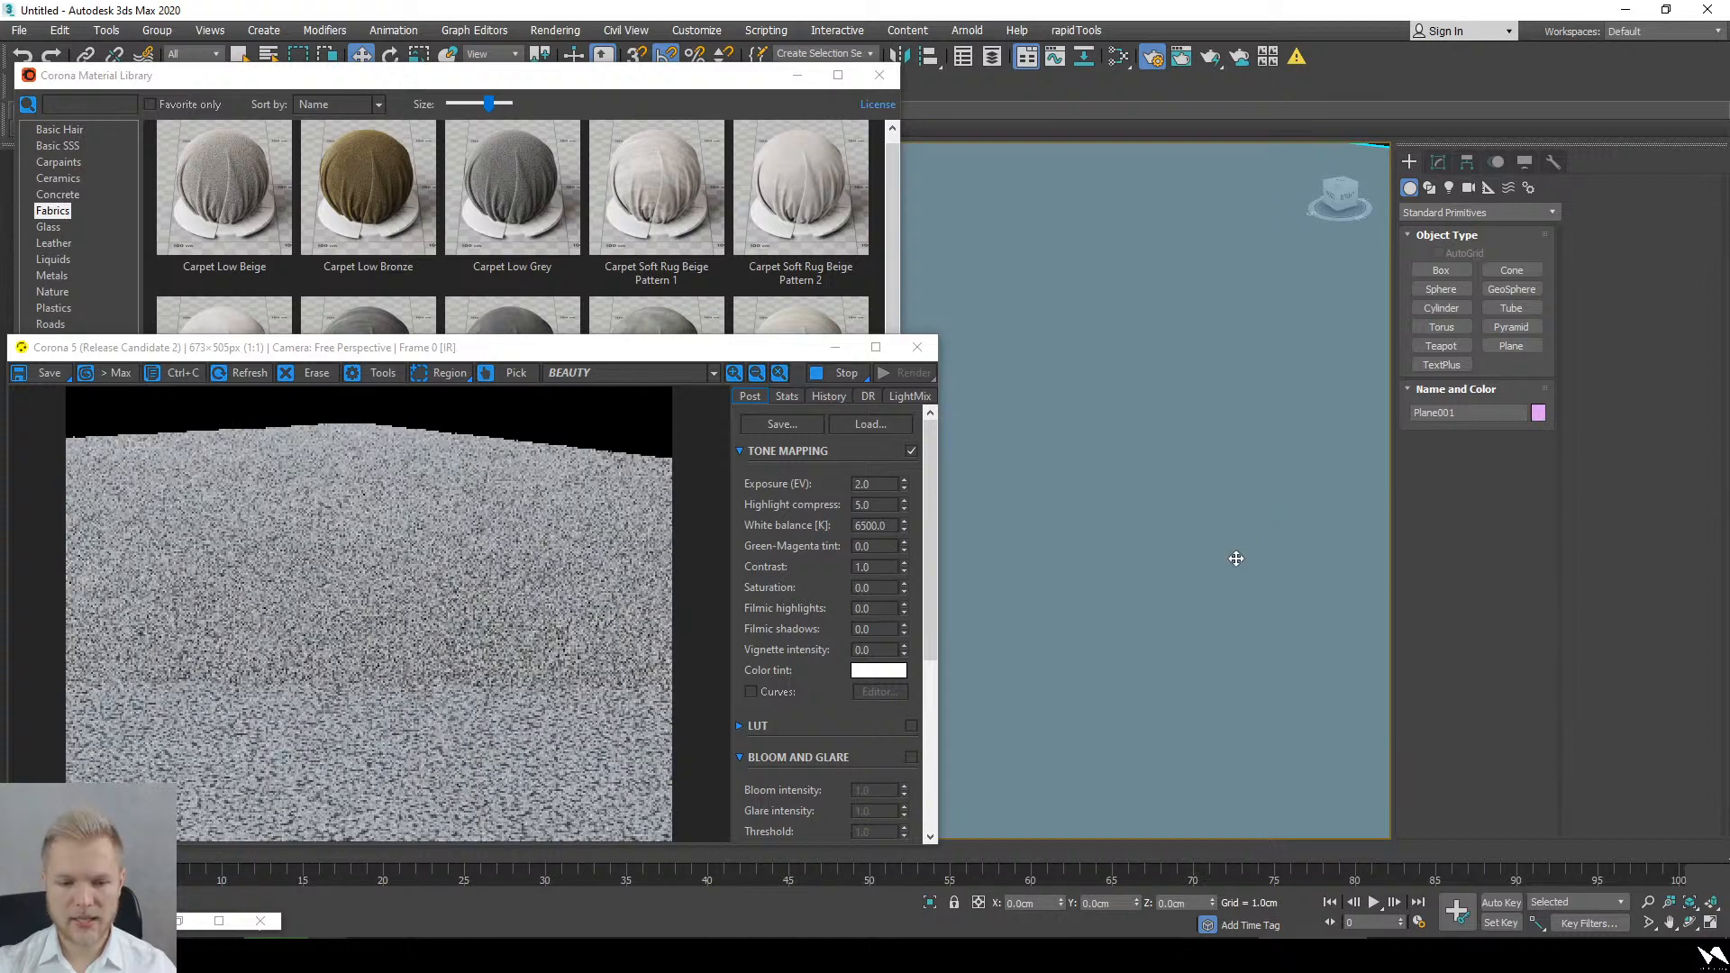
scroll(365, 741, up, 1)
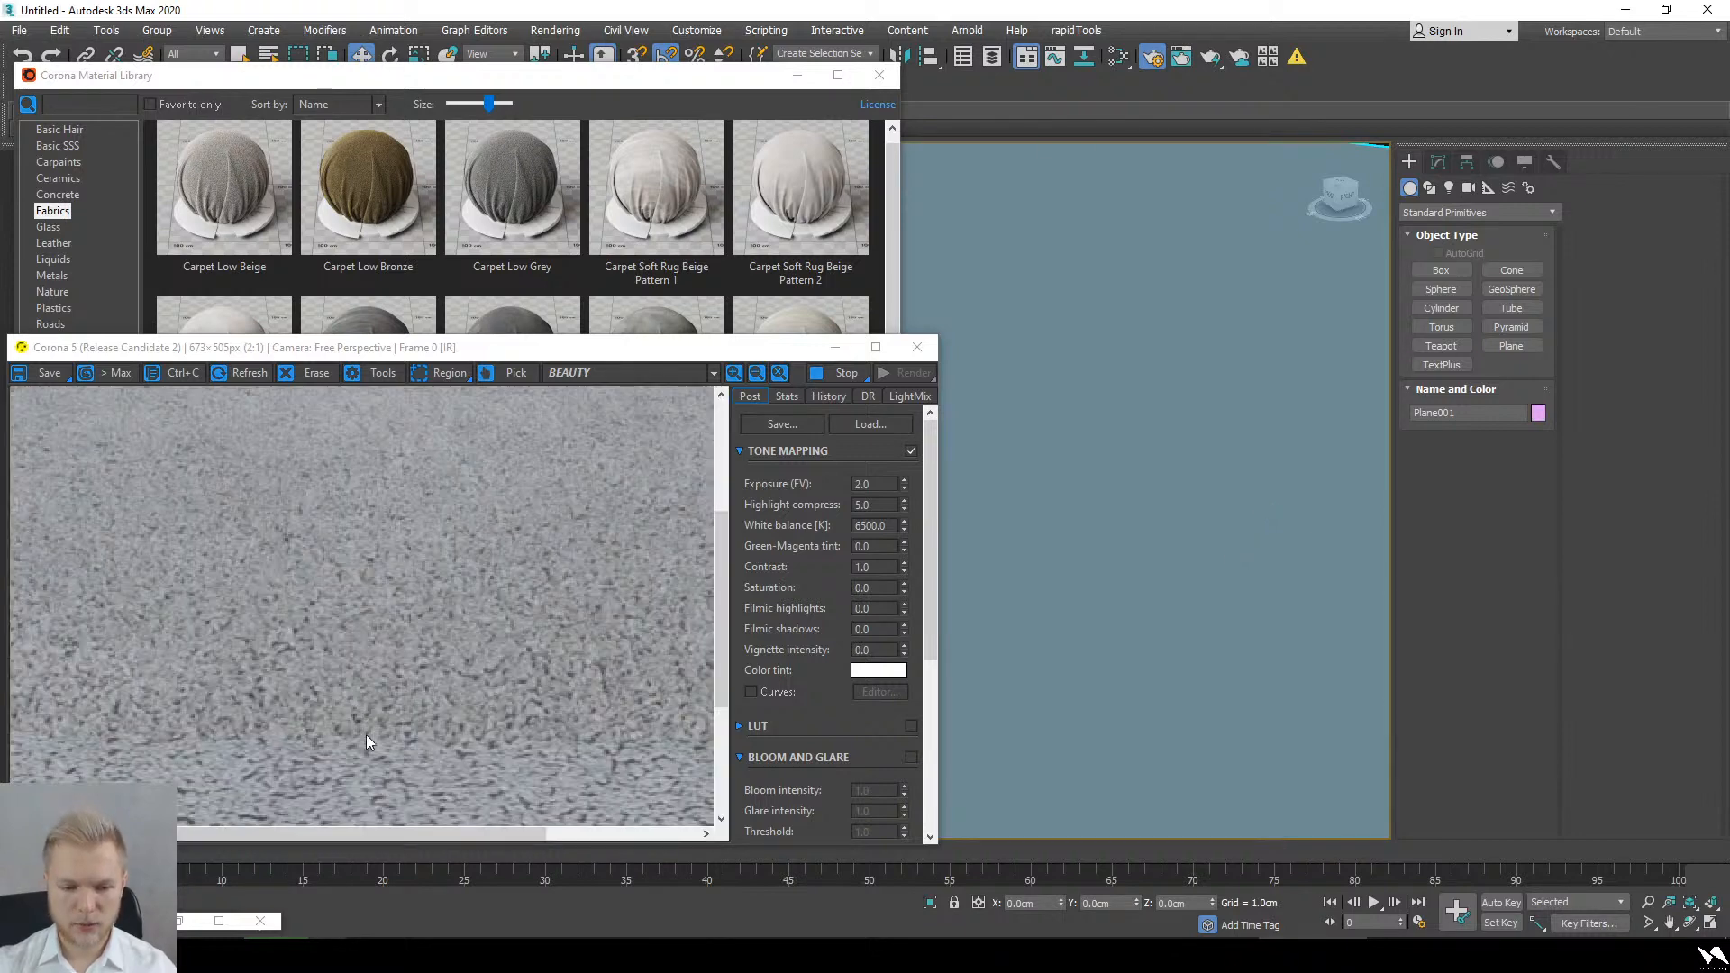
scroll(332, 787, down, 1)
scroll(391, 776, up, 1)
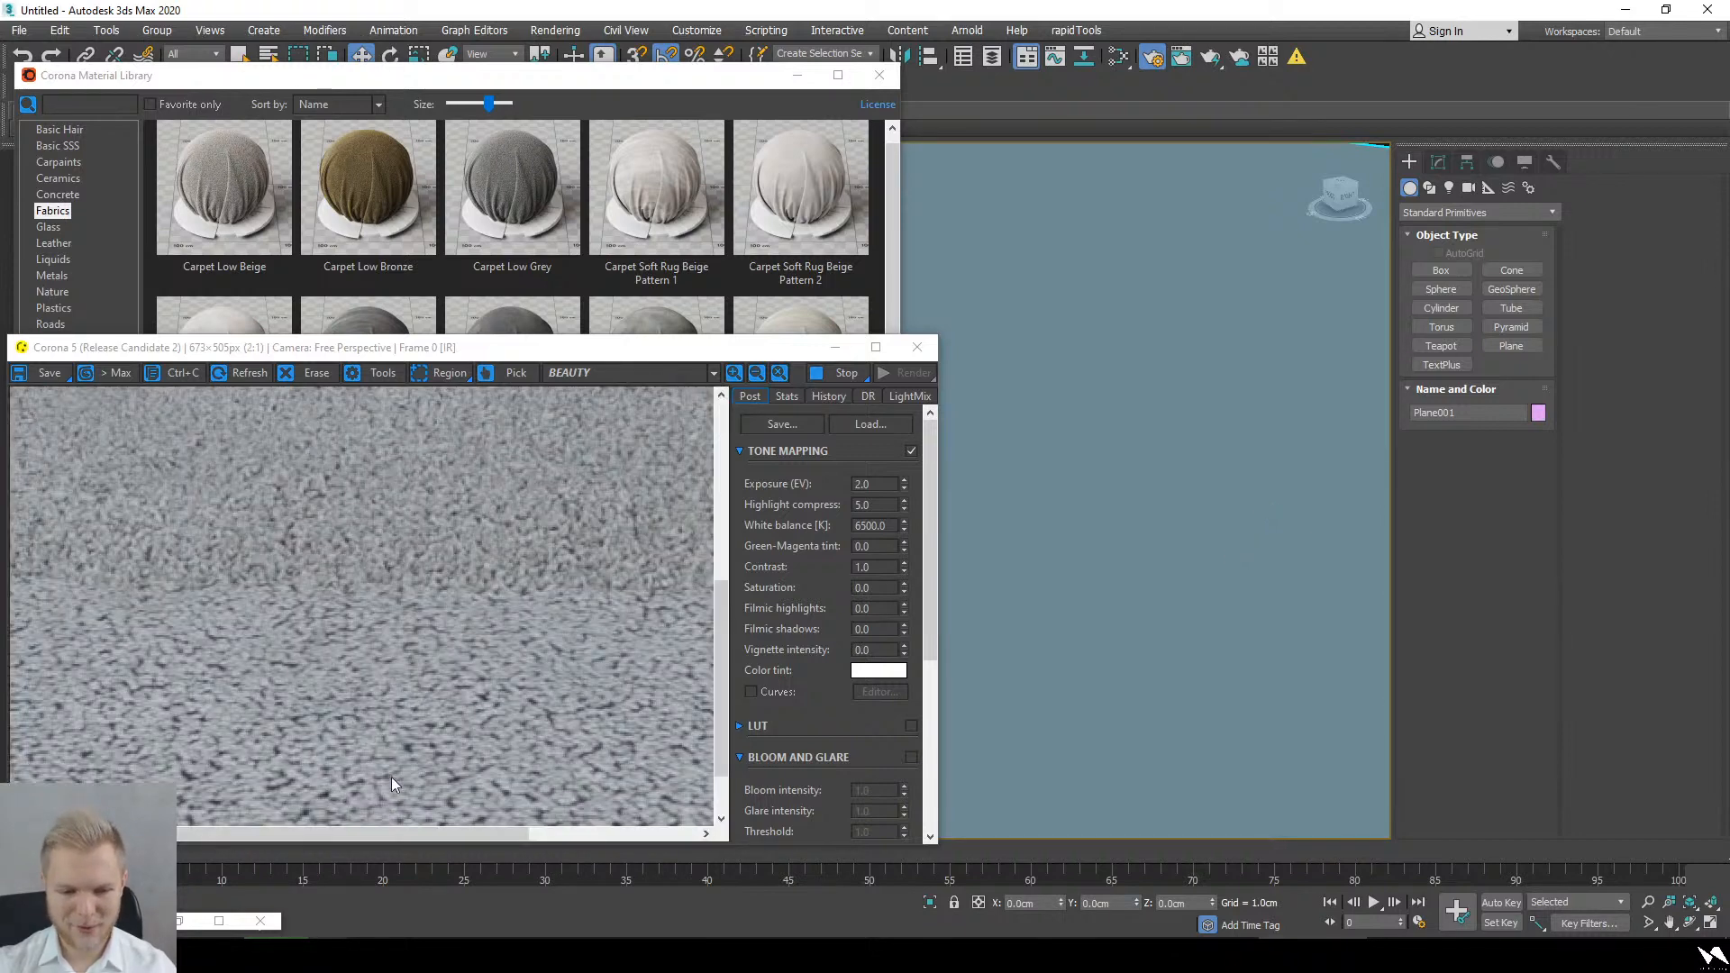
scroll(376, 684, down, 1)
scroll(1132, 700, down, 2)
scroll(1132, 700, down, 2)
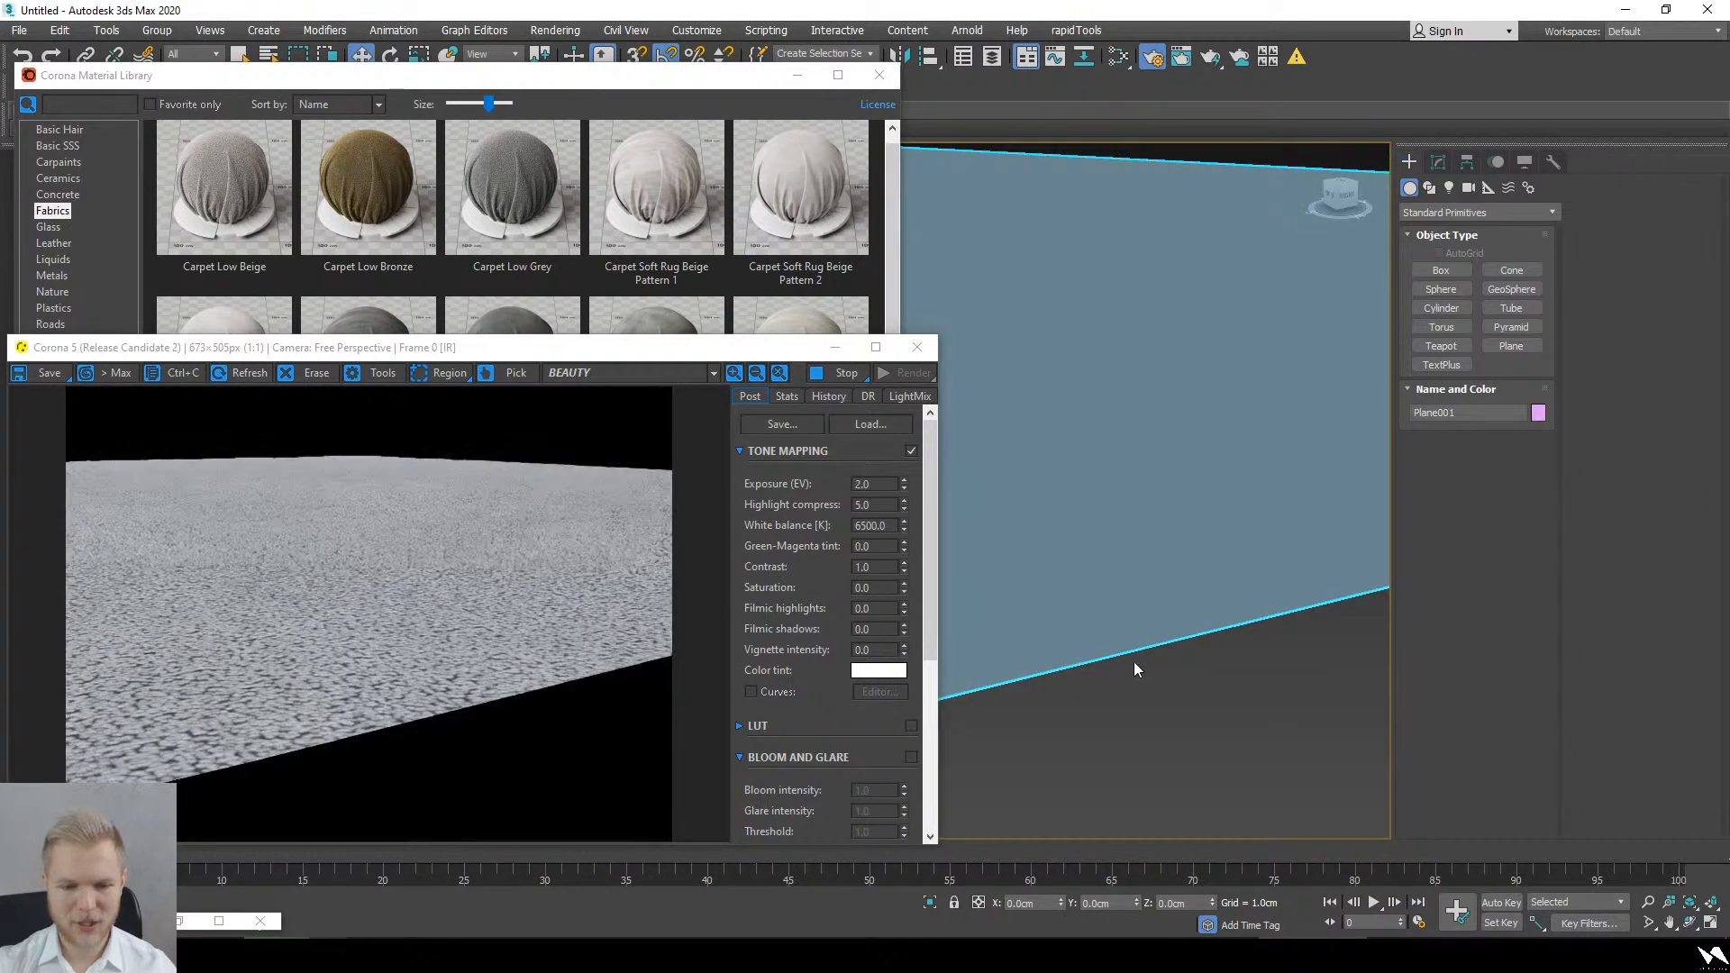
alt+middle_drag(1057, 495, 1064, 549)
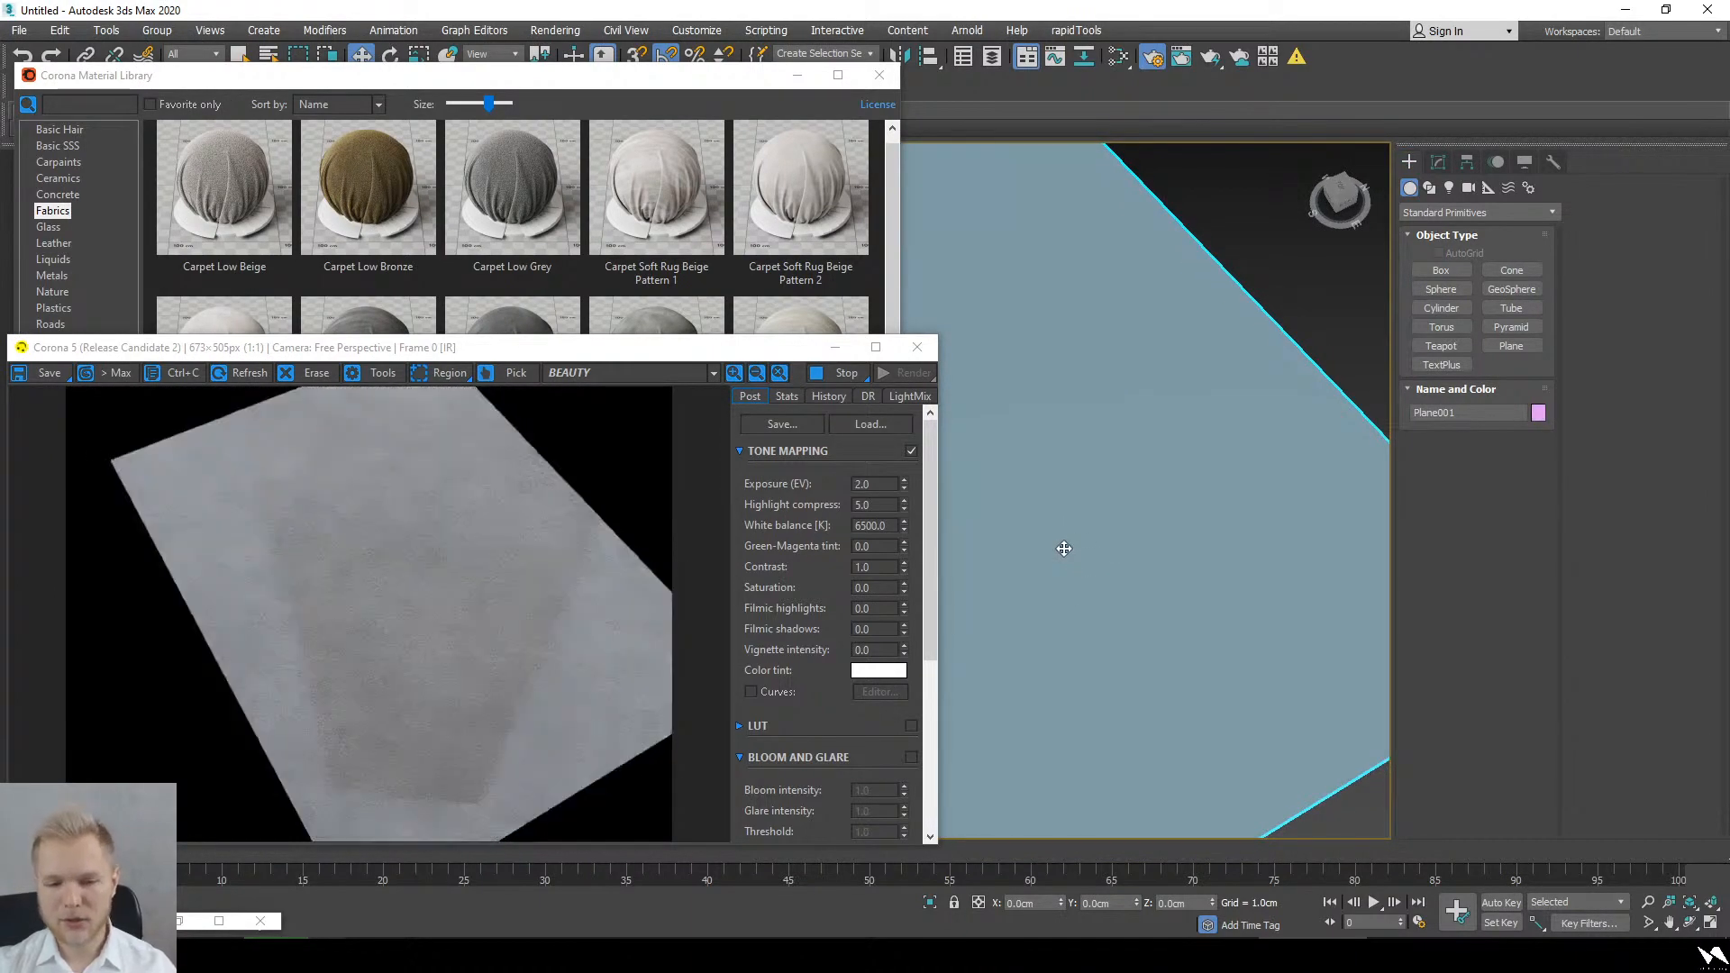
alt+middle_drag(1150, 643, 1189, 621)
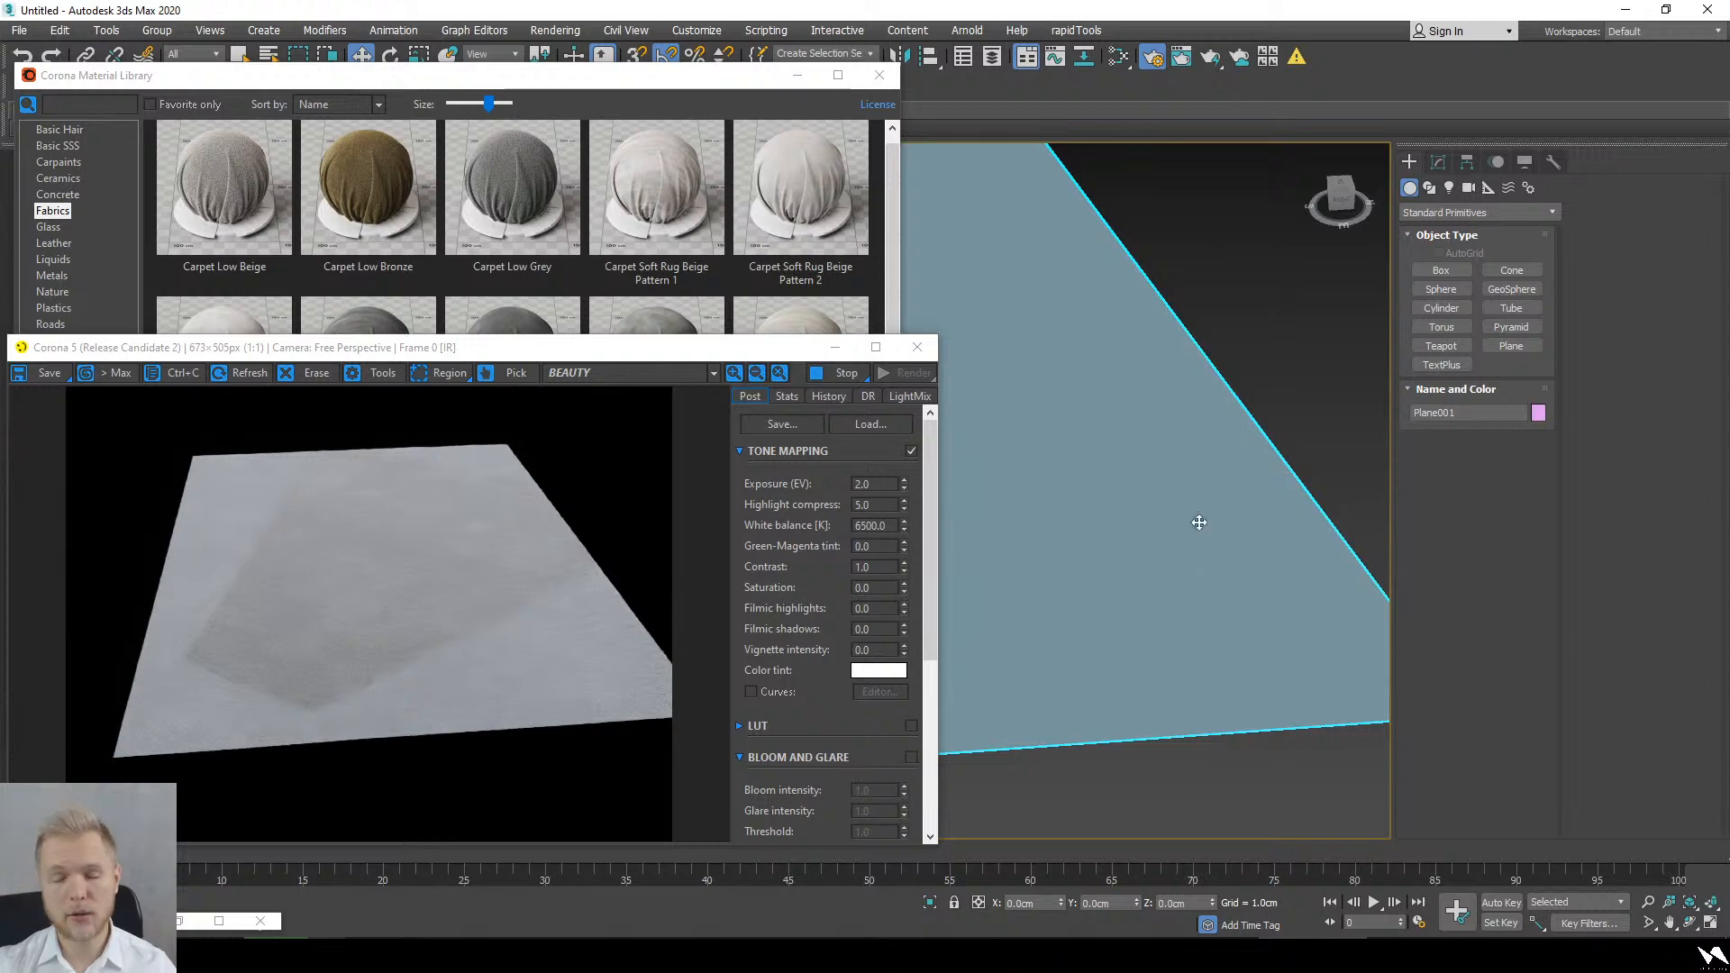
Step: Add a Shell modifier to the plane and move the UVW Map modifier above it in the stack
click(1437, 162)
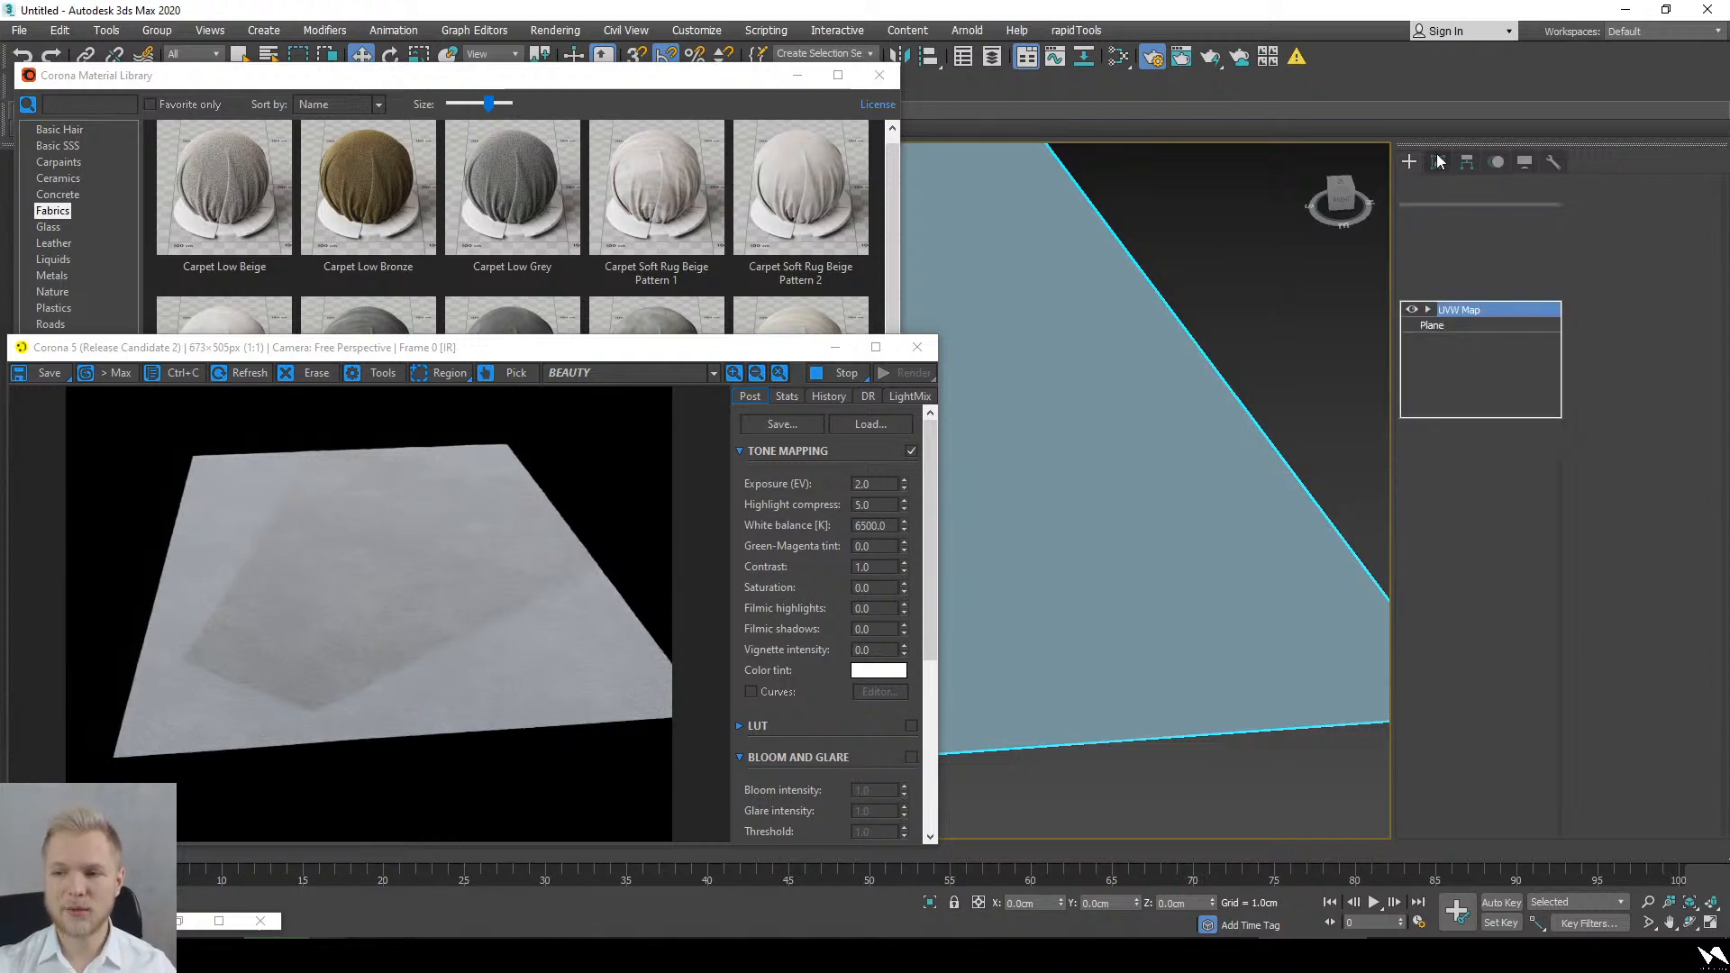
click(1519, 243)
click(1440, 243)
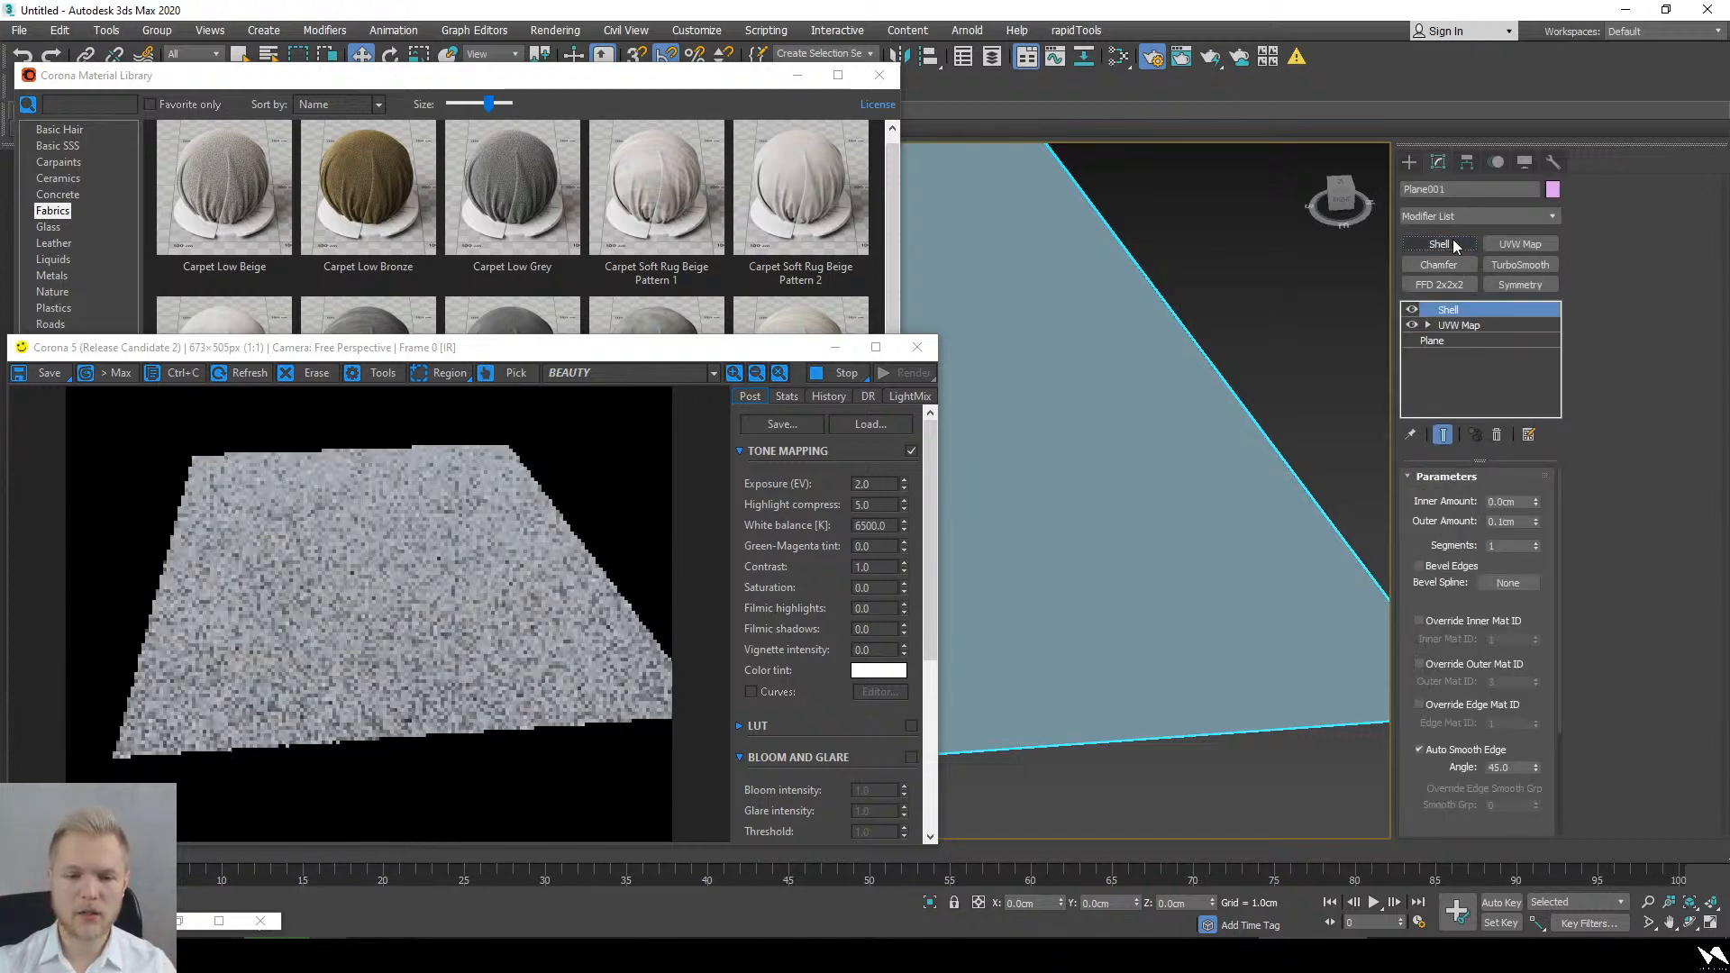
click(1453, 326)
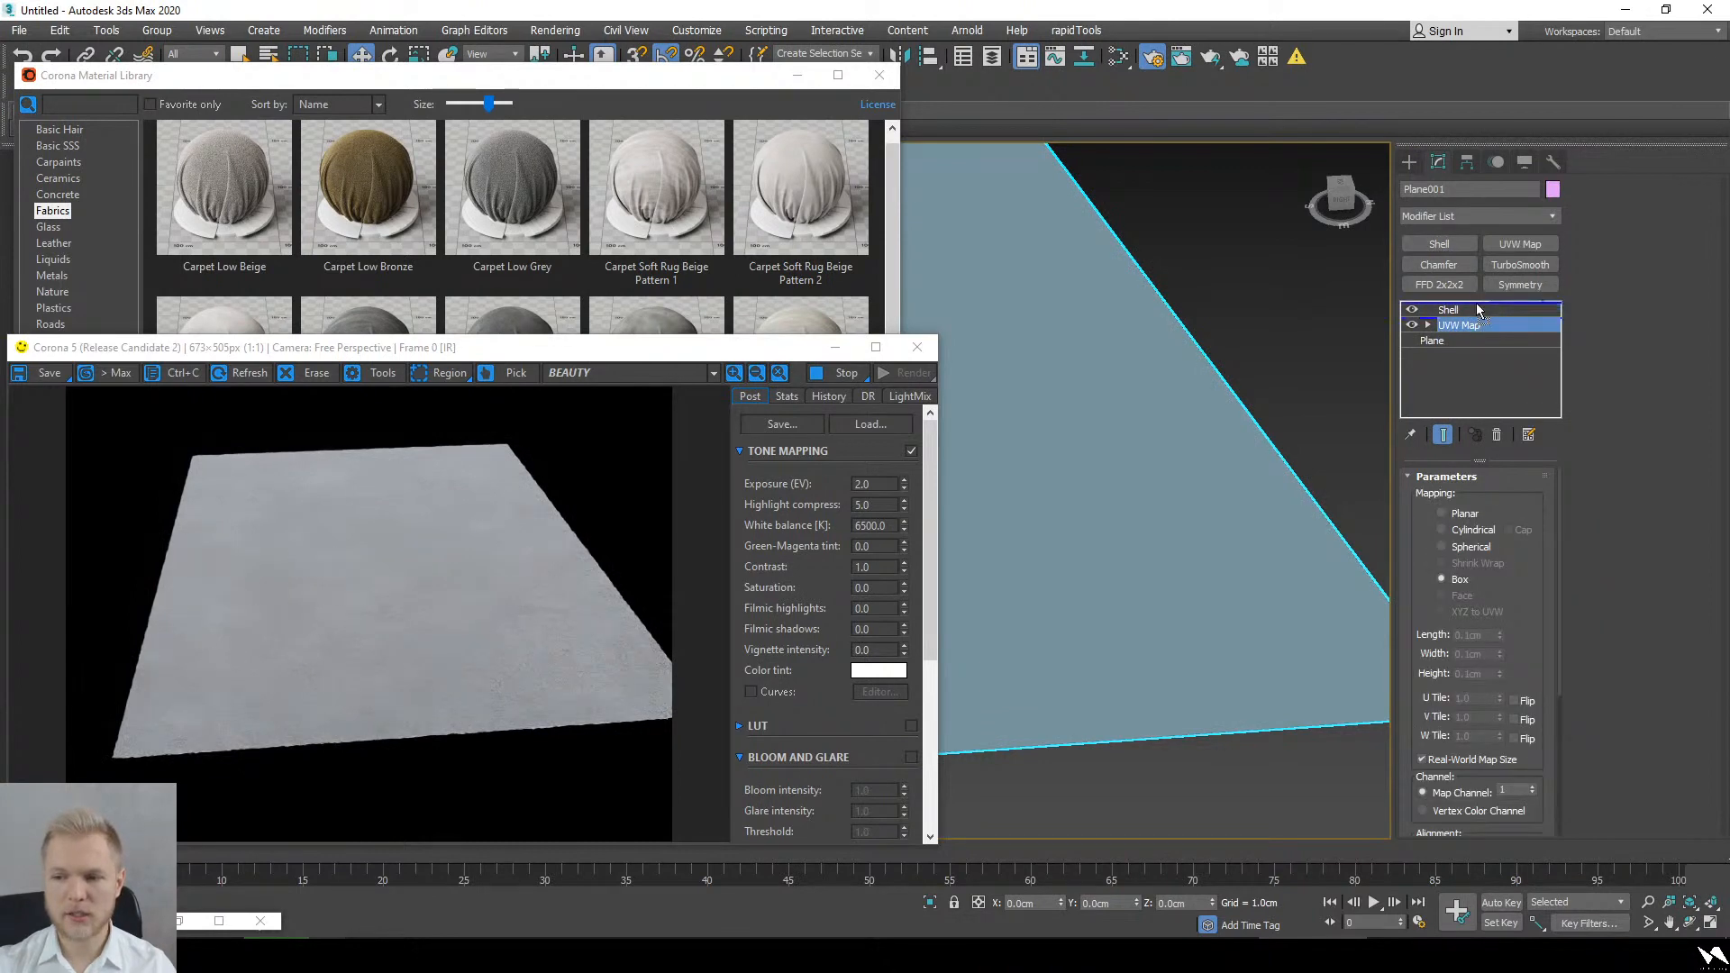
drag(1478, 310, 1478, 309)
alt+middle_drag(1005, 548, 1094, 695)
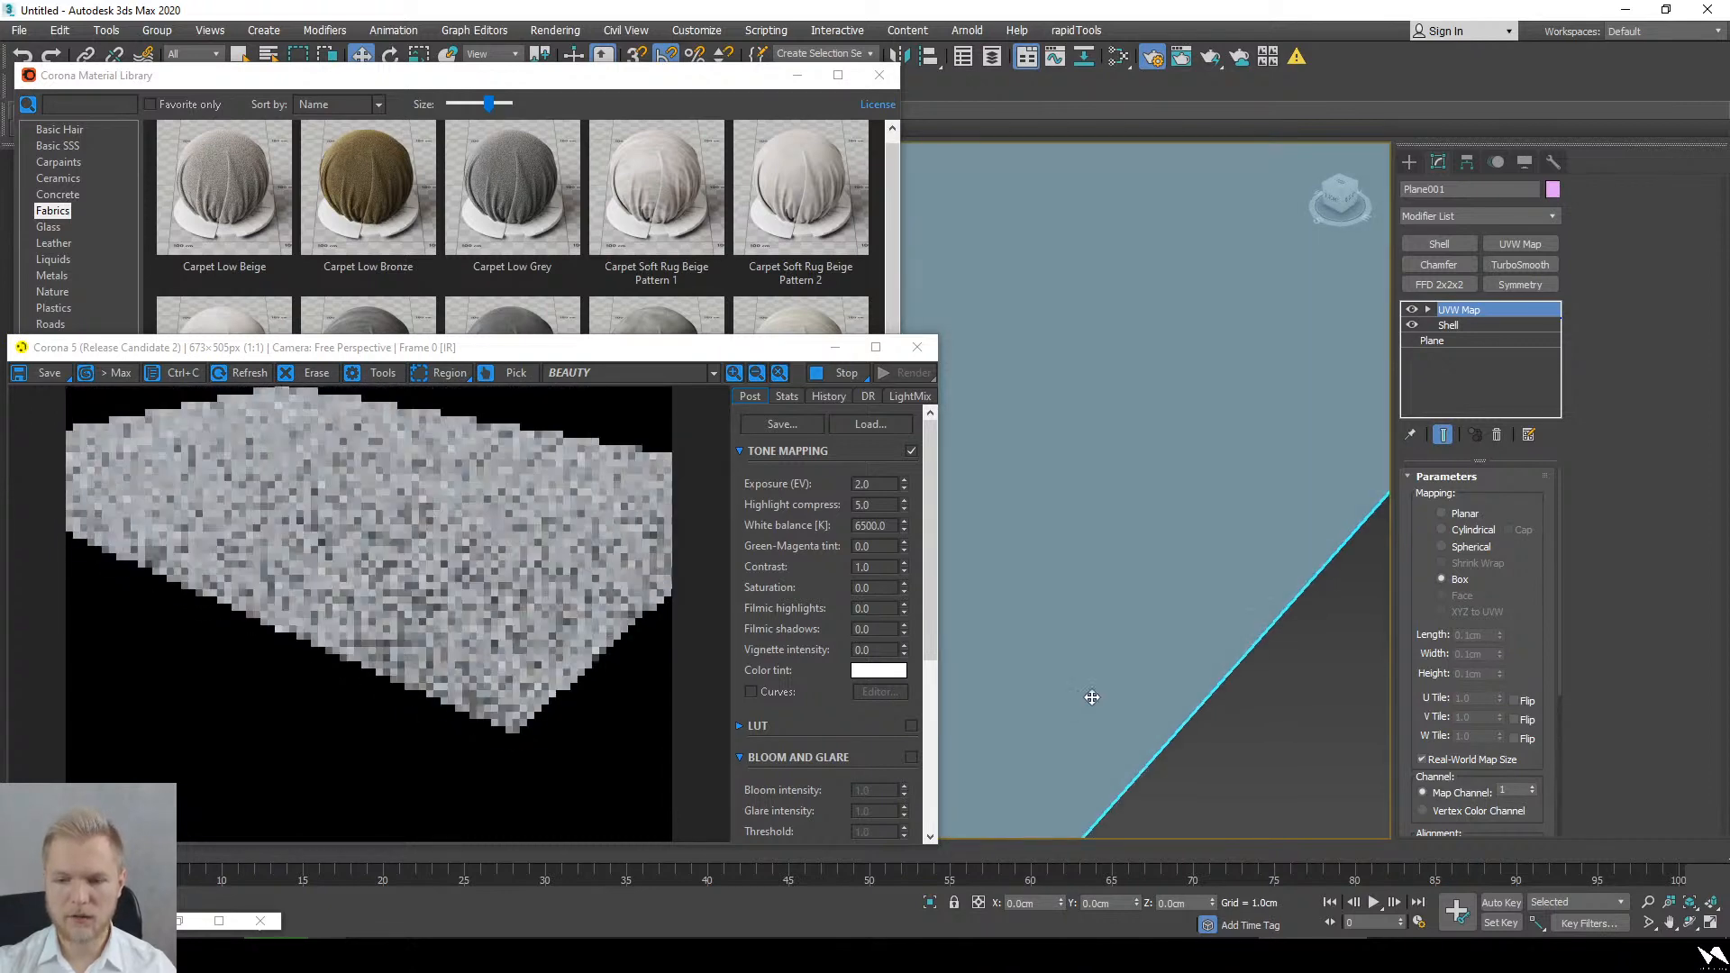
scroll(1094, 694, down, 4)
scroll(1232, 613, up, 4)
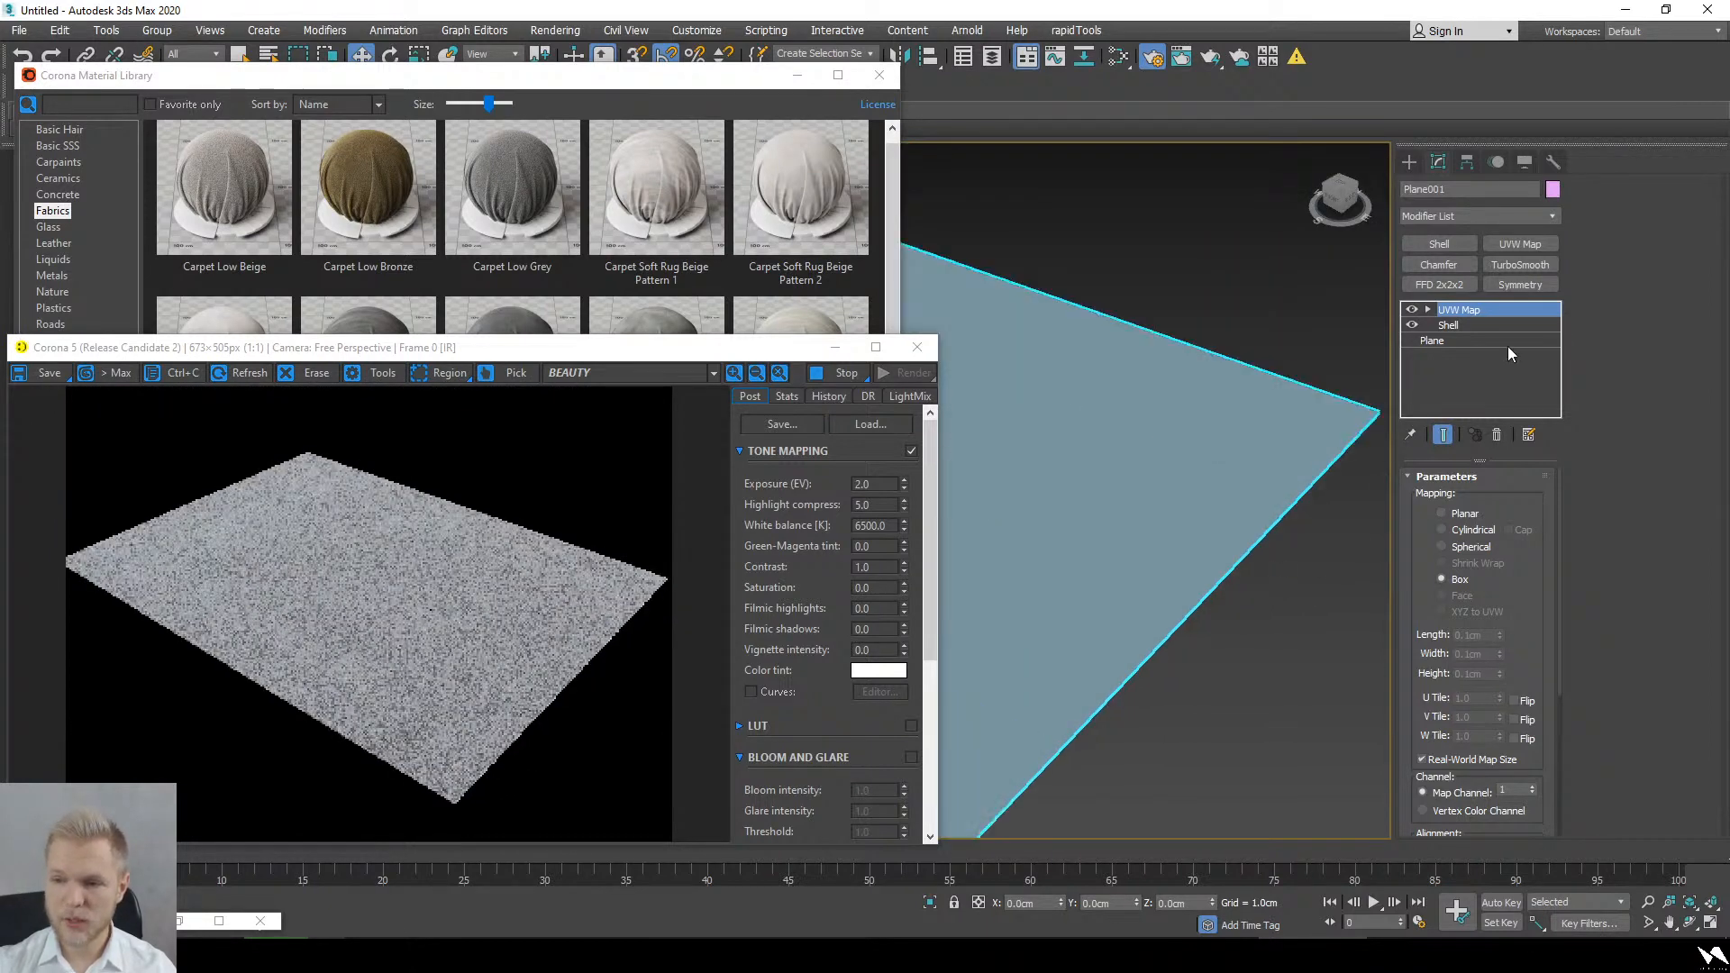
Step: Select the base Plane level in the modifier stack and show edged faces in the viewport
click(1497, 342)
key(F4)
alt+middle_drag(1125, 573, 1205, 582)
scroll(1171, 603, down, 5)
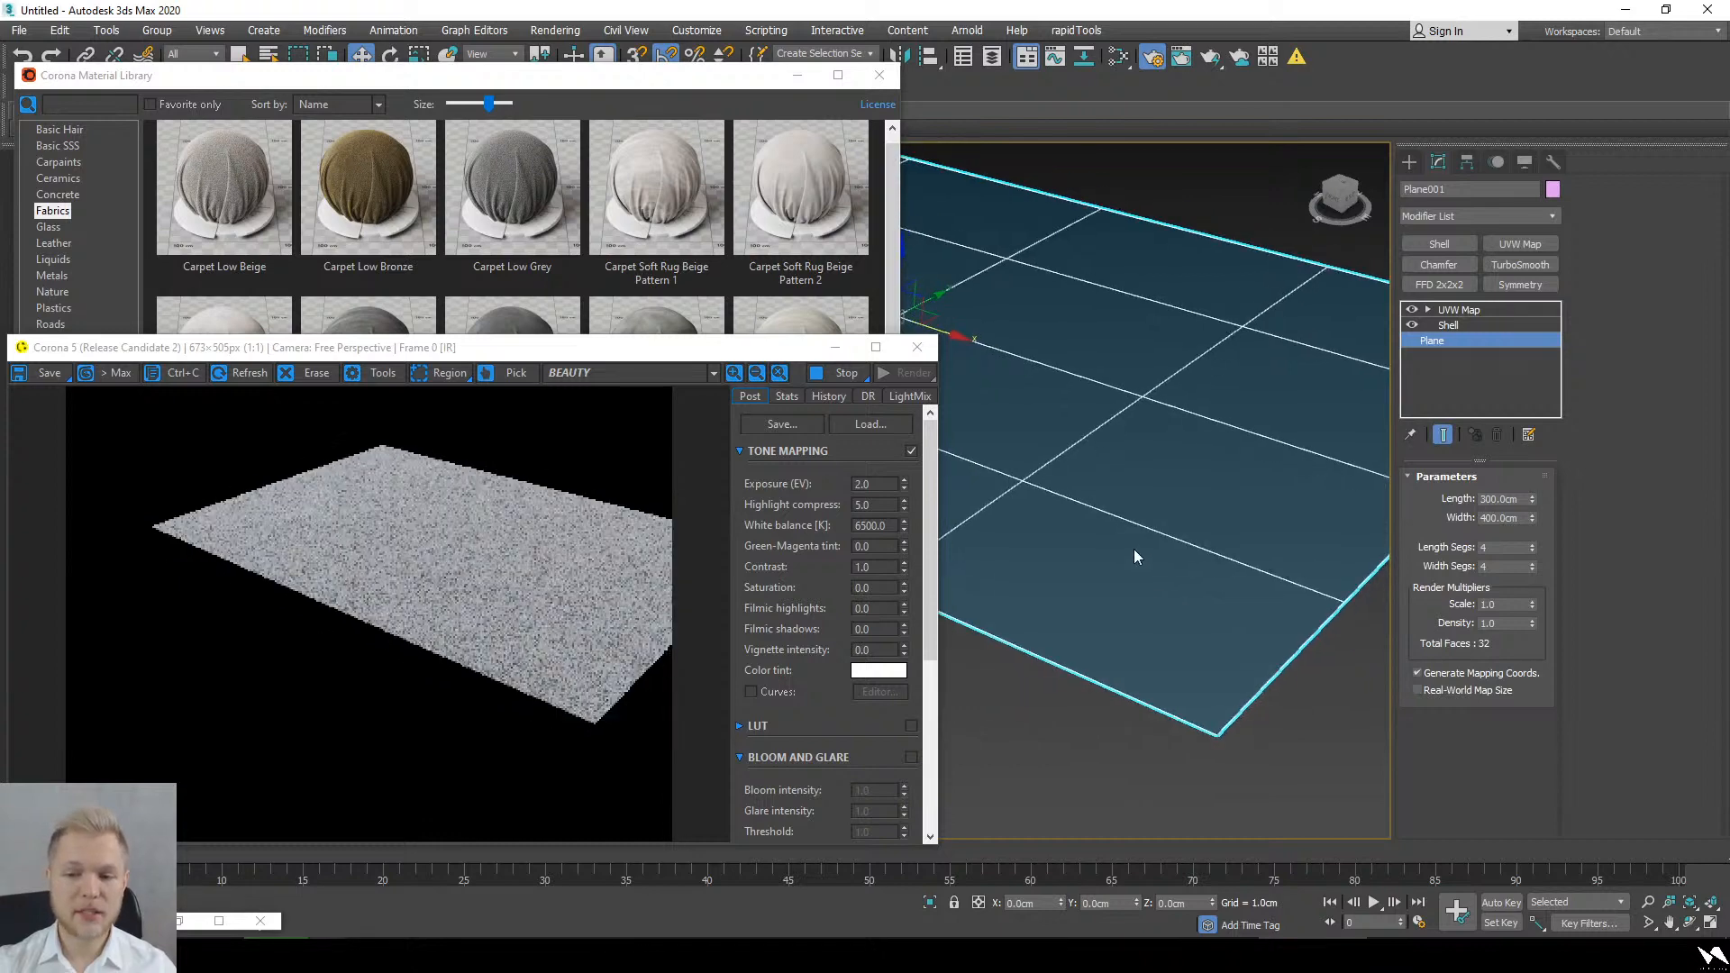
right_click(1104, 515)
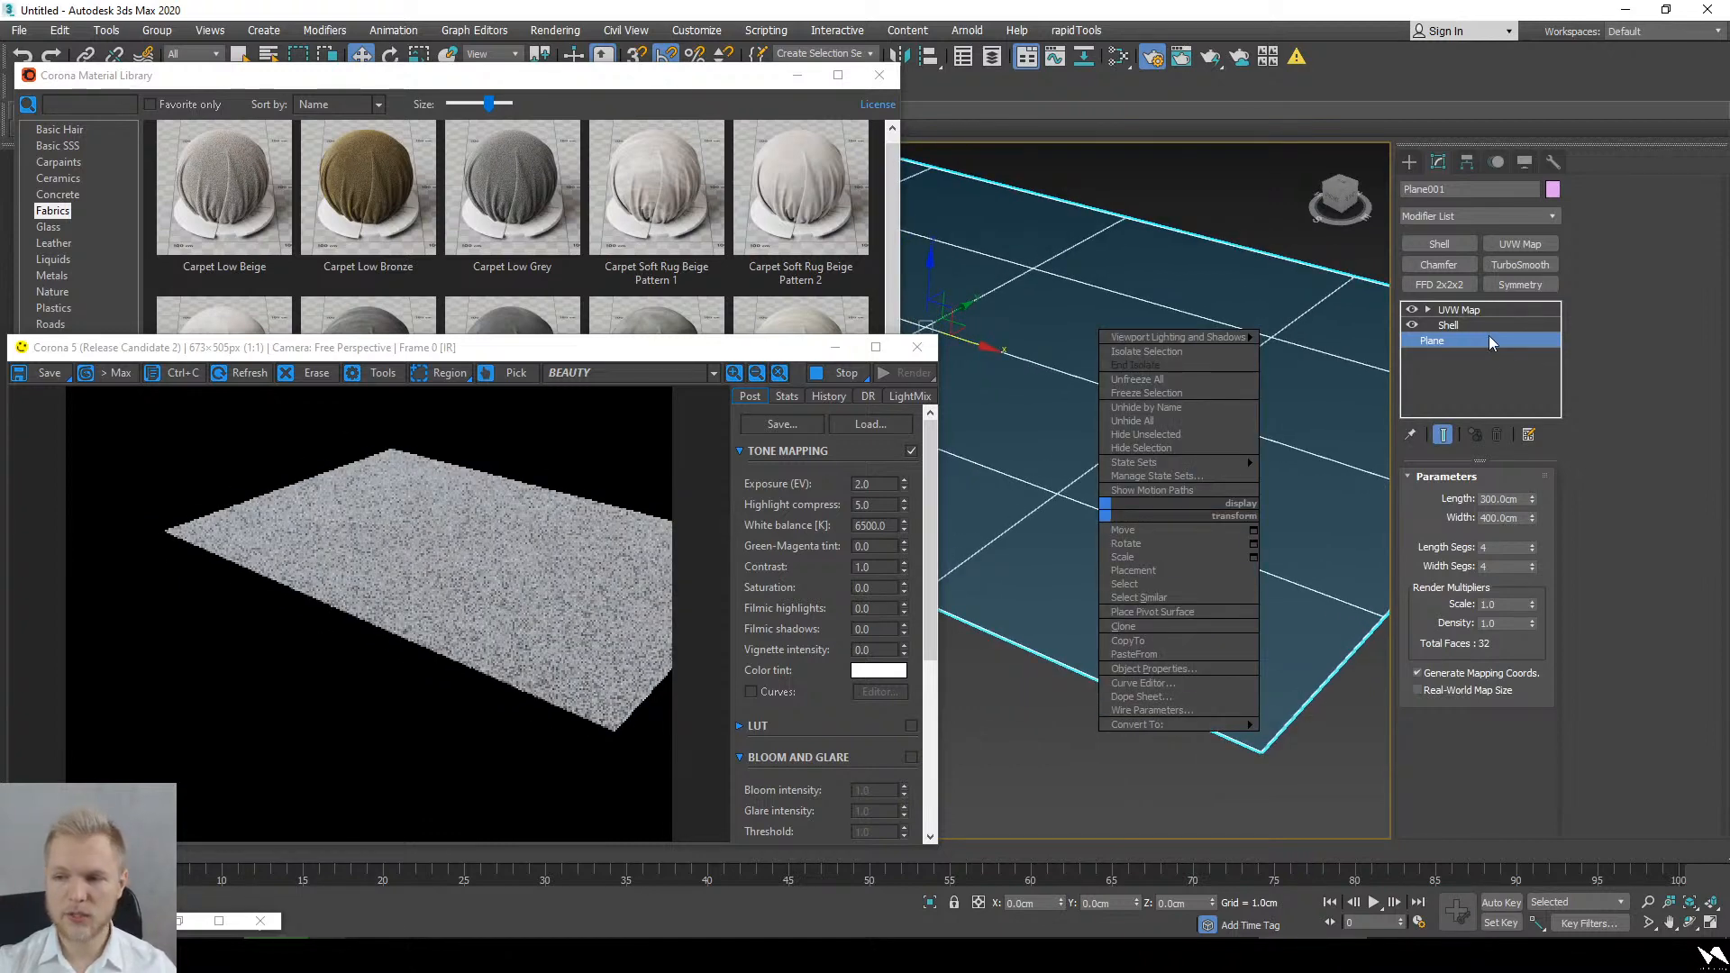
Step: Insert an Edit Poly modifier directly above the base Plane, beneath the Shell
click(1467, 218)
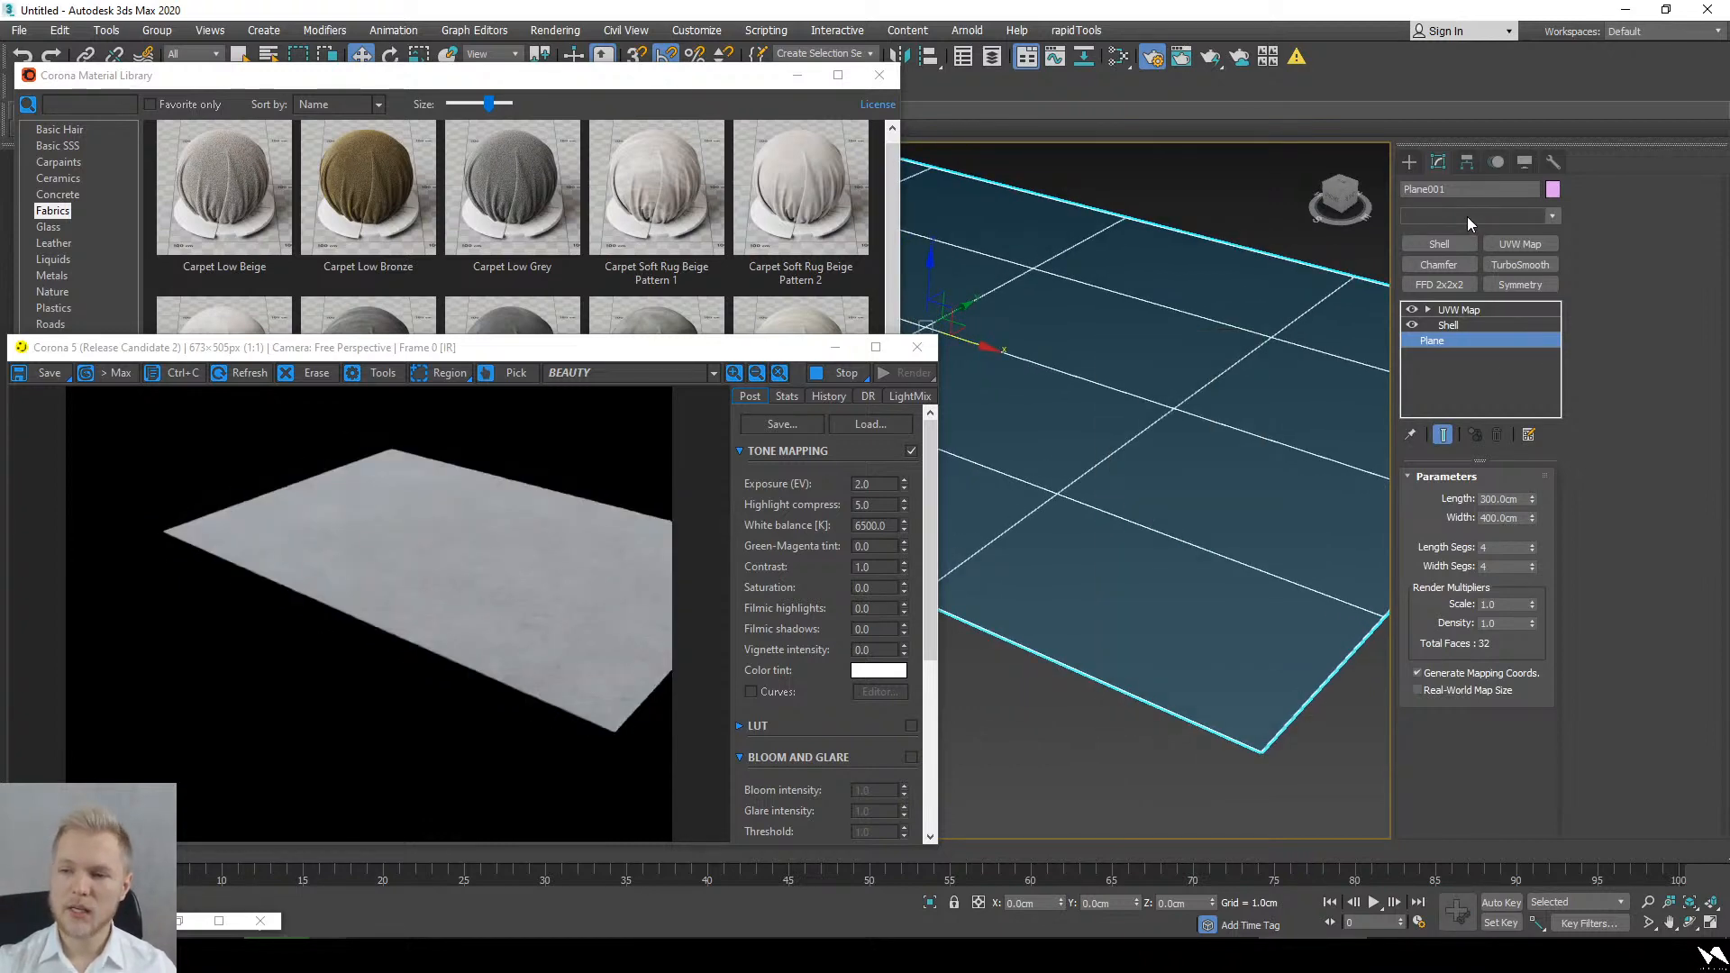
click(1467, 217)
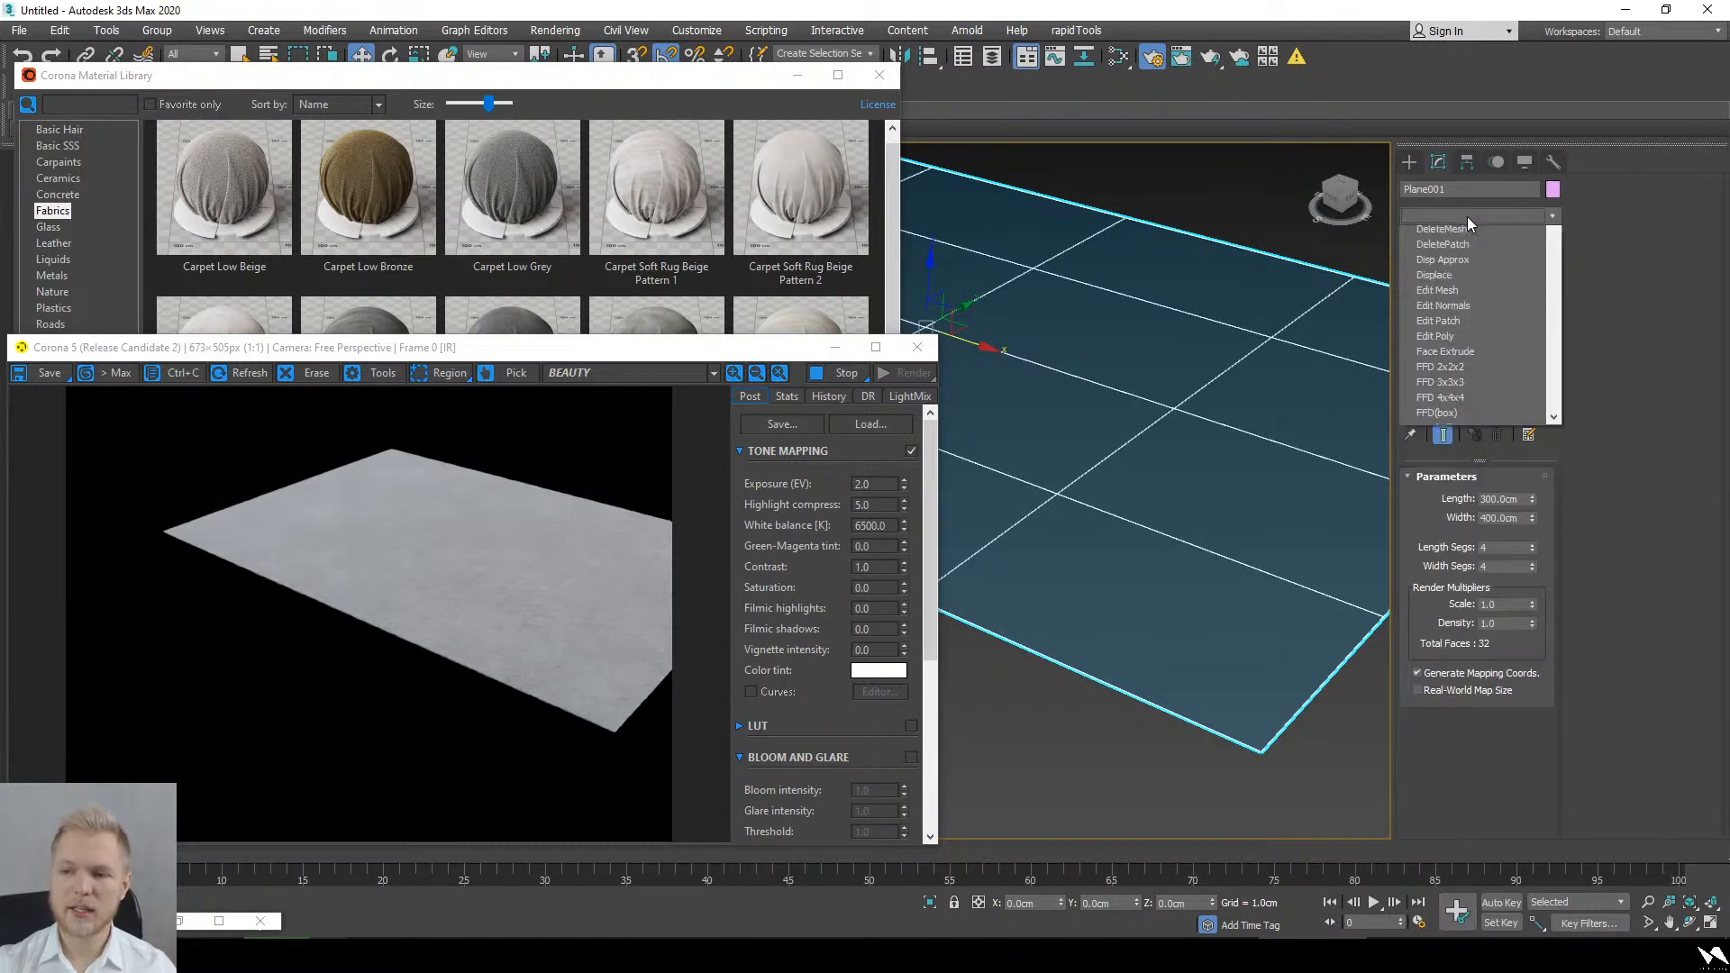
key(e)
click(1464, 277)
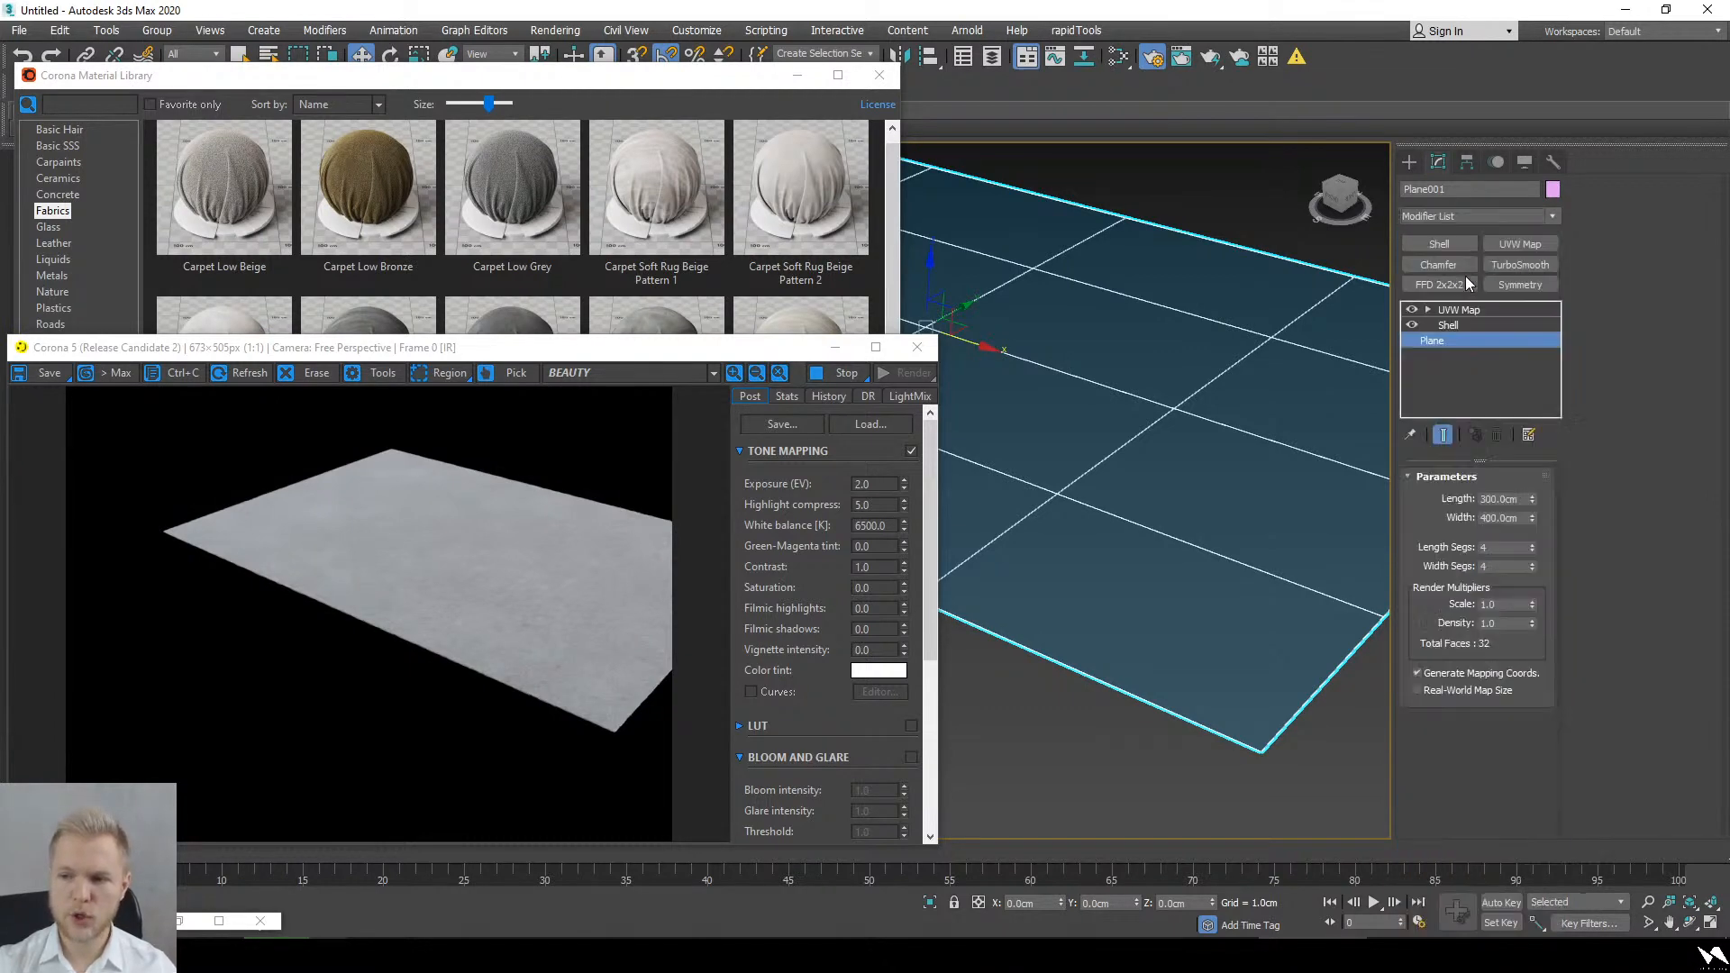
Step: Add a TurboSmooth modifier between the Plane and Edit Poly levels and set its iterations to 3
click(1515, 265)
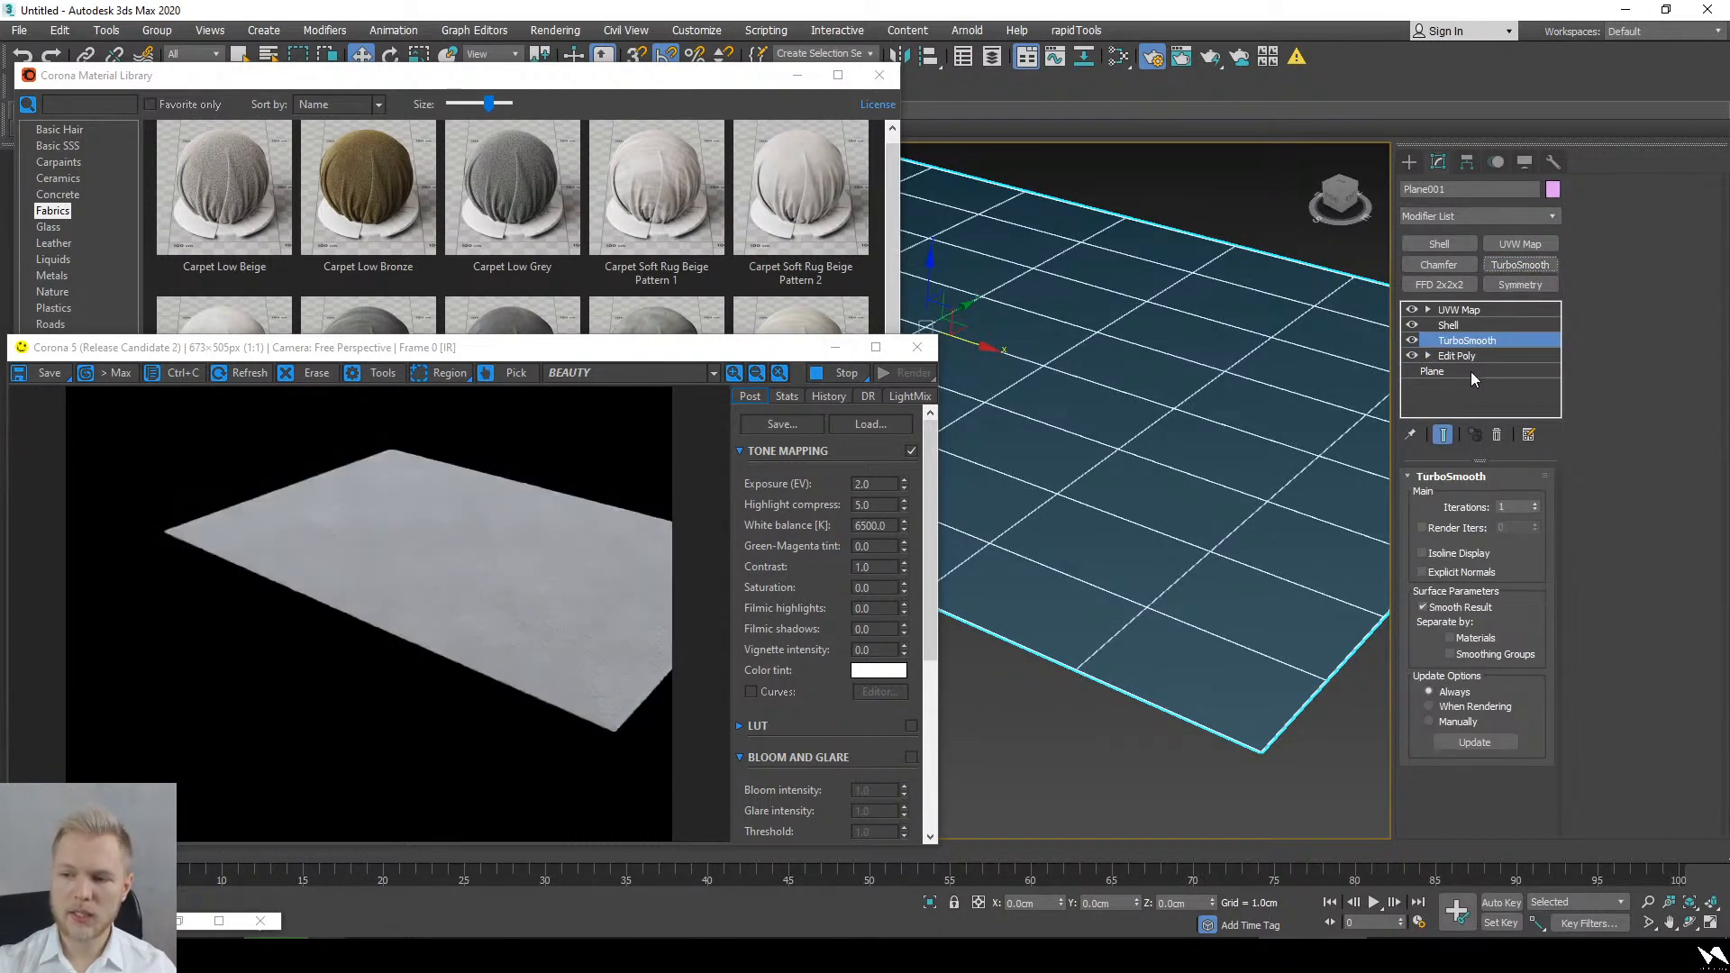
drag(1477, 362, 1499, 346)
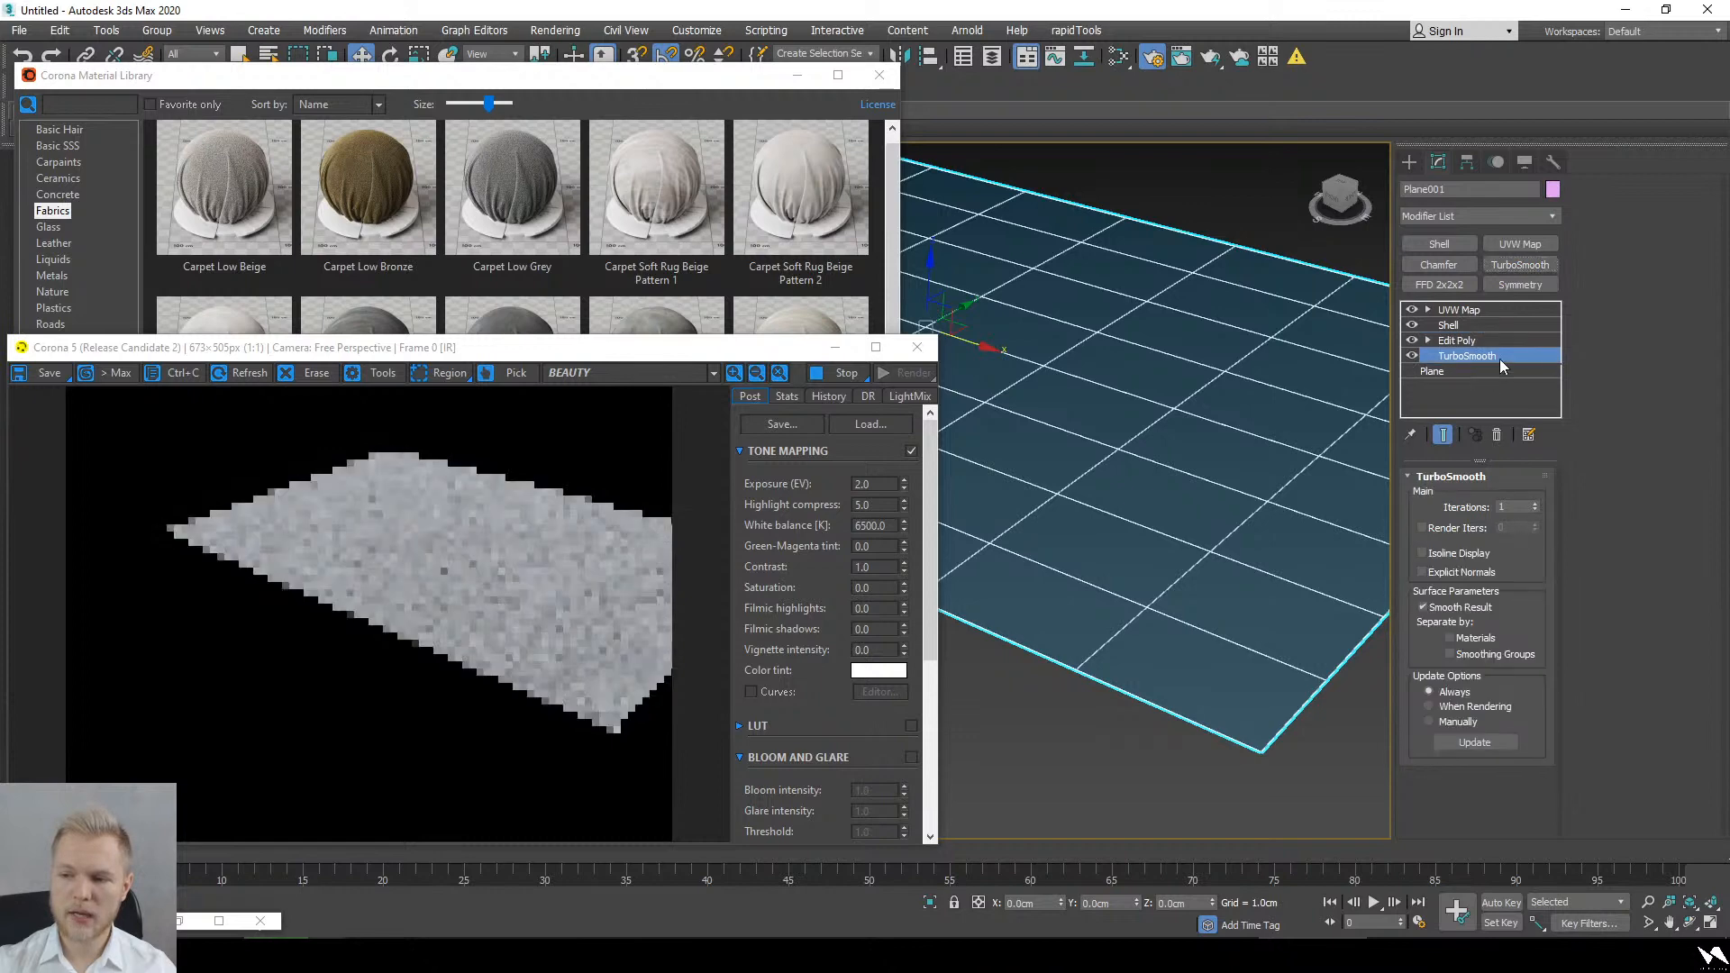
click(1535, 502)
click(1535, 502)
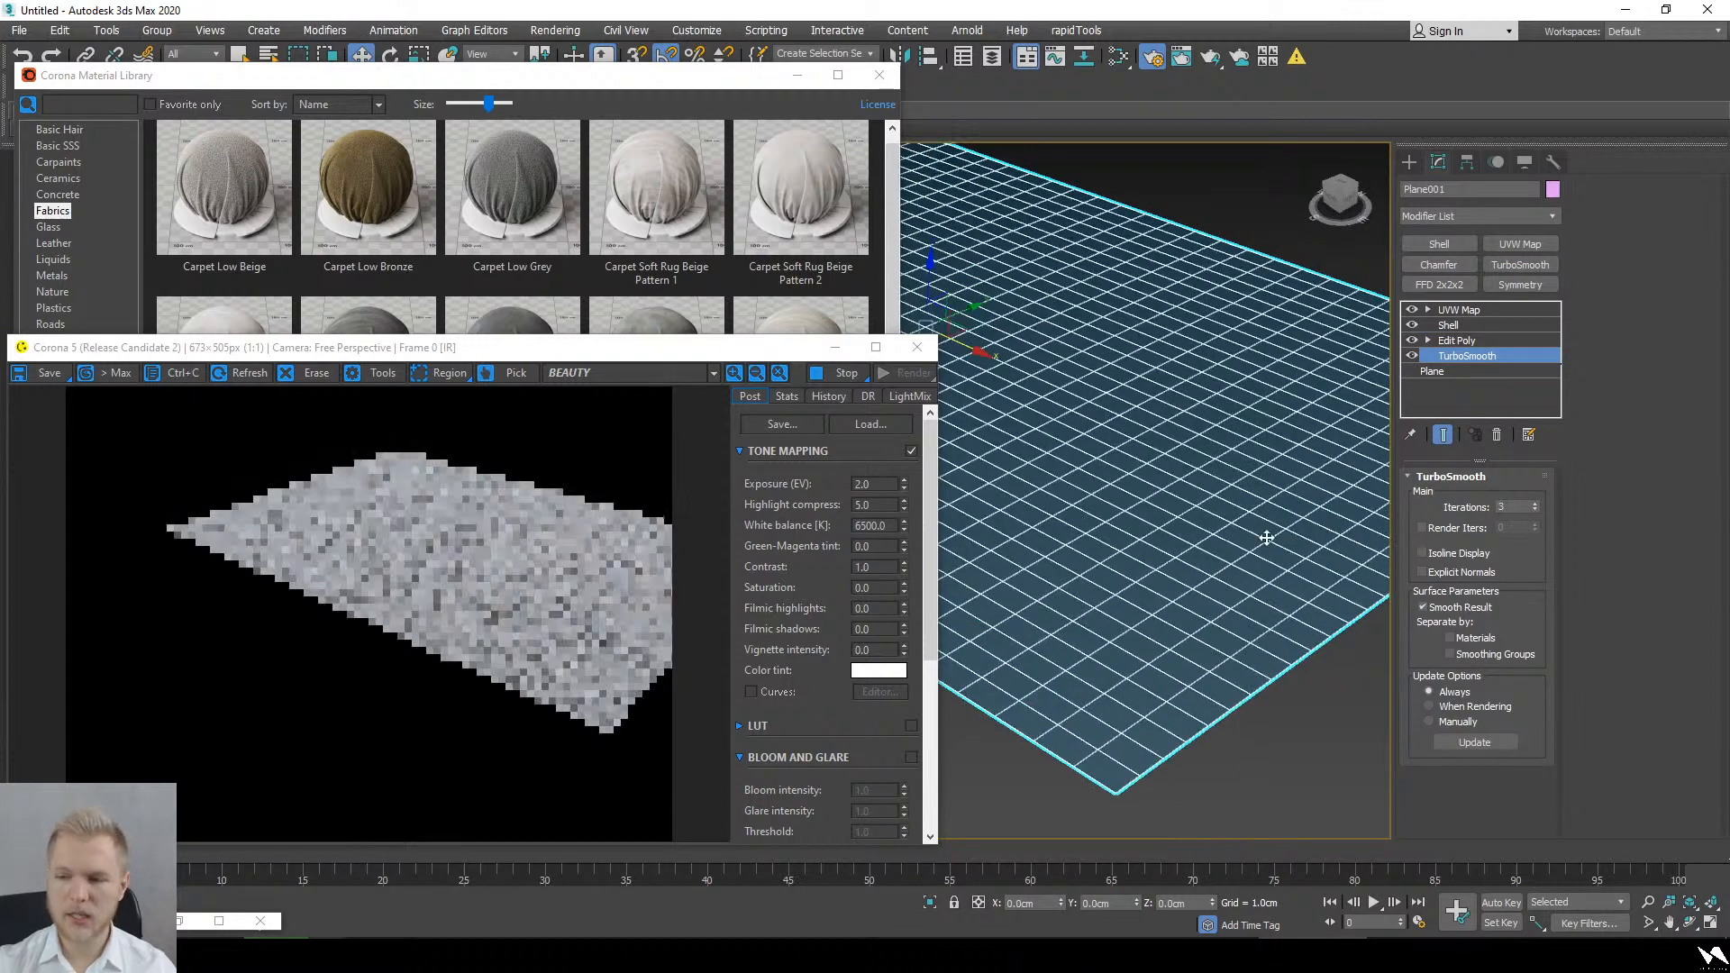
Step: Select a partial row of edges running inward from the plane's border near its front corner in the Edit Poly modifier
click(1456, 341)
key(2)
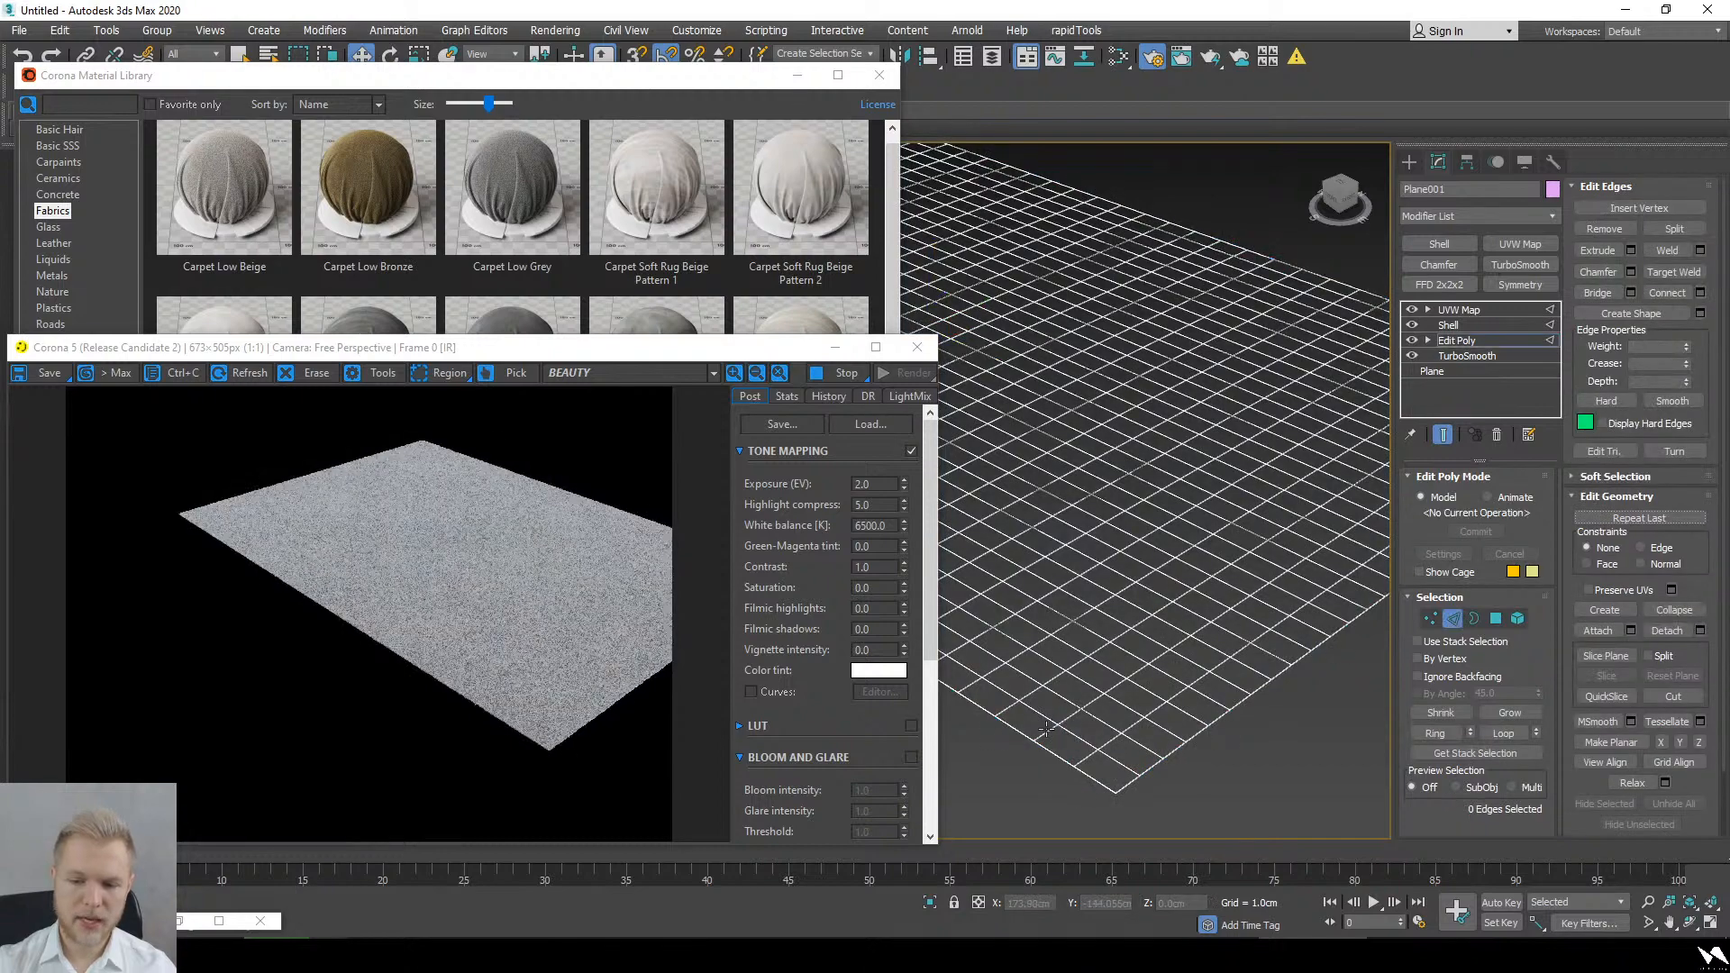
double_click(1045, 728)
scroll(1244, 626, down, 3)
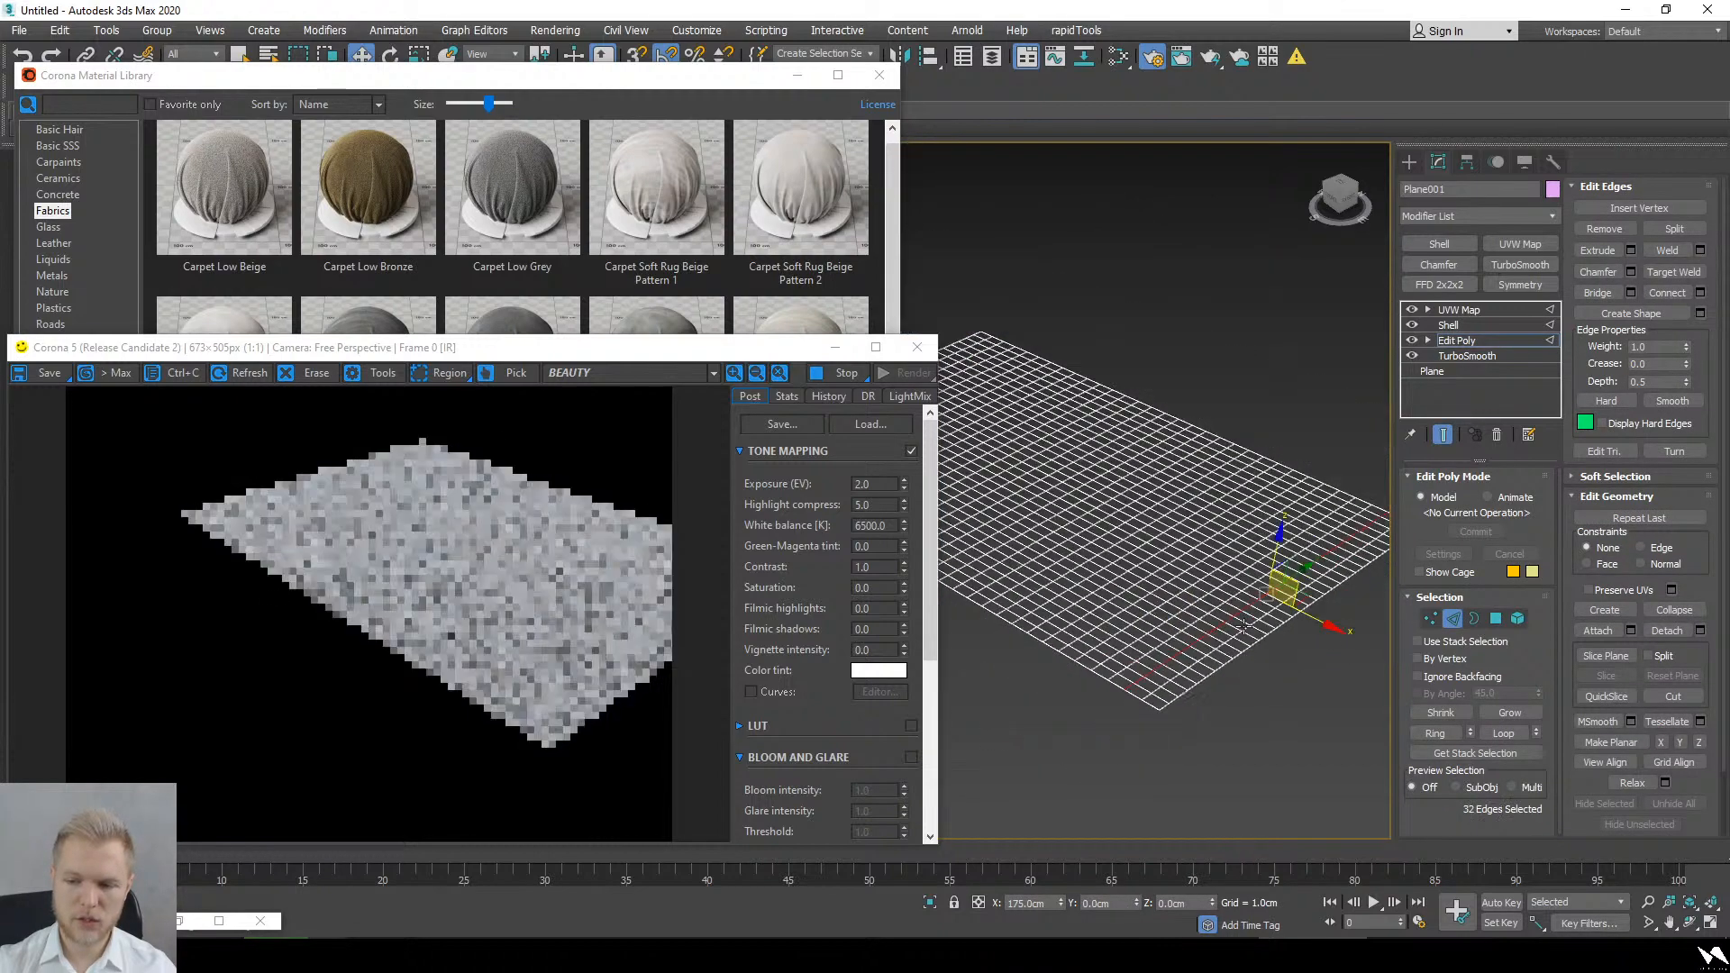
scroll(1356, 482, down, 2)
alt+drag(1095, 717, 1090, 719)
scroll(1137, 696, up, 5)
middle_drag(1142, 691, 1115, 606)
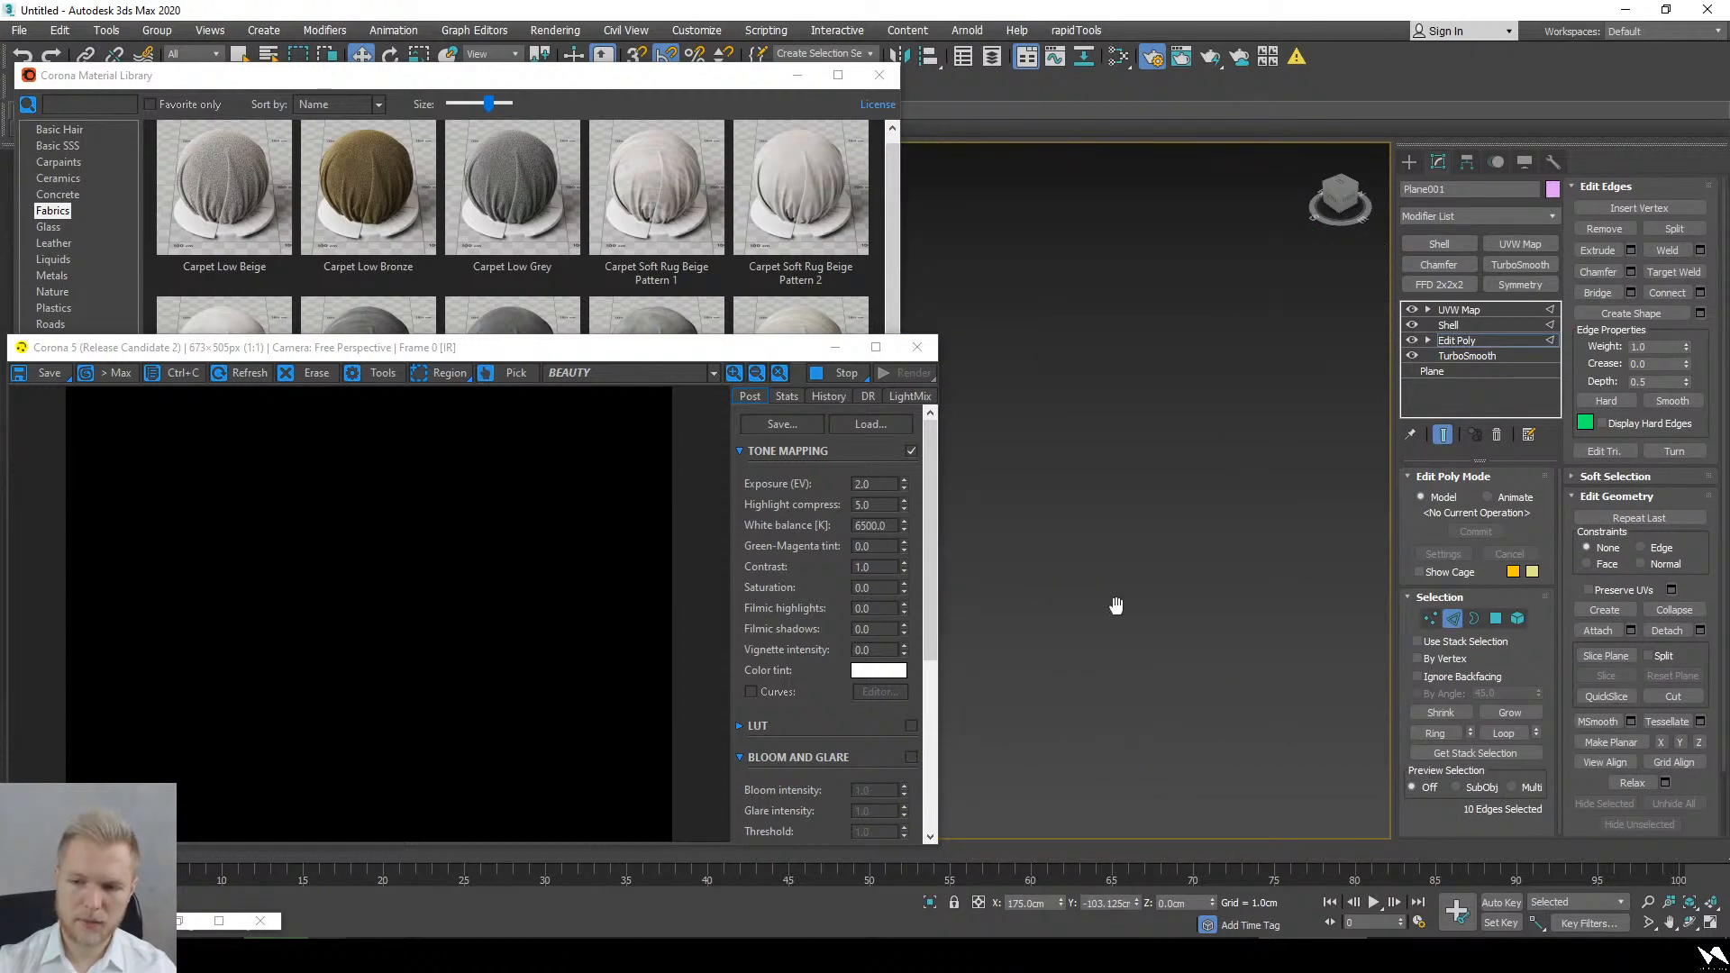
key(z)
middle_drag(1027, 518, 1231, 513)
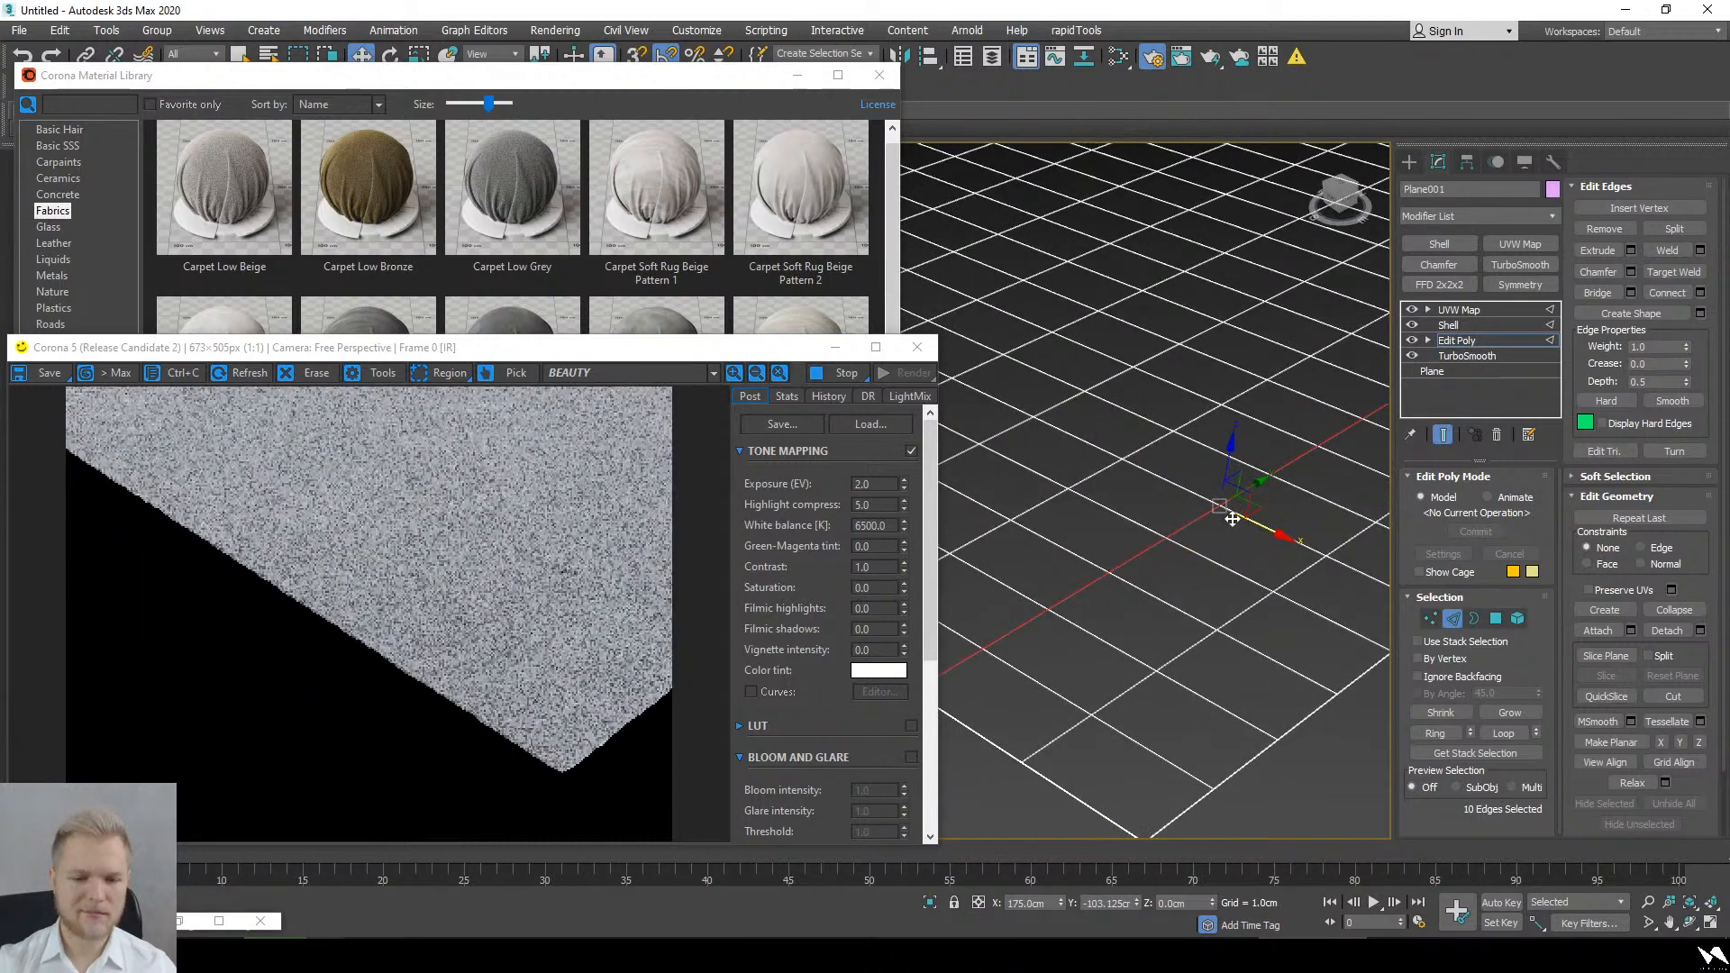
Step: Extrude the selected edges about 2.46 cm high and 1.98 cm wide, and leave edge editing
click(1630, 251)
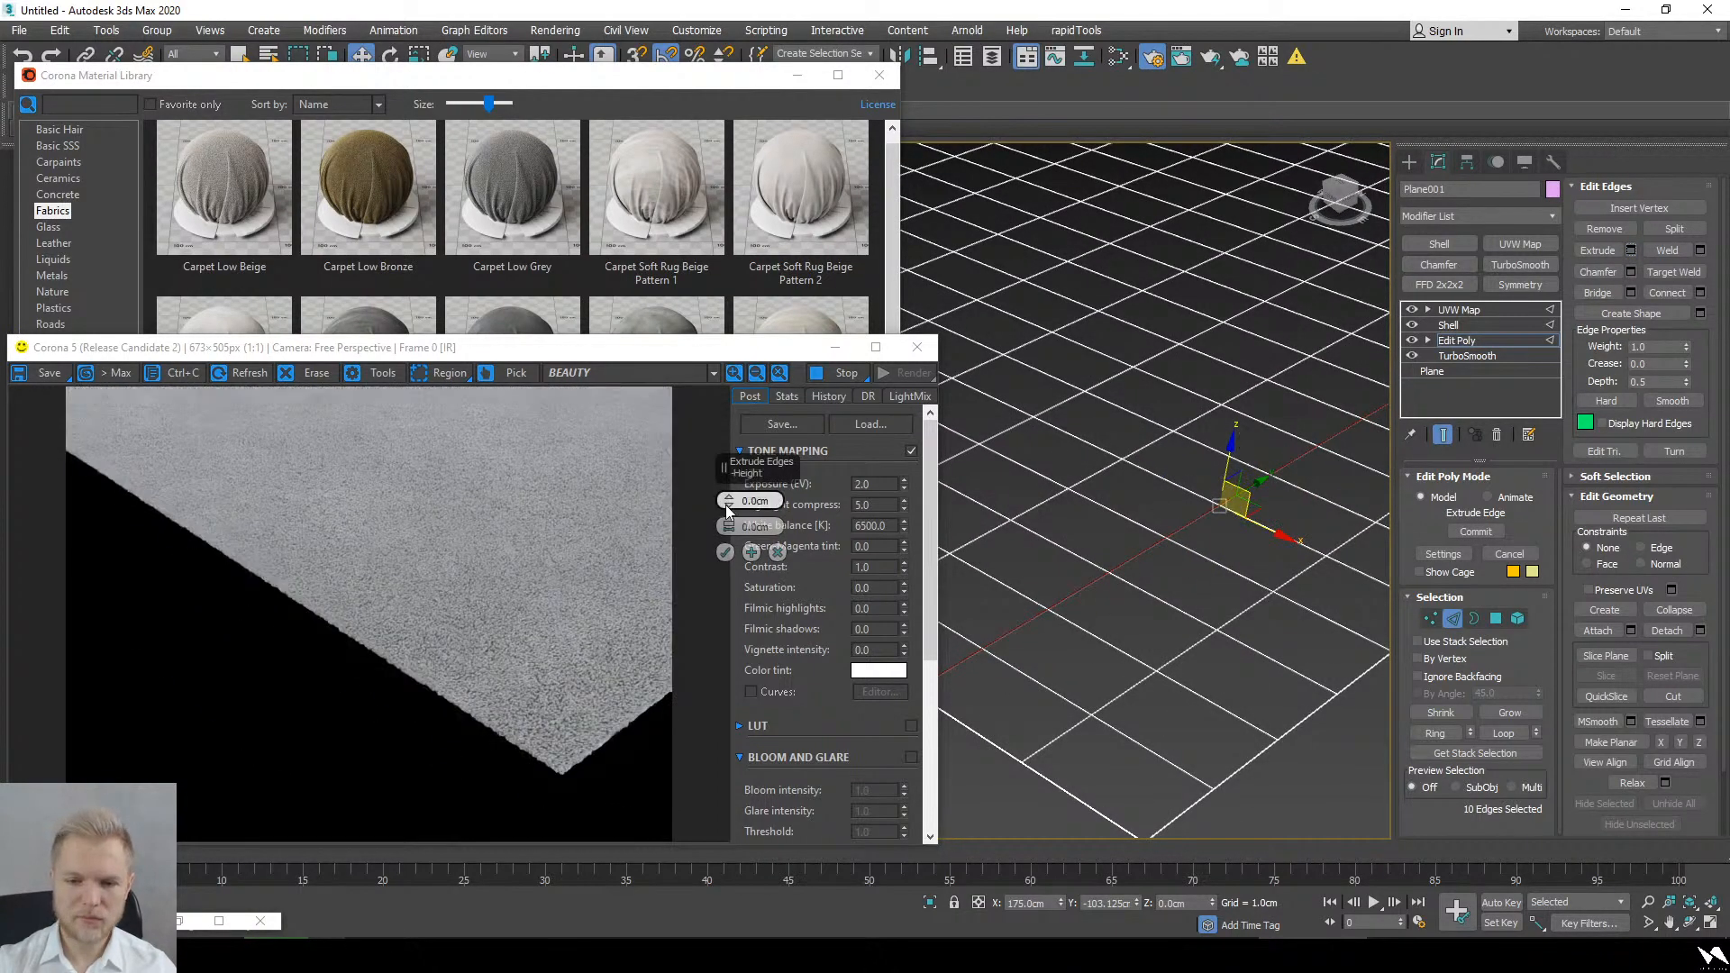
drag(727, 500, 702, 361)
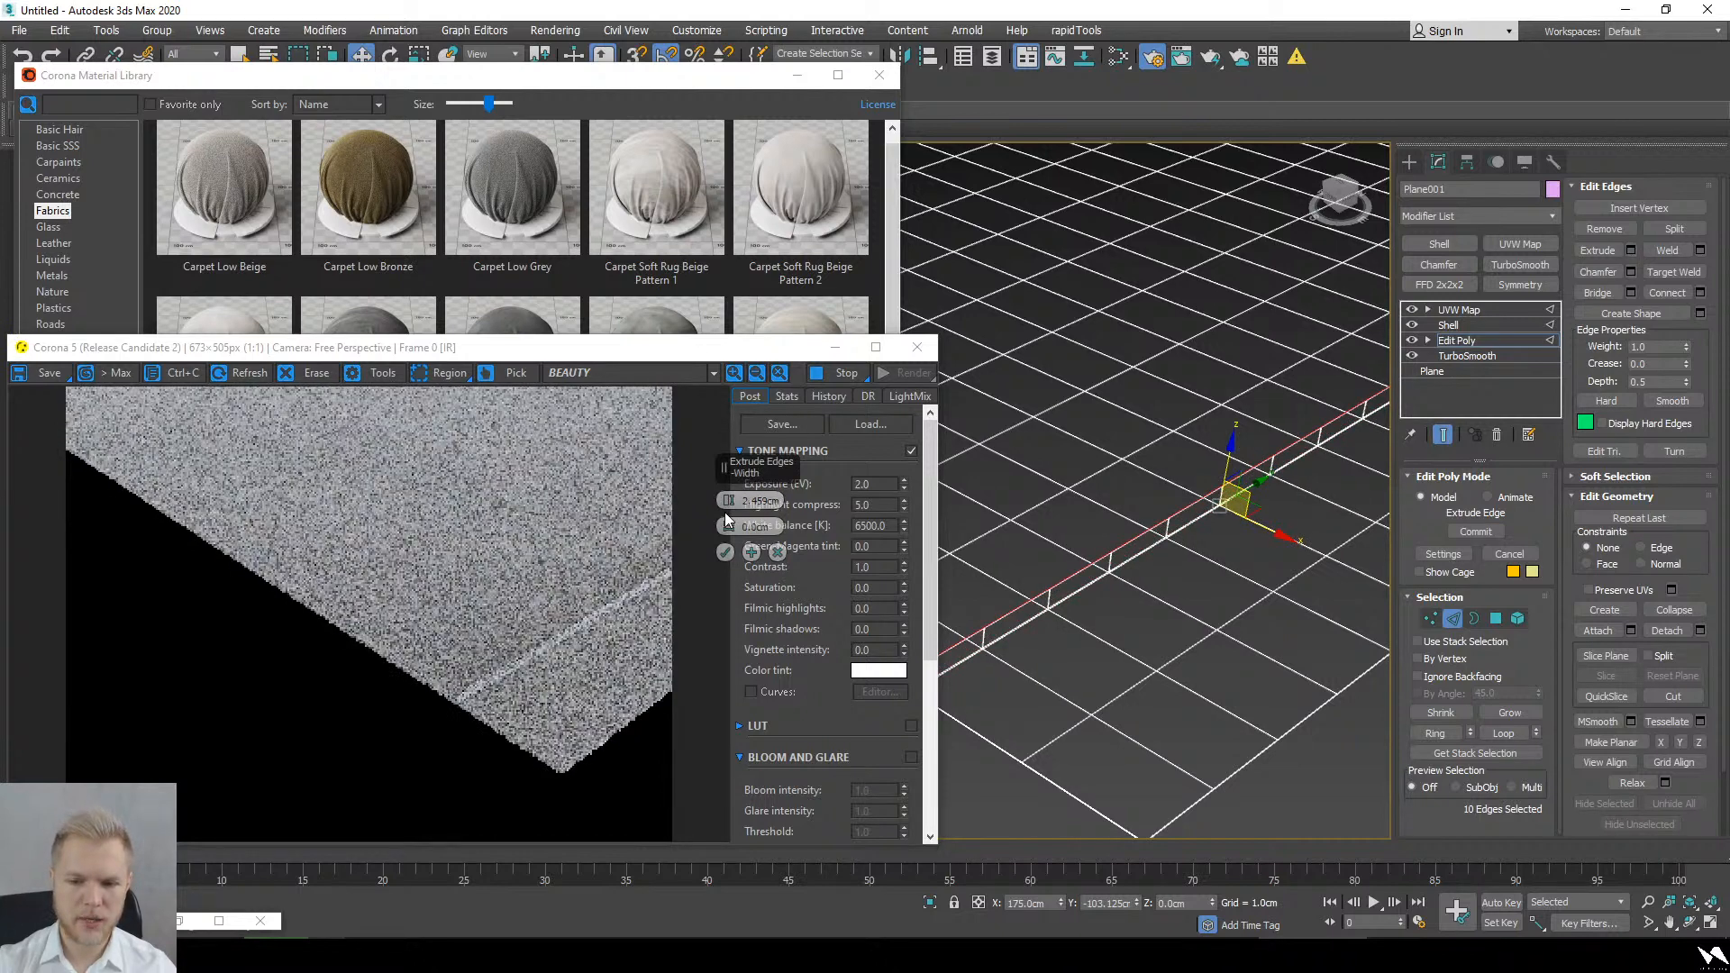
drag(728, 526, 694, 356)
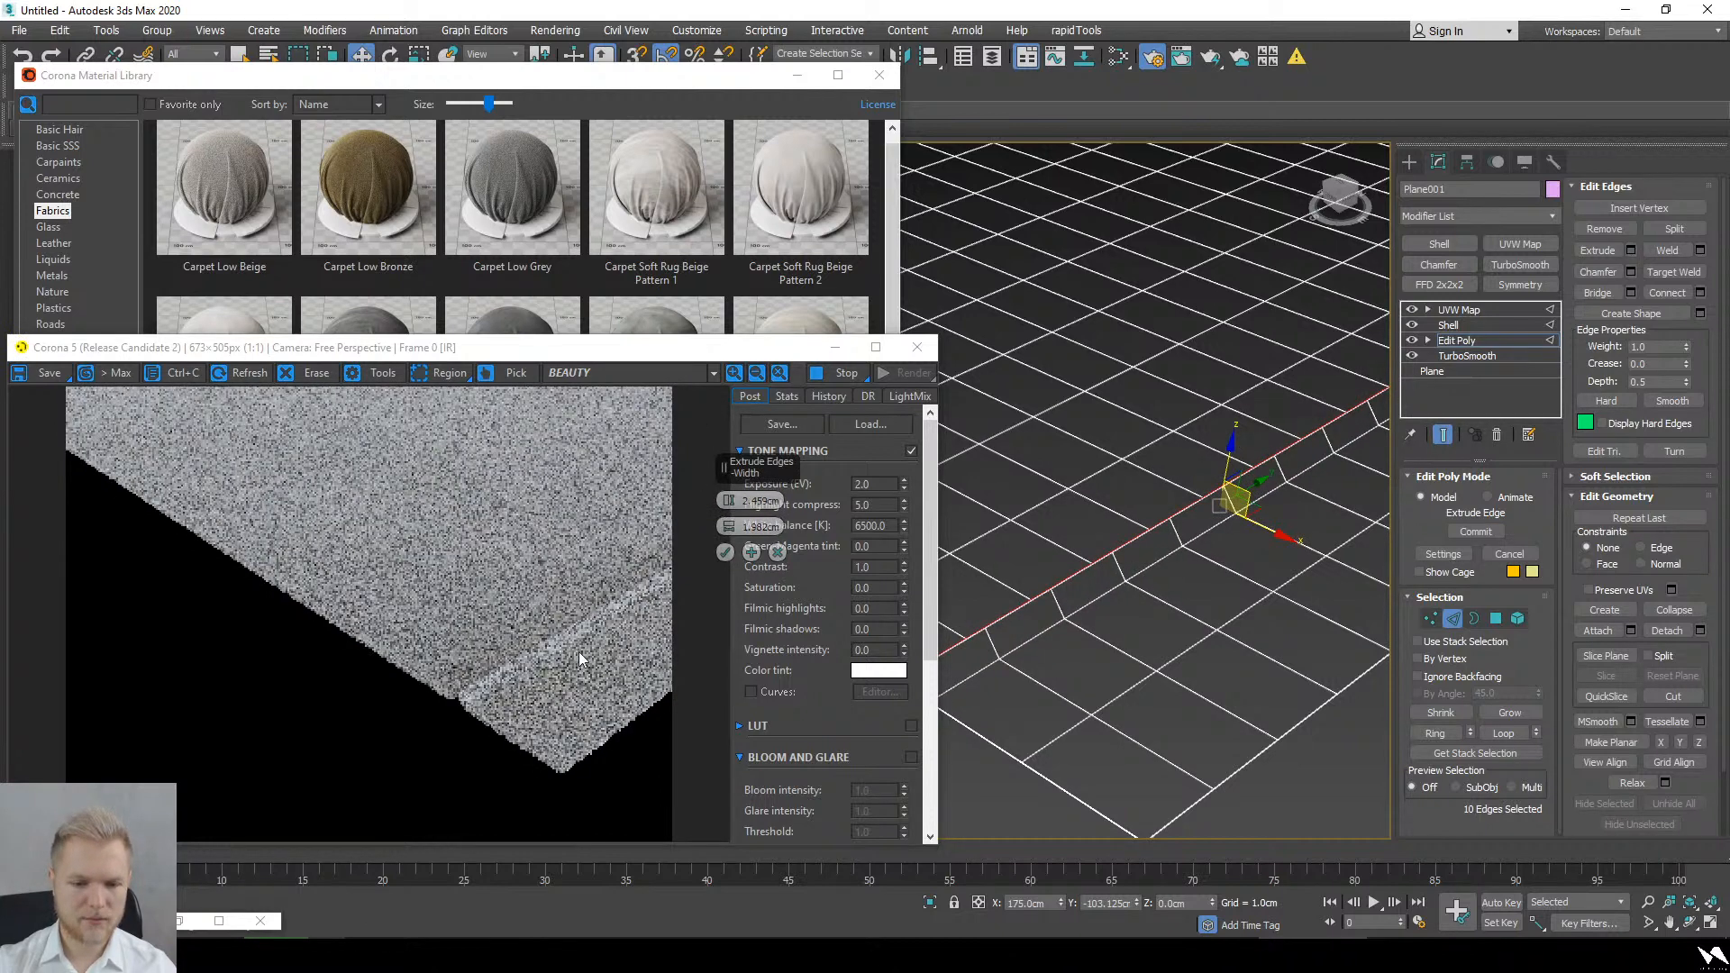
click(725, 552)
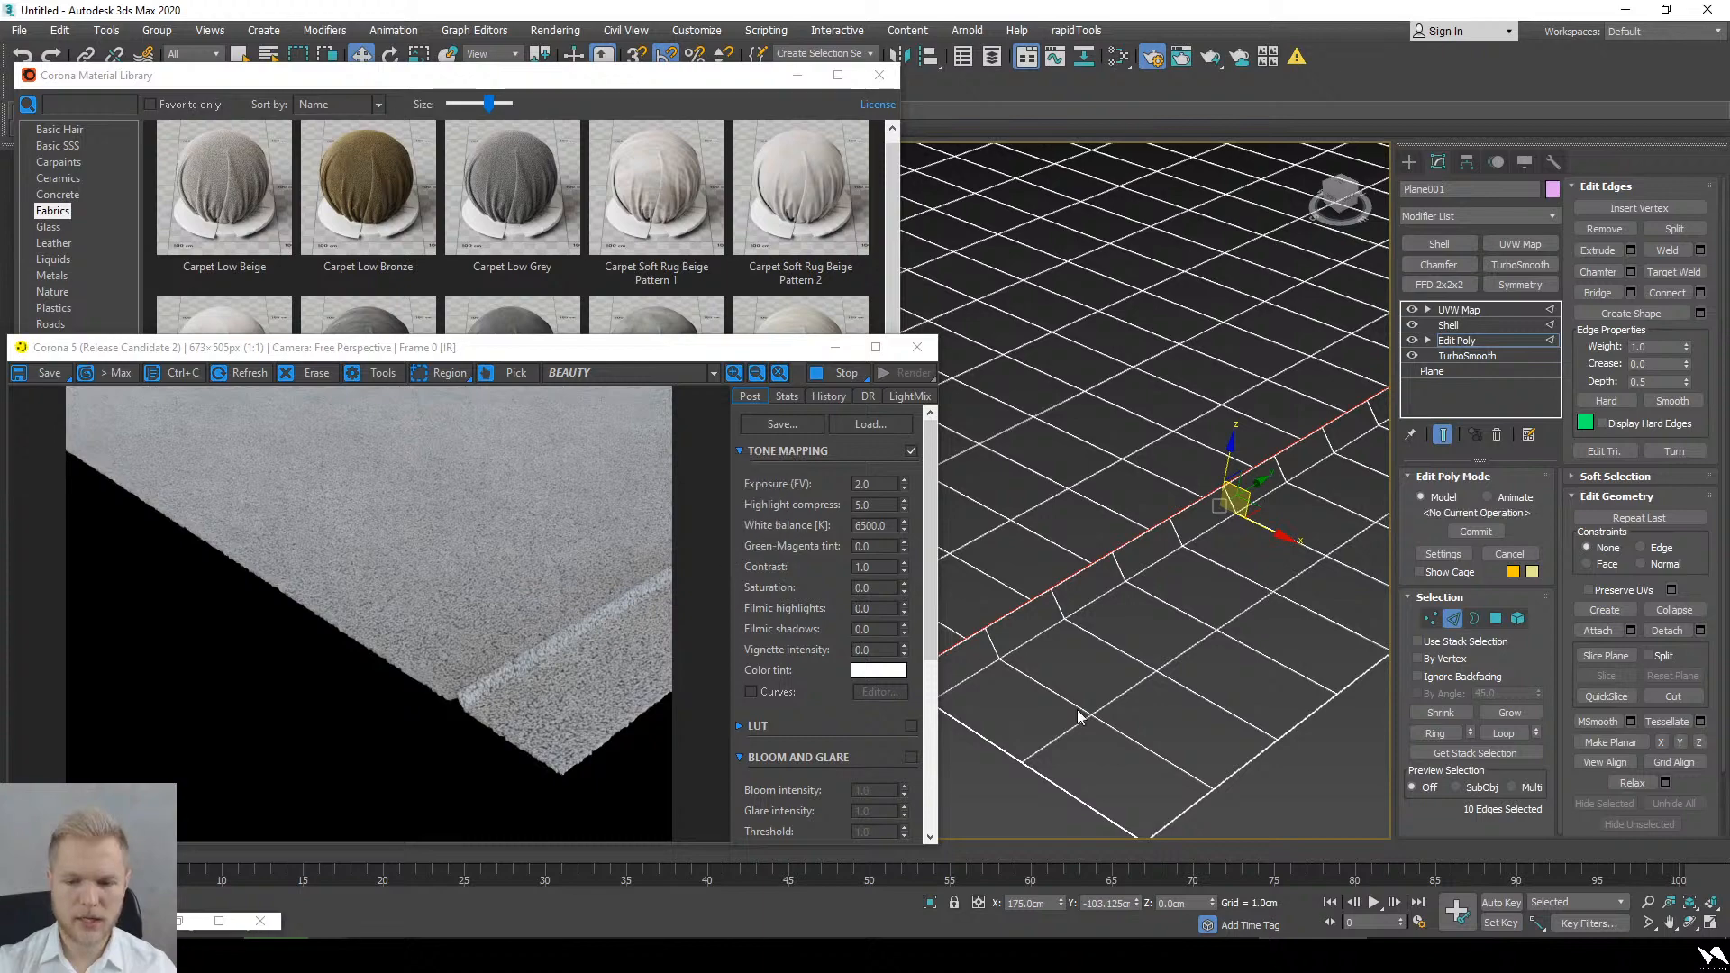
click(1452, 618)
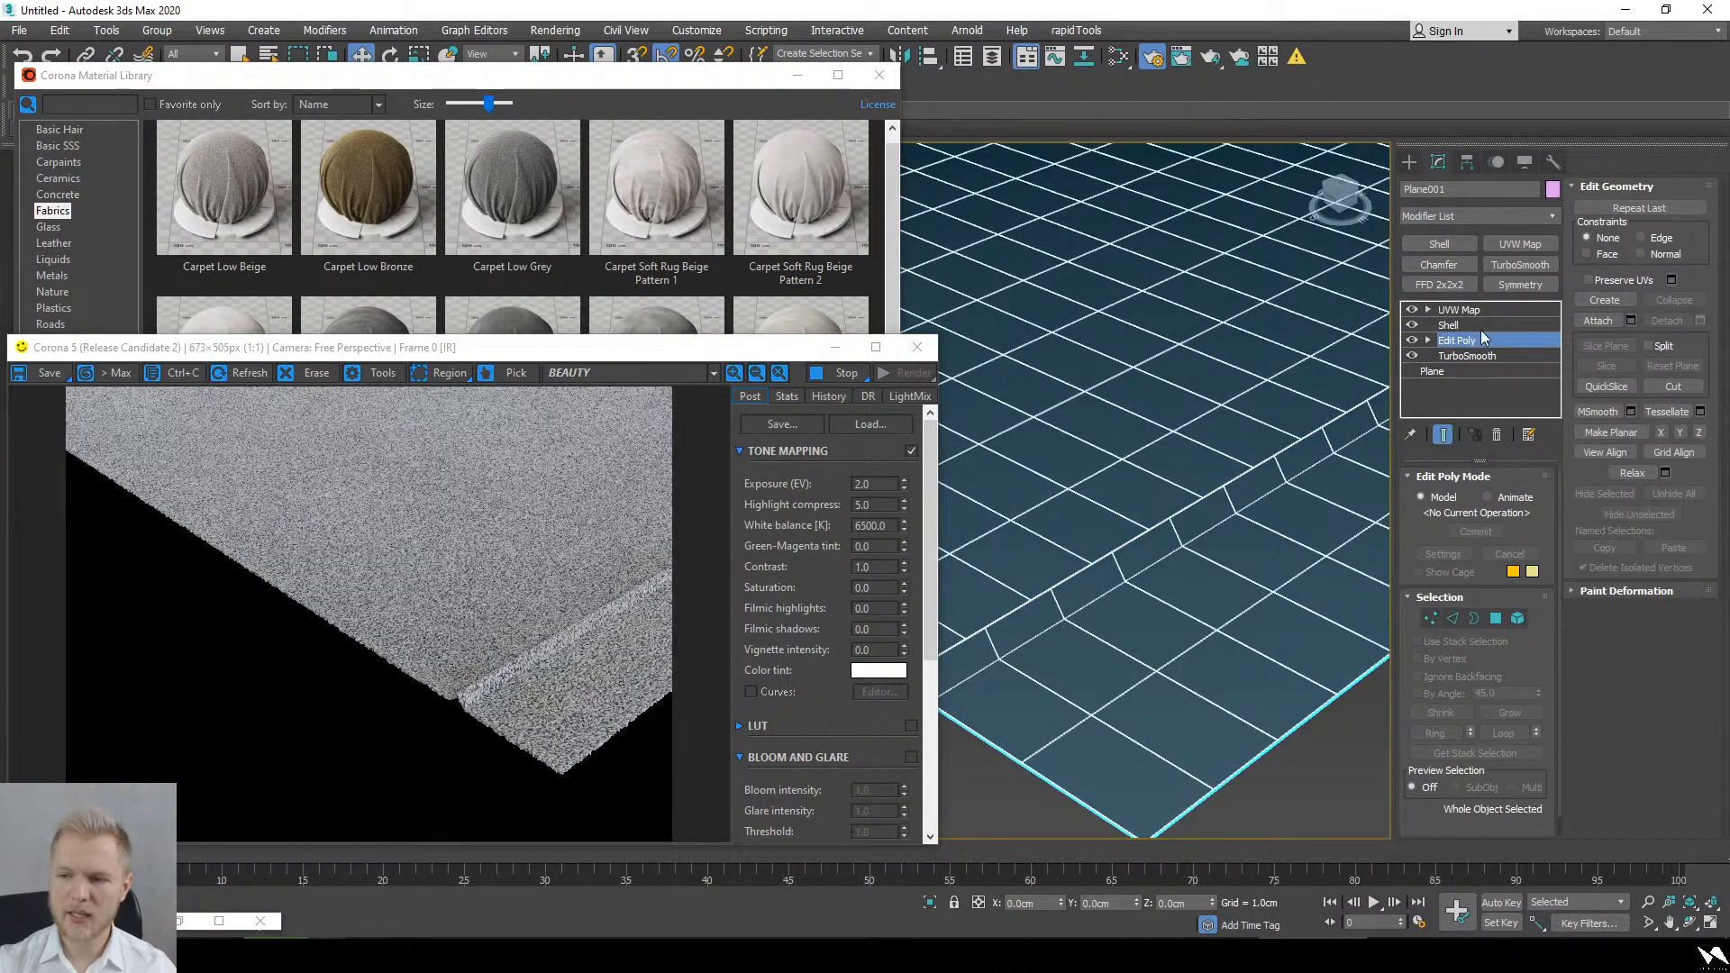
Step: Add a TurboSmooth modifier directly above Edit Poly and inspect the smoothed carpet fold from another angle
click(1525, 273)
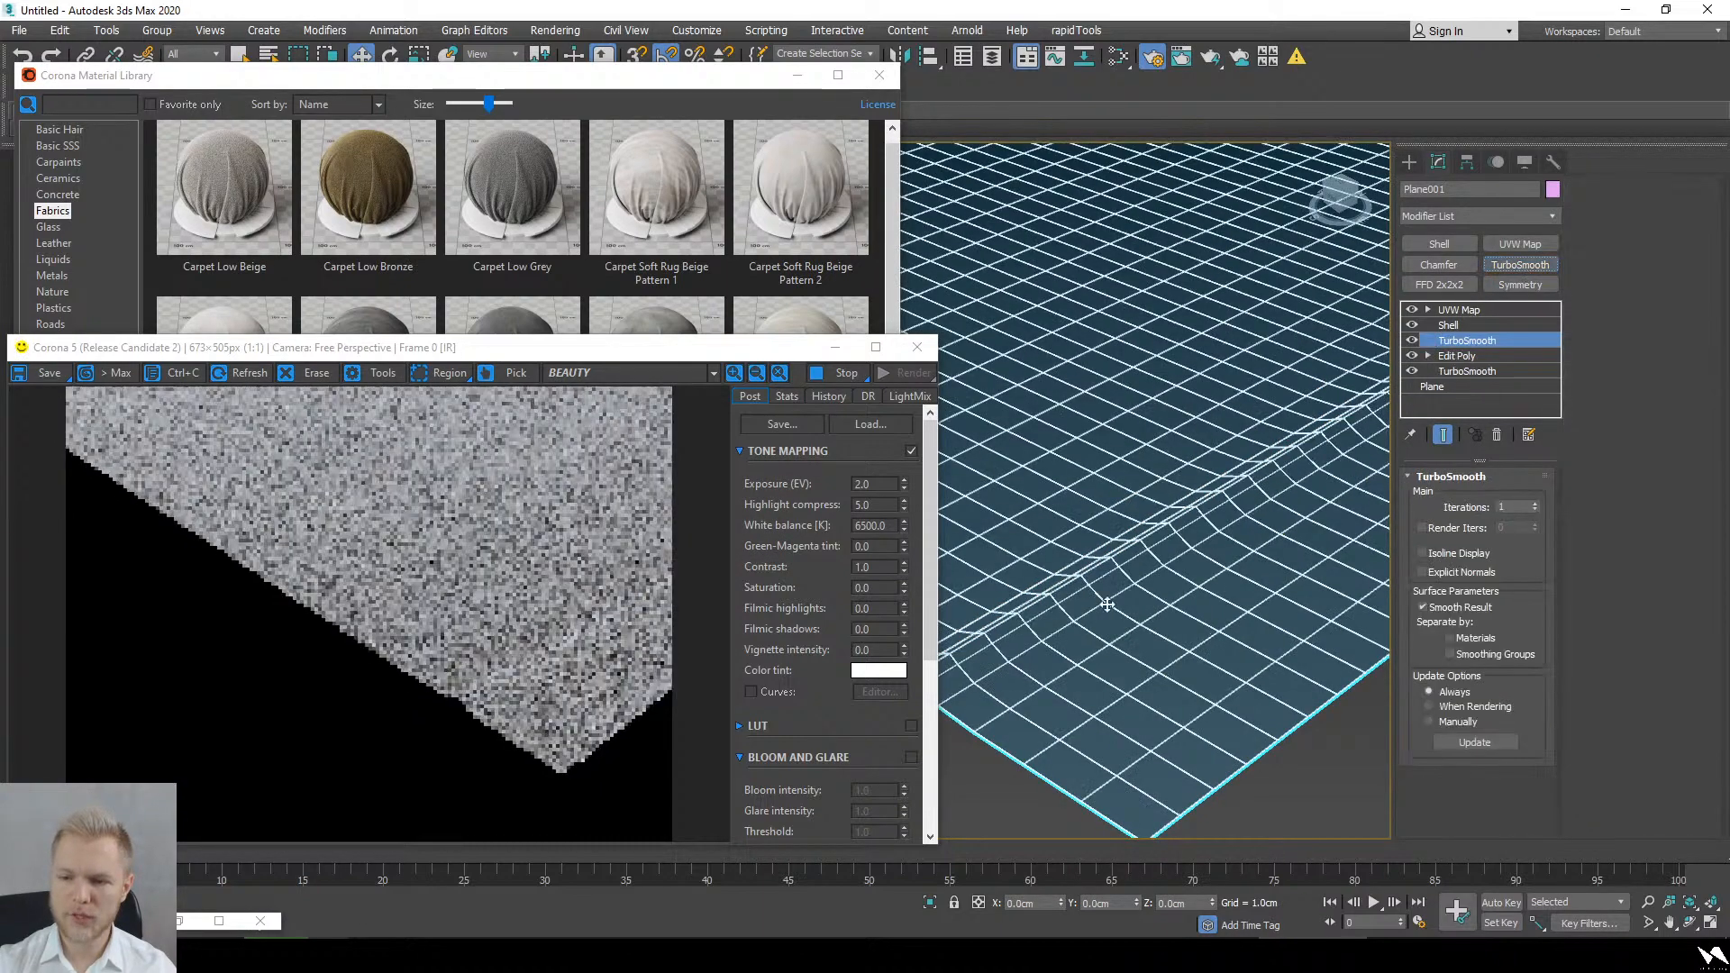
click(955, 809)
scroll(1039, 664, down, 3)
alt+middle_drag(1039, 664, 1332, 579)
scroll(1277, 606, down, 4)
scroll(1297, 594, up, 5)
scroll(1333, 580, down, 2)
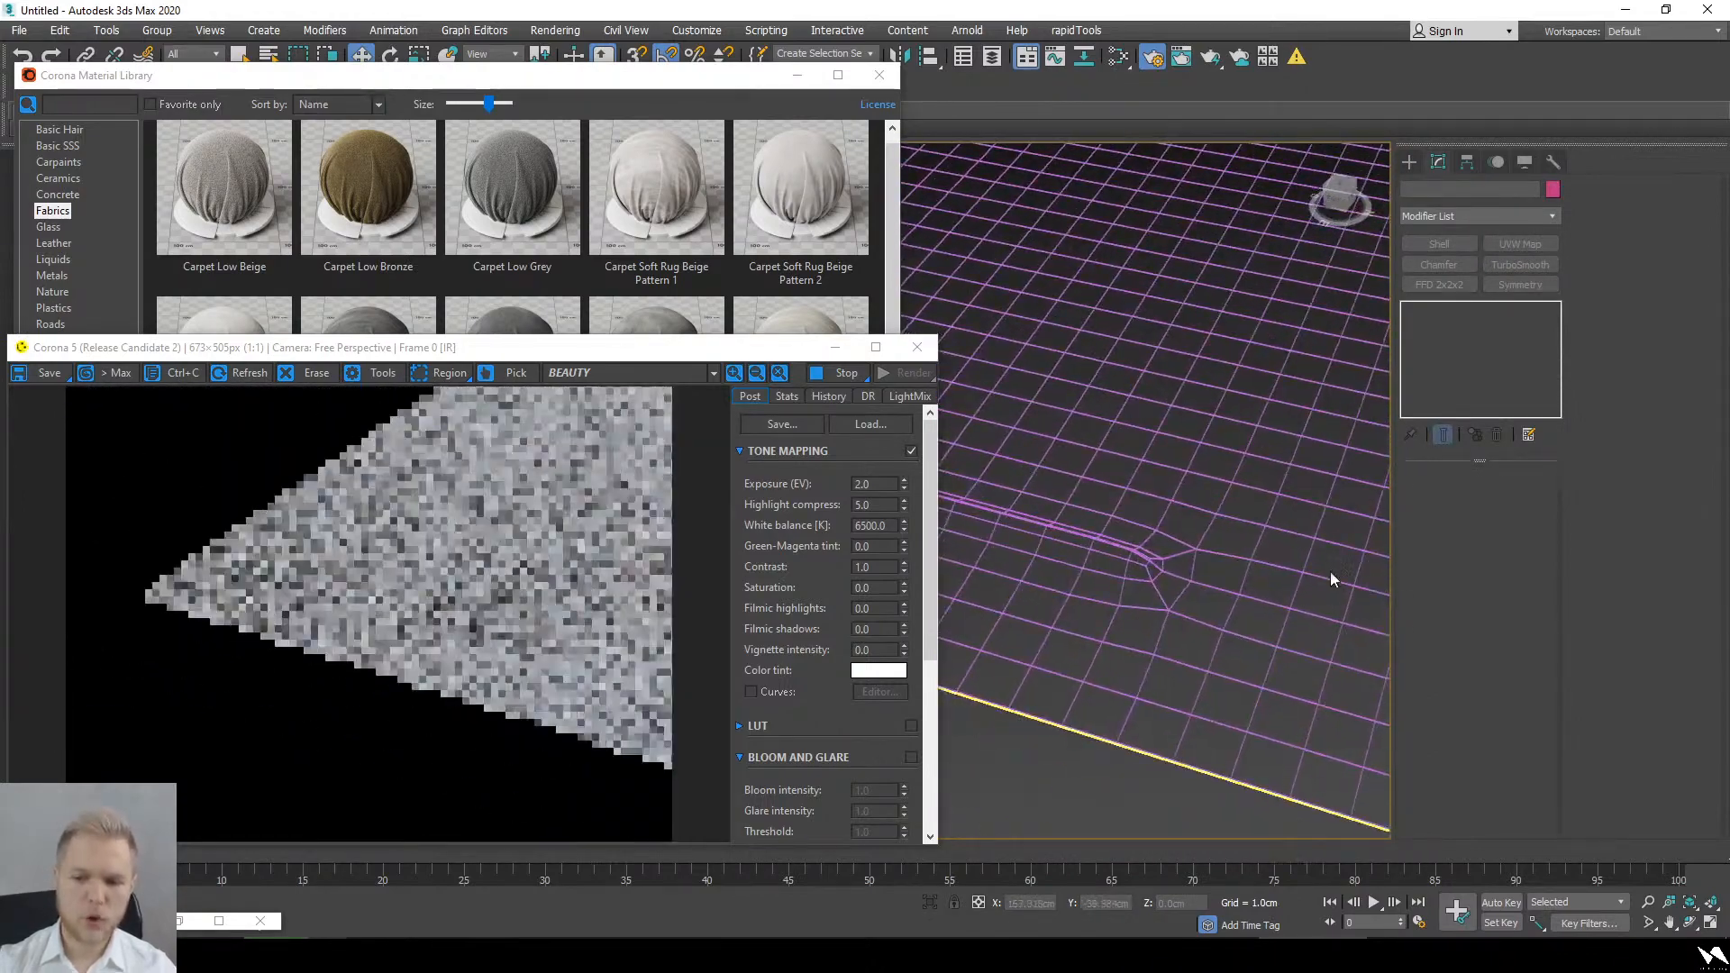
scroll(1153, 574, up, 5)
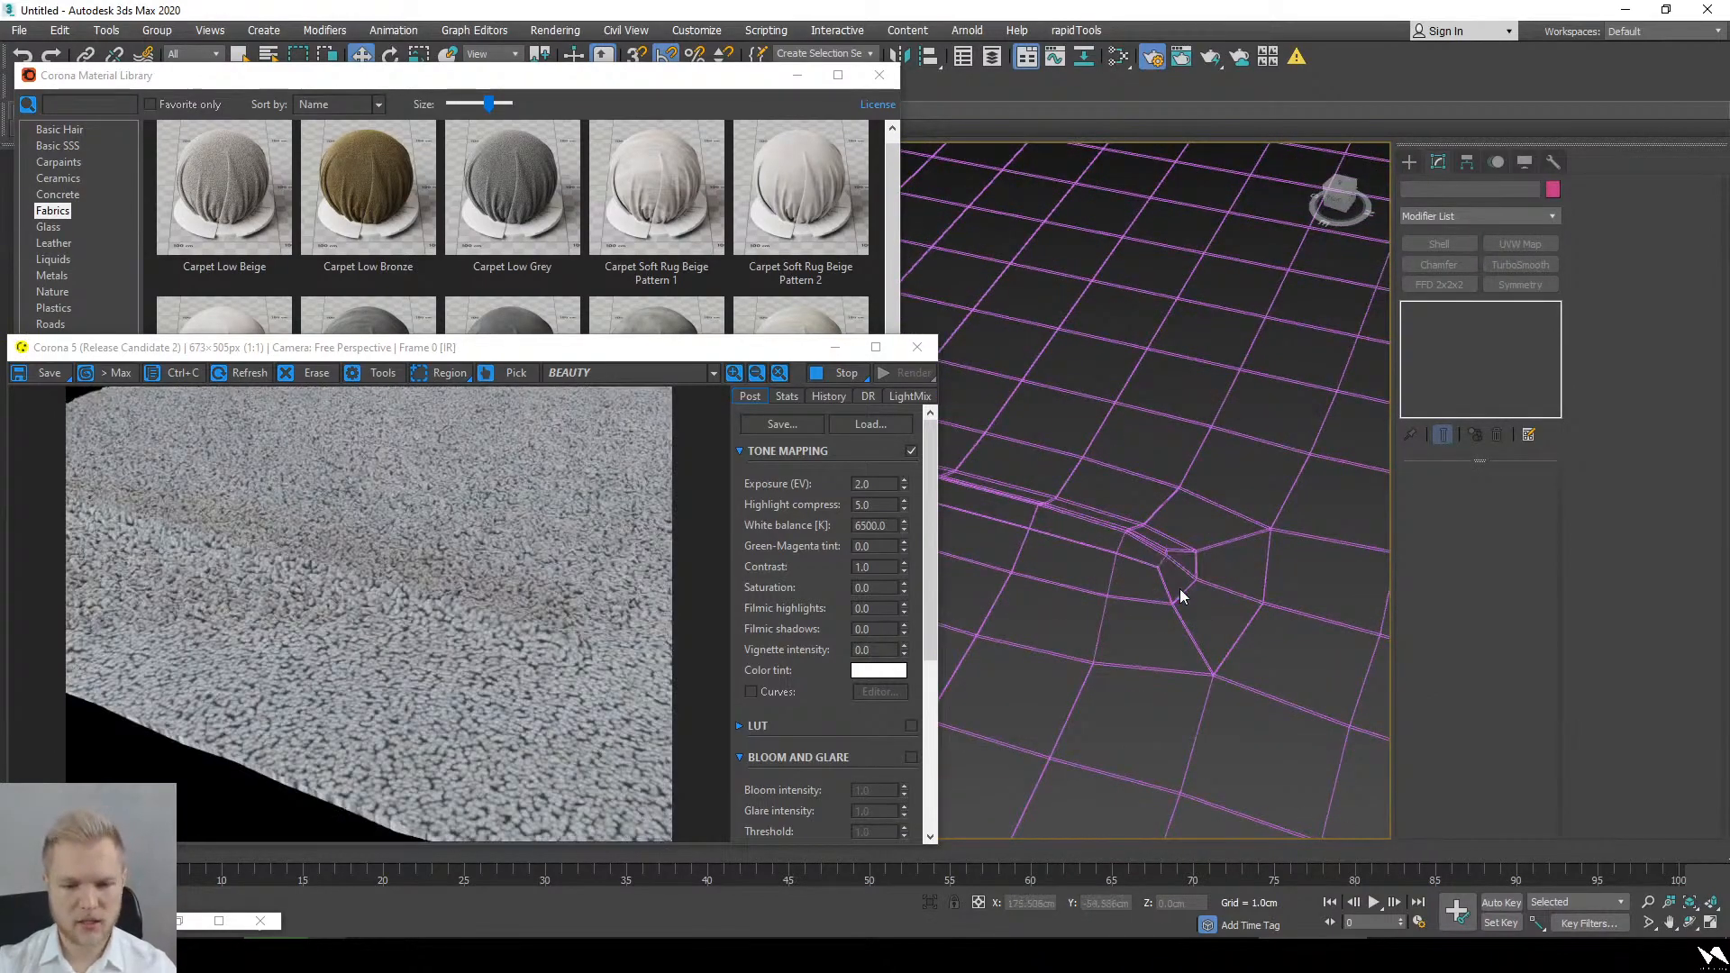
click(1154, 576)
scroll(1178, 591, down, 6)
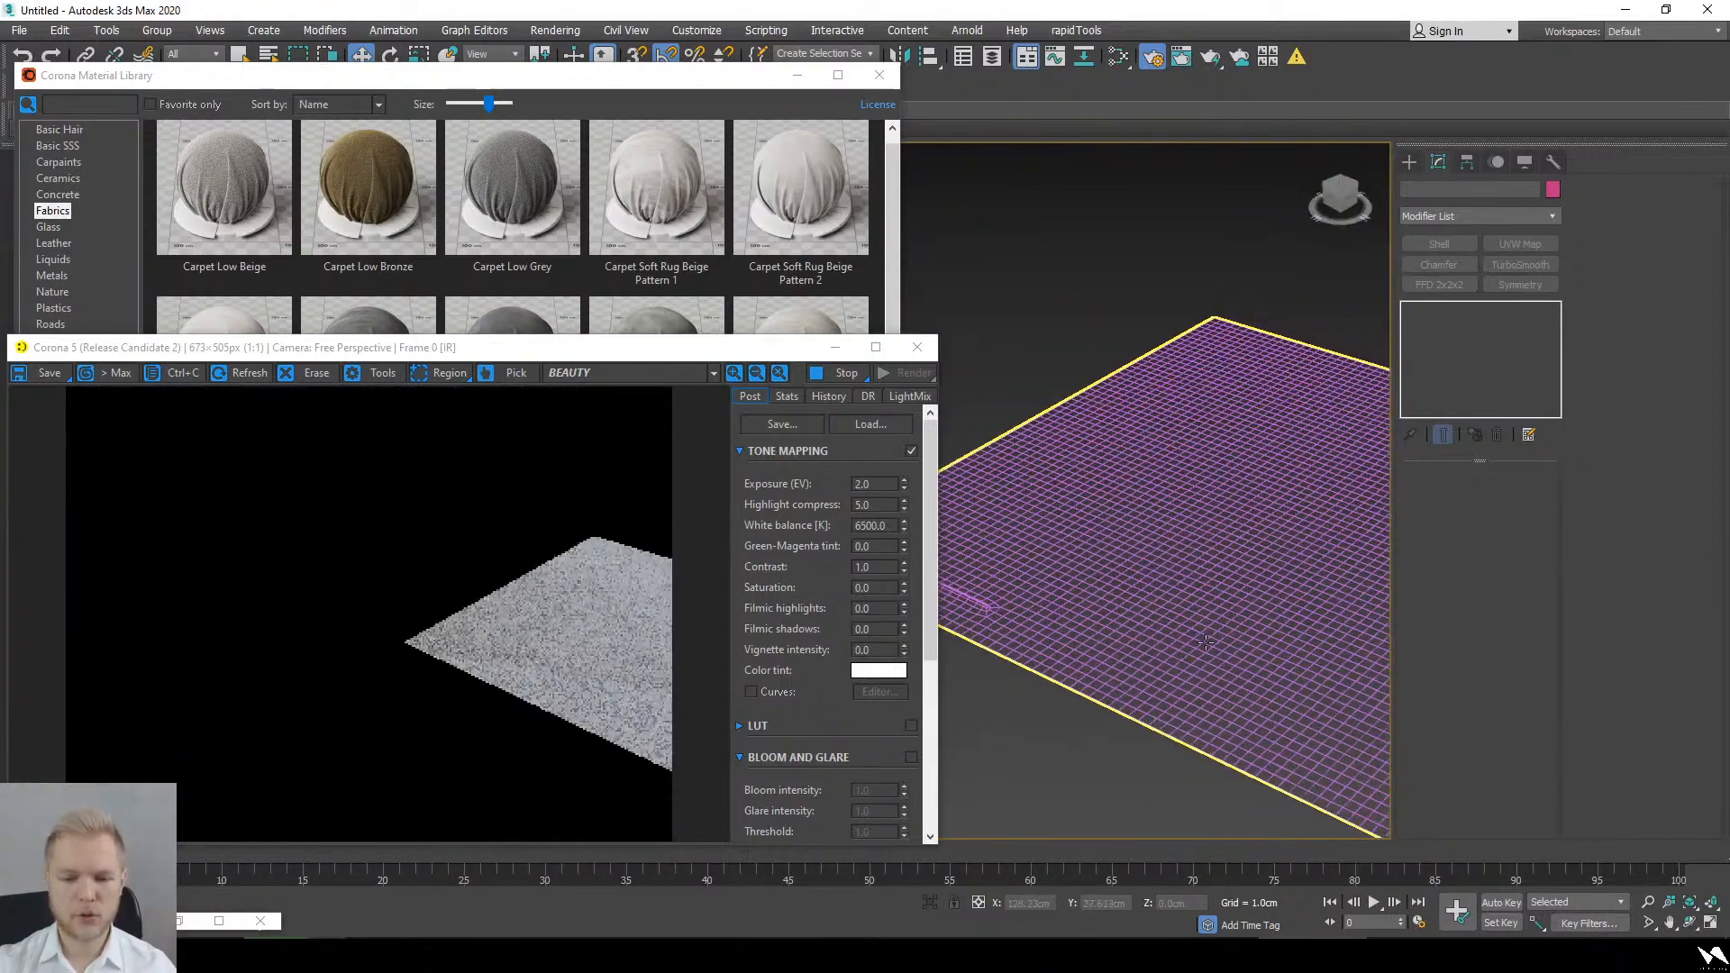
scroll(1267, 609, up, 5)
Step: Restart the interactive render, examine the folded carpet edge in the frame buffer, and stop the render
click(856, 376)
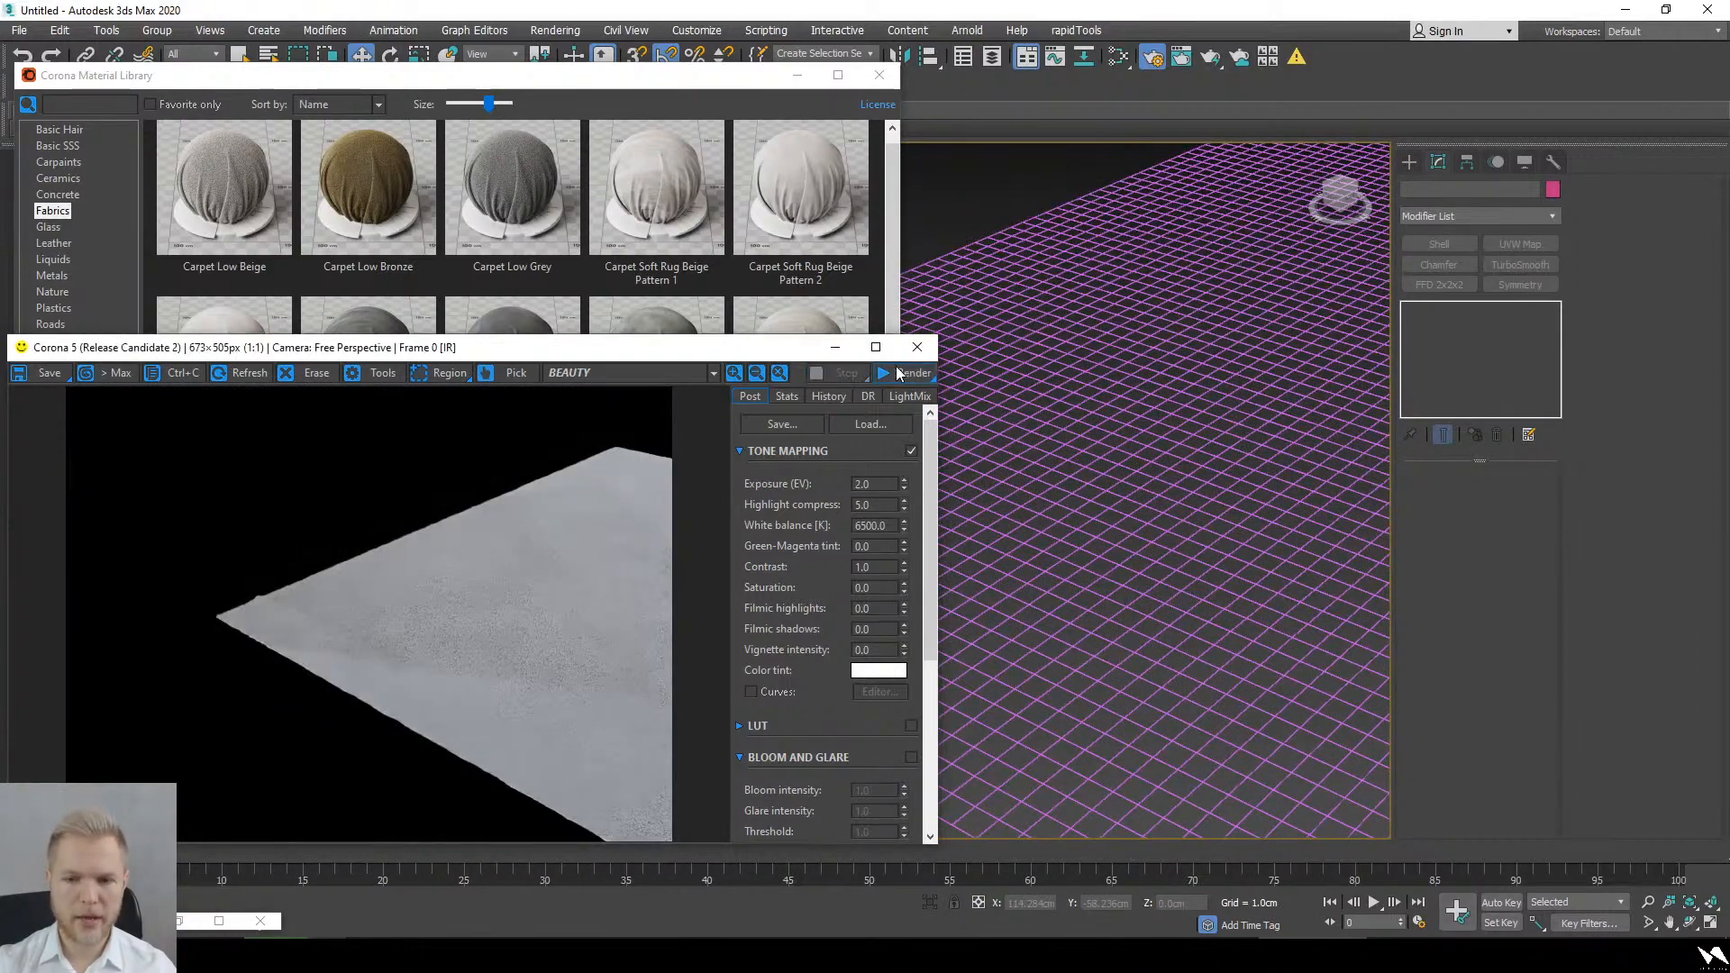
click(905, 376)
click(906, 393)
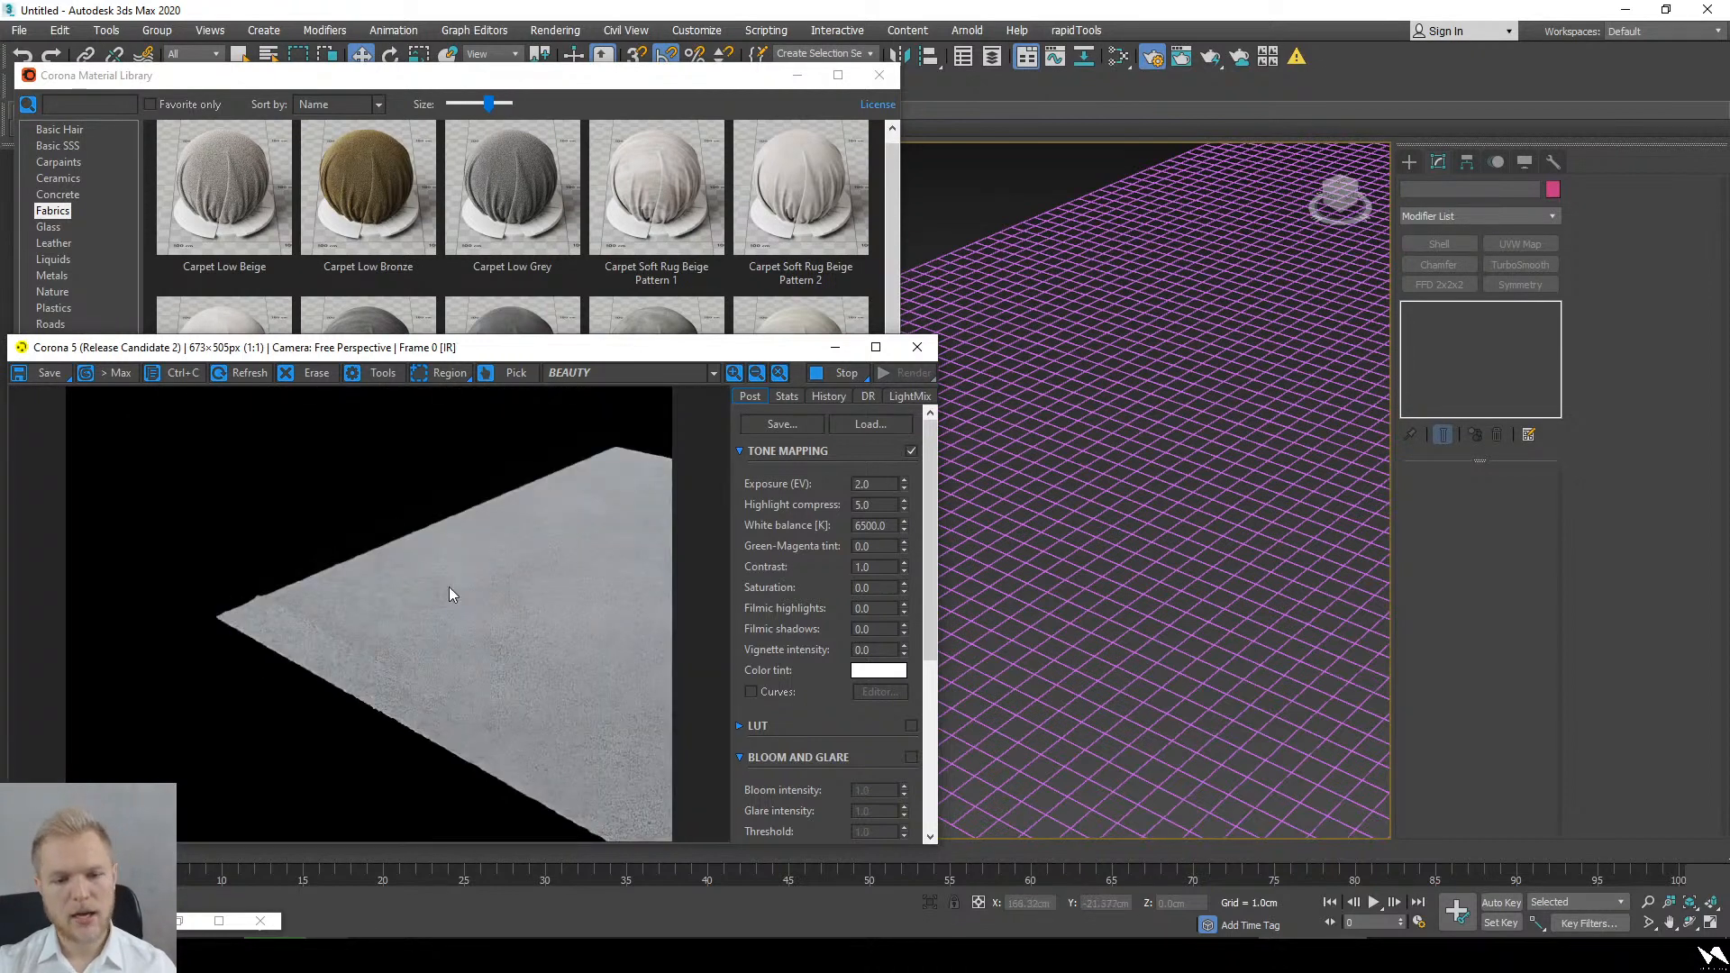
scroll(300, 605, up, 1)
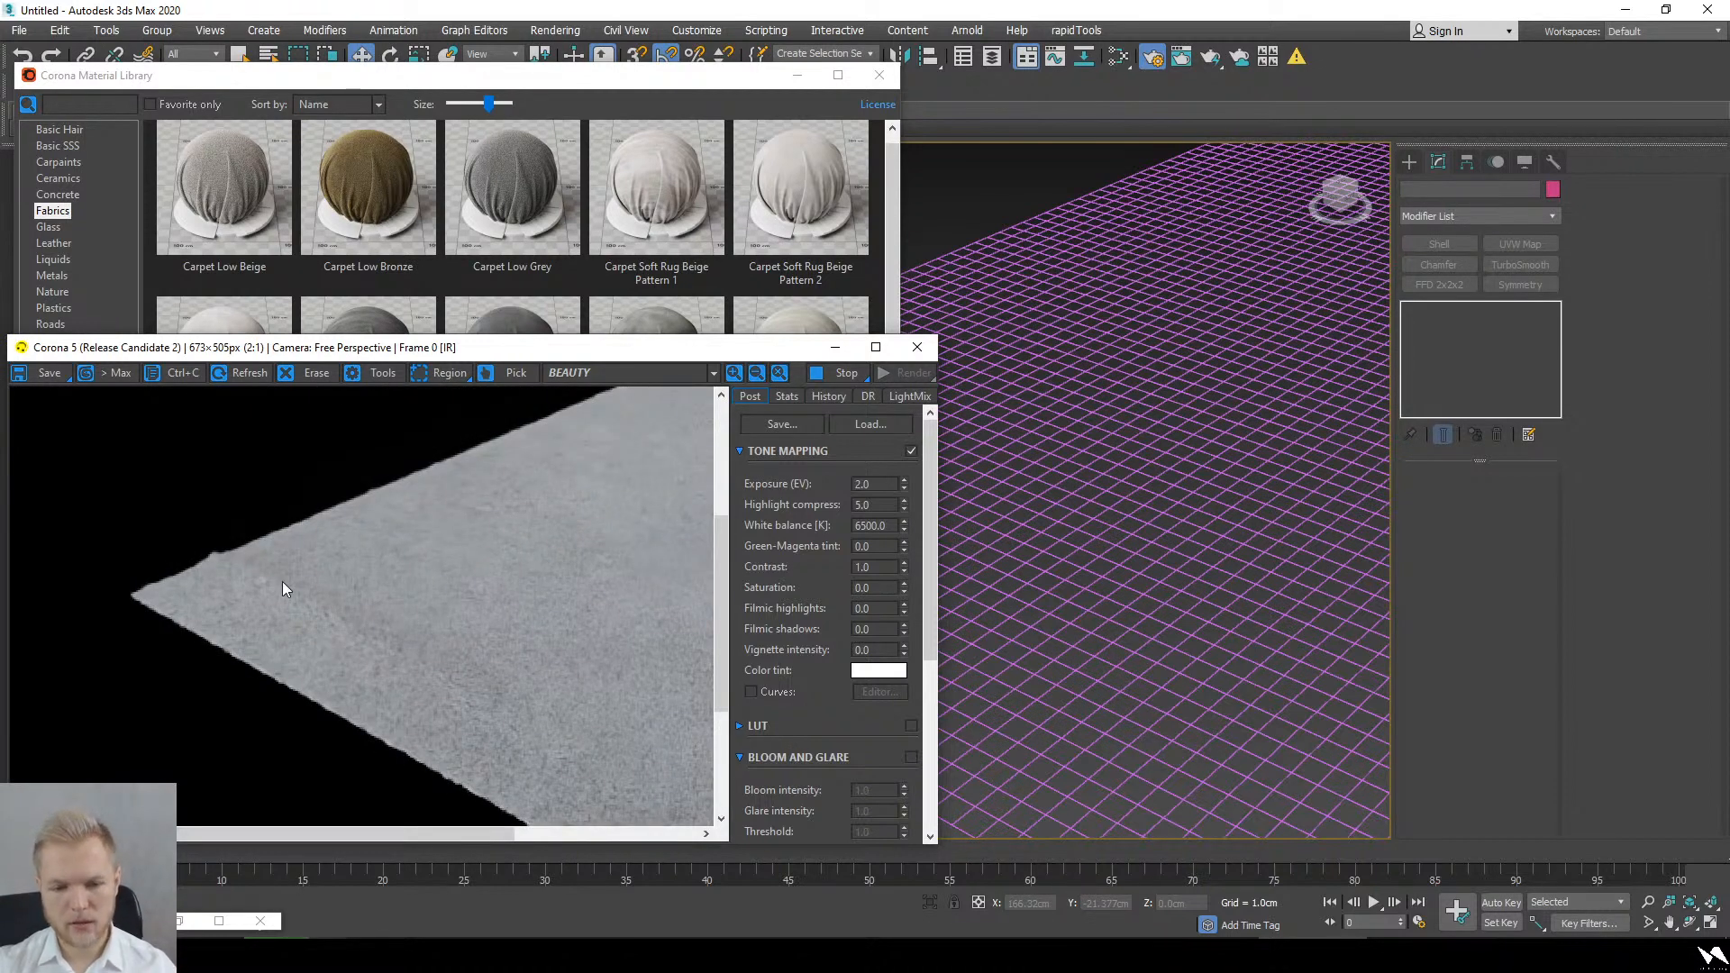
scroll(278, 582, down, 1)
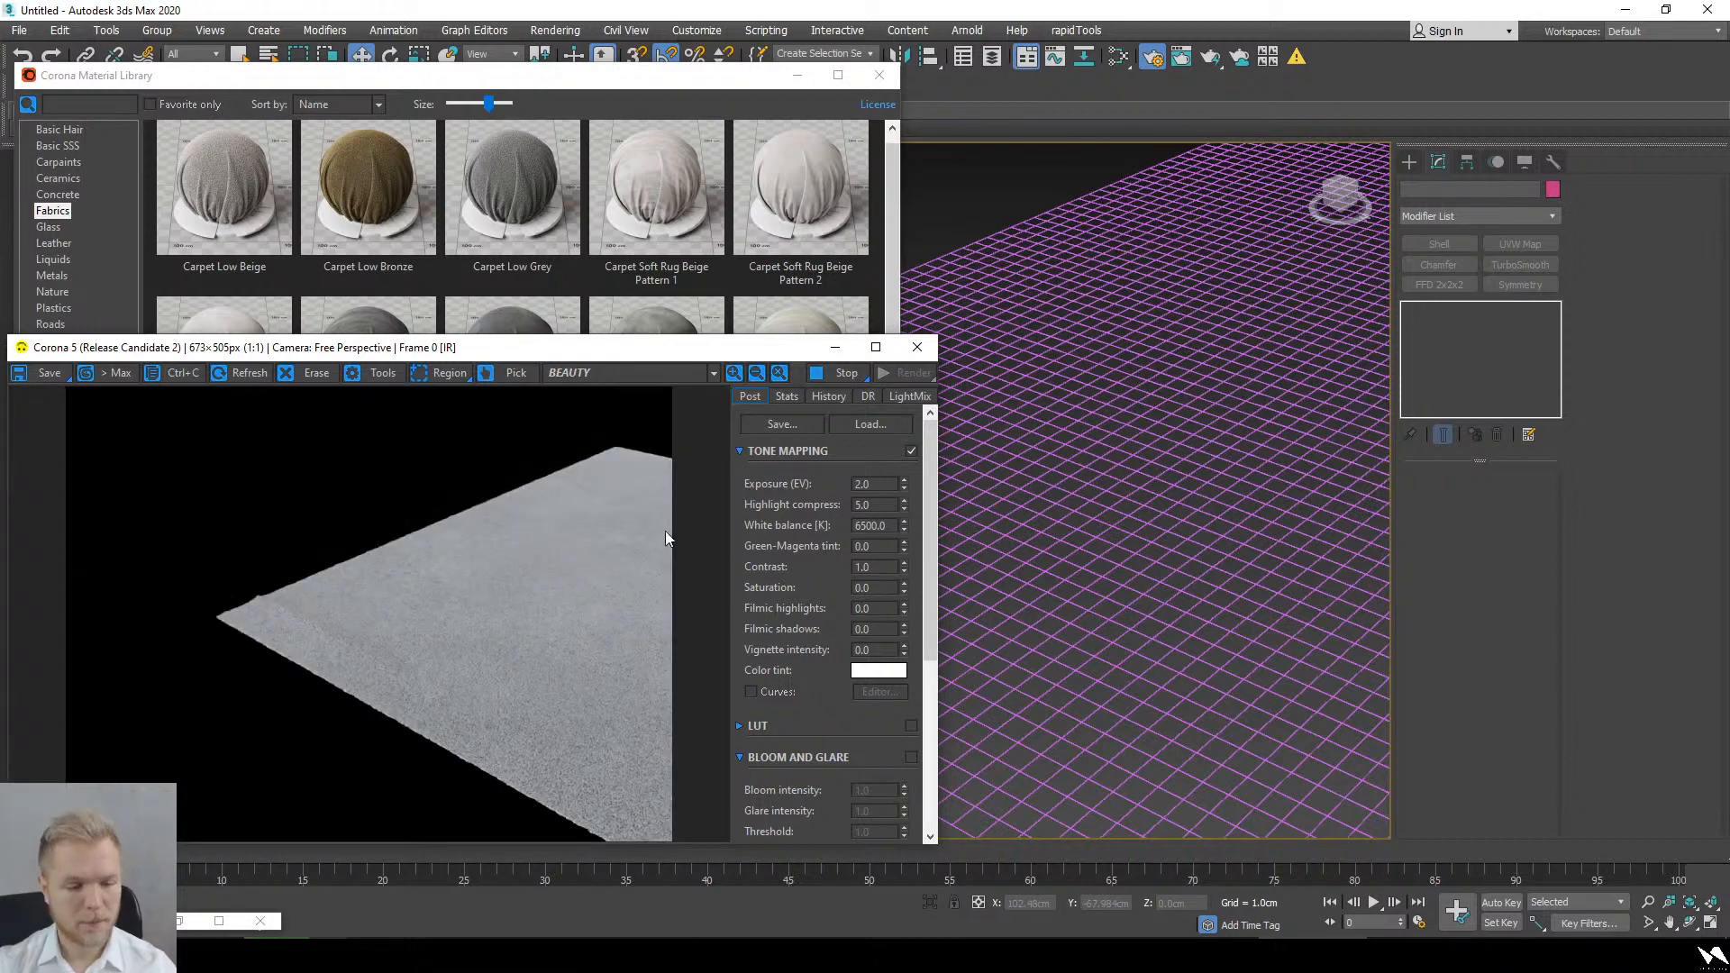
drag(727, 350, 773, 288)
click(887, 310)
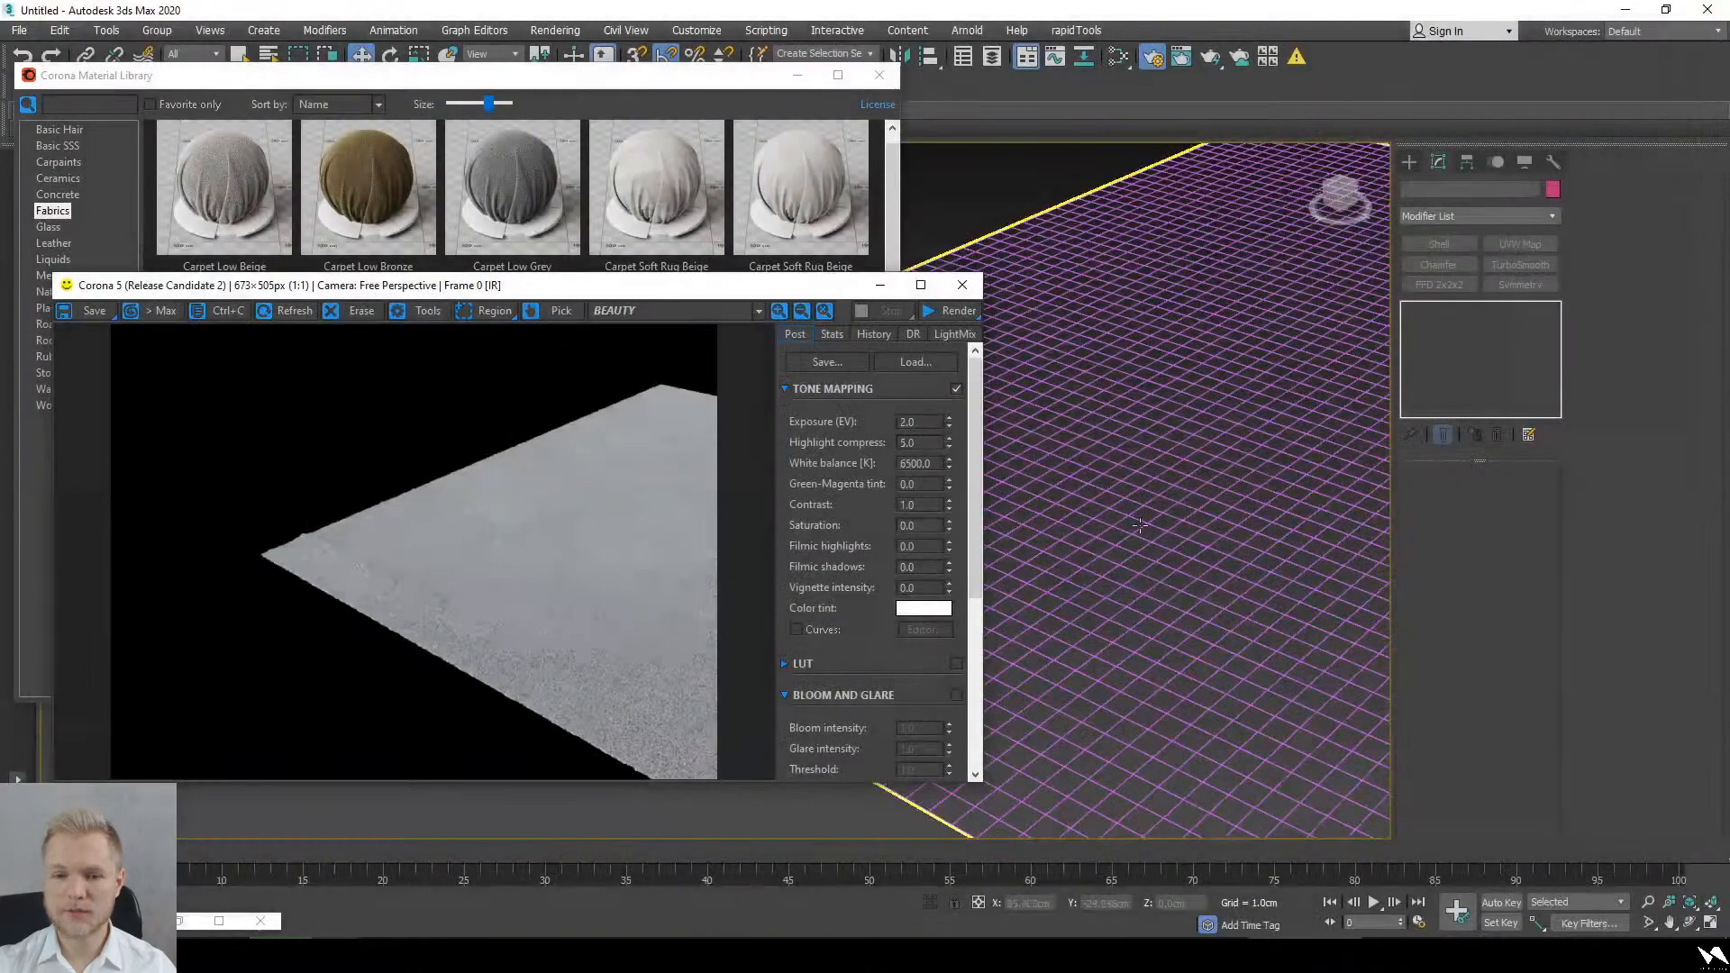
Step: Select the carpet plane, close the frame buffer and the Corona Material Library, and switch to the Google Drive image preview
click(1137, 524)
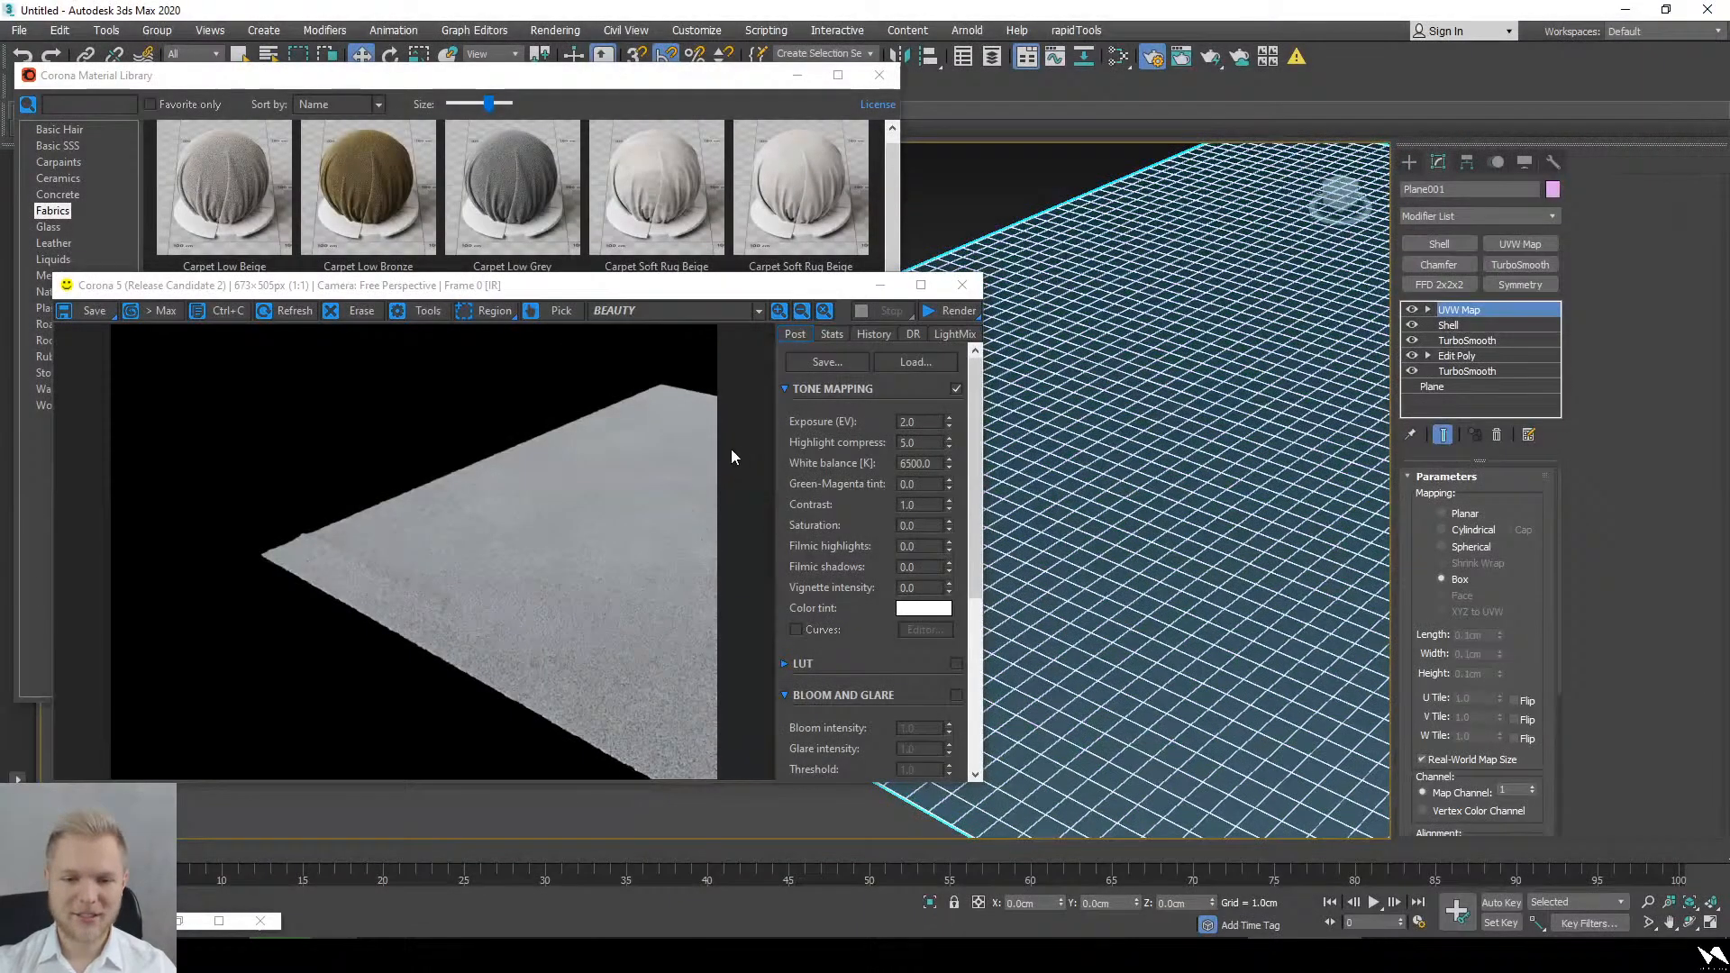
click(663, 477)
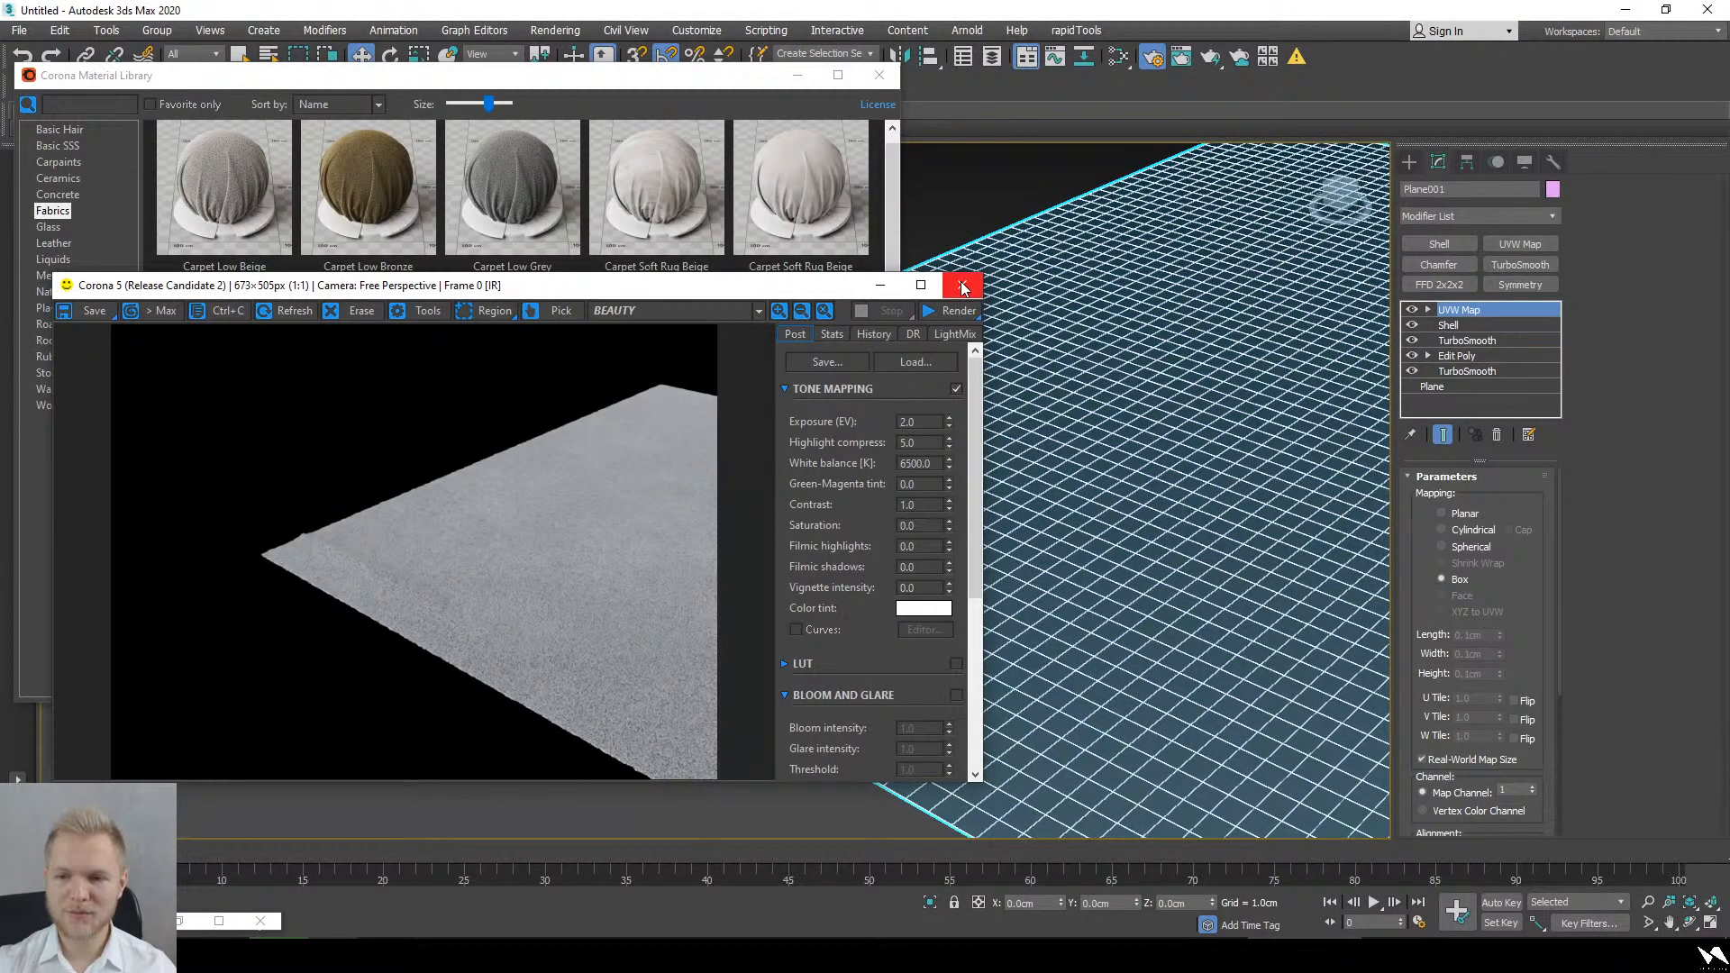
click(985, 189)
alt+middle_drag(1041, 486, 1062, 747)
alt+middle_drag(1244, 602, 1144, 590)
click(962, 285)
click(878, 75)
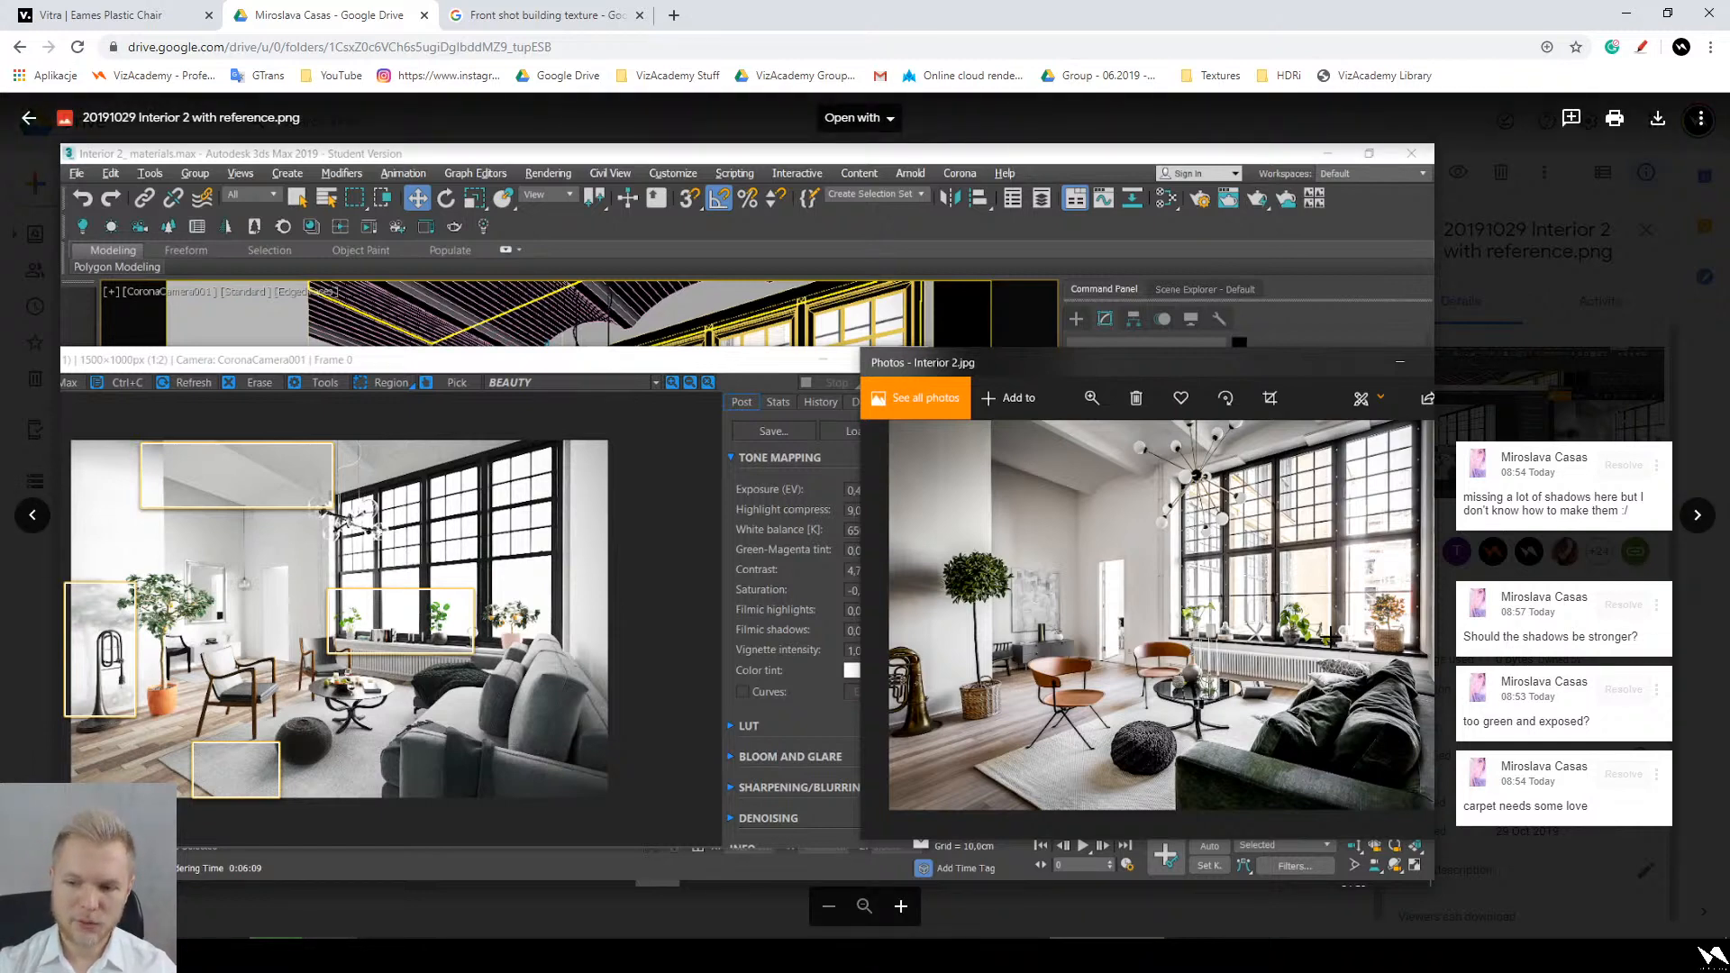
Step: Examine the reference photo's windows, plants and carpet up close beside the student's render, and close the image preview
drag(1330, 635, 1181, 332)
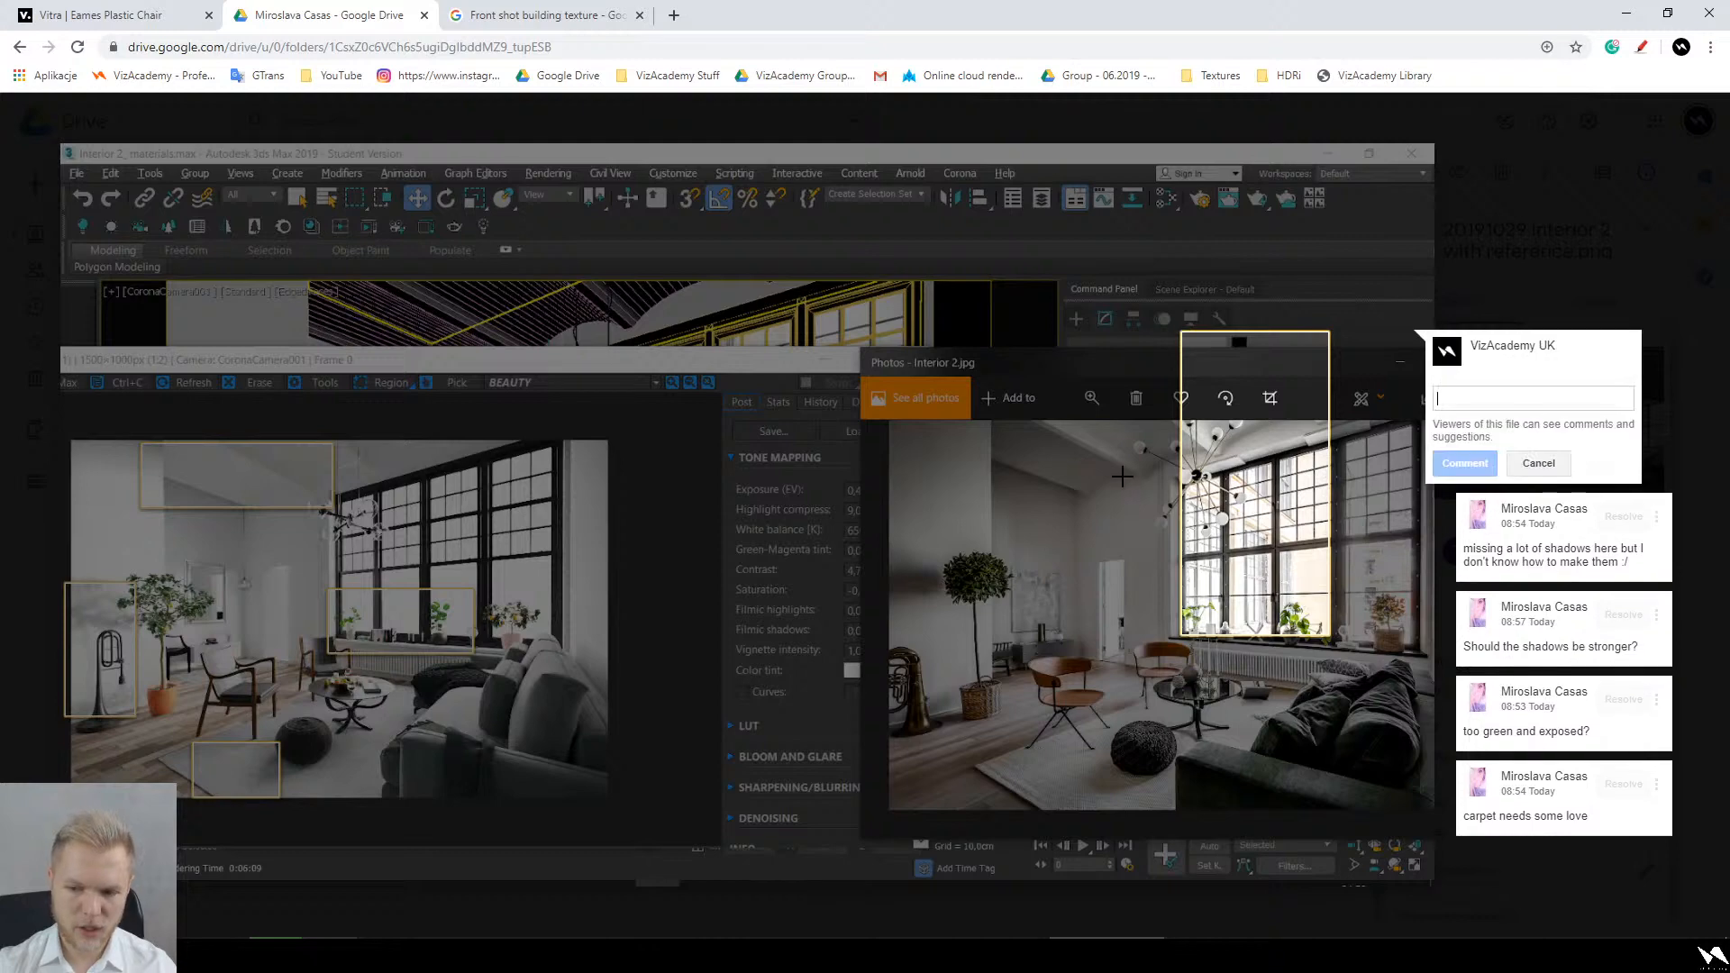
key(Escape)
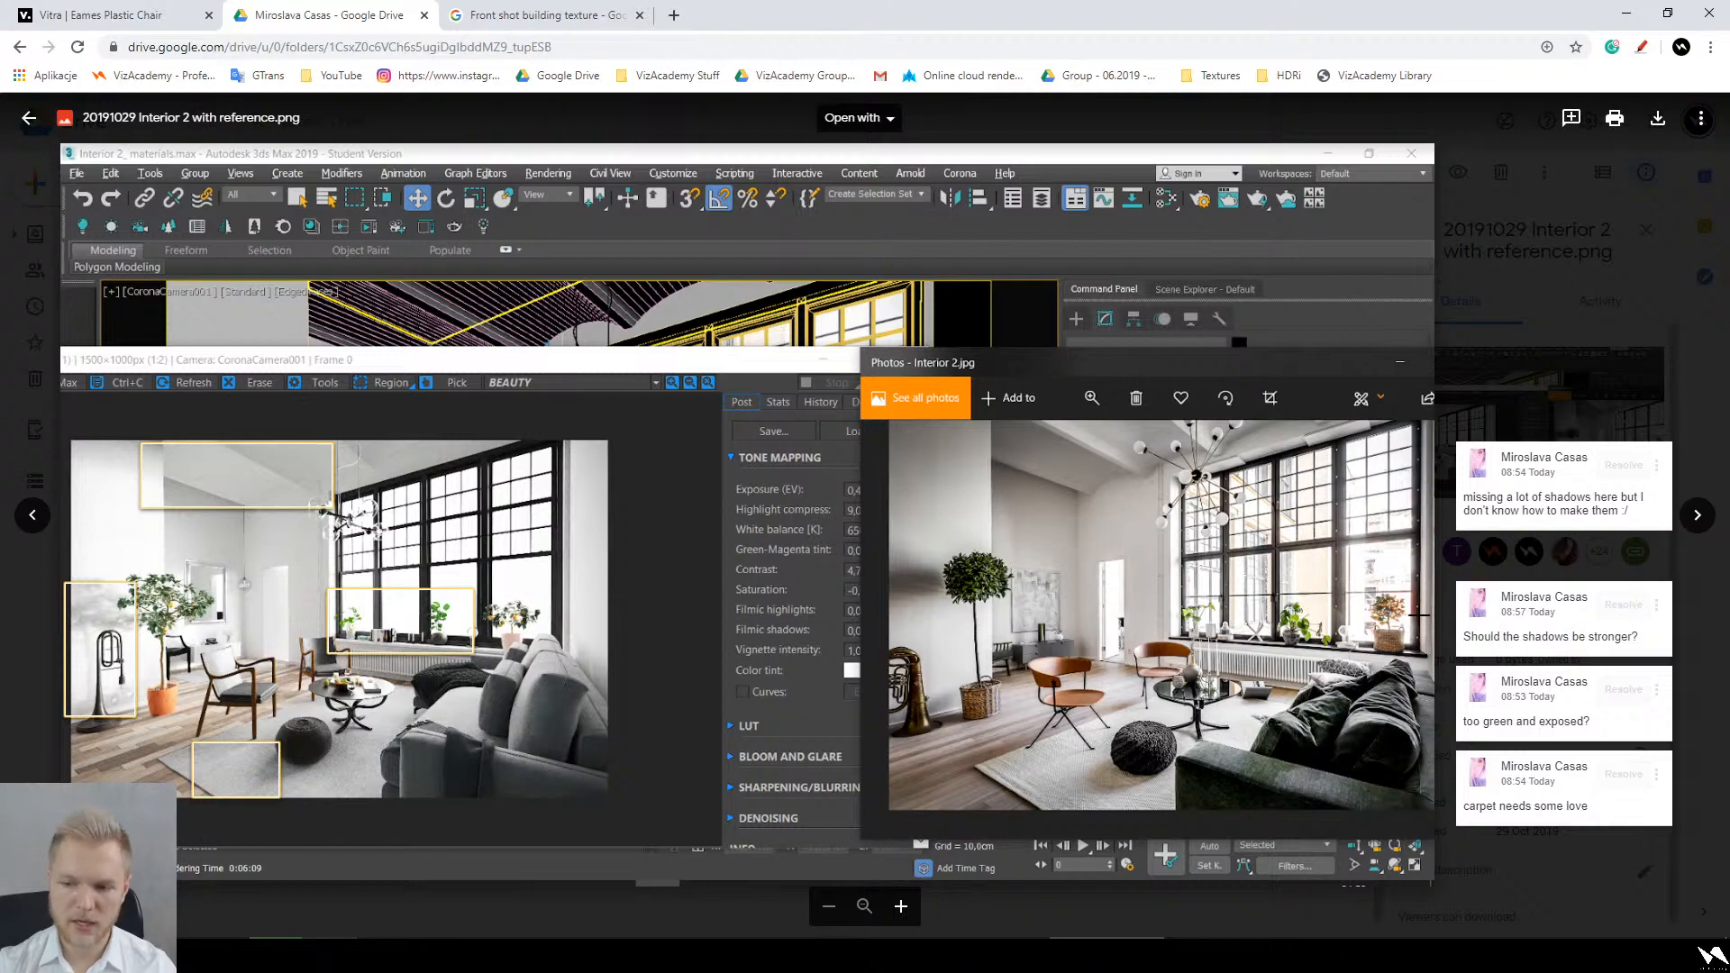
ctrl+scroll(1385, 615, up, 3)
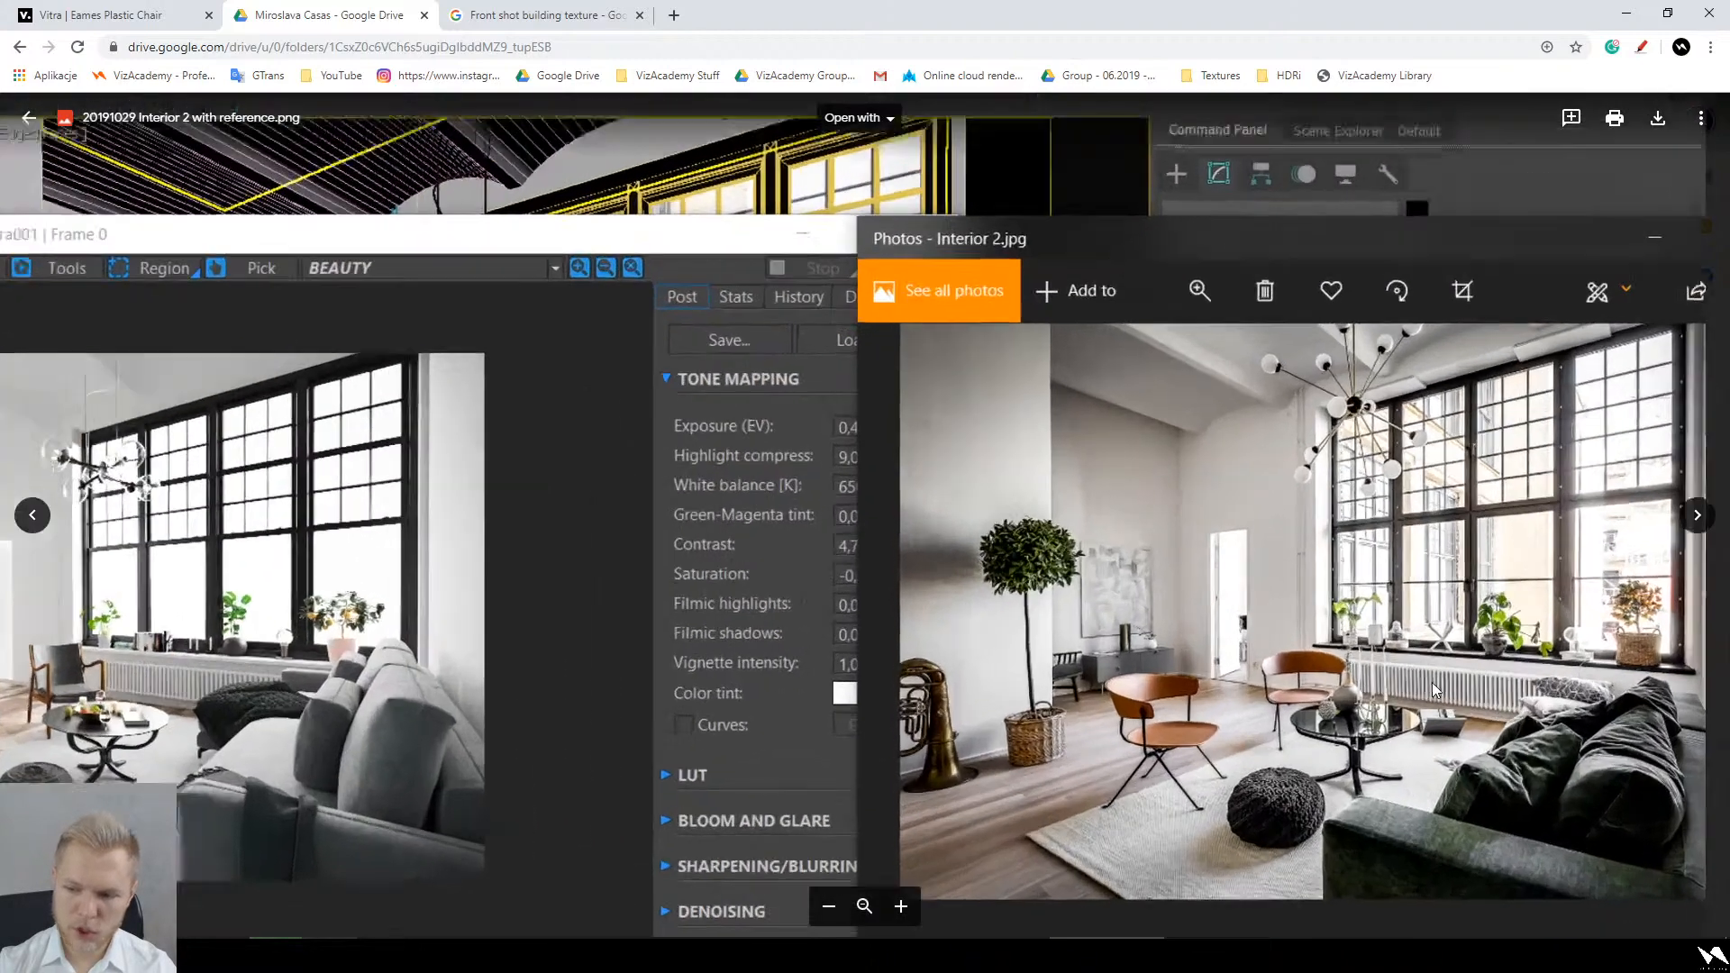
ctrl+scroll(1435, 690, up, 3)
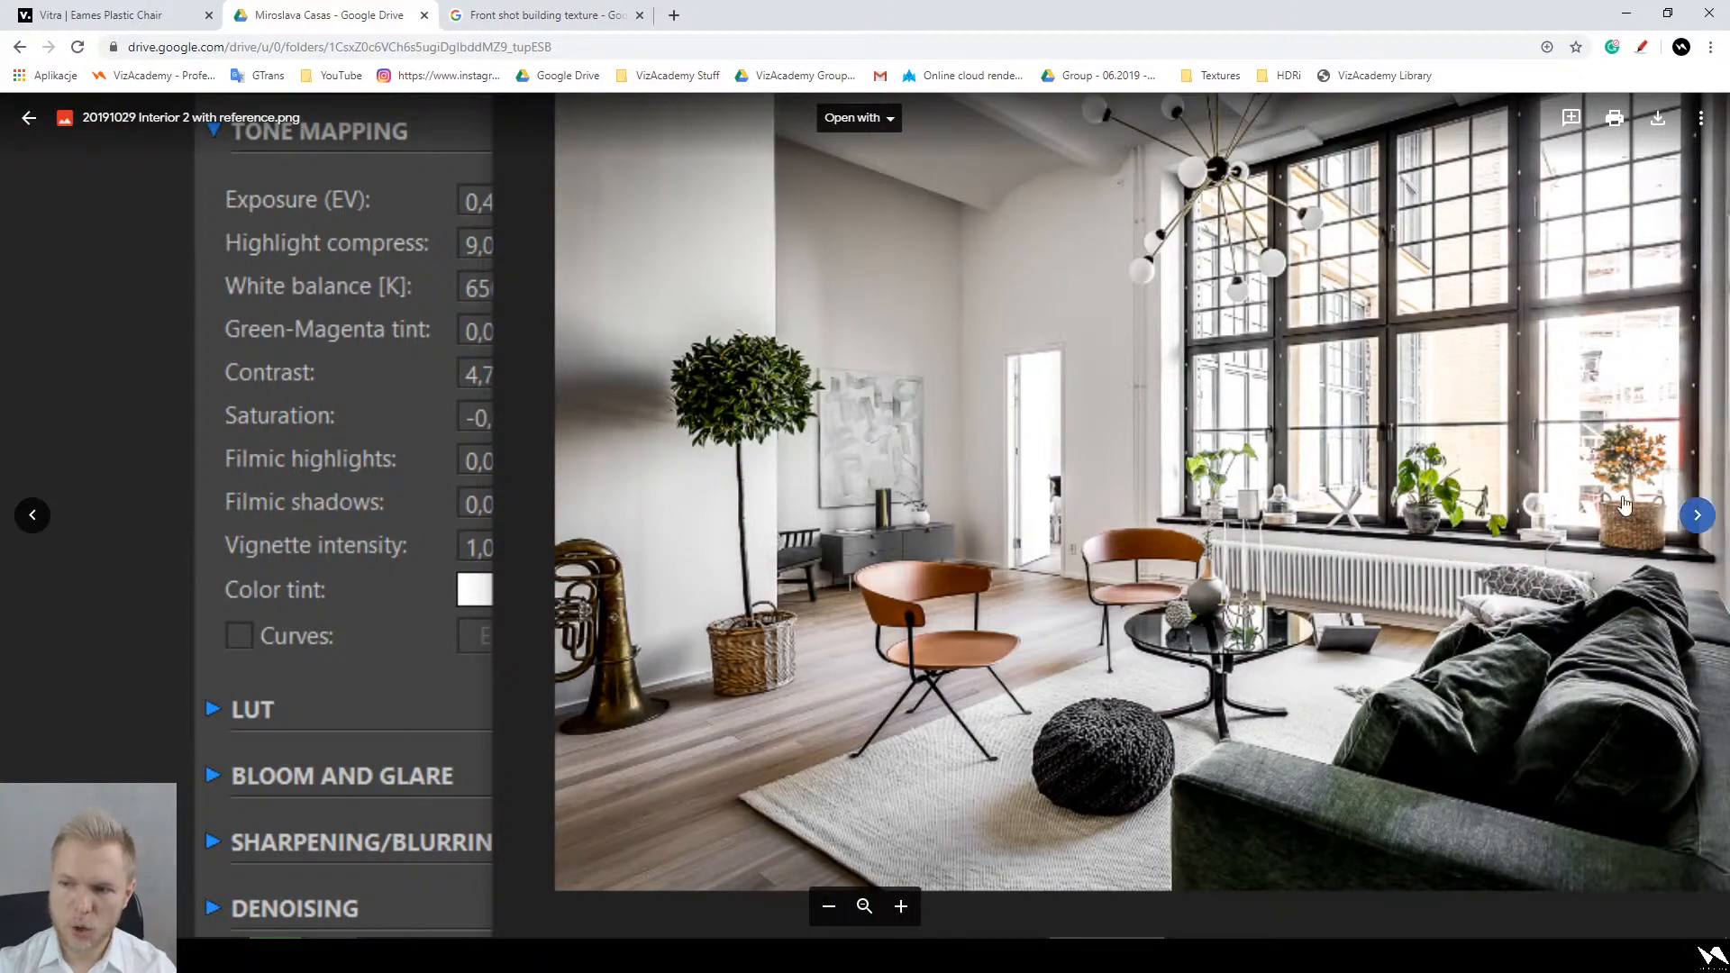
ctrl+scroll(1624, 504, down, 5)
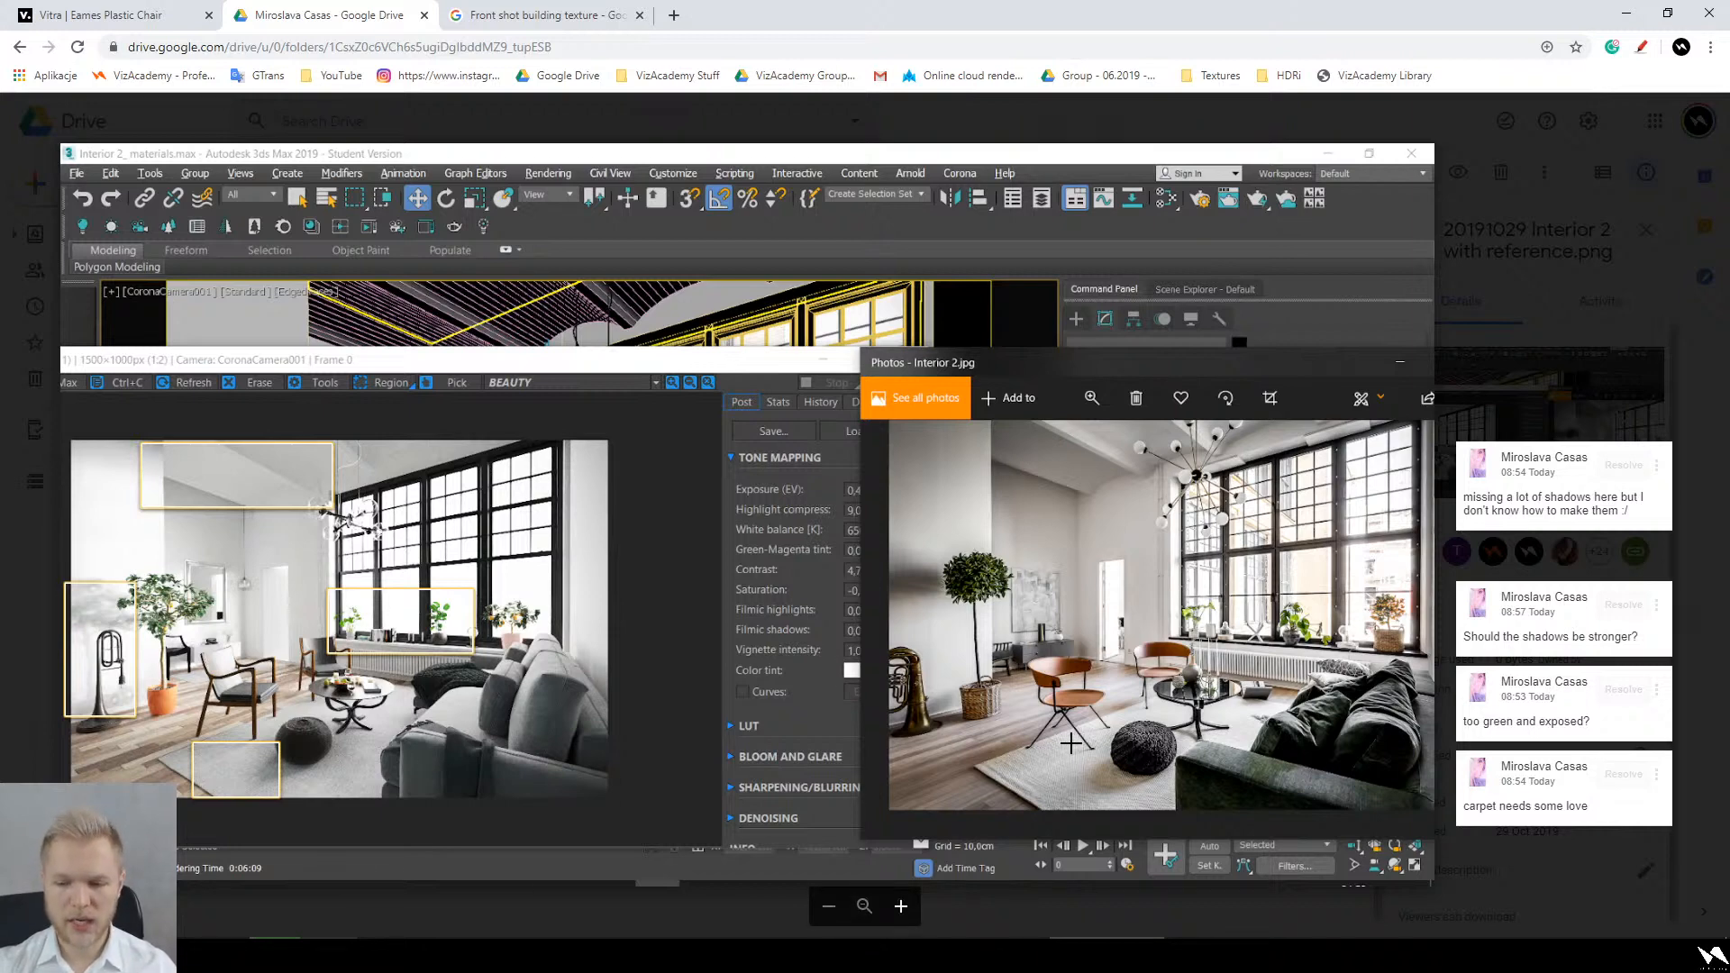
key(Escape)
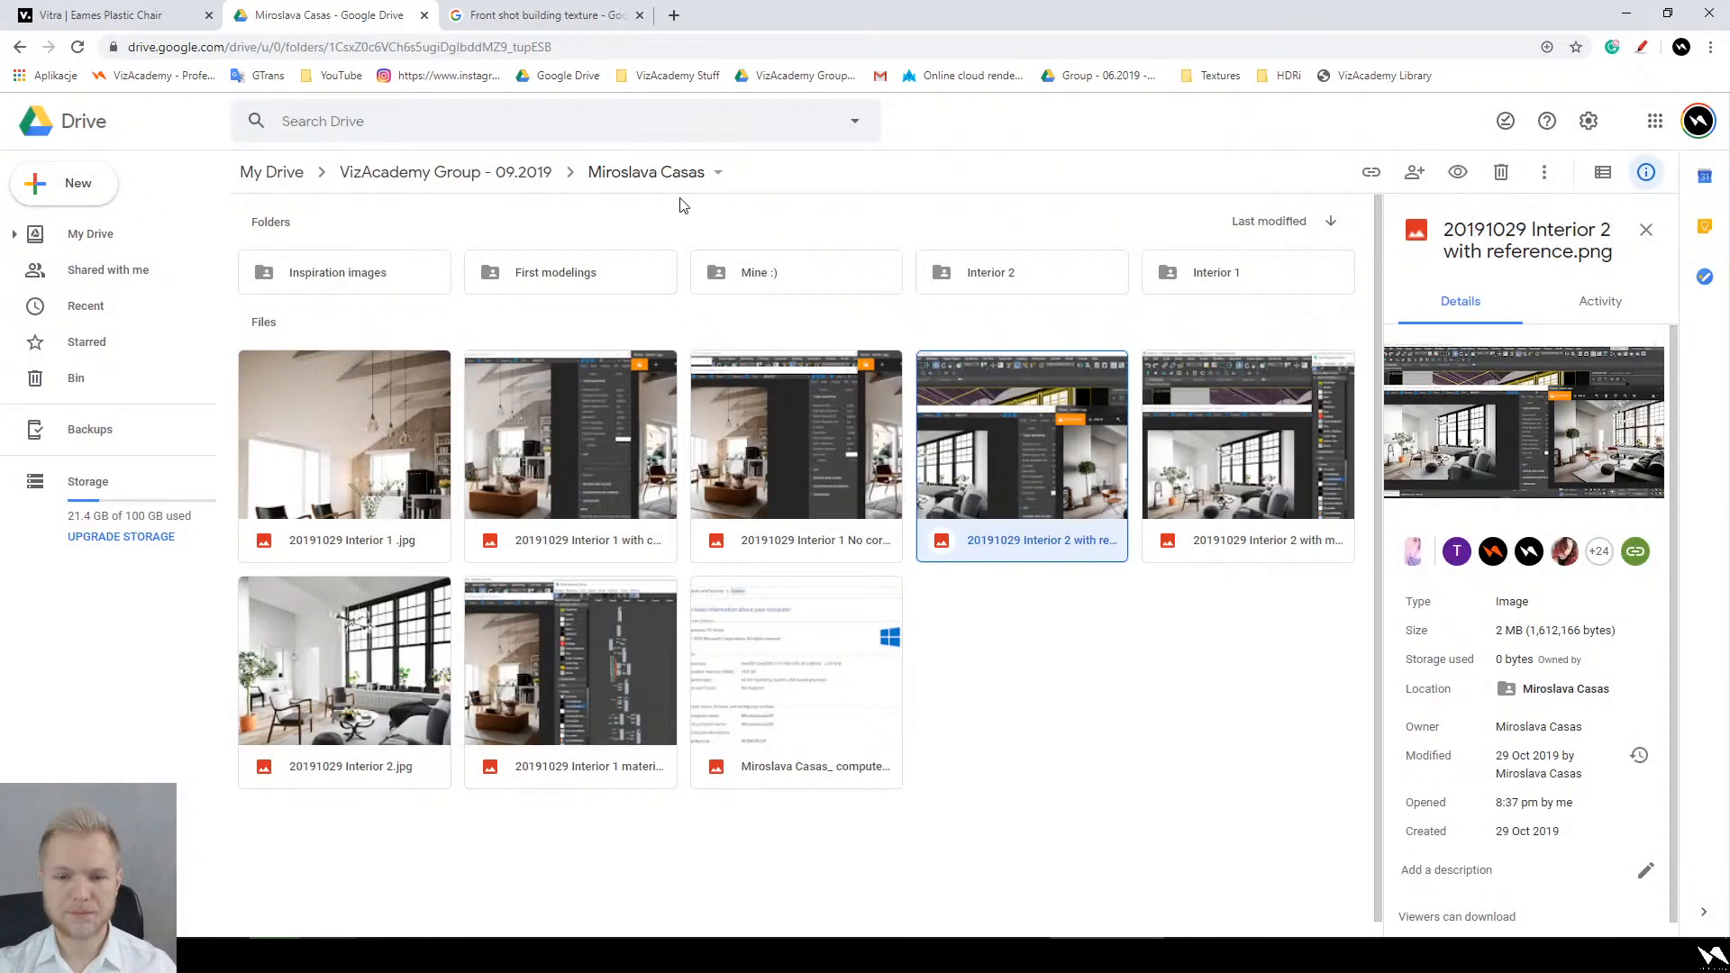
Step: Go back to the VizAcademy Group - 09.2019 folder and look through the next student's folder in the second row
click(505, 172)
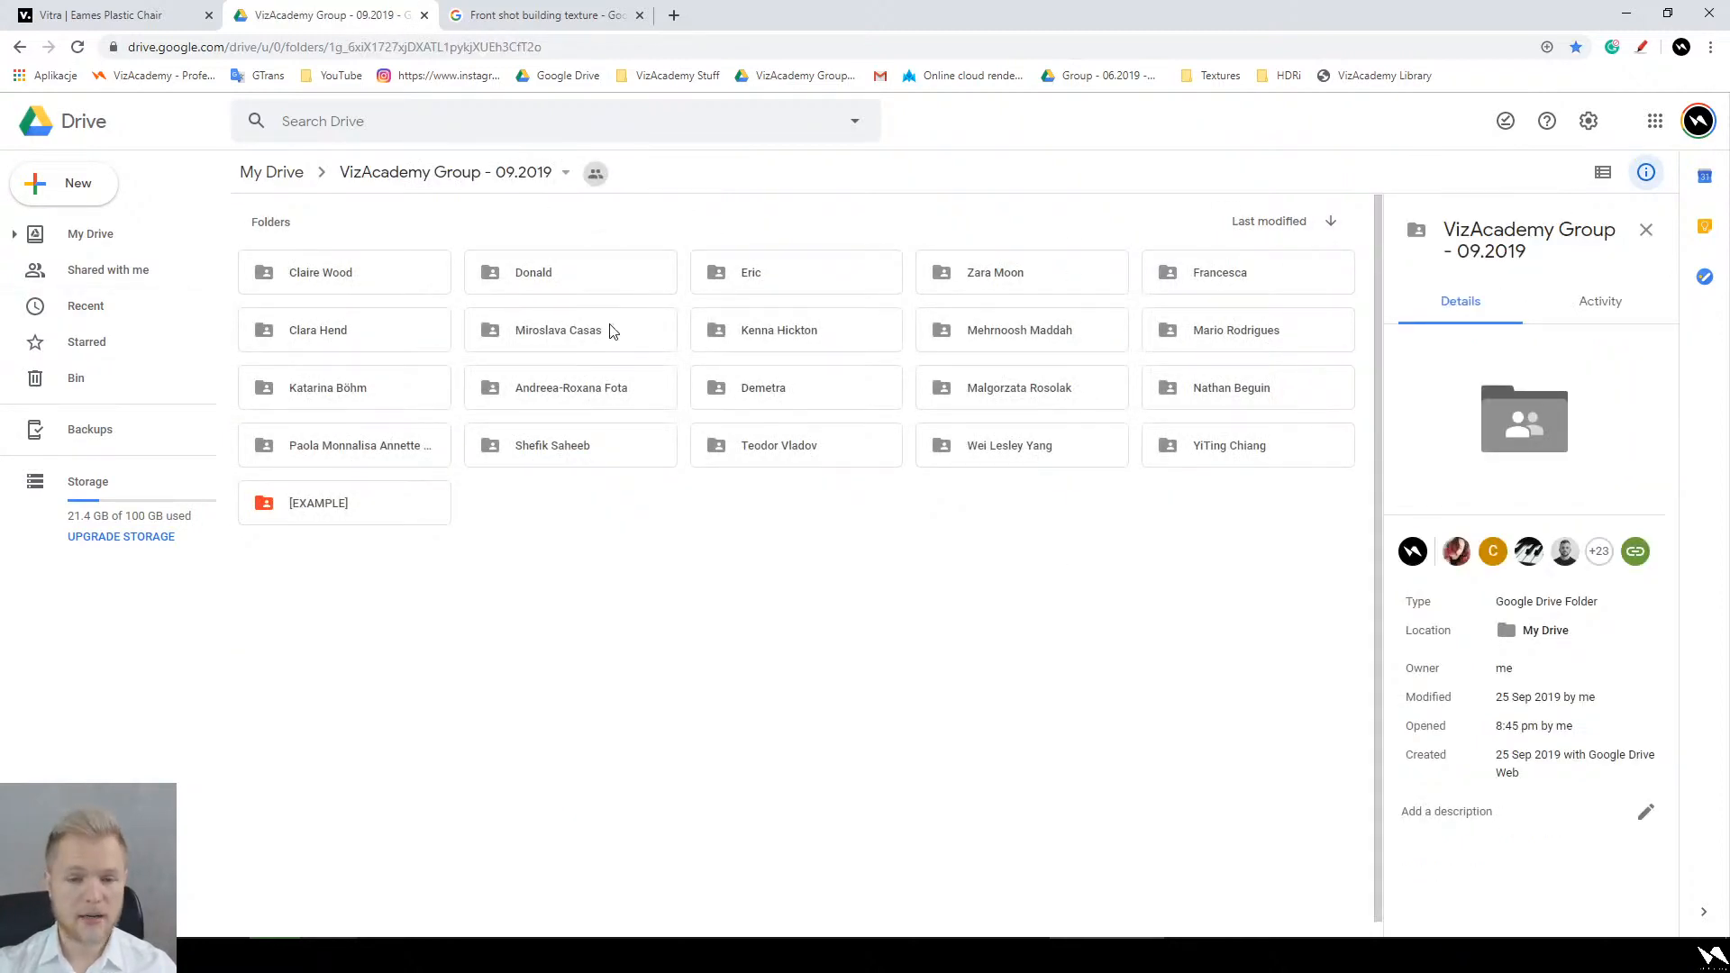
click(821, 345)
double_click(822, 345)
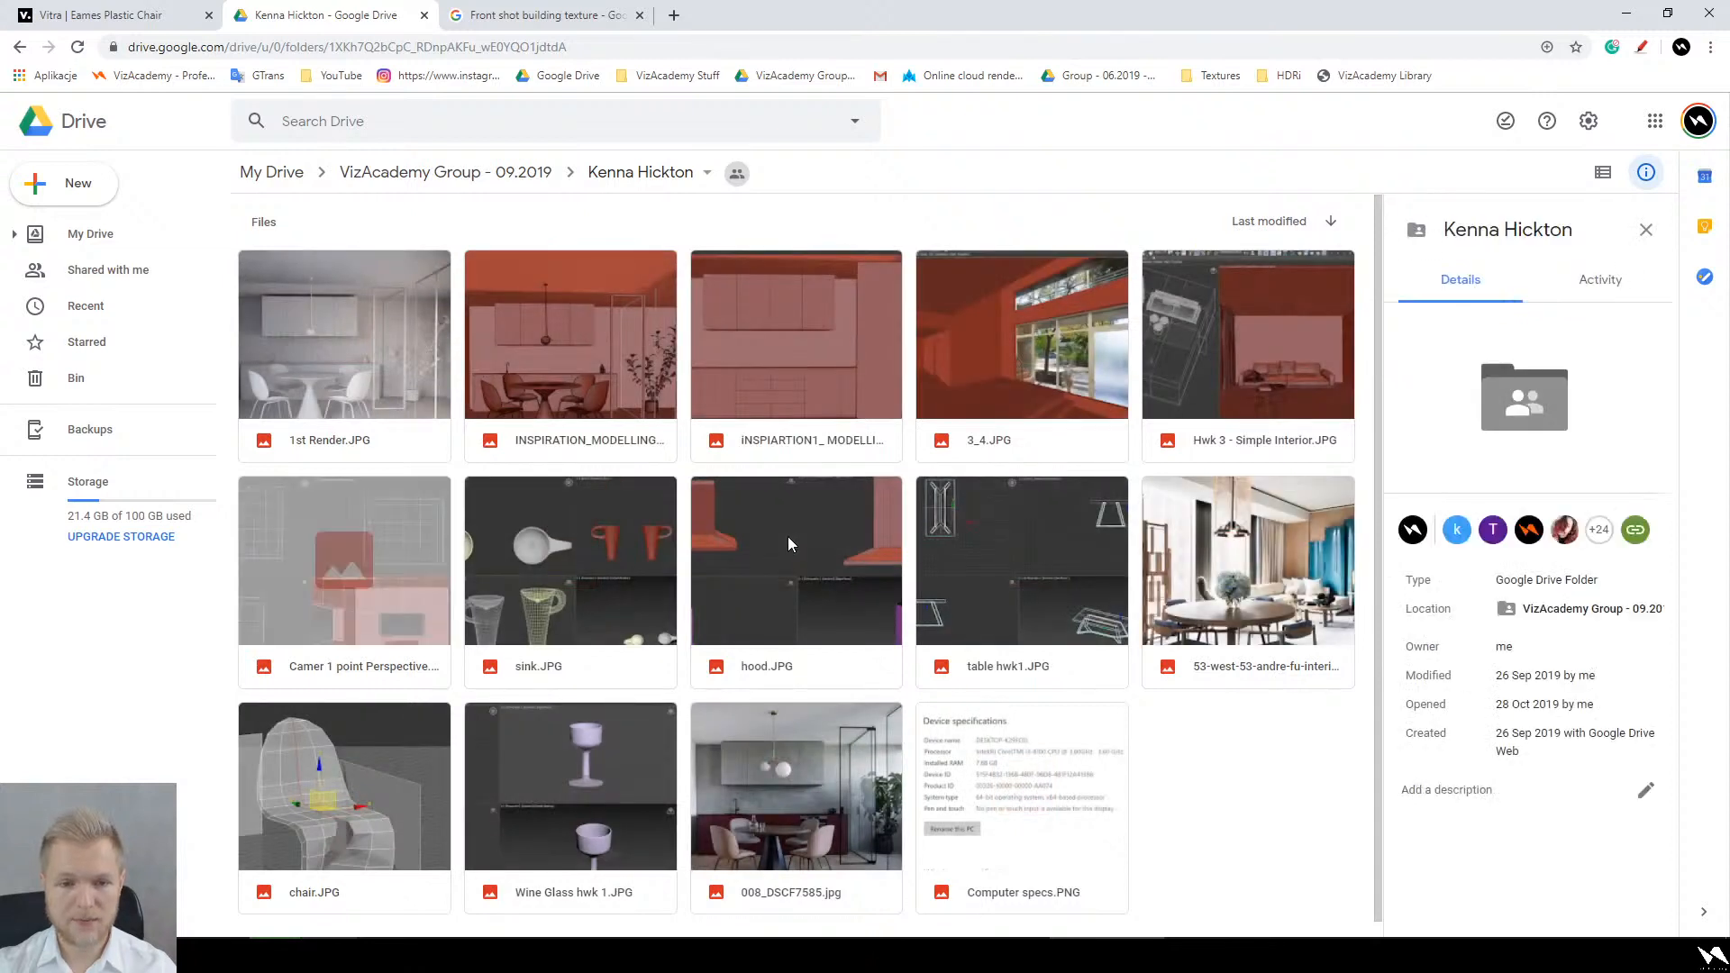
scroll(793, 554, down, 1)
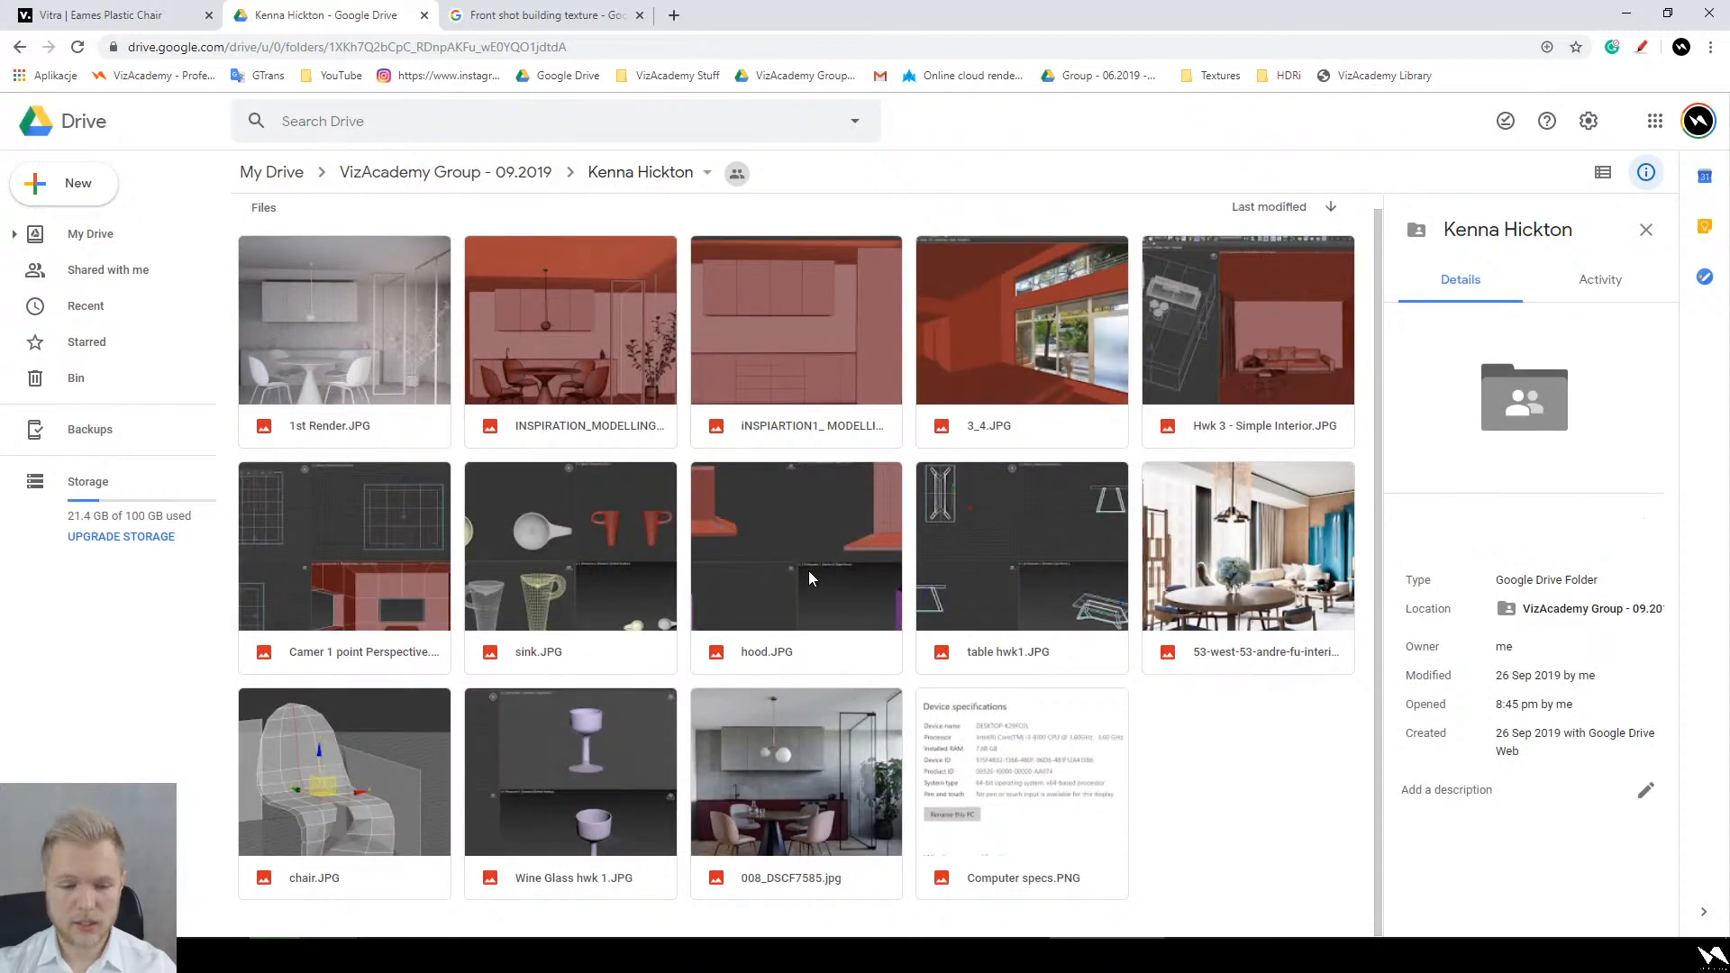
scroll(808, 570, up, 1)
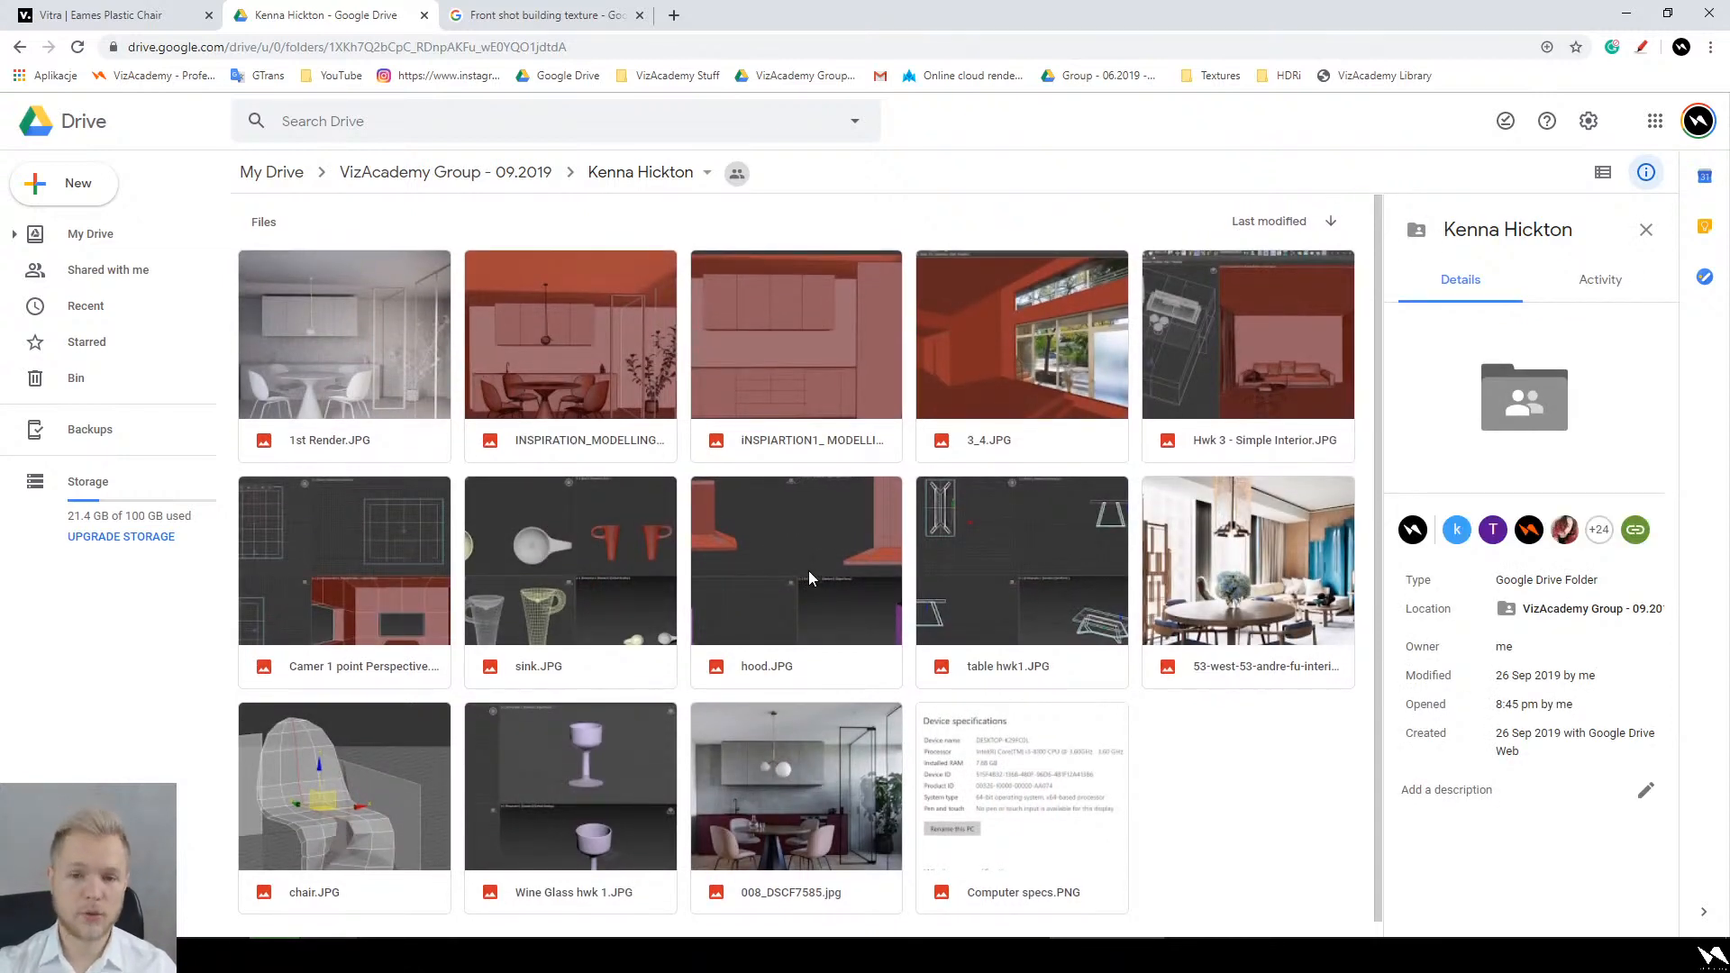
Step: Return to the group folder, check the following student's folder of inspiration images, and go back to the group folder
key(alt+Left)
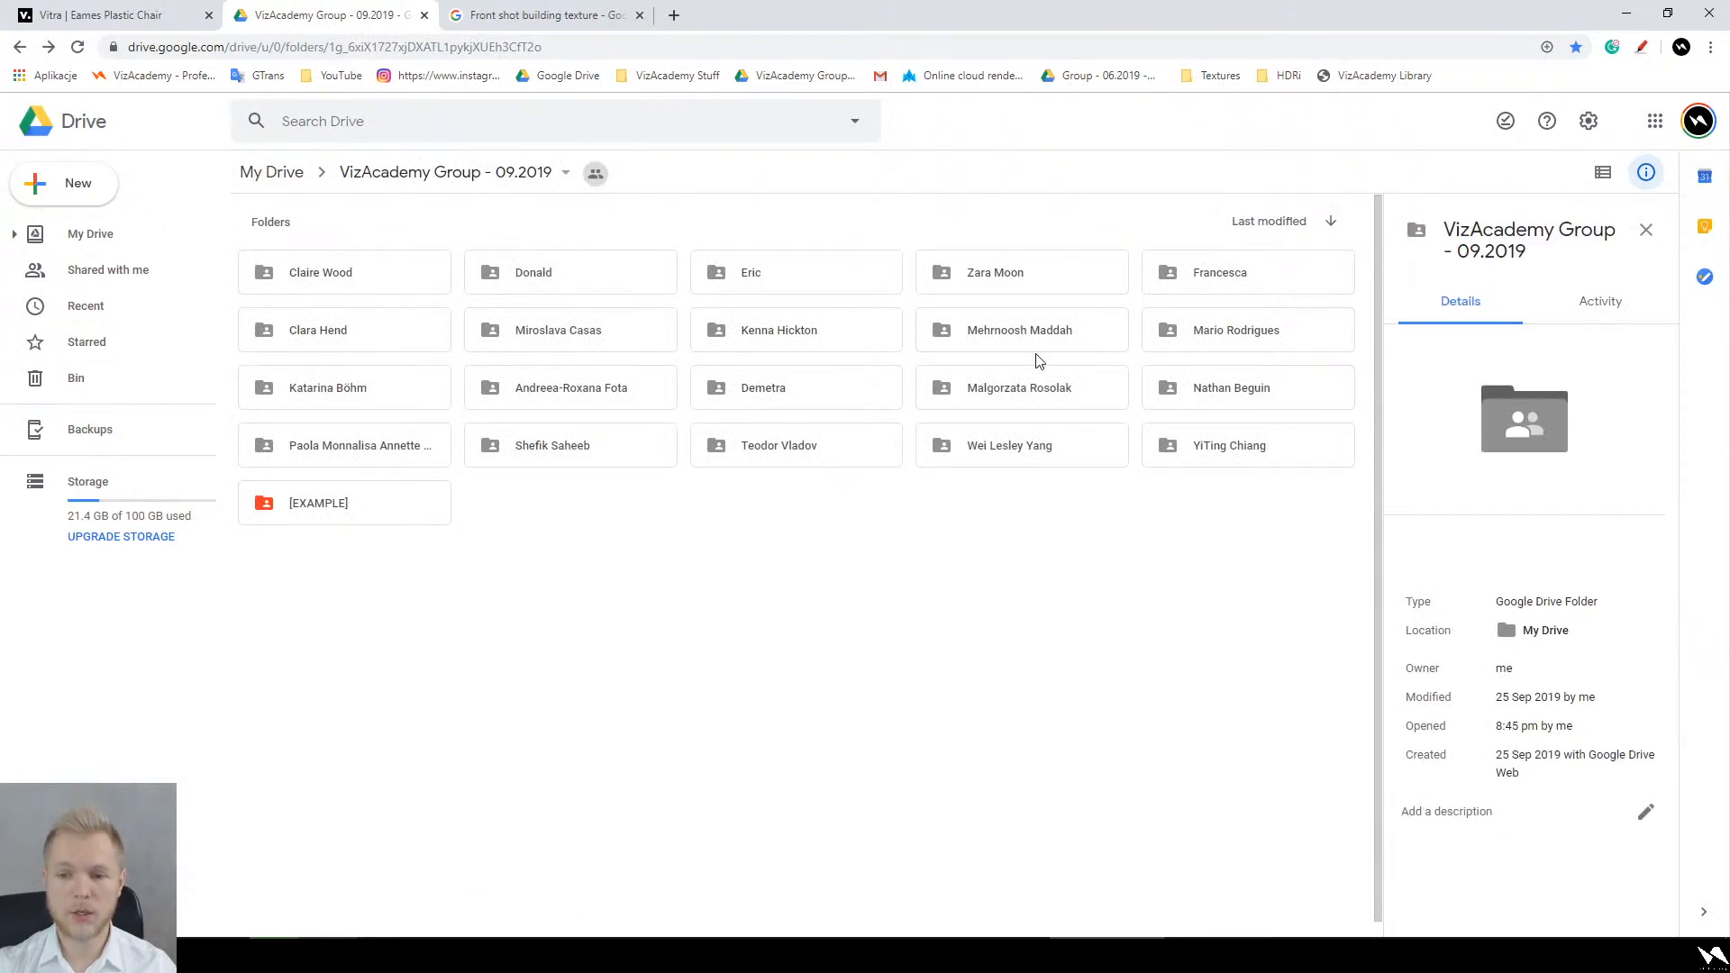
double_click(1030, 348)
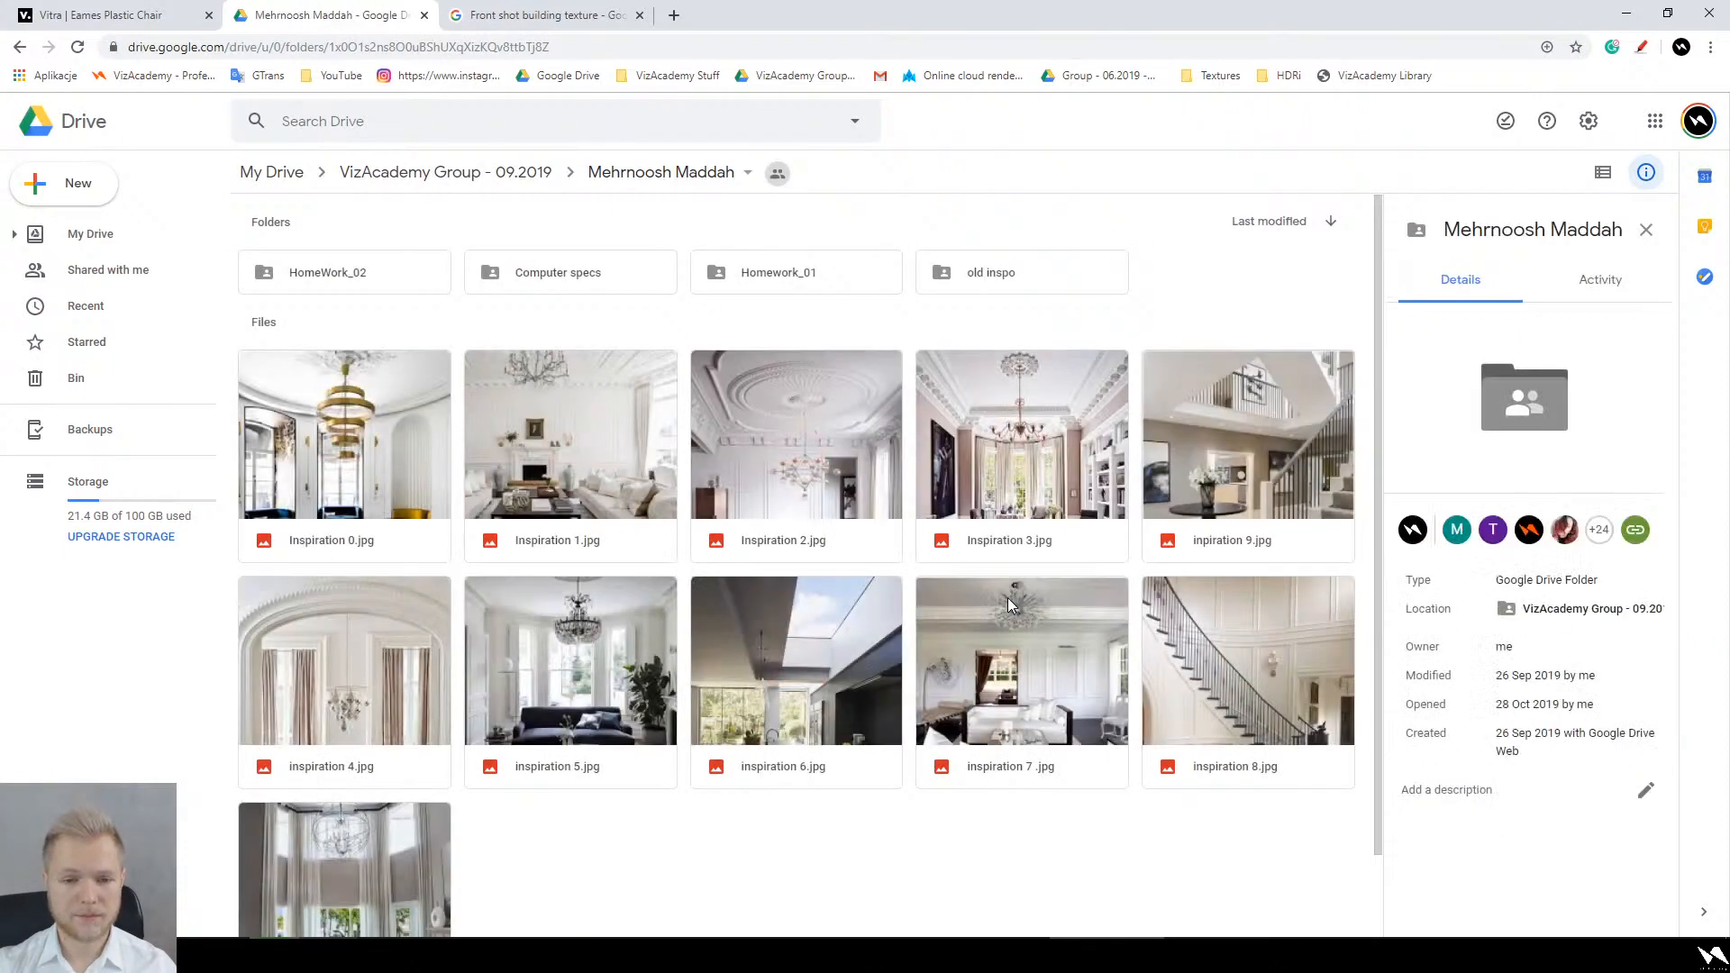
key(alt+Left)
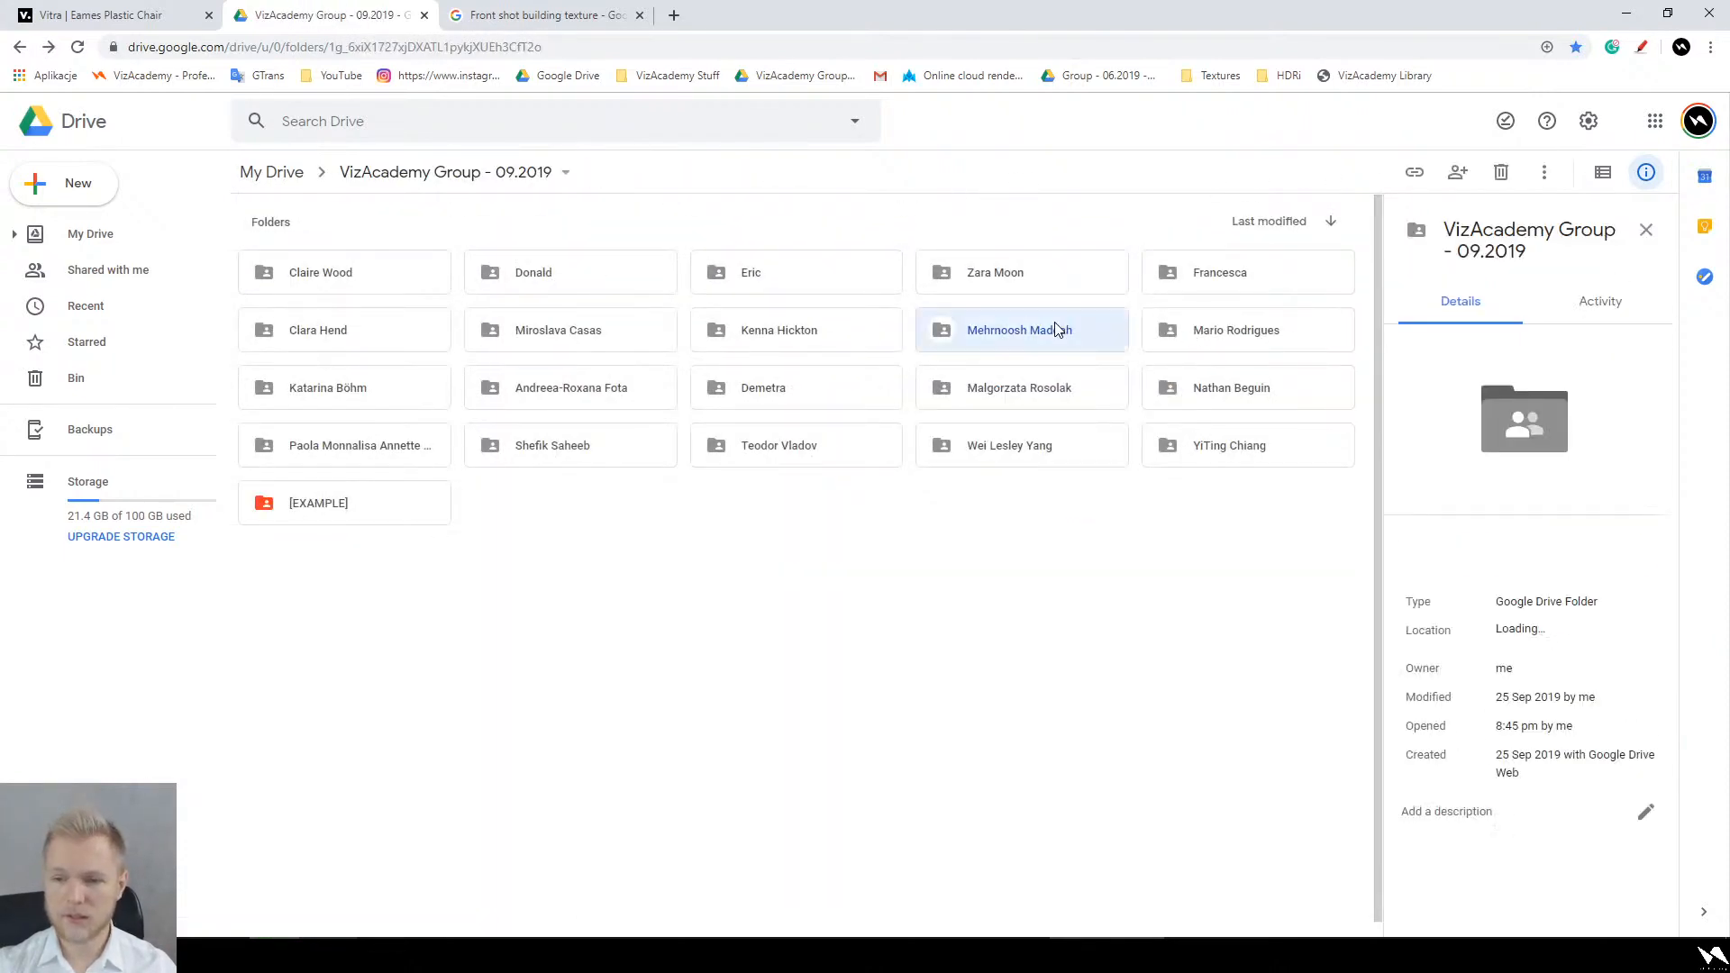
double_click(1057, 330)
key(alt+Left)
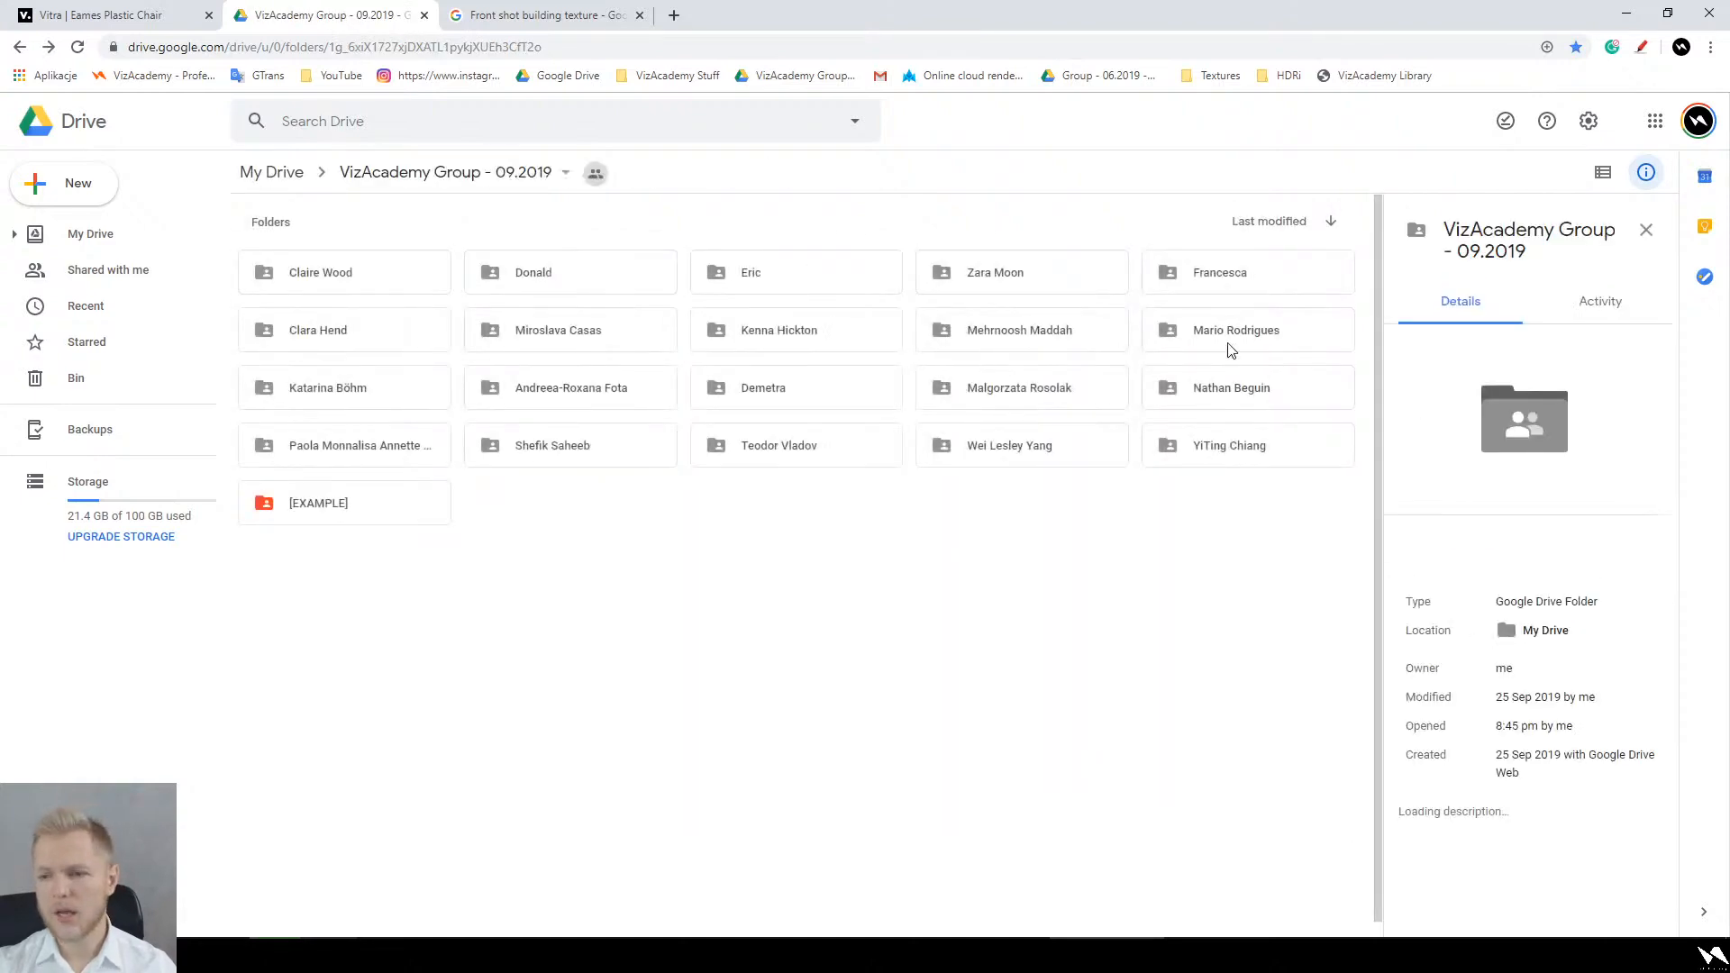
Step: Open the second row's last student folder, go through 01-REF. IMAGE I to 12HW- Finishing Materials, and preview 03Nightpic-01.jpg
double_click(1230, 349)
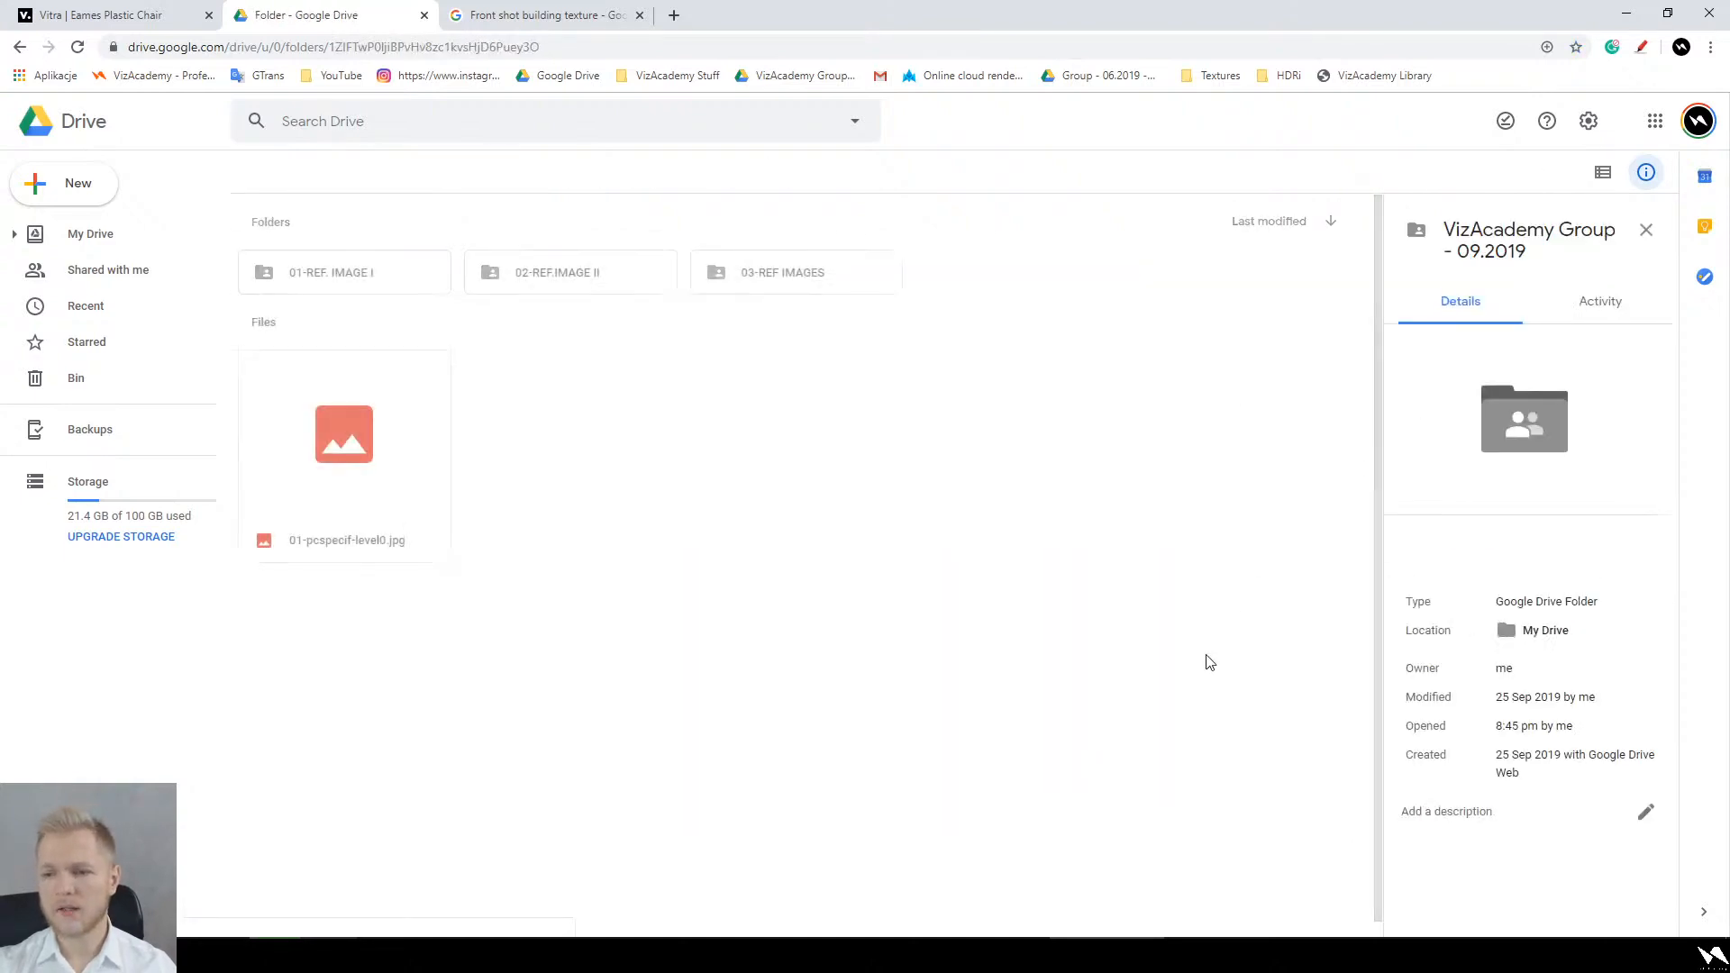
double_click(344, 296)
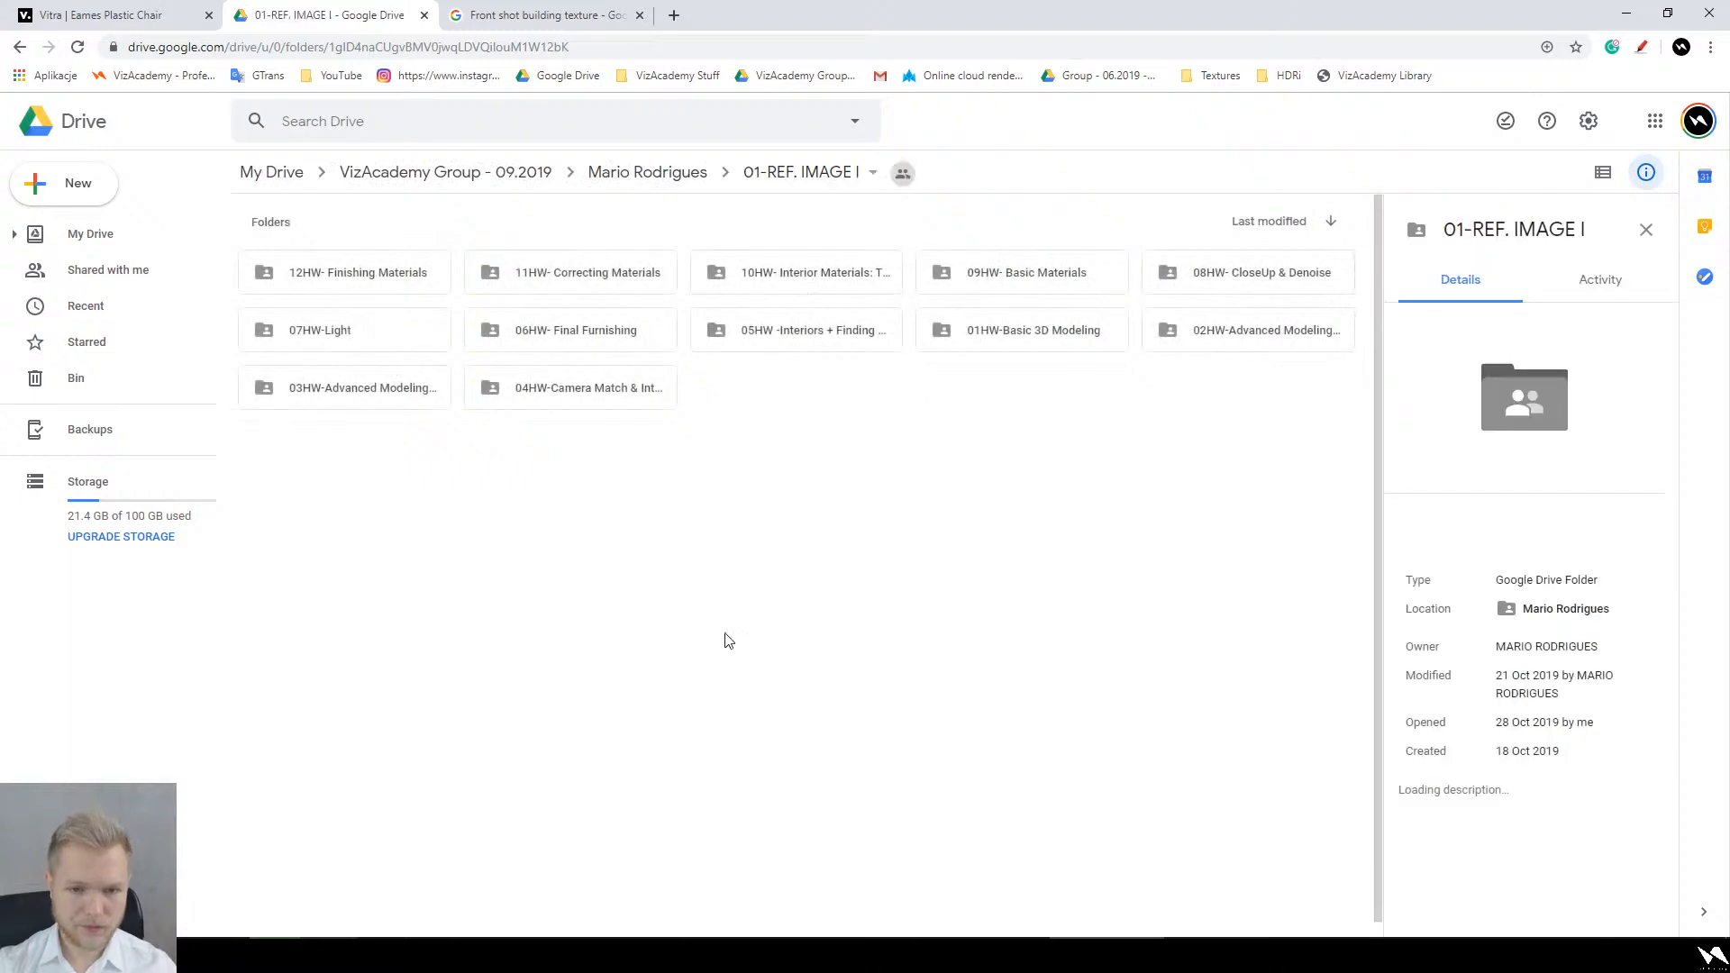
double_click(392, 278)
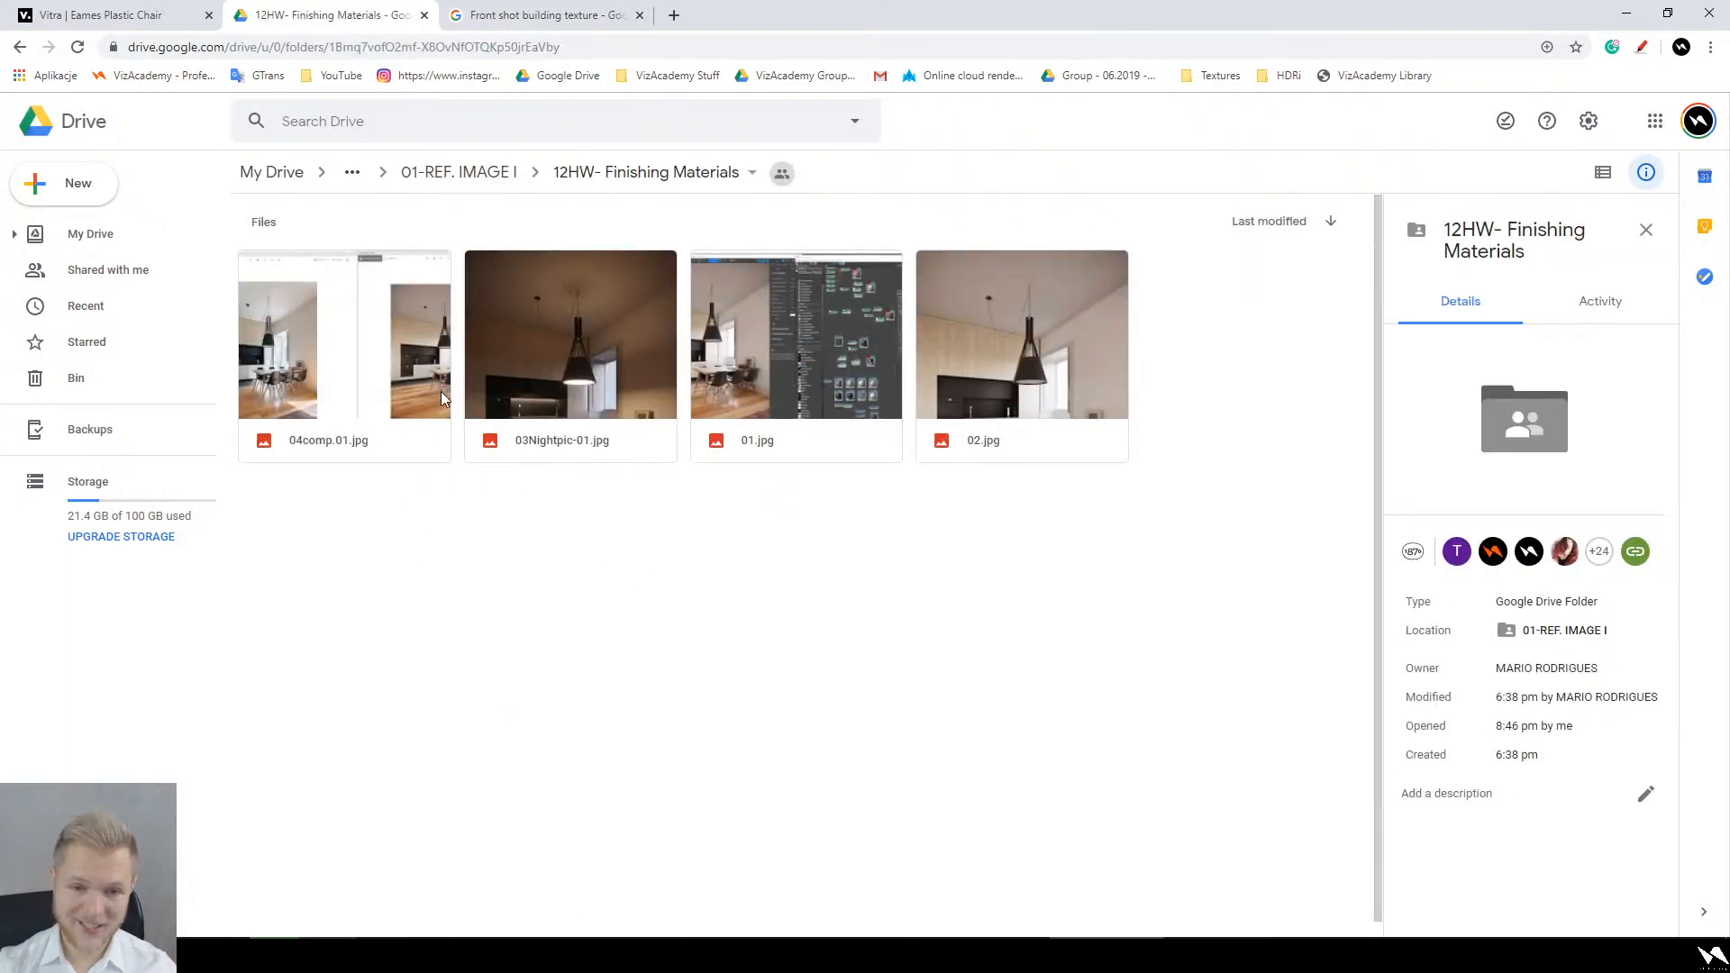
double_click(627, 362)
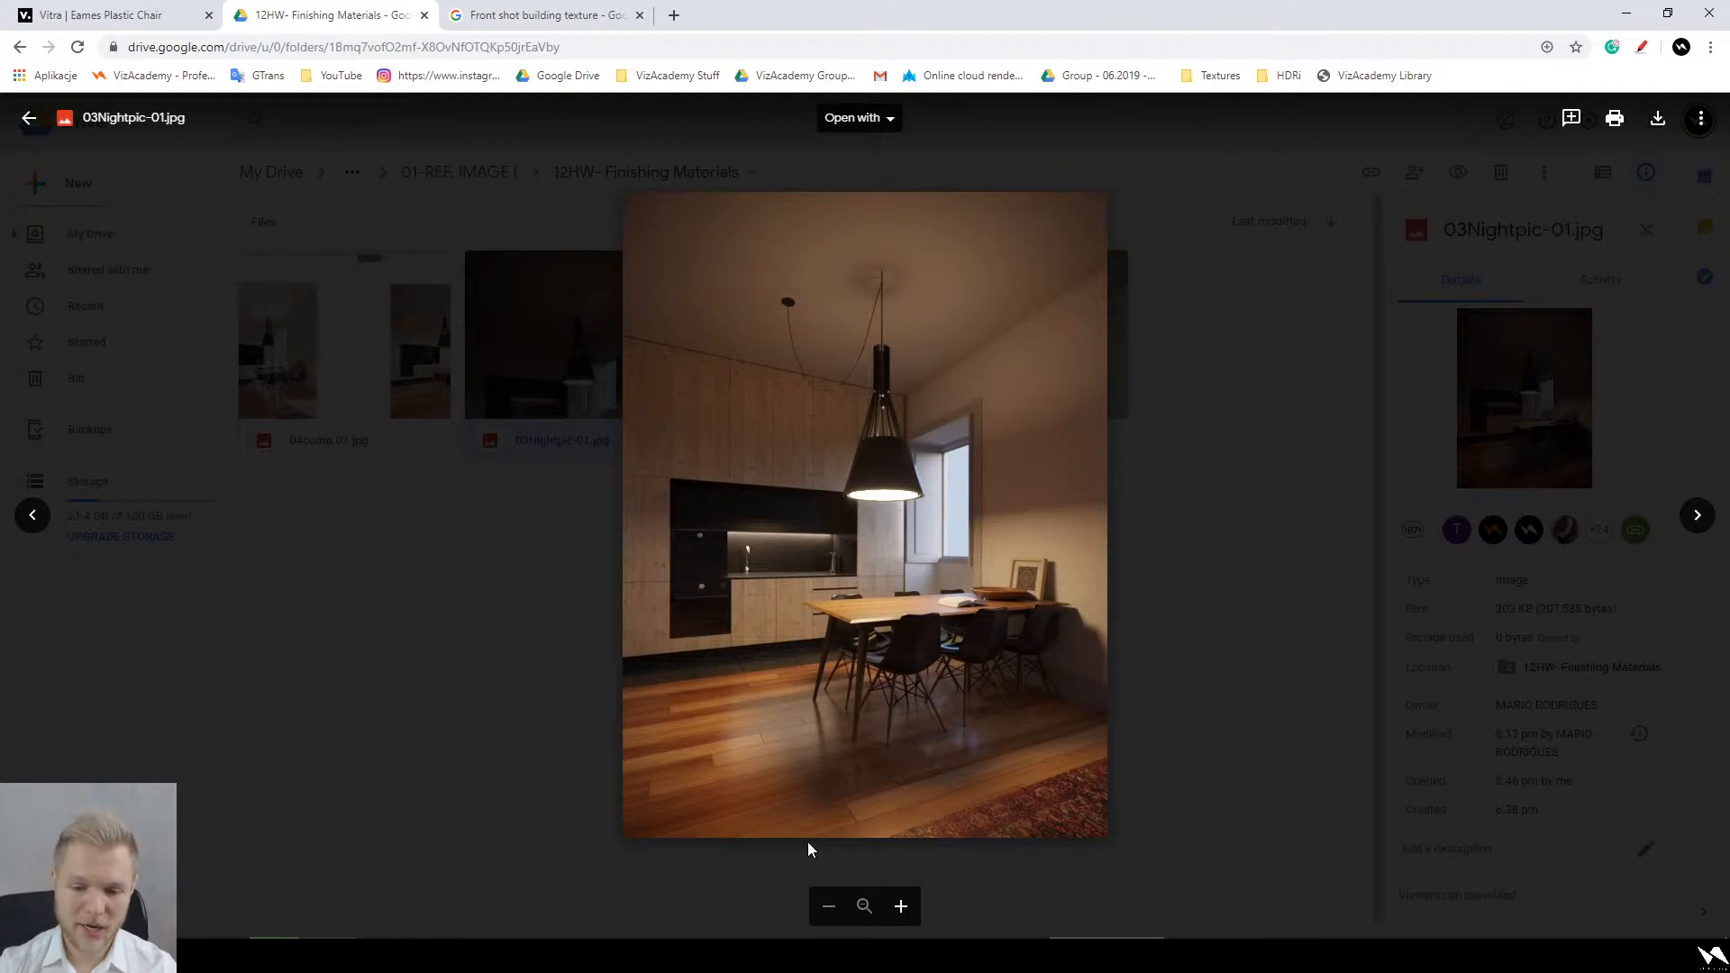
Step: Examine the night render's wooden floor, dining chairs, pendant lamp and wall lighting up close and as a whole
scroll(800, 815, up, 5)
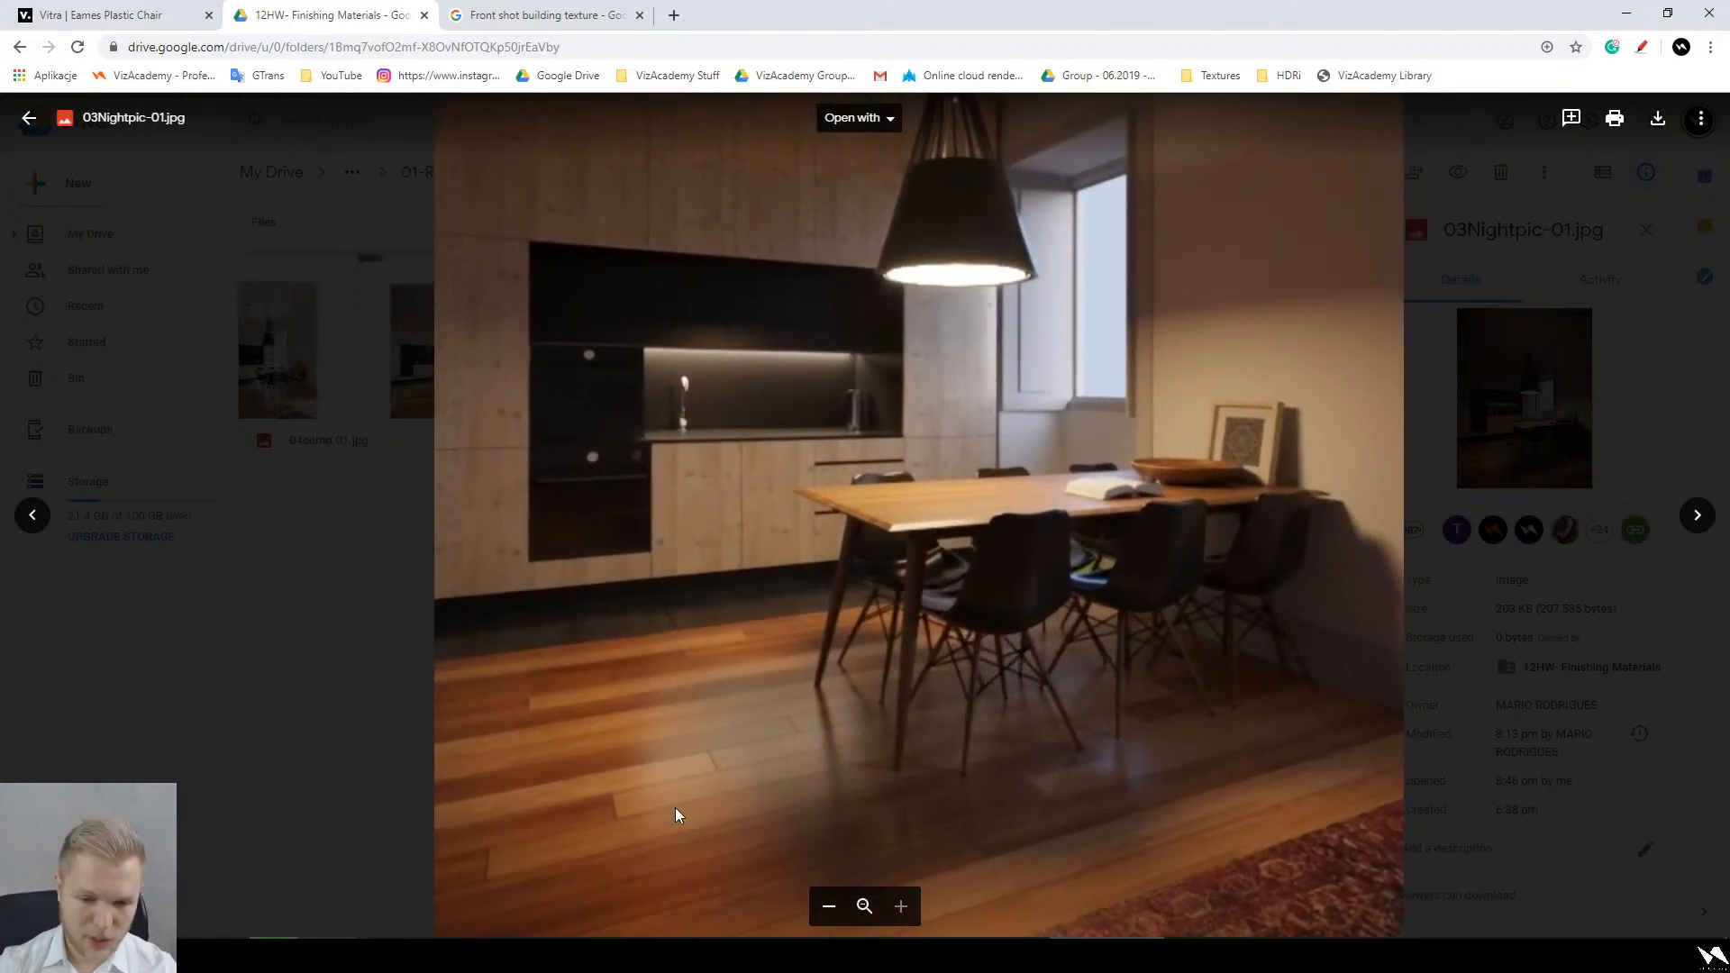
scroll(848, 789, down, 5)
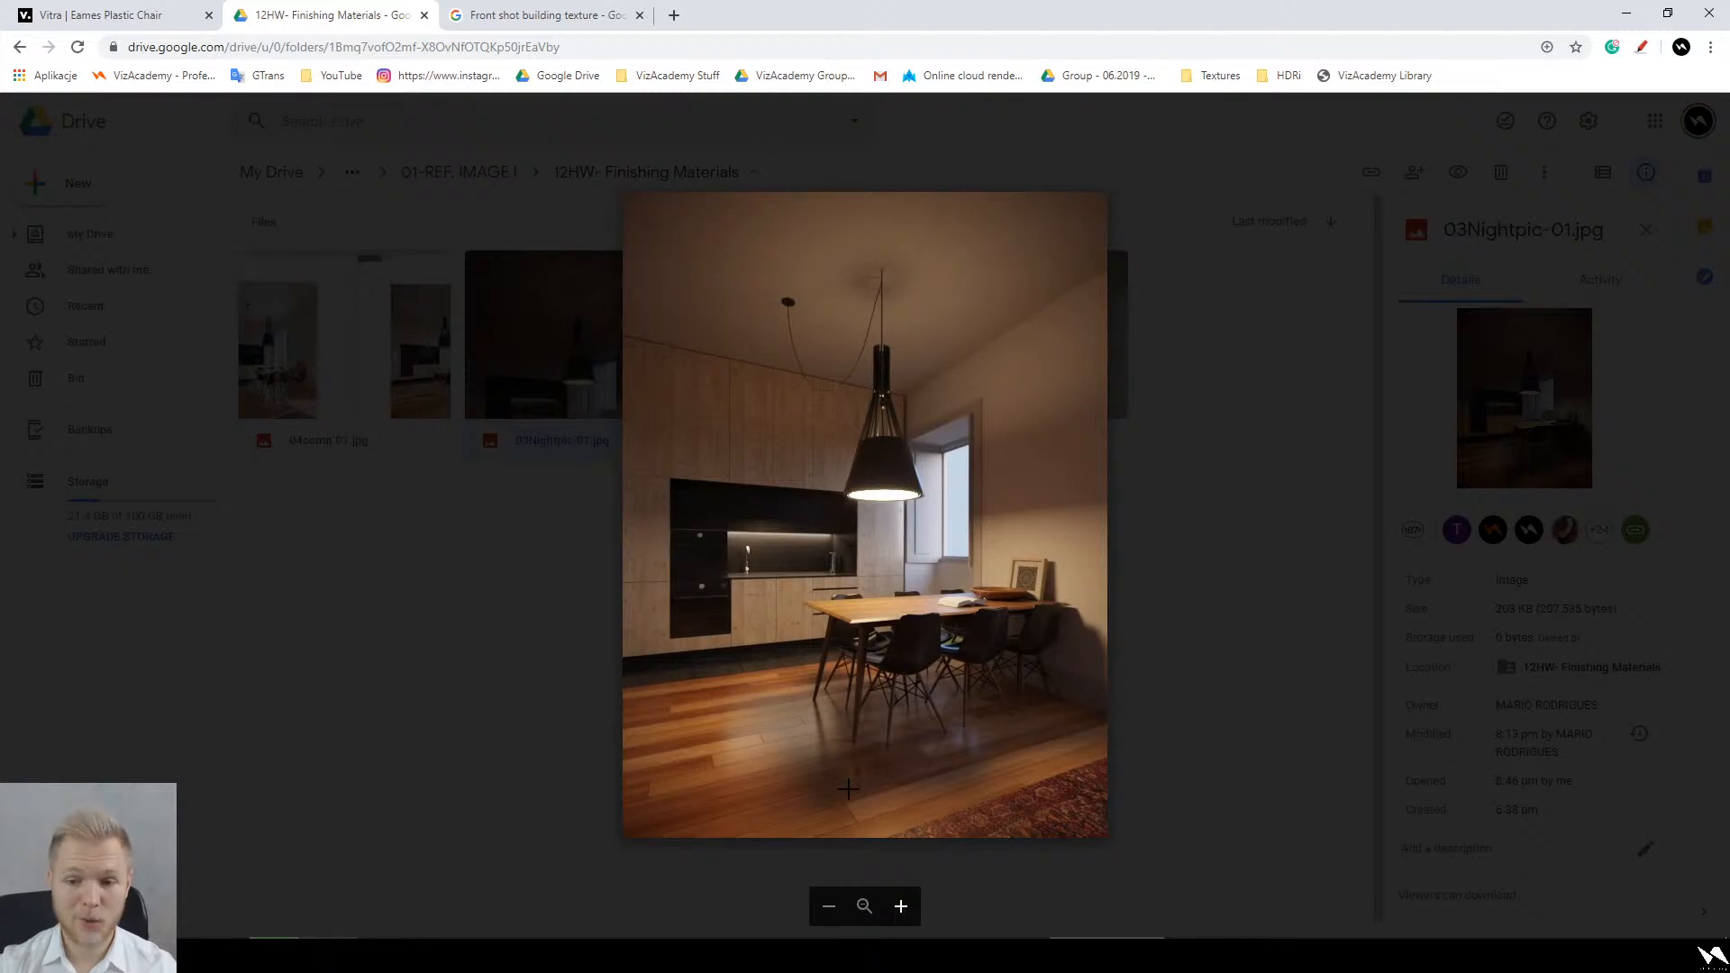
scroll(968, 437, up, 3)
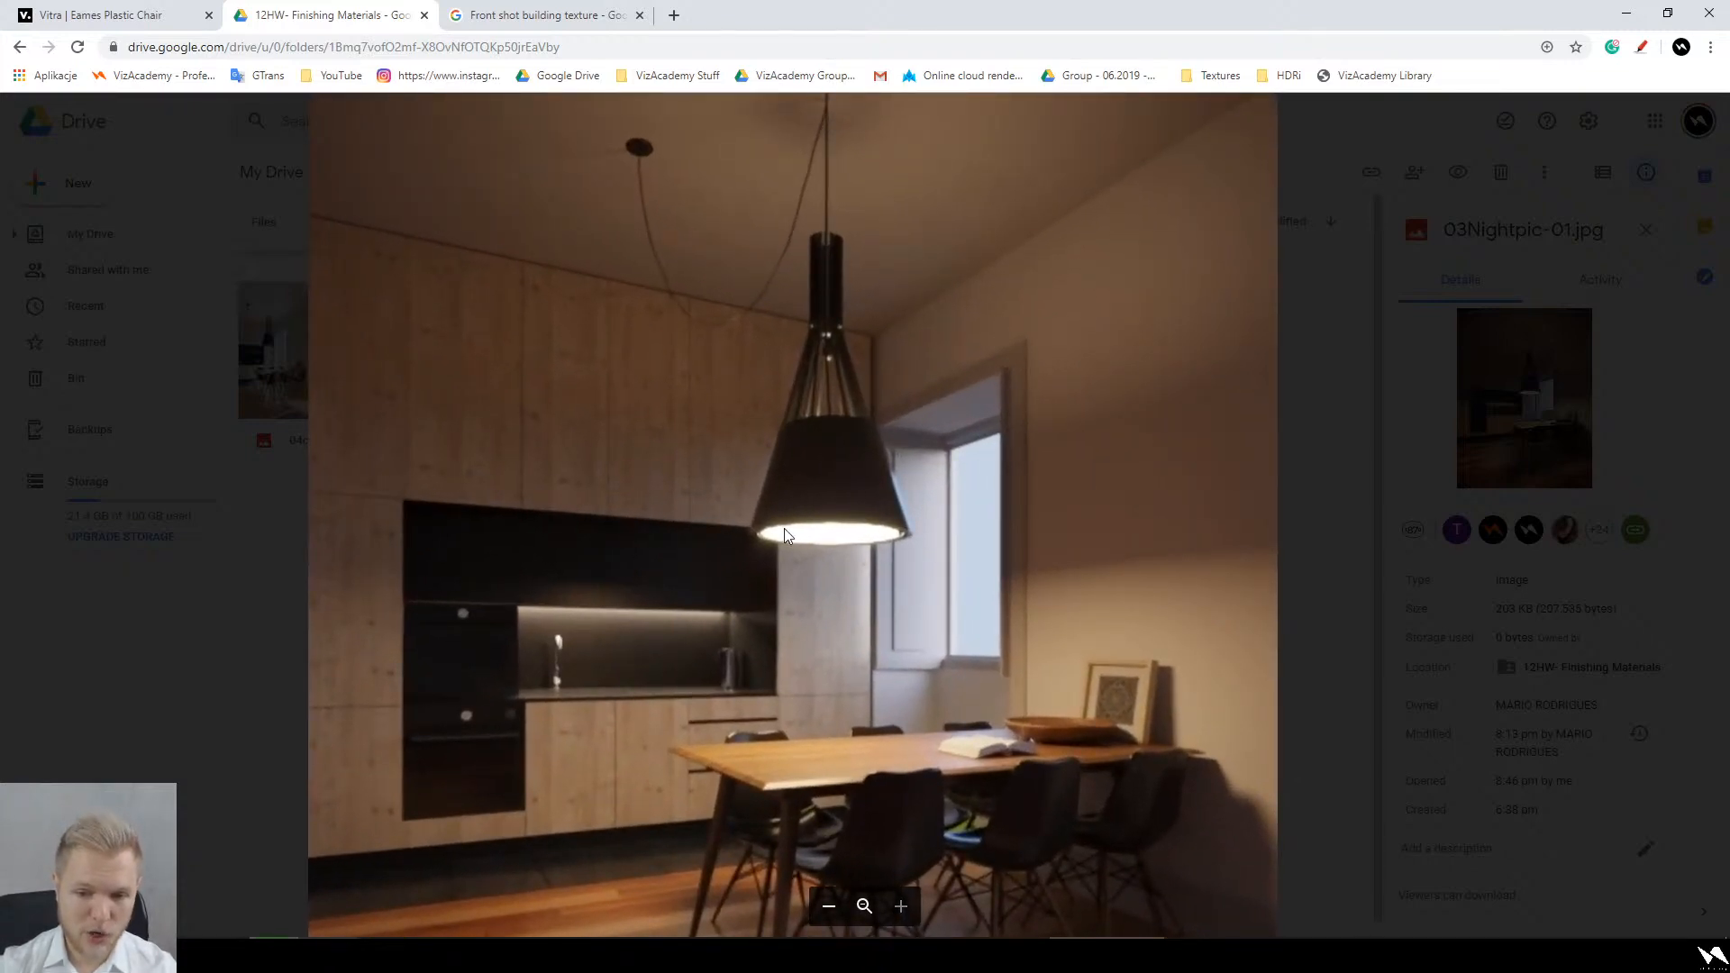
scroll(819, 722, down, 5)
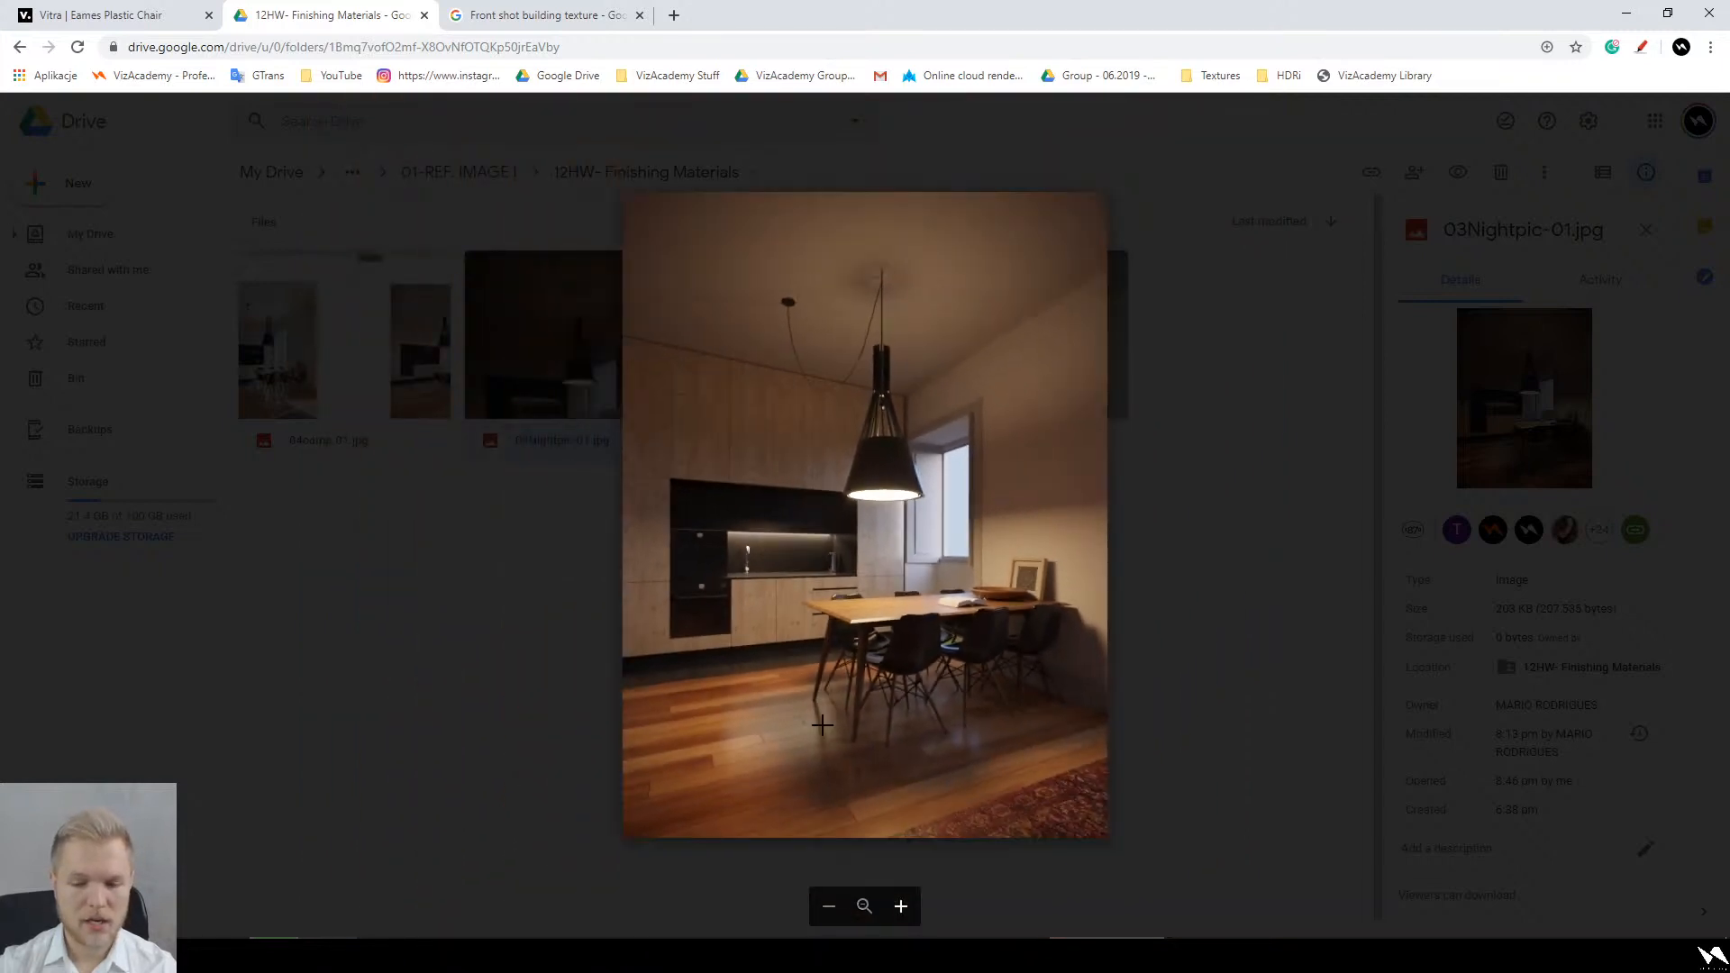
scroll(769, 409, up, 4)
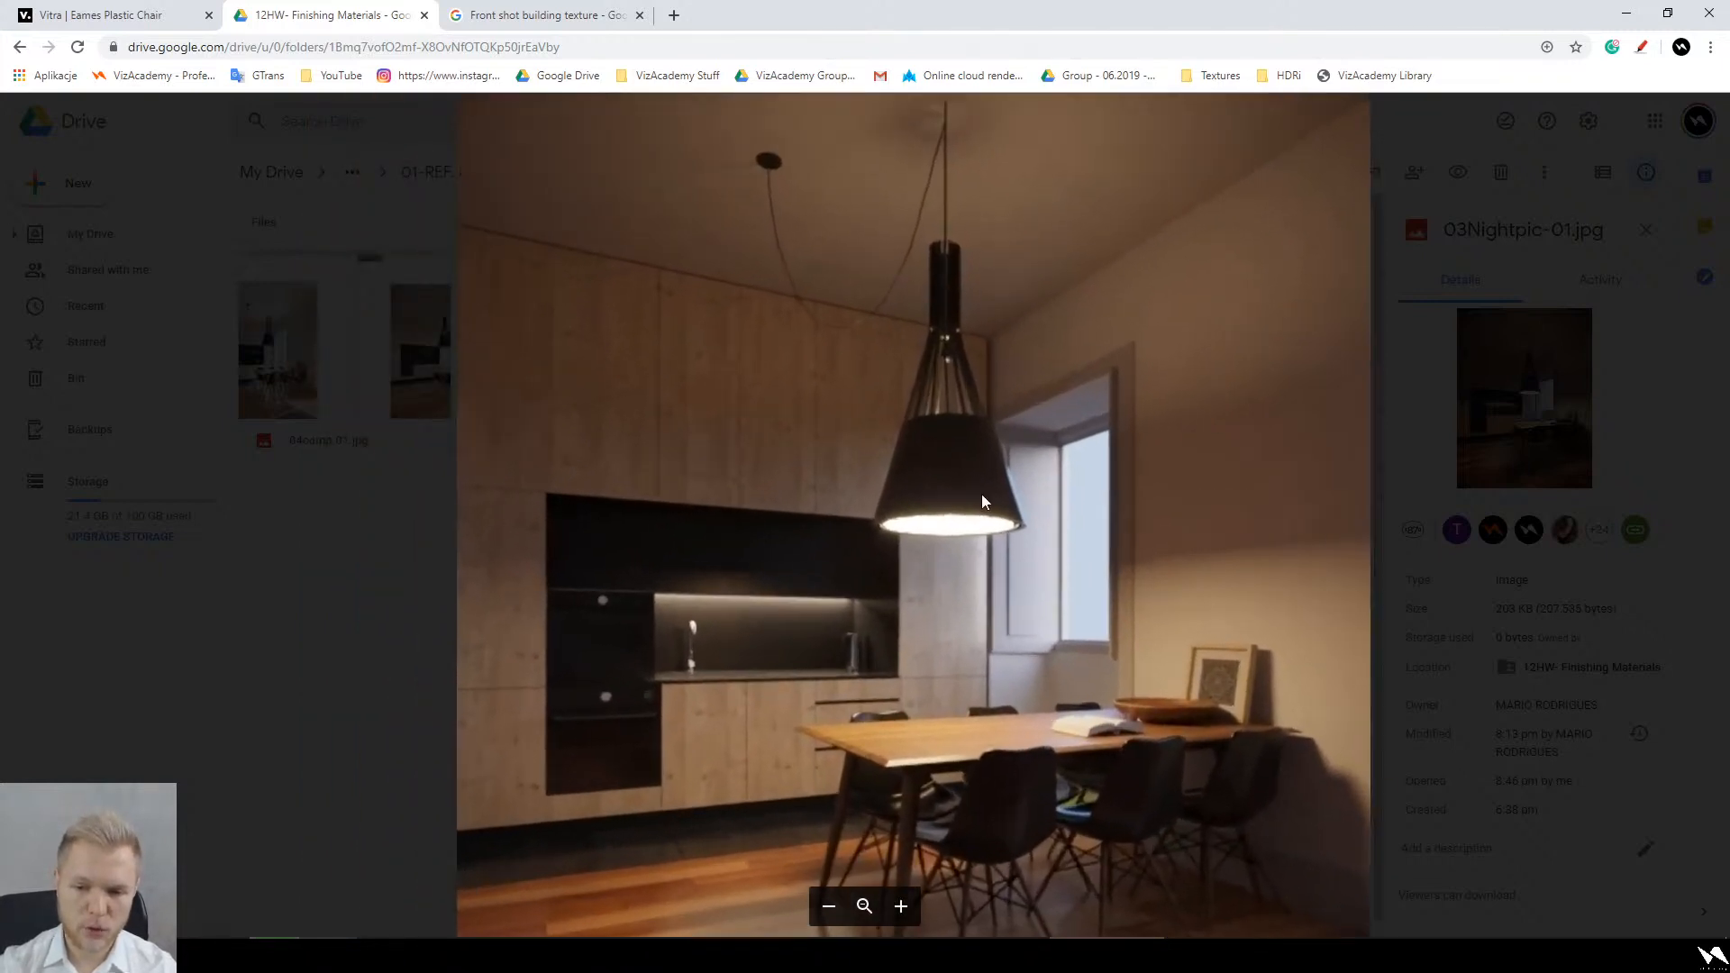
scroll(917, 596, down, 5)
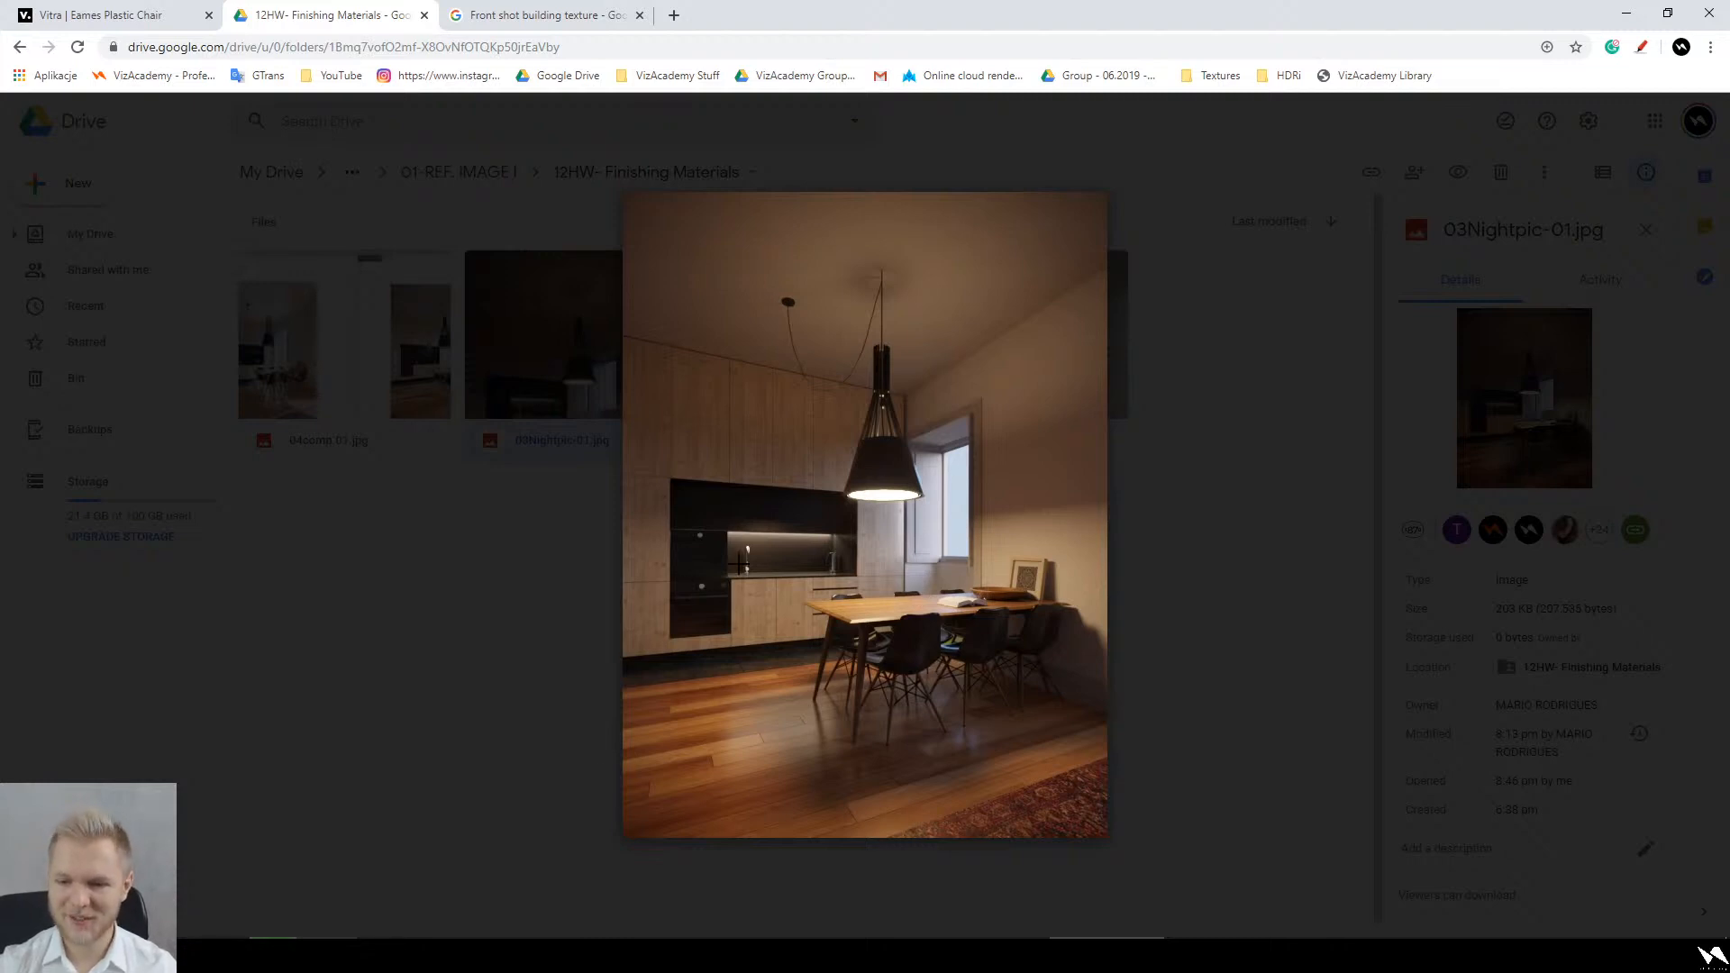
Step: Go to the 01.jpg screenshot and inspect its material nodes and the Corona Color Correct settings of the HDR map
key(Right)
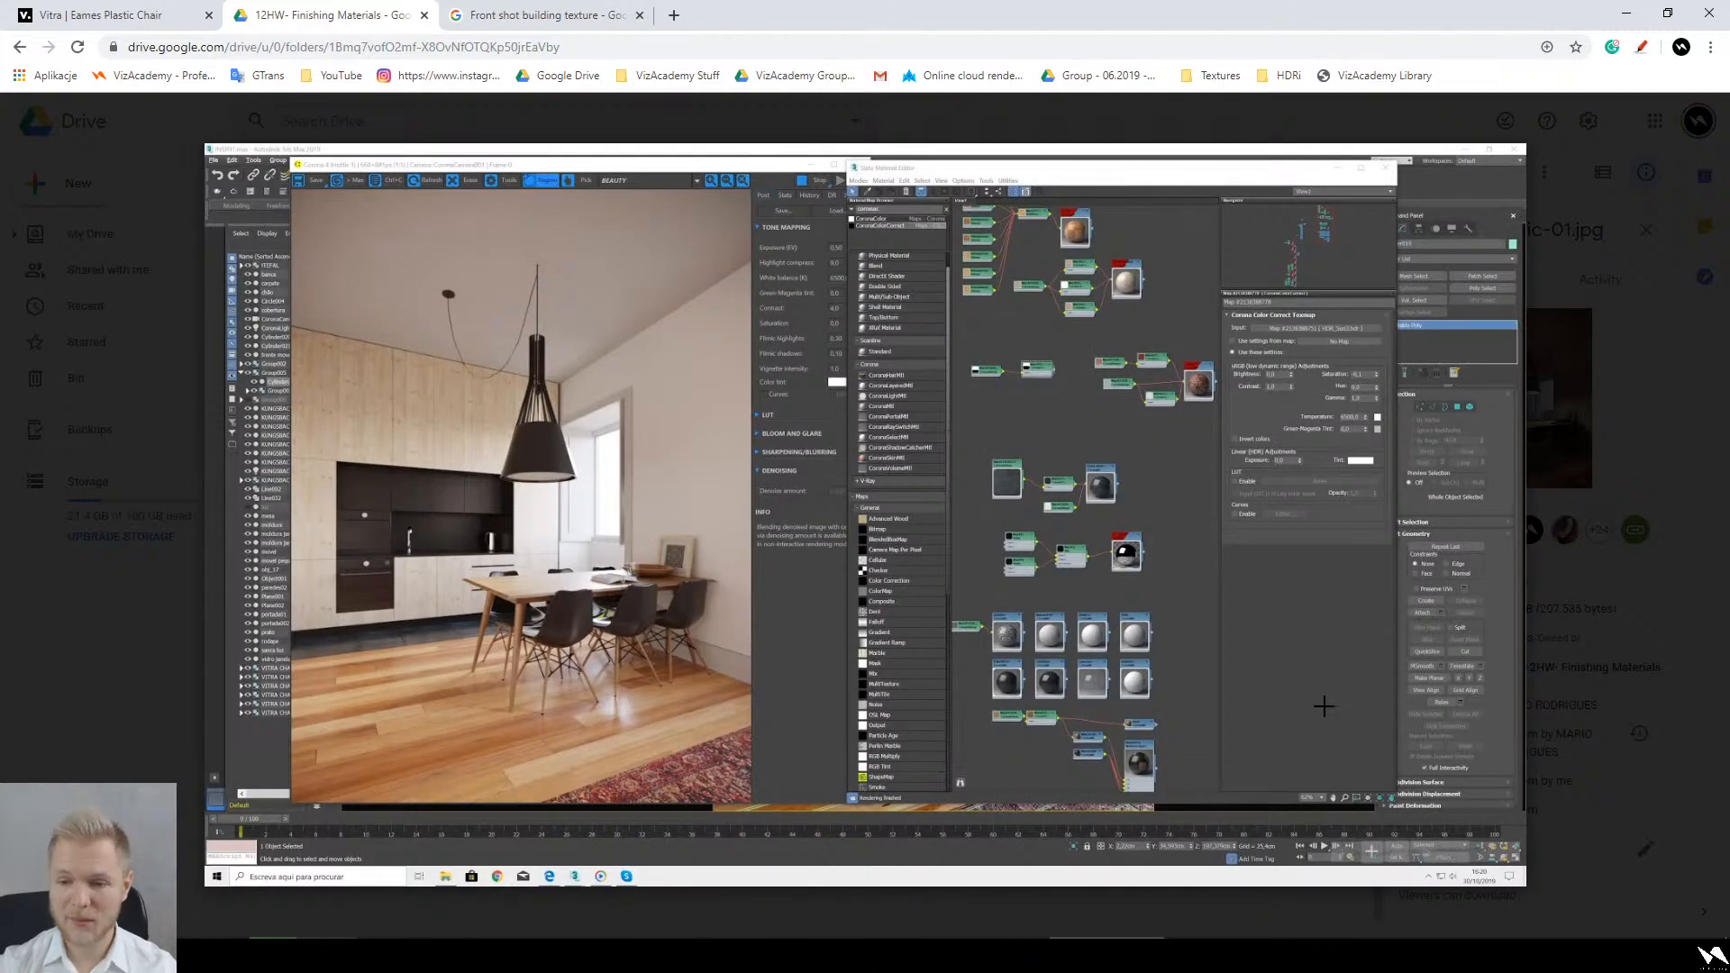
scroll(1317, 429, up, 4)
scroll(1371, 376, up, 4)
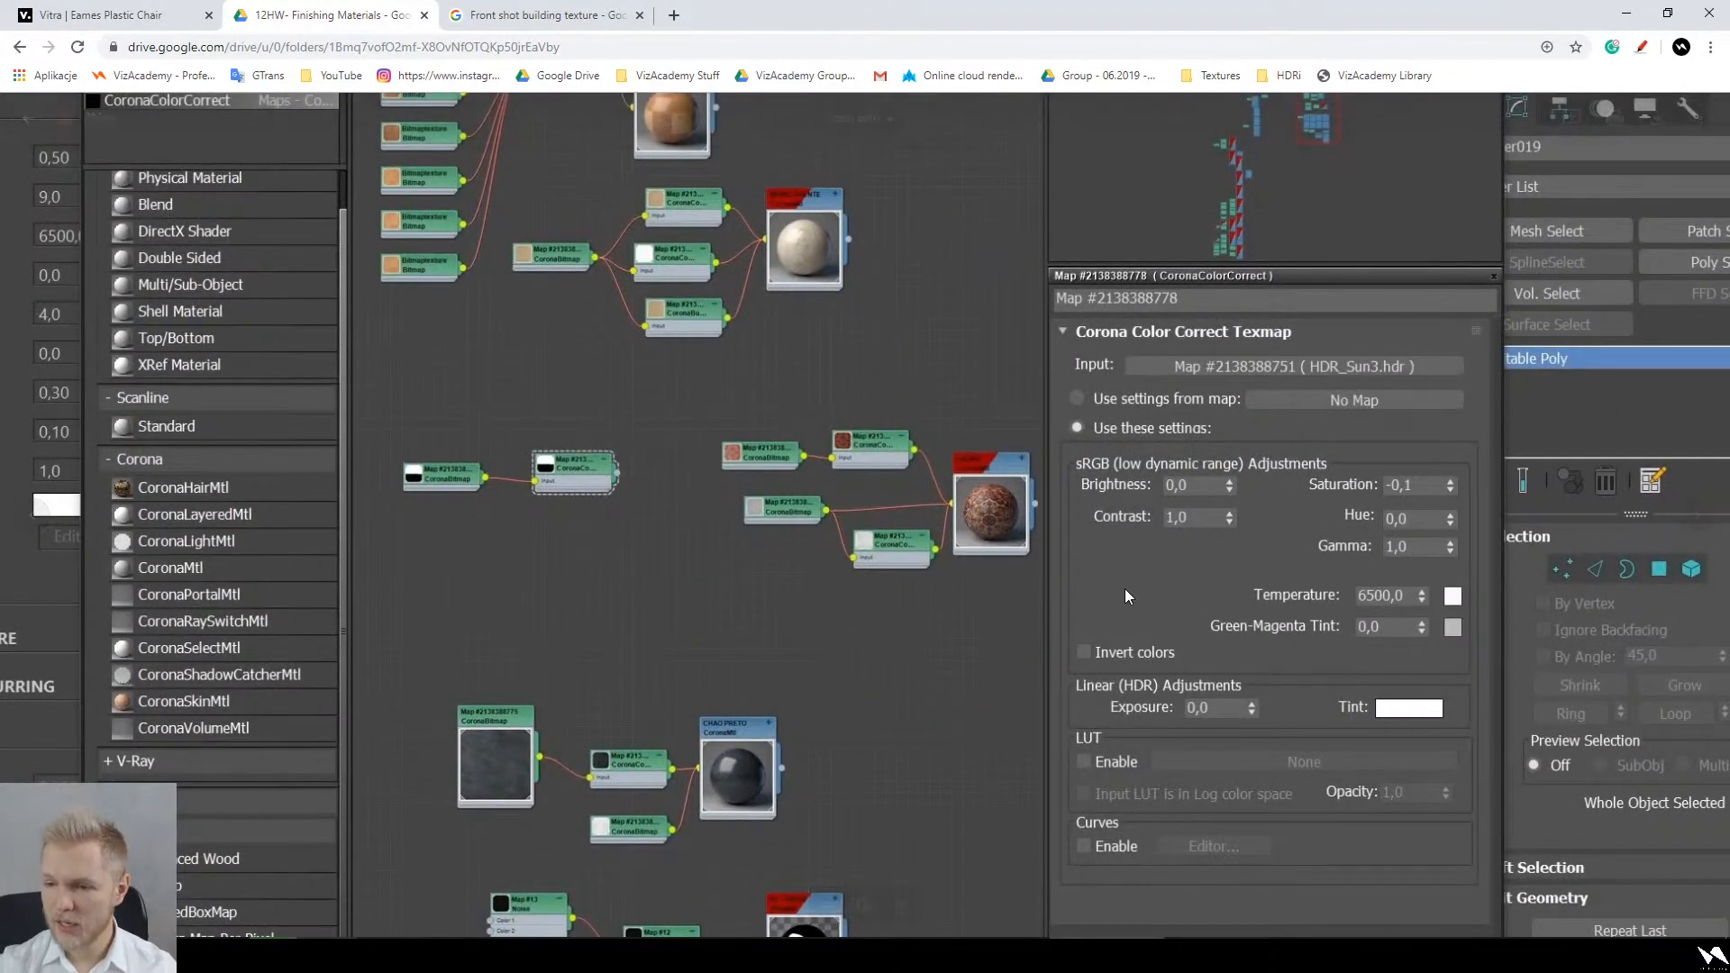
scroll(648, 628, down, 8)
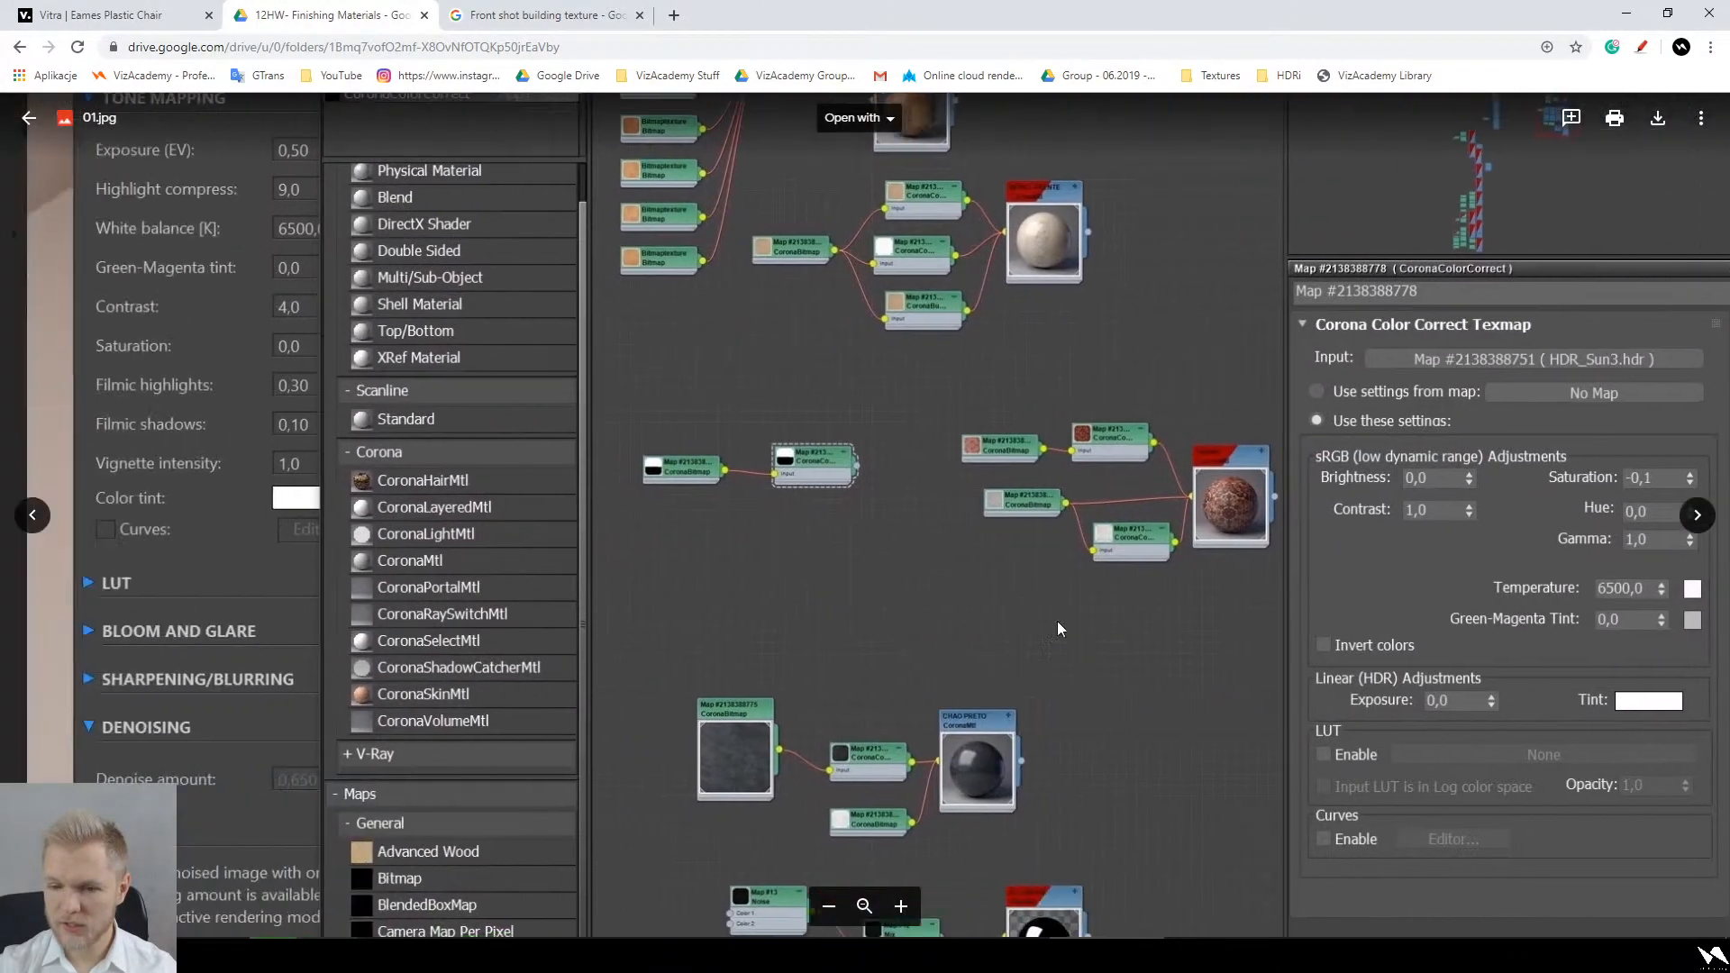
scroll(939, 640, down, 4)
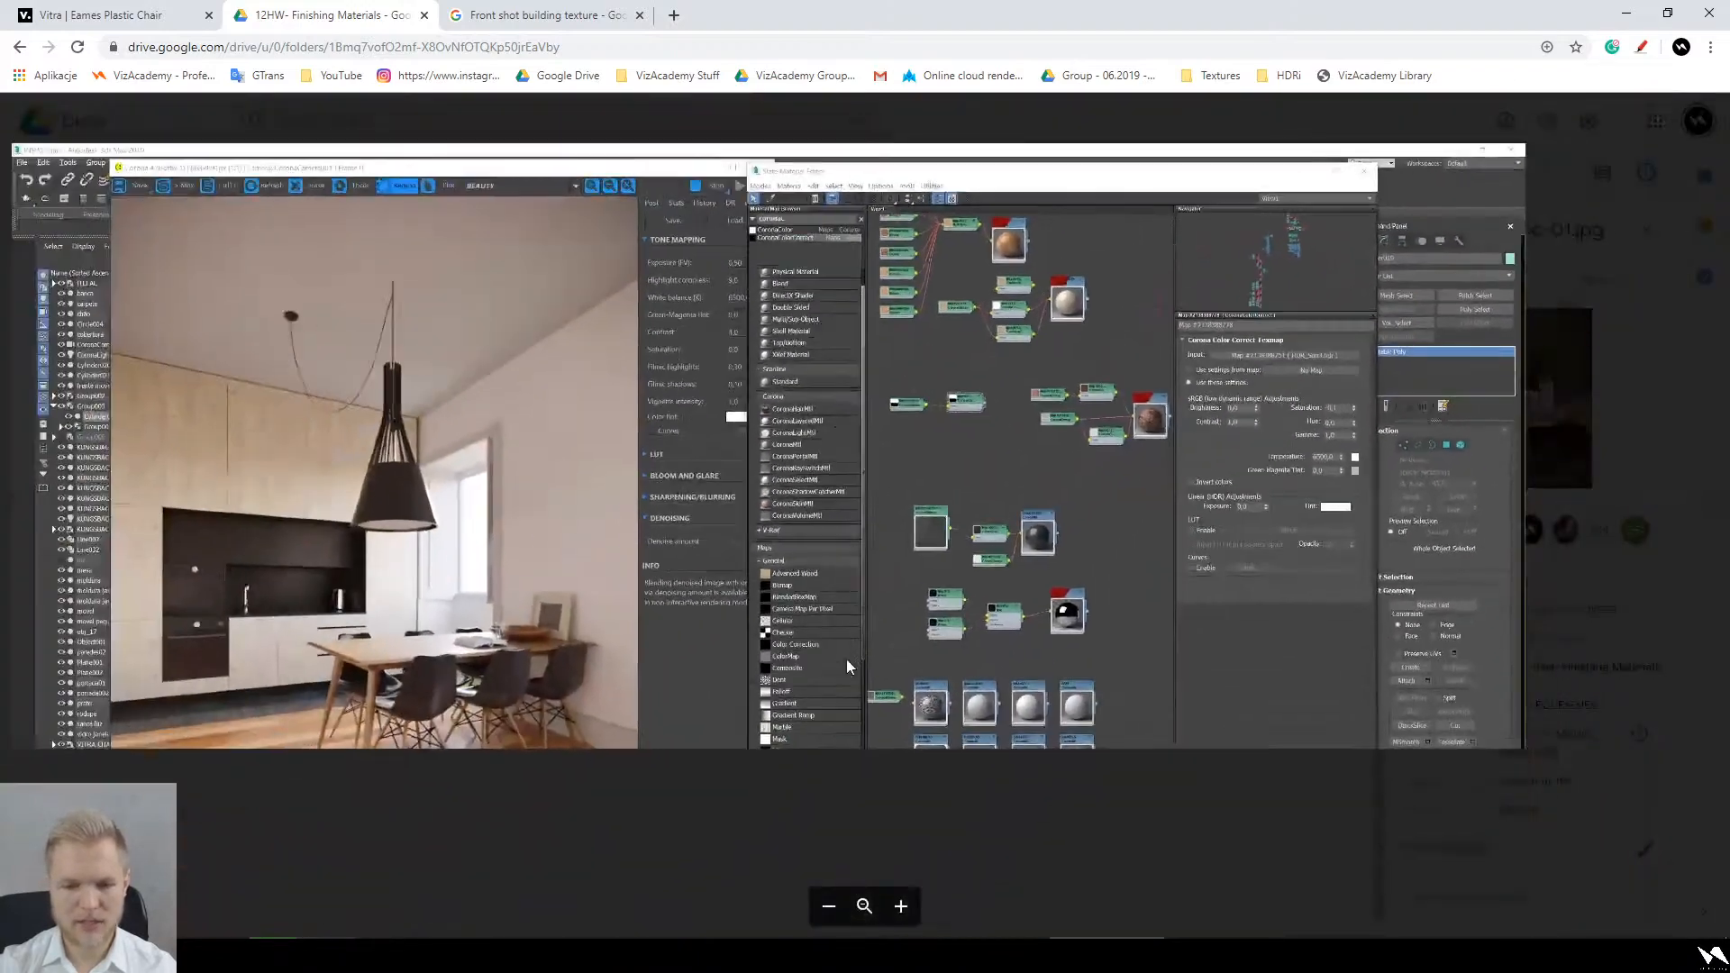
Step: Examine the daylight render in 01.jpg up close, close that preview, and open the 04comp.01.jpg comparison with the reference photo
scroll(415, 517, up, 2)
scroll(615, 555, down, 4)
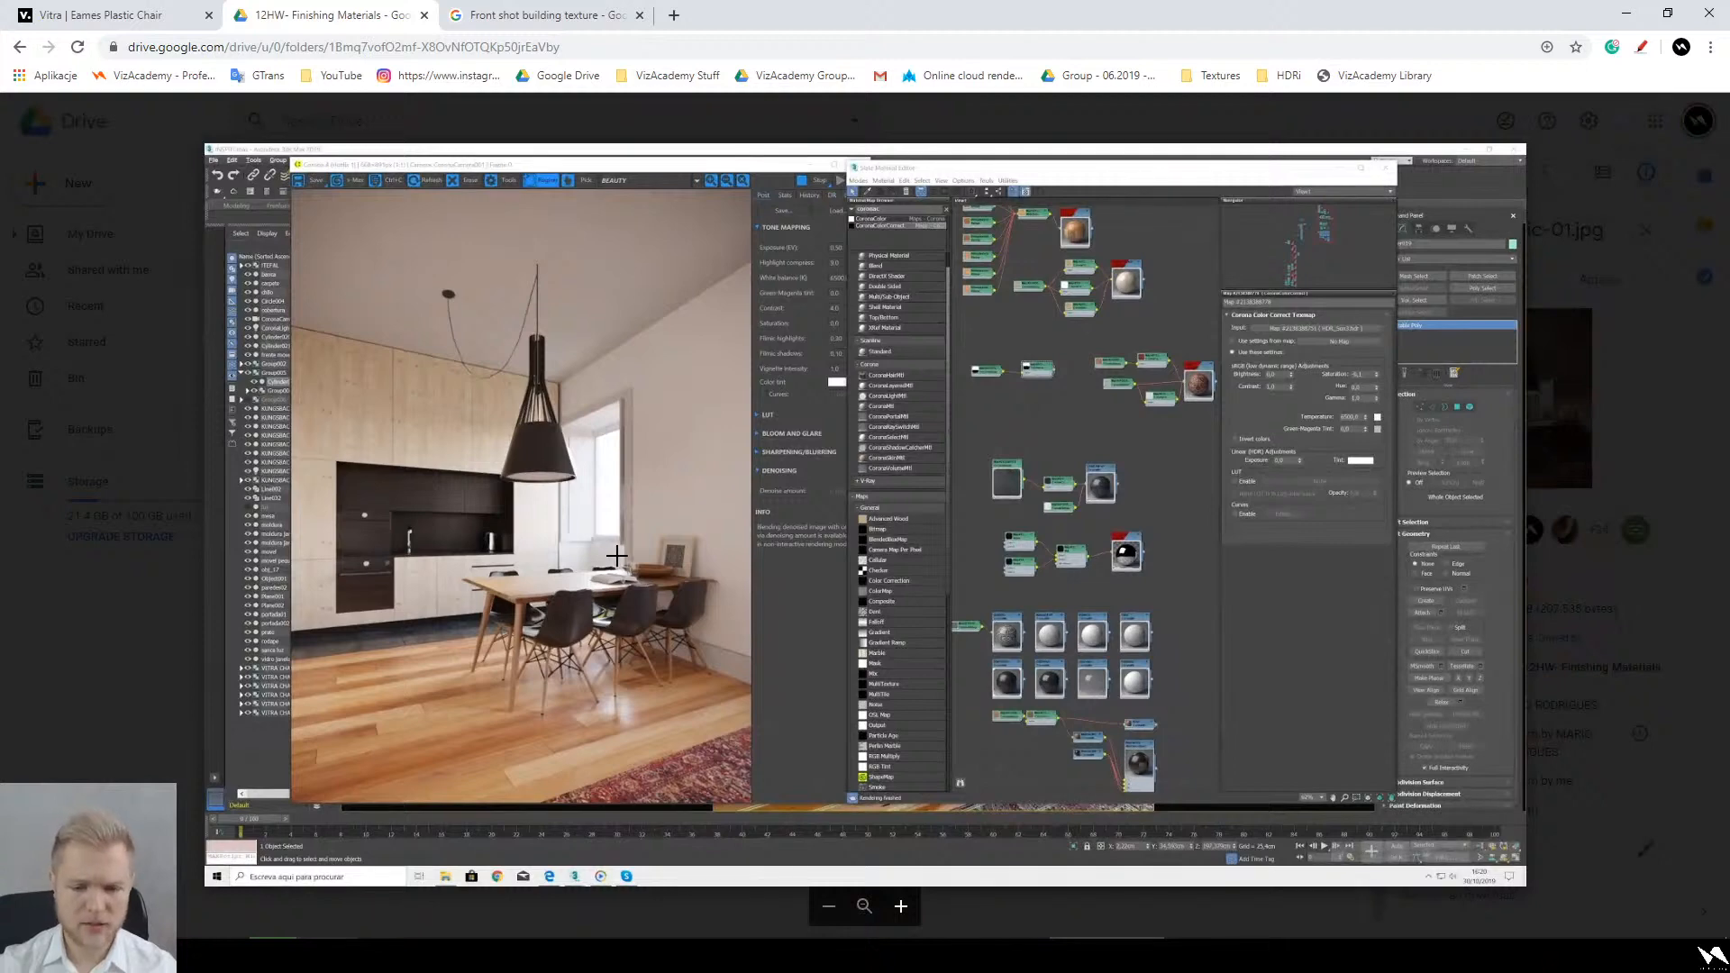
scroll(522, 792, up, 4)
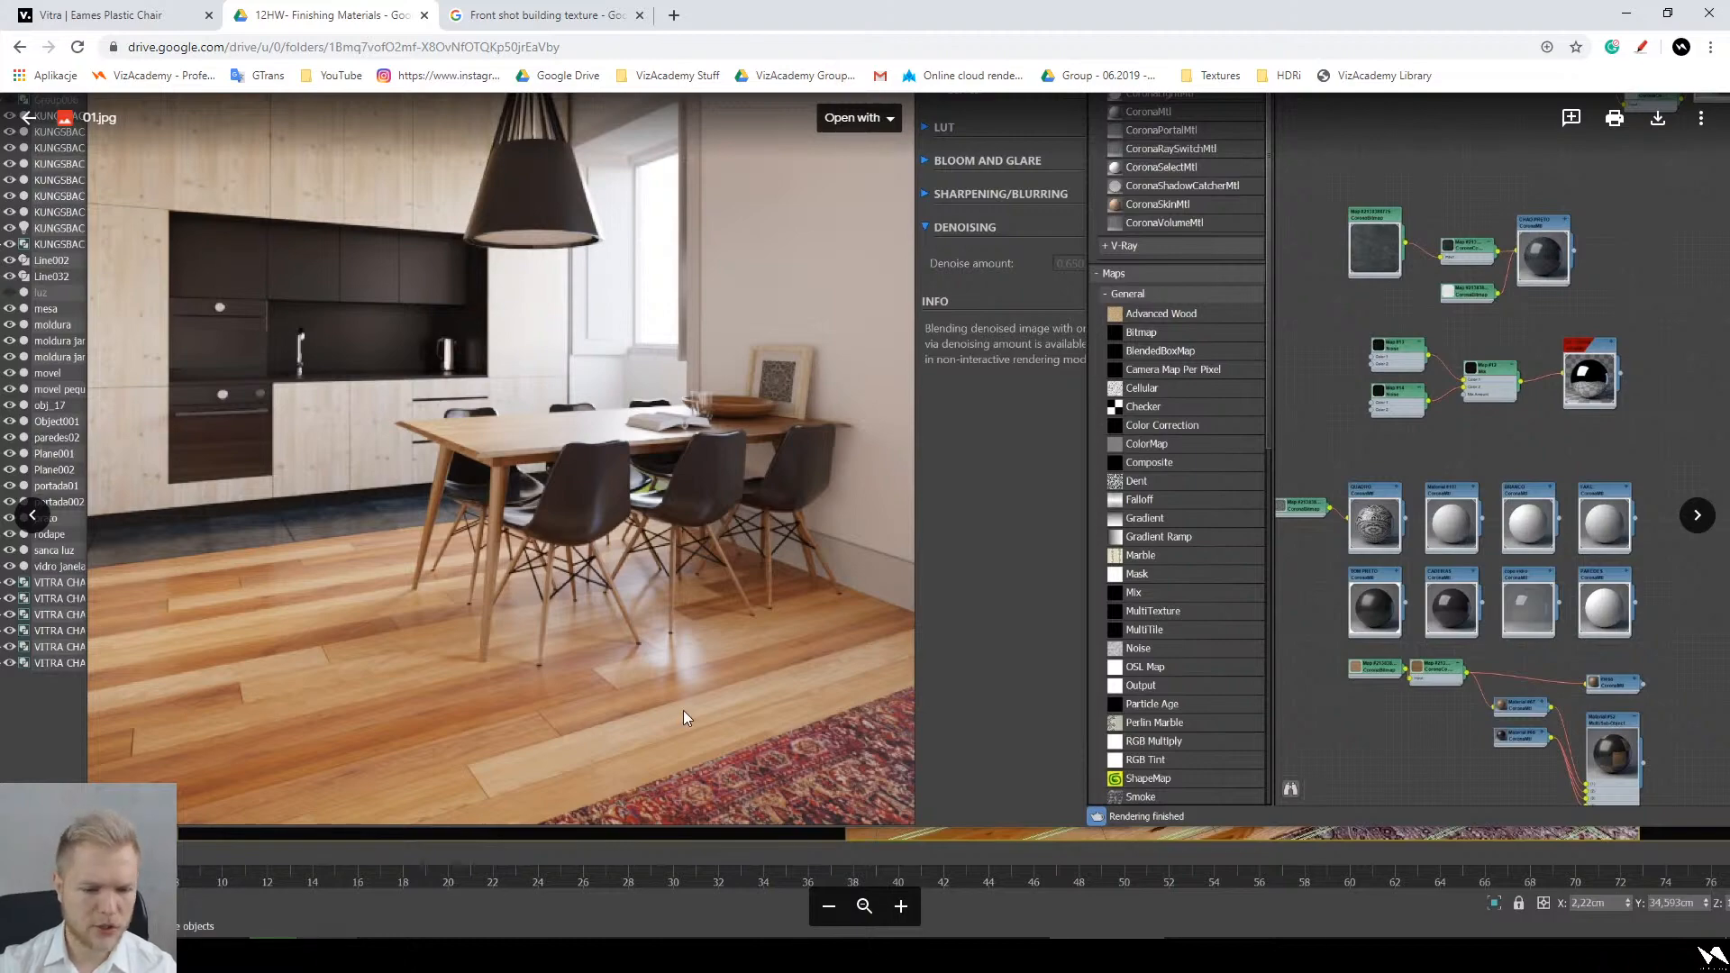
scroll(689, 718, down, 3)
scroll(689, 716, down, 1)
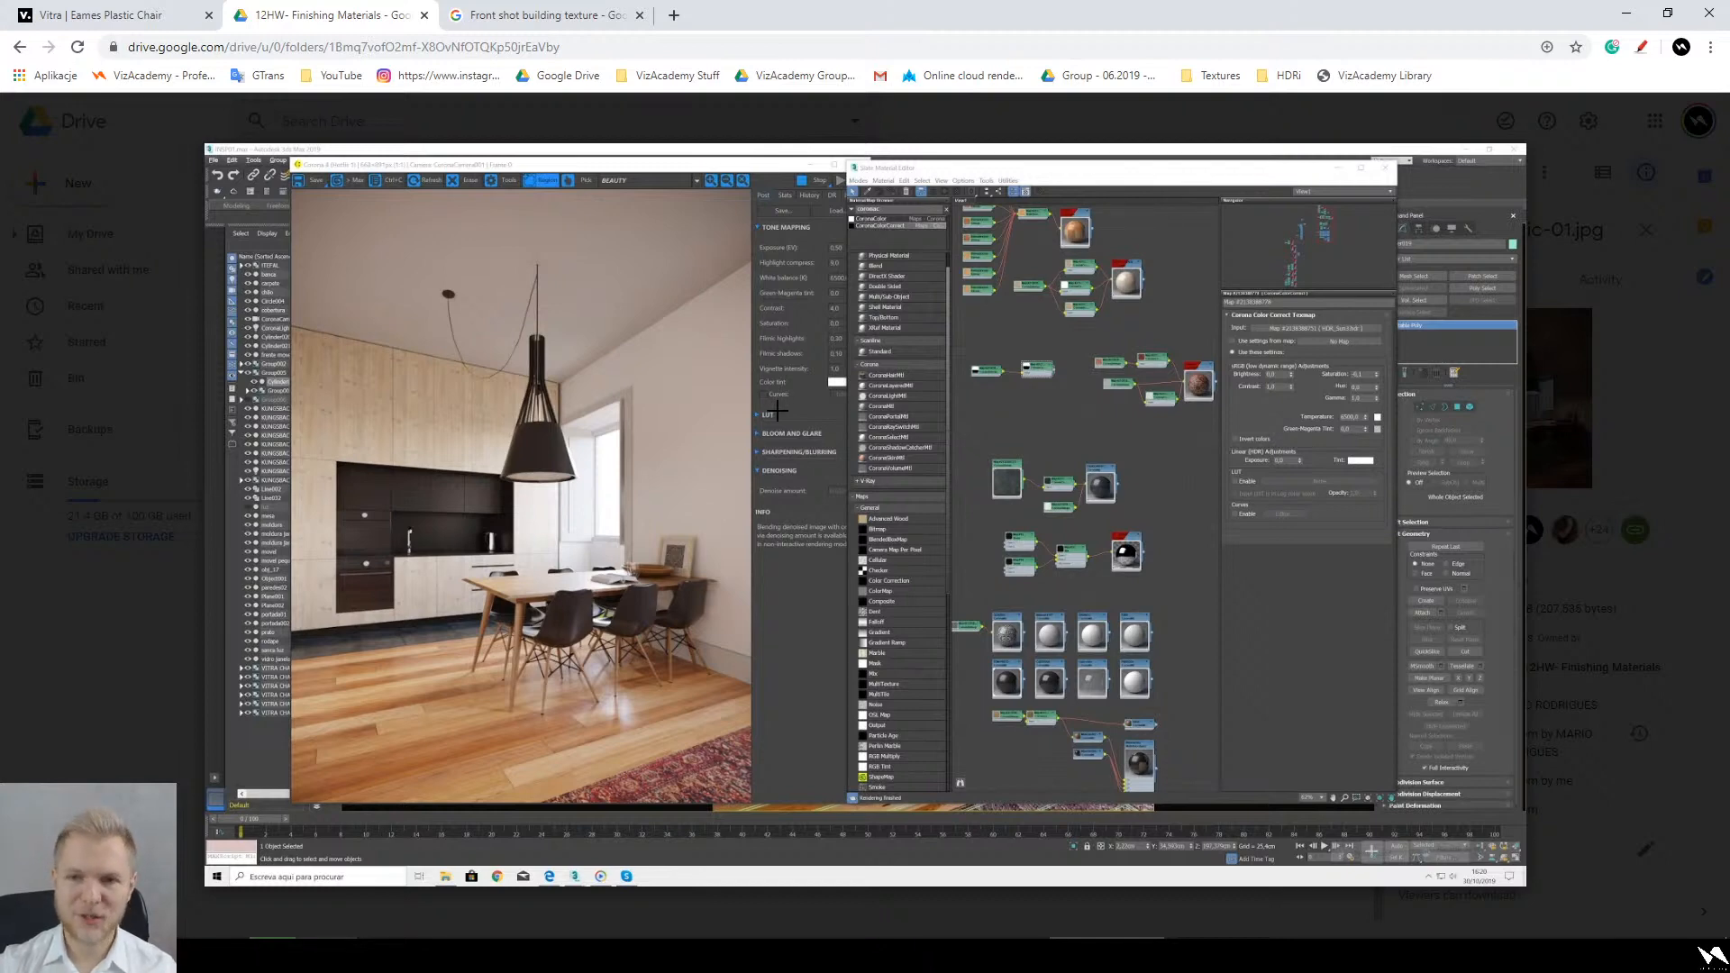
click(1624, 617)
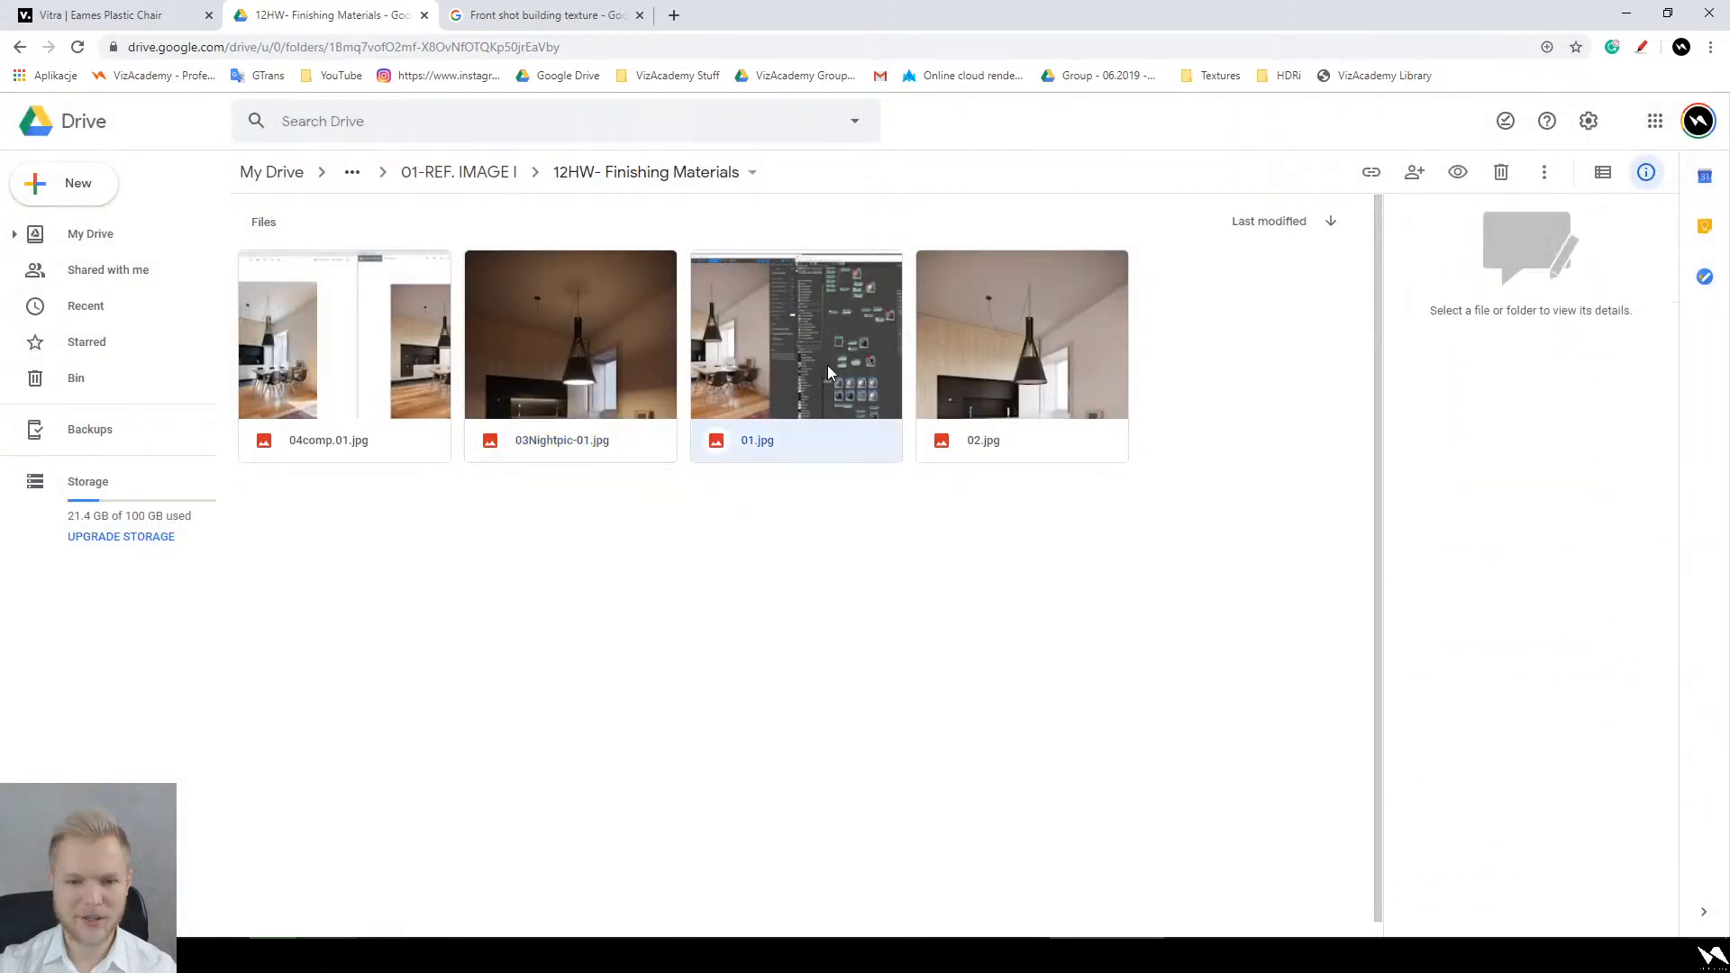
double_click(373, 366)
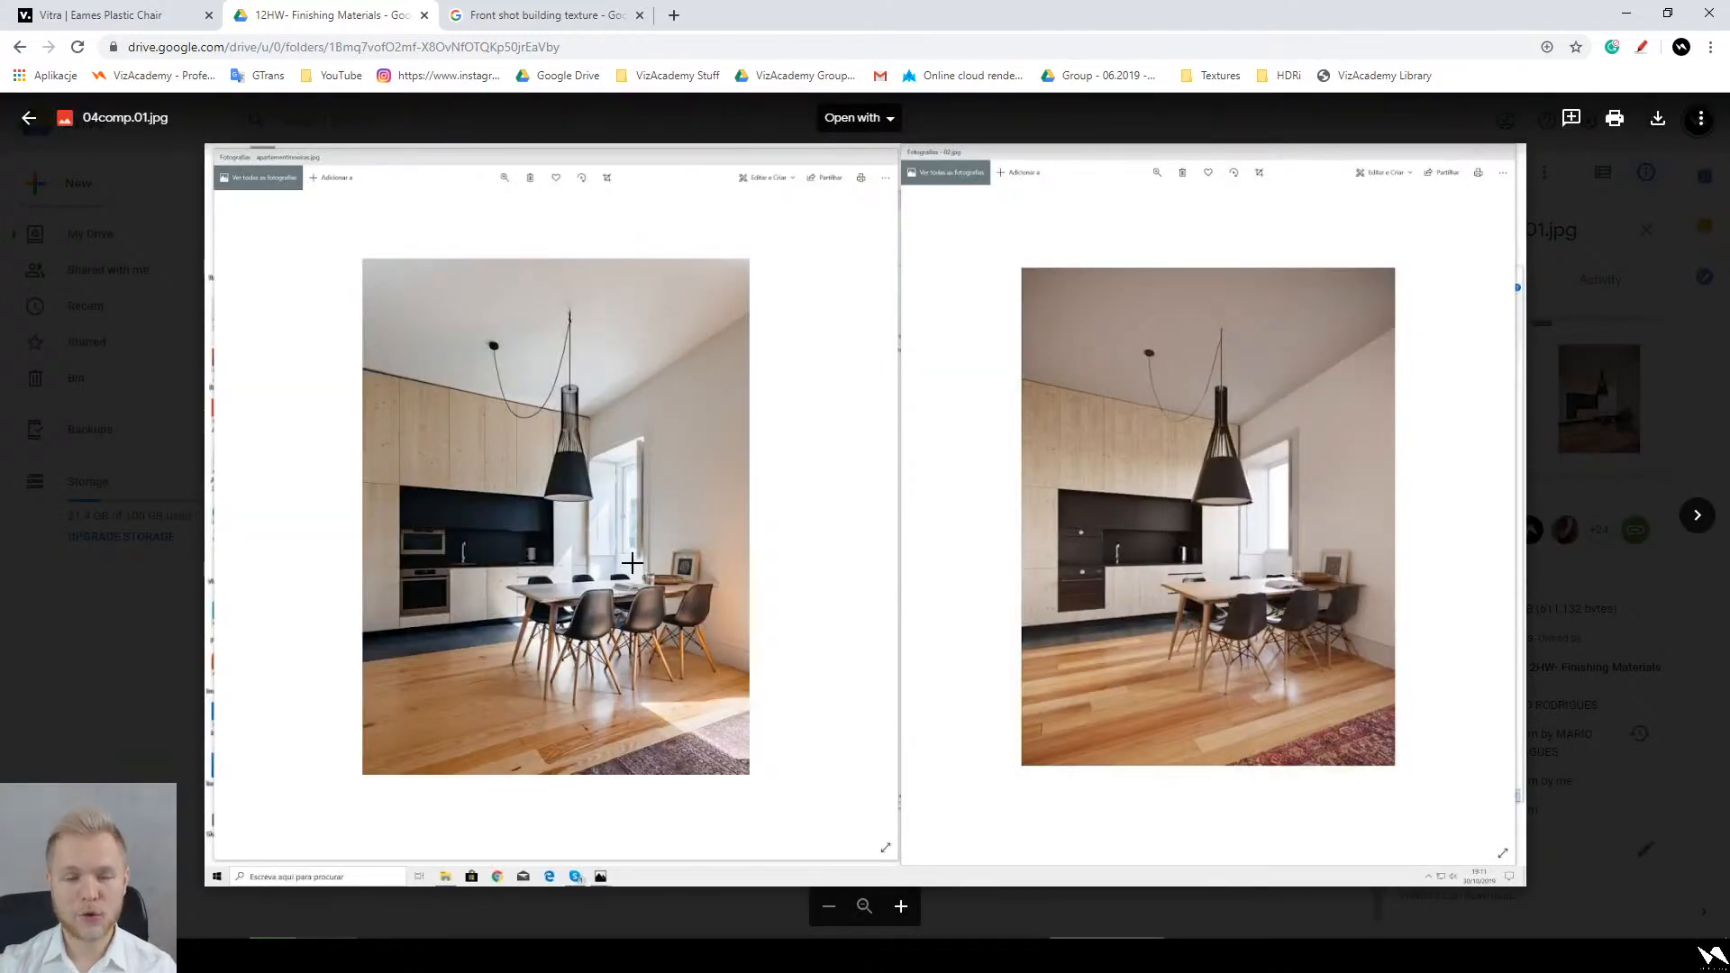
Step: Switch to the Vitra Eames Plastic Chair page and find the configurator for the Side Chair DSW
click(115, 15)
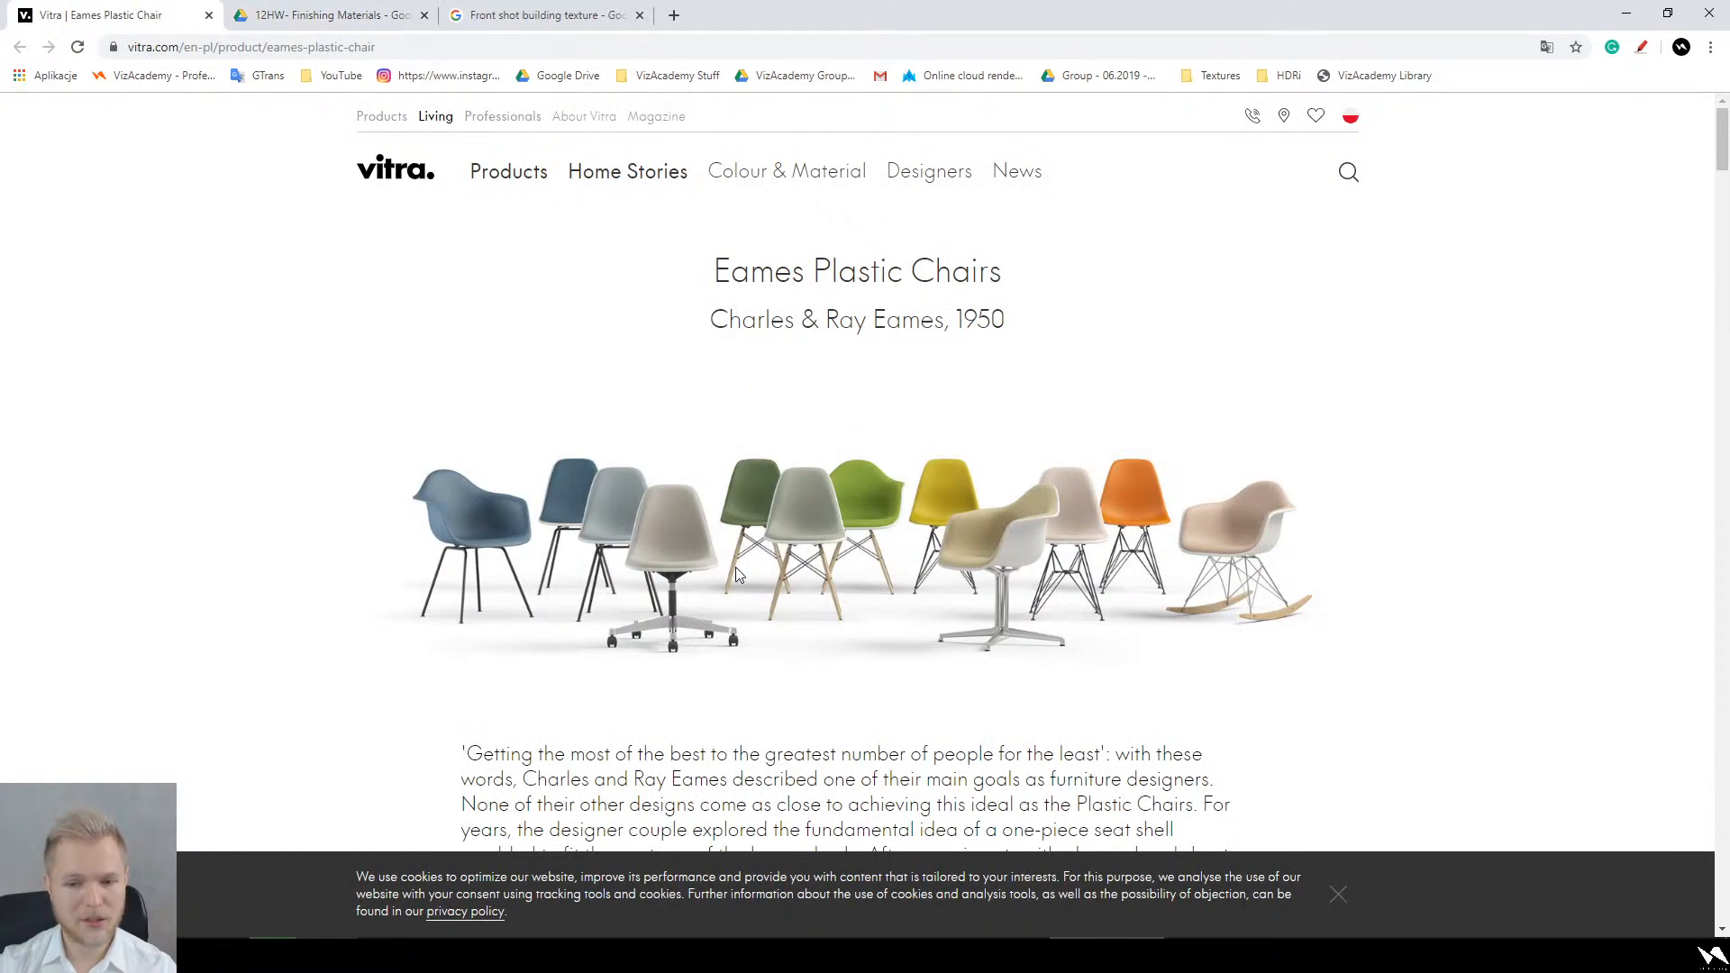
scroll(735, 566, down, 10)
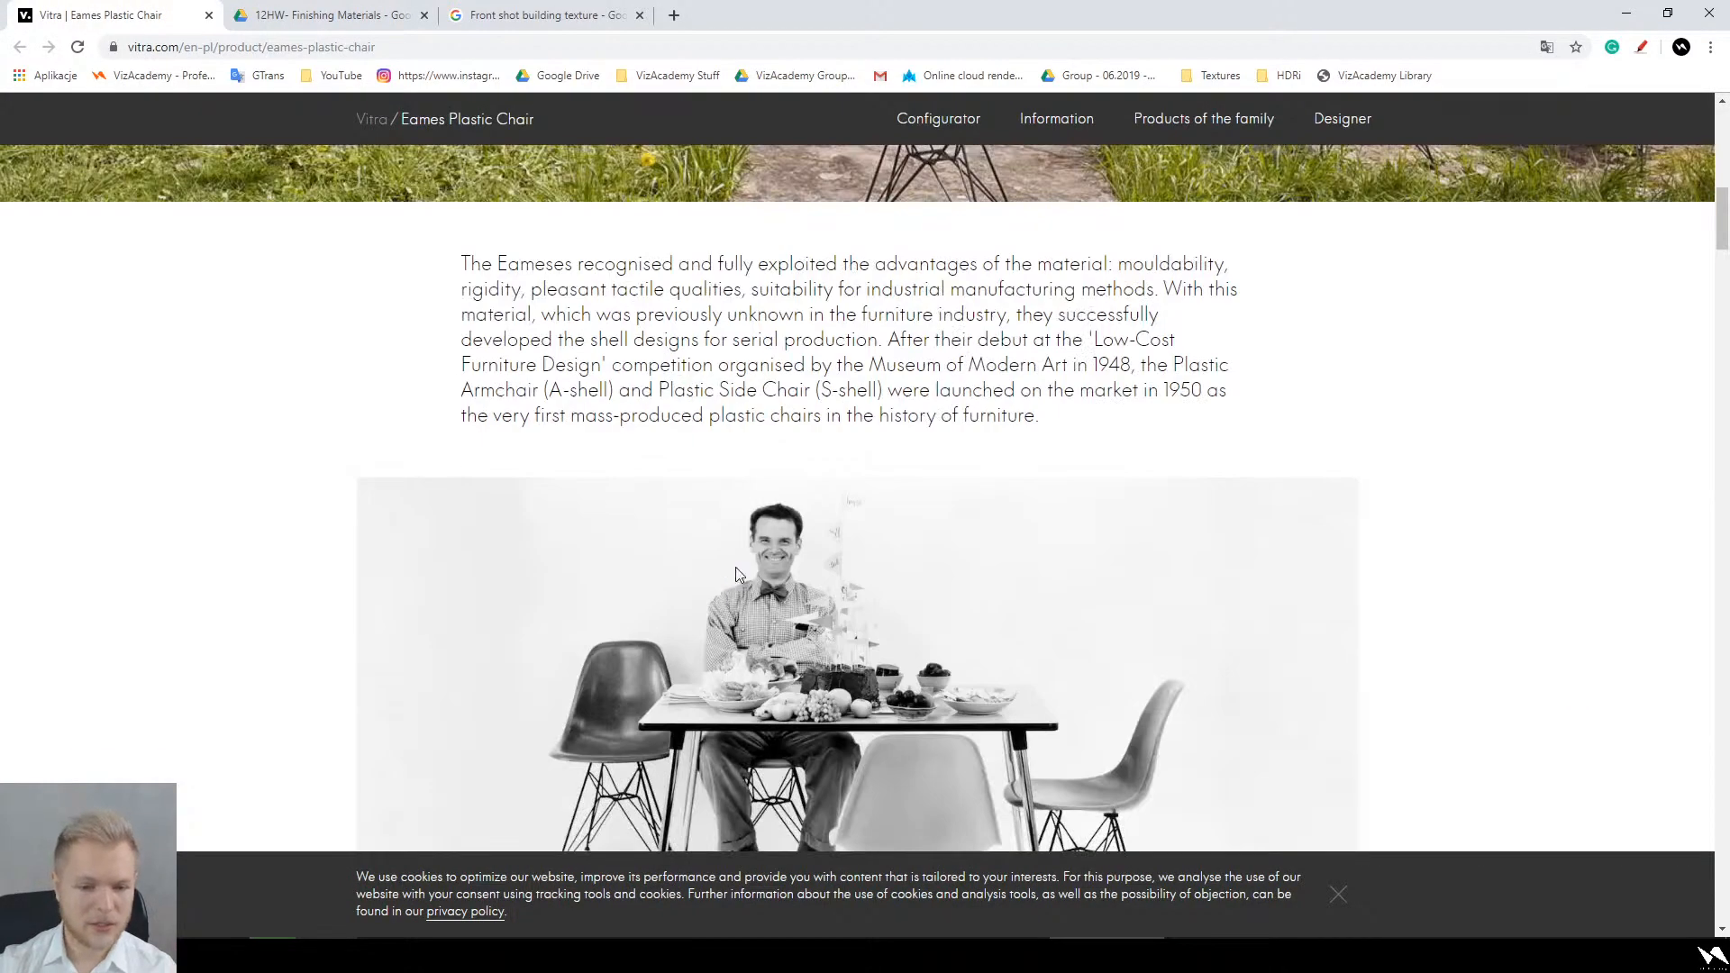
scroll(735, 575, down, 15)
scroll(597, 602, down, 15)
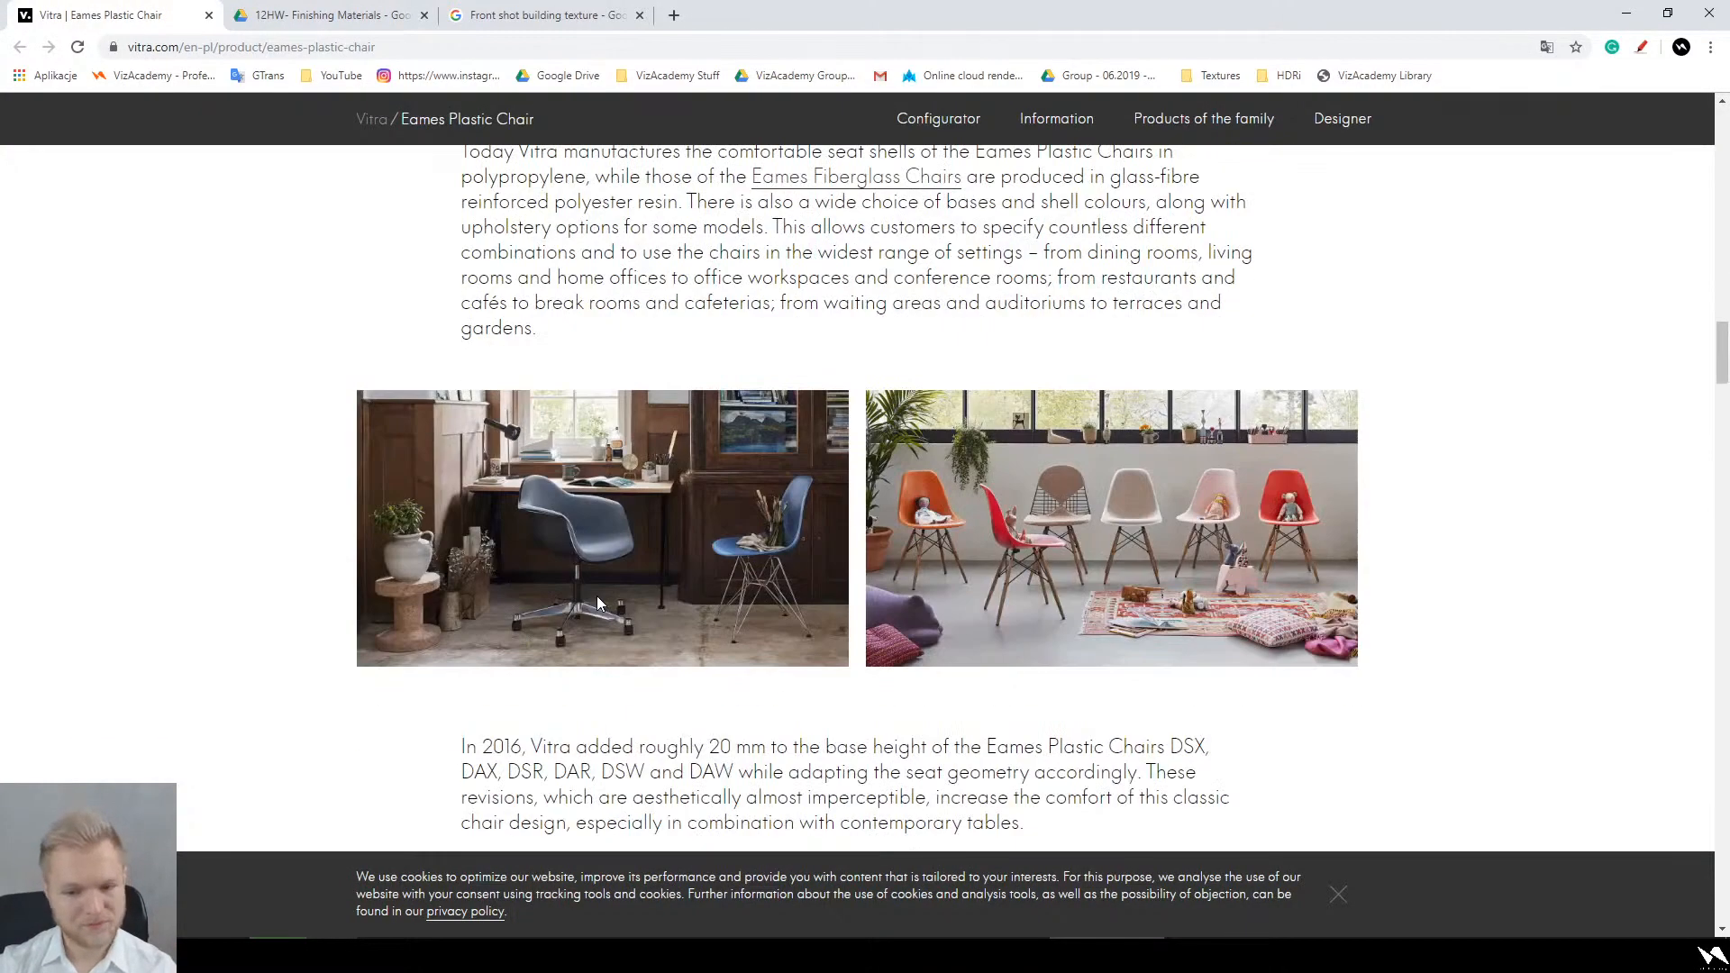
scroll(239, 534, down, 6)
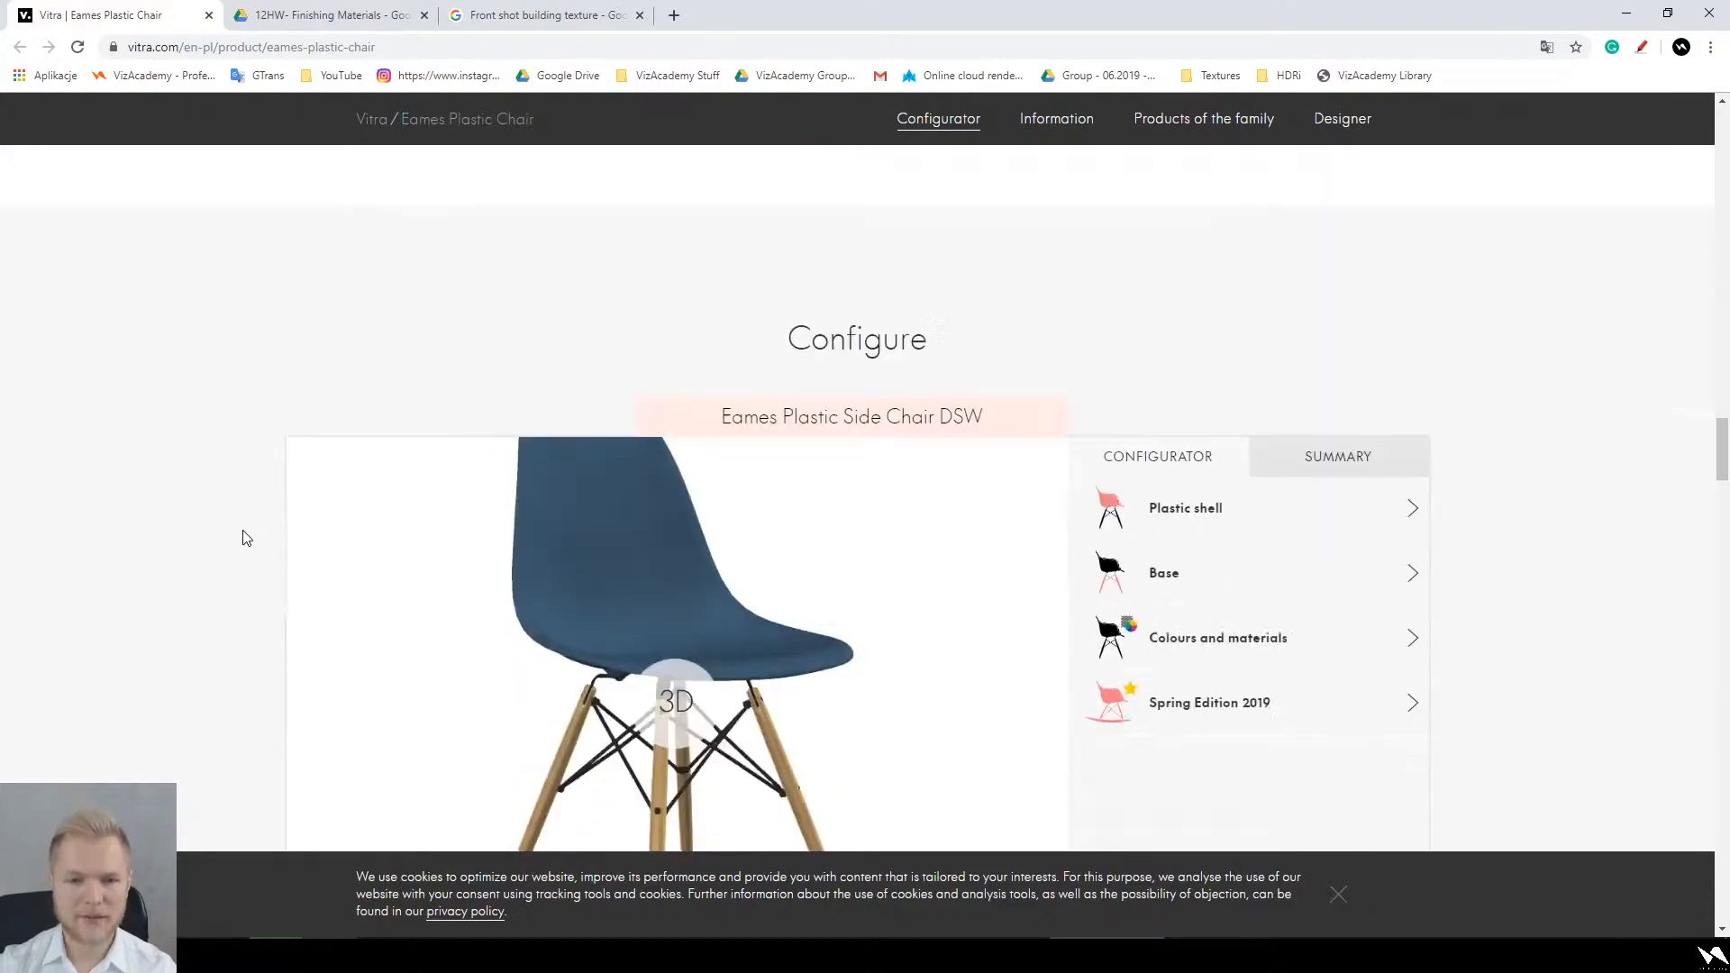
scroll(240, 534, up, 5)
scroll(728, 658, down, 1)
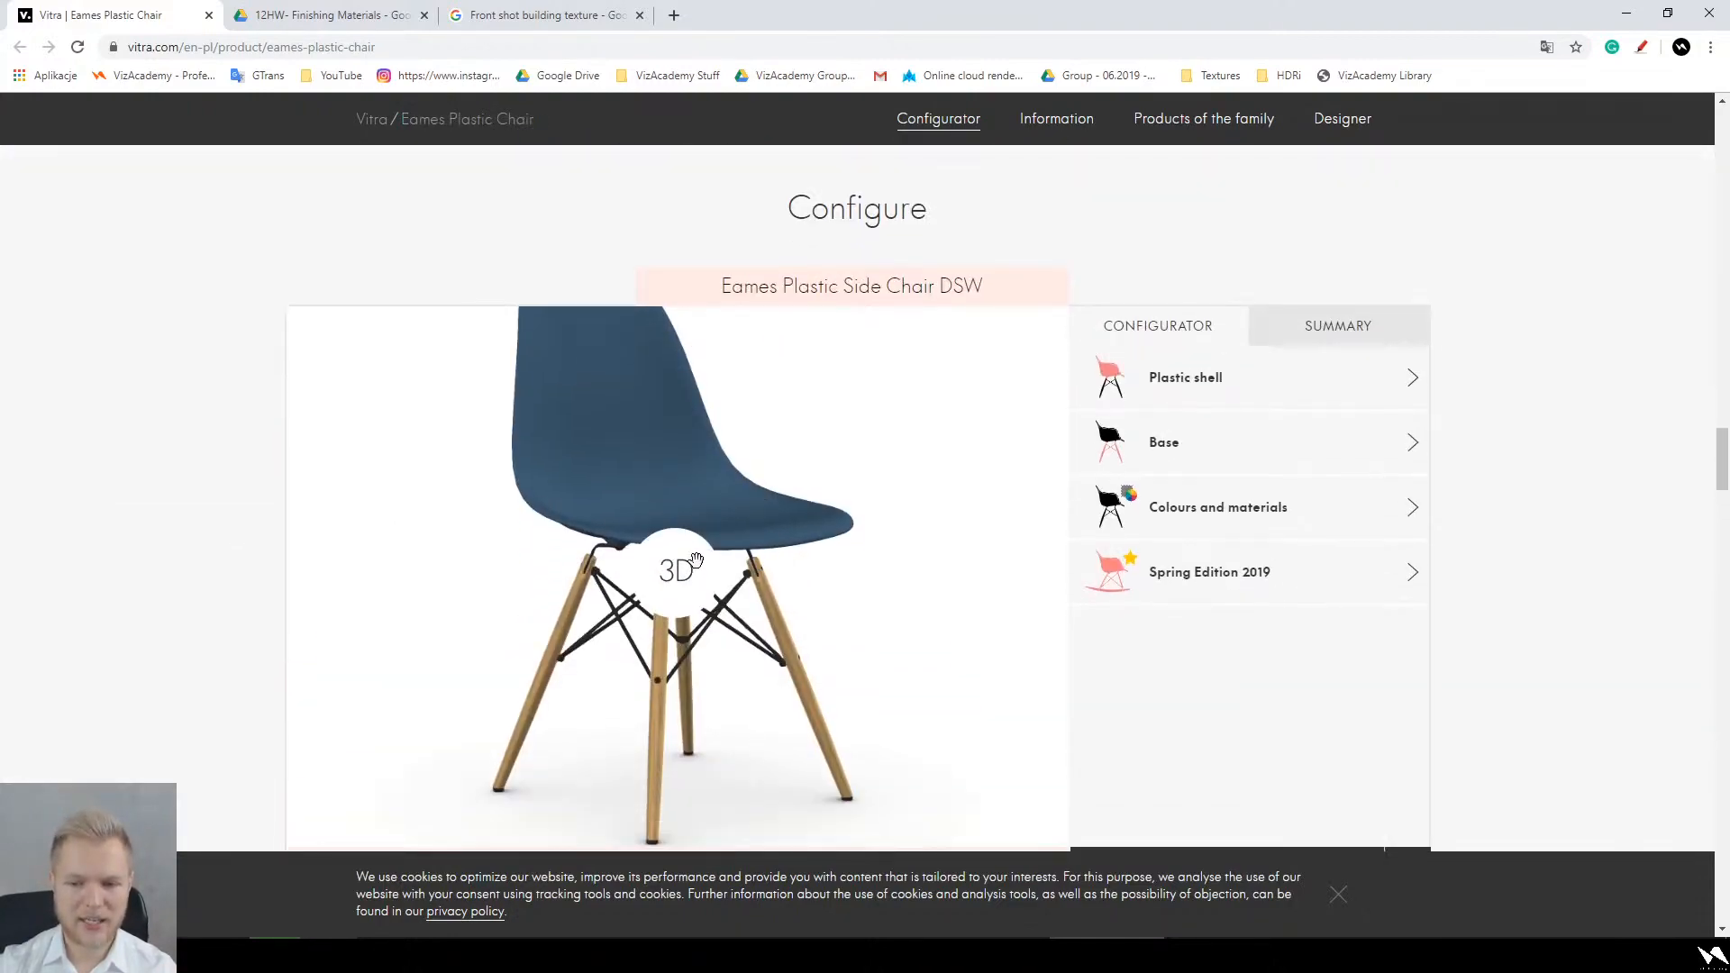
Step: Load the 3D view of the Eames Plastic Side Chair DSW and inspect its shell and legs from several angles
click(667, 569)
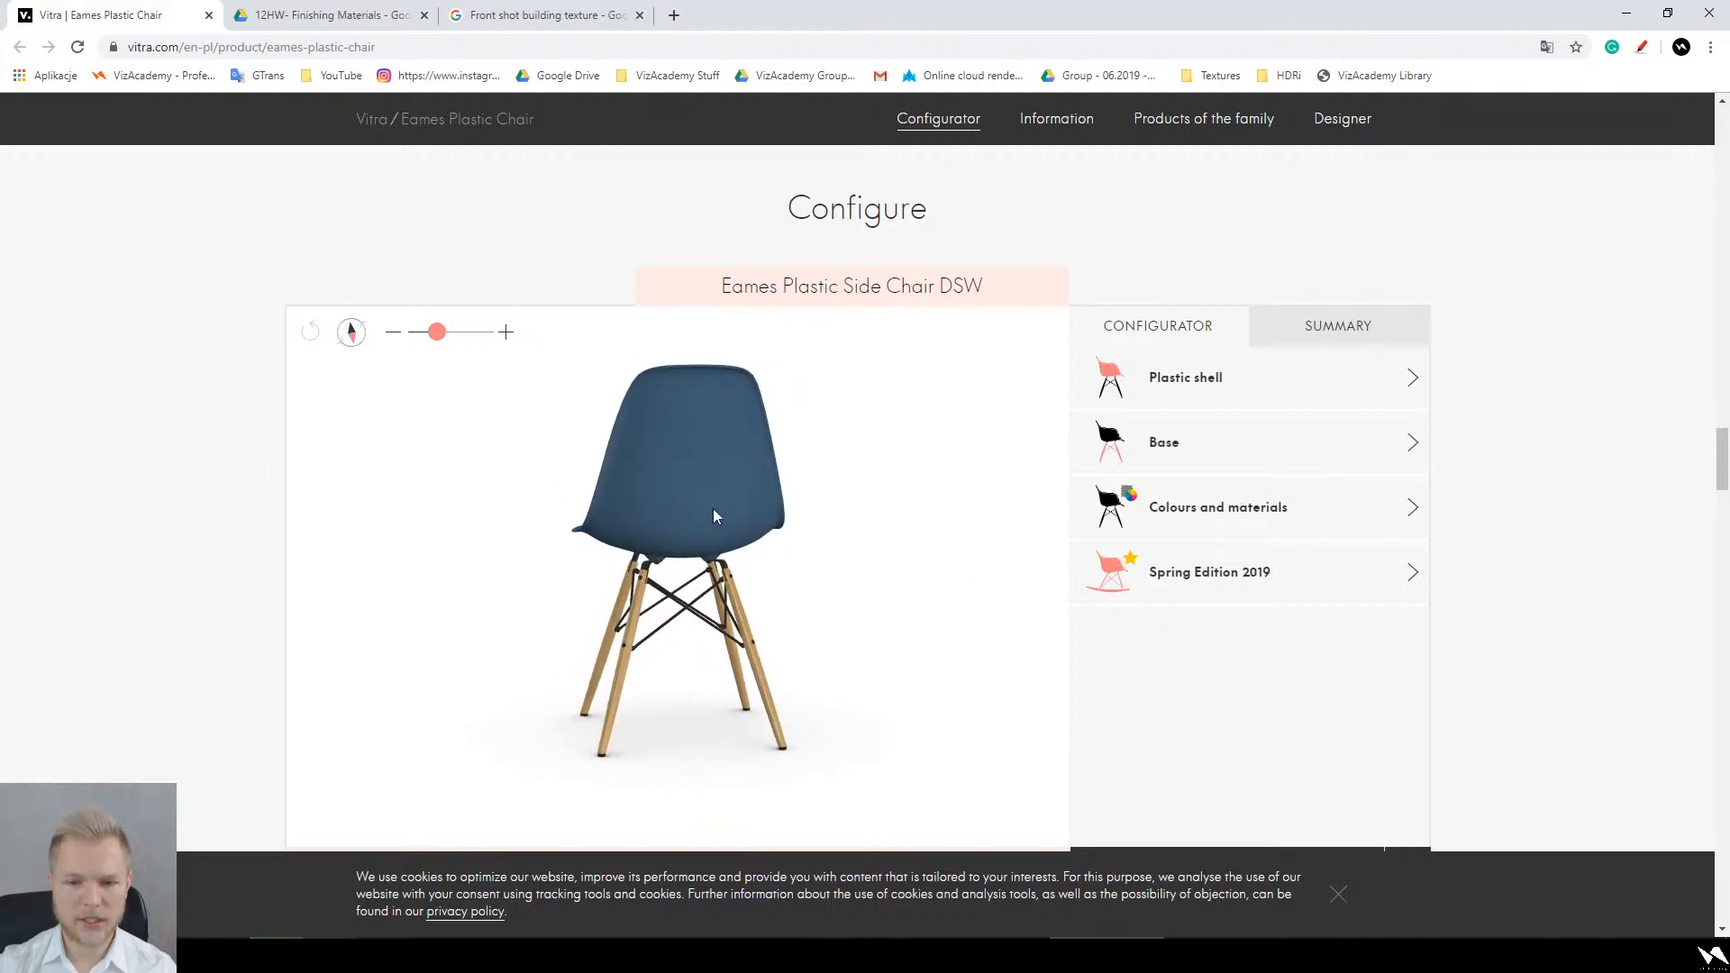
drag(712, 508, 600, 526)
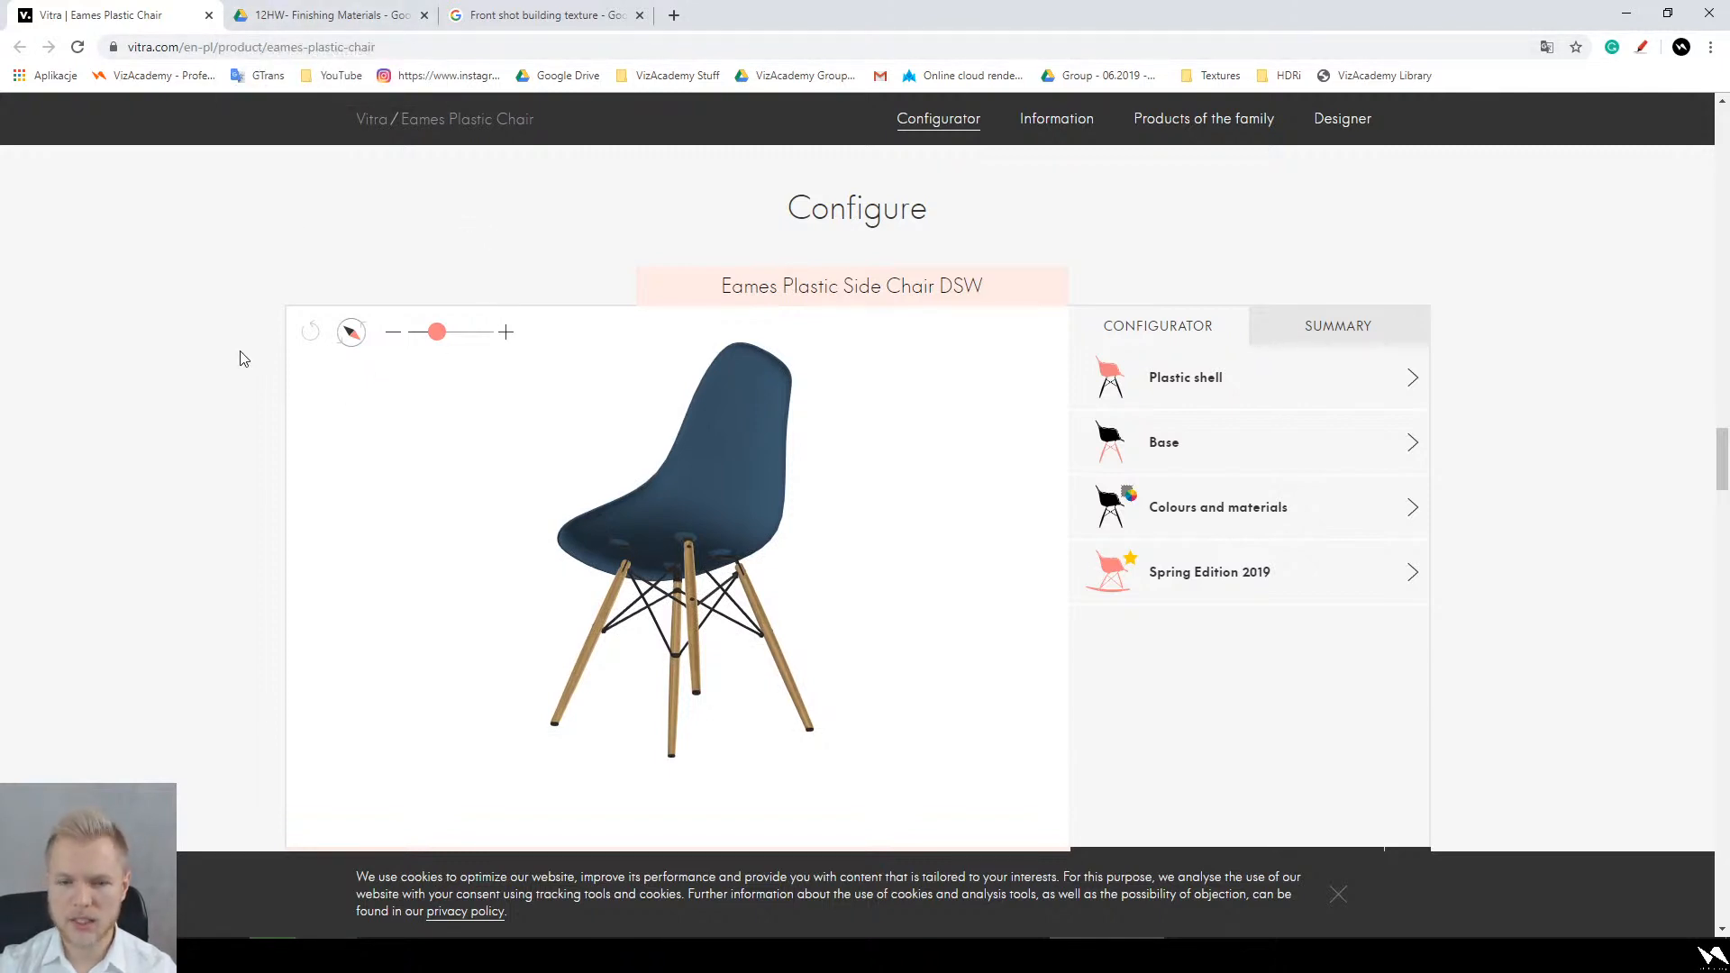
drag(878, 525, 730, 567)
scroll(689, 528, up, 4)
scroll(730, 568, down, 3)
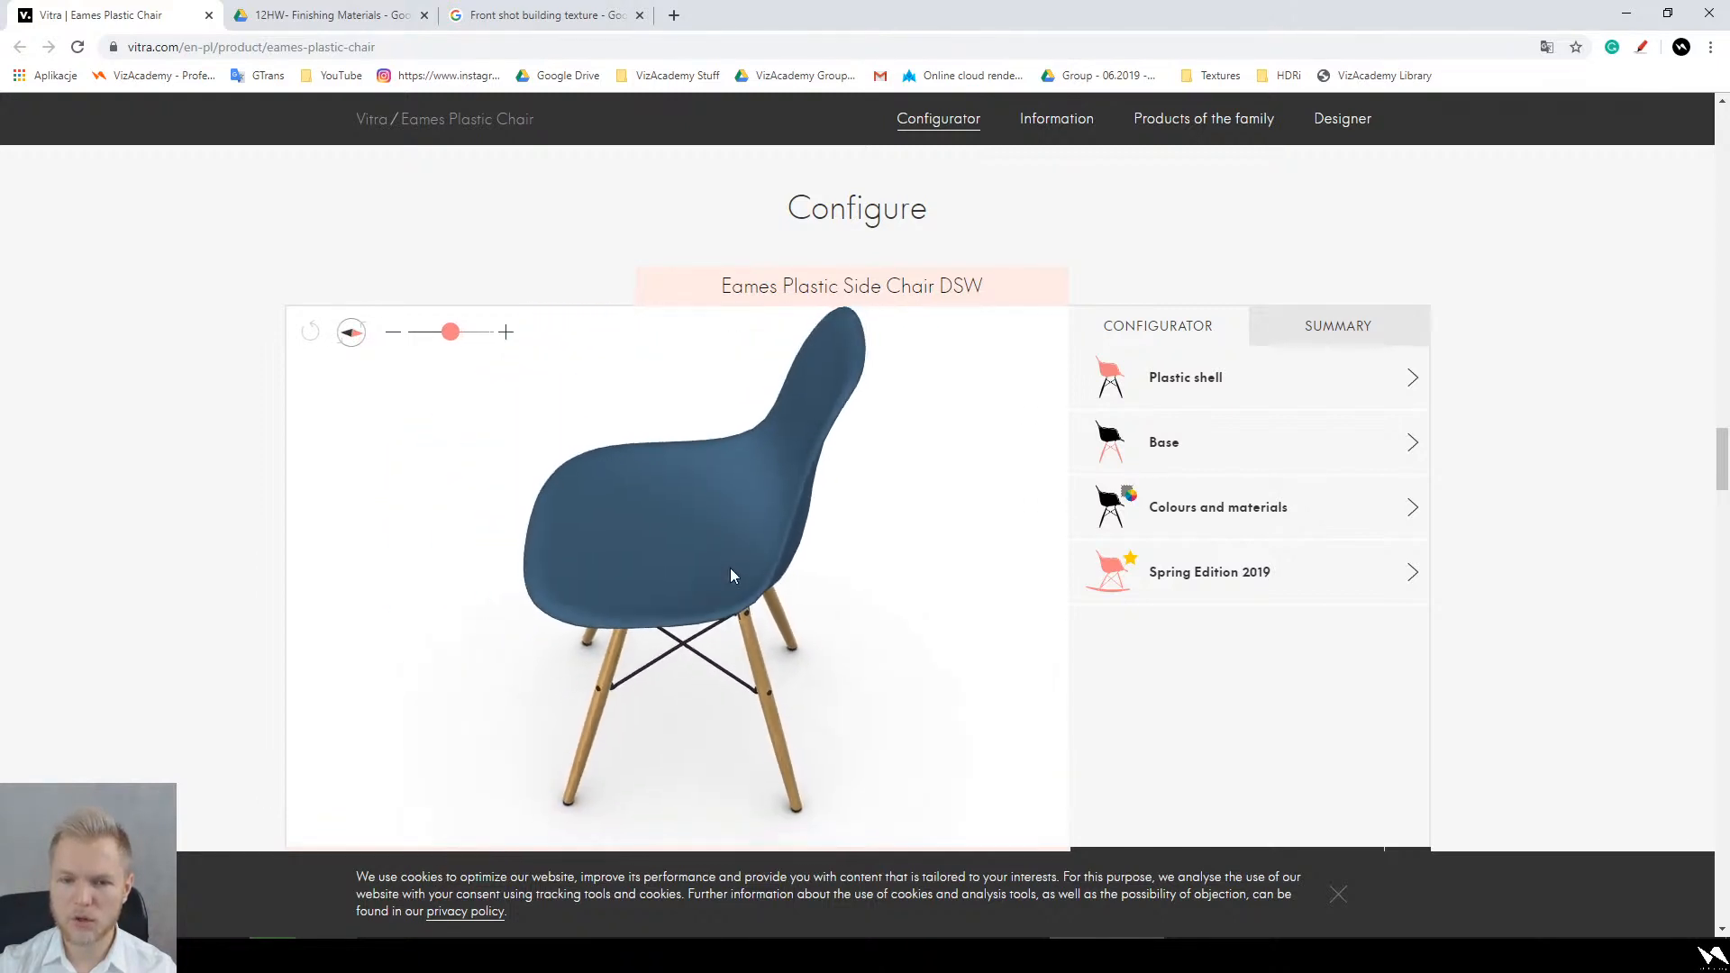
Step: Show the chair's CAD data and look through the file formats offered for download for the Side Chair DSW
scroll(1687, 475, down, 7)
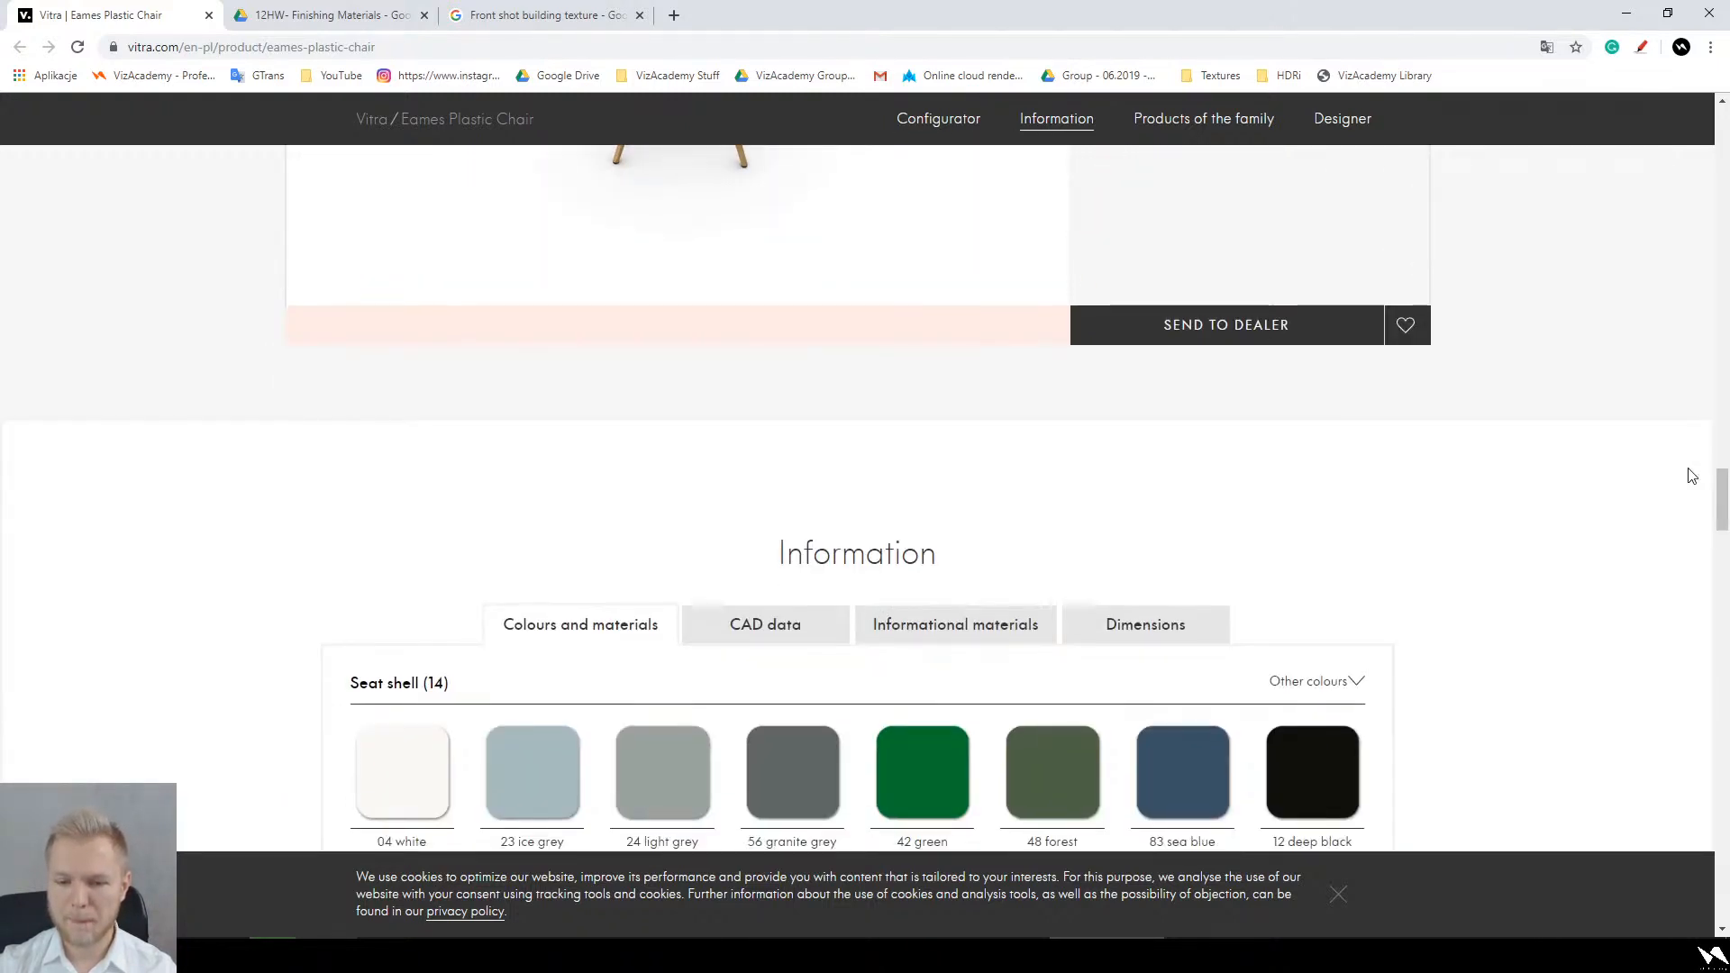
click(731, 531)
scroll(964, 450, down, 4)
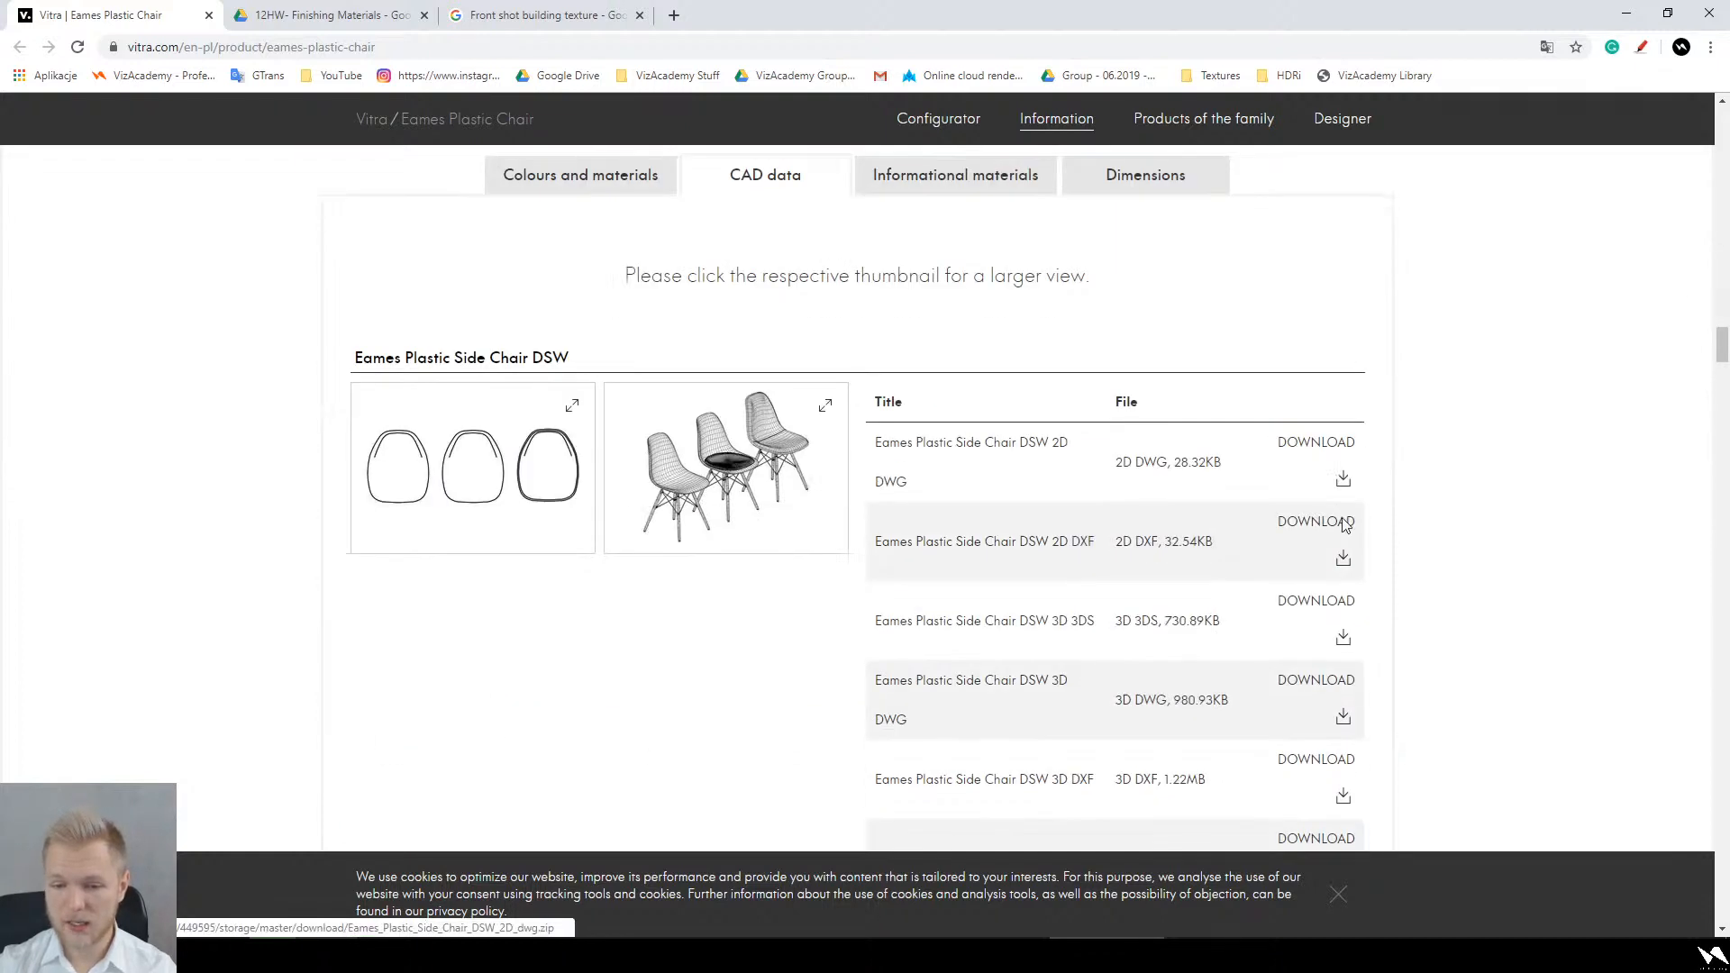
scroll(1382, 543, down, 2)
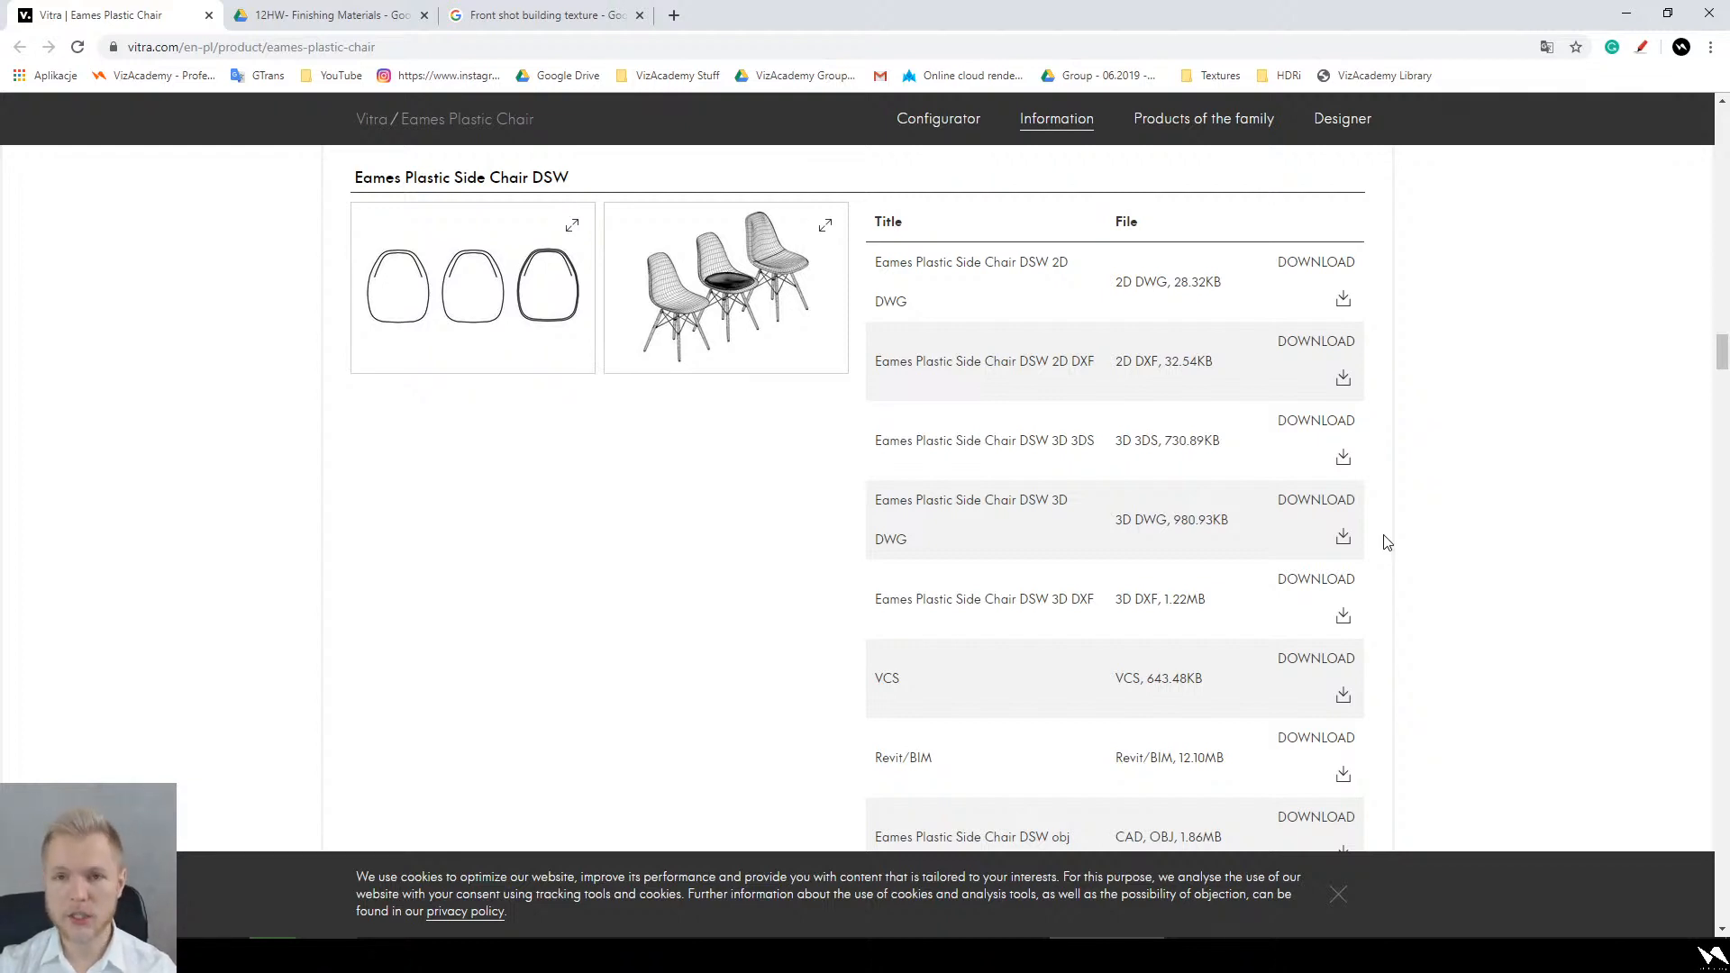
scroll(1386, 541, down, 3)
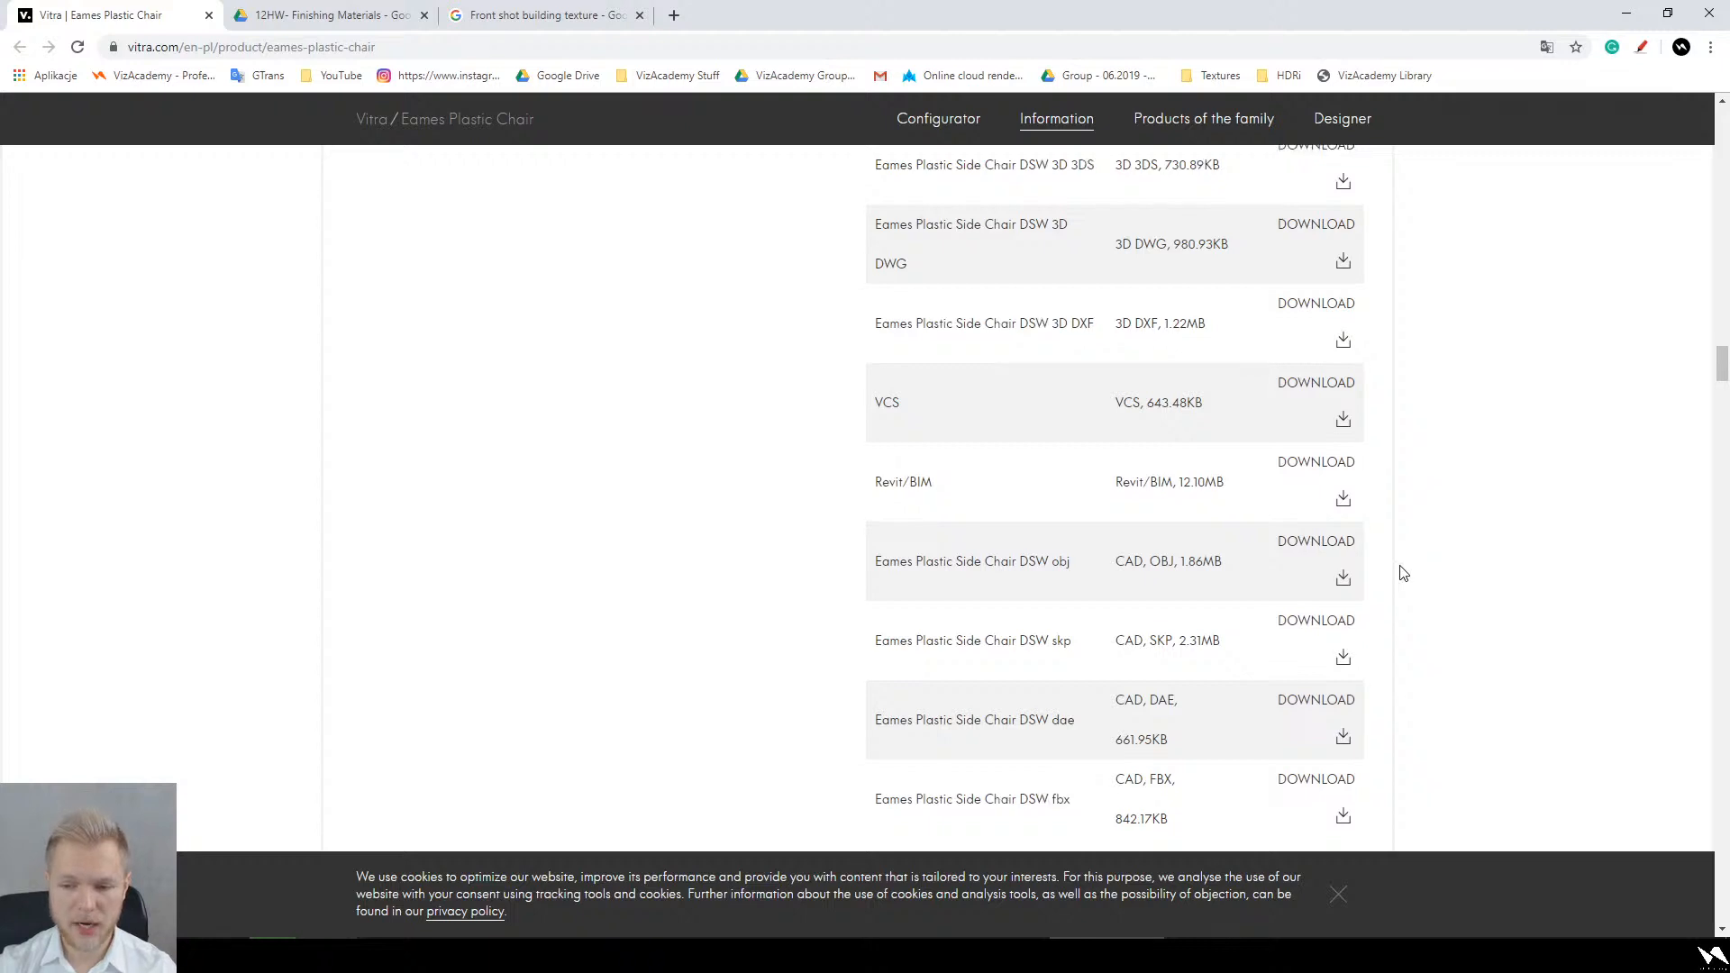
scroll(1398, 567, down, 3)
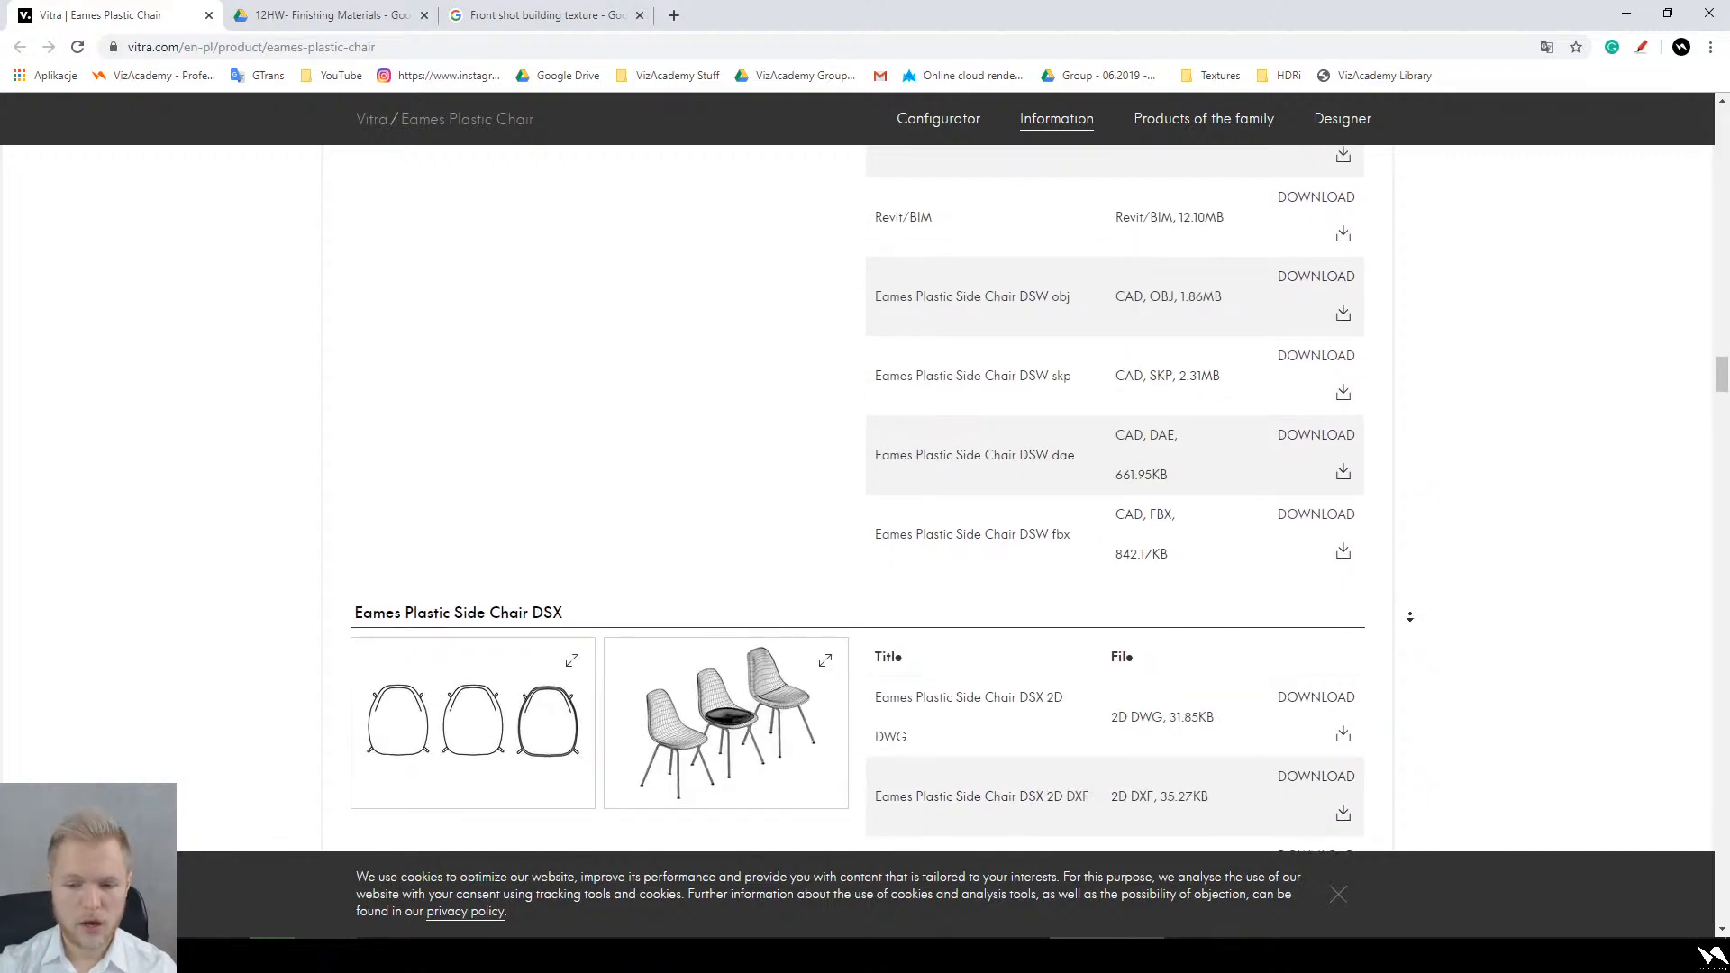
Step: Enlarge the Side Chair DSW's CAD previews and advance to the wireframe image of the three chairs
scroll(1413, 637, up, 12)
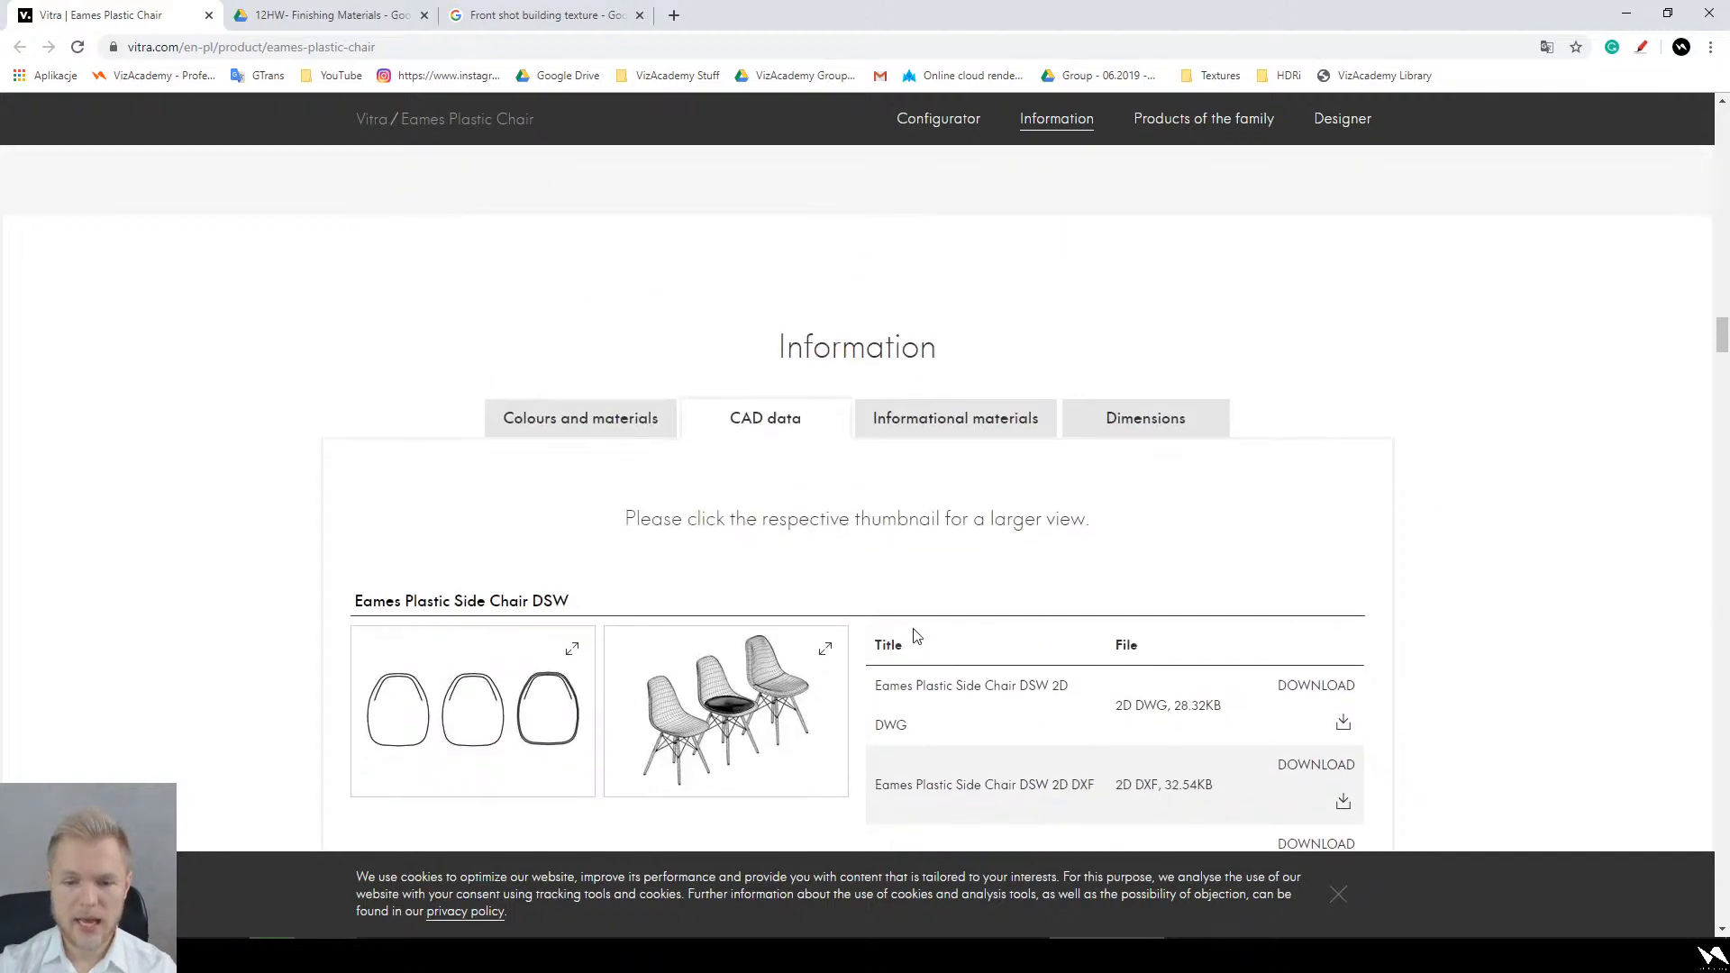
scroll(916, 636, down, 1)
click(672, 606)
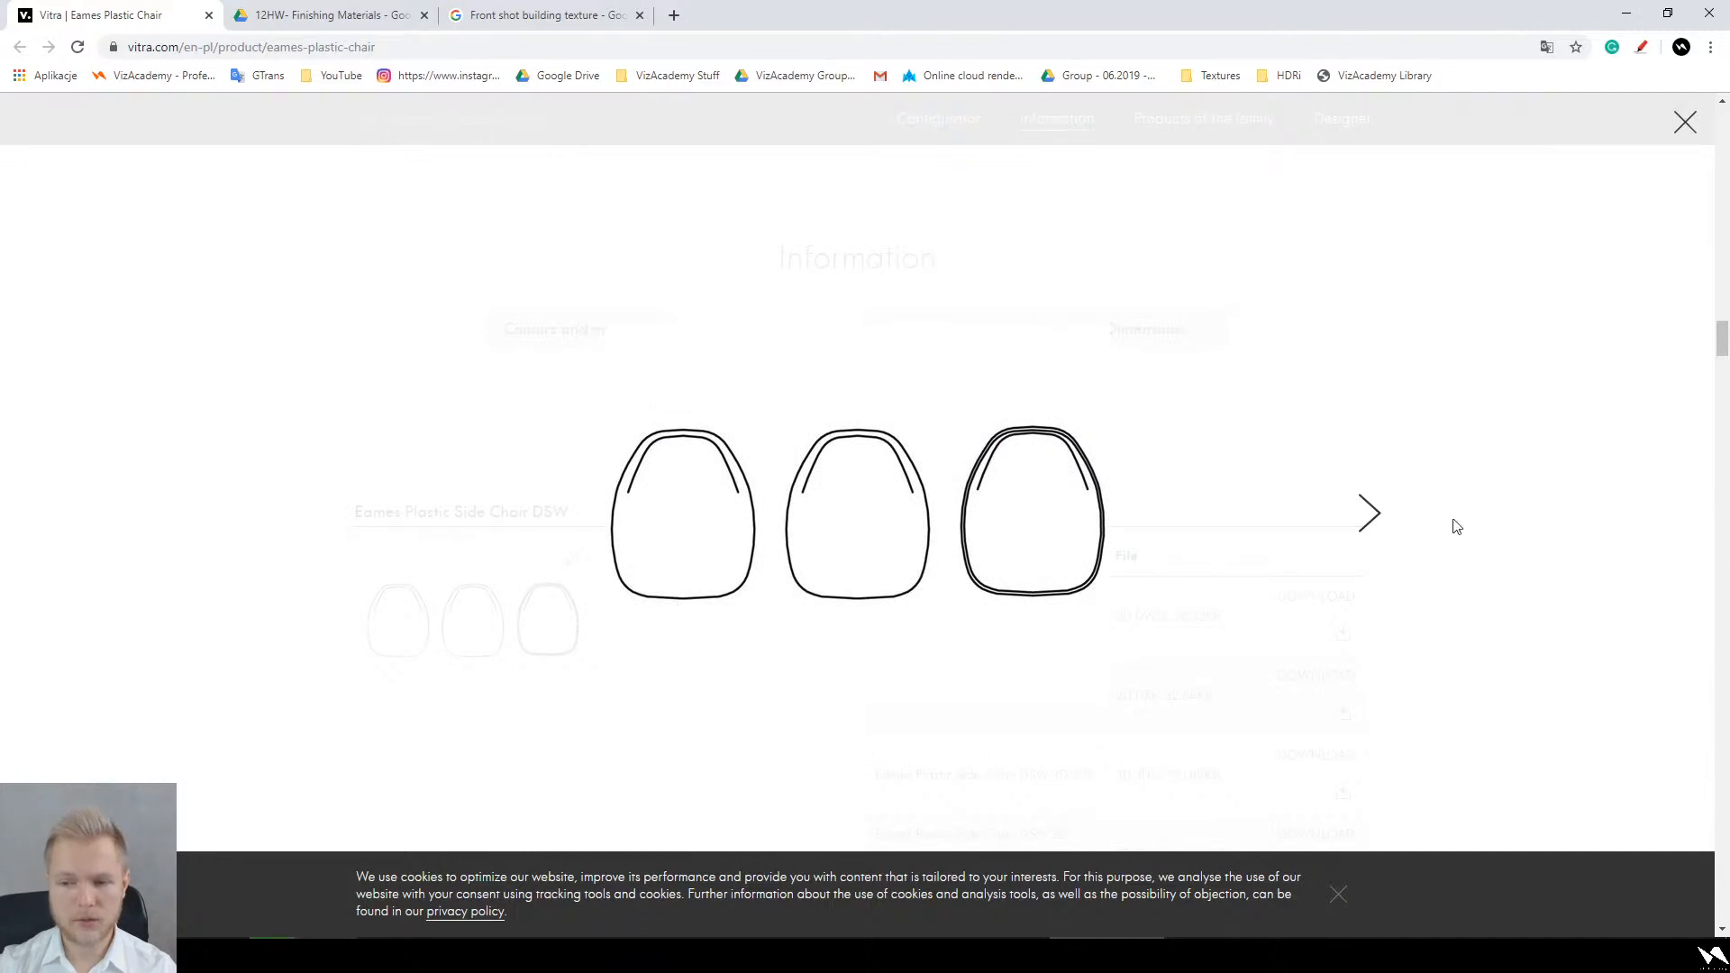
click(1370, 515)
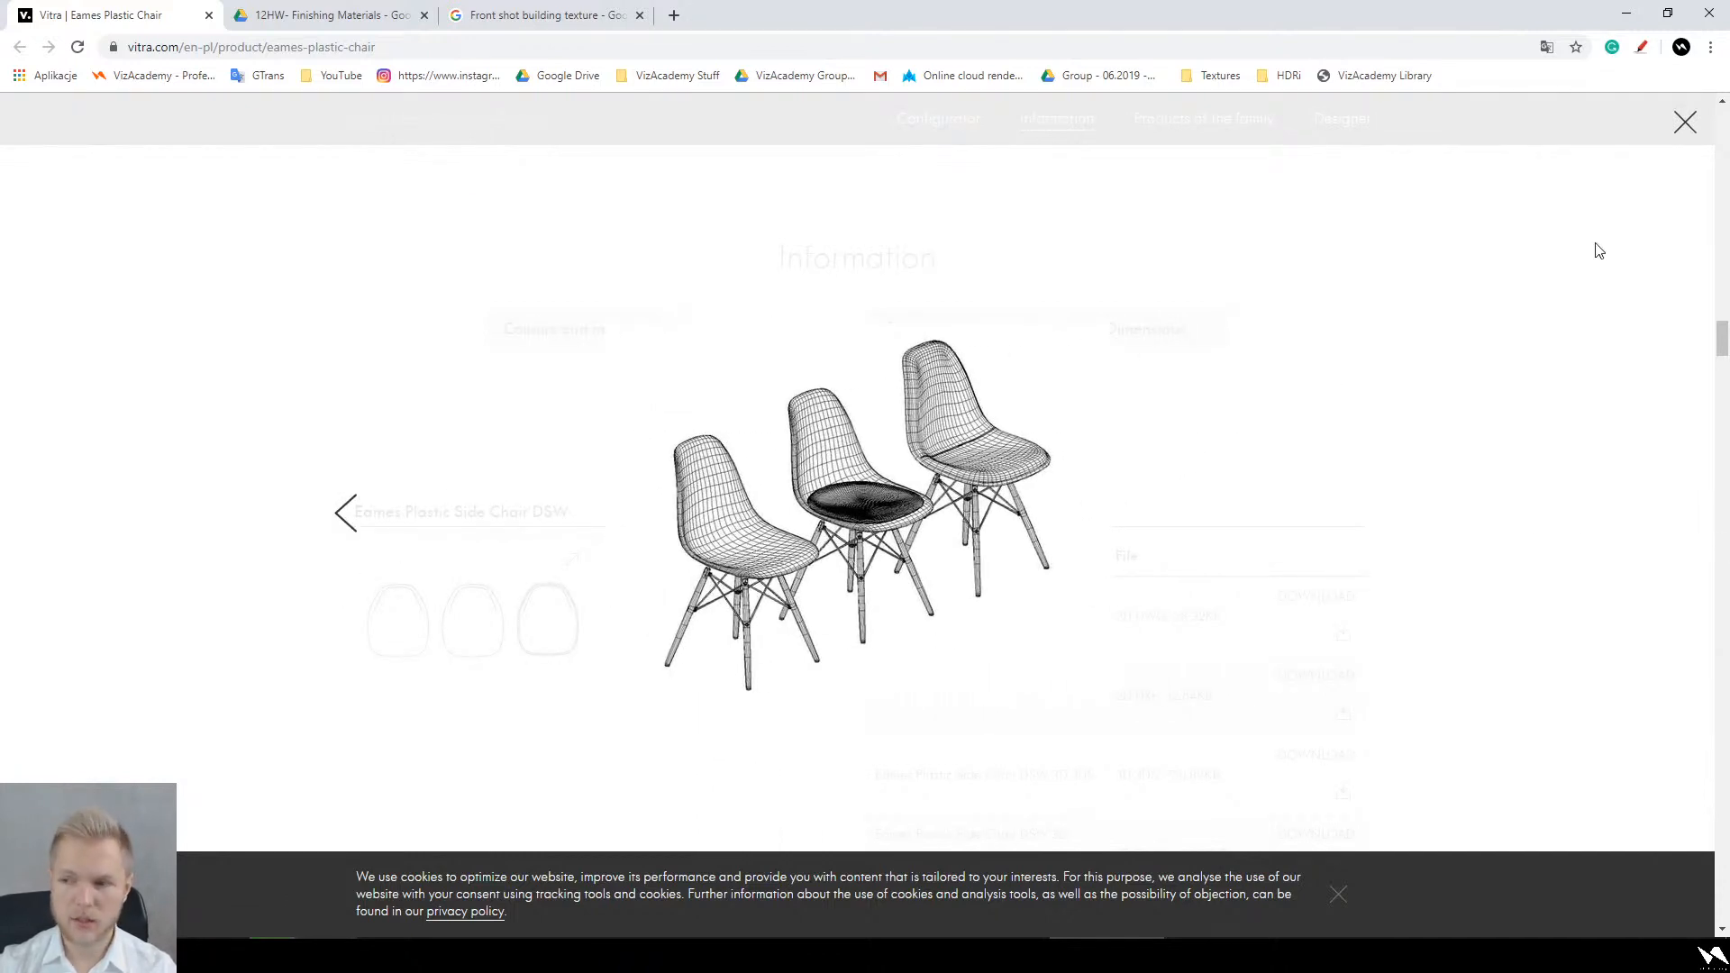
Step: Close and reopen the Side Chair DSW's enlarged CAD previews, view the wireframe image of the chairs again, and return to the CAD data
click(1683, 121)
scroll(1554, 477, up, 3)
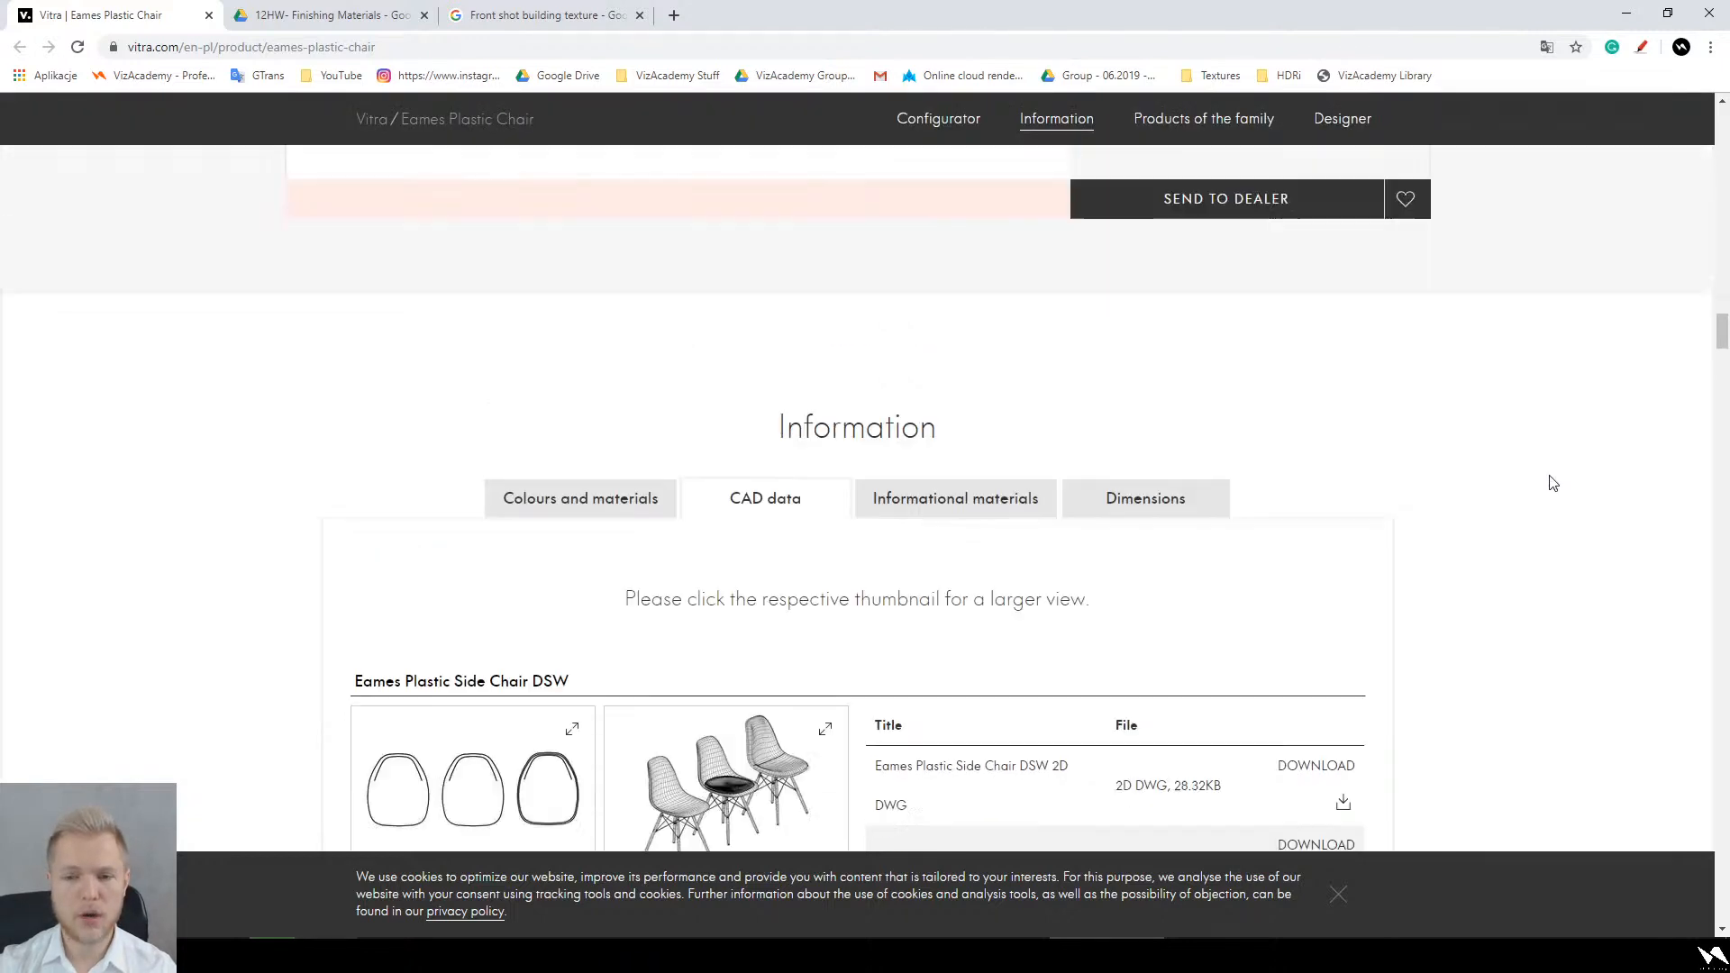
scroll(1279, 541, down, 2)
click(681, 761)
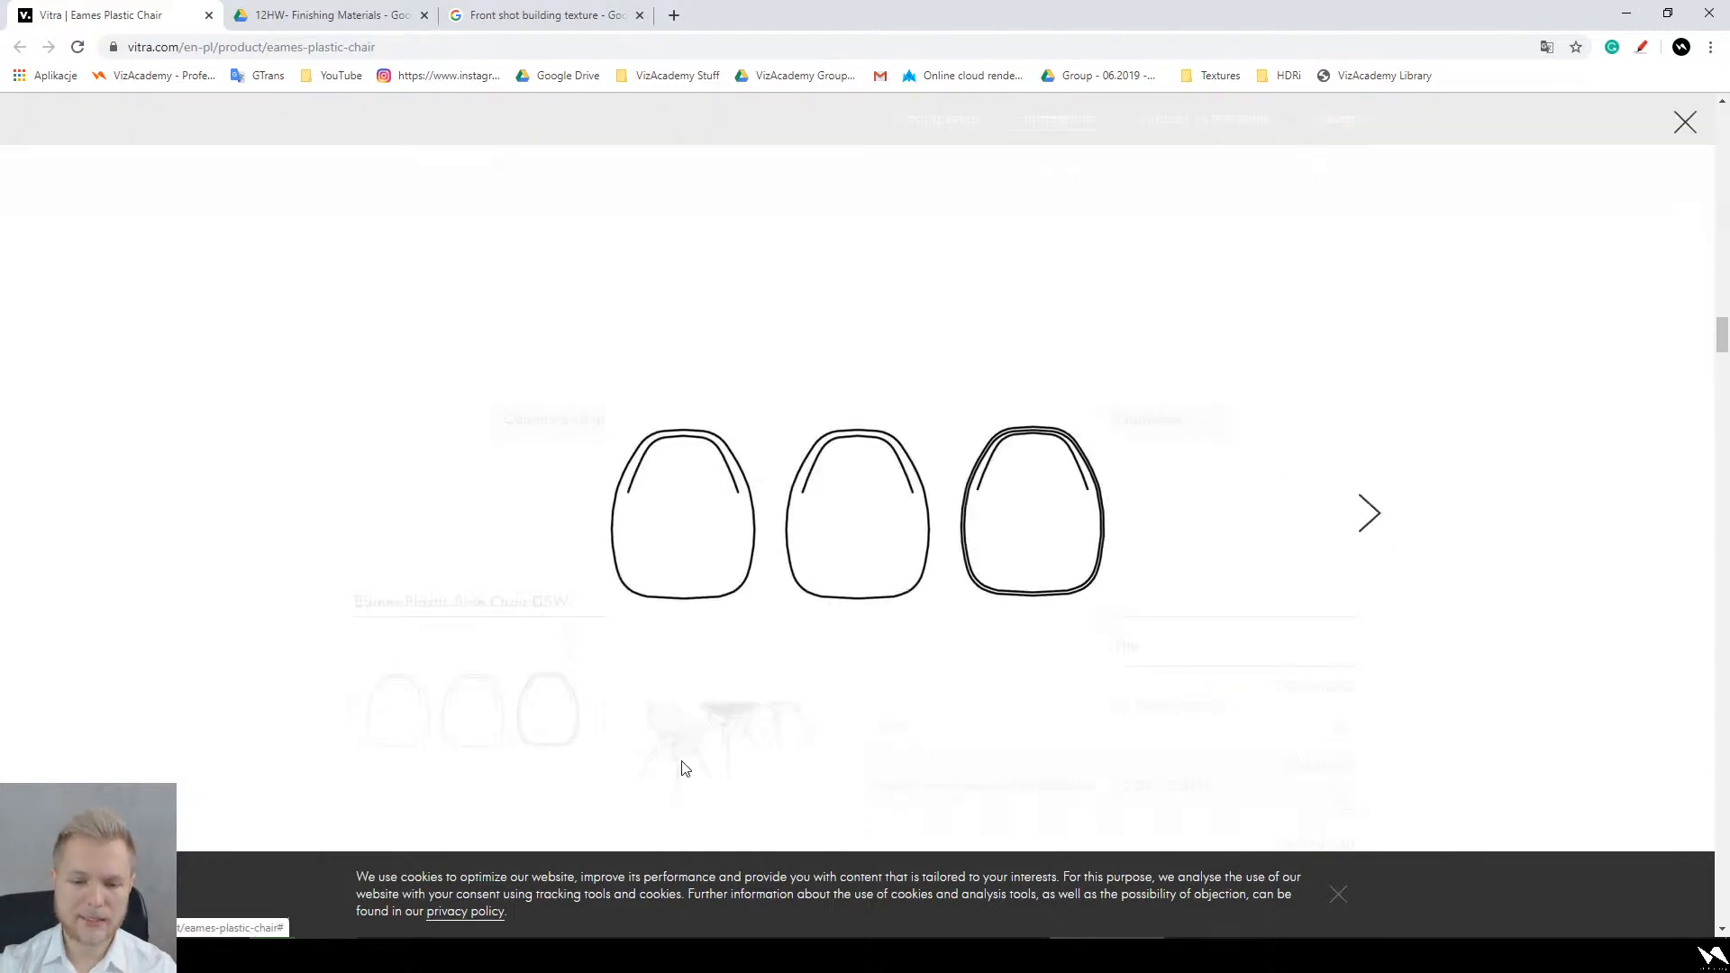
click(1371, 514)
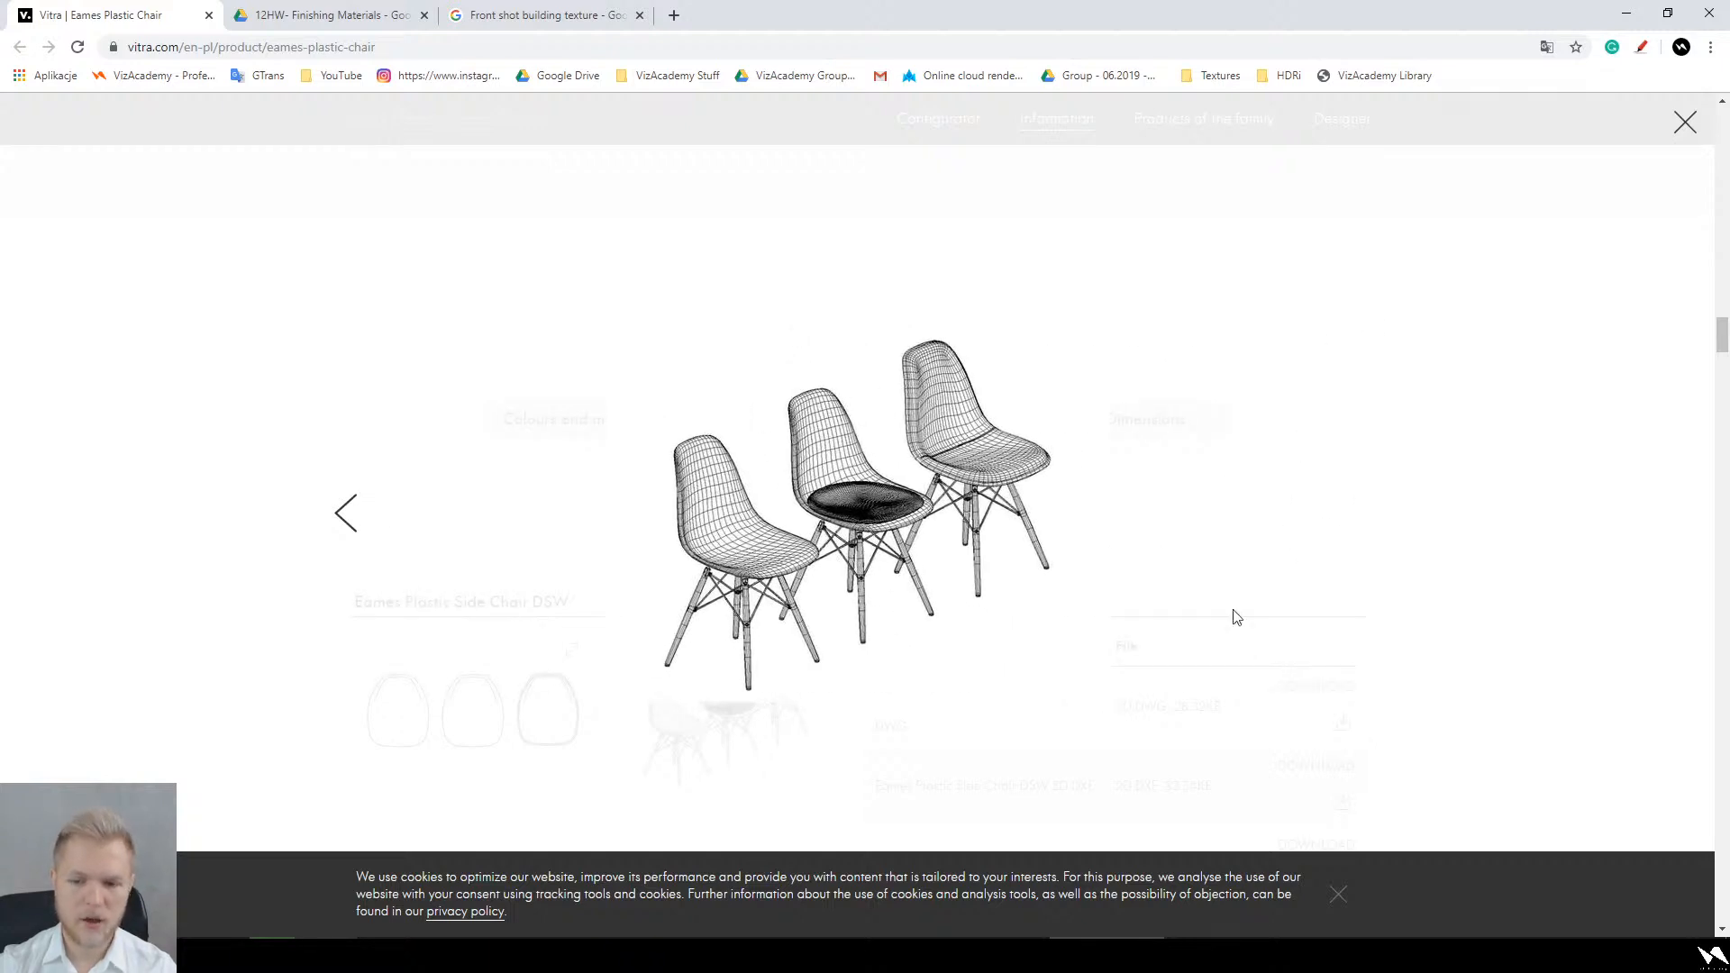
click(1683, 124)
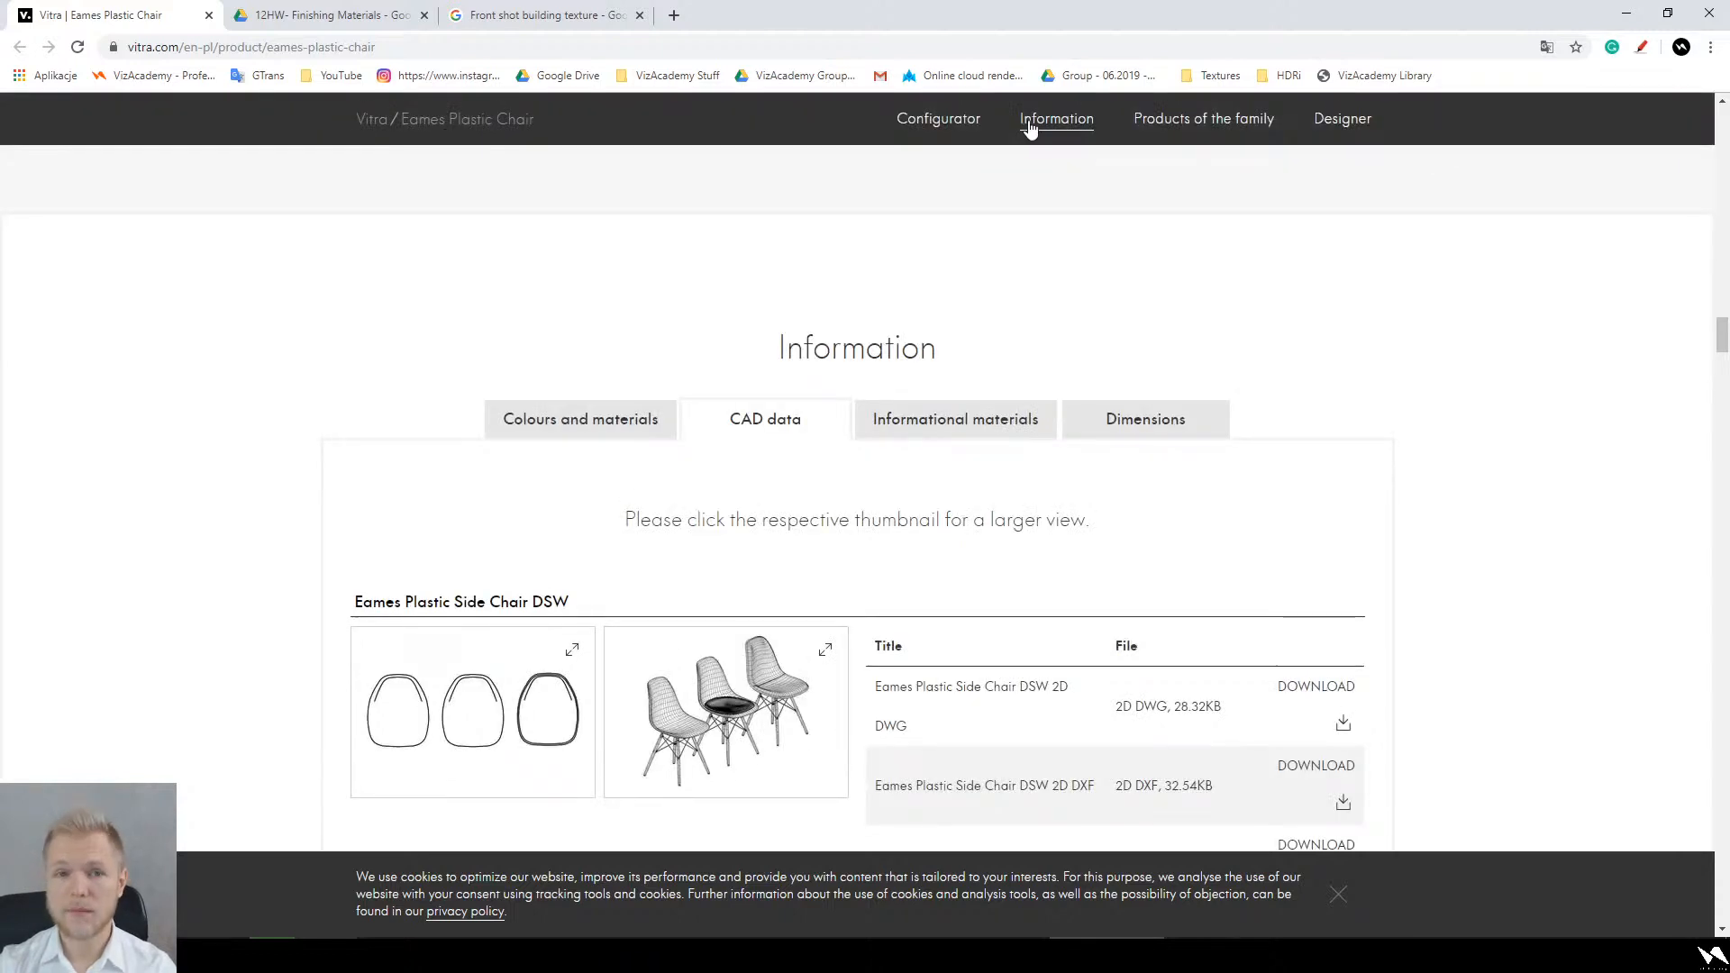
Step: Switch to 04comp.01.jpg in Google Drive and examine the dining chairs' shells and legs in the reference photo up close
click(321, 11)
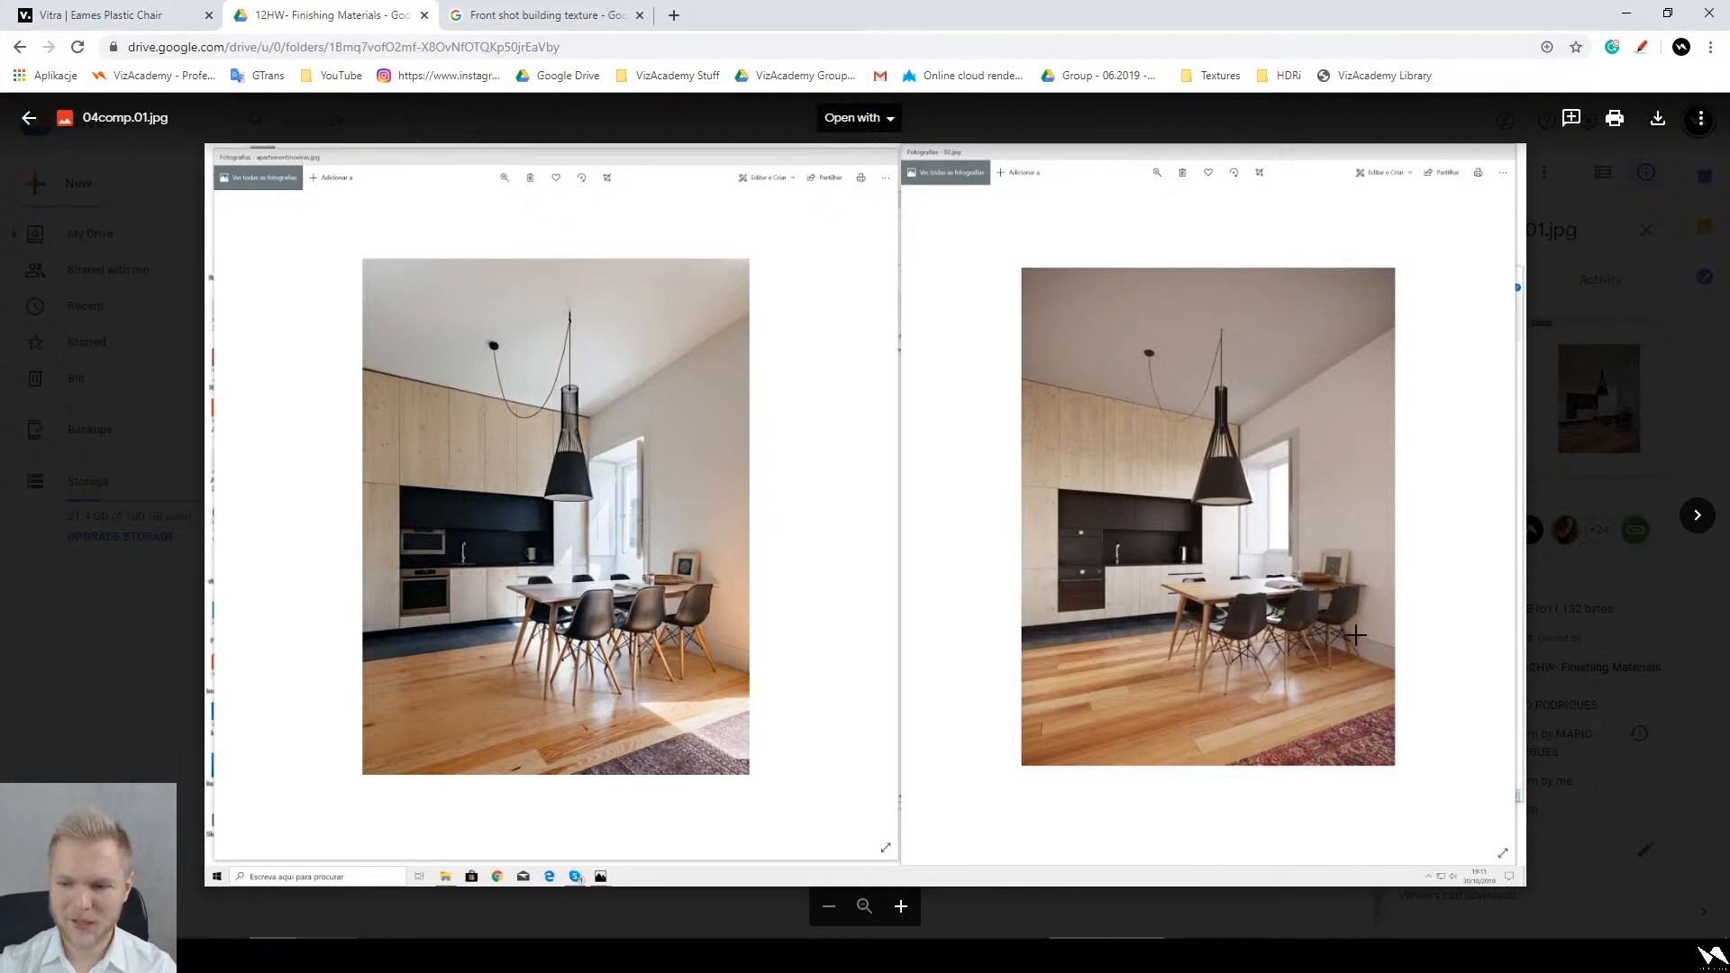
click(726, 630)
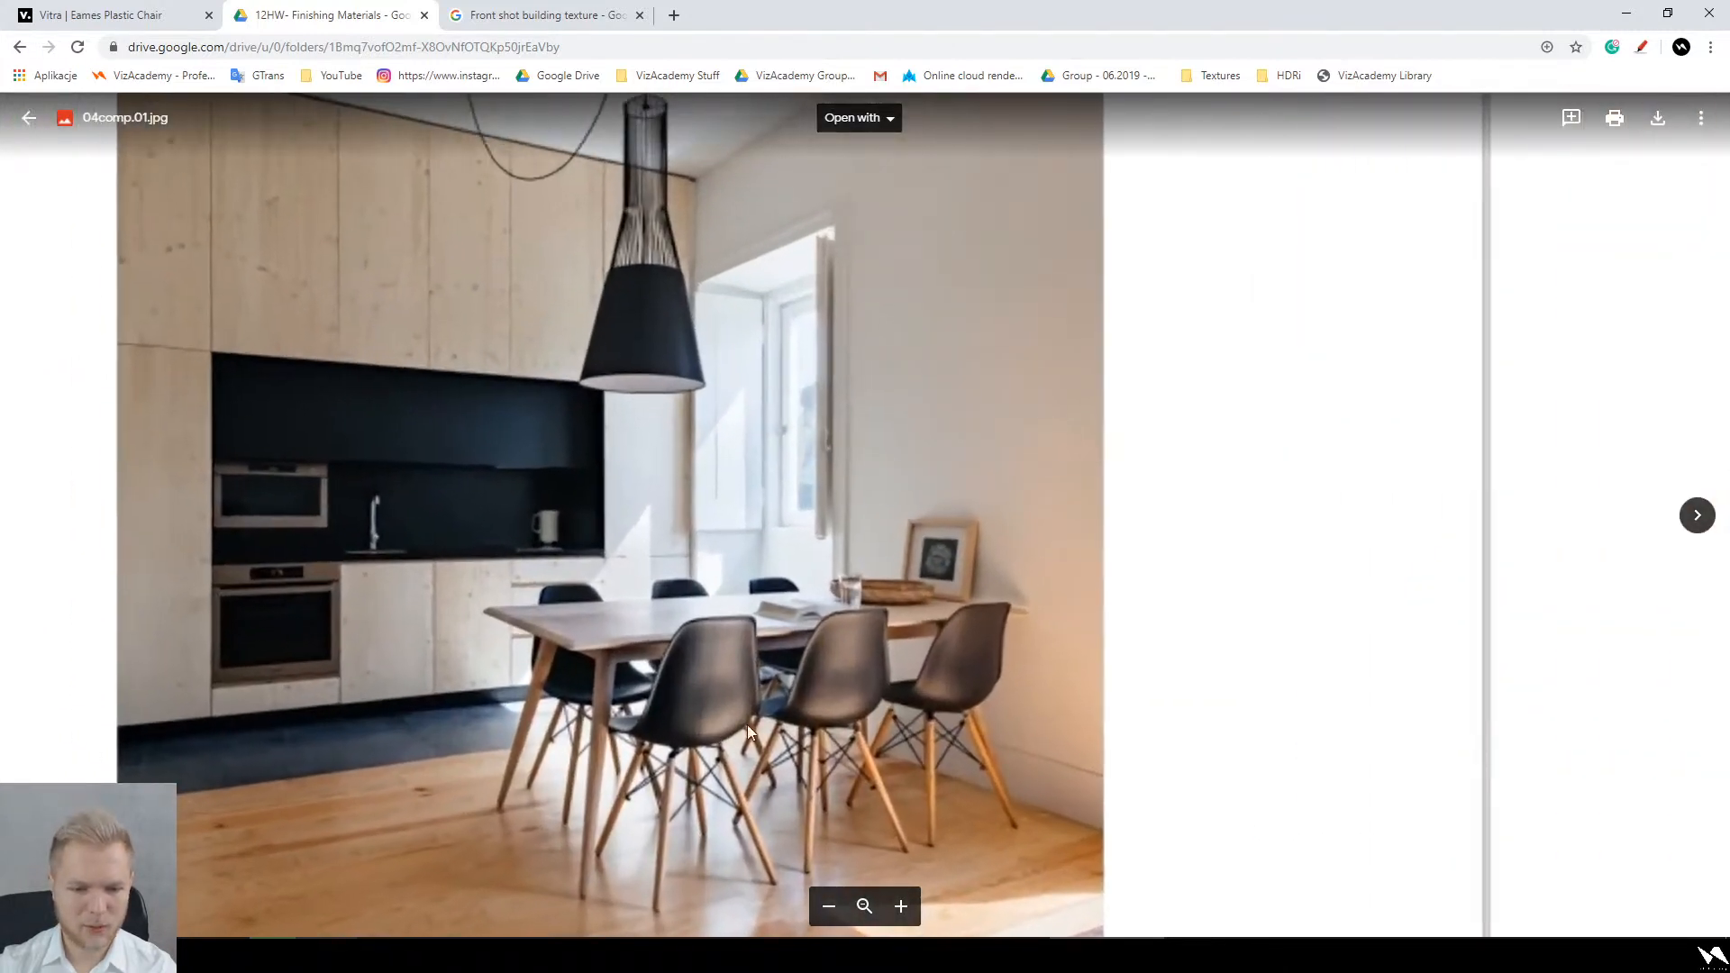
drag(784, 692, 751, 614)
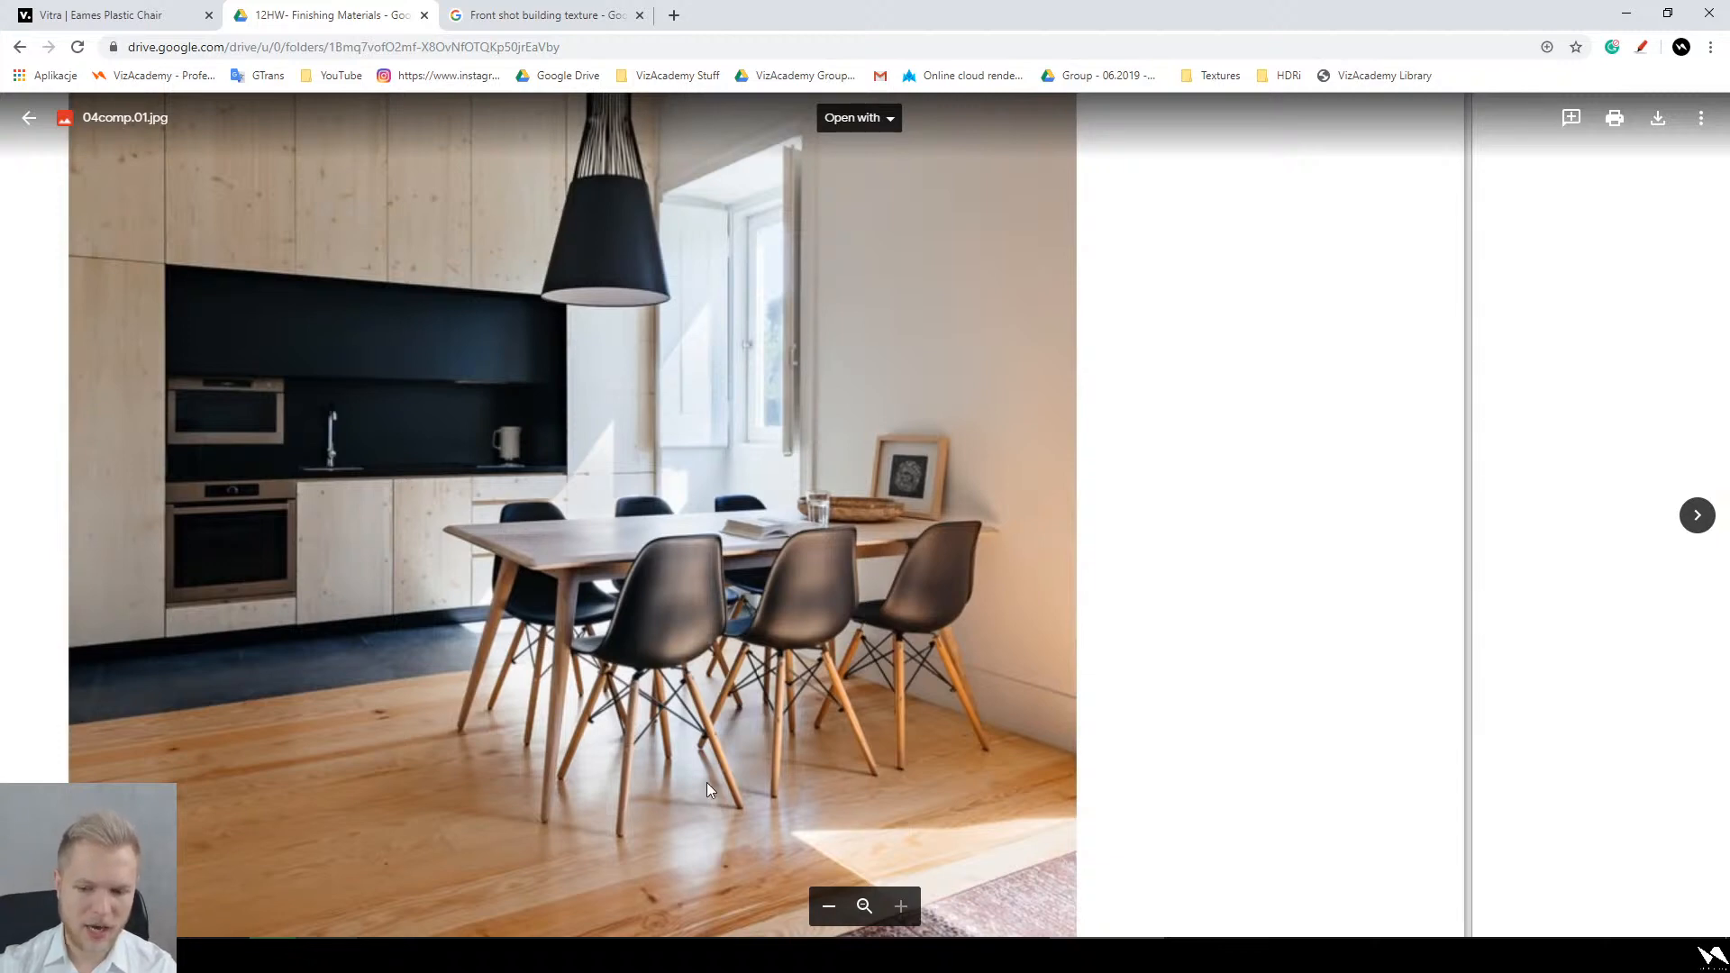
click(781, 688)
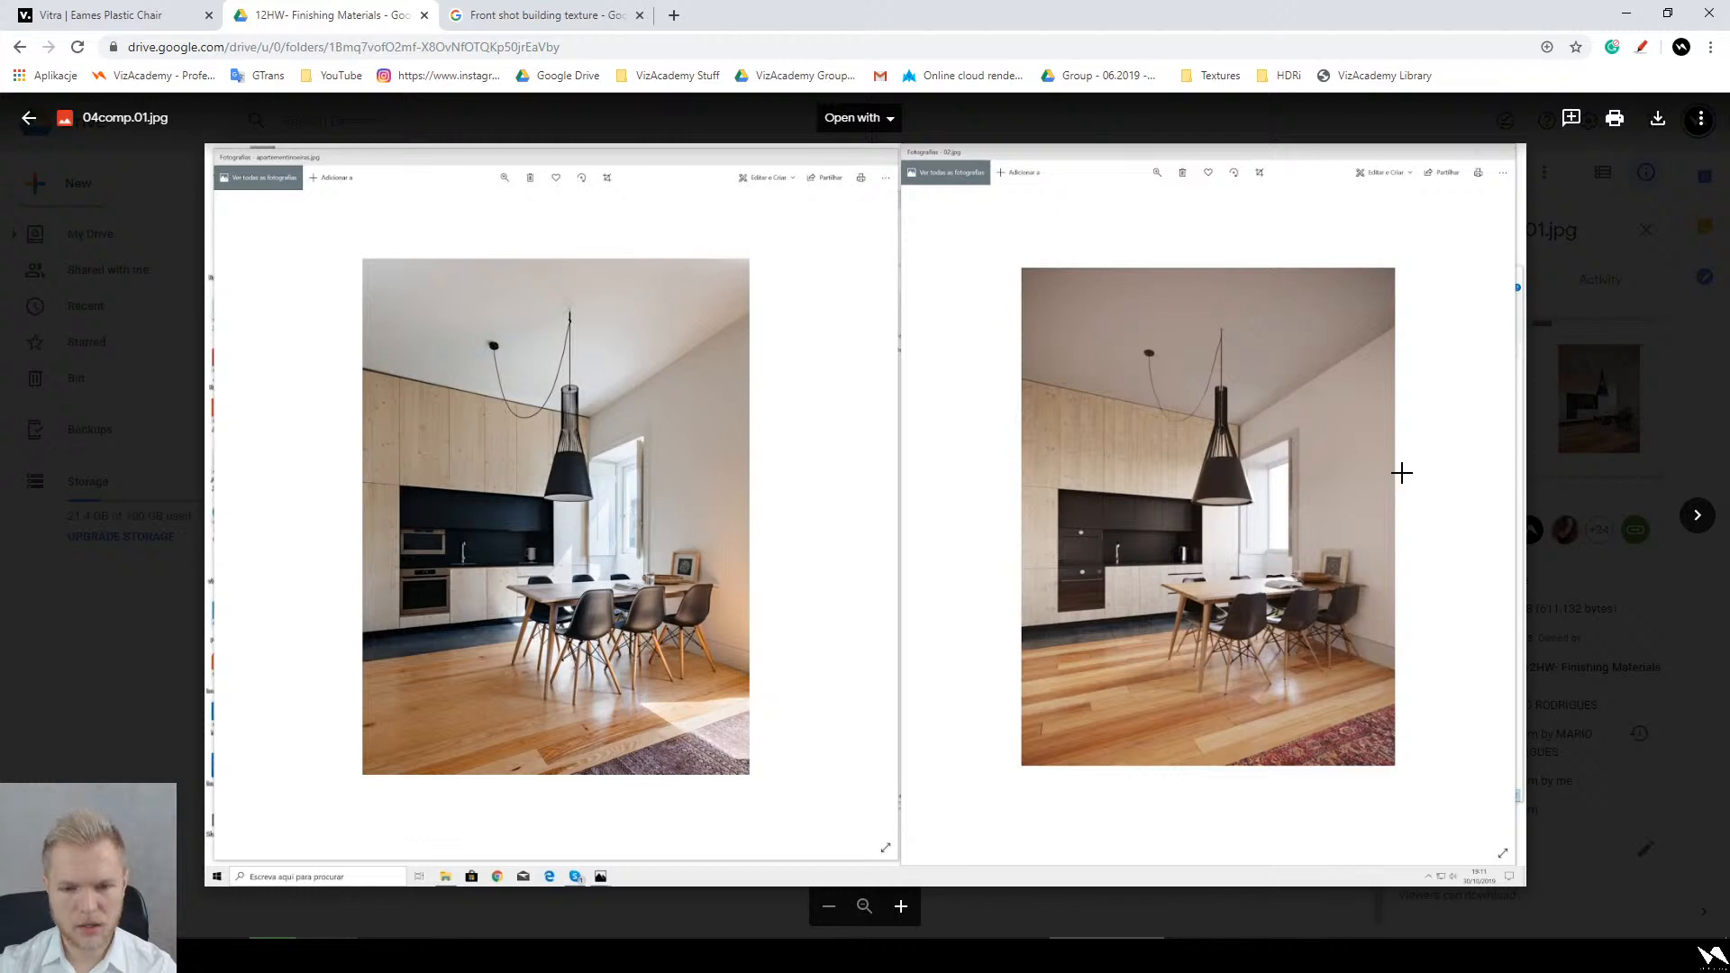
Step: Mark the ceiling and upper wall area around the pendant lamp's cord in the reference photo, and discard the comment
drag(523, 270, 738, 429)
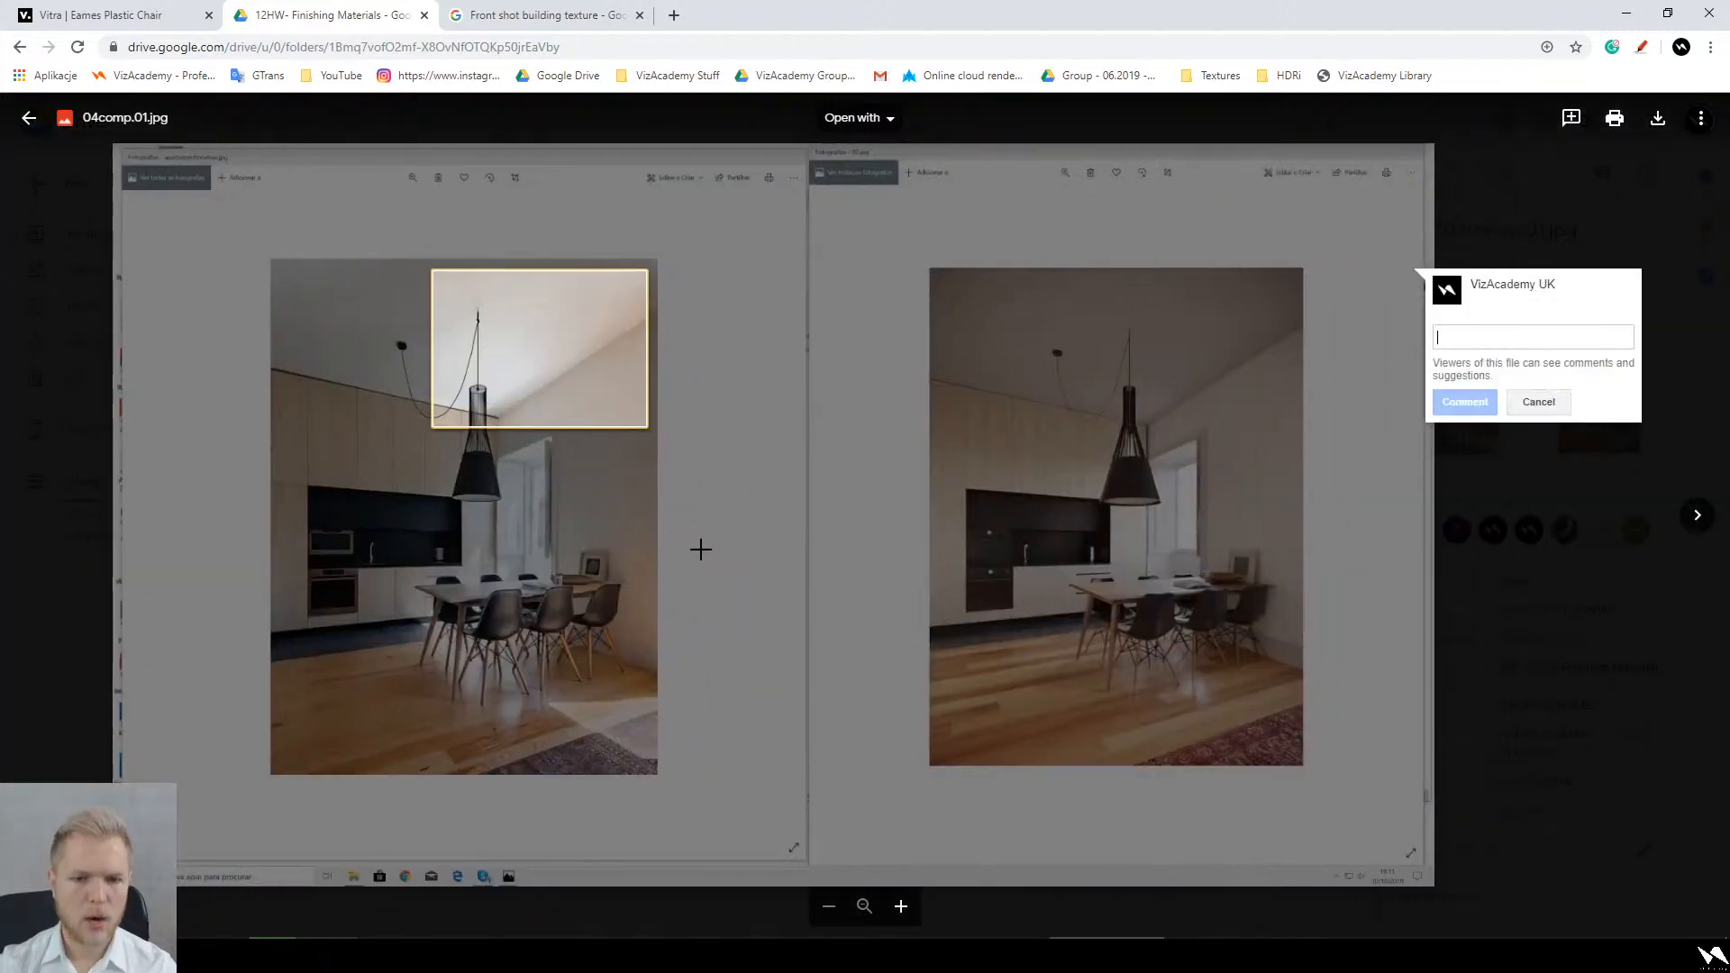
key(Escape)
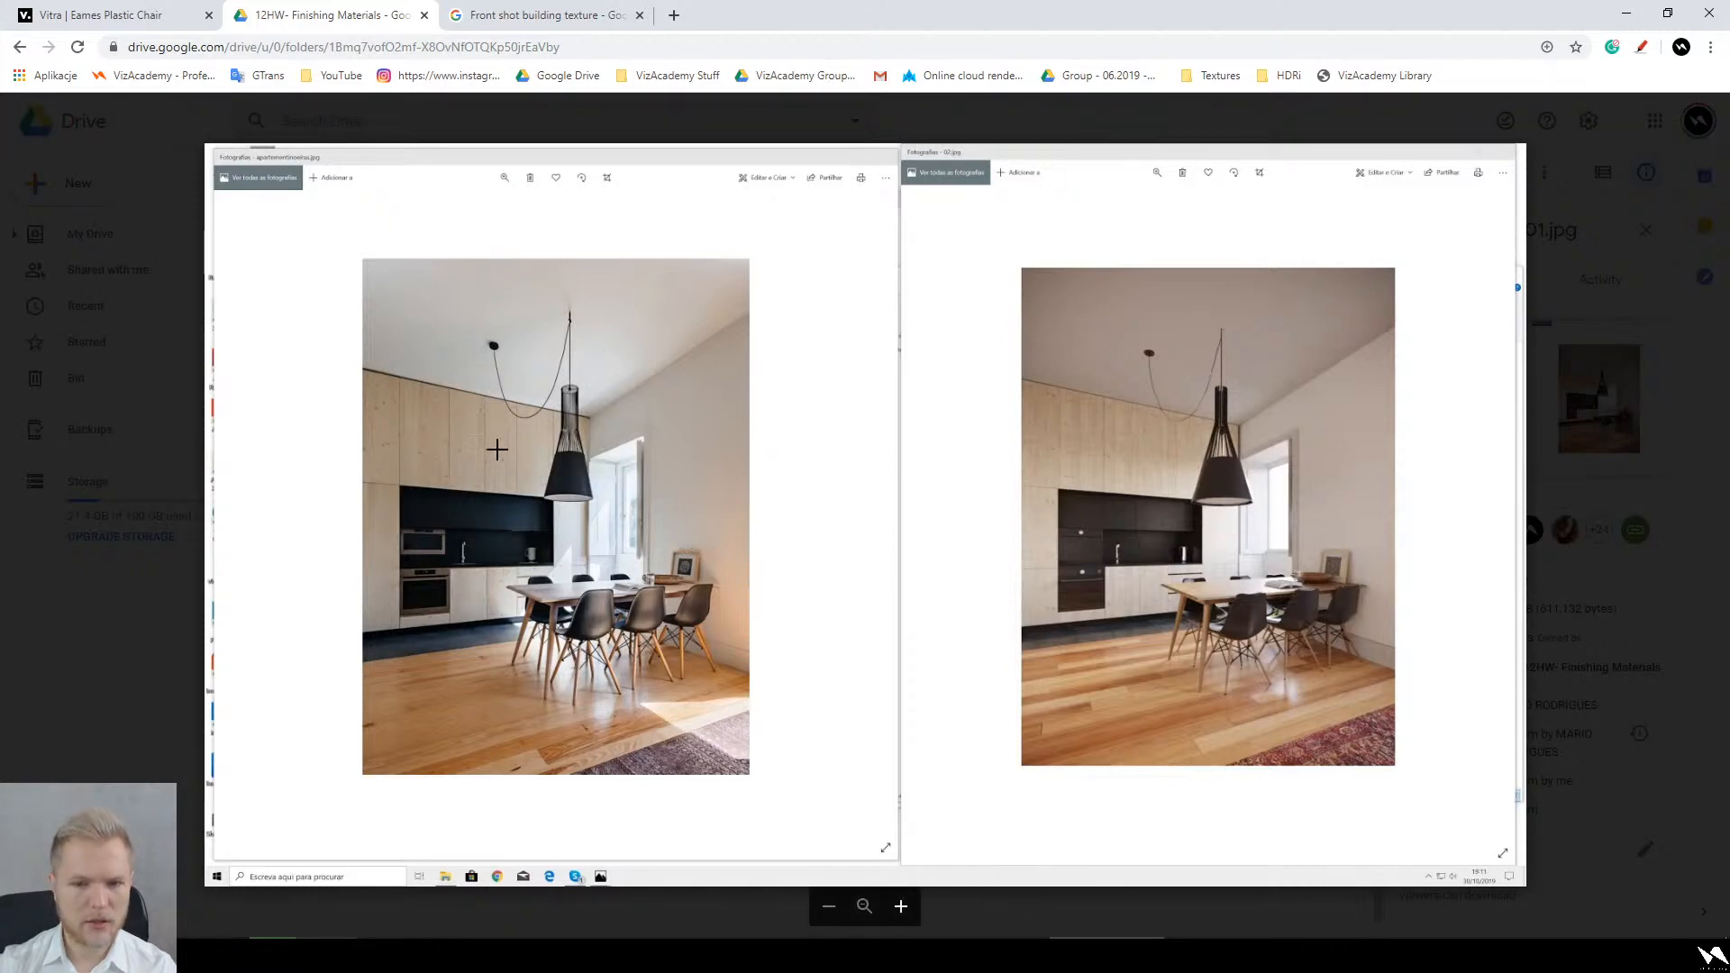
Step: Examine the pendant lamp and ceiling in the reference photo of 04comp.01.jpg up close
ctrl+scroll(717, 249, up, 5)
ctrl+scroll(743, 247, up, 1)
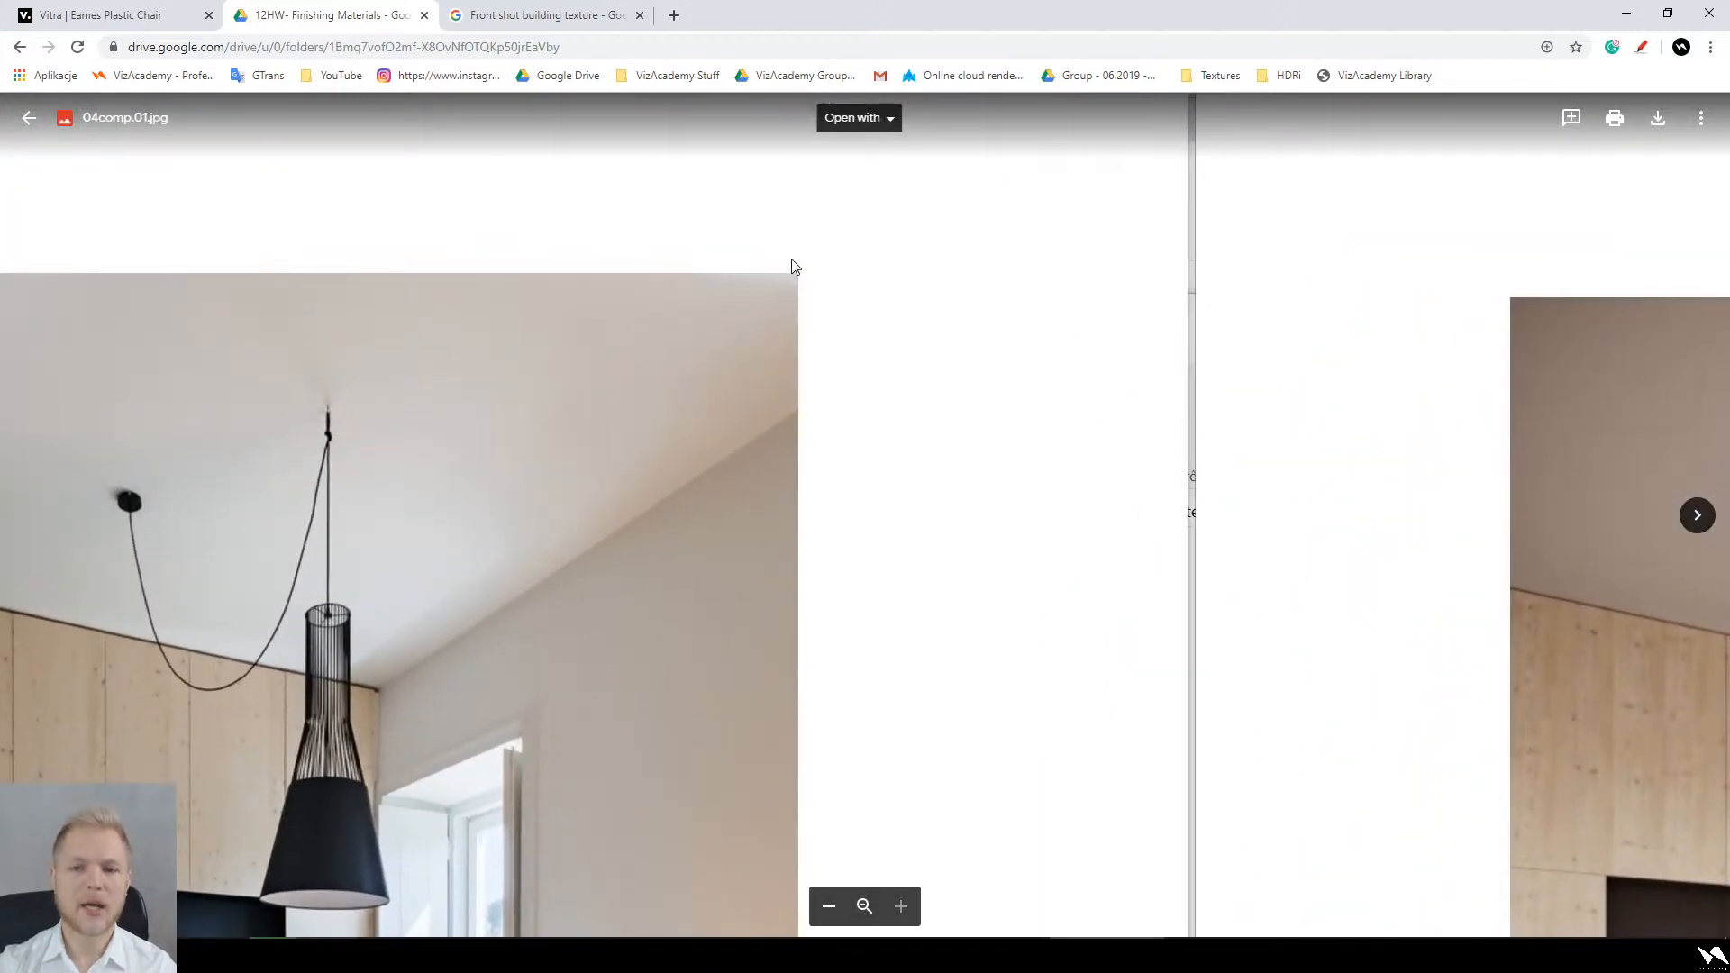
ctrl+scroll(819, 471, down, 6)
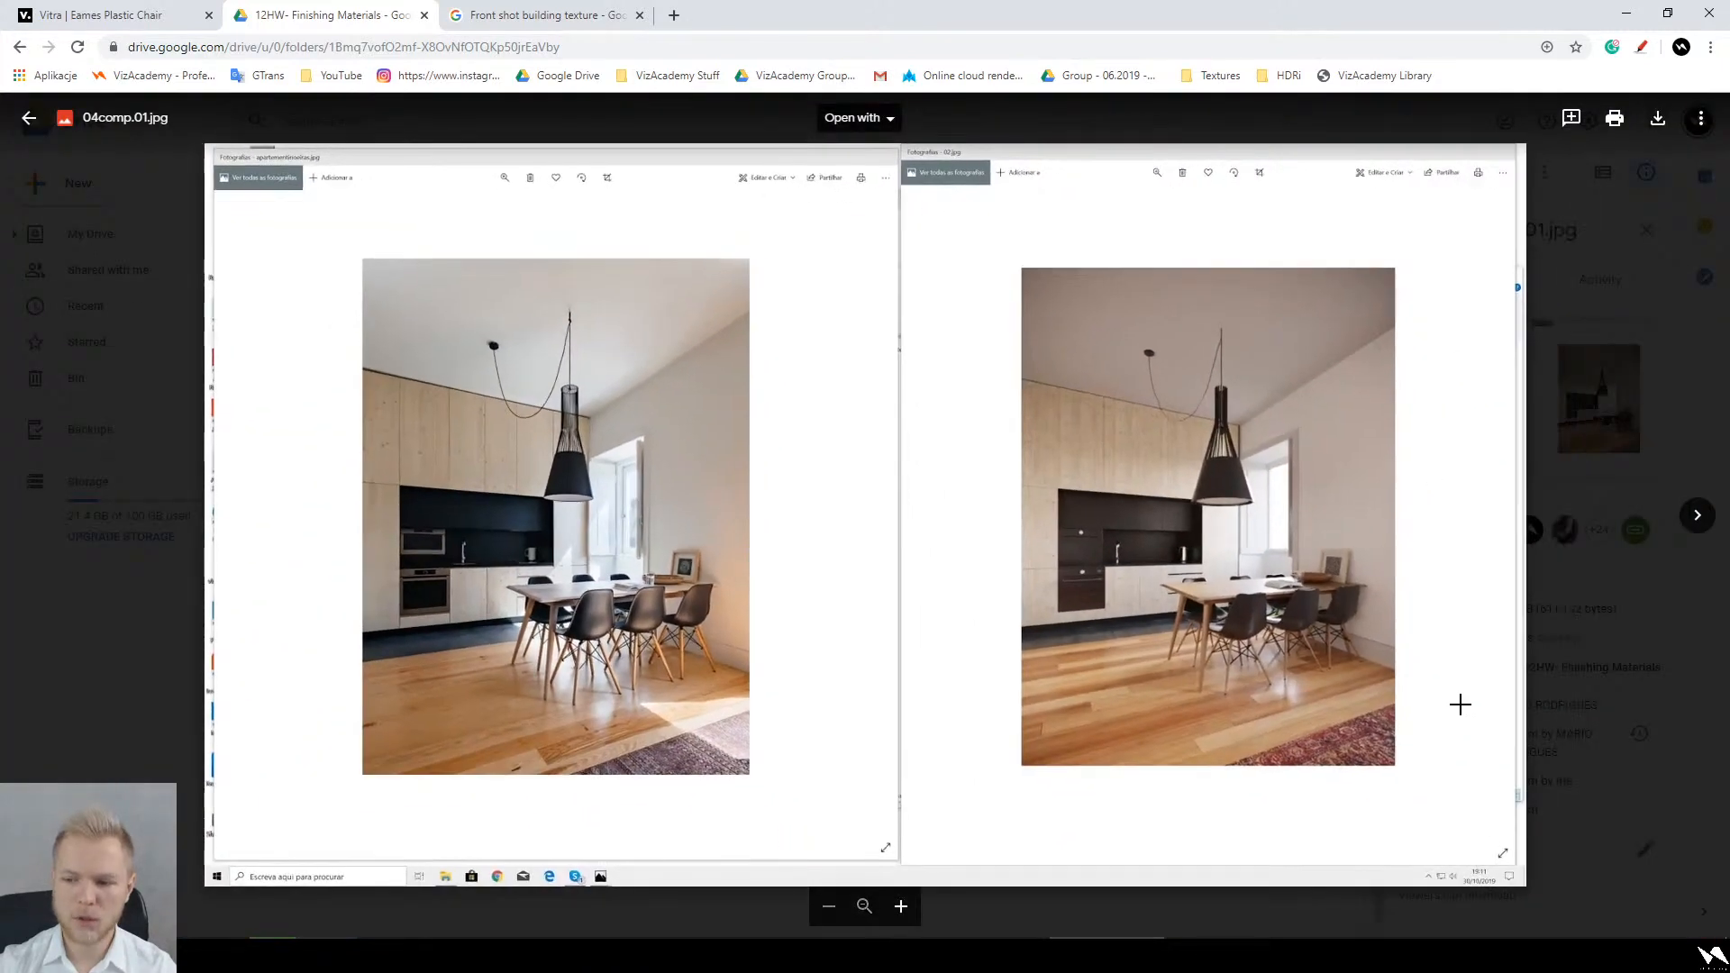
drag(1509, 585, 1378, 789)
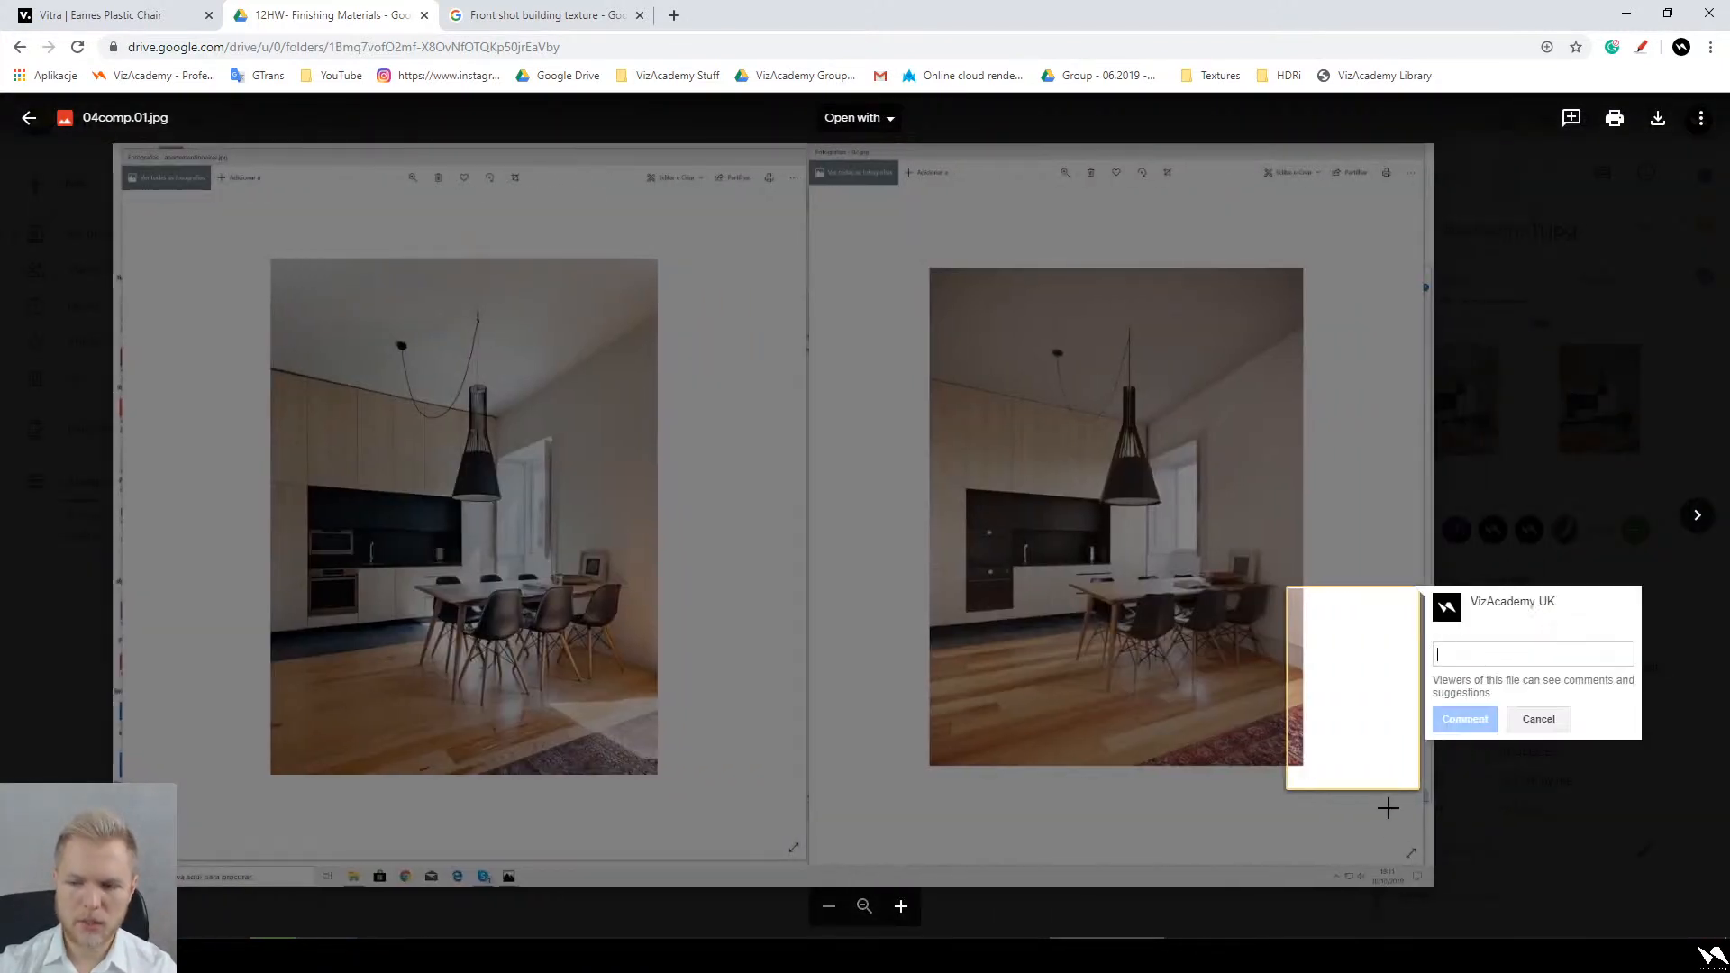
click(1388, 808)
drag(1386, 722, 1525, 241)
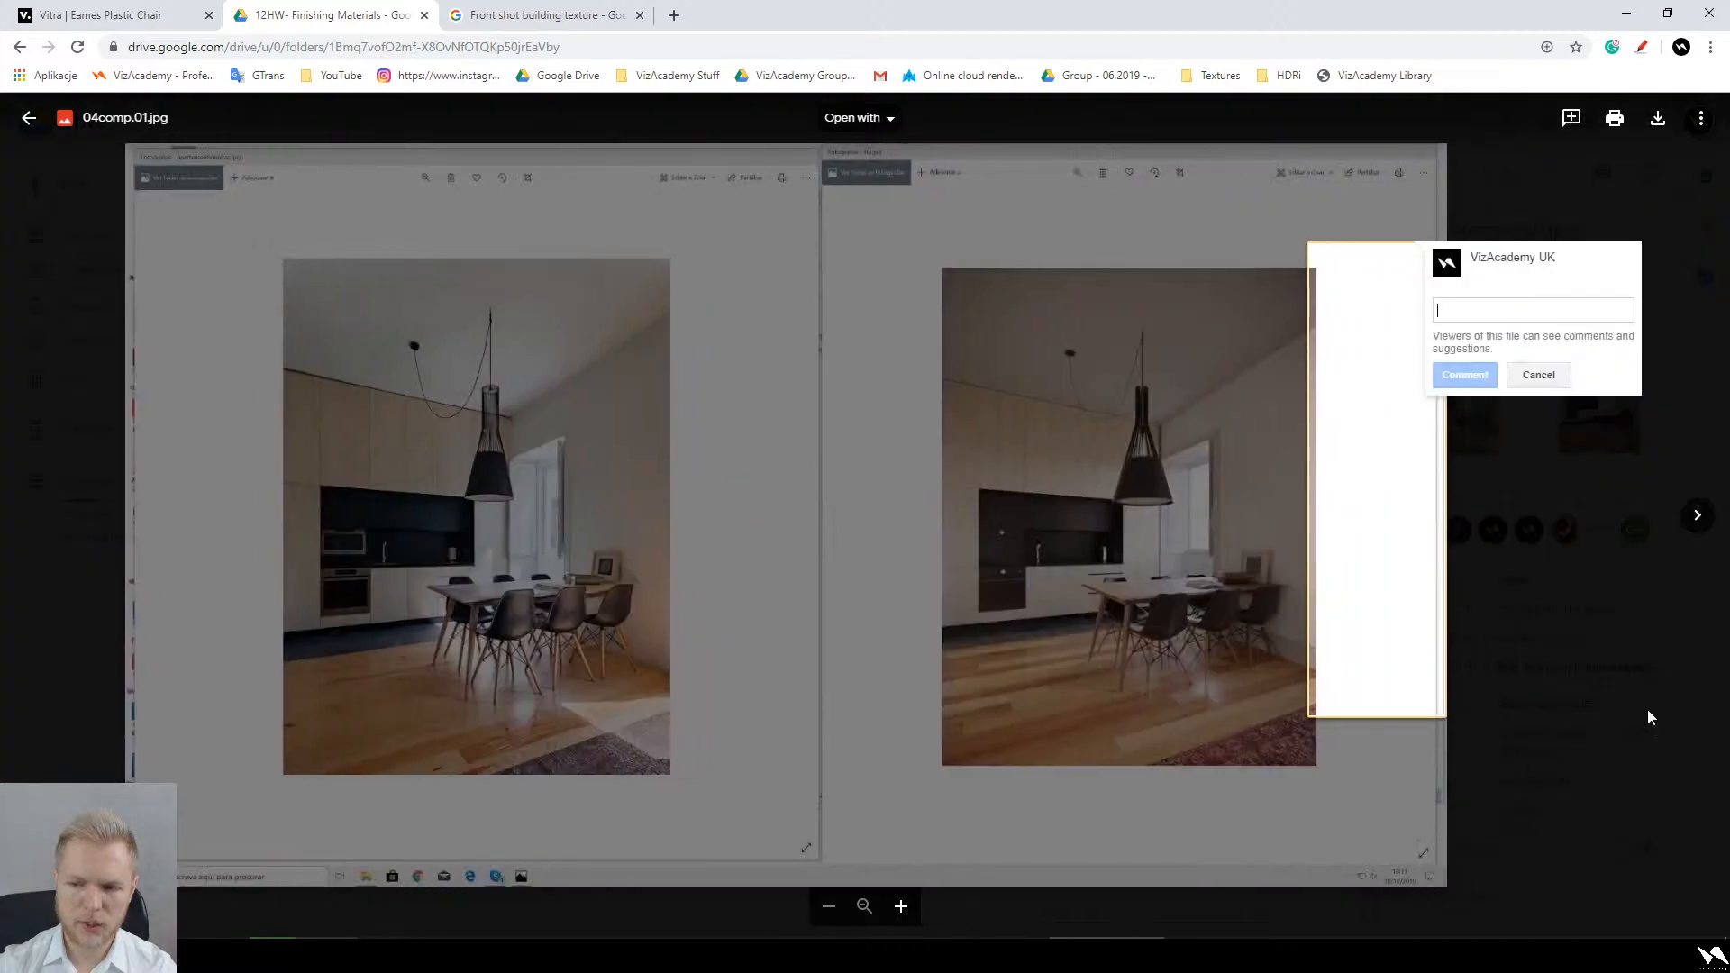
click(1646, 710)
Step: Close the comparison image and view 02.jpg from the same folder, closing its preview when done
click(1654, 613)
double_click(1070, 355)
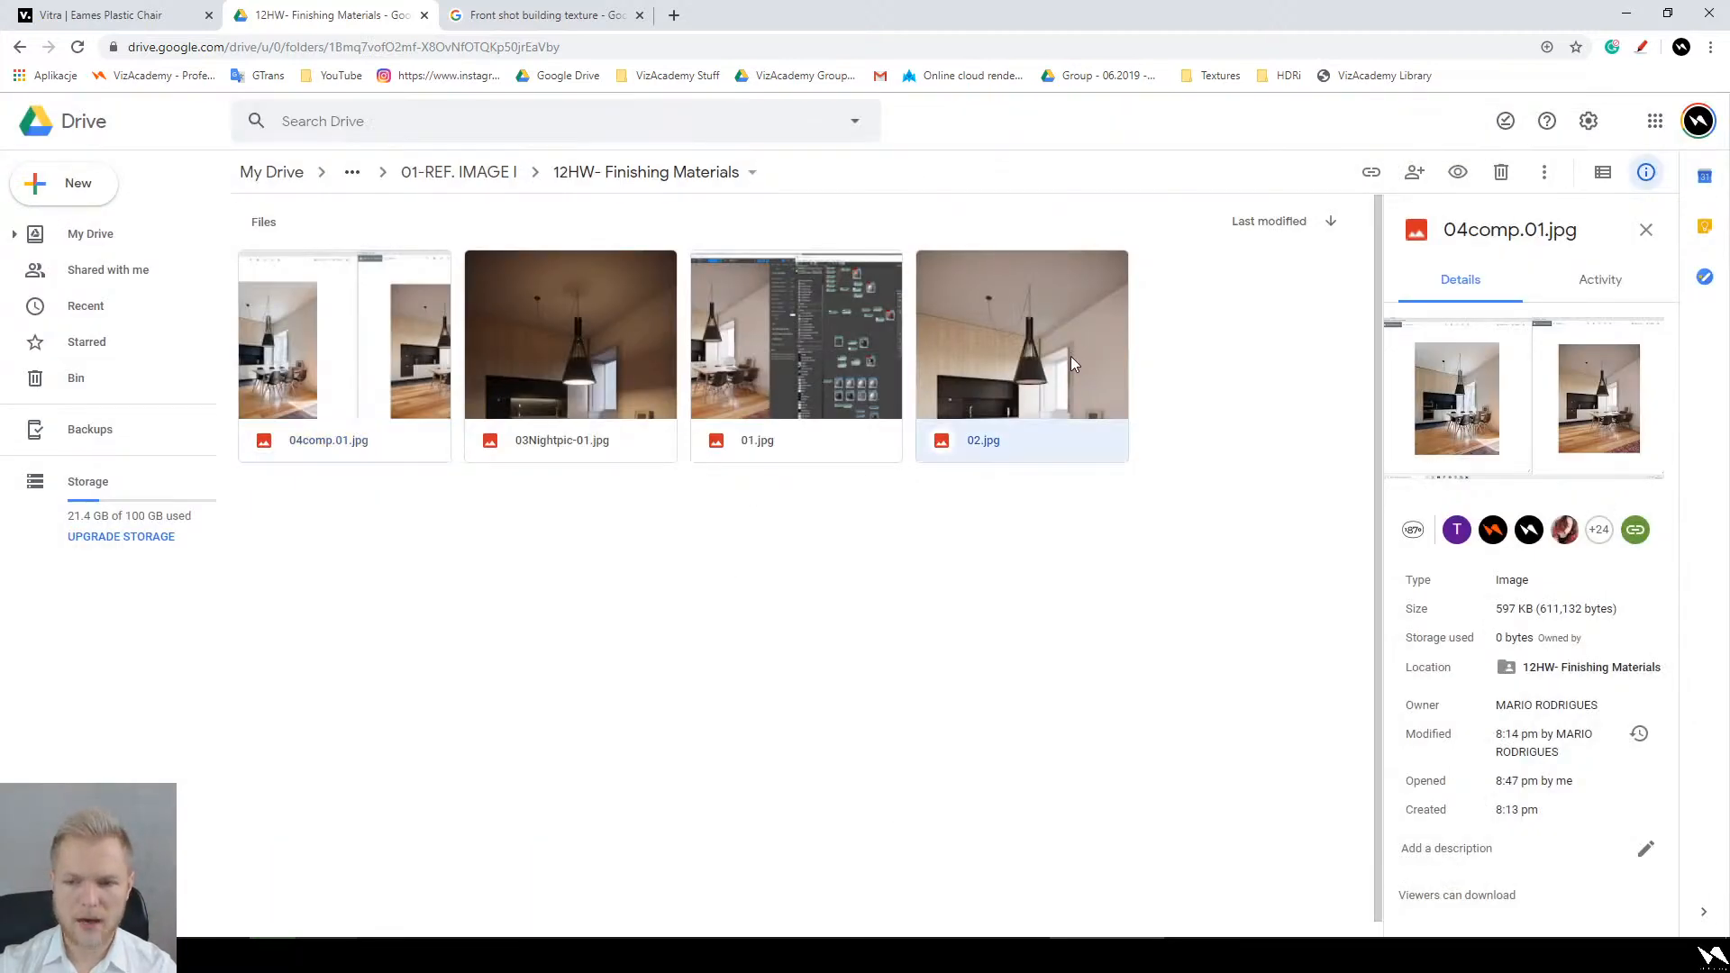
scroll(1071, 667, up, 1)
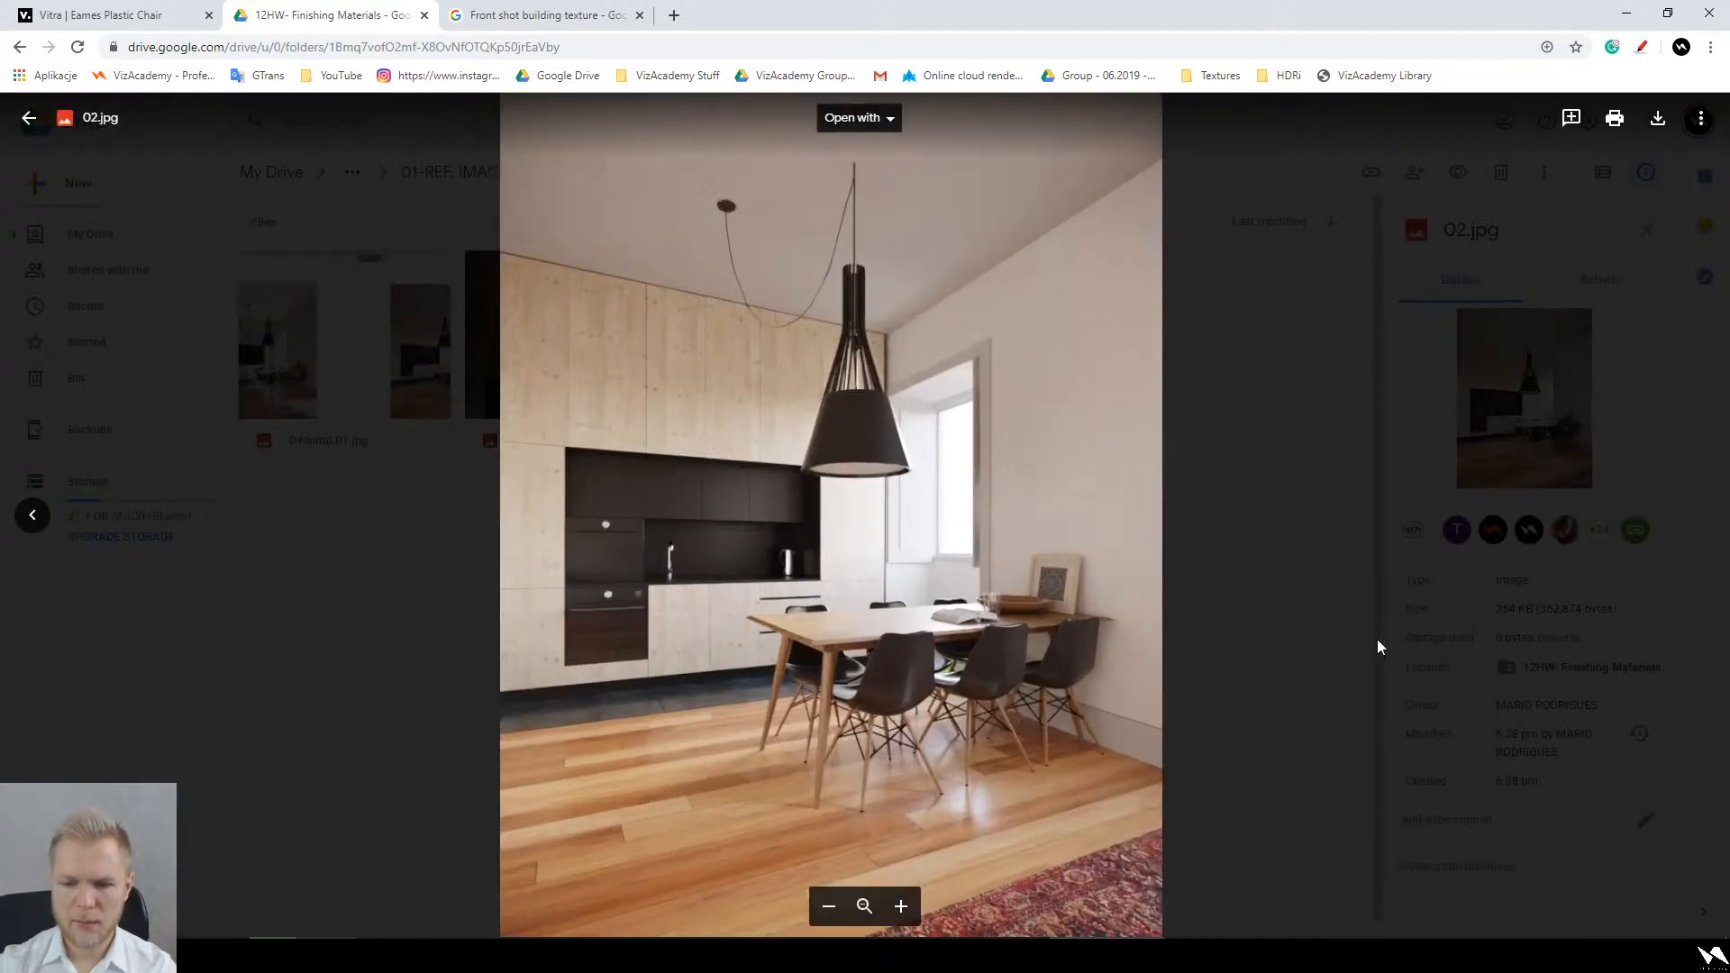
click(1376, 639)
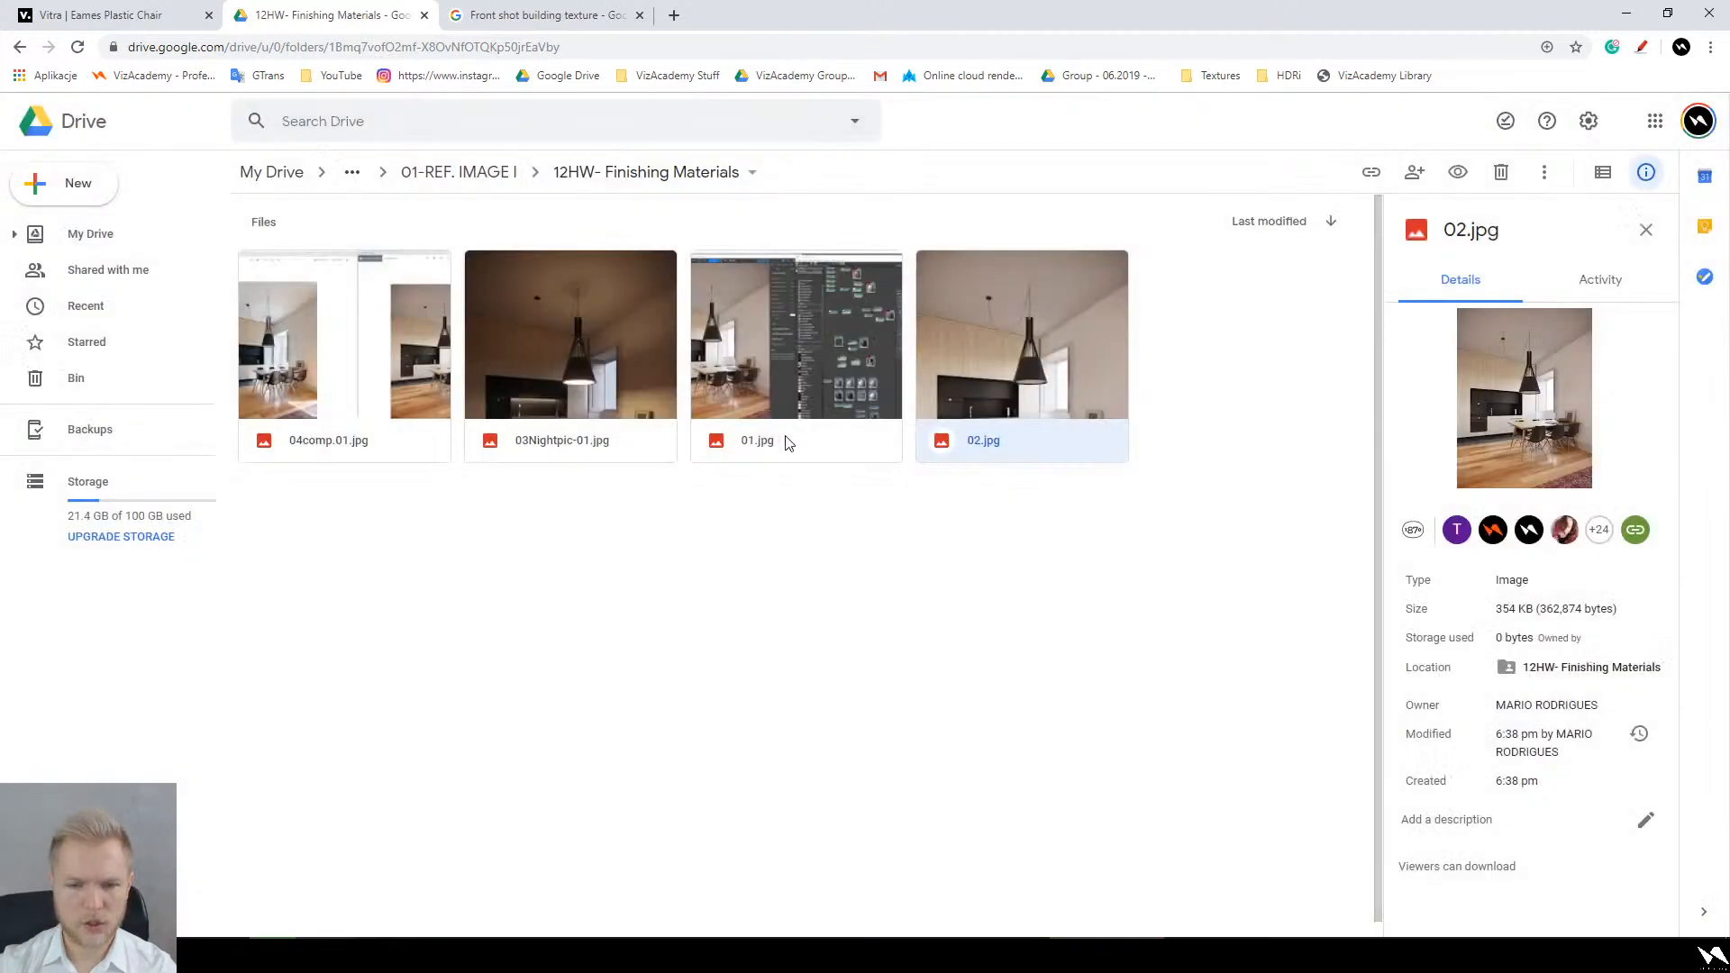
Step: Go up to the student's main folder and open comp.02.jpg from the 02-REF.IMAGE II folder
click(482, 173)
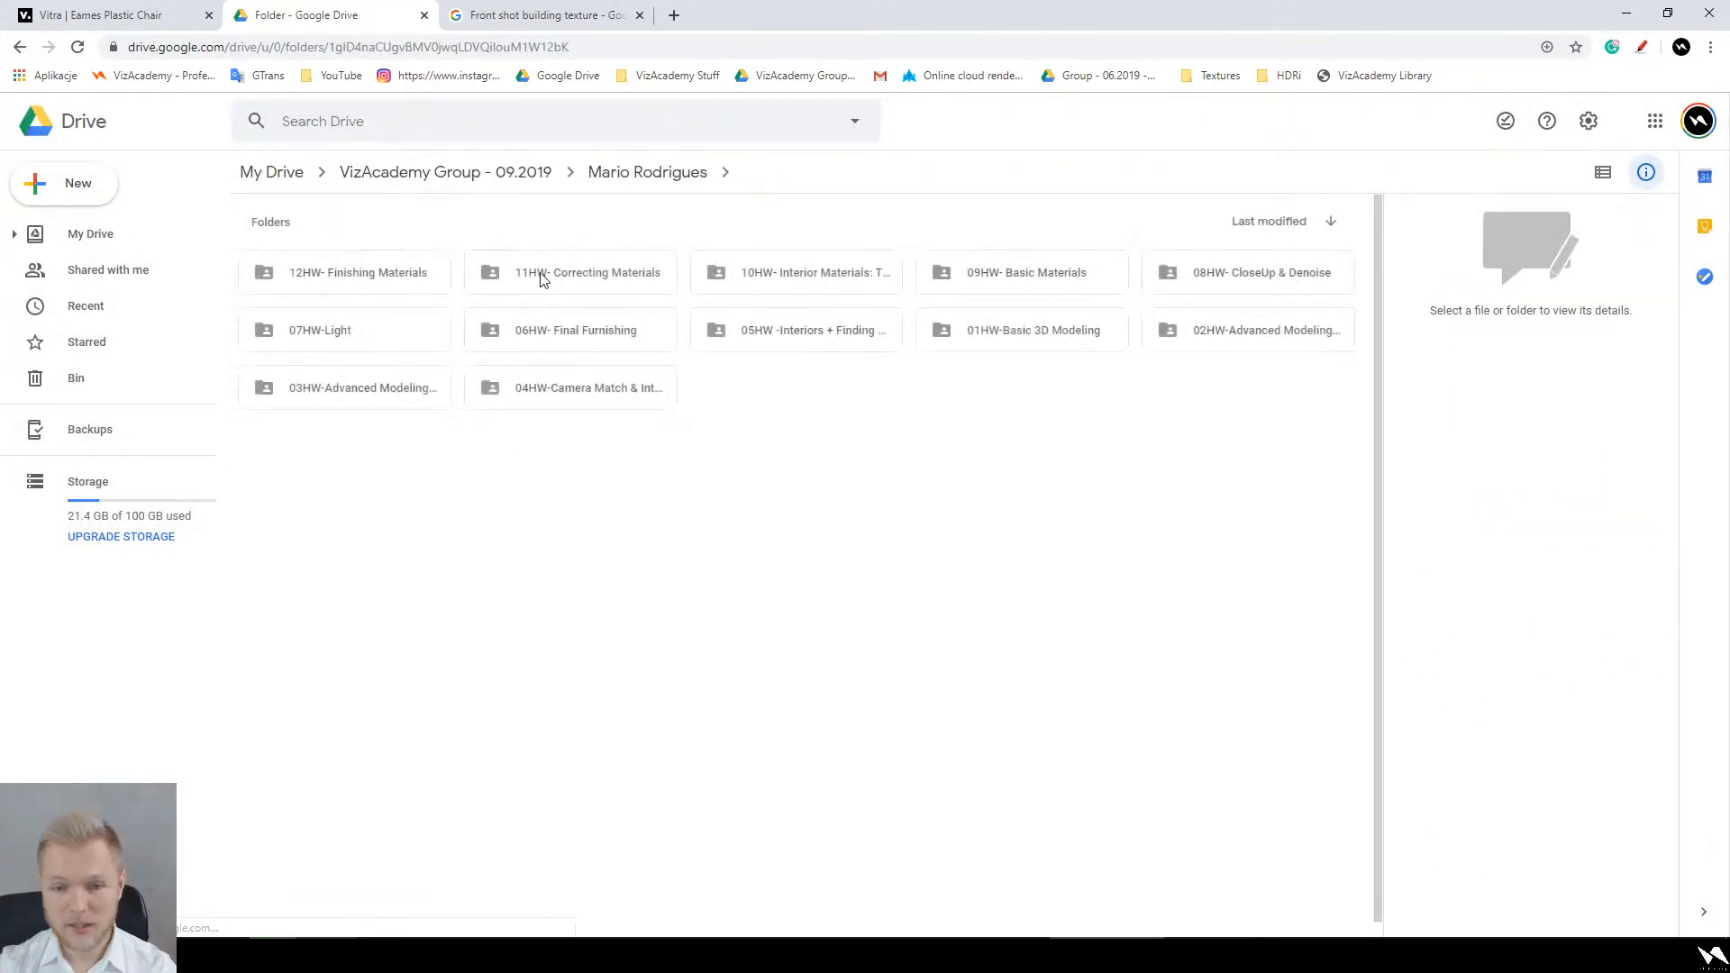
click(611, 184)
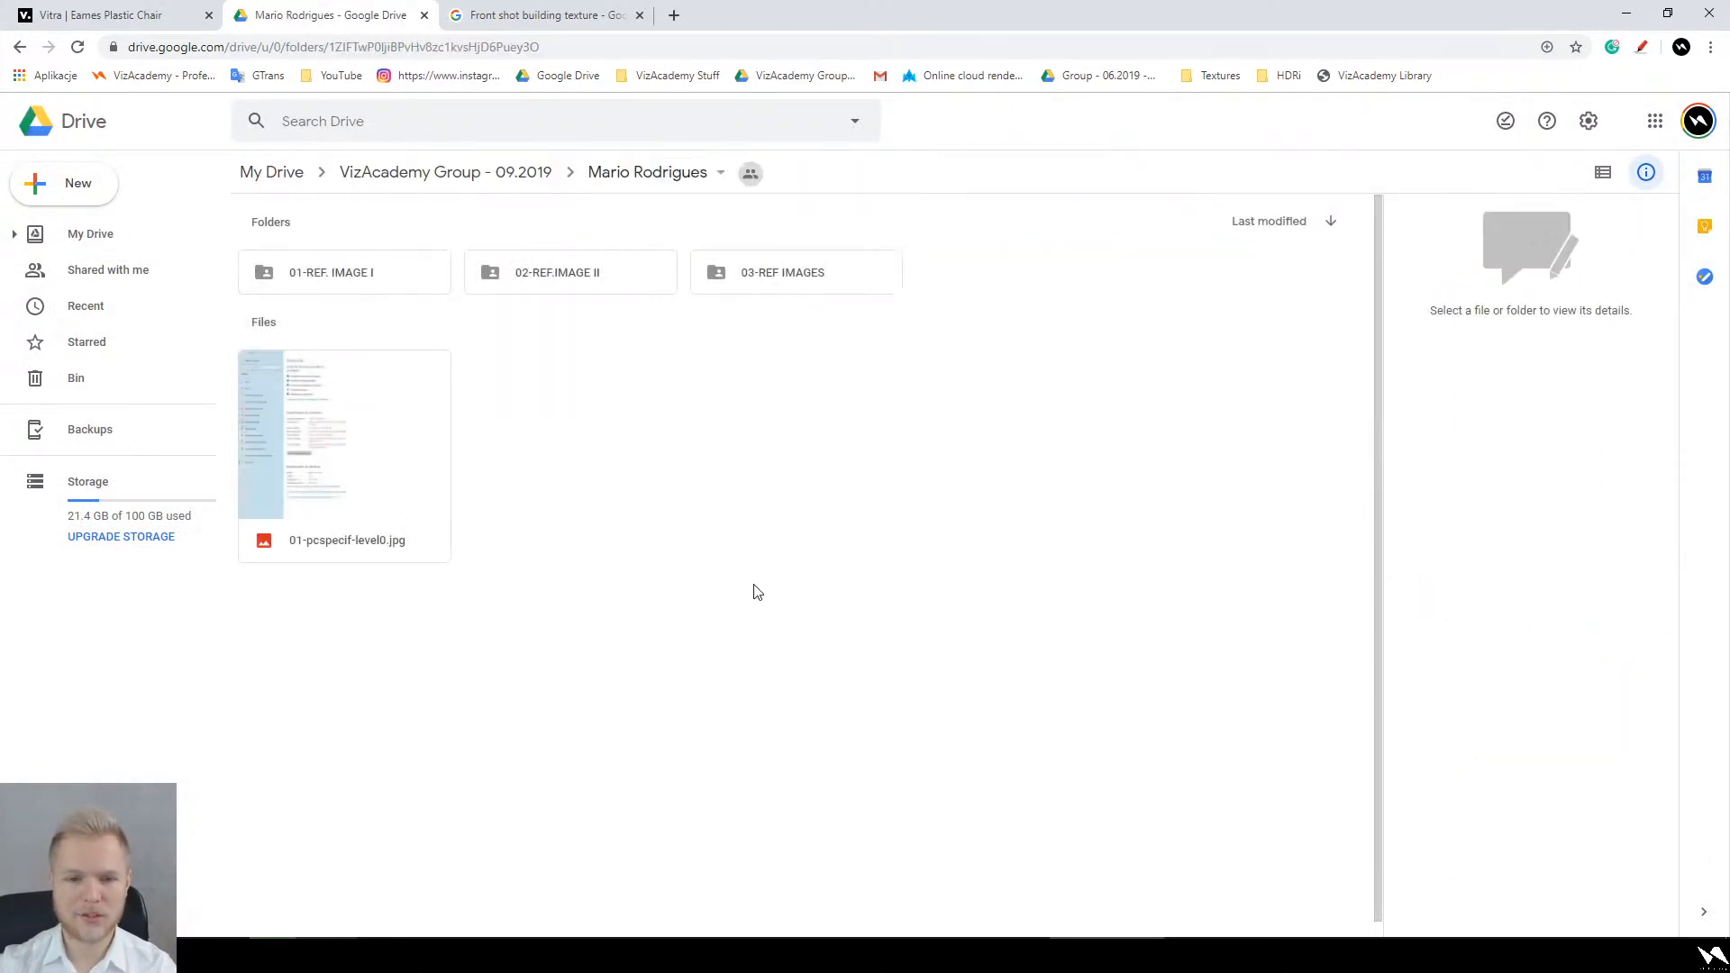
double_click(584, 288)
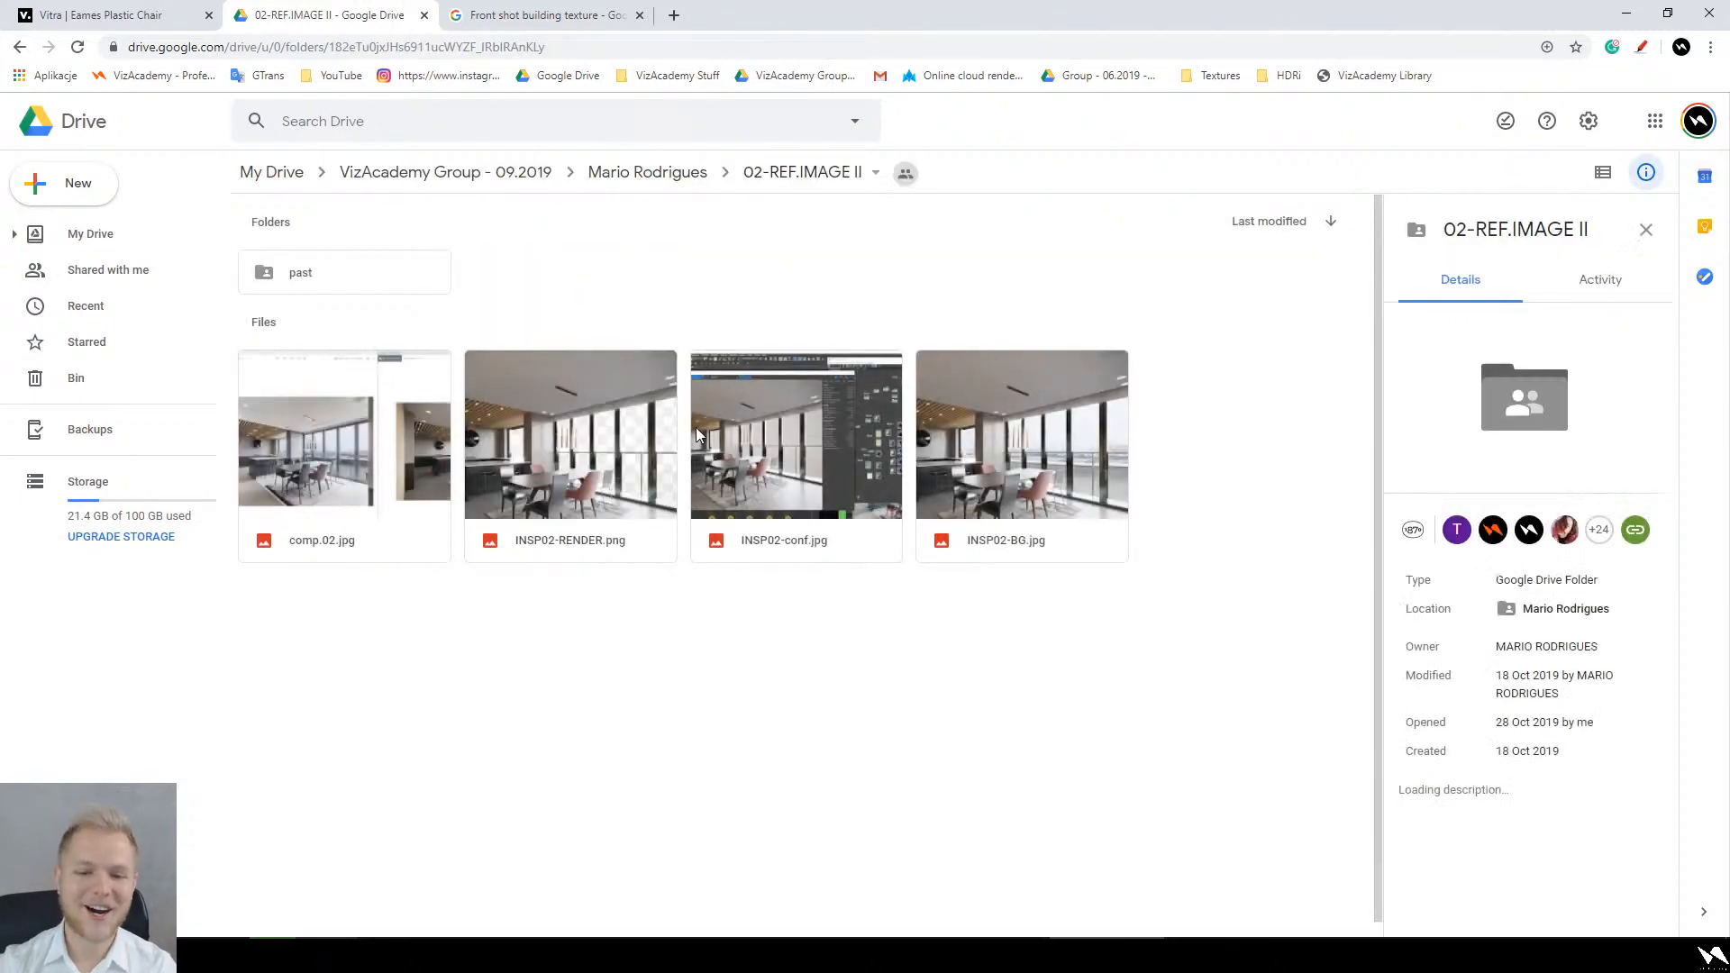
double_click(381, 432)
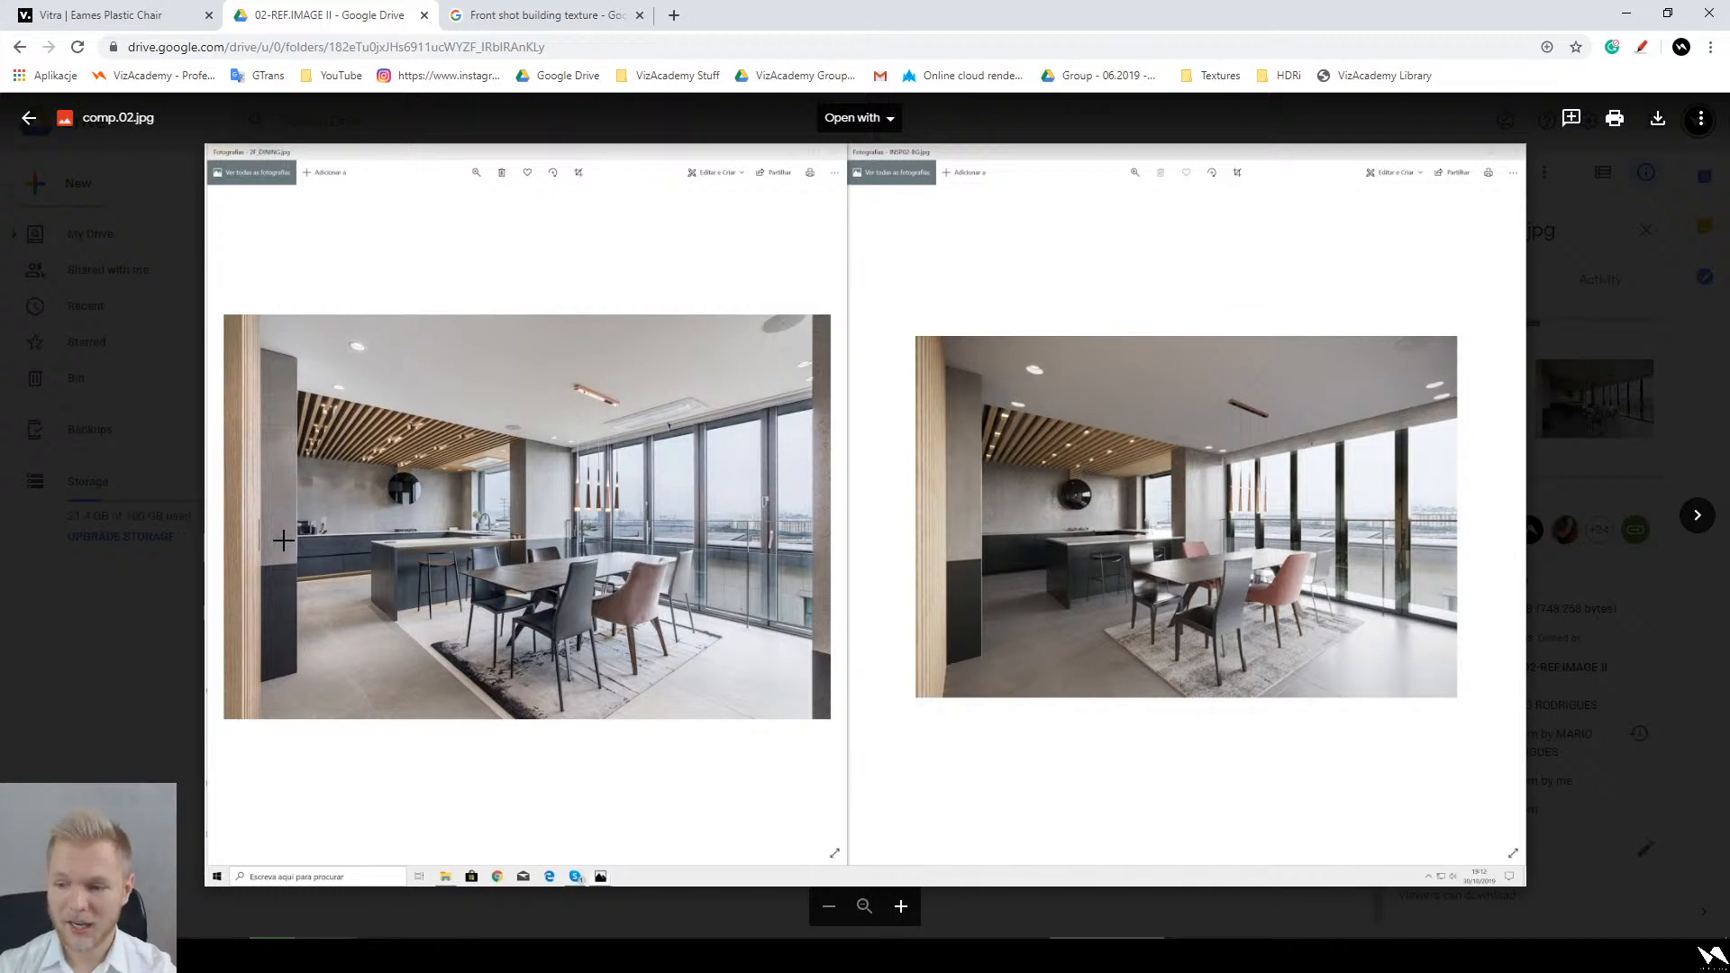
Step: Compare the window area of the render with the reference photo in comp.02.jpg
scroll(1473, 573, up, 3)
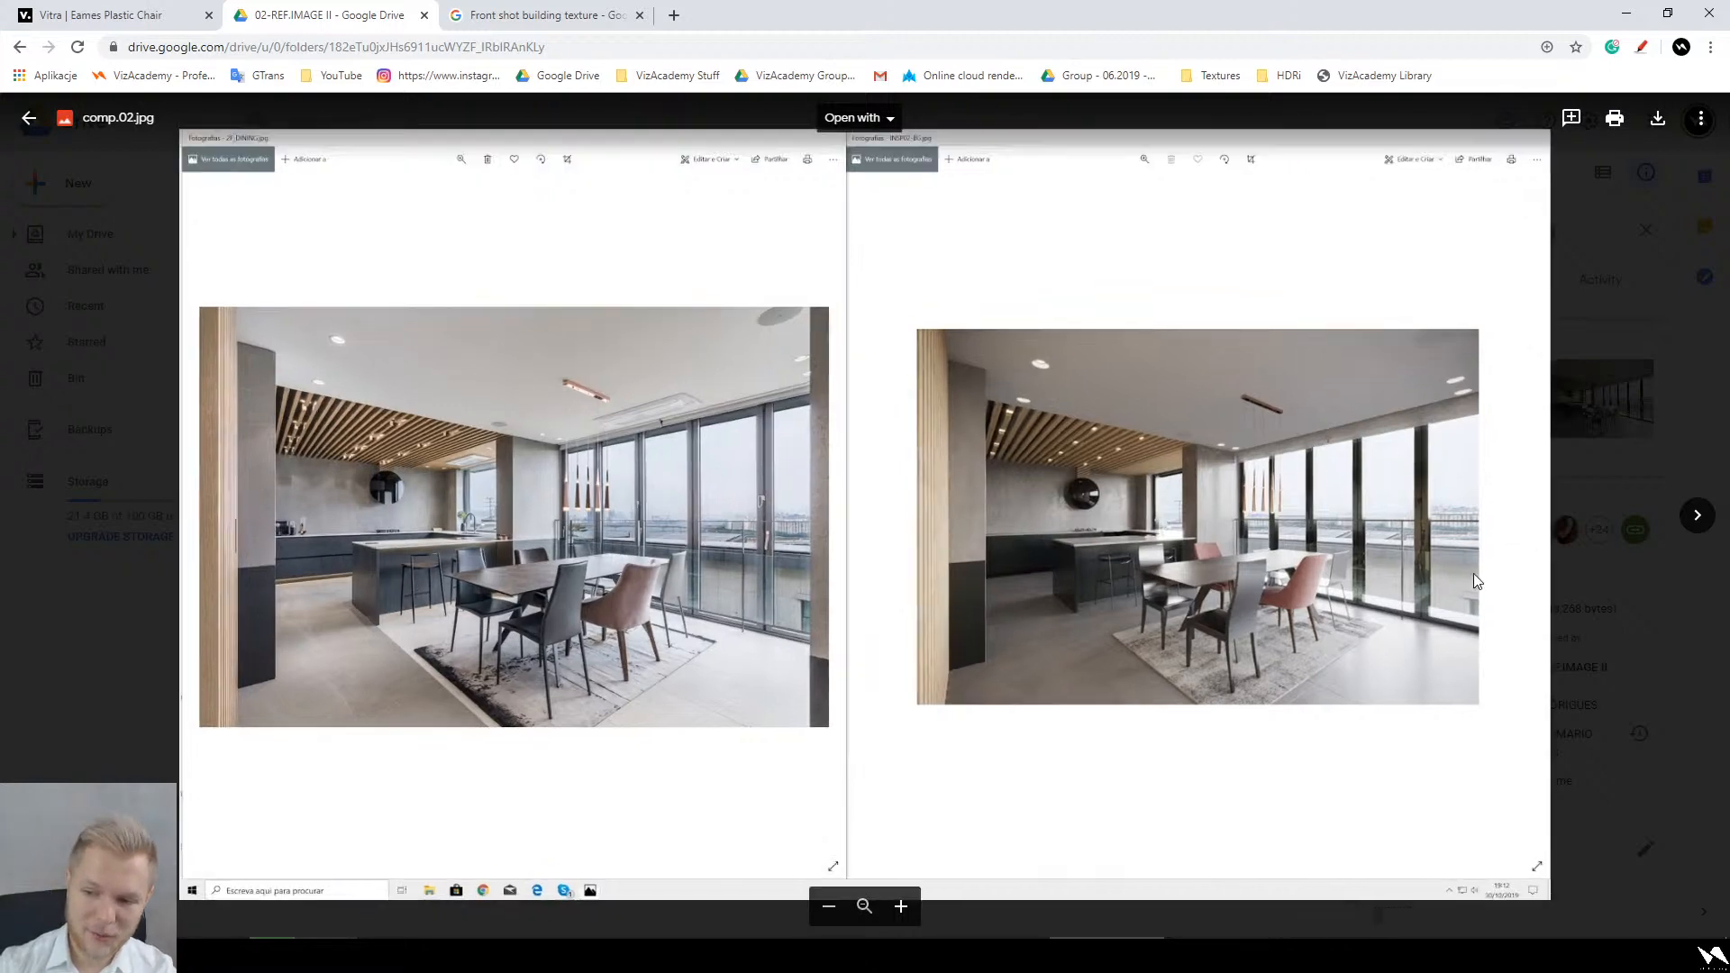
scroll(1433, 578, down, 3)
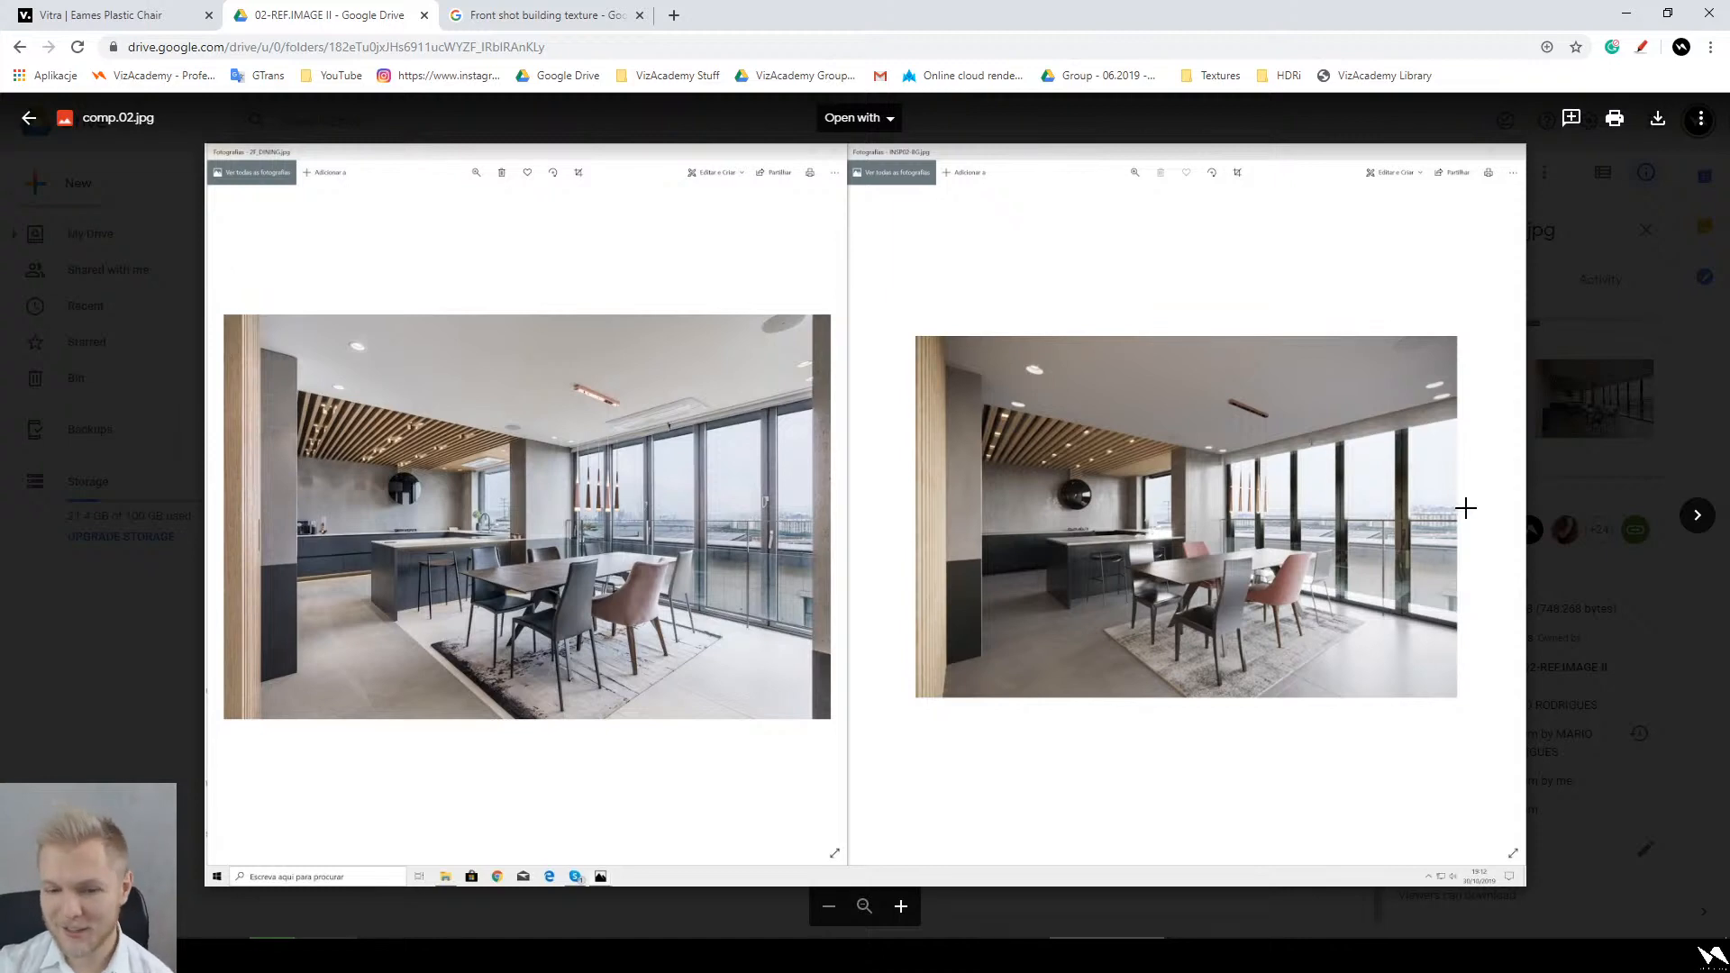
scroll(1470, 549, up, 5)
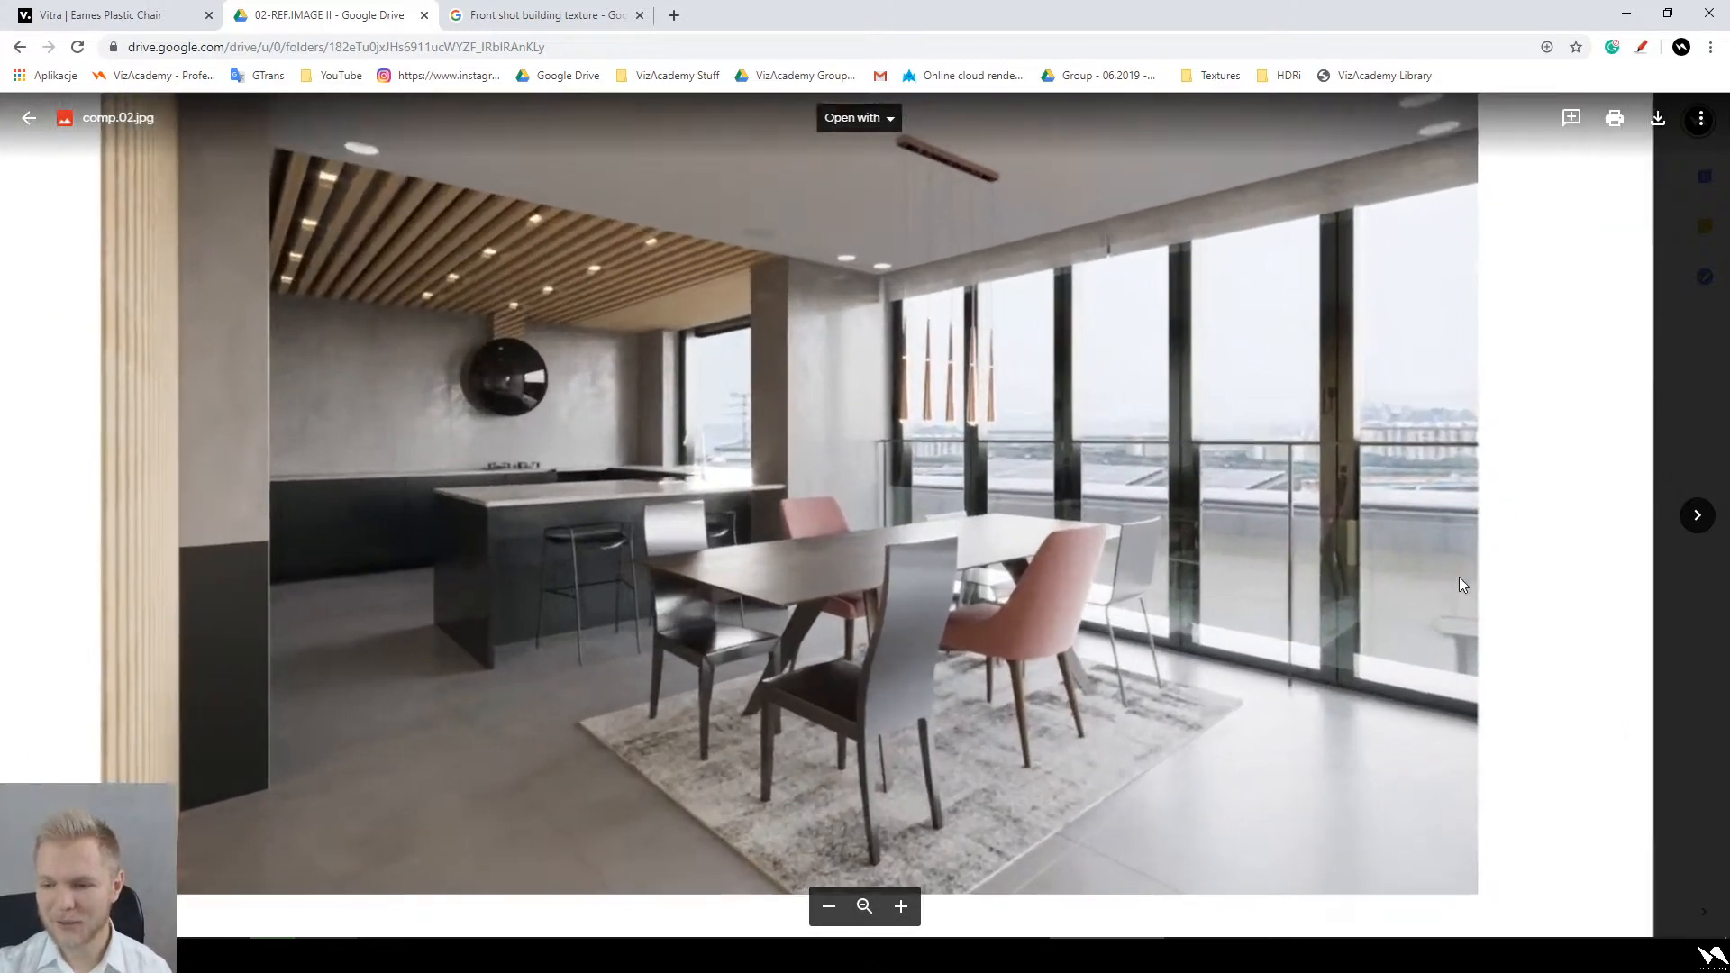
scroll(1458, 584, down, 5)
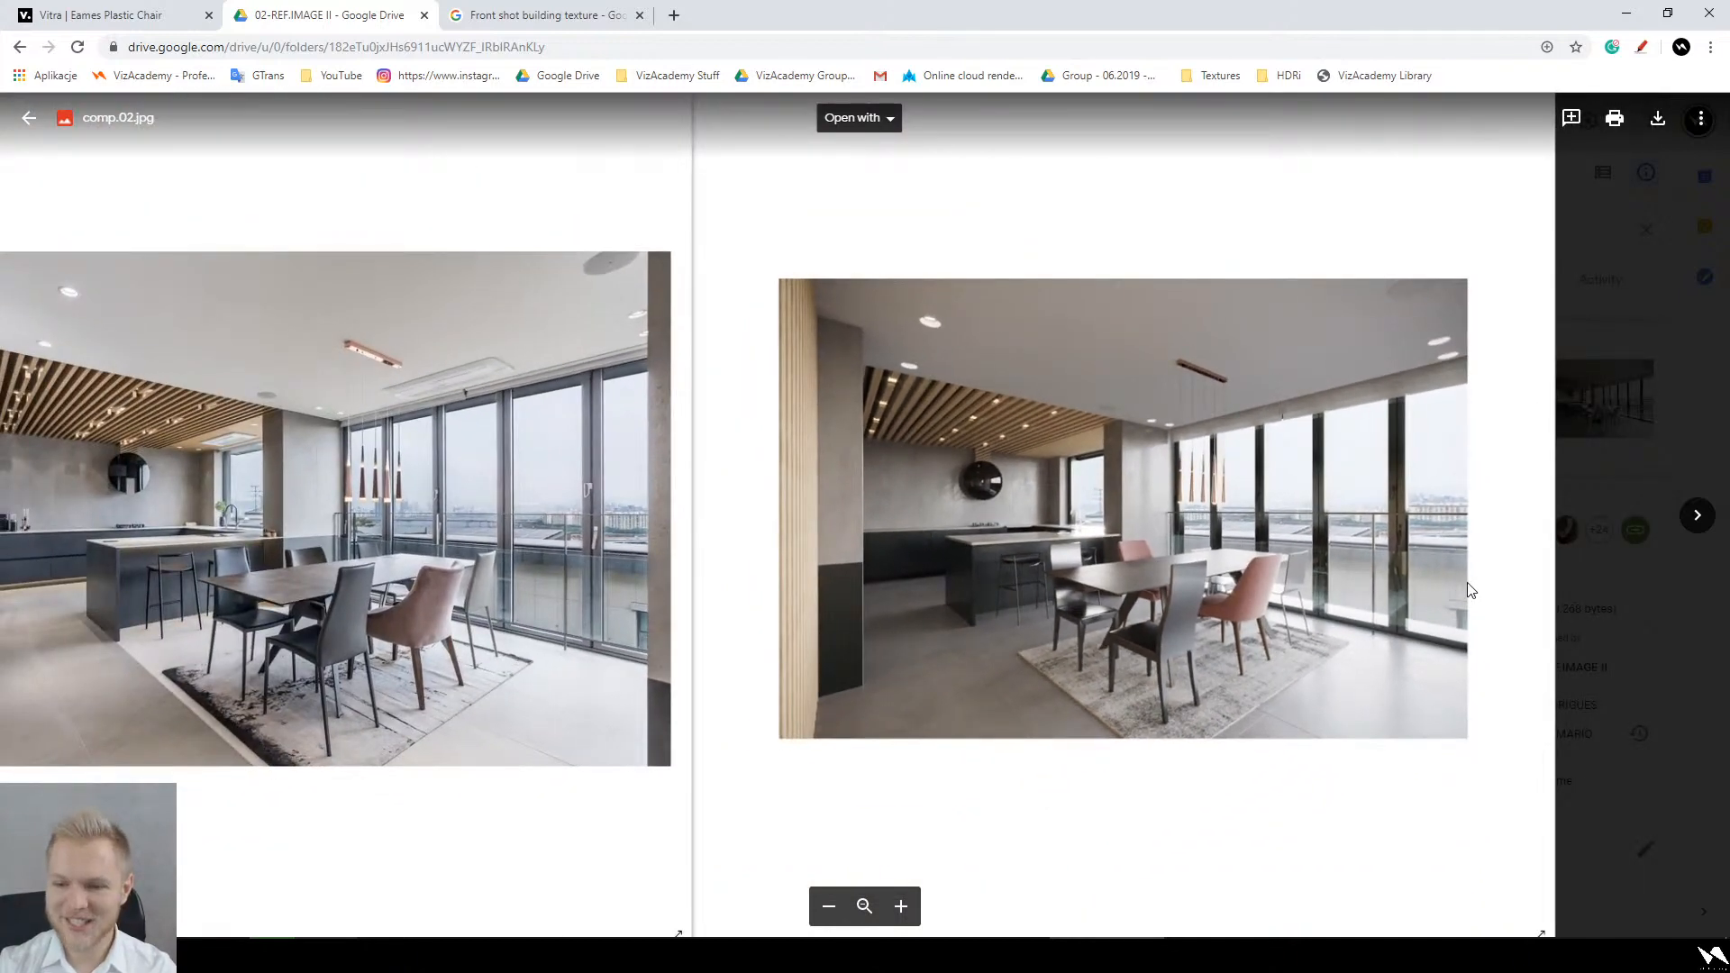
scroll(1204, 570, down, 3)
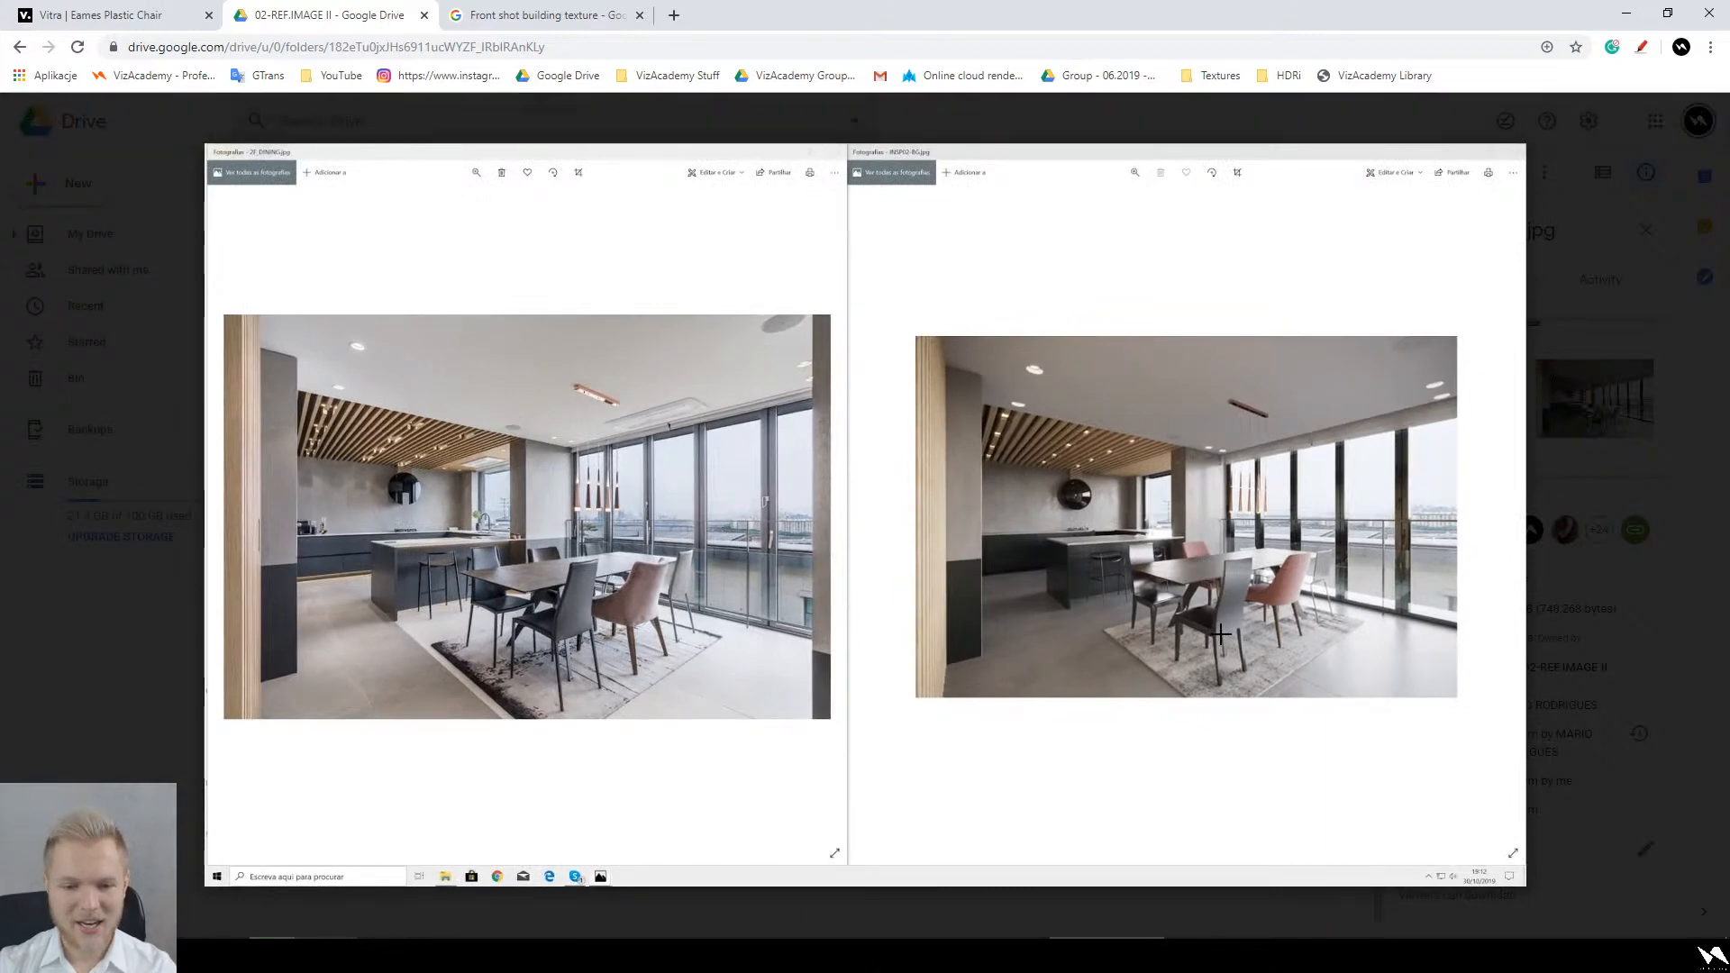
Step: Examine the render's dining chairs, windows and round black kitchen hood up close
scroll(1227, 631, up, 4)
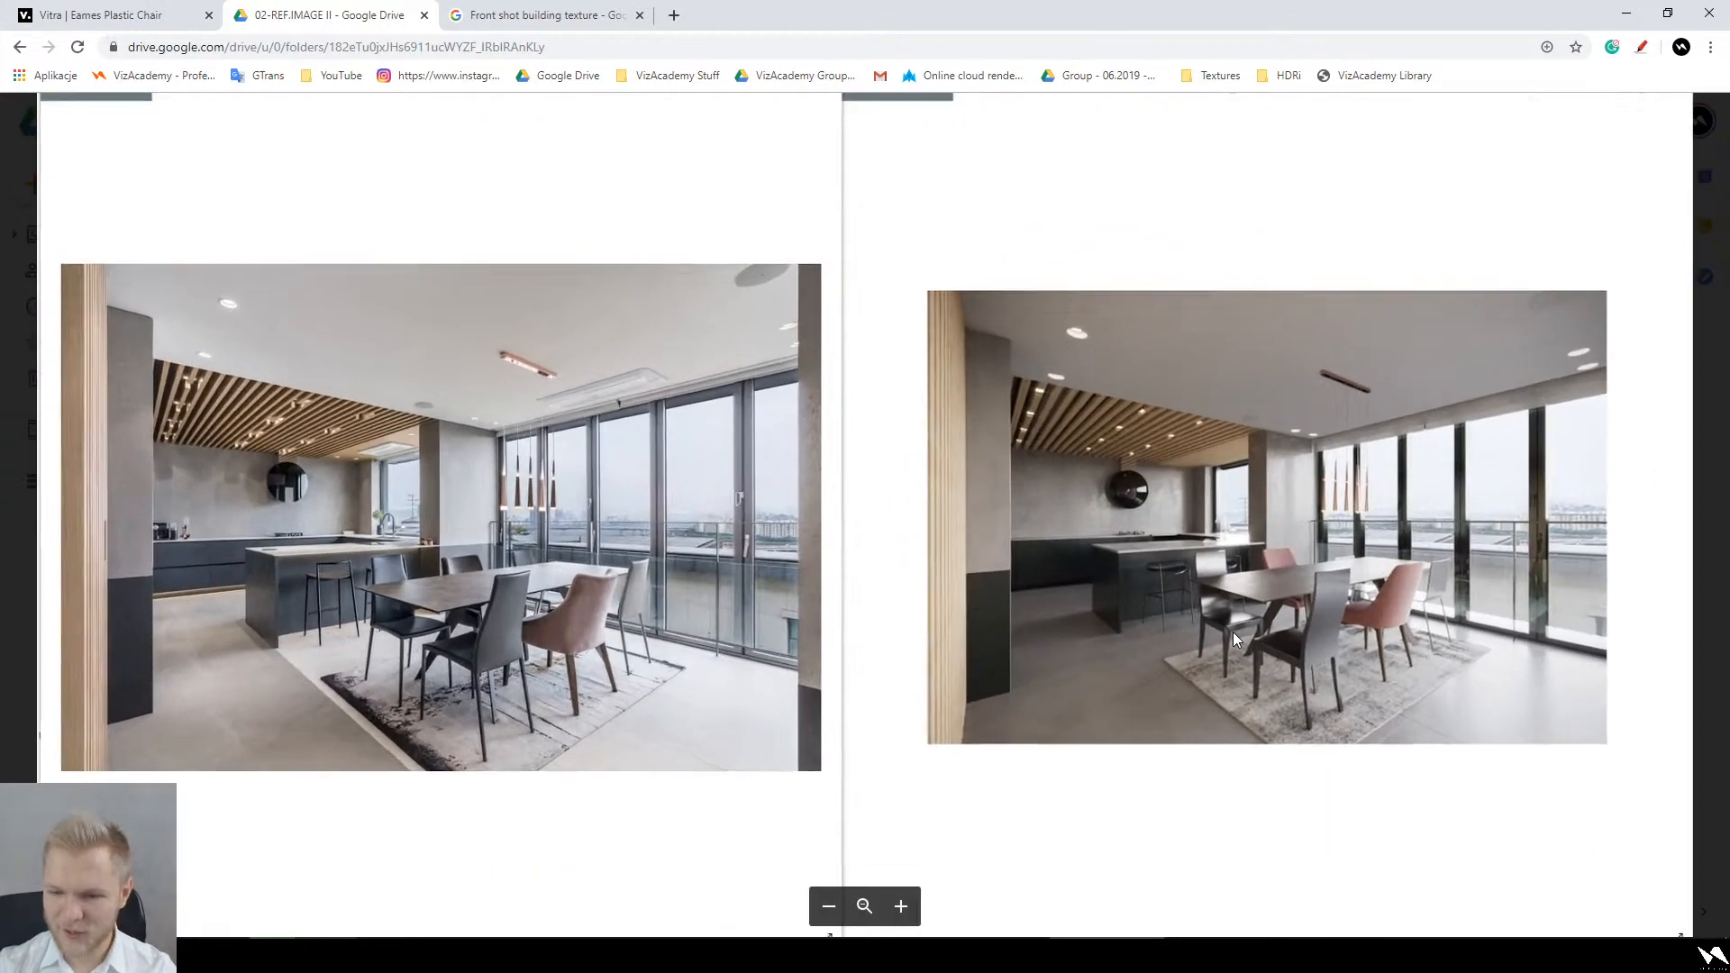
scroll(1391, 672, up, 1)
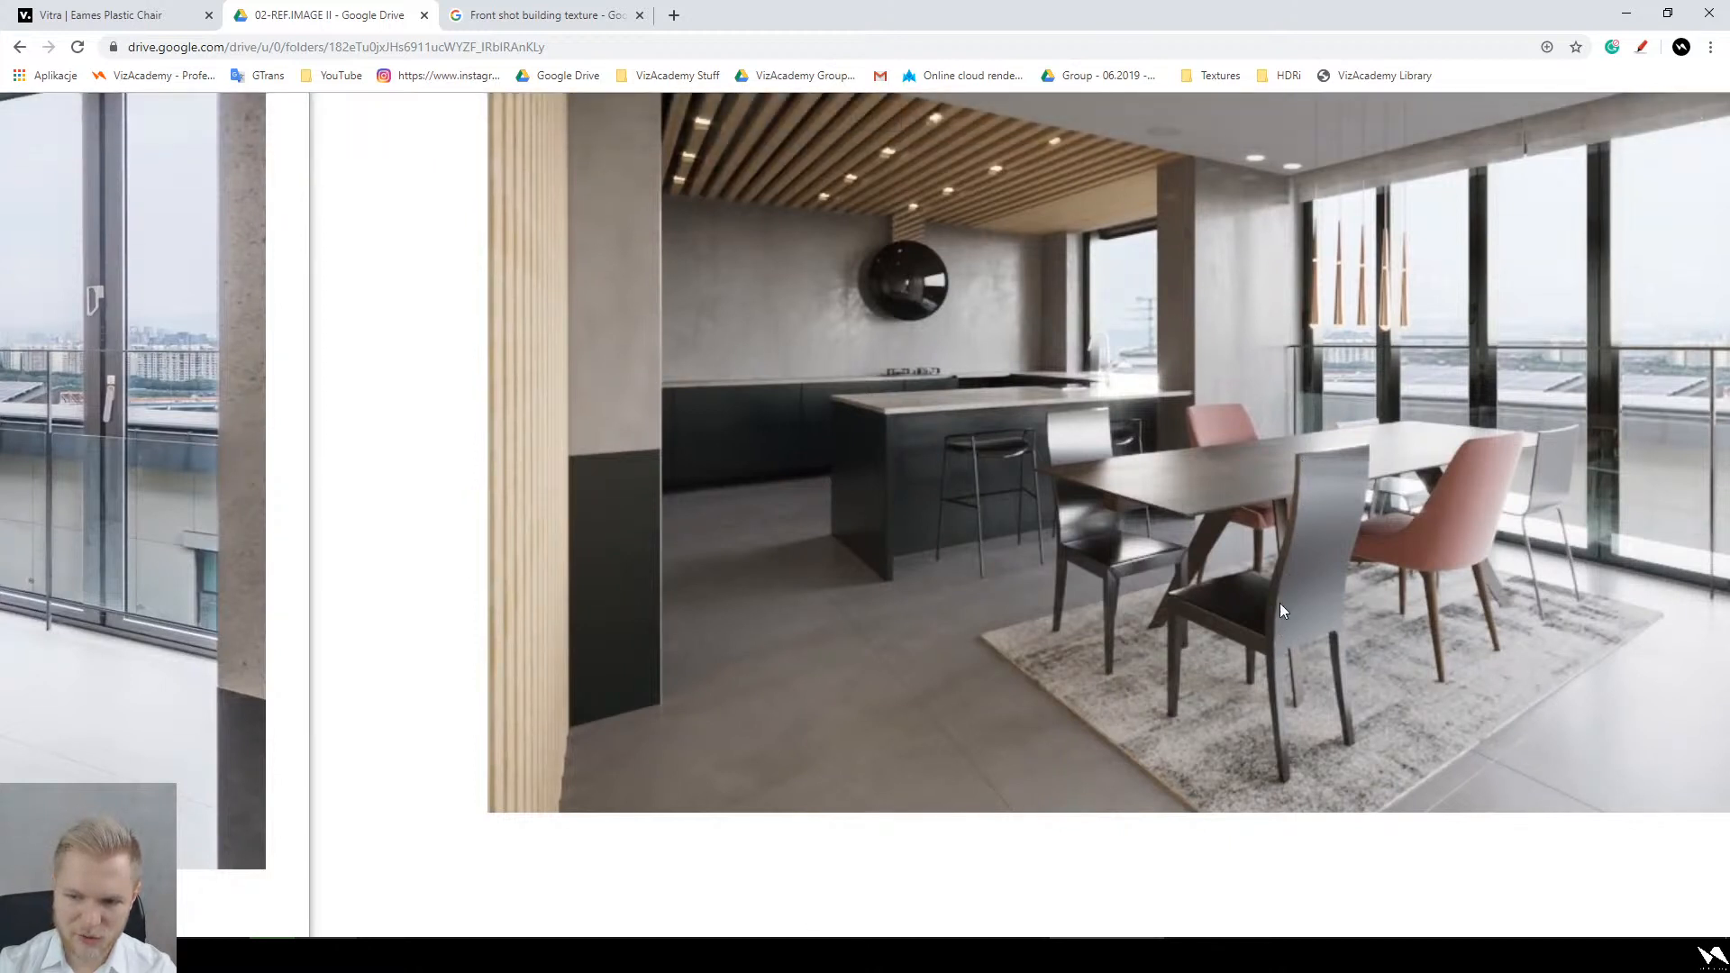
drag(1349, 589, 1056, 657)
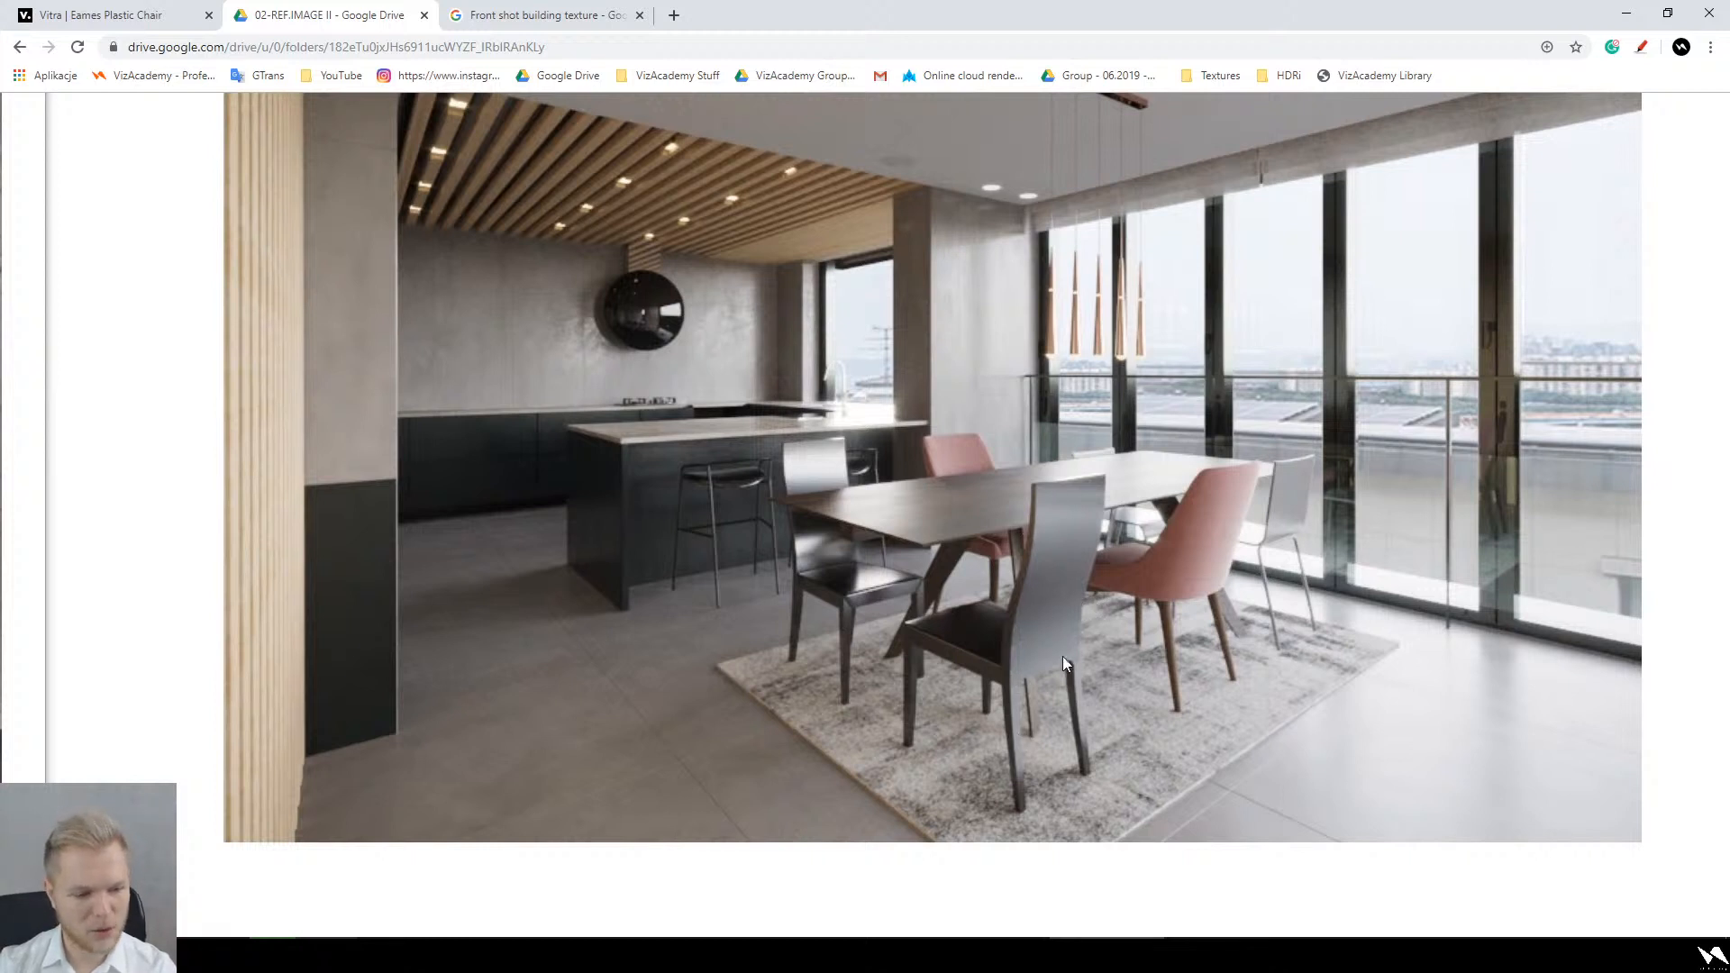
drag(1063, 557, 892, 620)
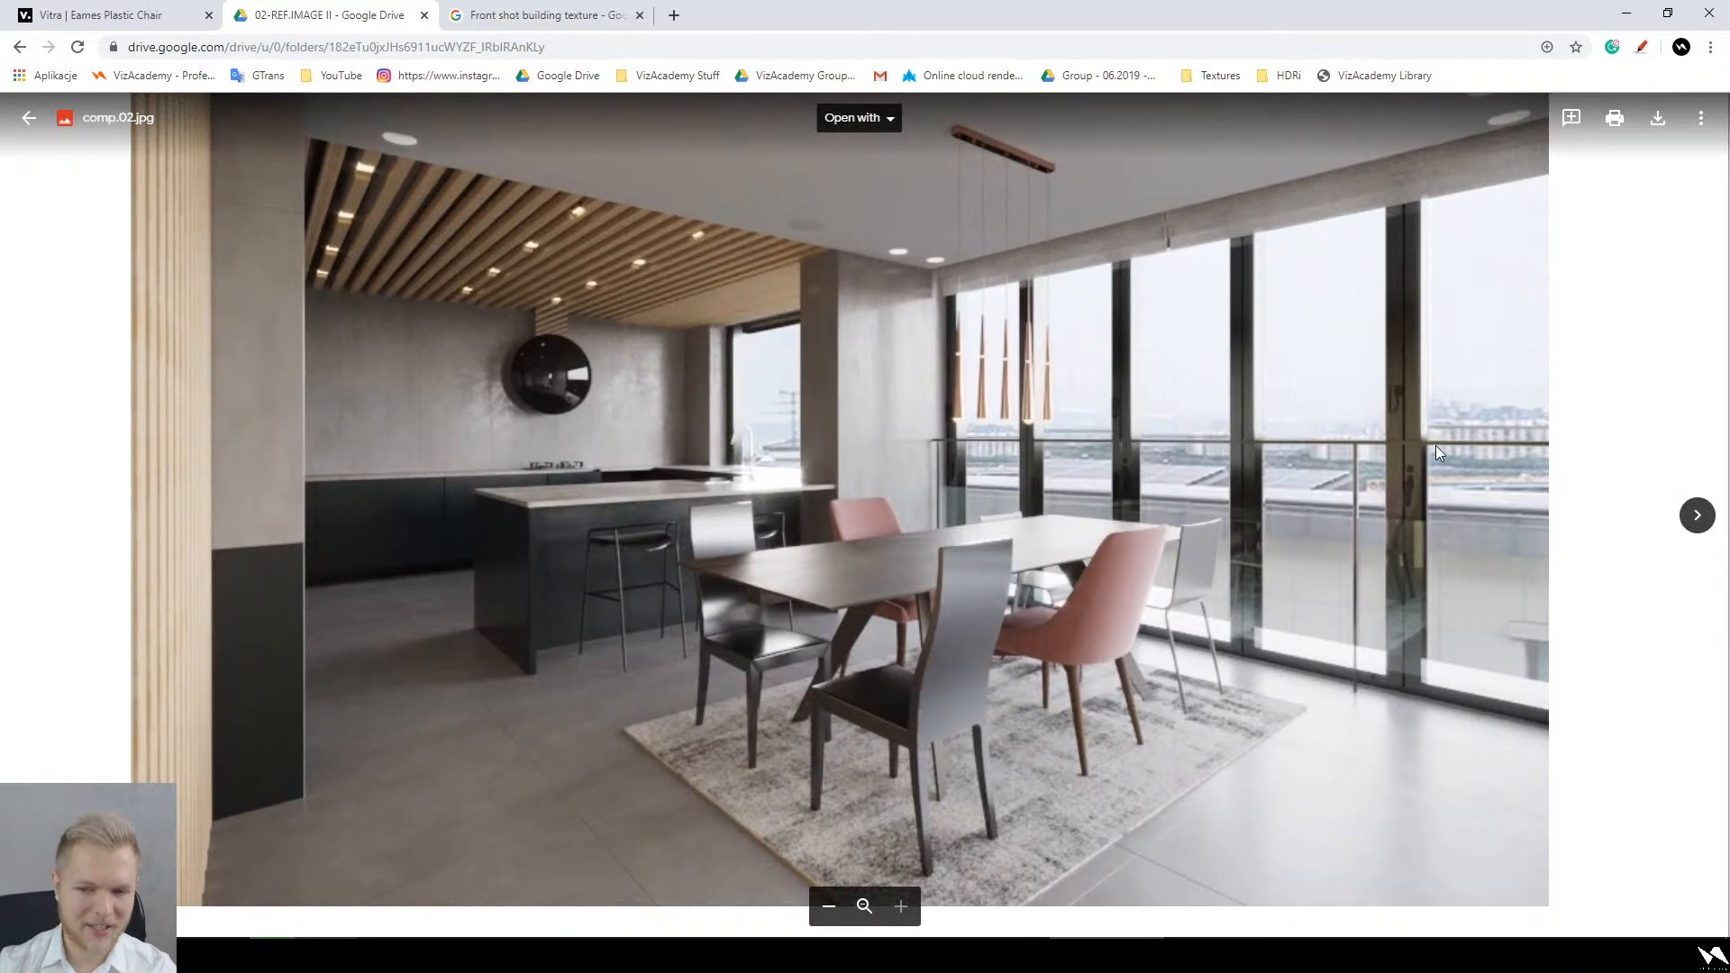
scroll(954, 371, up, 1)
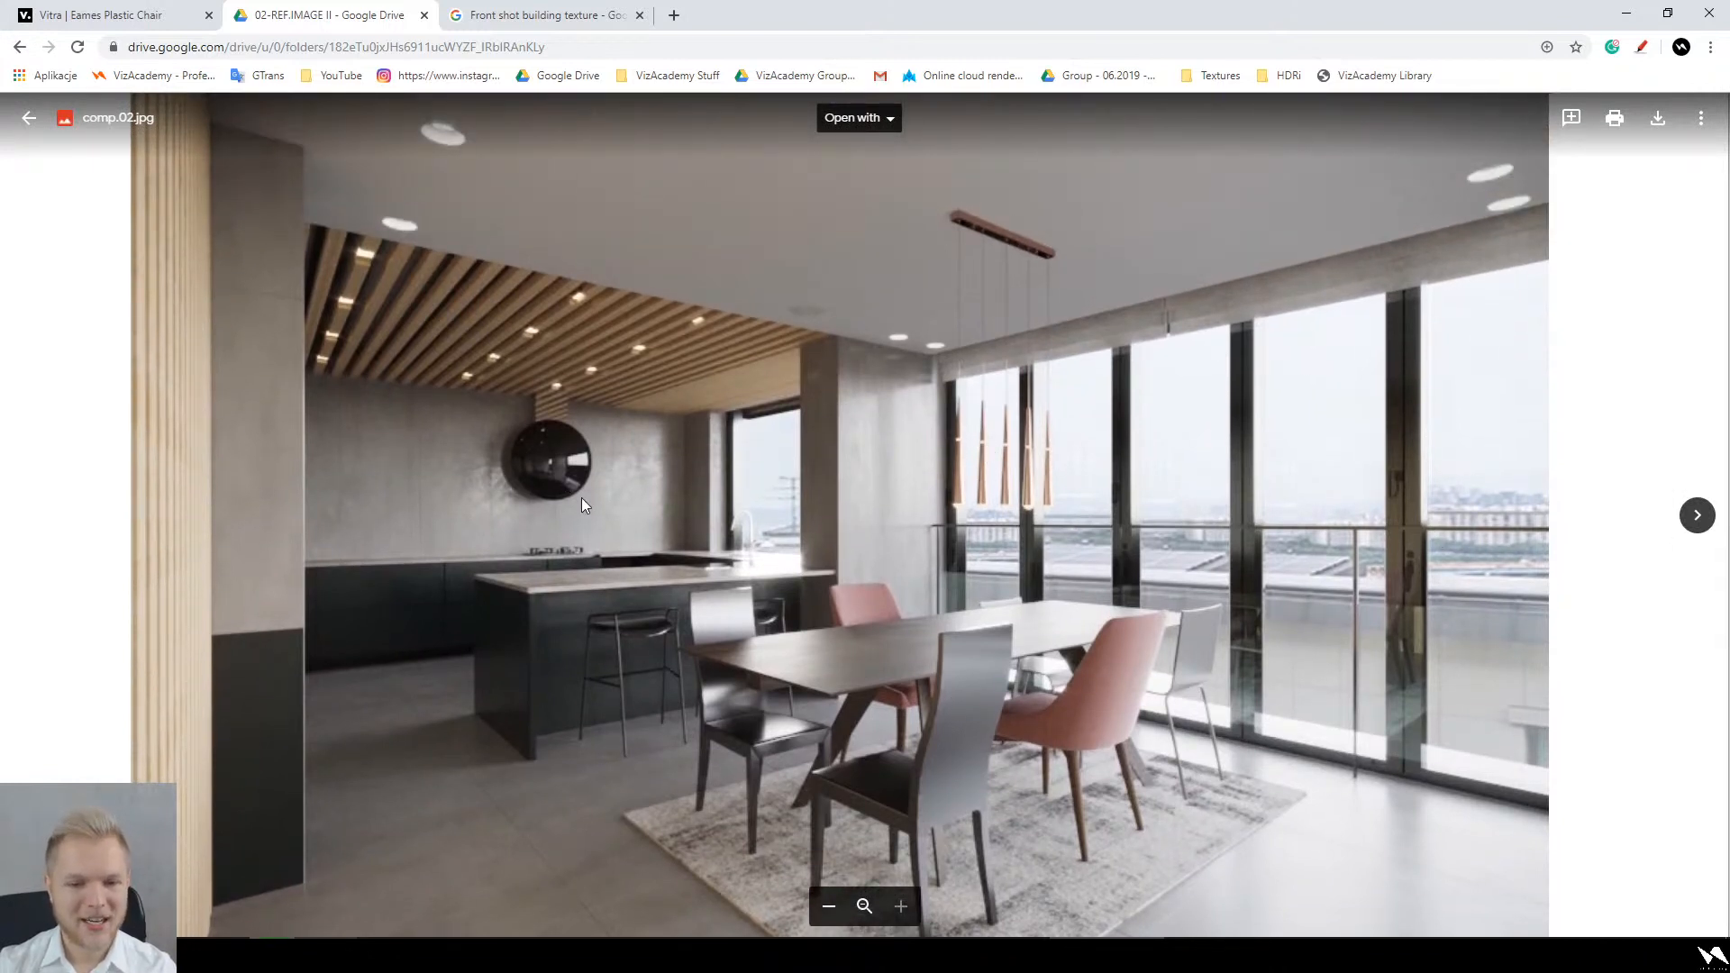
drag(589, 454, 766, 458)
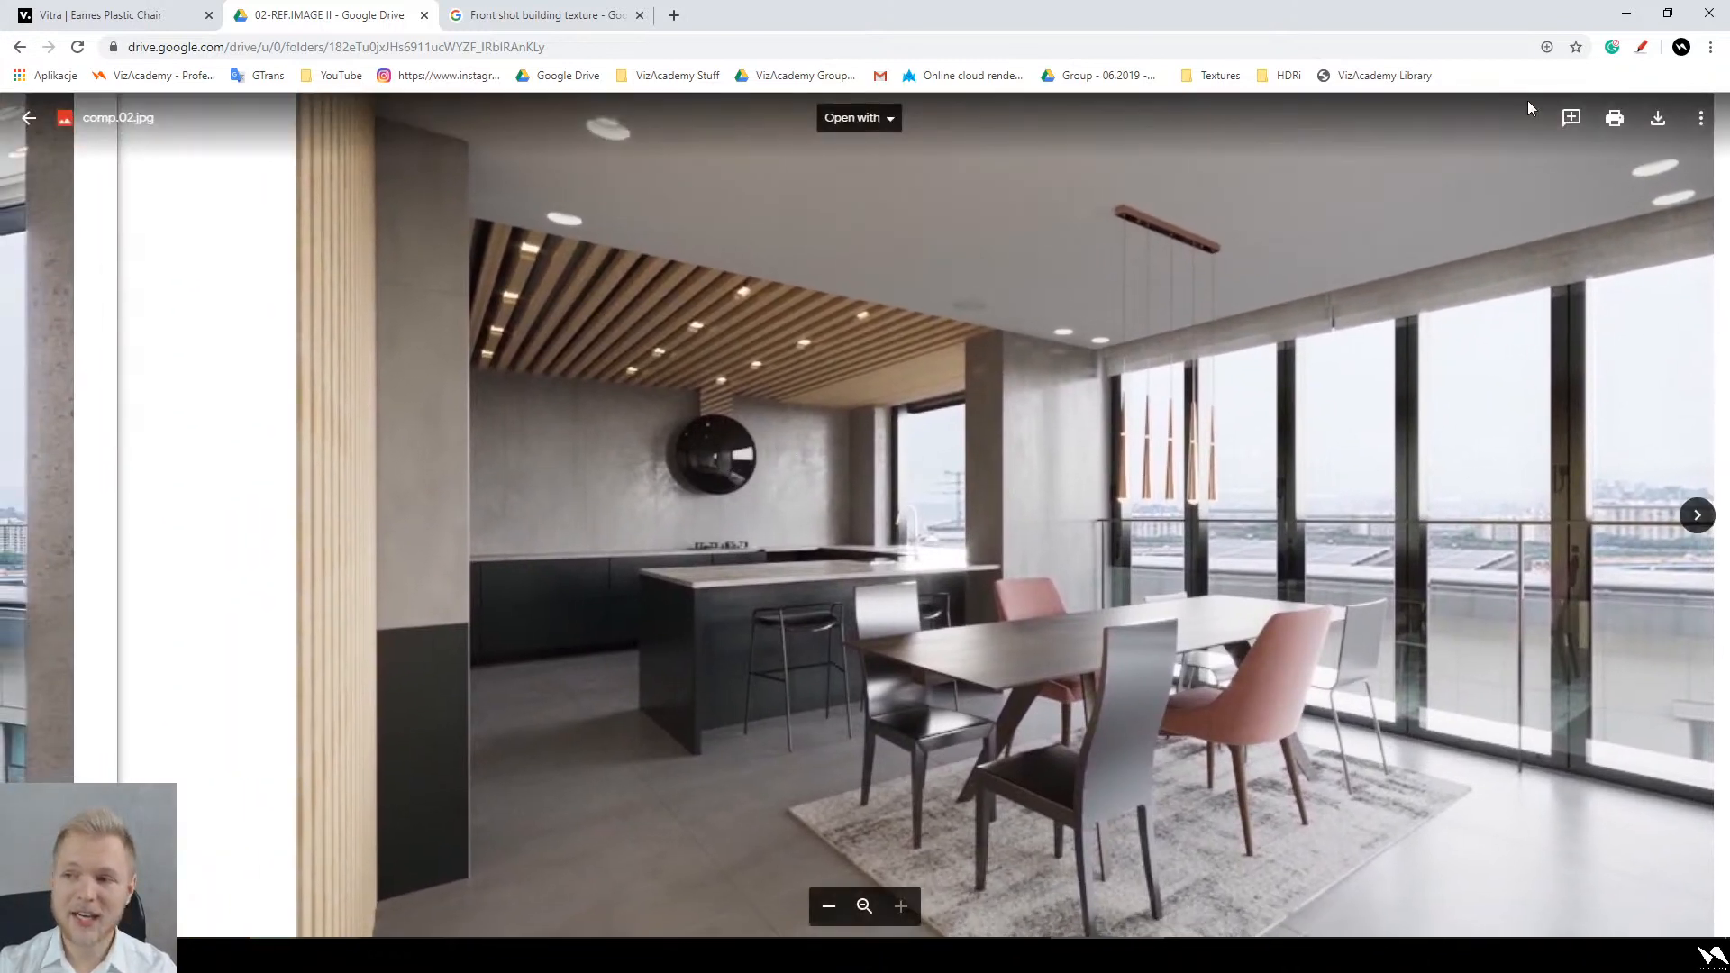
Step: Mark the reflection on the render's round black hood with a red circle and arrow, and close the drawing tool
click(1641, 47)
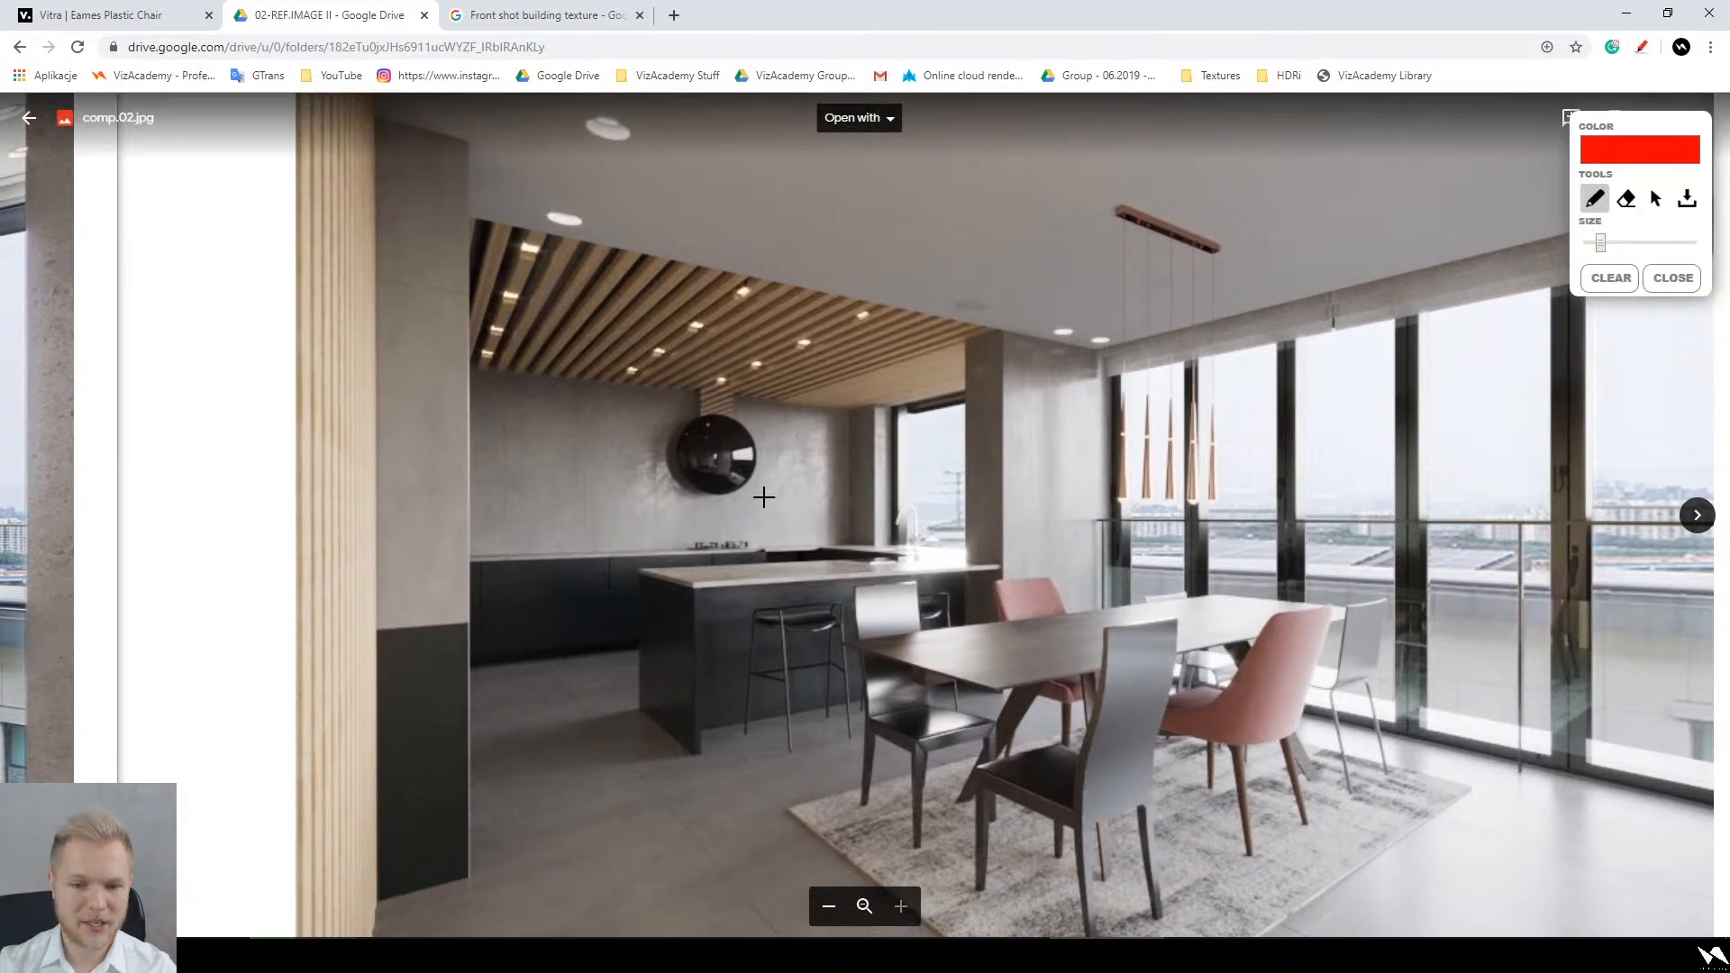
mouse_move(771, 486)
mouse_down()
mouse_move(716, 432)
mouse_move(775, 491)
mouse_move(745, 494)
mouse_up()
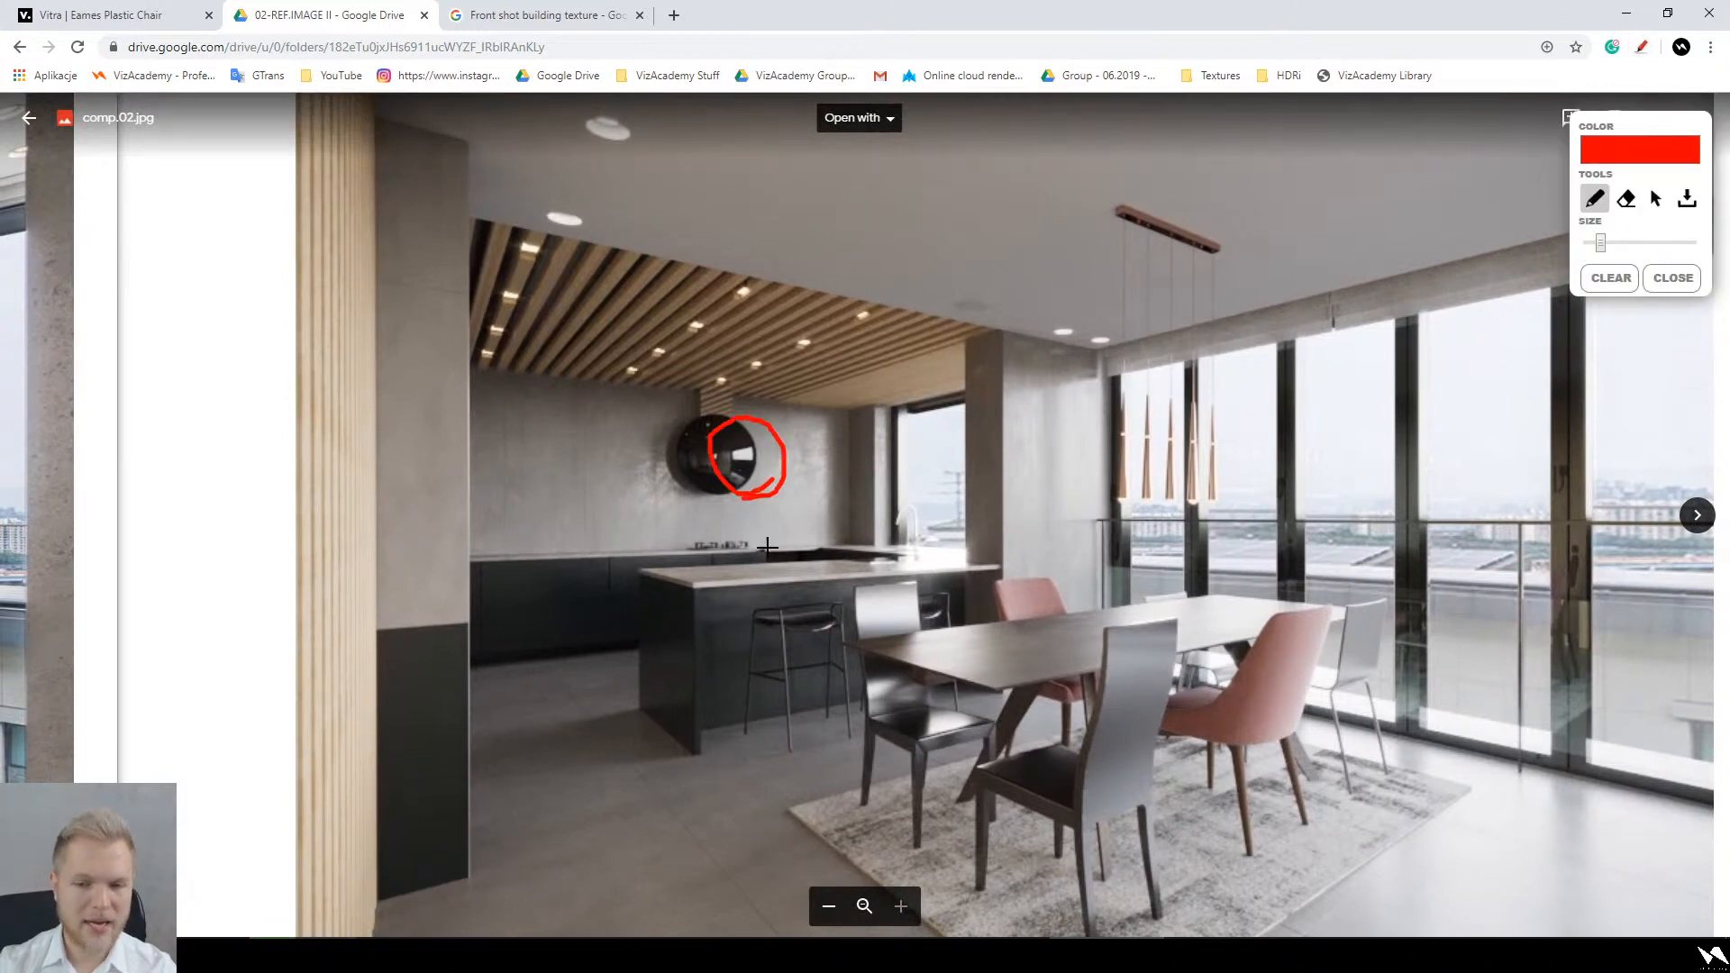
mouse_move(797, 418)
mouse_down()
mouse_move(753, 438)
mouse_move(772, 448)
mouse_up()
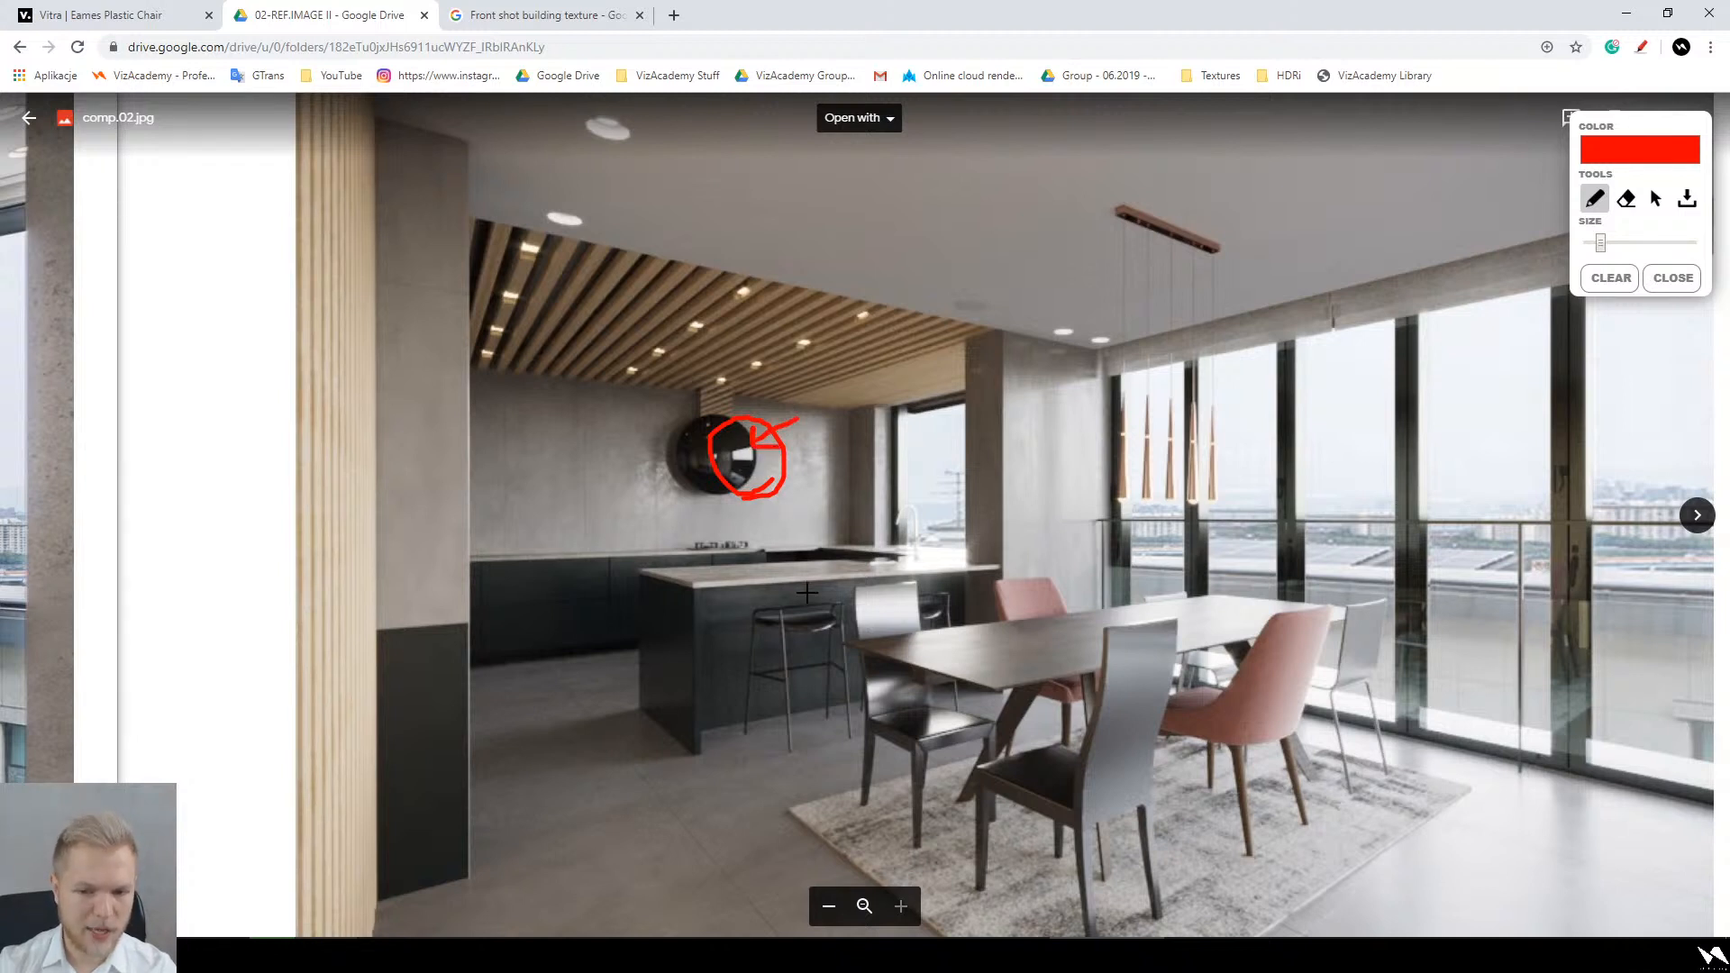
click(1381, 458)
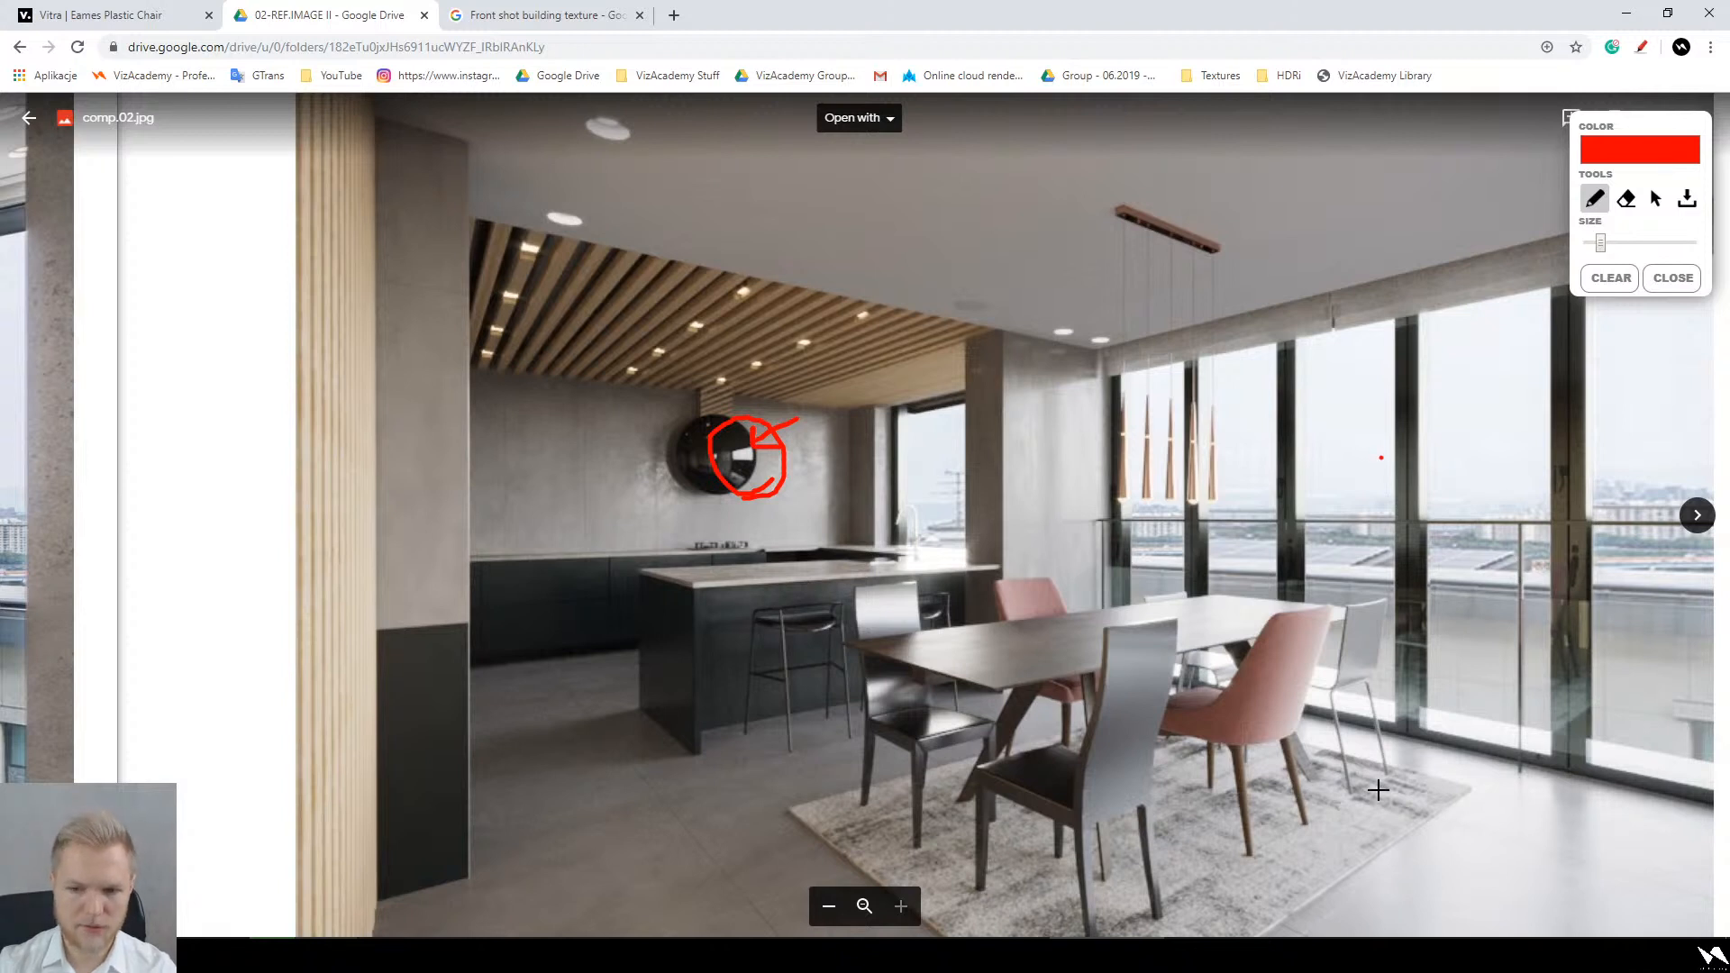
click(1671, 278)
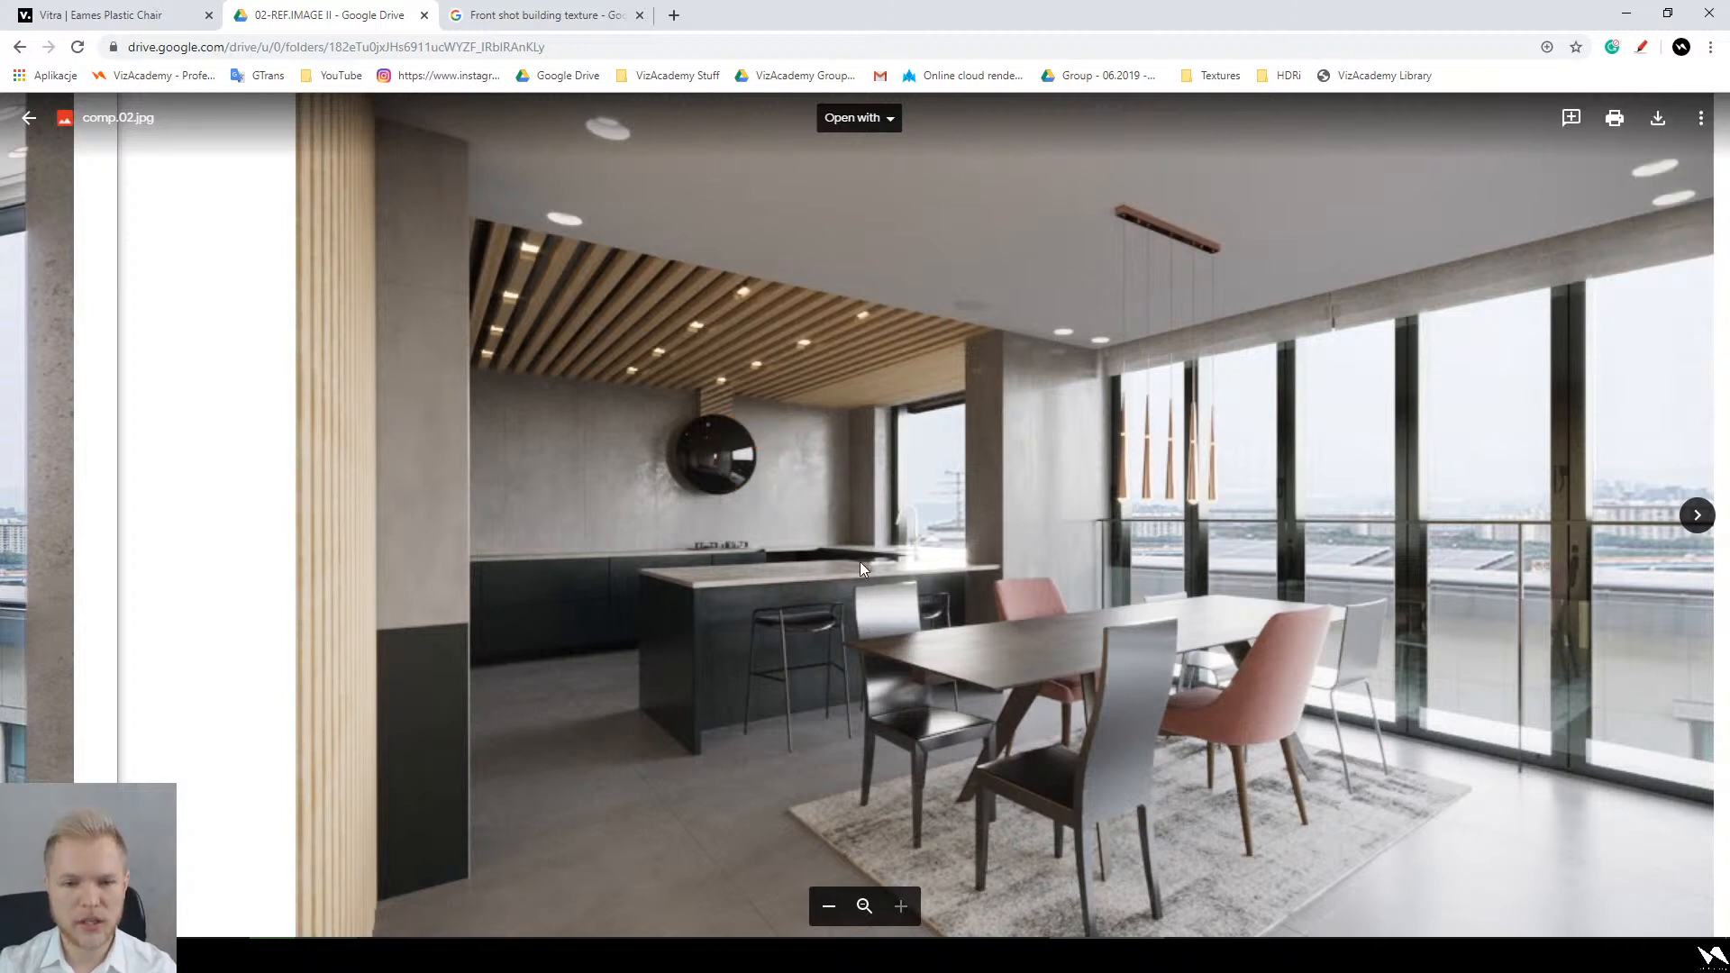
Step: Compare the kitchen ceiling, spotlights and ceiling fixtures between the reference photo and the render
drag(906, 445, 904, 608)
drag(471, 532, 1658, 397)
drag(654, 437, 999, 496)
drag(1572, 532, 132, 424)
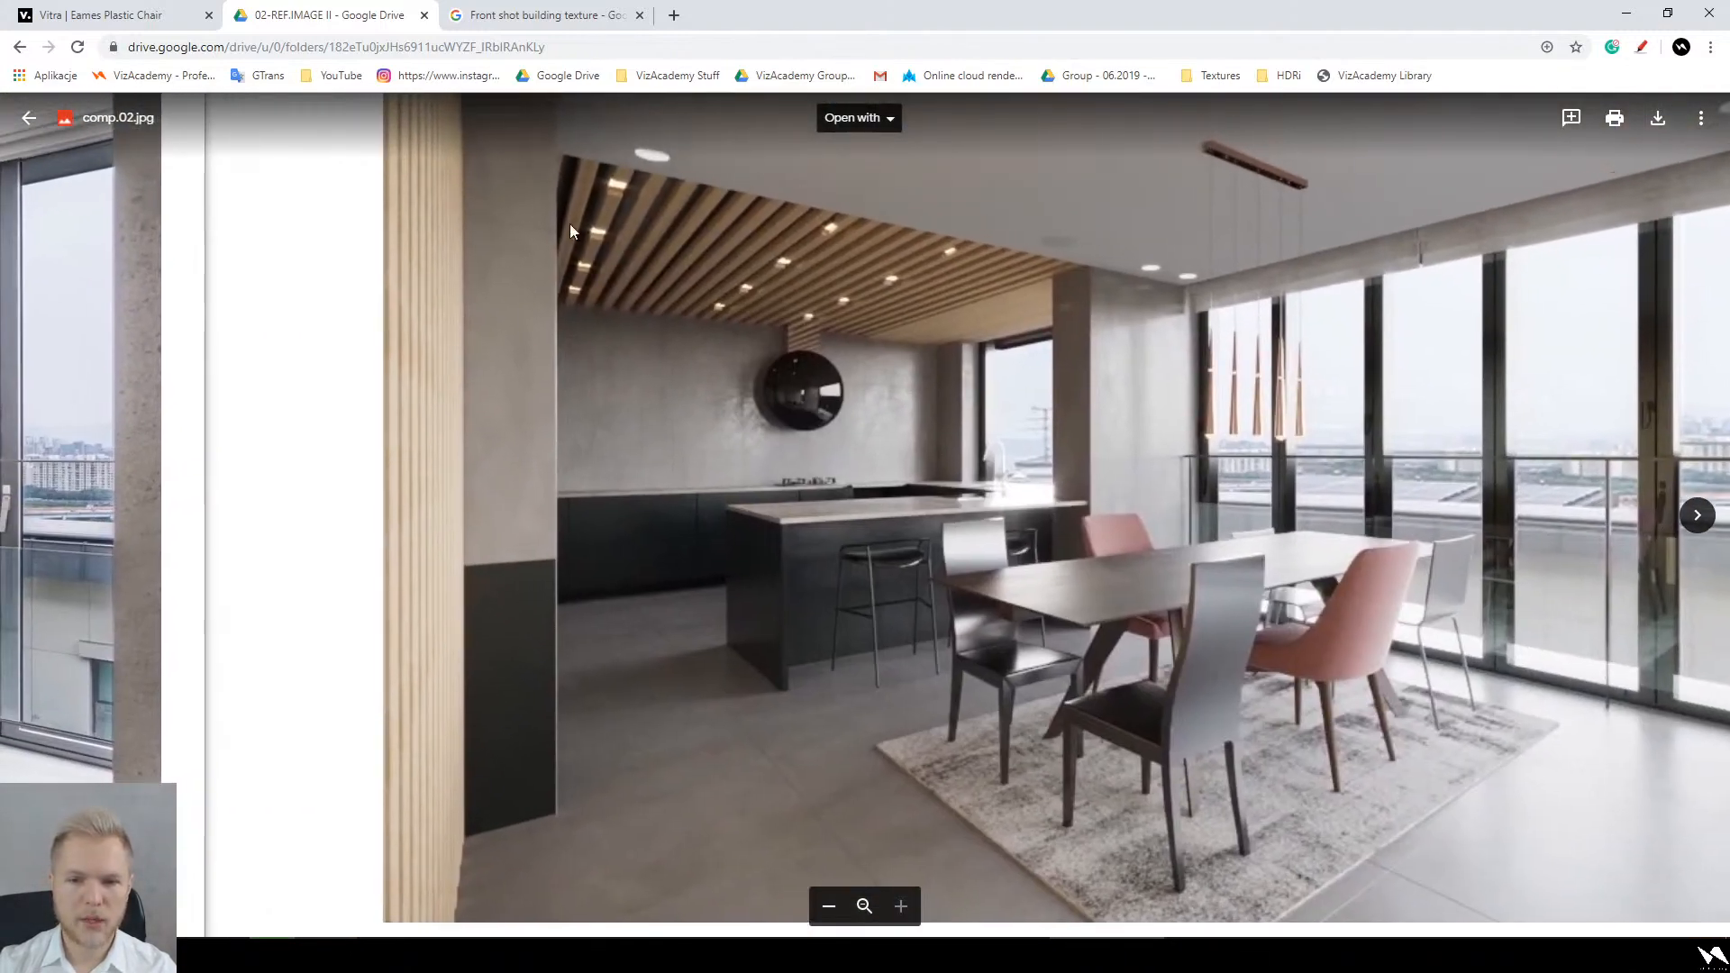
drag(209, 146, 1679, 469)
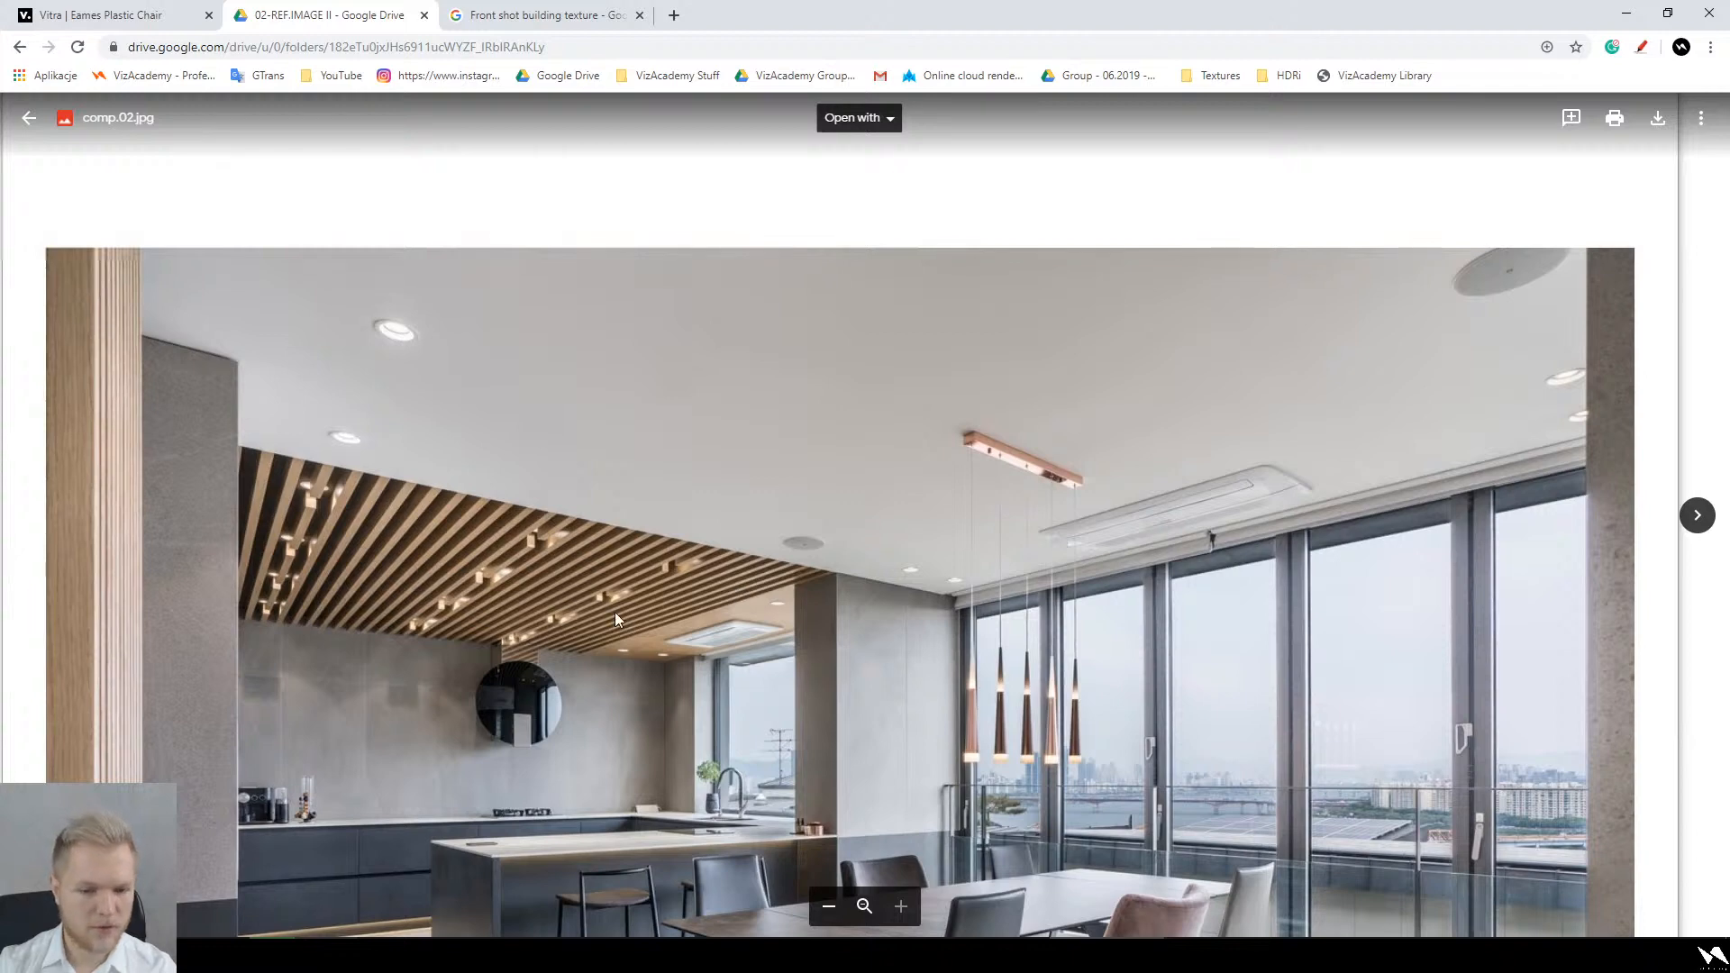
drag(1558, 667, 187, 486)
drag(1089, 531, 865, 492)
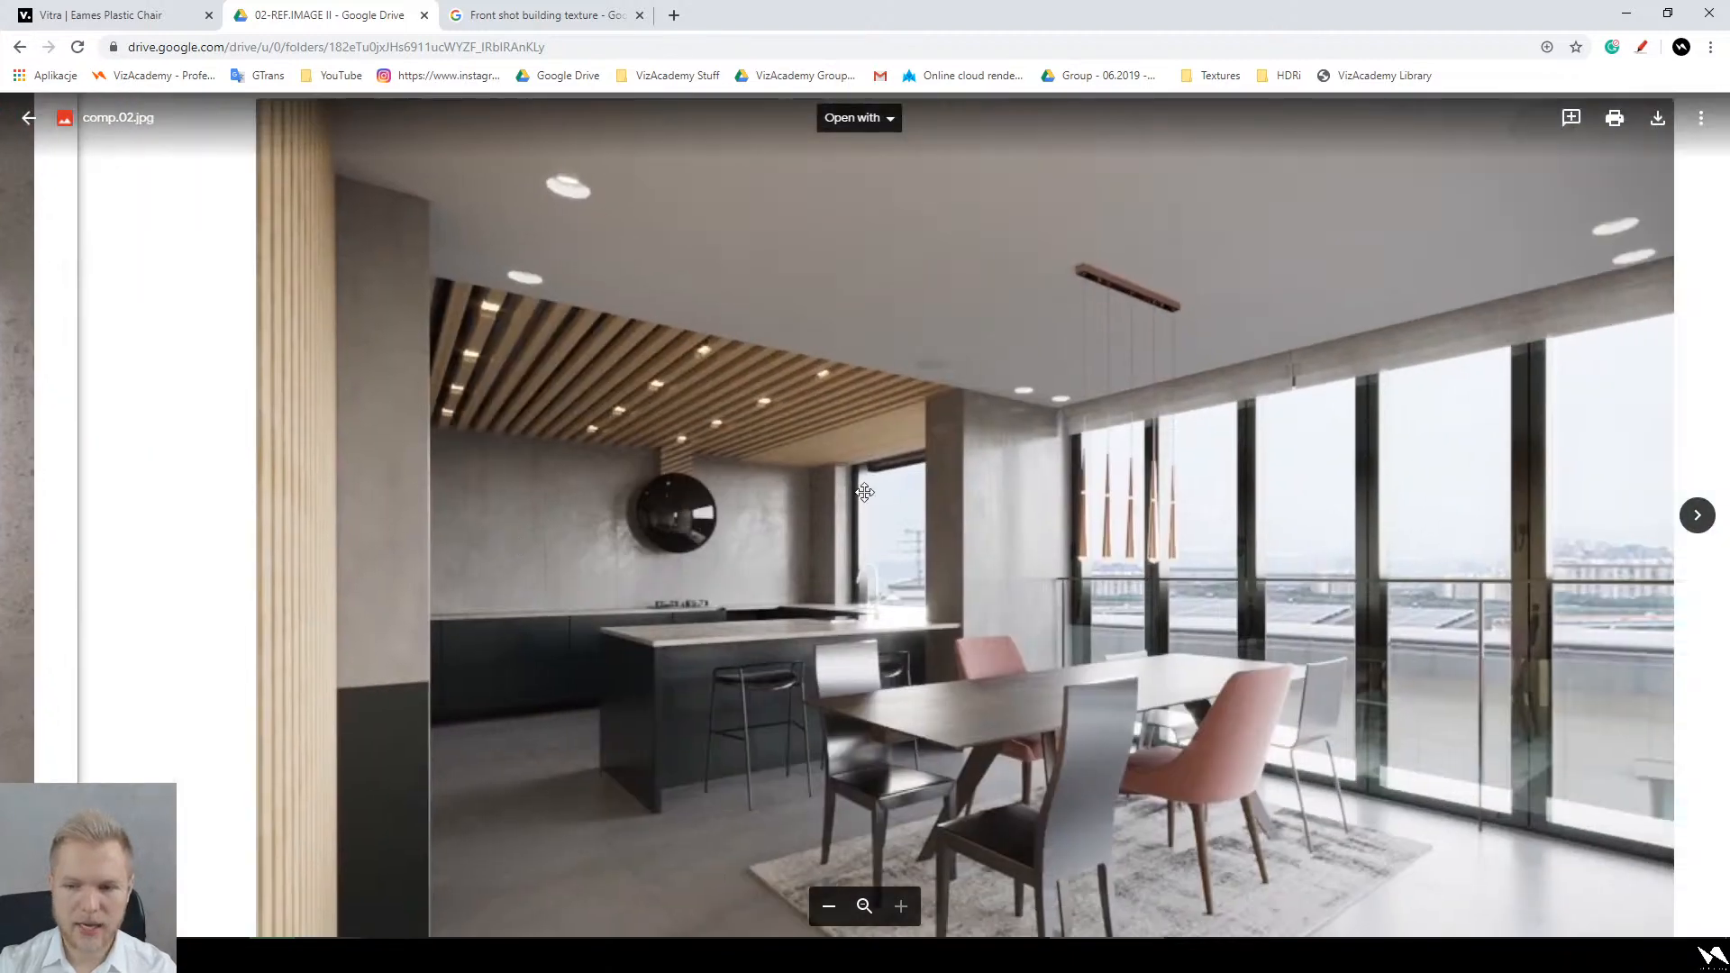
drag(117, 433, 1614, 531)
drag(805, 503, 601, 413)
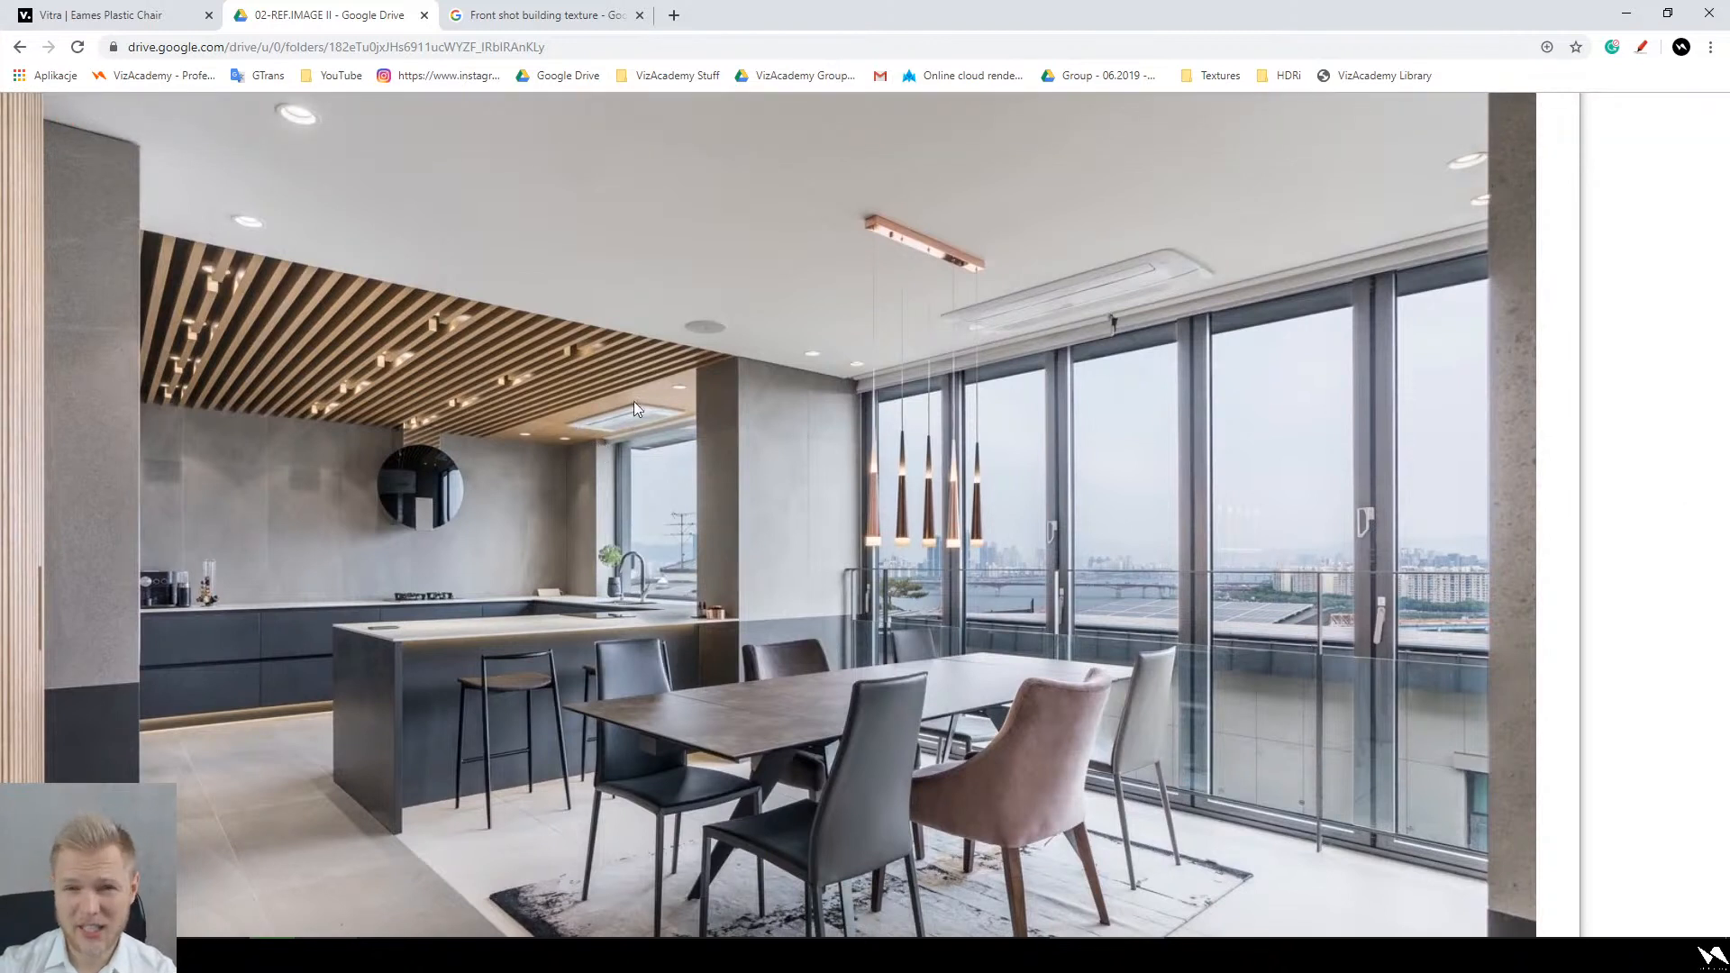
Step: Look through the air conditioner image results in the other browser window and open the YORK cassette split air conditioner picture
click(671, 15)
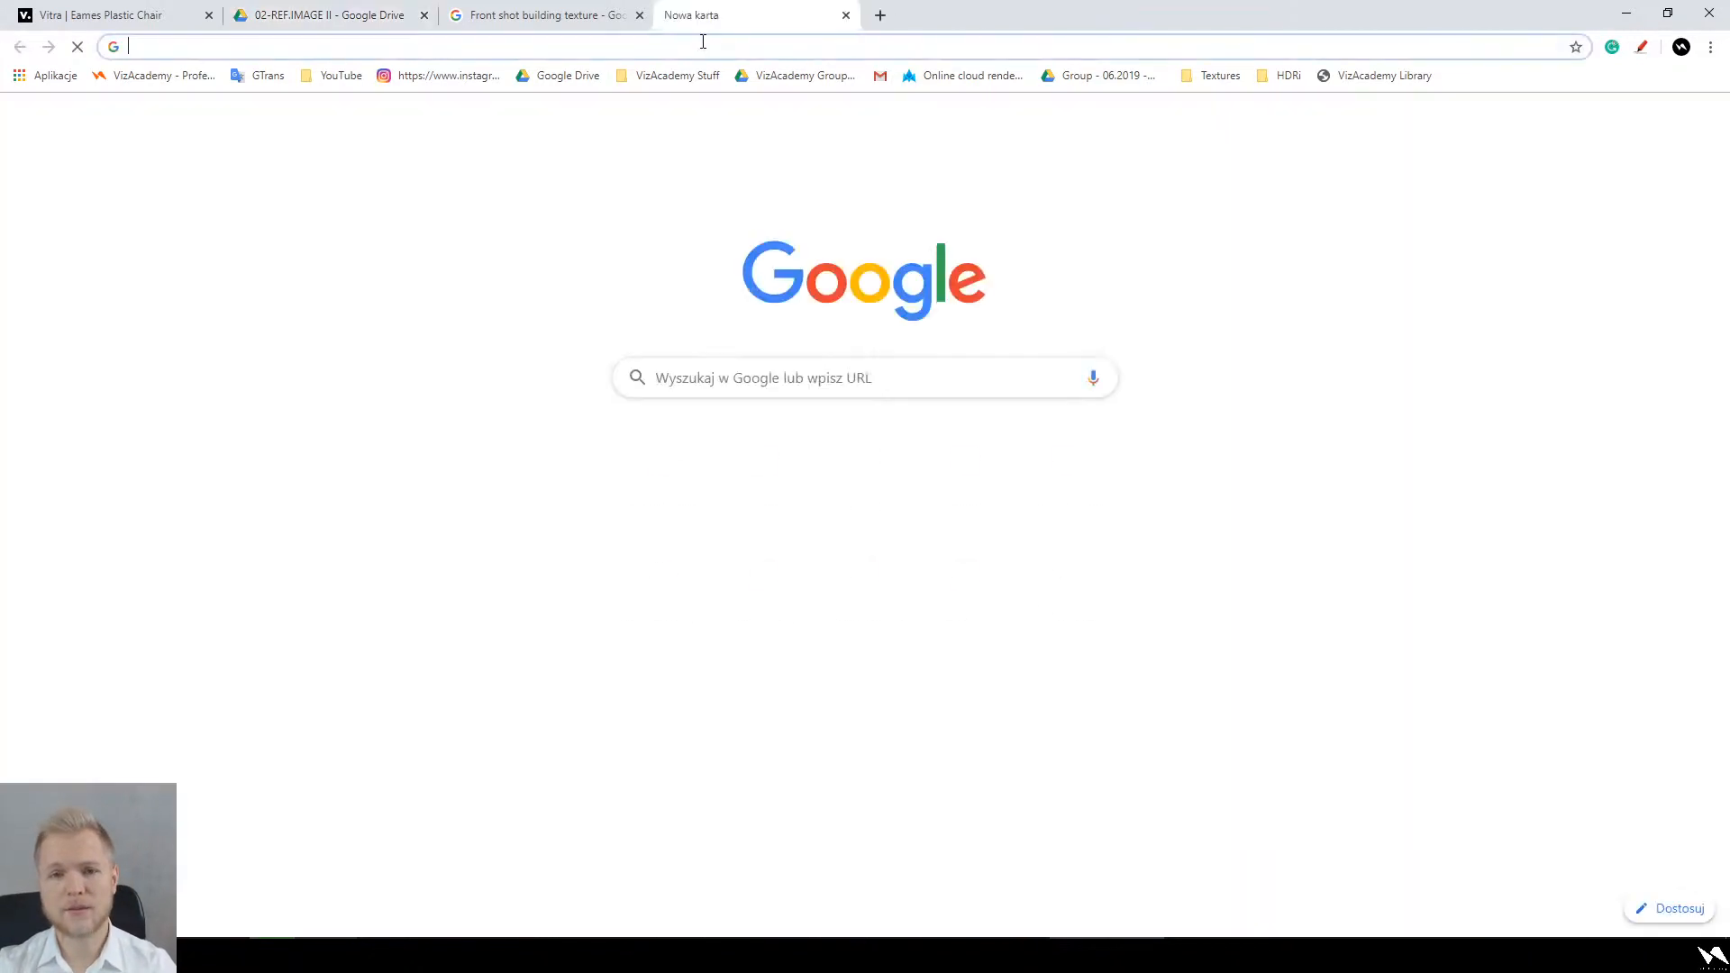
key(ctrl+w)
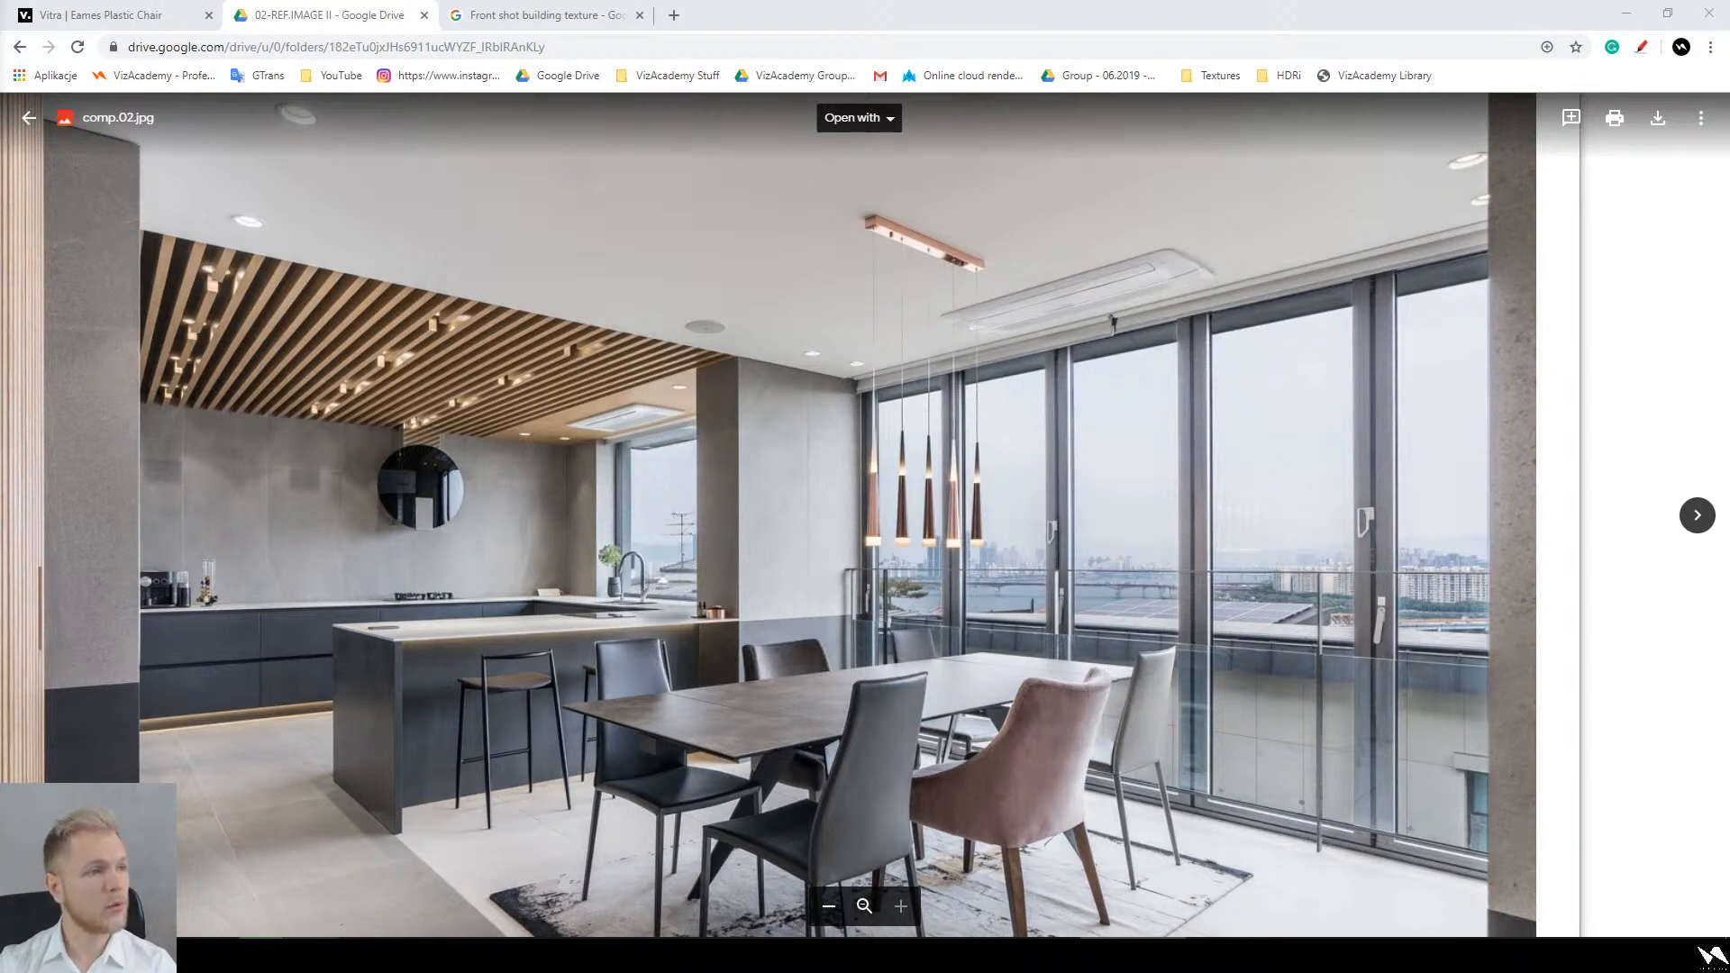
key(alt+Tab)
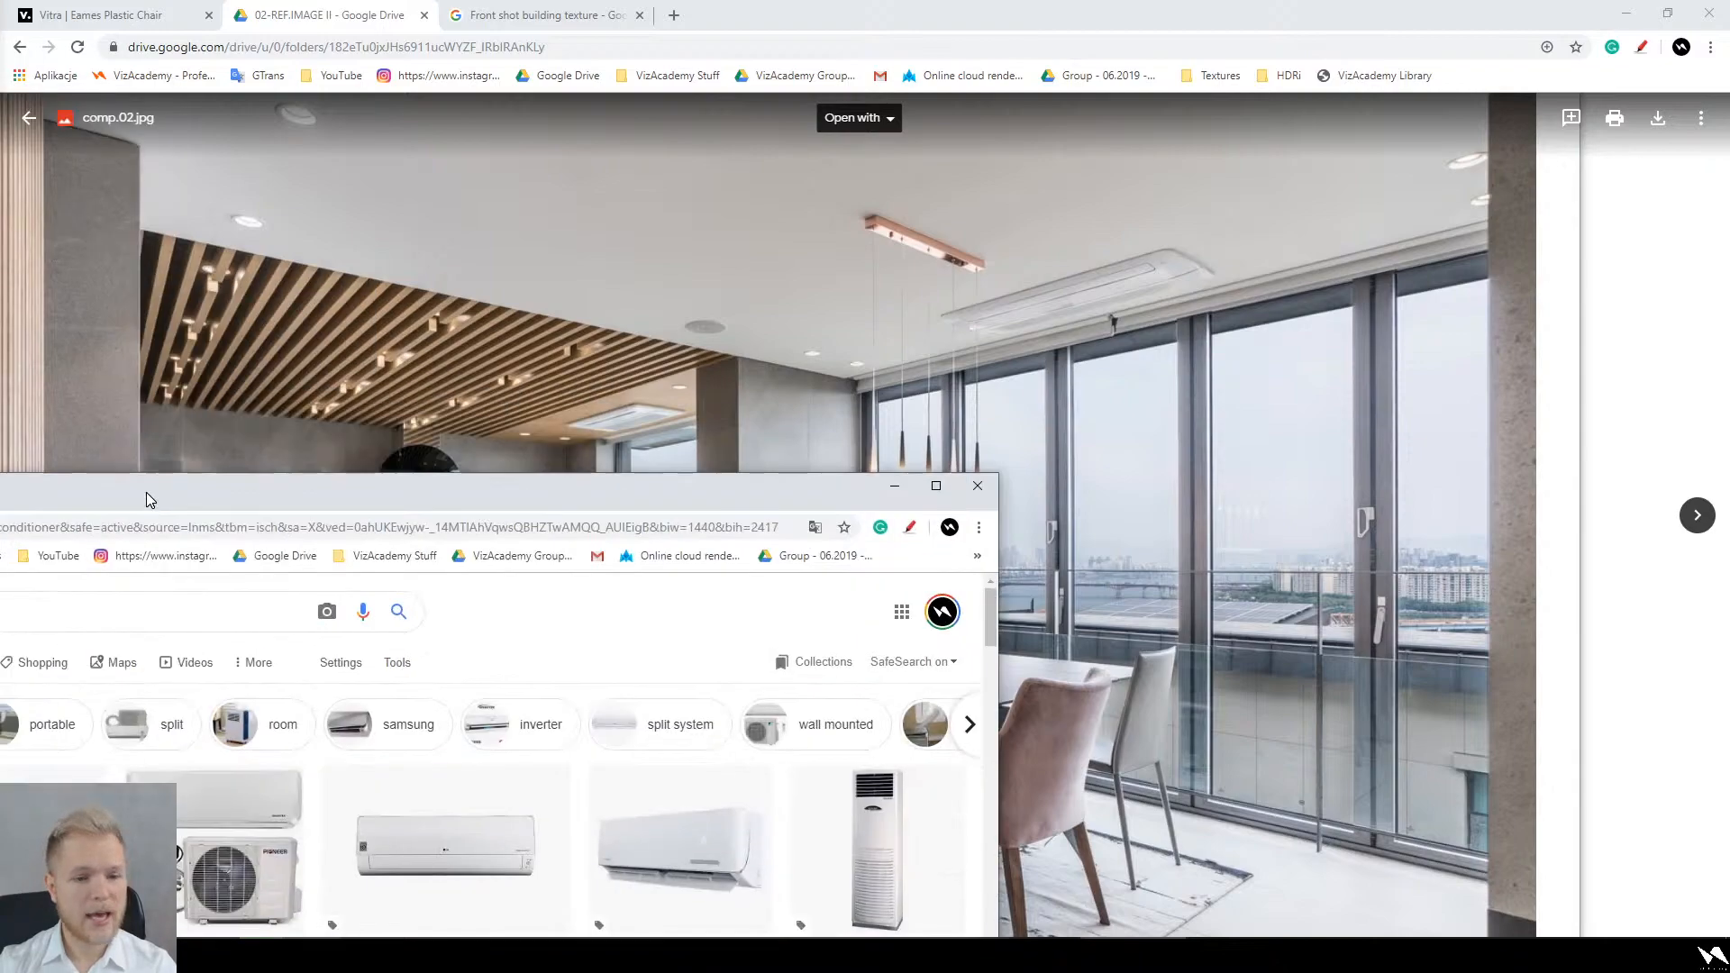
scroll(878, 504, down, 3)
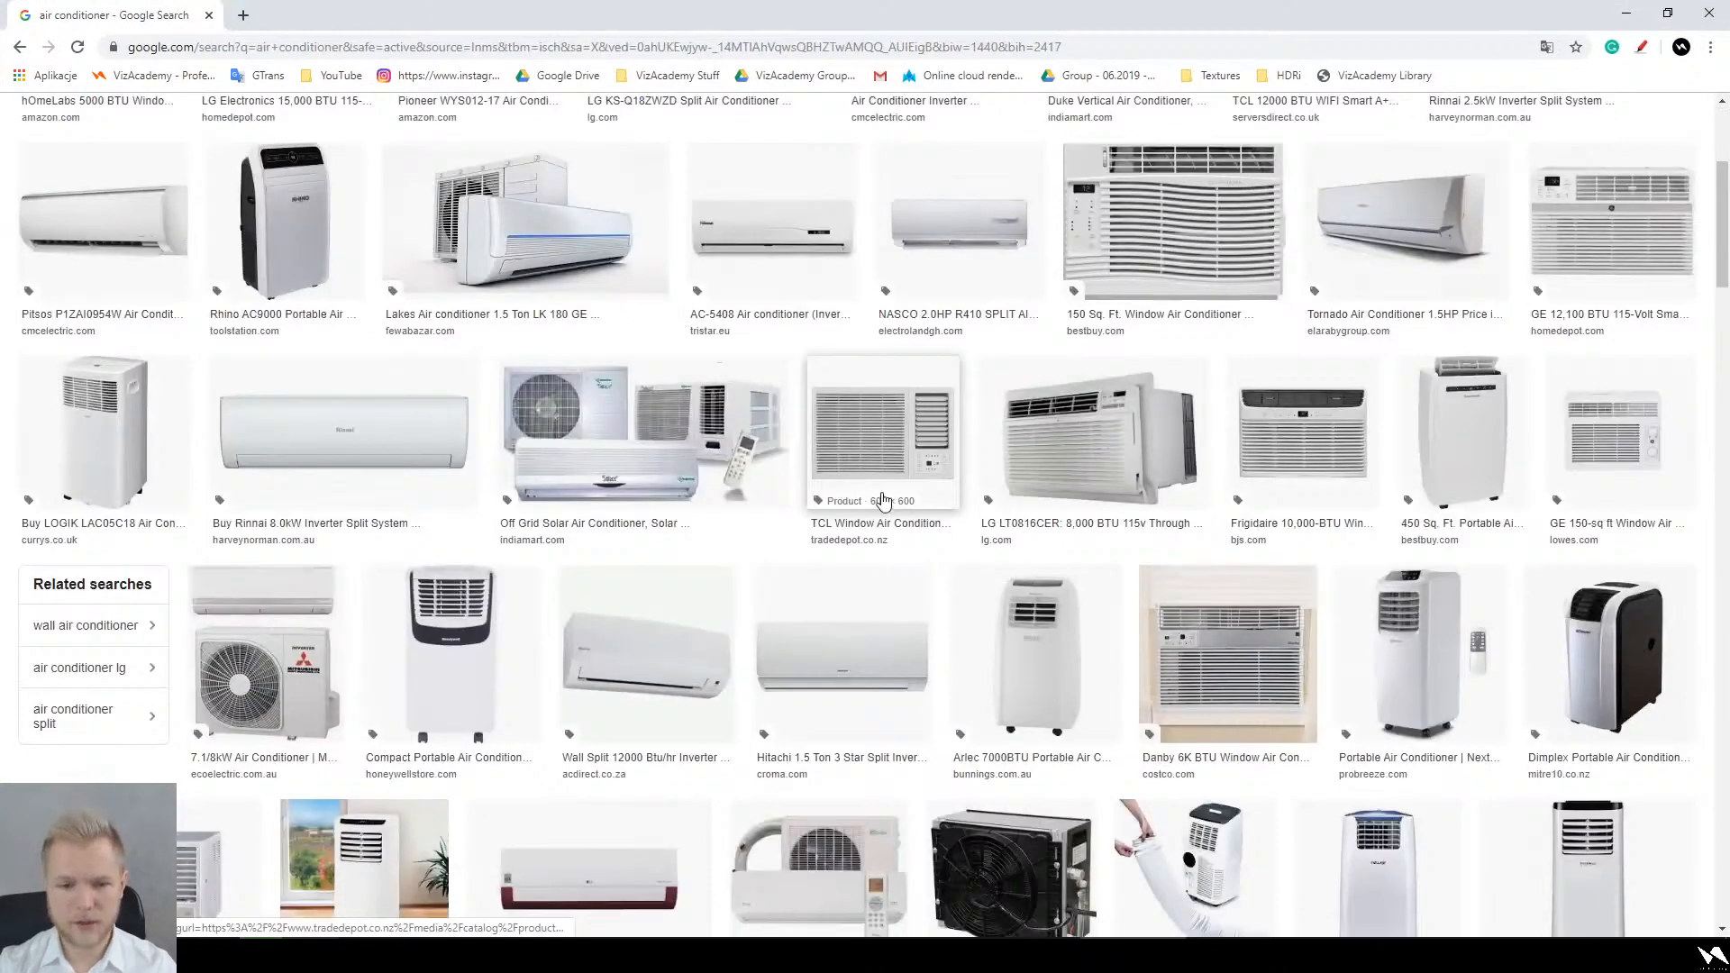
scroll(1351, 495, down, 8)
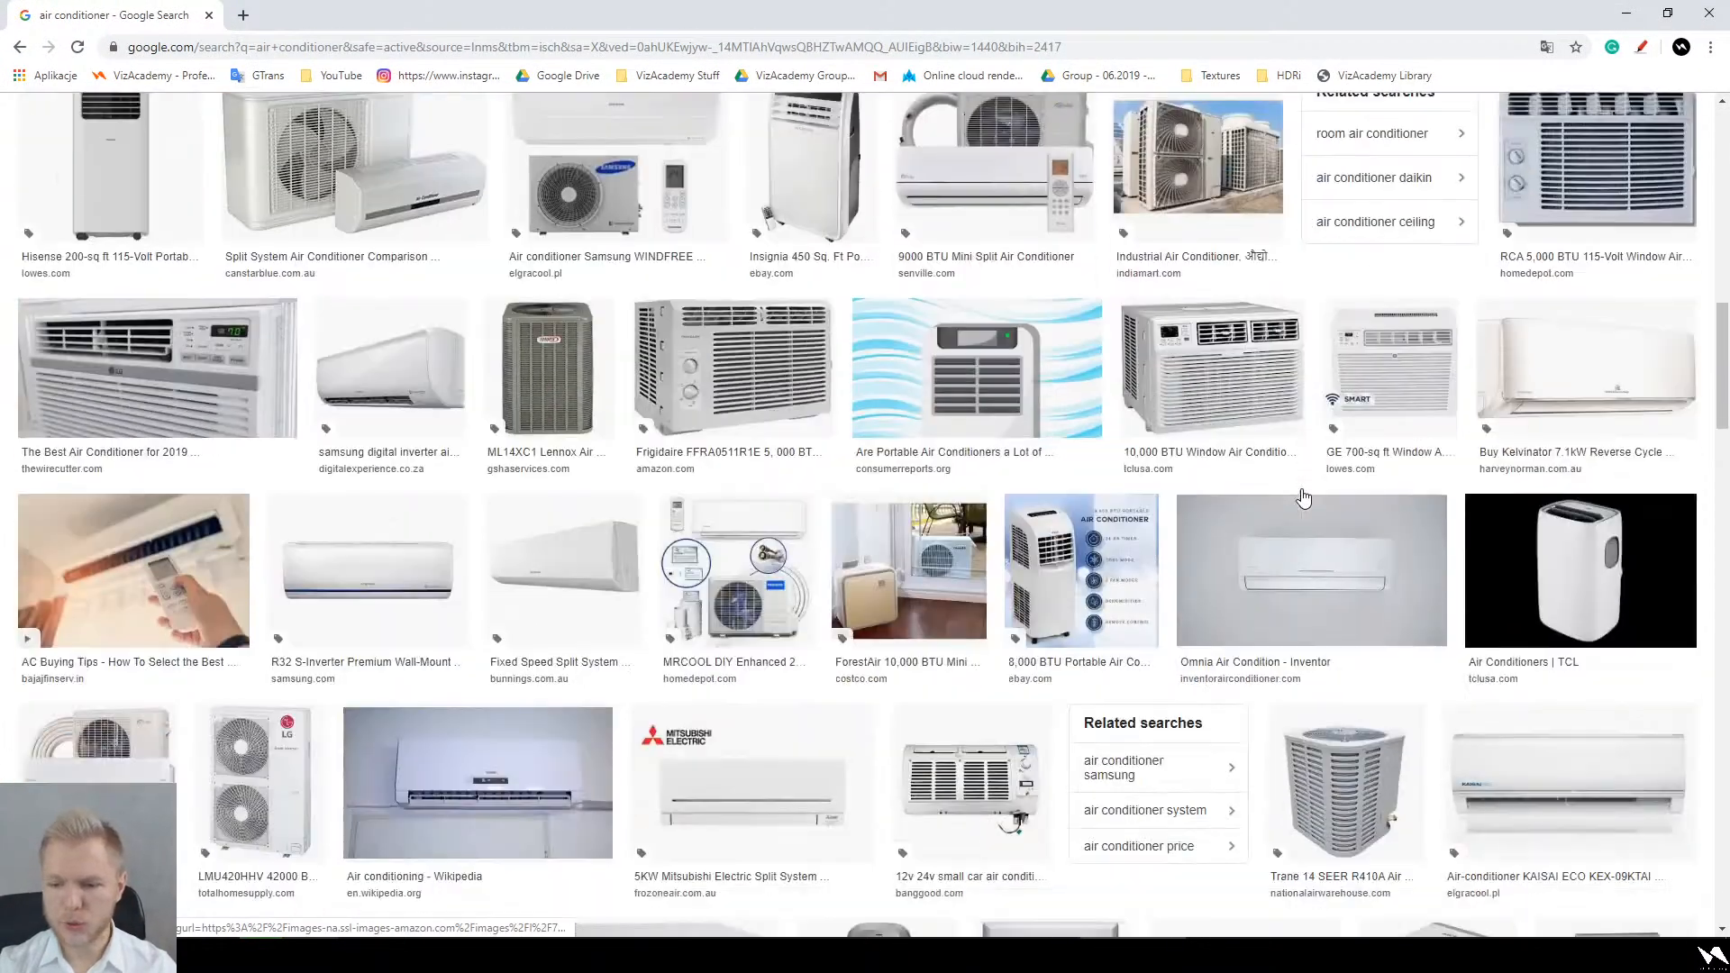
scroll(1303, 497, down, 10)
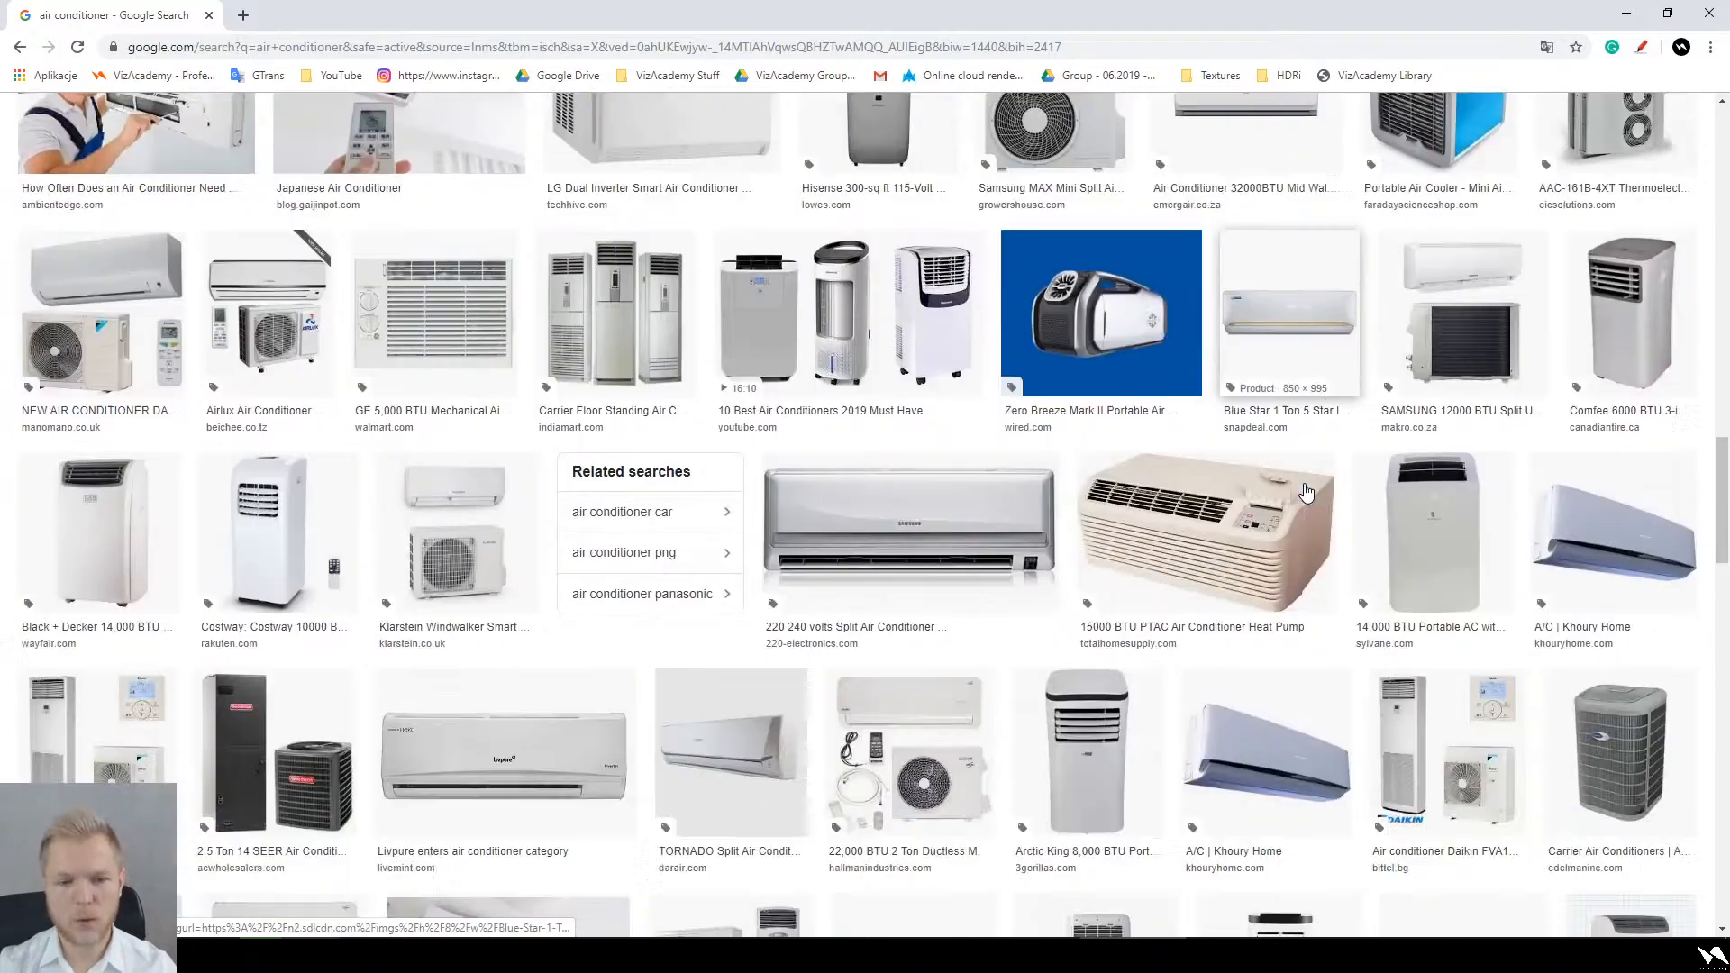
scroll(1305, 491, down, 10)
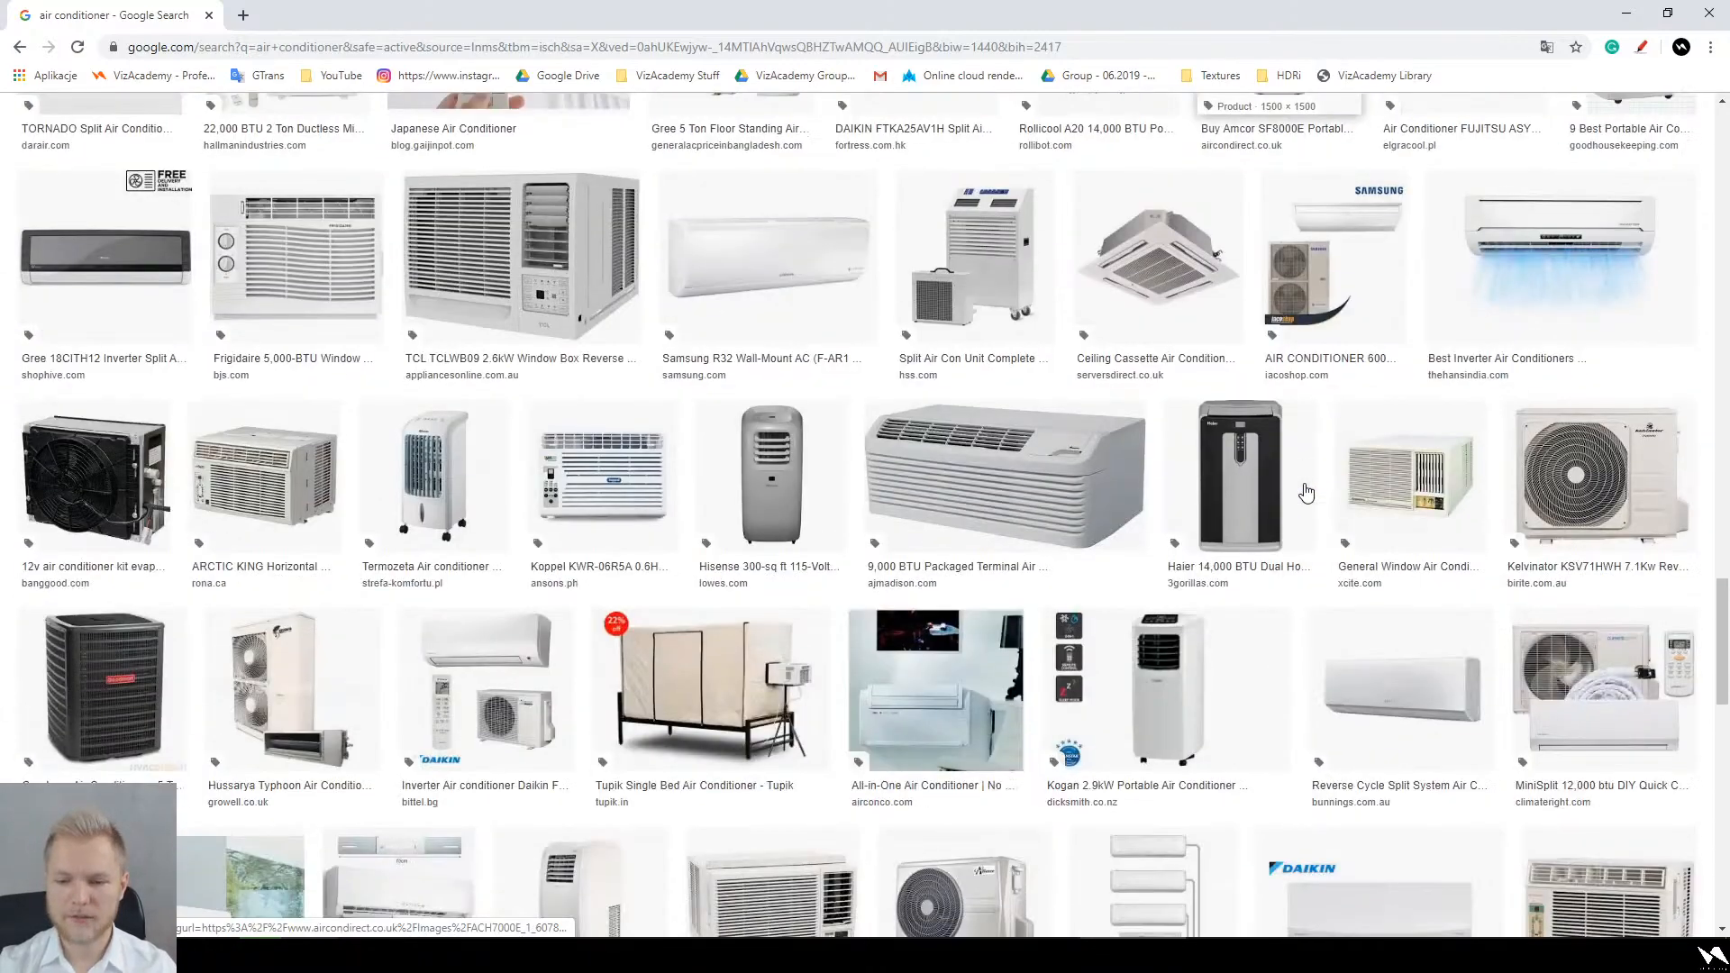
scroll(1305, 491, down, 10)
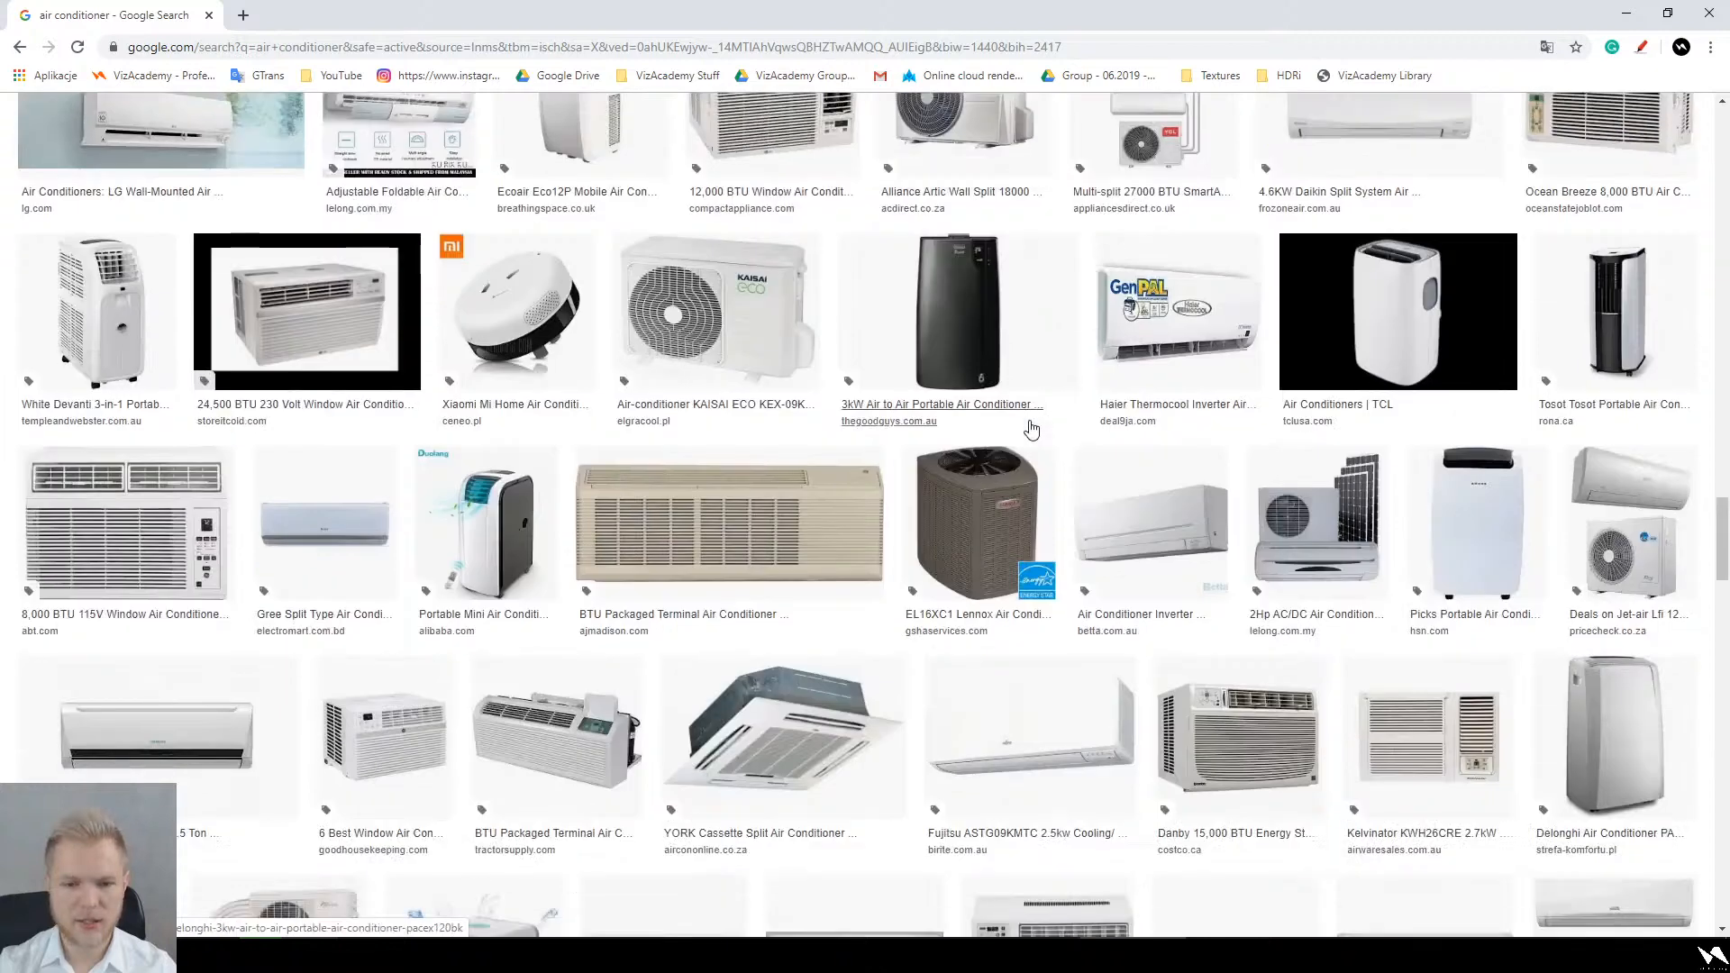
scroll(1031, 430, down, 2)
click(765, 685)
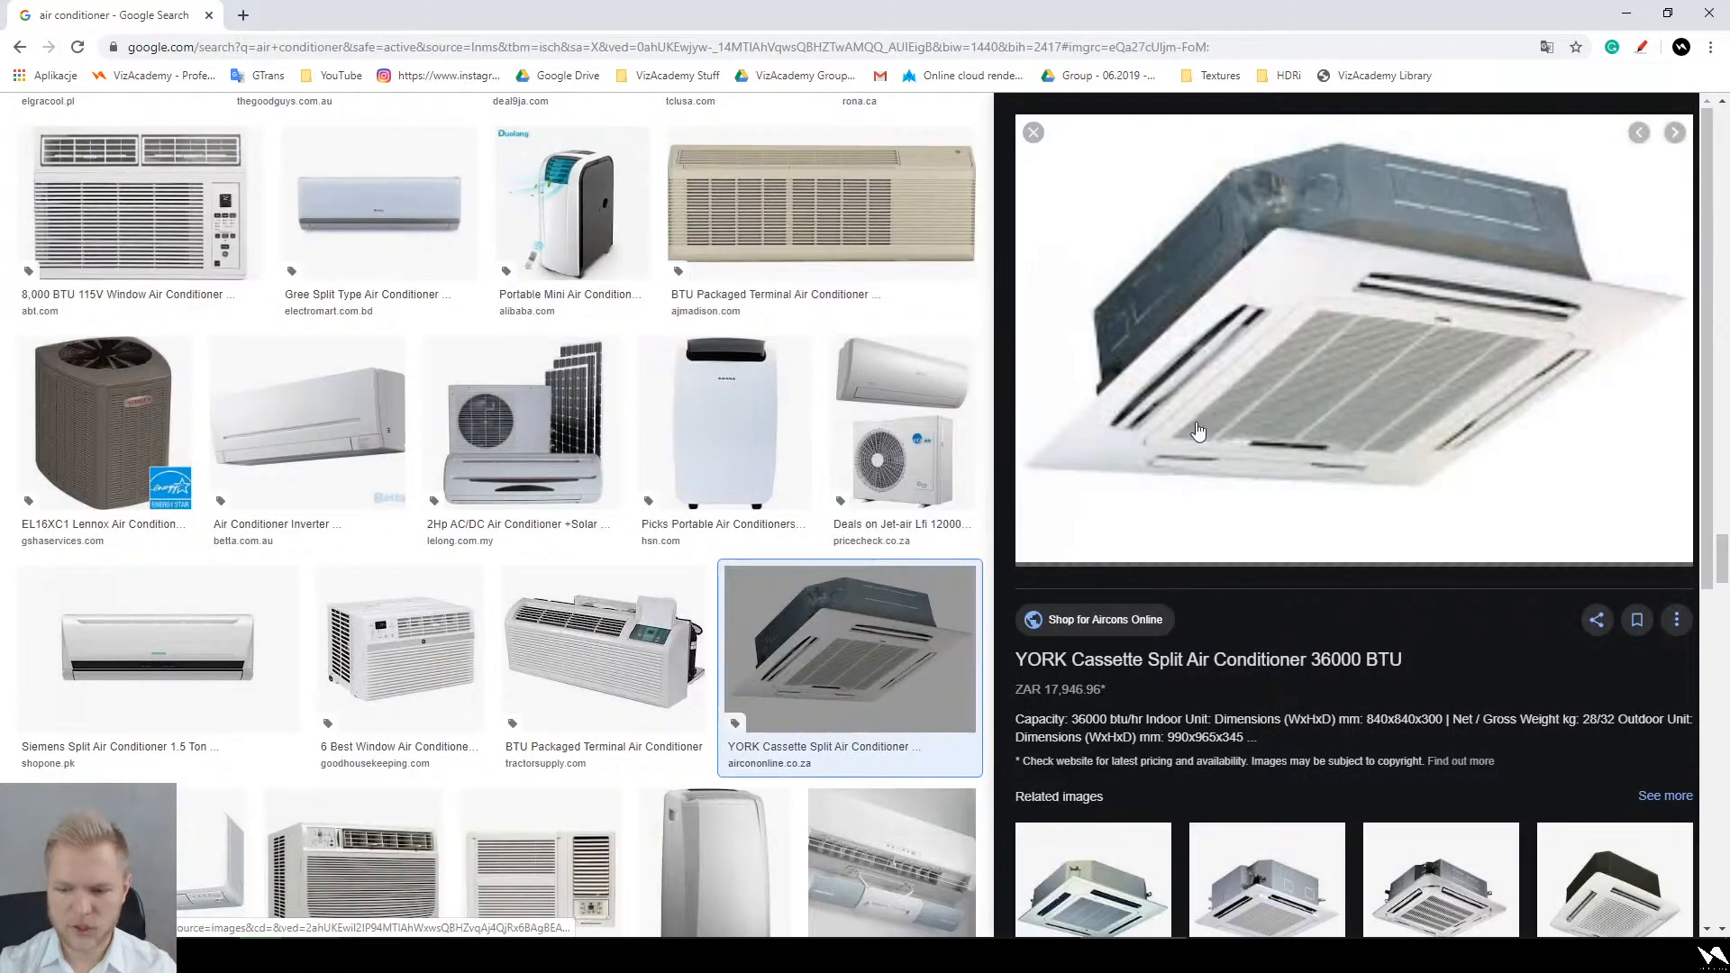
Step: Examine the related cassette unit images and the remaining air conditioner results for a ceiling unit like the one in the reference photo
scroll(1420, 404, down, 8)
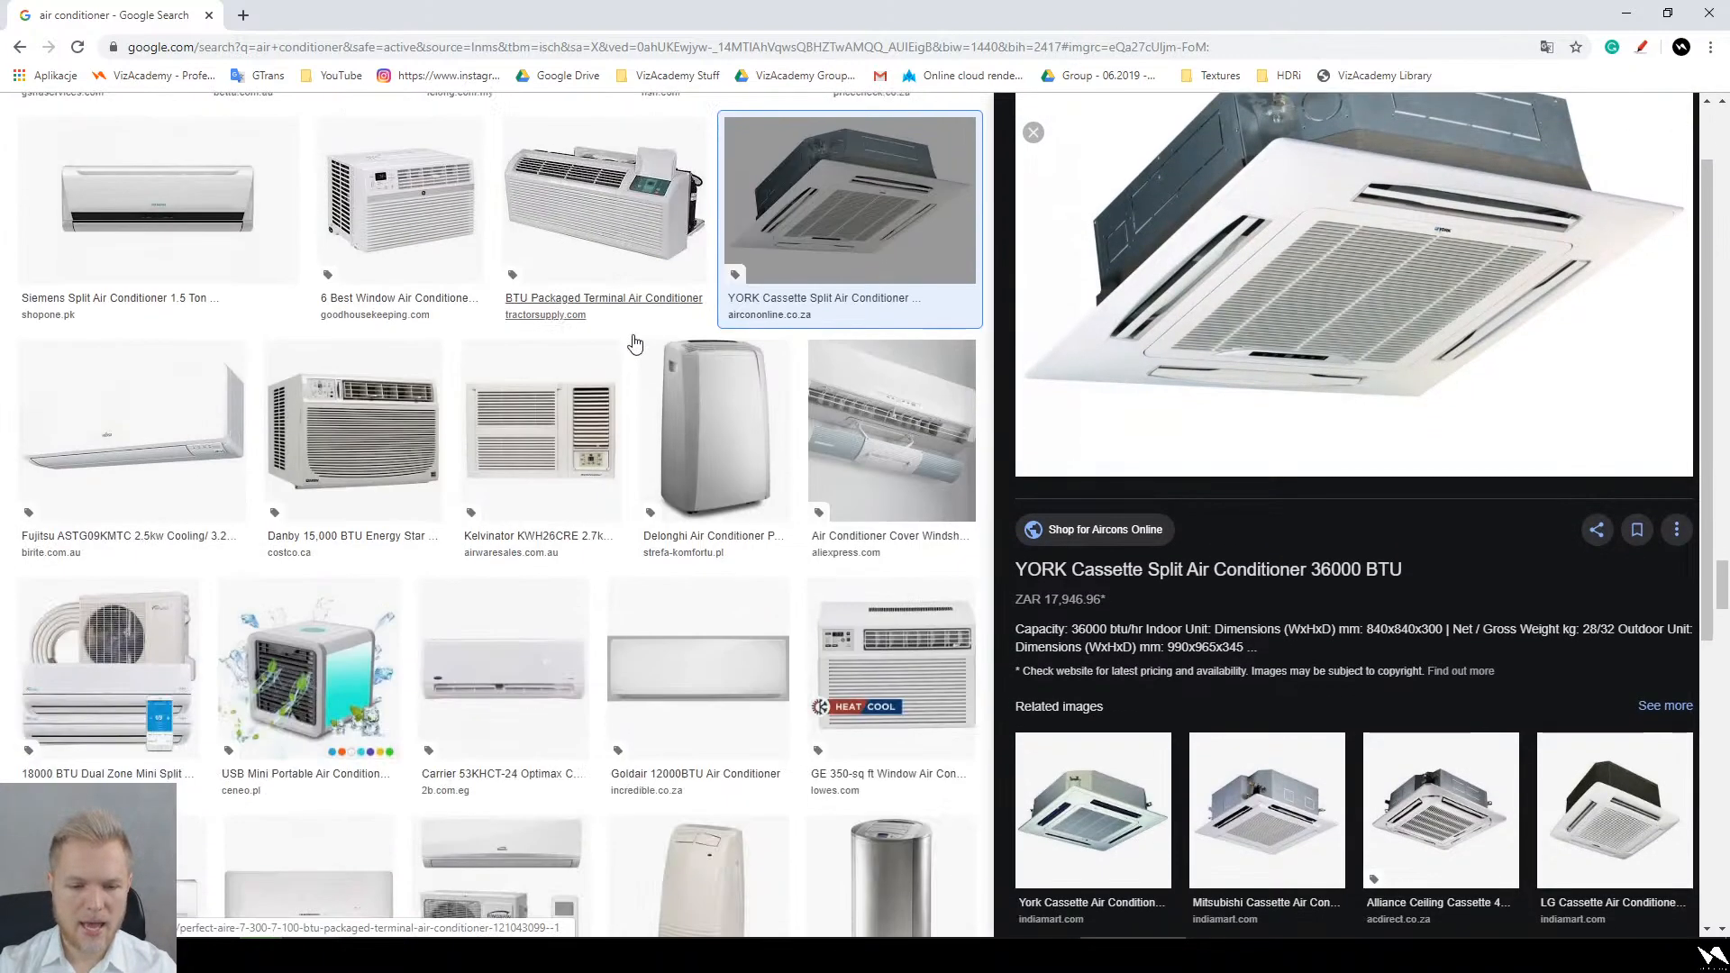
scroll(1370, 560, down, 5)
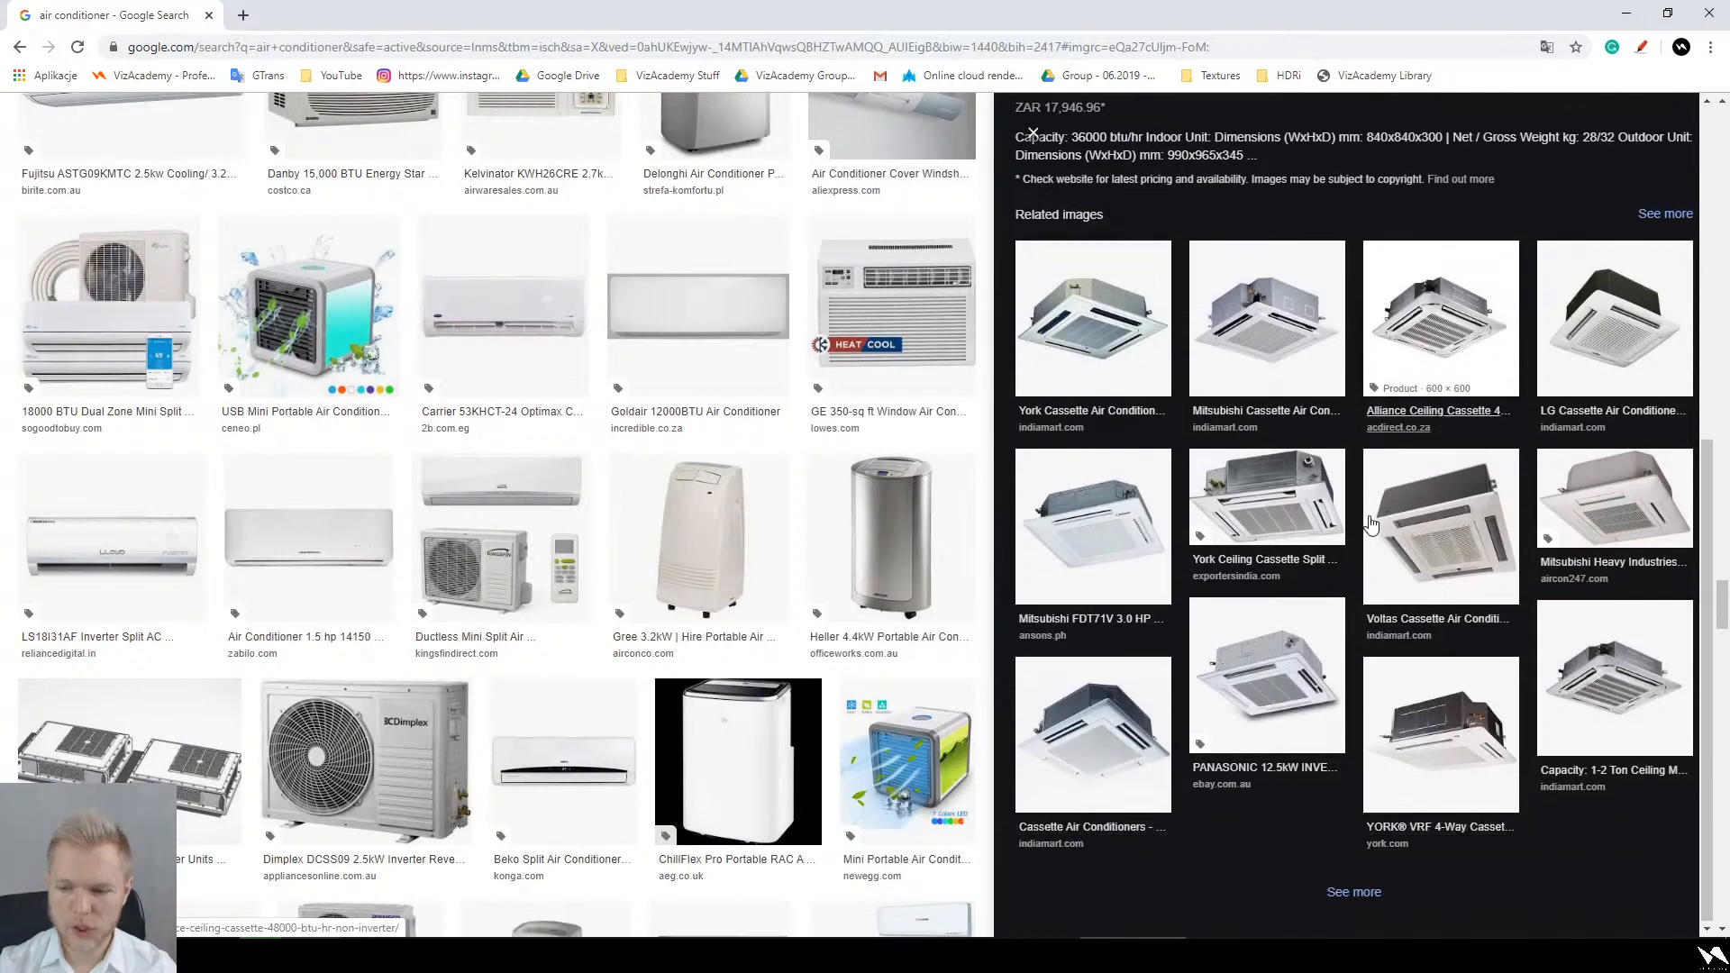
scroll(728, 439, down, 2)
scroll(728, 438, down, 10)
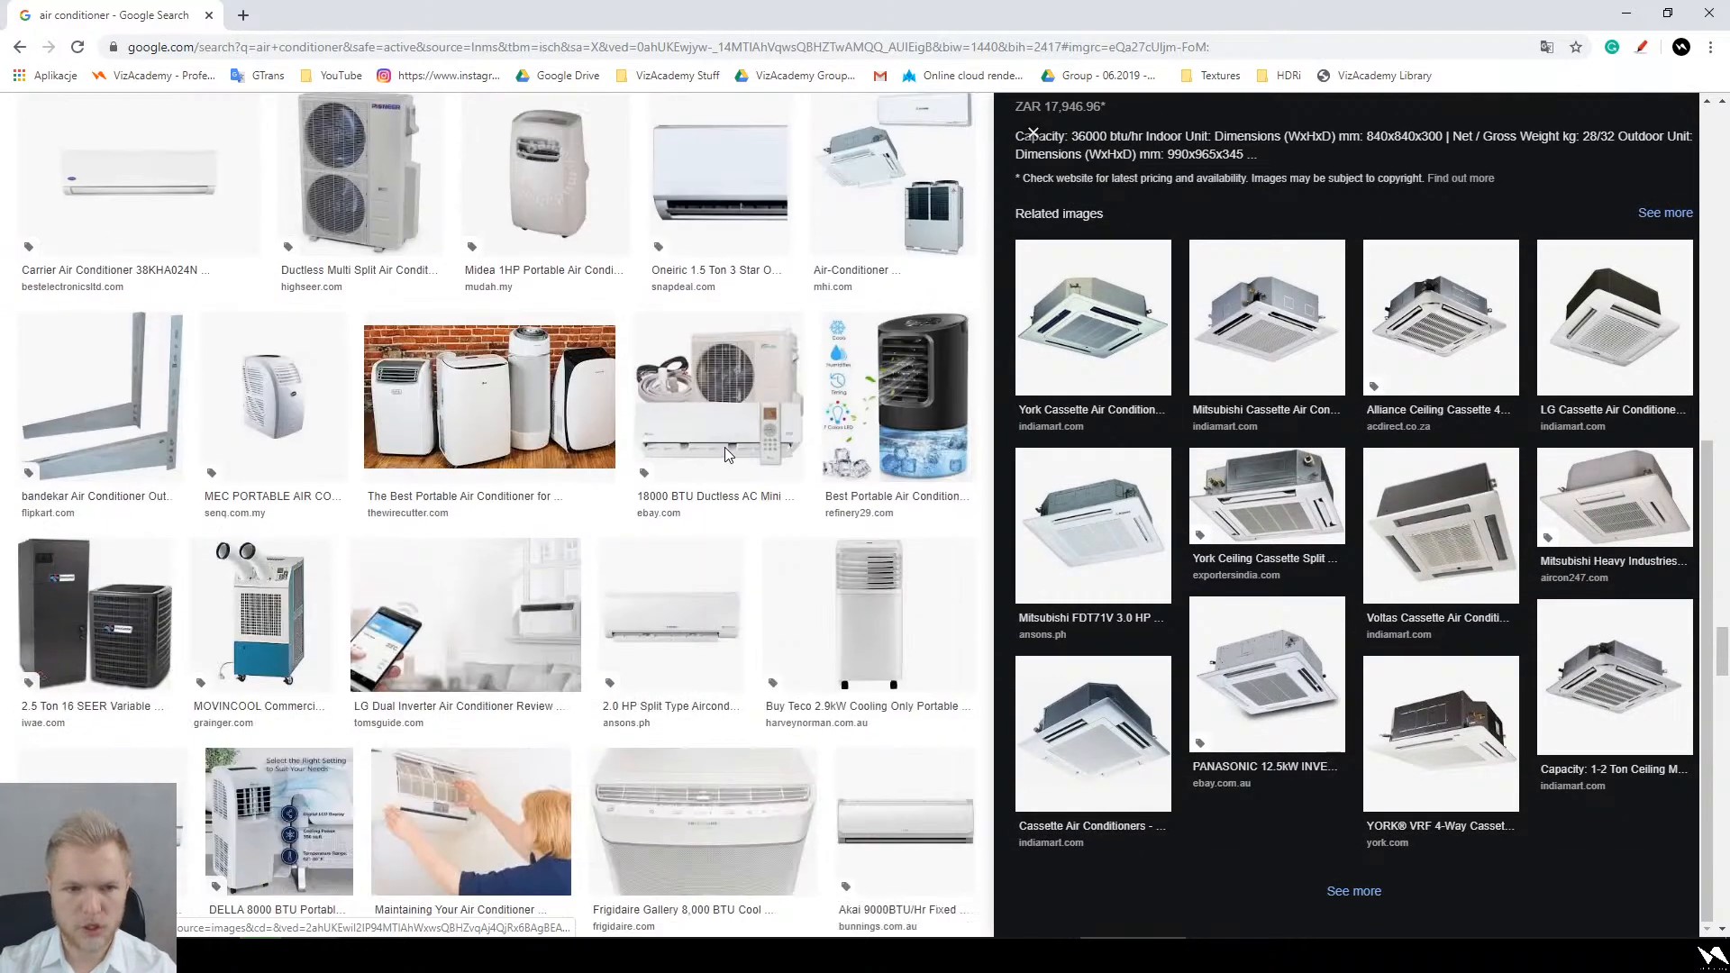
scroll(728, 457, down, 10)
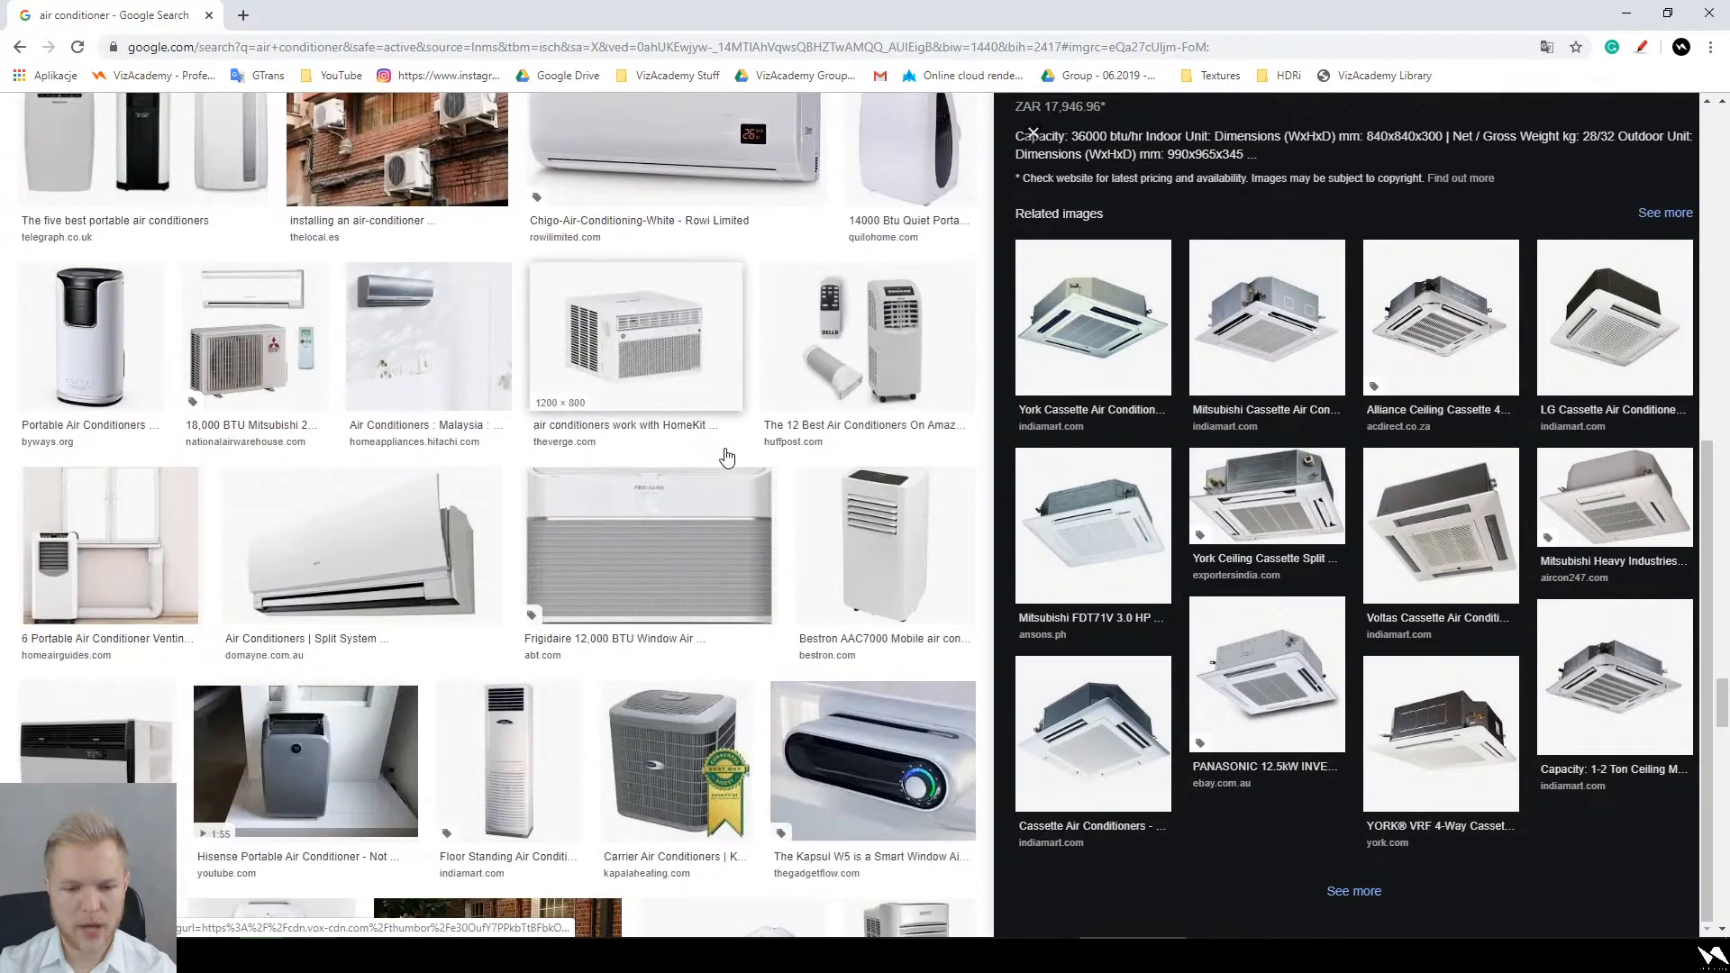
scroll(728, 457, down, 8)
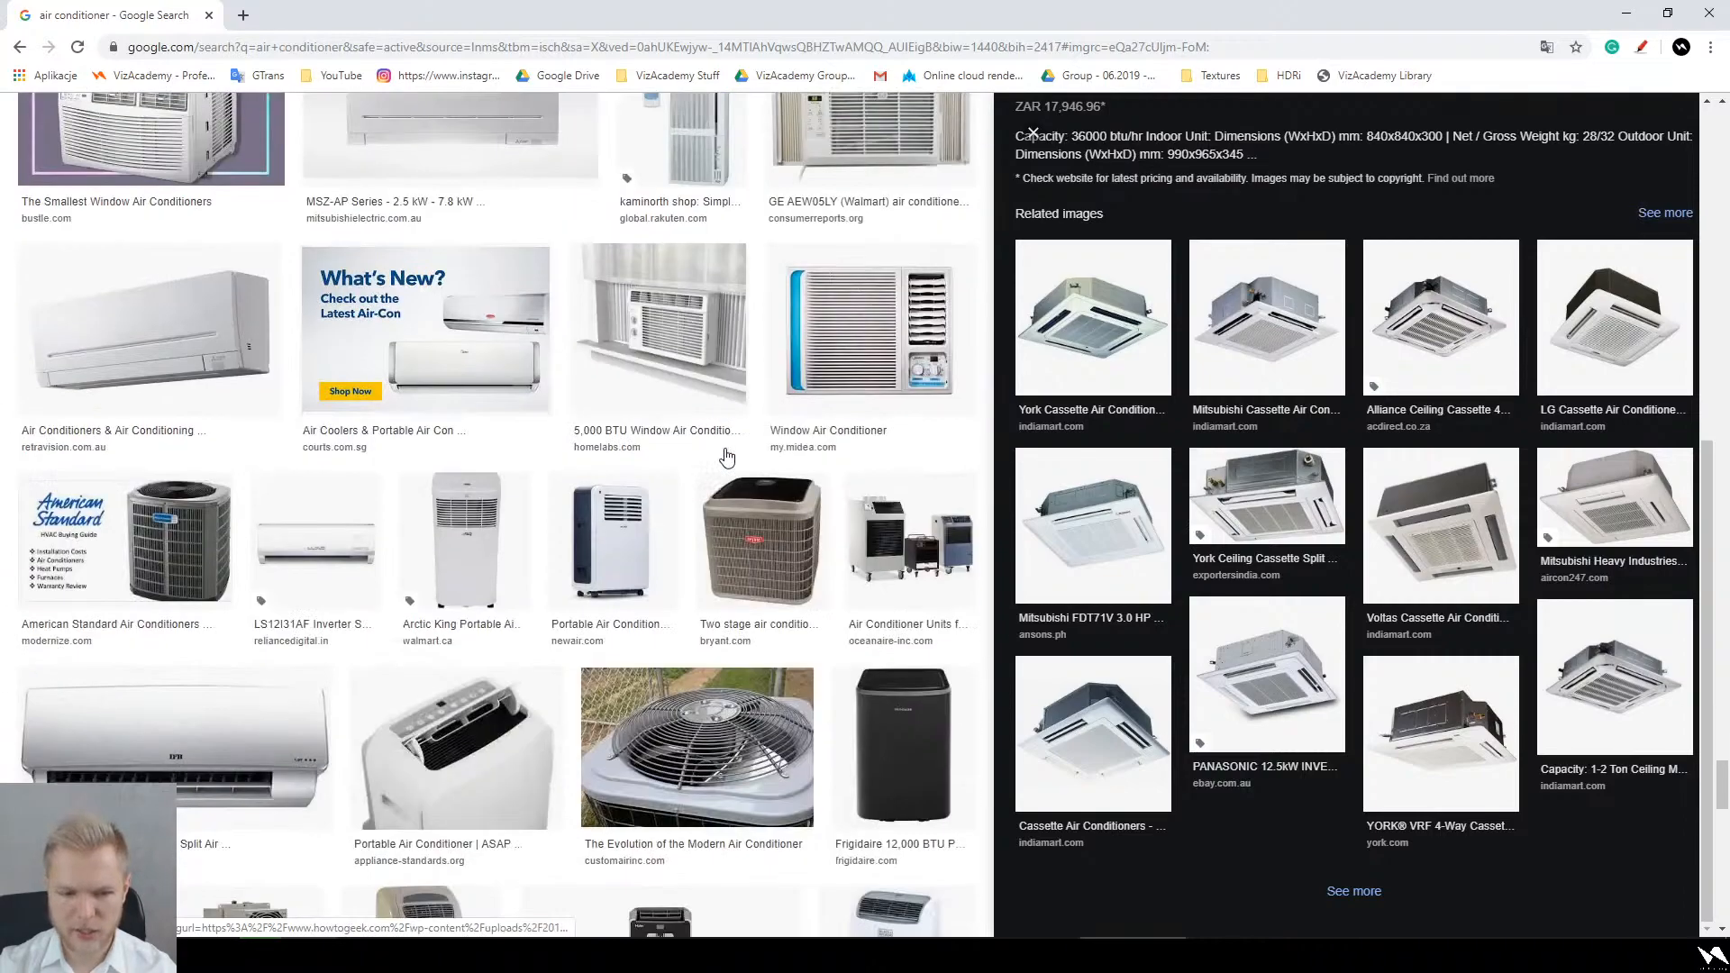
scroll(728, 457, down, 5)
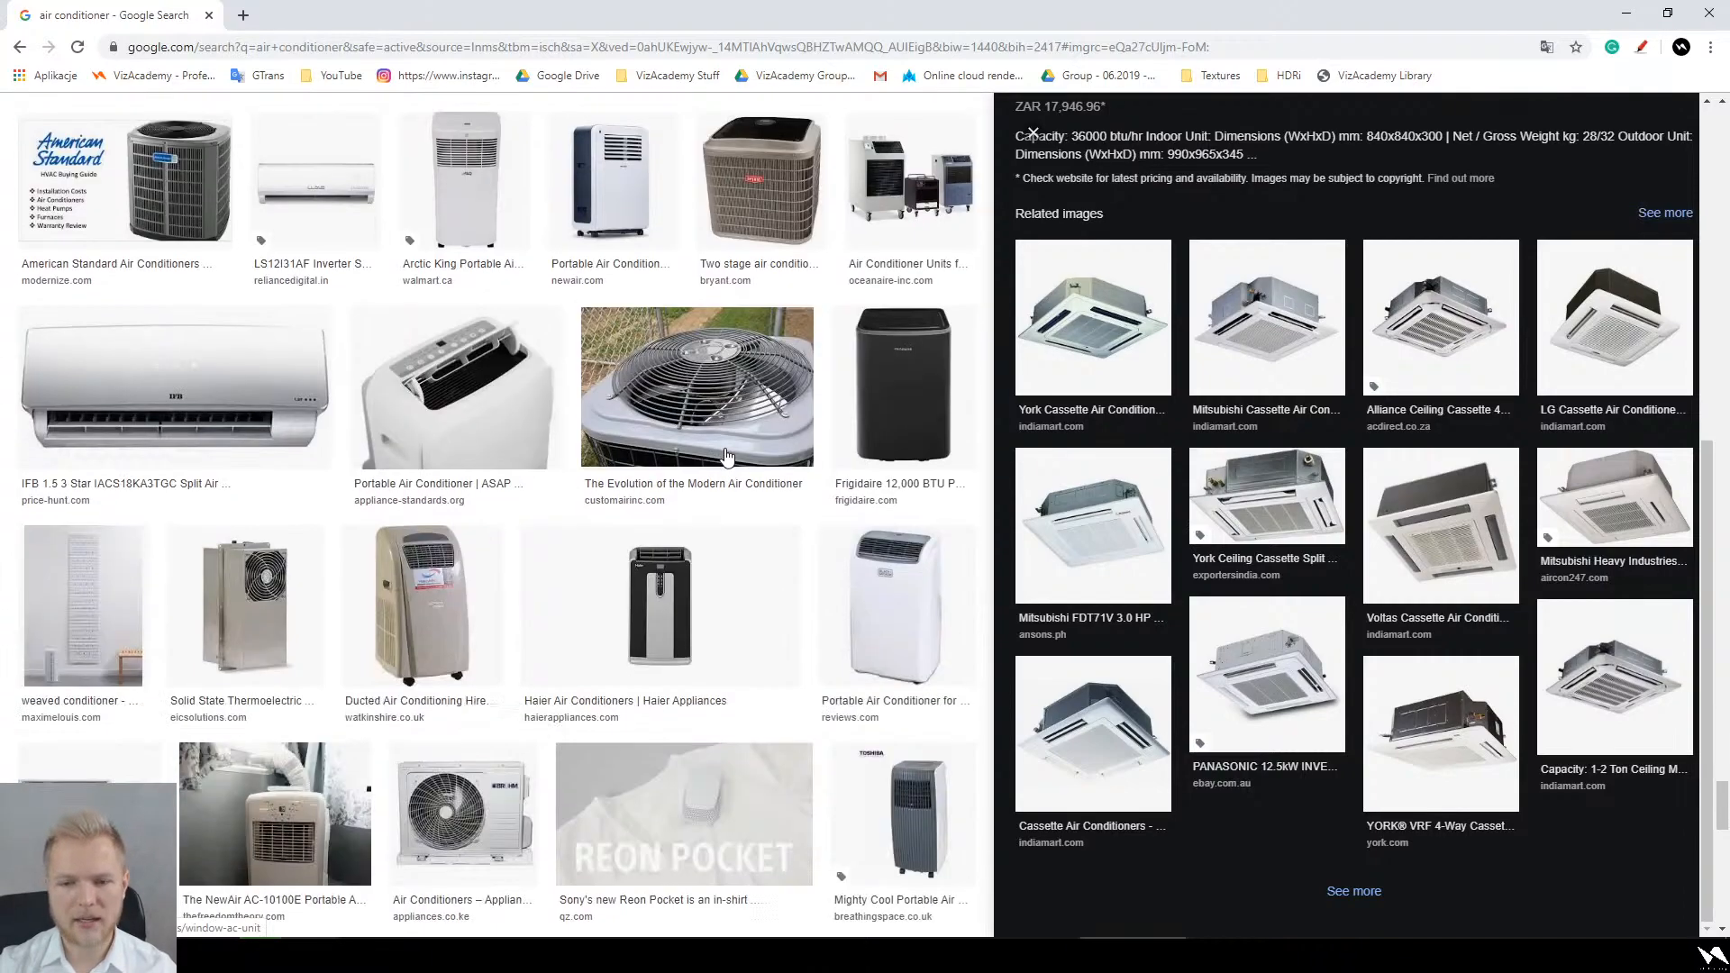
scroll(889, 447, up, 6)
scroll(889, 446, down, 10)
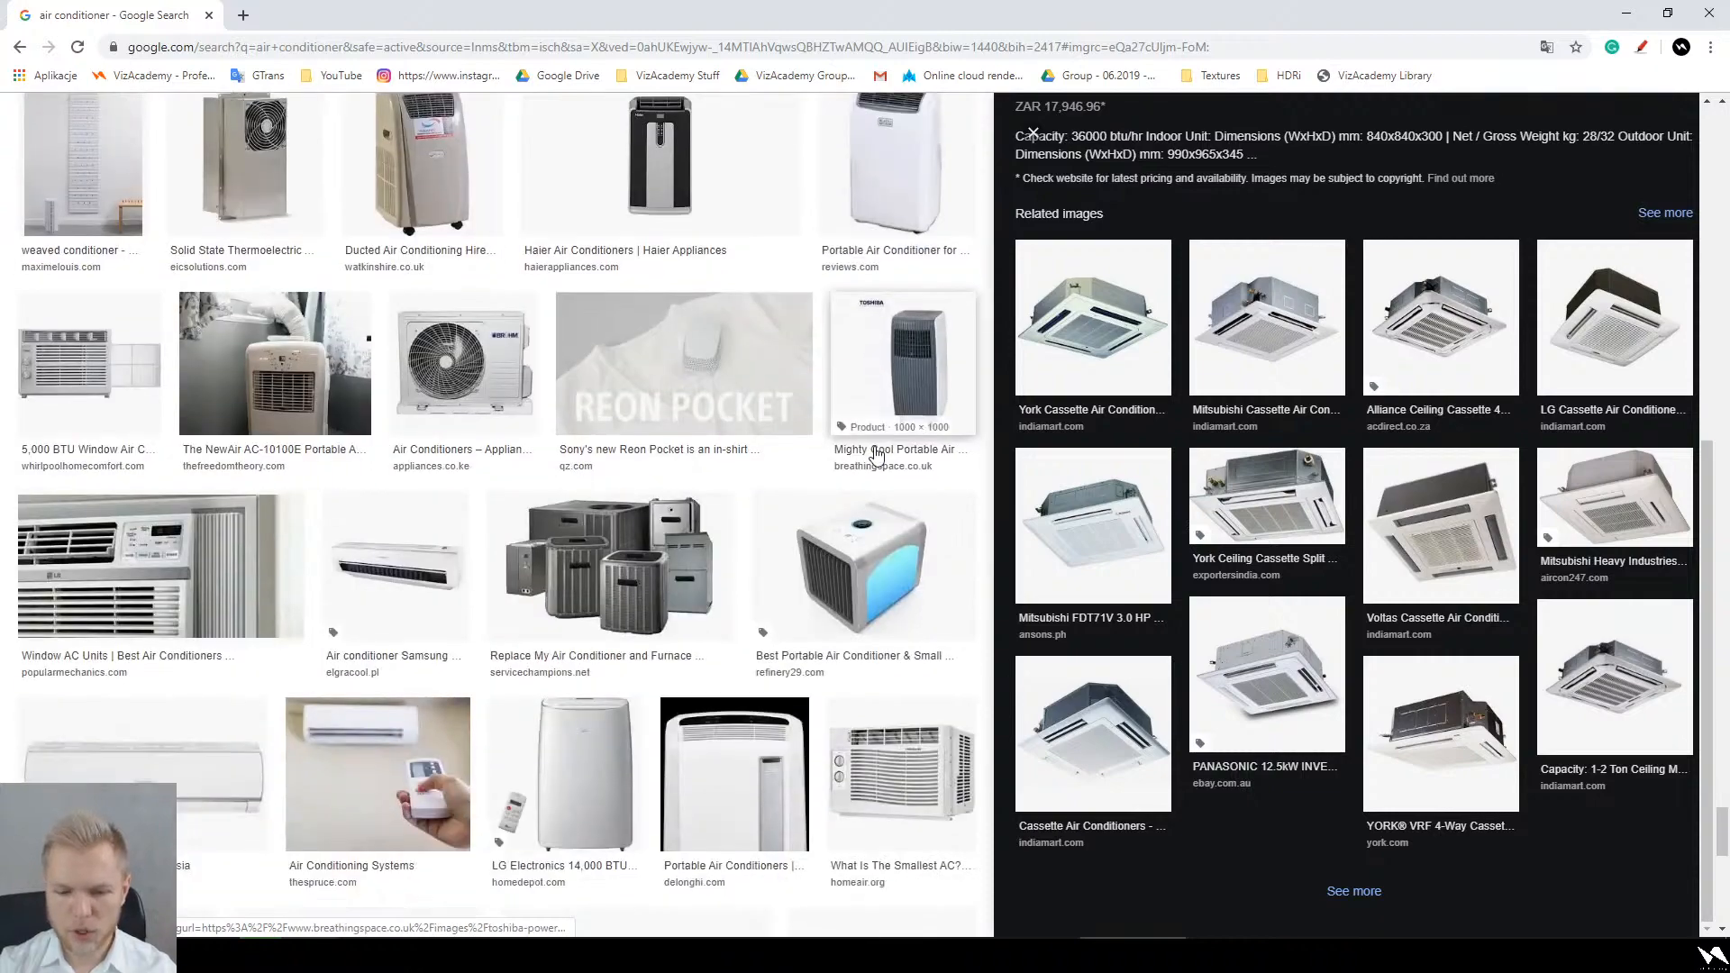
scroll(875, 452, down, 12)
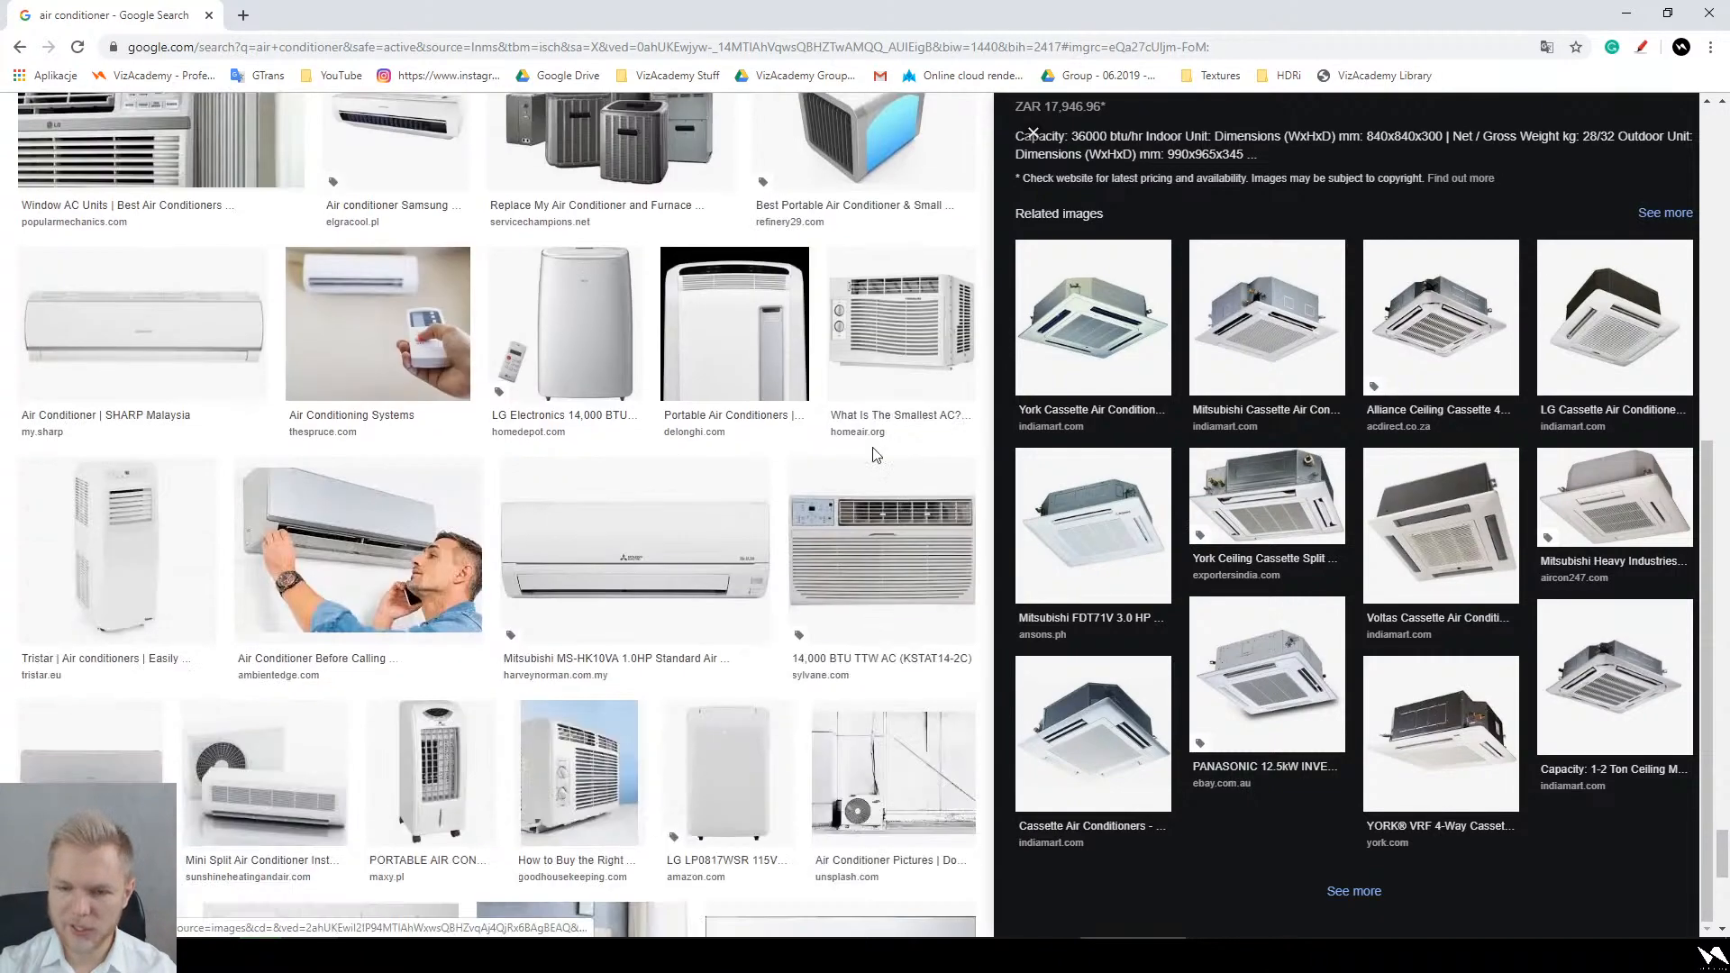
scroll(864, 468, down, 12)
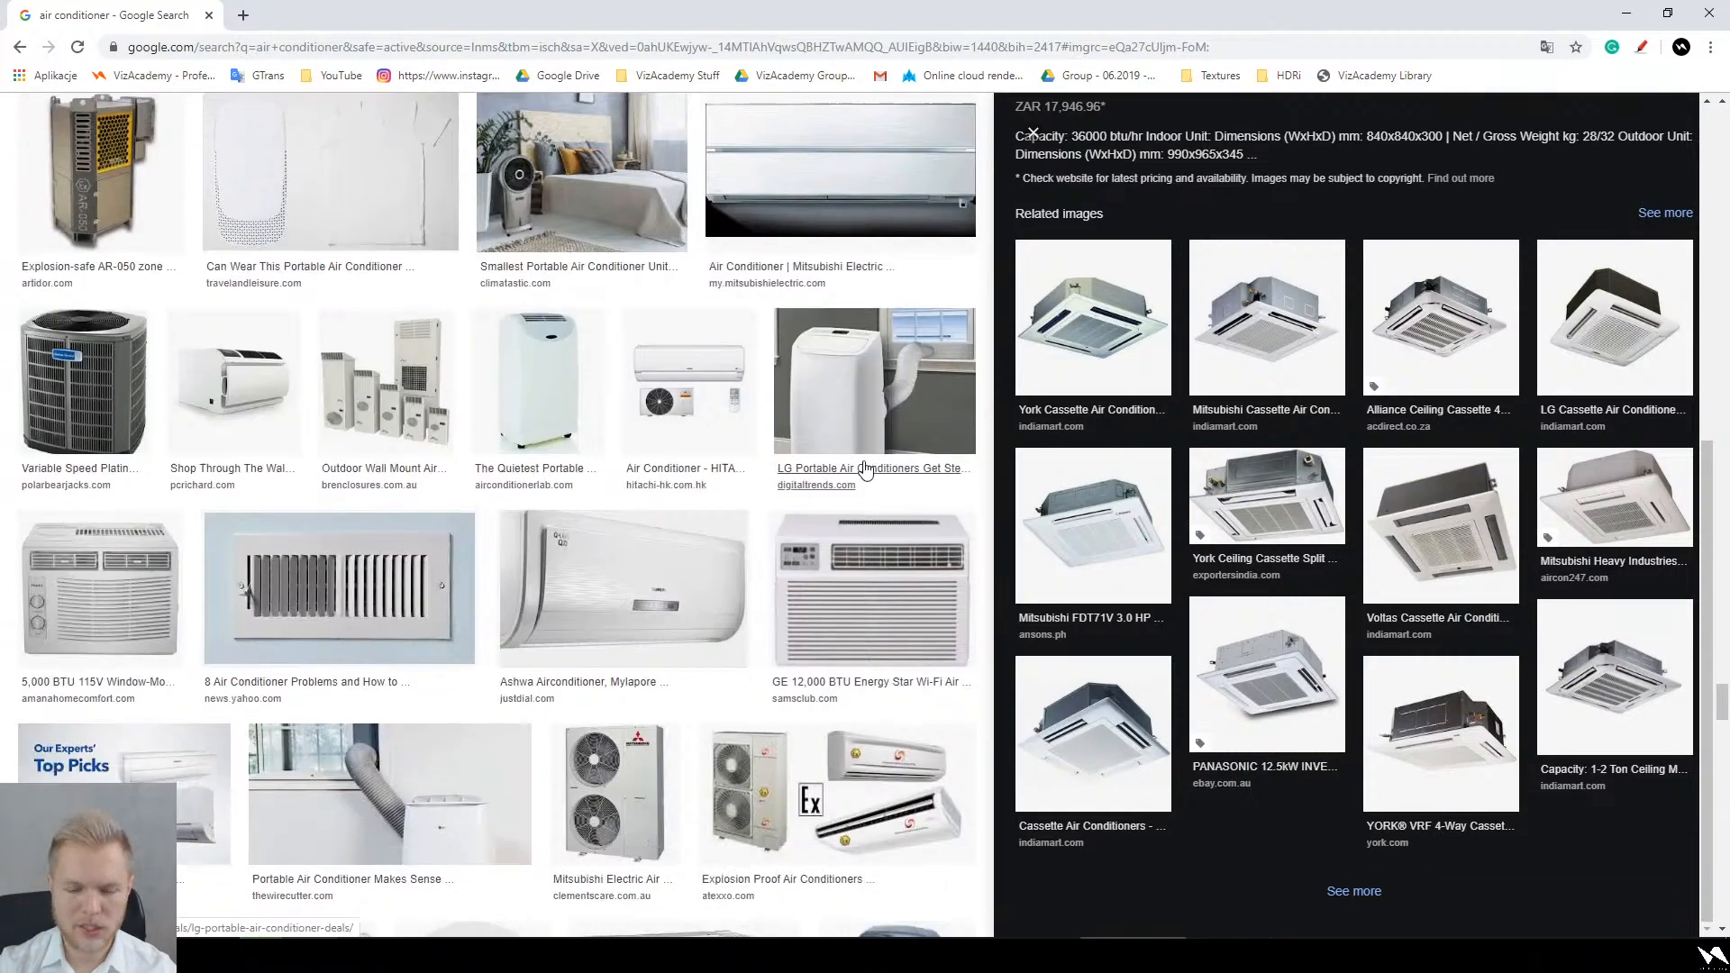
scroll(860, 505, down, 10)
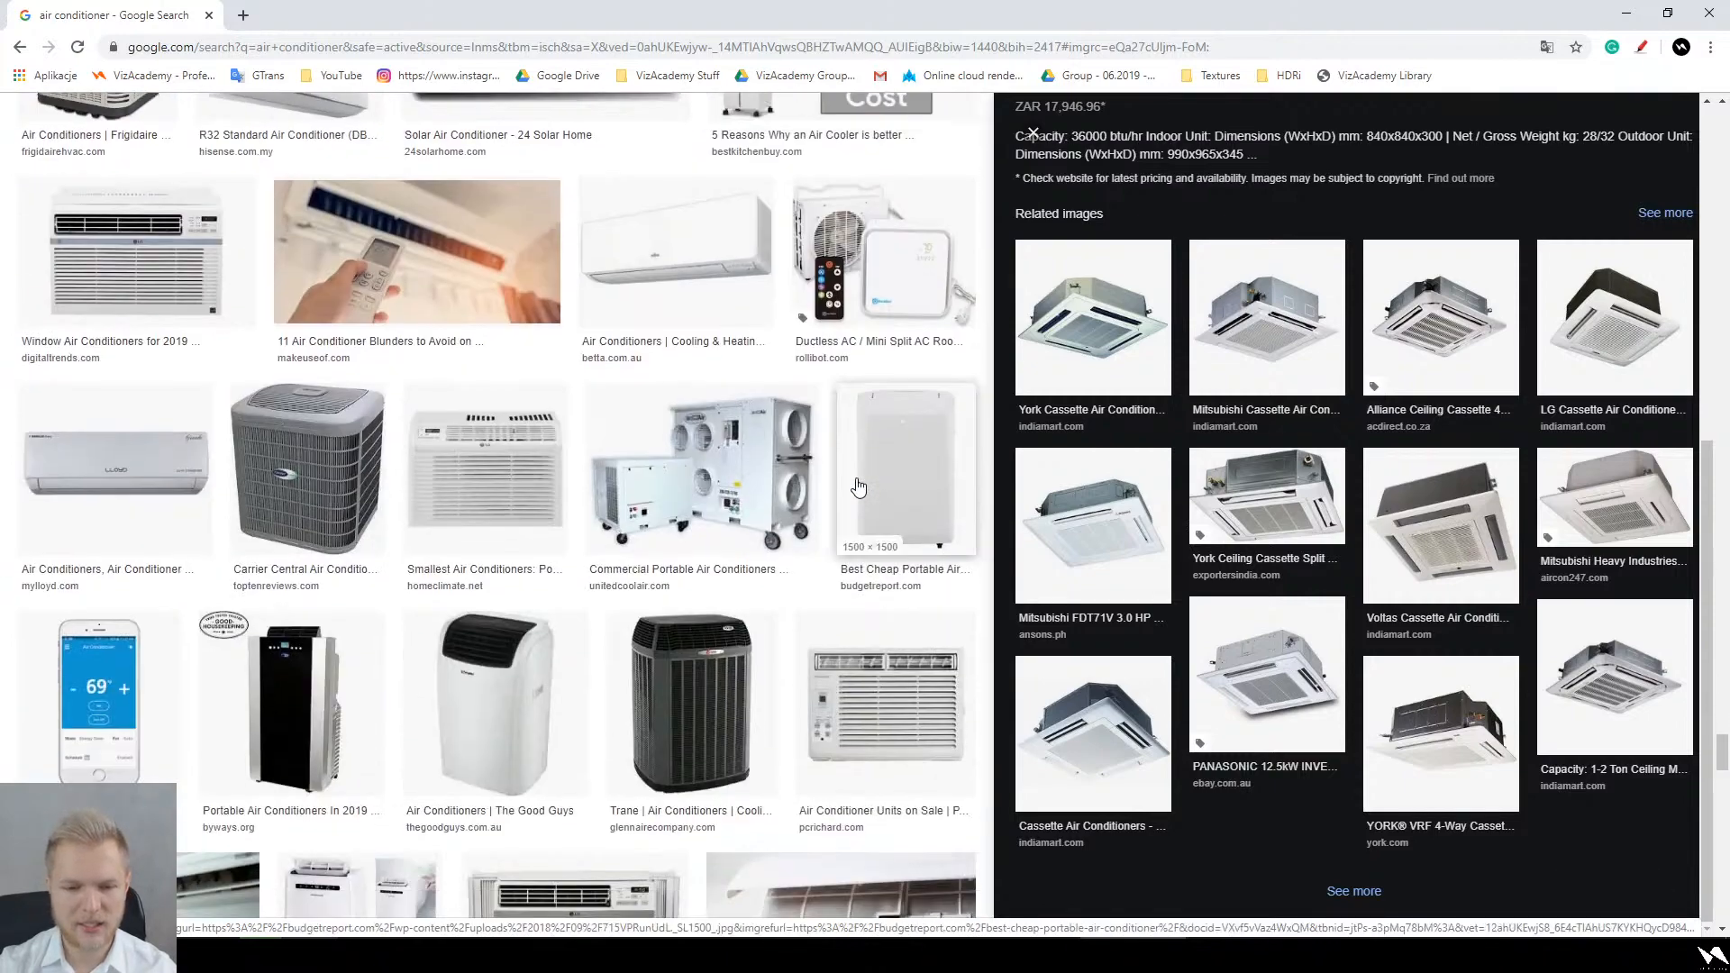
scroll(865, 539, down, 3)
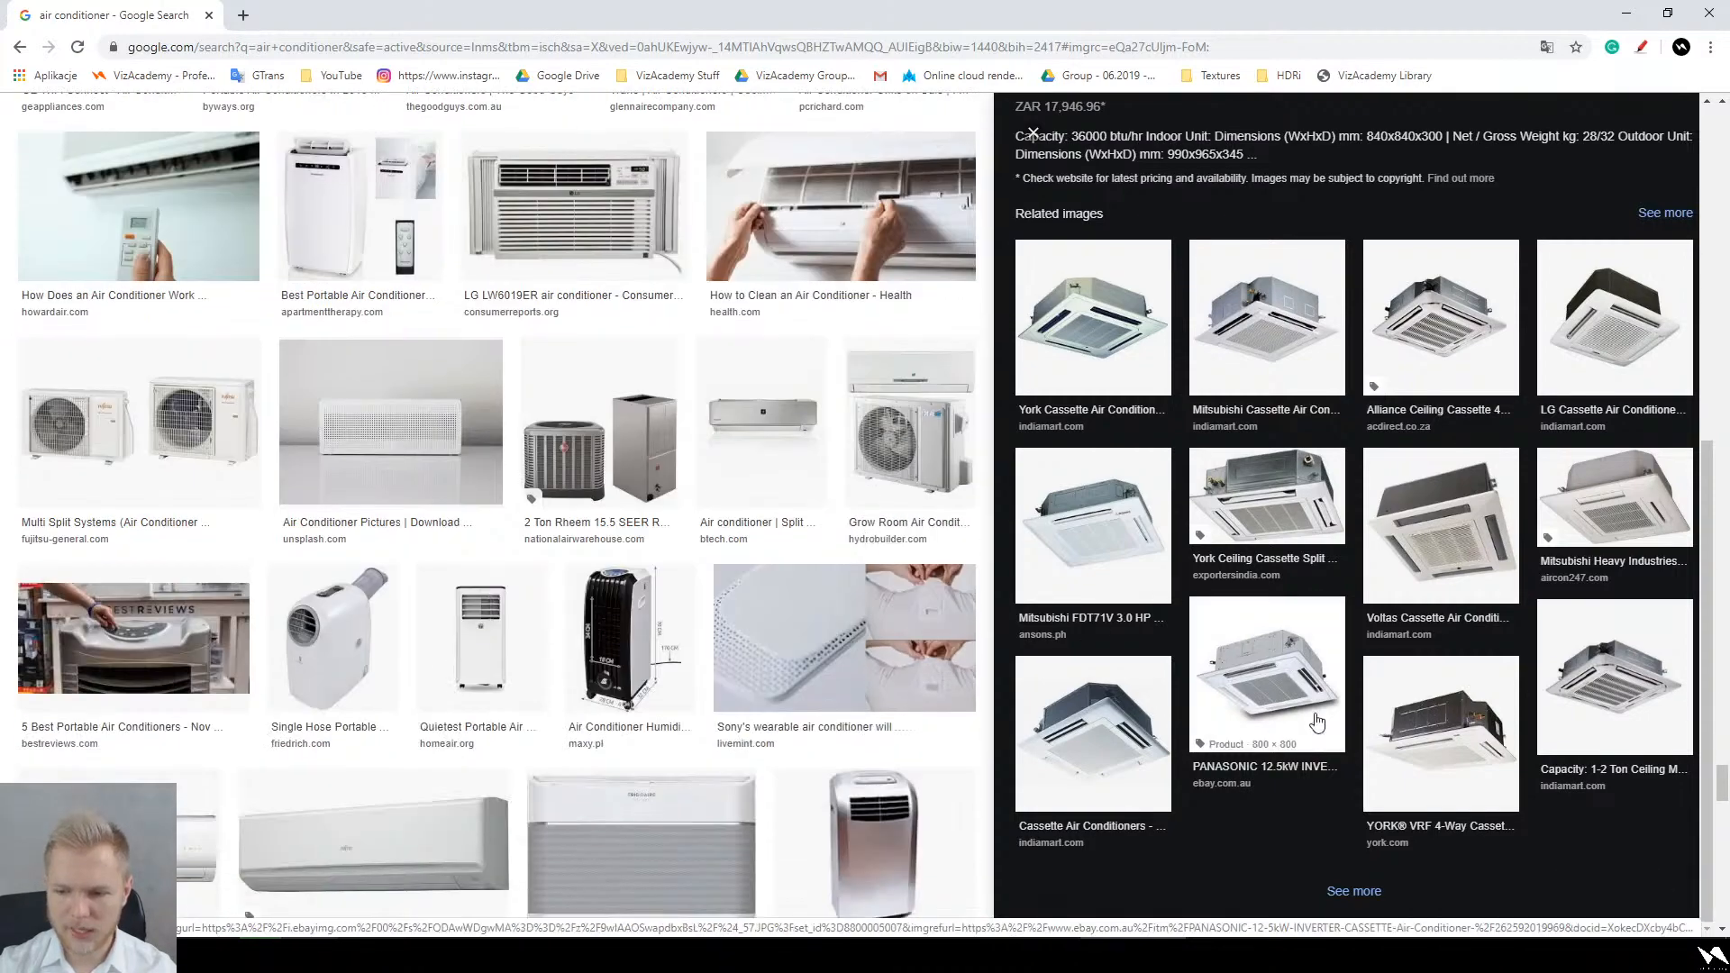
Step: View the related Mitsubishi cassette air conditioner picture and the white cassette air conditioner from indiamart.com, along with their related images
click(1267, 316)
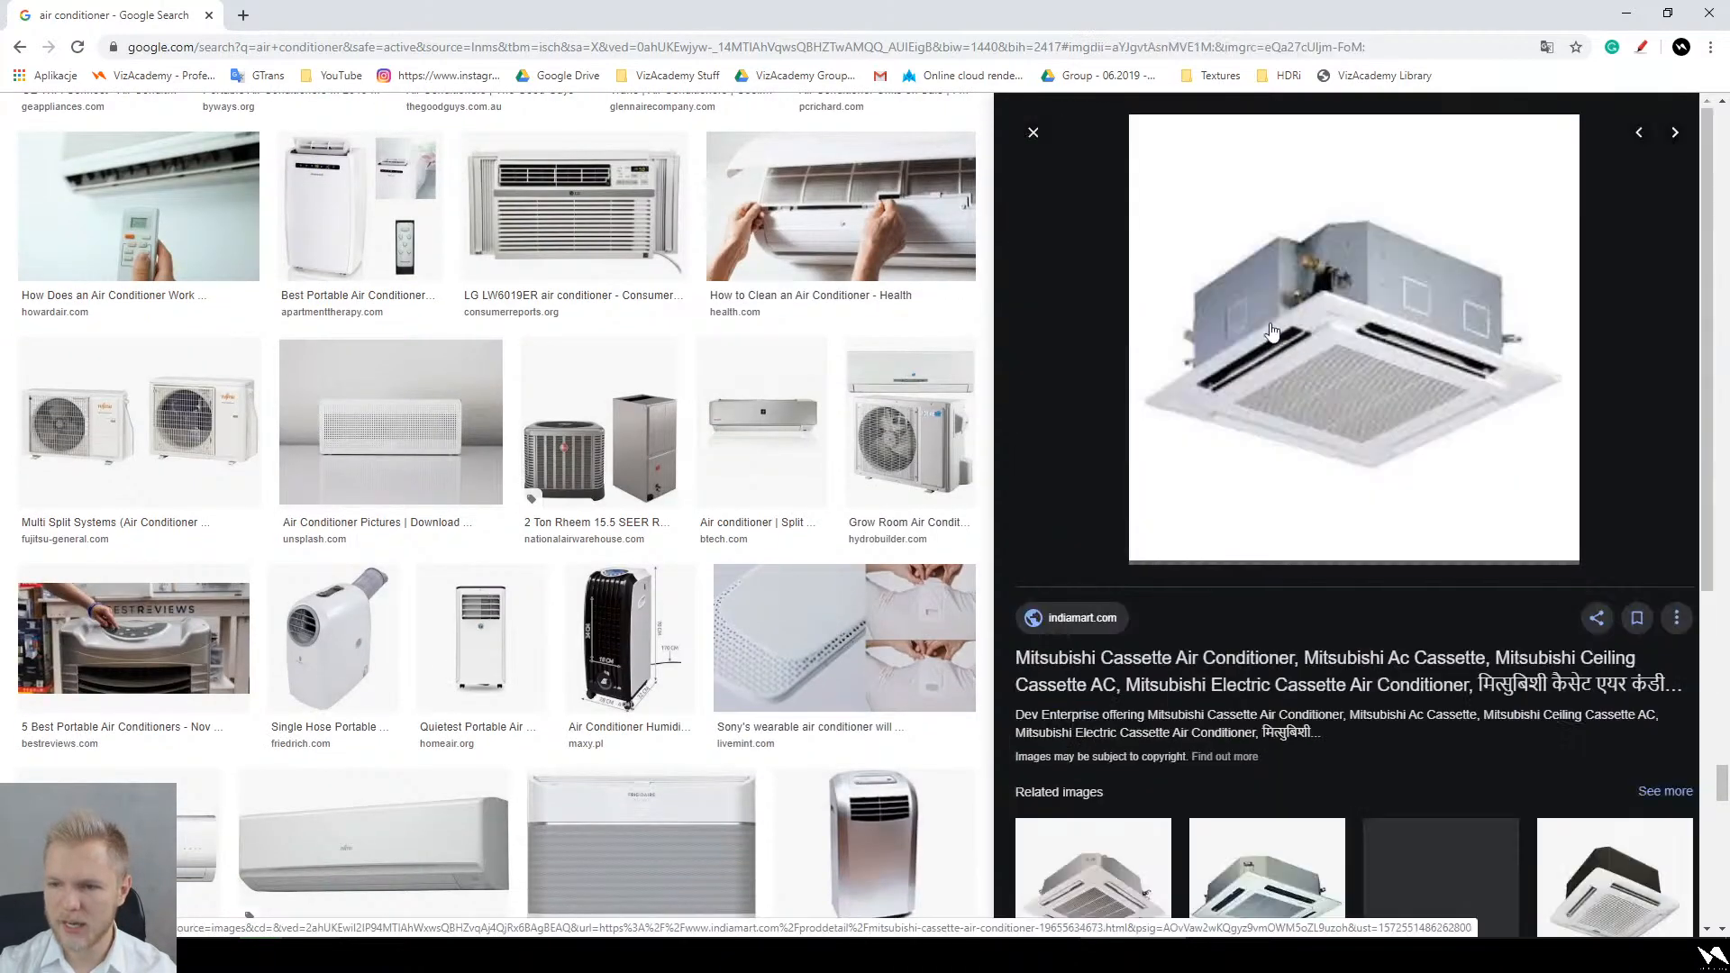
scroll(1441, 577, down, 3)
scroll(1597, 547, down, 3)
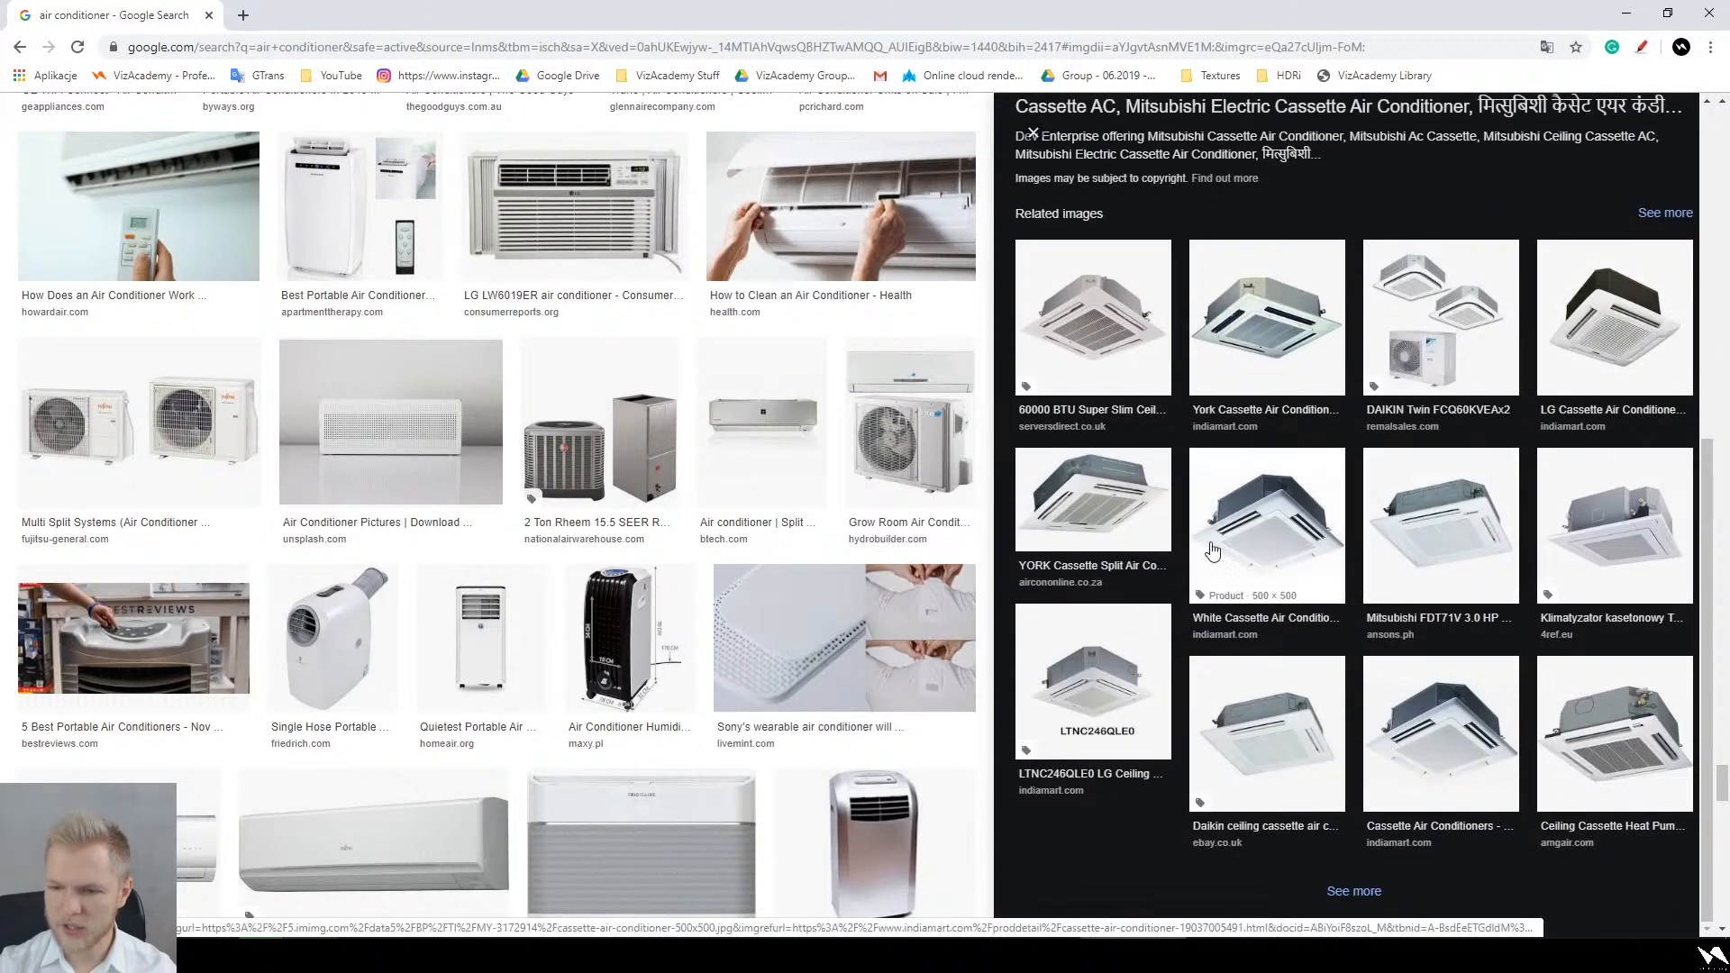
click(1261, 486)
scroll(1339, 475, down, 3)
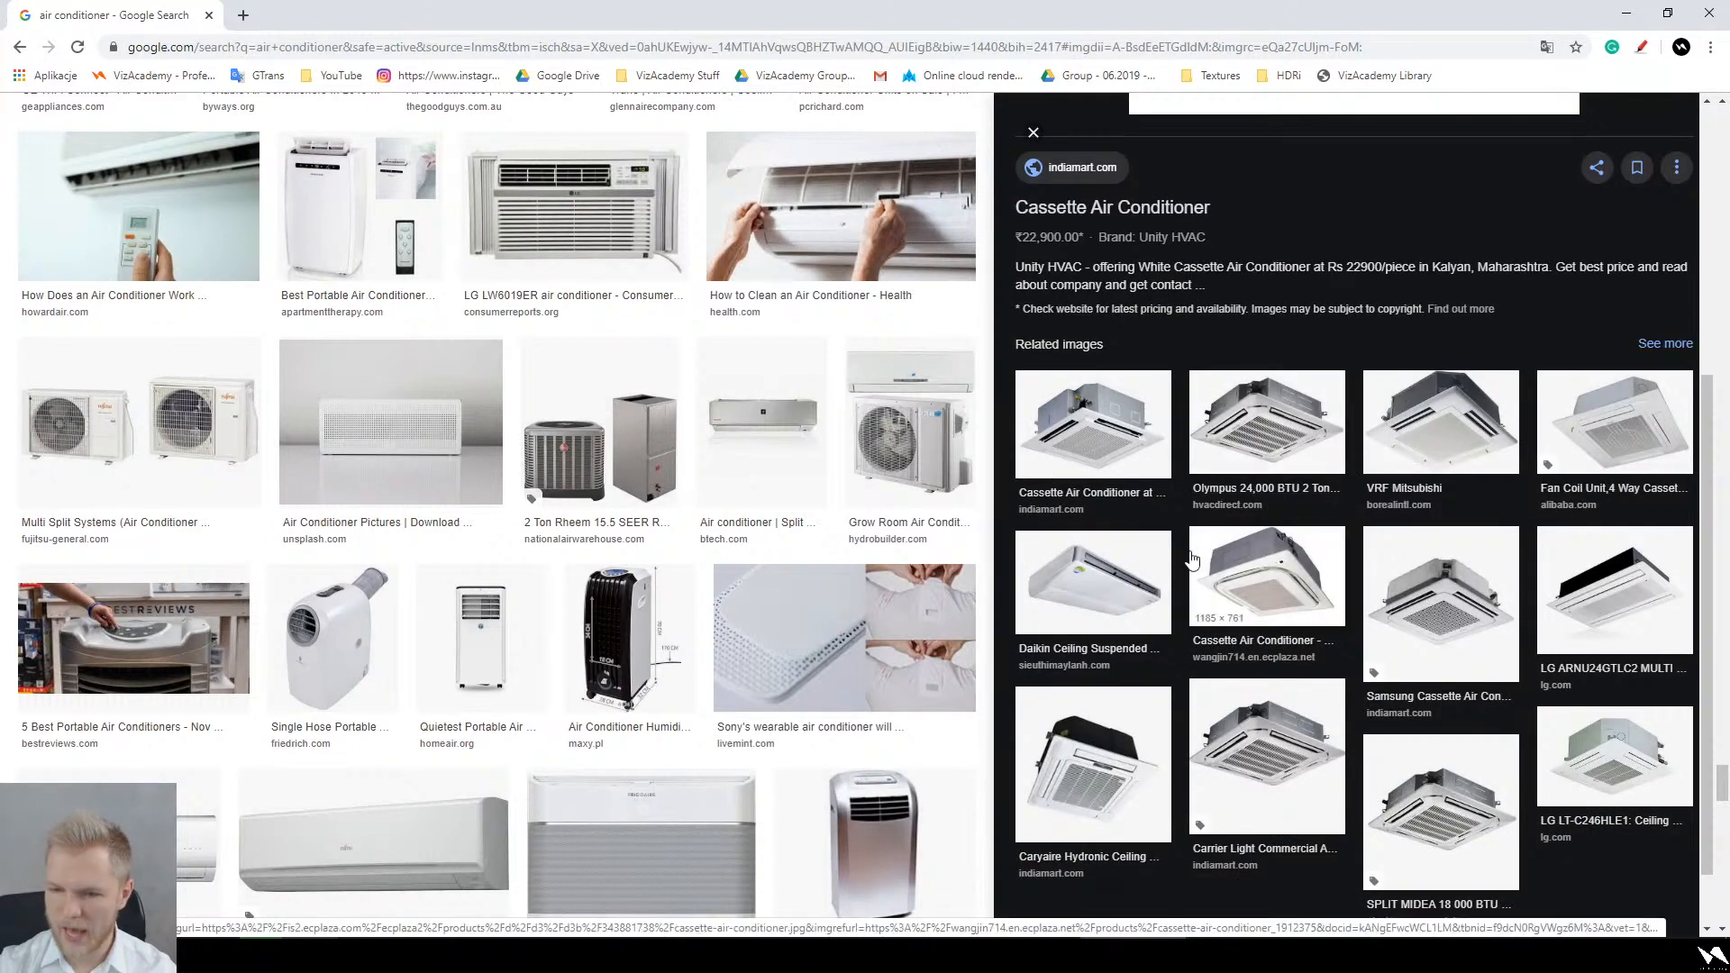
scroll(432, 537, down, 5)
scroll(433, 538, down, 10)
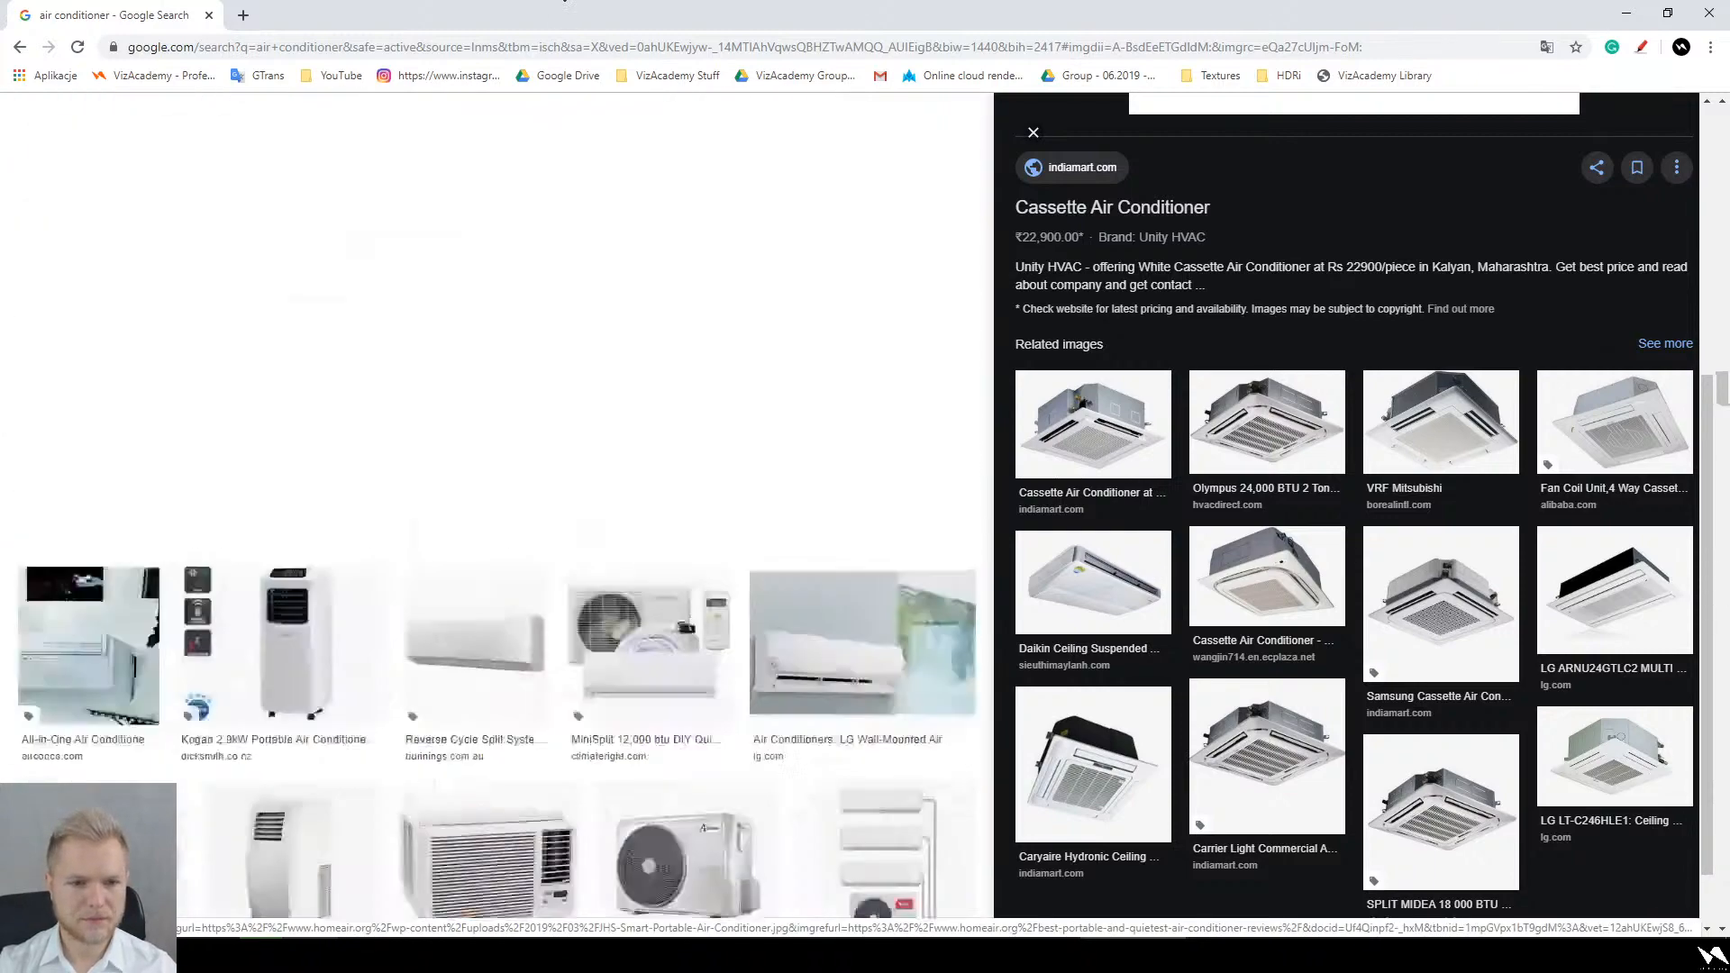
Step: Refine the image search to "air conditioner front"
scroll(432, 538, up, 15)
click(312, 137)
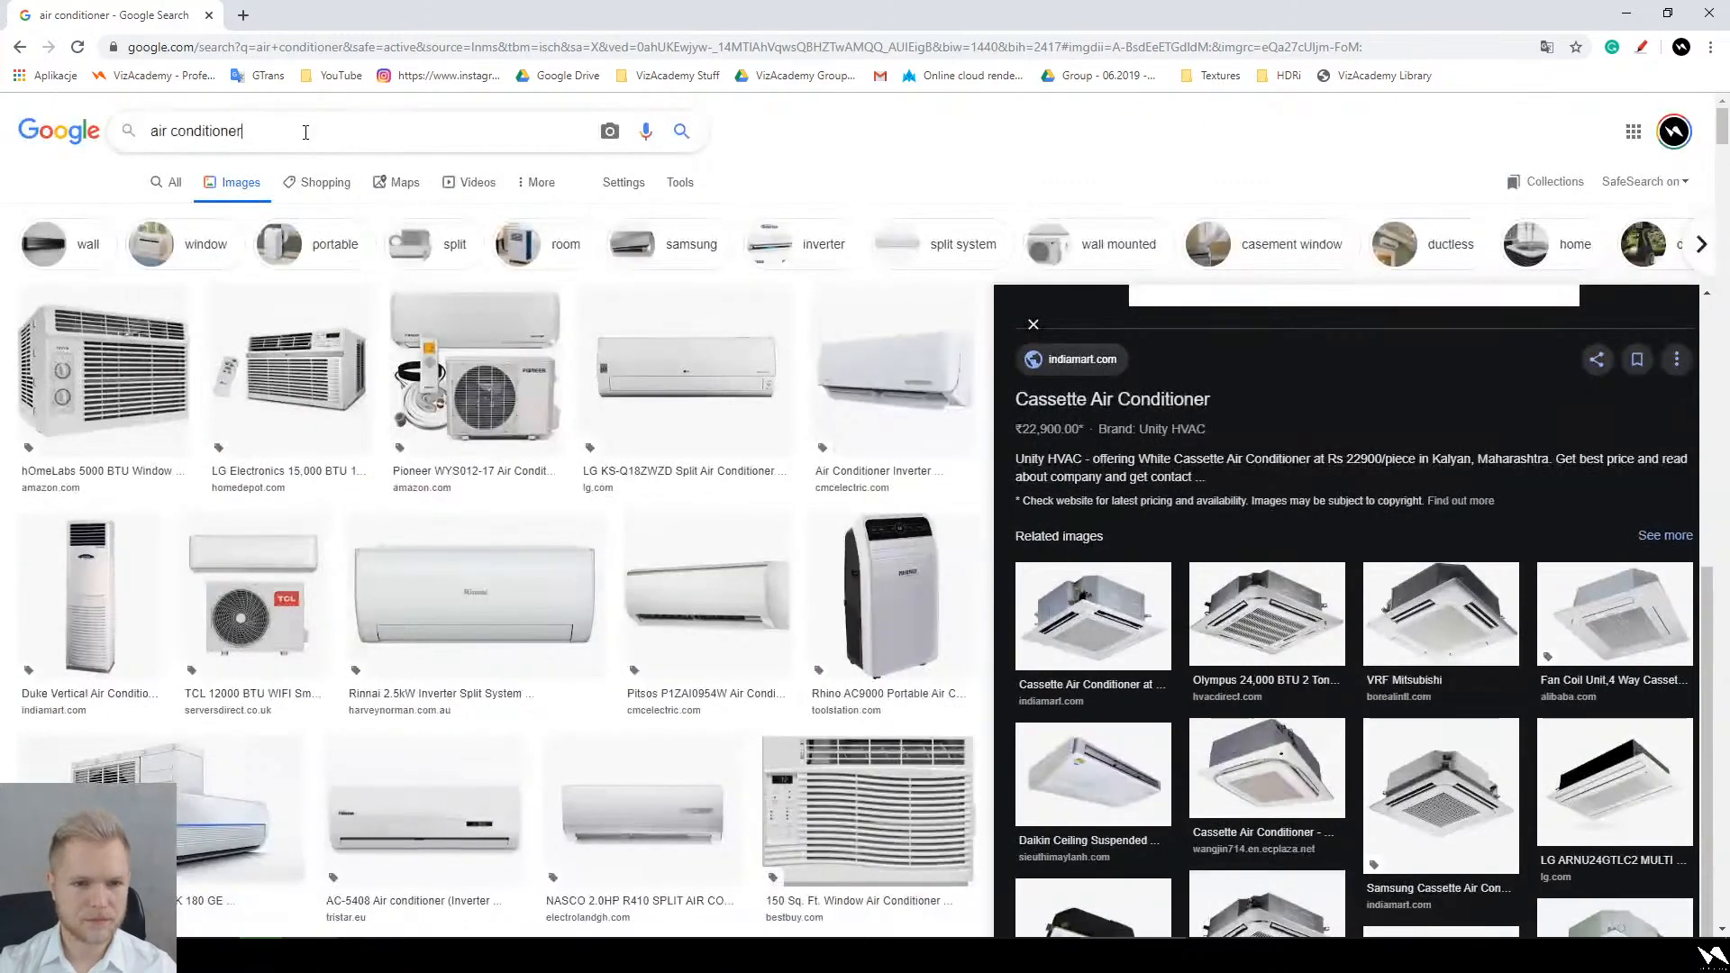
text(front)
key(Return)
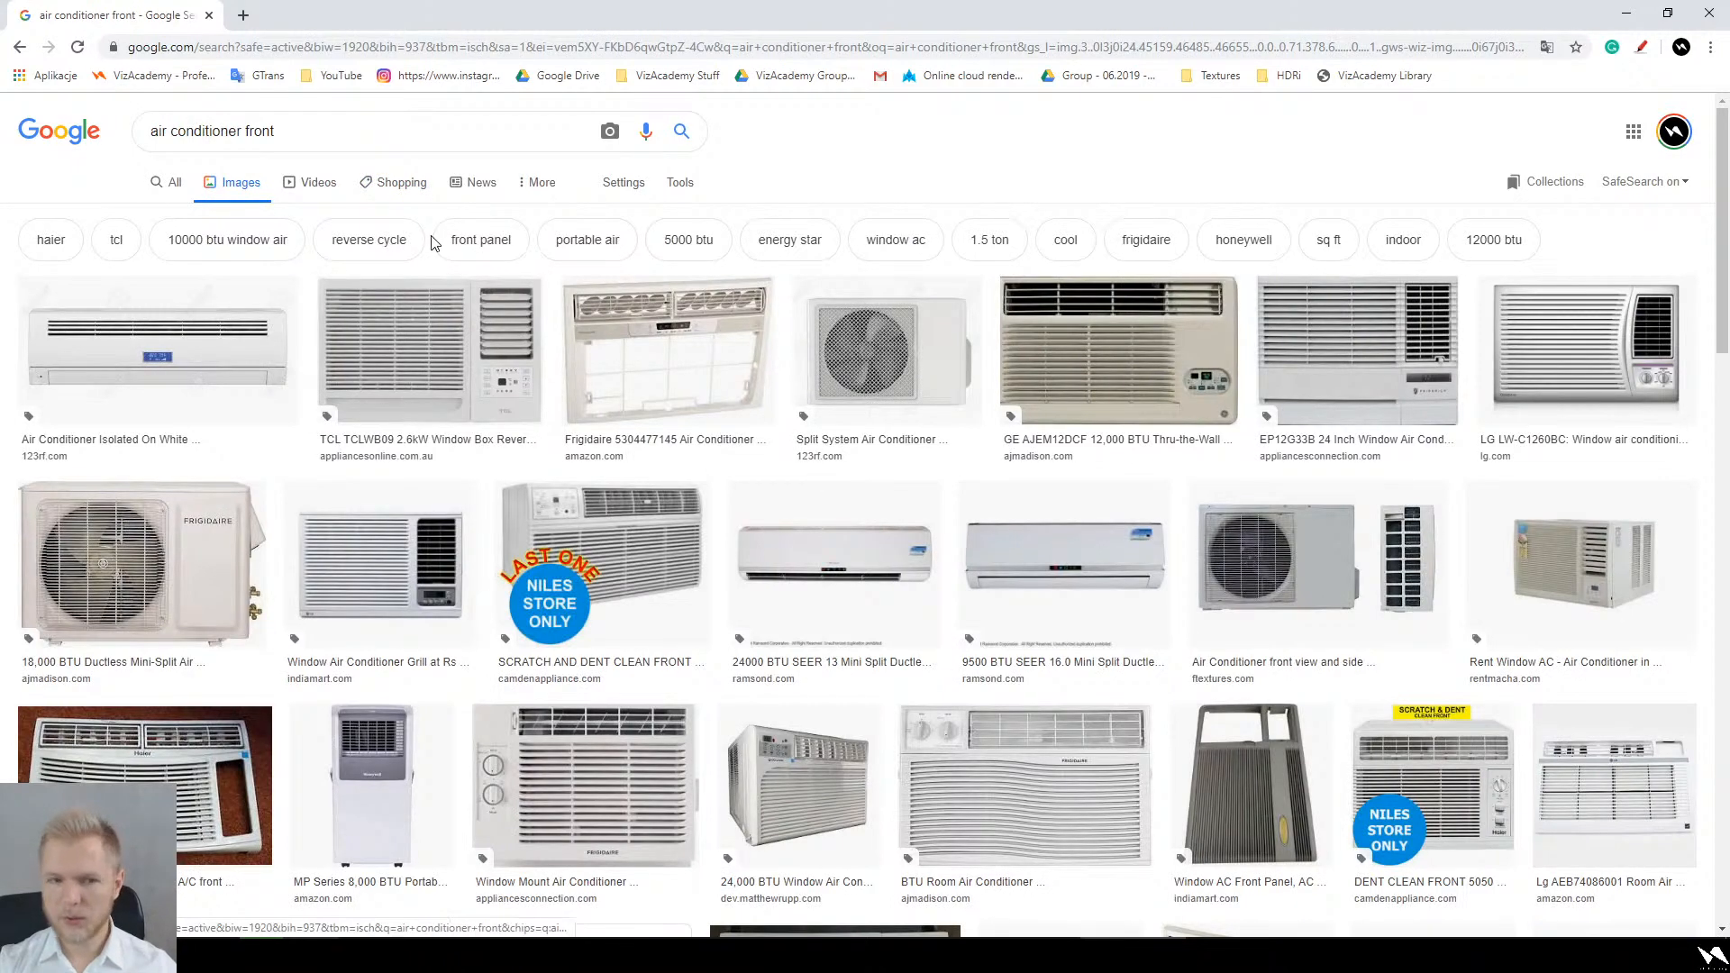
Step: Open the enlarged front view of the Frigidaire FFRE0533S1 window air conditioner from the image results
scroll(852, 469, down, 6)
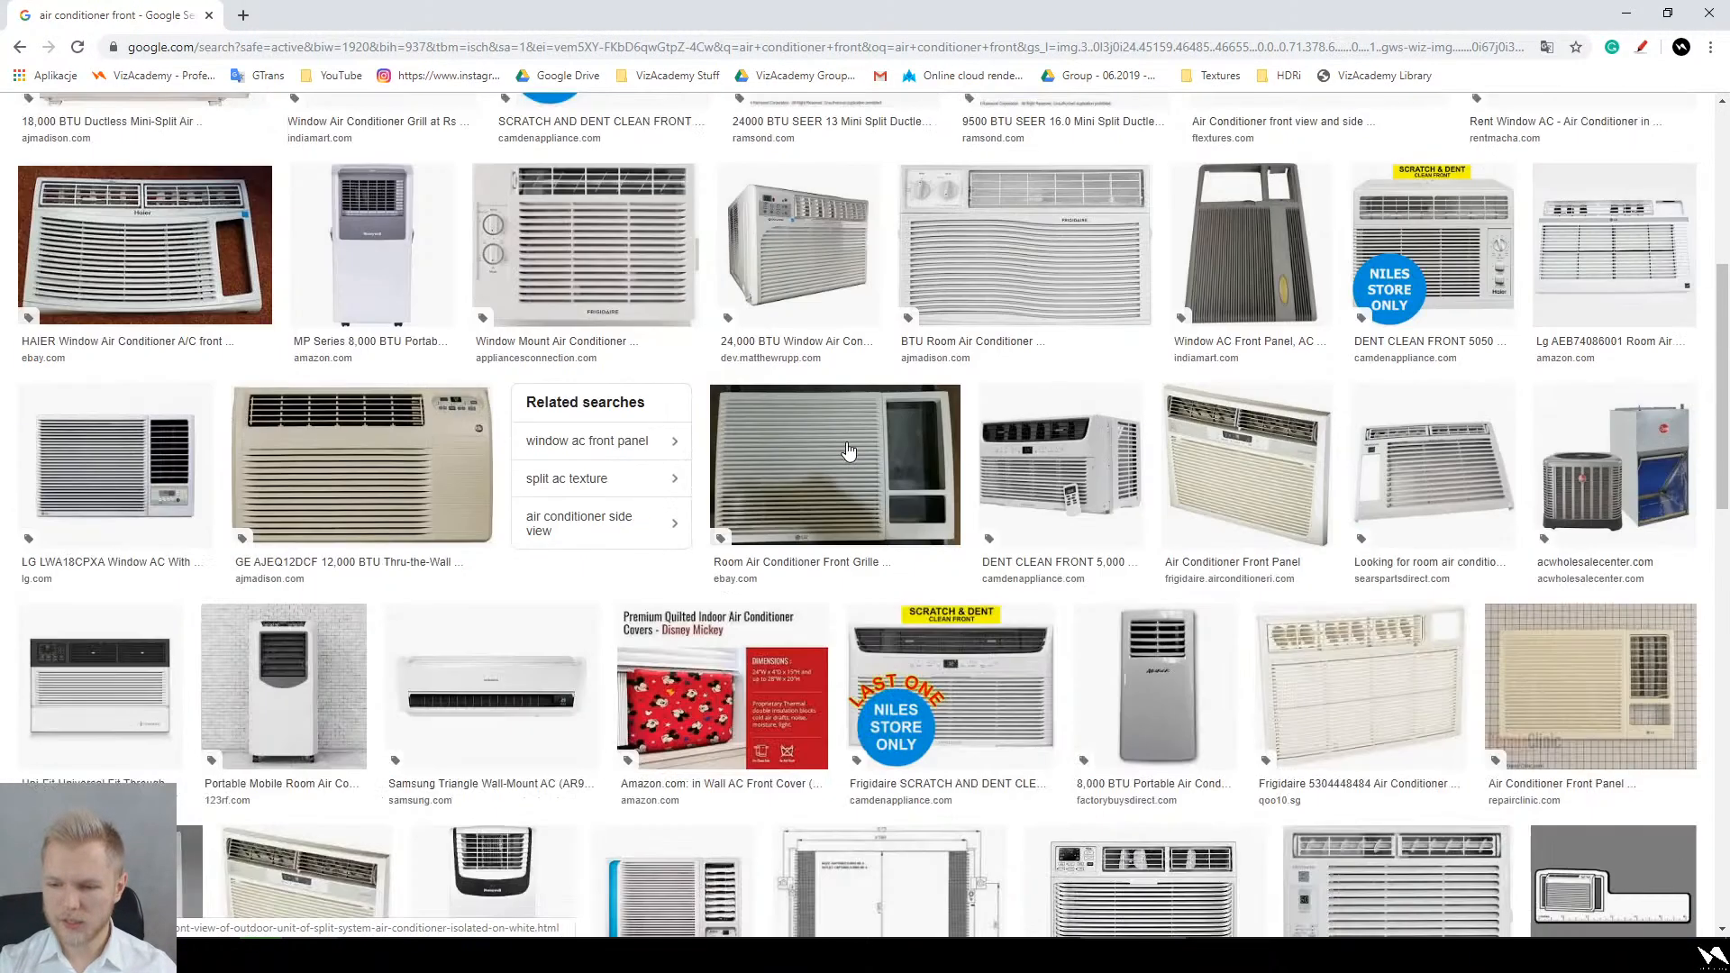
scroll(848, 455, down, 5)
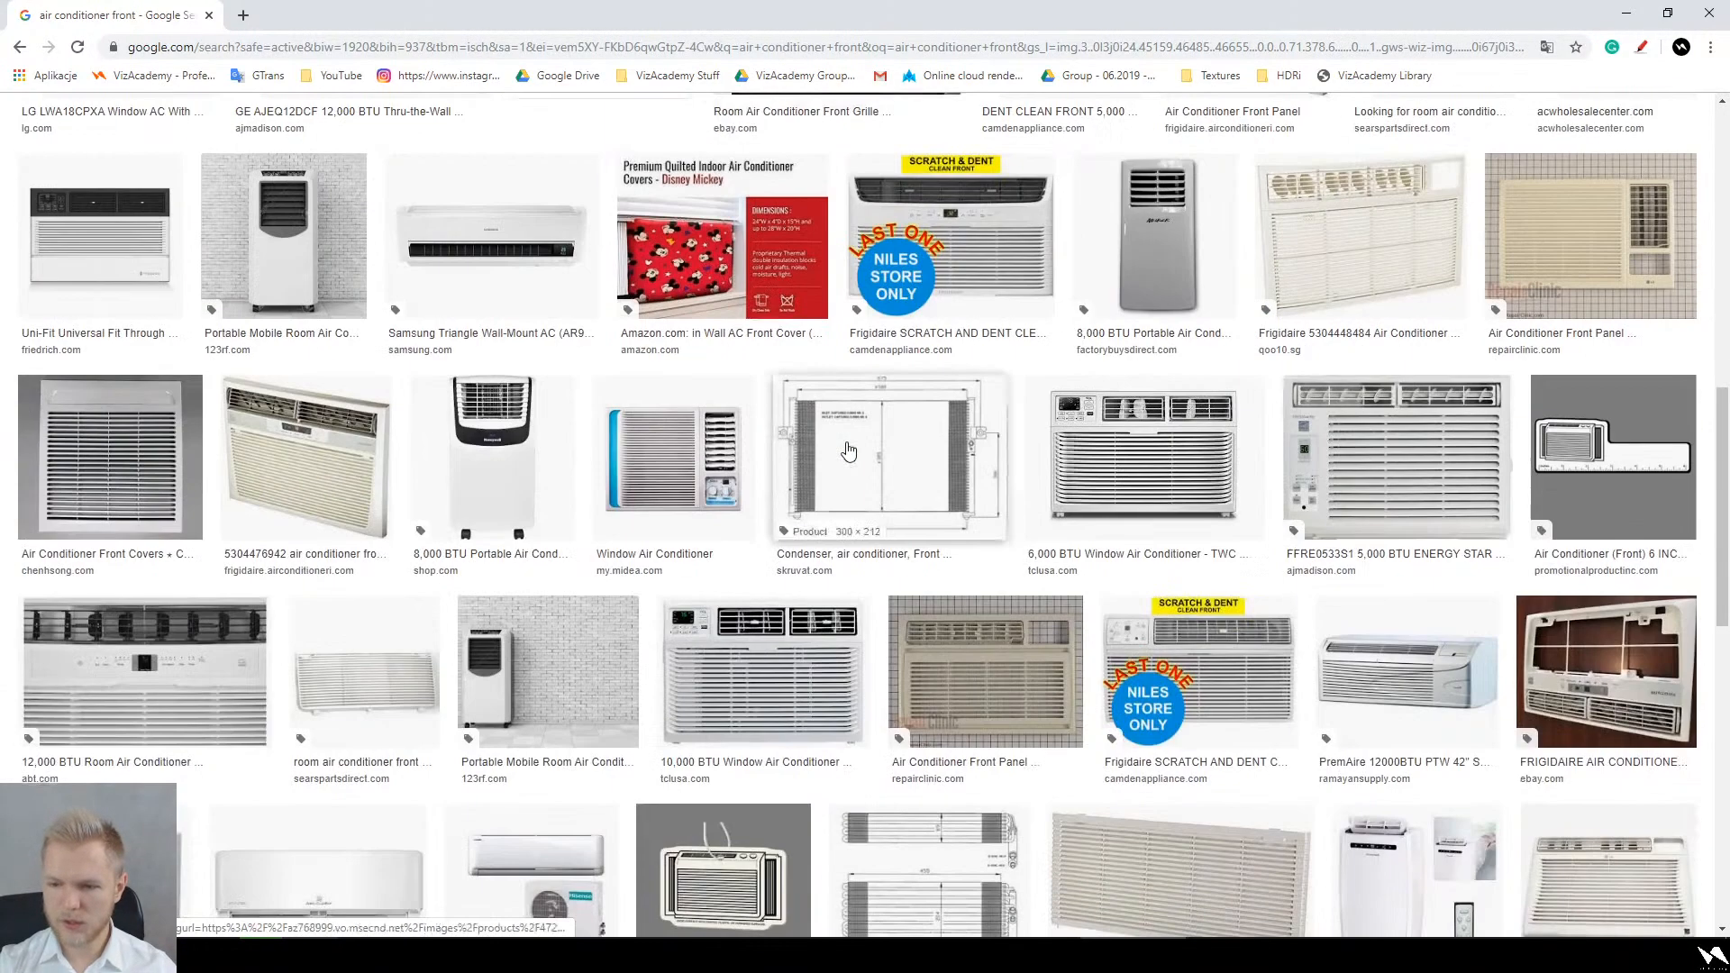
click(1417, 465)
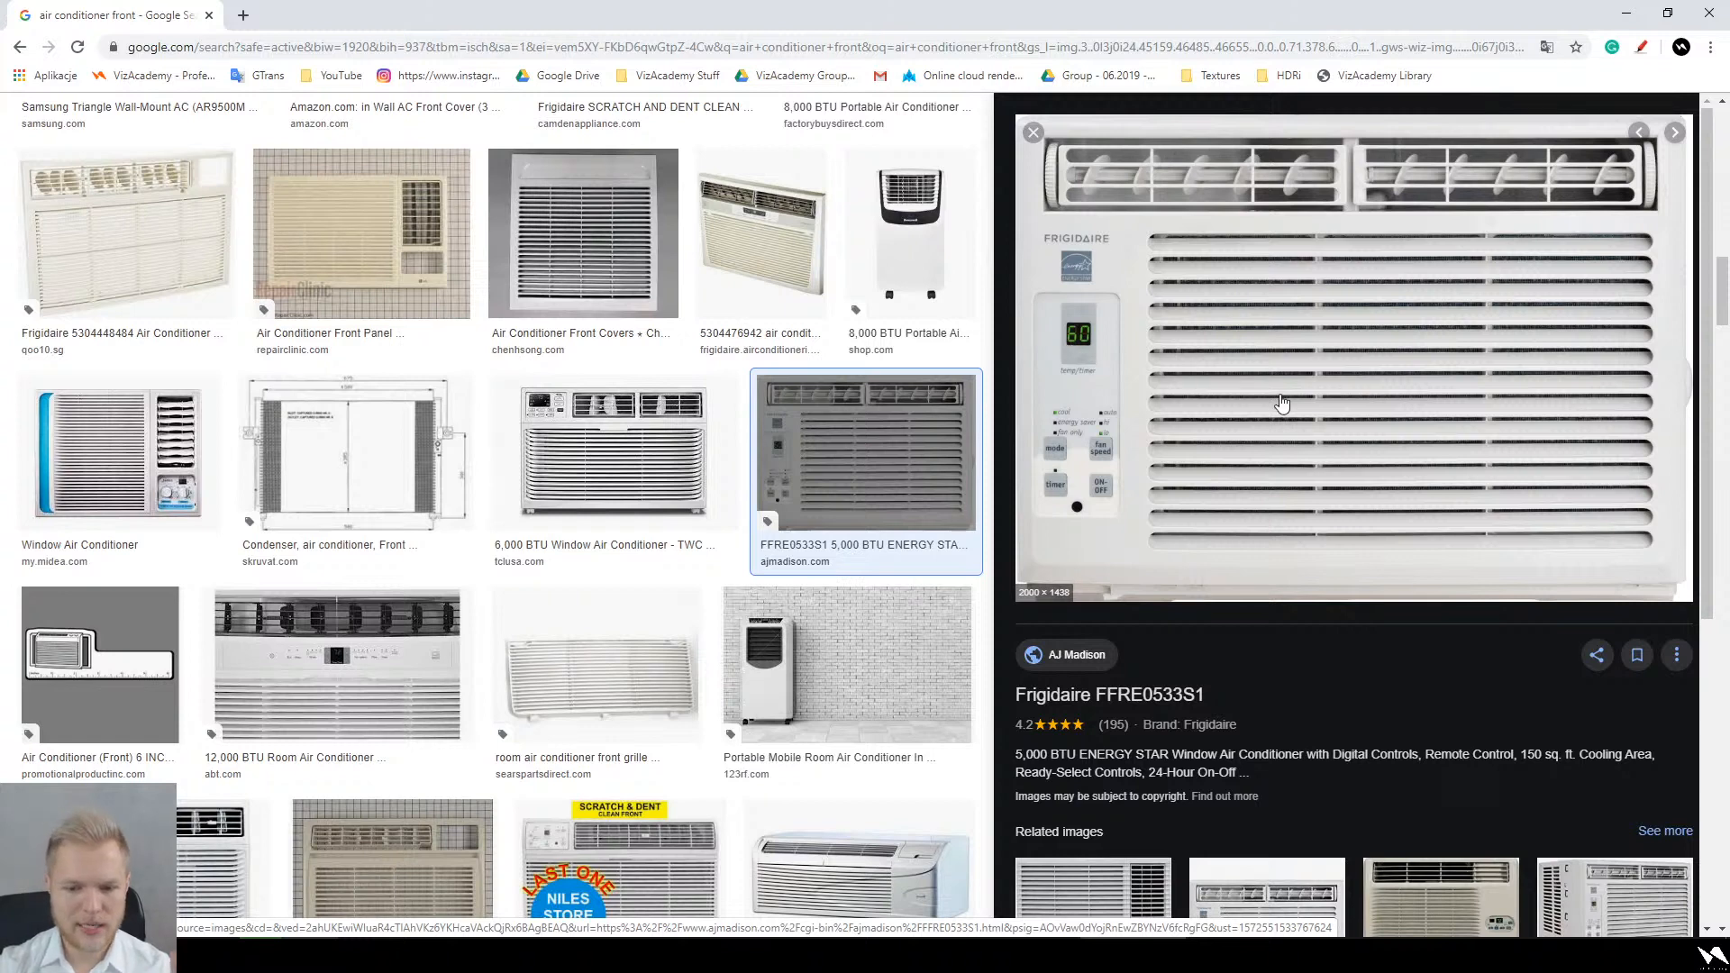
Step: Look further through the "air conditioner front" image results for other straight-on views of units and grilles
scroll(874, 428, down, 2)
scroll(878, 434, down, 4)
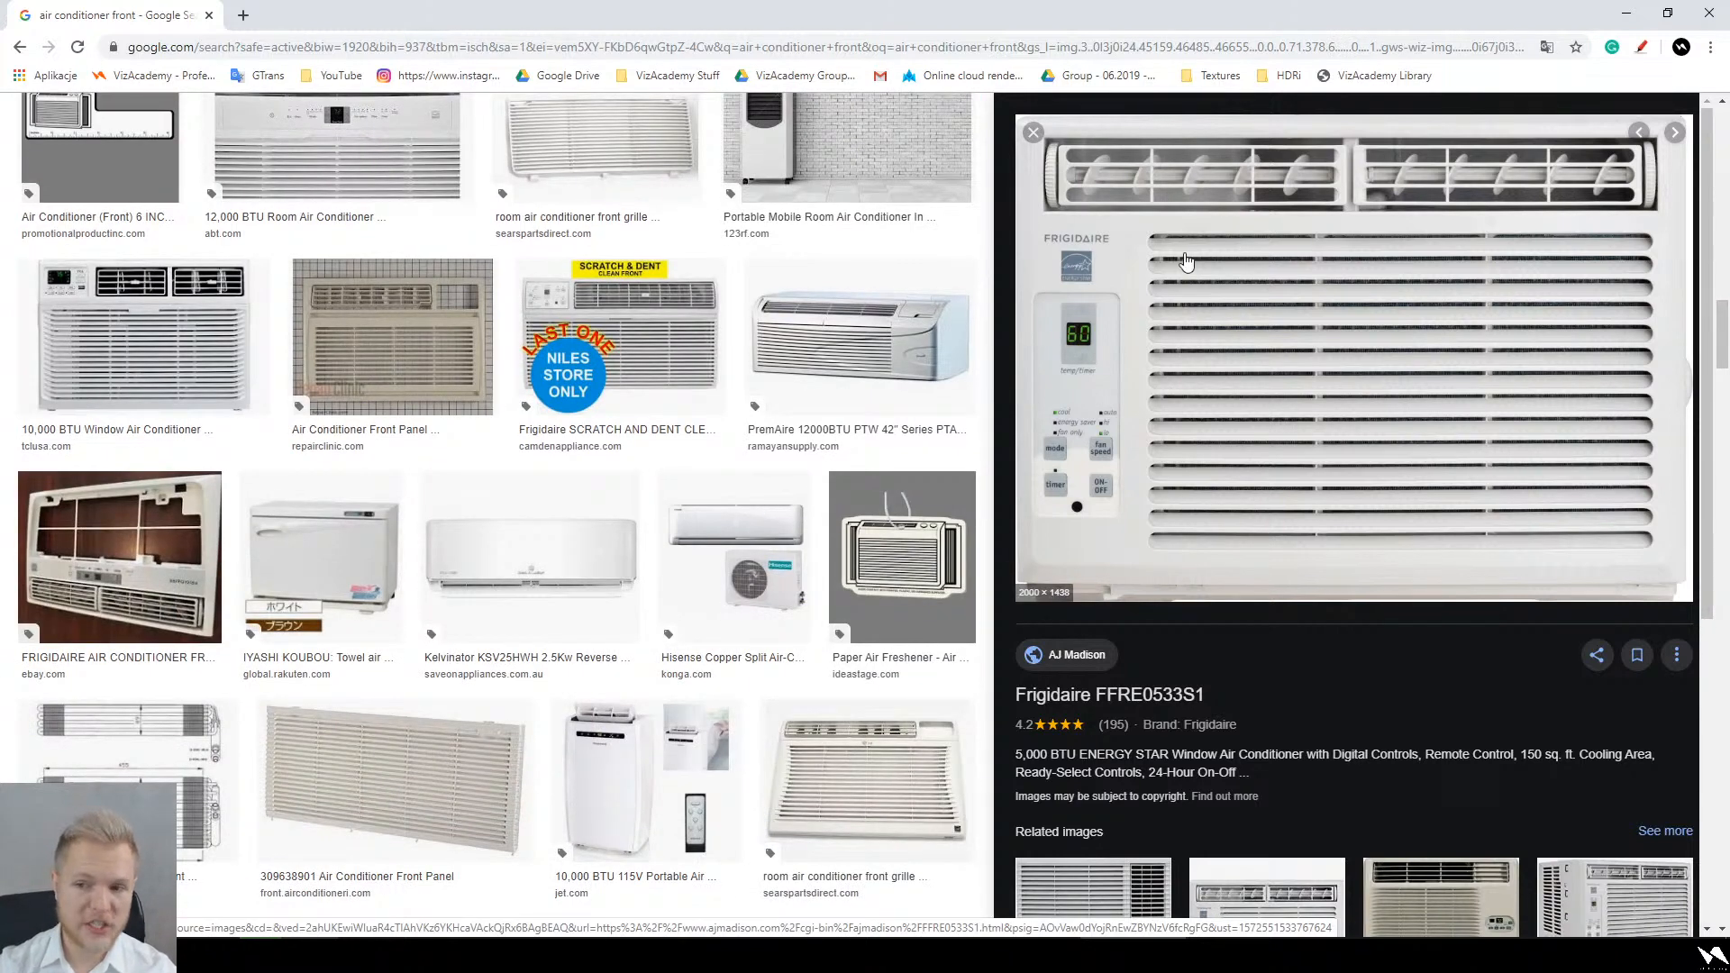
scroll(429, 442, down, 4)
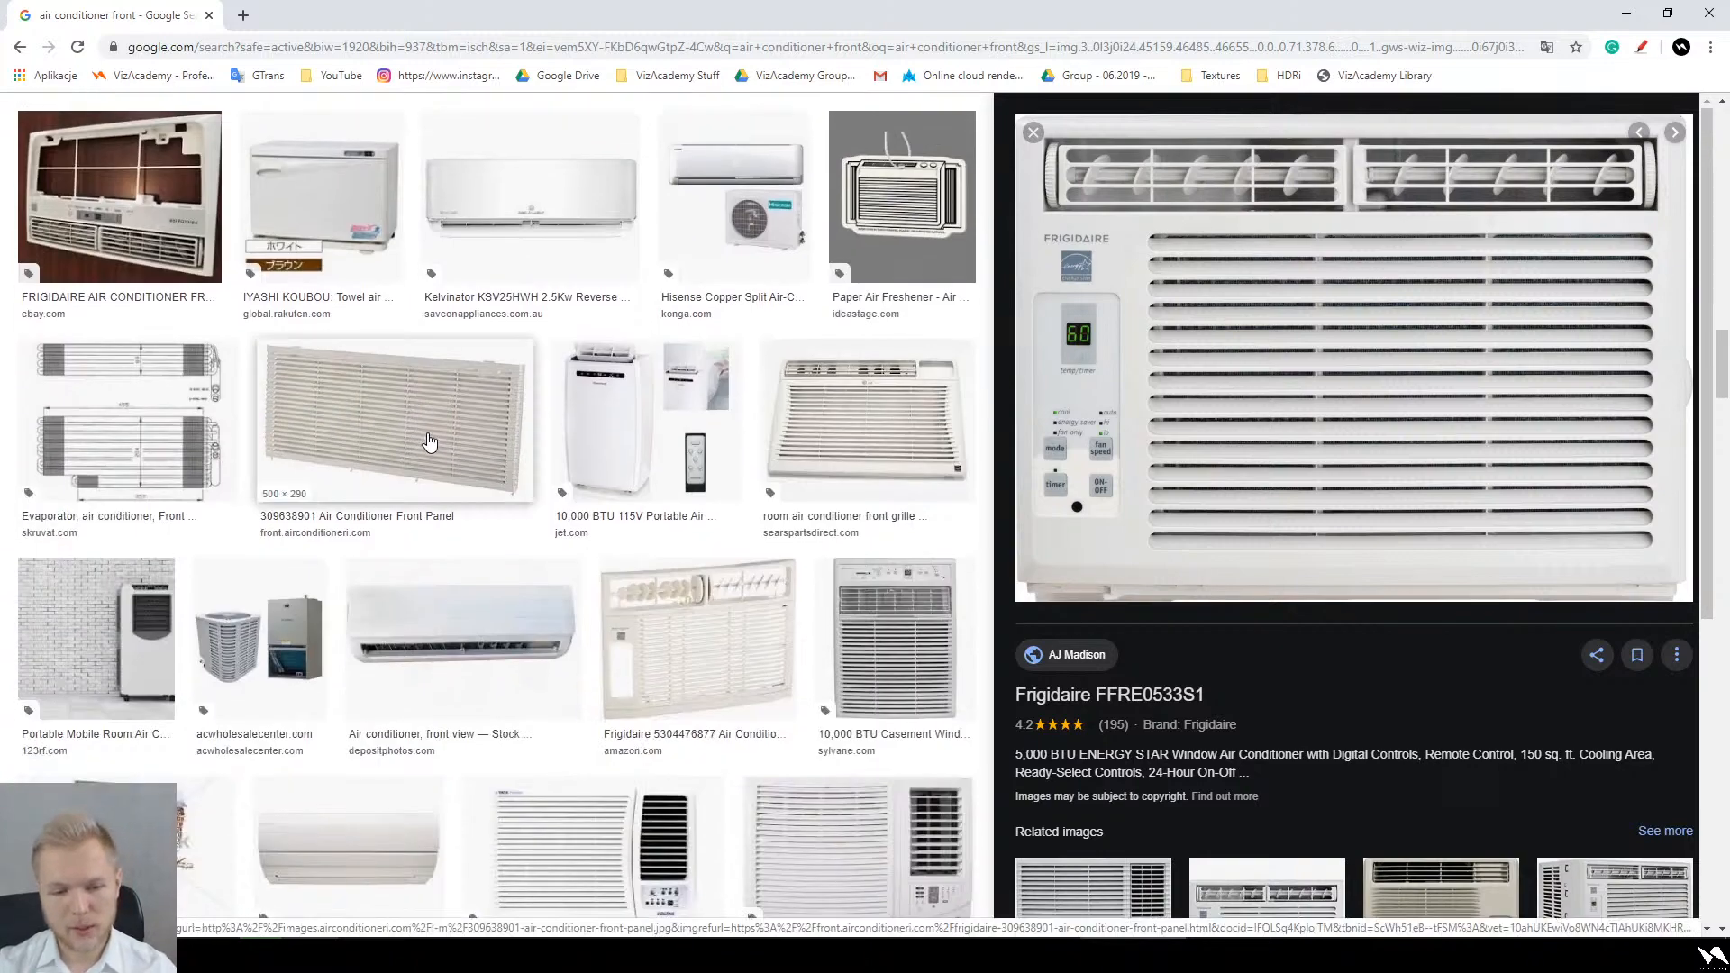
scroll(429, 442, down, 5)
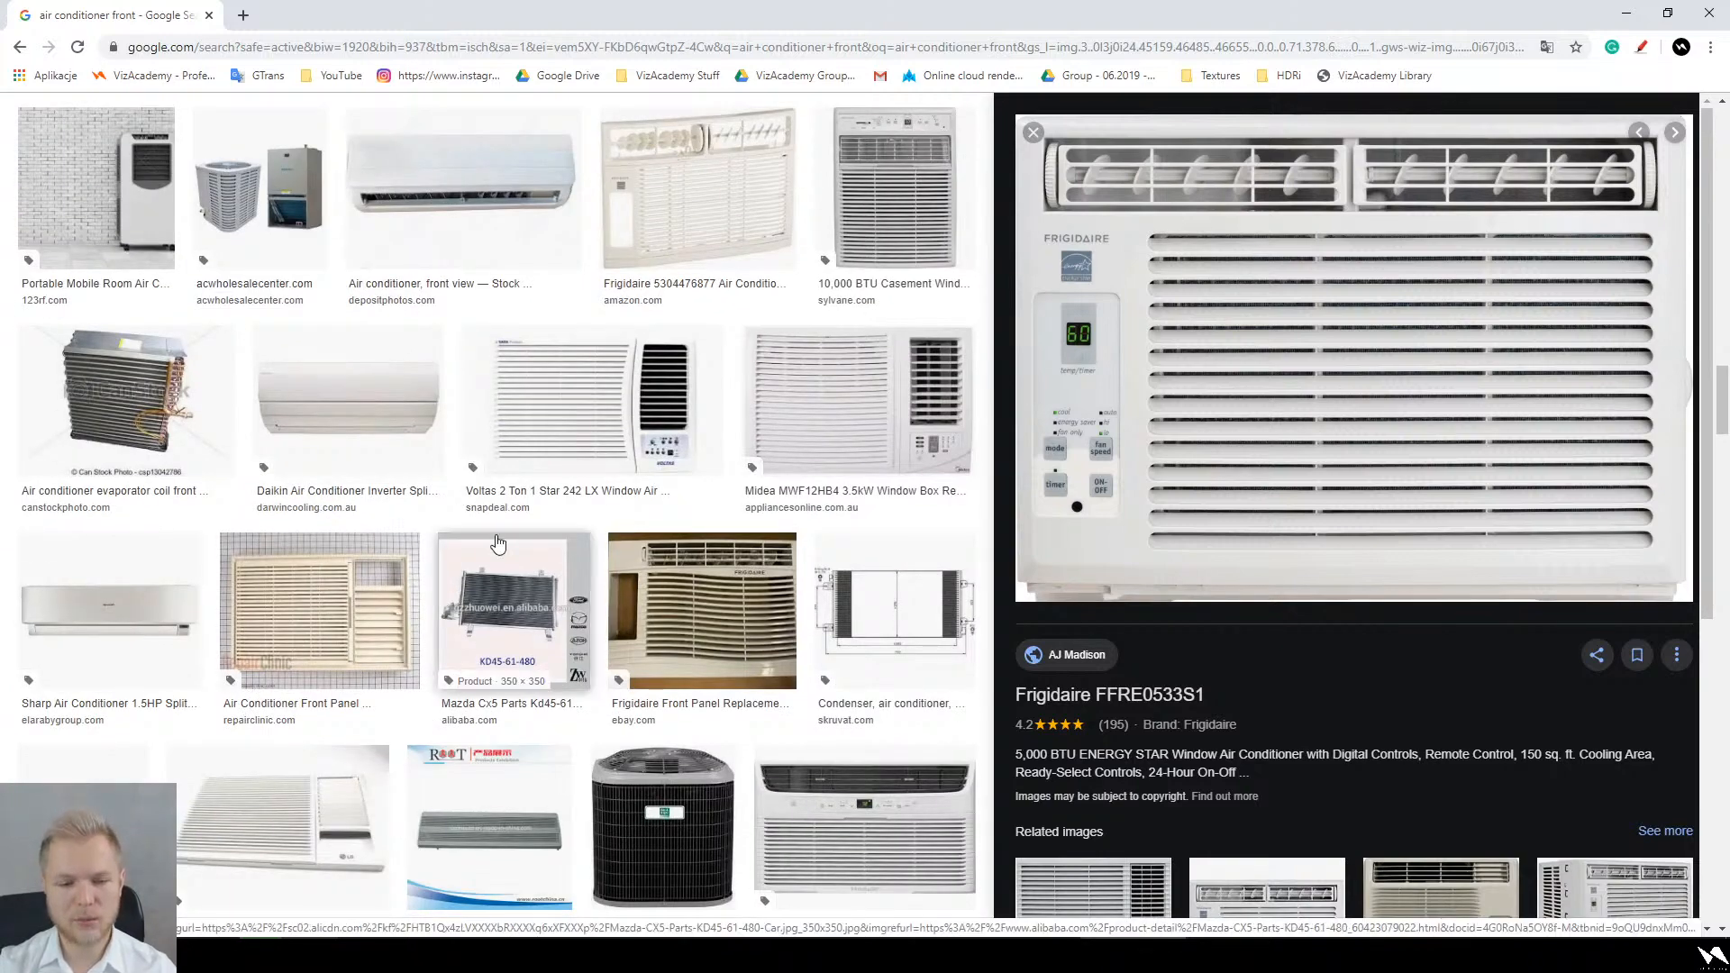
scroll(498, 541, down, 4)
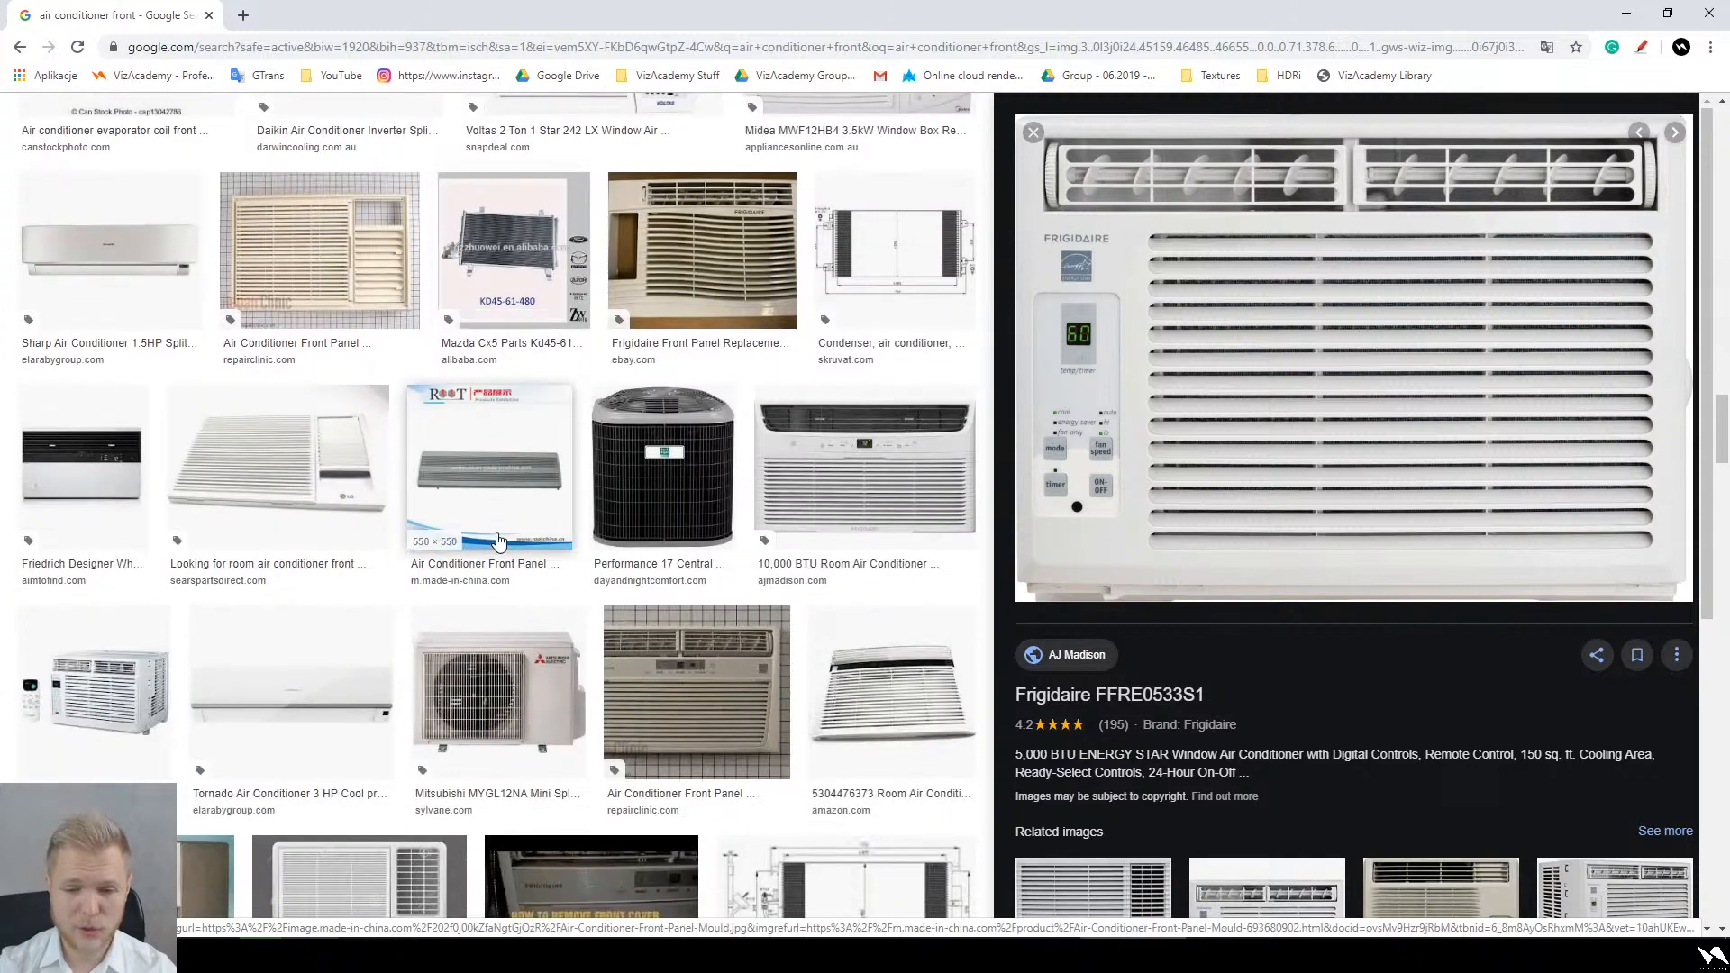
scroll(498, 540, down, 4)
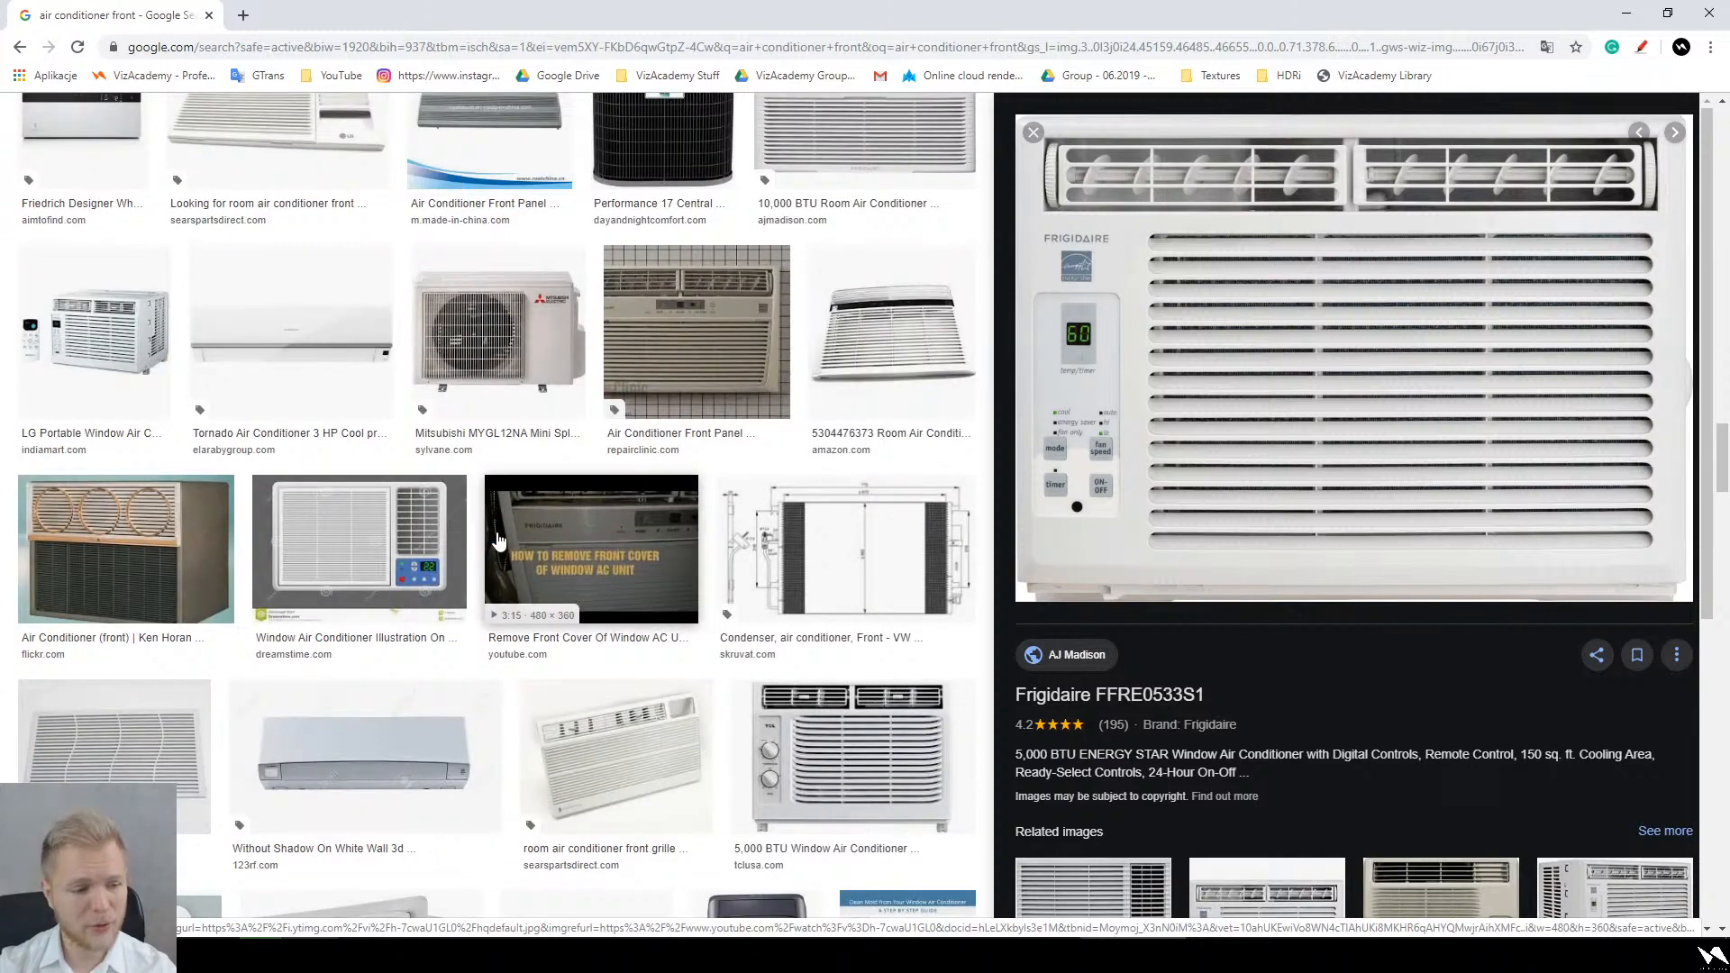
scroll(498, 541, down, 4)
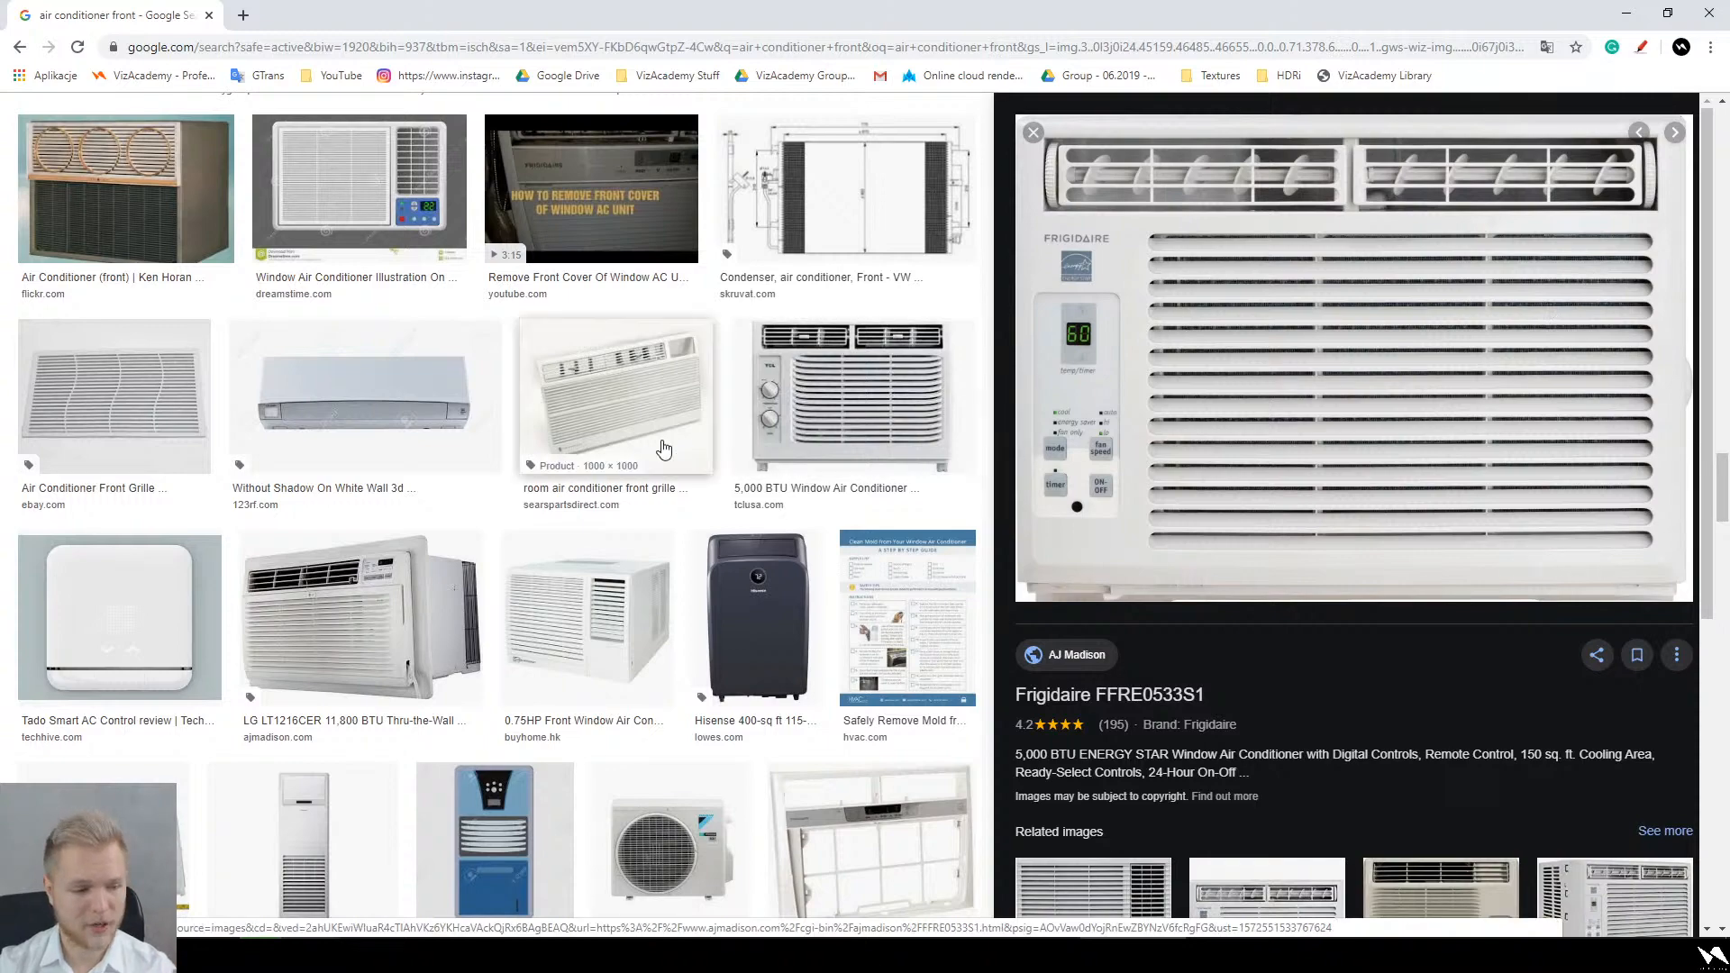
Step: Scan the remaining "air conditioner front" image results and close that browser window to get back to the comparison image comp.02.jpg
scroll(766, 509, down, 5)
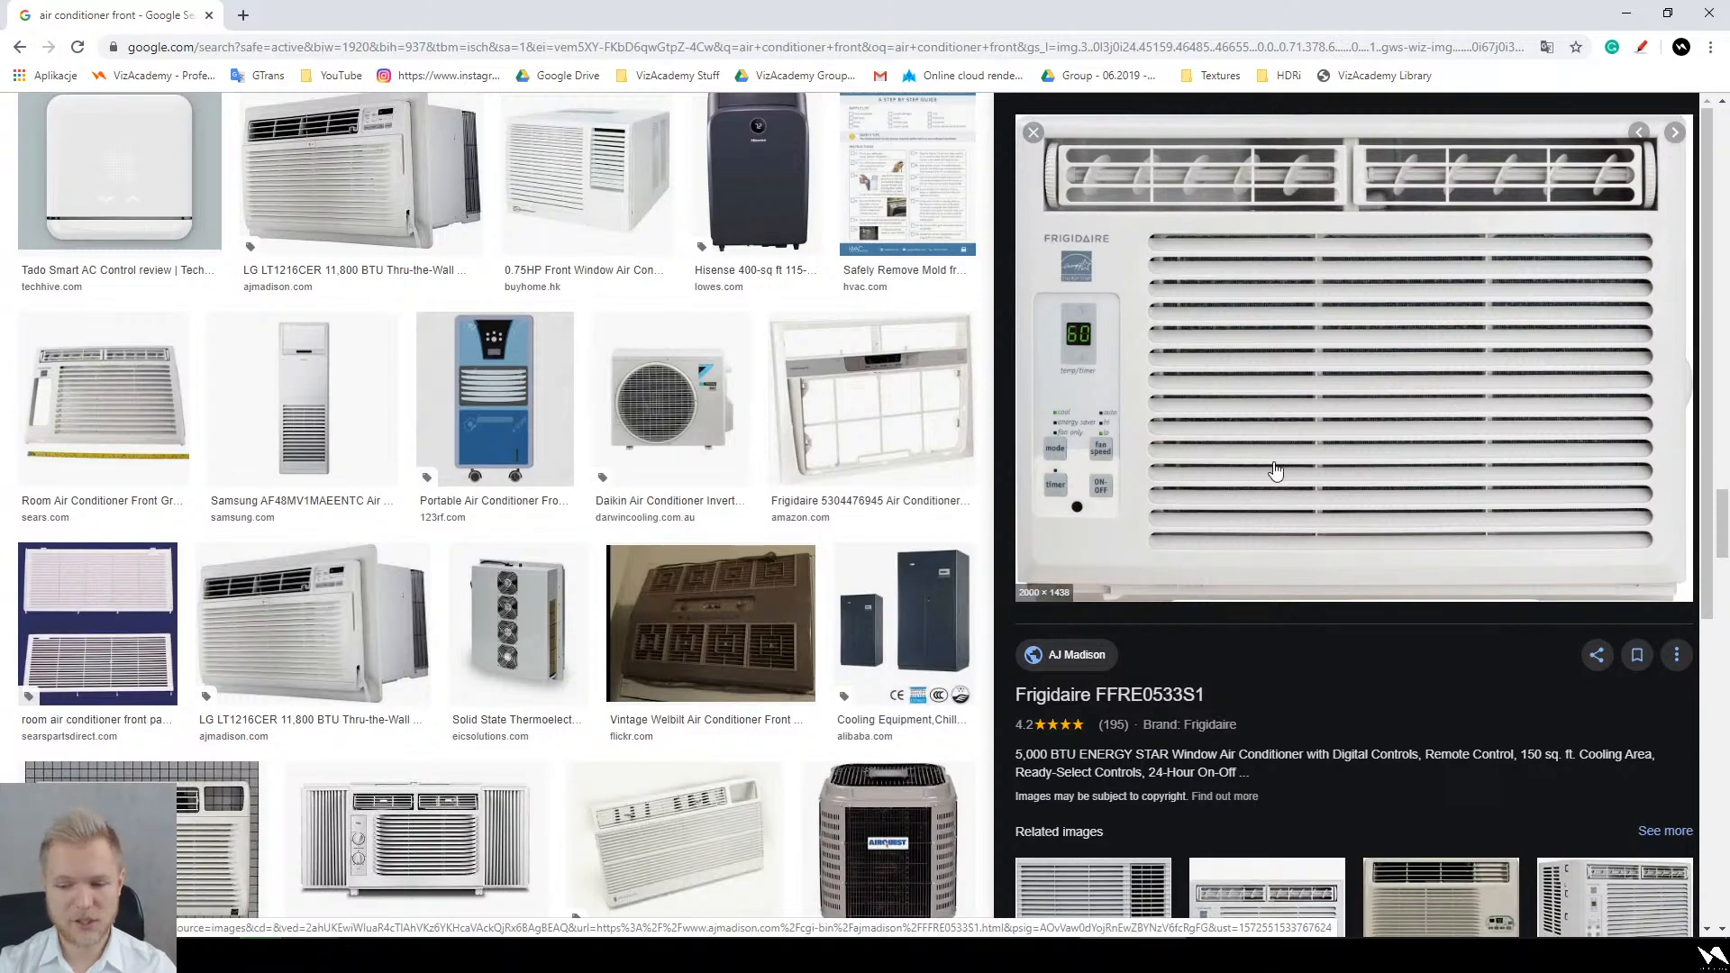
scroll(572, 566, down, 1)
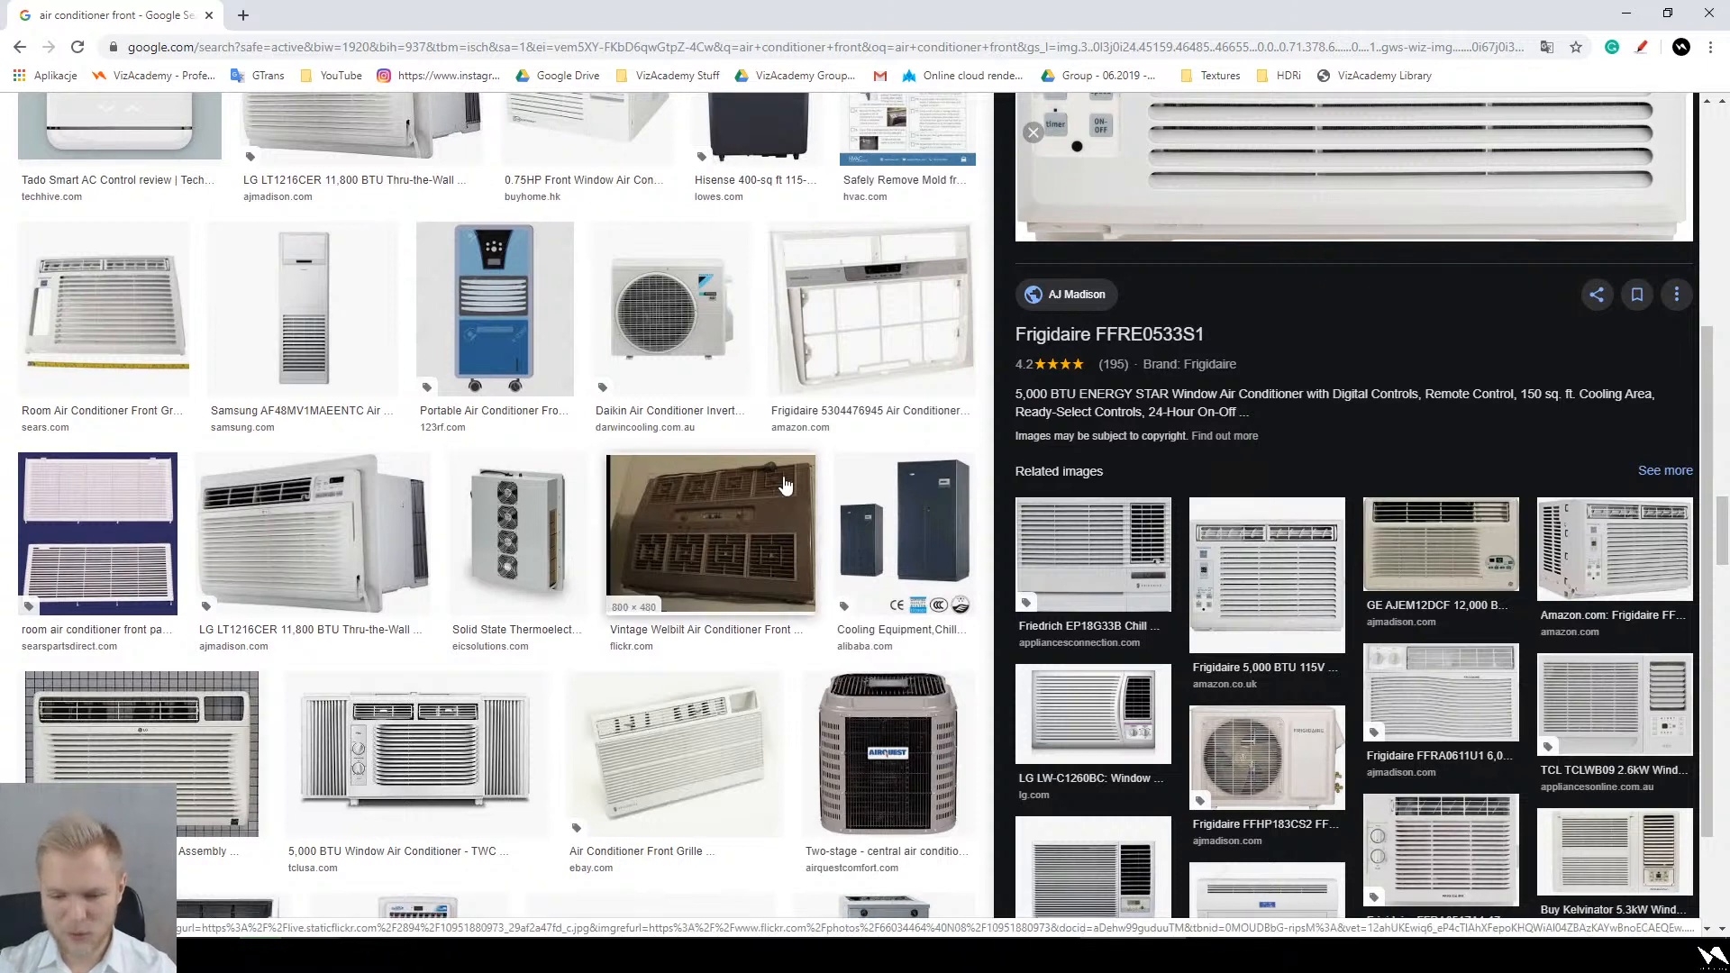
click(1722, 15)
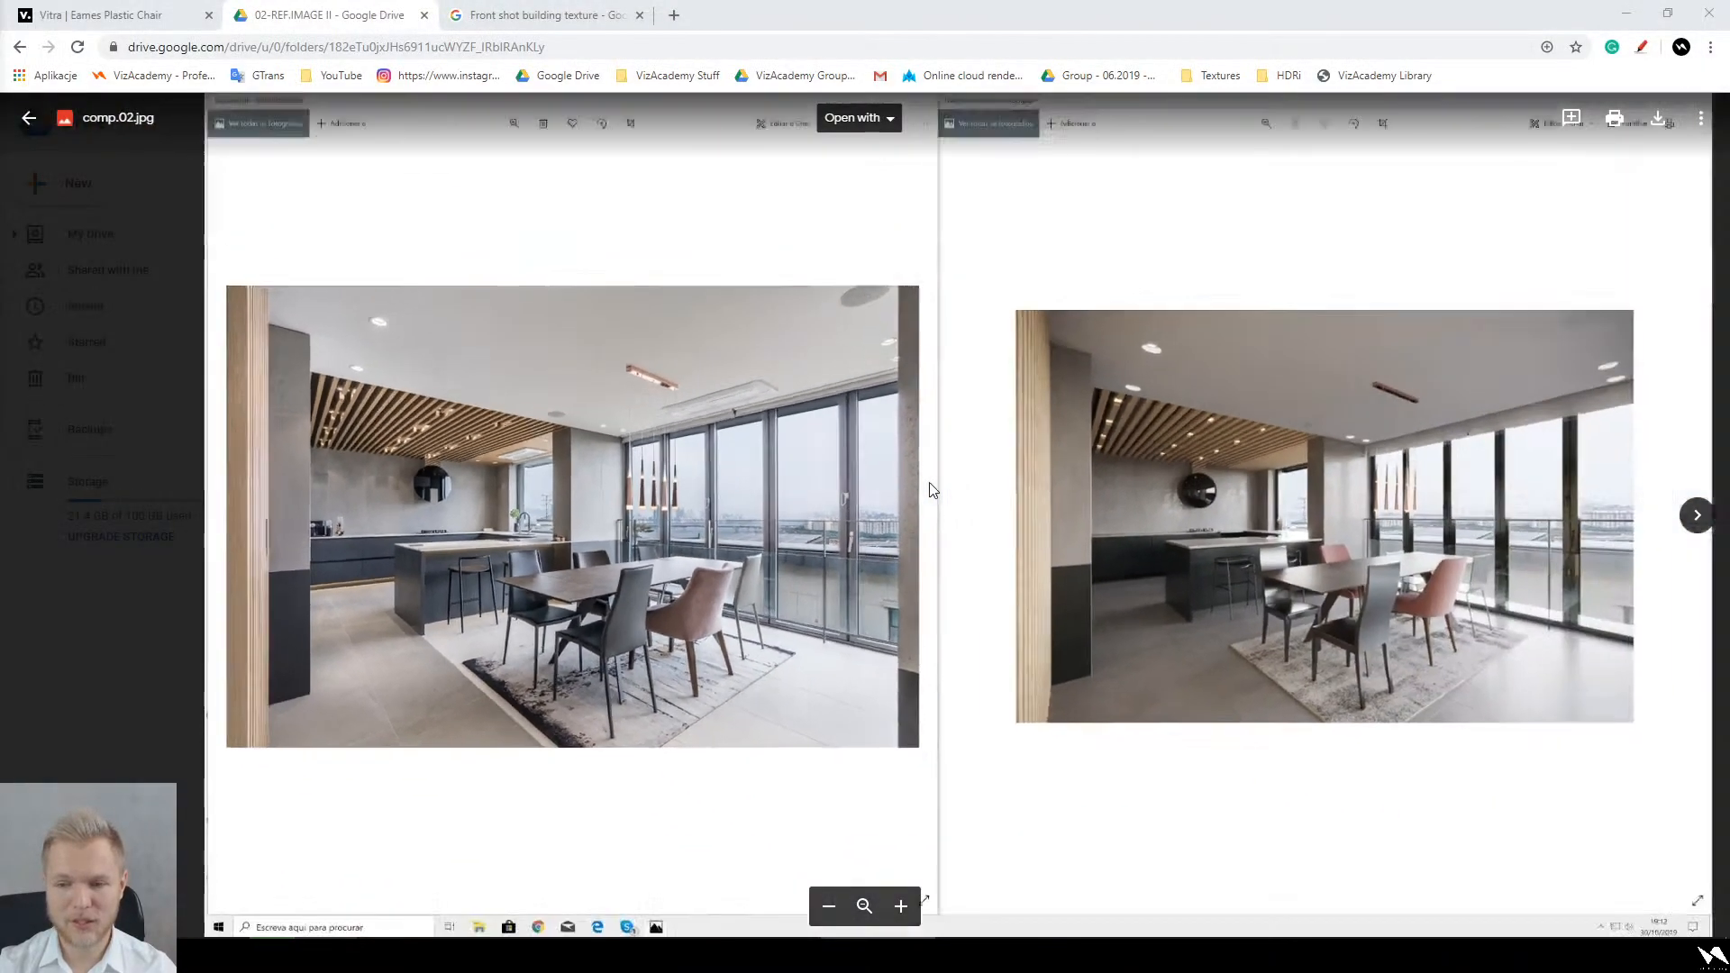
Step: Compare the ceiling, pendant lamp and air conditioner area of the render with the reference photo in comp.02.jpg
ctrl+scroll(928, 483, down, 2)
ctrl+scroll(1338, 505, up, 4)
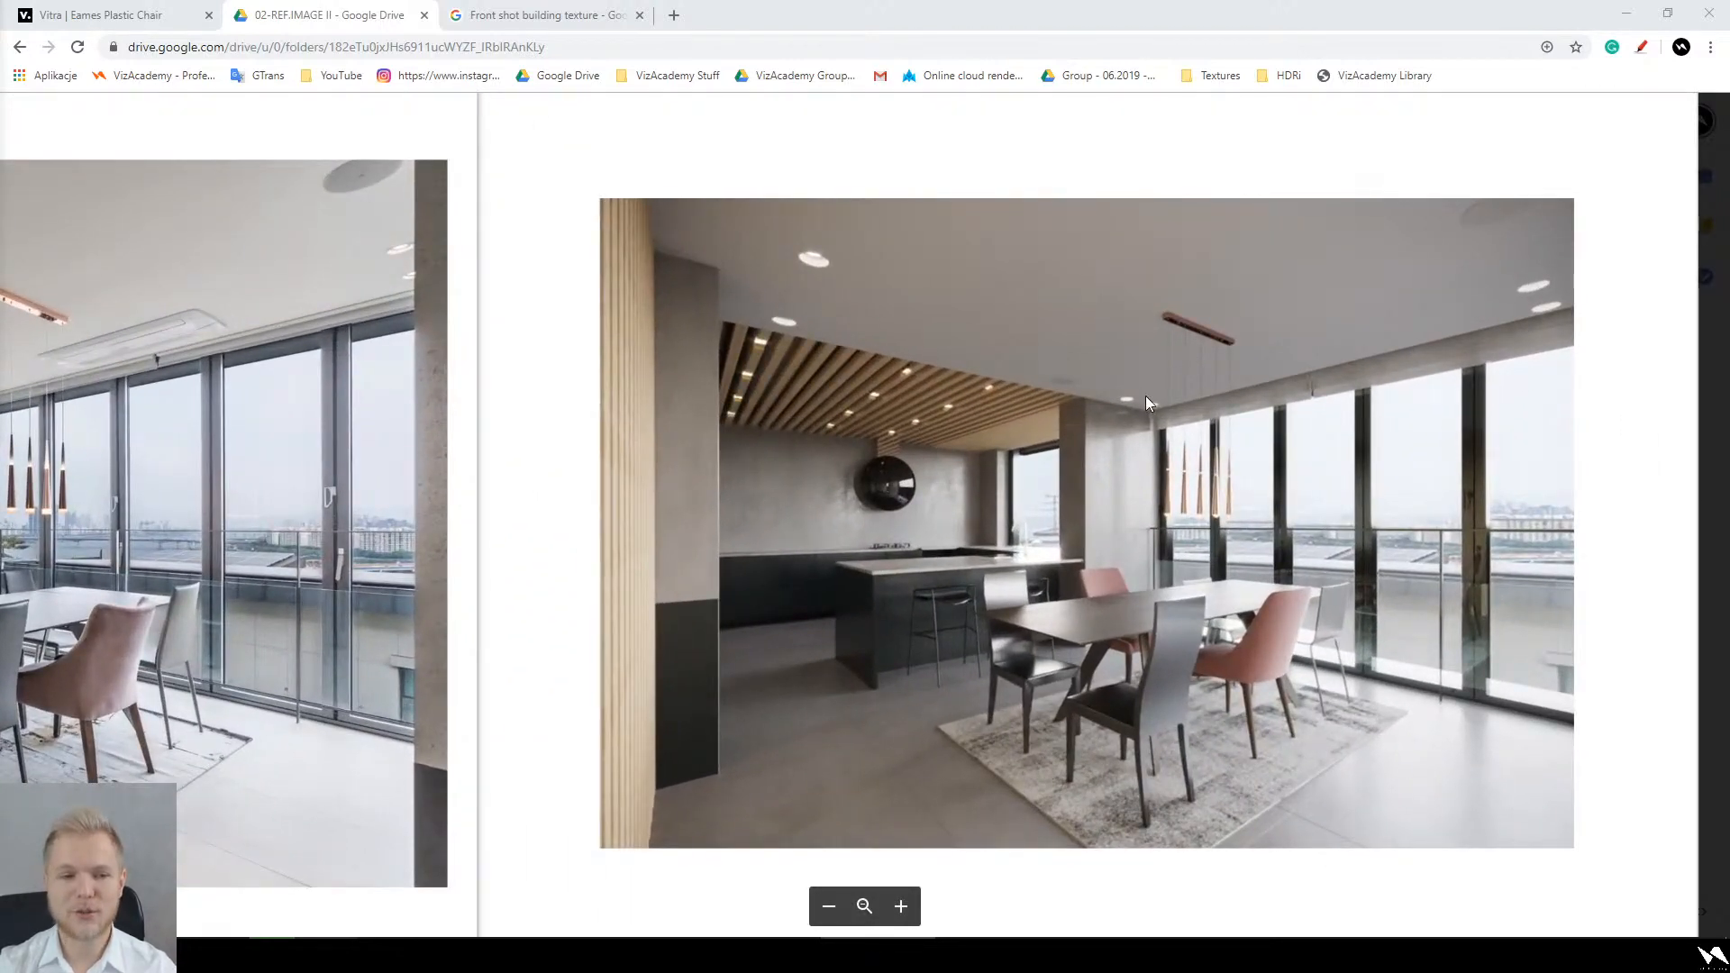
ctrl+scroll(1255, 291, up, 3)
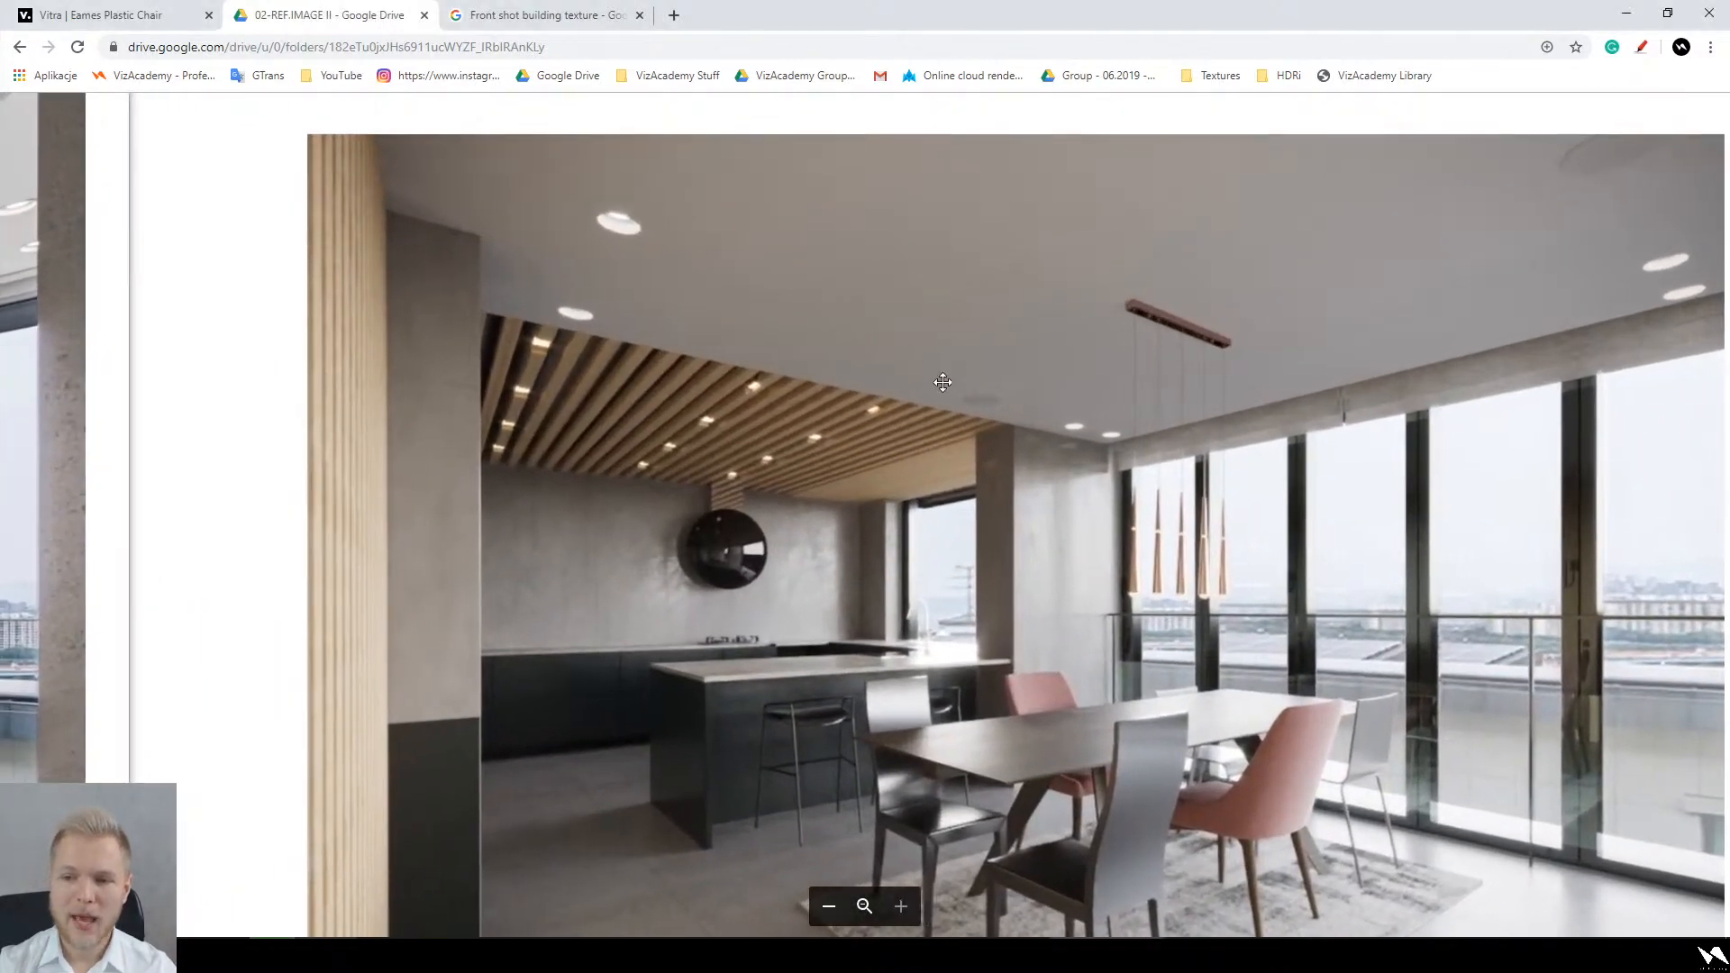
drag(885, 370, 1727, 263)
drag(565, 262, 573, 262)
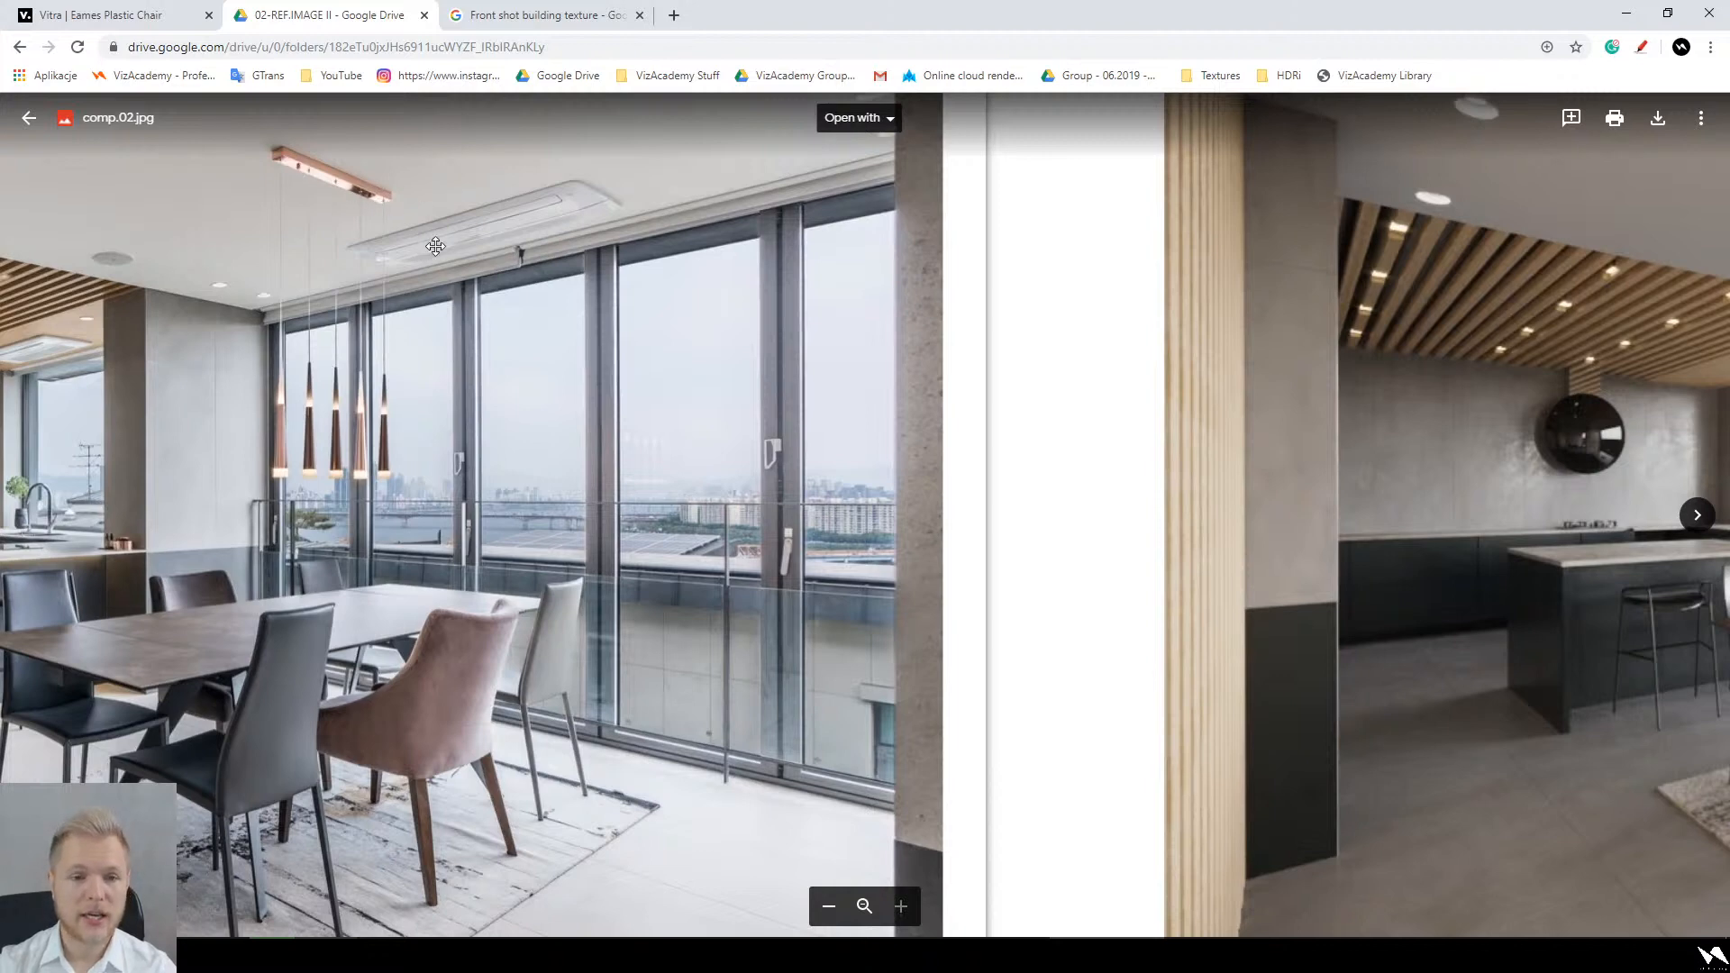
drag(331, 191, 478, 316)
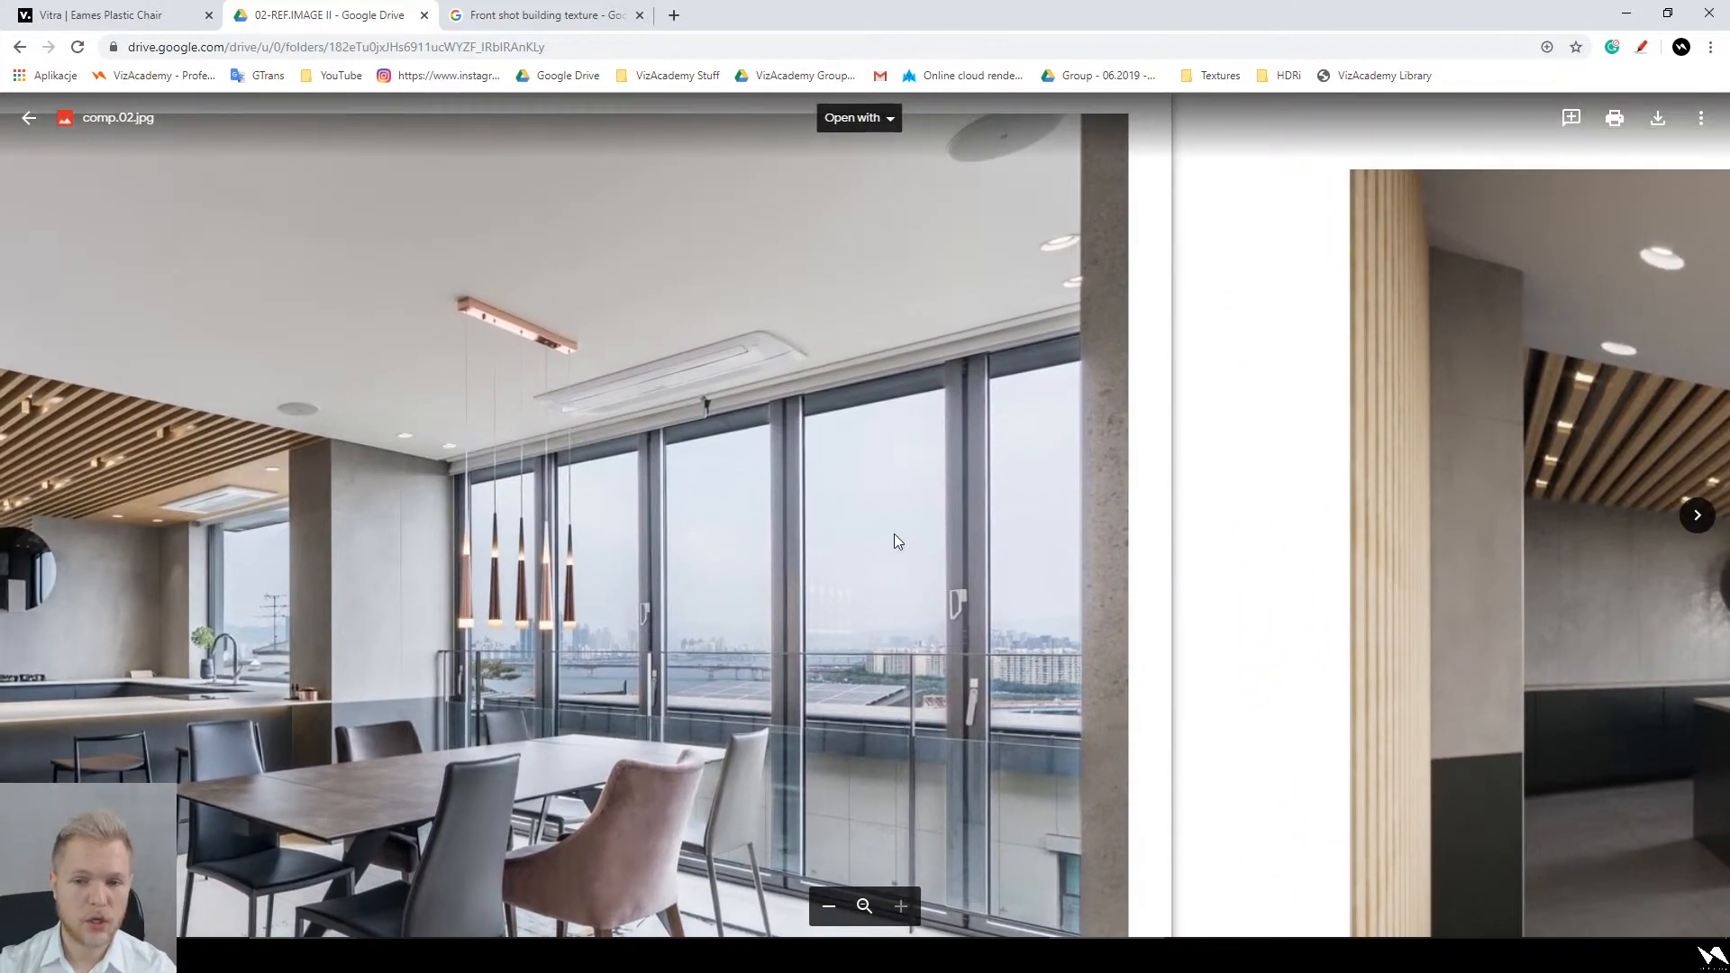
key(Right)
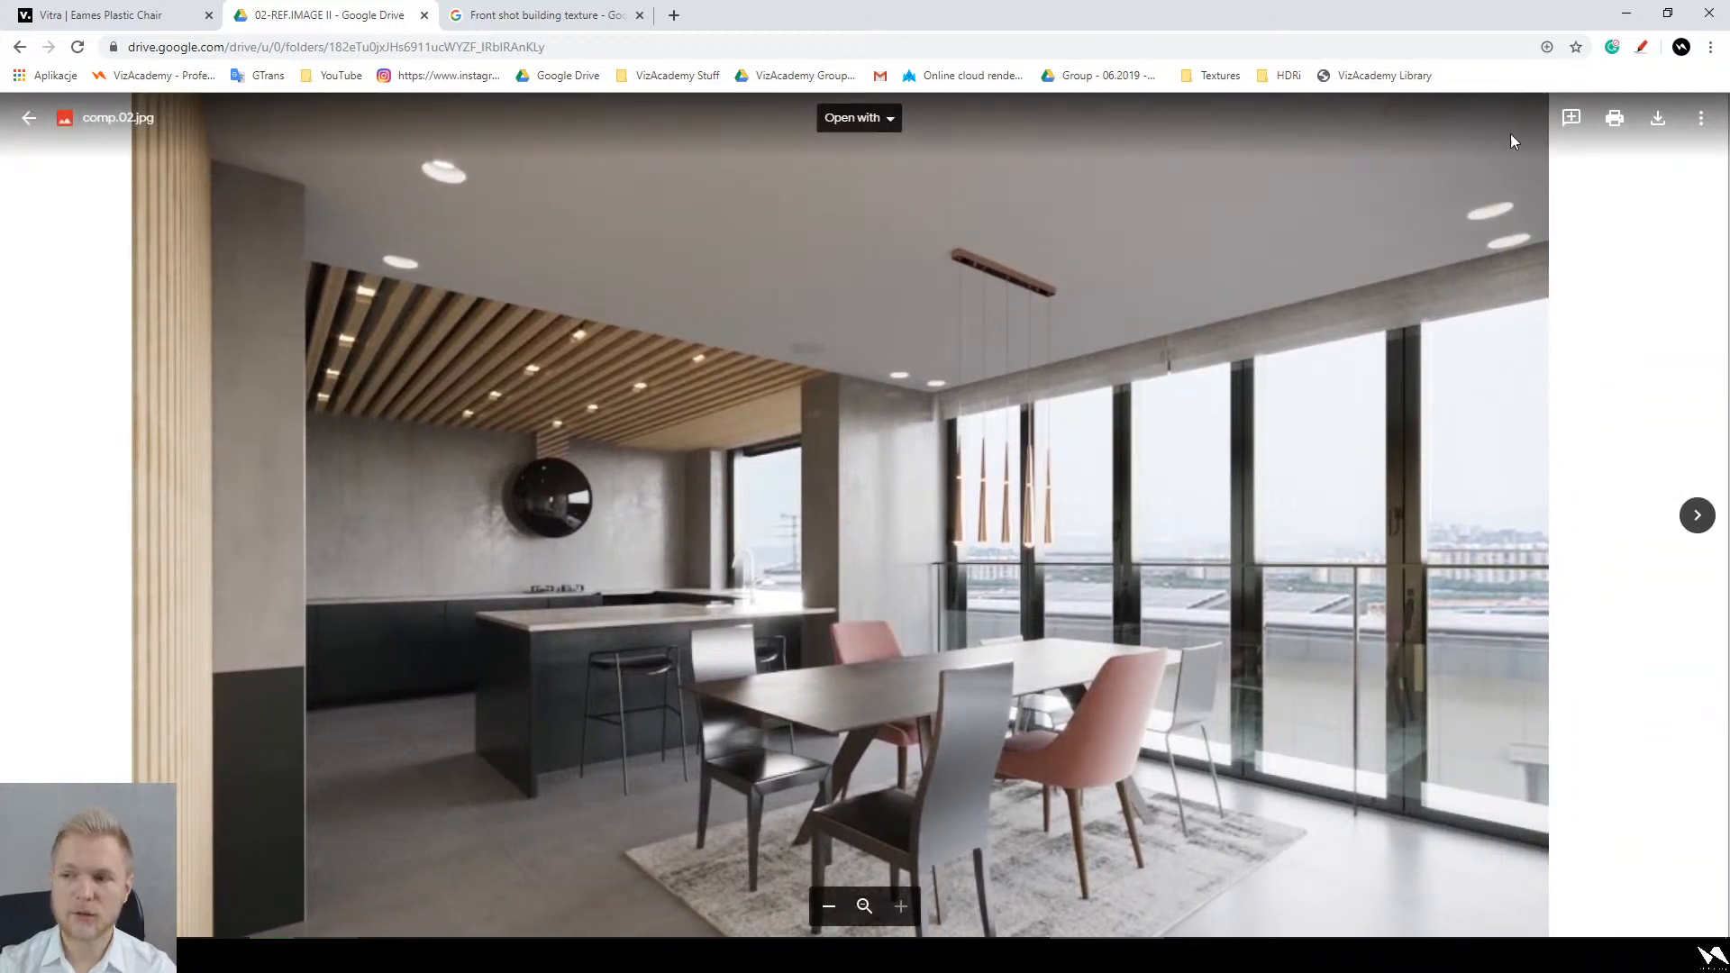
Step: Circle the dining table area of the render in red with the annotation pen and clear the marks
click(1643, 52)
mouse_move(1171, 749)
mouse_down()
mouse_move(1078, 750)
mouse_move(996, 718)
mouse_up()
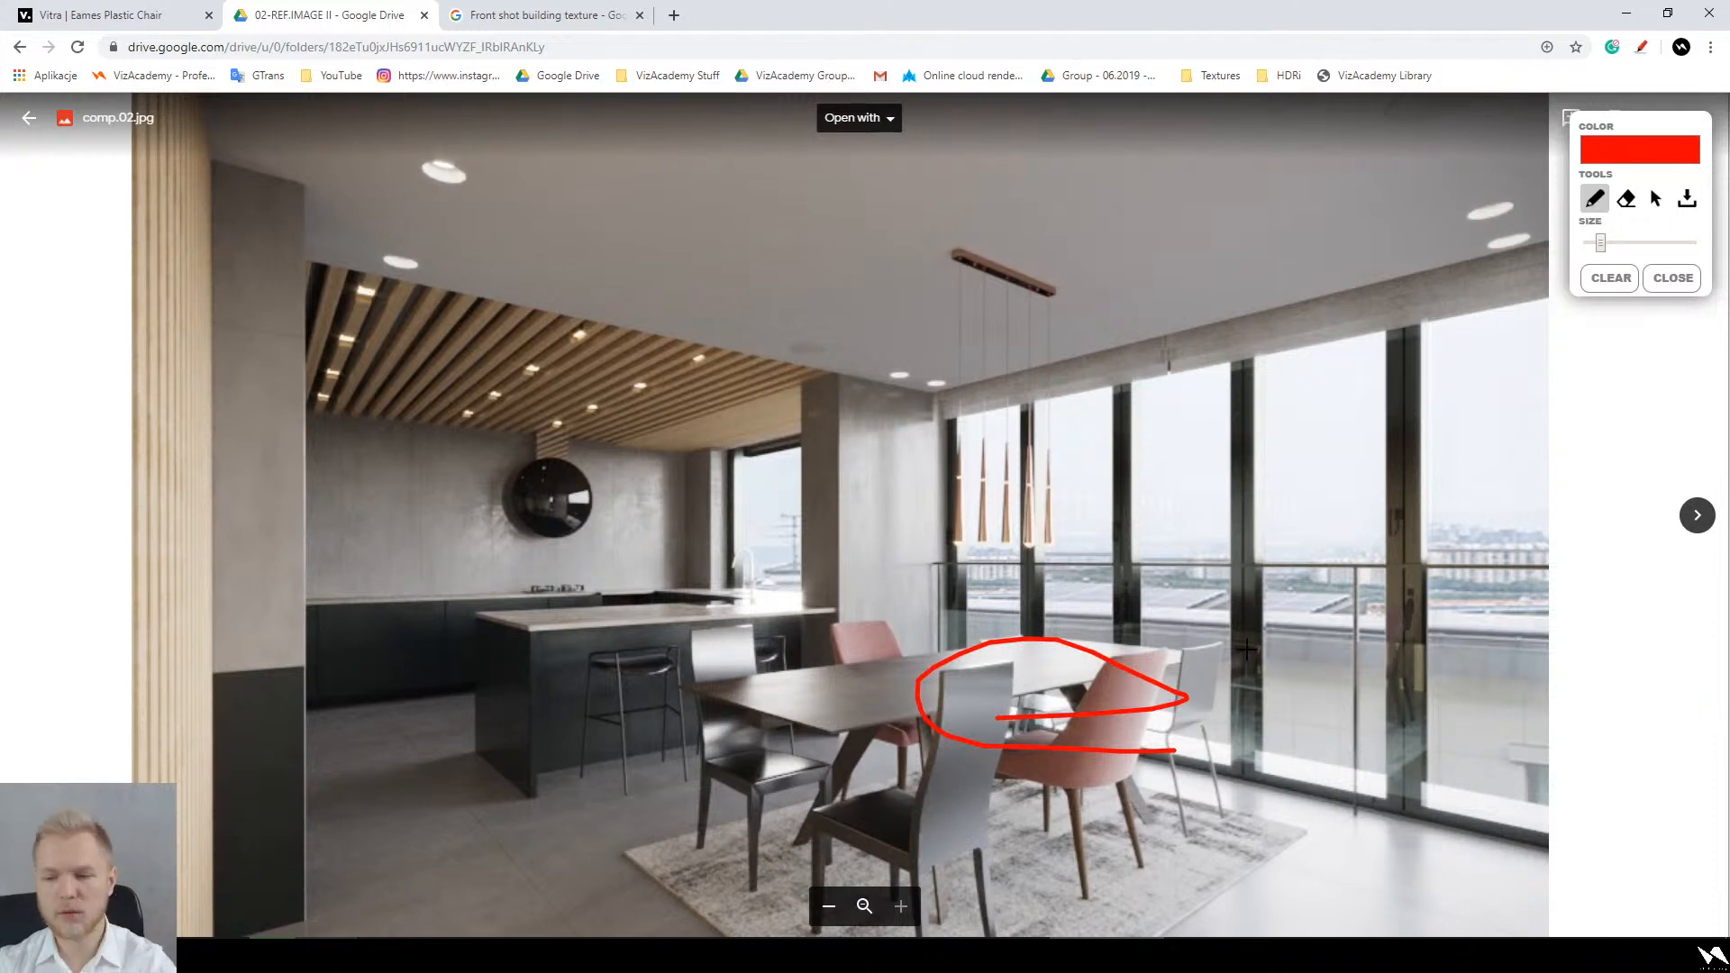
mouse_move(1158, 740)
mouse_down()
mouse_move(957, 706)
mouse_move(1298, 576)
mouse_move(1212, 748)
mouse_move(976, 514)
mouse_move(1094, 737)
mouse_up()
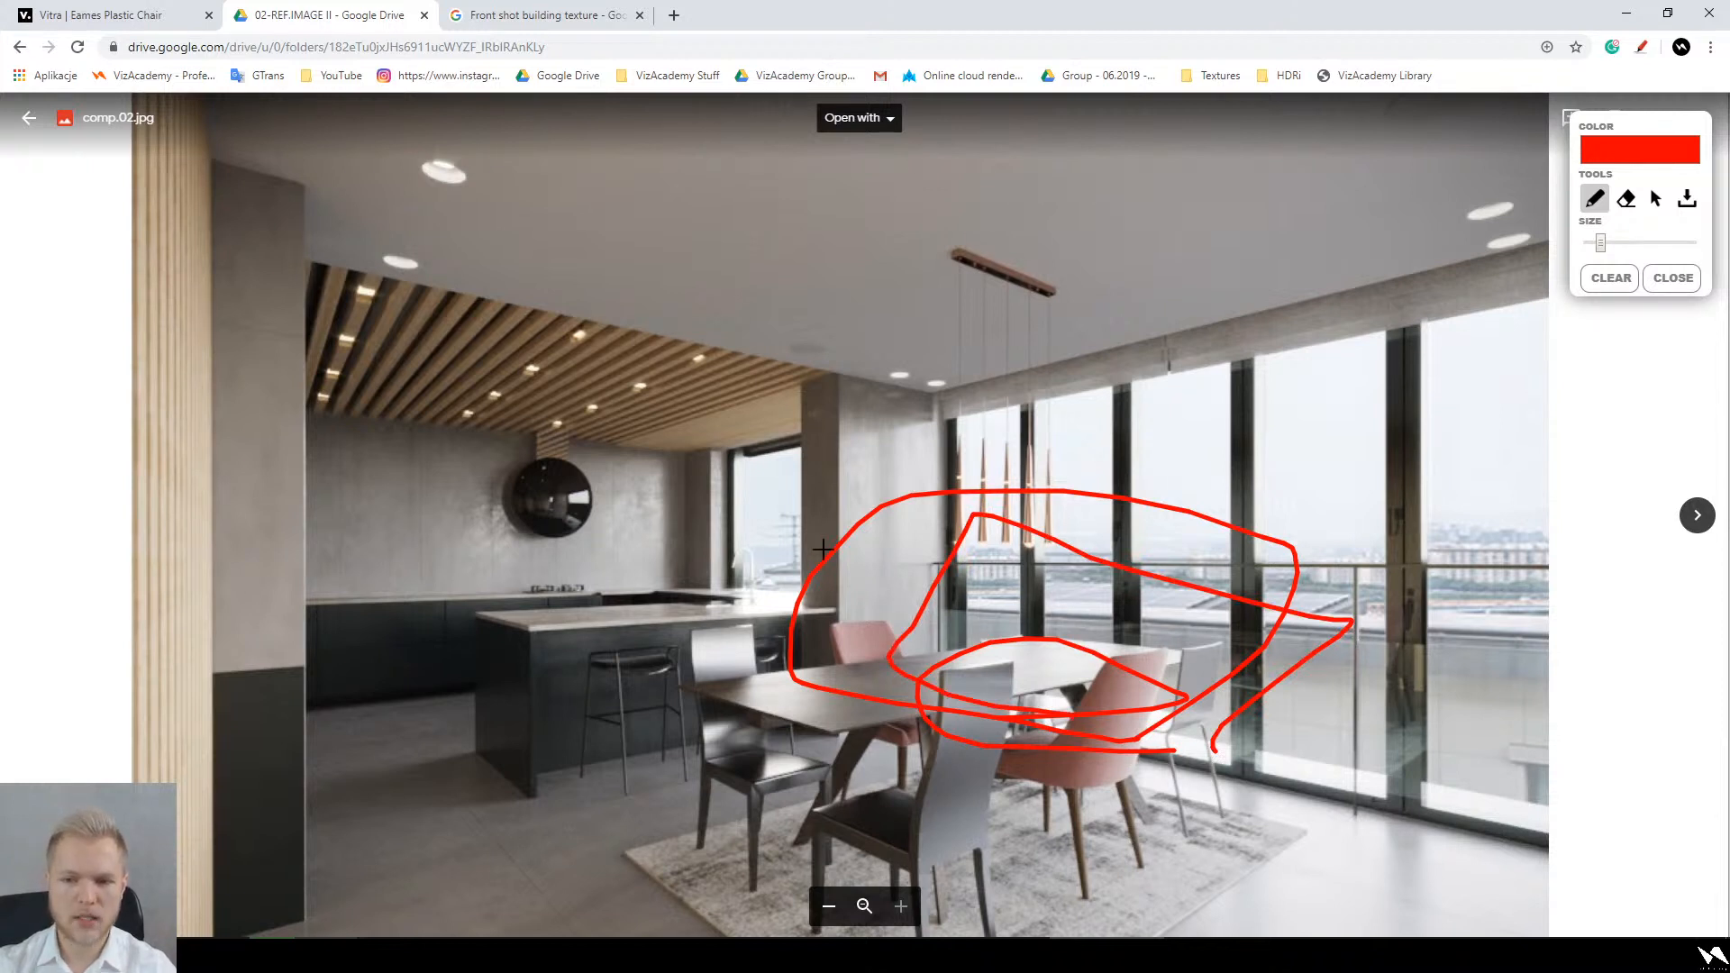
click(1609, 279)
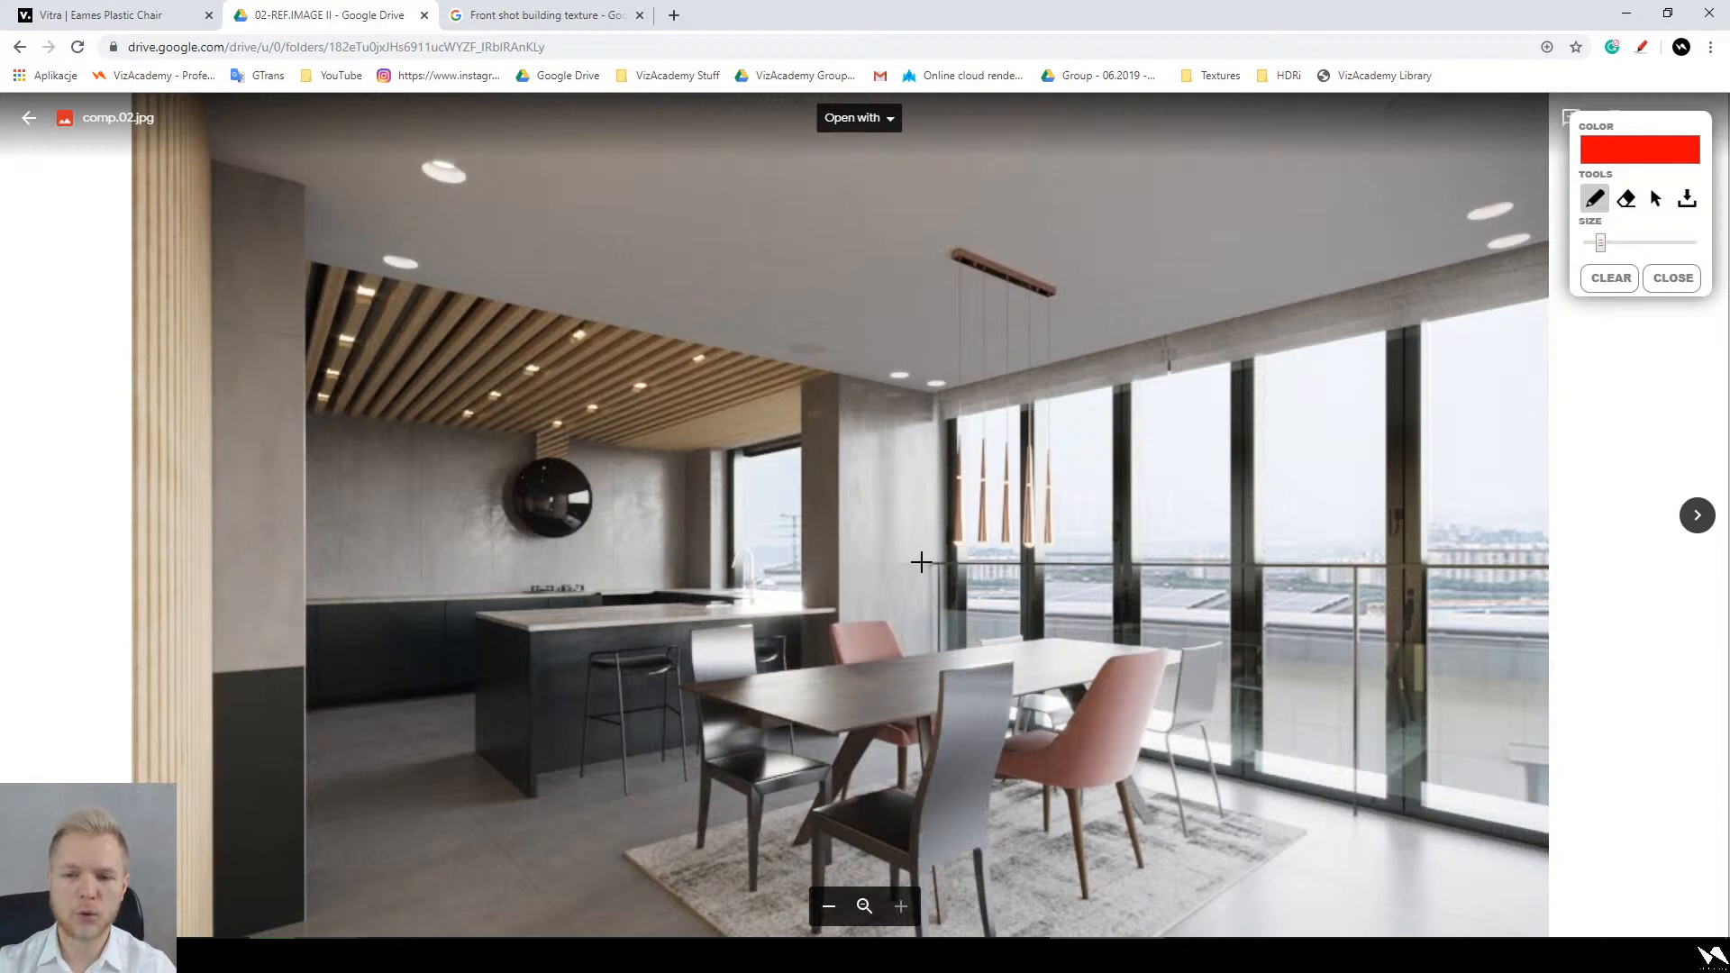
Step: Mark the pendant lamp's drop to the table, clear it, circle the space above the table and the lamp's ceiling base, and leave the annotation
mouse_move(1011, 709)
mouse_down()
mouse_move(988, 272)
mouse_move(1054, 617)
mouse_up()
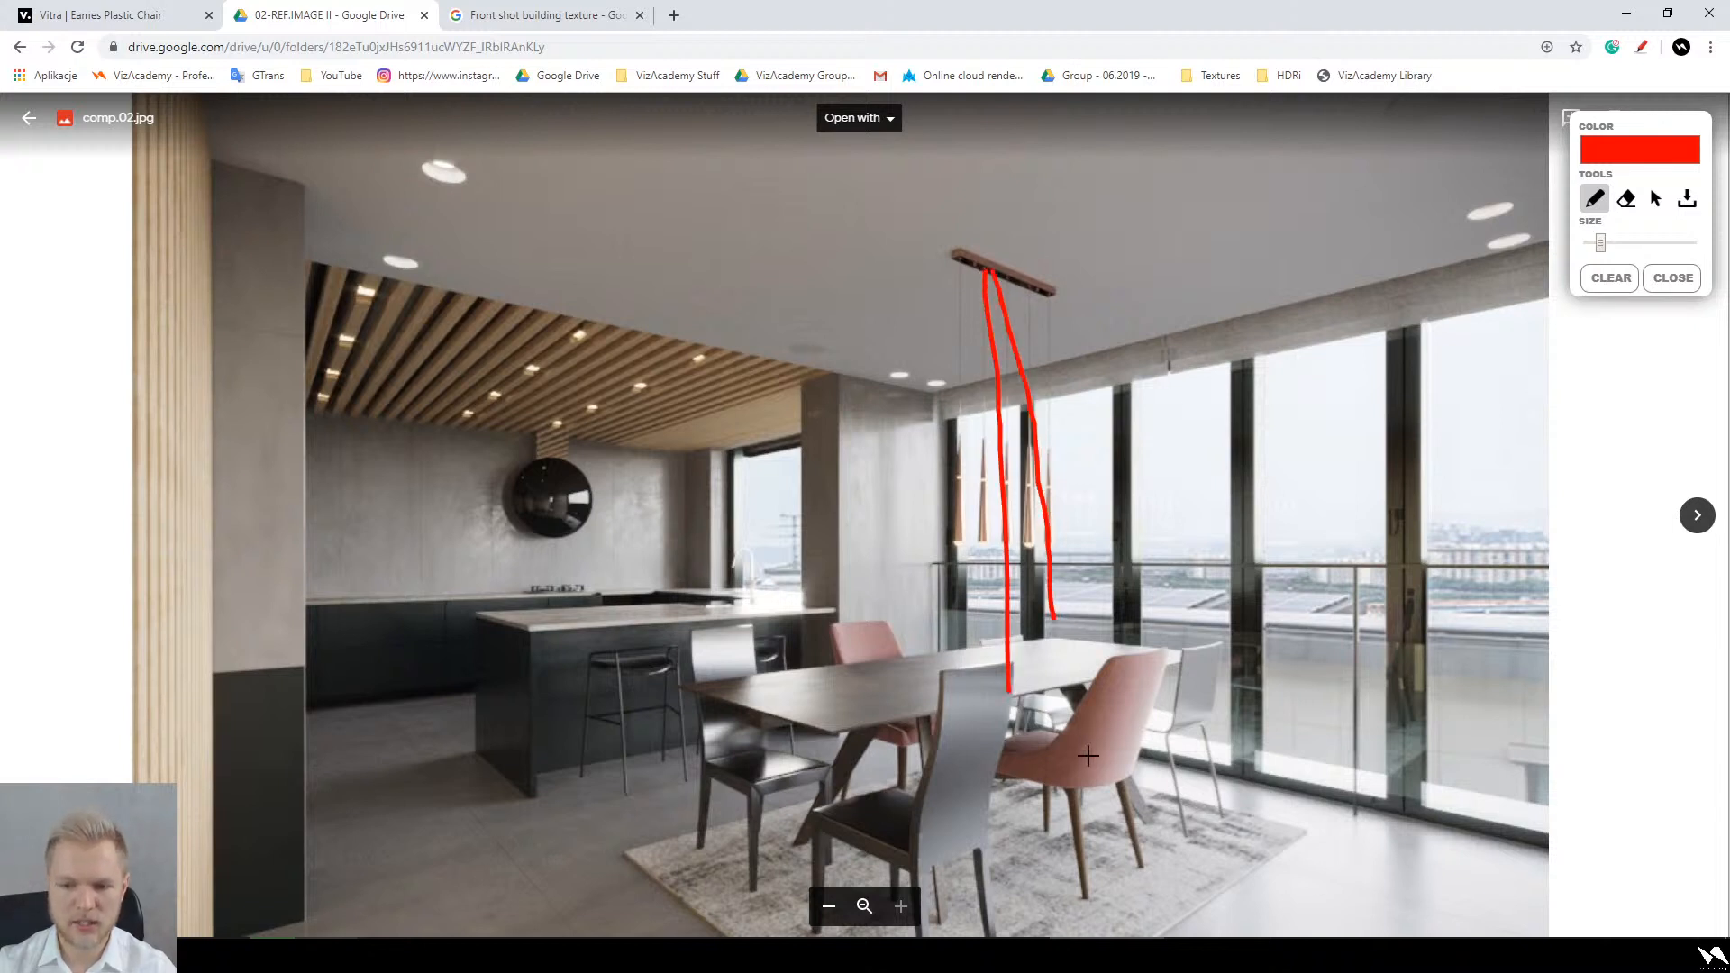
click(1599, 288)
mouse_move(926, 552)
mouse_down()
mouse_move(1122, 703)
mouse_move(987, 473)
mouse_move(1140, 672)
mouse_move(930, 610)
mouse_up()
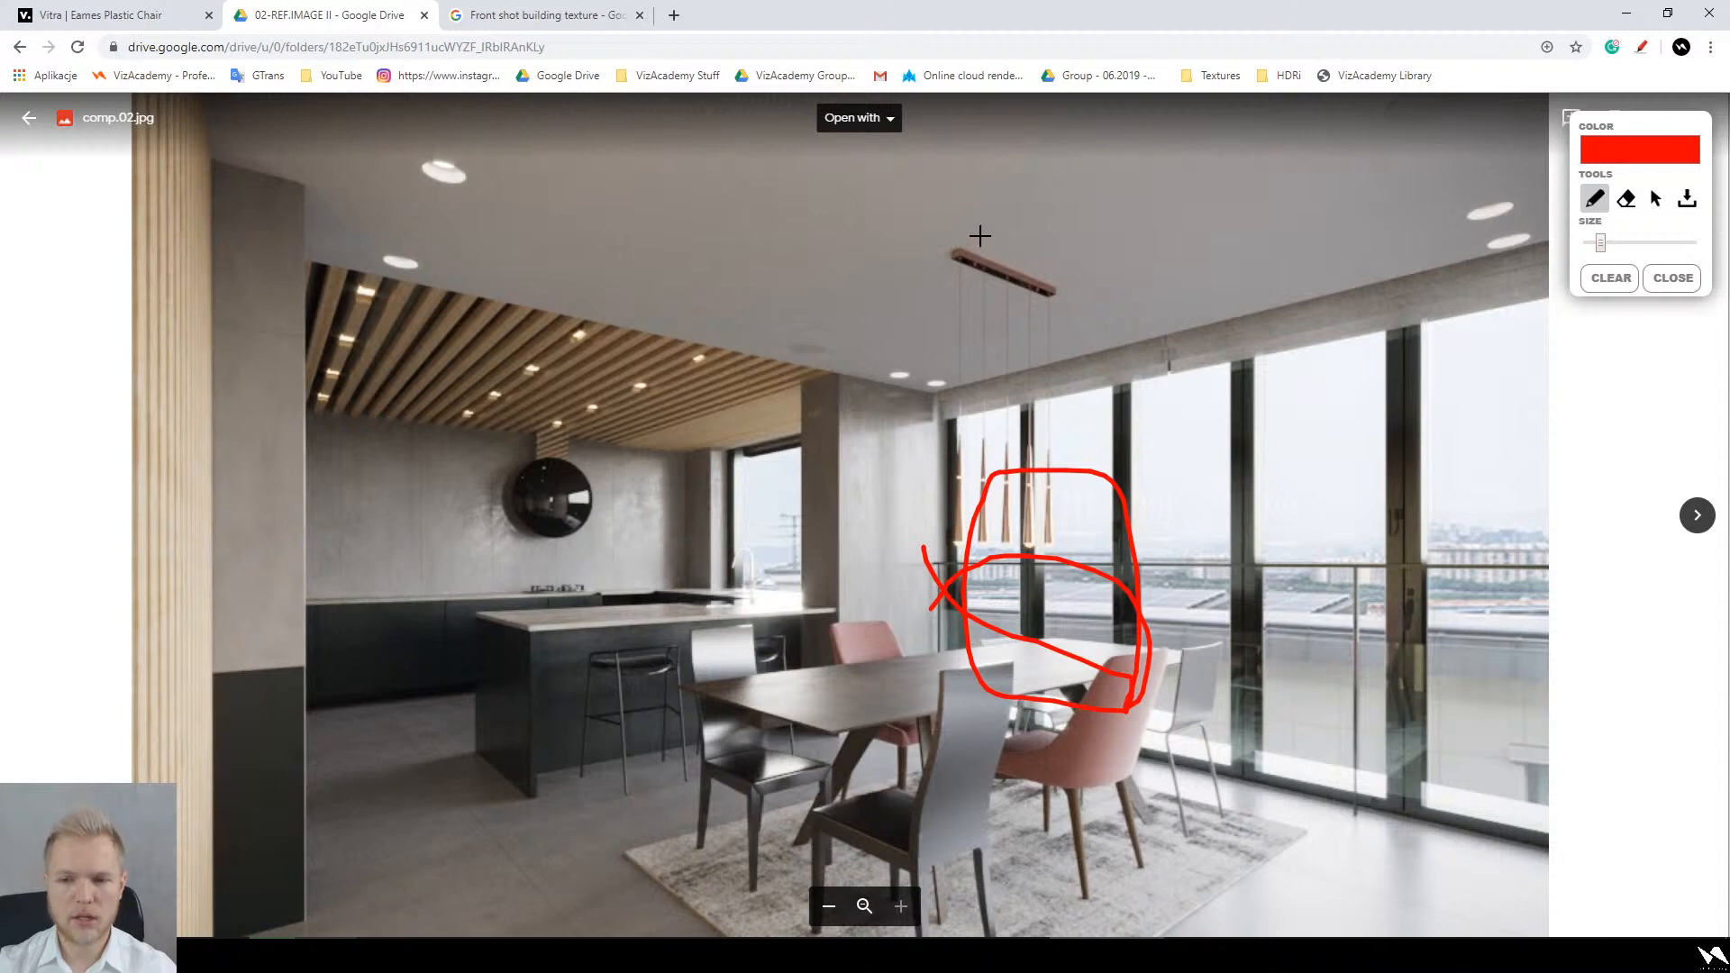
mouse_move(980, 235)
mouse_down()
mouse_move(1011, 252)
mouse_move(919, 239)
mouse_up()
drag(1027, 261, 990, 315)
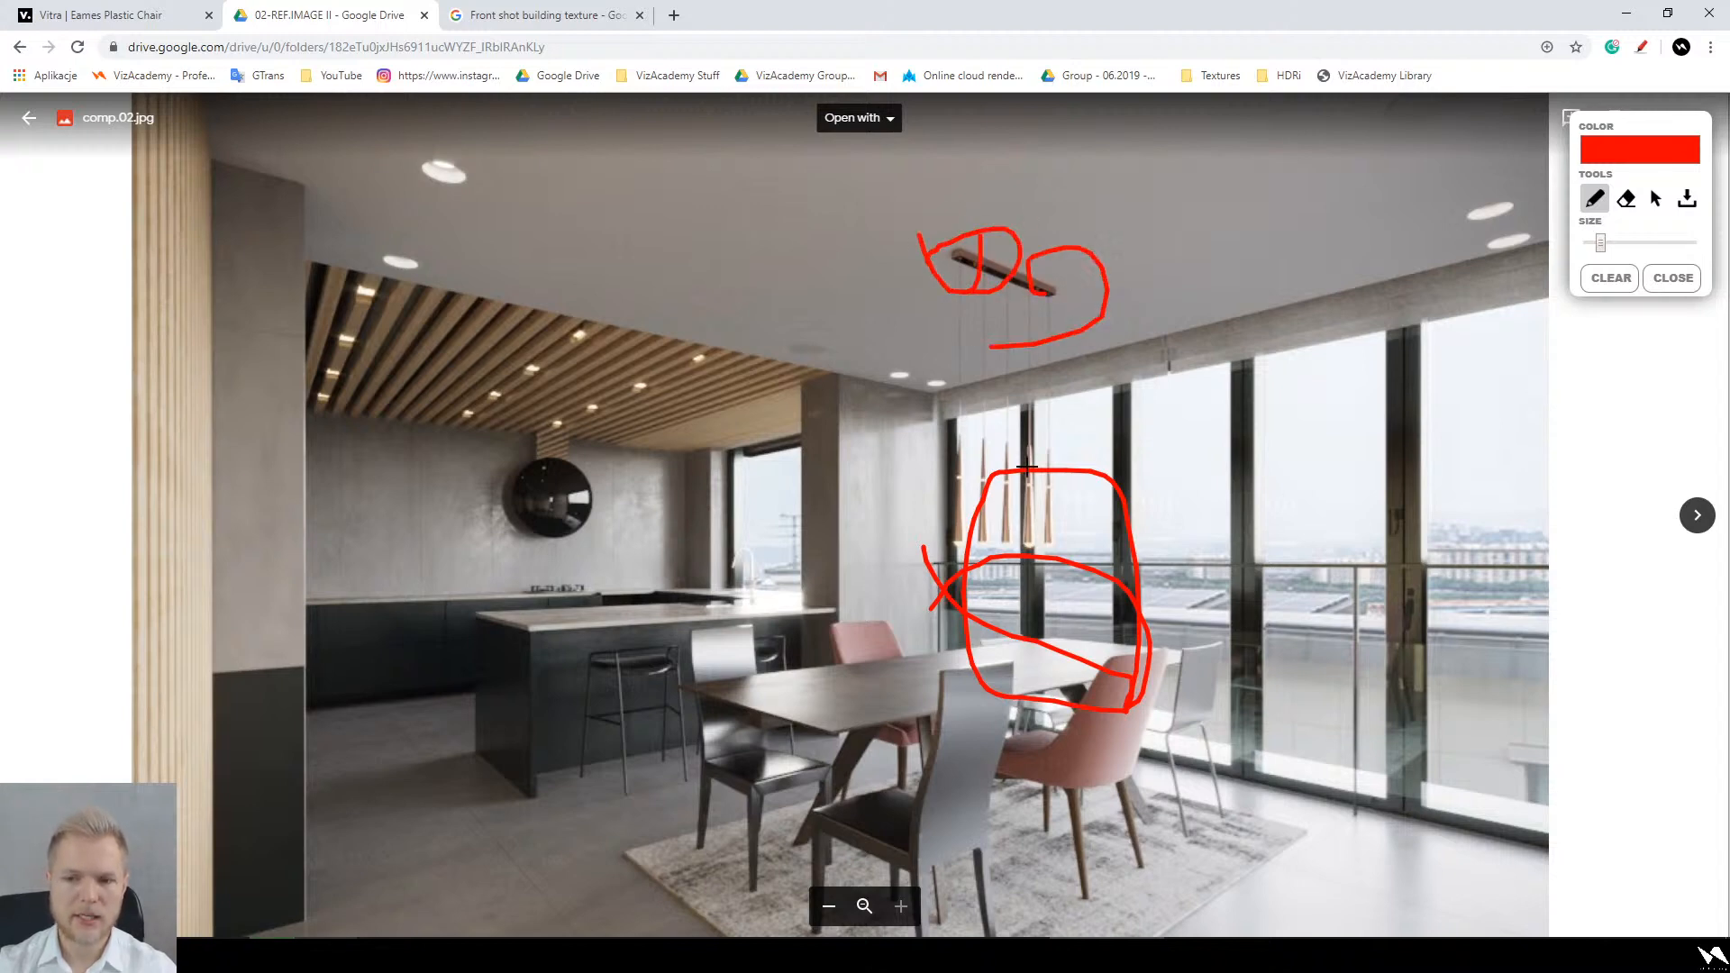
key(Escape)
Step: Examine the pendant lamp's ceiling base and its position above the dining table in the reference photo
scroll(968, 499, down, 5)
scroll(97, 235, up, 4)
scroll(355, 411, up, 1)
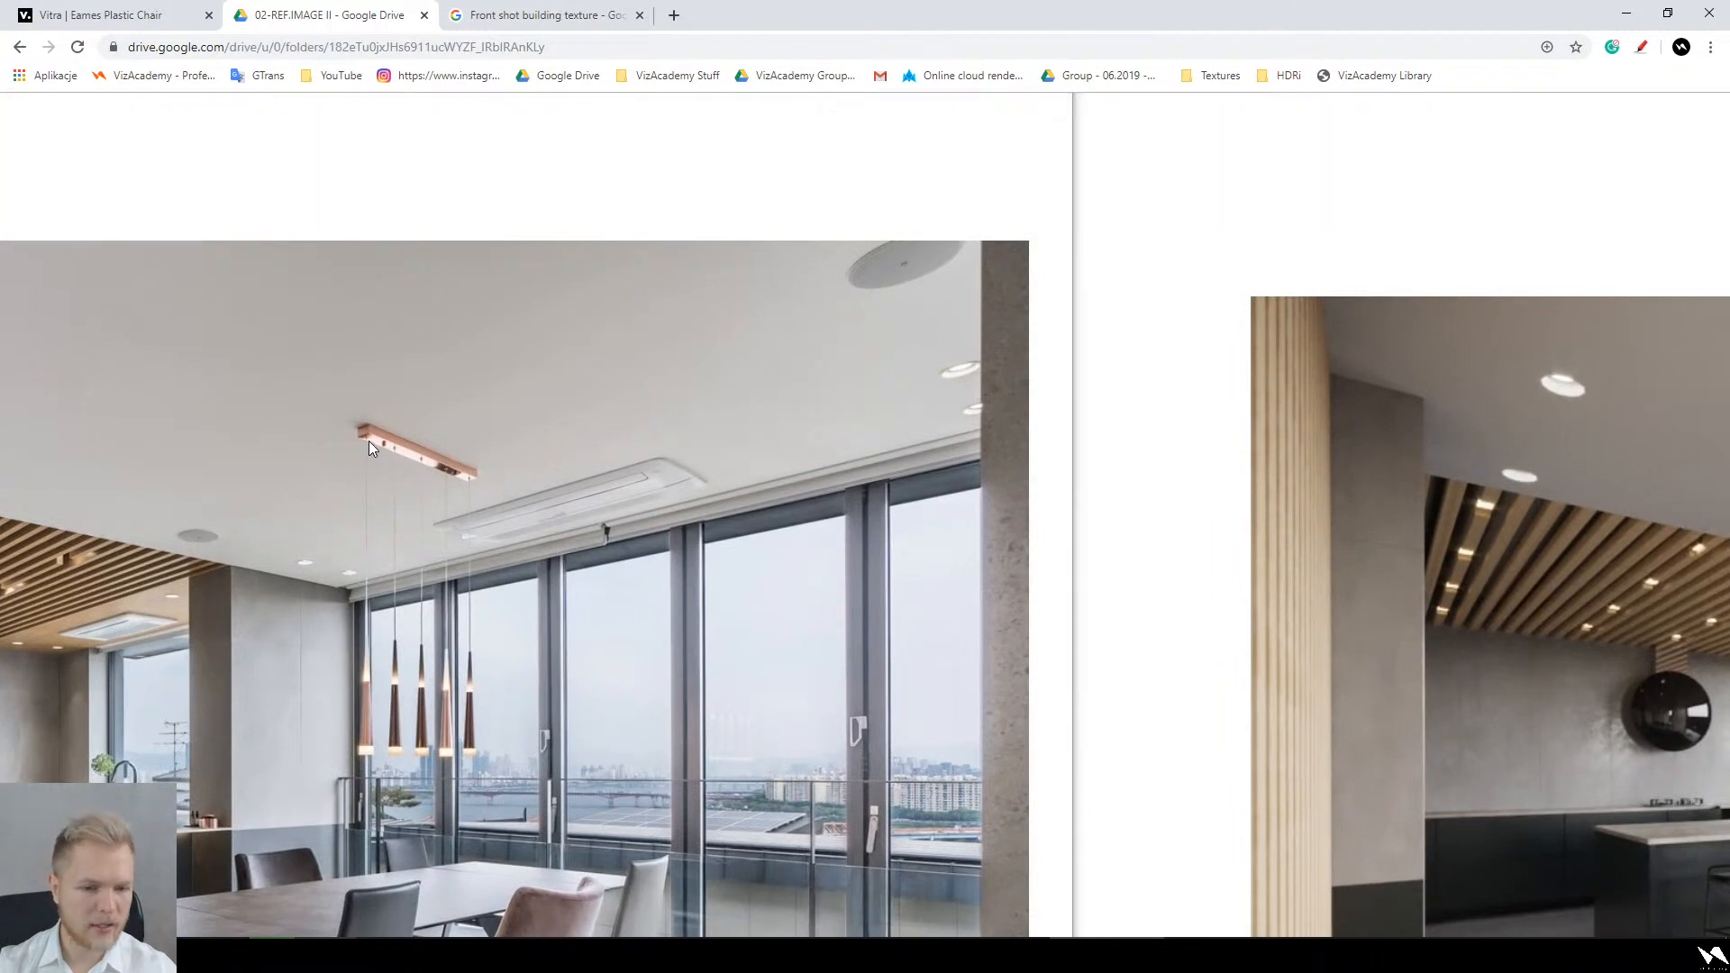
drag(315, 475, 398, 423)
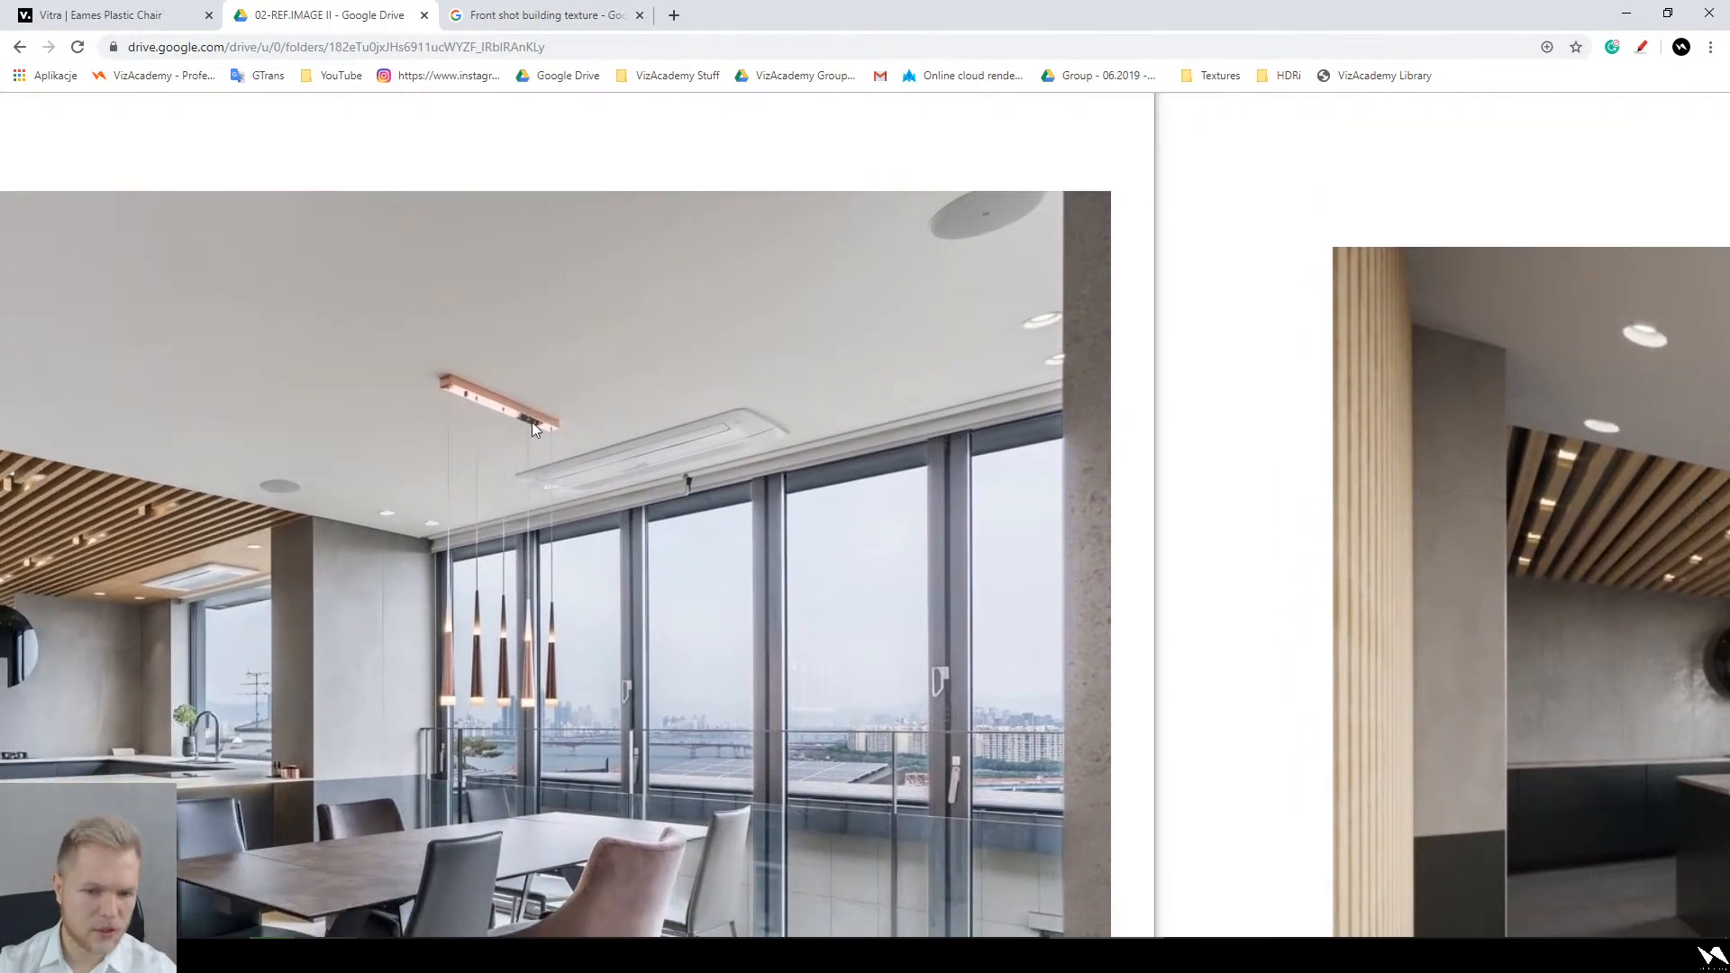
drag(470, 624, 716, 470)
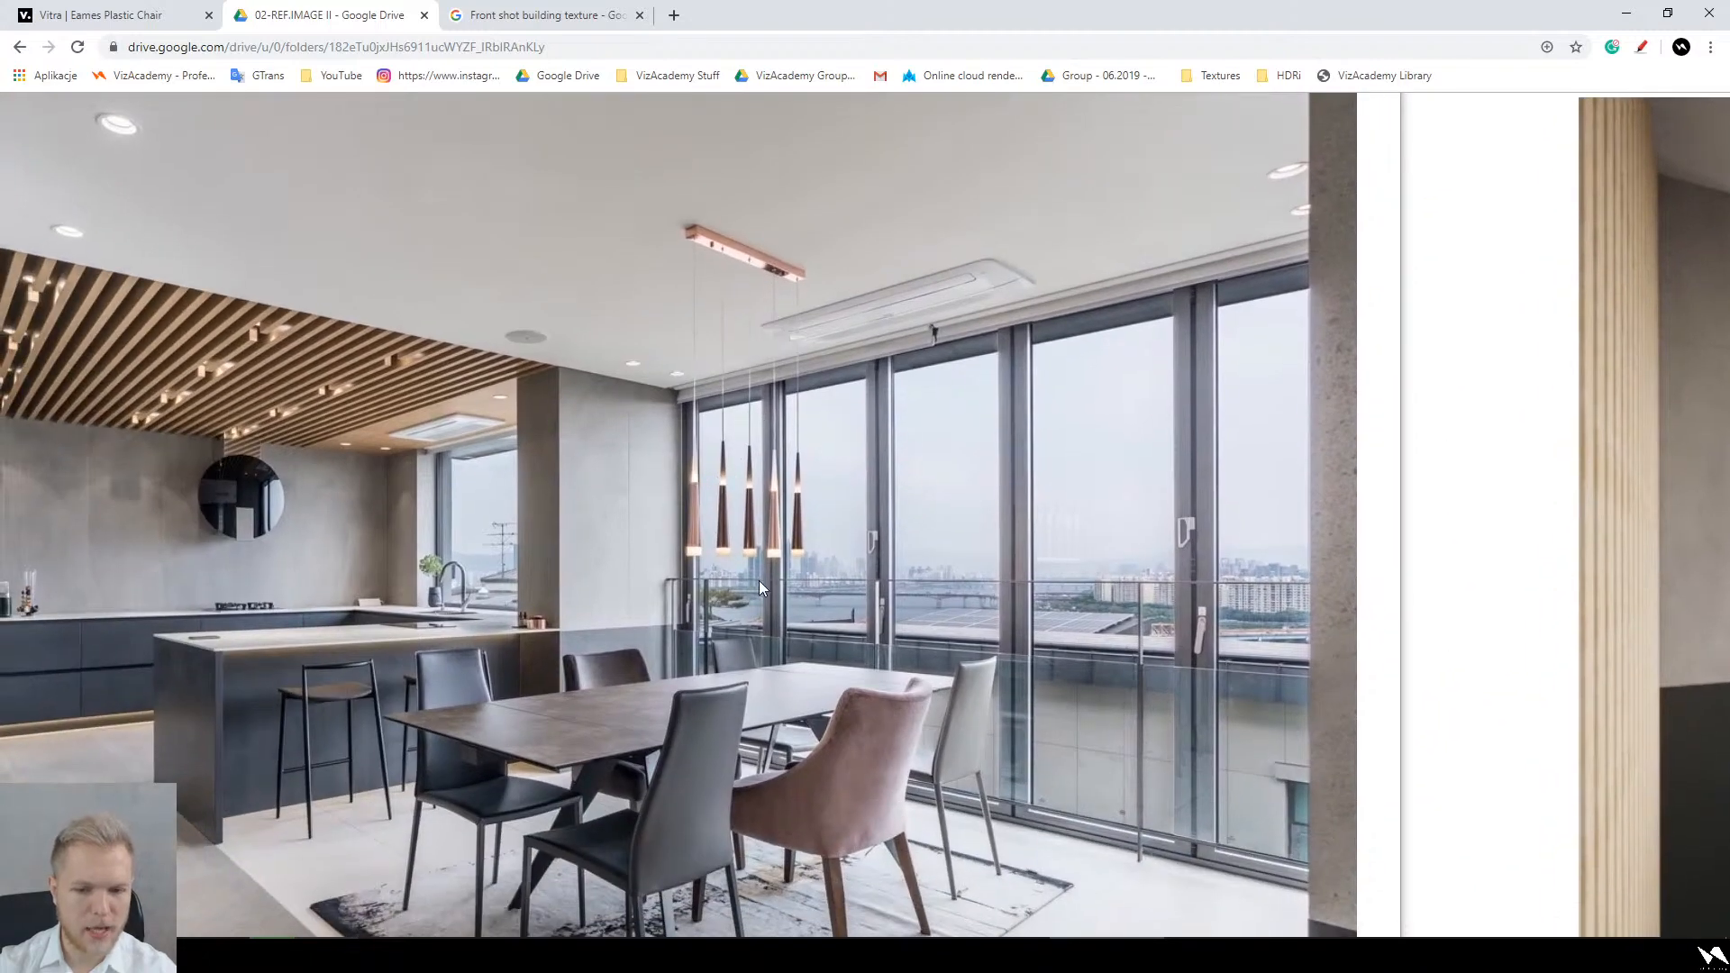
scroll(760, 580, down, 5)
scroll(777, 596, down, 3)
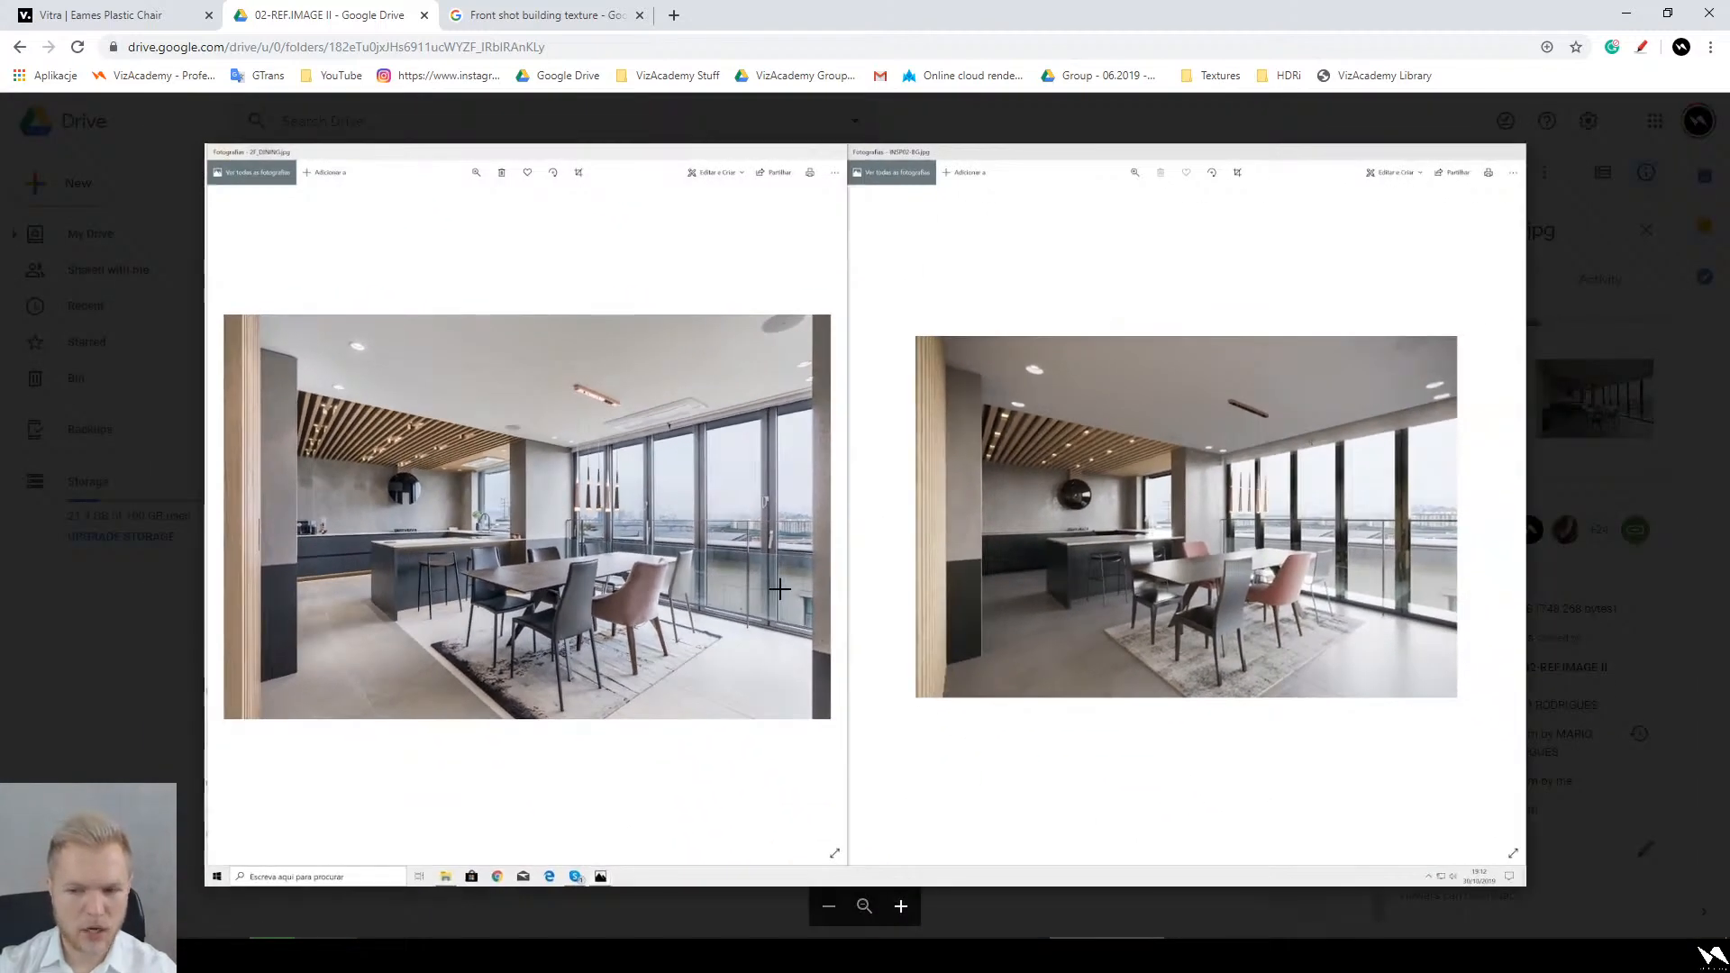
Step: Compare the pendant lamp, dining furniture and windows of the render with those in the reference photo
scroll(1198, 532, up, 8)
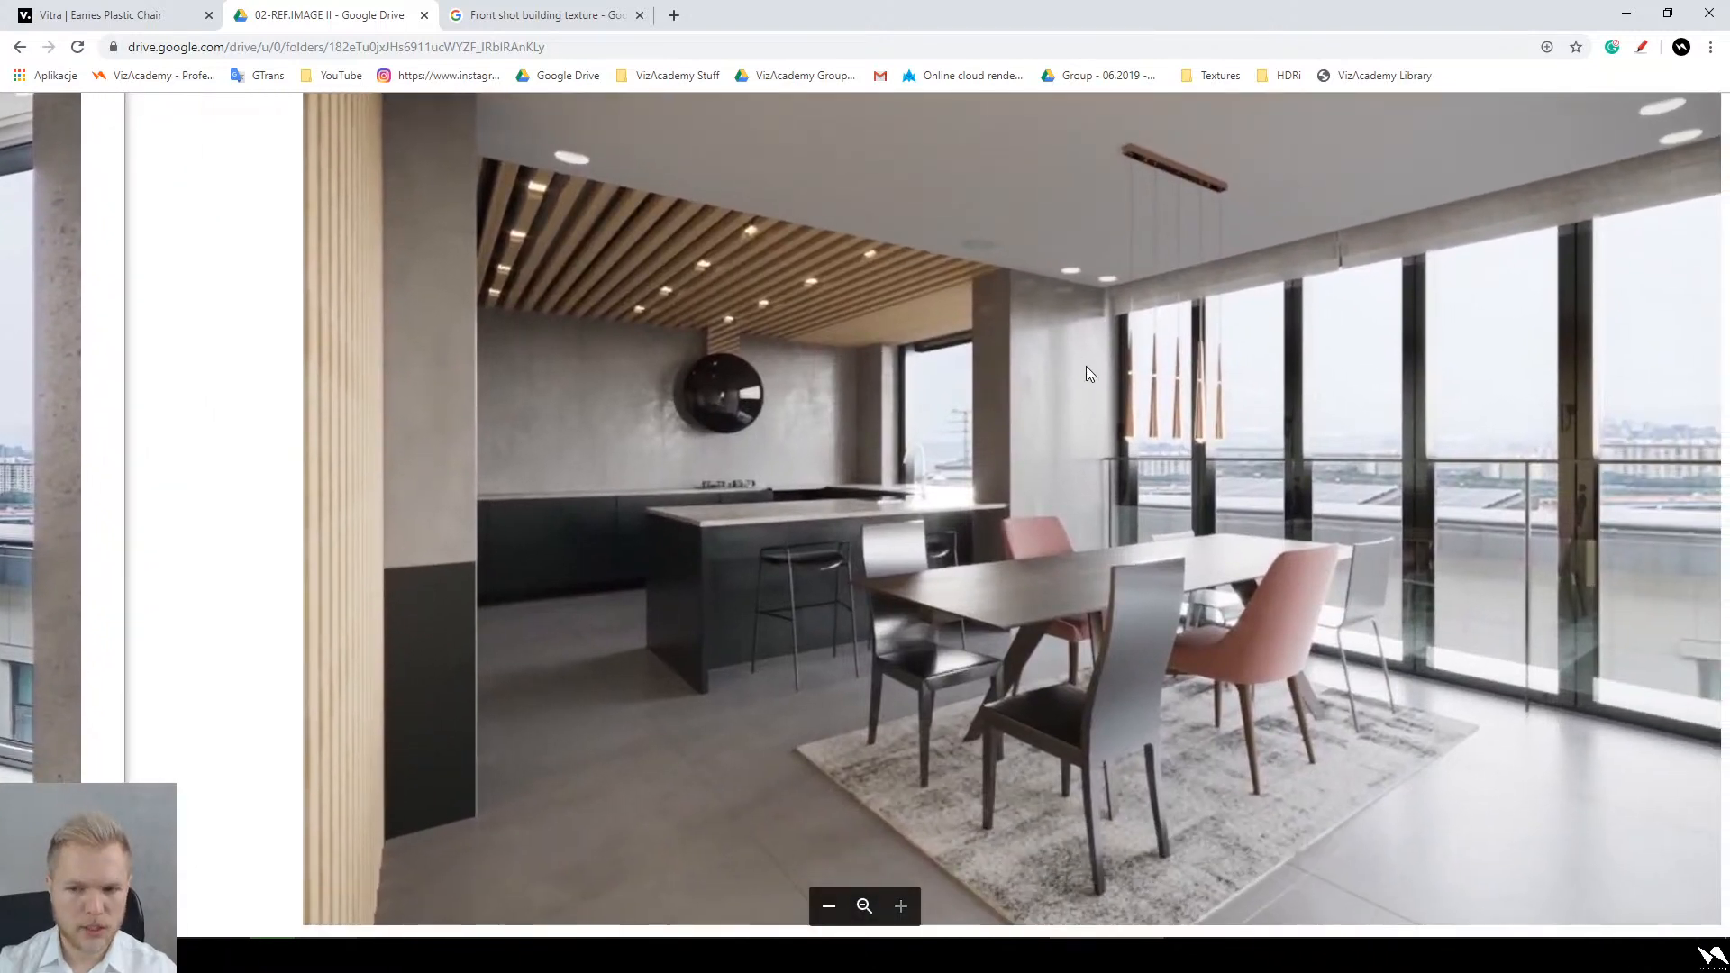
drag(956, 370, 1291, 370)
scroll(1288, 395, down, 2)
drag(1196, 407, 1416, 427)
drag(1292, 445, 992, 455)
drag(147, 452, 436, 443)
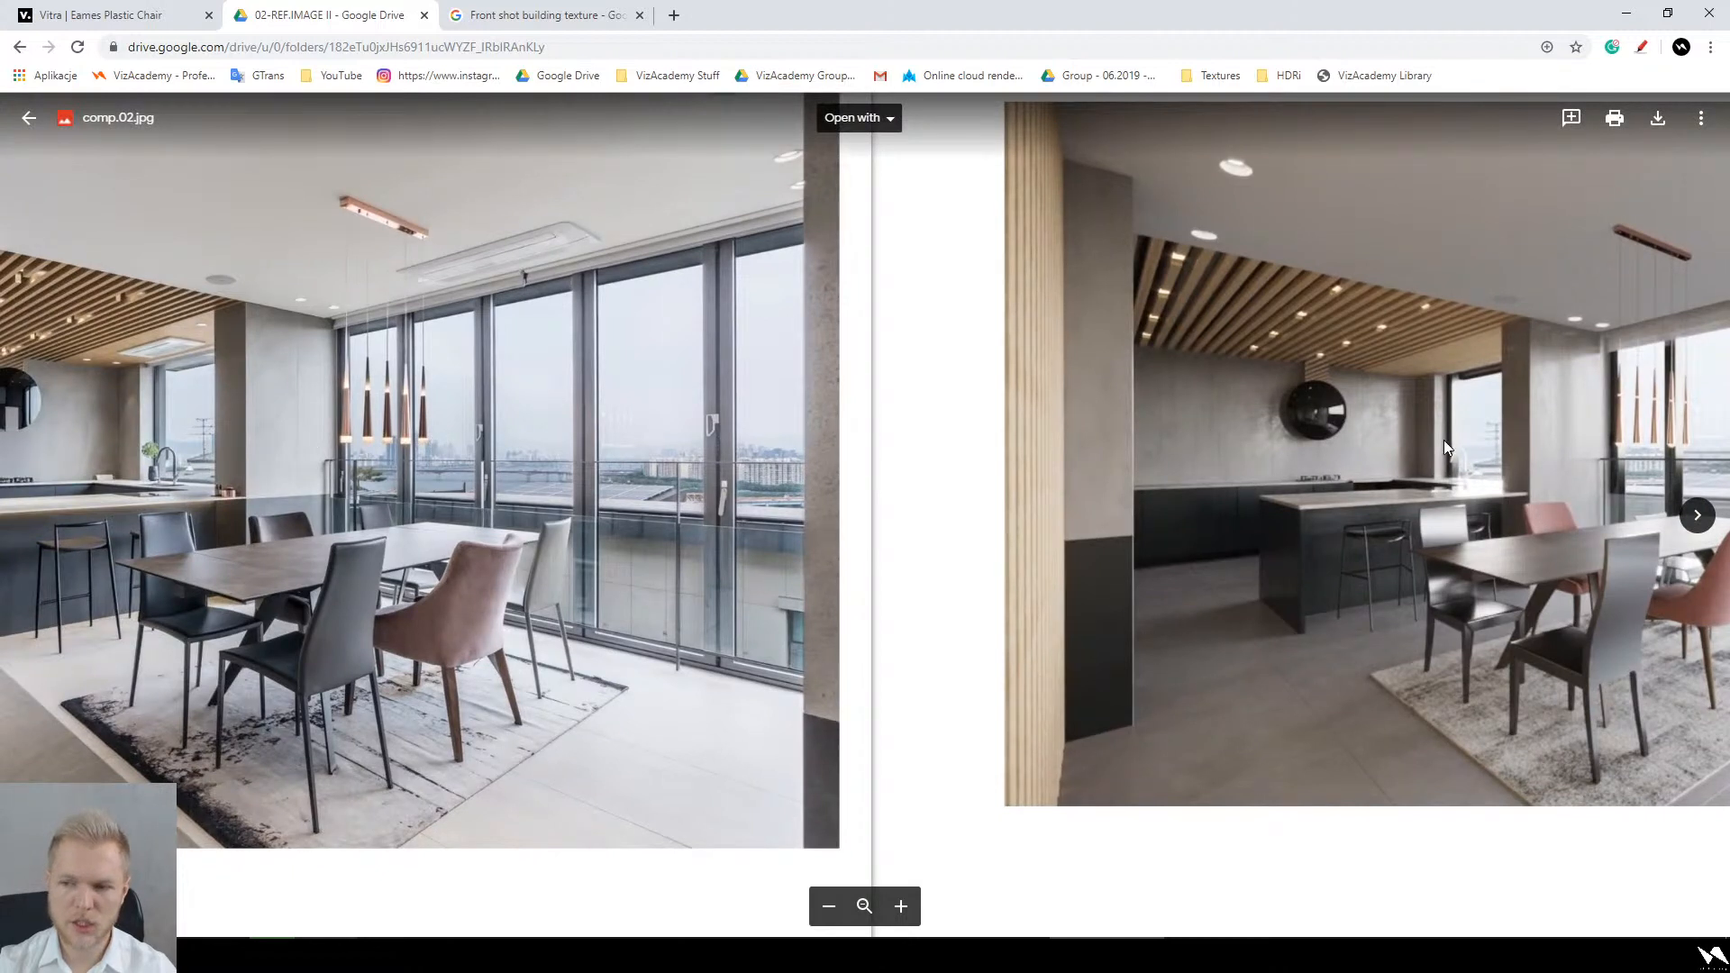
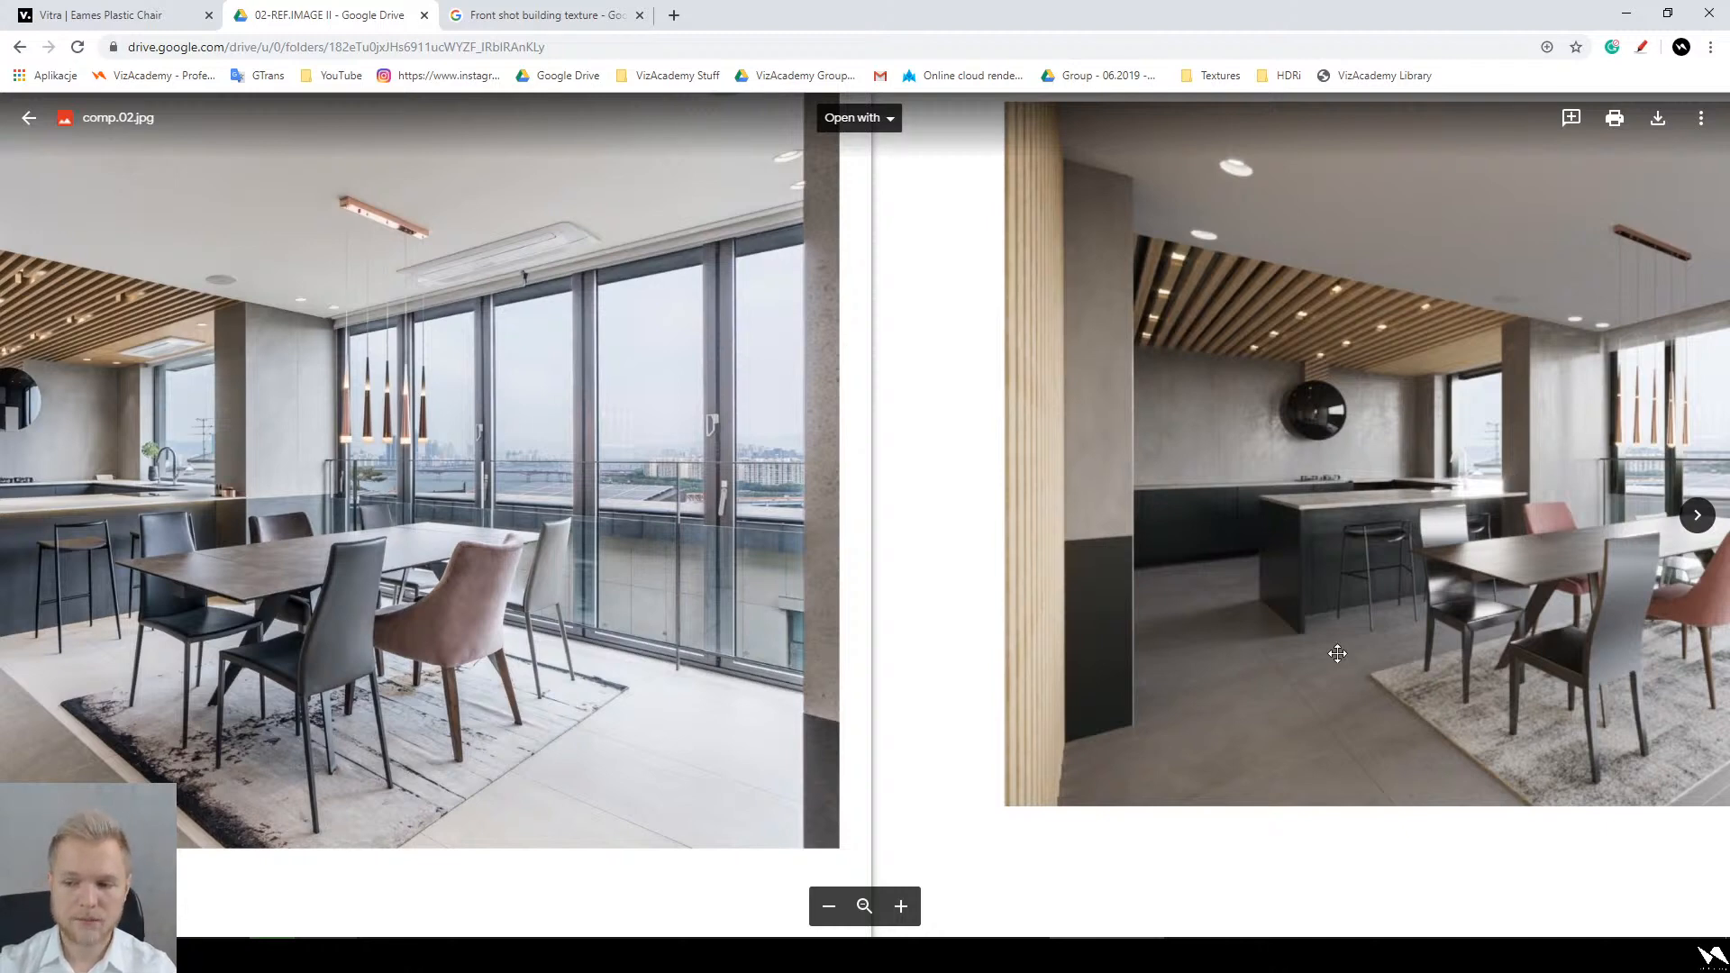
Step: Examine where the two floor tile areas meet beside the kitchen island in the reference photo, and compare with the render's floor
drag(1336, 652, 717, 586)
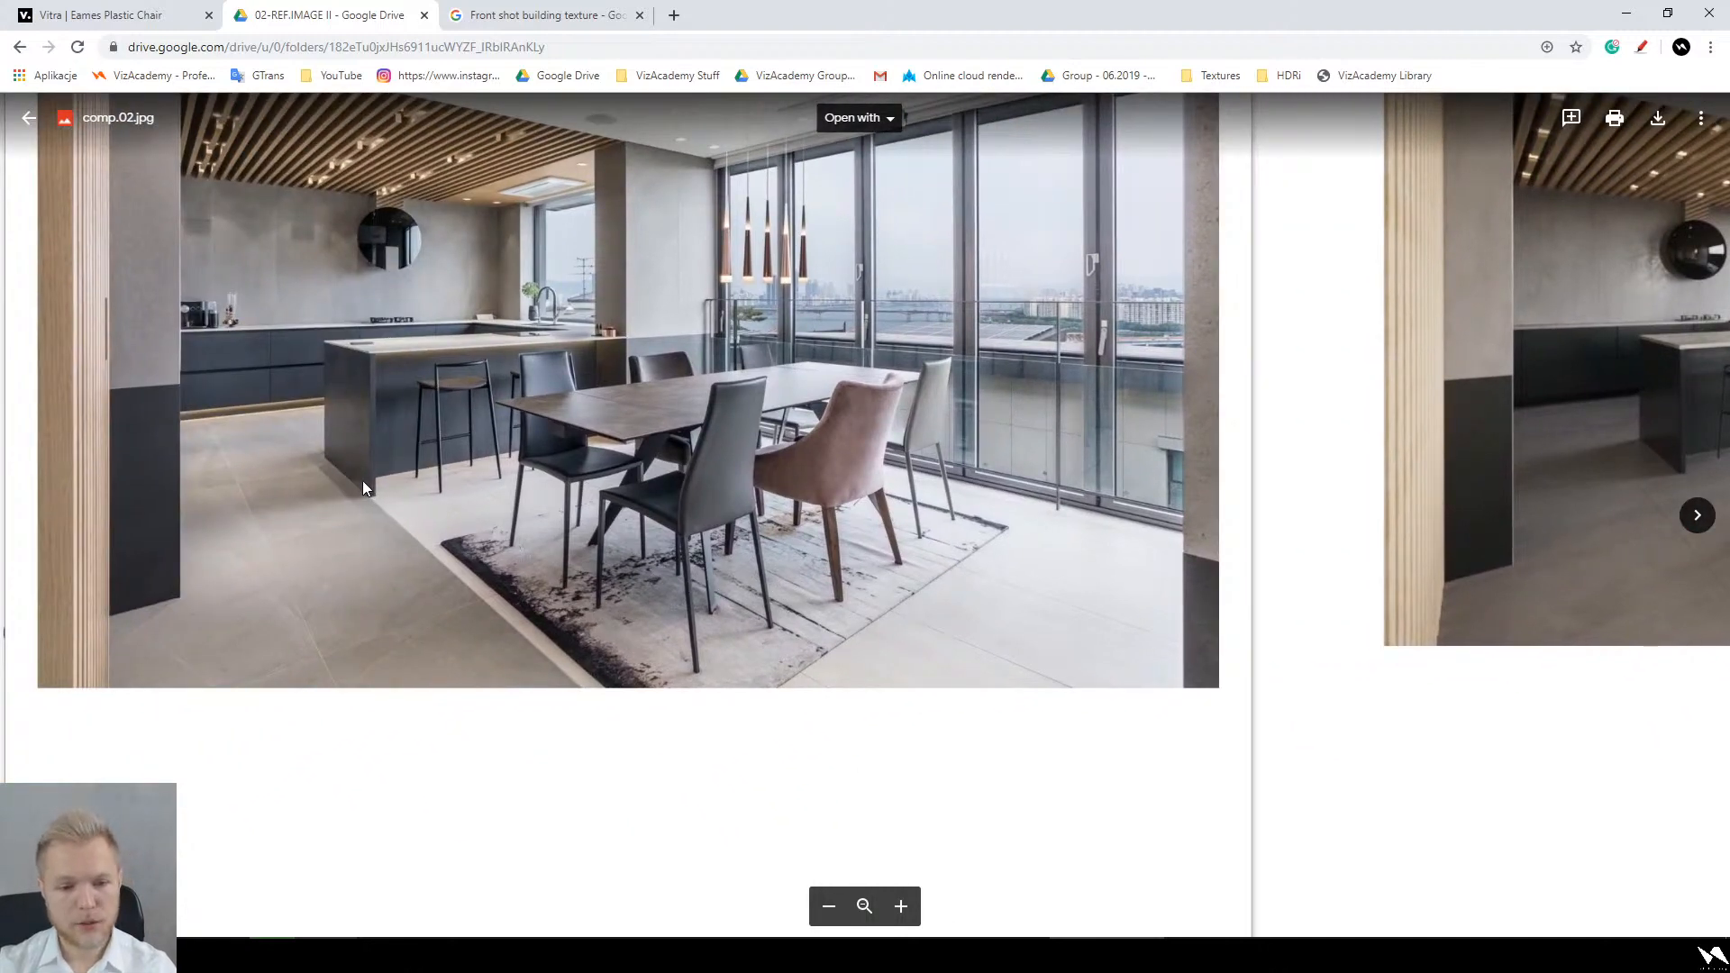
ctrl+scroll(389, 485, down, 5)
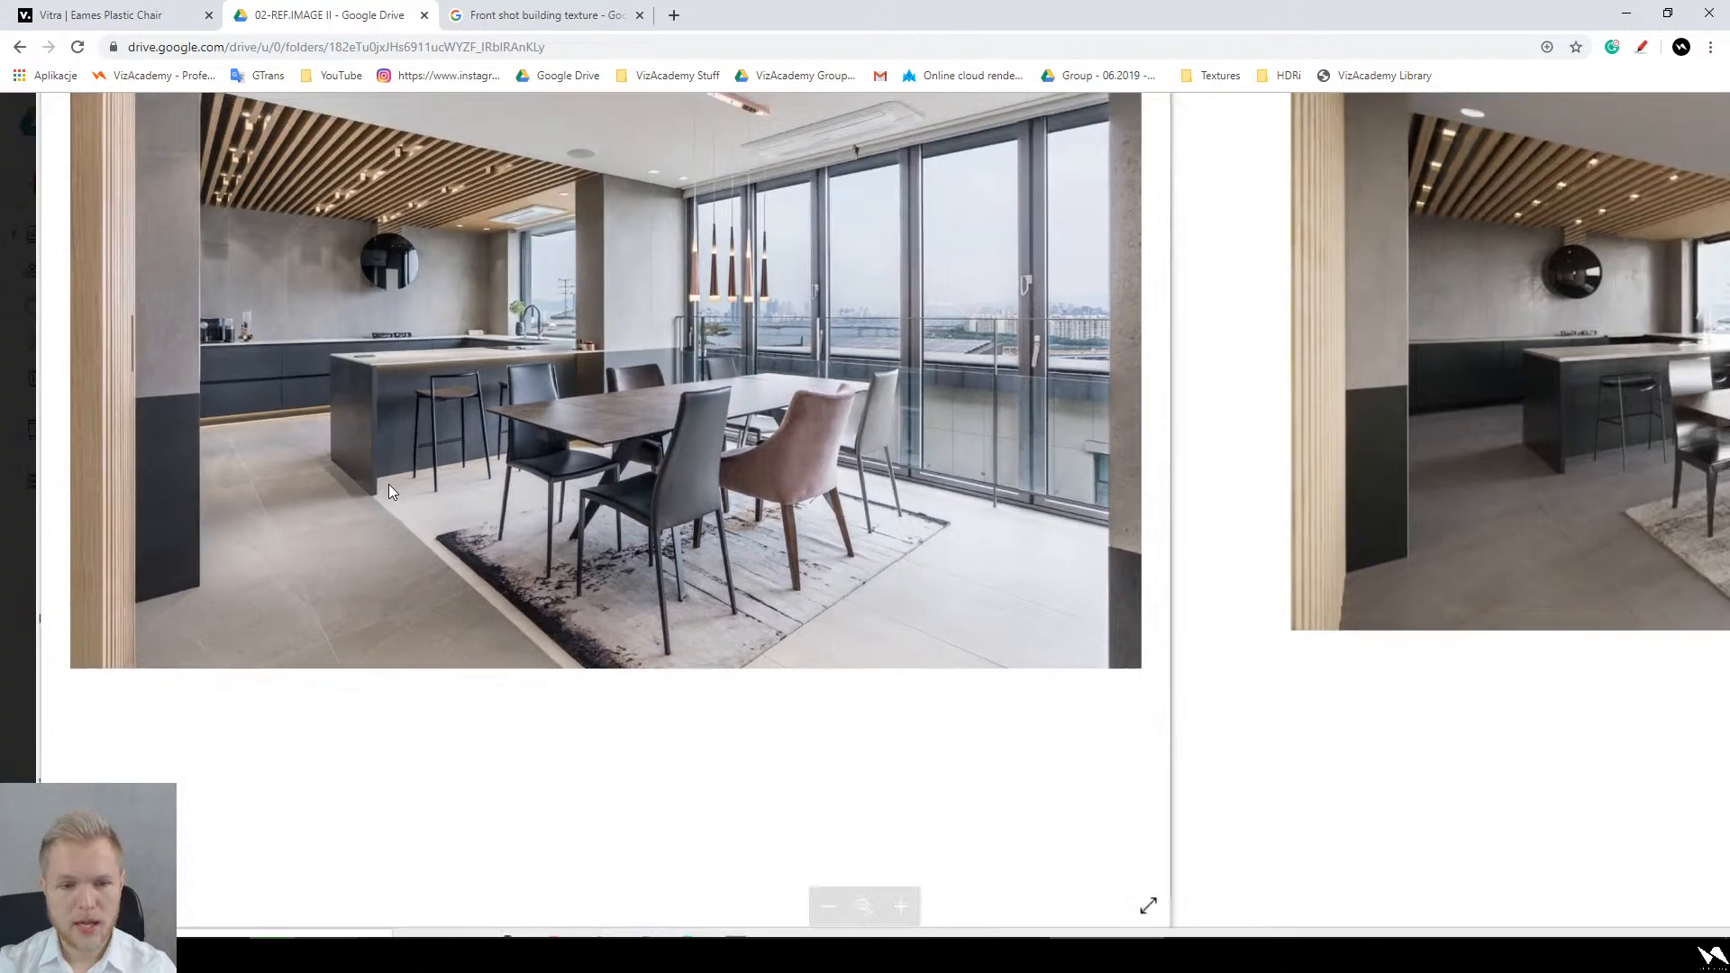
ctrl+scroll(387, 483, down, 1)
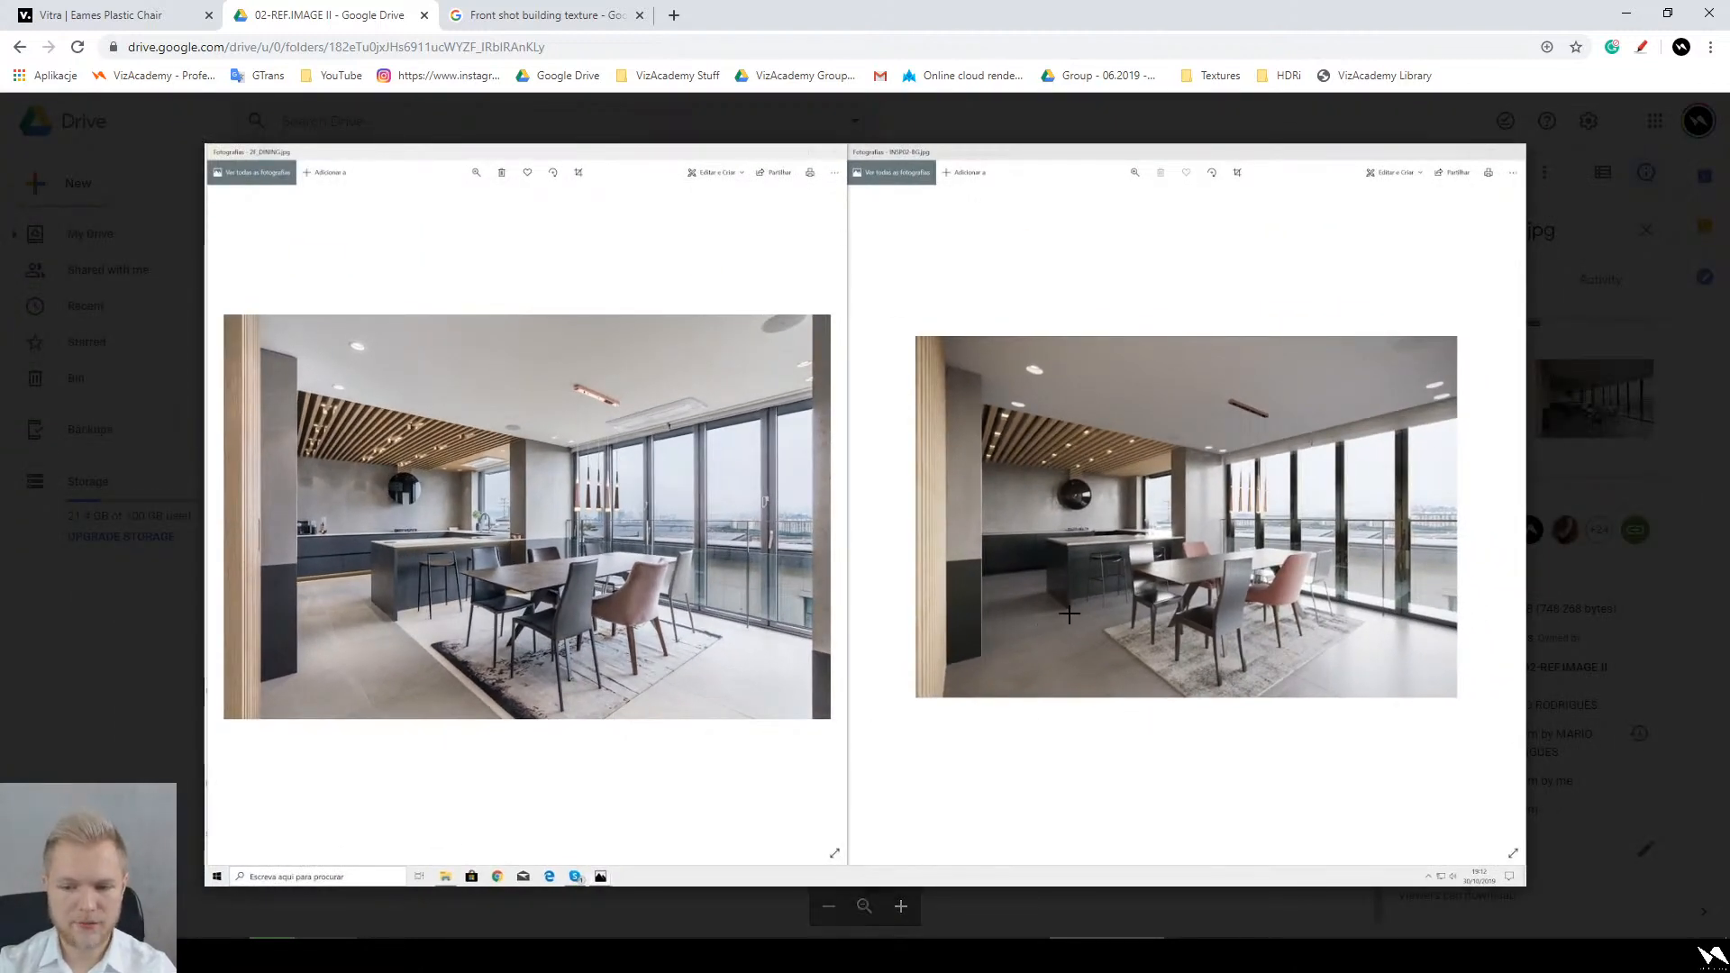
ctrl+scroll(299, 711, up, 6)
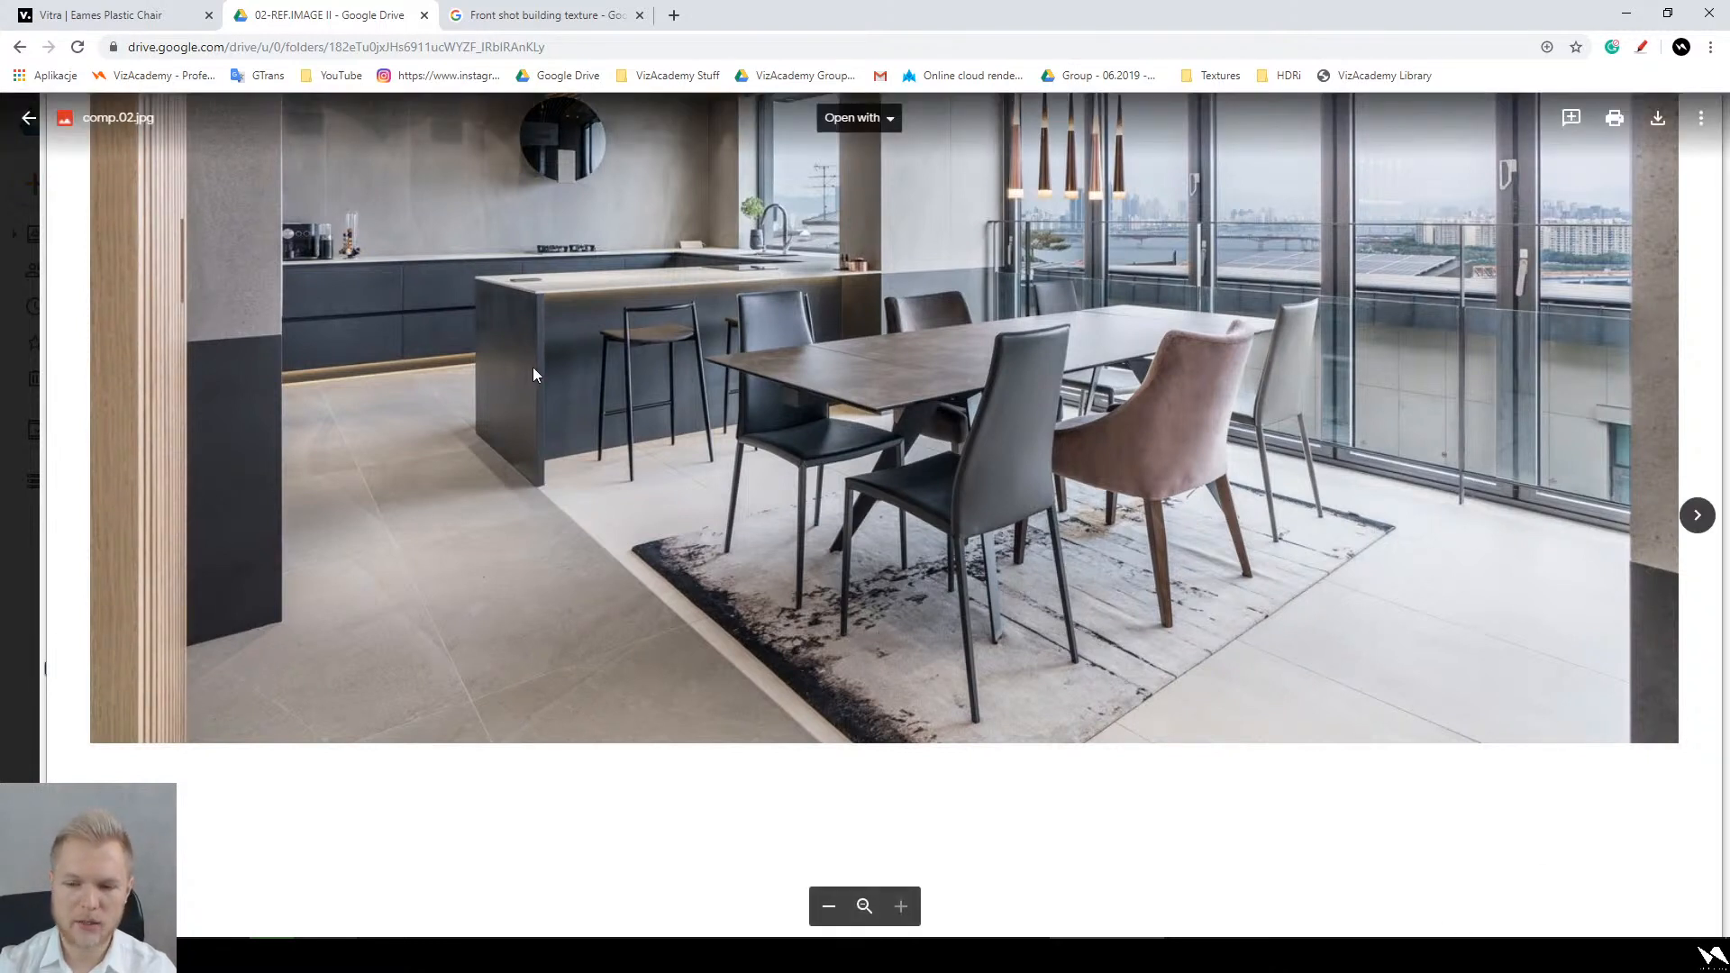
ctrl+scroll(834, 588, down, 5)
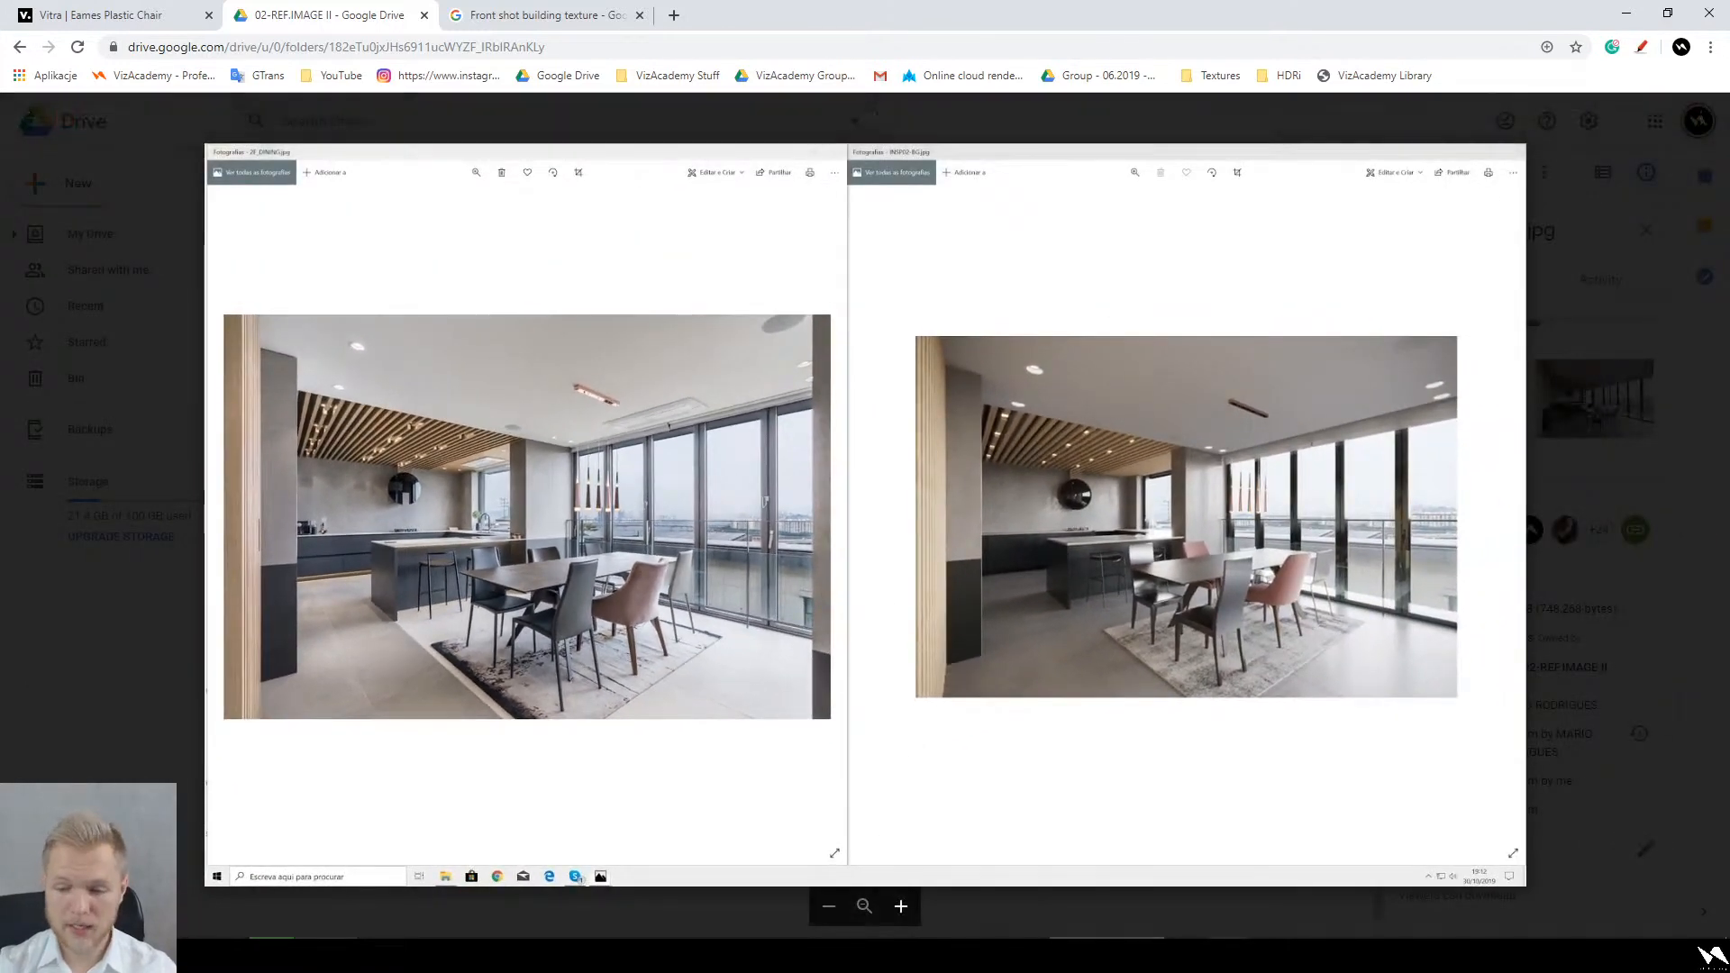
Step: Switch to 3ds Max and delete the existing plane from the scene
mouse_move(1305, 955)
click(1303, 891)
click(989, 542)
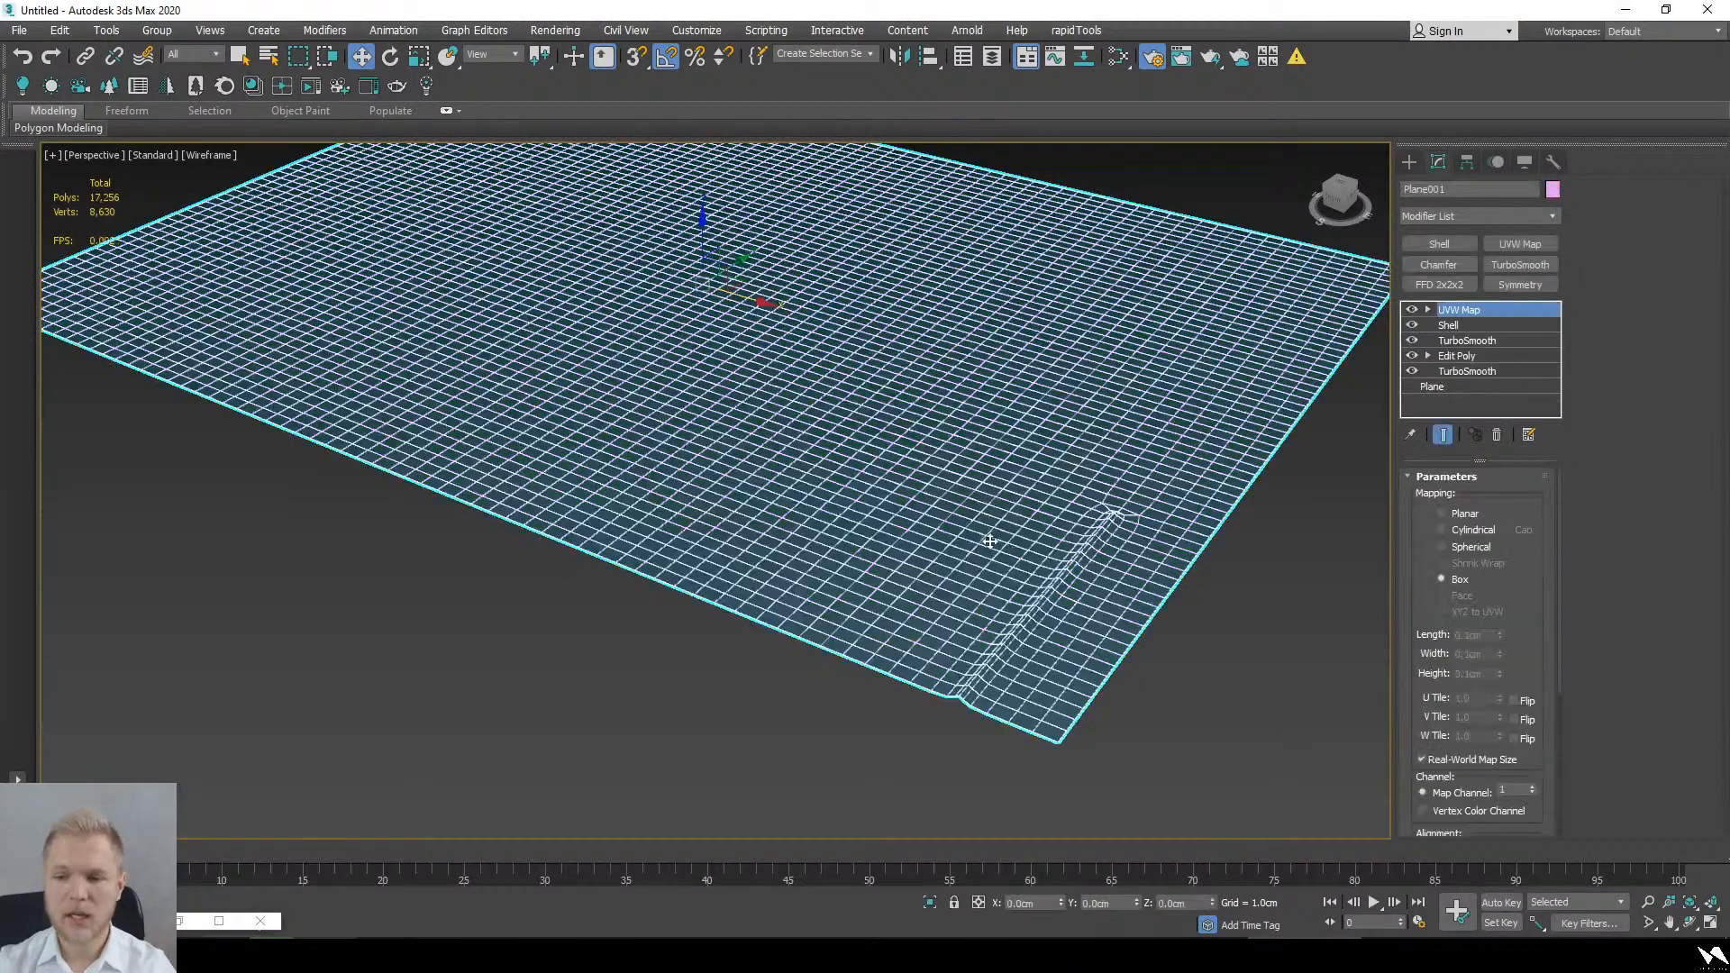
key(Delete)
Step: Create a new plane primitive in the perspective view for the floor demonstration
click(1409, 162)
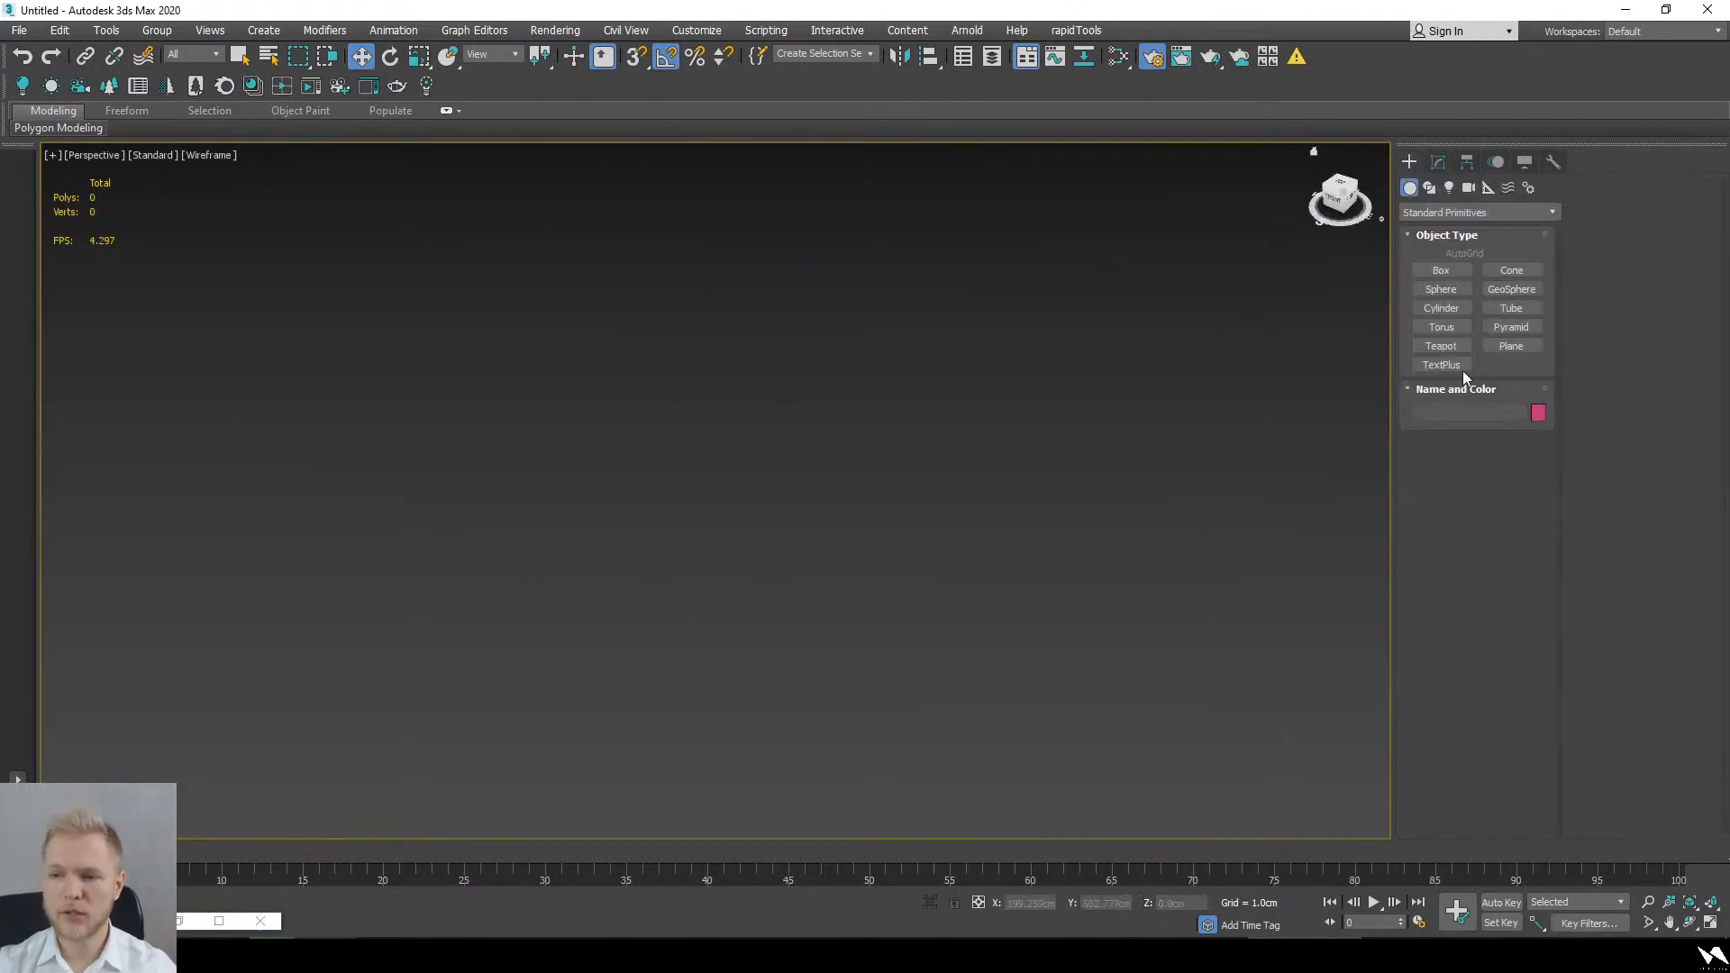
click(1441, 271)
click(1506, 345)
drag(827, 320, 1050, 803)
middle_drag(1018, 613, 922, 553)
scroll(921, 550, down, 3)
right_click(906, 481)
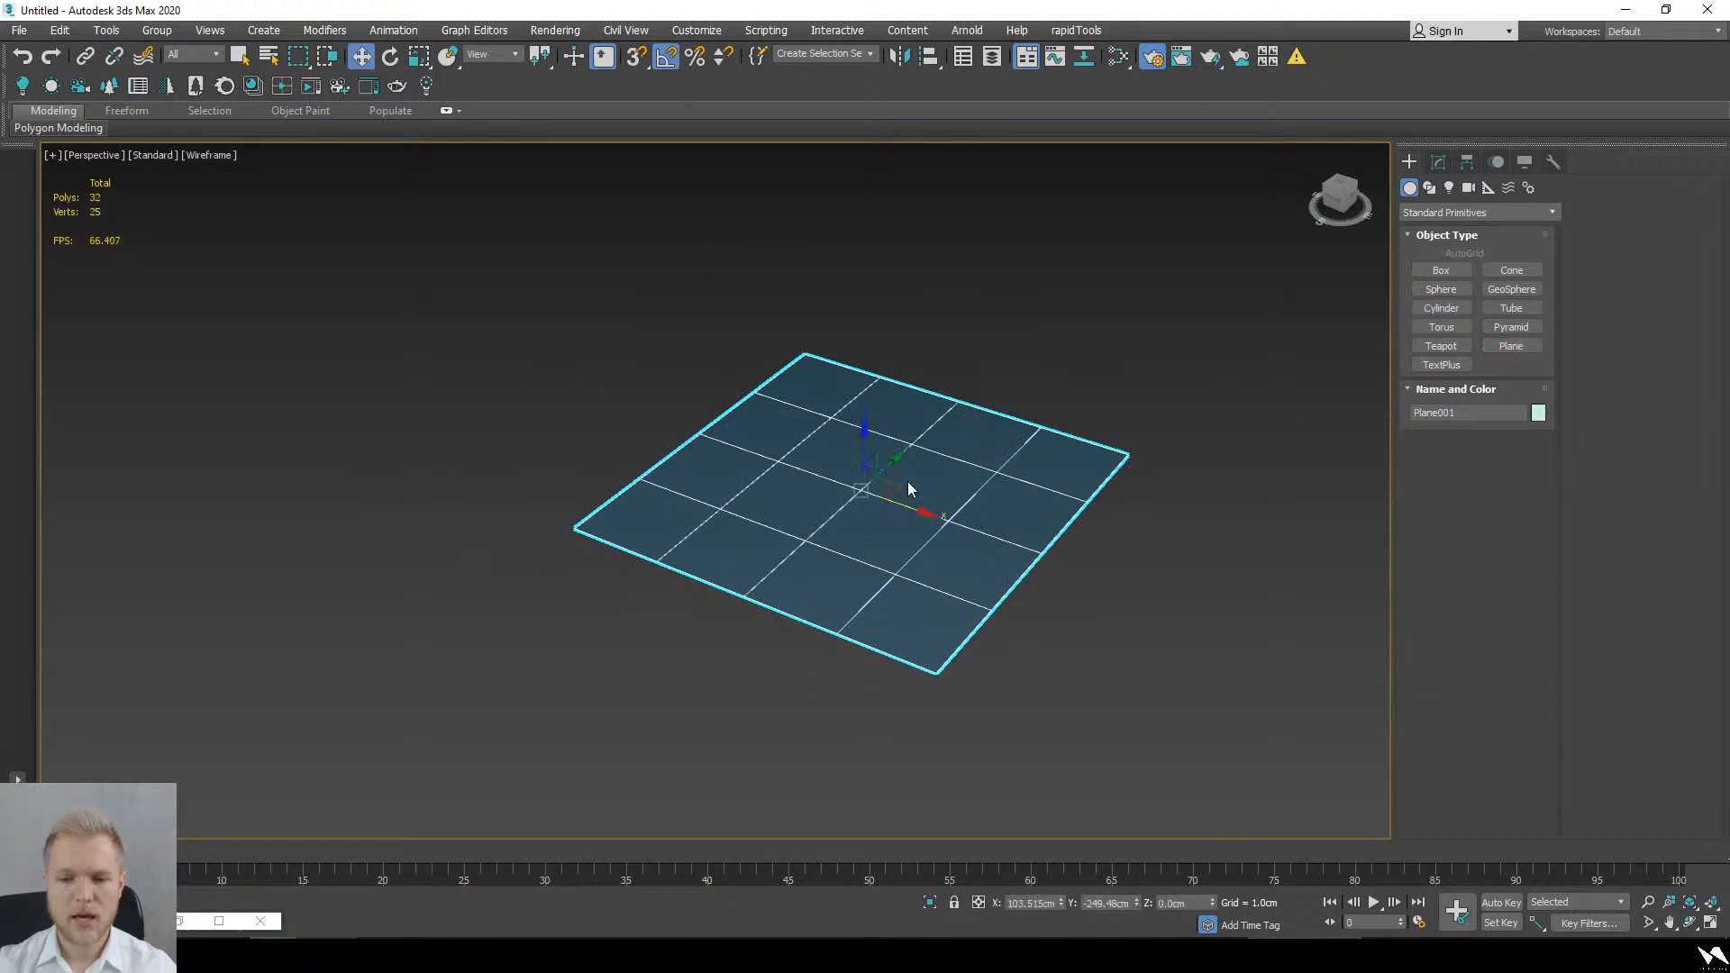
Step: Convert the new plane to an Editable Poly
right_click(906, 481)
mouse_move(1036, 691)
click(1100, 706)
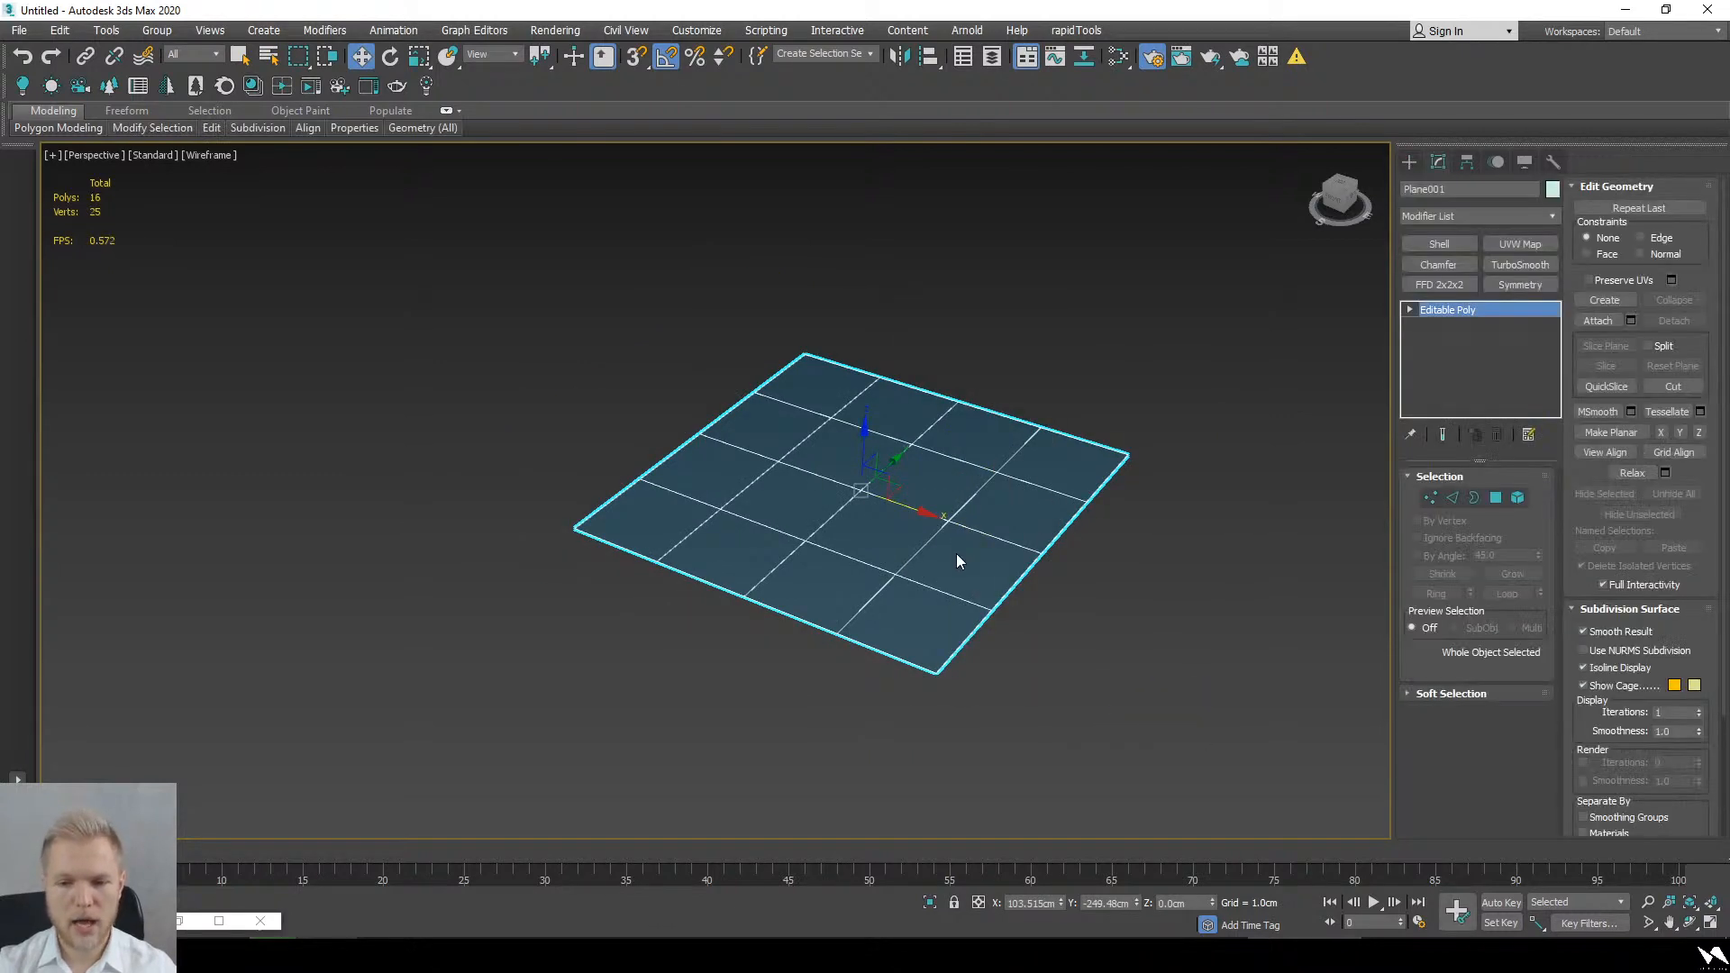
Step: Detach a 3 by 3 block of polygons at one corner of the plane as a separate object, leaving an L-shaped strip
alt+middle_drag(957, 559, 1081, 720)
key(4)
drag(1060, 708, 804, 464)
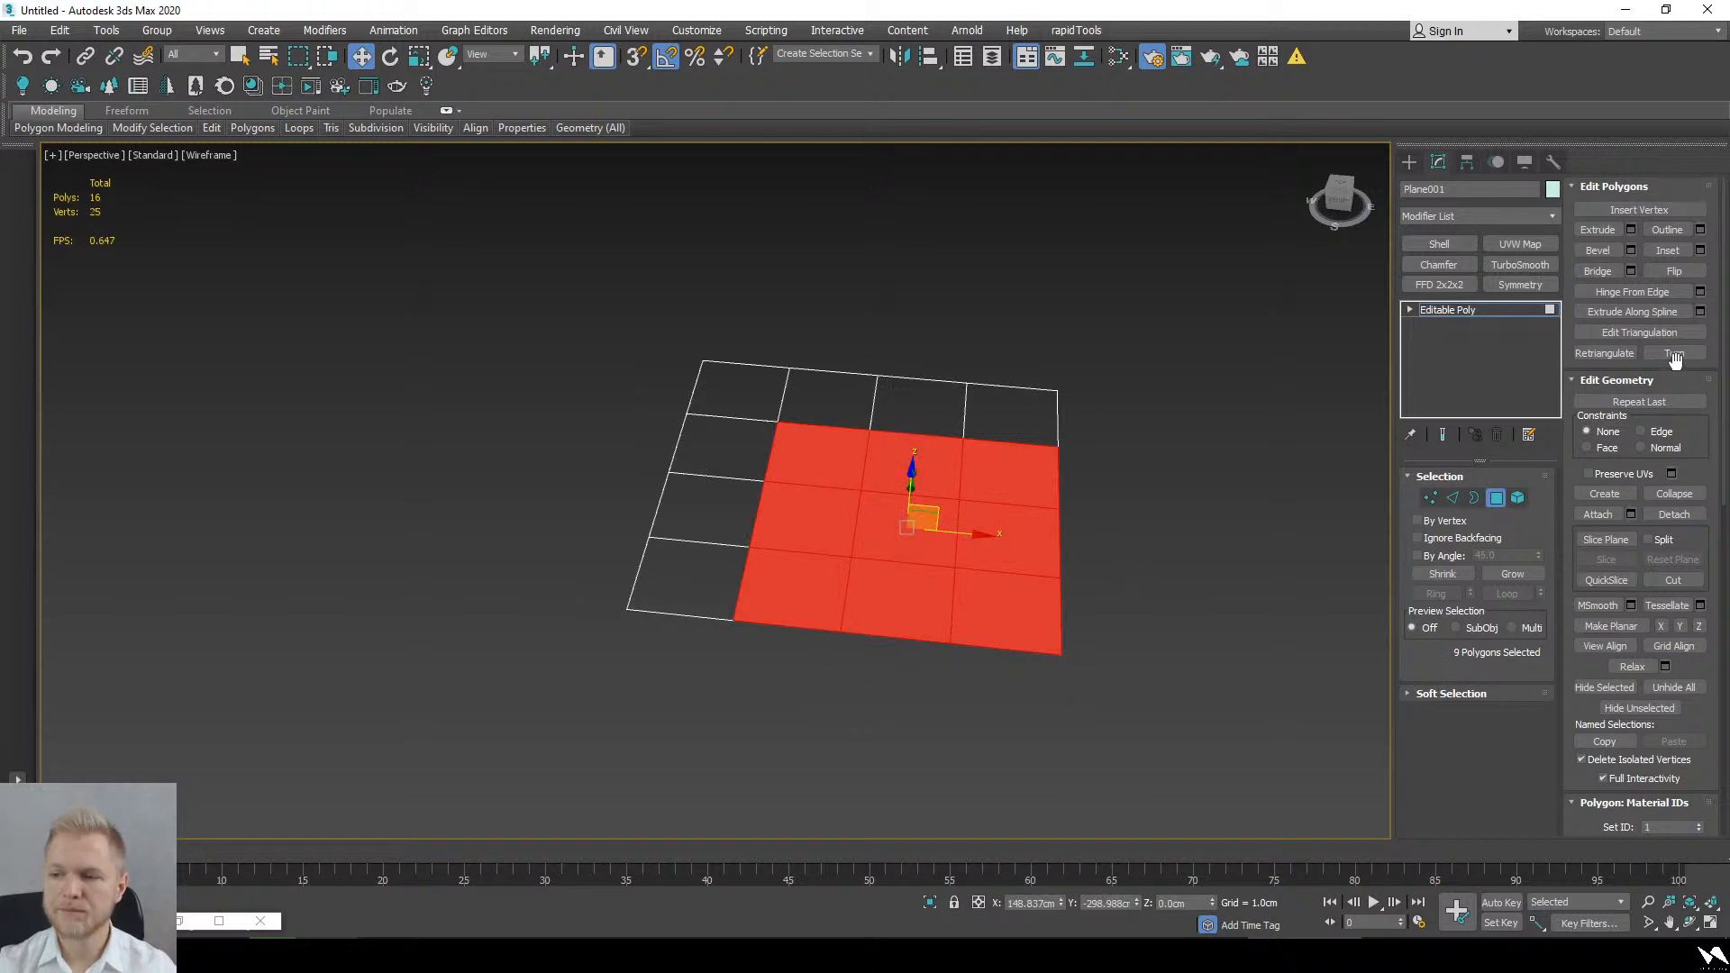
click(1662, 516)
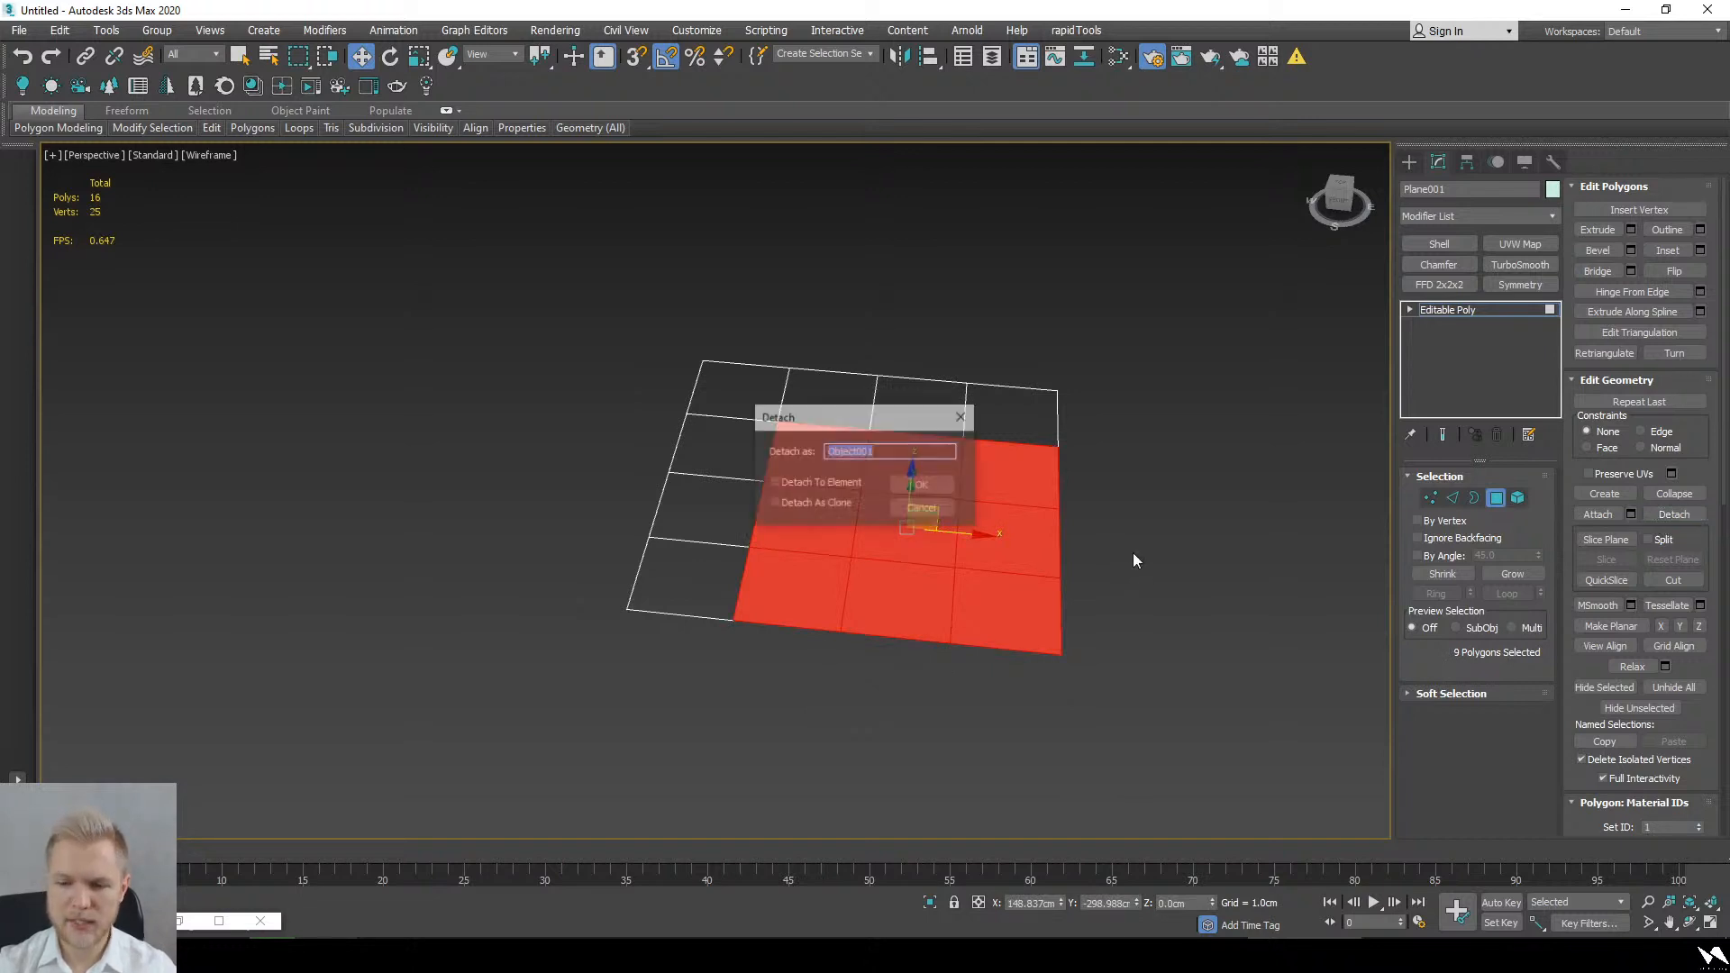
click(948, 487)
click(1496, 497)
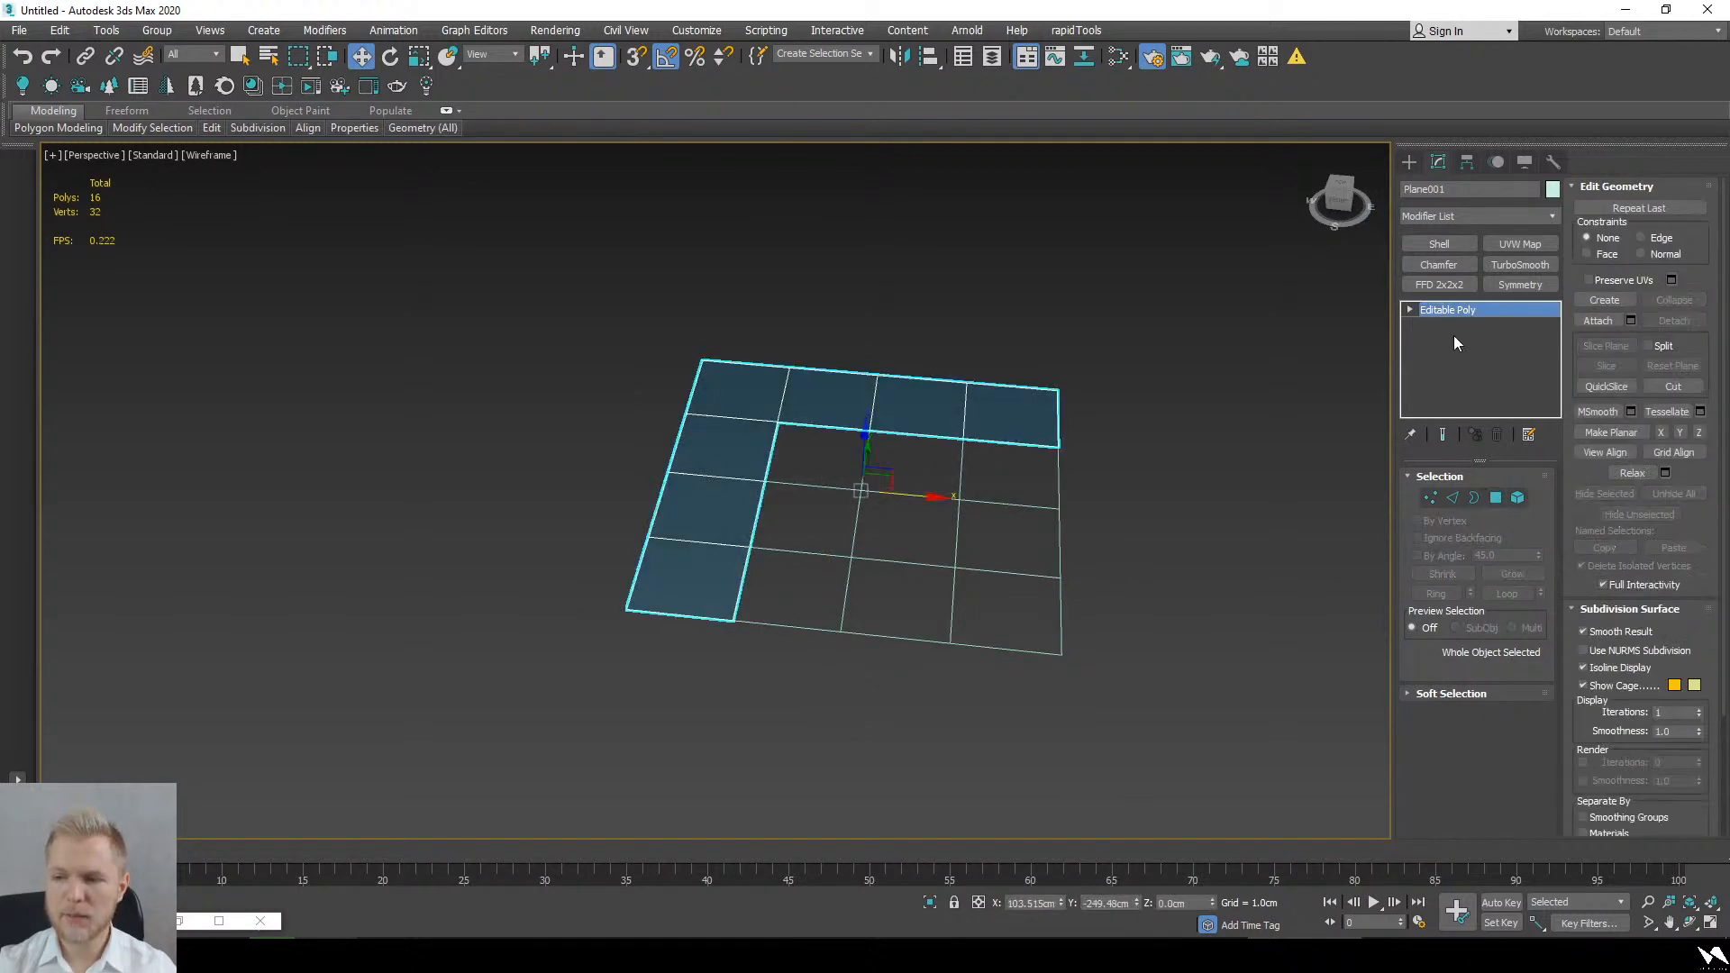
Step: Apply the FloorGenerator modifier to the L-shaped part of the plane
click(1448, 215)
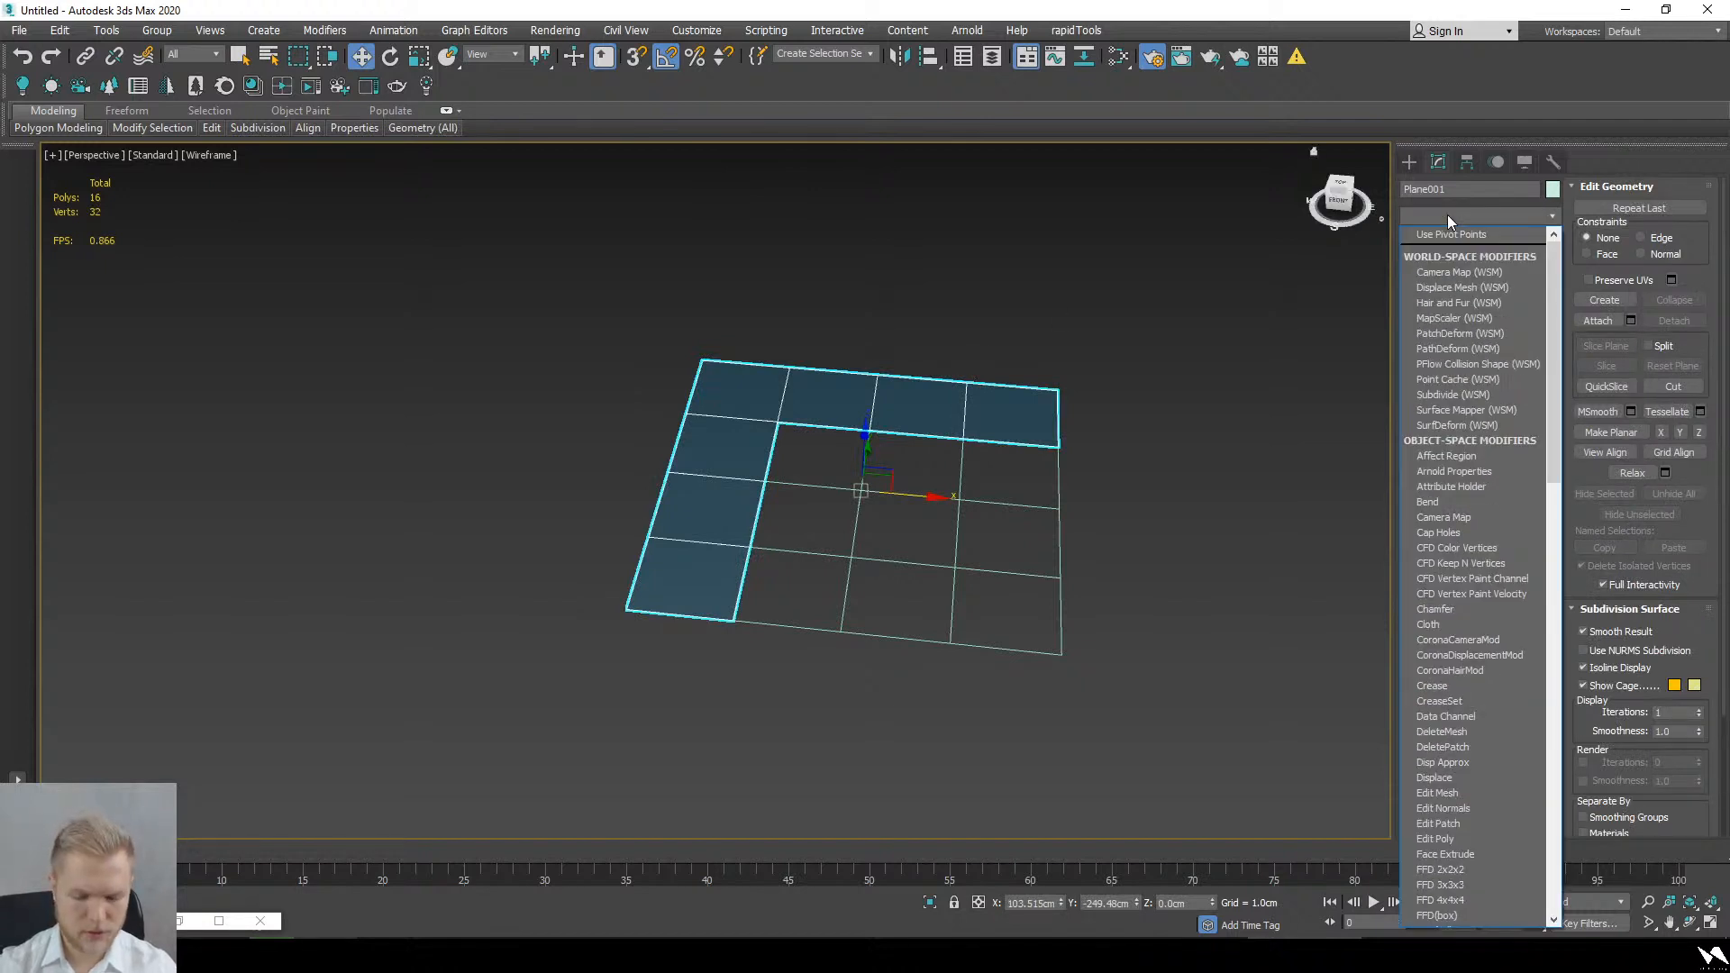
text(flo)
key(Return)
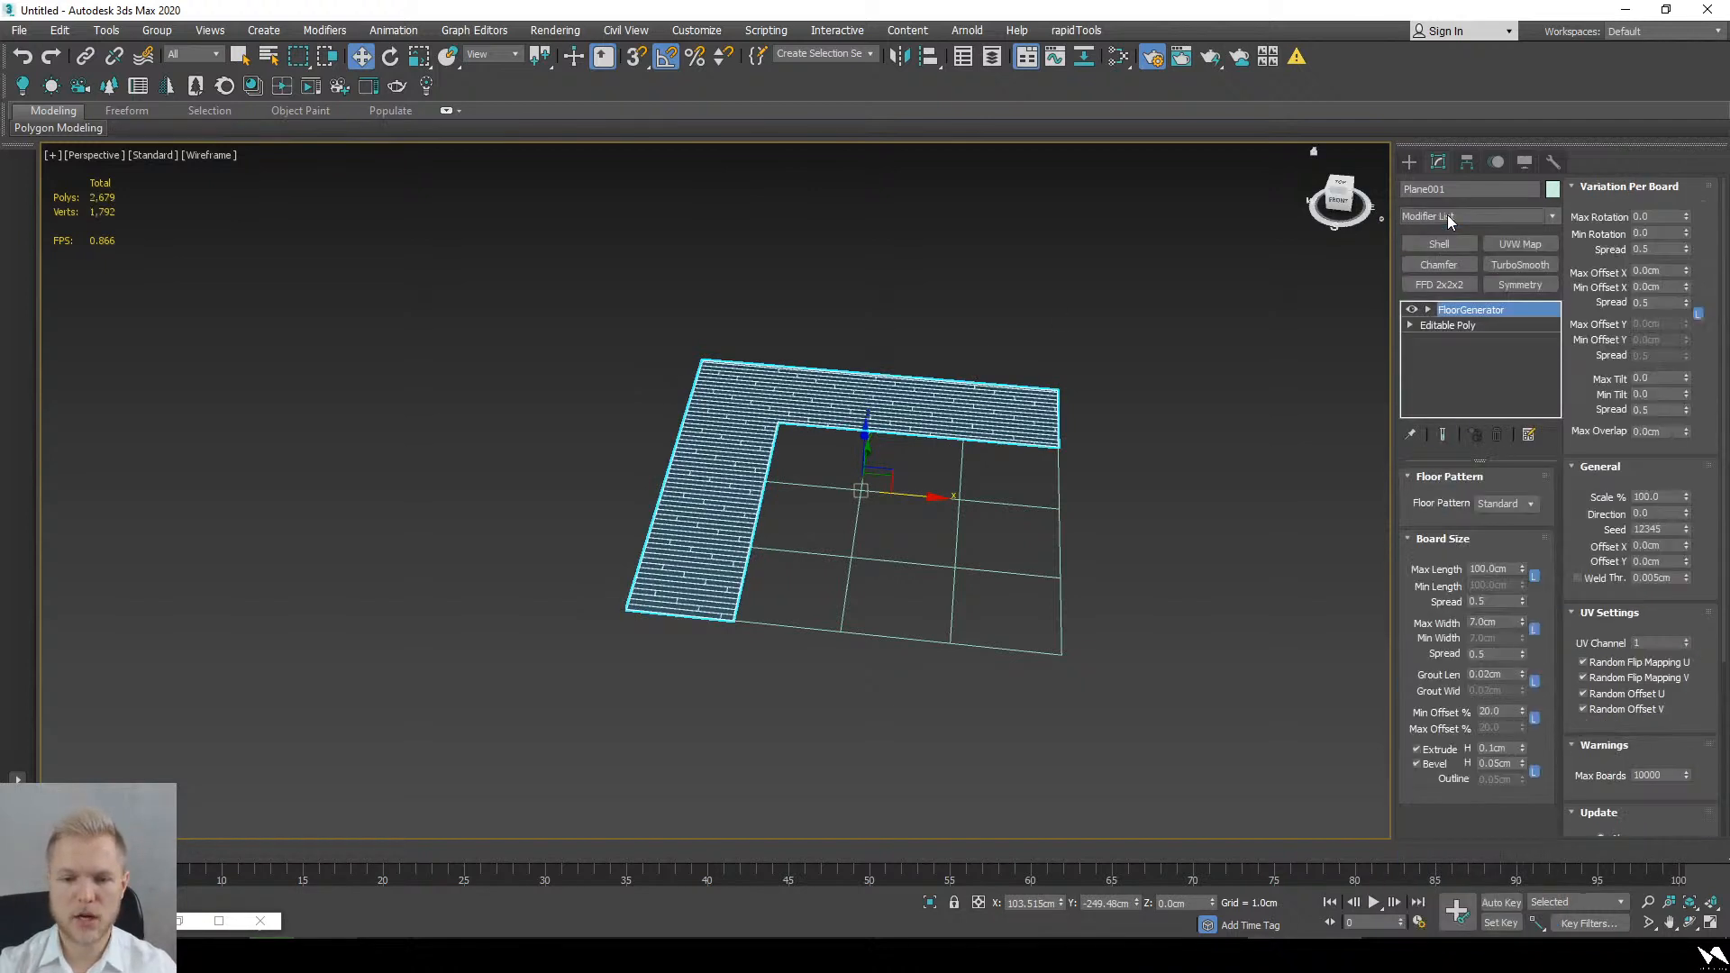
Step: Set the FloorGenerator's Direction to 90 on the L-shaped strip
click(994, 591)
key(F3)
key(F4)
scroll(739, 508, up, 4)
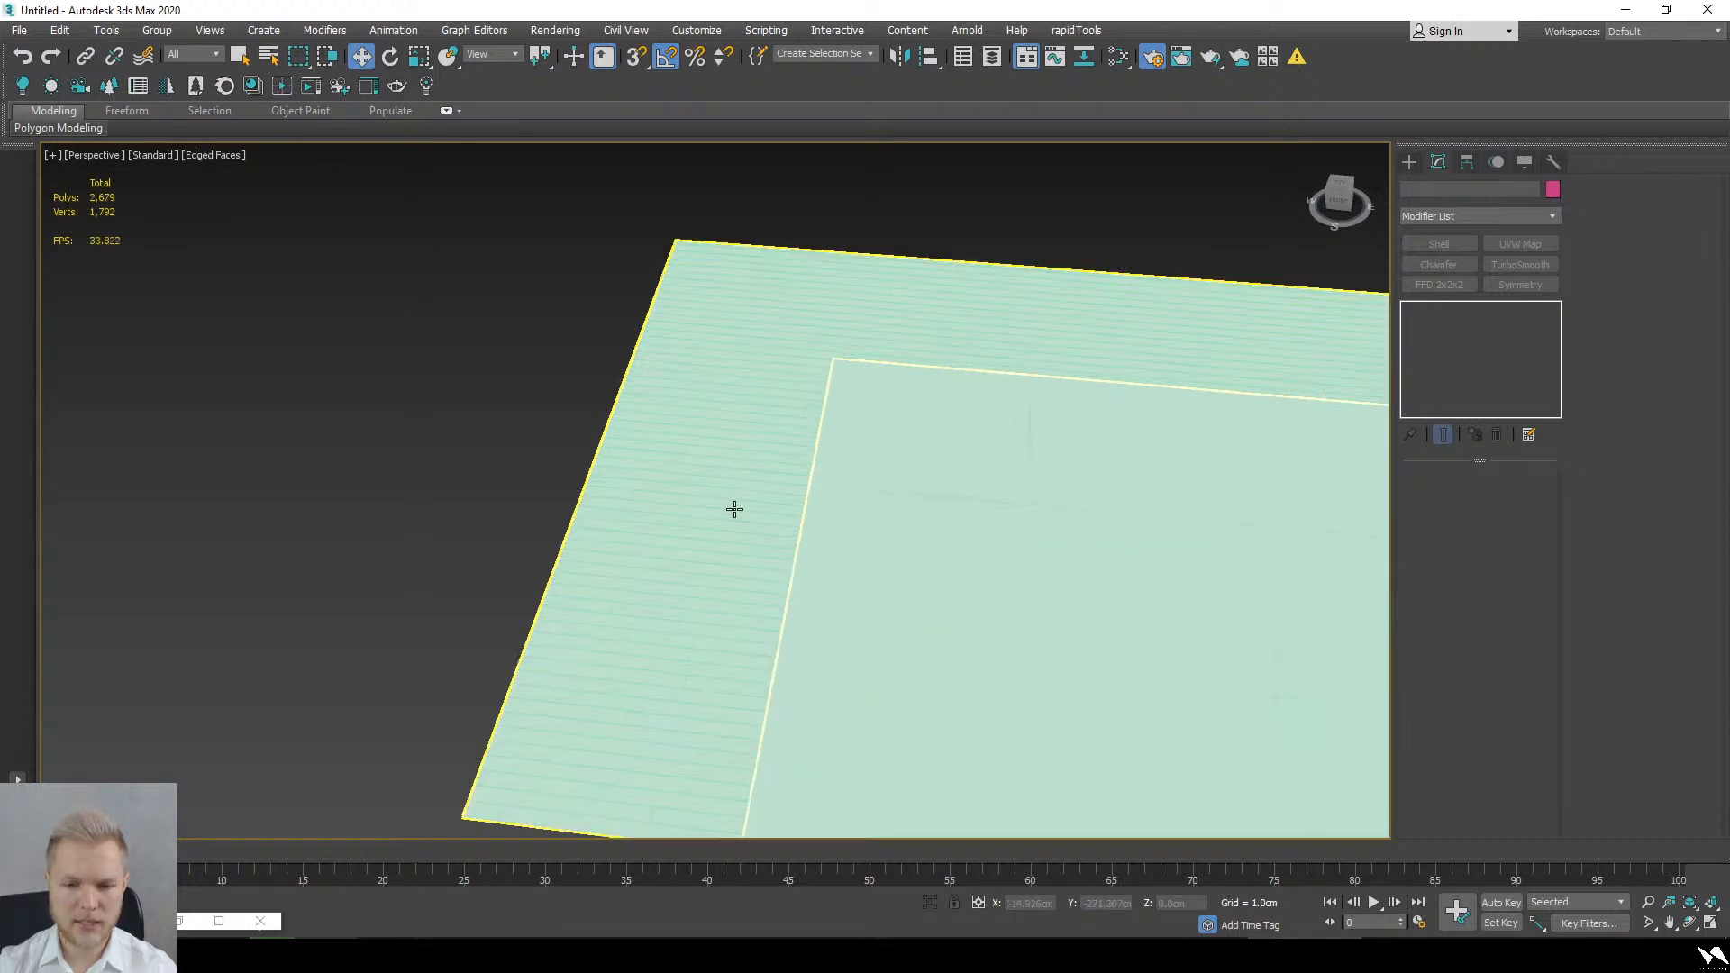
alt+middle_drag(734, 507, 854, 536)
scroll(793, 545, up, 4)
key(F3)
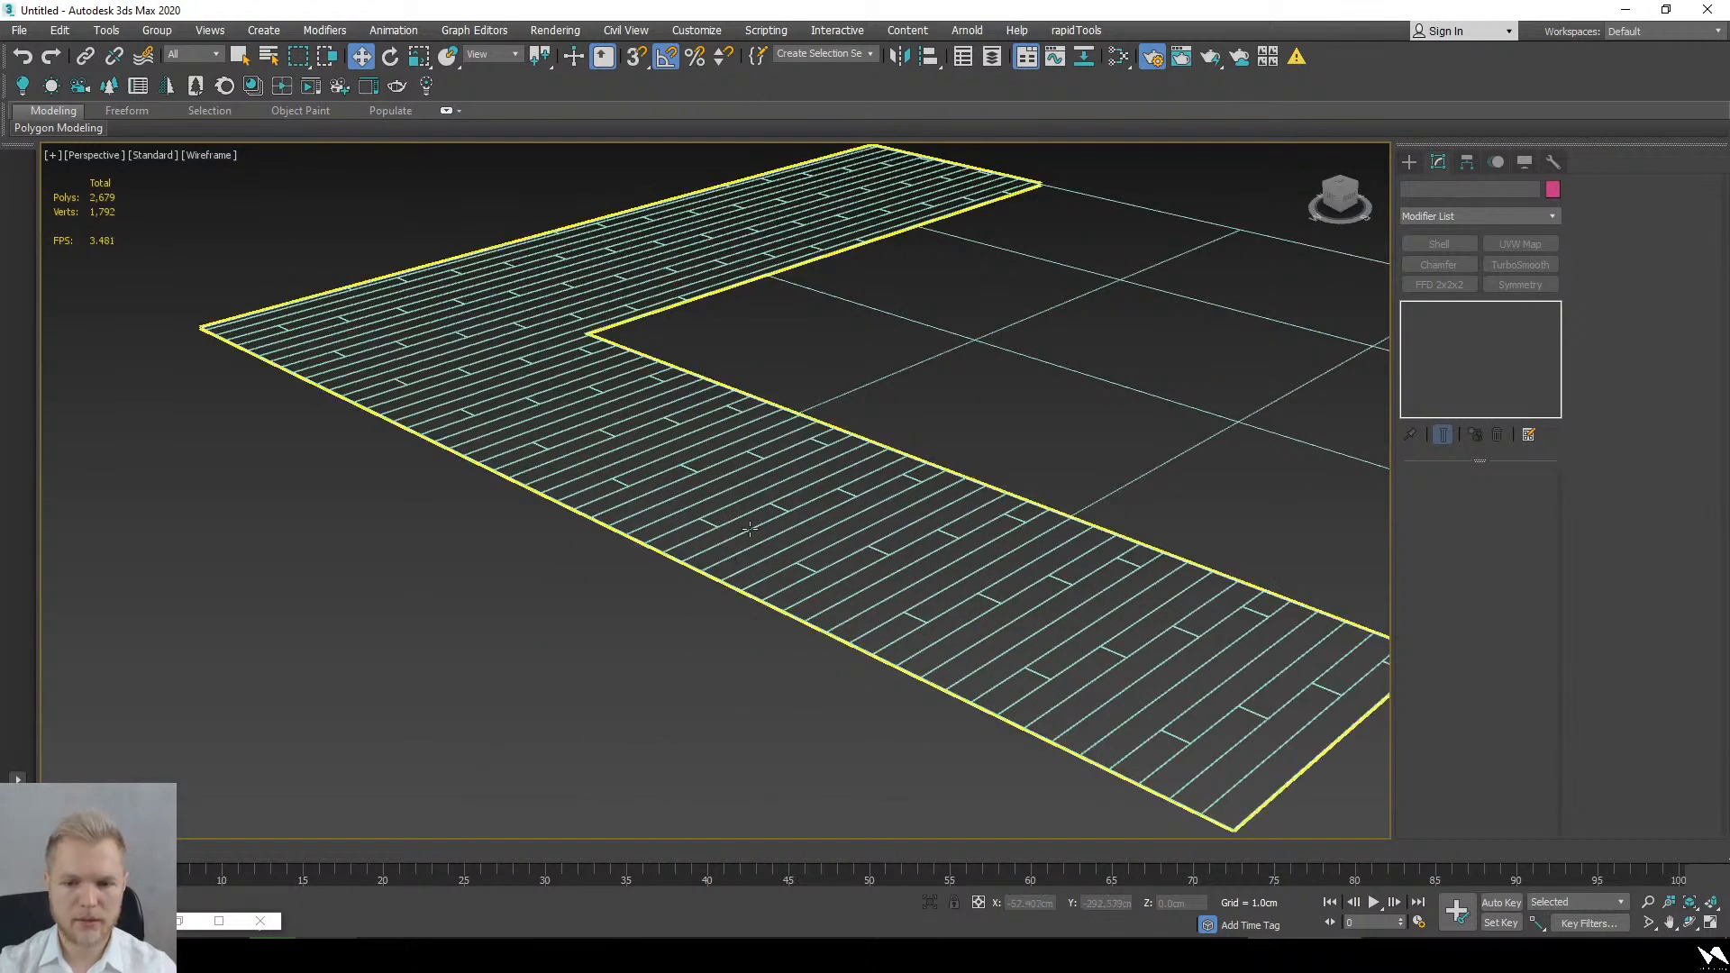
click(744, 524)
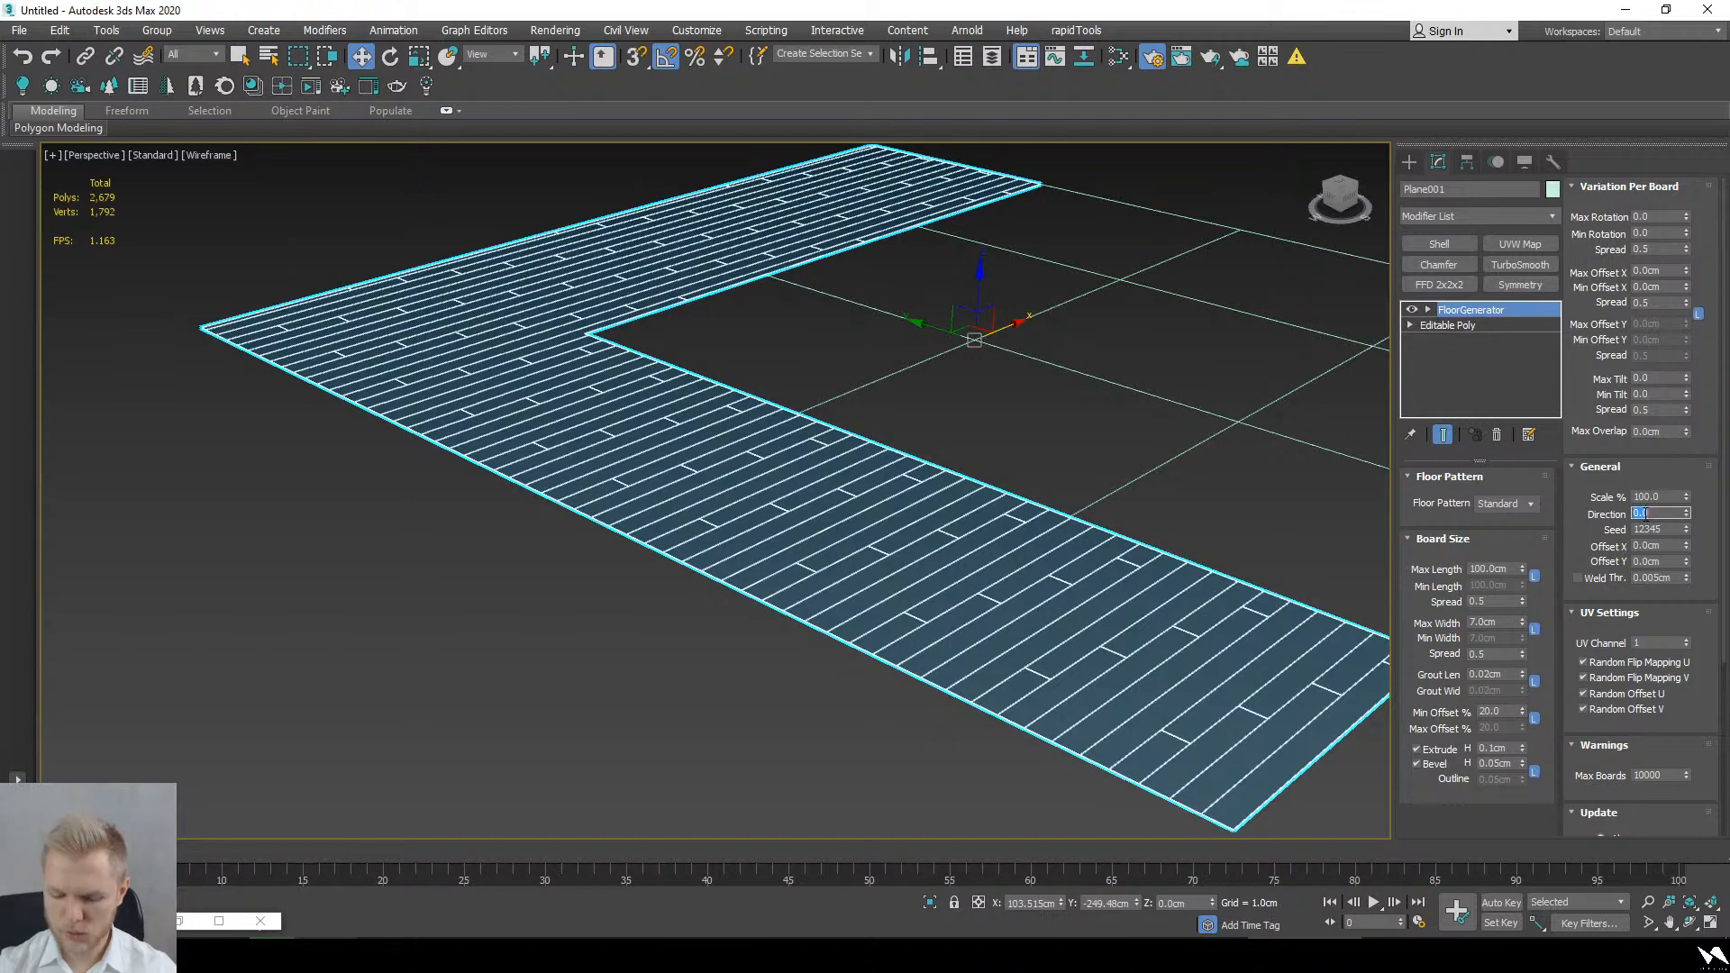
text(90)
key(Return)
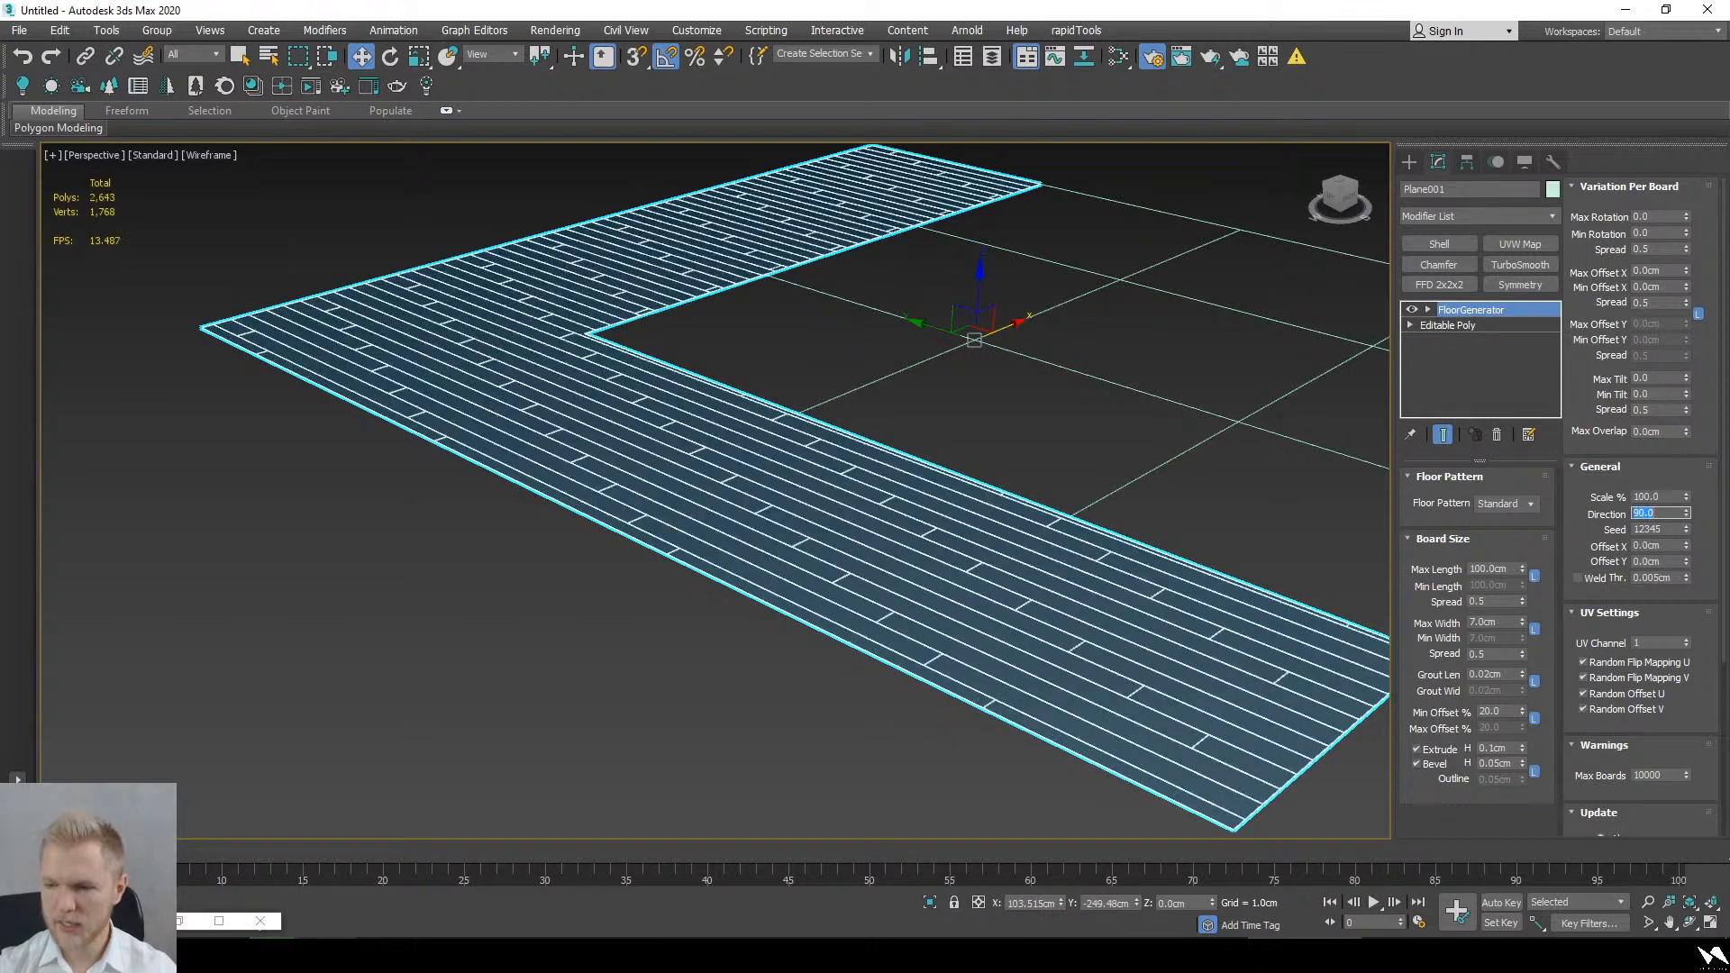
Step: Turn the boards into aligned square tiles by setting the FloorGenerator's Max Width to 100 cm and Min Offset to 0%
click(1493, 622)
text(100)
key(Return)
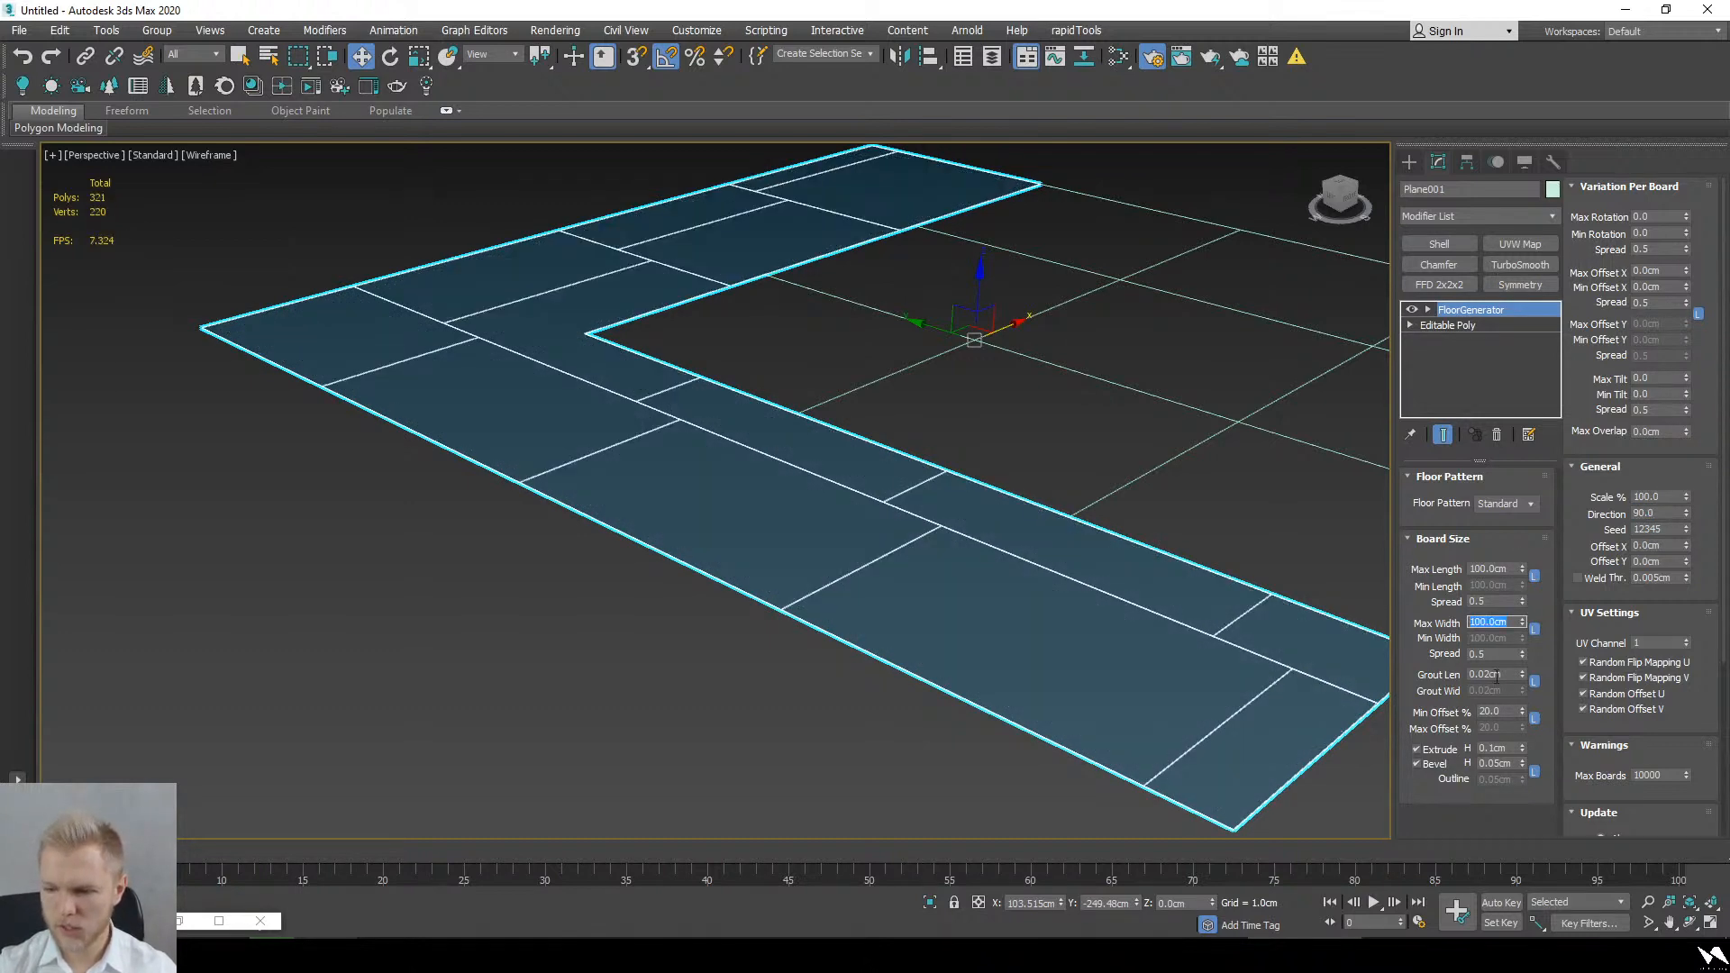
click(1497, 710)
text(0)
key(Return)
alt+middle_drag(459, 436, 576, 413)
scroll(494, 456, down, 4)
scroll(577, 412, up, 2)
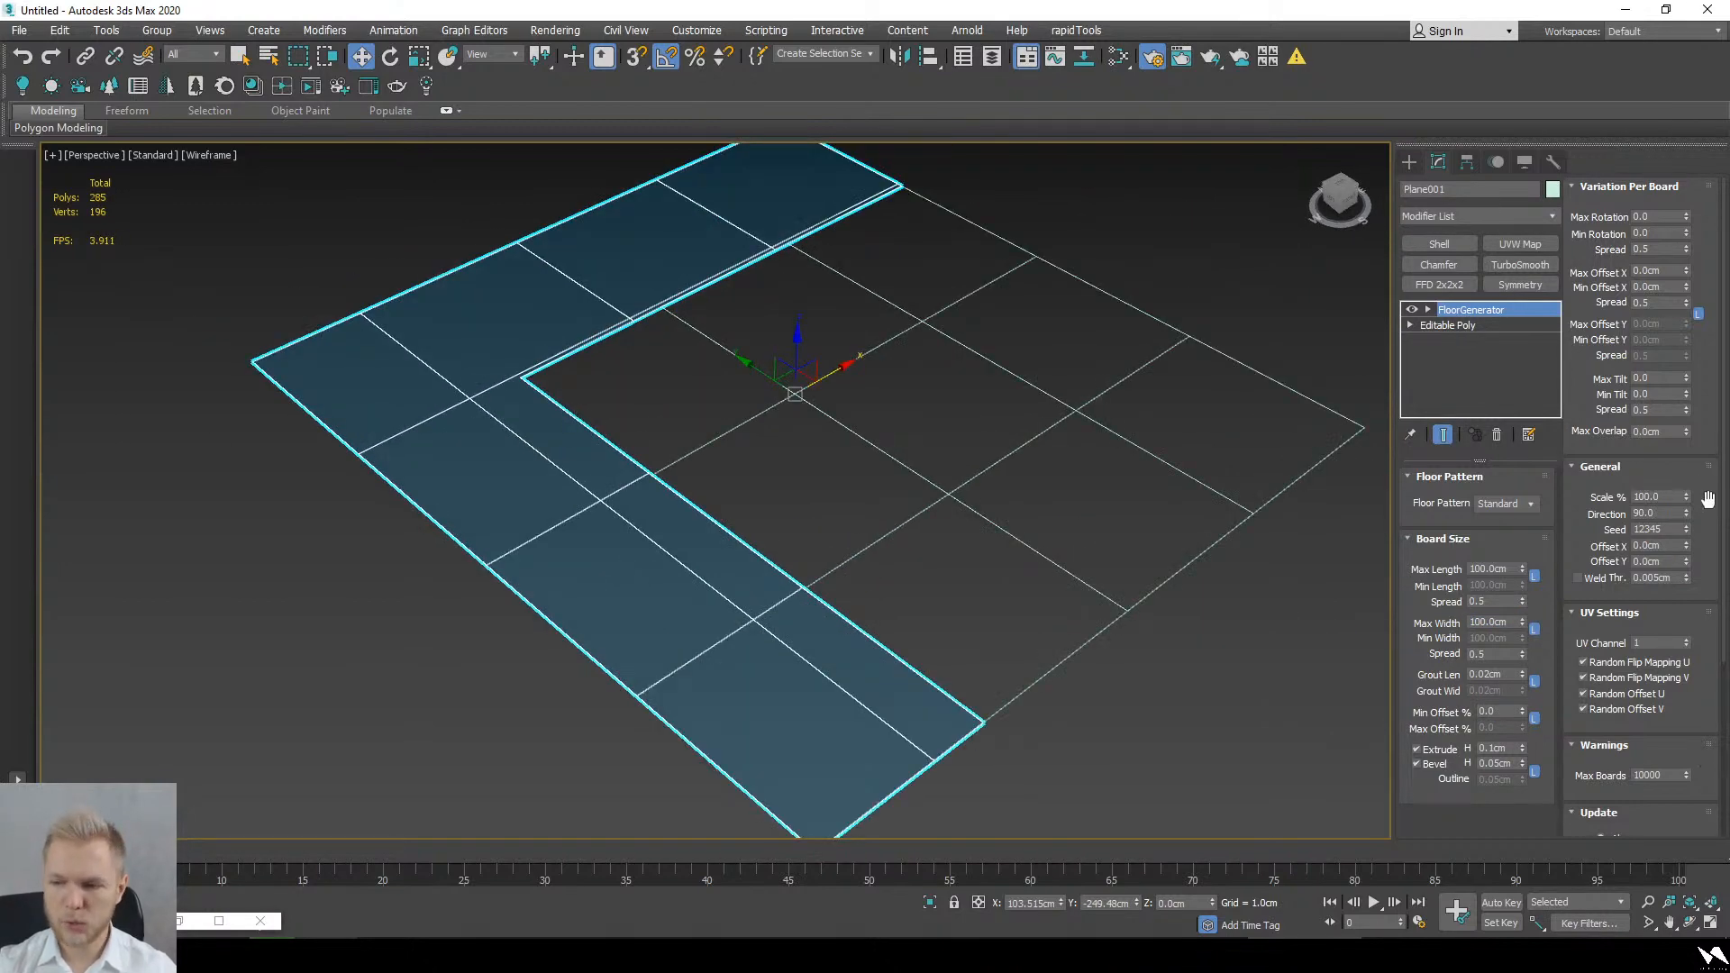
Step: Align the tile joints with the L-shaped strip's inner corner using an Offset X of 3.264 cm and an Offset Y of 28.544 cm
drag(1686, 545, 1680, 518)
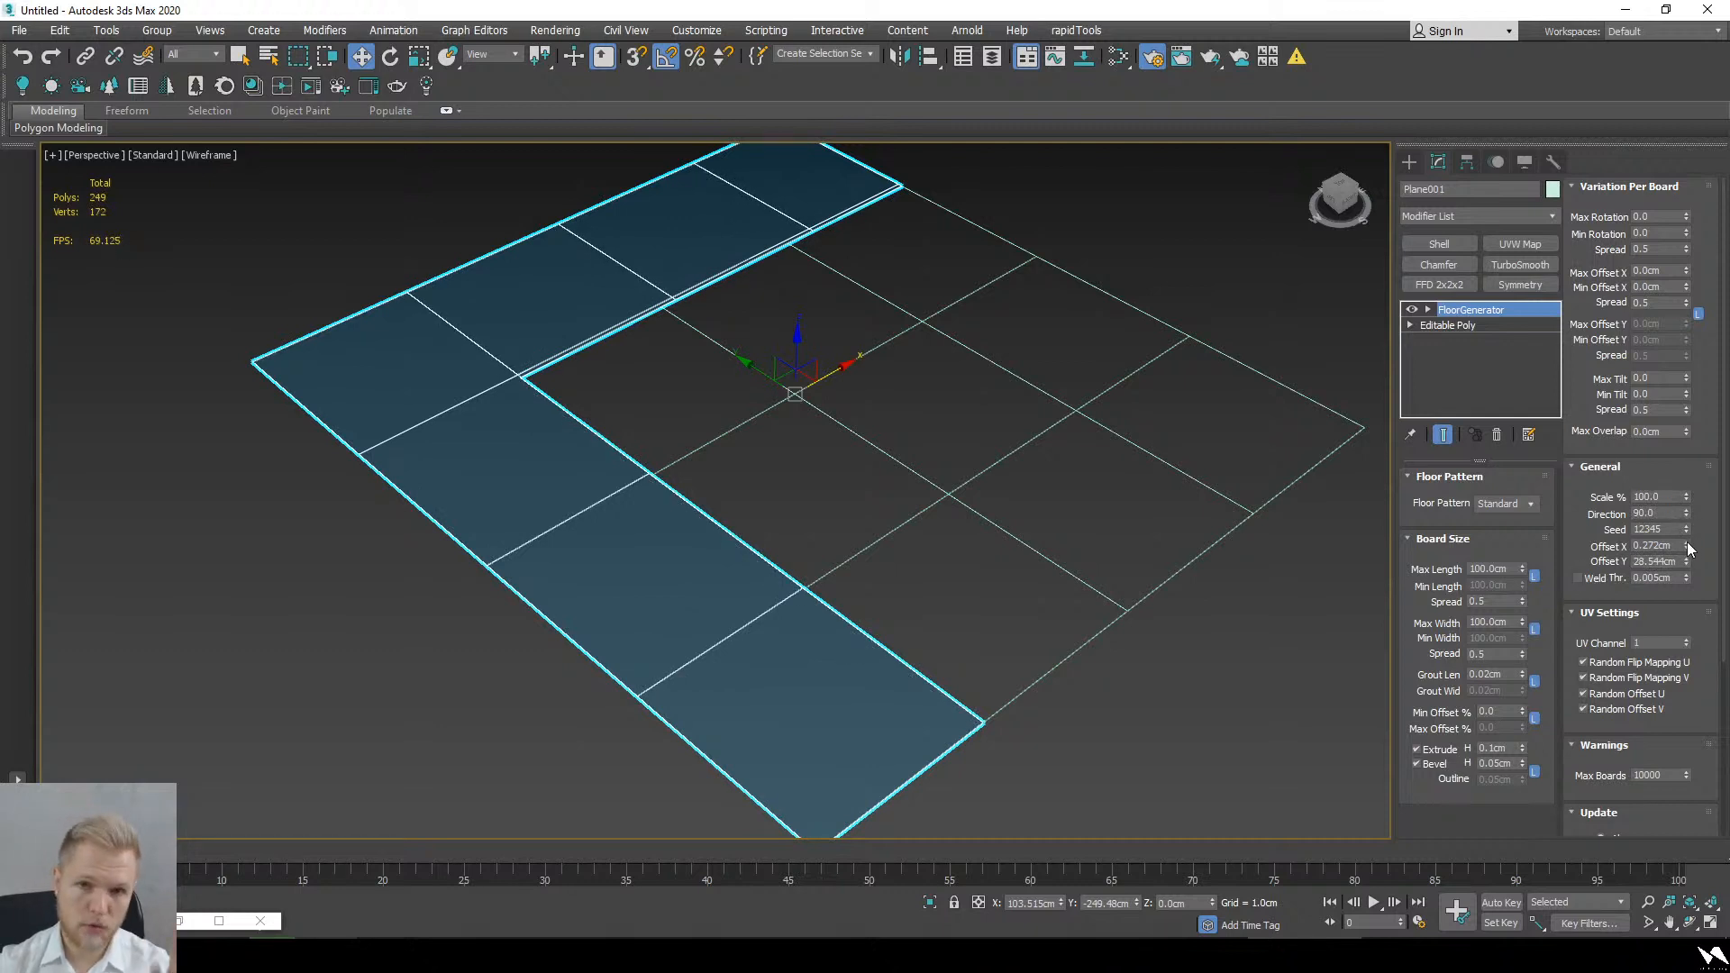
drag(1687, 546, 1672, 447)
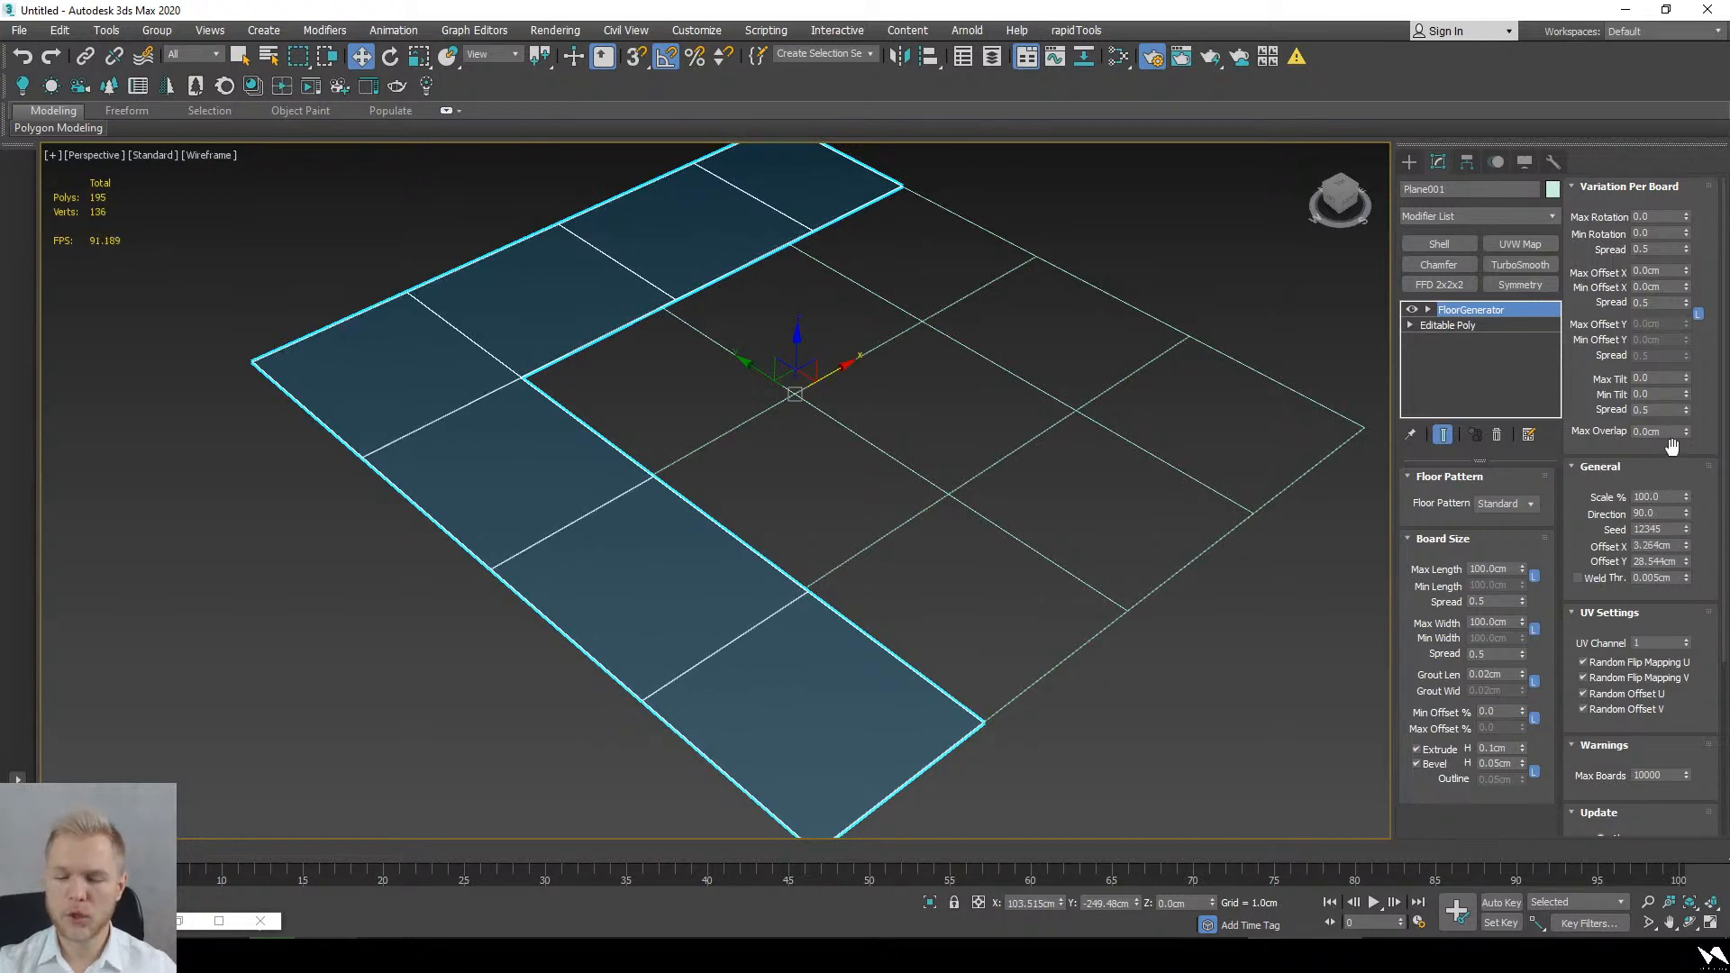
click(971, 543)
click(714, 674)
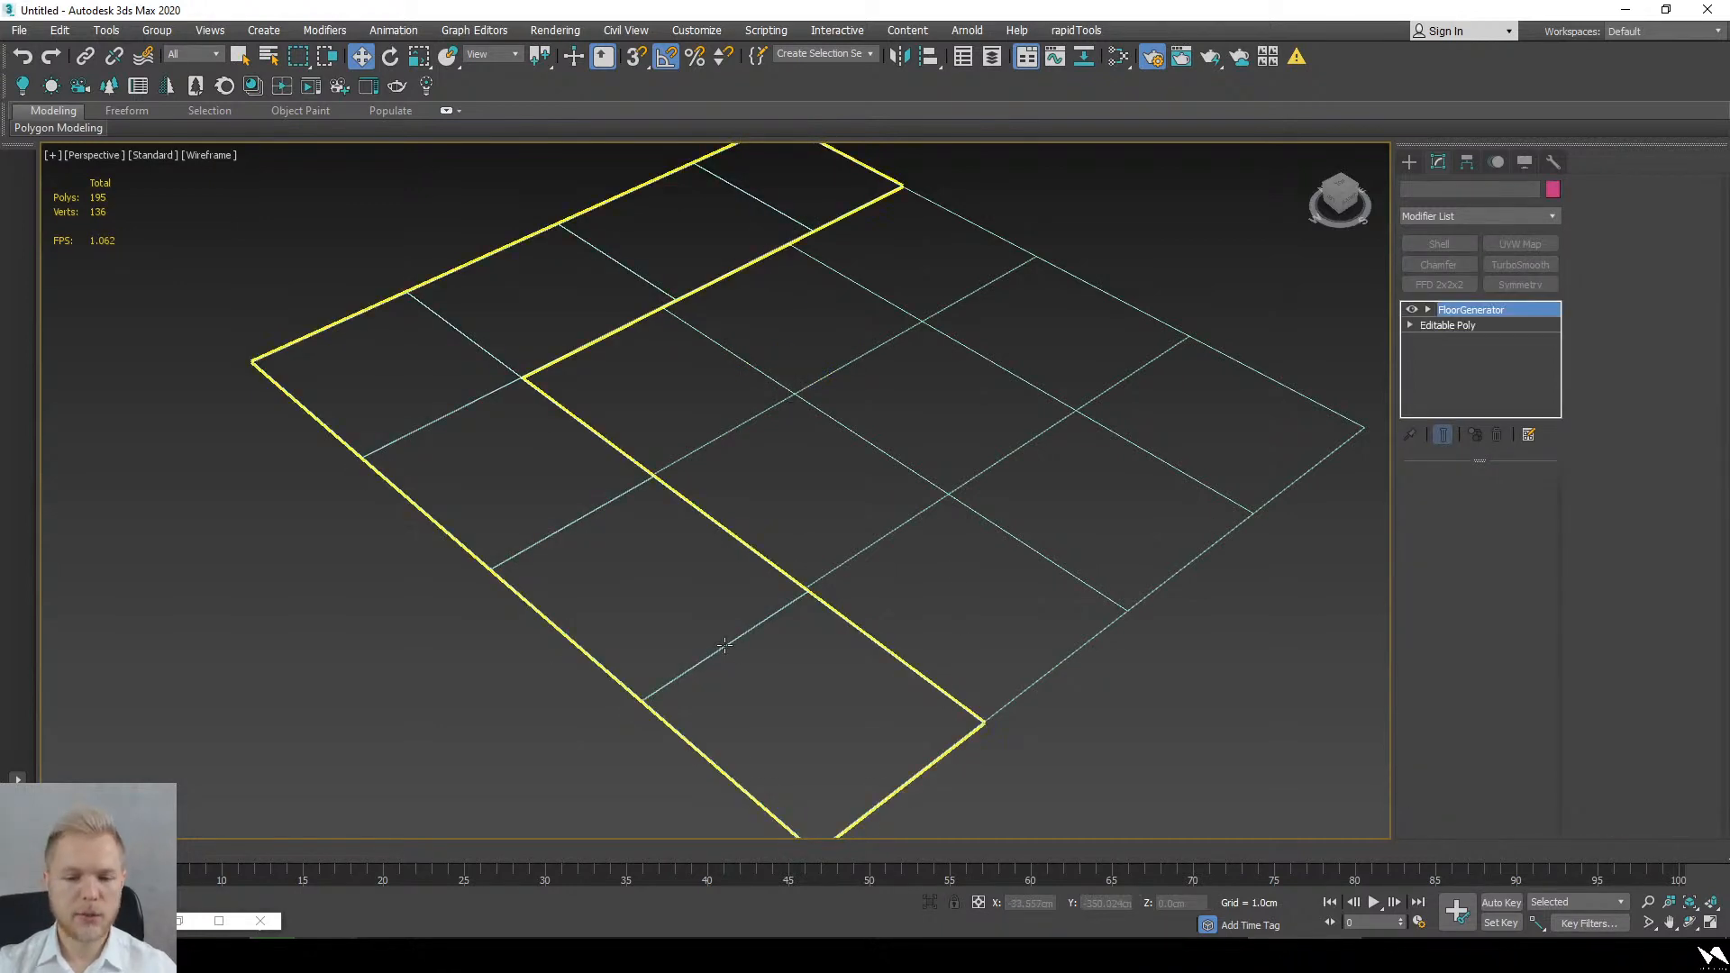
right_click(1460, 324)
click(1525, 414)
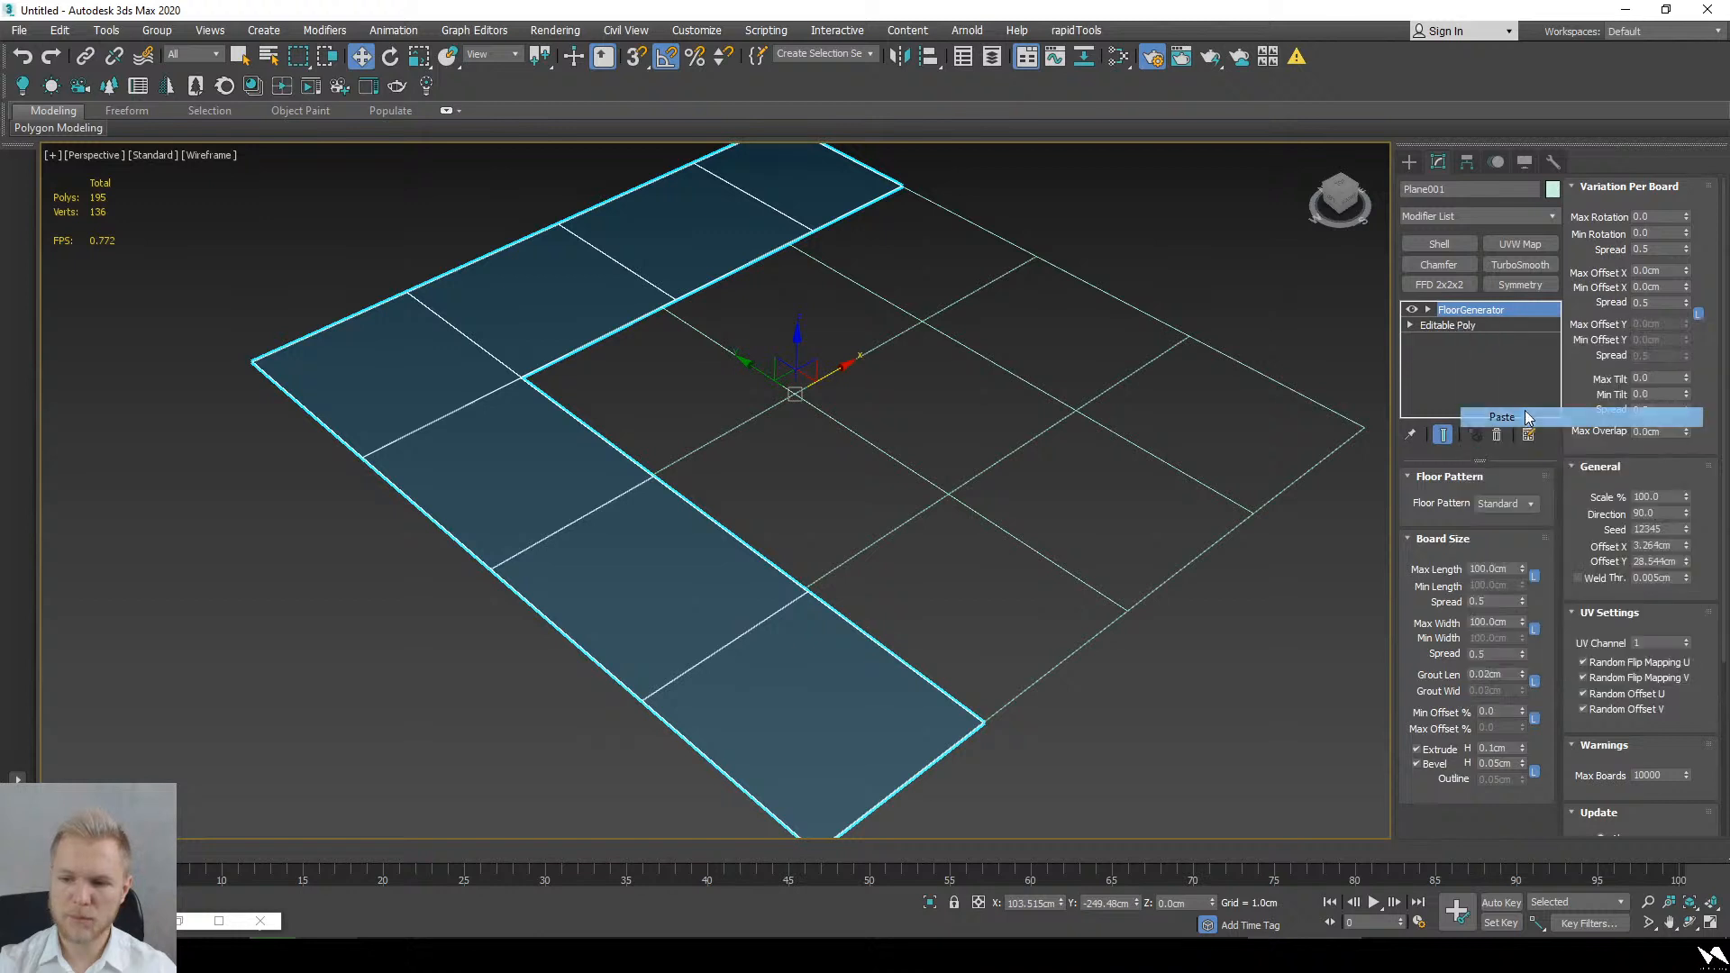
key(ctrl+z)
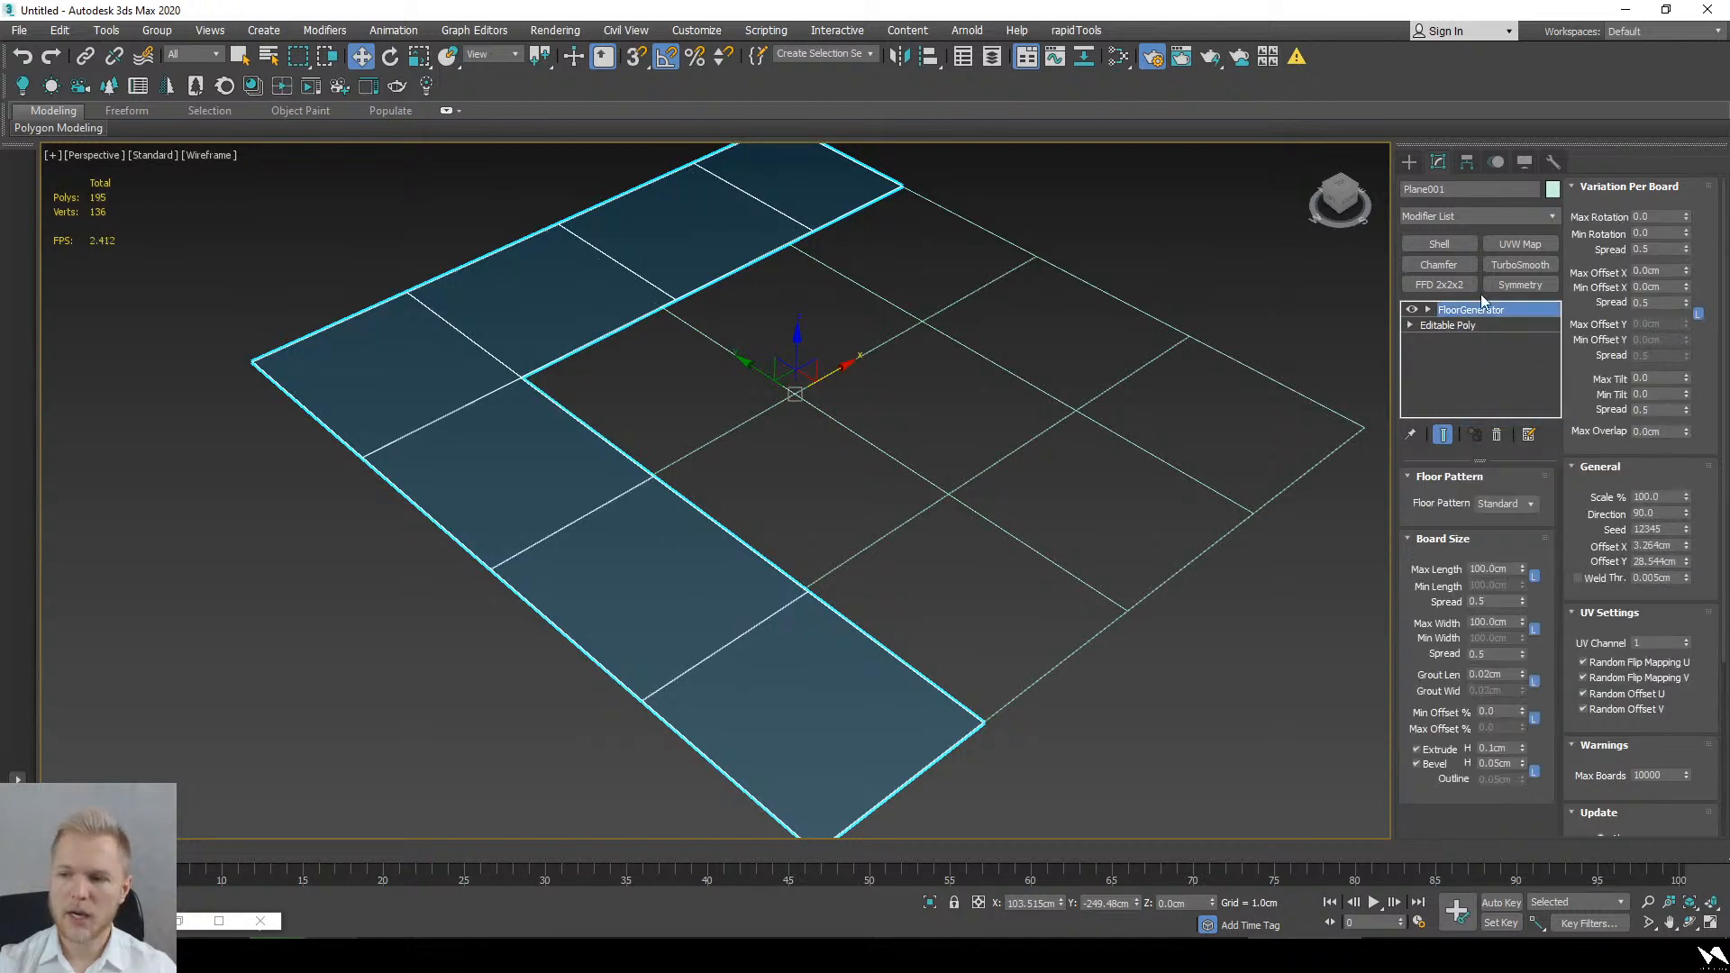
Step: Copy the FloorGenerator modifier from the L-shaped strip and paste it onto the detached 3 by 3 piece
right_click(1472, 309)
click(1532, 386)
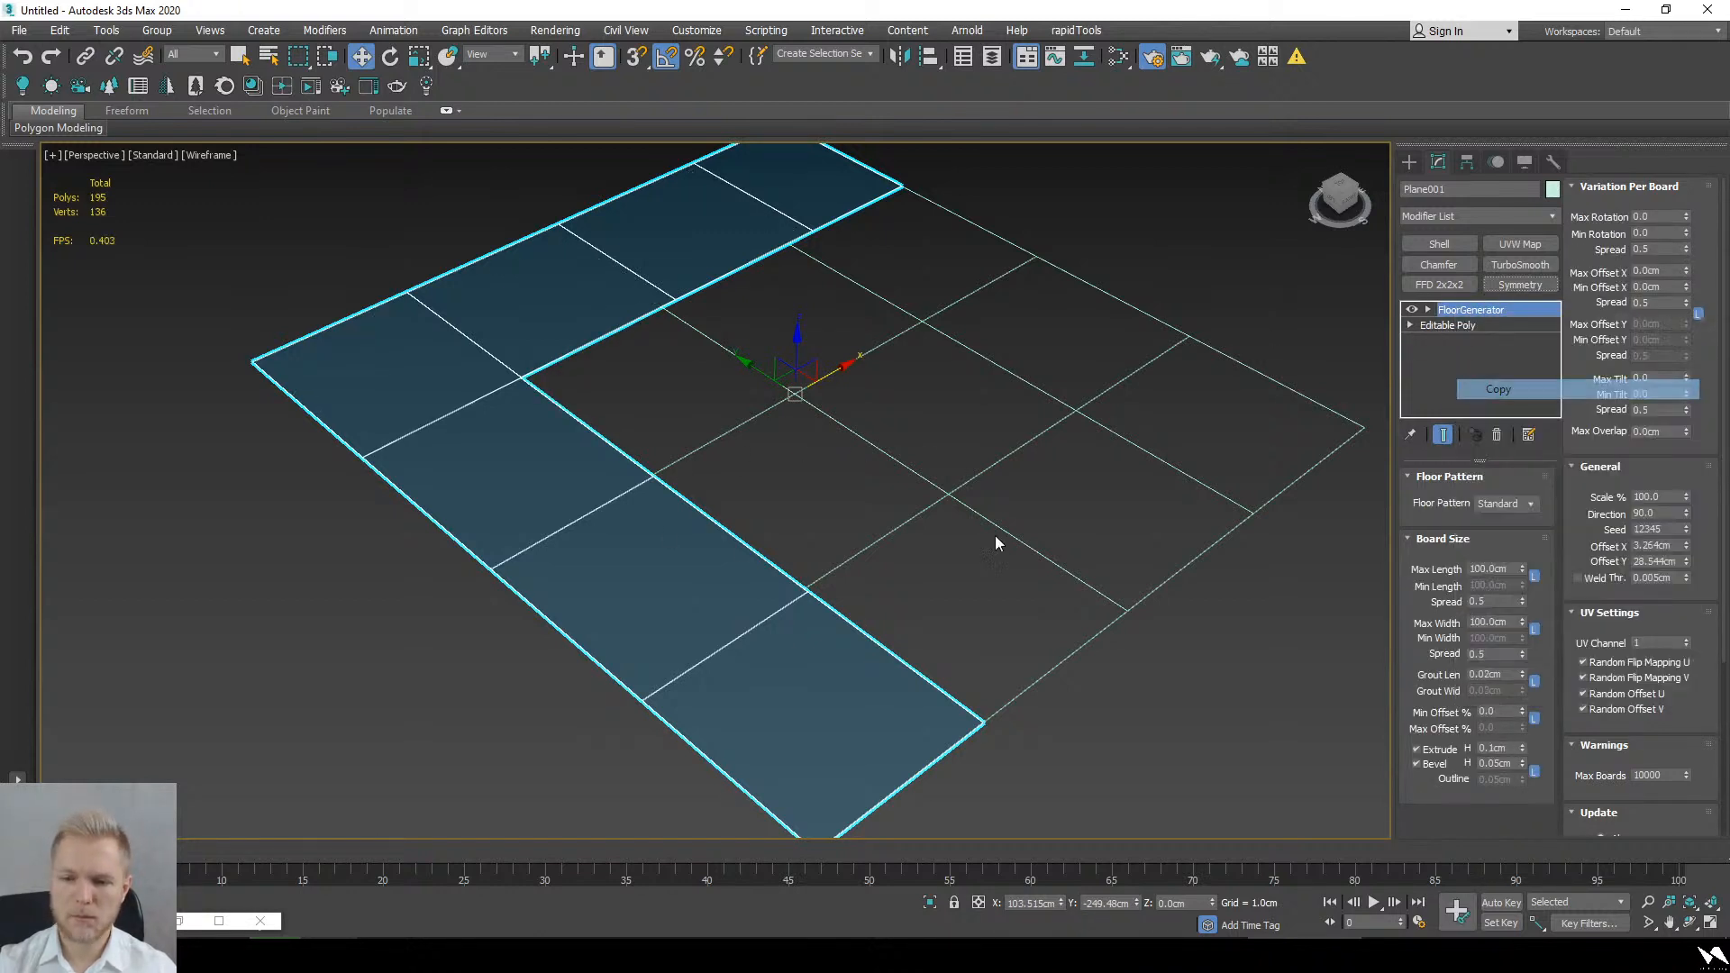
drag(888, 548, 891, 549)
right_click(1459, 309)
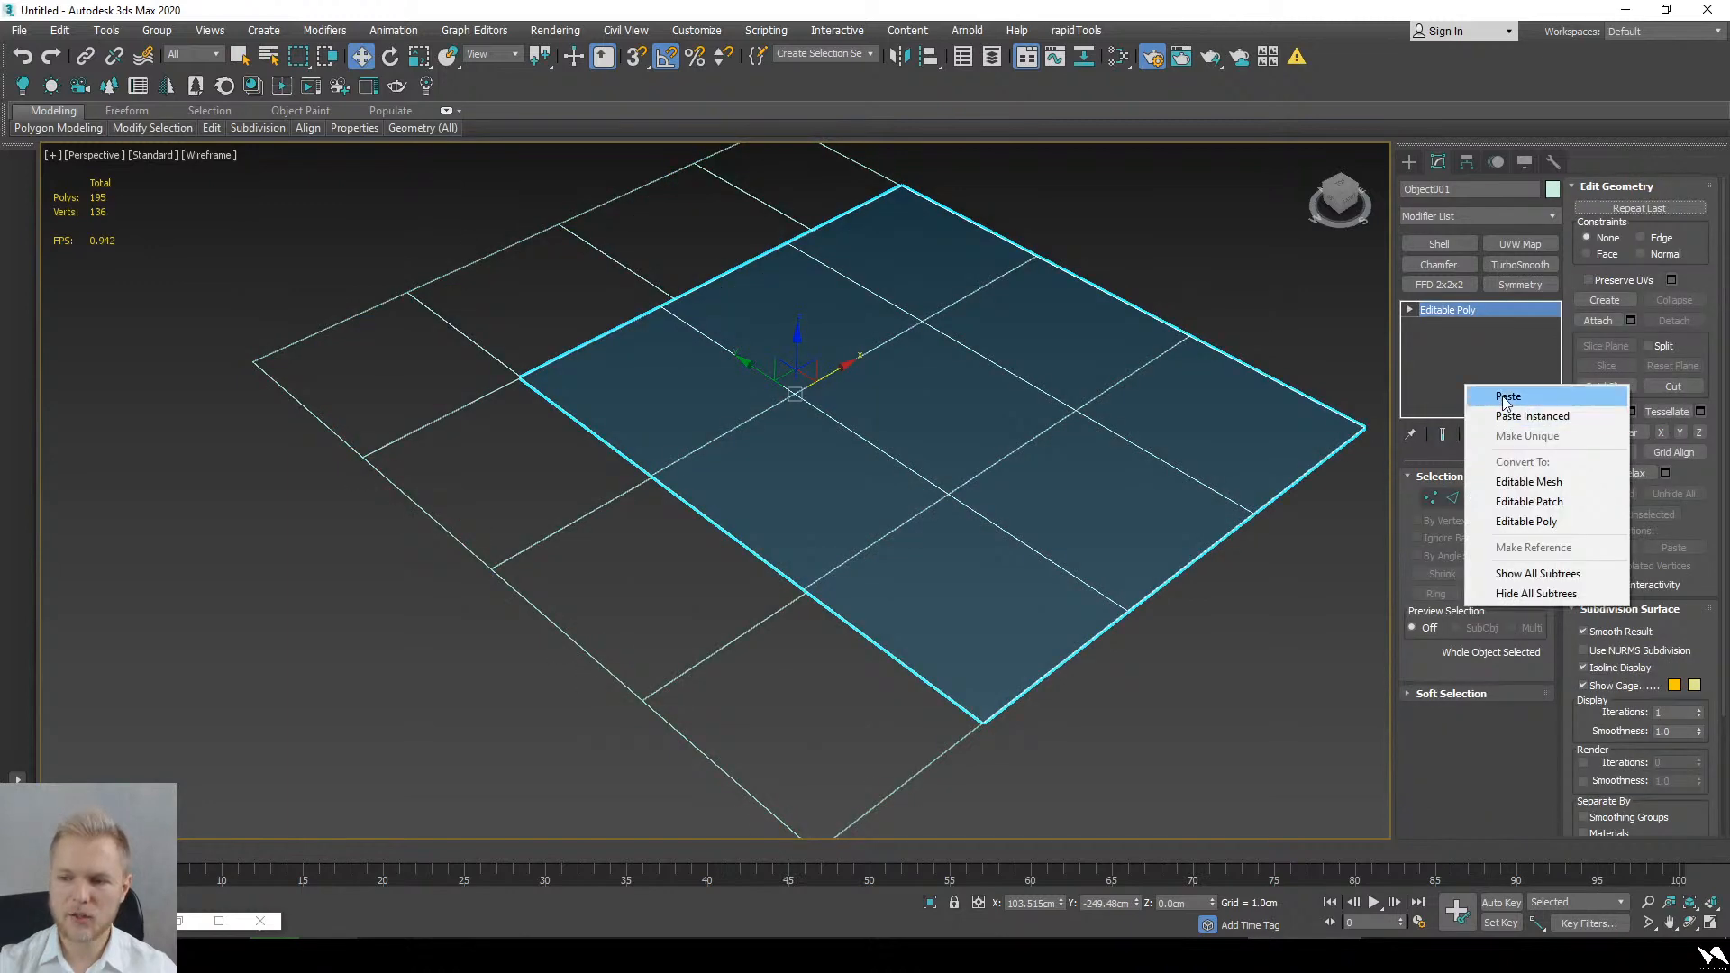
click(1499, 394)
click(1095, 665)
Step: Examine in shaded view how the tile joints of the L-shaped strip and the 3 by 3 piece meet along the seam and inner corner
key(F3)
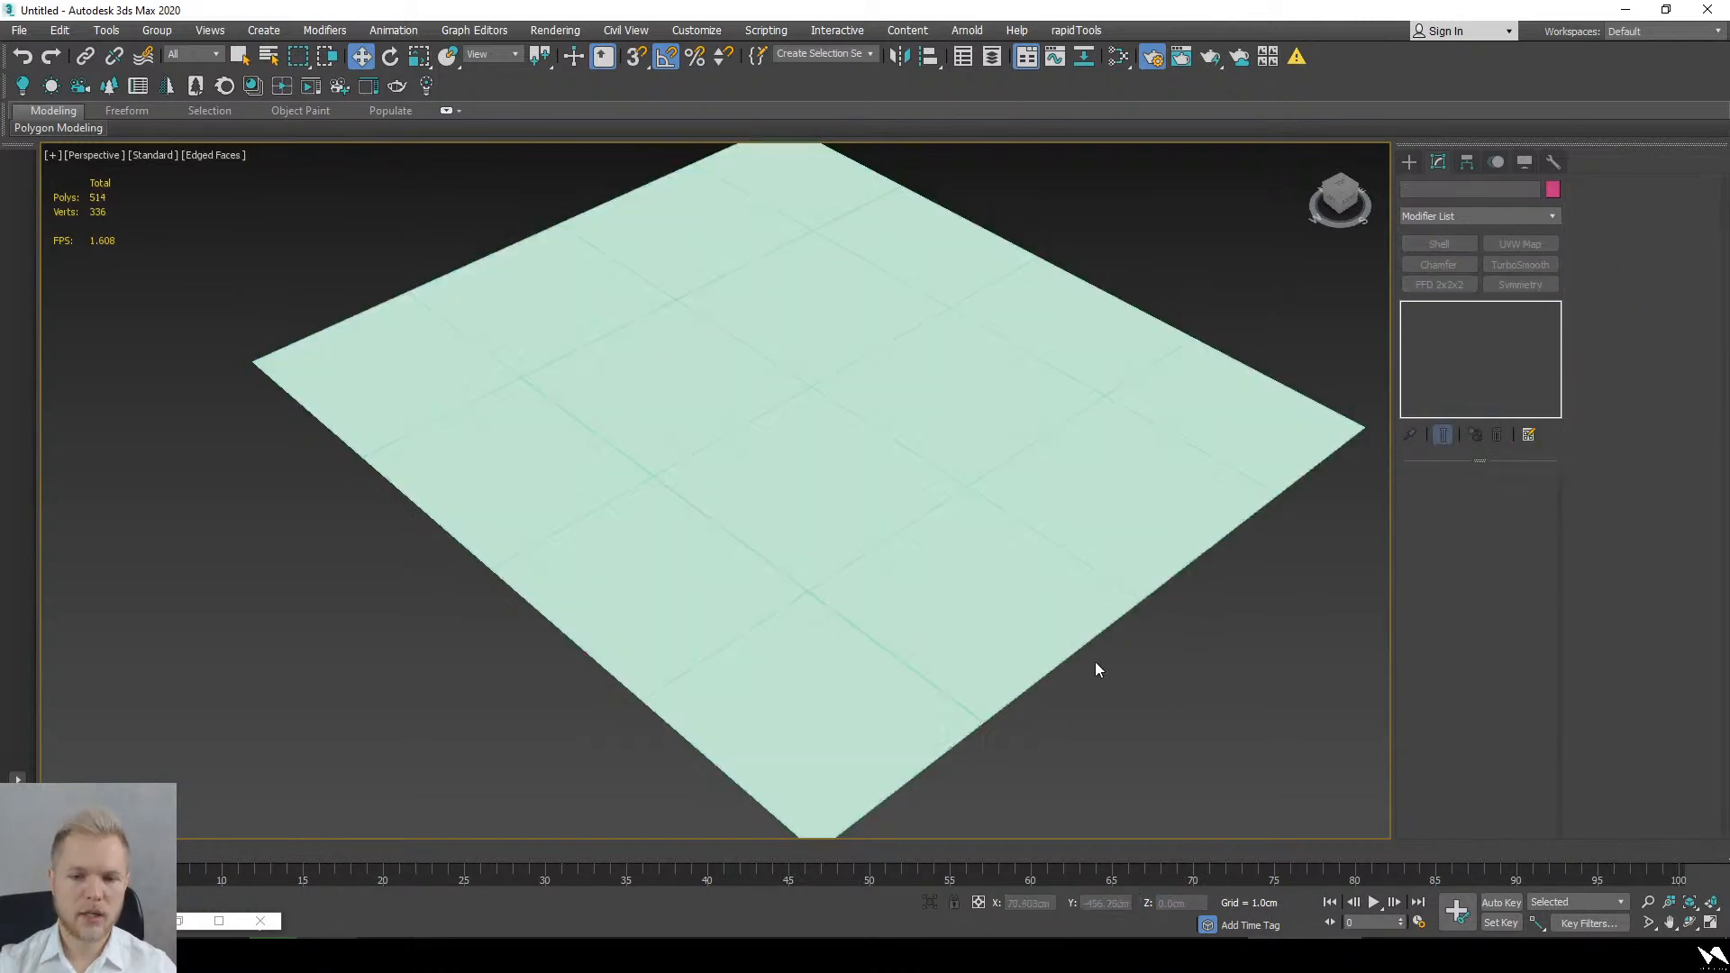
key(F4)
alt+middle_drag(1111, 685, 964, 502)
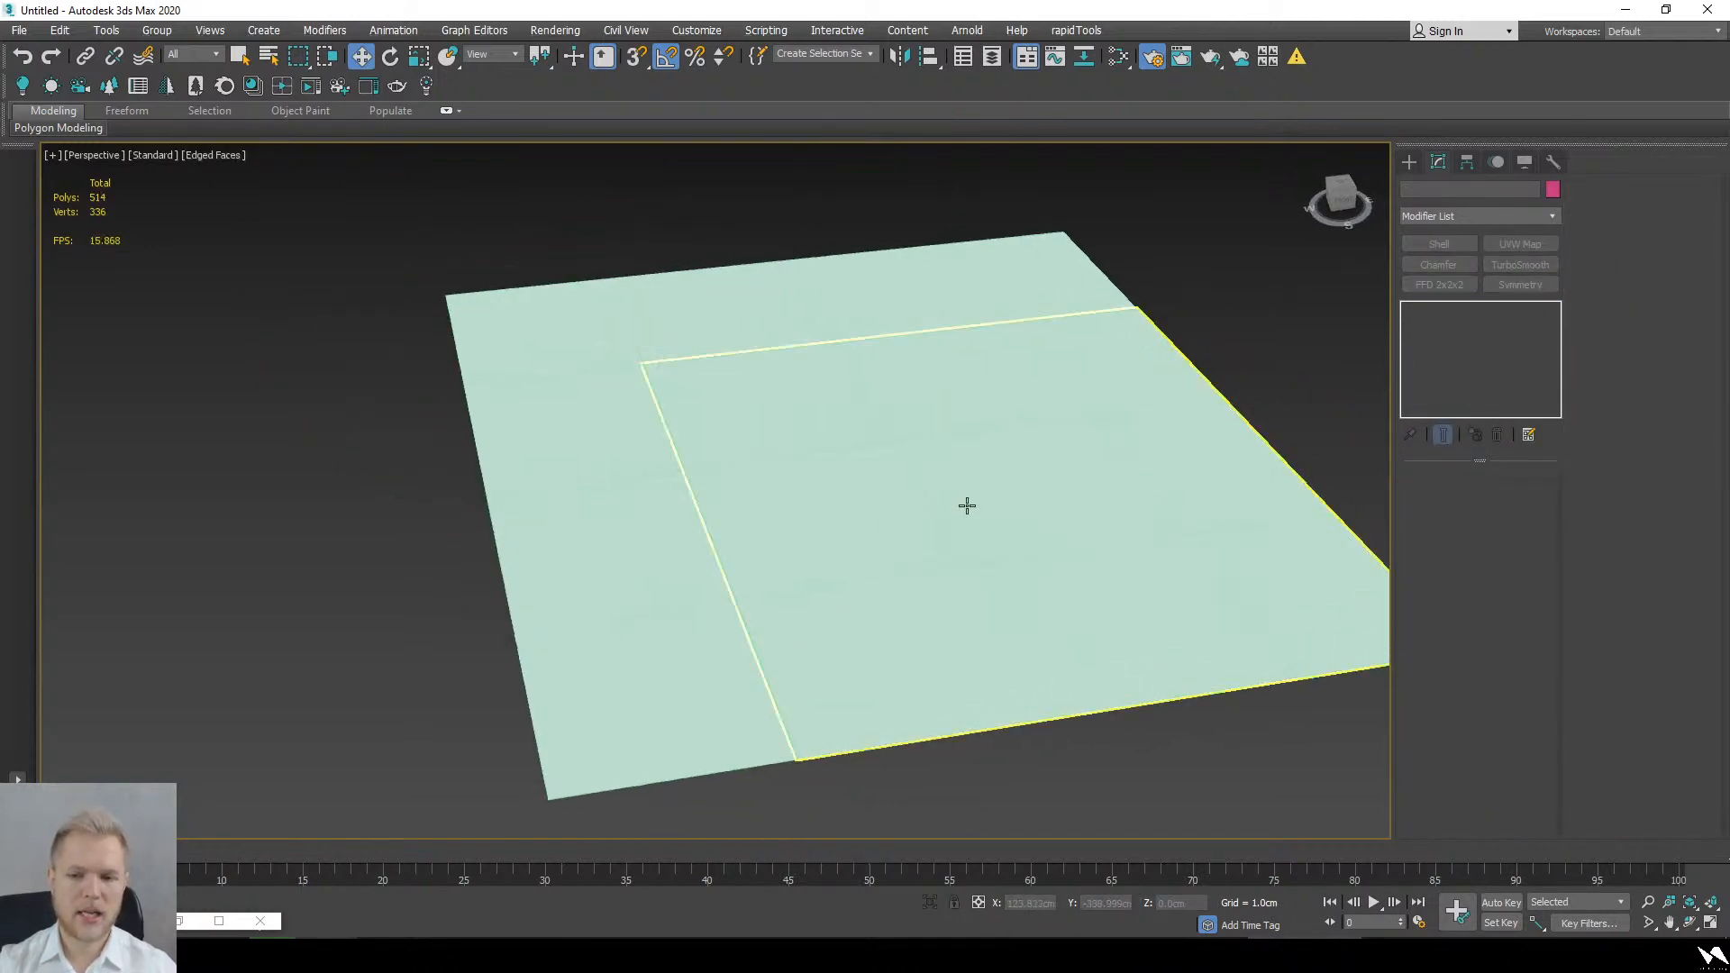
click(951, 497)
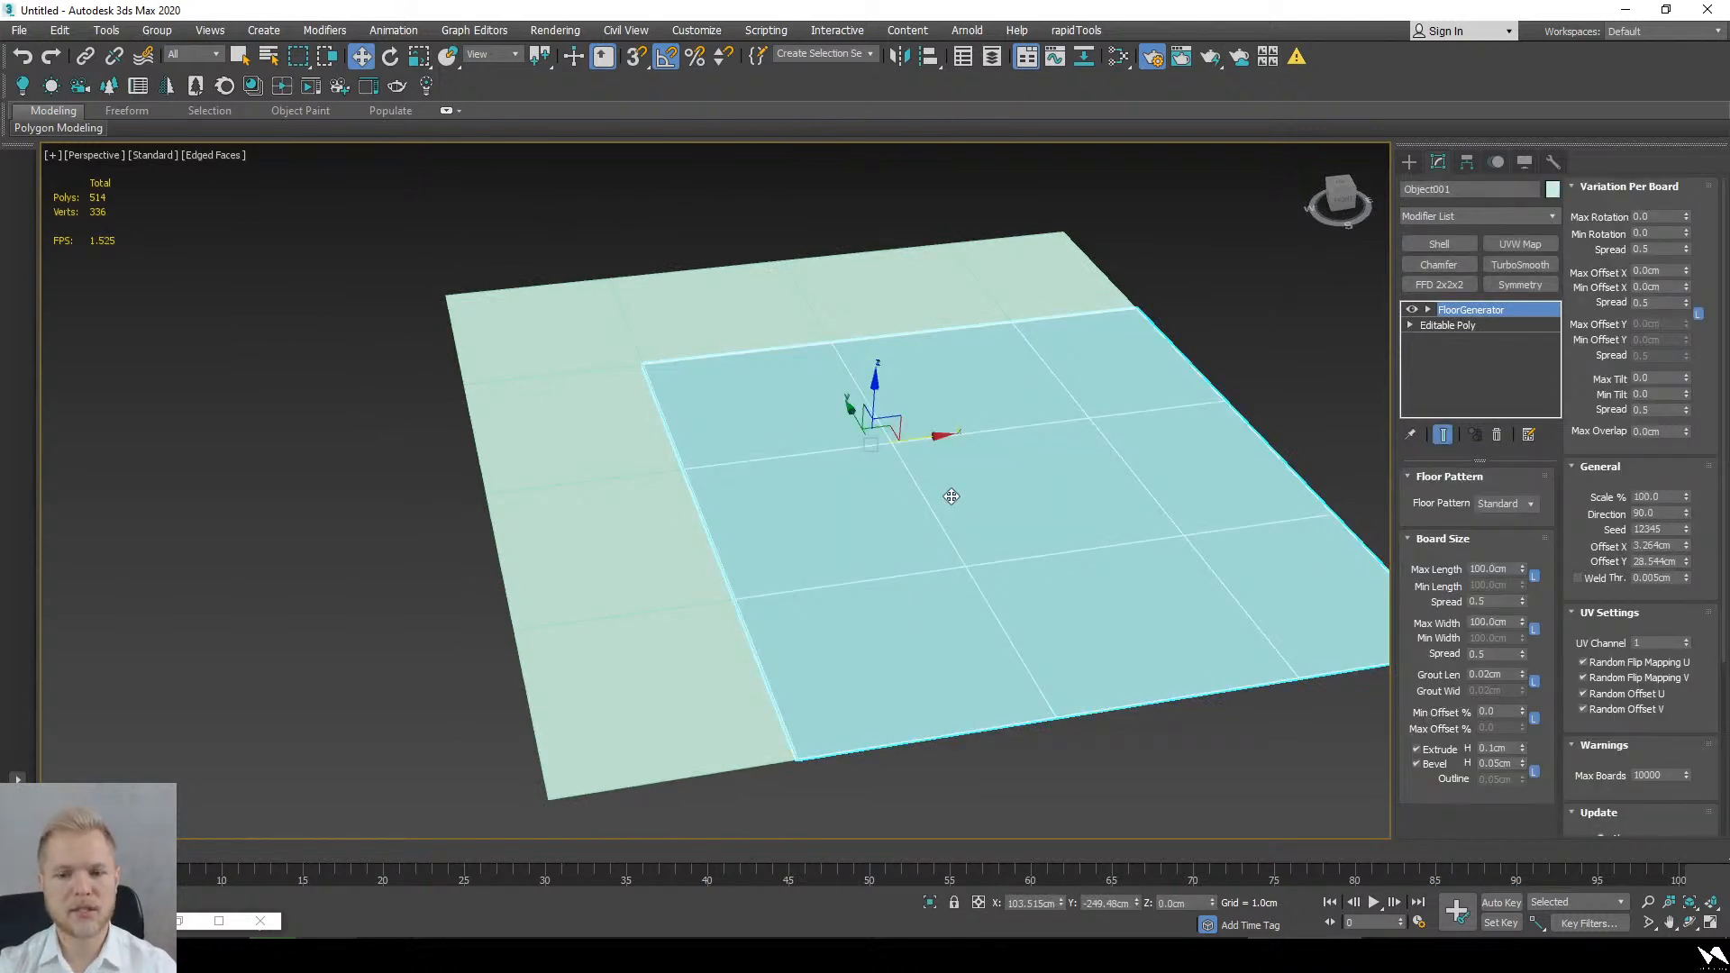
scroll(958, 564, up, 10)
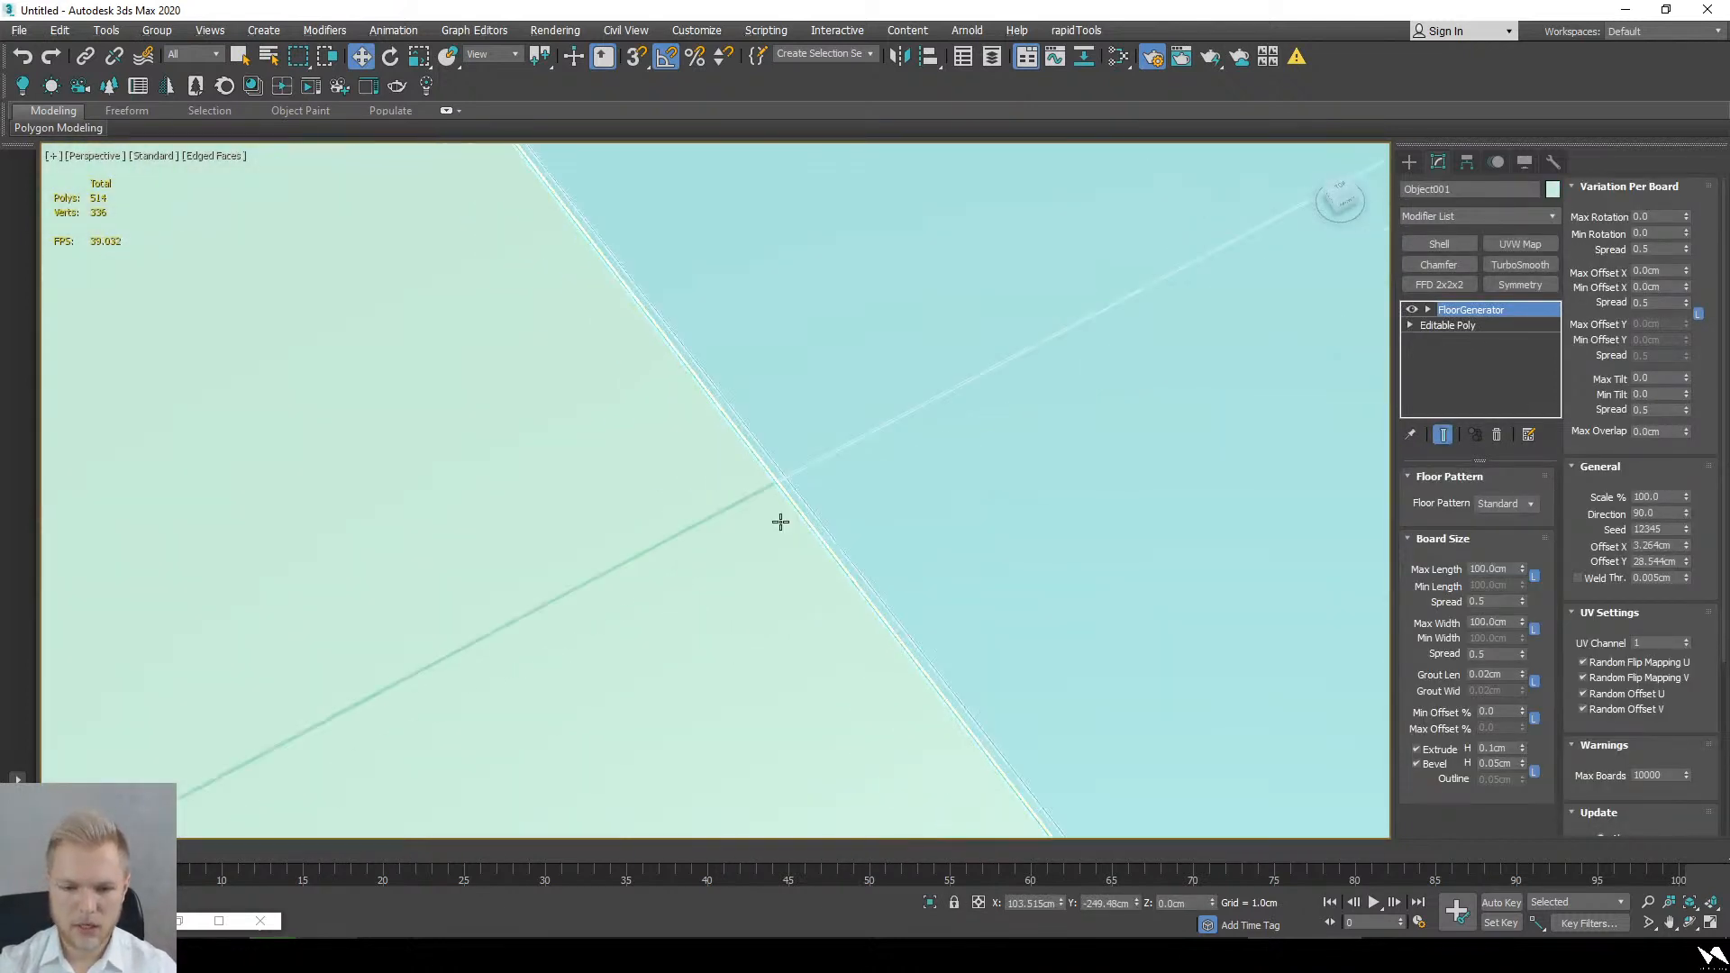
scroll(775, 522, up, 3)
scroll(766, 524, down, 6)
scroll(765, 523, up, 7)
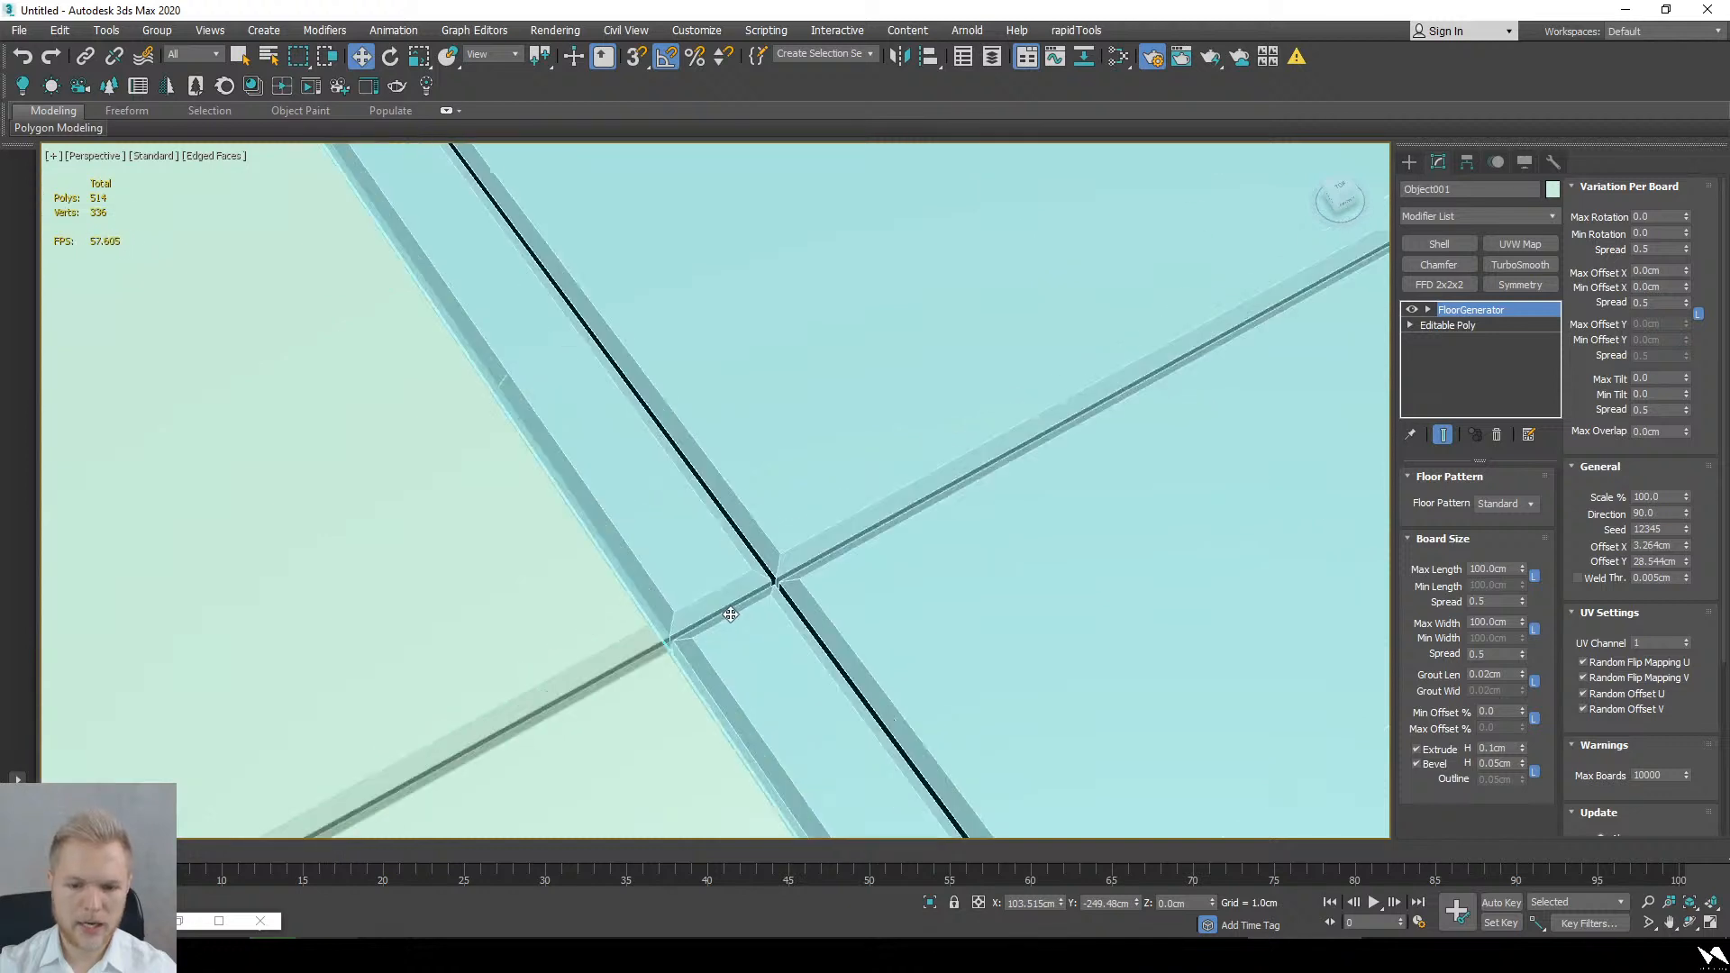
scroll(731, 611, up, 2)
scroll(734, 594, down, 6)
middle_drag(558, 184, 757, 599)
scroll(576, 556, up, 5)
middle_drag(243, 555, 900, 494)
middle_drag(485, 498, 815, 525)
scroll(814, 525, up, 3)
scroll(996, 618, up, 5)
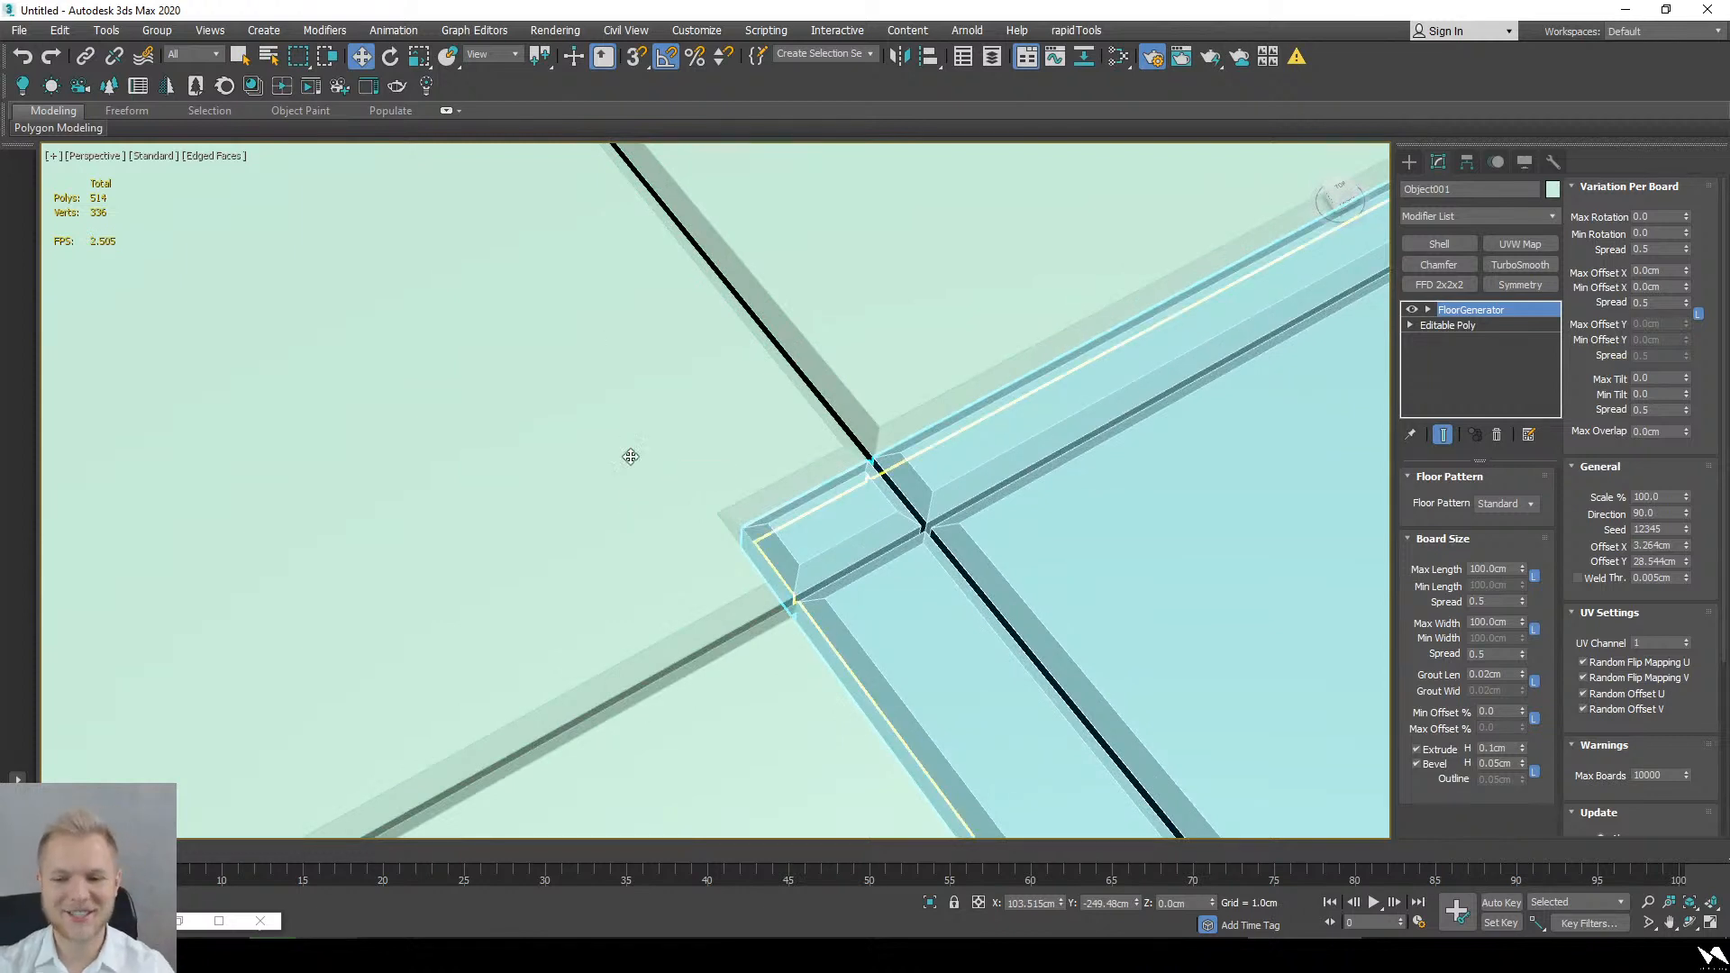
Step: Replace the 3 by 3 piece's FloorGenerator with an instance of the modifier copied from the L-shaped strip
click(630, 457)
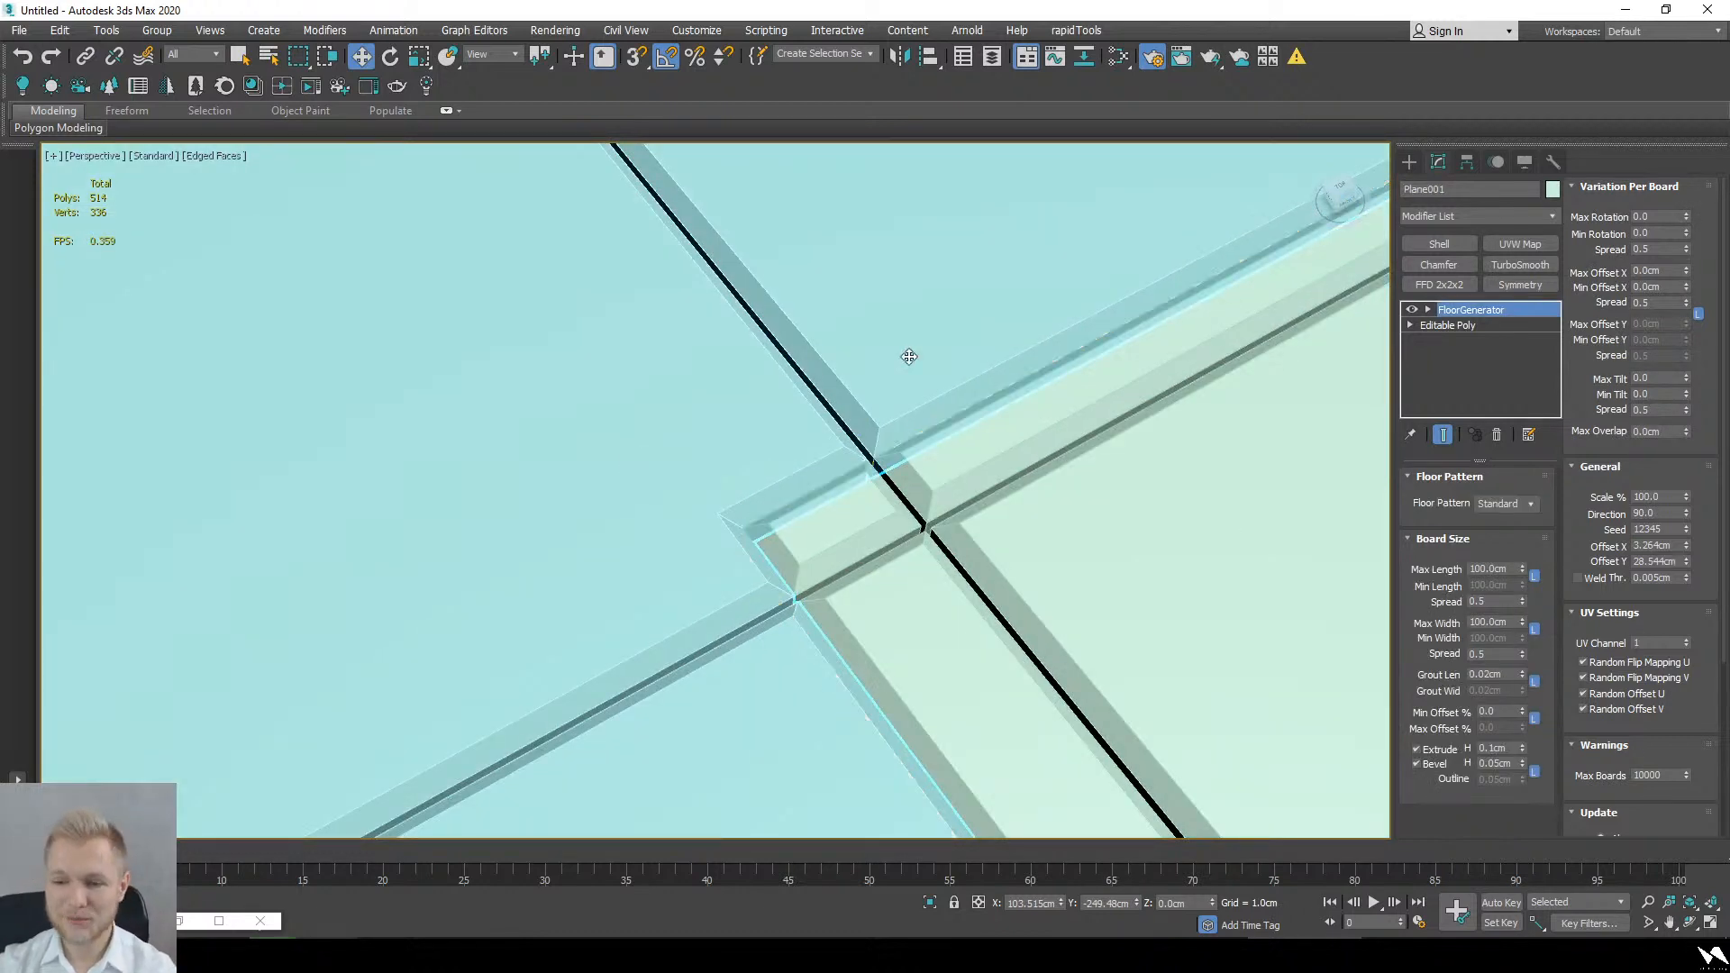
right_click(1523, 310)
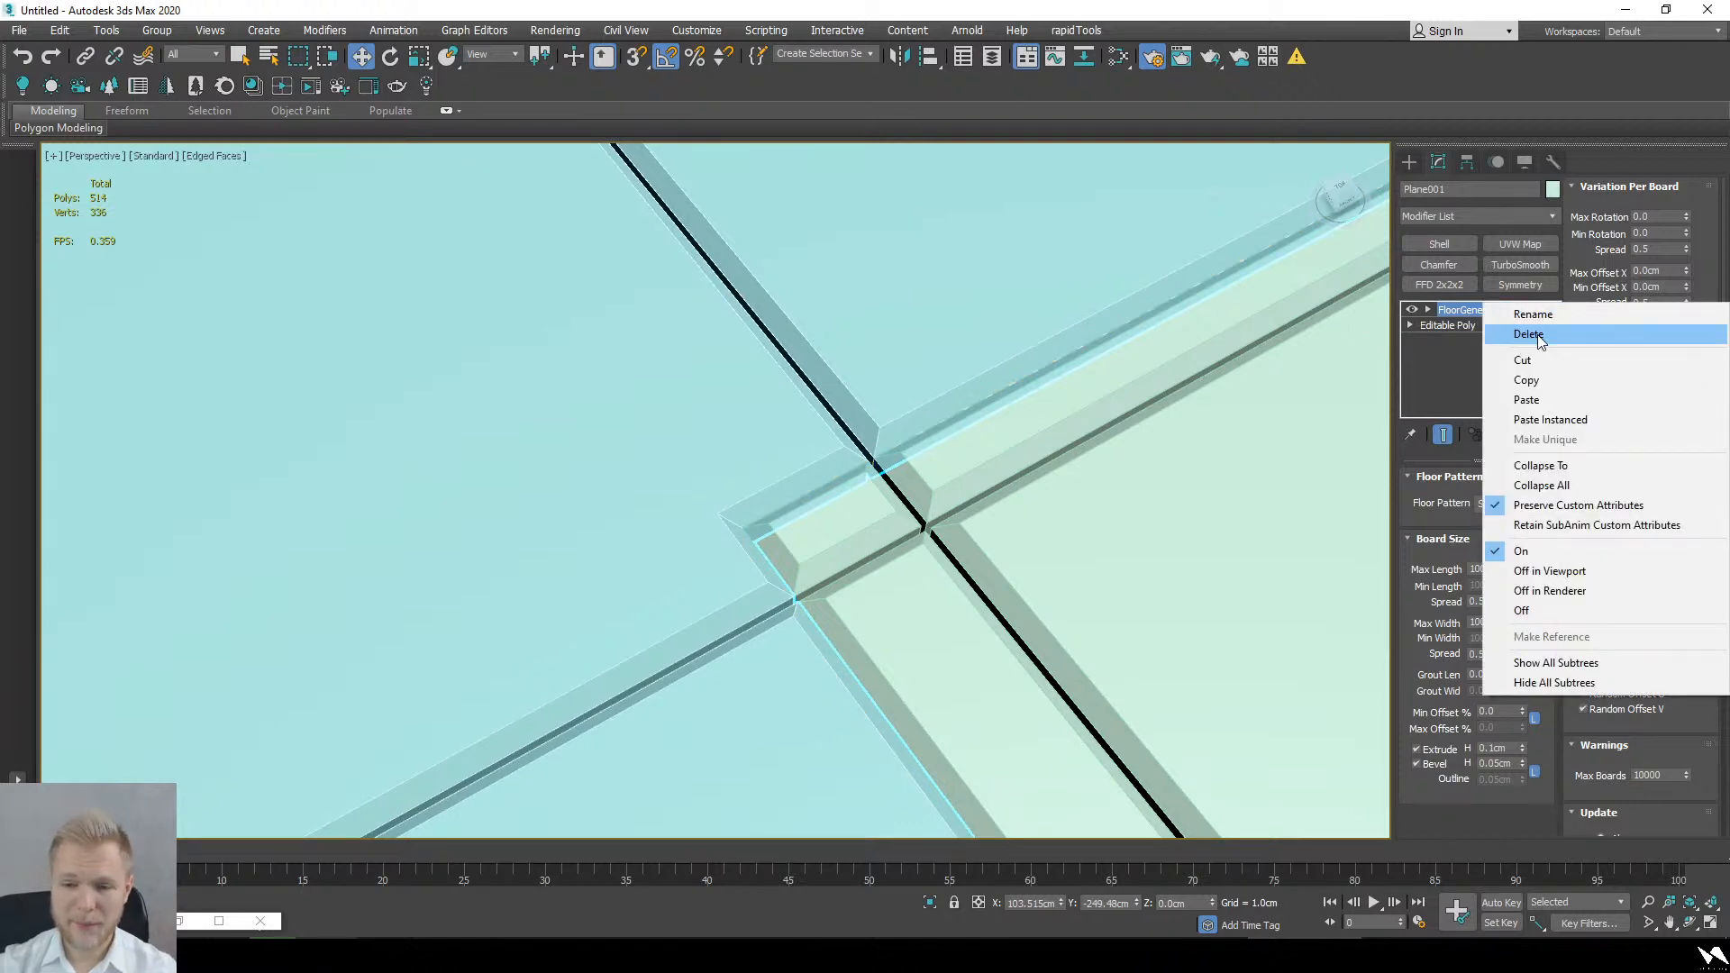
click(1537, 333)
right_click(1500, 368)
click(1521, 382)
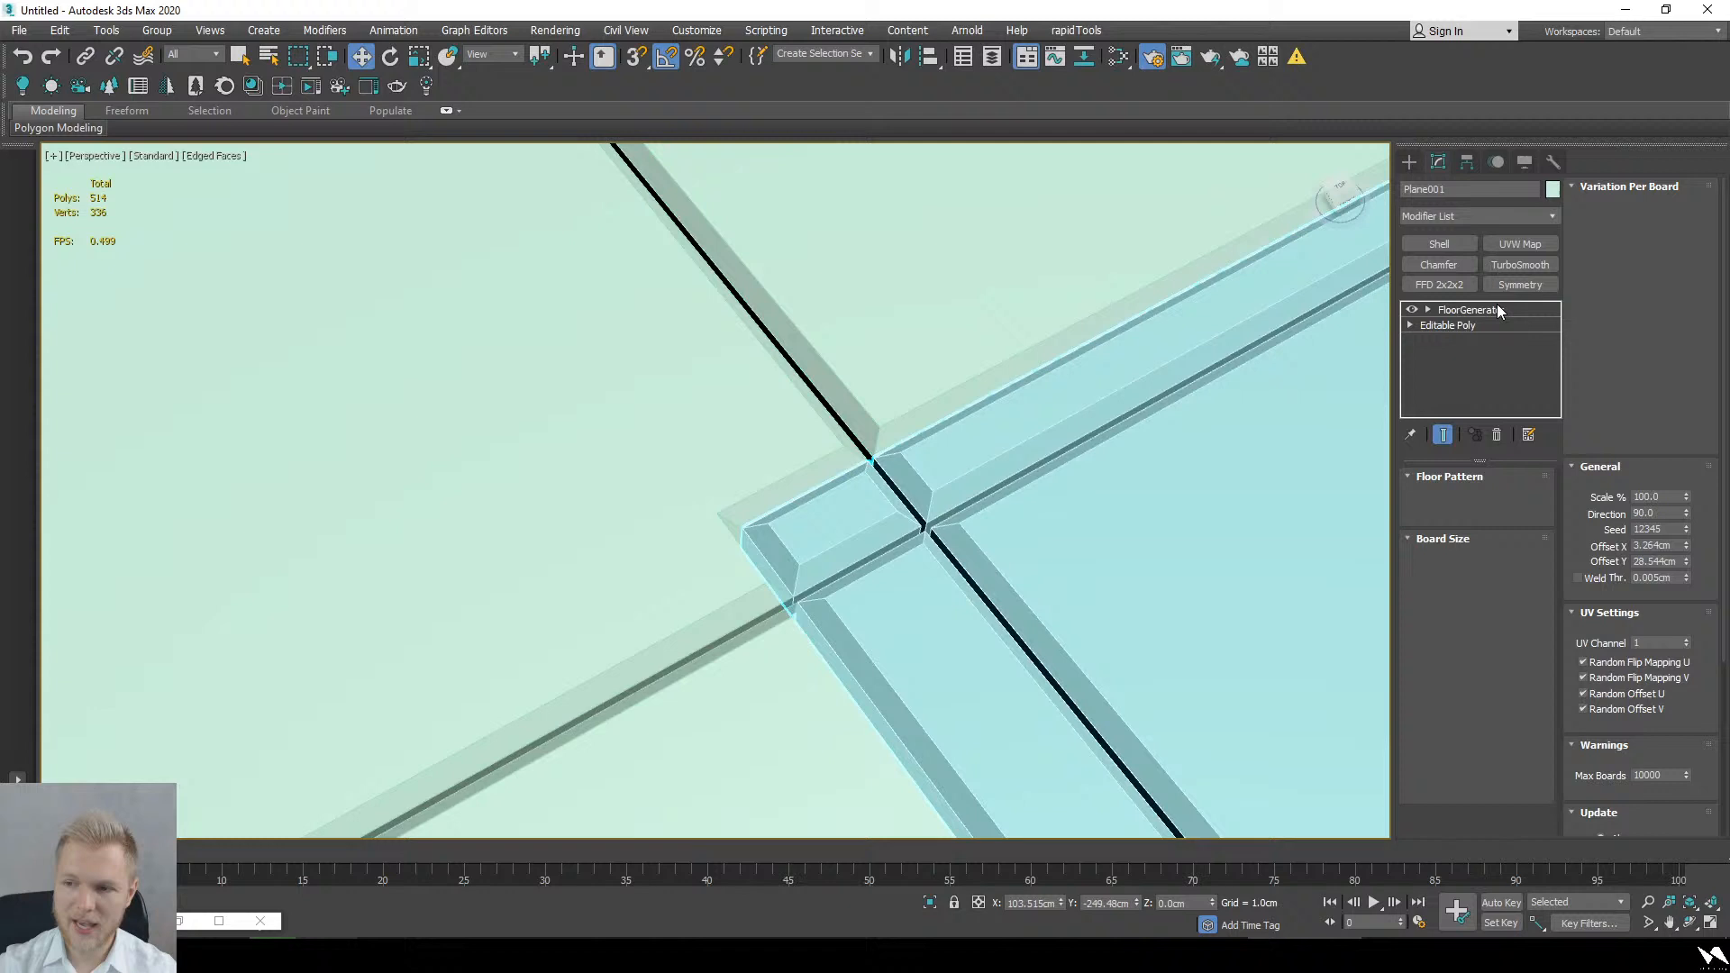
right_click(1500, 311)
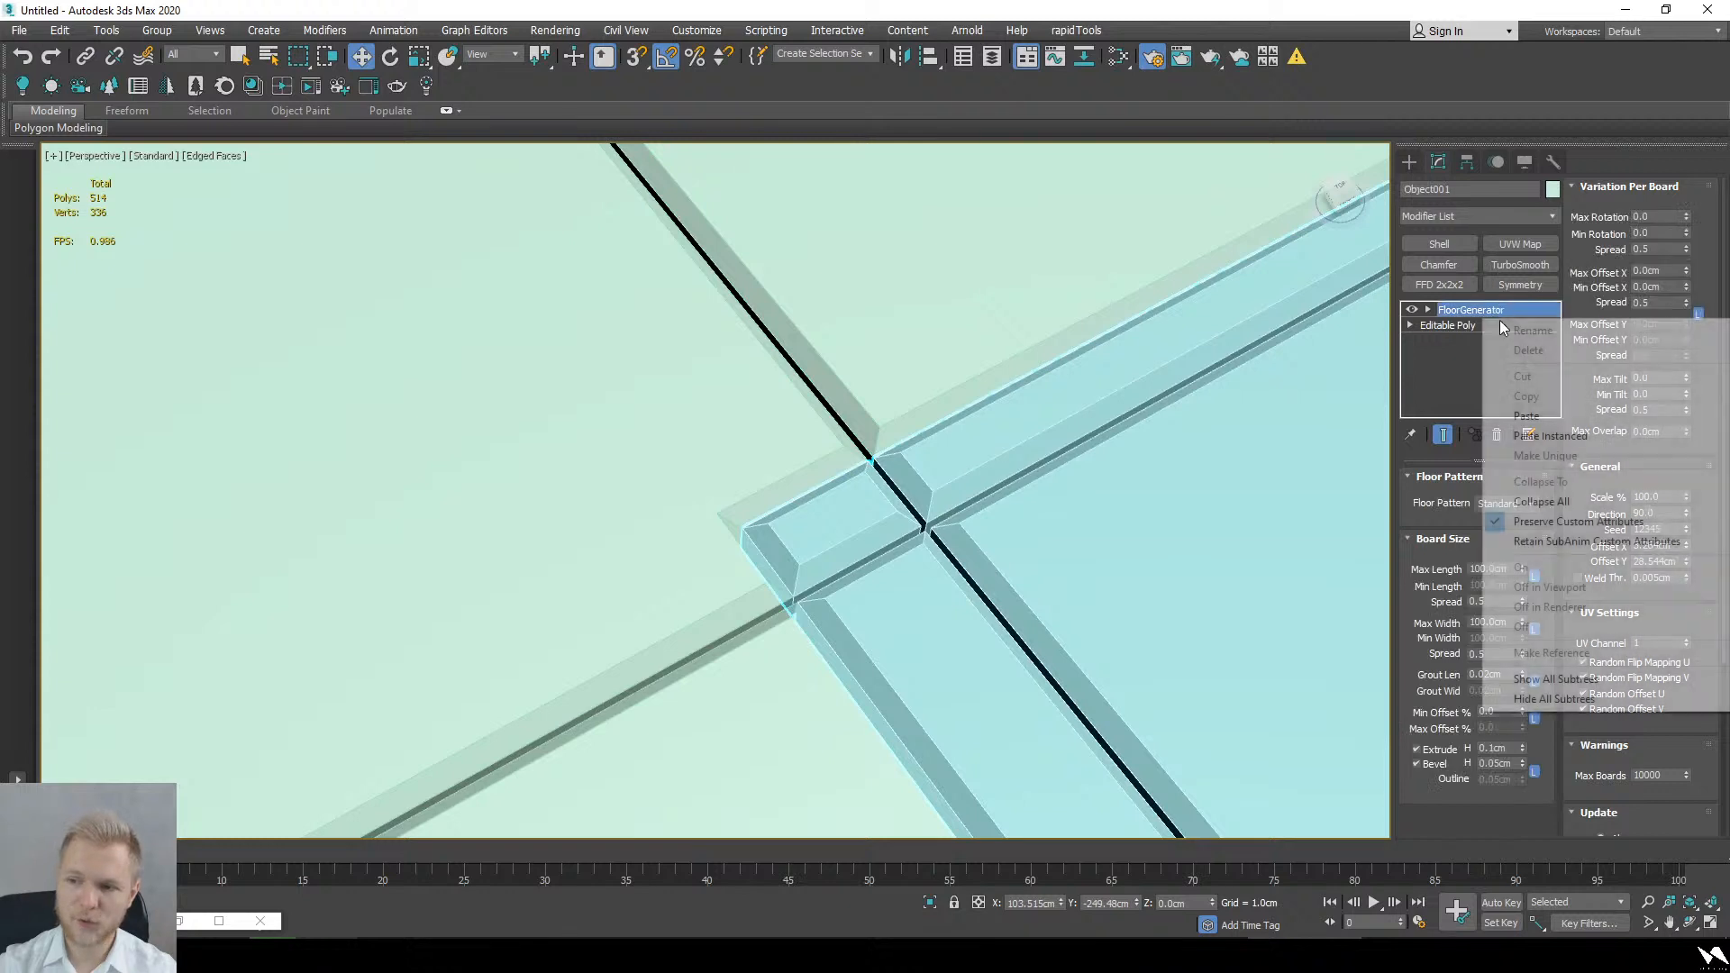
click(1527, 339)
right_click(1484, 358)
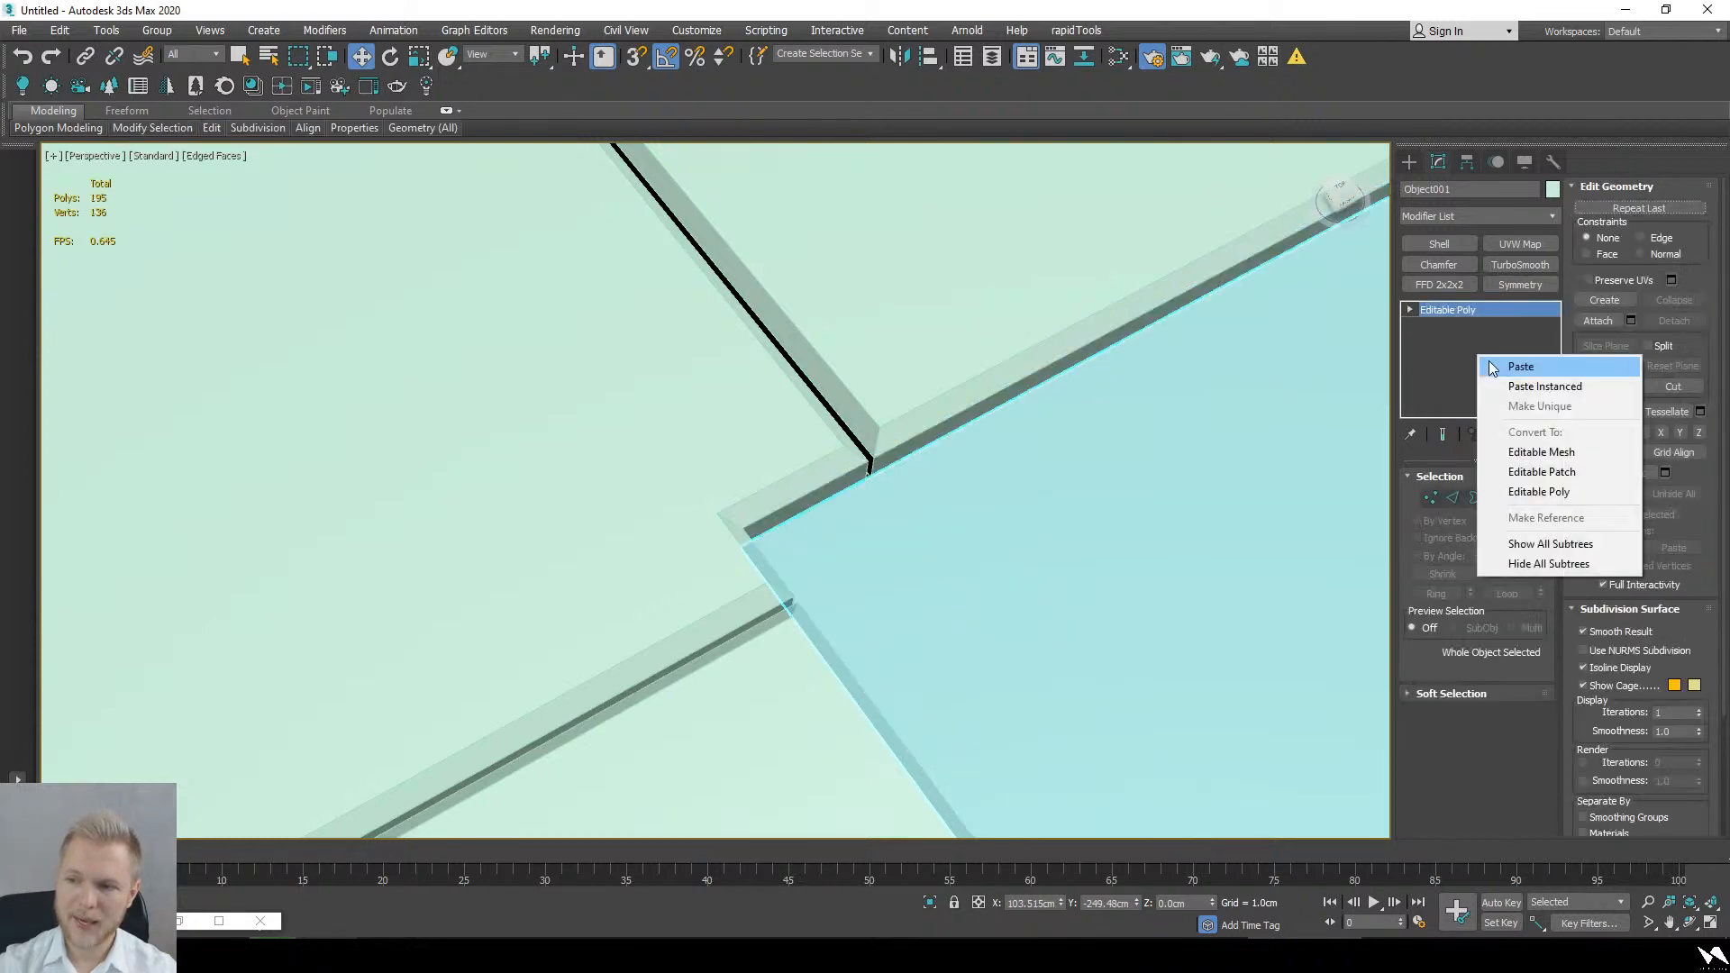
click(1516, 387)
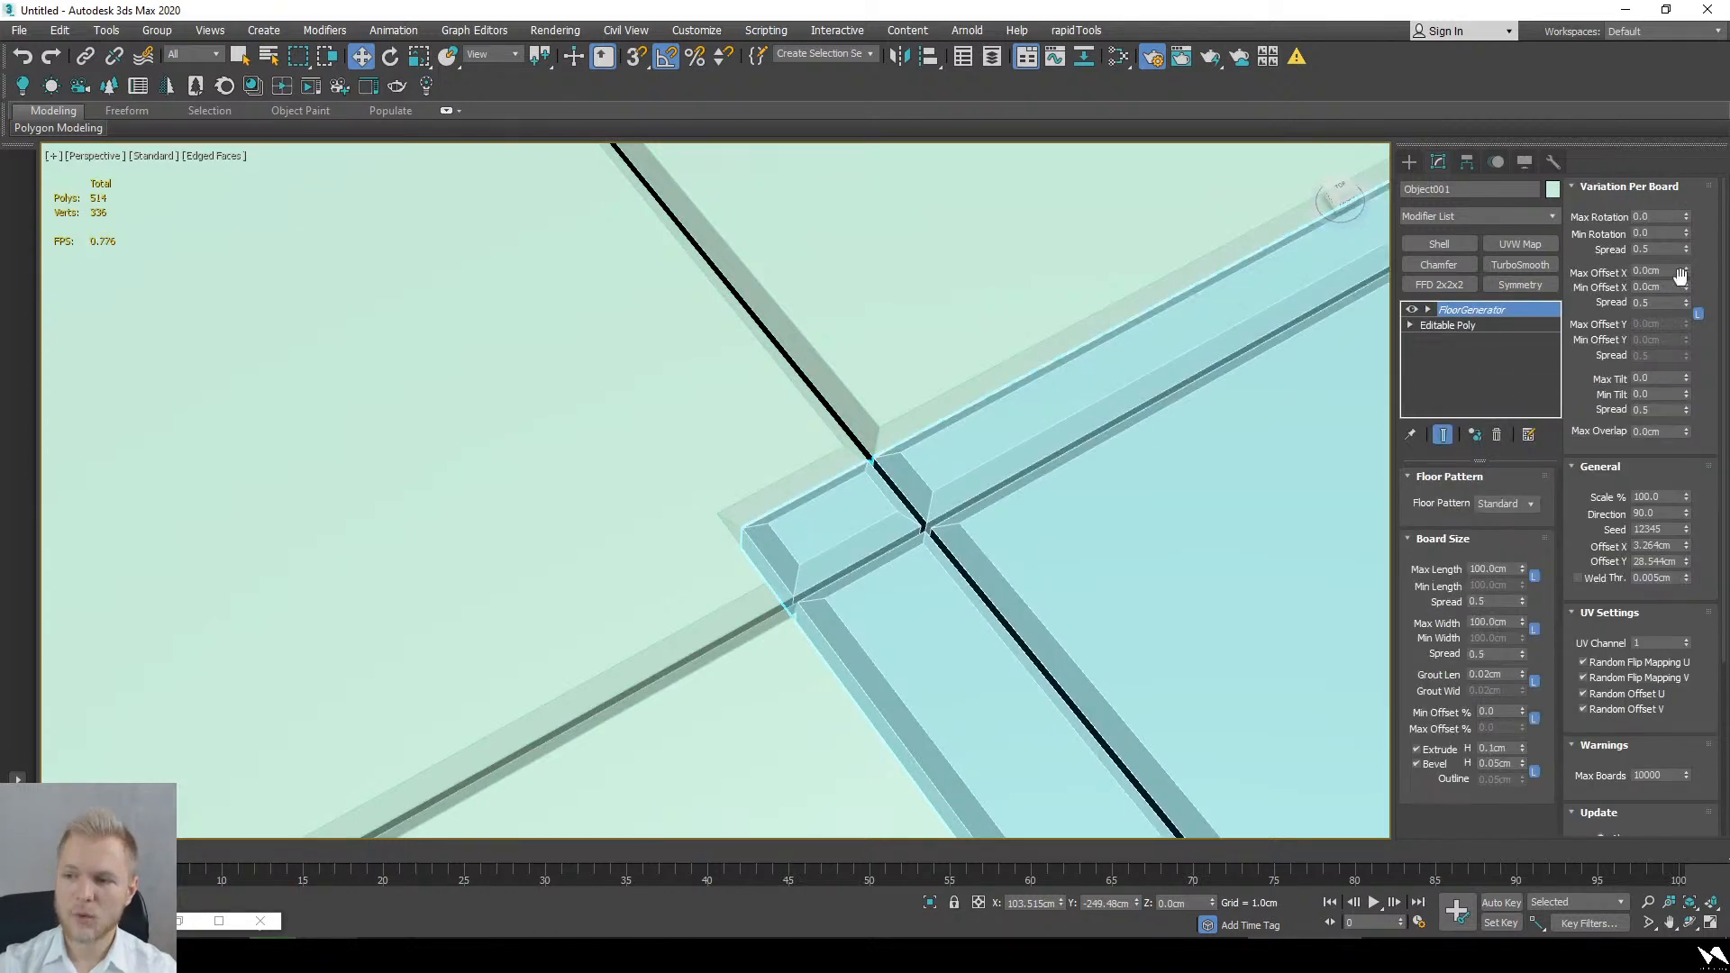
Step: Change the 3 by 3 piece's object color to light purple-pink
click(1551, 191)
click(984, 421)
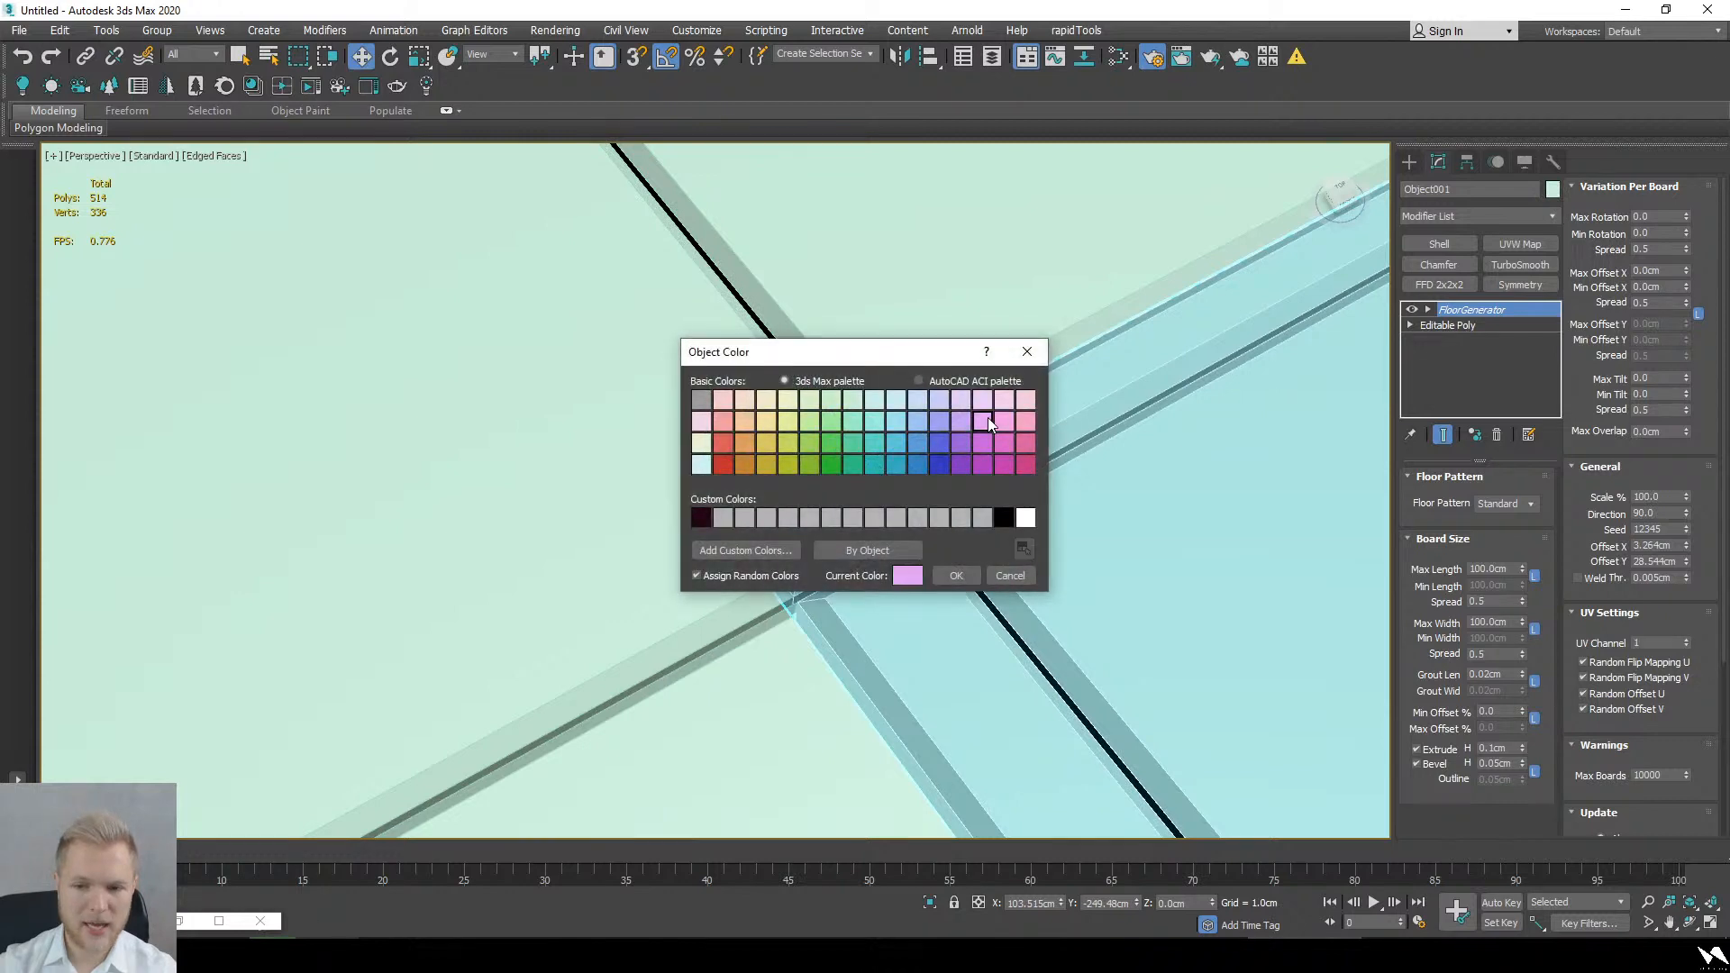
click(972, 572)
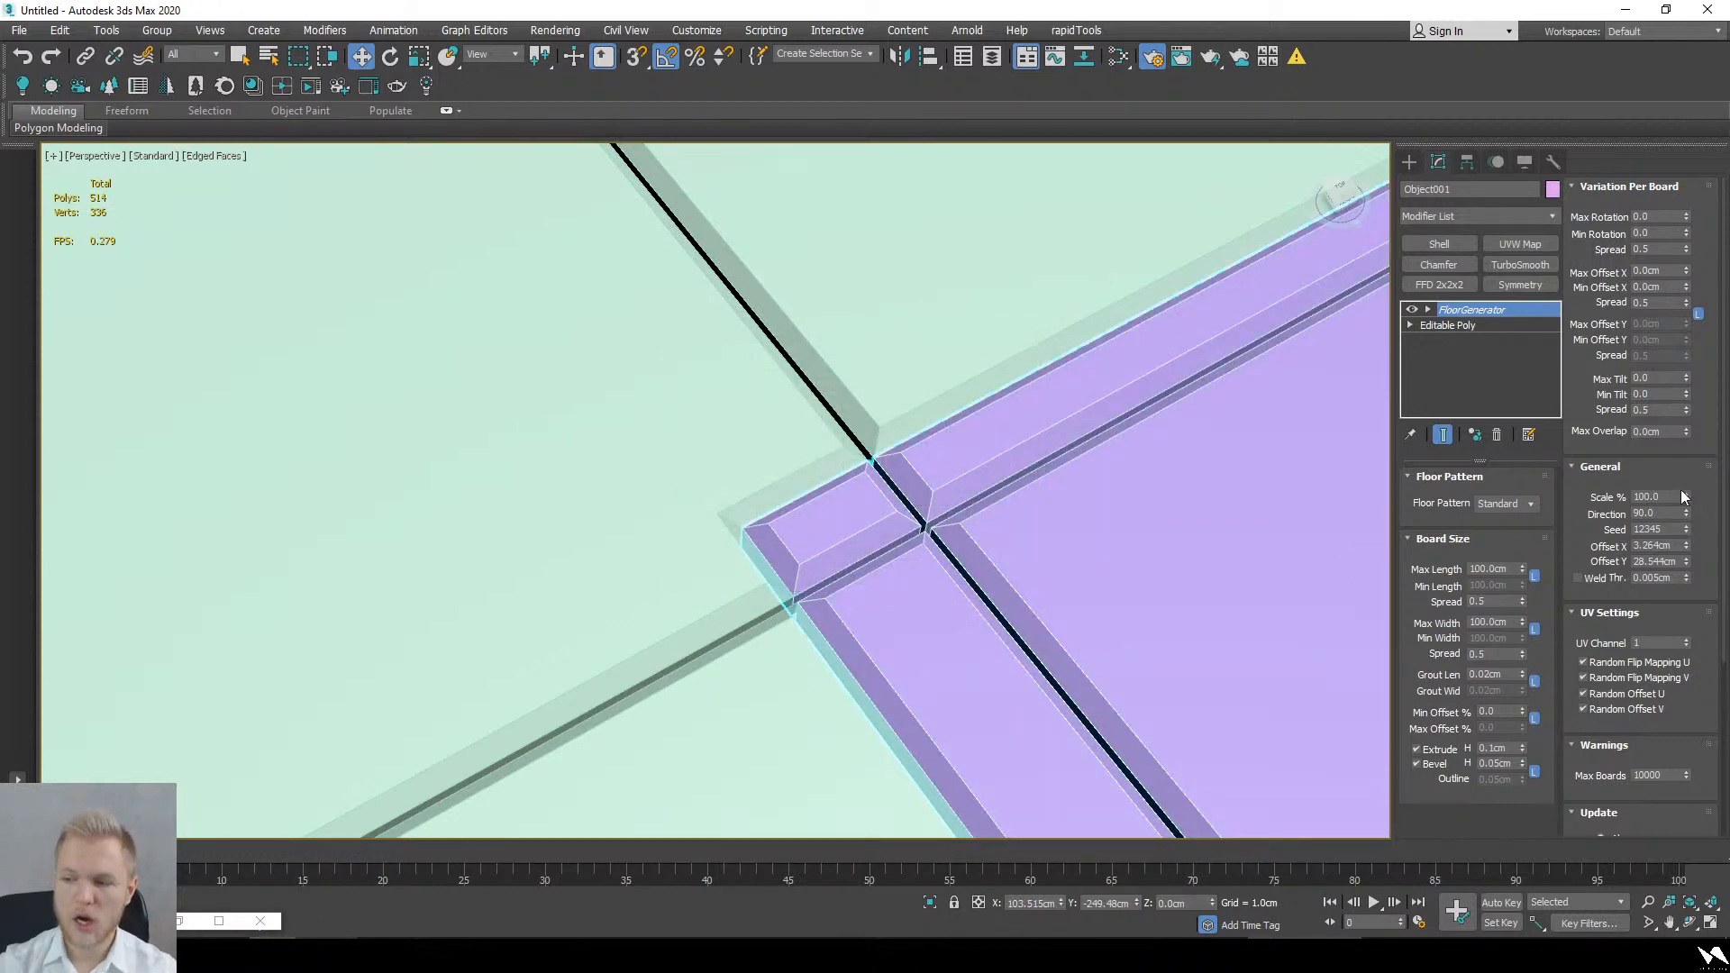
Step: Fine-tune the instanced FloorGenerator's Offset X to 3.003 cm and Offset Y to 28.1 cm so joints meet at the inner corner
drag(1685, 549, 1683, 562)
text(27)
key(Return)
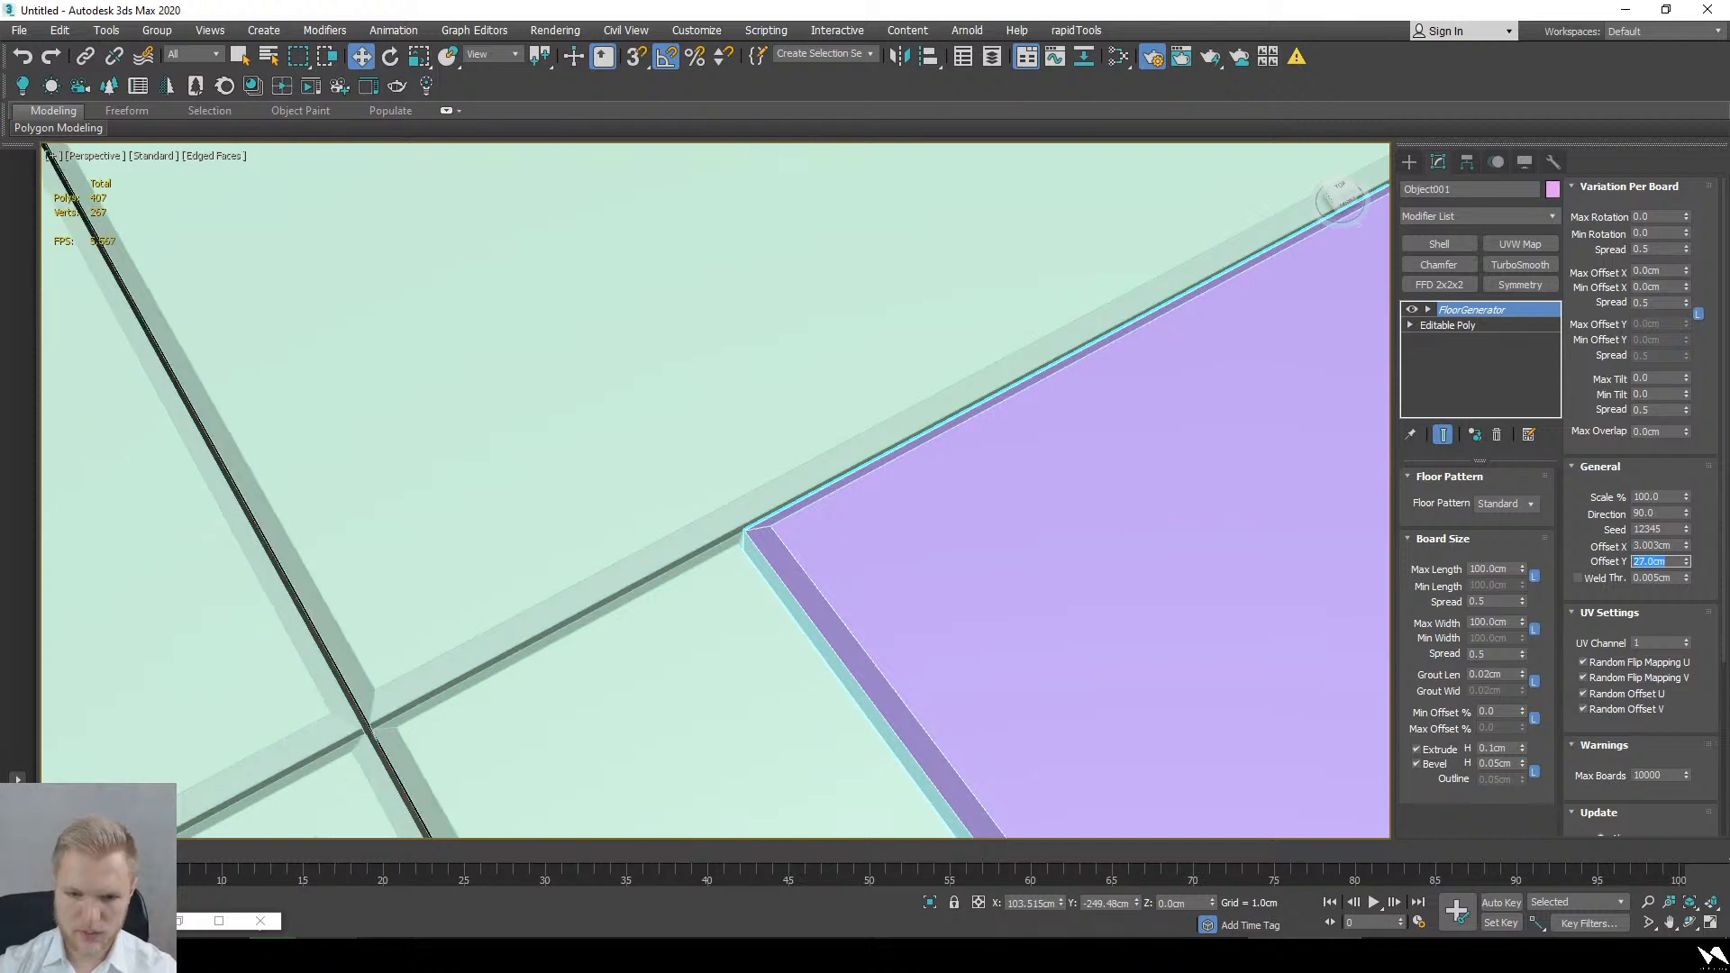
text(28)
key(Return)
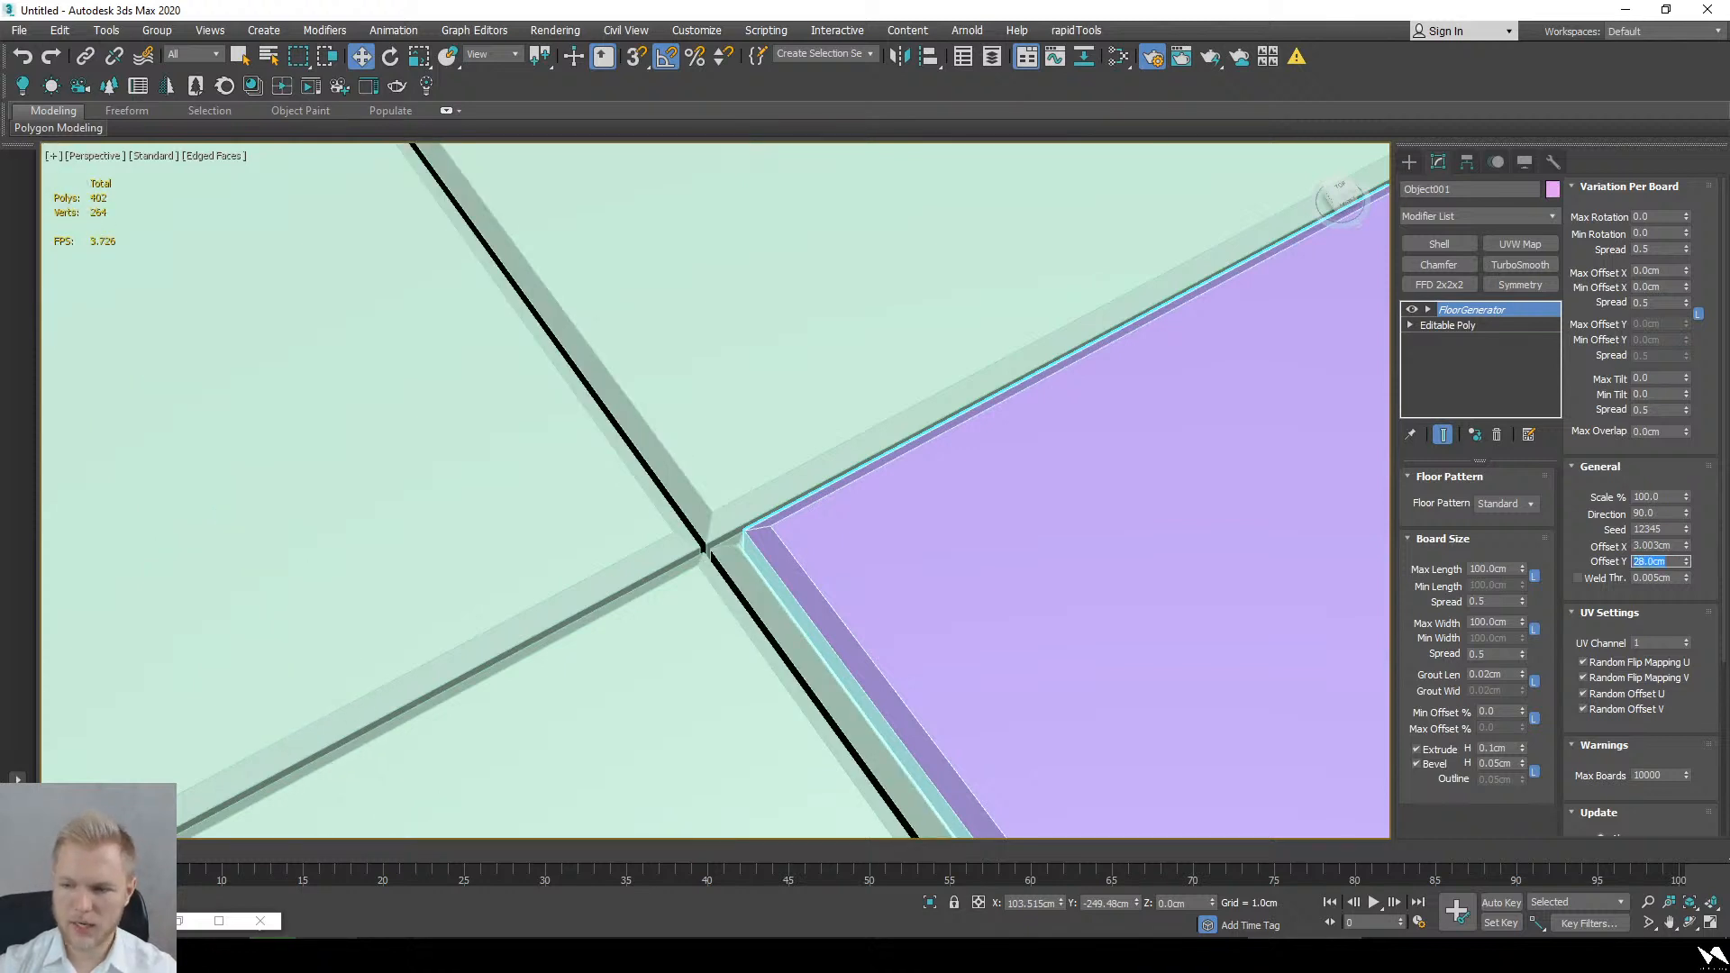
click(1663, 561)
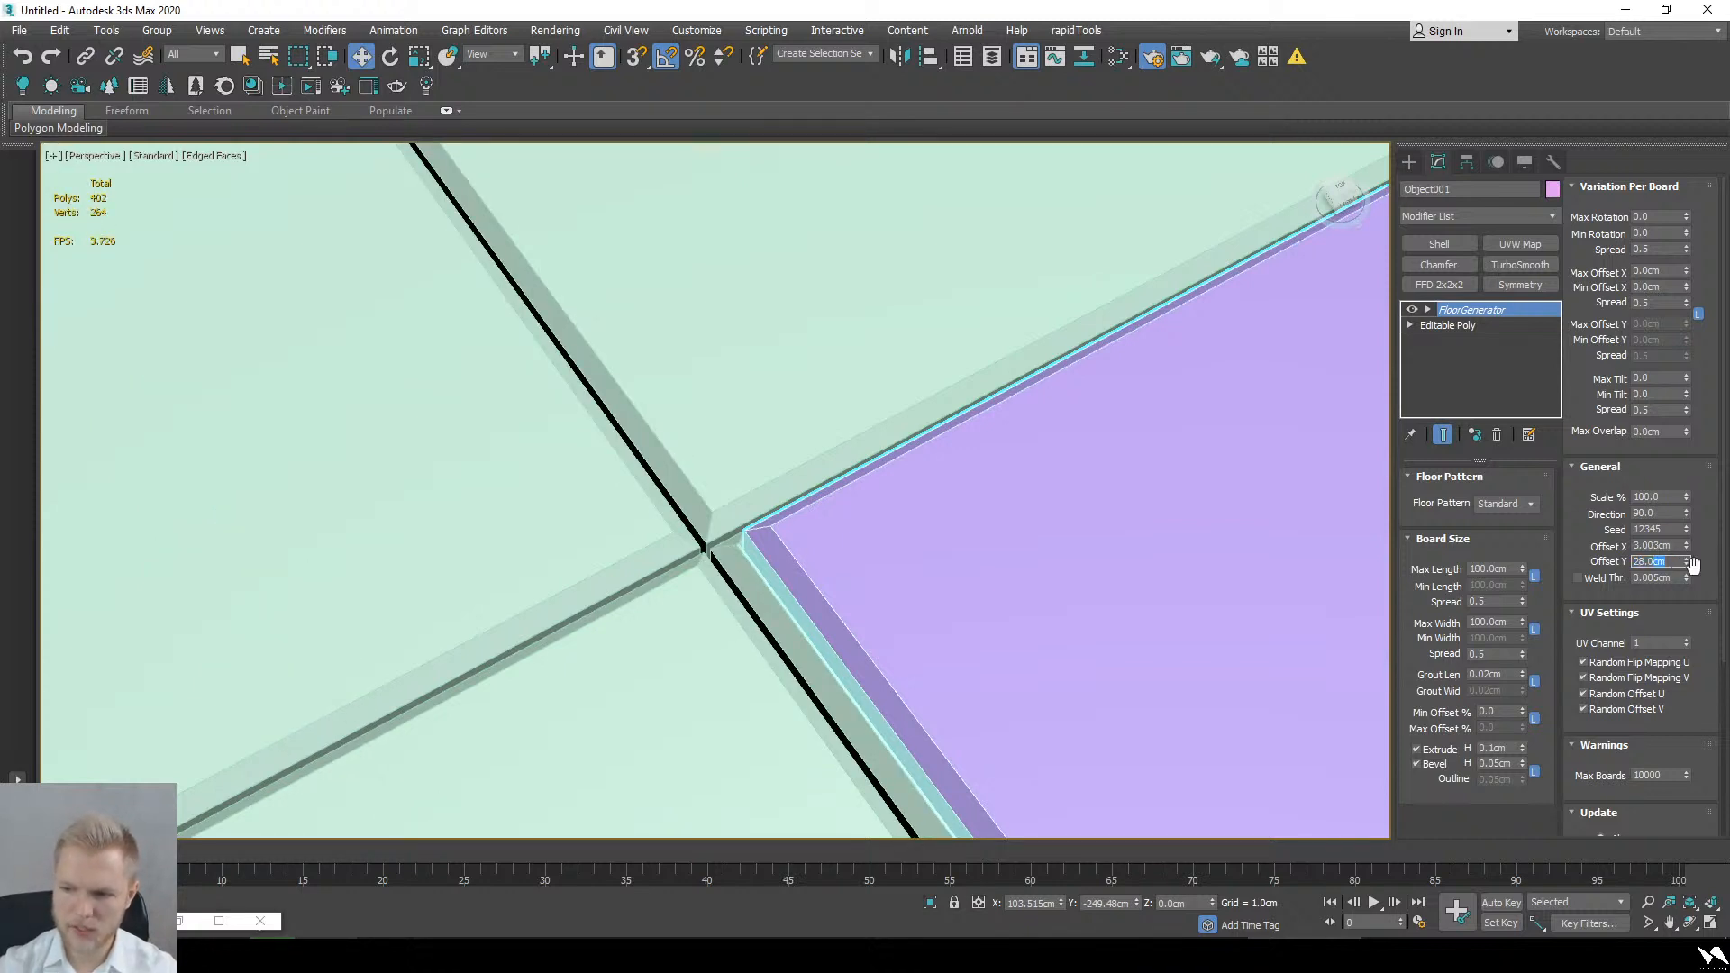
click(1687, 558)
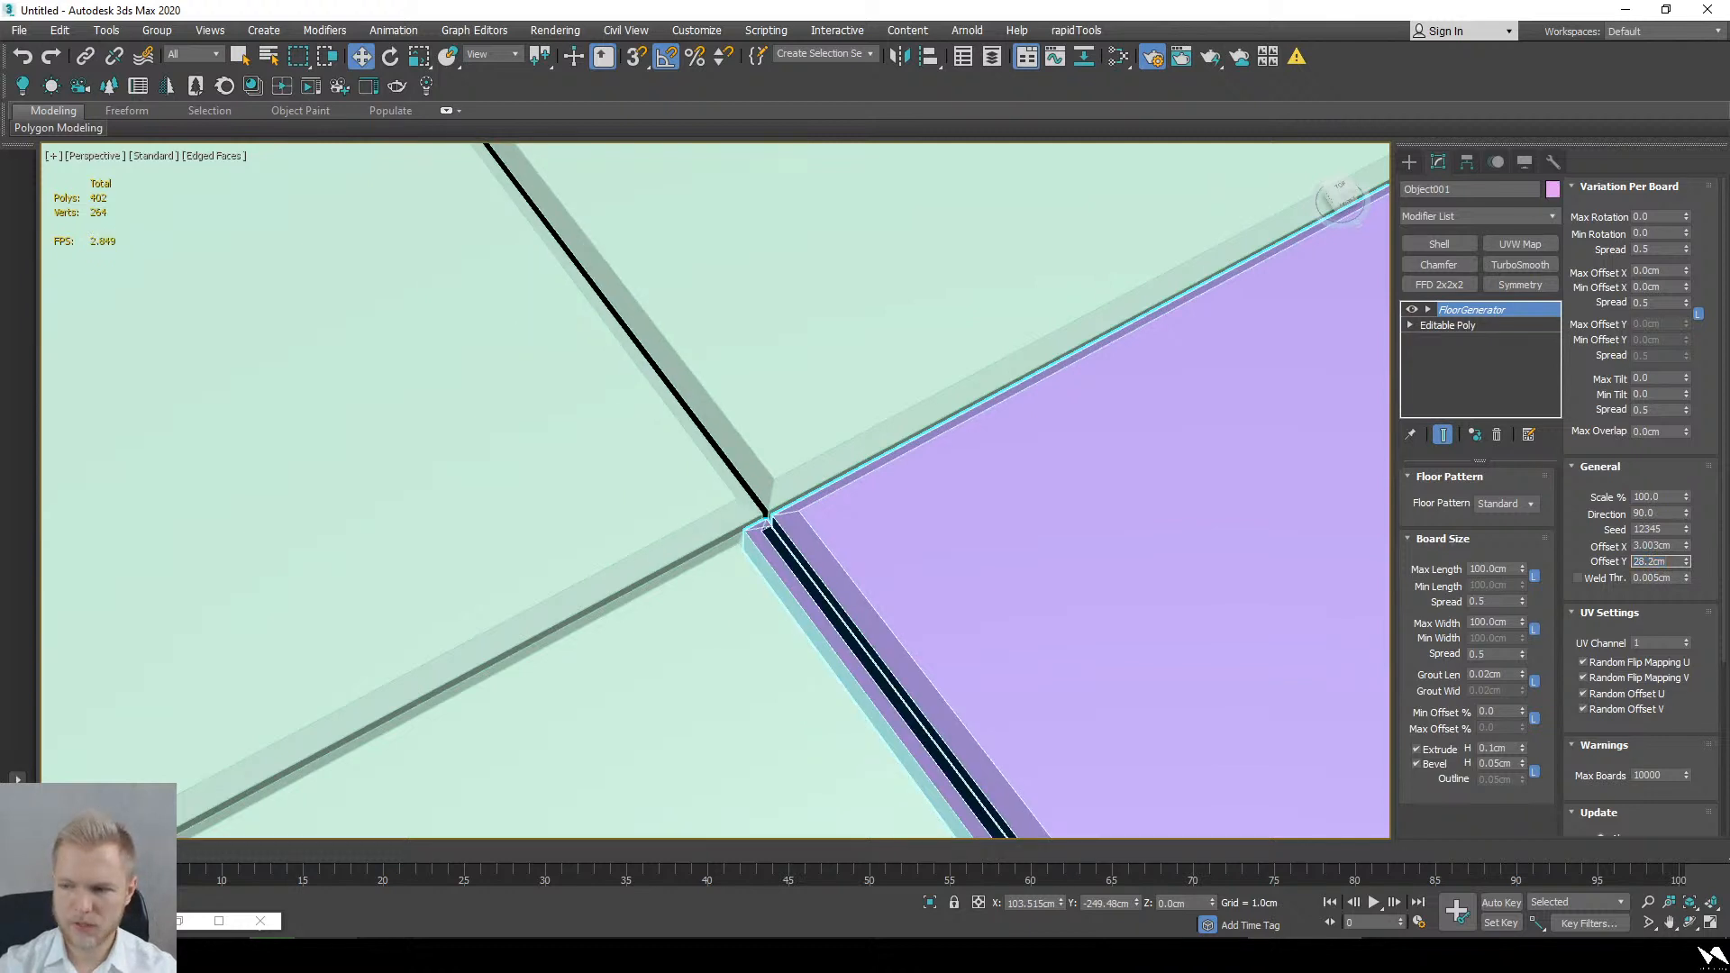
key(Return)
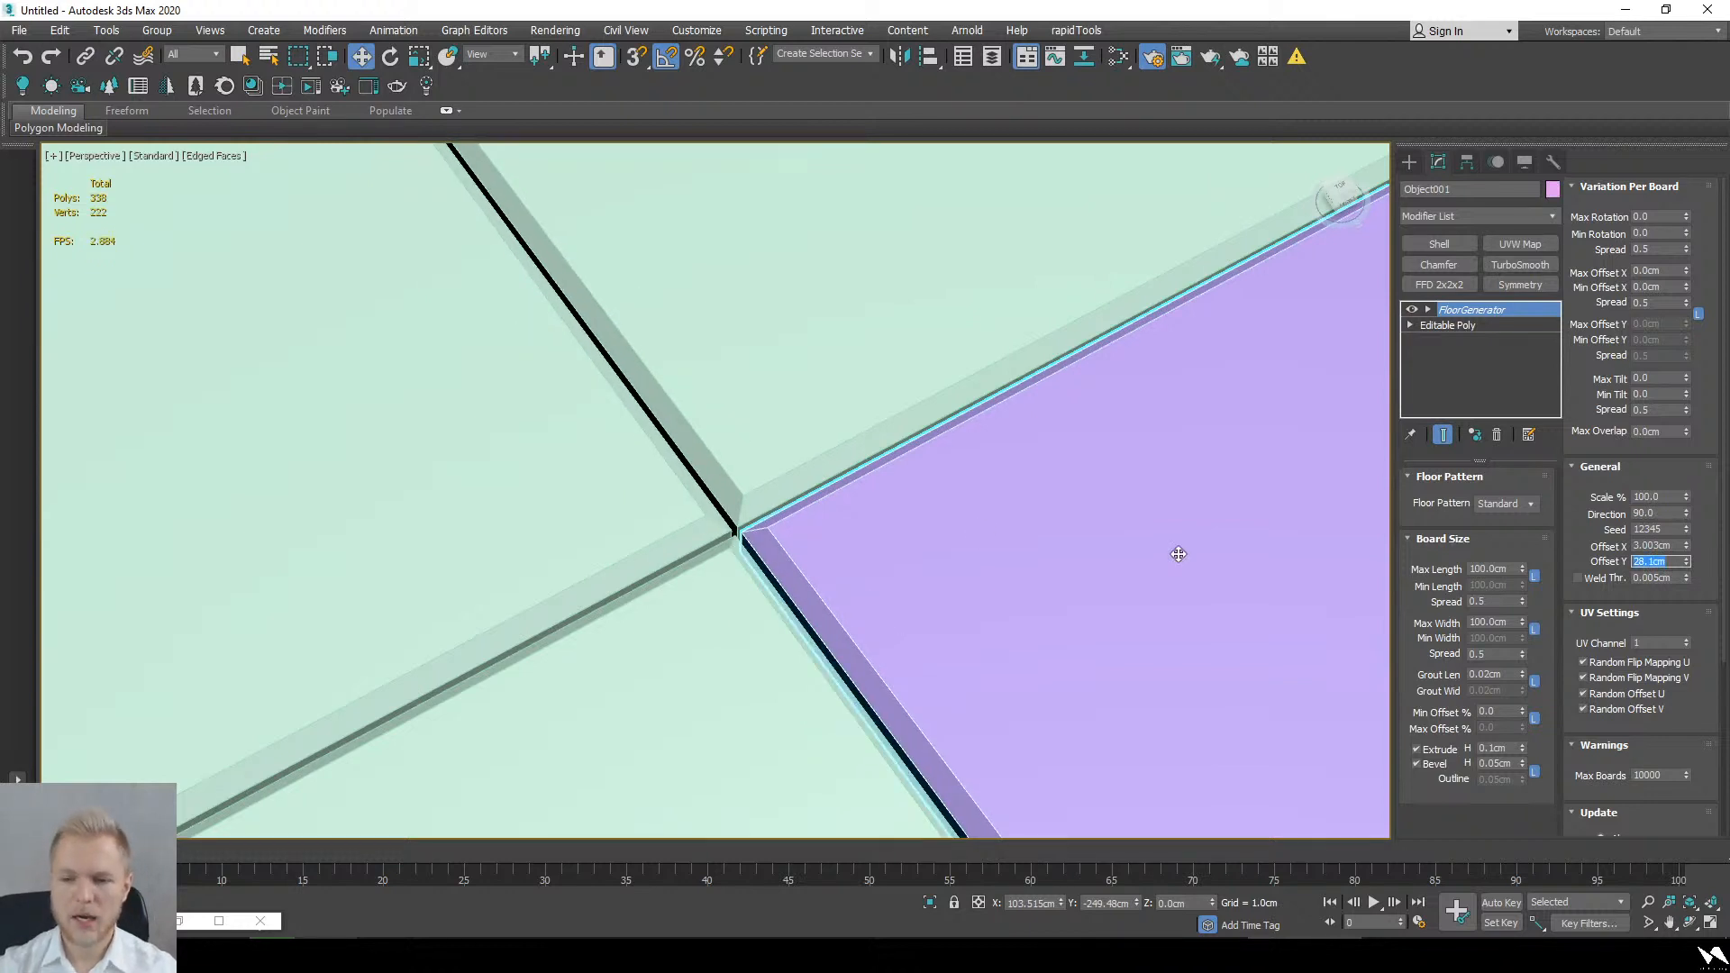
Step: Inspect the seam between the L-shaped strip and the 3 by 3 piece, both as a whole and up close at a tile joint
scroll(780, 328, down, 12)
click(824, 545)
alt+middle_drag(826, 544, 846, 498)
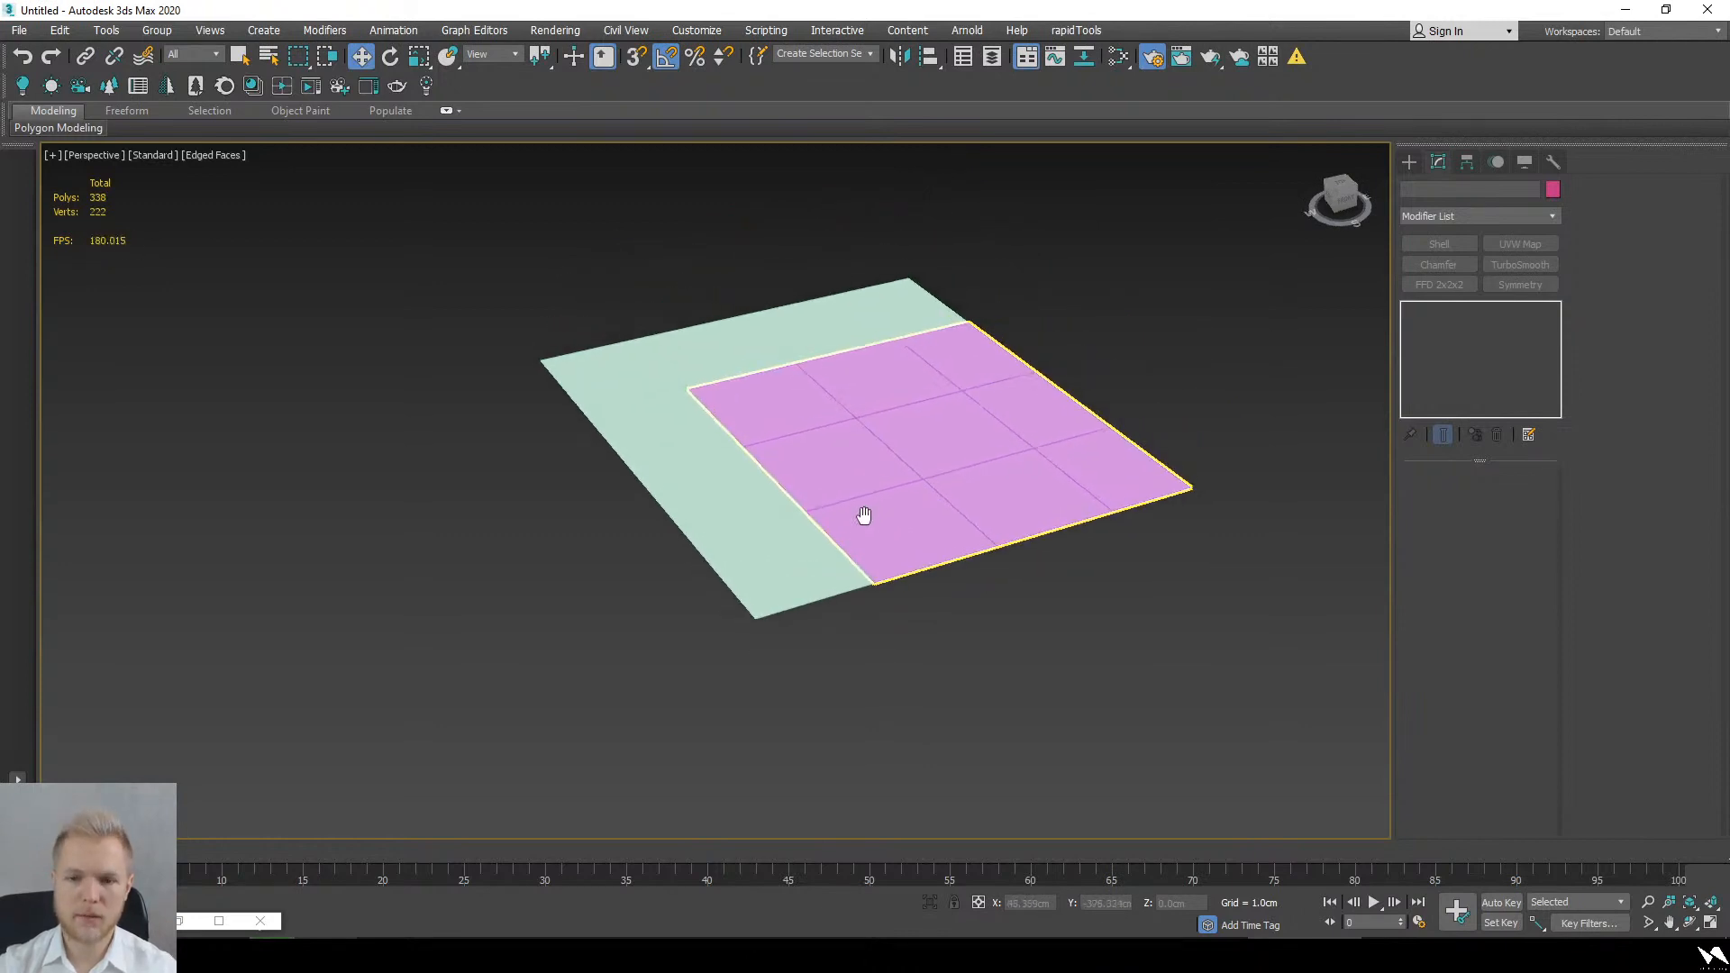
scroll(851, 613, up, 12)
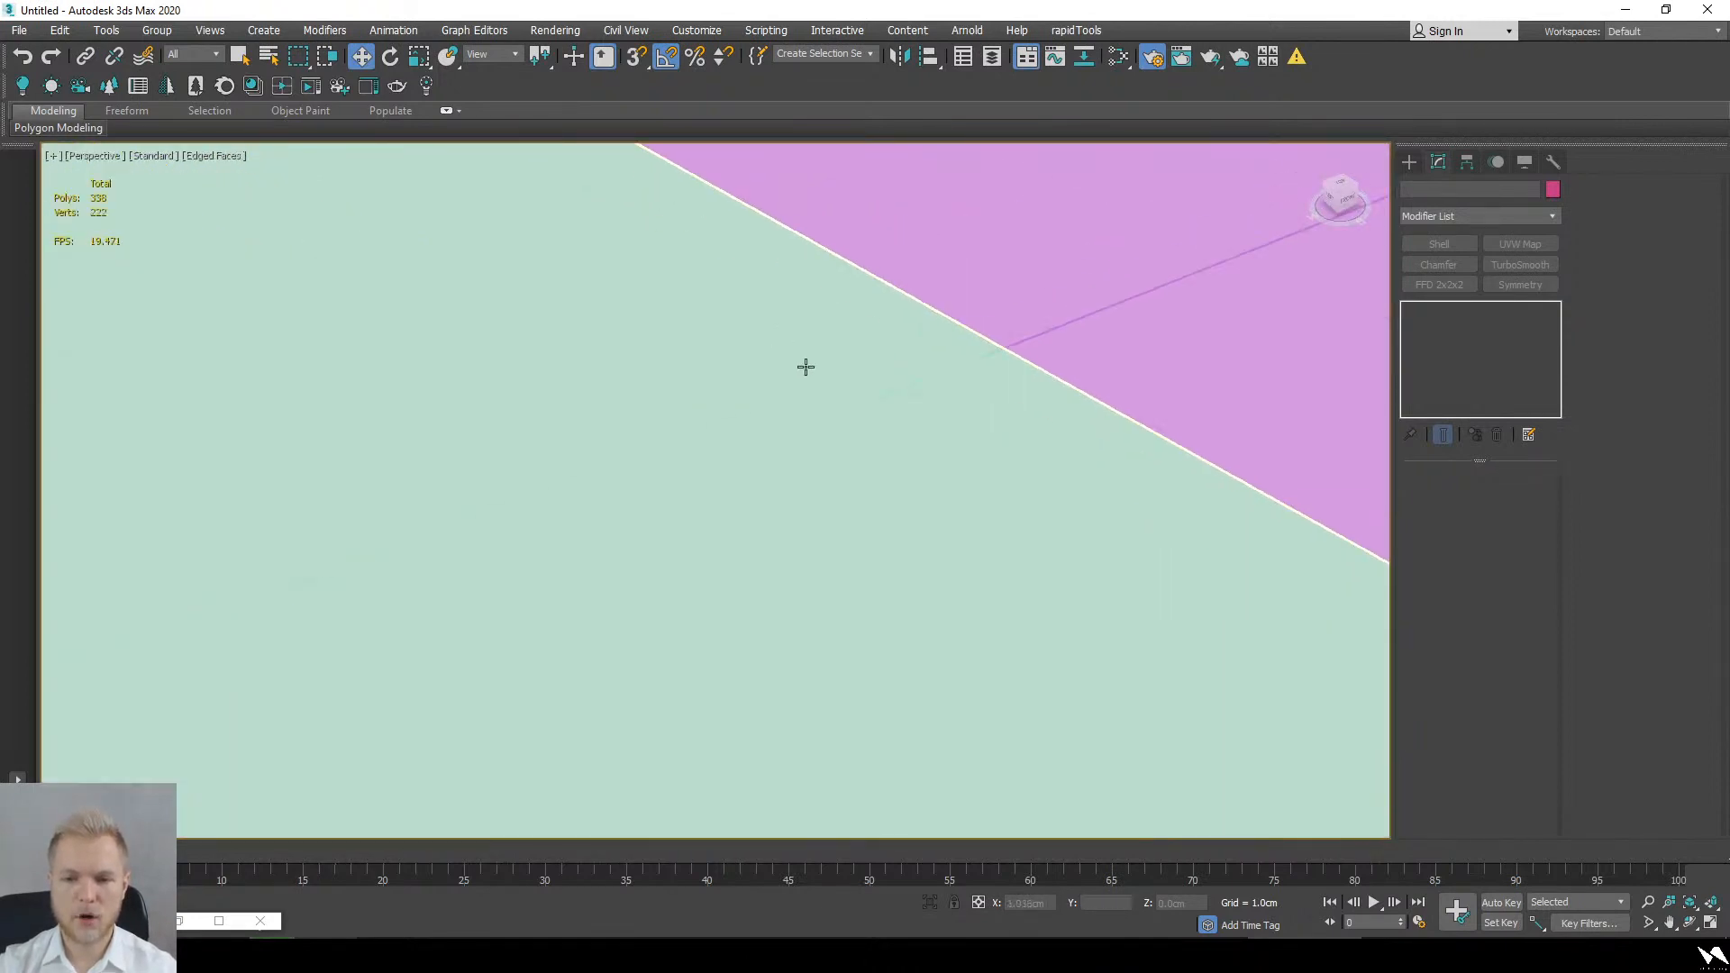
scroll(811, 369, up, 2)
click(829, 375)
middle_drag(996, 529, 938, 465)
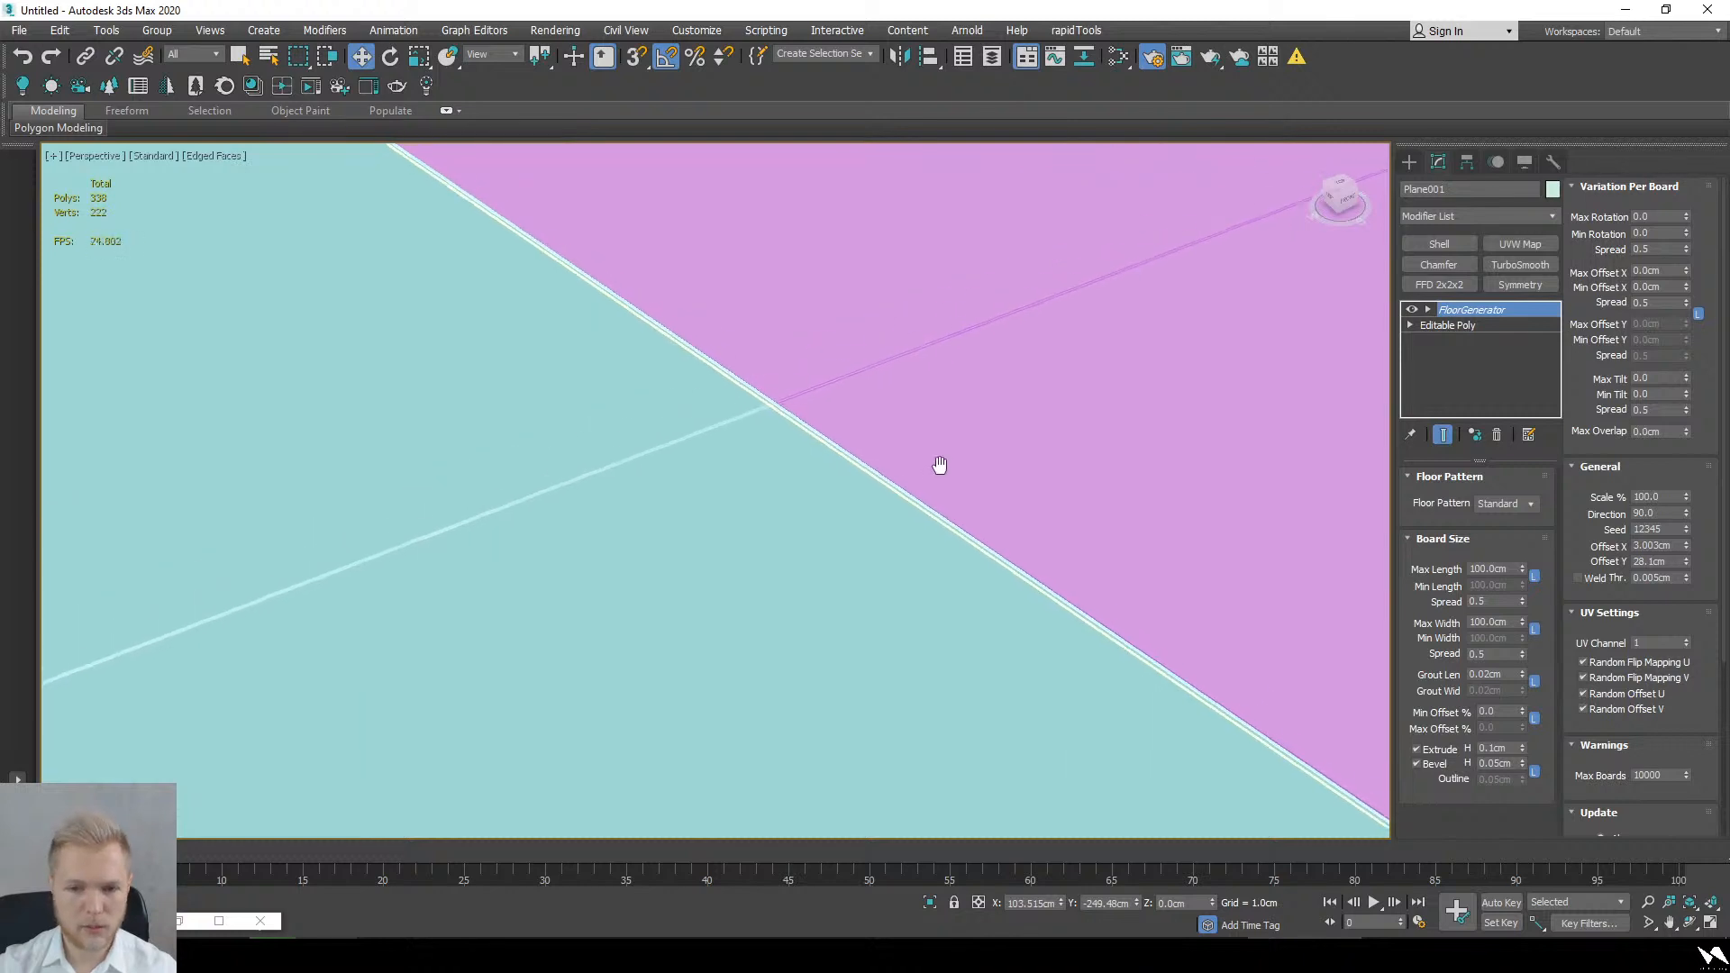
Step: Lower the instanced FloorGenerator's Max Length to 6 cm
scroll(811, 297, down, 10)
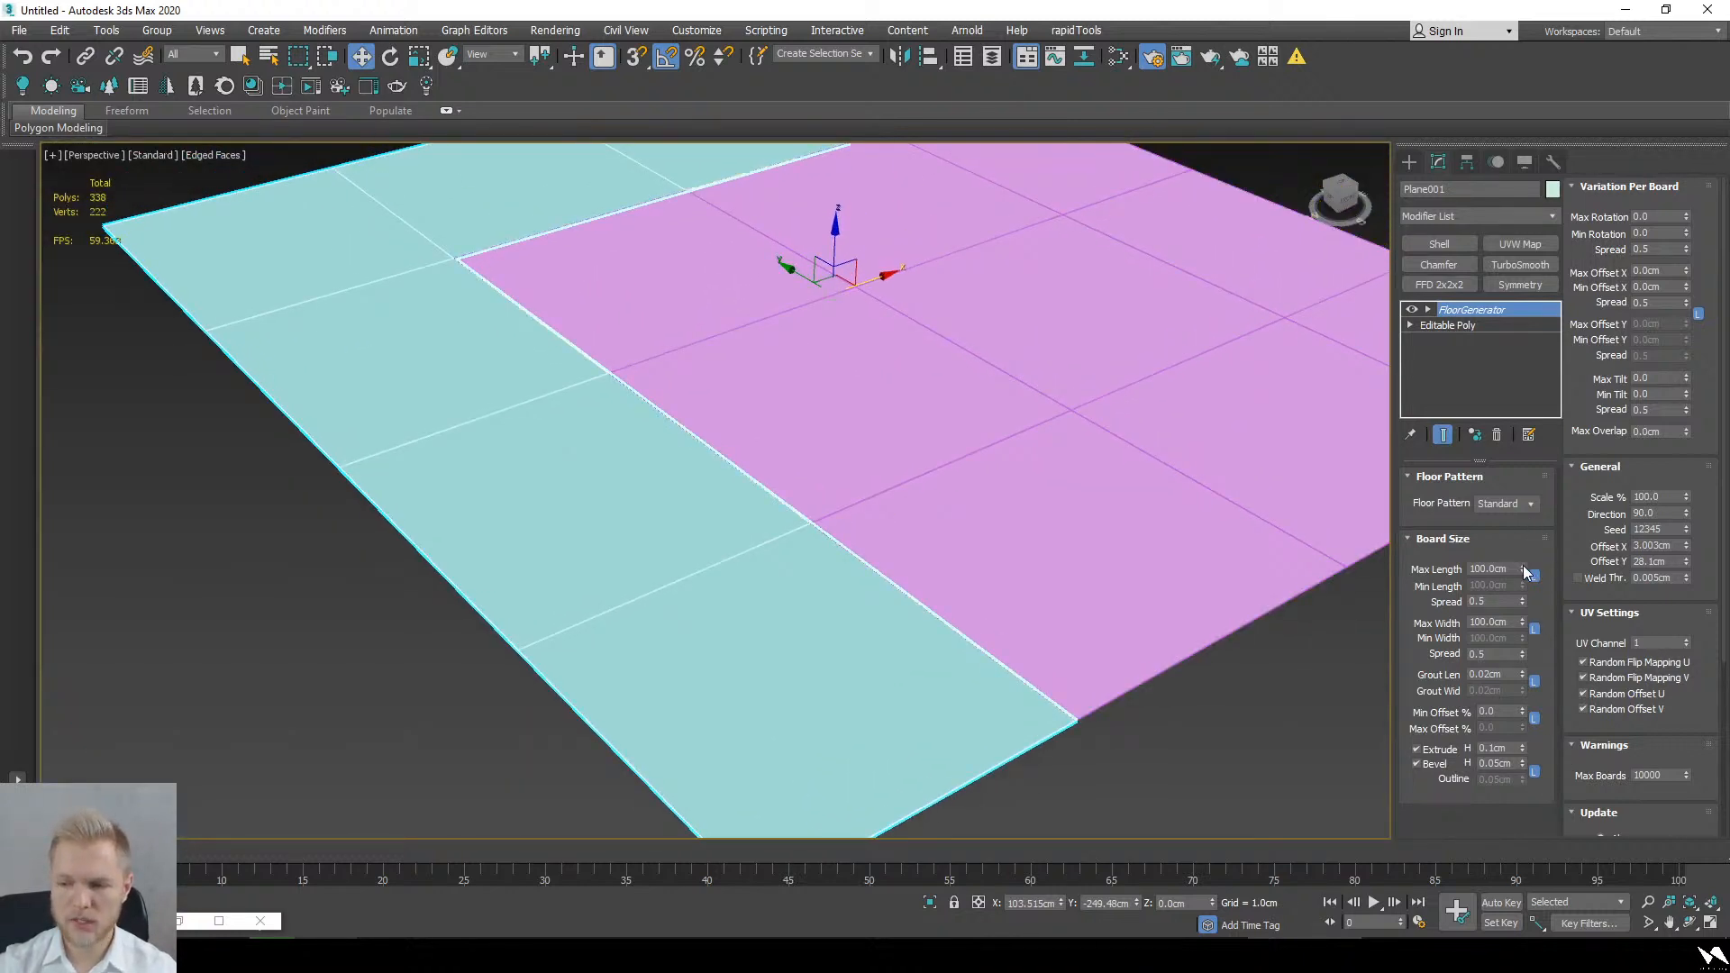
drag(1525, 572, 1592, 650)
scroll(1223, 710, down, 3)
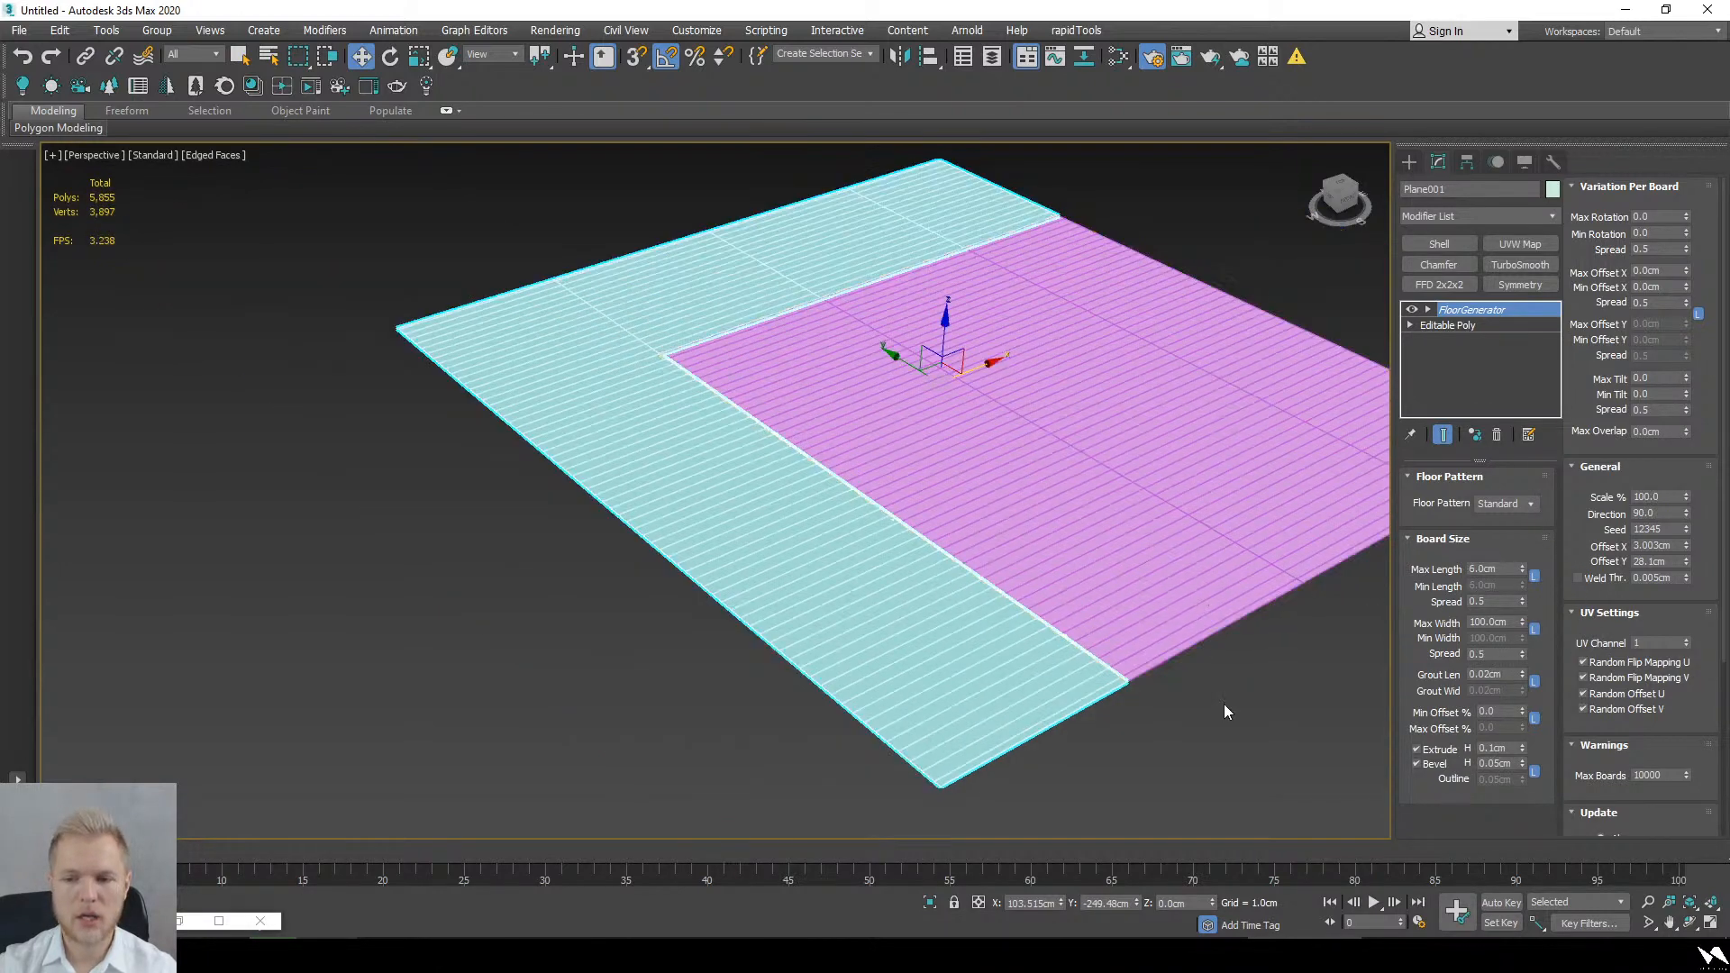
Step: Deselect the floor and compare its shaded display with and without edged faces
click(1223, 705)
mouse_move(1223, 704)
alt+middle_down()
mouse_move(1189, 692)
mouse_move(1209, 704)
mouse_move(1077, 716)
alt+middle_up()
key(F3)
key(F3)
key(F4)
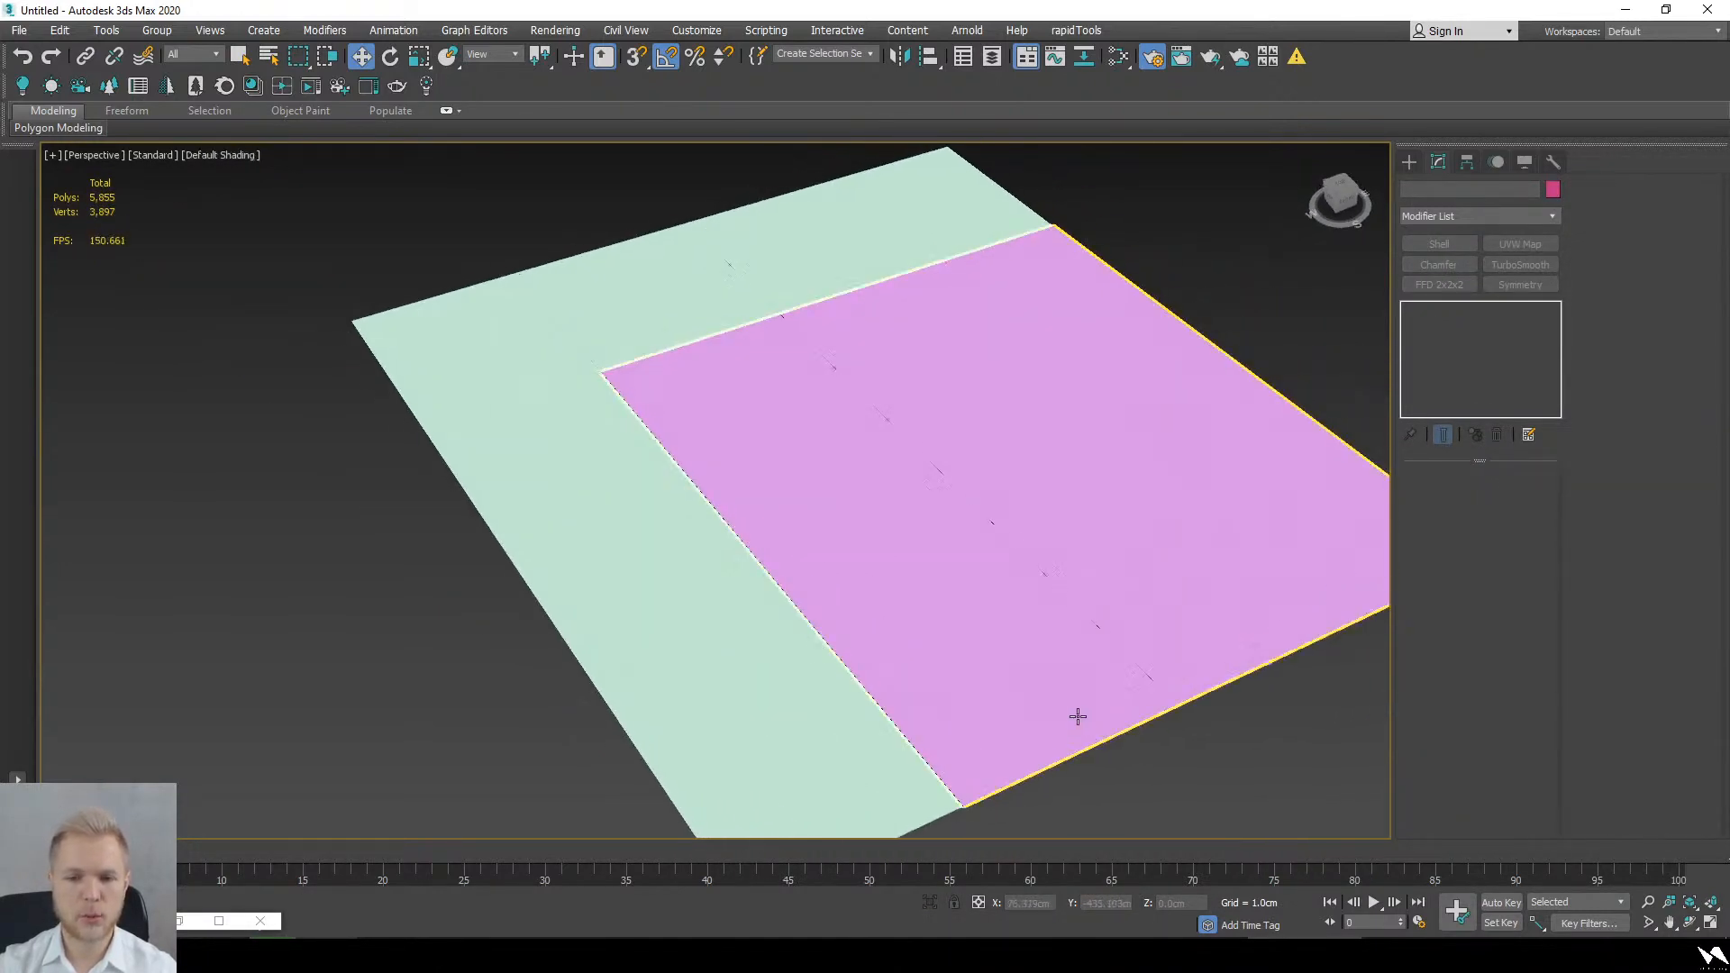
key(F4)
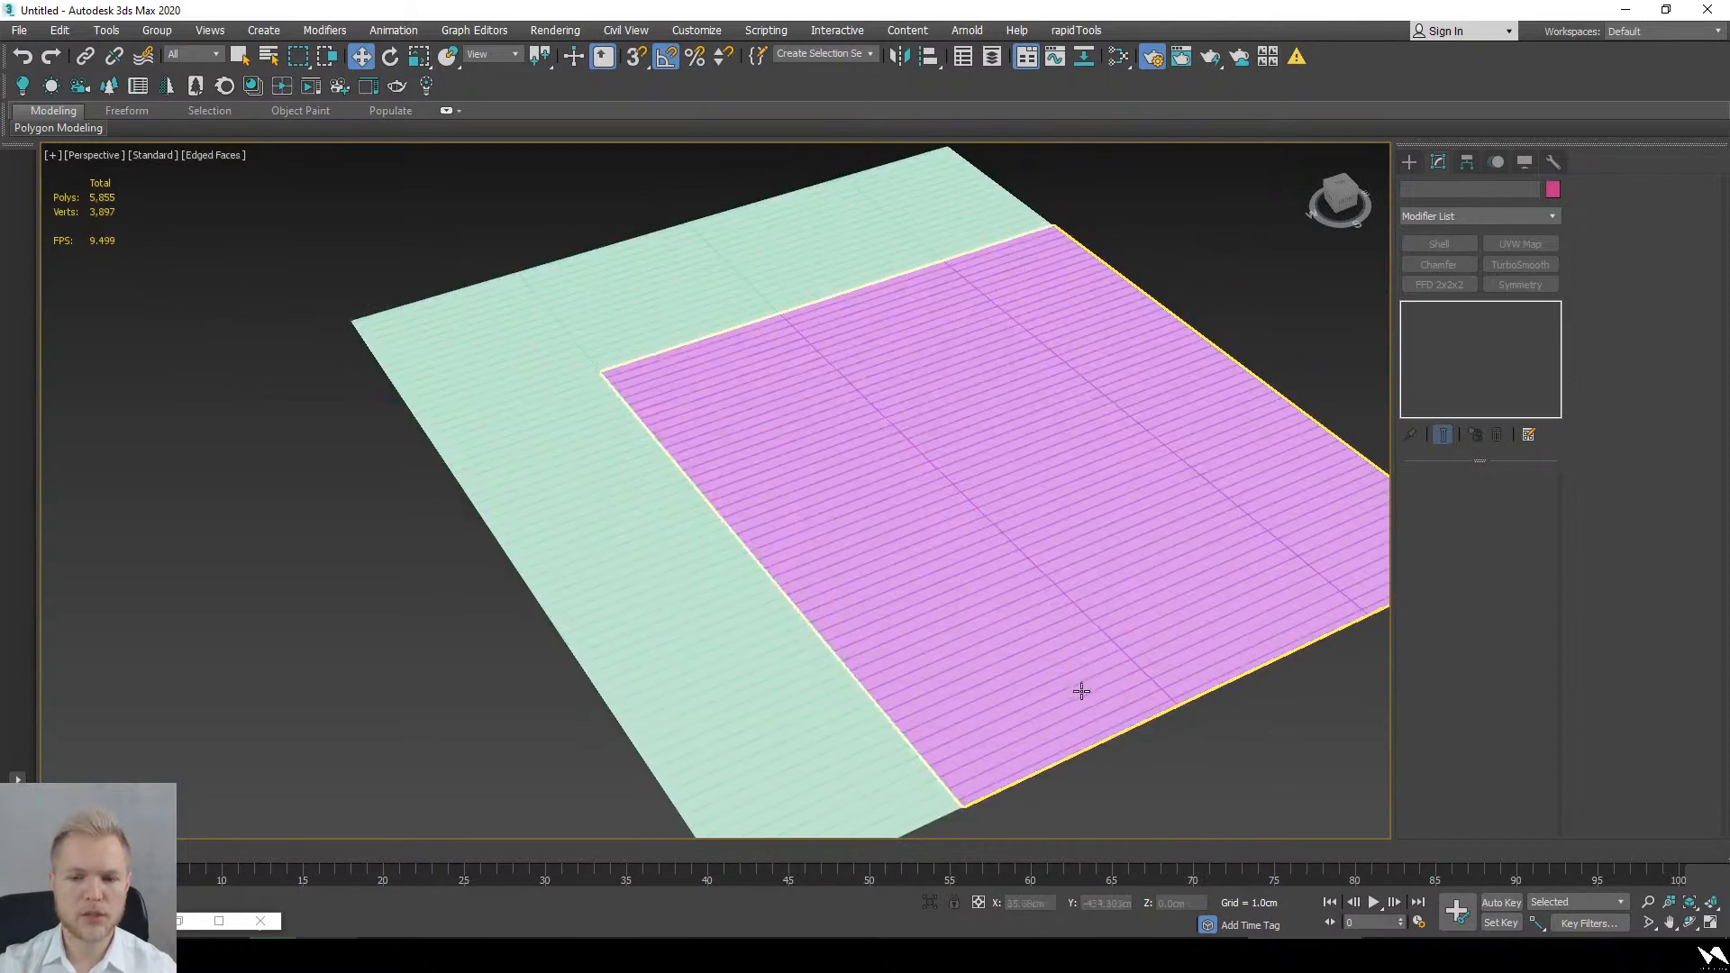
Step: Turn off Extrude and Bevel in the 3 by 3 piece's FloorGenerator and set the Grout Length to 0 cm
click(931, 620)
alt+middle_drag(927, 630, 942, 556)
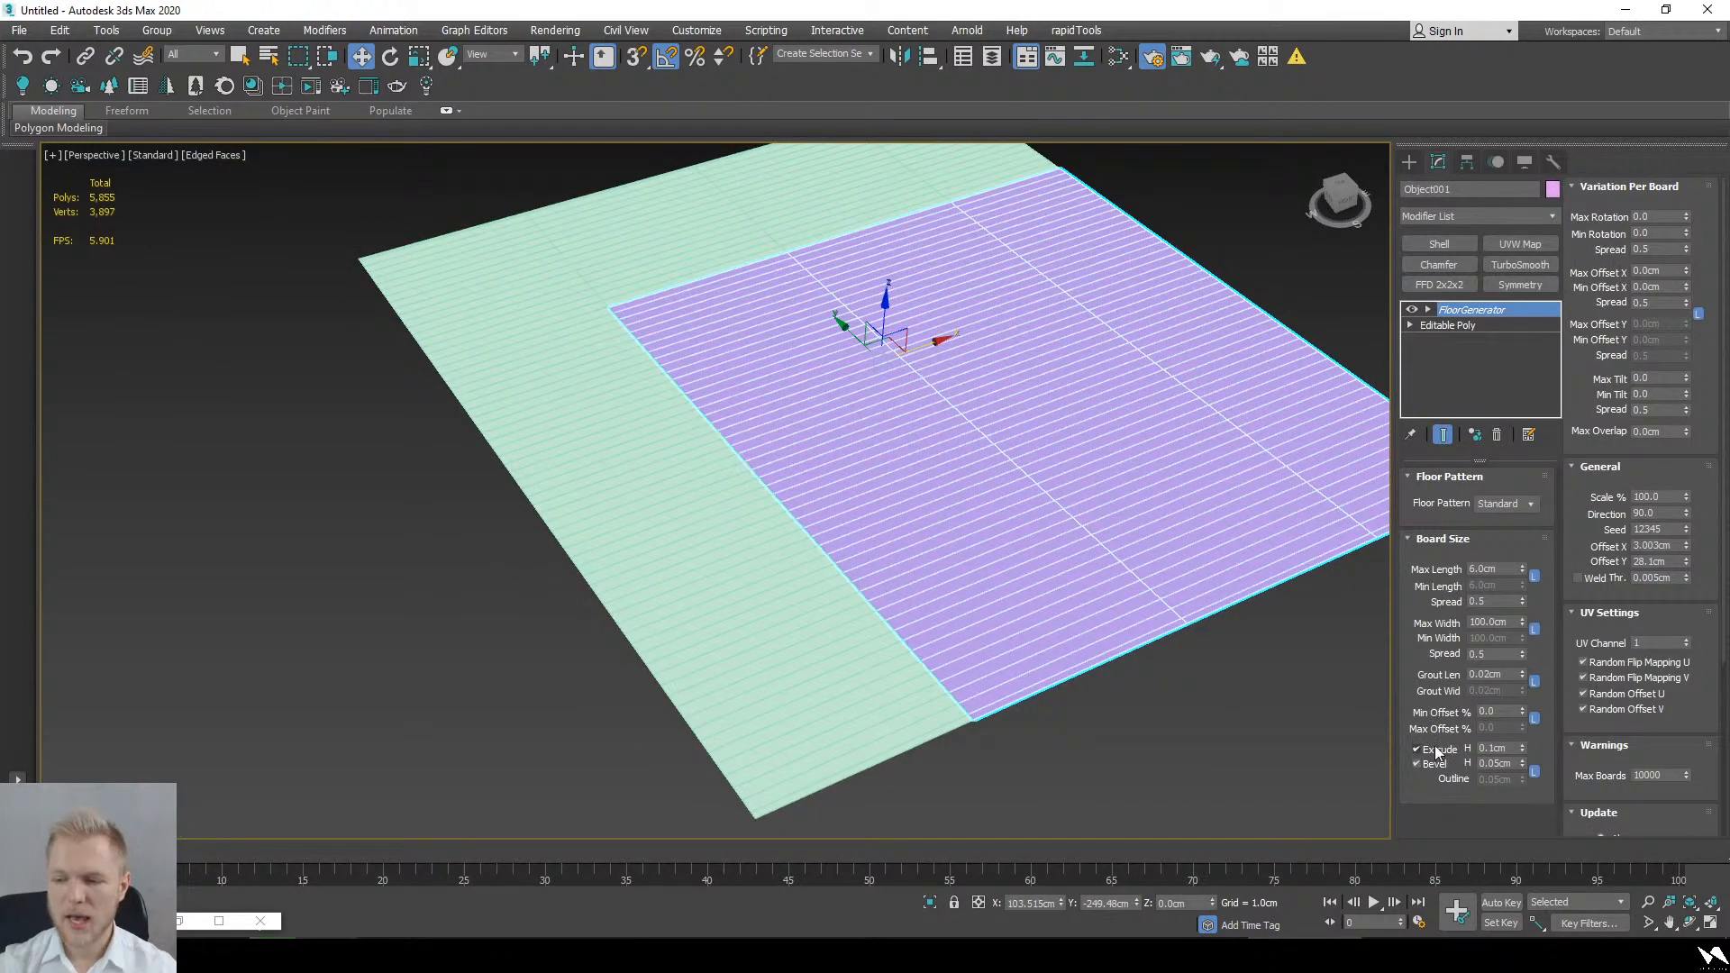
scroll(1009, 622, up, 2)
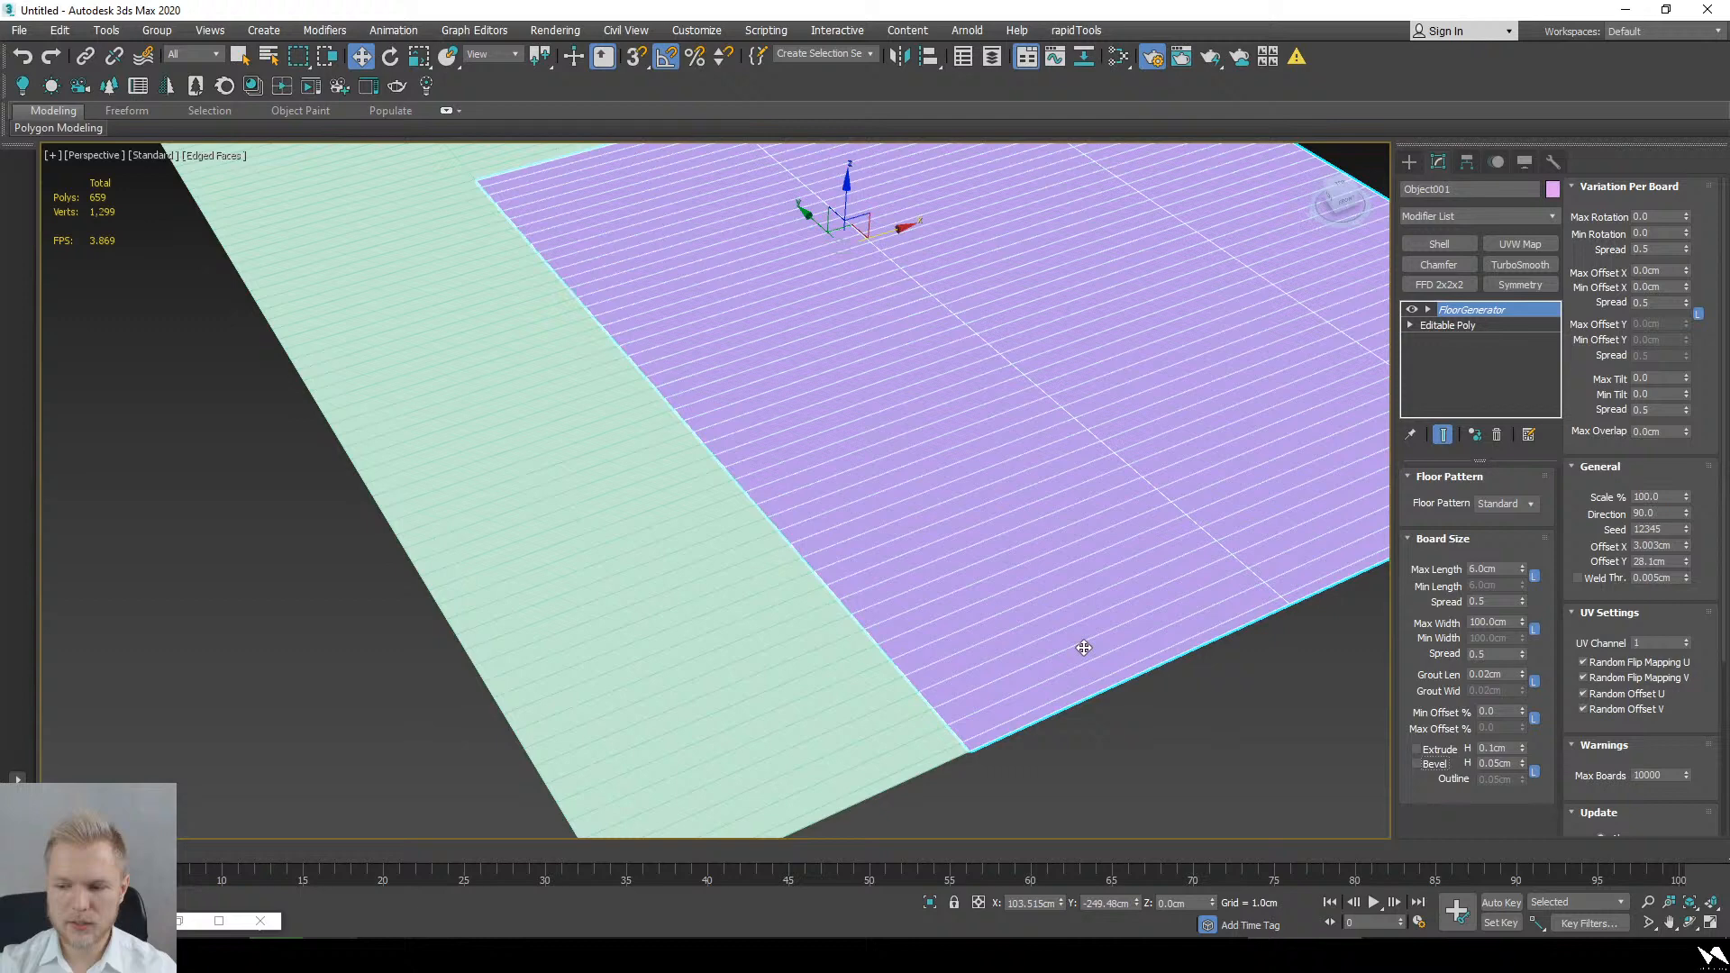
double_click(1493, 674)
text(0)
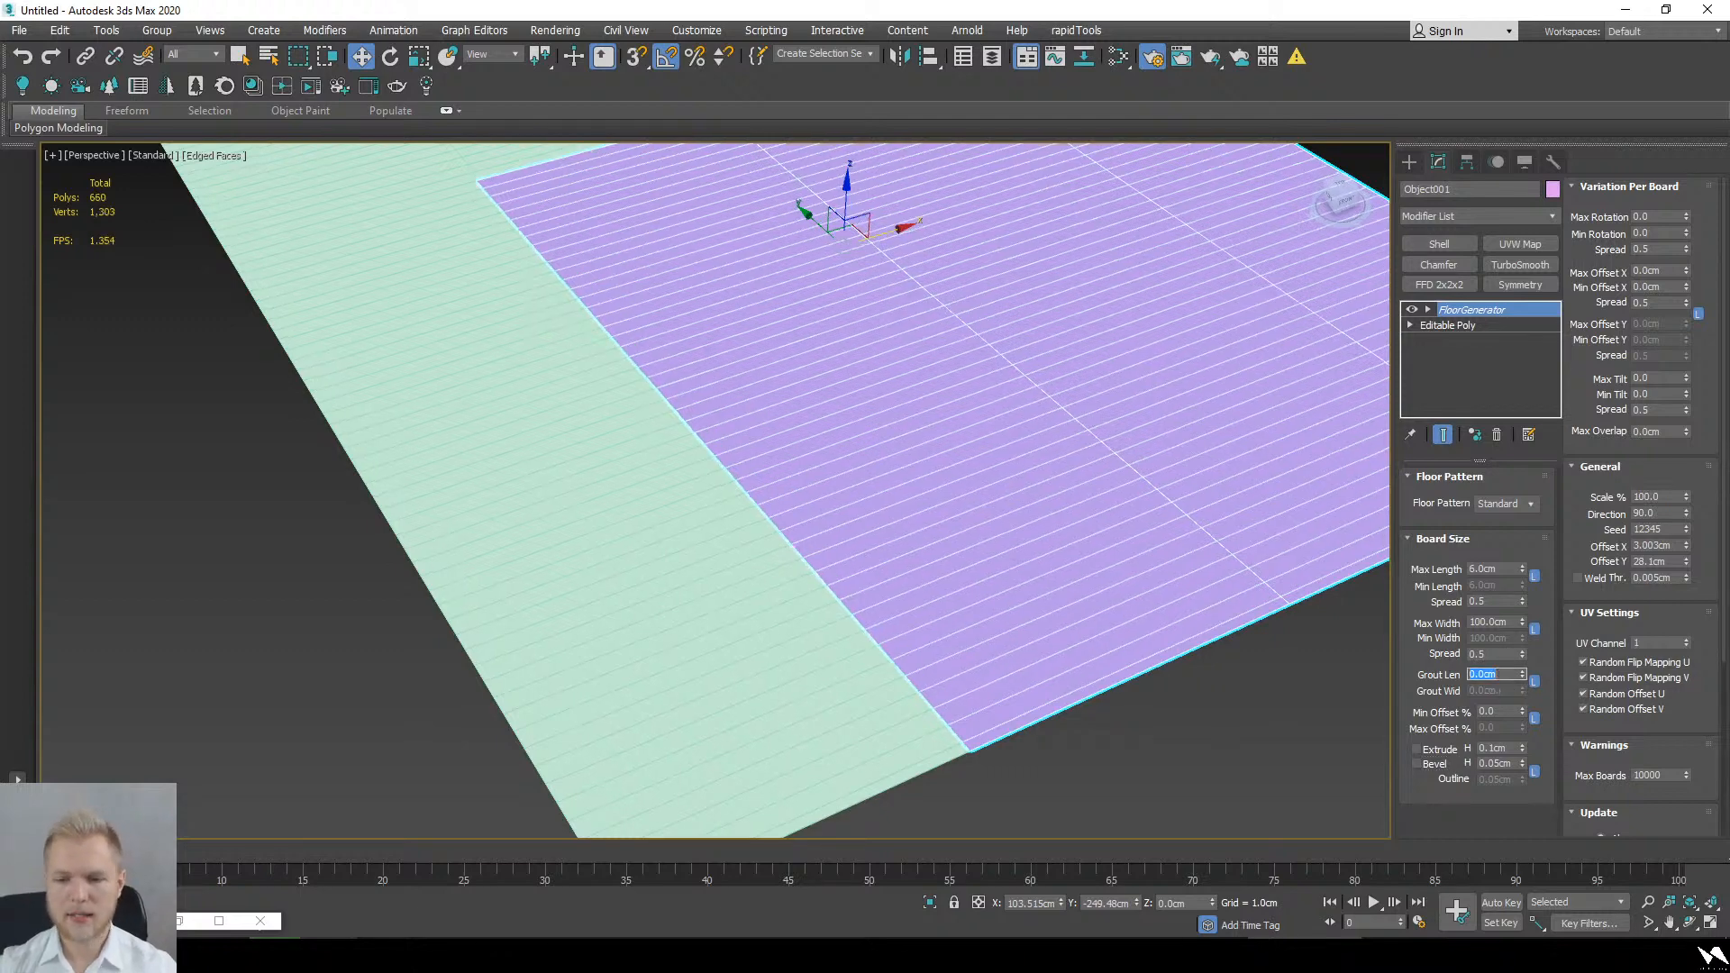
key(Return)
Step: Select the L-shaped strip and the 3 by 3 piece together
scroll(582, 609, down, 5)
click(560, 628)
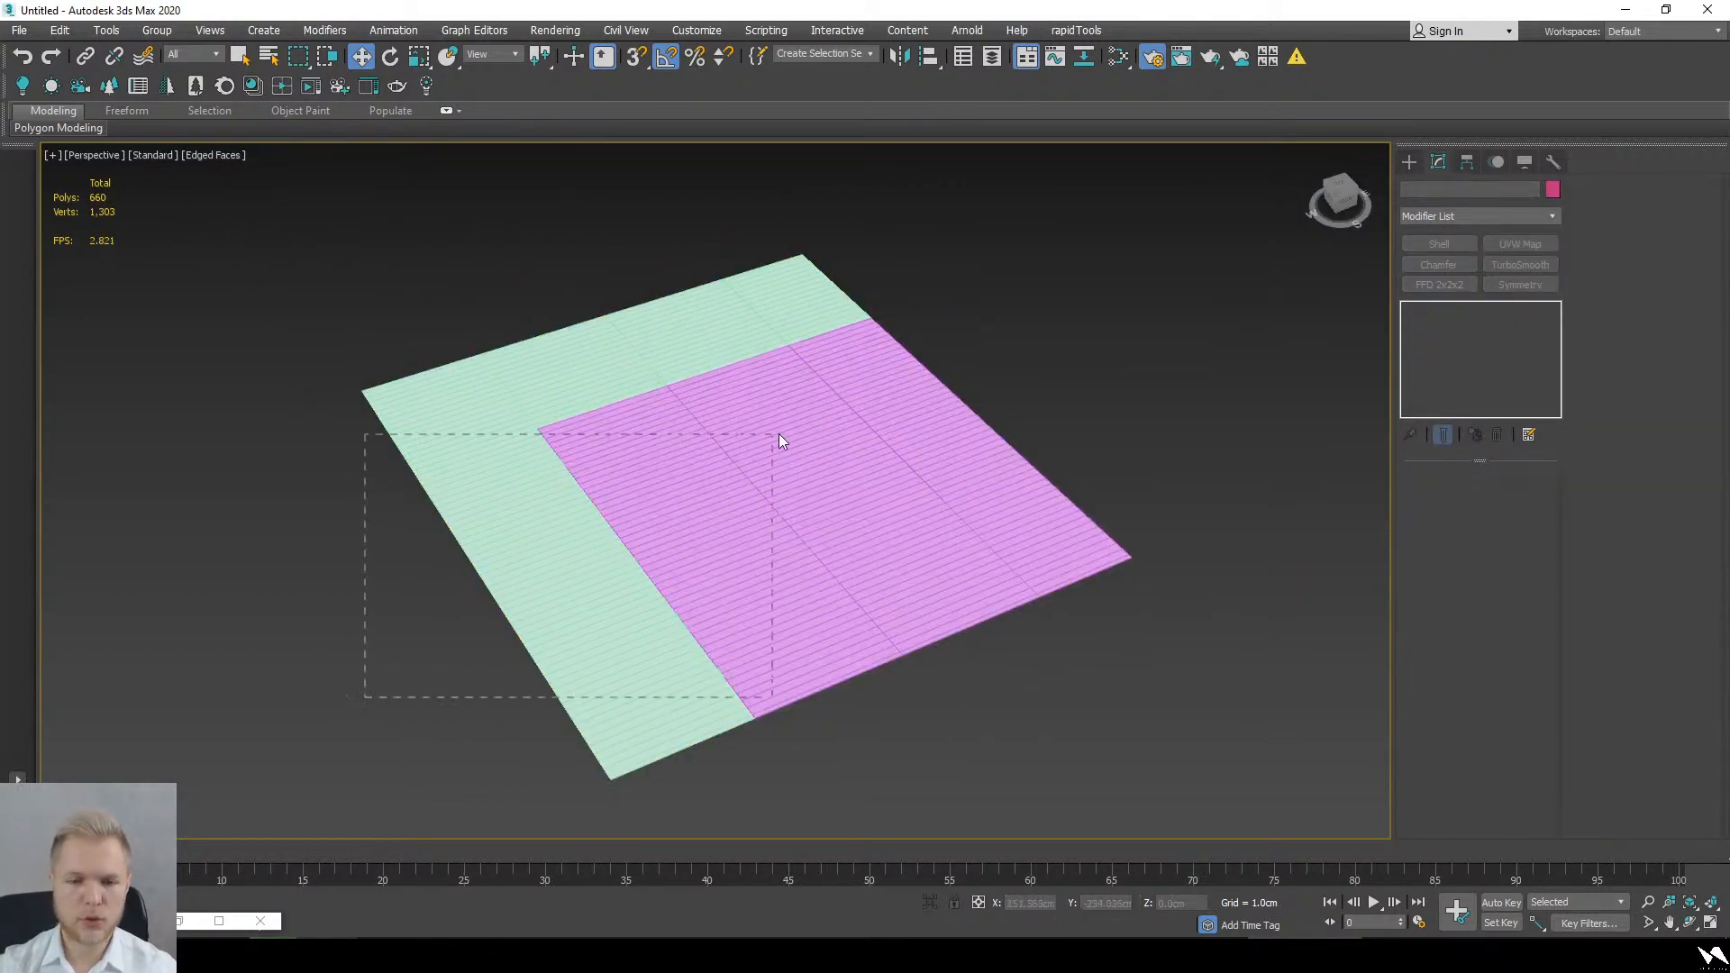
drag(780, 437, 780, 438)
scroll(642, 550, up, 3)
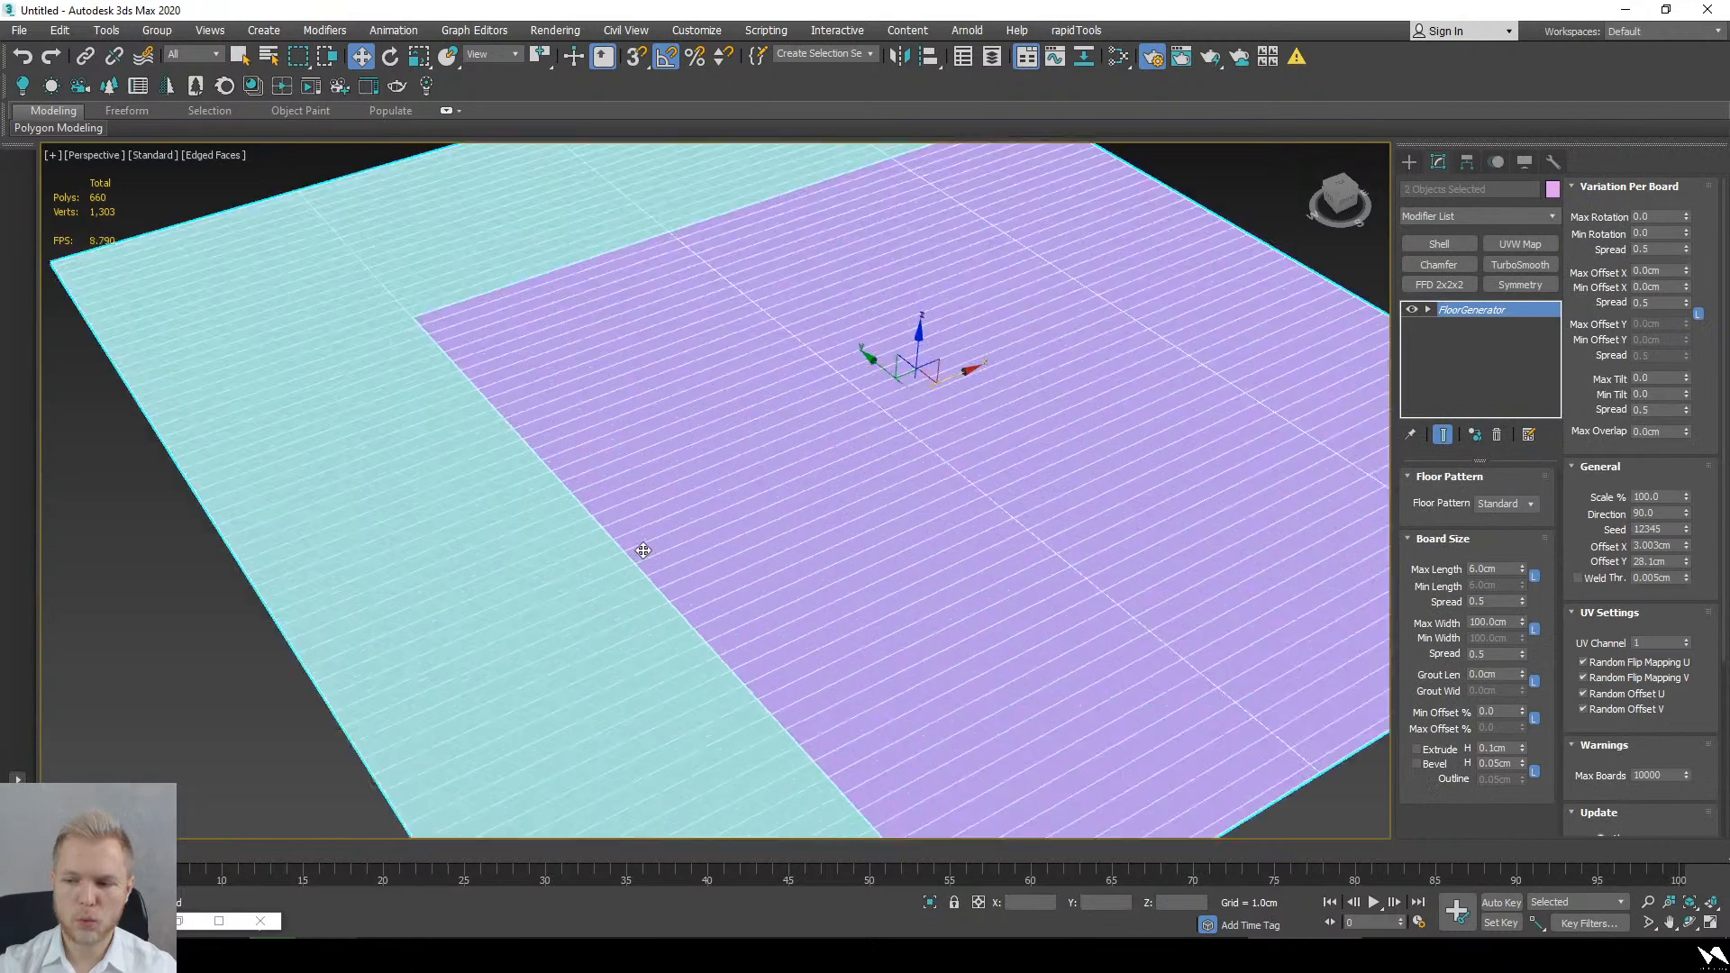
Step: Try Max Length values of 150 cm and 60 cm on the shared FloorGenerator
double_click(1498, 567)
text(150)
key(Return)
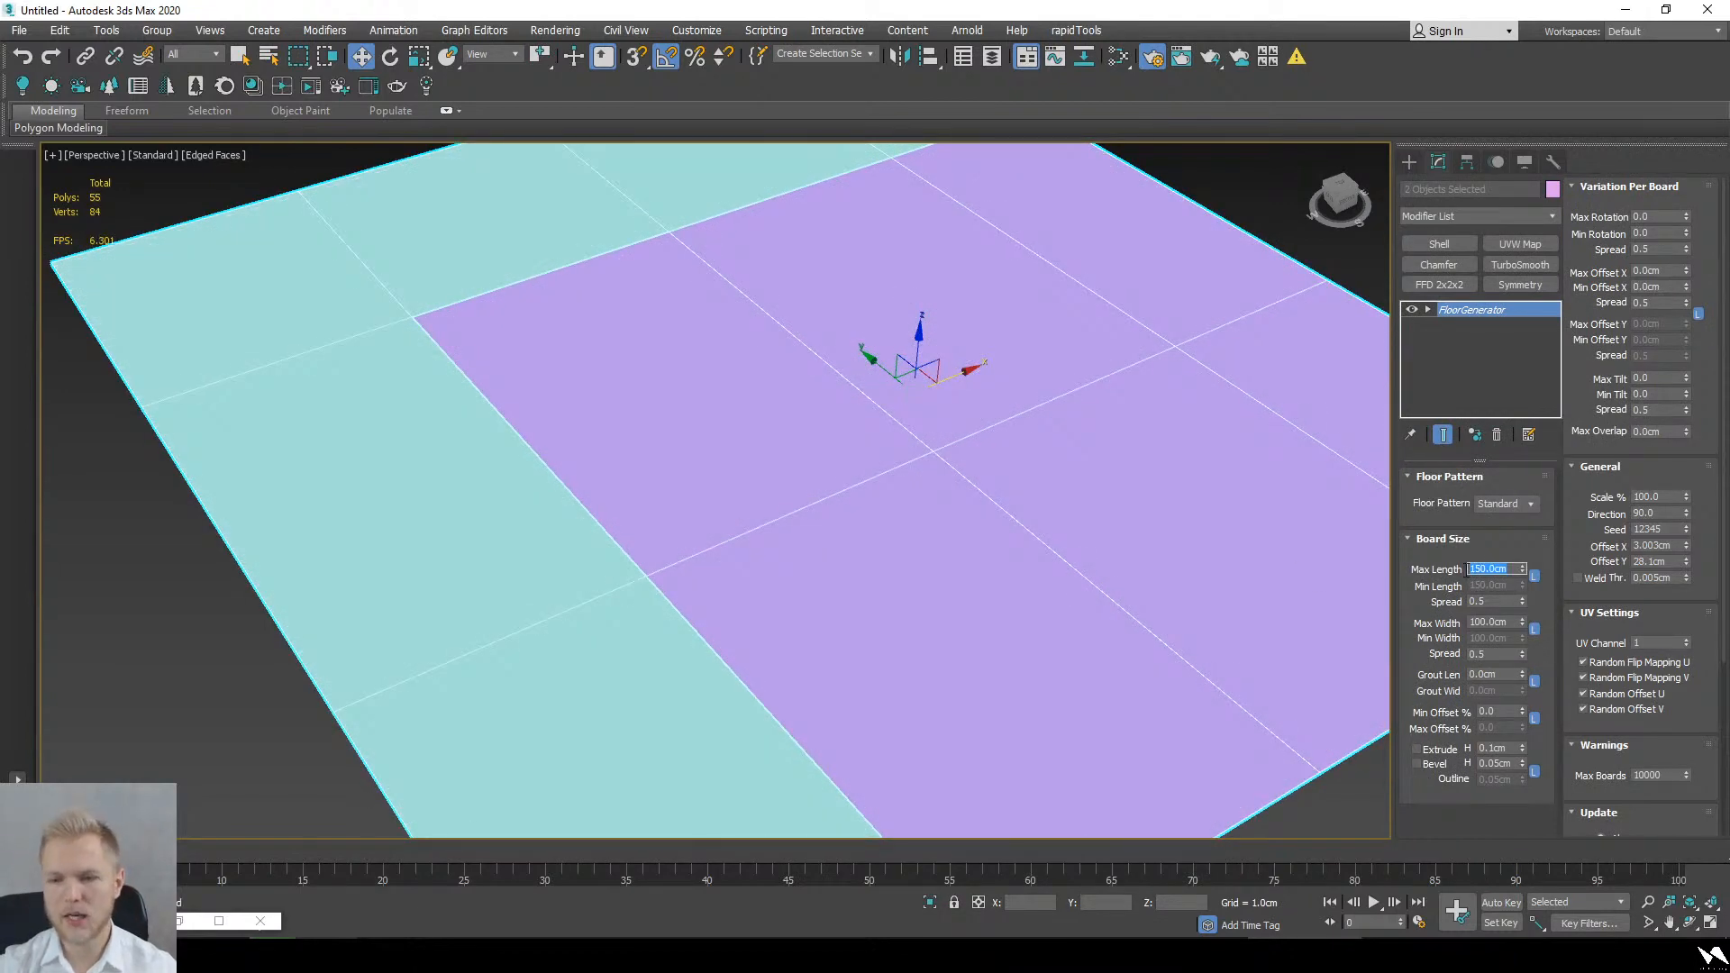
text(60)
key(Return)
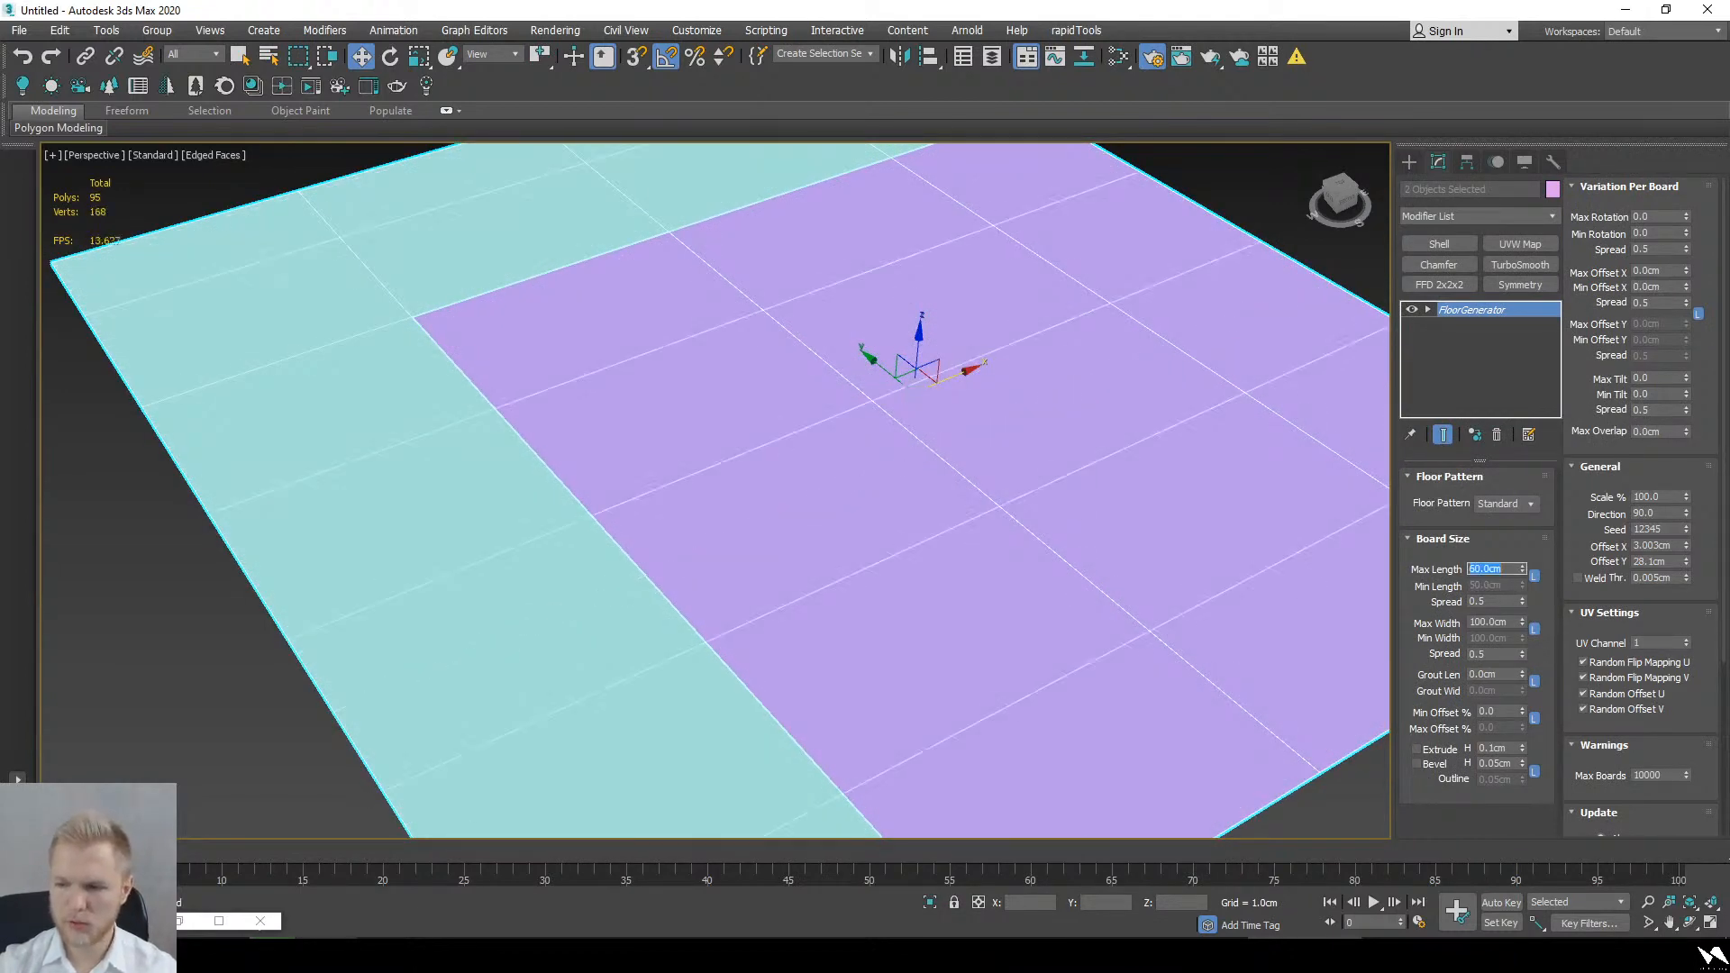
Step: Set the shared FloorGenerator's Max Length to 100 cm and Max Width to 50 cm
text(100)
key(Tab)
key(Tab)
key(Tab)
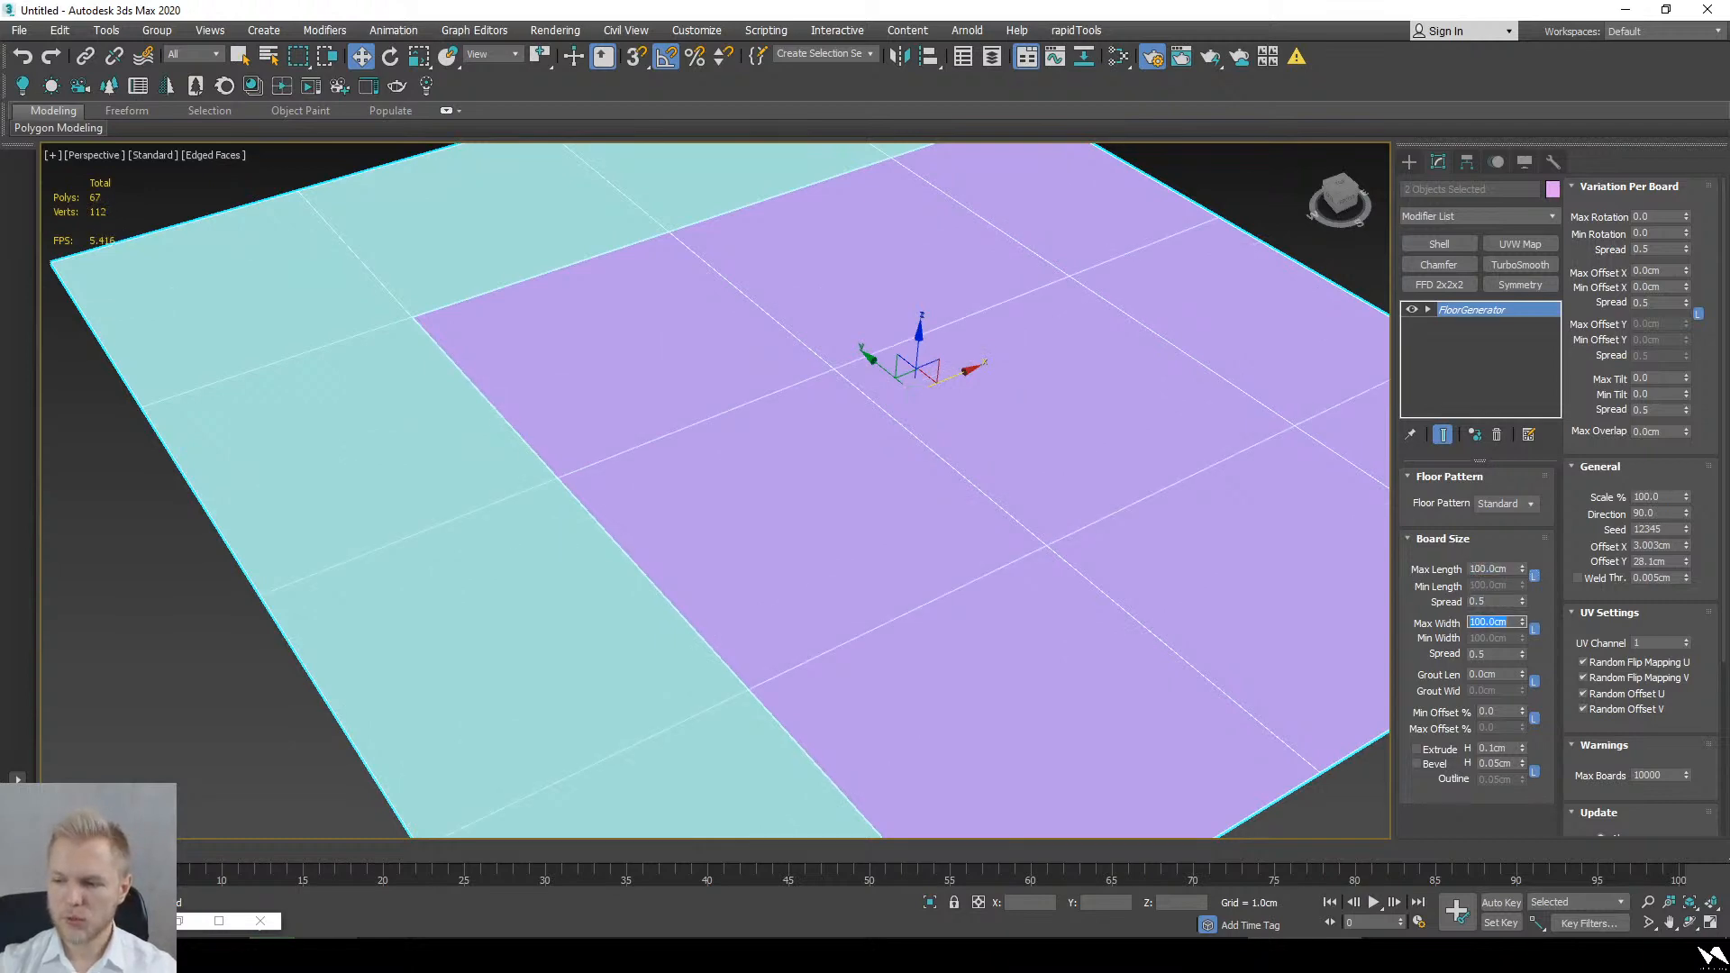
text(50)
key(Return)
Step: Enable Extrude for both floor pieces with a height of 1 cm
alt+middle_drag(757, 417, 817, 499)
scroll(807, 383, down, 2)
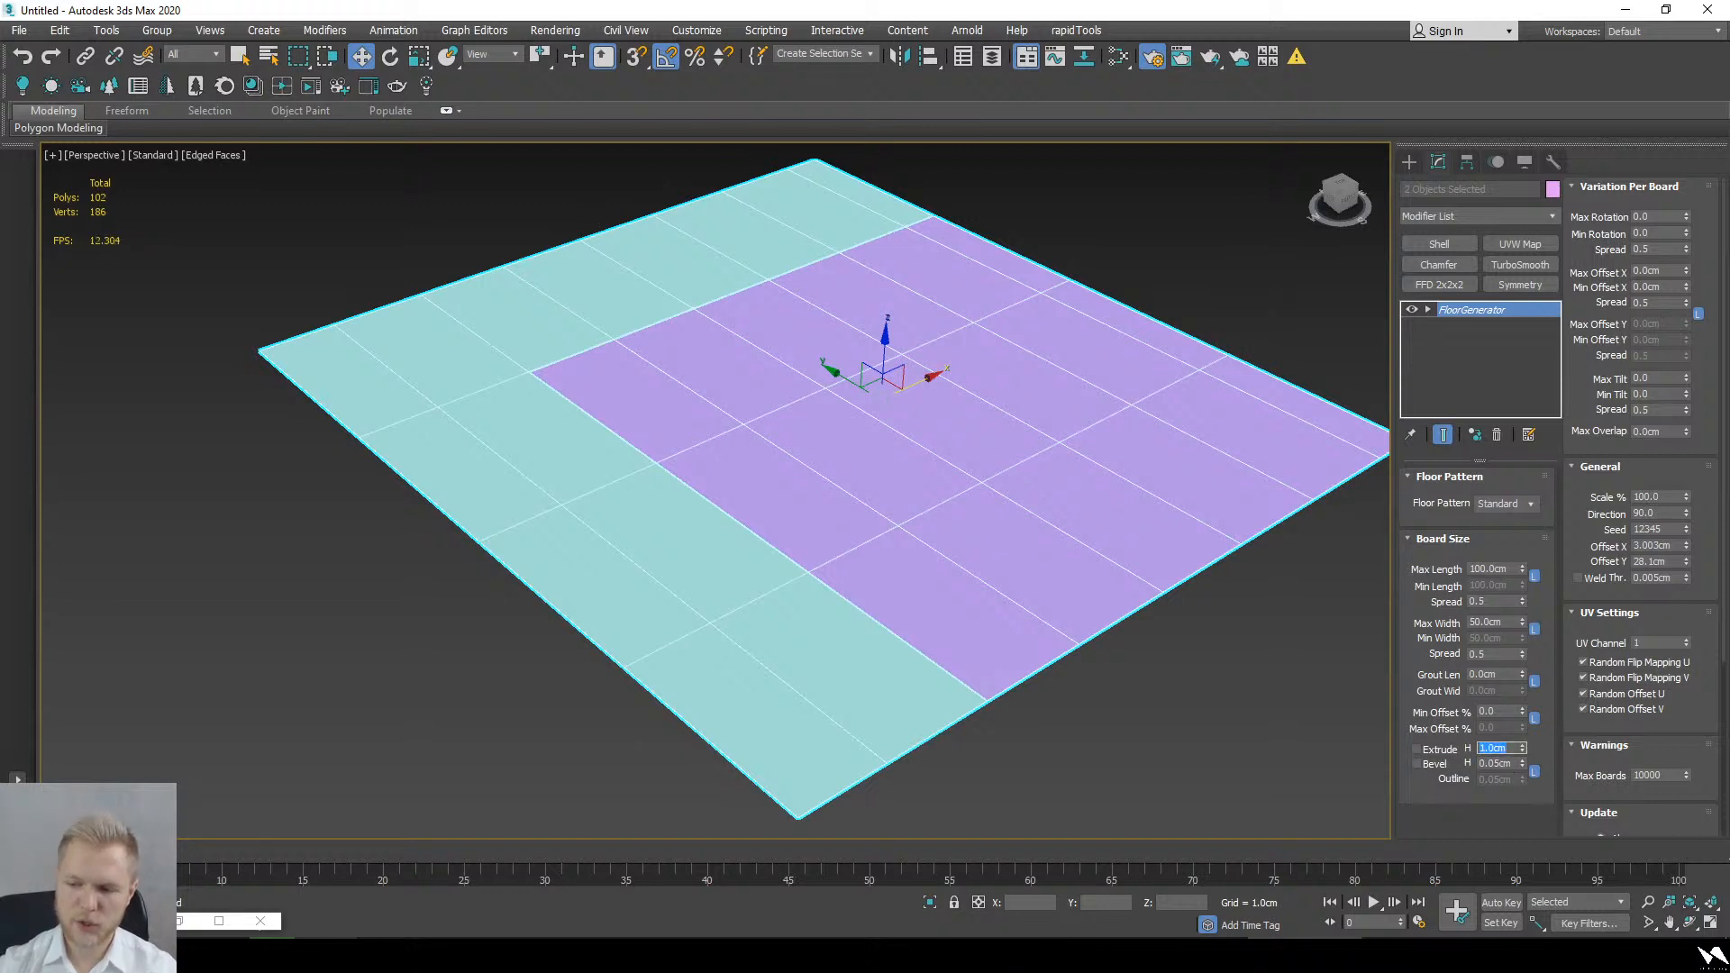
click(1440, 749)
middle_drag(965, 770, 982, 689)
scroll(982, 689, up, 4)
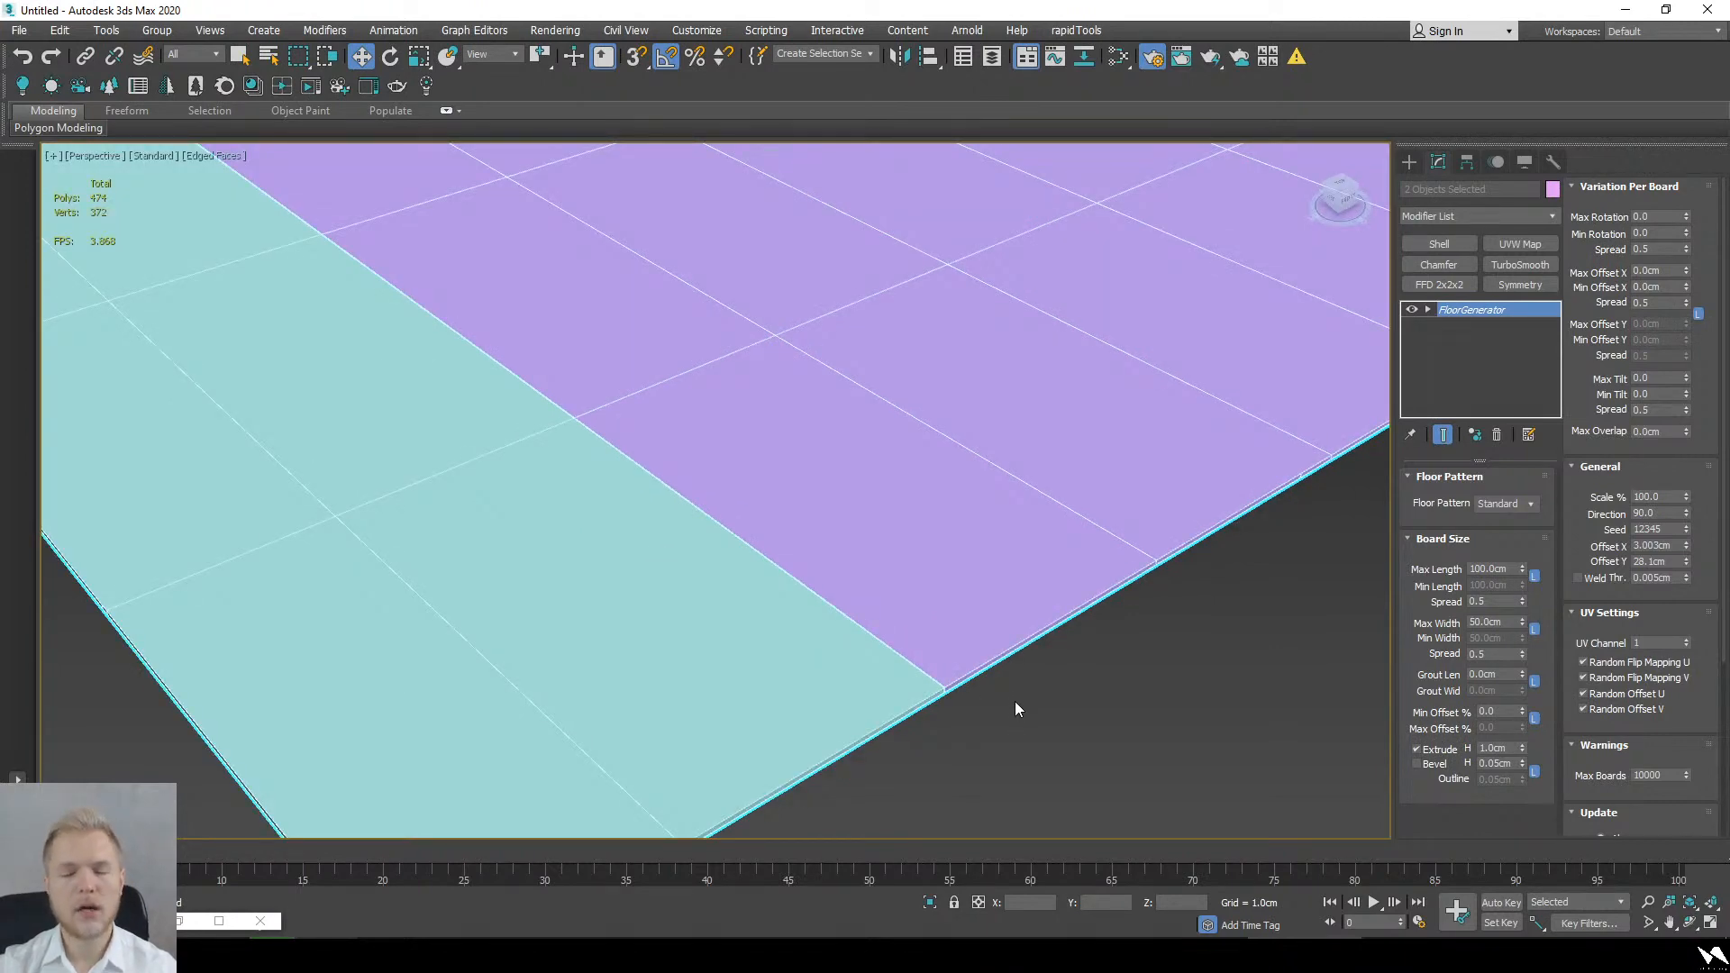
key(z)
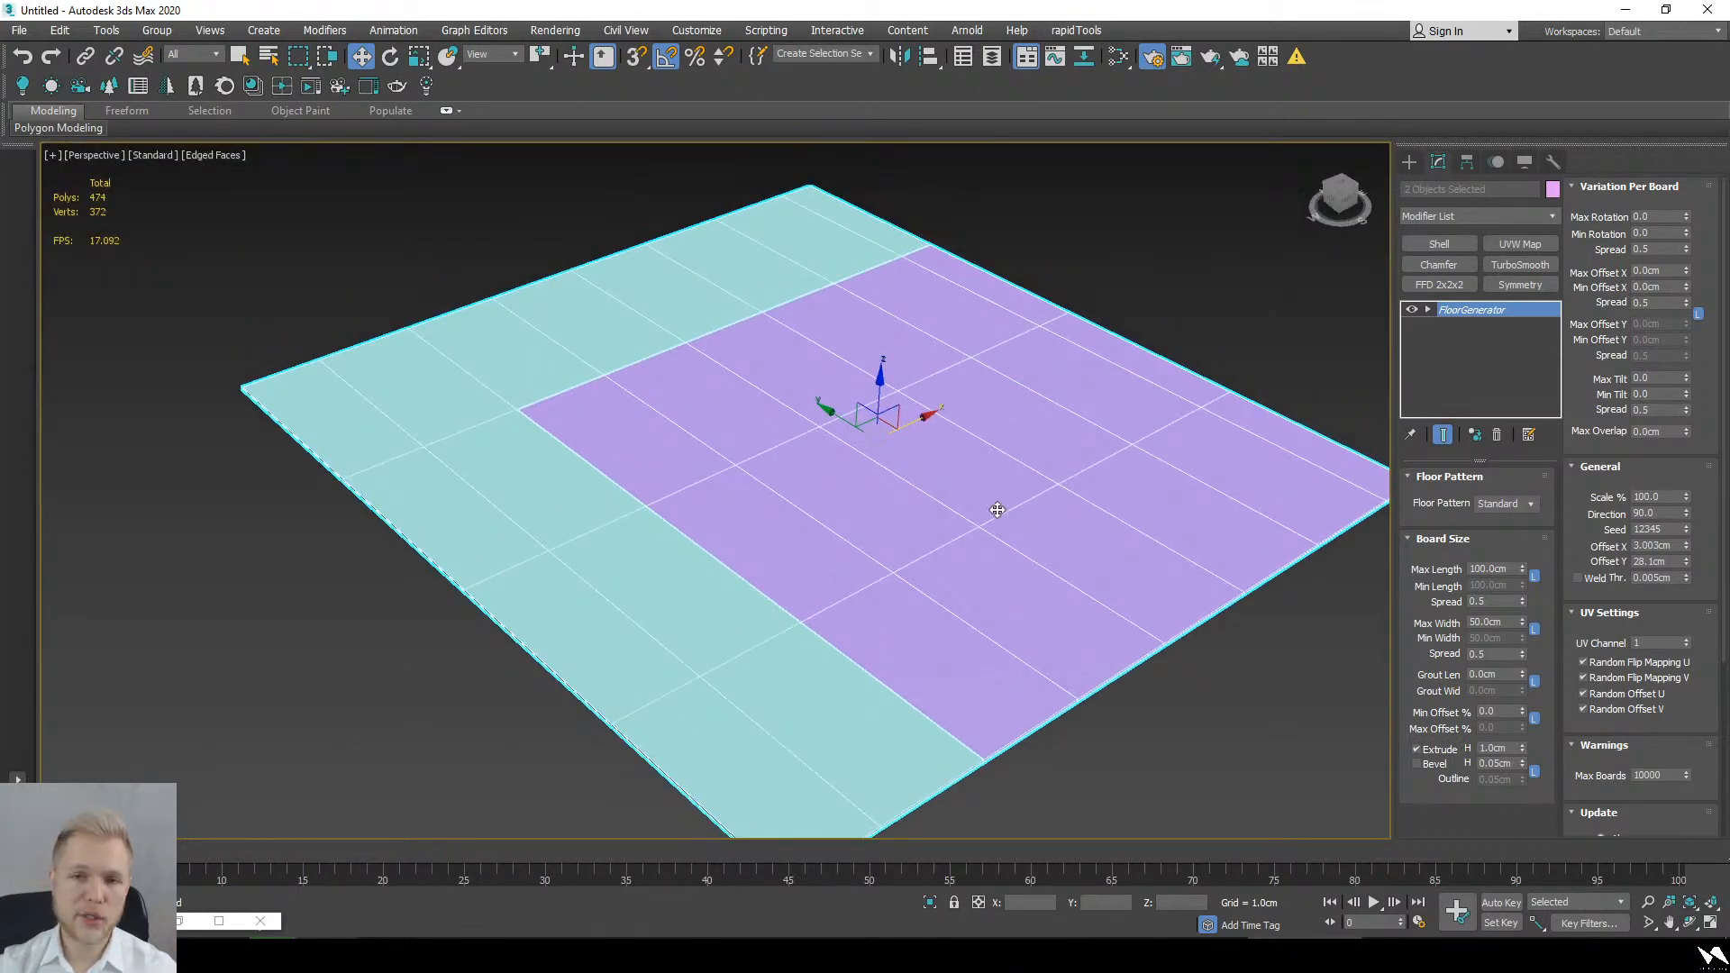
Step: Delete the map nodes feeding the CoronaMtl in the Slate Material Editor and assign that material to both floor pieces
click(1118, 56)
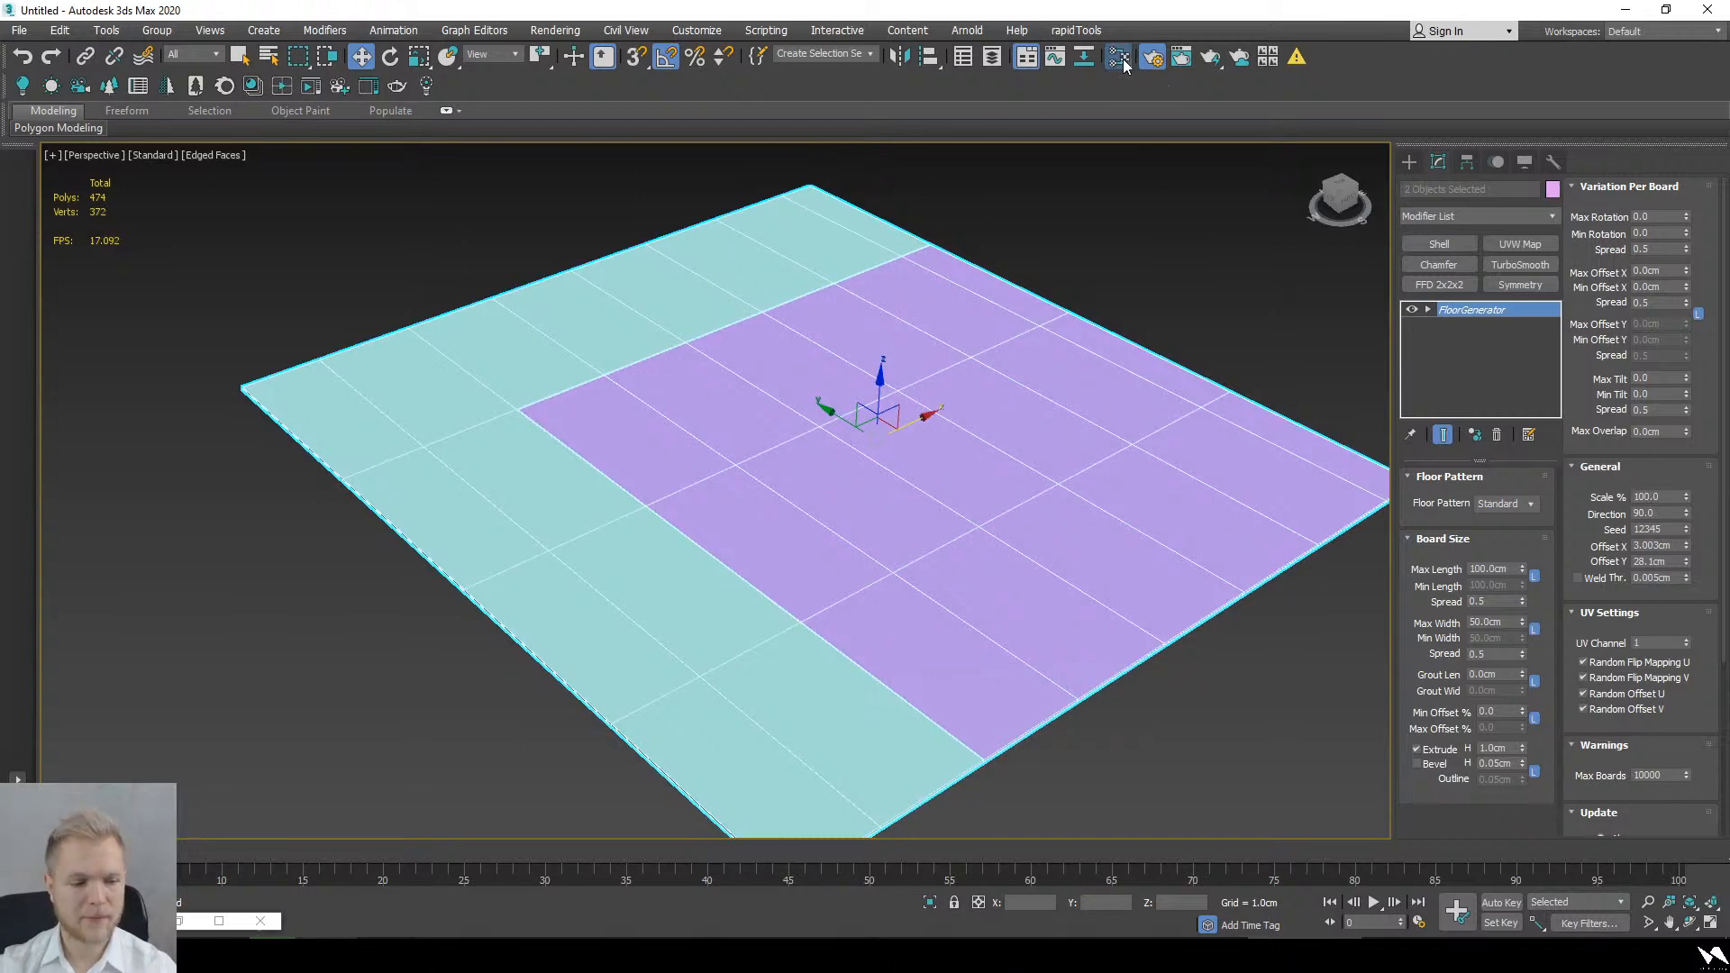
scroll(560, 530, up, 2)
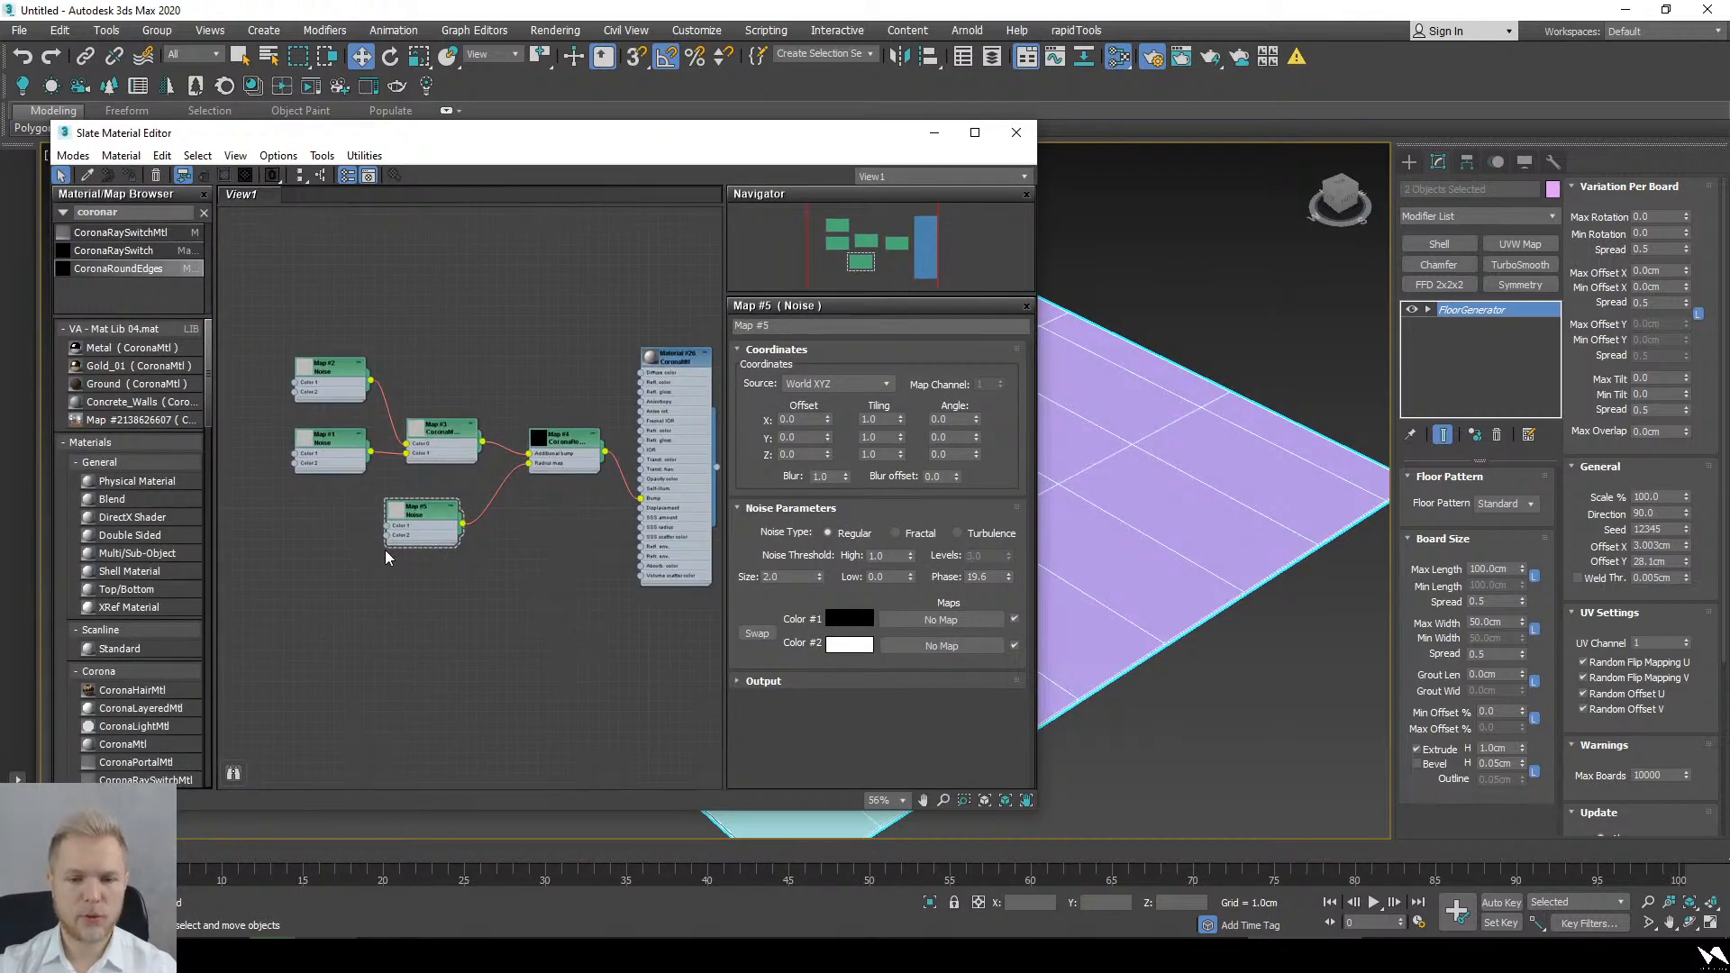
key(Delete)
click(676, 423)
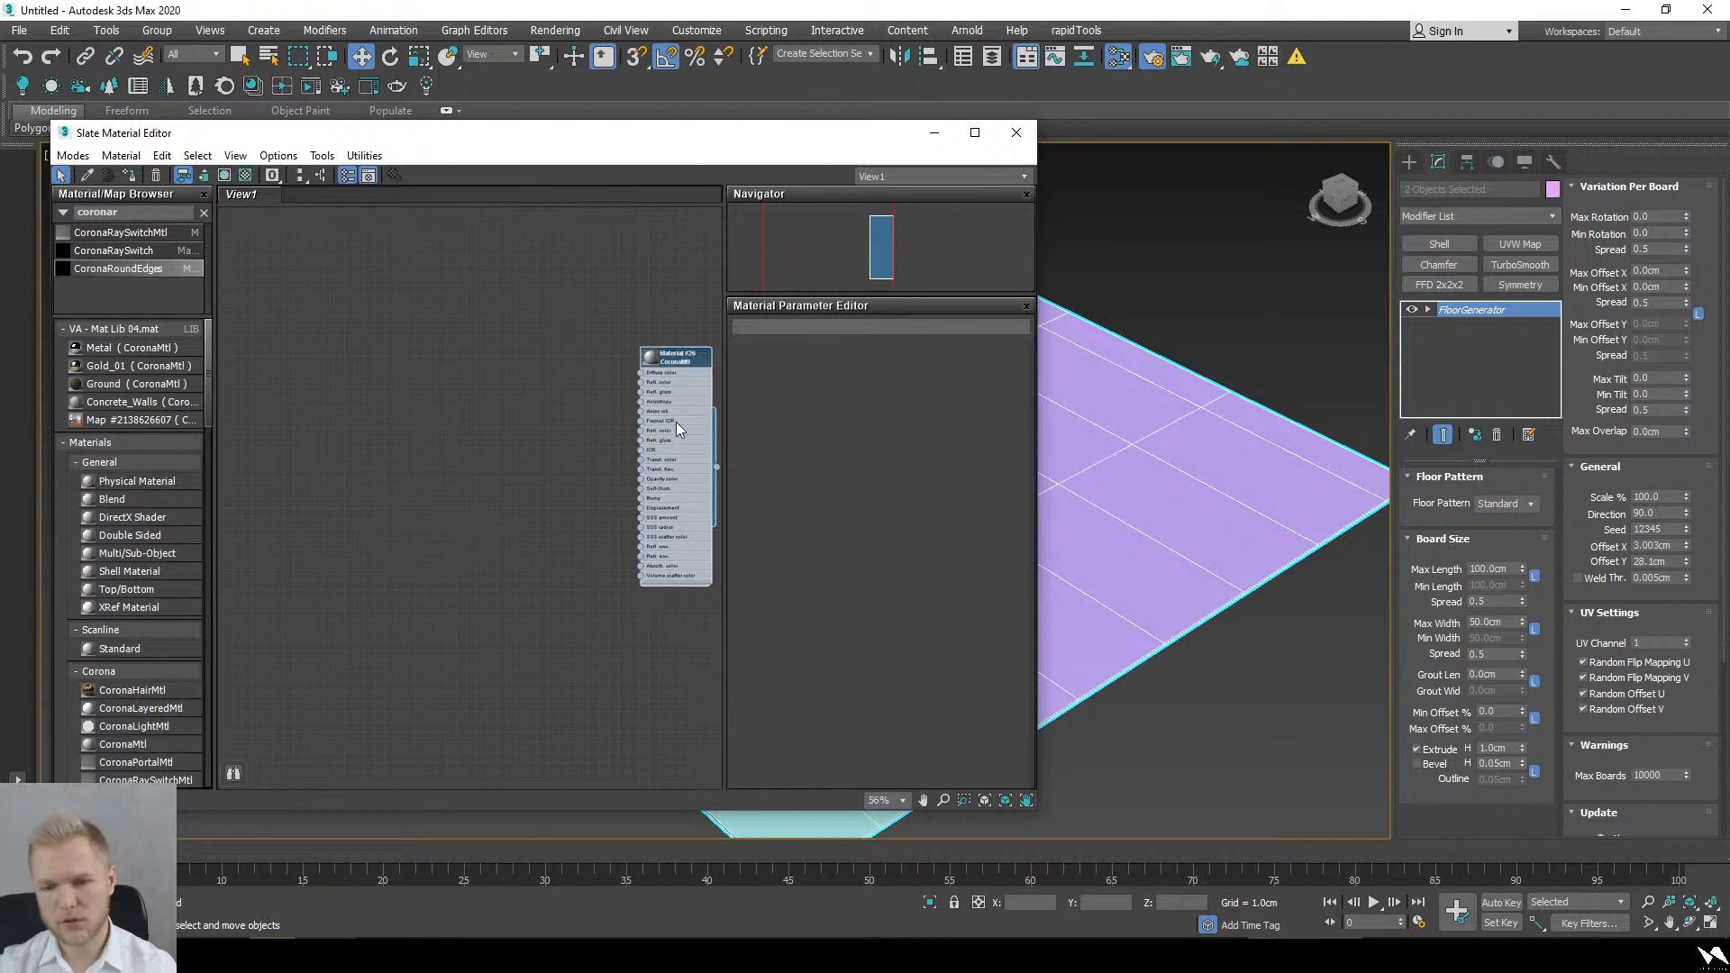
click(130, 176)
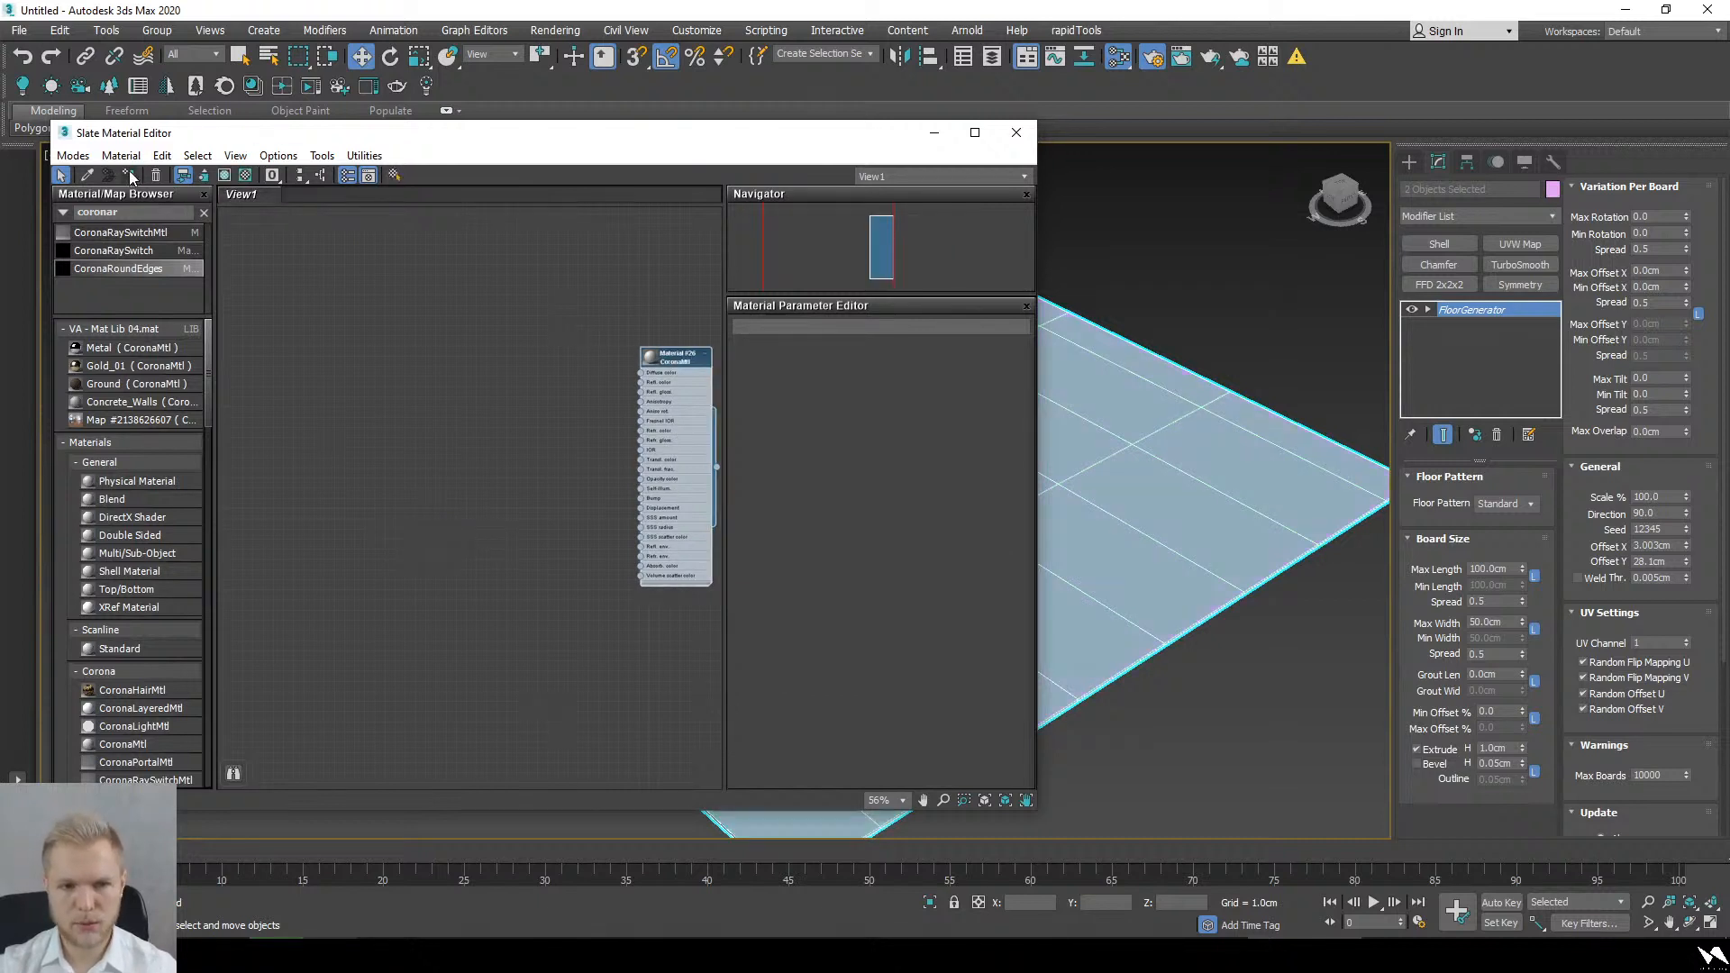
Step: Set the Corona material's reflection glossiness to 0.91 and clear the material editor from the viewport
middle_drag(547, 396, 417, 432)
scroll(535, 446, up, 3)
double_click(535, 447)
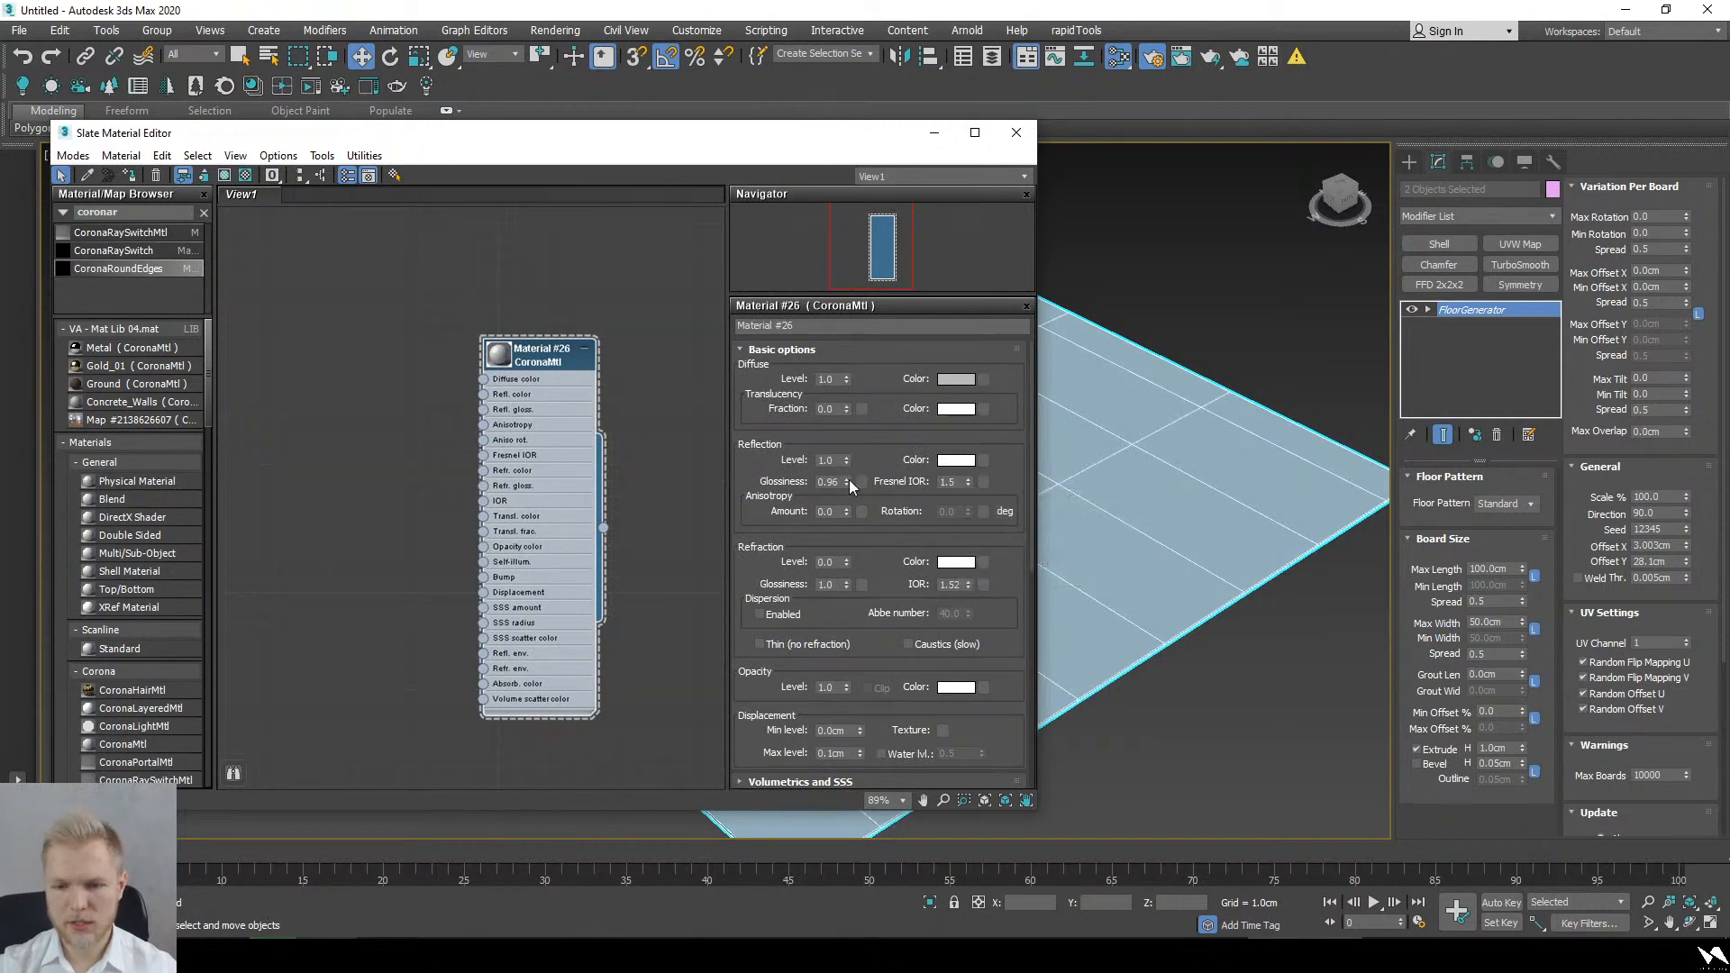
key(m)
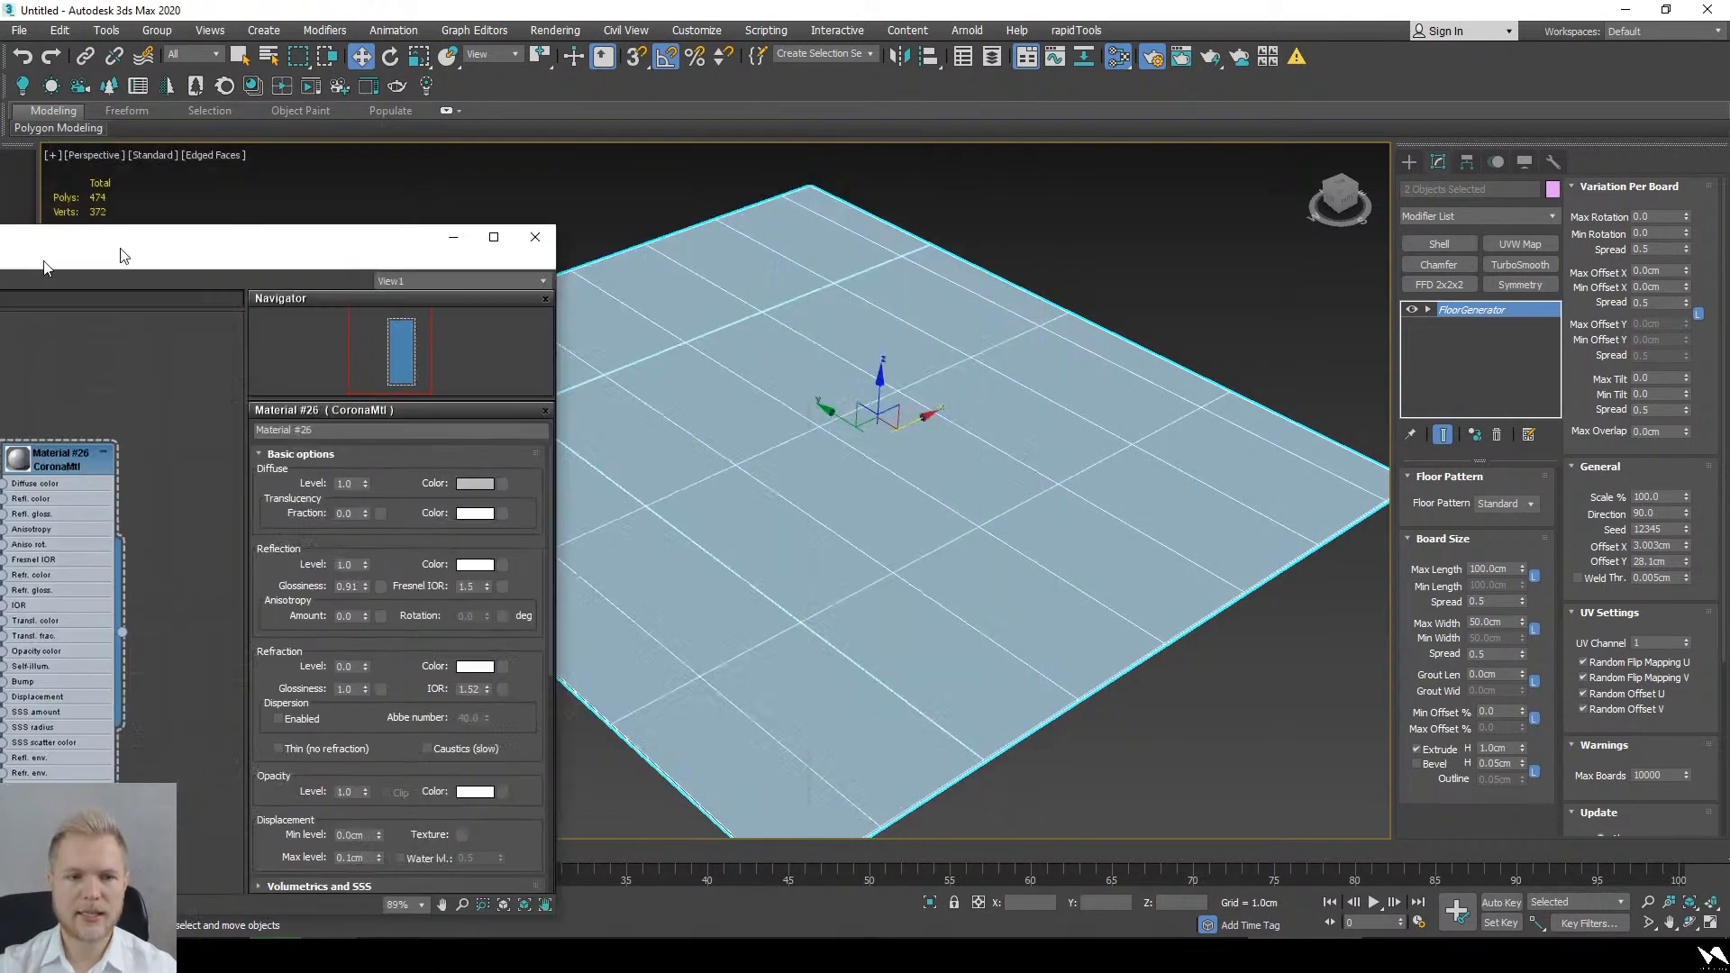
Step: Start an interactive Corona render of the perspective view and minimize the material editor and render setup windows
scroll(1117, 493, down, 2)
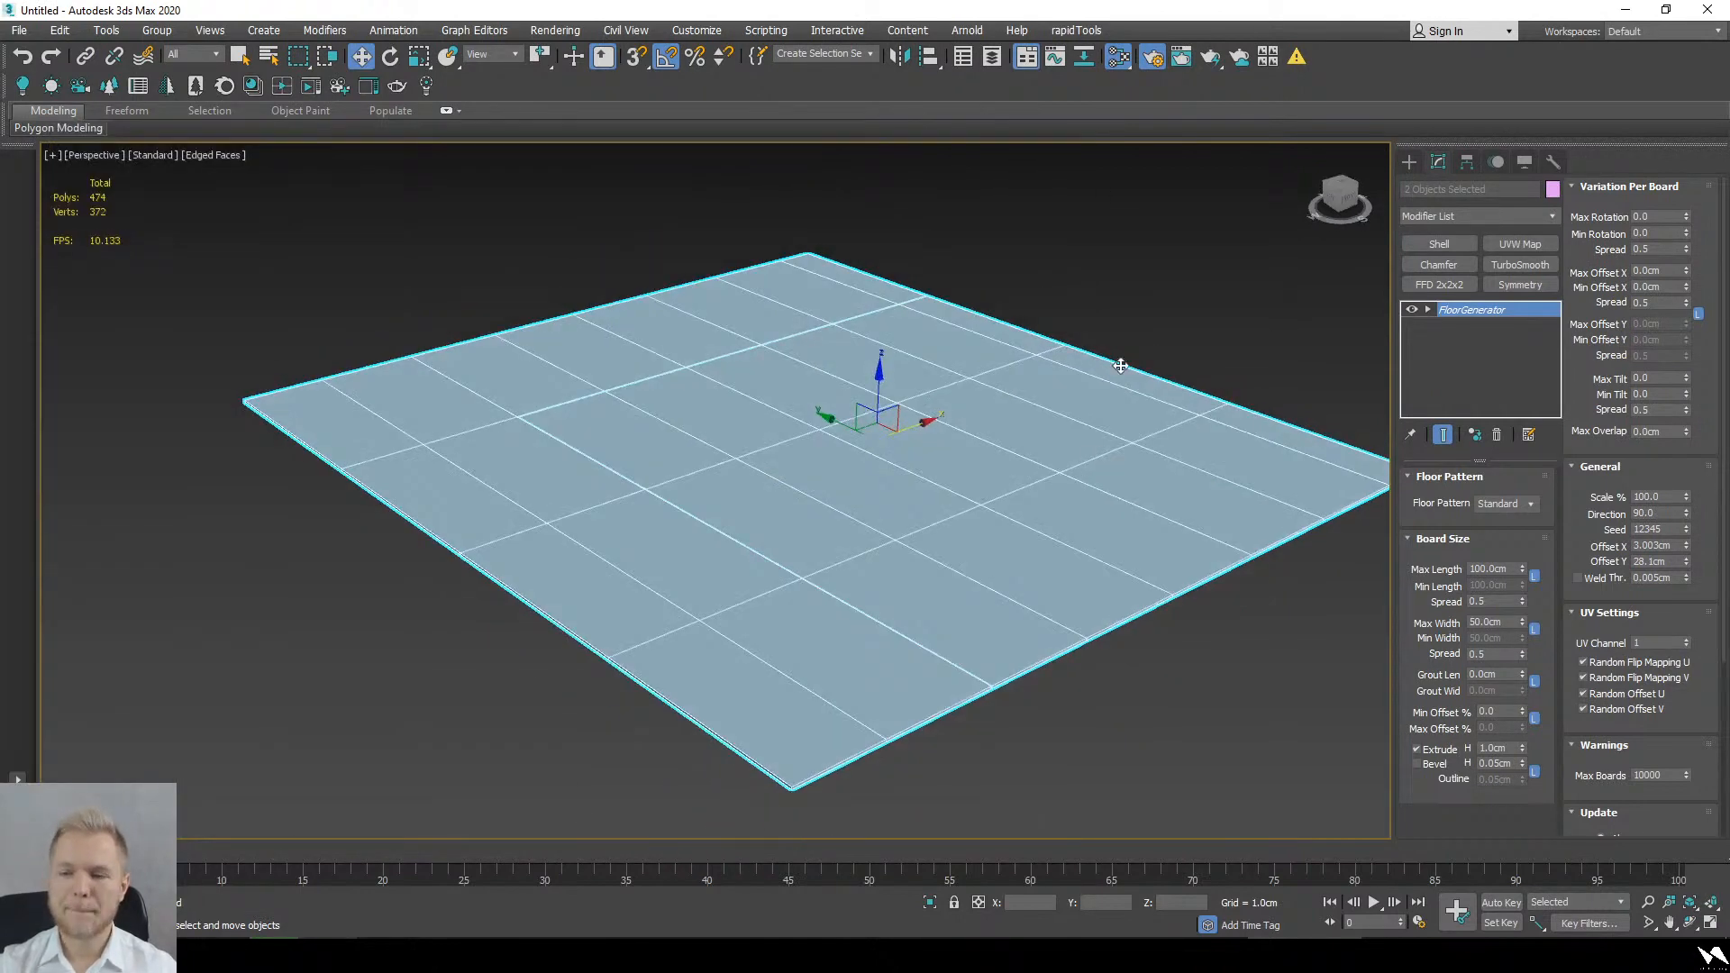
click(1153, 58)
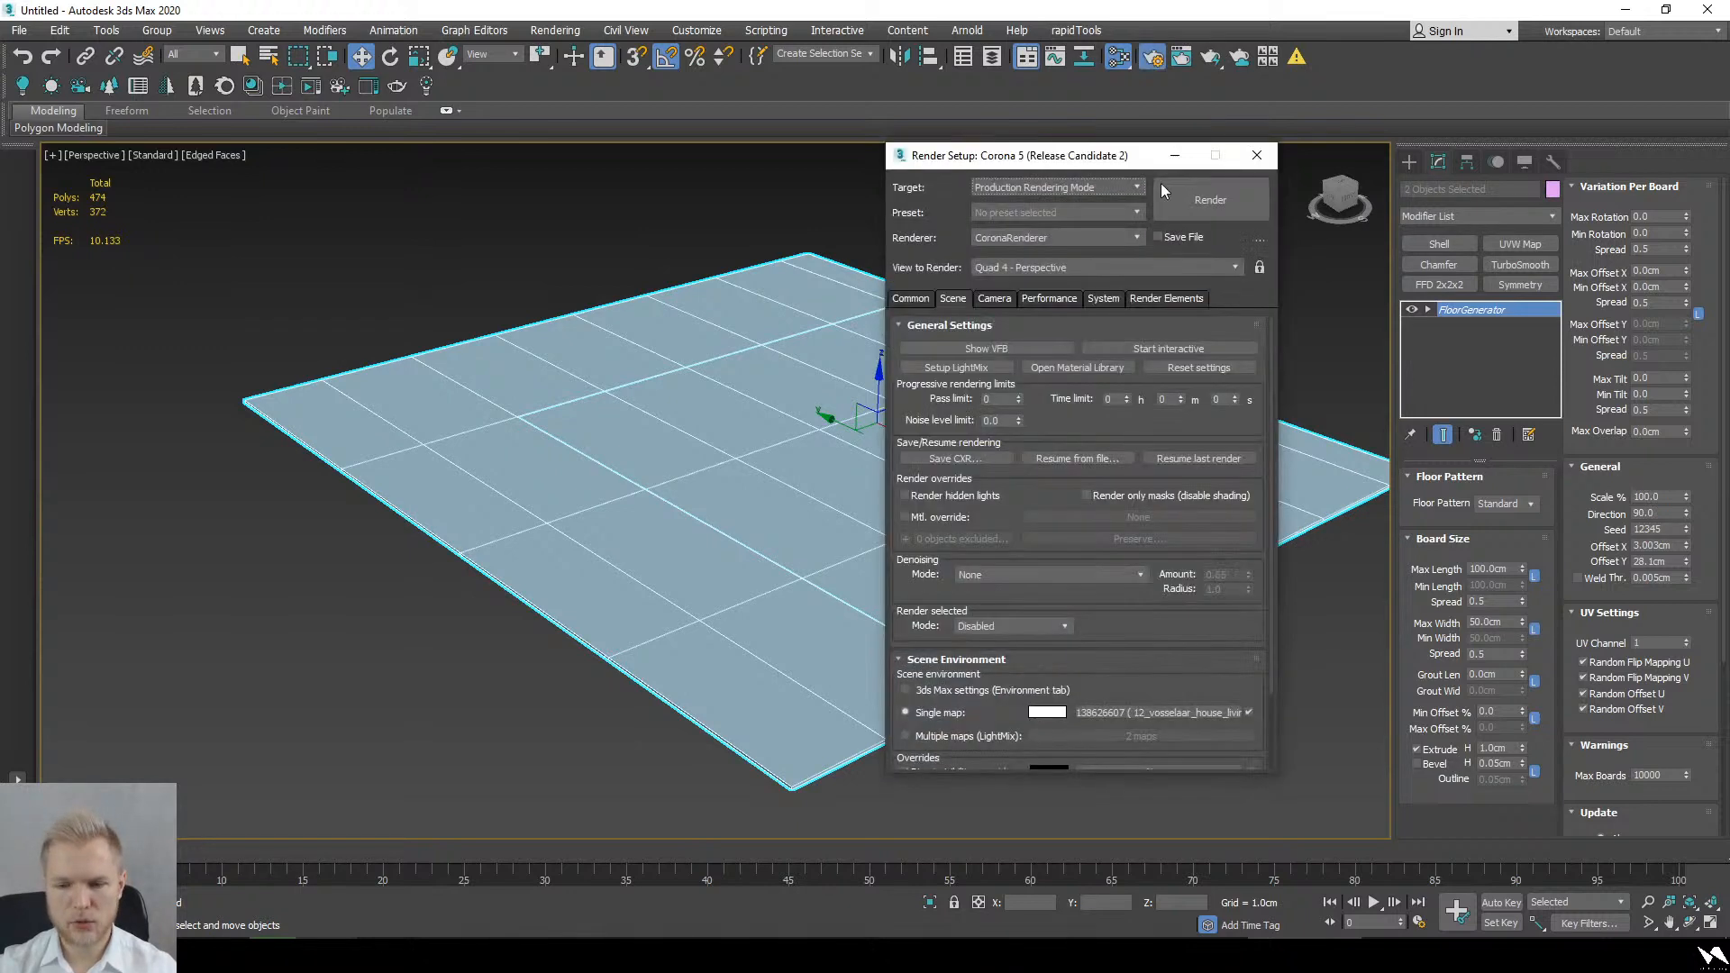
click(1164, 348)
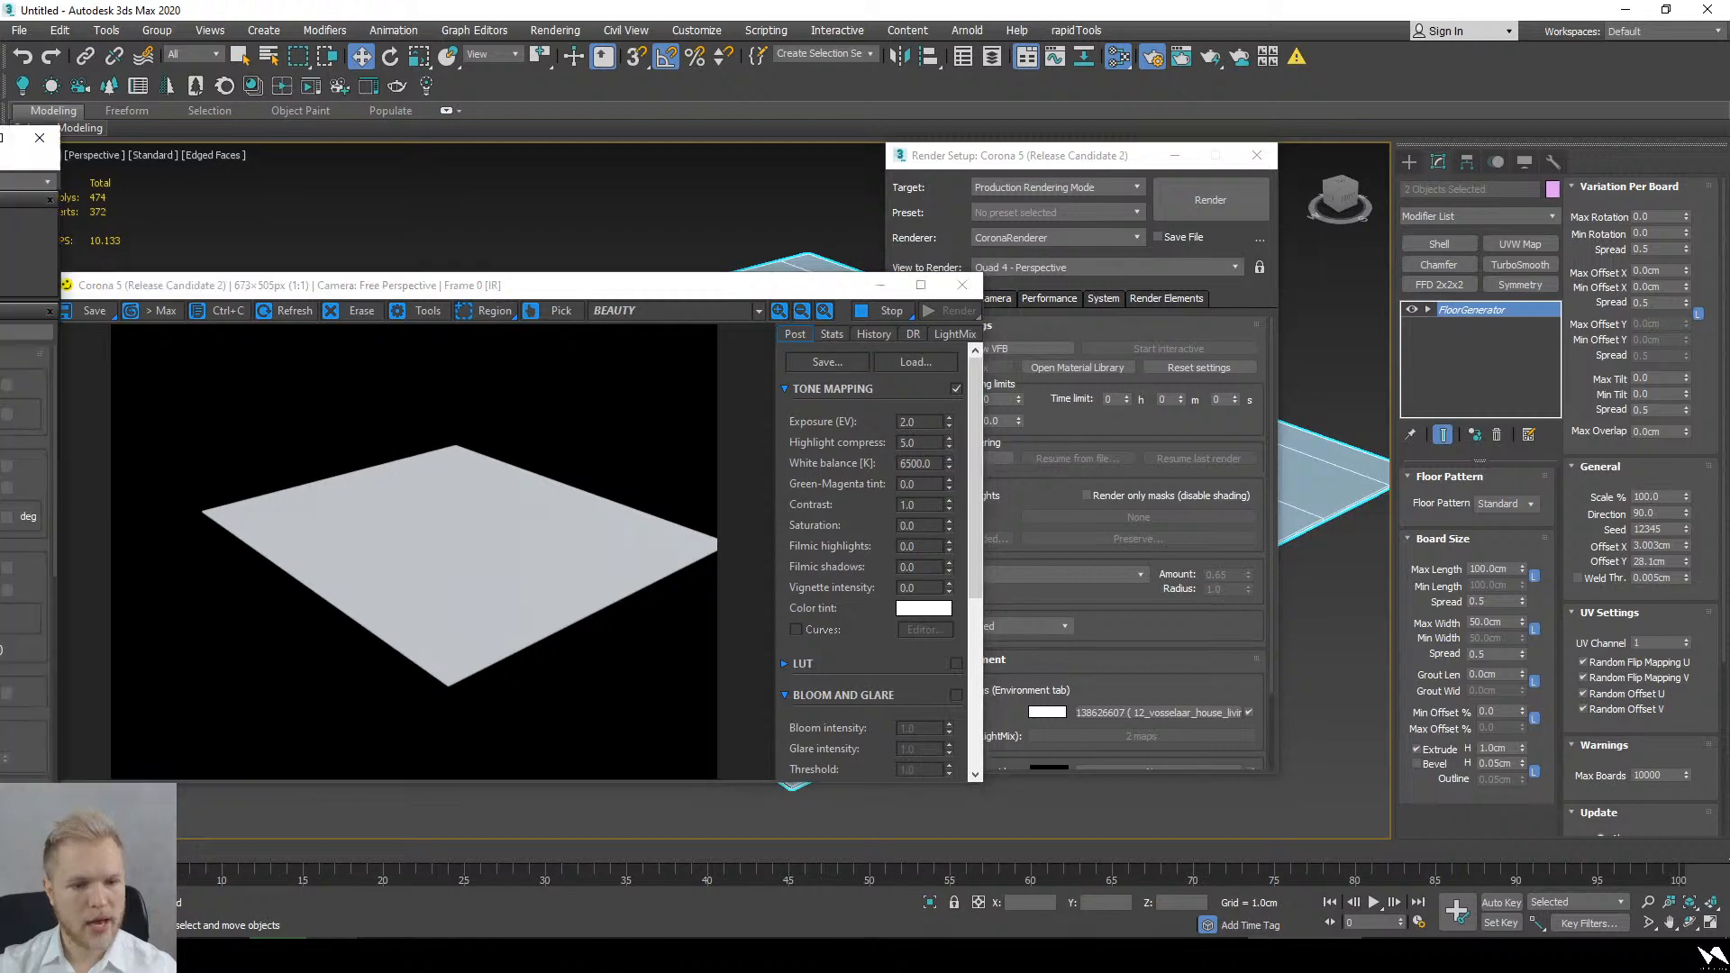
drag(0, 132, 1172, 133)
drag(1415, 127, 1141, 147)
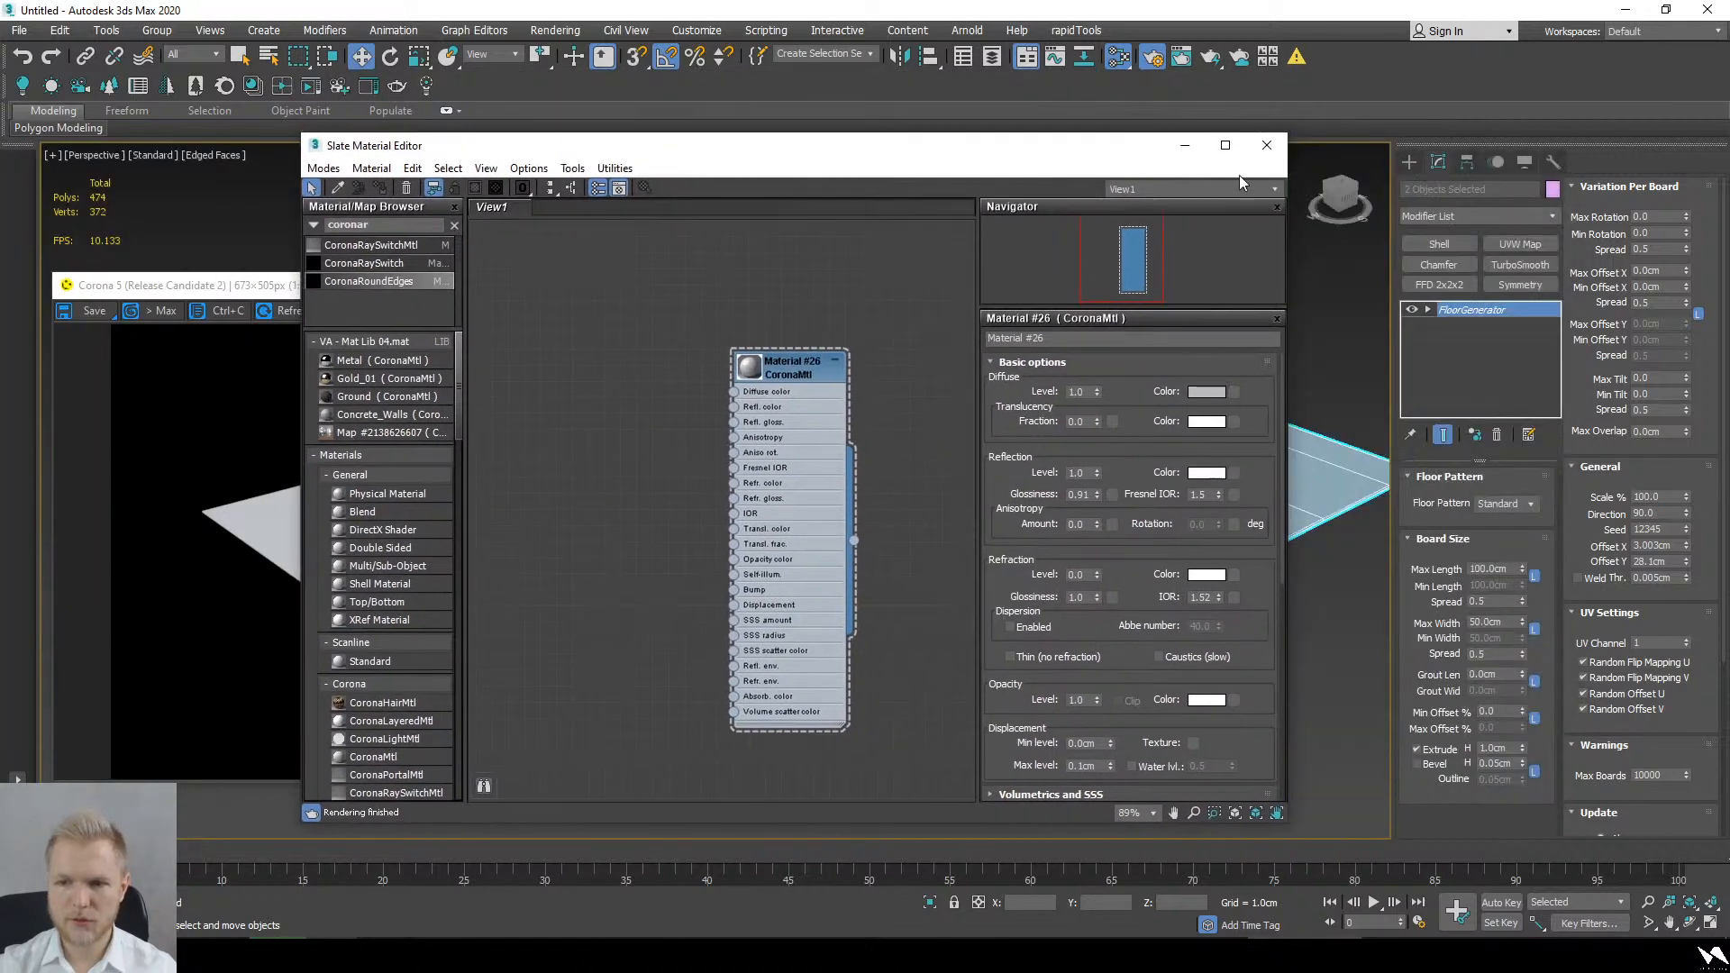
click(1191, 150)
click(1172, 159)
Step: Set the Grout Length of both floor pieces to 0.2 cm
scroll(1177, 422, up, 8)
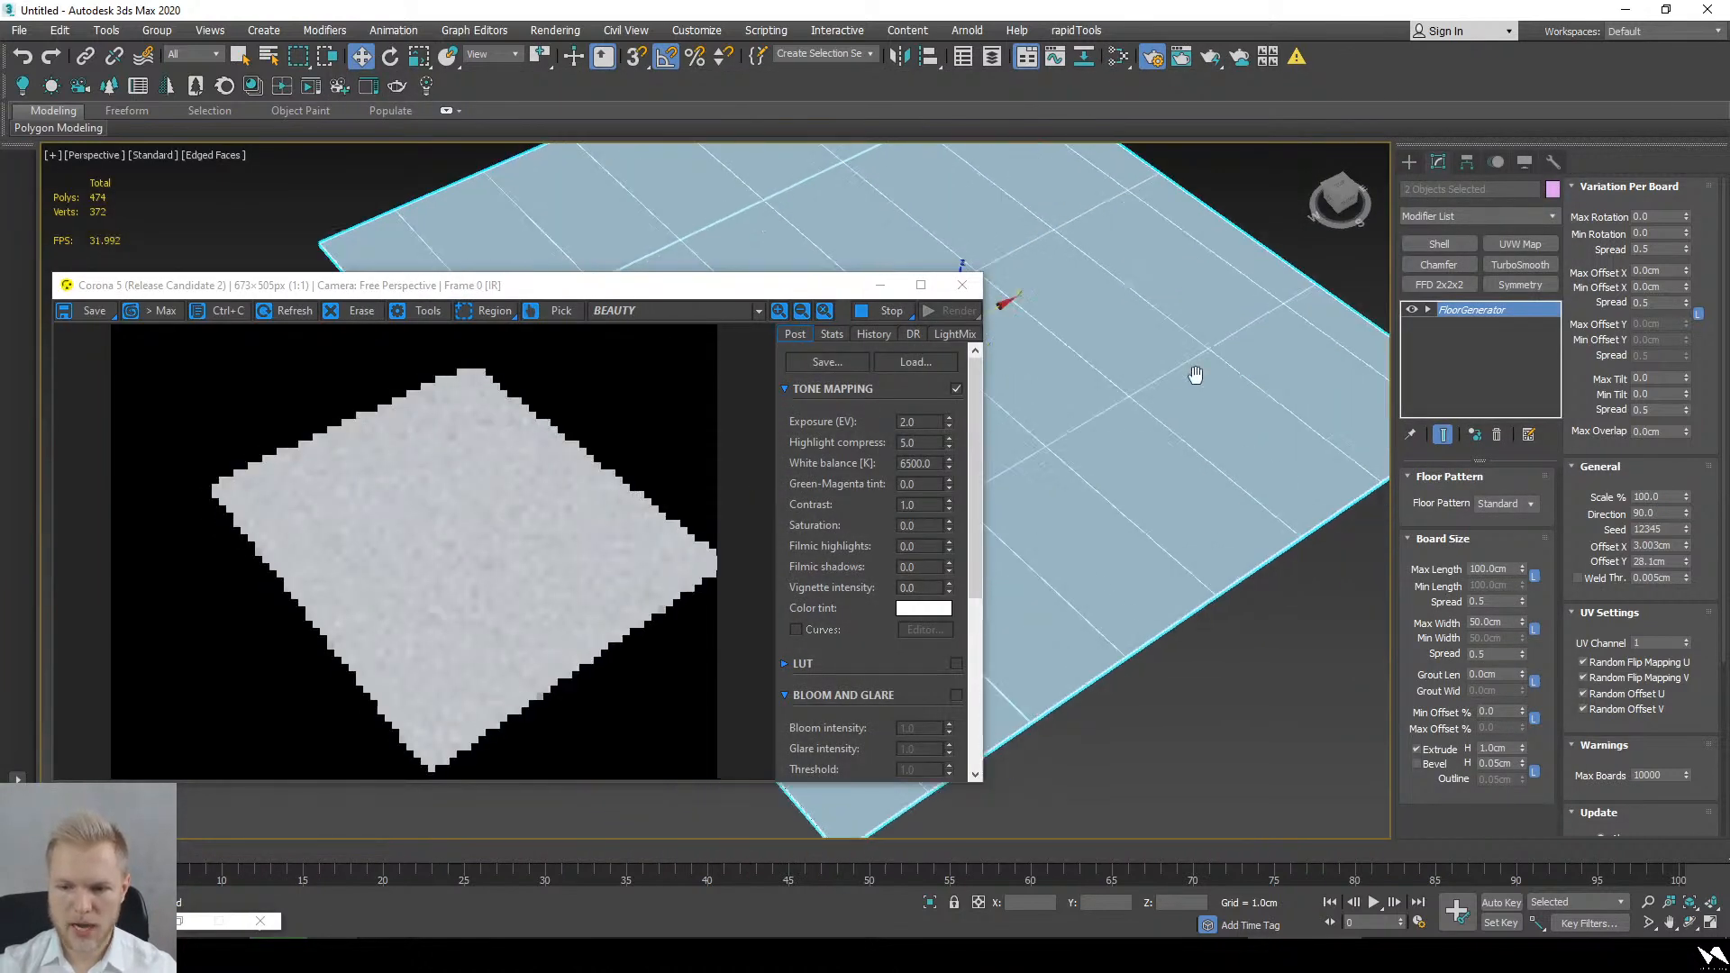
middle_drag(1102, 359, 1115, 547)
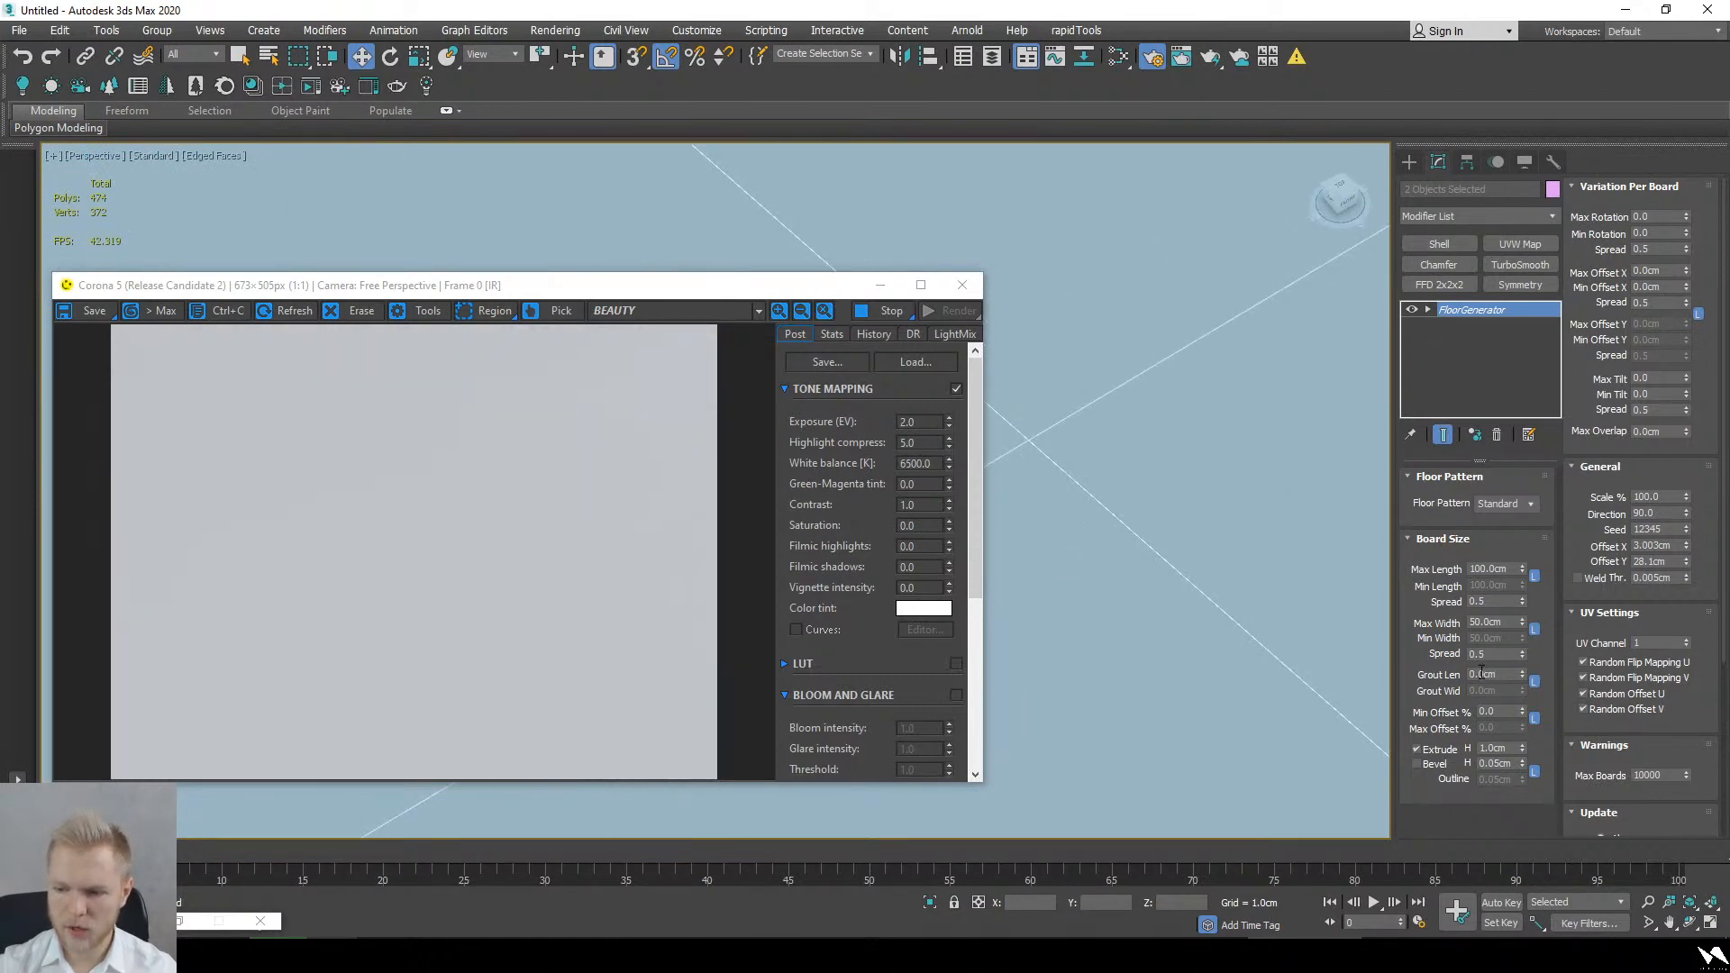
double_click(1488, 674)
text(0.2)
key(Return)
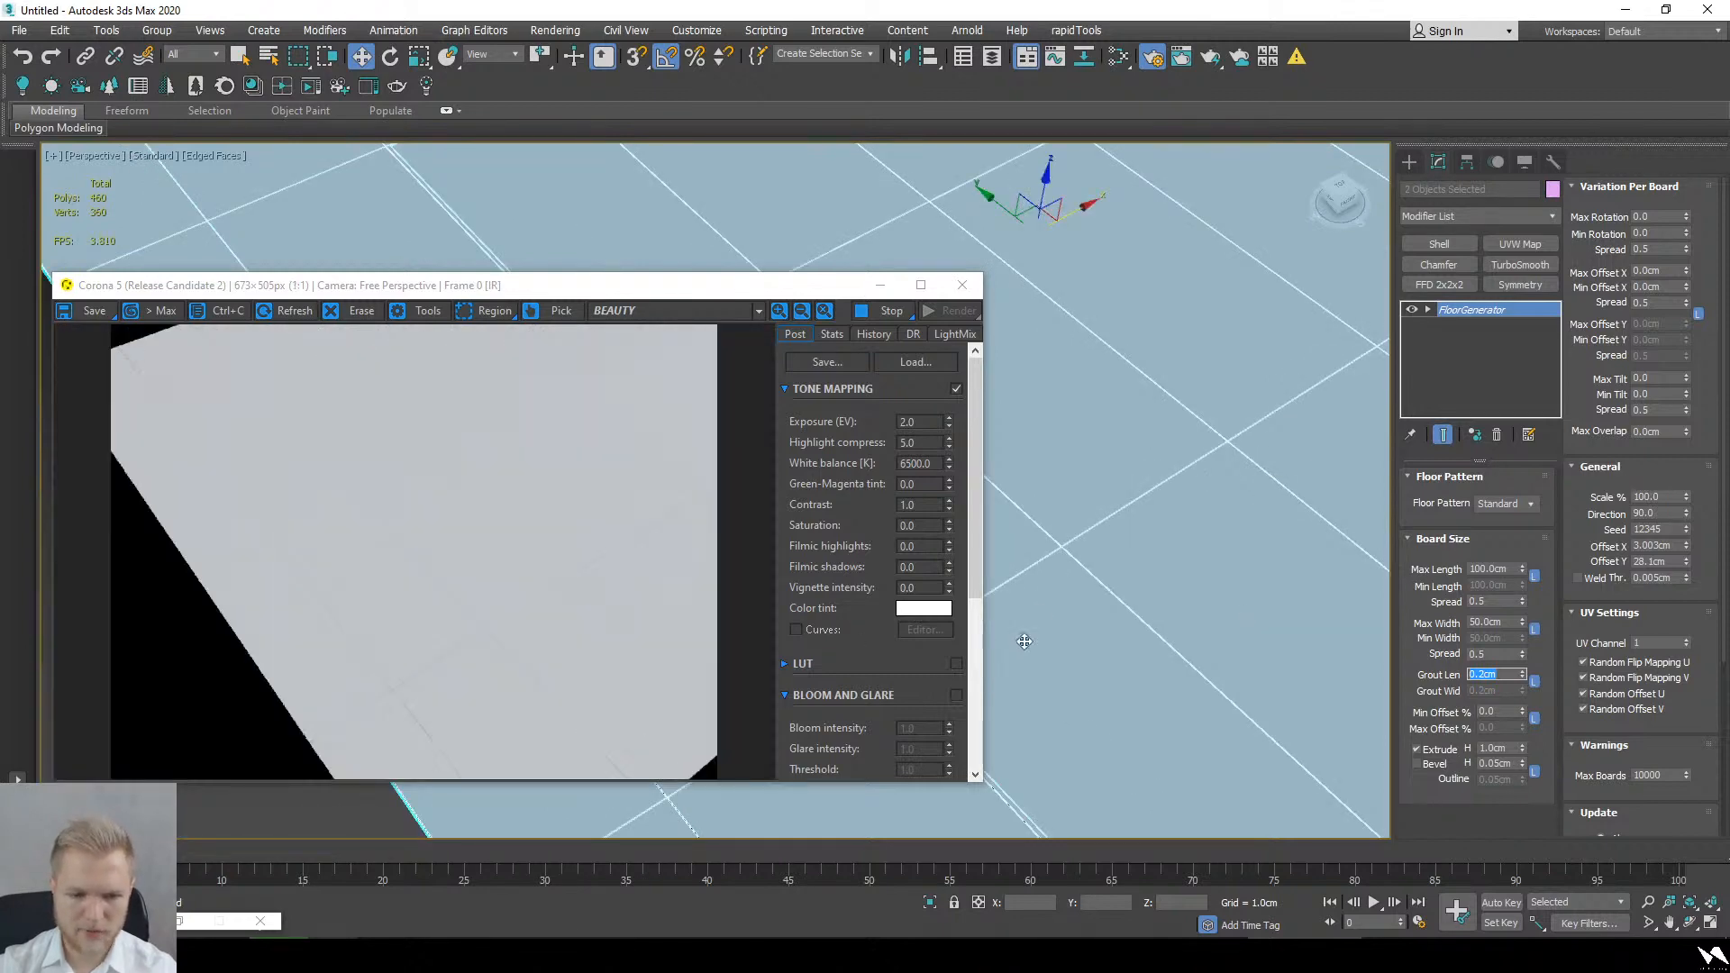
Step: Draw a plane about 415 by 391 cm spanning the whole tiled floor as the grout surface
alt+middle_drag(1019, 637, 1262, 517)
click(1409, 162)
click(1498, 350)
scroll(1348, 405, down, 5)
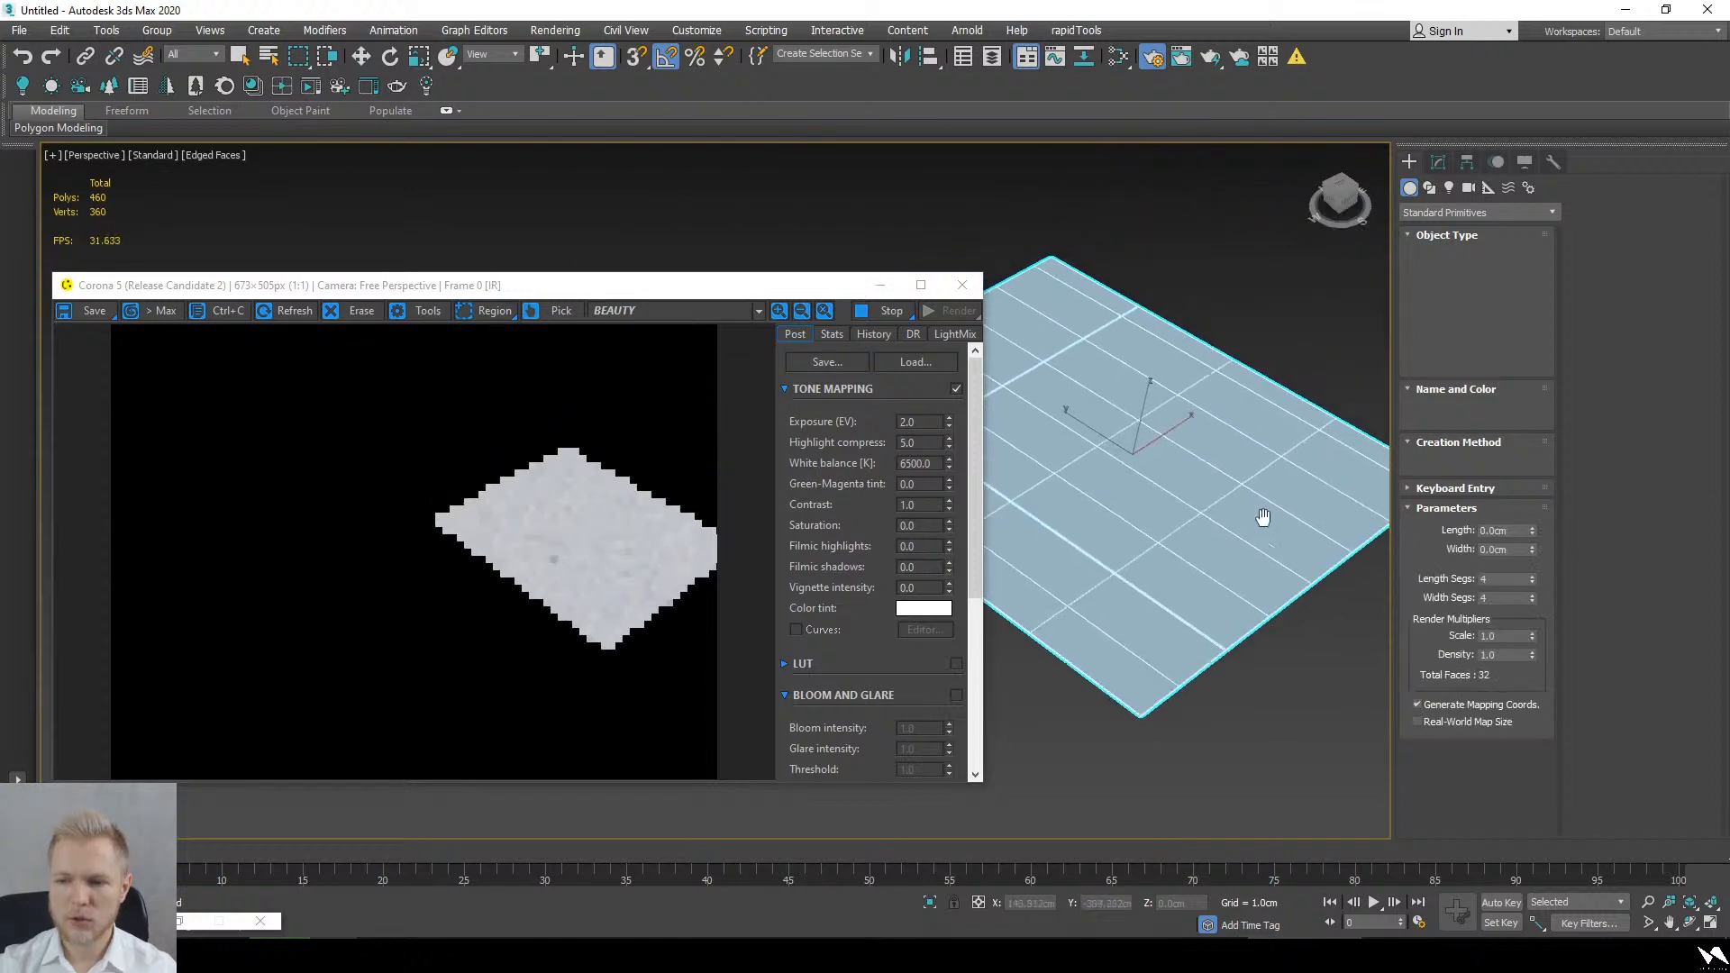
drag(1058, 248, 1103, 753)
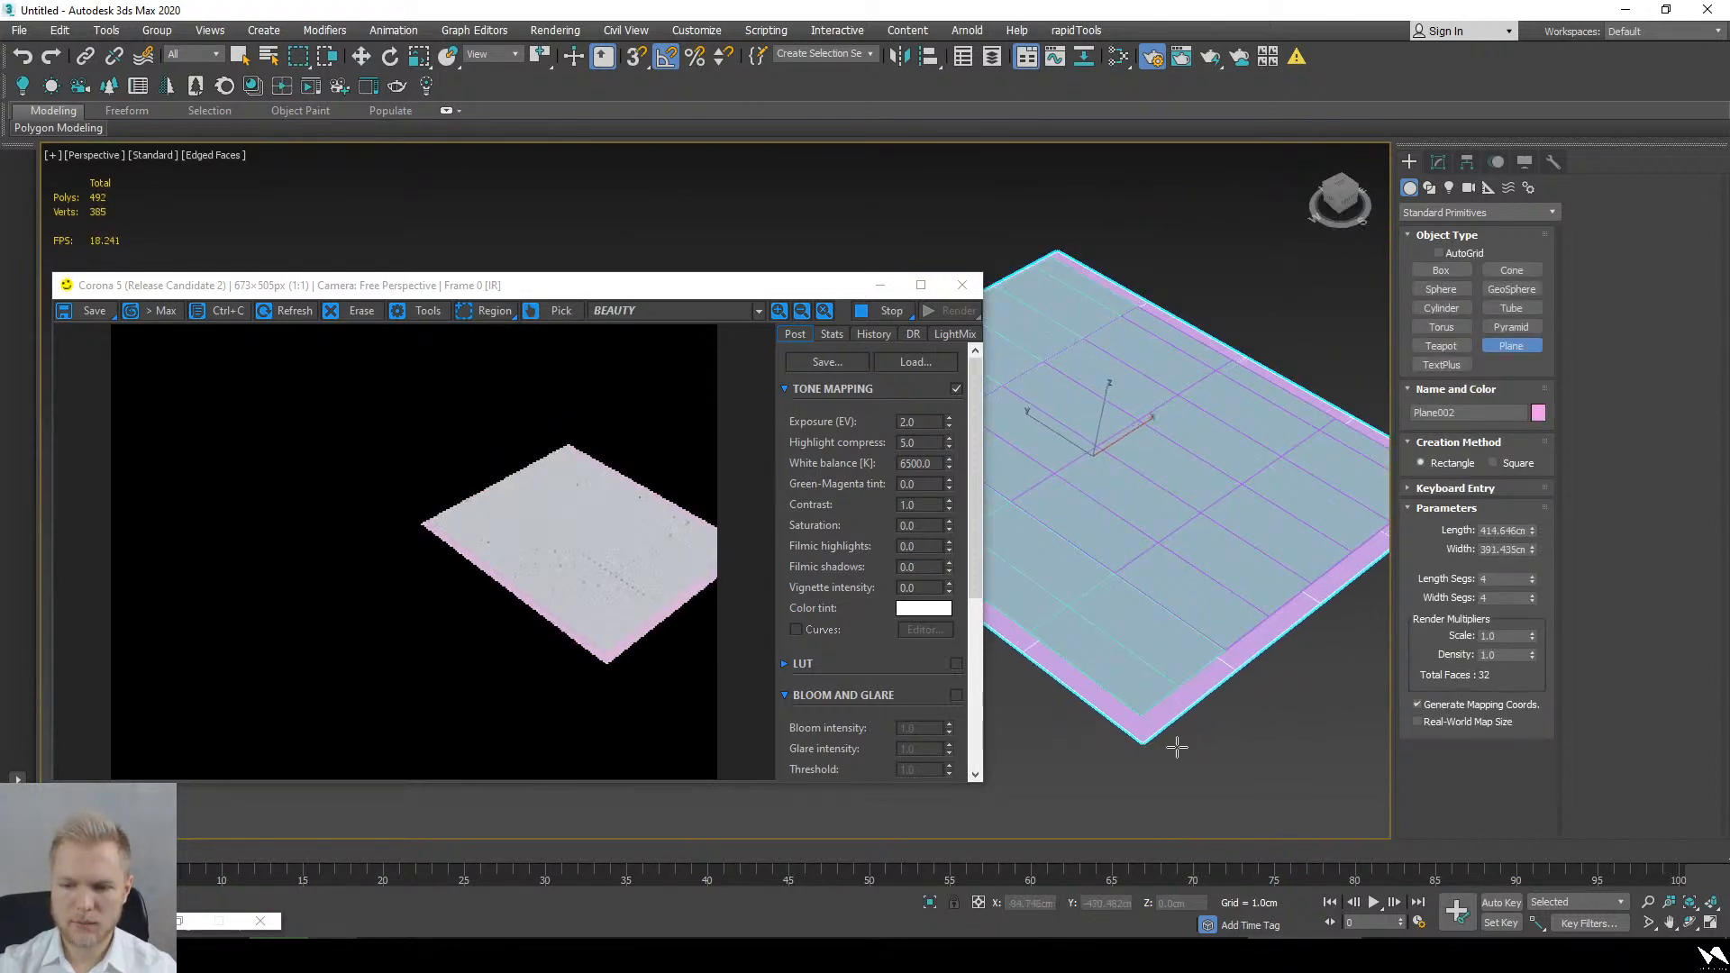
key(w)
Step: Raise the grout plane to a Z position of about 0.92 cm, judging its depth at a tile joint
scroll(1177, 736, up, 4)
middle_drag(1153, 426, 1162, 481)
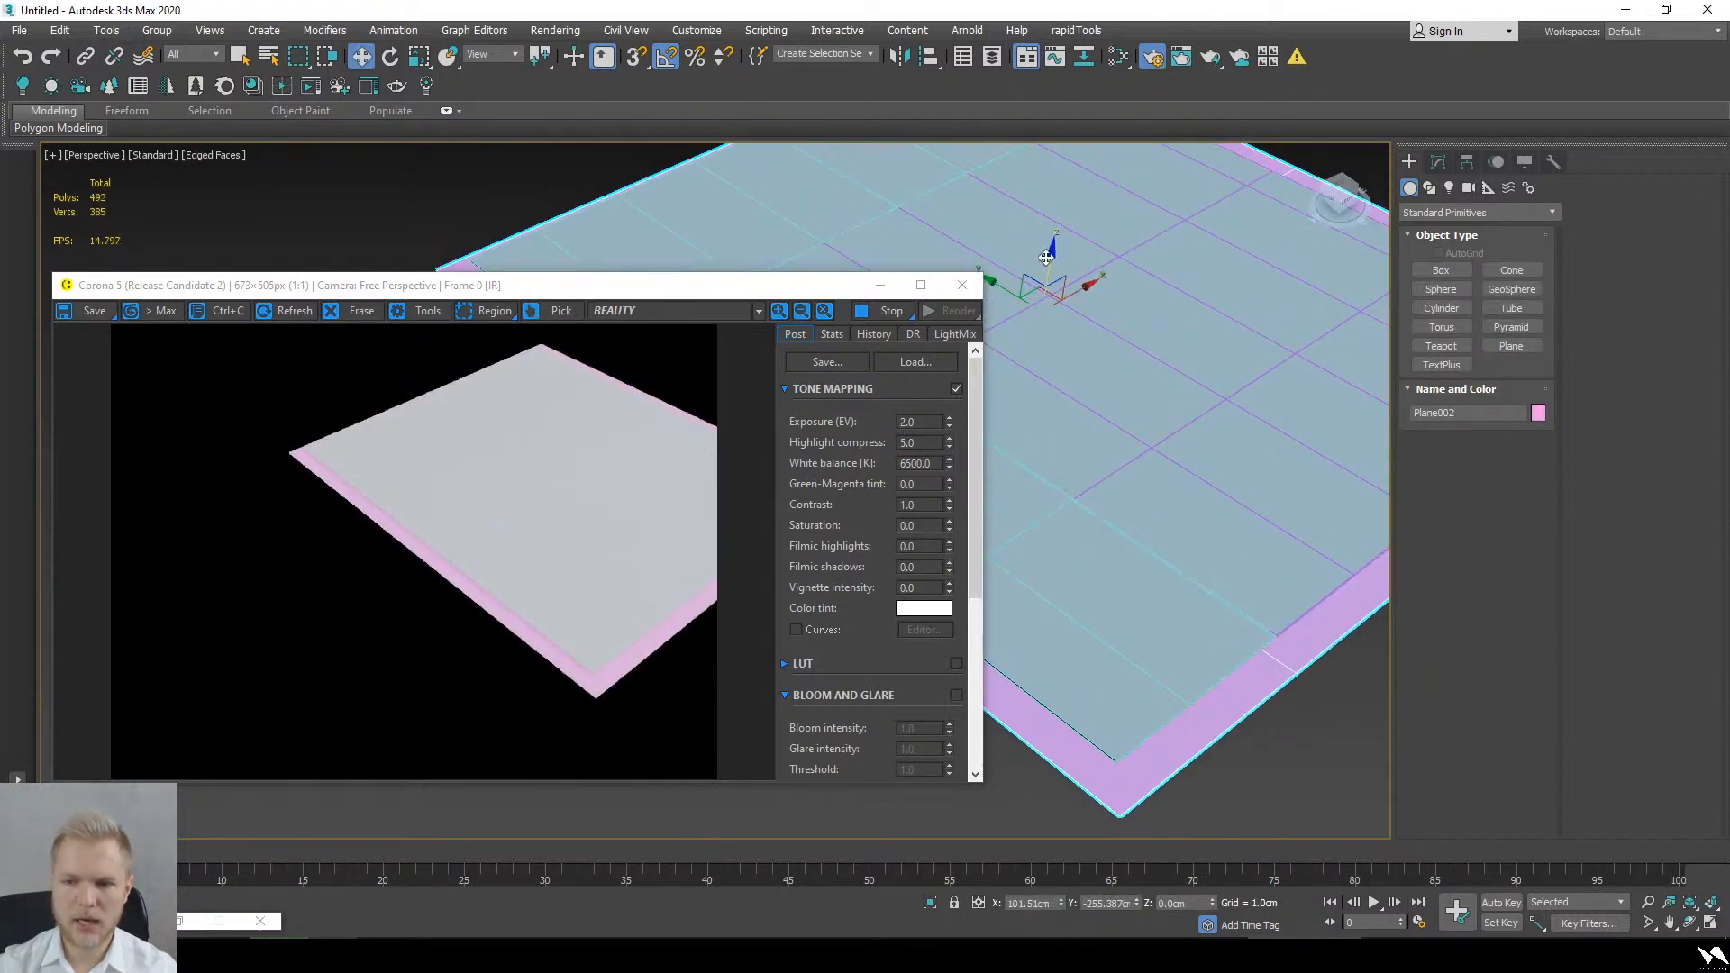
scroll(1054, 263, up, 6)
middle_drag(1058, 355, 1093, 444)
scroll(1096, 409, up, 2)
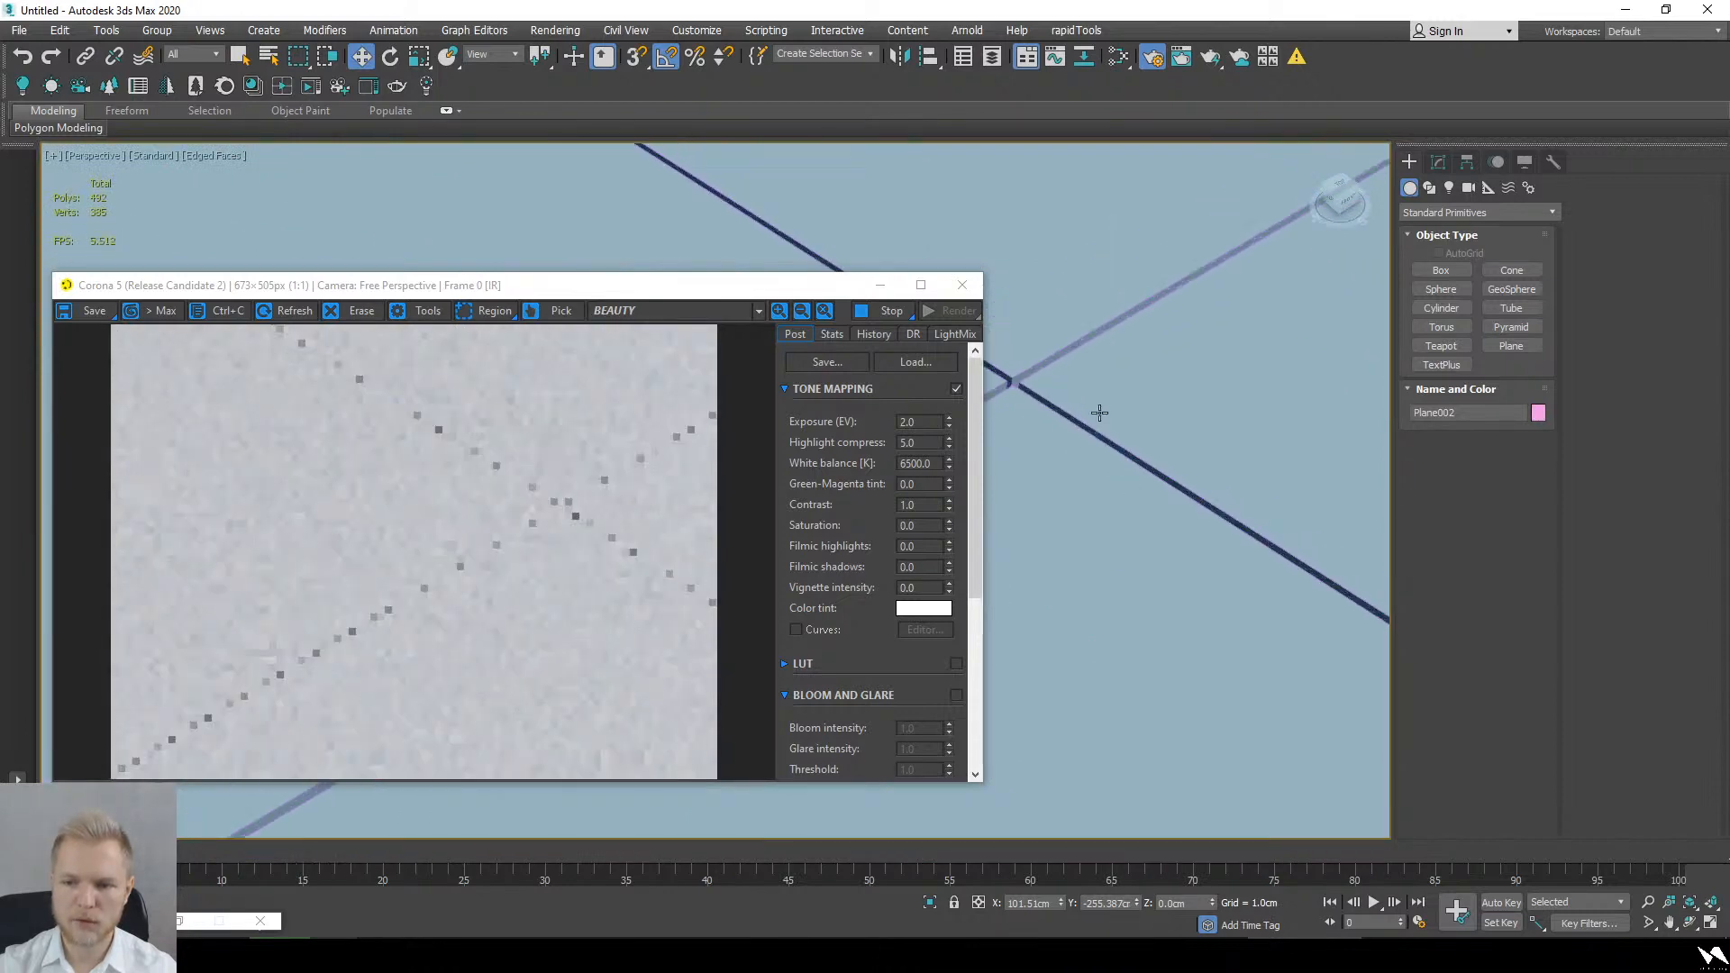
middle_drag(1072, 335, 1092, 441)
scroll(1092, 441, up, 2)
middle_drag(1289, 654, 1355, 607)
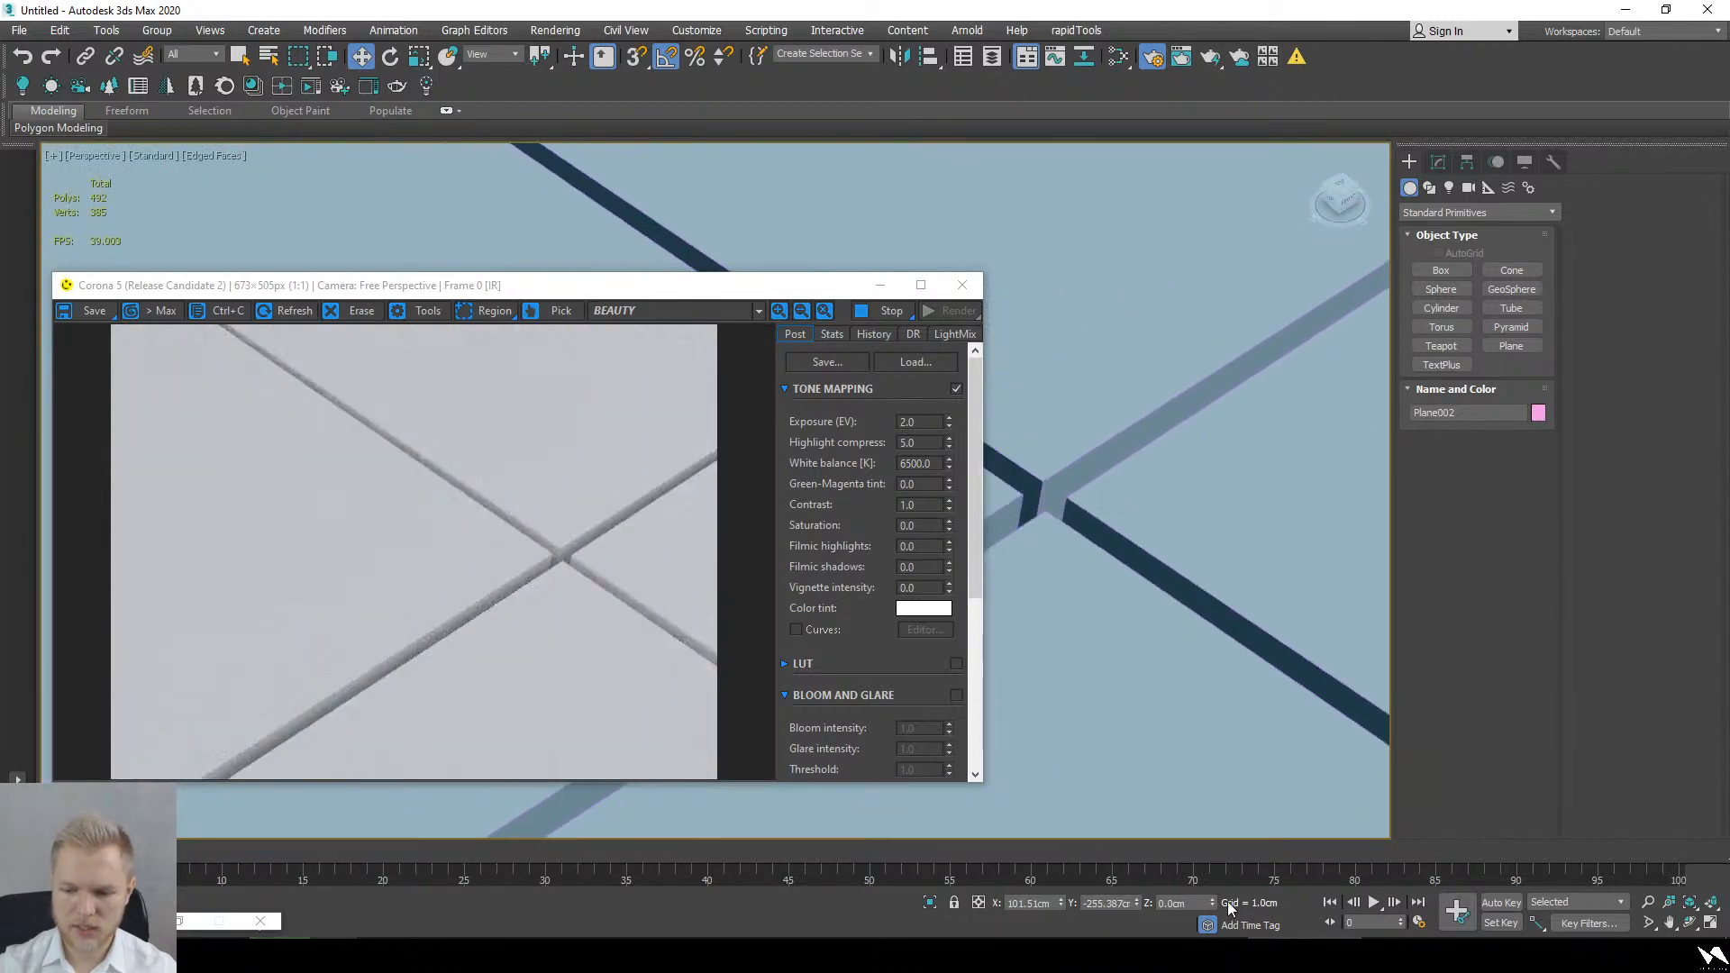
drag(1213, 898, 1215, 866)
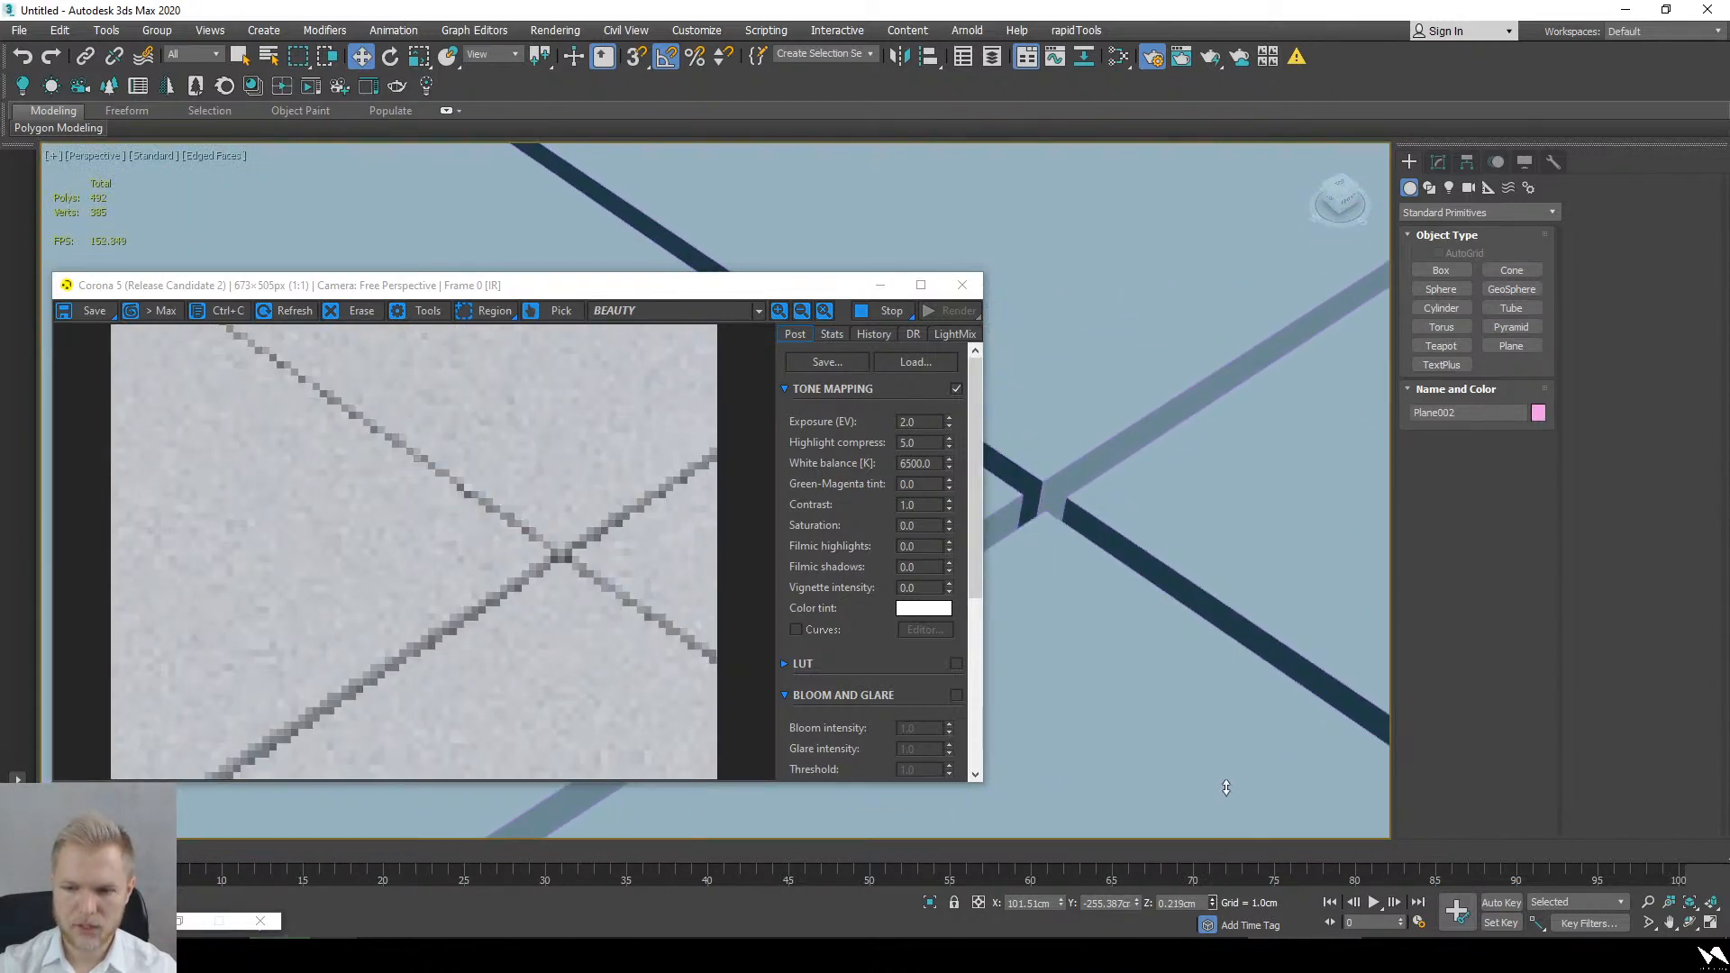
drag(1237, 658, 1233, 454)
scroll(1162, 468, down, 6)
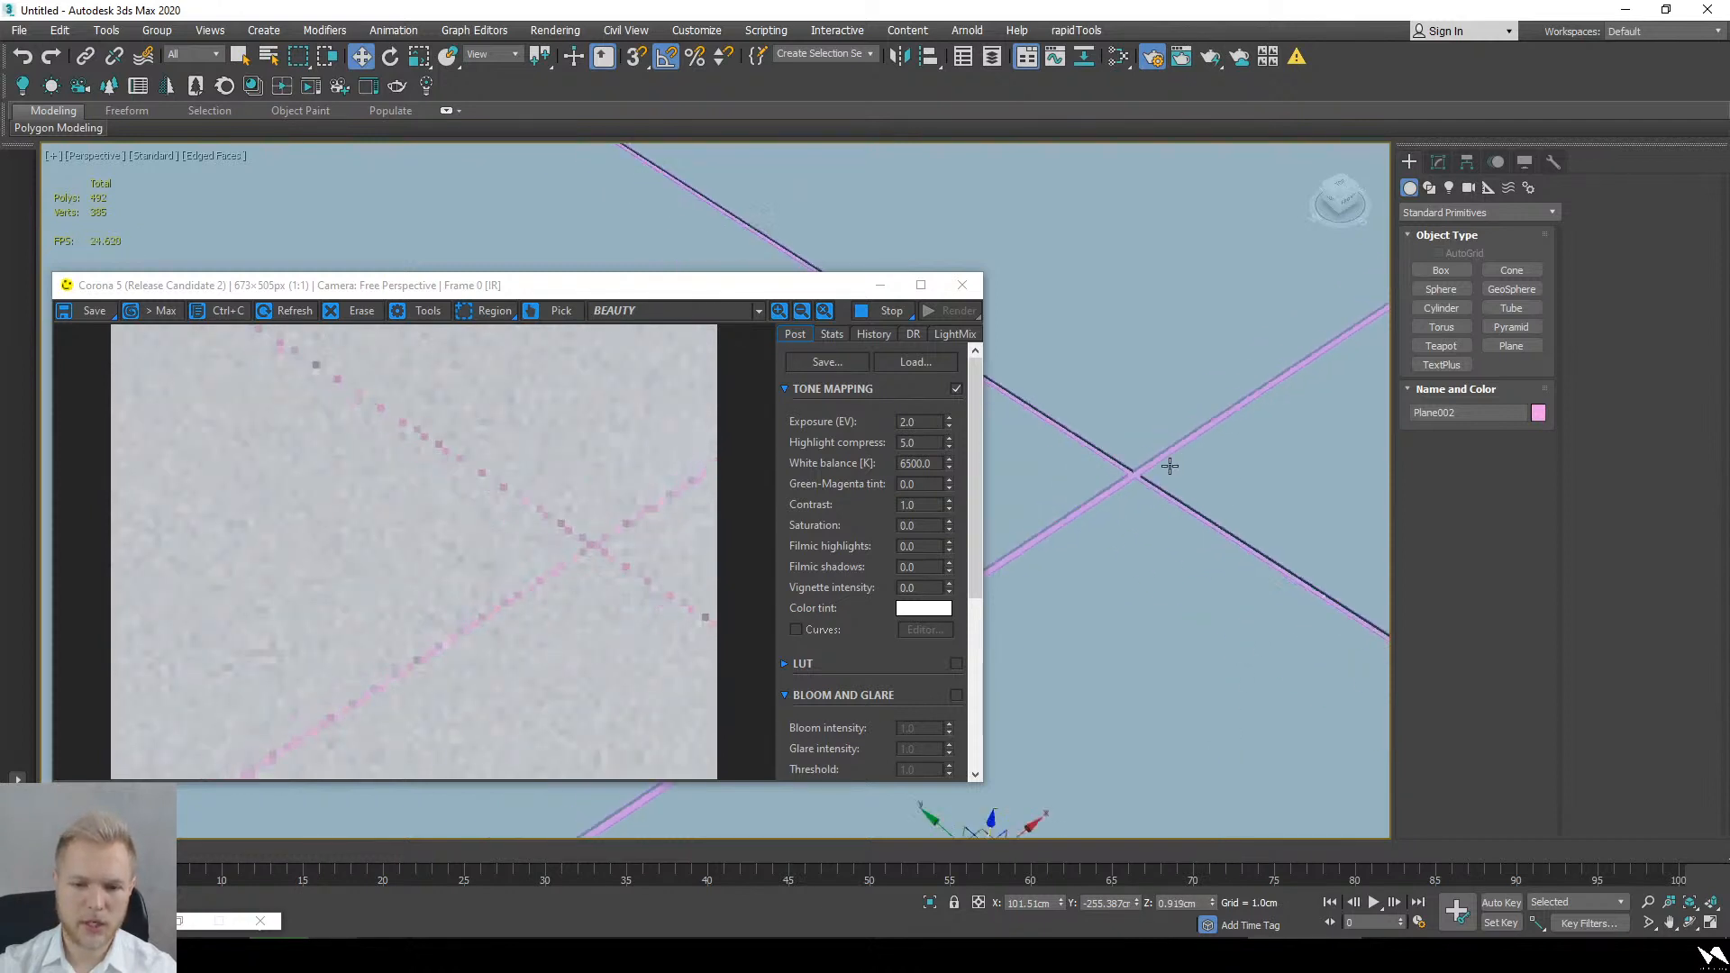
Step: Duplicate the tile floor's Corona material, assign the copy to the grout plane and set its reflection glossiness to 0.45
scroll(1208, 413, up, 8)
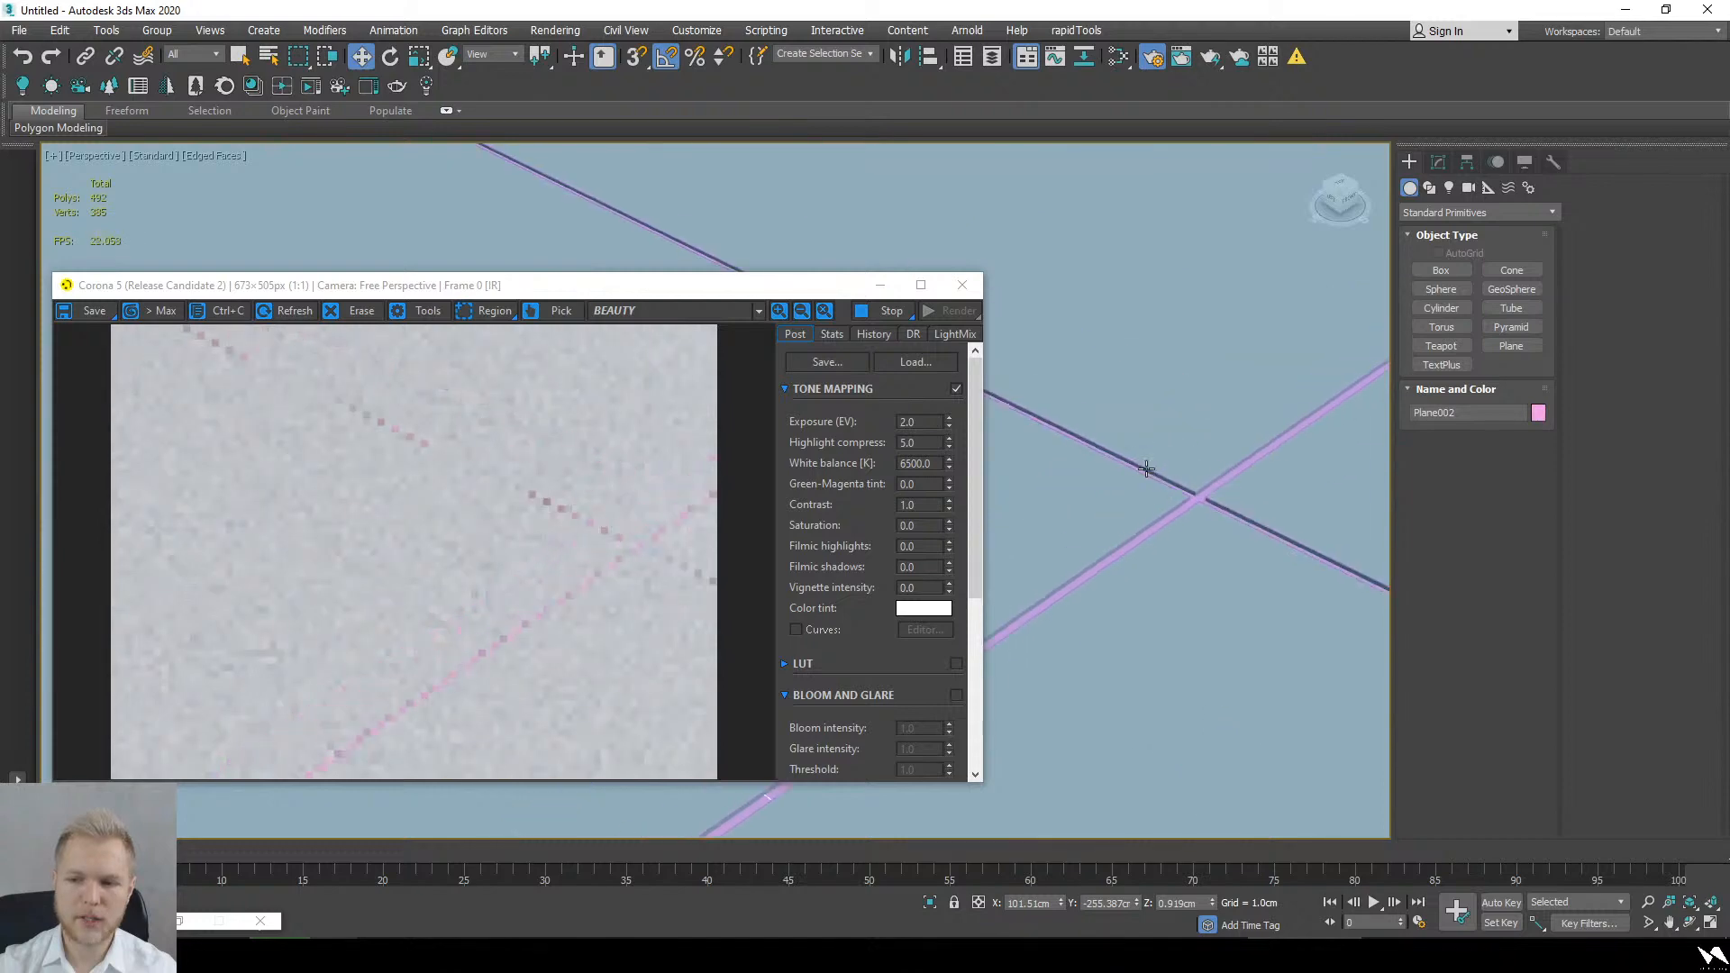
click(1124, 56)
shift+drag(750, 448, 622, 447)
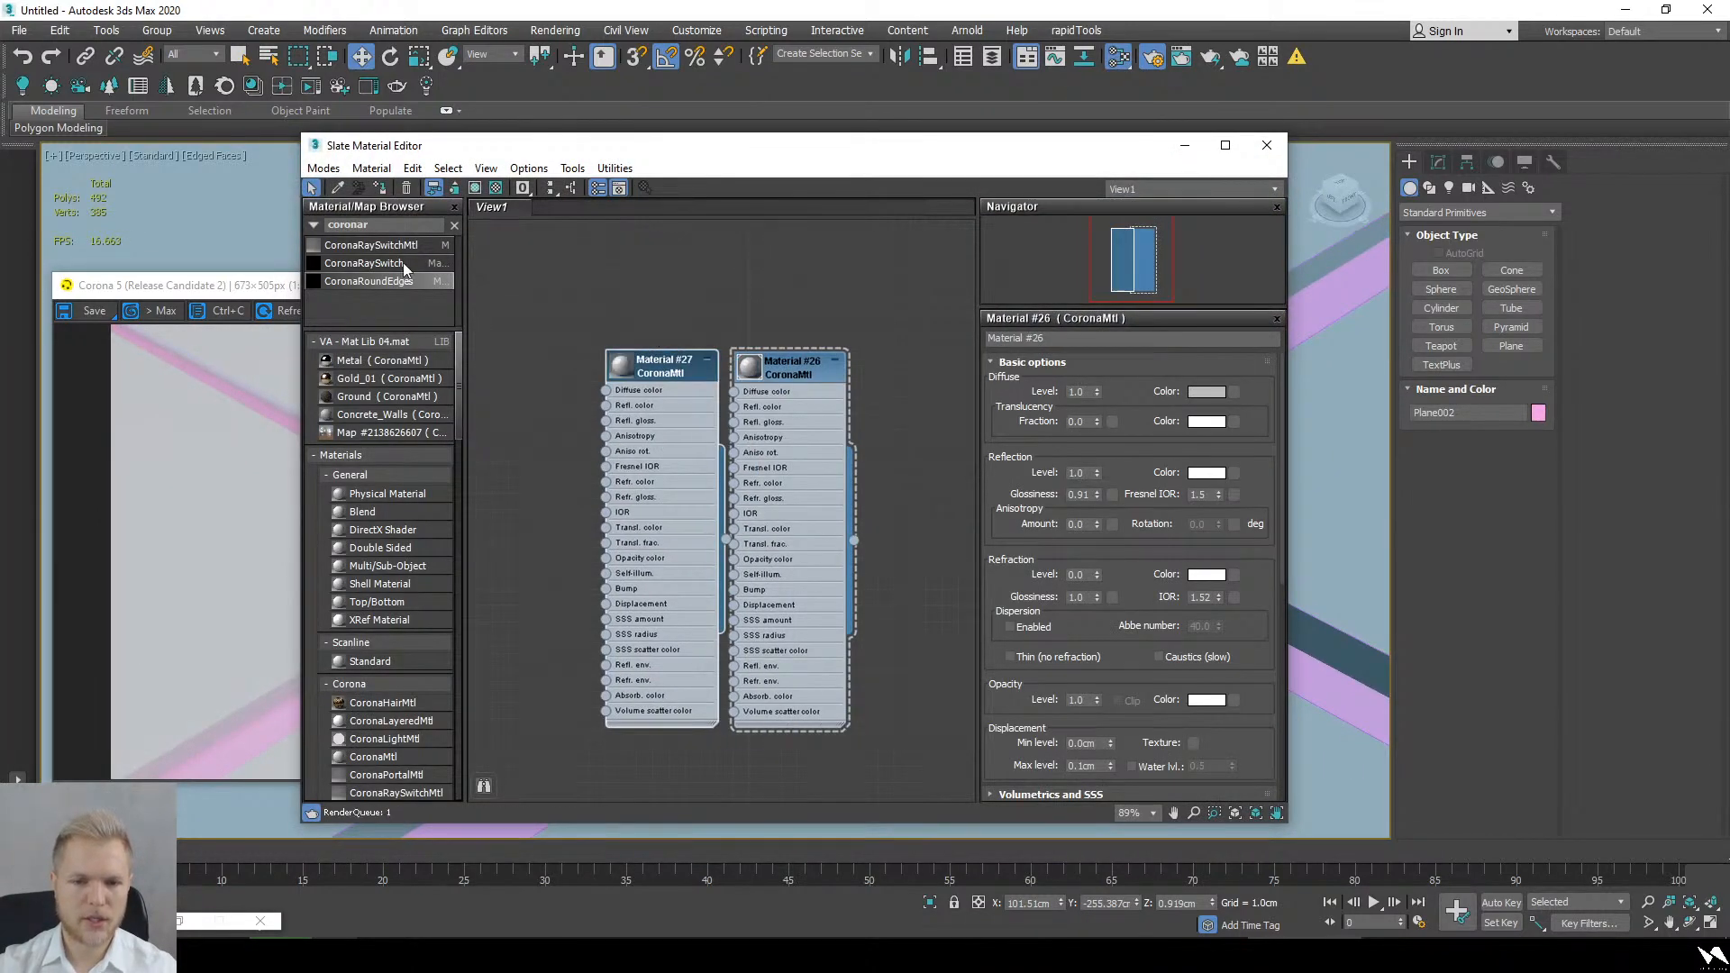
click(634, 303)
double_click(715, 458)
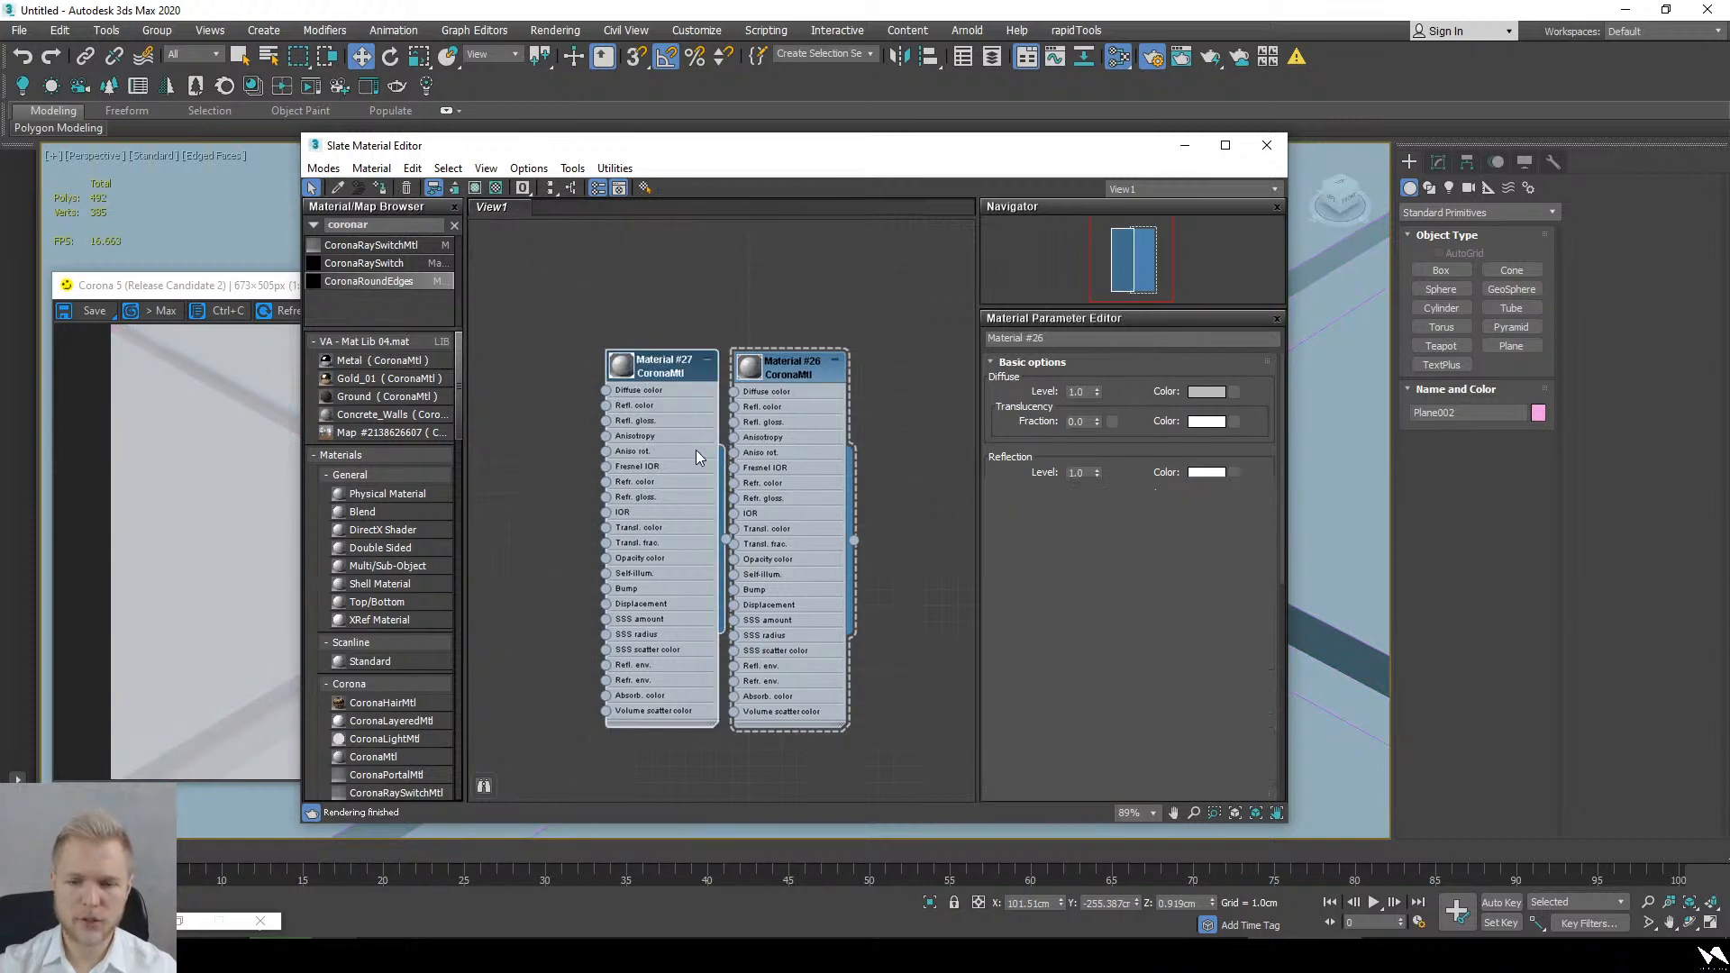
drag(1100, 498, 1113, 539)
click(642, 501)
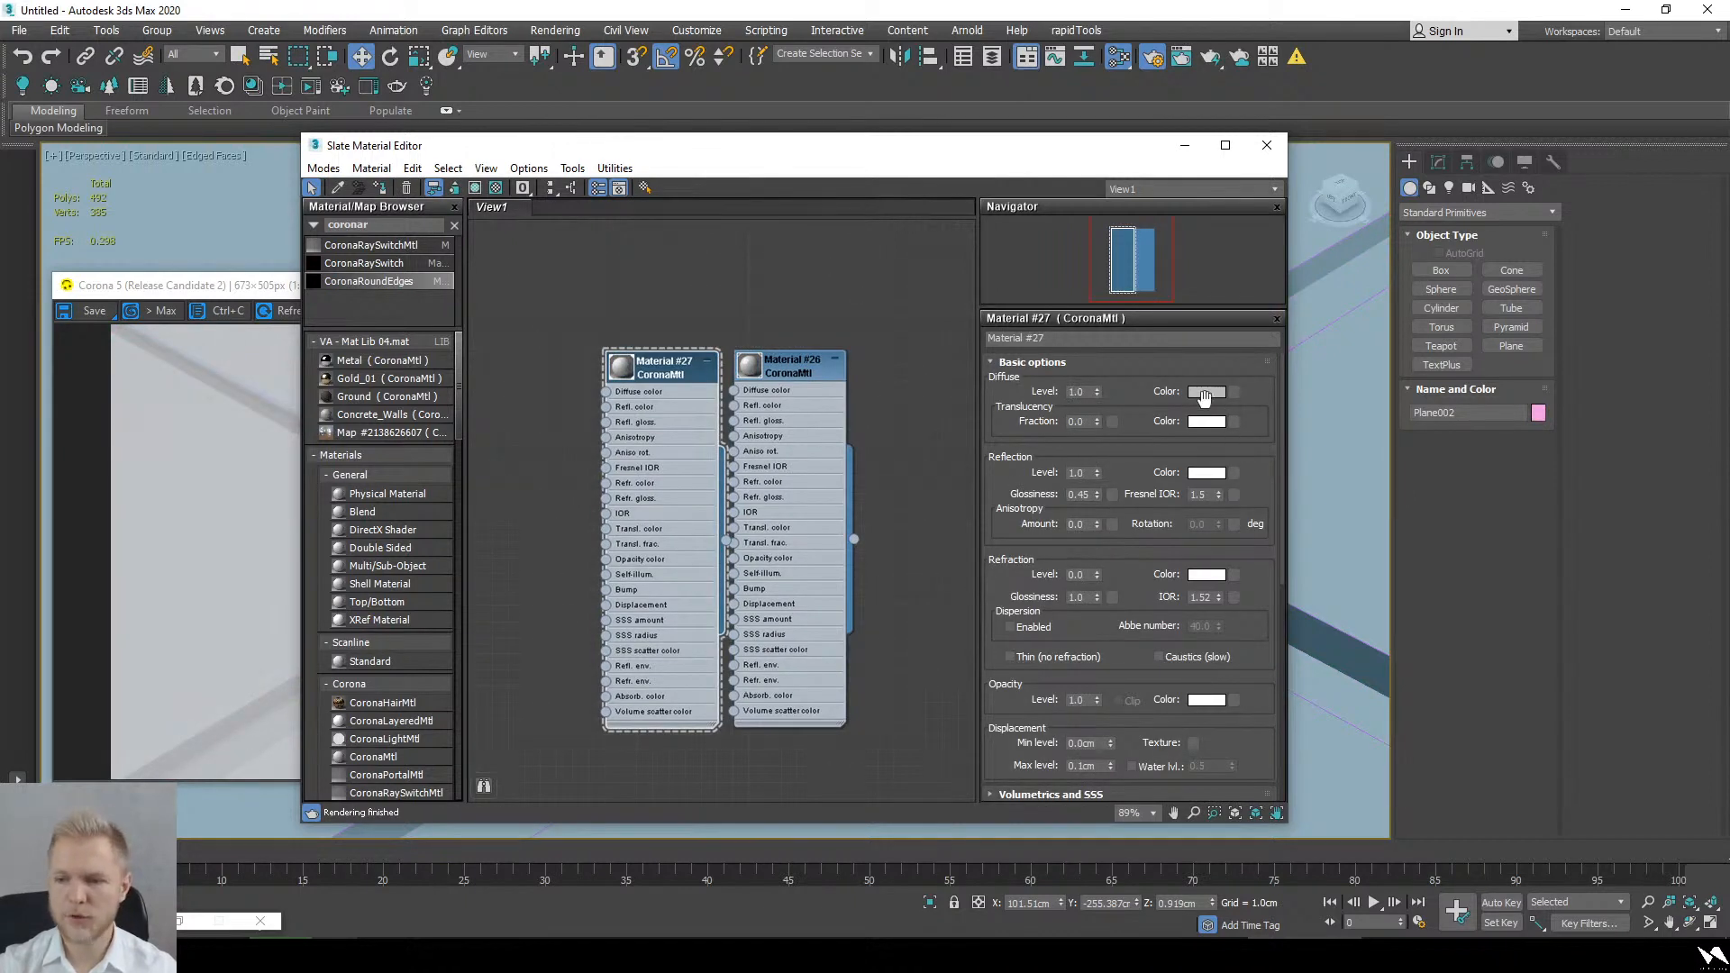
Step: Darken the grout material's diffuse color to a medium grey and check the tile joints in the interactive render
click(1205, 393)
click(603, 217)
click(667, 279)
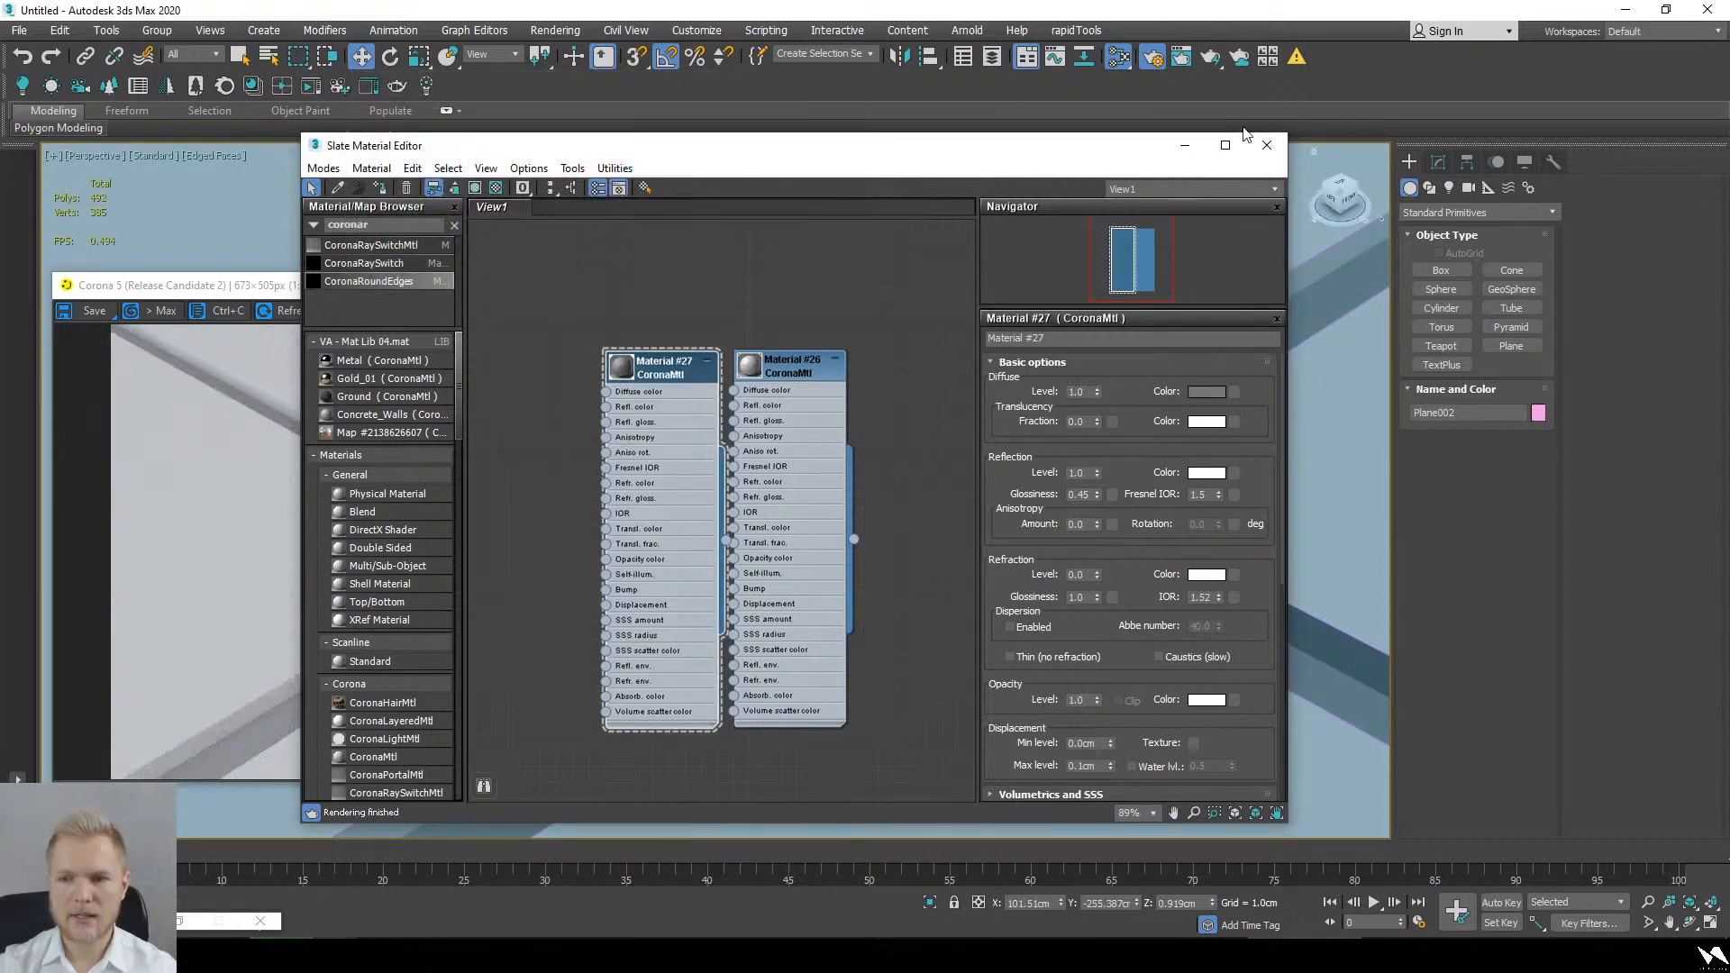
click(1266, 145)
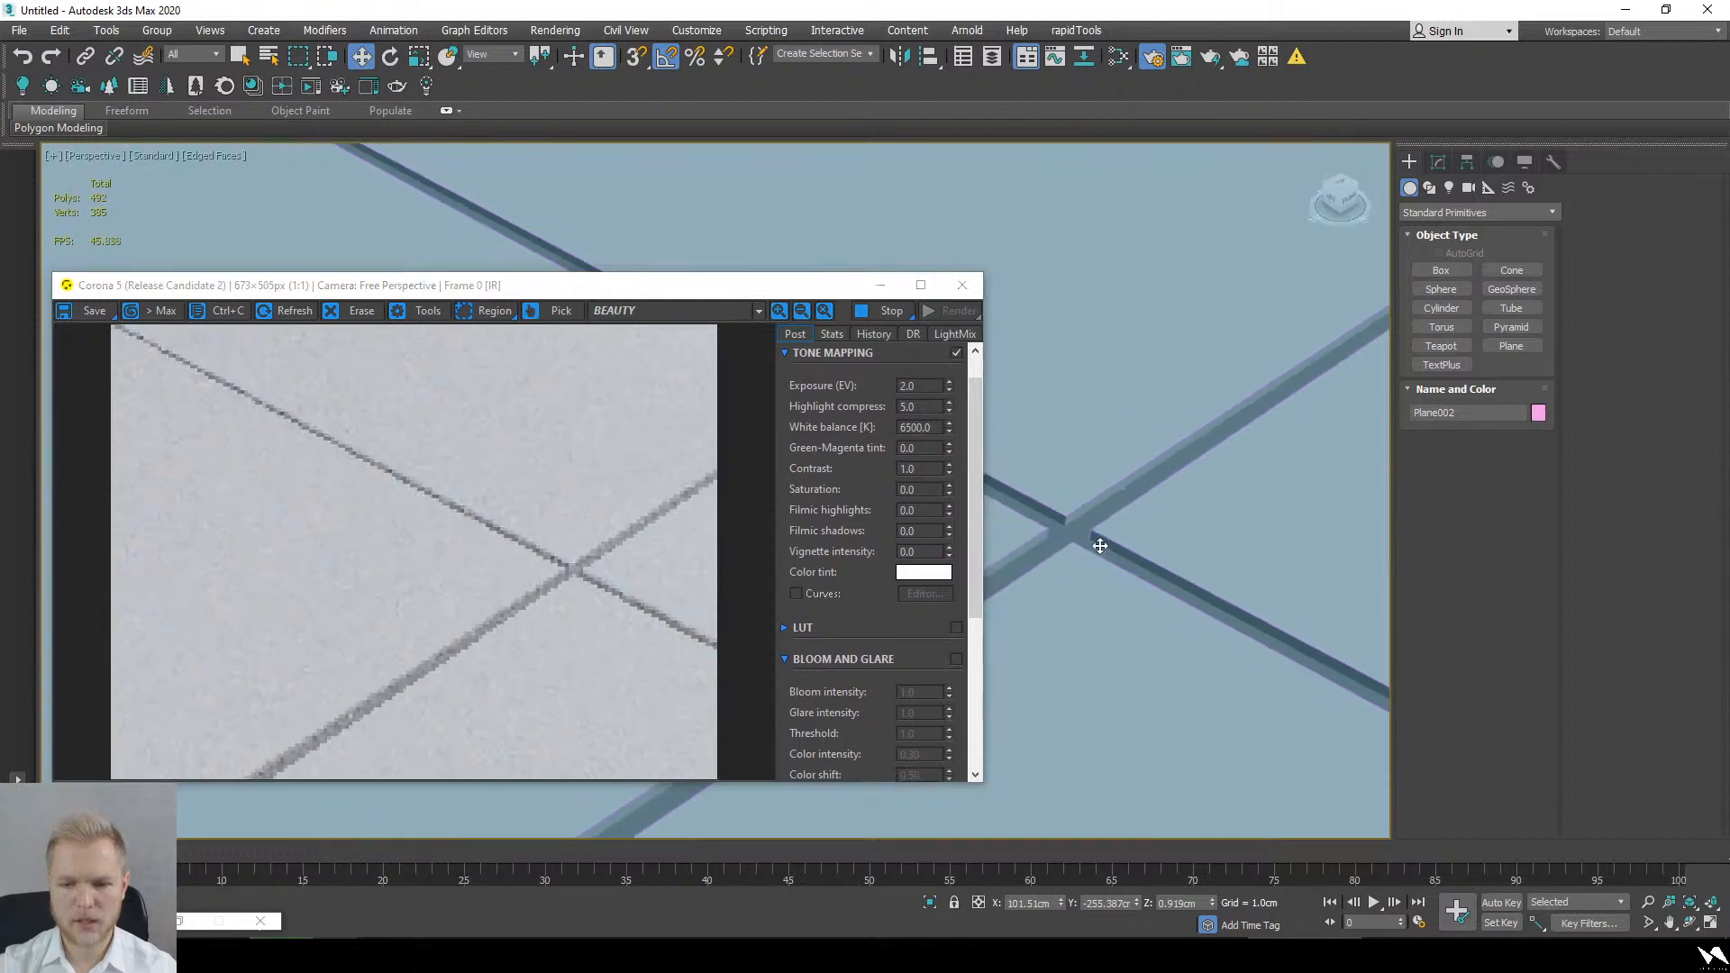
scroll(1099, 545, down, 6)
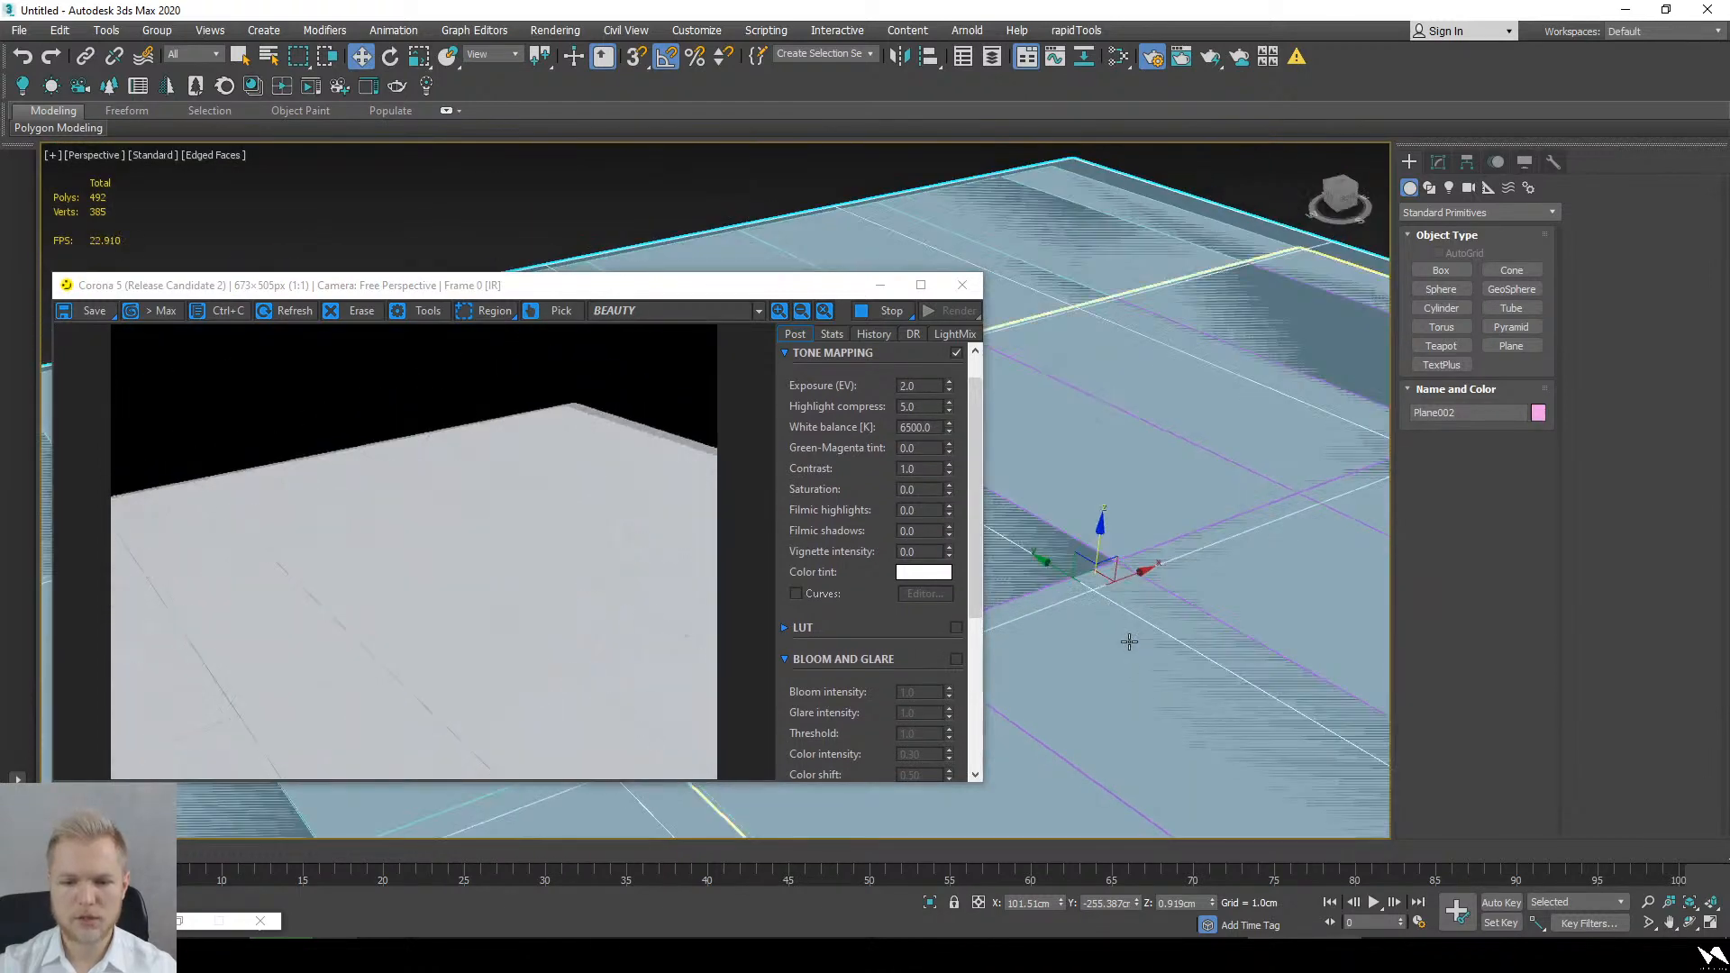
scroll(1131, 630, up, 6)
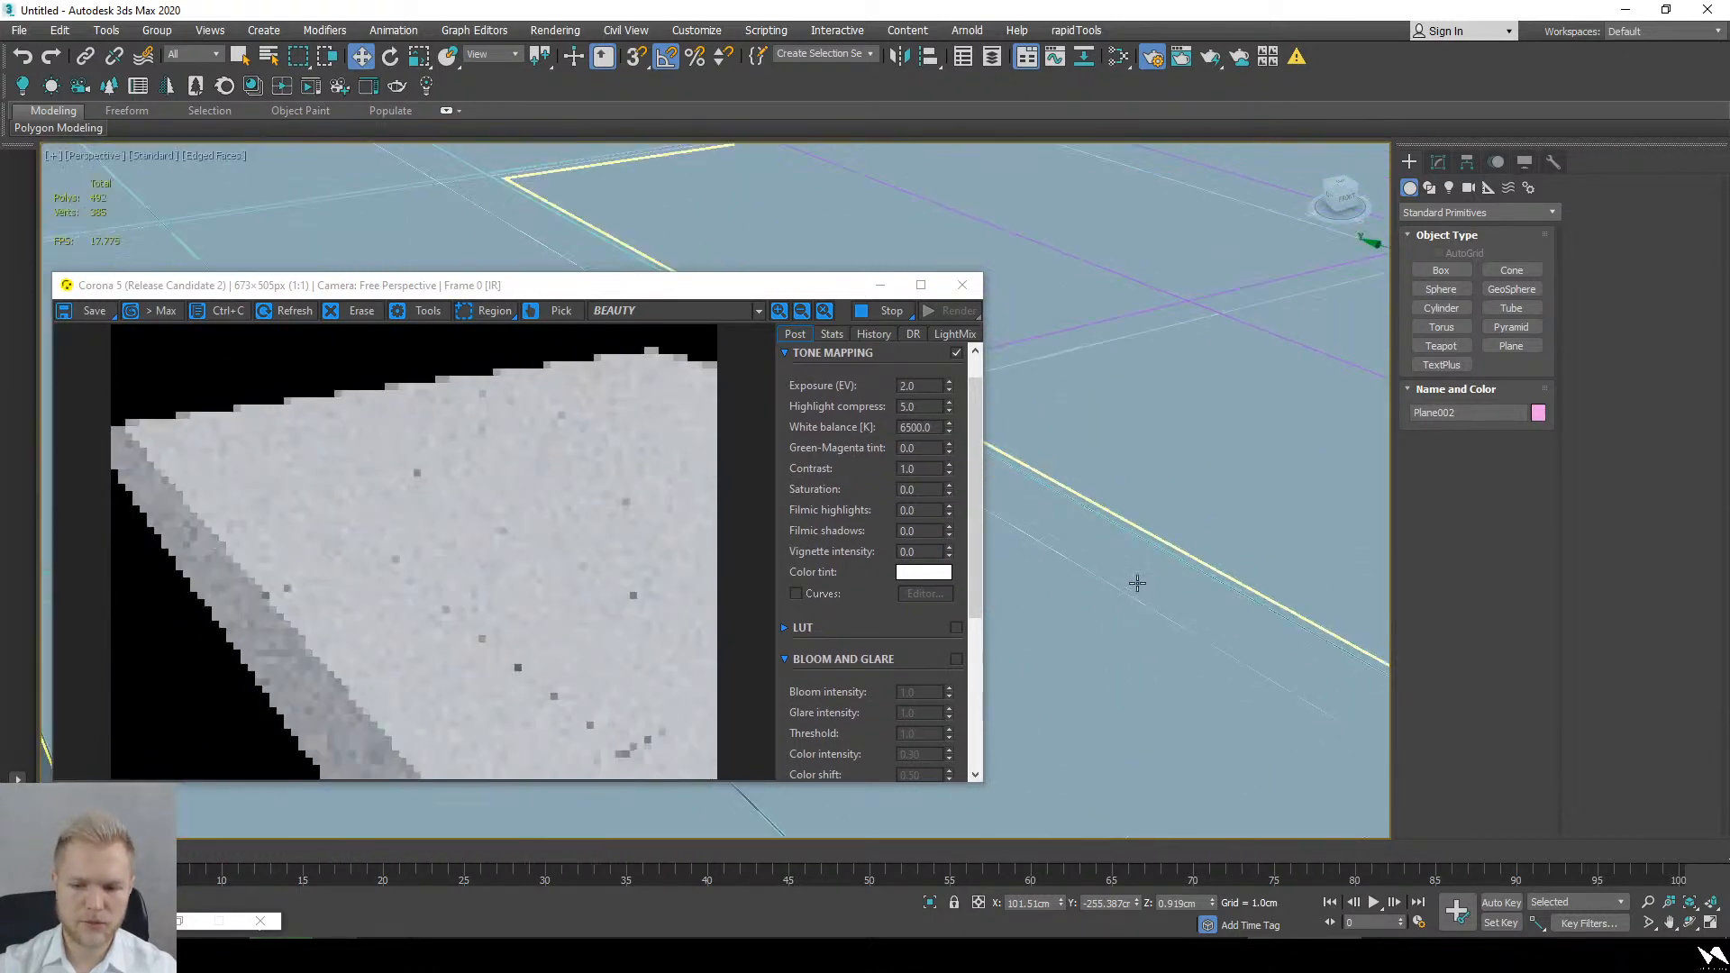
scroll(1137, 583, up, 2)
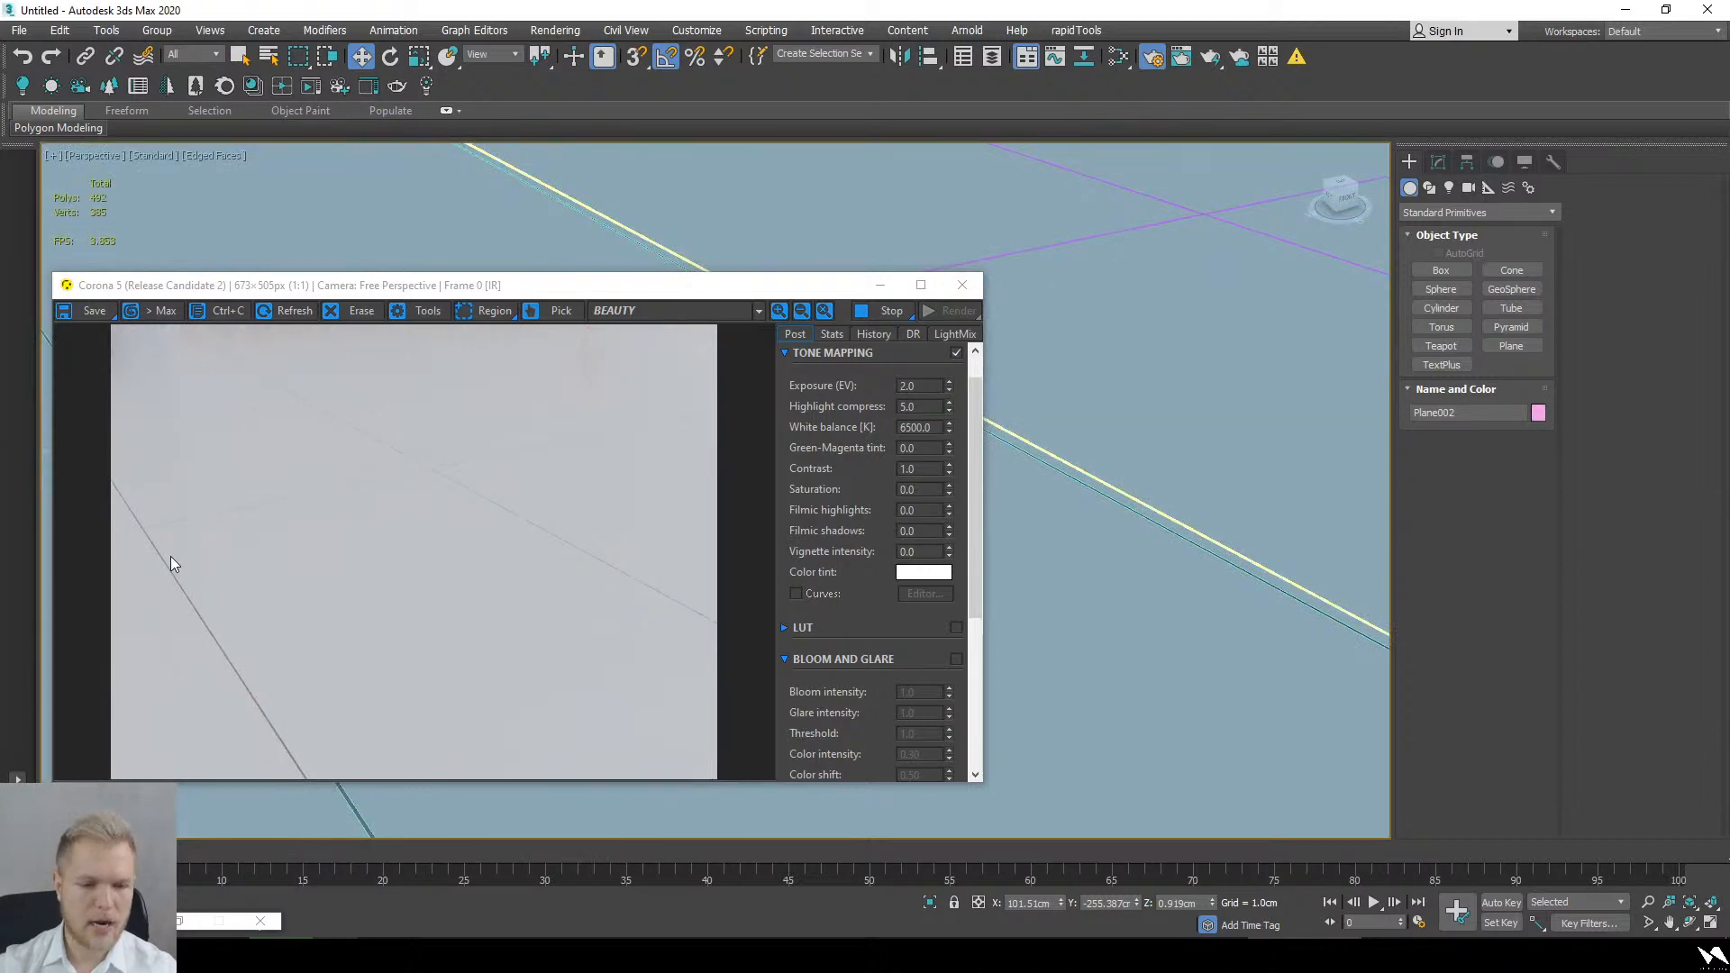
alt+middle_drag(1109, 484, 1120, 536)
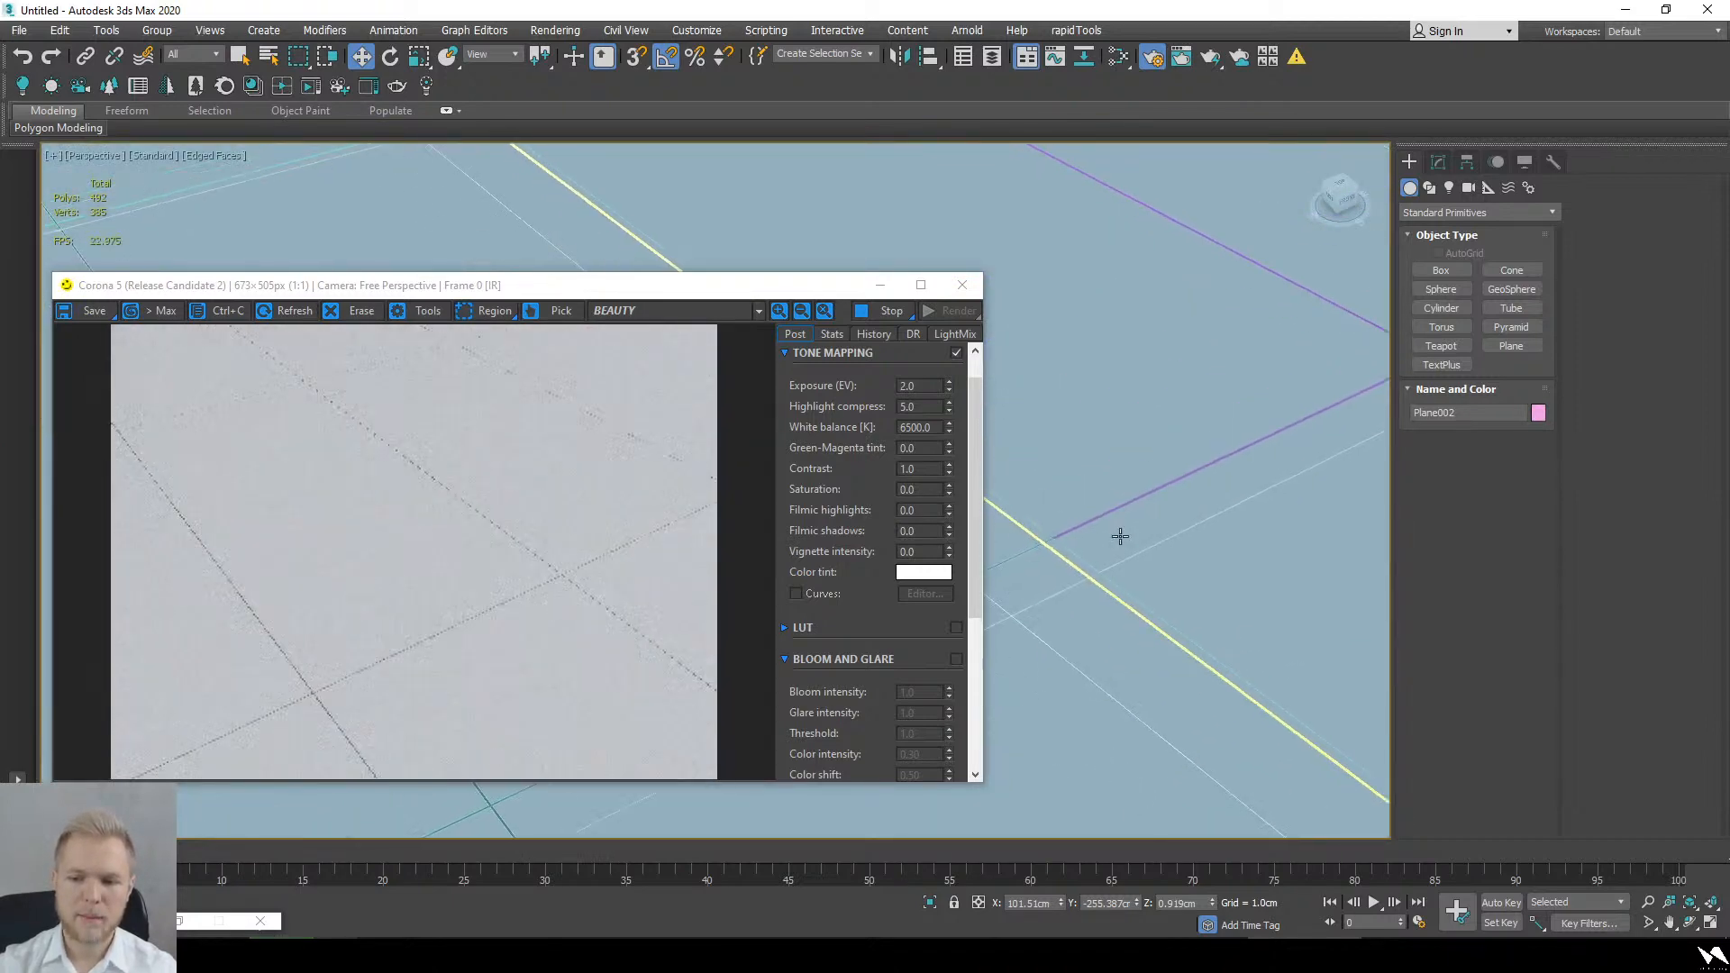
scroll(1120, 536, up, 6)
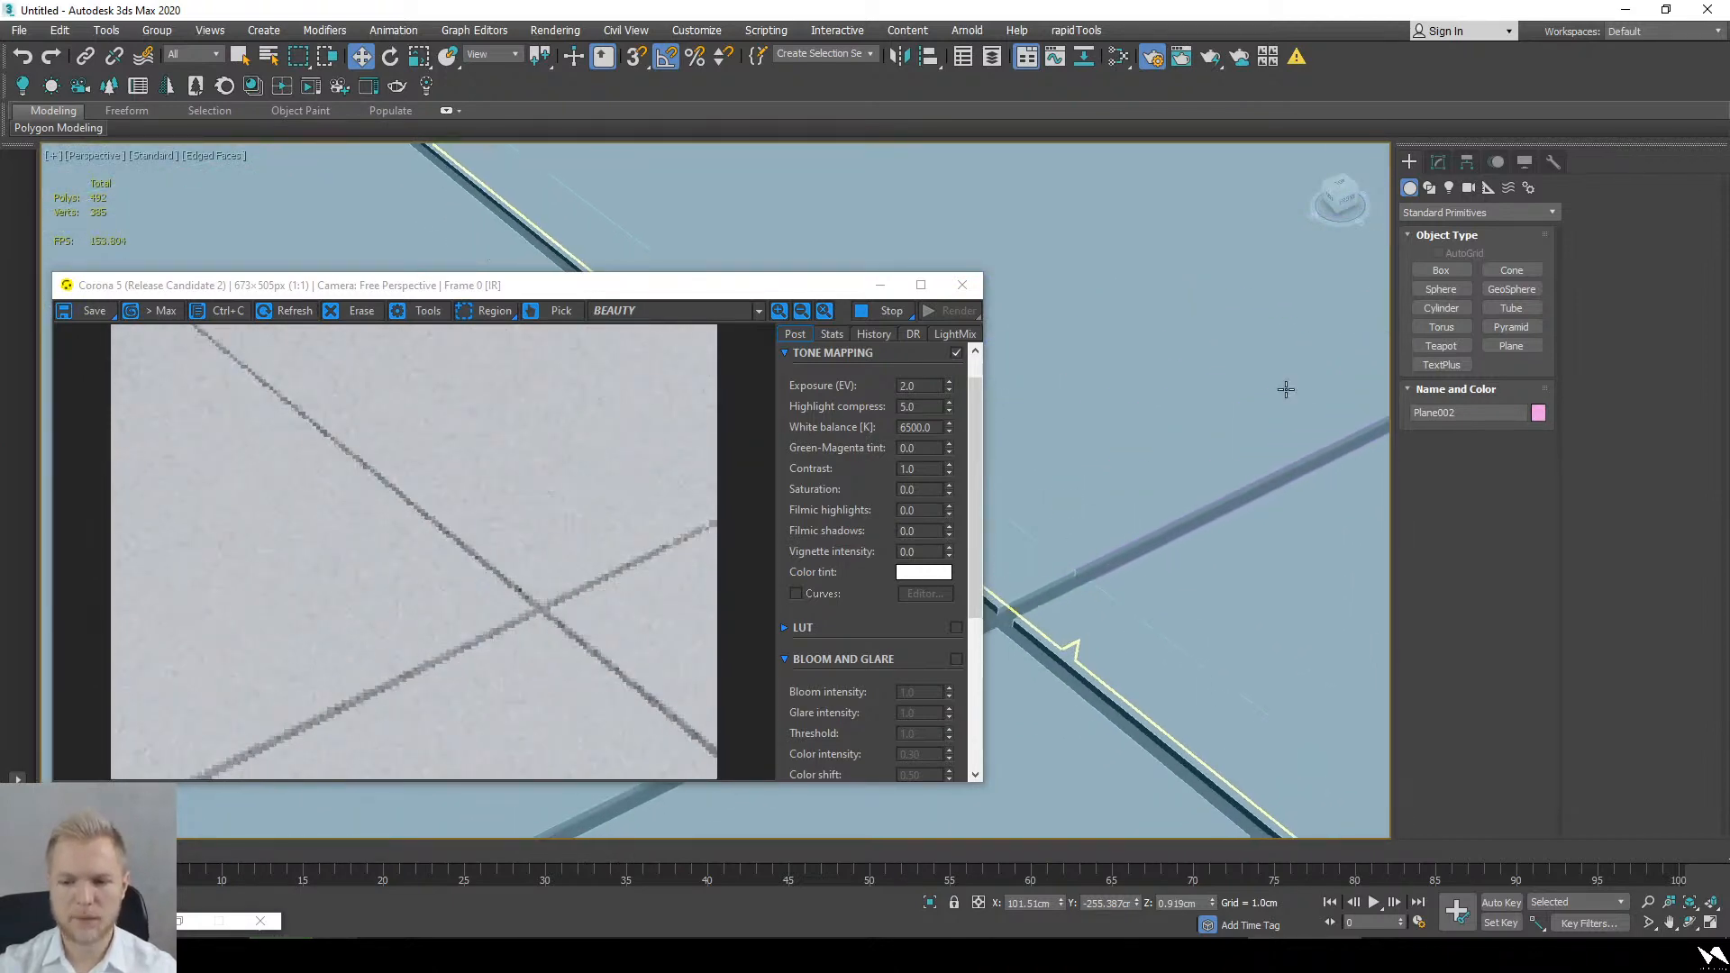
Step: Hide the unused slots of the grout and tile material nodes and stack the two compact nodes above each other
click(1118, 57)
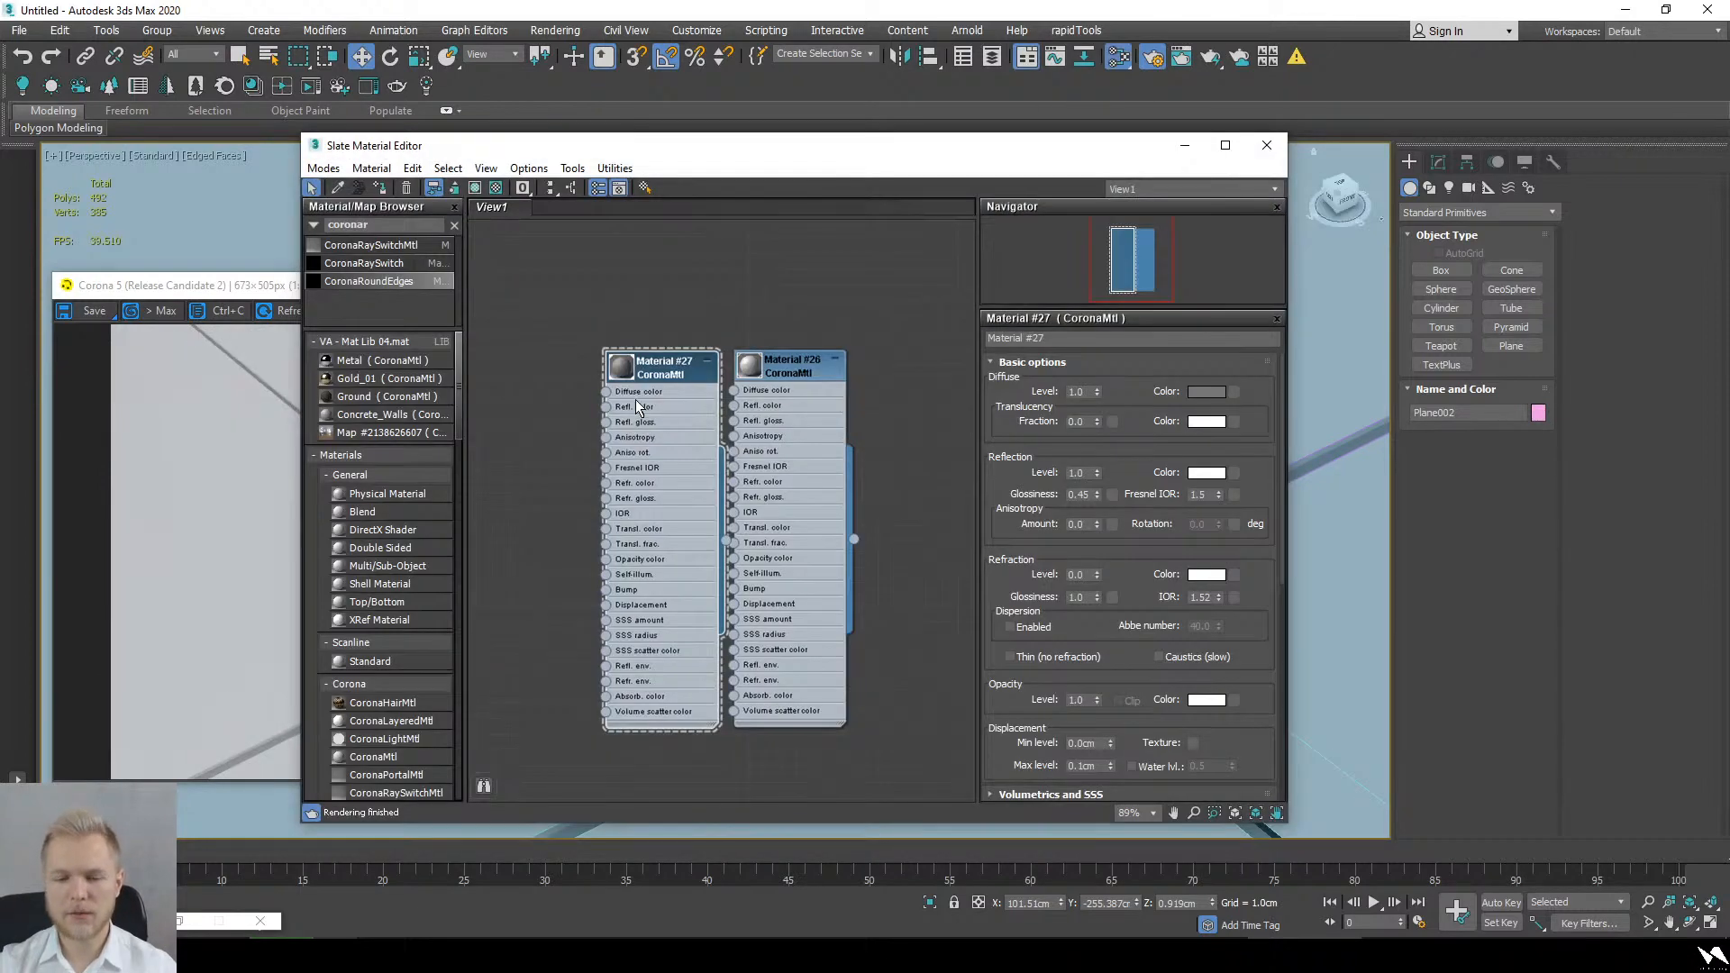
click(674, 312)
drag(641, 365, 673, 189)
scroll(632, 329, down, 1)
middle_drag(633, 330, 595, 548)
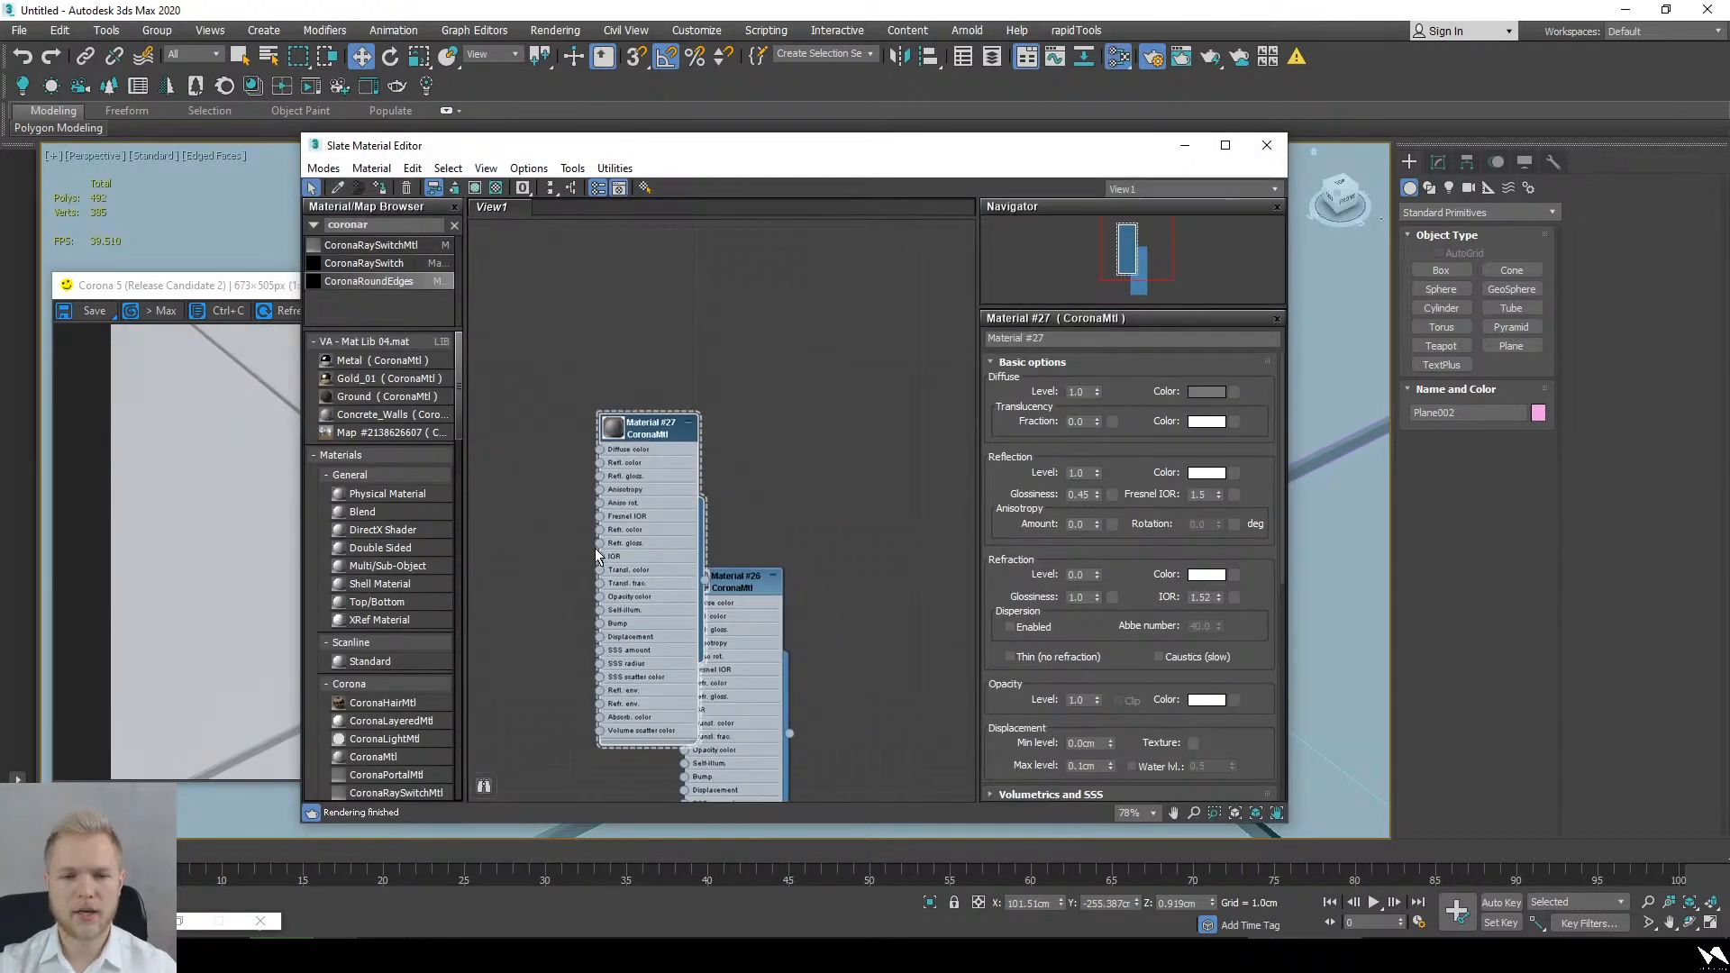
click(495, 187)
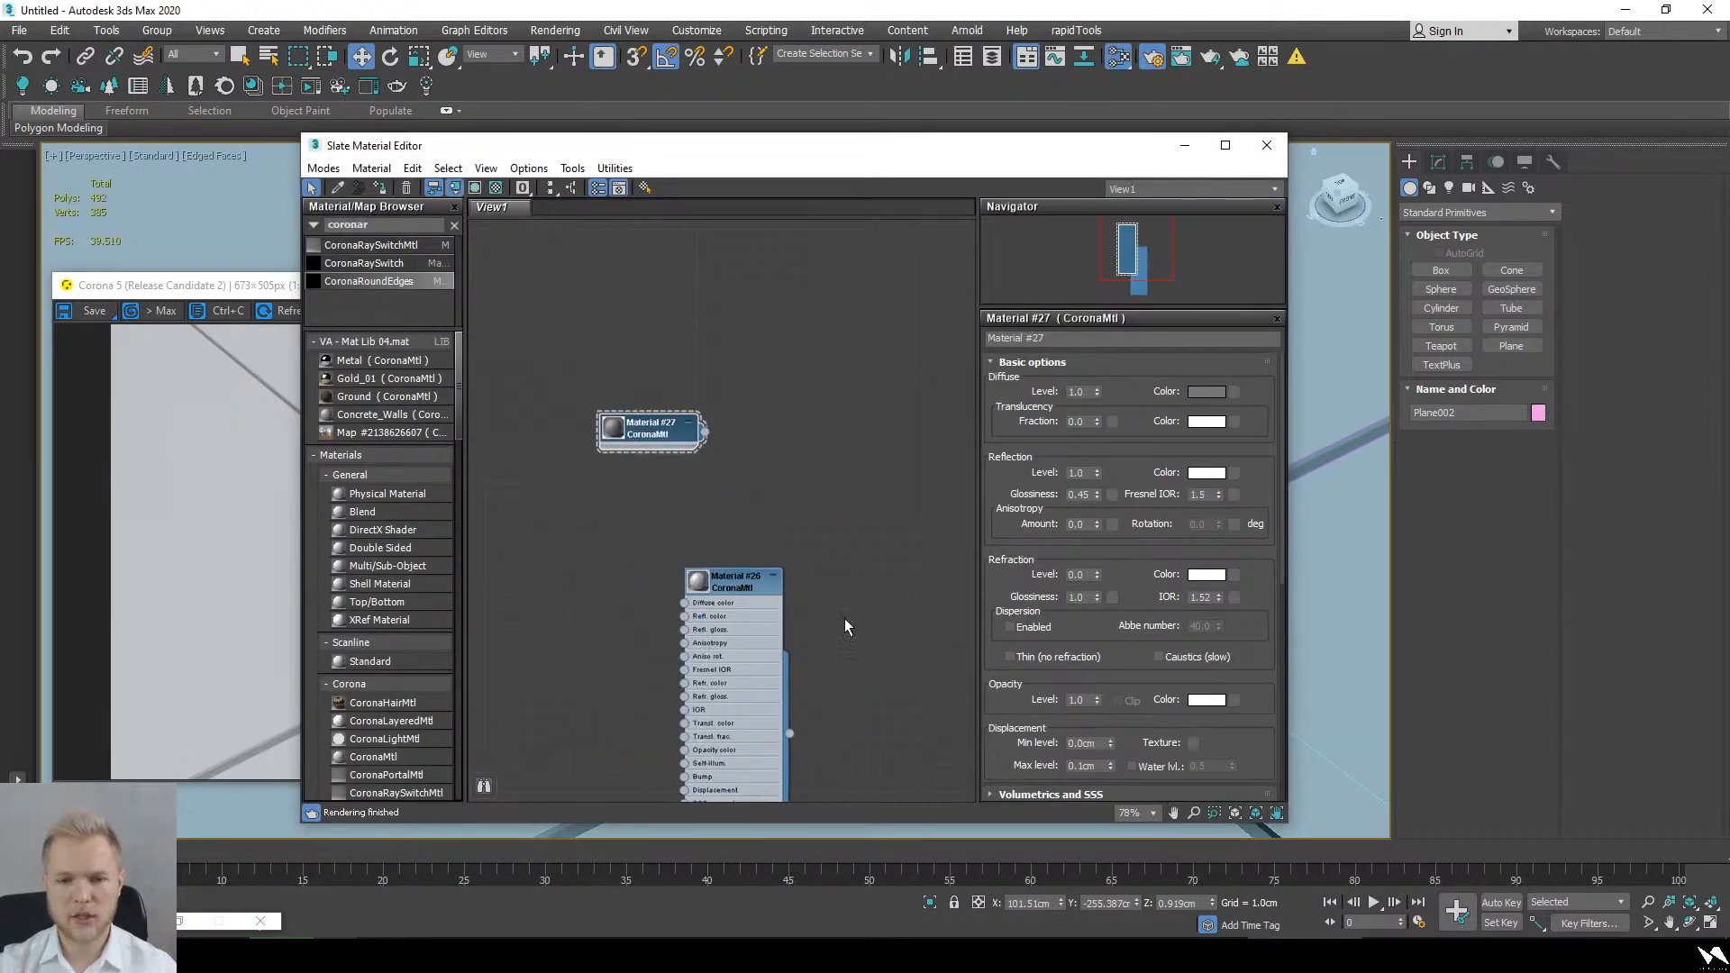
click(453, 190)
drag(749, 598, 661, 499)
middle_drag(669, 543, 720, 553)
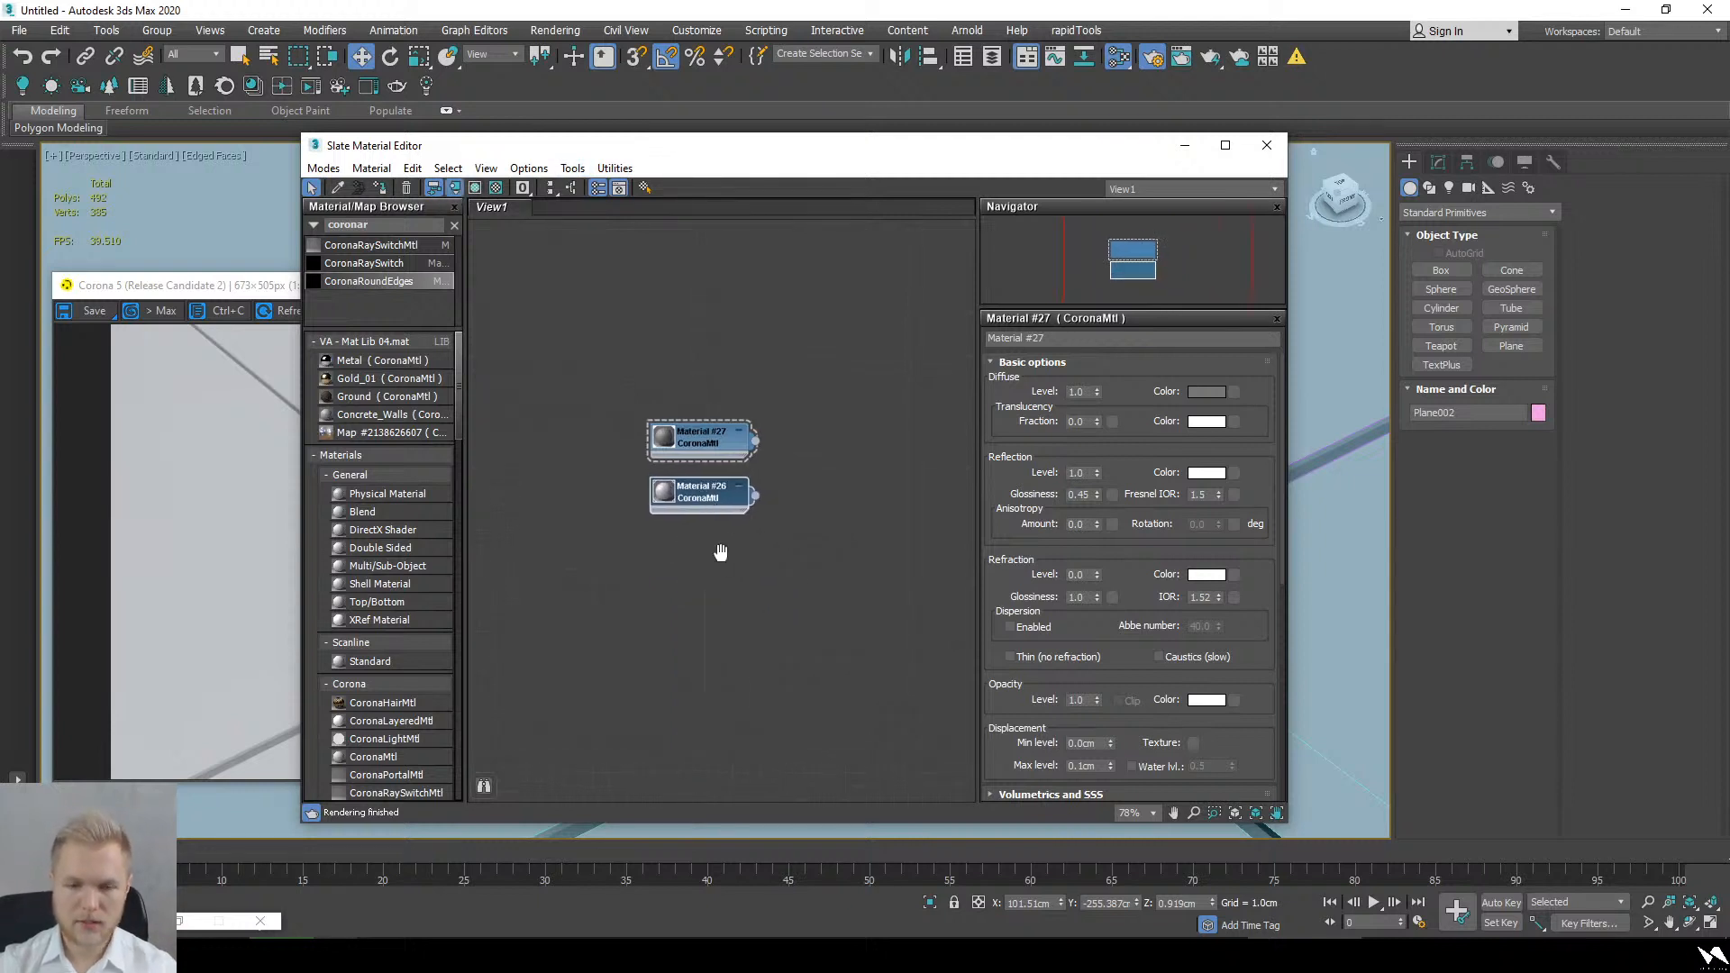
scroll(605, 461, up, 1)
middle_drag(606, 461, 656, 450)
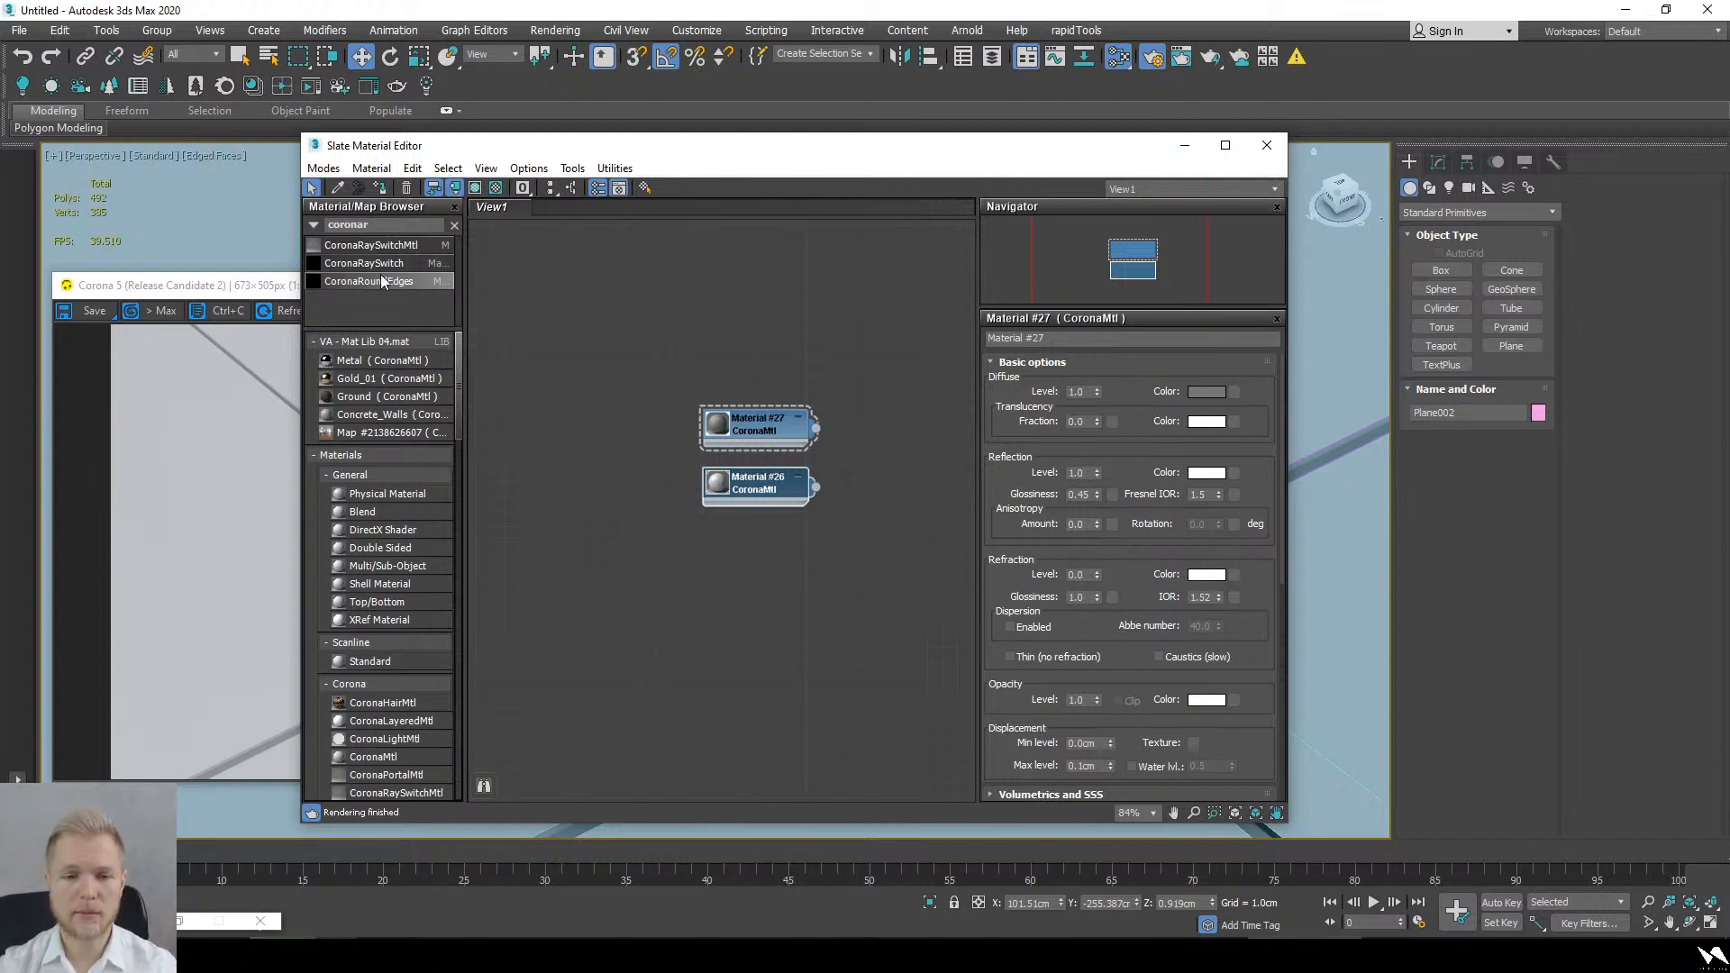
Step: Add a CoronaRoundEdges map, connect it to the Bump of both the tile and grout materials, and check a joint in the render
drag(382, 282, 716, 703)
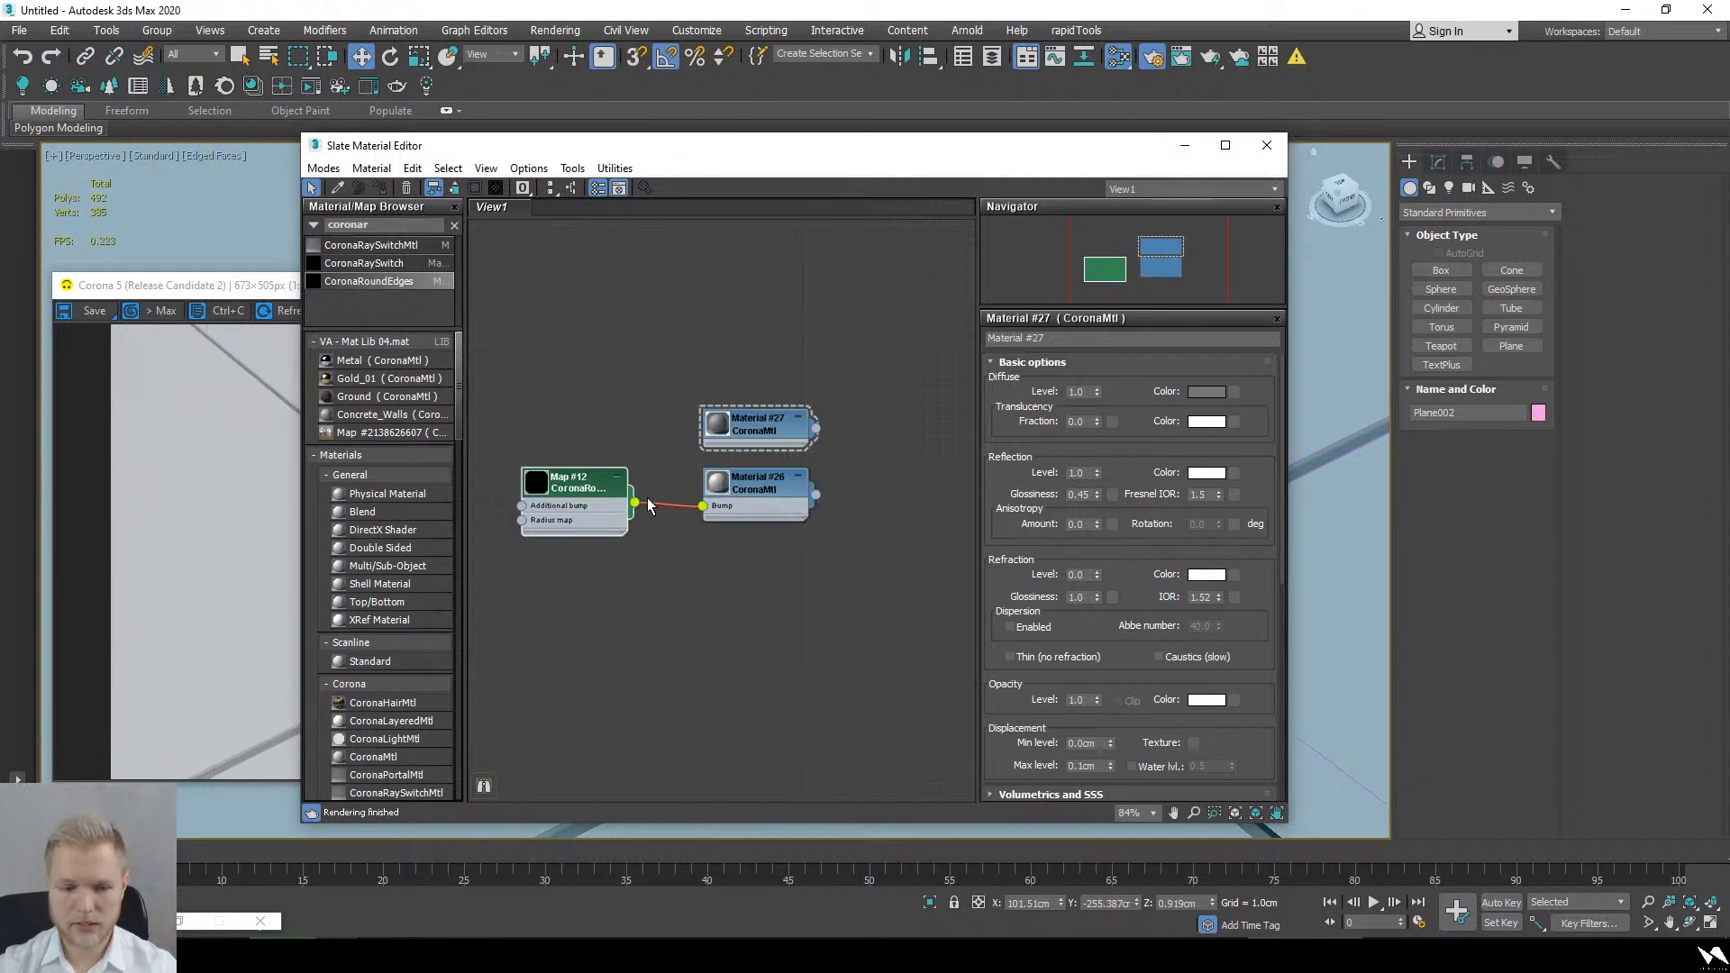
drag(755, 435, 705, 638)
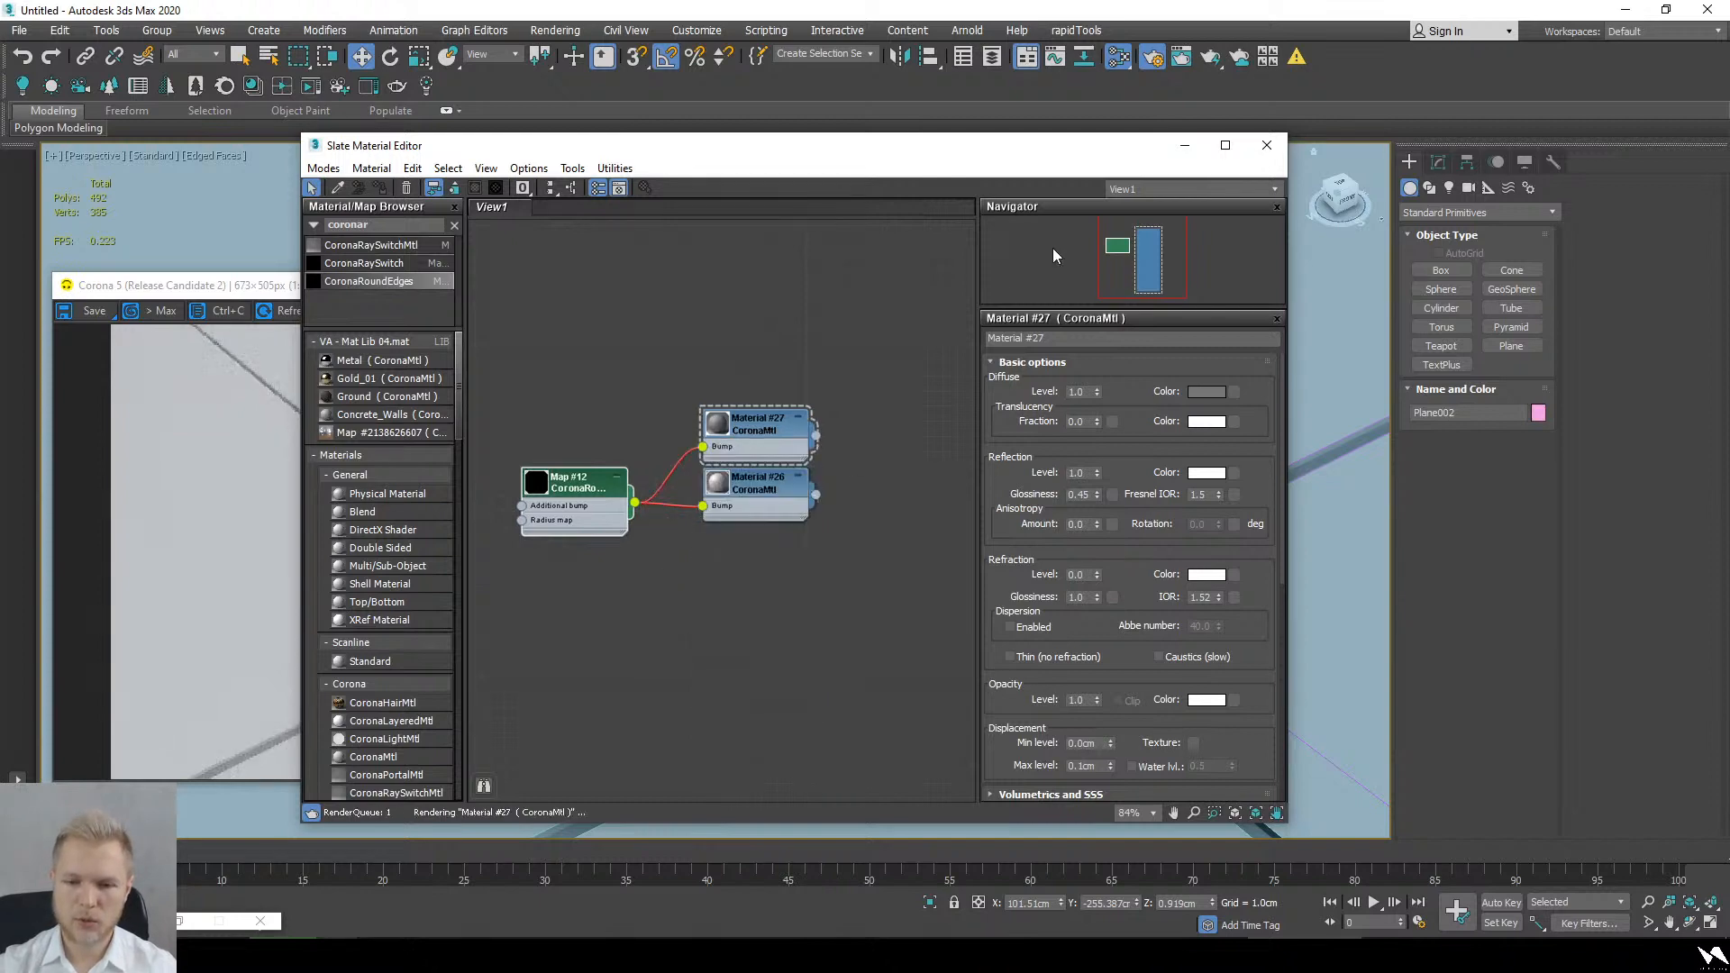
click(1184, 145)
scroll(997, 691, up, 5)
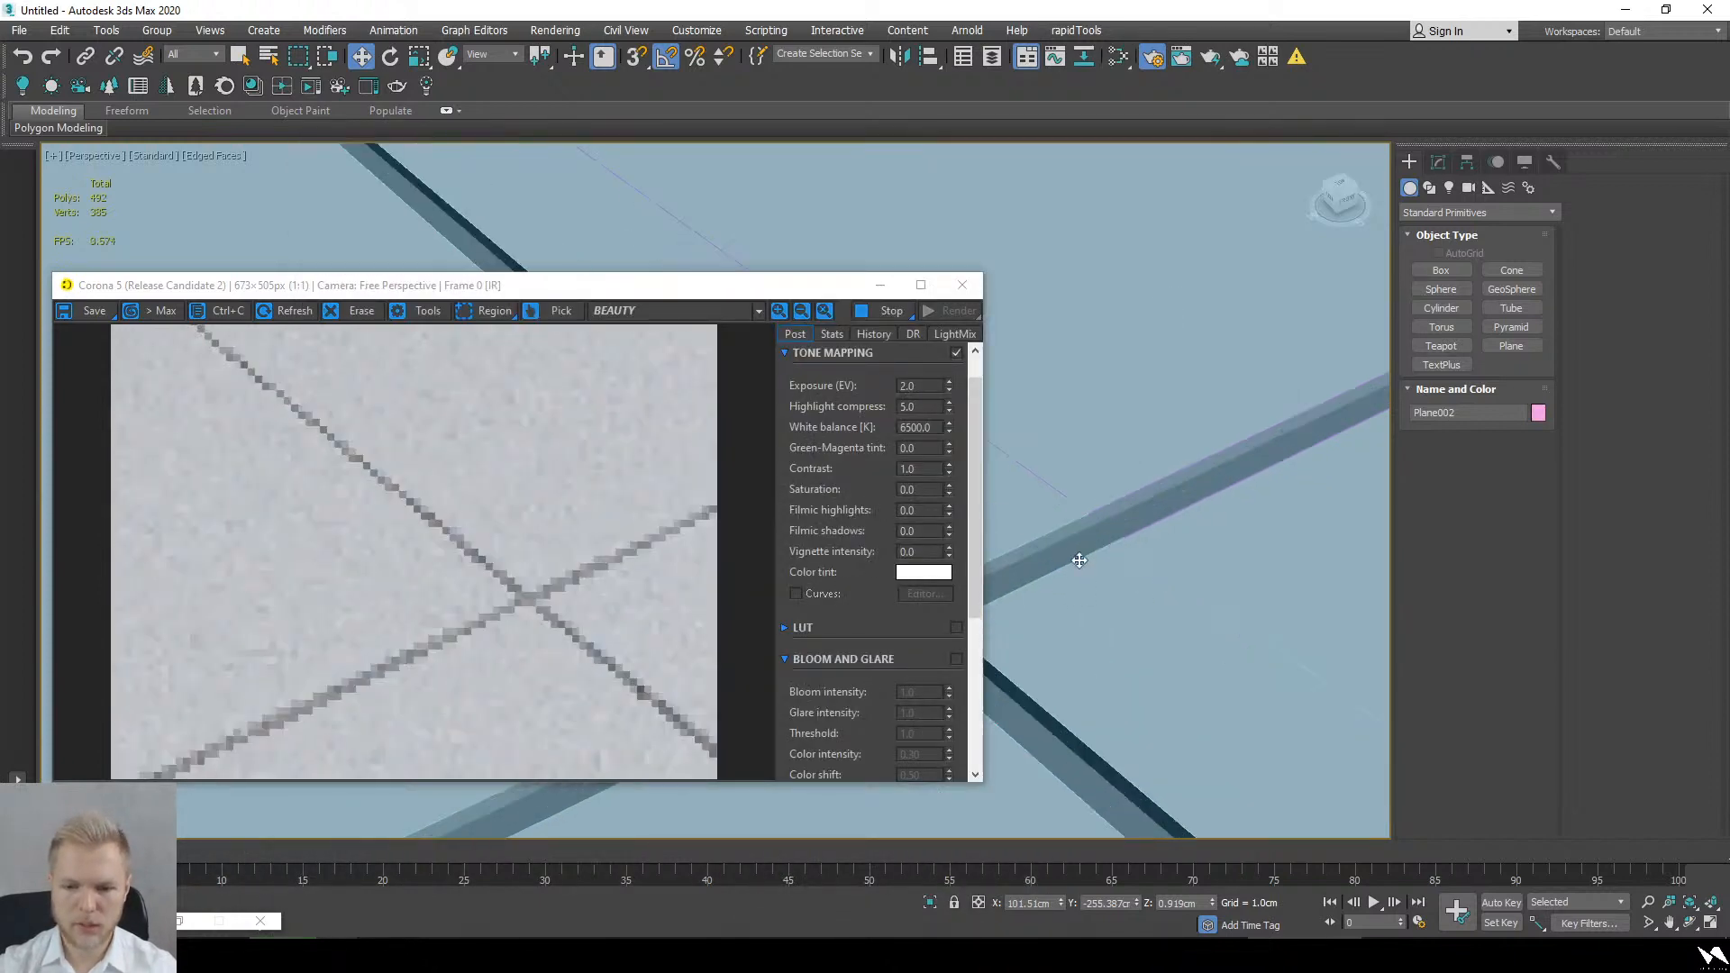
scroll(1104, 617, up, 2)
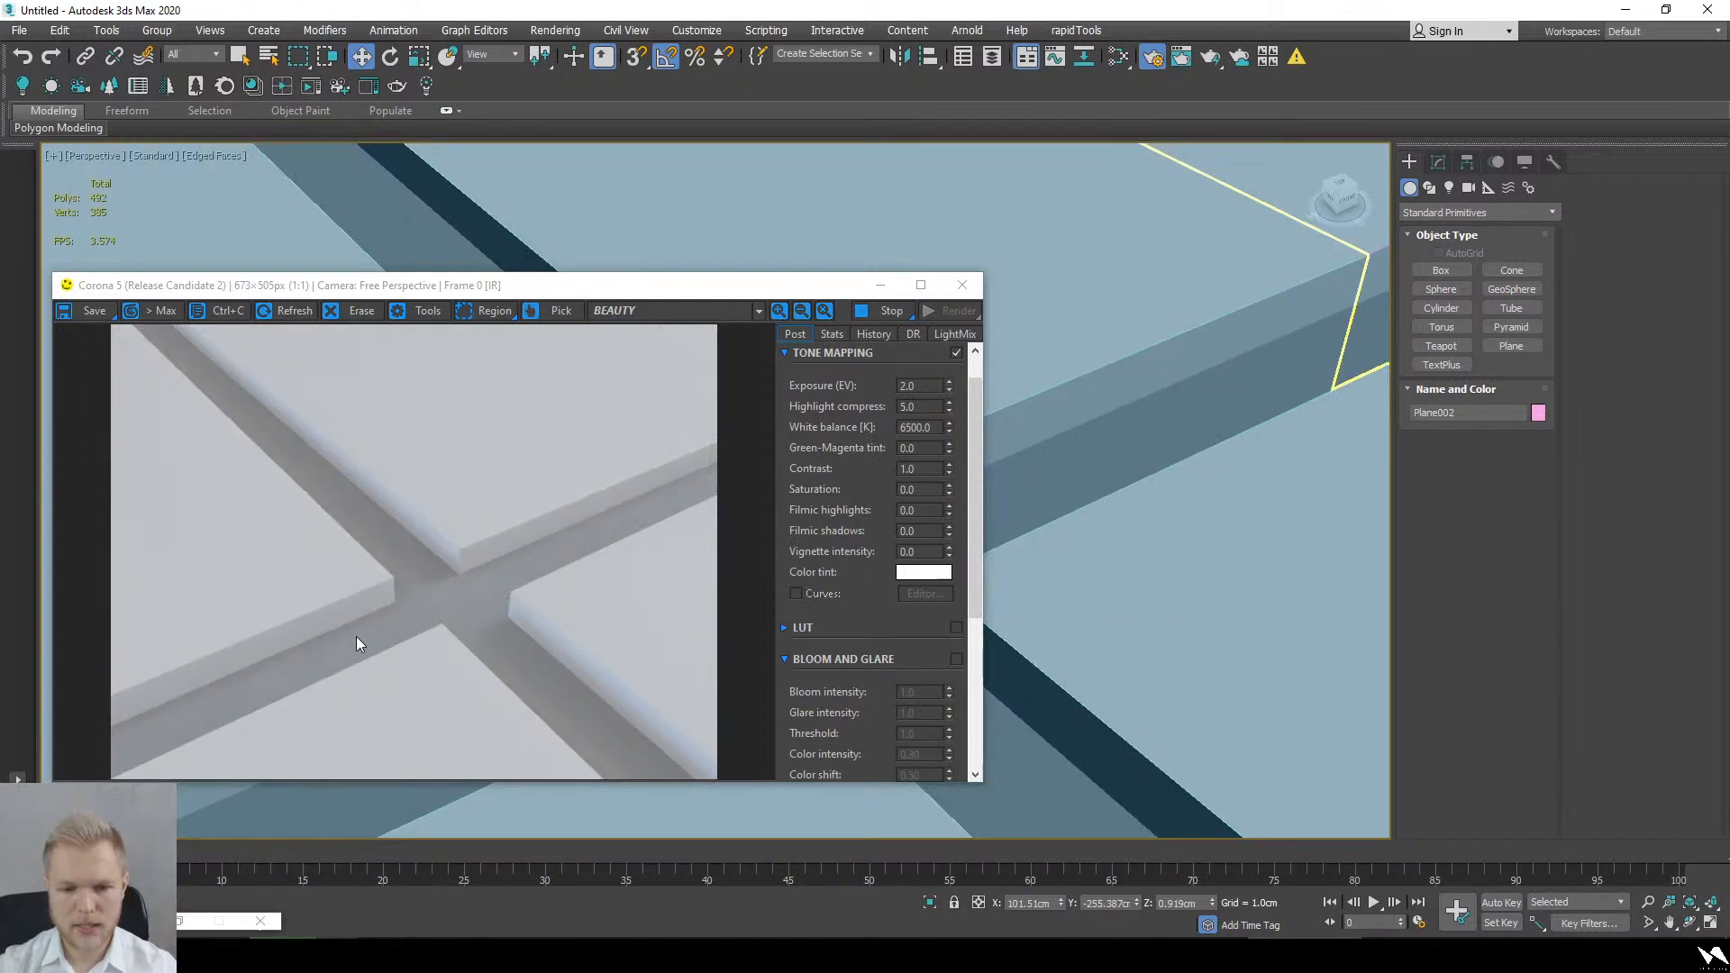
scroll(1196, 613, down, 3)
Step: Set the radius of the CoronaRoundEdges map to 0.2 cm
click(1117, 60)
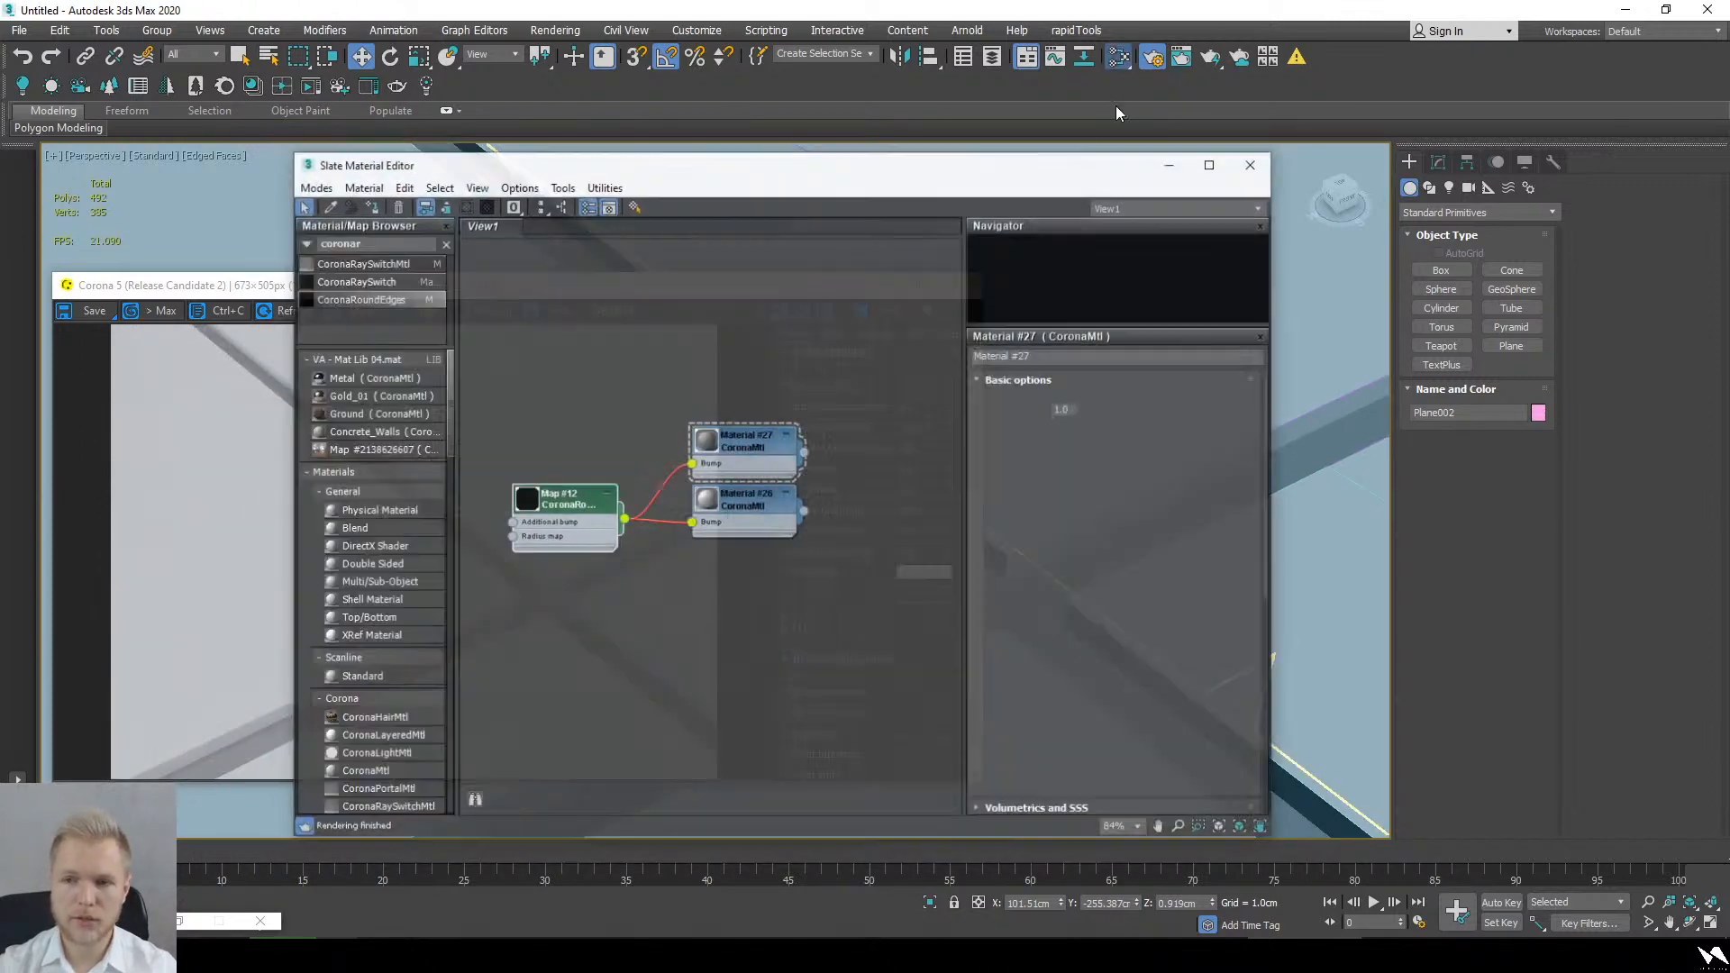
double_click(612, 524)
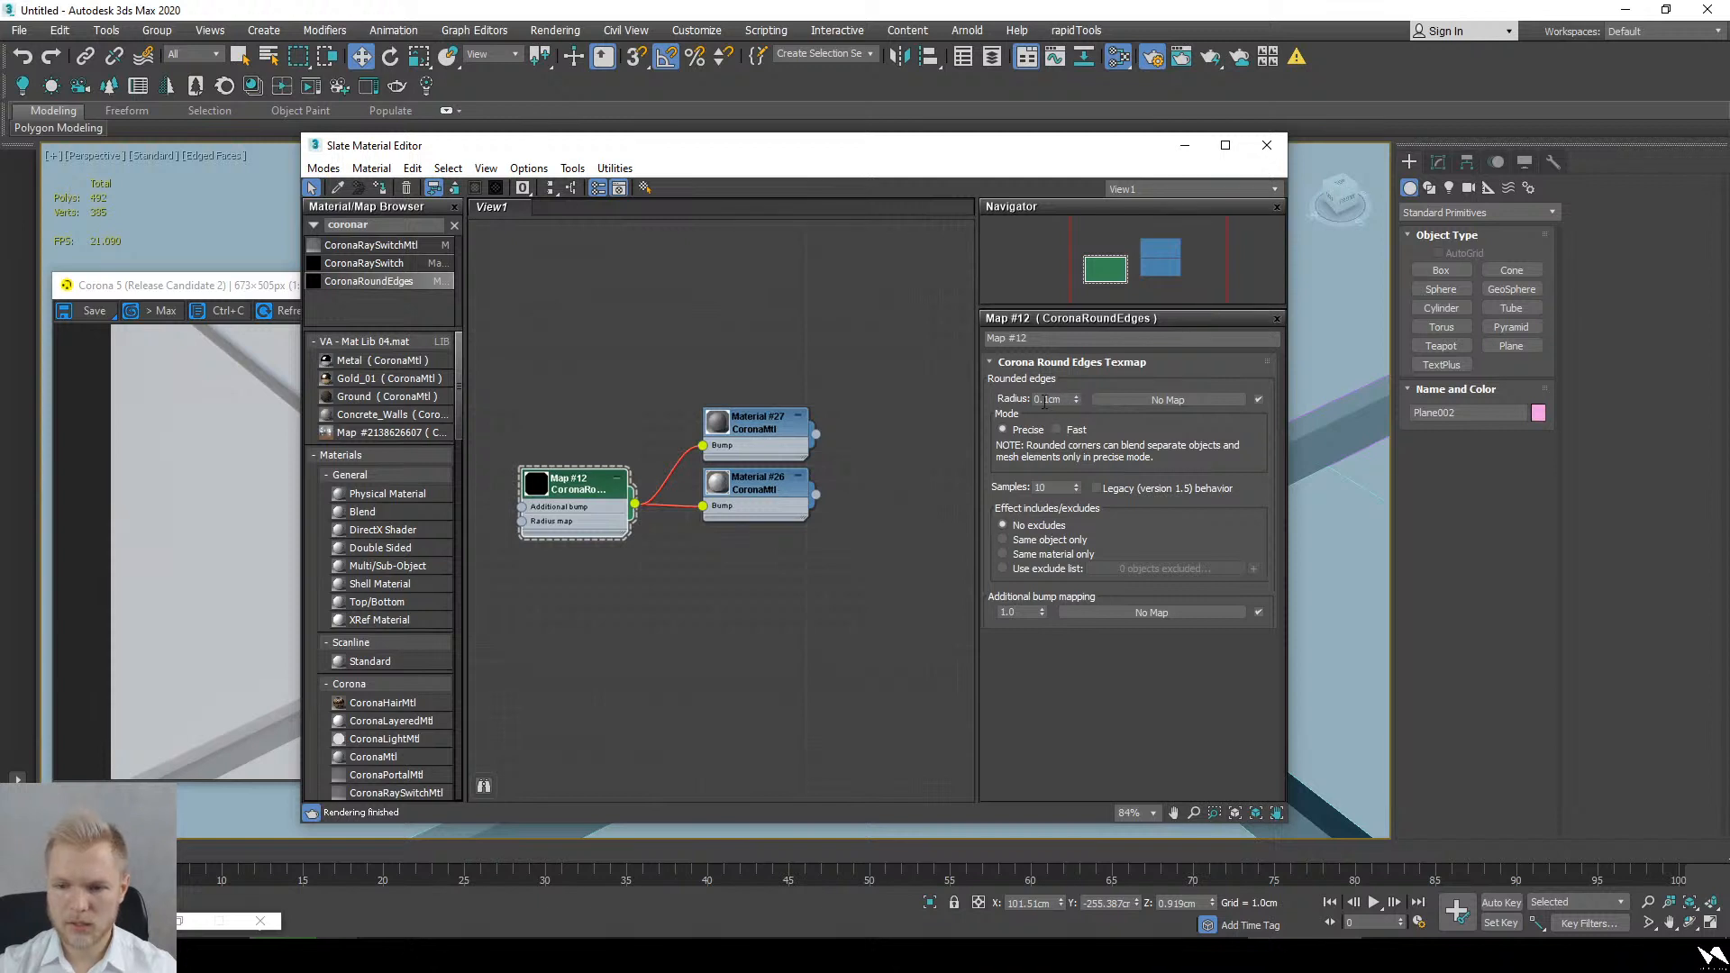
text(2)
key(Return)
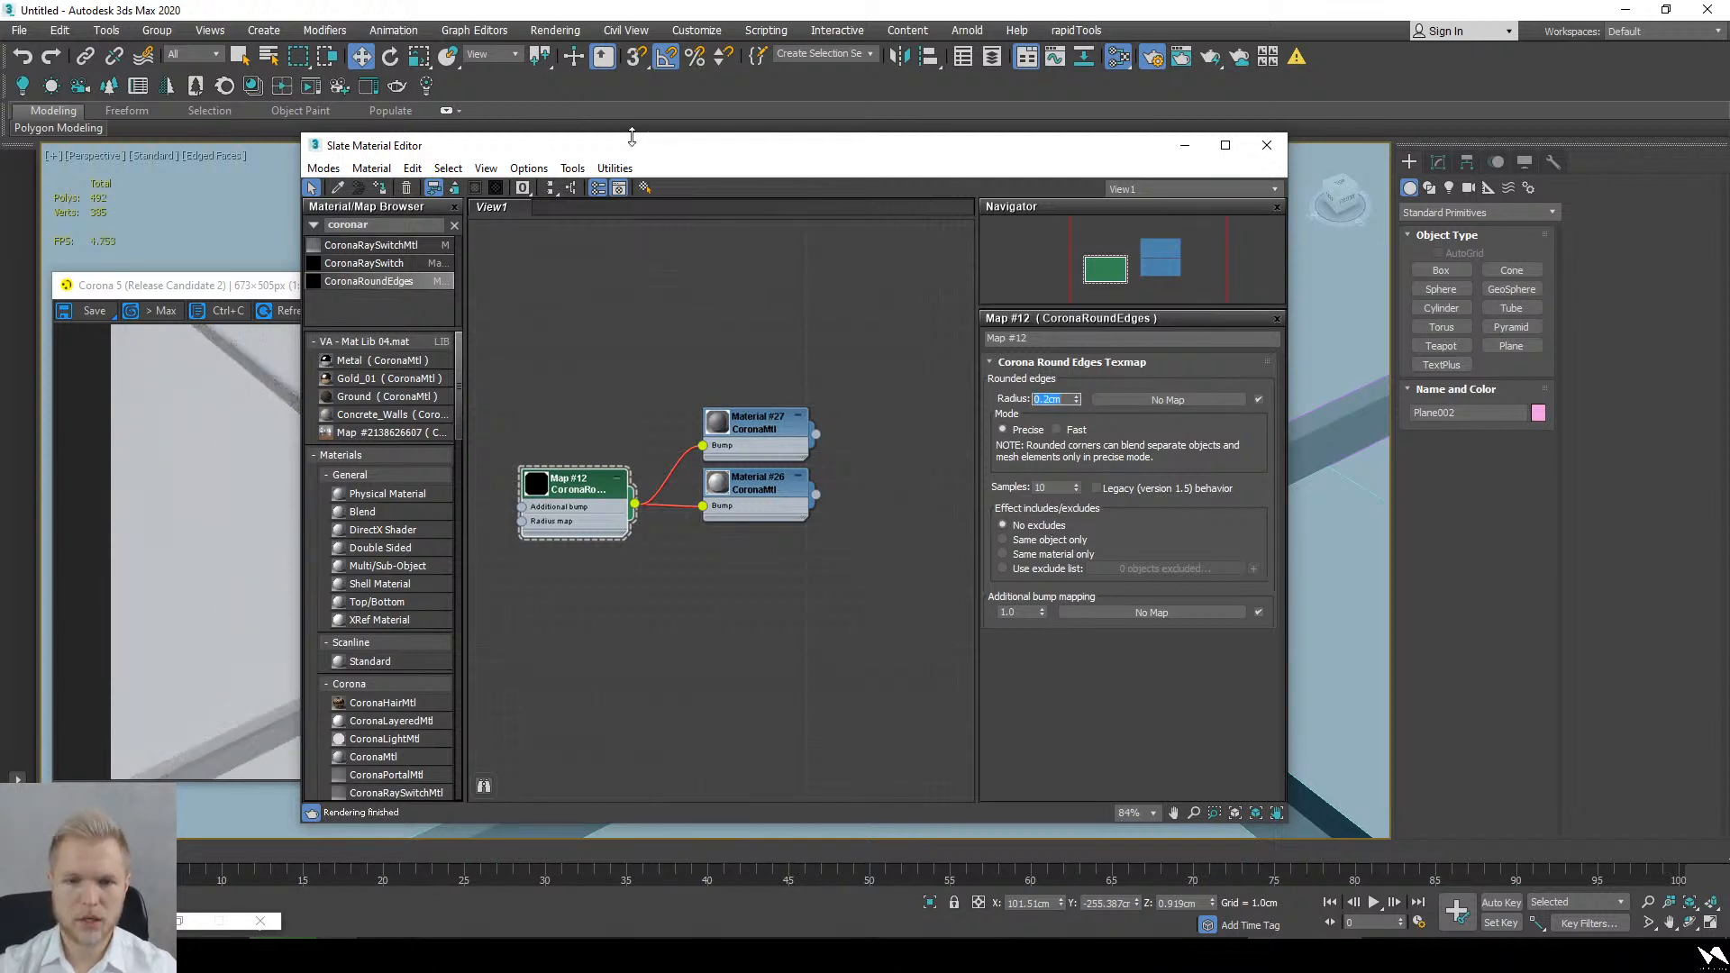
Step: Move the material editor beside the render, raise the CoronaRoundEdges radius to about 0.546 cm and inspect a tile corner up close
drag(848, 102, 1406, 60)
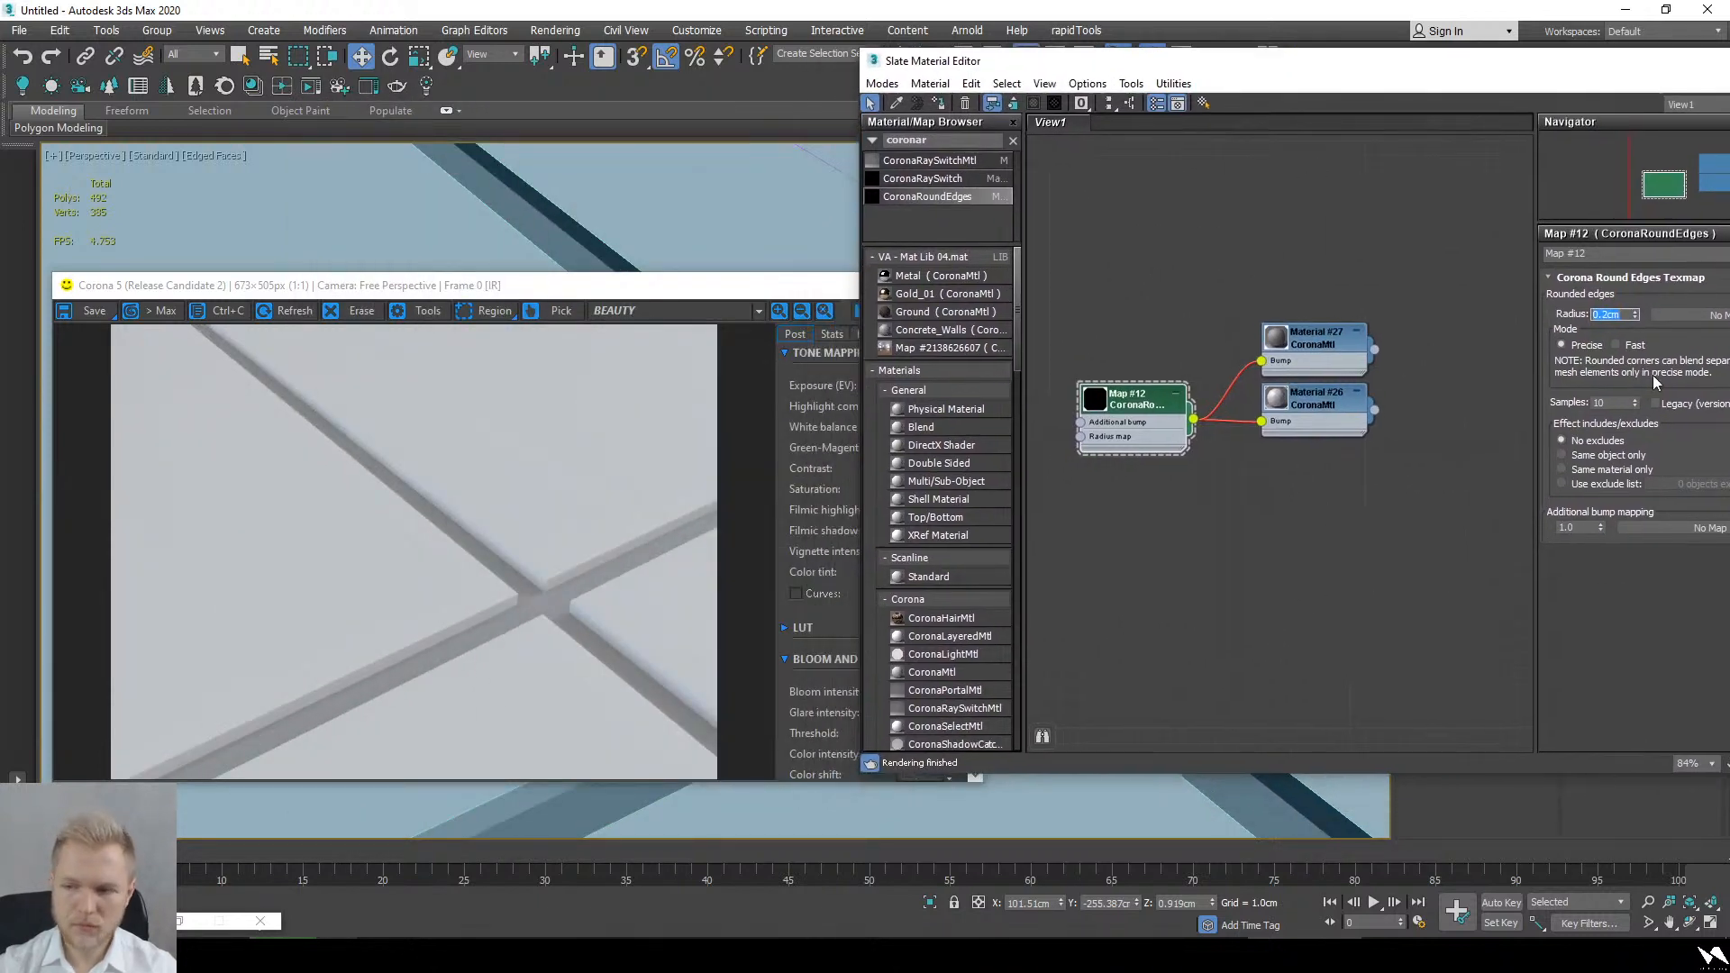
drag(1635, 312, 1649, 180)
scroll(596, 582, up, 3)
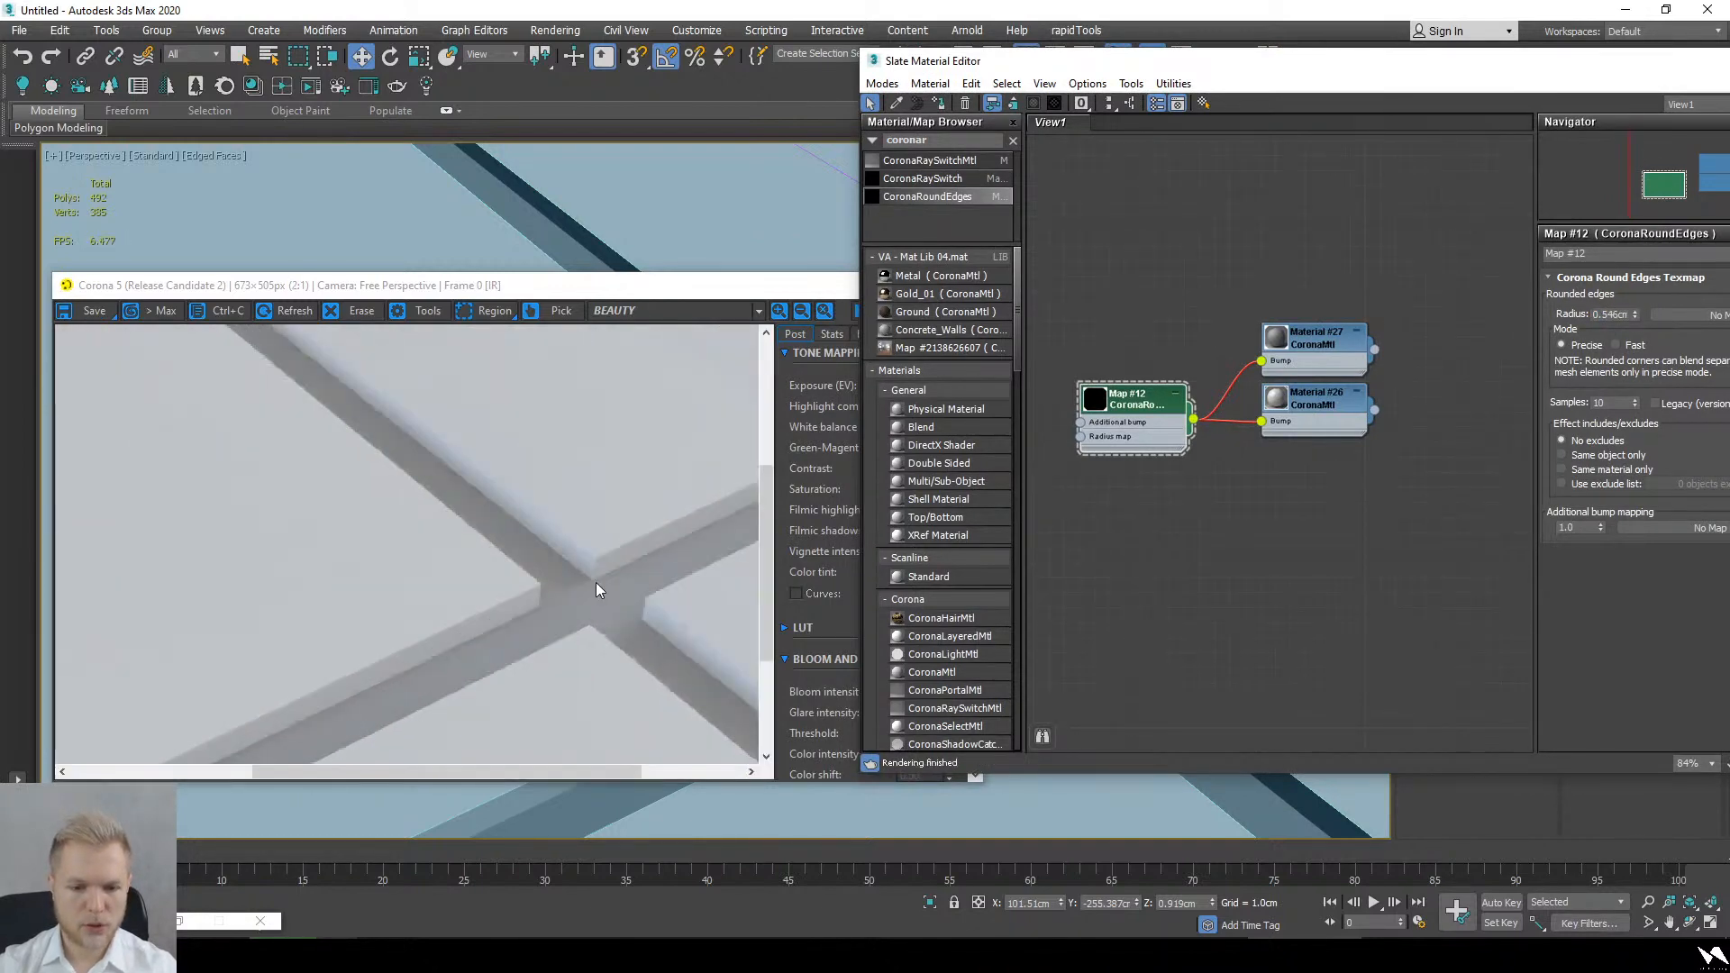
scroll(598, 555, down, 3)
scroll(597, 555, up, 3)
middle_drag(439, 642, 416, 557)
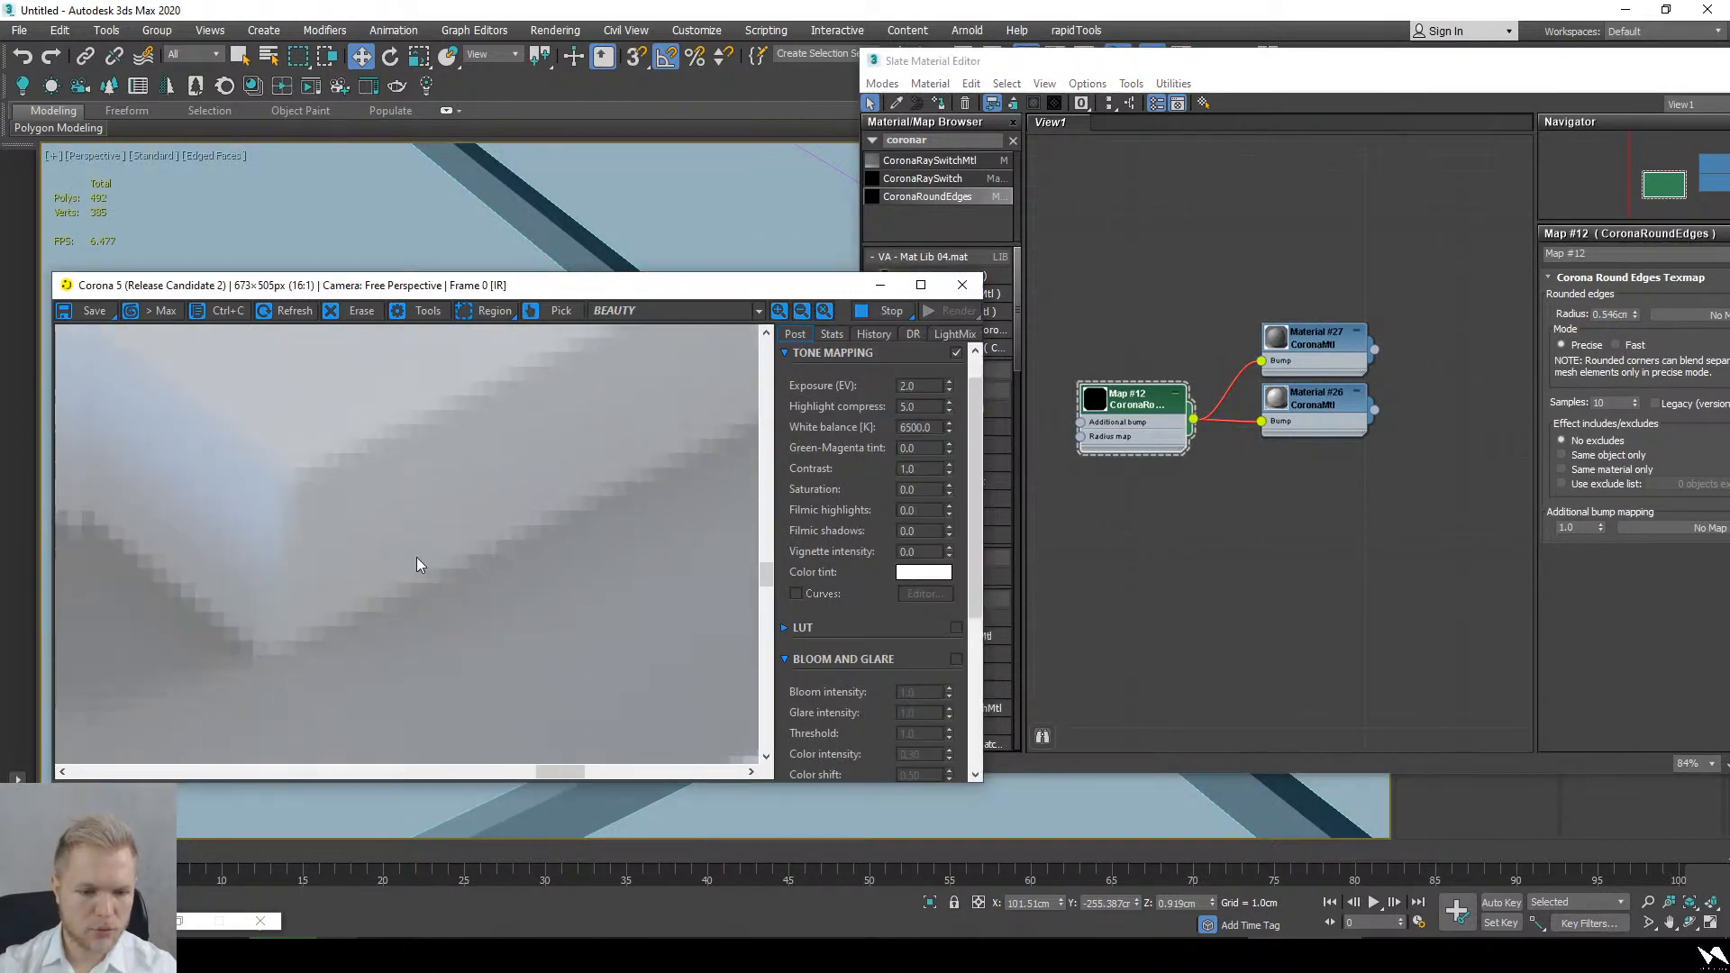
scroll(416, 564, down, 3)
Step: Compare the floor's highlights at a low angle with the CoronaRoundEdges map disconnected from the tile material's Bump and connected again
scroll(606, 190, down, 5)
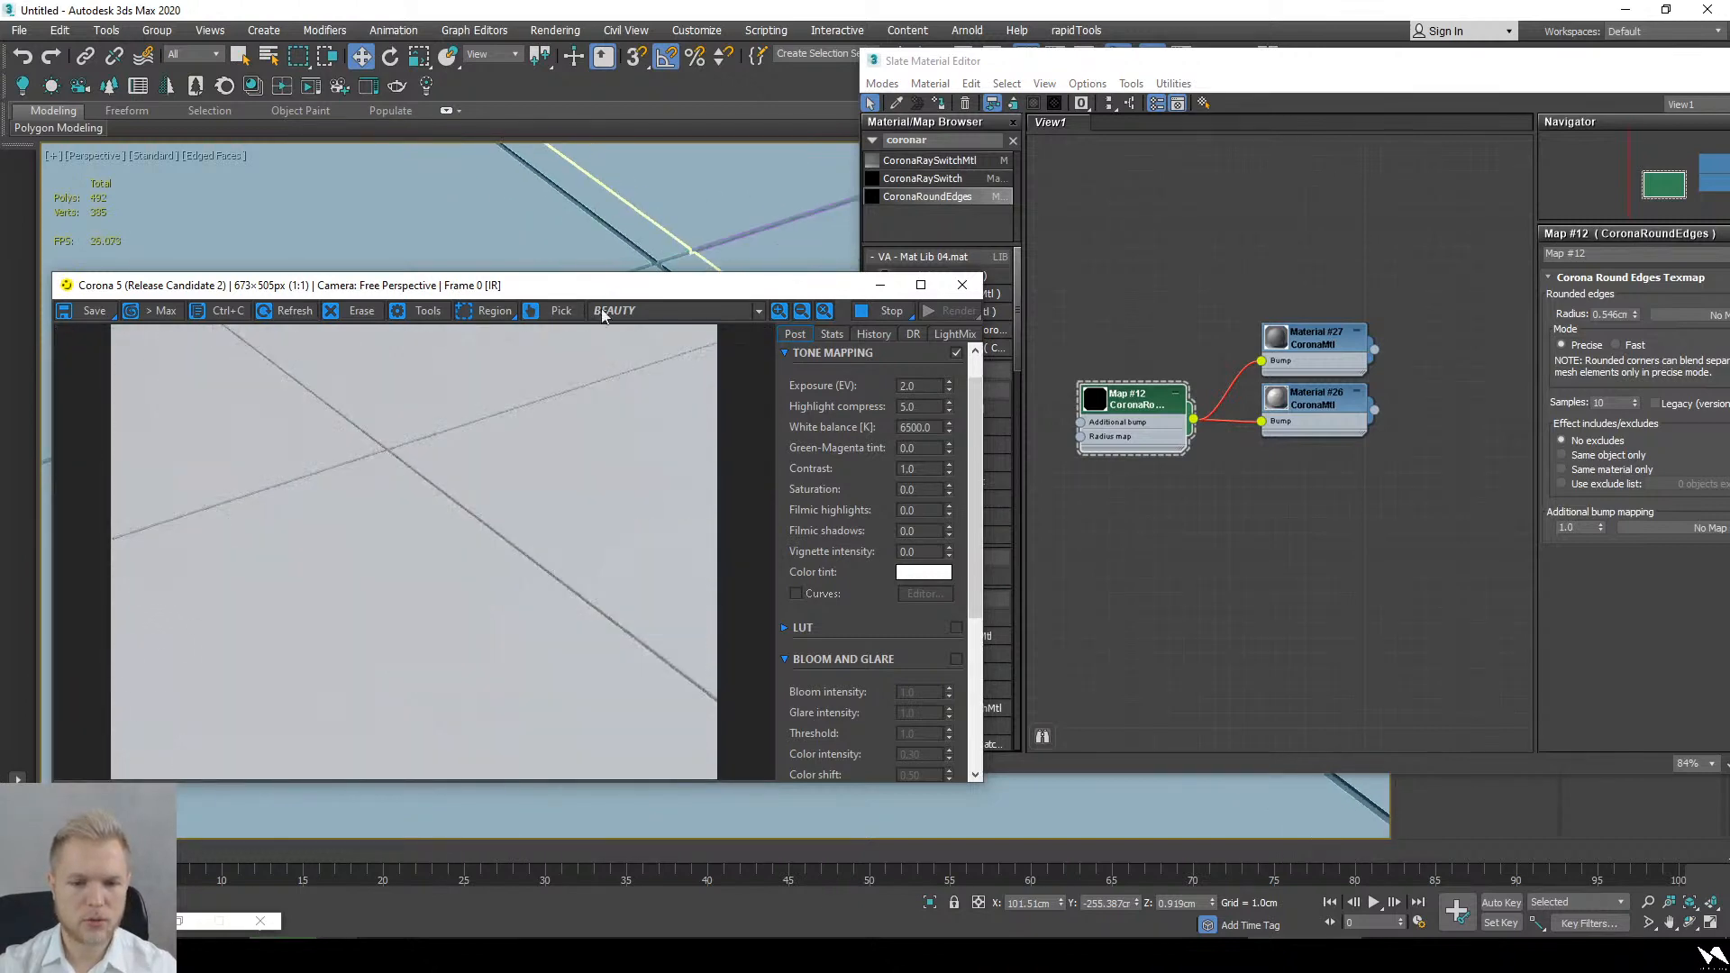
scroll(606, 190, up, 5)
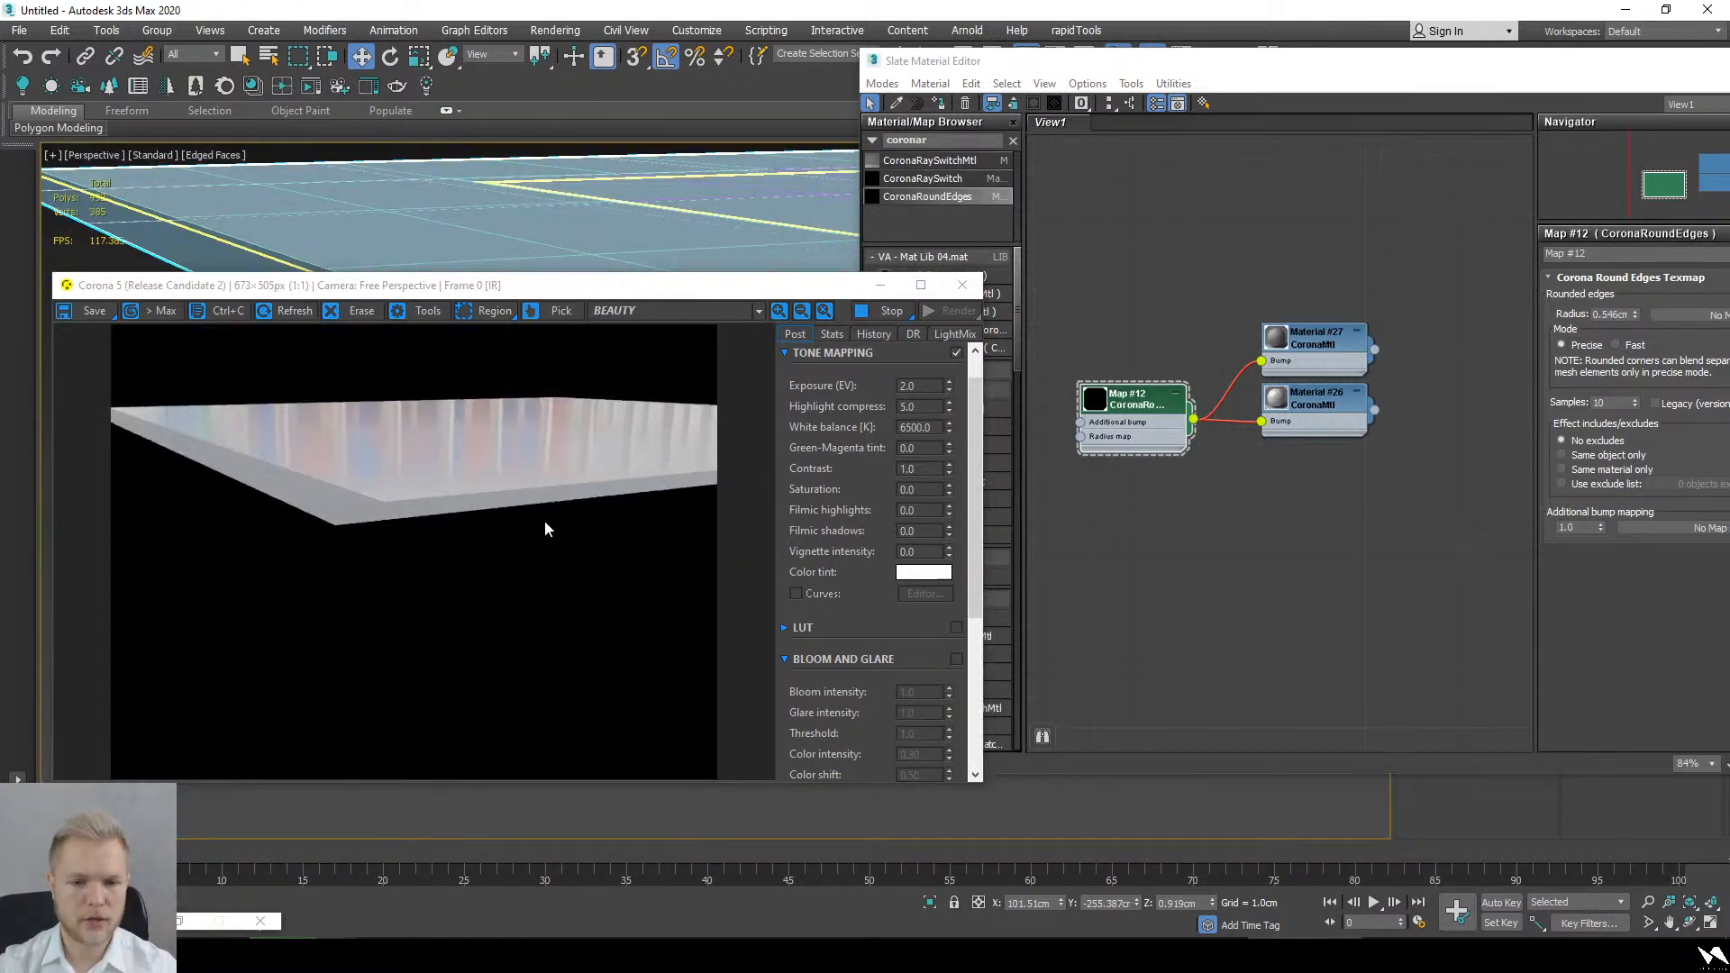
middle_drag(683, 231, 537, 214)
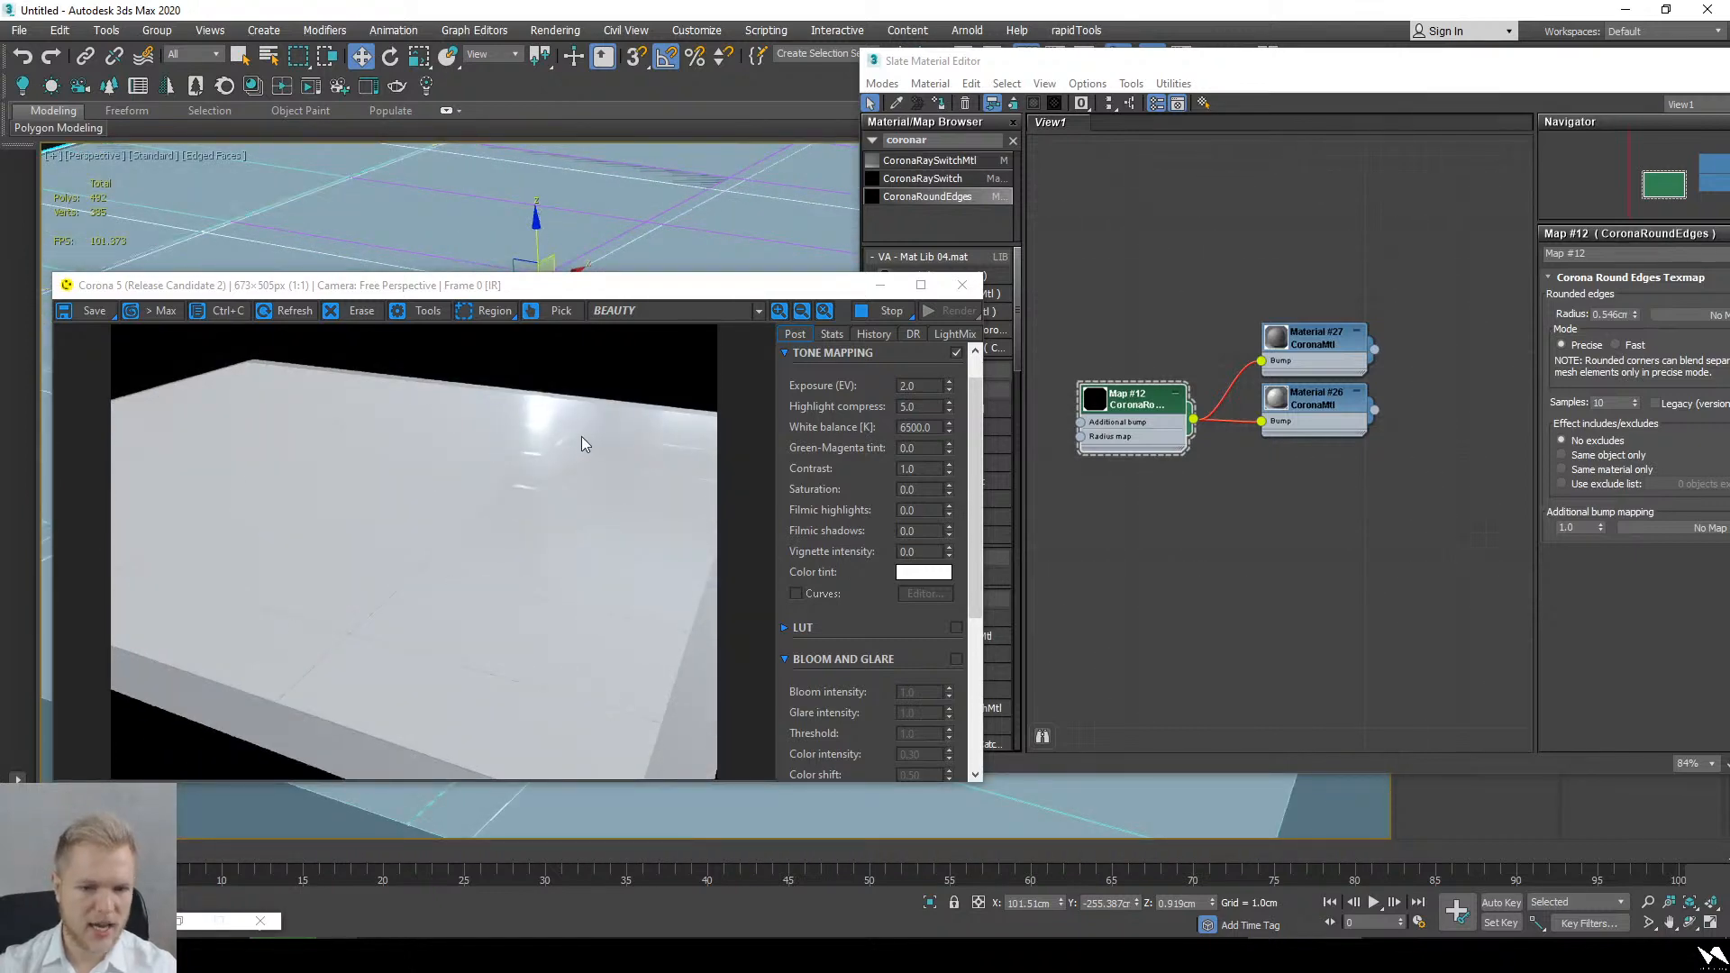
scroll(581, 432, up, 2)
scroll(560, 452, down, 2)
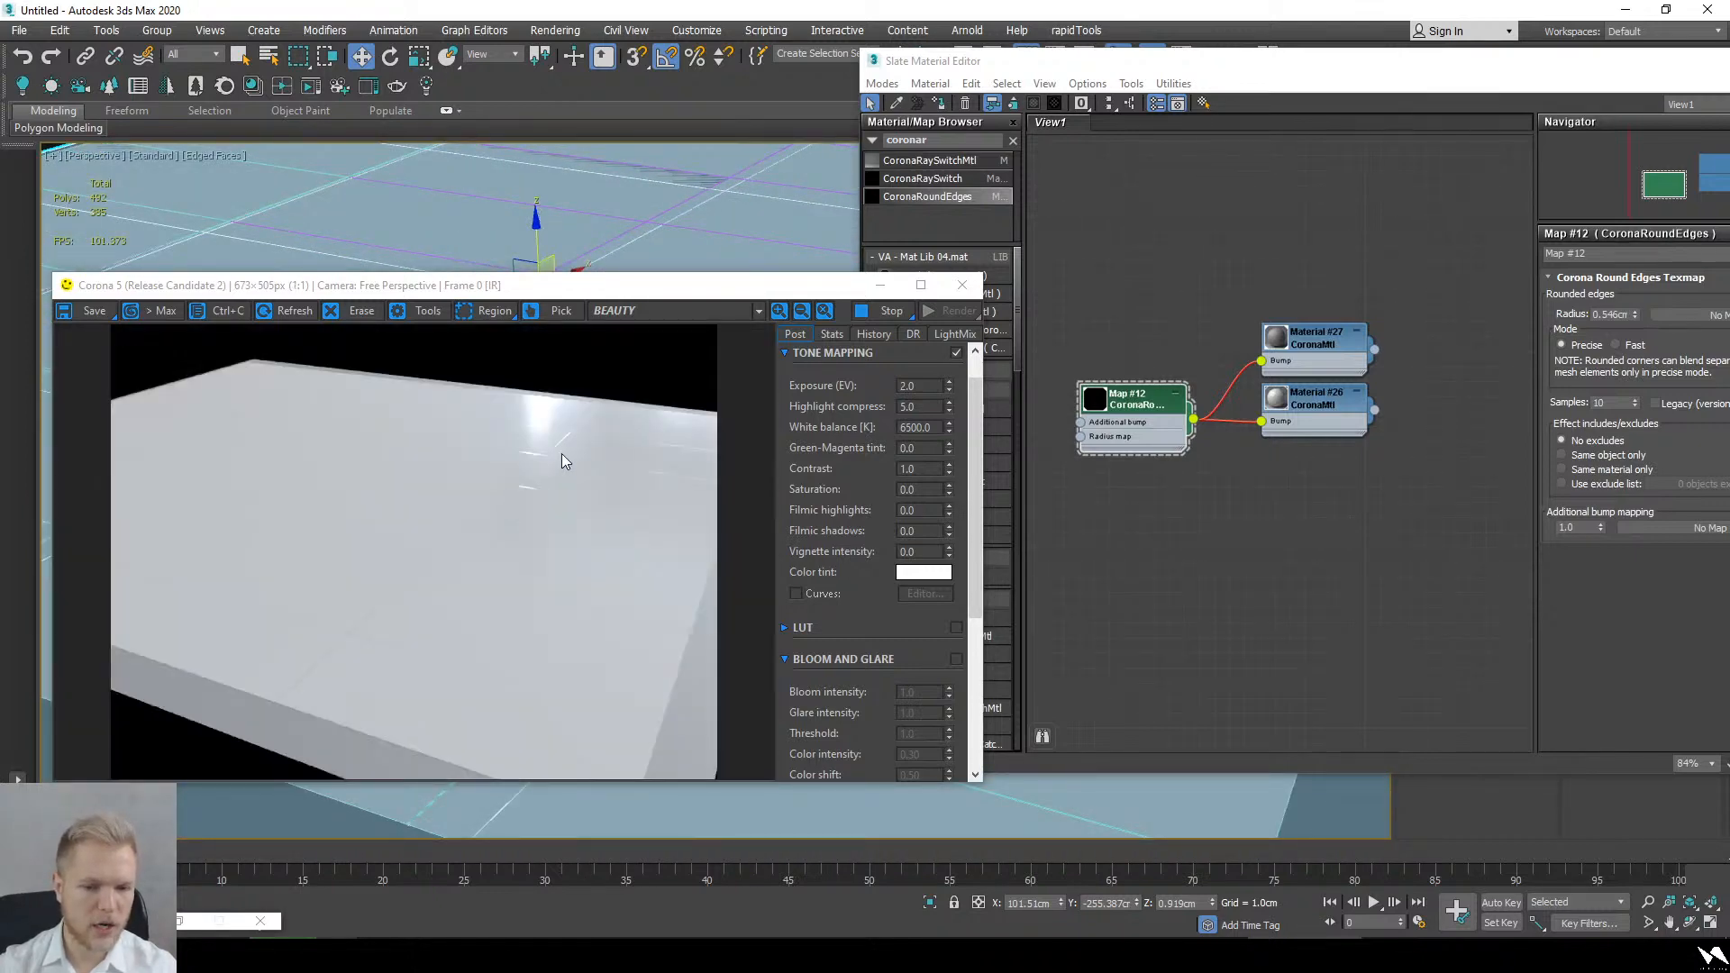
drag(1261, 420, 1239, 436)
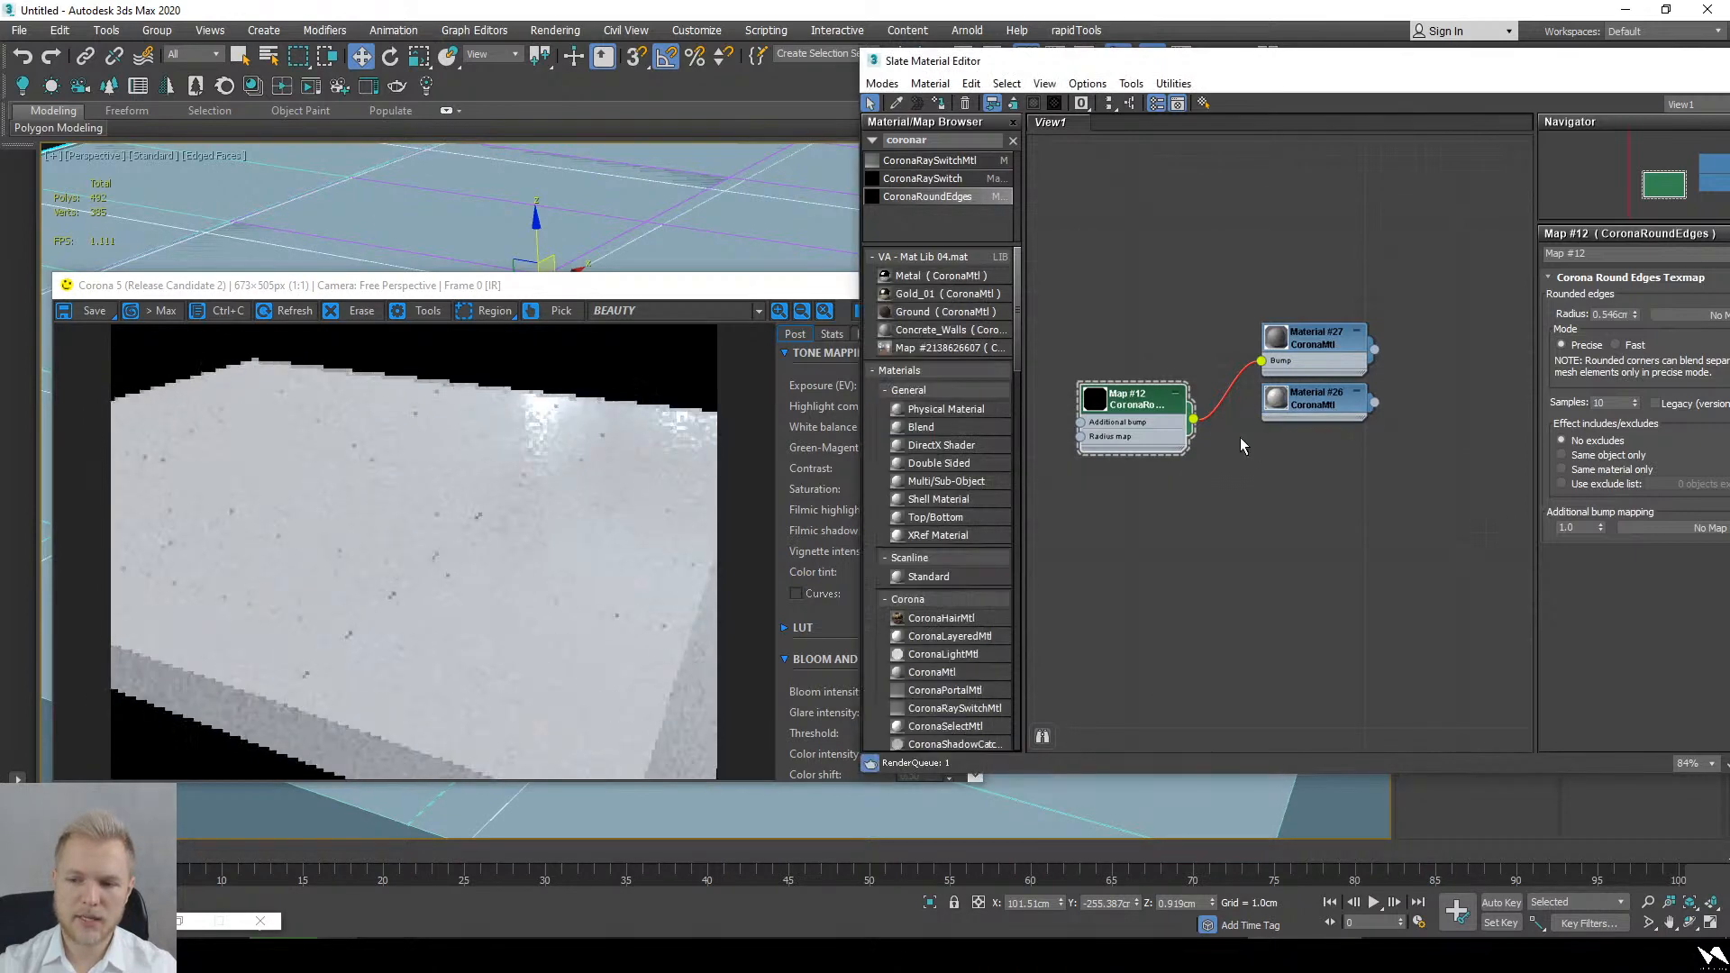
scroll(561, 462, up, 3)
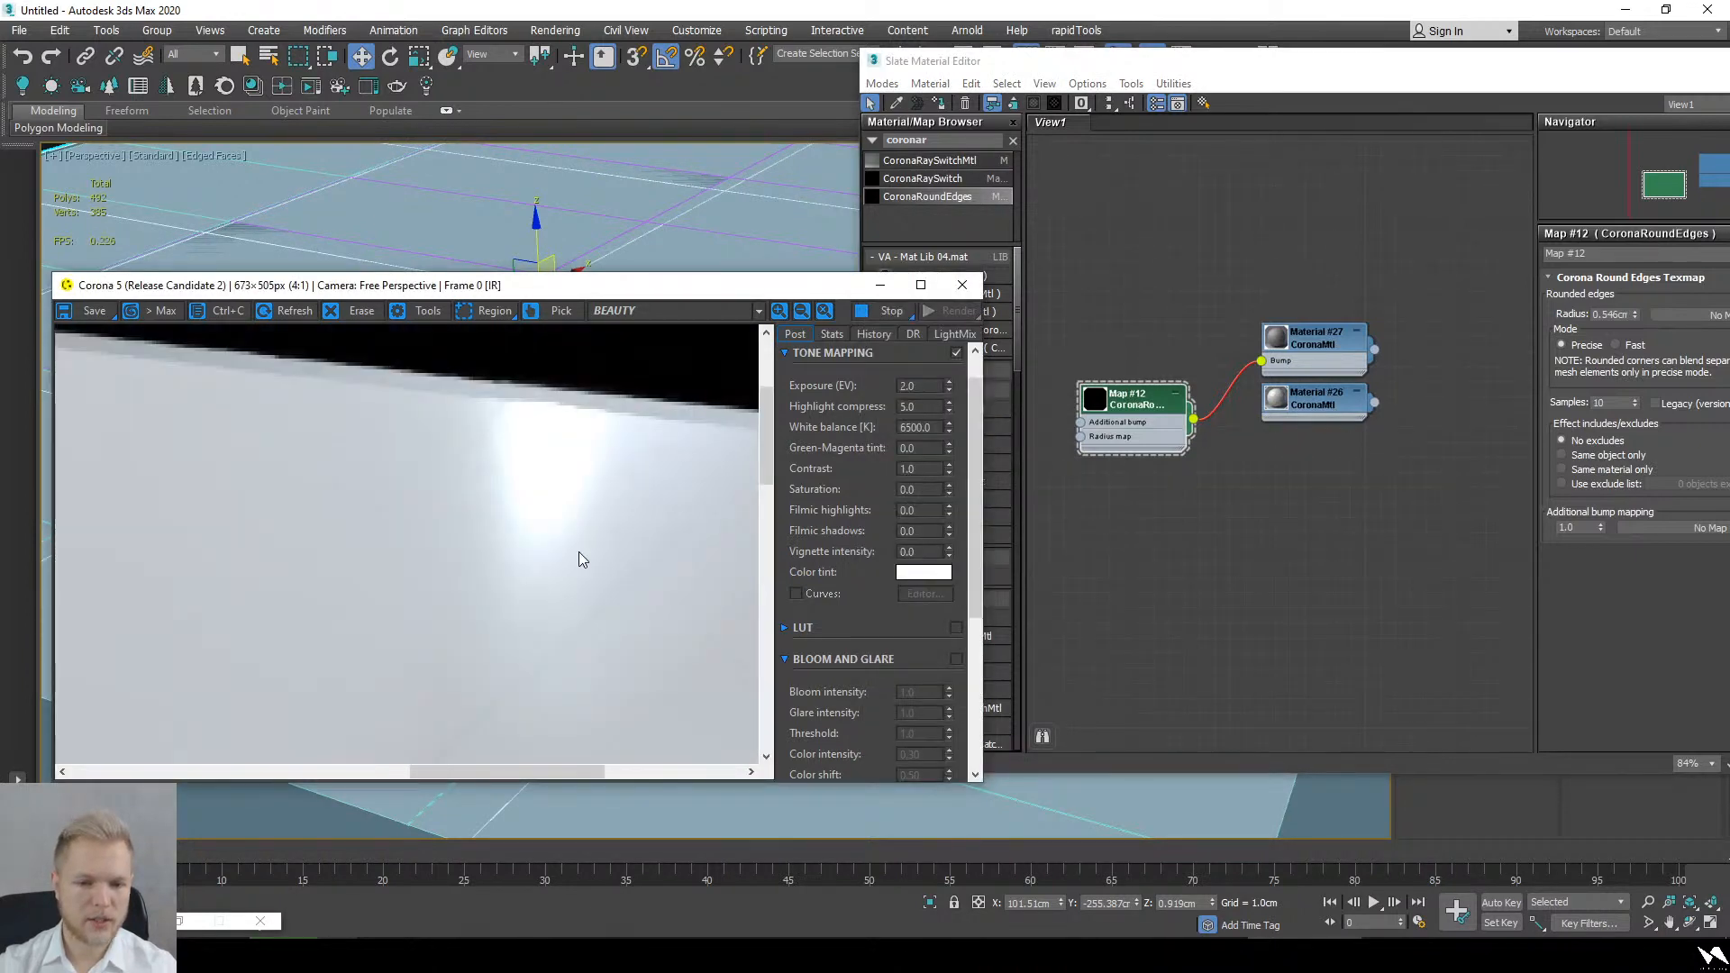
scroll(585, 458, down, 2)
drag(1194, 419, 1274, 607)
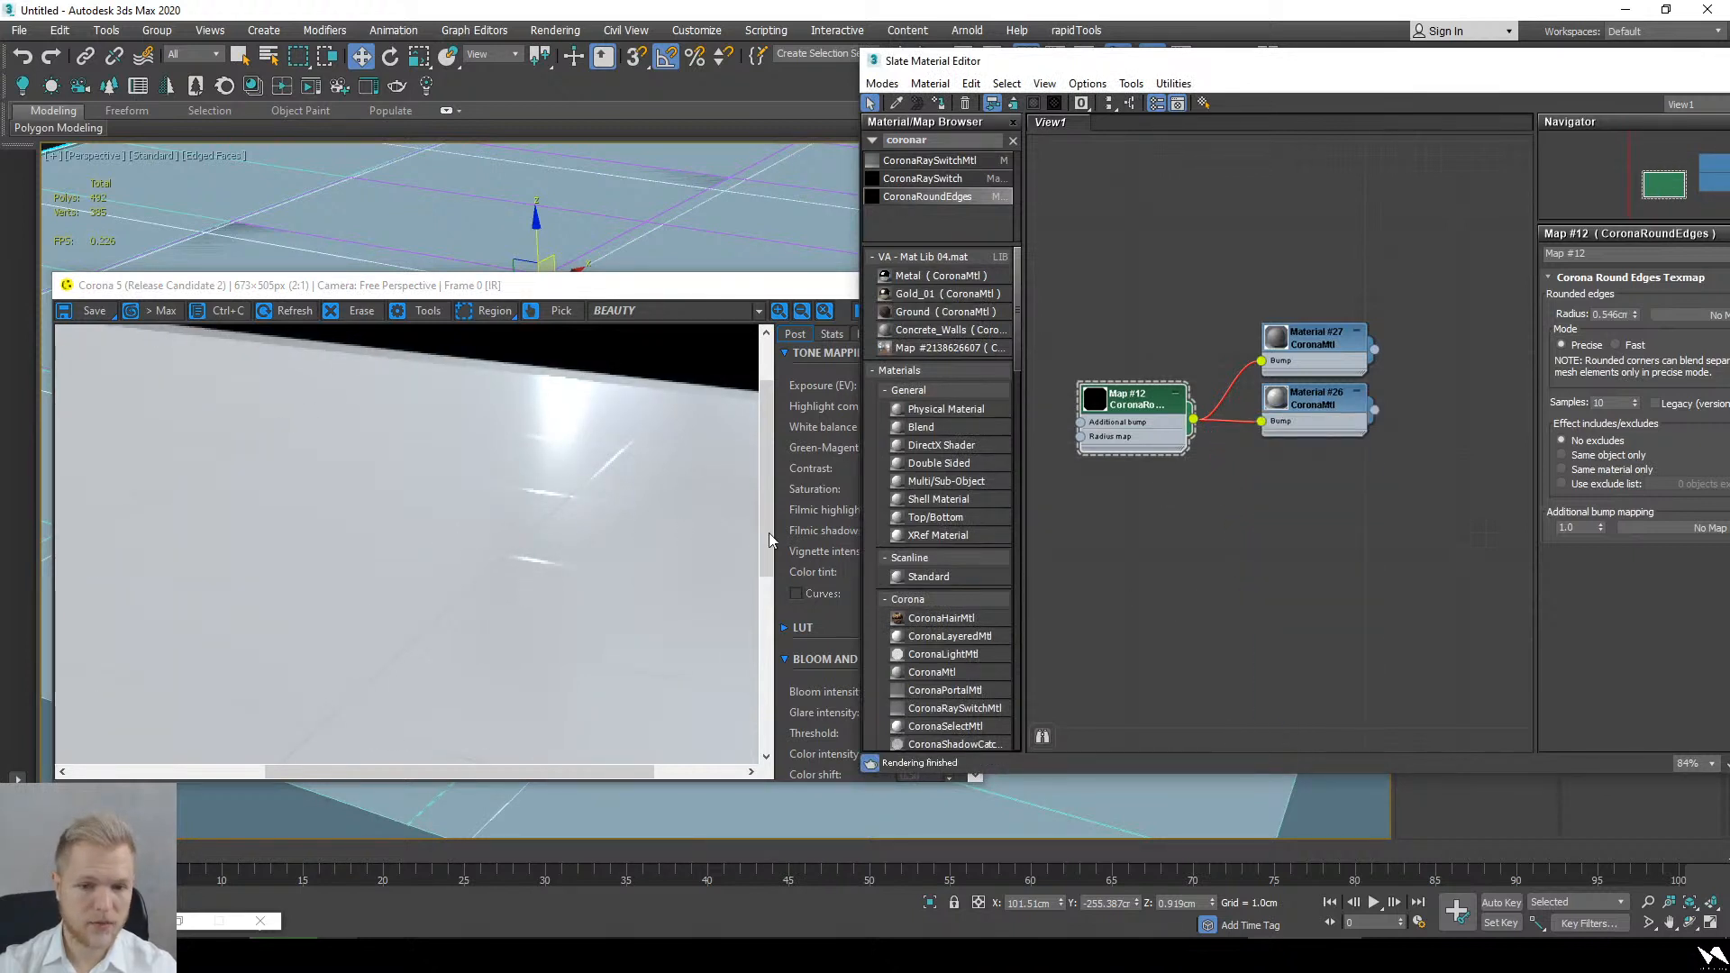
scroll(627, 554, down, 1)
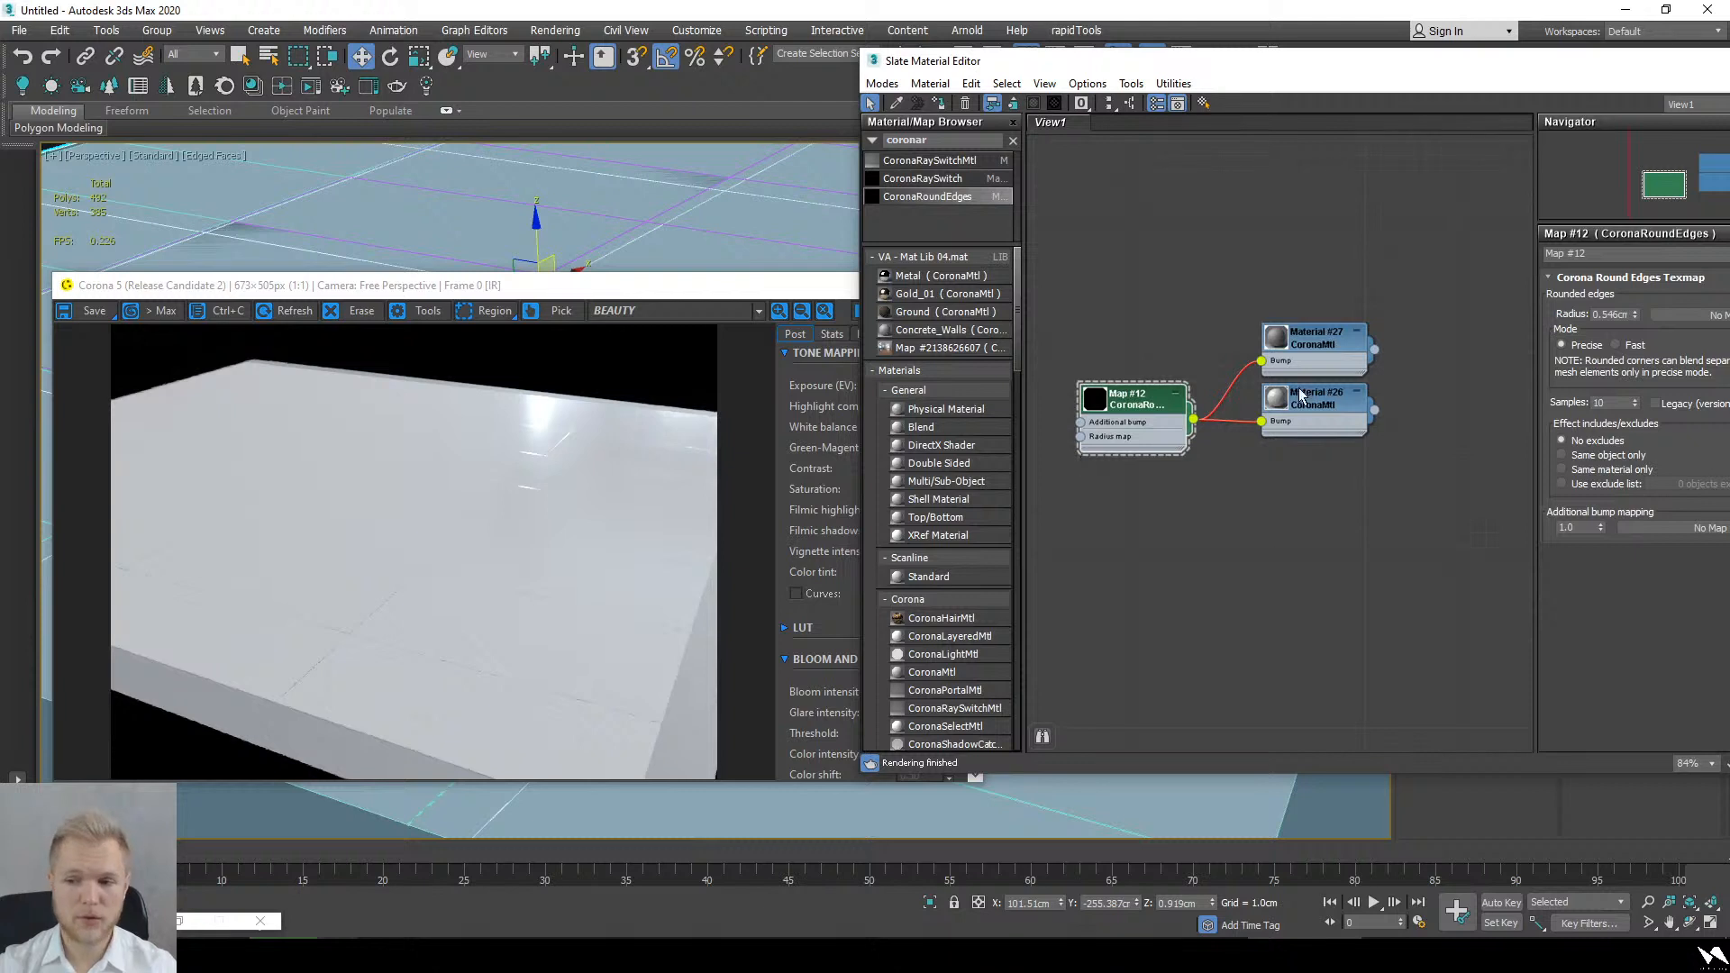
Step: Set the CoronaRoundEdges radius to 0.1 cm and inspect the tile joints up close in the render
double_click(1609, 314)
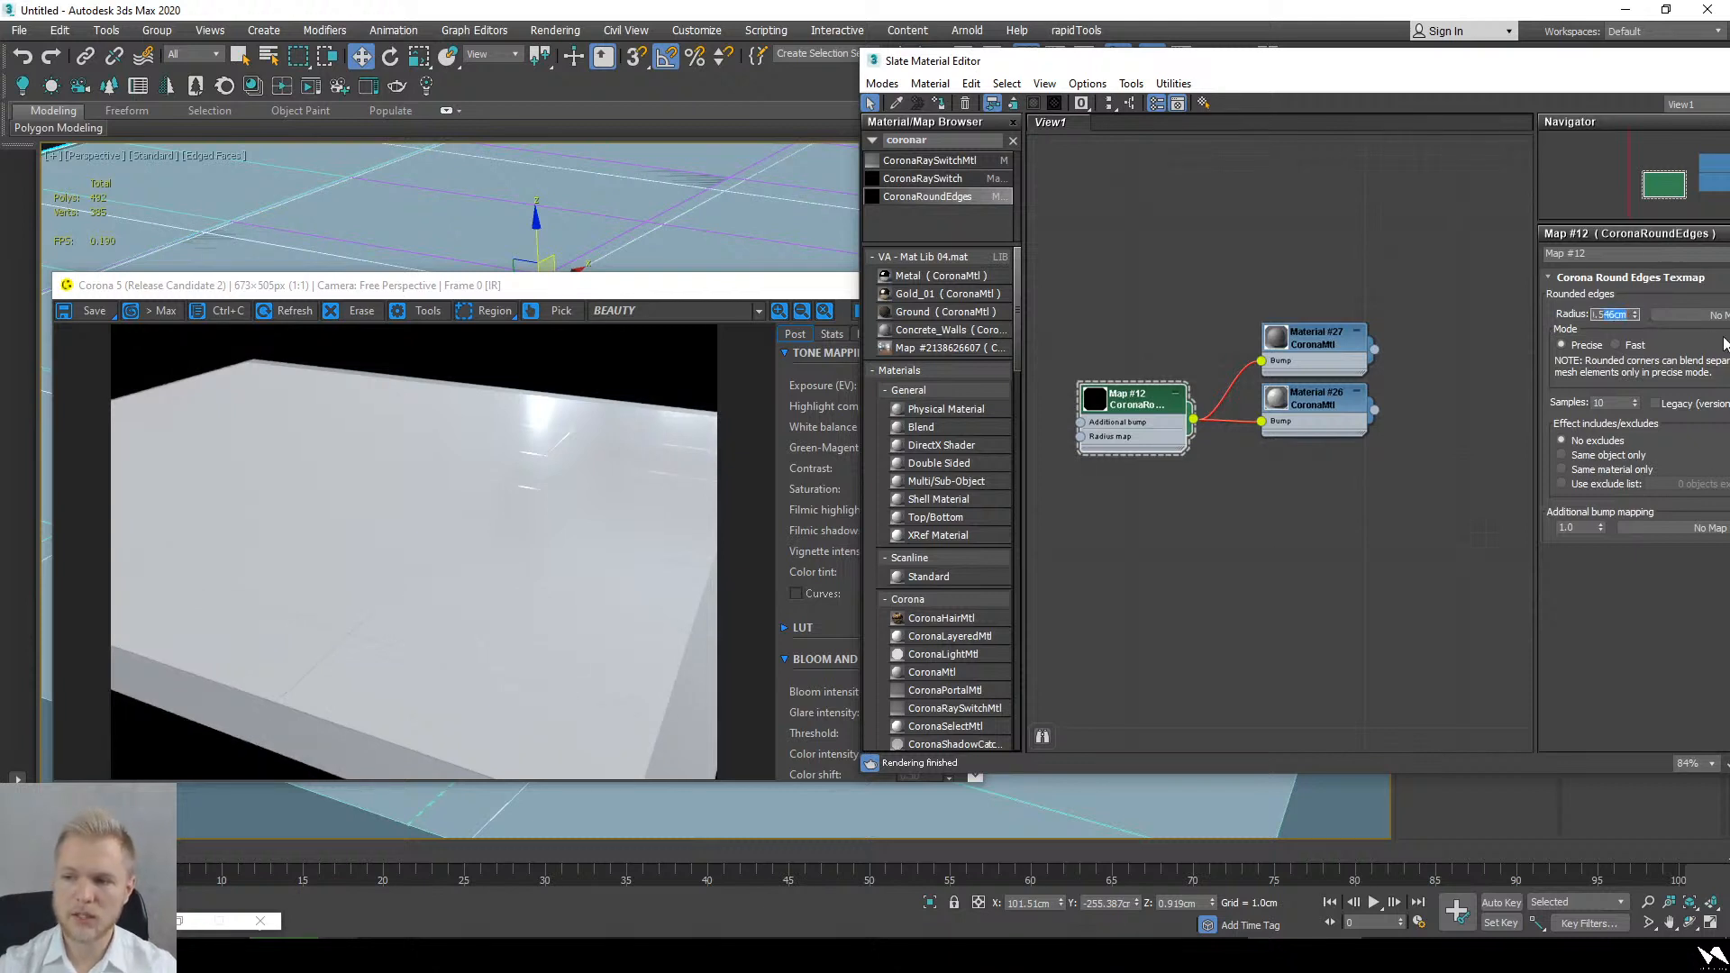
text(0.1)
key(Return)
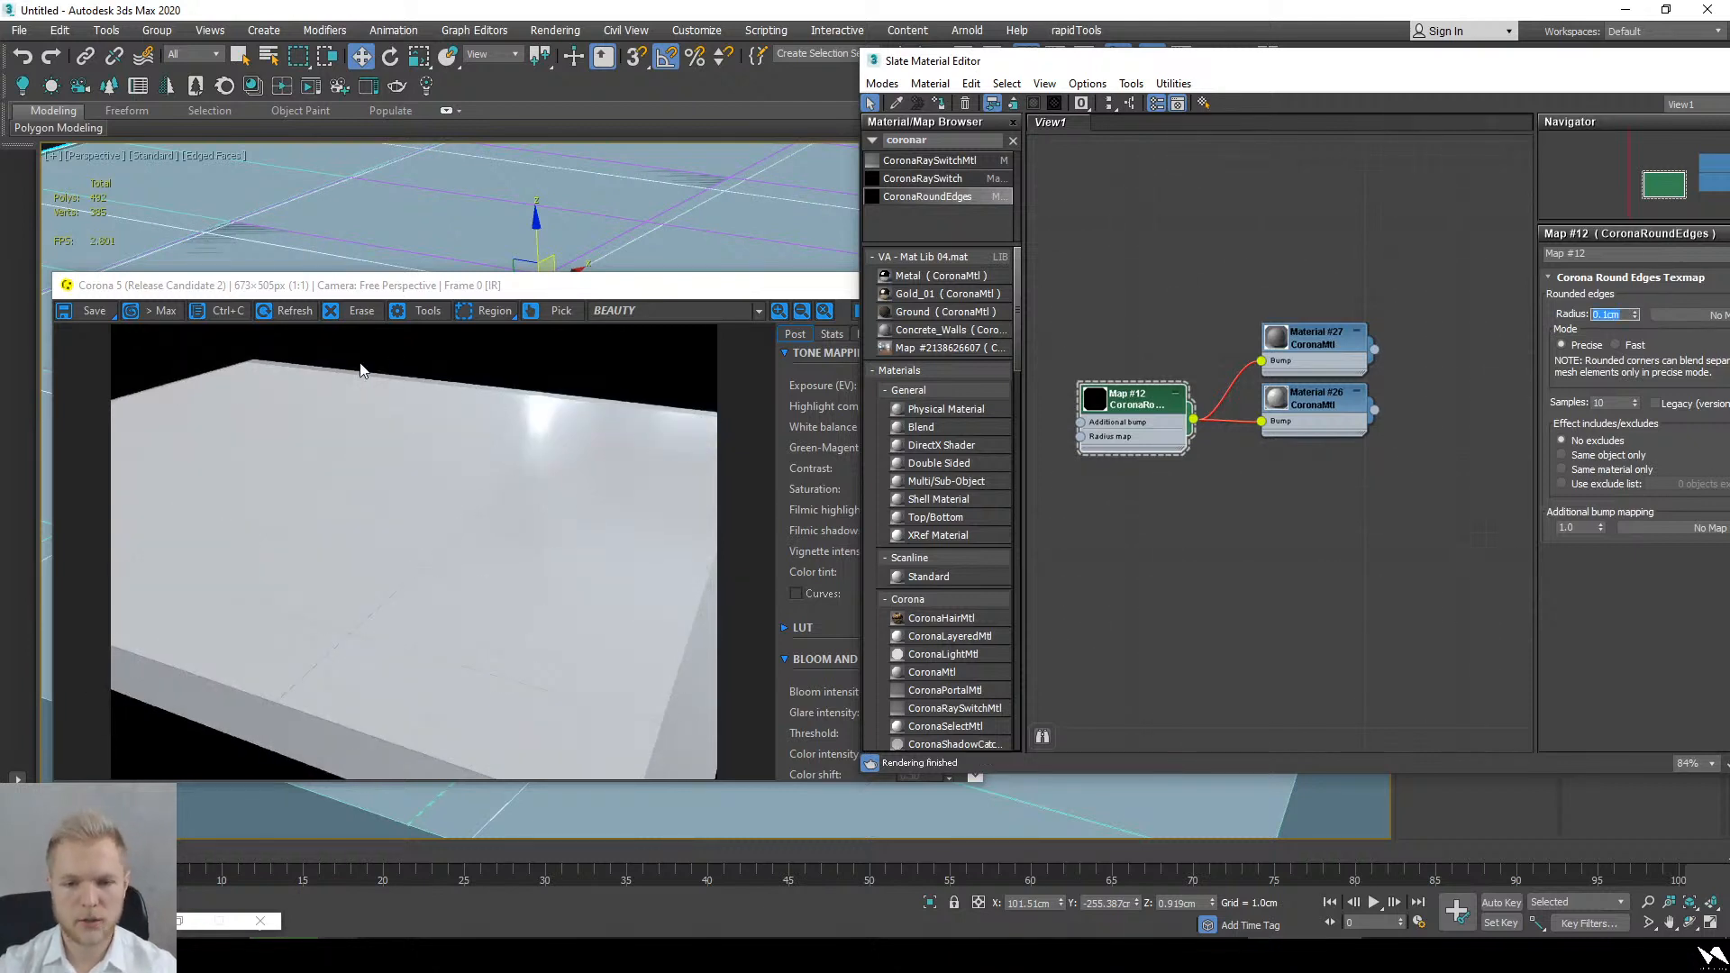
scroll(579, 478, up, 2)
middle_drag(583, 406, 640, 475)
scroll(516, 490, up, 1)
scroll(516, 490, down, 3)
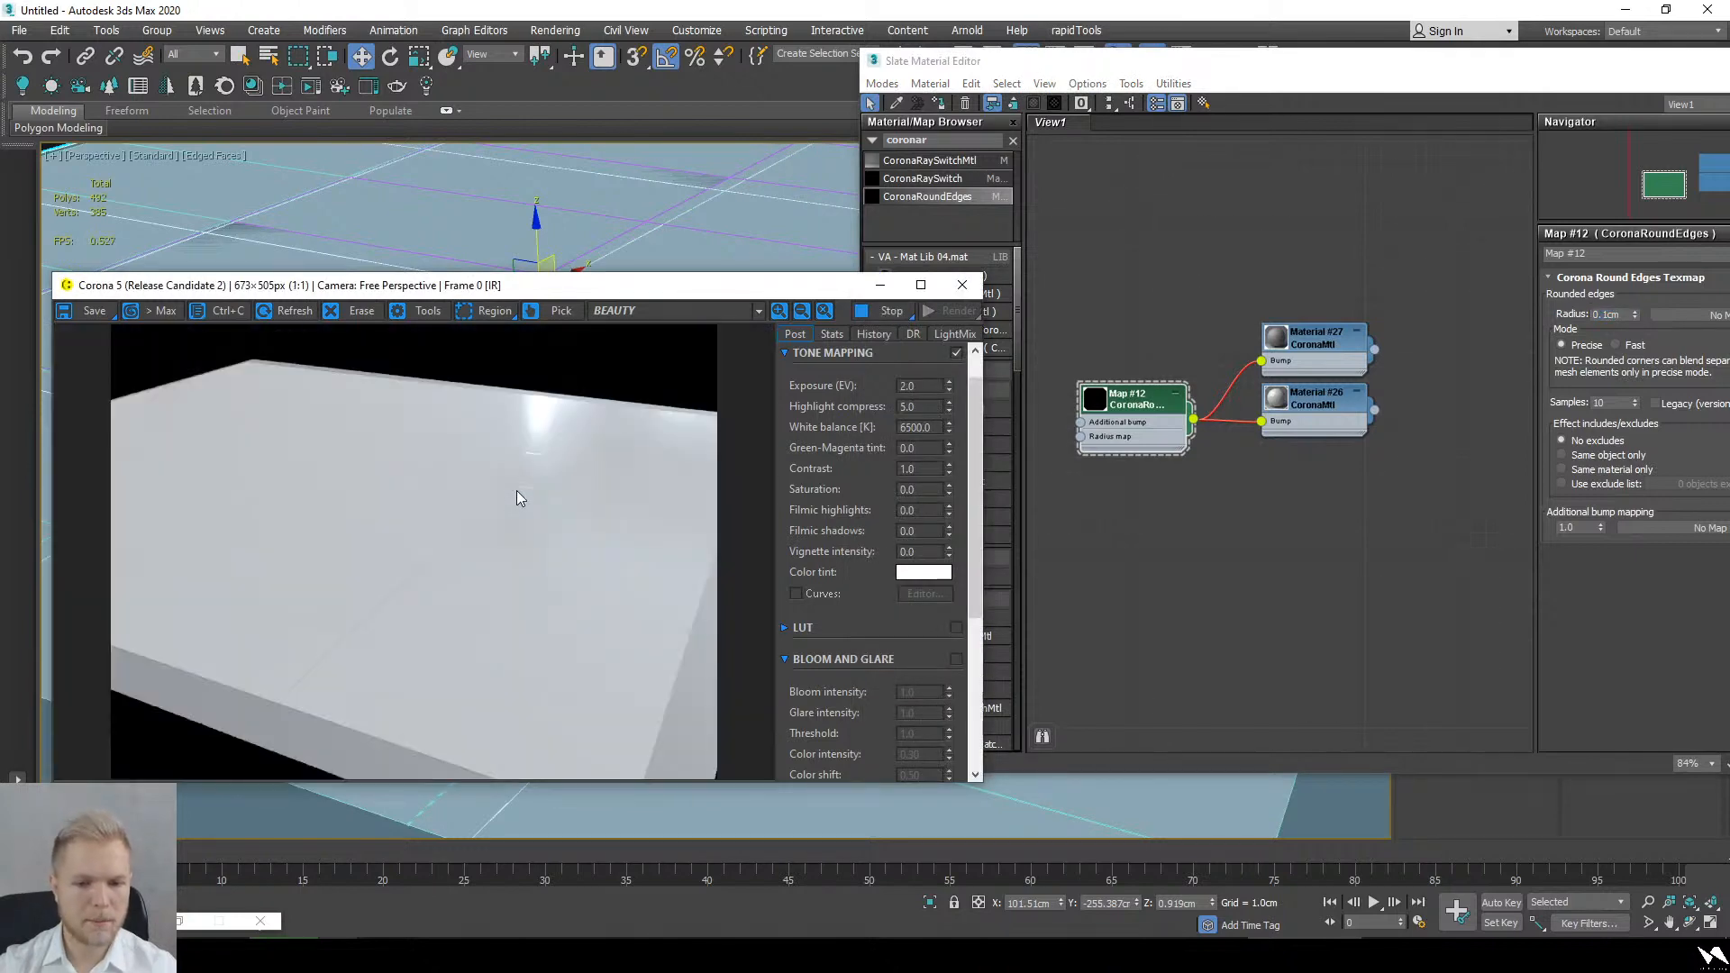
scroll(560, 467, up, 1)
scroll(609, 400, up, 3)
scroll(516, 496, down, 3)
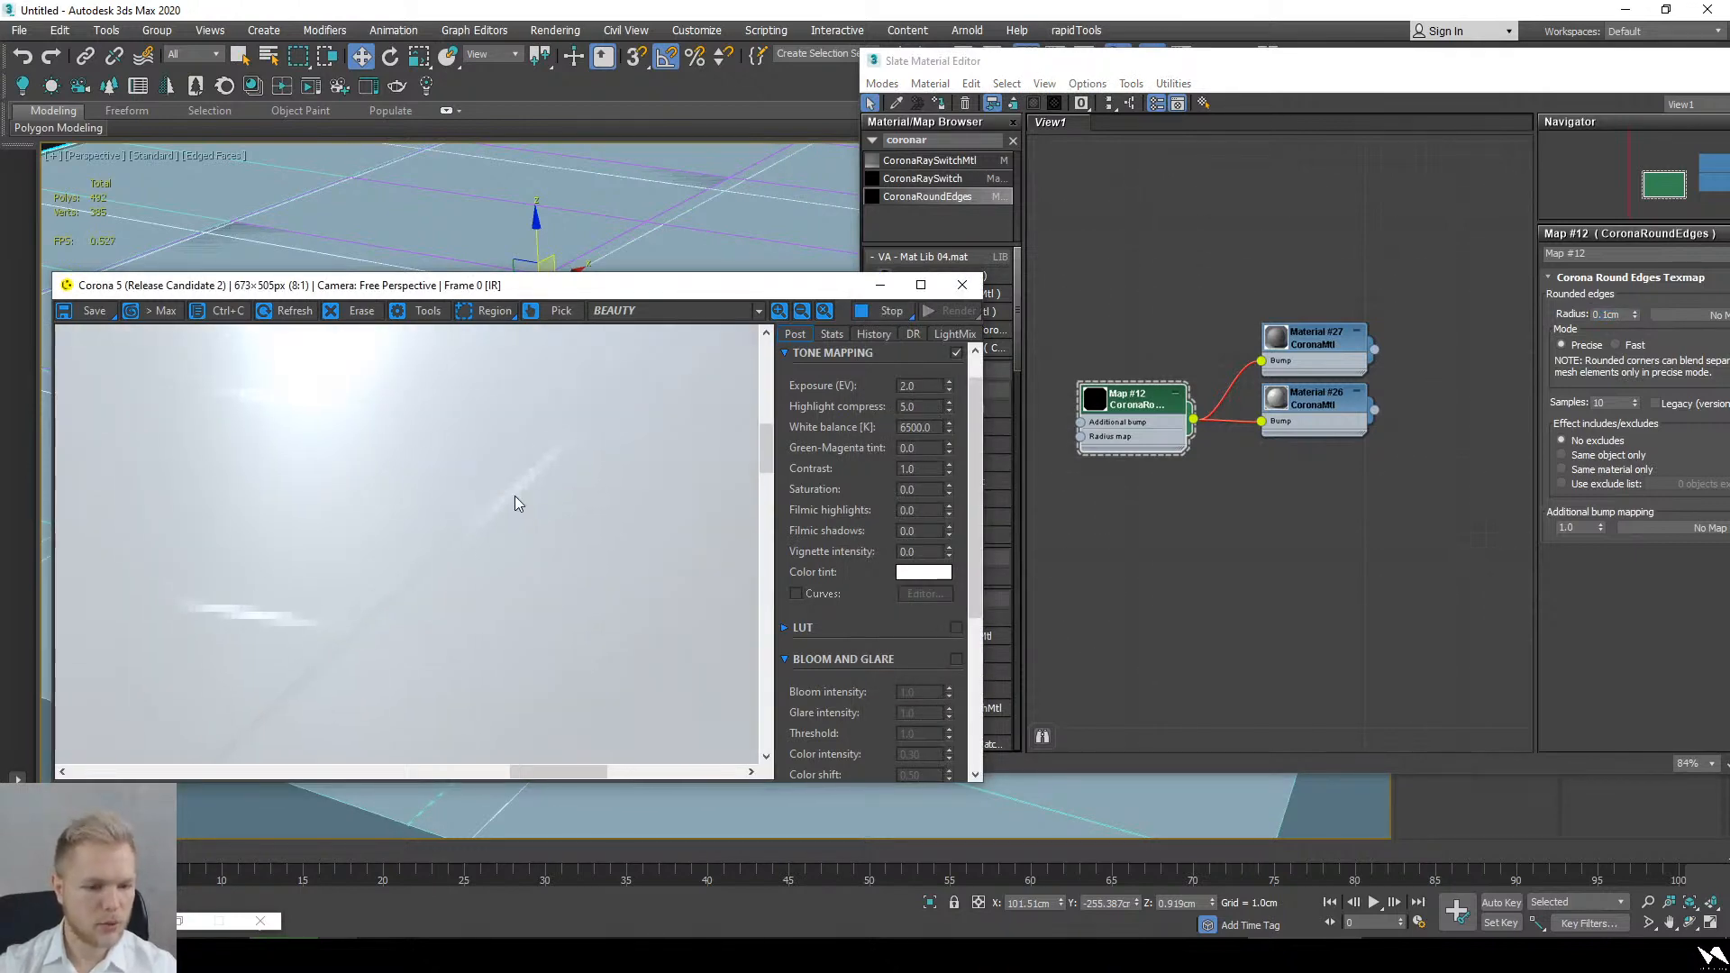
scroll(515, 503, down, 1)
Step: Add a general Noise map and connect it to the Additional bump input of the CoronaRoundEdges map
click(1295, 440)
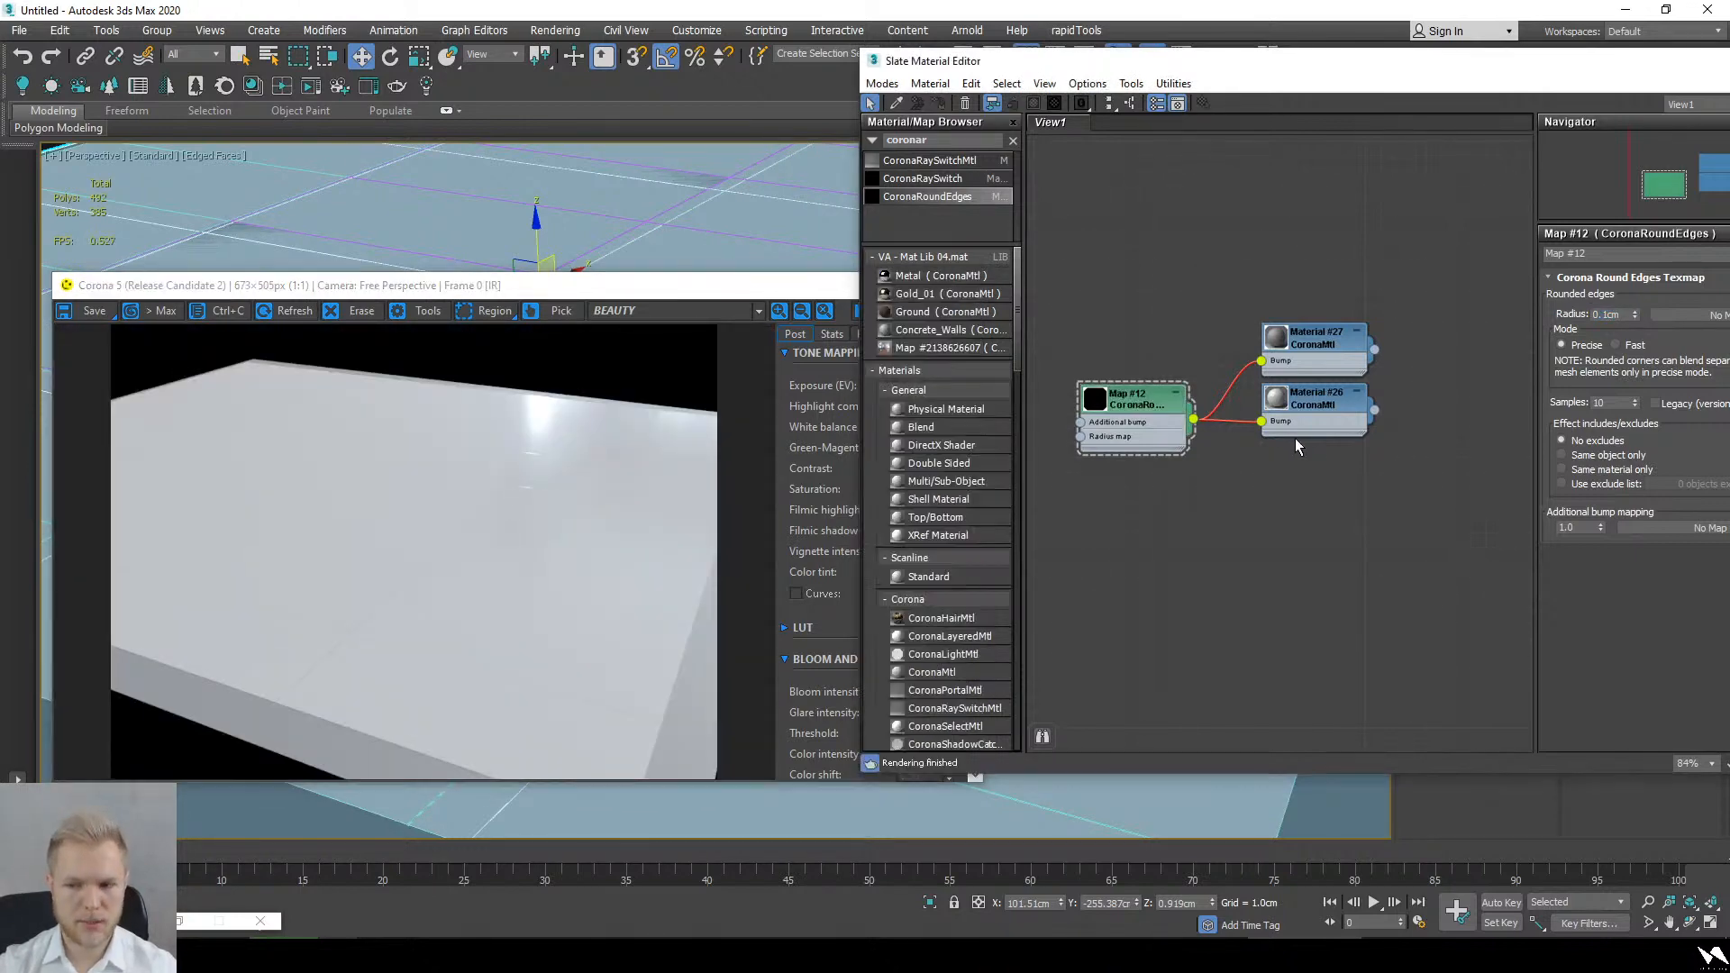
middle_drag(1294, 439, 1306, 464)
middle_drag(1100, 306, 1178, 319)
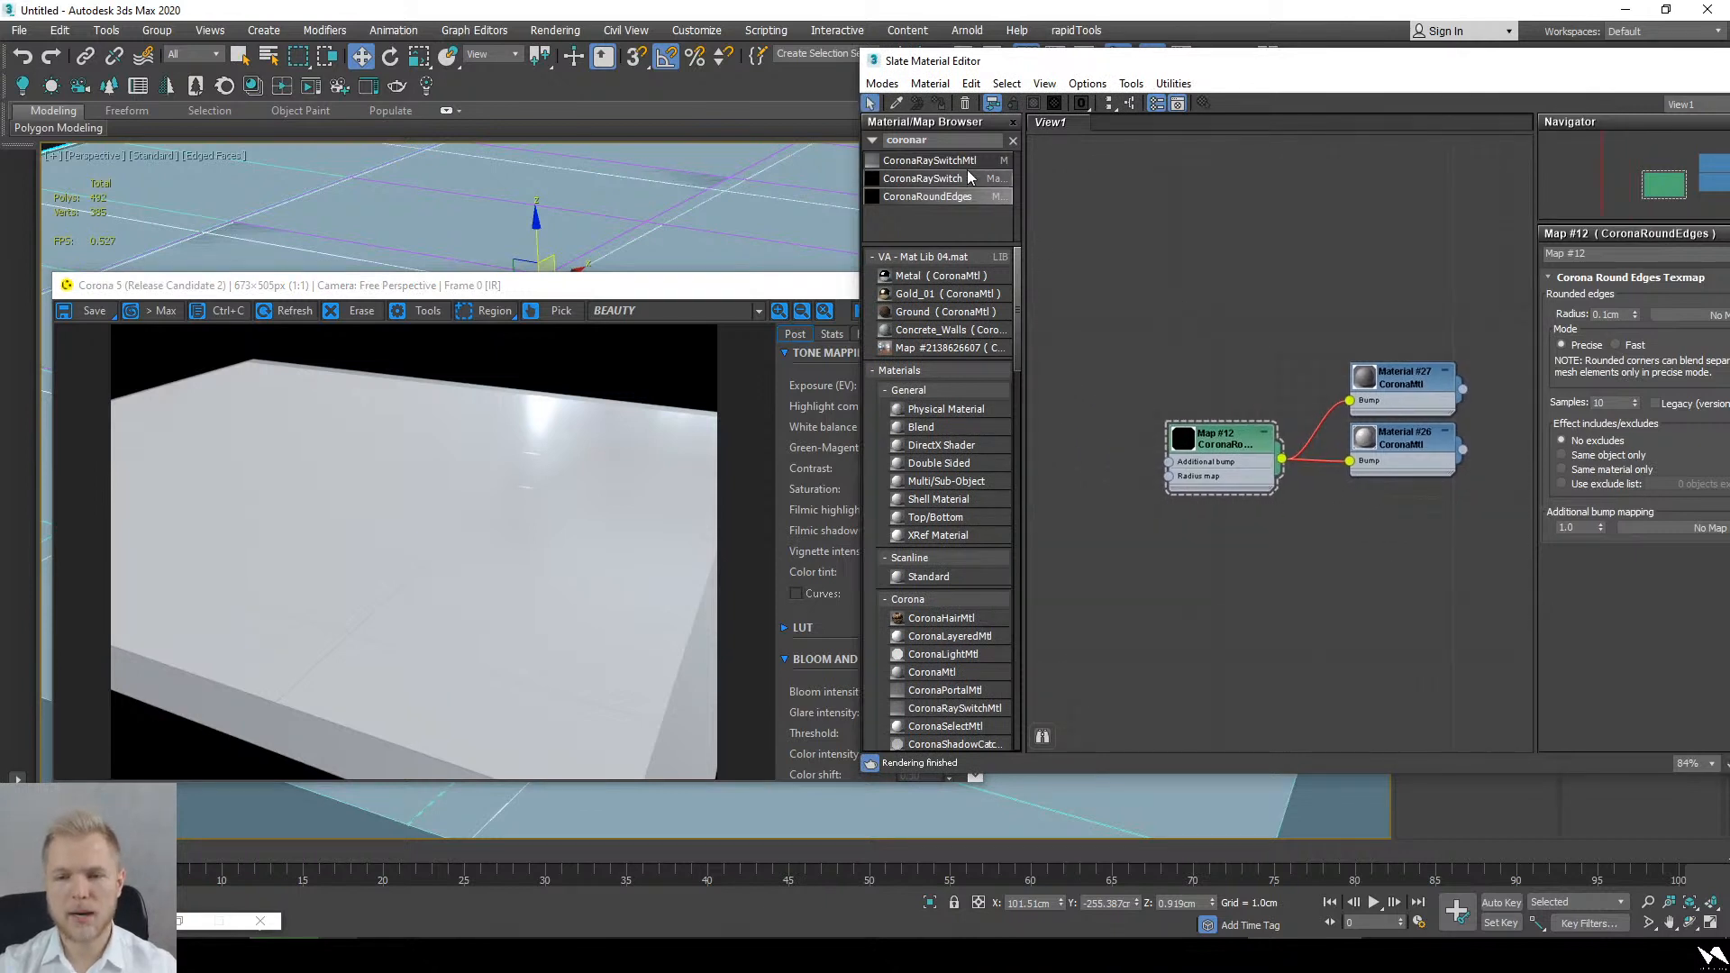
text(noi)
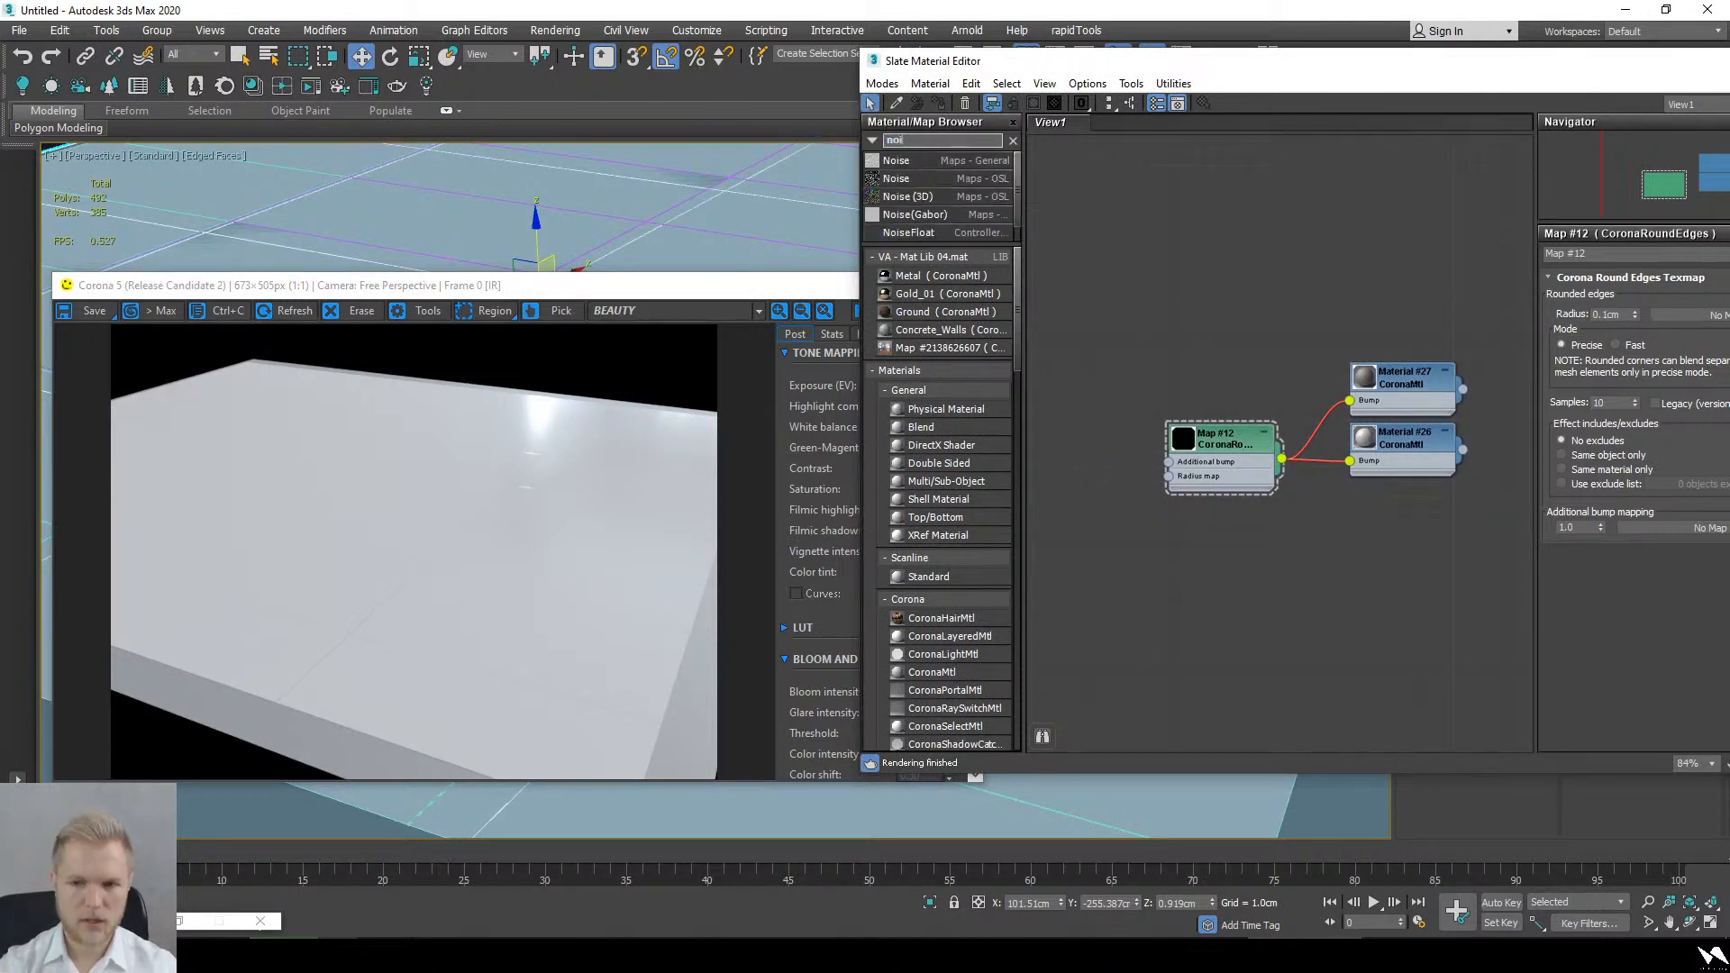
drag(970, 161, 1035, 486)
middle_drag(1110, 485, 1261, 460)
scroll(1262, 461, up, 1)
drag(1327, 429, 1327, 430)
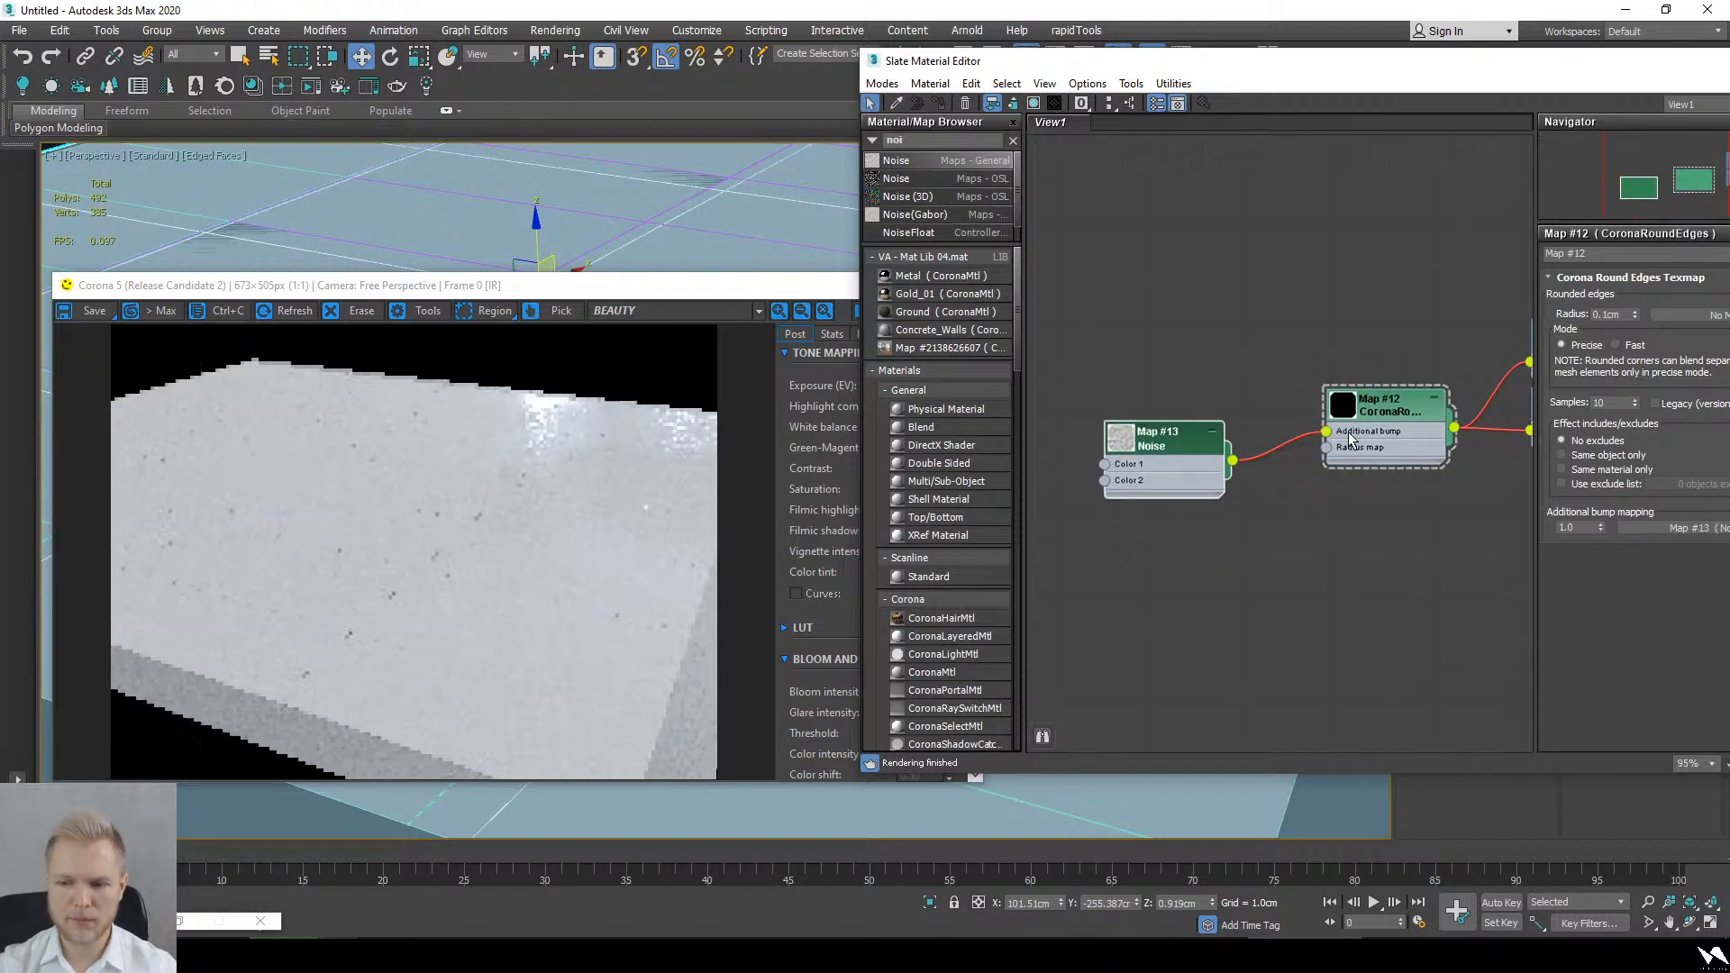
Step: Move the material editor fully into view and set the CoronaRoundEdges additional bump amount to 0.05
drag(1421, 72, 1224, 96)
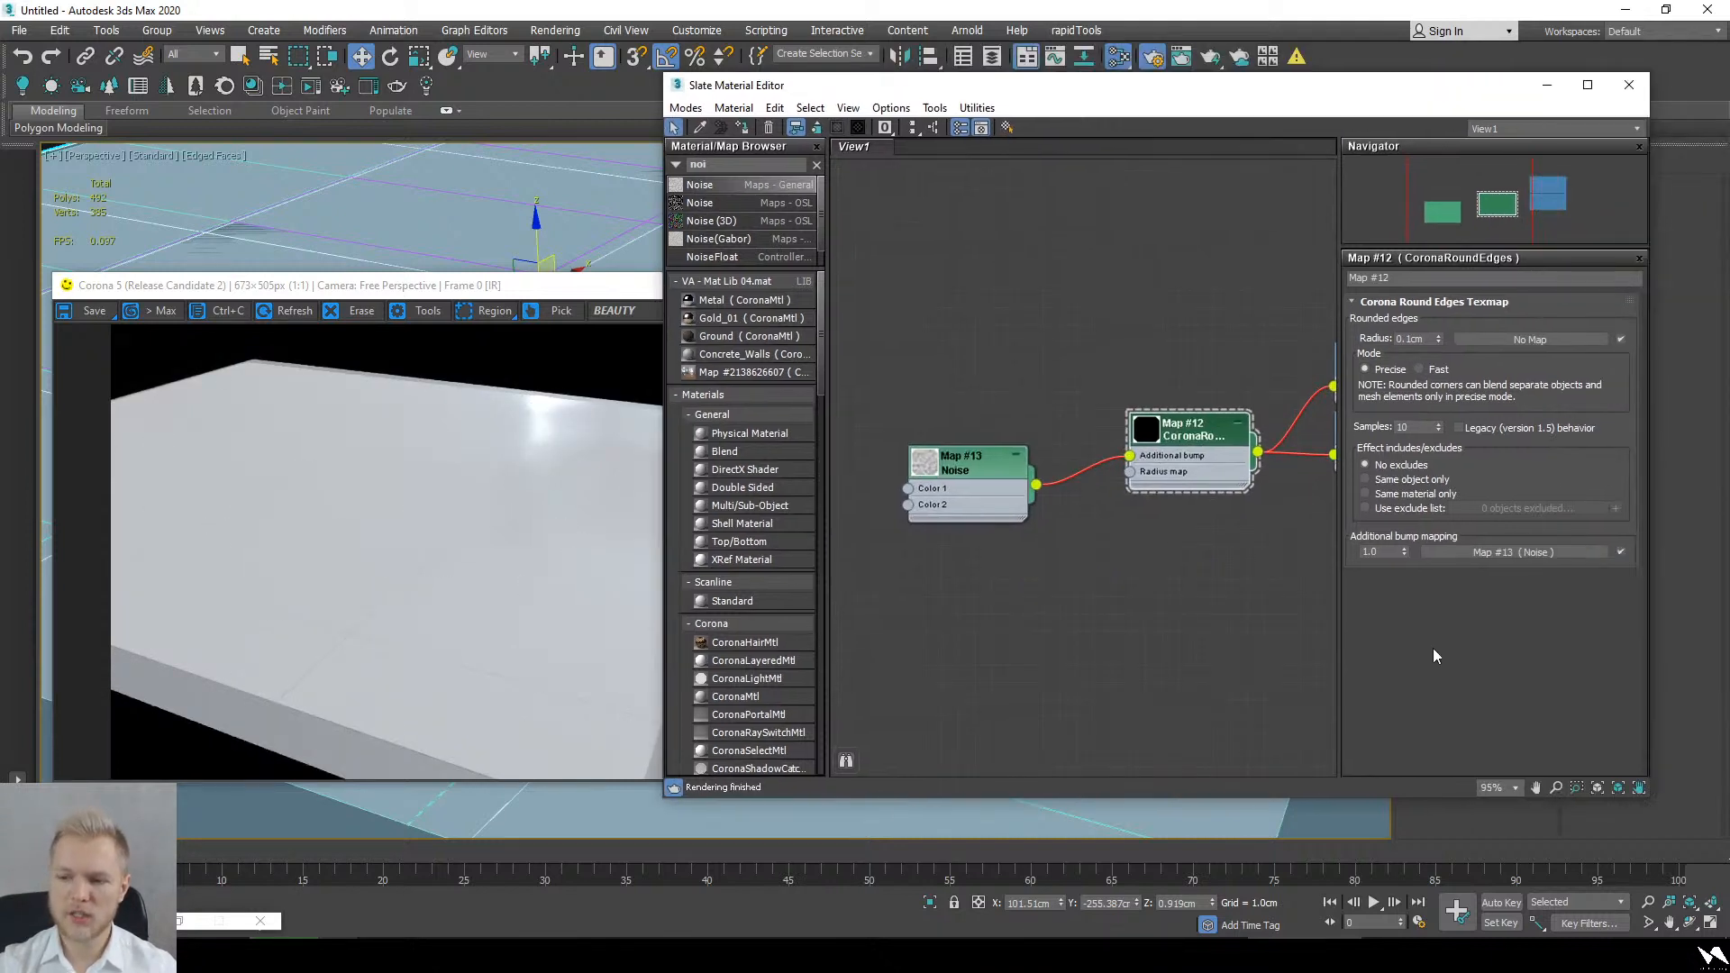
click(1366, 552)
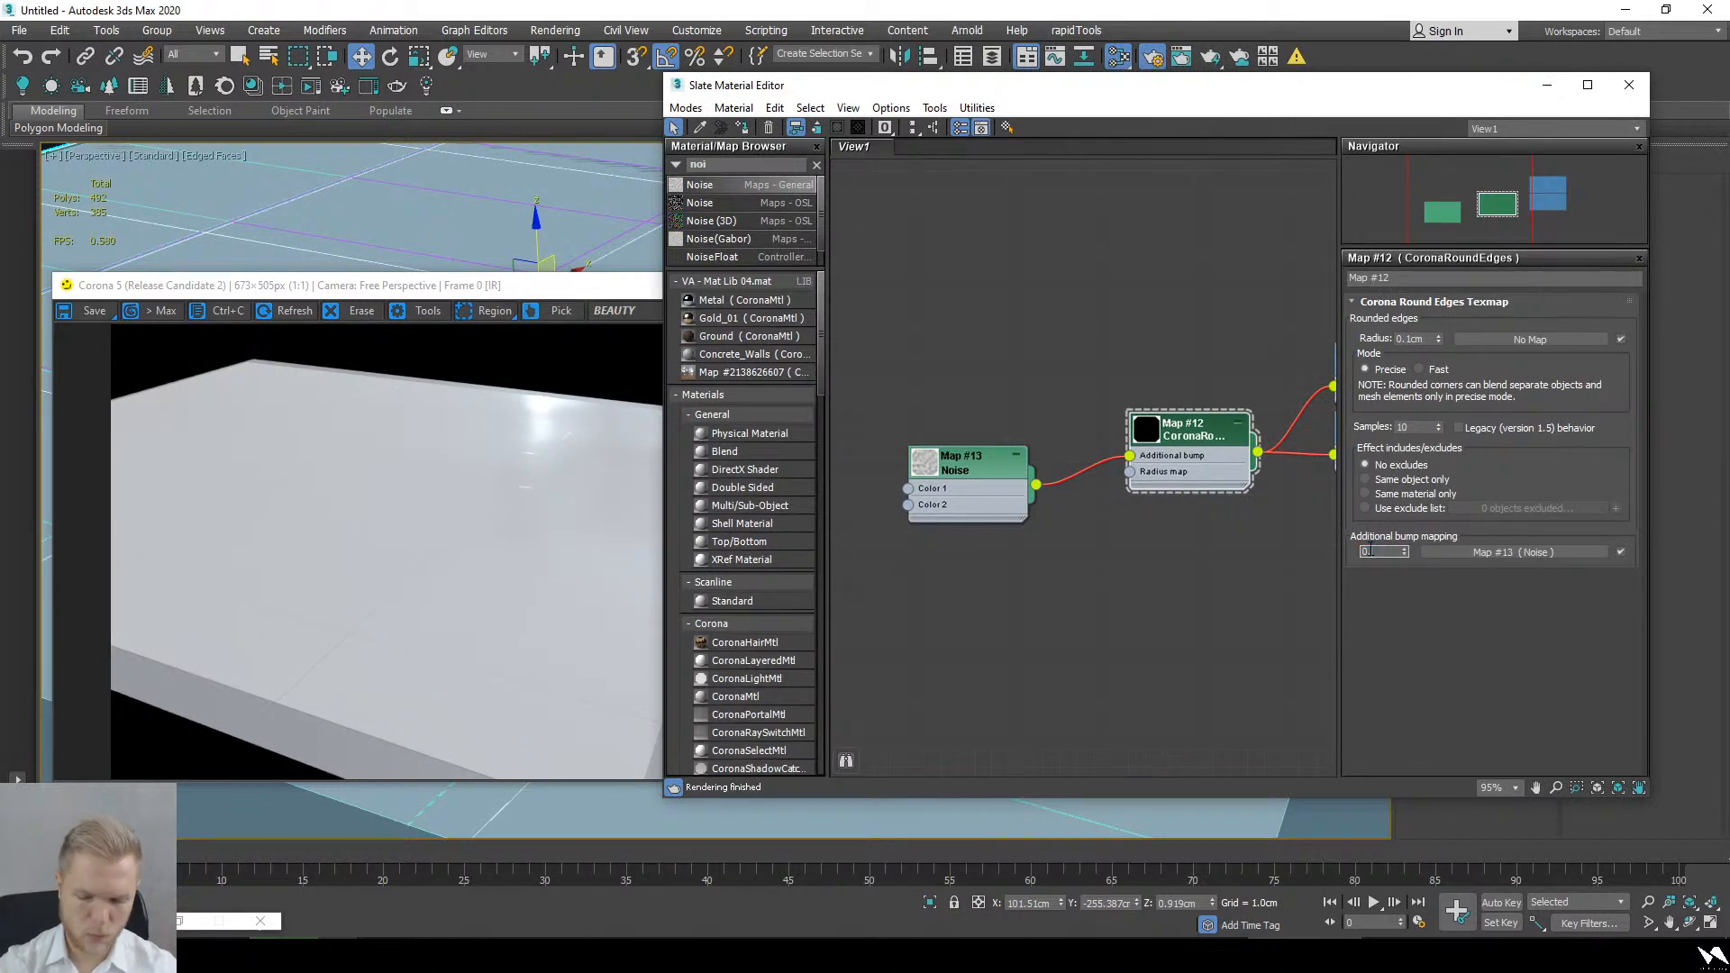
key(Return)
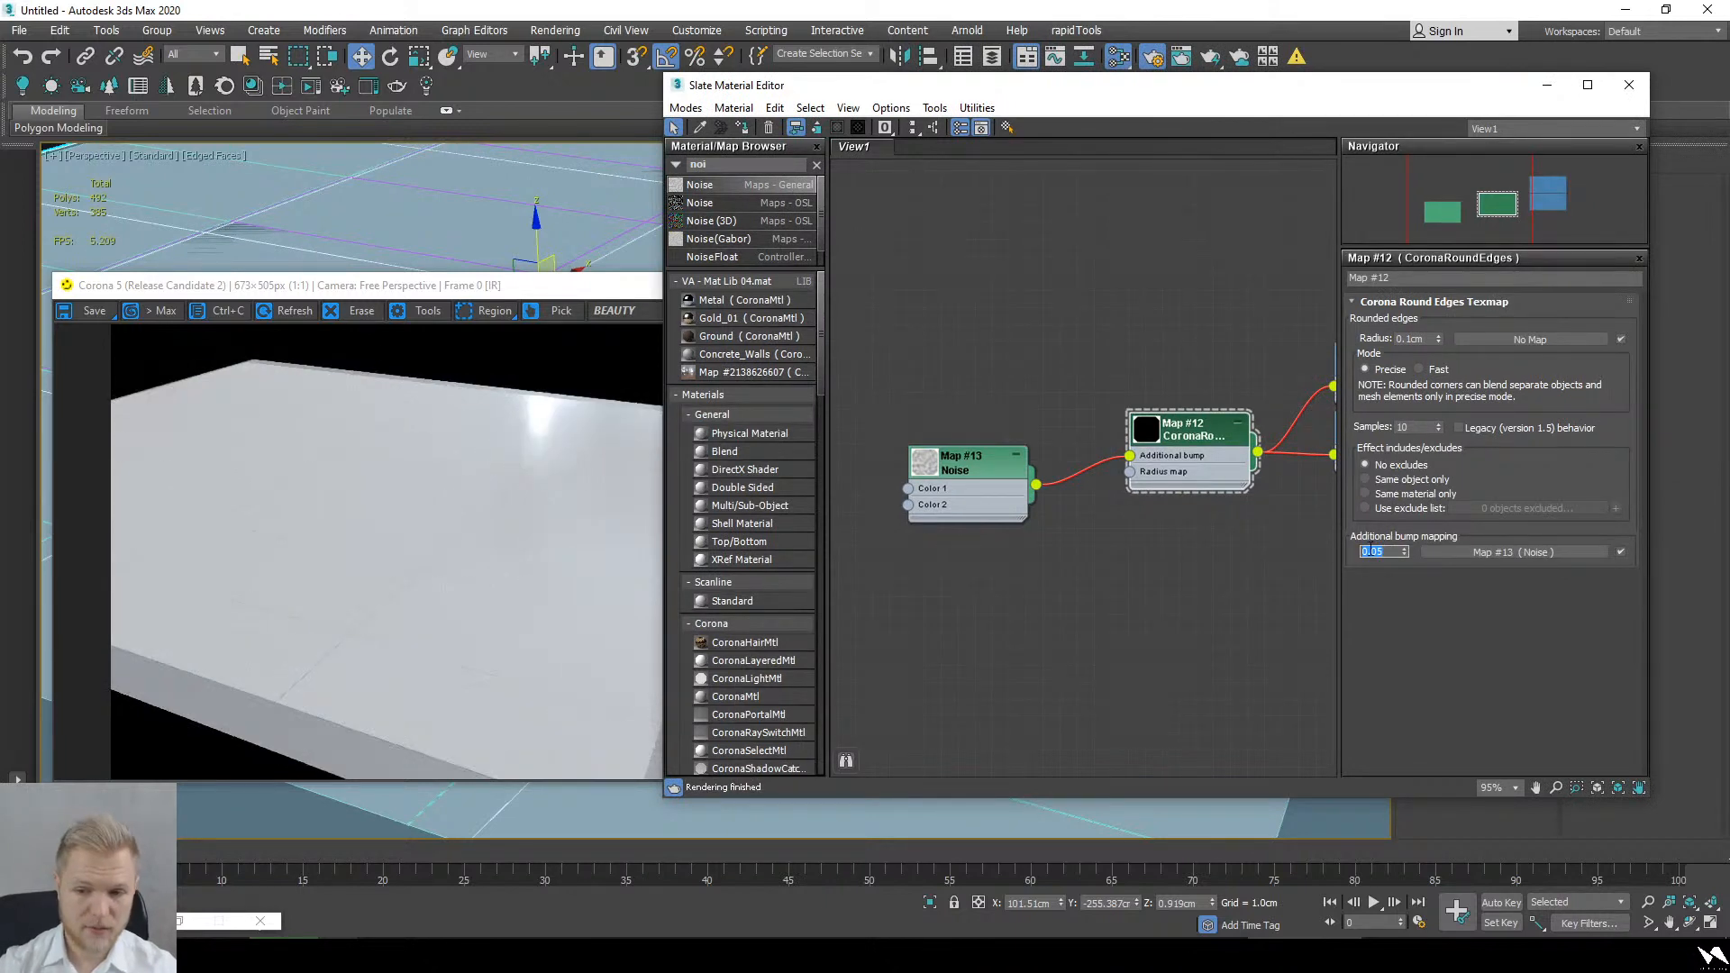
Step: Set the Noise map's size to 50 and view the floor's reflections at a low angle
double_click(992, 491)
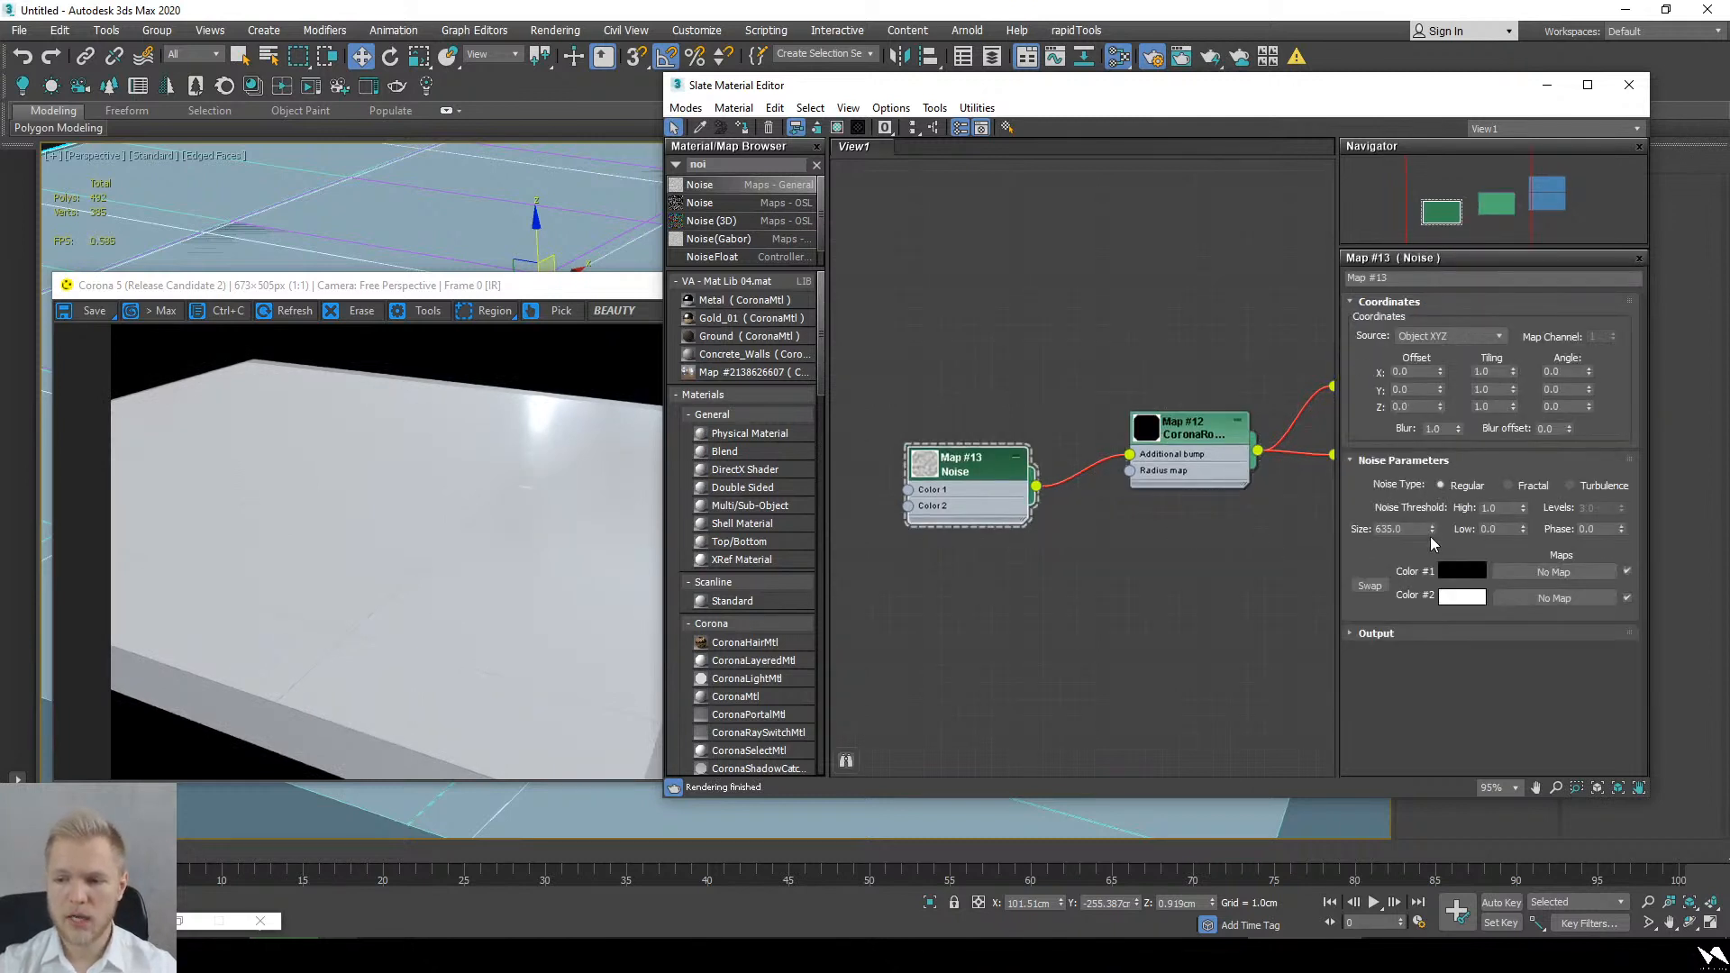
drag(1468, 749, 1476, 186)
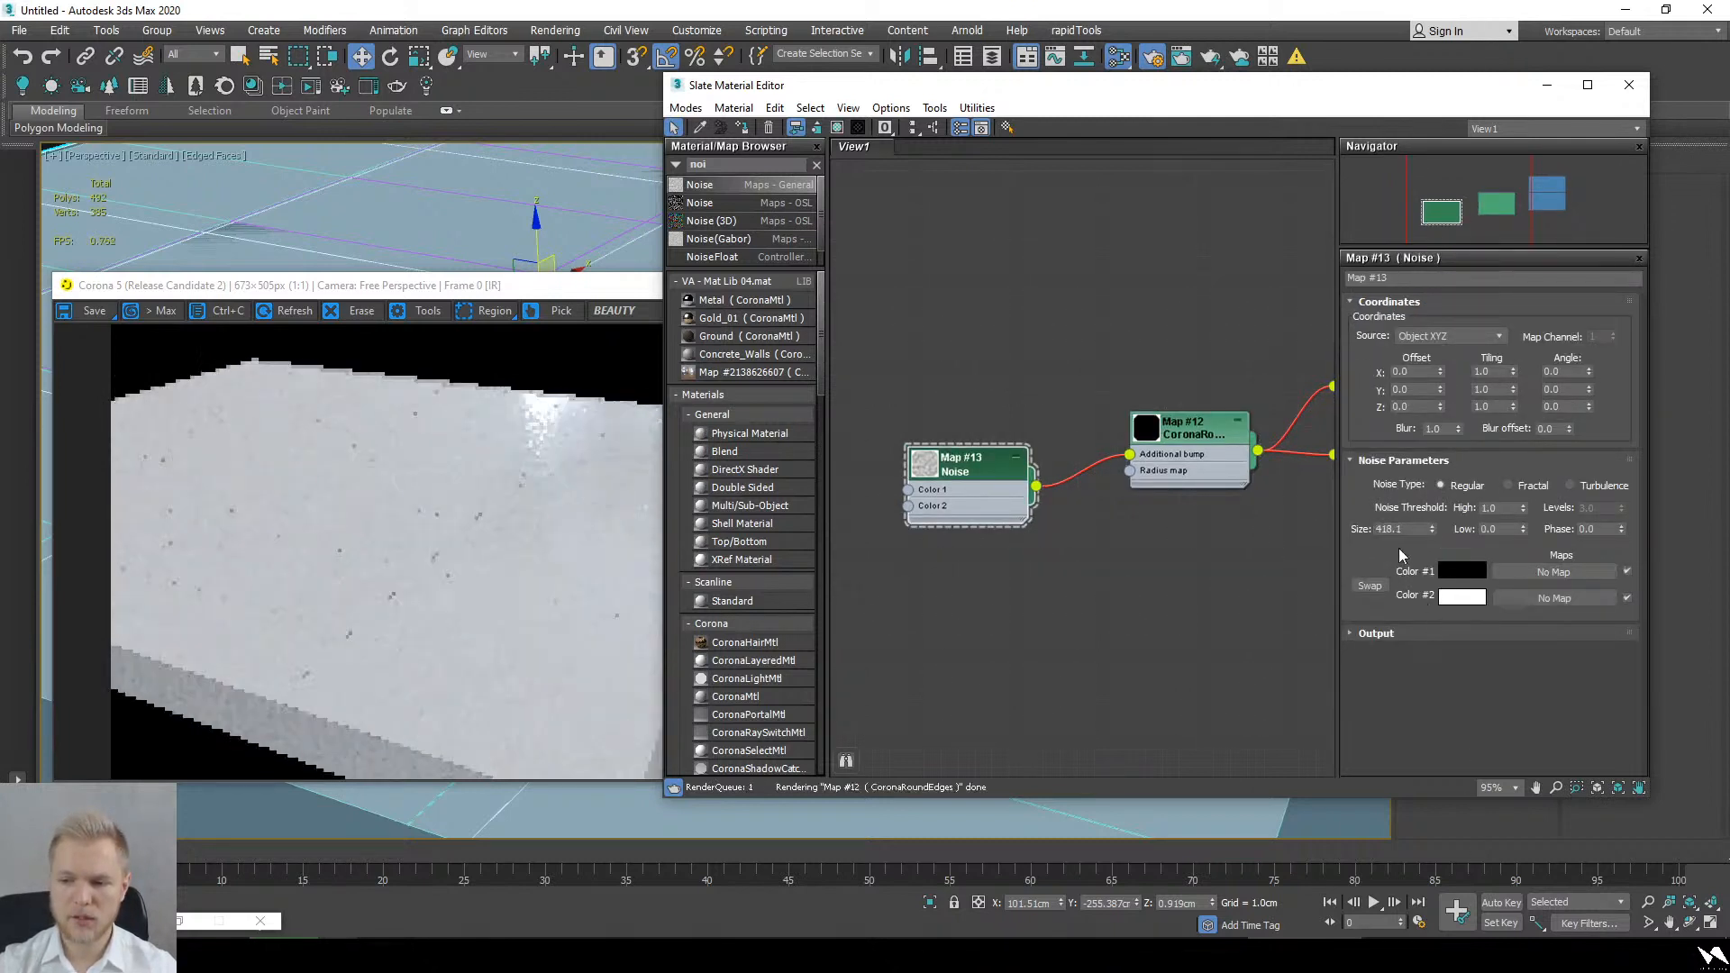
text(0)
key(Return)
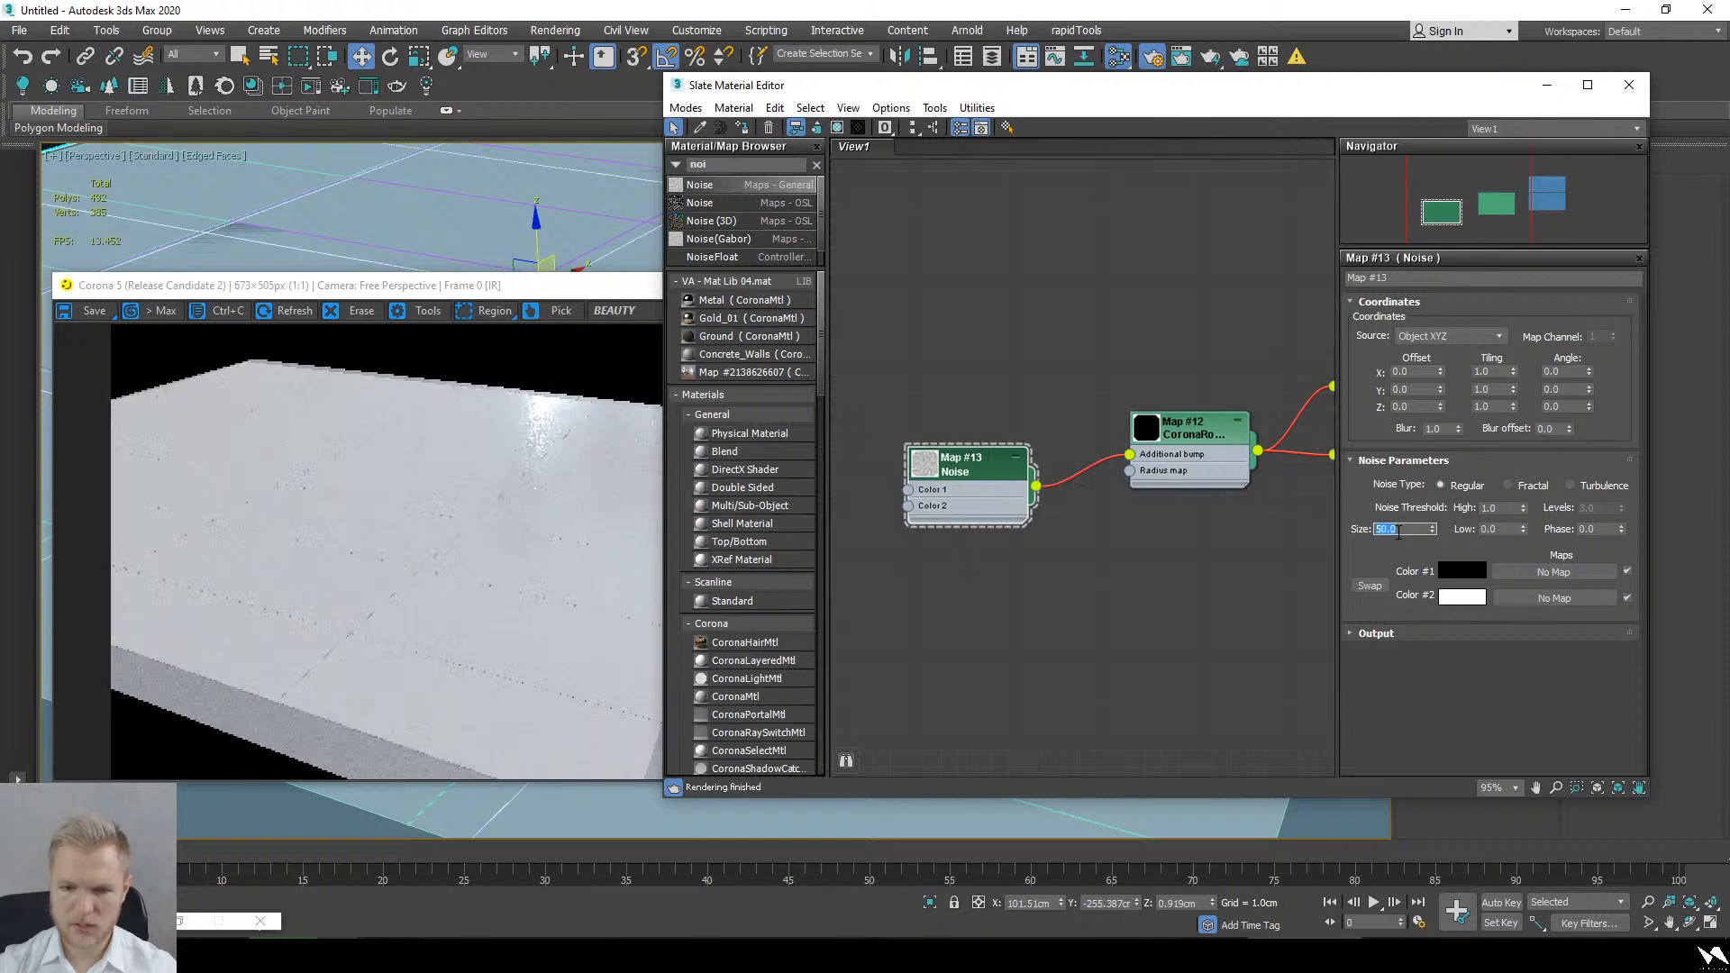
alt+middle_drag(576, 245, 532, 214)
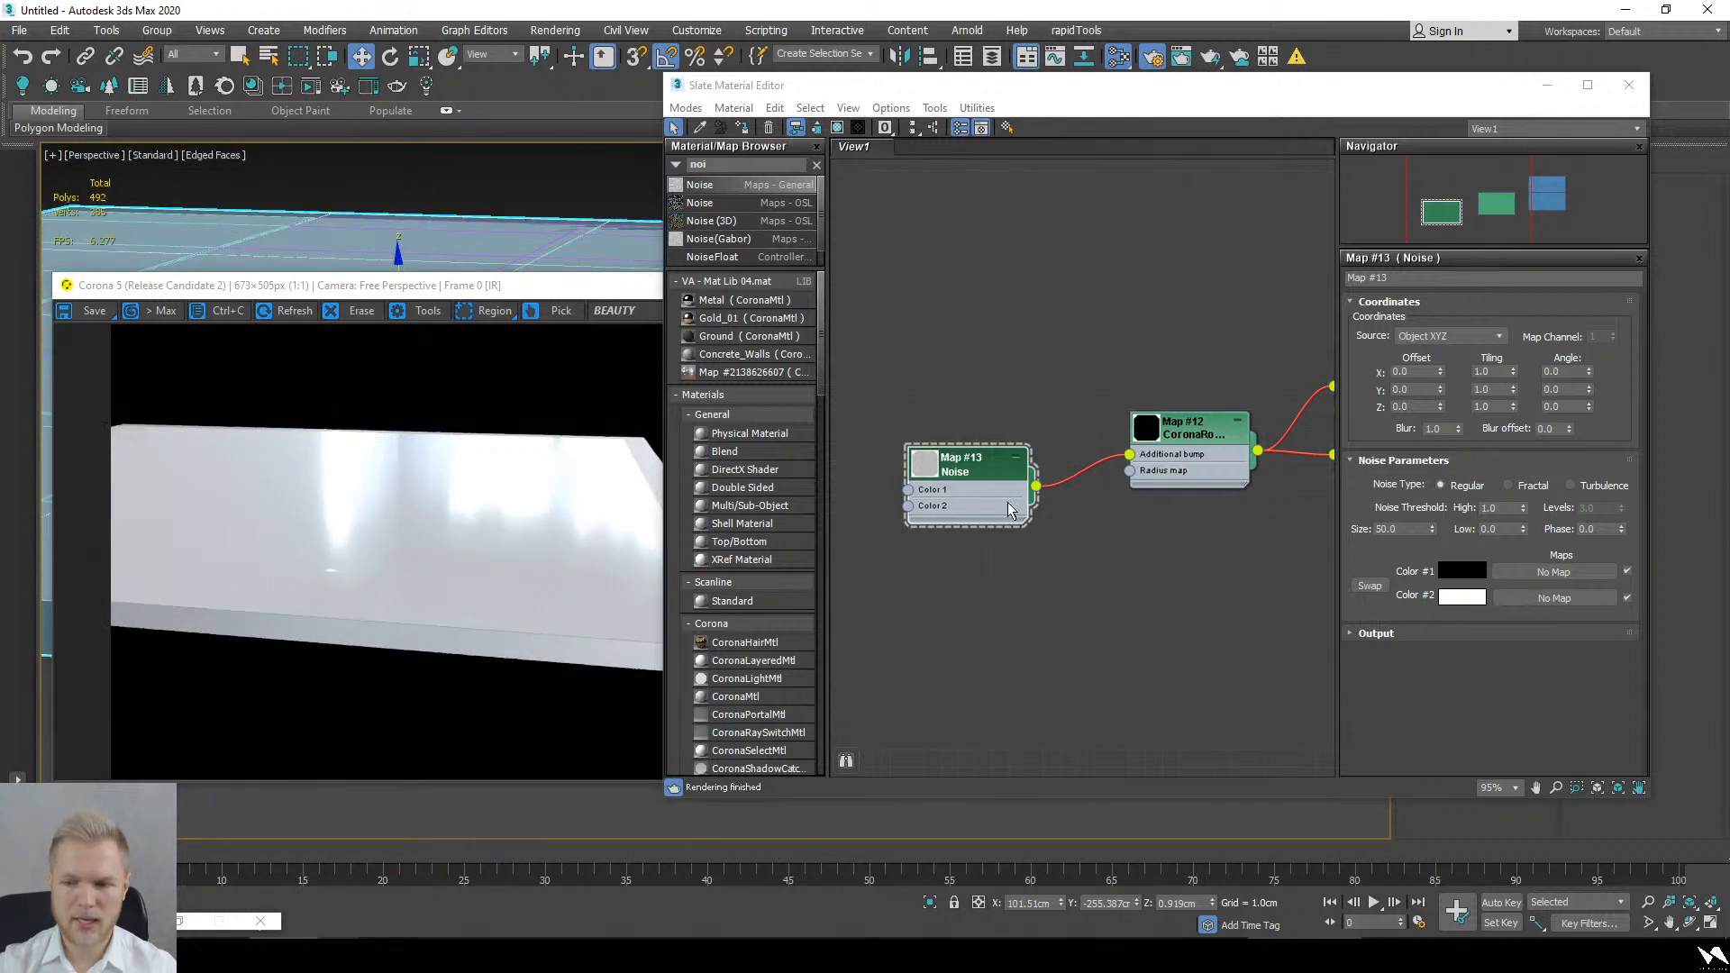
Step: Set the CoronaRoundEdges additional bump amount to 1.0 and inspect the reflections up close in the render
click(1203, 475)
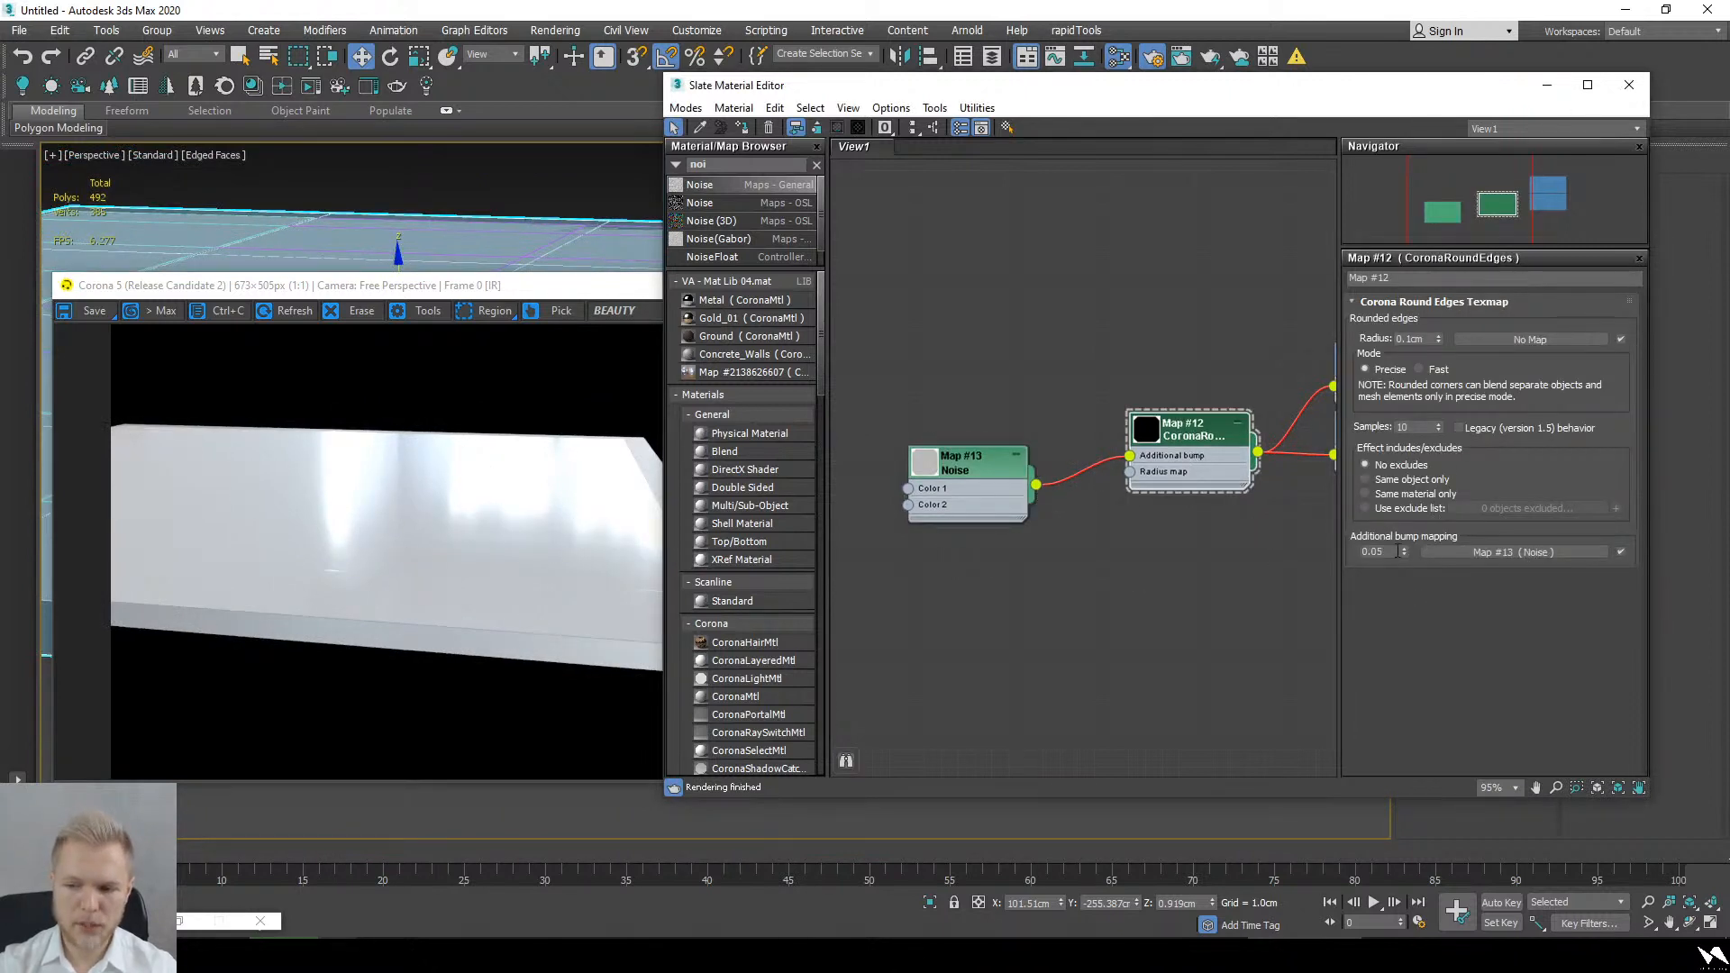
text(1)
key(Return)
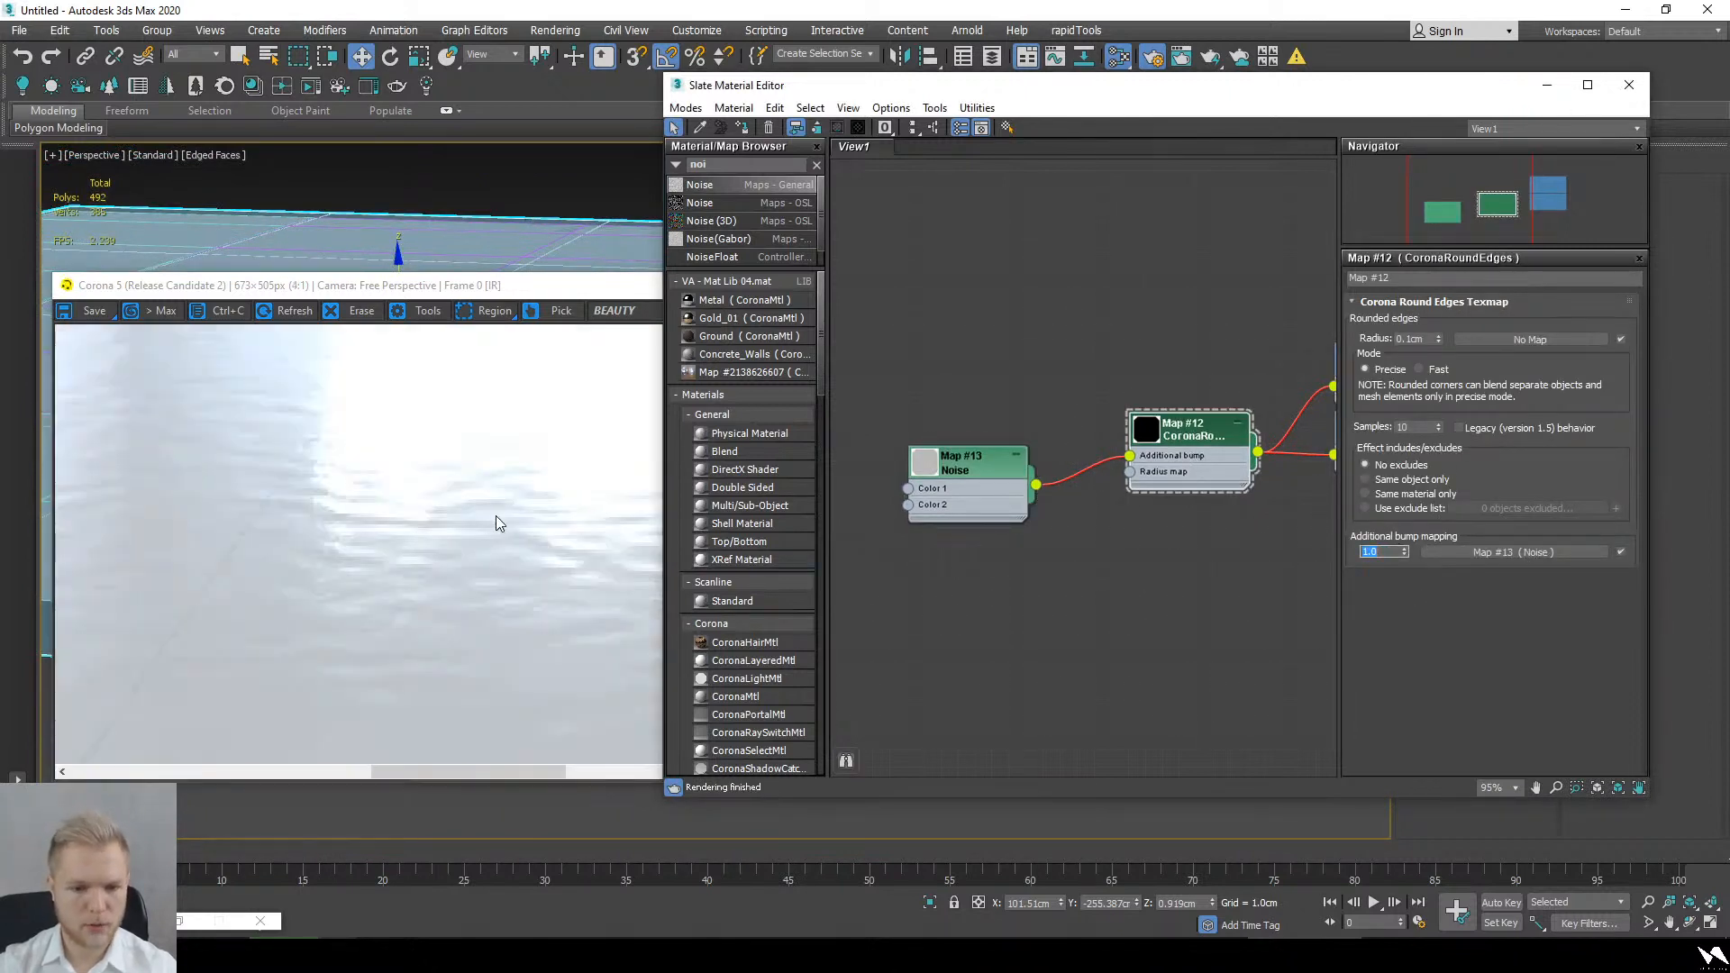
scroll(375, 508, up, 1)
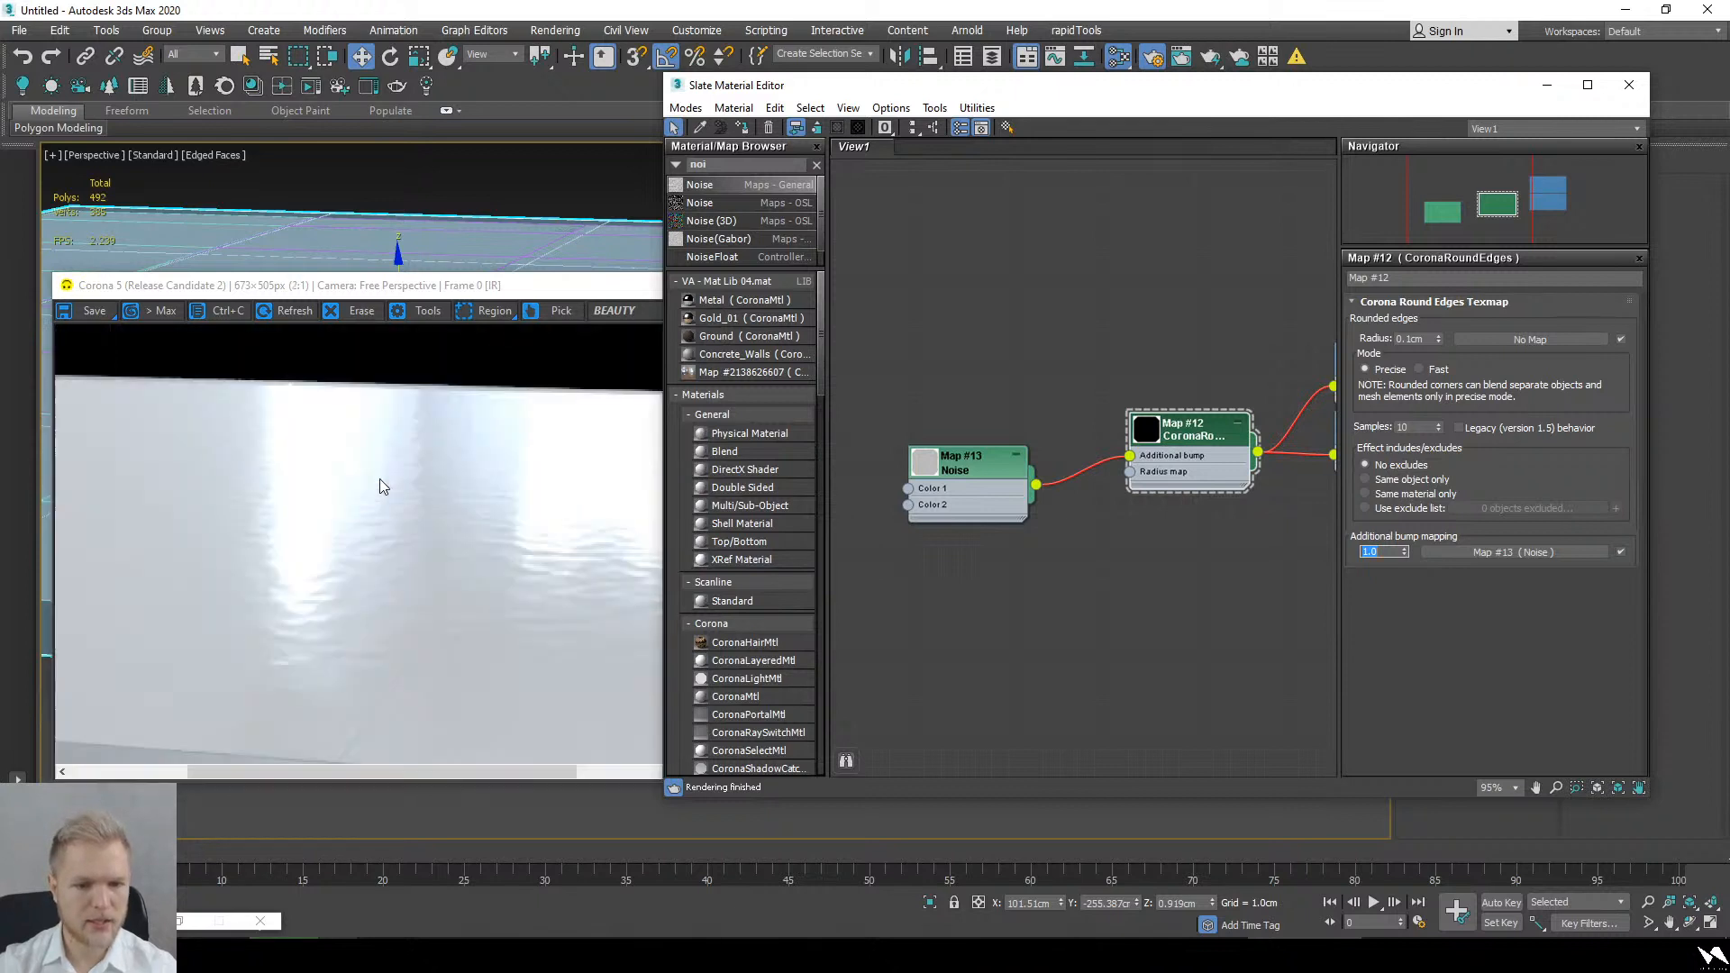
scroll(381, 479, down, 1)
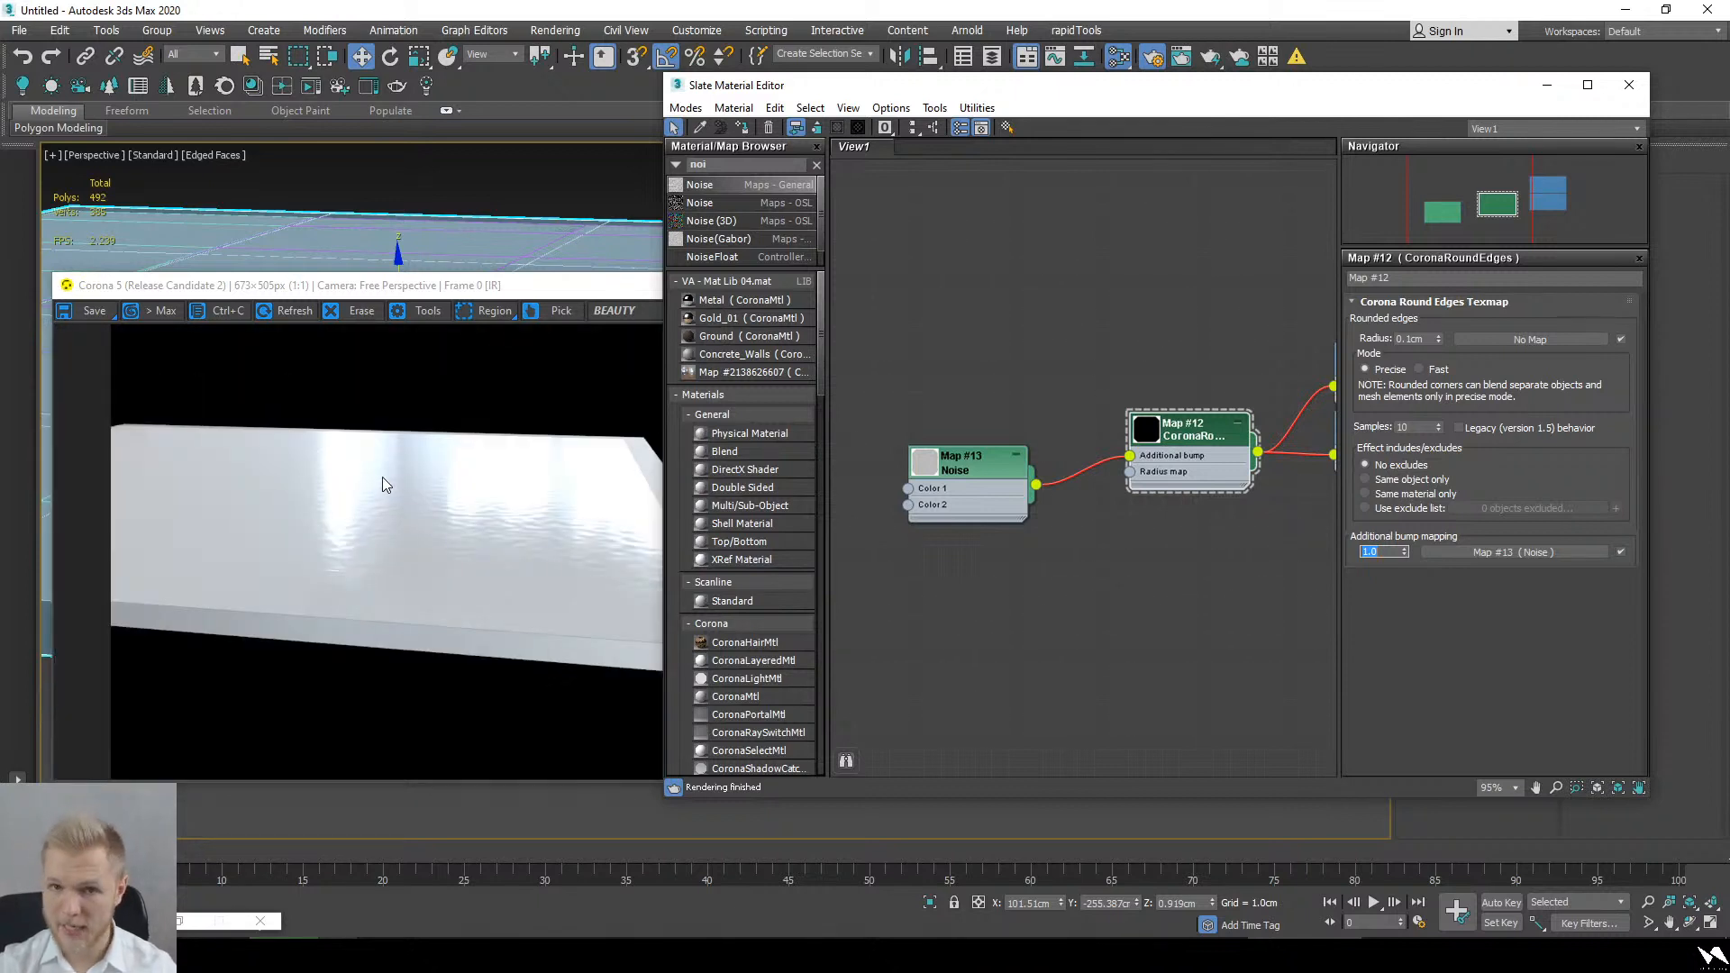
Step: Set the size of the Noise map to 150
double_click(991, 490)
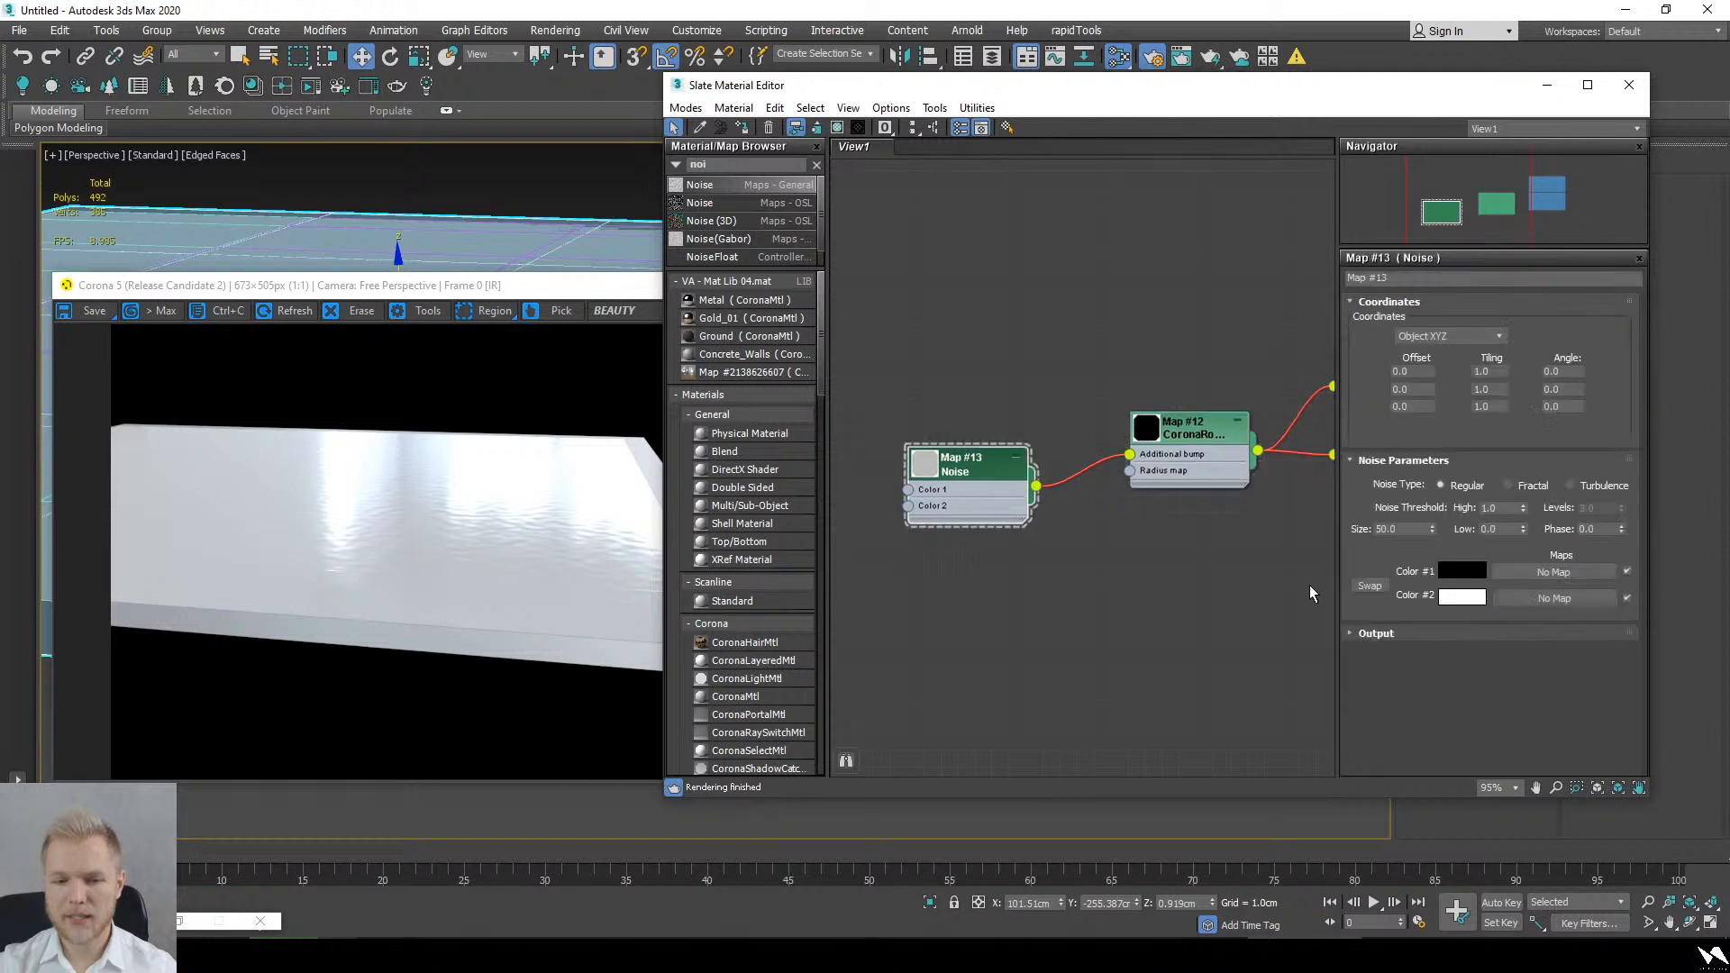
double_click(1394, 528)
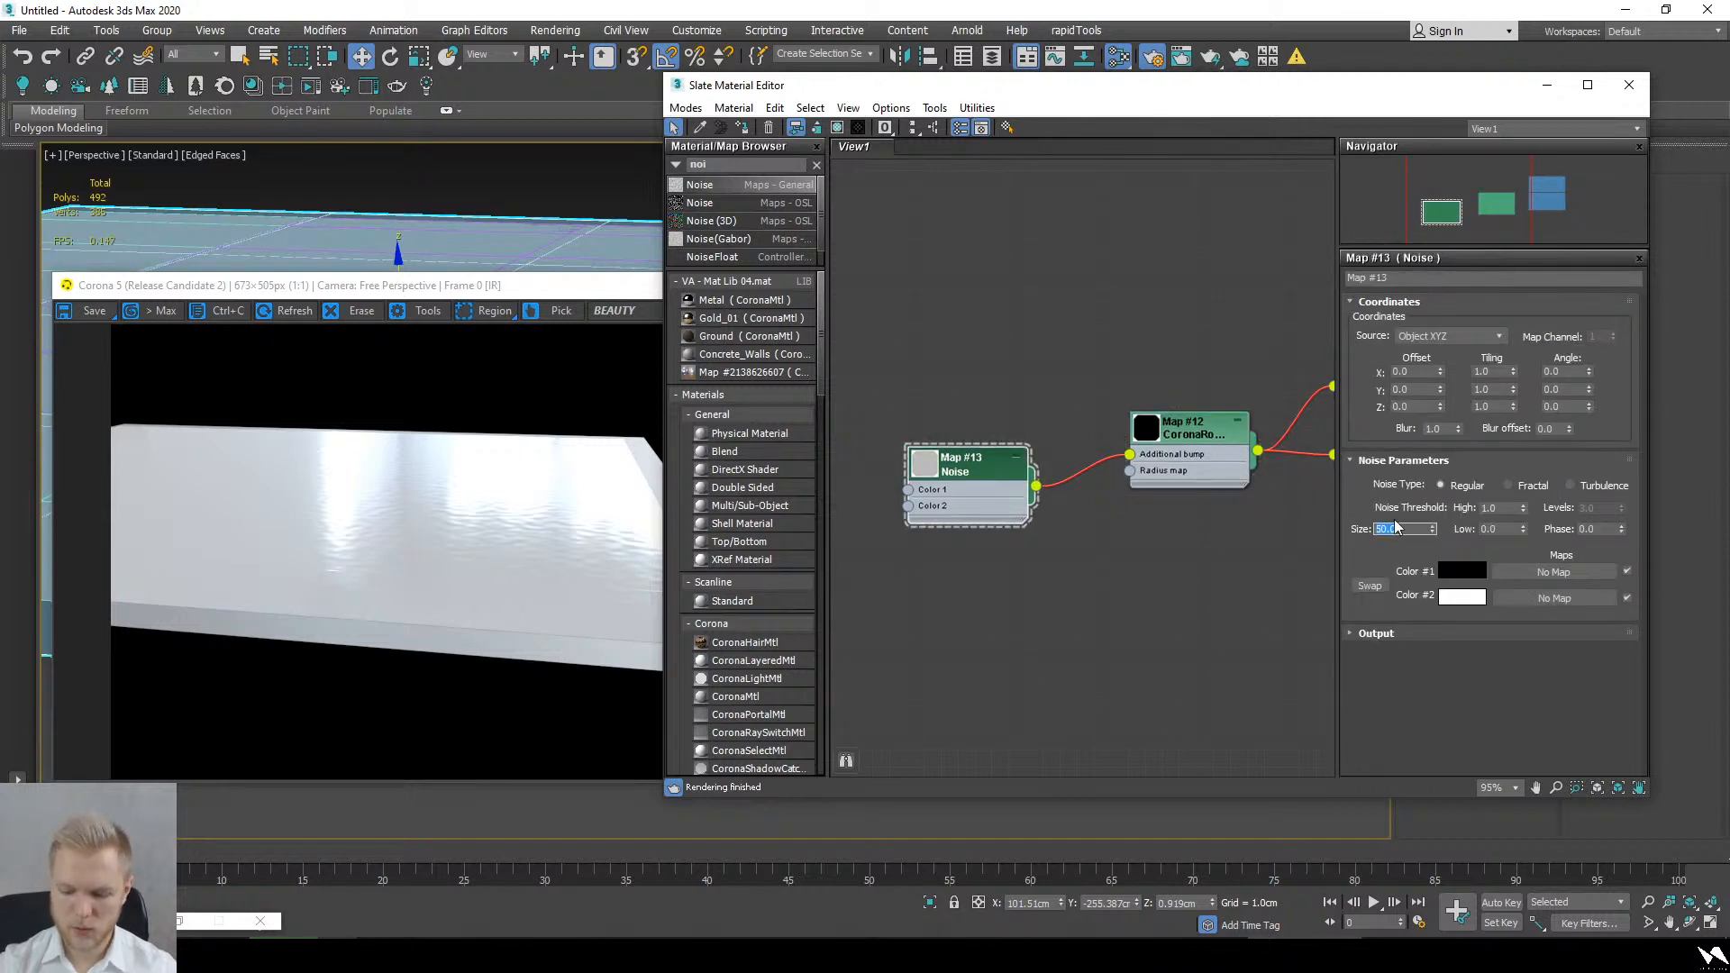
text(150)
key(Return)
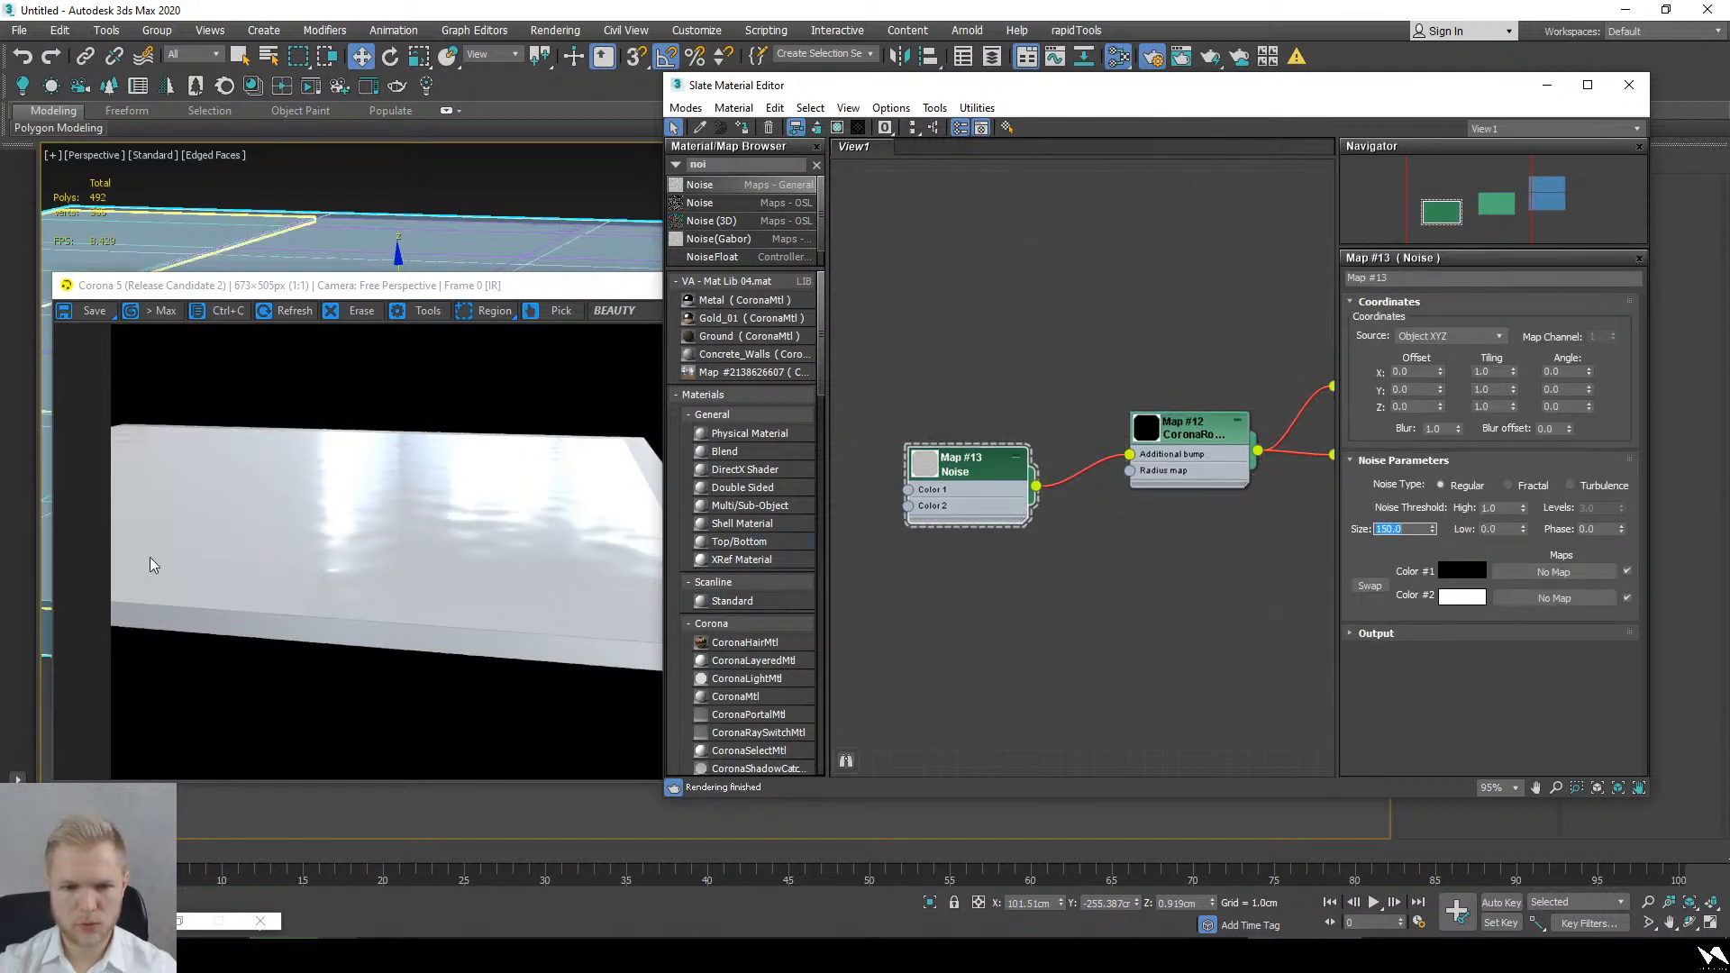
Step: Set the CoronaRoundEdges additional bump amount to 0.1 and check the reflections in the render
double_click(1159, 483)
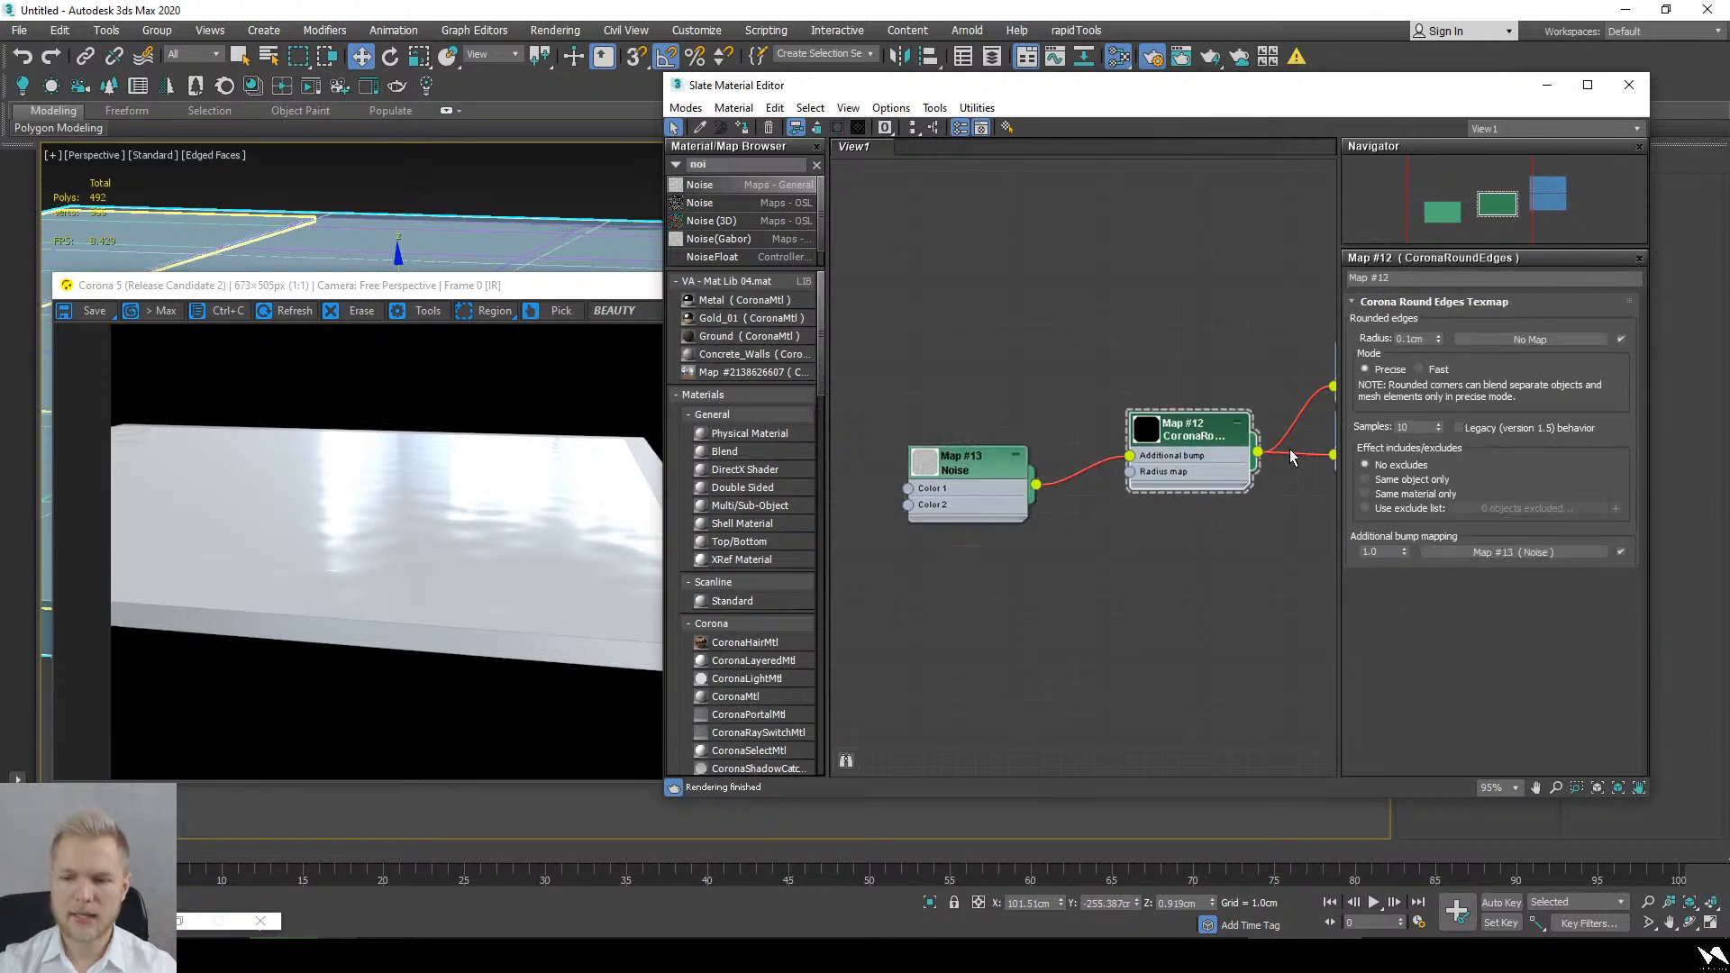
double_click(1384, 552)
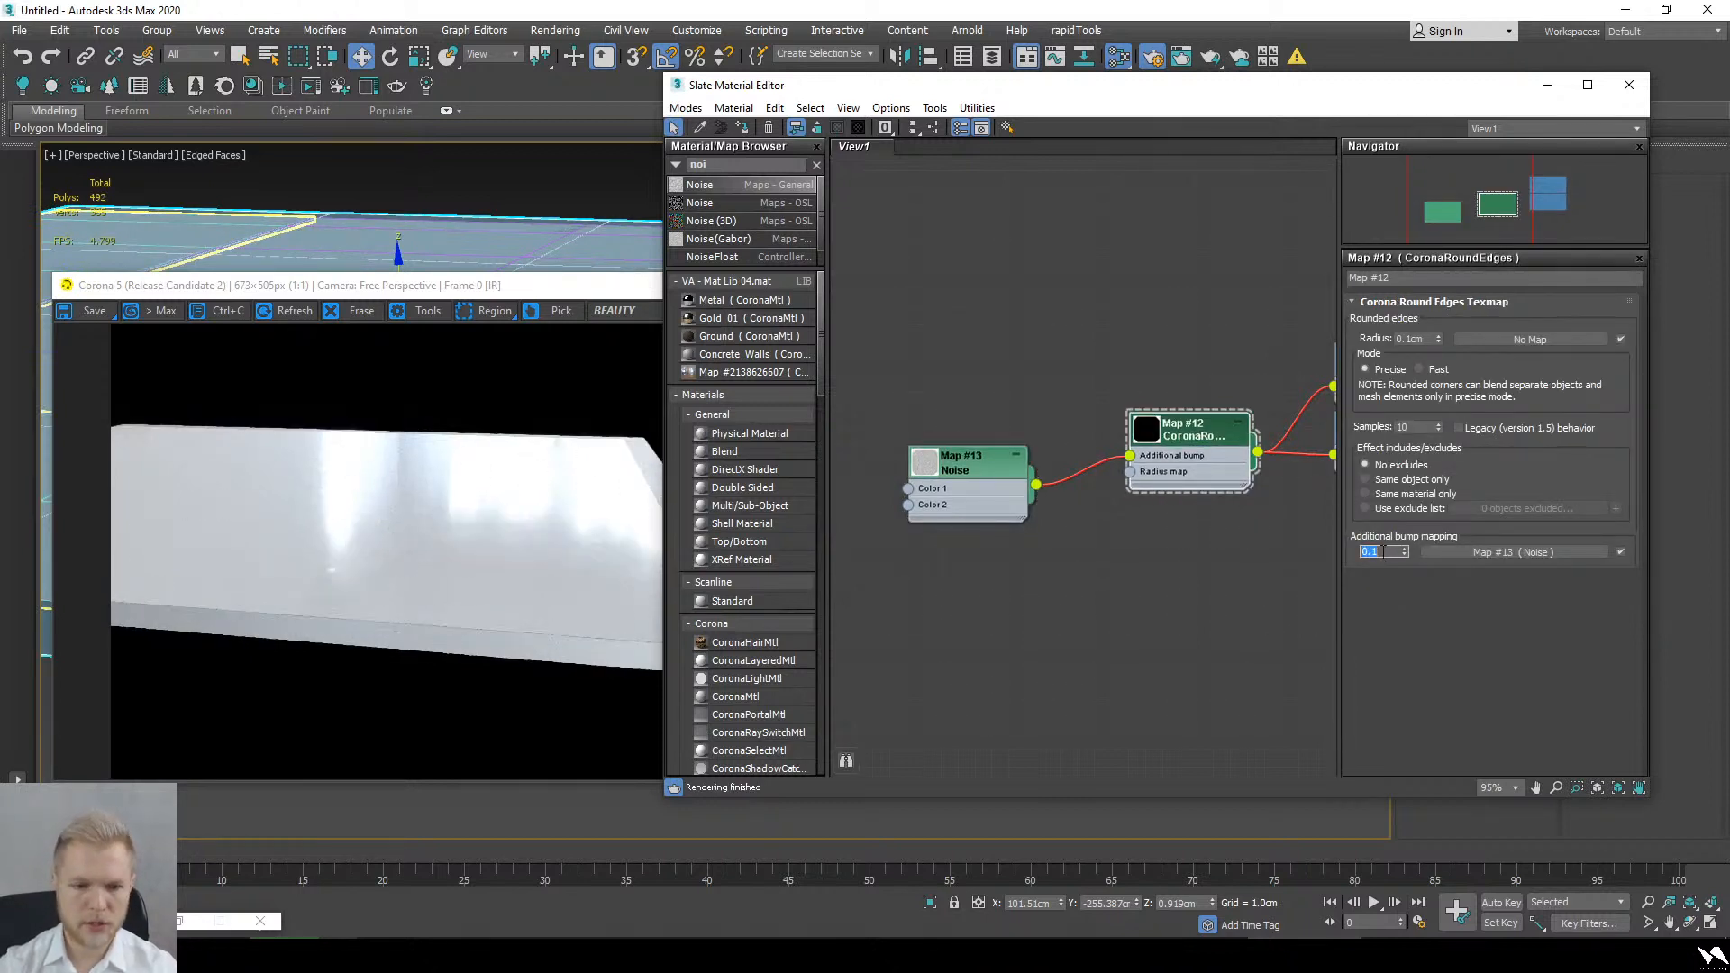
click(428, 535)
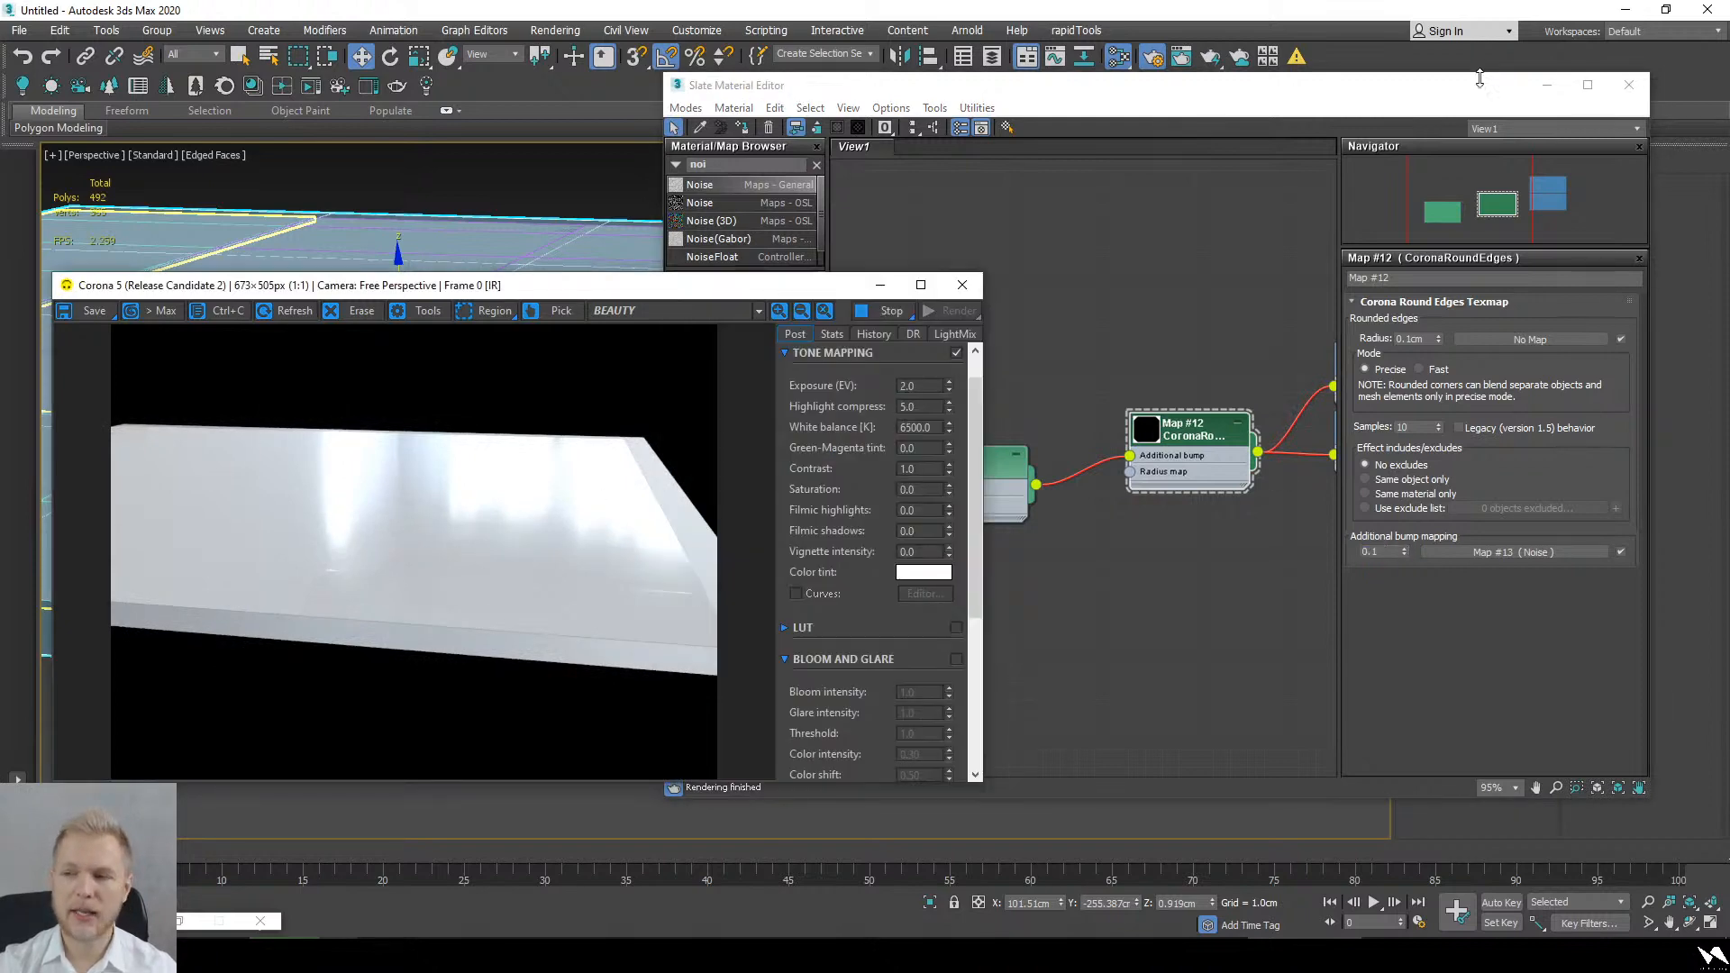
Step: Minimize the material editor, check the whole floor from a higher angle and close the Corona render window
click(1546, 84)
alt+middle_drag(1208, 525, 1257, 642)
scroll(1235, 598, down, 5)
middle_drag(1306, 603, 1214, 536)
scroll(1198, 592, up, 3)
click(1225, 225)
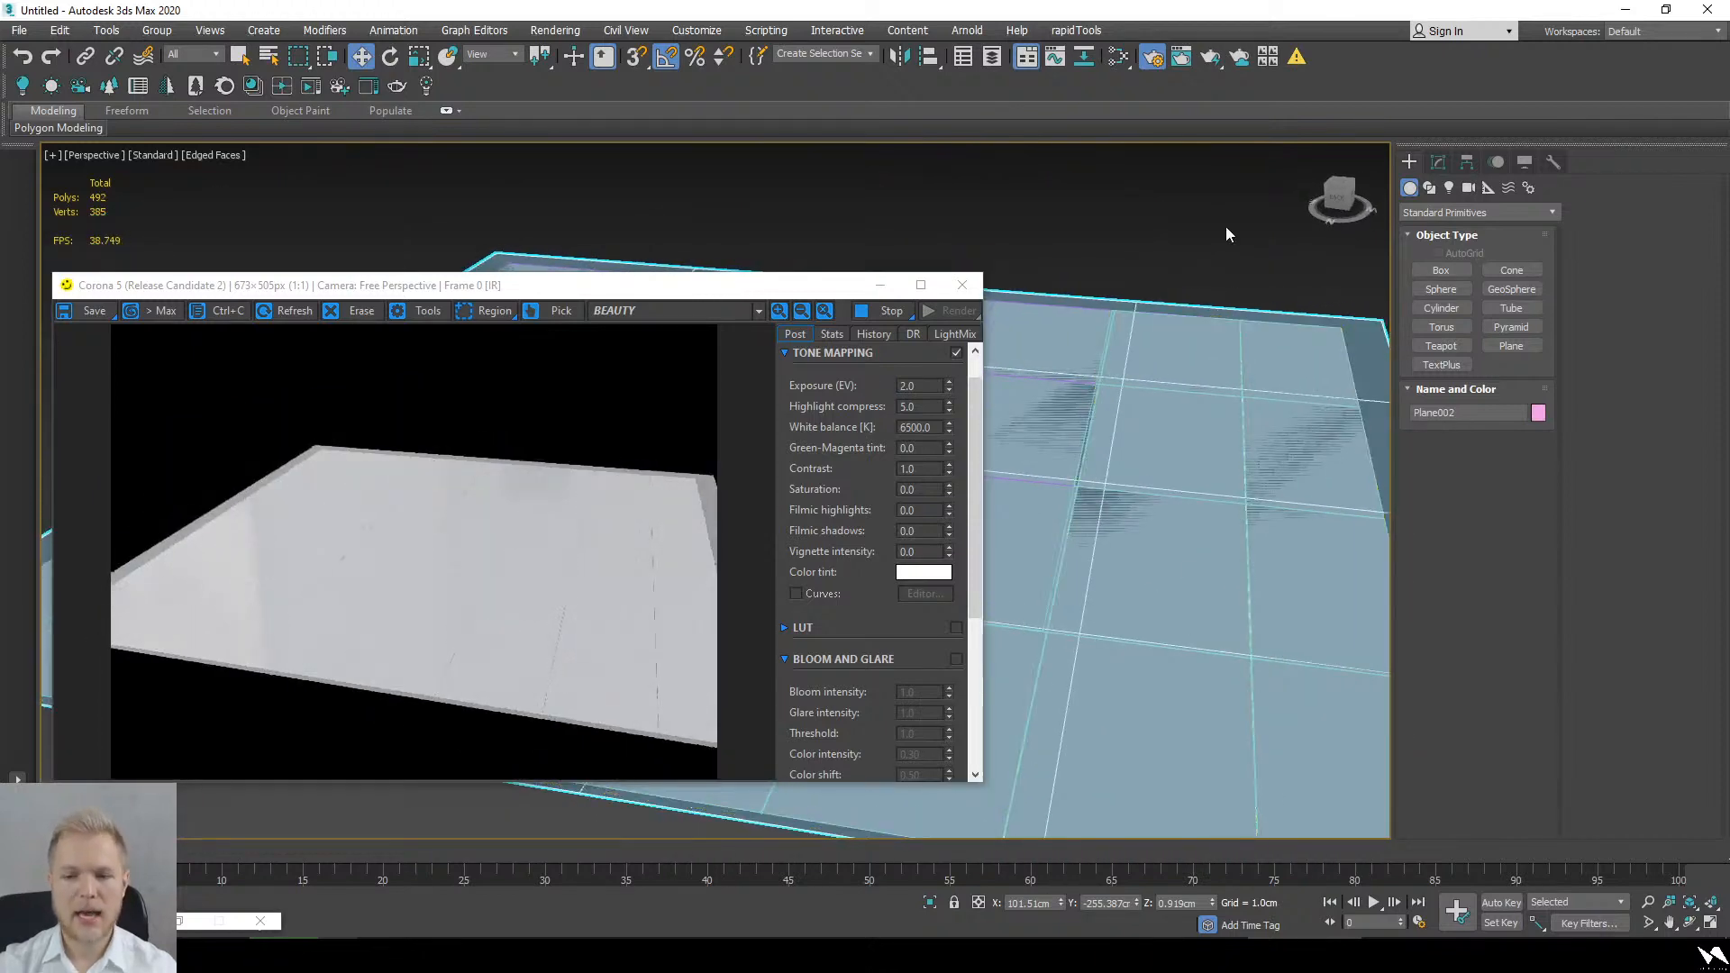
click(962, 285)
Step: Select all the floor objects in the perspective view and delete them
click(962, 412)
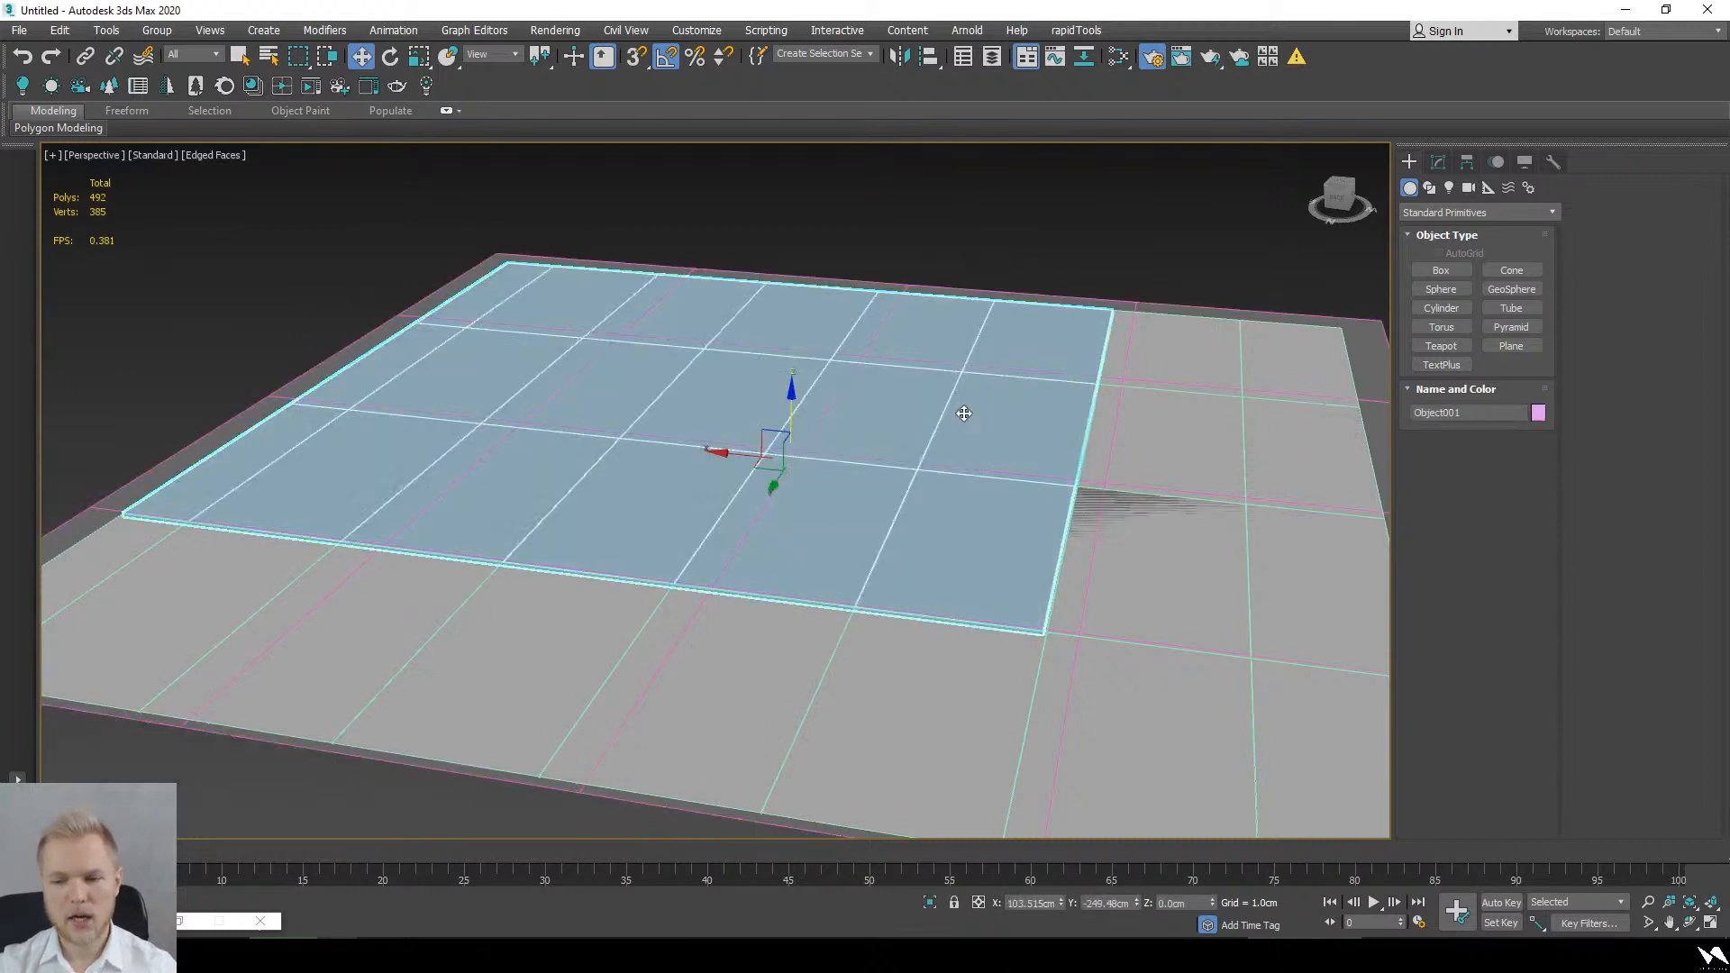
scroll(955, 401, down, 5)
drag(444, 282, 1317, 818)
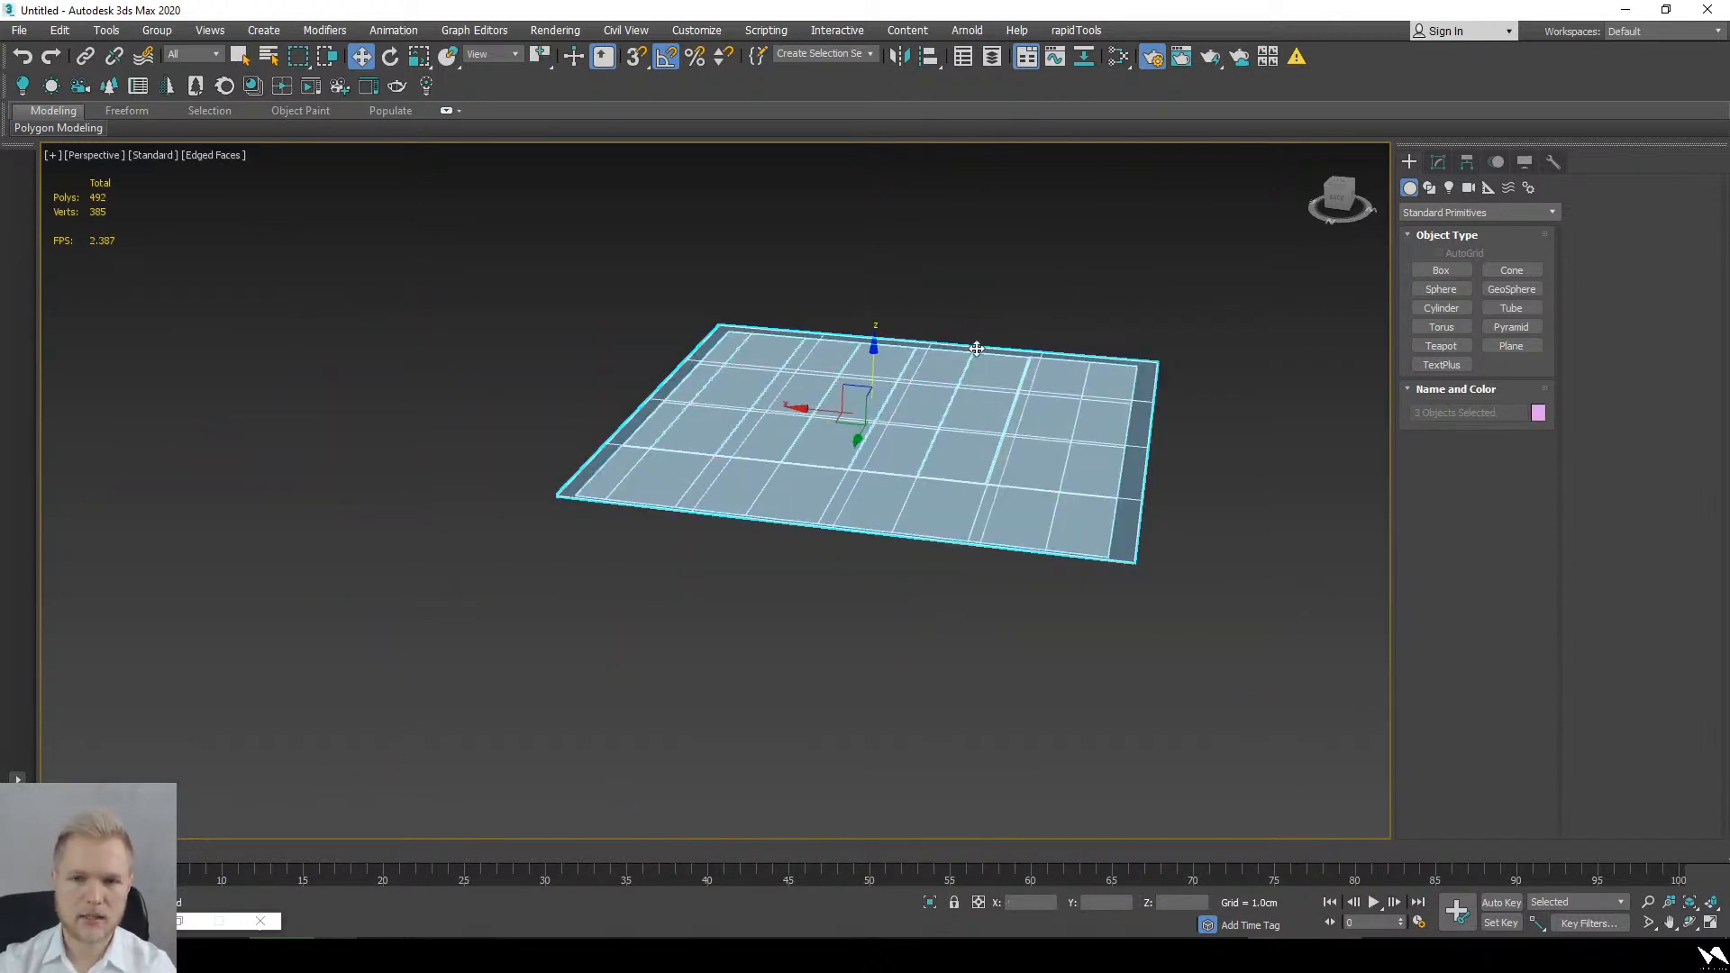
scroll(986, 360, up, 5)
key(Delete)
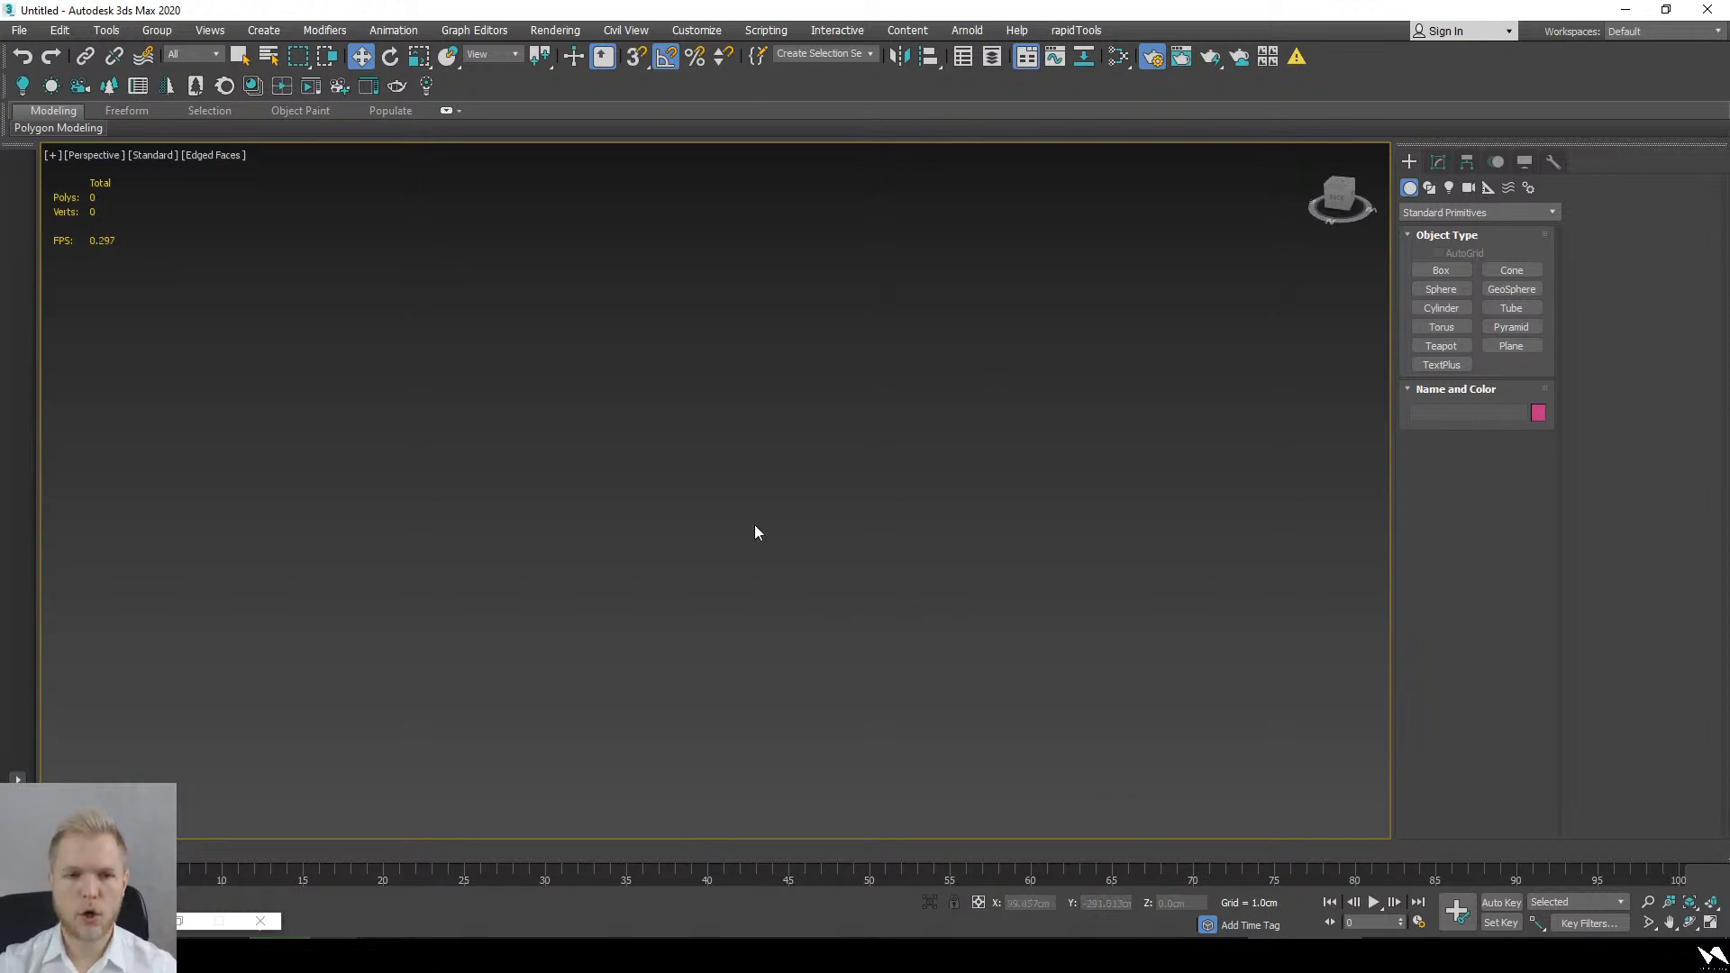
Step: Switch to Chrome and compare the ceiling and lights of the two interior images in comp.02.jpg up close
key(alt+Tab)
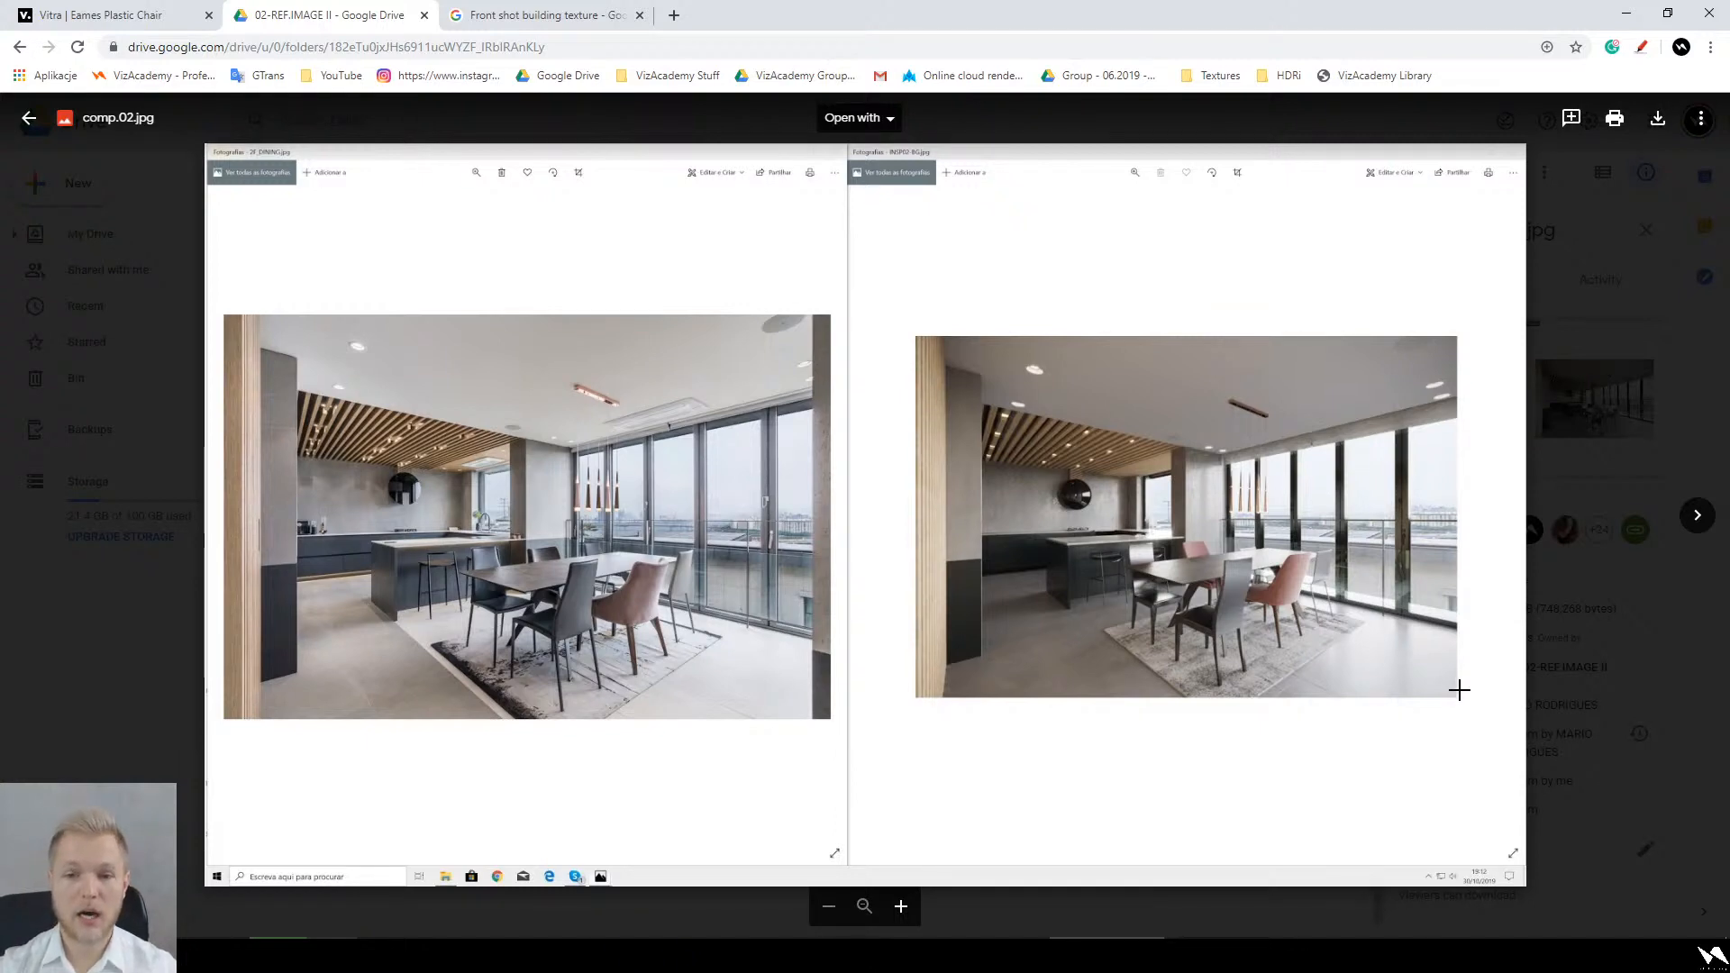
ctrl+scroll(1478, 305, up, 5)
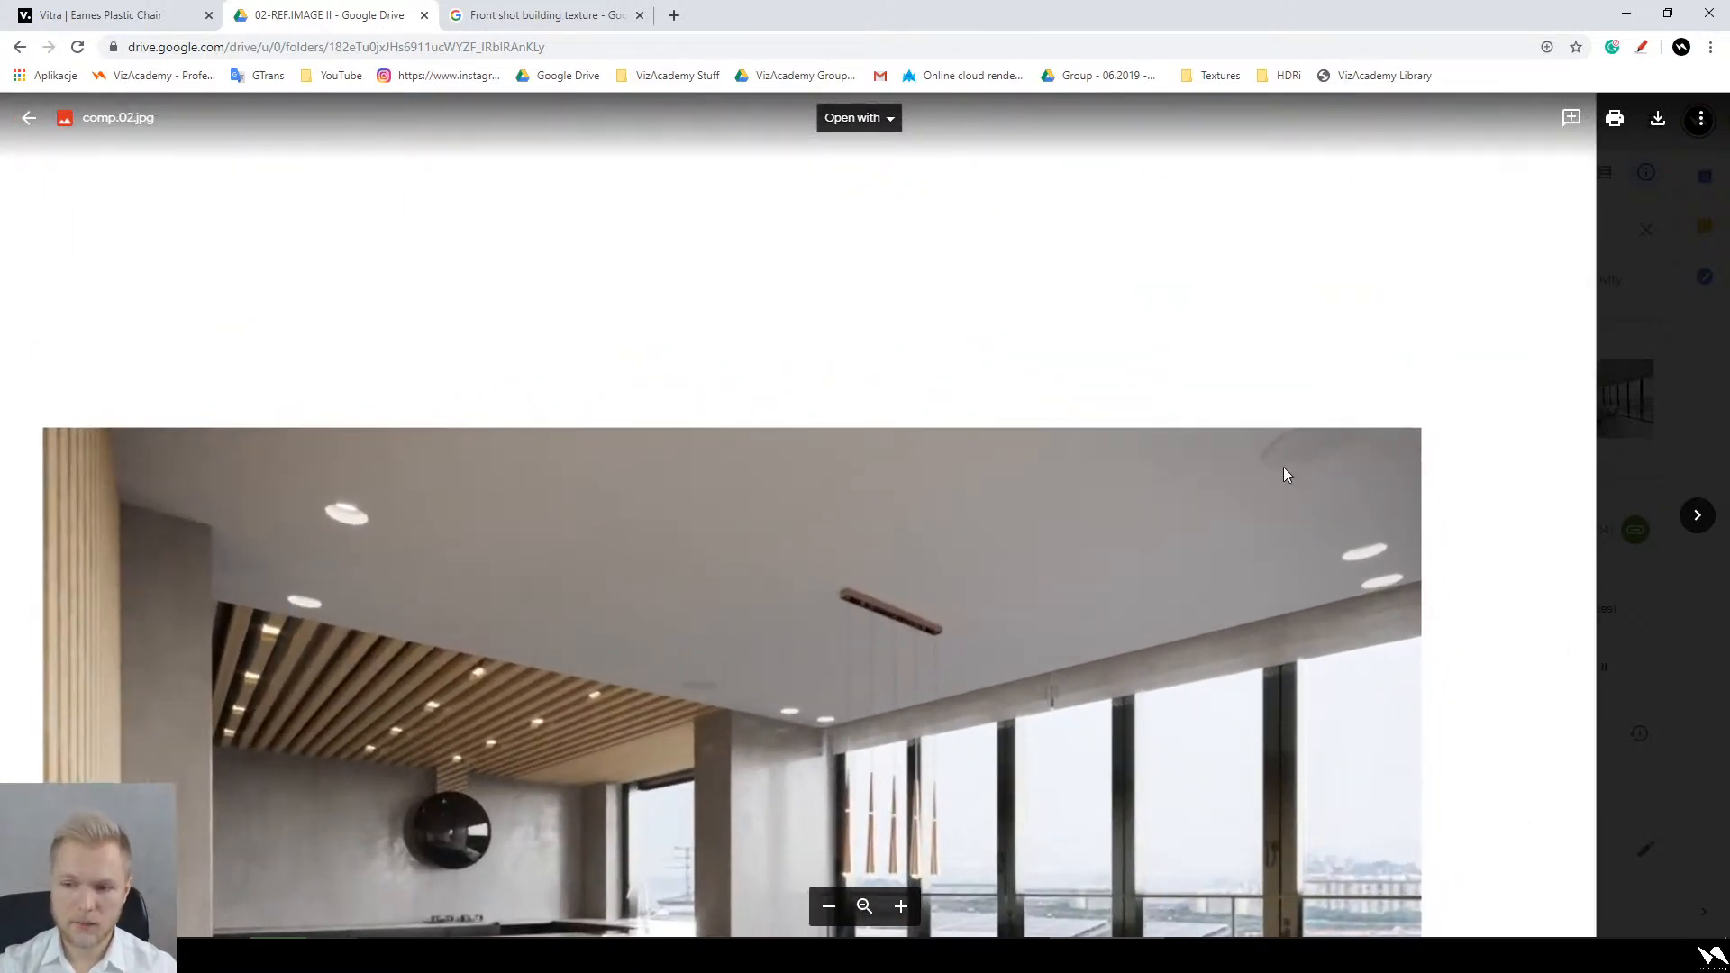
ctrl+scroll(1320, 432, down, 5)
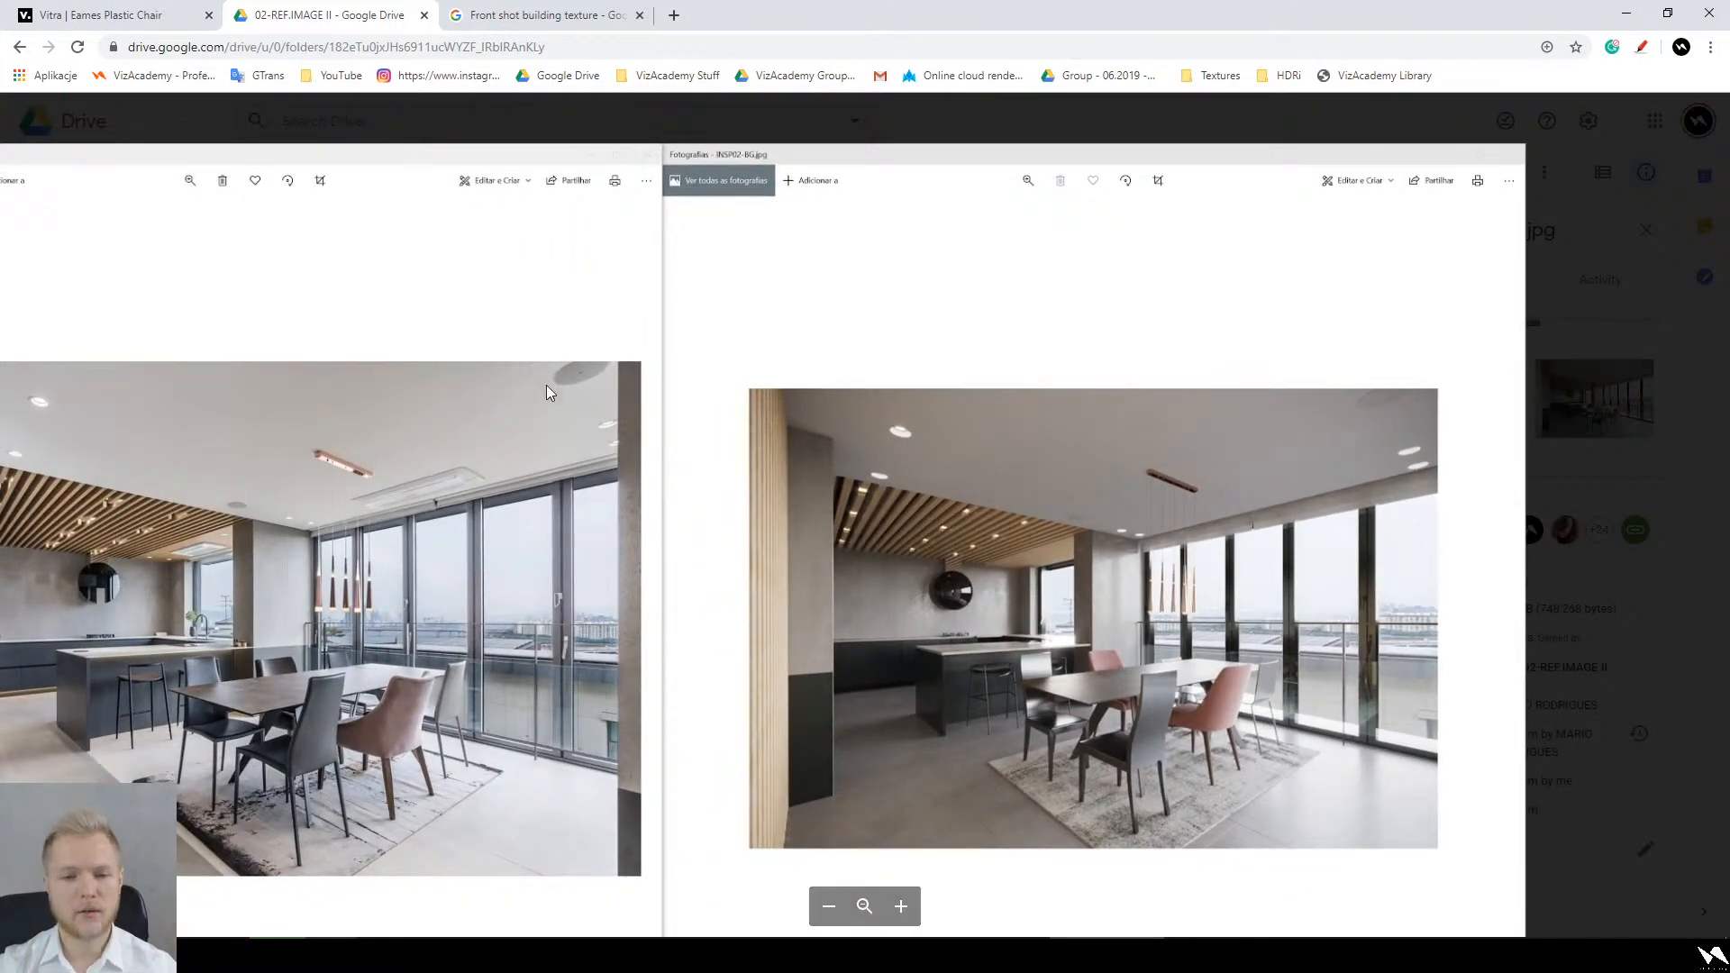
ctrl+scroll(586, 533, down, 3)
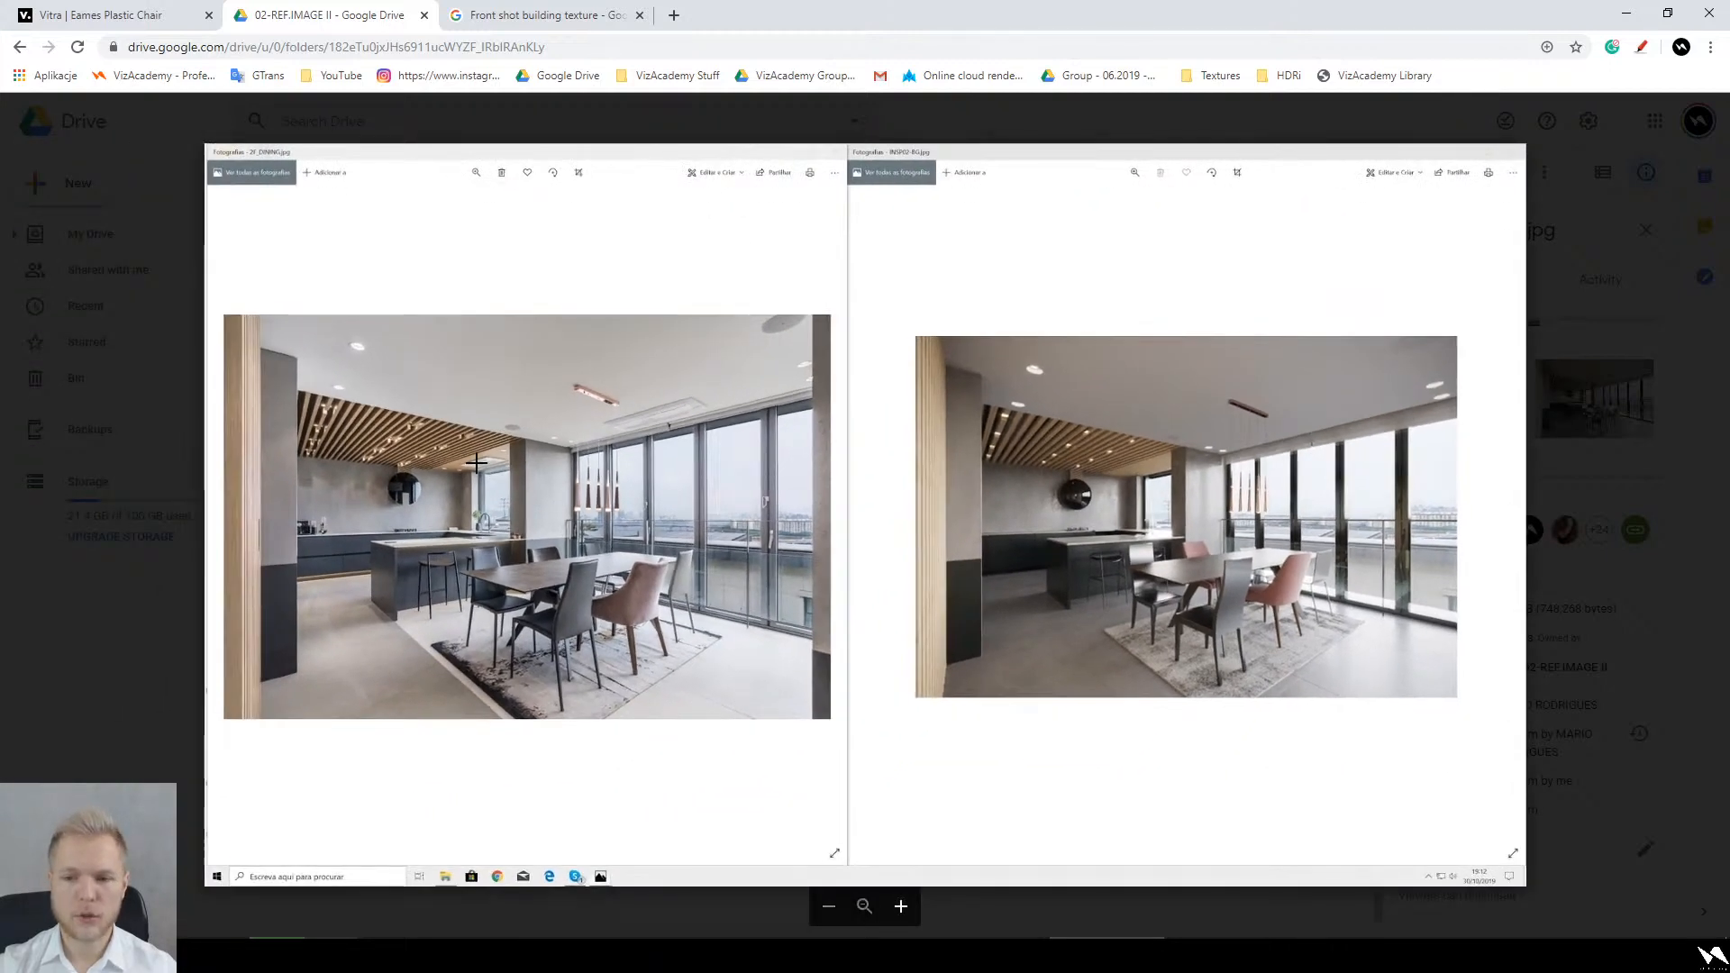
ctrl+scroll(334, 345, up, 5)
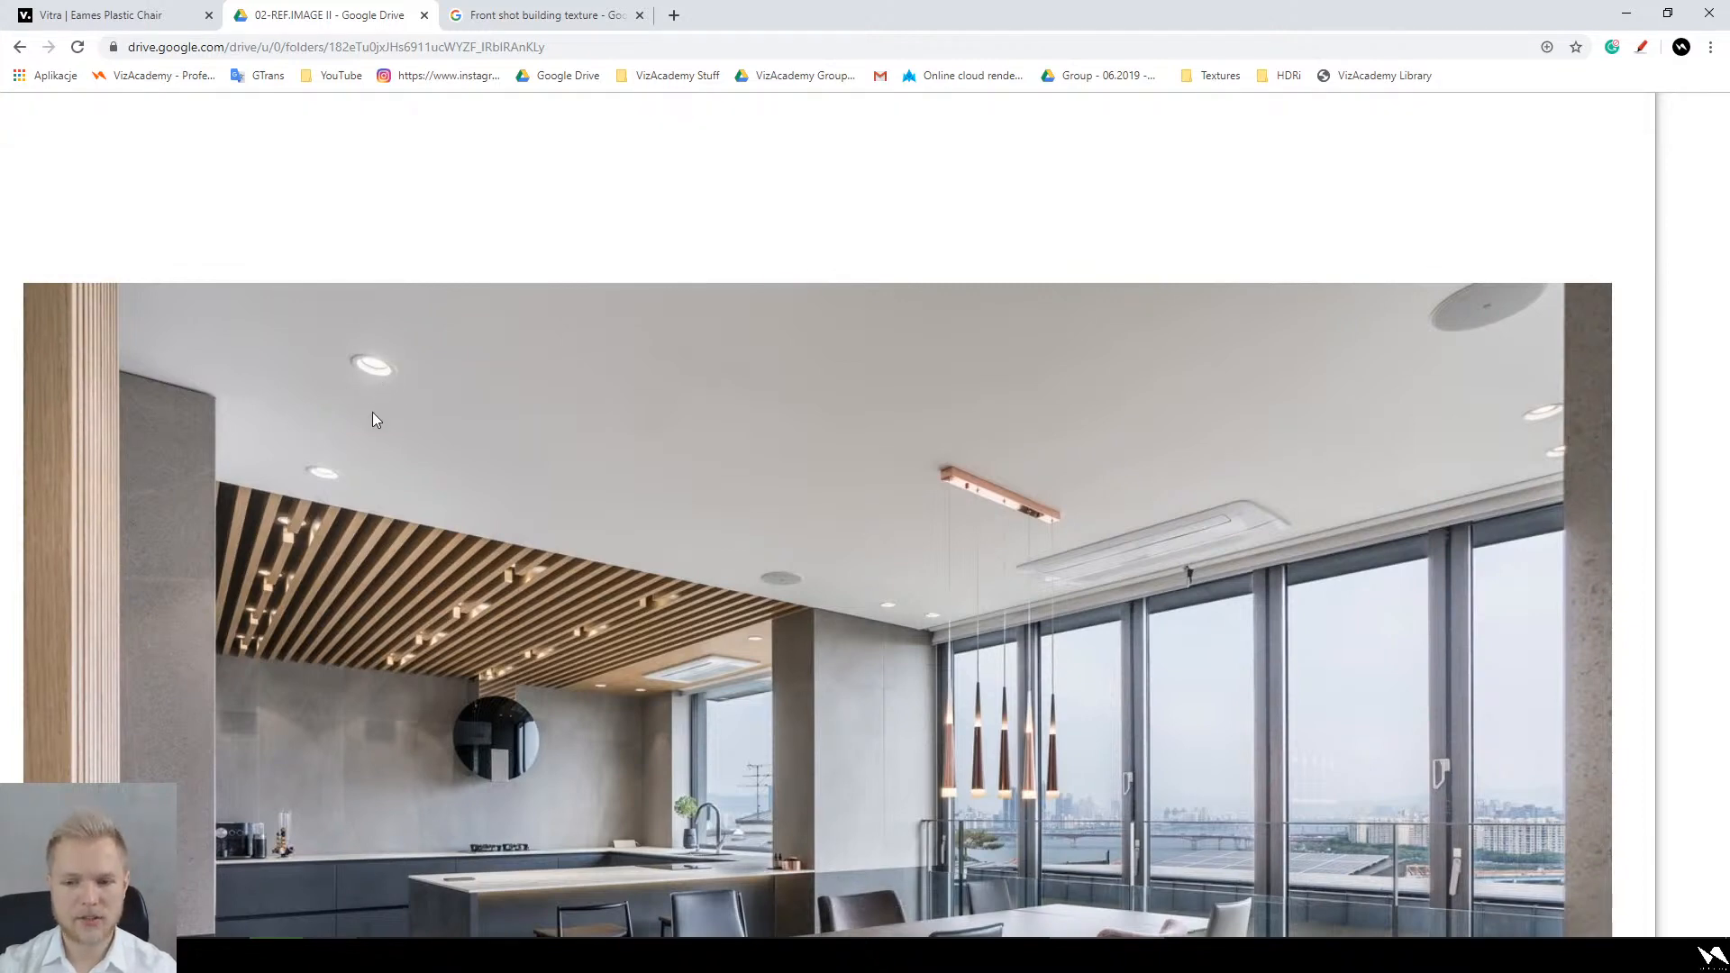
ctrl+scroll(371, 413, down, 3)
ctrl+scroll(972, 429, up, 4)
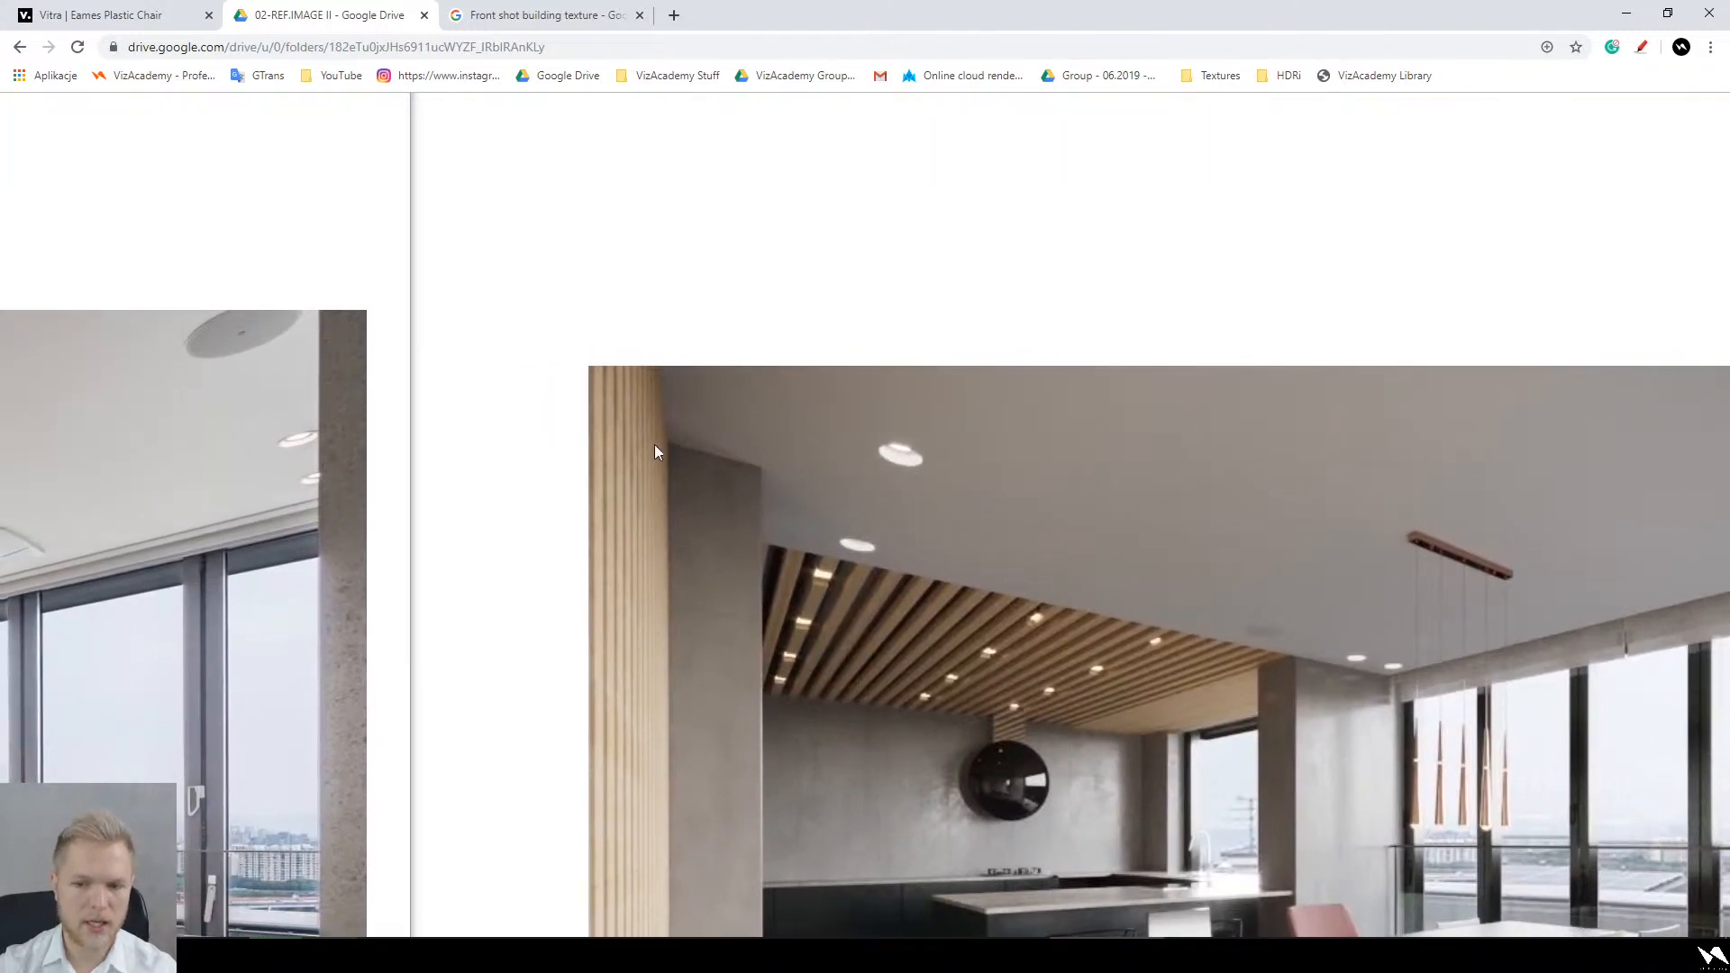
Step: Compare the ceiling spotlights and pendant lamp between the two images in comp.02.jpg and close the preview
drag(656, 446, 928, 463)
drag(243, 442, 1176, 391)
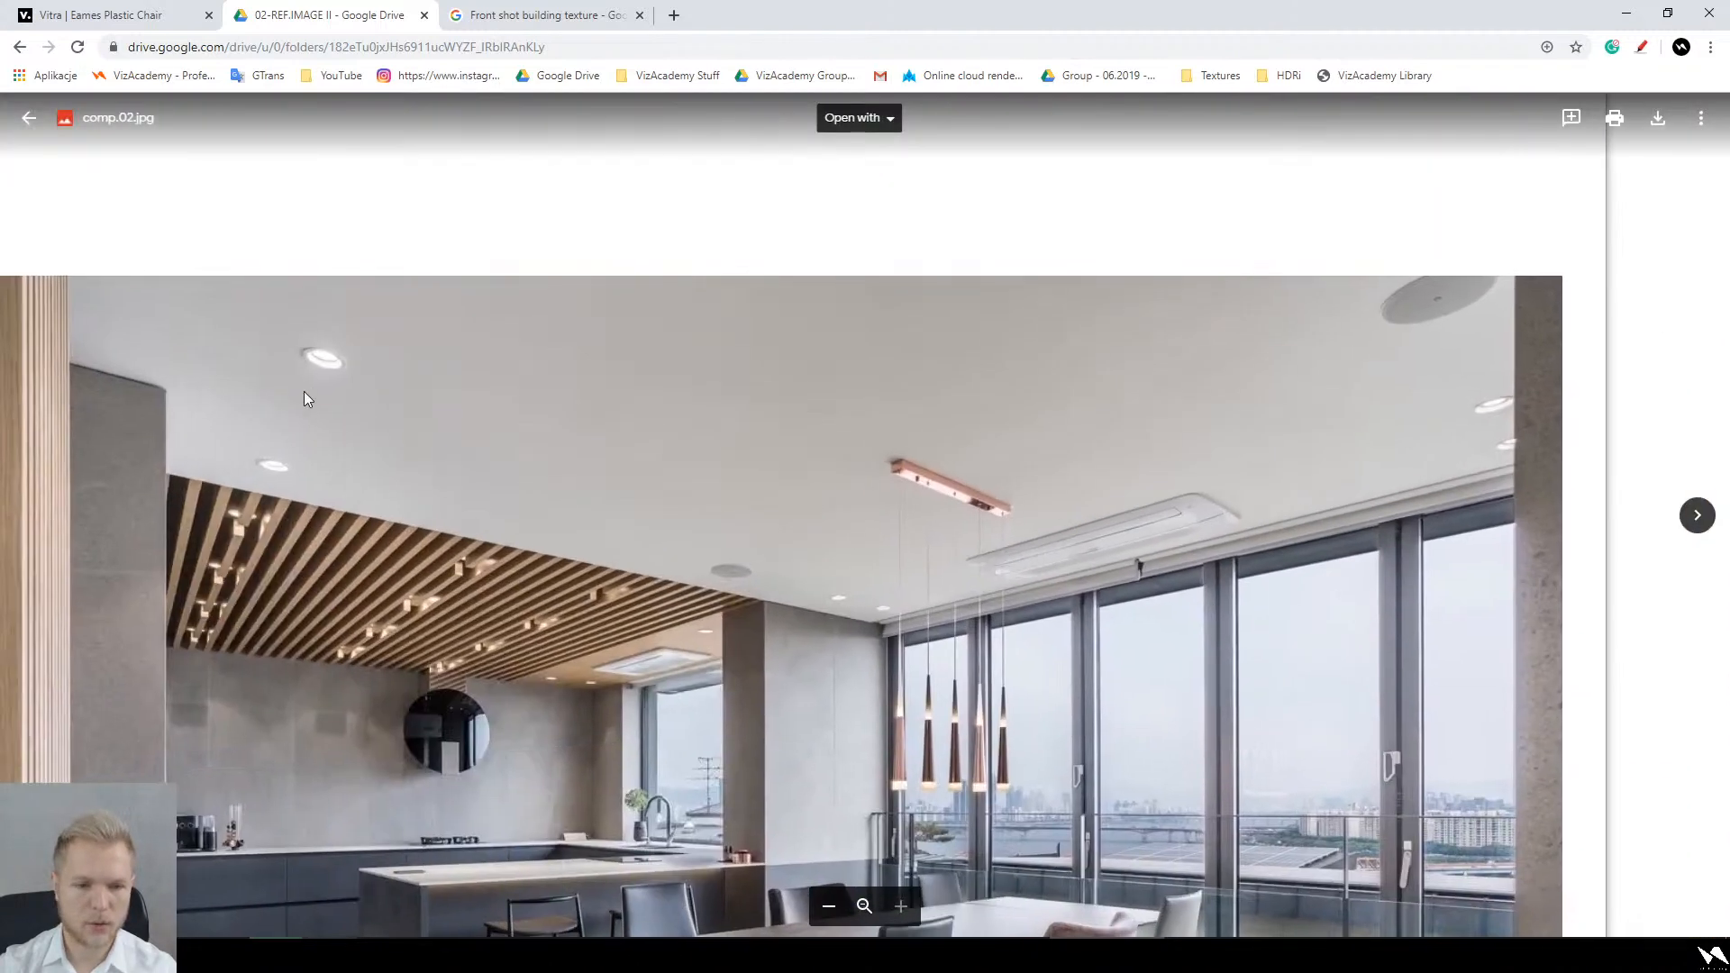
key(Escape)
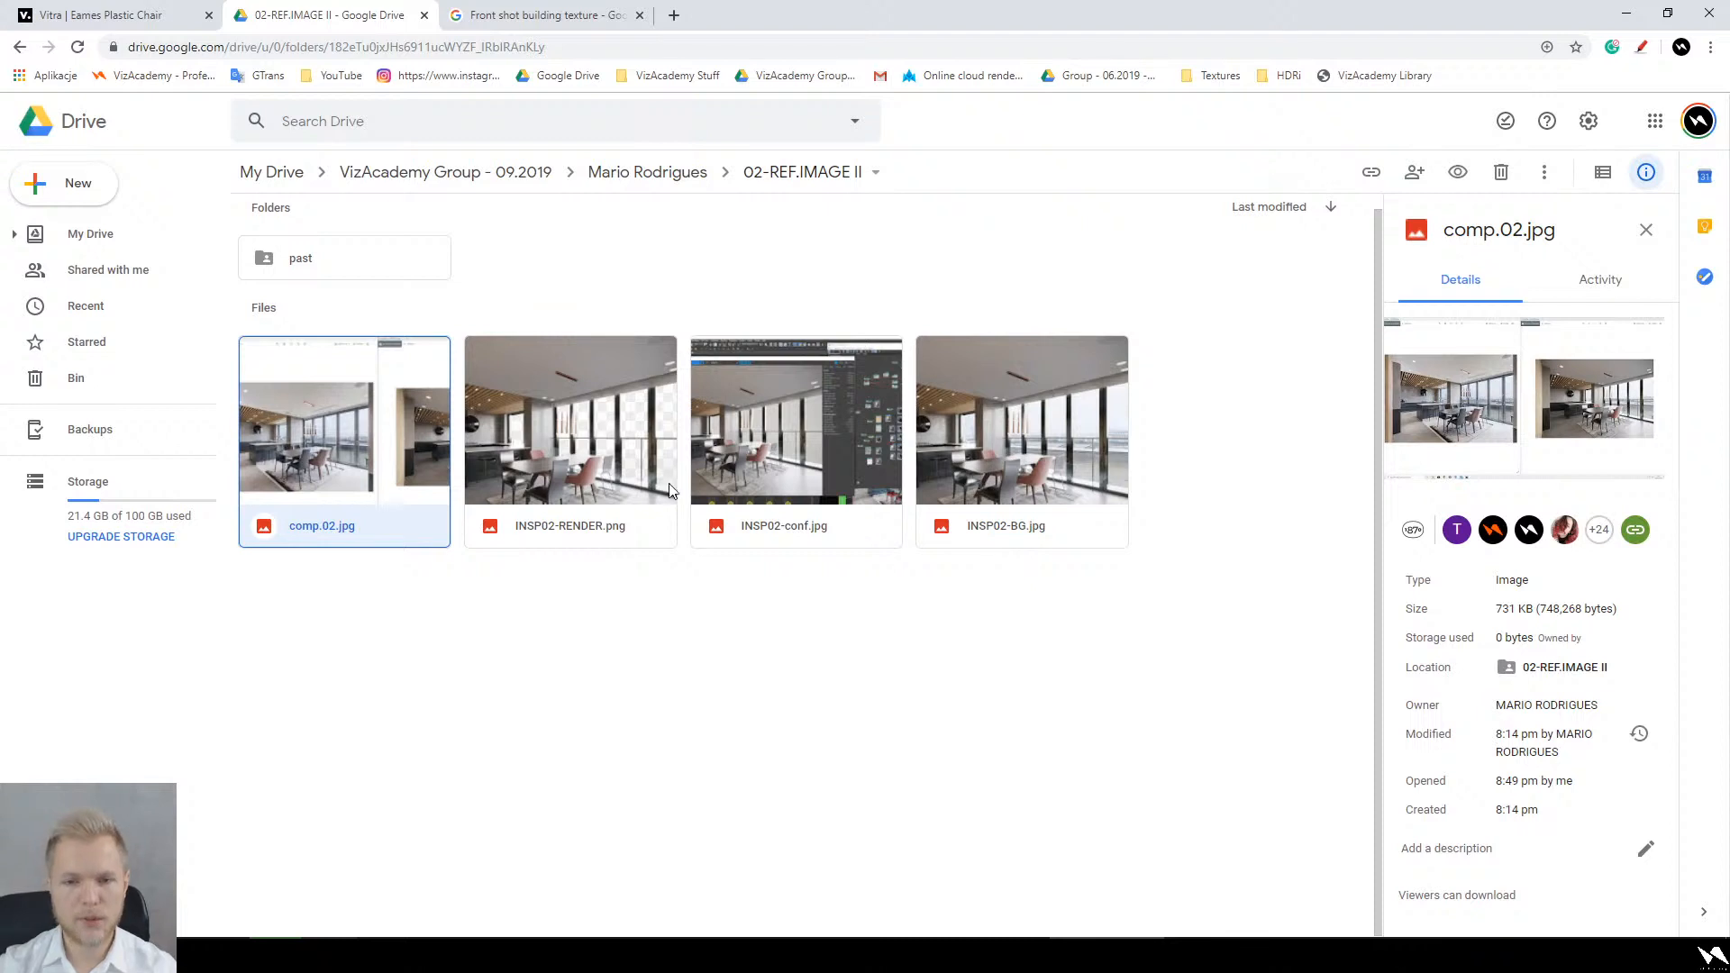
Step: Look through the student's 03-REF IMAGES folder and return to 02-REF.IMAGE II
click(643, 174)
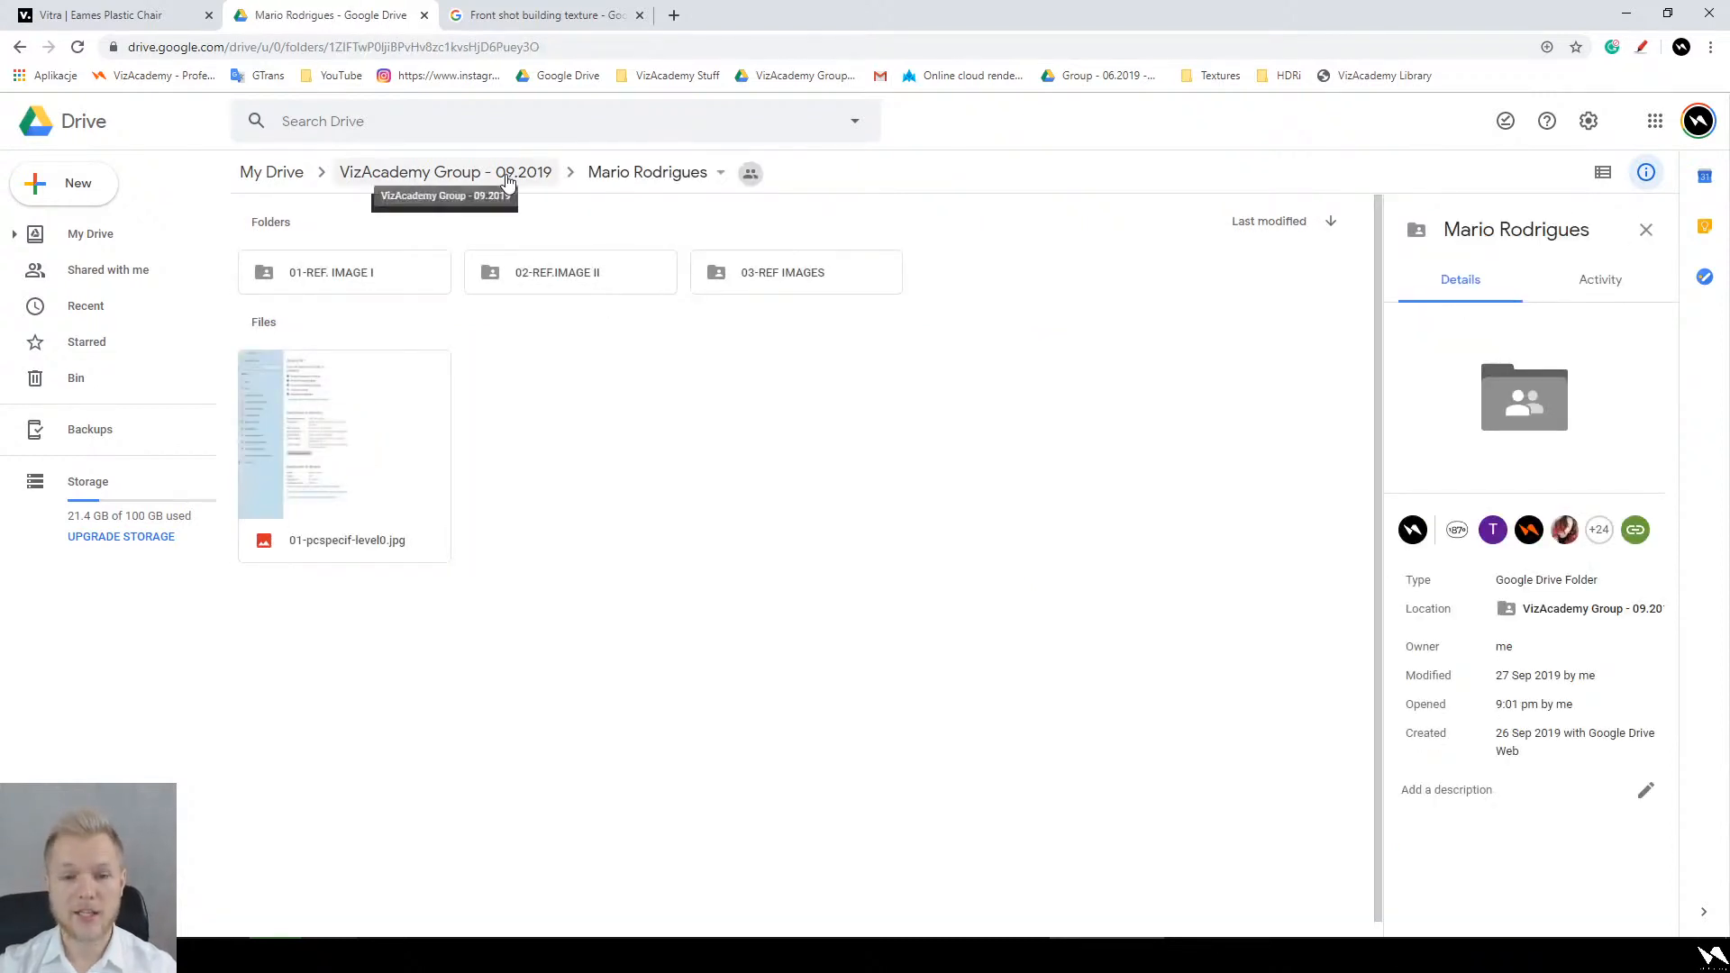
click(819, 282)
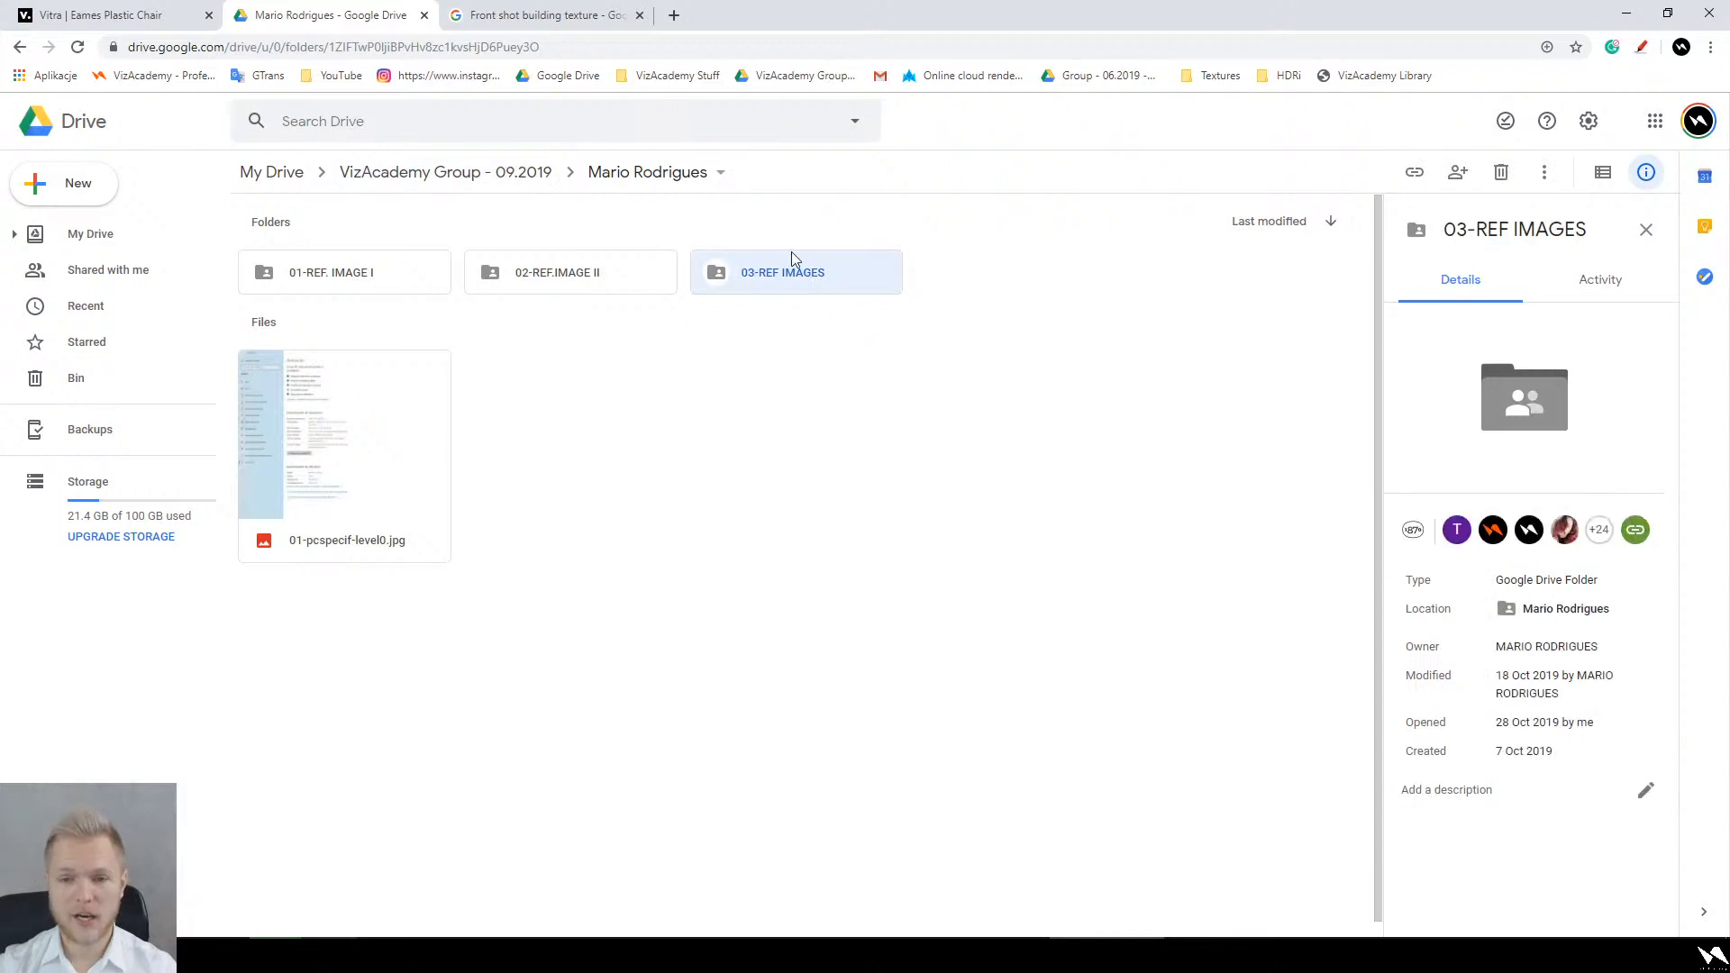
double_click(795, 271)
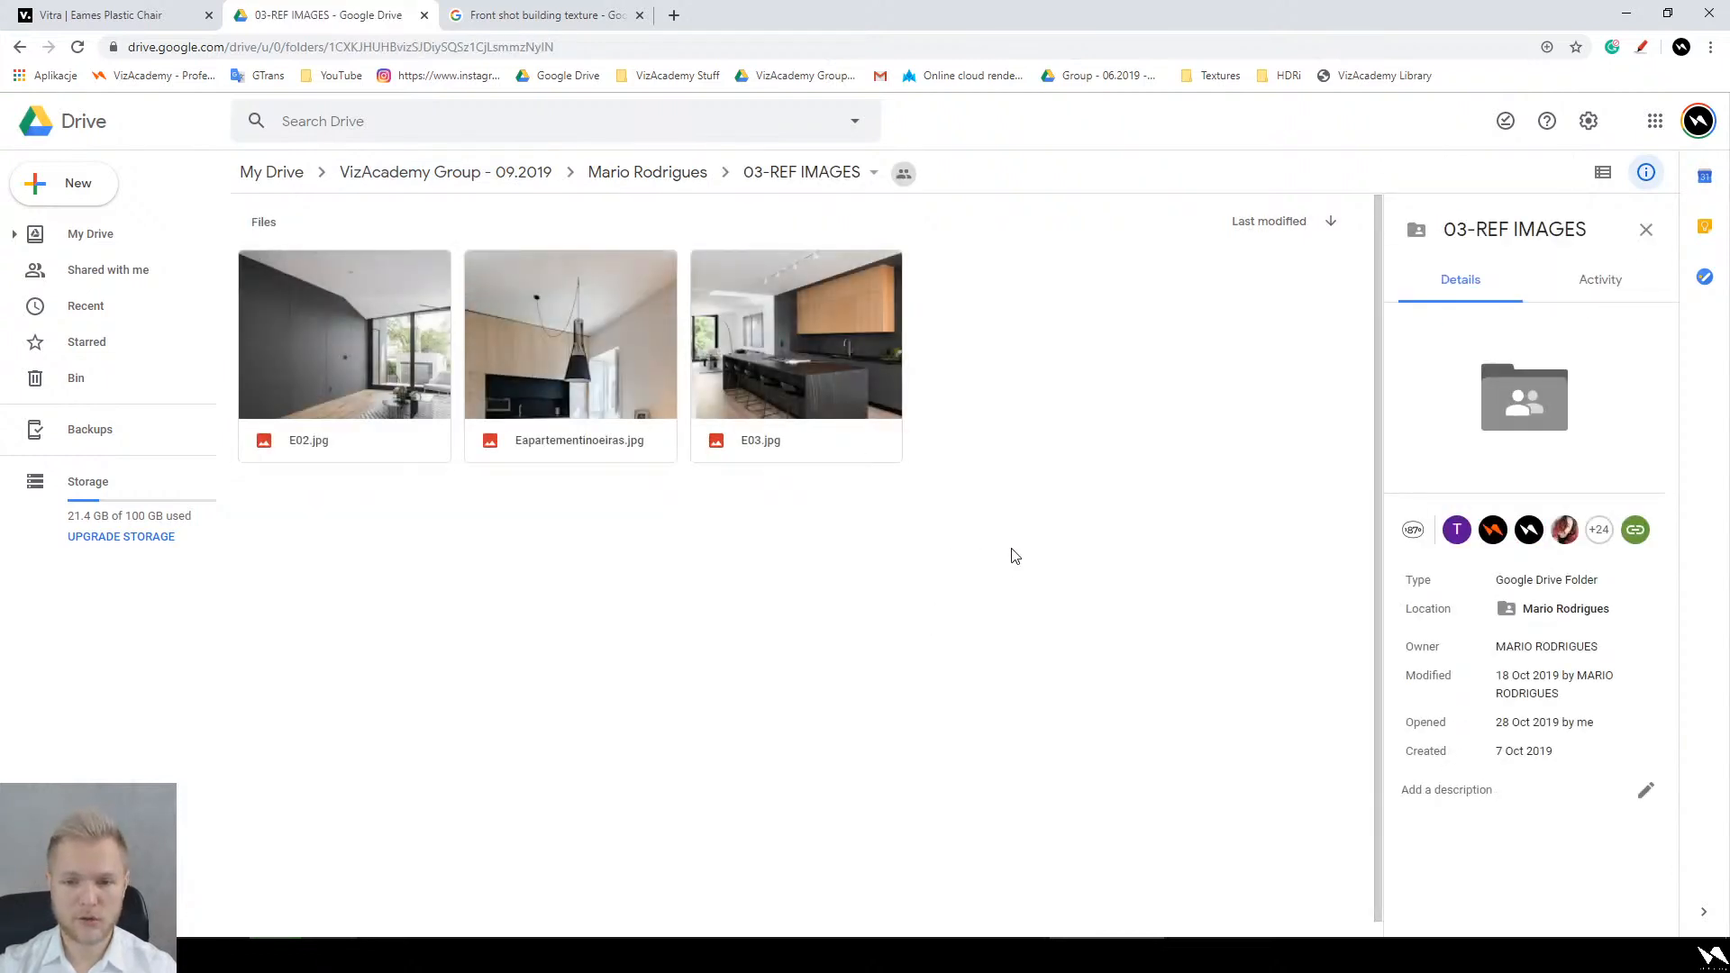
key(alt+Left)
key(alt+Left)
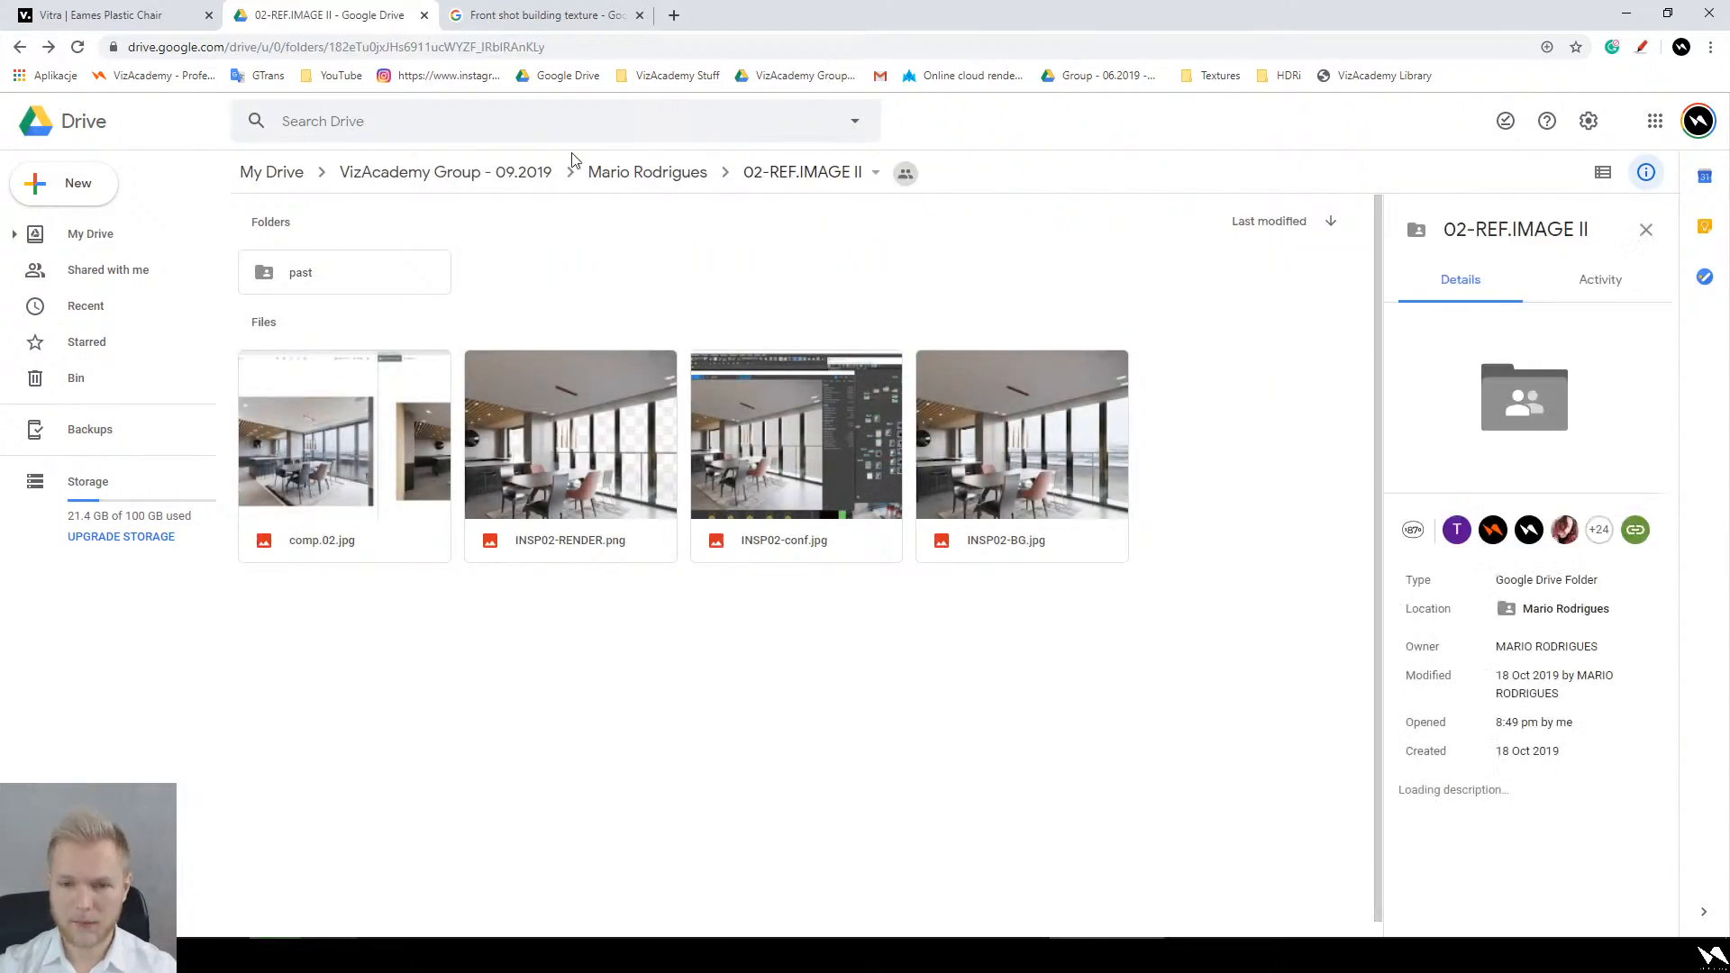
Step: Open the HOMEWORK_INSPIRATION1 folder of another student in VizAcademy Group - 09.2019 and look over its images
click(491, 176)
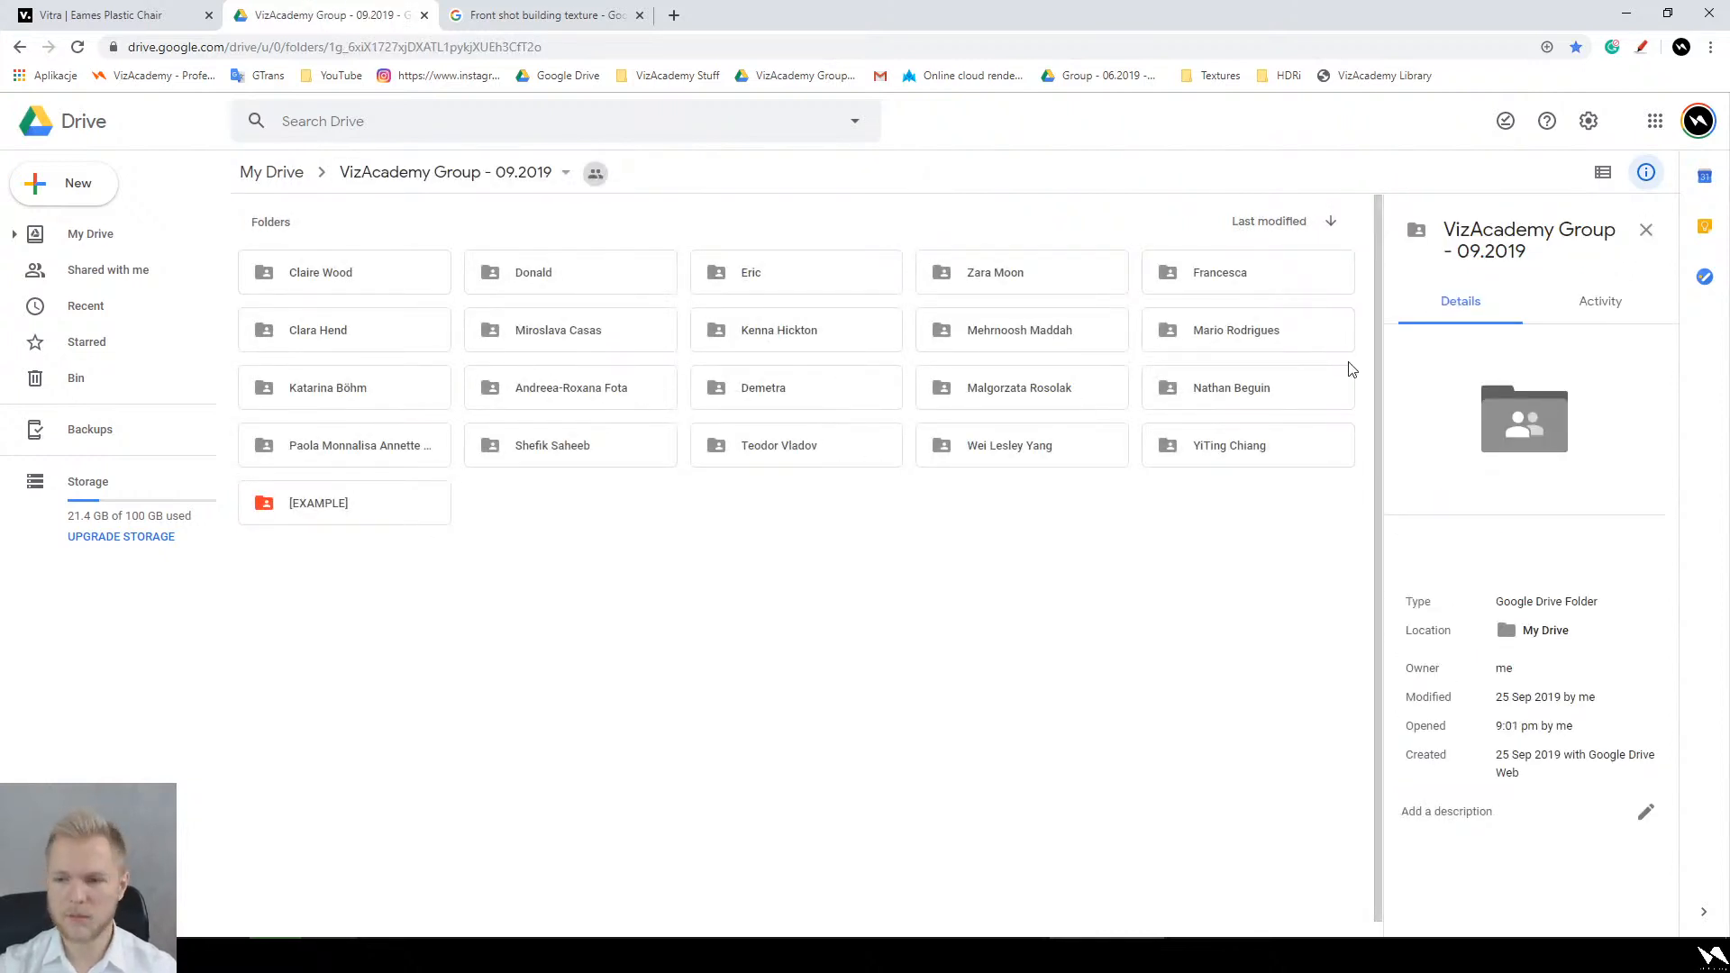
double_click(347, 376)
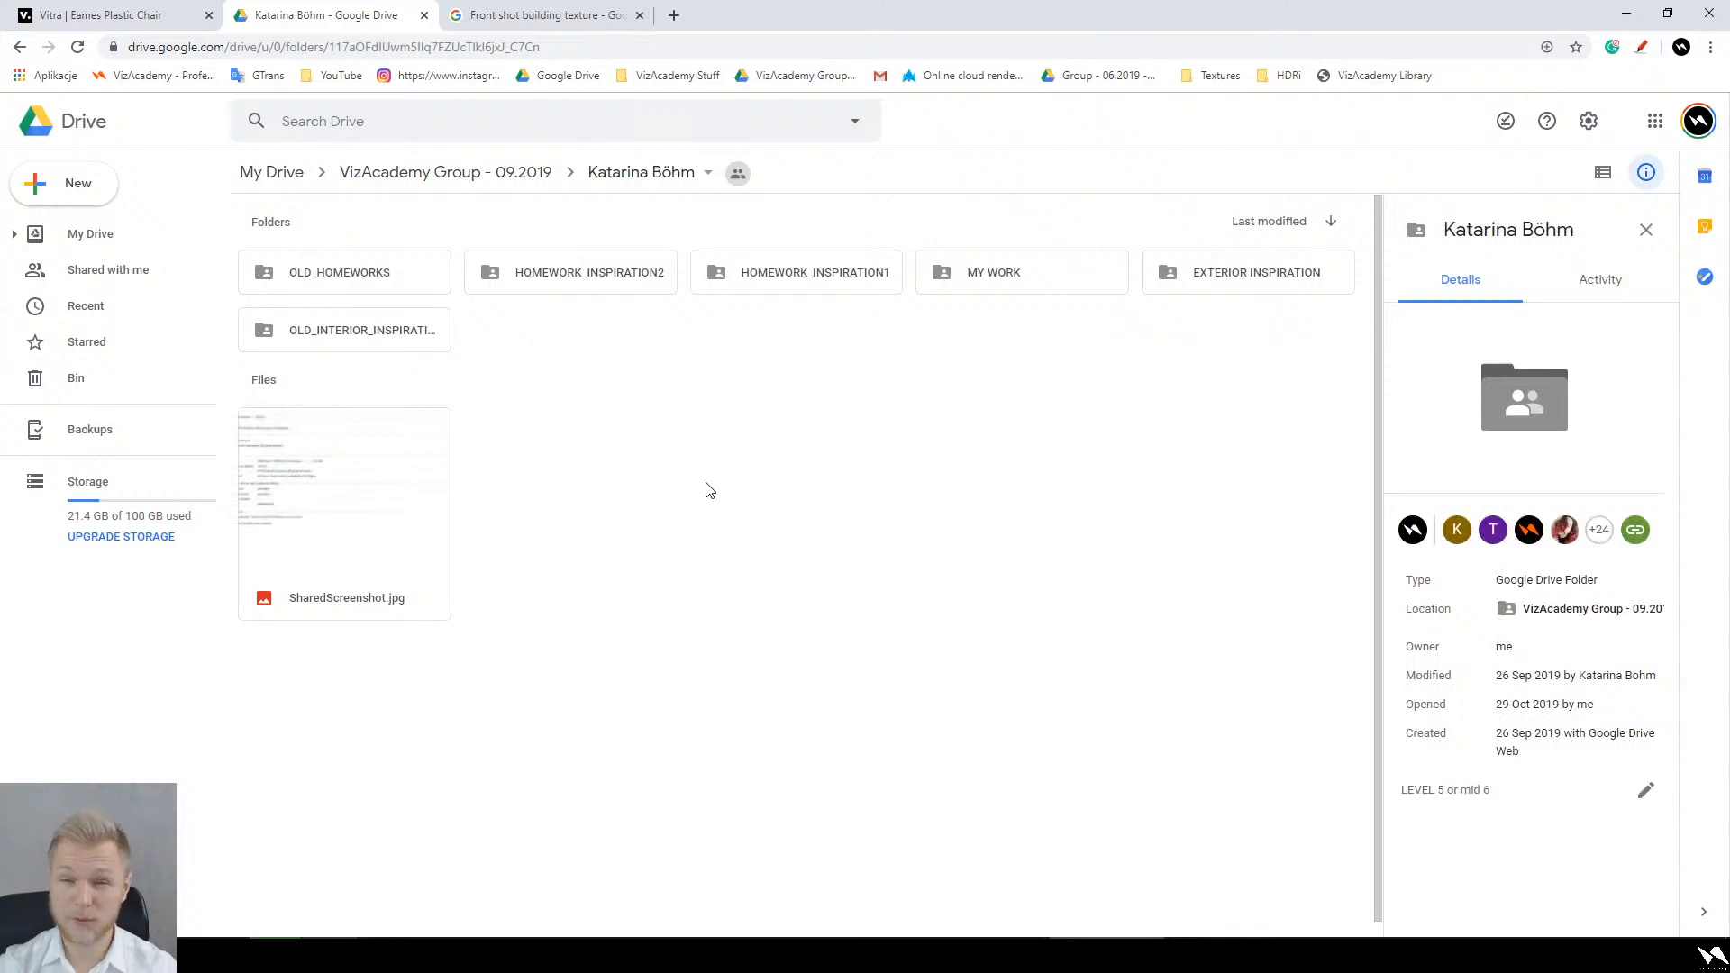
double_click(842, 274)
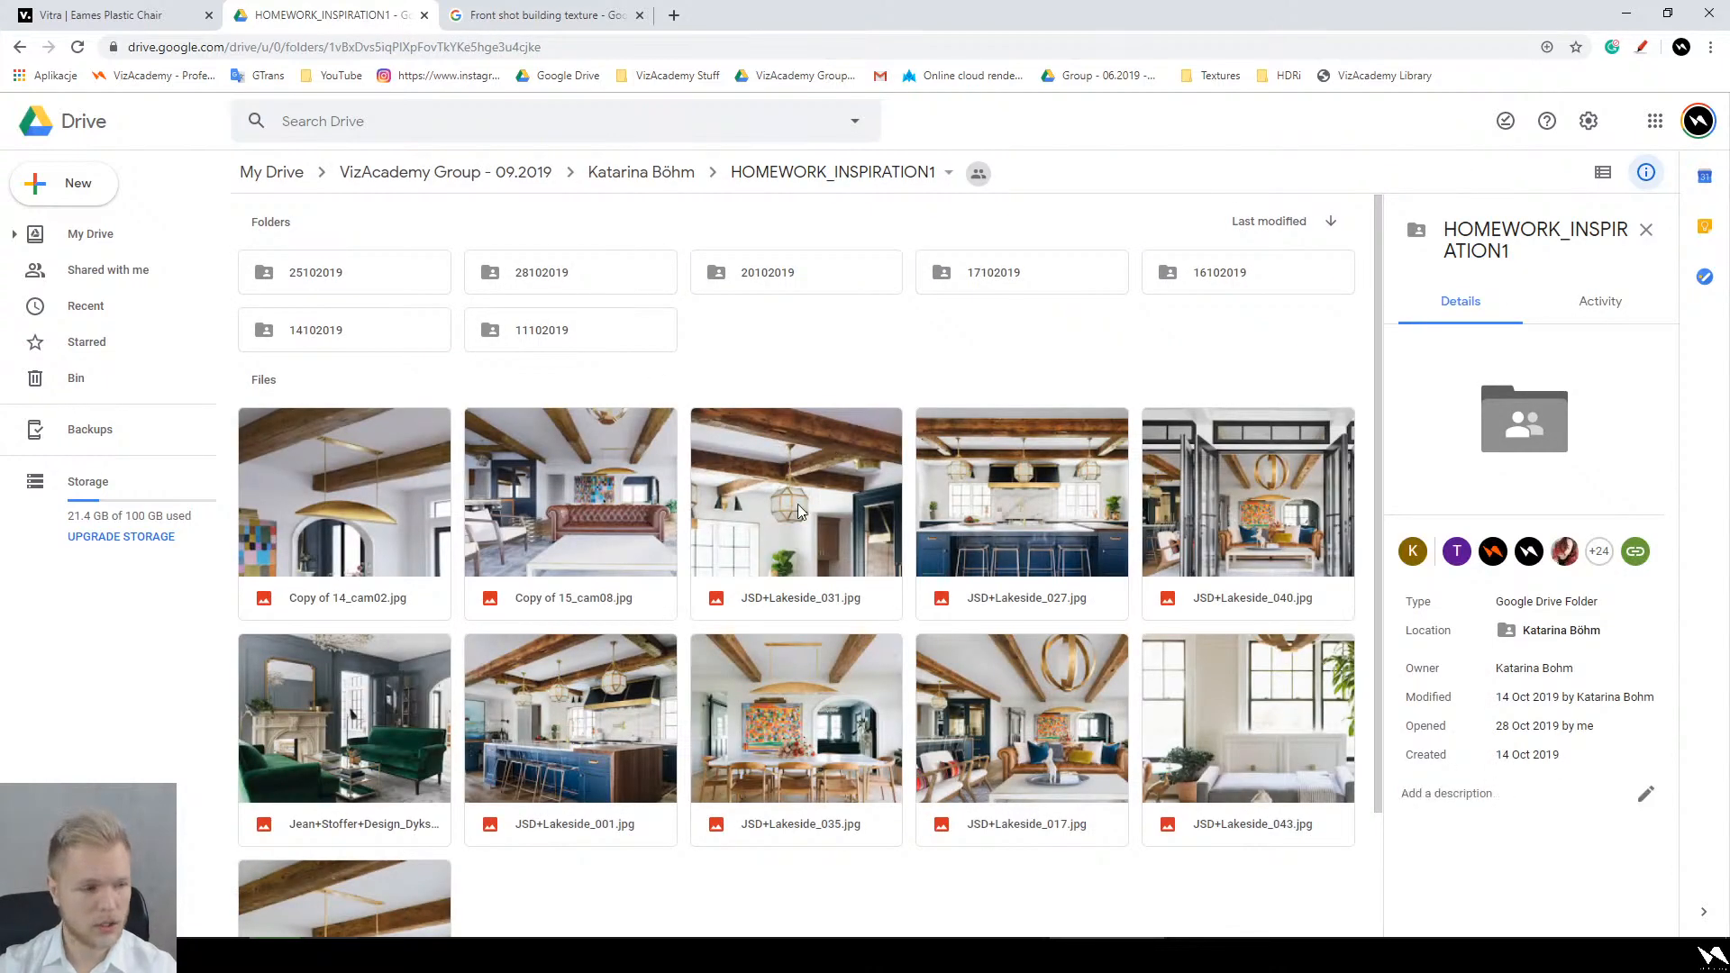
scroll(811, 395, down, 2)
scroll(879, 532, up, 2)
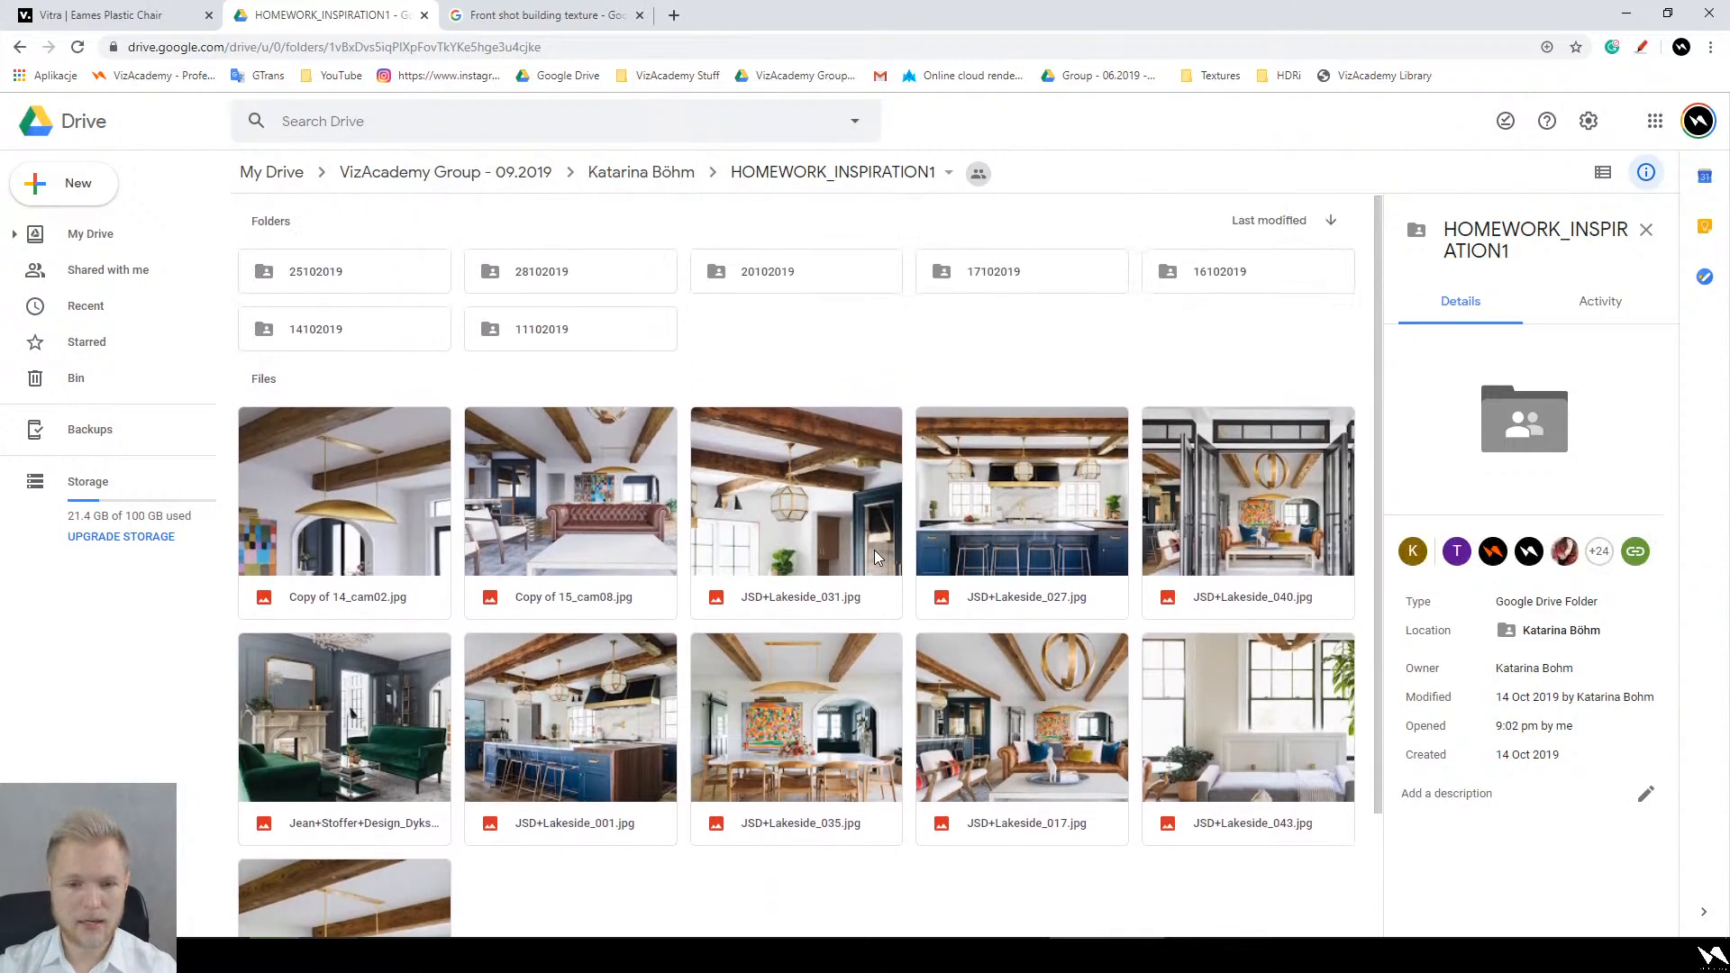
right_click(874, 549)
click(744, 358)
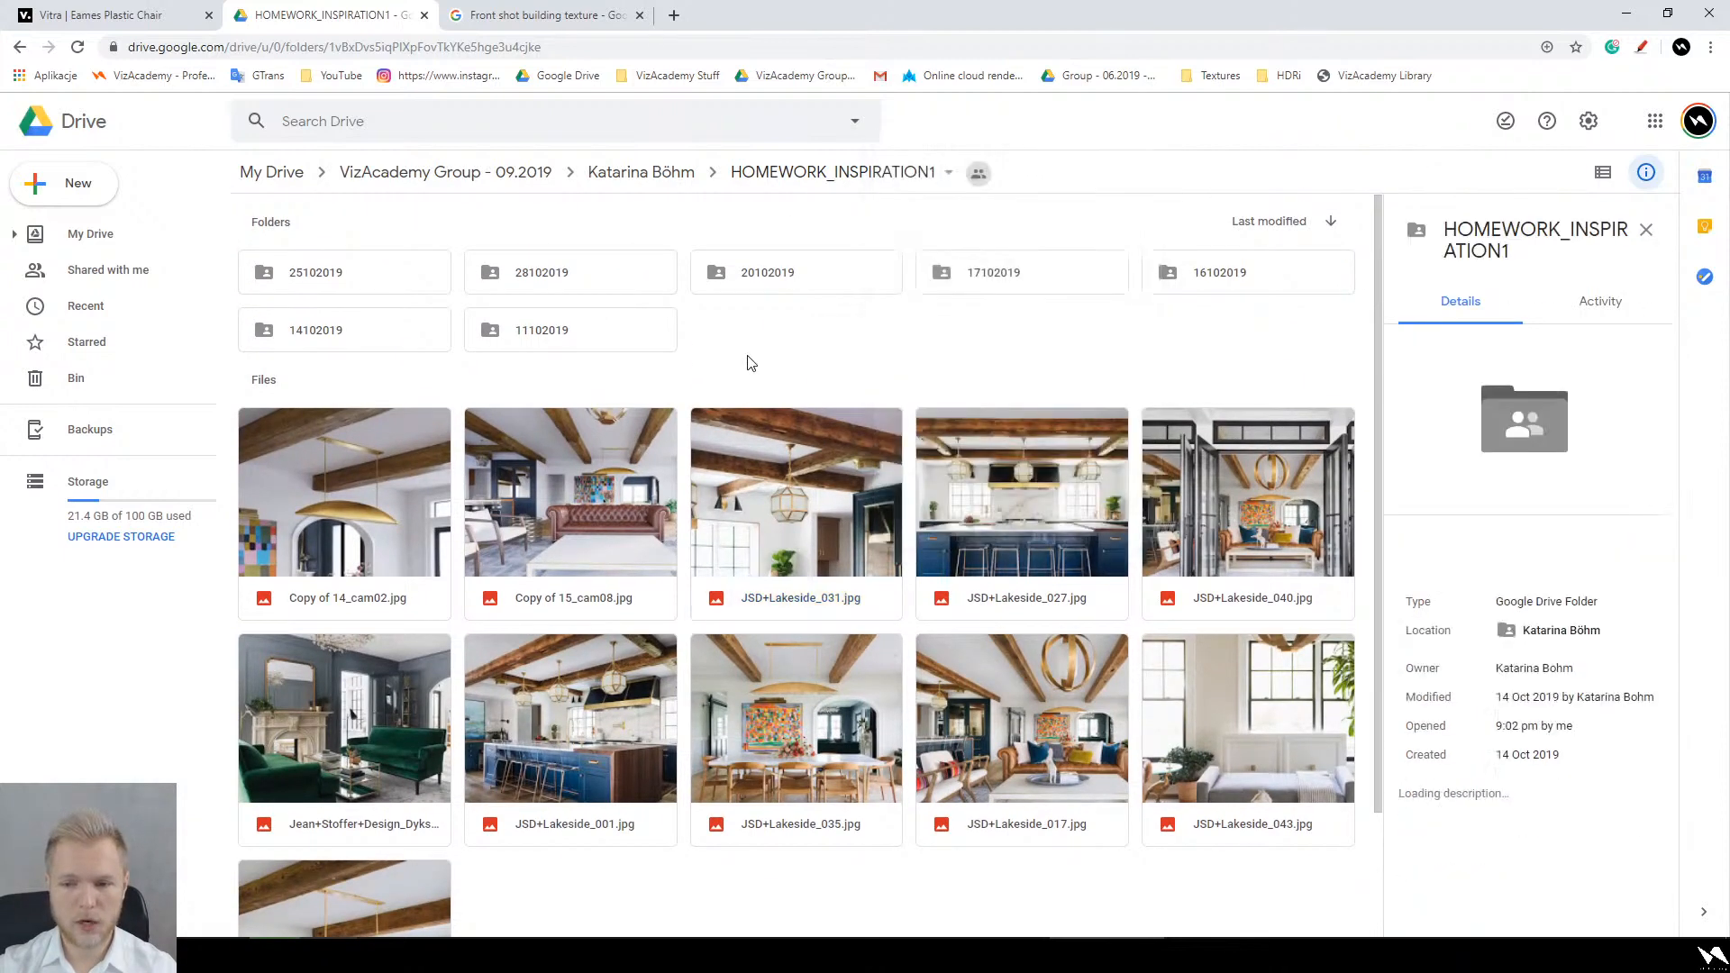
scroll(830, 407, down, 1)
Step: View Copy of 14_cam02.jpg and Copy of 15_cam08.jpg at full size and close the preview
double_click(346, 410)
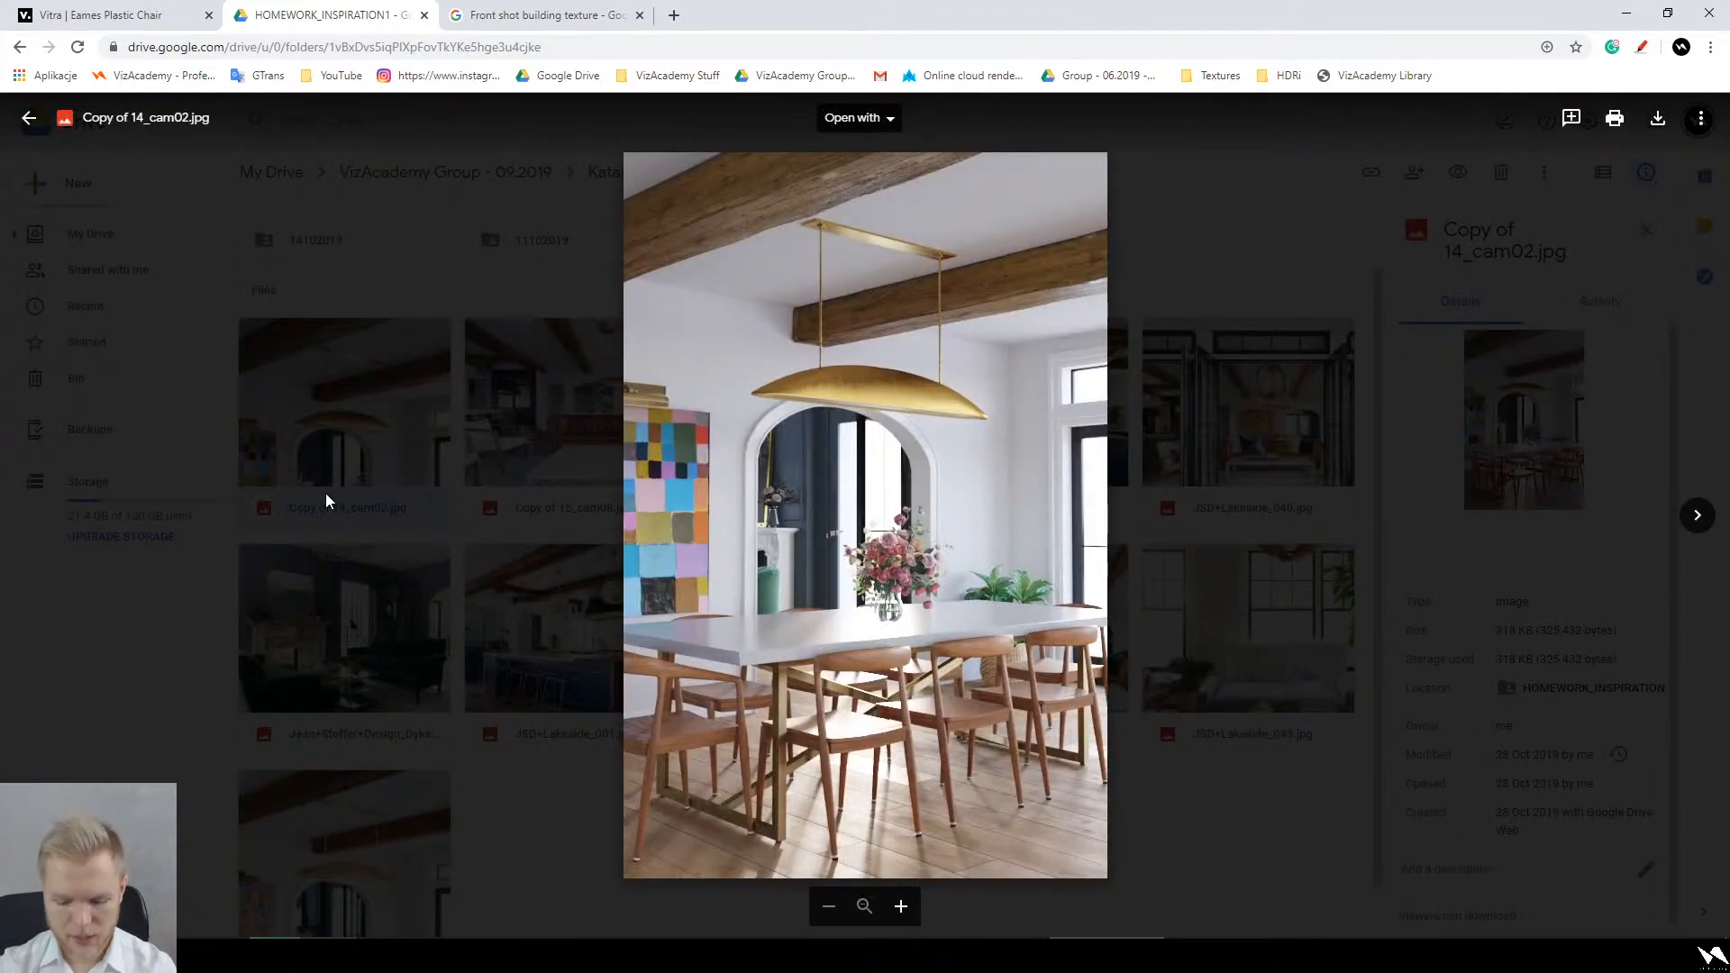
key(Right)
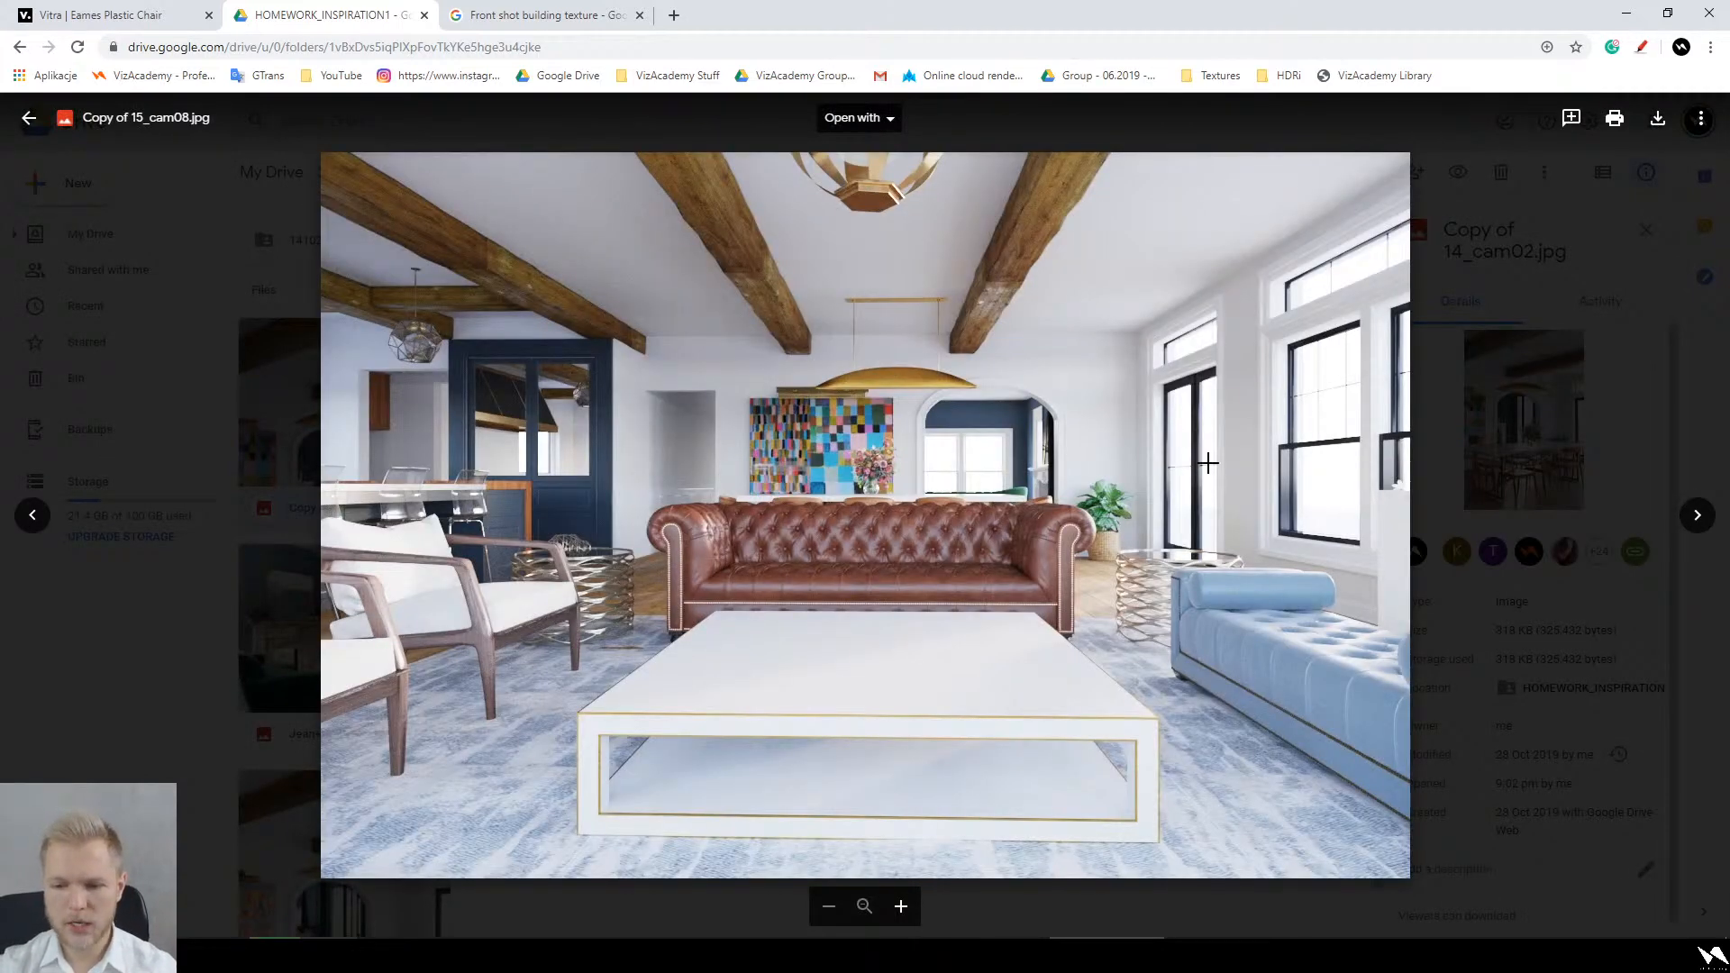
key(Escape)
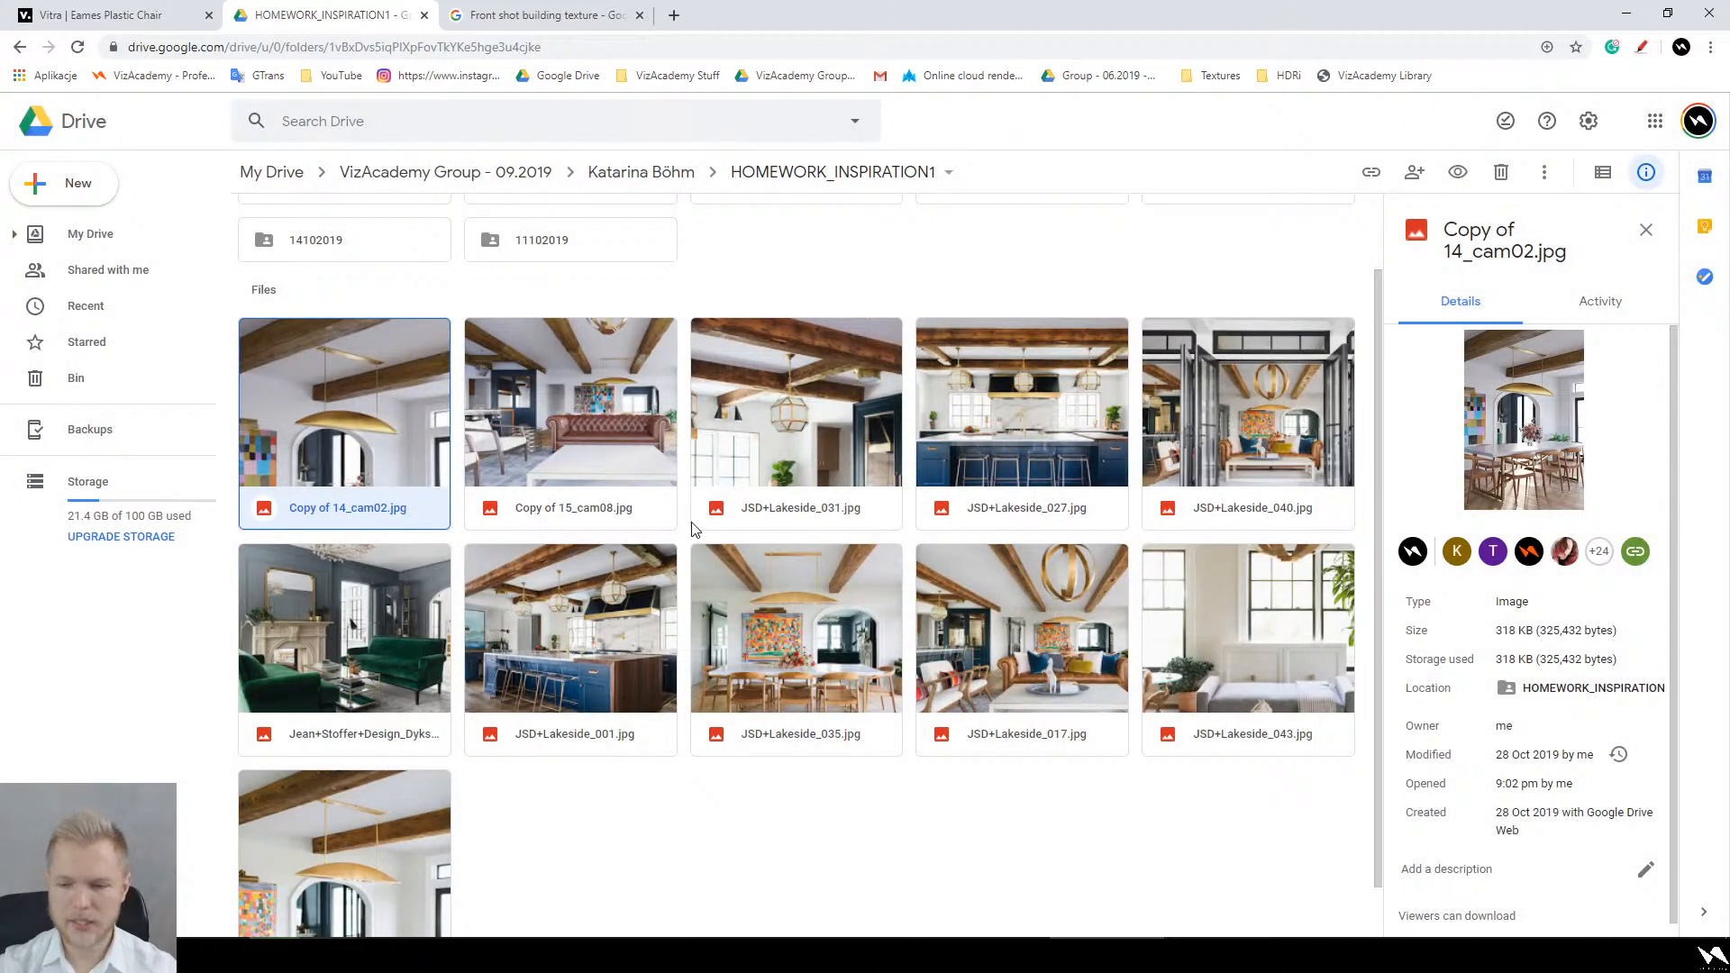
Step: Check the 11102019 subfolder, return to HOMEWORK_INSPIRATION1 and look over its reference images again
scroll(691, 520, up, 1)
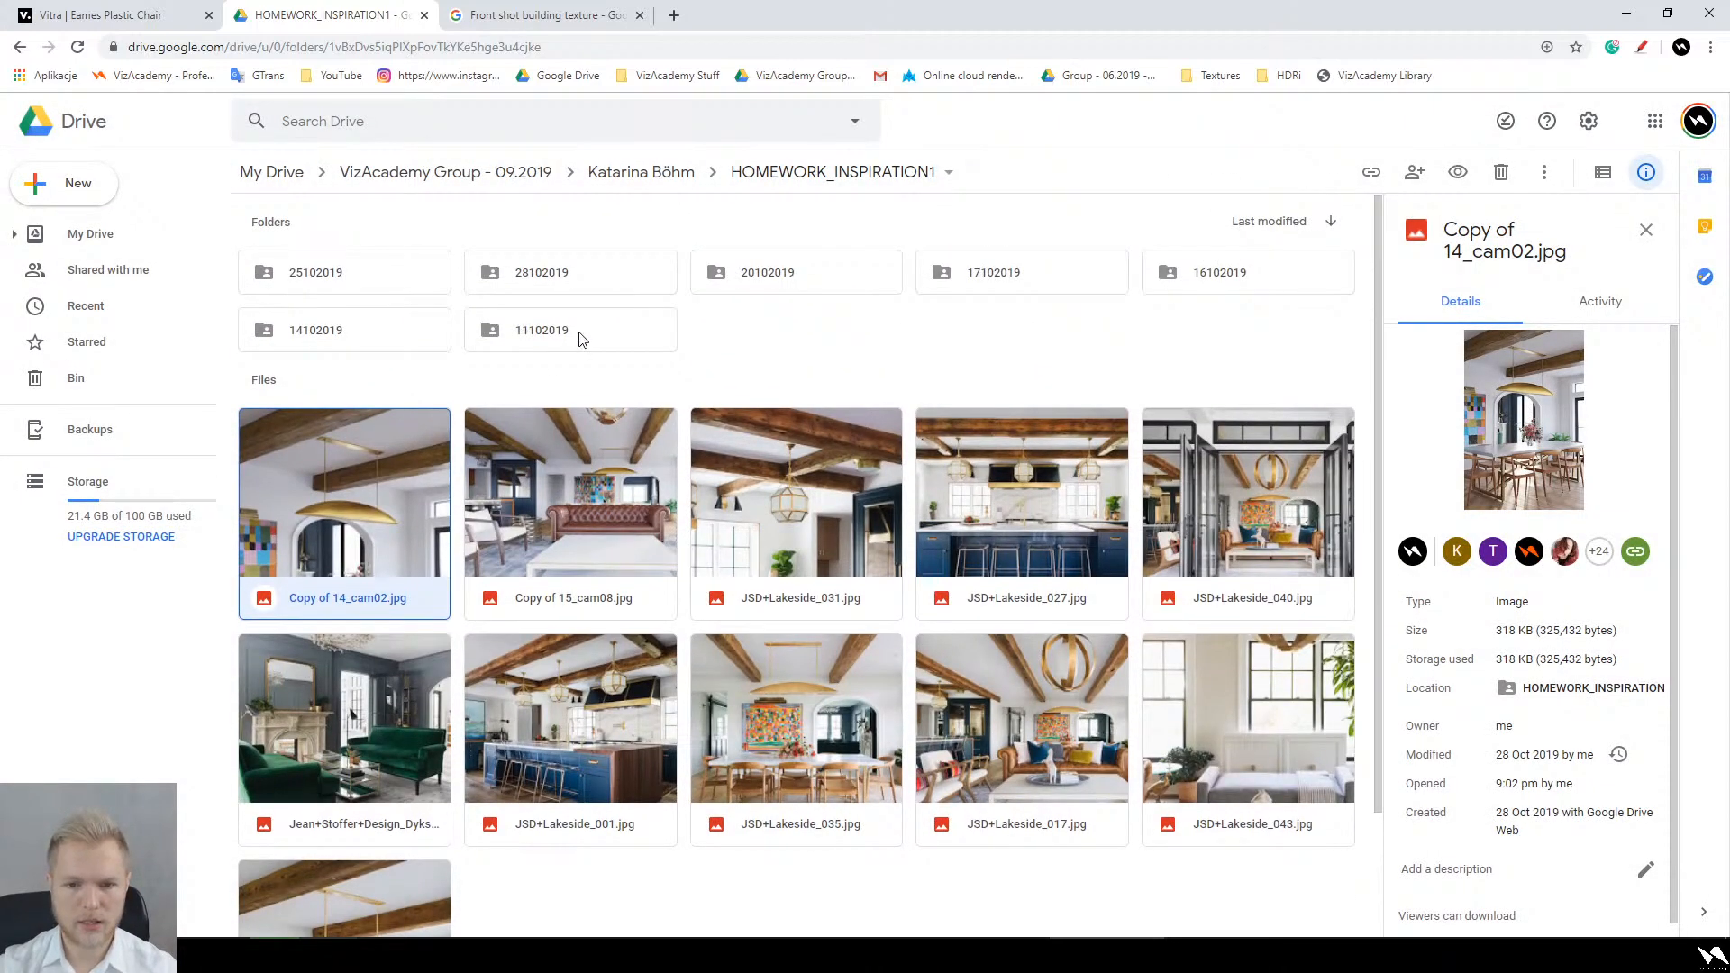
double_click(522, 332)
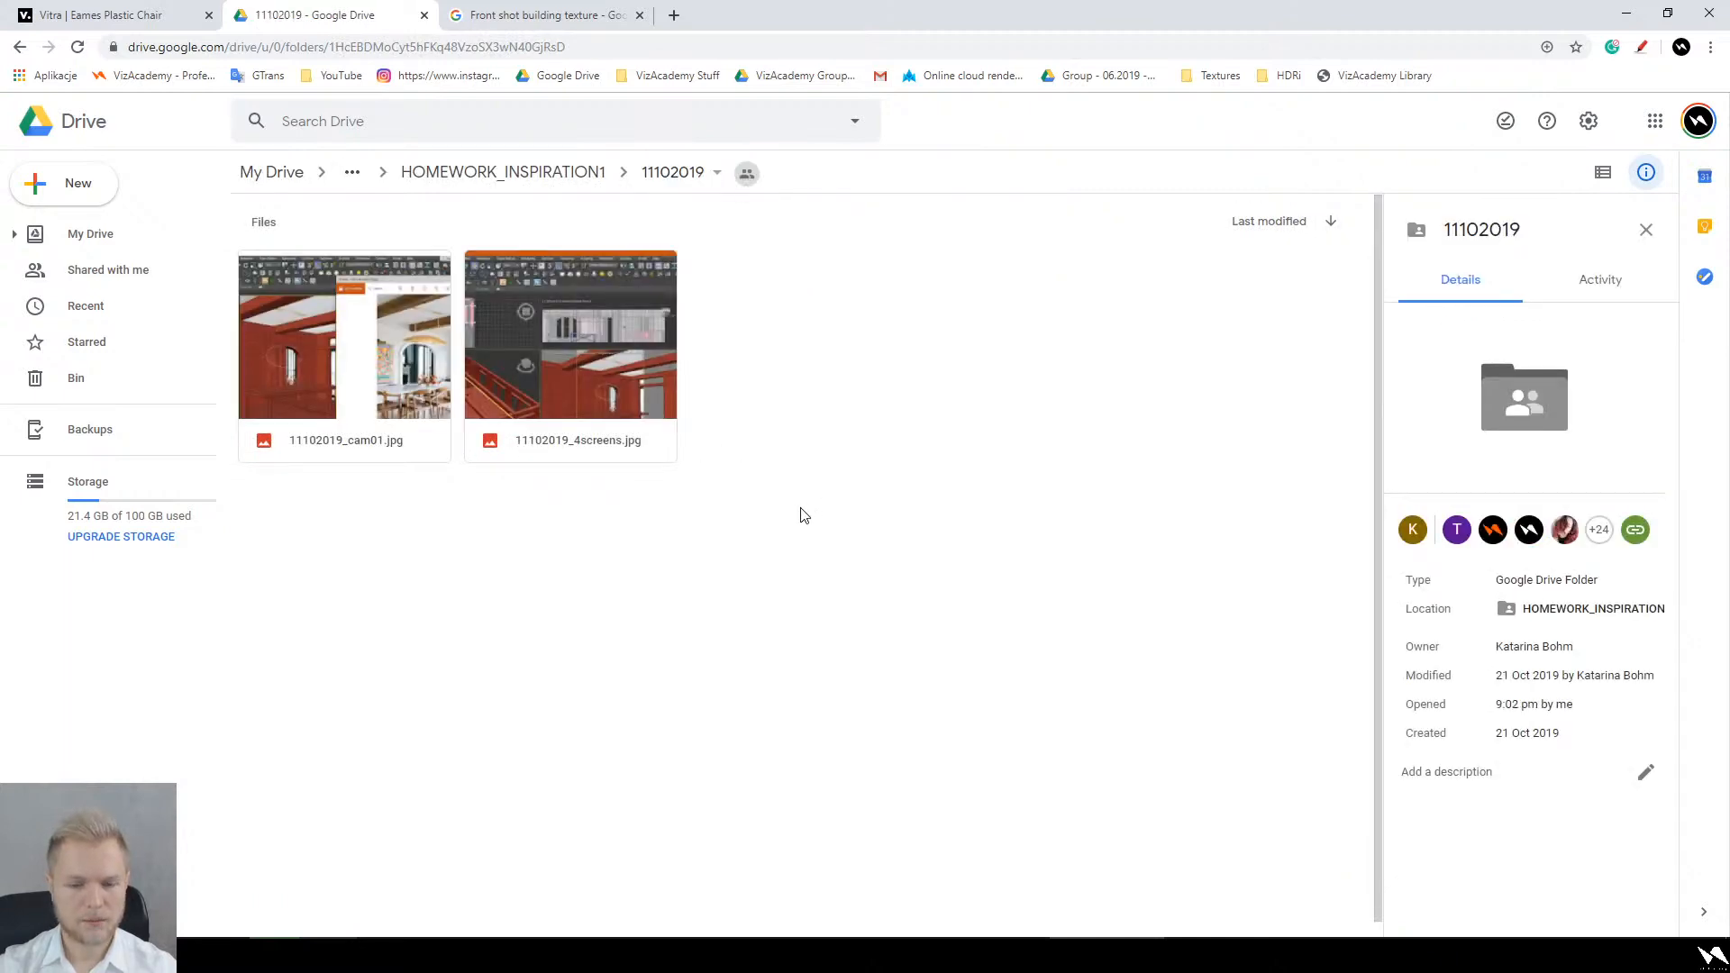
key(alt+Left)
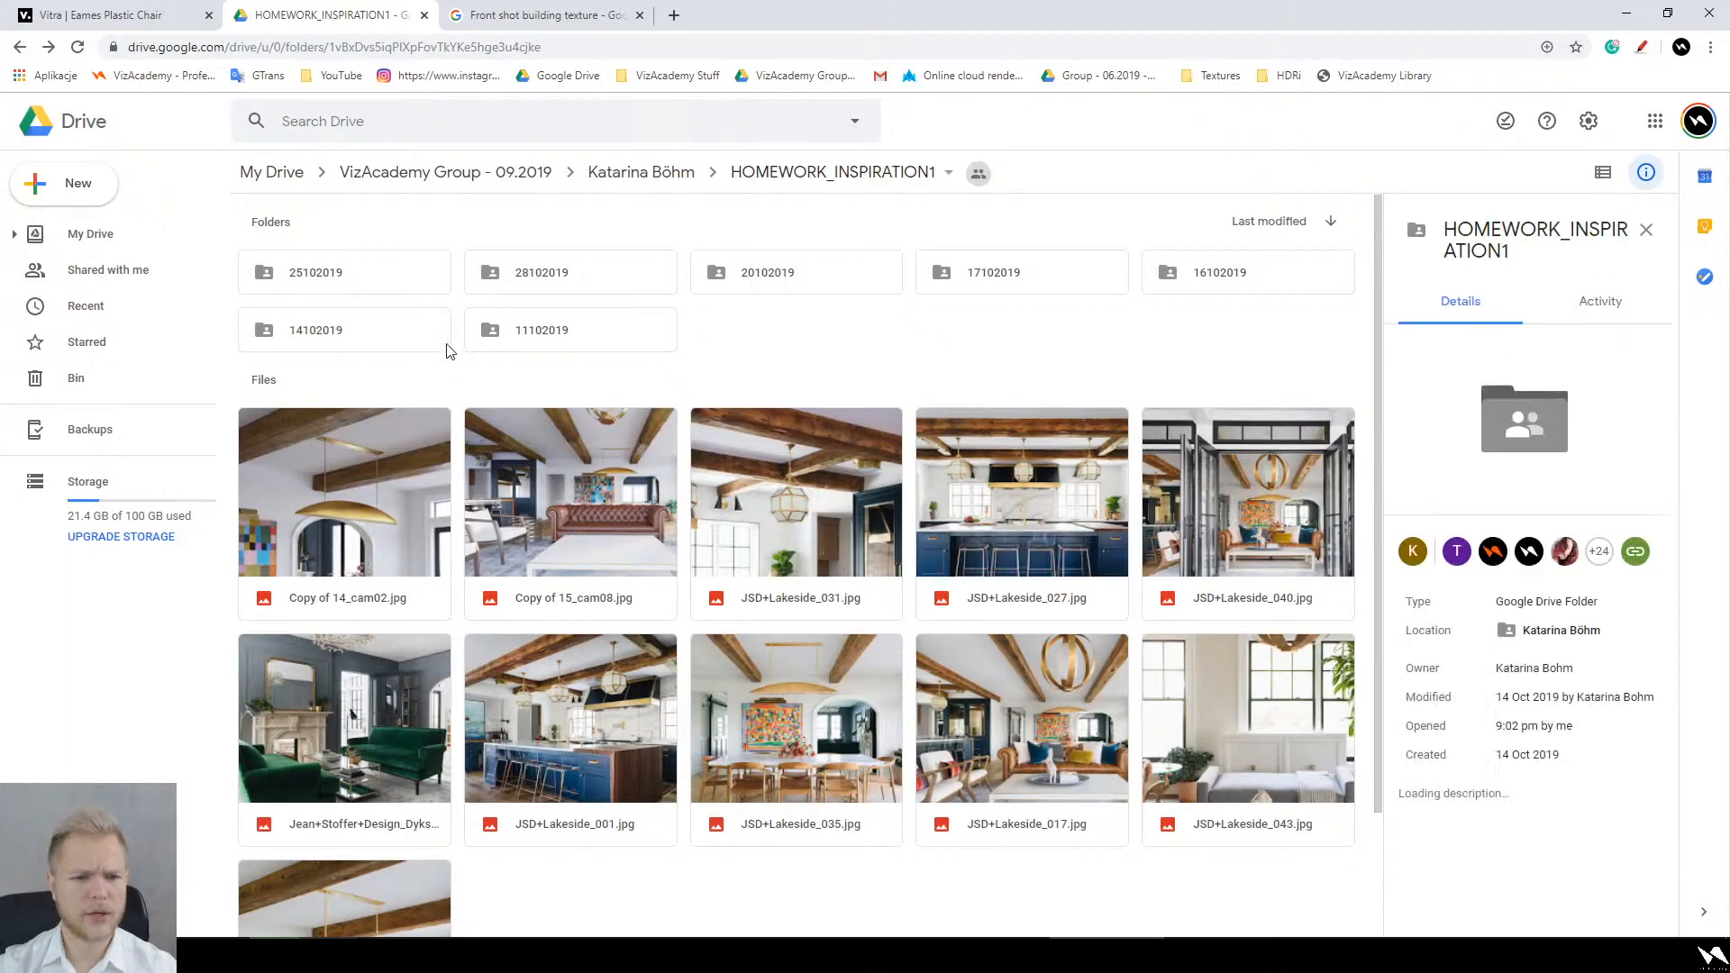
scroll(1306, 473, down, 2)
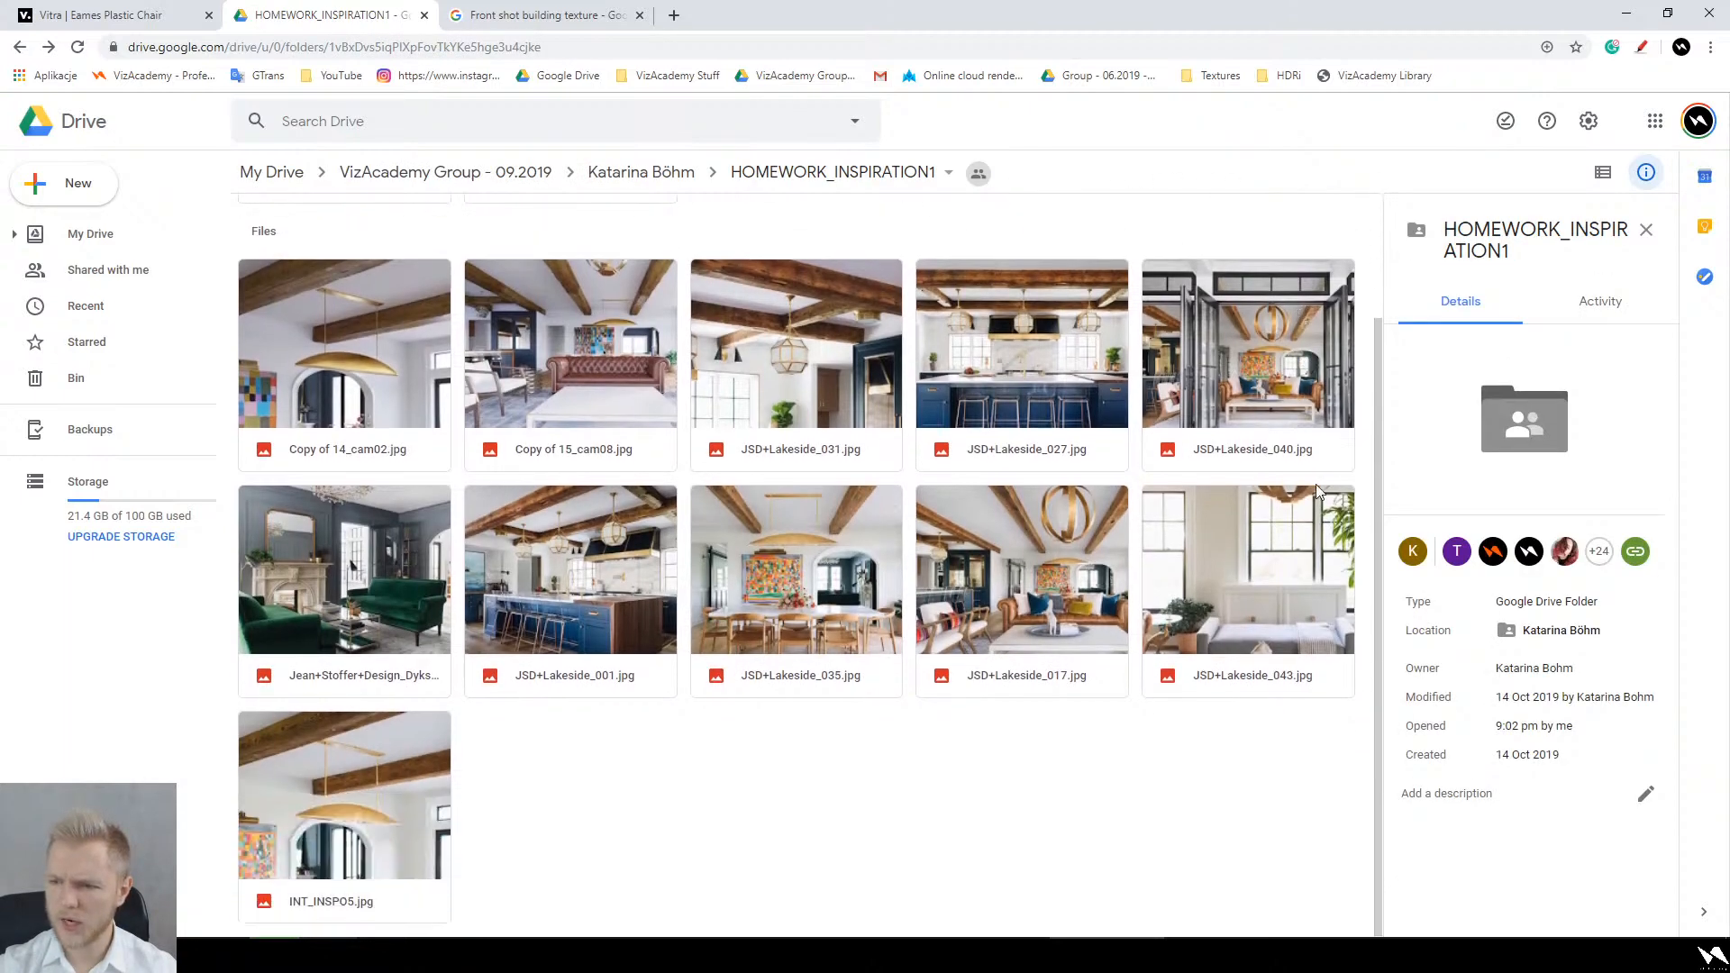
scroll(818, 667, up, 2)
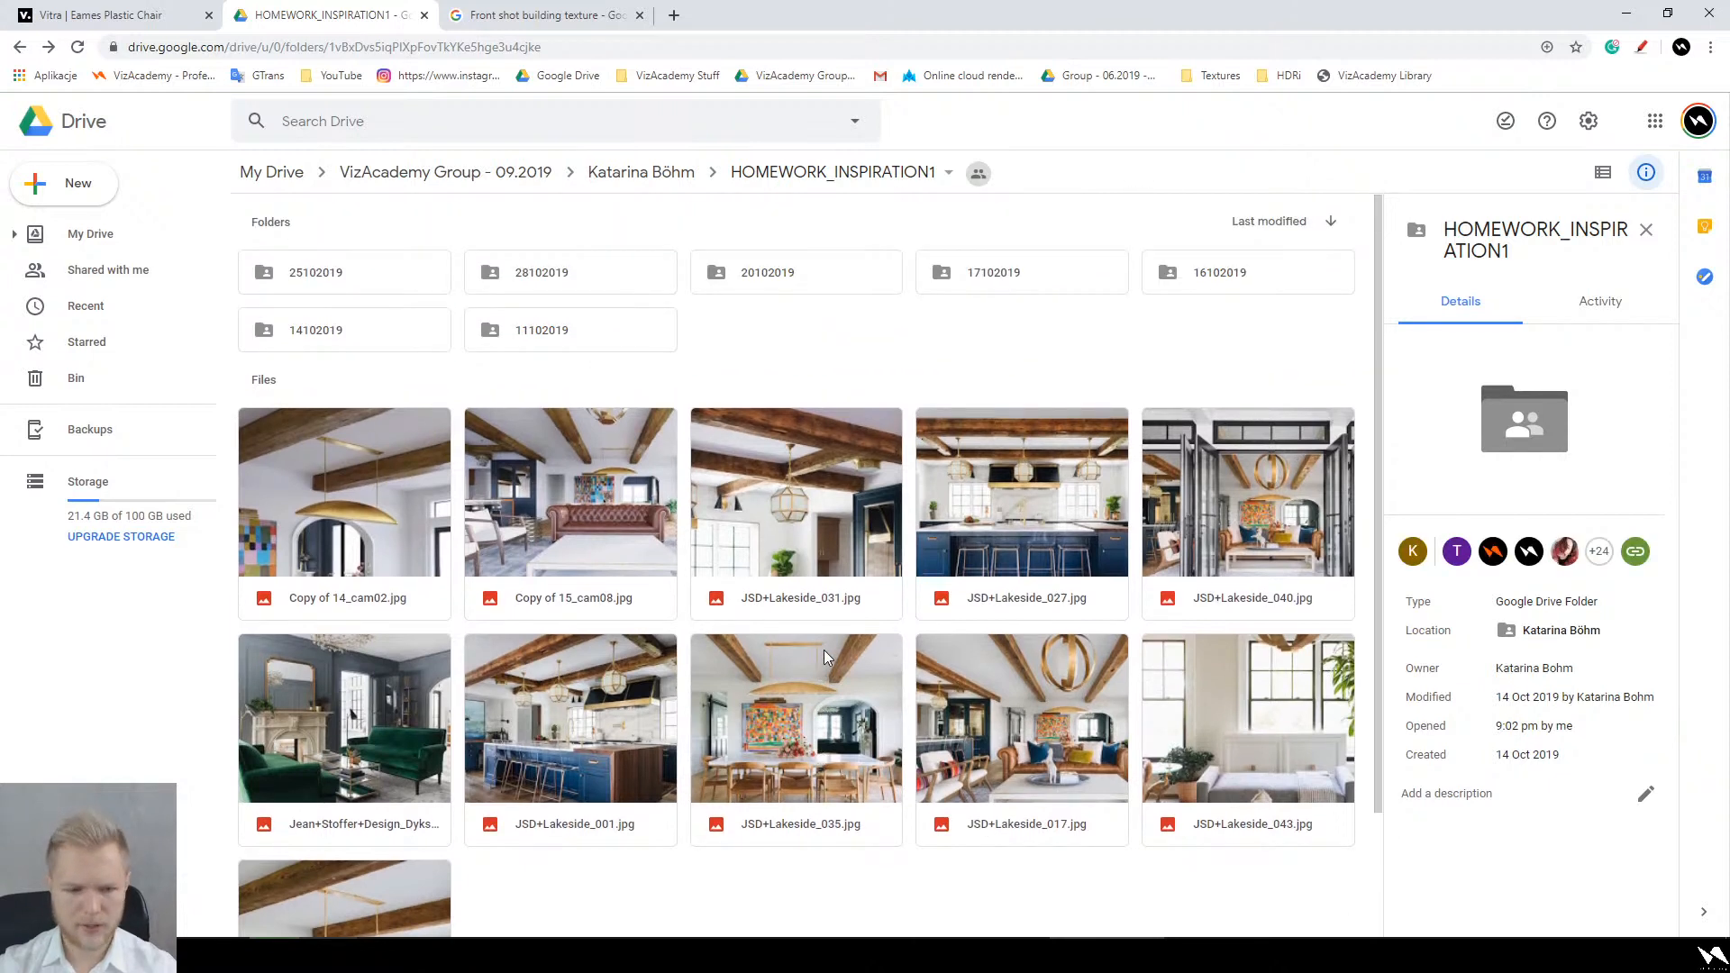
Step: Return to the VizAcademy Group - 09.2019 folder and open 1_new_render+inspi from the next student's folder
click(640, 172)
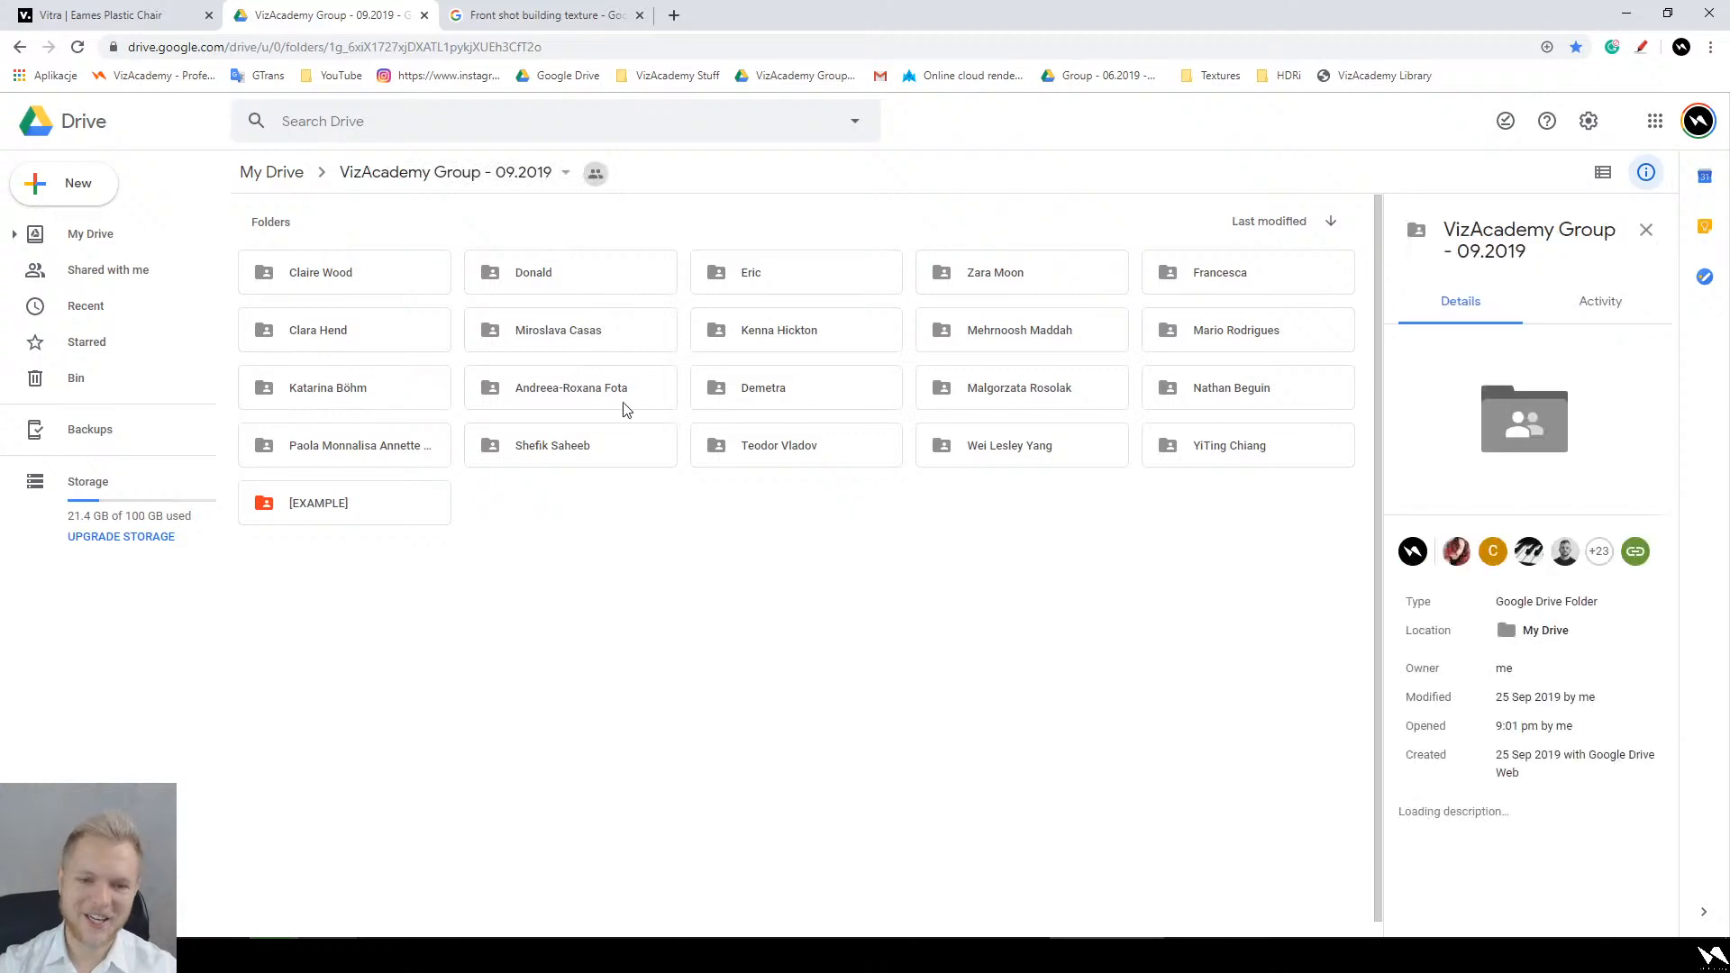
double_click(626, 402)
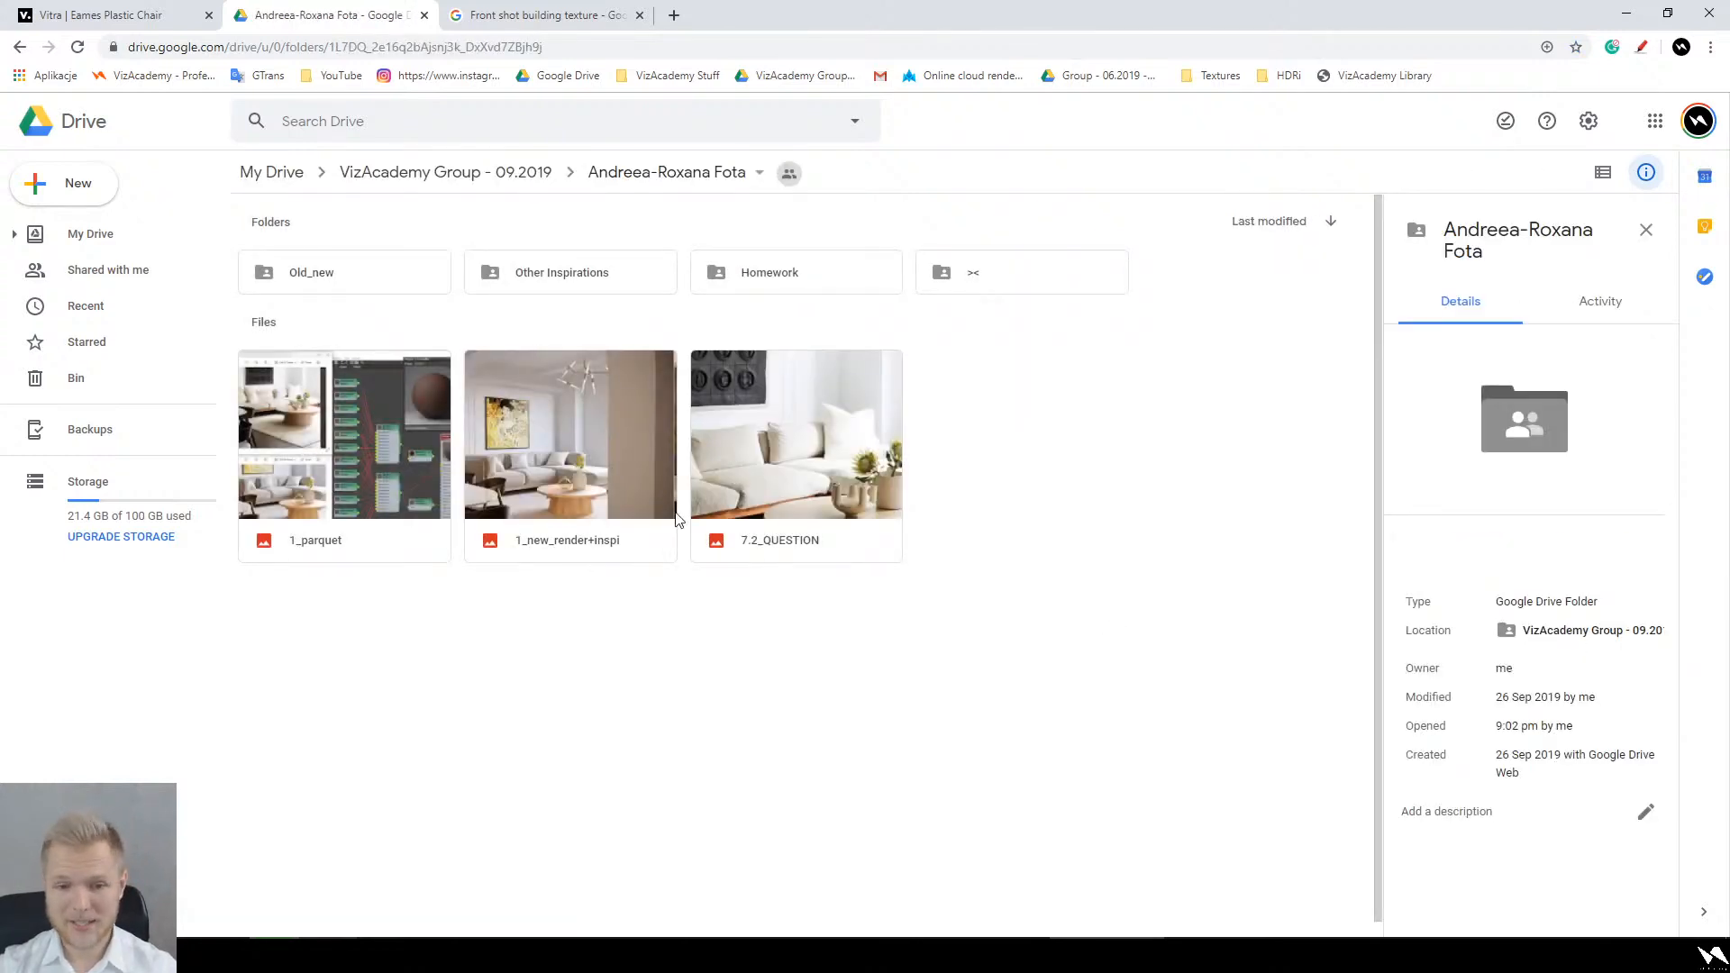
double_click(568, 438)
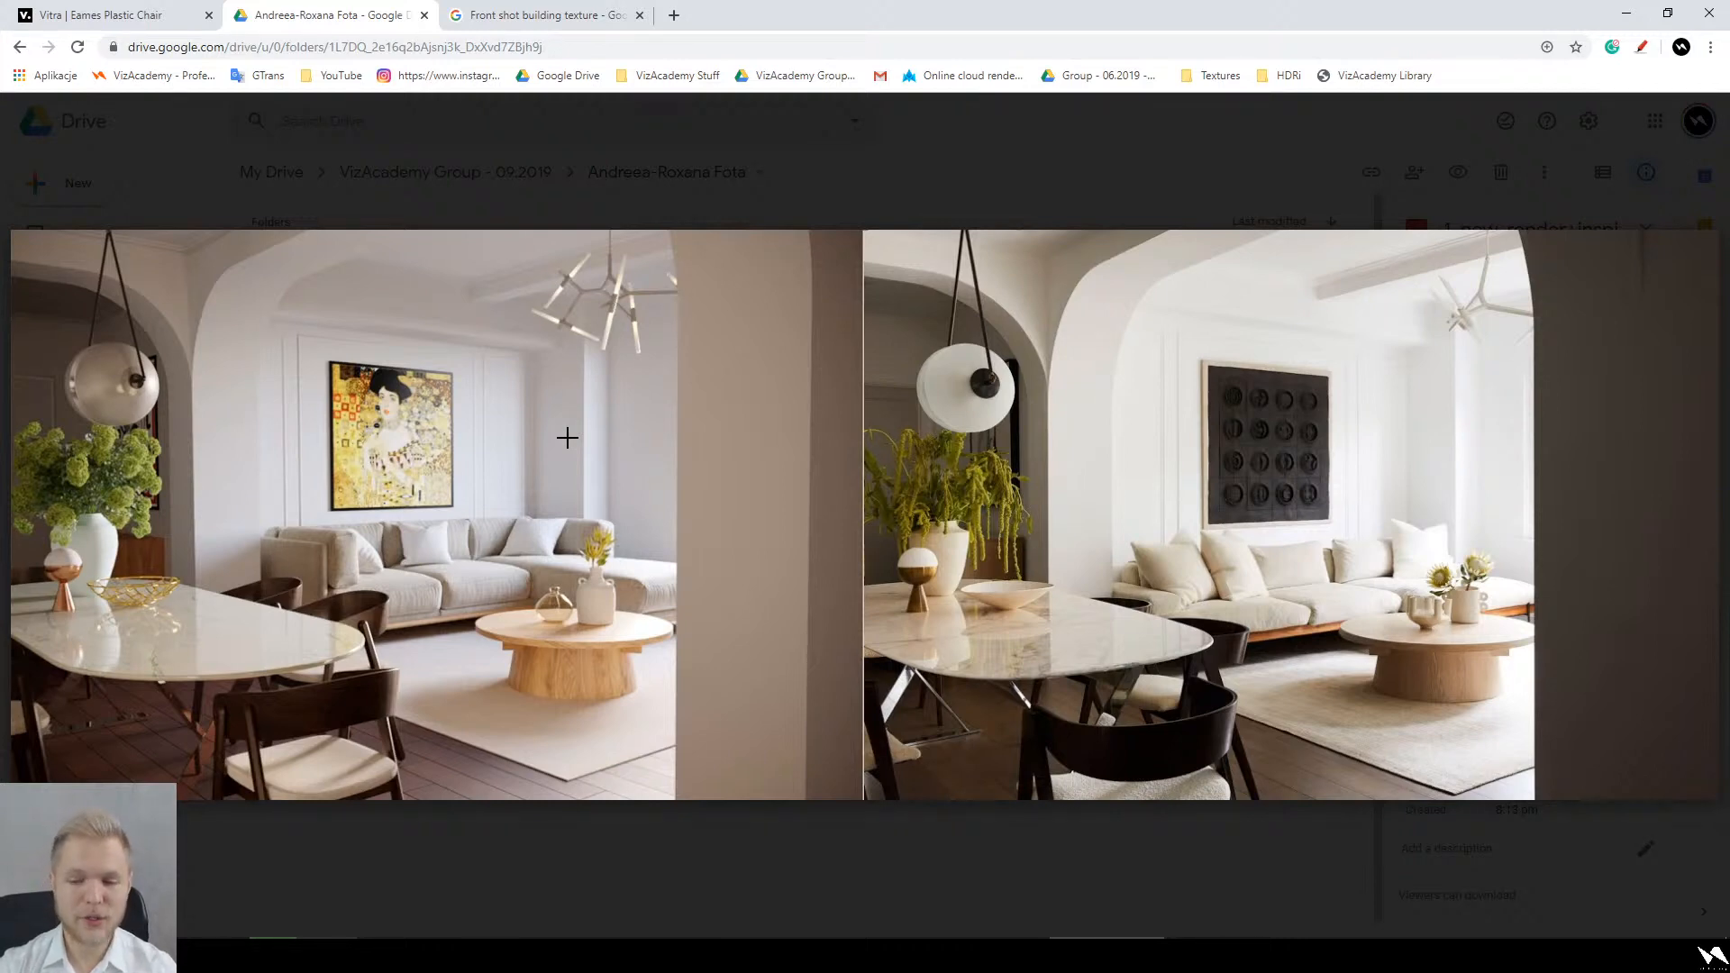
Step: Examine the render's coffee table, vase, globe pendant lamp and wall art up close against the reference
scroll(375, 723, up, 6)
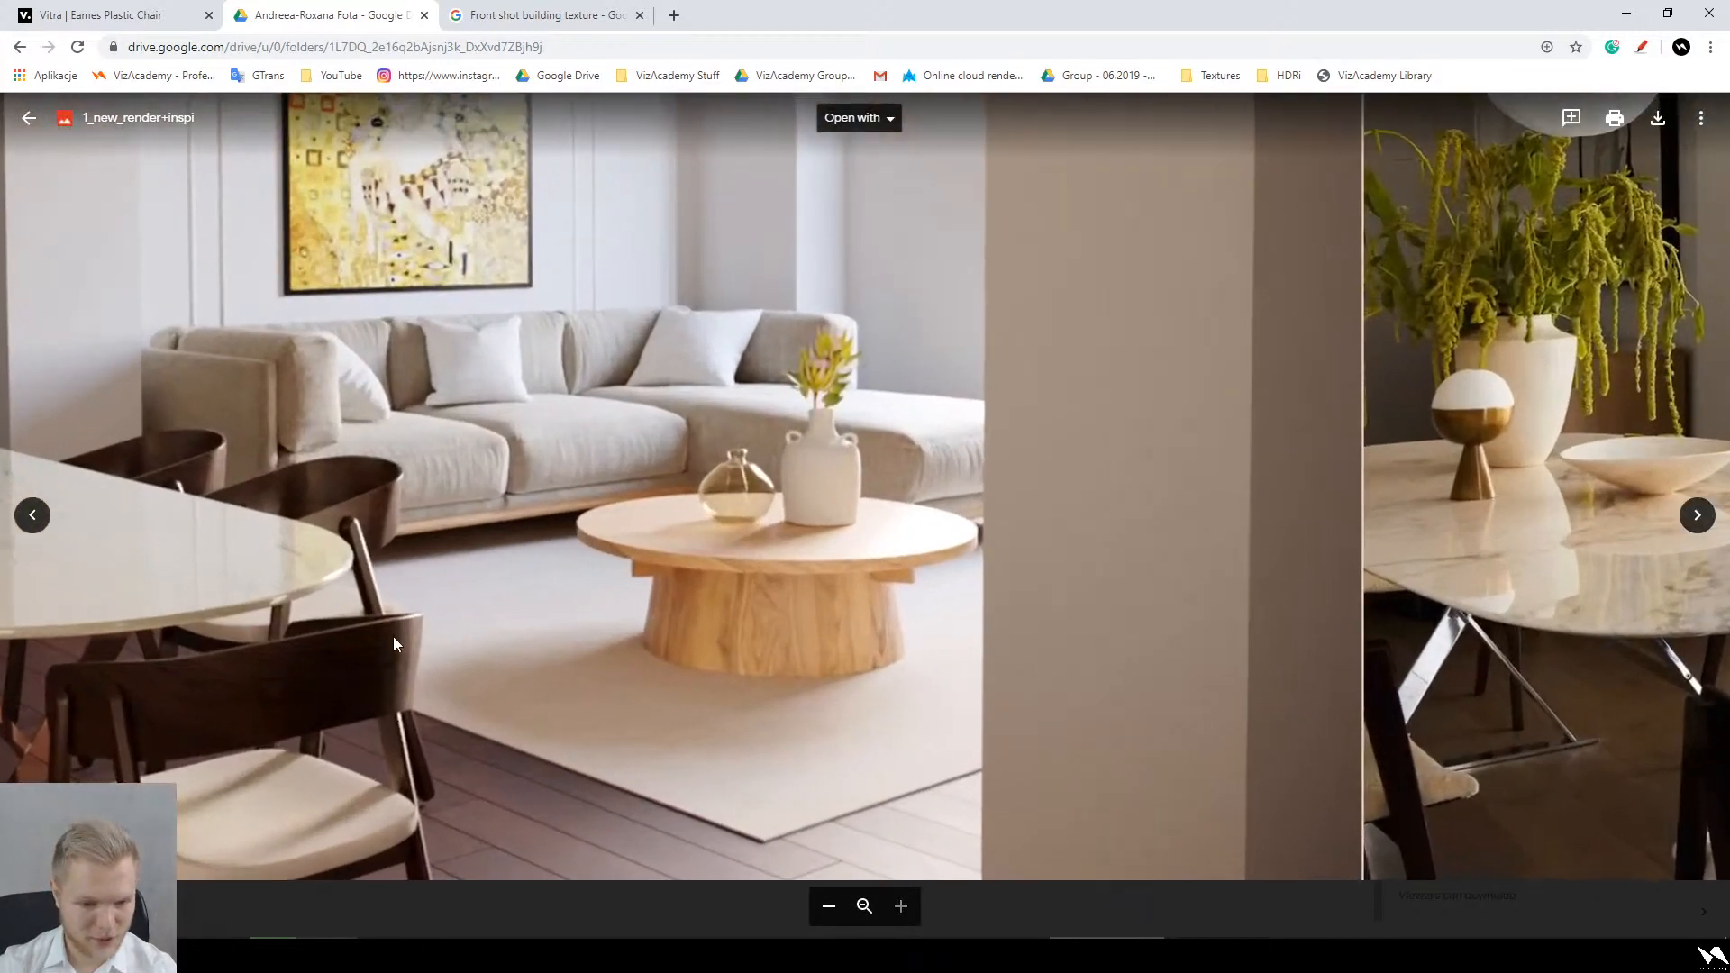
scroll(397, 693, down, 1)
scroll(398, 693, down, 5)
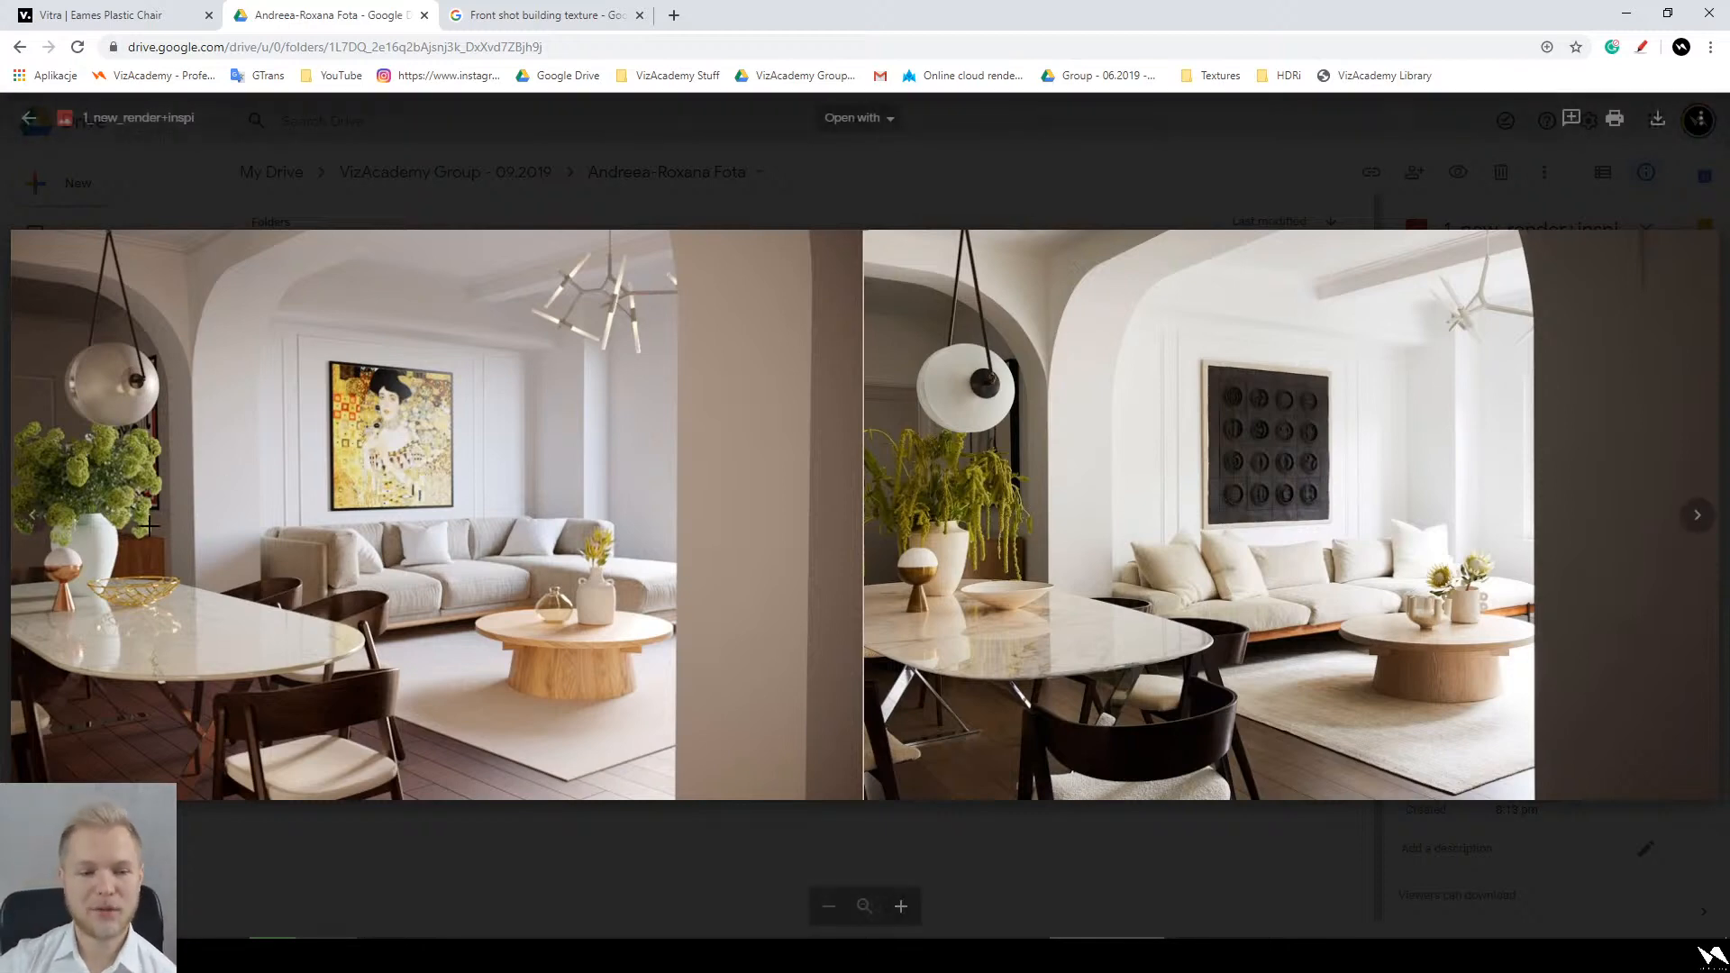
scroll(41, 575, up, 5)
scroll(97, 534, up, 3)
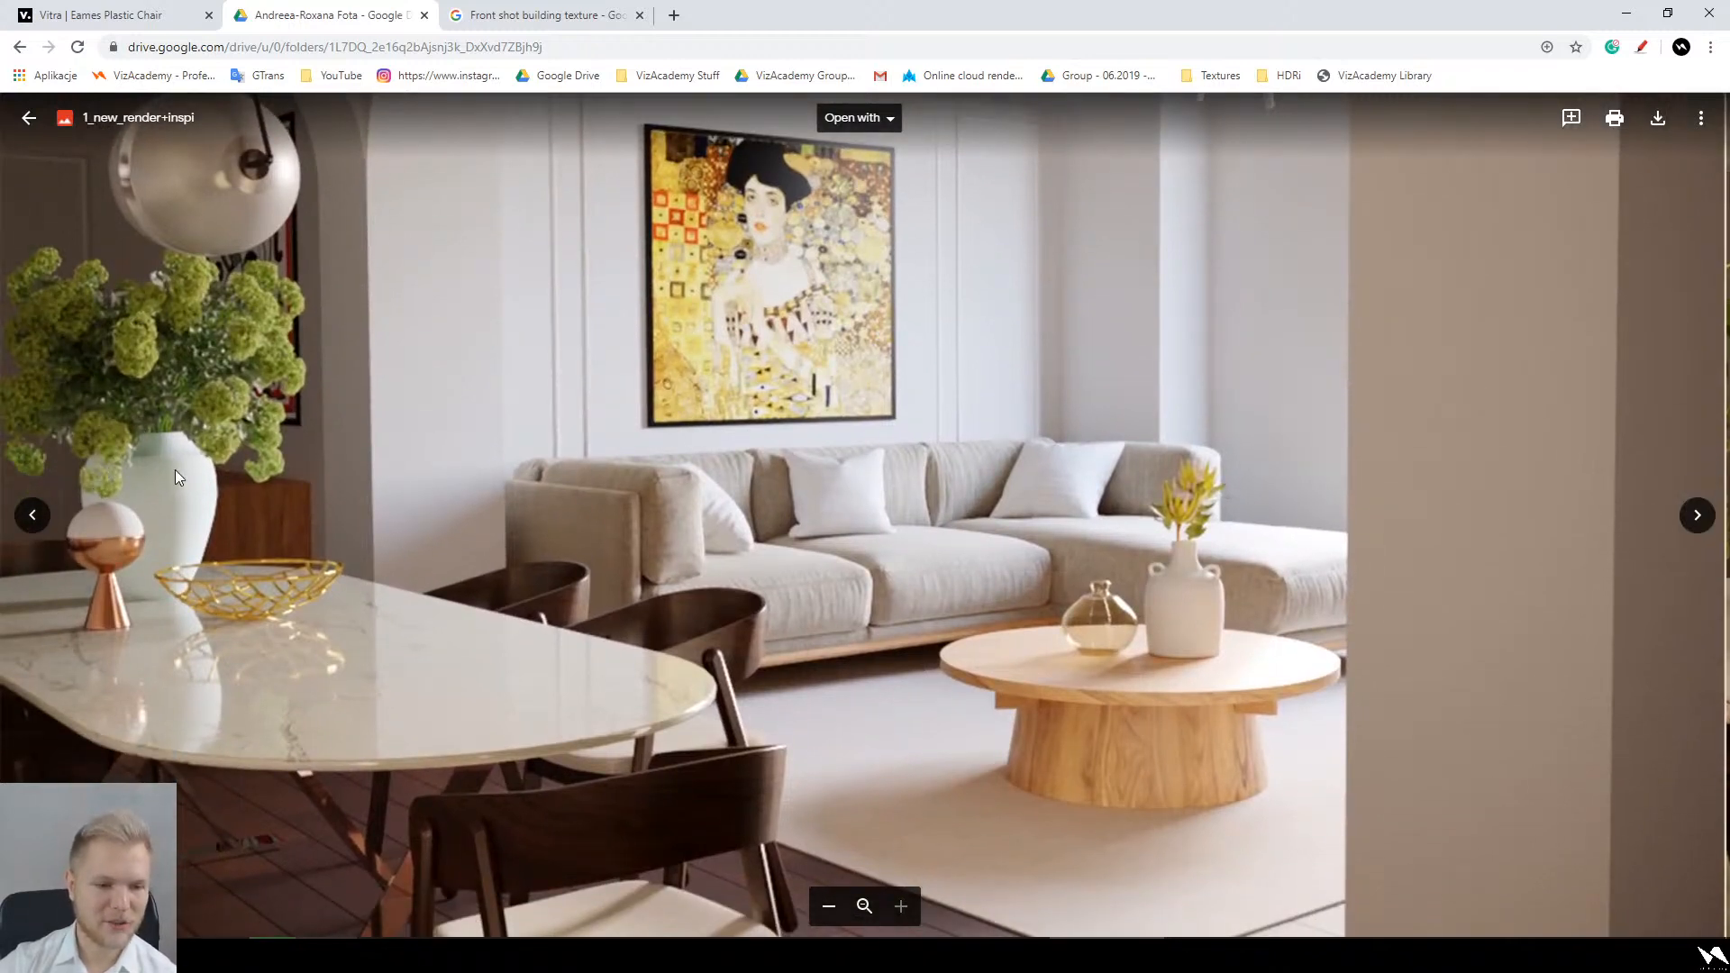
scroll(256, 369, up, 3)
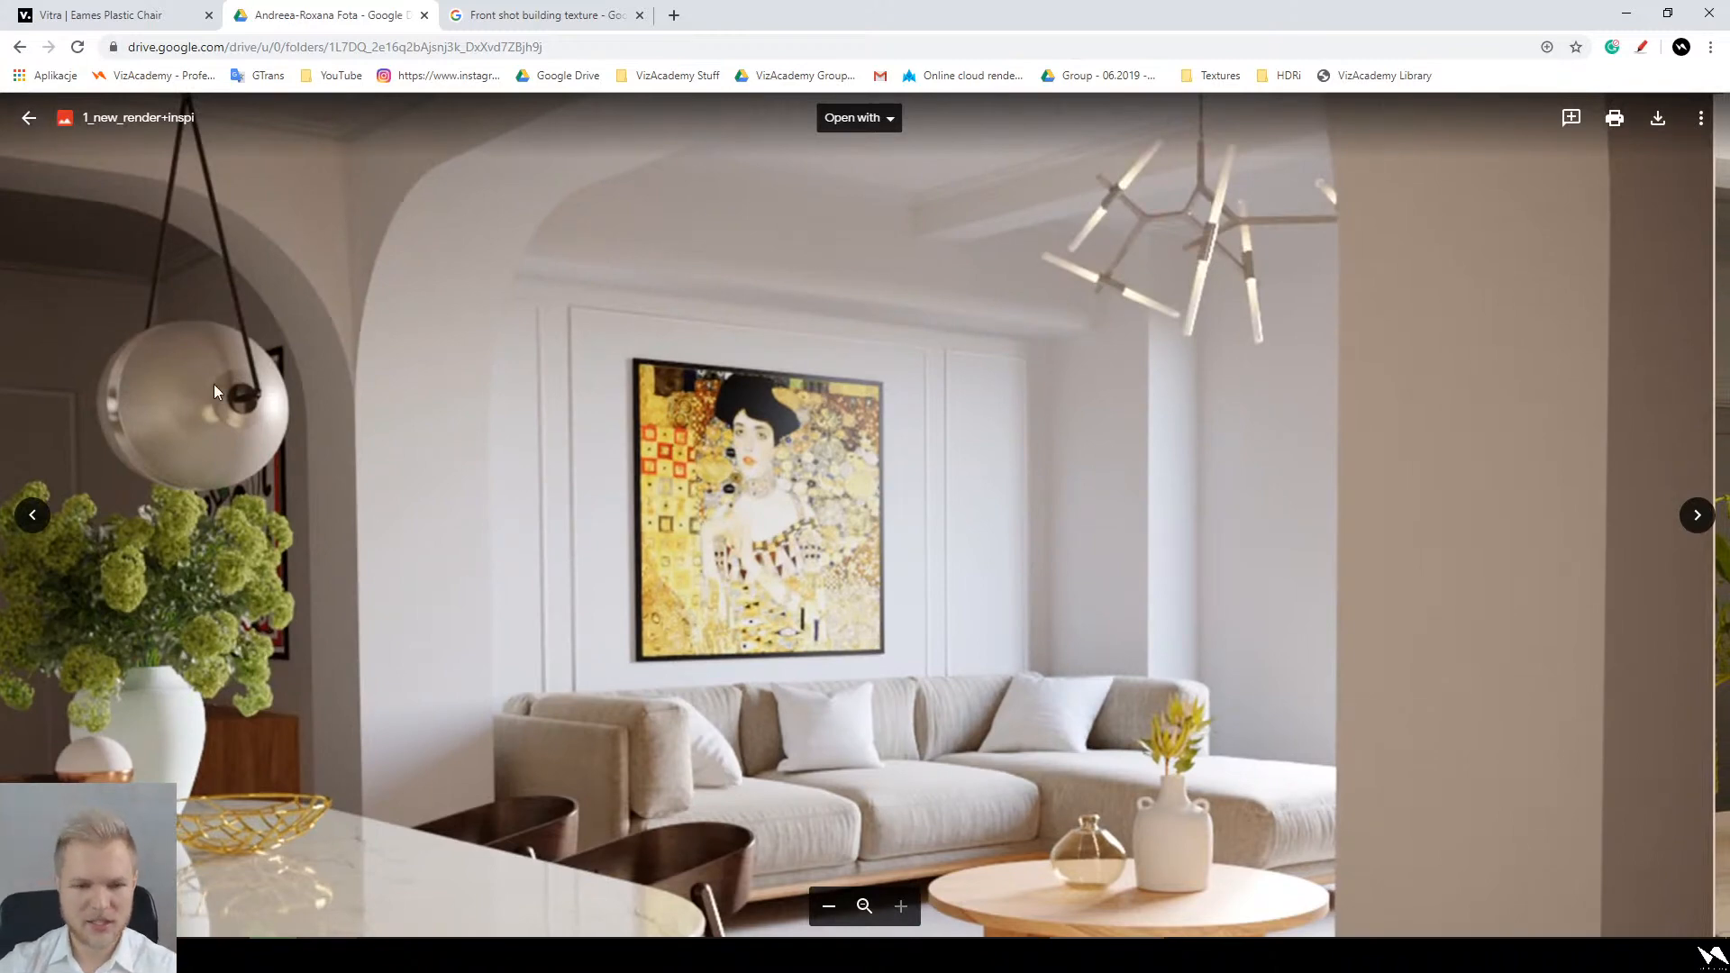
scroll(183, 385, down, 5)
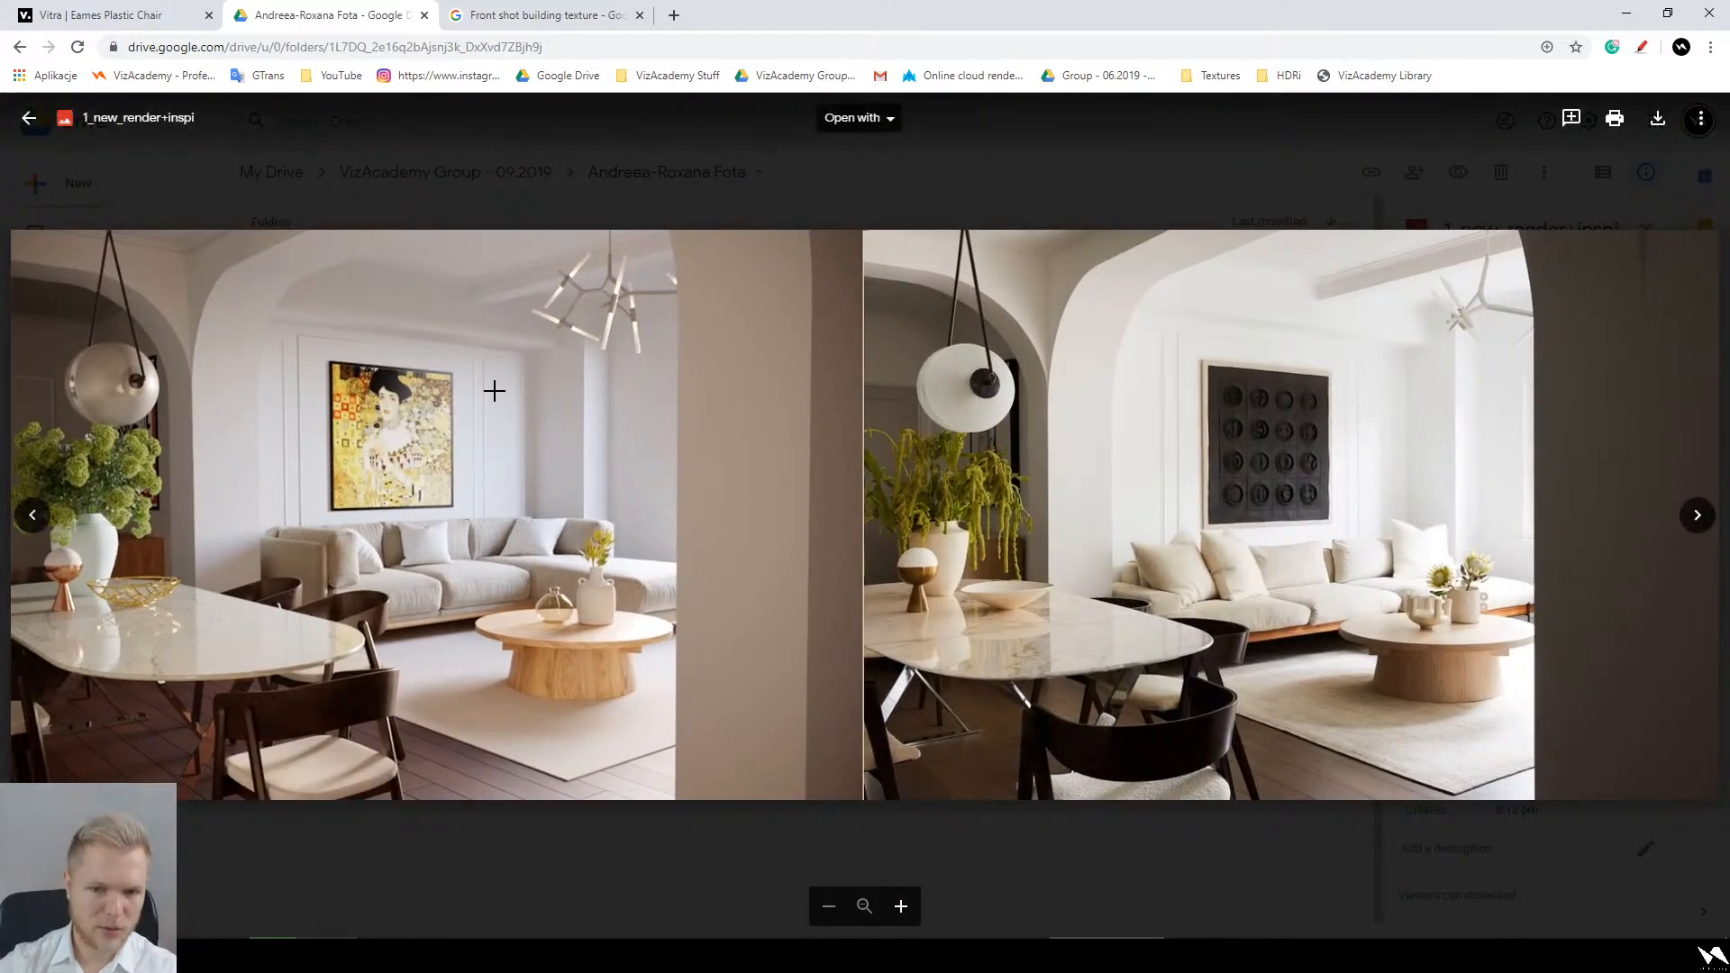
Step: Mark the areas around the ceiling lamp and the round coffee table in the render, discarding both comment boxes
drag(494, 390, 720, 236)
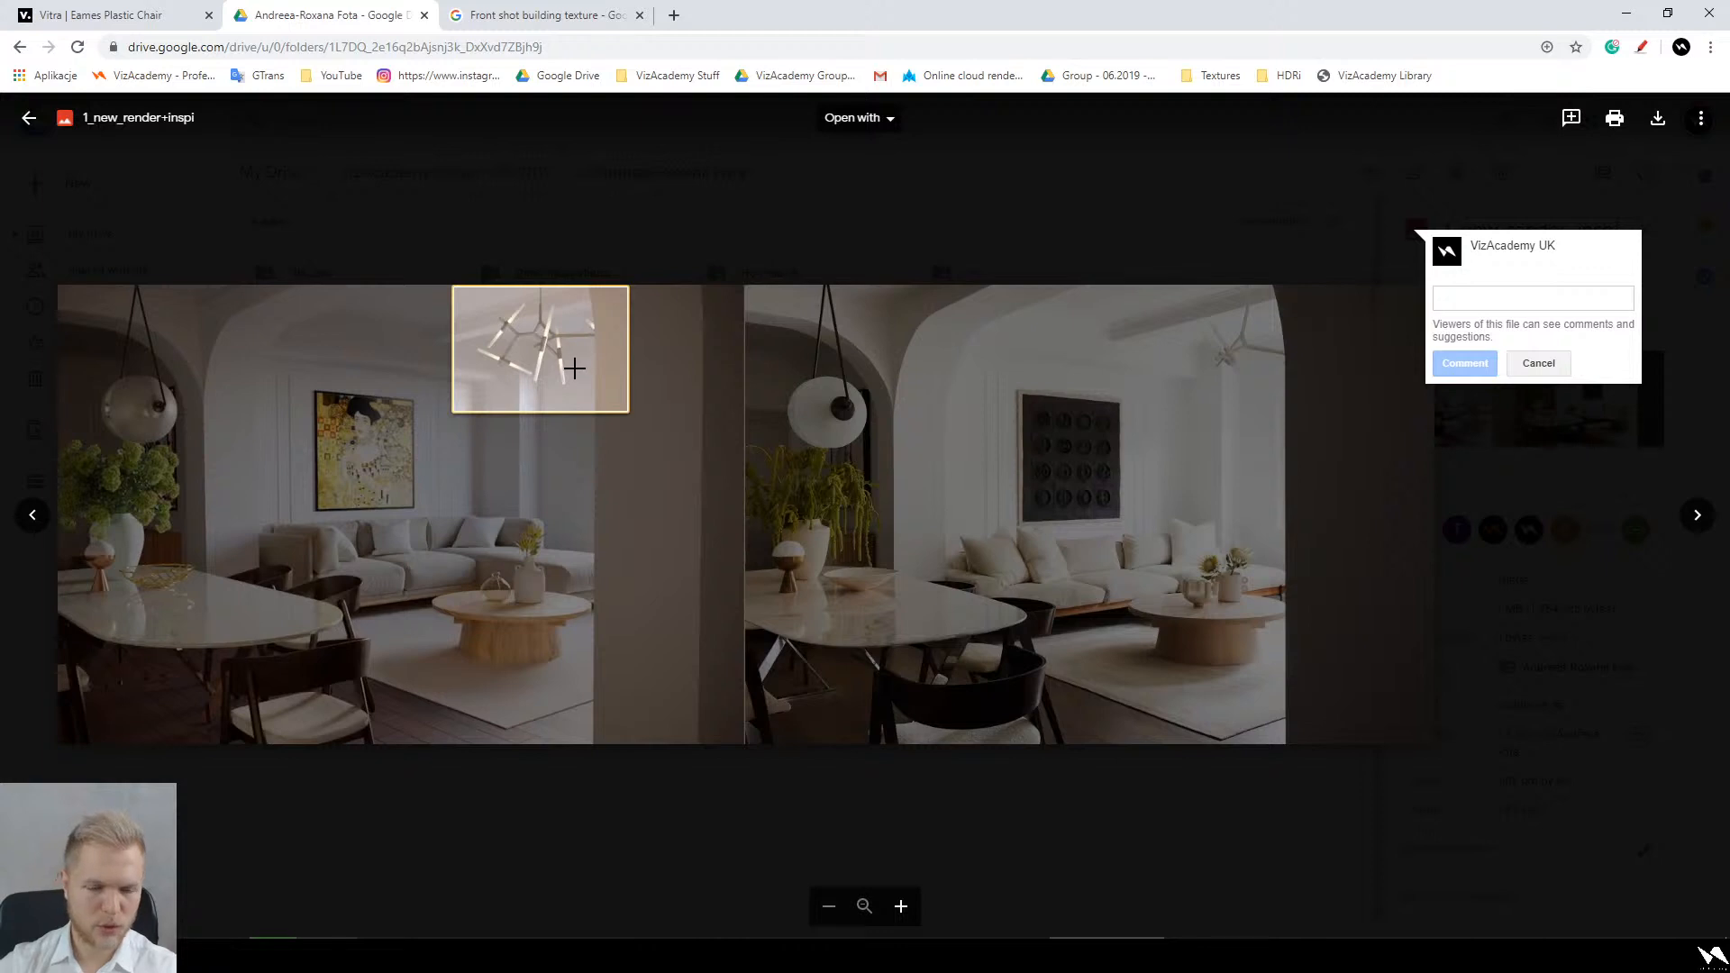
key(Escape)
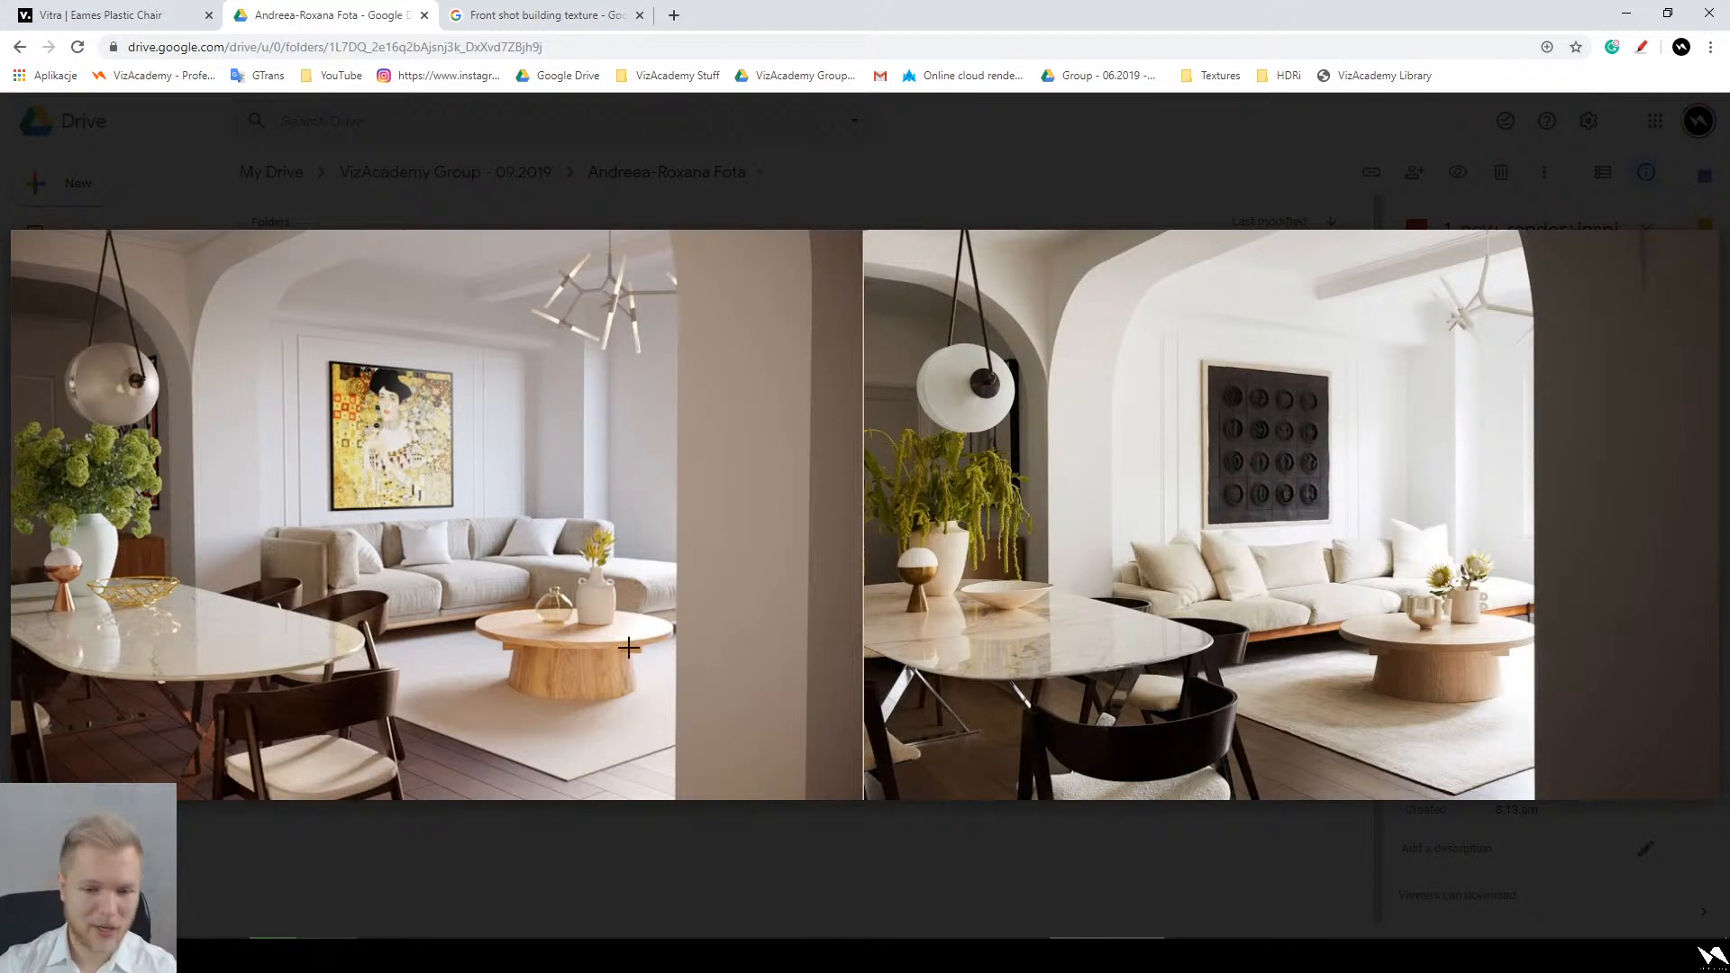
drag(551, 677, 662, 613)
key(Escape)
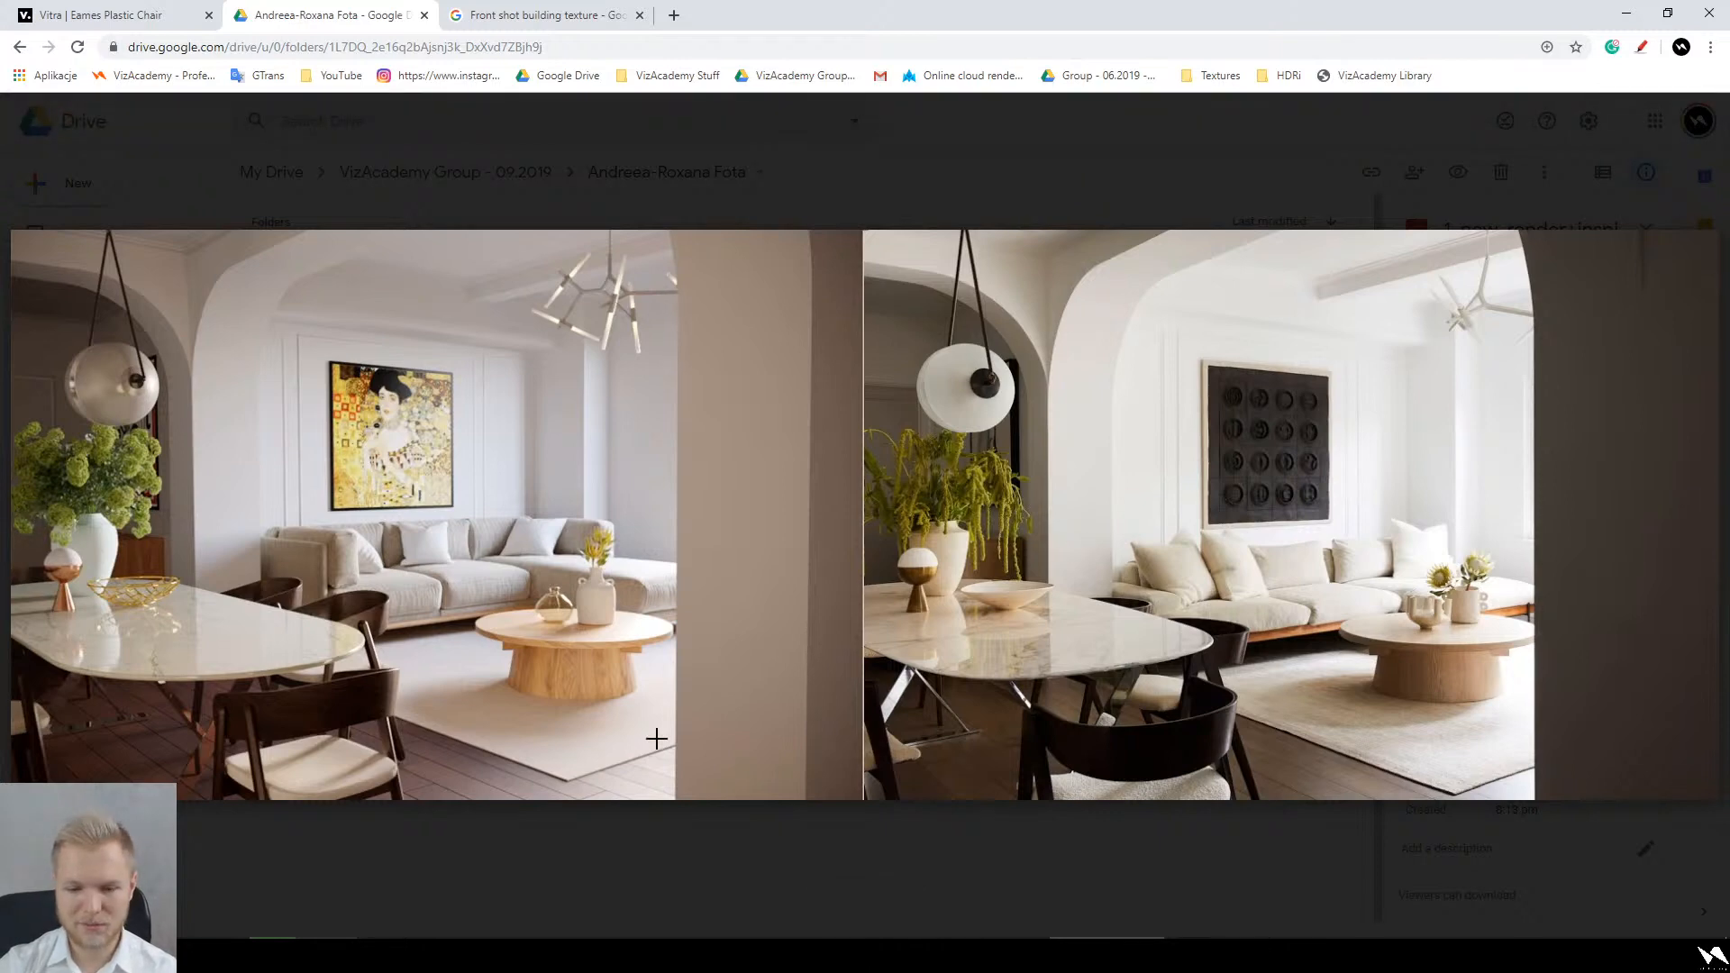
Step: Inspect the render's dining chairs, rug and plank floor up close and close the image preview
scroll(463, 759, up, 3)
scroll(408, 791, up, 2)
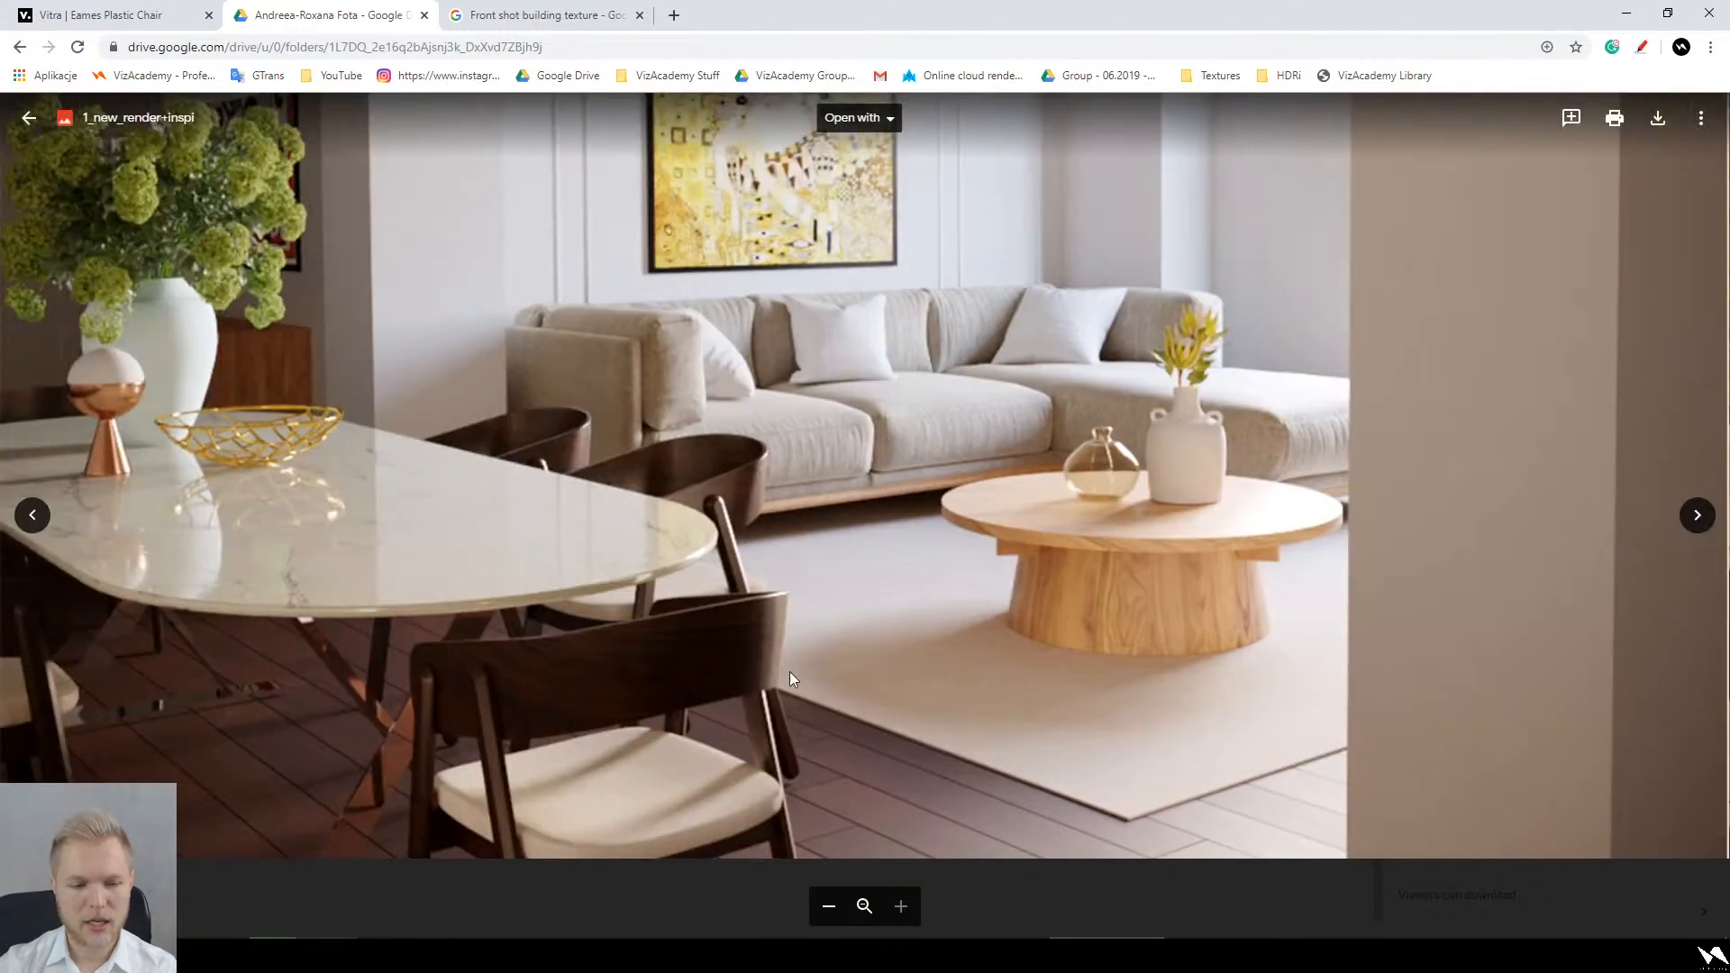
scroll(402, 695, down, 5)
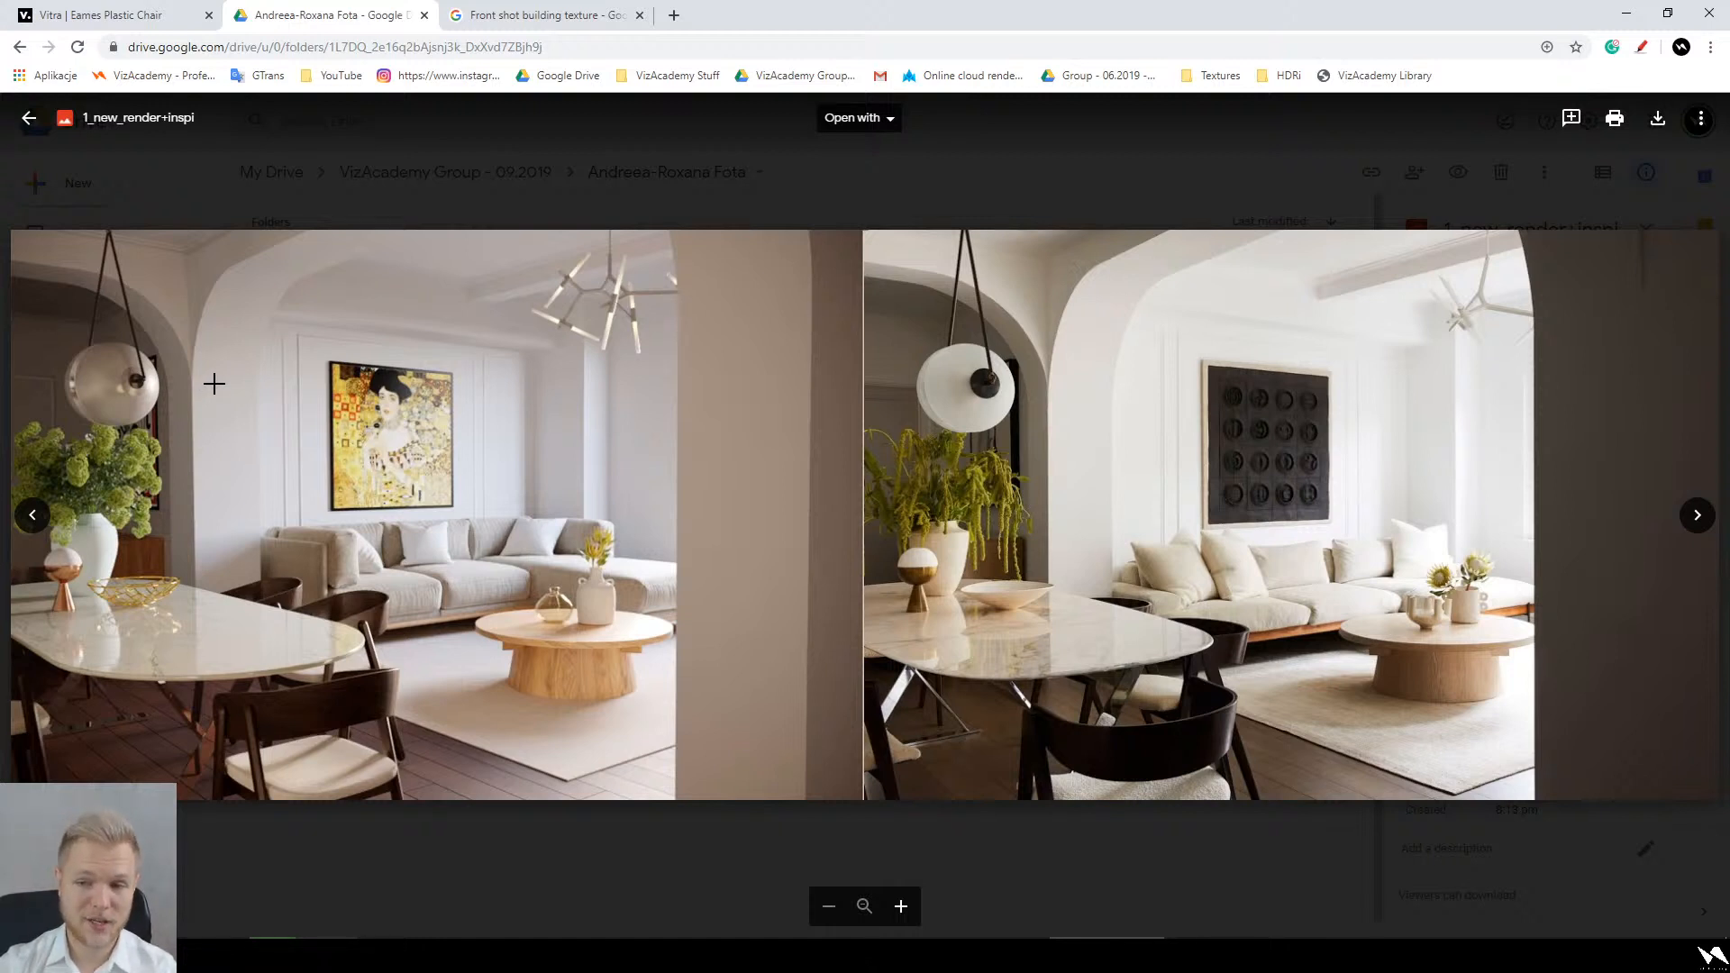
key(Escape)
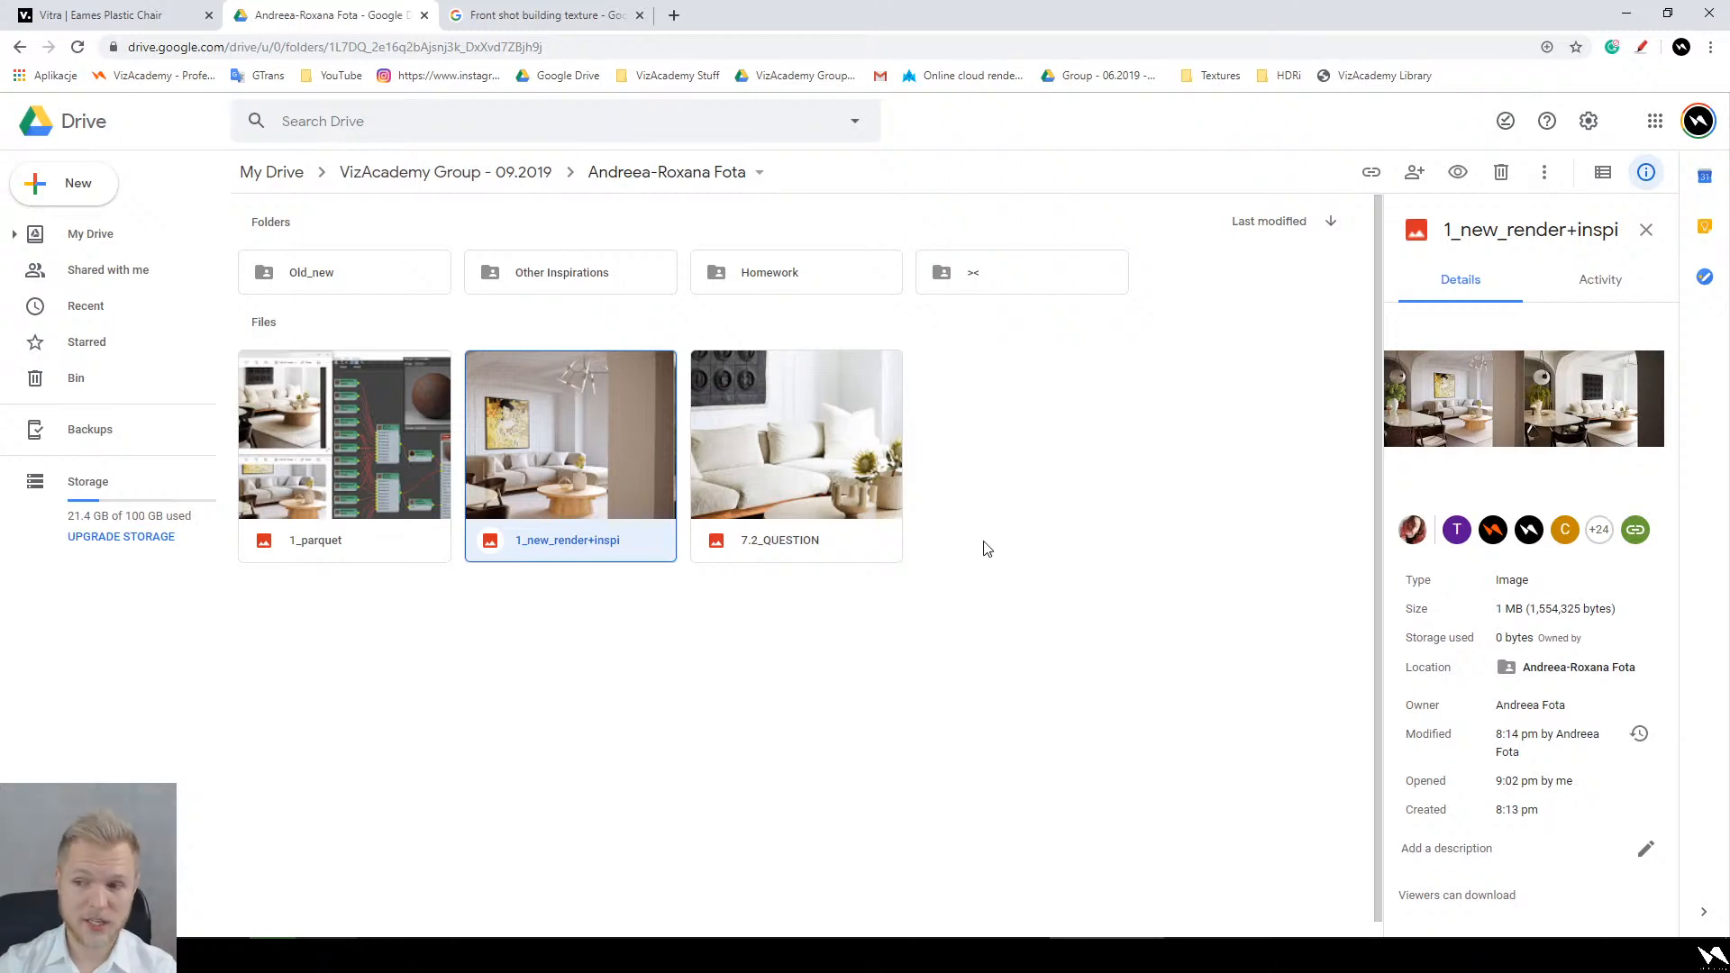
Step: Check the images in the student's >< folder and return to the student's main folder
double_click(1018, 288)
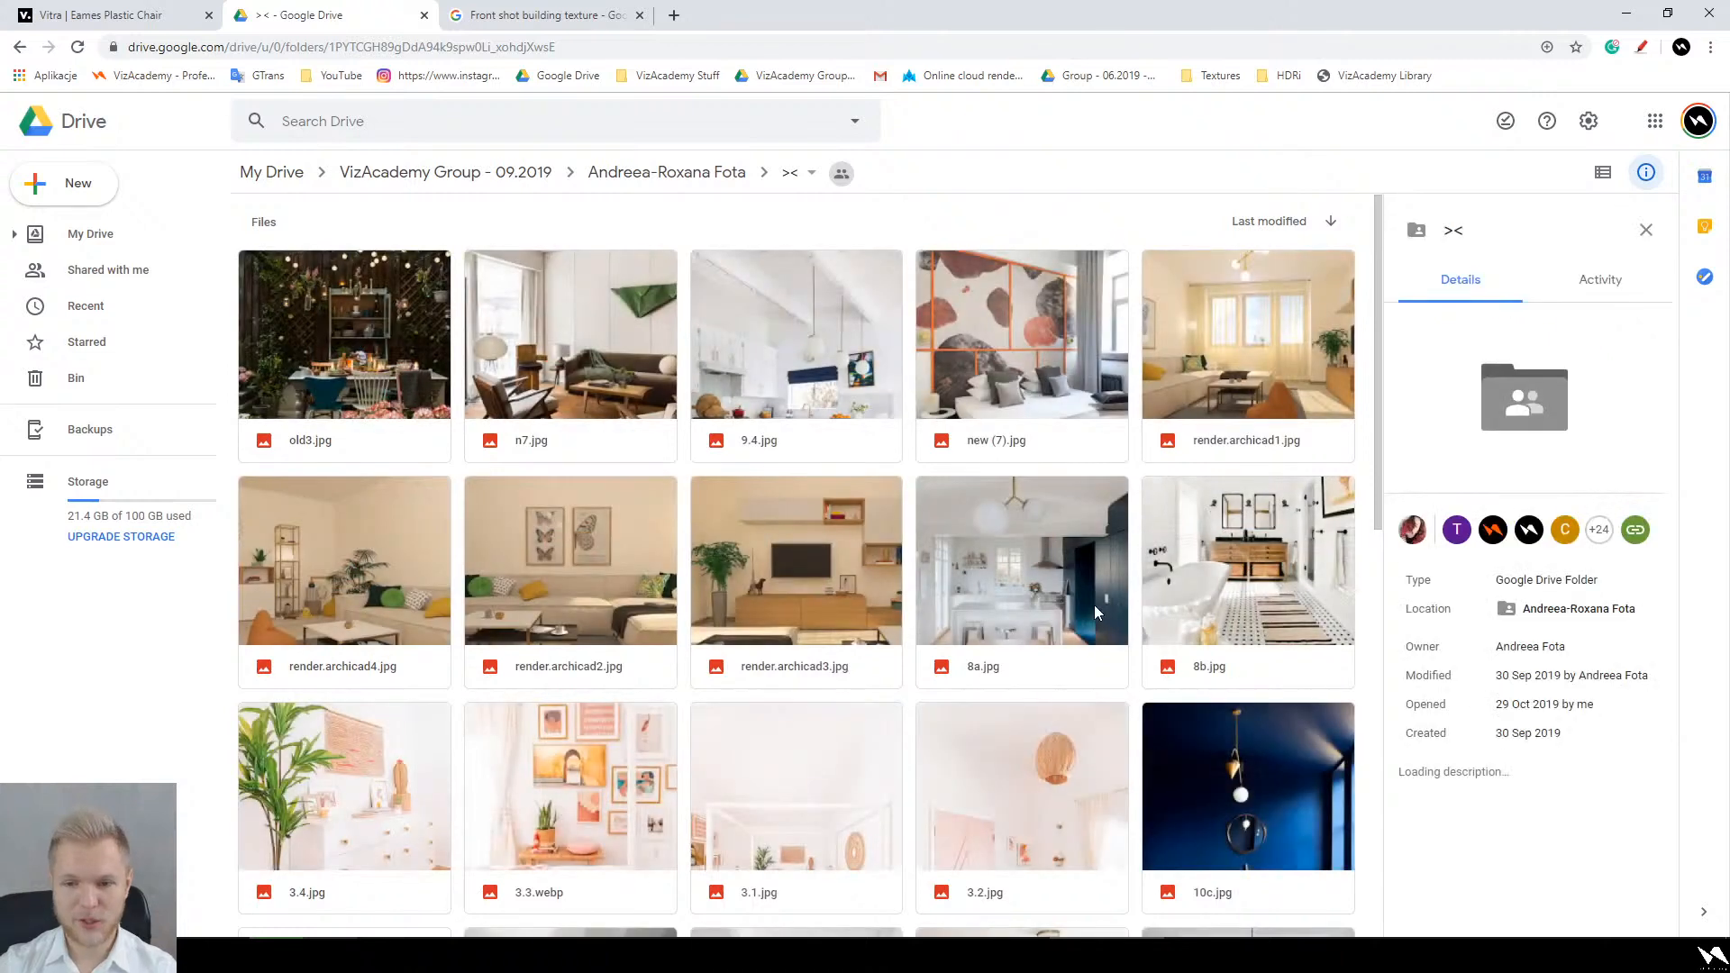
key(alt+Left)
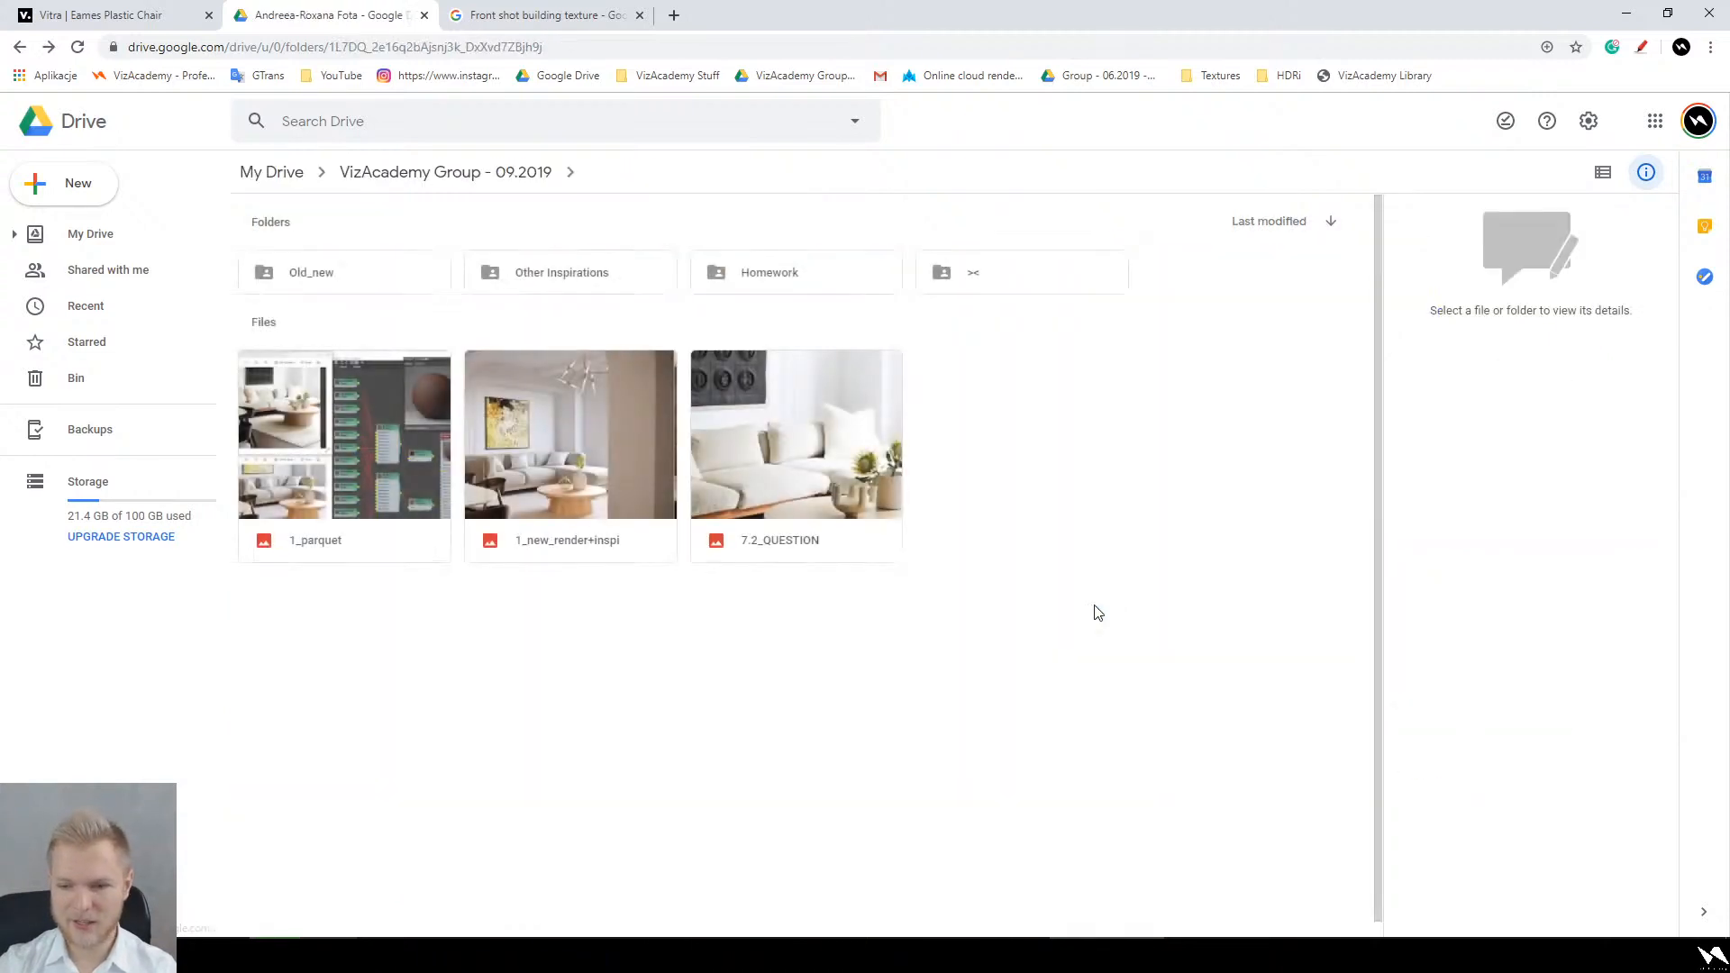
Step: Open the Homework_11 folder of the next student in the group and compare Reference.jpg with Tone_Mapping.png
key(alt+Left)
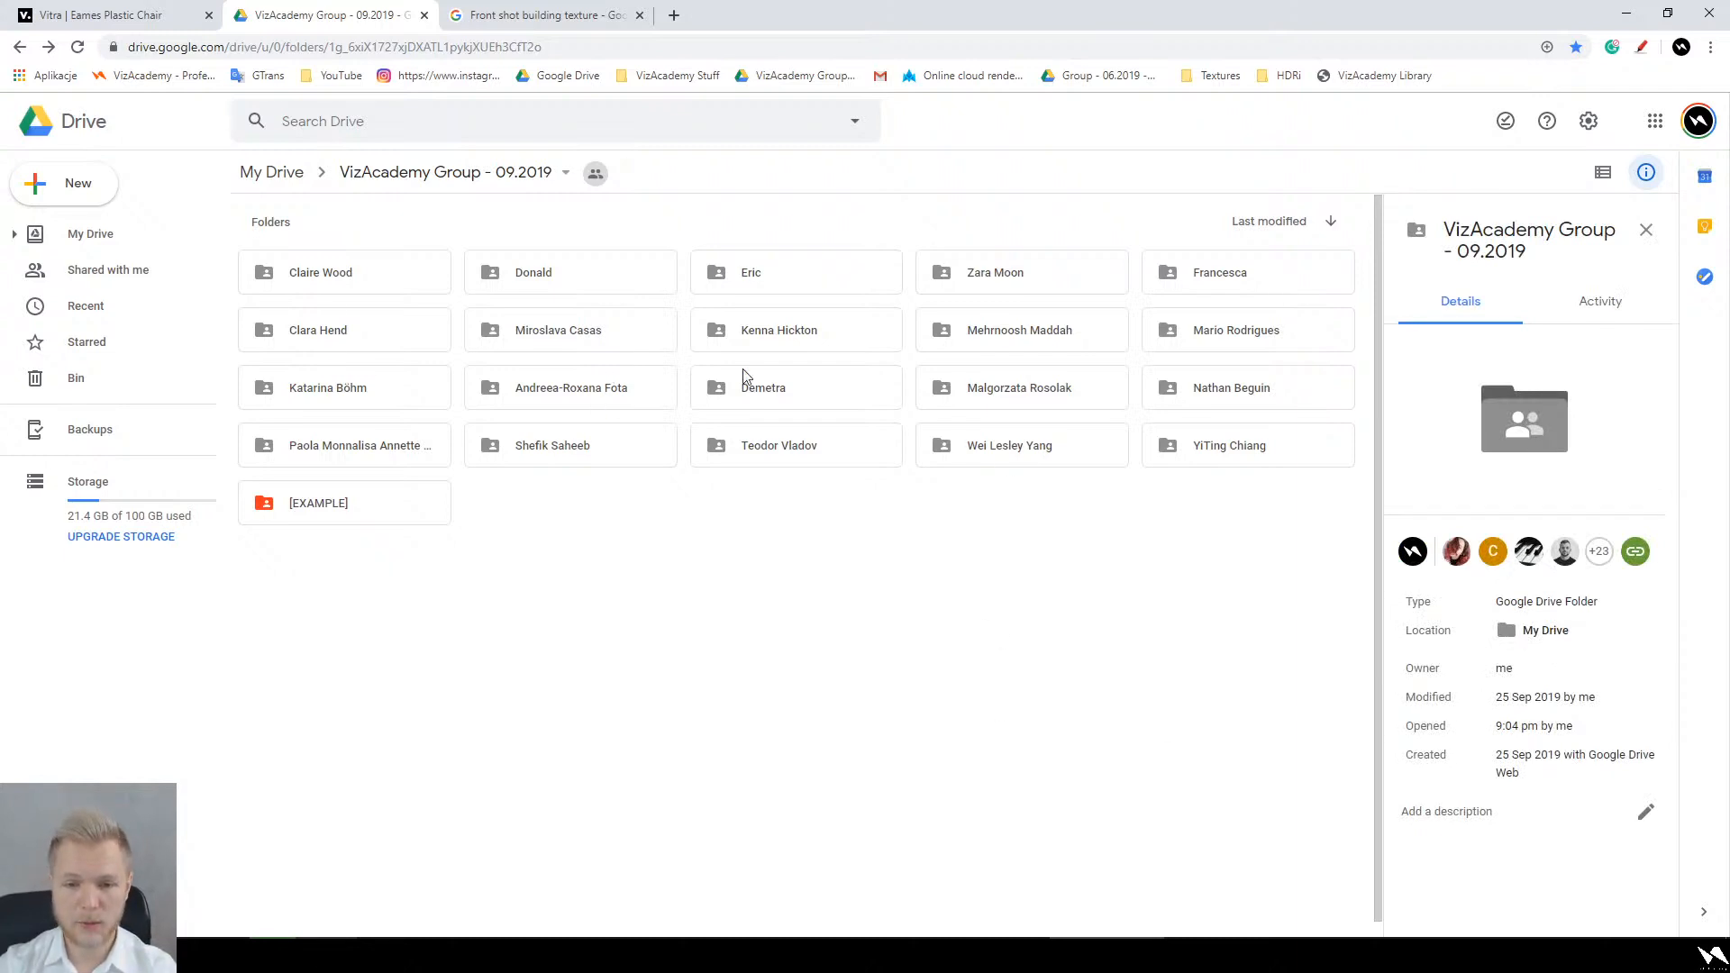
double_click(774, 383)
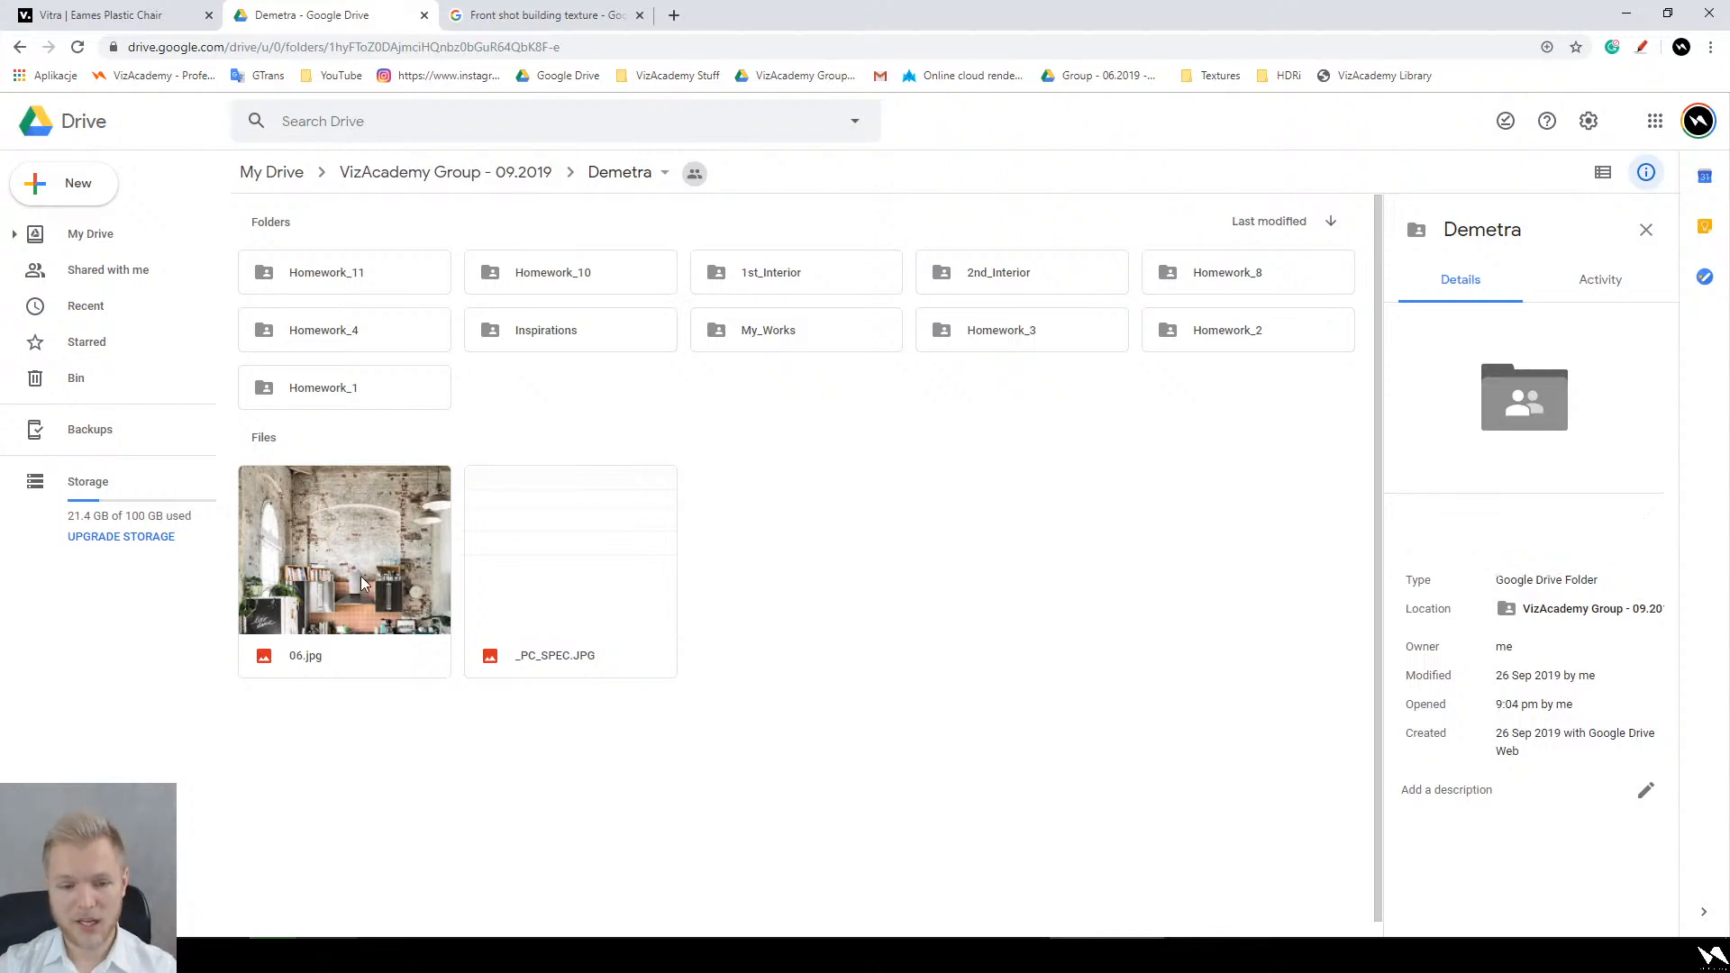
double_click(403, 279)
double_click(344, 360)
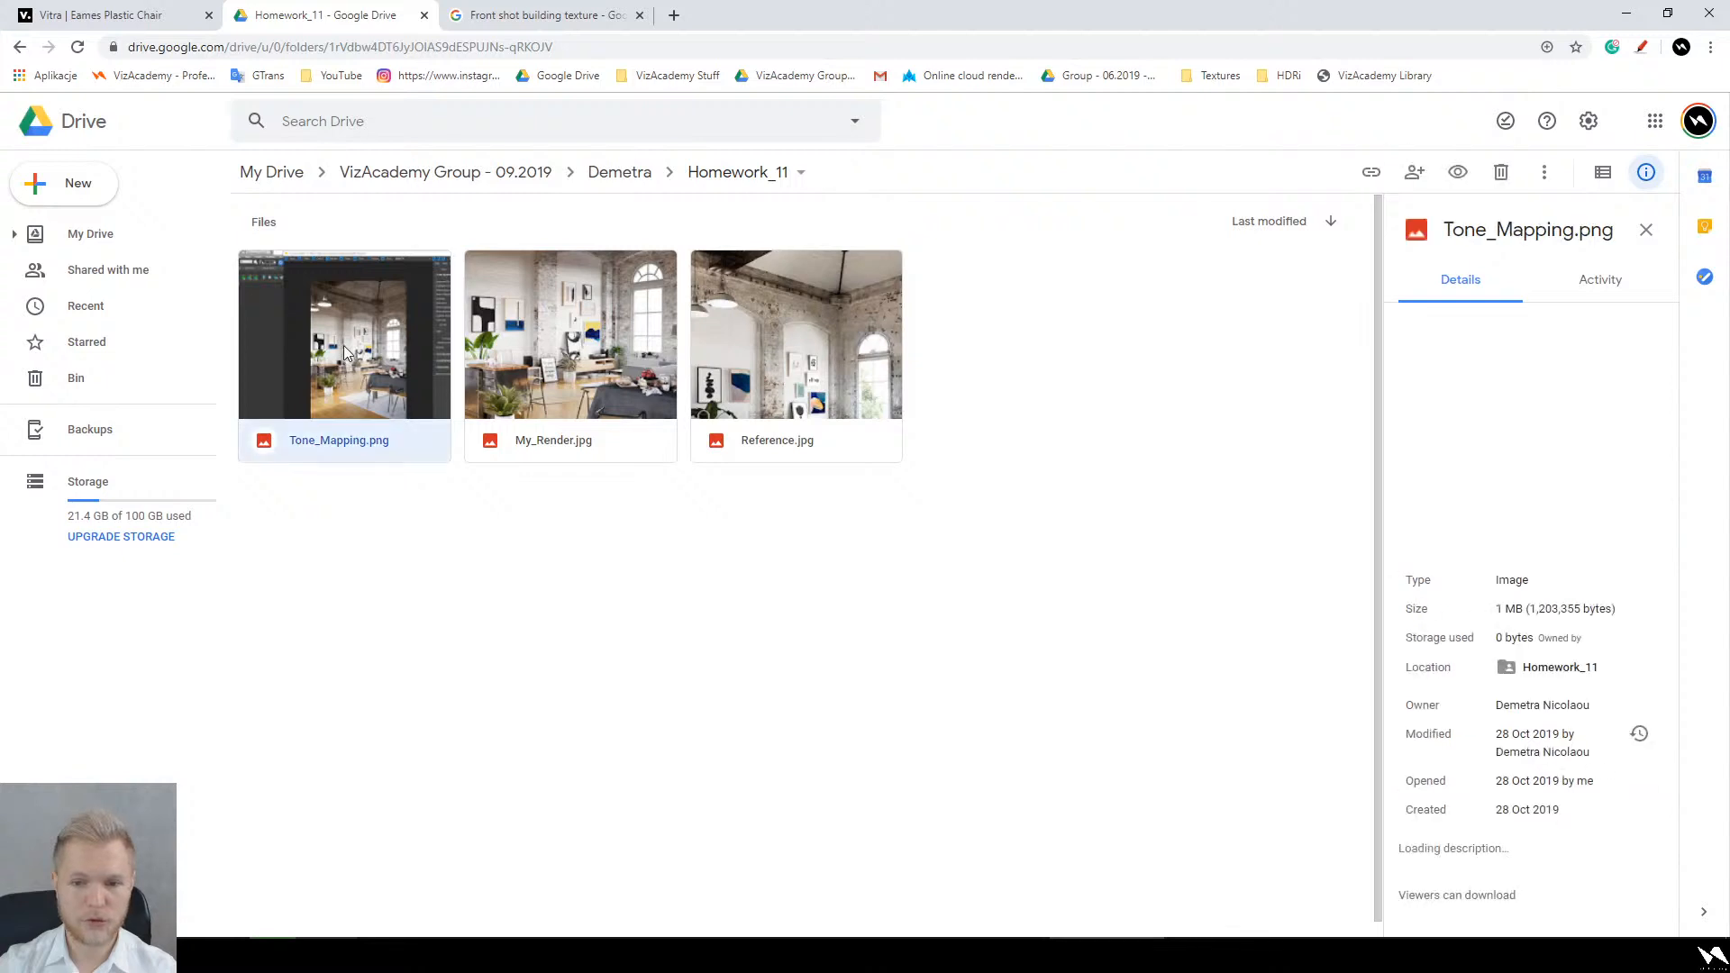
key(Right)
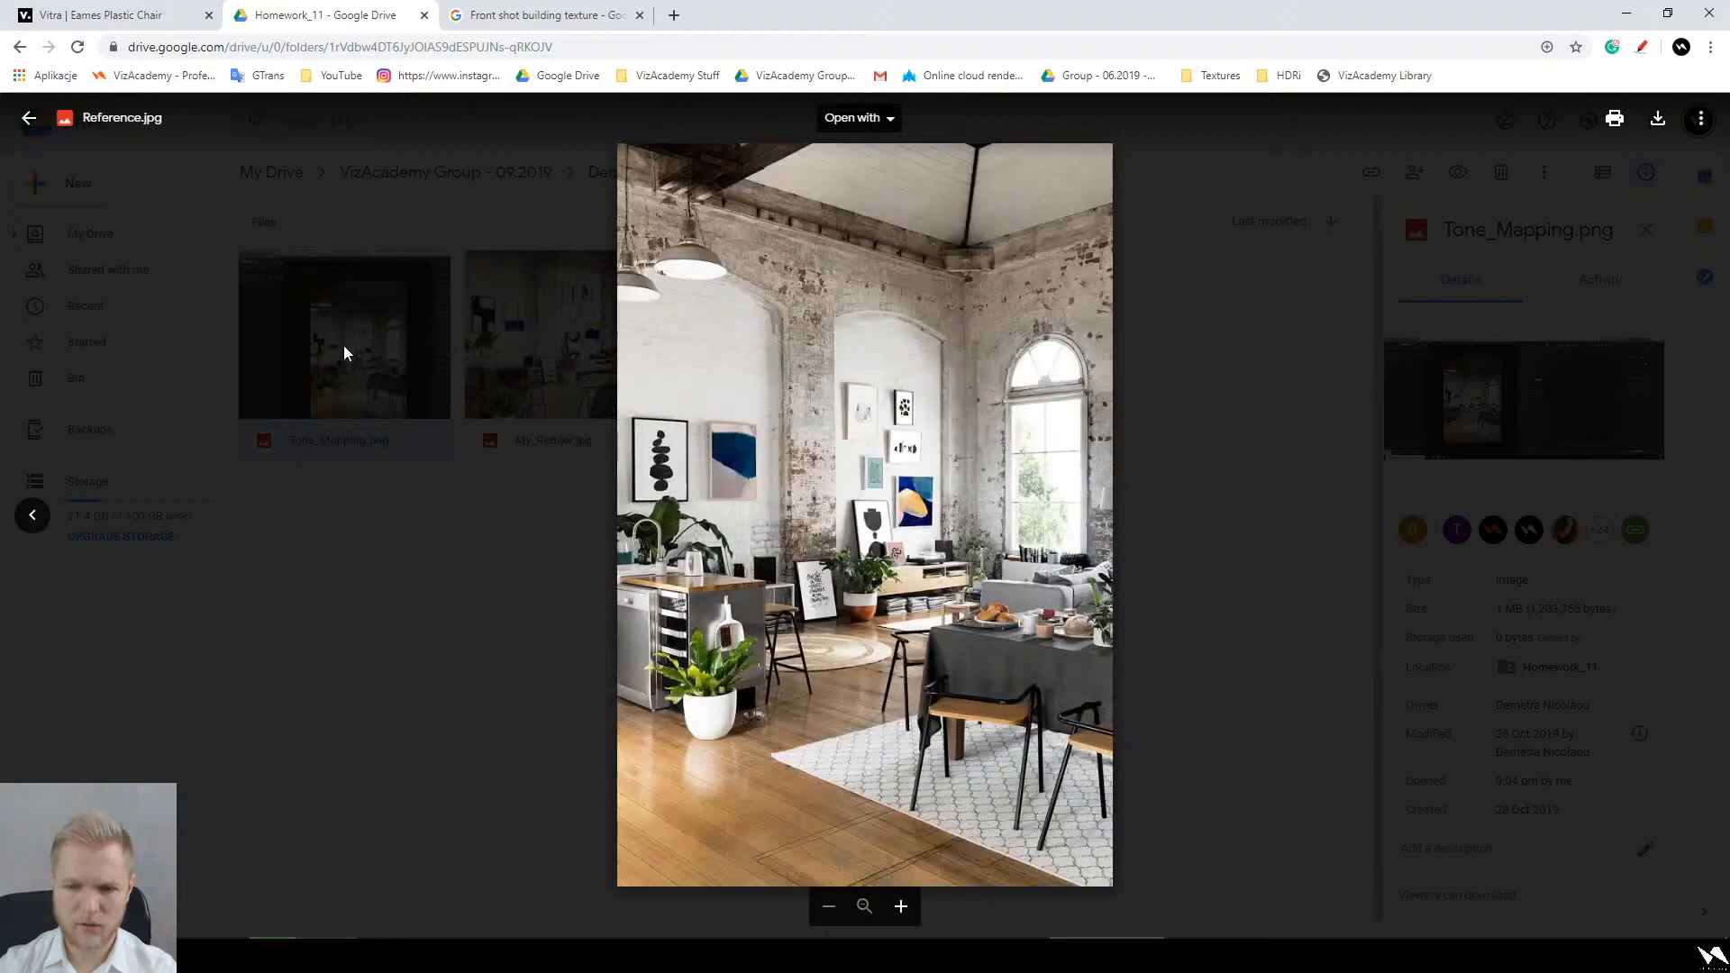
key(Left)
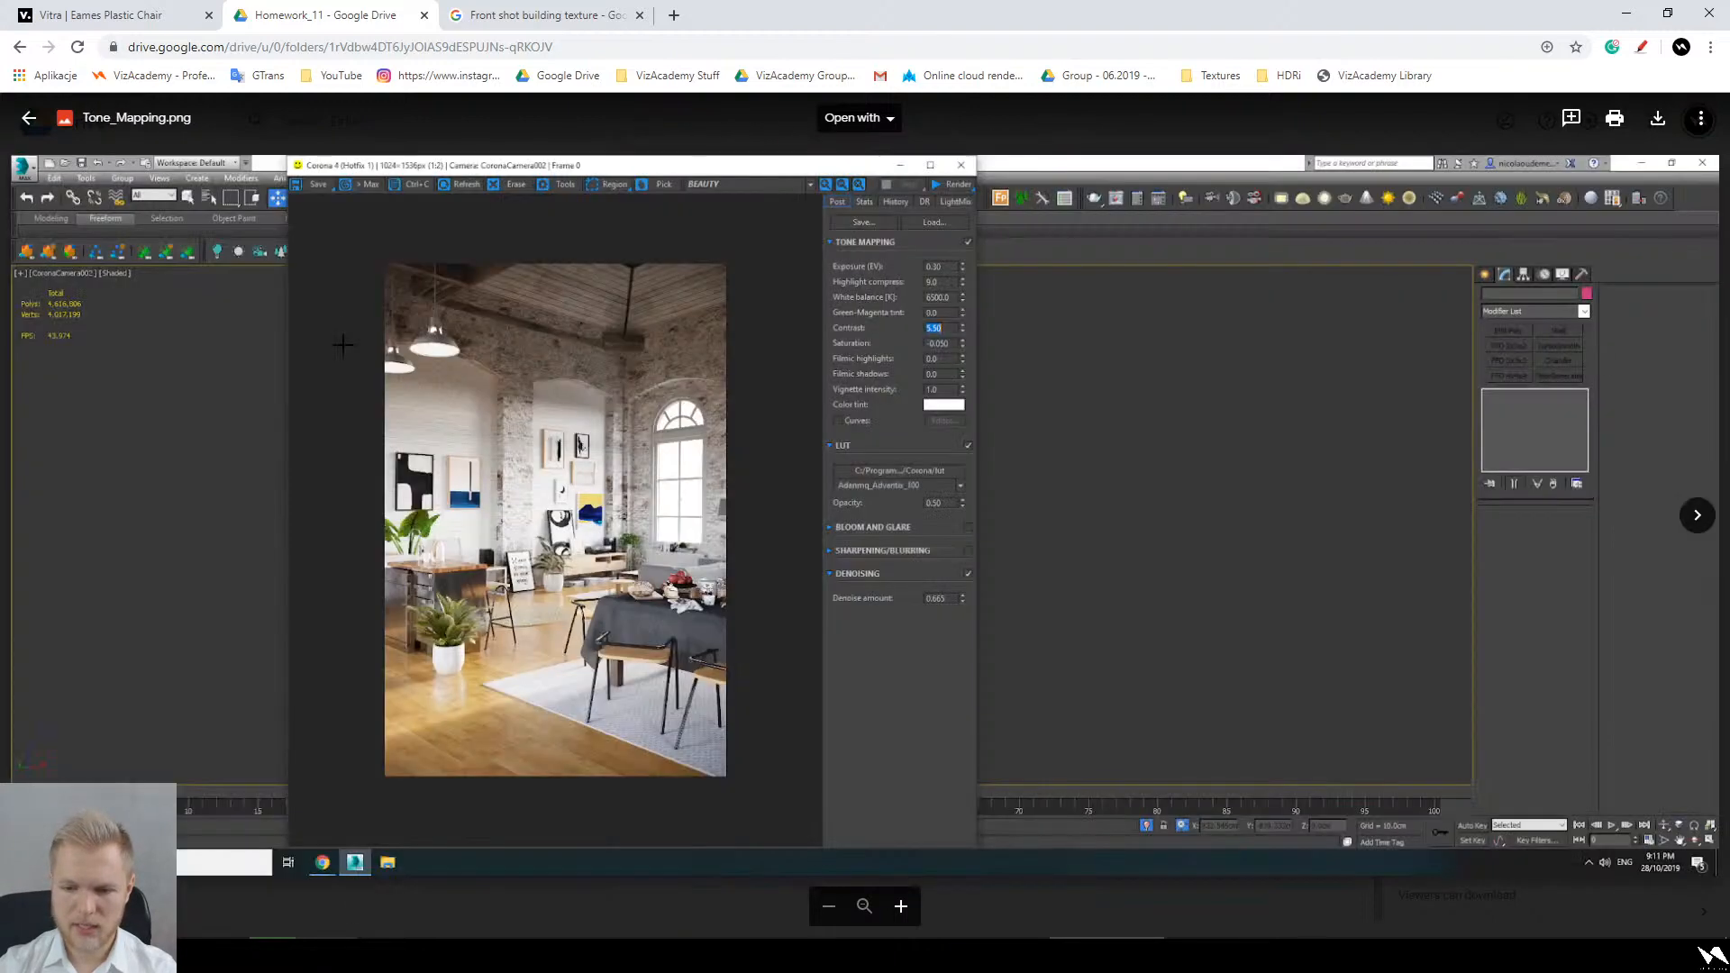
key(Escape)
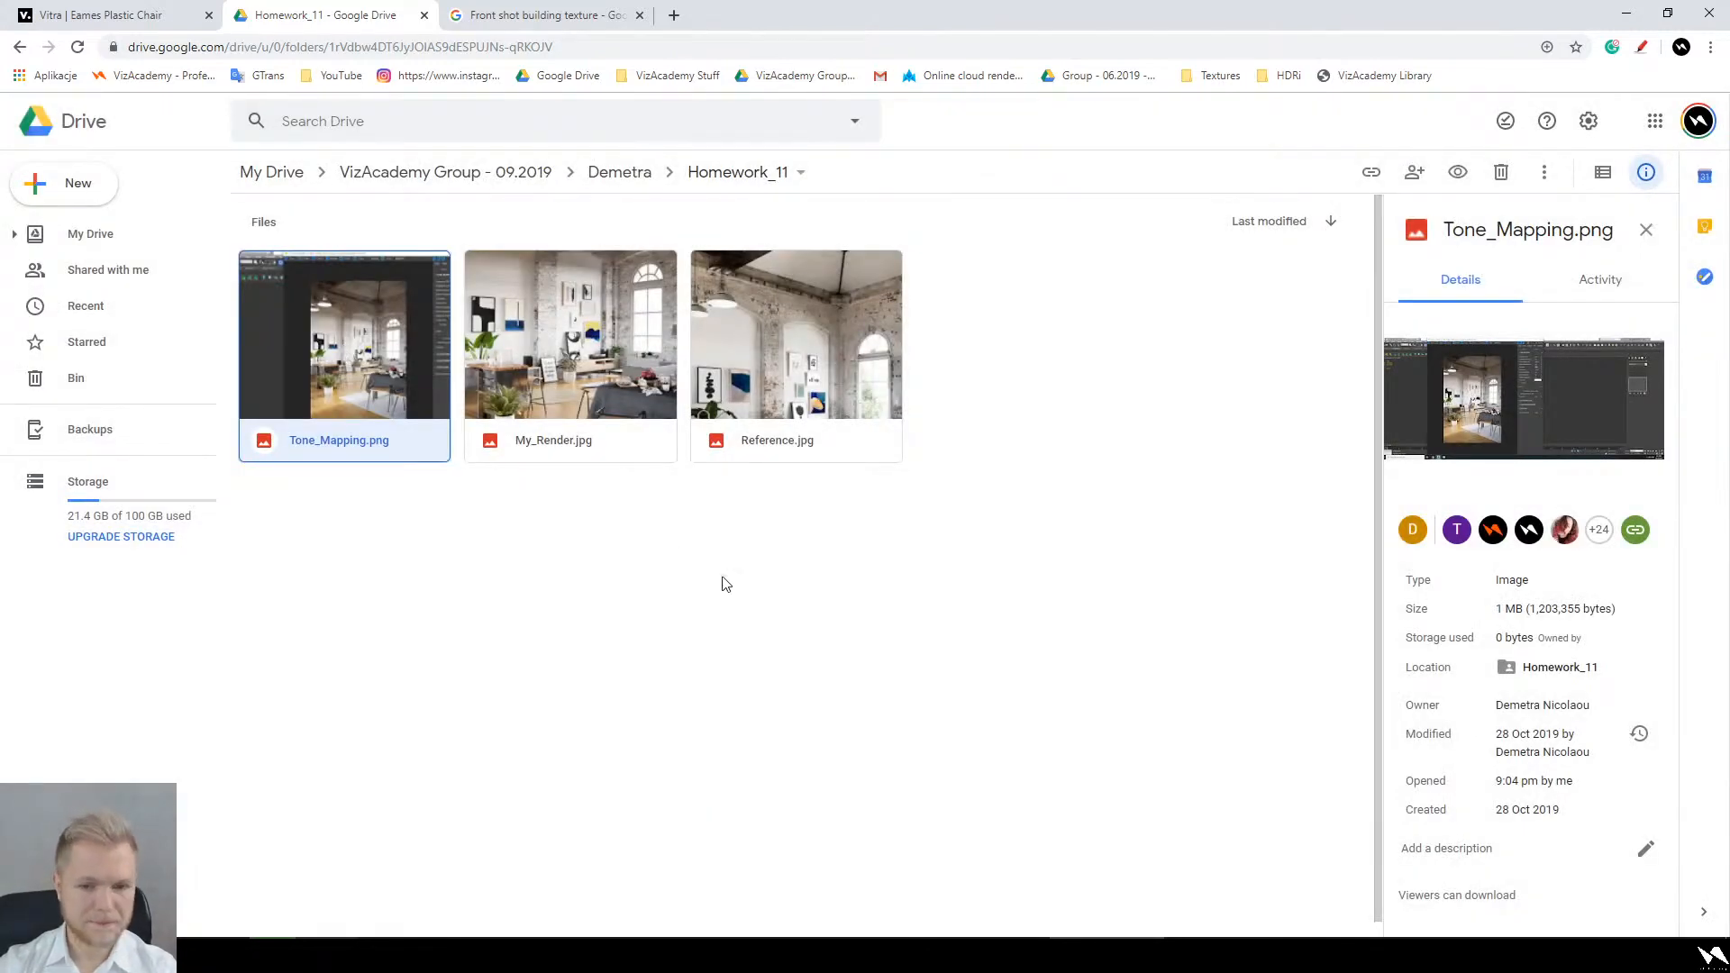
Step: Return to the group folder, open the following student's folder and view Interior1_materials_raw.png with its wall comment
key(alt+Left)
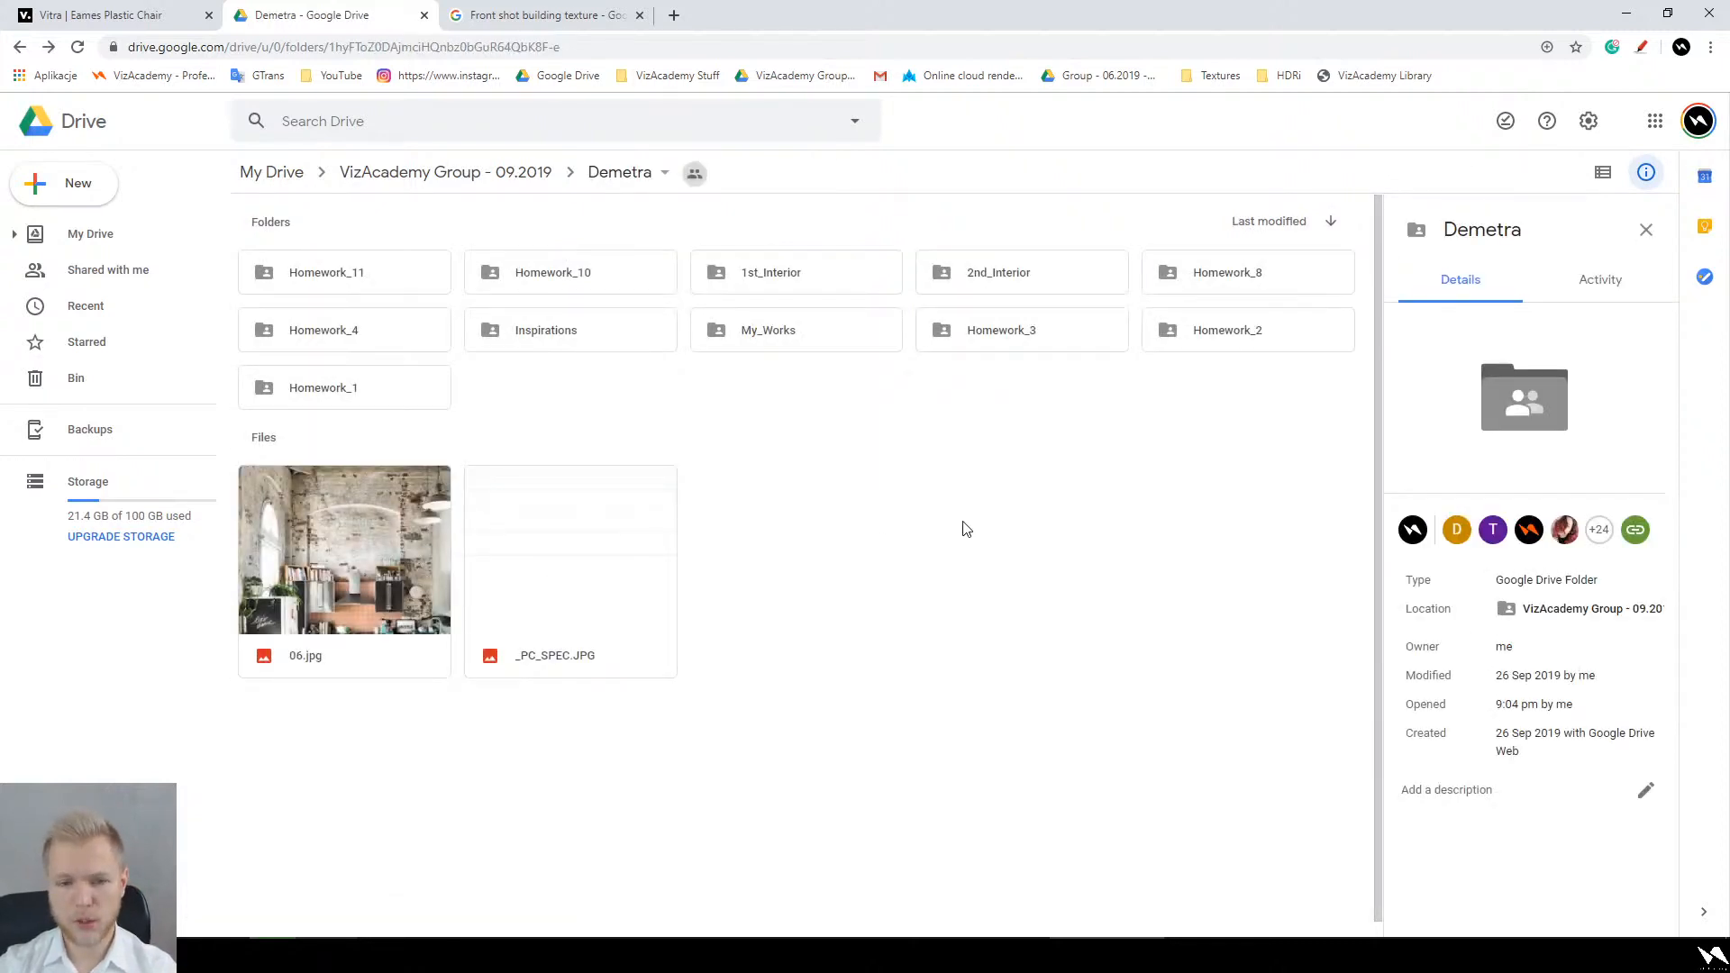
key(alt+Left)
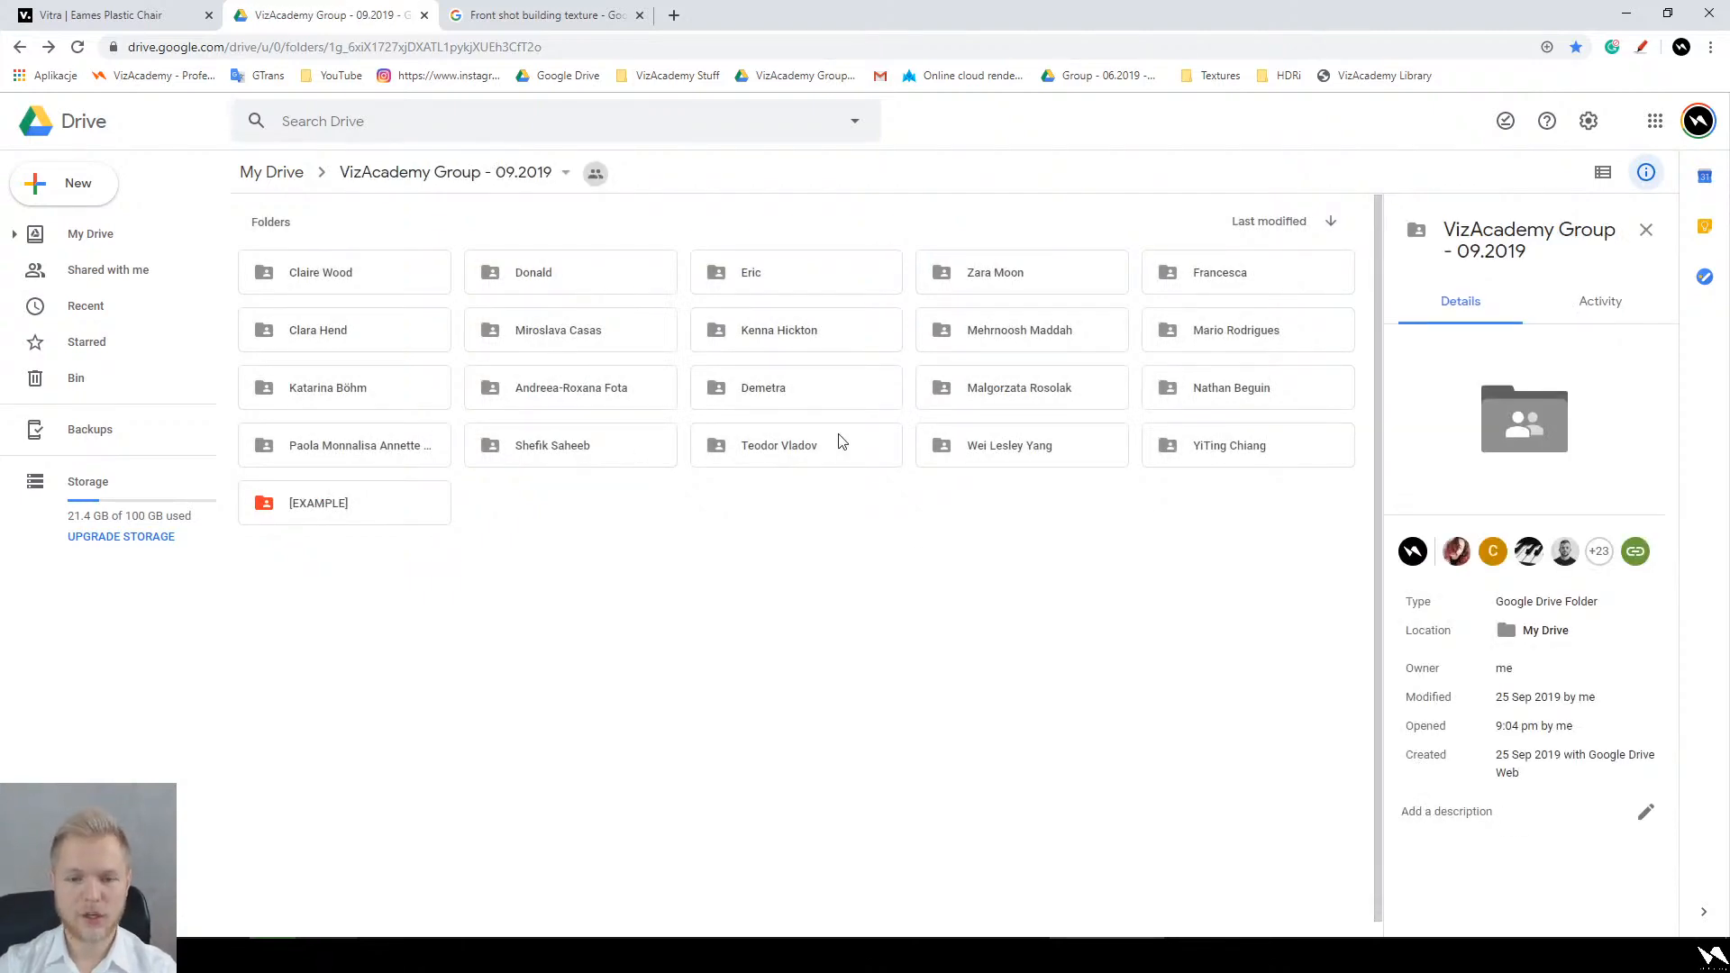
click(1020, 385)
double_click(1021, 385)
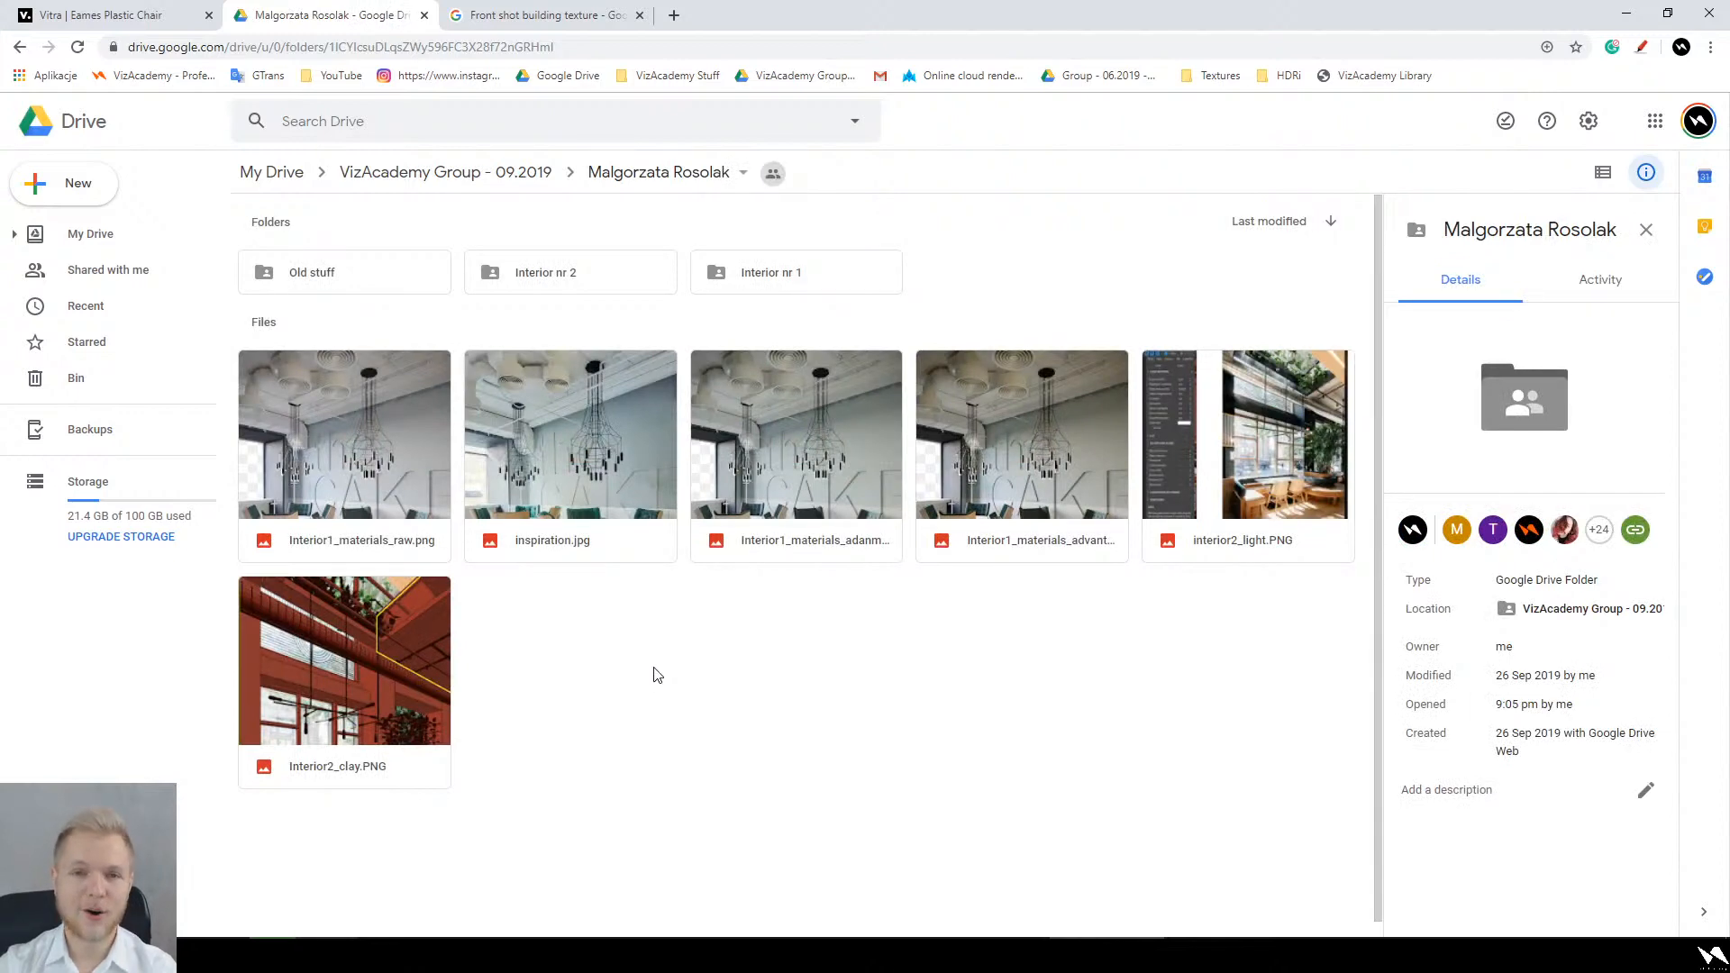
click(365, 463)
double_click(365, 464)
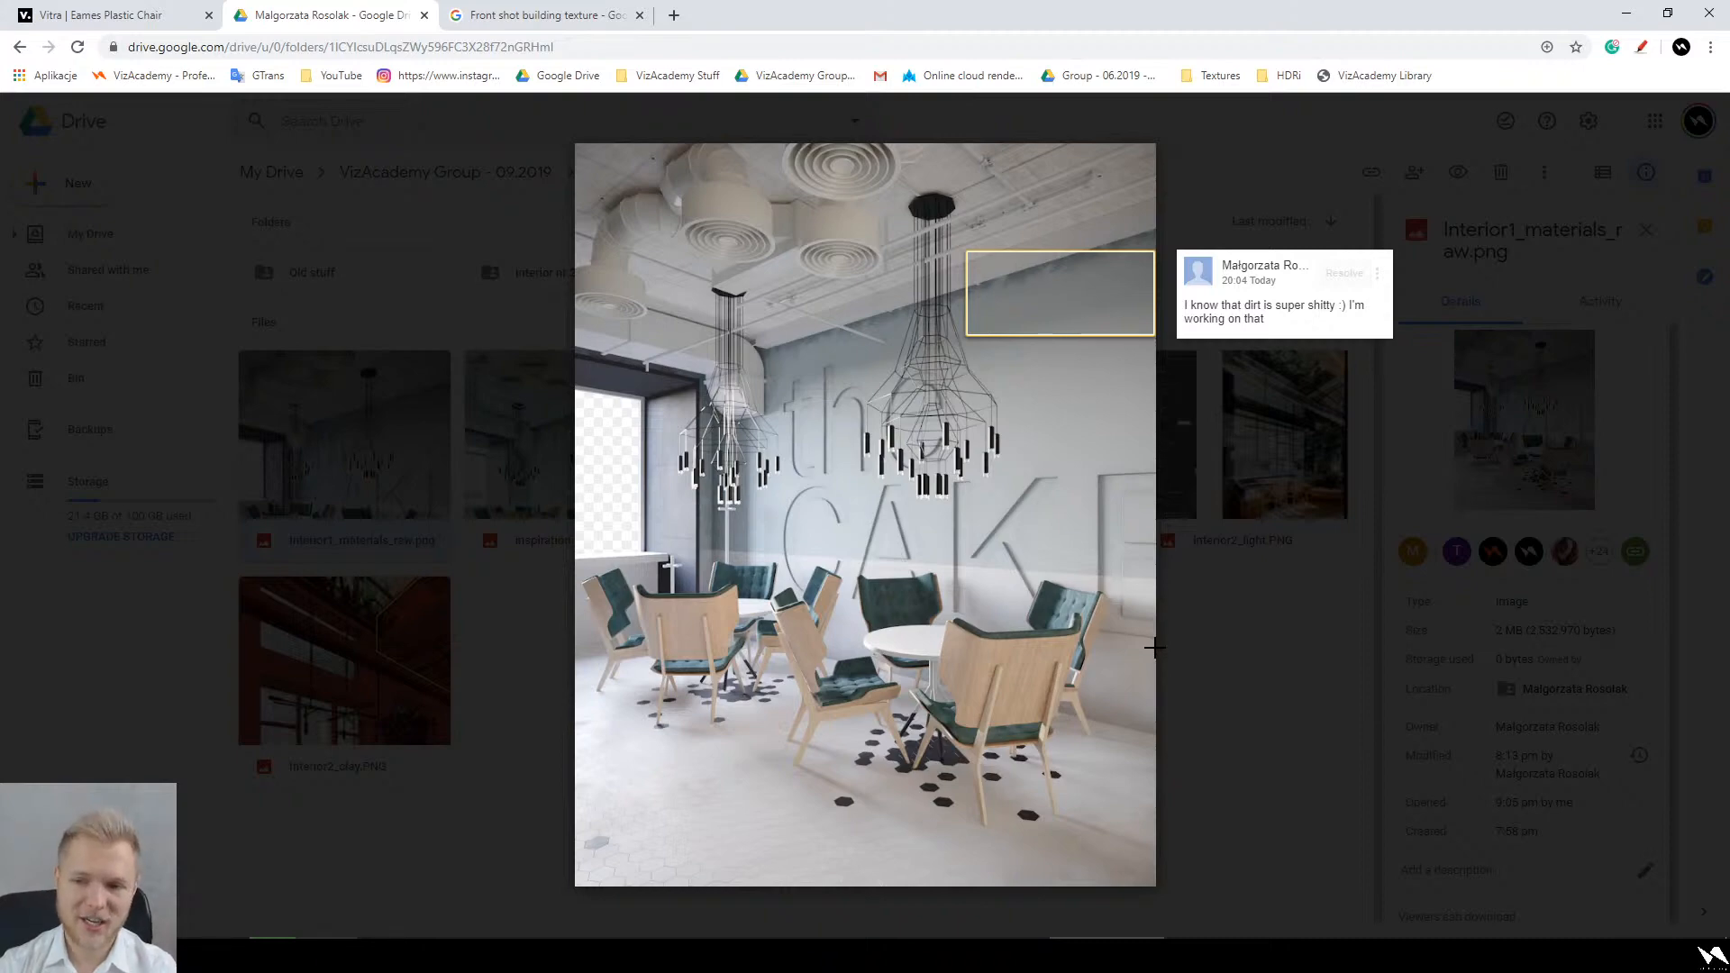
key(Escape)
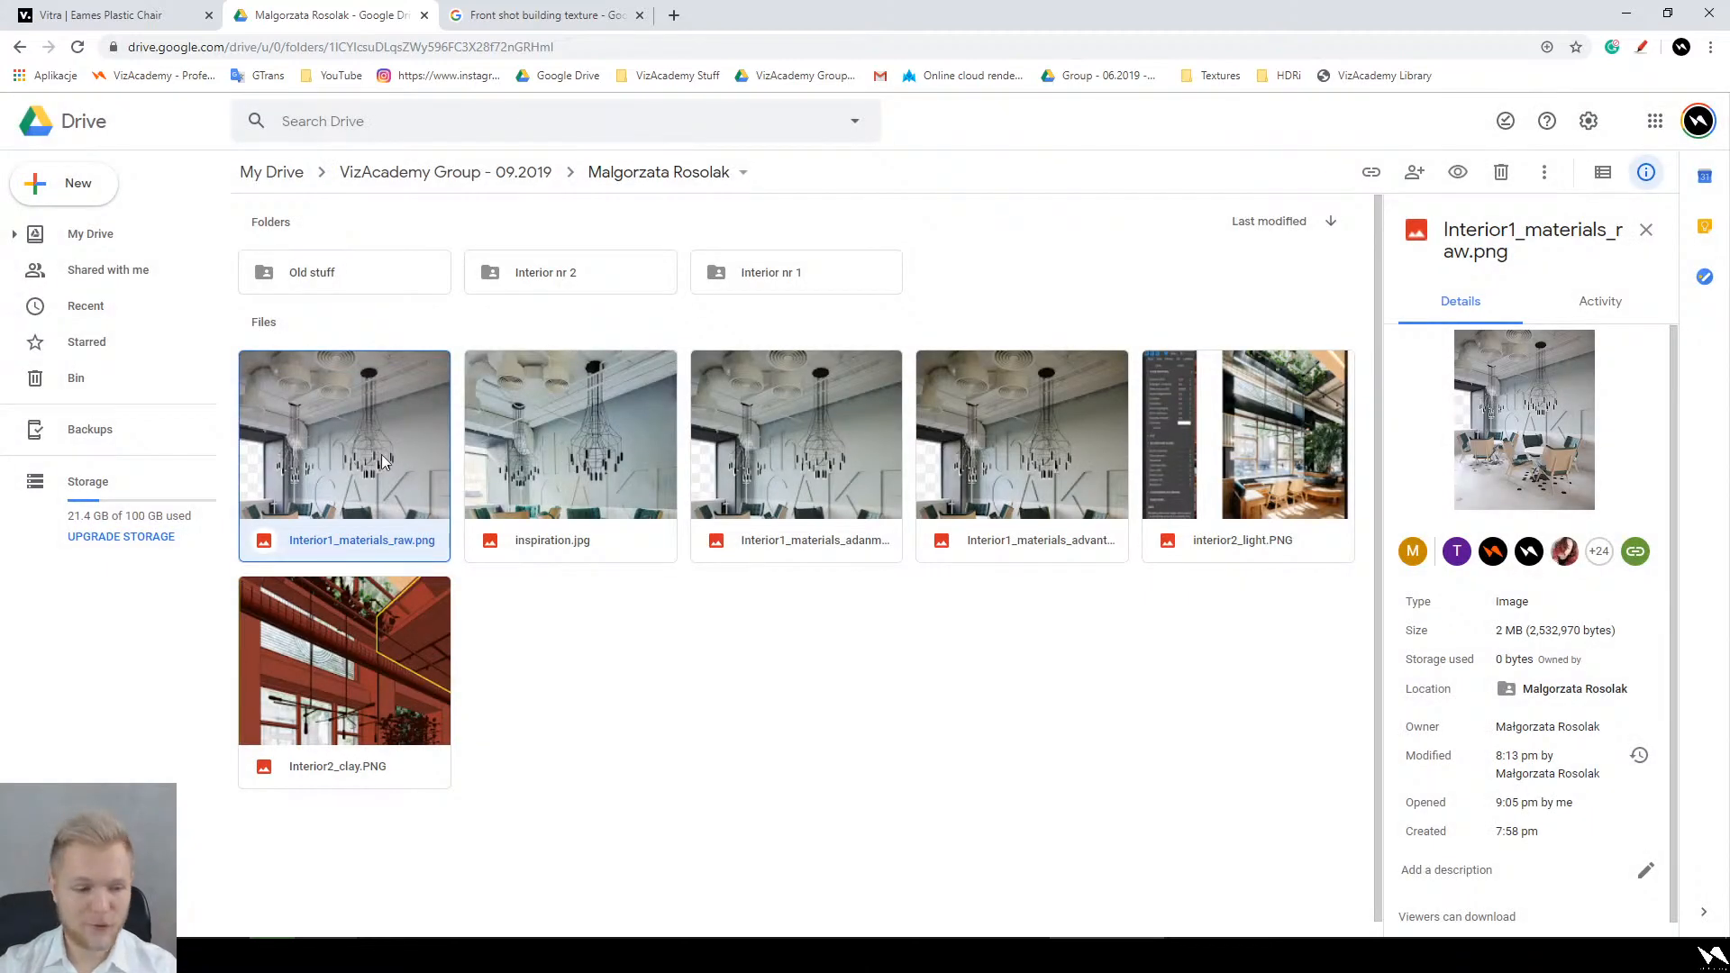
Step: Compare Interior1_materials_raw.png with inspiration.jpg, examining the inspiration's pendant lamps and wall lettering up close
double_click(348, 447)
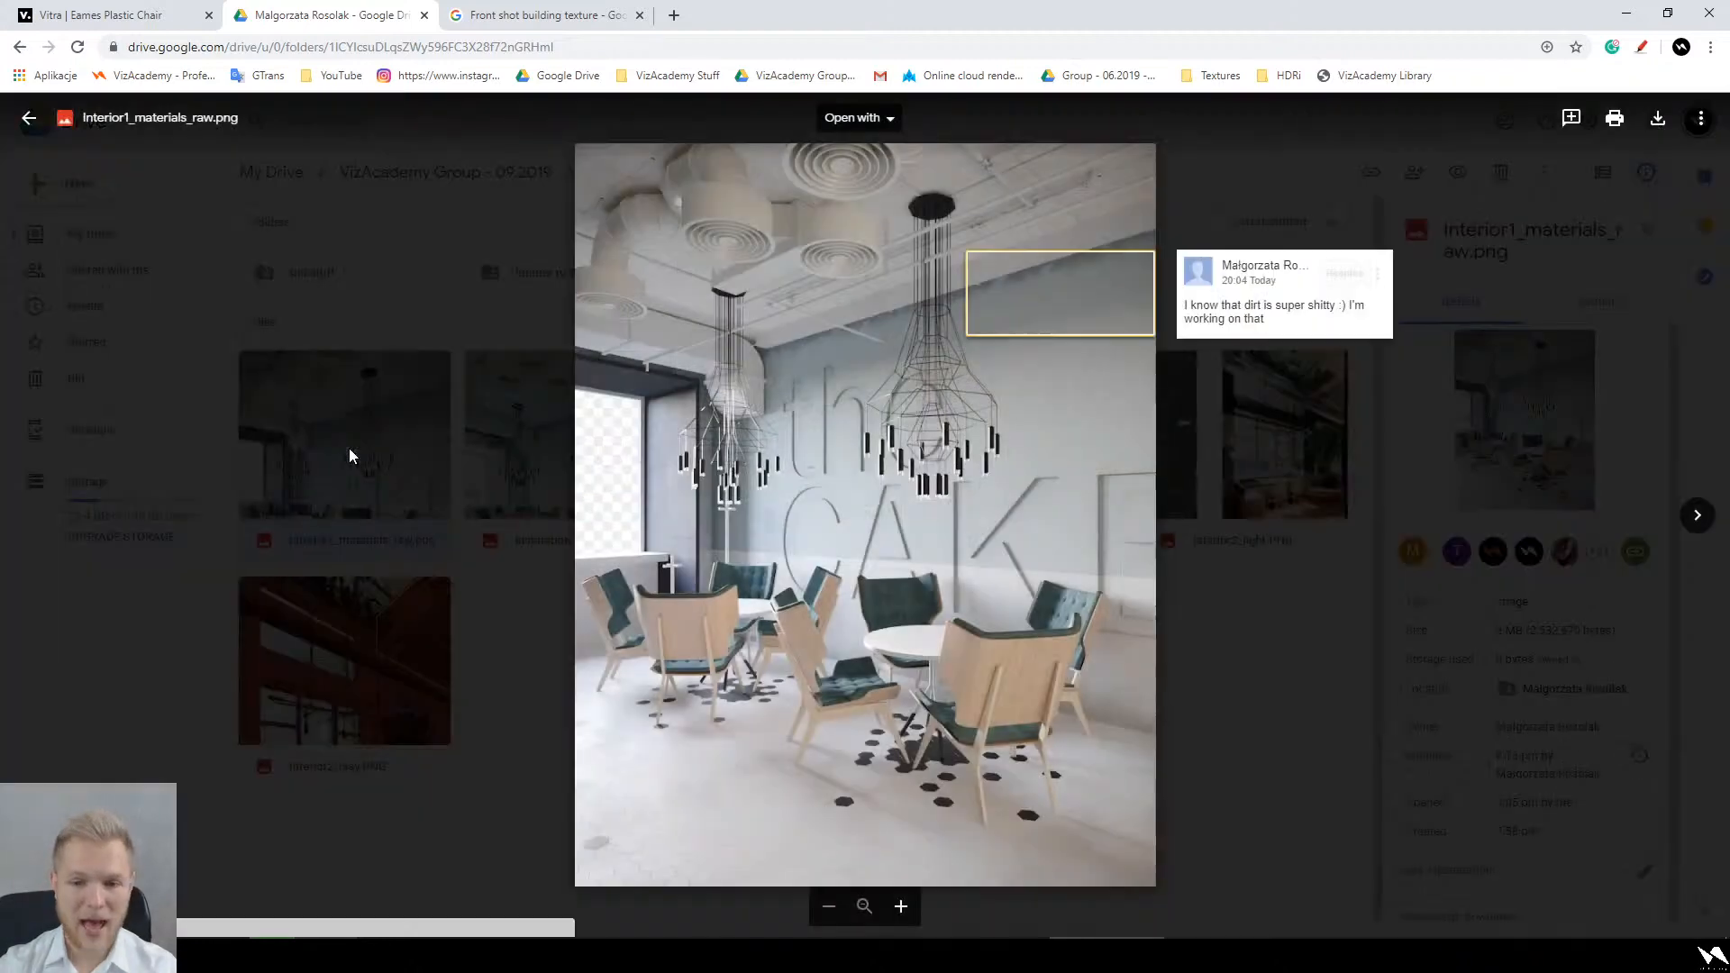
key(Right)
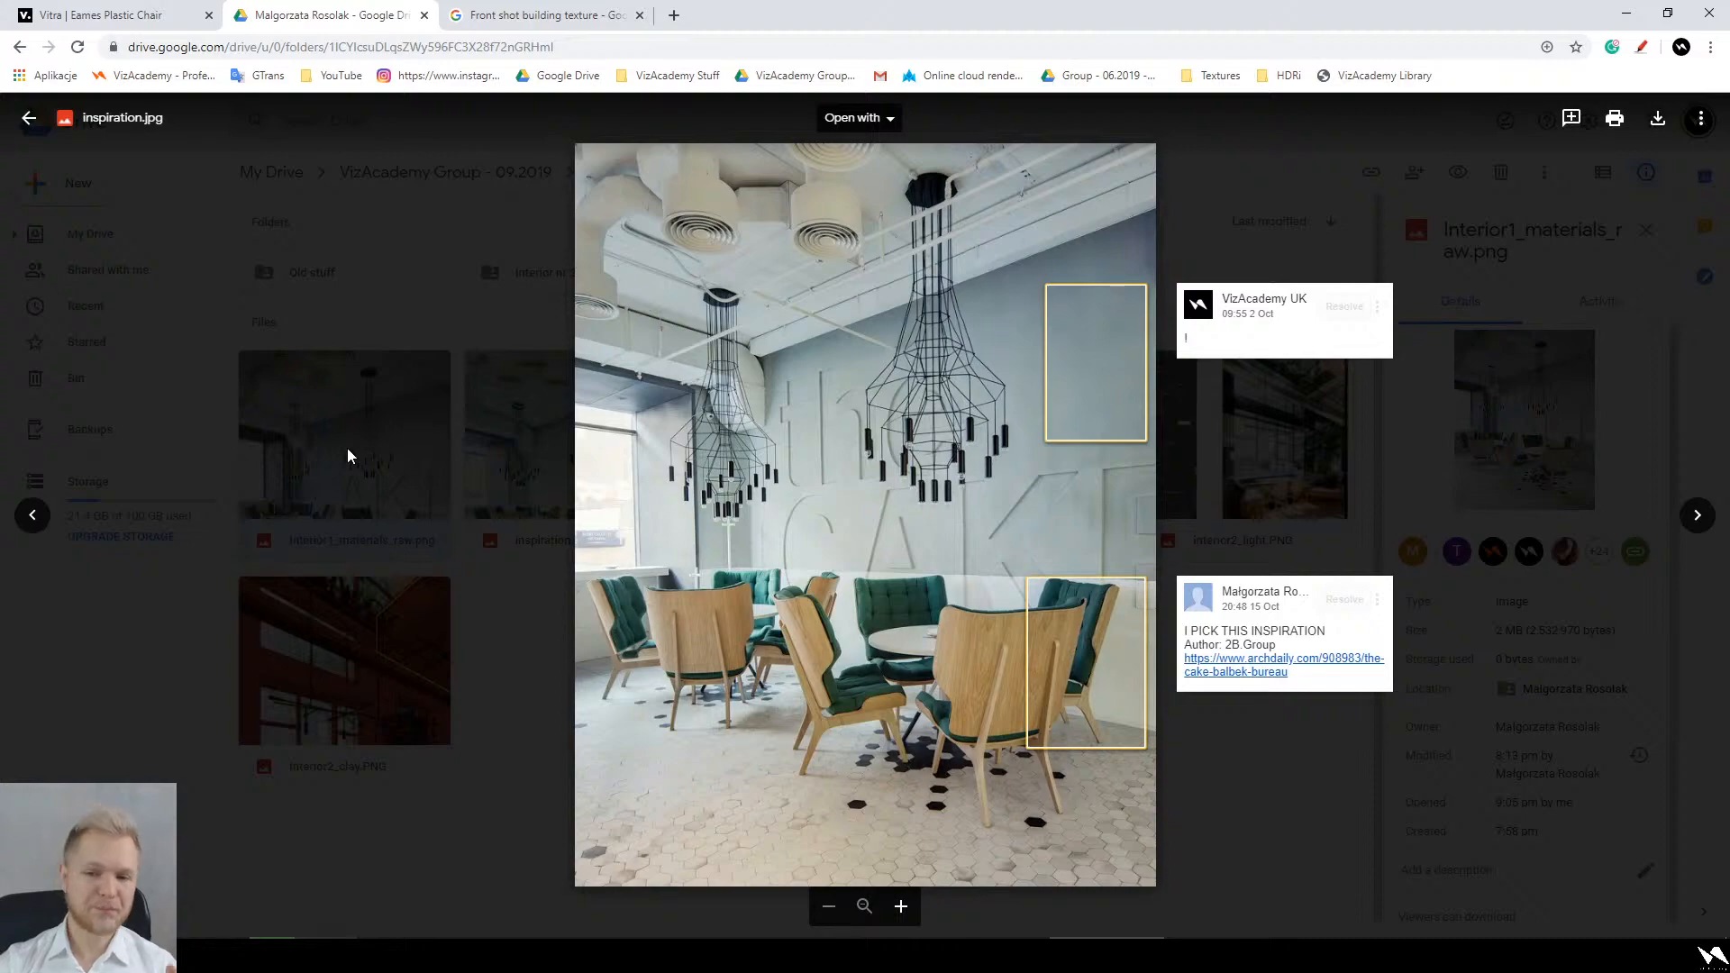
click(866, 333)
scroll(695, 391, down, 3)
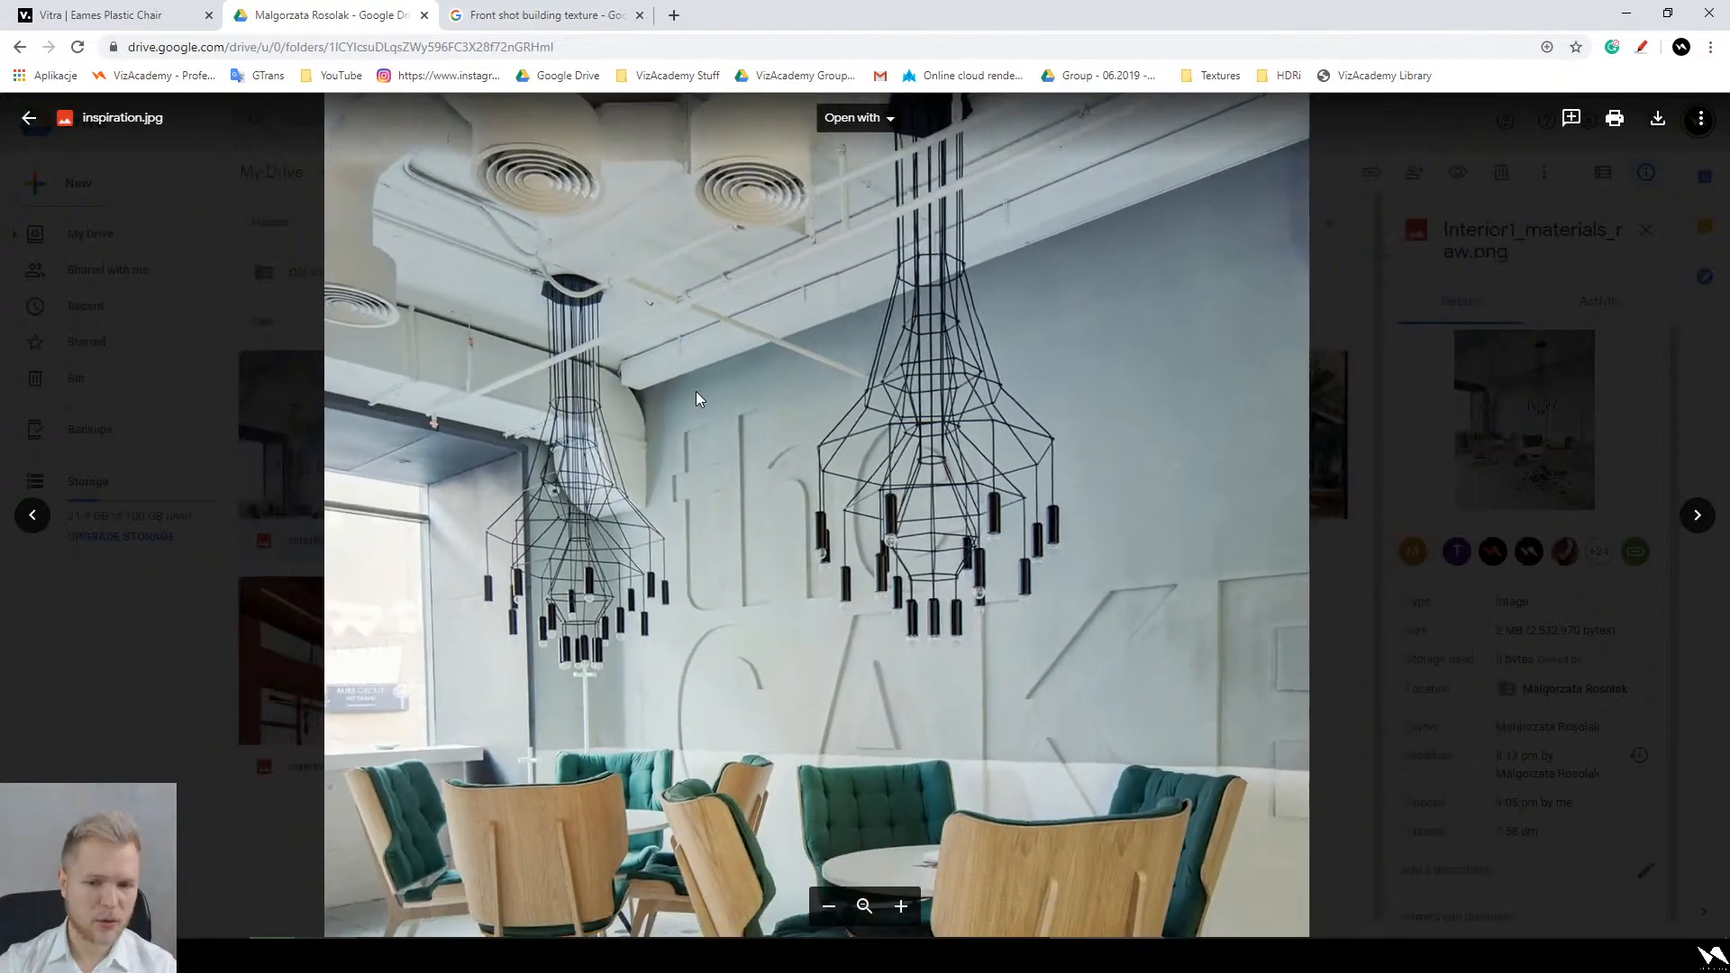
key(Escape)
Step: Inspect the ceiling, pendant lamps and dirt along the upper wall in Interior1_materials_raw.png
double_click(364, 428)
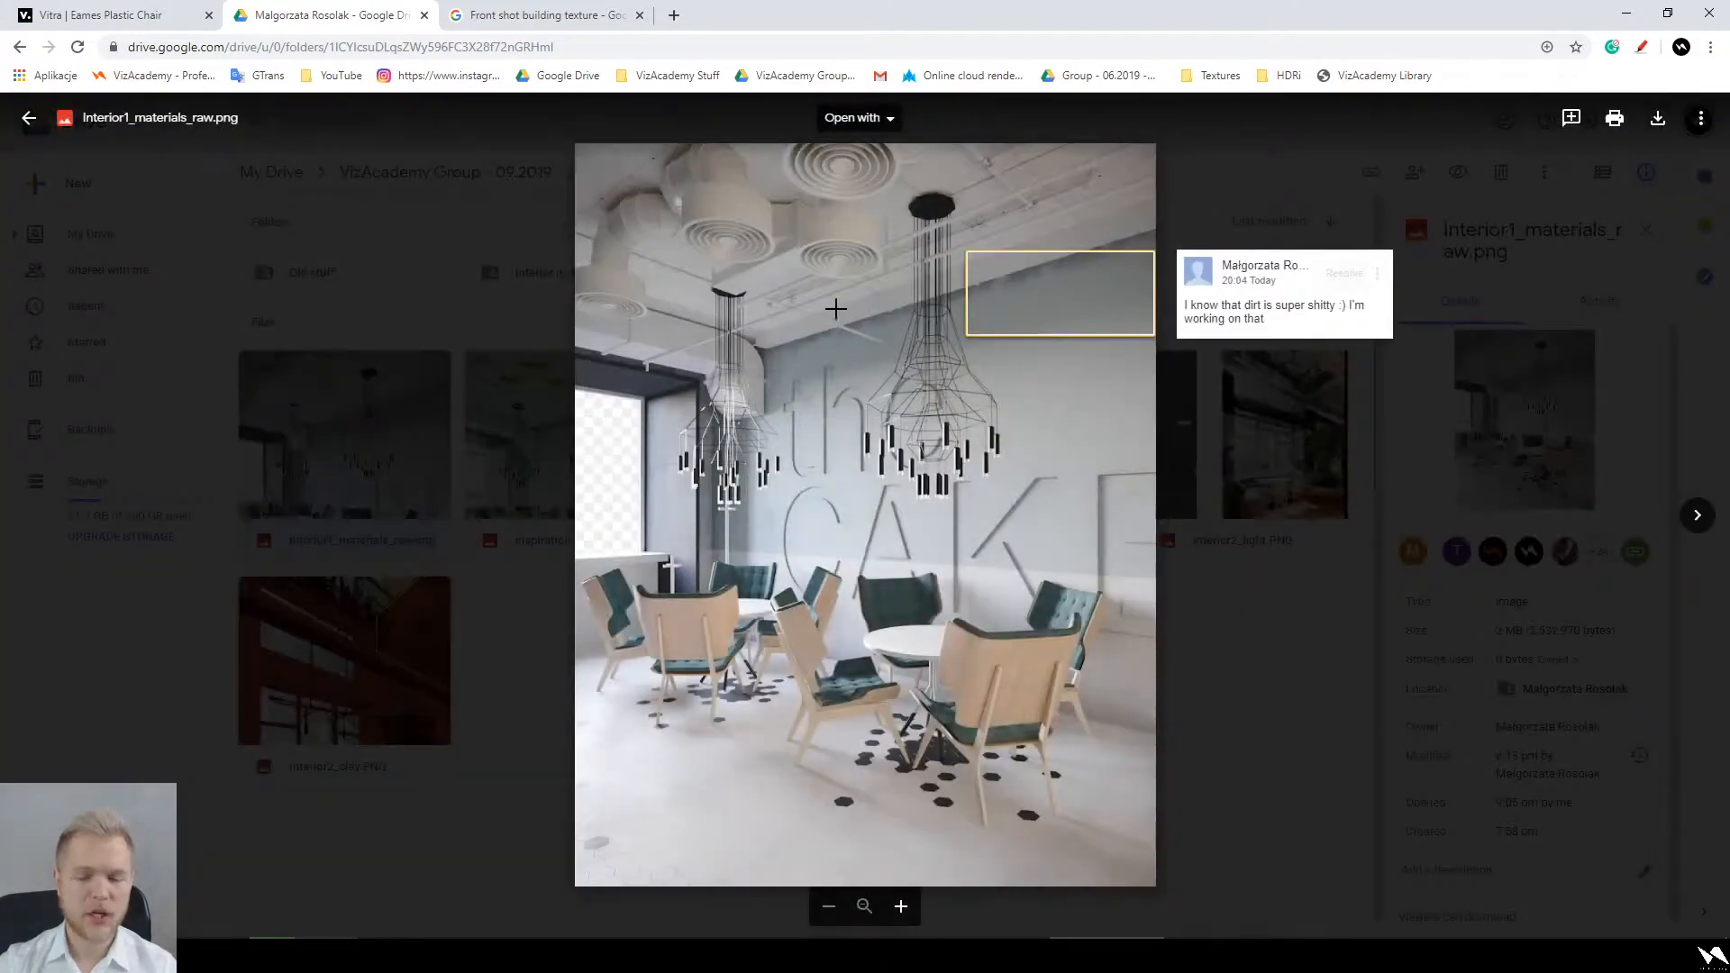
click(784, 316)
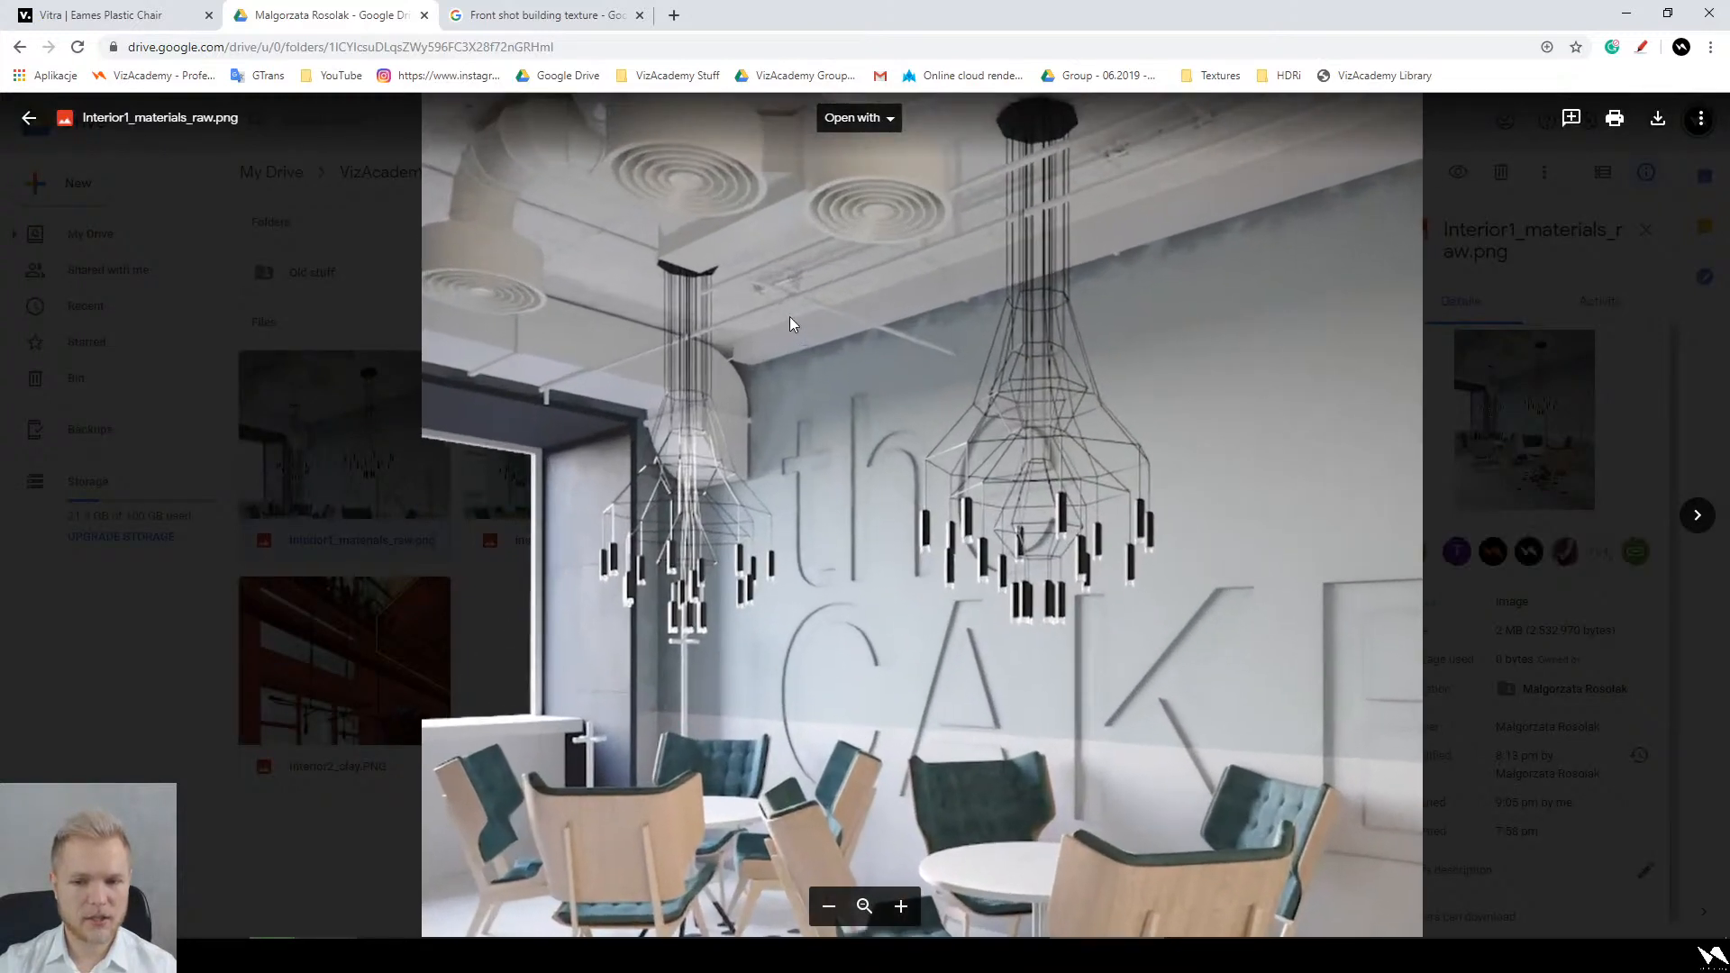
click(789, 315)
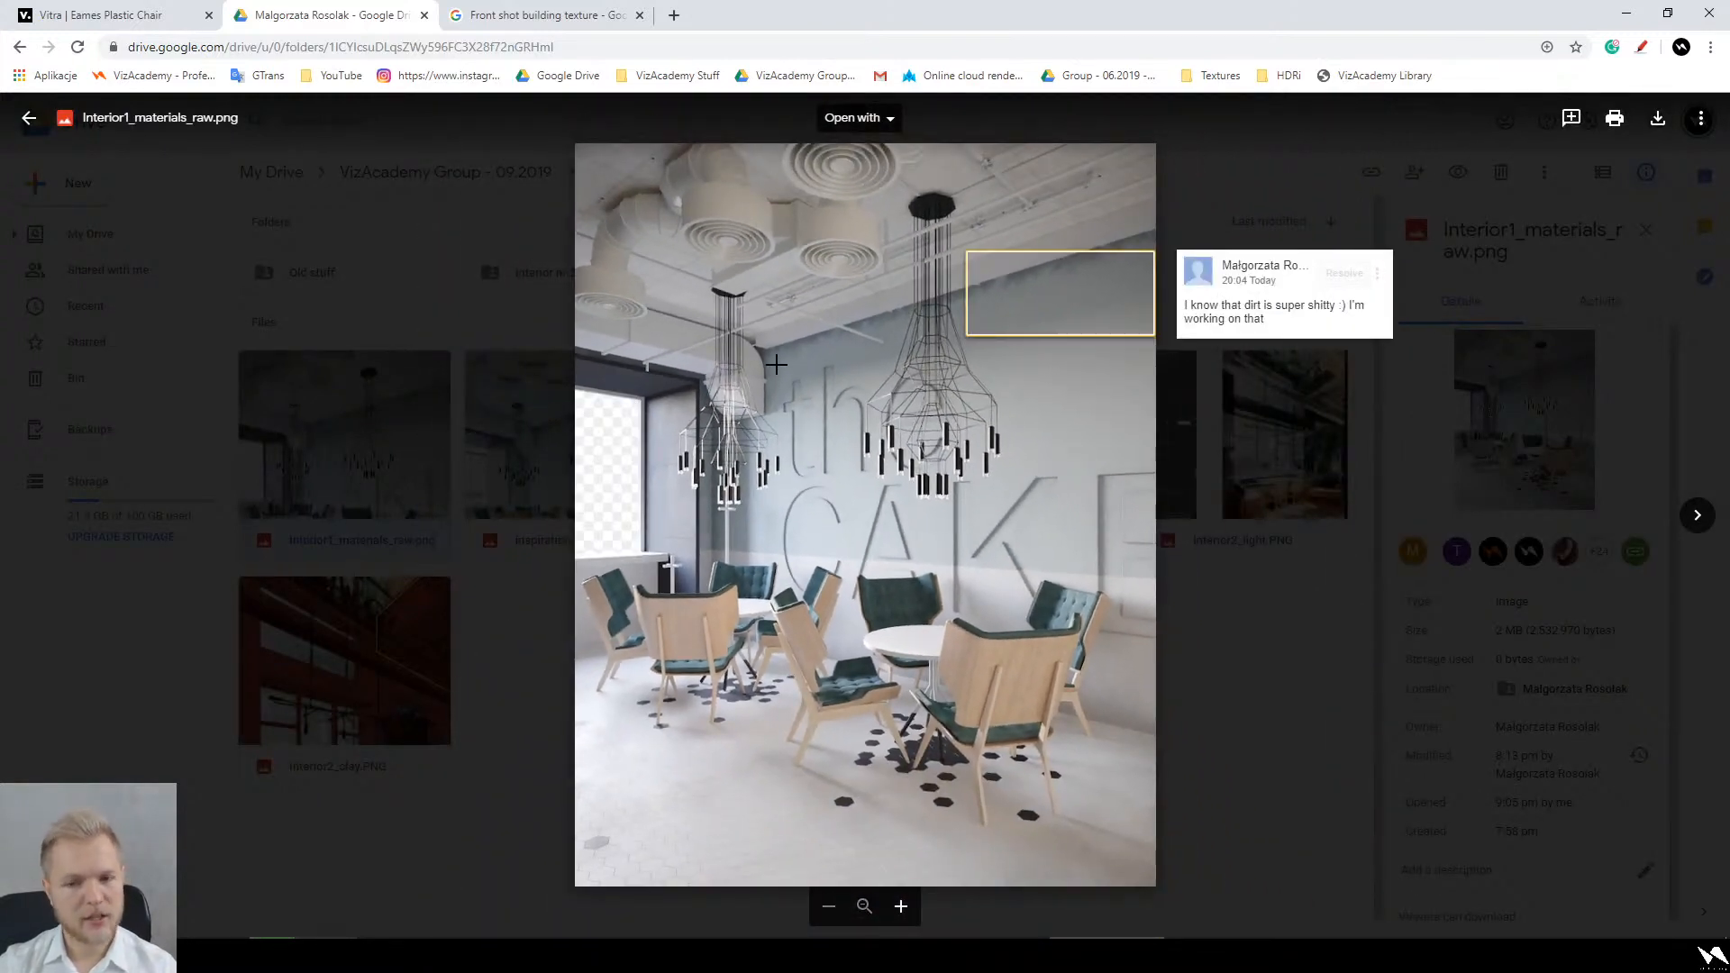
click(1115, 256)
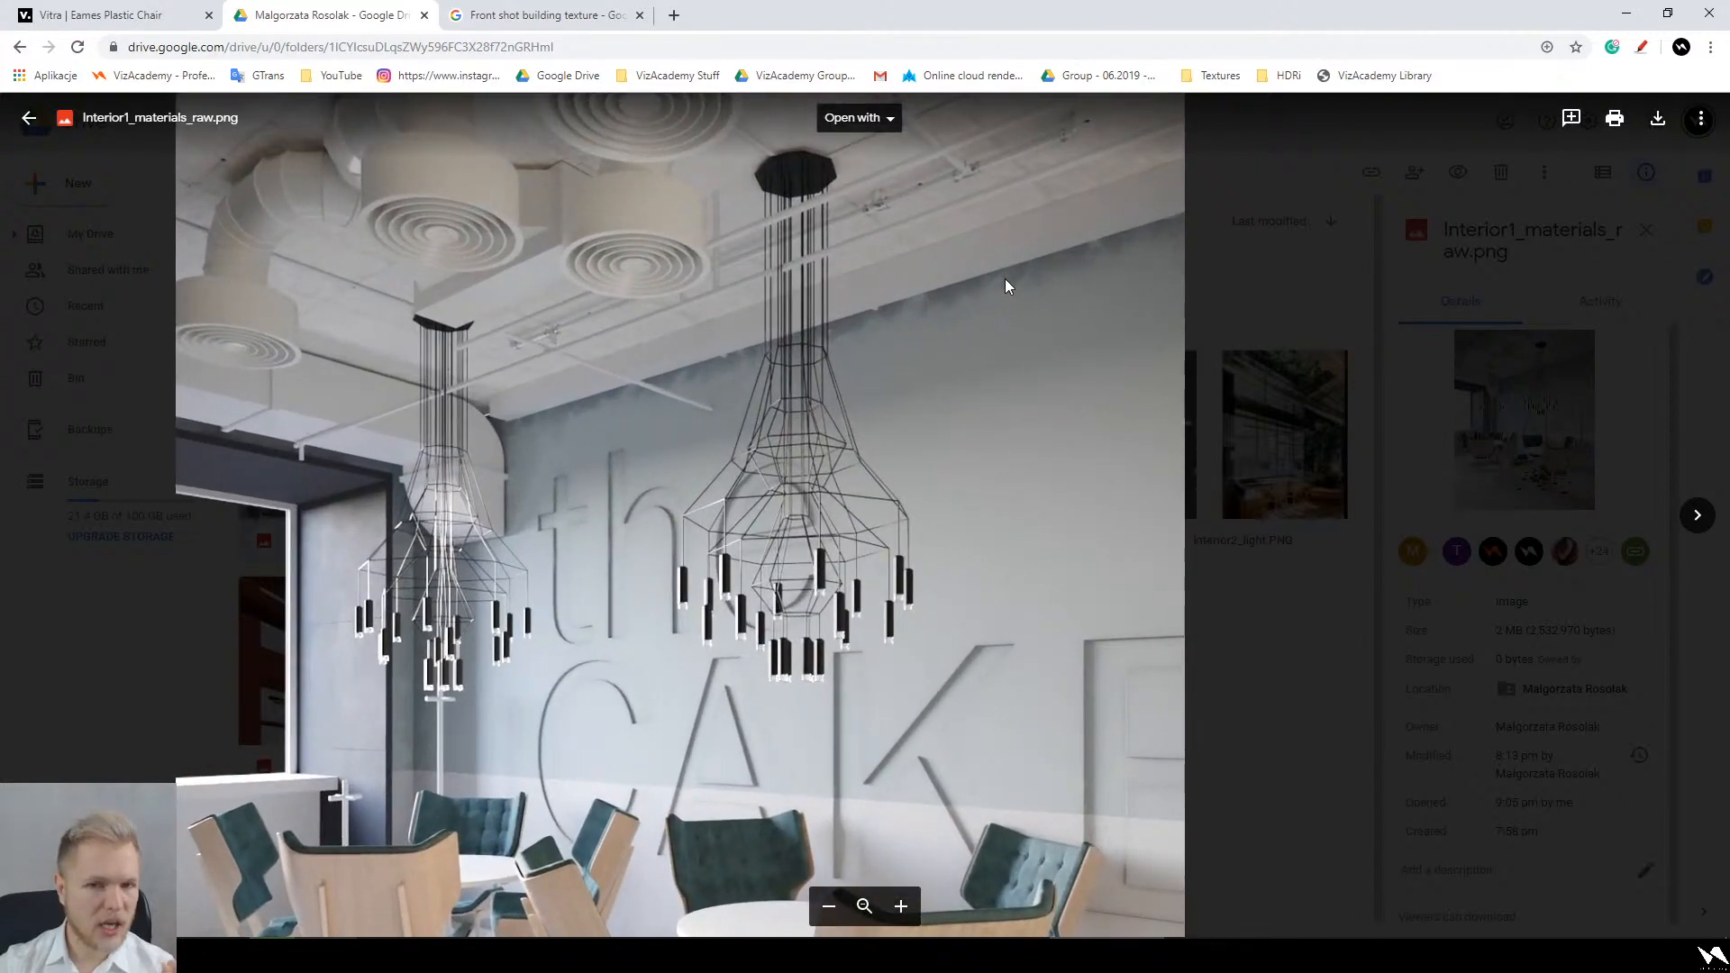
ctrl+scroll(1005, 281, down, 2)
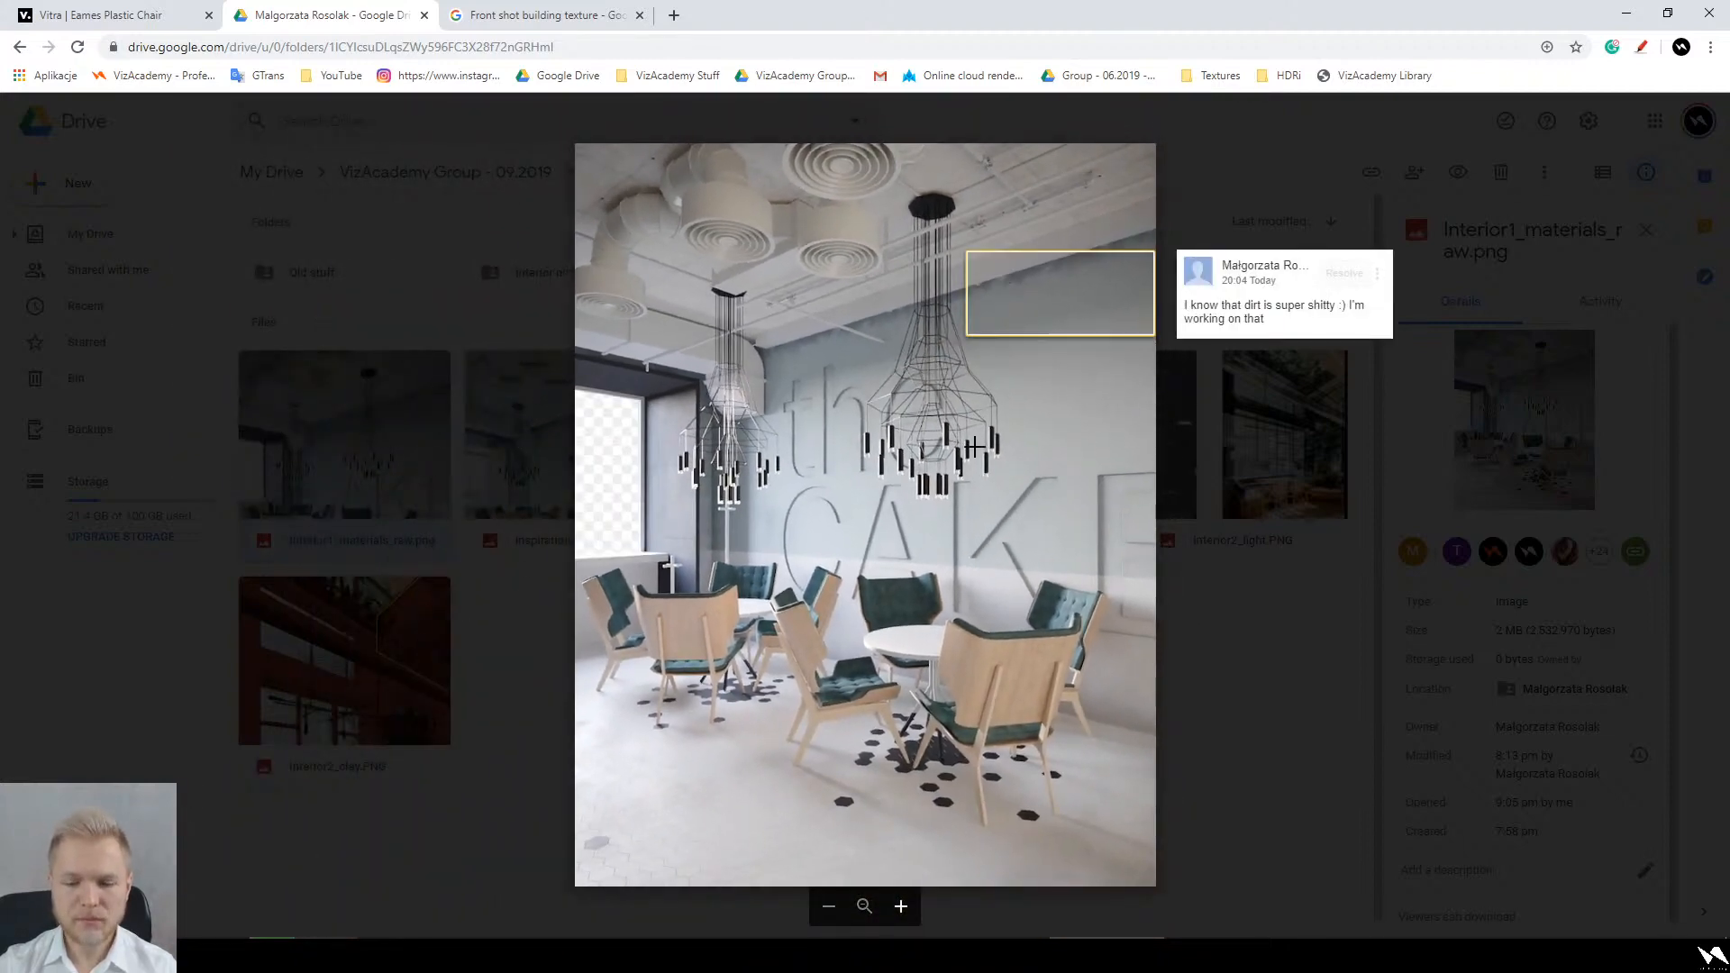
key(Escape)
Step: Check inspiration.jpg again against the raw render and examine the render's relief lettering, wall and chairs up close
click(788, 468)
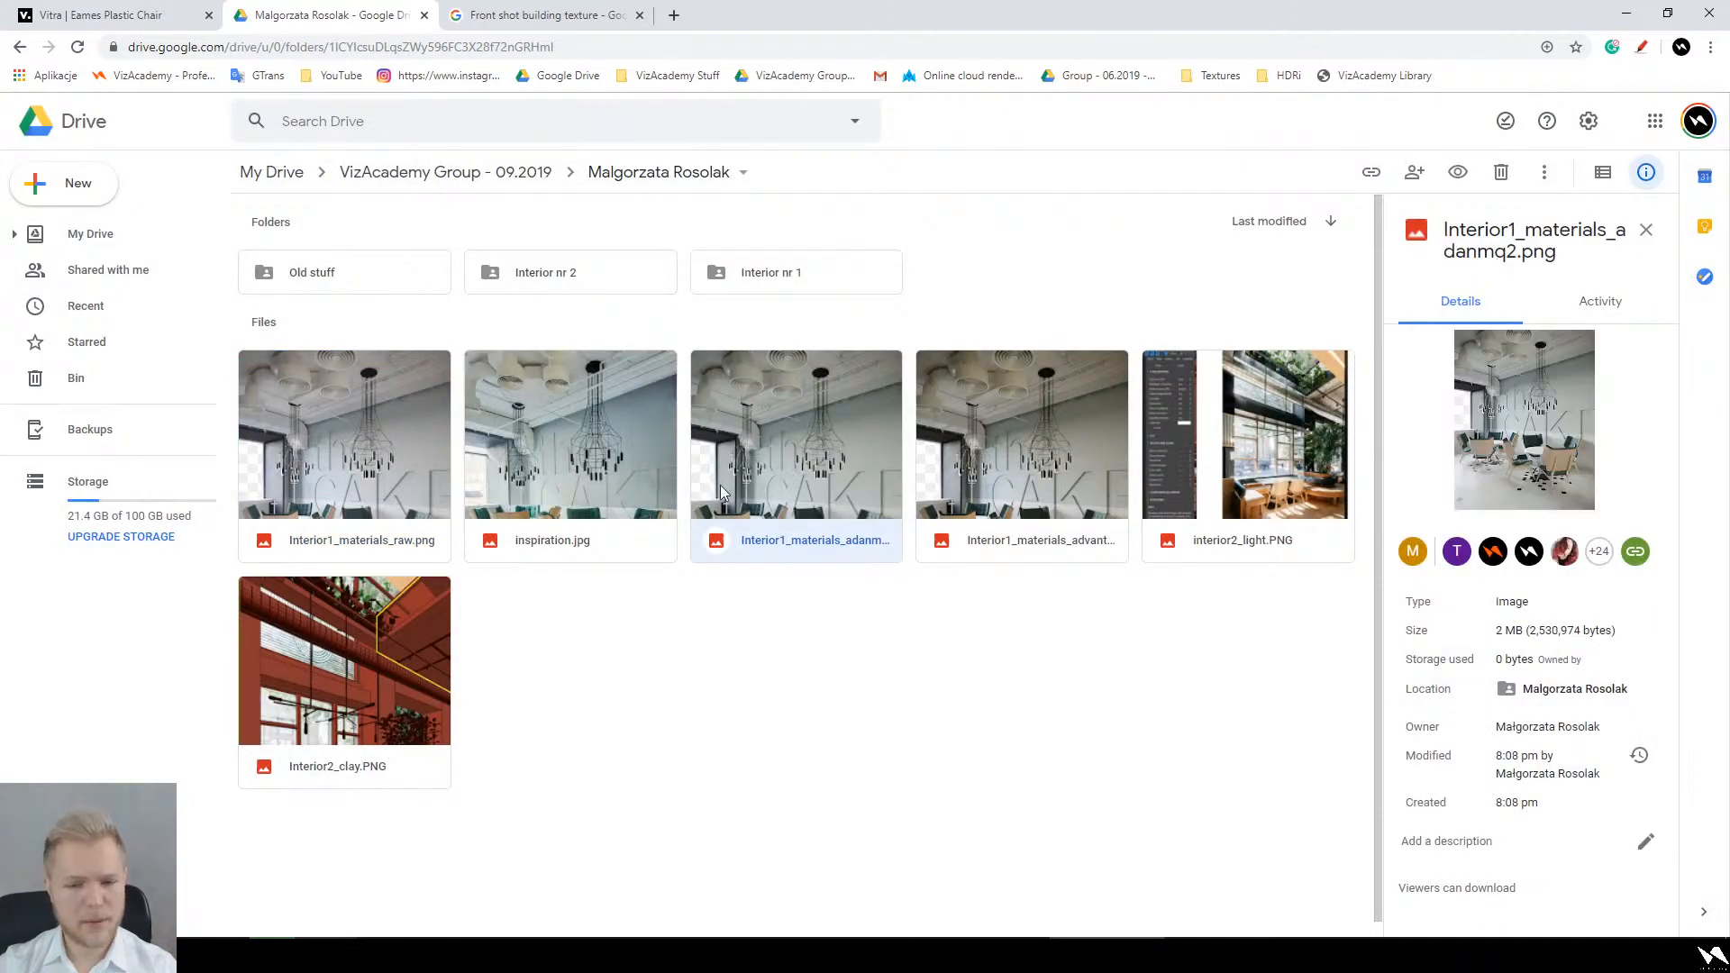
click(585, 455)
double_click(585, 455)
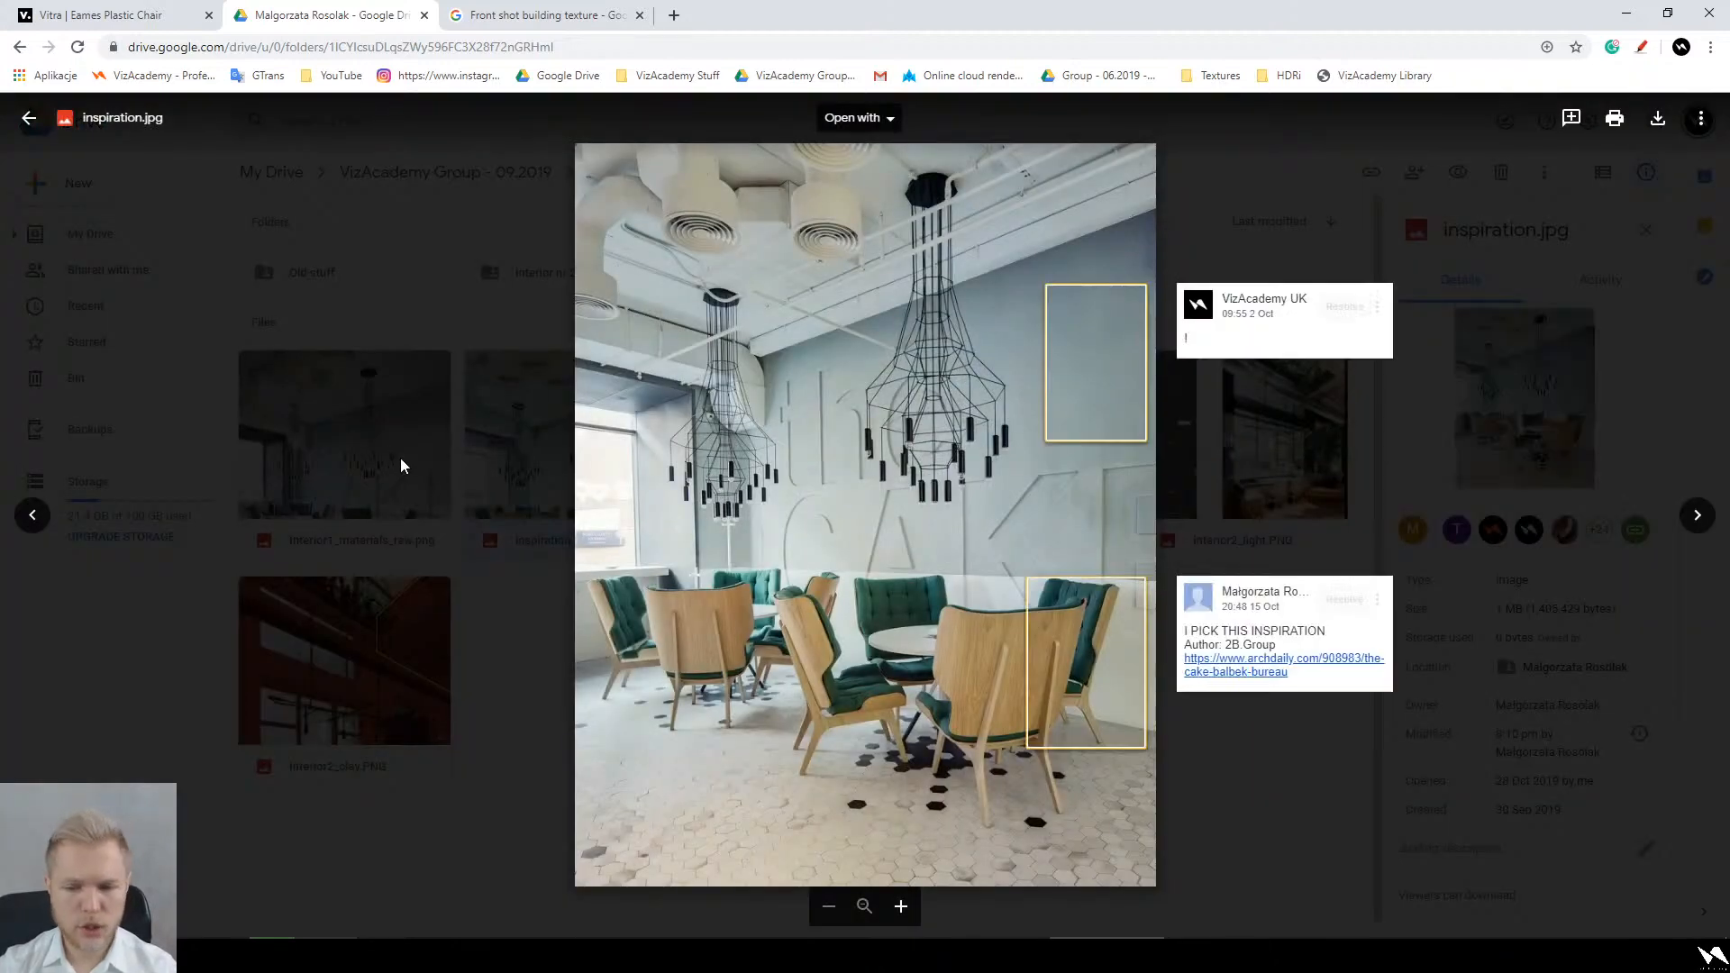
key(Left)
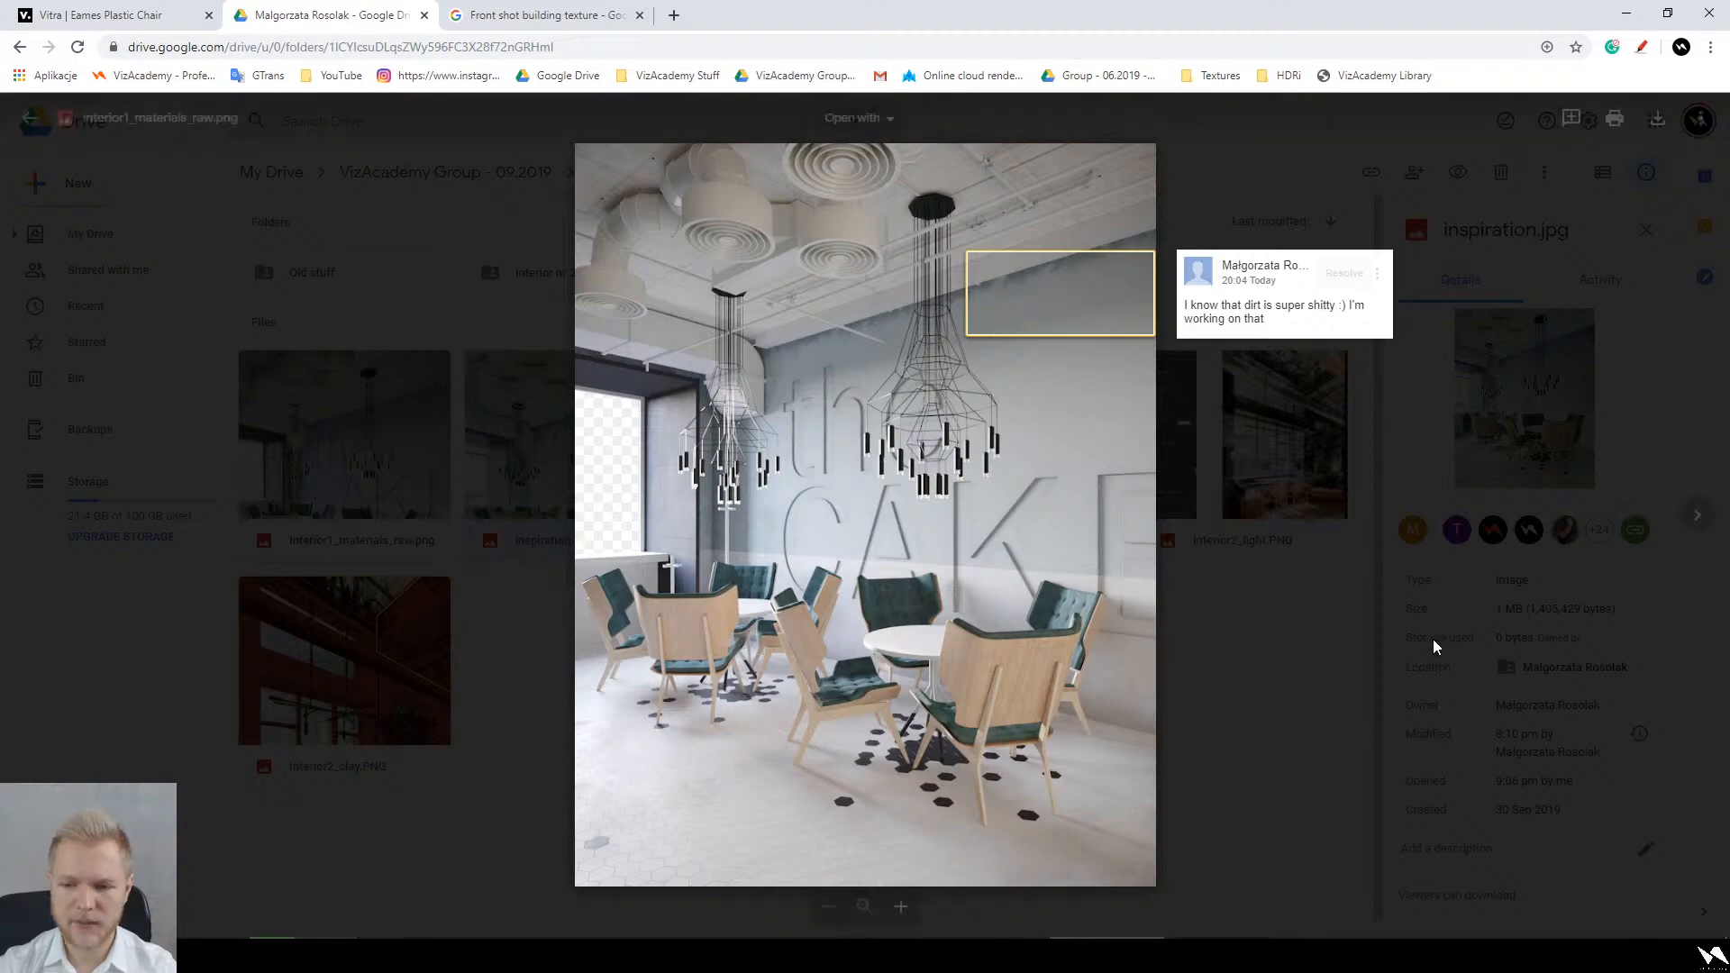
scroll(1090, 459, up, 3)
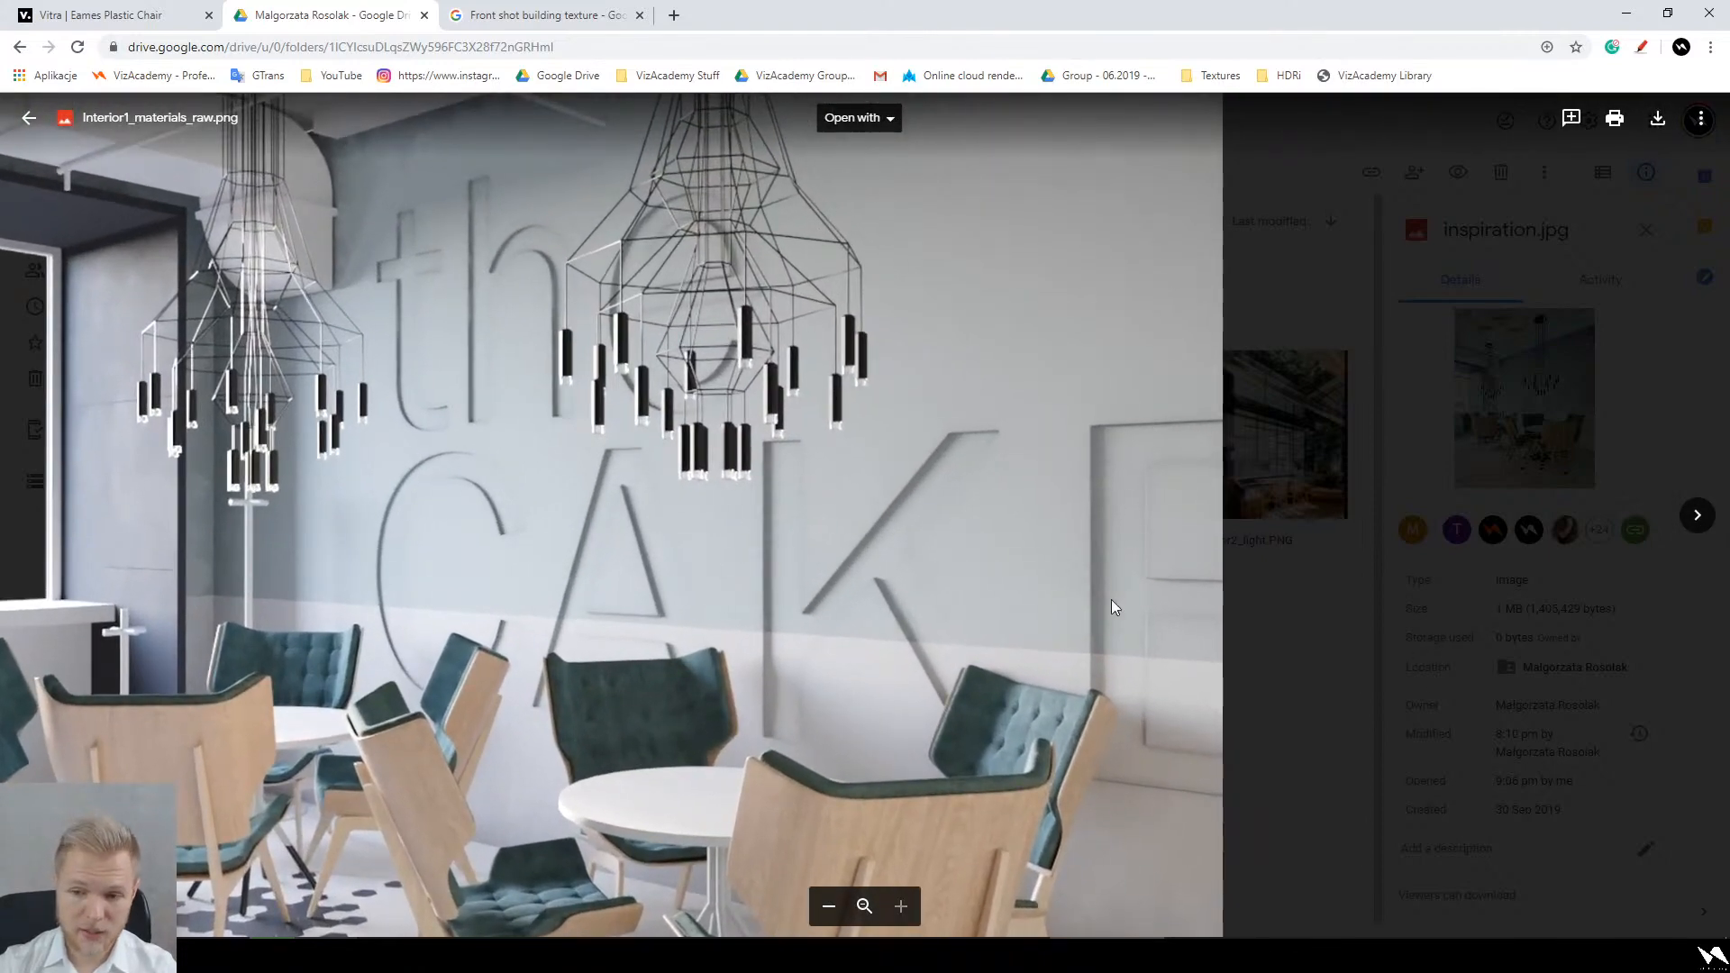
drag(660, 450, 872, 456)
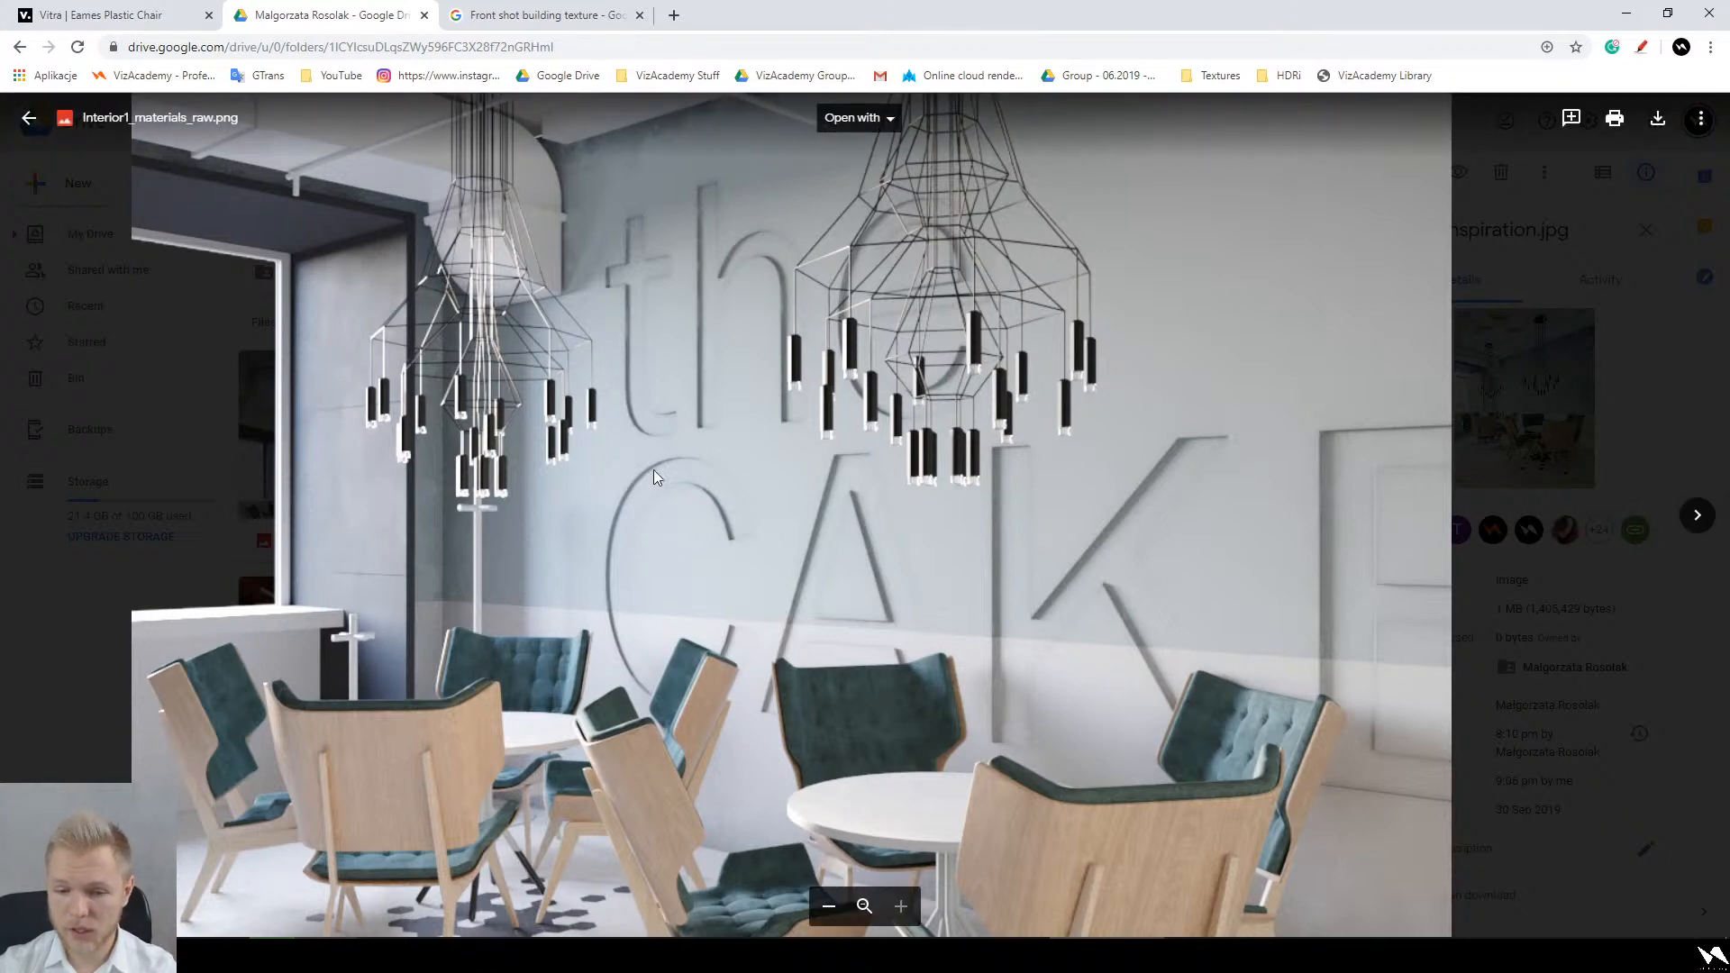
scroll(743, 484, down, 2)
ctrl+scroll(742, 484, down, 2)
key(Escape)
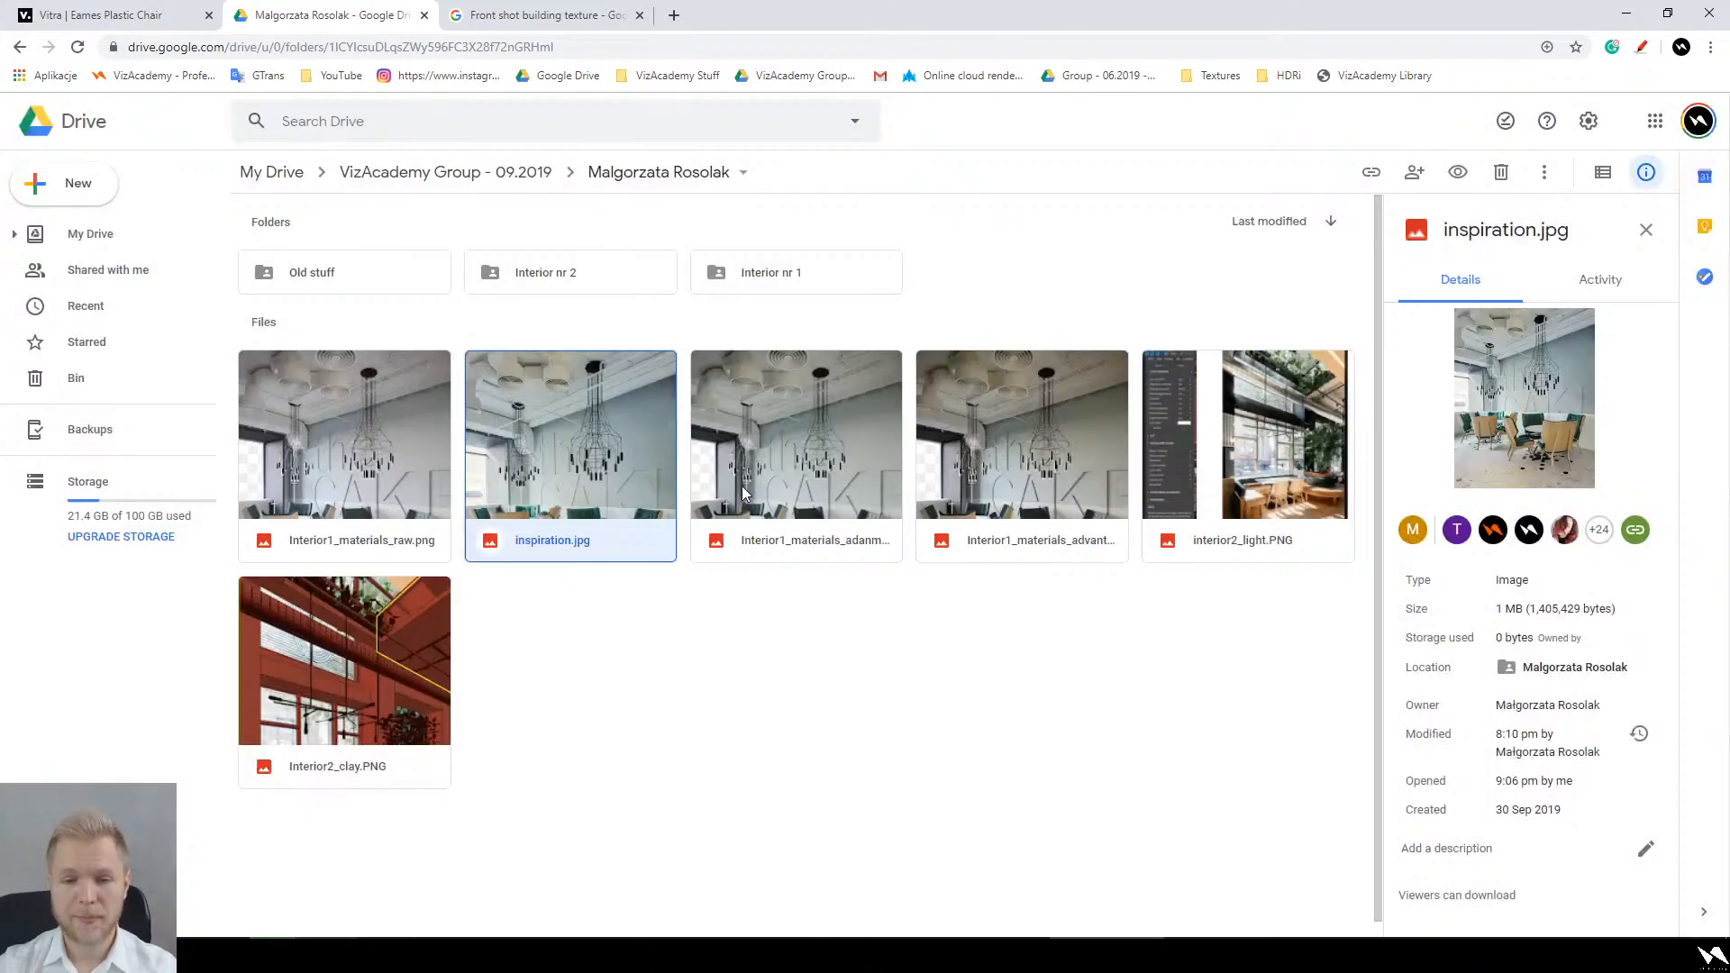
Step: Recheck the inspiration image and the raw render, looking closely at the render's blue-grey wall before closing the preview
double_click(614, 474)
key(Escape)
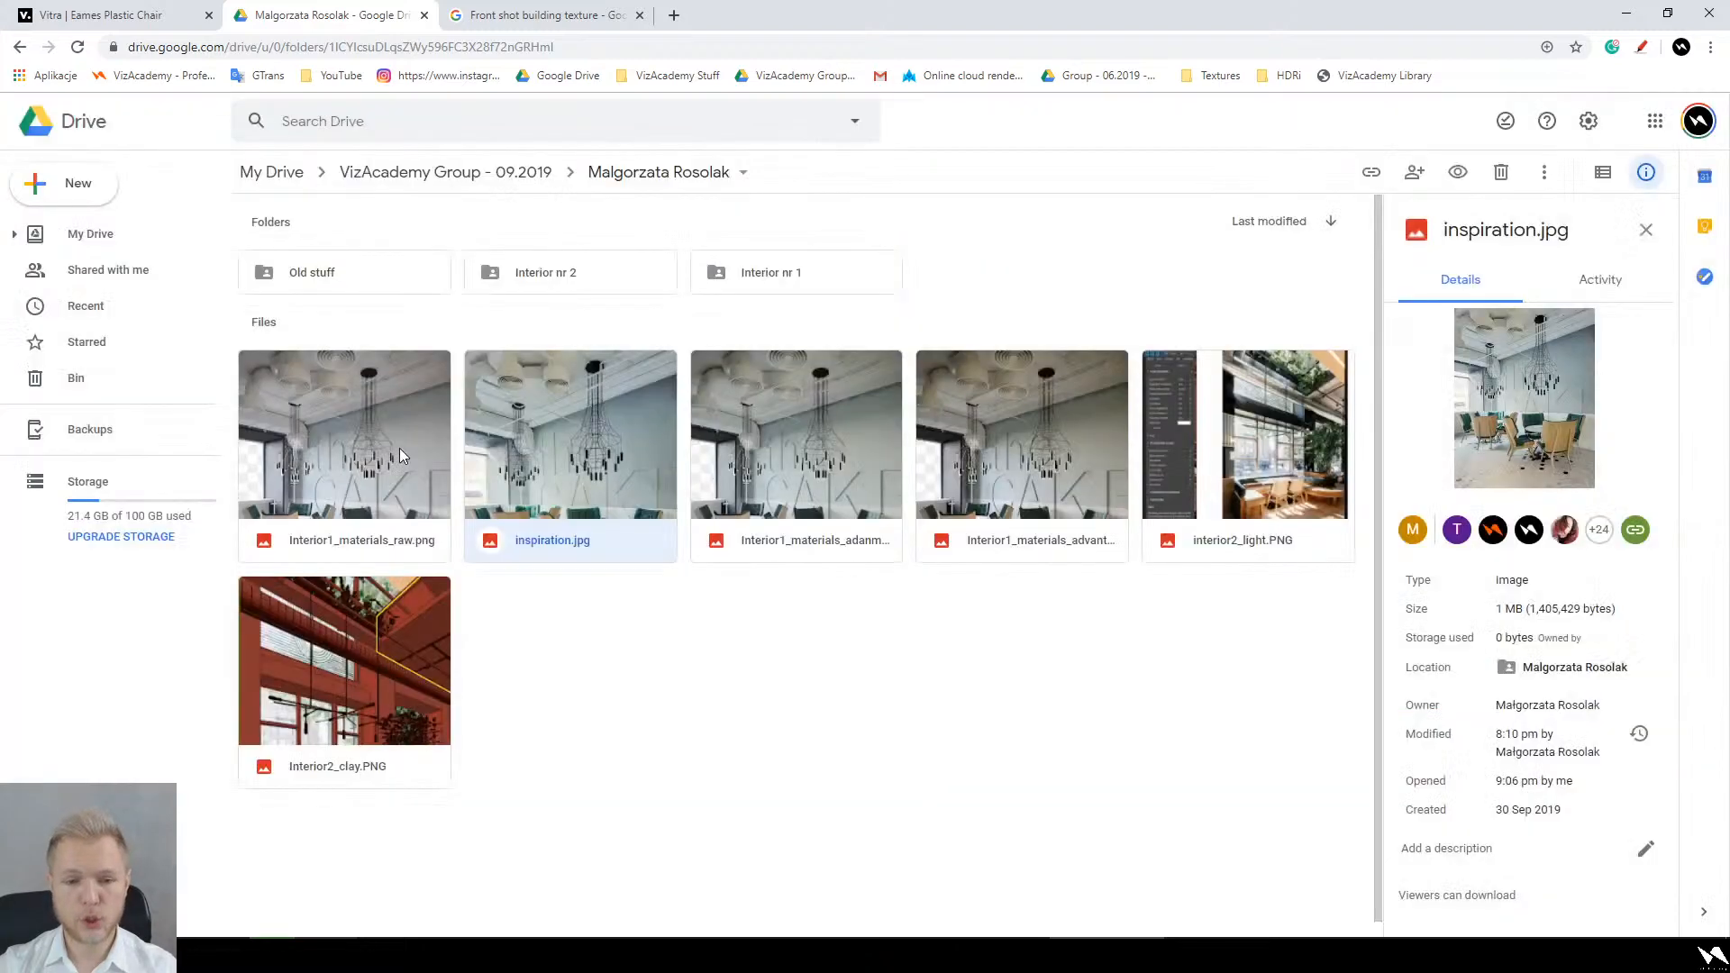
double_click(399, 449)
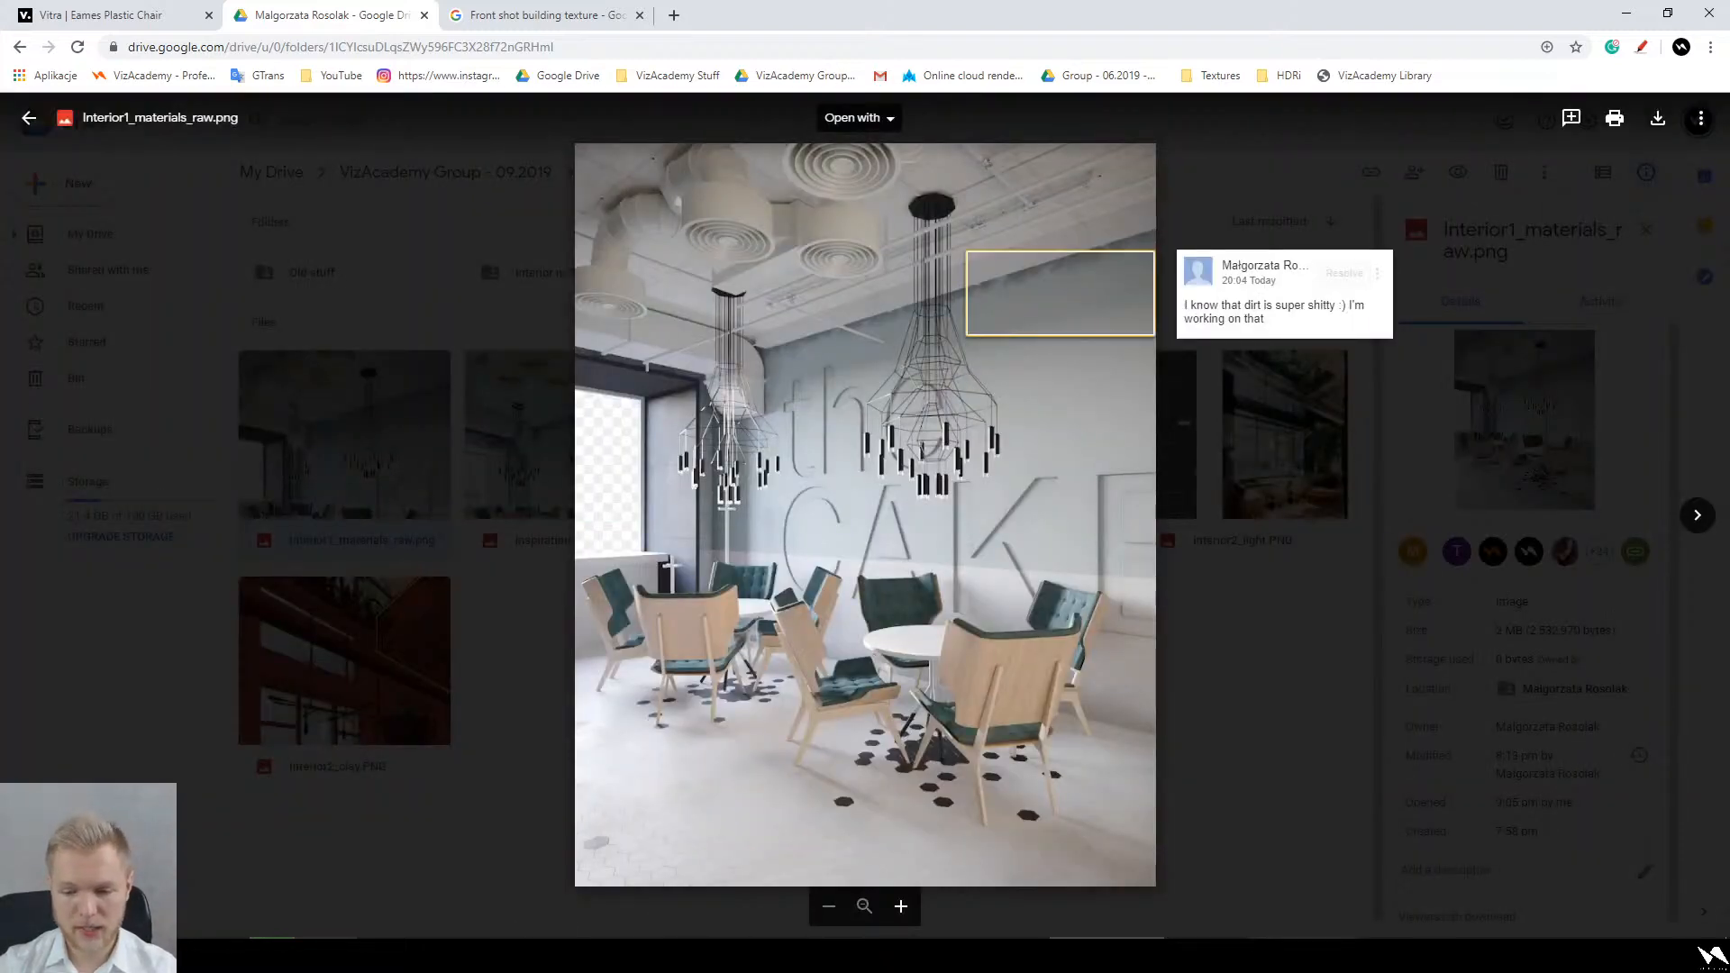
click(1262, 748)
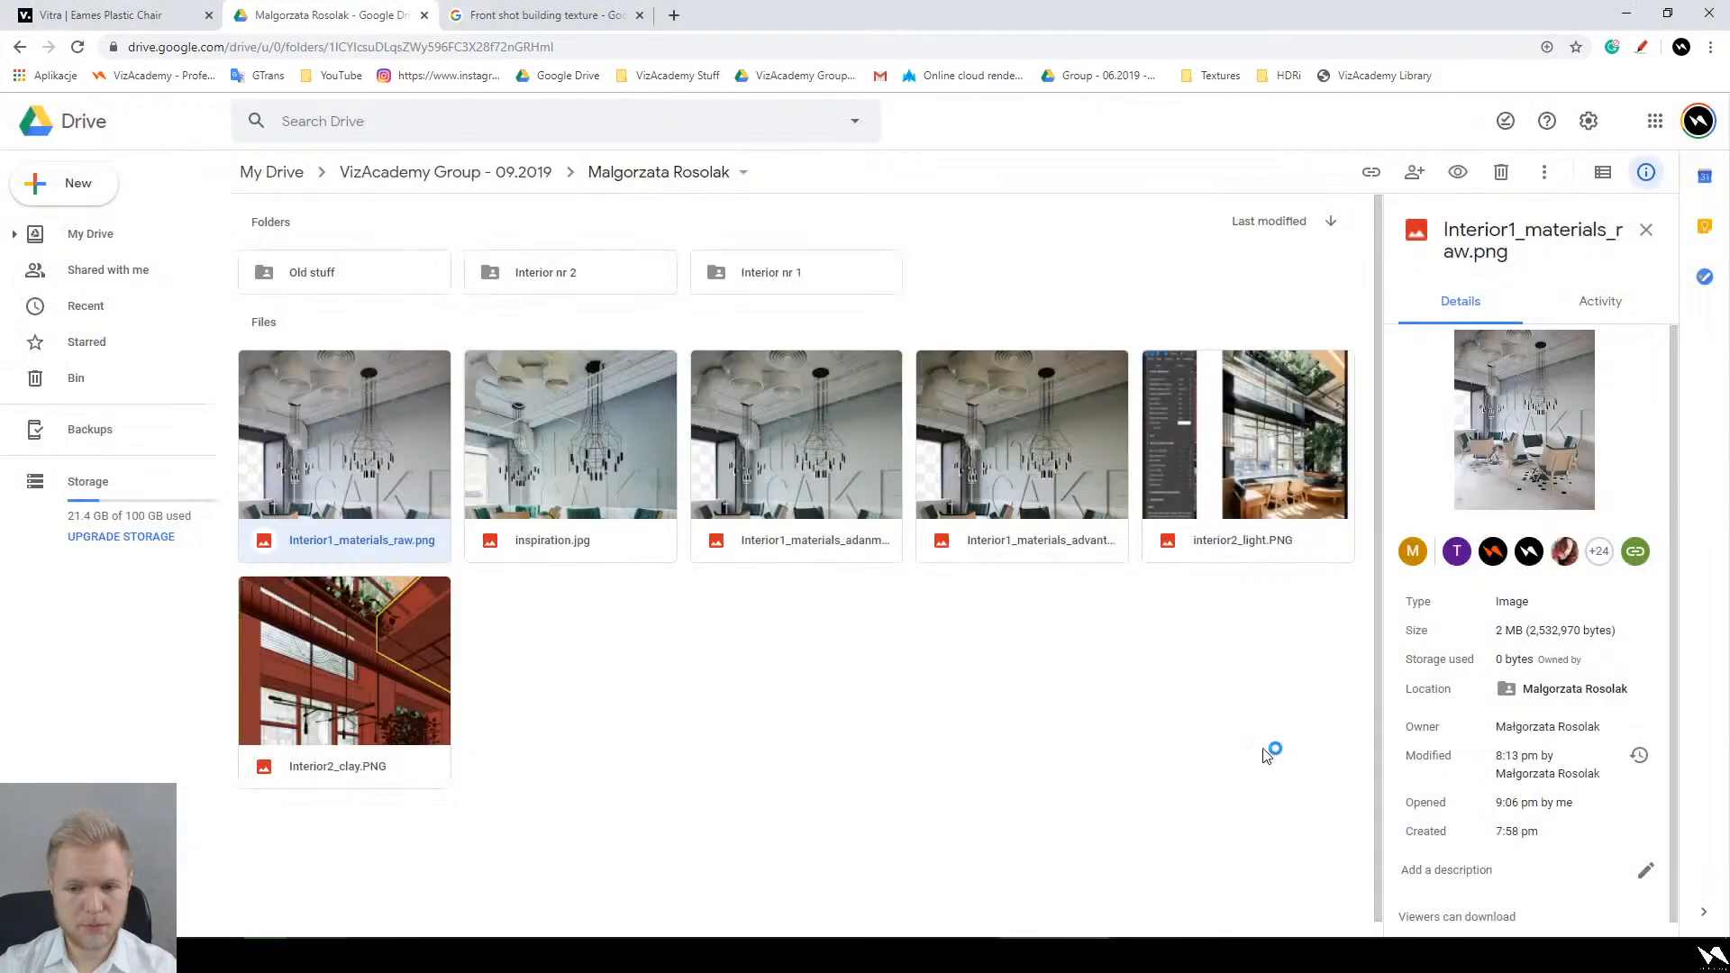
double_click(398, 455)
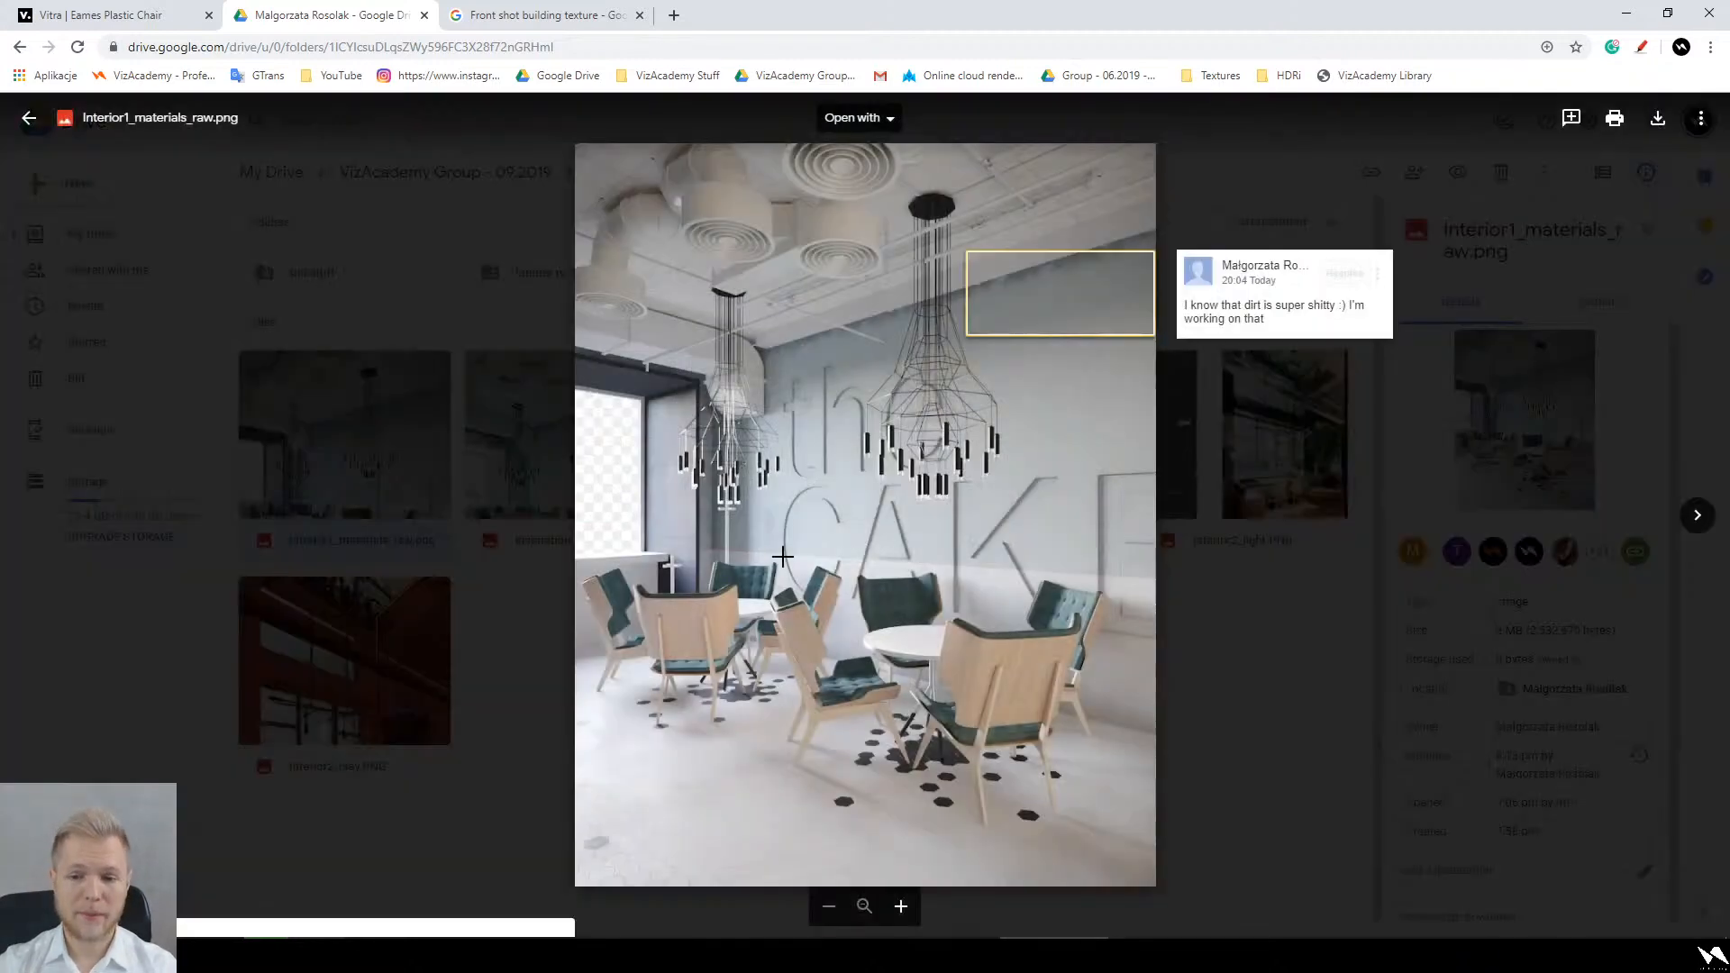
scroll(1122, 495, up, 5)
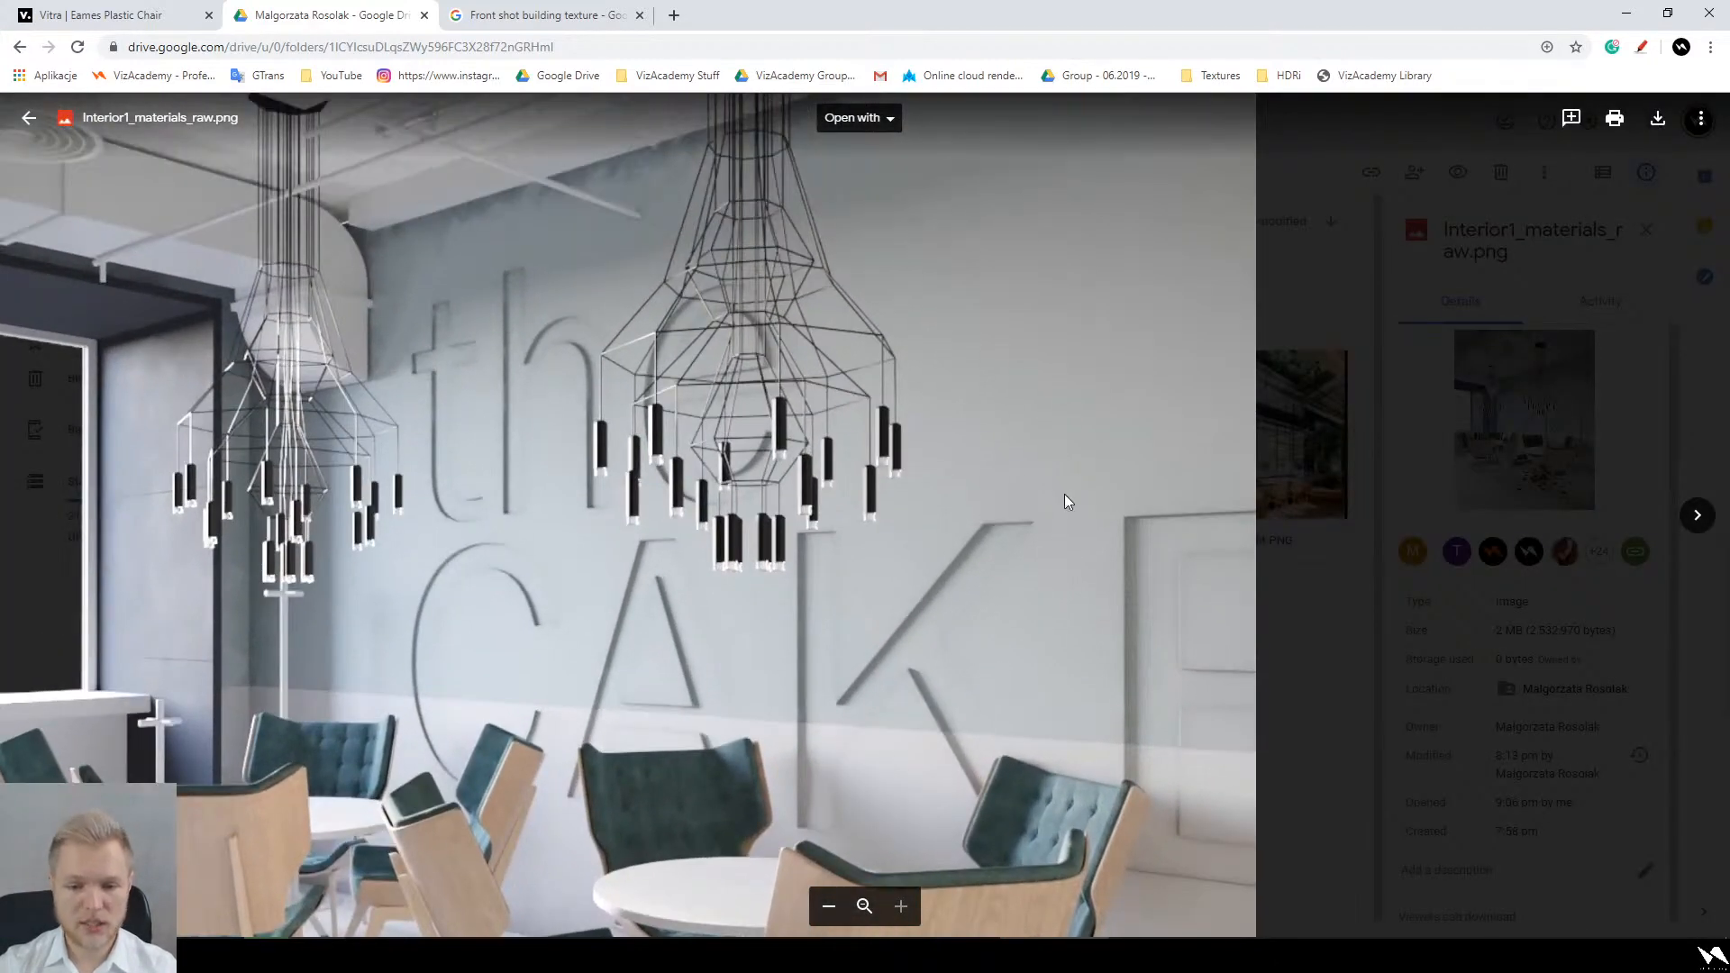
scroll(1079, 477, down, 5)
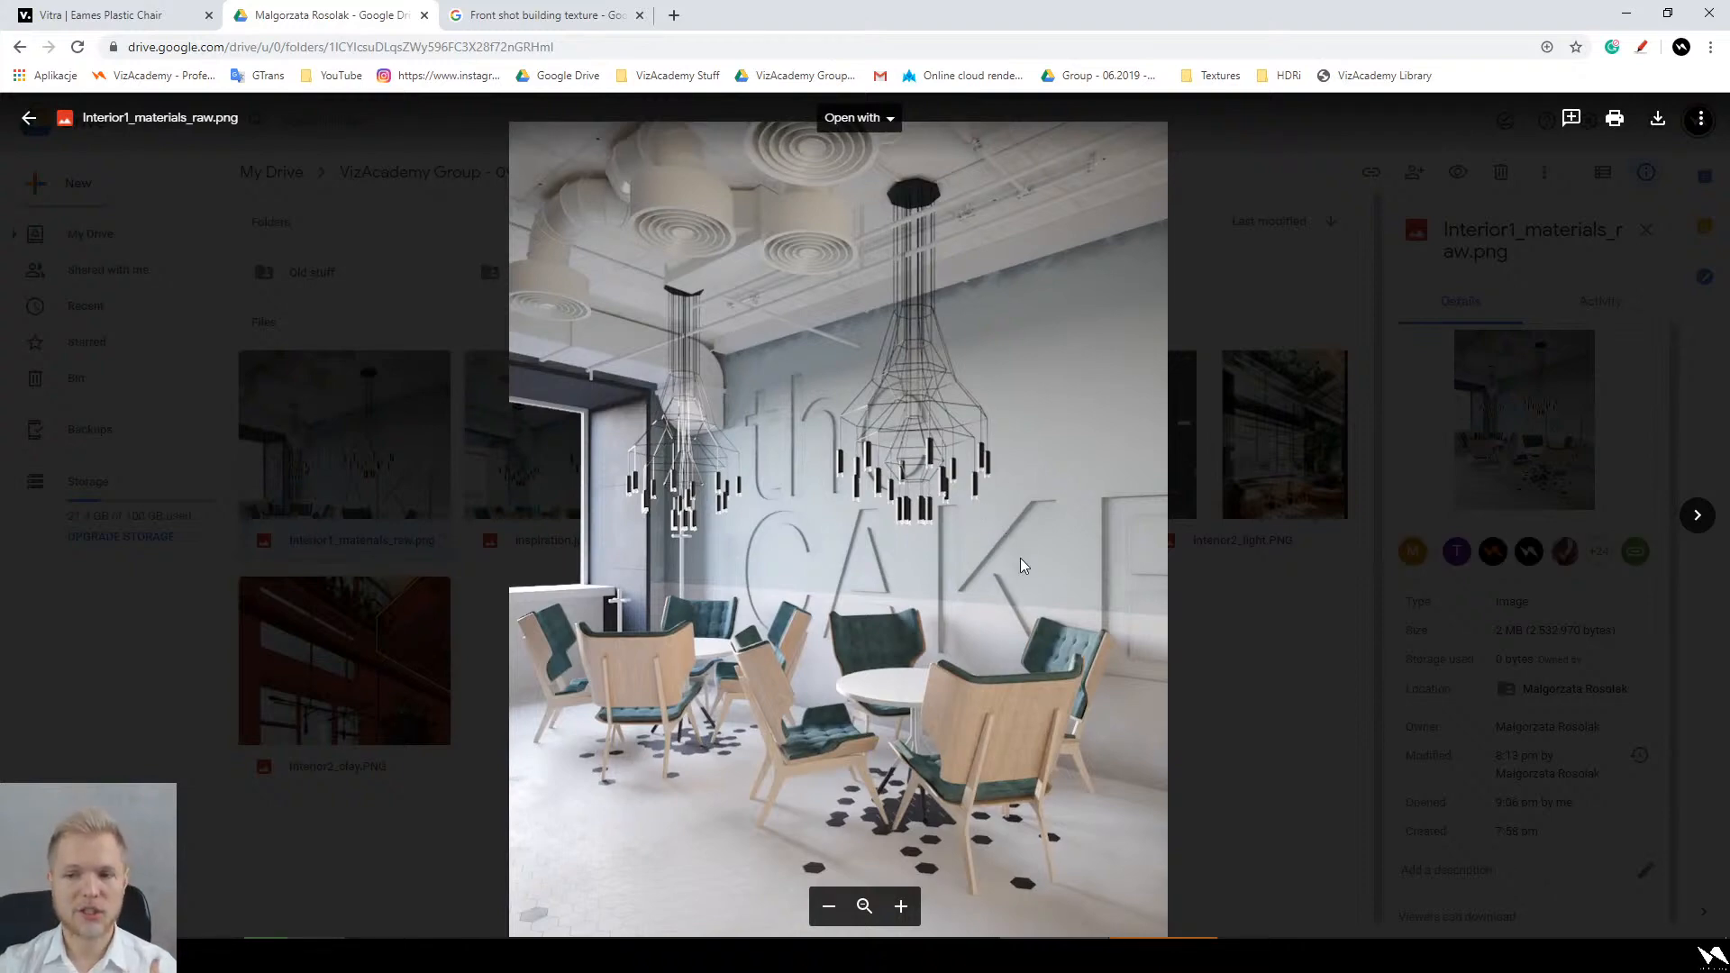
click(1234, 694)
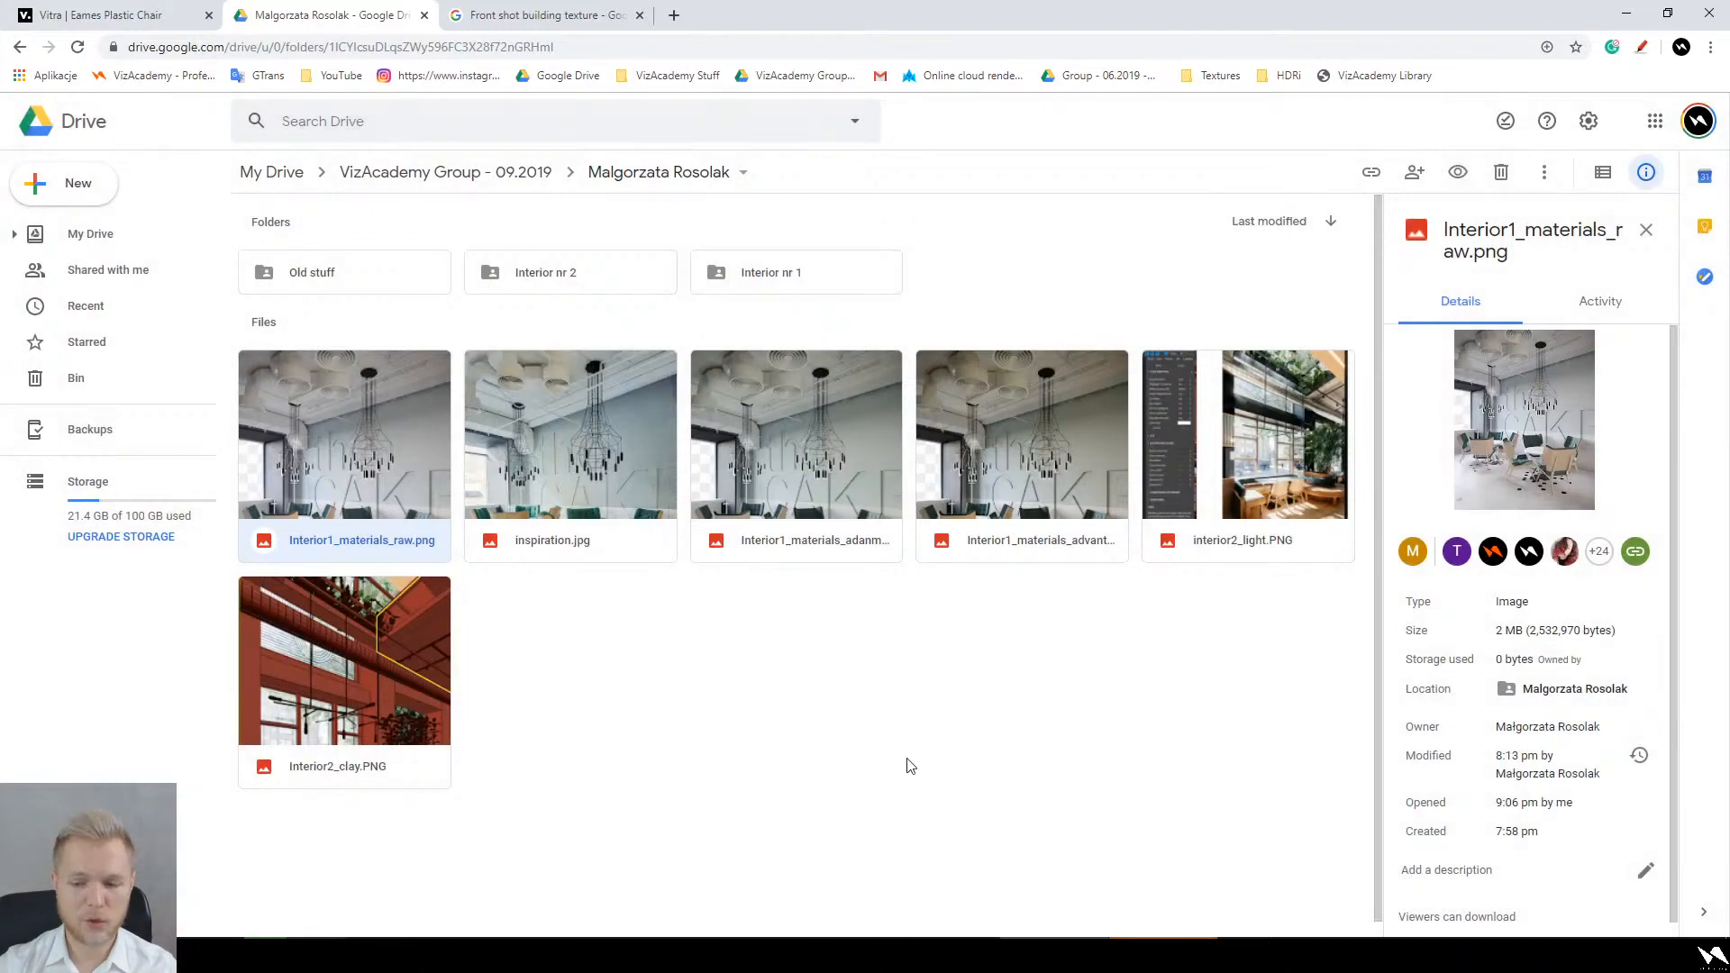
Step: Download Interior1_materials_raw.png as a PNG image to the Downloads folder
right_click(388, 477)
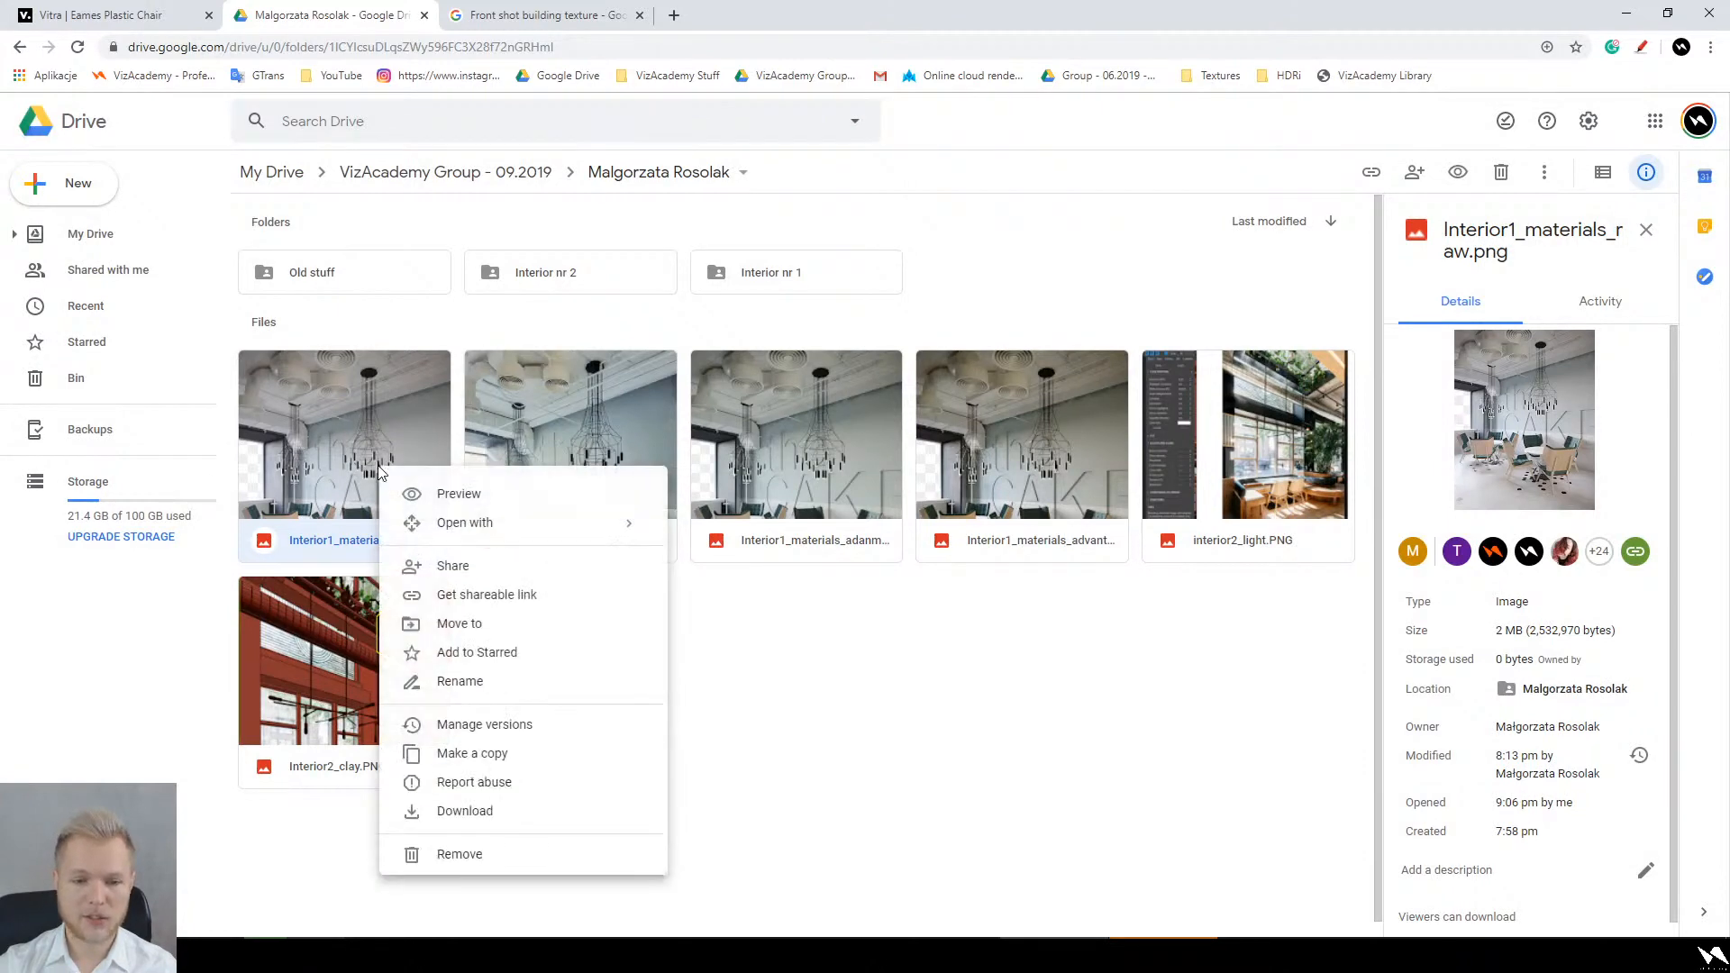
click(465, 820)
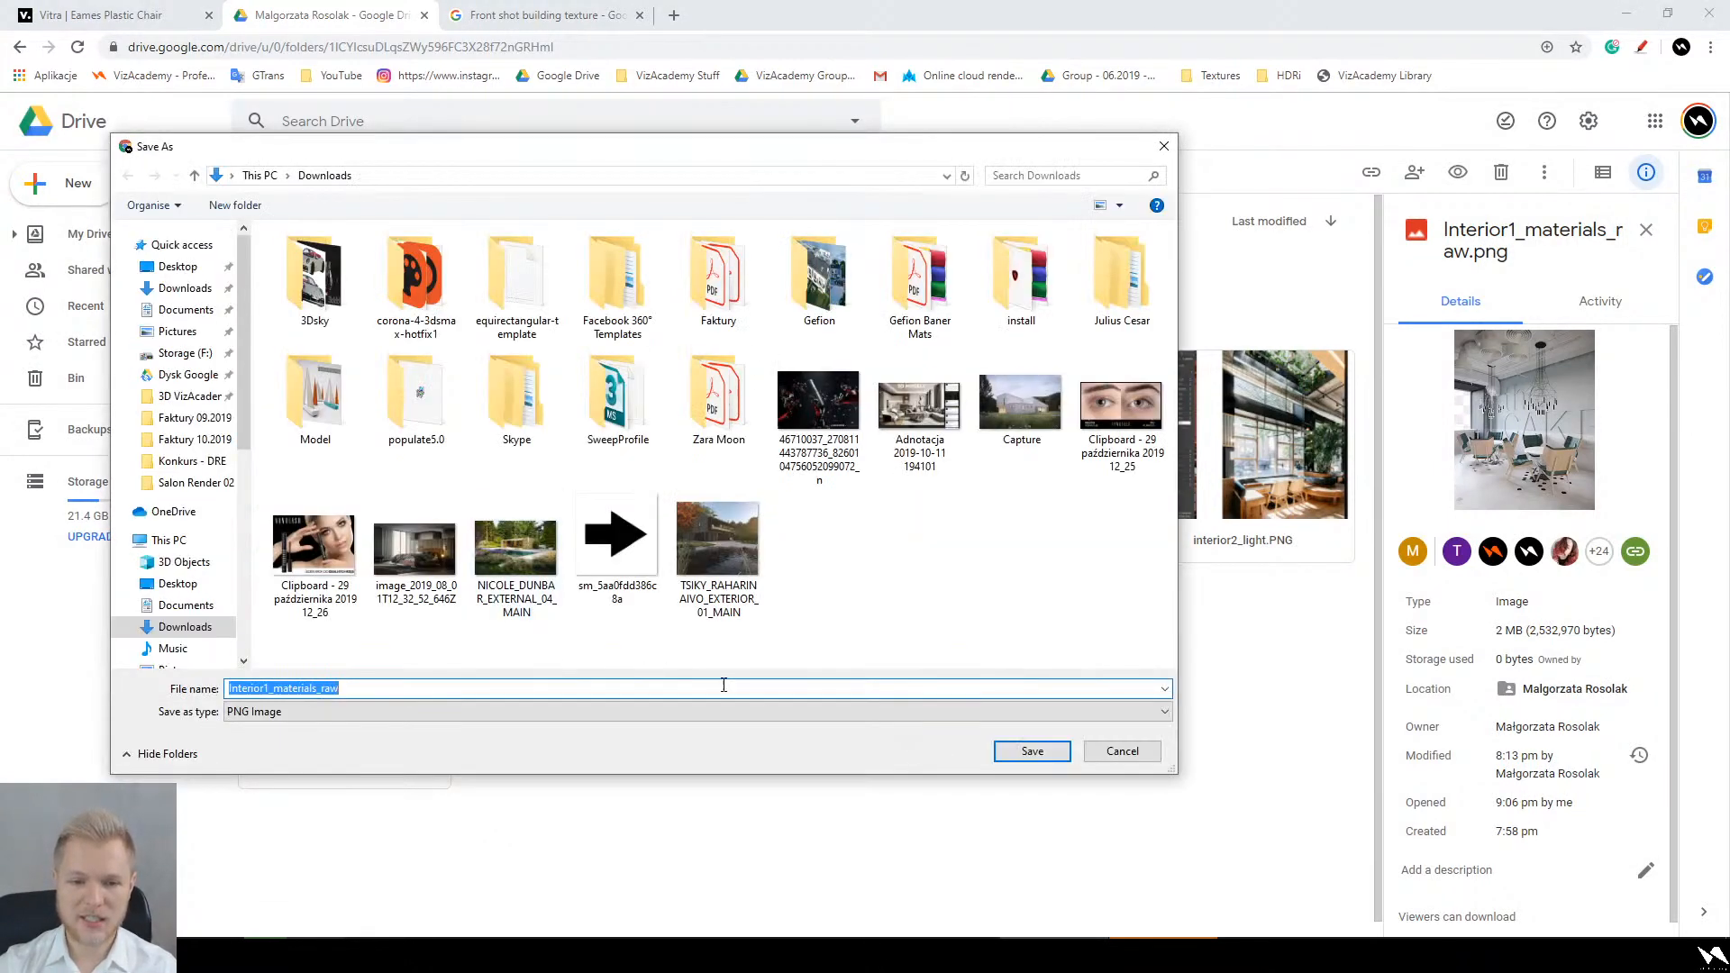
click(1008, 764)
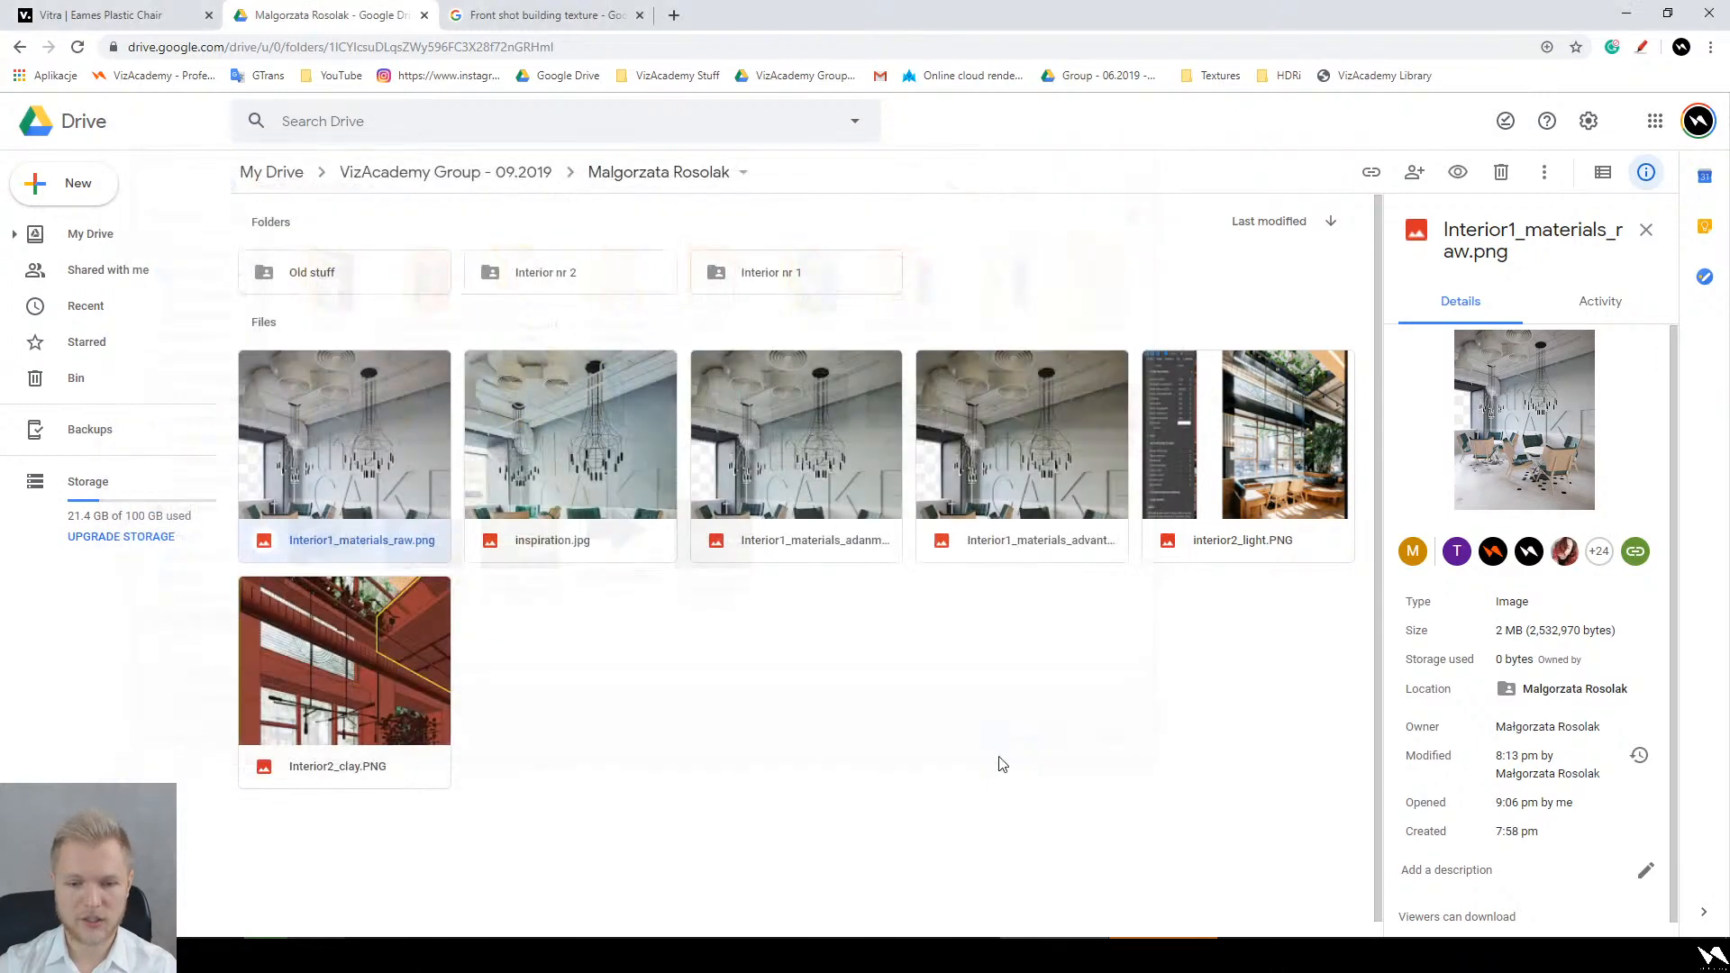
Step: Show the downloaded render in its folder and open Interior1_materials_raw.png as a new document in Photoshop
click(186, 910)
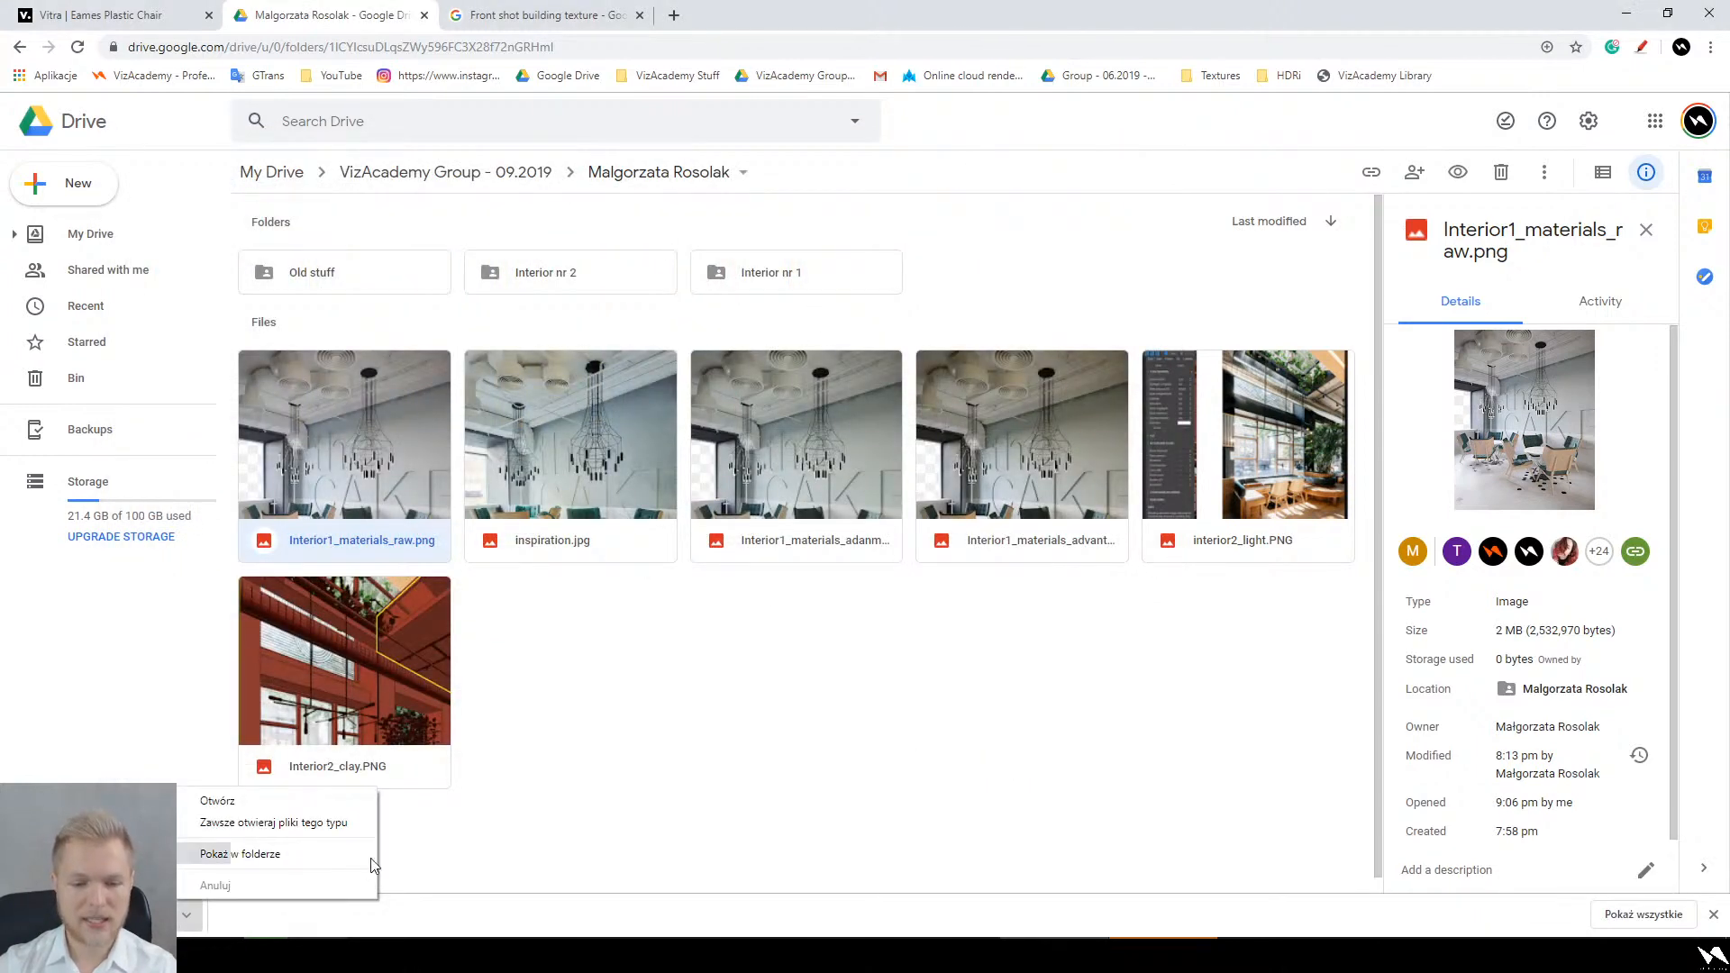
click(329, 857)
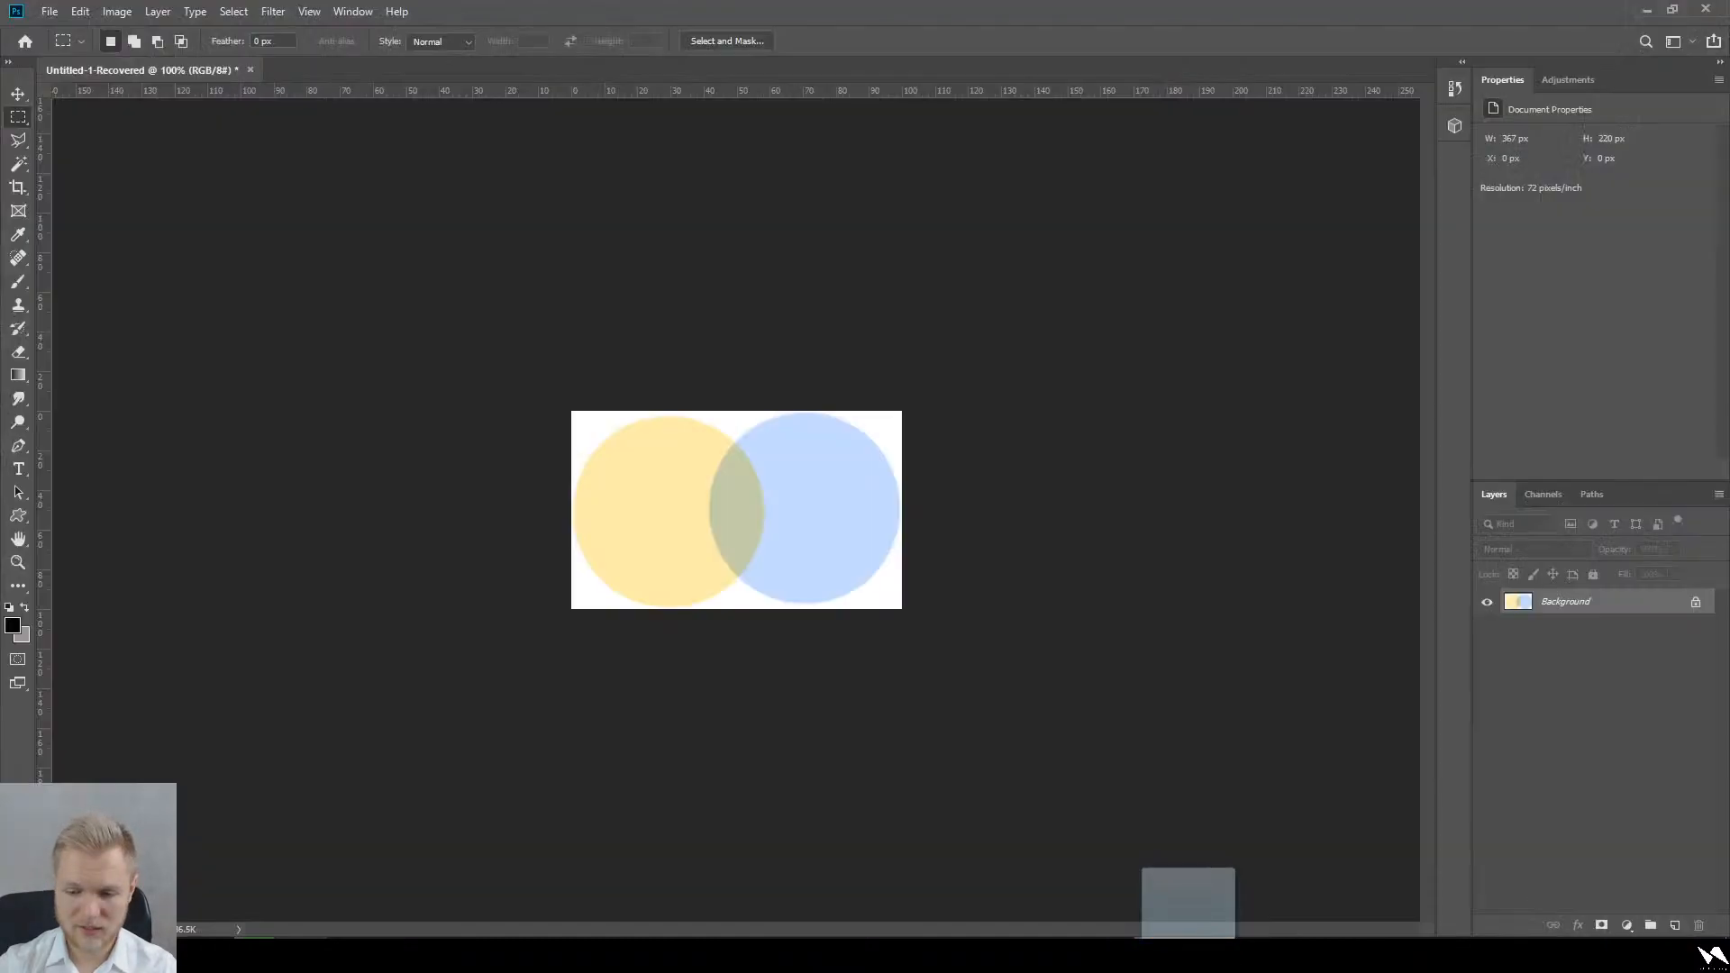
drag(720, 9, 713, 11)
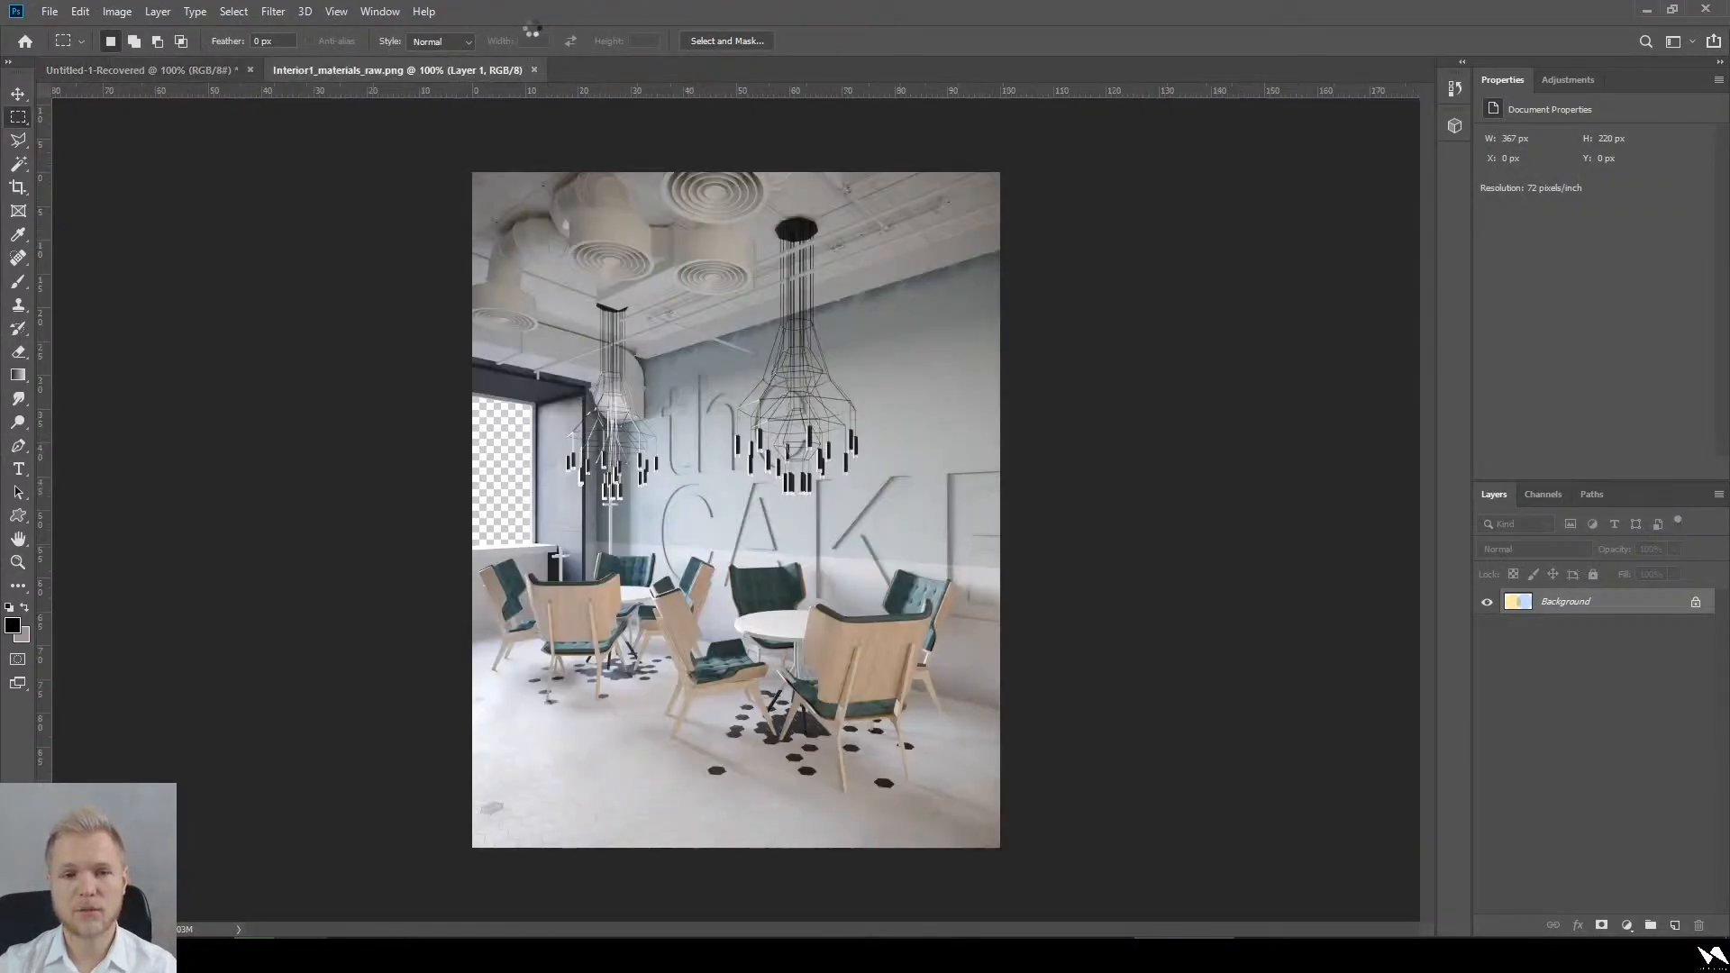
Step: Return to the Untitled-1-Recovered document and examine its history and the overlapping yellow and blue circles up close
click(200, 70)
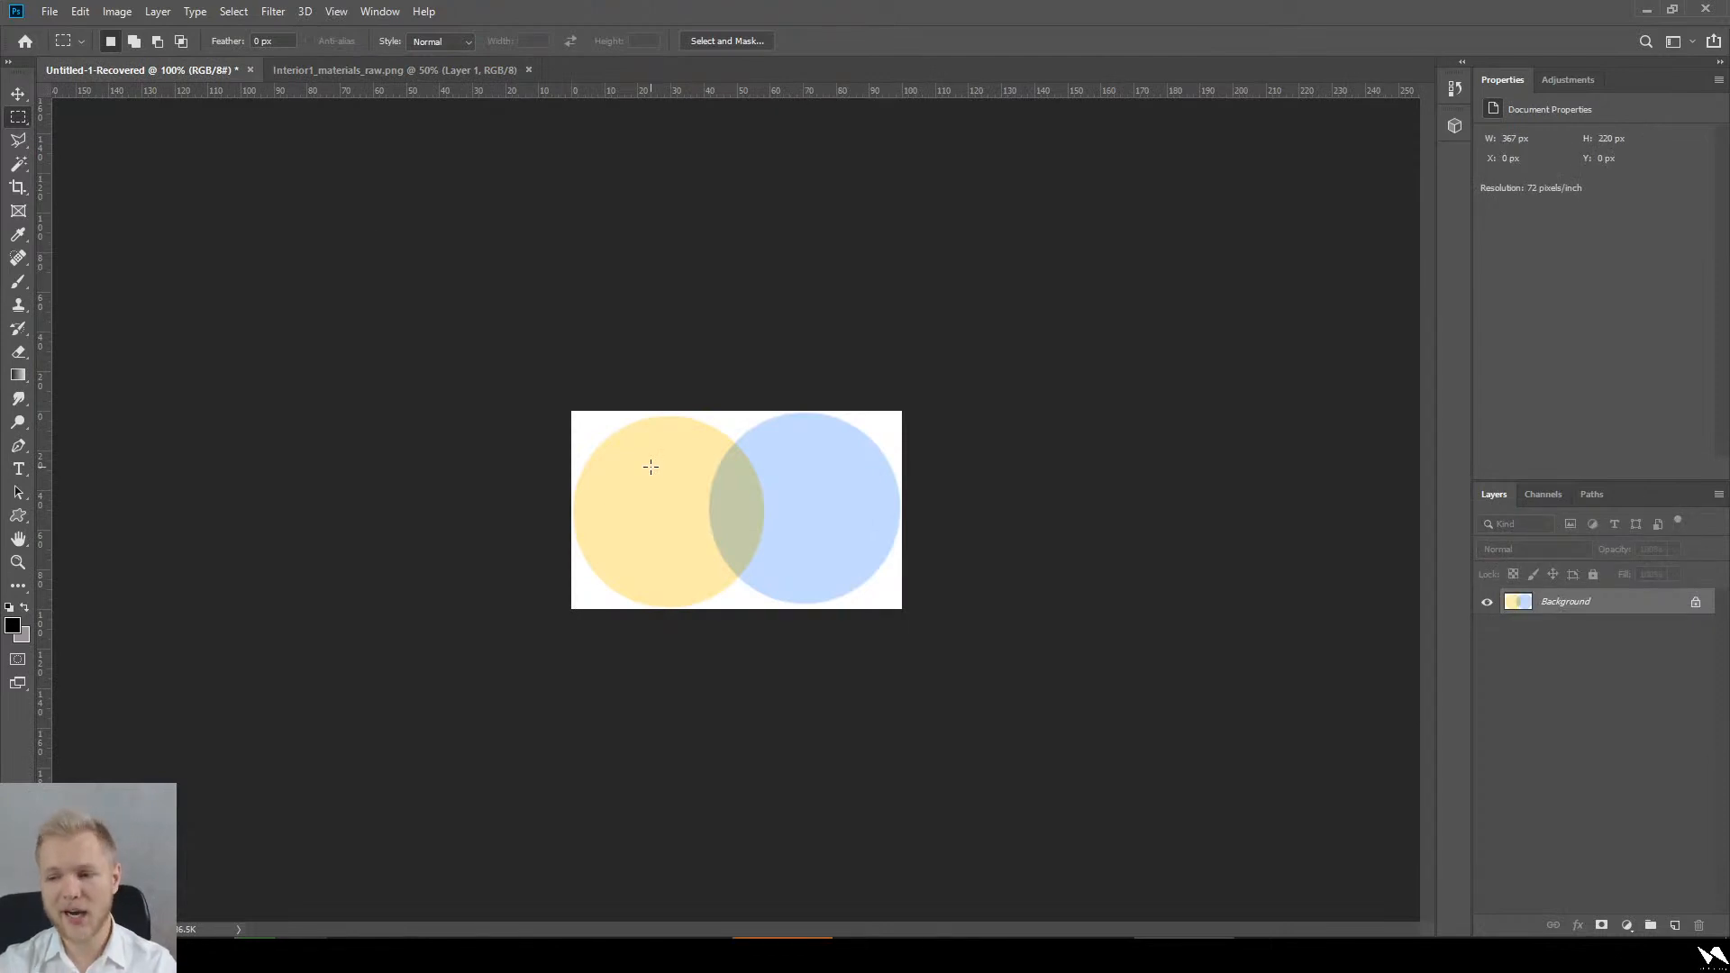
click(1454, 88)
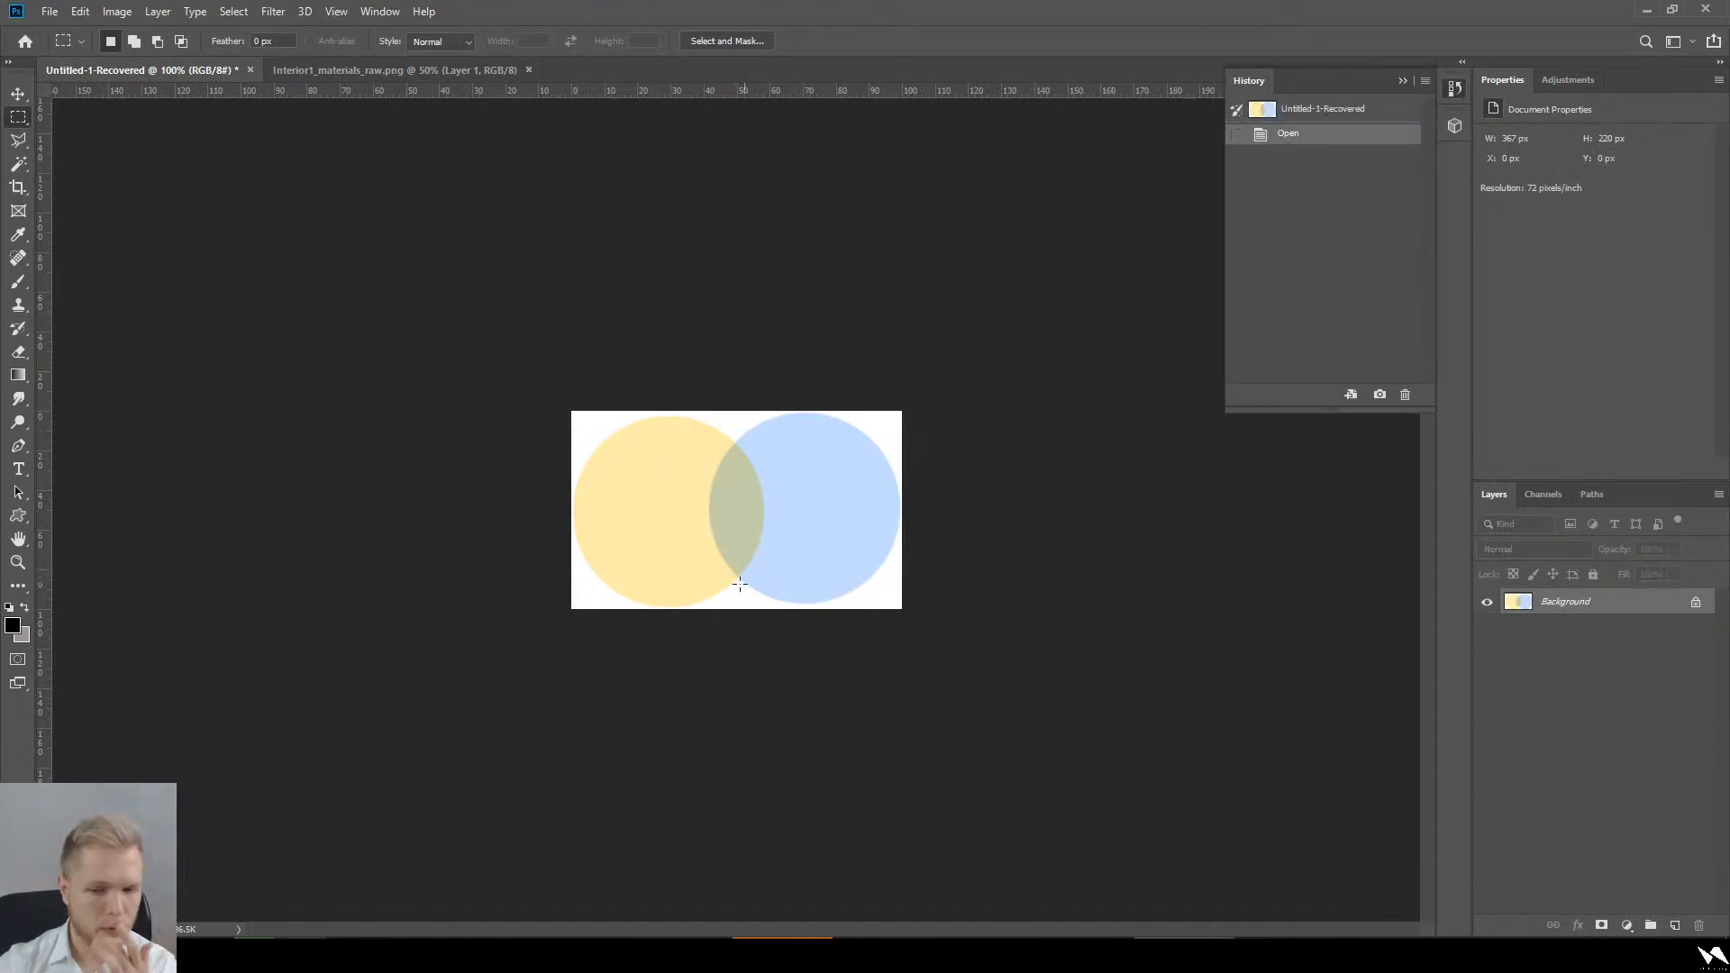
key(ctrl+plus)
key(ctrl+plus)
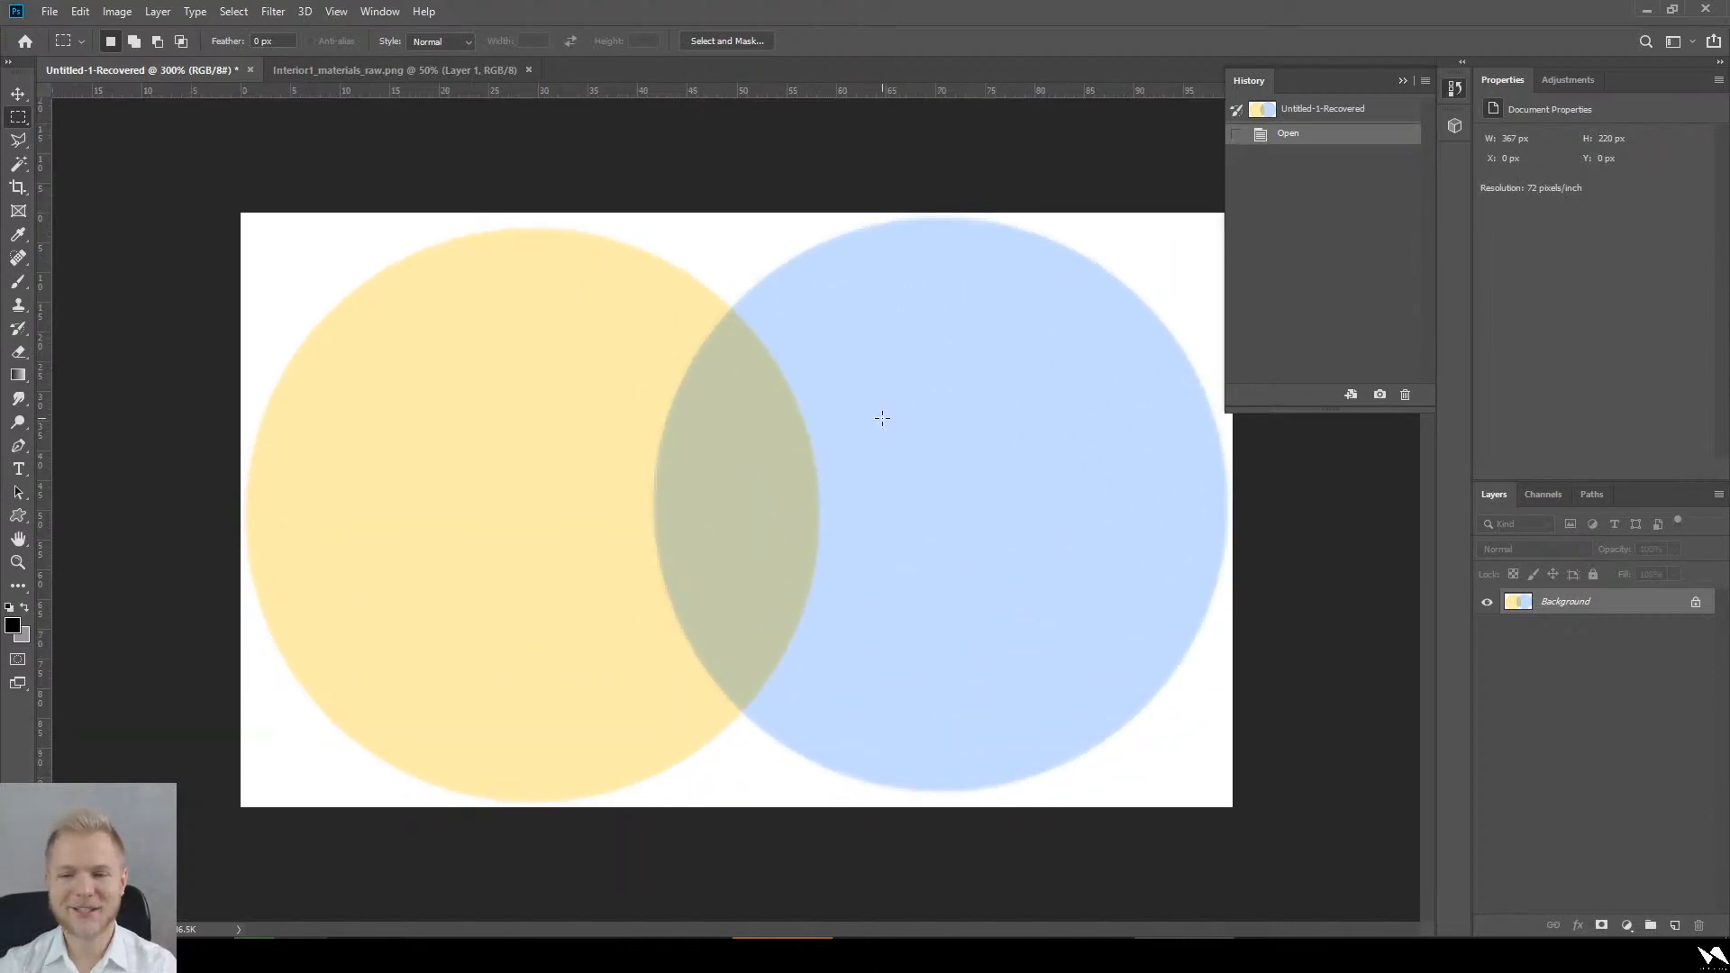
click(1402, 80)
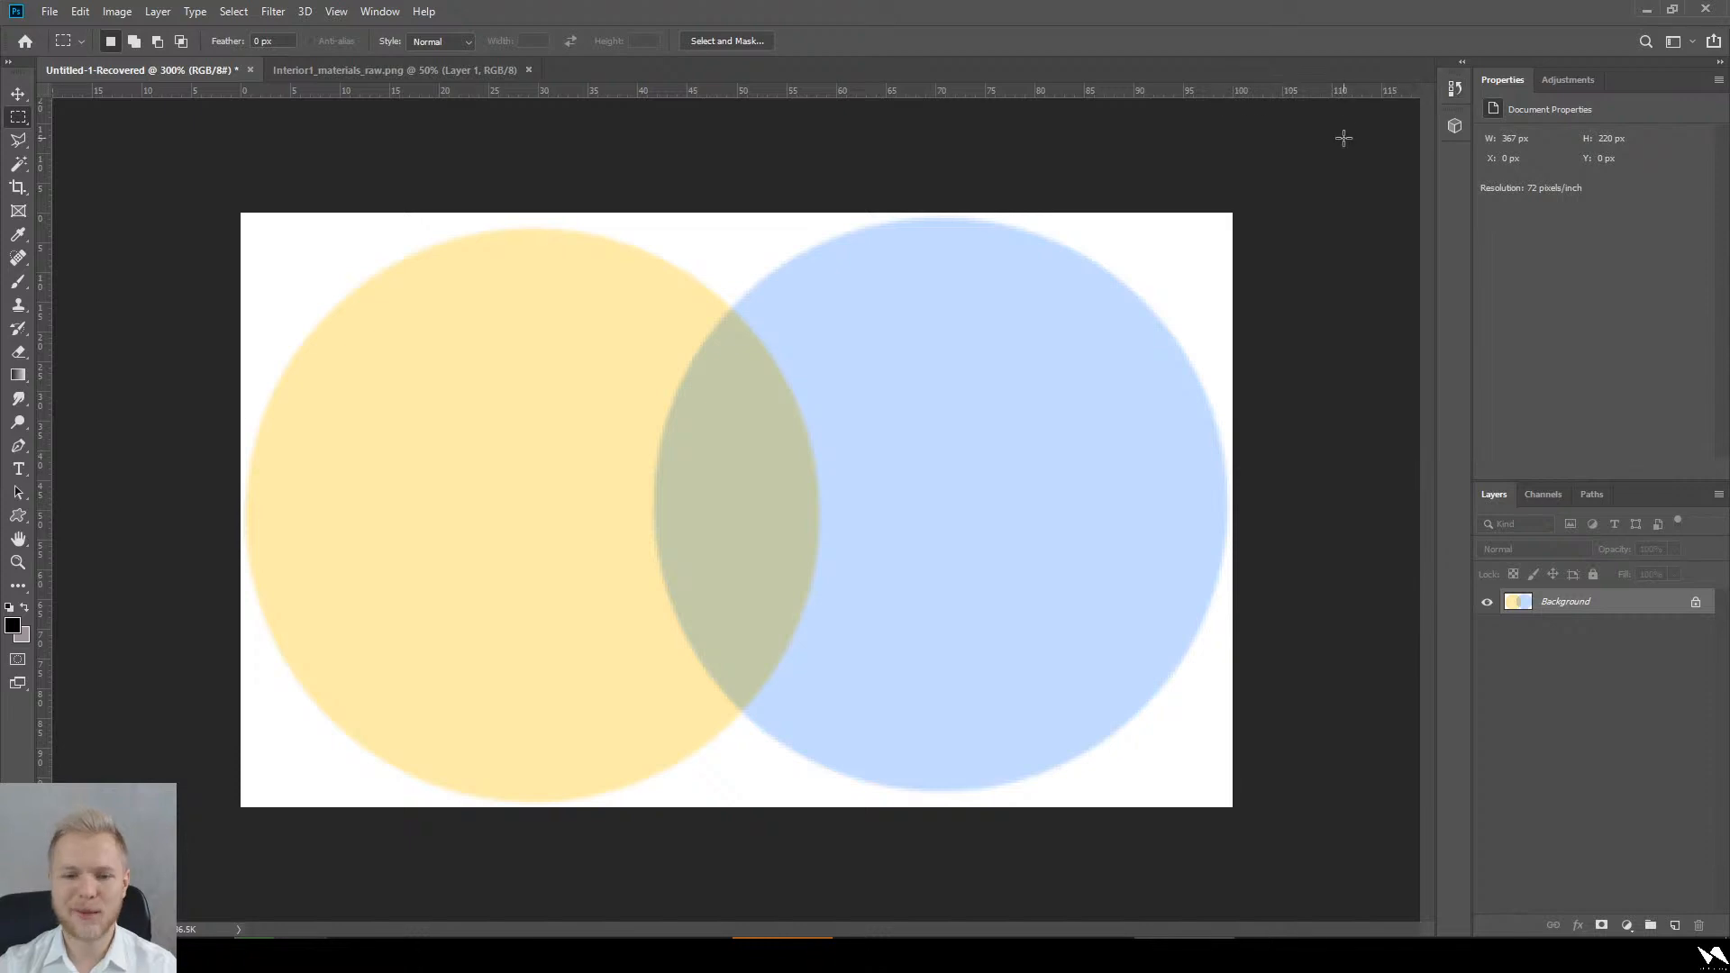
key(ctrl+minus)
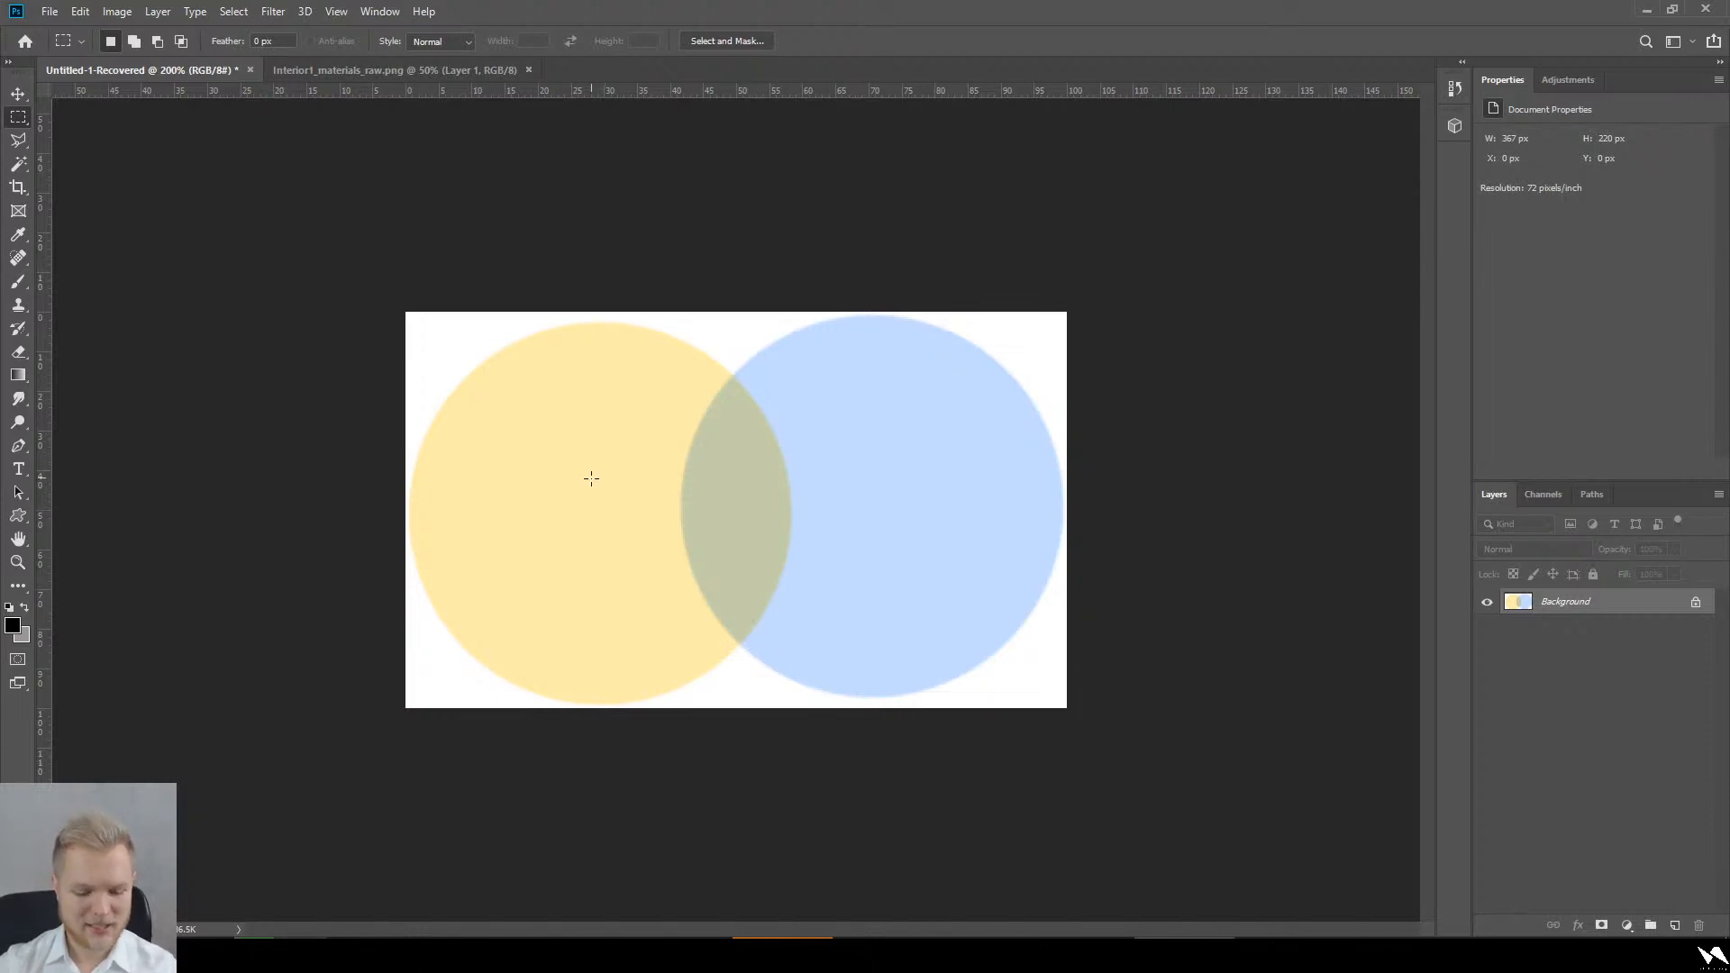
Step: Sample colours with the Eyedropper from the yellow circle, the blue circle and their greenish overlap
key(i)
drag(553, 432, 566, 475)
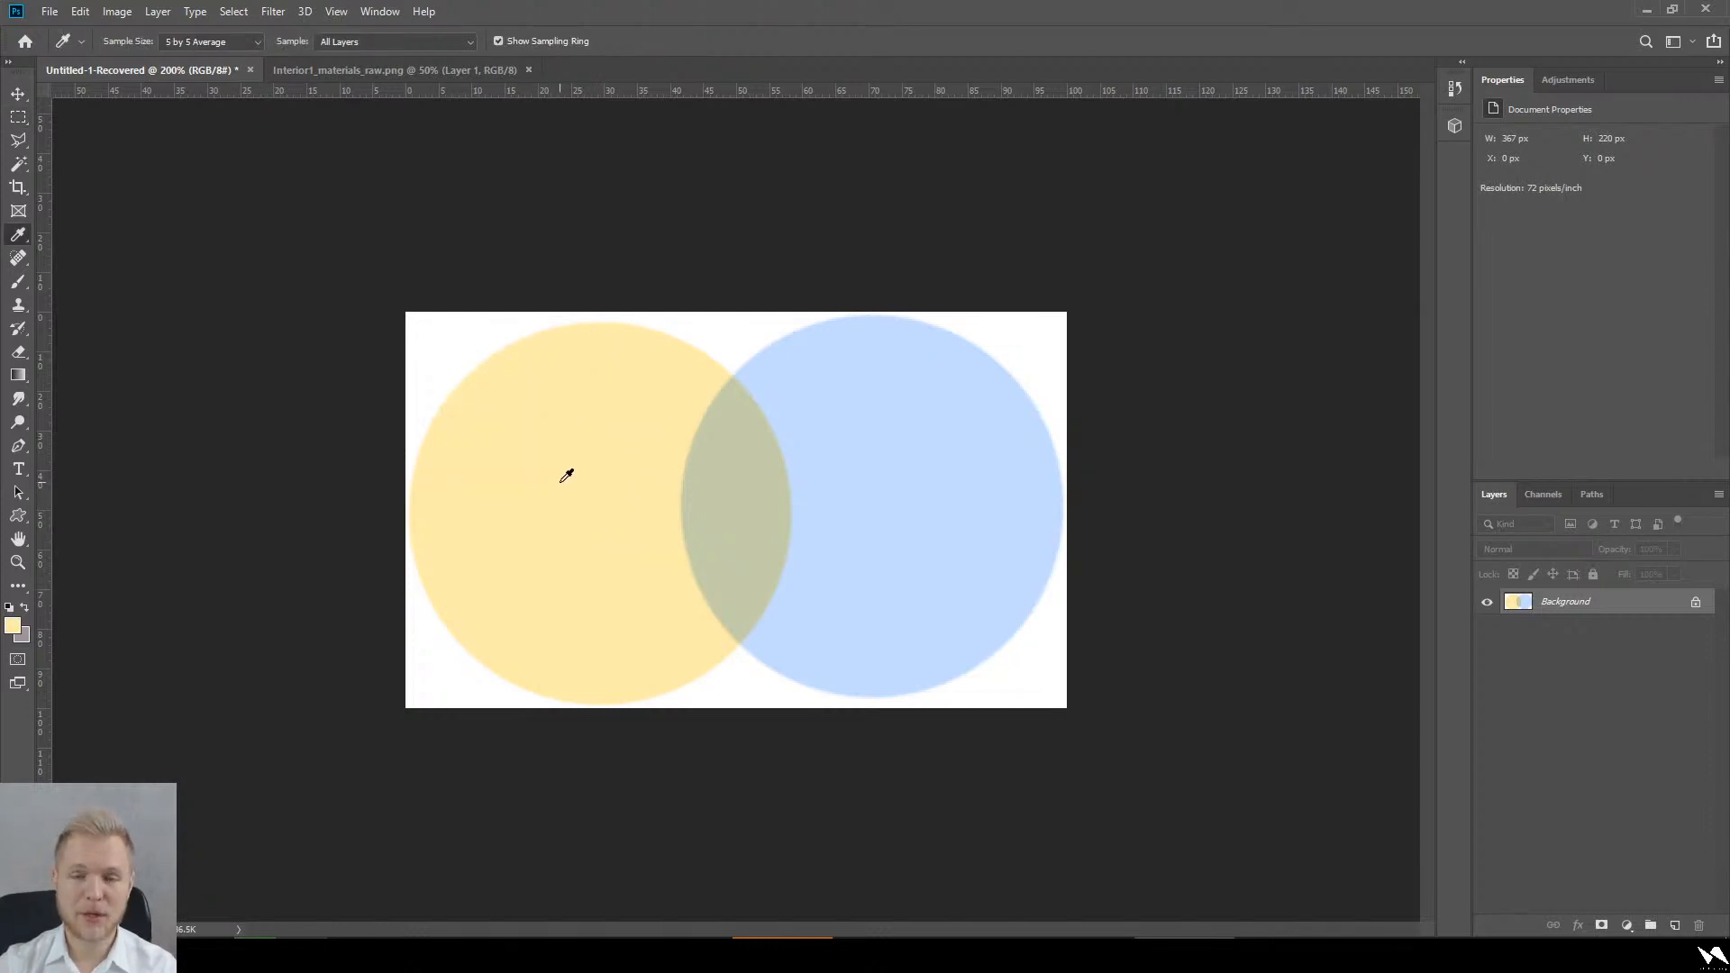
click(1054, 467)
drag(745, 486, 747, 494)
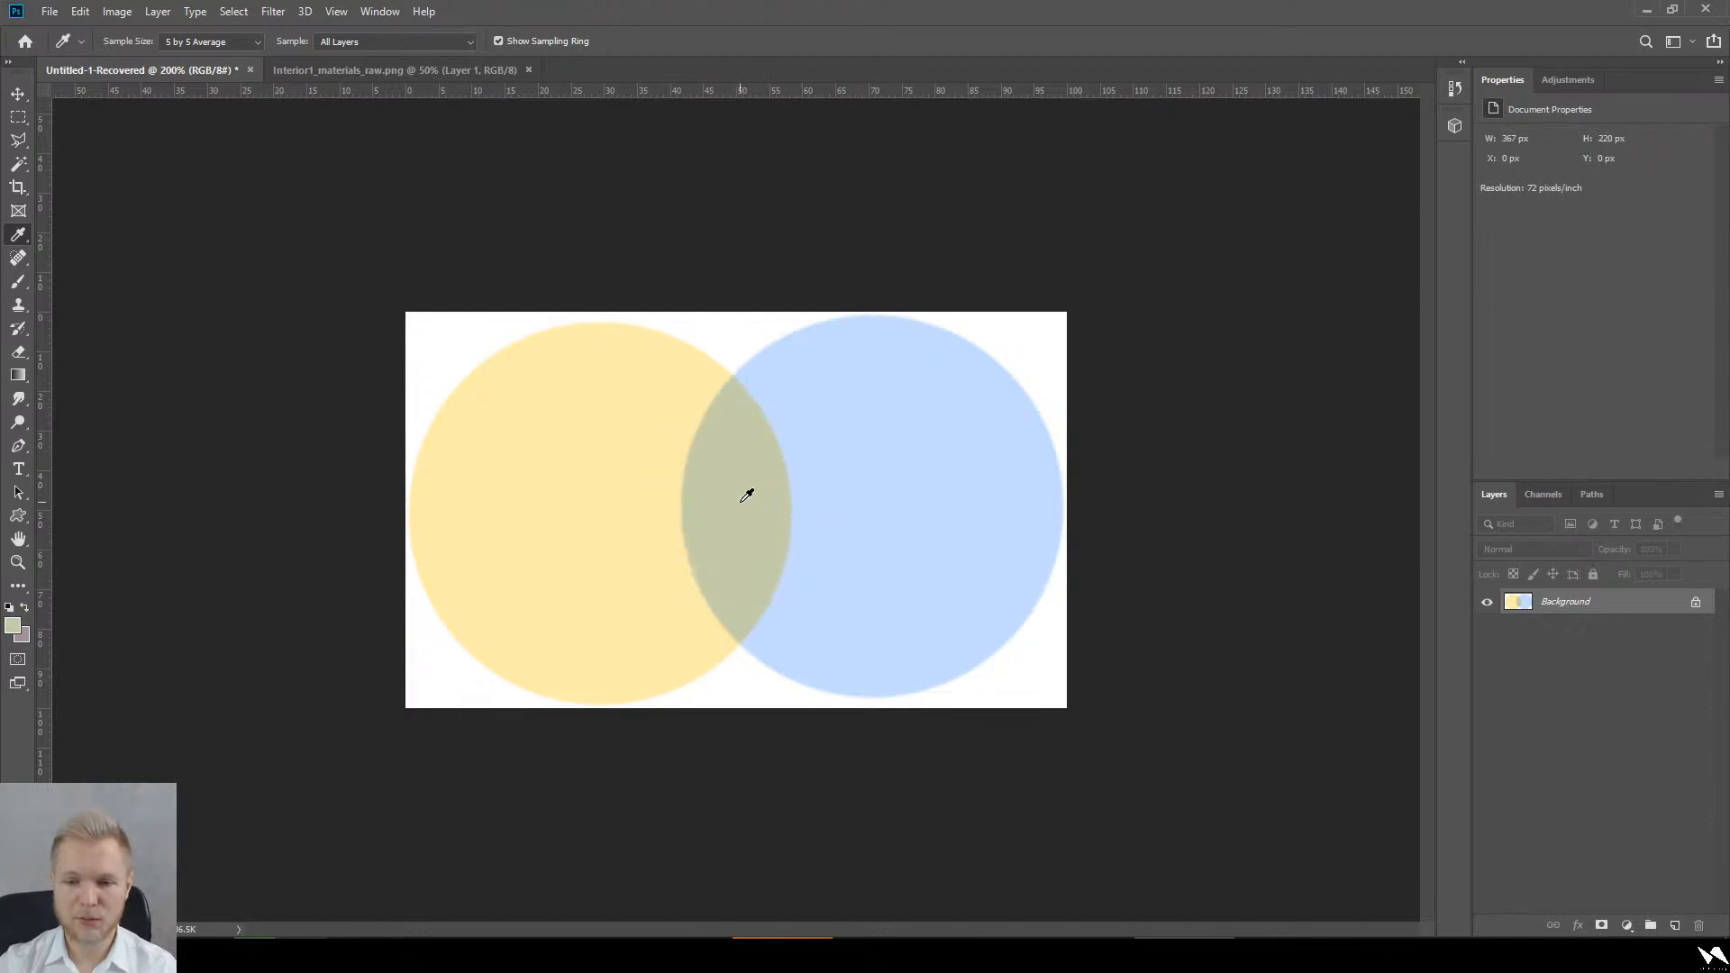
Step: Lighten the sampled foreground colour to a very pale yellow and add a new empty layer above the circles
click(13, 623)
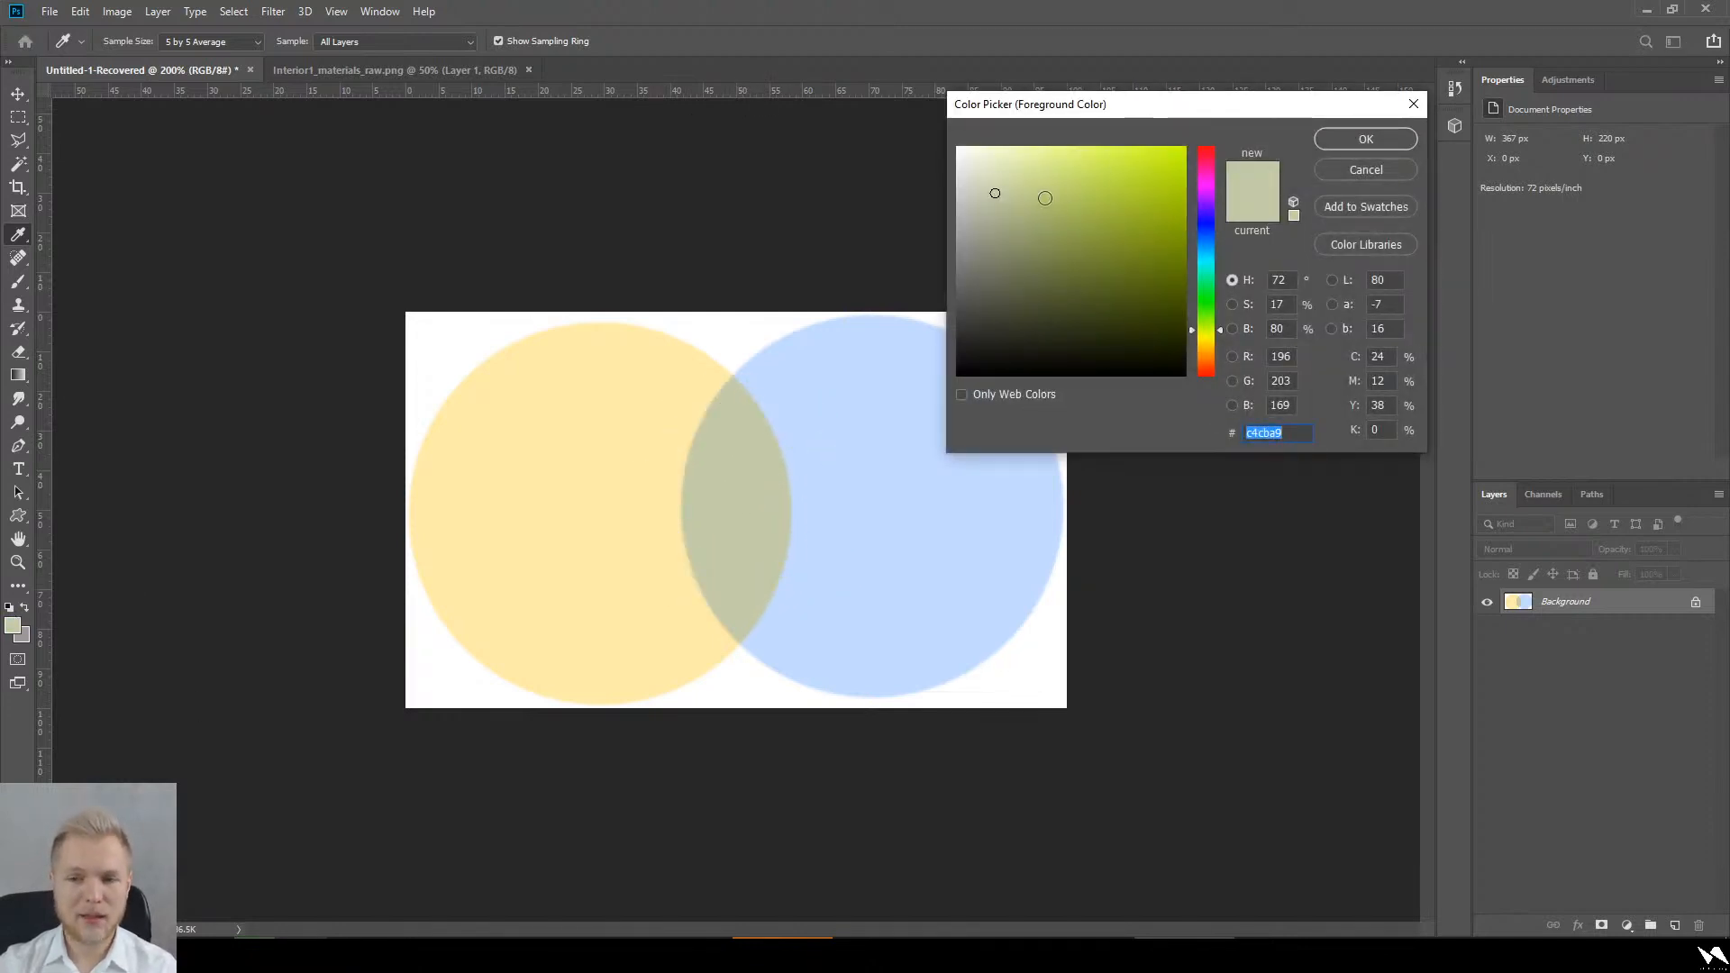
click(987, 163)
mouse_move(987, 163)
mouse_down()
mouse_move(985, 232)
mouse_move(987, 152)
mouse_up()
click(1365, 140)
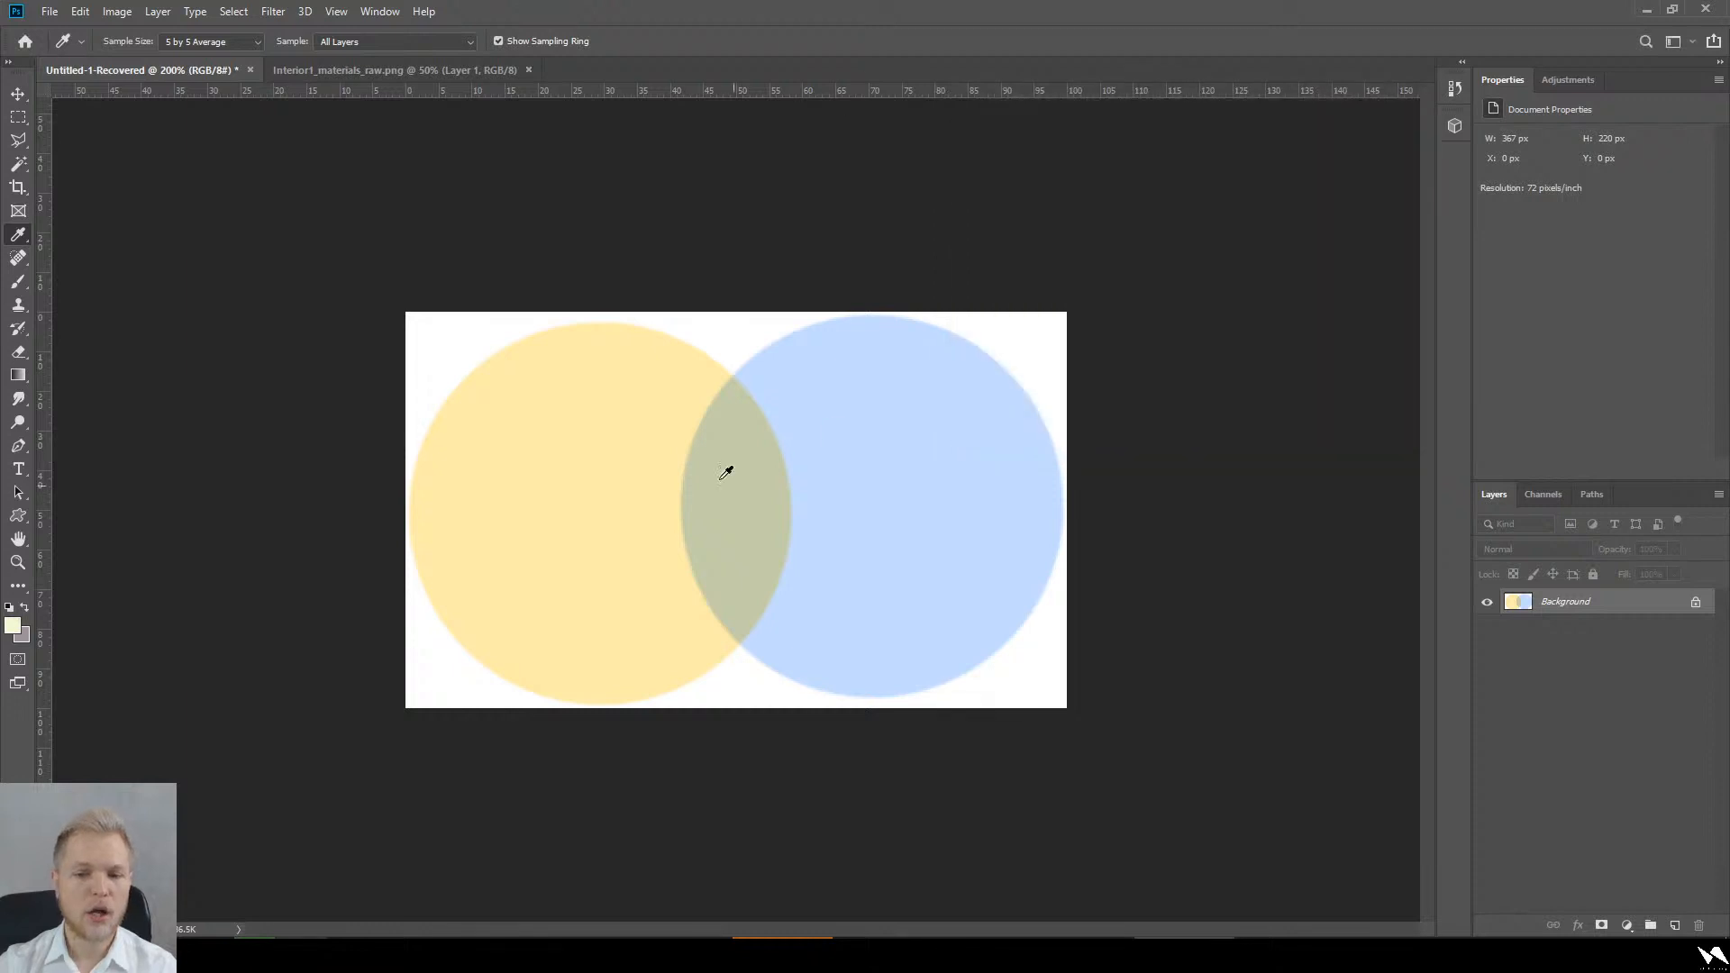
key(ctrl+minus)
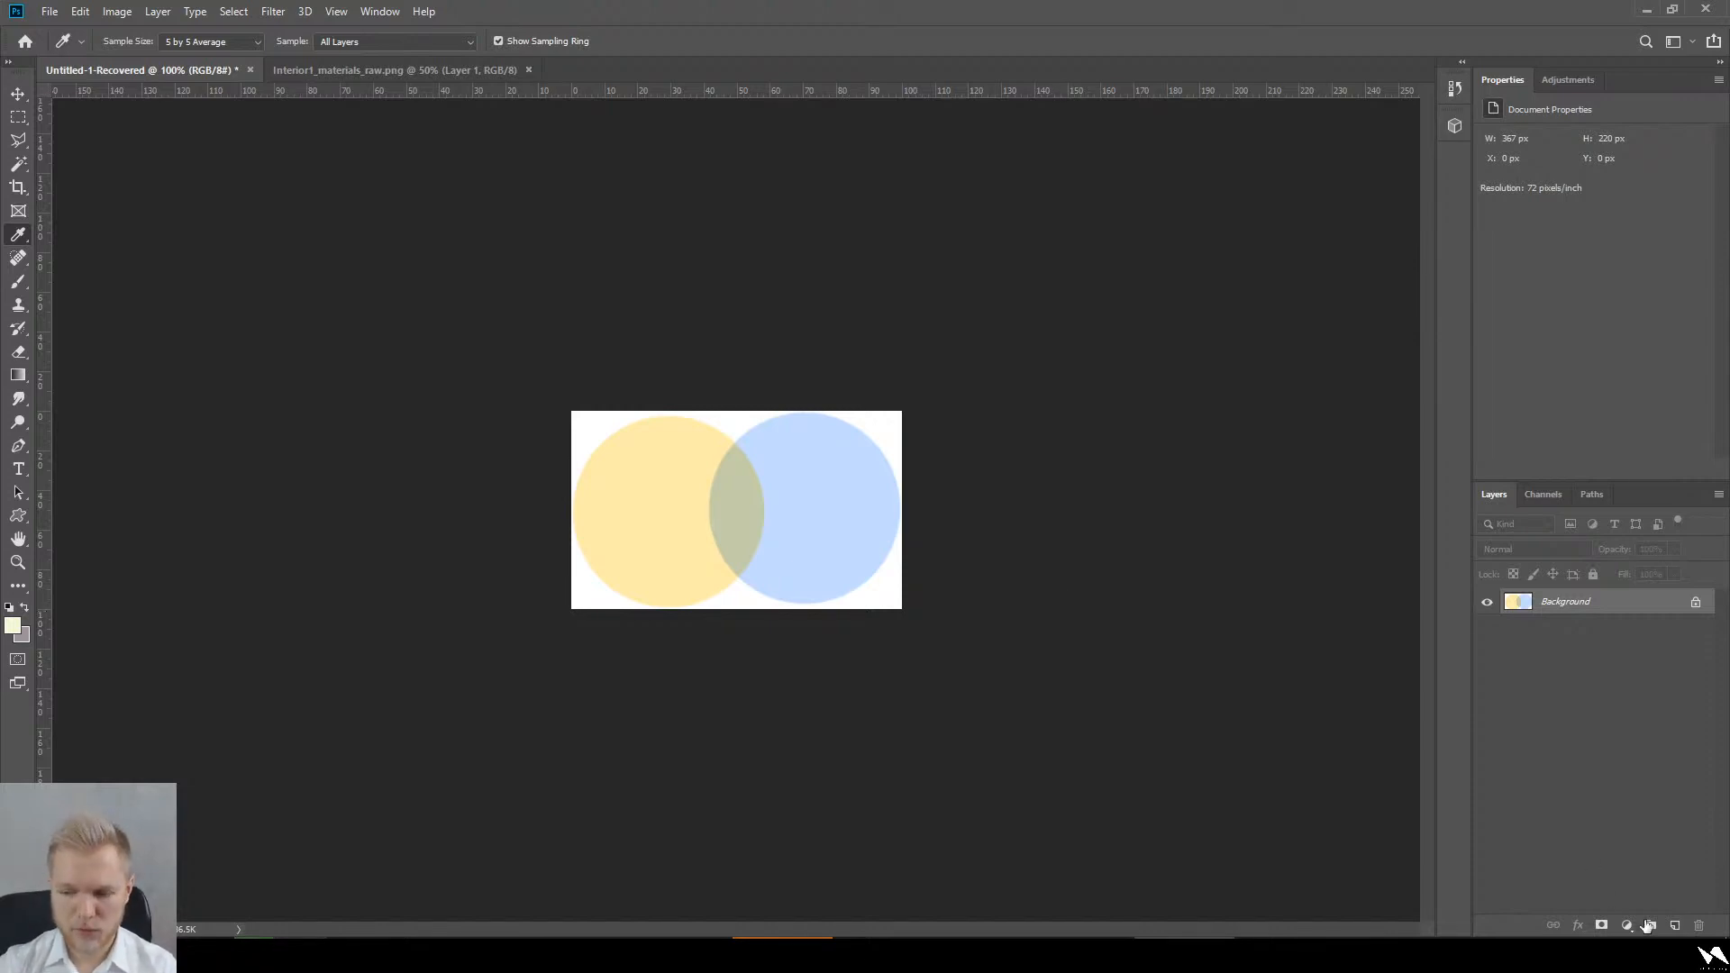
click(1675, 925)
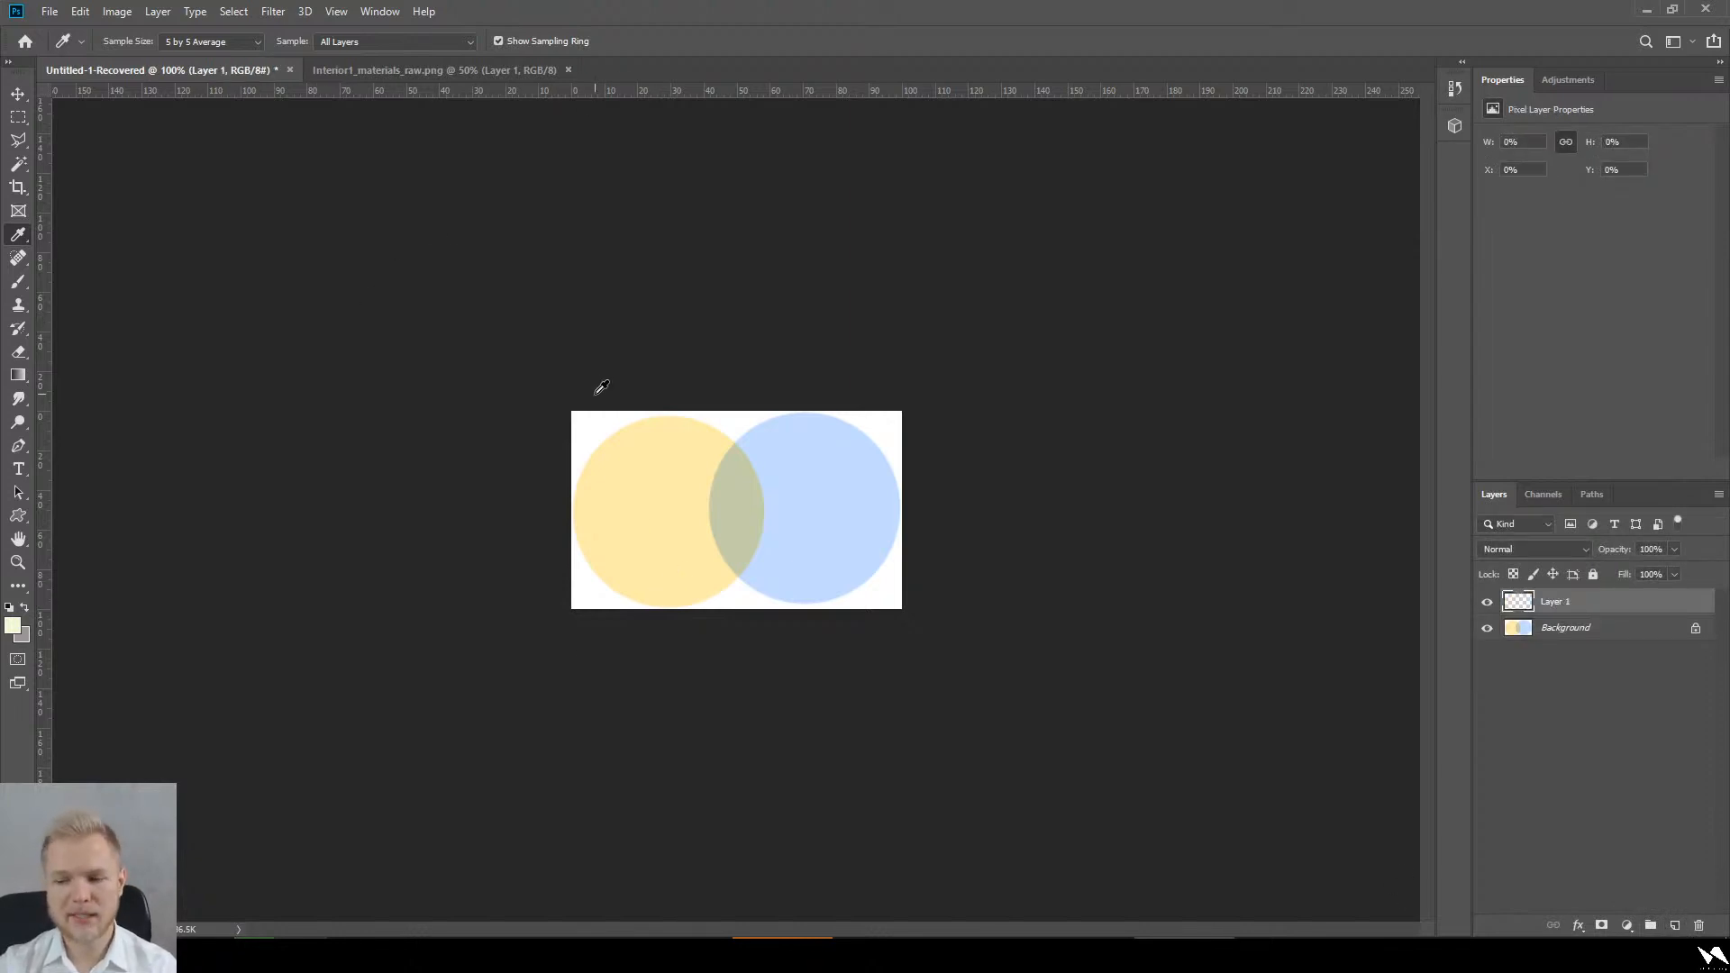
Step: Duplicate Layer 1 of the café render and set contrast +13 and clarity +33 on the copy with Camera Raw
click(515, 72)
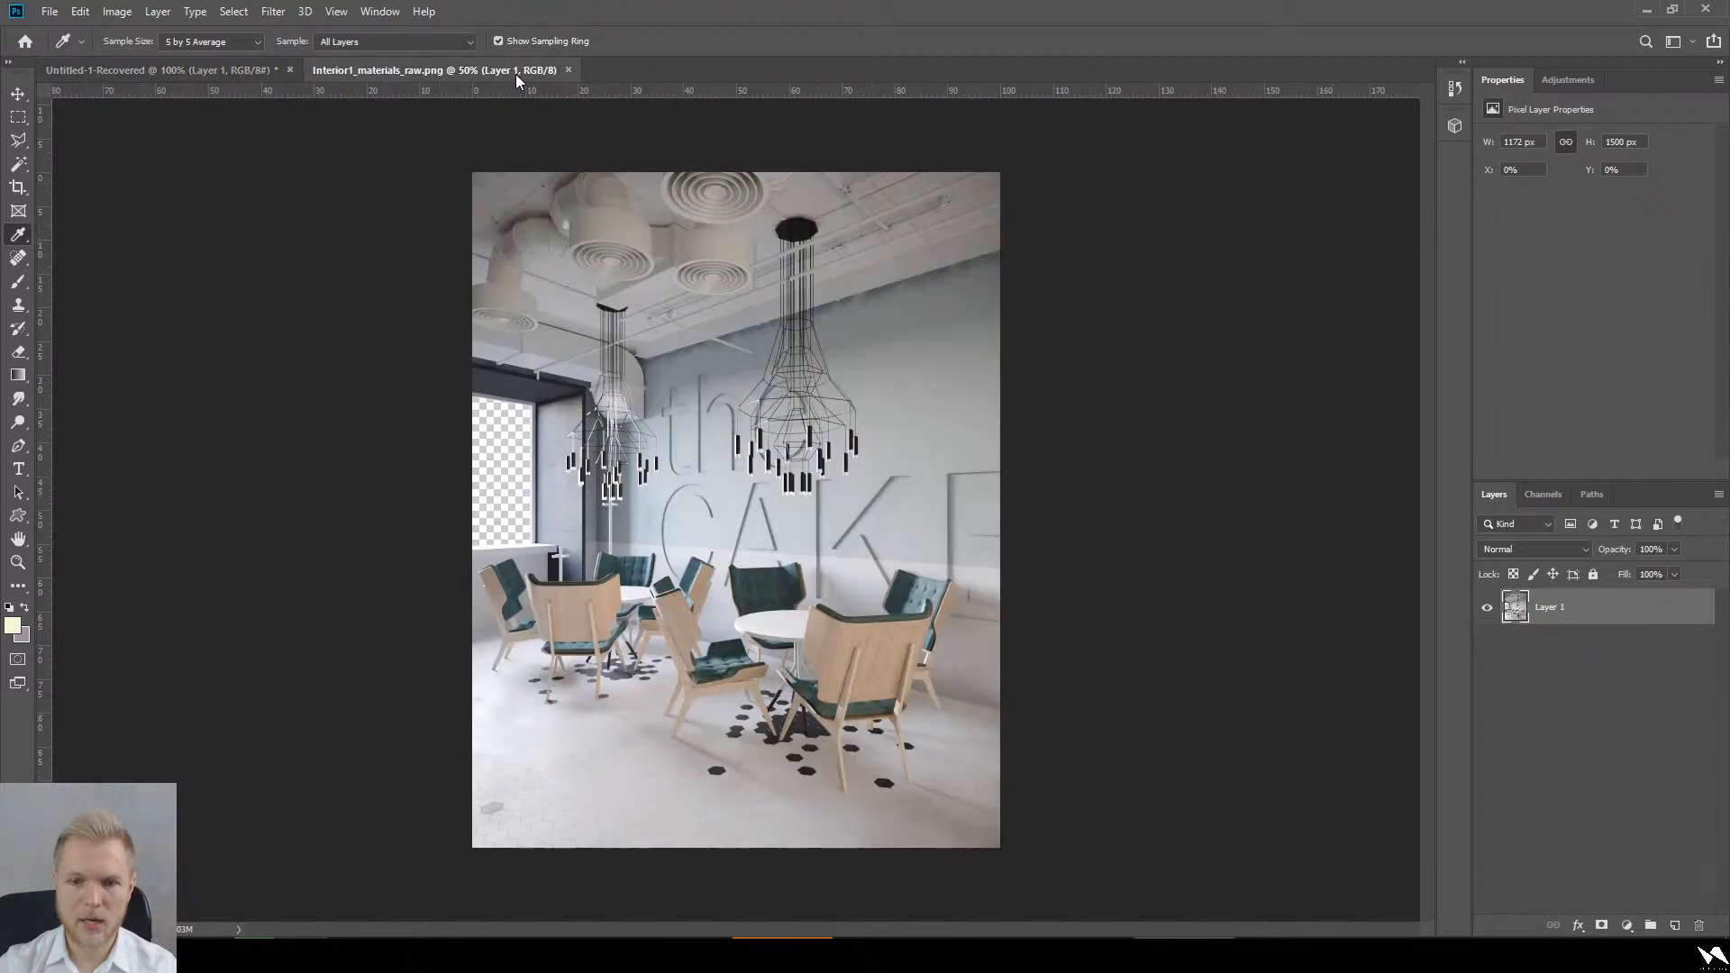
key(ctrl+j)
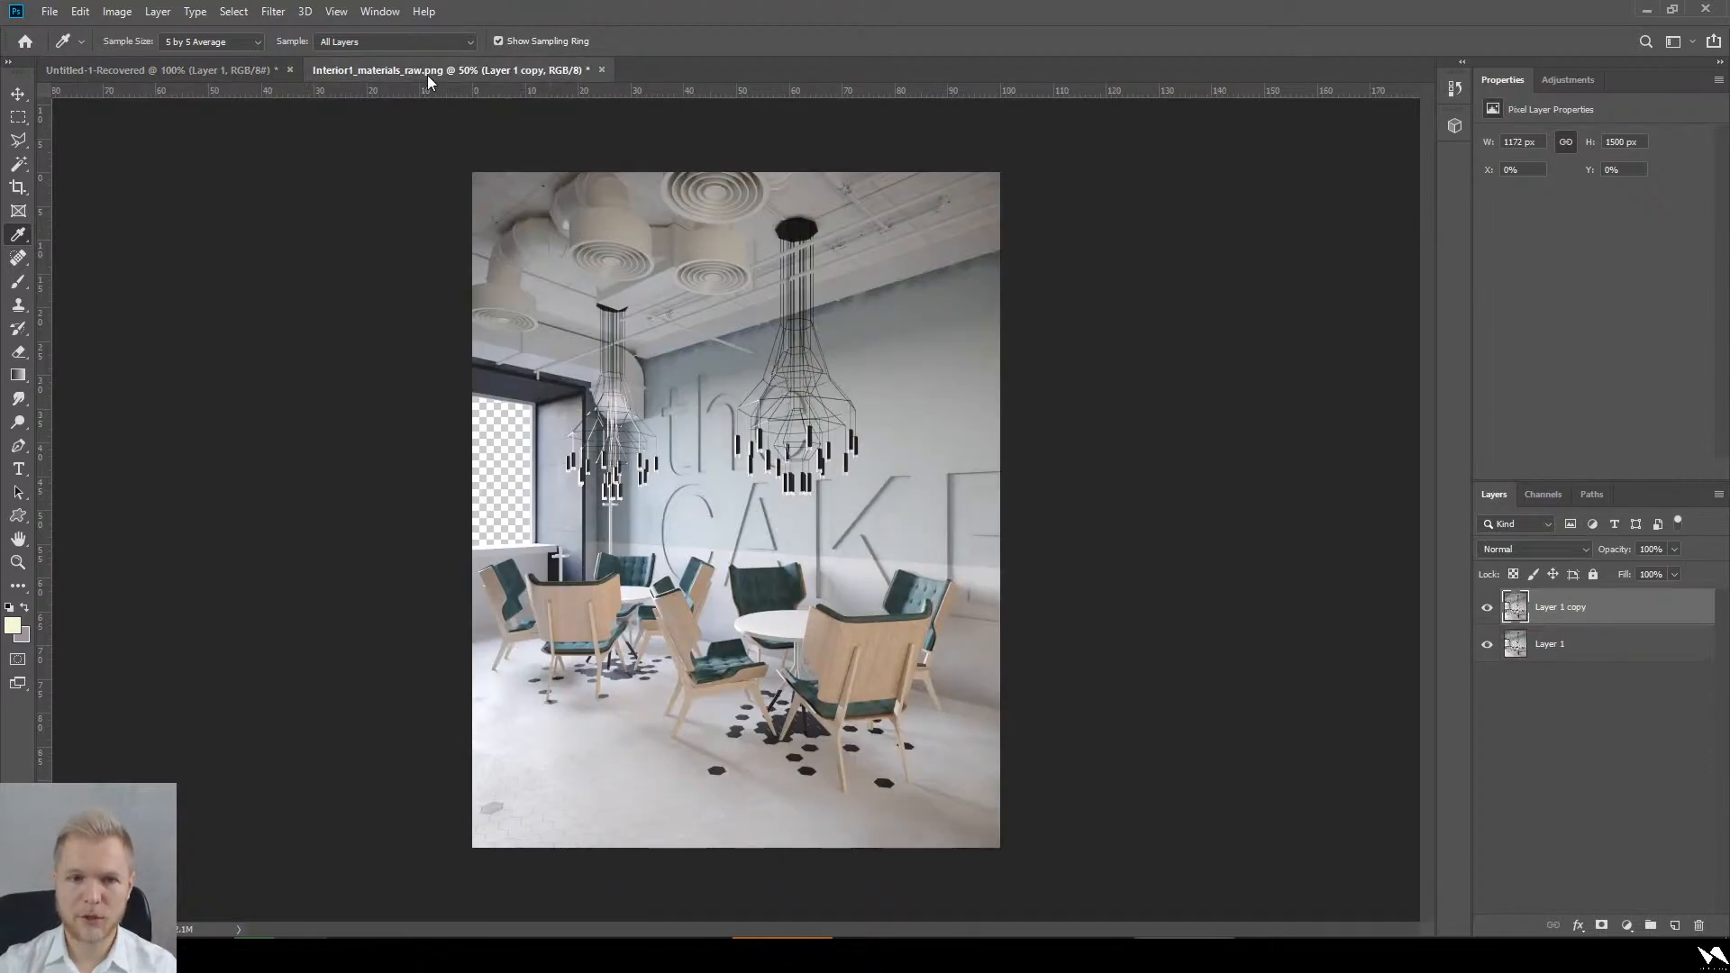
click(287, 15)
click(362, 120)
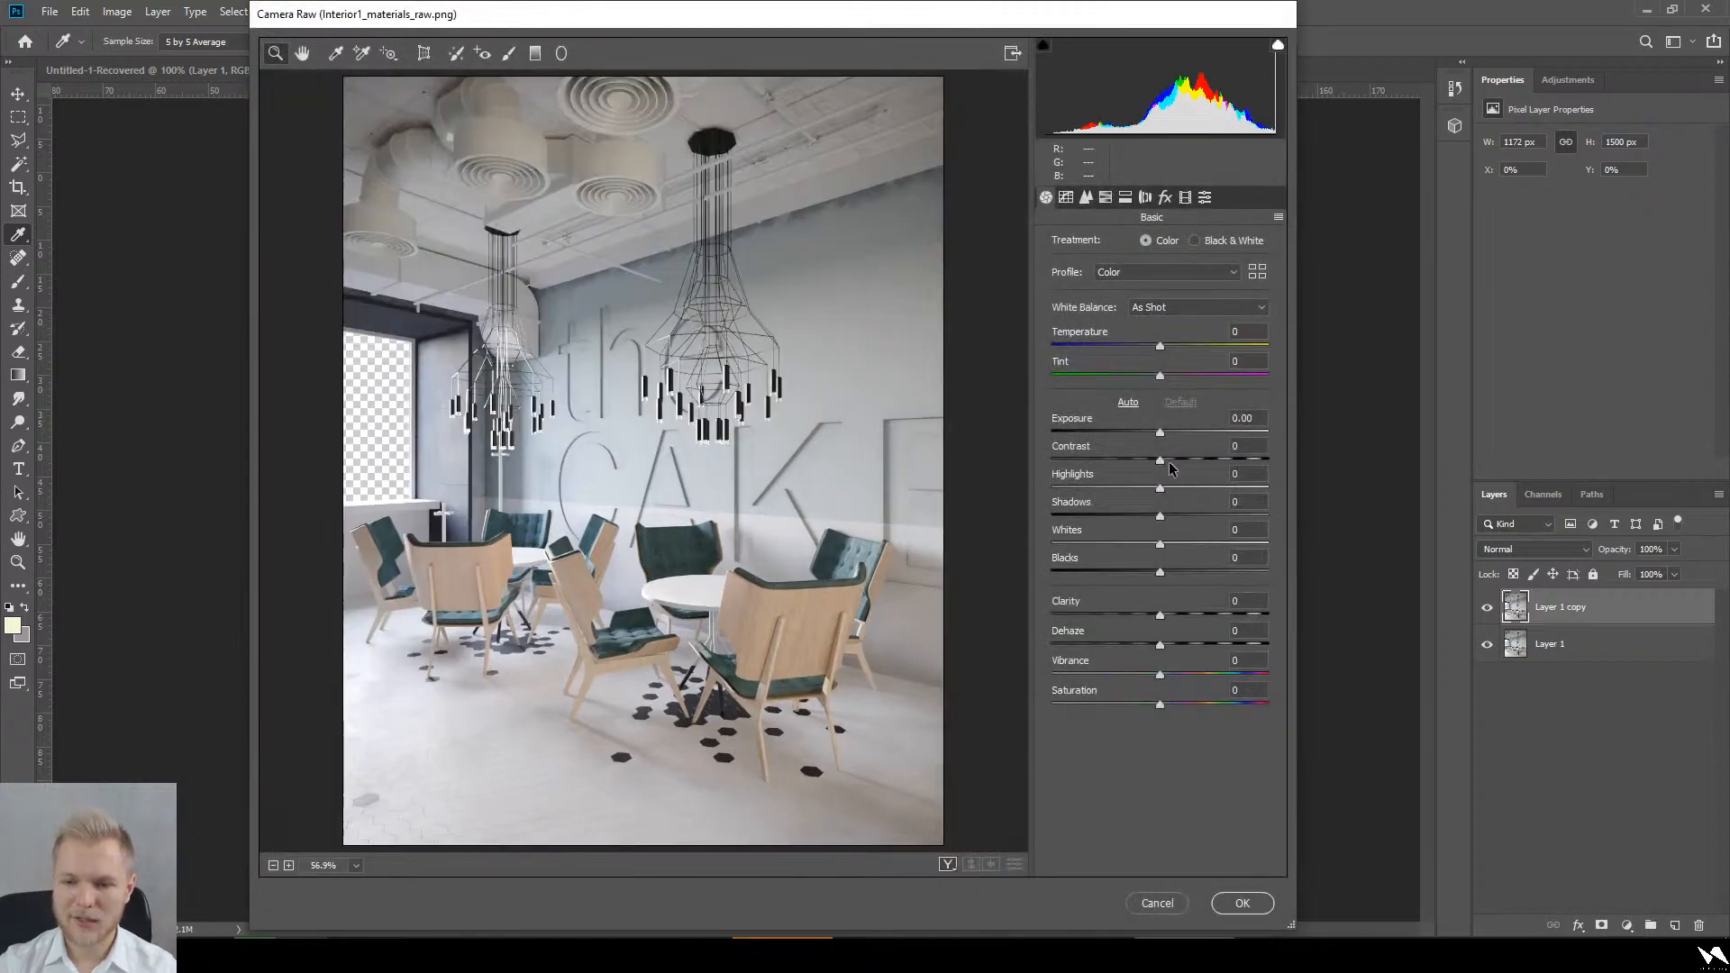
mouse_move(1168, 461)
mouse_down()
mouse_move(1209, 462)
mouse_move(1173, 462)
mouse_up()
drag(1169, 618, 1203, 618)
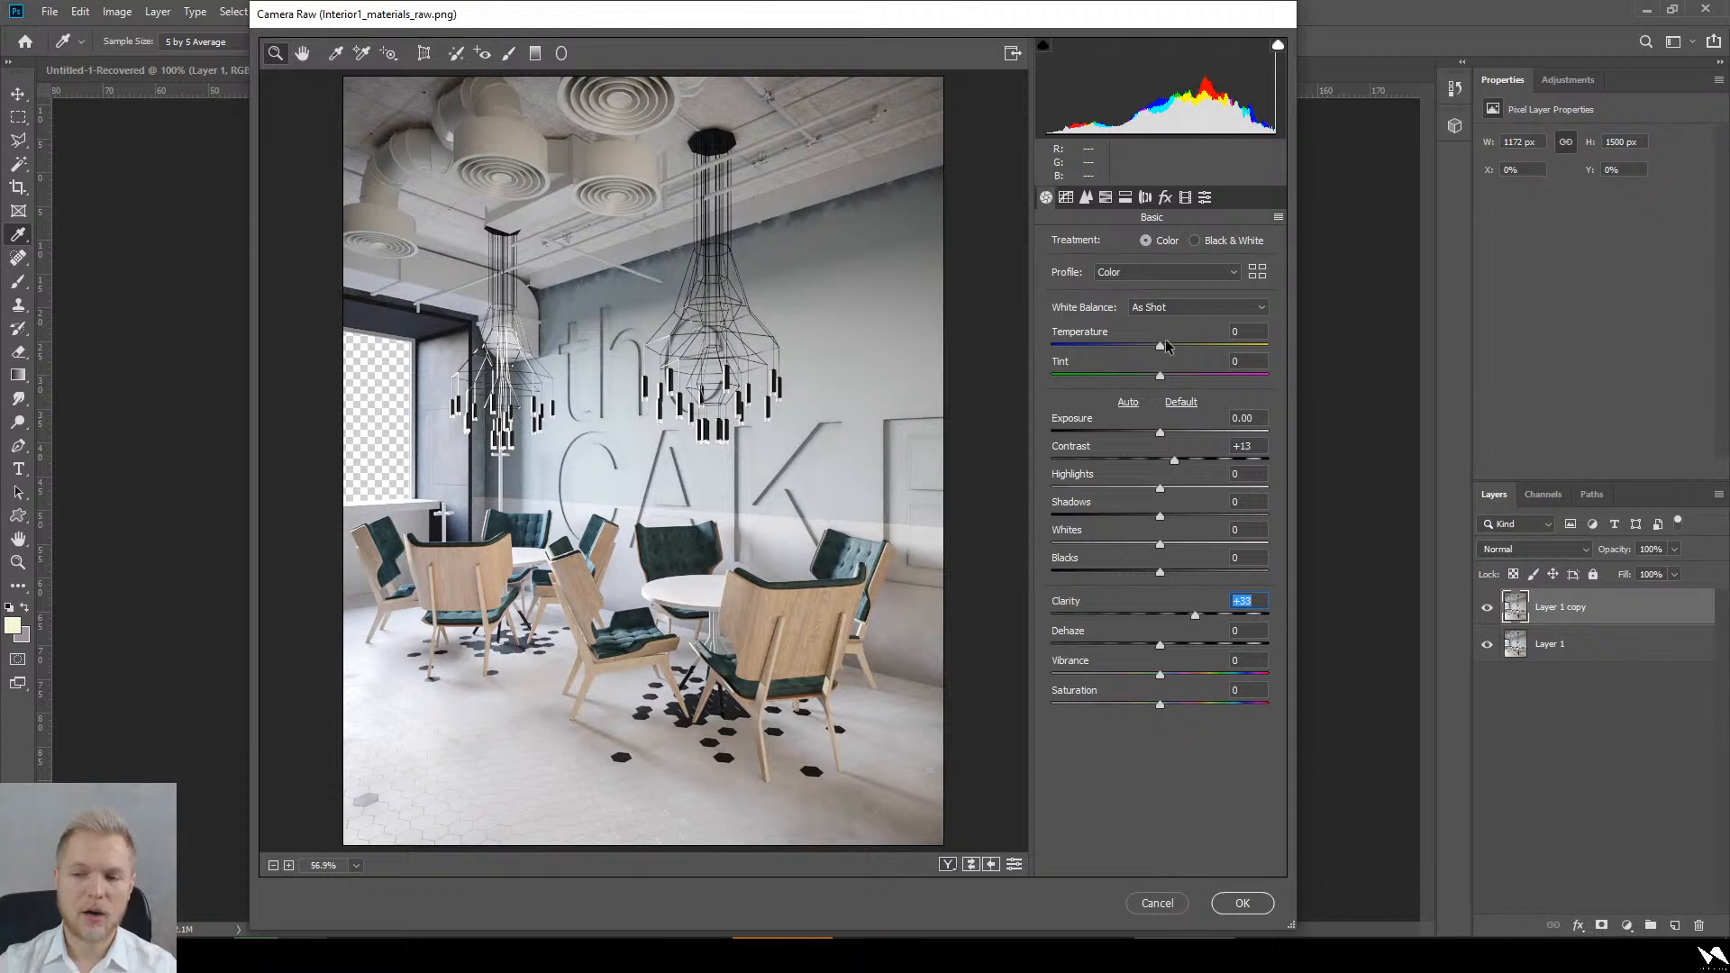
Step: Try shifting the white balance to temperature +2 and tint -10, and reset both values to 0
mouse_move(1160, 374)
mouse_down()
mouse_move(1146, 377)
mouse_move(1161, 346)
mouse_up()
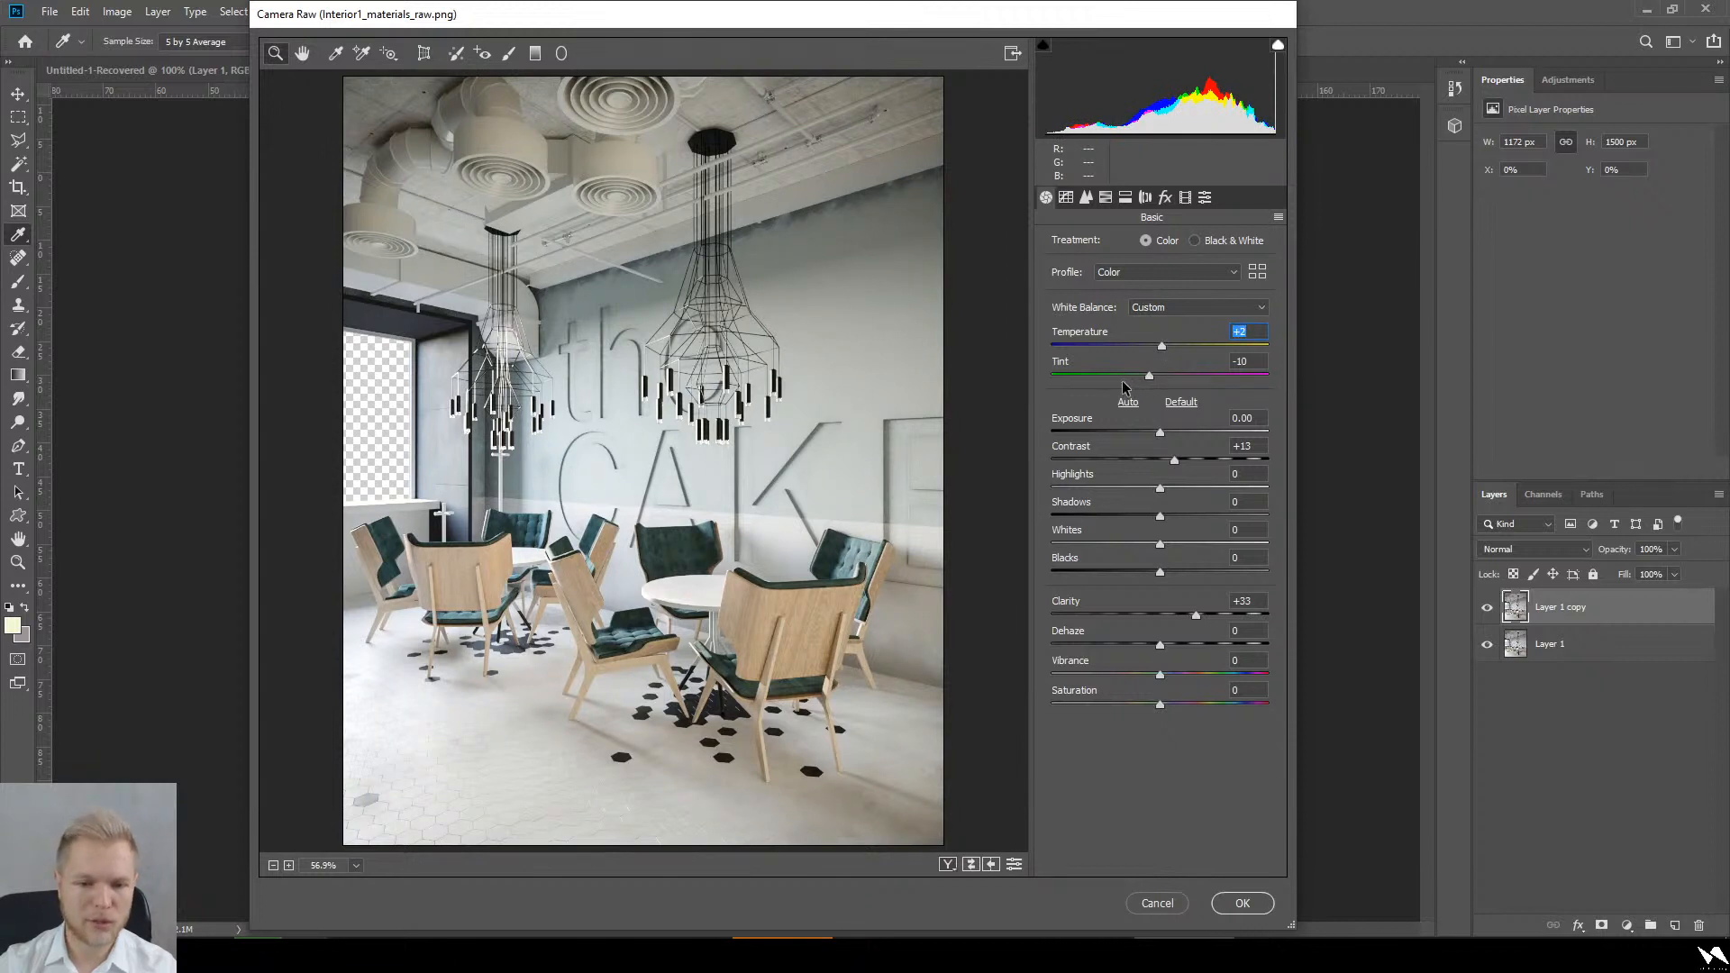
text(0)
key(Tab)
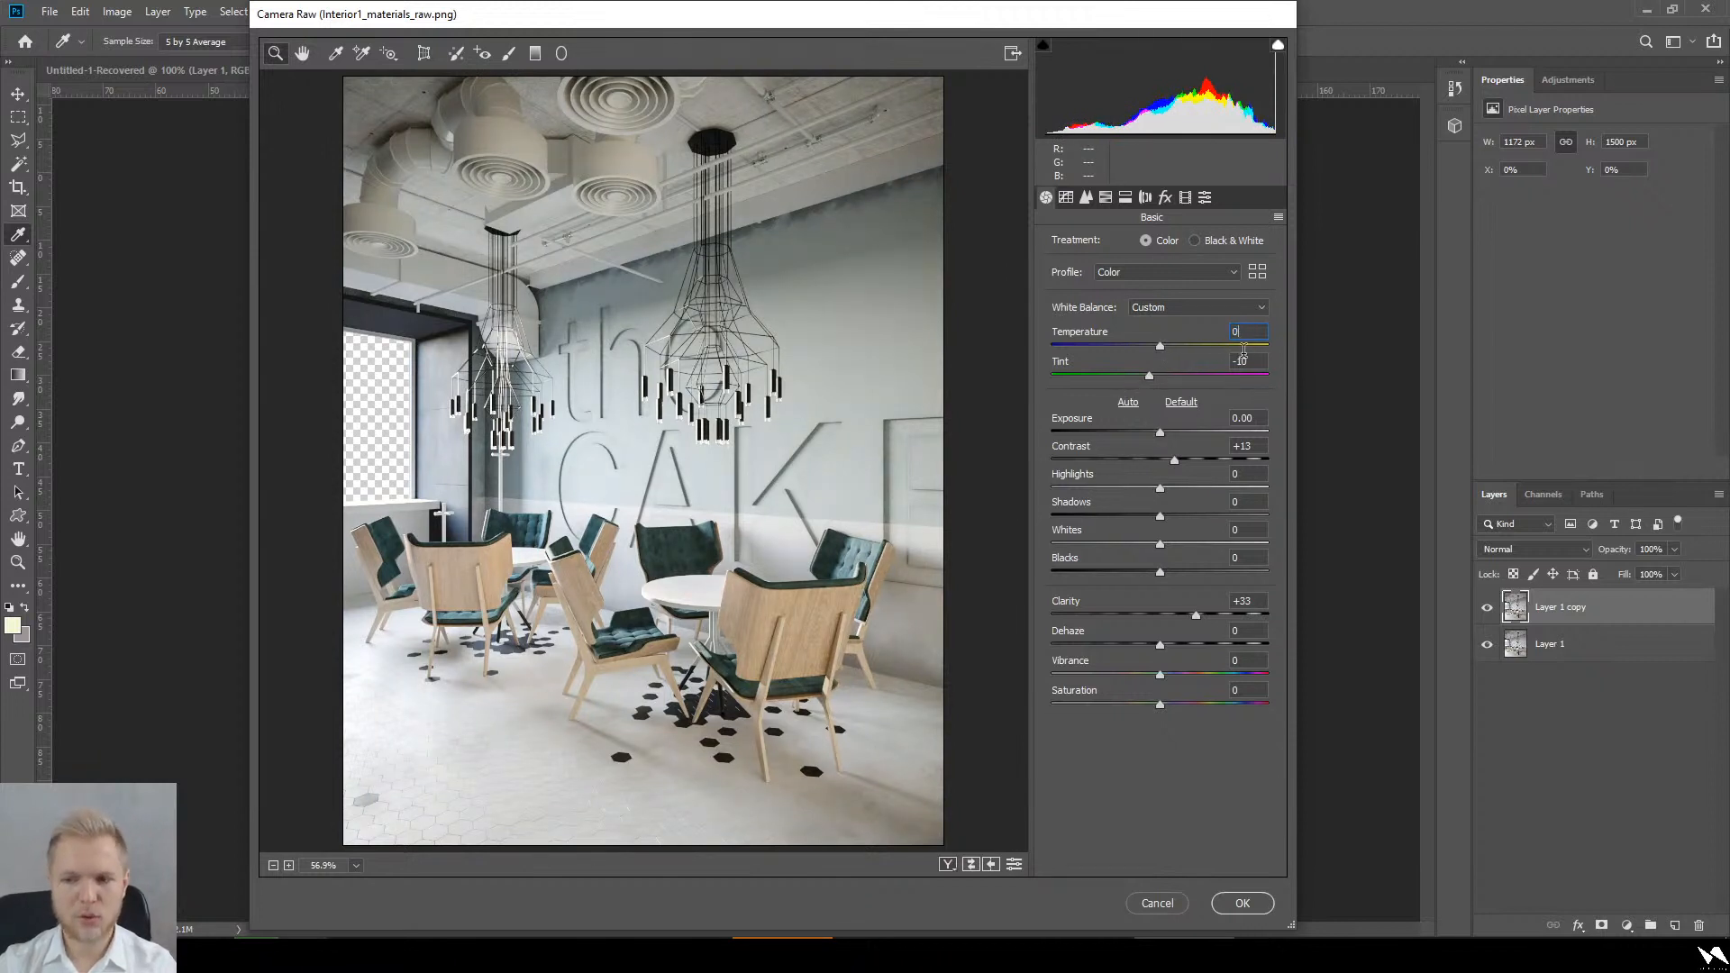
text(0)
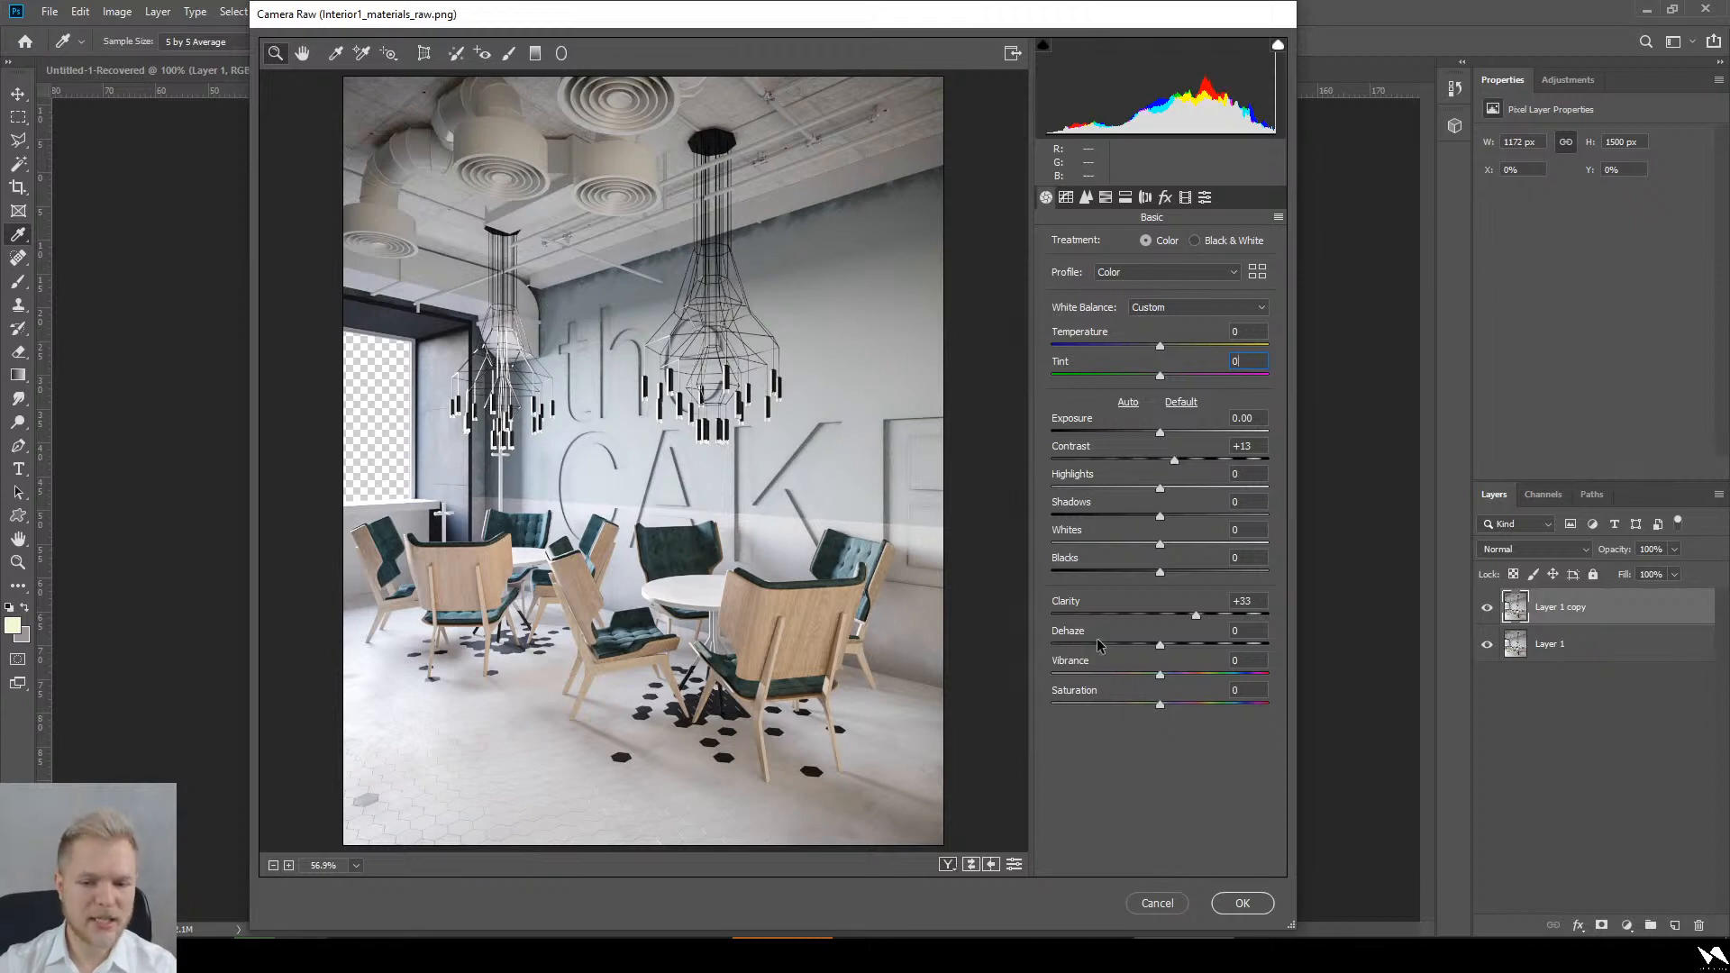
Step: Set shadows to -52 and the post-crop vignetting amount to -19, and apply the Camera Raw adjustments
drag(1161, 515, 1101, 515)
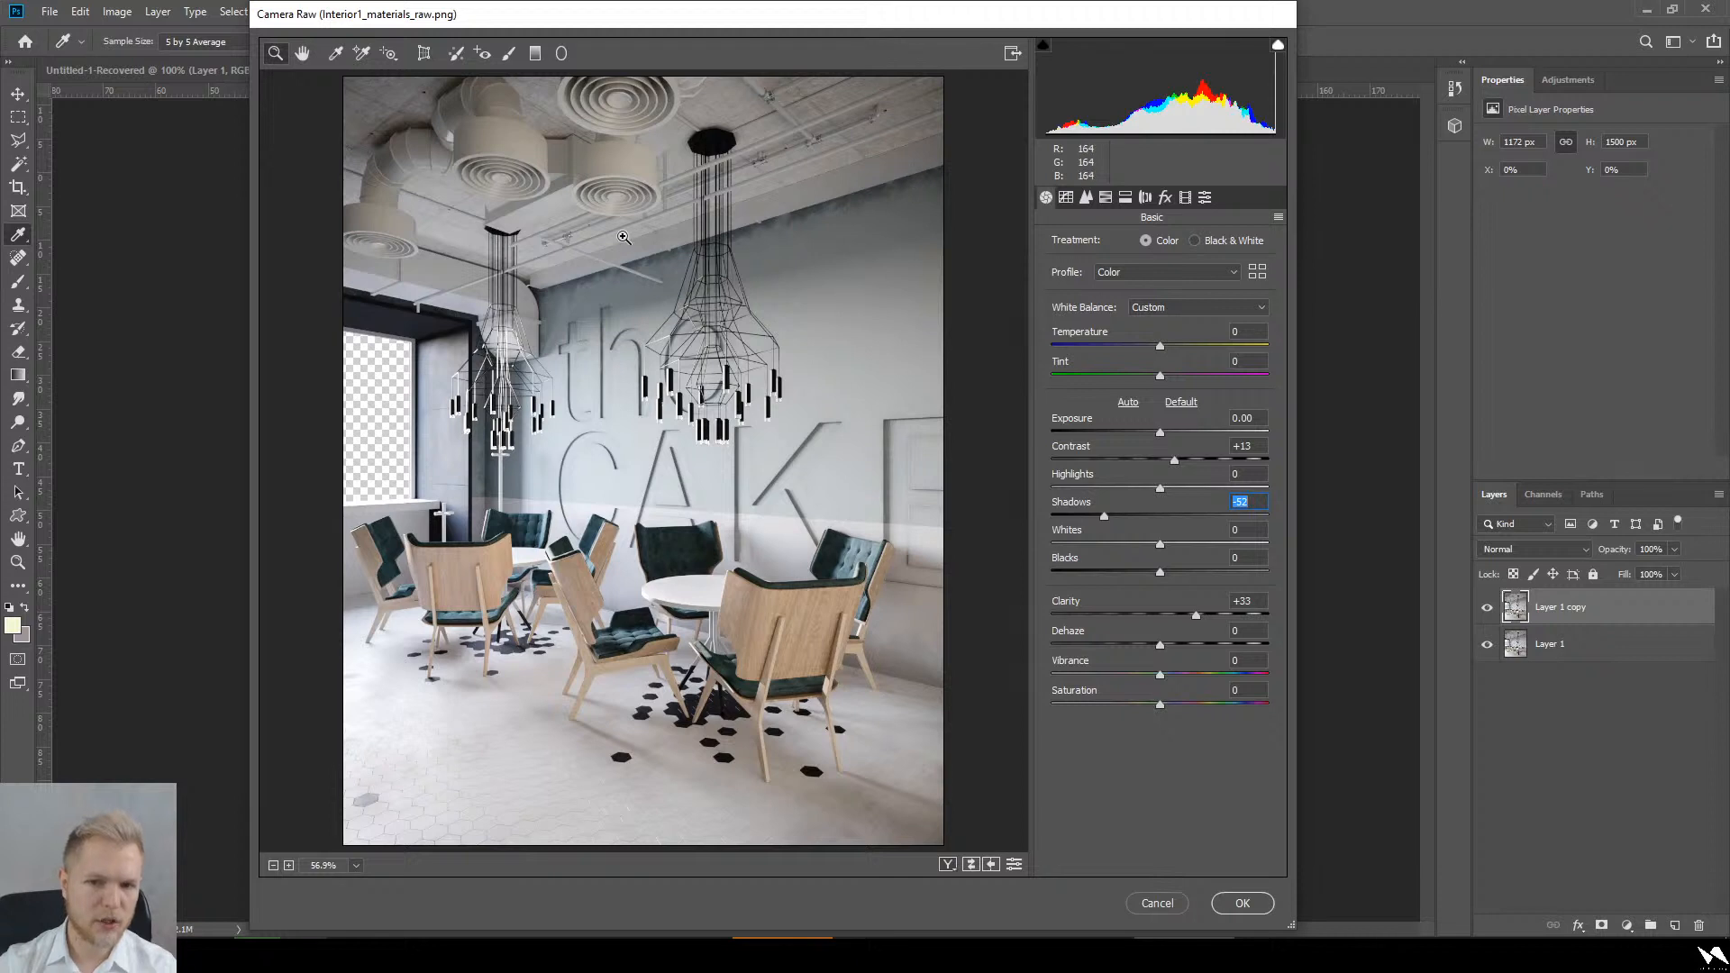
click(1165, 197)
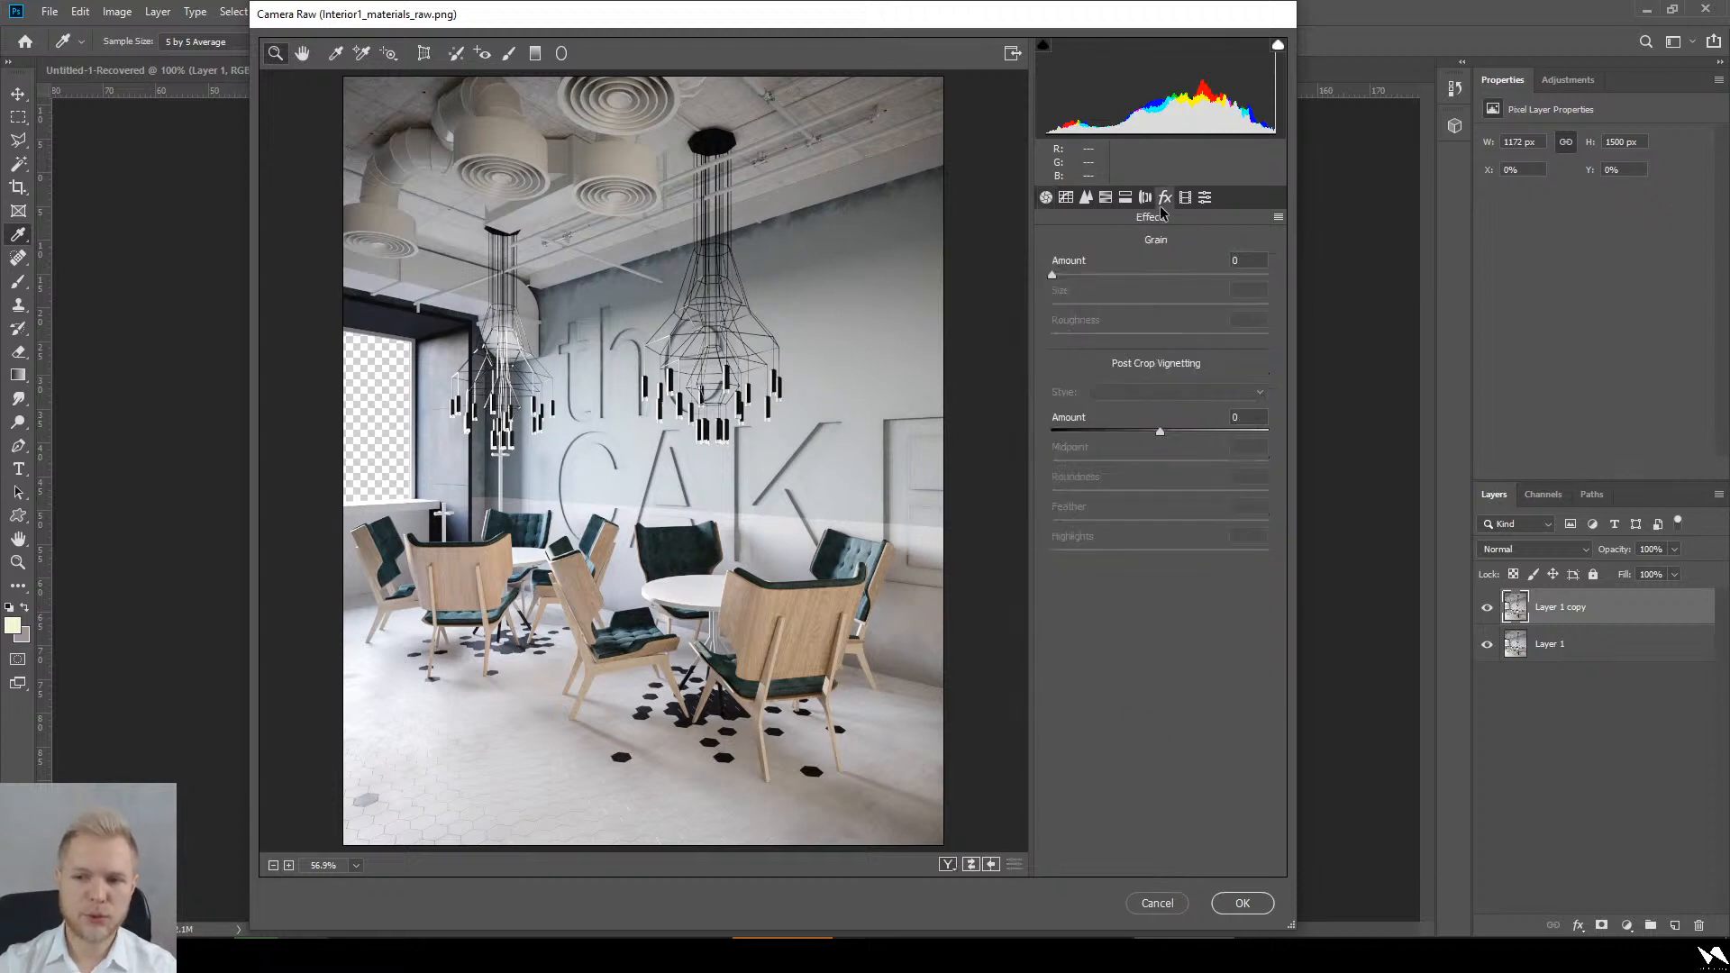
drag(1151, 432, 1131, 434)
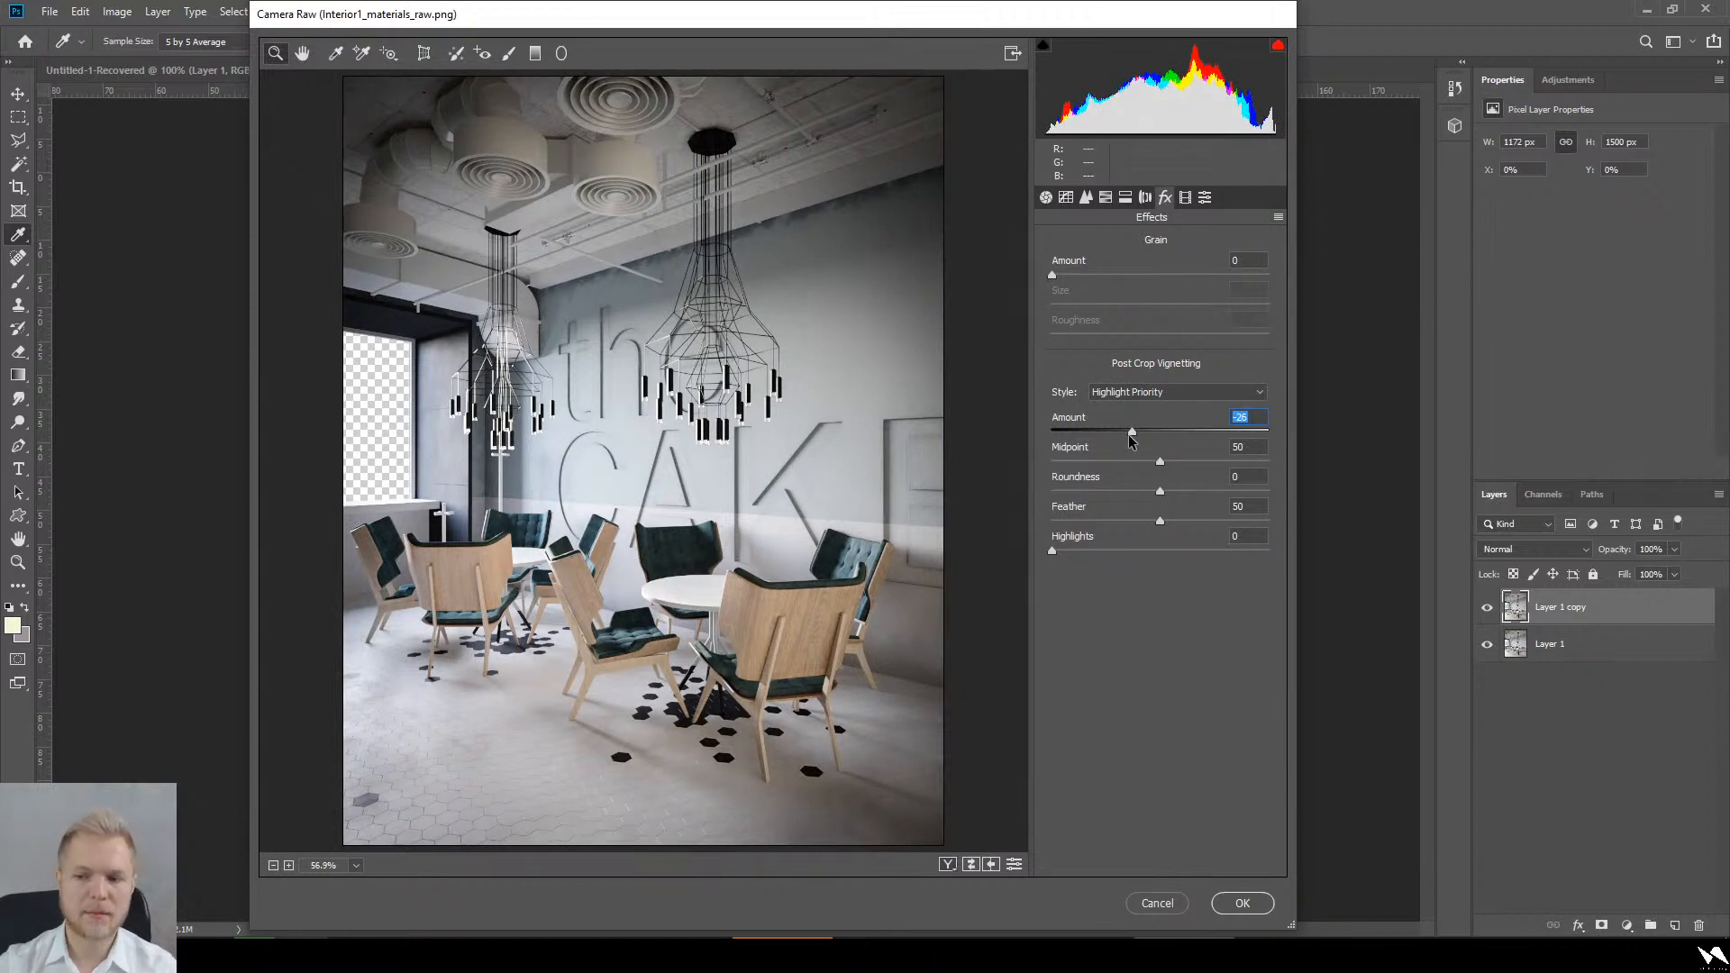
drag(1128, 434, 1142, 434)
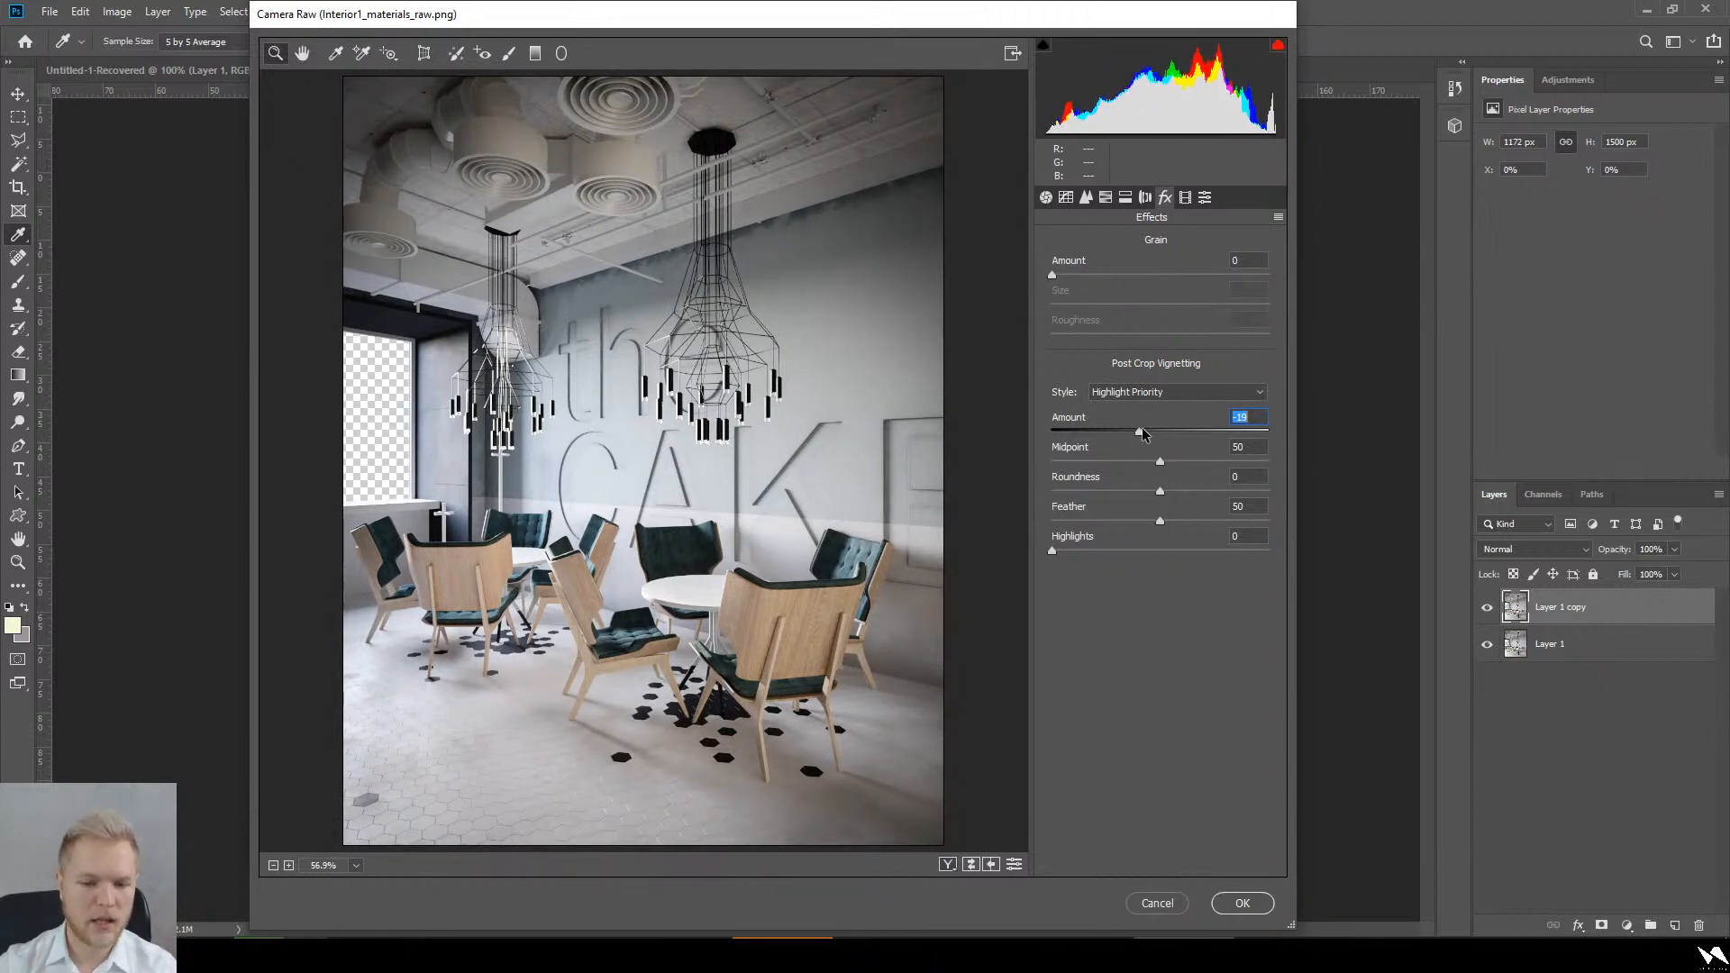
click(1242, 902)
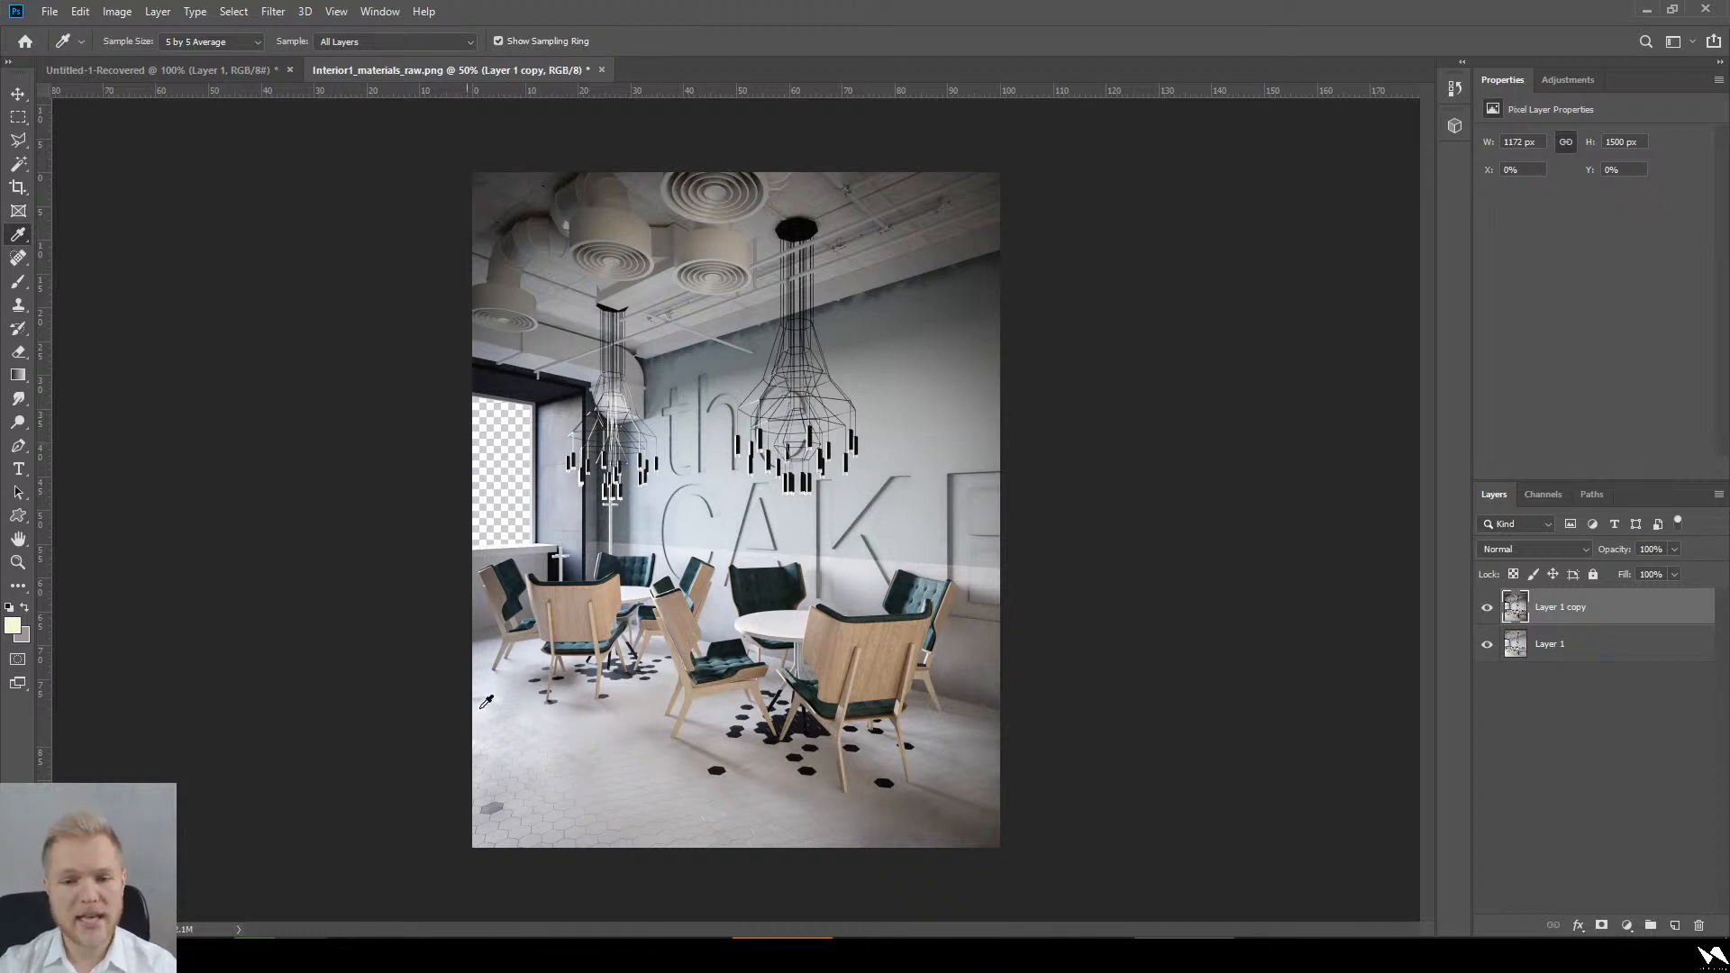
Step: Add a layer between Layer 1 copy and Layer 1 and fill it with neutral near-white behind the transparent window
click(1673, 925)
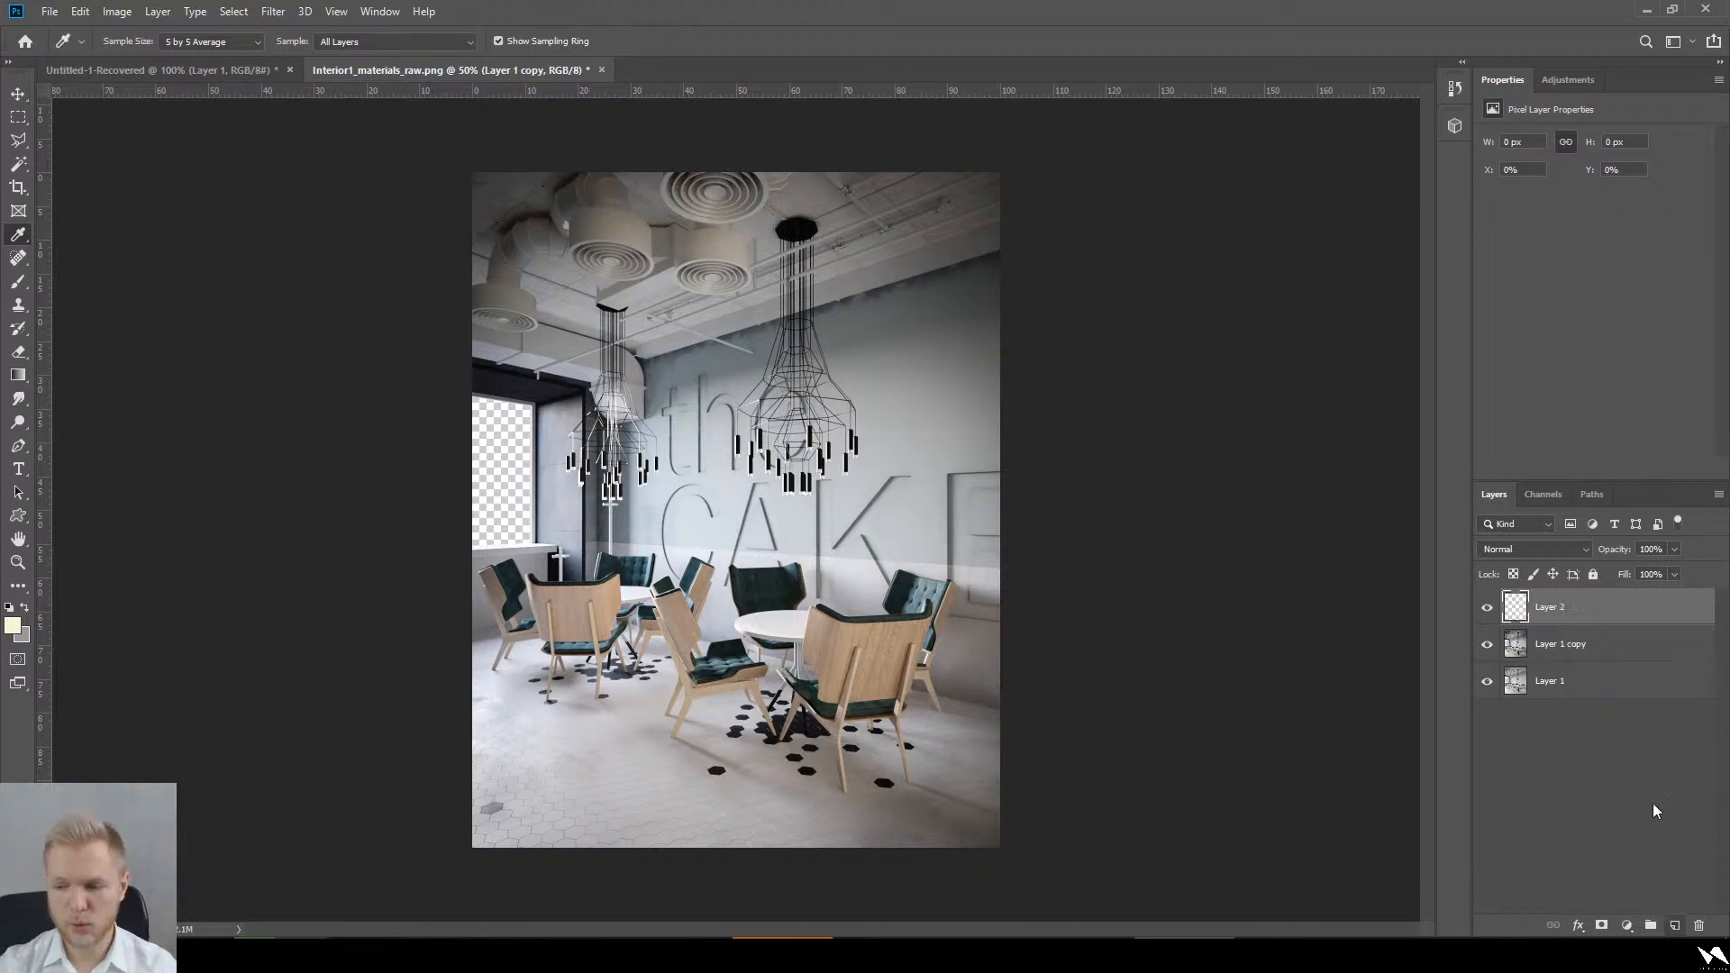
drag(1638, 606, 1640, 665)
key(ctrl+BackSpace)
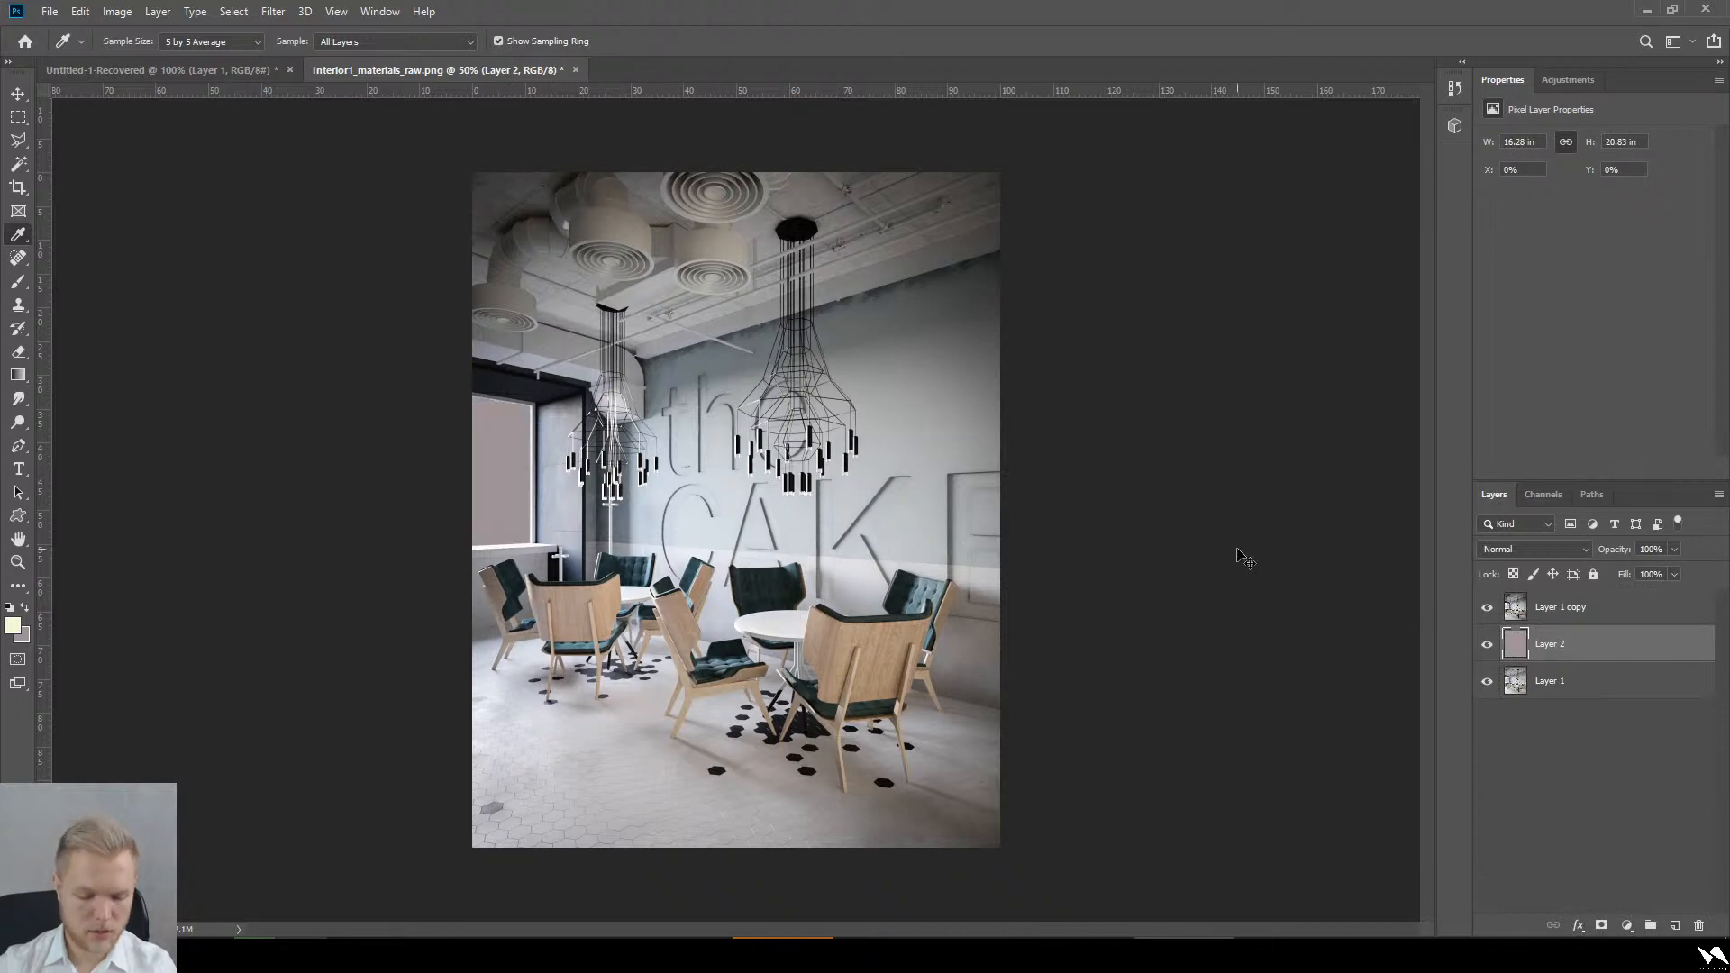
key(x)
key(ctrl+BackSpace)
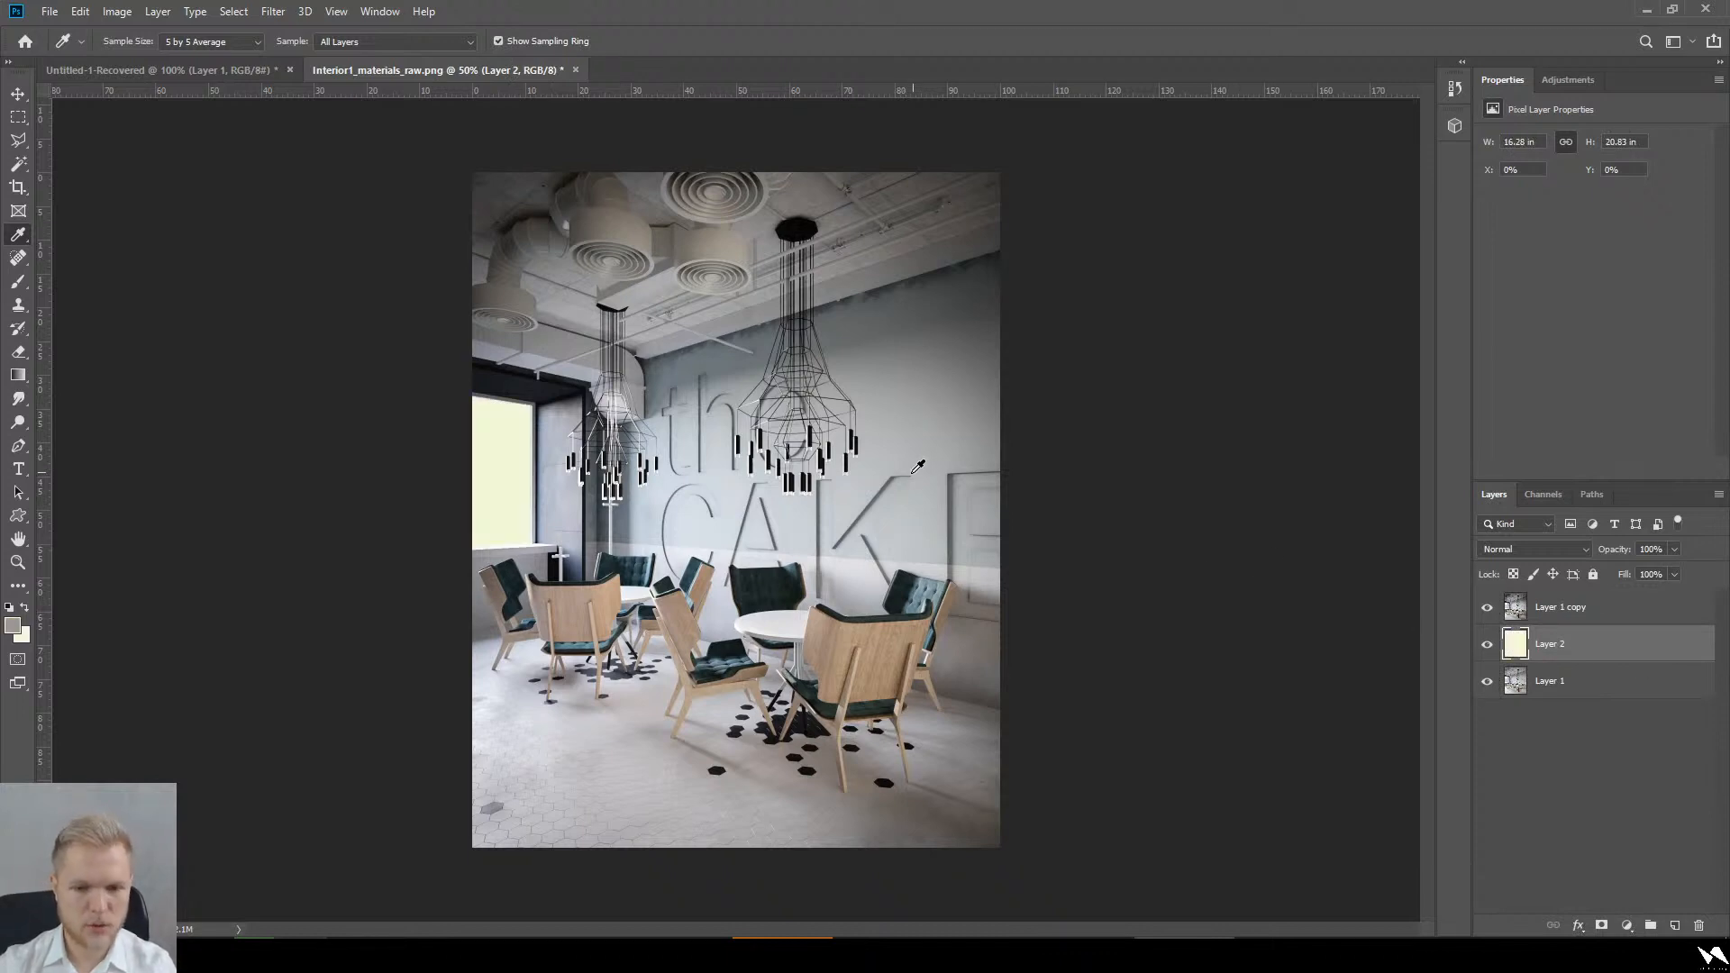
key(ctrl+z)
key(ctrl+z)
Step: Check the café render's overall look with the filled window at several zoom levels
key(ctrl+minus)
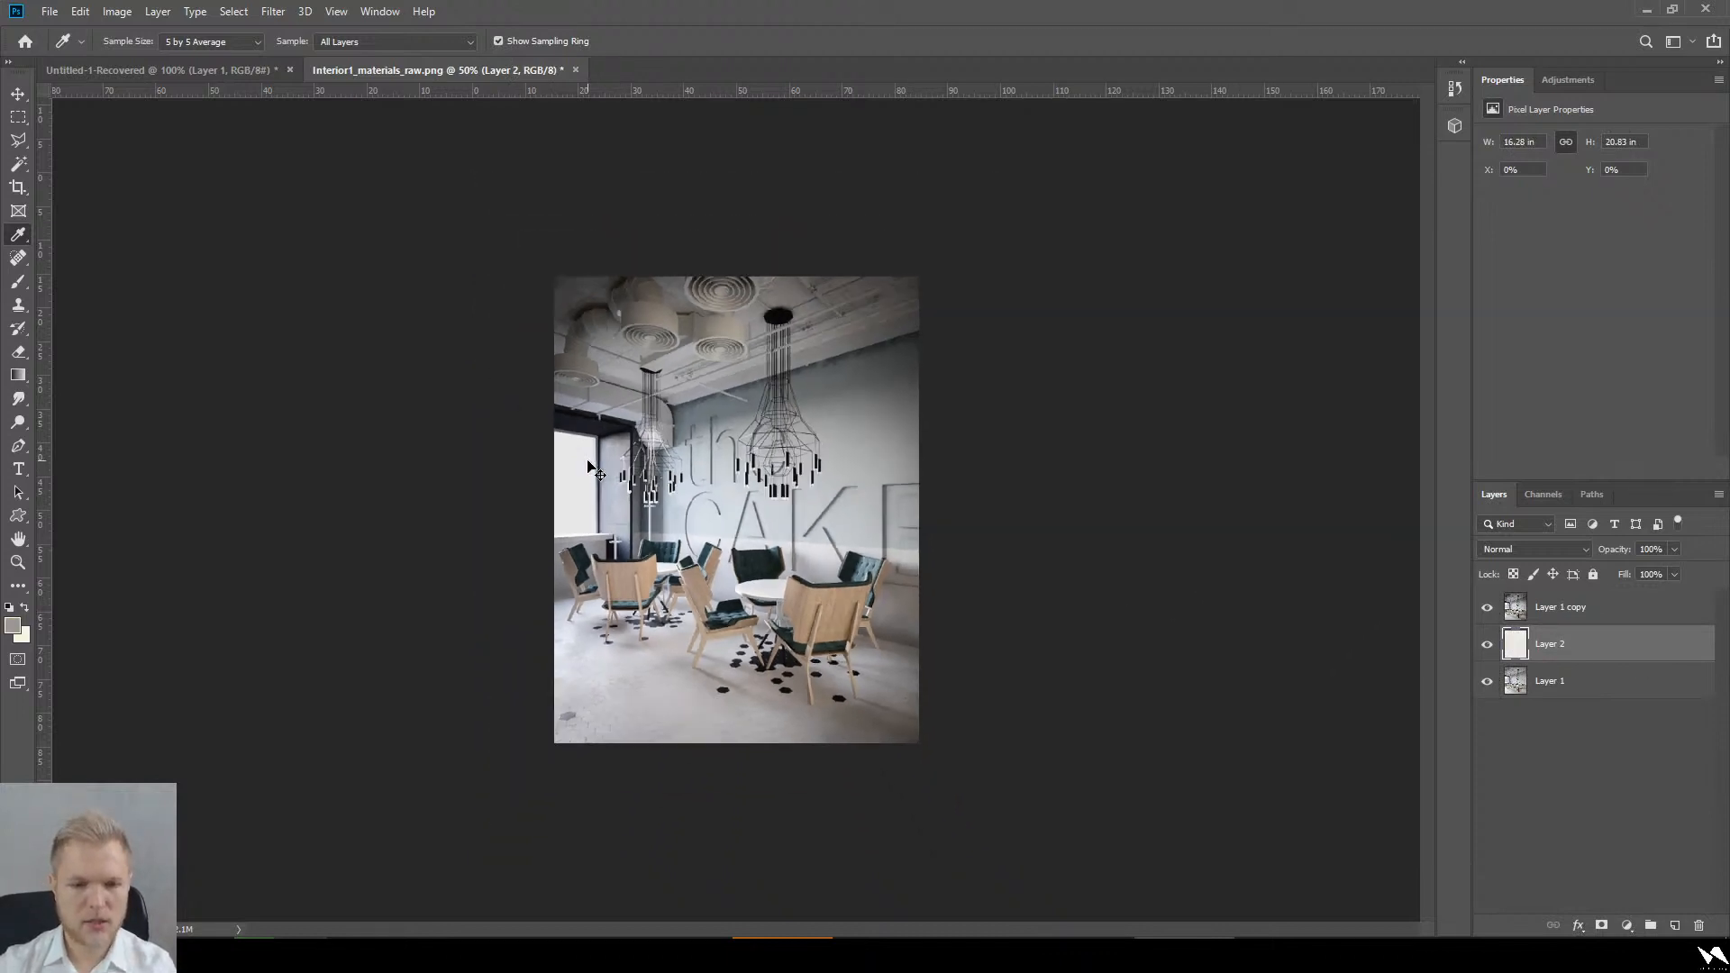
key(ctrl+plus)
key(ctrl+minus)
key(ctrl+minus)
key(ctrl+minus)
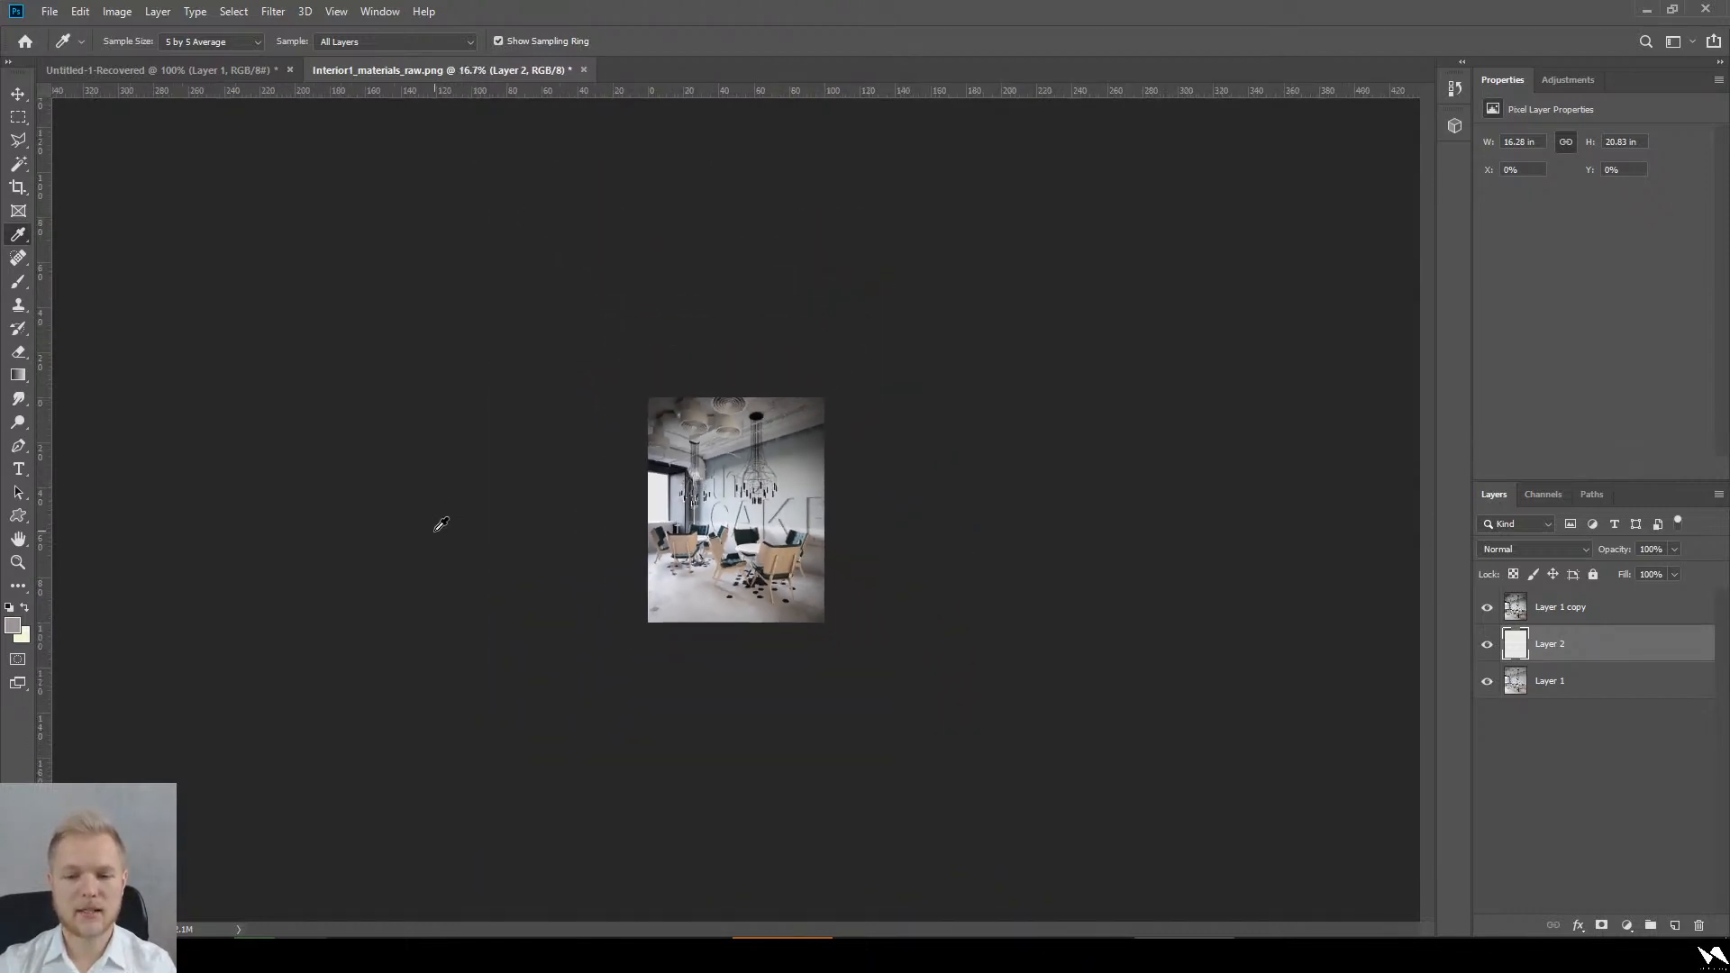
key(ctrl+plus)
key(ctrl+plus)
key(ctrl+plus)
key(ctrl+plus)
key(ctrl+minus)
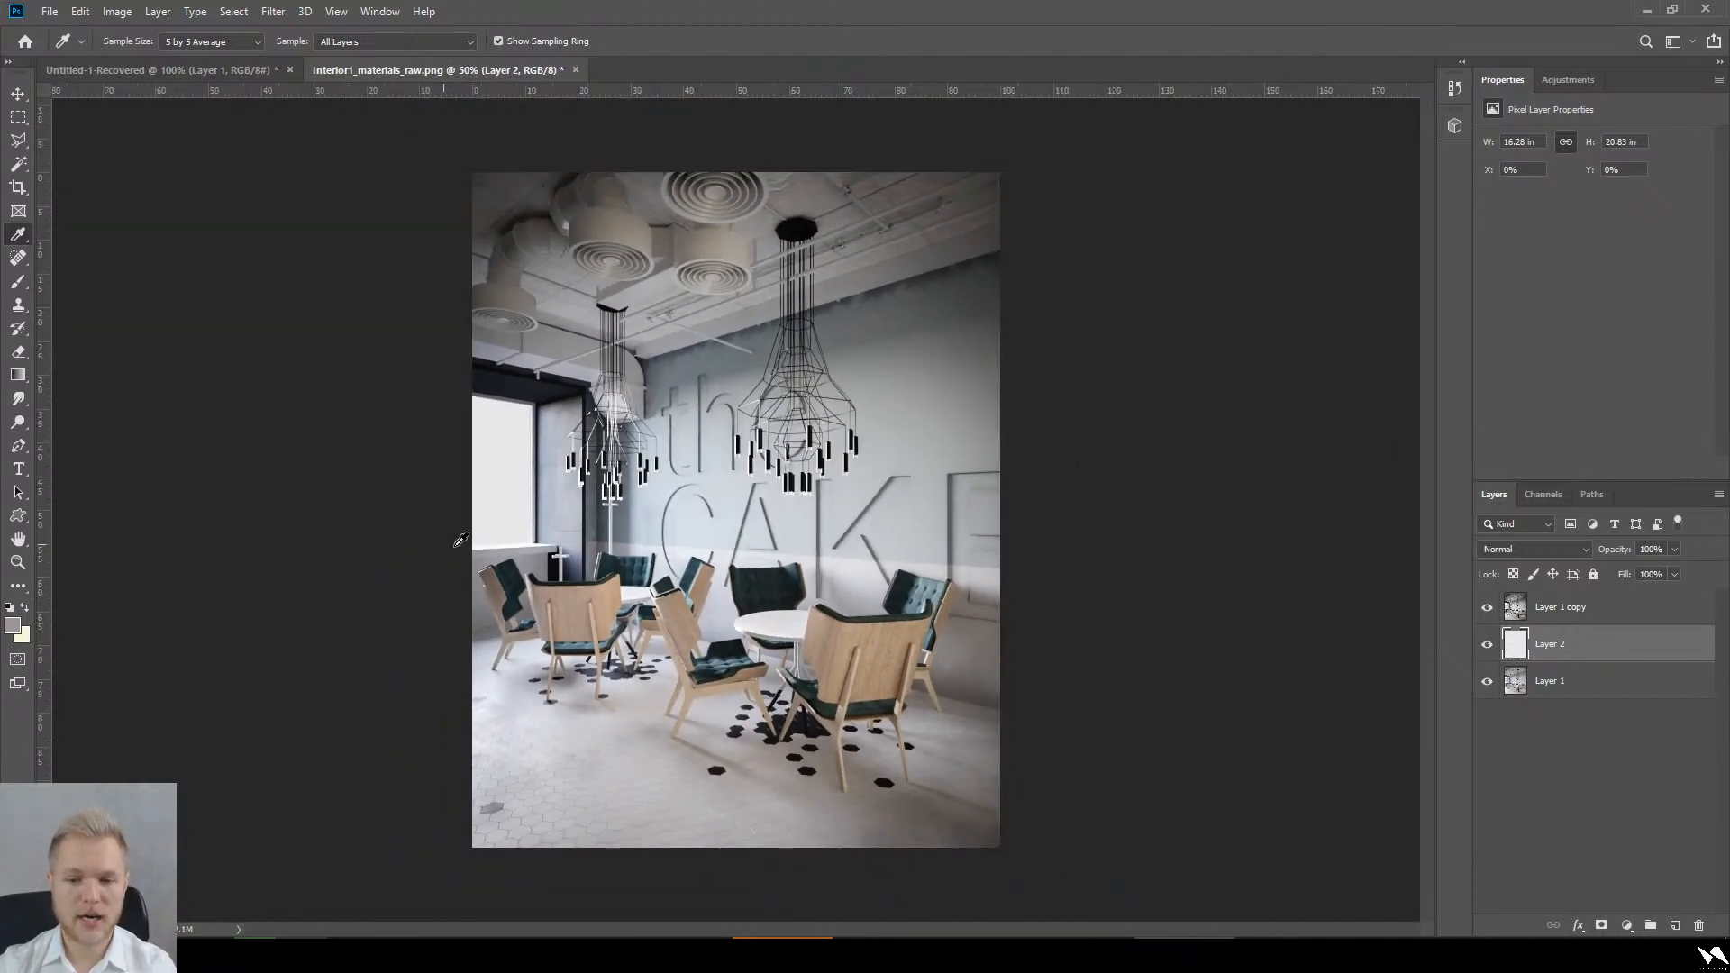
Step: Apply an automatic colour correction to Layer 1 copy
click(1612, 617)
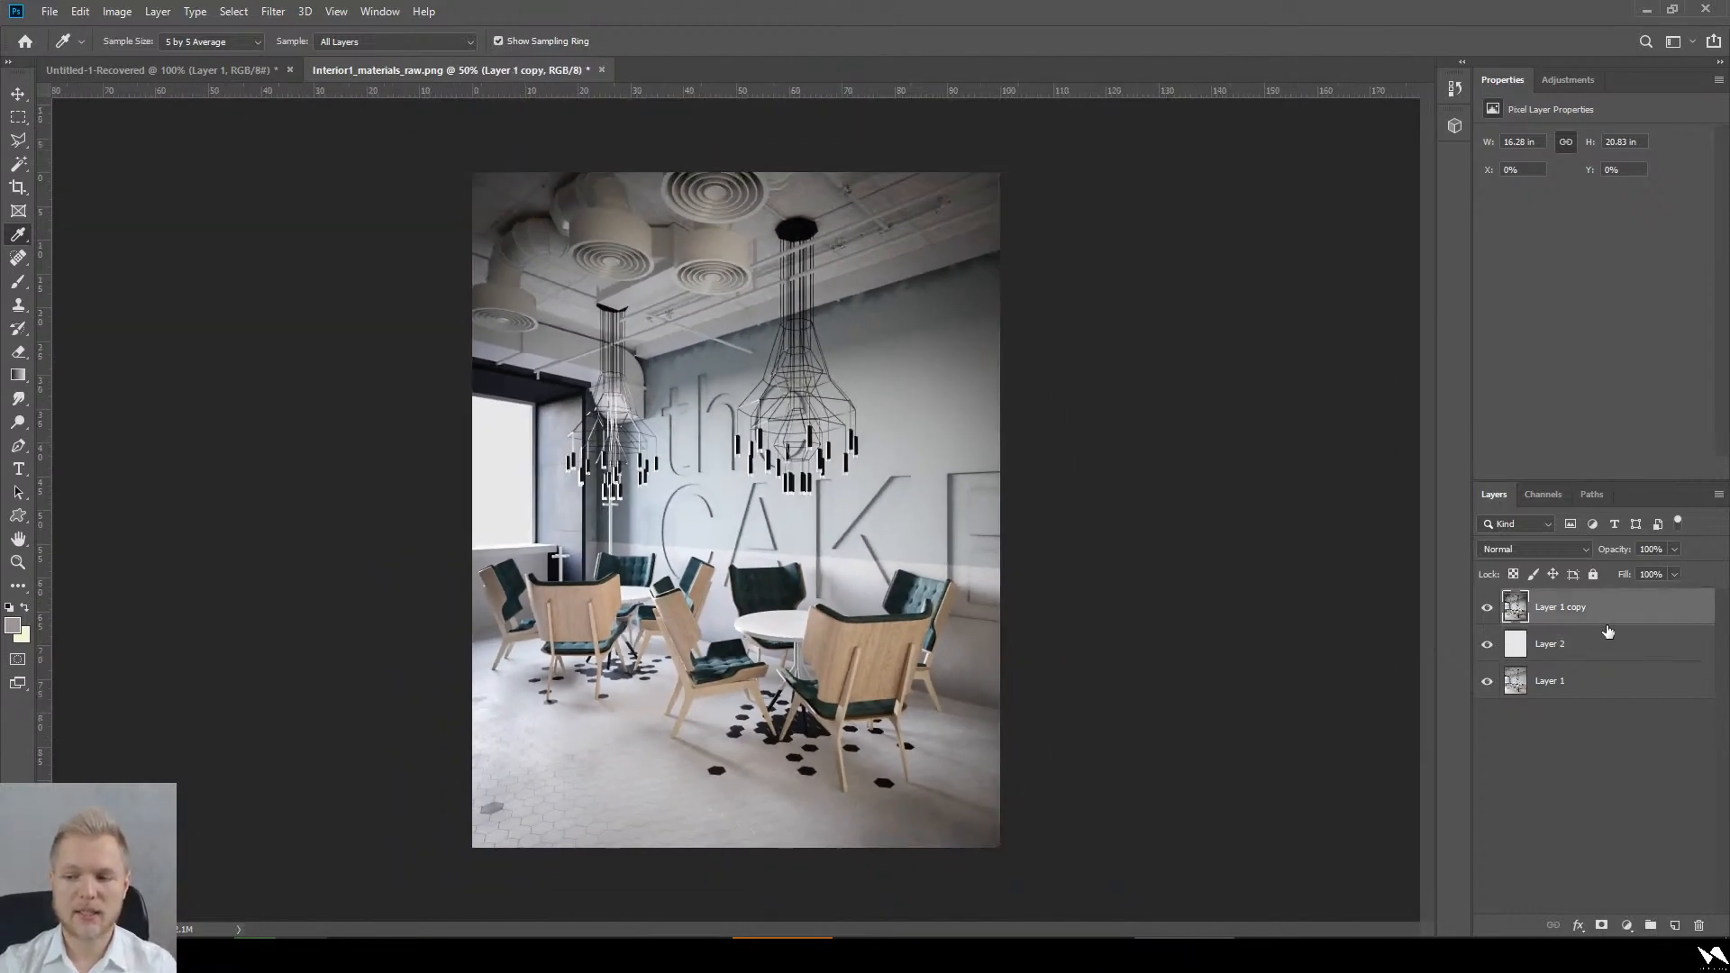
click(112, 11)
click(166, 112)
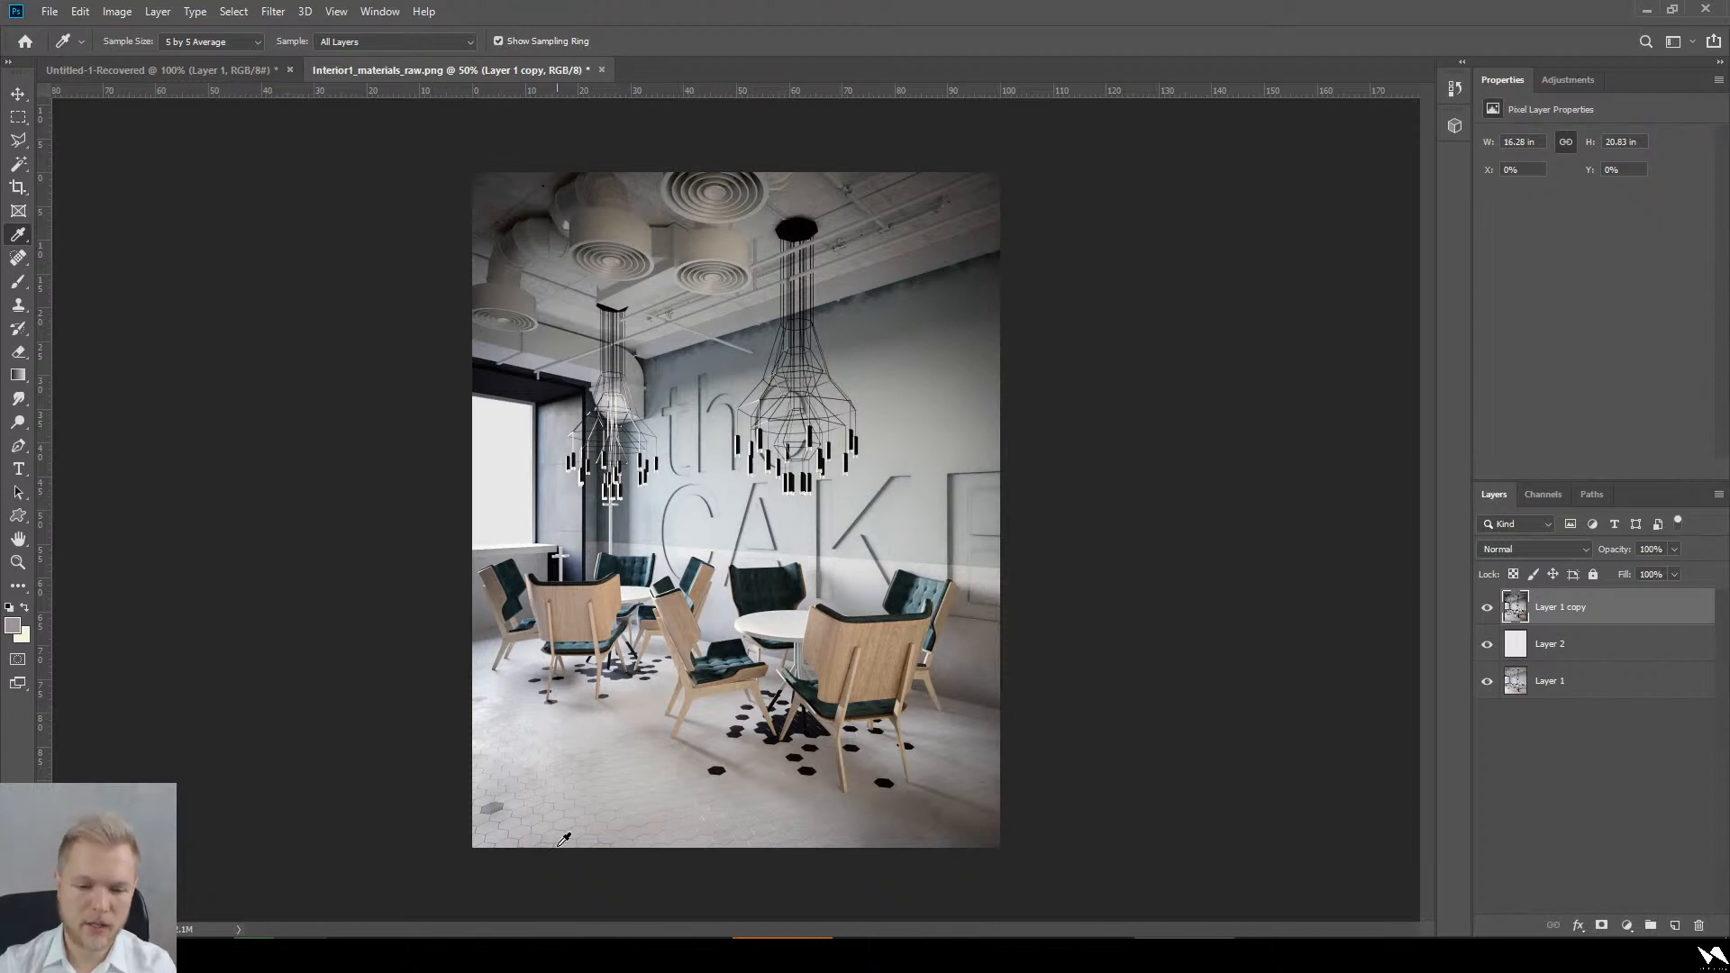
Step: Examine the hexagonal floor tiles, chairs and lettered wall of the corrected render up close and as a whole
key(ctrl+plus)
scroll(506, 817, down, 3)
key(ctrl+plus)
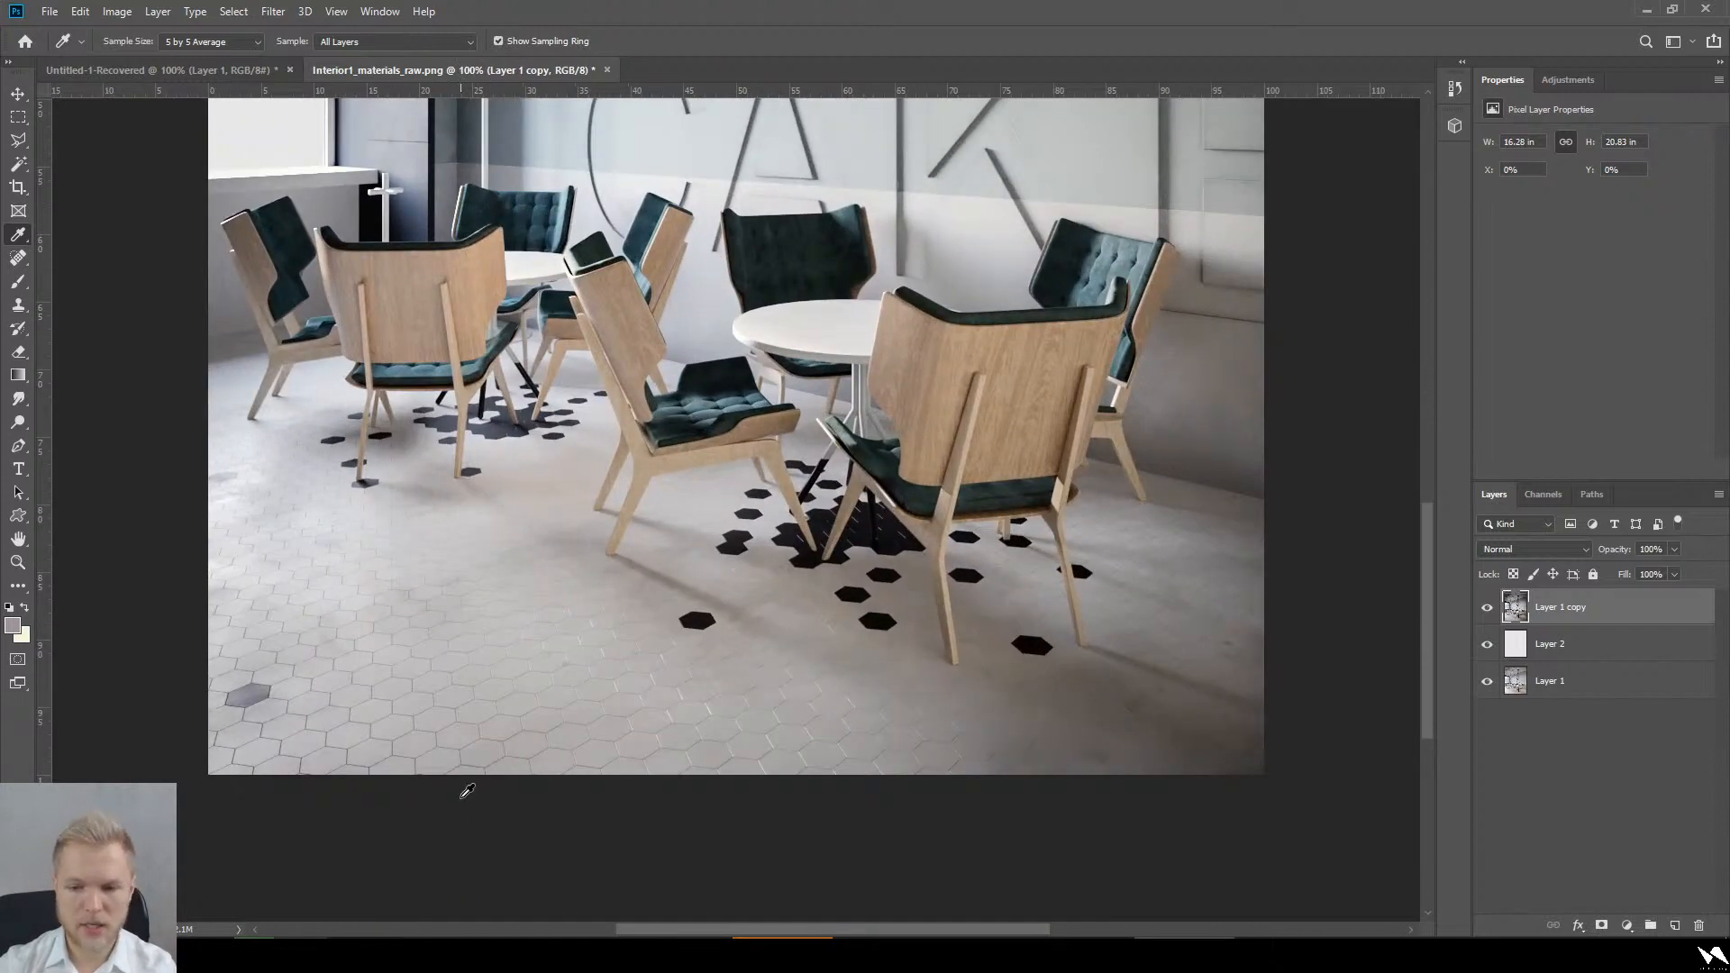
scroll(793, 650, up, 1)
scroll(798, 643, up, 1)
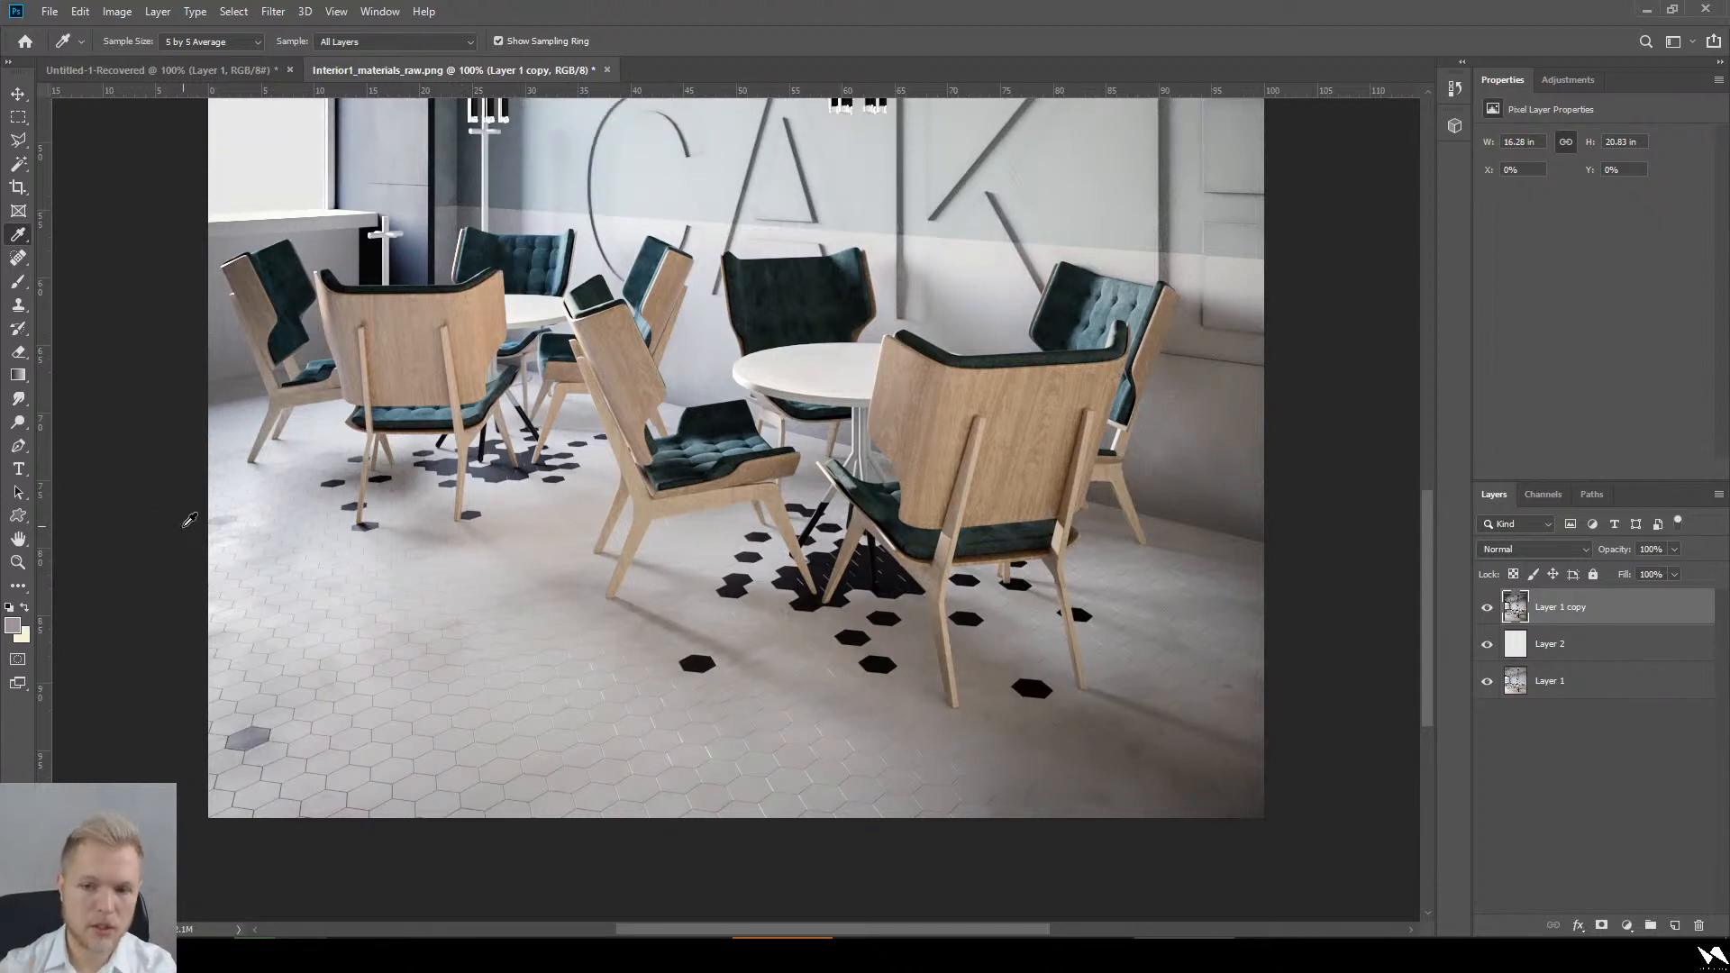
scroll(189, 520, up, 1)
key(ctrl+minus)
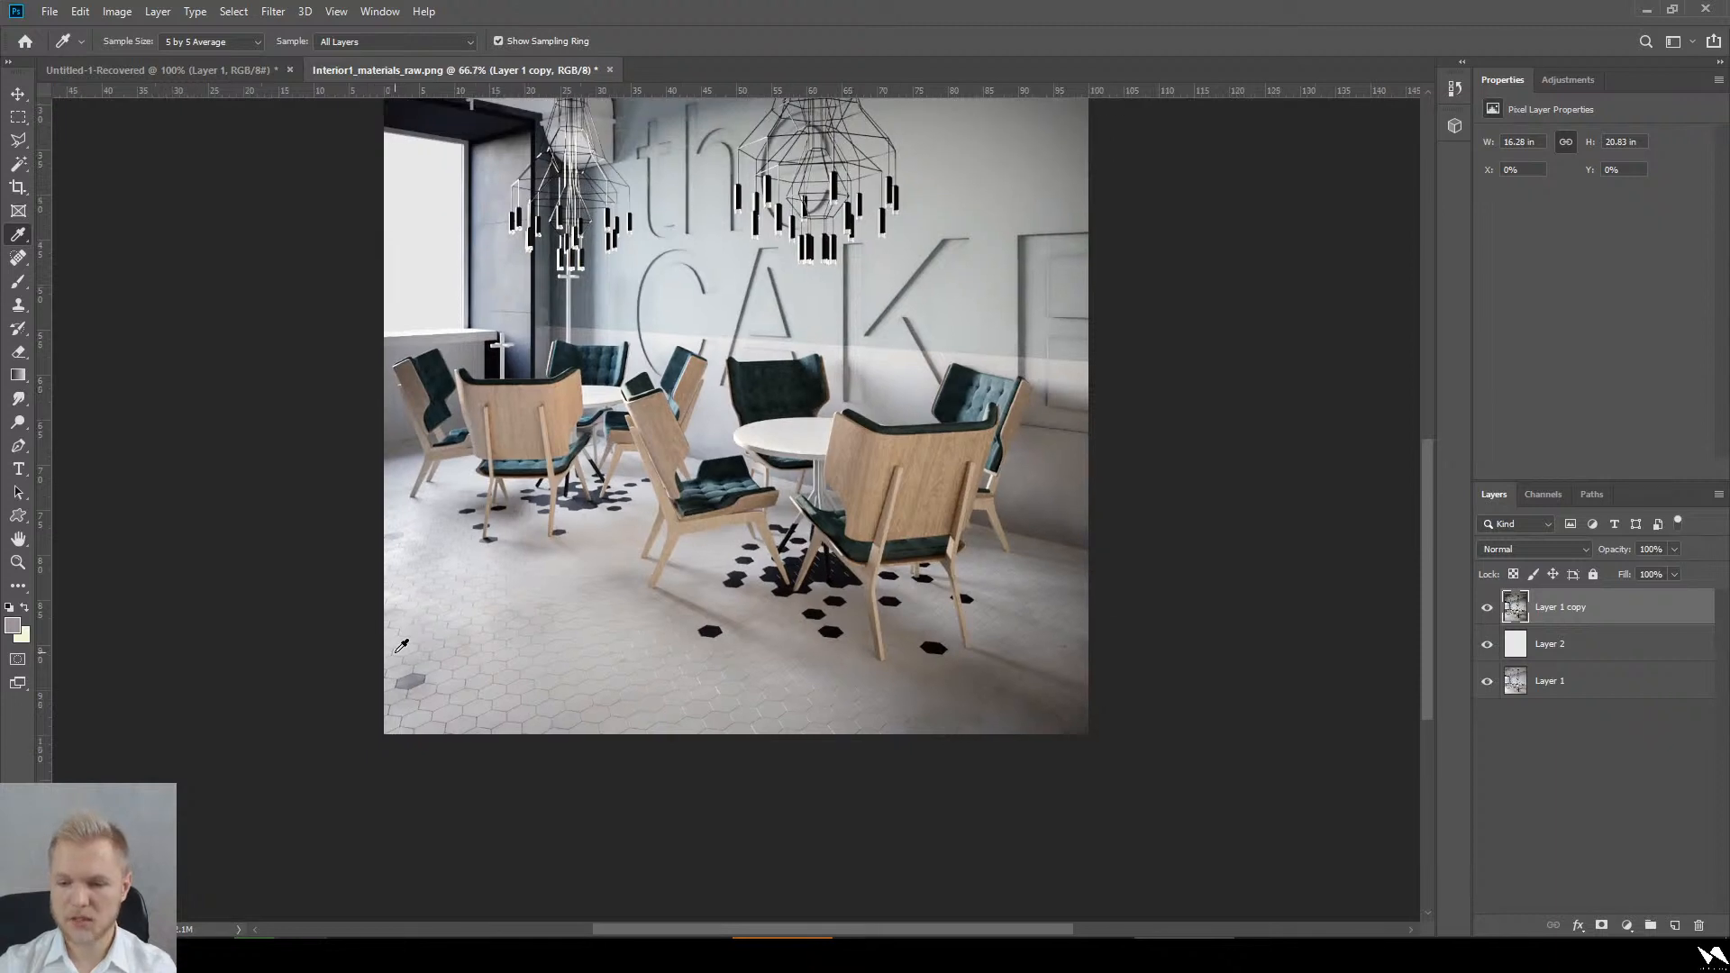
scroll(637, 643, up, 5)
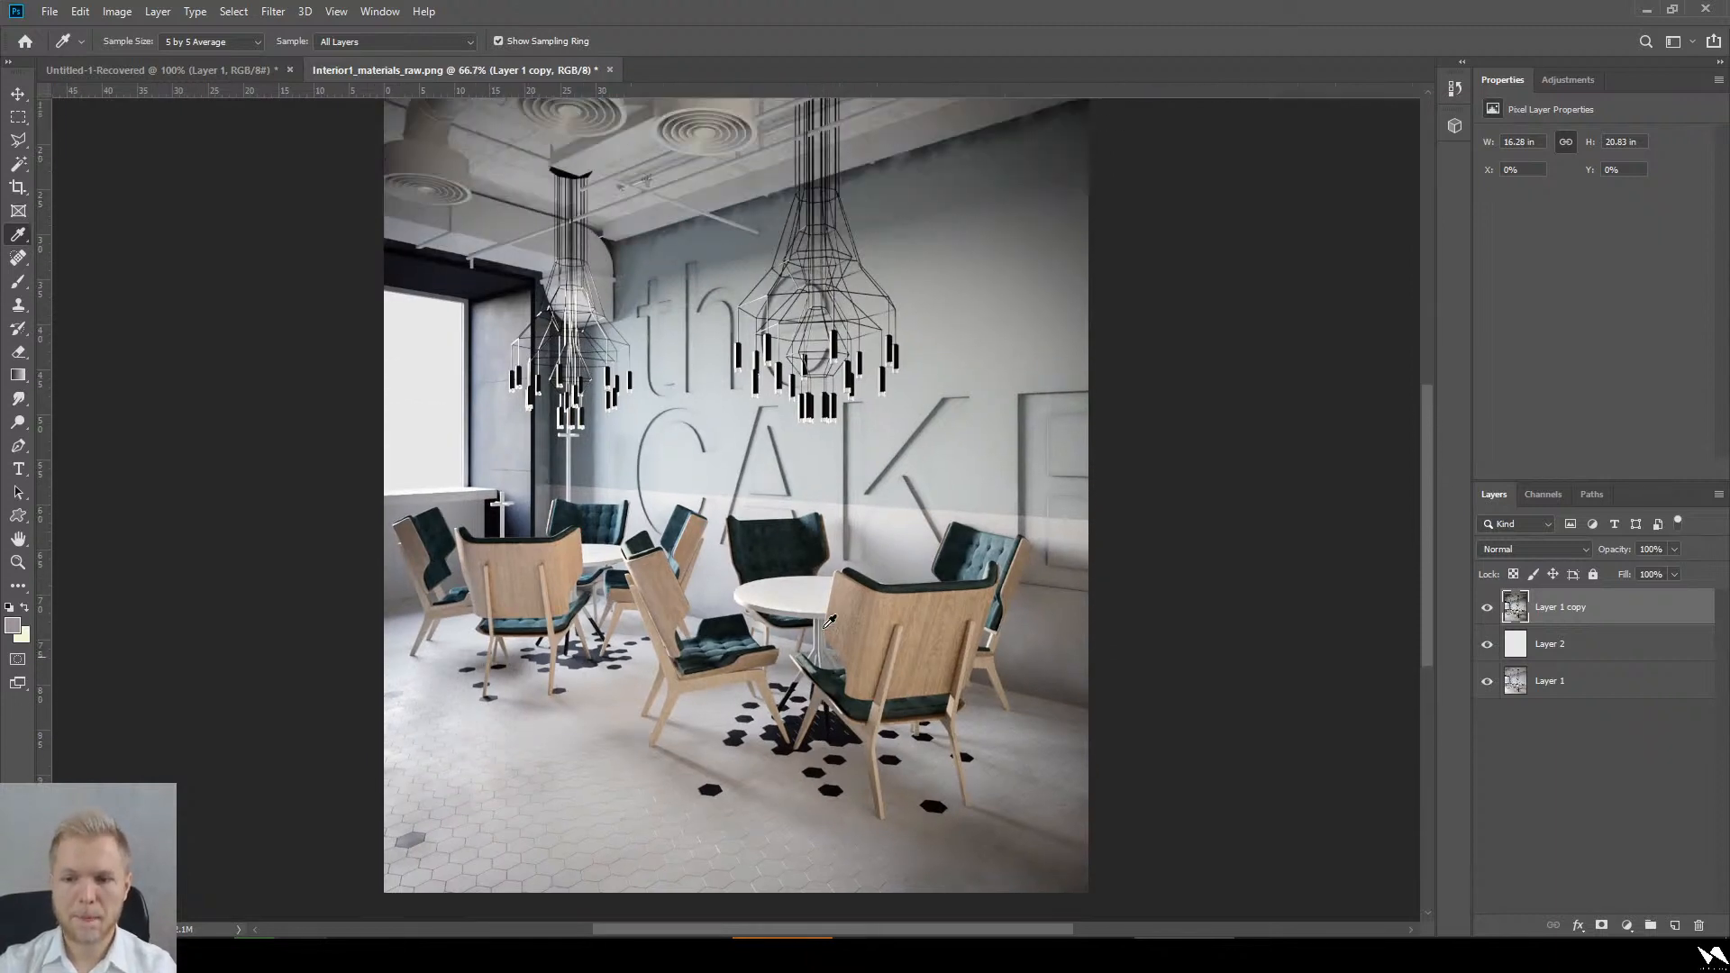
key(ctrl+minus)
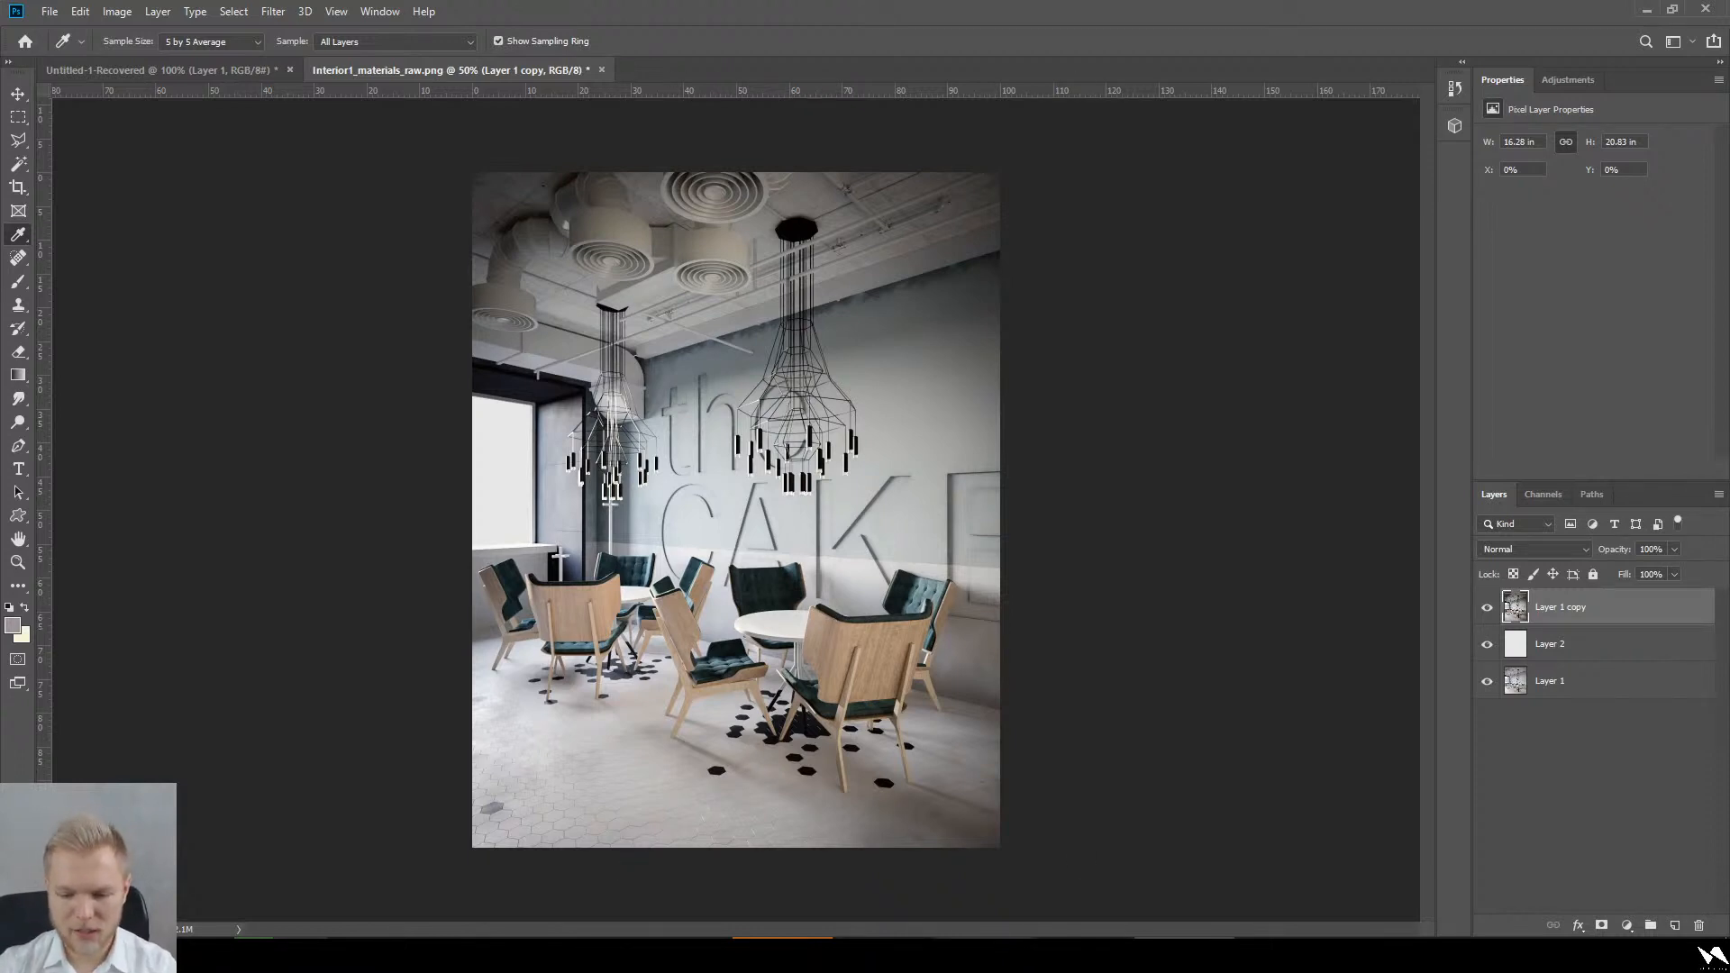
Step: Switch to Google Drive in Chrome and examine inspiration.jpg up close, including the lettered wall, wooden chairs and hexagonal floor tiles
key(alt+Tab)
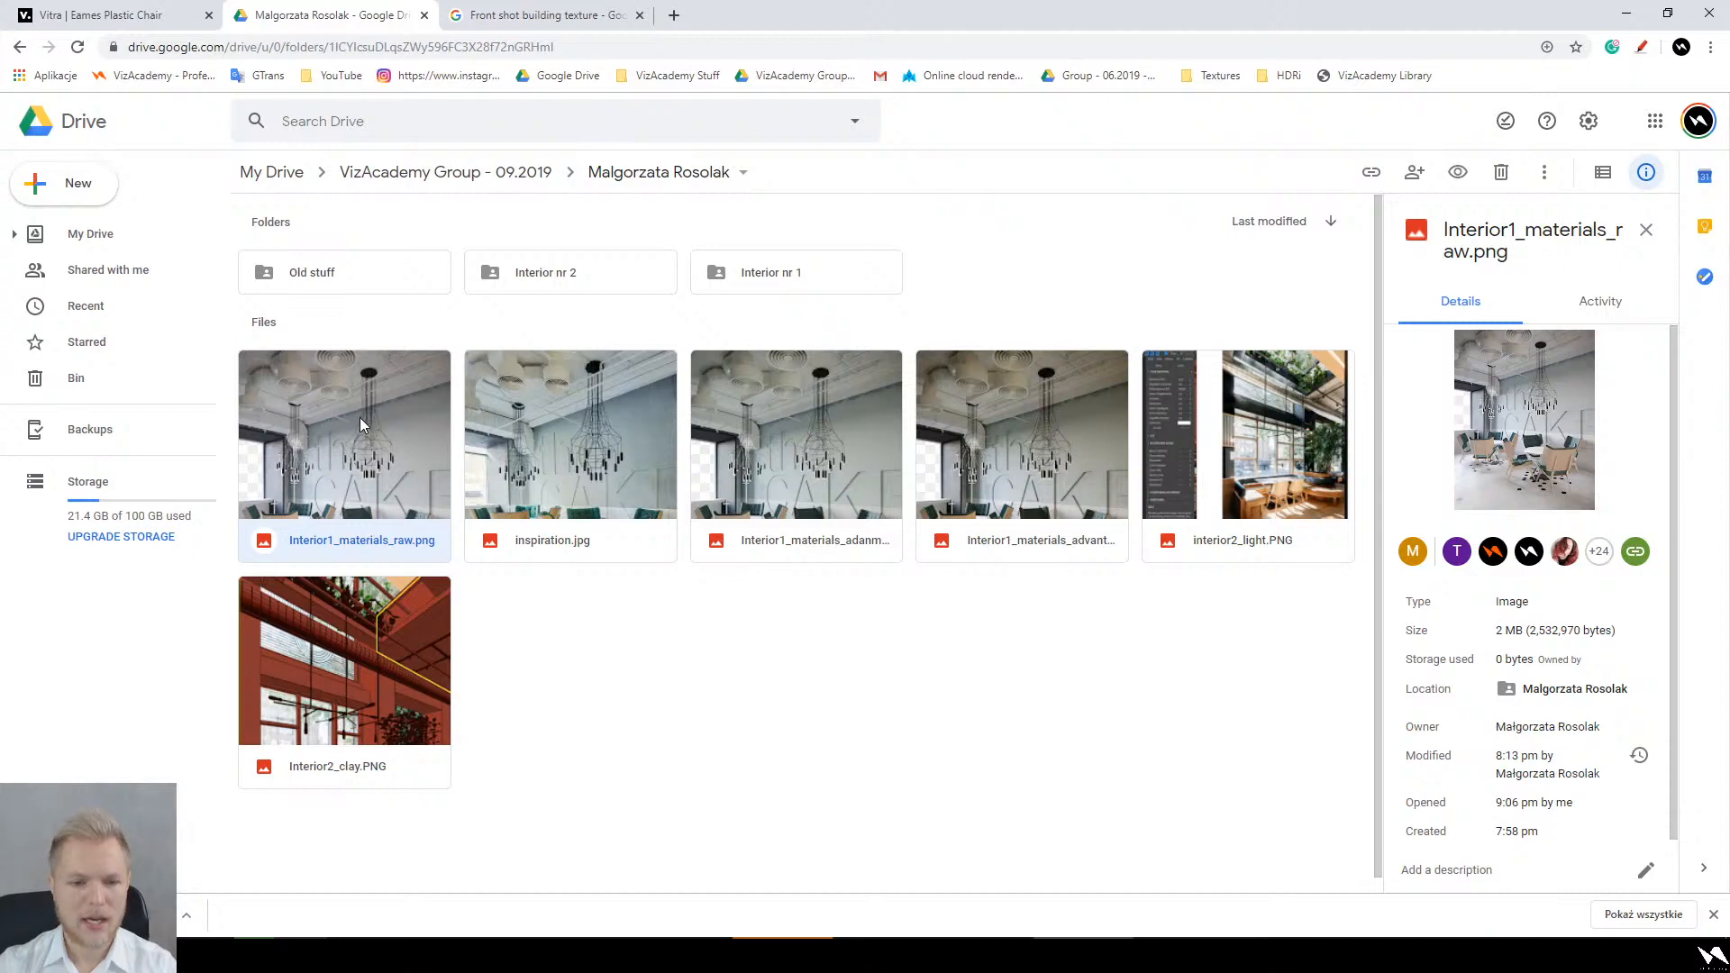
double_click(553, 472)
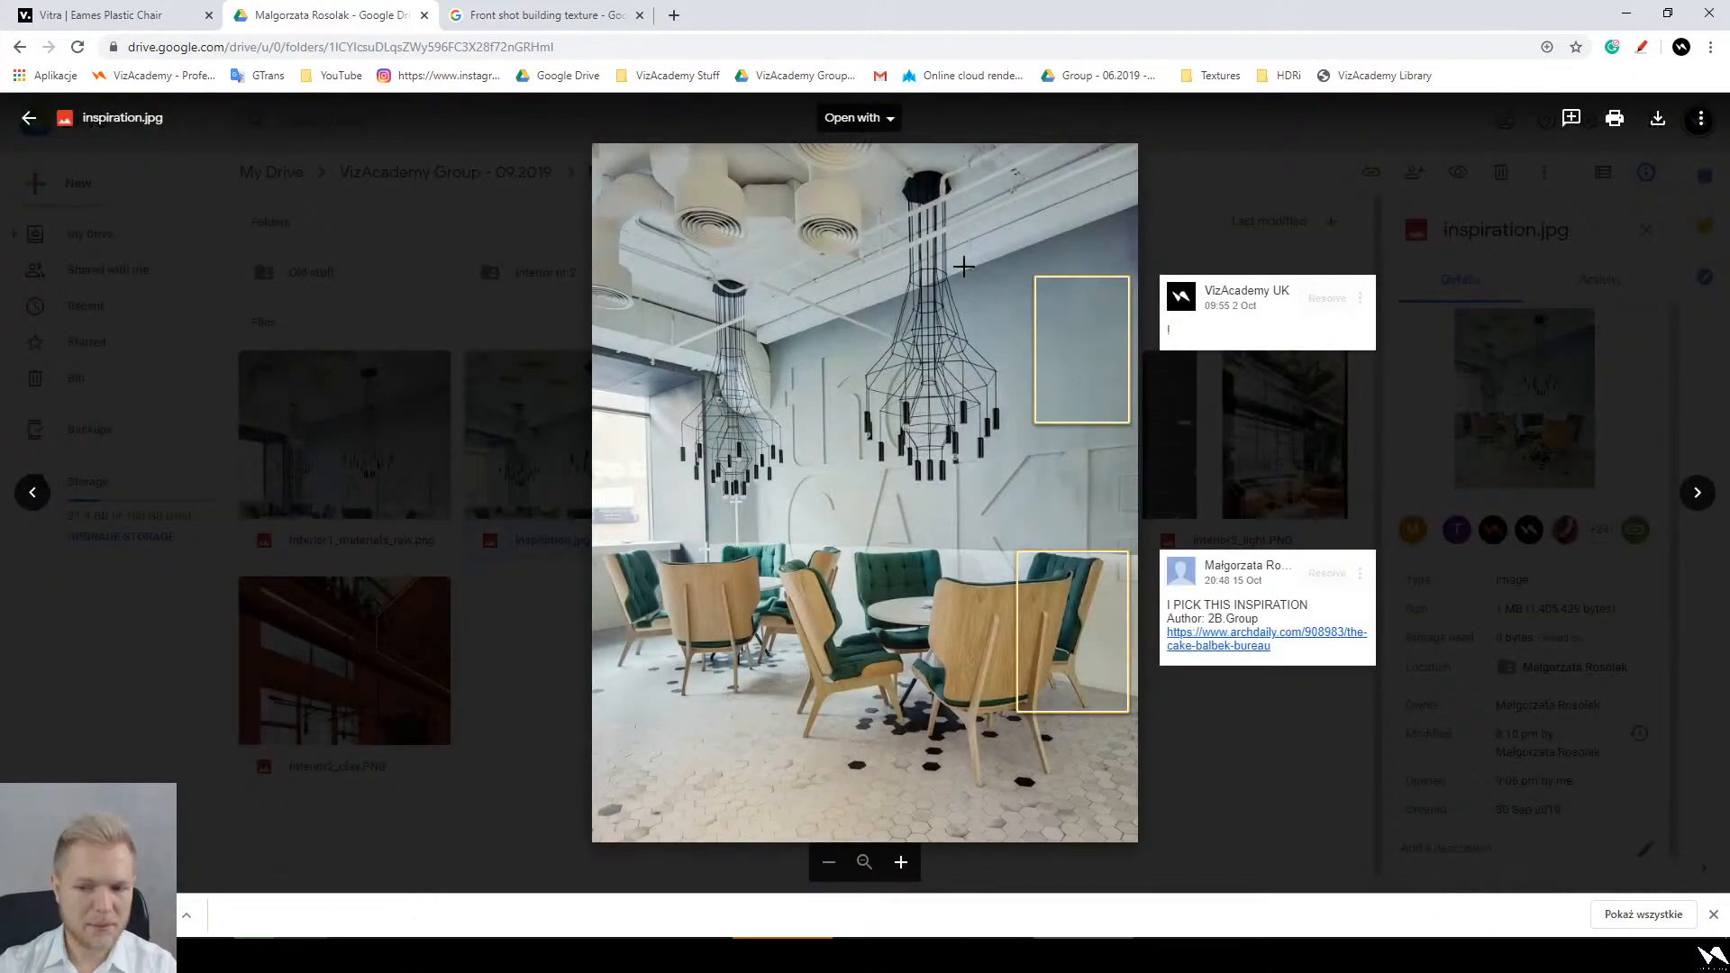
scroll(1129, 466, up, 5)
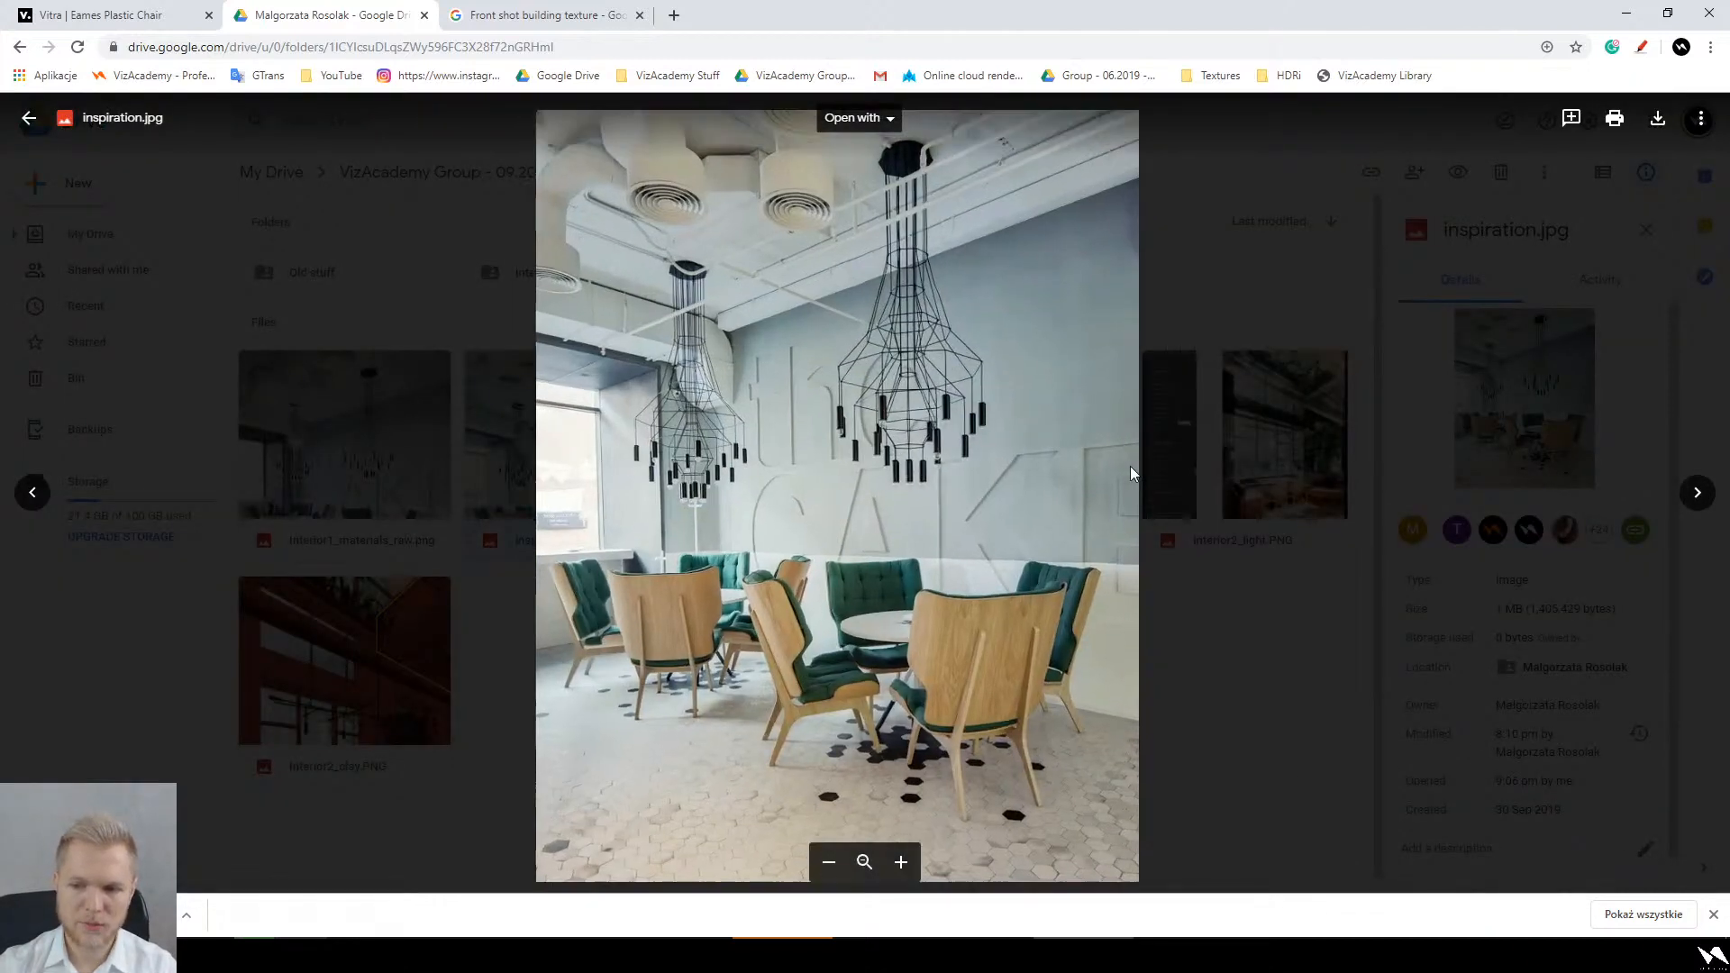
scroll(1130, 467, up, 2)
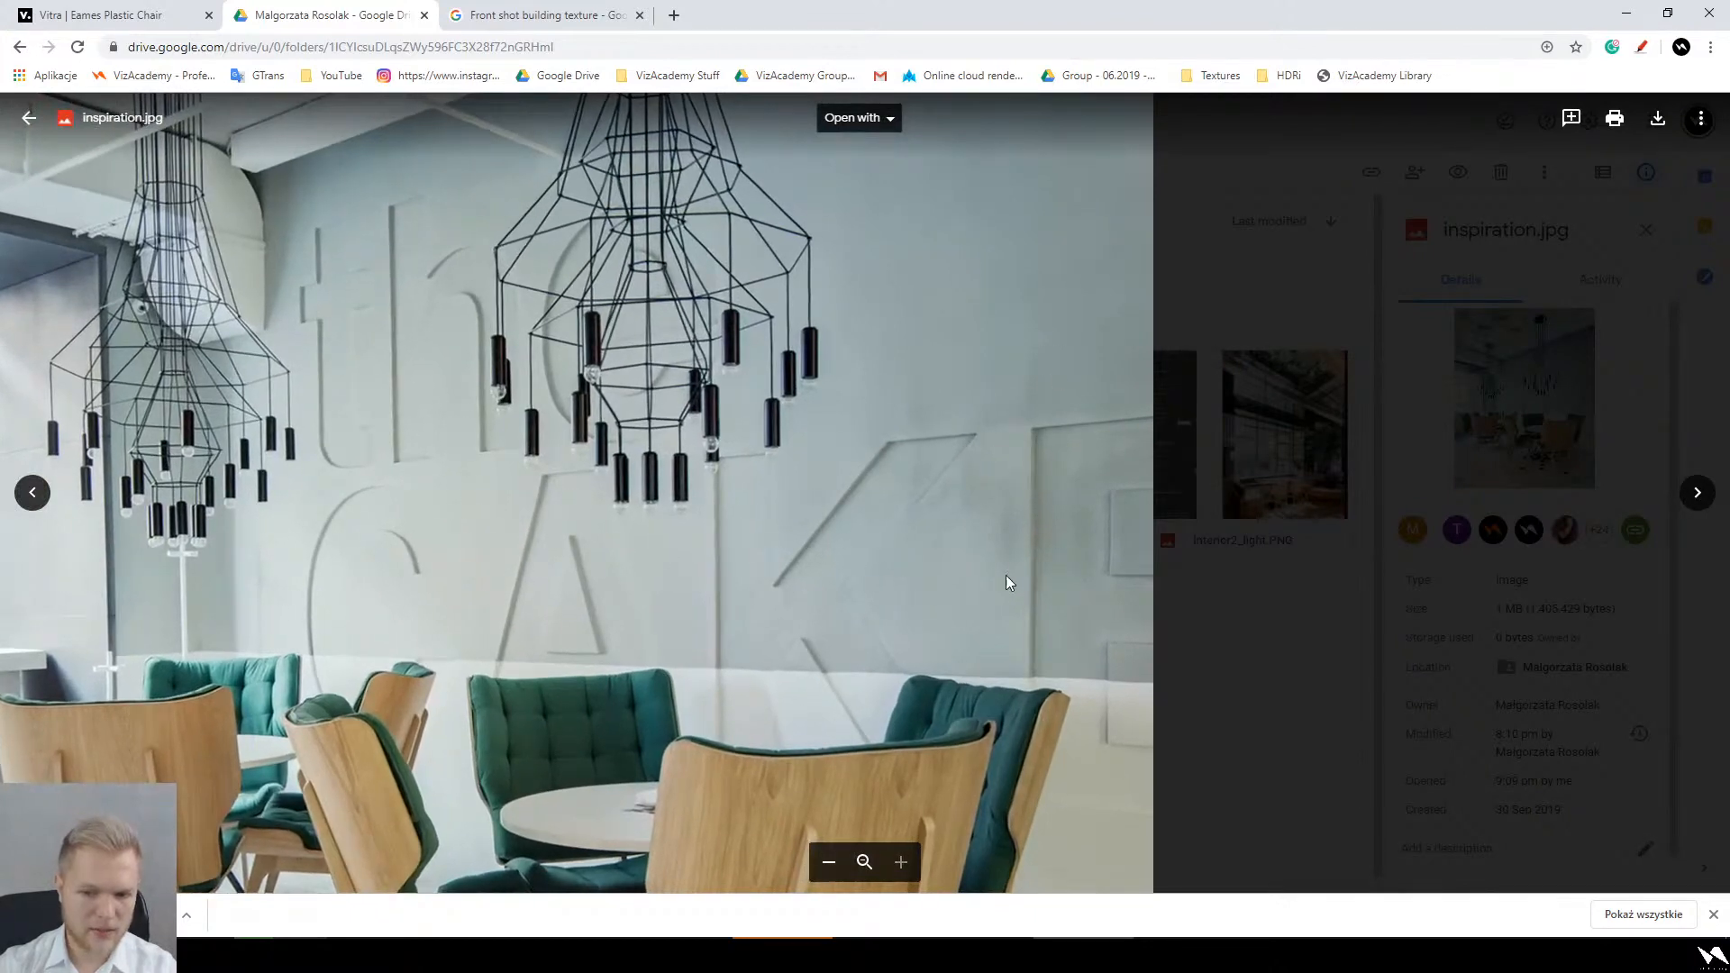
scroll(872, 587, down, 5)
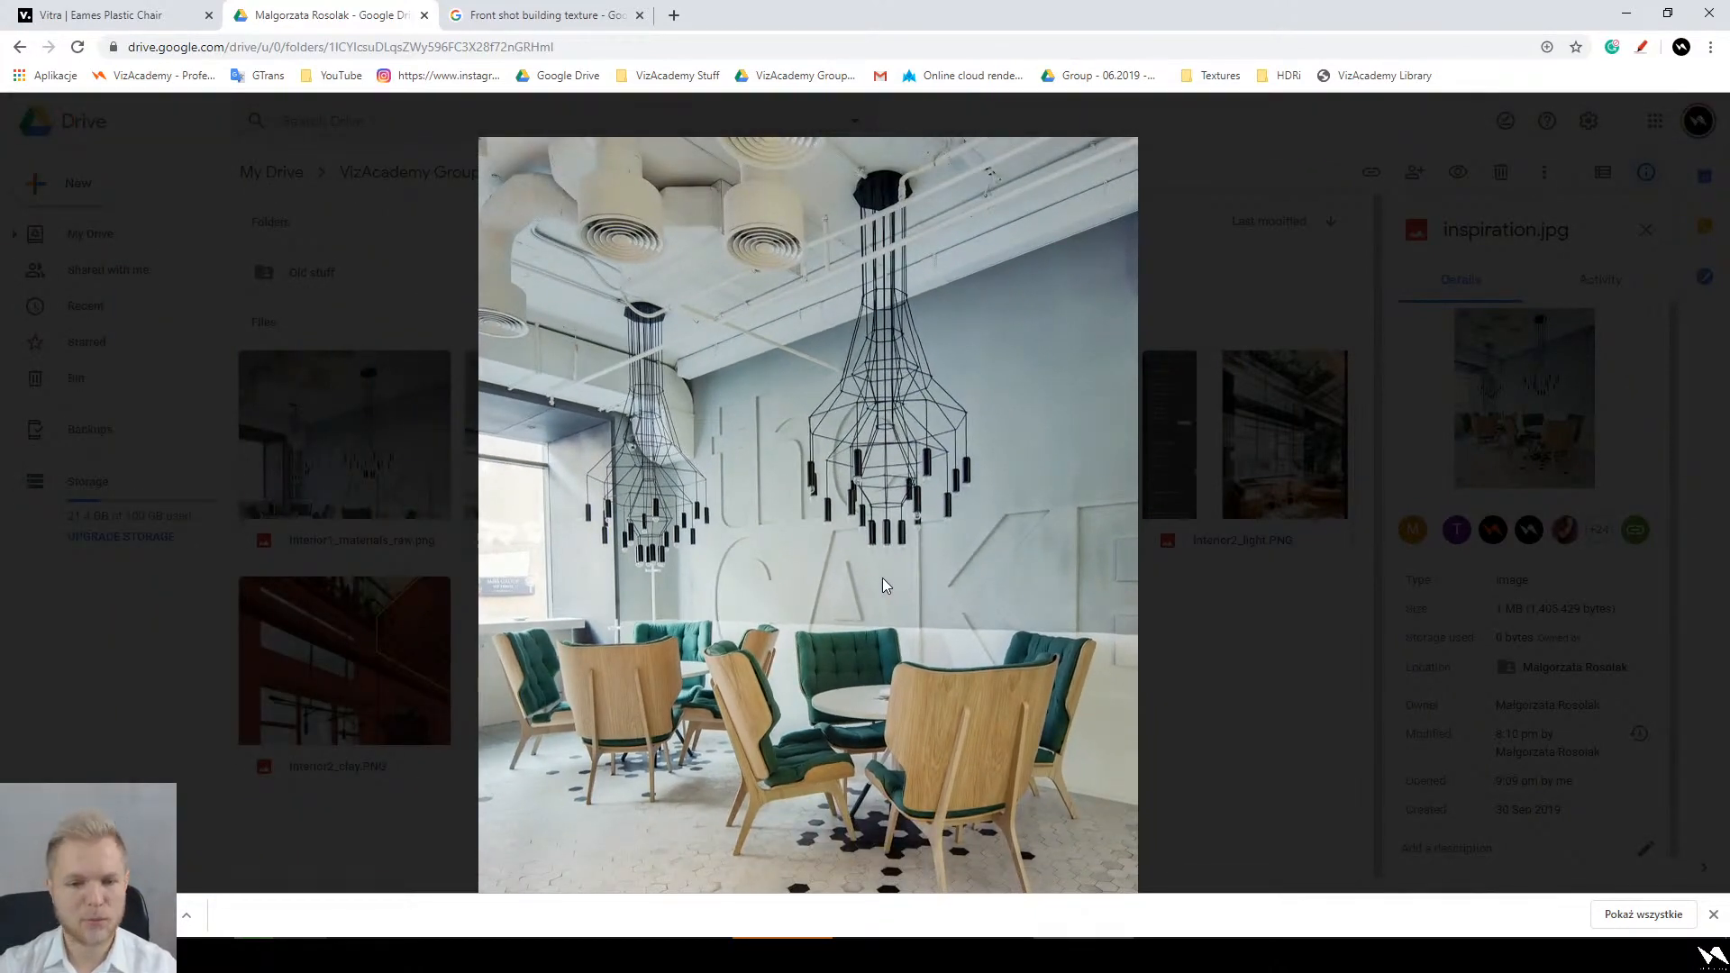
scroll(666, 703, up, 4)
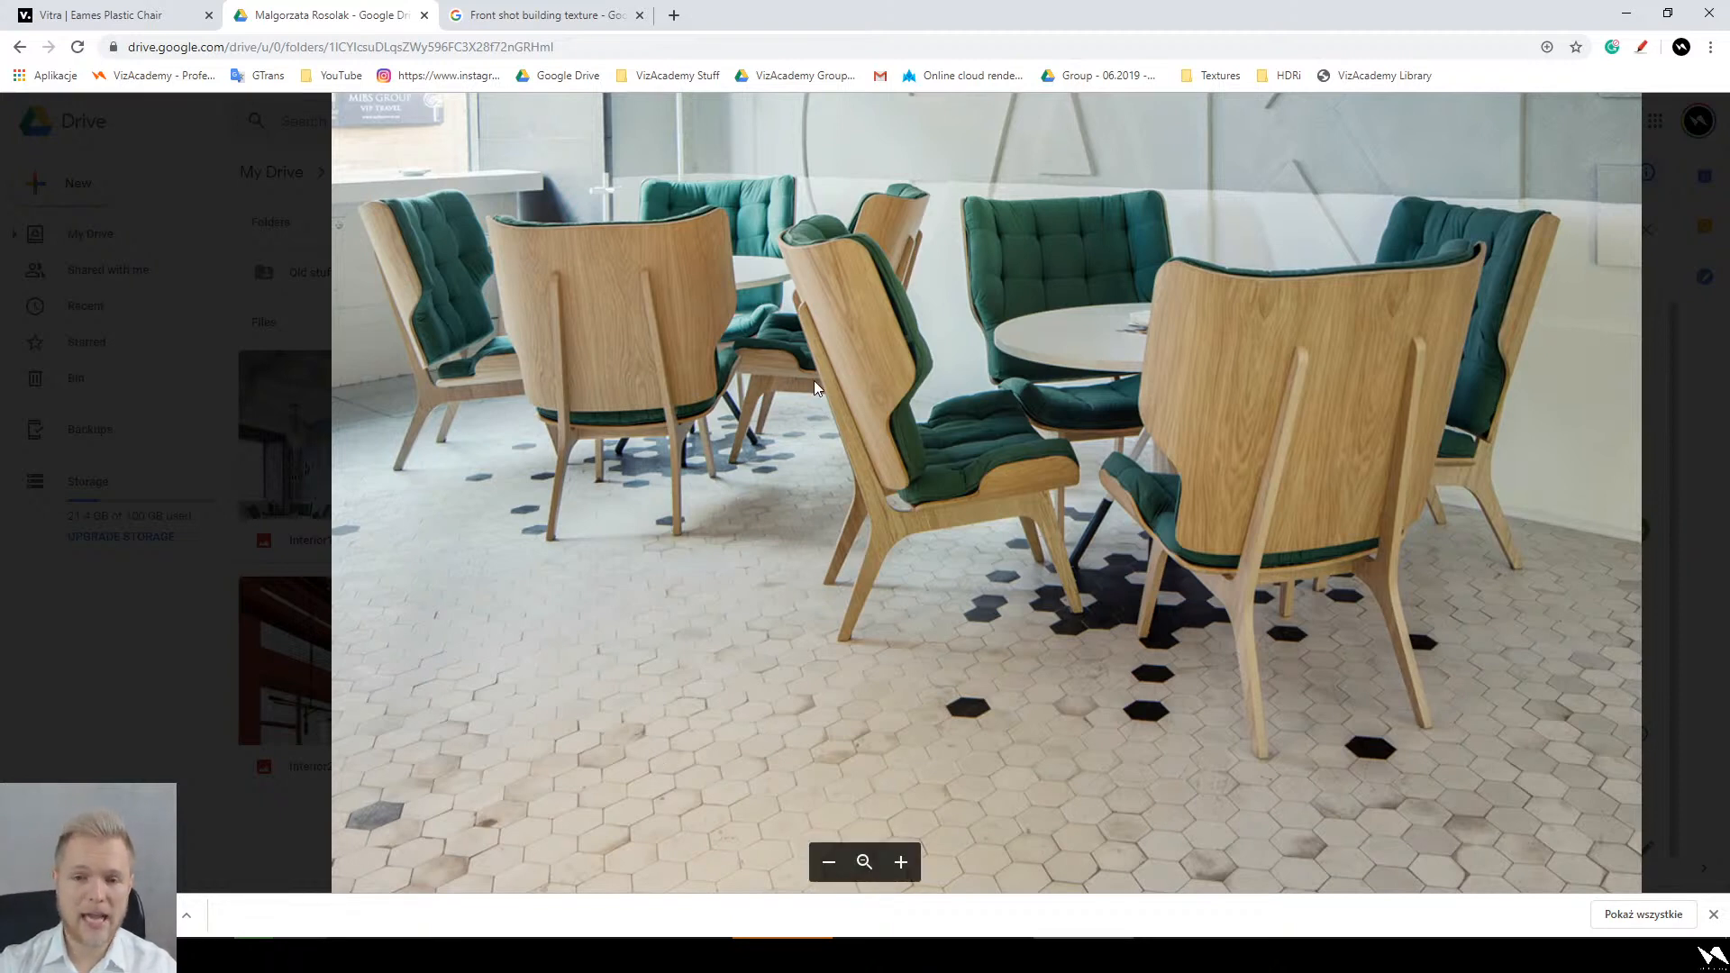
drag(1089, 333, 1017, 535)
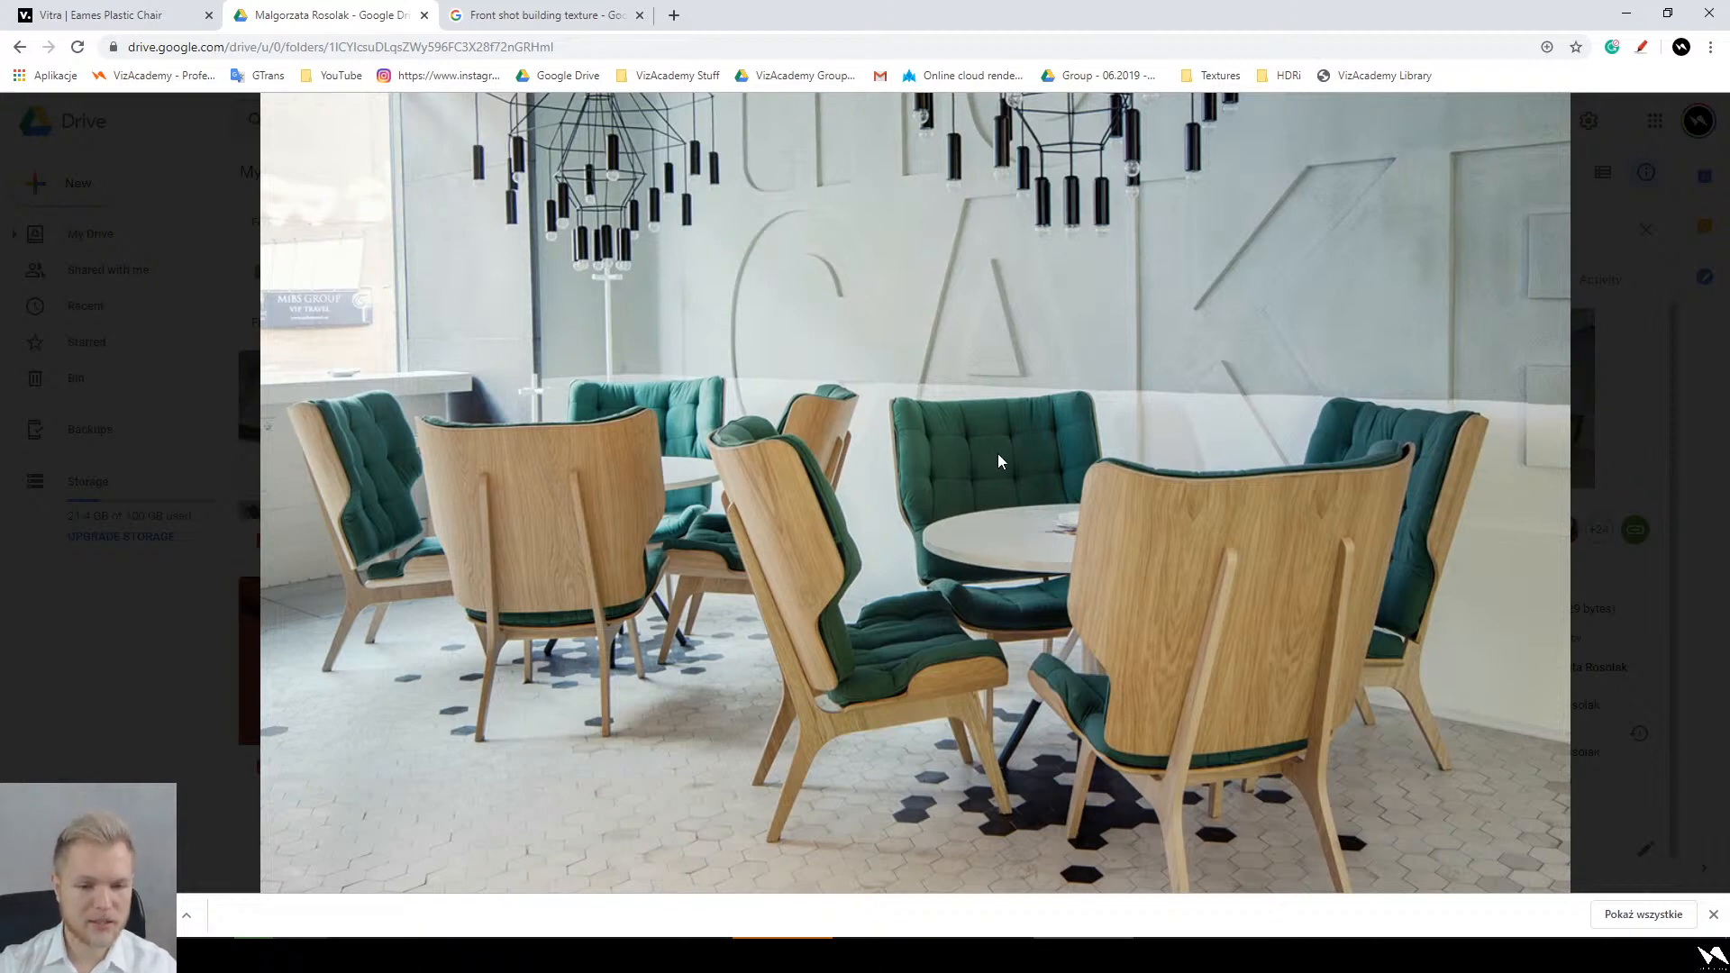
drag(998, 456, 1015, 557)
scroll(1014, 556, down, 3)
scroll(1014, 563, down, 3)
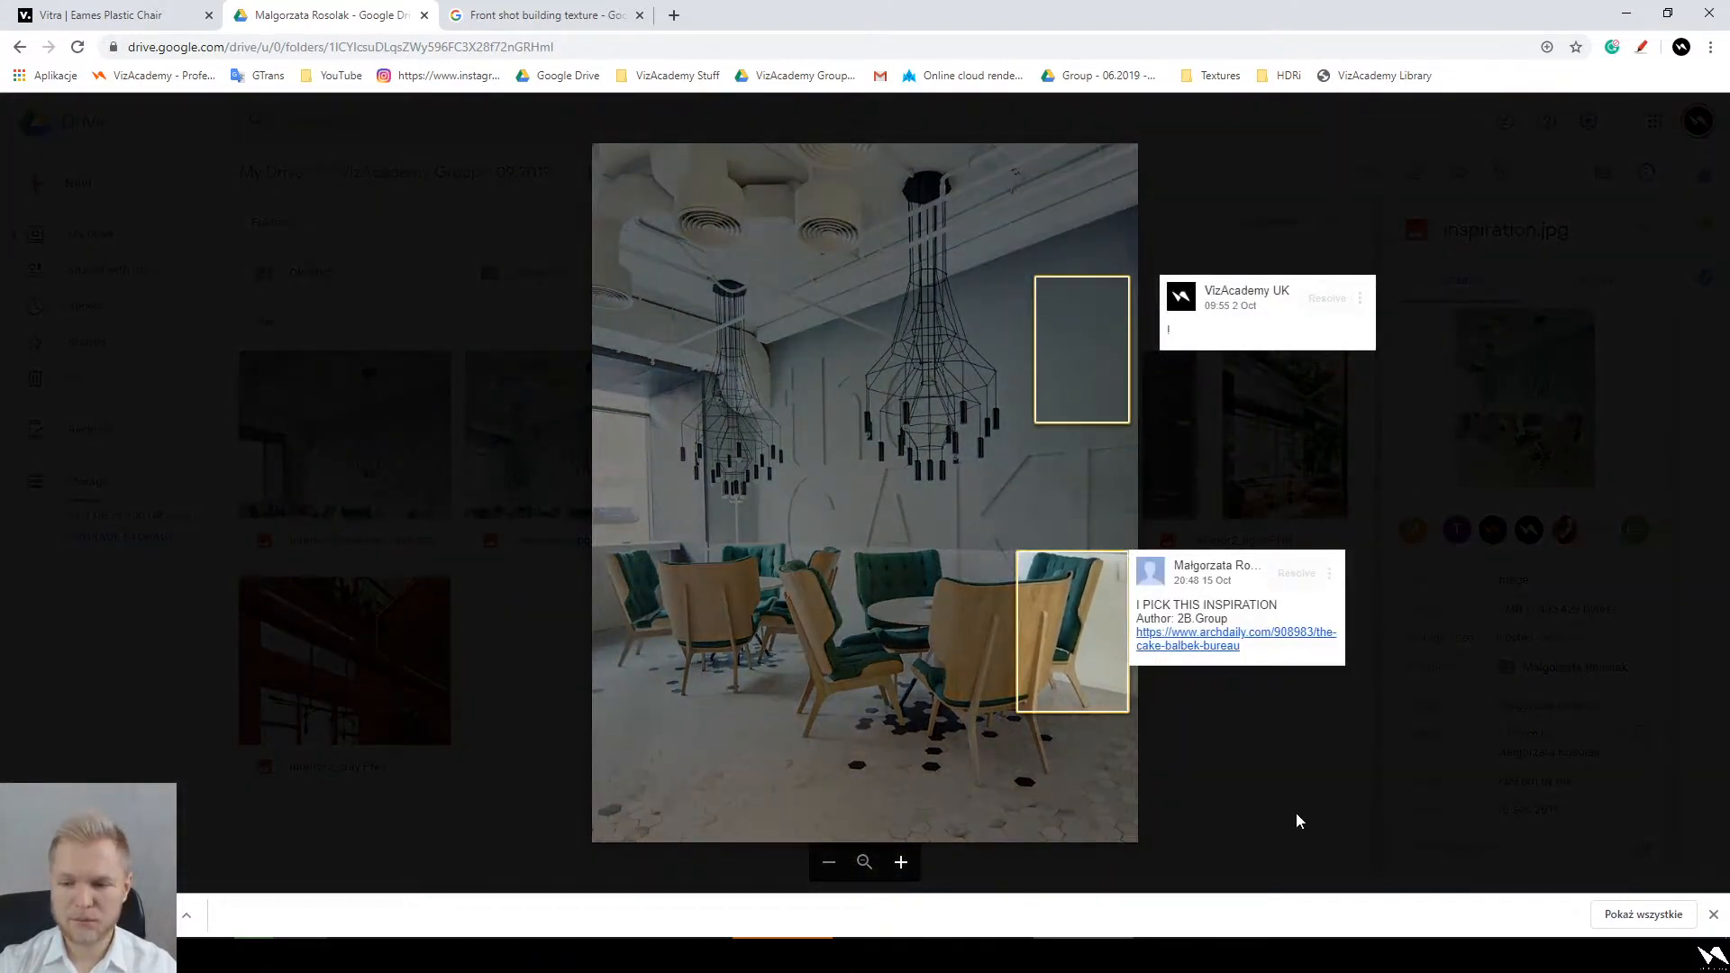
click(1295, 812)
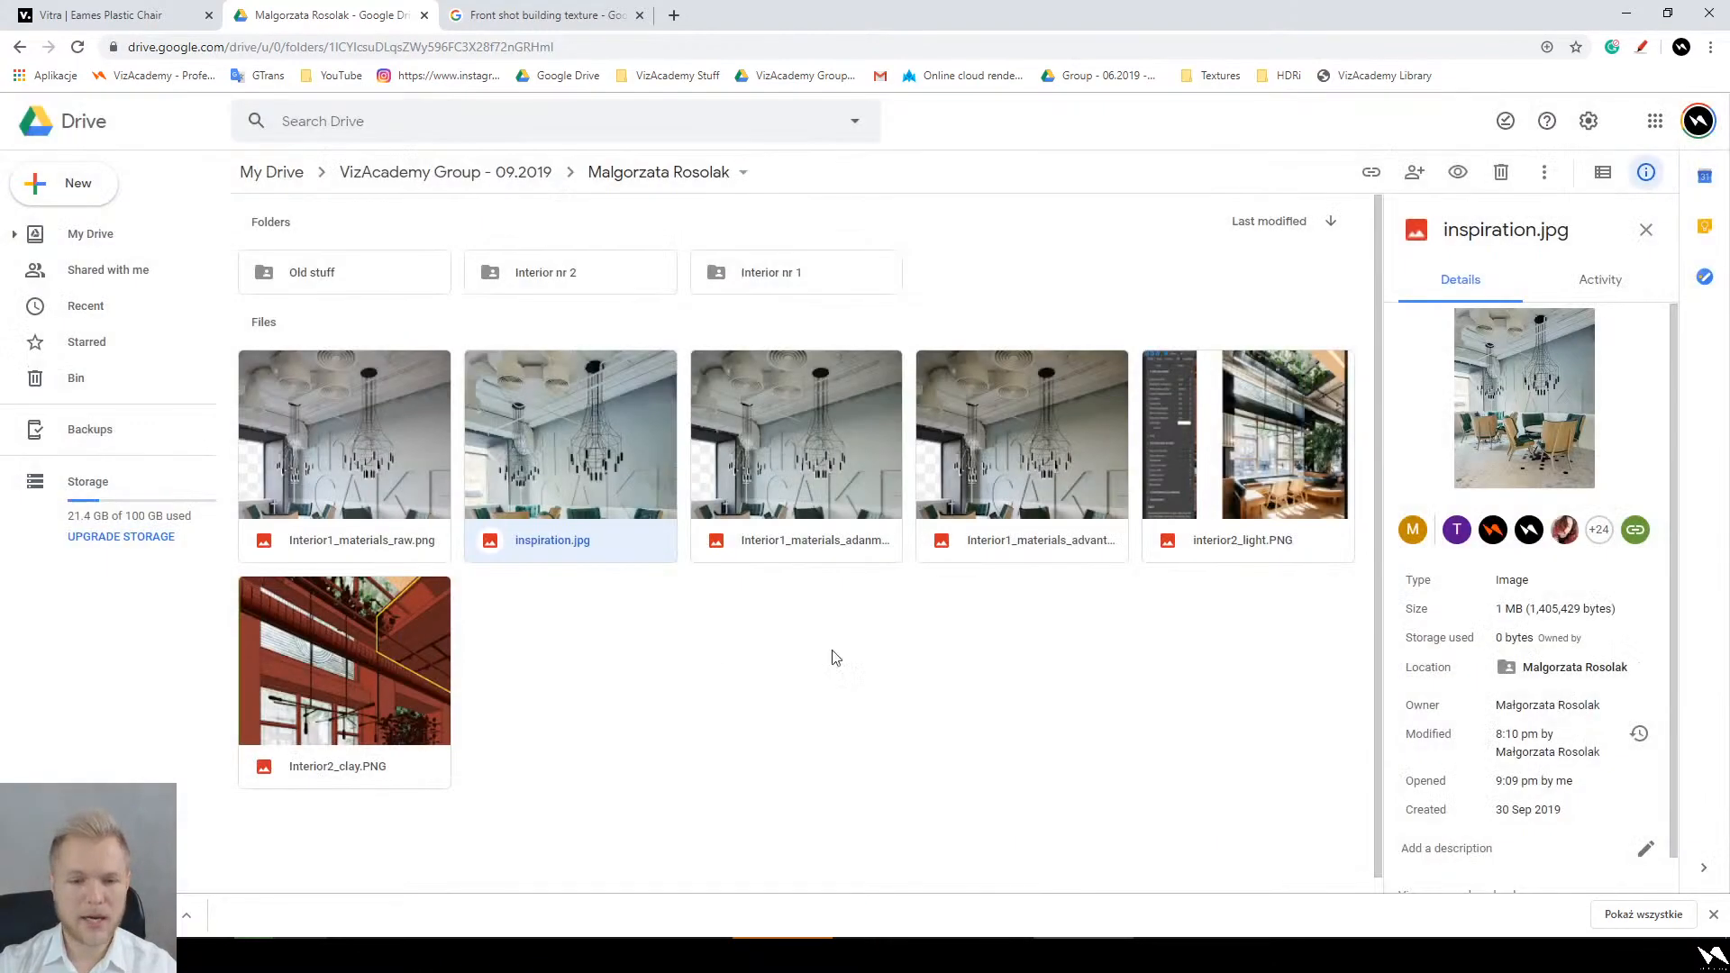
Step: View Interior1_materials_raw.png and compare its chairs, walls and floor with inspiration.jpg
double_click(358, 469)
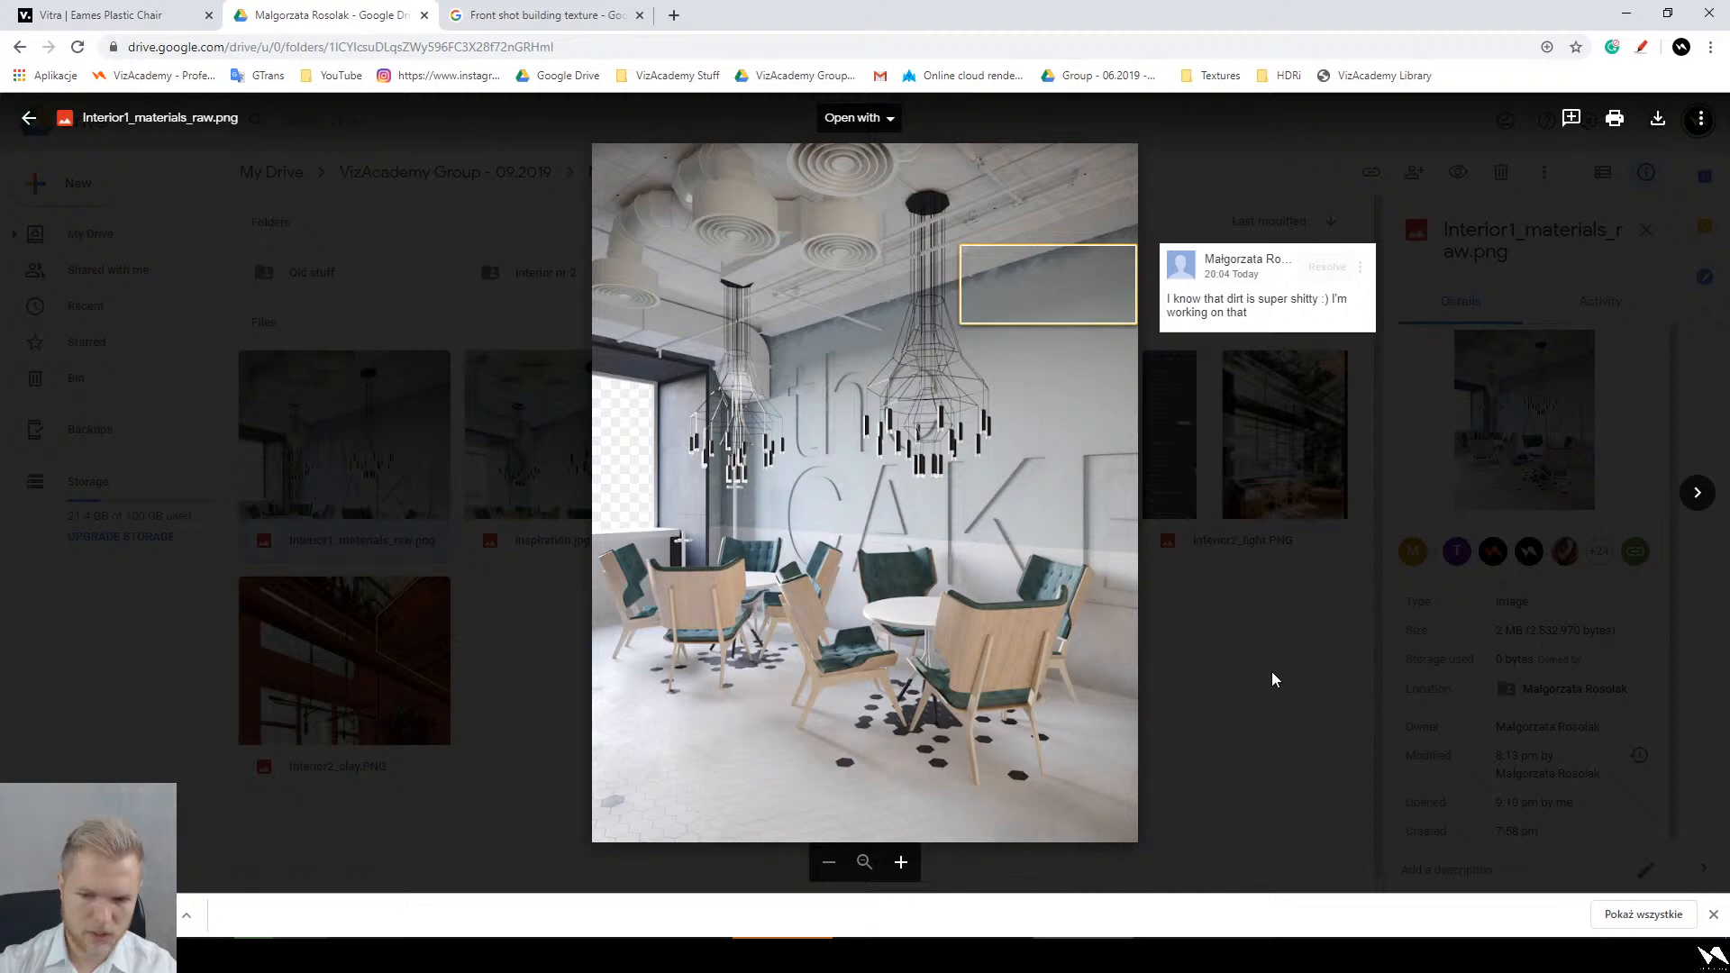
click(1261, 645)
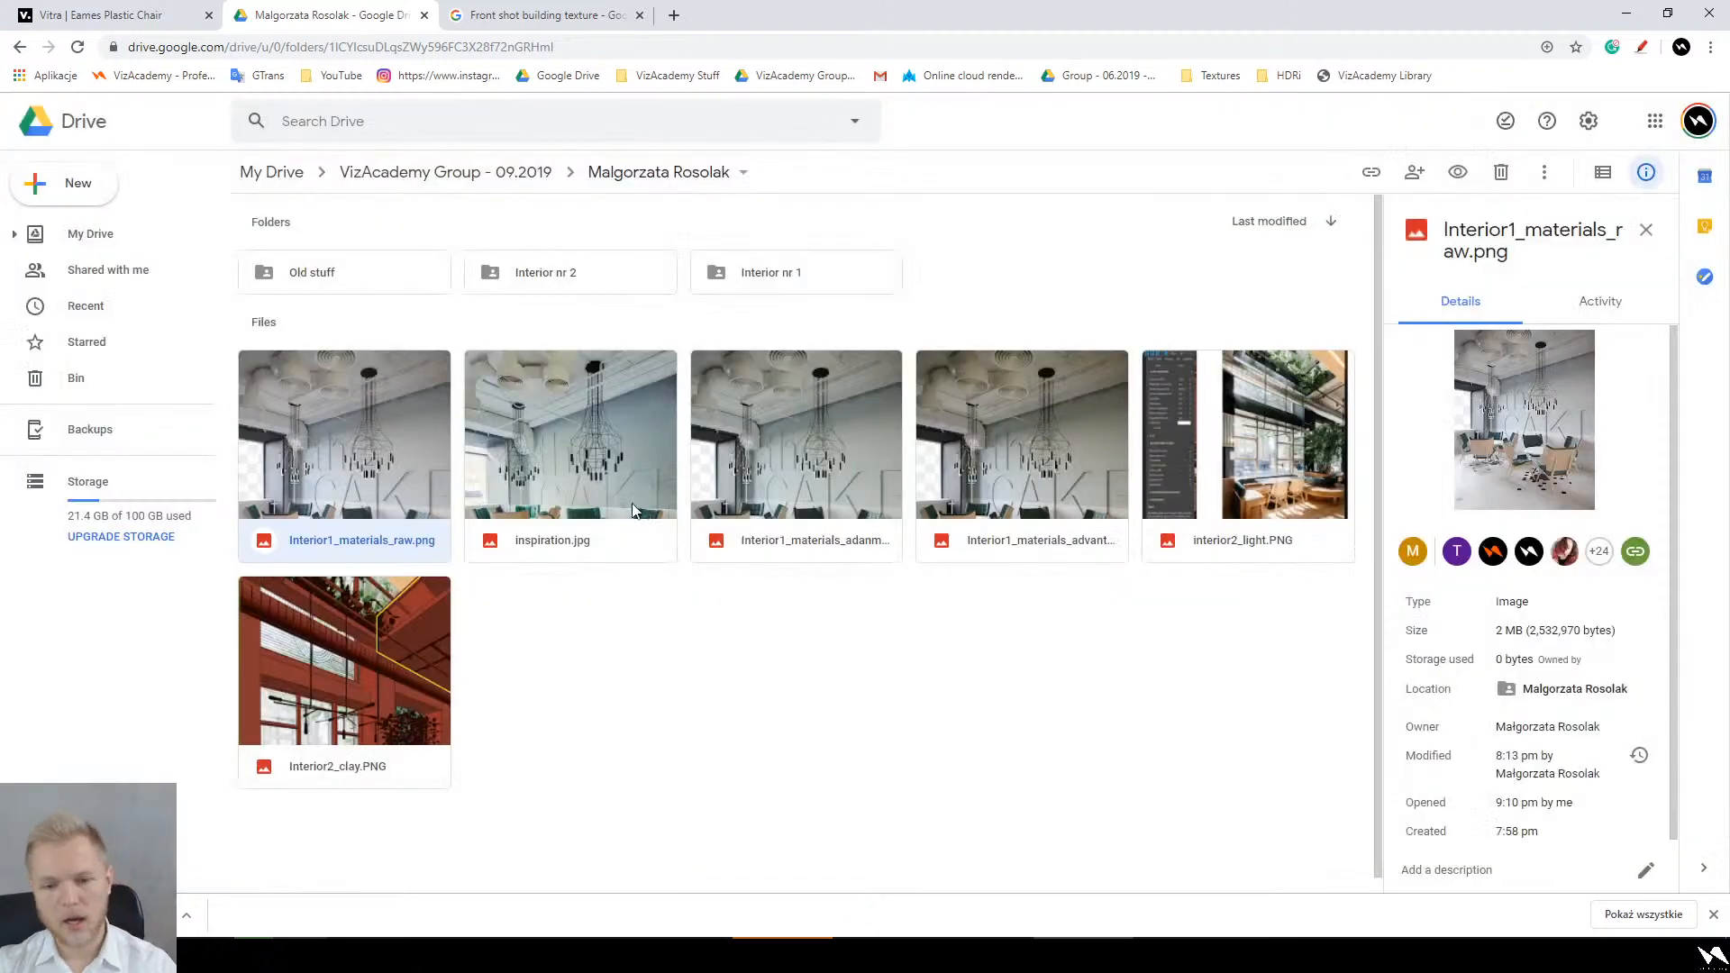
double_click(611, 491)
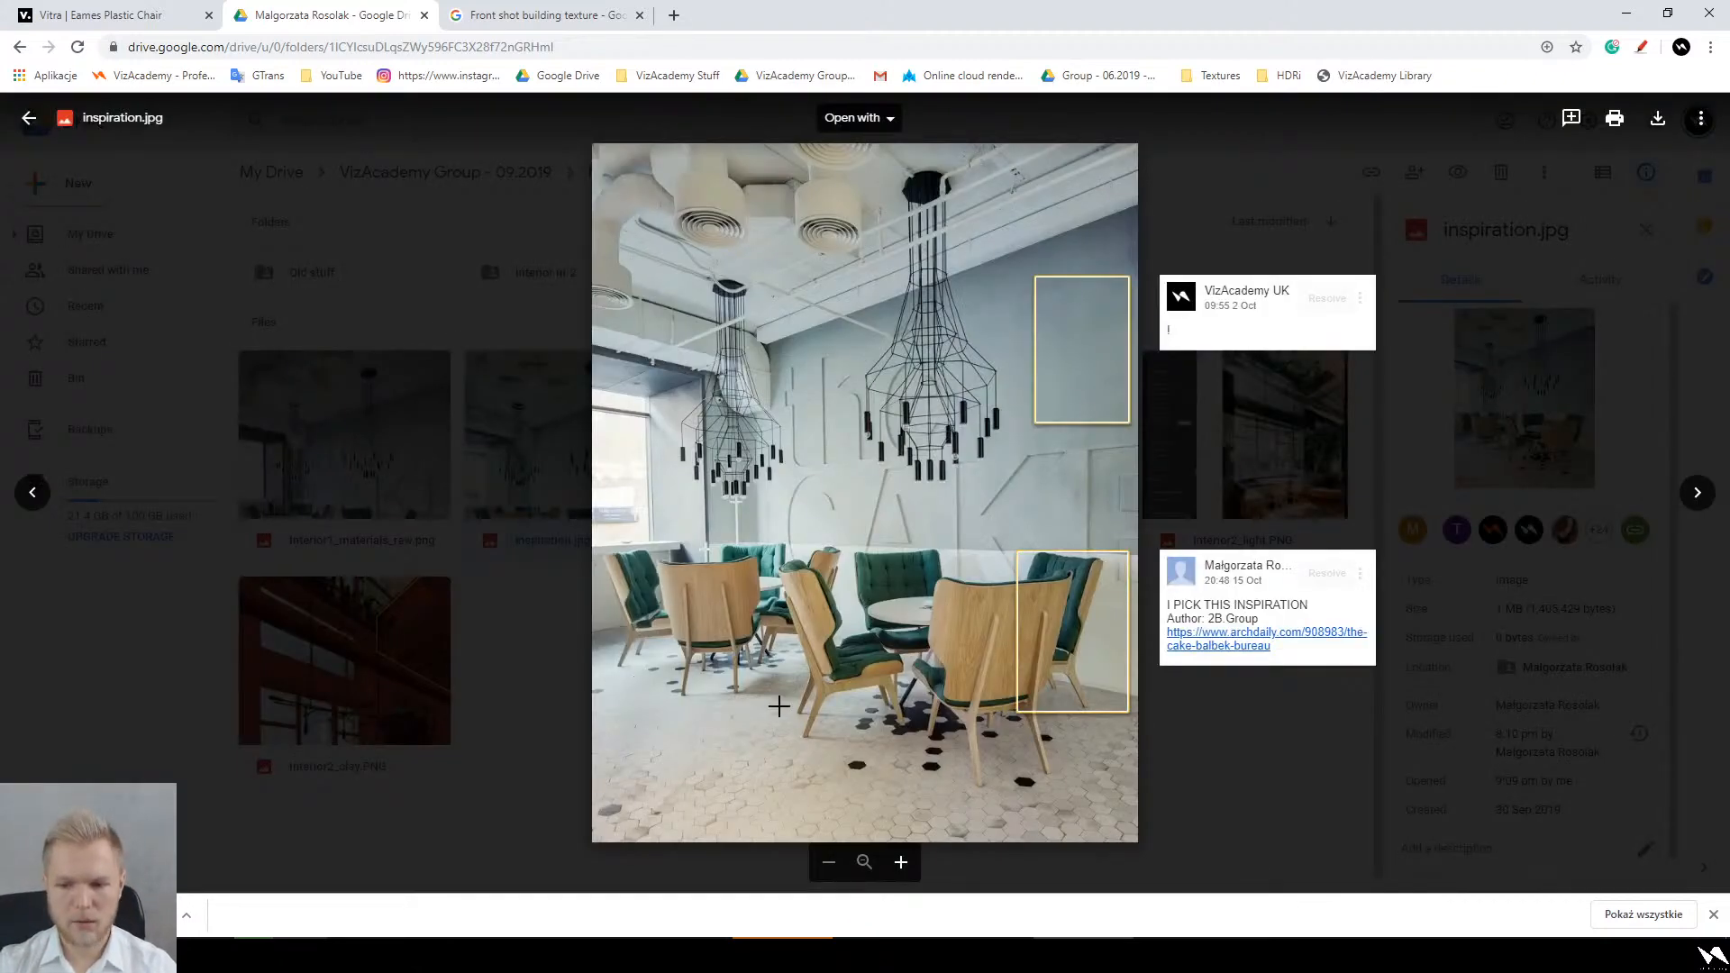
click(387, 429)
double_click(387, 430)
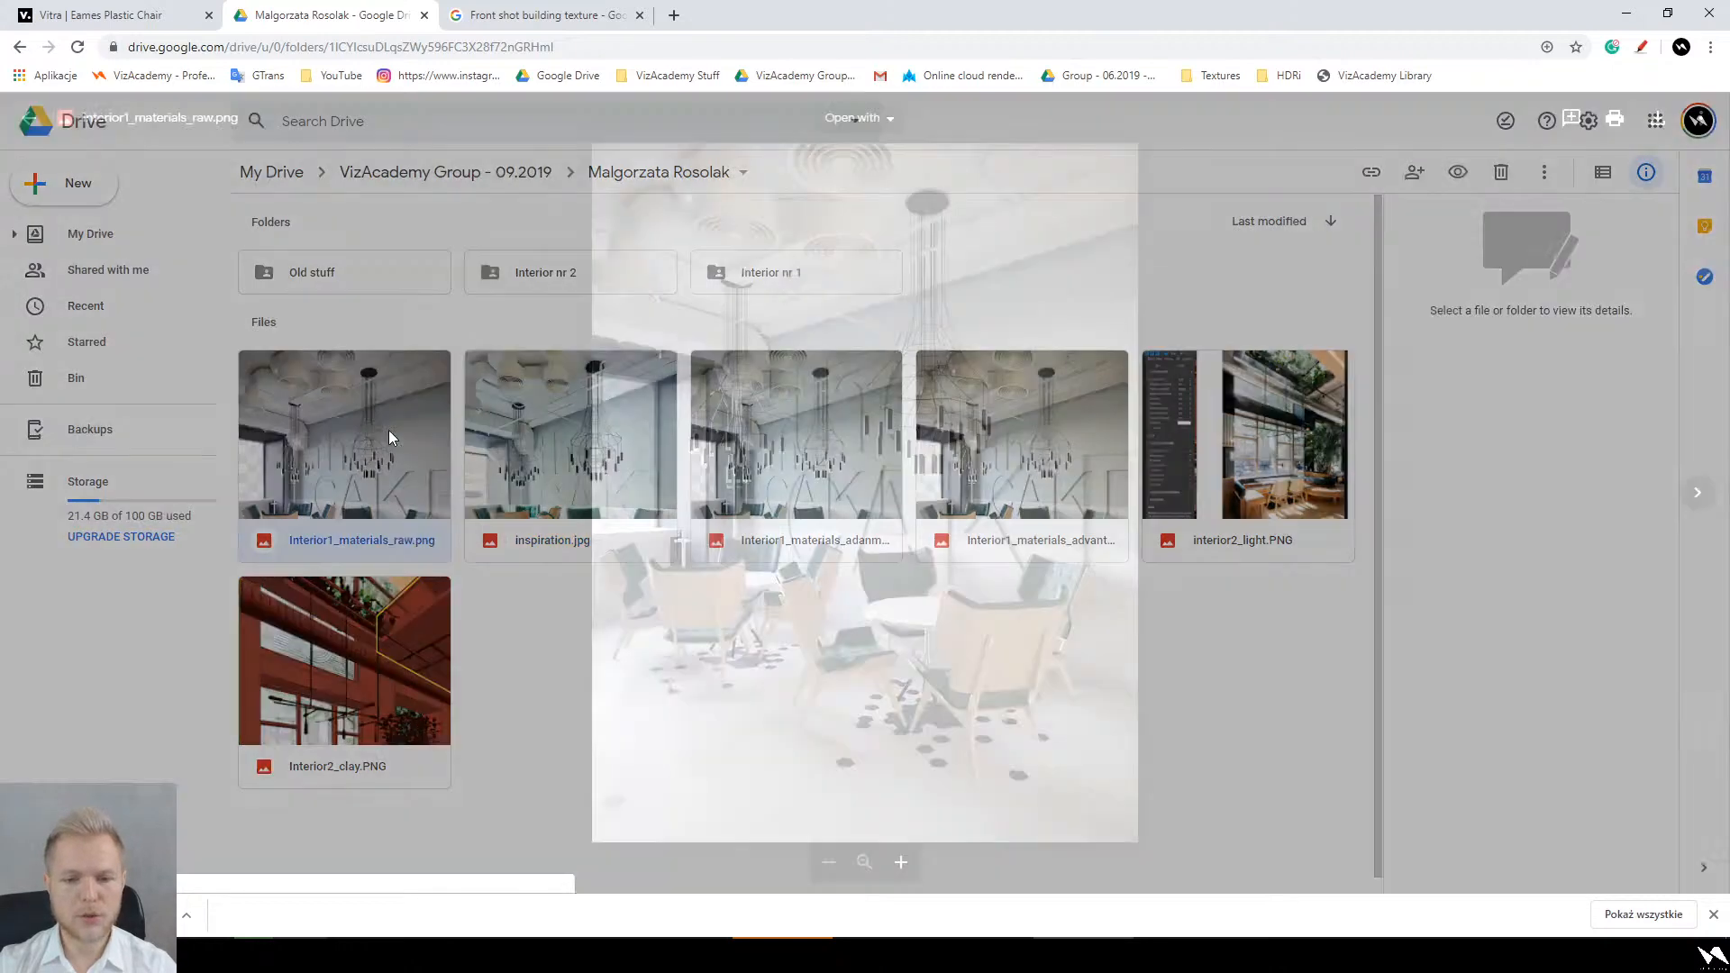
click(850, 607)
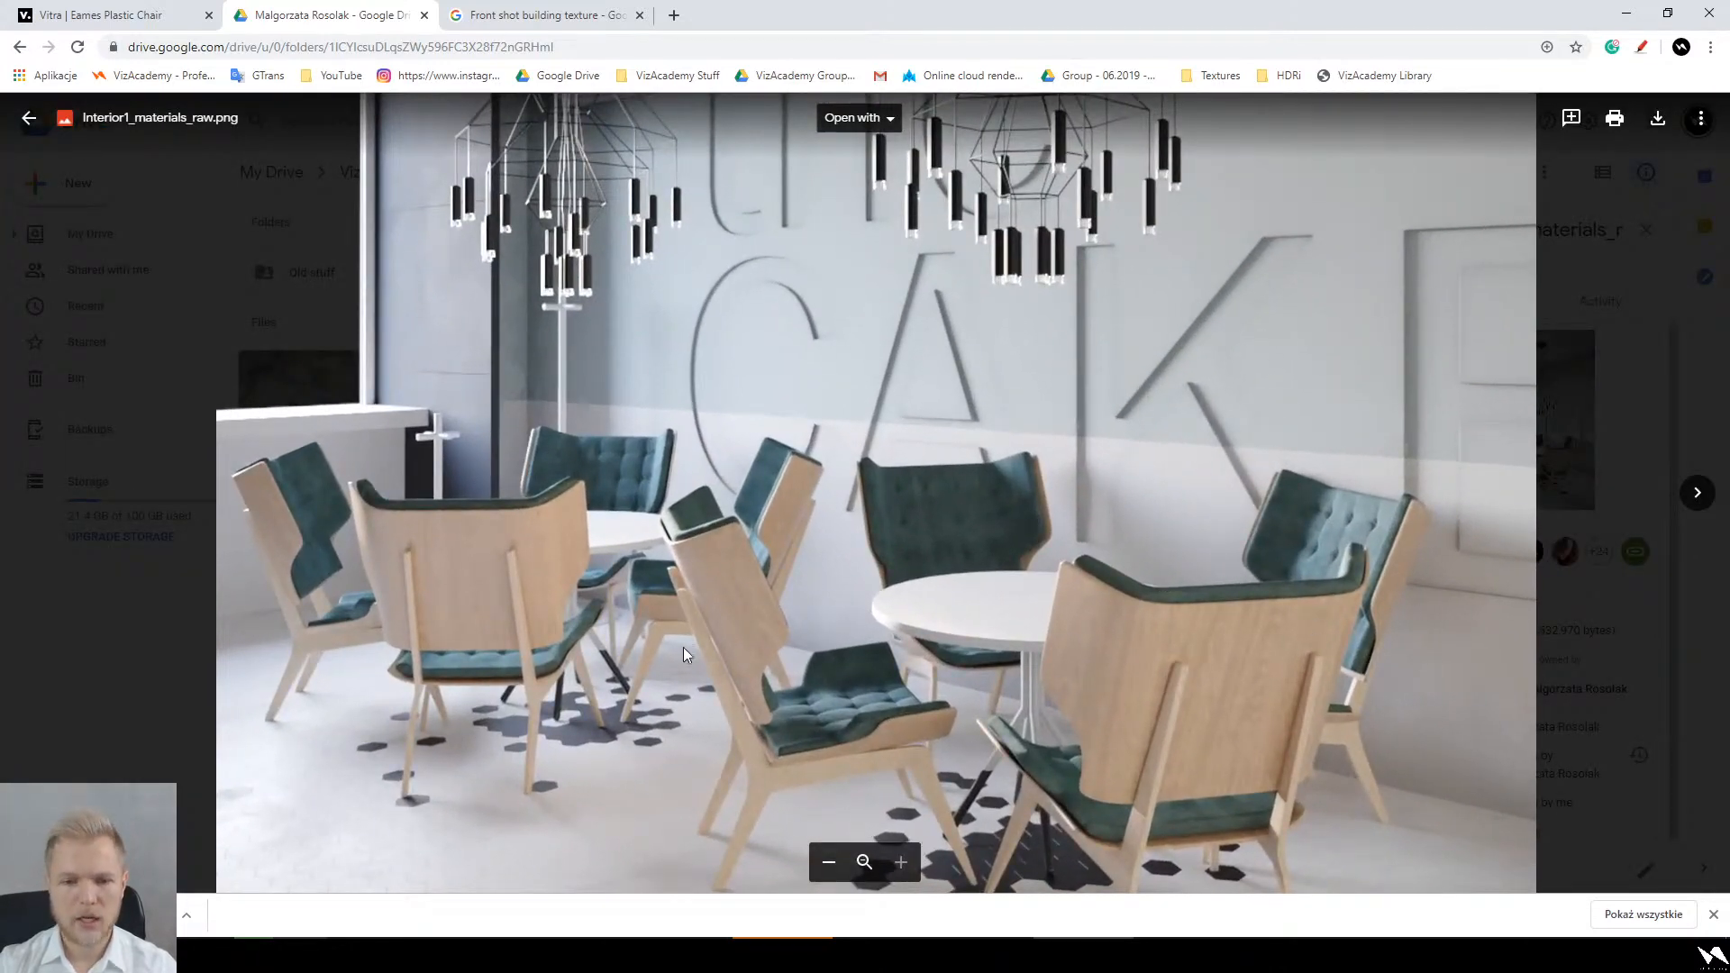
scroll(854, 783, down, 5)
click(1050, 726)
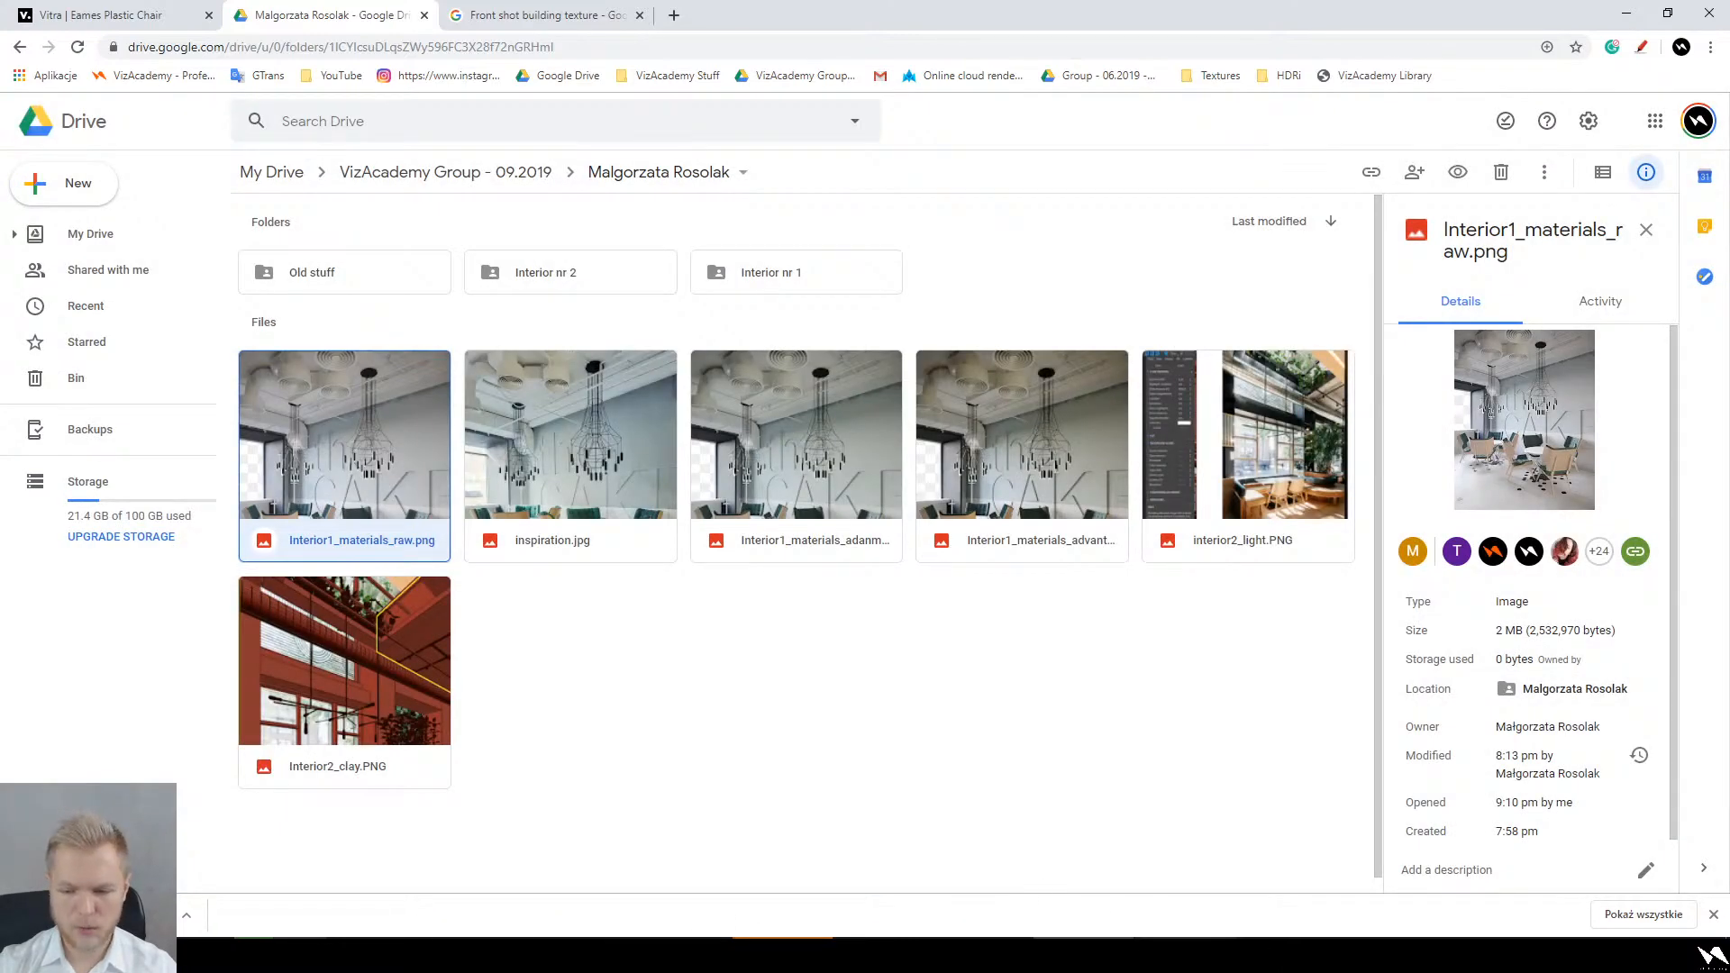
Step: Back in Photoshop, open the Camera Raw filter on Layer 1 copy and set HSL saturation to +86 for Oranges and +43 for Yellows
click(1171, 955)
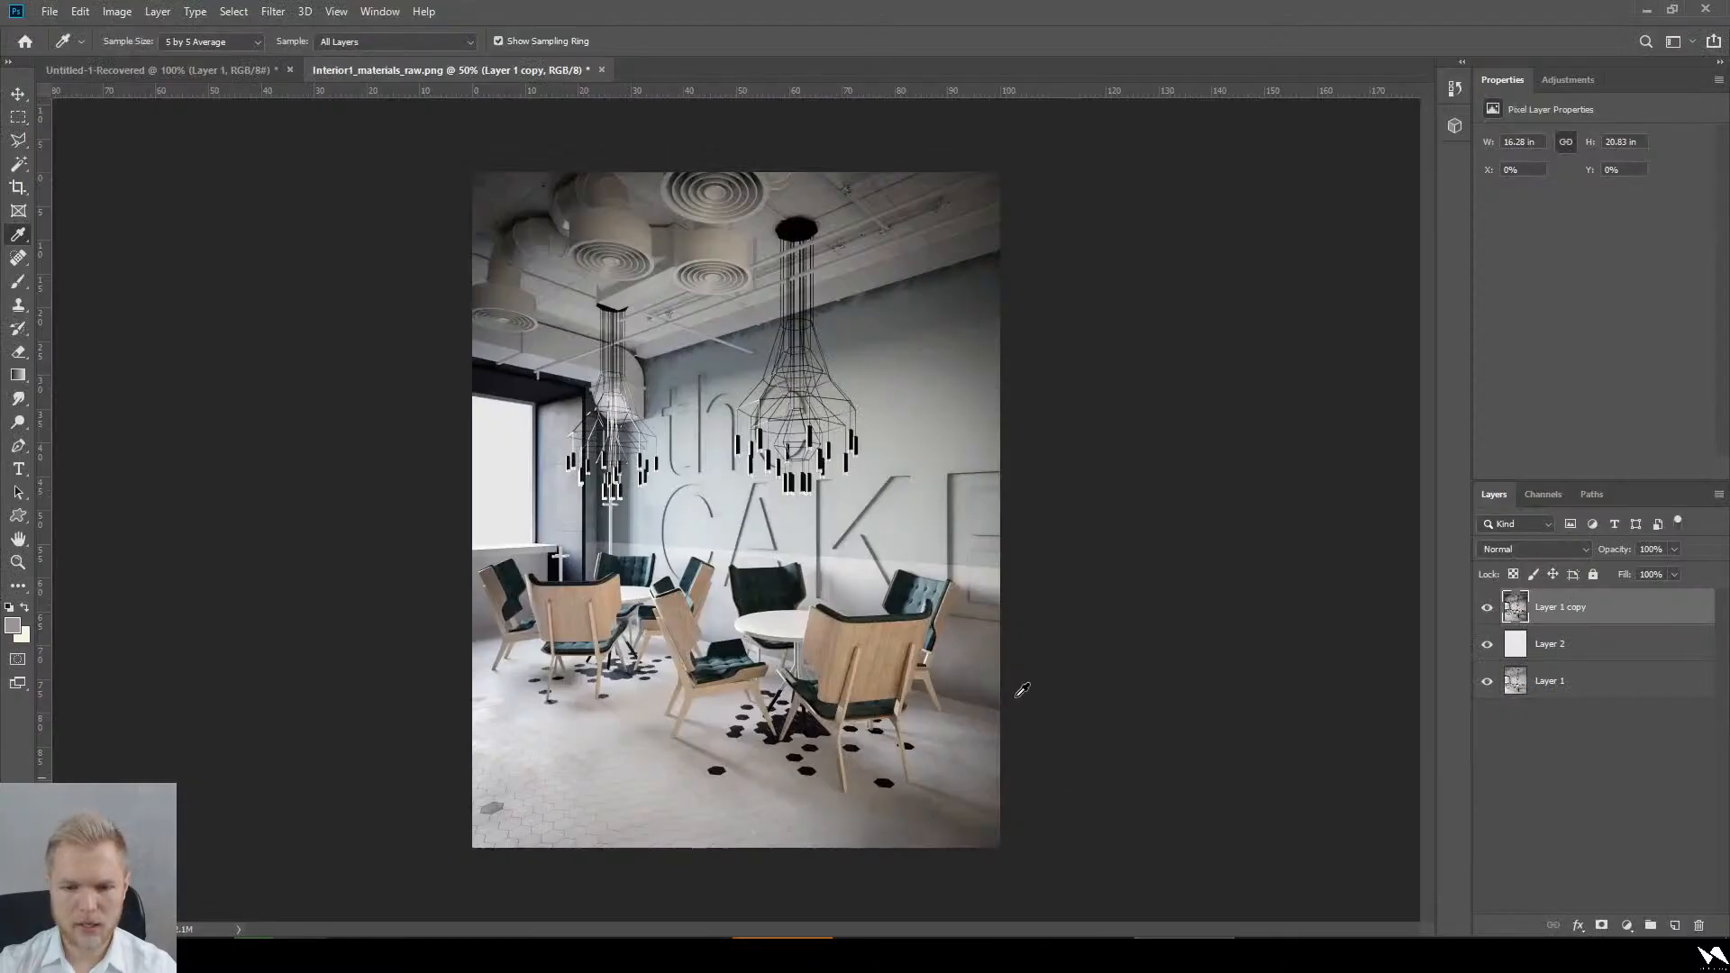
click(272, 12)
click(335, 121)
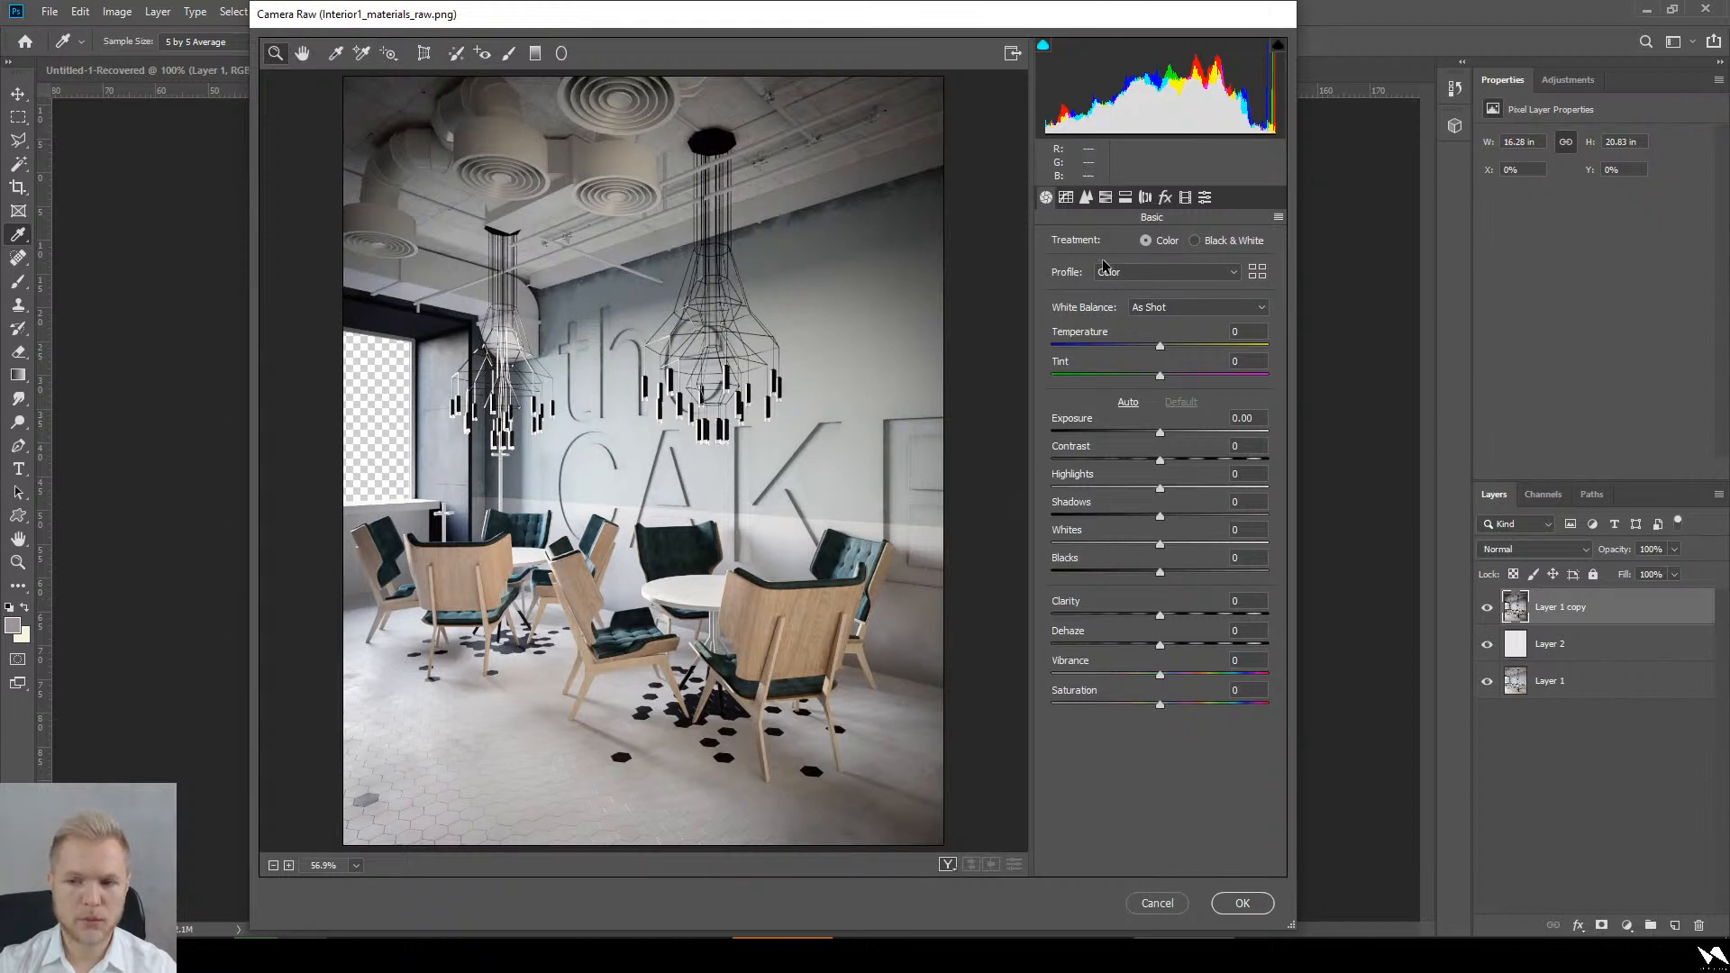
click(1124, 197)
click(1105, 198)
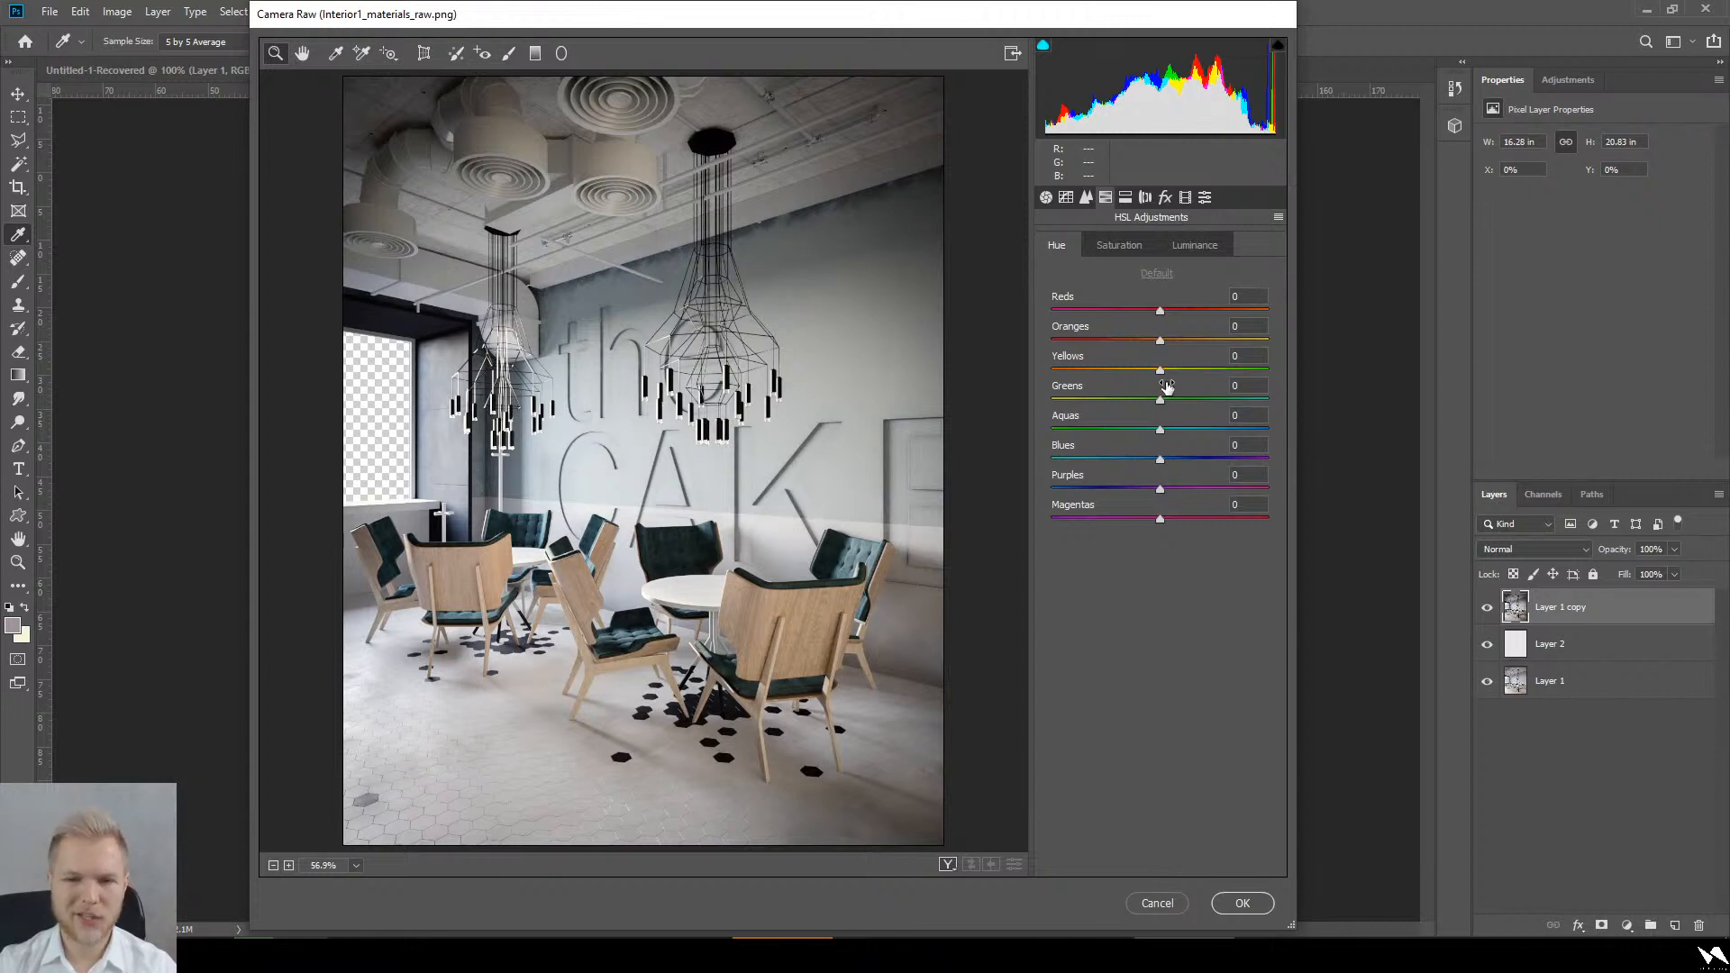
click(1211, 247)
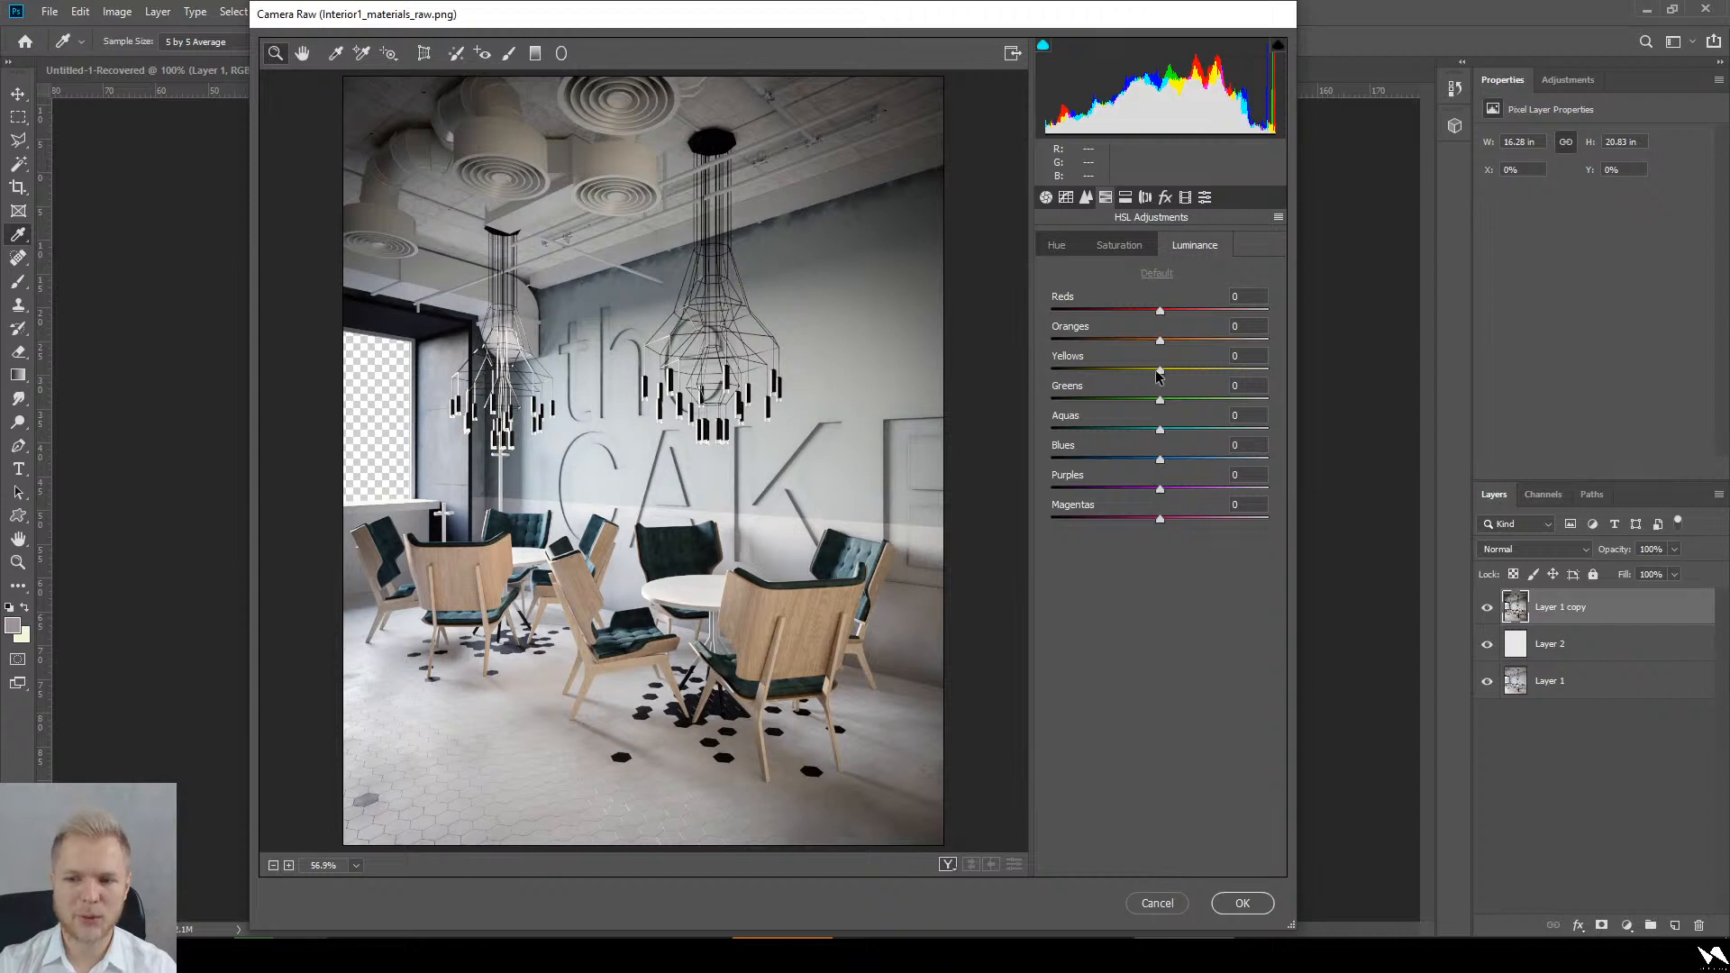
drag(1159, 371, 1250, 342)
click(1118, 245)
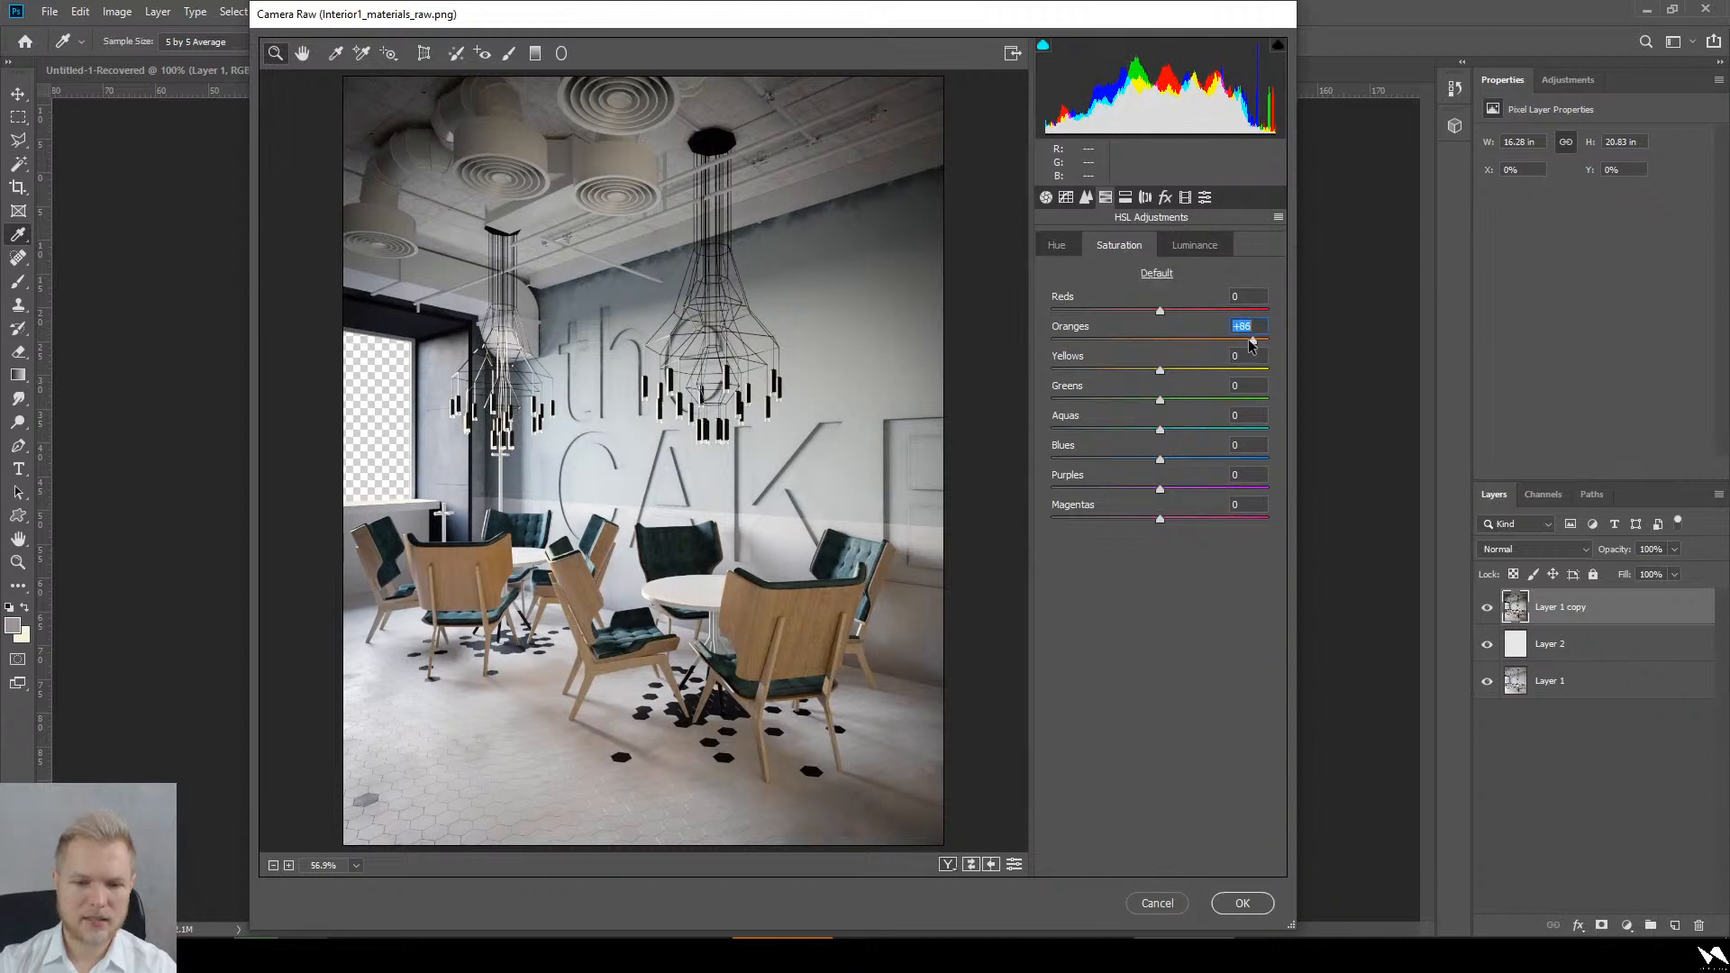
drag(1158, 370, 1205, 372)
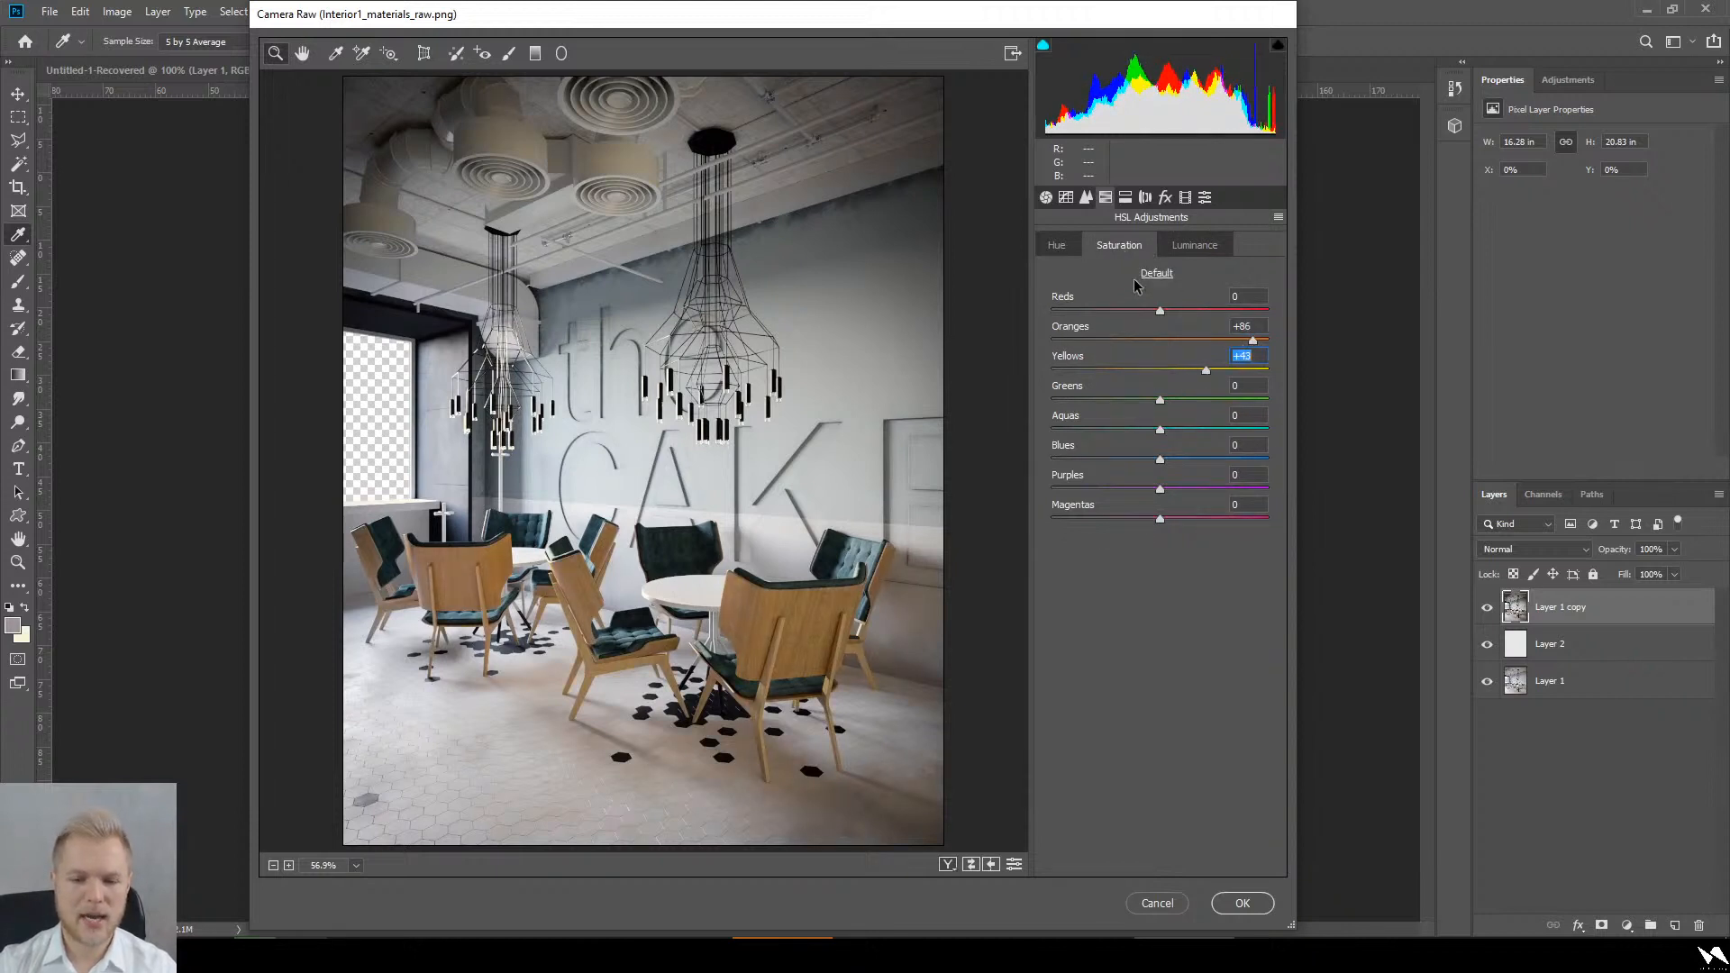
Step: Raise the basic Vibrance slightly and apply the Camera Raw adjustments to Layer 1 copy
click(1045, 197)
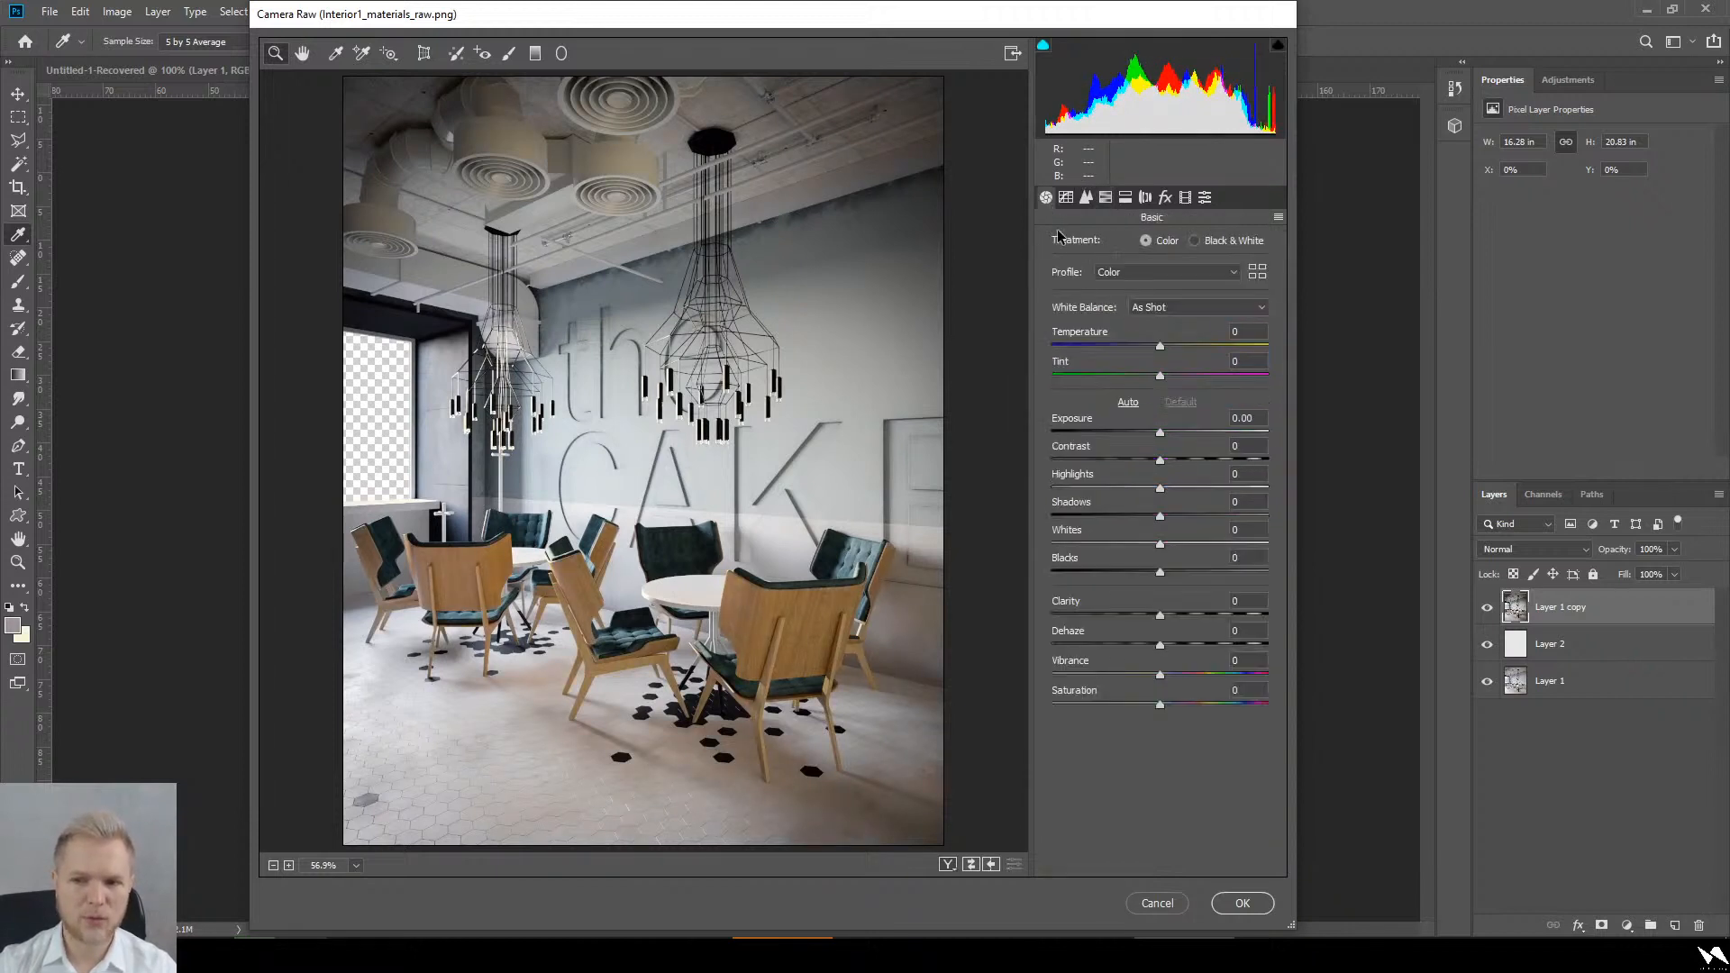
mouse_move(1159, 674)
mouse_down()
mouse_move(1212, 677)
mouse_move(1141, 706)
mouse_move(1207, 676)
mouse_move(1170, 676)
mouse_up()
click(1243, 903)
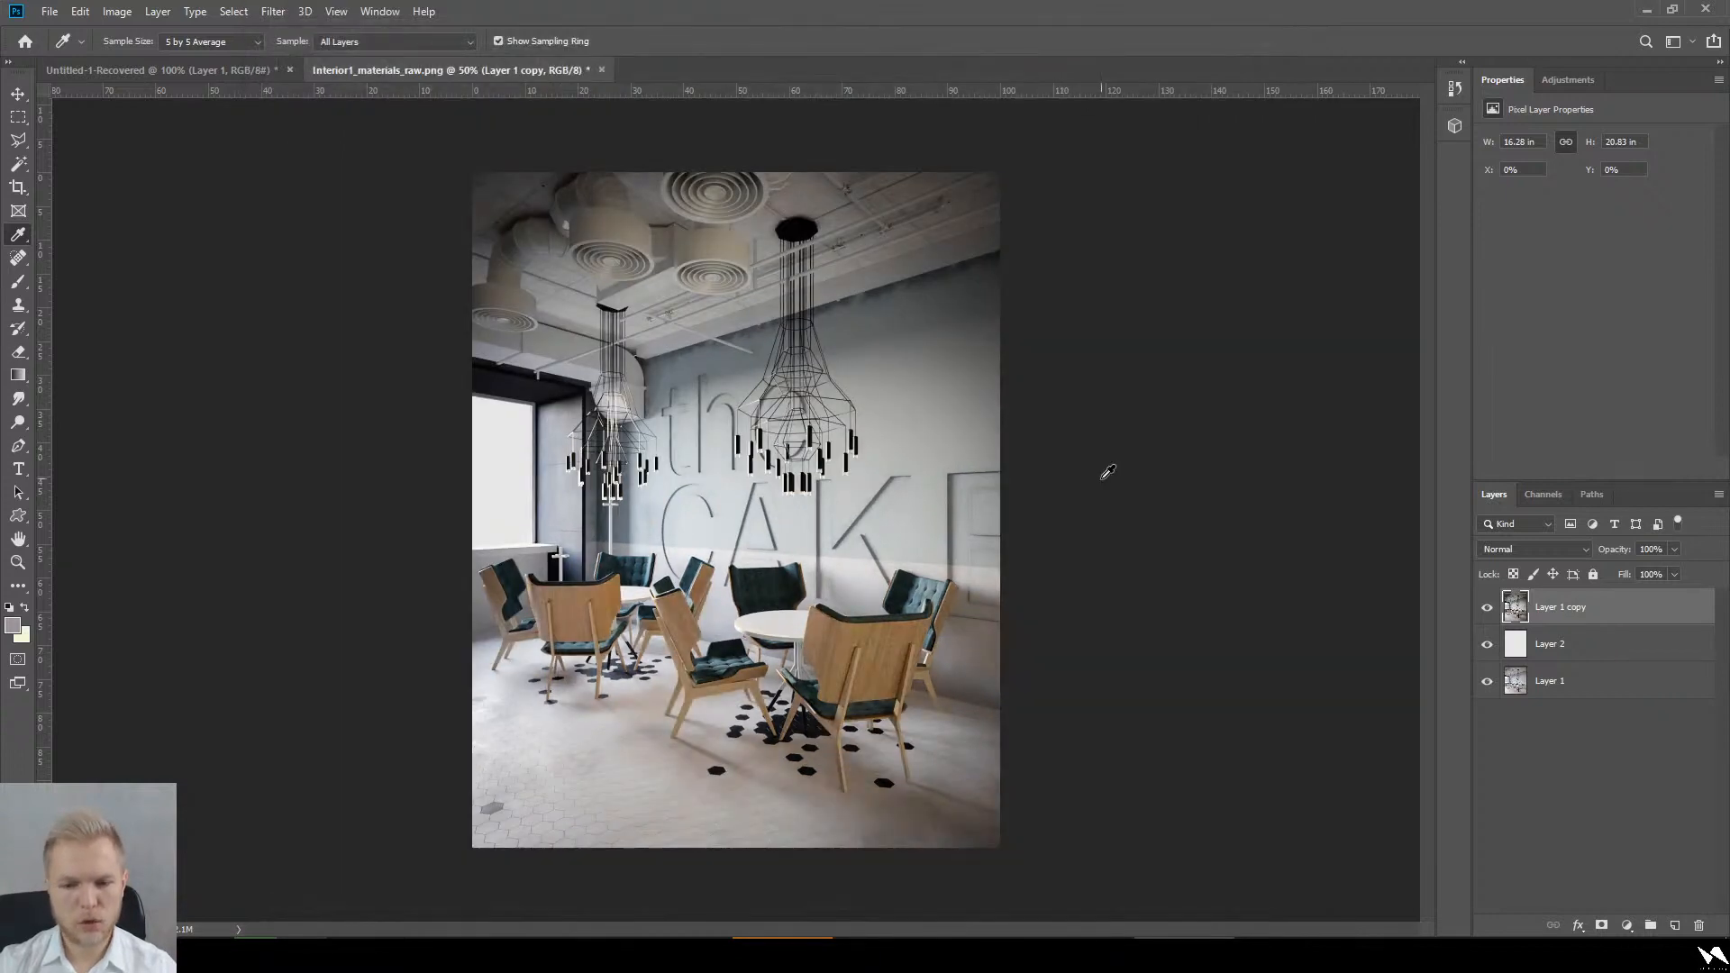
Step: Examine the color-corrected chairs, lettered wall and tiled floor of the interior render, both close up and as a whole
alt+scroll(1016, 451, down, 3)
alt+scroll(843, 353, up, 3)
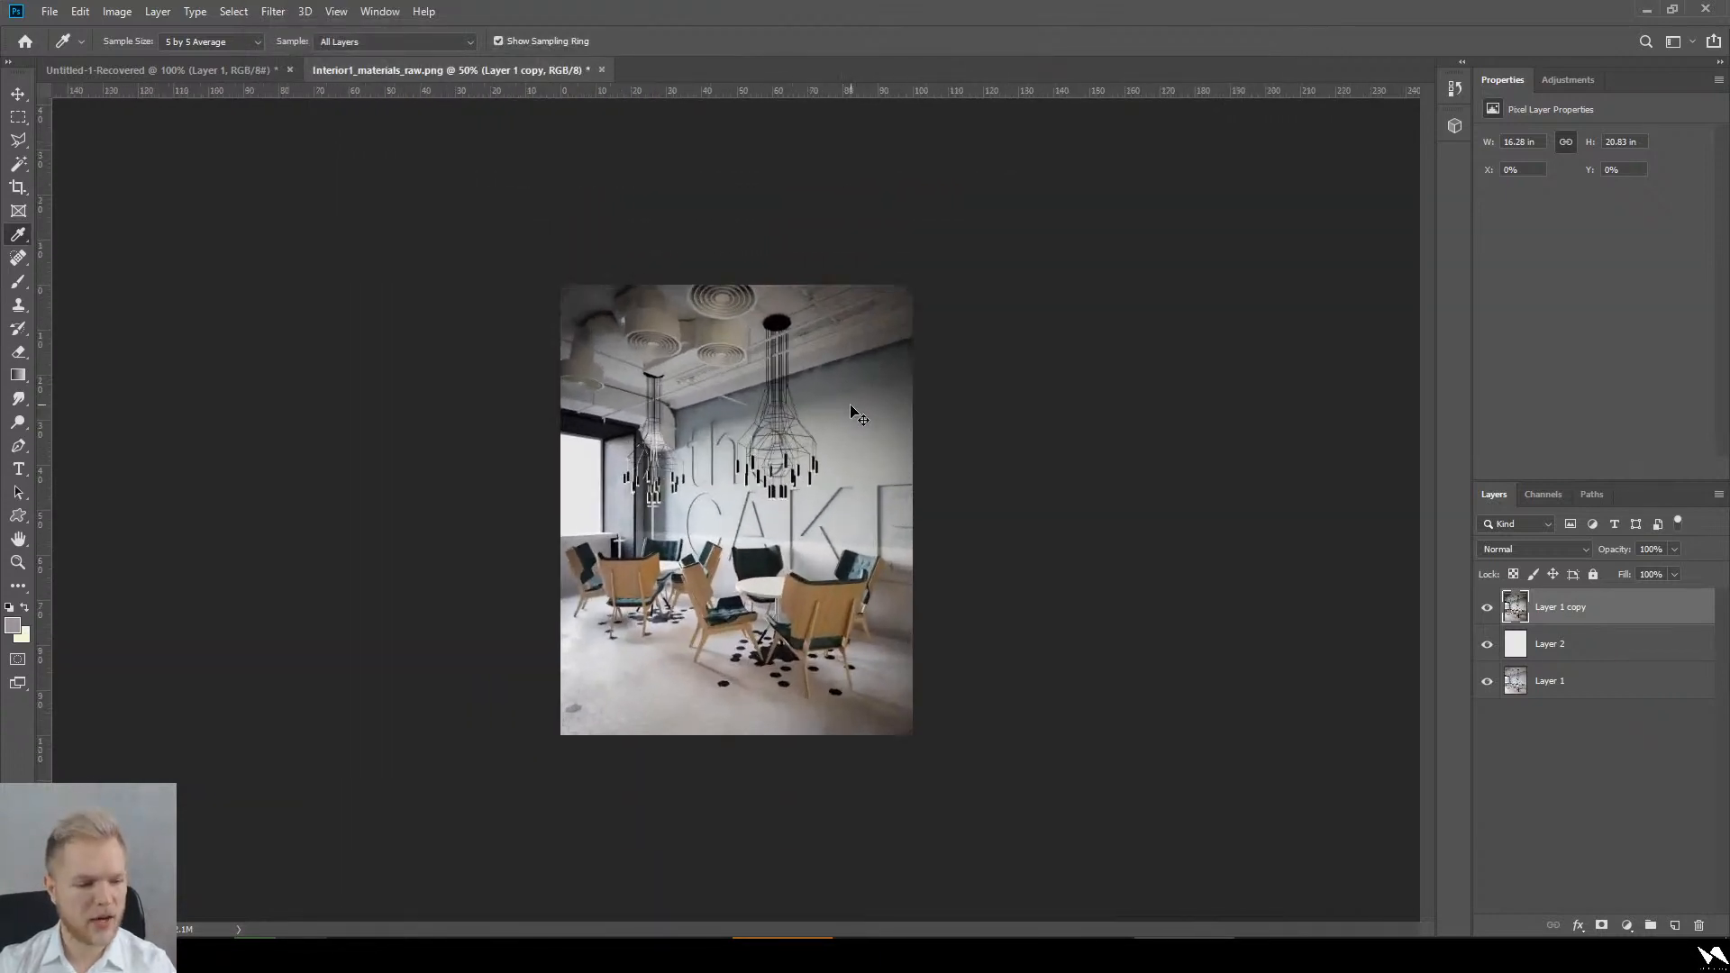
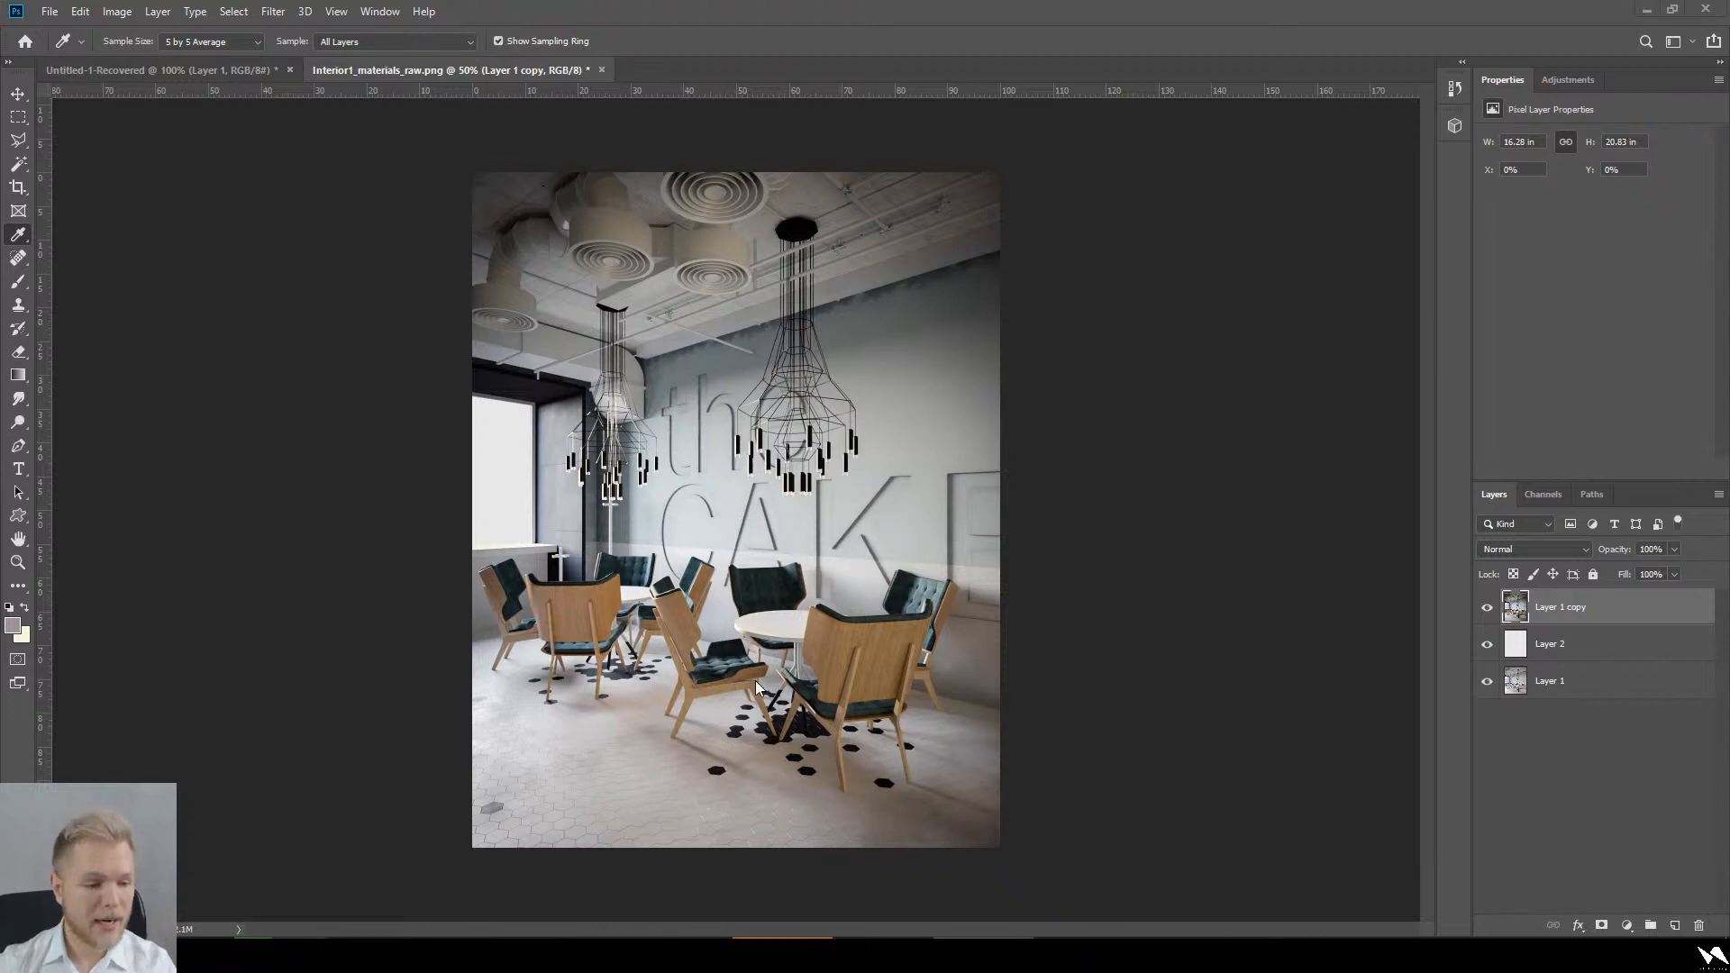
key(ctrl+plus)
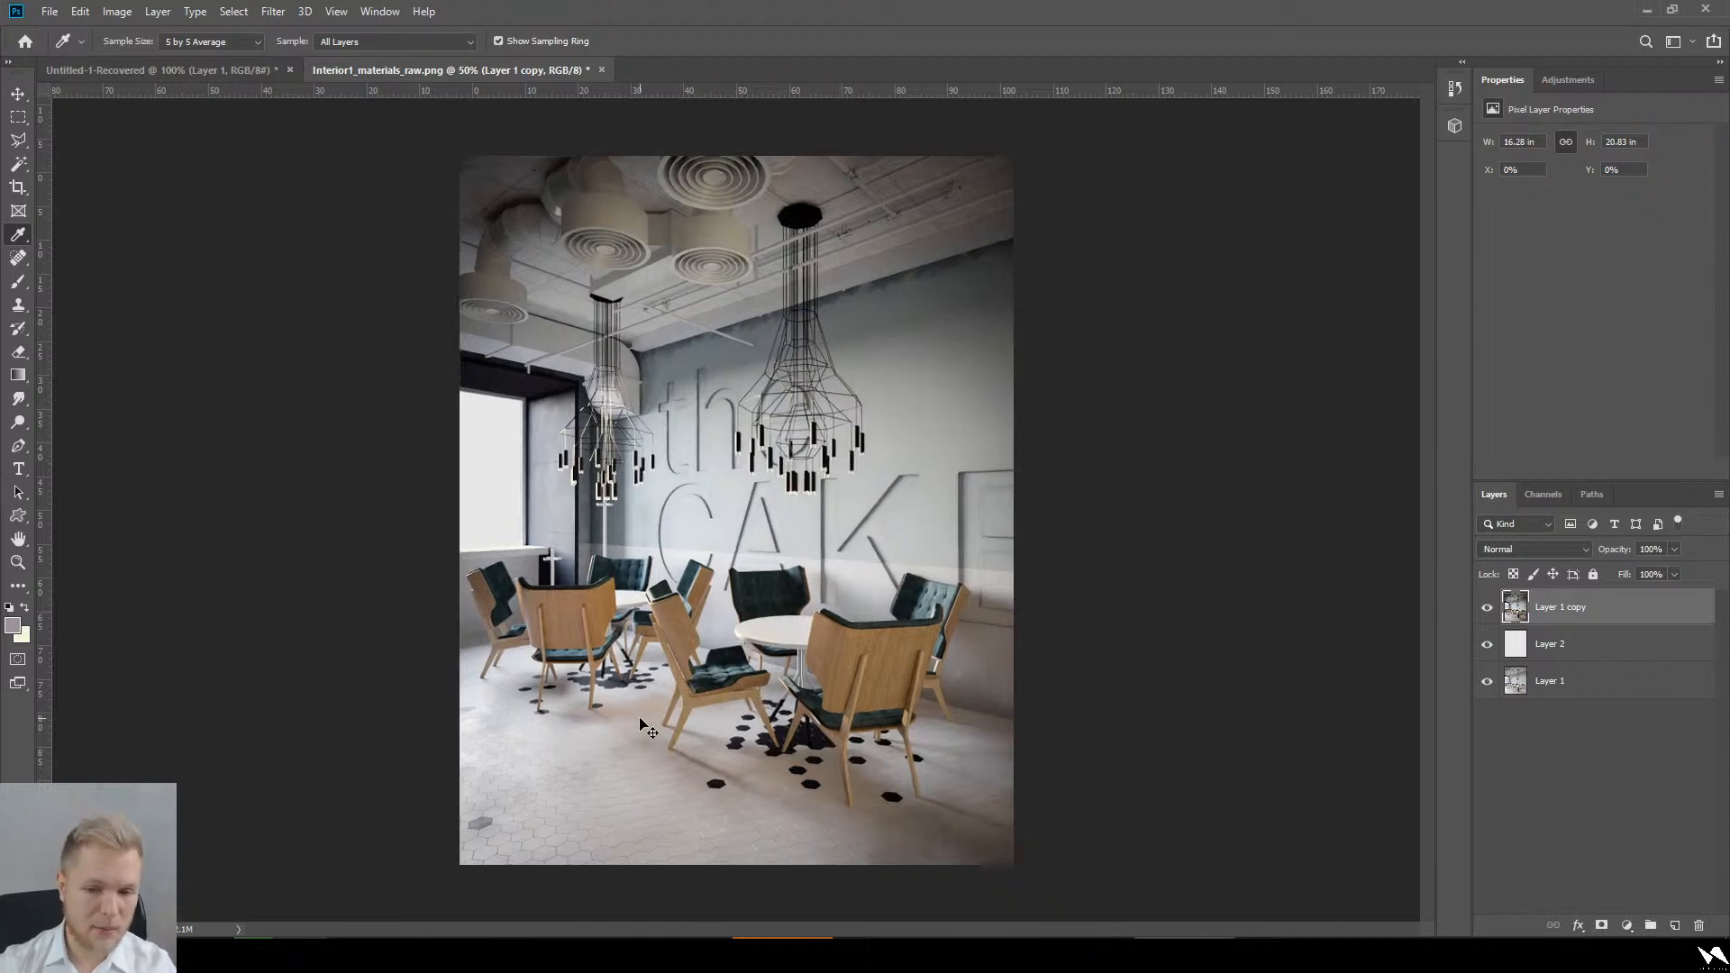
key(ctrl+plus)
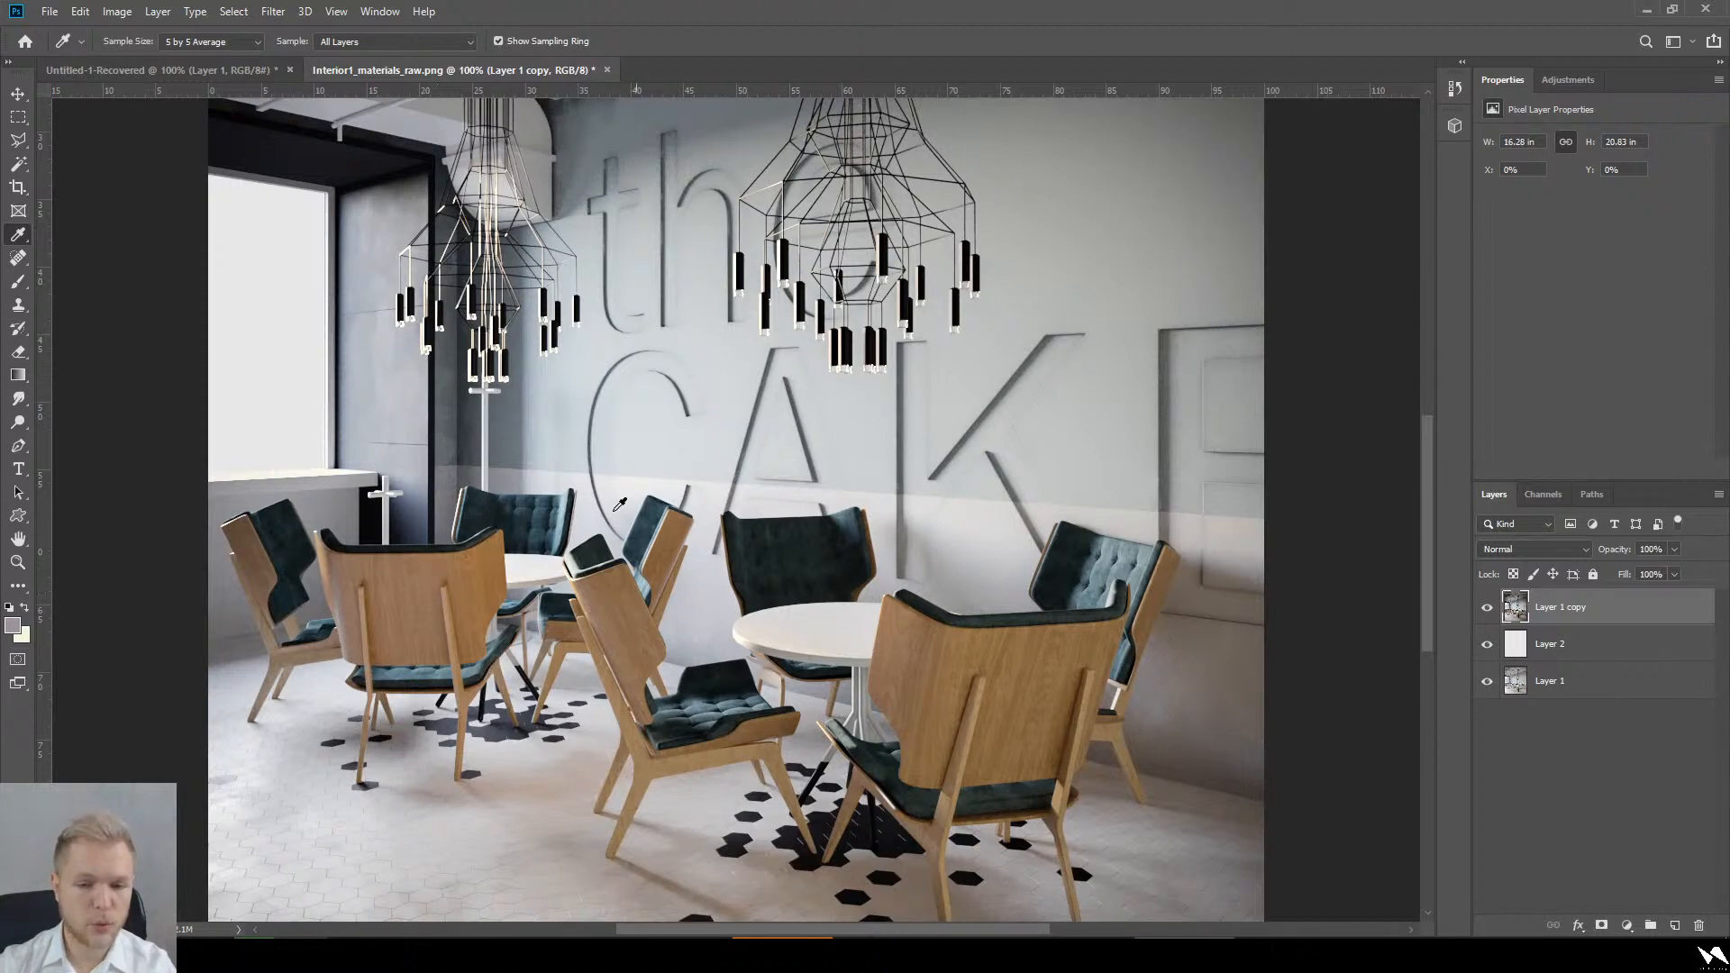
key(ctrl+minus)
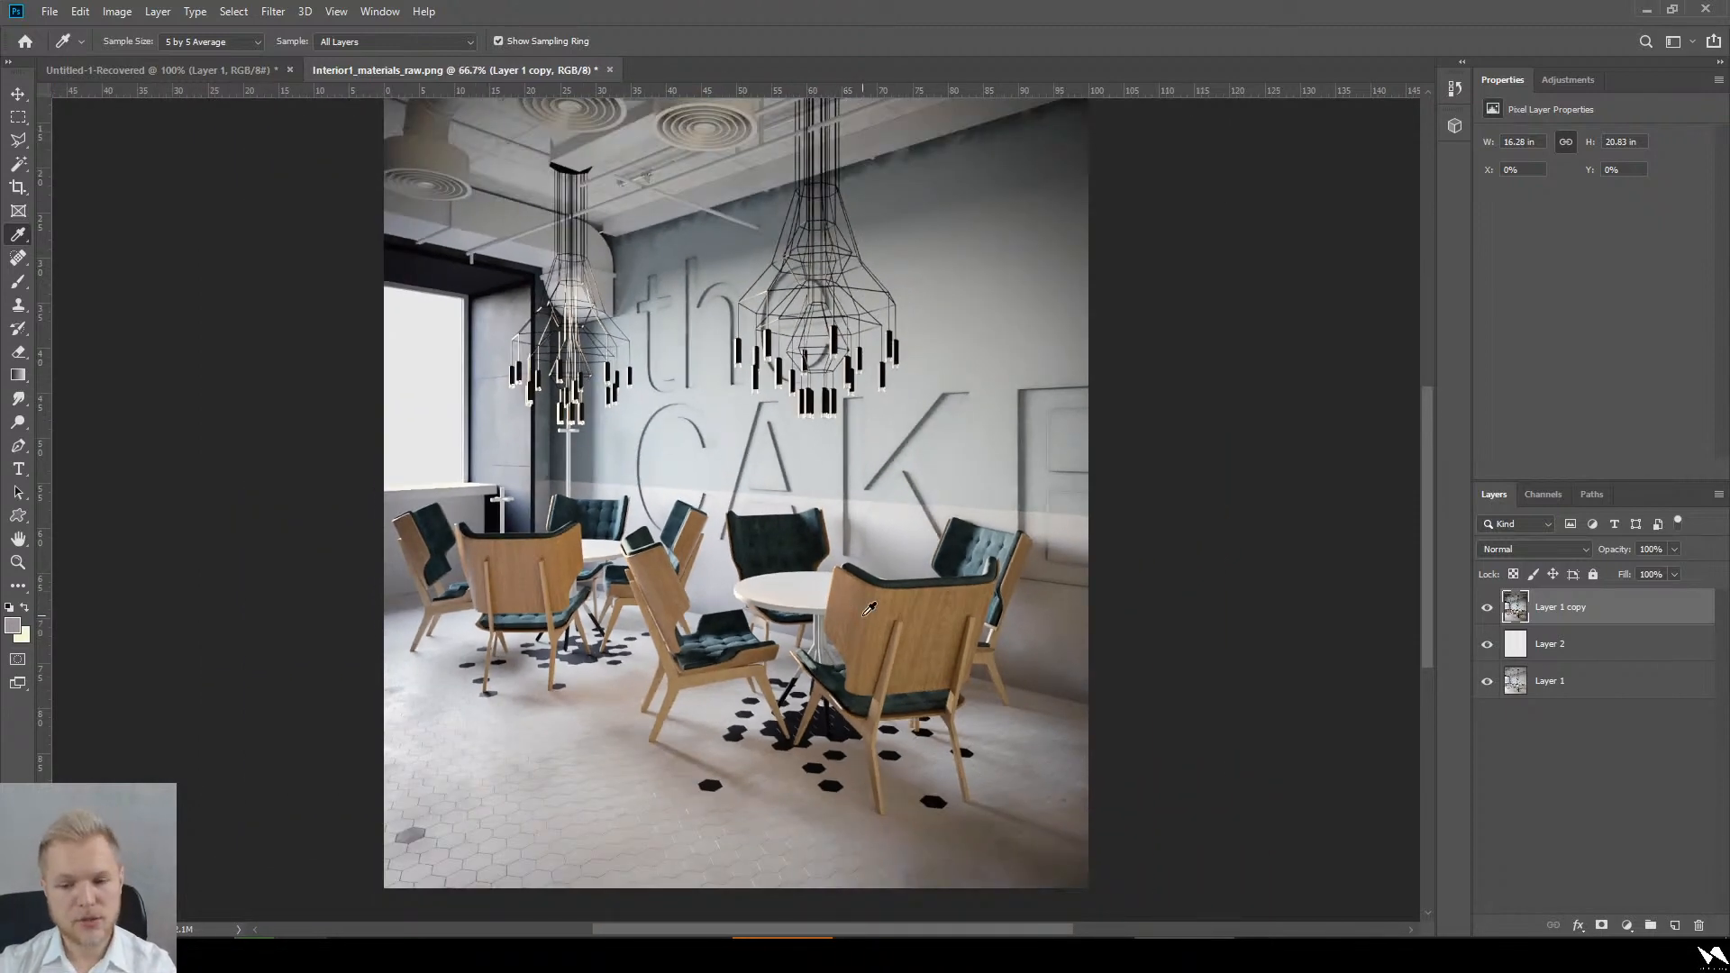
key(ctrl+minus)
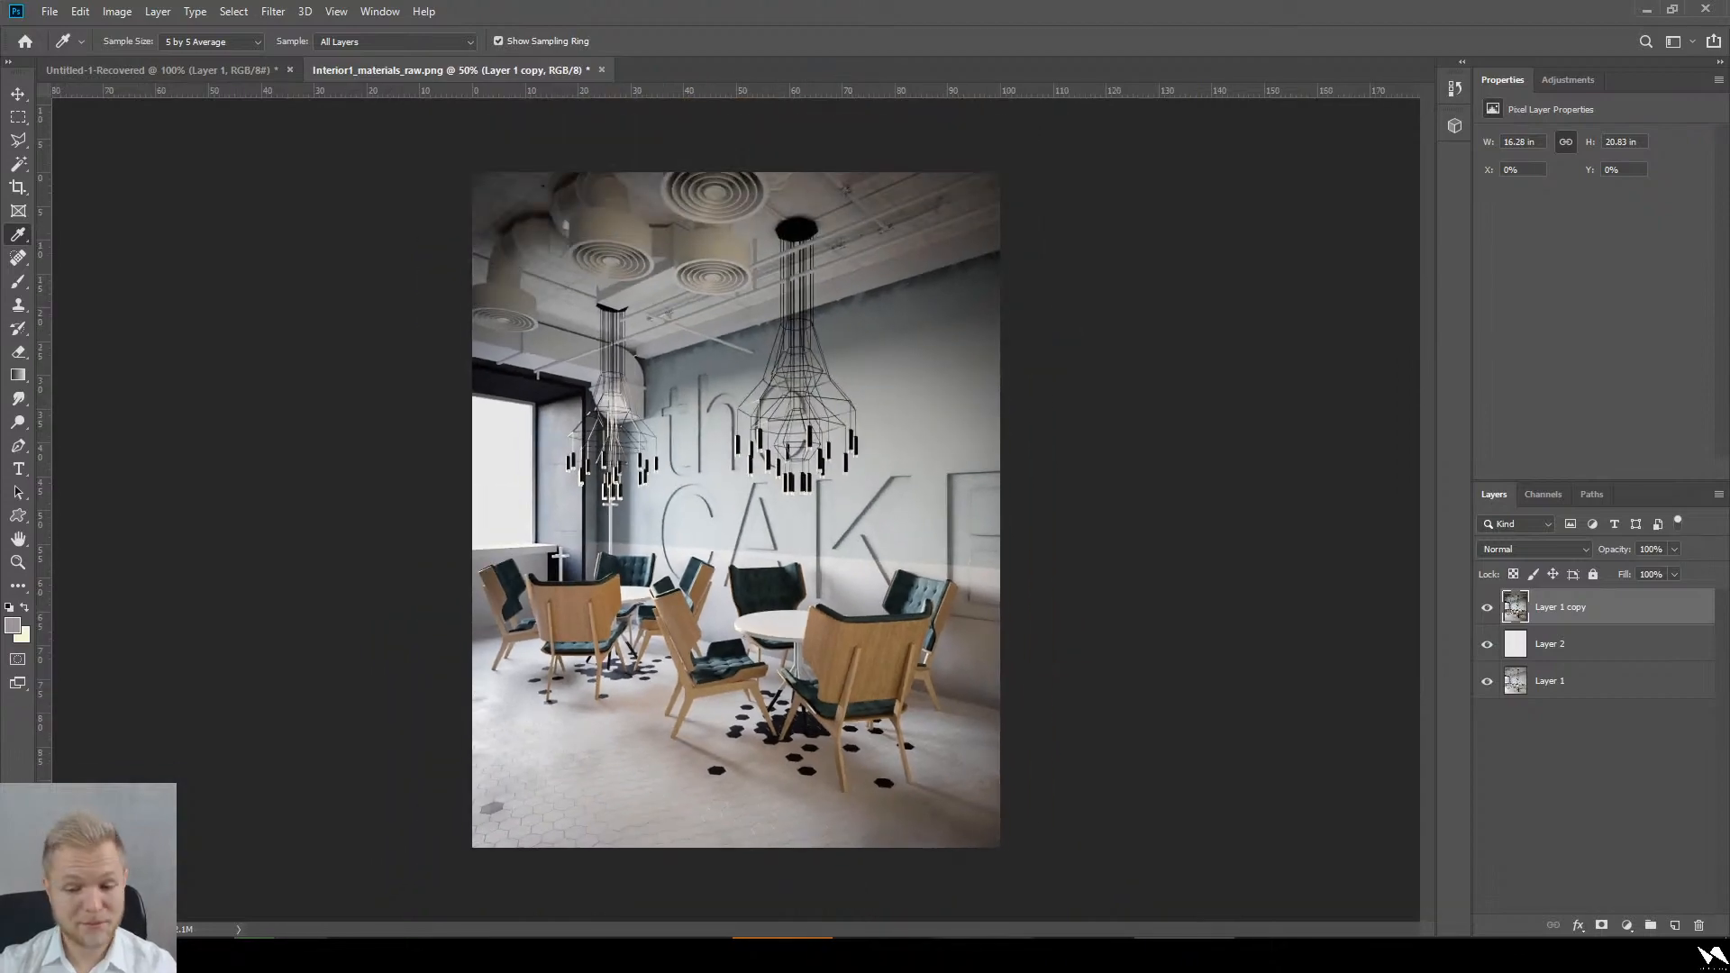
Step: Switch to Google Drive and compare Interior1_materials_raw.png with inspiration.jpg by alternating between the two images repeatedly
click(1083, 955)
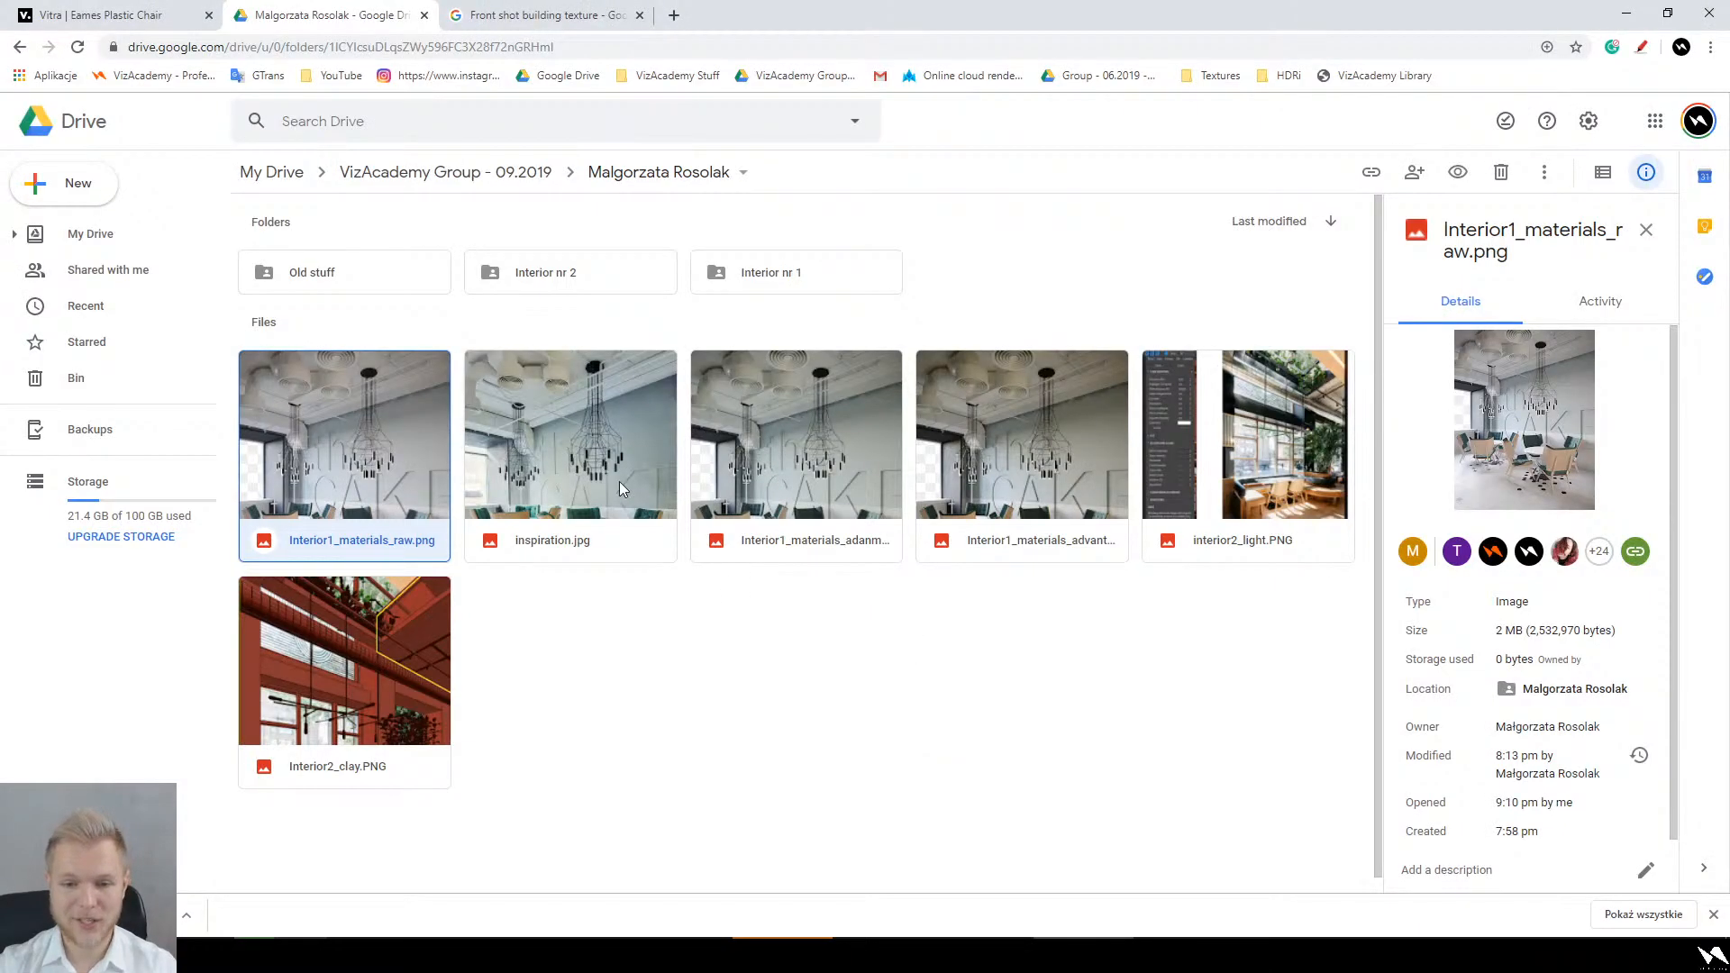
click(788, 428)
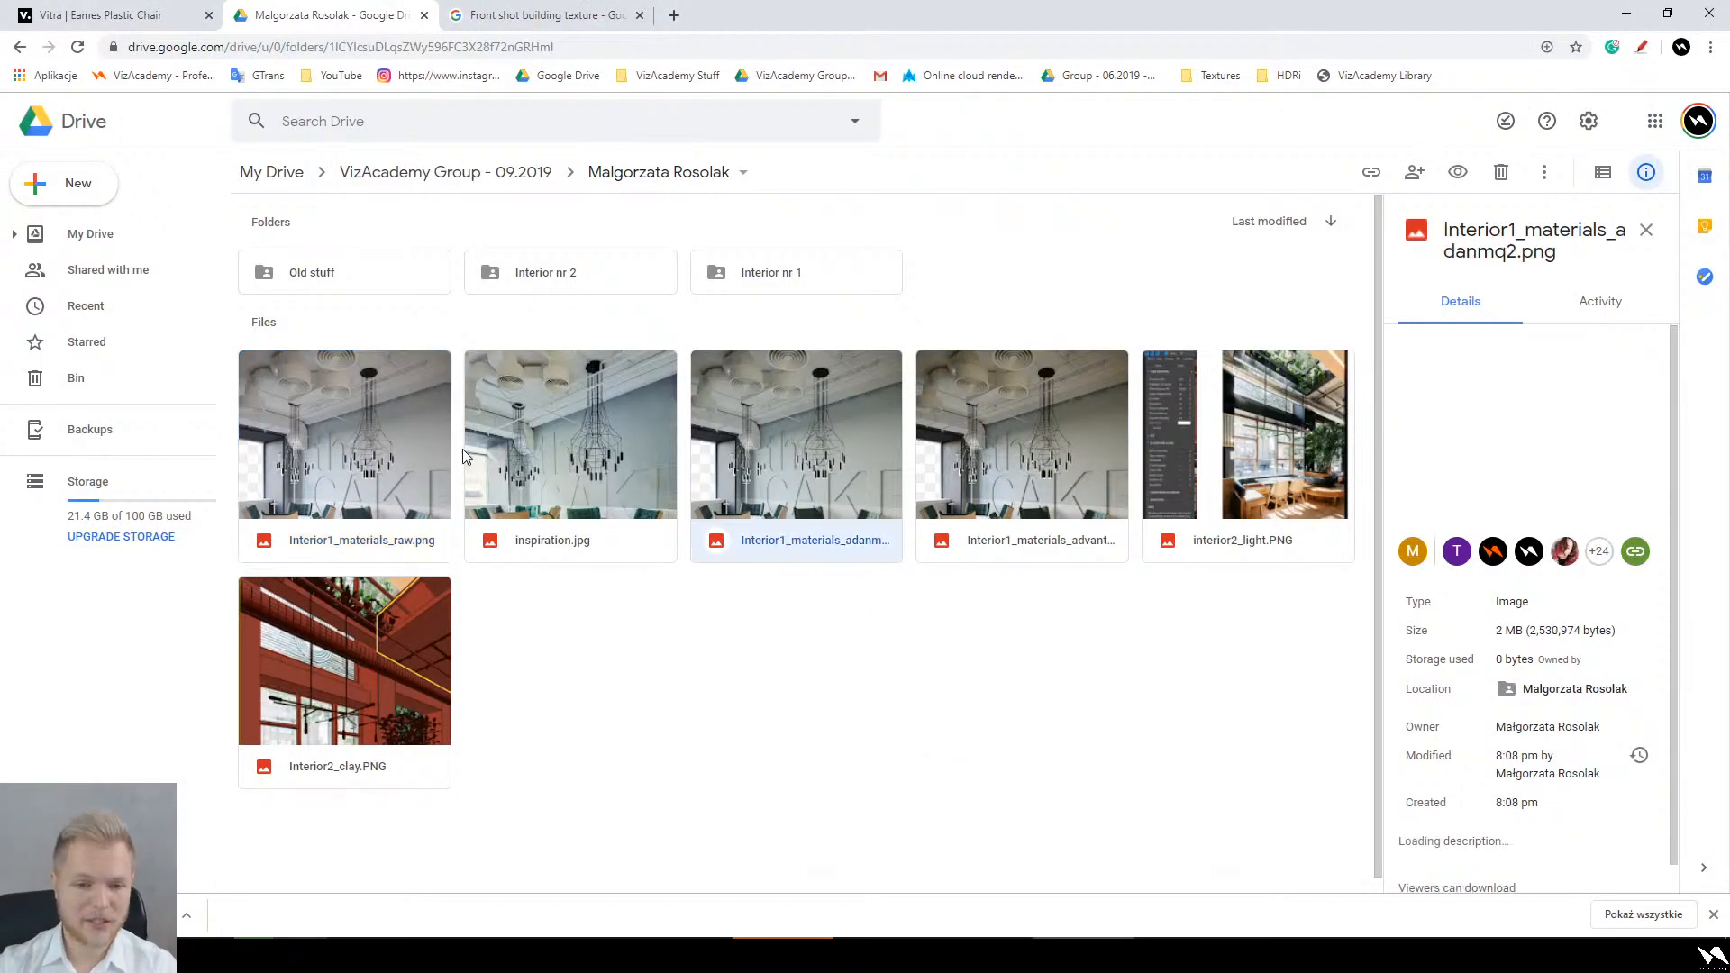
double_click(599, 467)
key(Left)
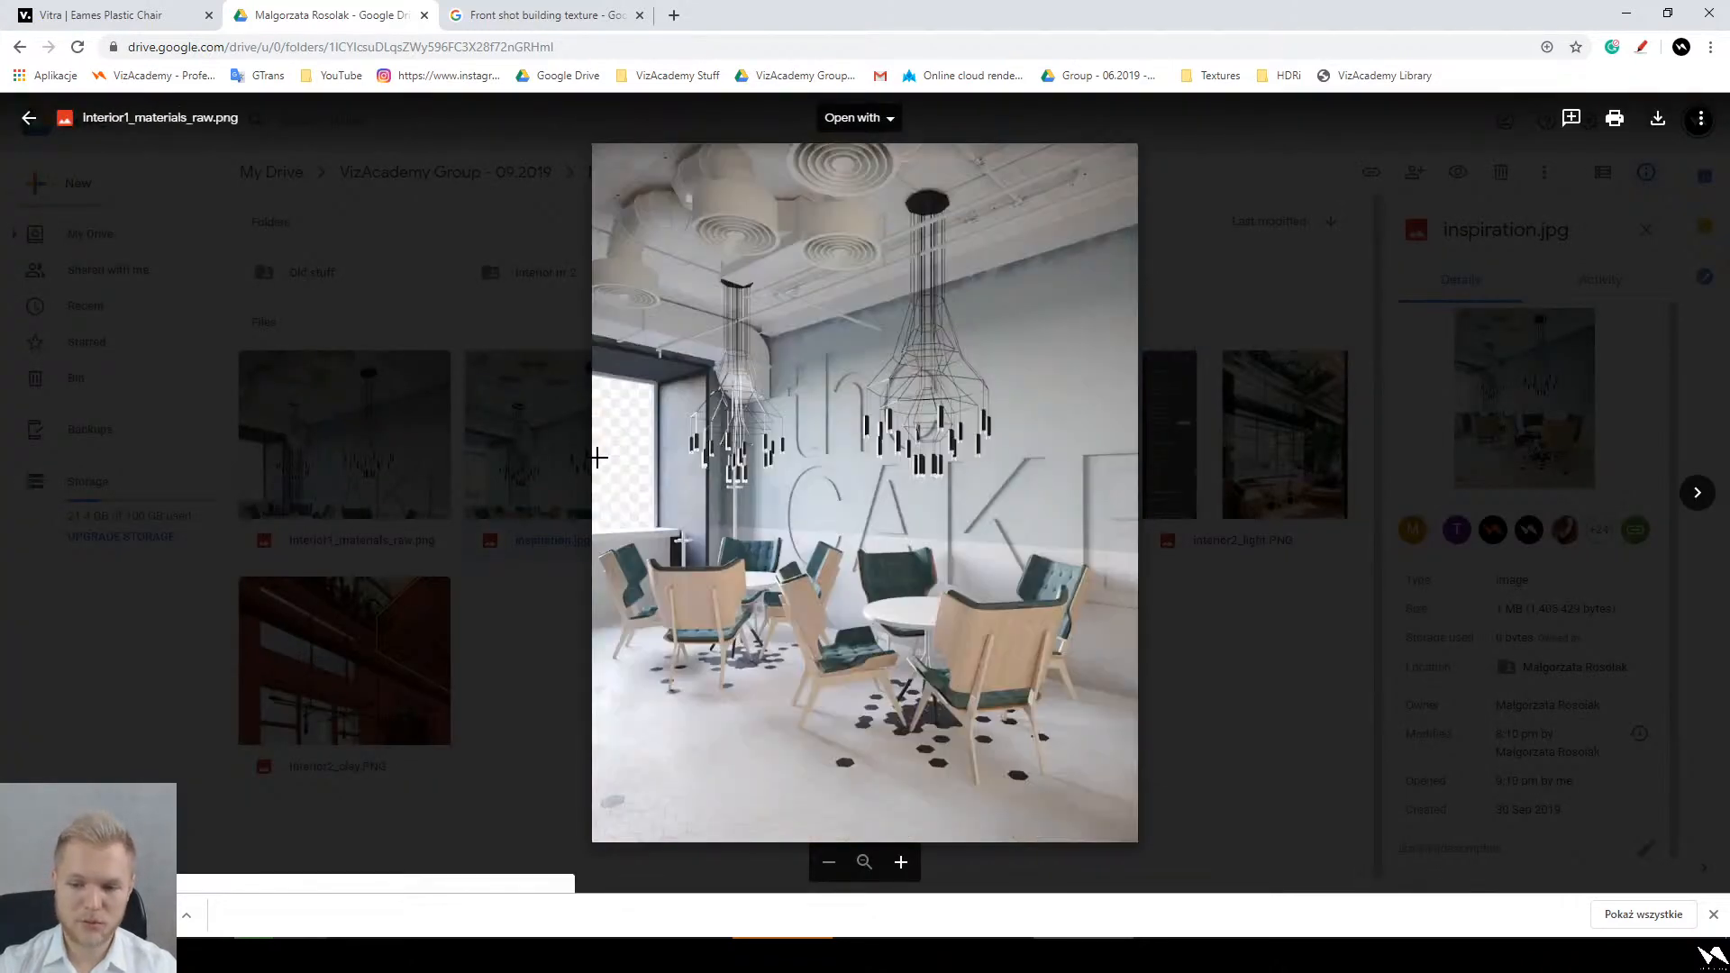
key(Right)
key(Left)
key(Right)
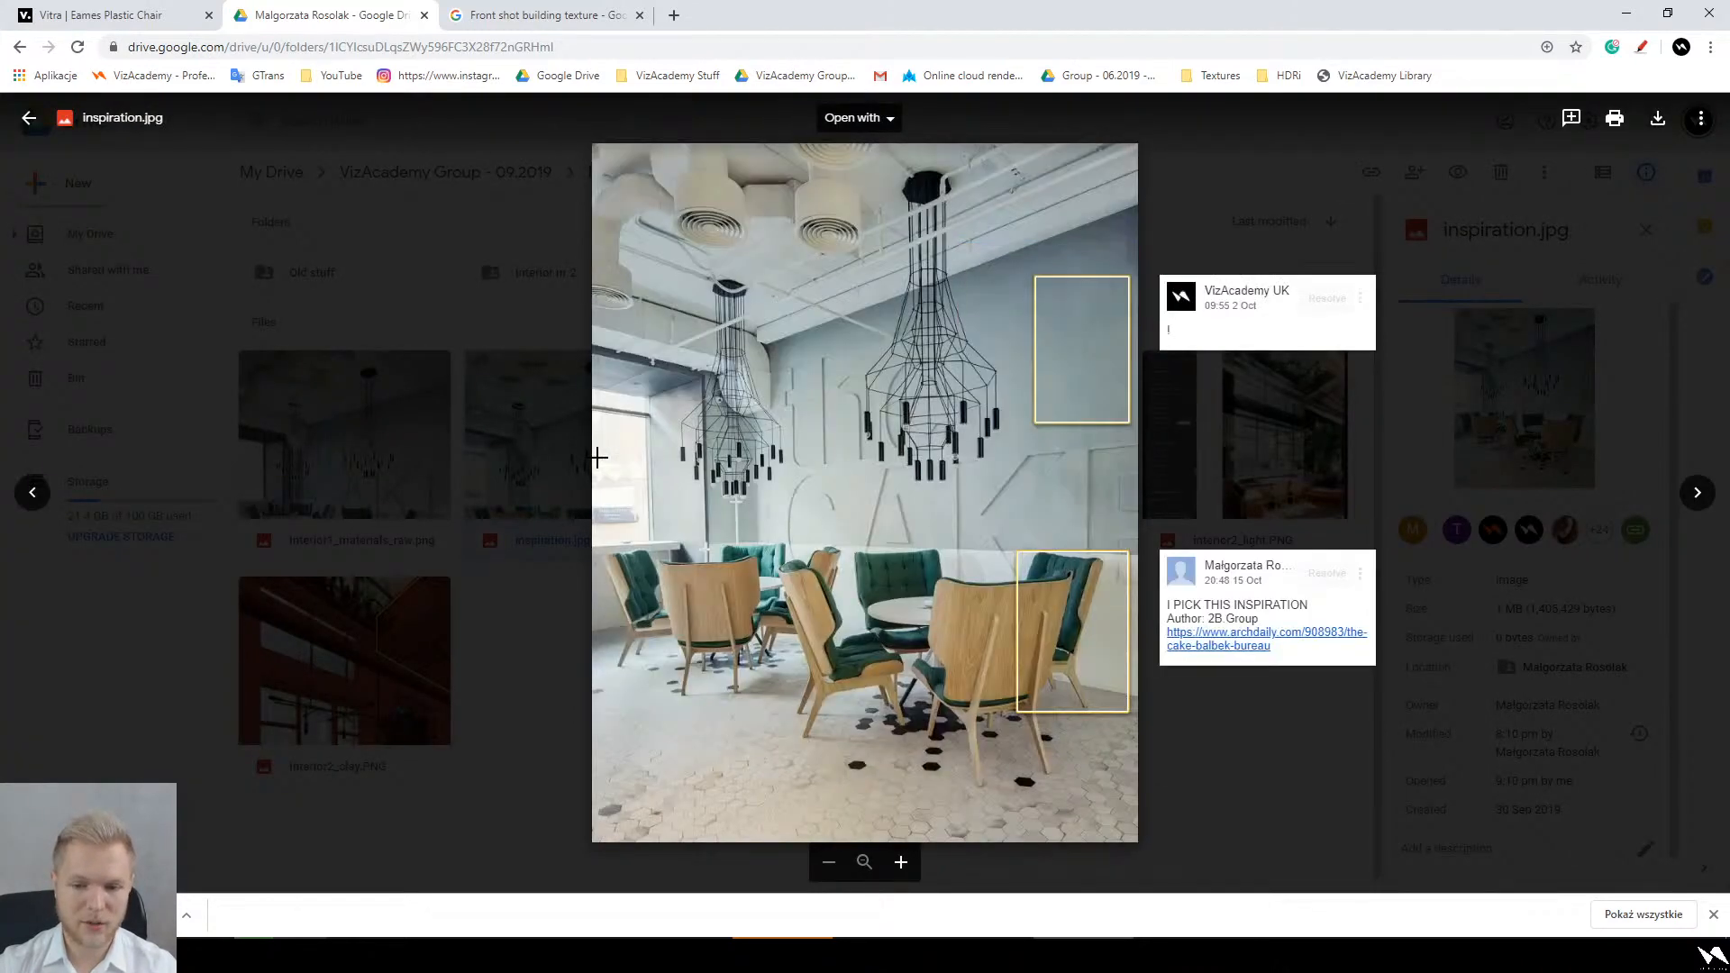
key(Left)
key(Right)
key(Left)
key(Right)
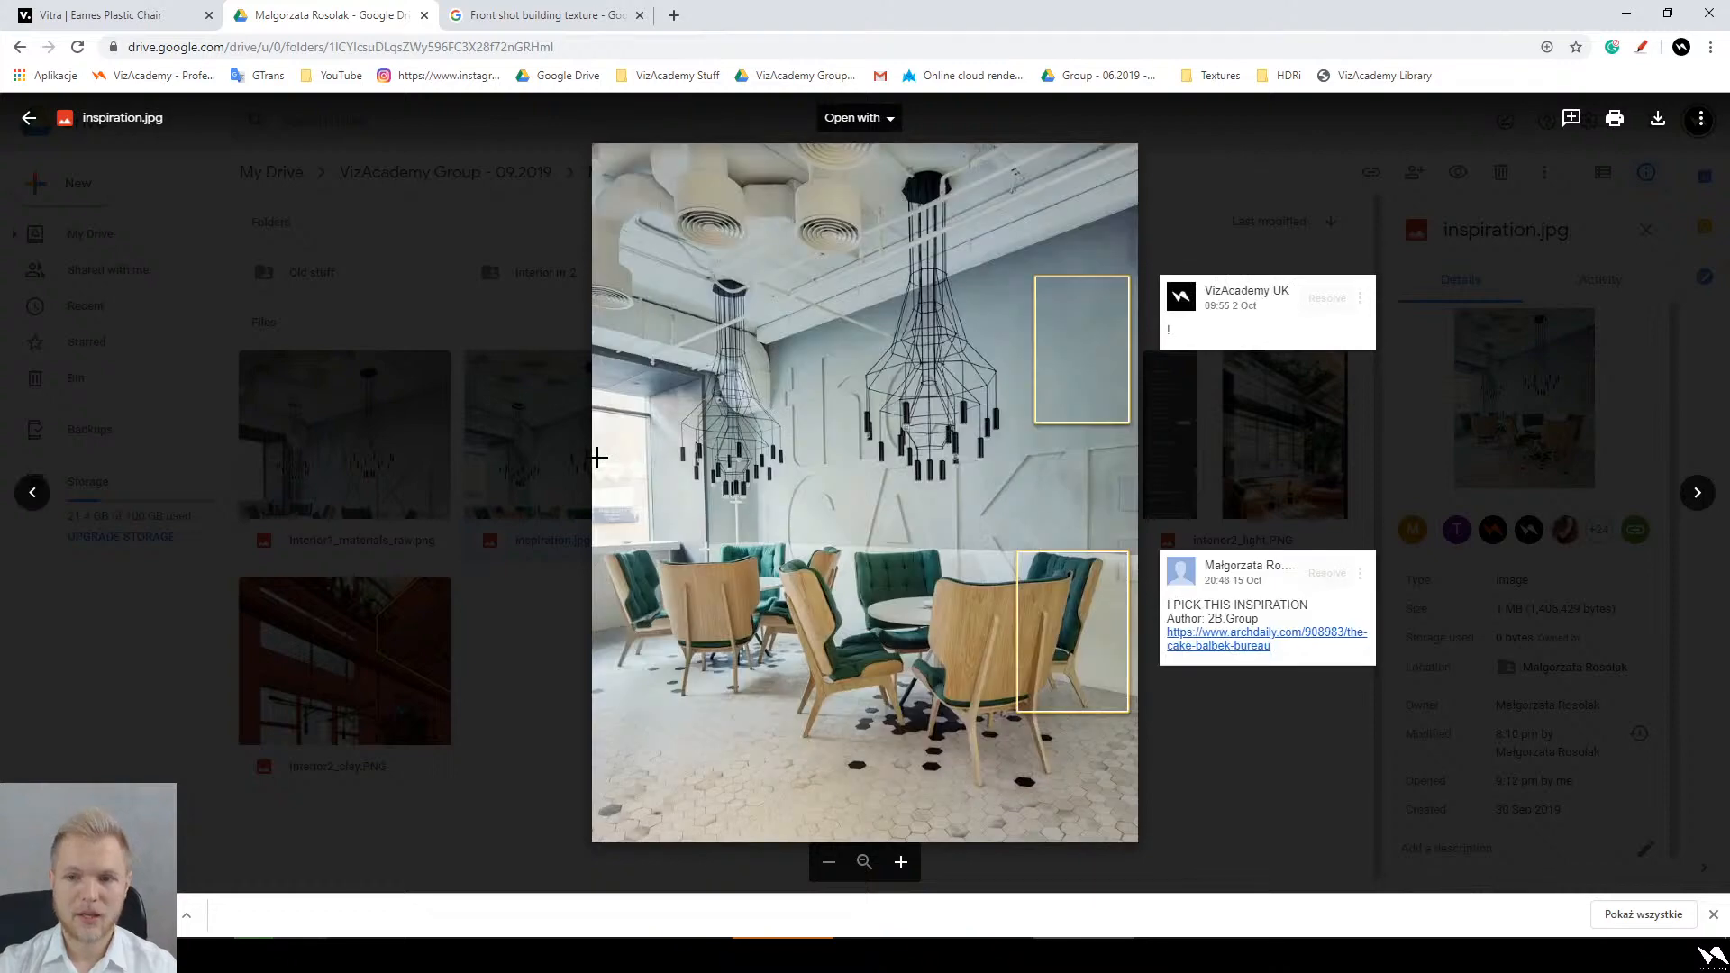
key(Left)
key(Right)
key(Left)
key(Right)
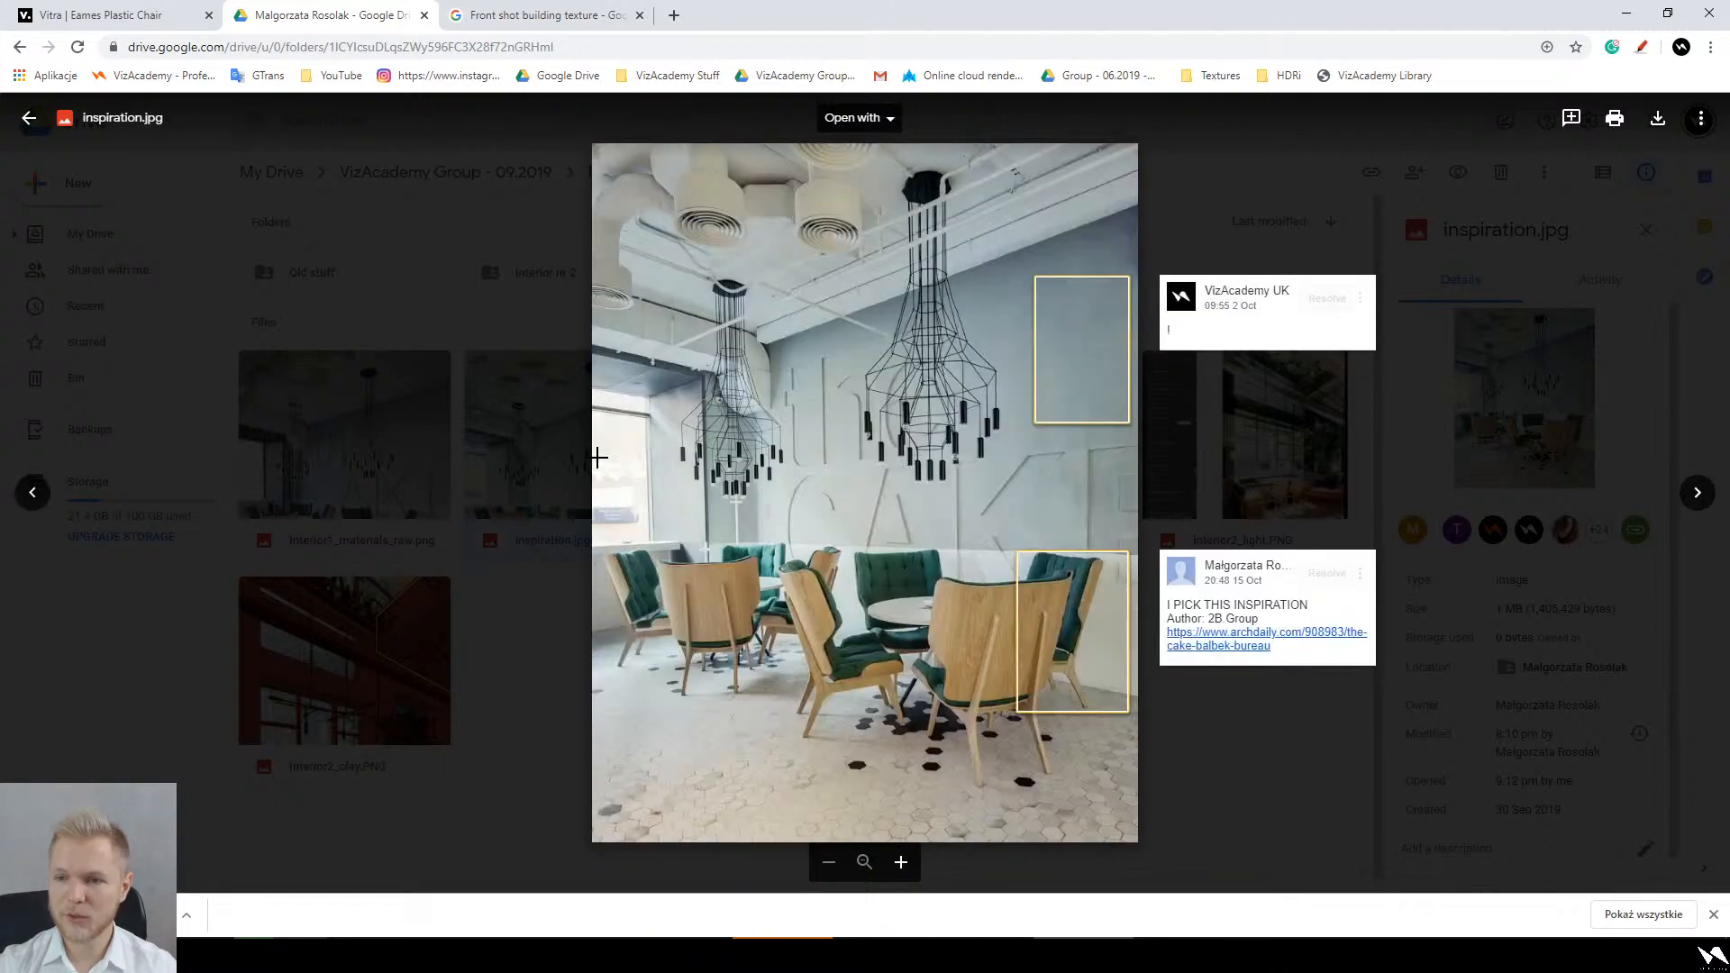
Step: Compare inspiration.jpg with the rendered café versions by switching back and forth between the images, then close the preview
key(Left)
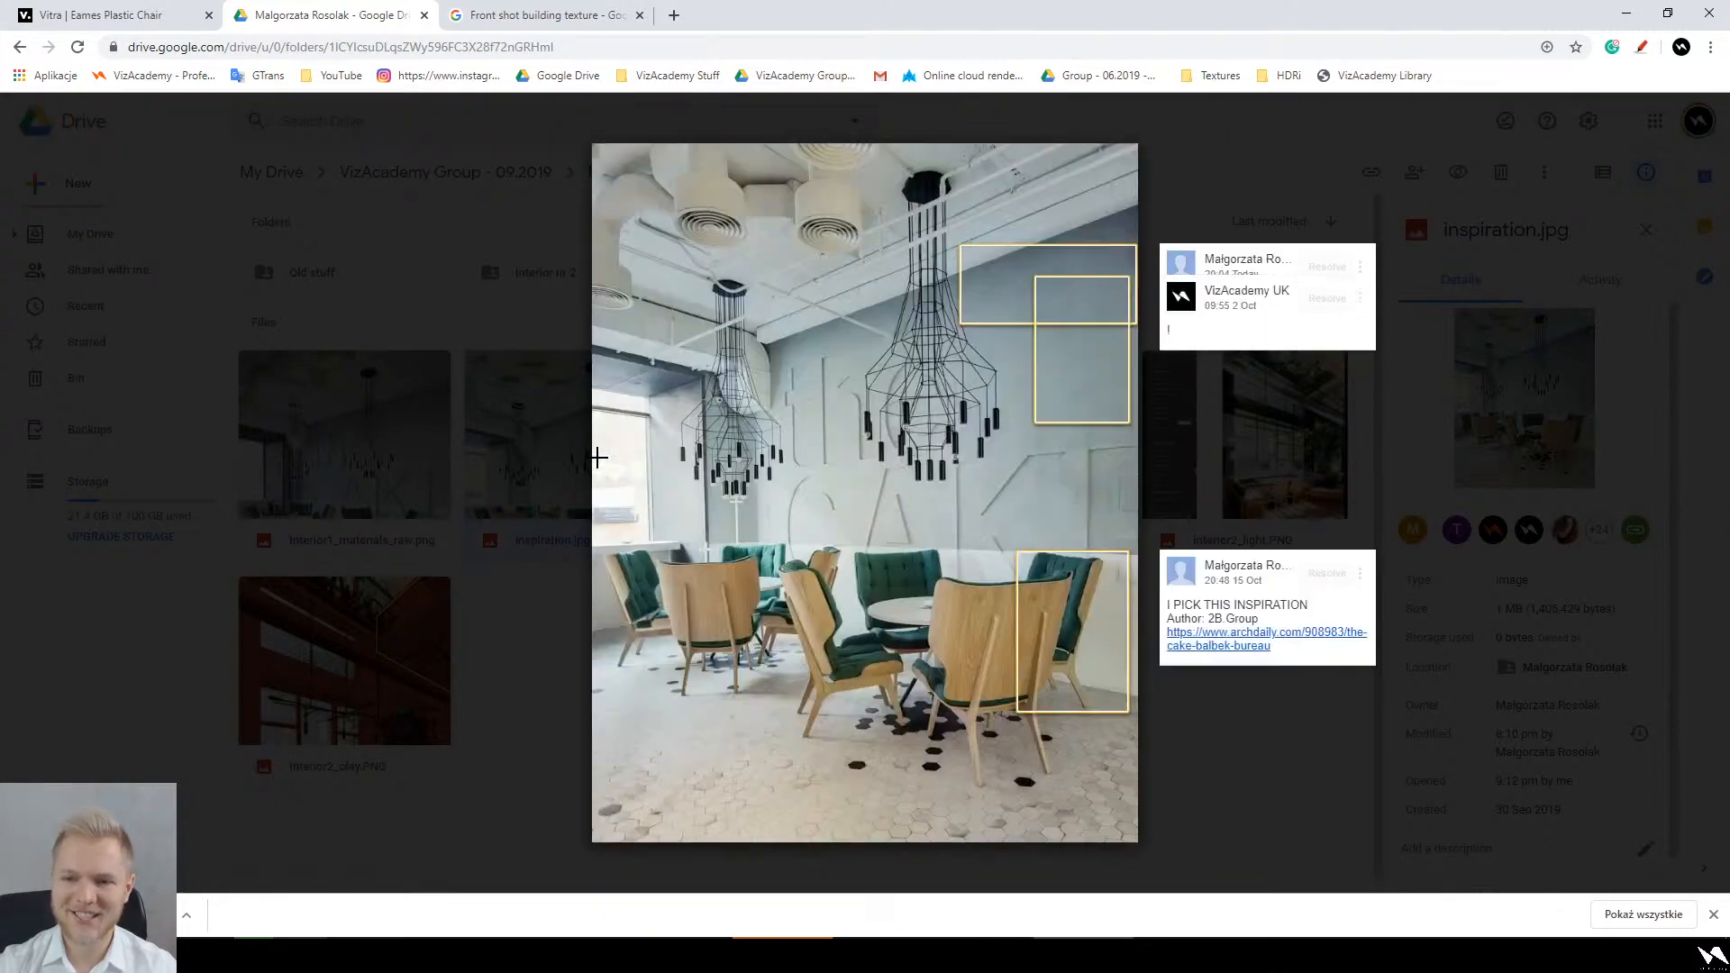
key(Right)
key(Left)
key(Right)
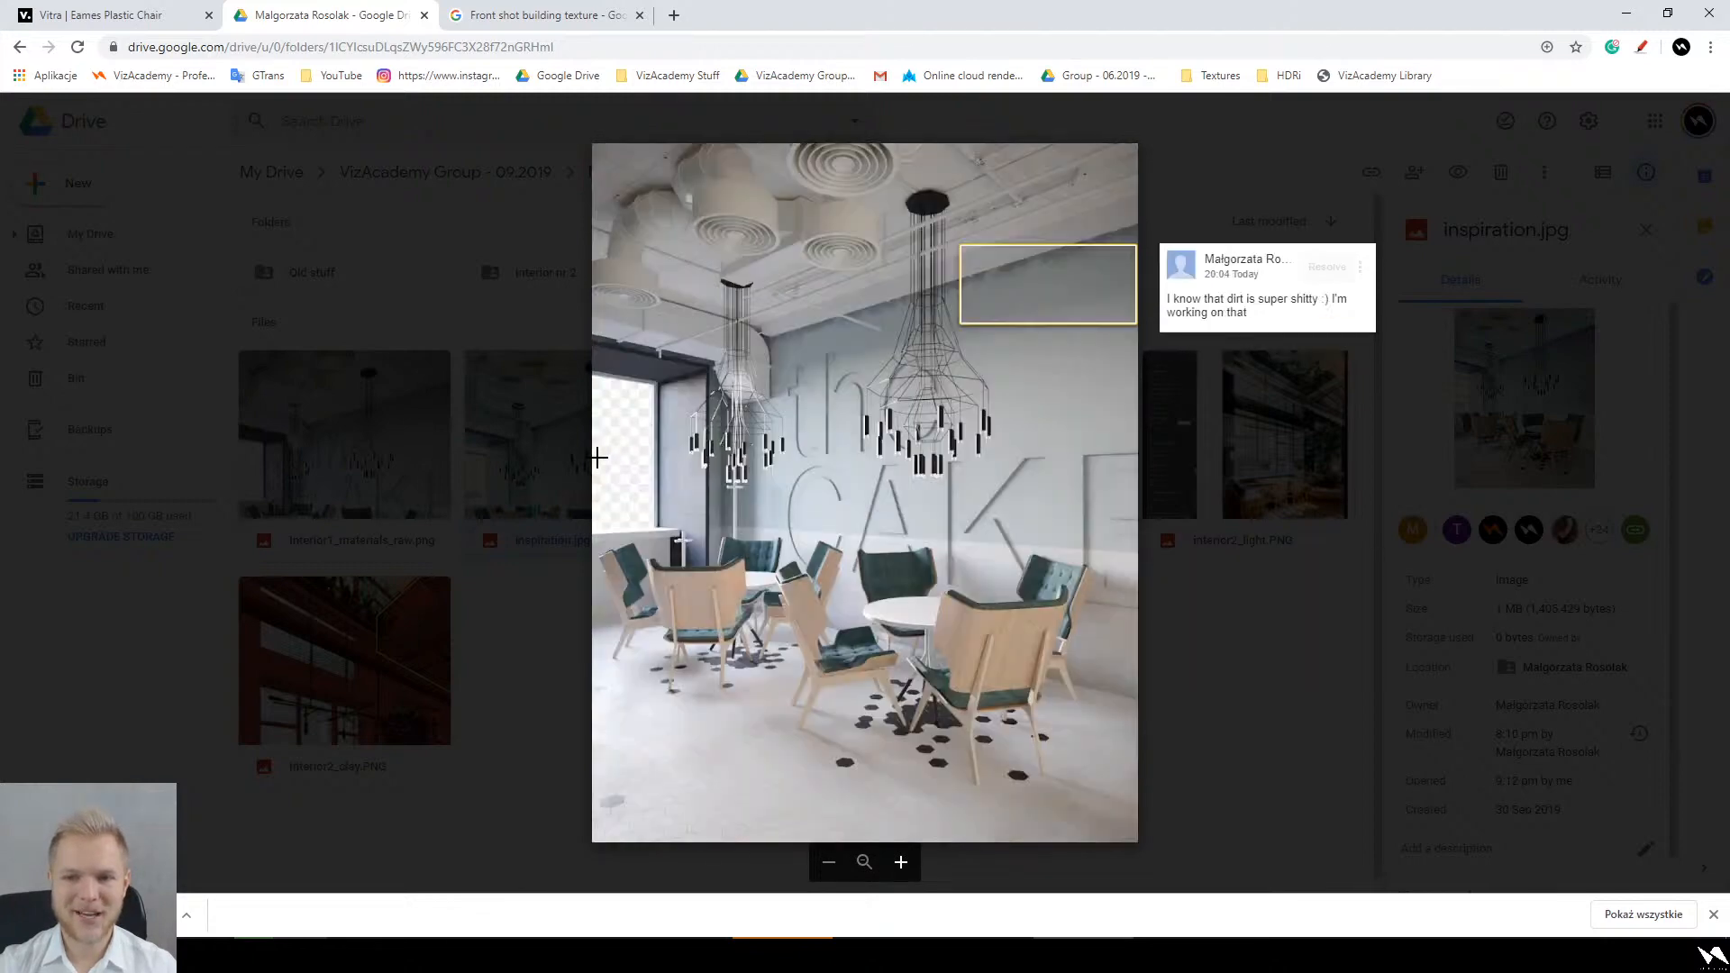
key(Left)
key(Right)
key(Left)
key(Right)
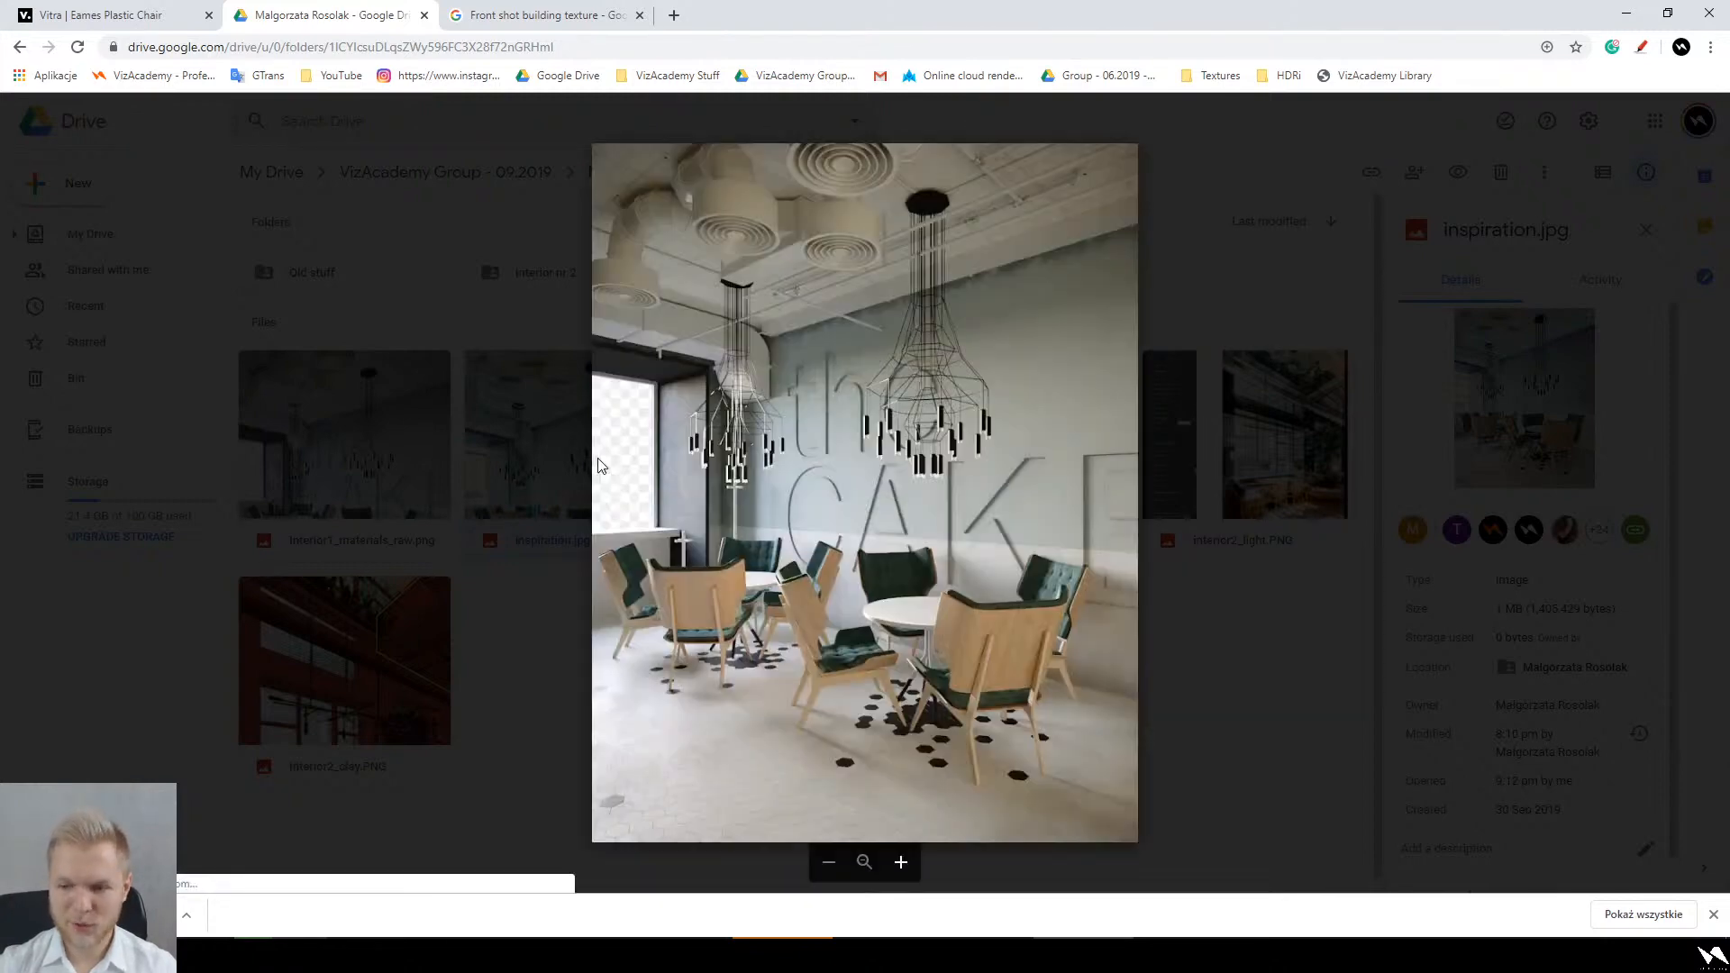
key(Left)
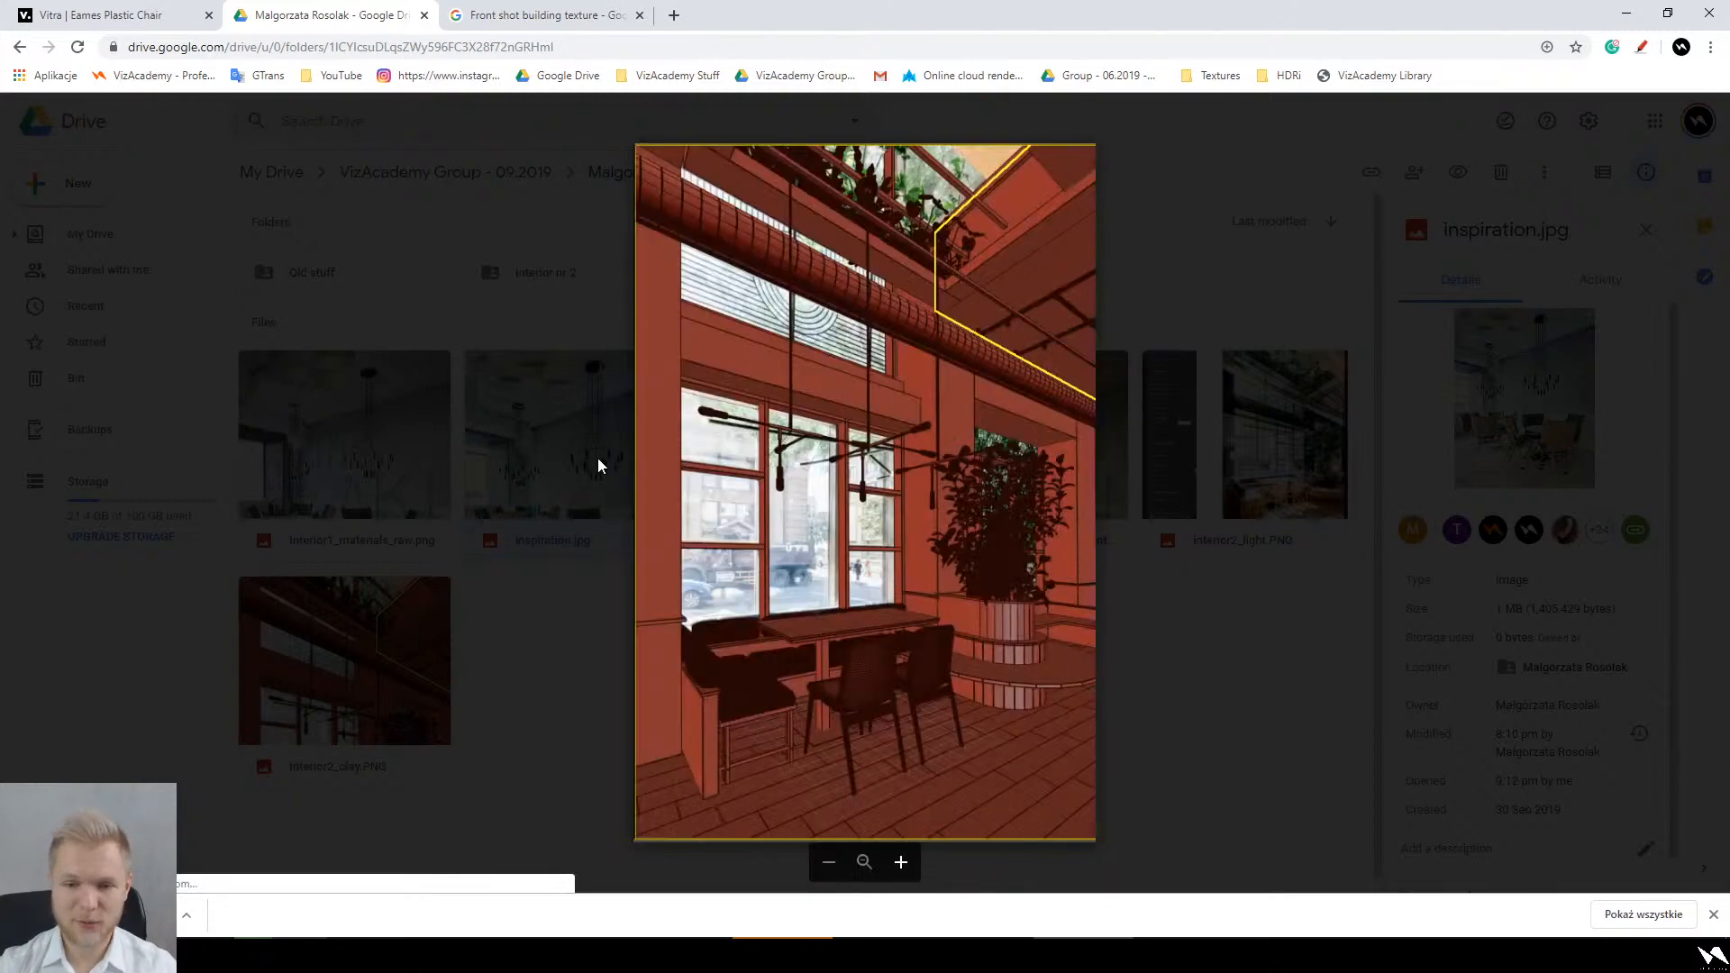
key(Escape)
Step: Open the Interior nr 2 folder and compare Interior2_clay.PNG with the reference photo beside it
double_click(540, 289)
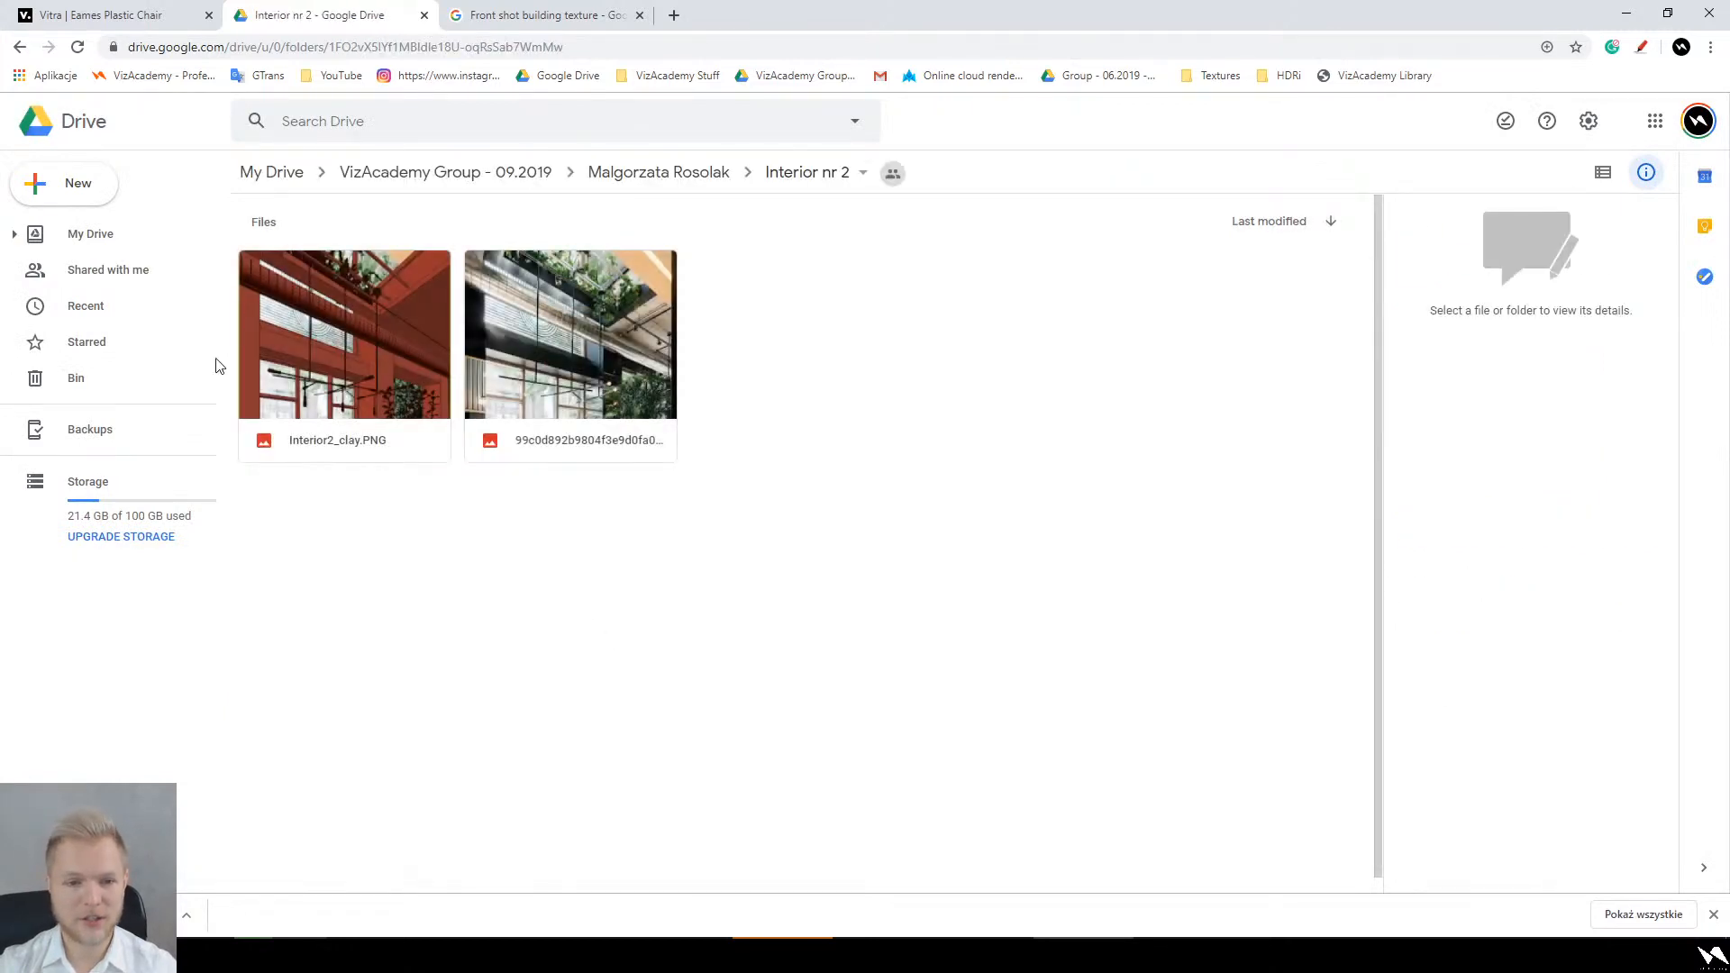
double_click(343, 316)
key(Right)
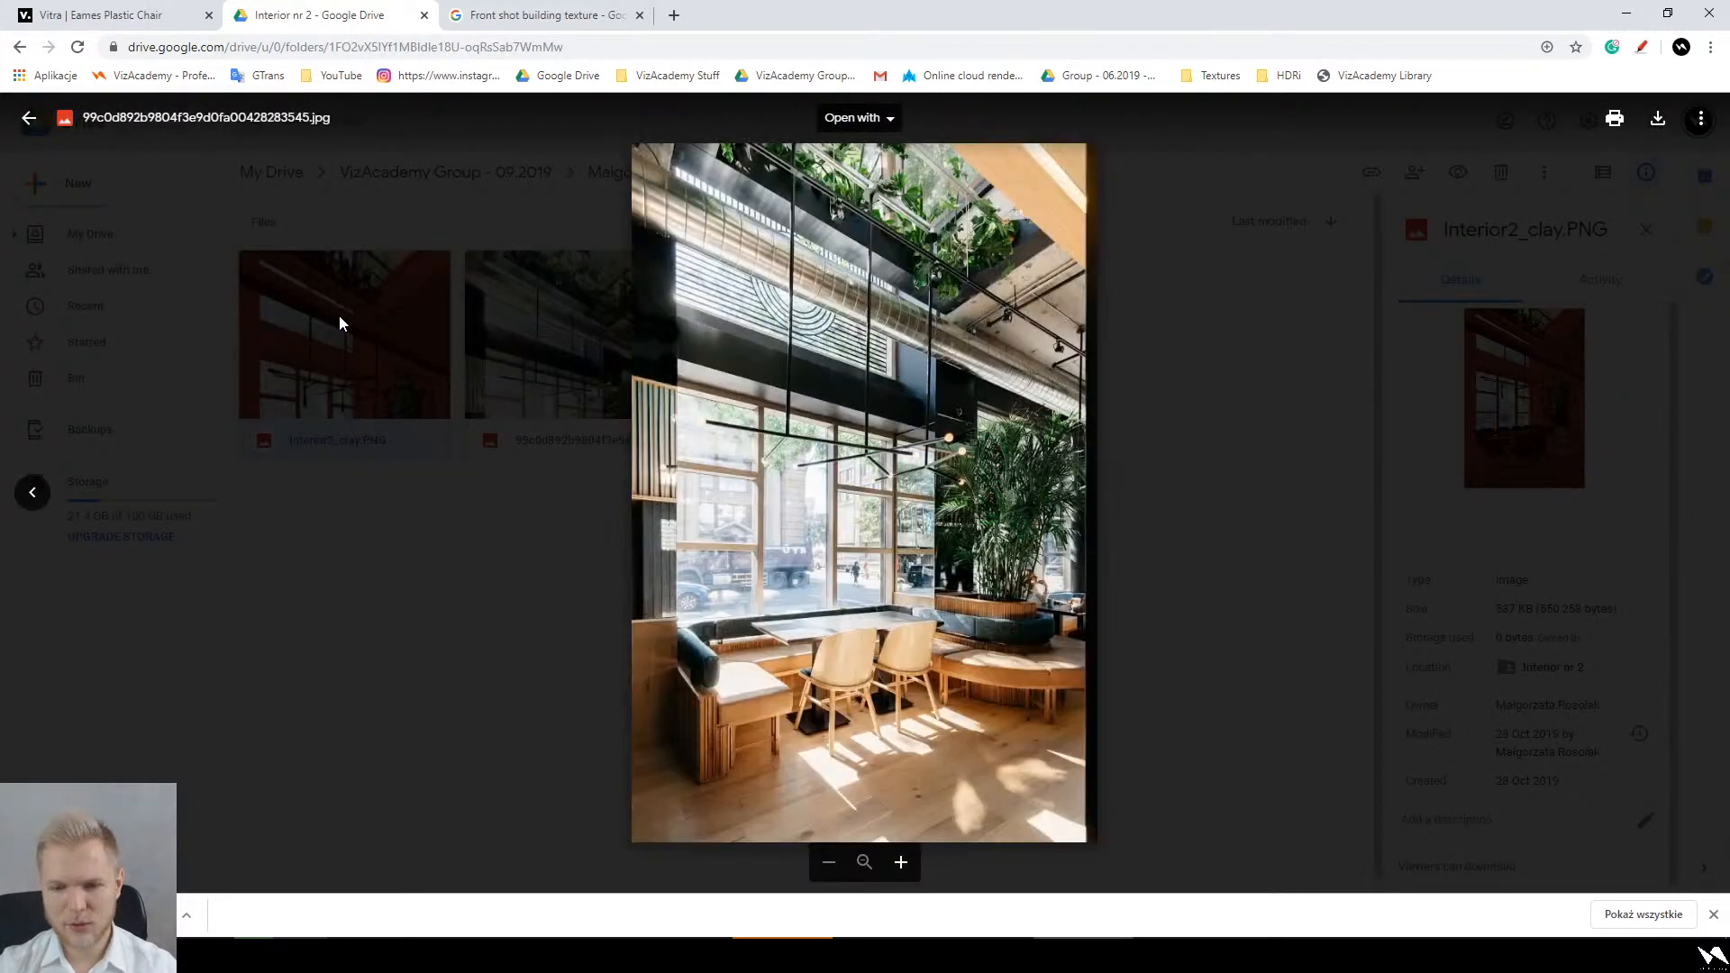
key(Left)
key(Right)
key(Left)
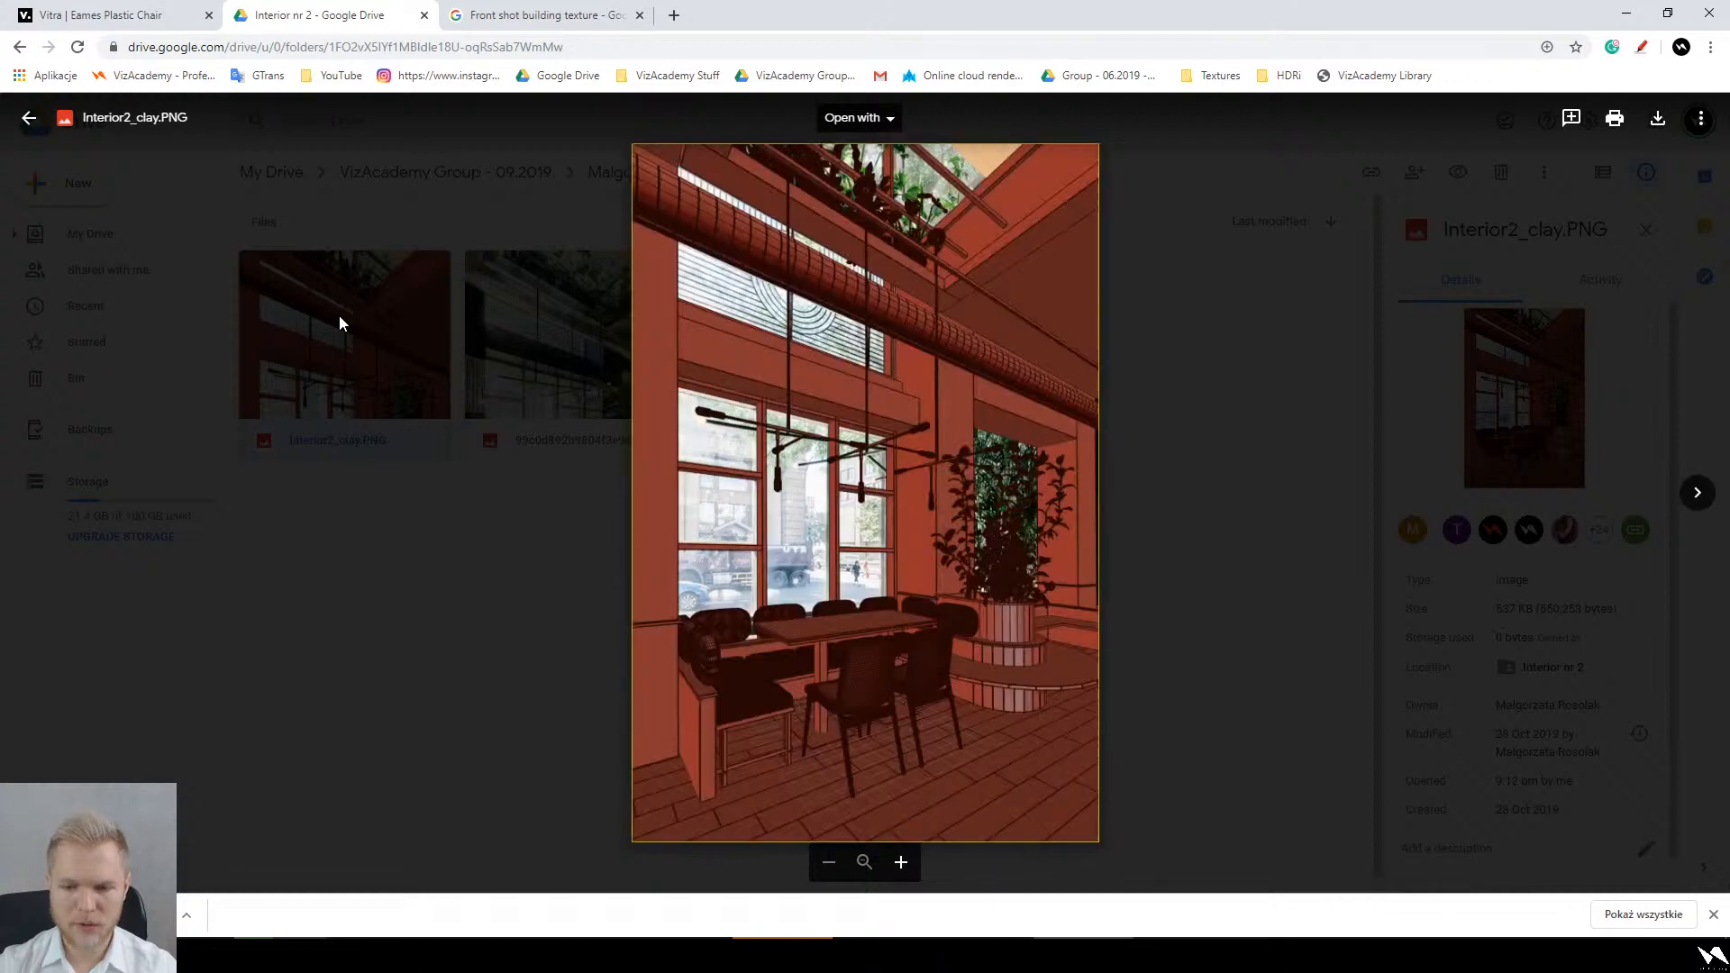
key(Escape)
Step: Return to the VizAcademy Group - 09.2019 folder and open Screenshot (41).png from the next student's 1st Interior folder
click(659, 172)
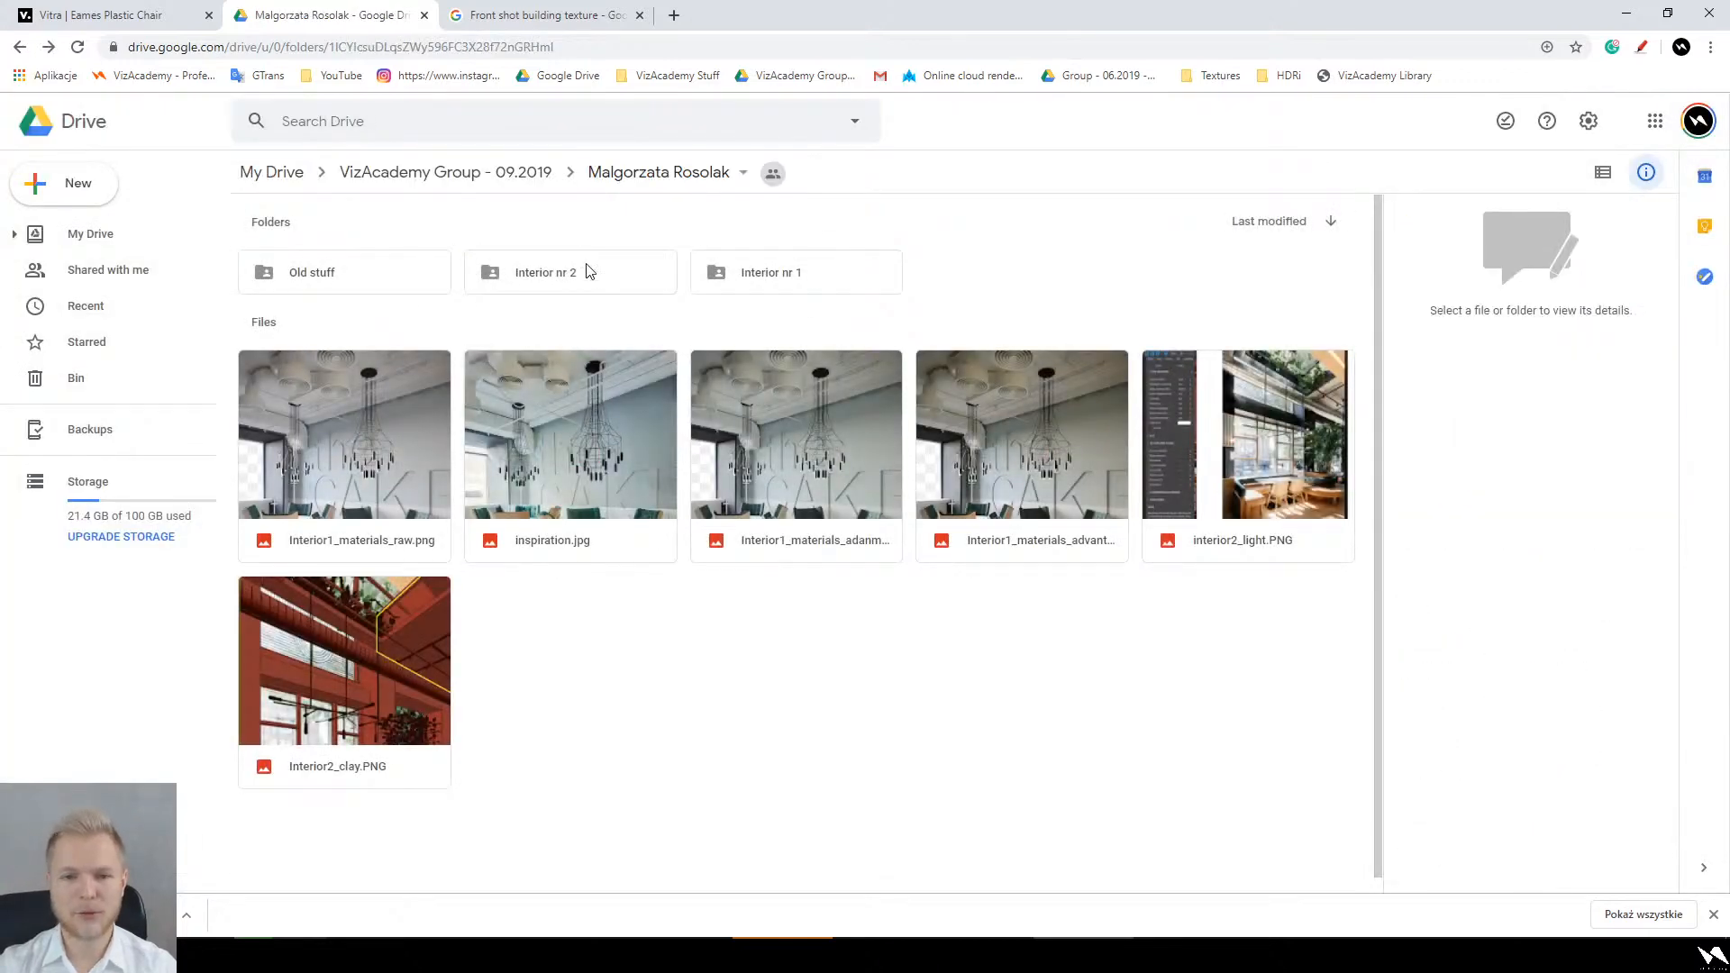
click(464, 172)
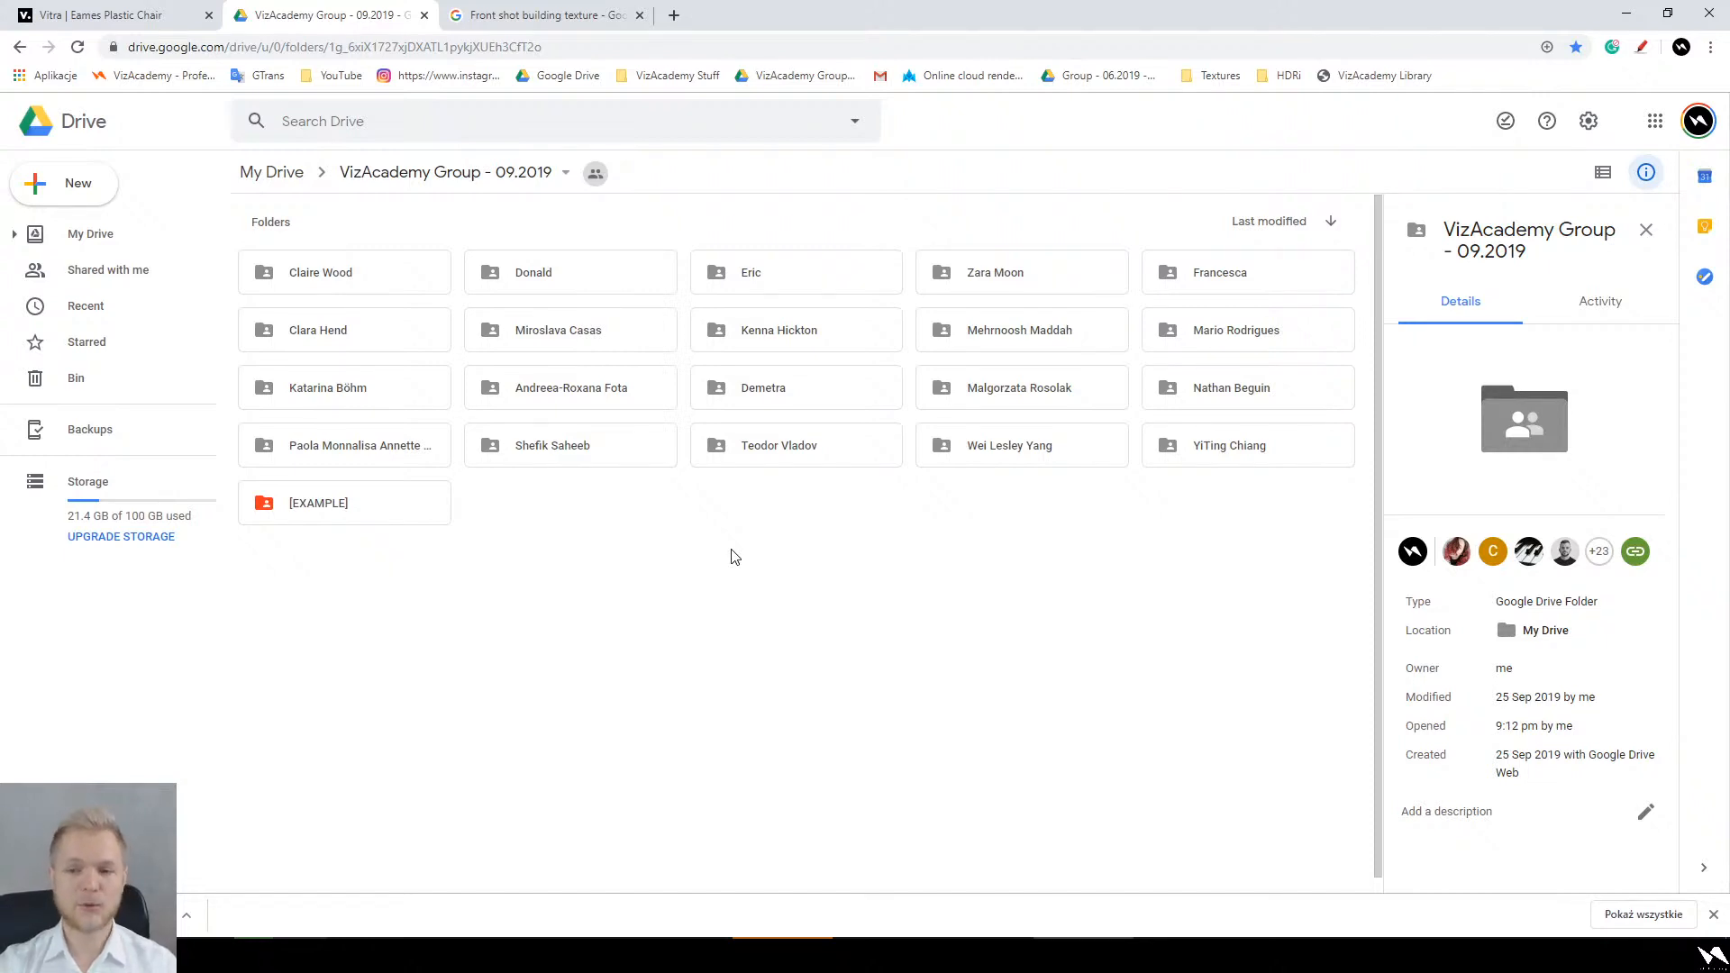
double_click(1223, 397)
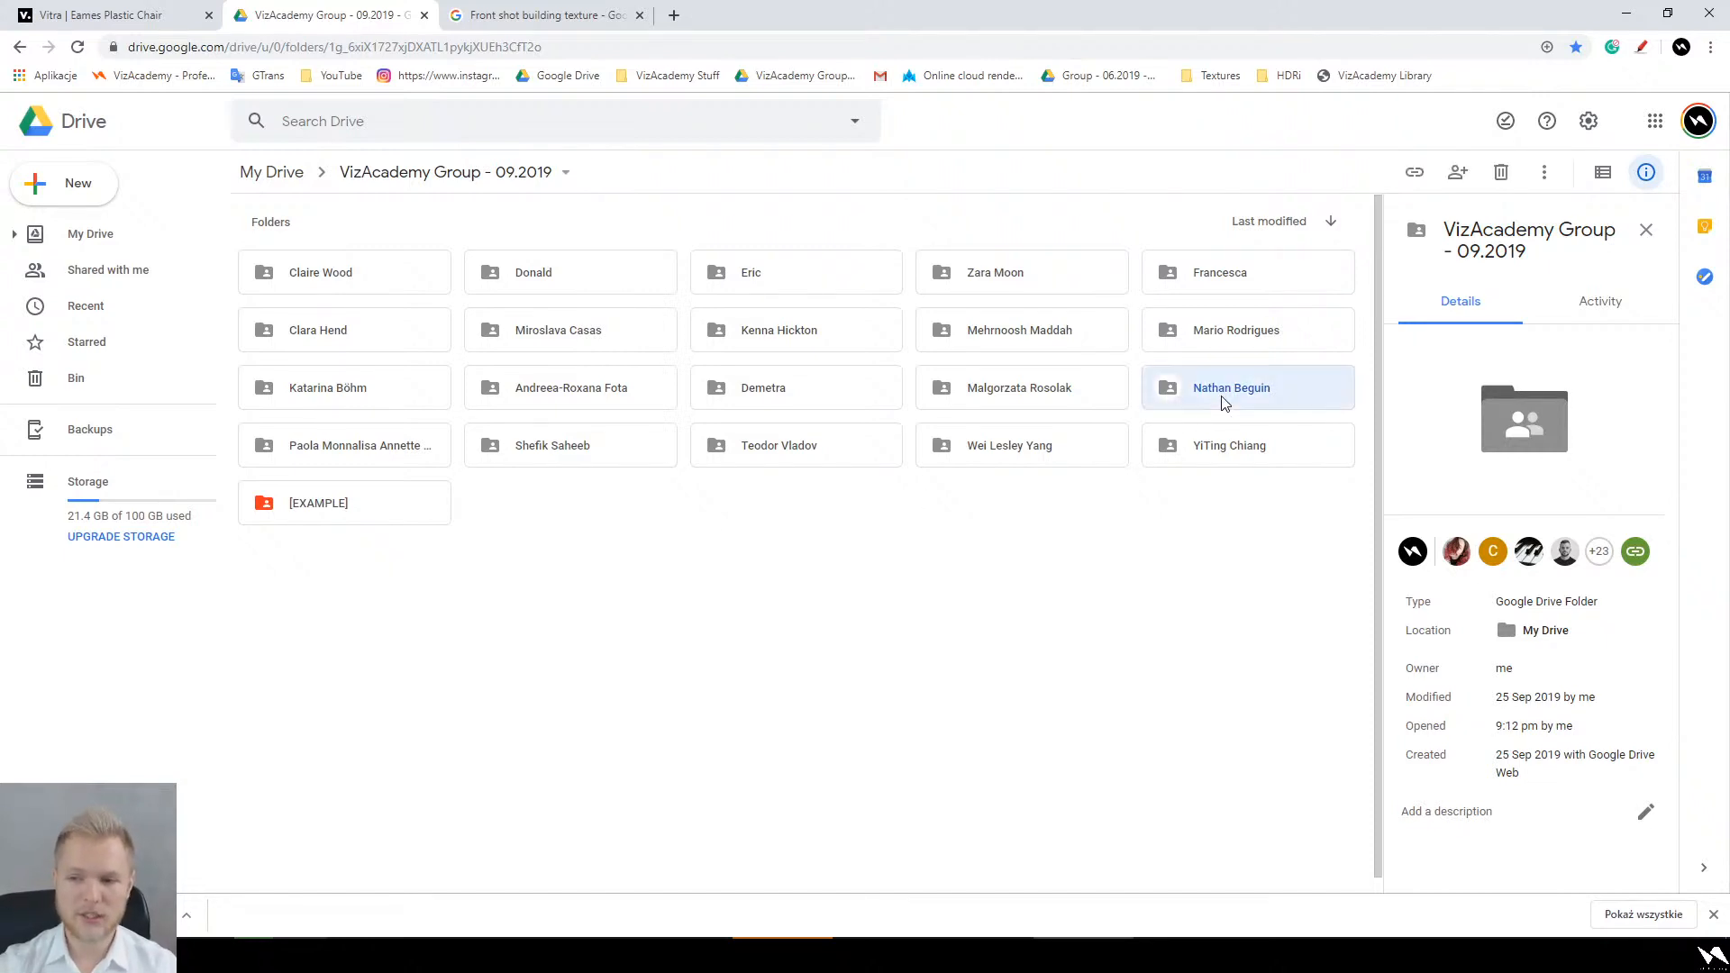
click(543, 283)
double_click(543, 287)
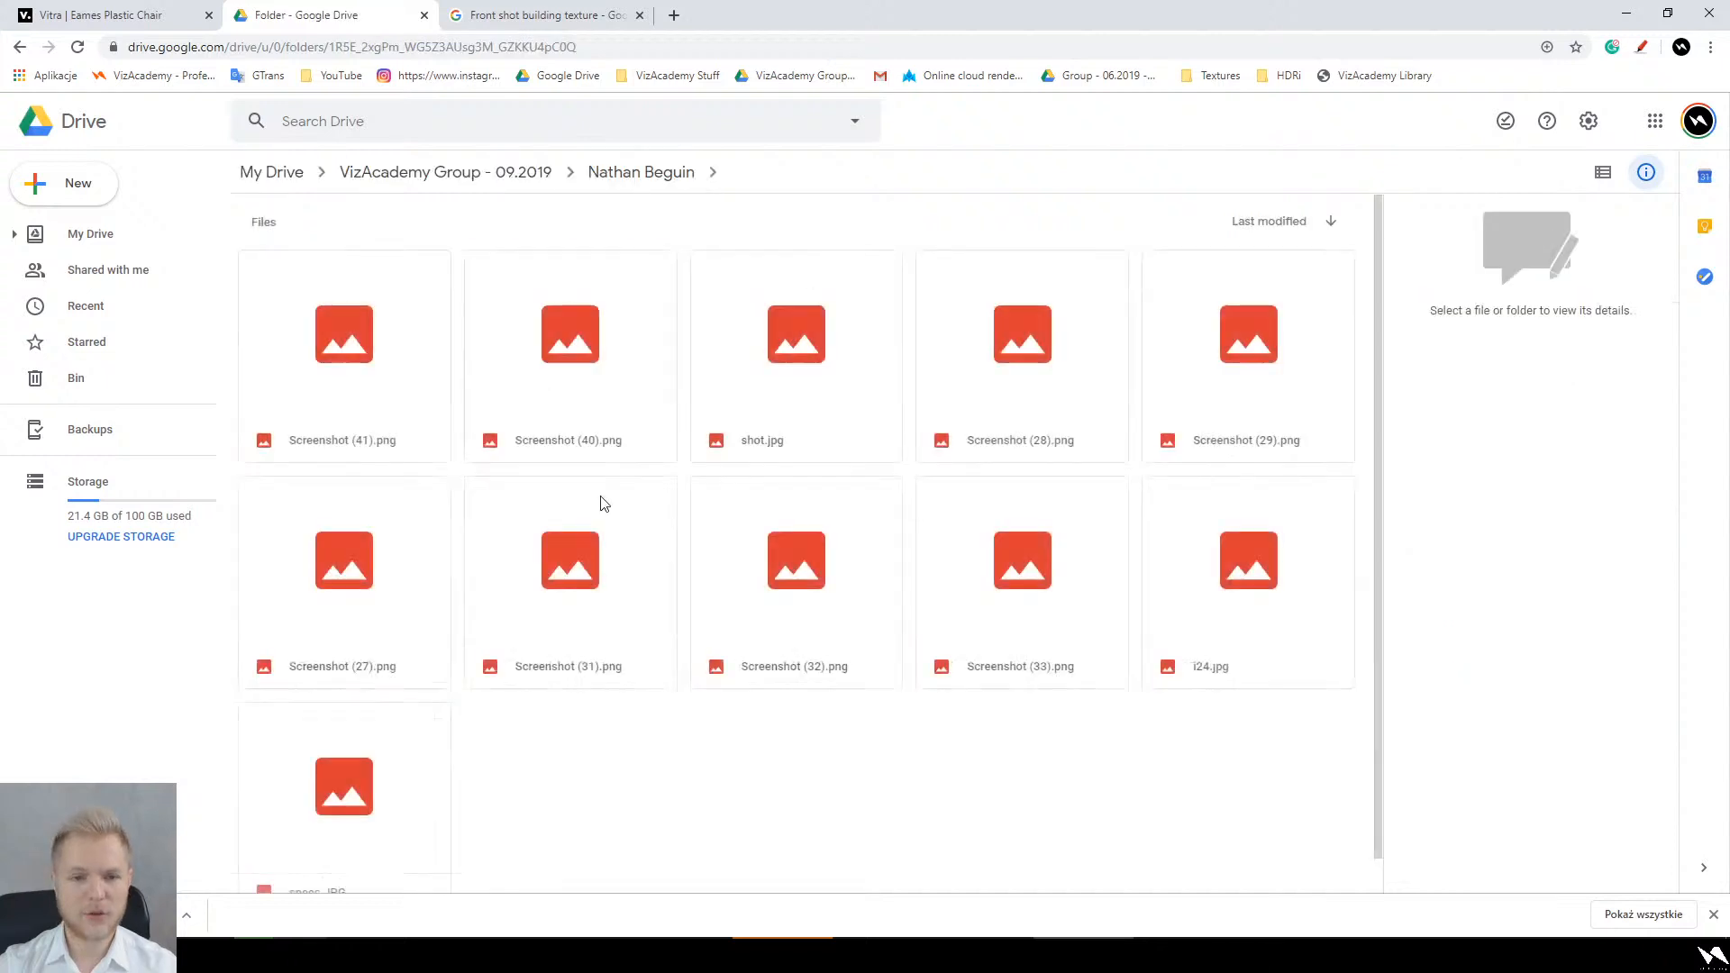
click(389, 340)
double_click(389, 341)
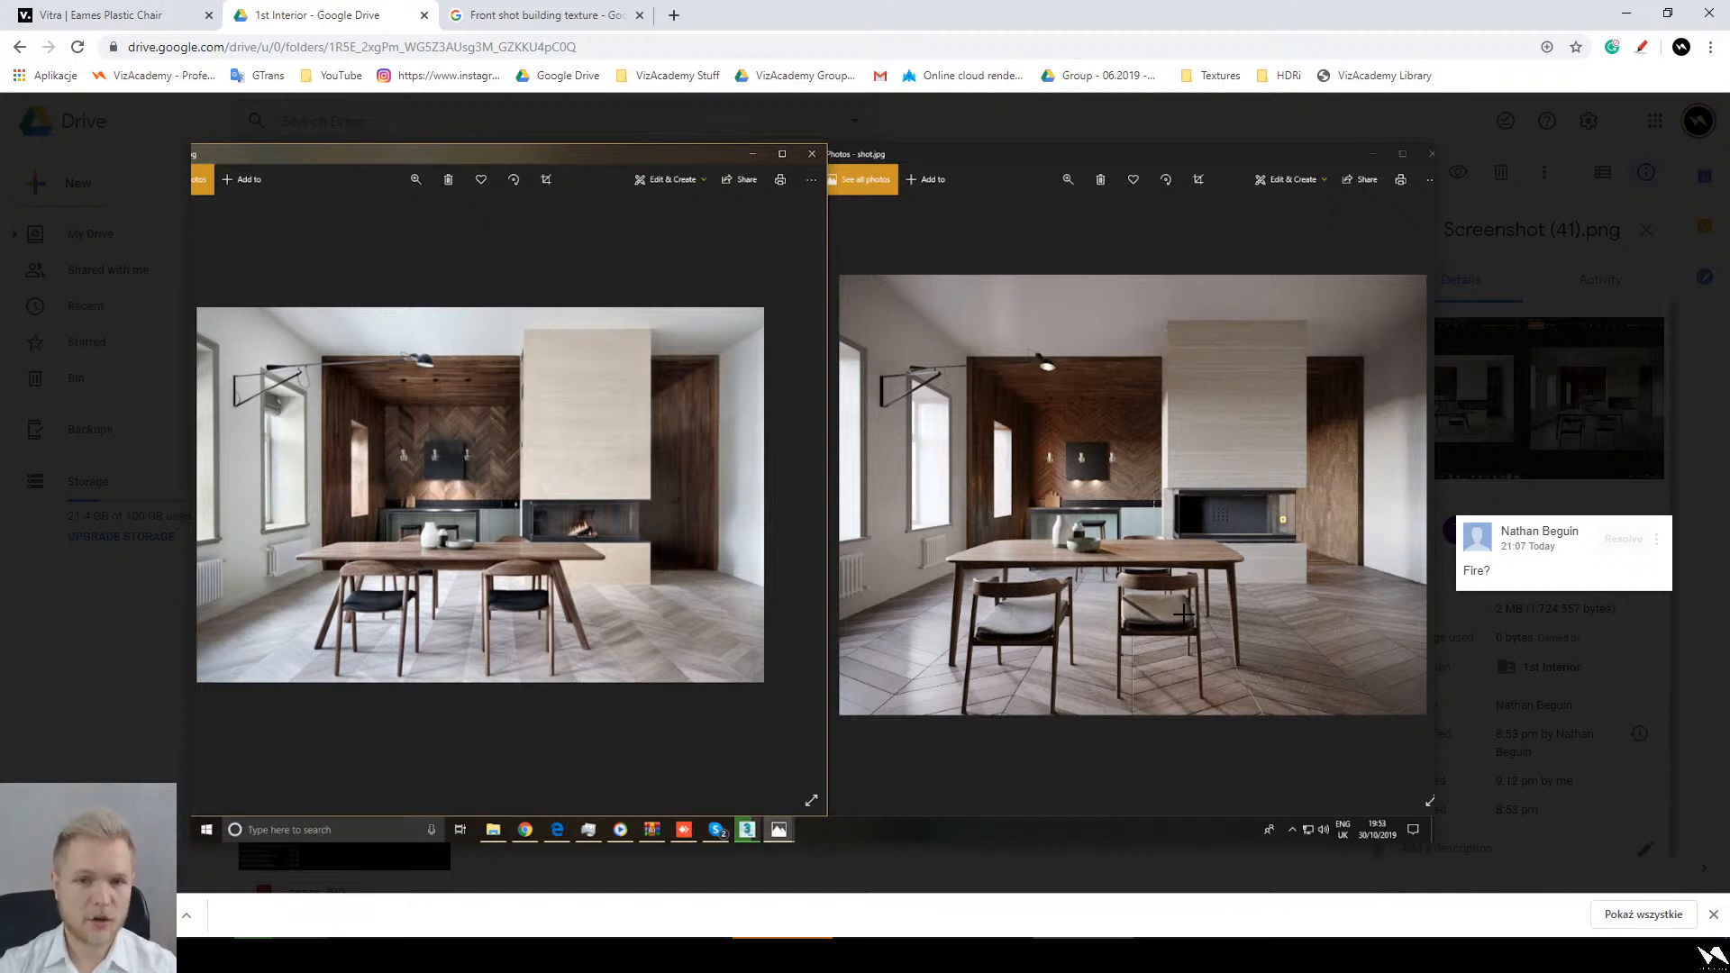
Step: Open Sketchfab in a new browser tab and search for downloadable models matching "fire"
click(673, 13)
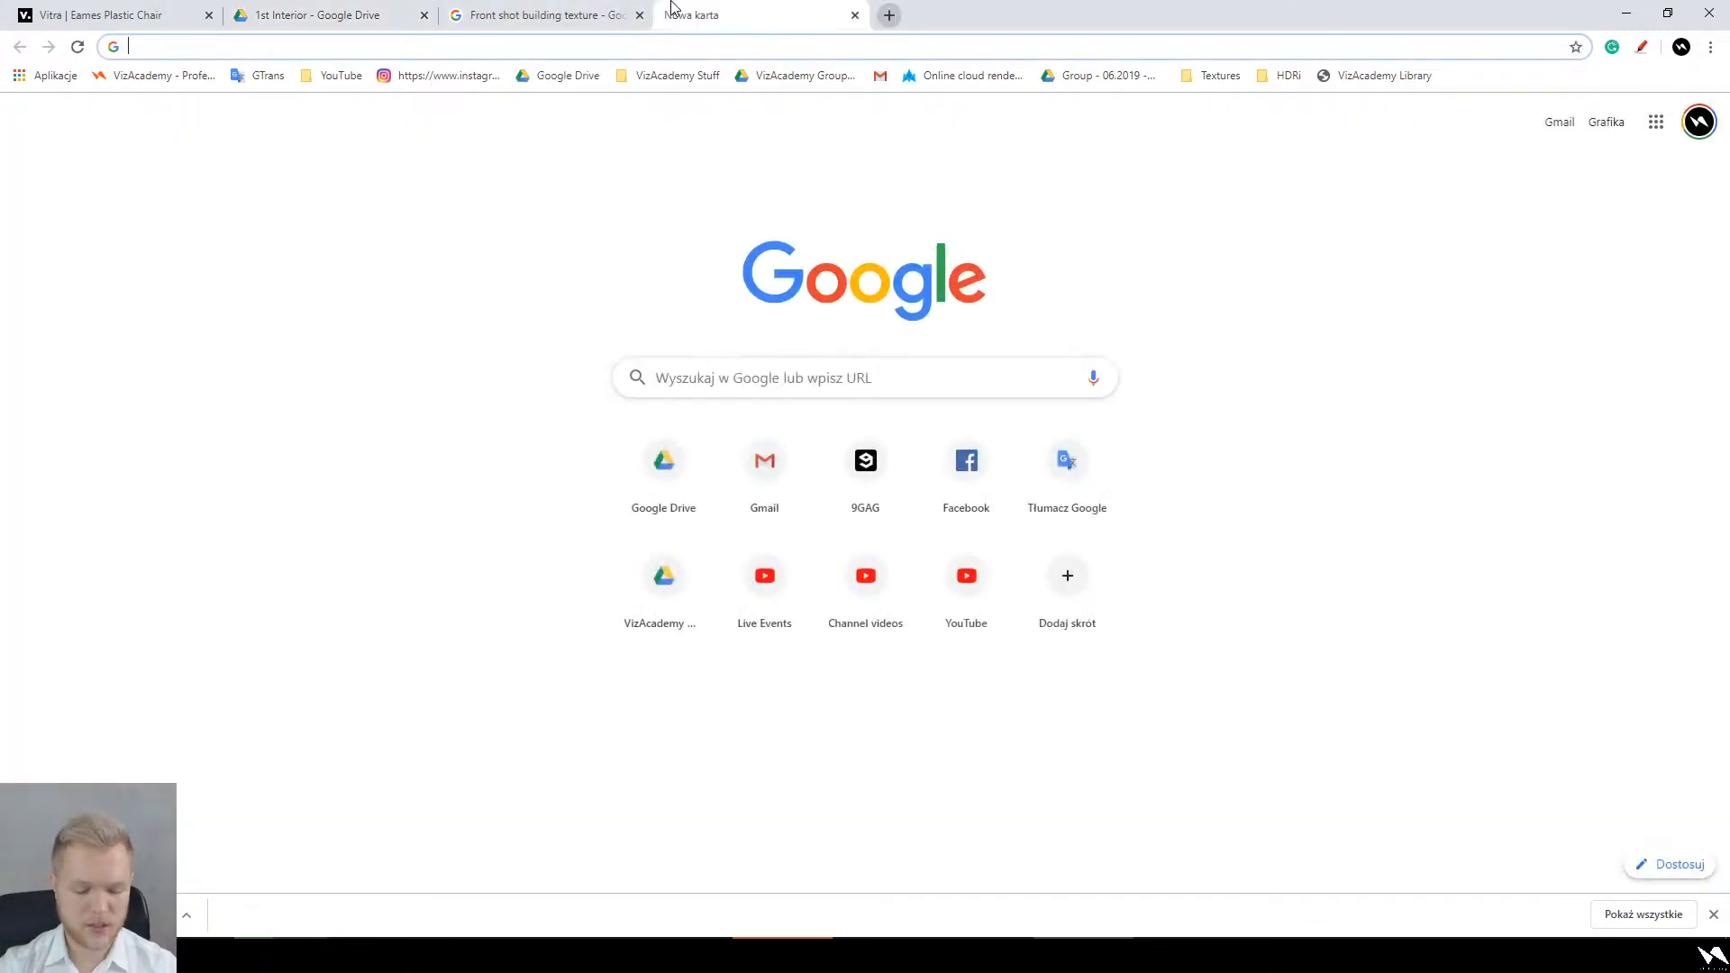
text(ske)
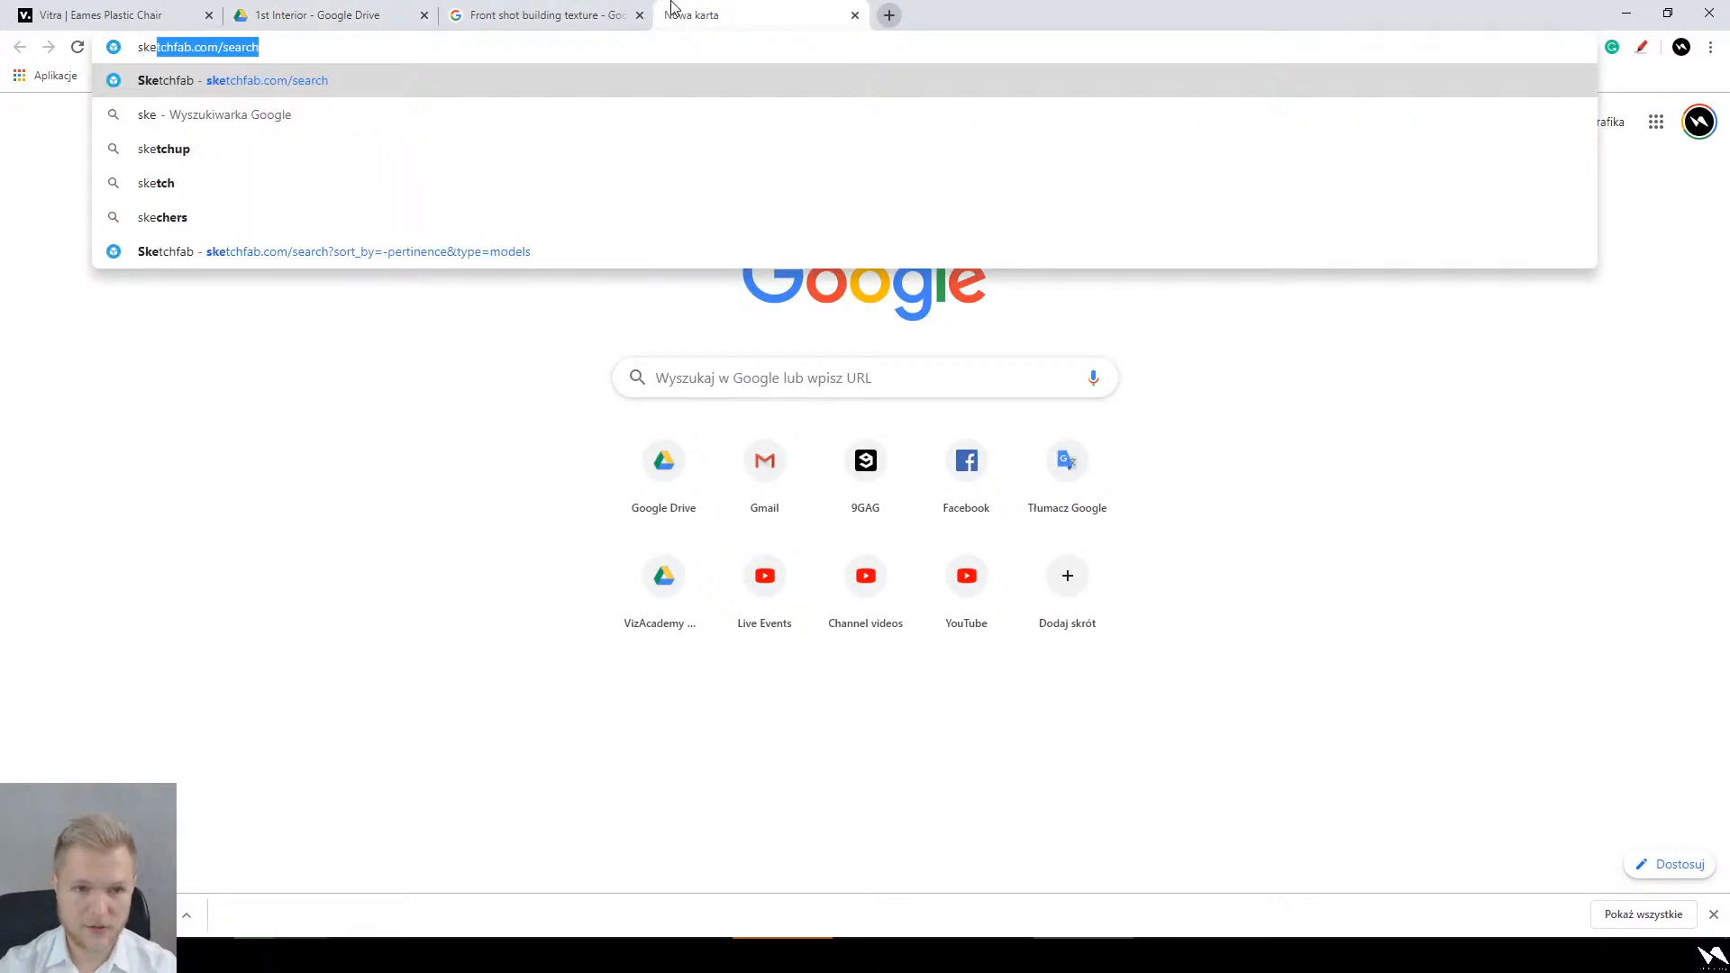
key(Return)
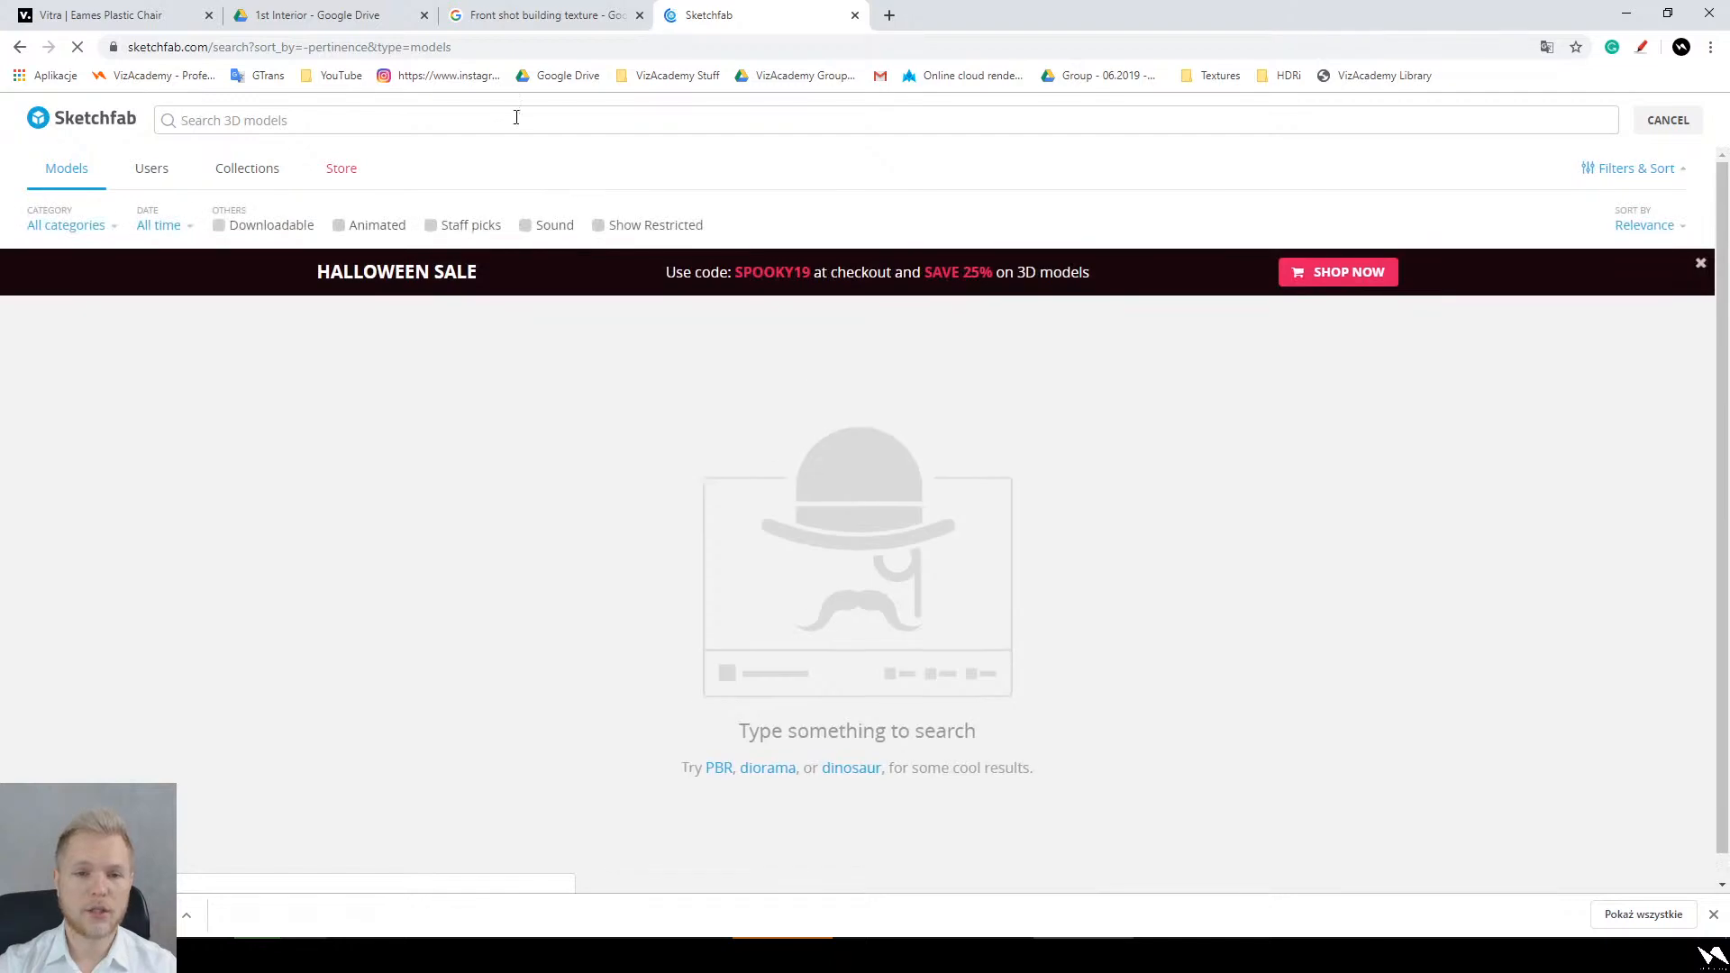
click(517, 120)
text(fire)
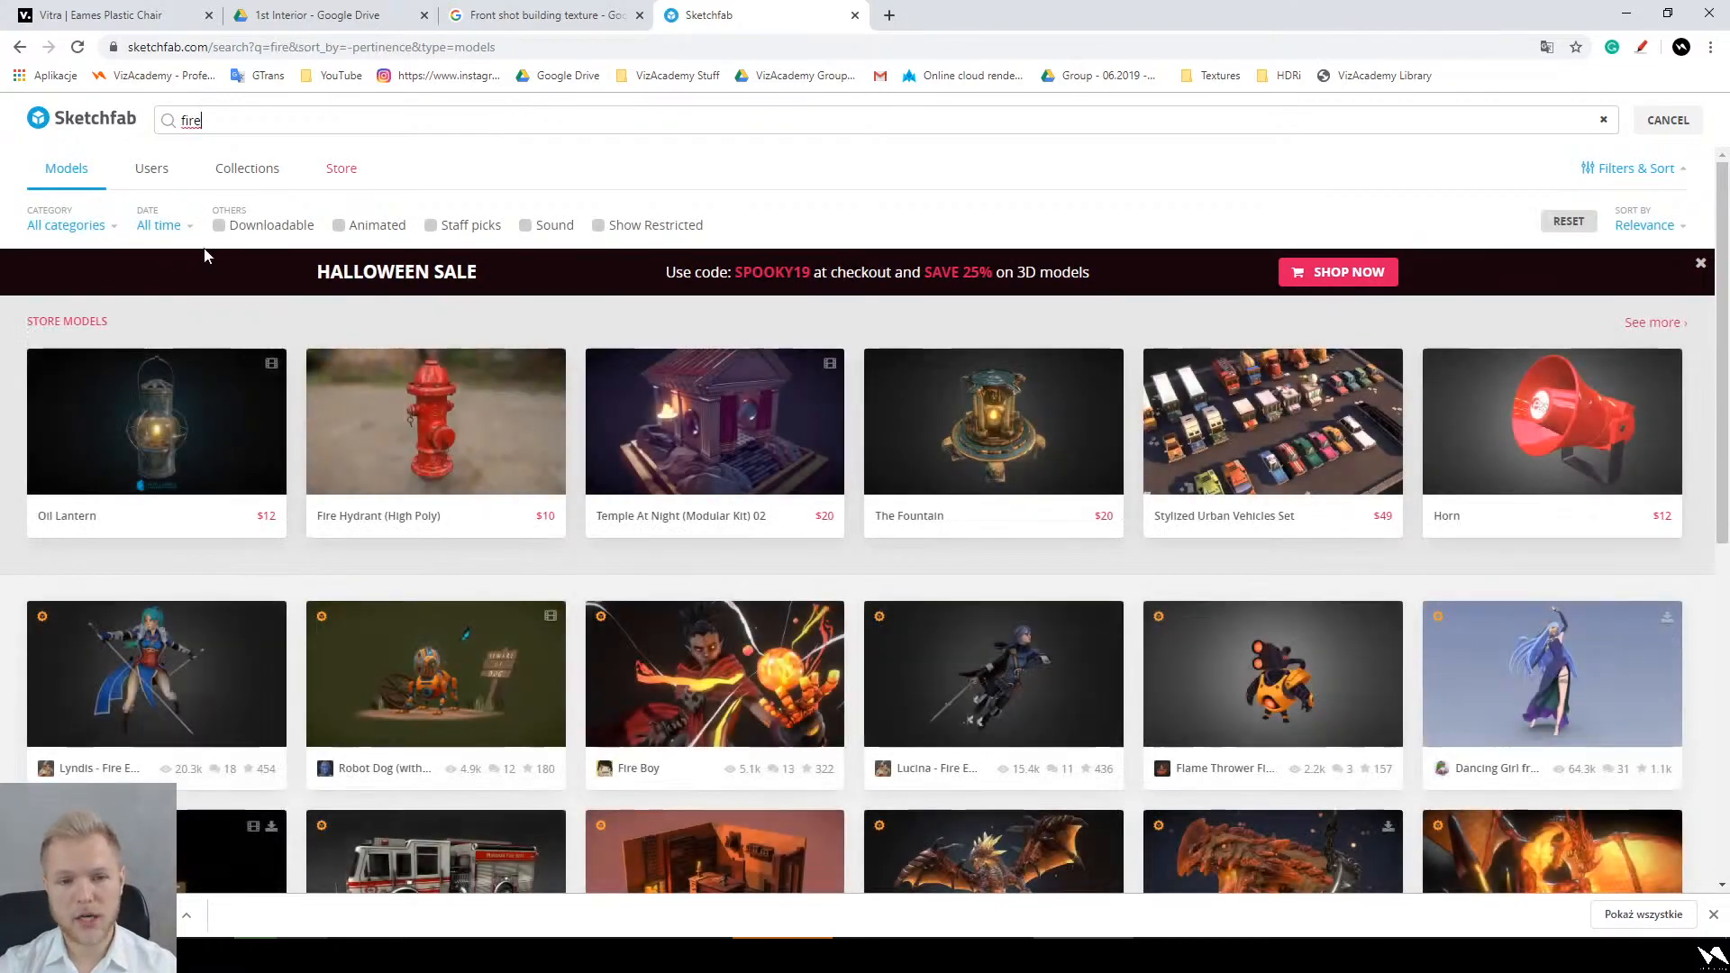
click(236, 226)
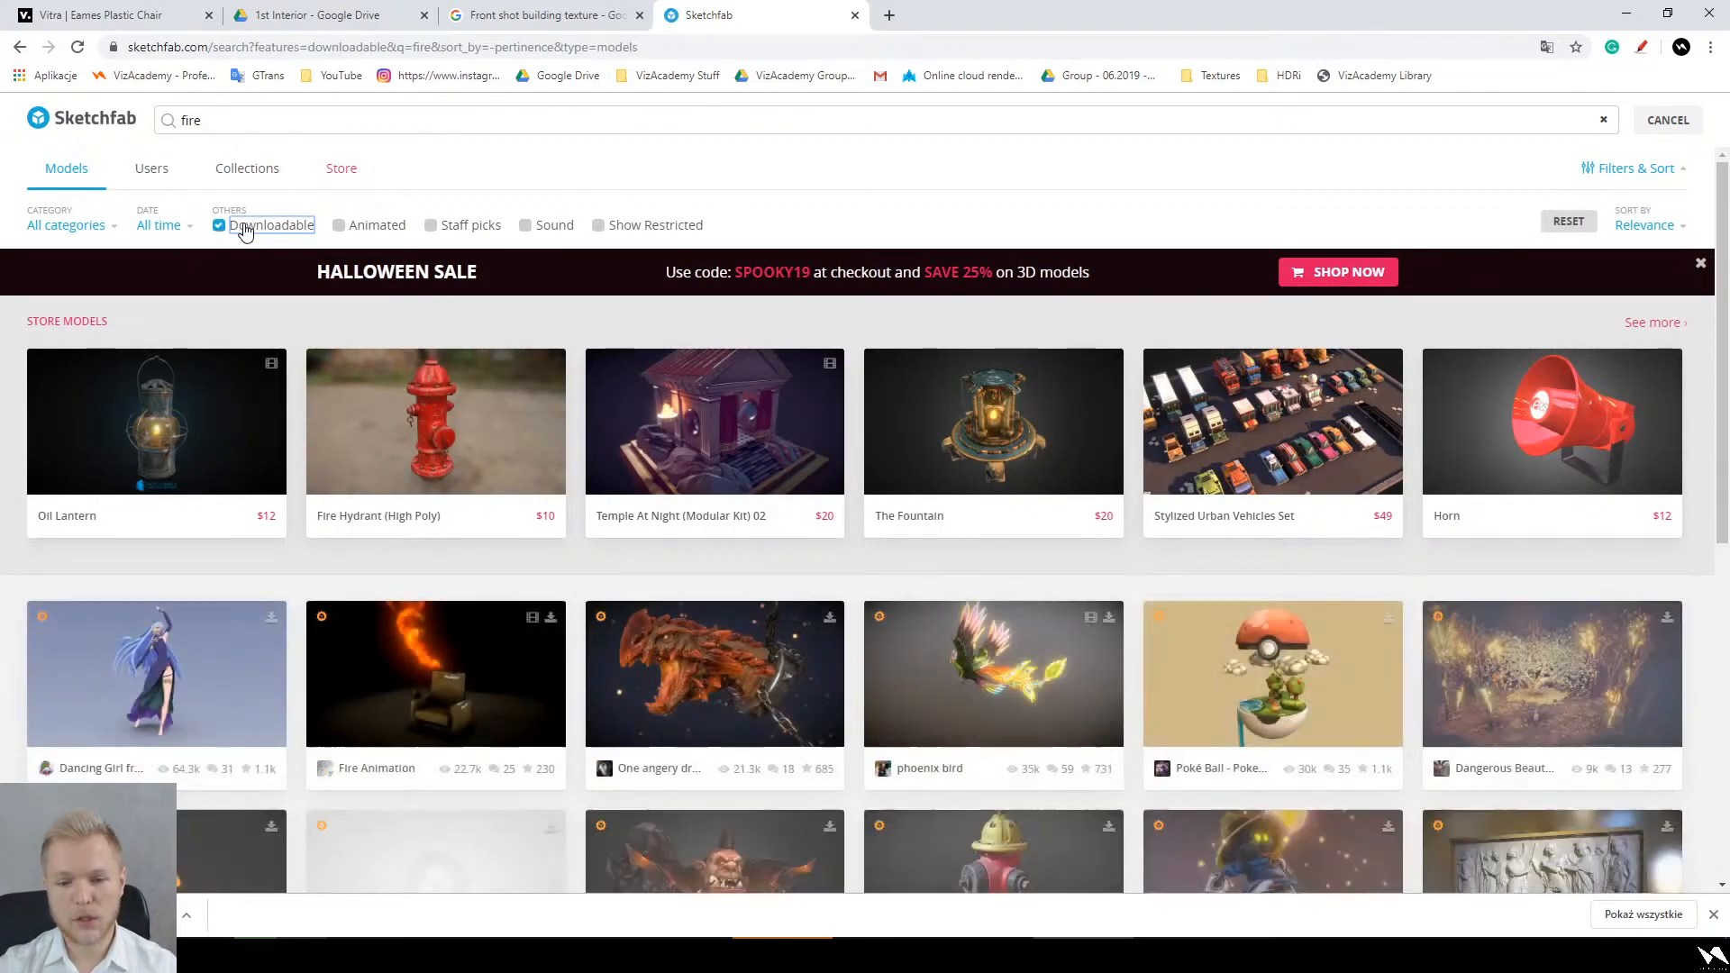
Step: Browse the downloadable fire models for a usable flame and open the Fire Breathing Snail Car model in a separate tab
scroll(270, 413, down, 6)
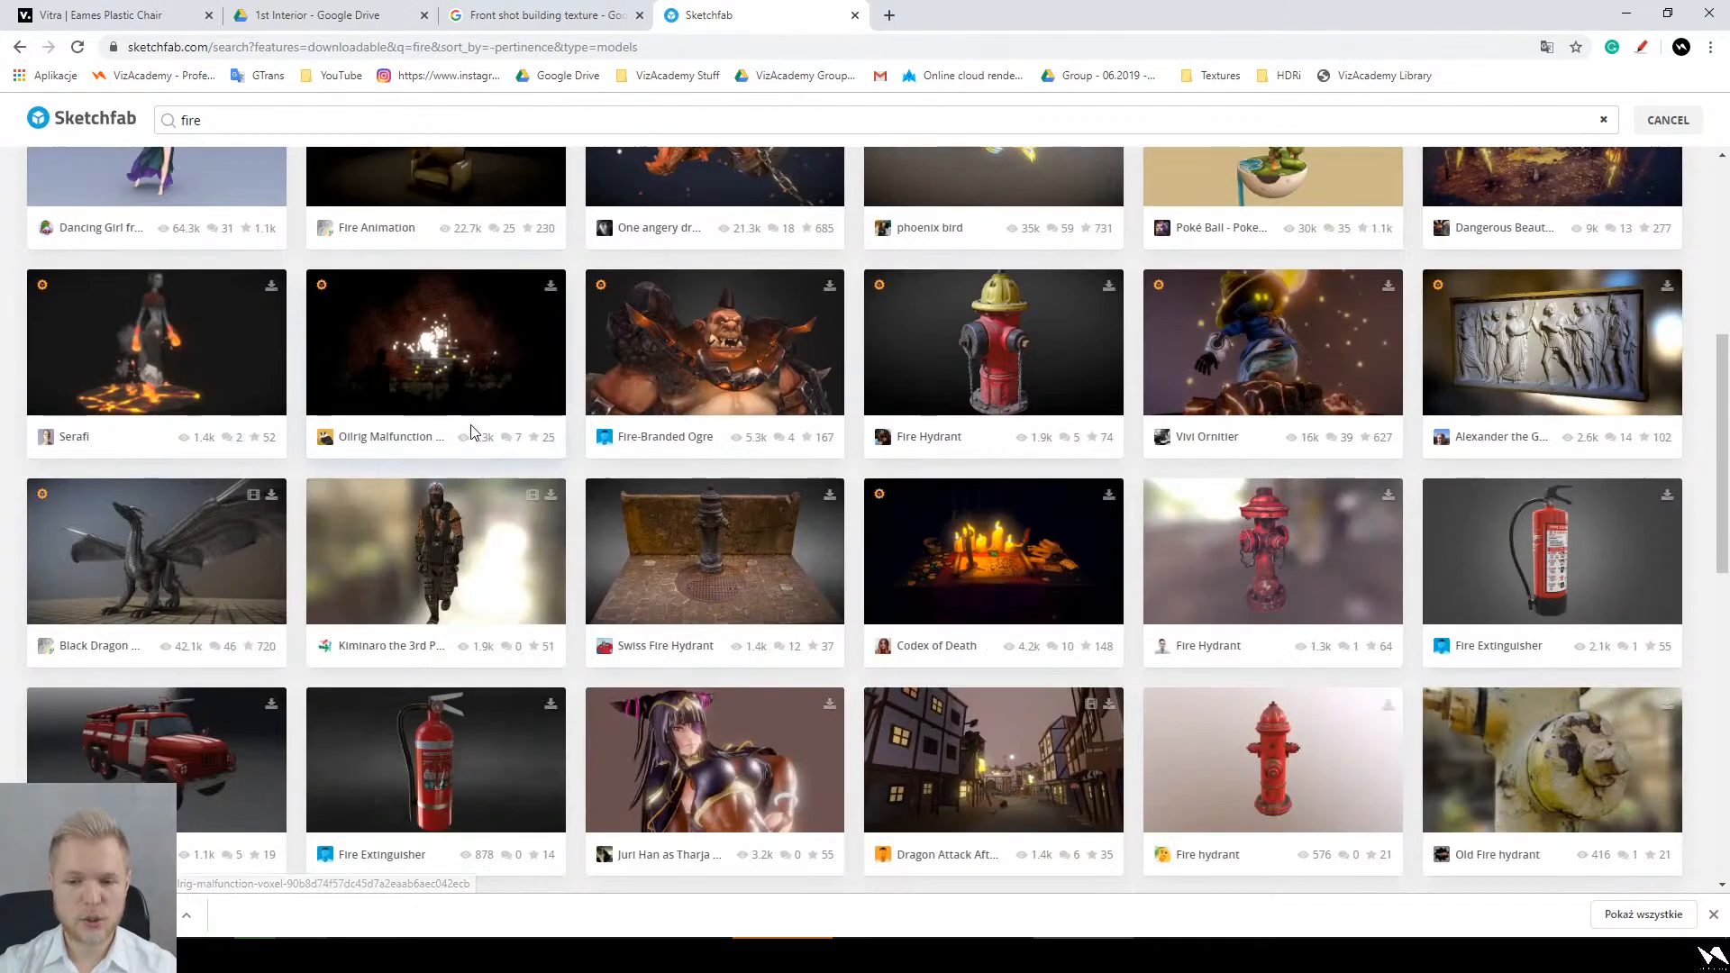
scroll(874, 573, down, 5)
scroll(876, 594, down, 7)
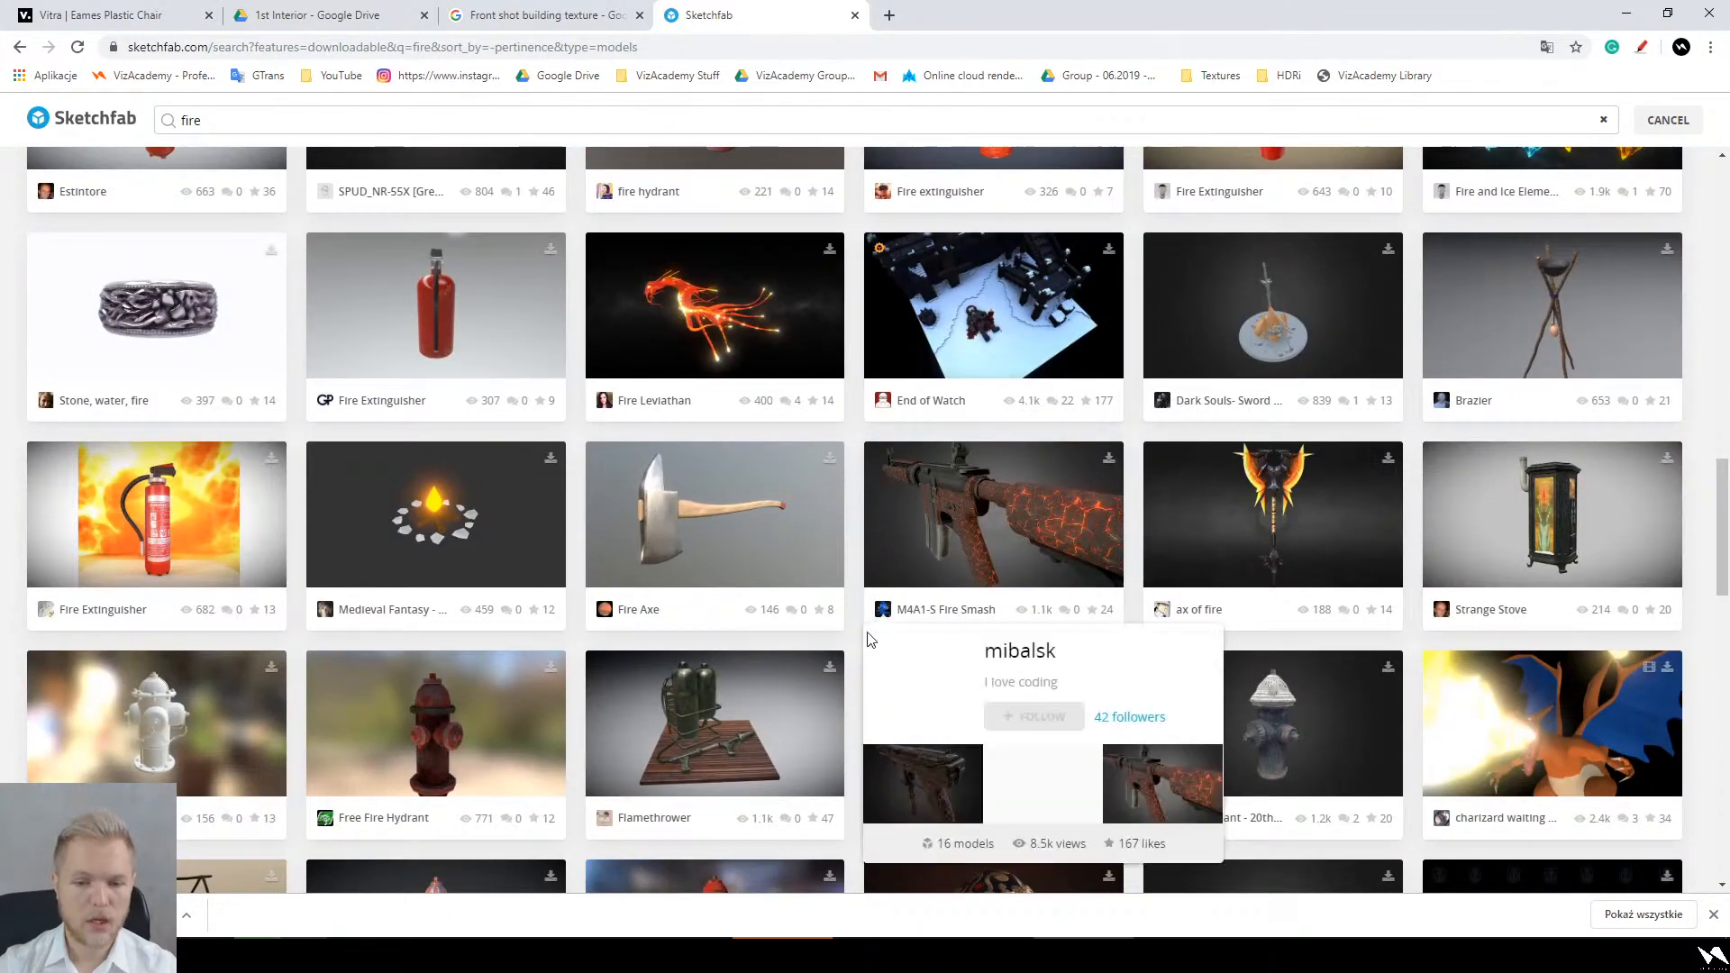
scroll(857, 568, down, 4)
scroll(855, 570, down, 7)
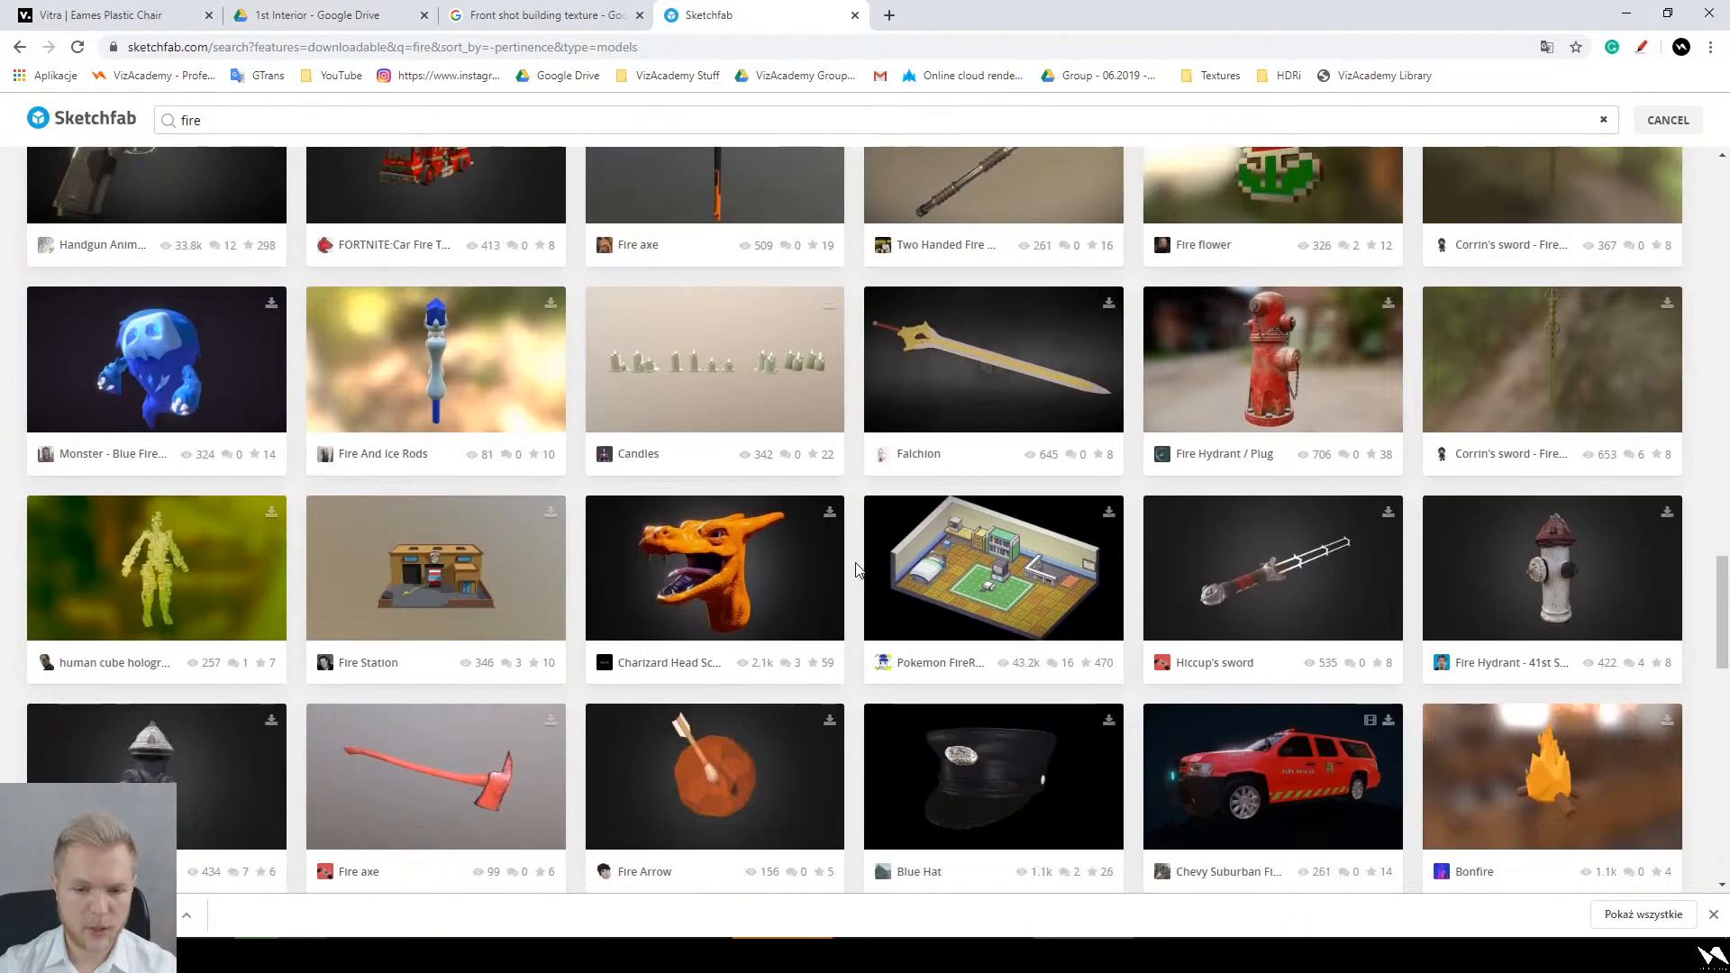
scroll(856, 568, down, 6)
scroll(856, 567, down, 4)
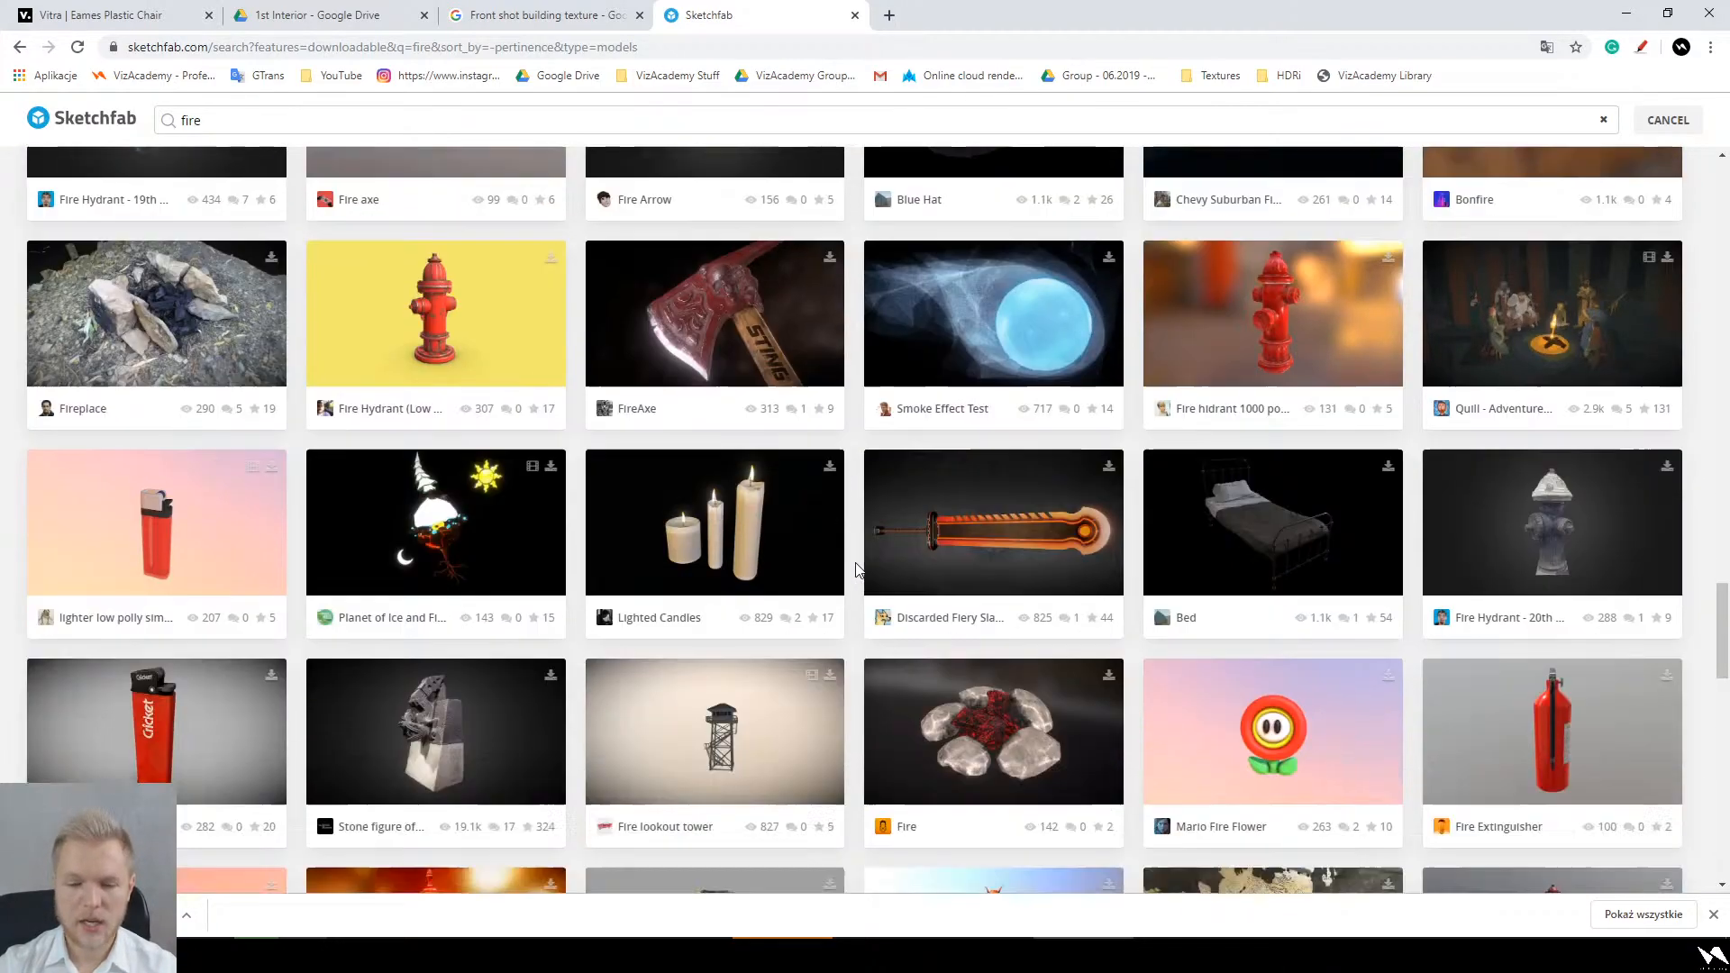
scroll(856, 567, down, 4)
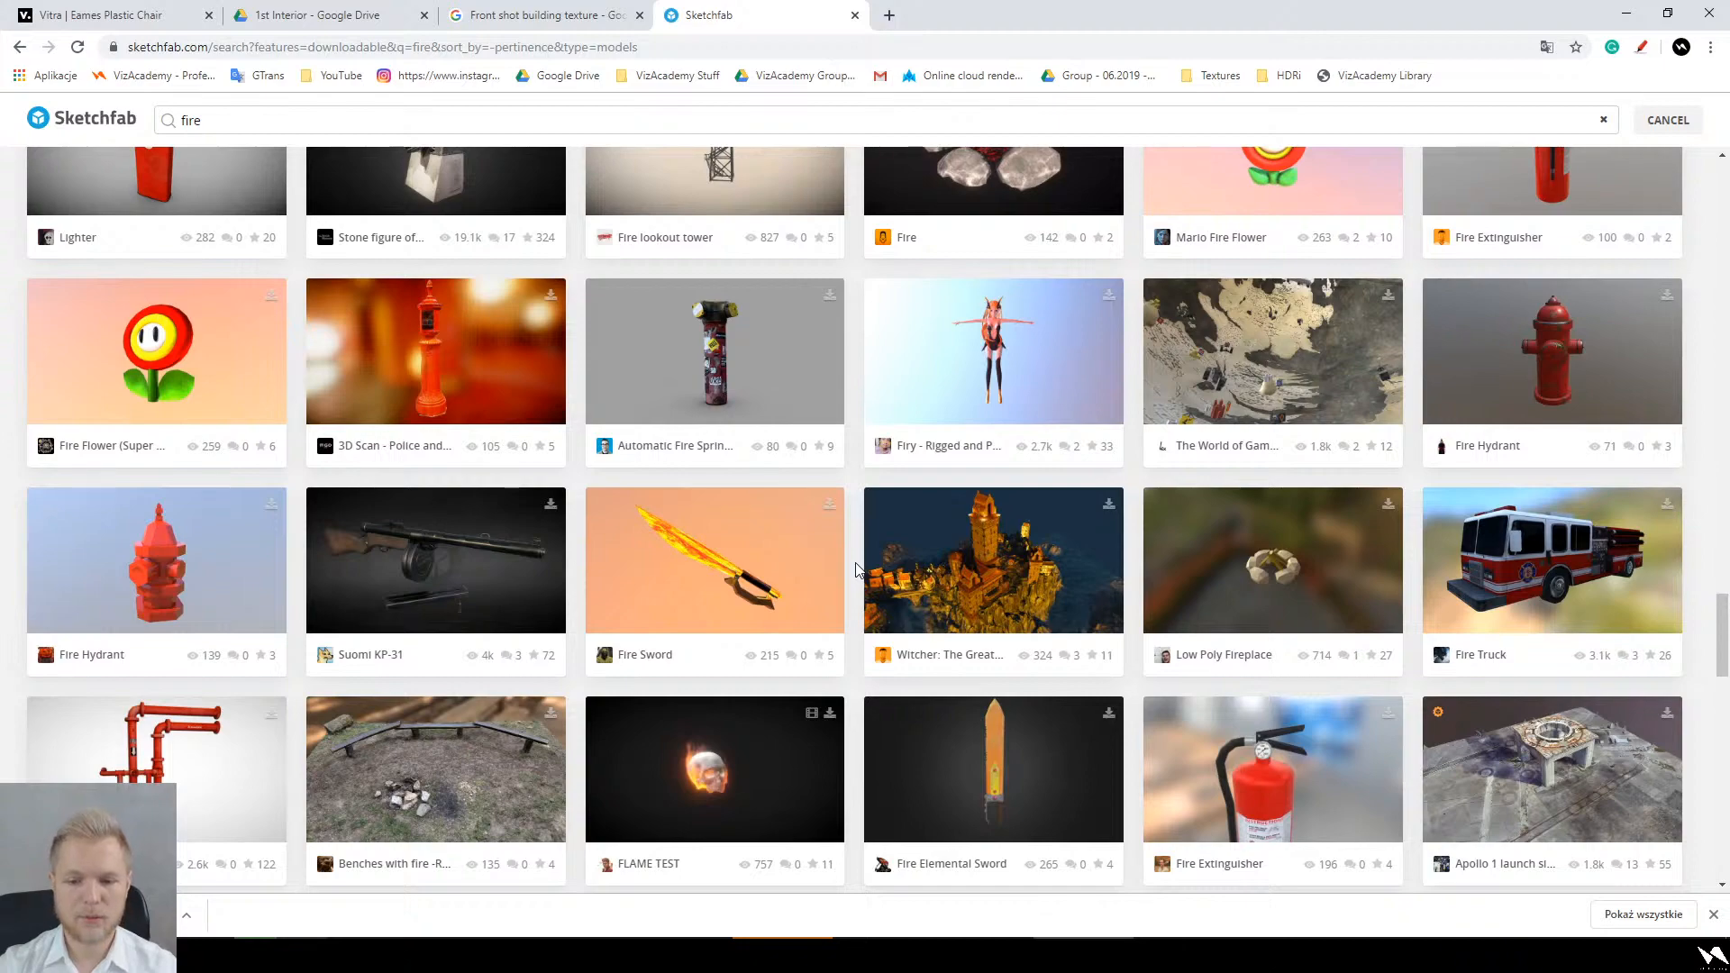
scroll(854, 570, down, 3)
scroll(851, 566, down, 6)
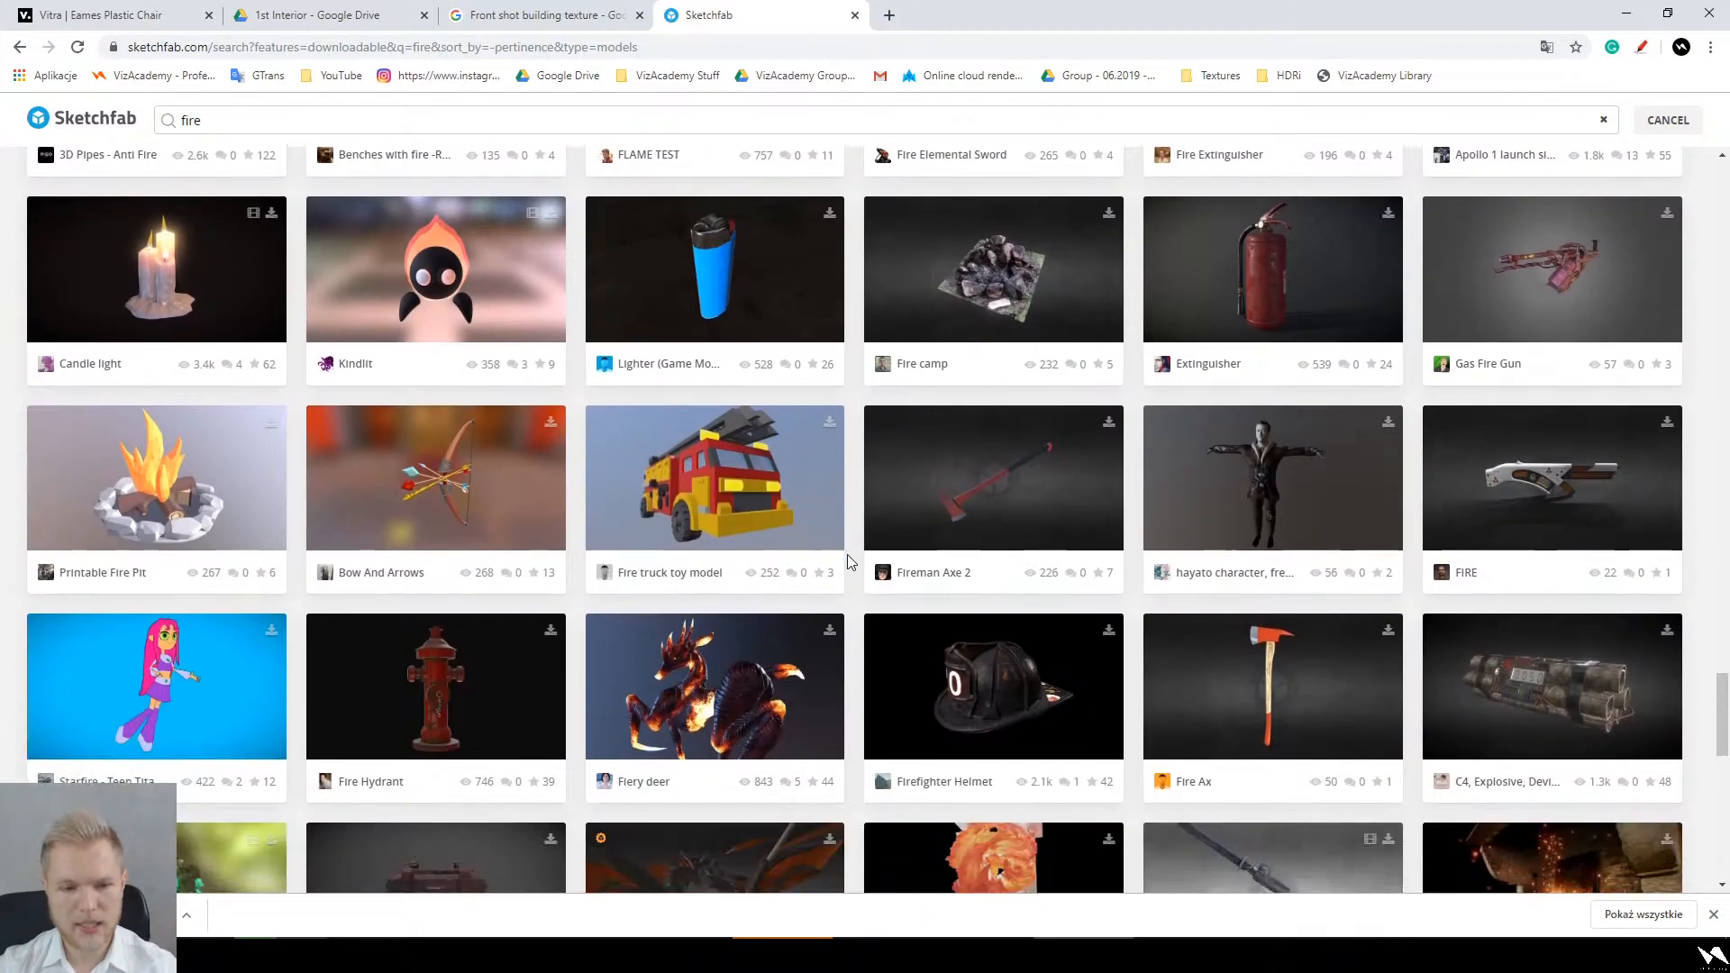
scroll(849, 577, down, 2)
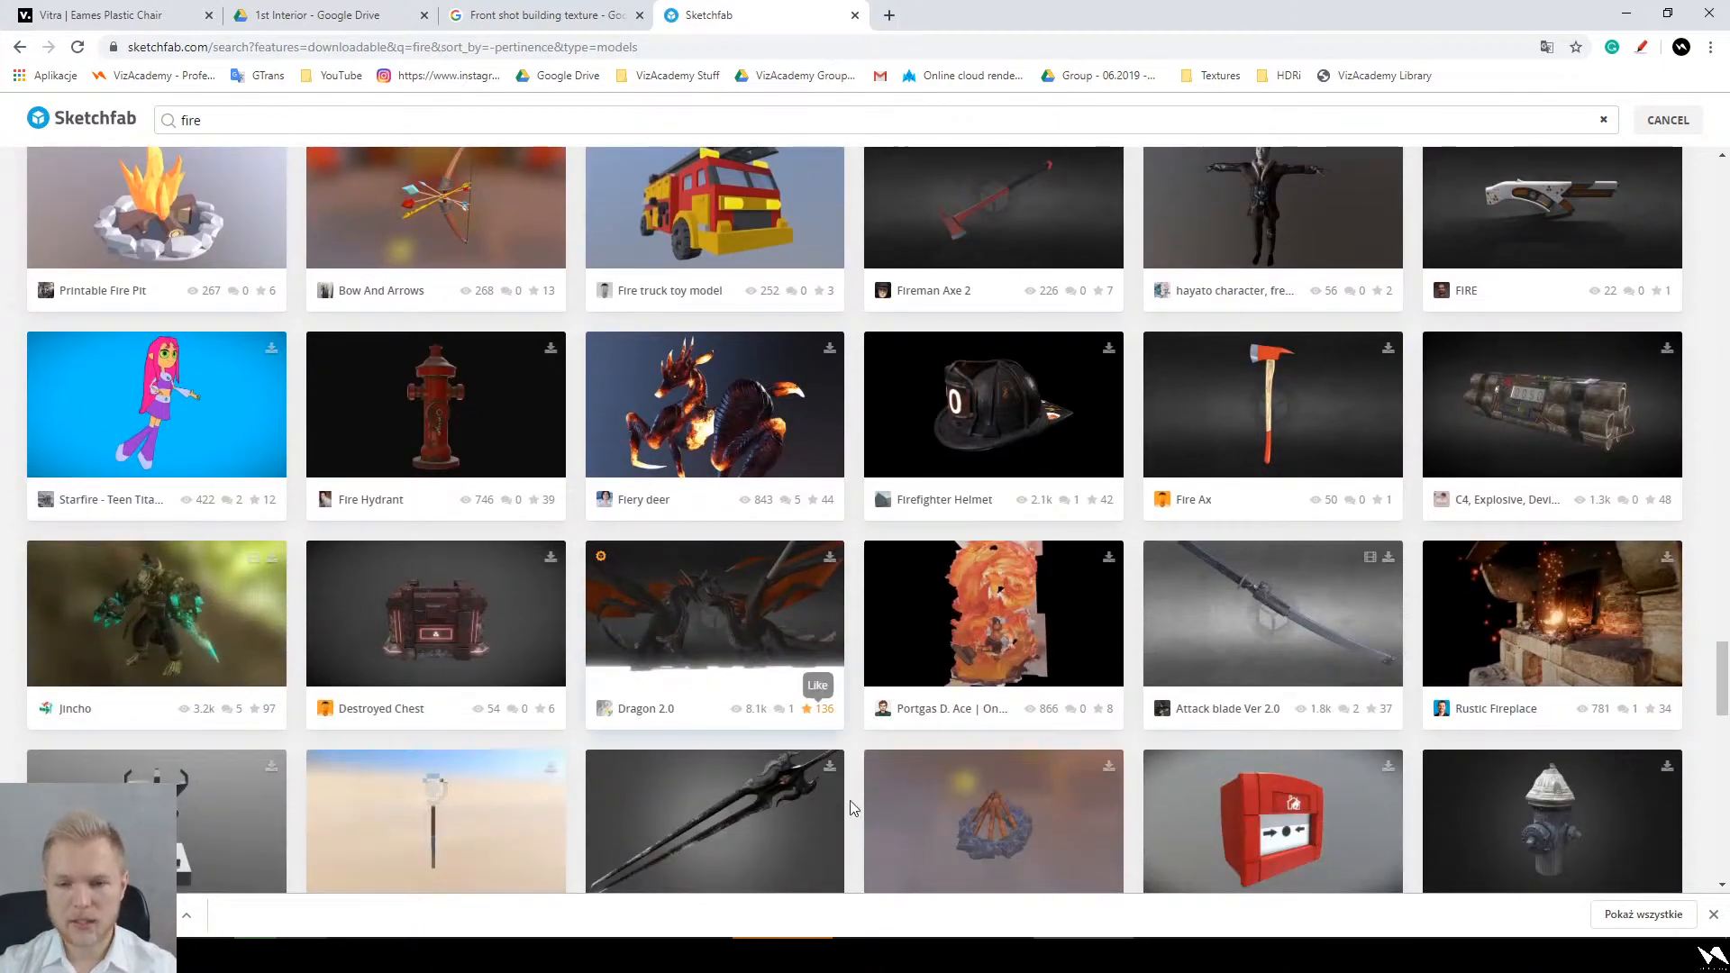
scroll(855, 763, down, 13)
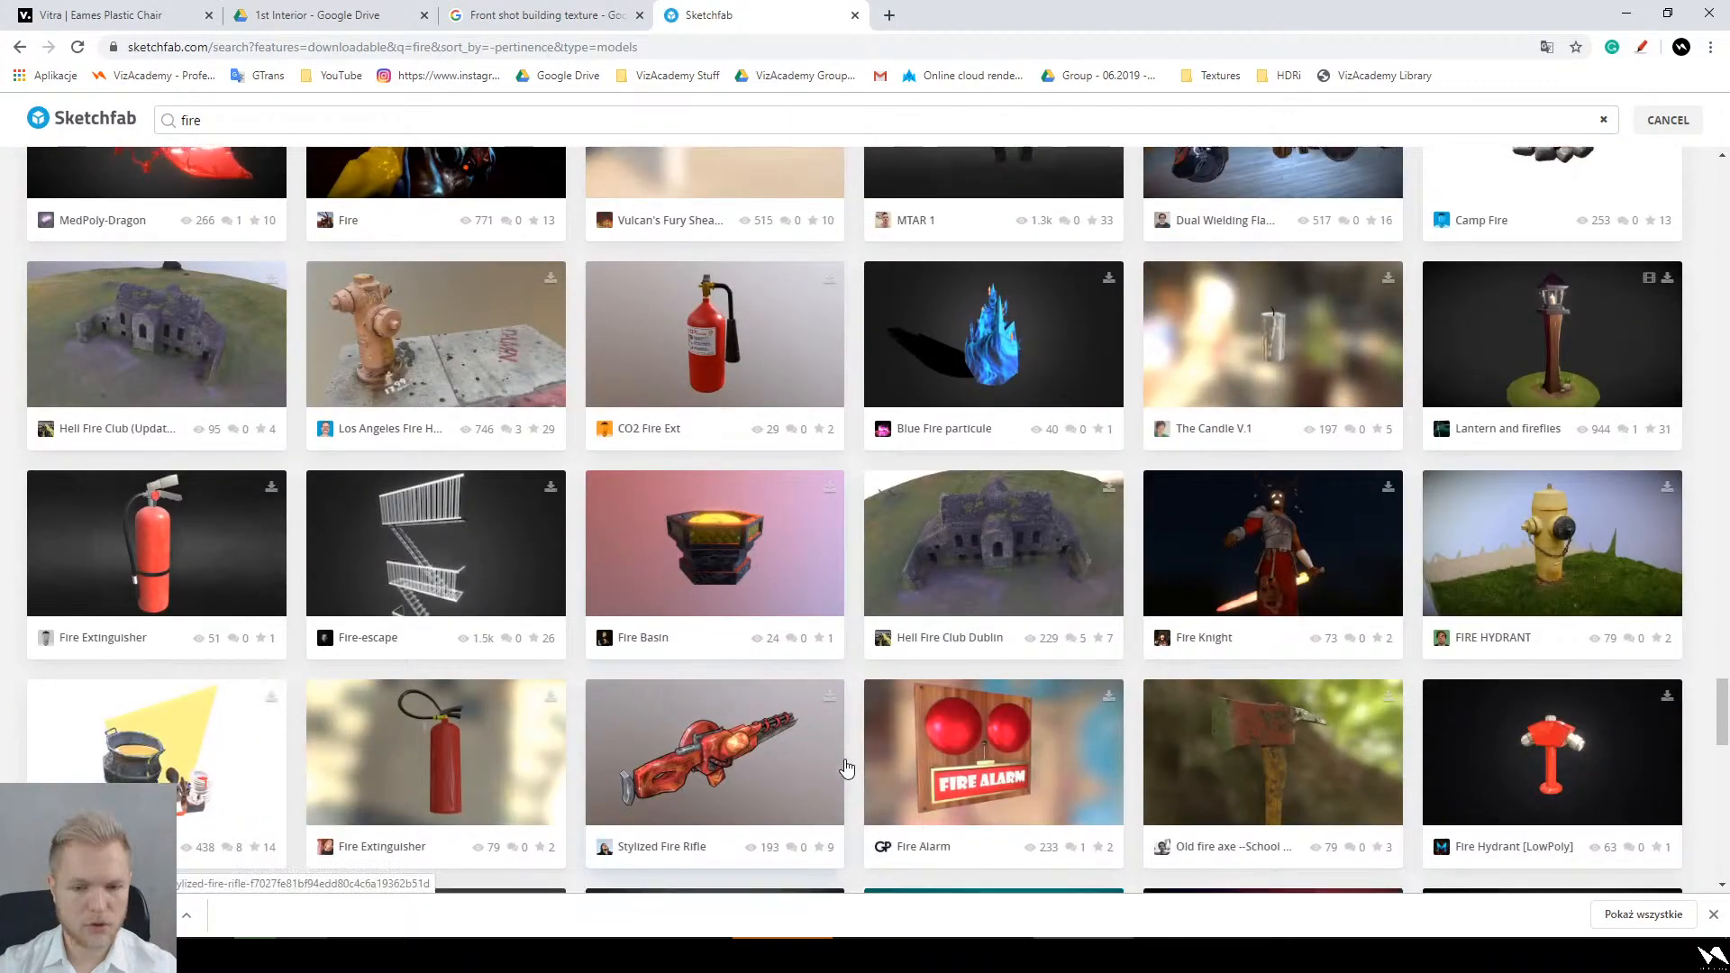
scroll(845, 766, down, 15)
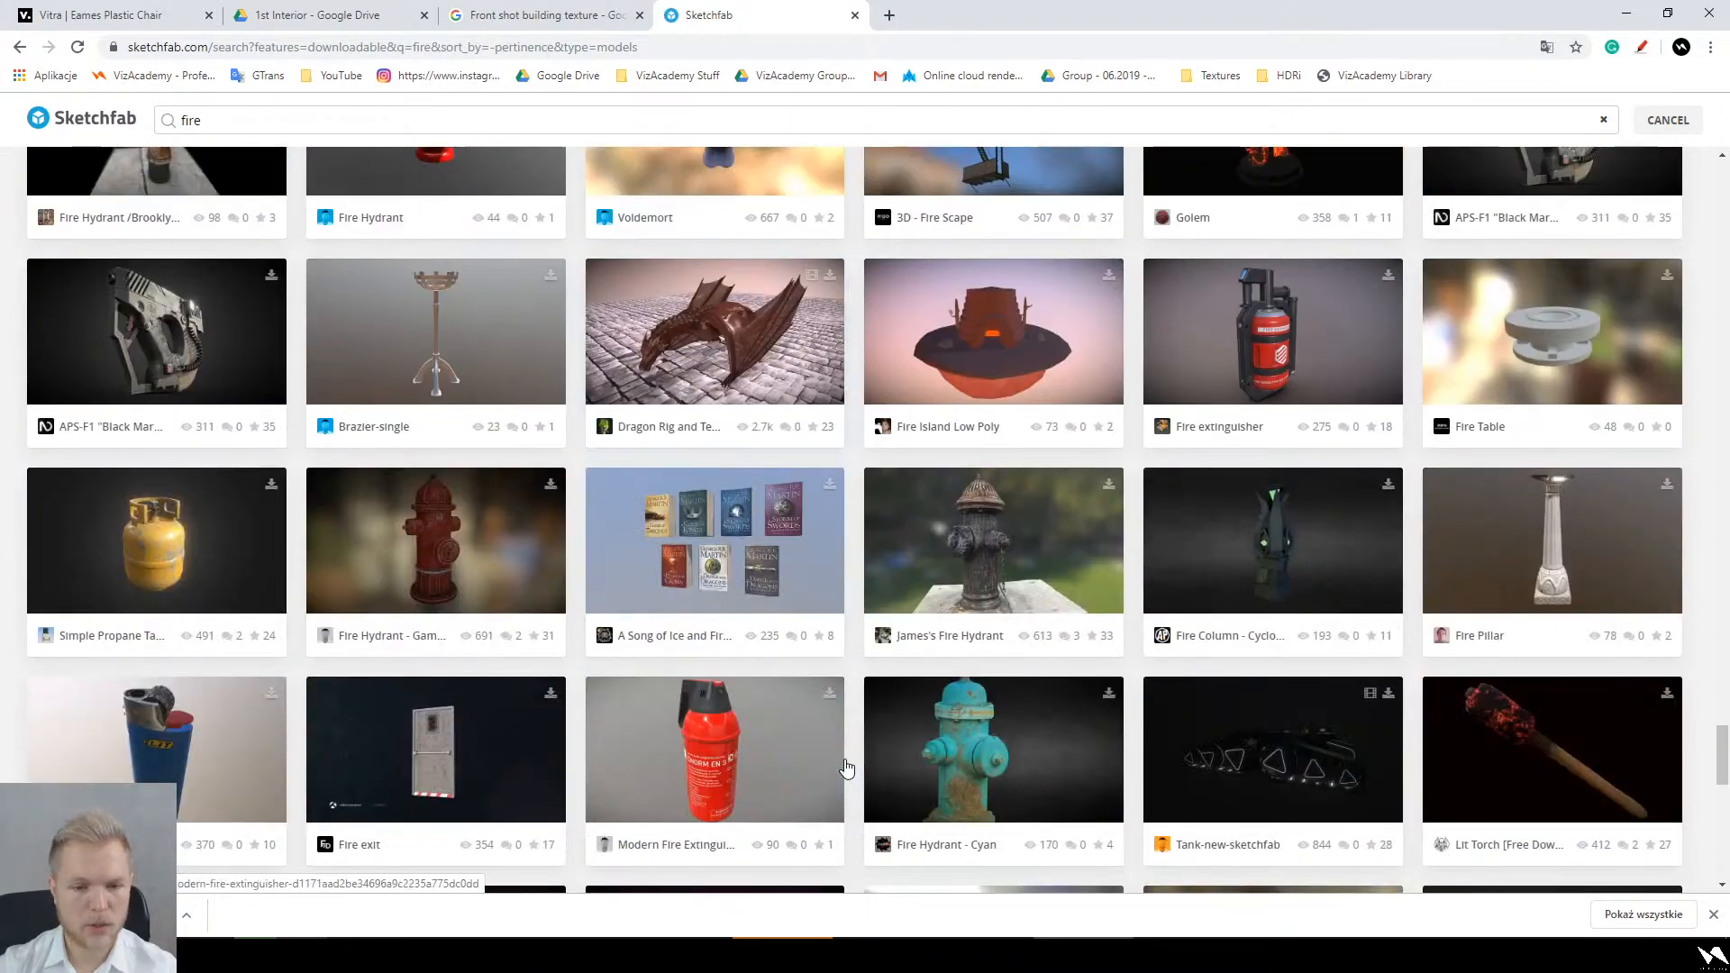
scroll(846, 766, down, 2)
scroll(510, 592, up, 4)
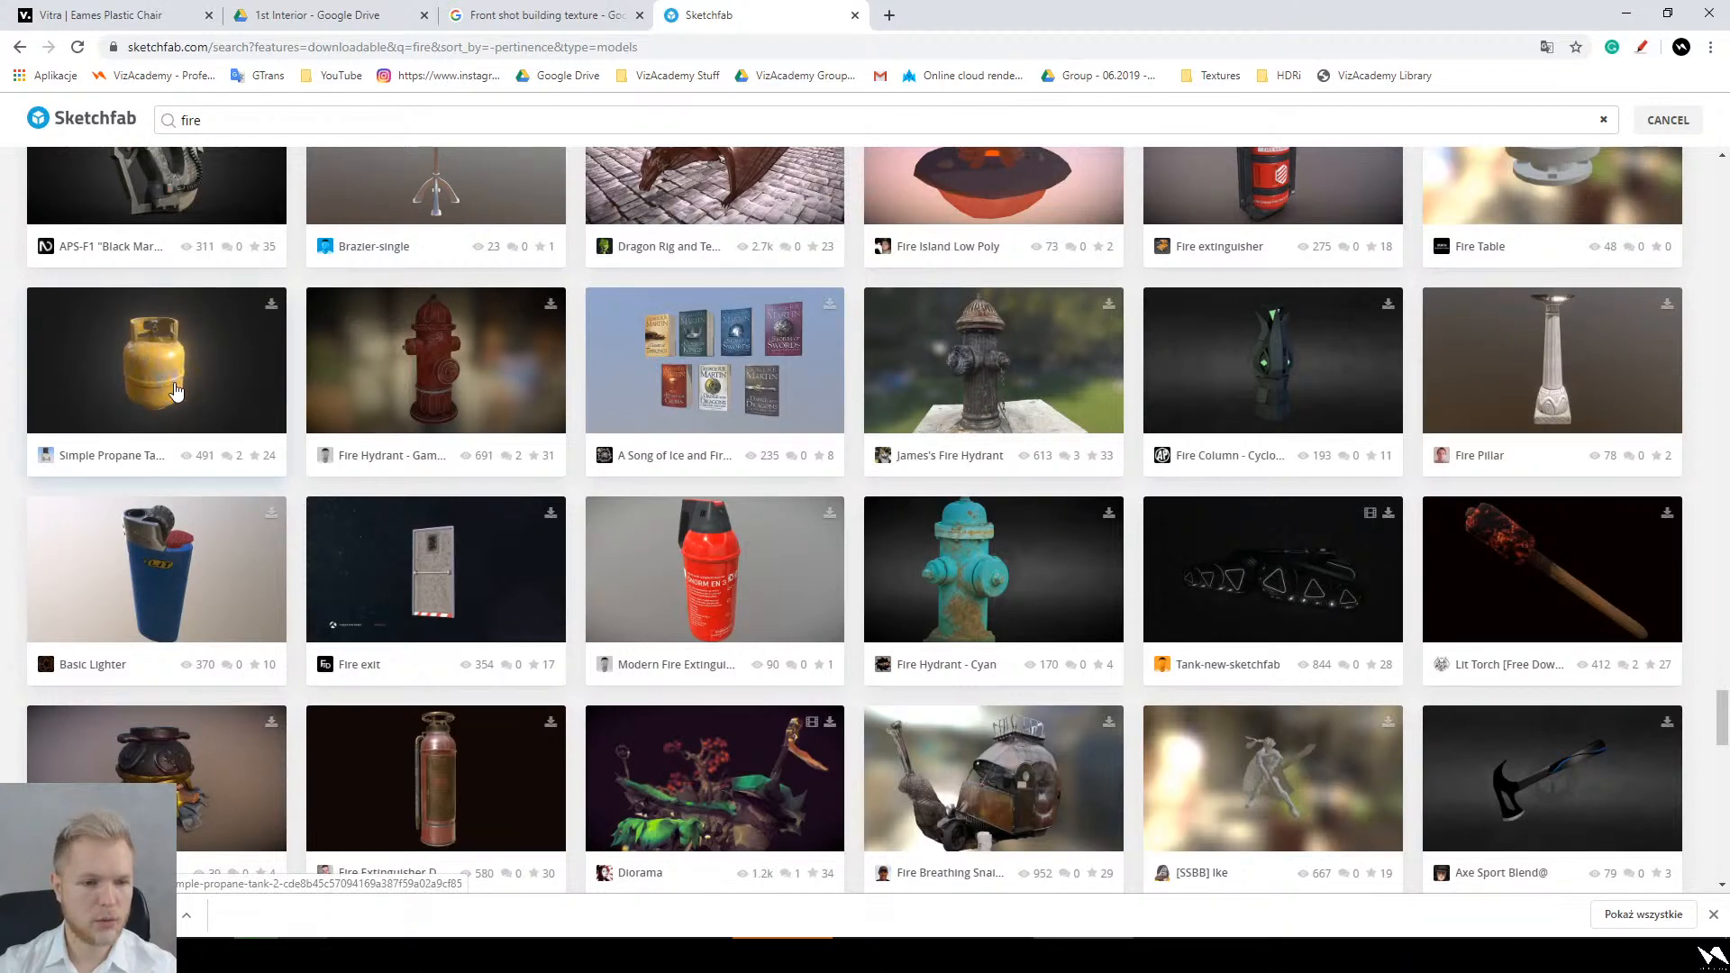
scroll(542, 600, down, 2)
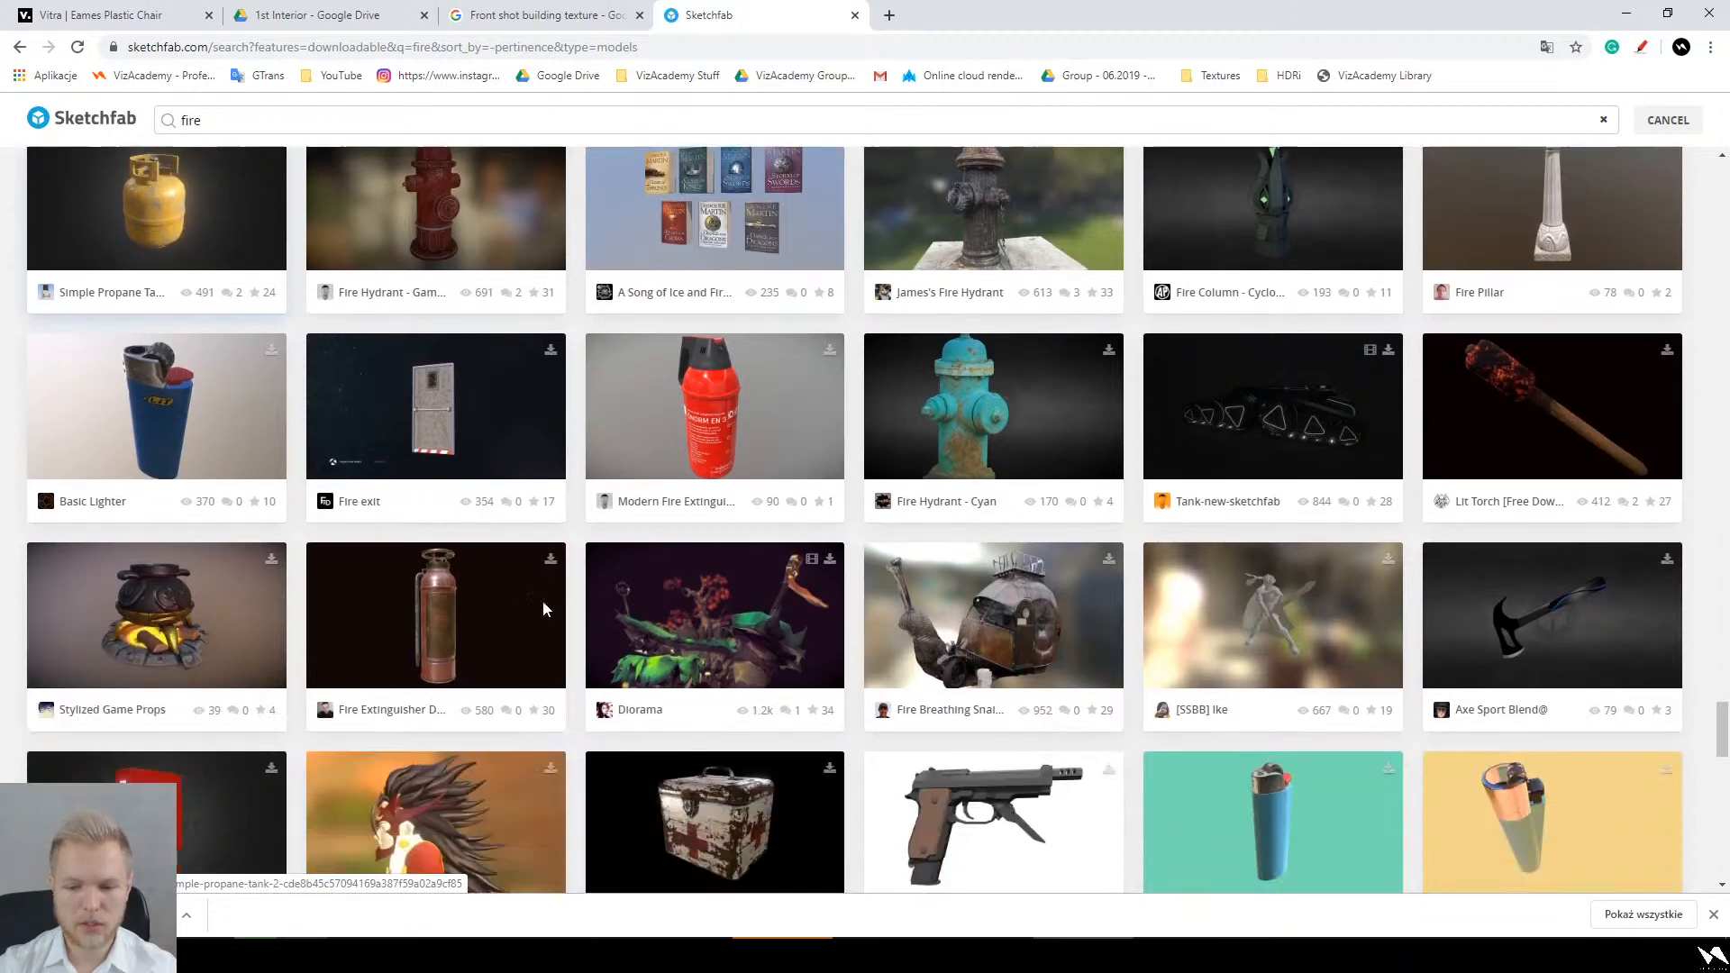
scroll(1081, 487, down, 6)
scroll(1036, 513, up, 5)
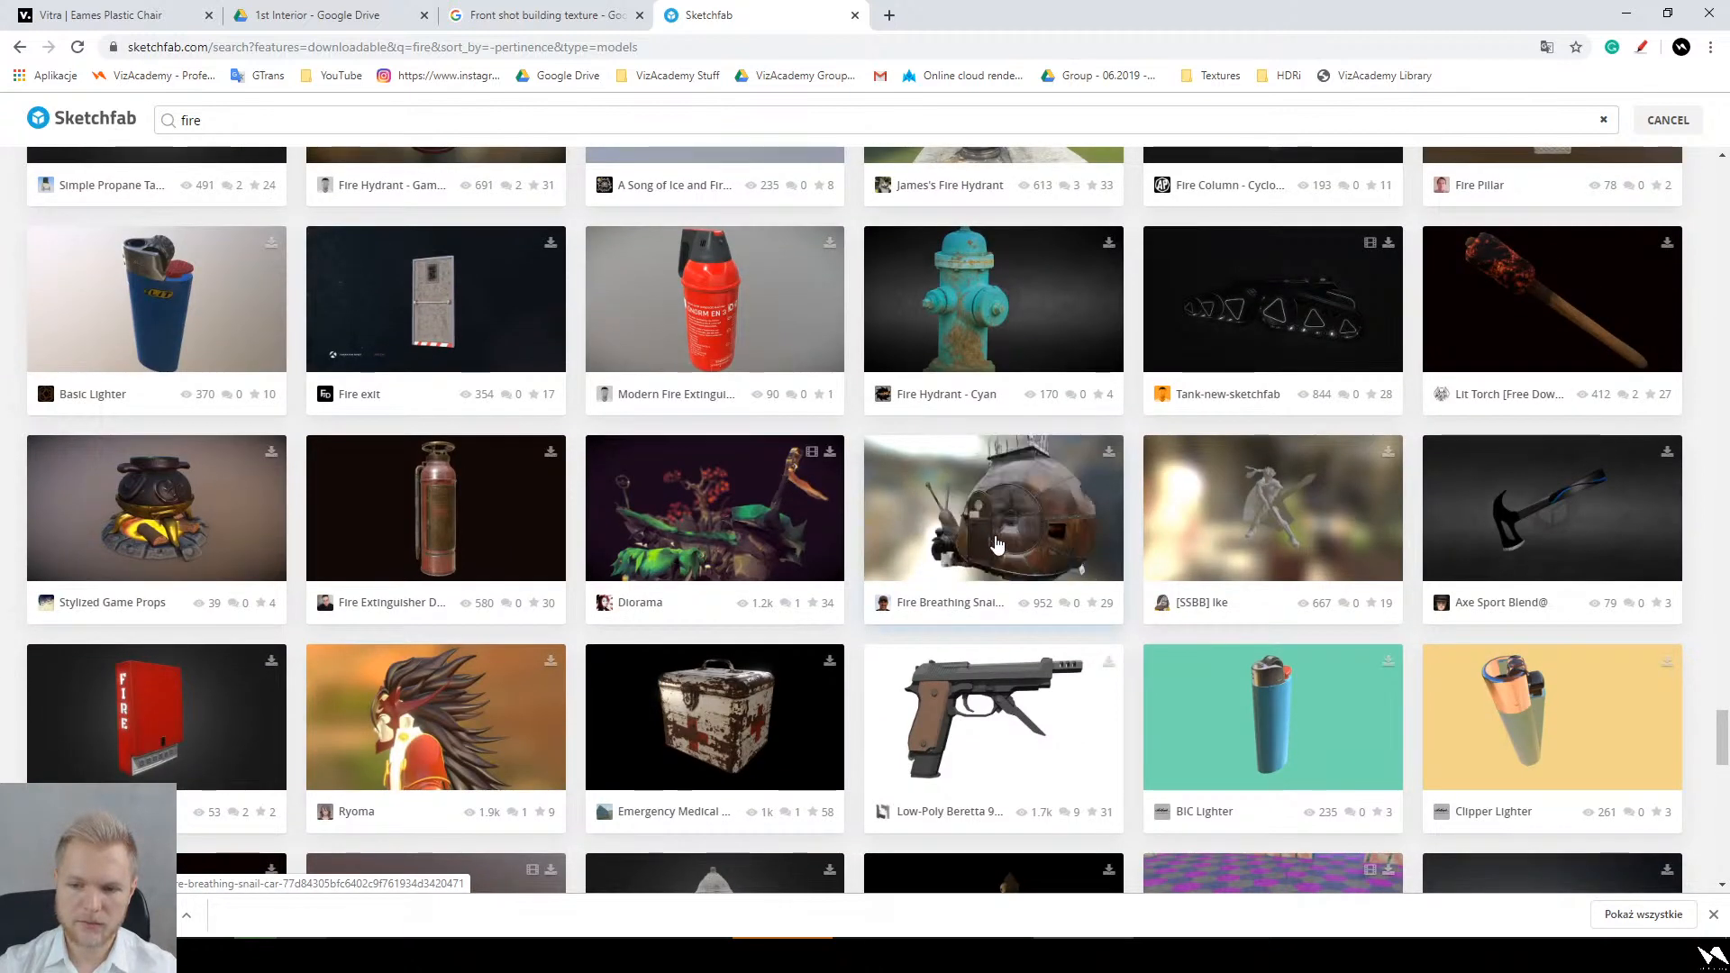
middle_click(1025, 544)
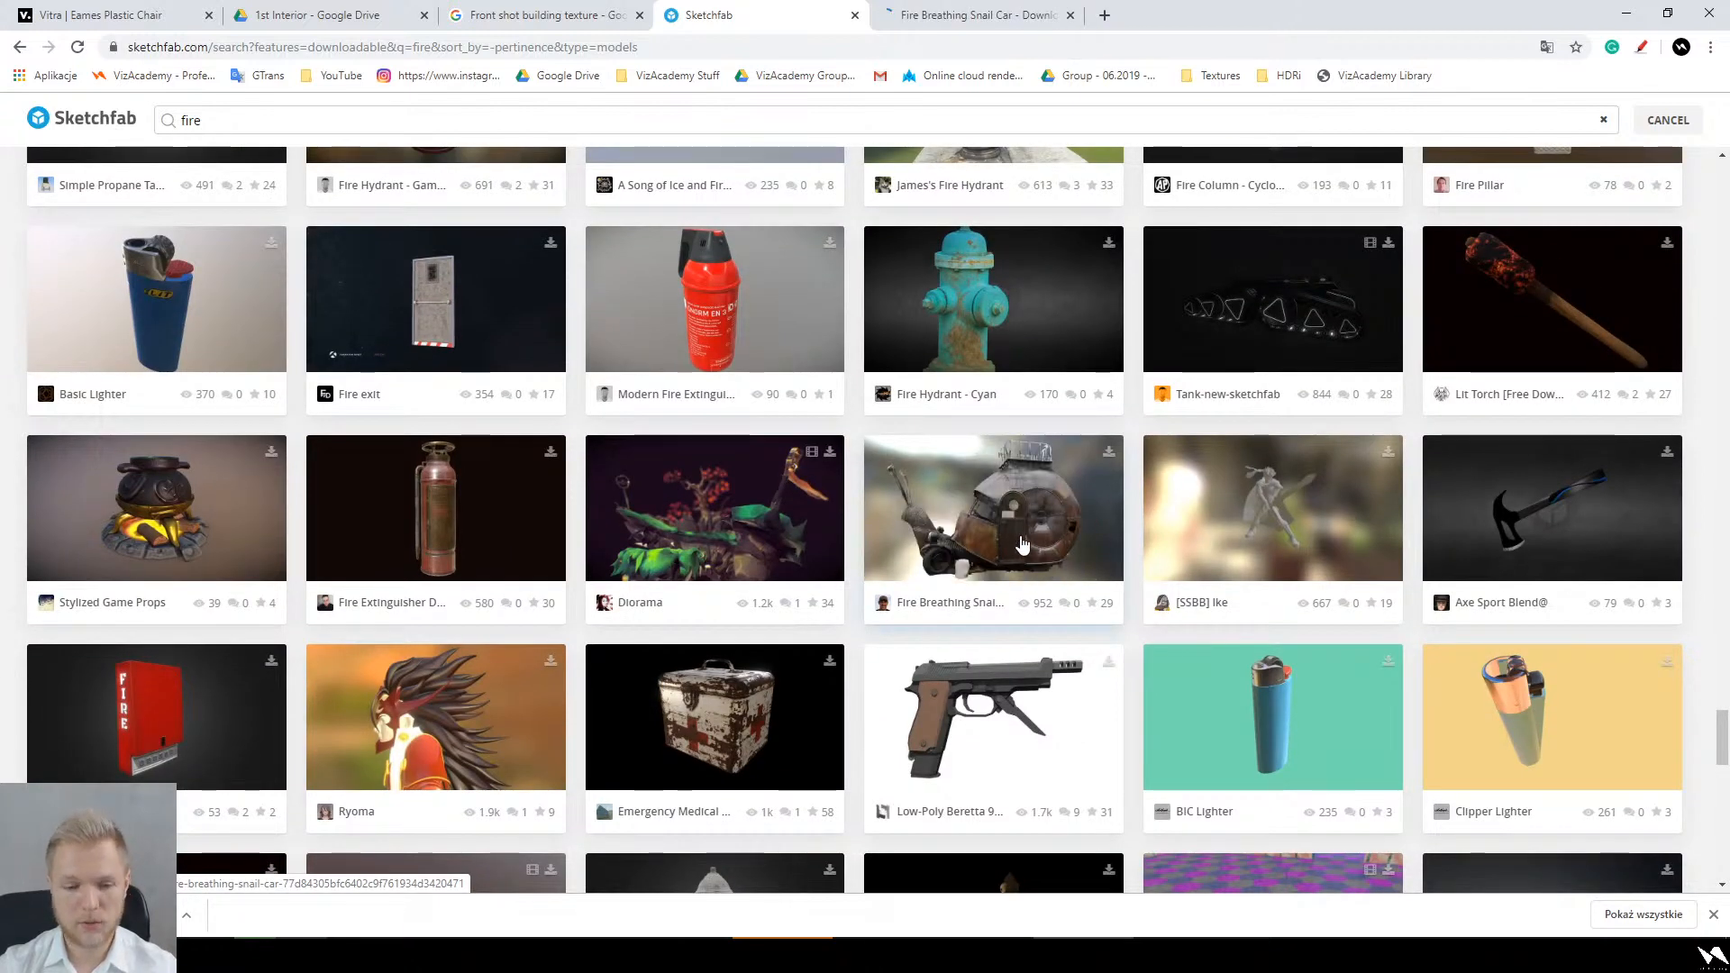
scroll(967, 596, down, 4)
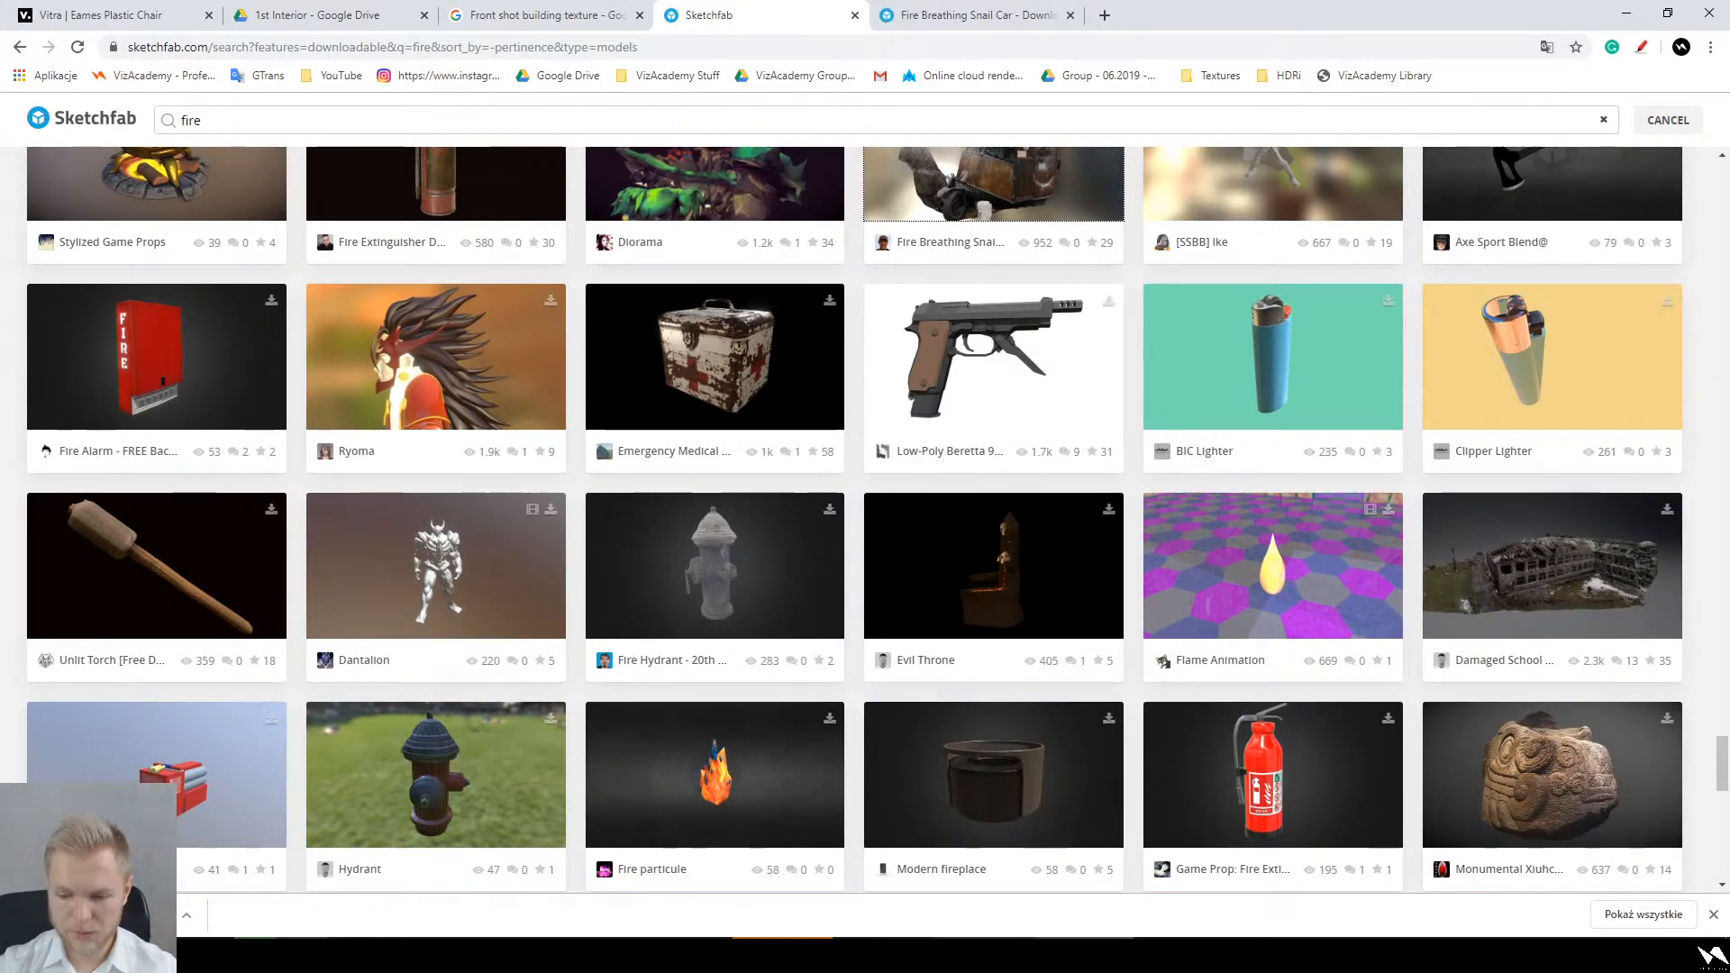
Step: Return to Screenshot (41).png in Google Drive and compare the kitchen, fireplace and wood surfaces of the render with the reference photo
click(317, 15)
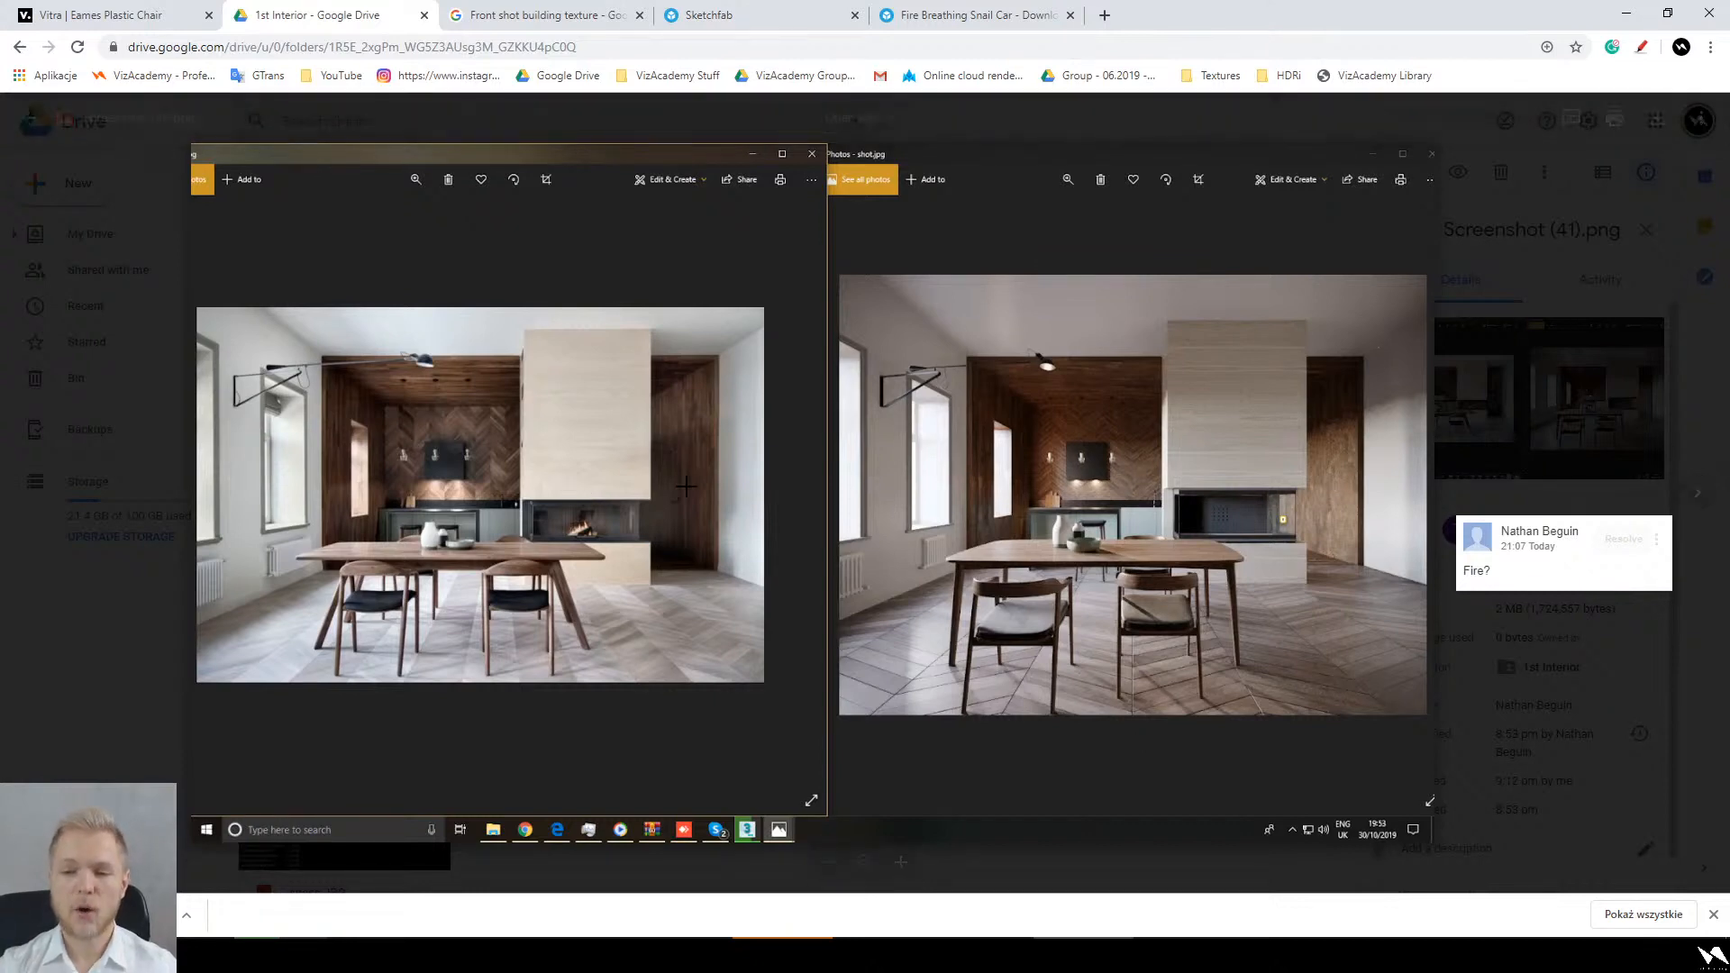
scroll(1227, 393, up, 5)
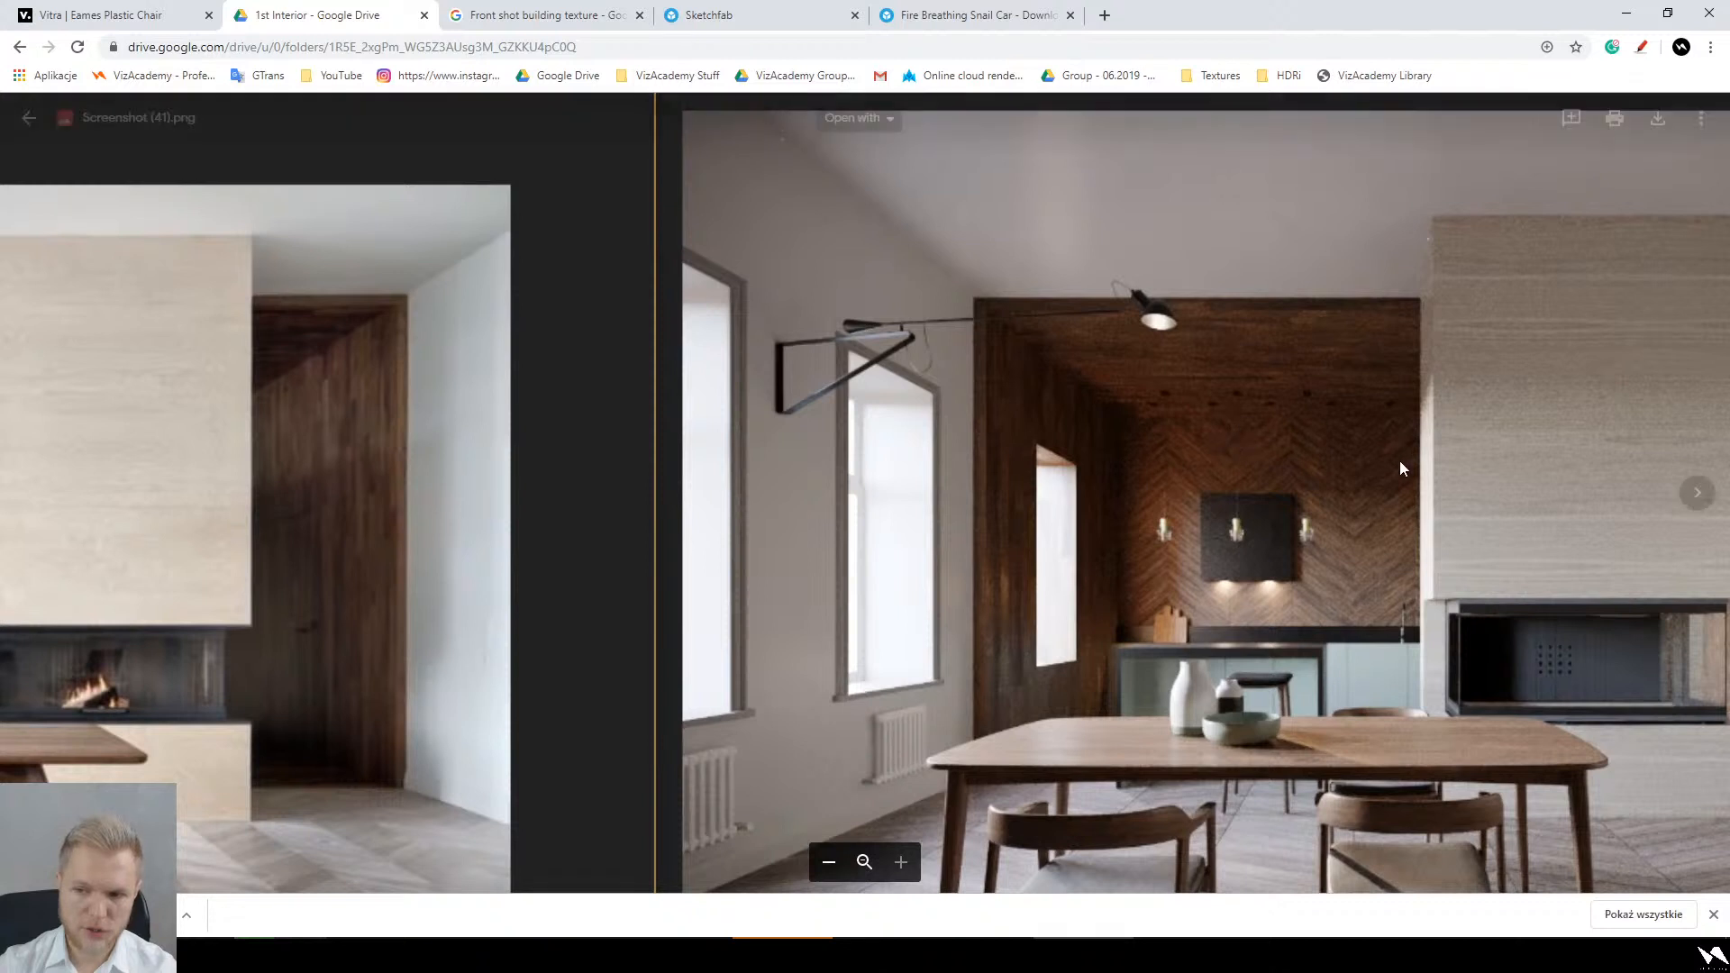
drag(1353, 490, 1087, 321)
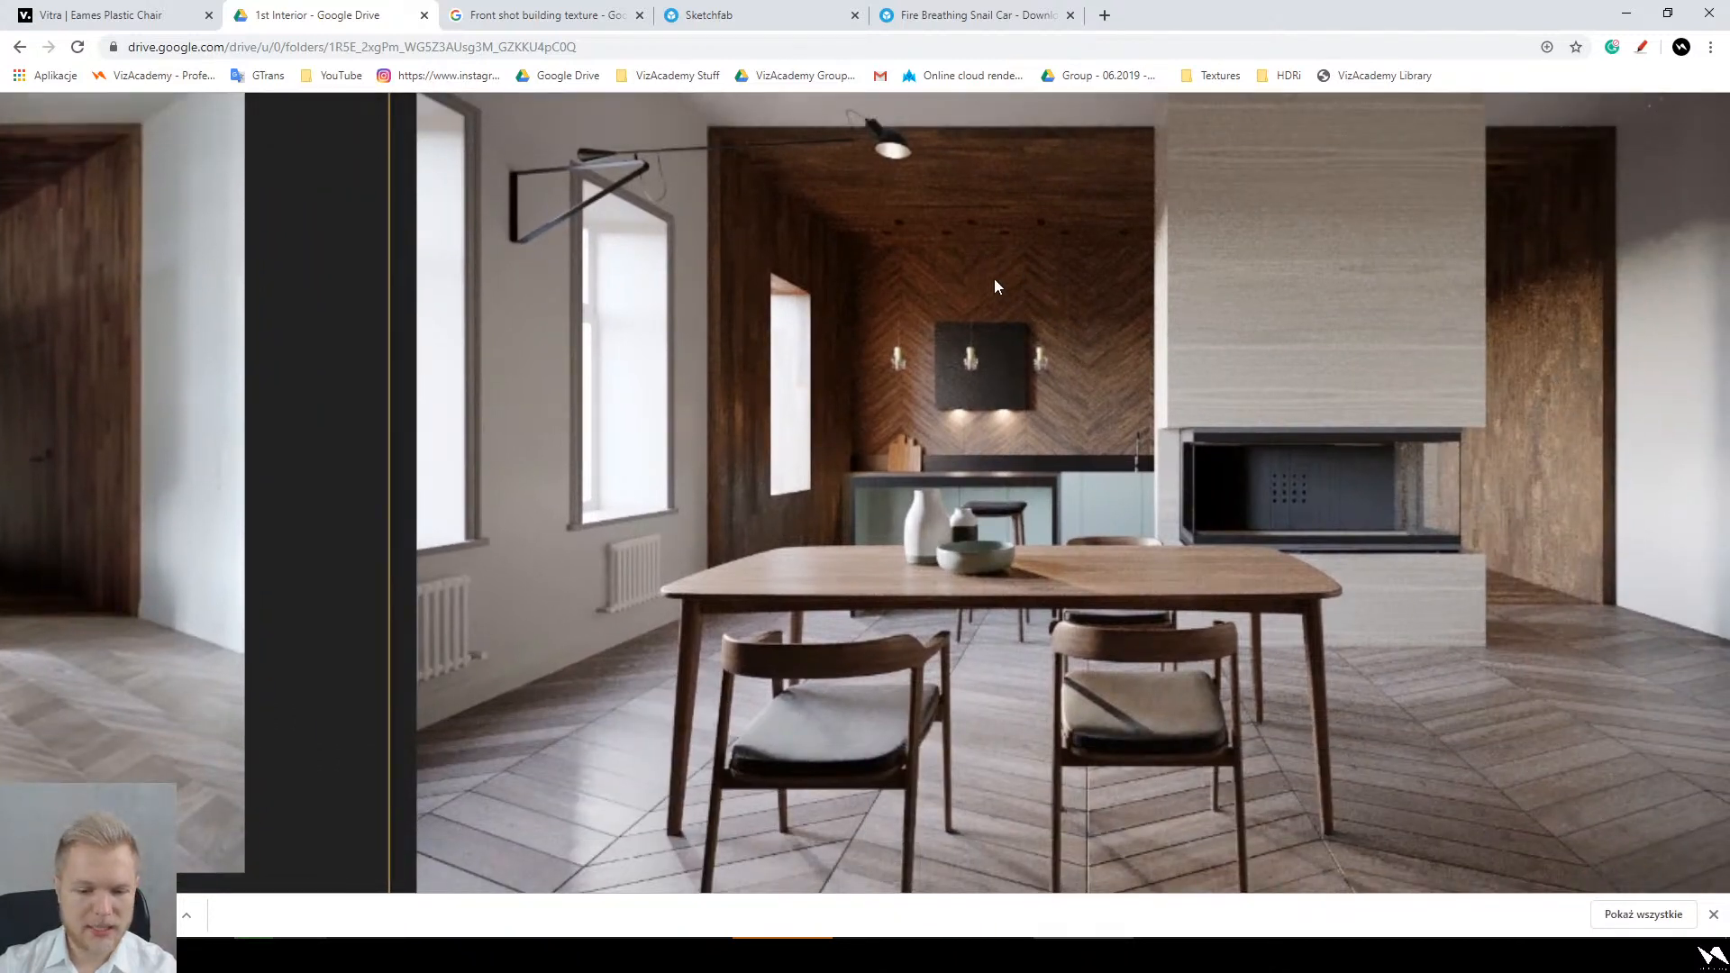
drag(992, 278, 1004, 374)
drag(858, 446, 1209, 427)
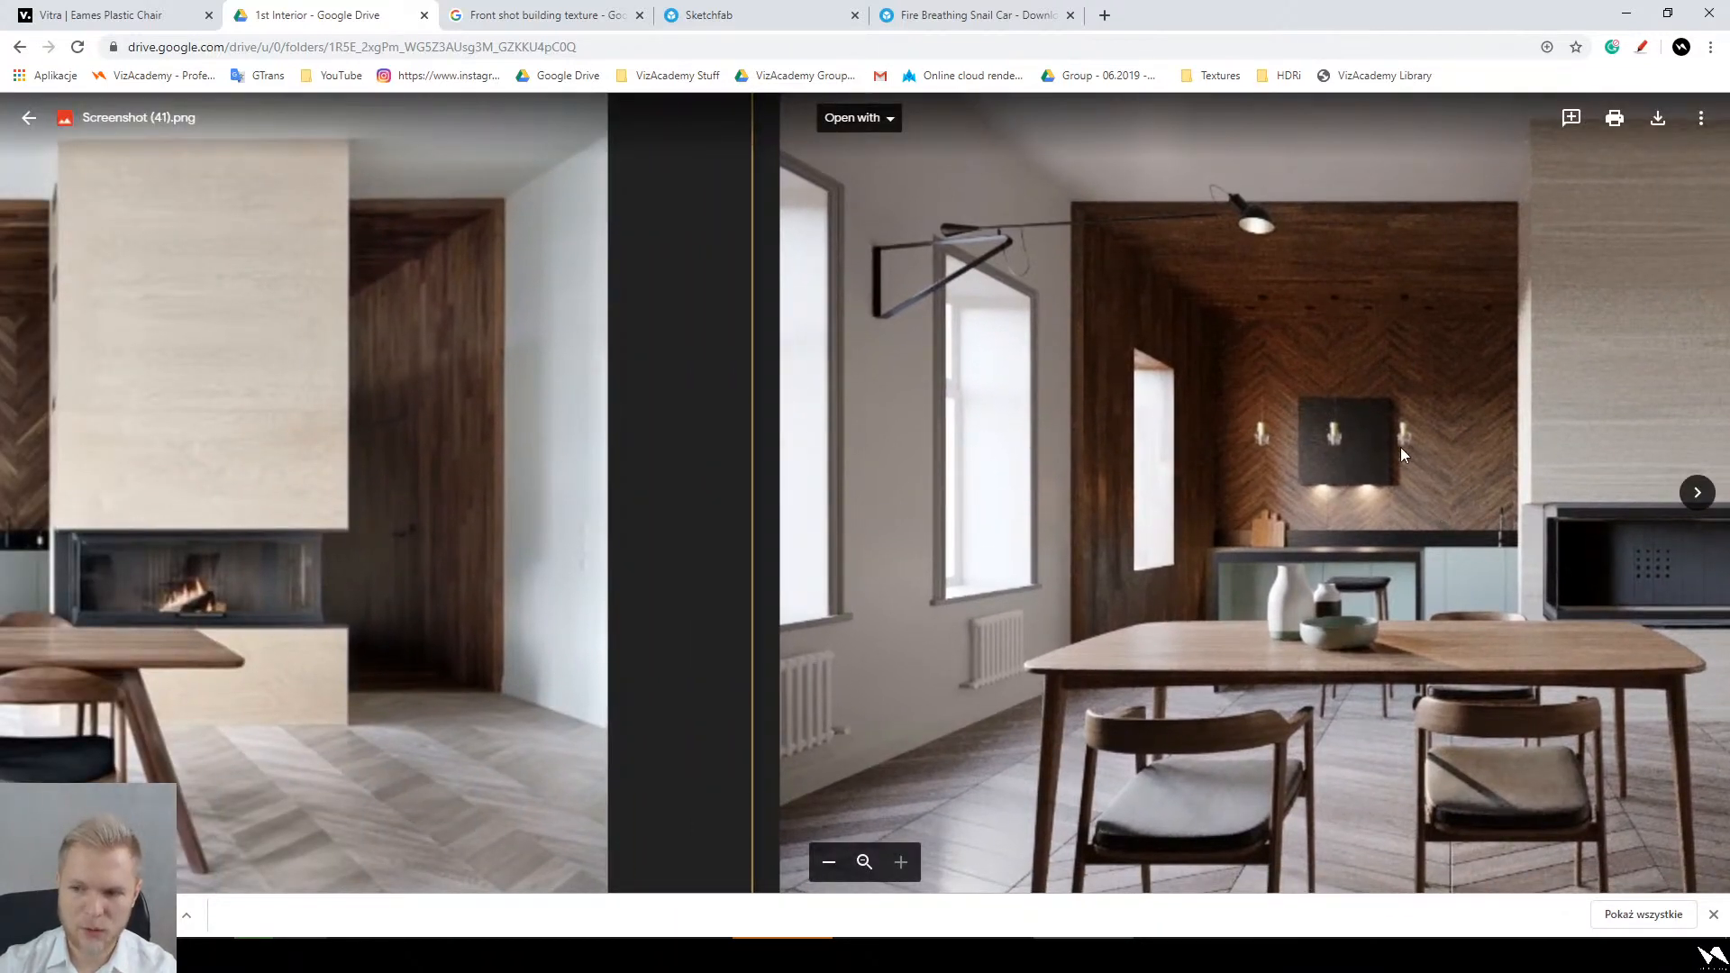
drag(1400, 447, 1084, 471)
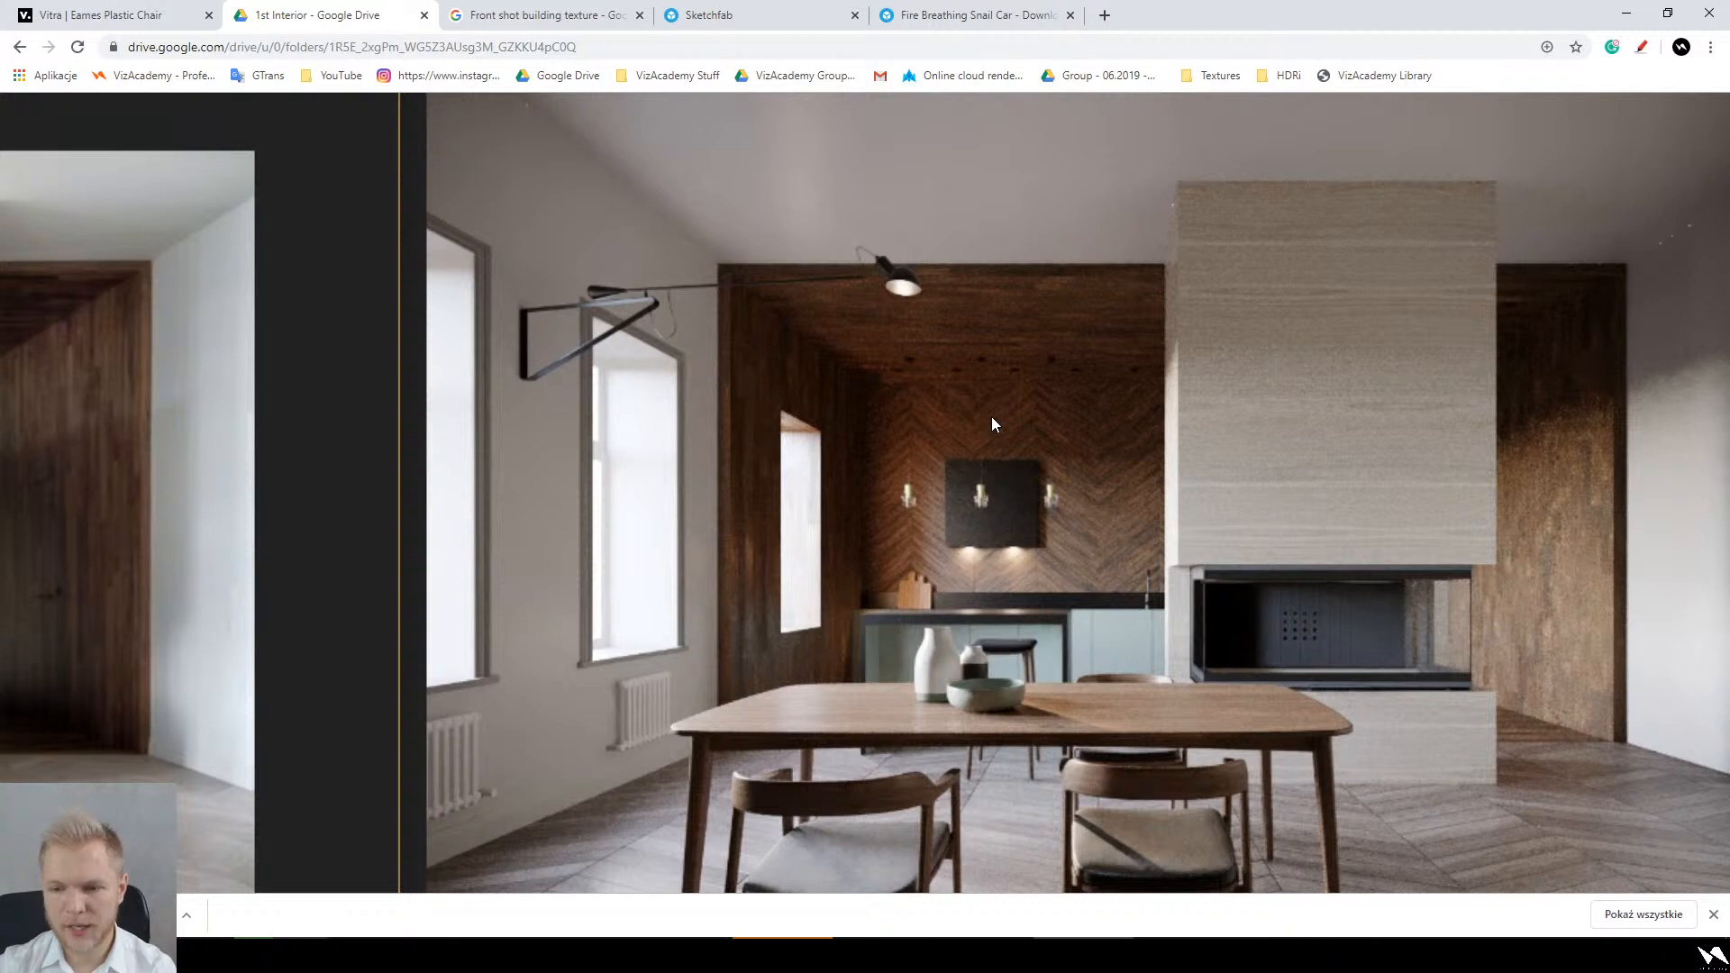
middle_drag(930, 446, 1050, 438)
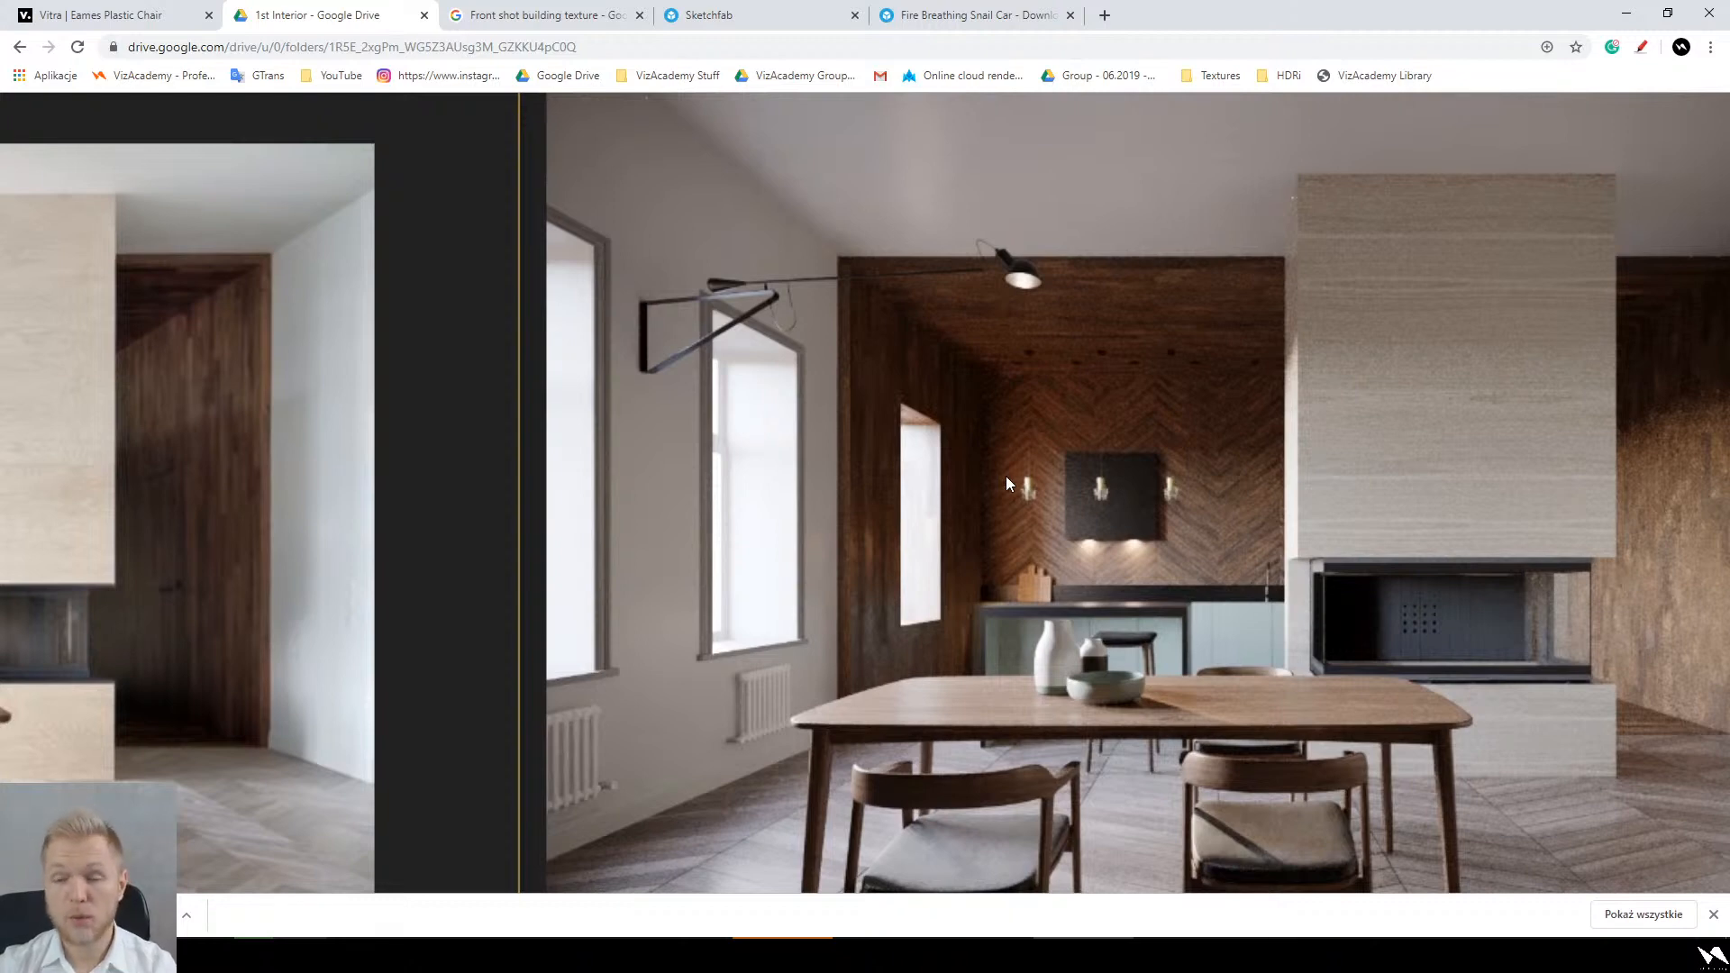
middle_drag(952, 457, 1495, 389)
middle_drag(460, 529, 849, 492)
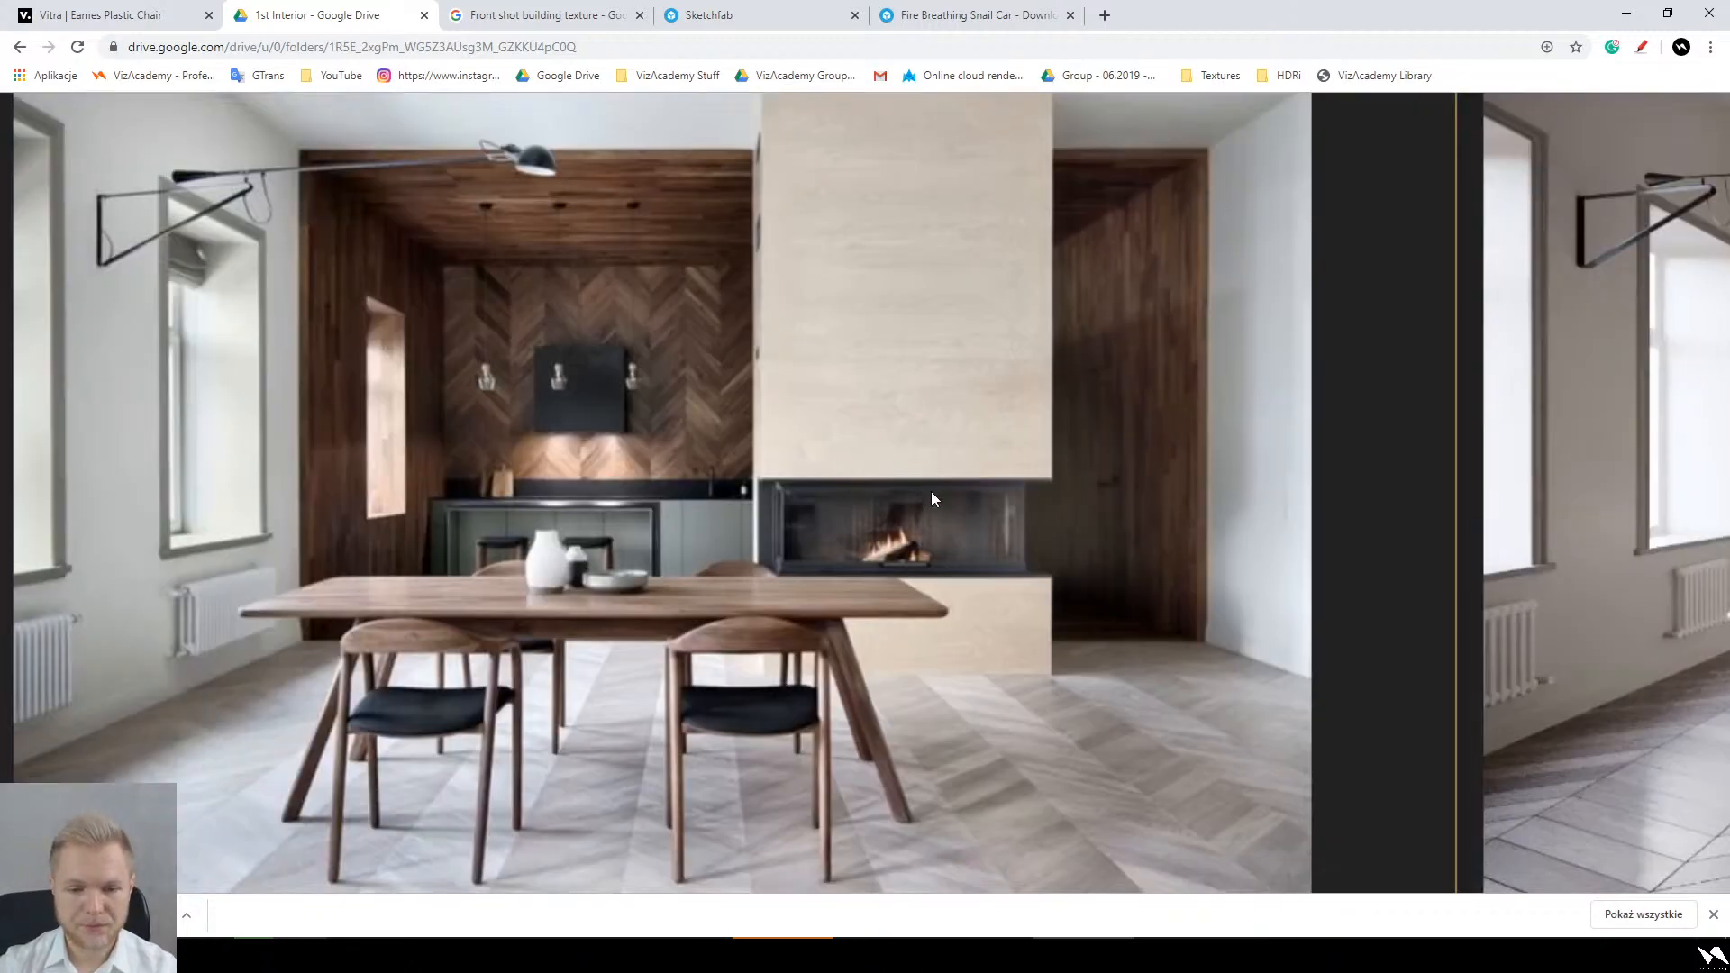
scroll(931, 490, down, 6)
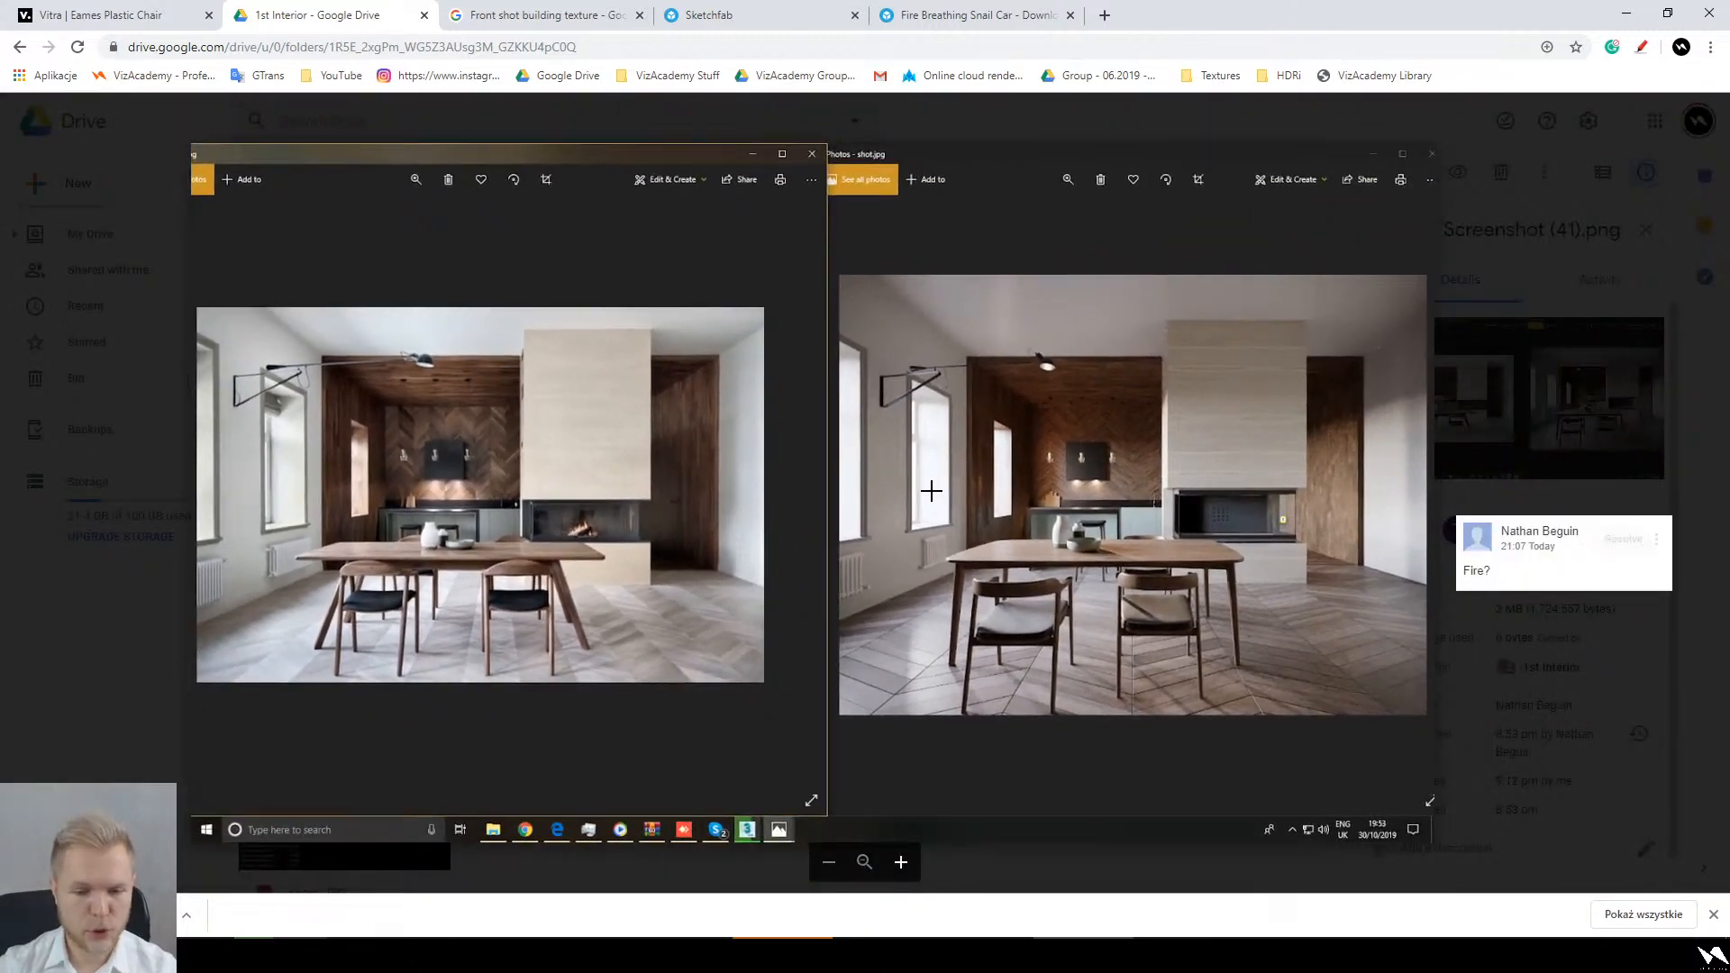
scroll(1123, 554, up, 3)
scroll(1121, 541, down, 3)
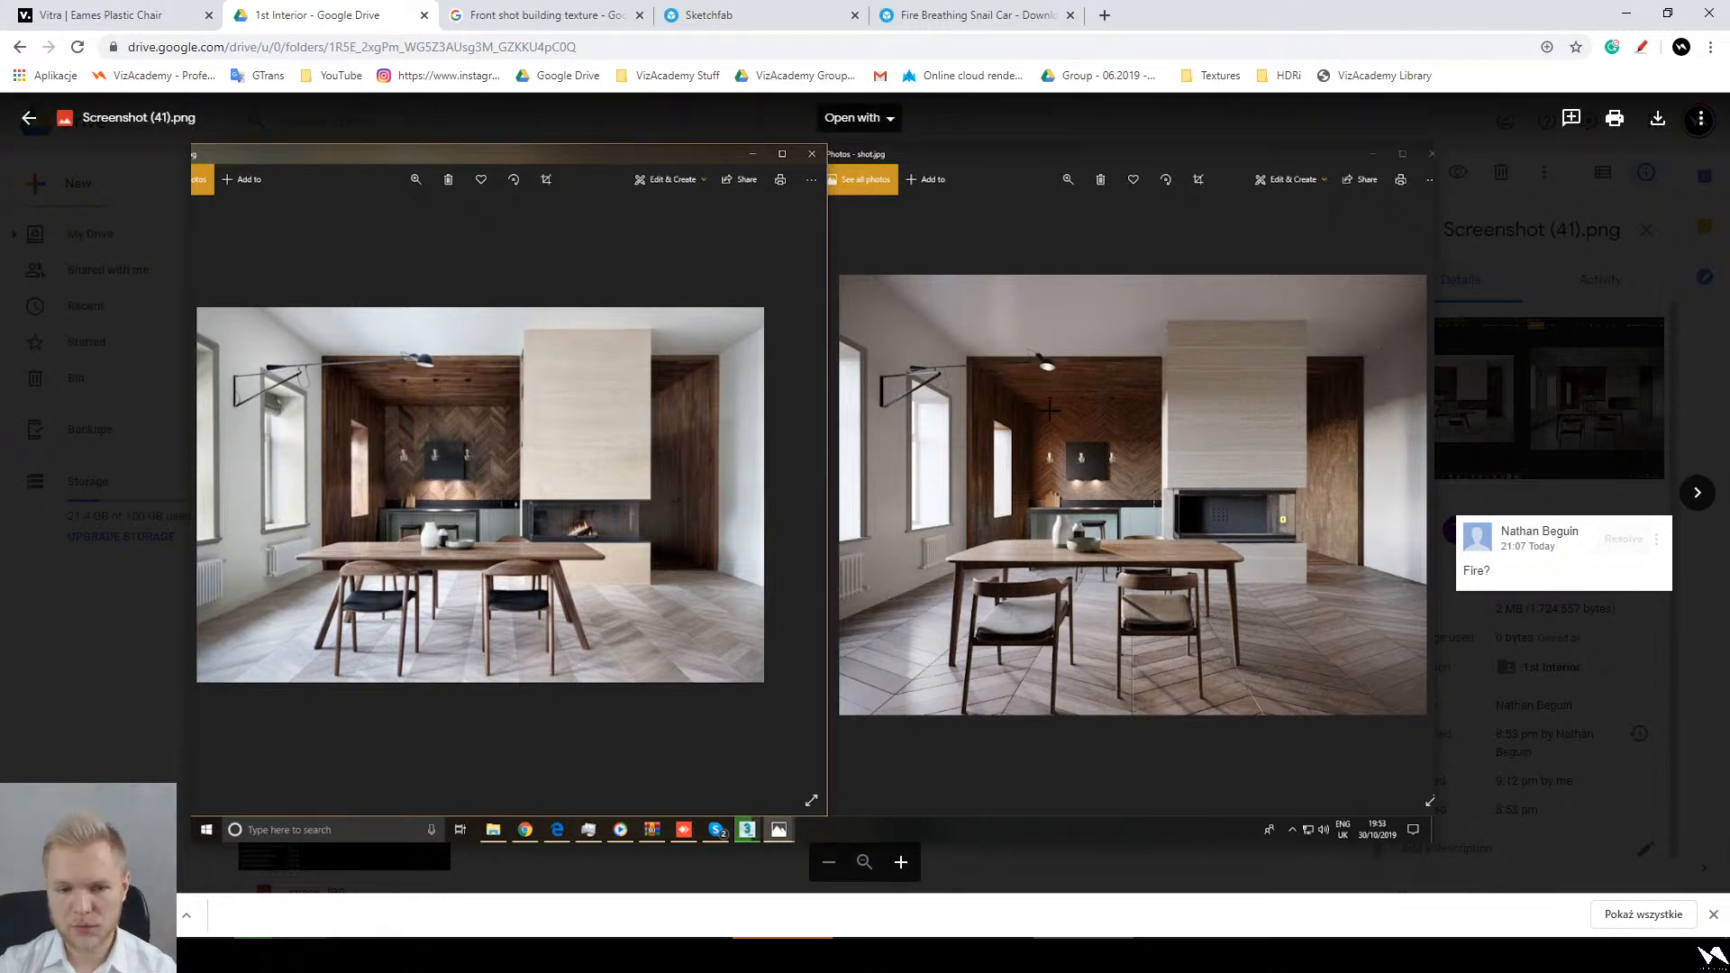
Step: Mark the floor beside the table and the wood-panelled doorway wall on the reference photo with red freehand strokes
click(1641, 46)
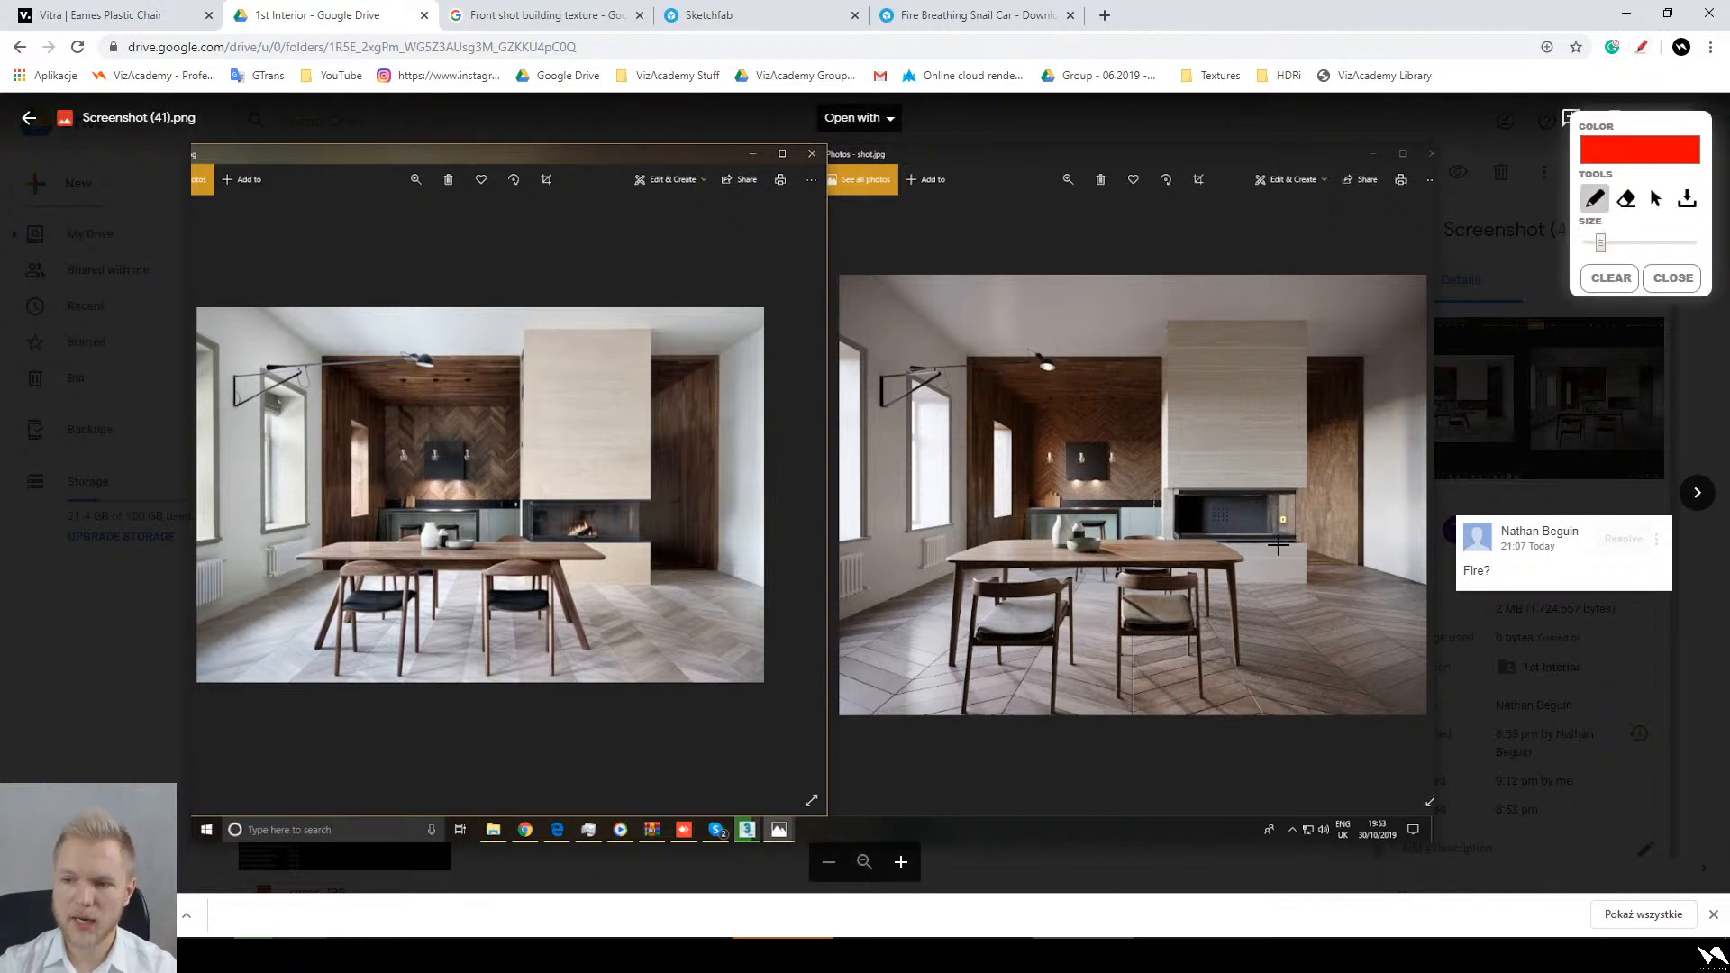
drag(604, 641, 732, 569)
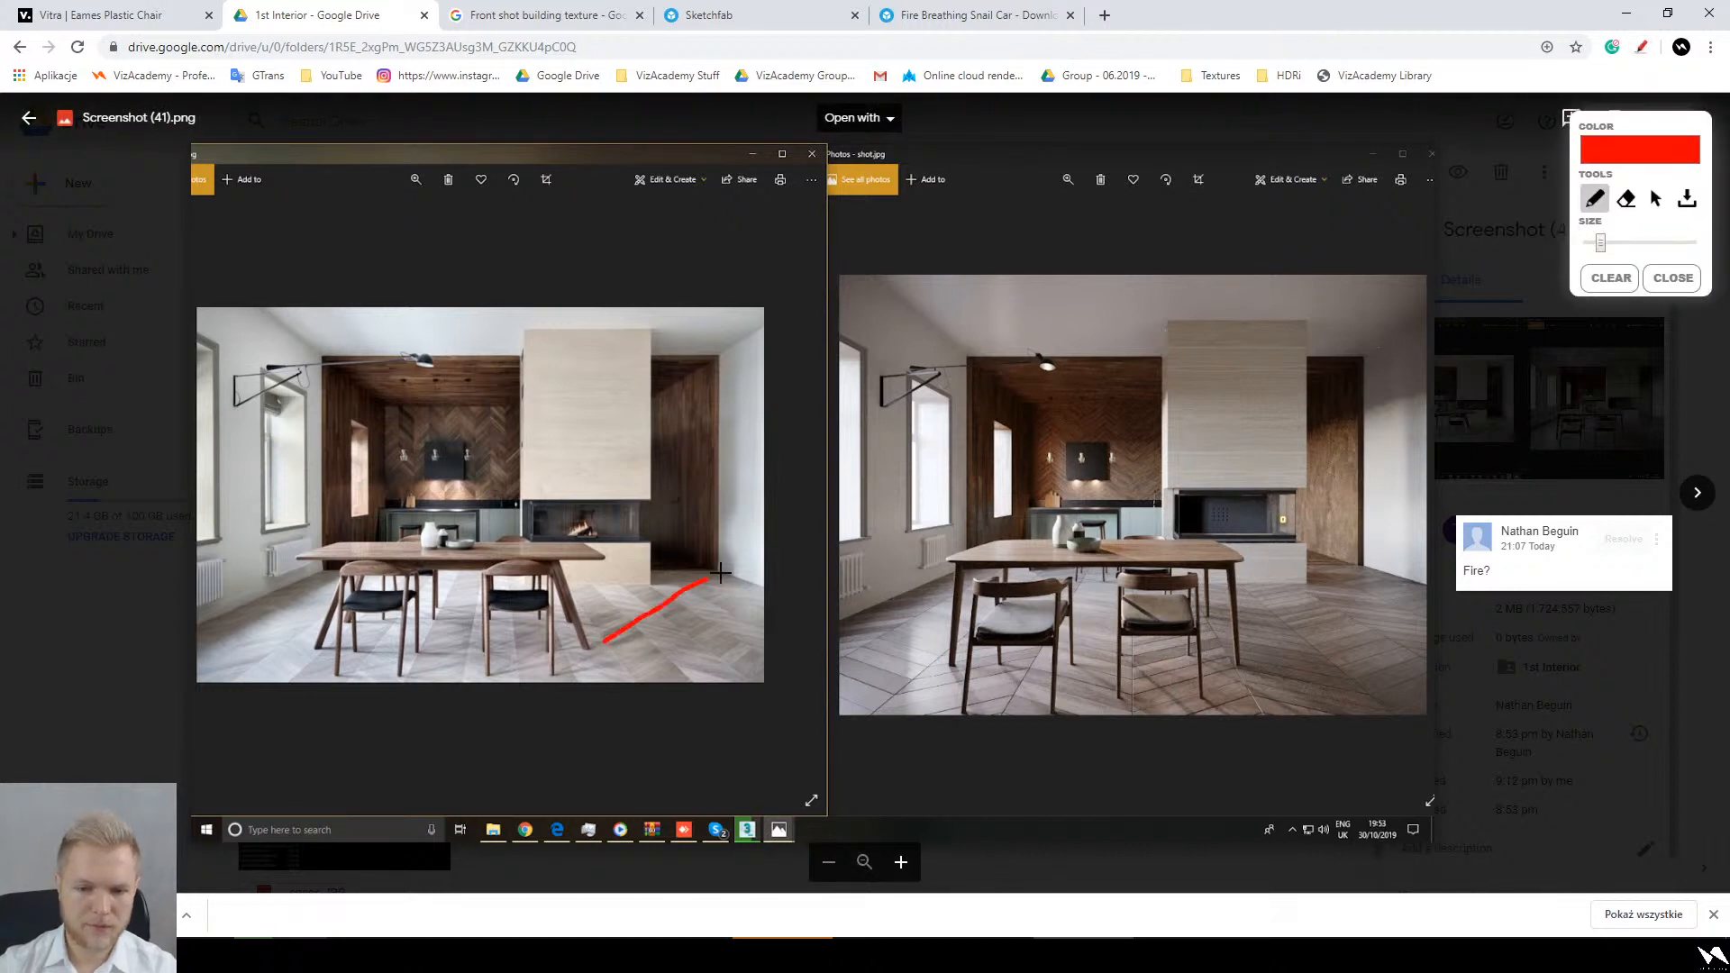
drag(651, 423, 734, 416)
drag(732, 571, 739, 407)
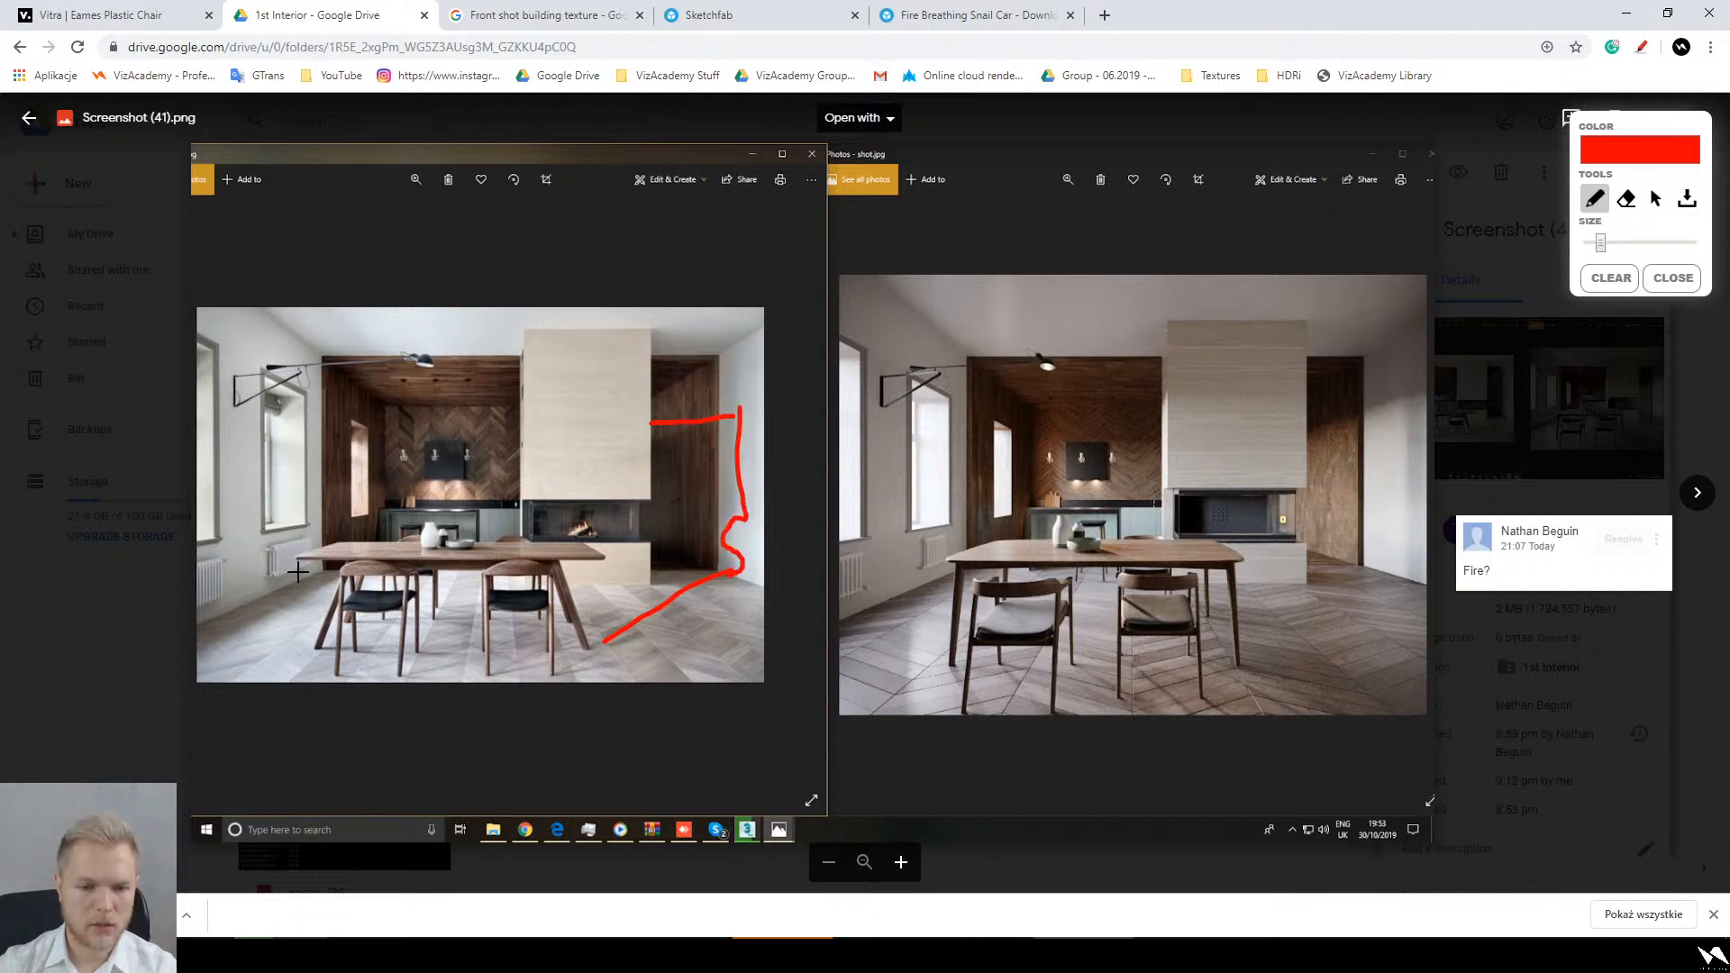
Step: Draw red lines from the windows across the reference photo, circle the fireplace area and outline the window wall, then close the annotation and preview
drag(268, 530, 688, 521)
mouse_move(273, 360)
mouse_down()
mouse_move(387, 392)
mouse_move(766, 415)
mouse_up()
drag(195, 636, 671, 530)
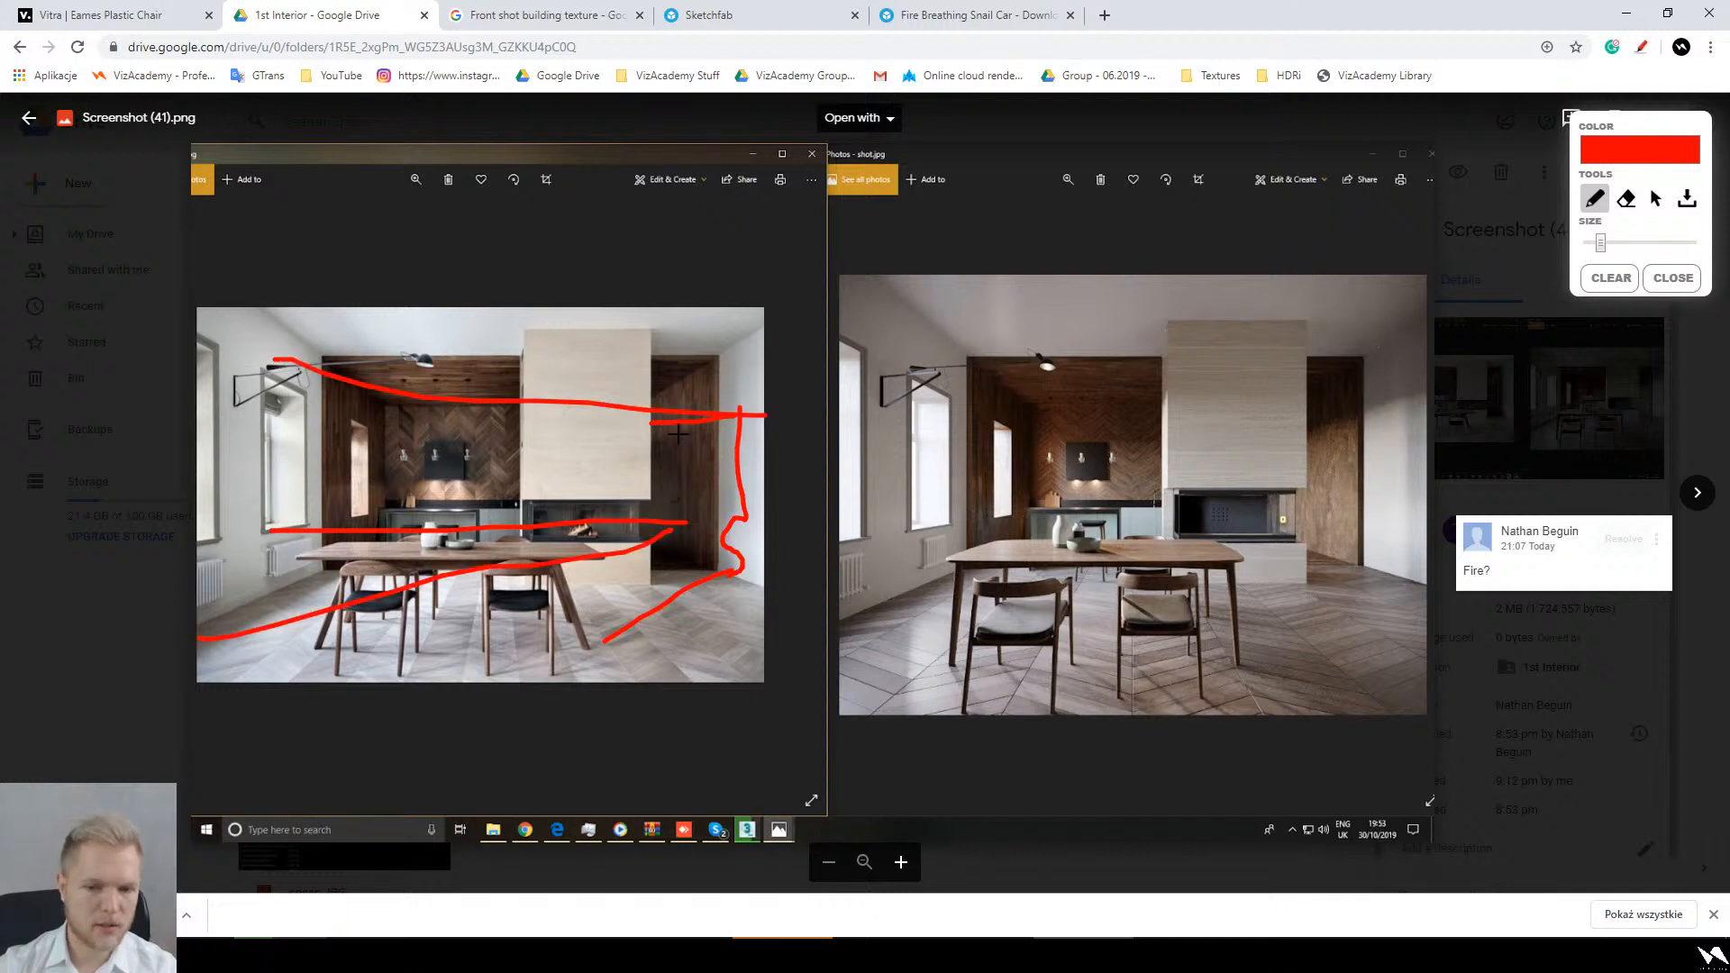
mouse_move(537, 376)
mouse_down()
mouse_move(667, 401)
mouse_move(554, 438)
mouse_move(746, 469)
mouse_up()
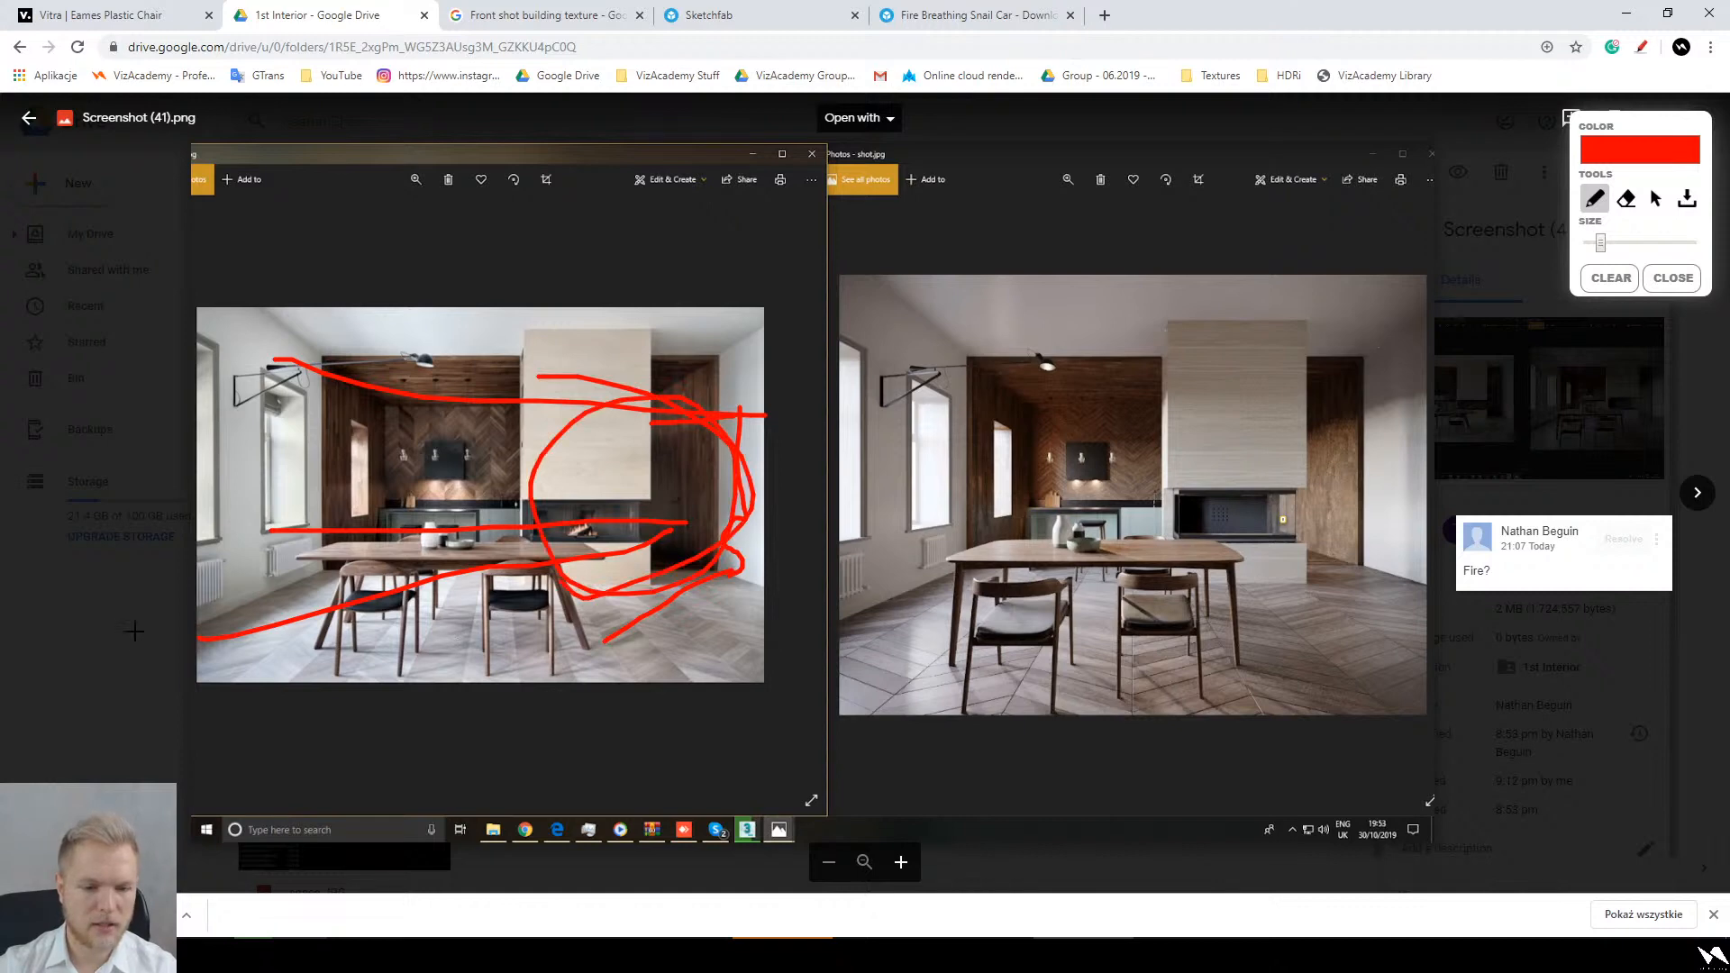
mouse_move(127, 676)
mouse_down()
mouse_move(126, 596)
mouse_move(287, 669)
mouse_move(121, 309)
mouse_up()
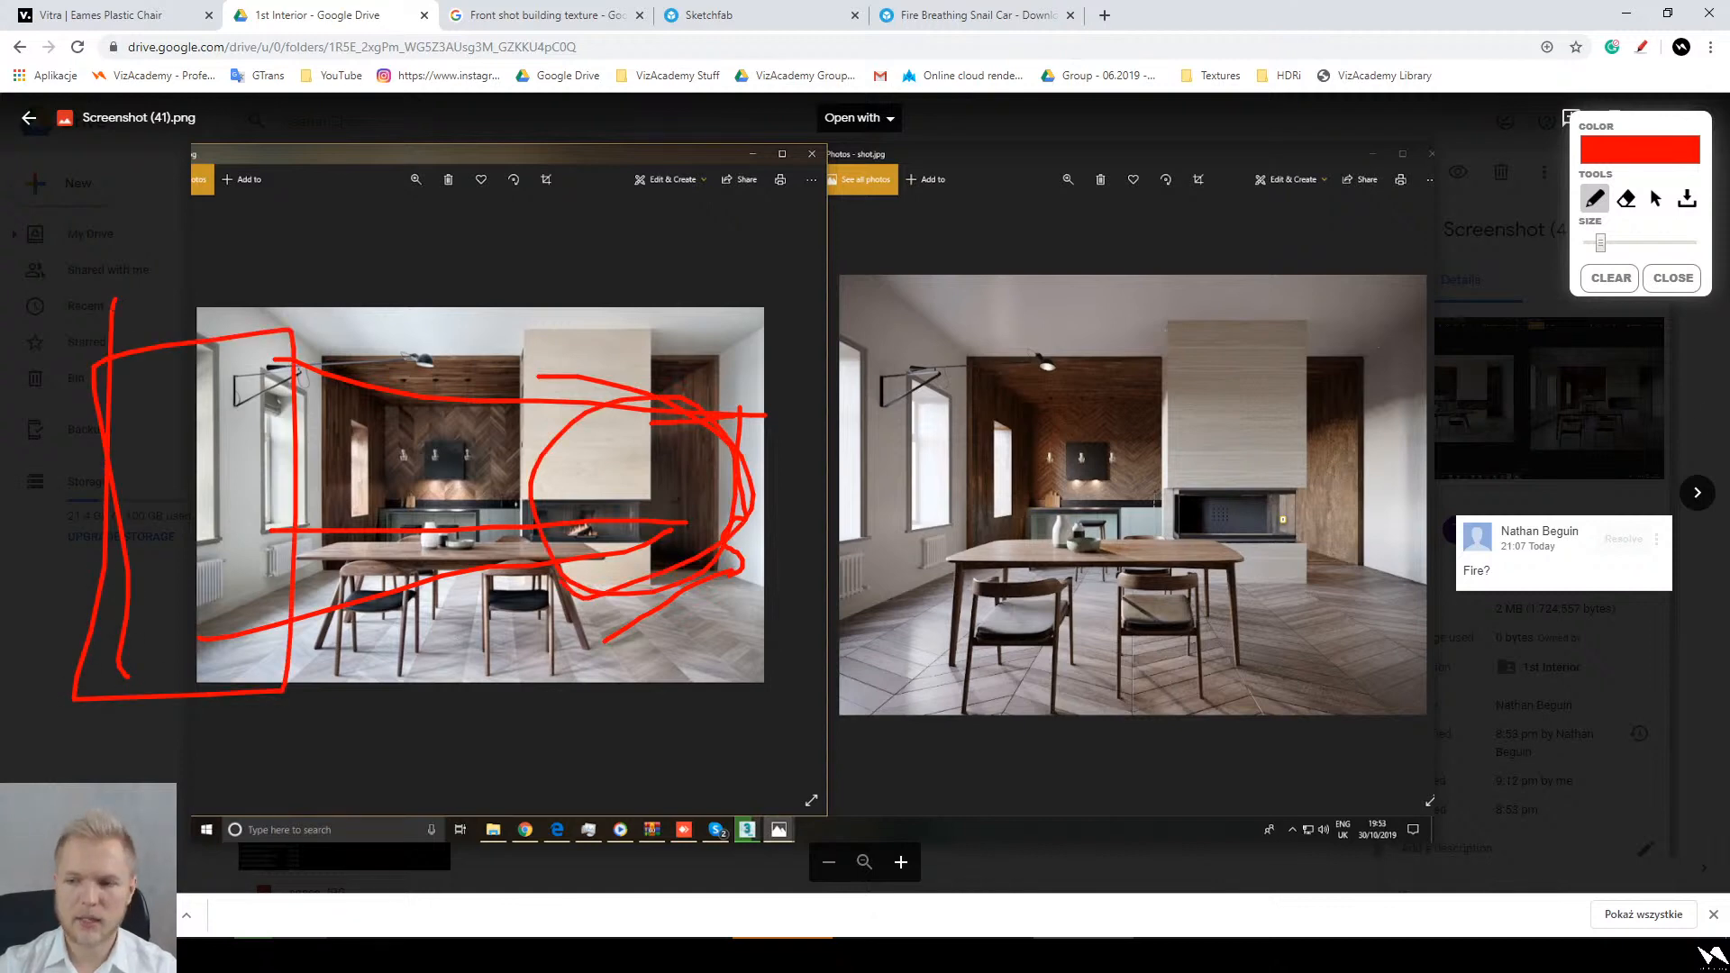
click(1673, 278)
click(1568, 678)
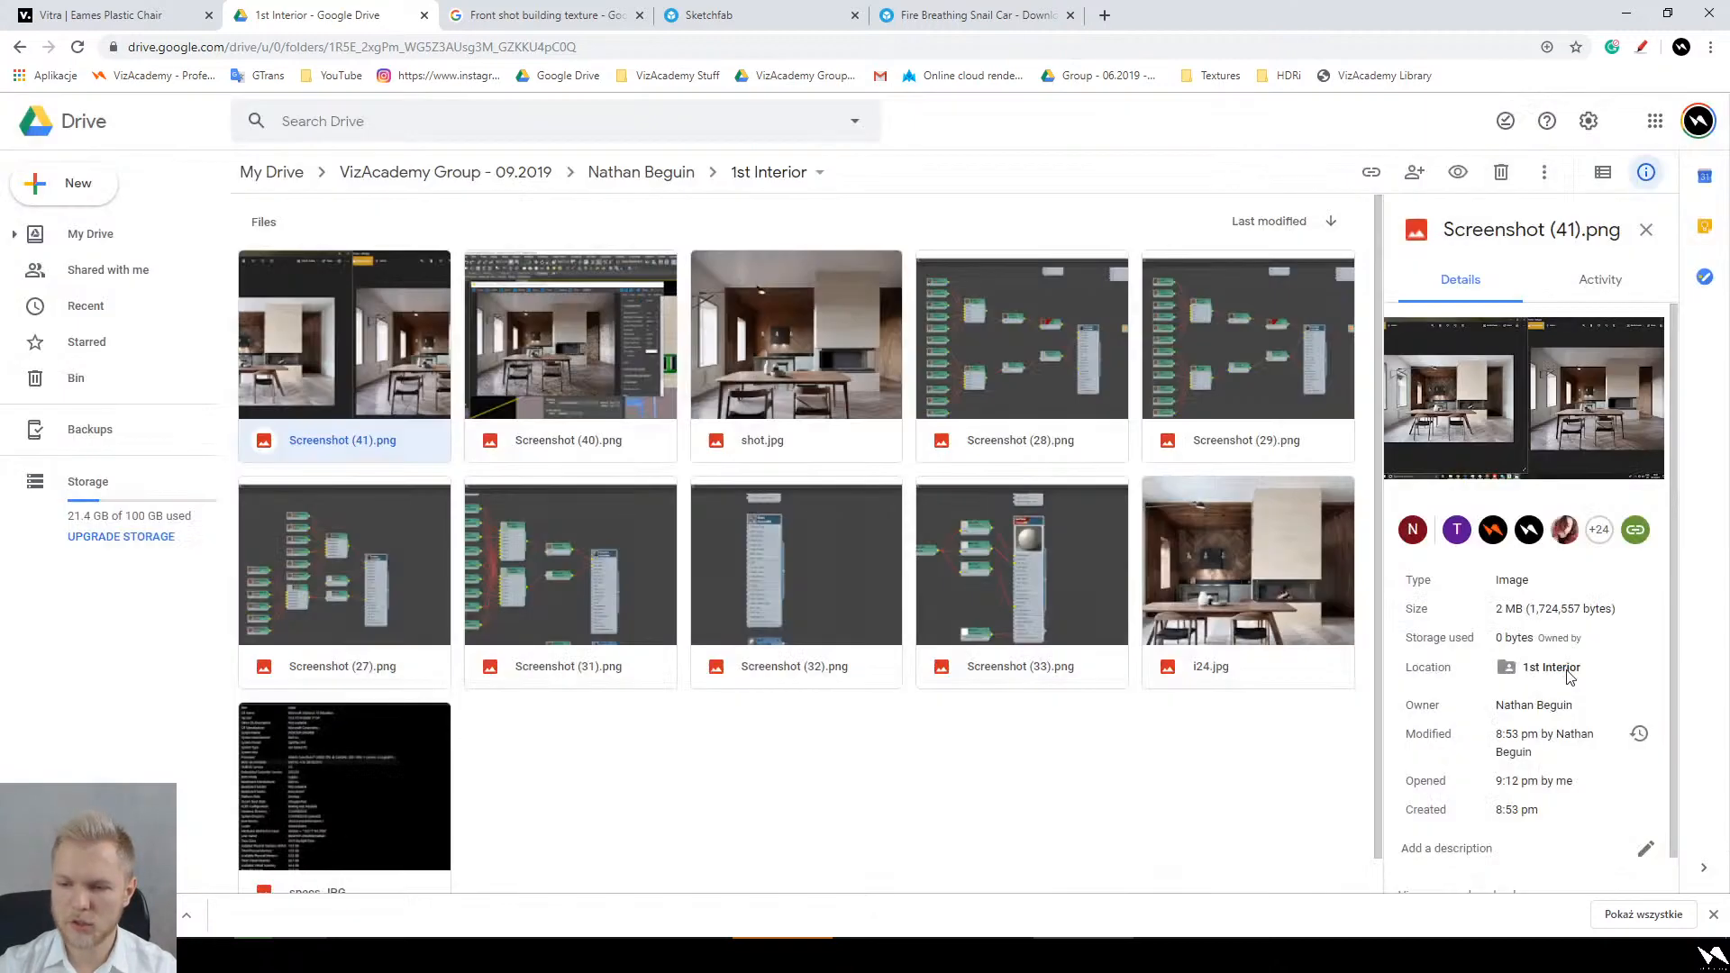
Step: Open Screenshot (28).png from the 1st Interior folder and examine the node graph of the frenchWall material
click(875, 772)
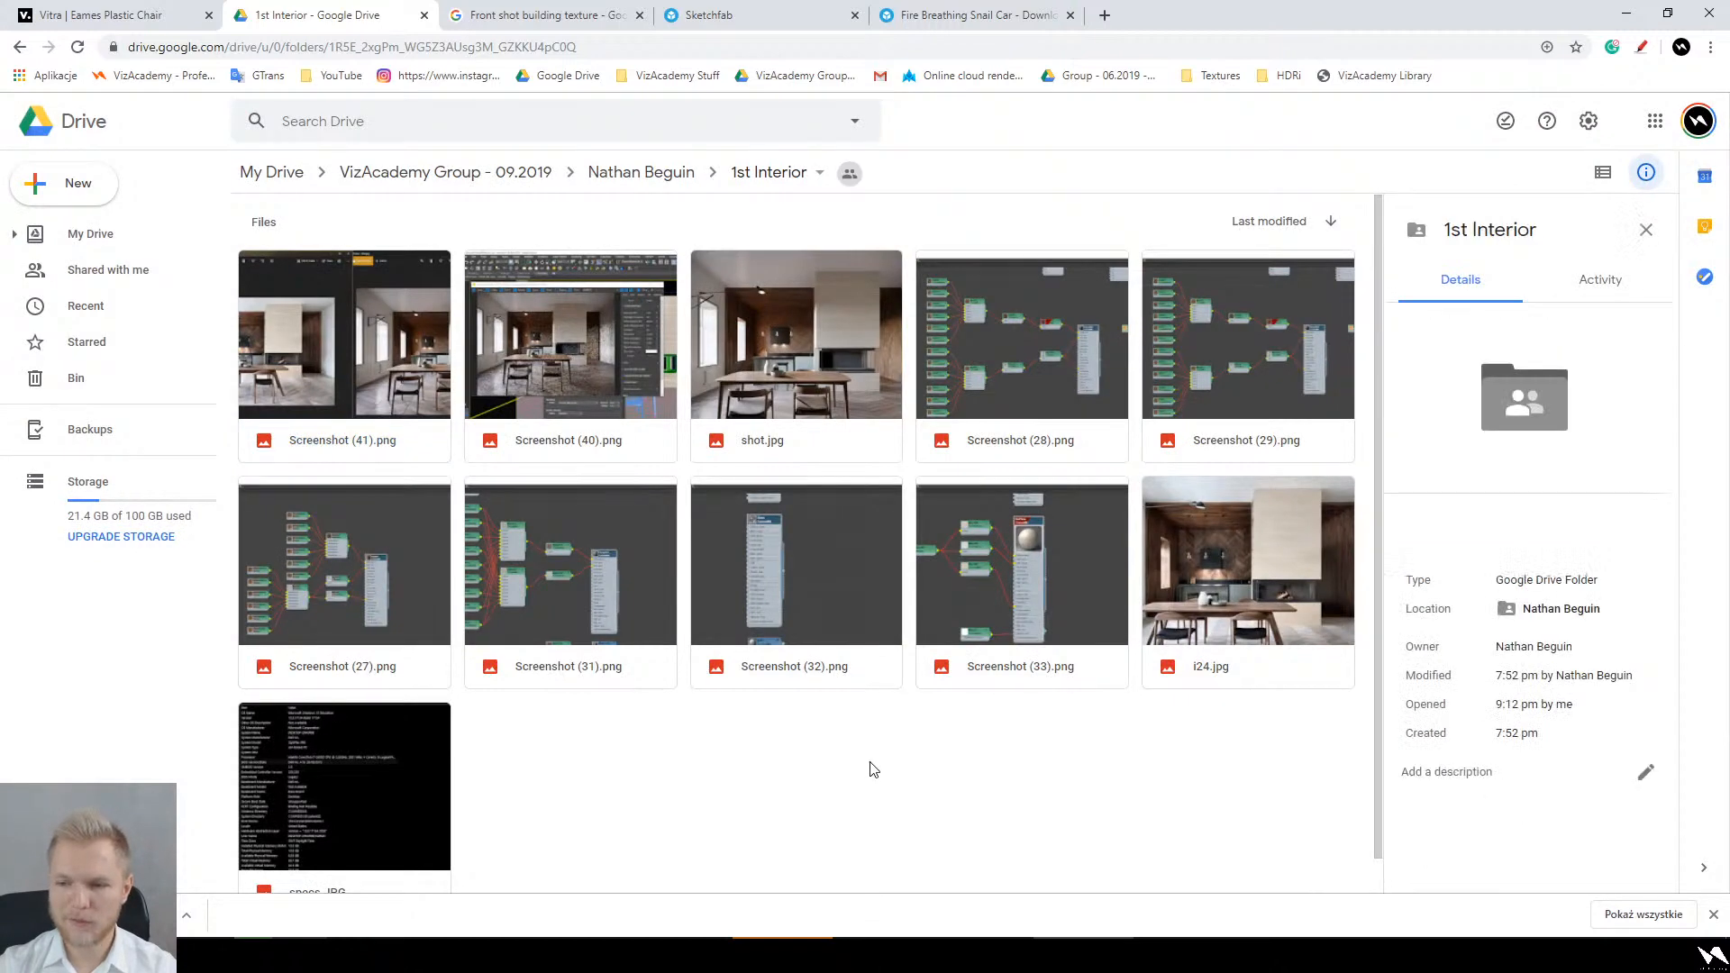
key(alt+Left)
double_click(595, 273)
double_click(1008, 357)
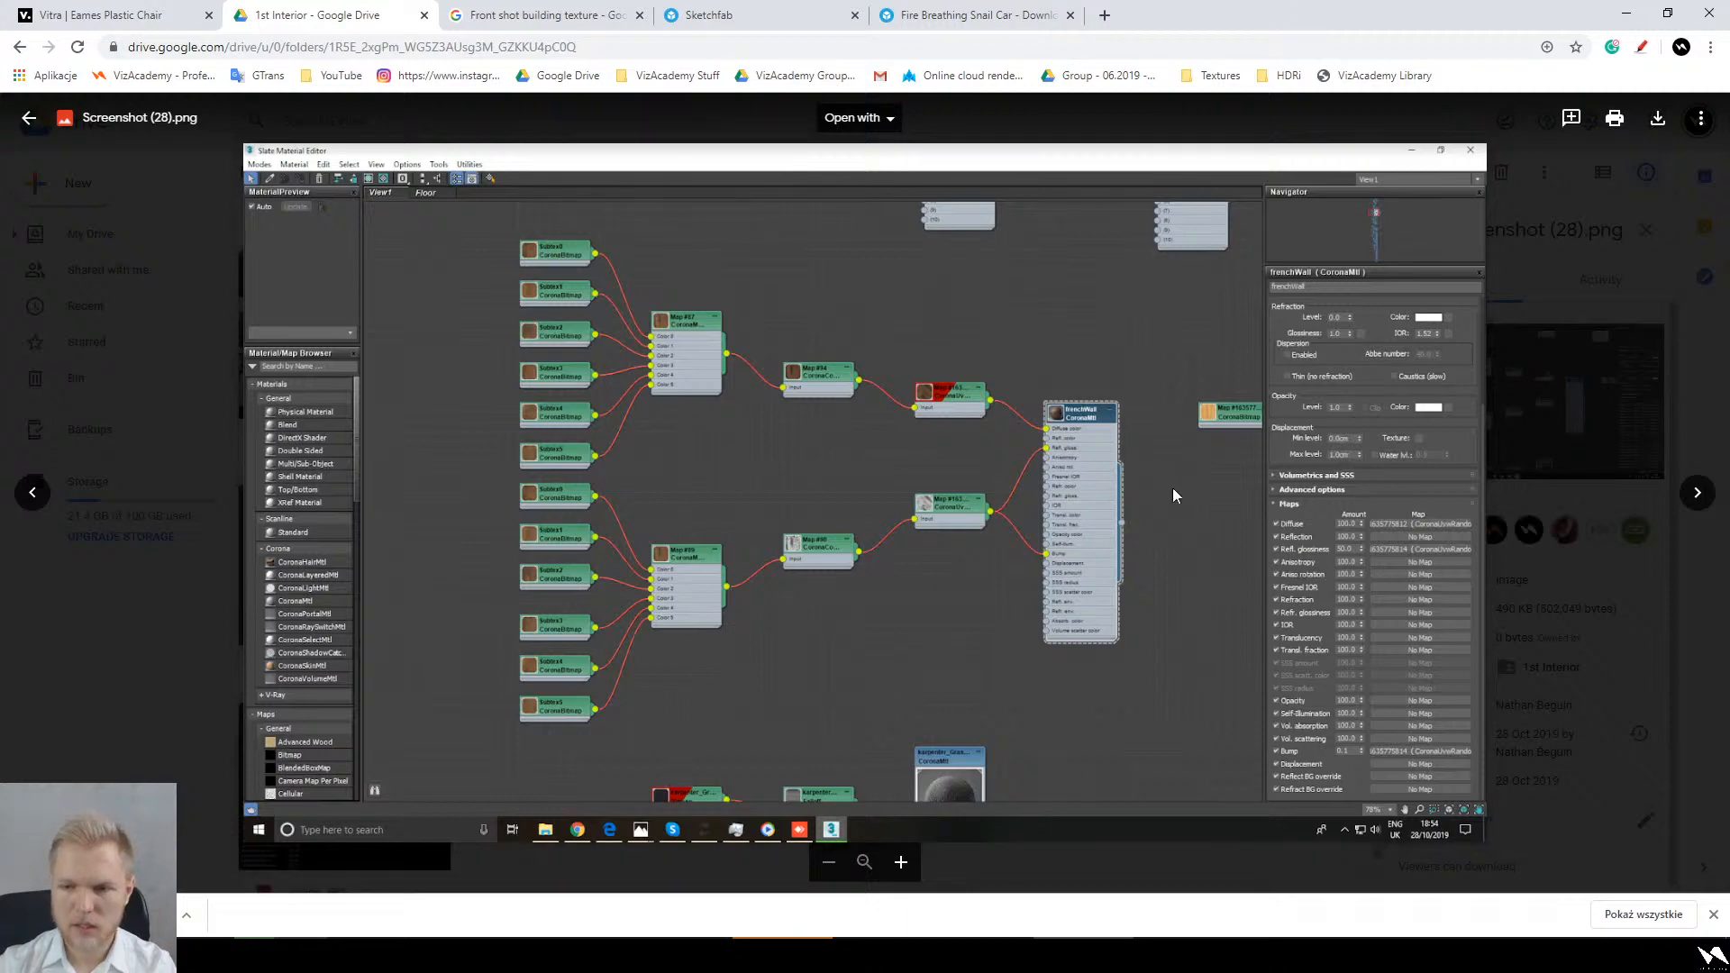
click(1186, 484)
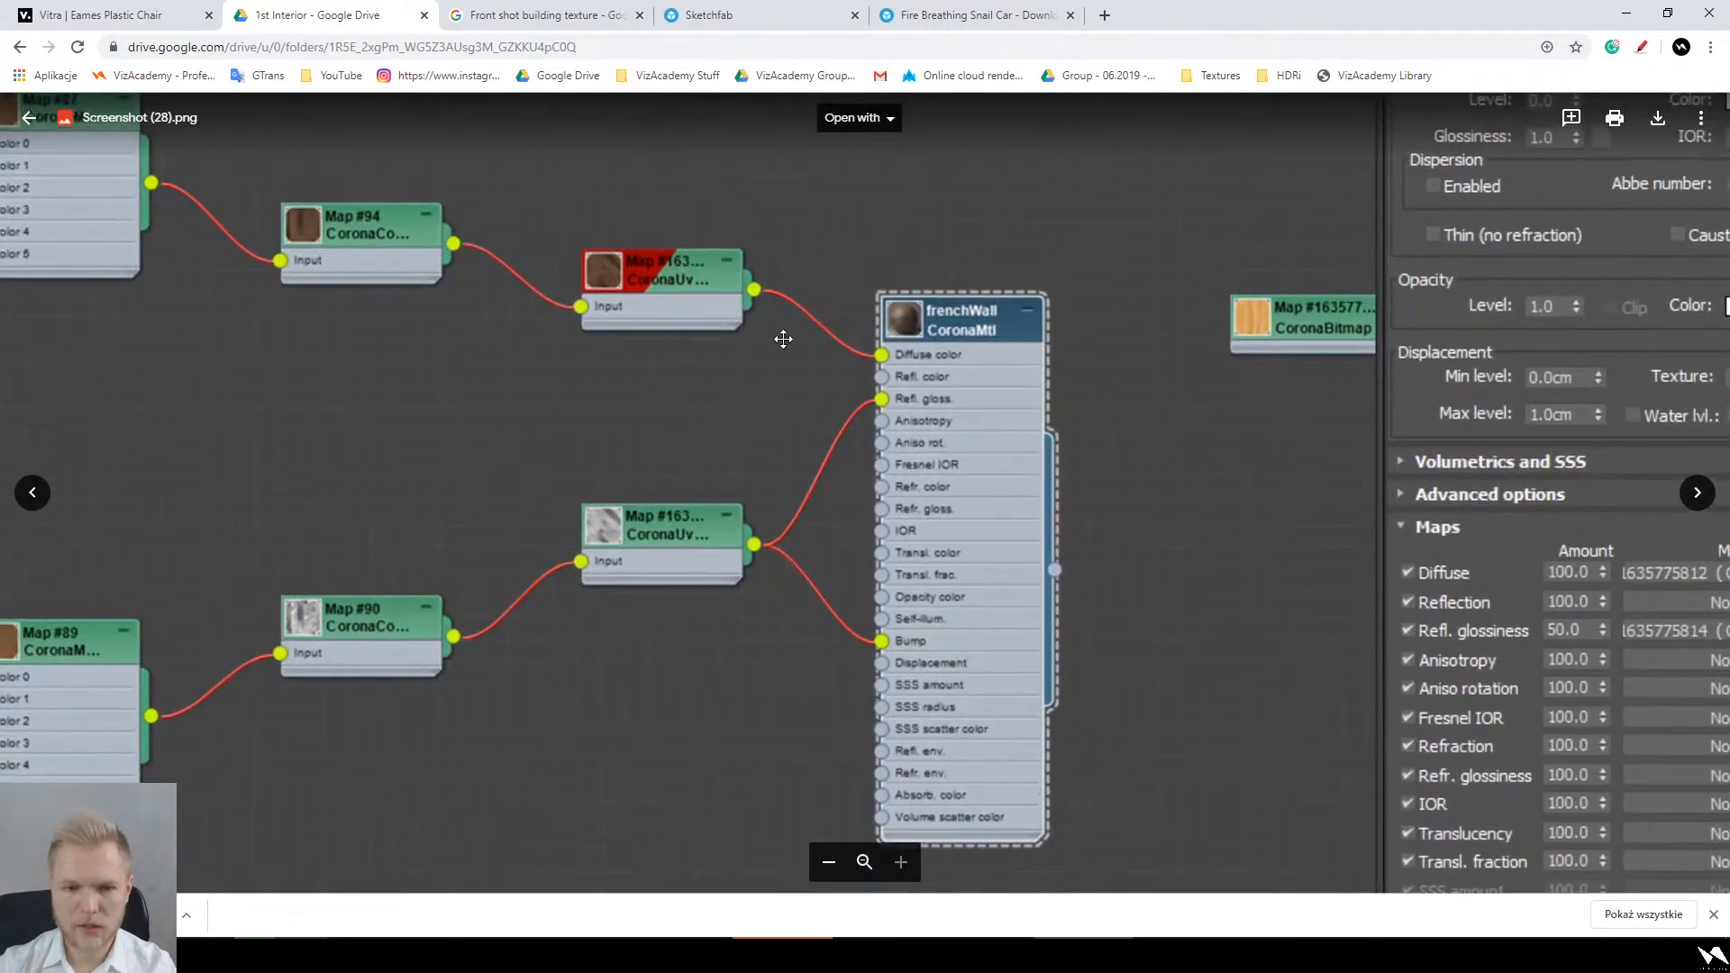
drag(777, 334, 783, 549)
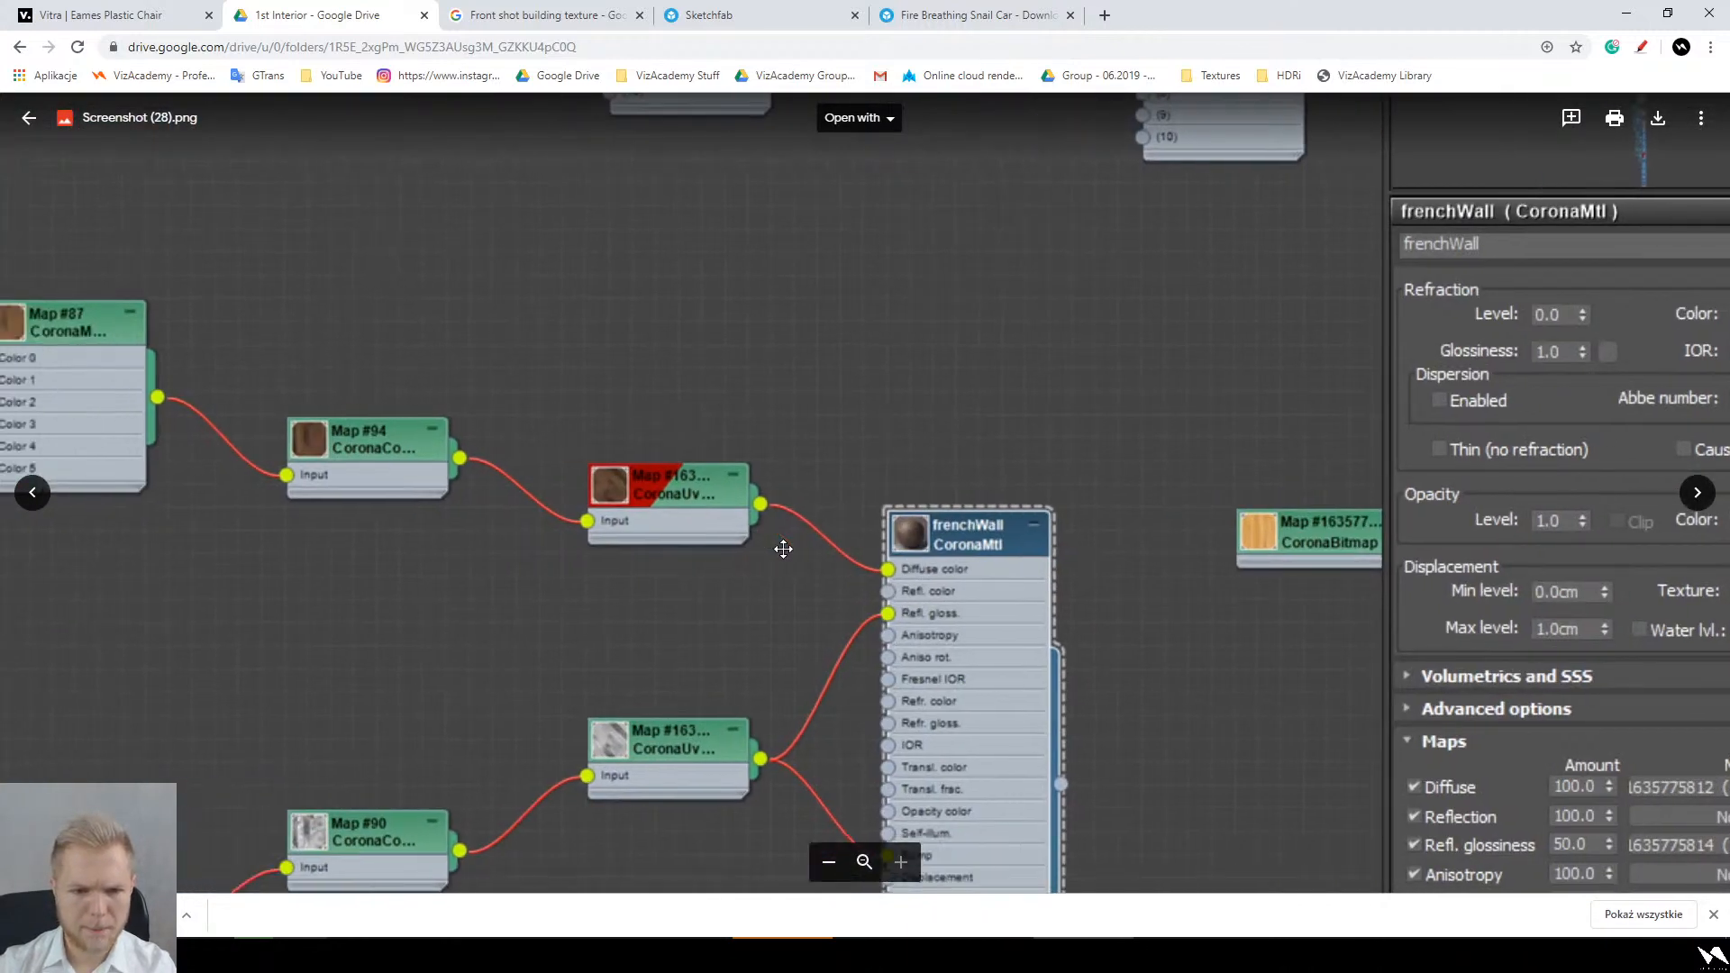
scroll(631, 494, down, 5)
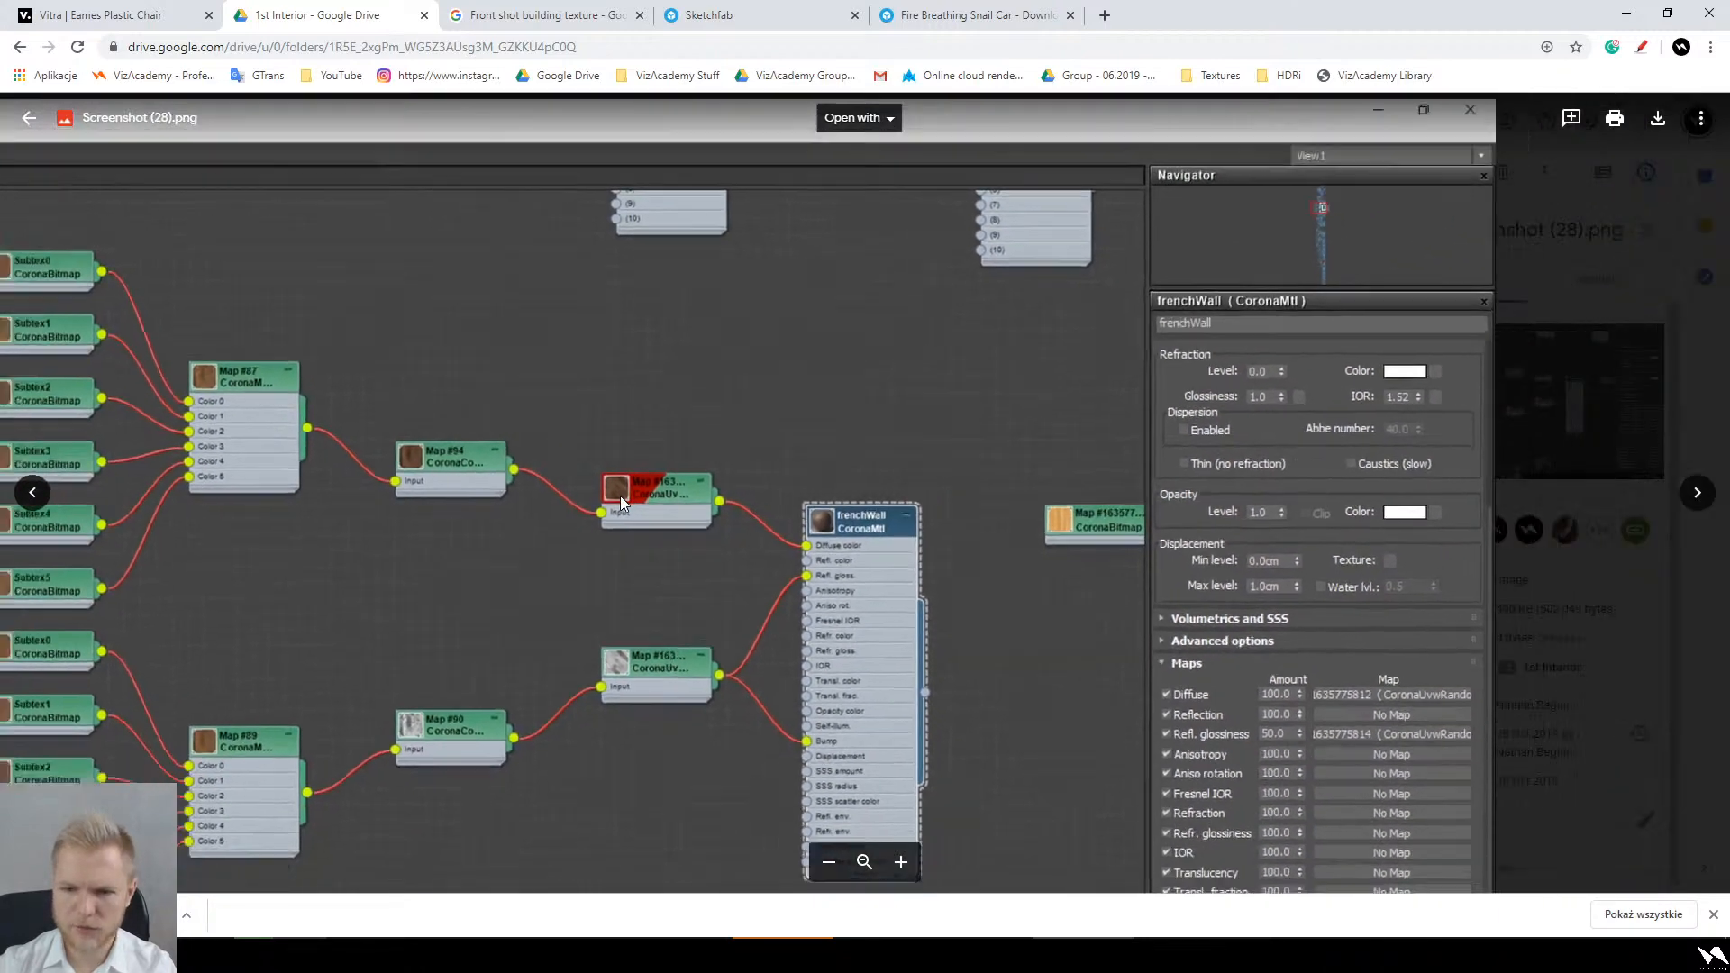
scroll(933, 512, down, 2)
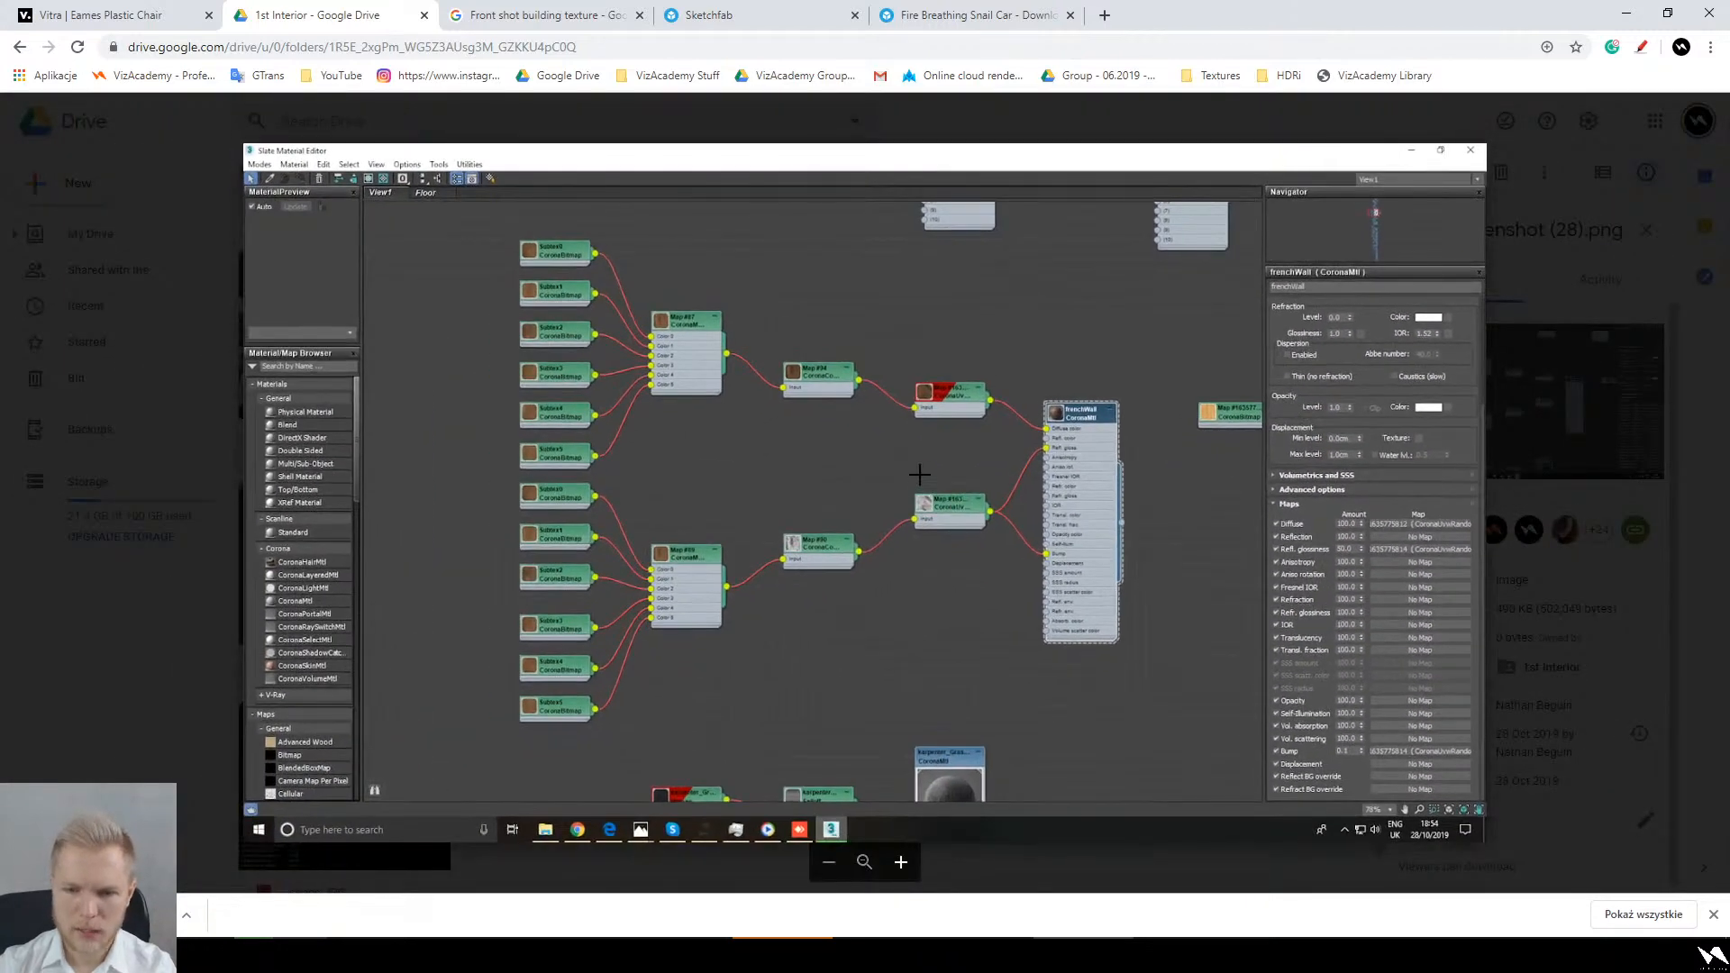
click(1513, 706)
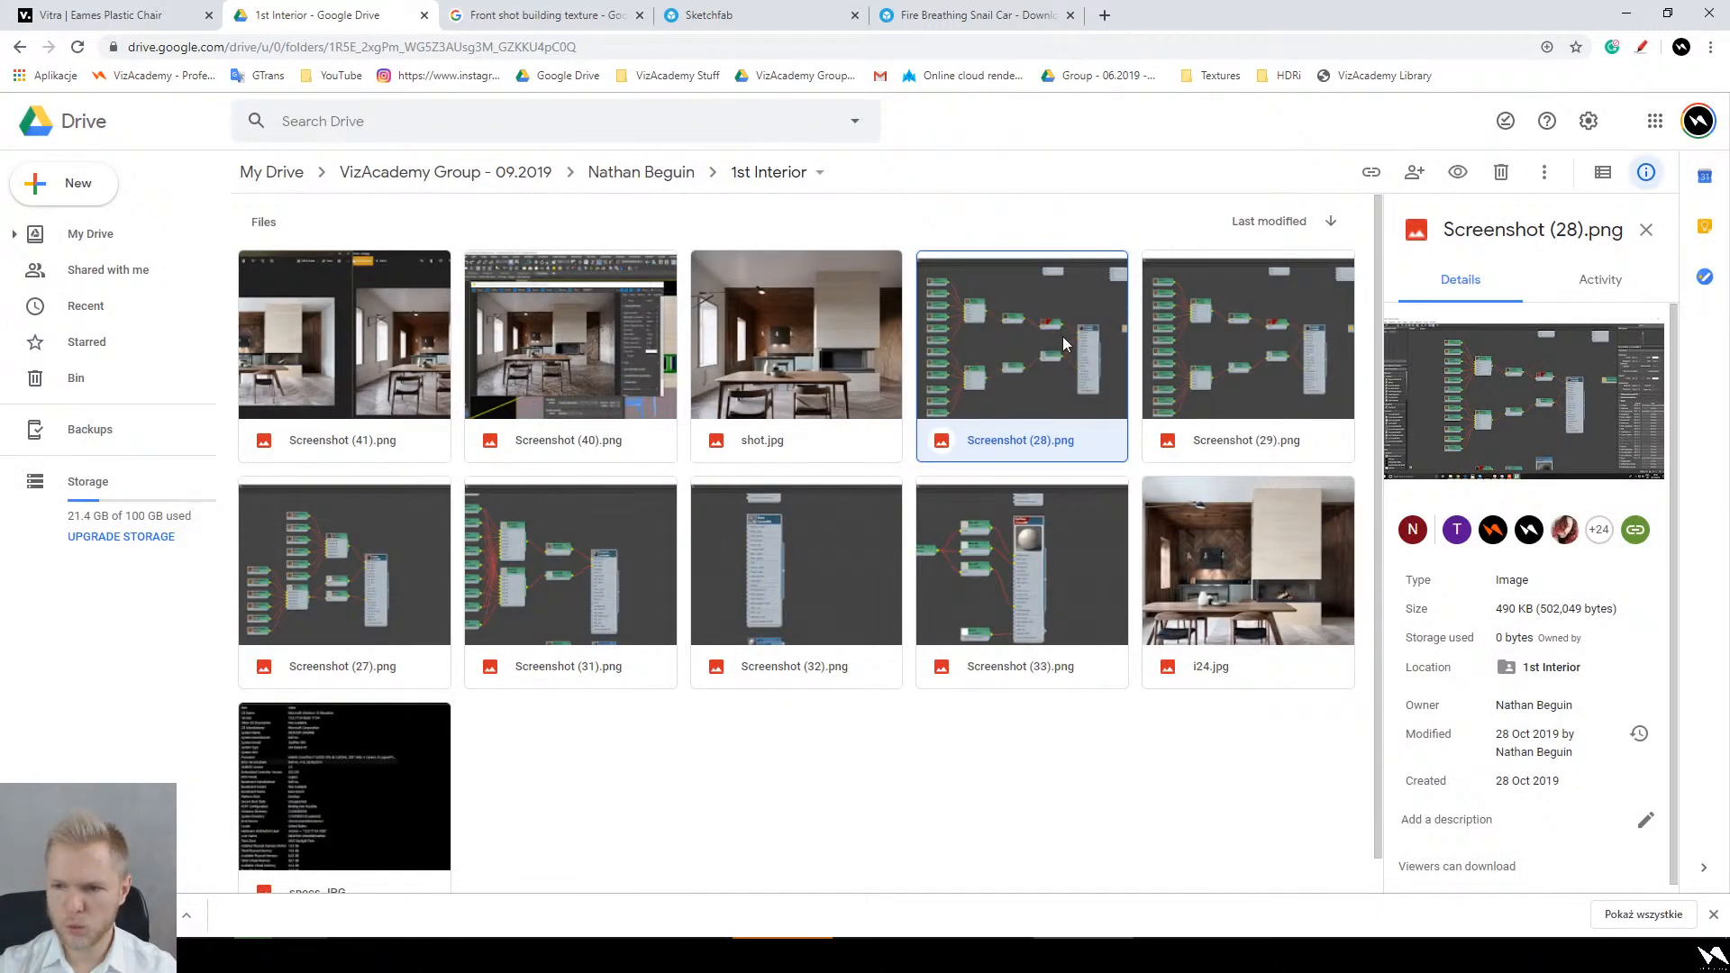
Step: Go back to the student's folder and open the 2nd Interior folder
click(873, 745)
scroll(873, 744, down, 1)
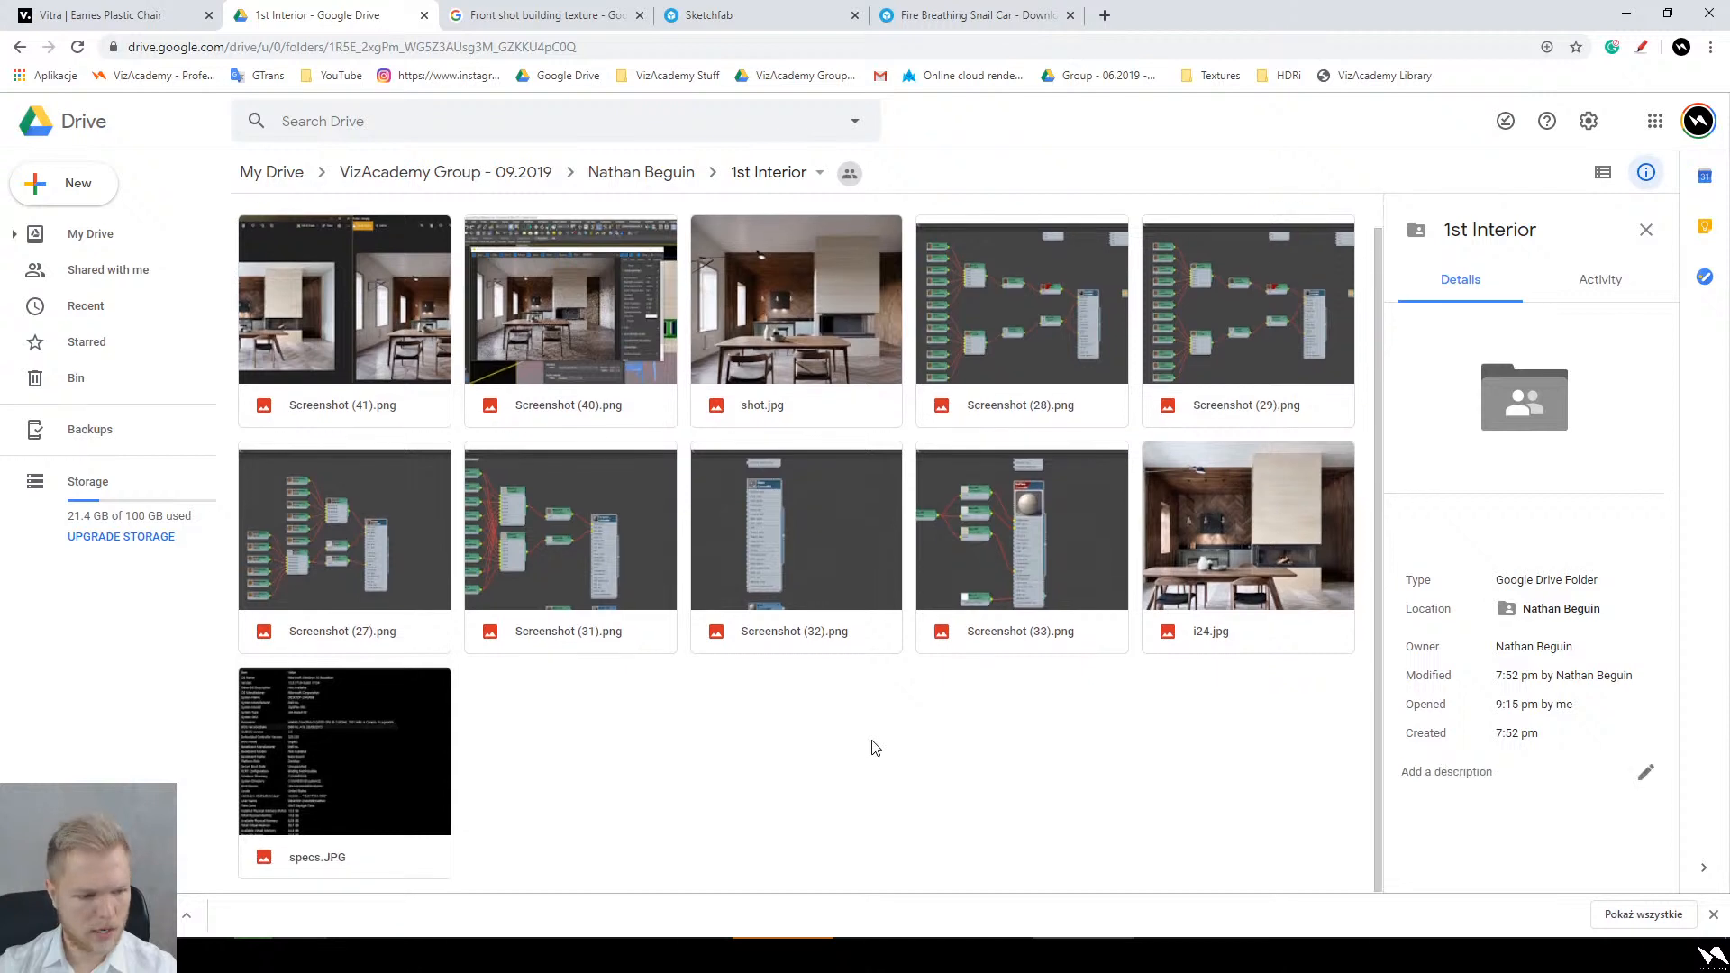
key(alt+Left)
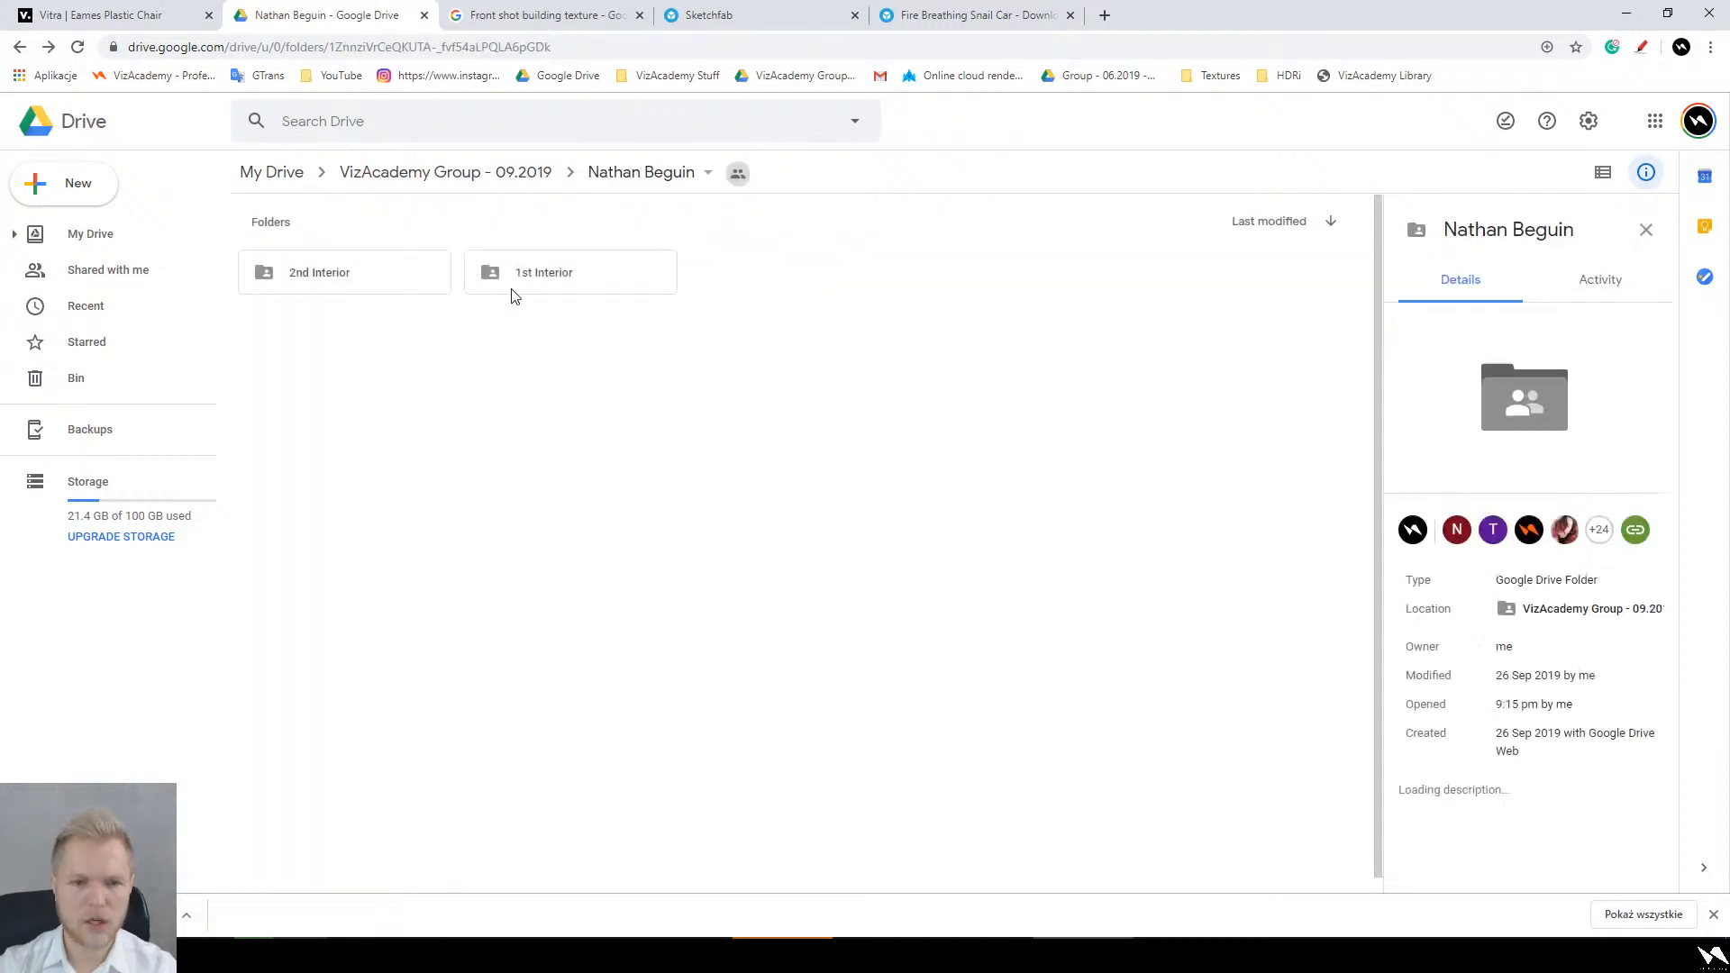
click(350, 266)
double_click(348, 265)
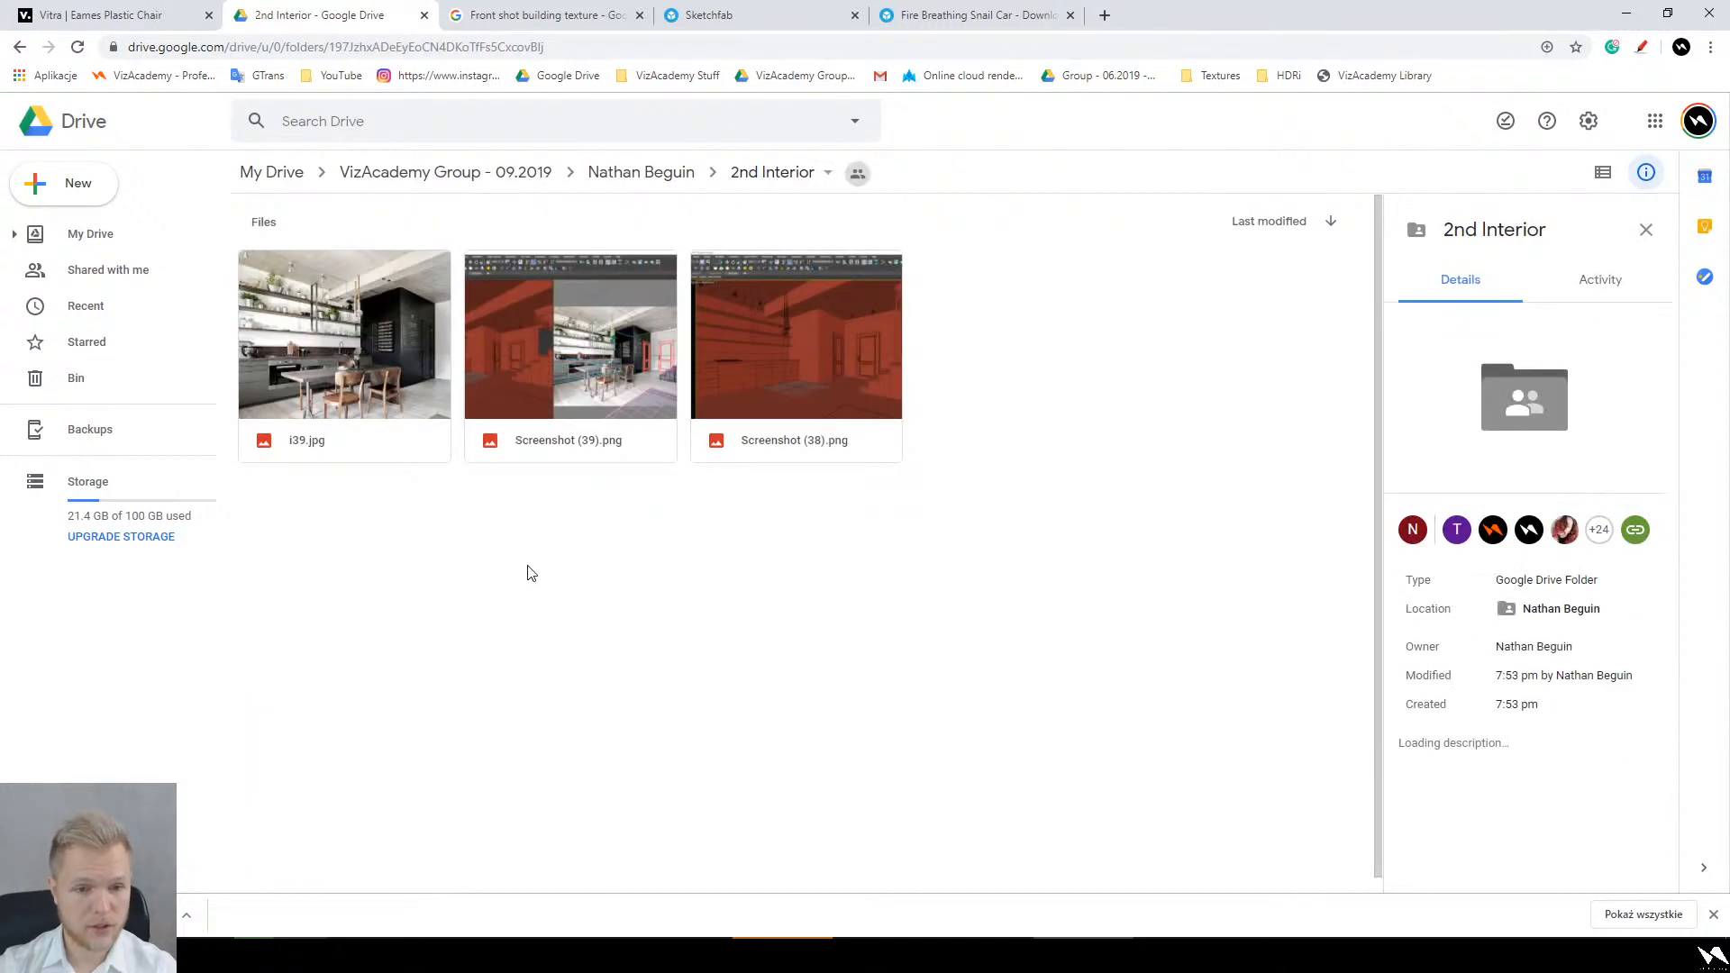
Step: View the reference photo i39.jpg and the modeling screenshots that follow it in the 2nd Interior folder
double_click(390, 357)
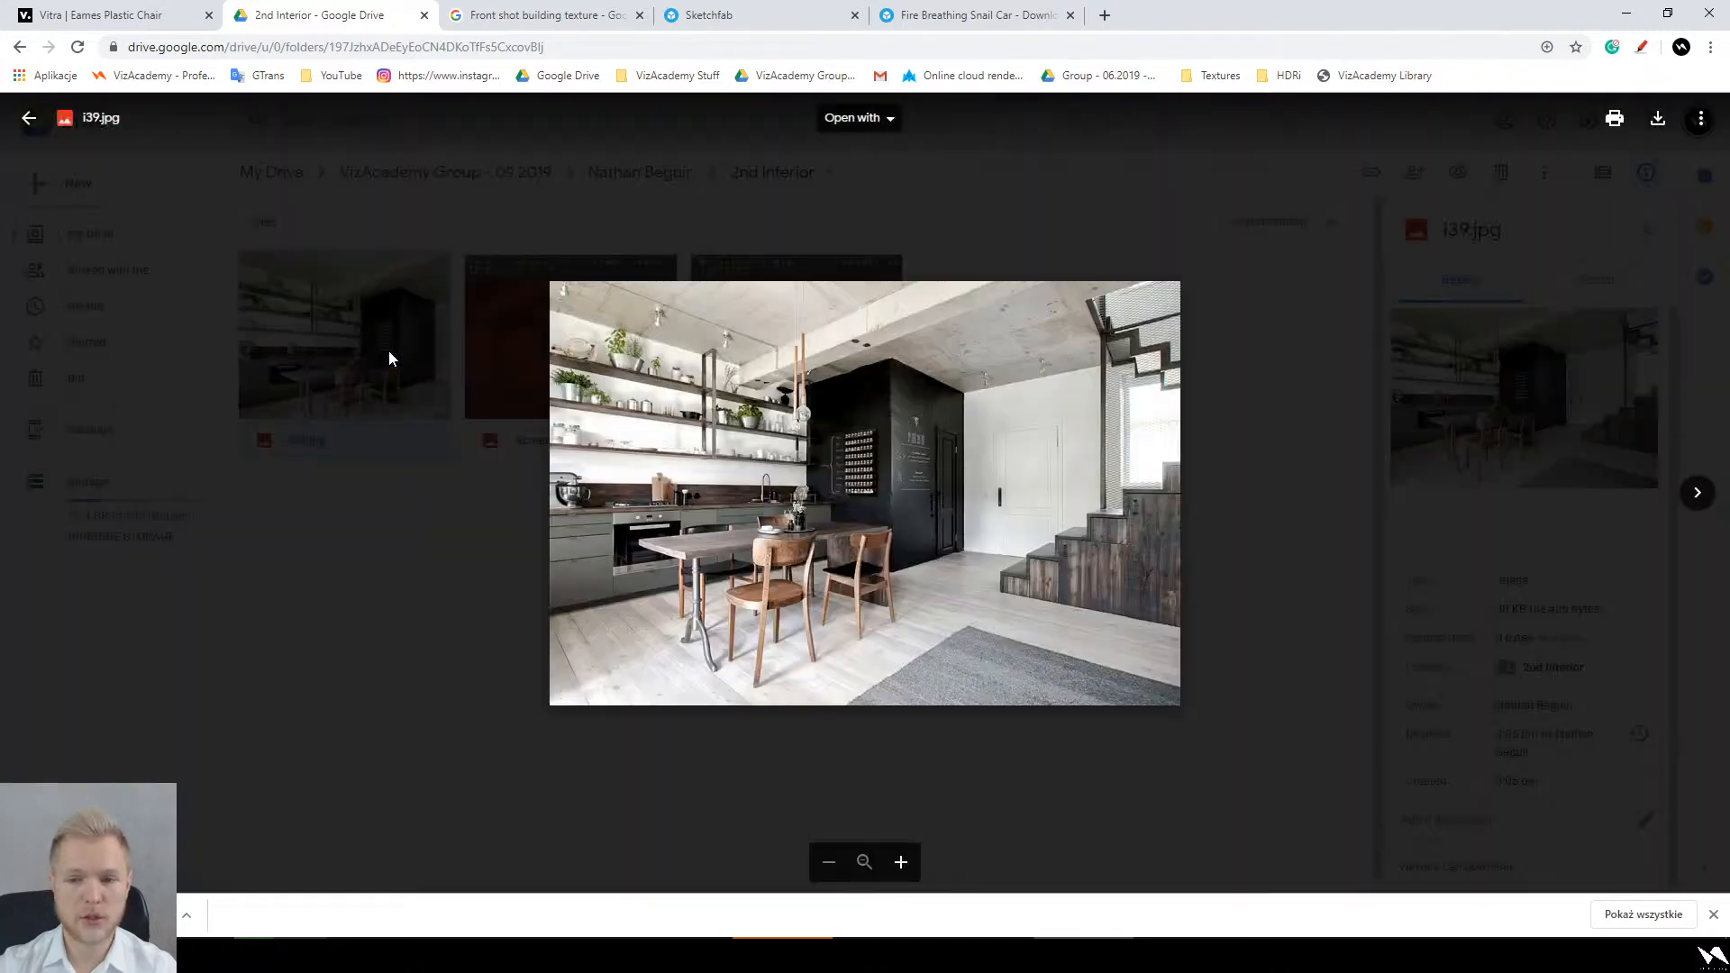
key(Right)
key(Right)
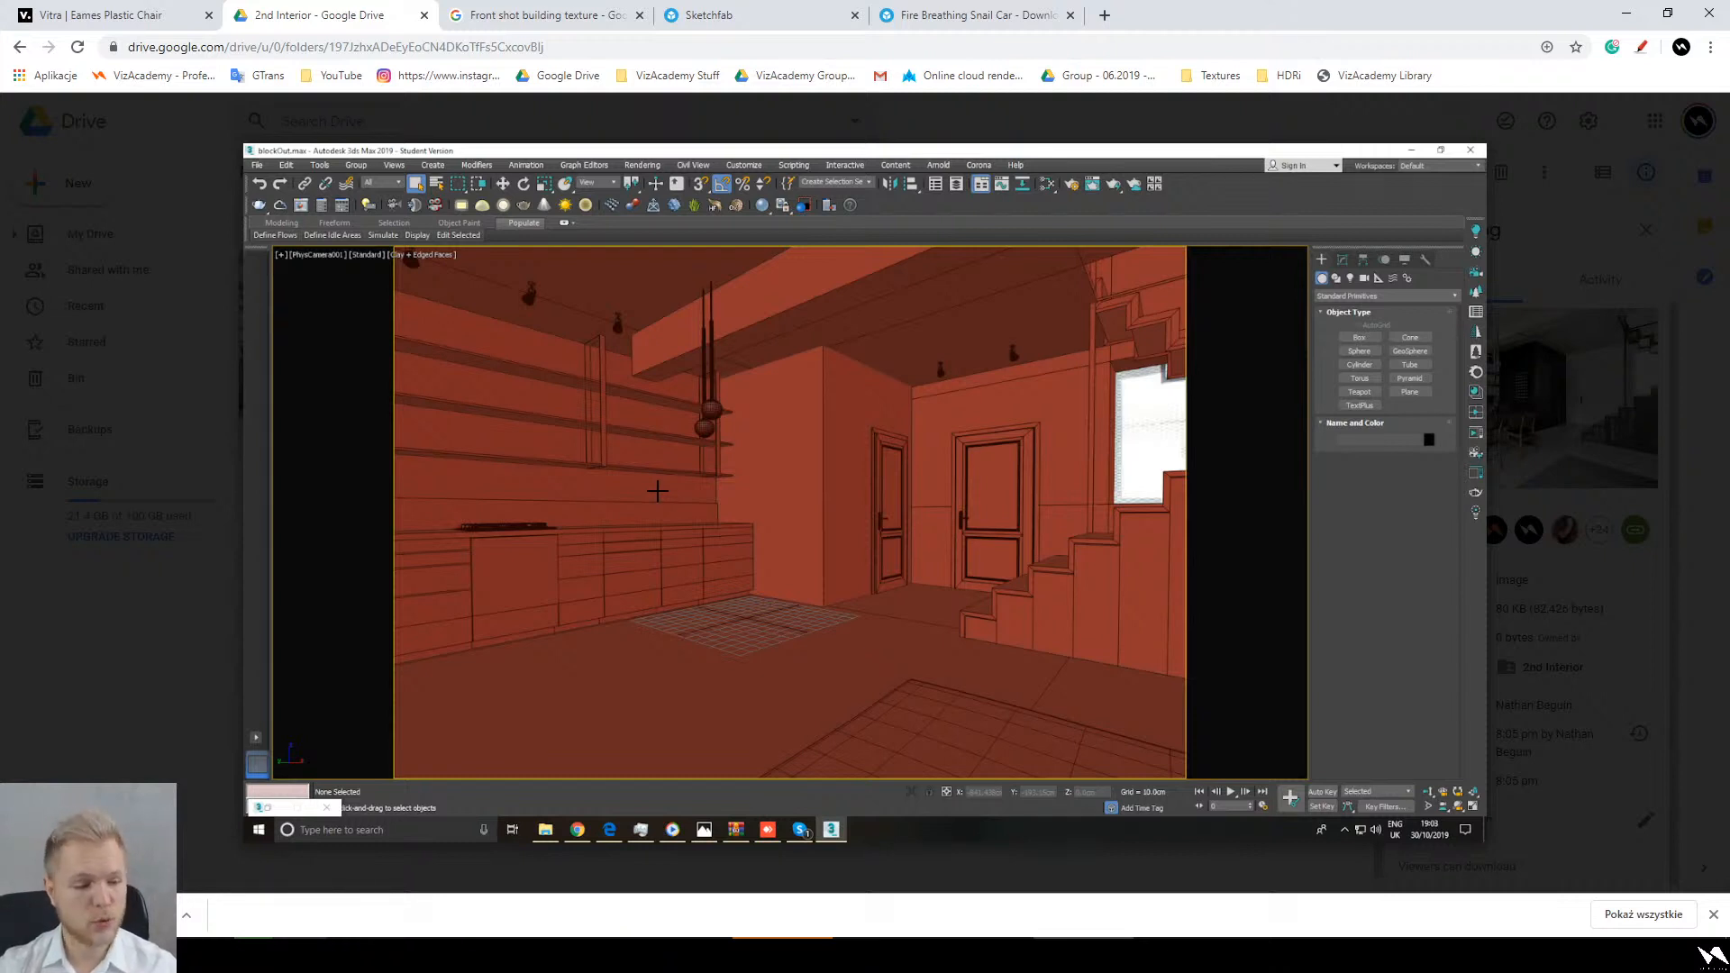
key(Escape)
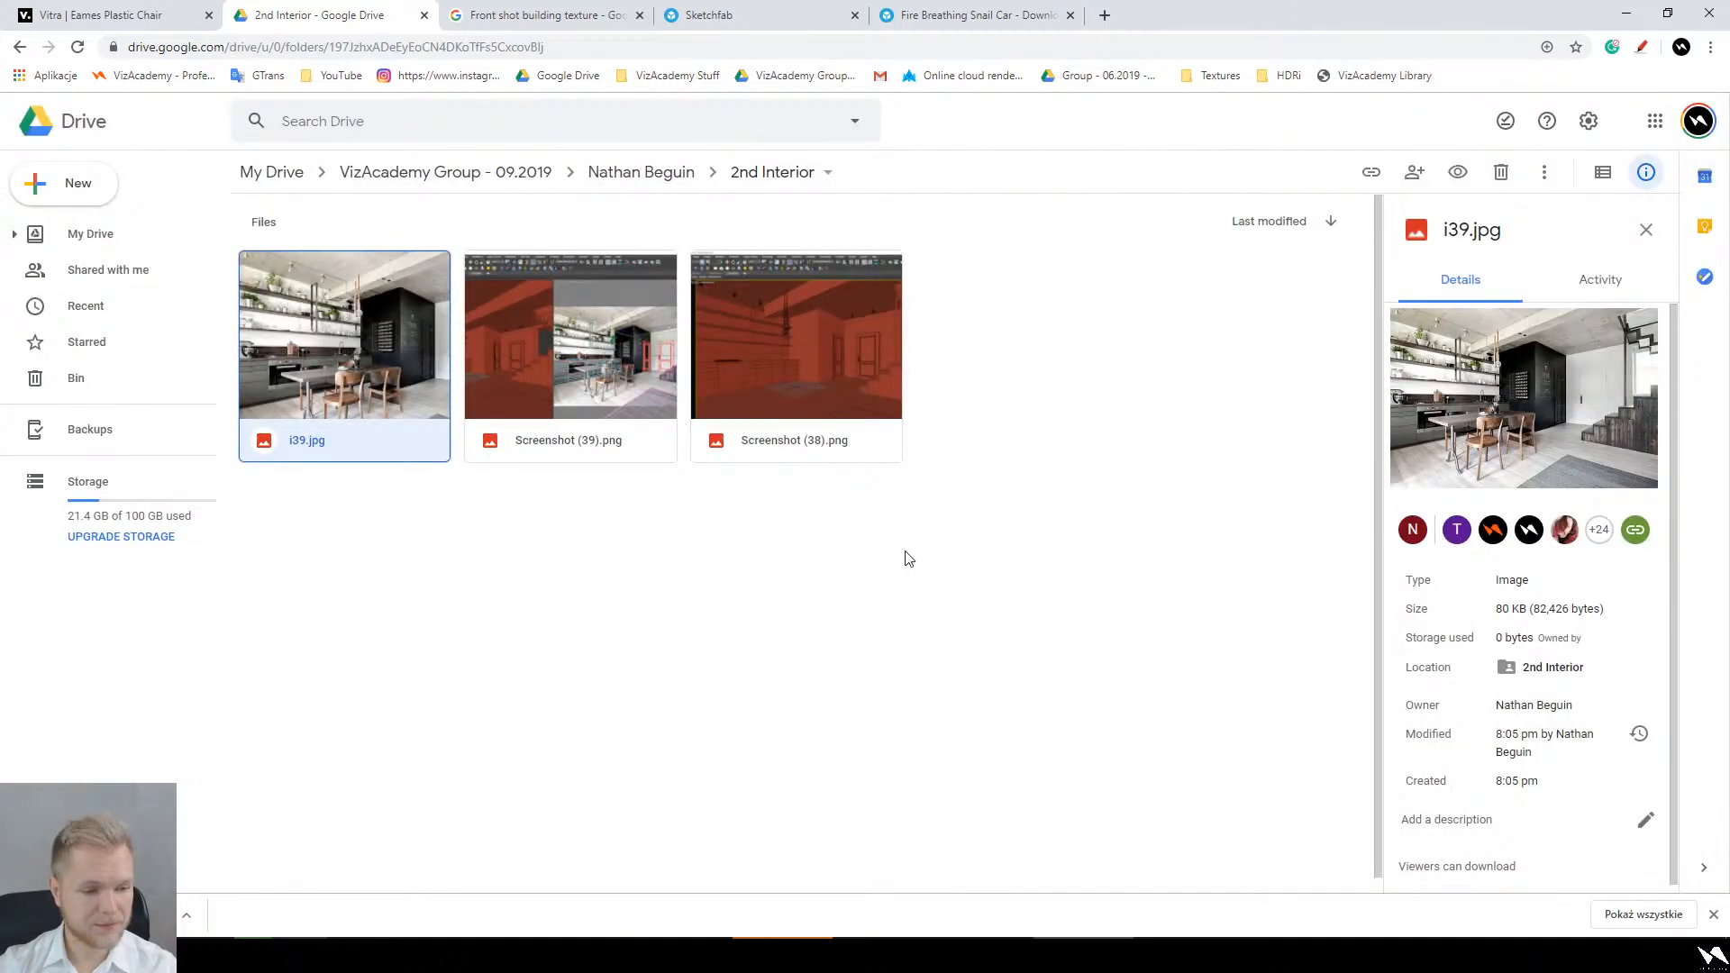
Step: Open Screenshot (38).png and compare the modeled doors and stairs with the camera-match screenshot and the reference photo
double_click(873, 374)
scroll(1015, 549, up, 2)
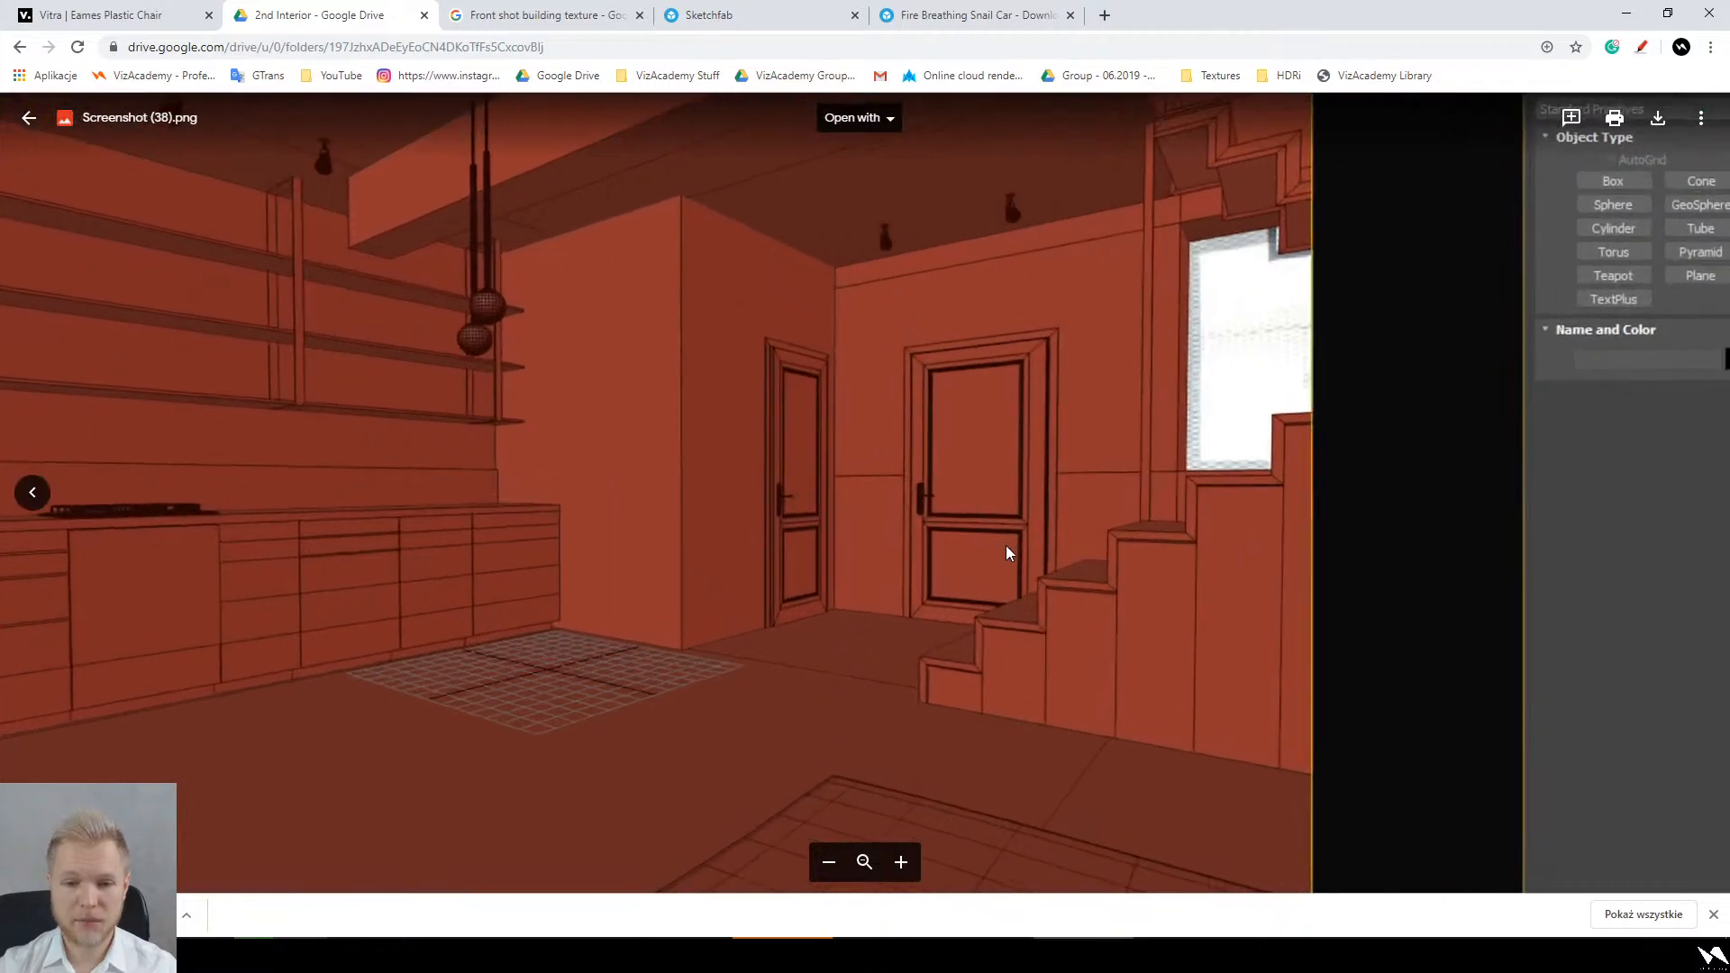
scroll(1013, 542, down, 3)
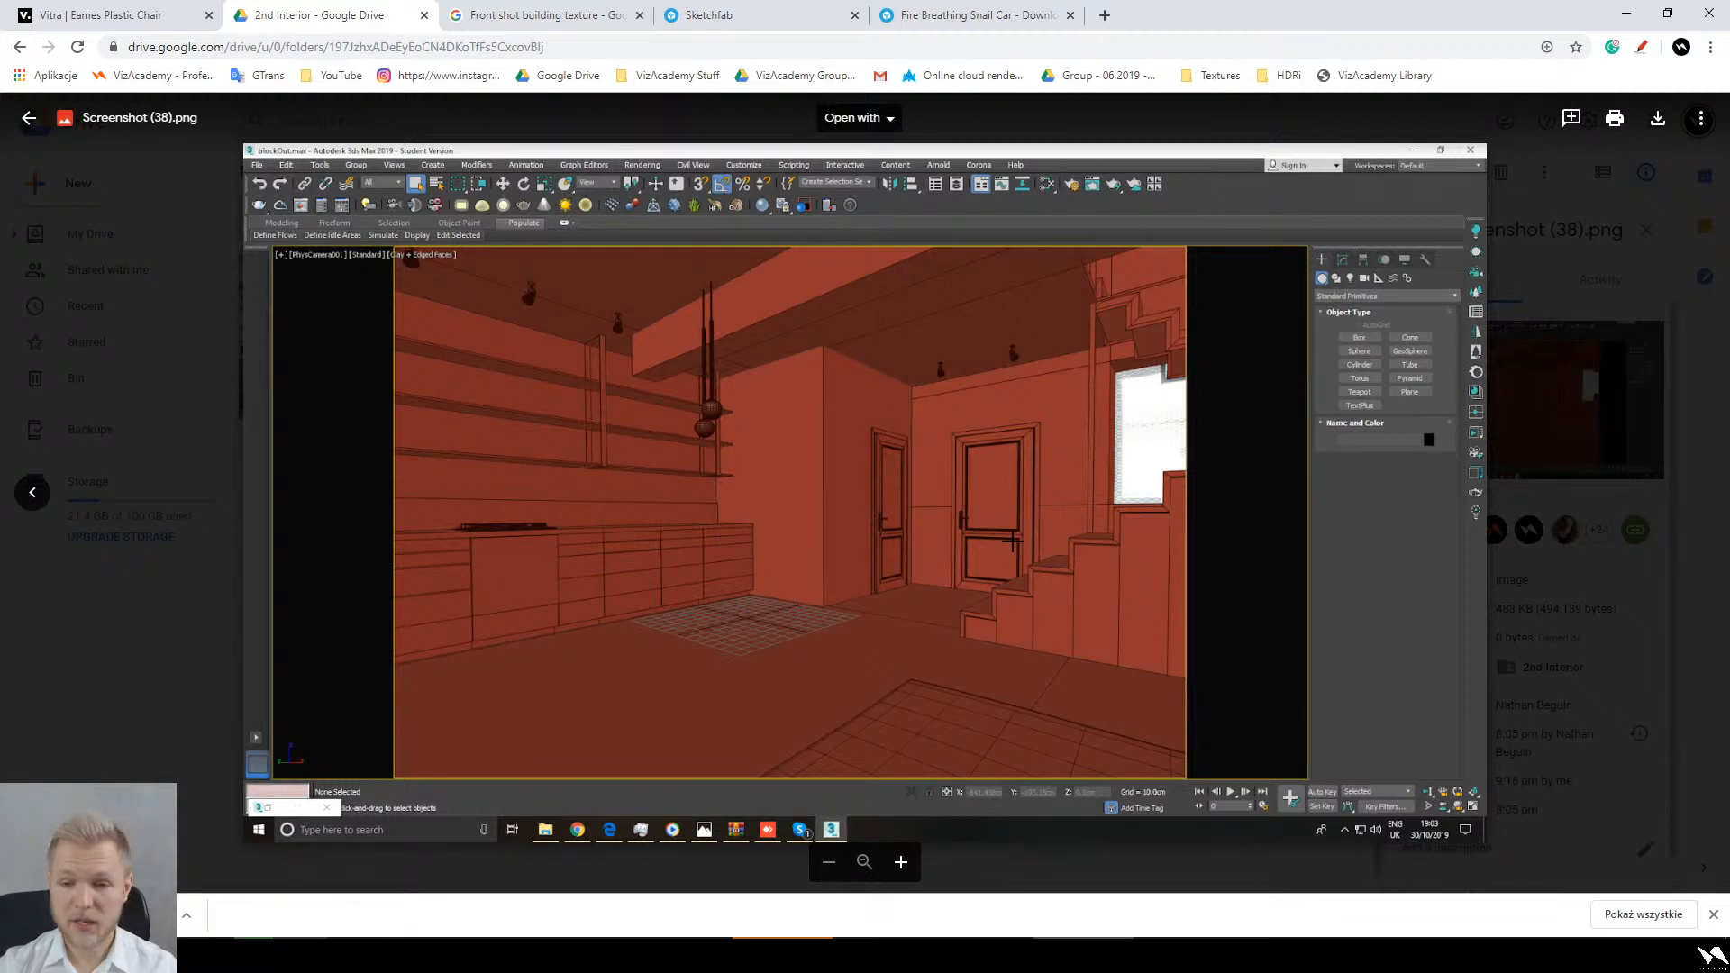
key(Right)
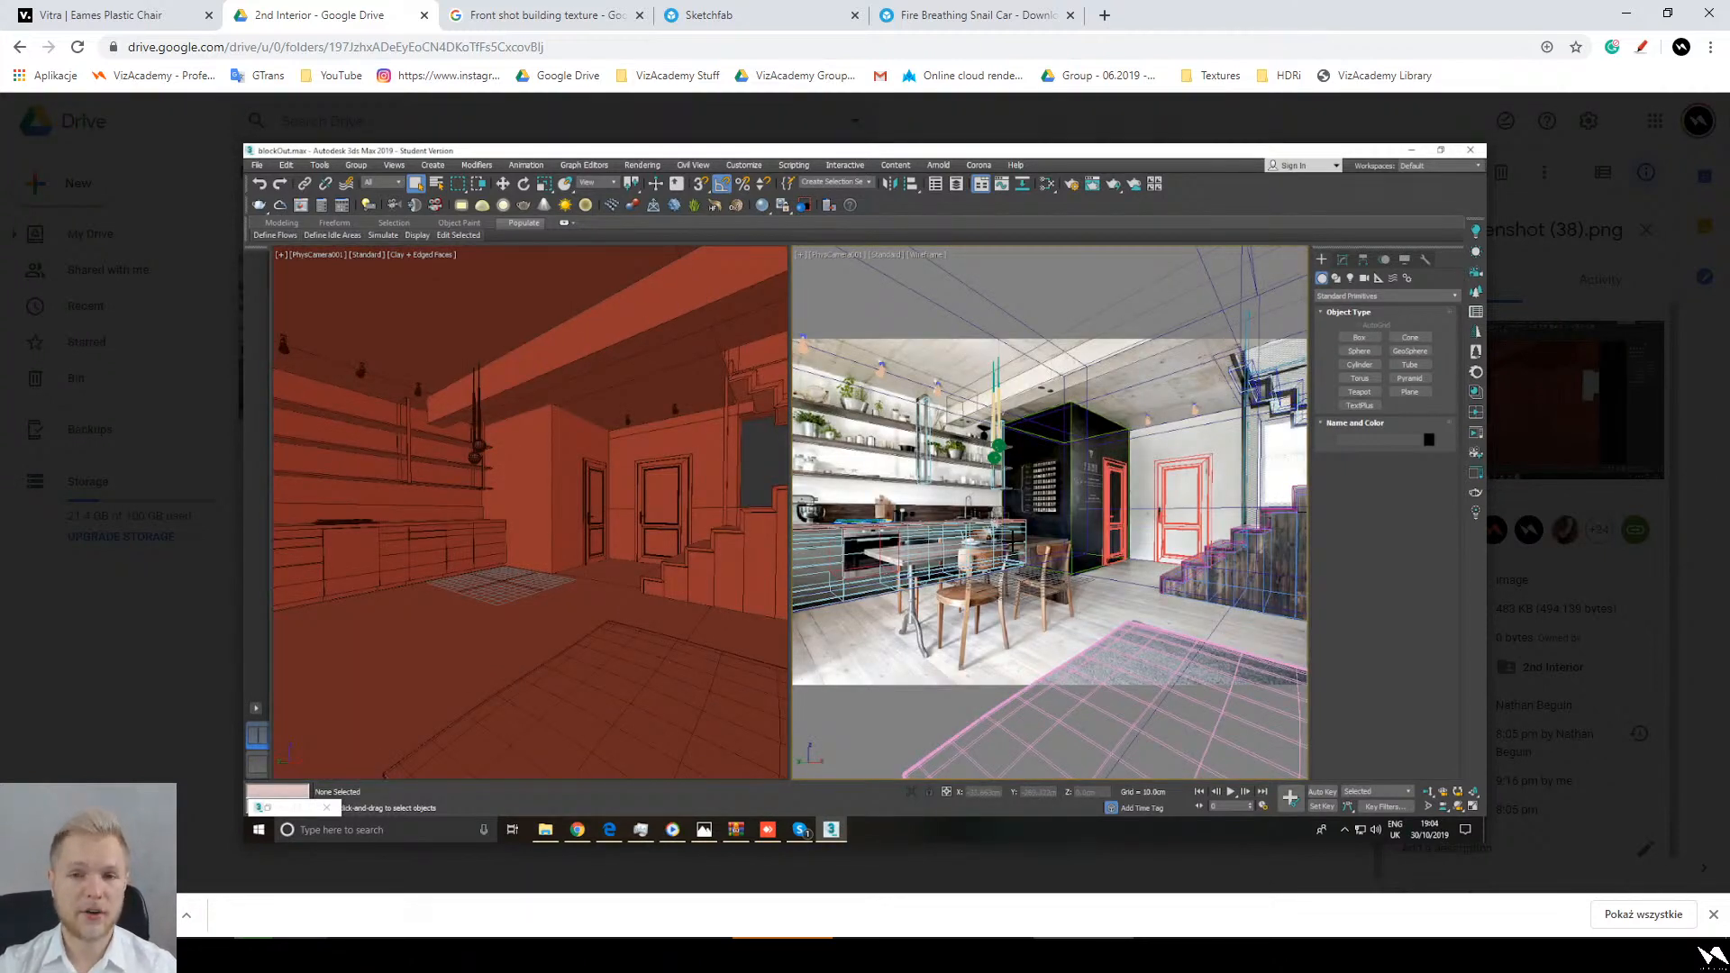
key(Left)
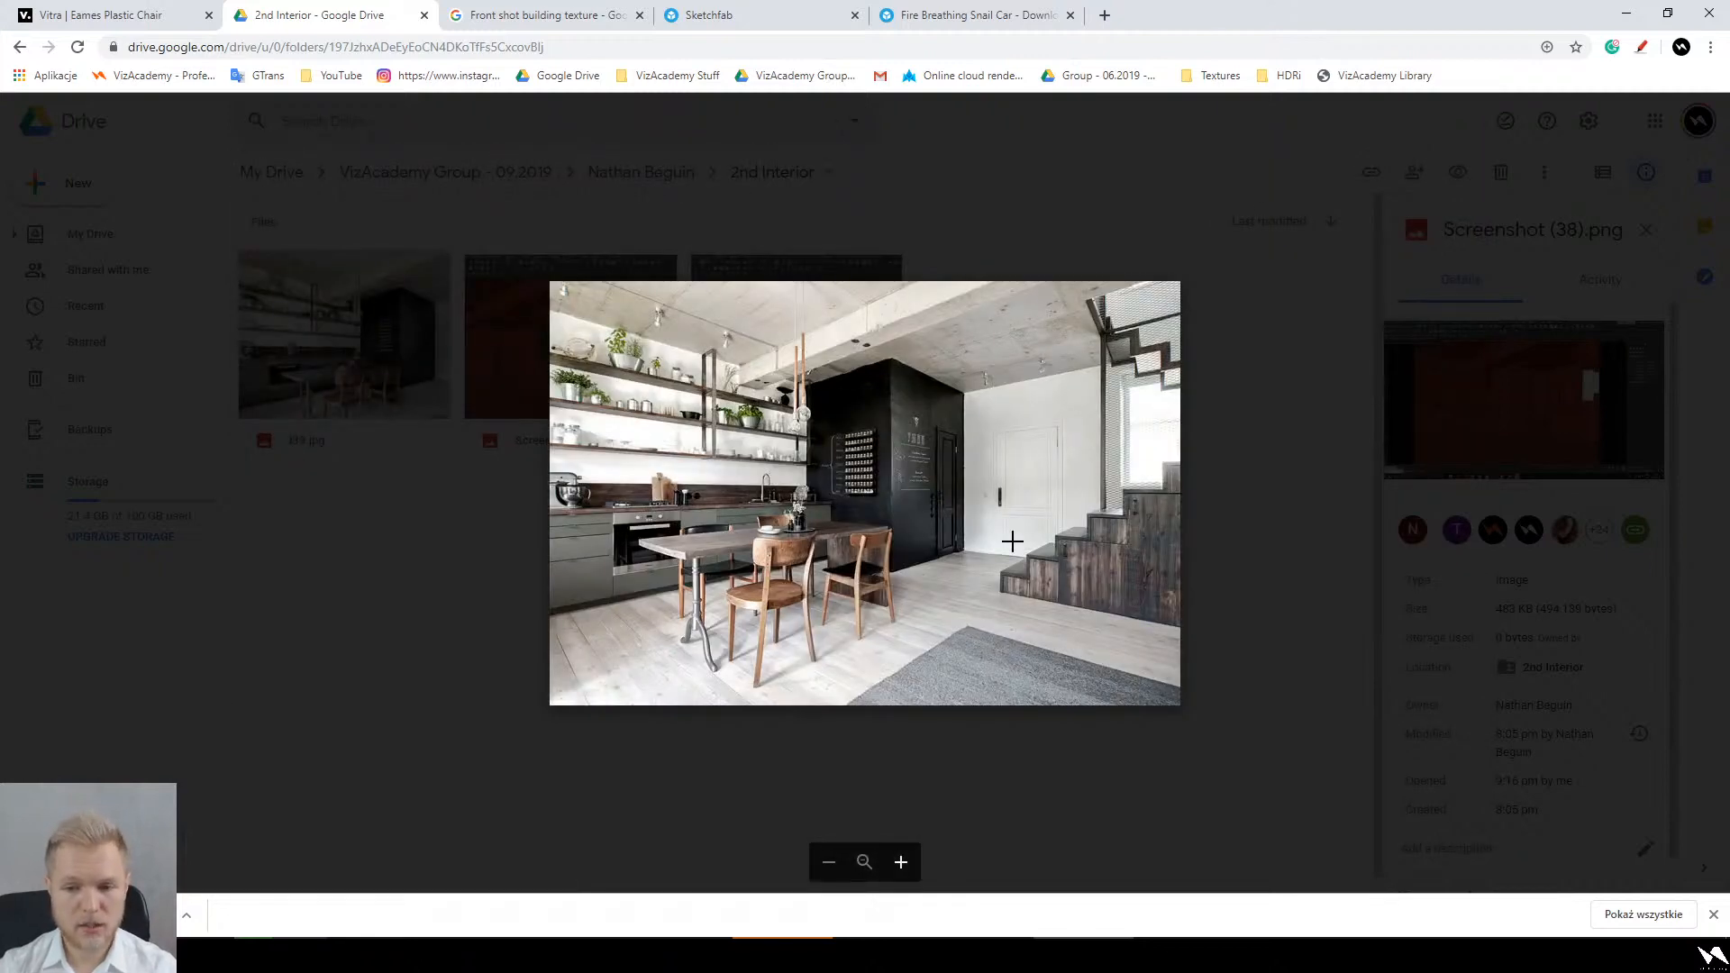
Step: Close the preview and return to the VizAcademy Group - 09.2019 folder
key(Escape)
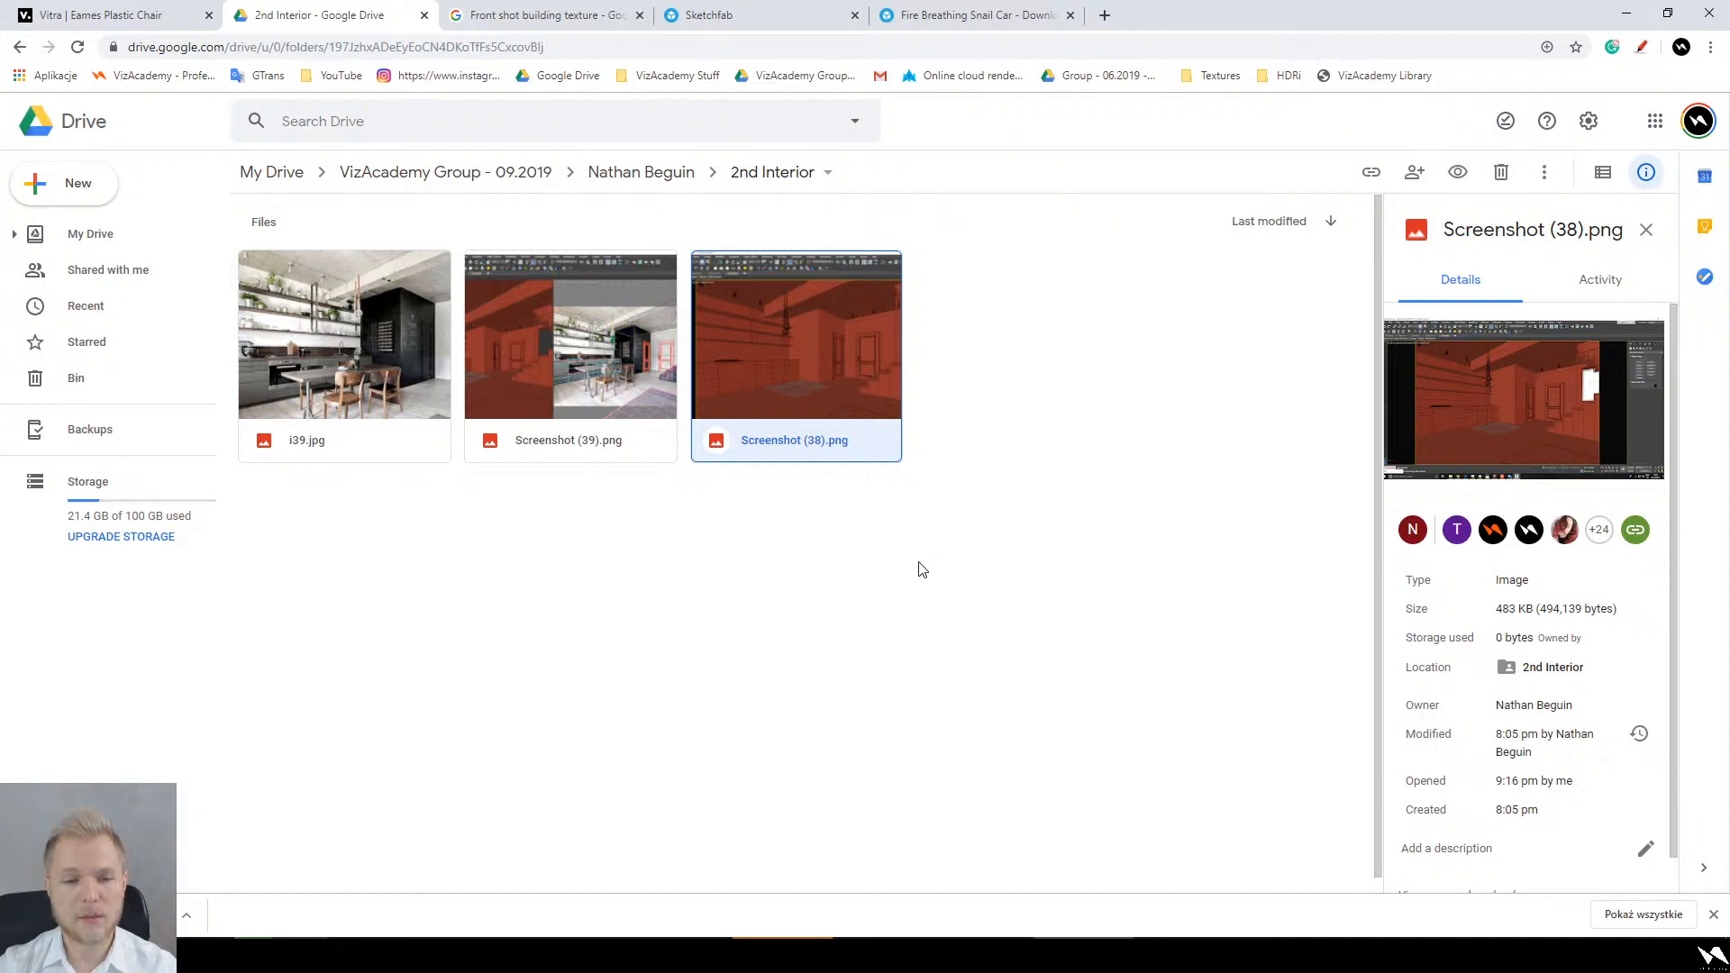
key(alt+Left)
click(505, 185)
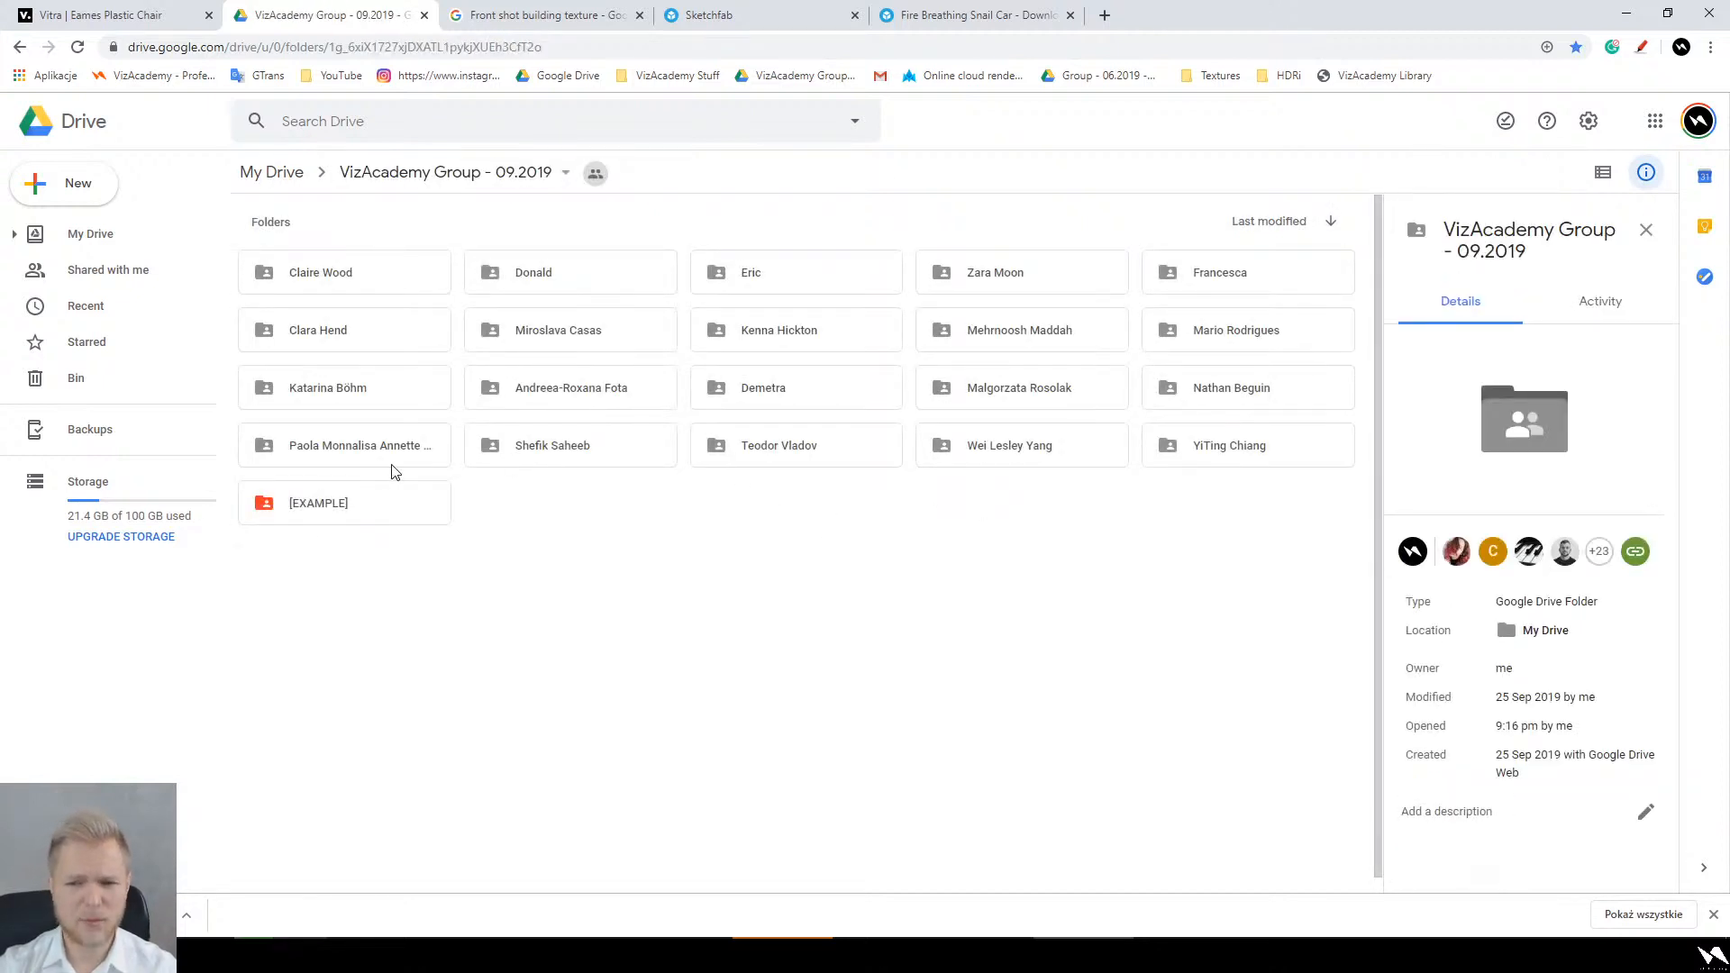
Step: Look through the Homework folder of the student listed directly above [EXAMPLE] and return to the group folder
double_click(327, 442)
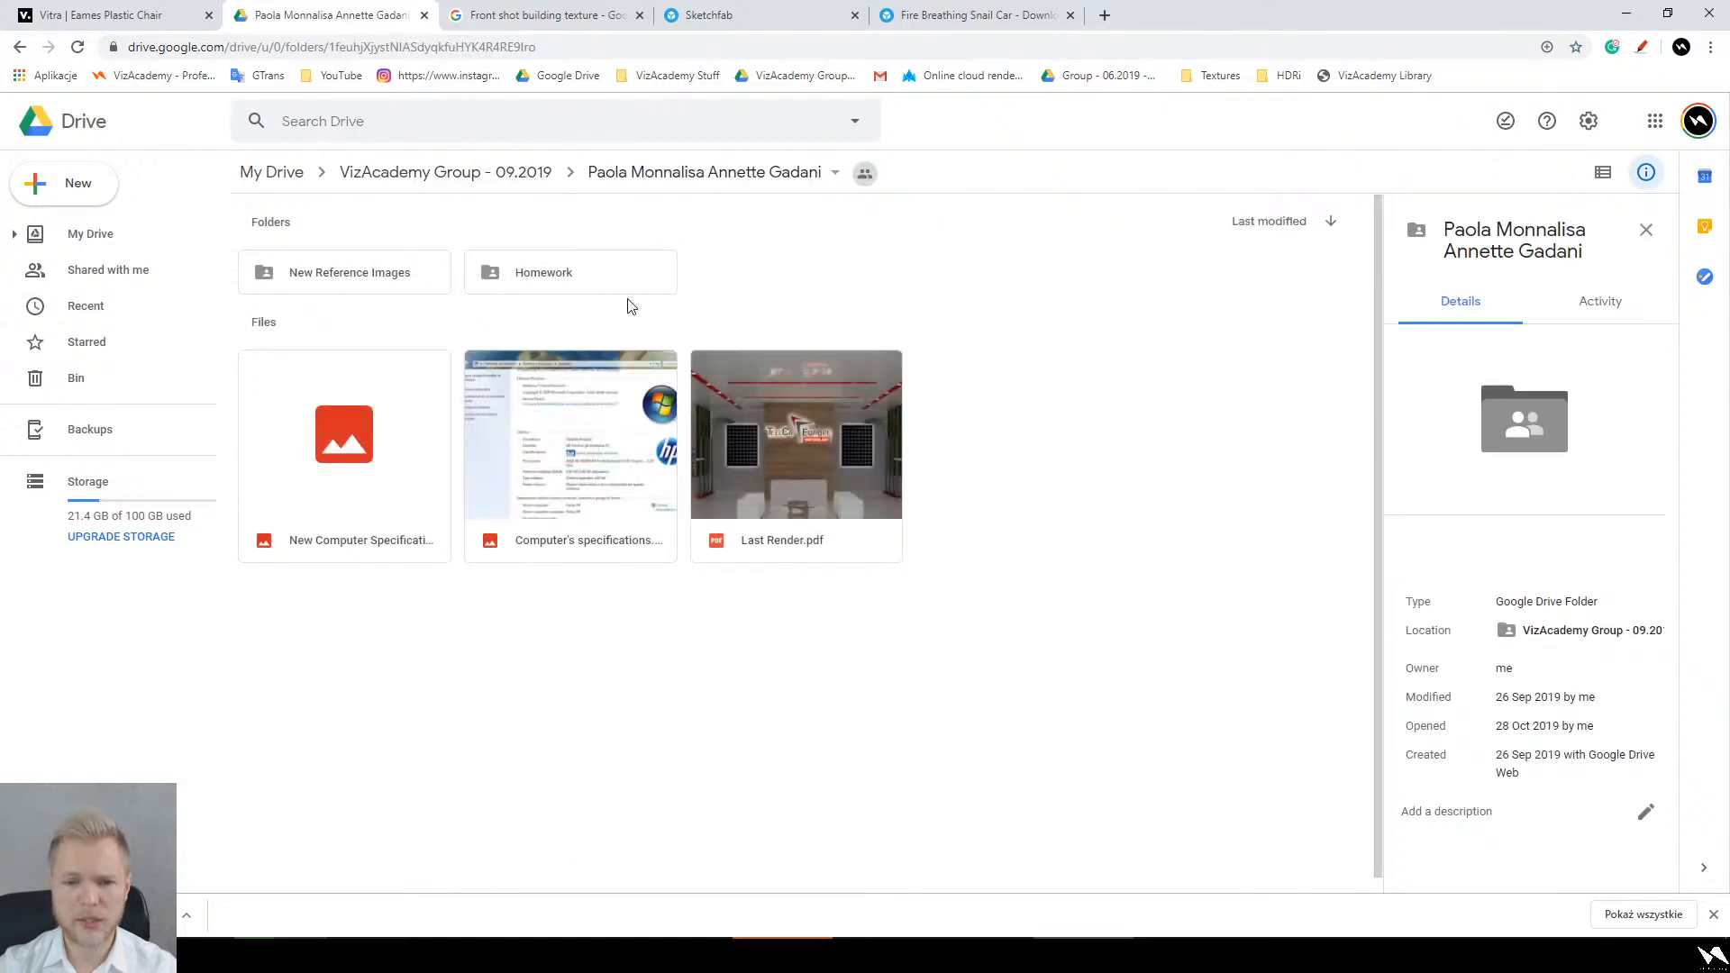
double_click(620, 281)
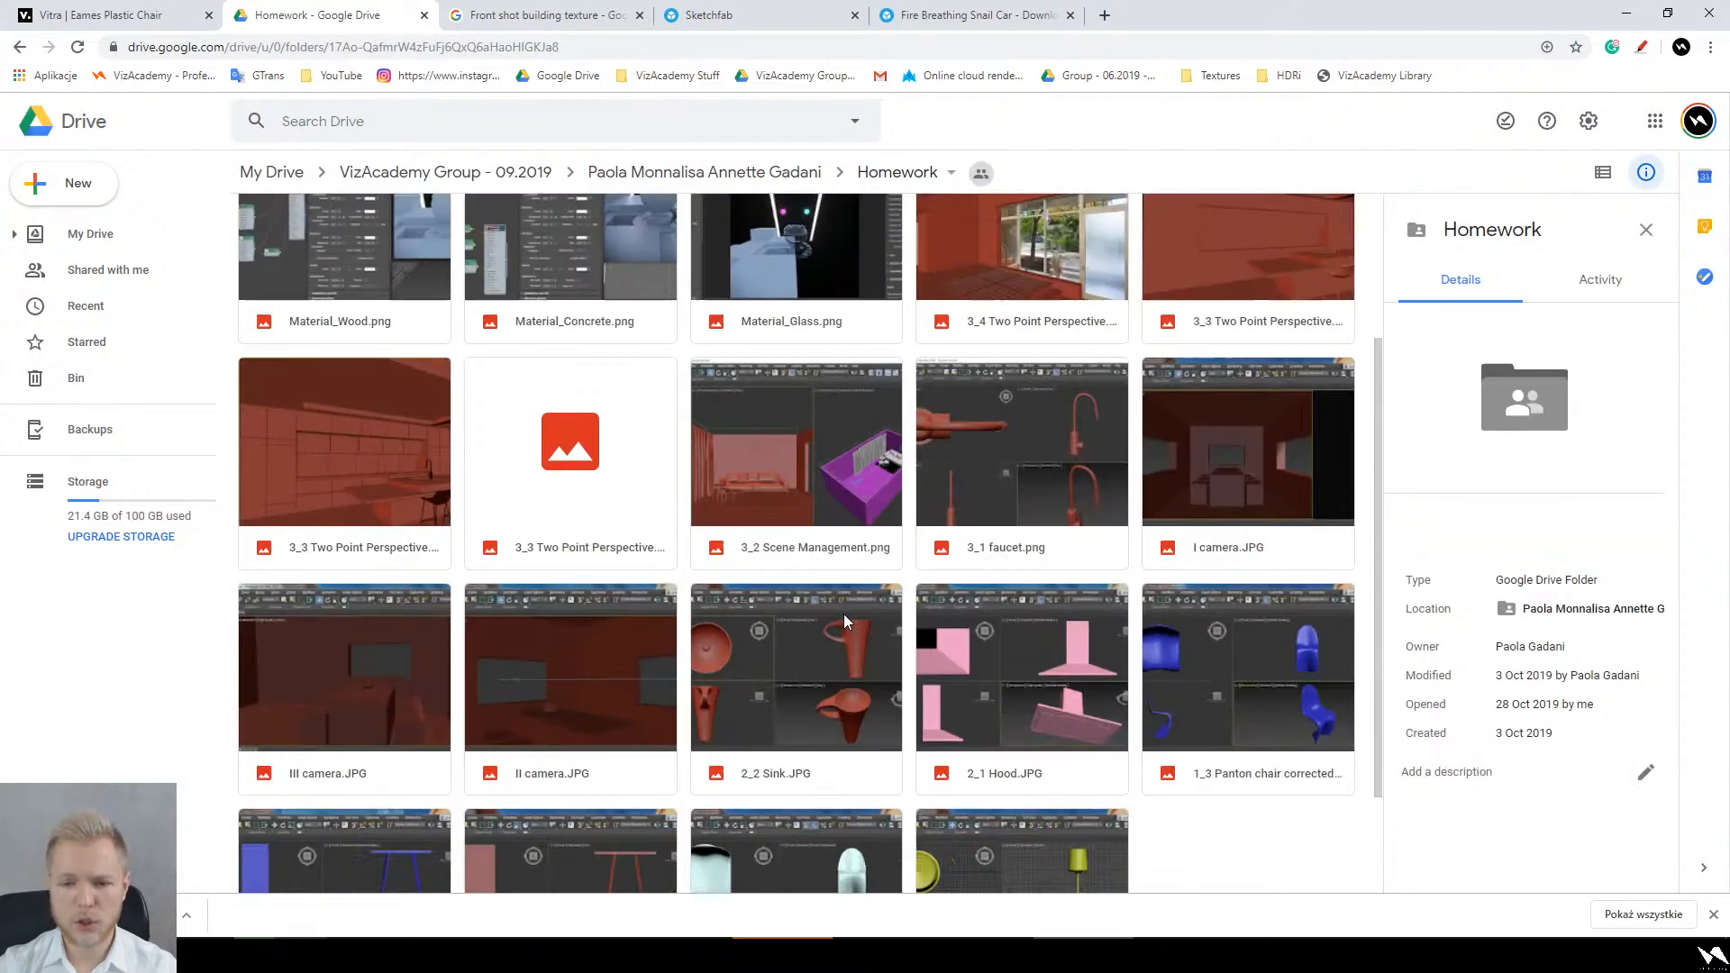
key(alt+Left)
key(alt+Left)
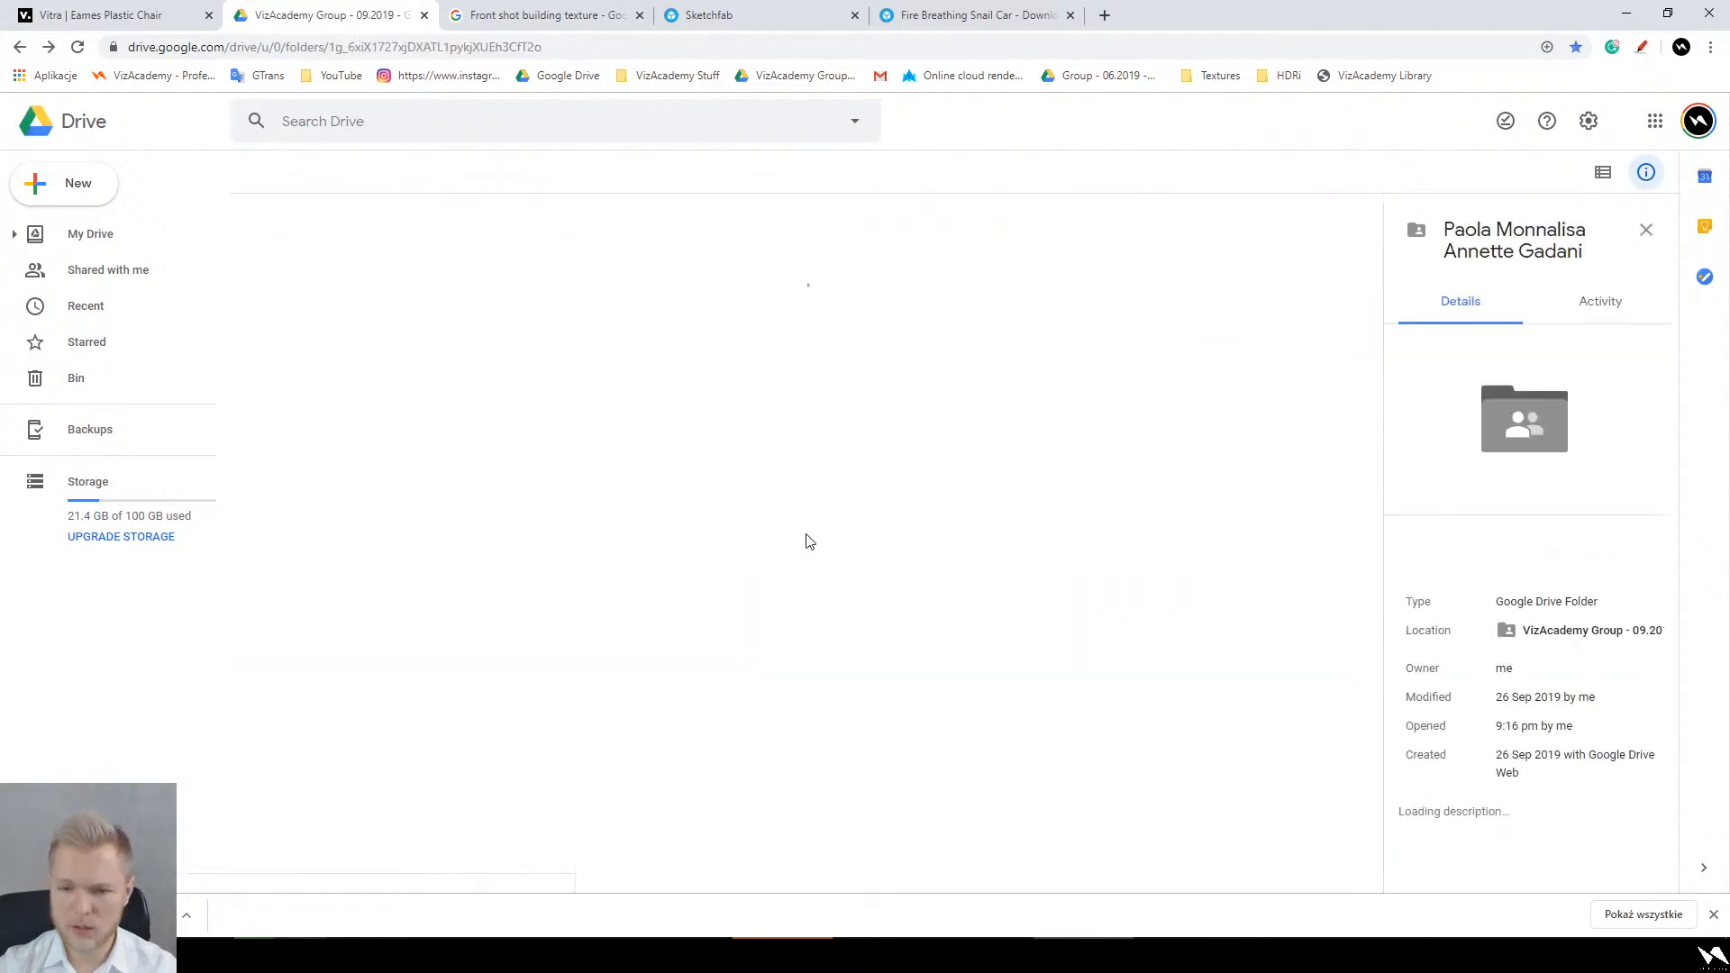
Step: Open the next student's folder and view the current progress.JPG render
double_click(610, 445)
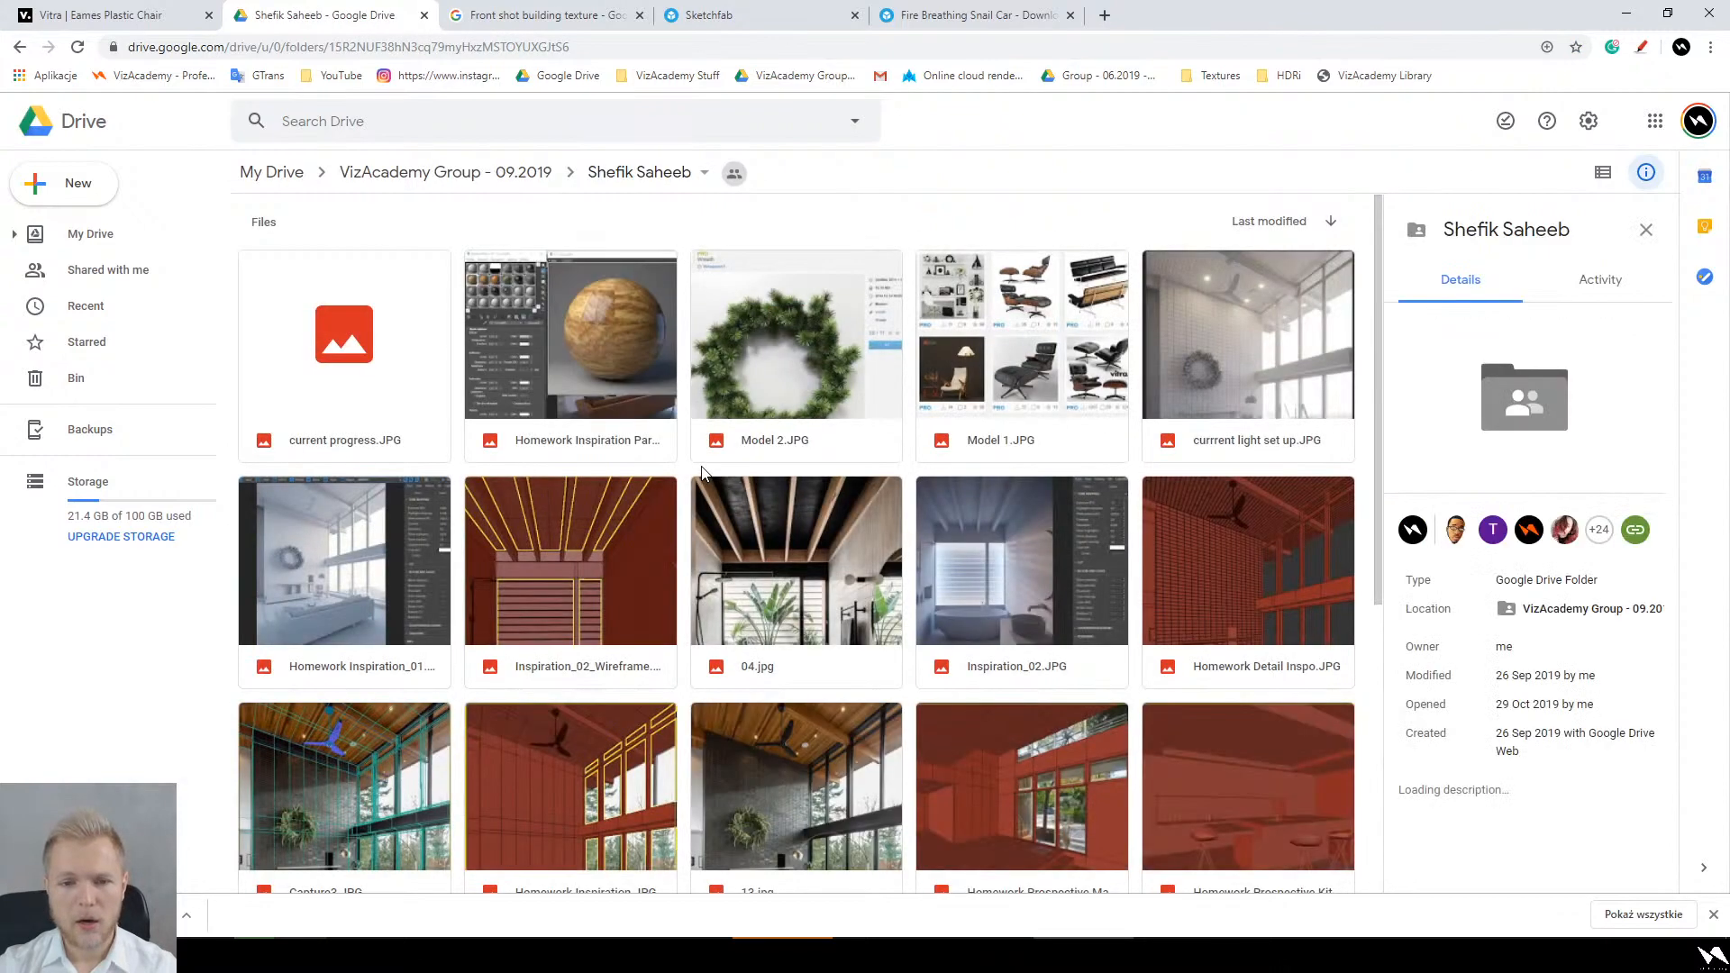
double_click(334, 393)
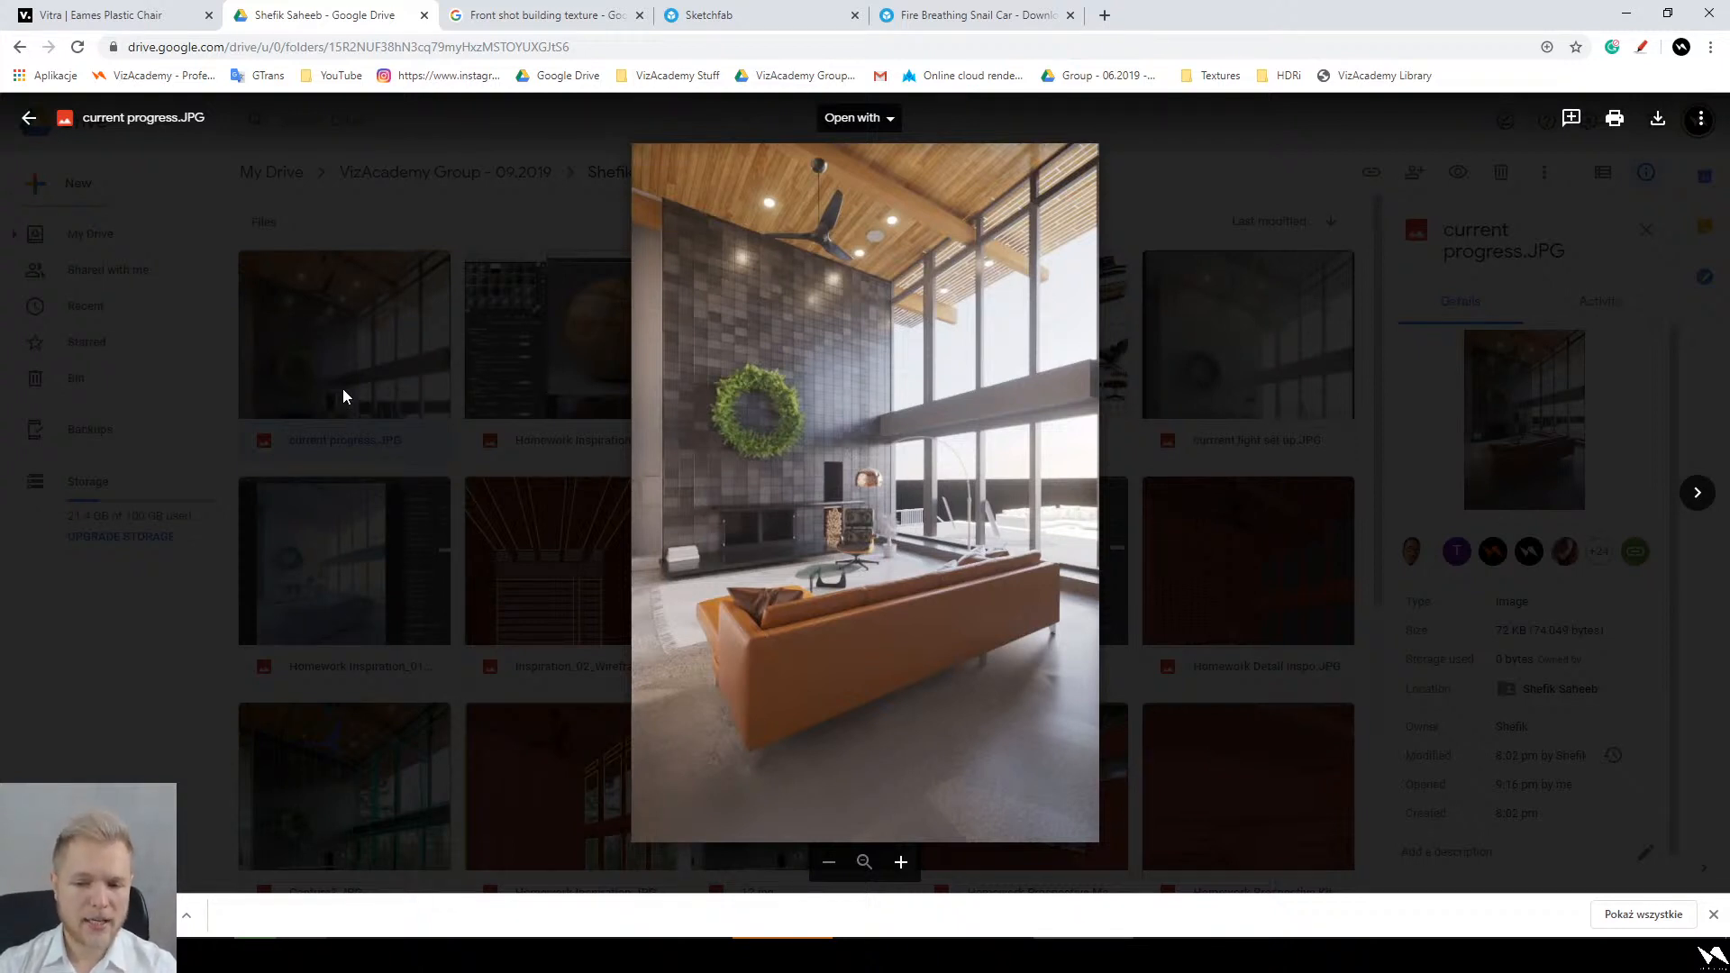
click(343, 395)
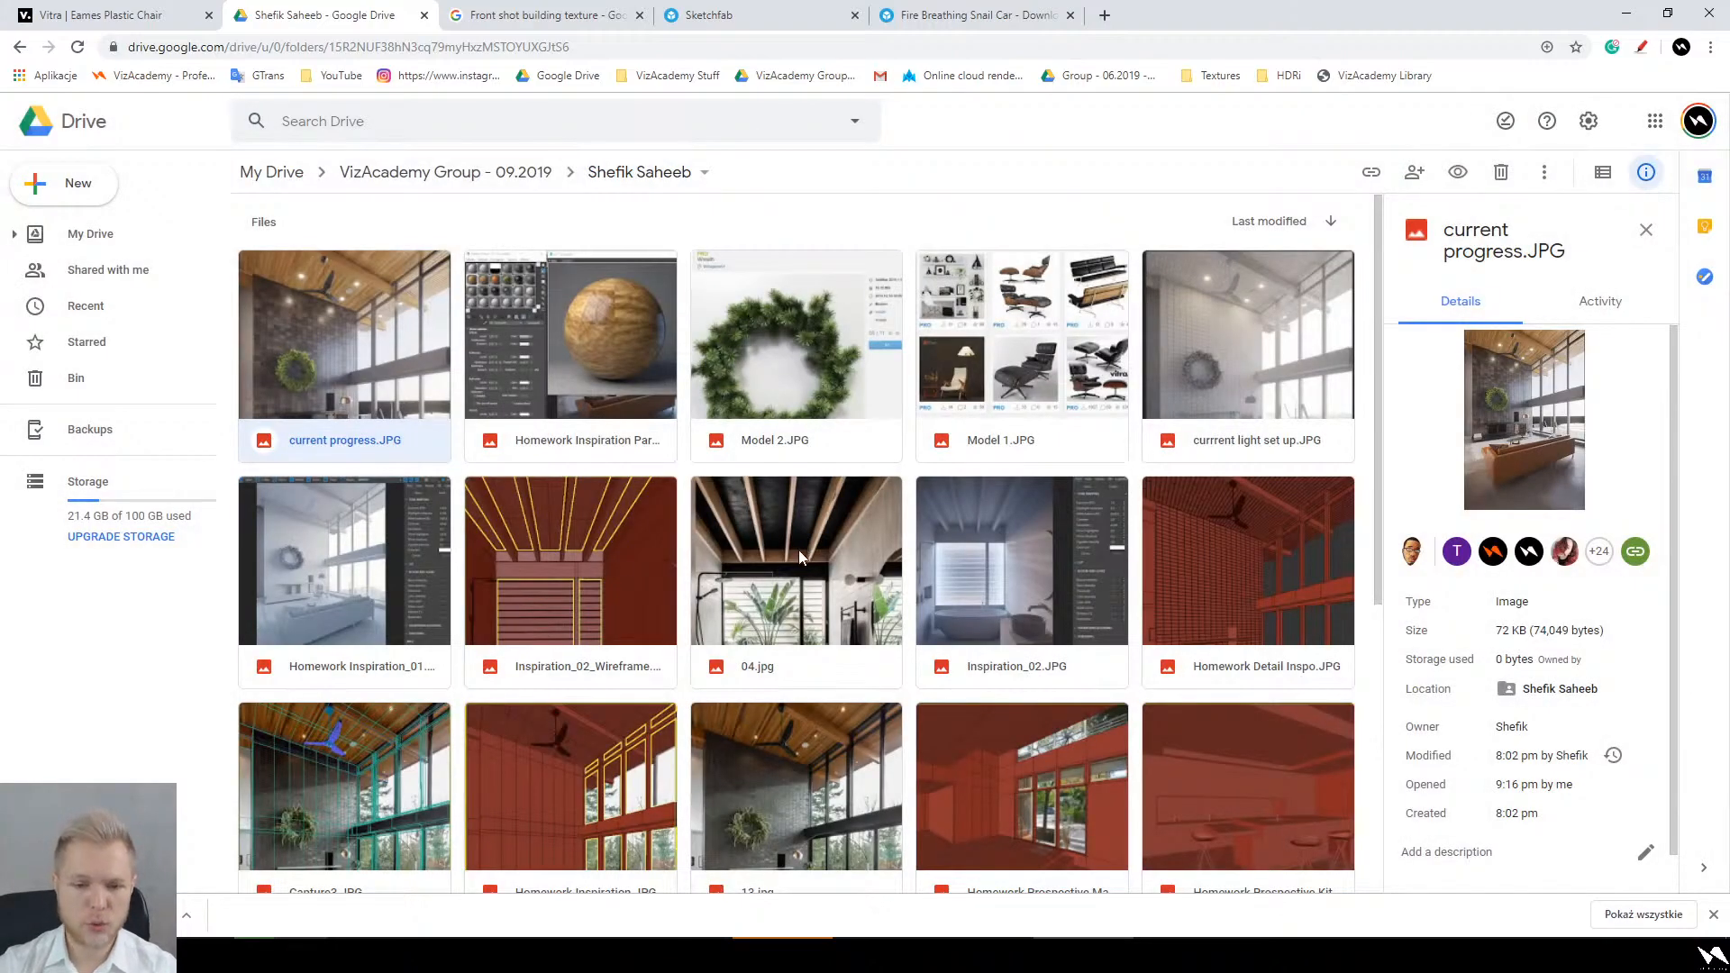
Step: View the annotated reference photo 13.jpg in this student's folder and return to the VizAcademy Group - 09.2019 folder
scroll(620, 554, down, 5)
scroll(670, 614, up, 4)
double_click(799, 776)
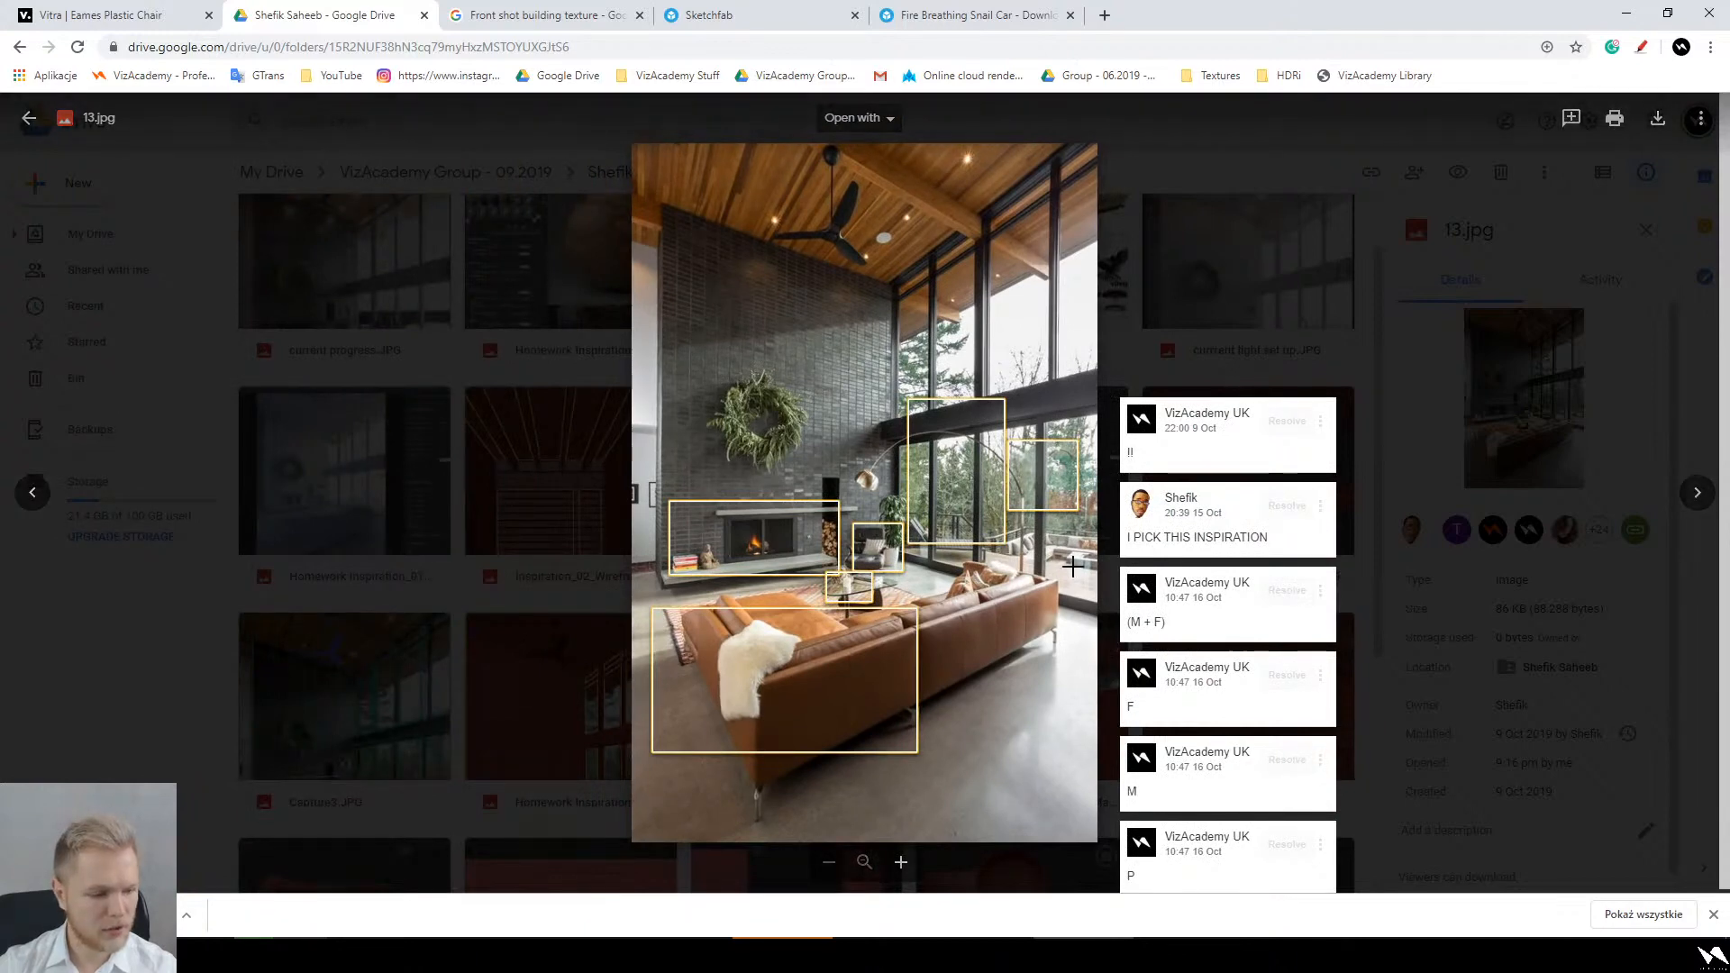
key(Escape)
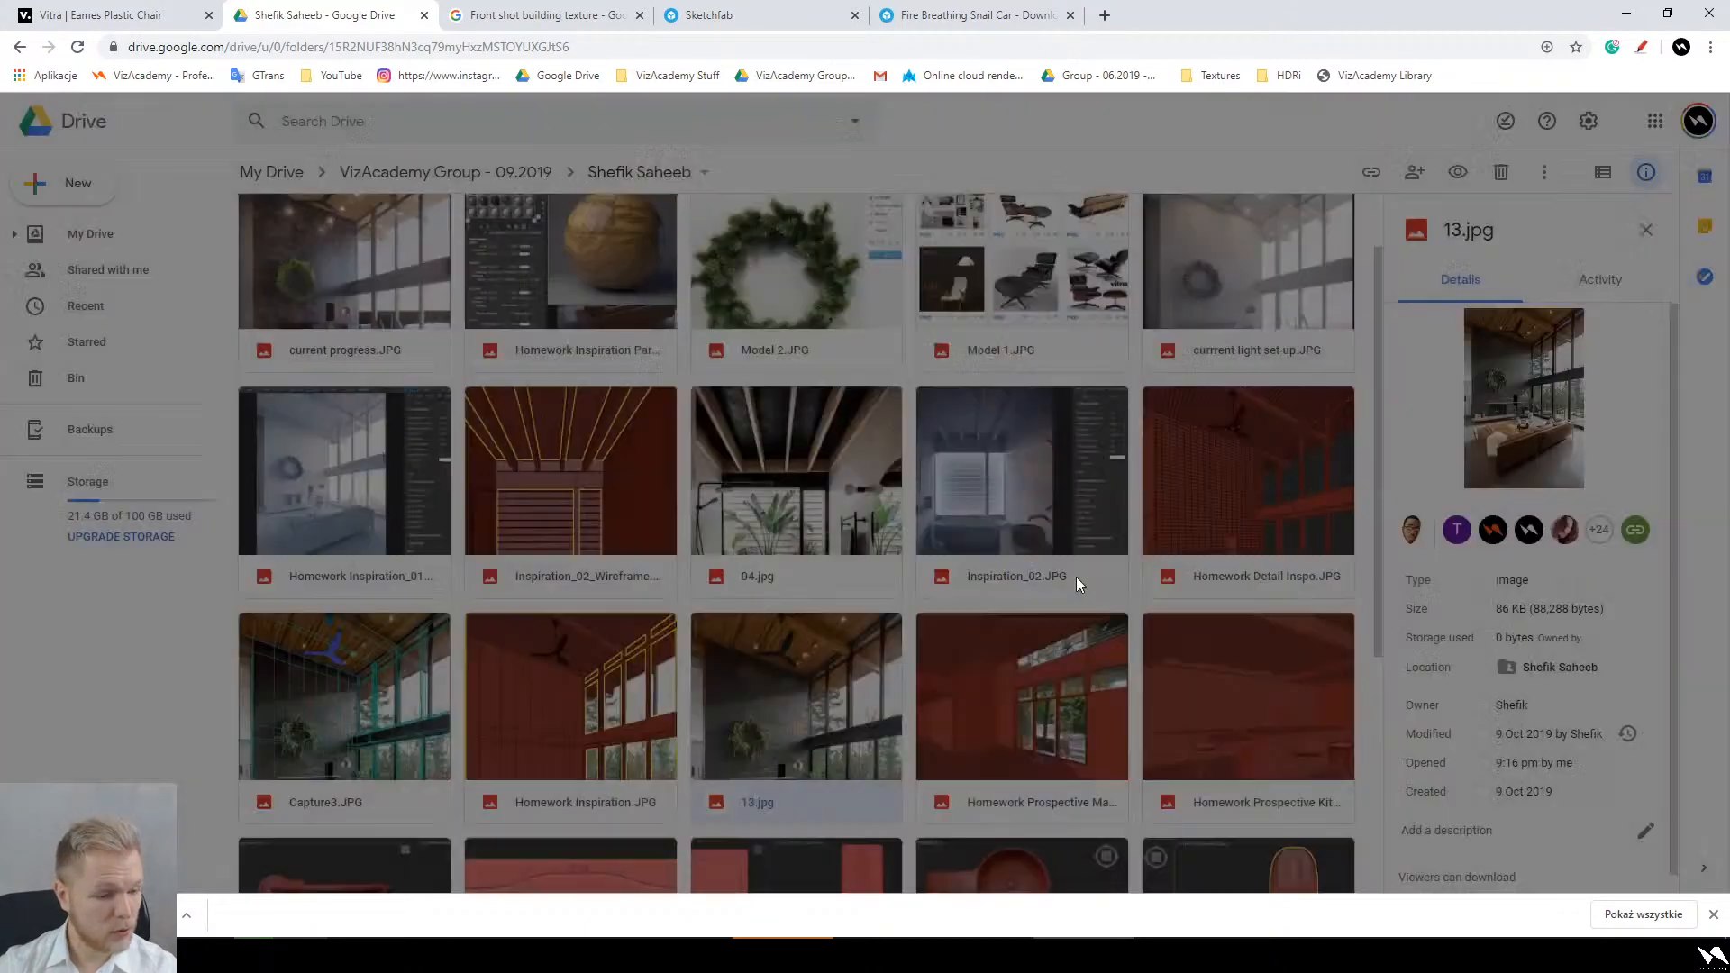
key(alt+Left)
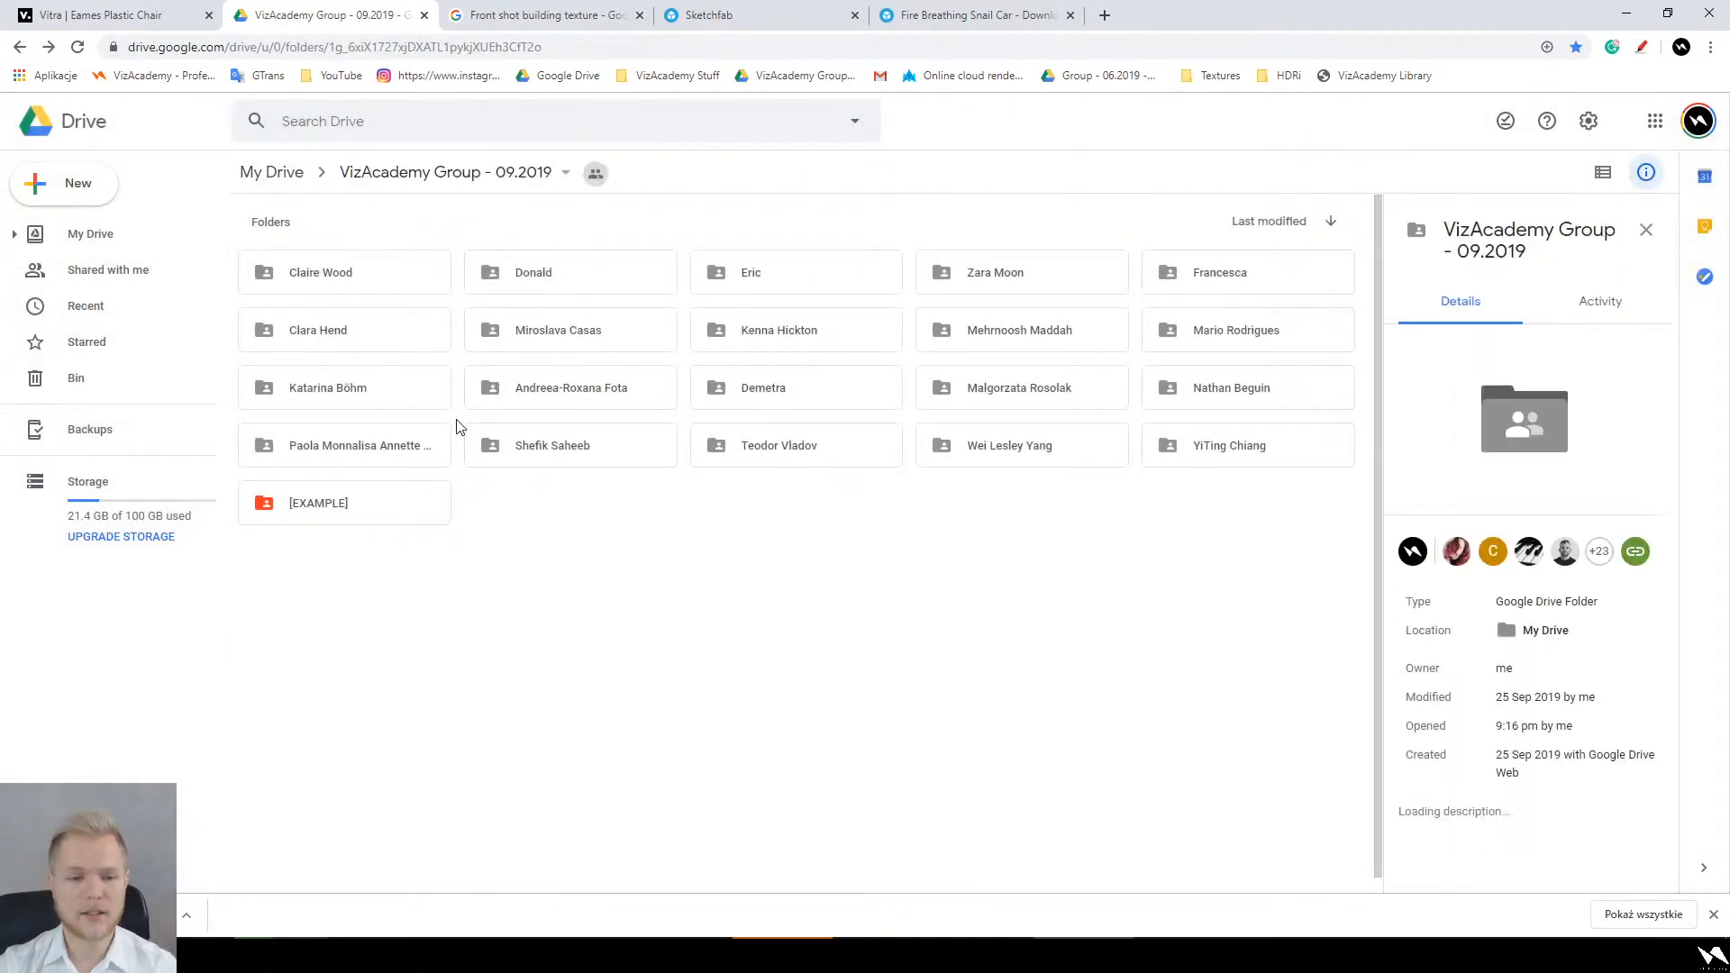
Step: Reopen the previous student's Homework folder and look through the files in its Interior 1 subfolder
double_click(432, 441)
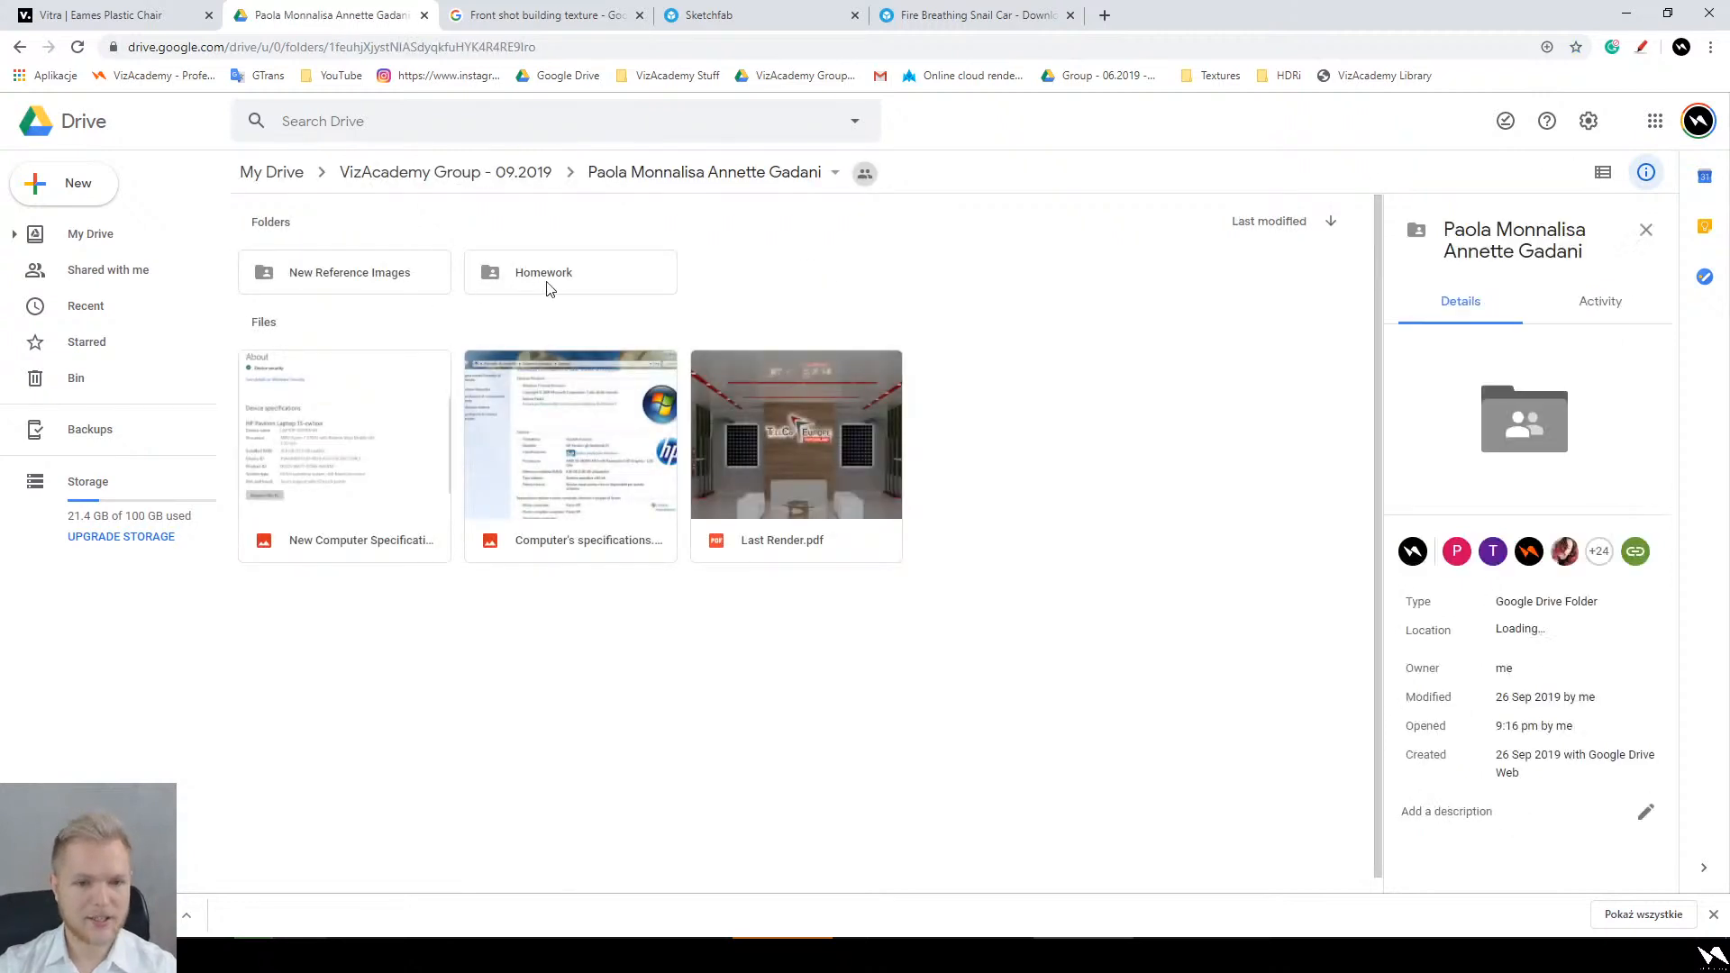
double_click(541, 273)
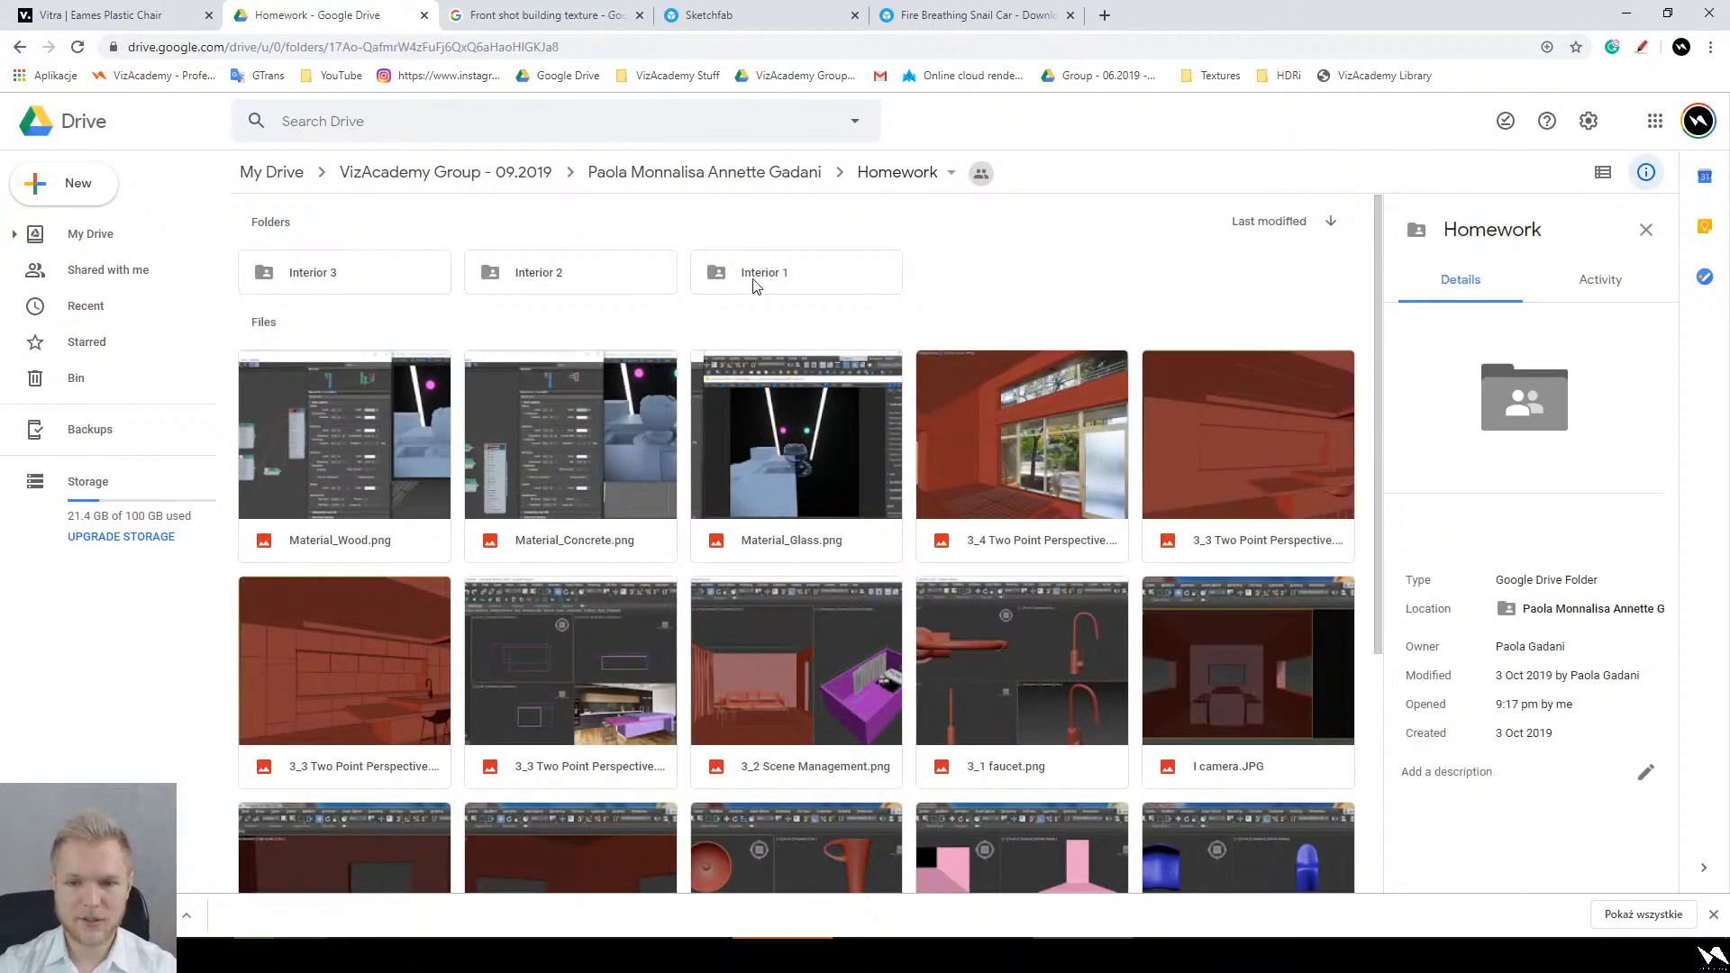
double_click(850, 282)
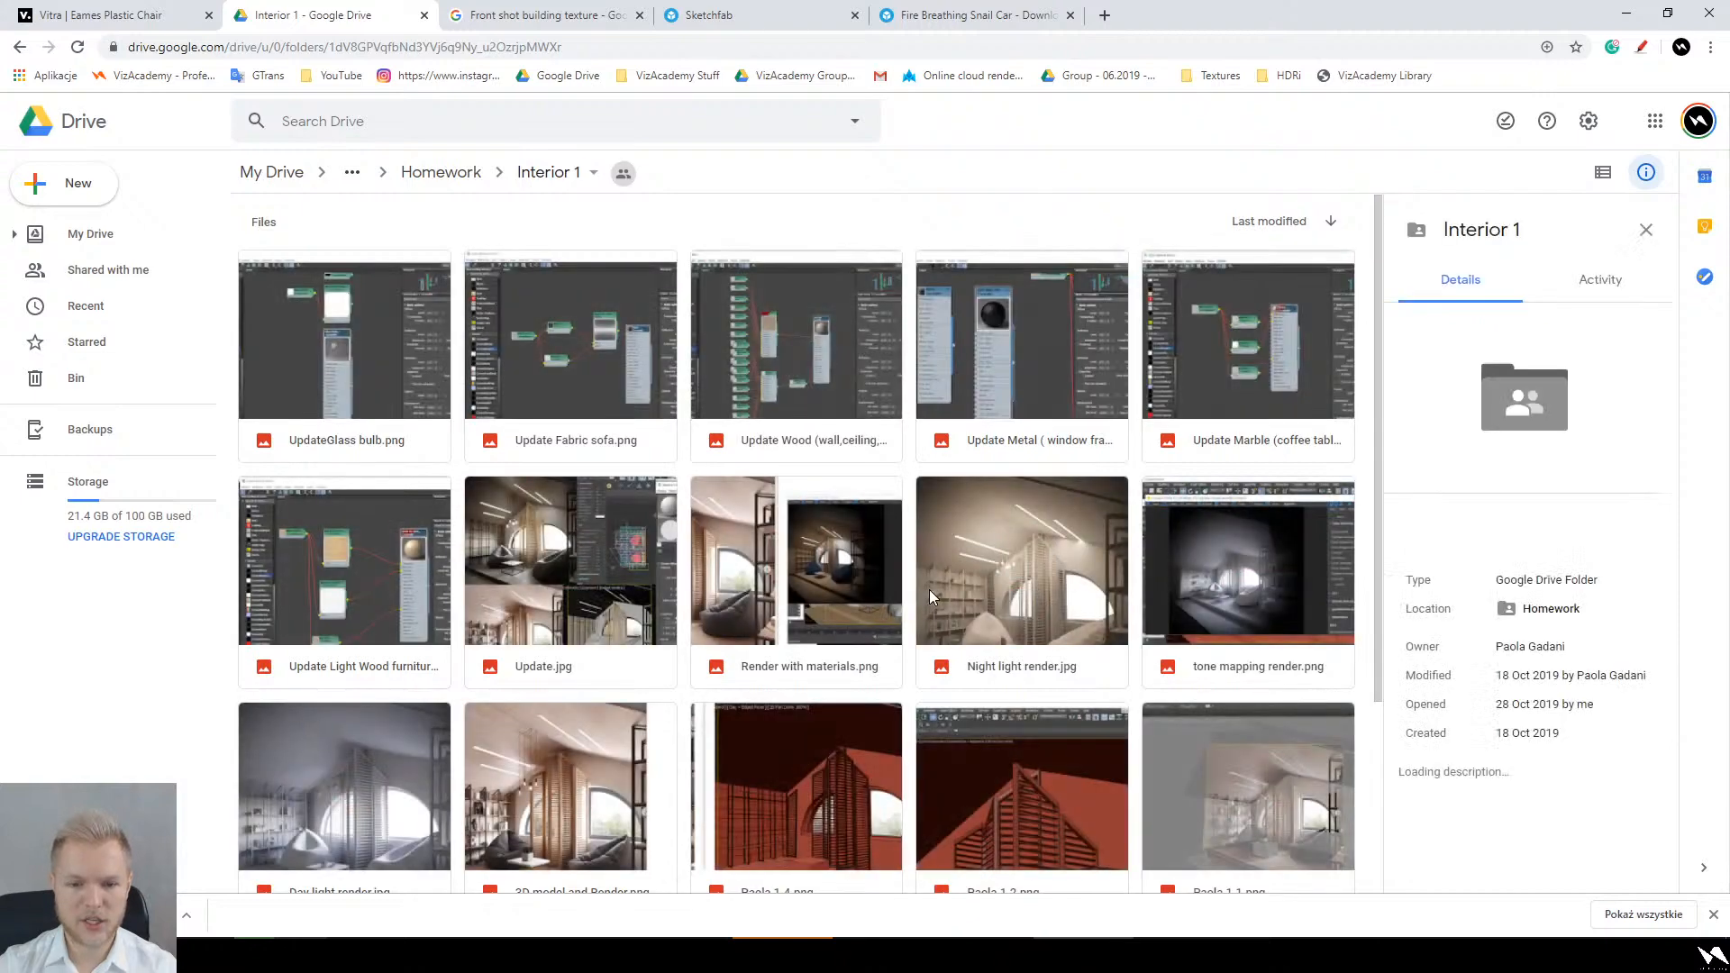
scroll(654, 521, down, 3)
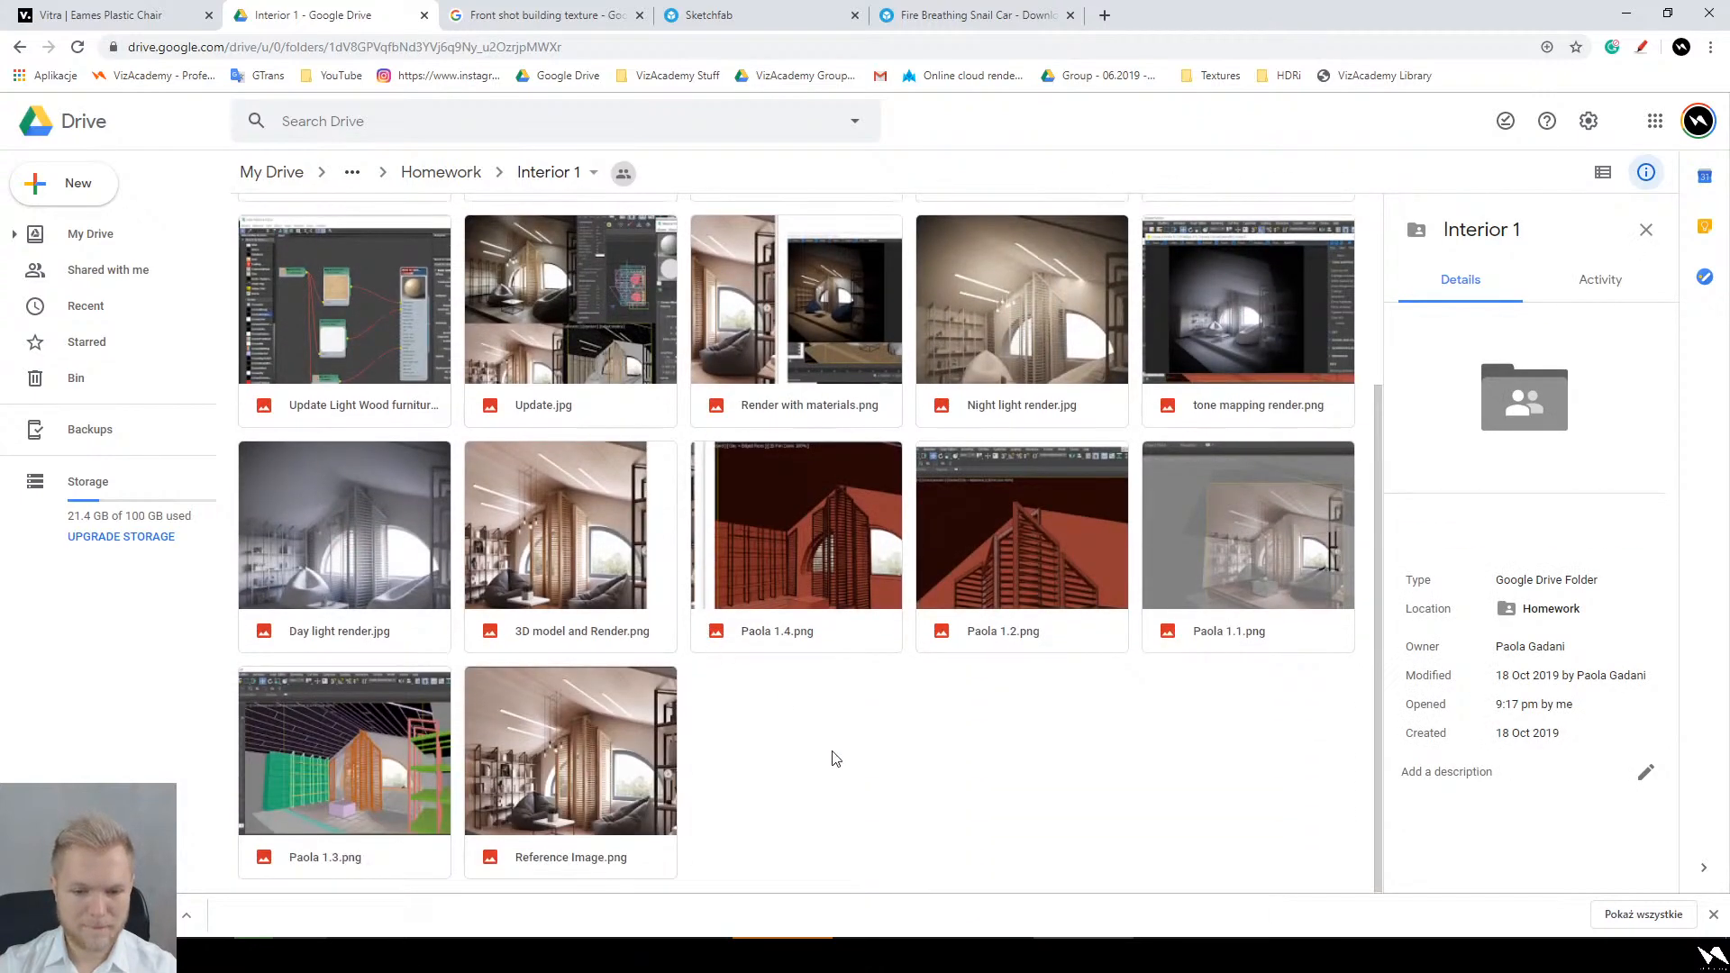
scroll(748, 775, up, 3)
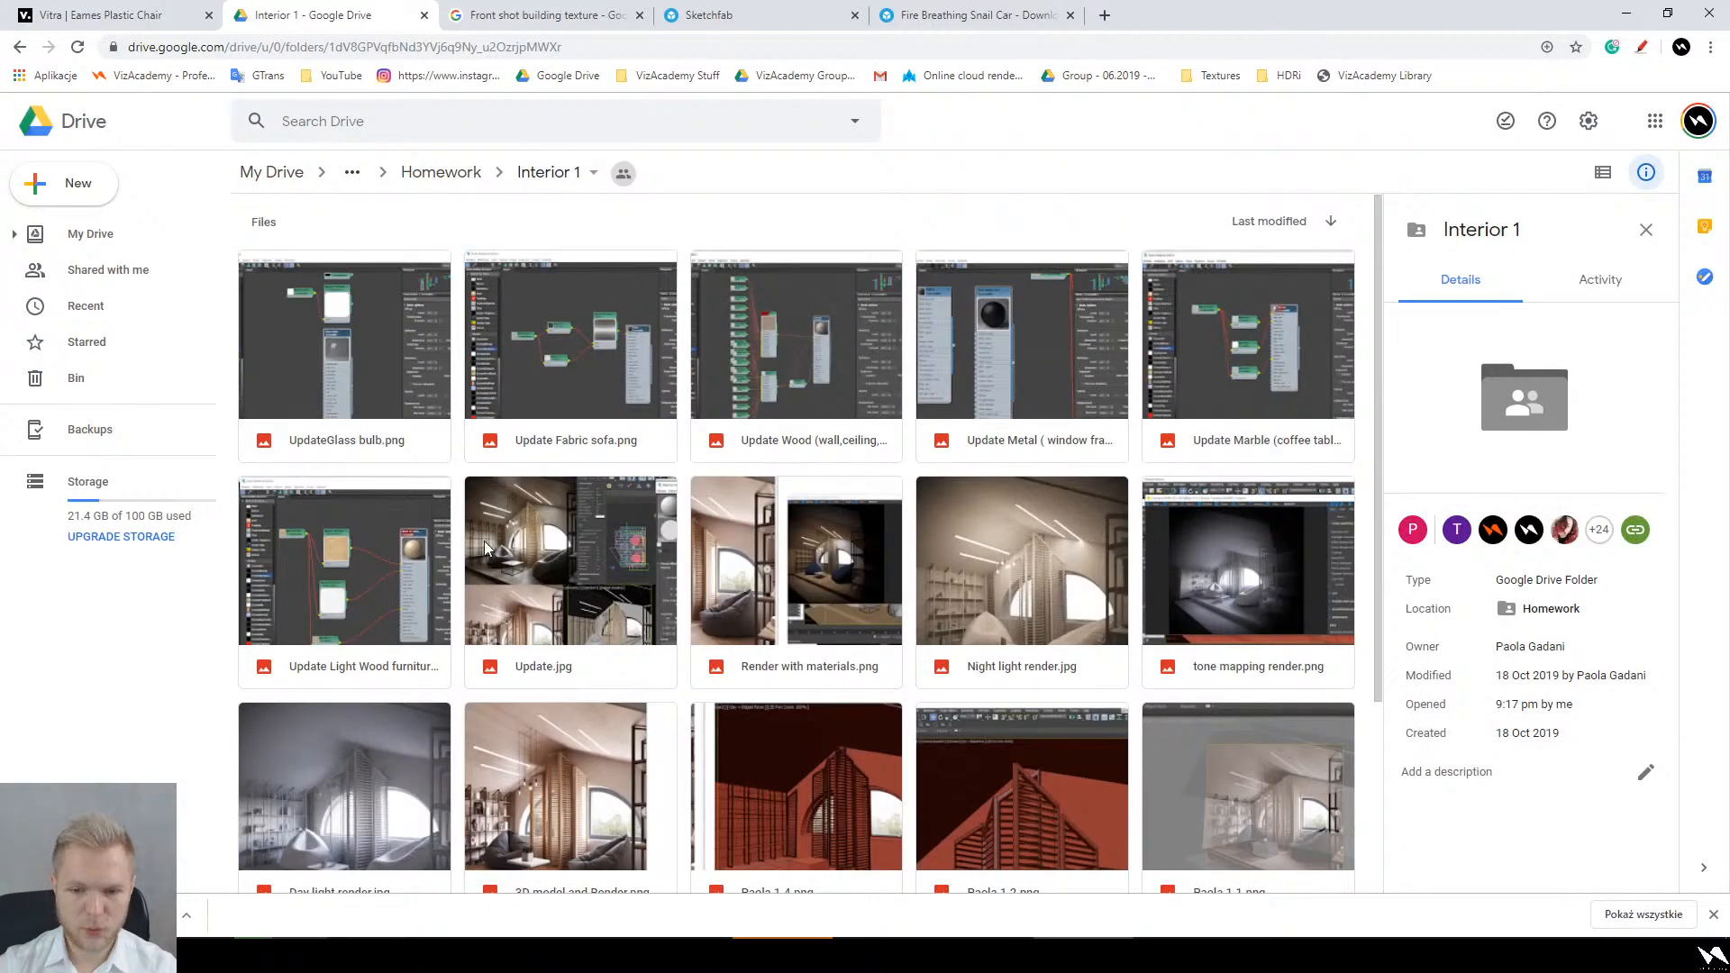
Step: Go back to the Homework folder and reopen its Interior 1 subfolder
key(alt+Left)
key(alt+Left)
key(alt+Right)
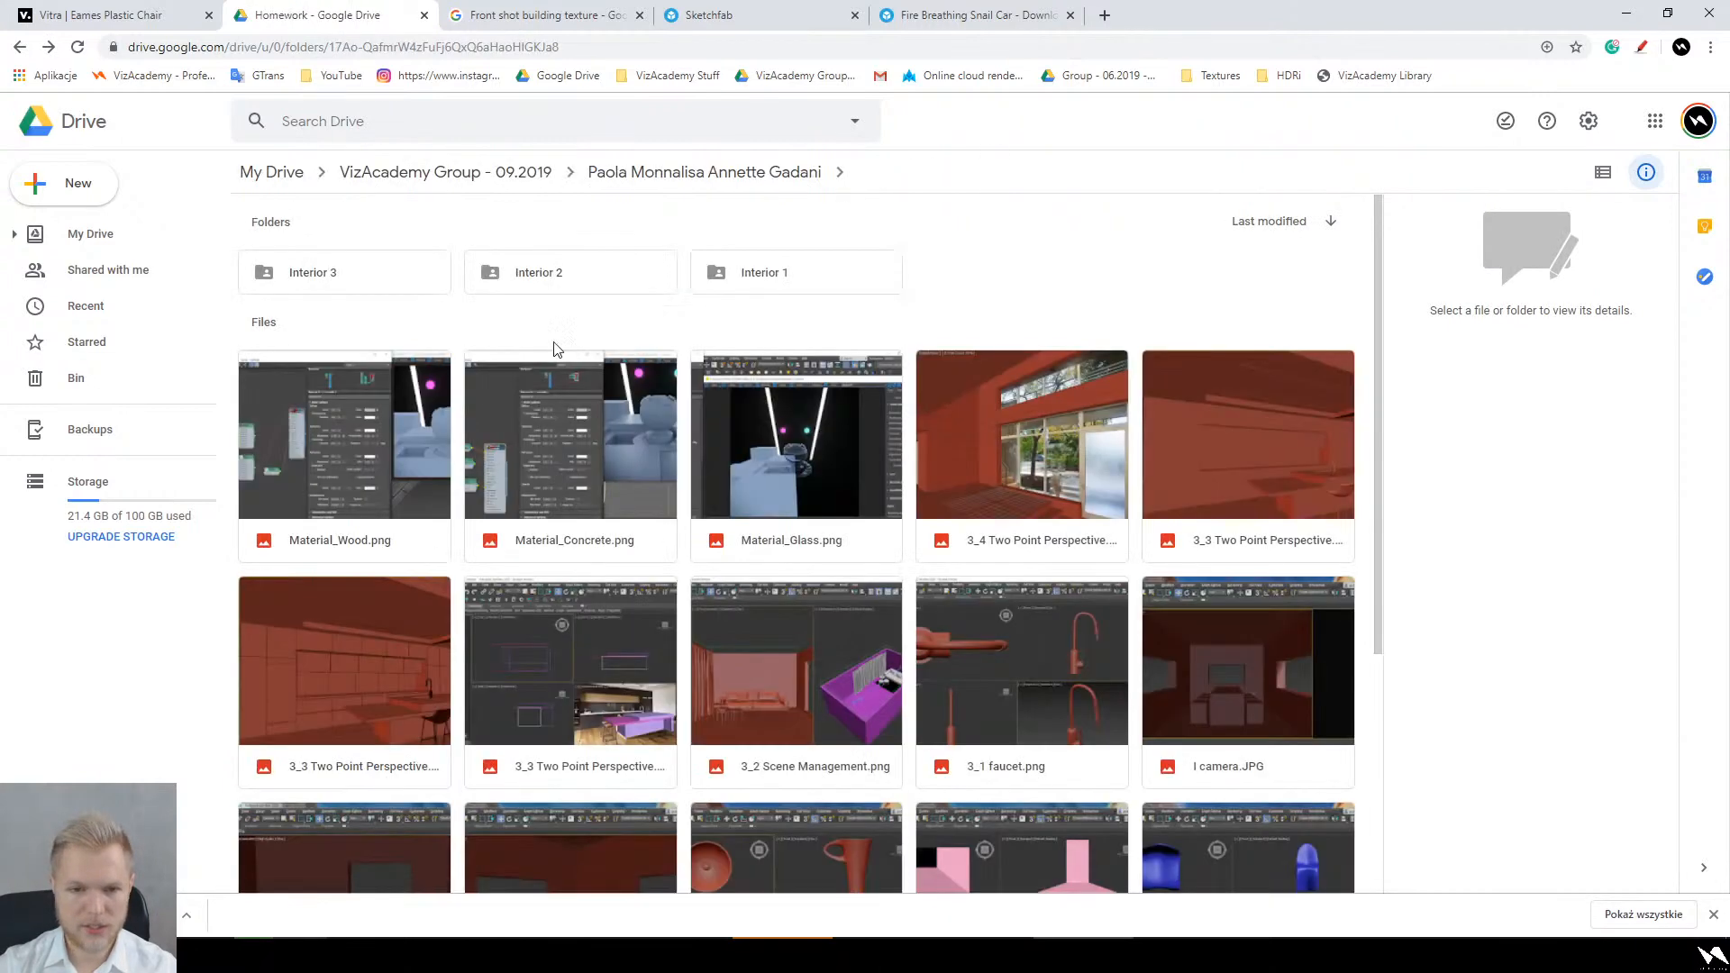
double_click(766, 283)
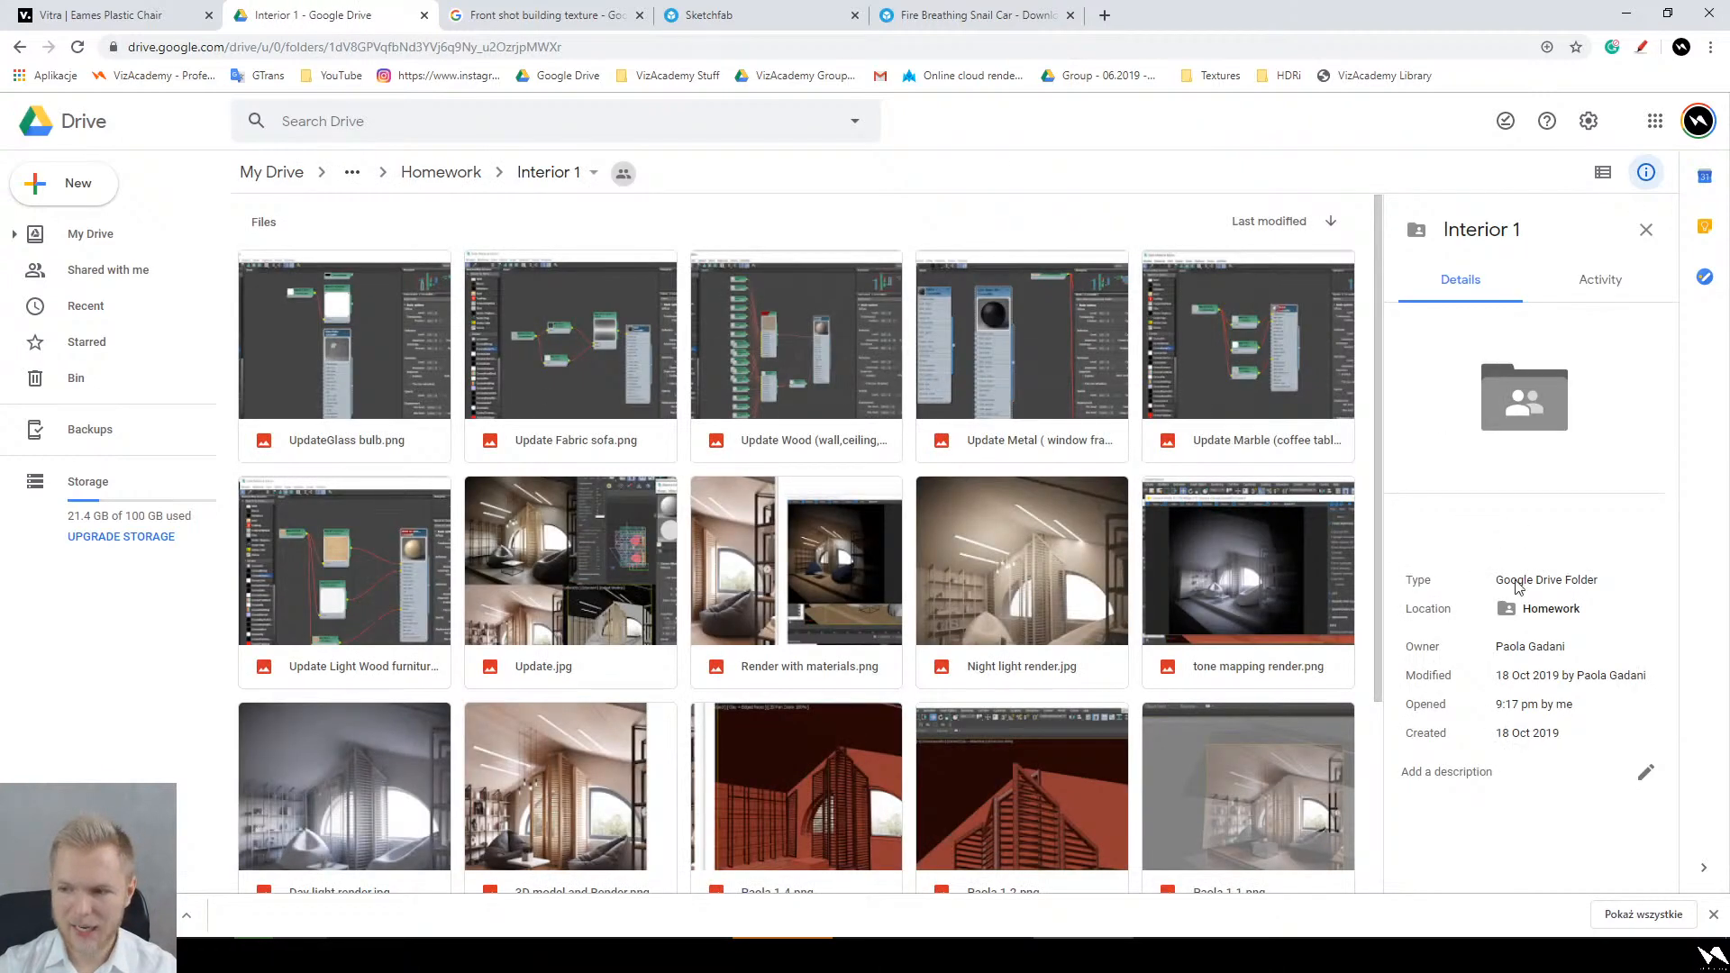
scroll(921, 511, down, 2)
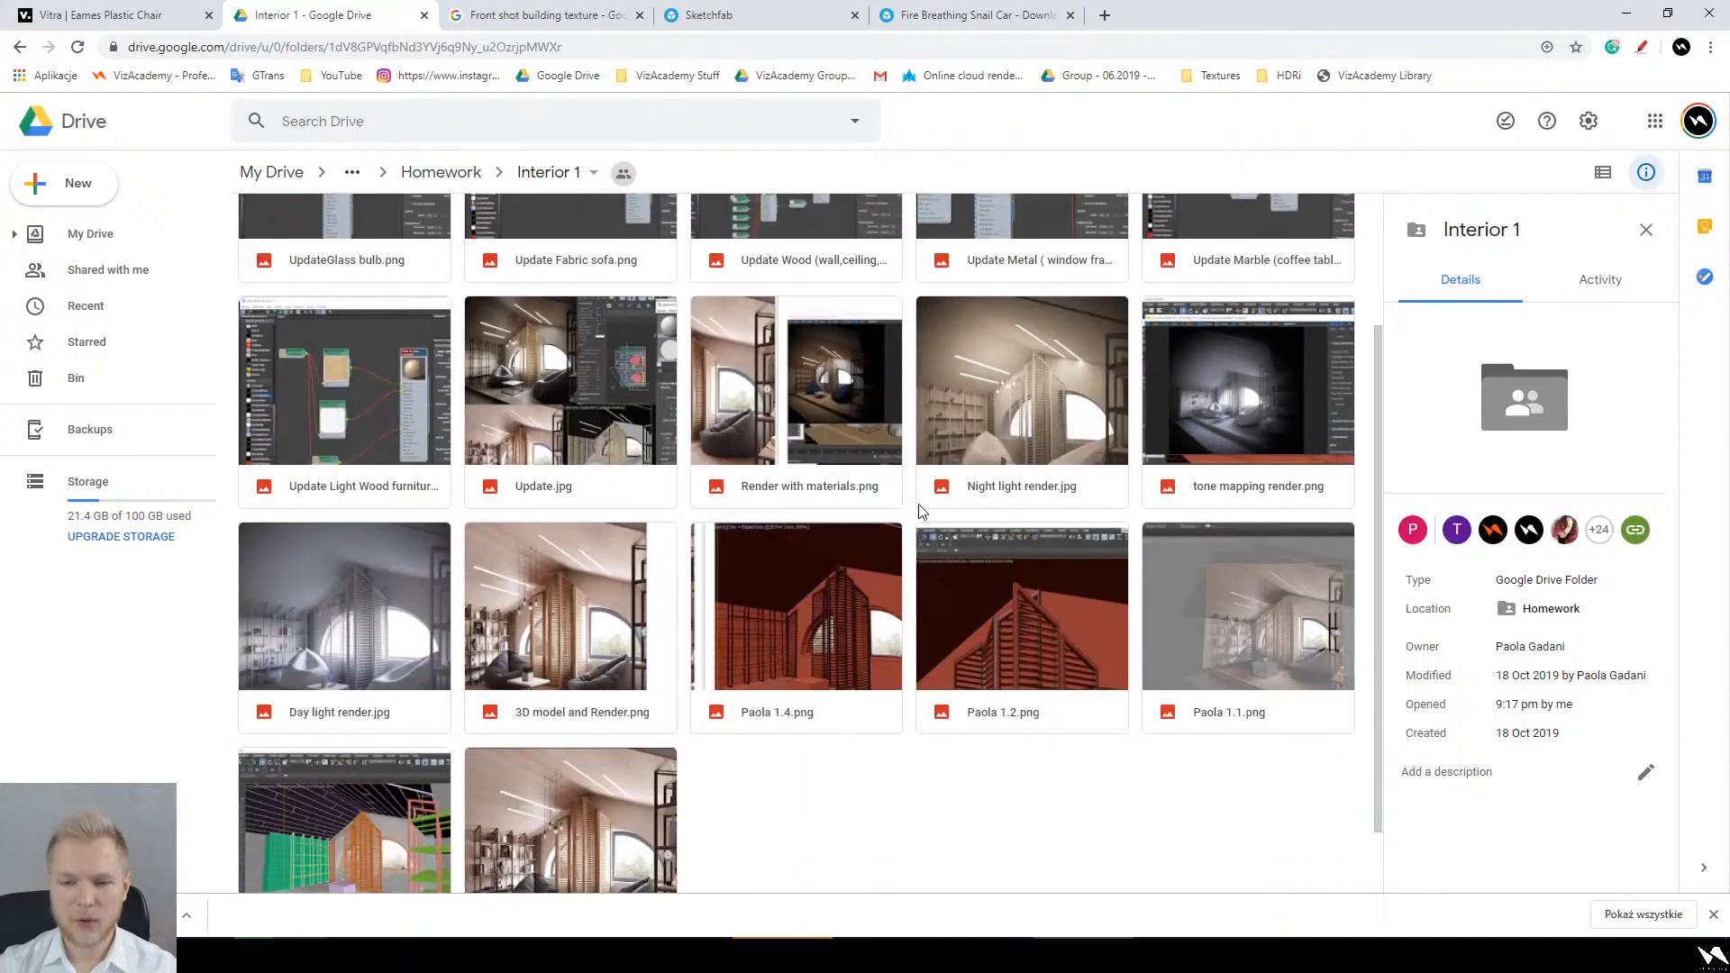
scroll(867, 526, up, 2)
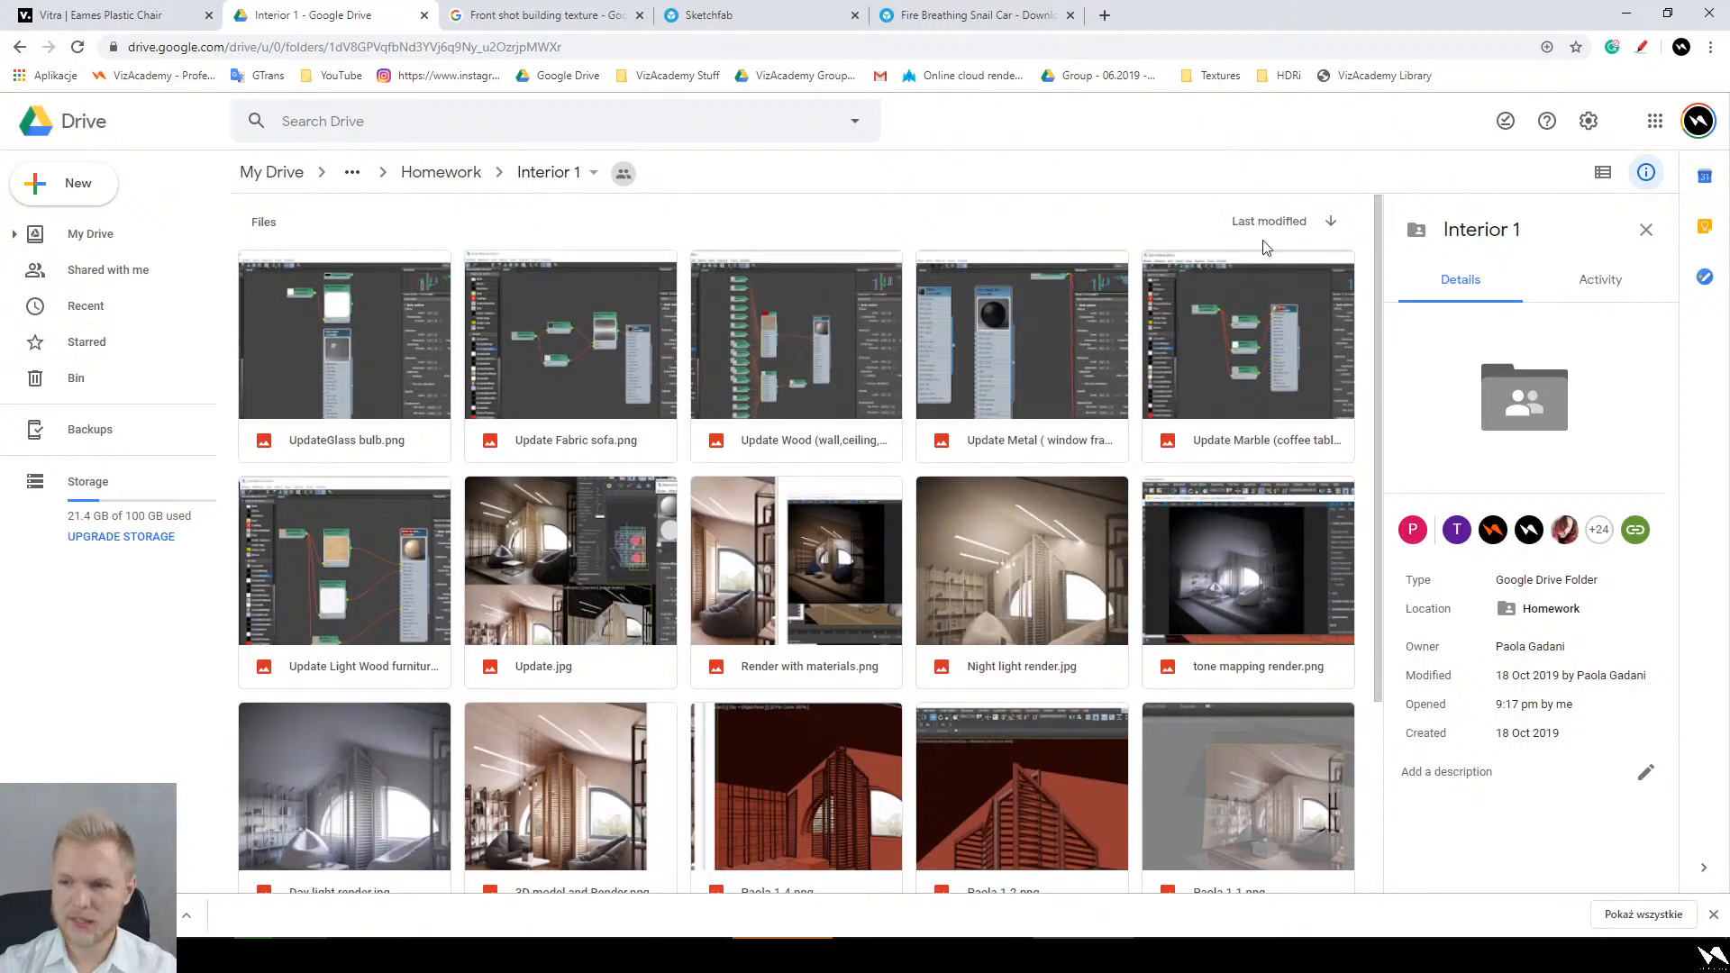
Step: Page through the material screenshots in Interior 1 from UpdateGlass bulb.png to Update.jpg and close the preview
double_click(349, 338)
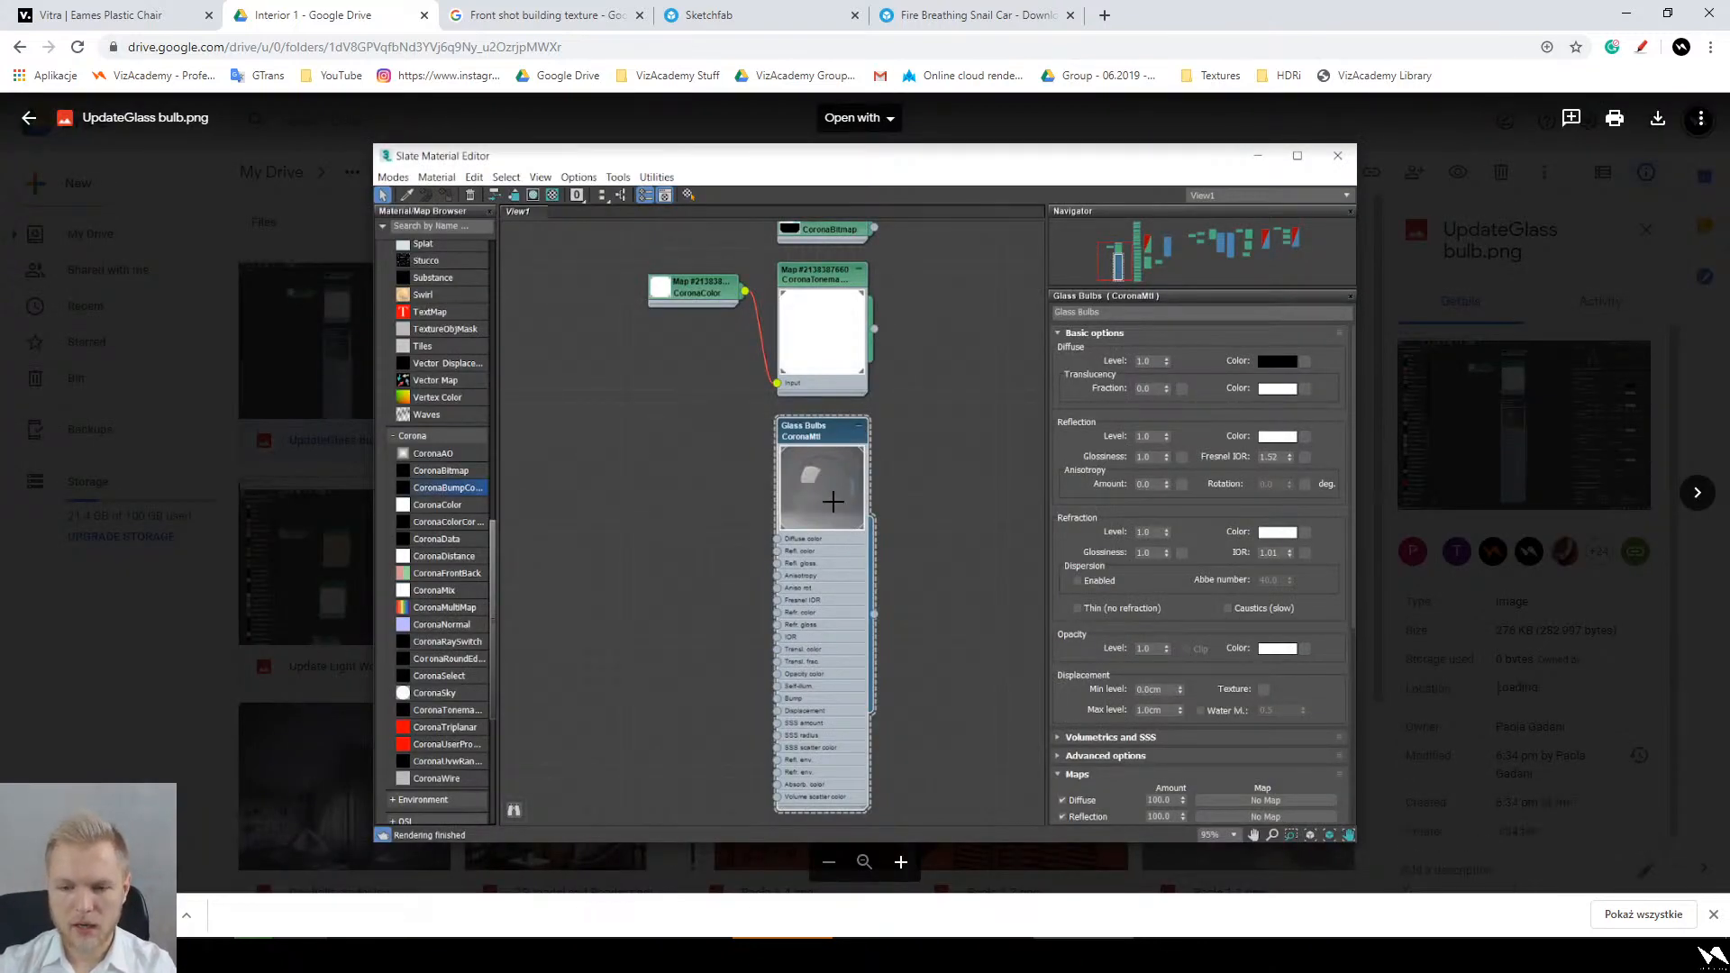
key(Right)
key(Right)
key(Right)
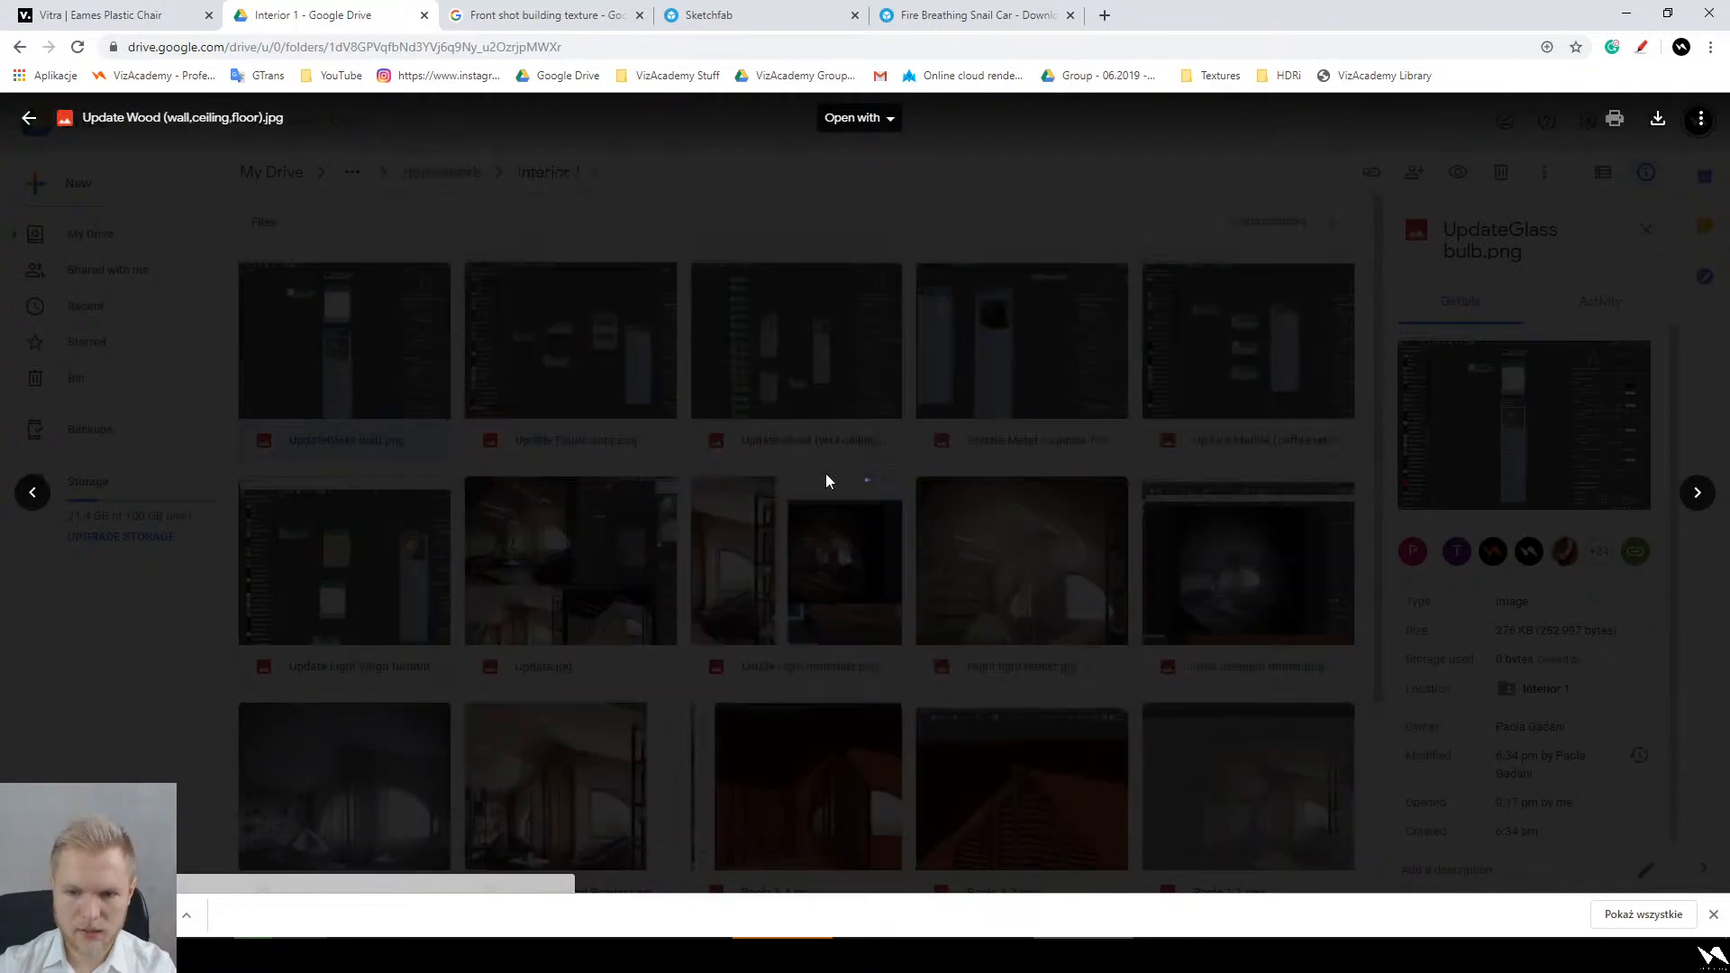
key(Right)
key(Right)
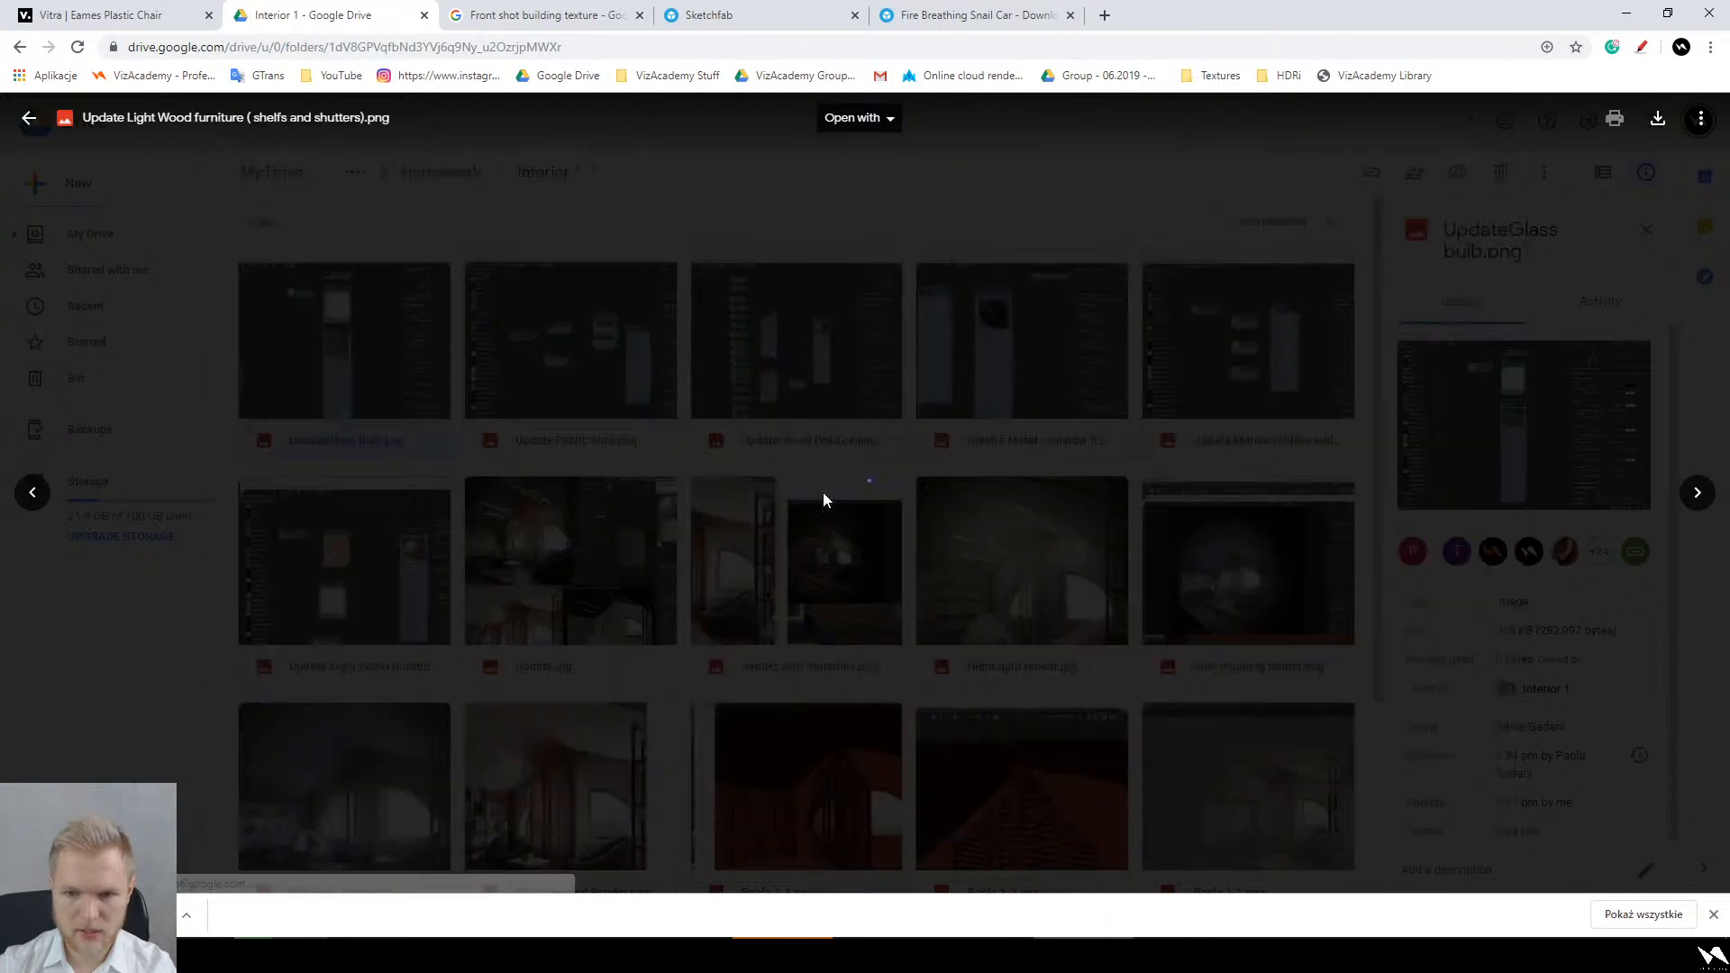
key(Right)
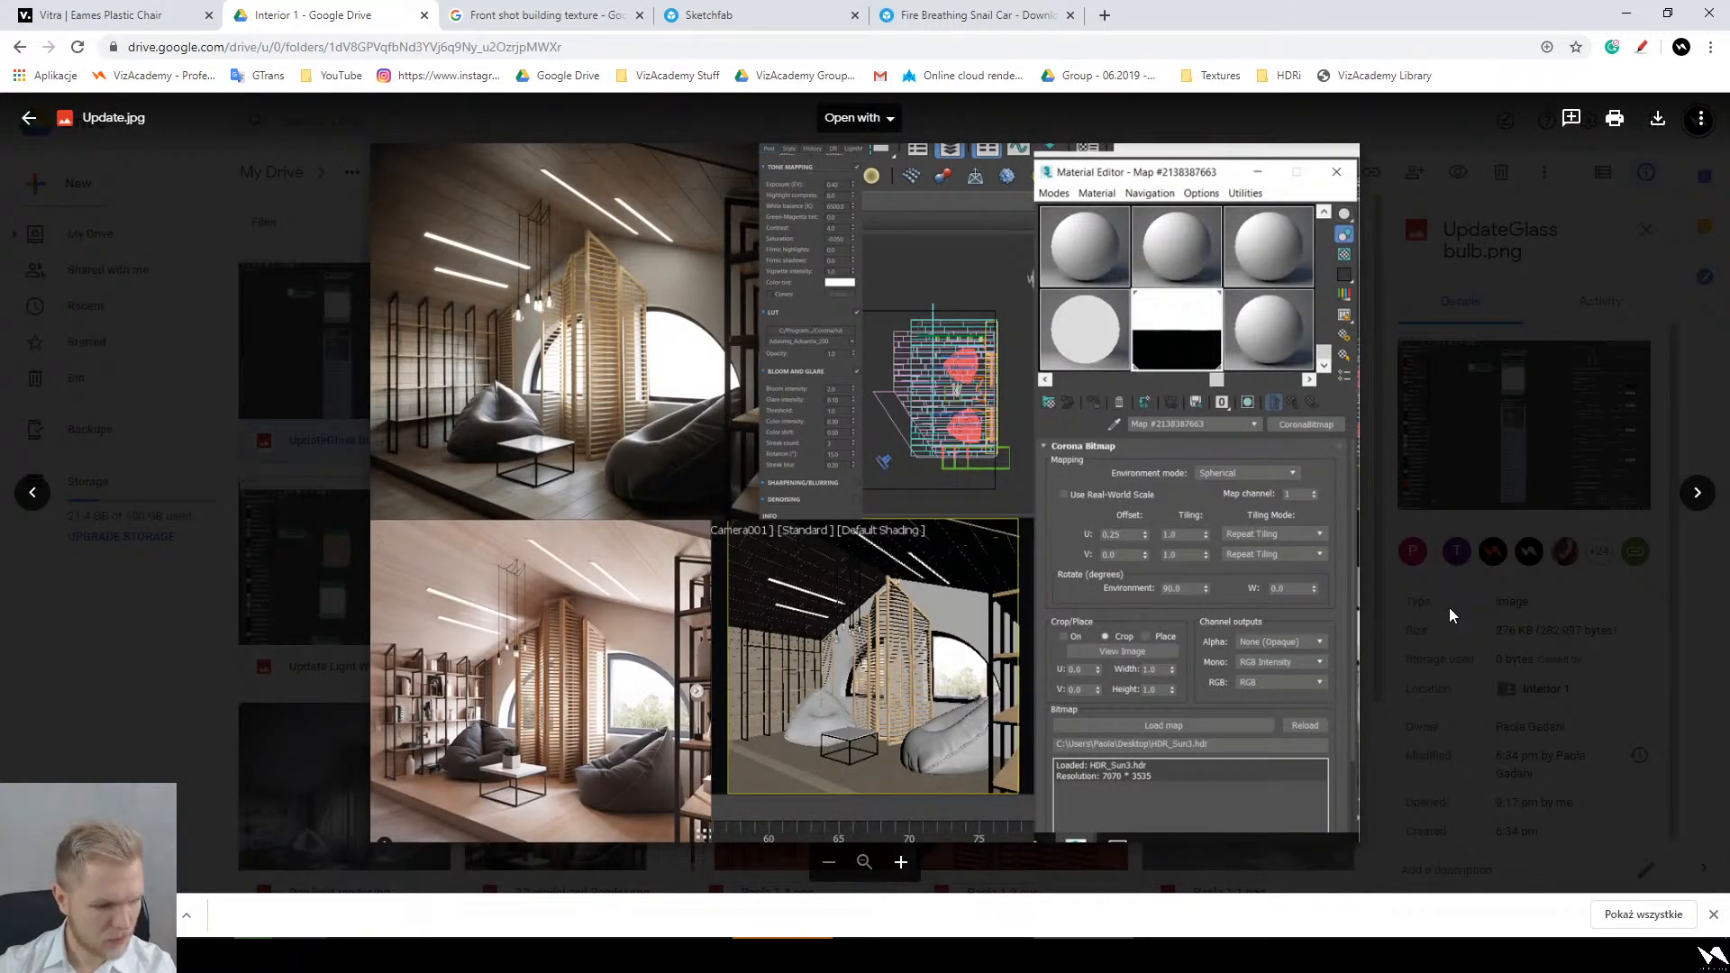
key(Escape)
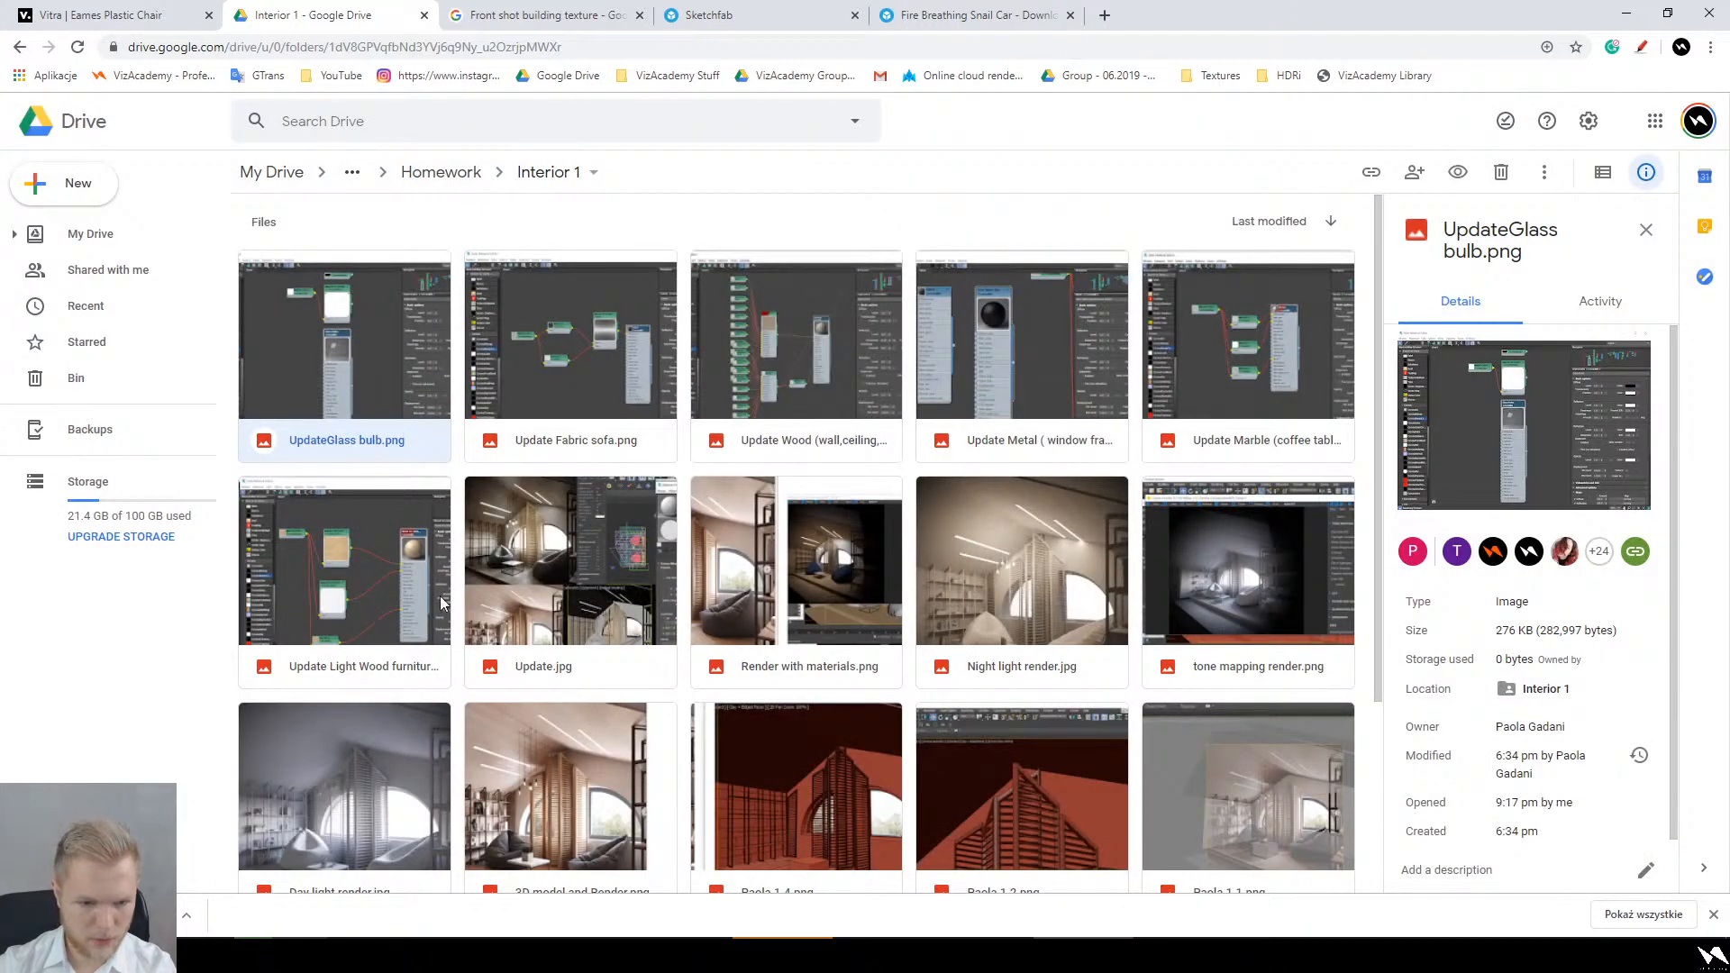
Step: Open Update.jpg and inspect the attic reference photo next to the camera viewport up close
double_click(577, 603)
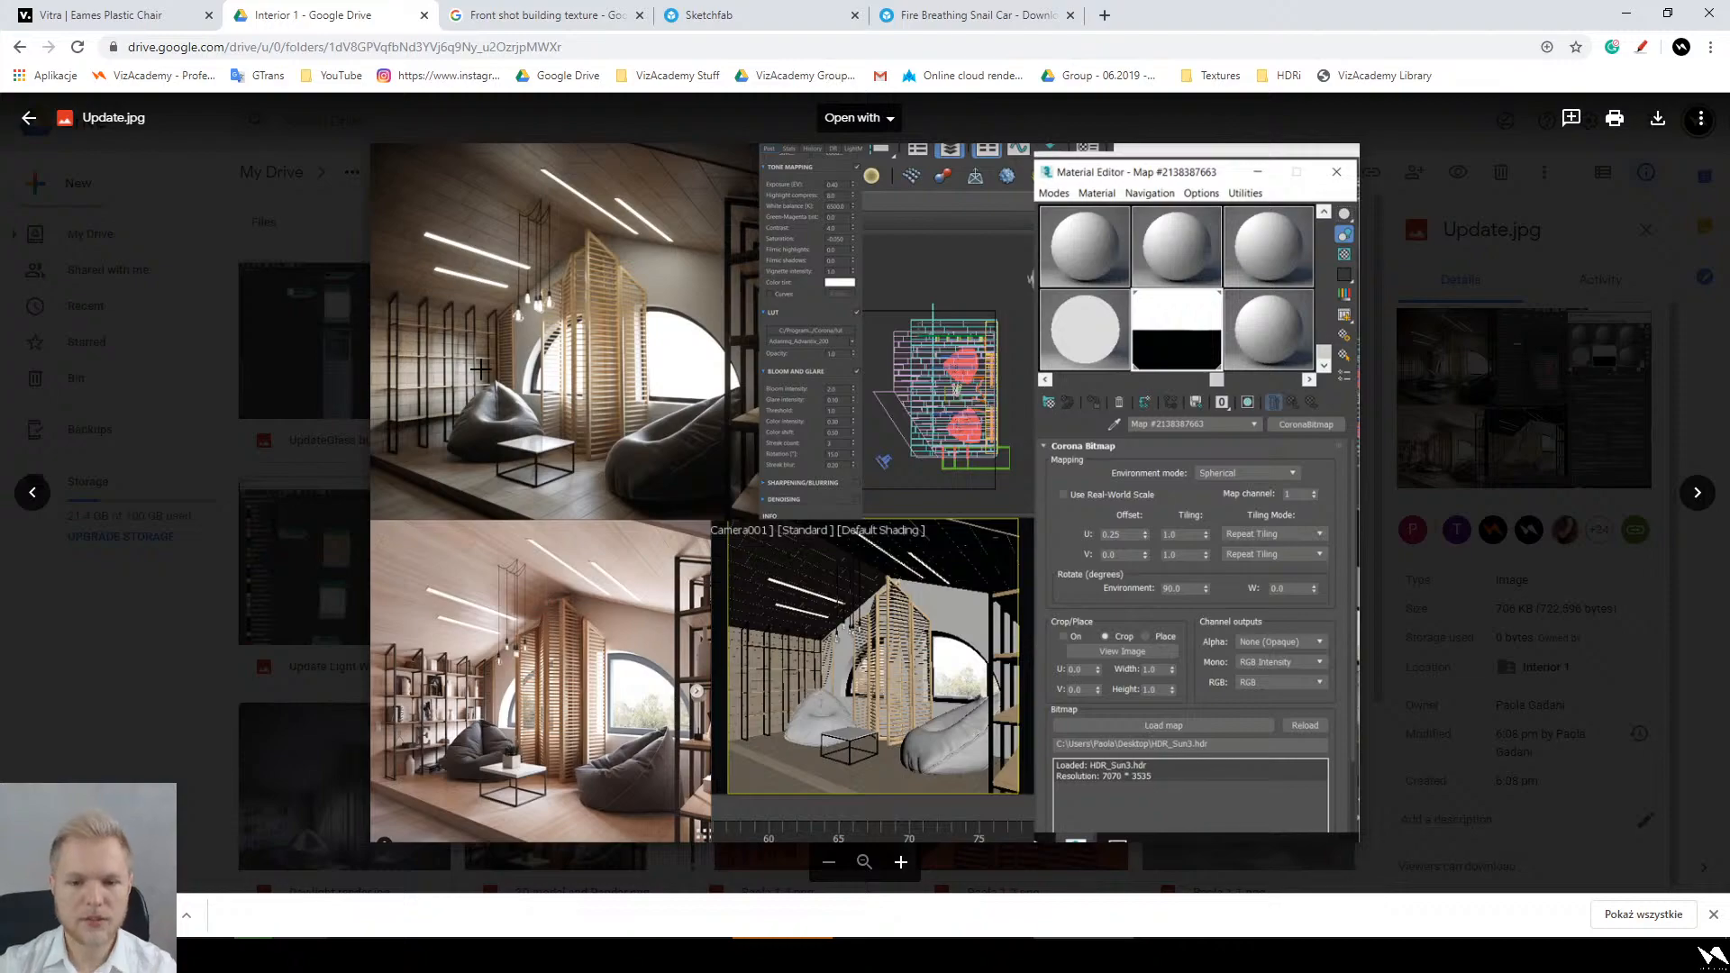
ctrl+scroll(581, 655, up, 5)
scroll(581, 655, down, 2)
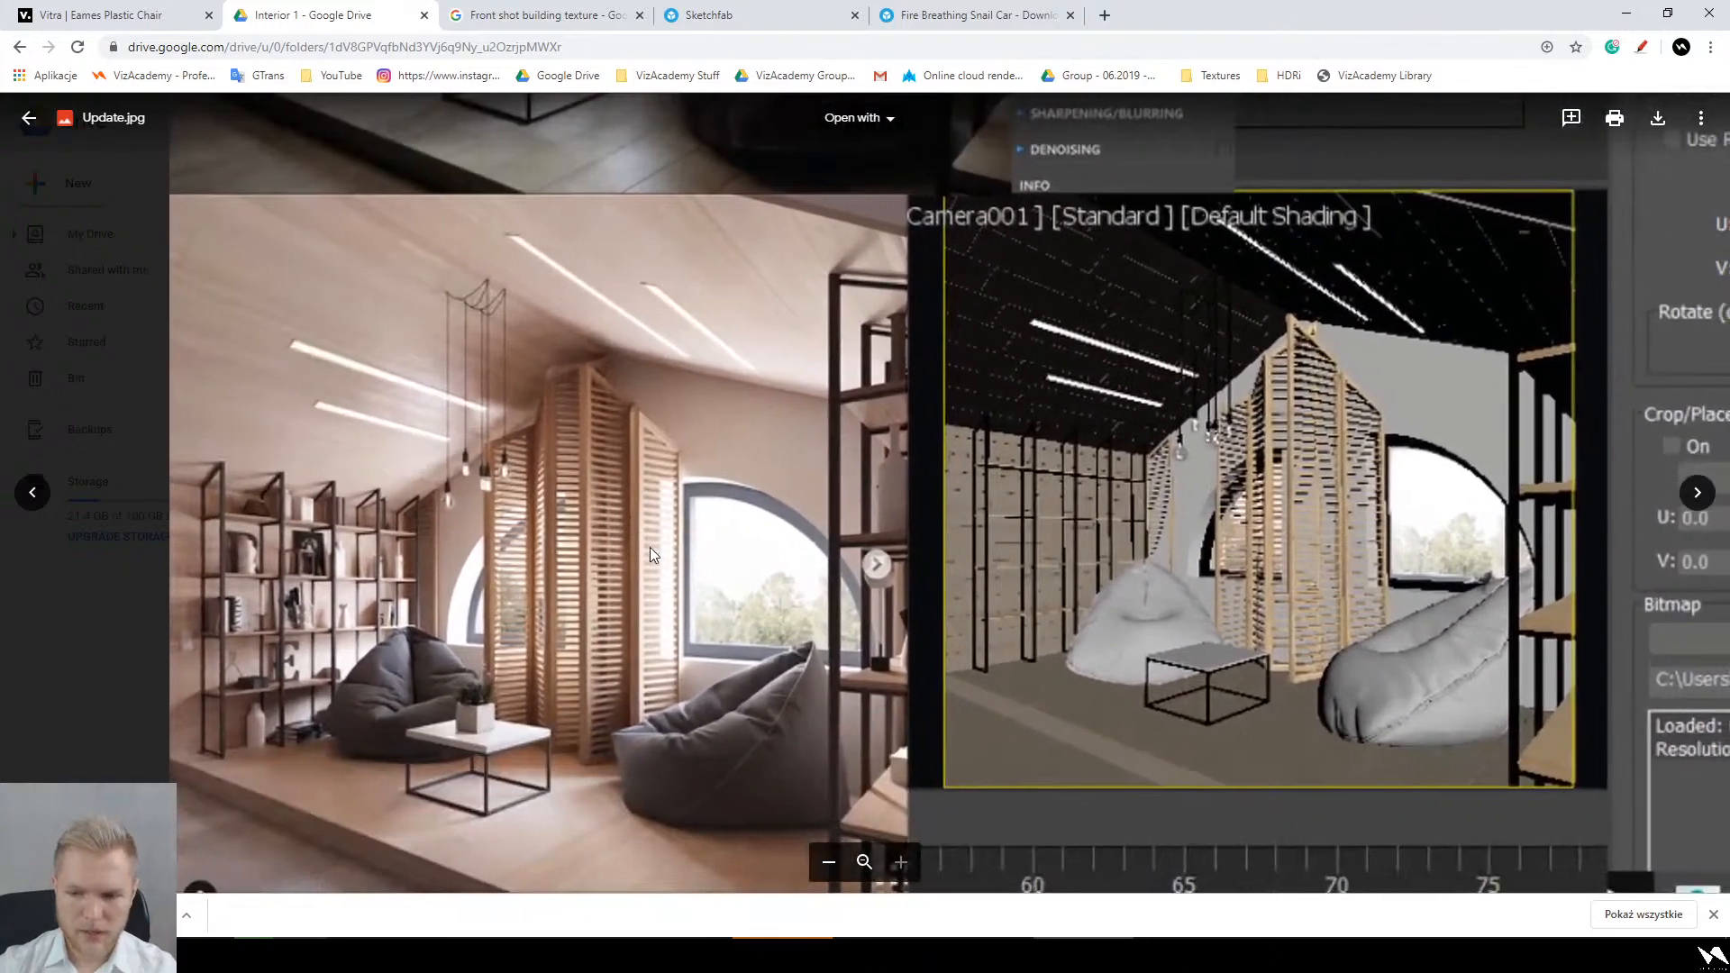
ctrl+scroll(650, 548, down, 4)
scroll(710, 382, up, 1)
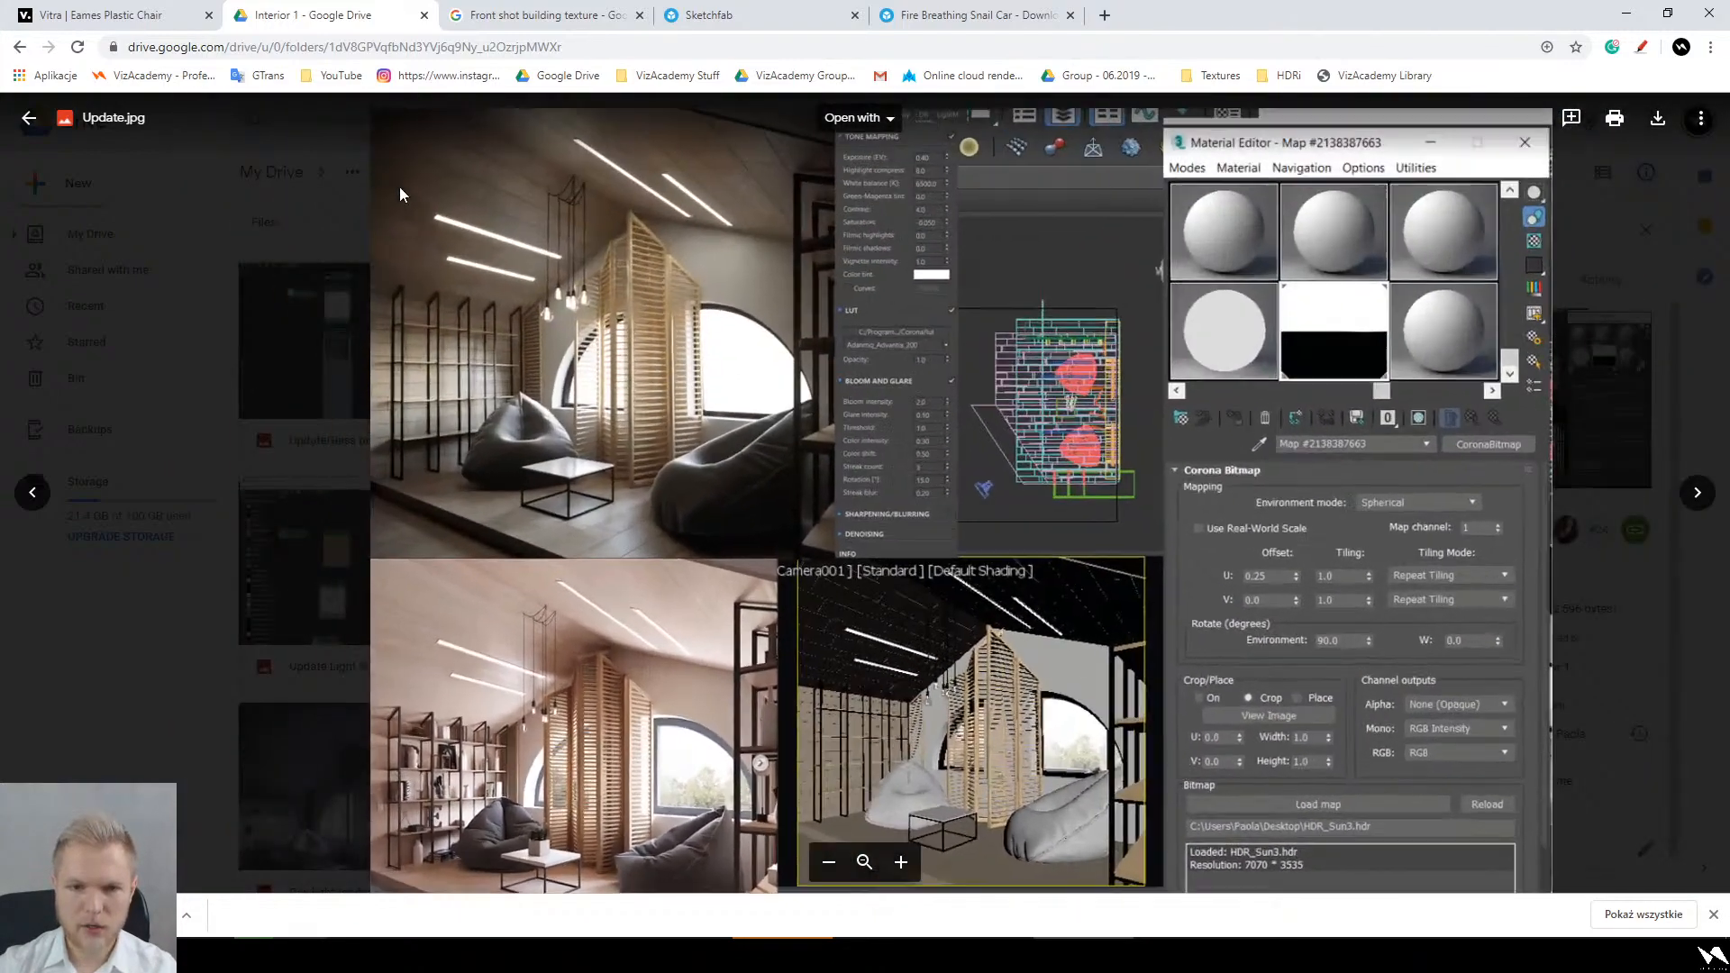
Step: Examine the student's attic render in Update.jpg up close, including its lighting, wood surfaces and tone mapping settings
ctrl+scroll(546, 135, up, 3)
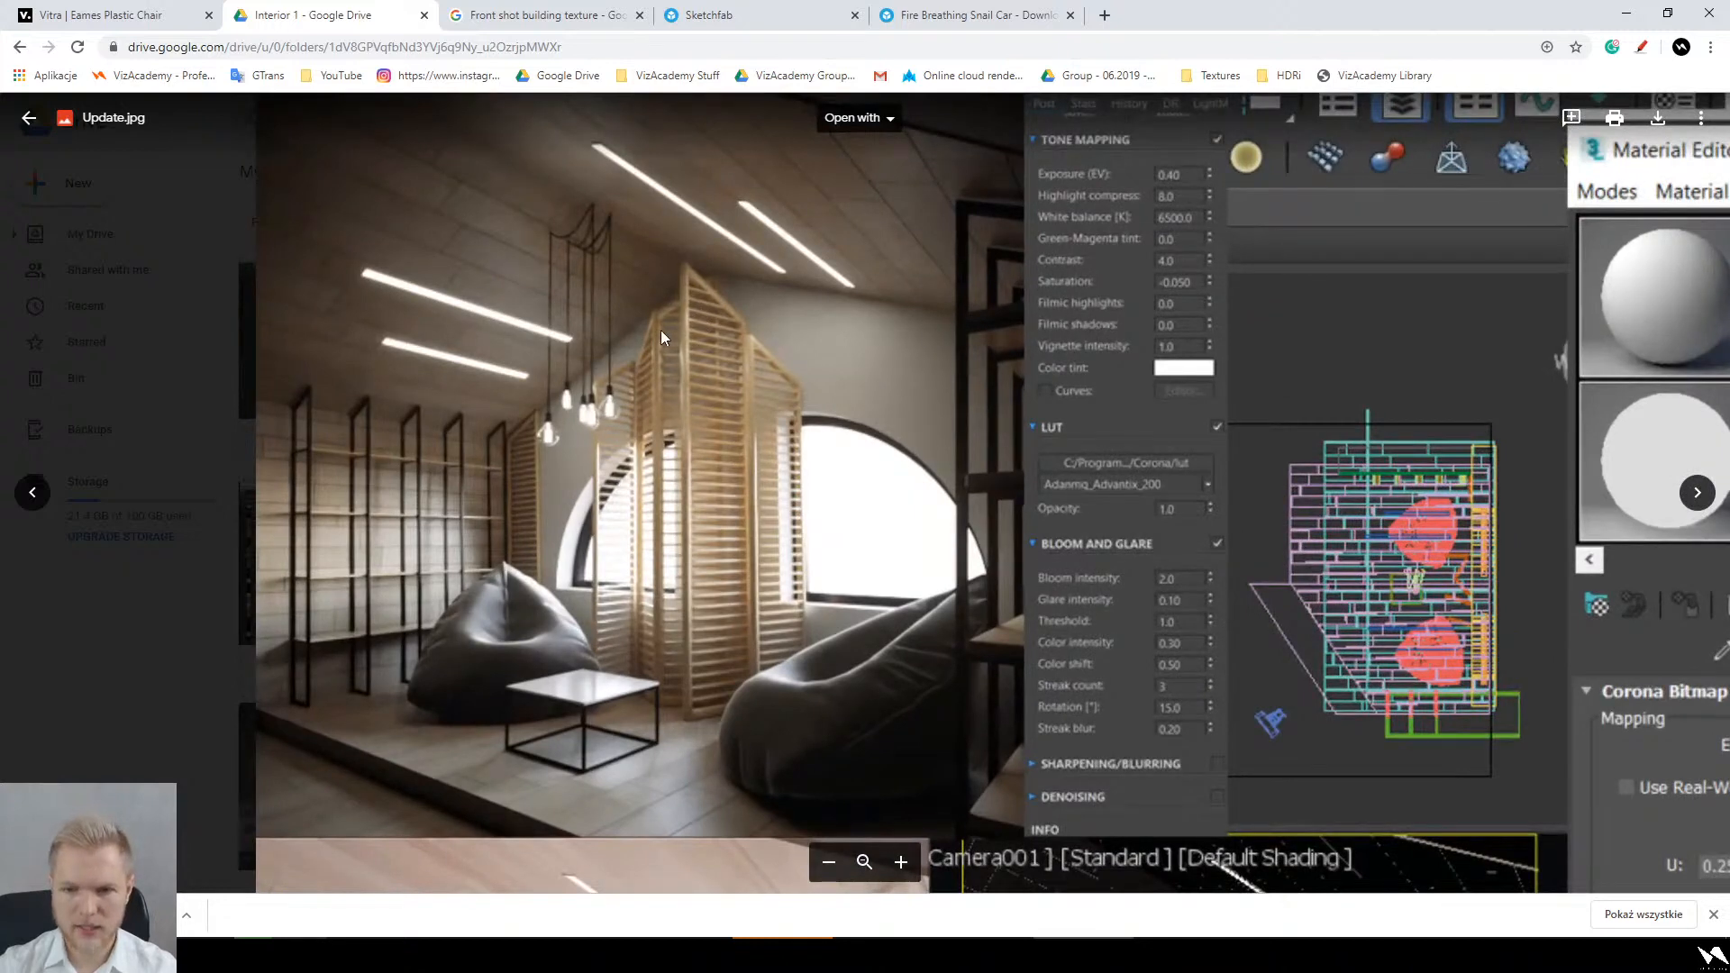
ctrl+scroll(661, 329, down, 3)
ctrl+scroll(585, 460, up, 4)
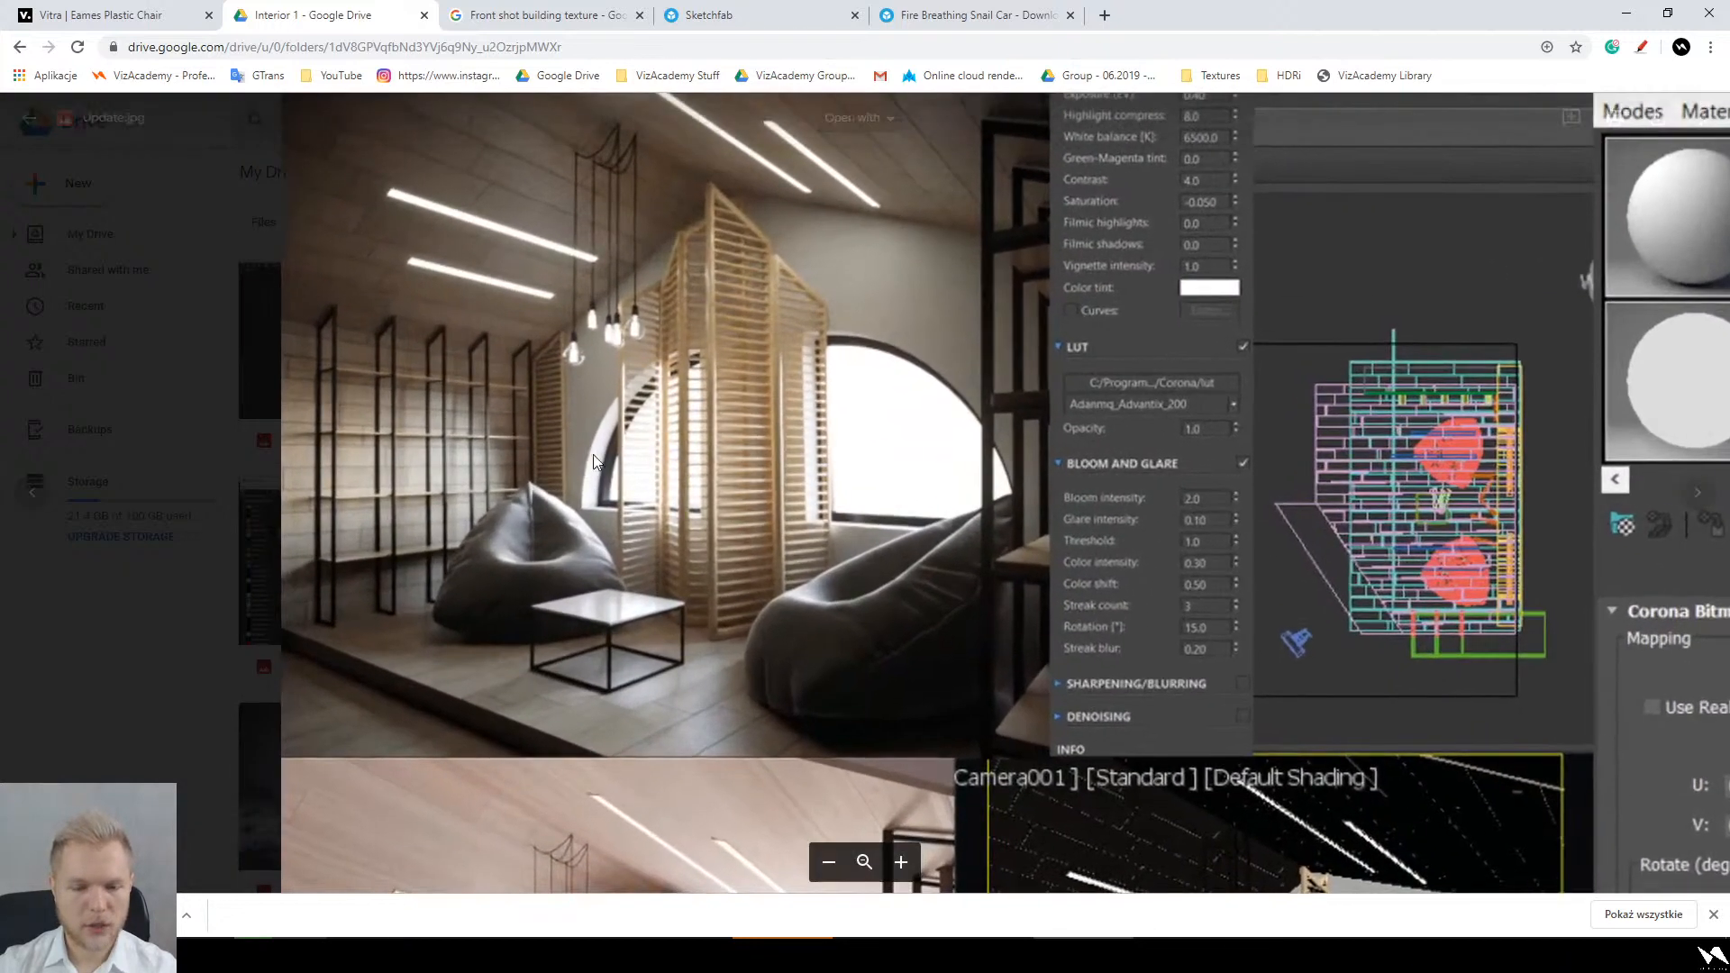
drag(604, 513, 554, 593)
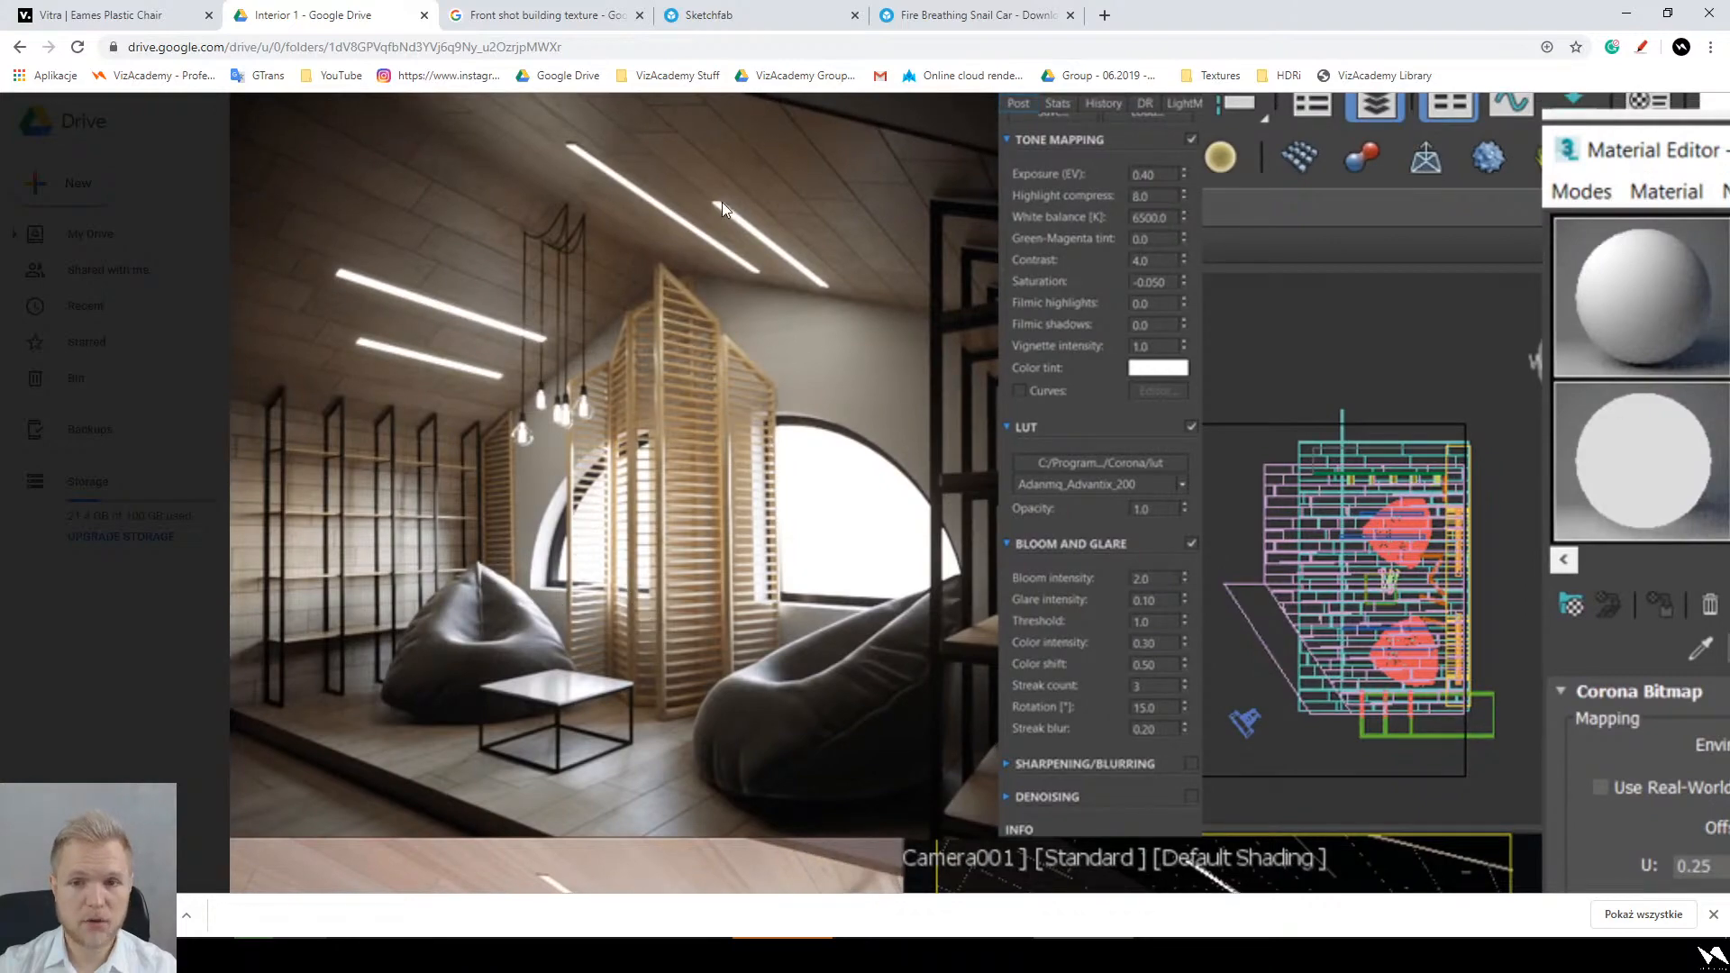
scroll(776, 146, up, 1)
scroll(803, 247, down, 4)
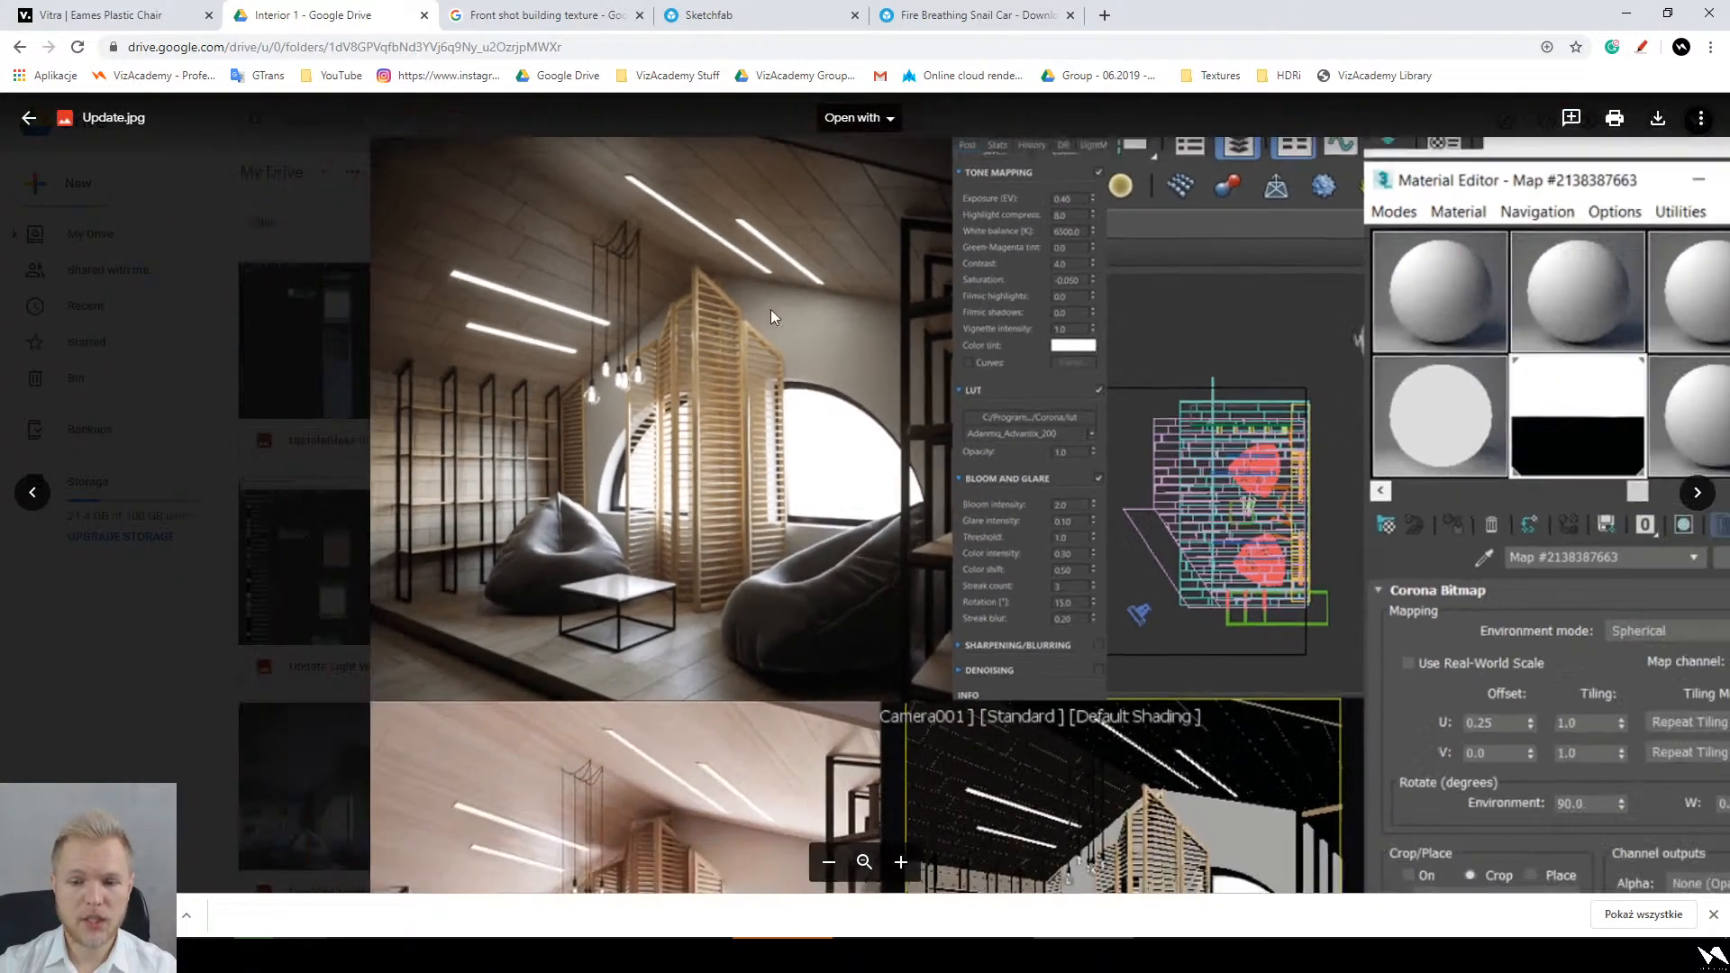
scroll(652, 473, up, 3)
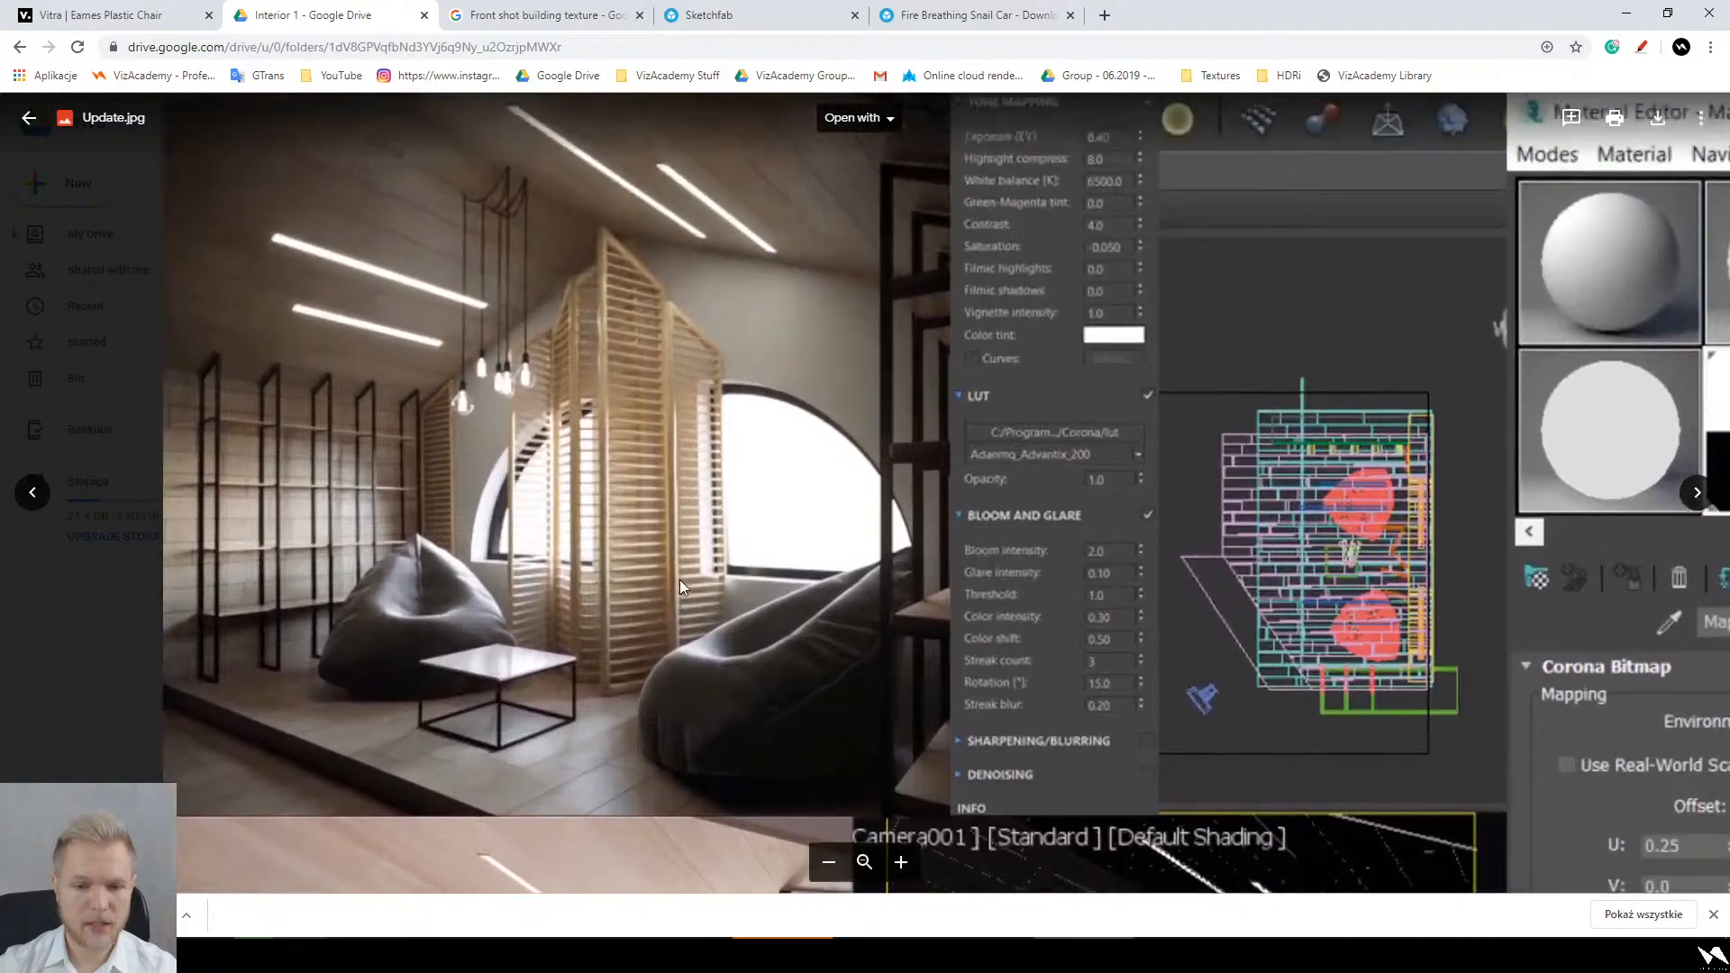
scroll(679, 580, down, 5)
scroll(473, 391, up, 4)
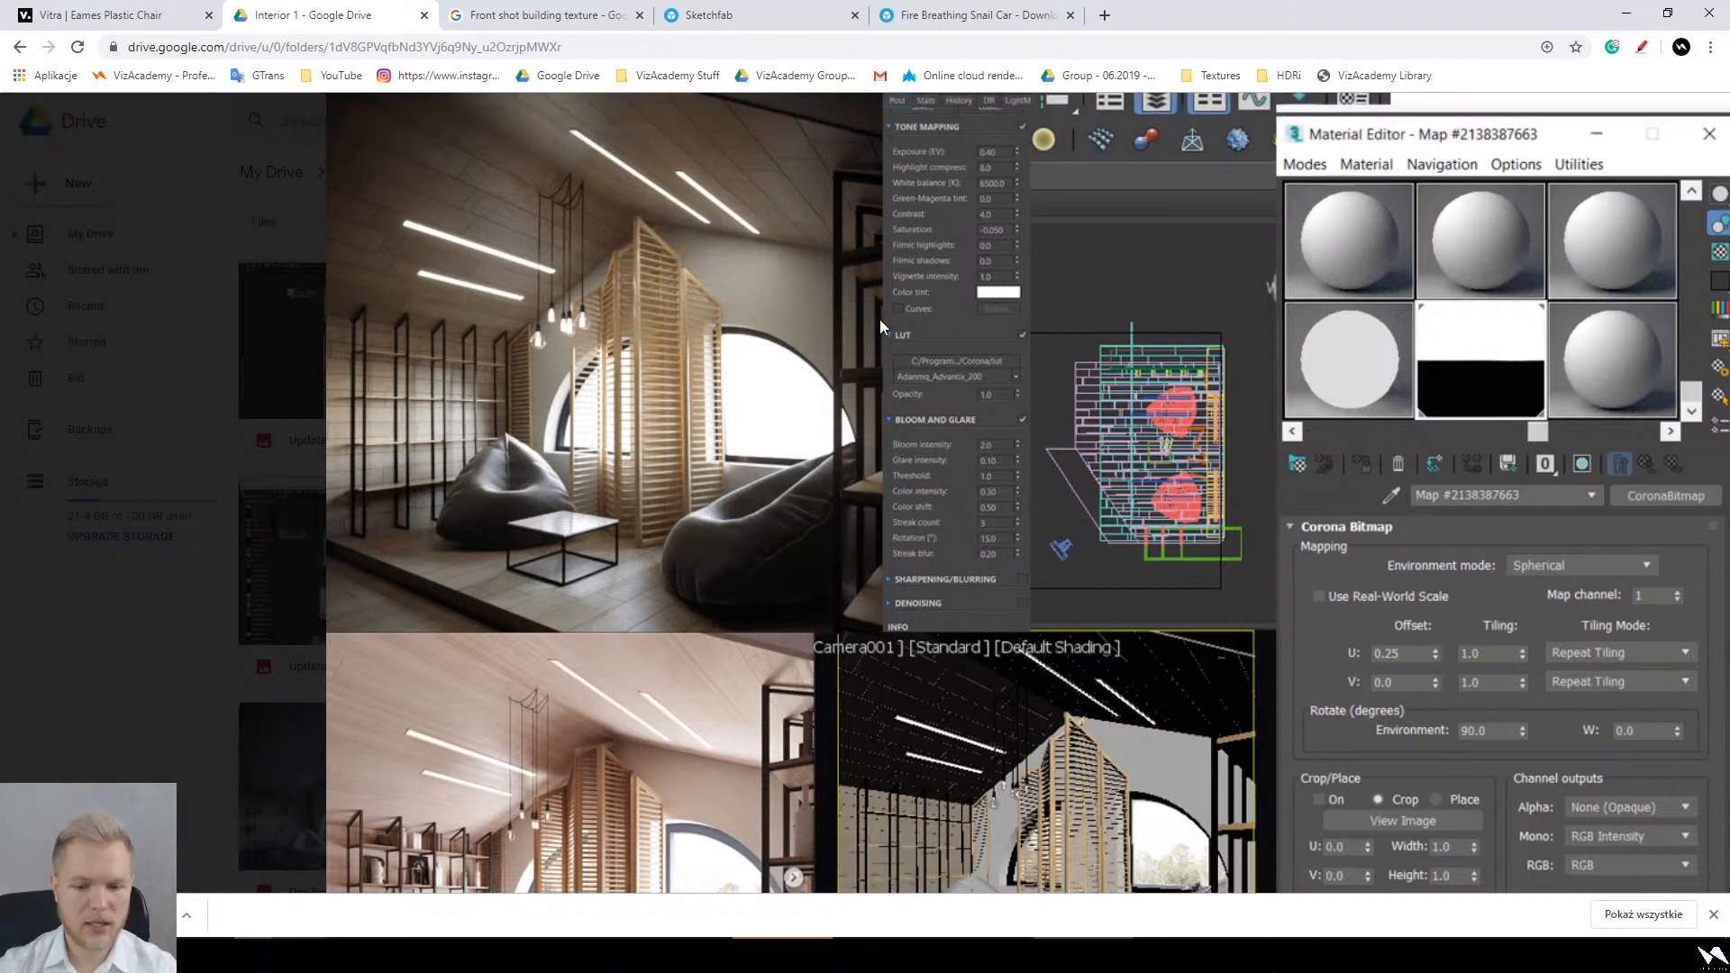
Step: Compare the render's floor, furniture and overall color in Update.jpg with the reference photo below it
scroll(855, 566, down, 3)
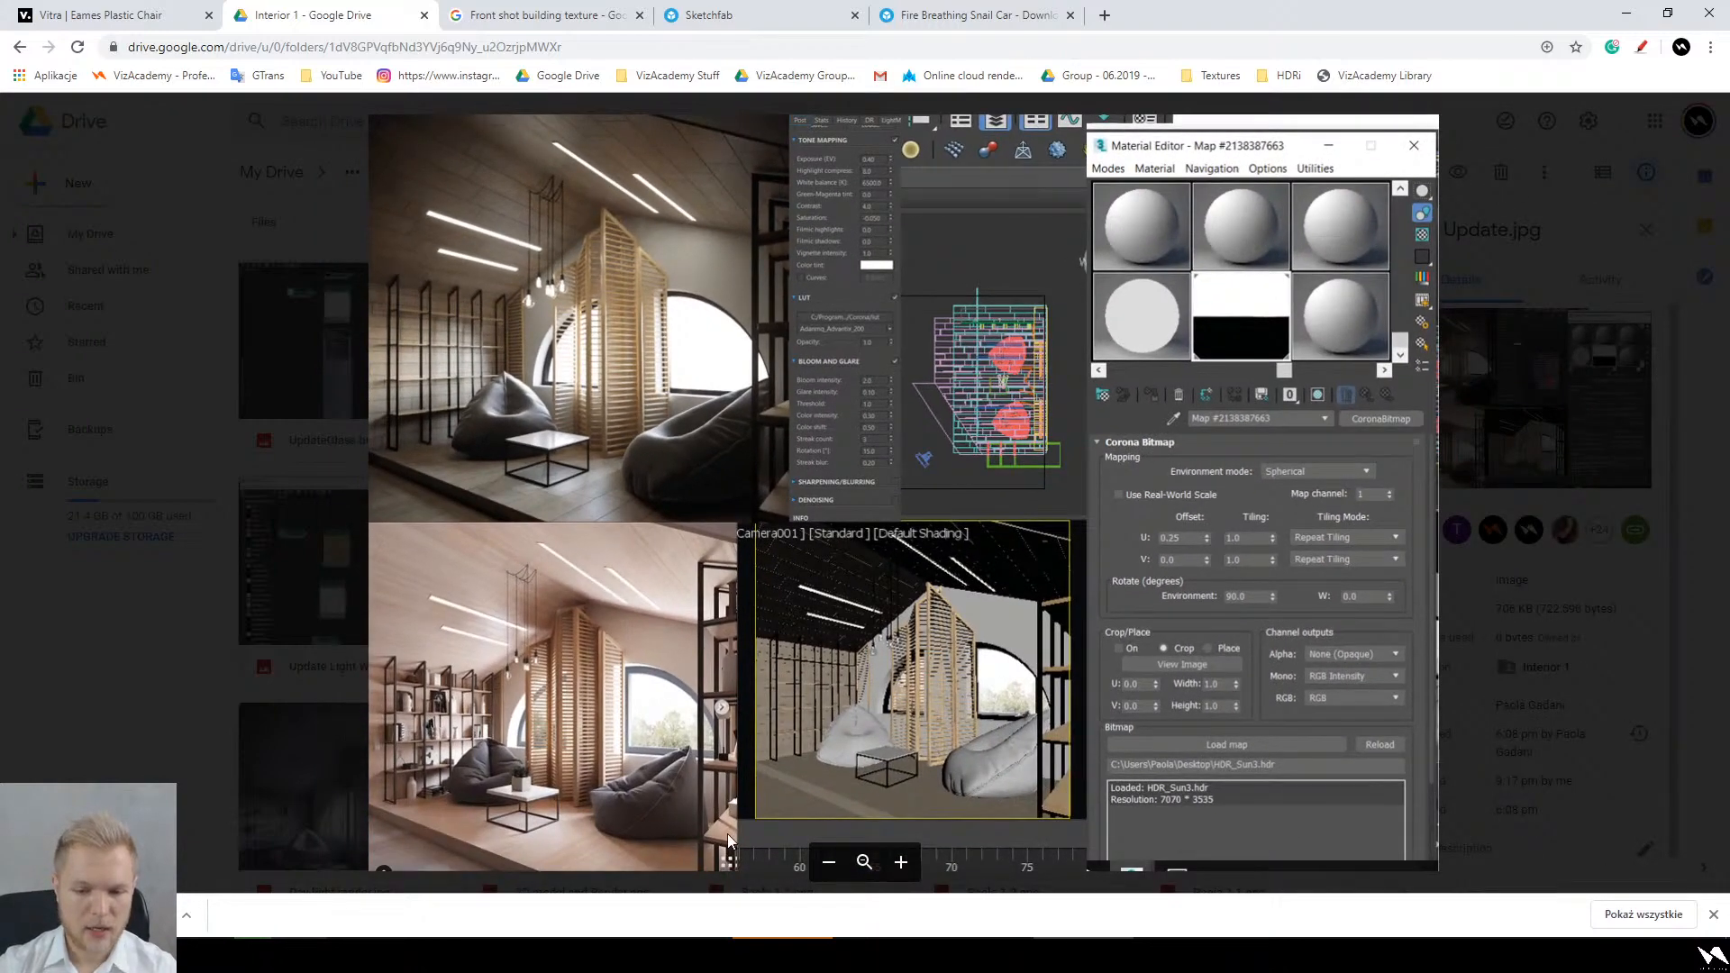
scroll(727, 834, up, 3)
scroll(734, 818, up, 2)
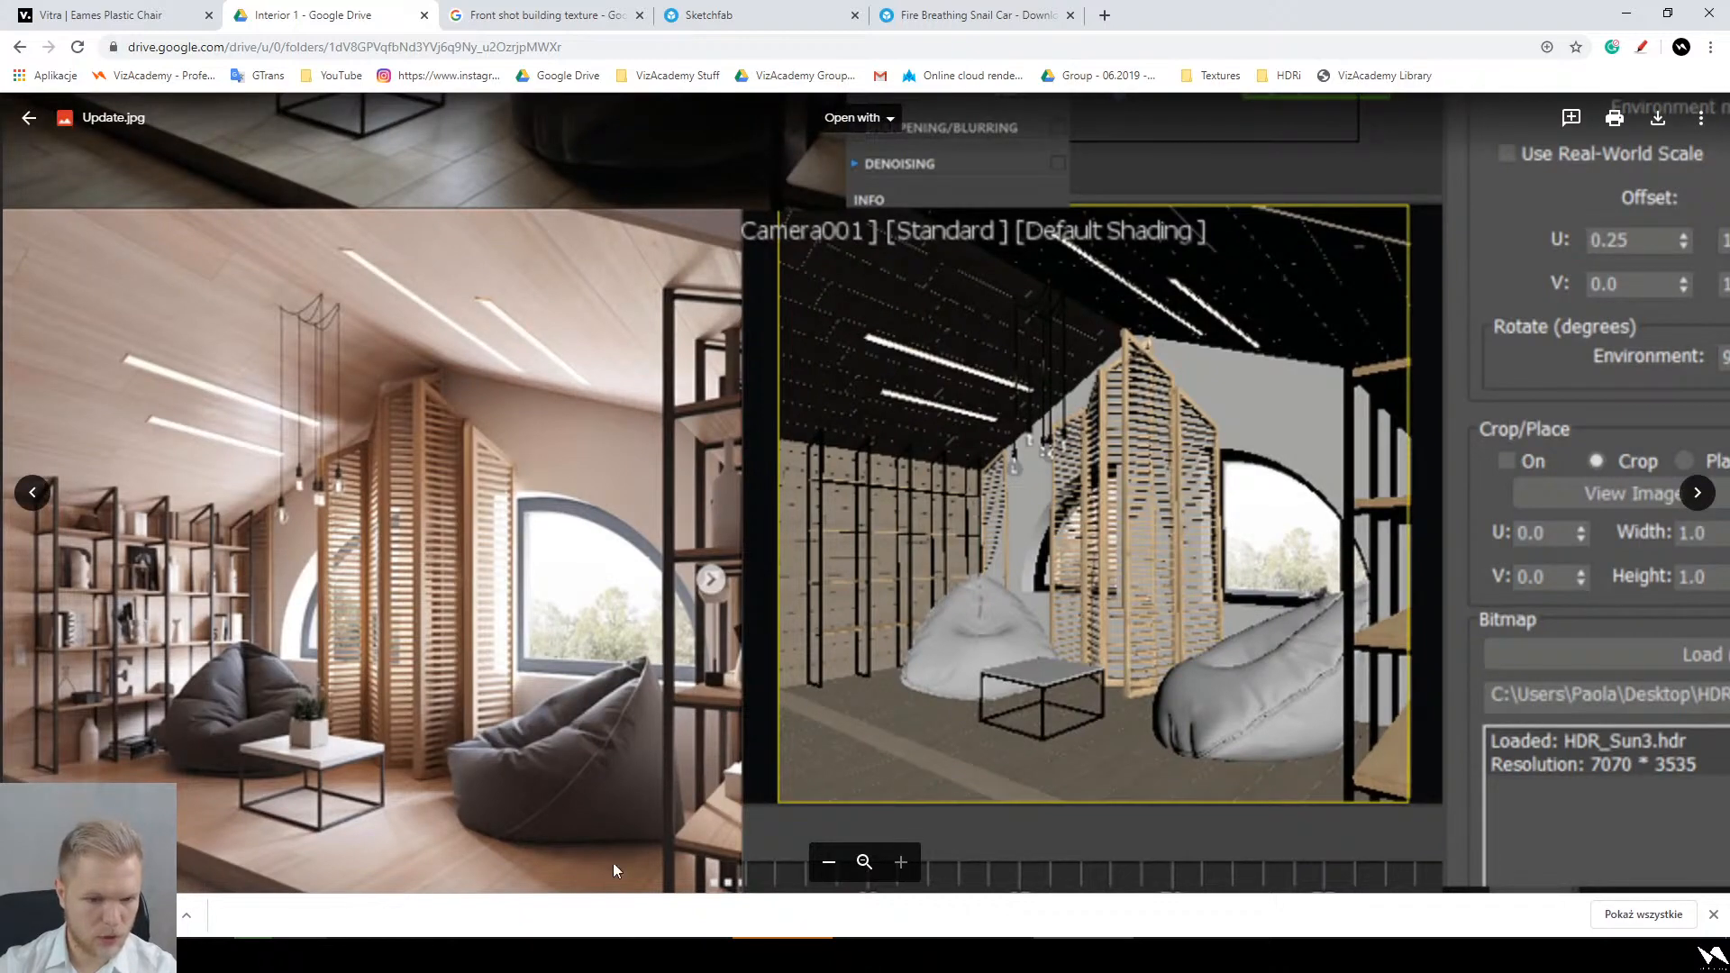
scroll(540, 450, up, 3)
scroll(630, 583, down, 2)
ctrl+scroll(619, 523, down, 2)
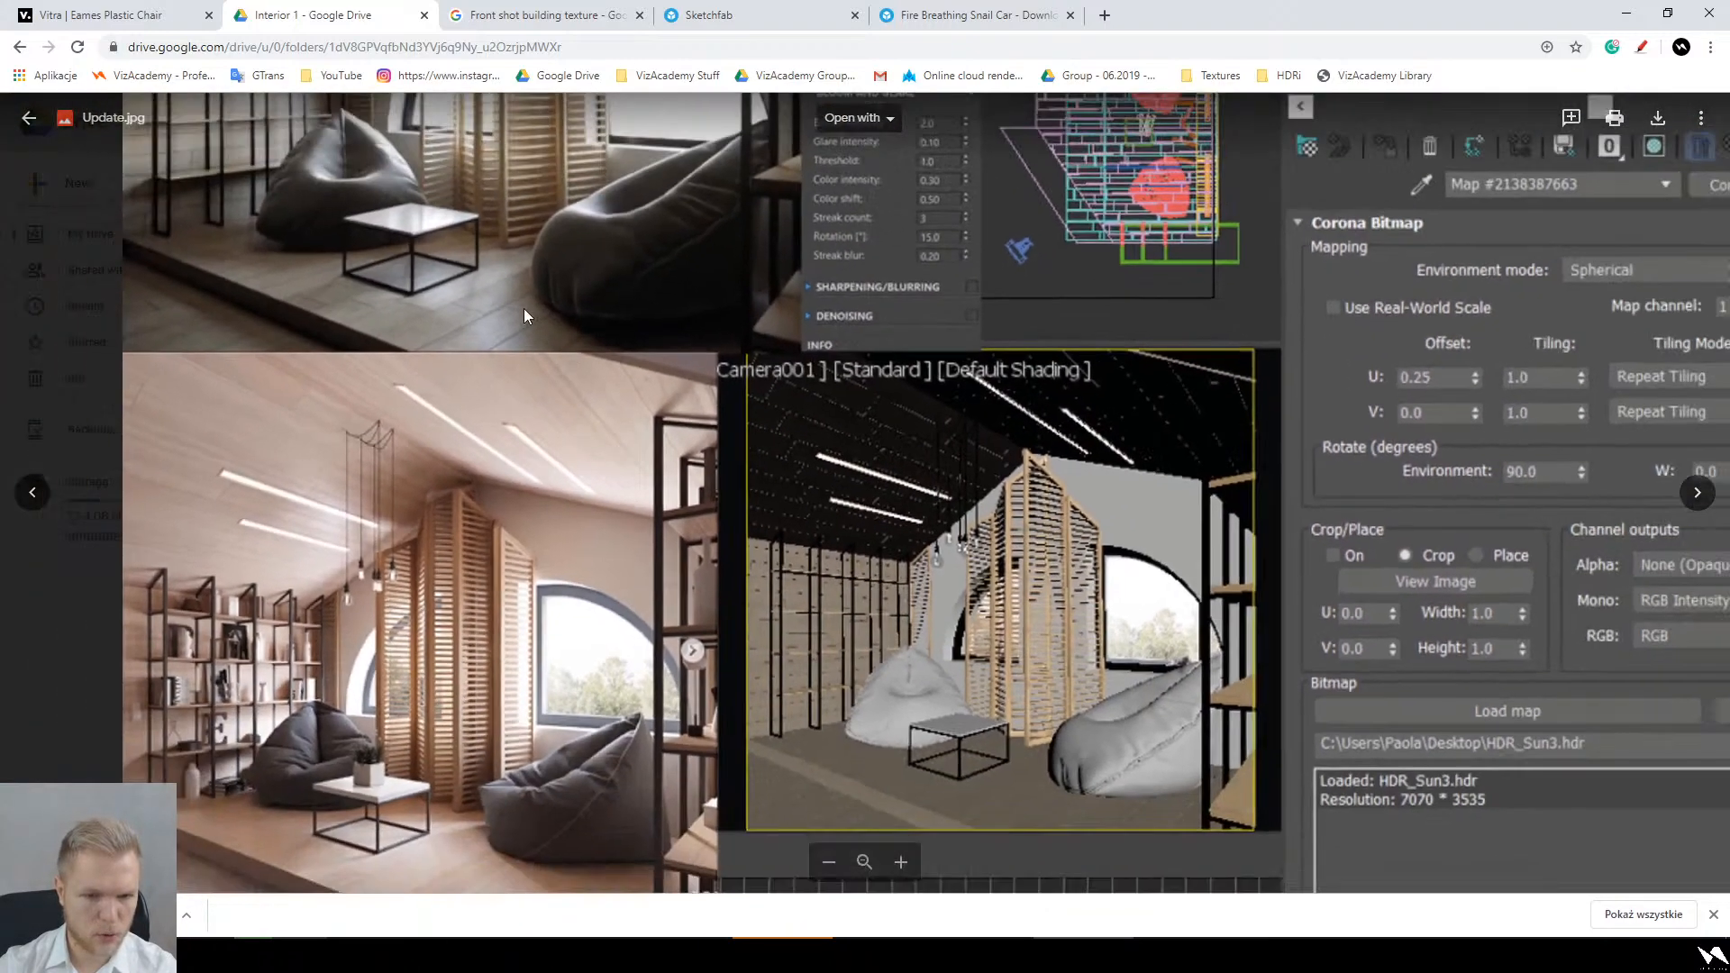
Step: Compare the ceiling strip lights, floor and overall brightness of the render in Update.jpg with the reference photo
scroll(504, 288, up, 4)
scroll(432, 205, up, 2)
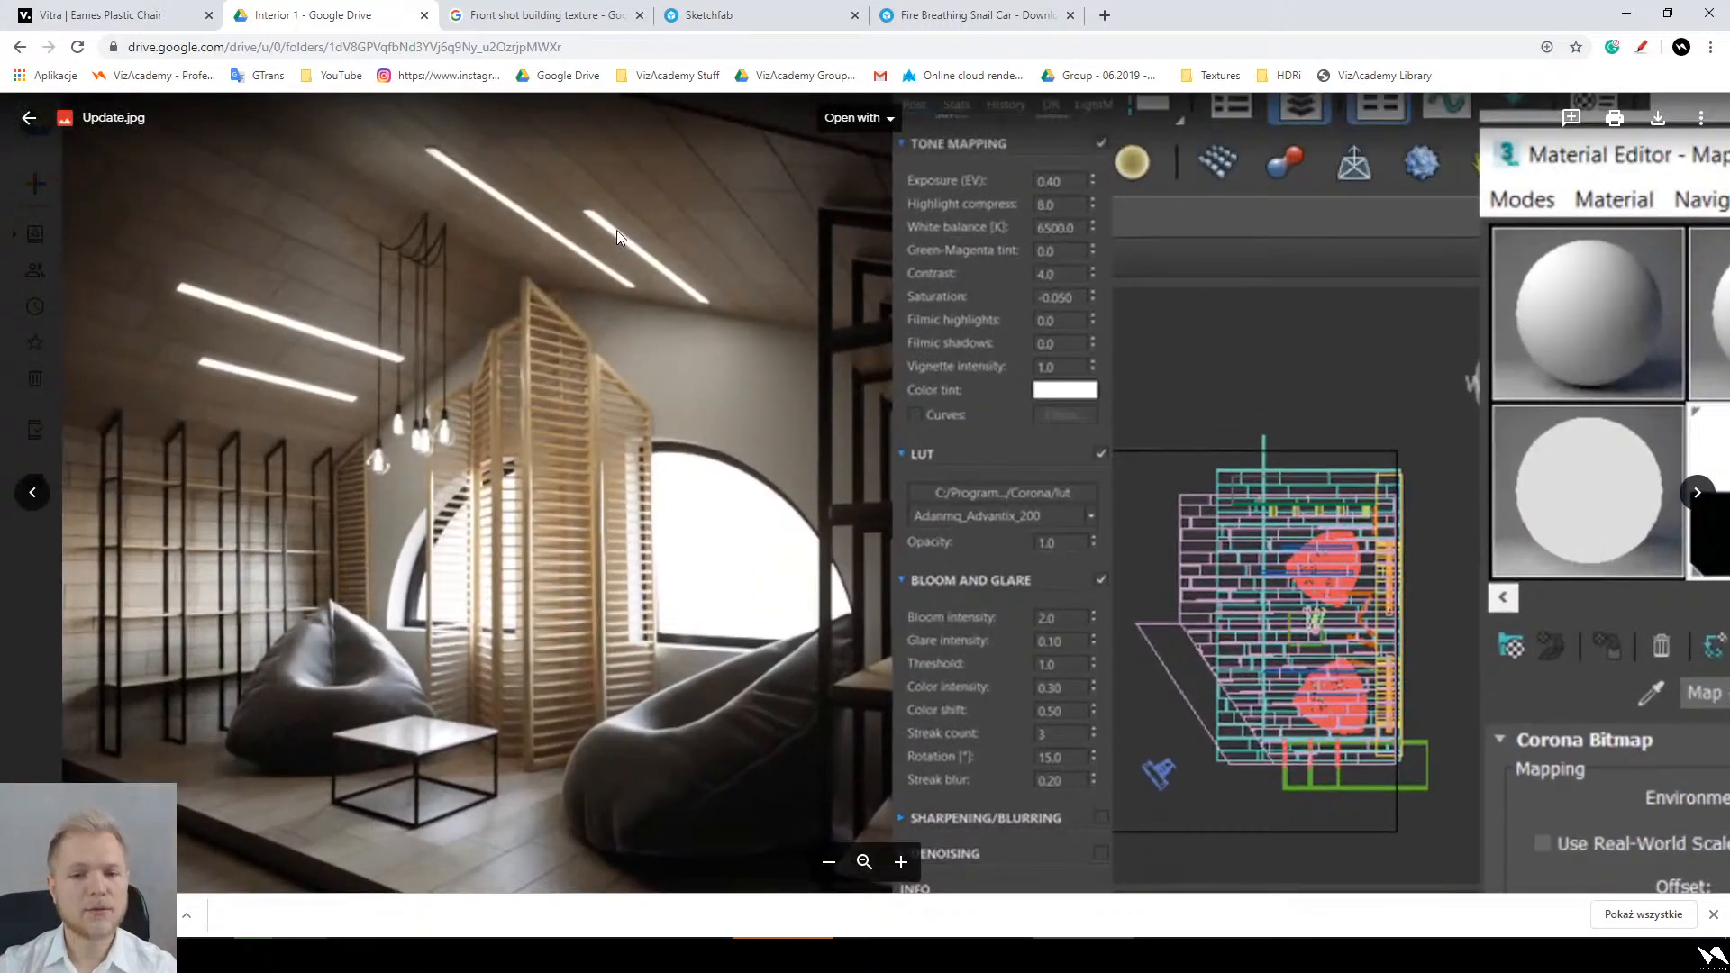
scroll(617, 231, up, 1)
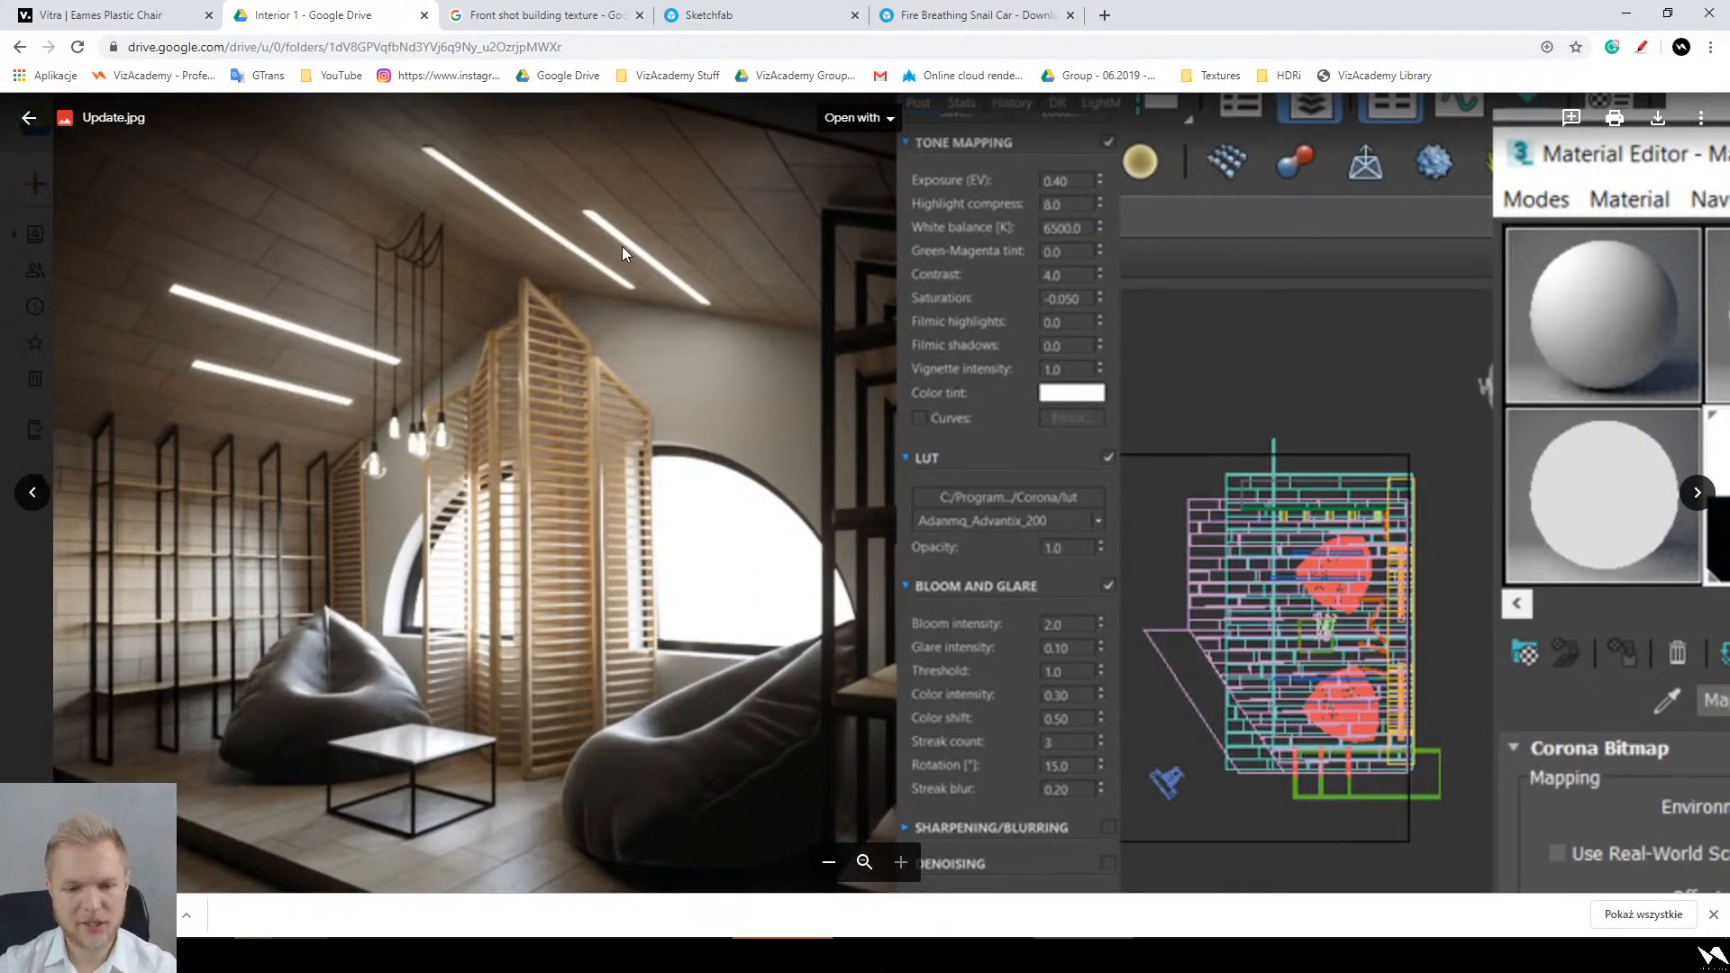
scroll(621, 246, down, 3)
scroll(622, 246, up, 2)
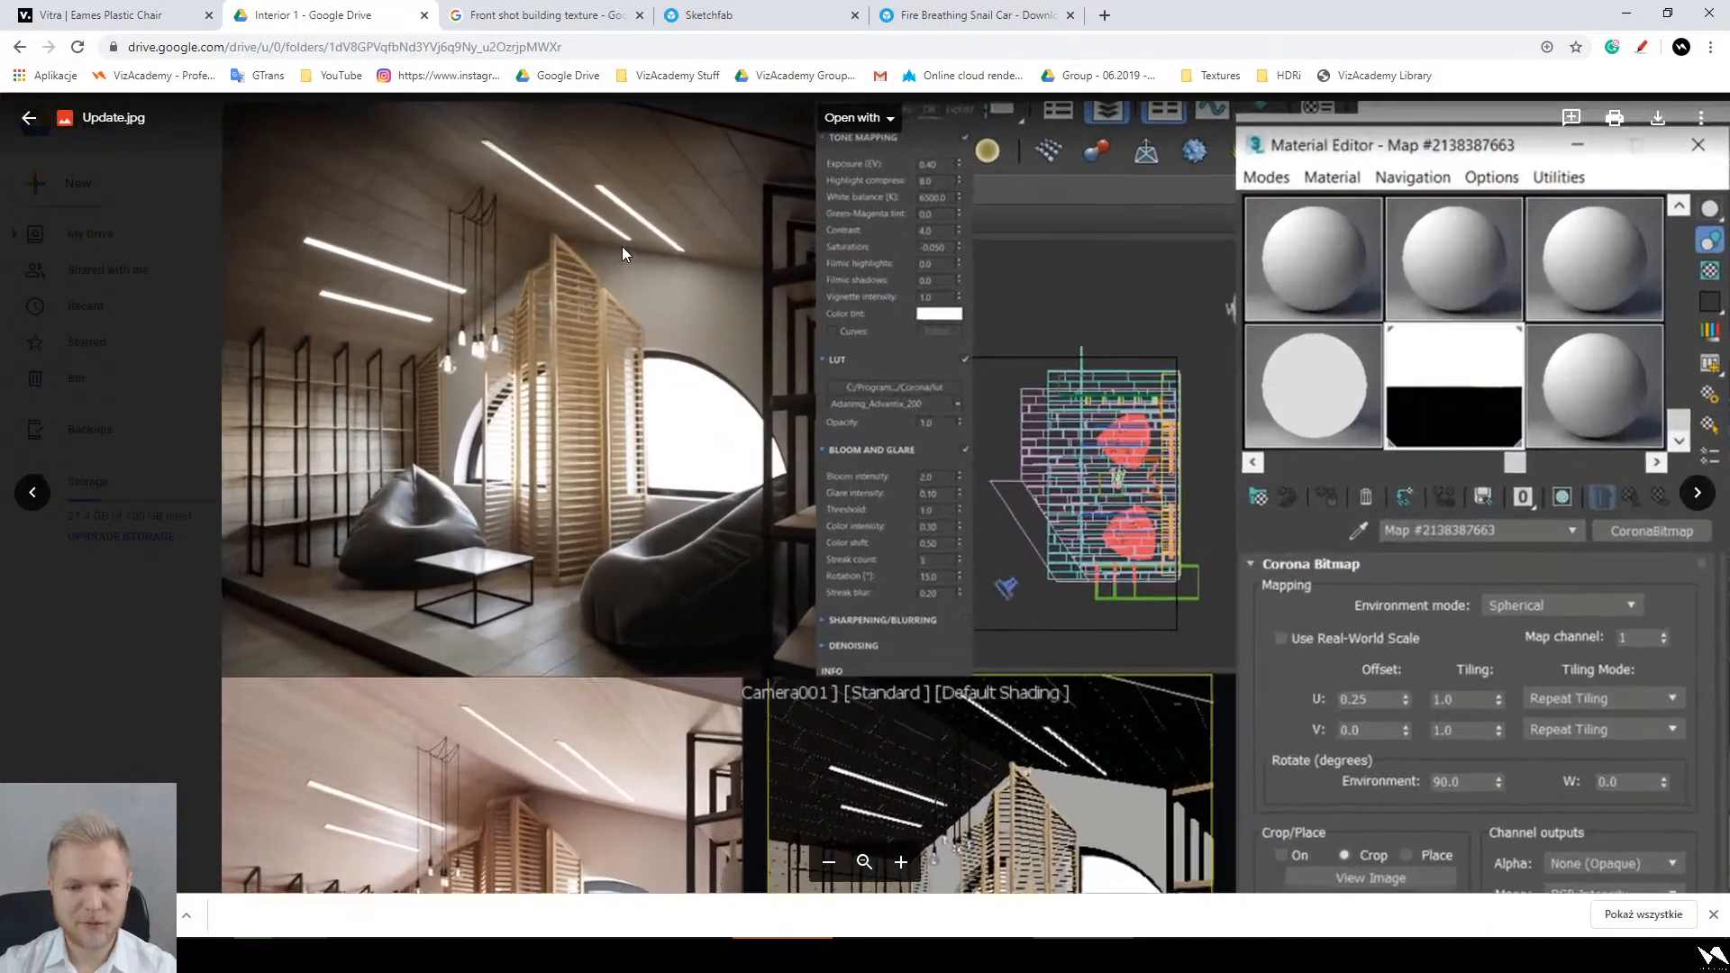
drag(620, 598, 664, 598)
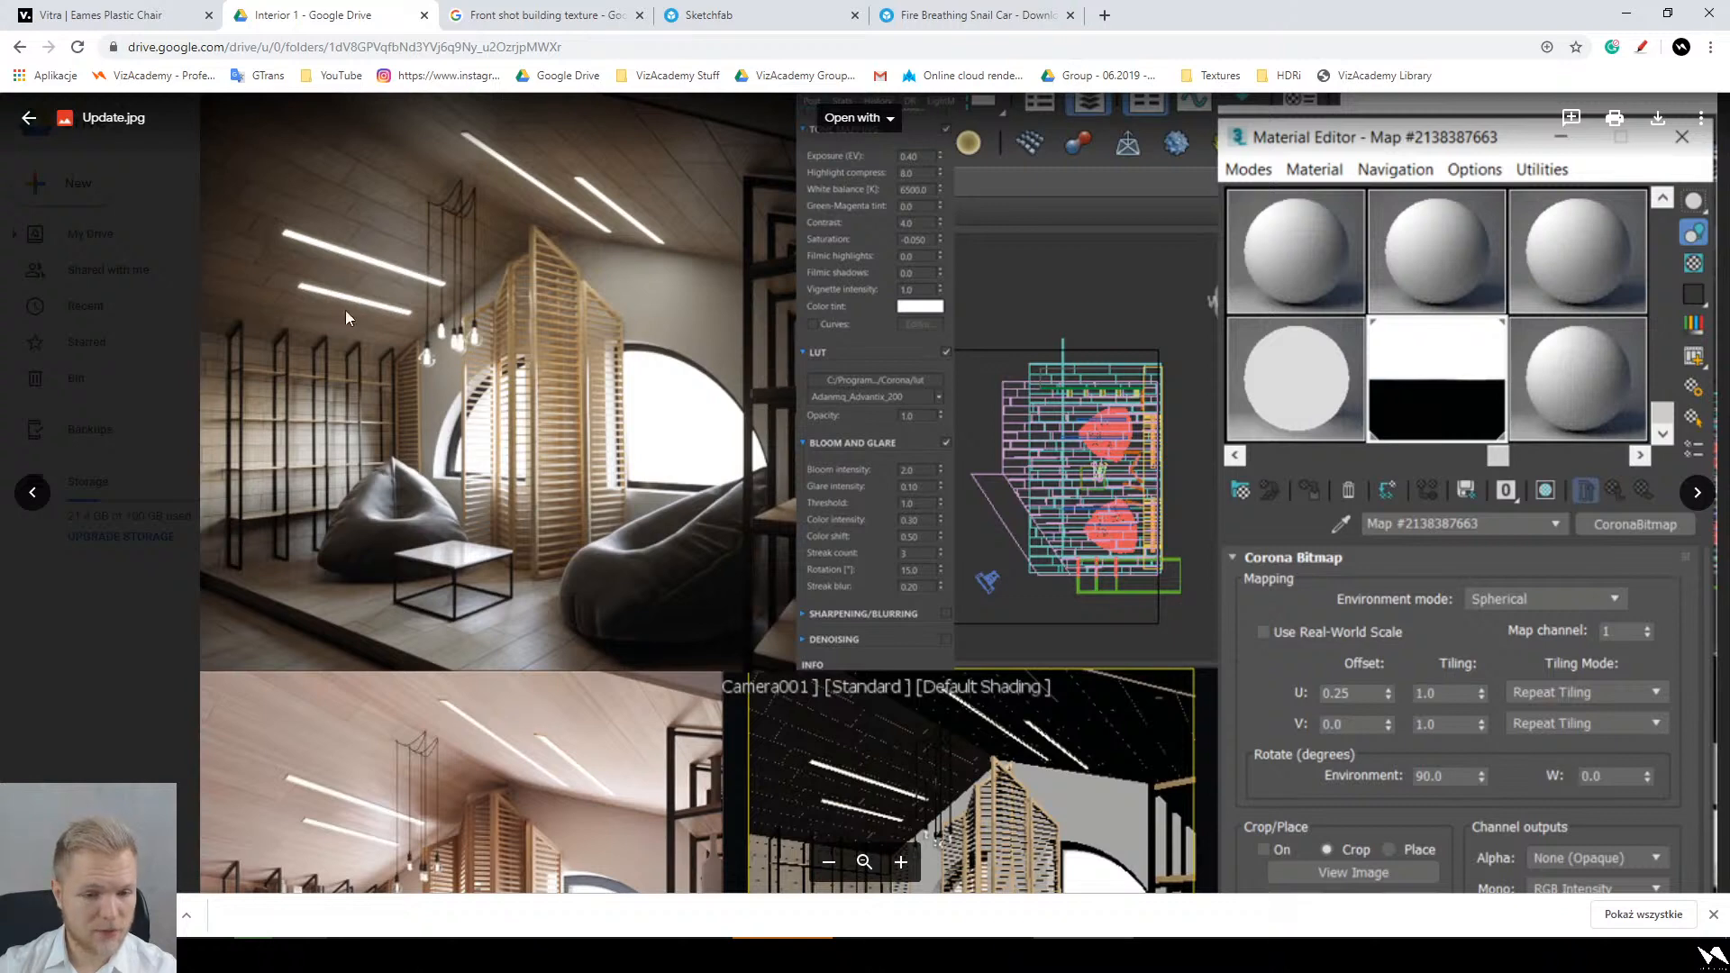
drag(536, 621, 534, 348)
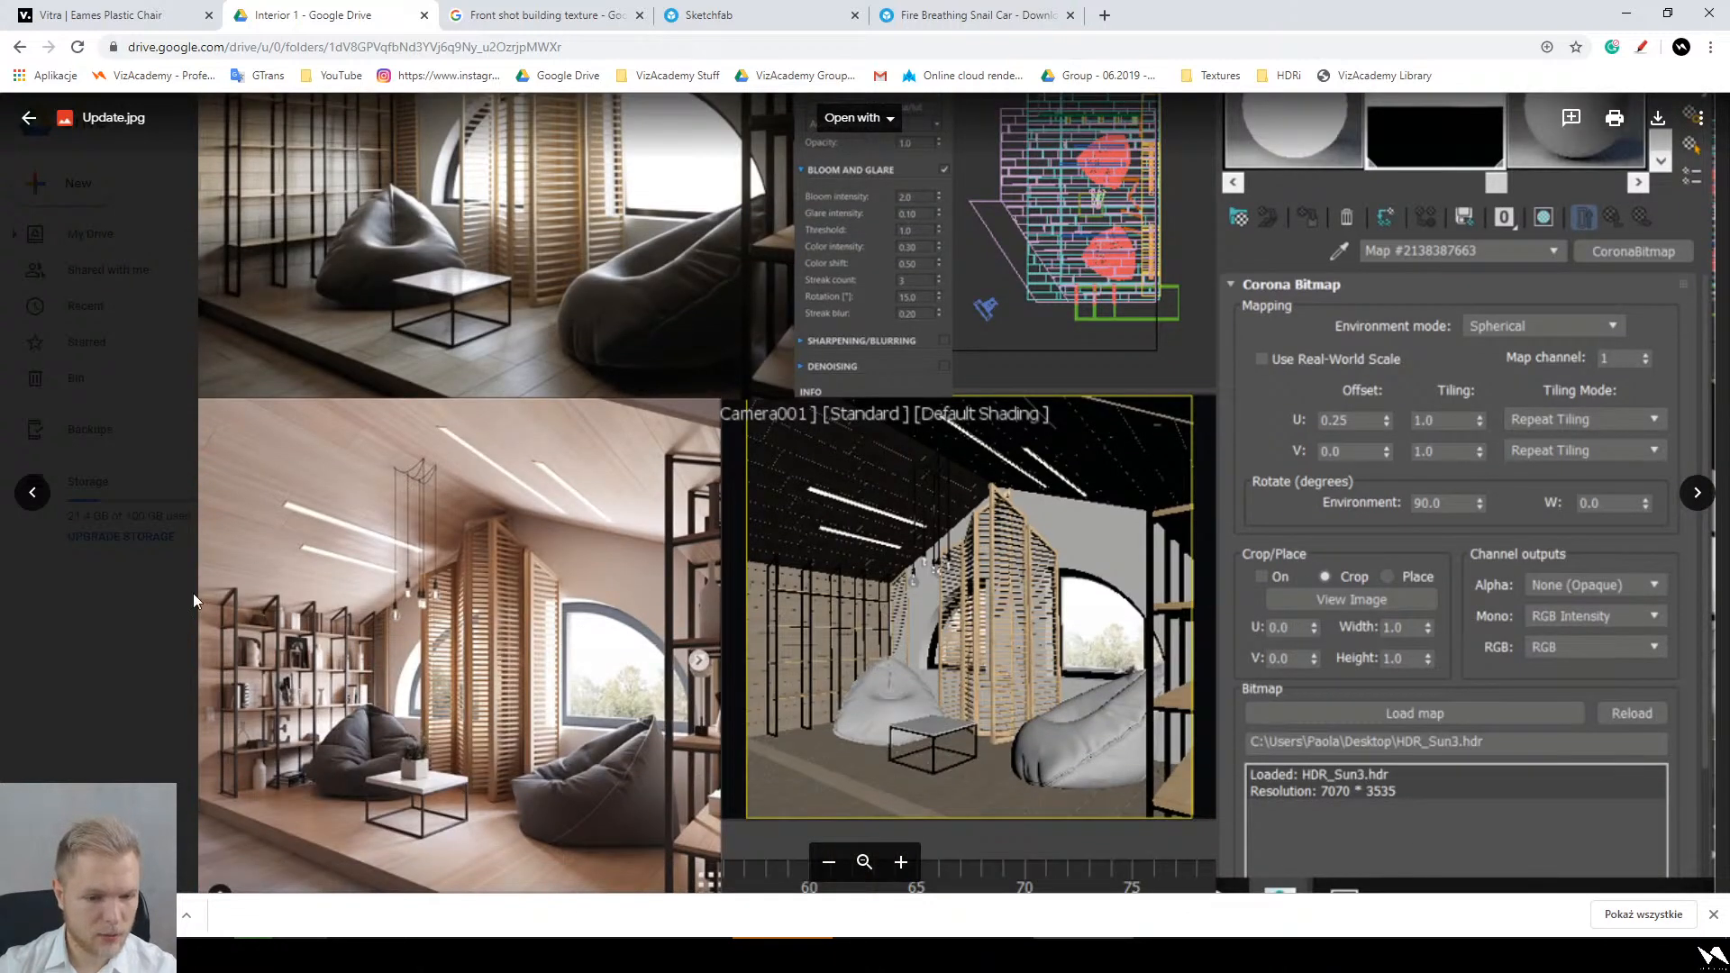
Step: Recheck the attic render as a whole, view the student's earlier render with the LED comment, and close the preview
scroll(542, 589, up, 3)
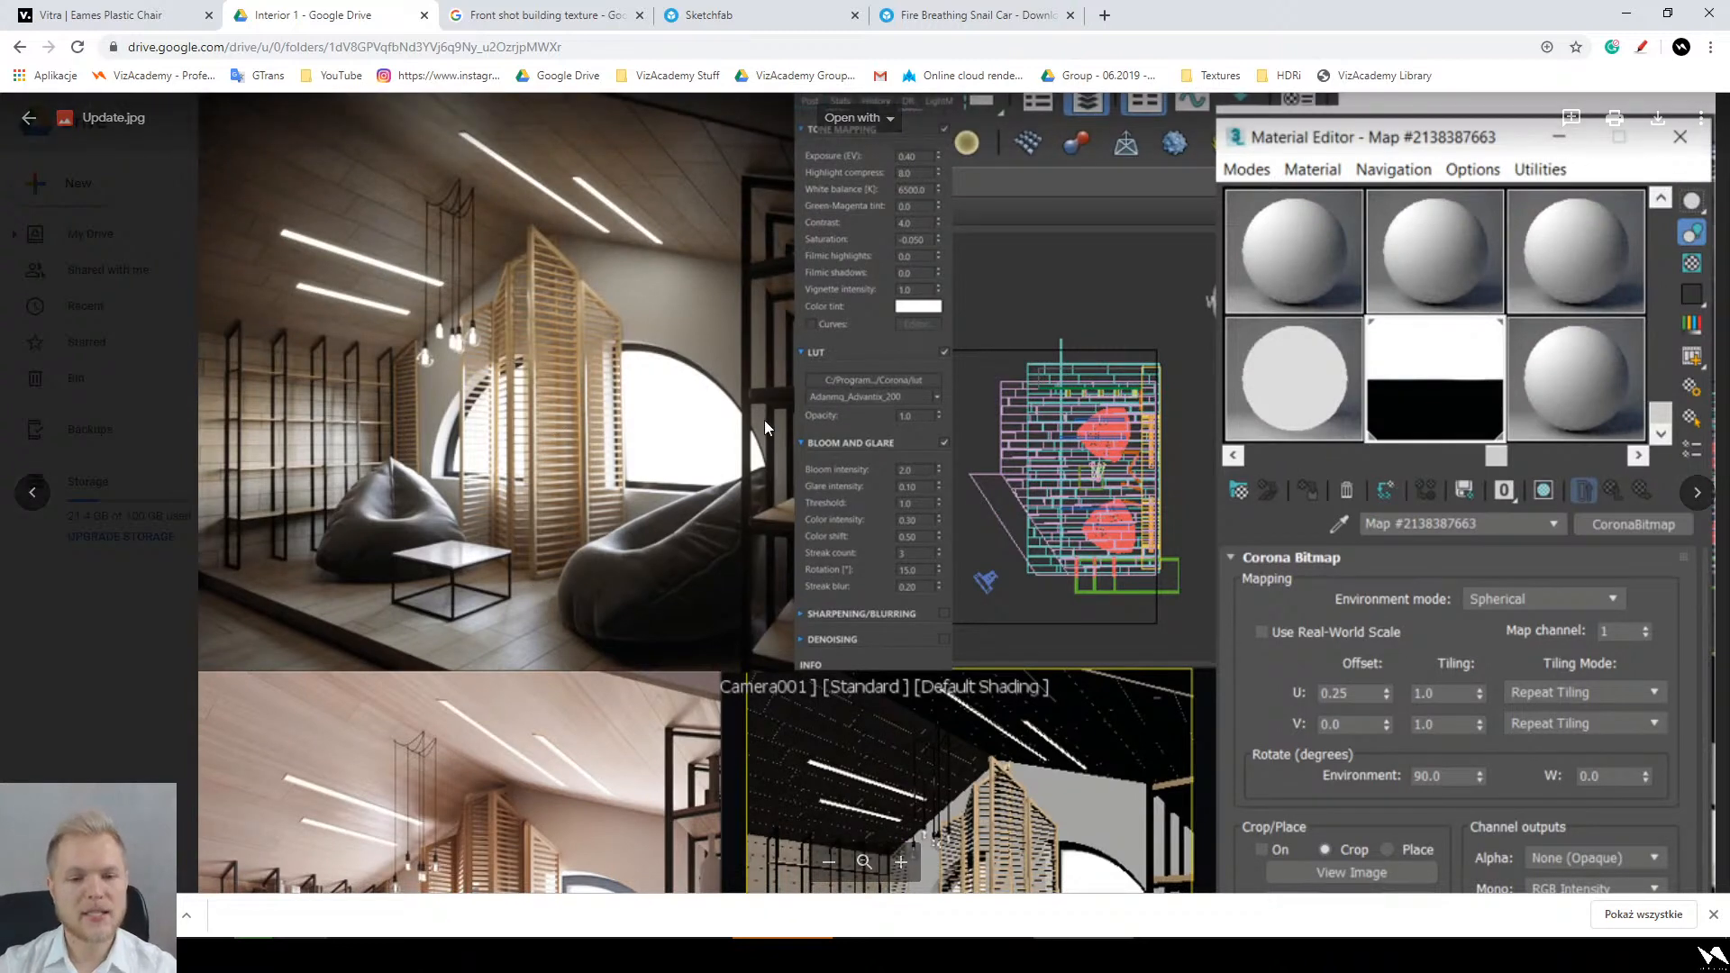
scroll(647, 717, down, 1)
scroll(642, 714, up, 1)
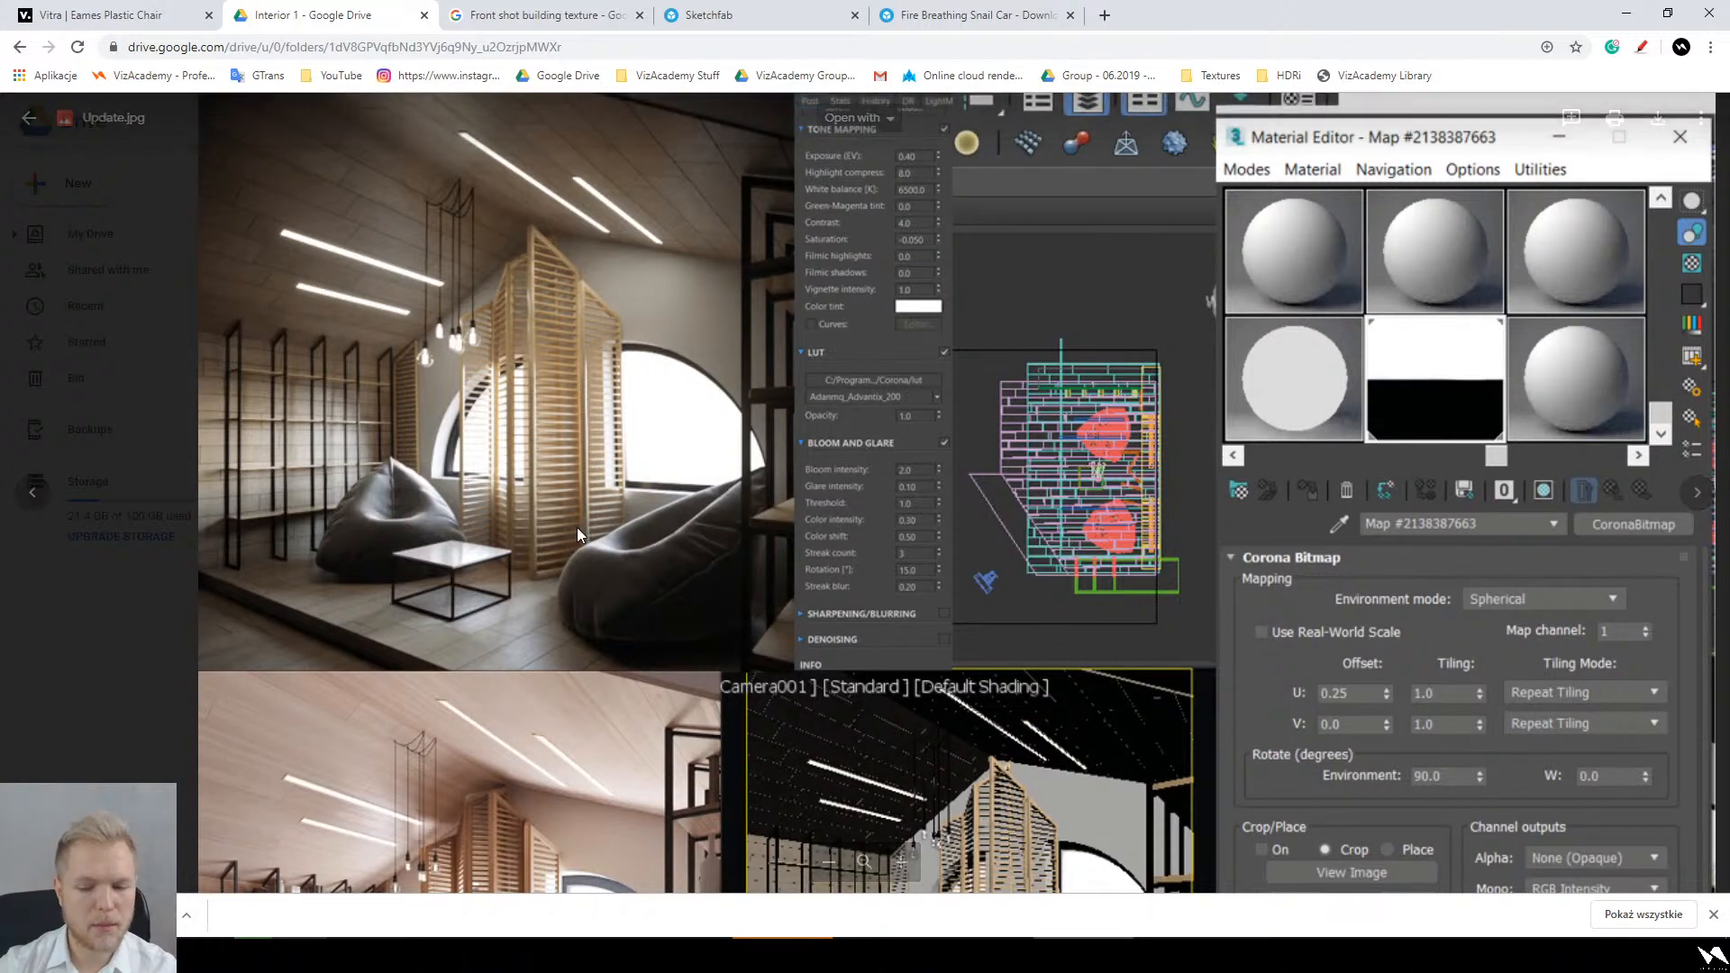
ctrl+scroll(616, 427, down, 4)
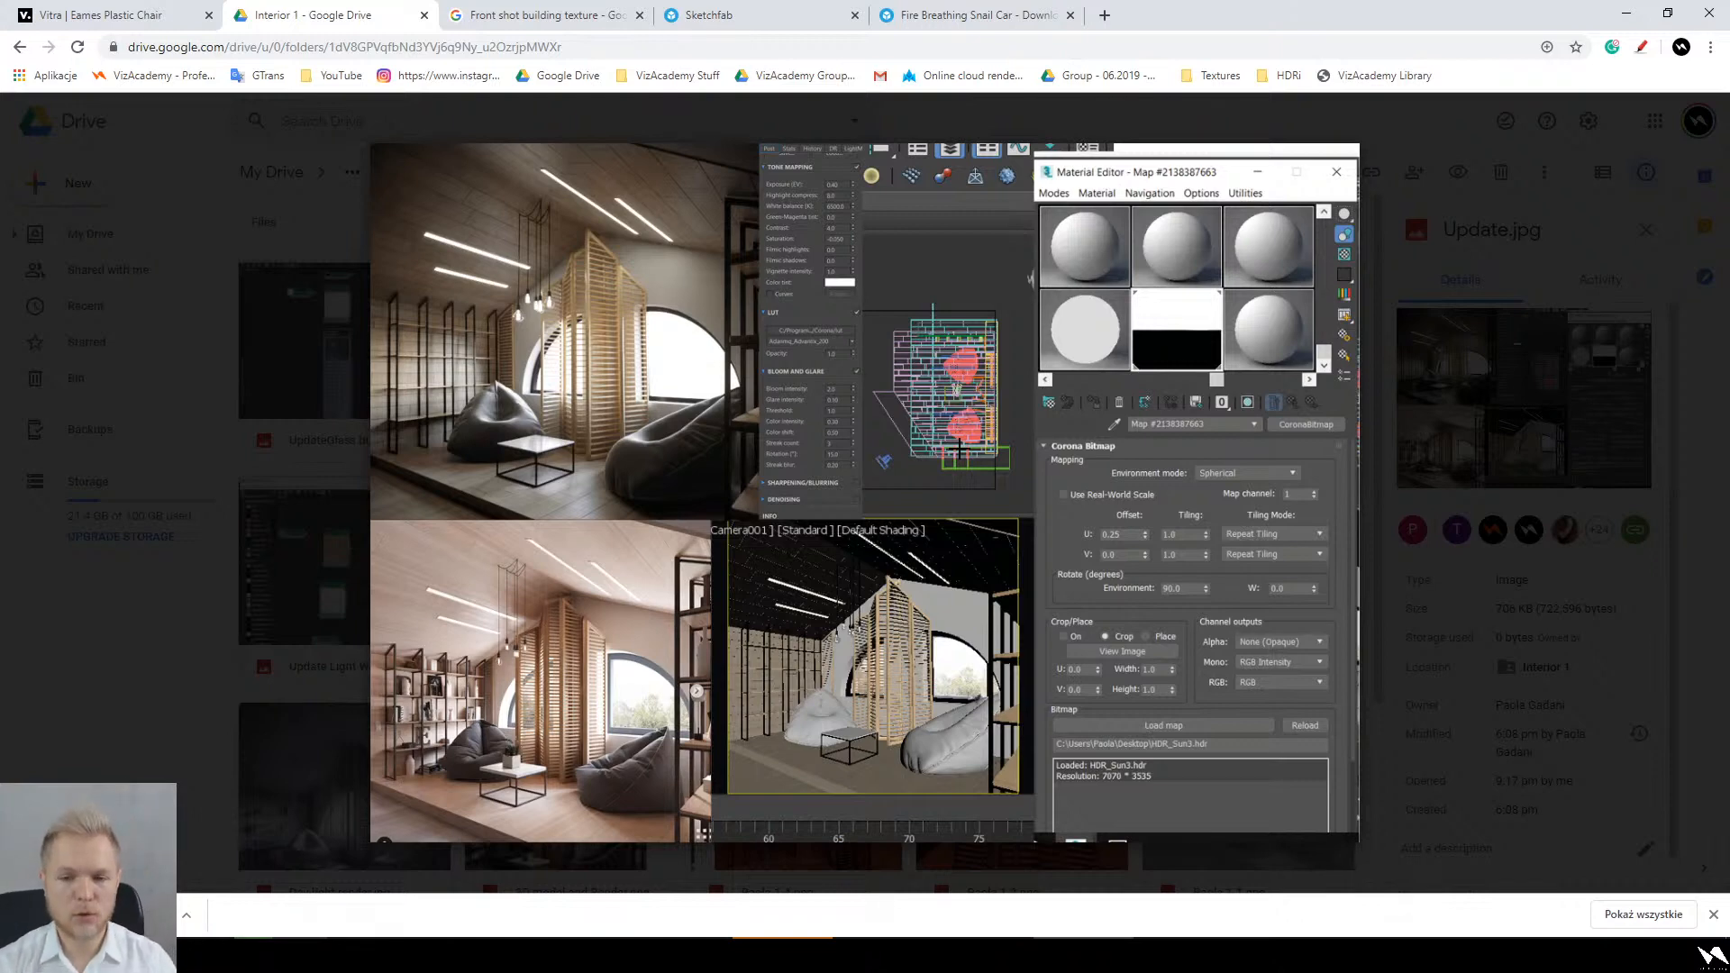
key(Right)
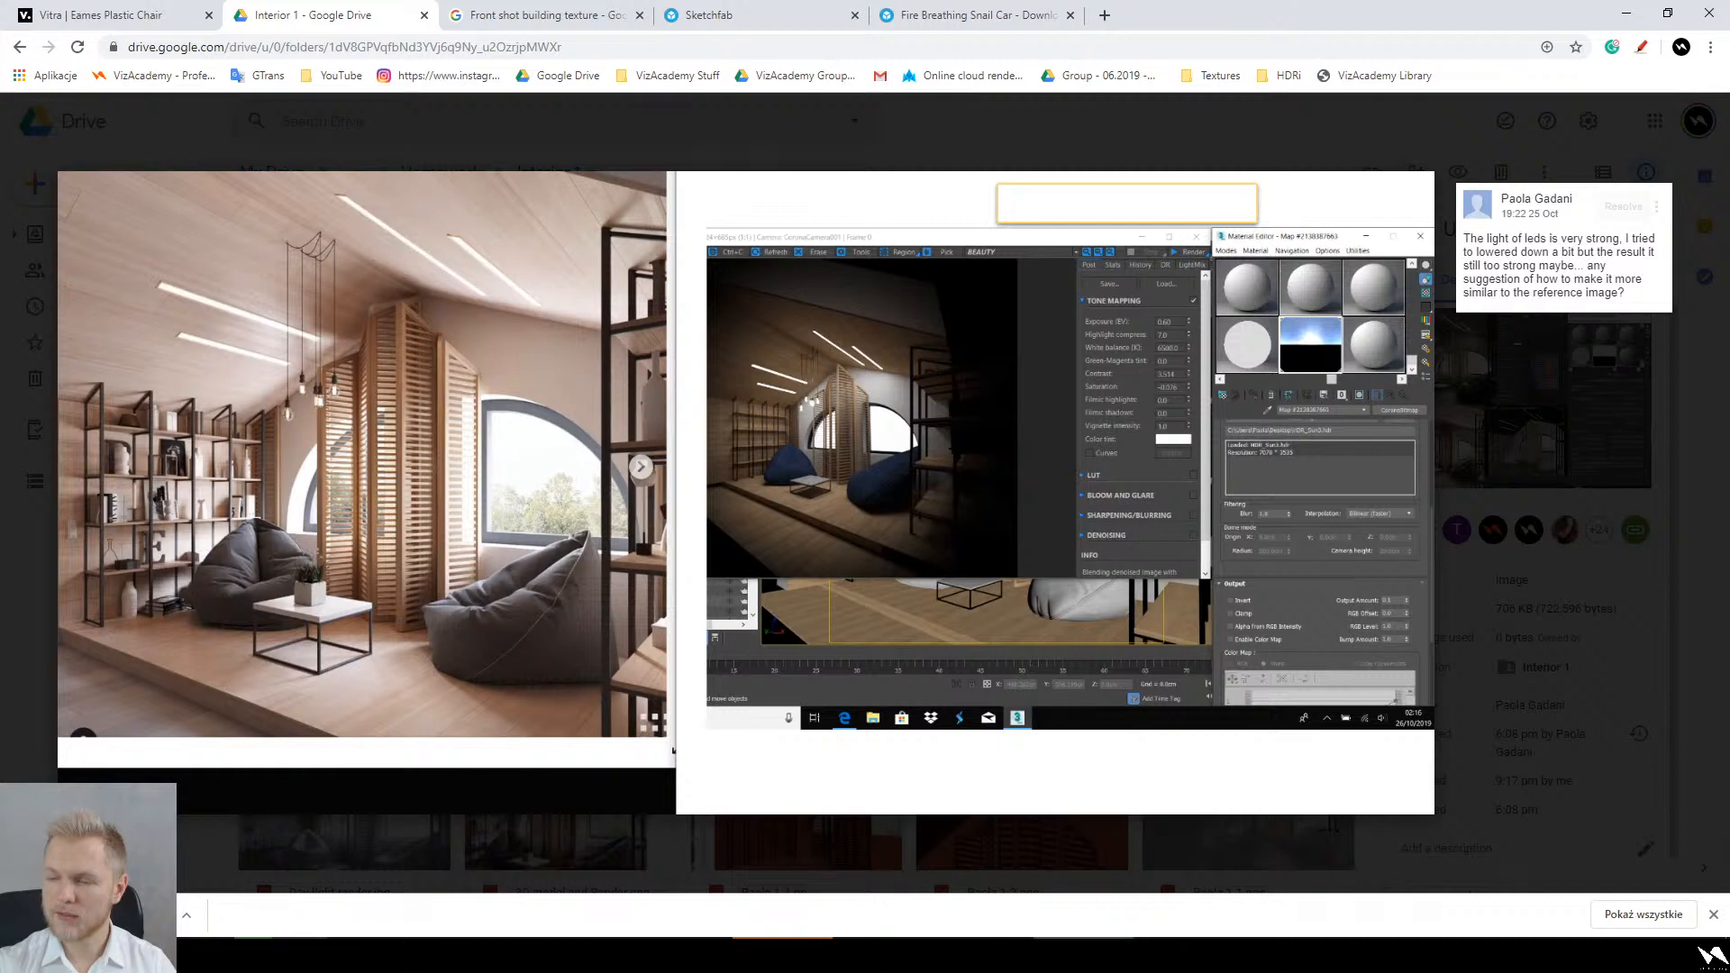
key(Escape)
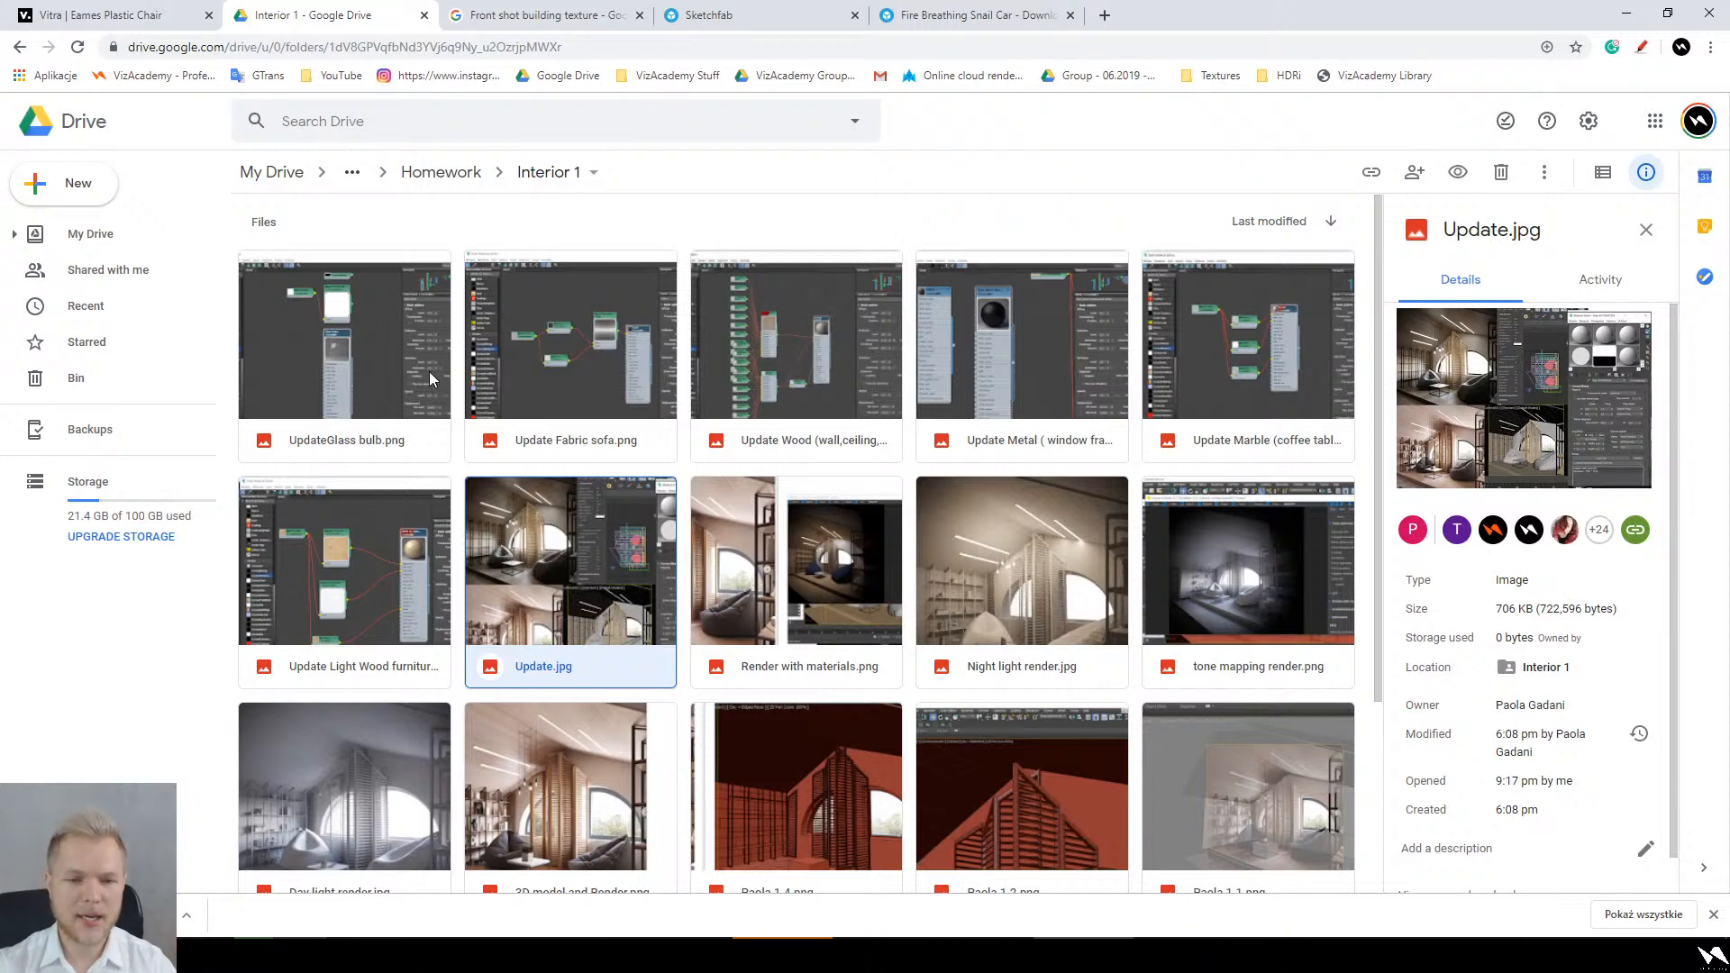
Step: Open UpdateGlass bulb.png and inspect the Glass Bulbs material's reflection and refraction settings up close
double_click(389, 357)
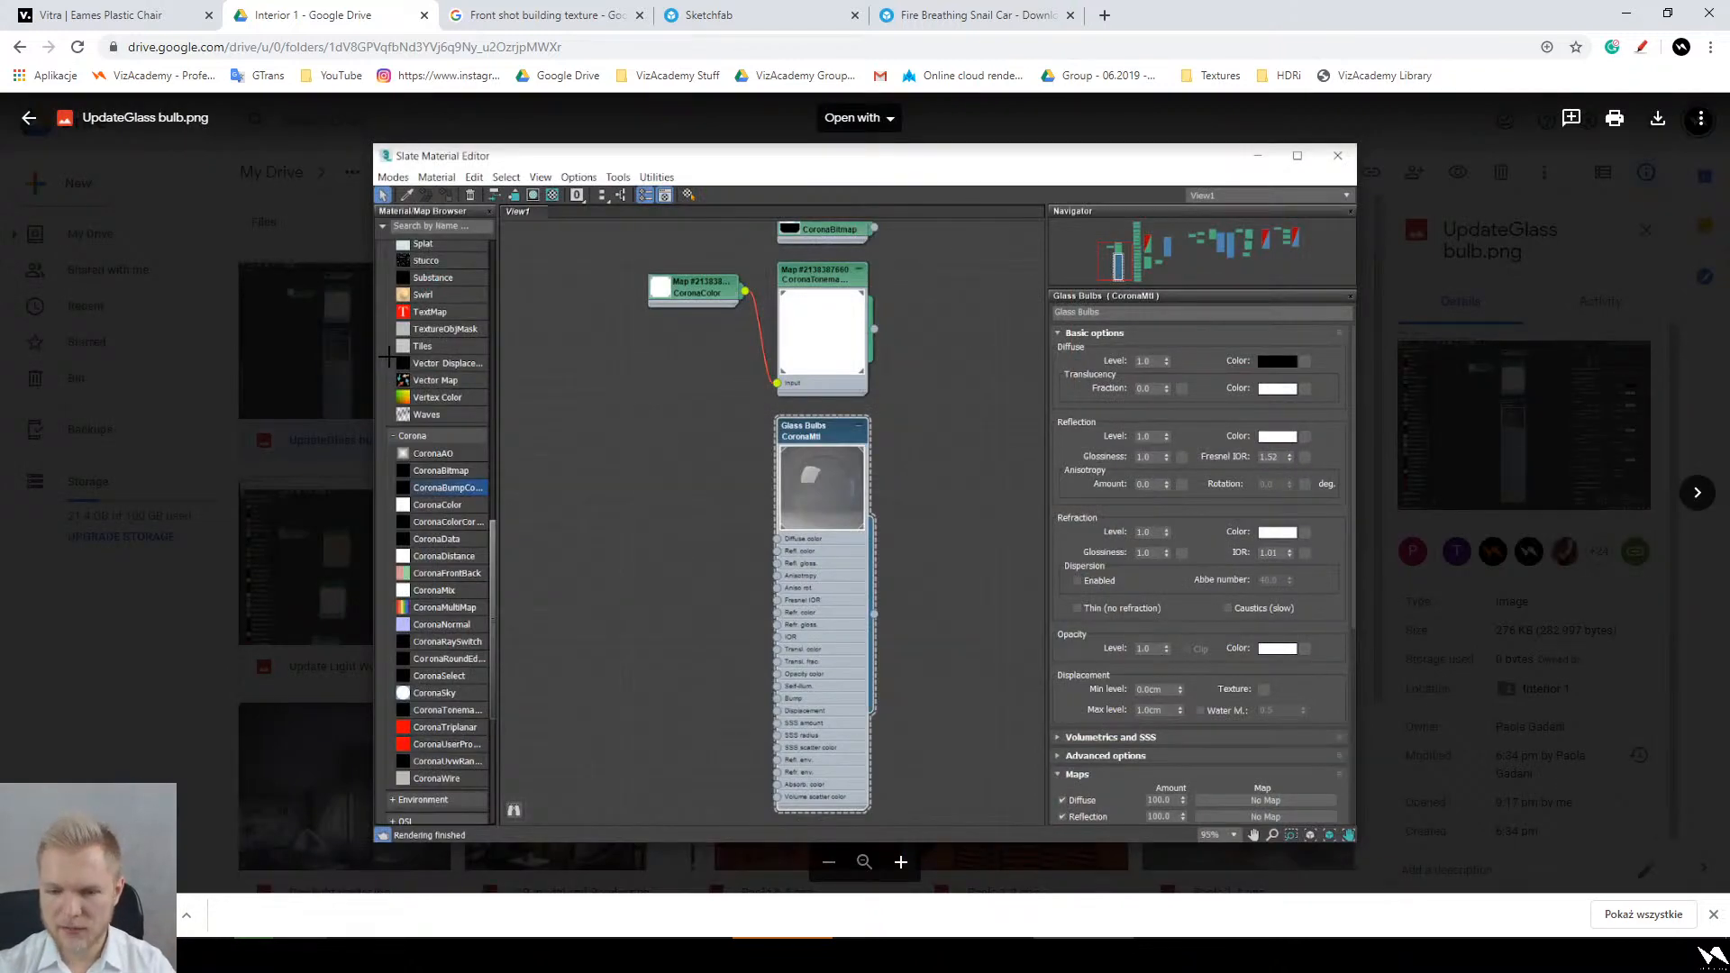
ctrl+scroll(1101, 609, up, 3)
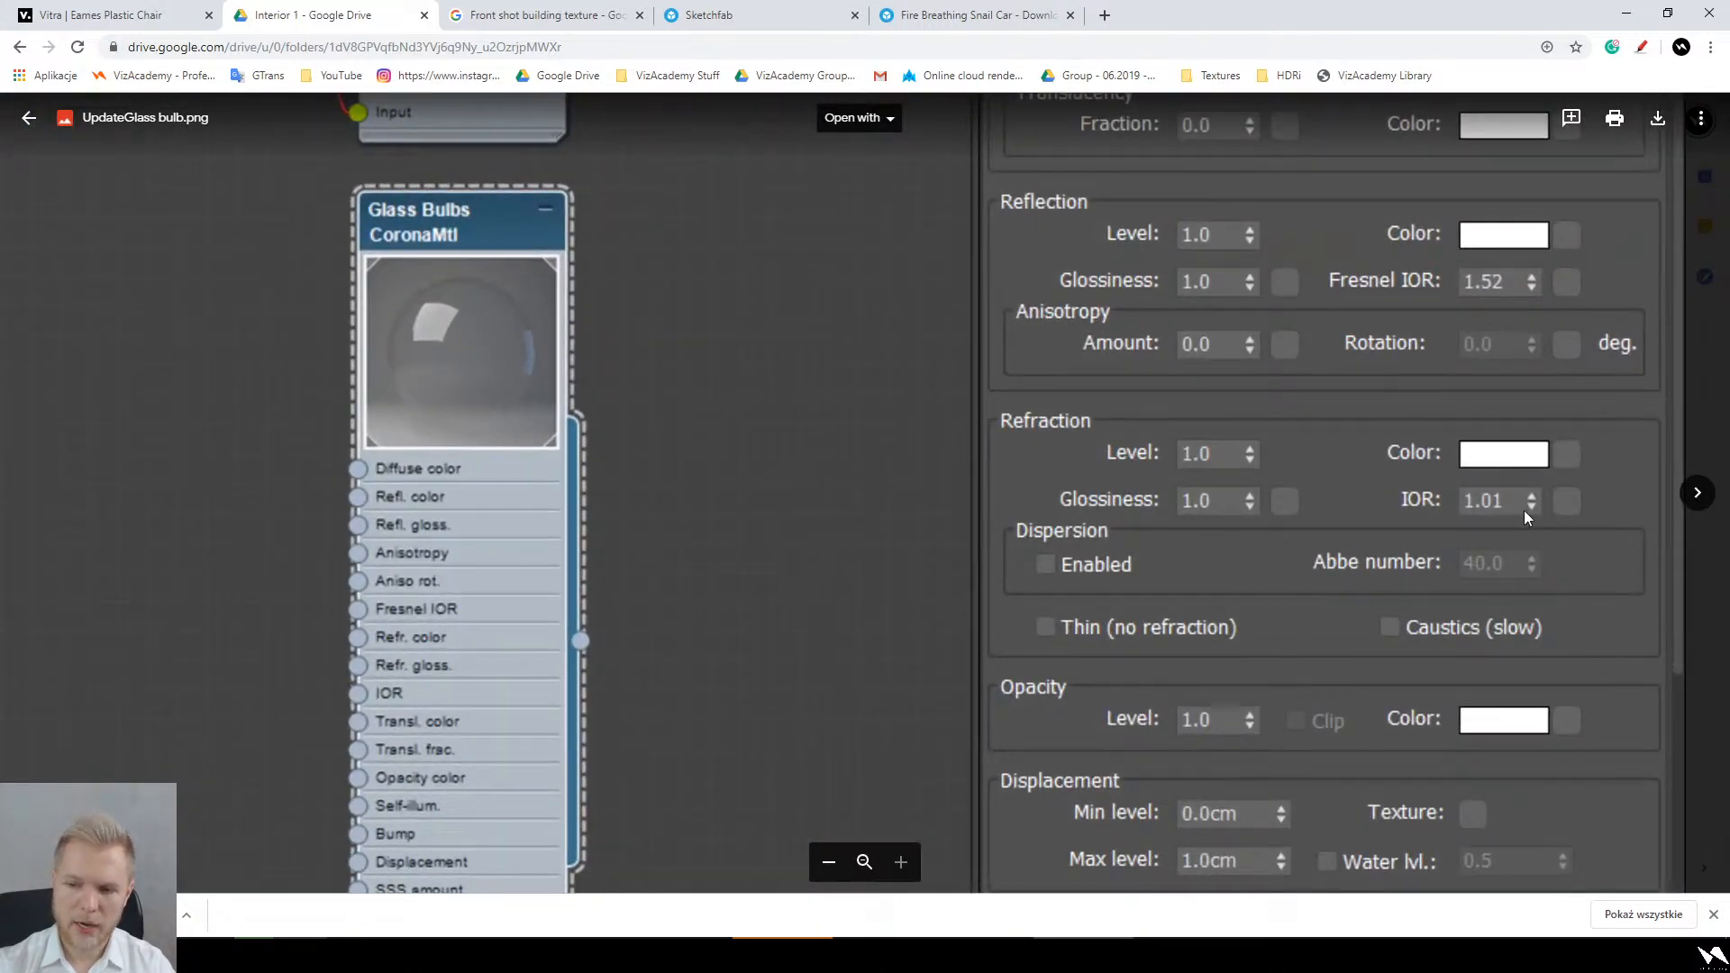
ctrl+scroll(1095, 623, down, 3)
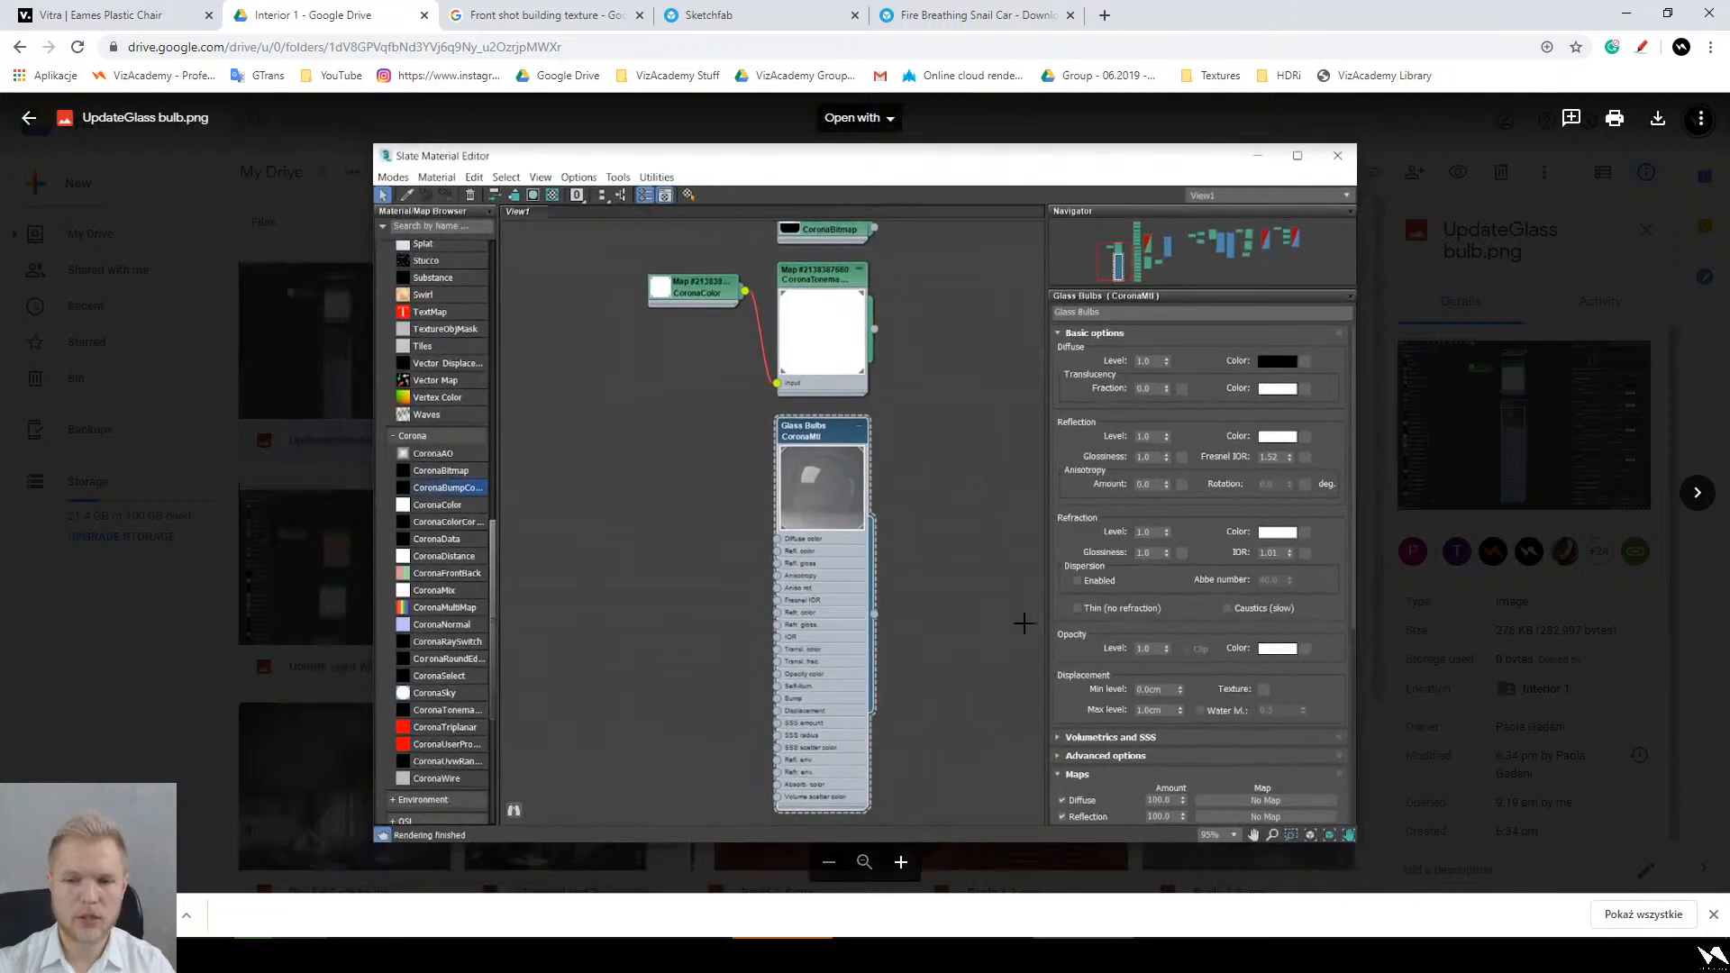
Step: Move on to Update Wood (wall,ceiling,floor).jpg and inspect the Light wood material's MultiTexture maps, bump connection and node network
key(Right)
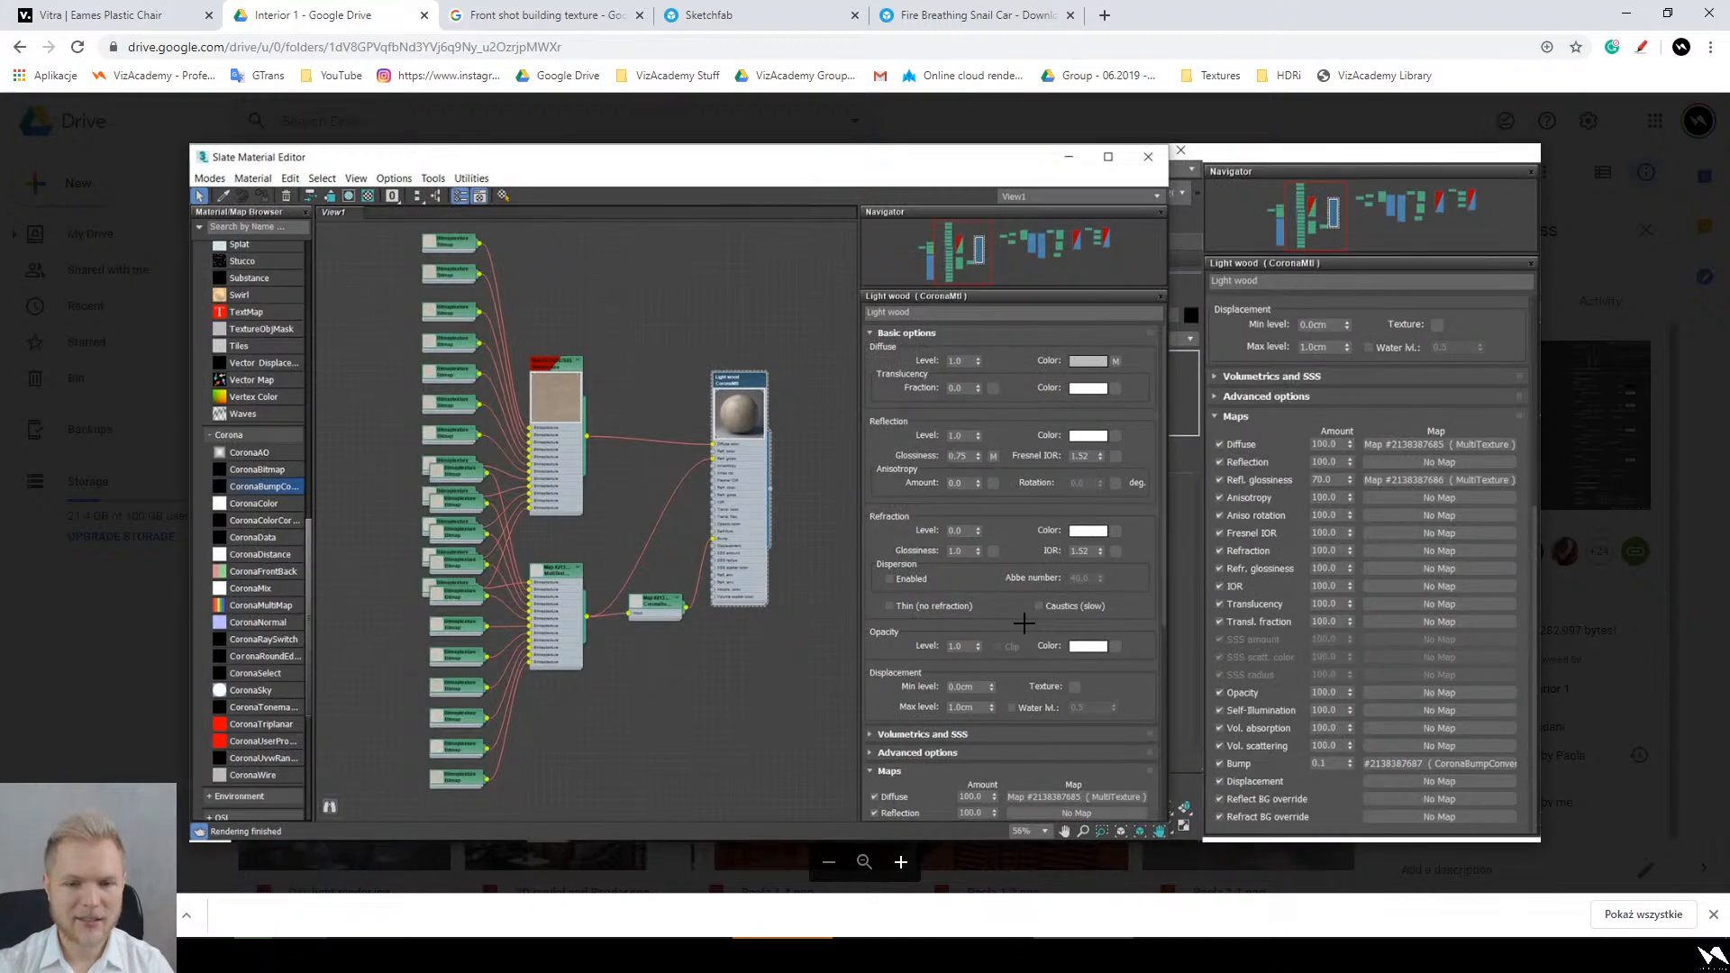
scroll(700, 388, up, 5)
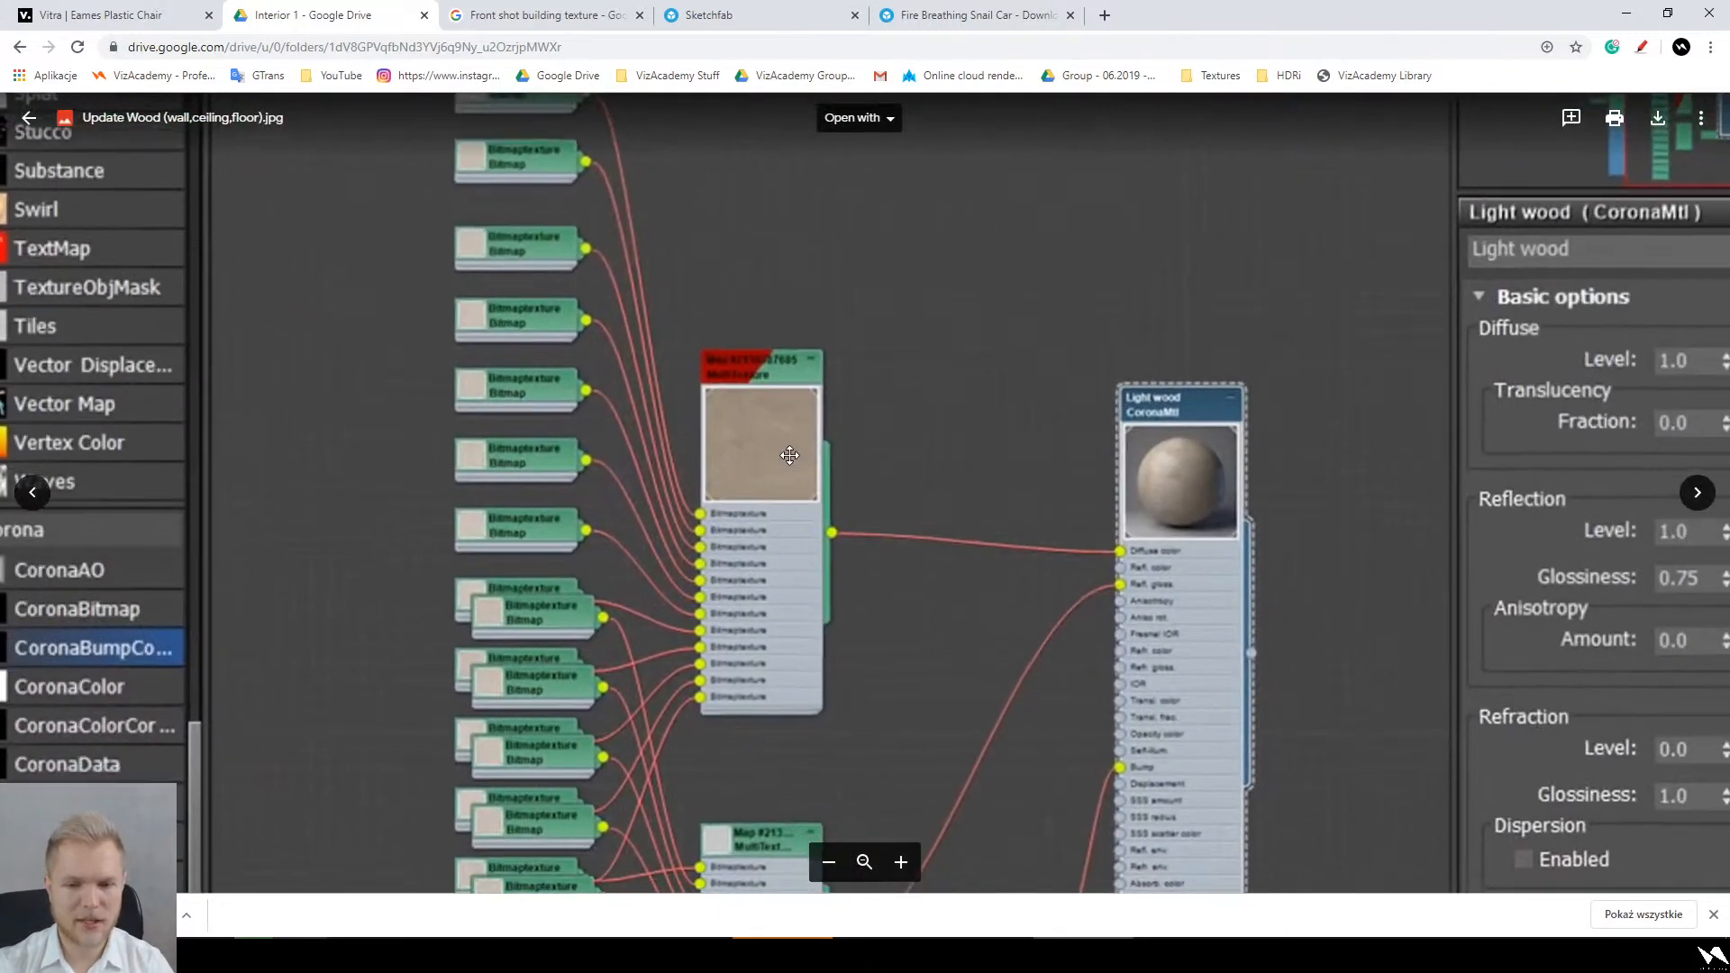
drag(789, 455, 735, 427)
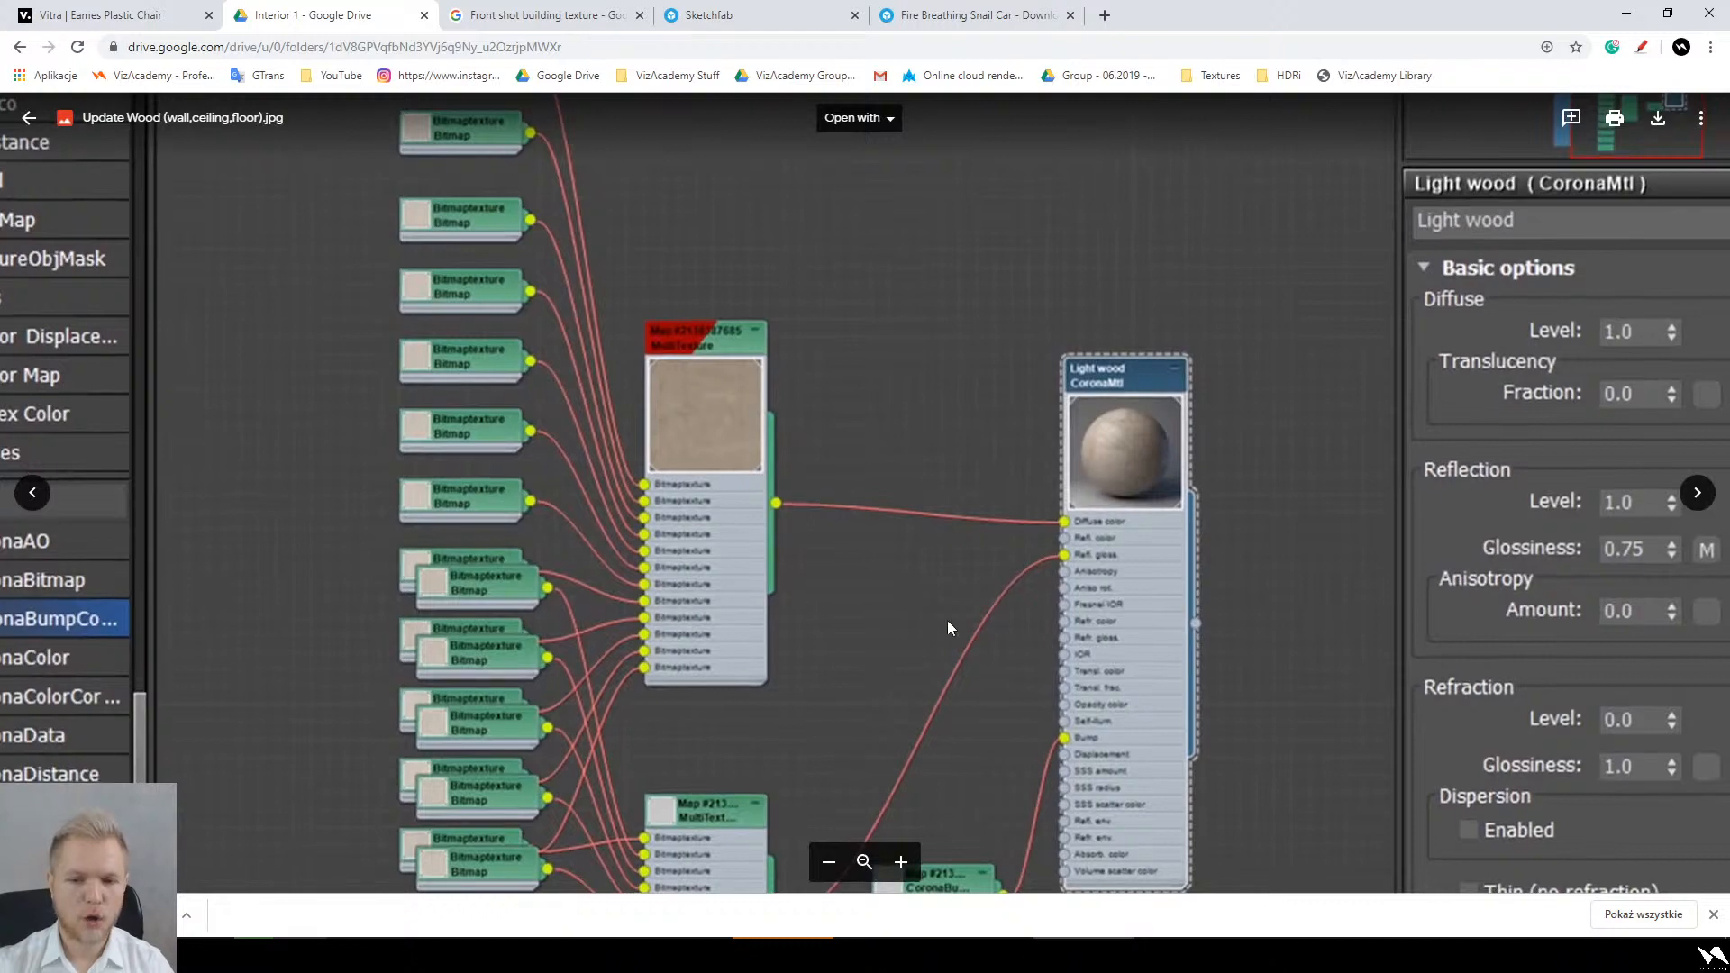
drag(1024, 495, 924, 284)
scroll(935, 373, down, 1)
scroll(935, 373, down, 4)
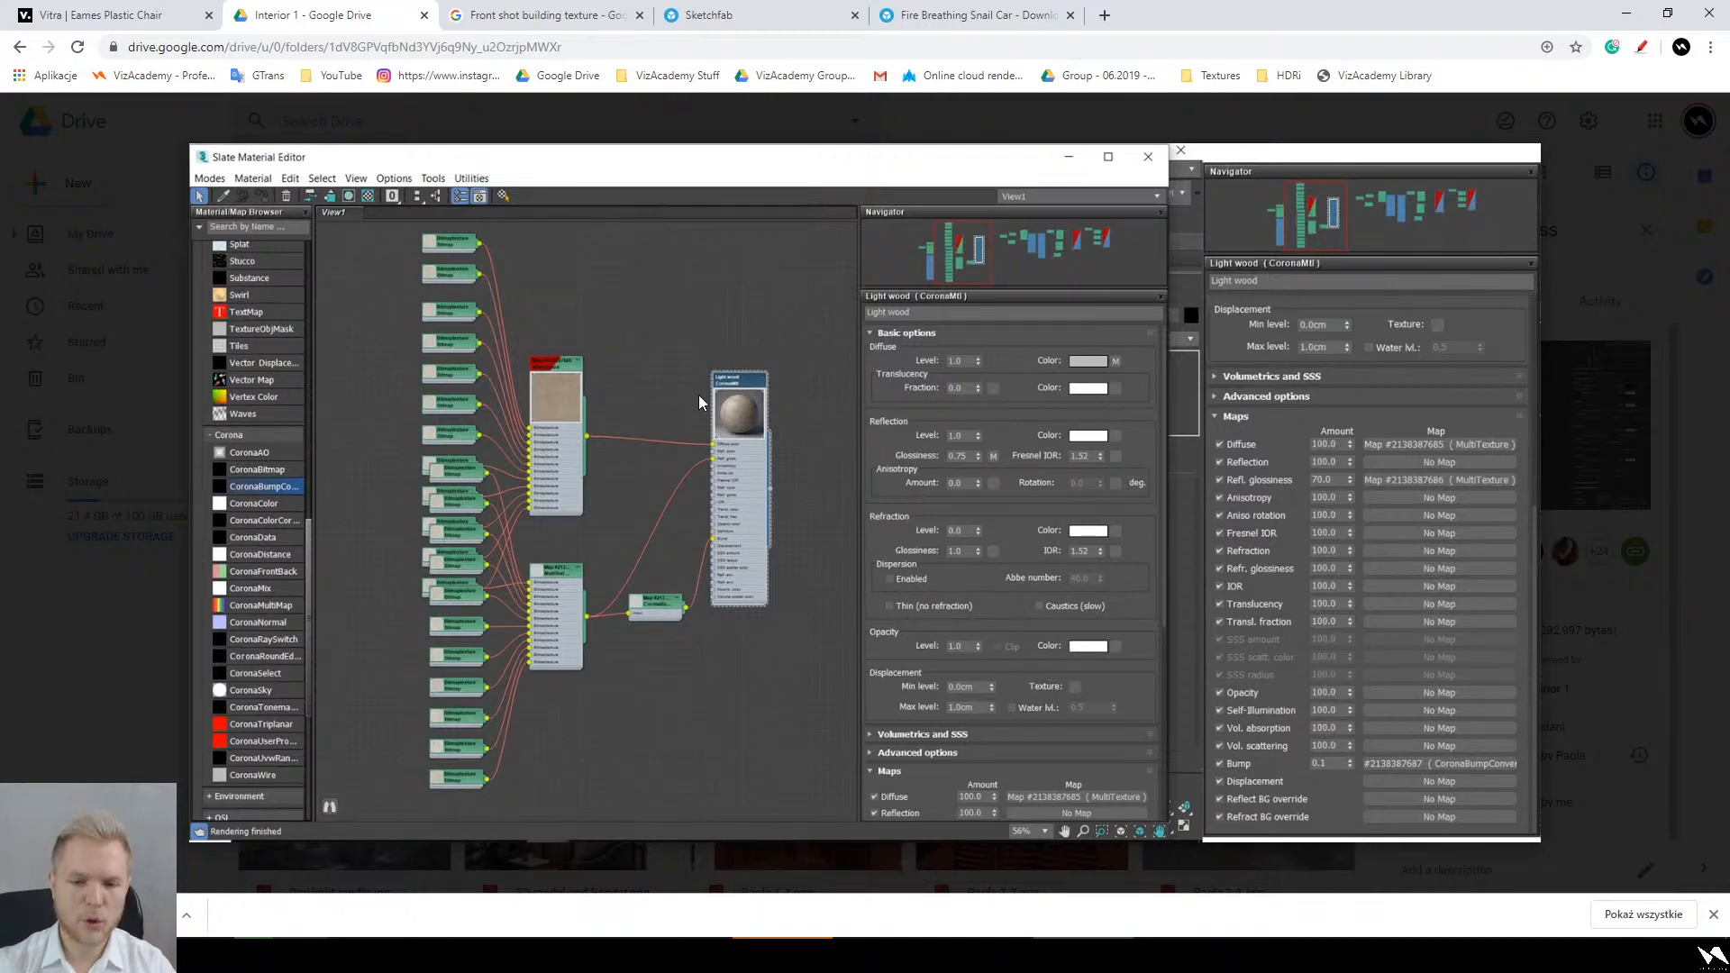
scroll(703, 398, up, 4)
scroll(797, 468, down, 4)
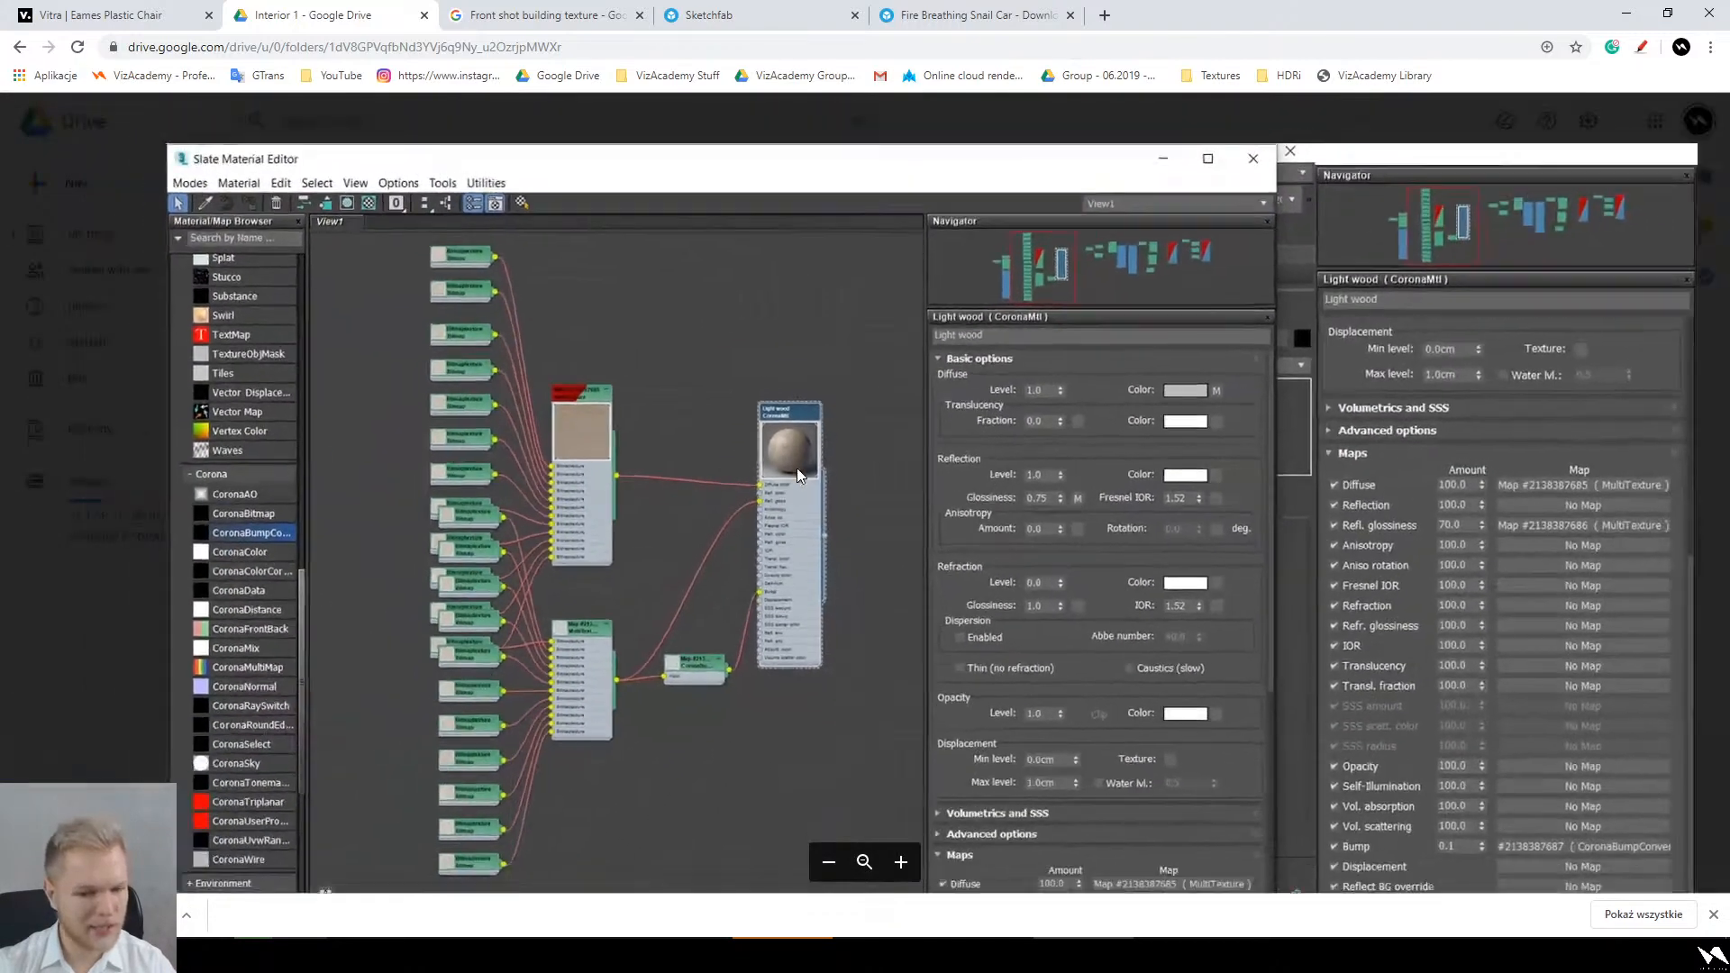
scroll(797, 468, down, 2)
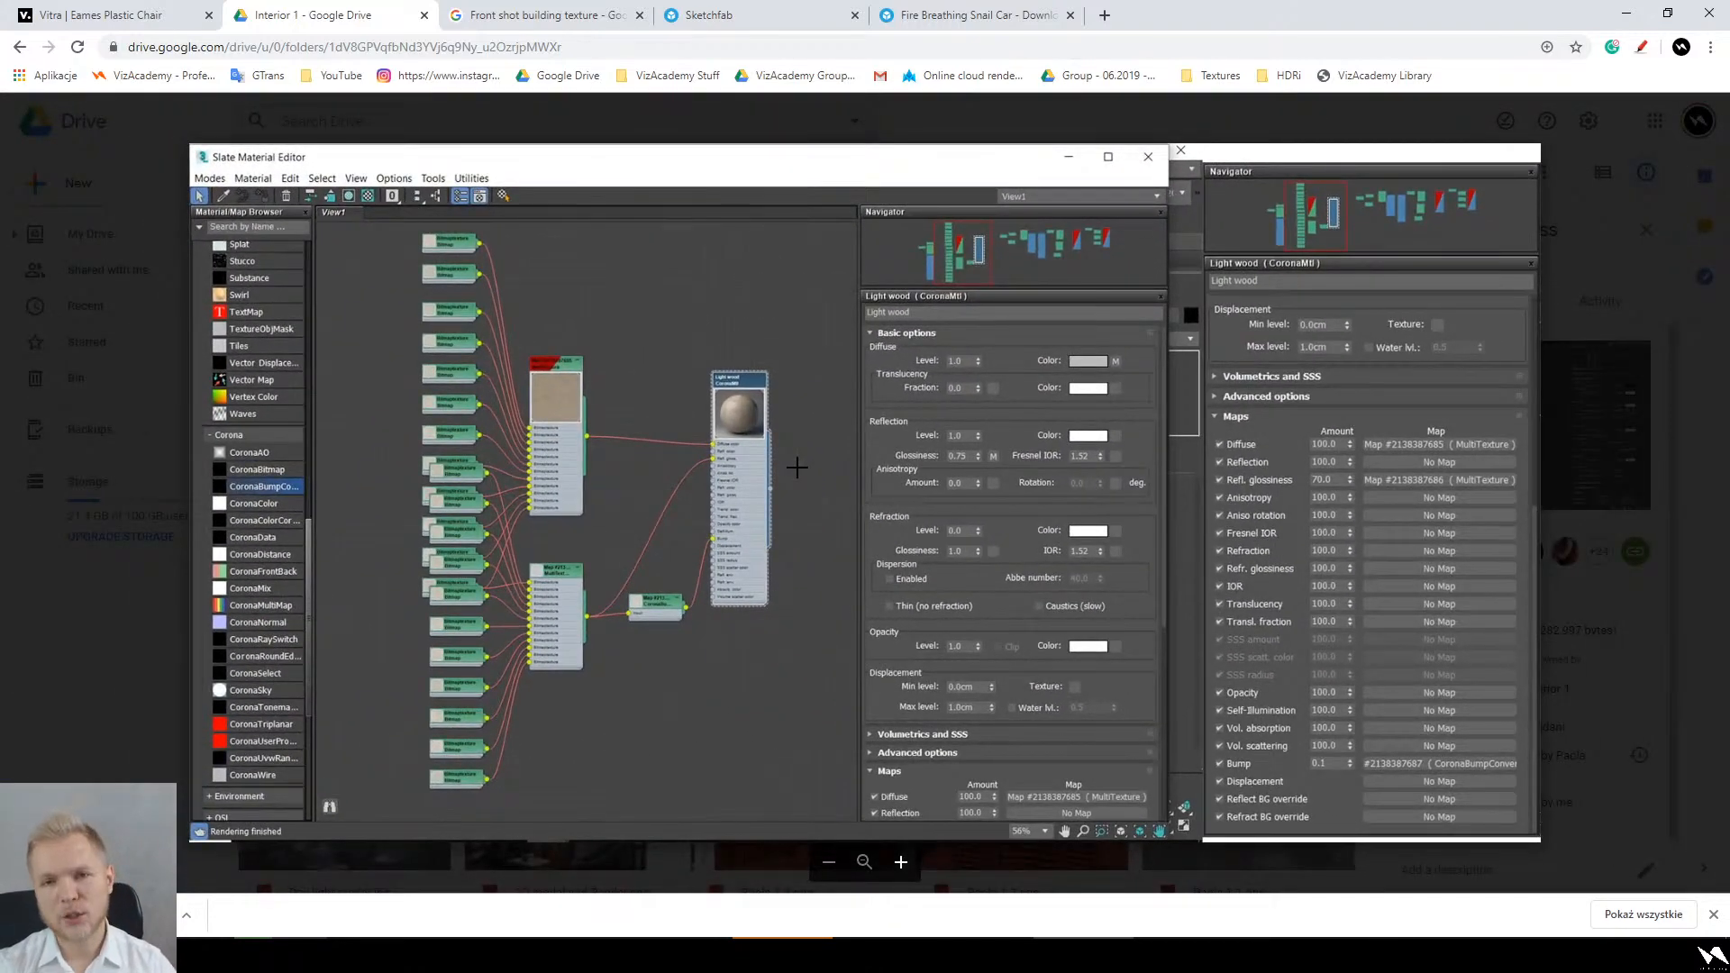
Step: Inspect the Dark Metal Windows and Shelfs material preview up close in the metal screenshot, and close the preview
key(Right)
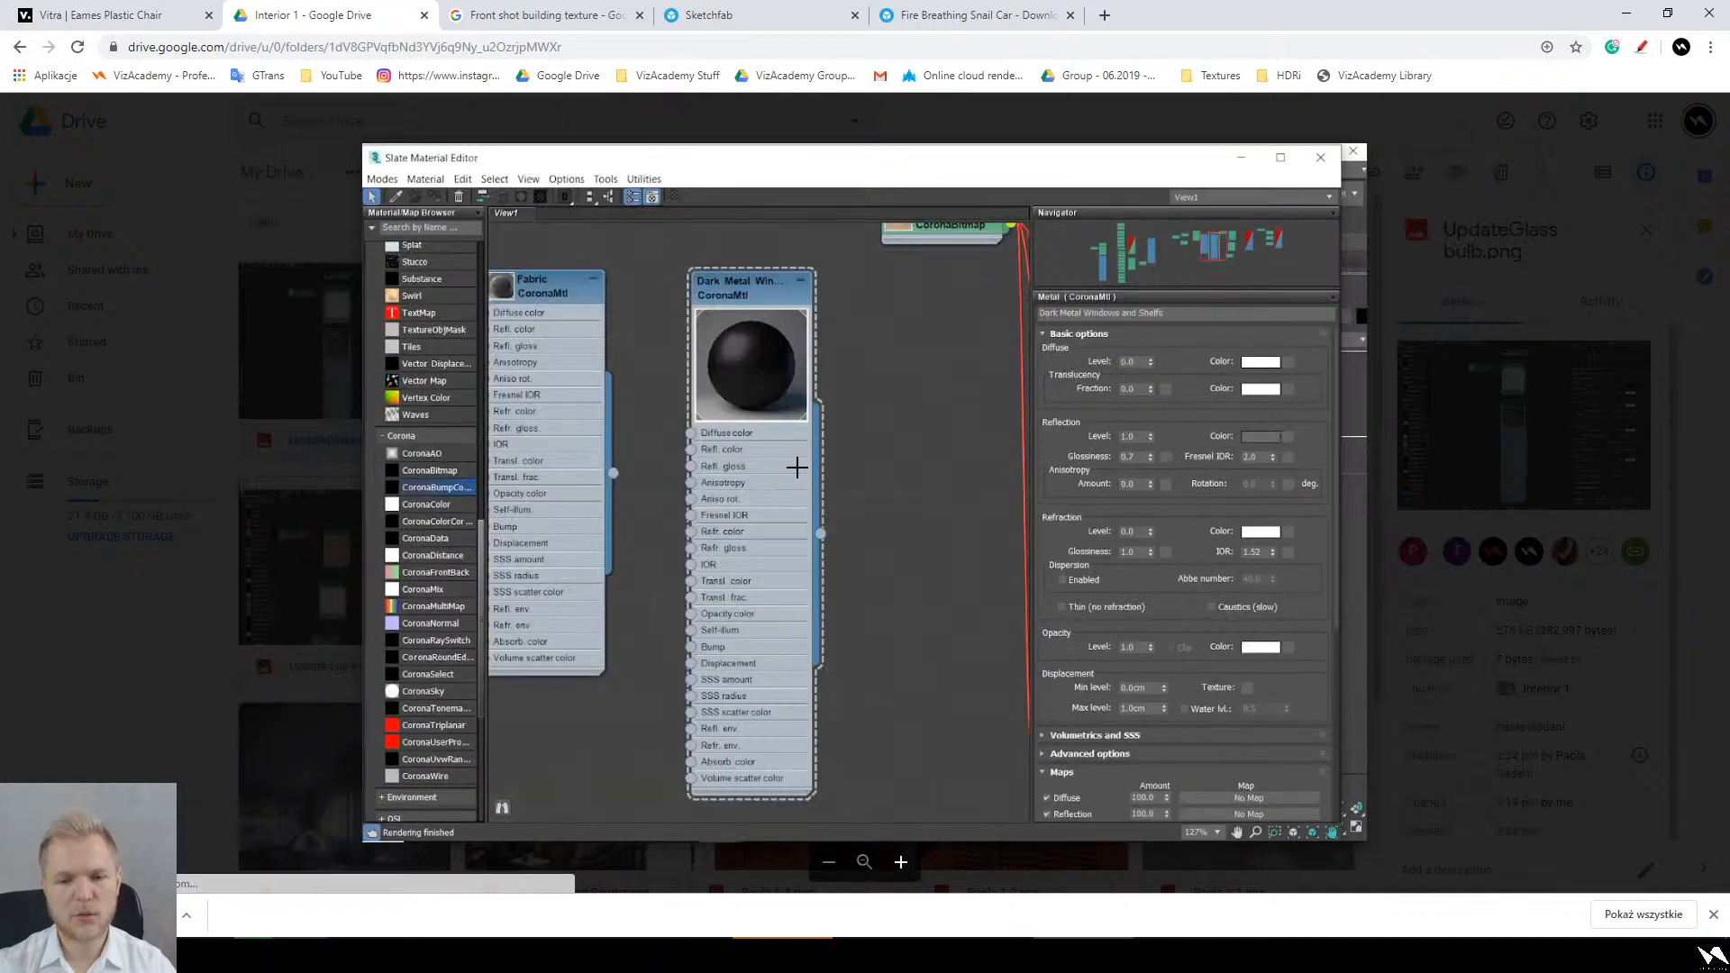
scroll(765, 354, up, 4)
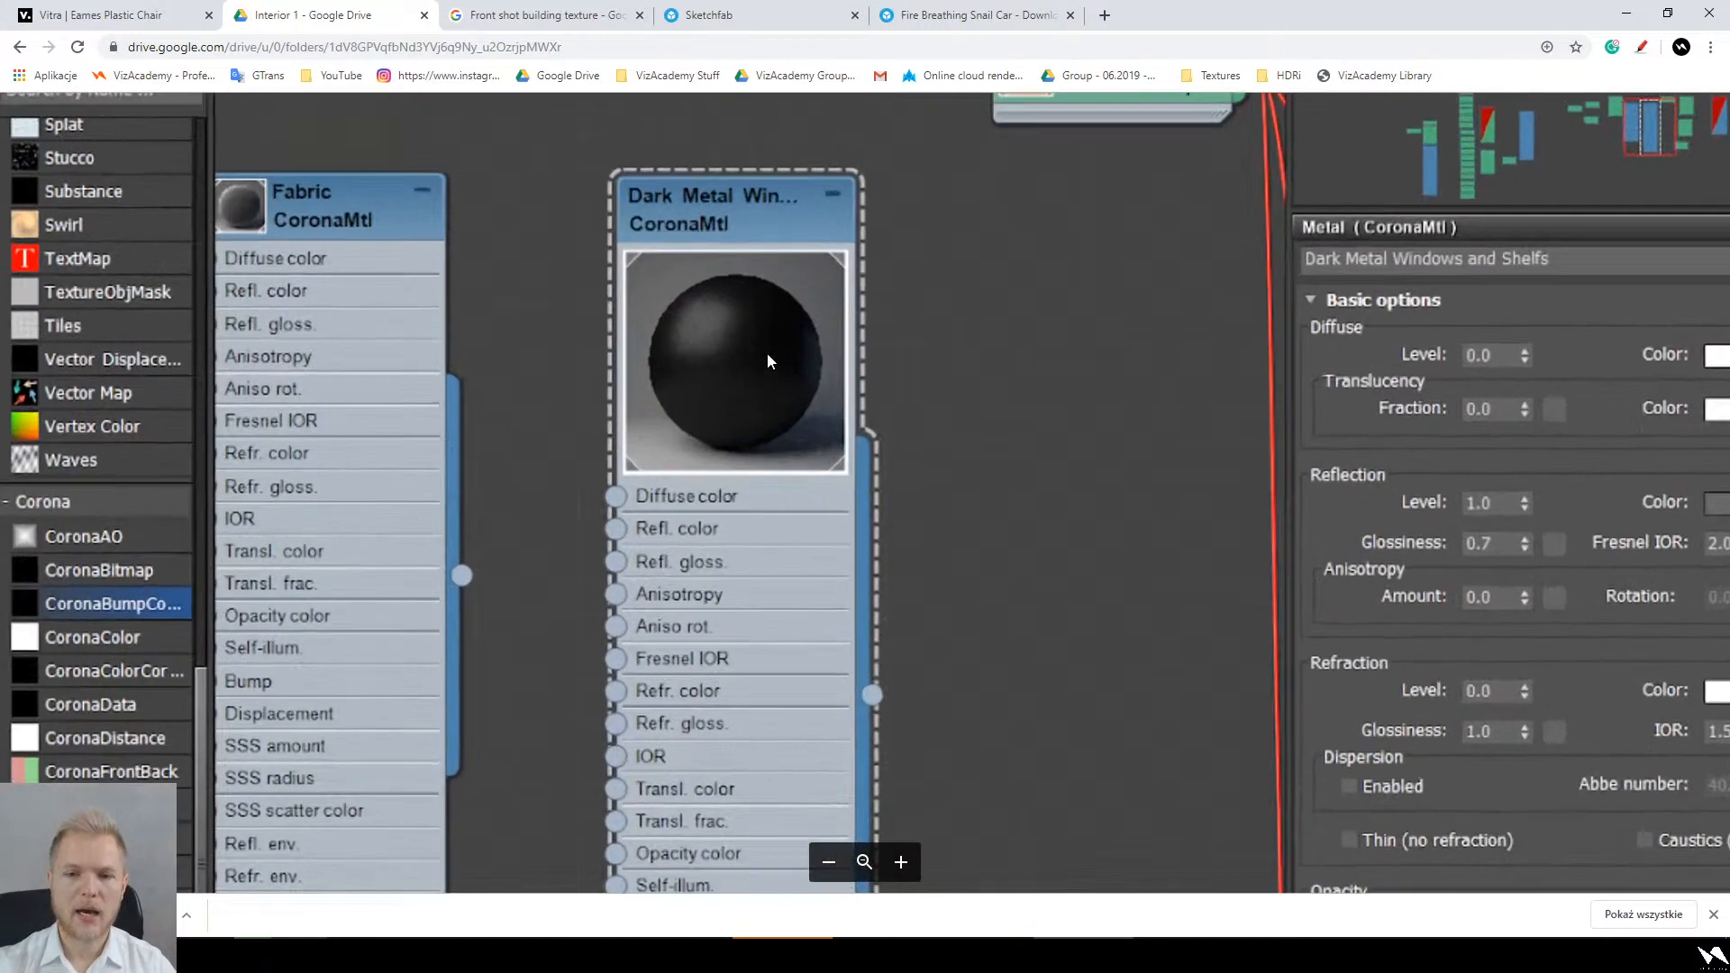
drag(726, 316, 732, 398)
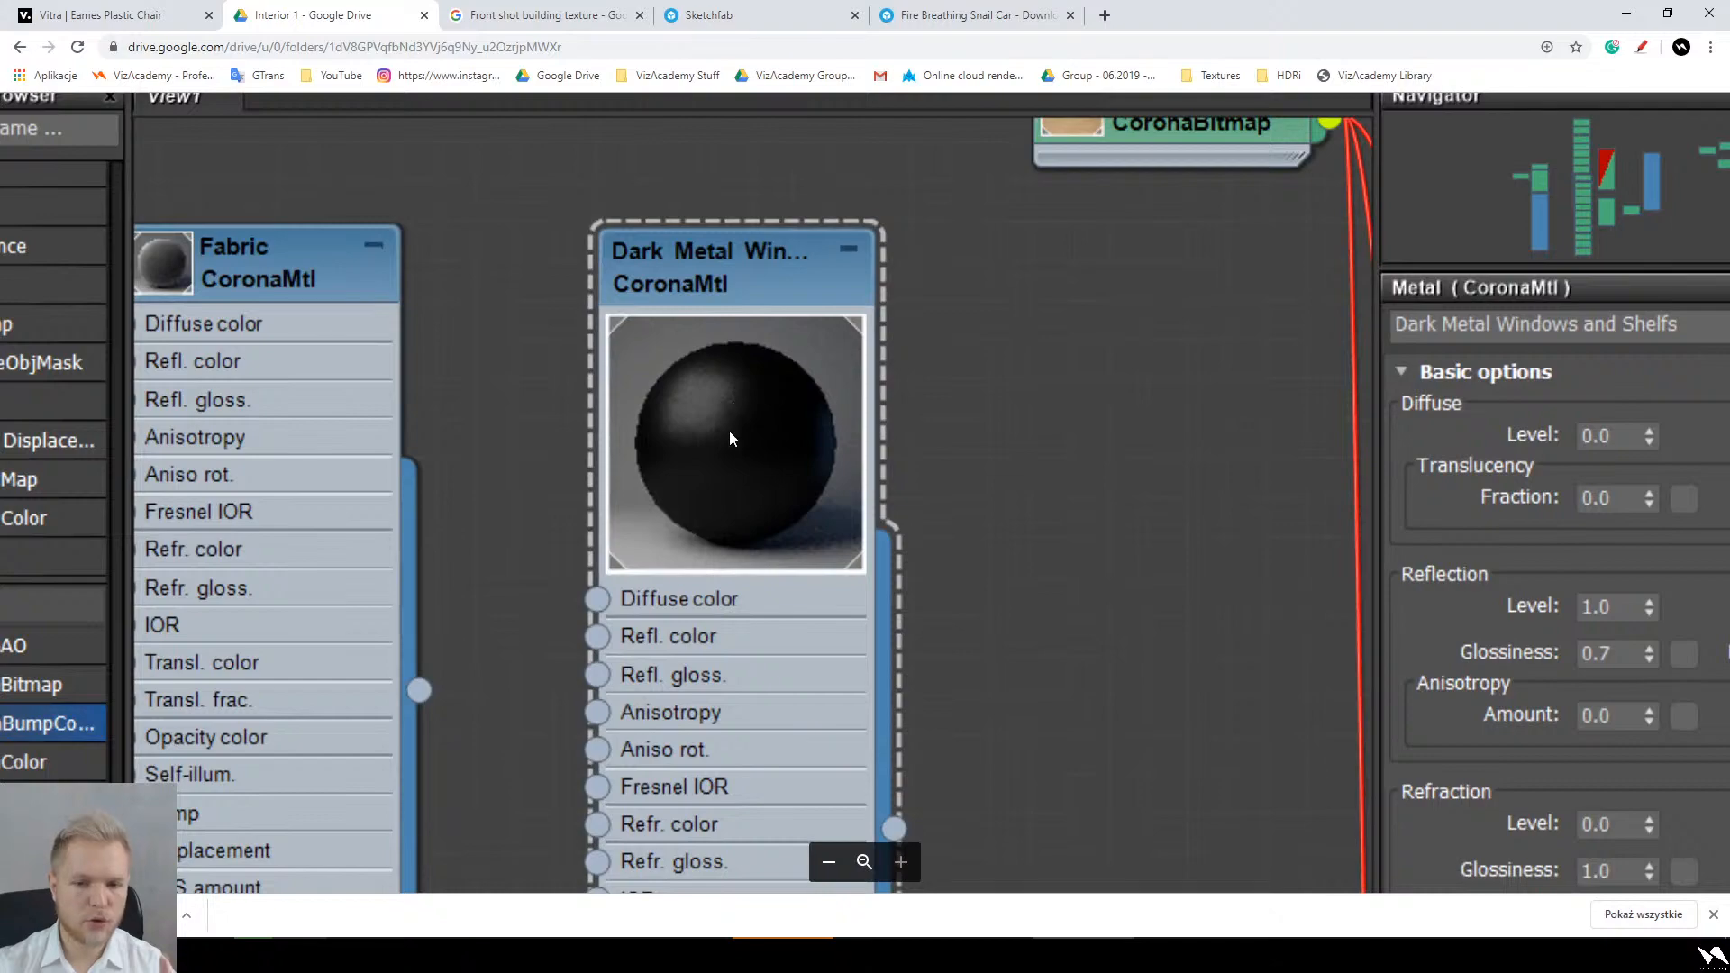
scroll(727, 429, down, 4)
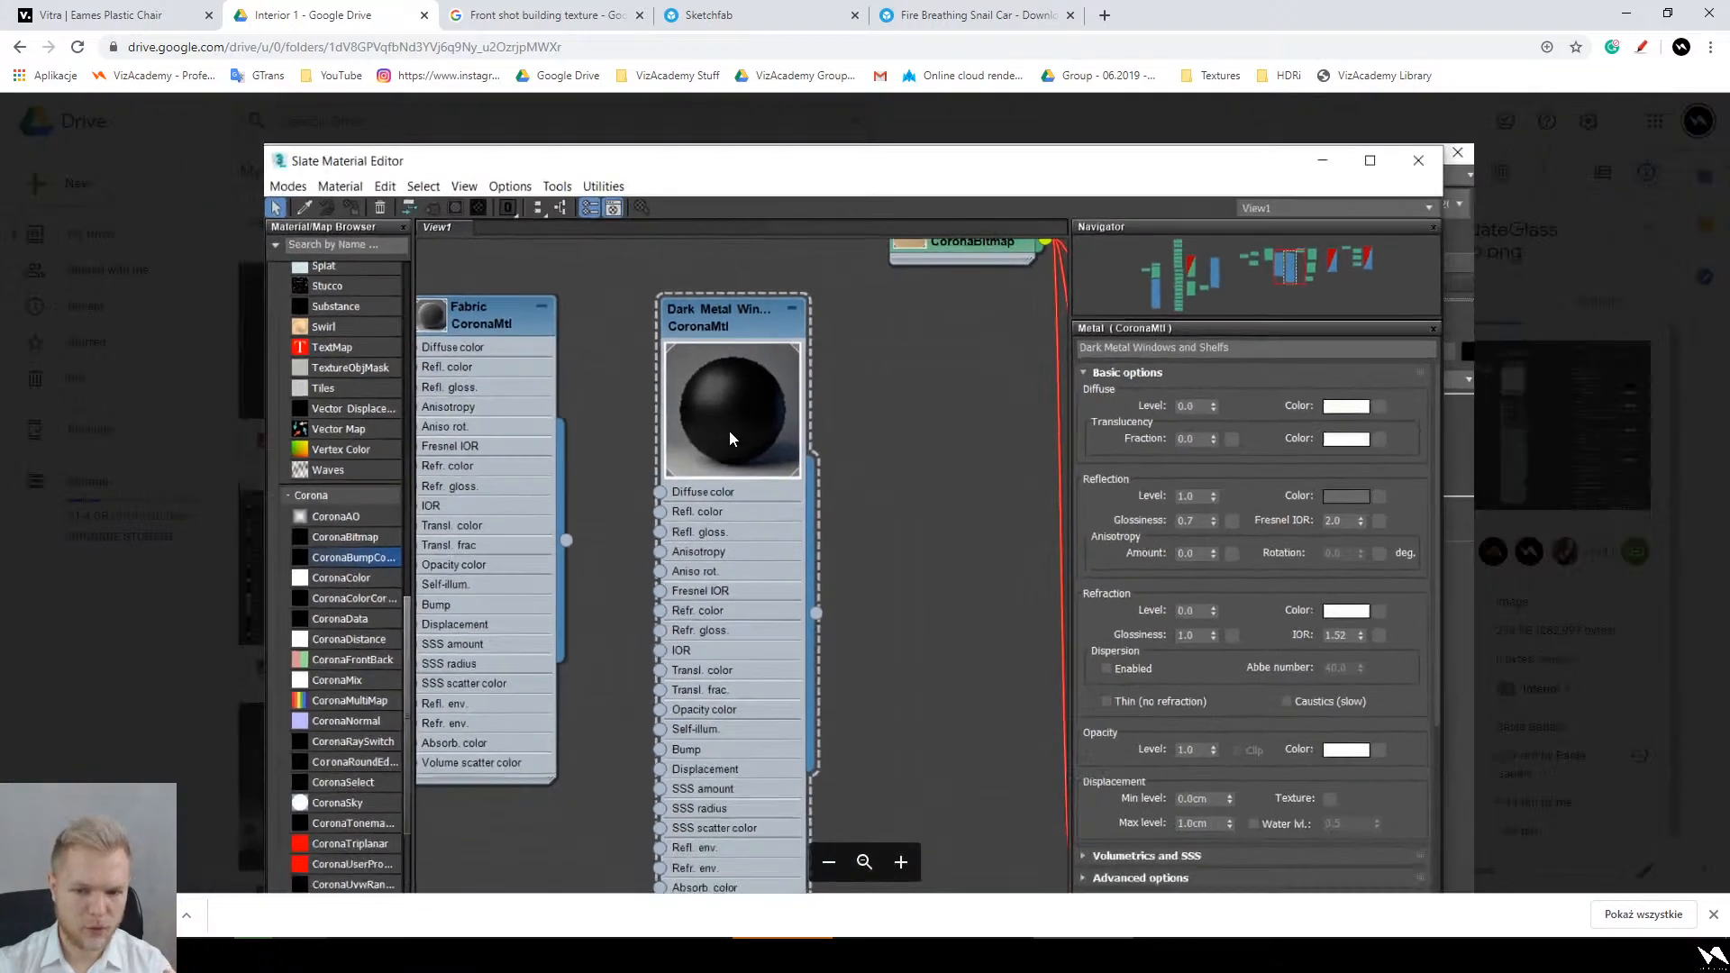
key(Escape)
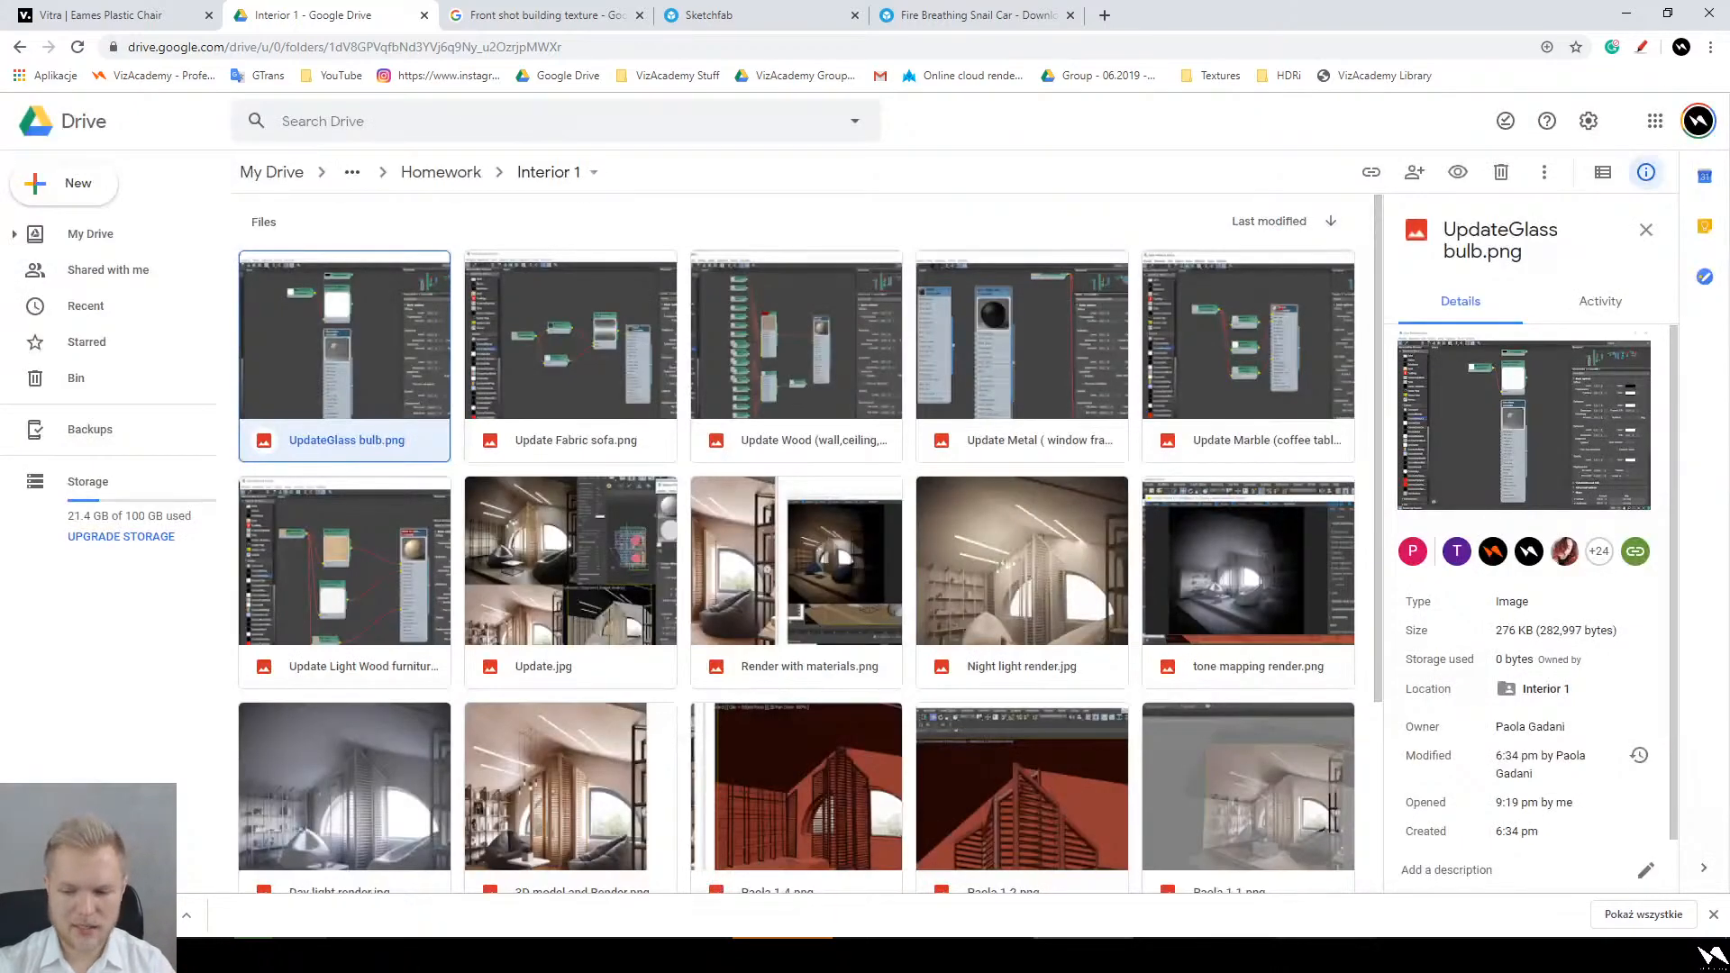
Step: Switch to 3ds Max and create two boxes side by side, the second about 2.03 × 2.69 × 5.43 cm
click(1308, 954)
click(1458, 269)
mouse_move(592, 621)
mouse_down()
mouse_move(631, 713)
mouse_move(450, 791)
mouse_up()
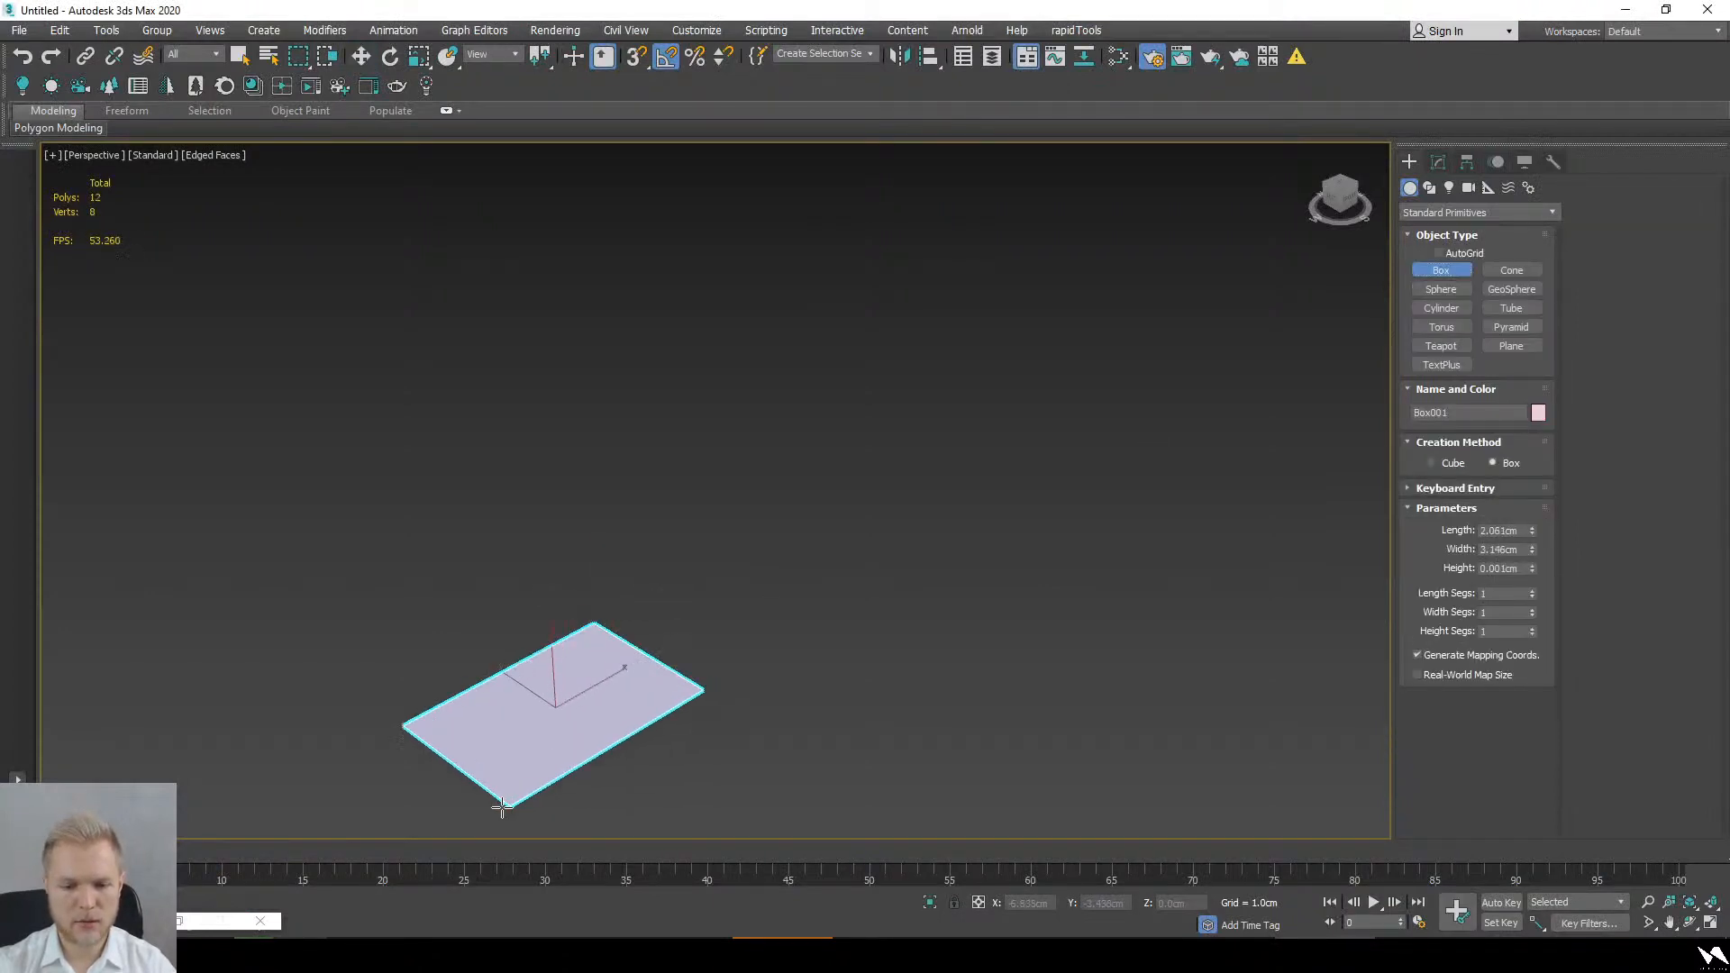
click(732, 641)
drag(755, 581, 1022, 624)
click(991, 221)
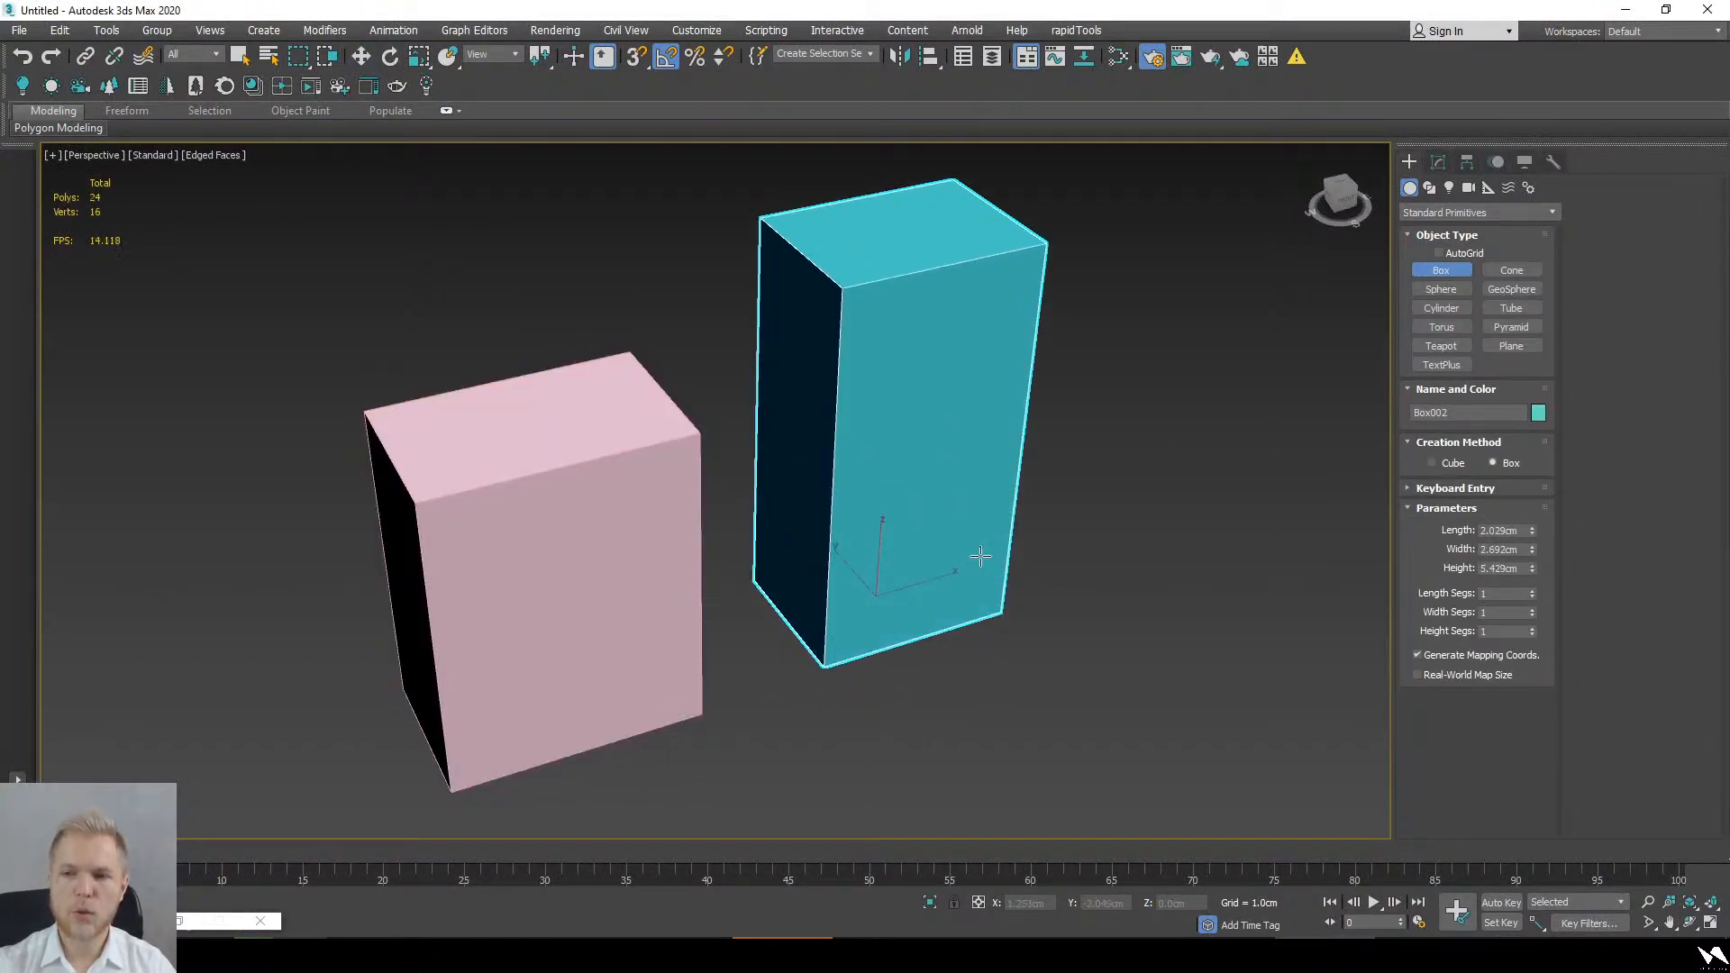
alt+middle_drag(980, 555, 992, 517)
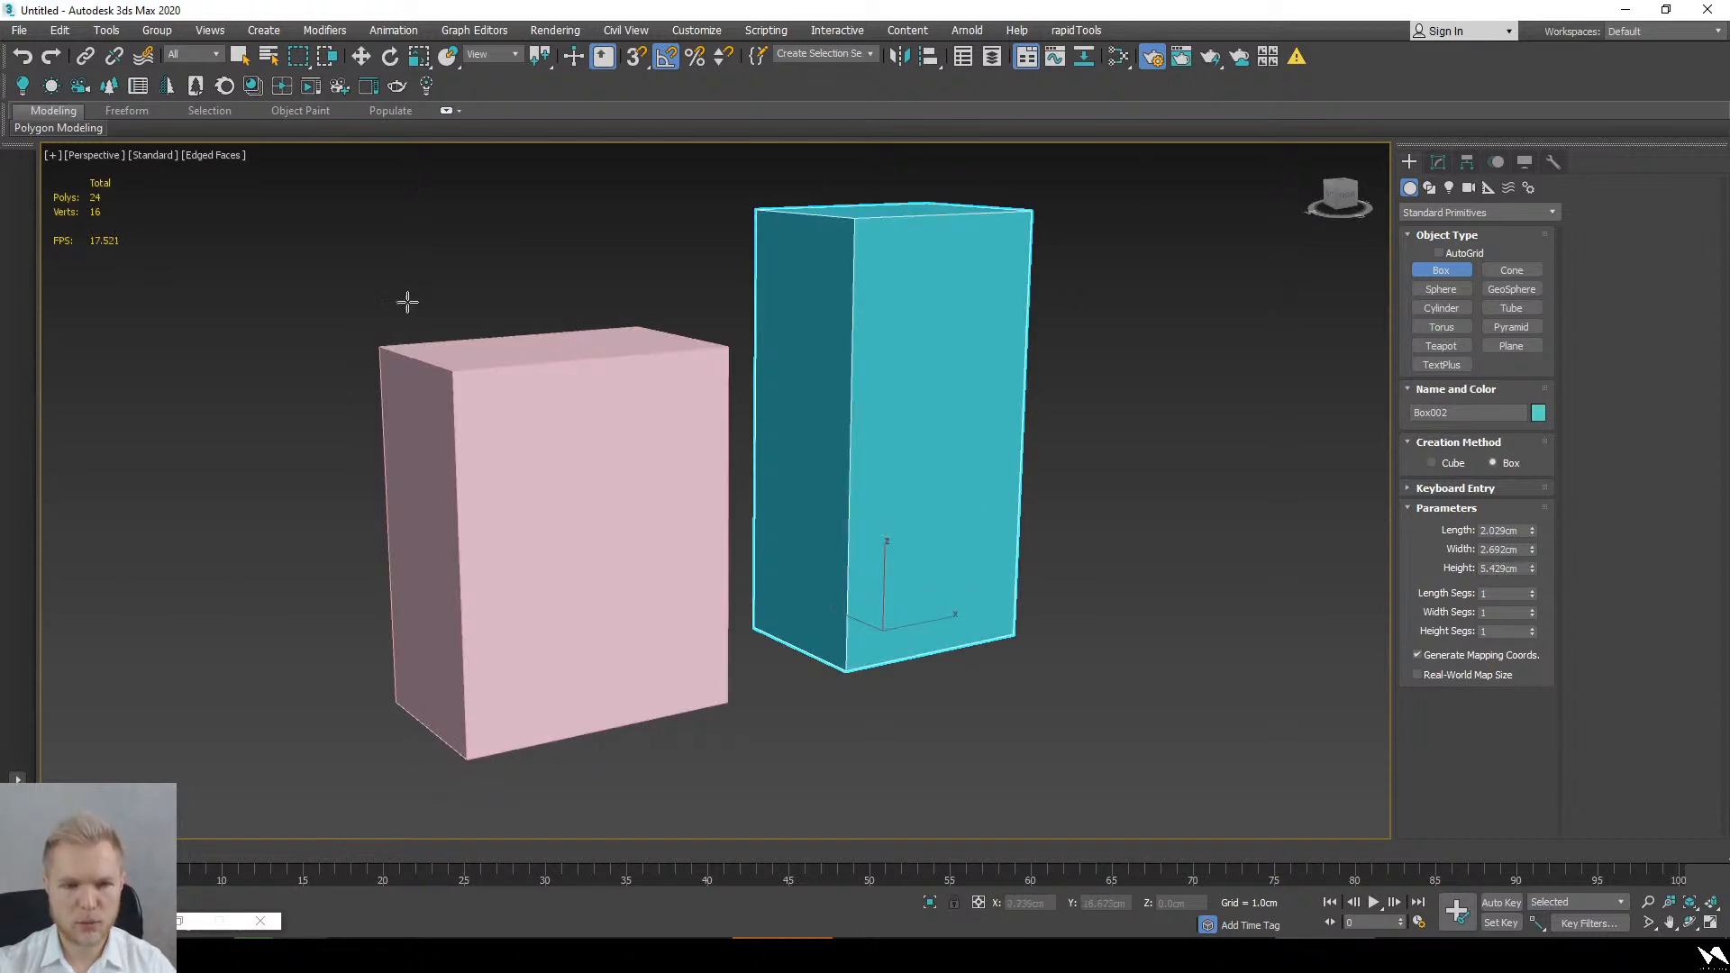
Step: Start a Corona interactive render of the two boxes and open the Slate Material Editor
click(311, 85)
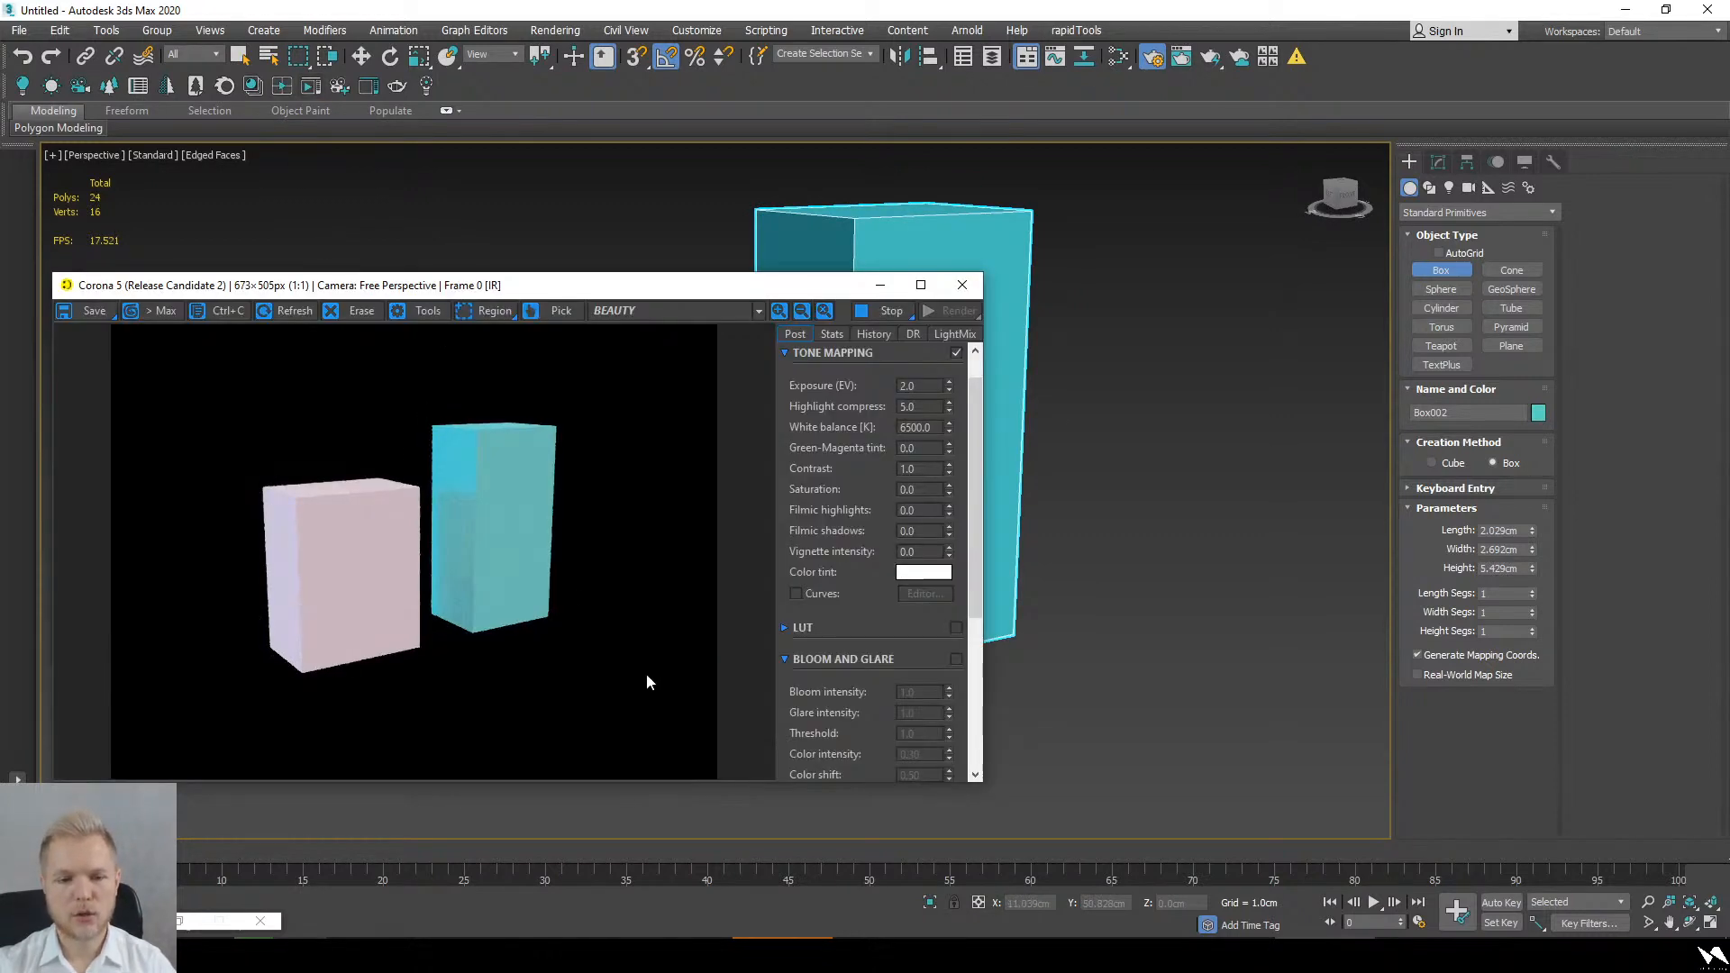
alt+middle_drag(1067, 507, 1082, 583)
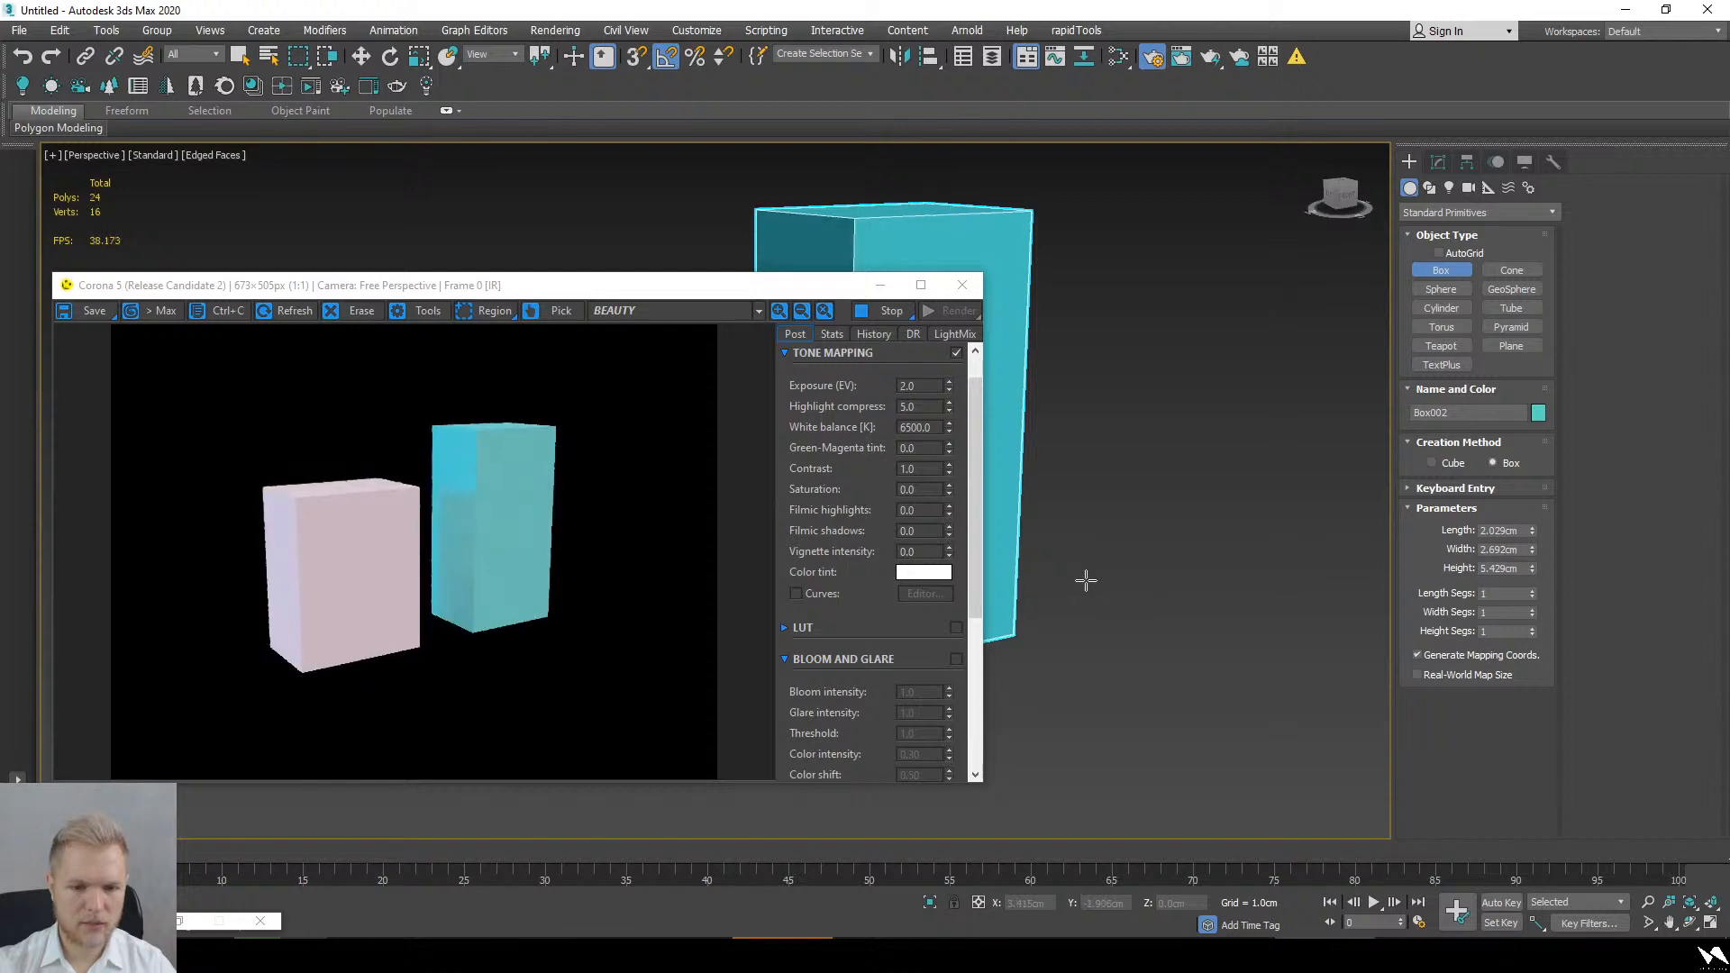
right_click(1213, 495)
click(1118, 57)
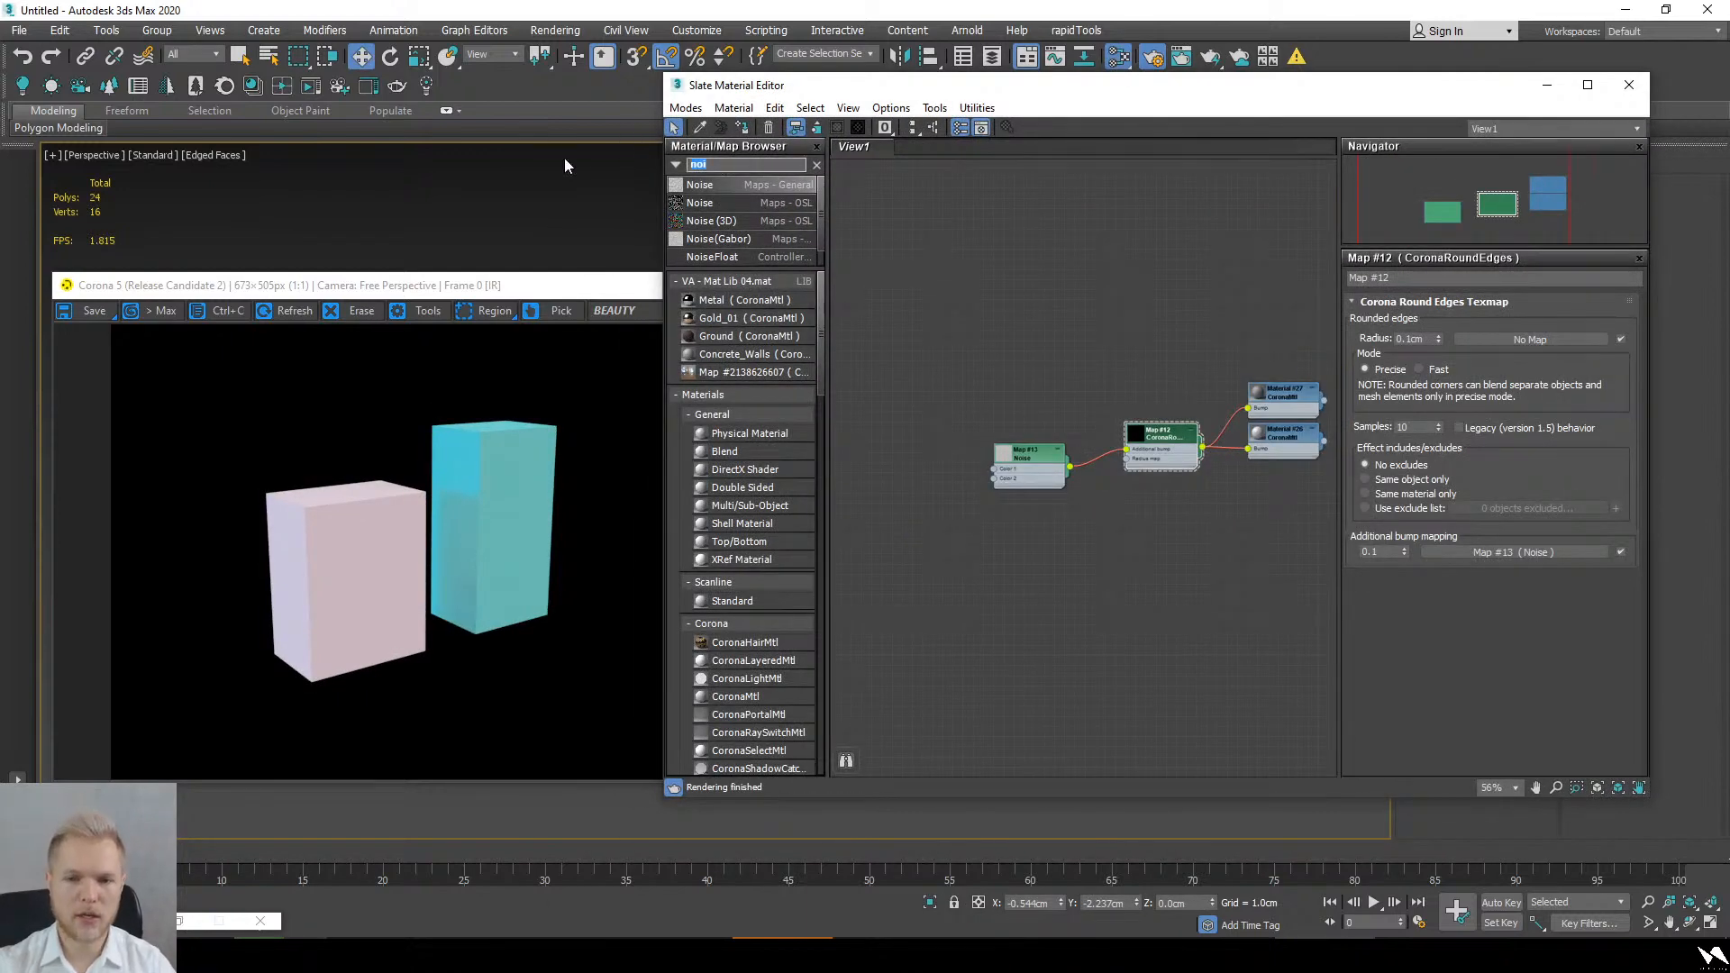
Step: Find CoronaMtl in the material browser, add one to the node graph, and assign it to both boxes
text(coronam)
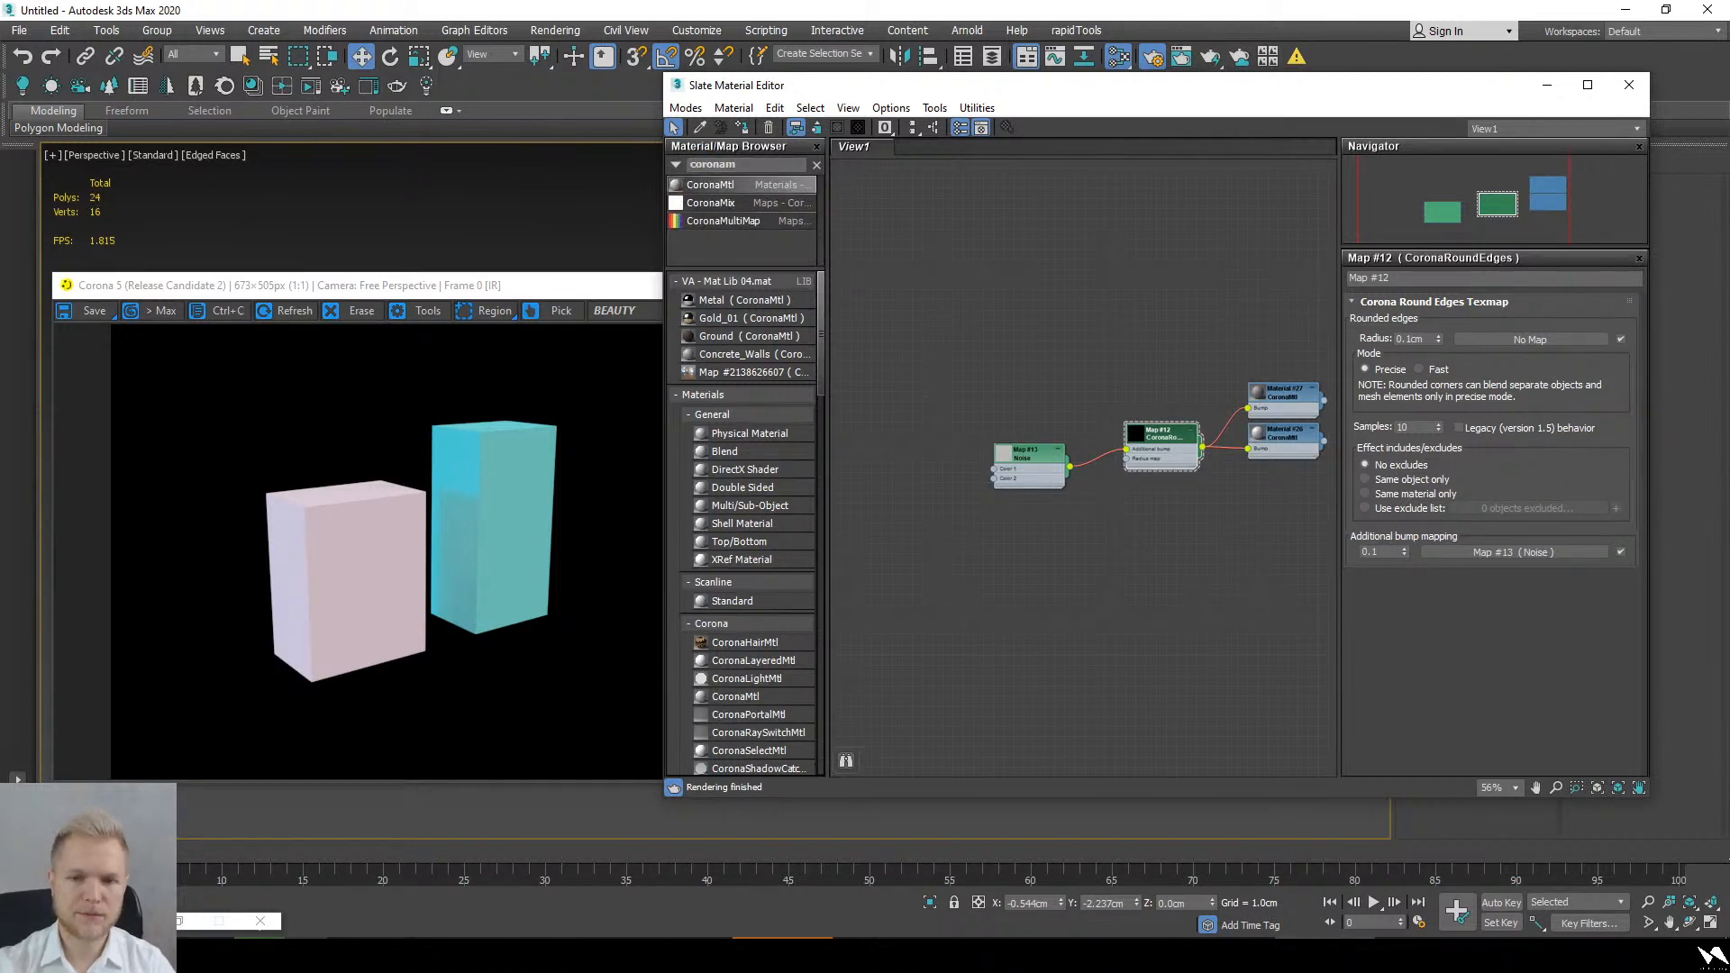
drag(710, 185, 1067, 389)
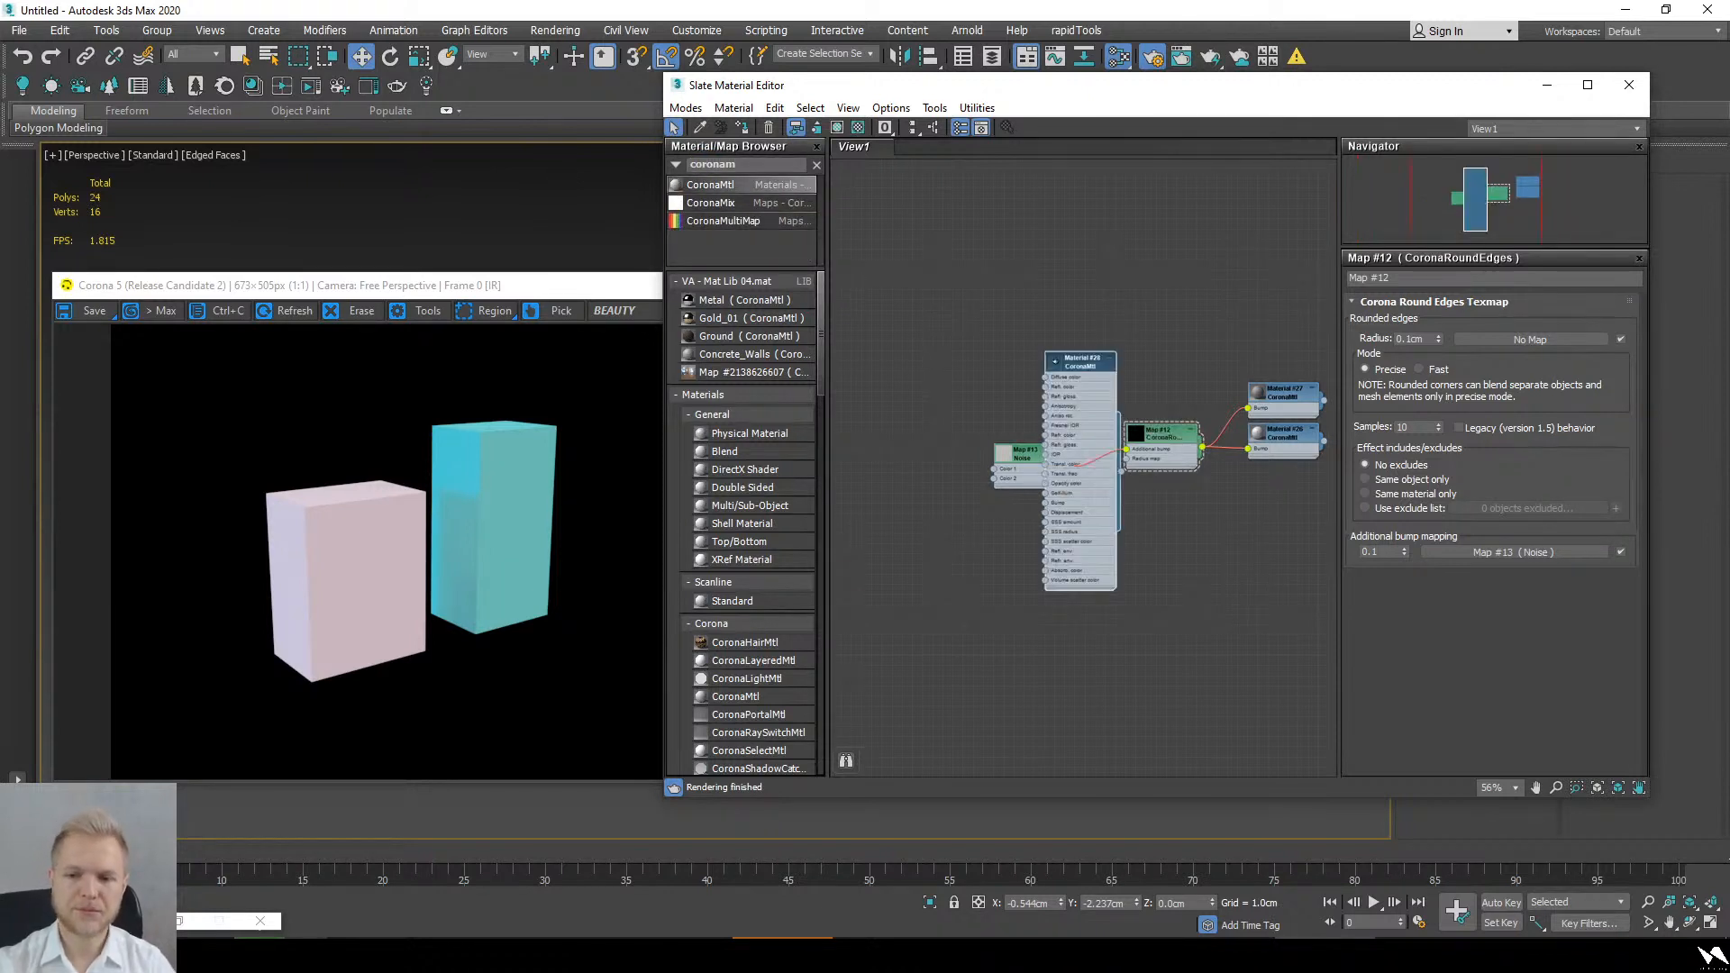
click(743, 128)
click(425, 169)
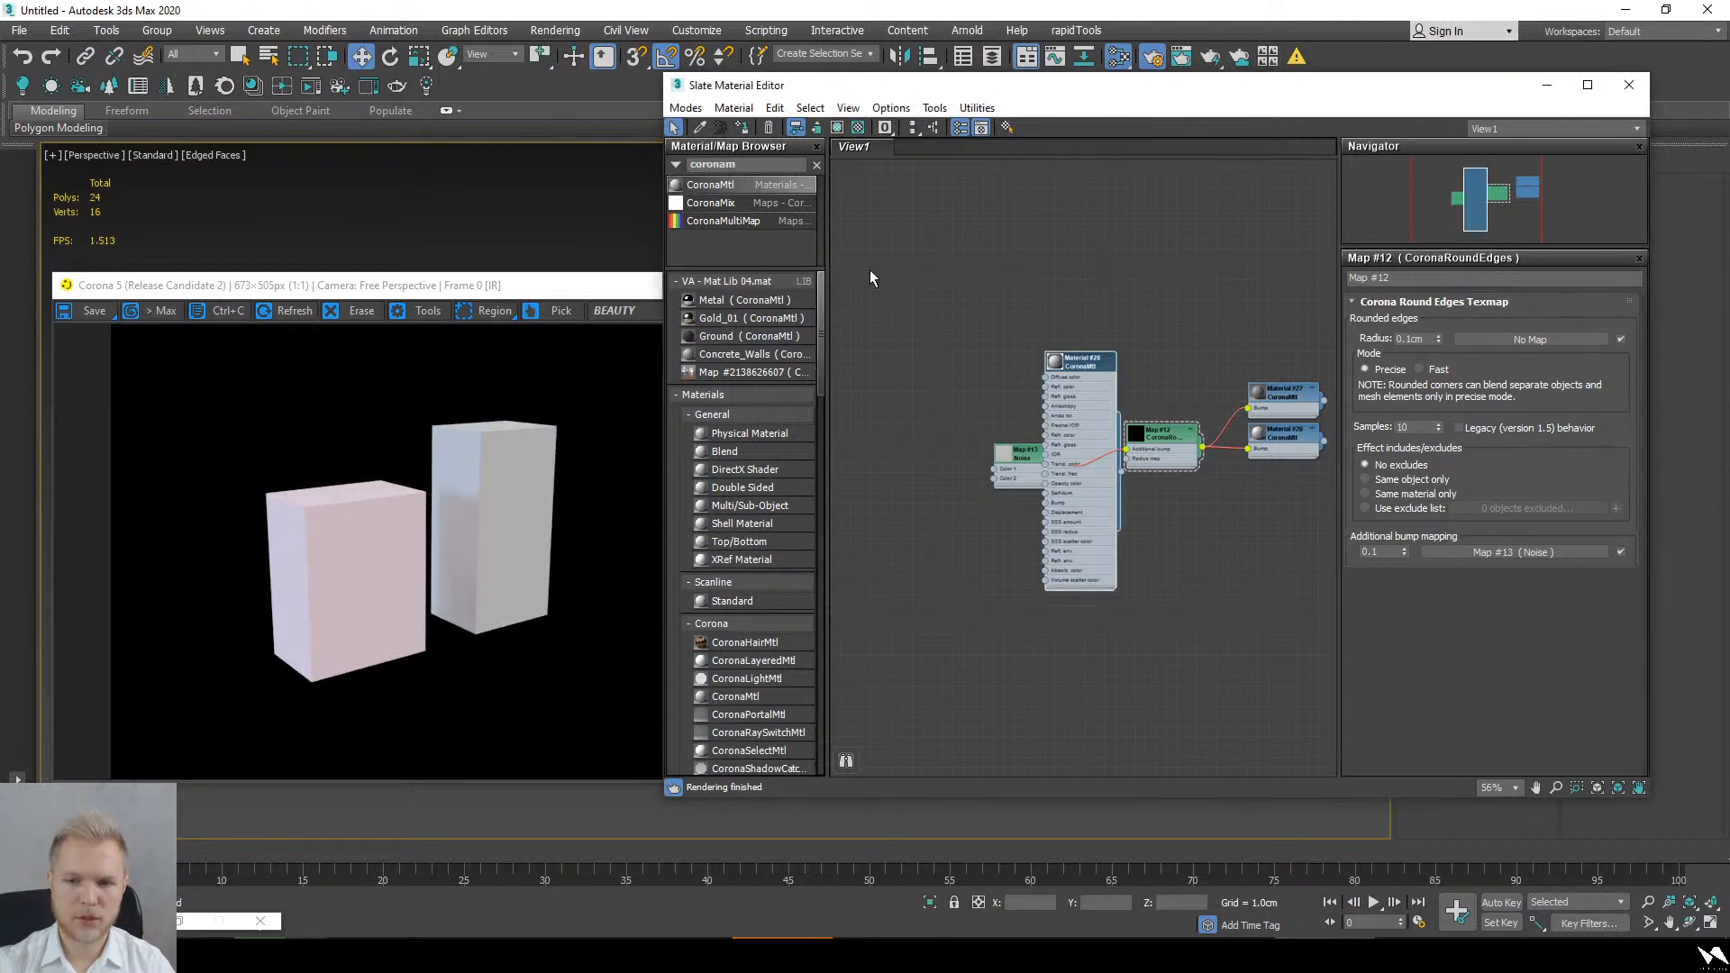
Step: Duplicate the CoronaMtl node in the graph, uncover the front box from the render window, and assign the copy to it
drag(1069, 397, 848, 420)
middle_drag(964, 429, 1257, 420)
scroll(1162, 431, up, 3)
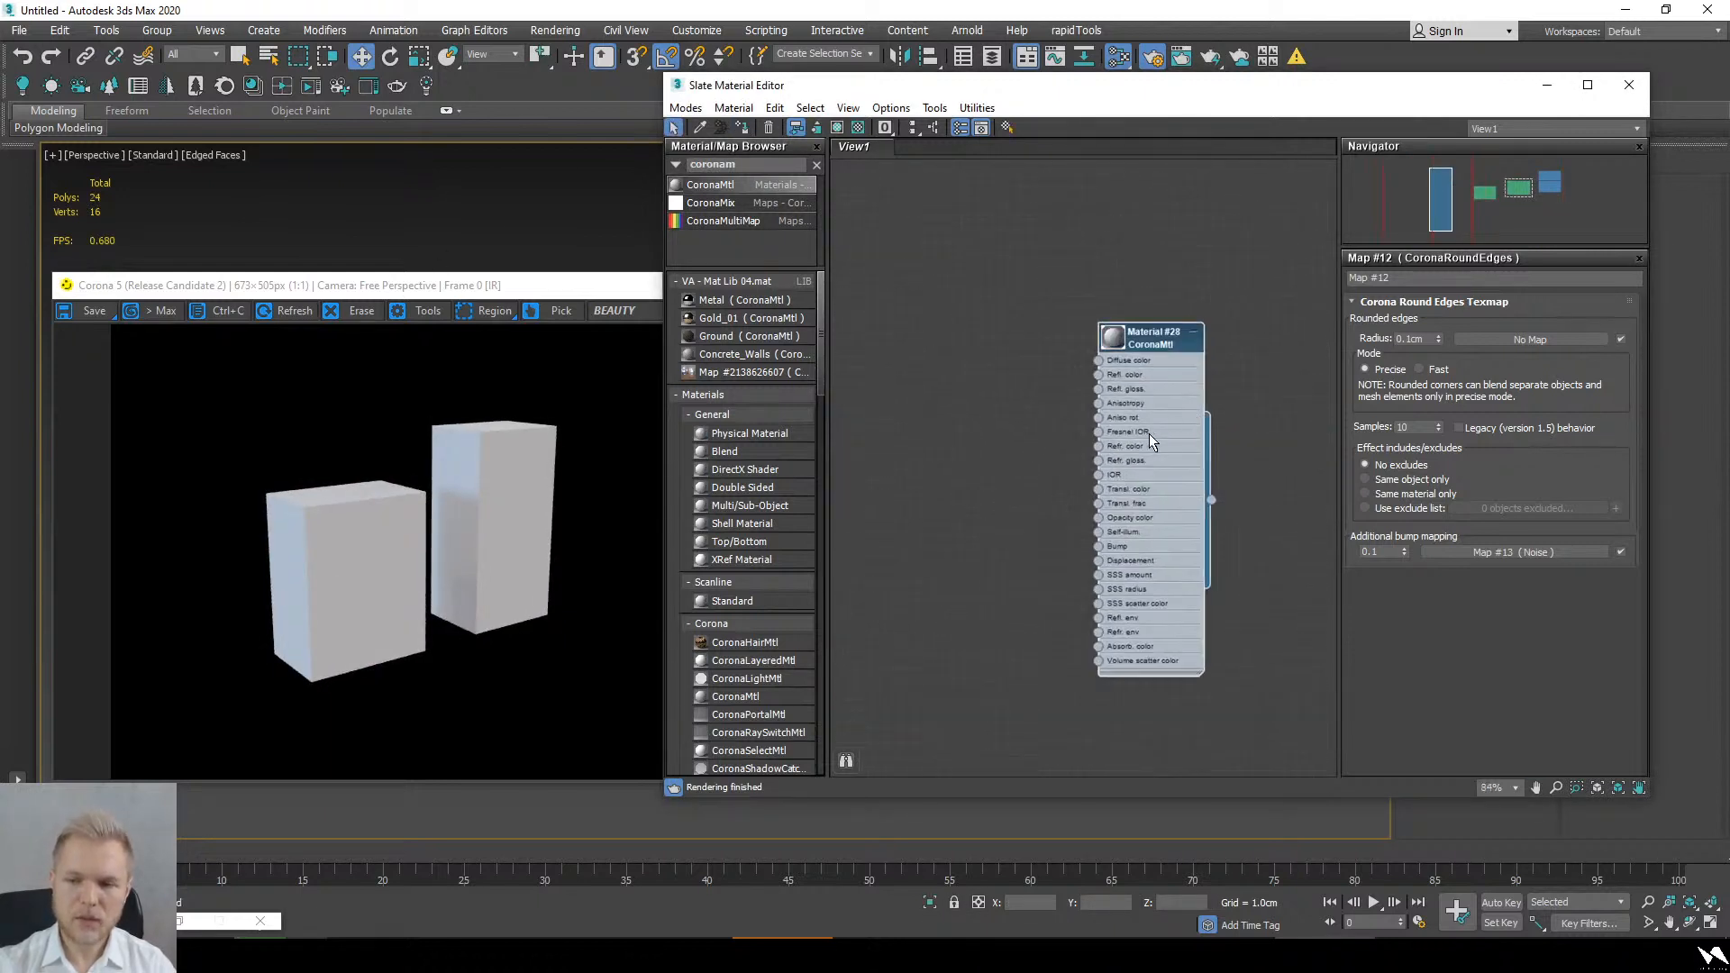
shift+drag(1150, 436, 1015, 437)
drag(485, 286, 470, 670)
click(507, 458)
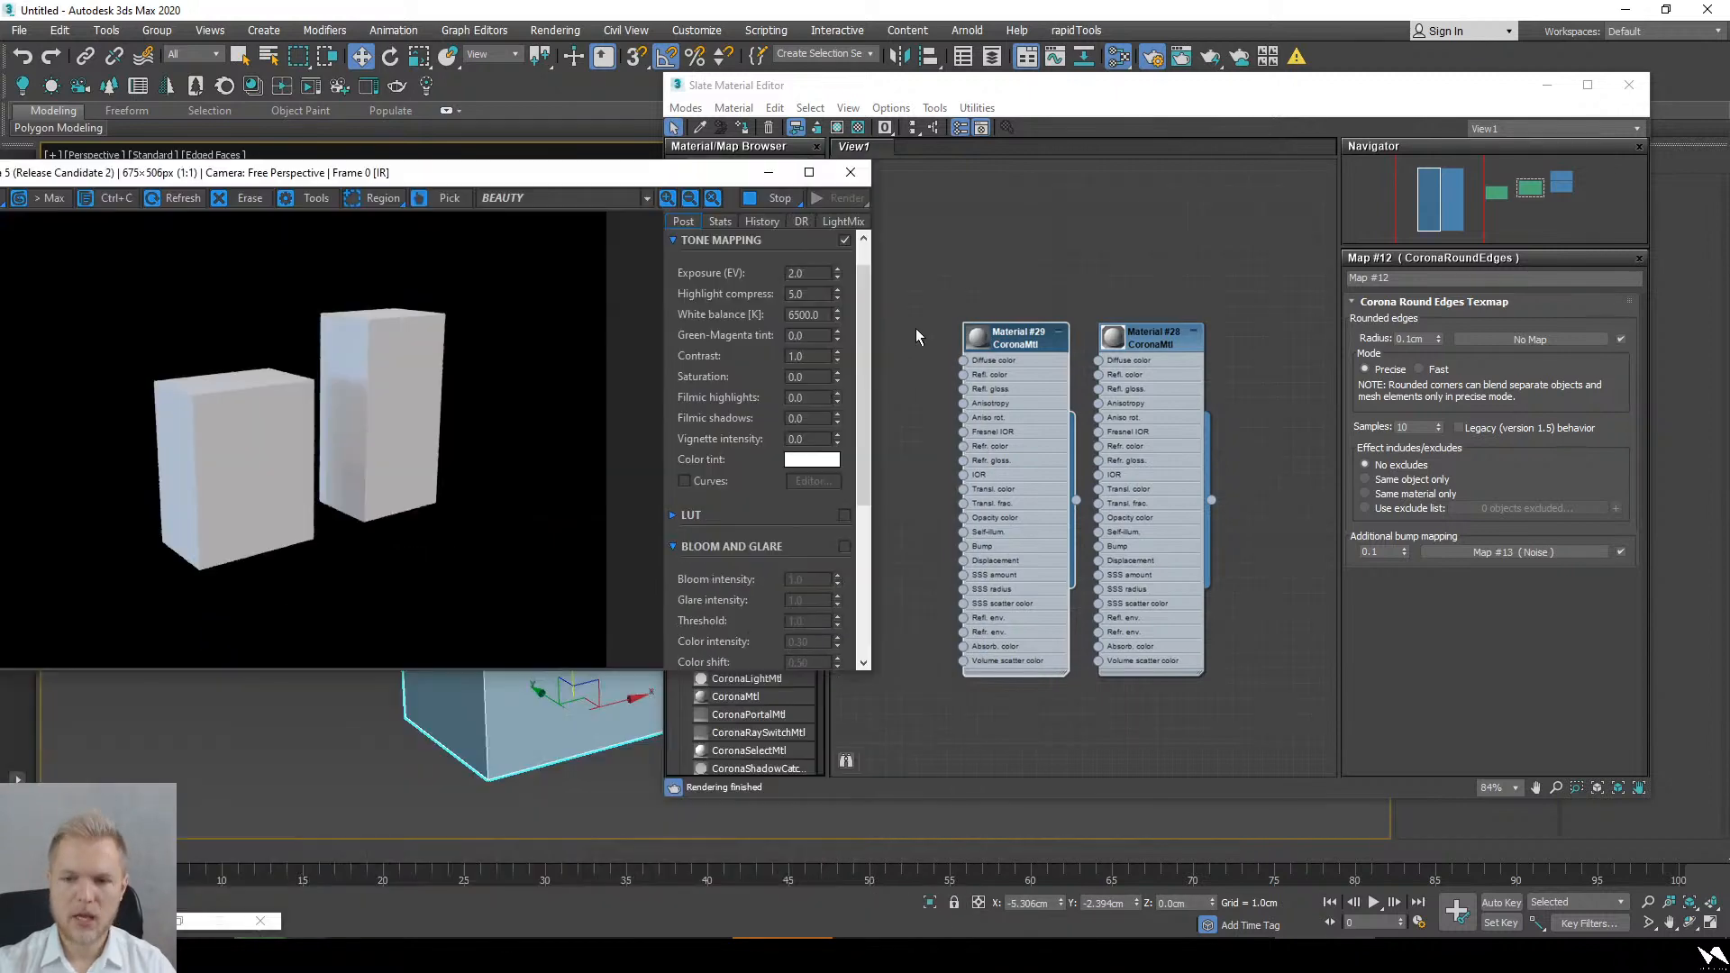
click(917, 336)
text(coronam)
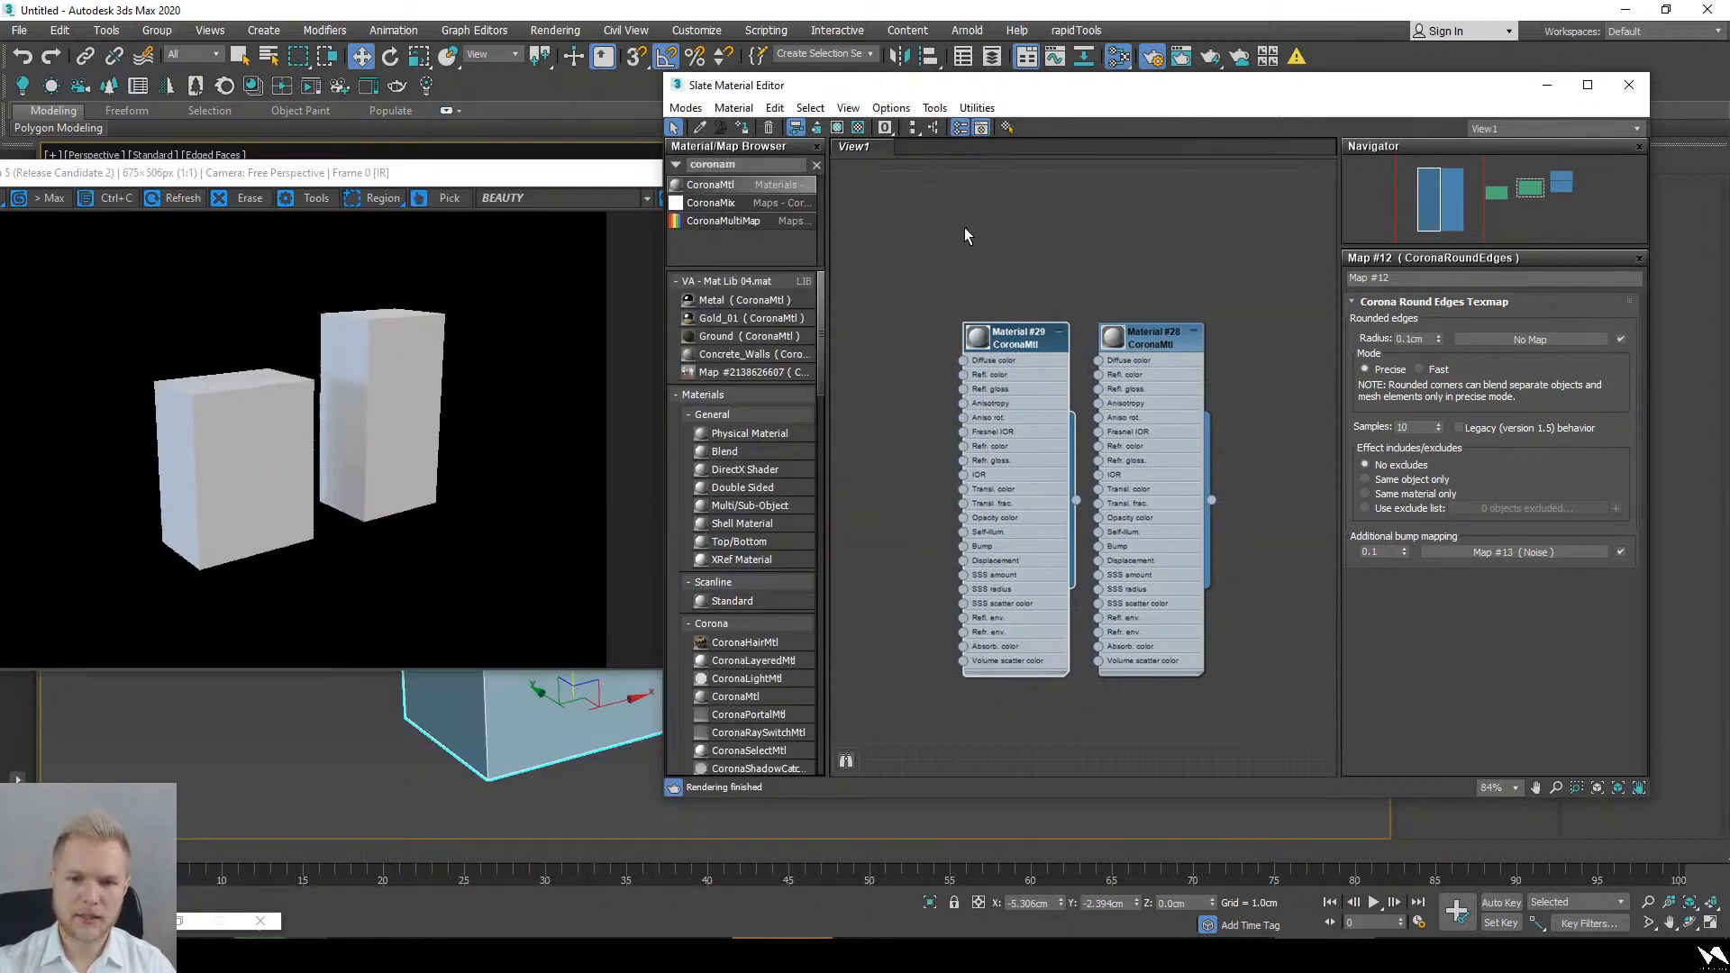
Step: Set the diffuse color of the front box's copied CoronaMtl to value 1
double_click(1035, 433)
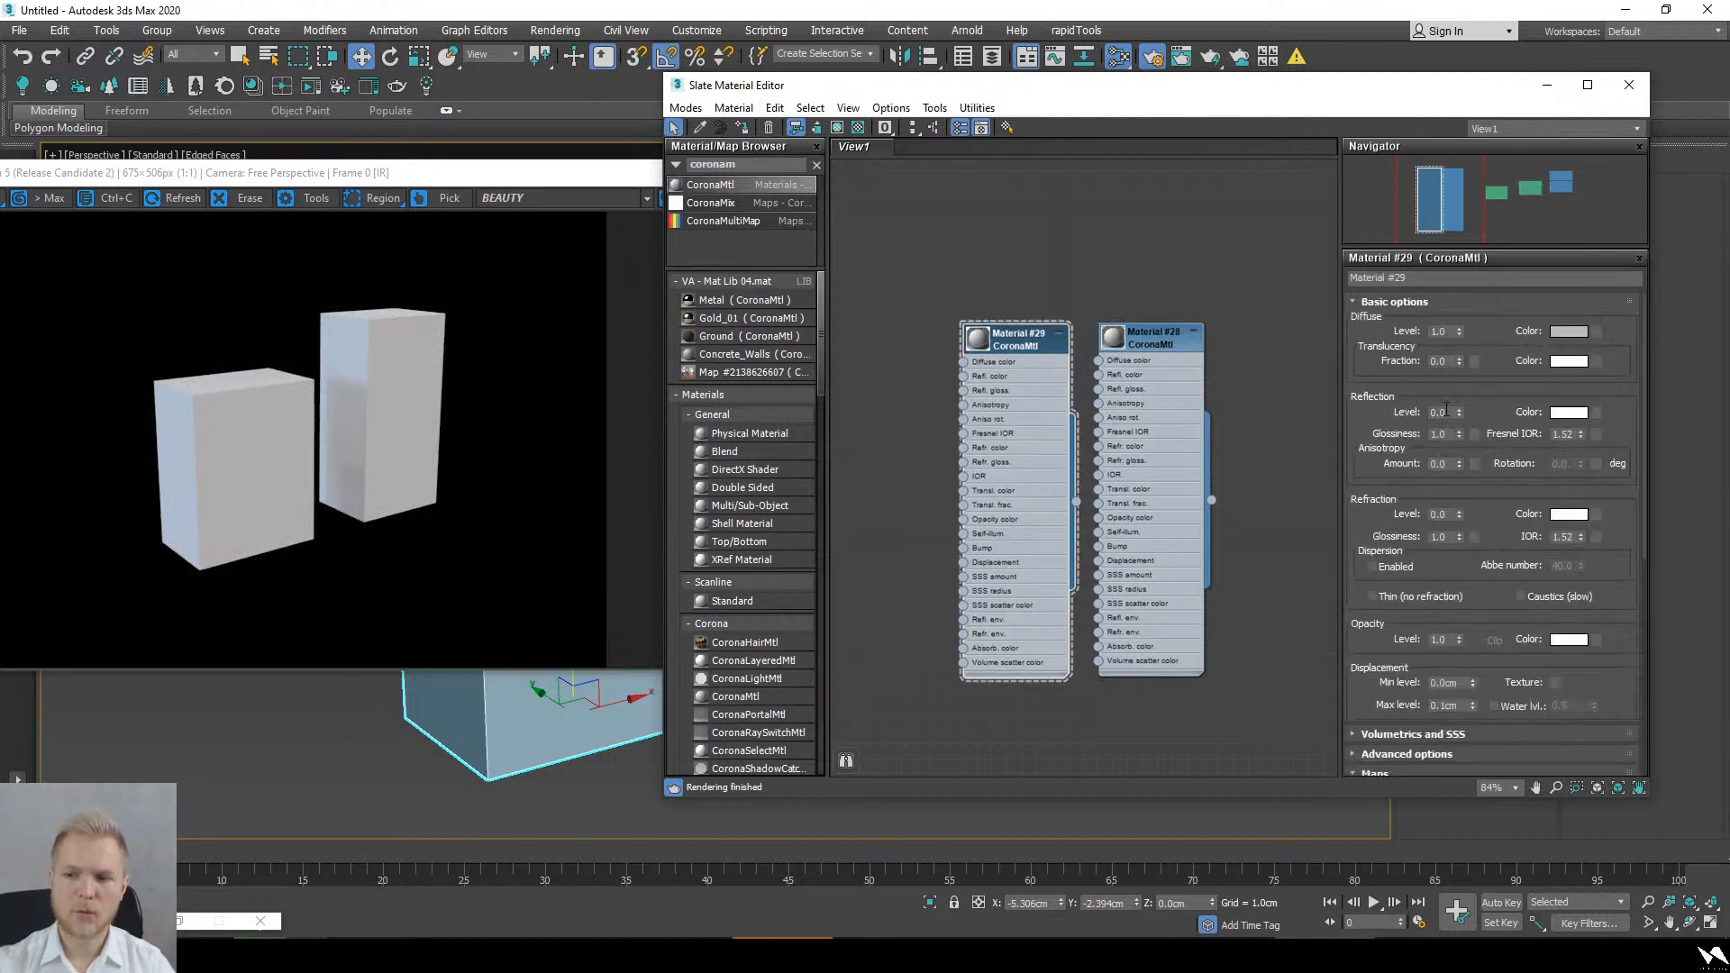
click(1565, 334)
double_click(718, 207)
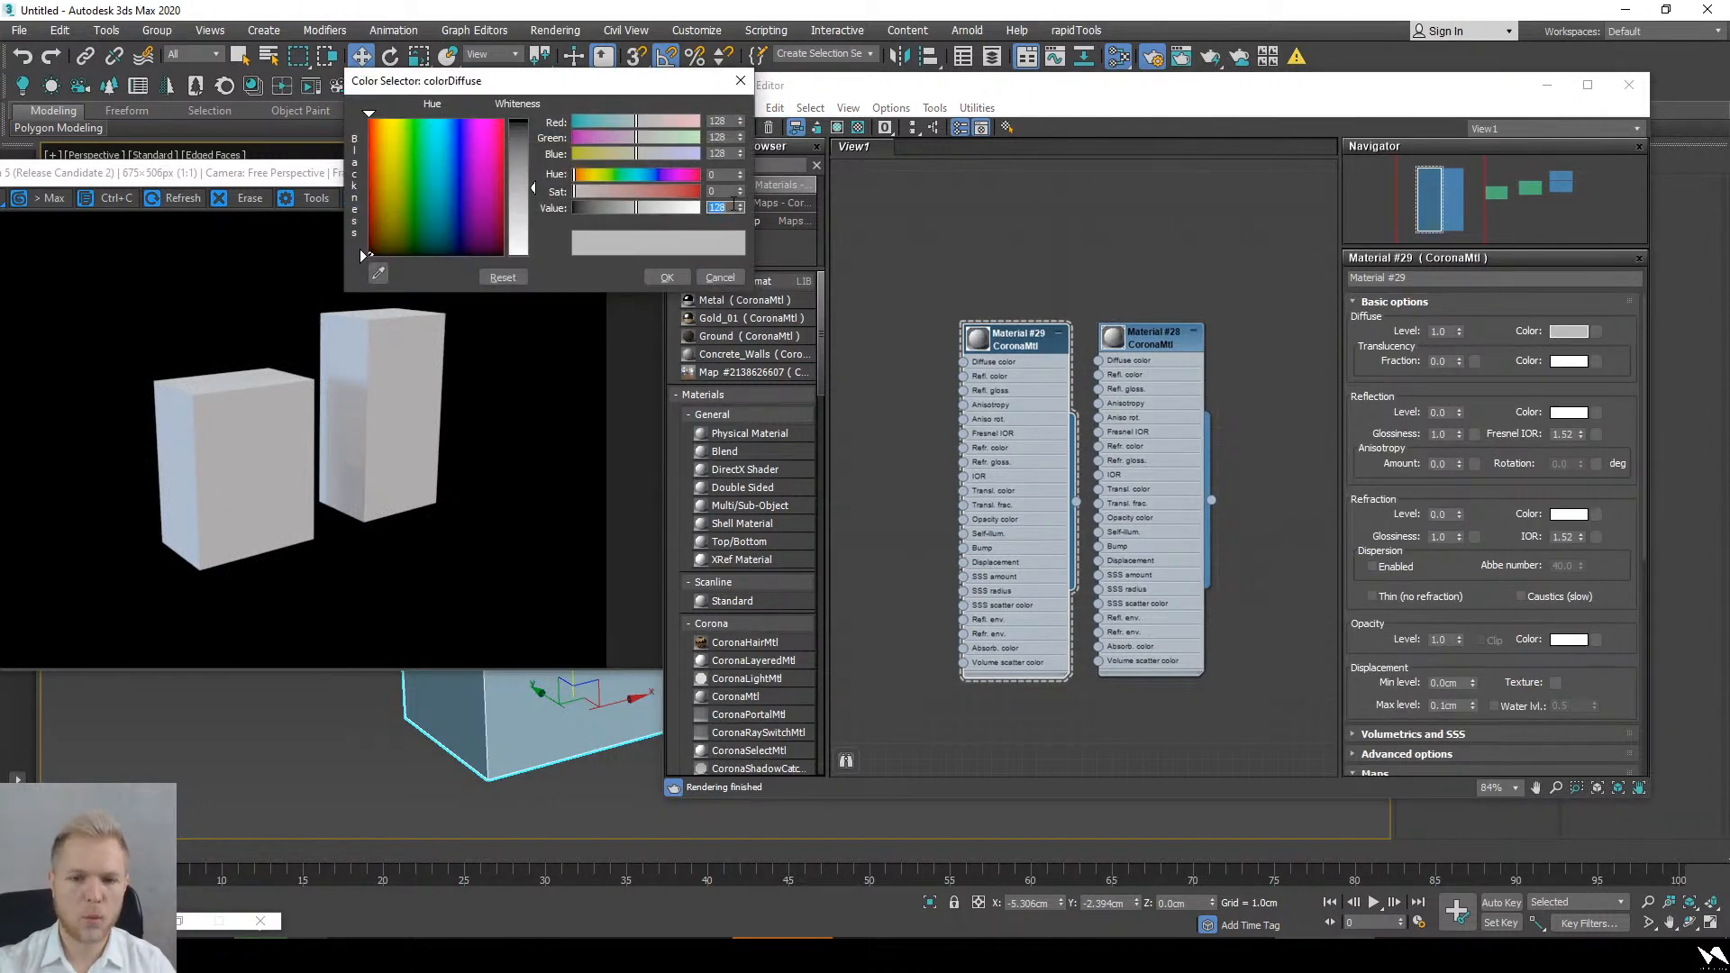
text(1)
key(Return)
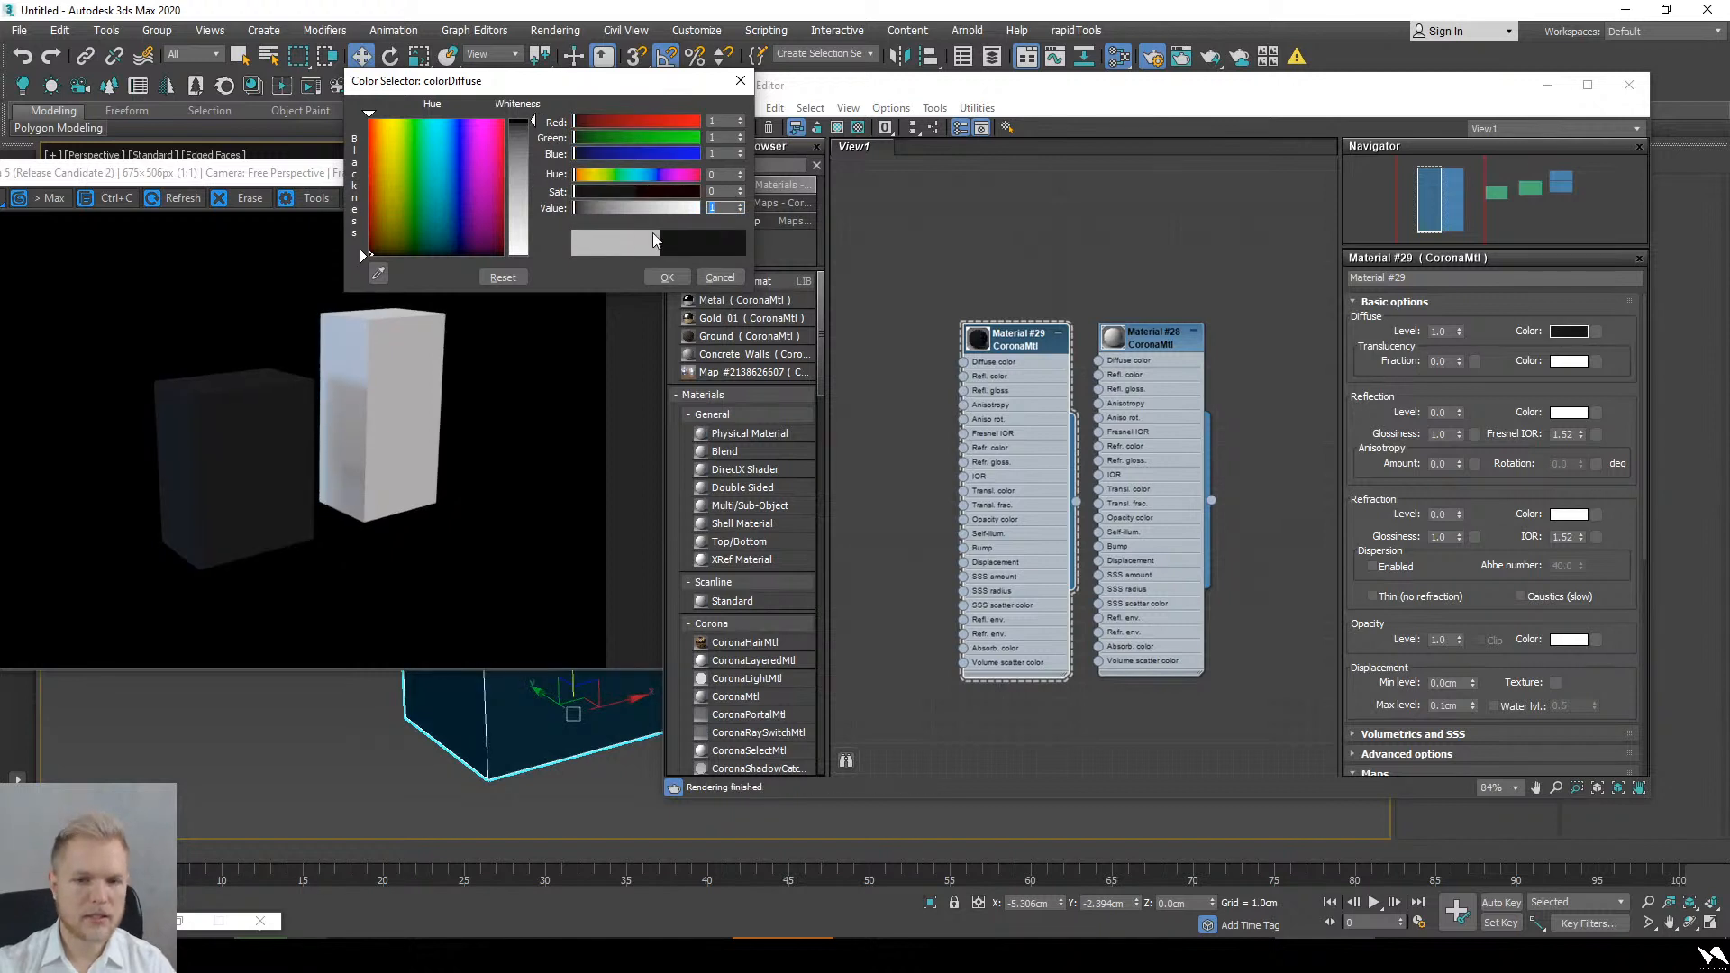
click(667, 279)
Step: Assign the dark copied CoronaMtl to the taller rear box as well, and check both boxes up close in the render
alt+middle_drag(617, 735, 541, 699)
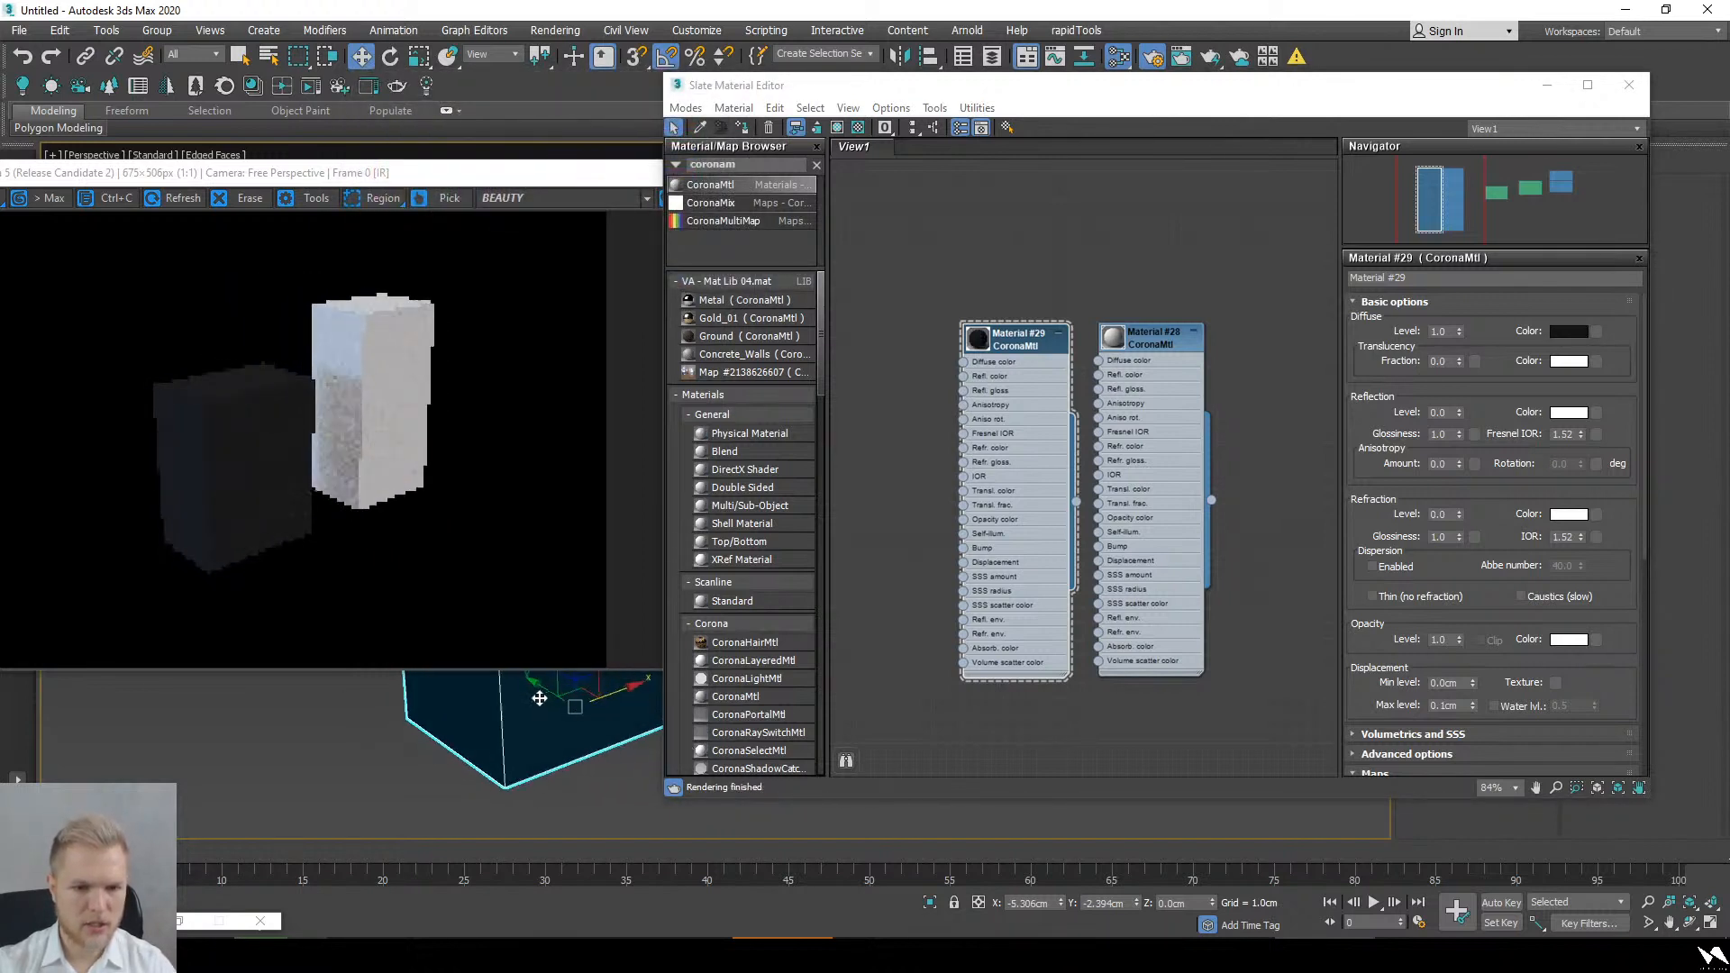
alt+middle_drag(491, 844, 529, 704)
click(587, 689)
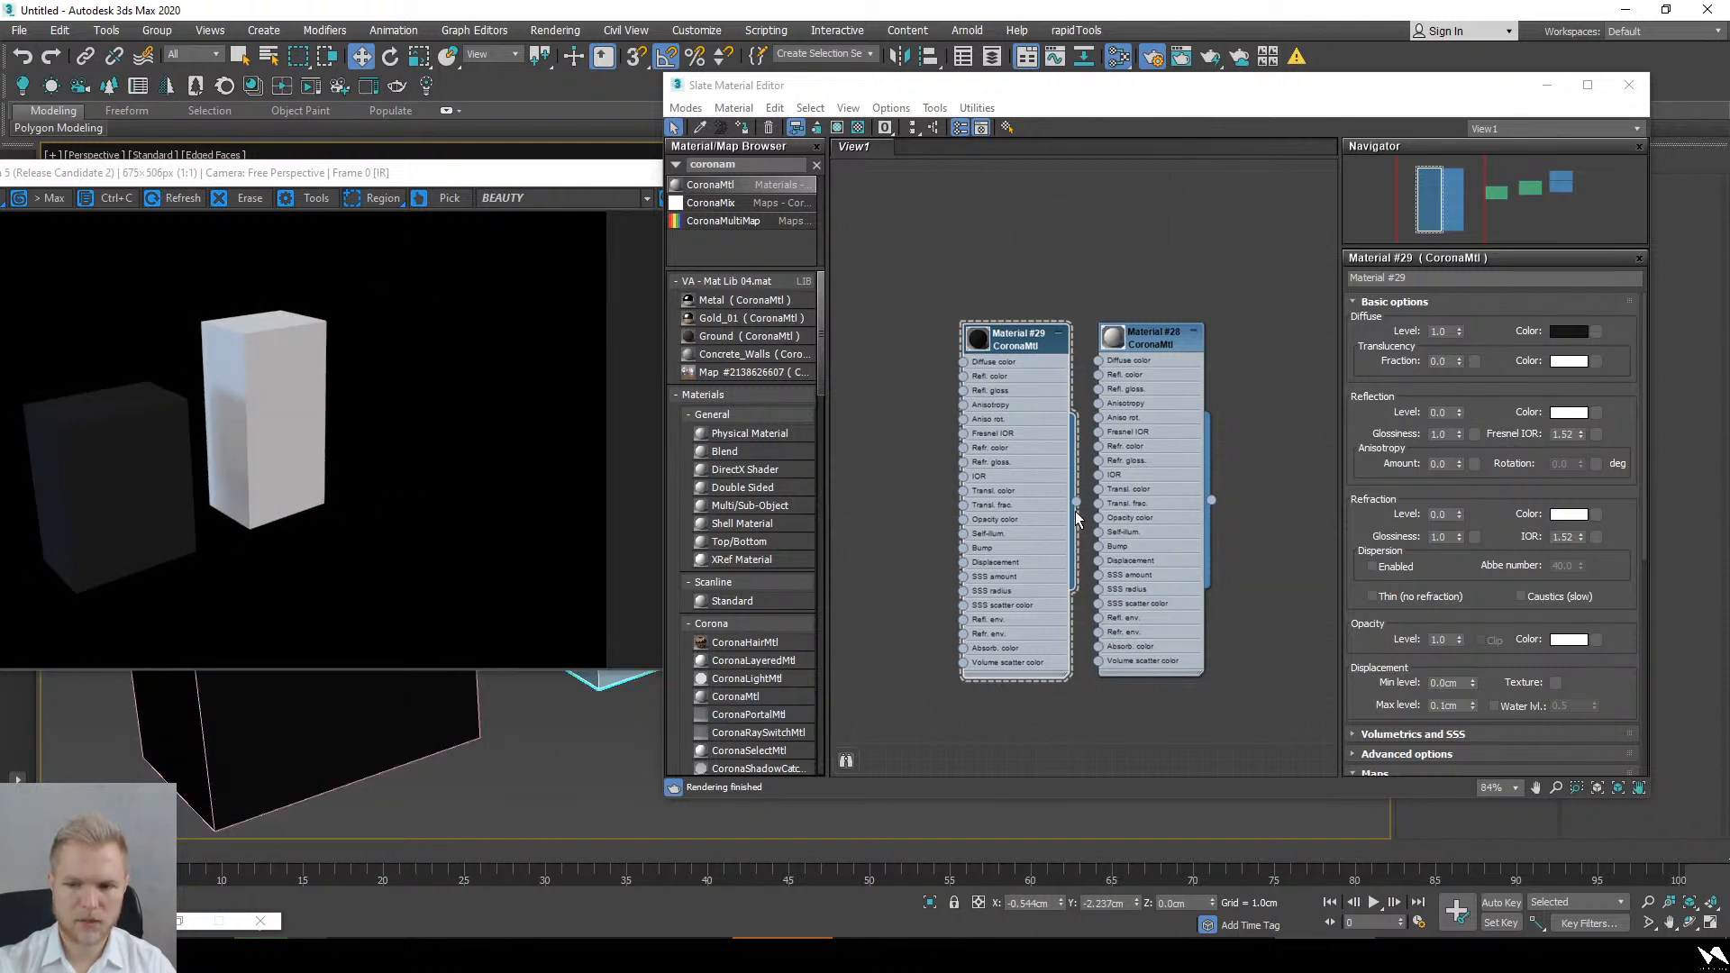
click(742, 128)
alt+middle_drag(501, 760, 613, 750)
scroll(609, 753, up, 4)
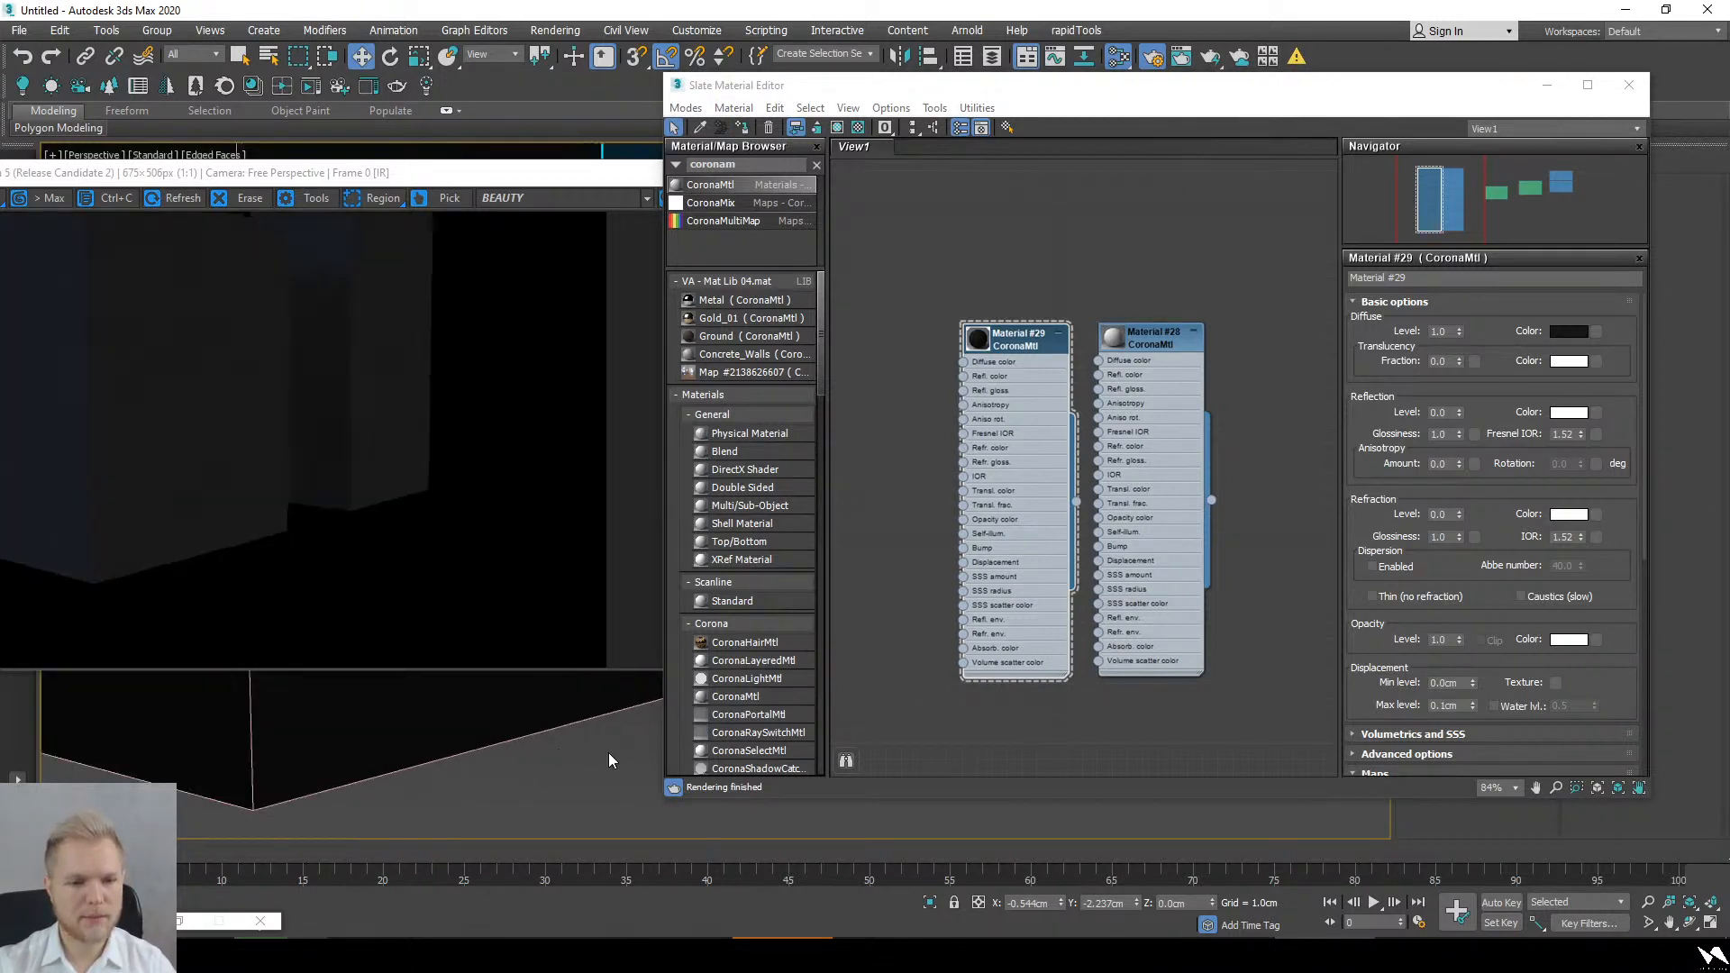
scroll(583, 757, down, 3)
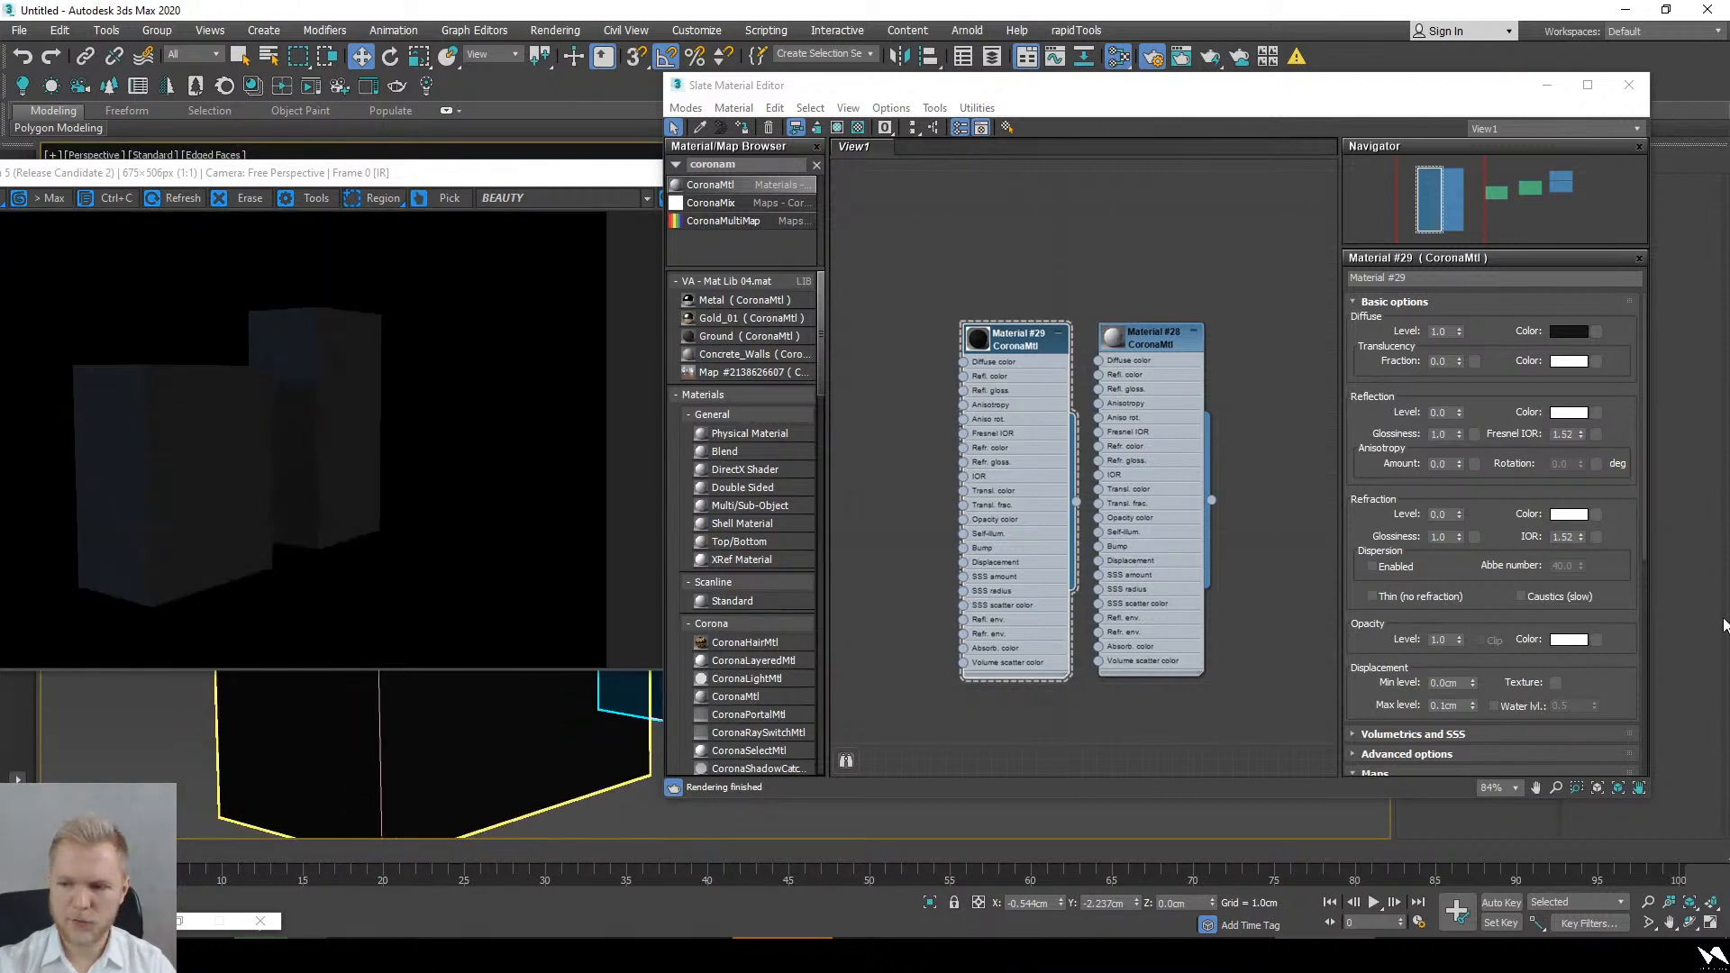
Step: Set the dark material's reflection level to 1, its glossiness to 0.77 and its Fresnel IOR to 1.20
double_click(1443, 414)
text(1)
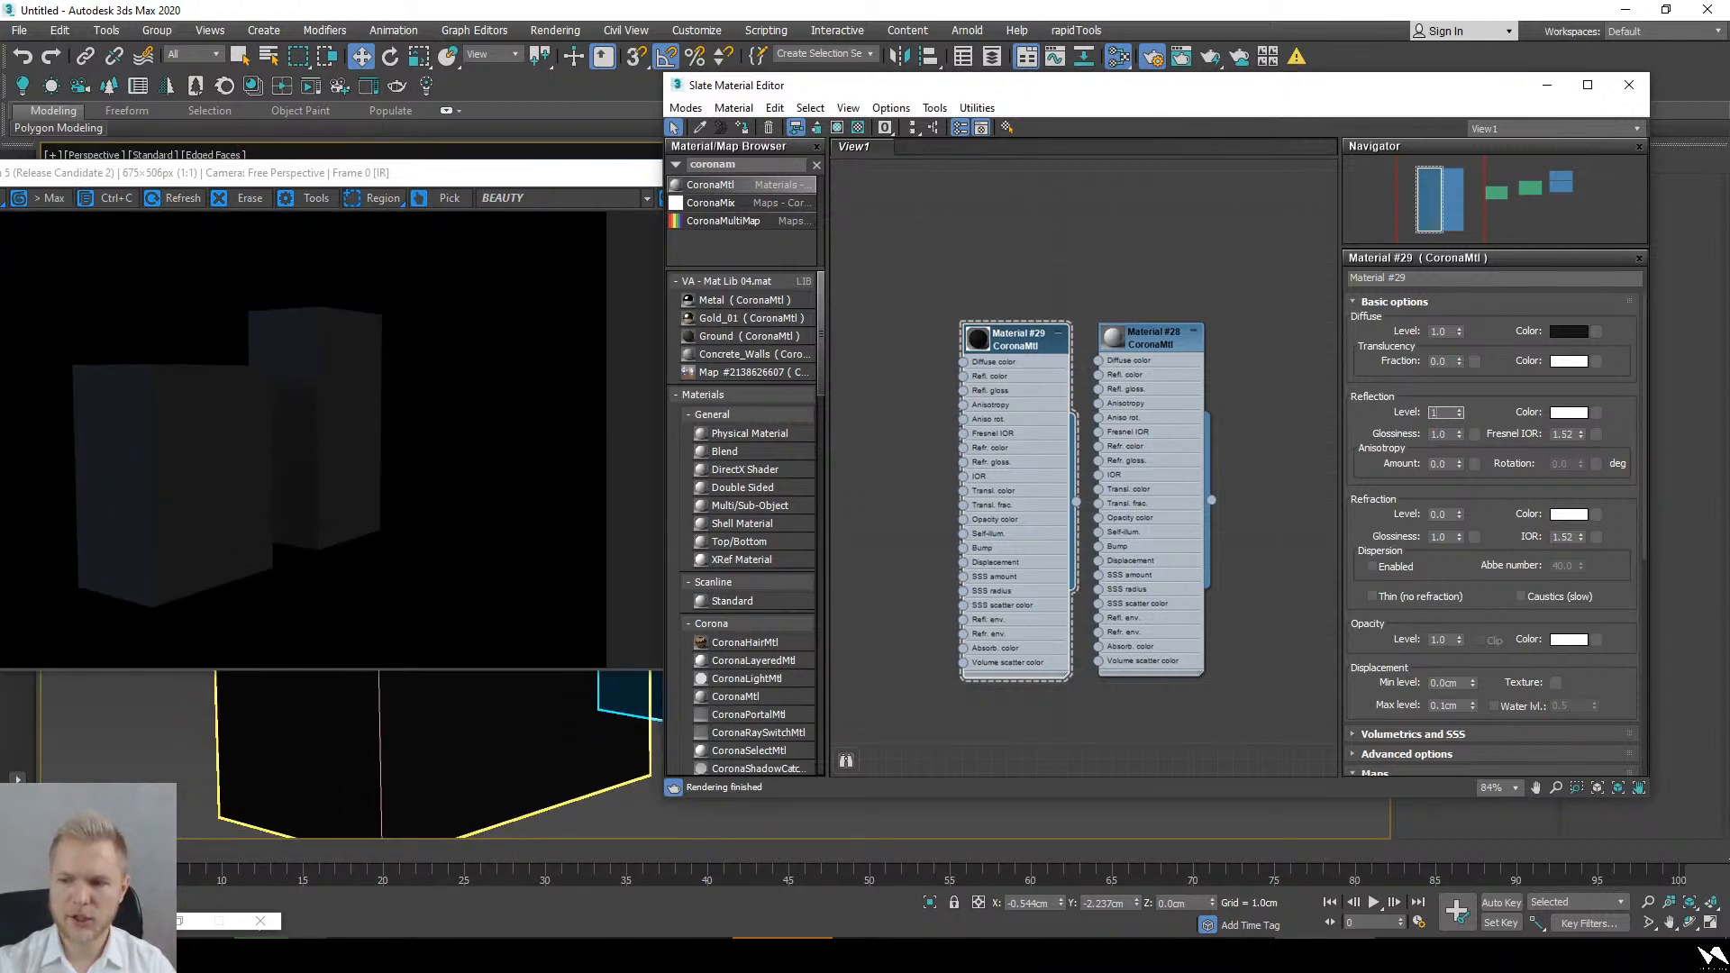
key(Return)
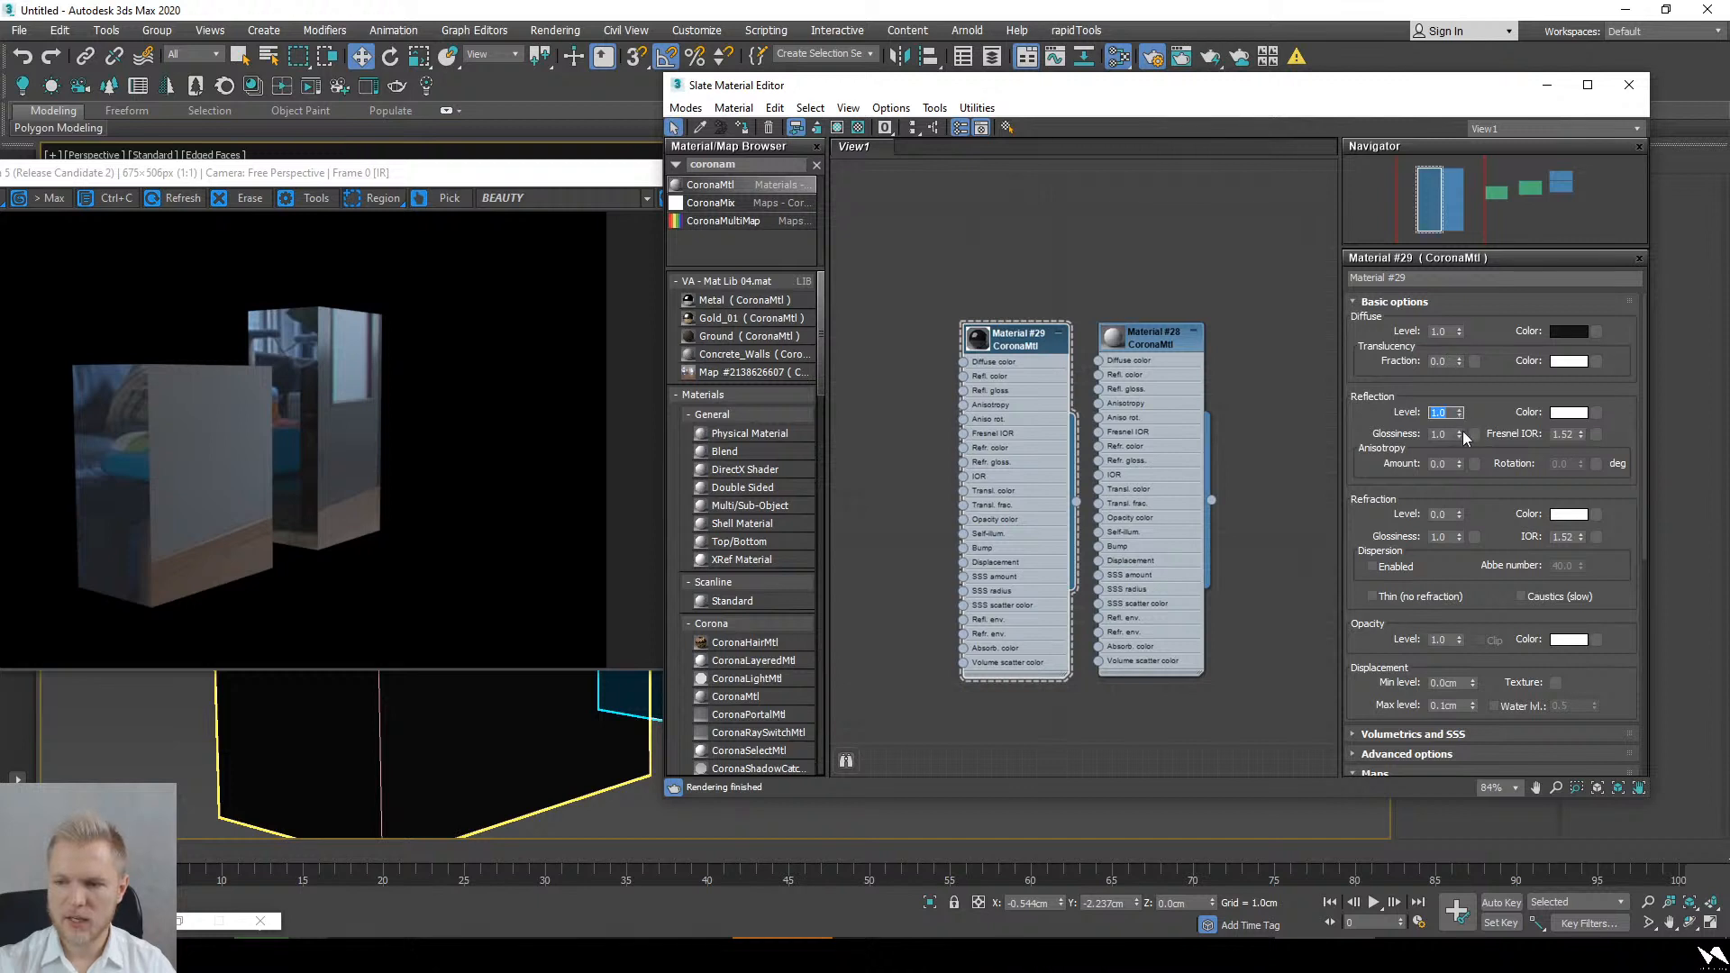
drag(1460, 434, 1485, 452)
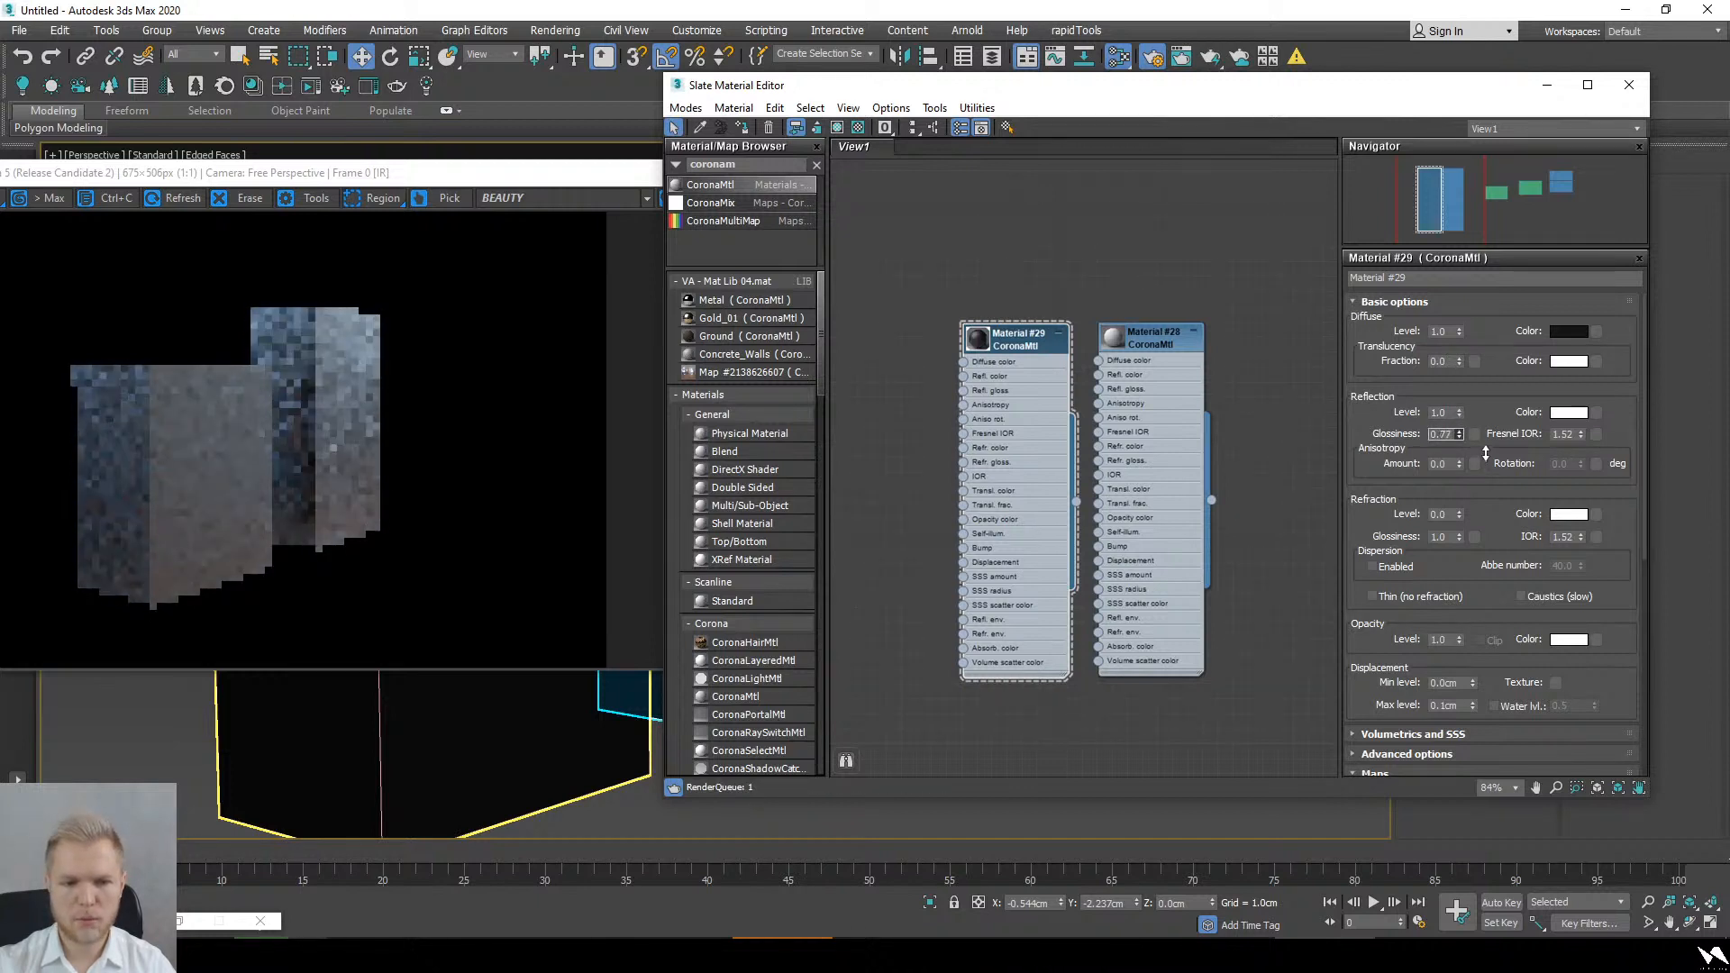
alt+middle_drag(567, 718, 1063, 810)
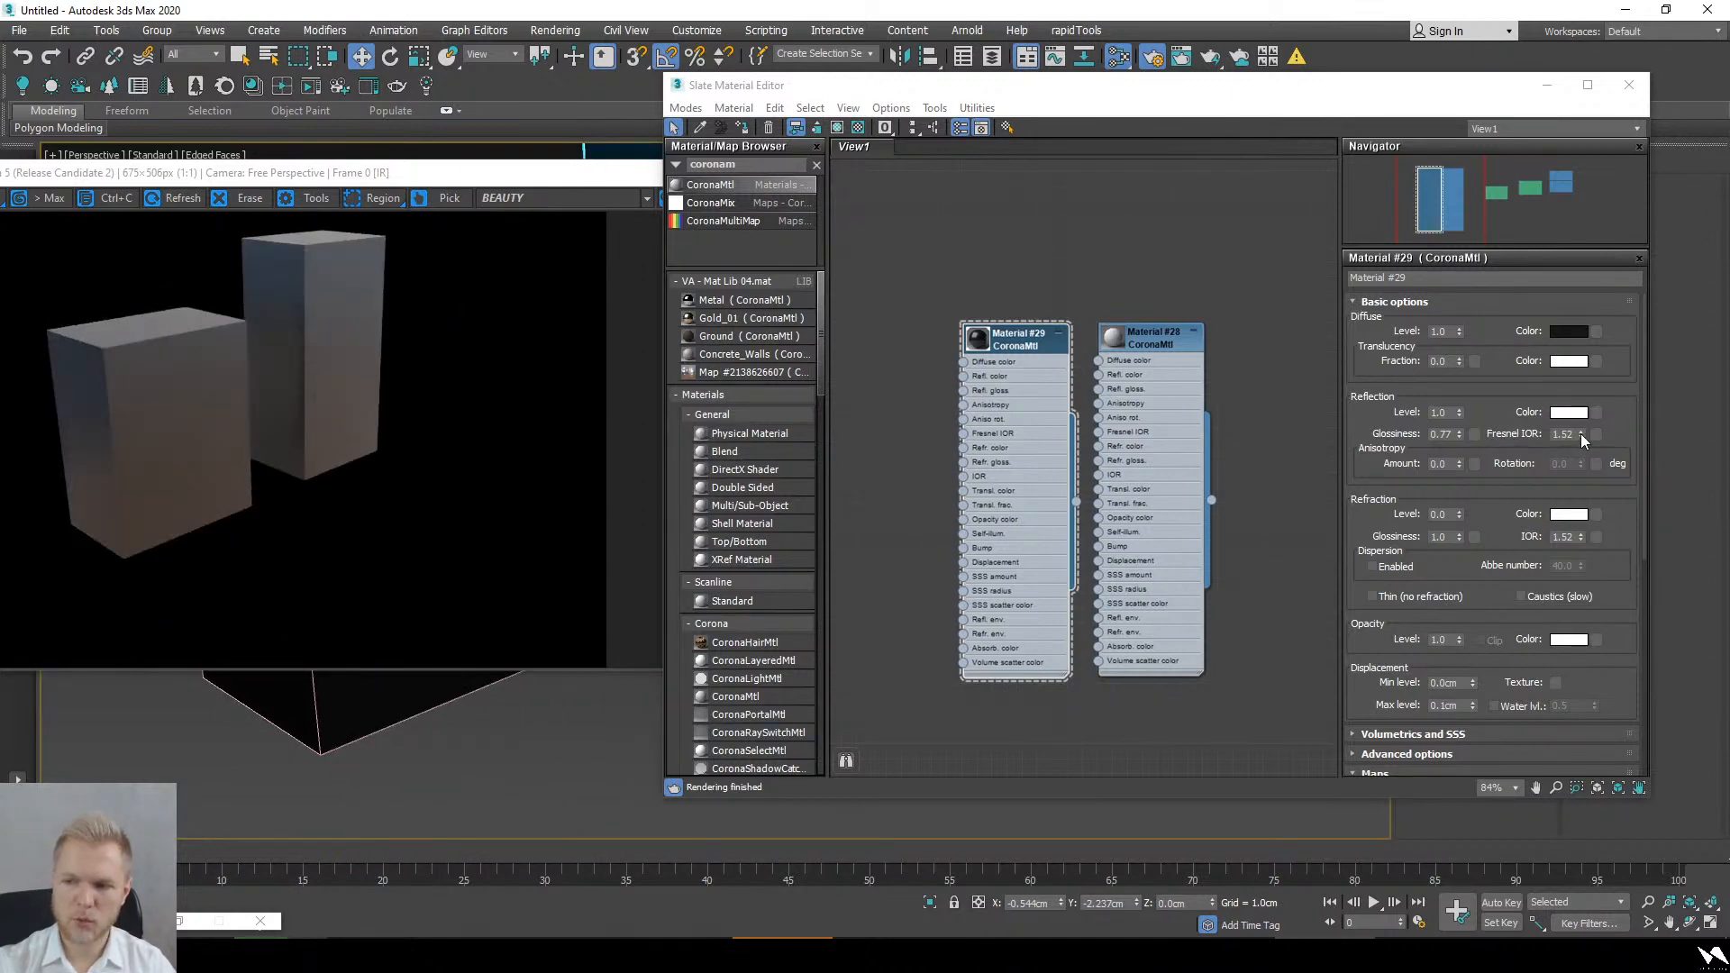
drag(1583, 440, 1587, 453)
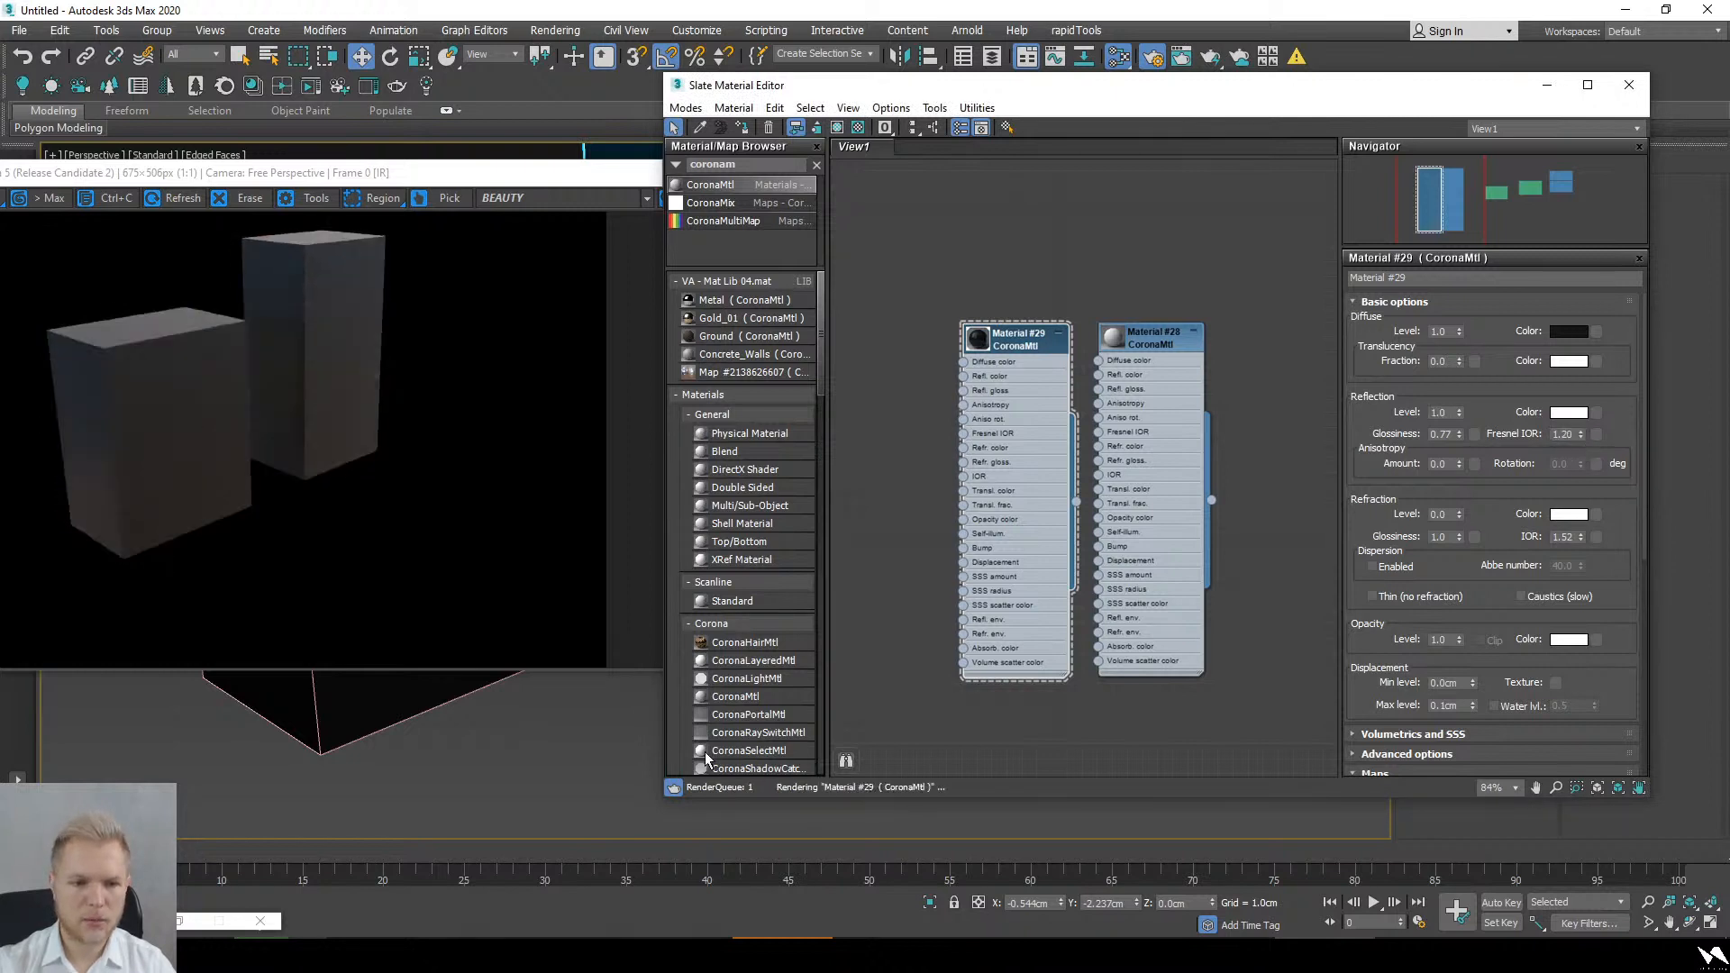
alt+middle_drag(569, 743, 601, 764)
Step: Open the original CoronaMtl's parameters and assign that material to the rear box
middle_drag(1217, 418, 1240, 415)
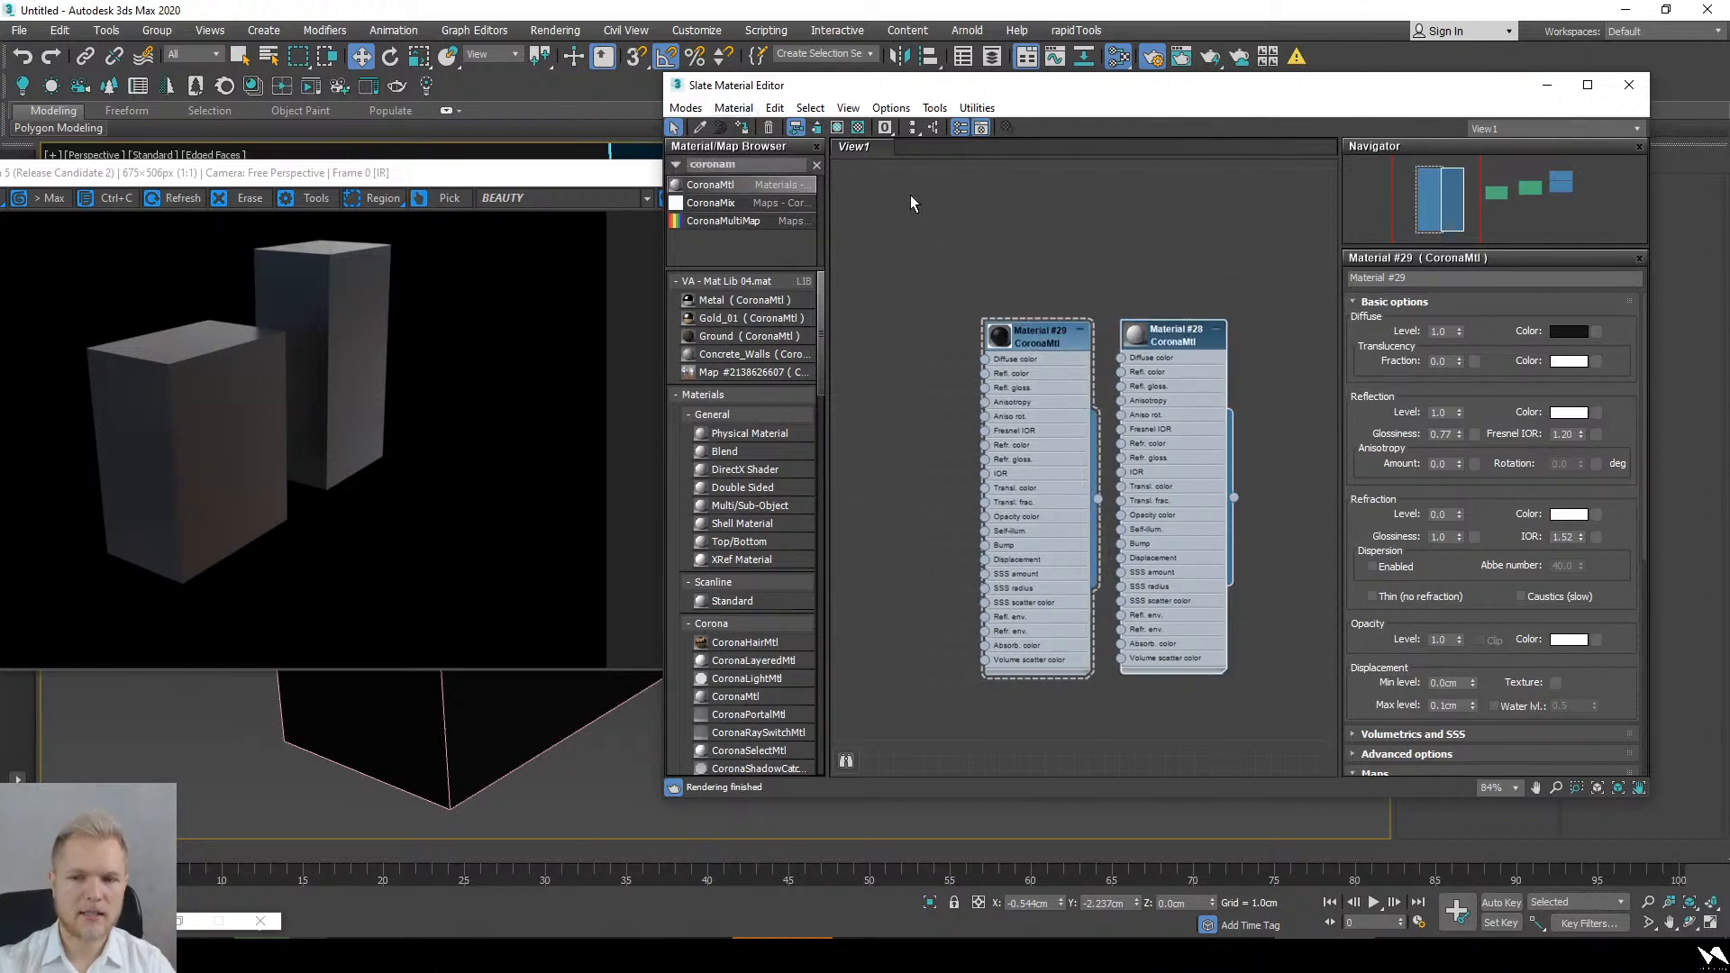
double_click(1175, 391)
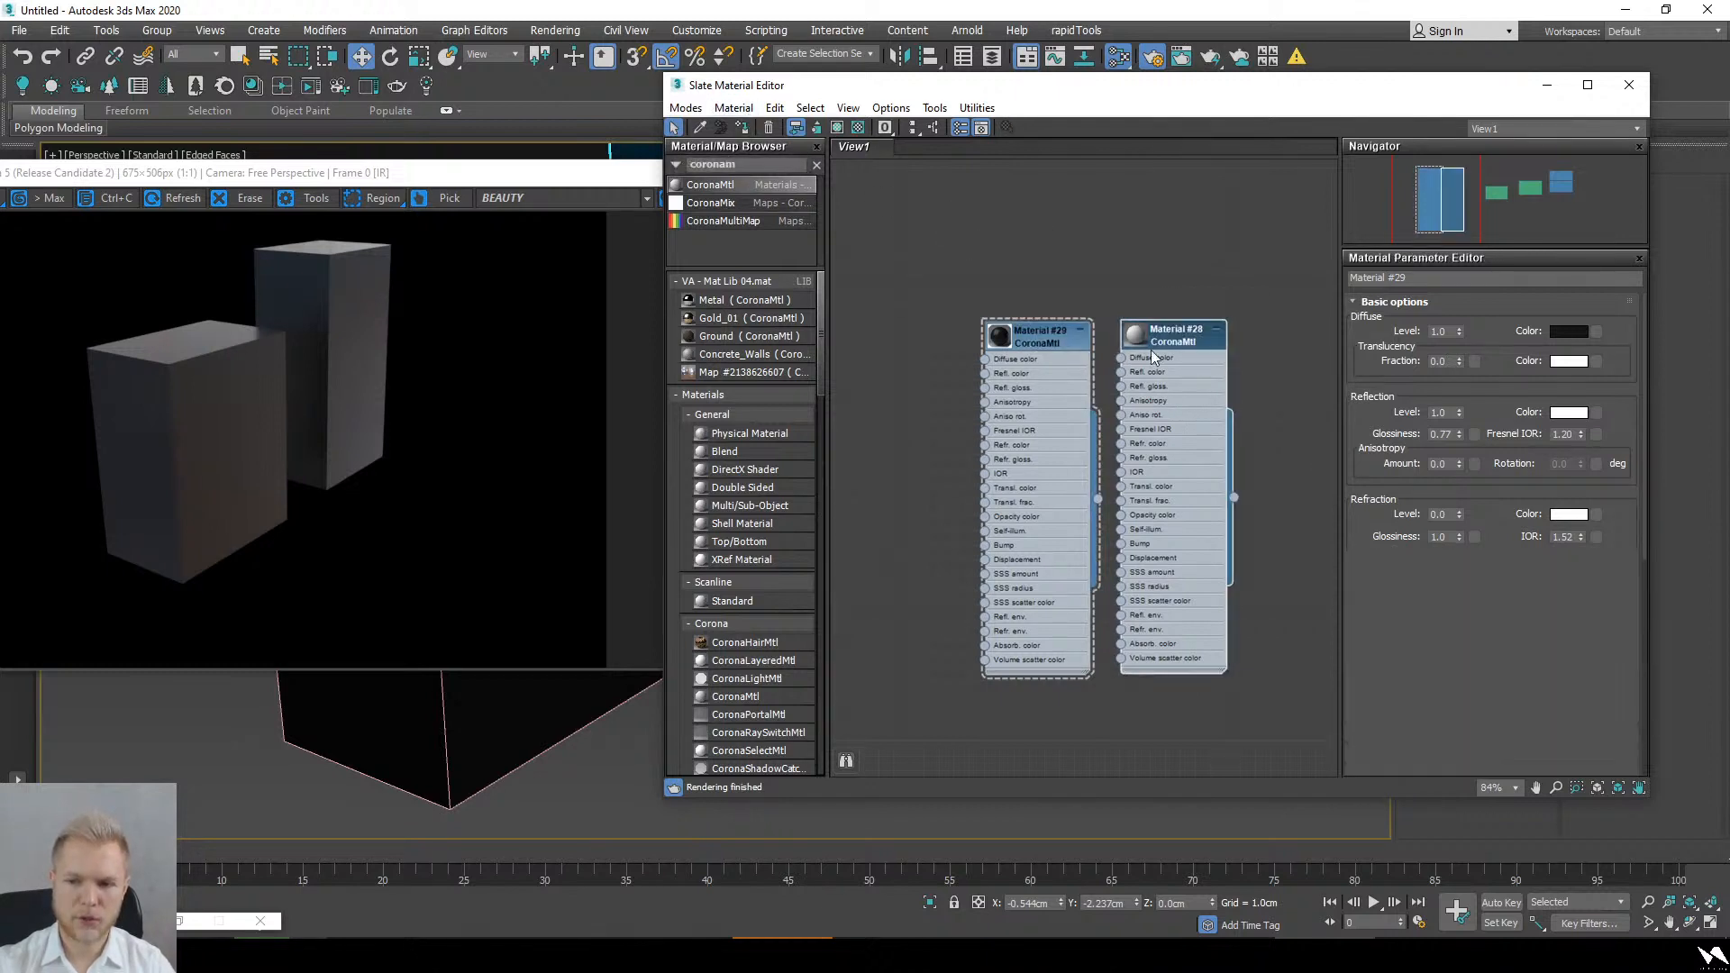
click(741, 128)
Step: Try a diffuse level of 0 on the rear box's material, compare the boxes in the render, and restore the level to 1
double_click(1444, 331)
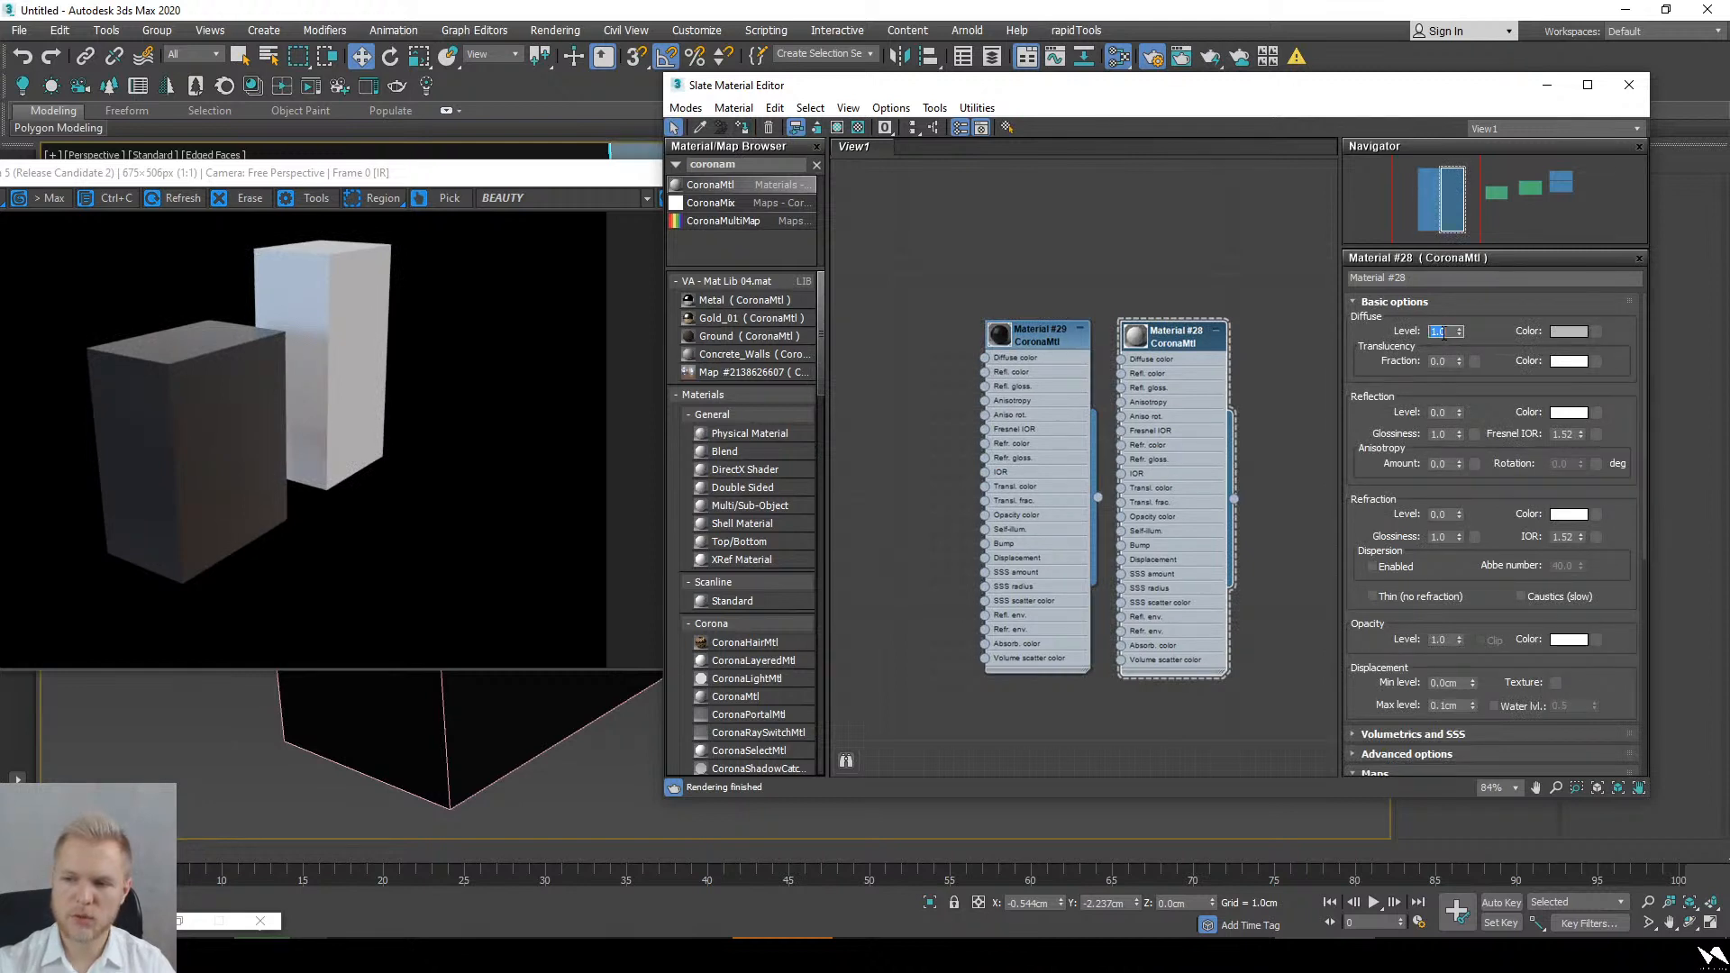
text(0)
key(Return)
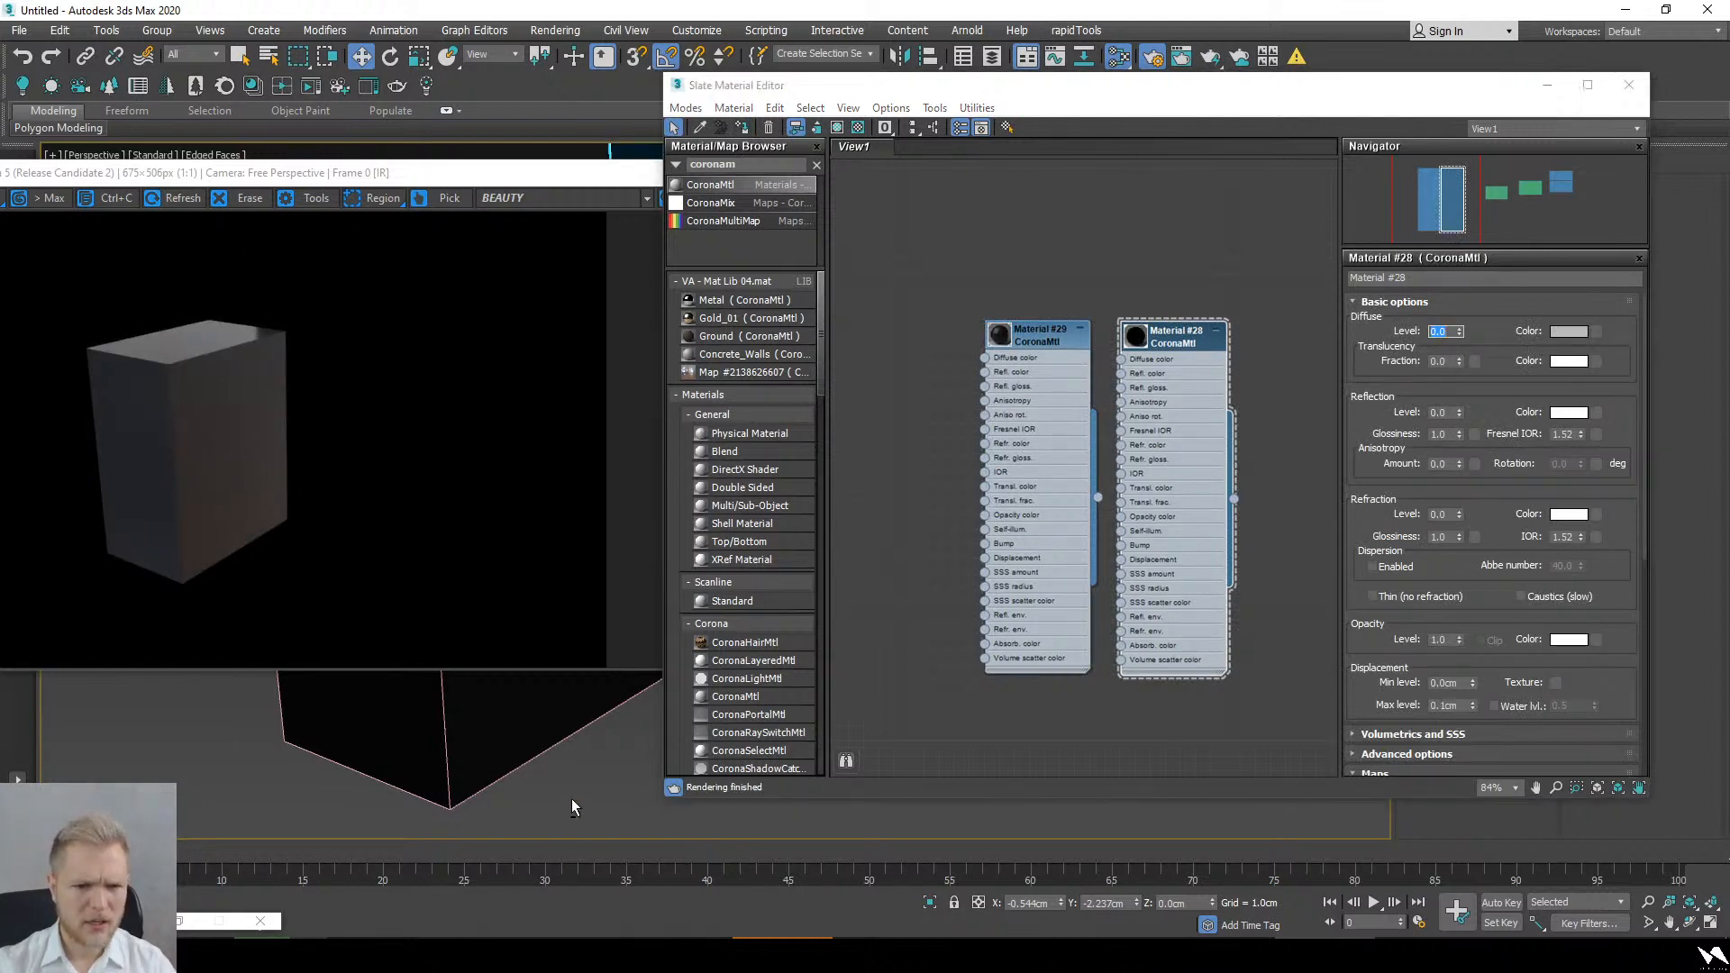
alt+middle_drag(571, 798, 531, 790)
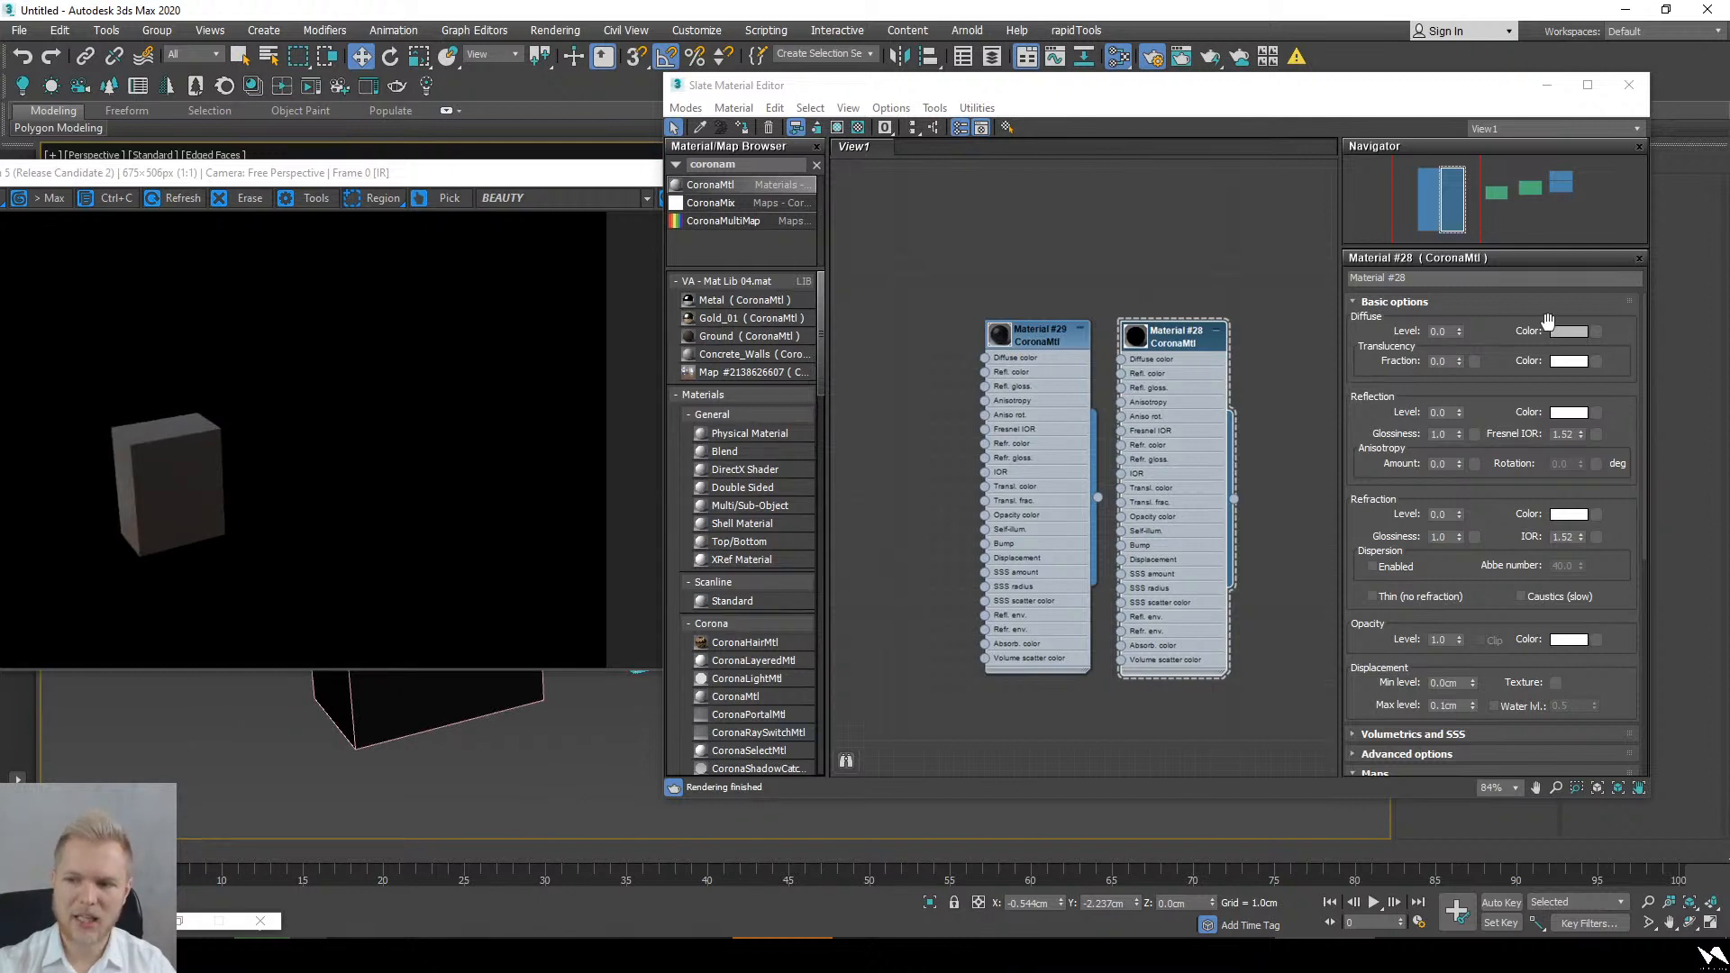
double_click(1439, 330)
text(1)
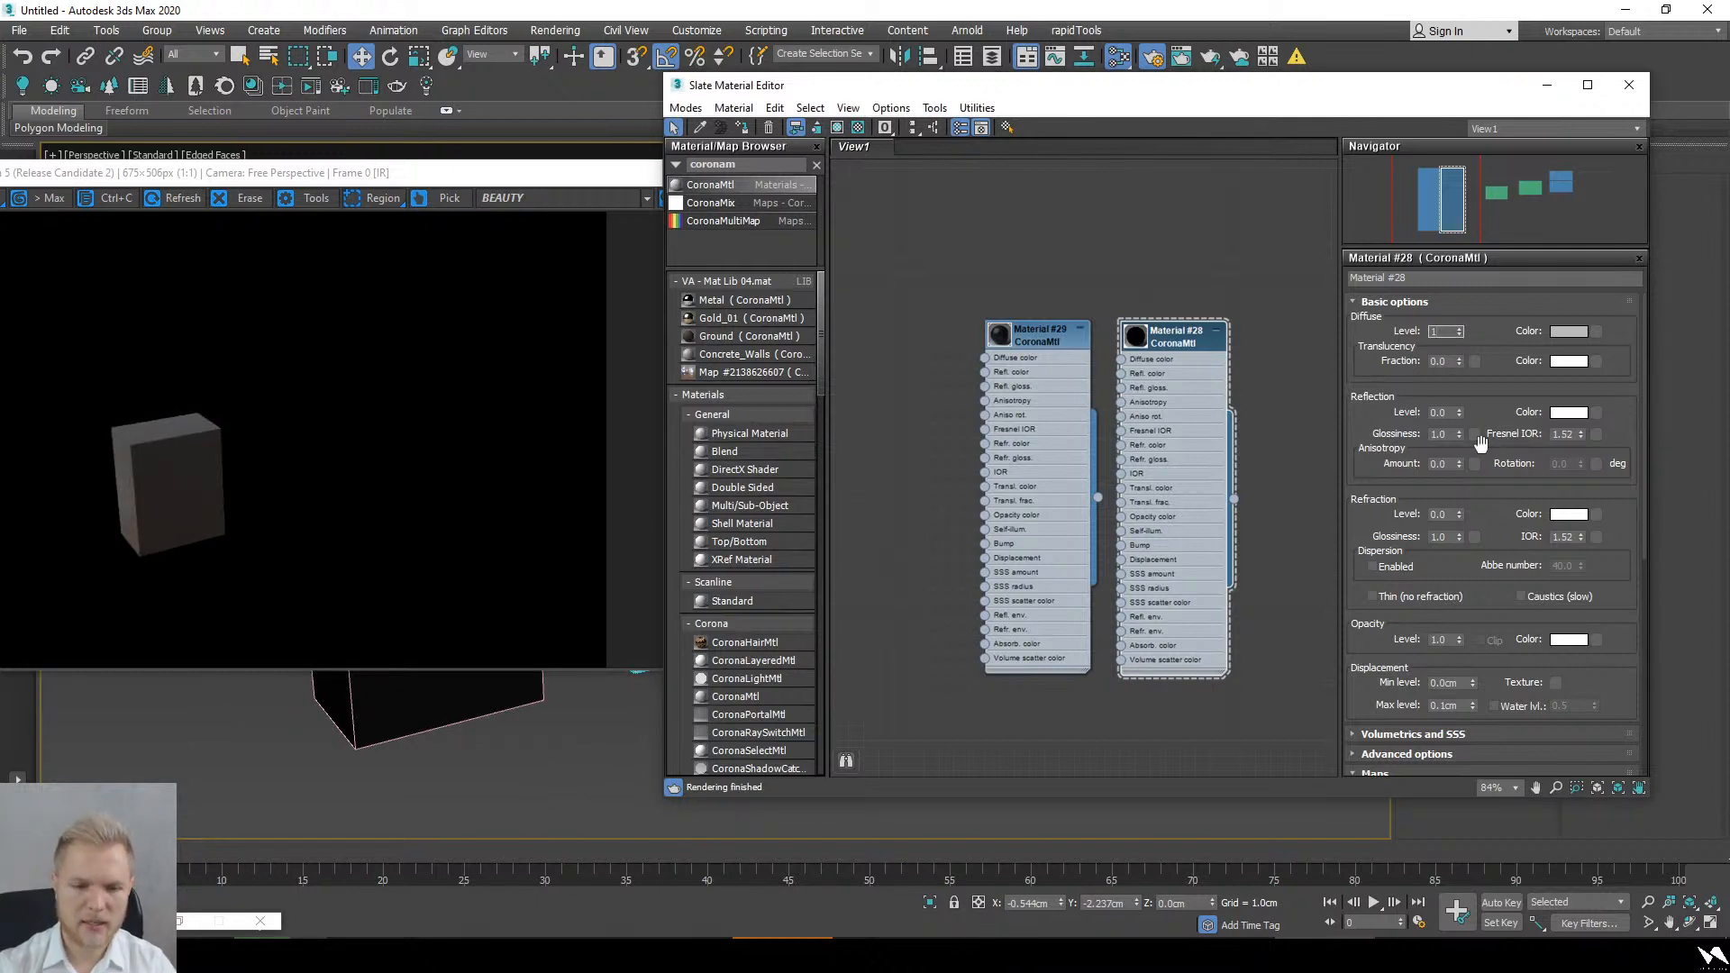
key(Return)
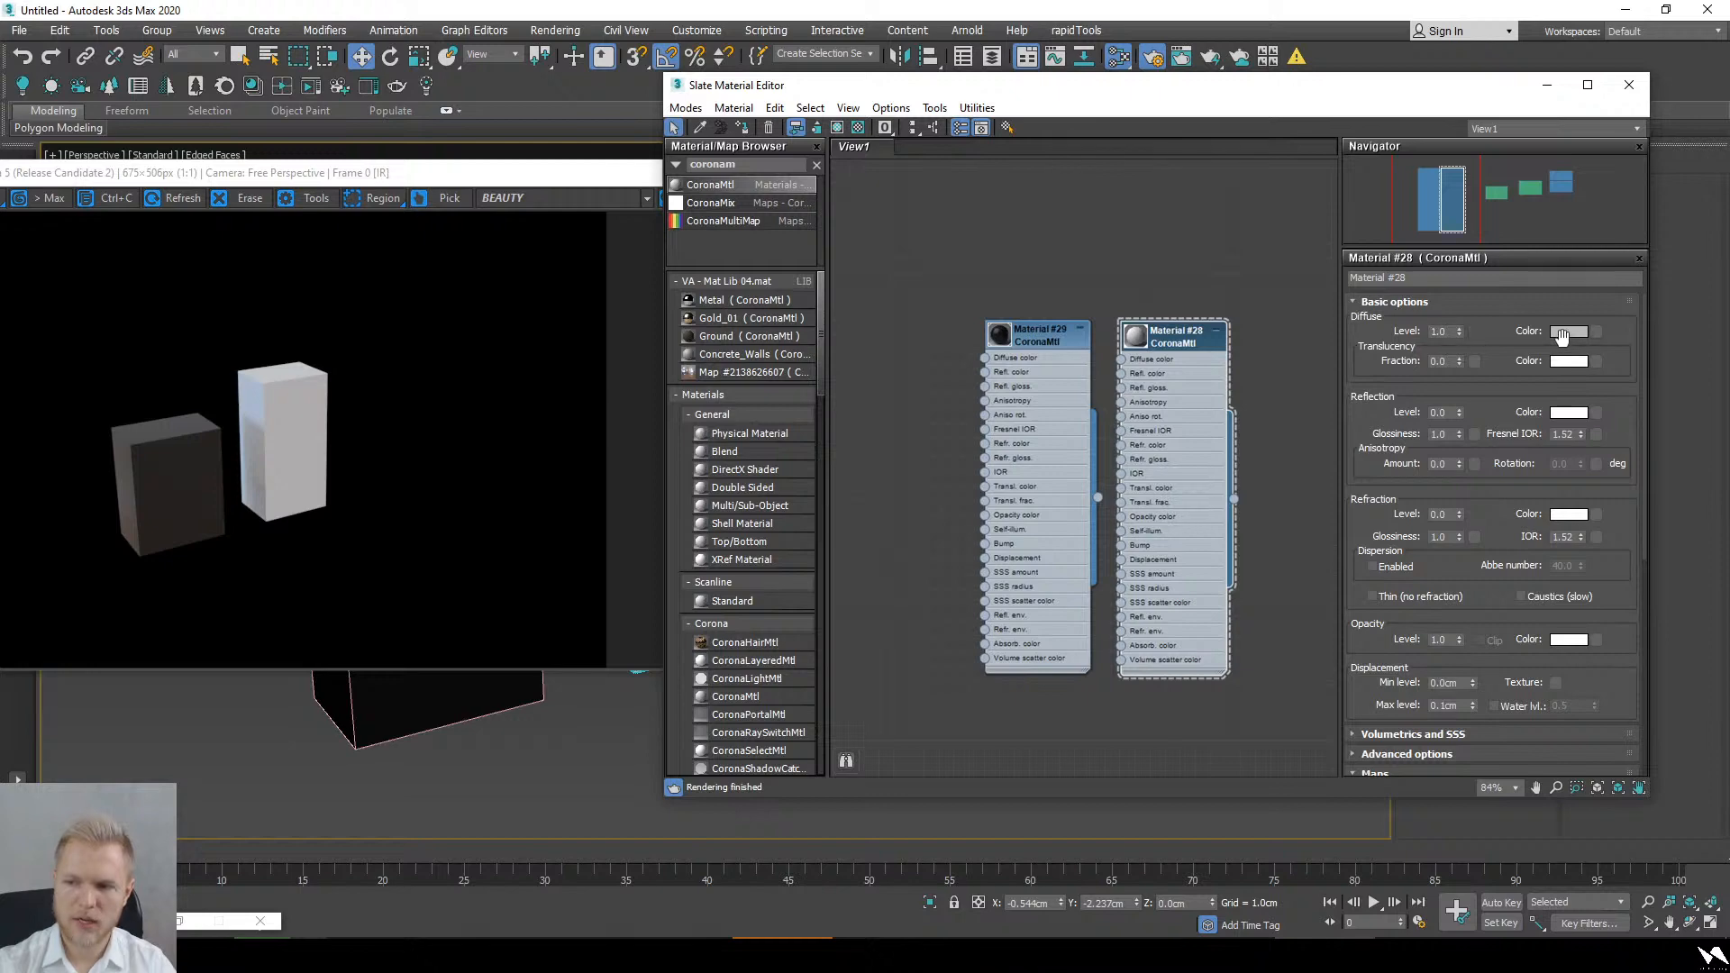
Step: Set the diffuse color of the rear box's material to value 1, and compare the two boxes closer up in the repositioned render window
click(1561, 334)
double_click(726, 207)
text(1)
key(Return)
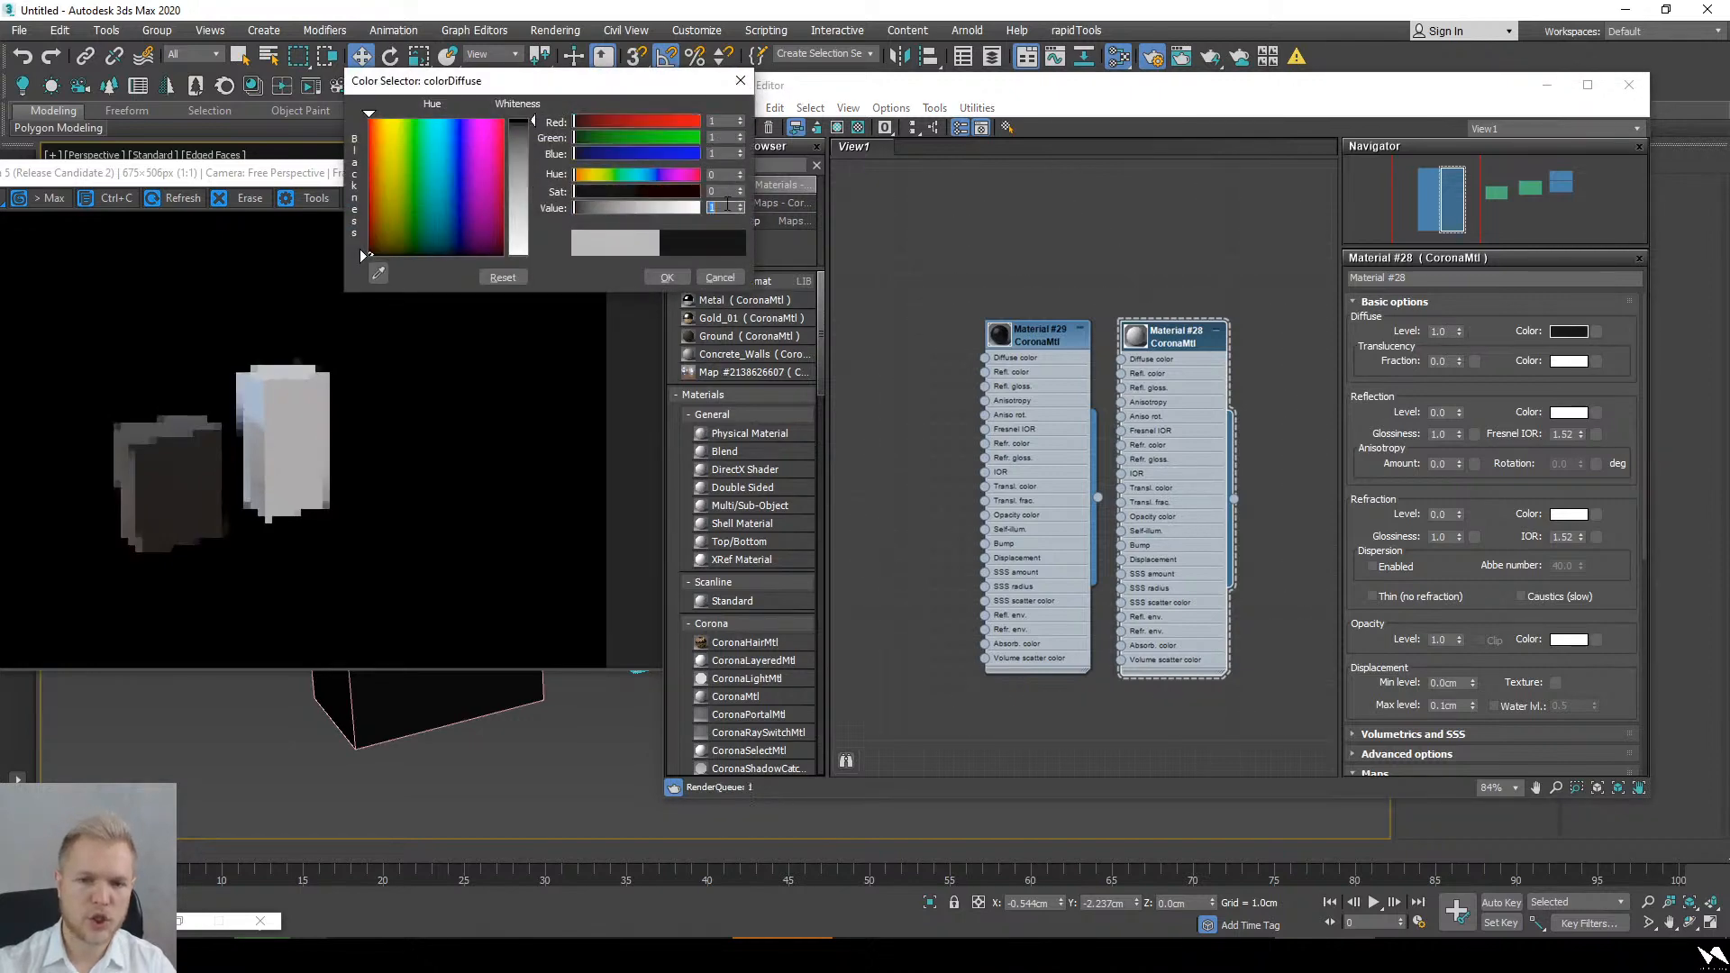
click(677, 277)
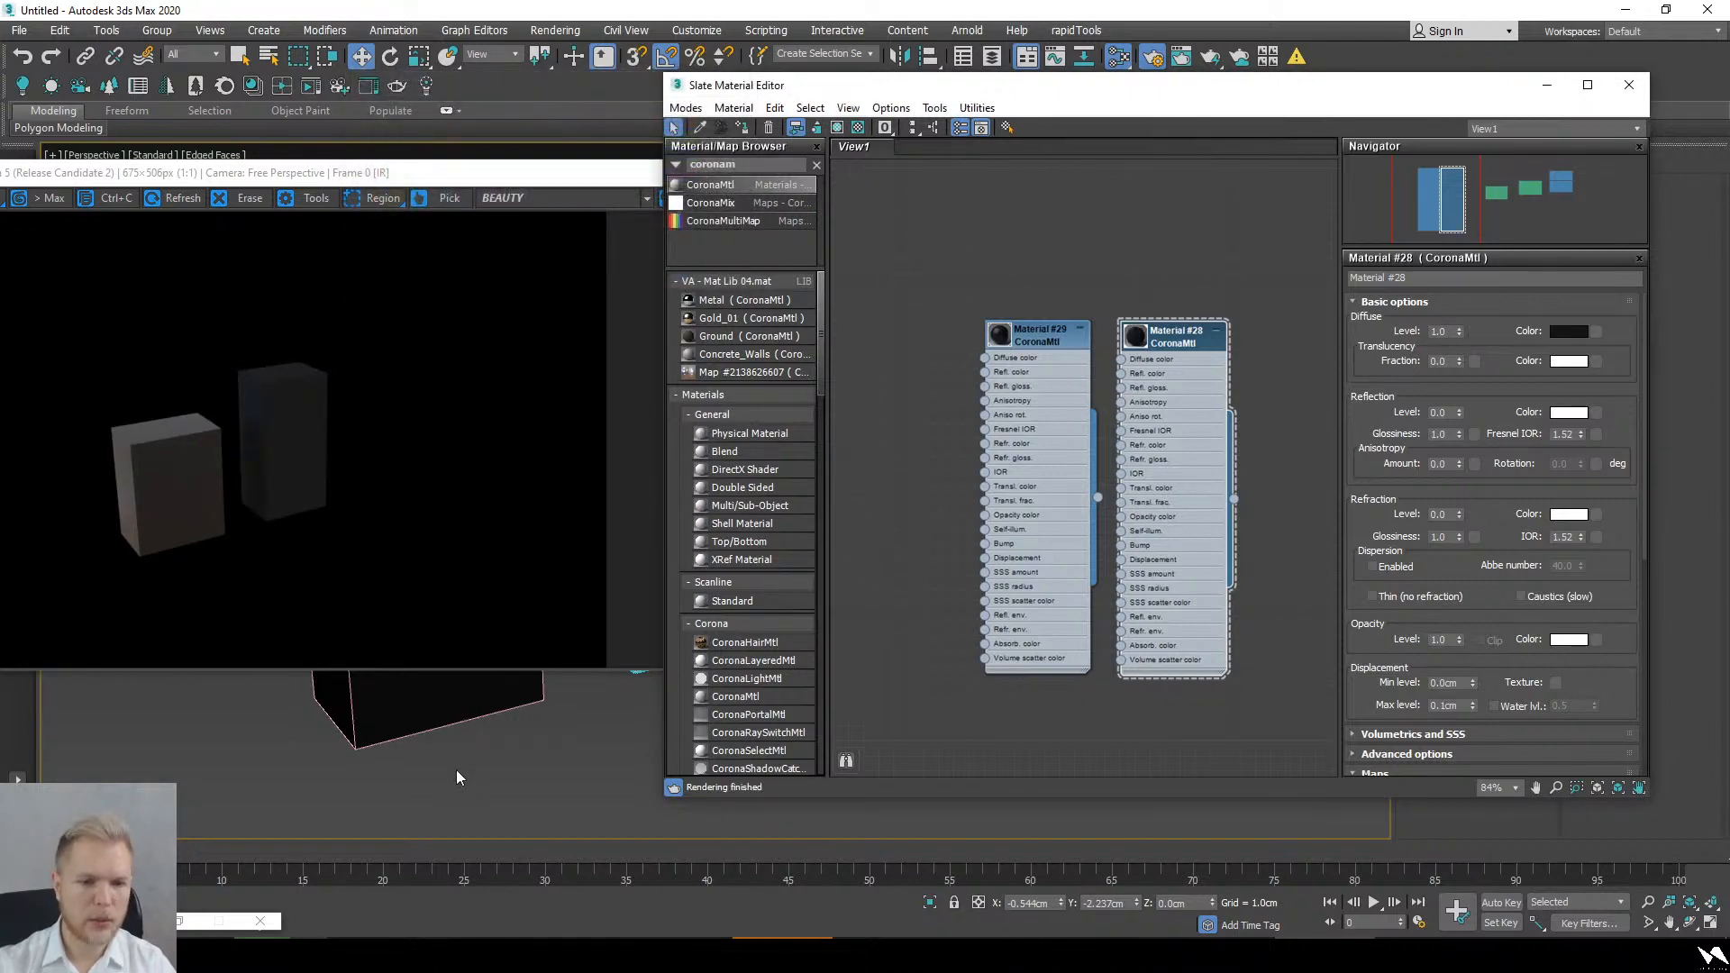
click(542, 756)
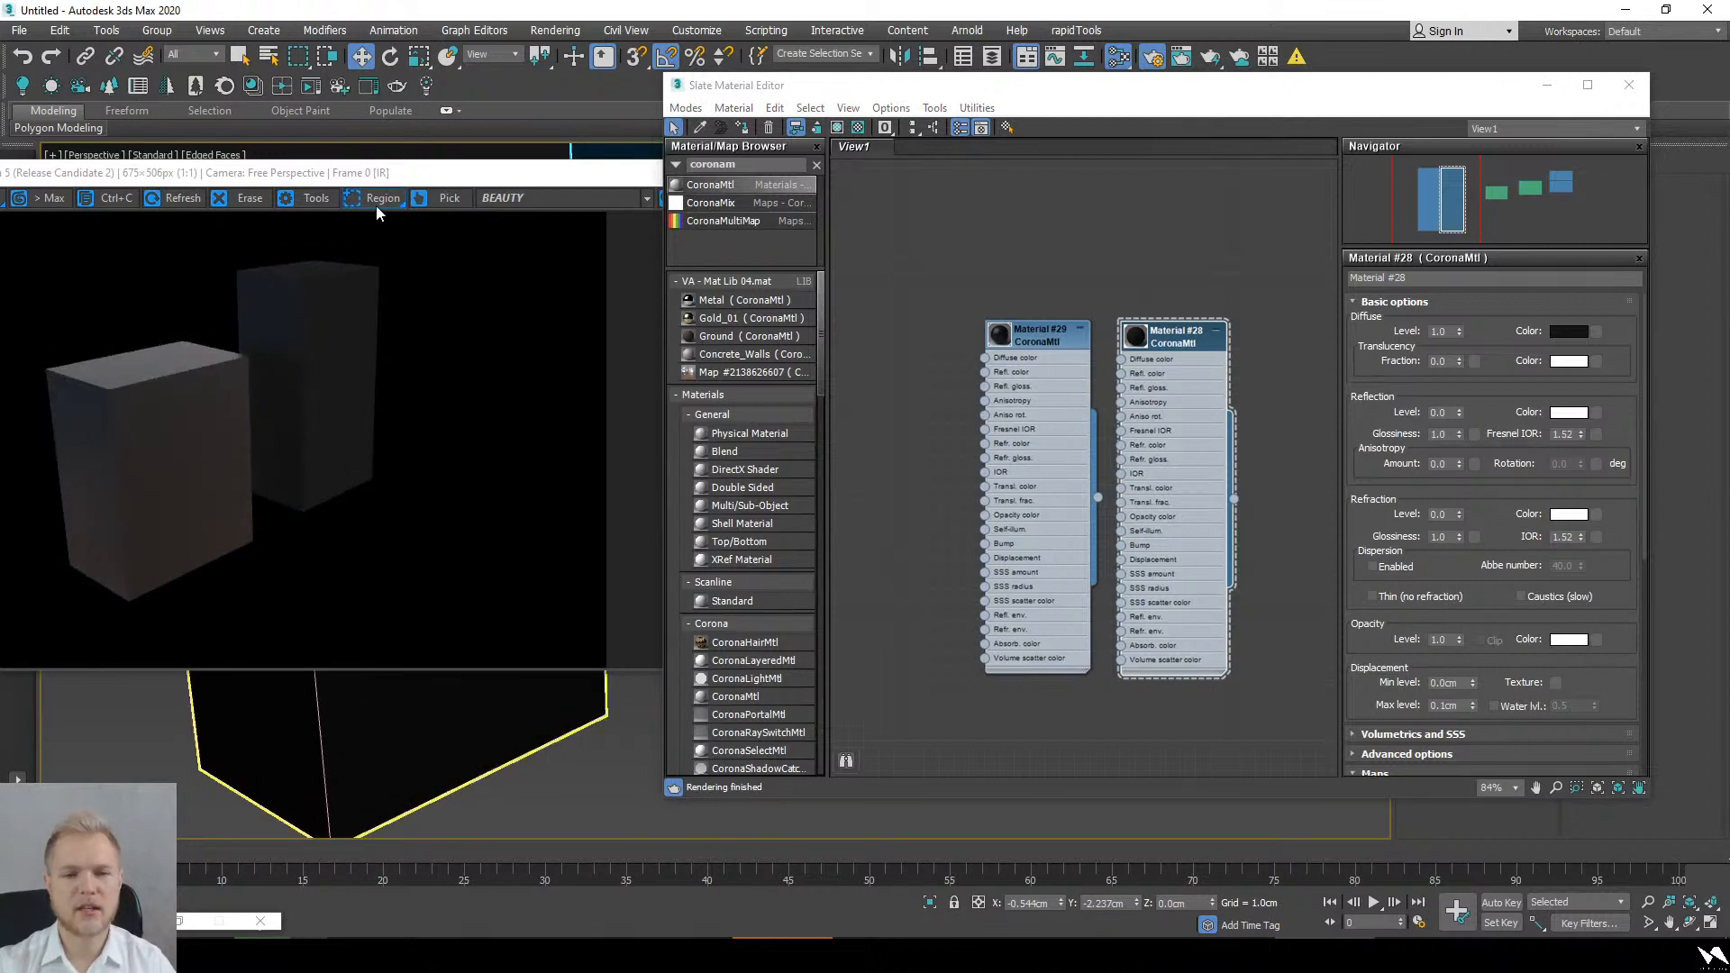
drag(413, 175, 511, 216)
click(1166, 261)
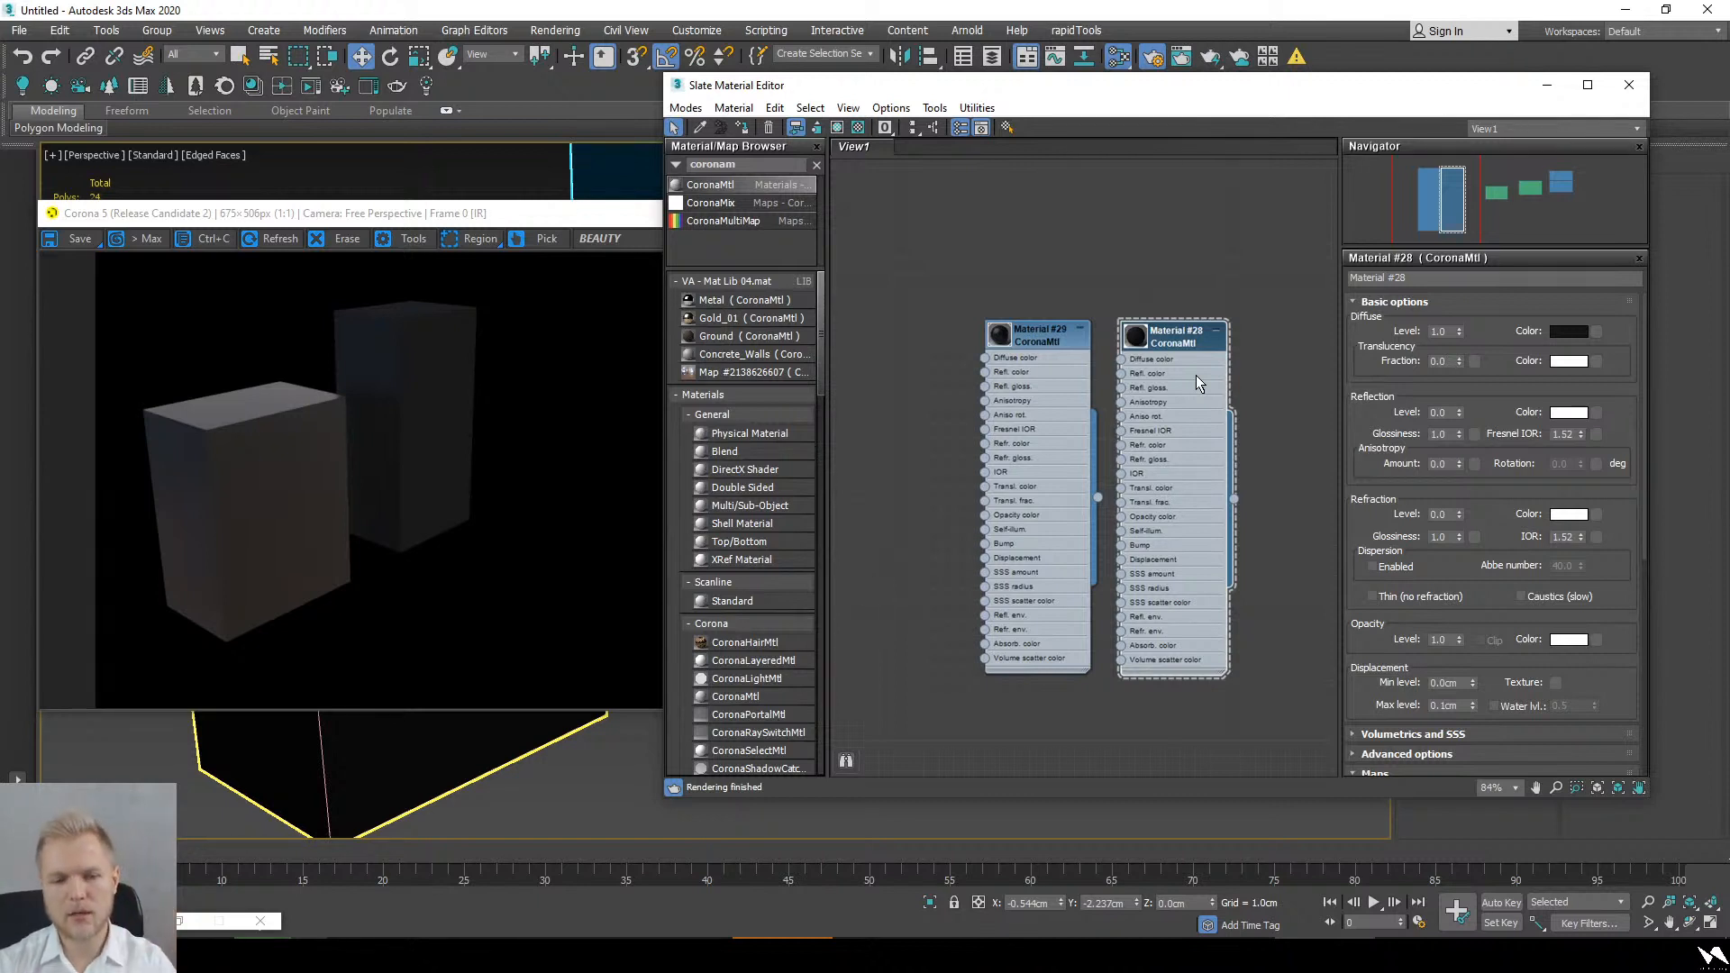
Step: Minimize the Slate Material Editor, and add a Chamfer modifier to both boxes together
click(1546, 84)
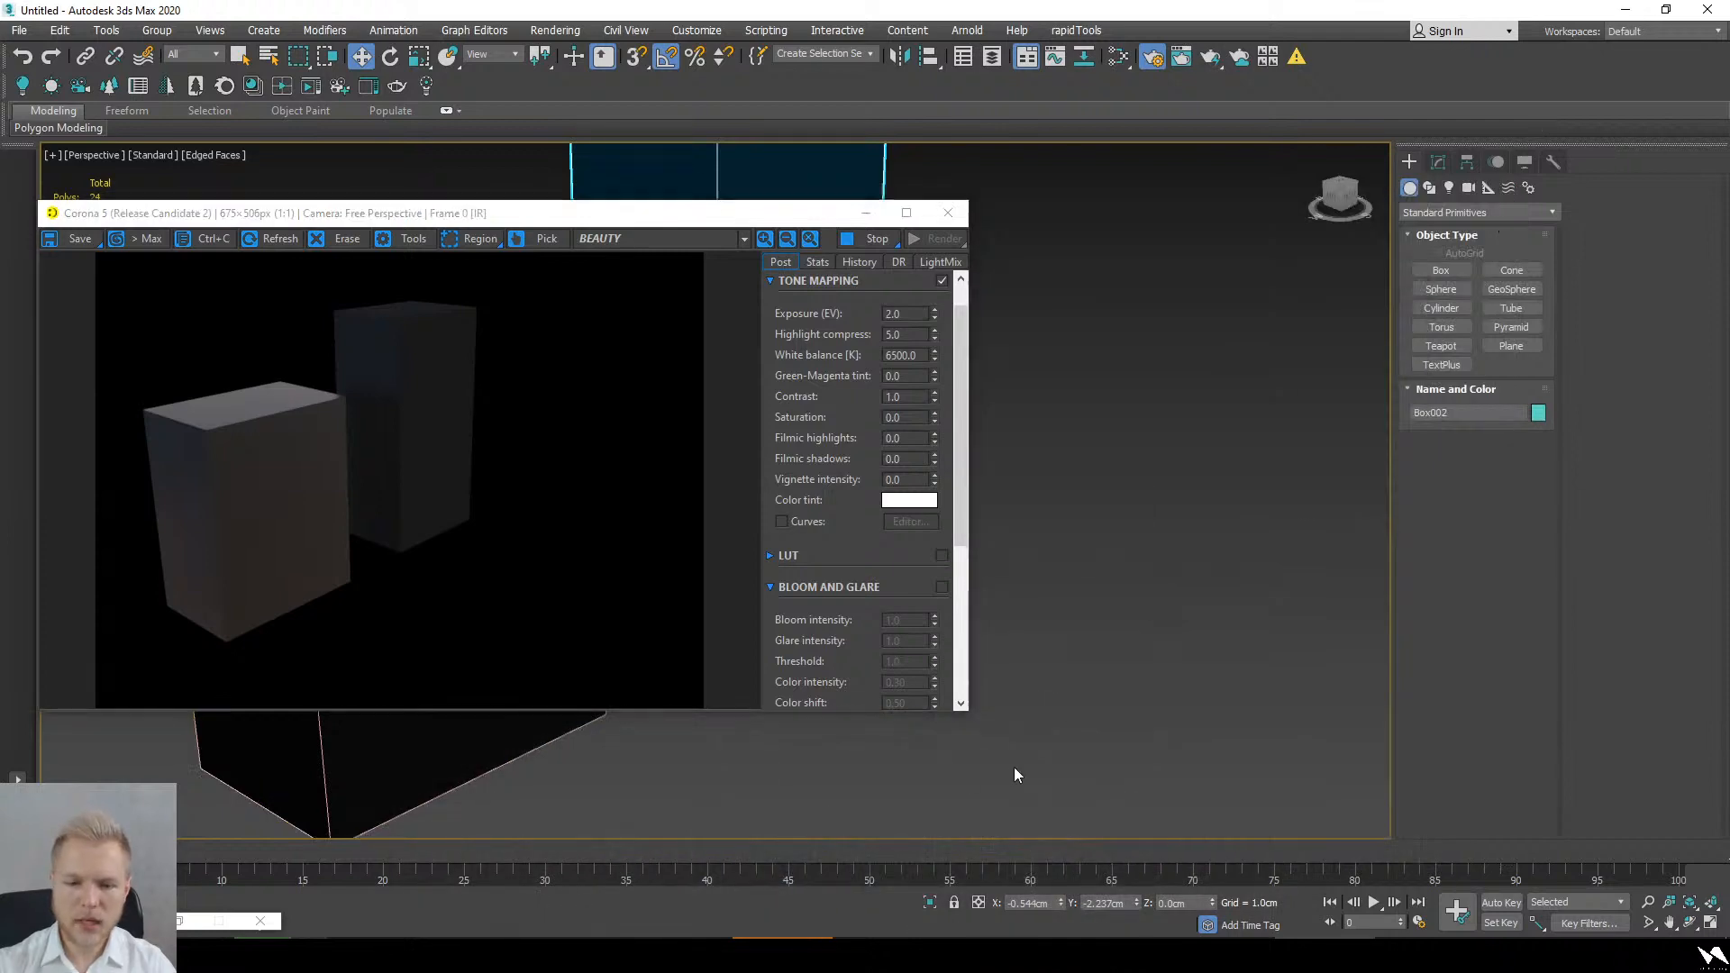
drag(429, 155, 430, 155)
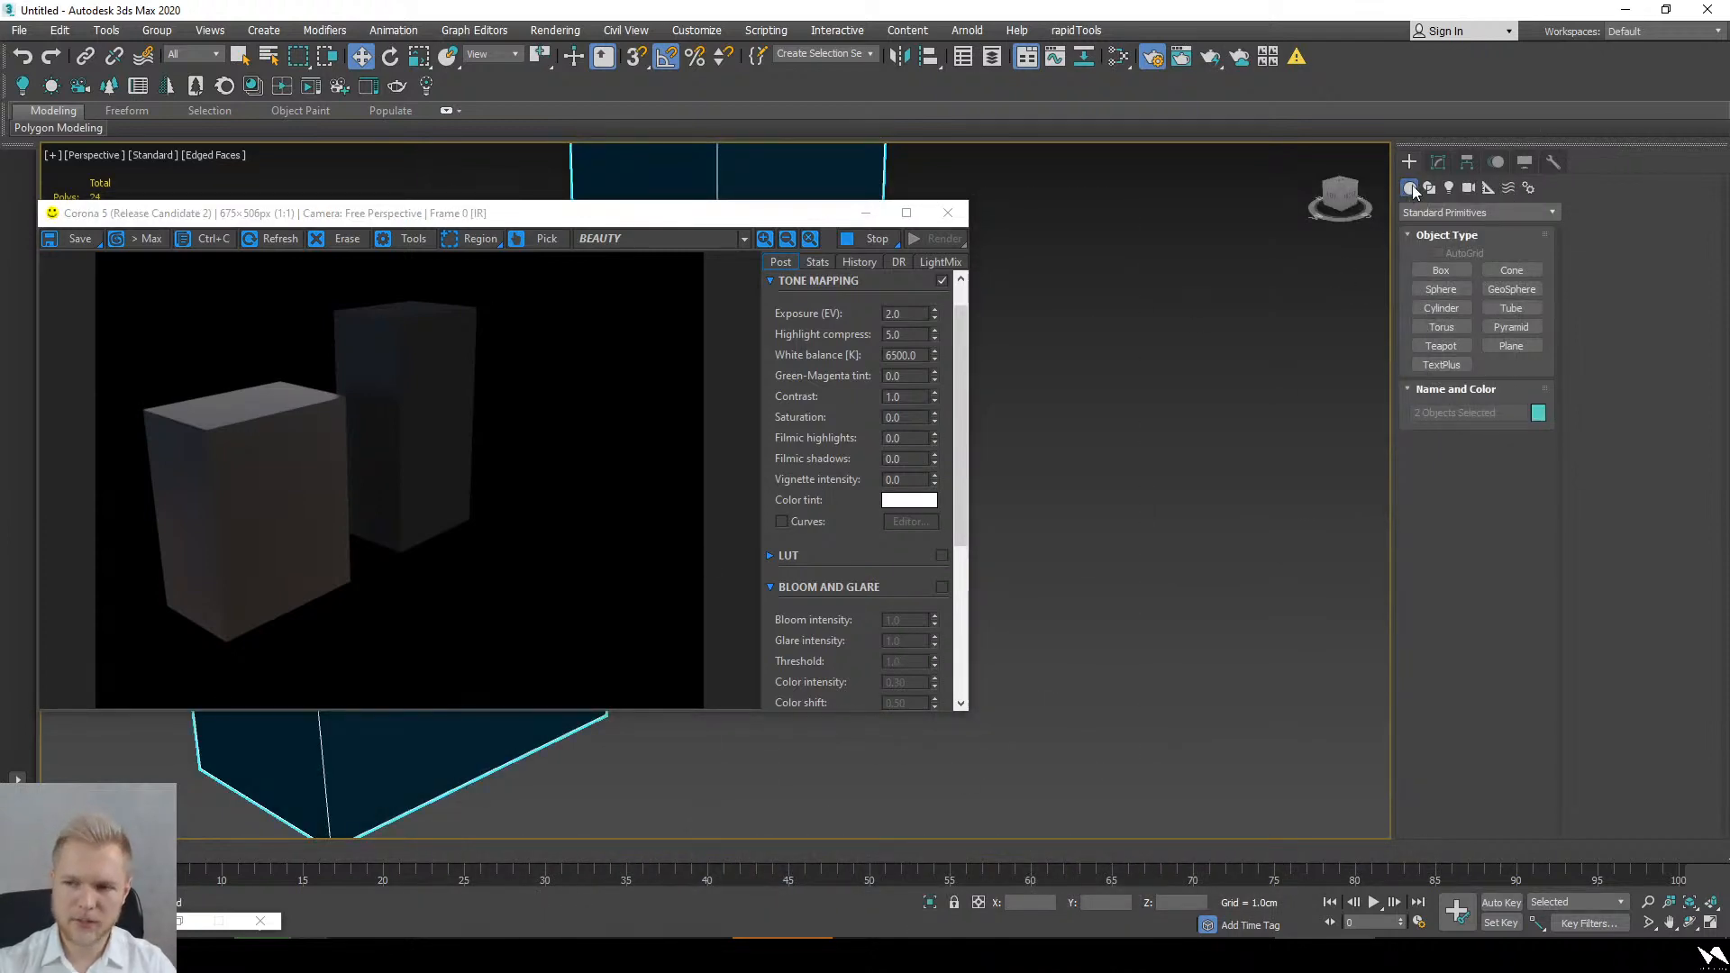
click(1438, 162)
click(1439, 265)
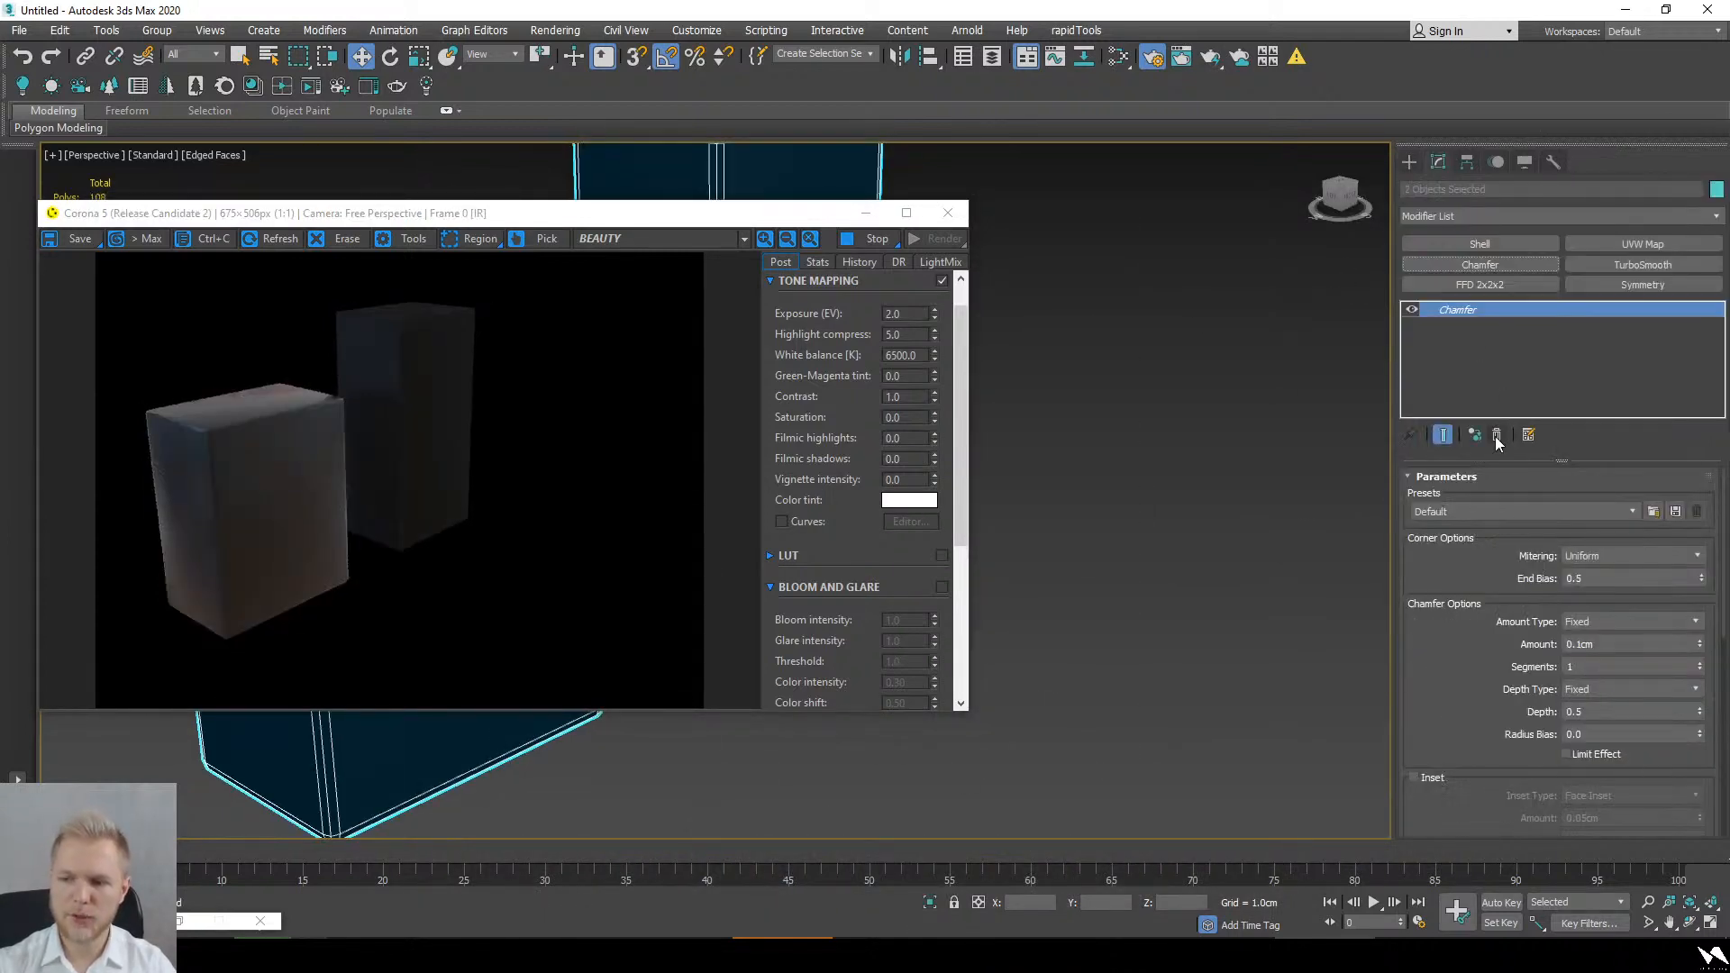
alt+middle_drag(963, 731, 1169, 722)
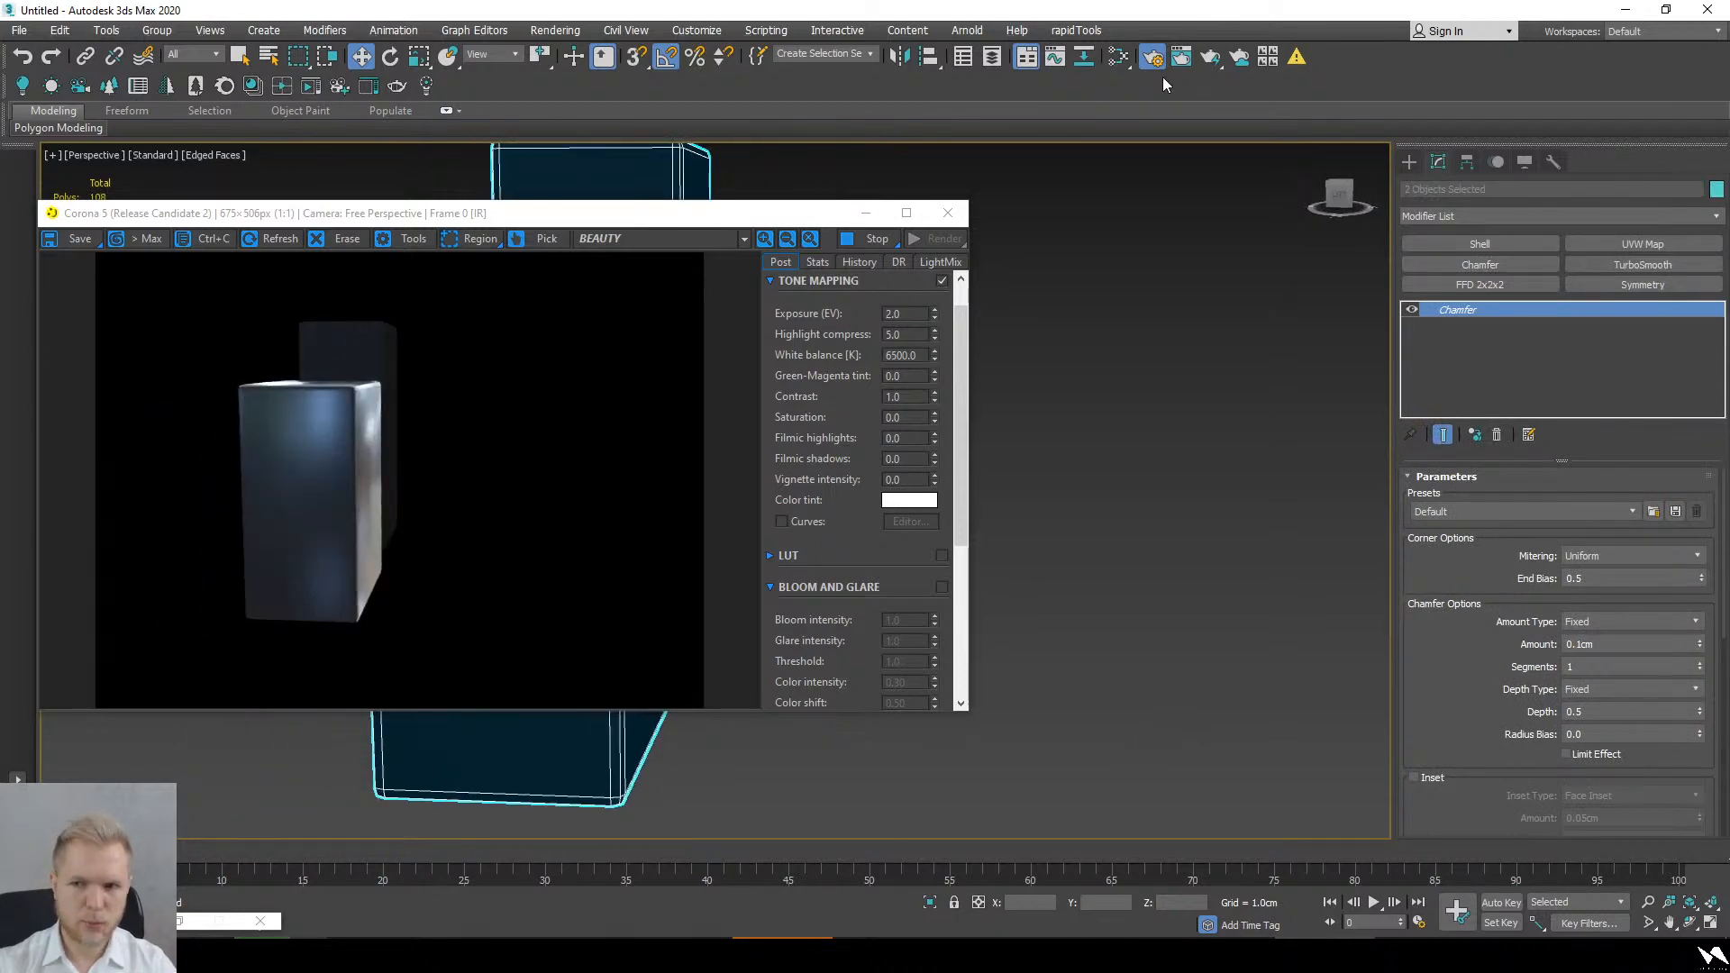
Step: Reopen the Slate Material Editor, assign the dark reflective material to both chamfered boxes, and lower its glossiness to 0.46
click(1117, 58)
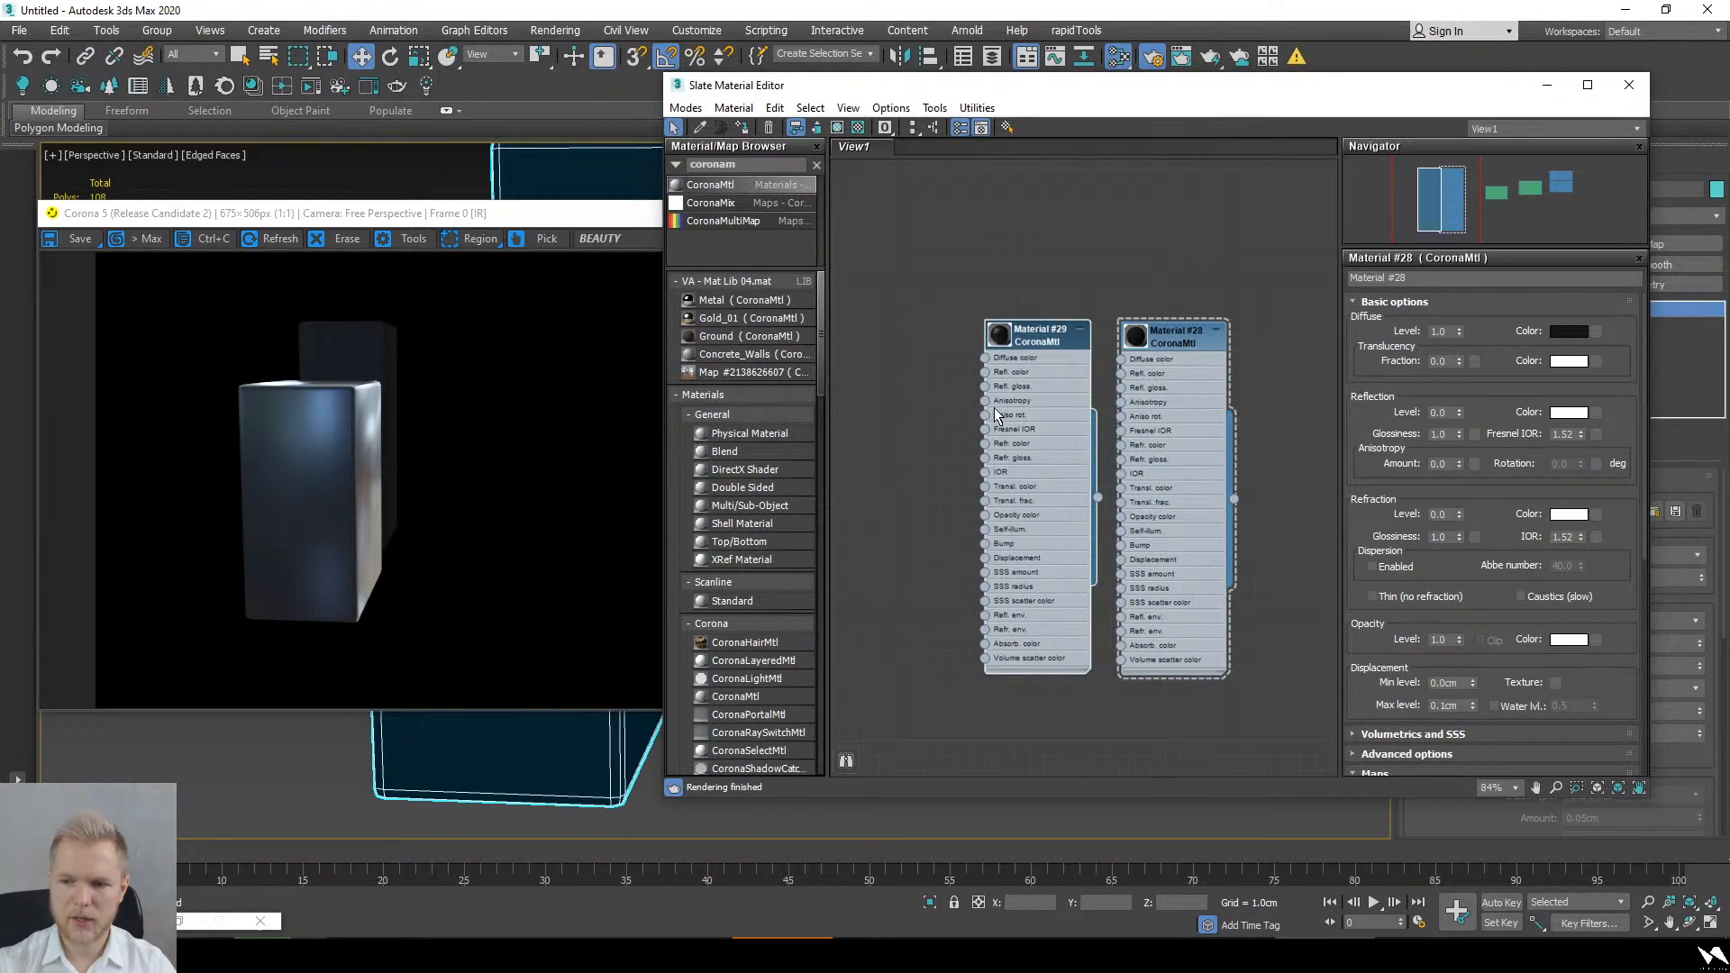
double_click(1036, 337)
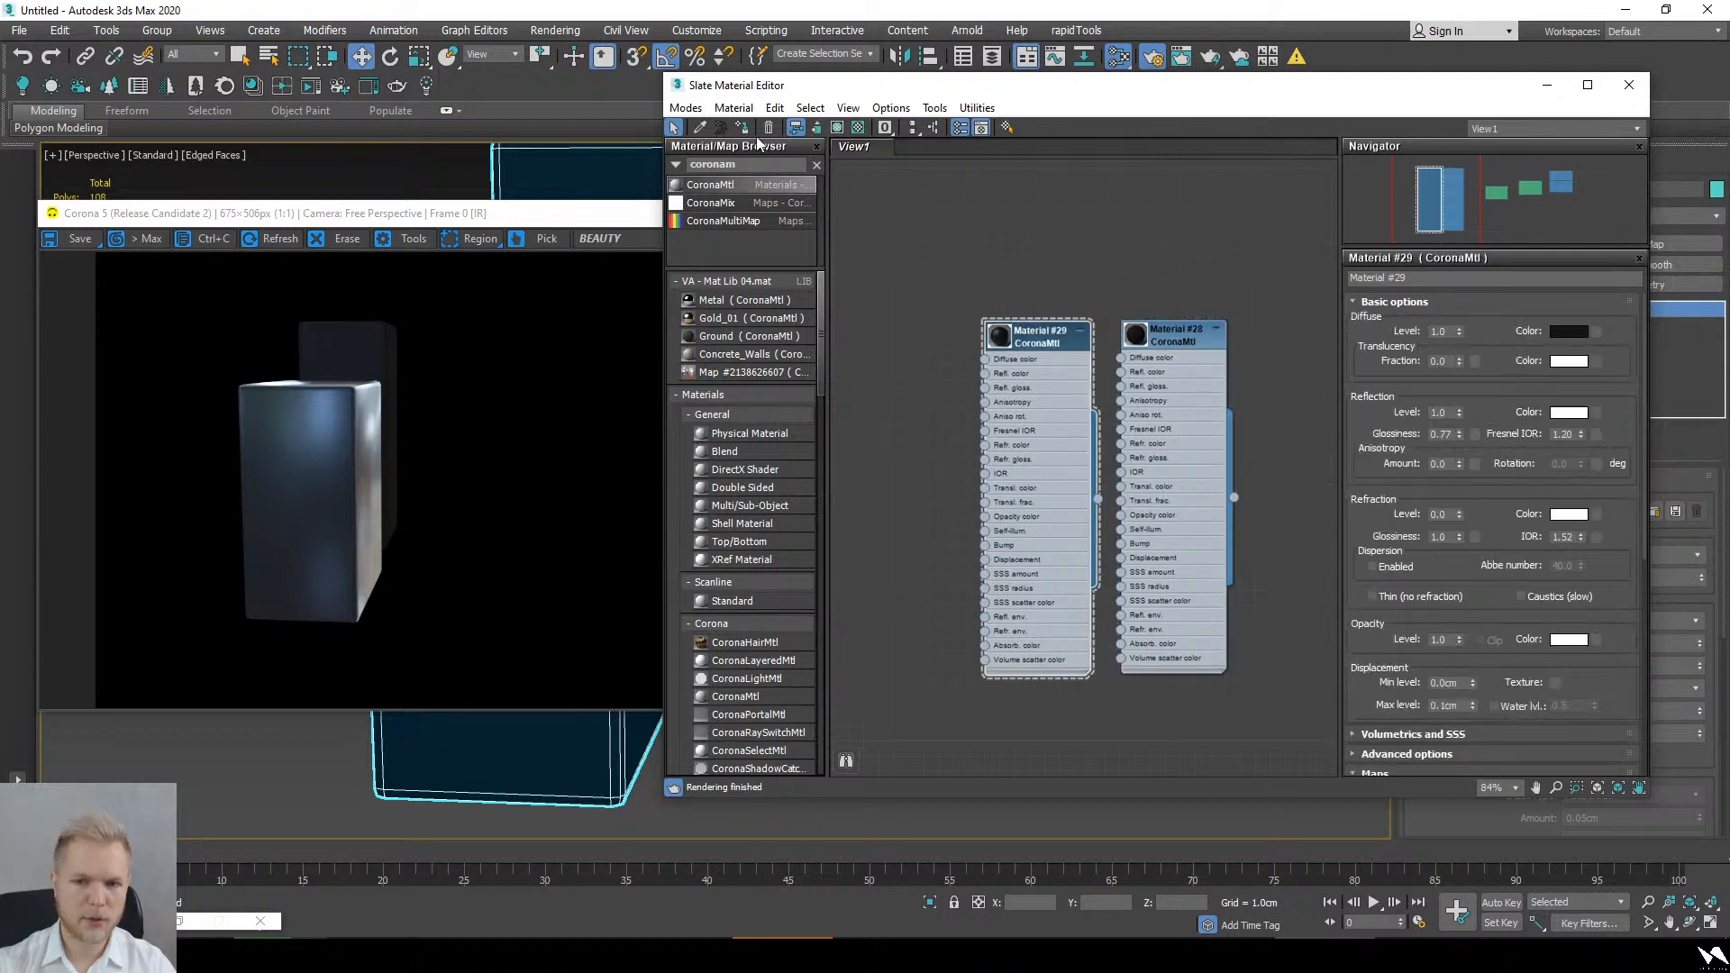
alt+middle_drag(644, 744, 577, 763)
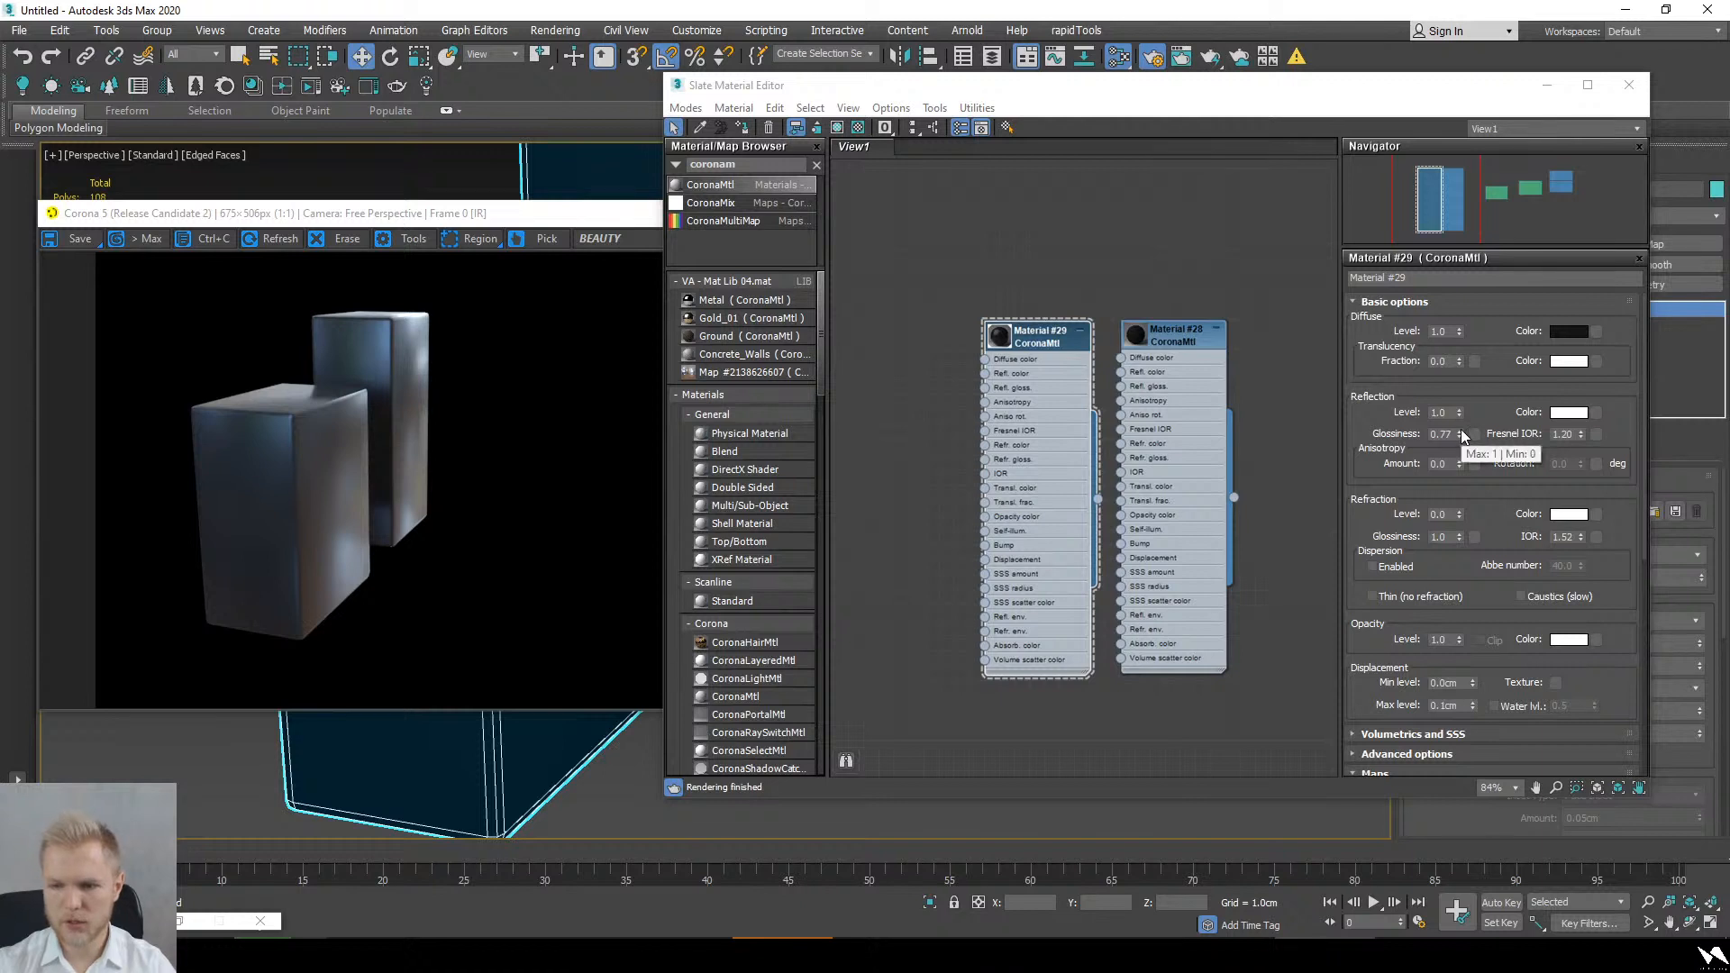
drag(1462, 436, 1459, 460)
alt+middle_drag(577, 790, 563, 783)
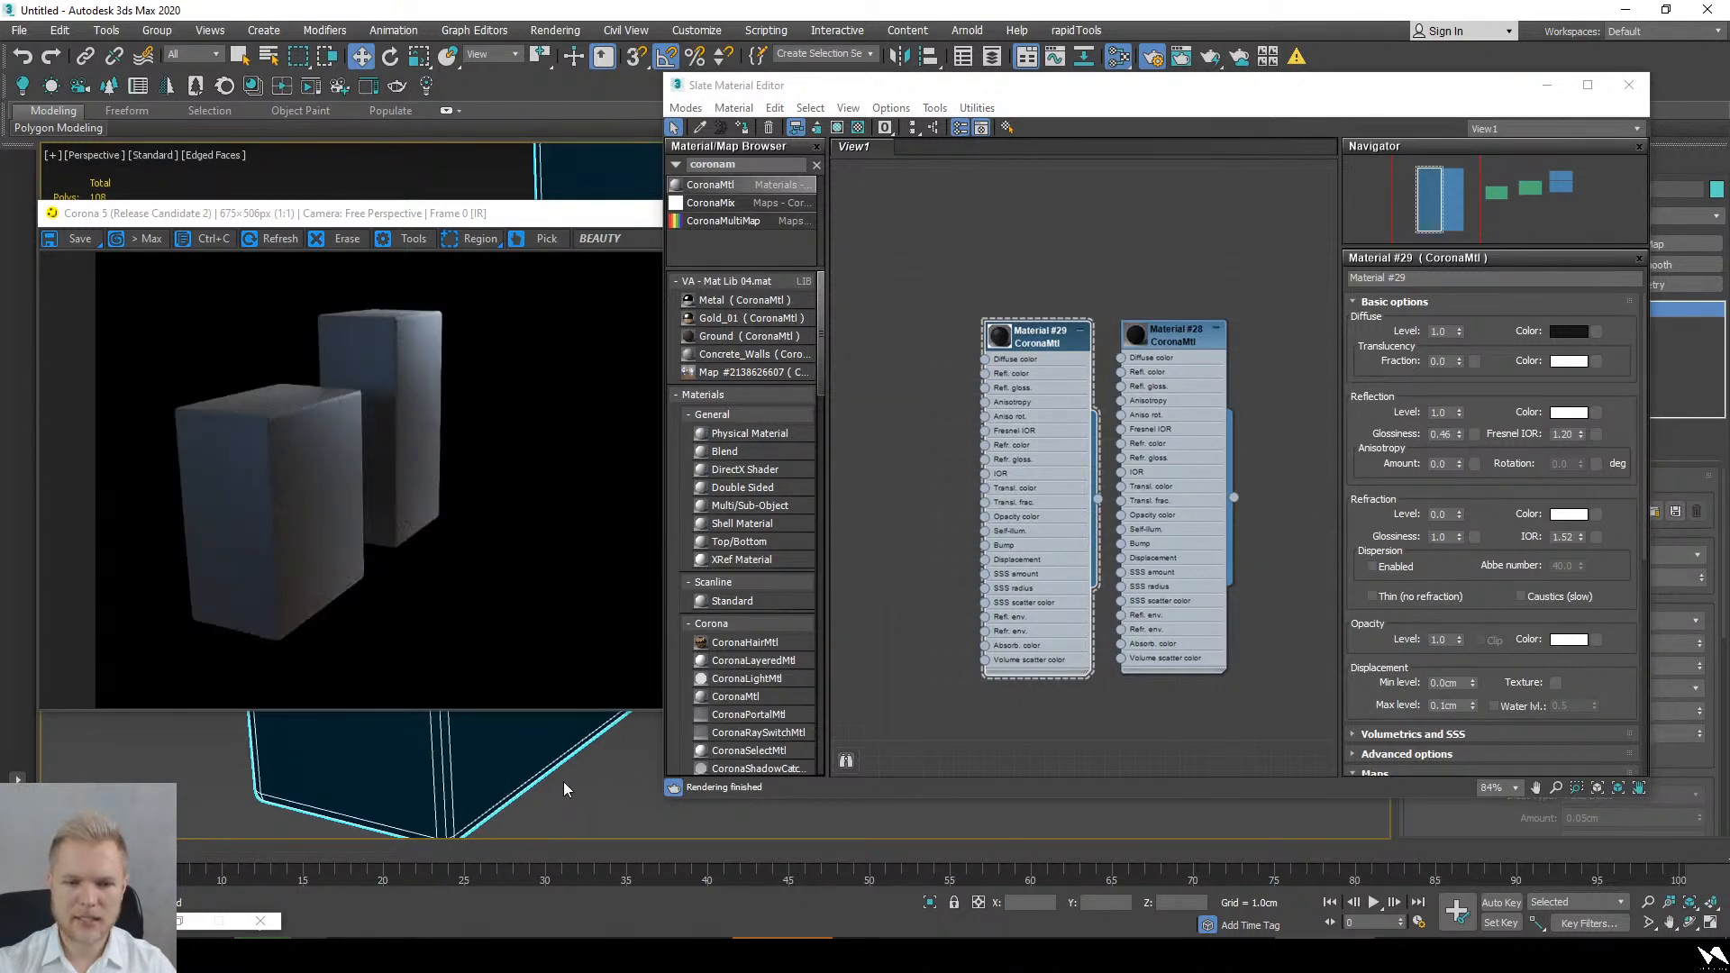
Step: Set the diffuse level of the dark reflective material to 0
double_click(1452, 331)
text(0)
key(Return)
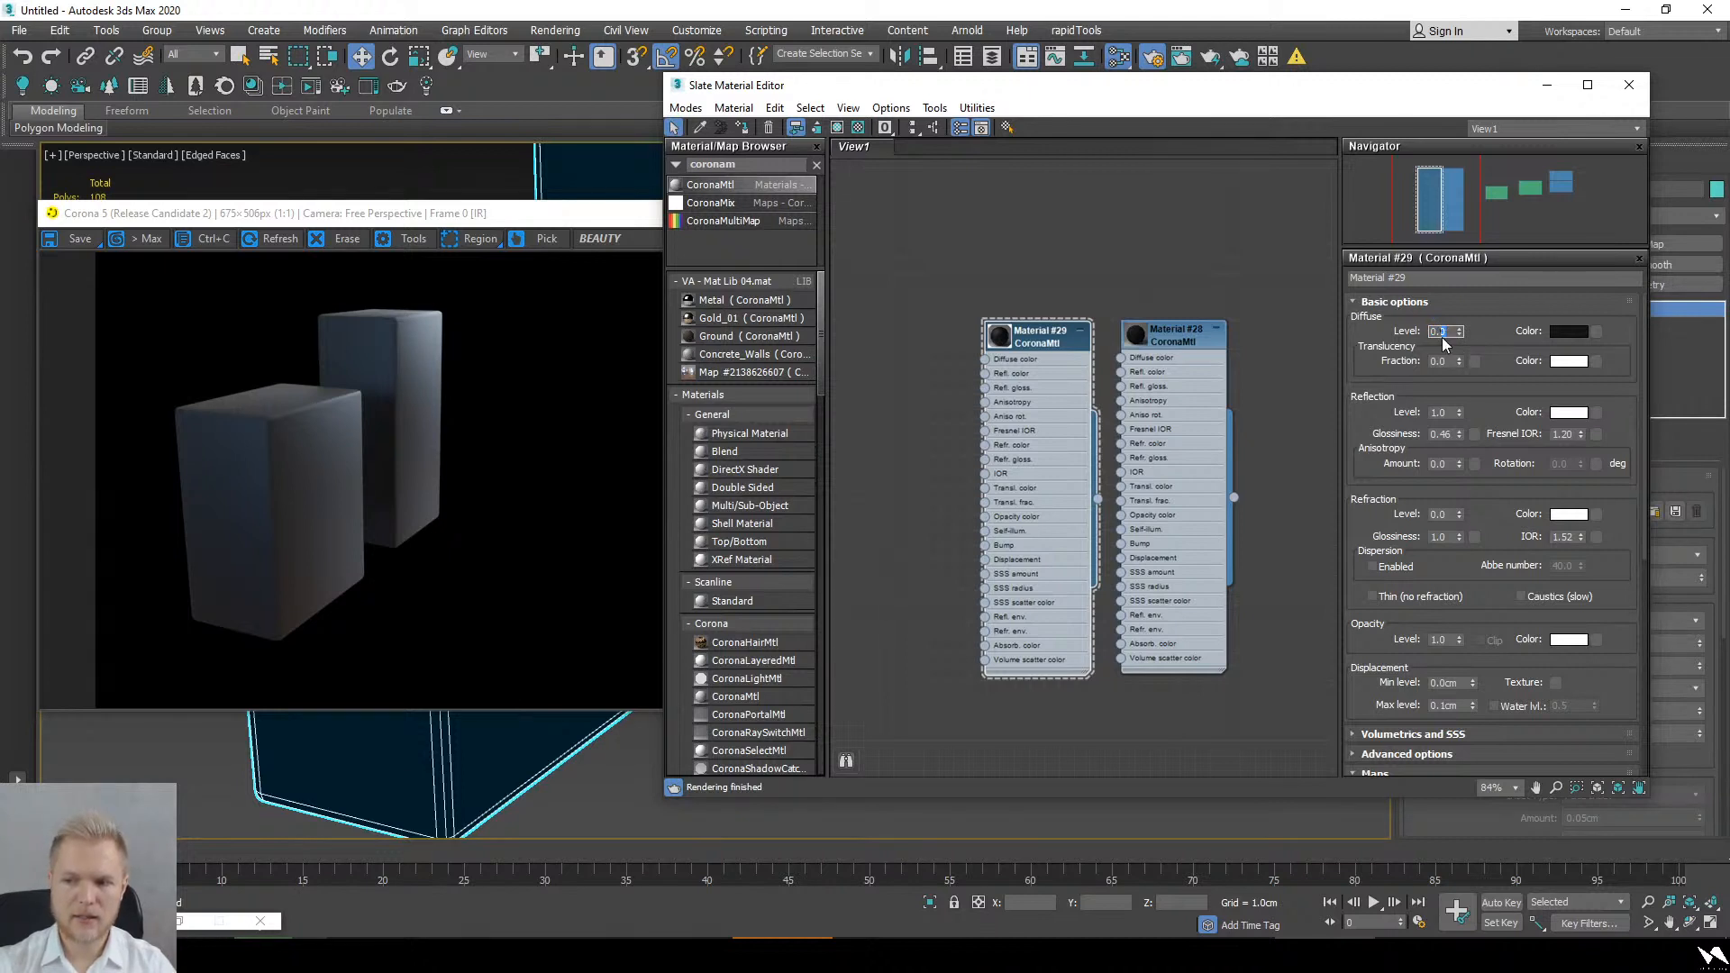
Step: Try a diffuse level of 0.1 on the dark reflective material, and set the level to 1
text(0.1)
key(Return)
text(1)
key(Return)
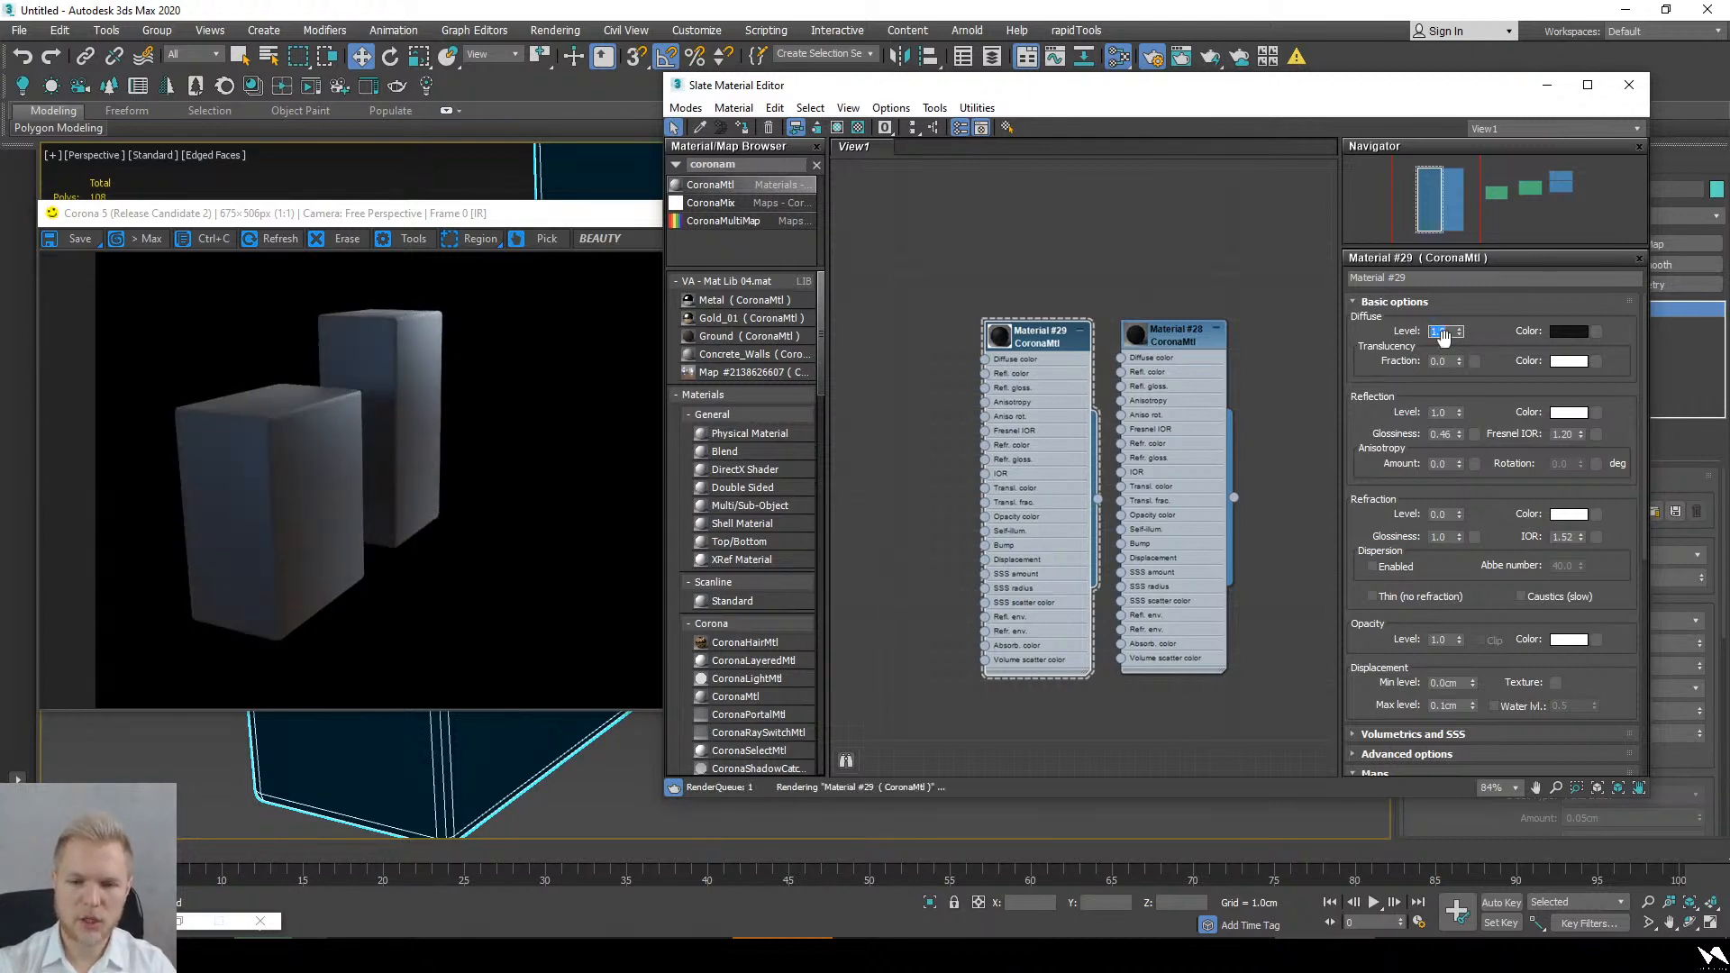
Step: Set the contrast to 4 in the render window's tone mapping while viewing the boxes from another side
alt+middle_drag(619, 729, 267, 741)
click(485, 520)
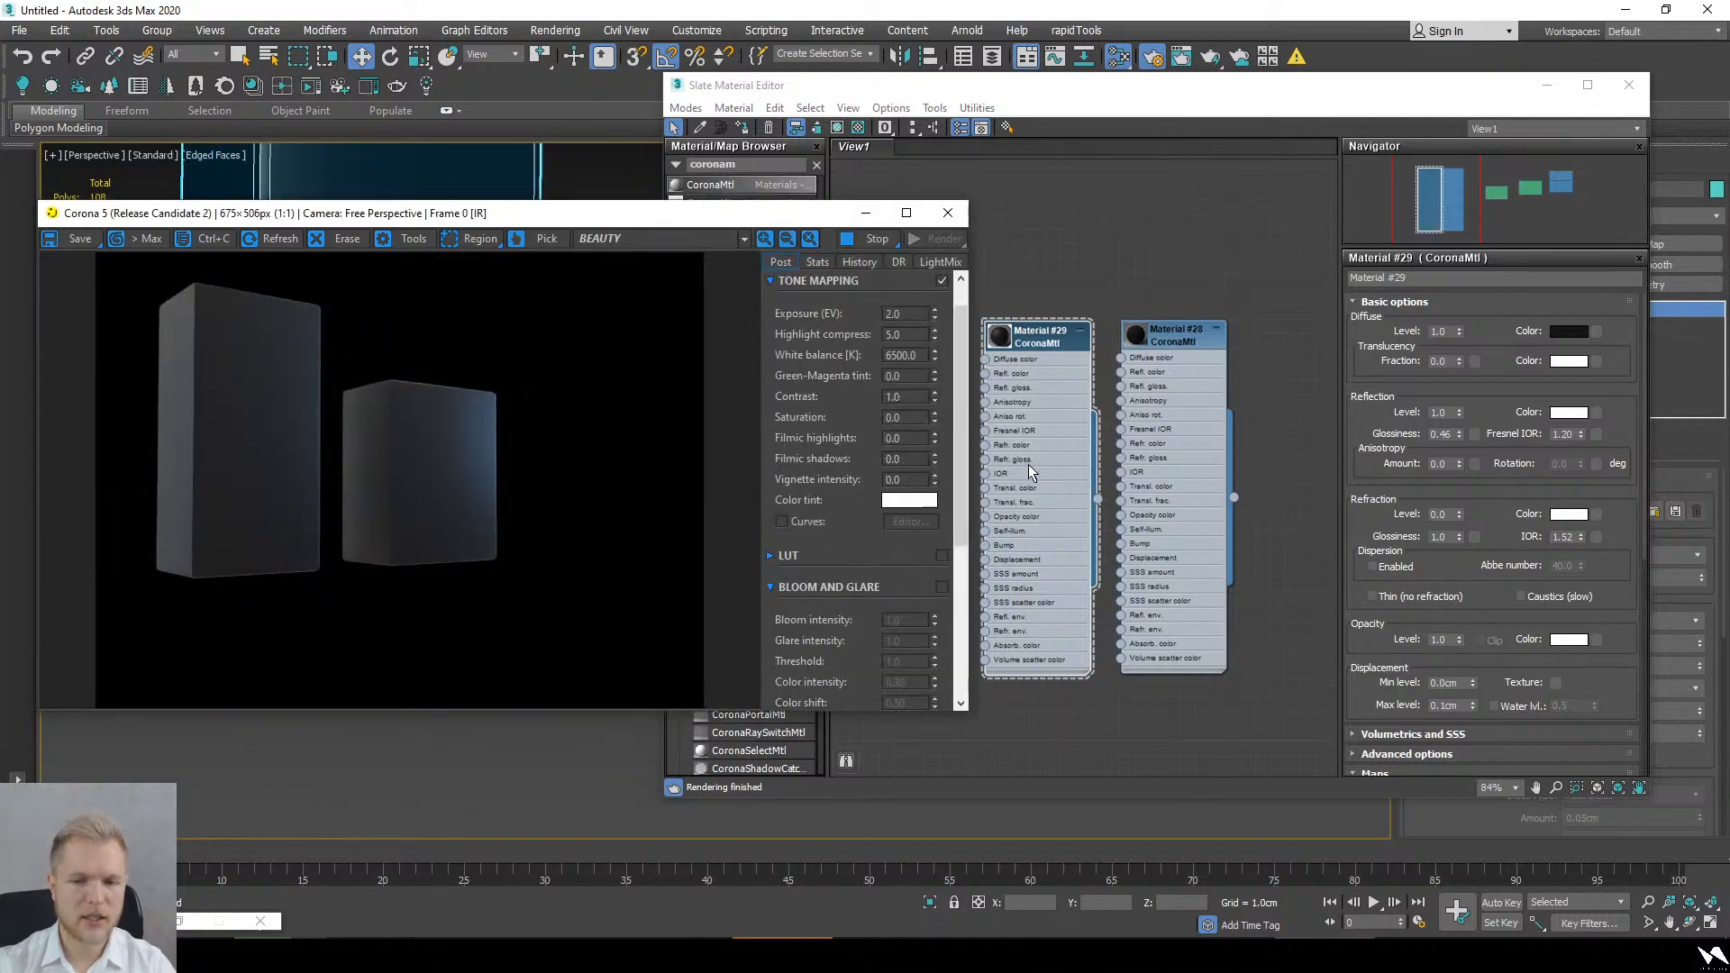
double_click(892, 396)
text(5)
key(Return)
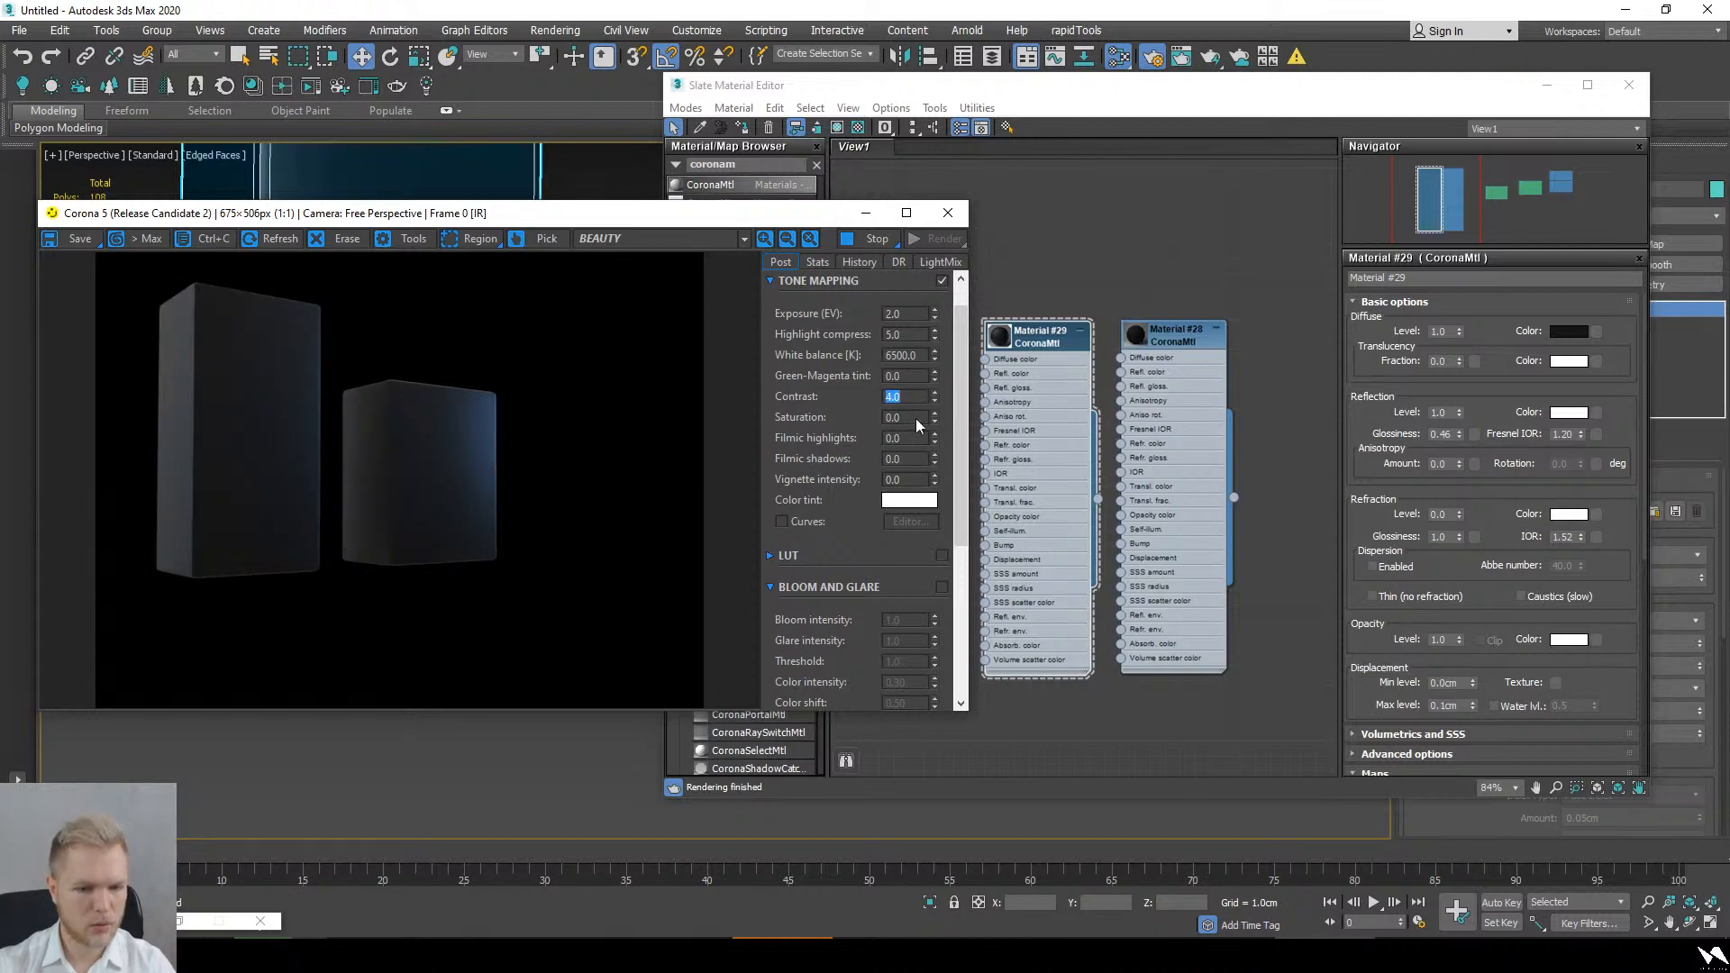
Step: Raise the dark reflective material's glossiness to 0.58, and try a Fresnel IOR of 1.10 while comparing the boxes' reflections
alt+middle_drag(514, 839, 645, 772)
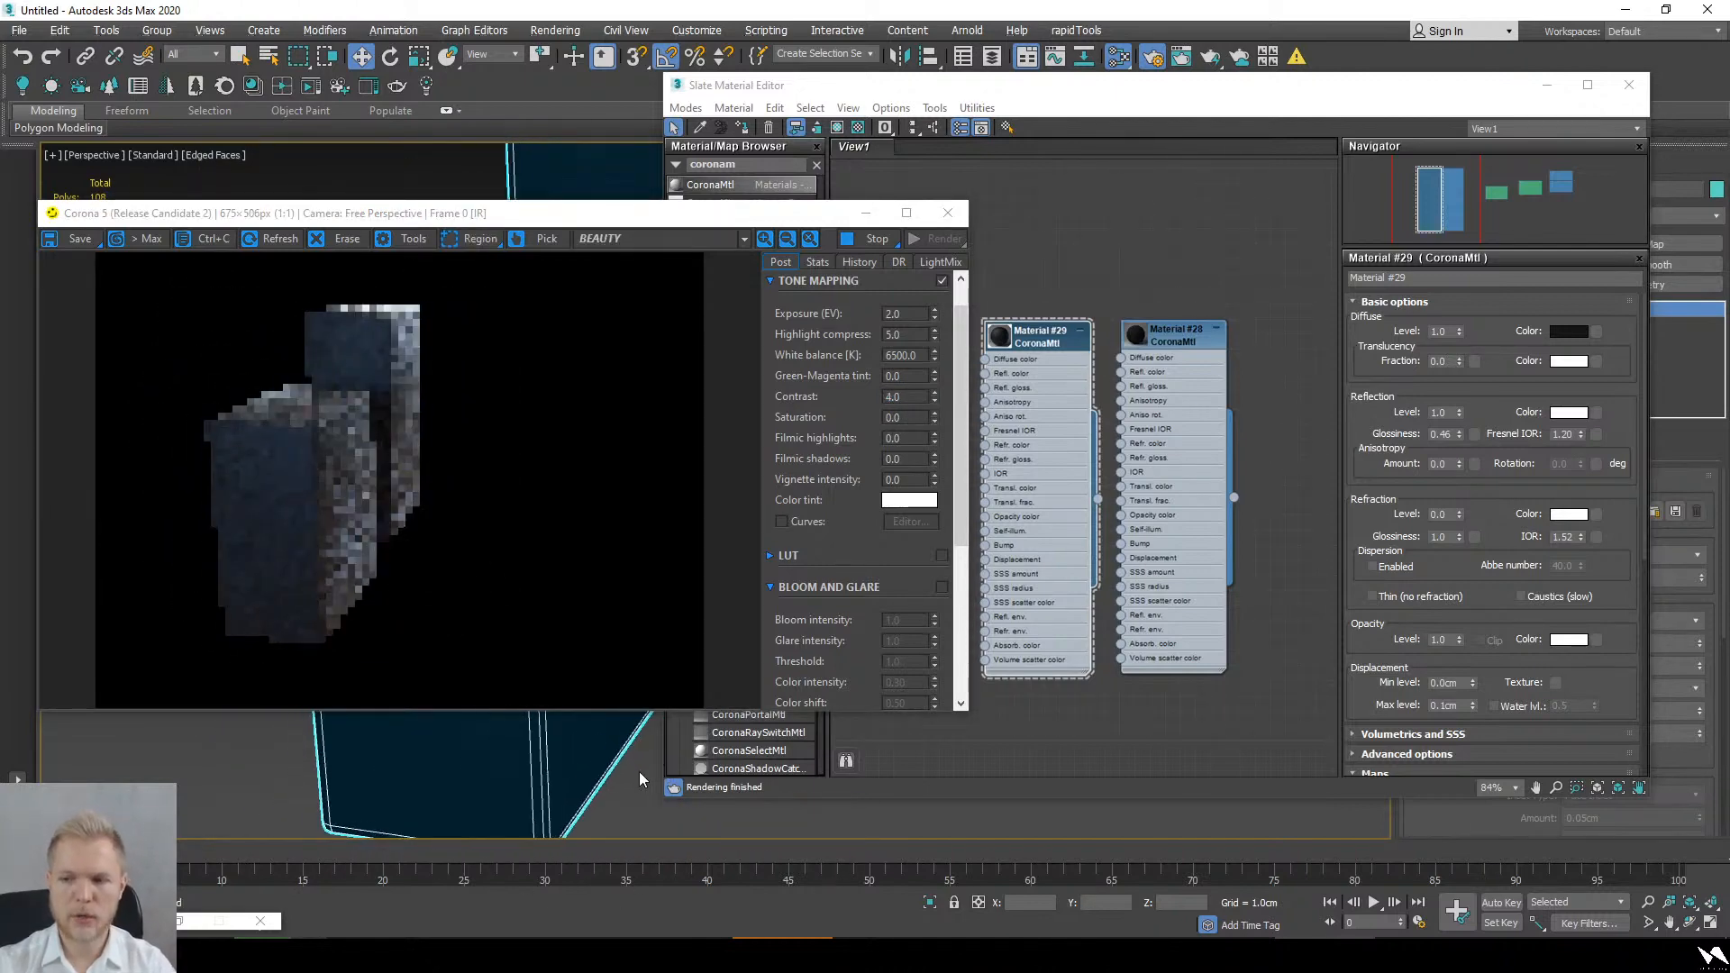
drag(1460, 434, 1461, 419)
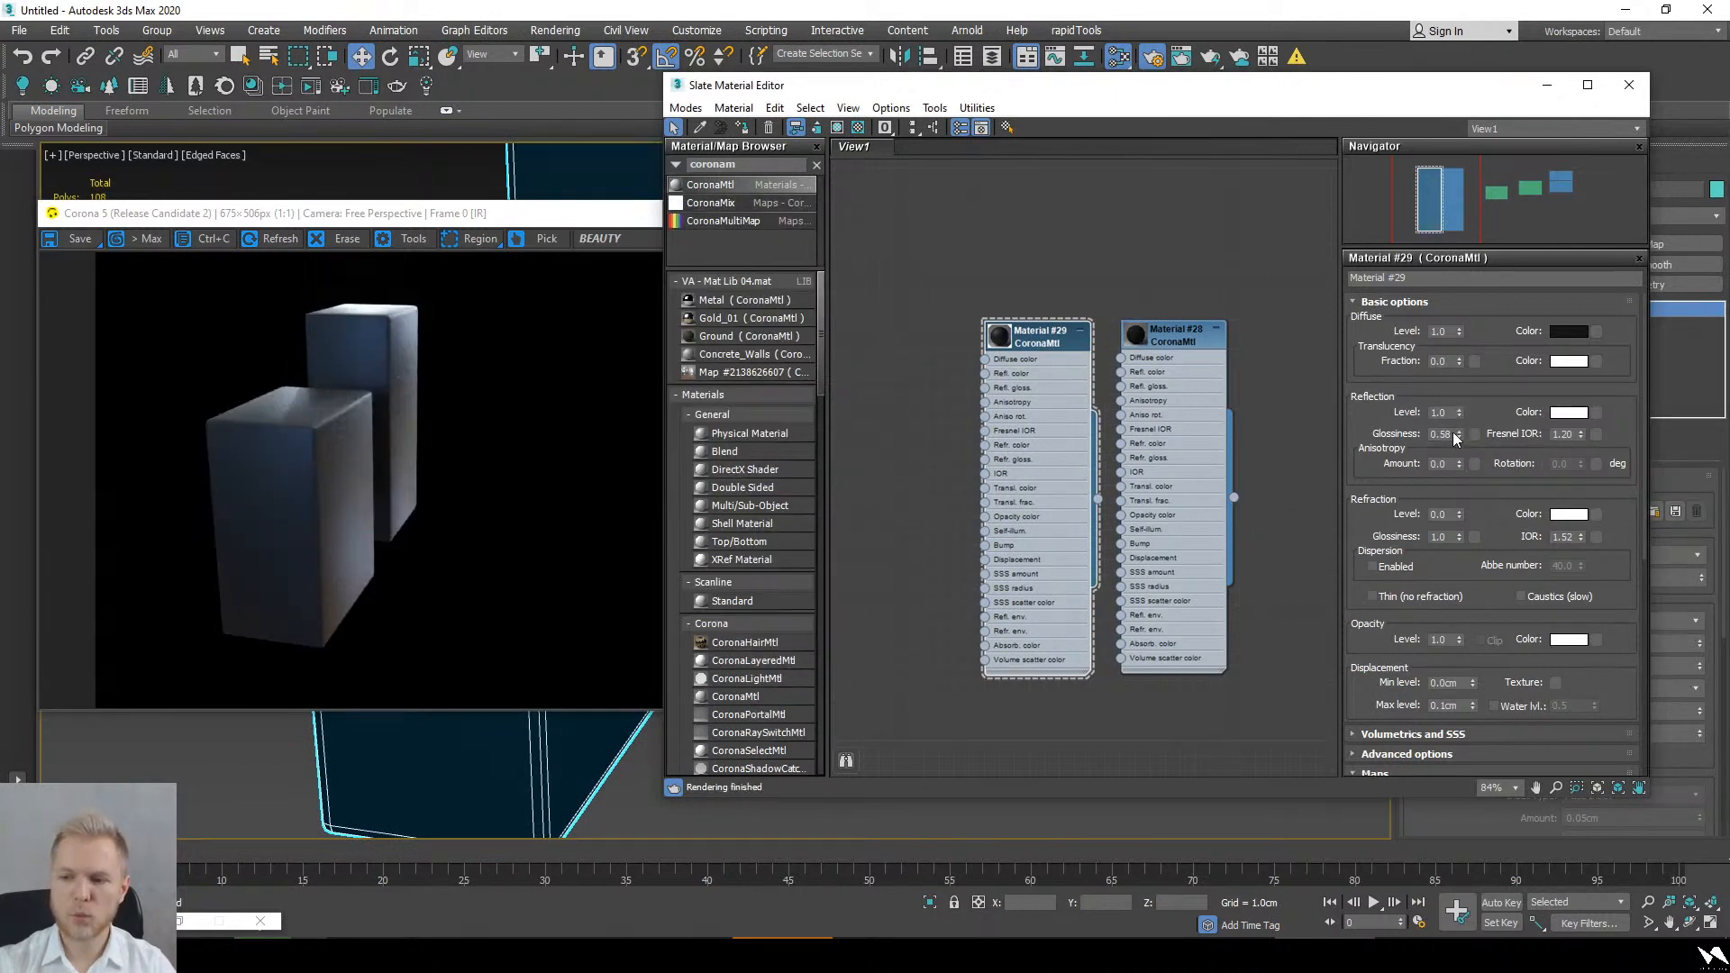
mouse_move(1582, 435)
mouse_down()
mouse_move(1584, 417)
mouse_move(1587, 435)
mouse_up()
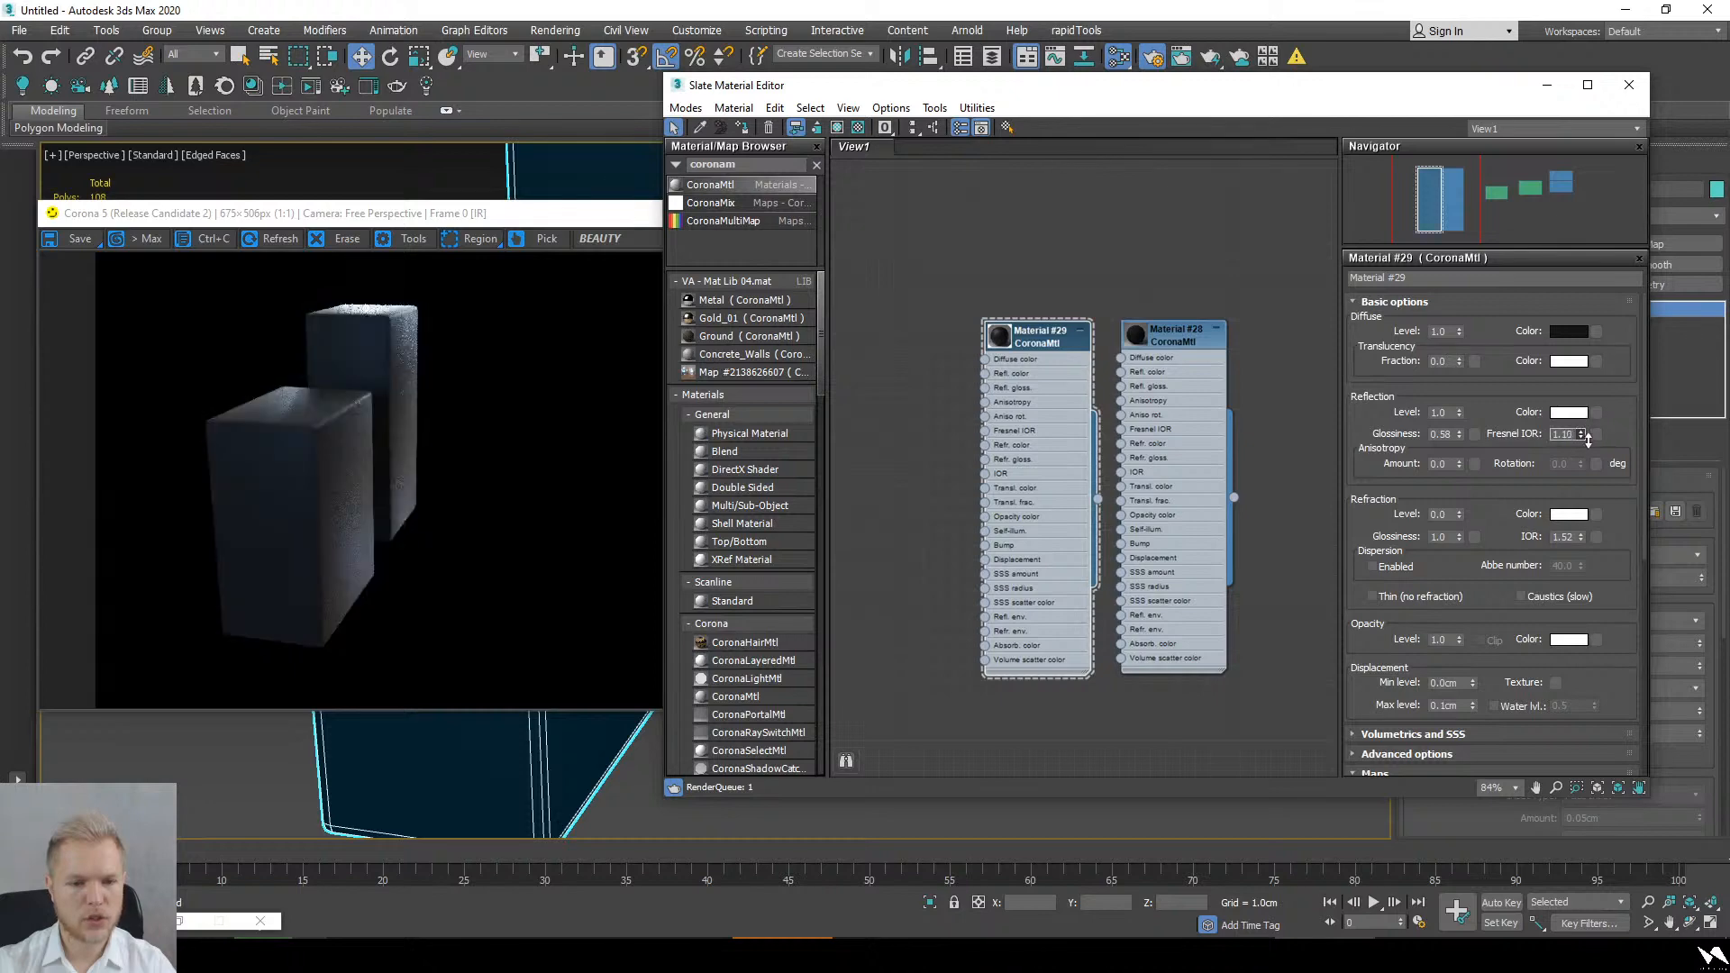
alt+middle_drag(631, 773, 609, 800)
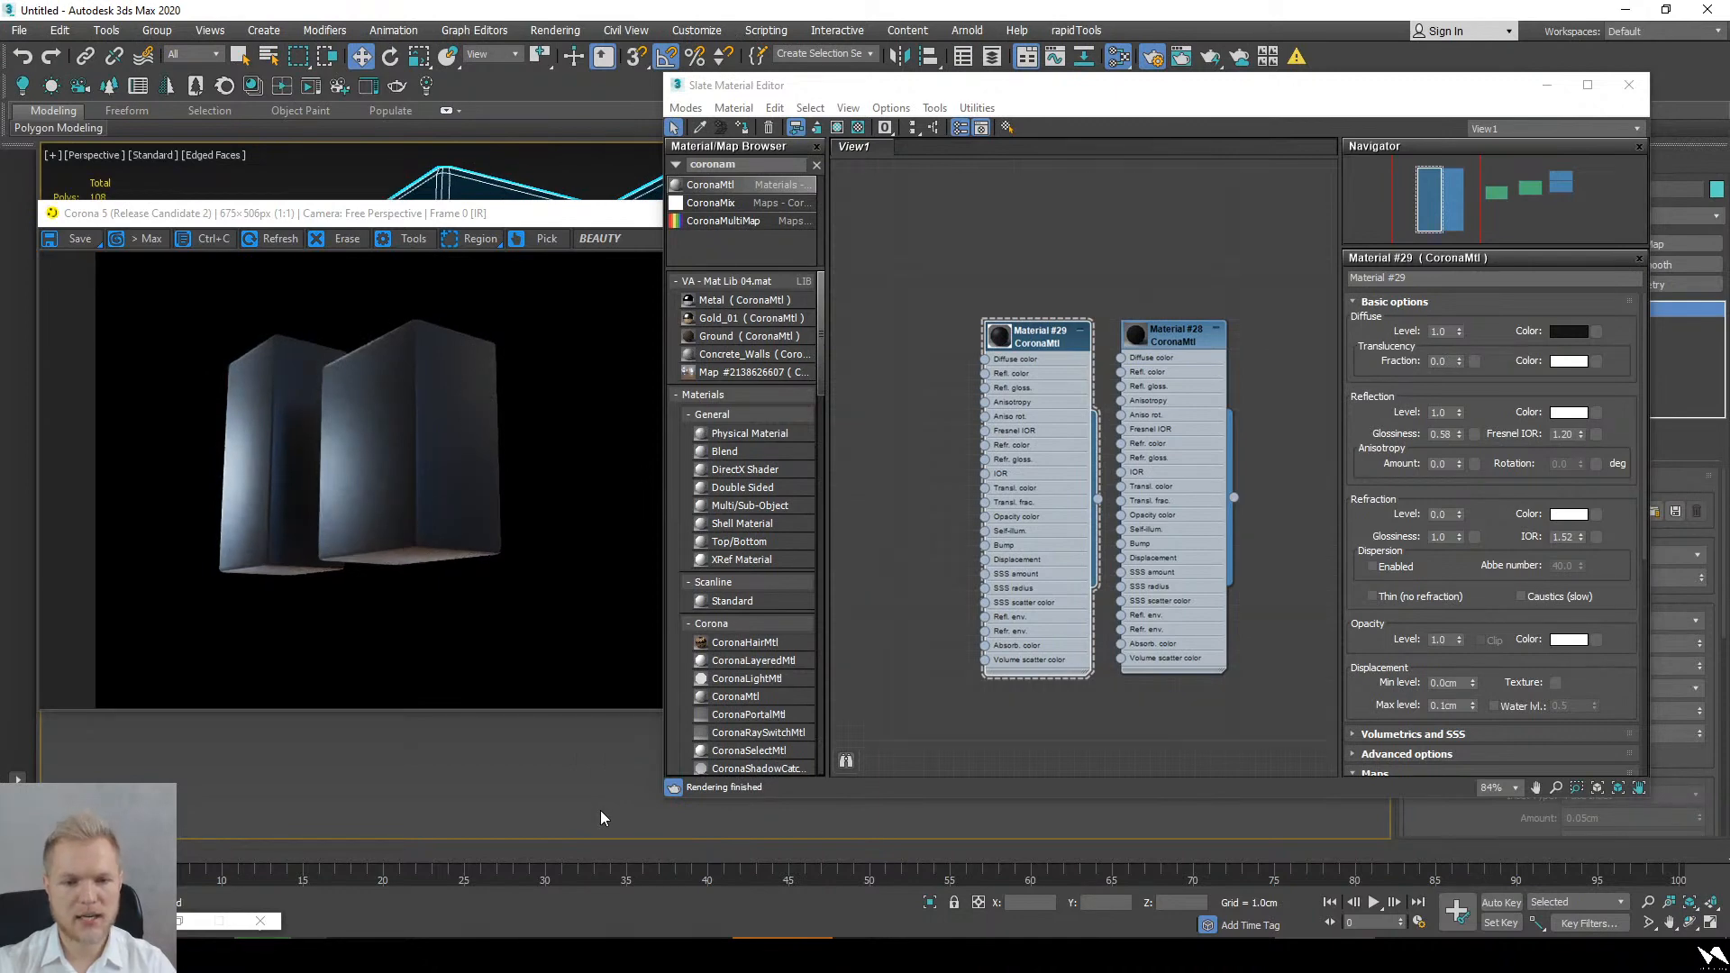
Step: Deselect both chamfered boxes in the viewport
click(539, 566)
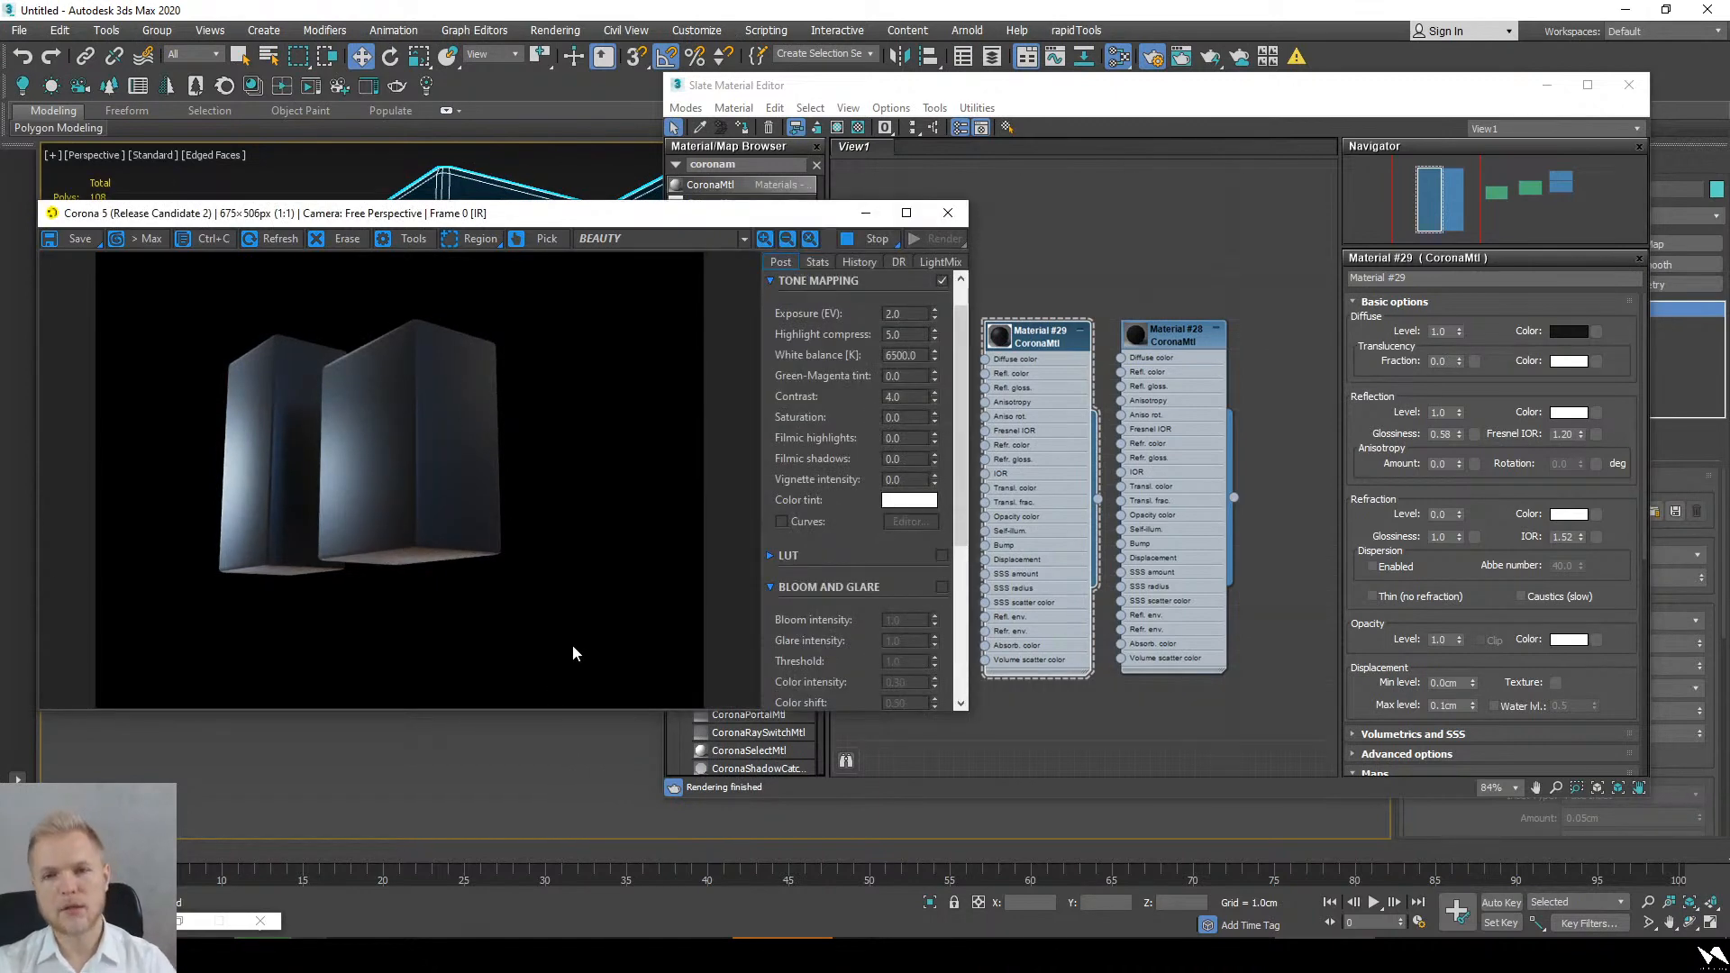
click(1110, 254)
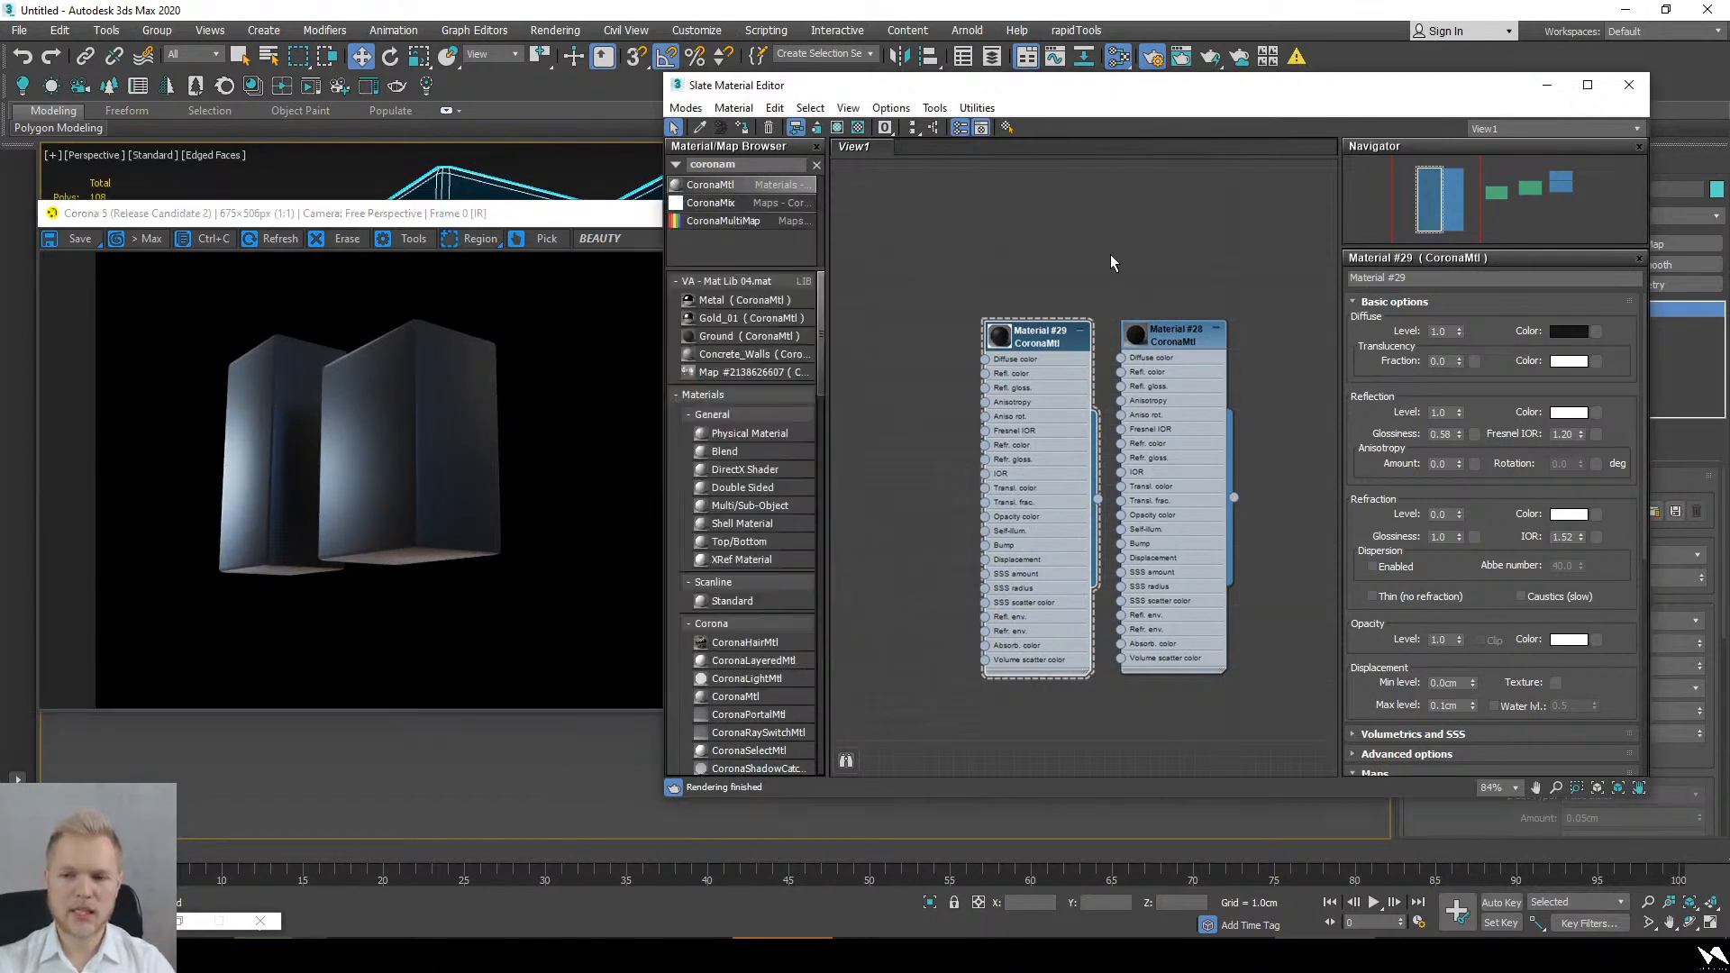
click(1039, 386)
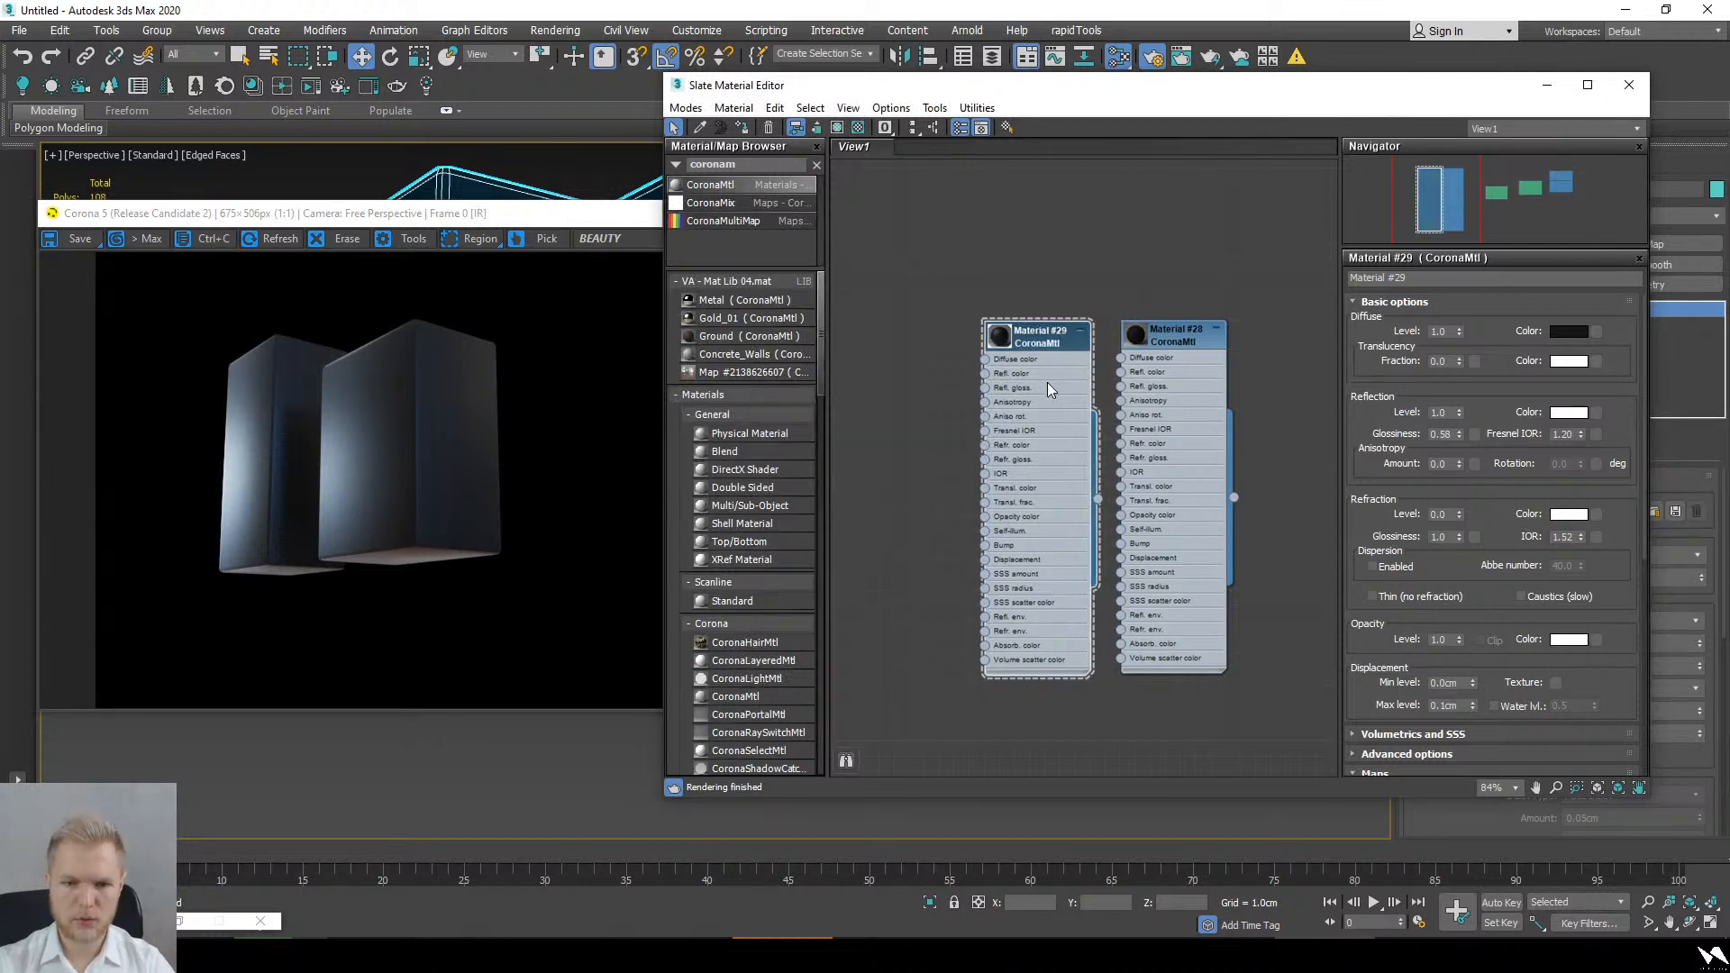
click(463, 746)
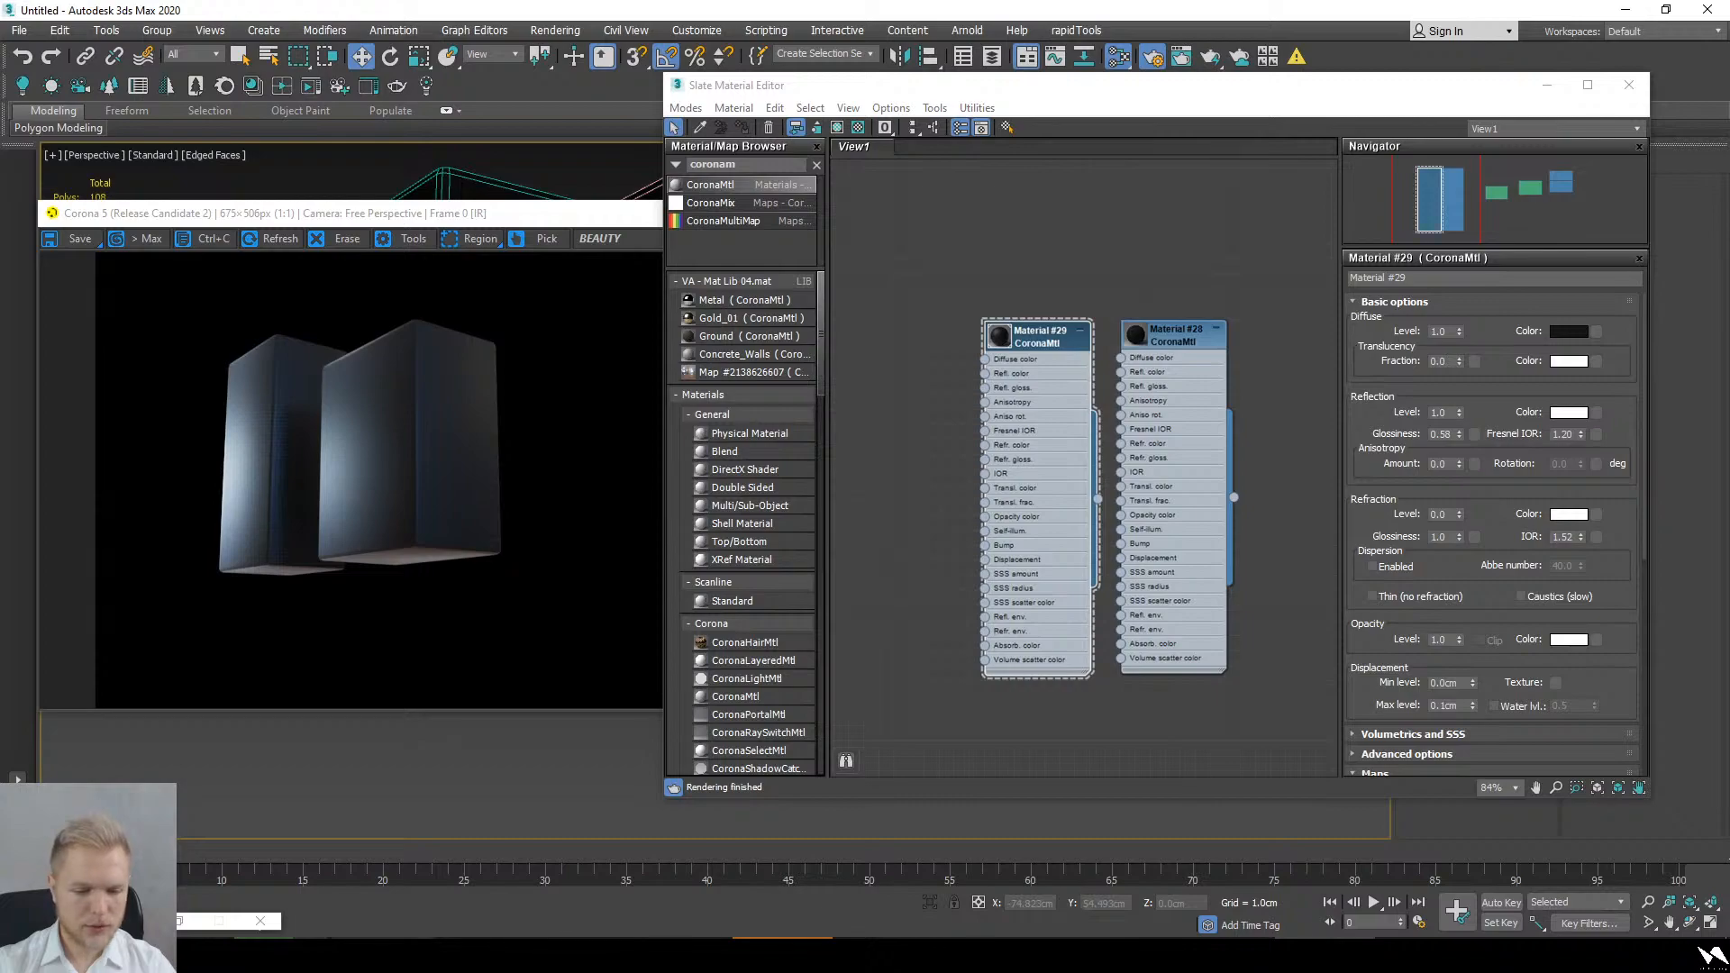
Step: Switch to Google Drive in the browser, leave the Interior 1 folder, and check the student's Interior 2 folder
click(1083, 955)
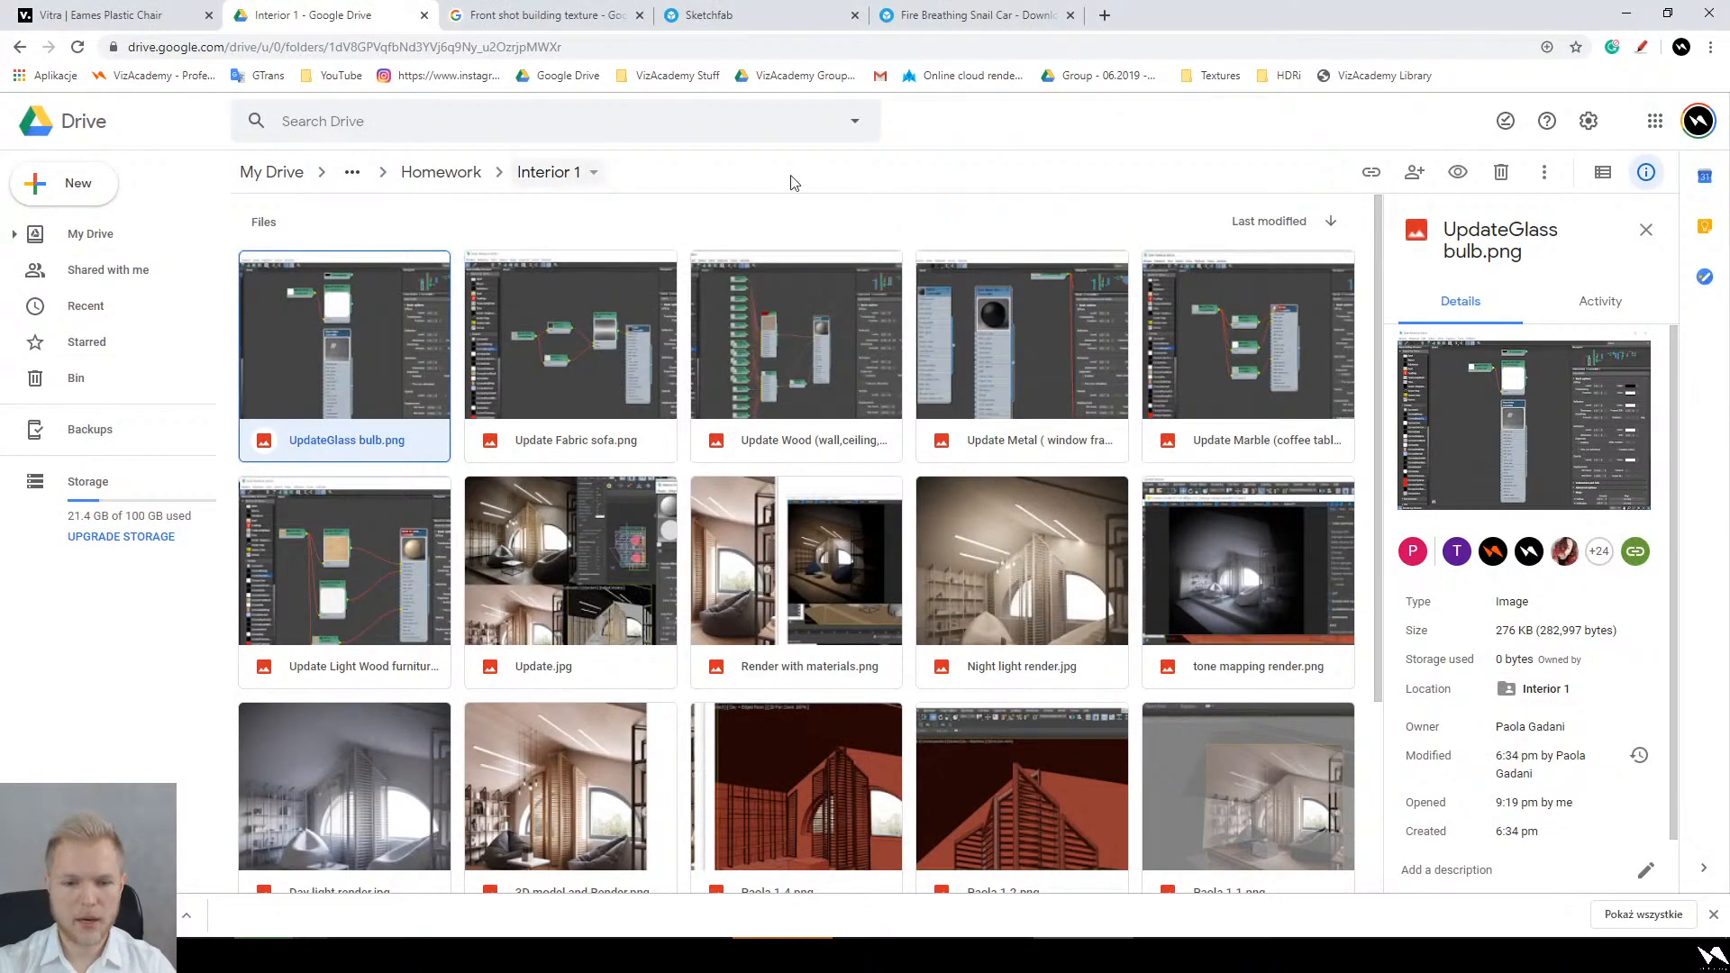
scroll(732, 532, down, 4)
scroll(705, 508, up, 5)
key(alt+Left)
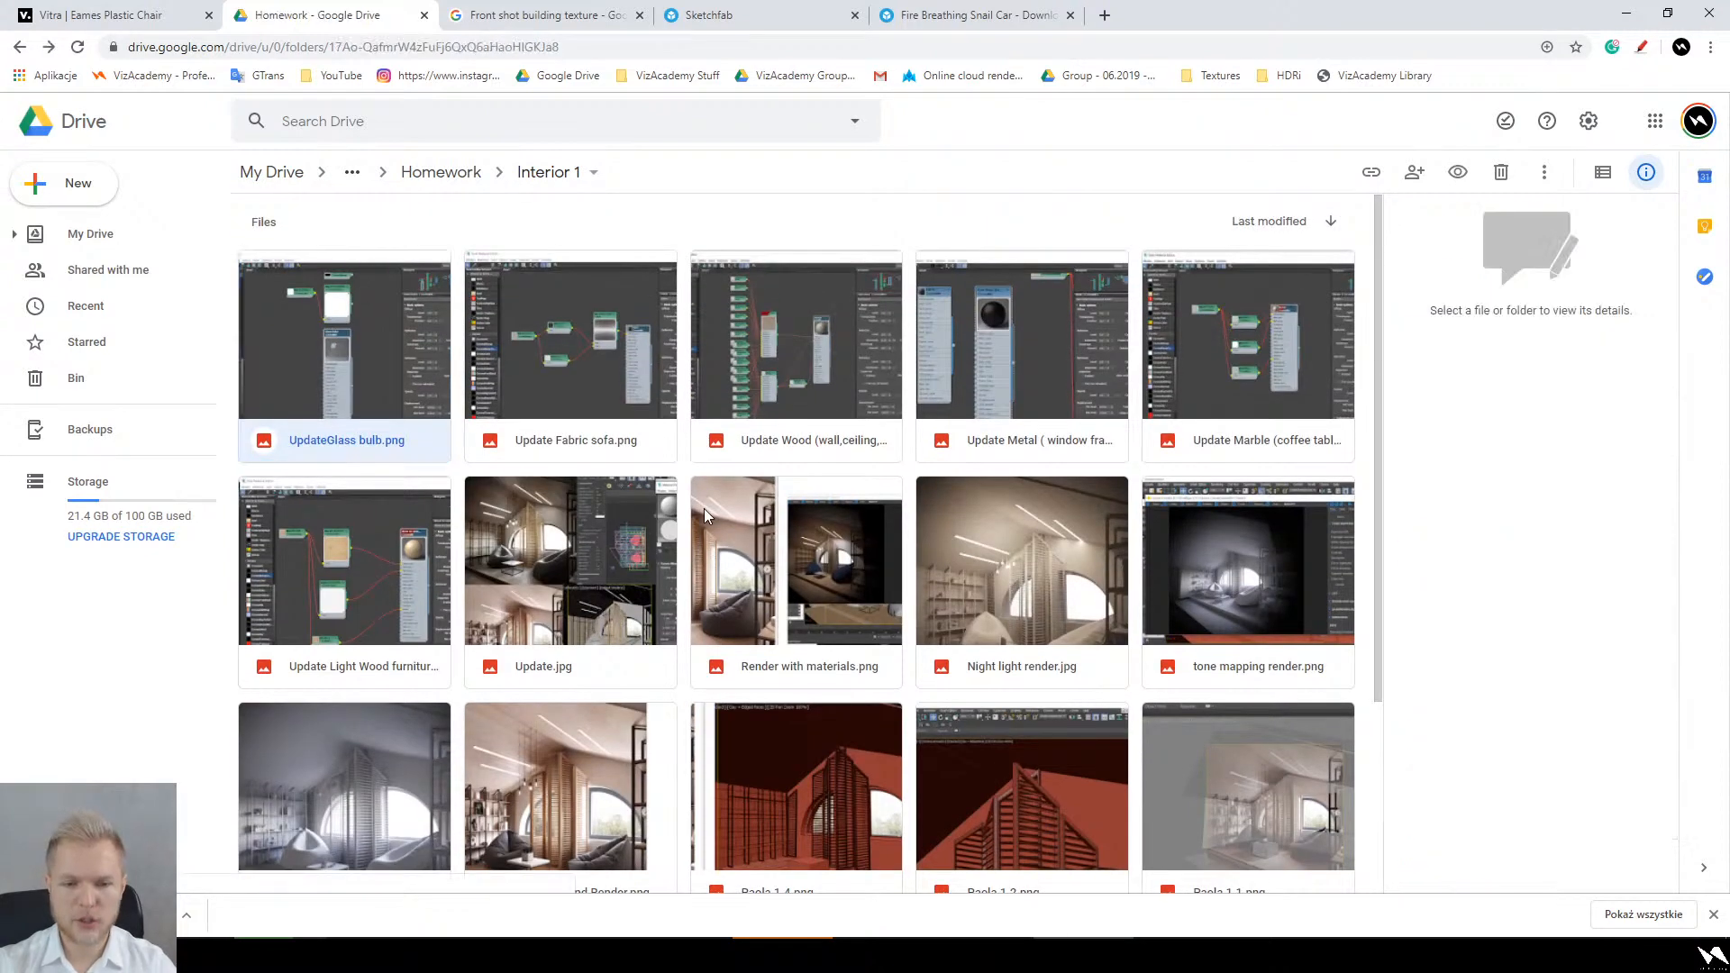
double_click(599, 272)
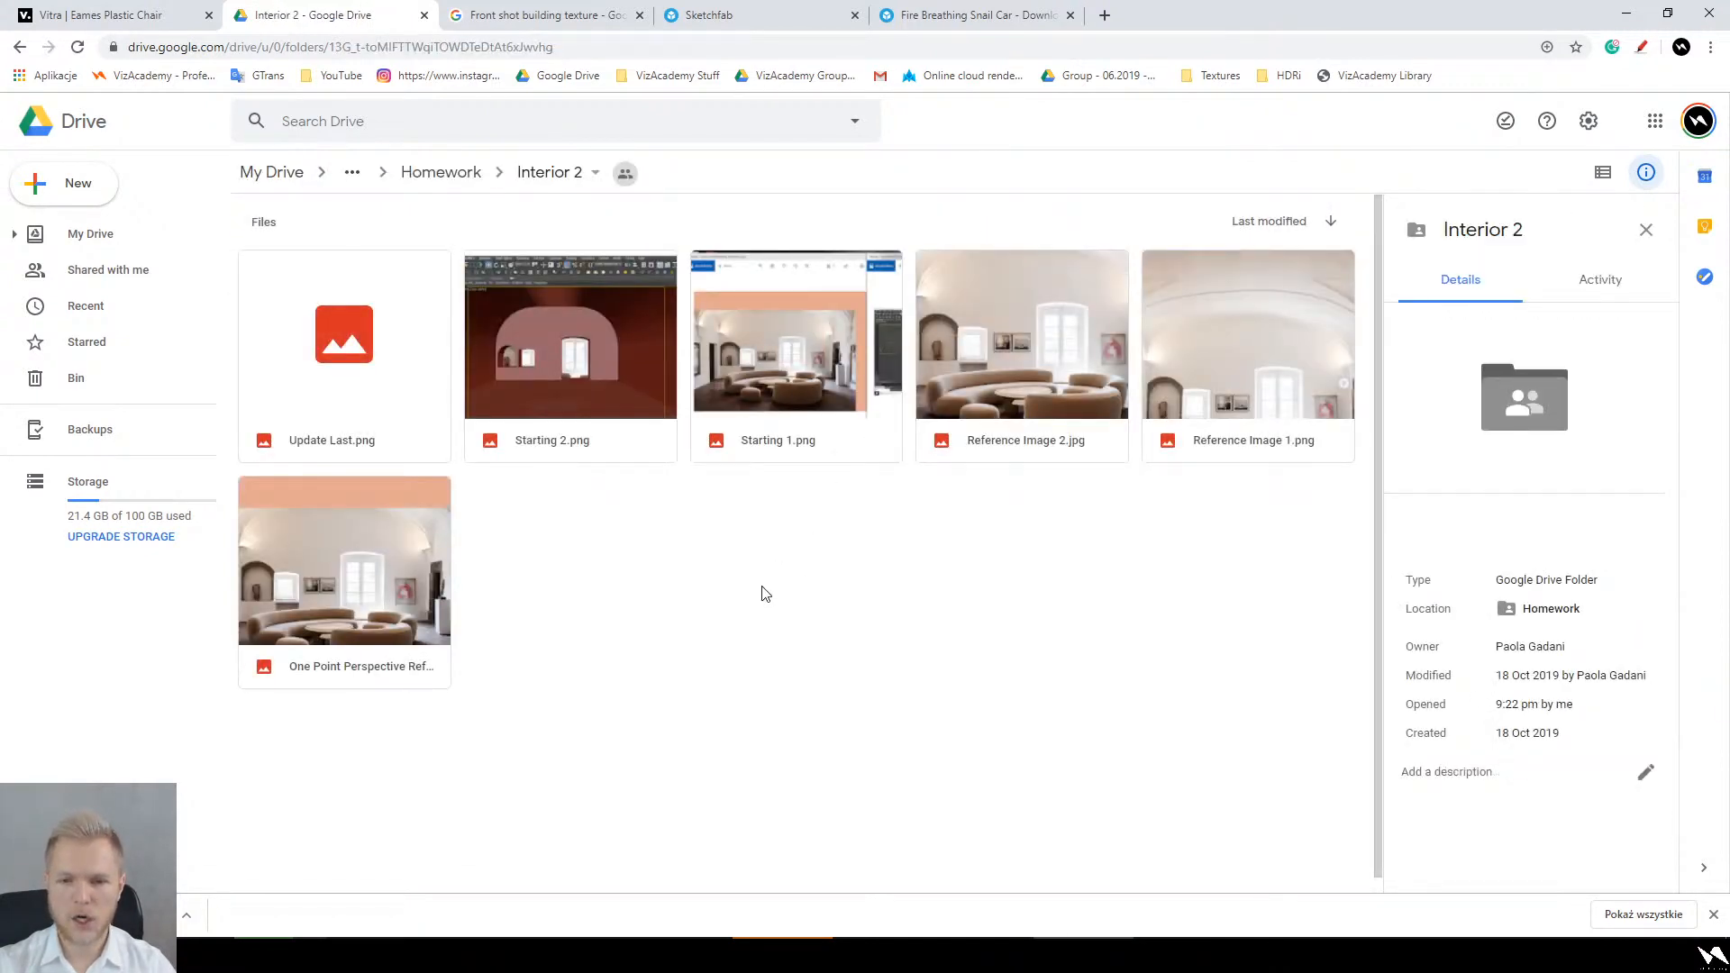
Step: Return to the VizAcademy Group - 09.2019 folder, and open current progress.JPG from the next student's folder
key(alt+Left)
key(alt+Left)
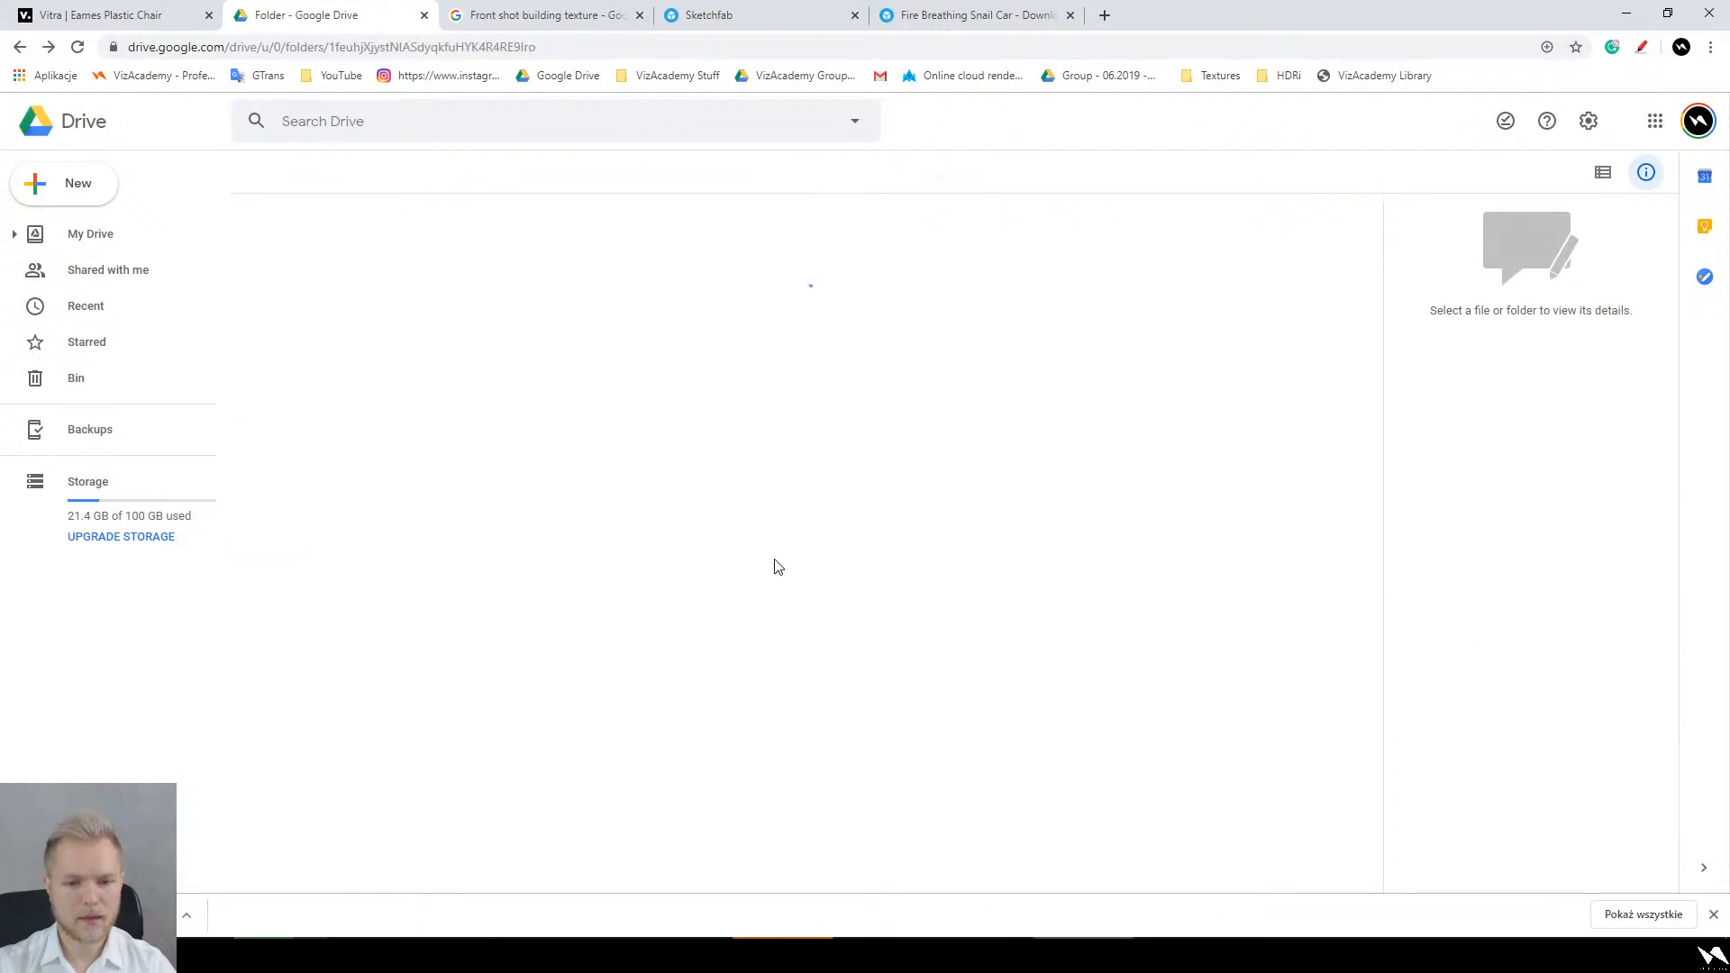
key(alt+Left)
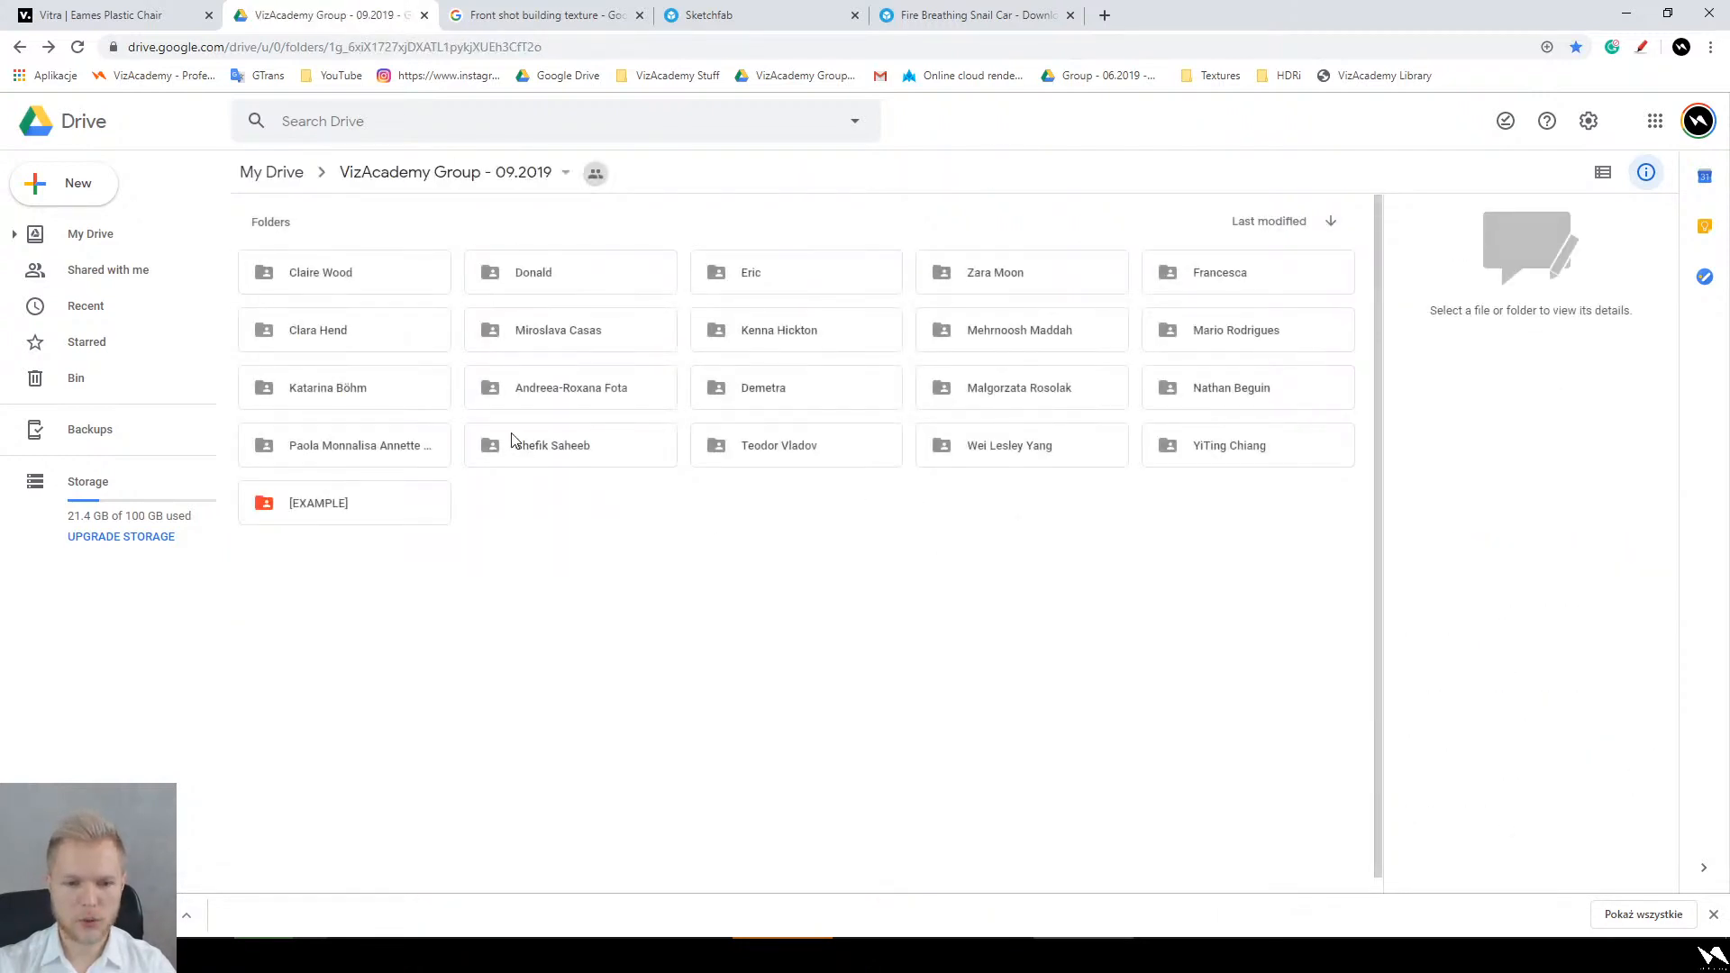
double_click(559, 448)
double_click(588, 461)
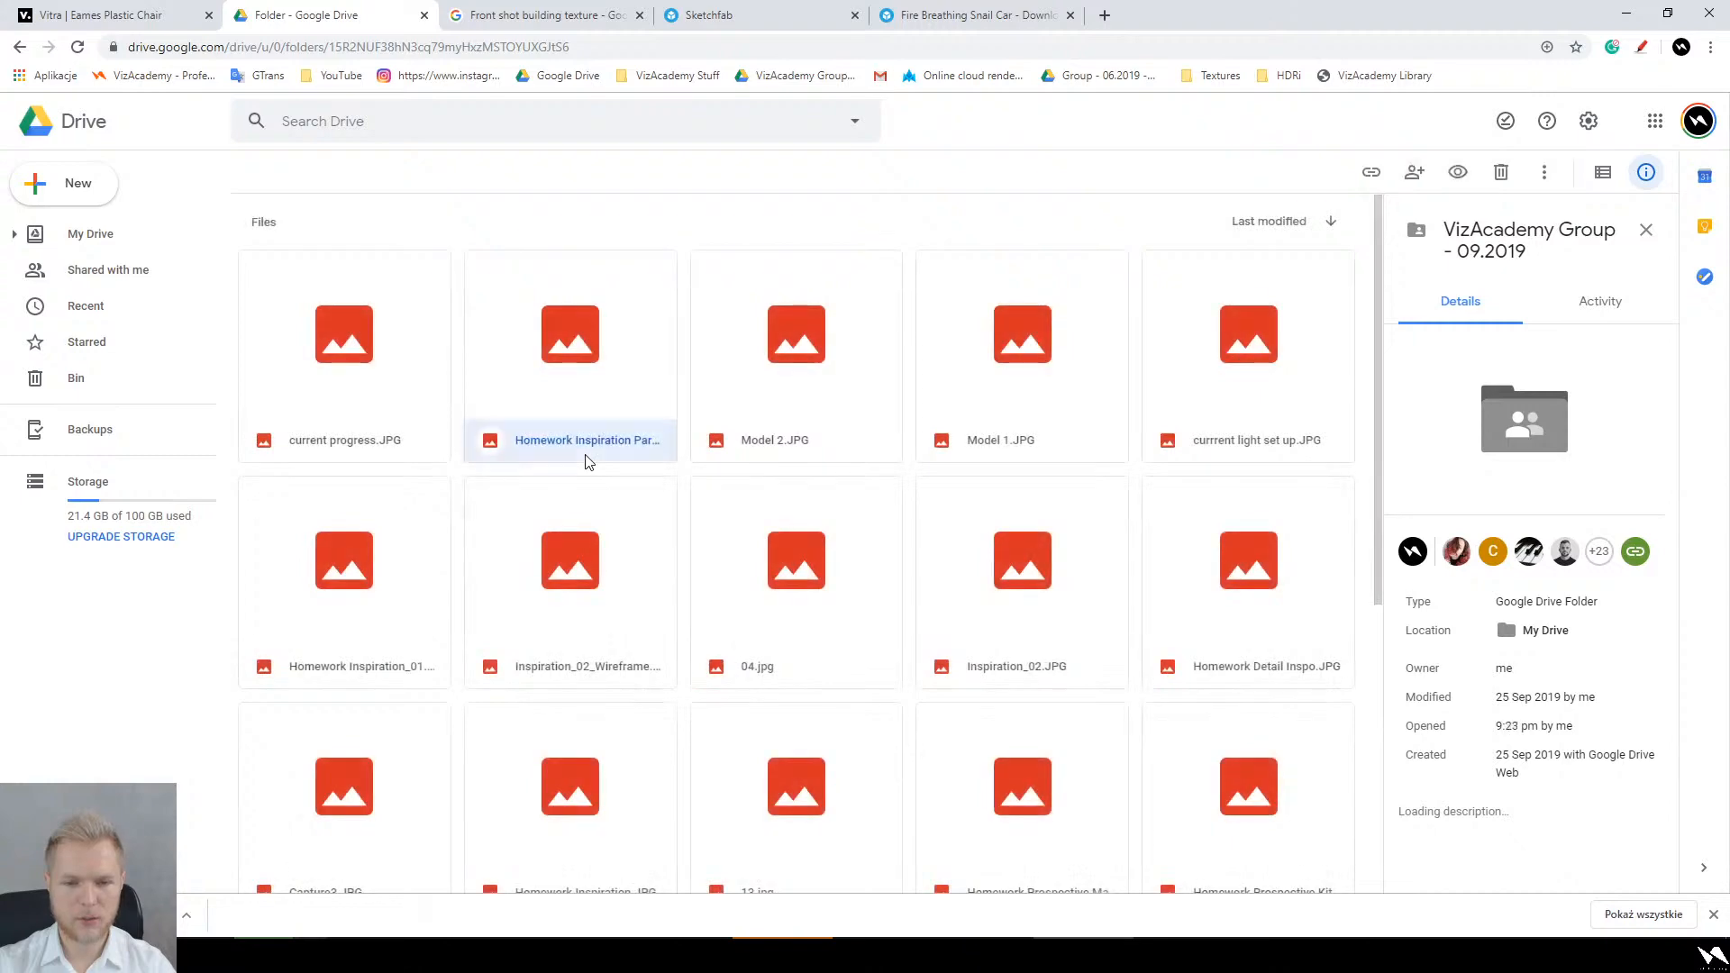
click(402, 344)
double_click(402, 344)
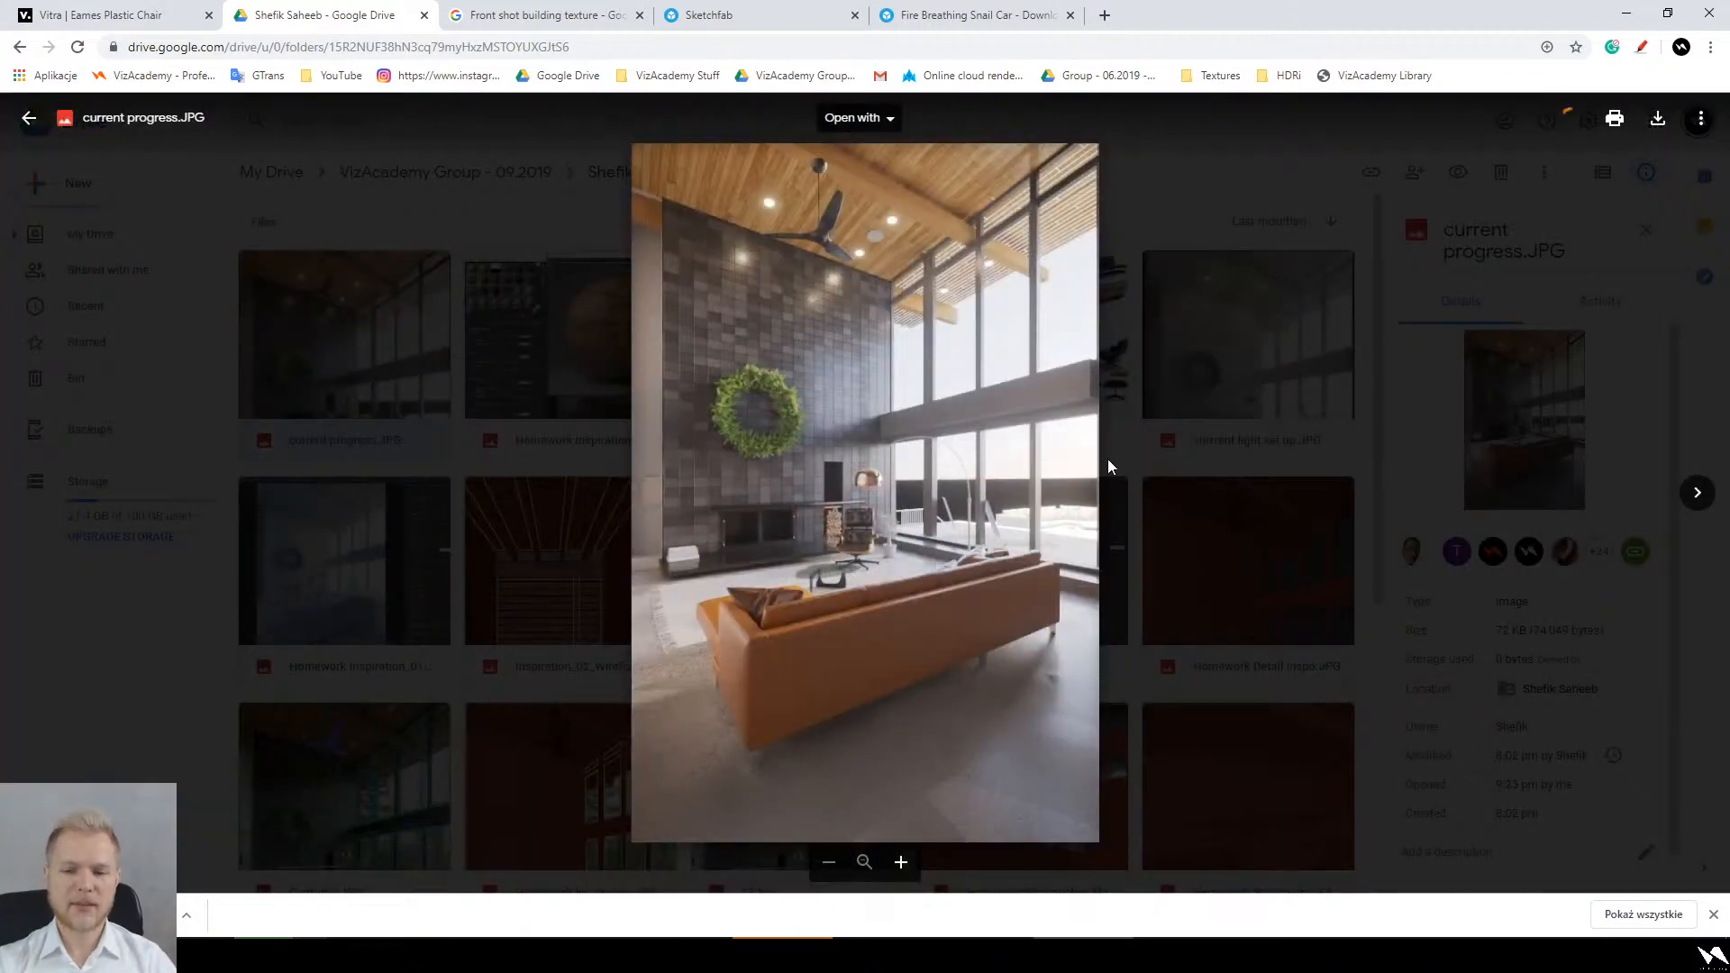
Step: Open the reference photo 13.jpg in place of the progress render, and mark the sofa area with a temporary red circle
click(1209, 587)
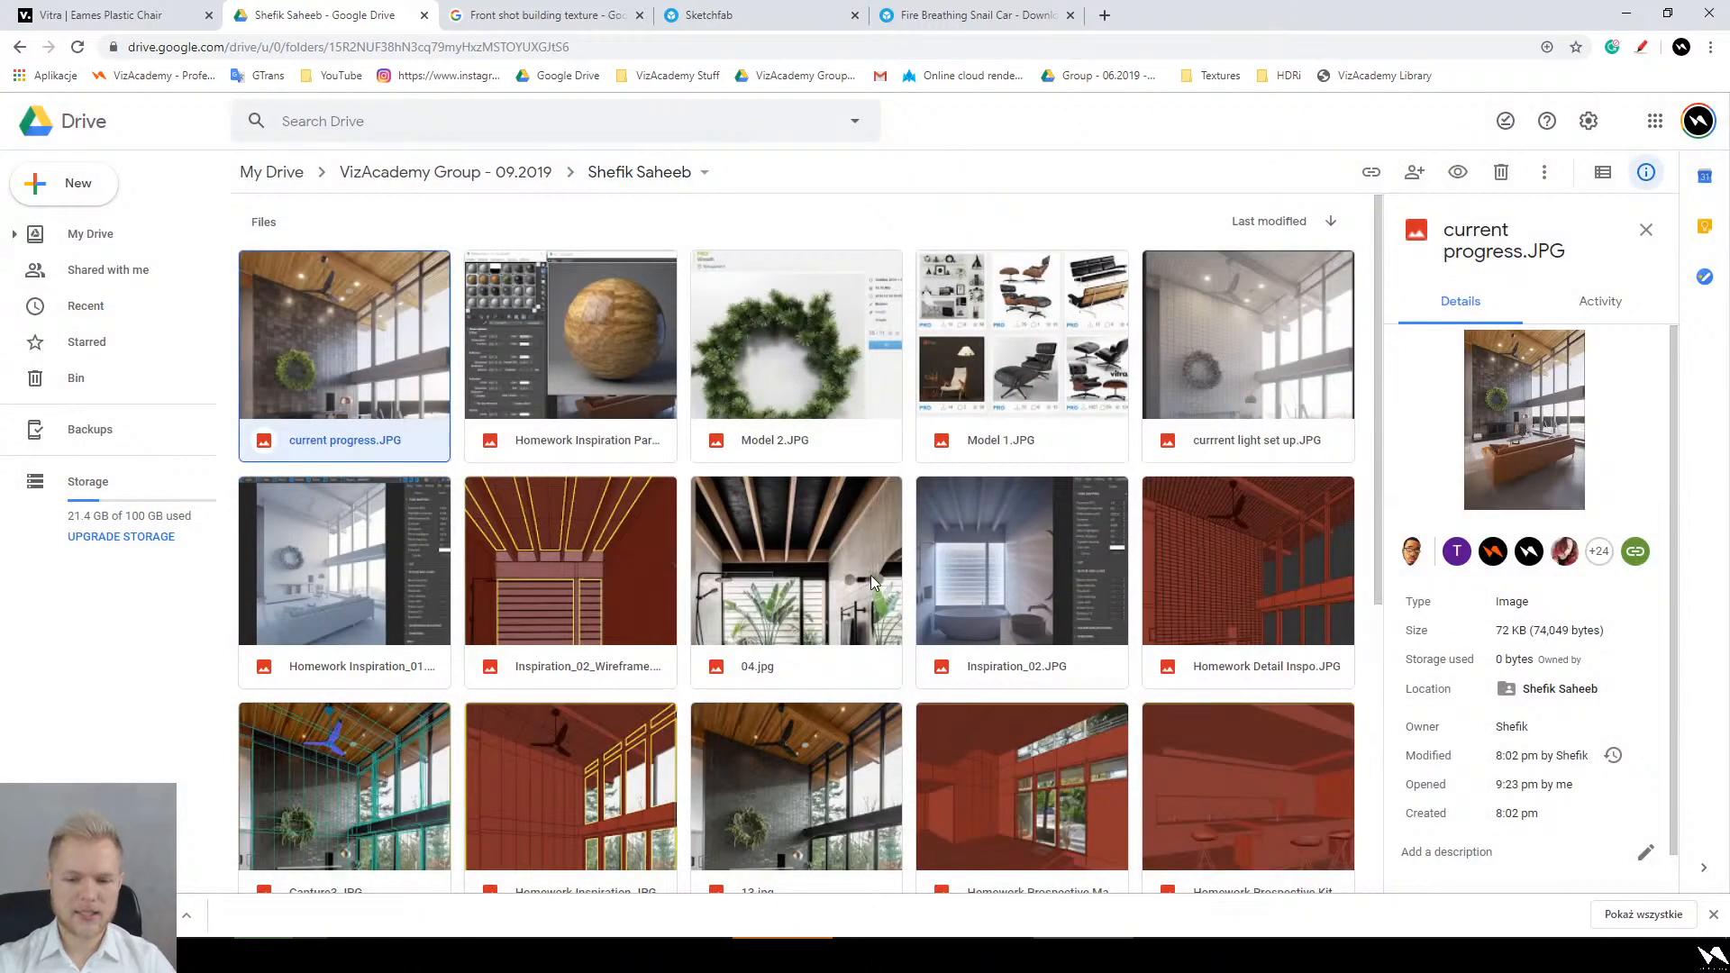
double_click(821, 731)
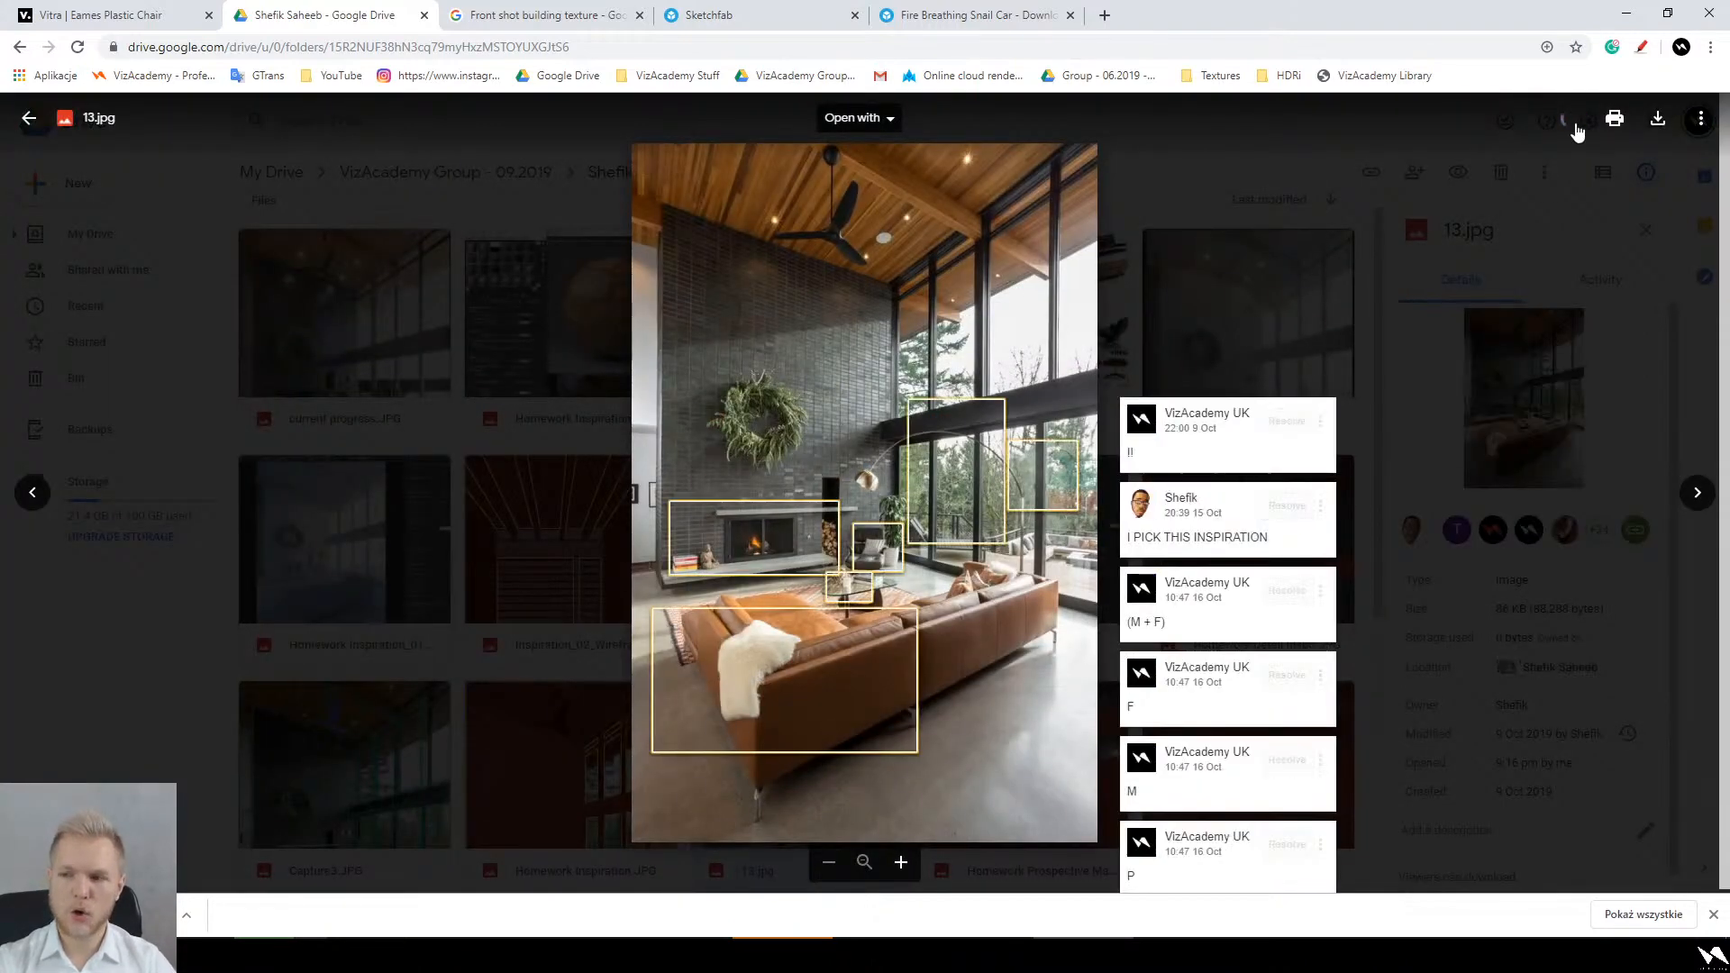
click(1642, 47)
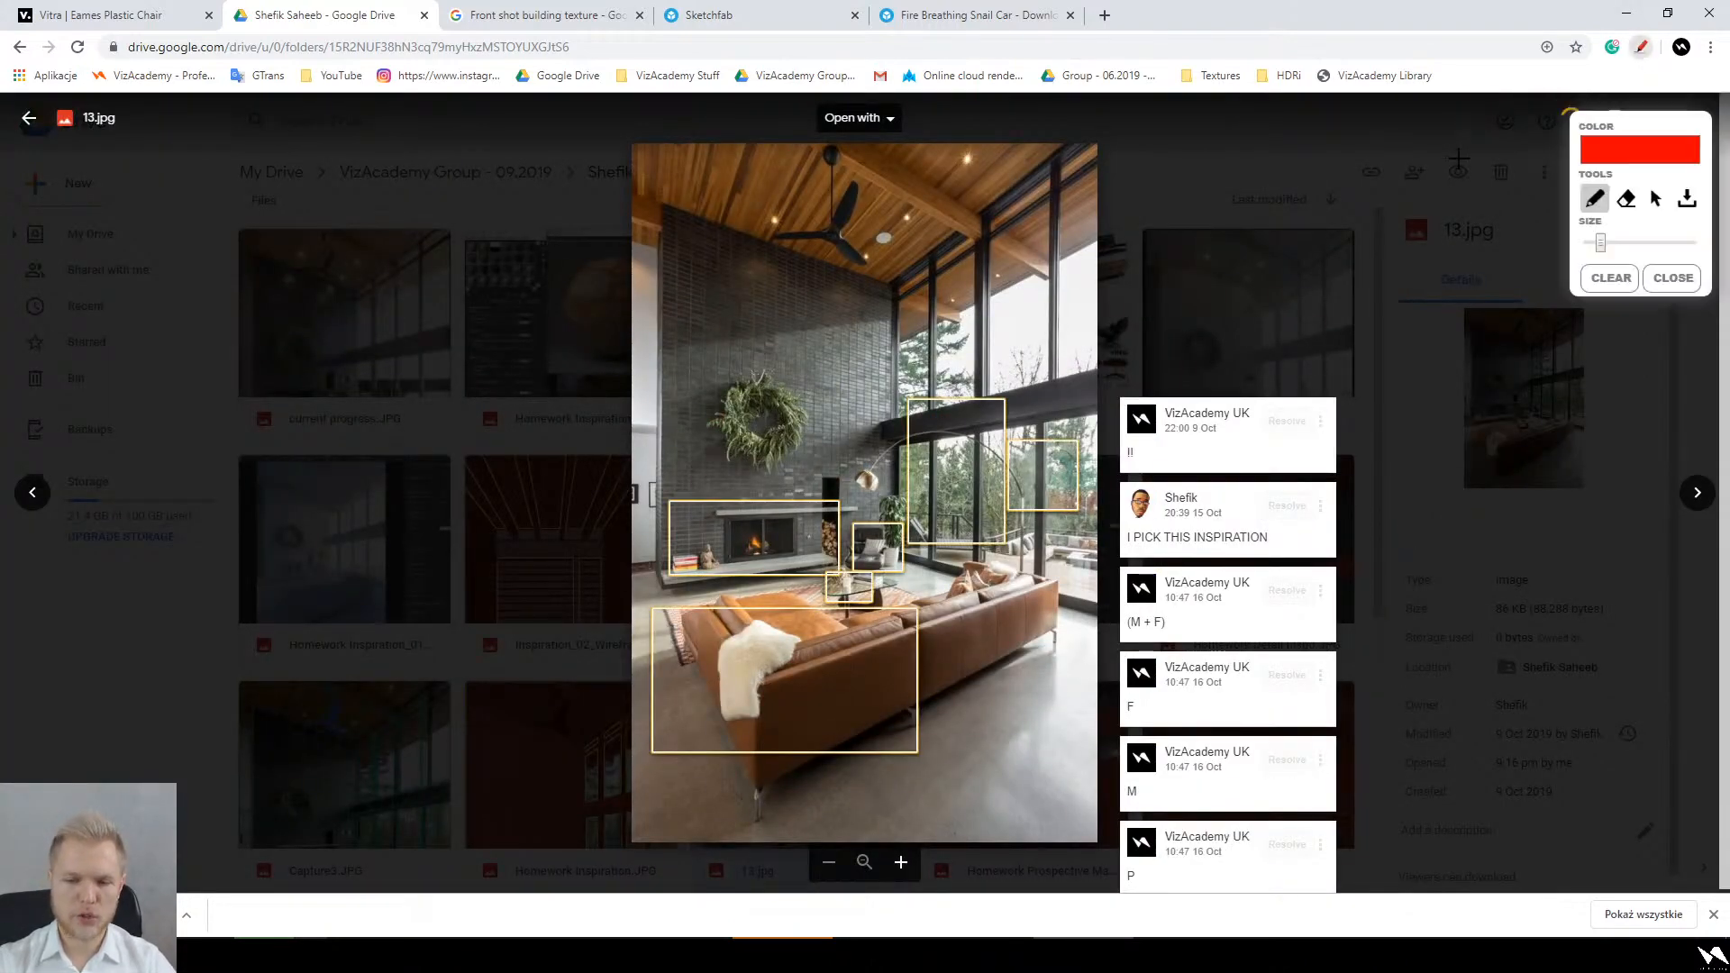
mouse_move(1103, 615)
mouse_down()
mouse_move(943, 803)
mouse_move(714, 818)
mouse_move(641, 648)
mouse_move(874, 538)
mouse_move(1027, 539)
mouse_move(1049, 601)
mouse_up()
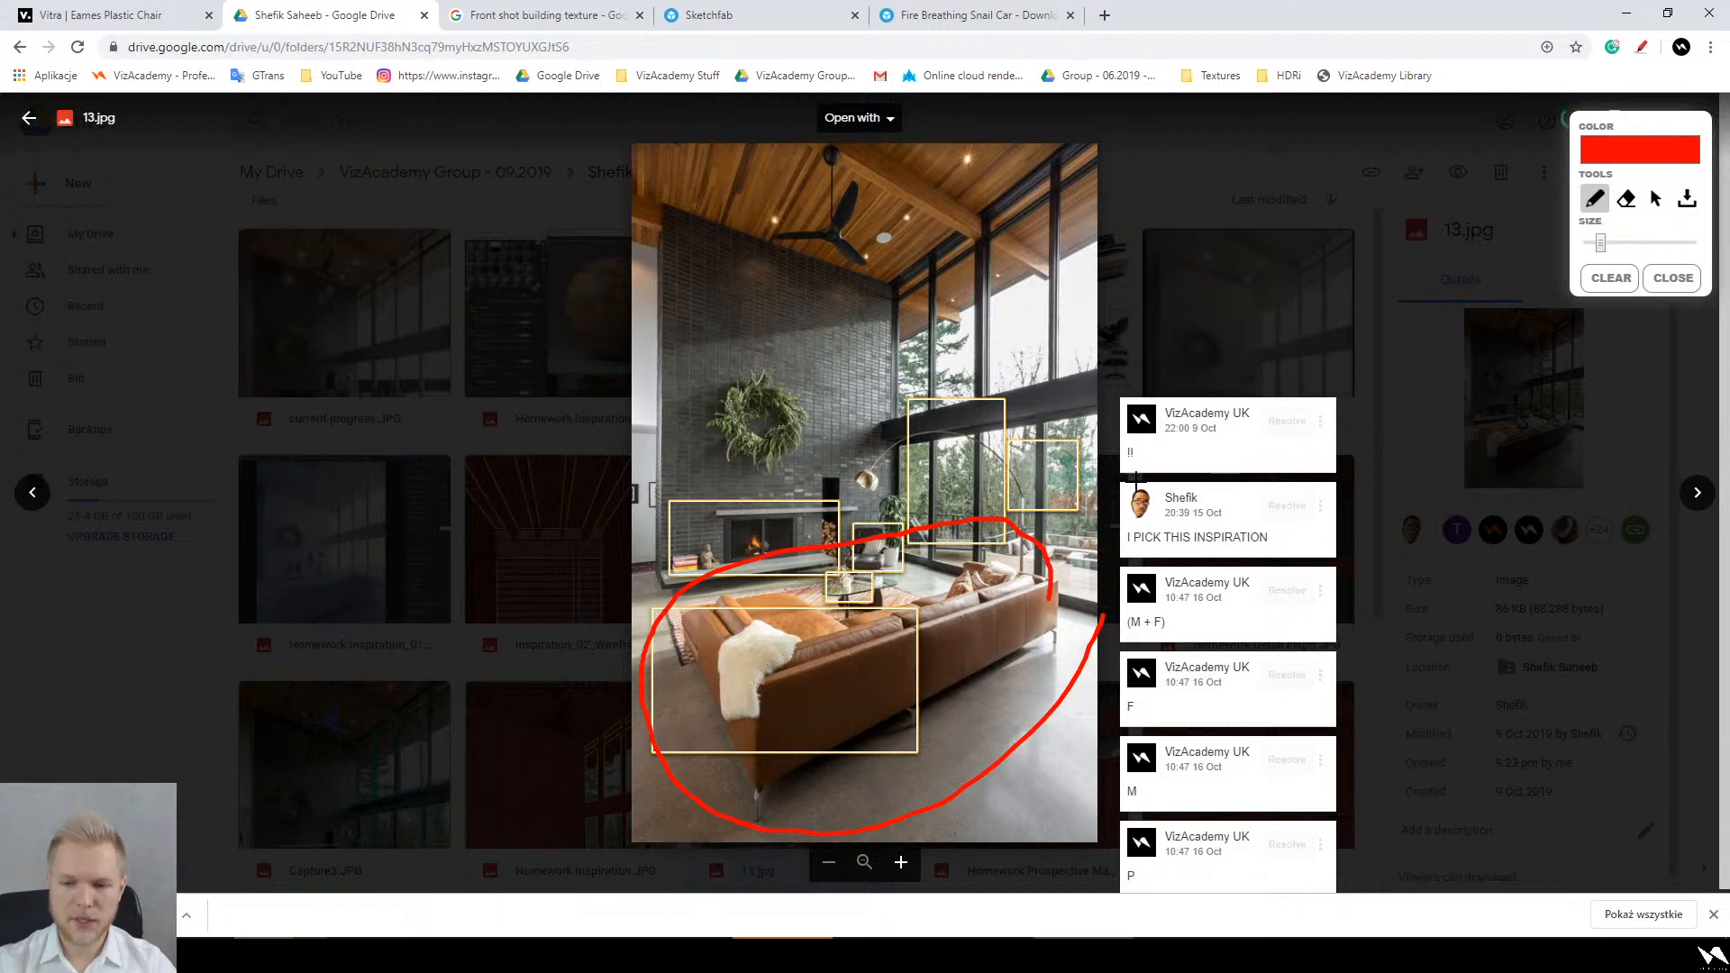
click(1610, 278)
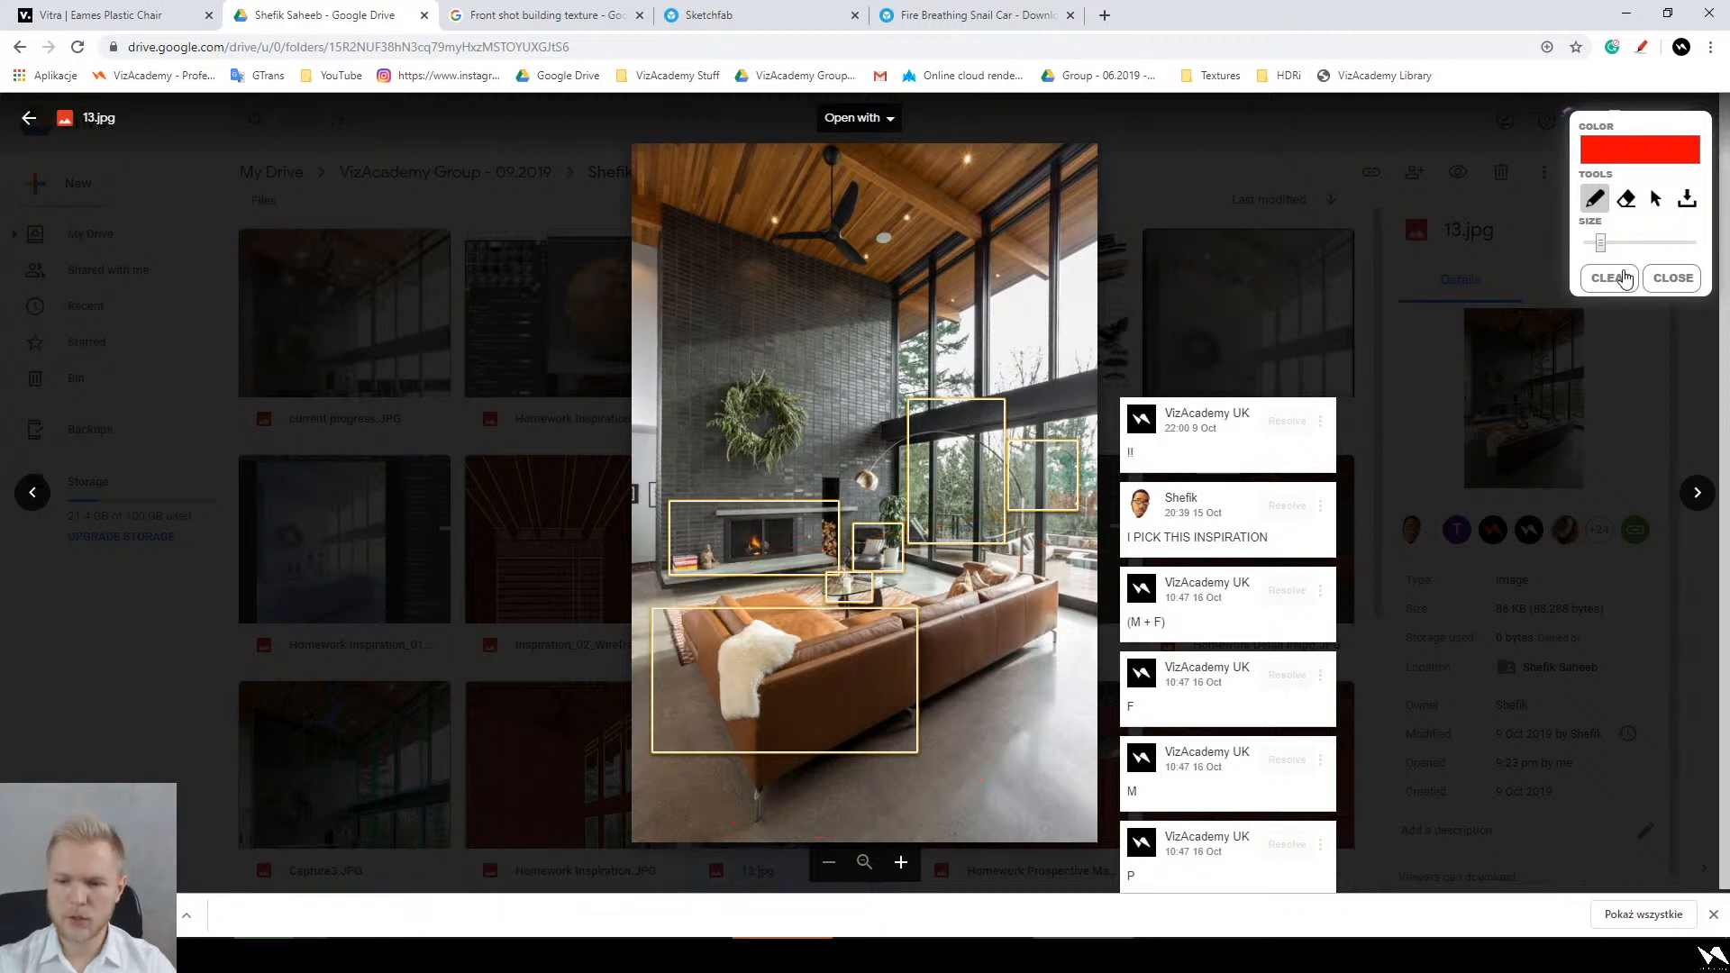
Step: Temporarily circle the sheepskin throw, firewood, lamp and ceiling fan in red on 13.jpg, and draw arrows from the window greenery to the wreath and plant
mouse_move(813, 620)
mouse_down()
mouse_move(784, 608)
mouse_move(836, 629)
mouse_up()
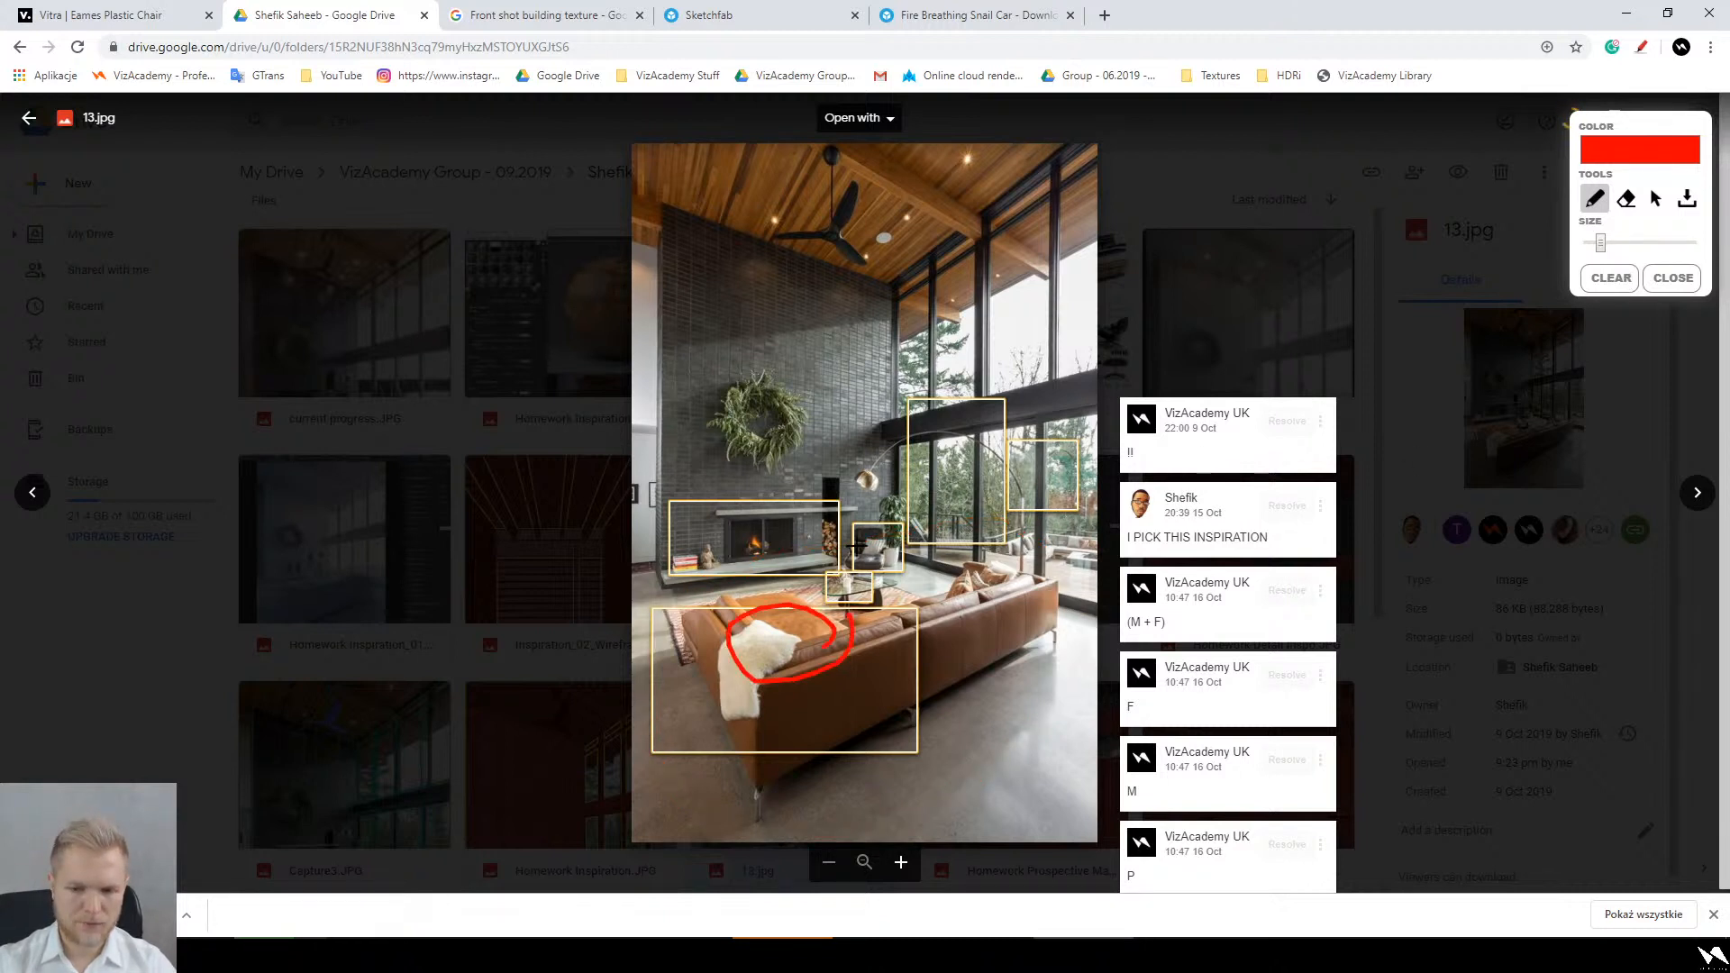
mouse_move(854, 548)
mouse_down()
mouse_move(811, 551)
mouse_move(839, 557)
mouse_up()
drag(868, 491, 880, 486)
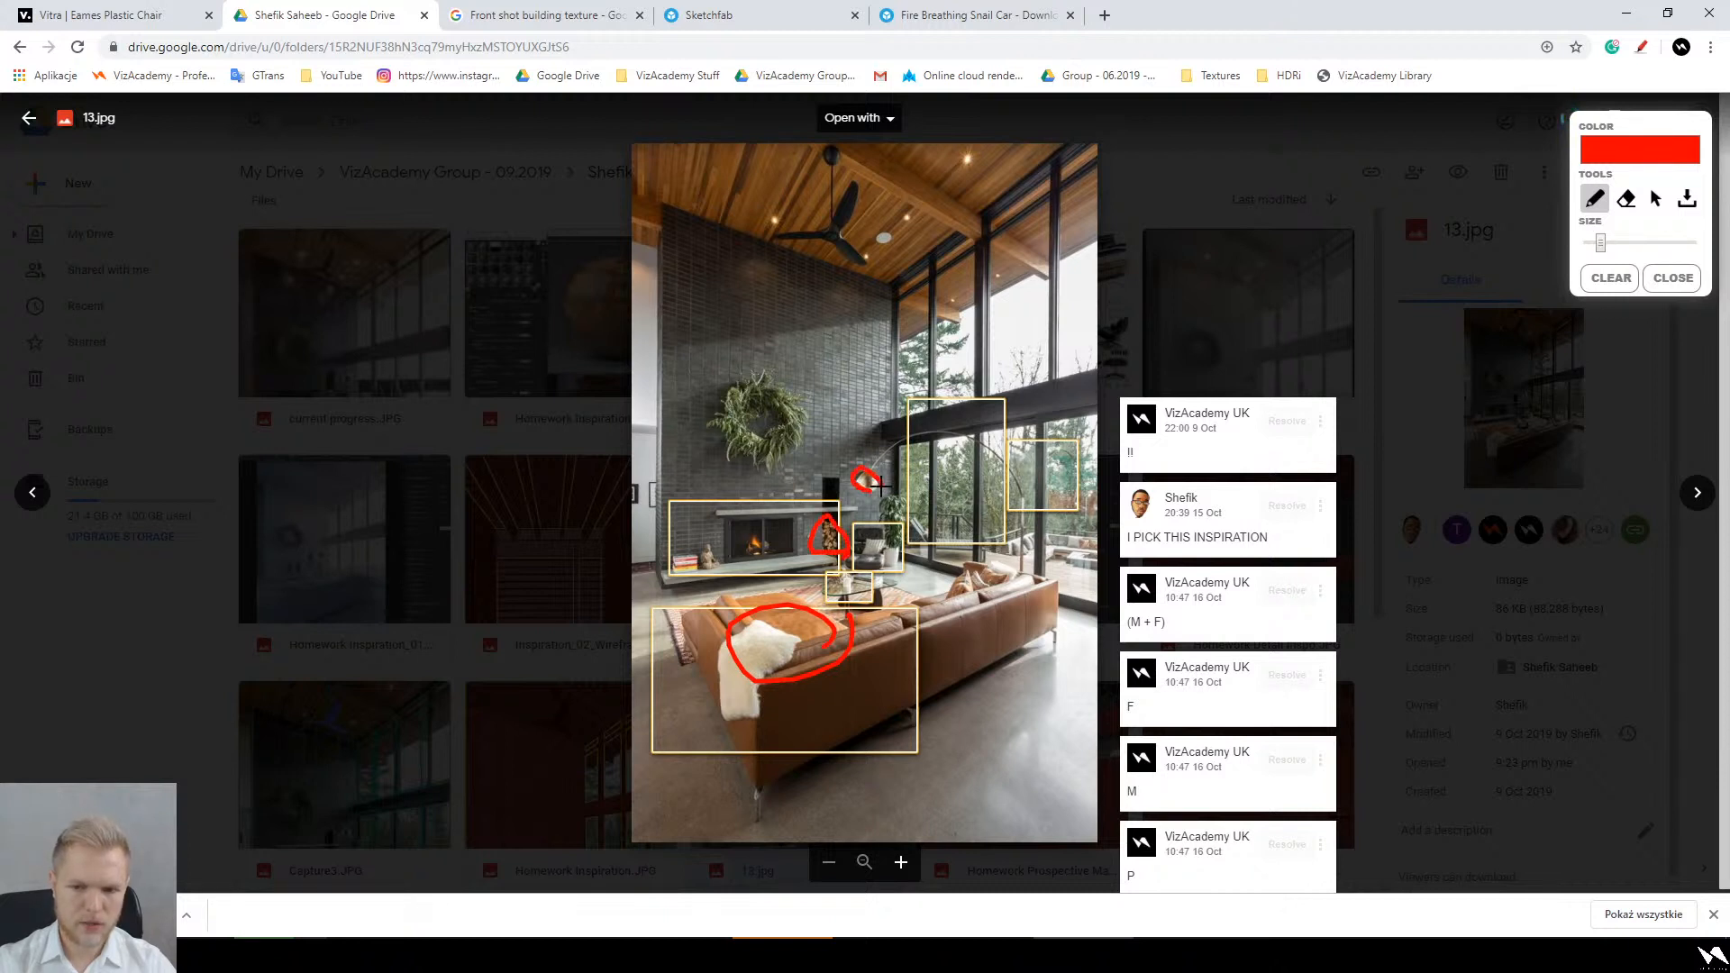
mouse_move(943, 227)
mouse_down()
mouse_move(793, 245)
mouse_move(937, 158)
mouse_move(772, 268)
mouse_up()
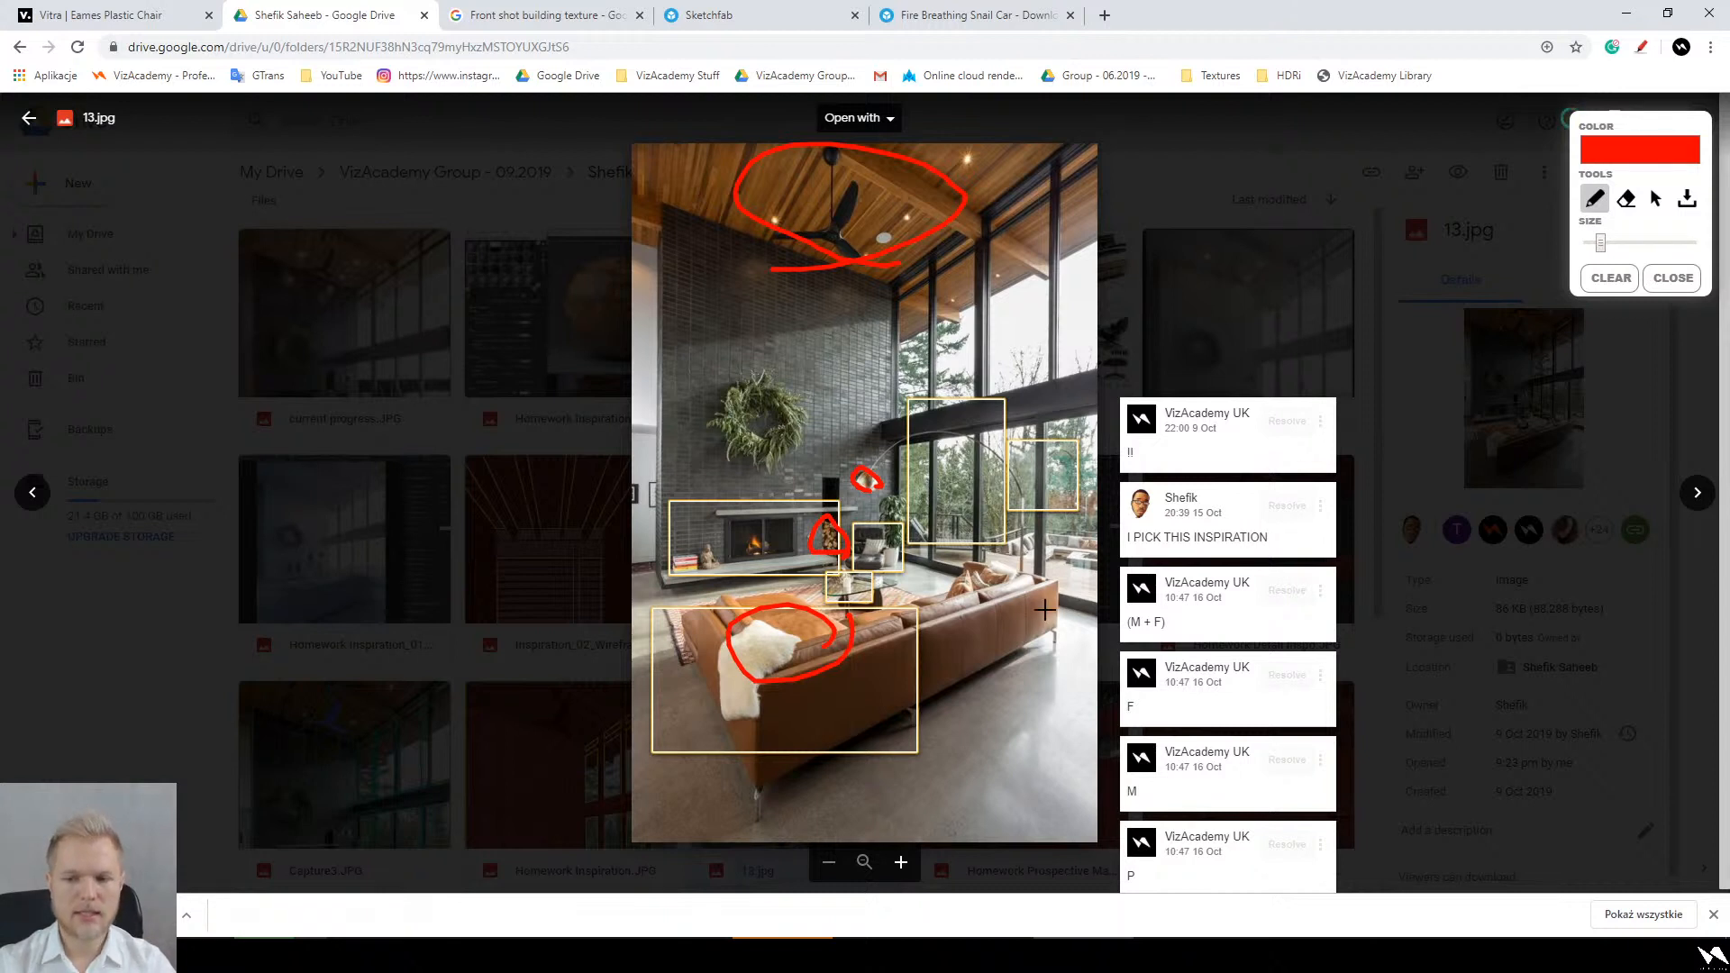
mouse_move(1018, 501)
mouse_down()
mouse_move(964, 518)
mouse_move(1013, 464)
mouse_move(928, 468)
mouse_move(827, 412)
mouse_move(798, 421)
mouse_move(804, 391)
mouse_up()
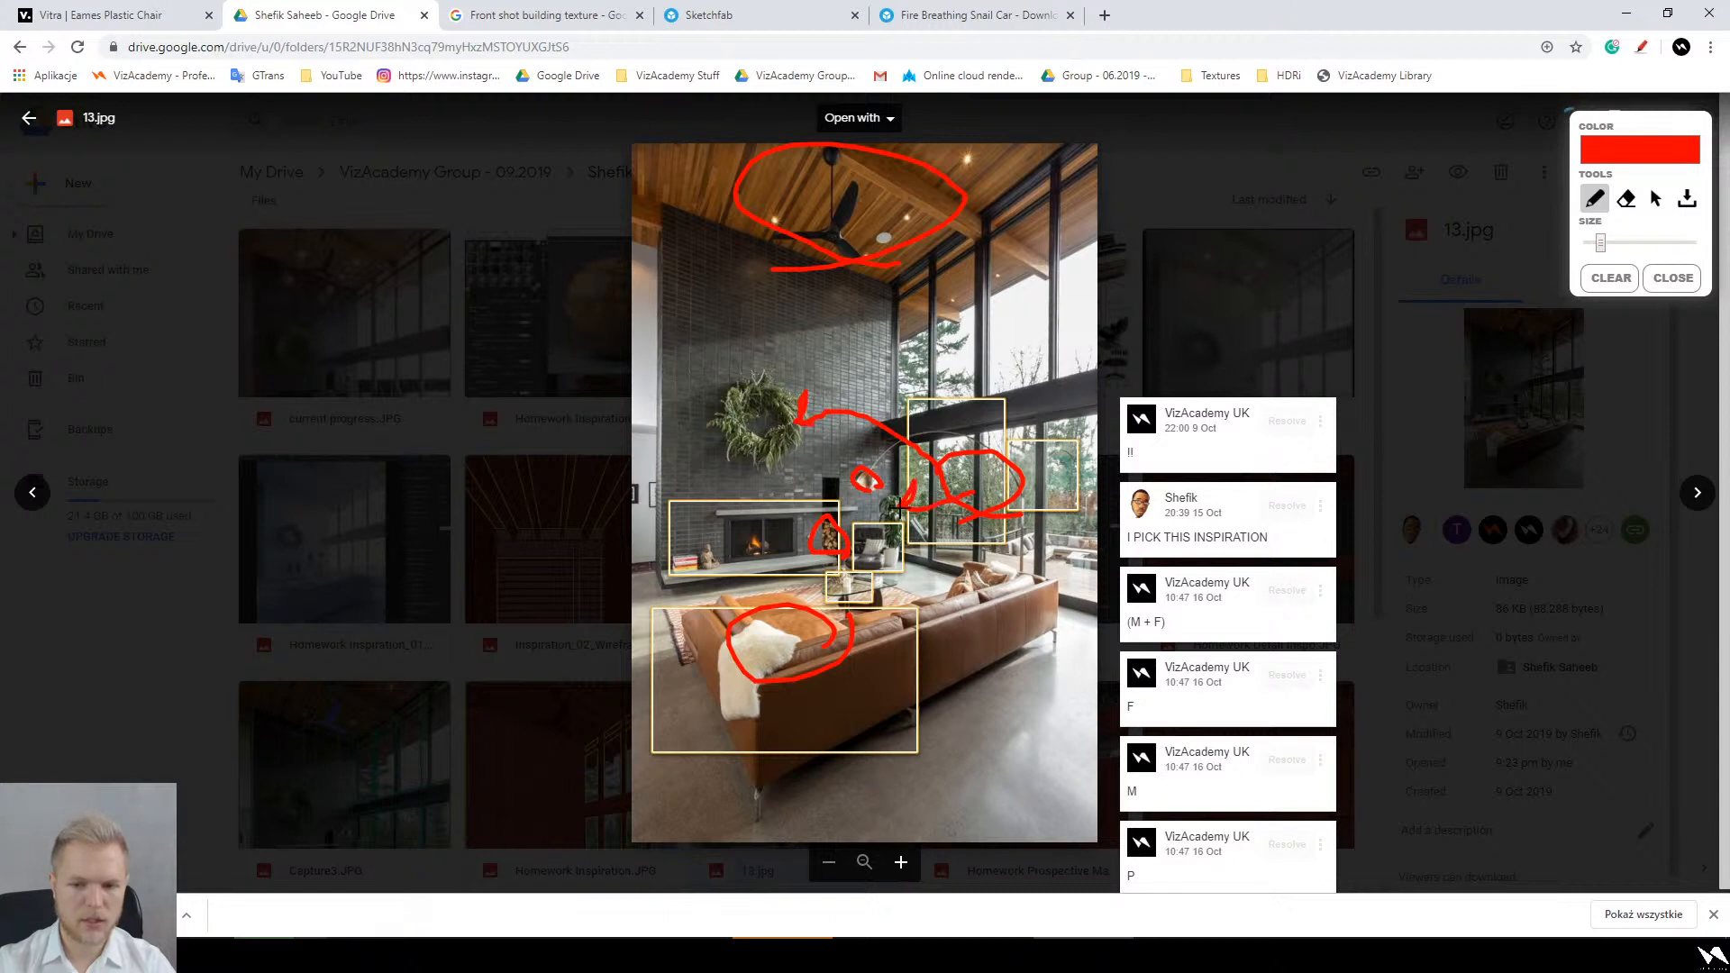
key(Escape)
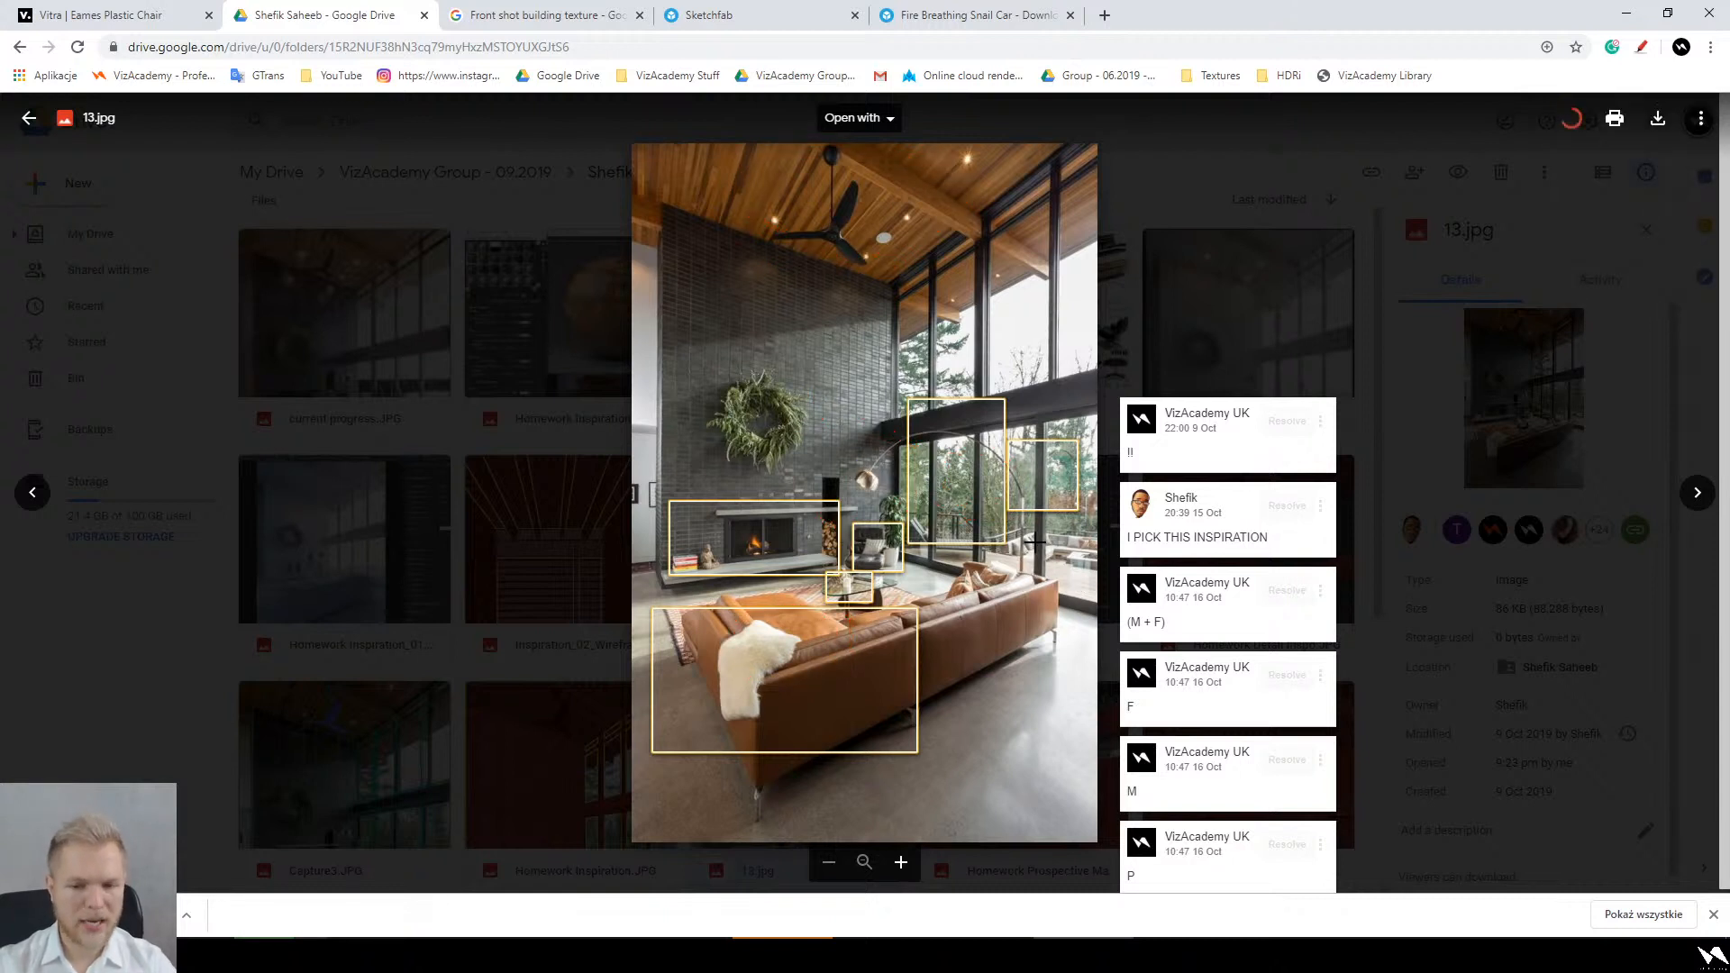
Step: Circle the book stack by the fireplace and the patterned rug in red on the enlarged 13.jpg, and remove the marks
scroll(690, 513, up, 5)
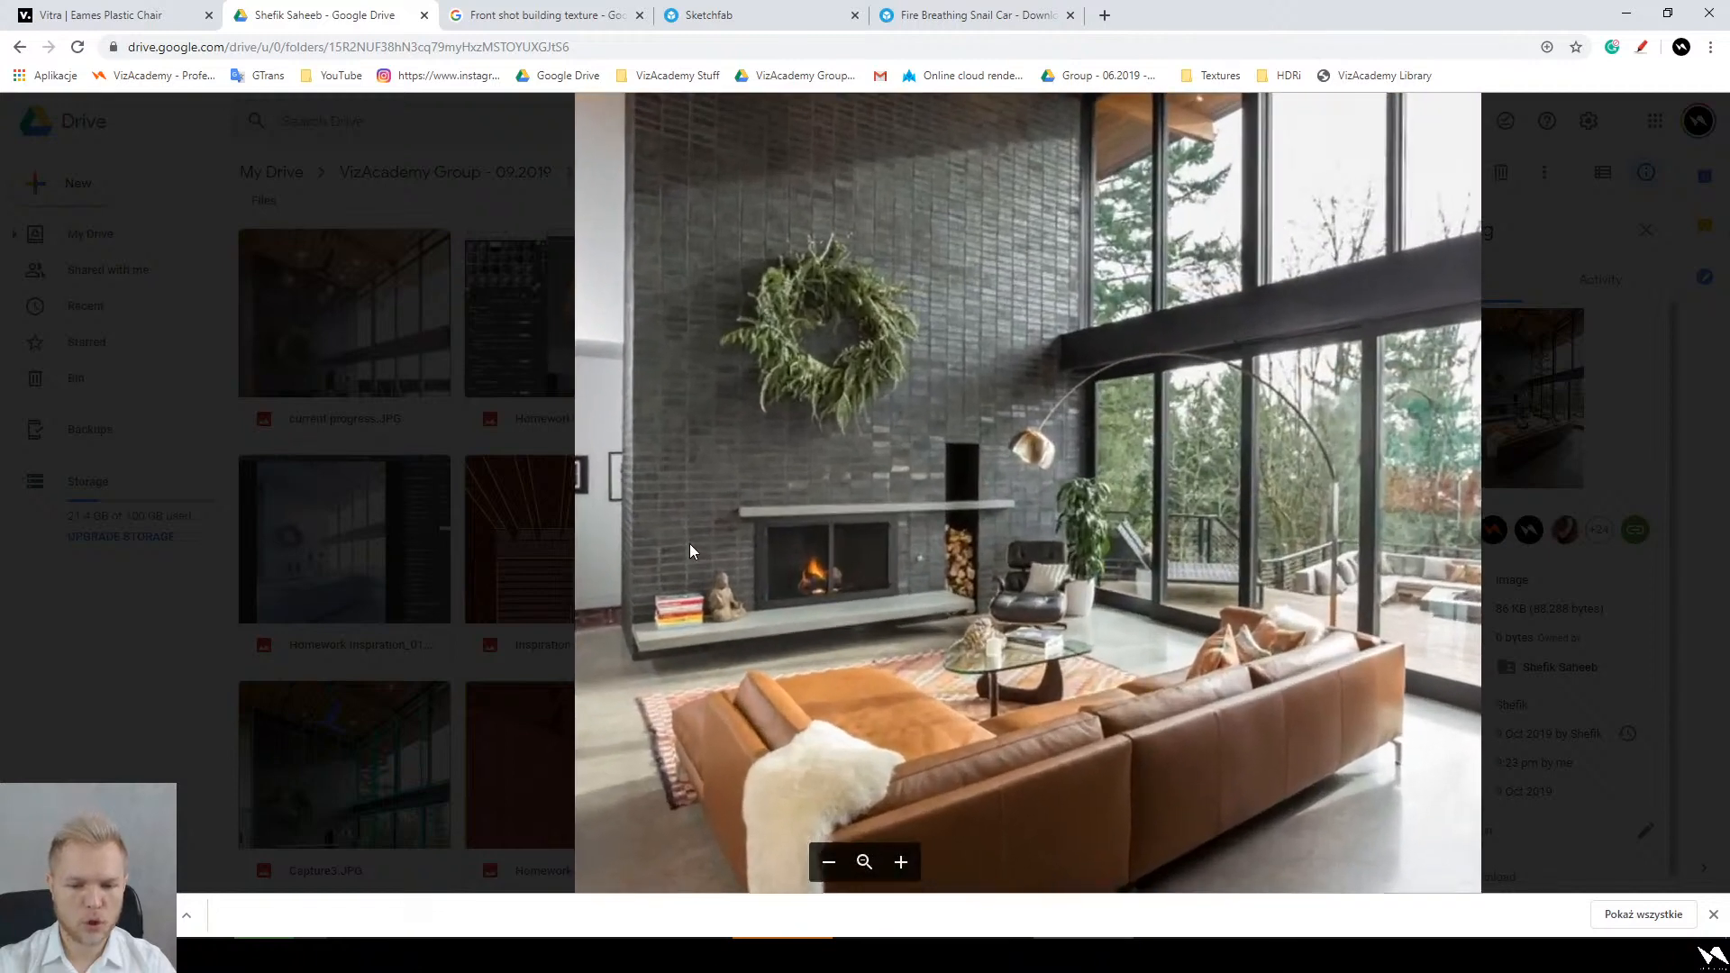
drag(781, 645, 766, 548)
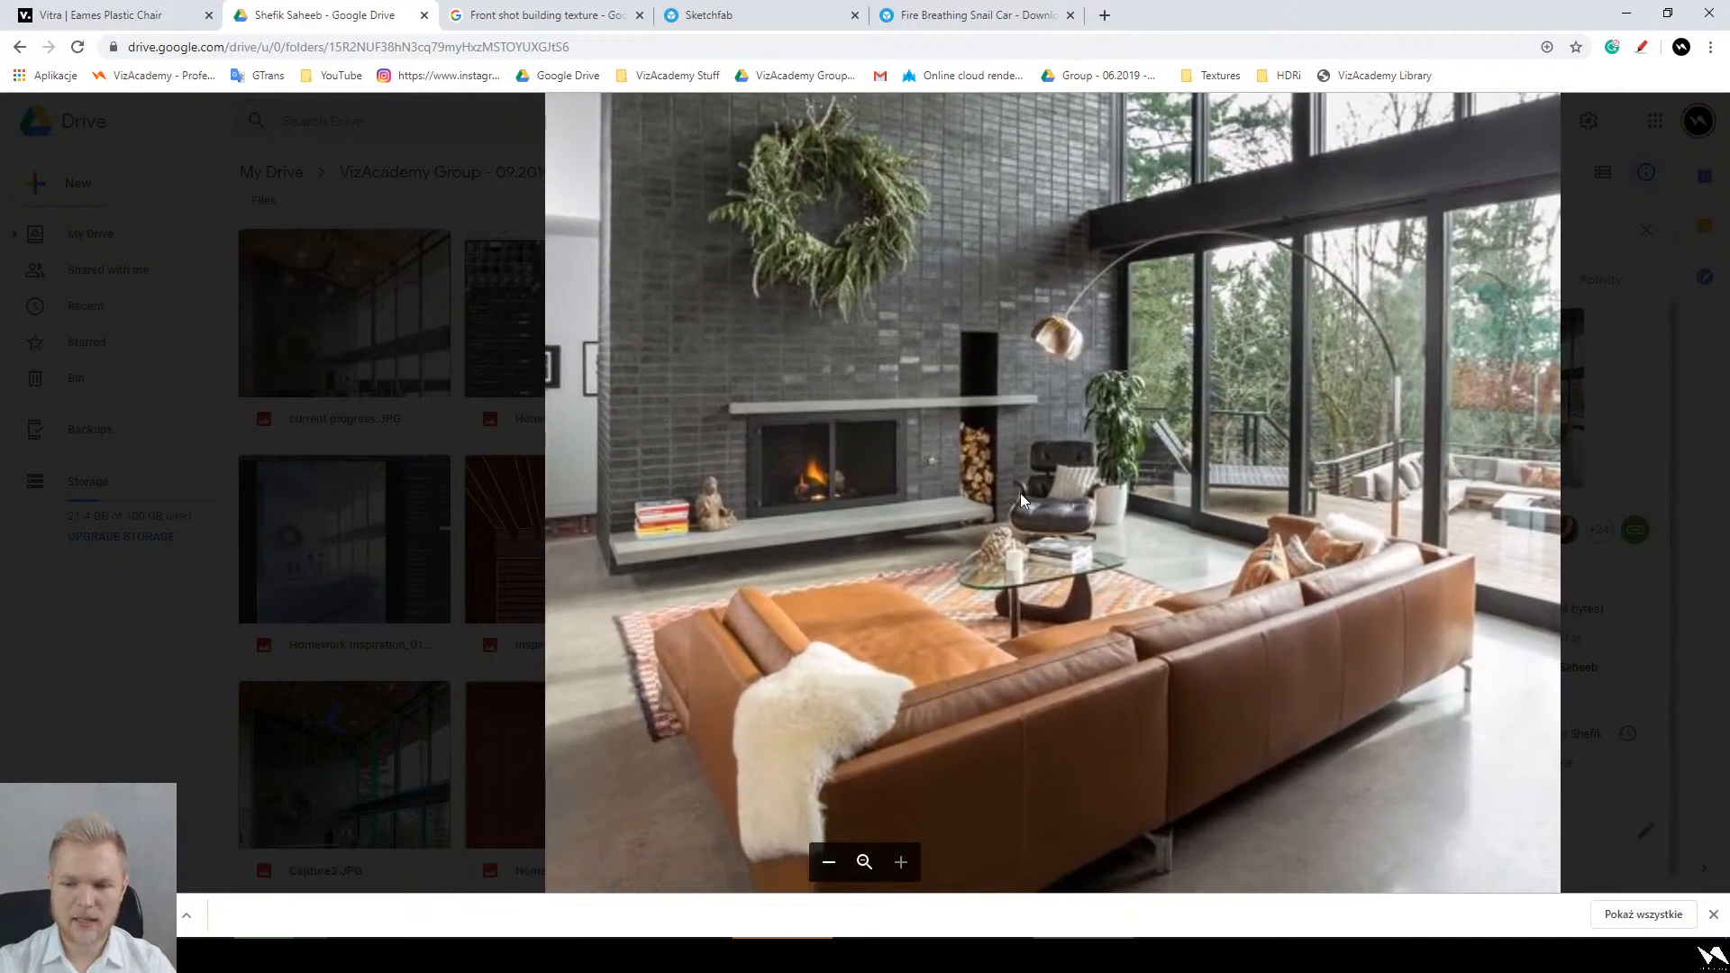
click(1641, 47)
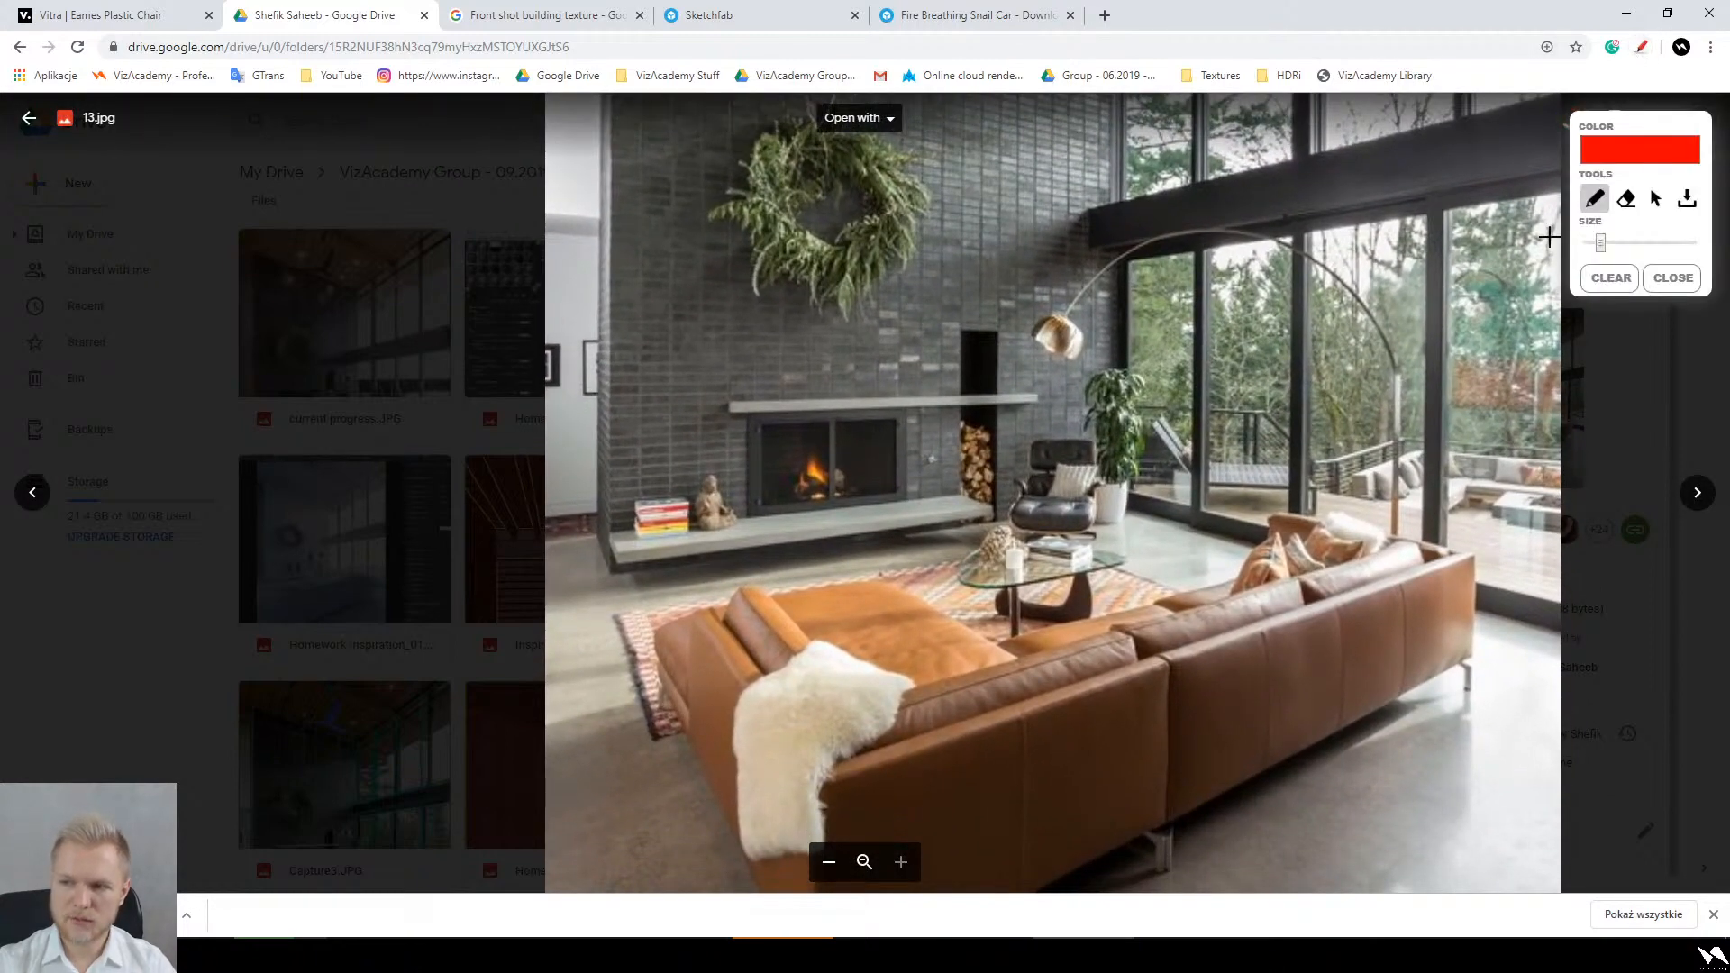
mouse_move(680, 556)
mouse_down()
mouse_move(634, 530)
mouse_move(670, 557)
mouse_up()
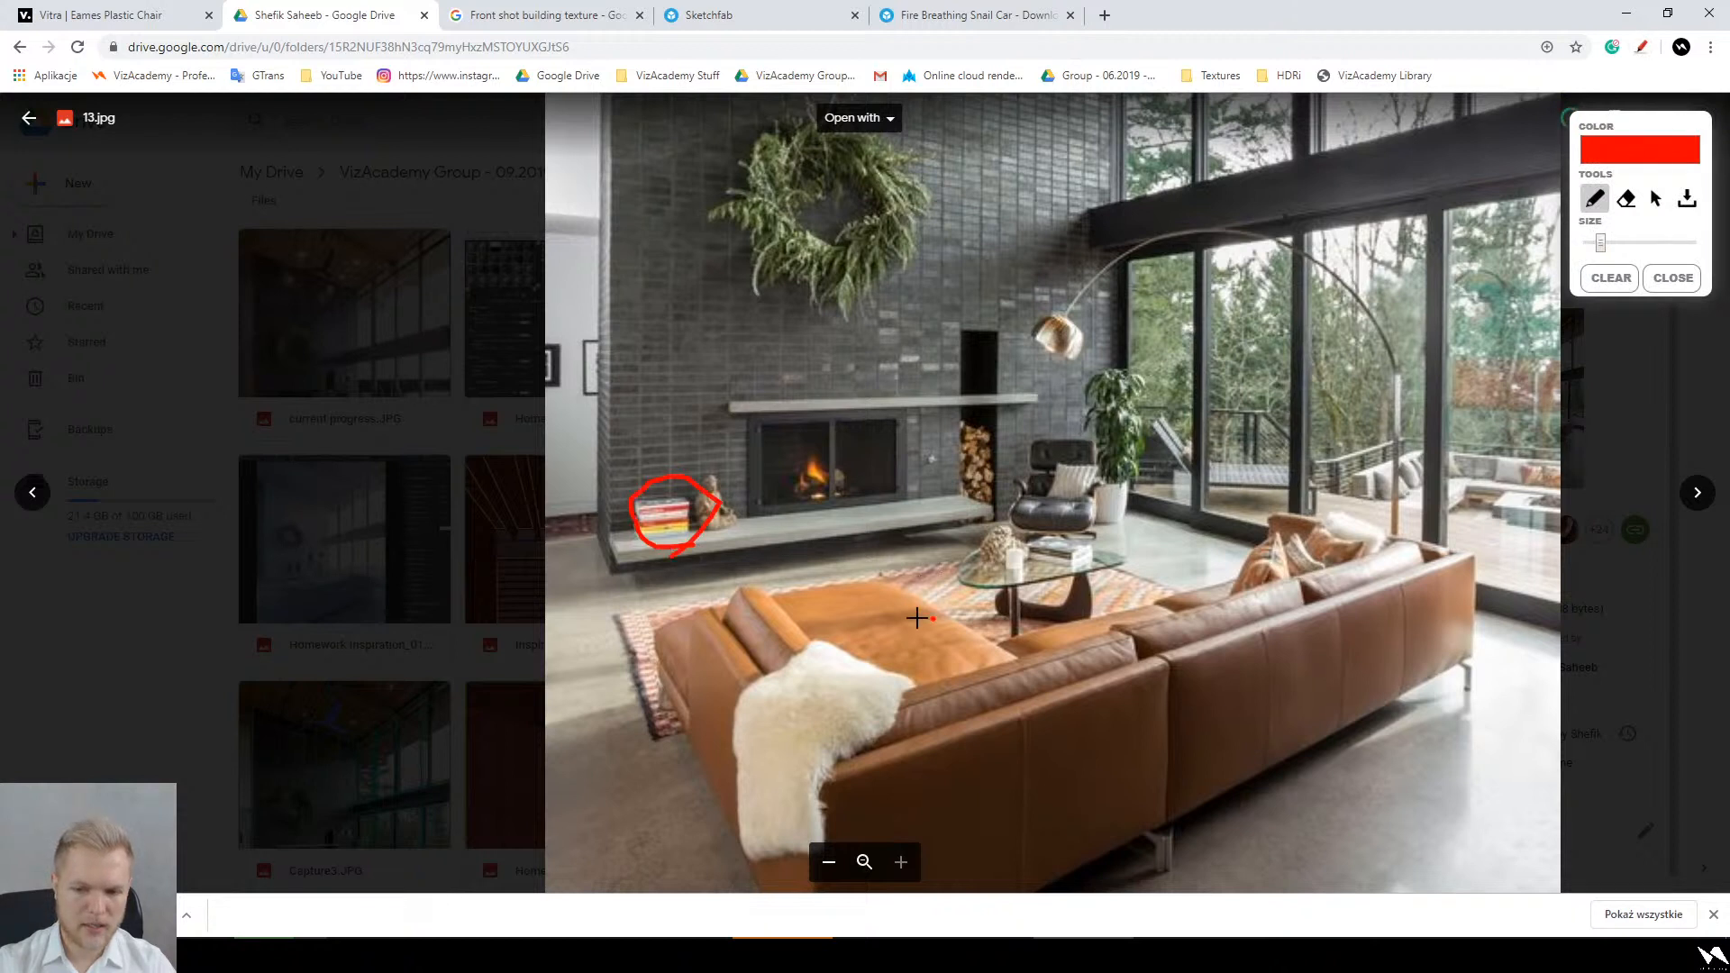
drag(917, 617, 931, 640)
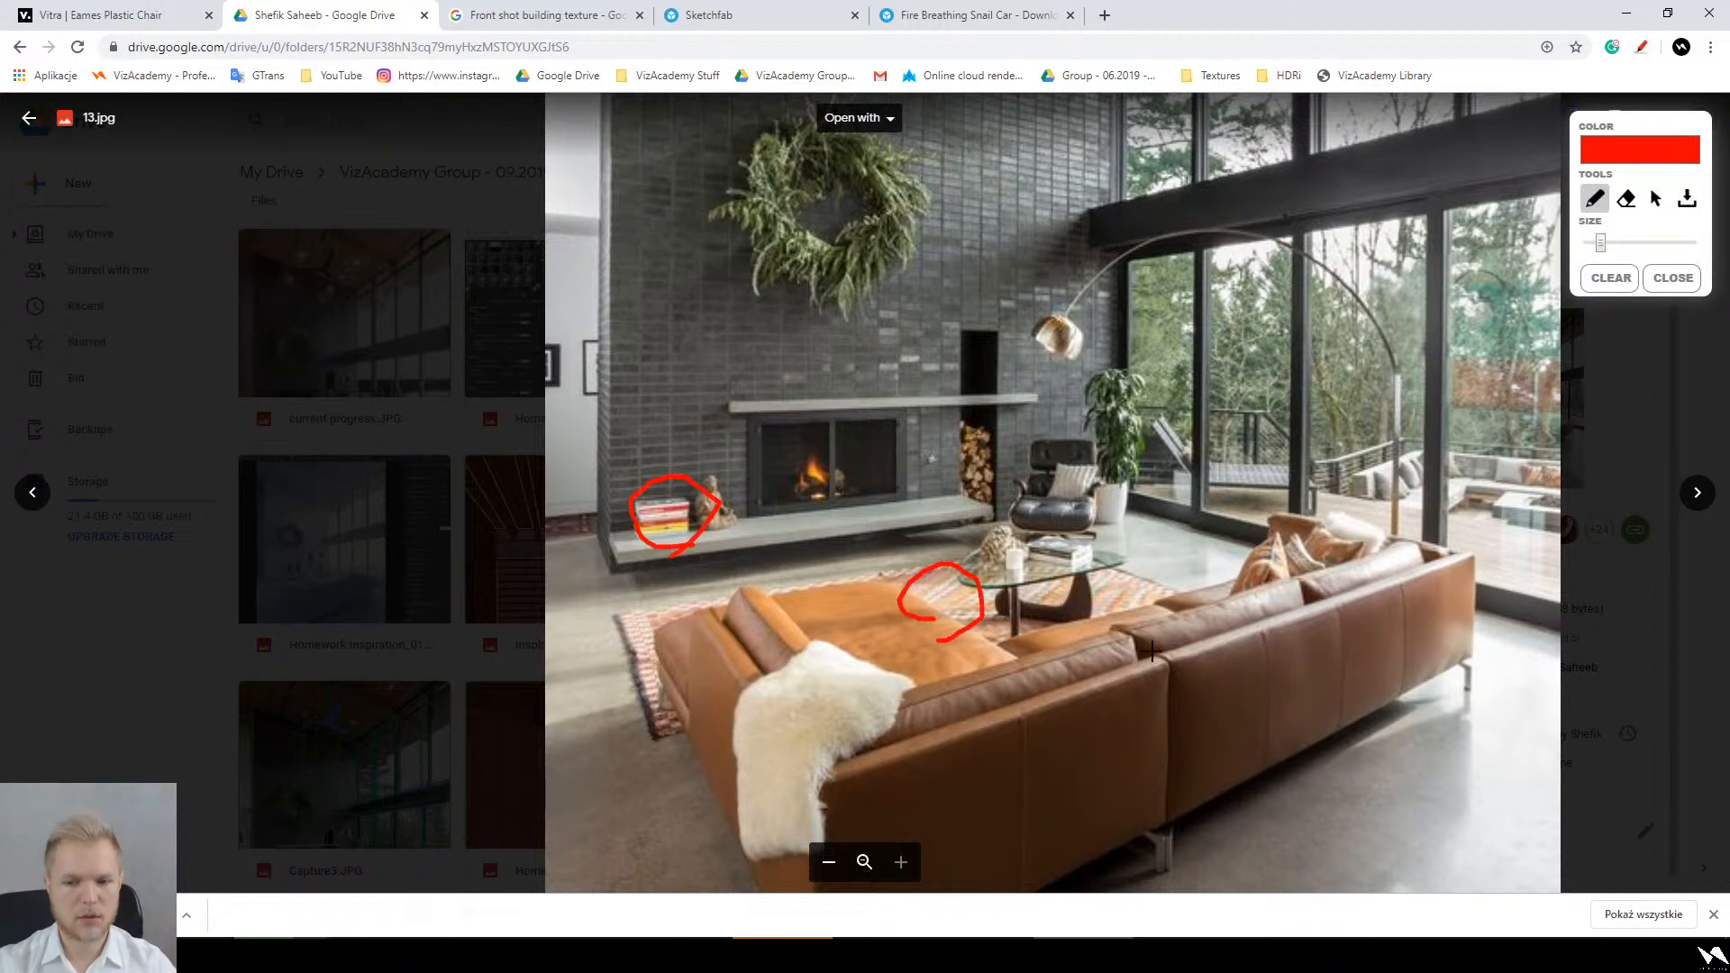
key(Escape)
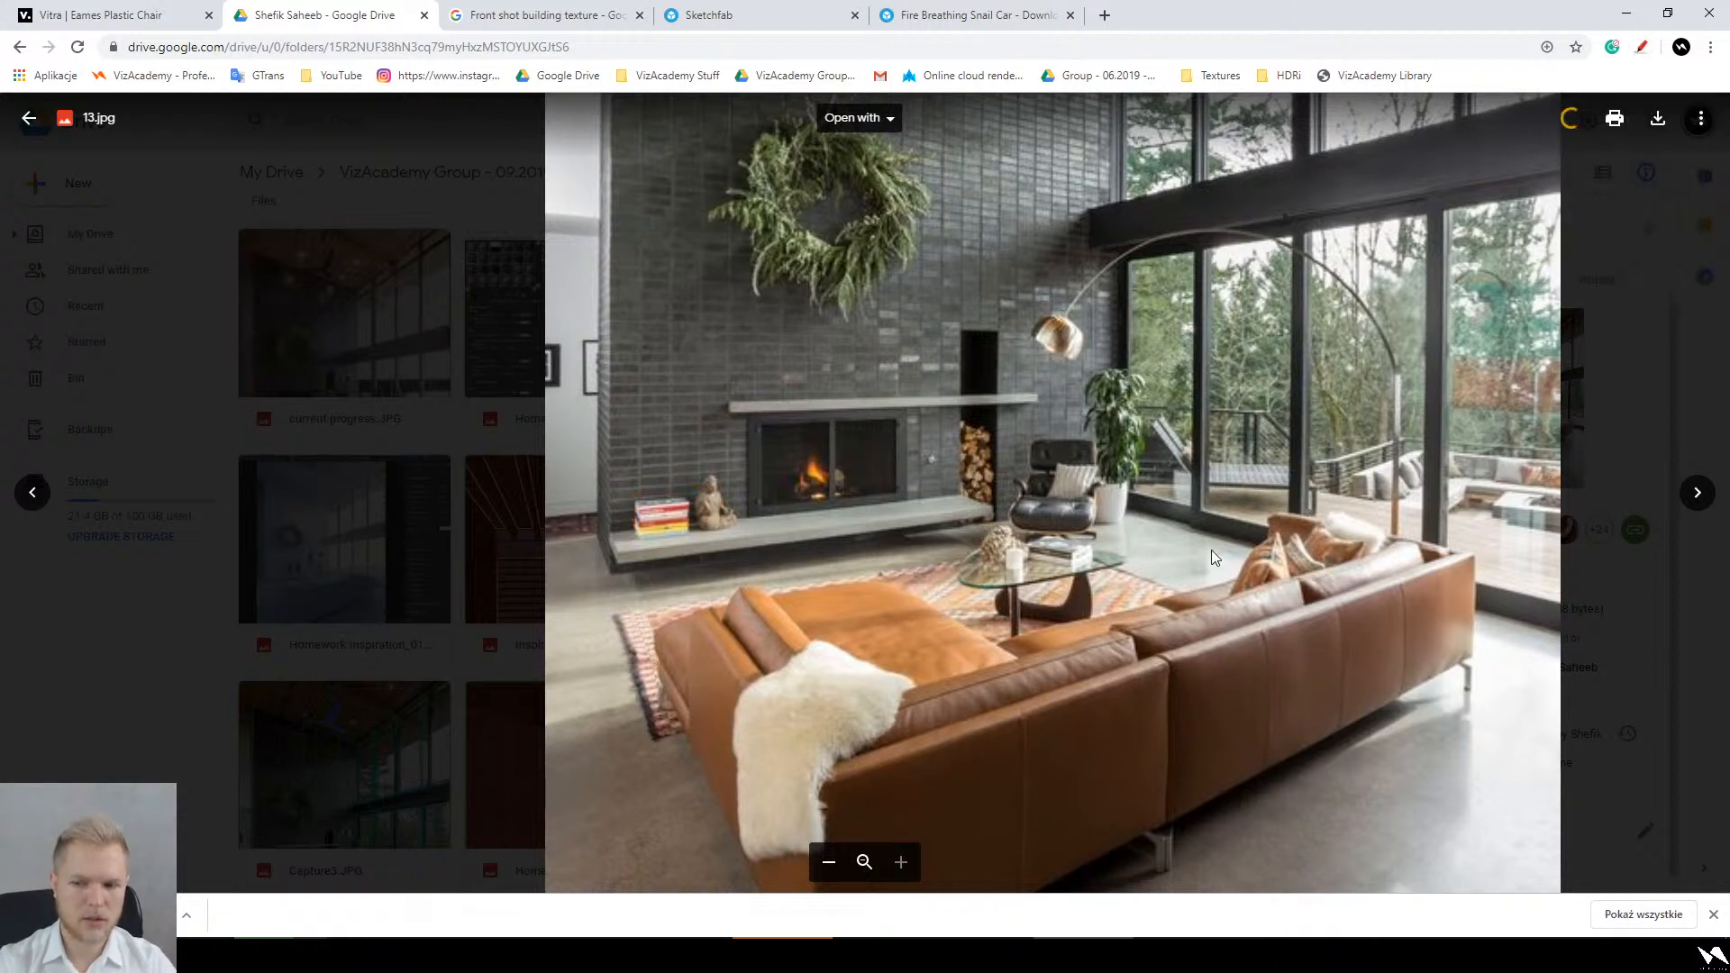
drag(1295, 303, 1191, 564)
scroll(1191, 564, down, 4)
scroll(1190, 564, down, 1)
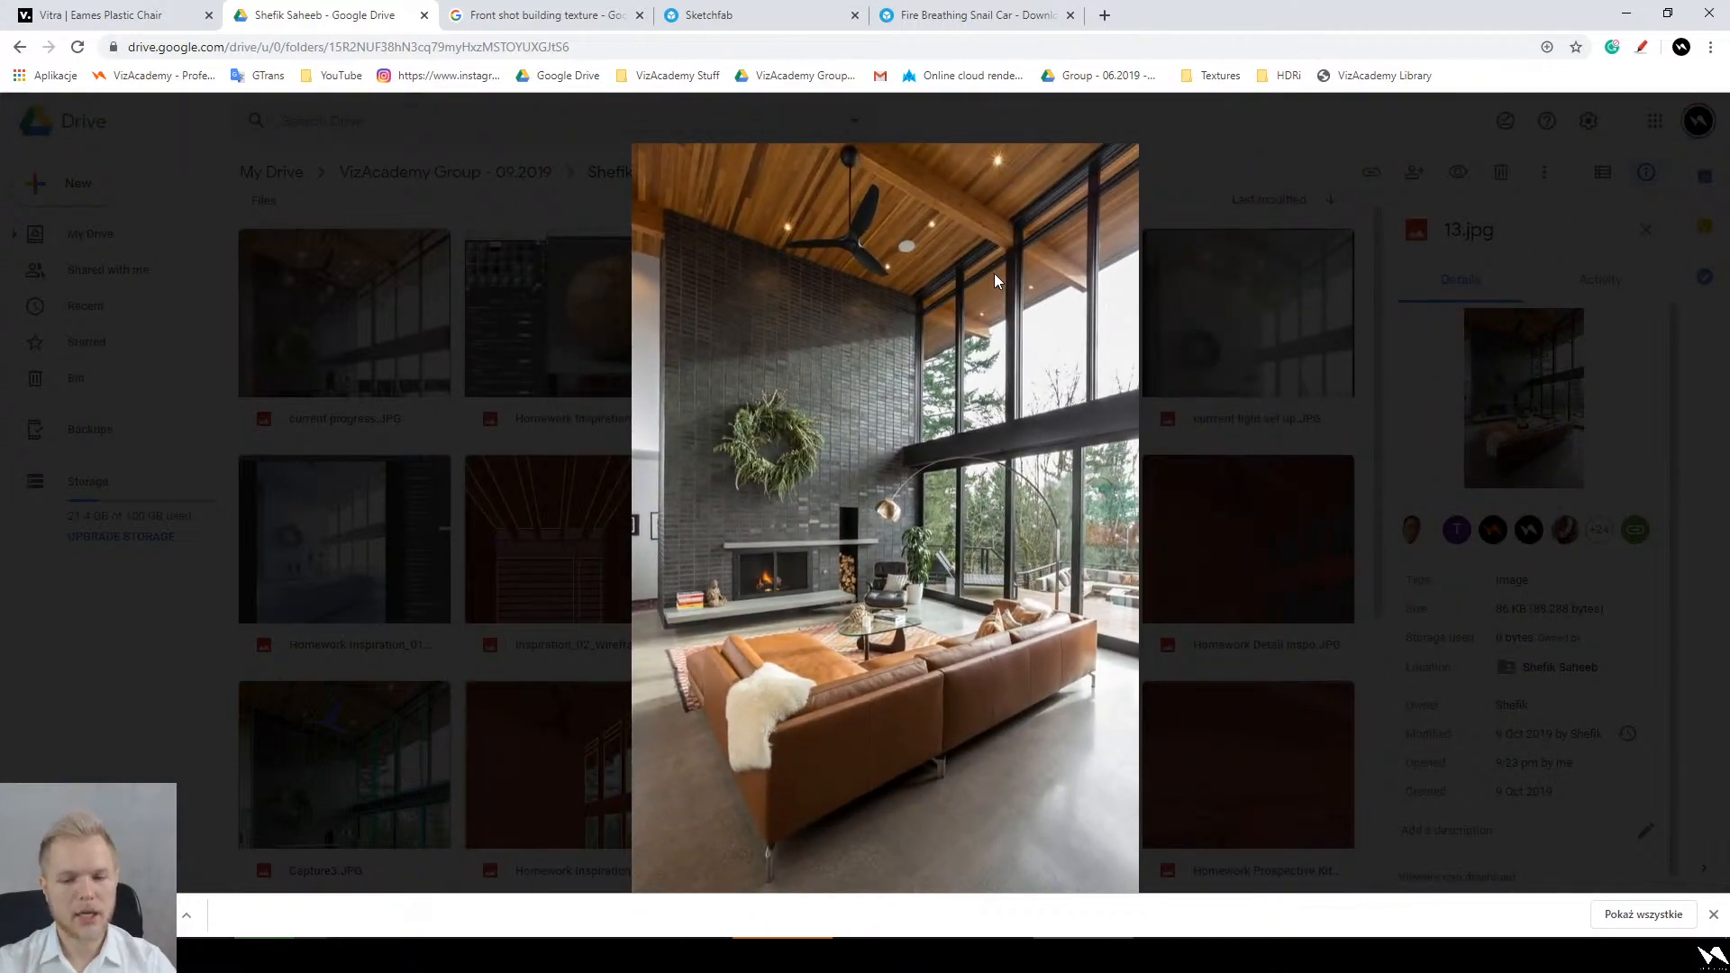
Step: Temporarily circle the sheepskin throw, the armchair cushion and the coffee table decor in red on the enlarged 13.jpg, clearing the marks
scroll(890, 717, up, 5)
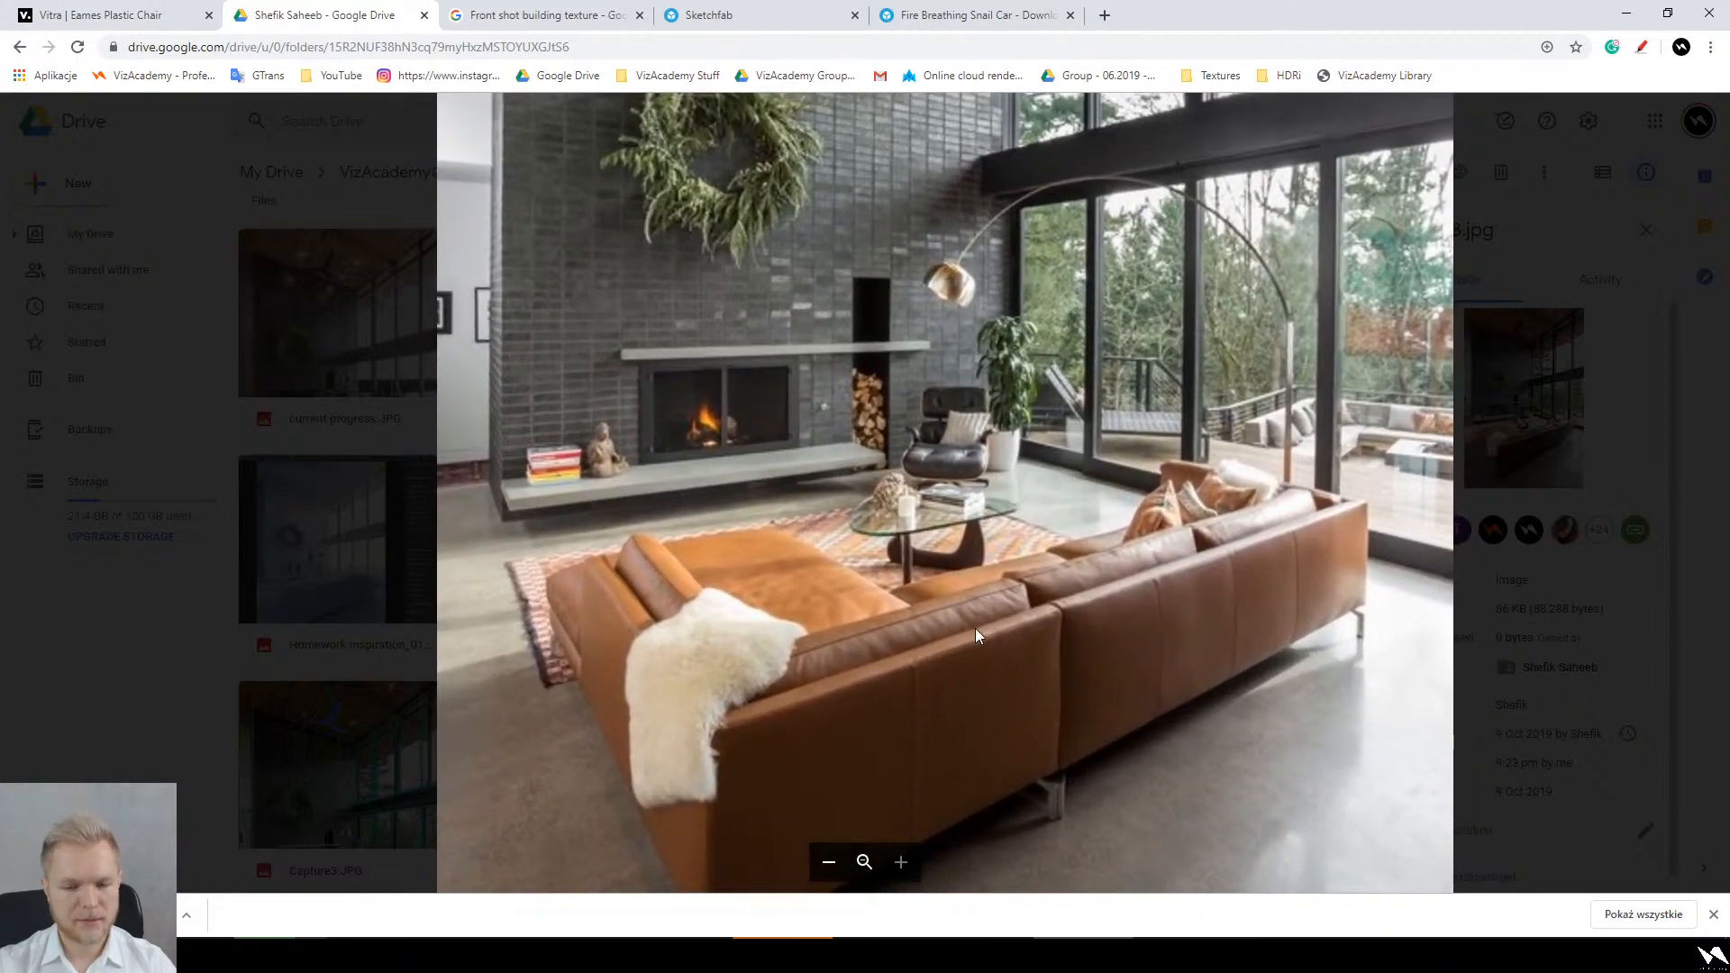
click(1642, 47)
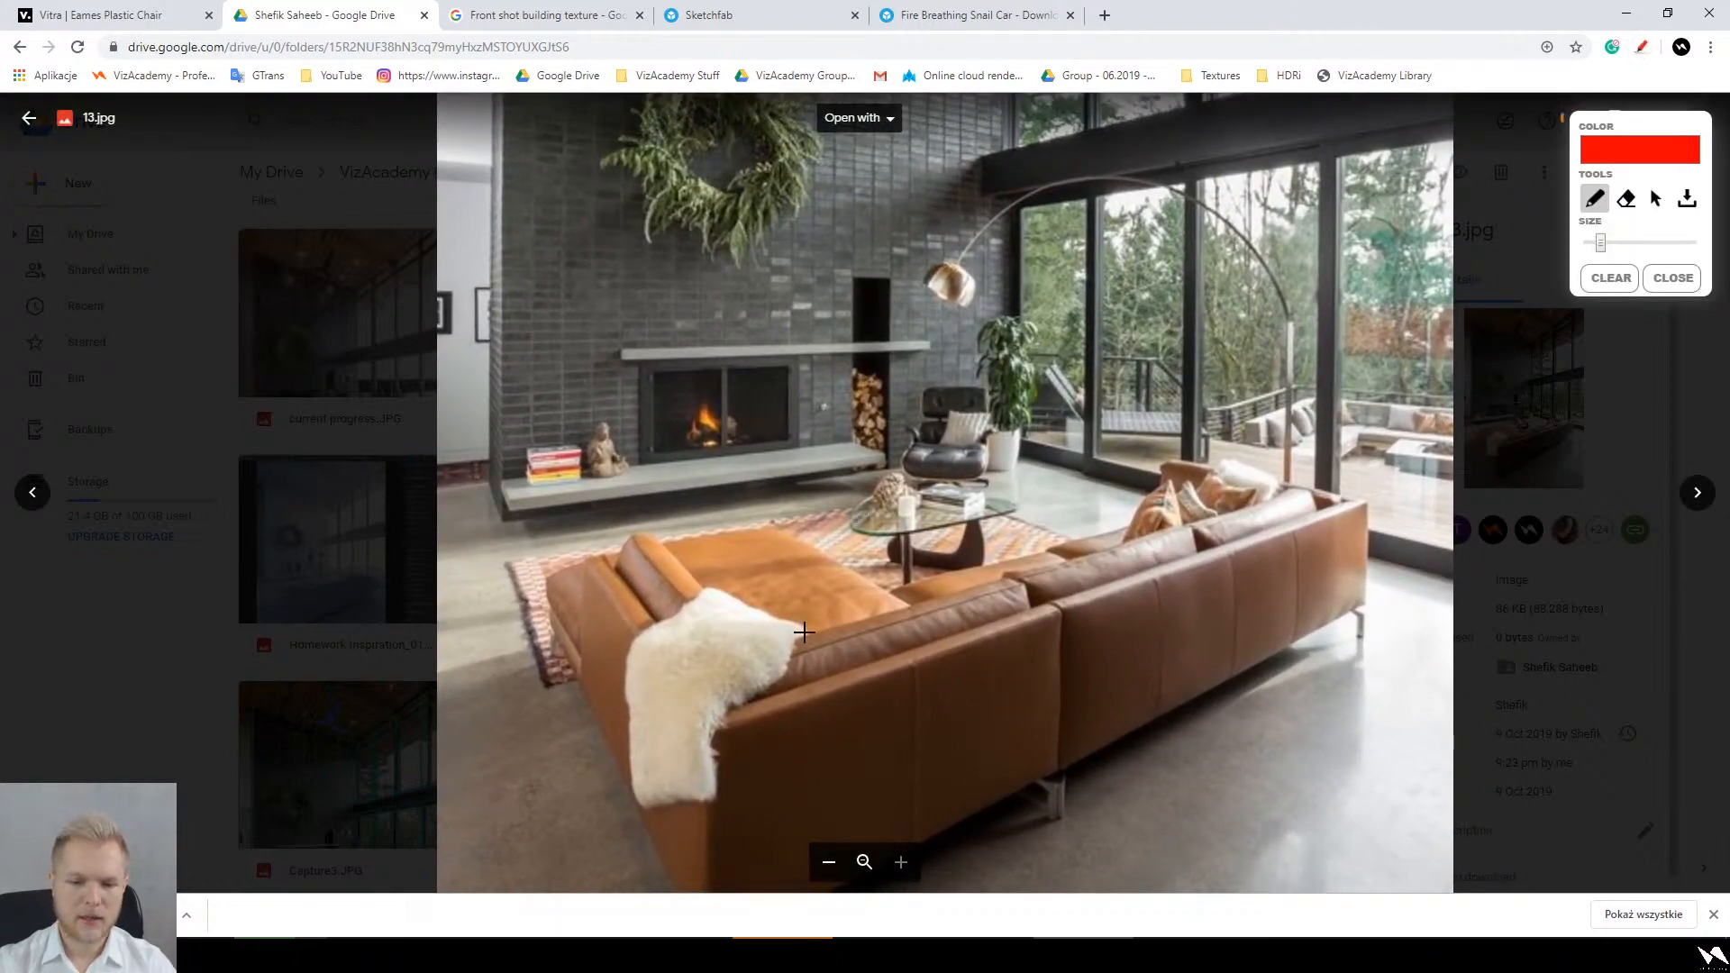
drag(802, 618, 656, 669)
mouse_move(995, 459)
mouse_down()
mouse_move(941, 431)
mouse_move(940, 470)
mouse_up()
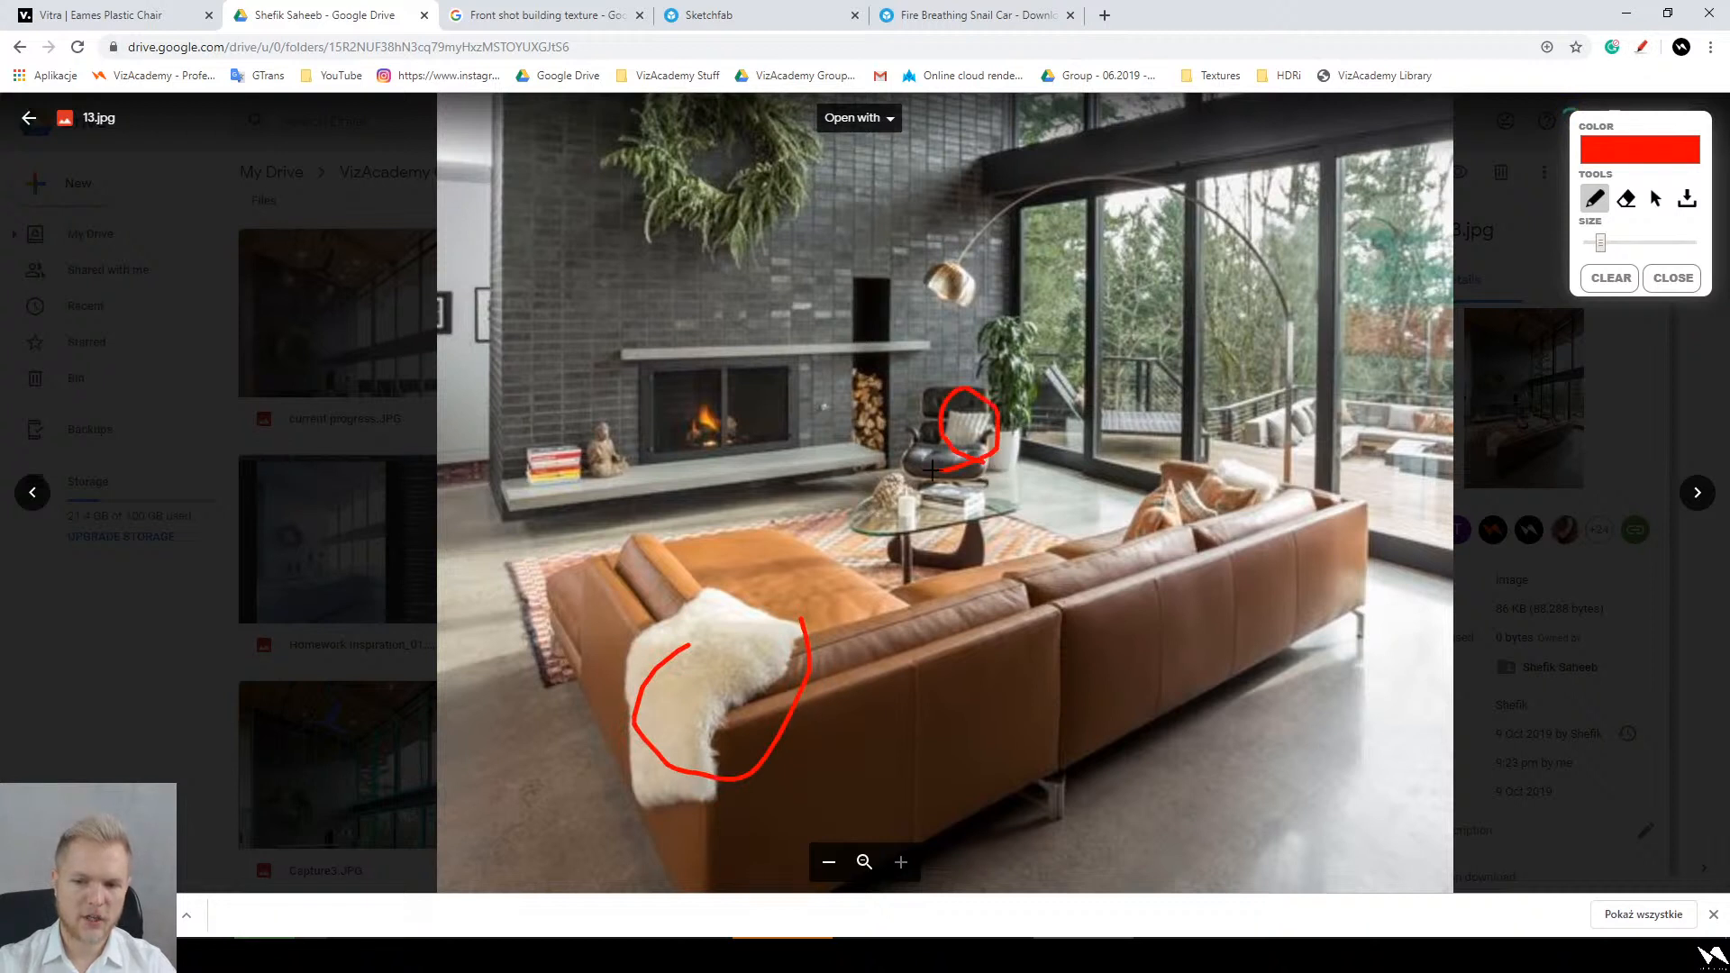
mouse_move(616, 758)
mouse_down()
mouse_move(846, 671)
mouse_move(752, 793)
mouse_up()
mouse_move(964, 455)
mouse_down()
mouse_move(975, 396)
mouse_move(941, 464)
mouse_move(917, 446)
mouse_up()
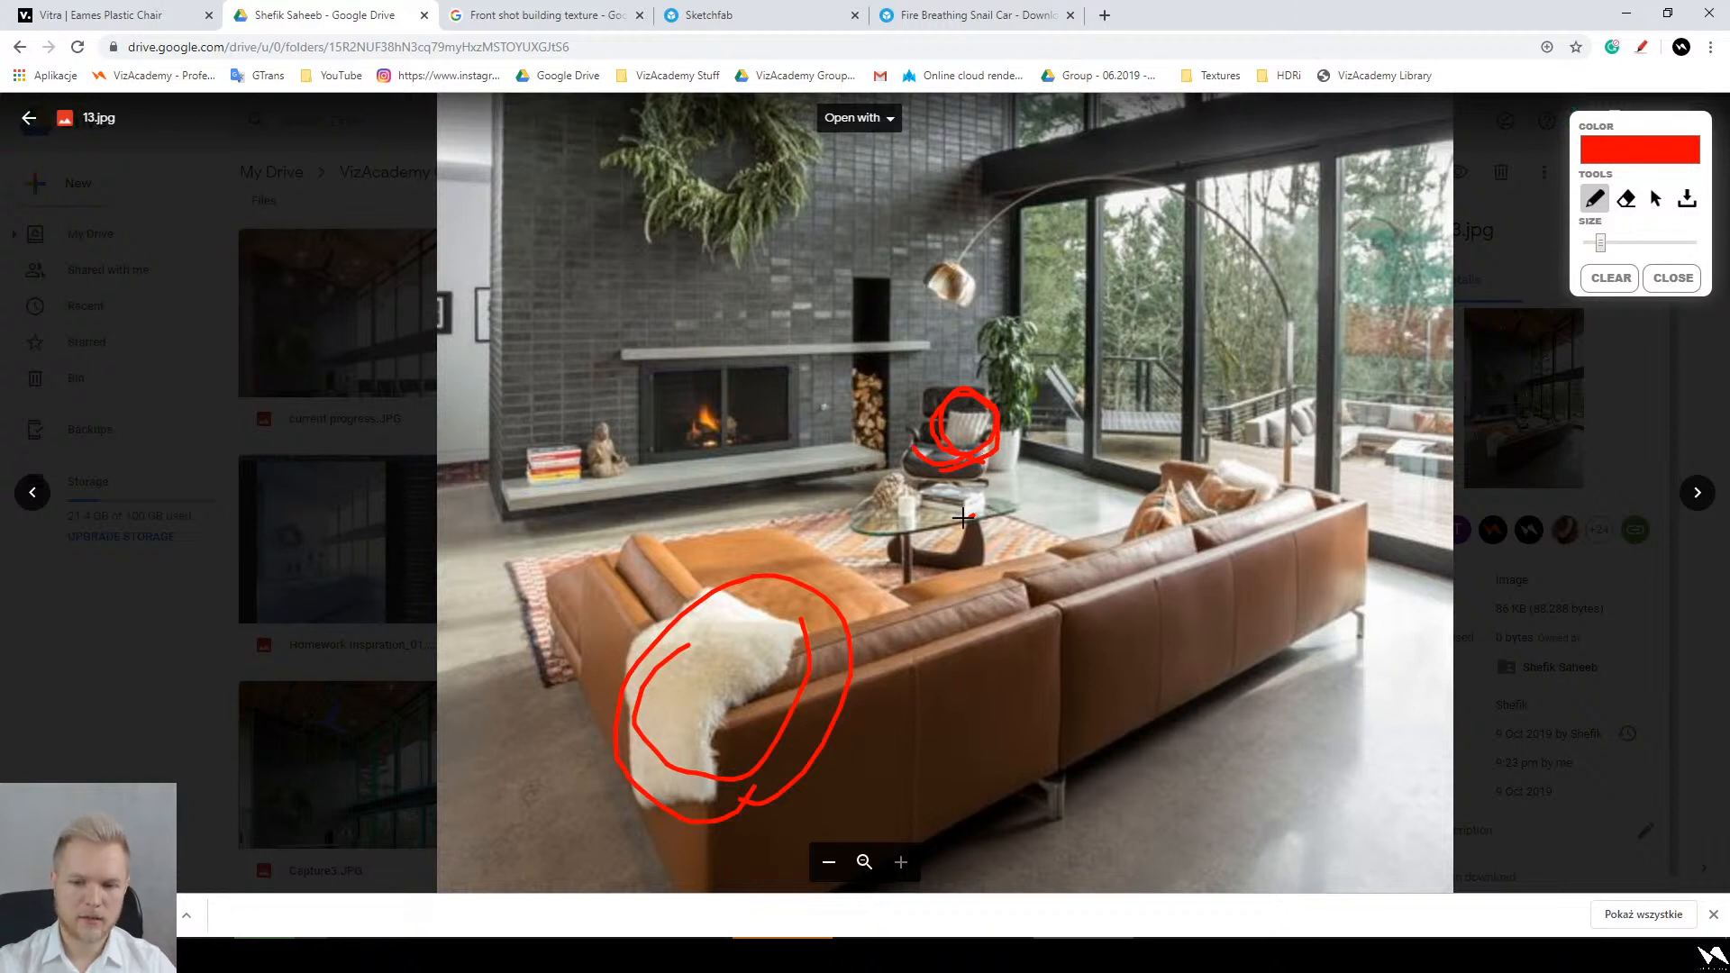
mouse_move(955, 502)
mouse_down()
mouse_move(977, 505)
mouse_move(928, 532)
mouse_move(906, 517)
mouse_move(926, 497)
mouse_move(901, 512)
mouse_up()
key(Escape)
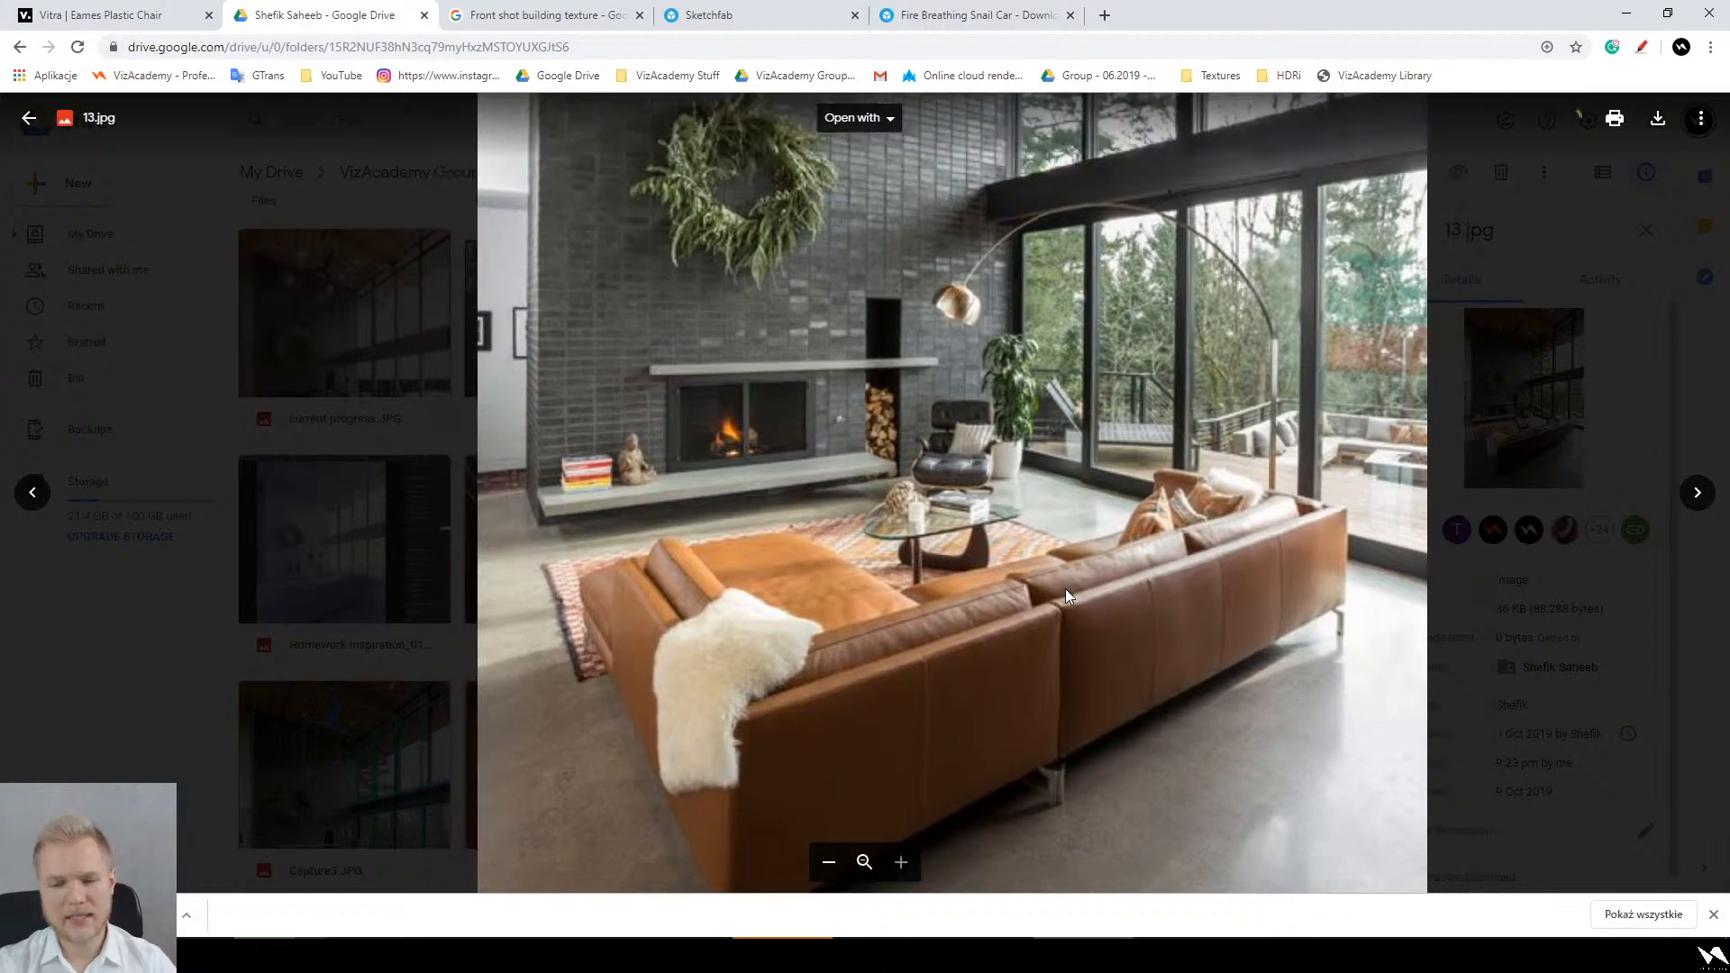
Step: Temporarily circle the dark horizontal beam, the upper window frames, the tall windows and the ceiling fan in red on 13.jpg, clearing the marks
scroll(833, 551, up, 4)
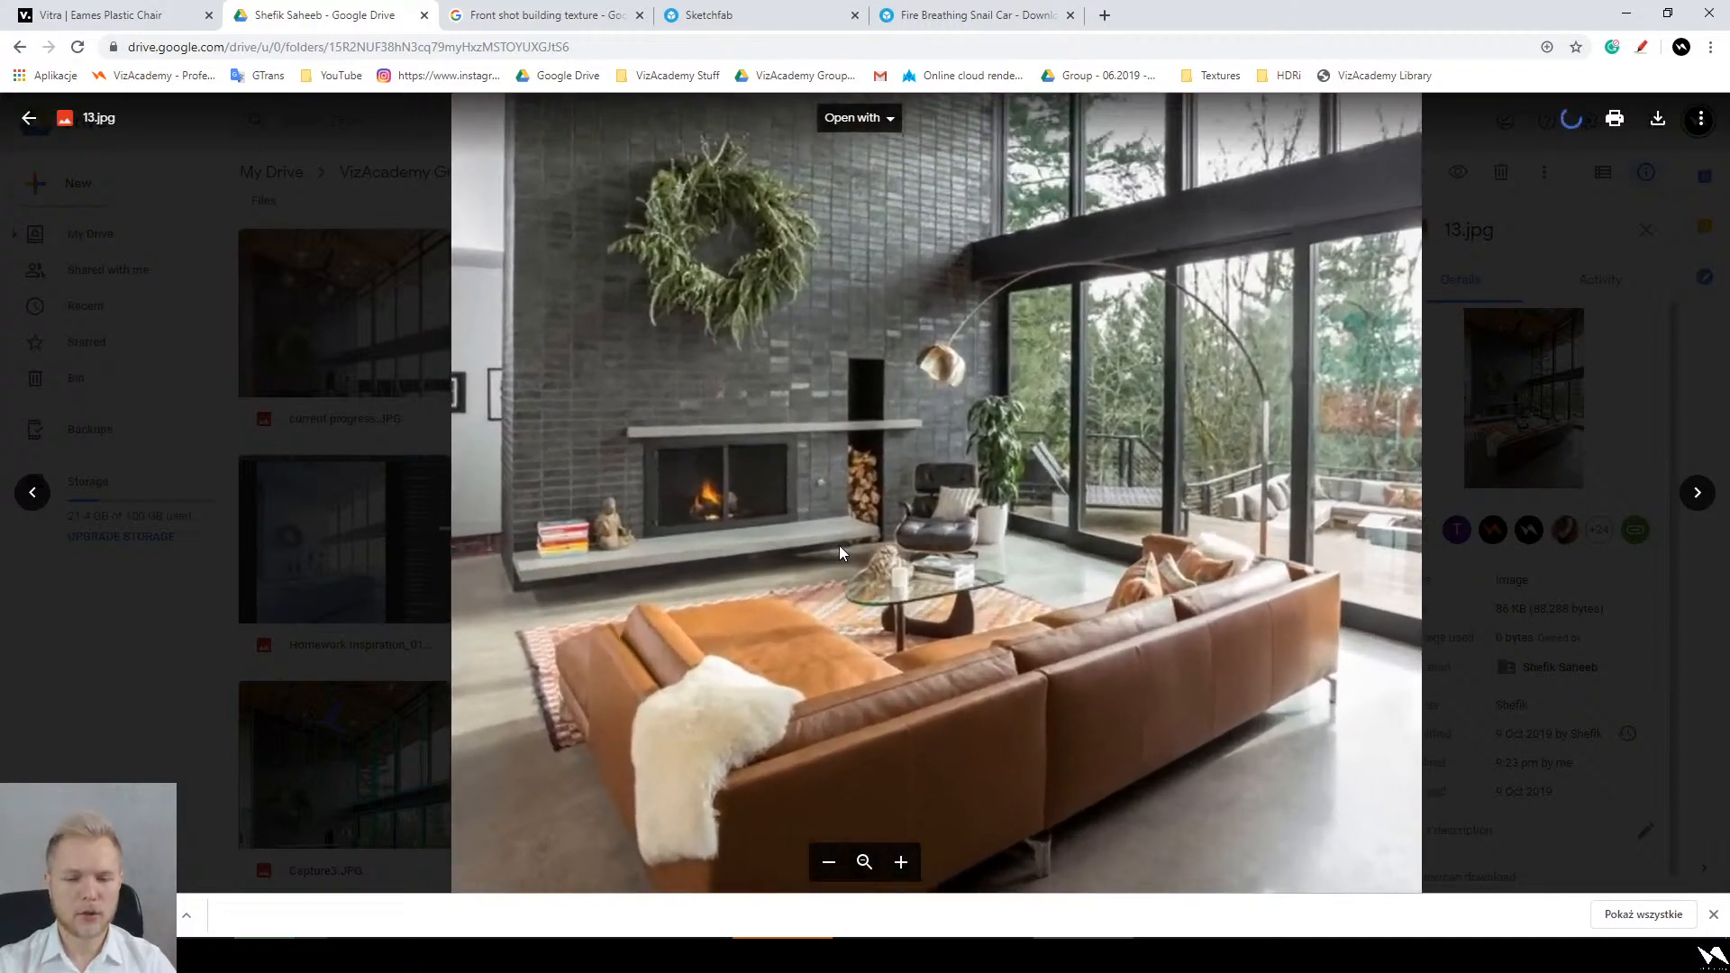
drag(856, 435, 883, 630)
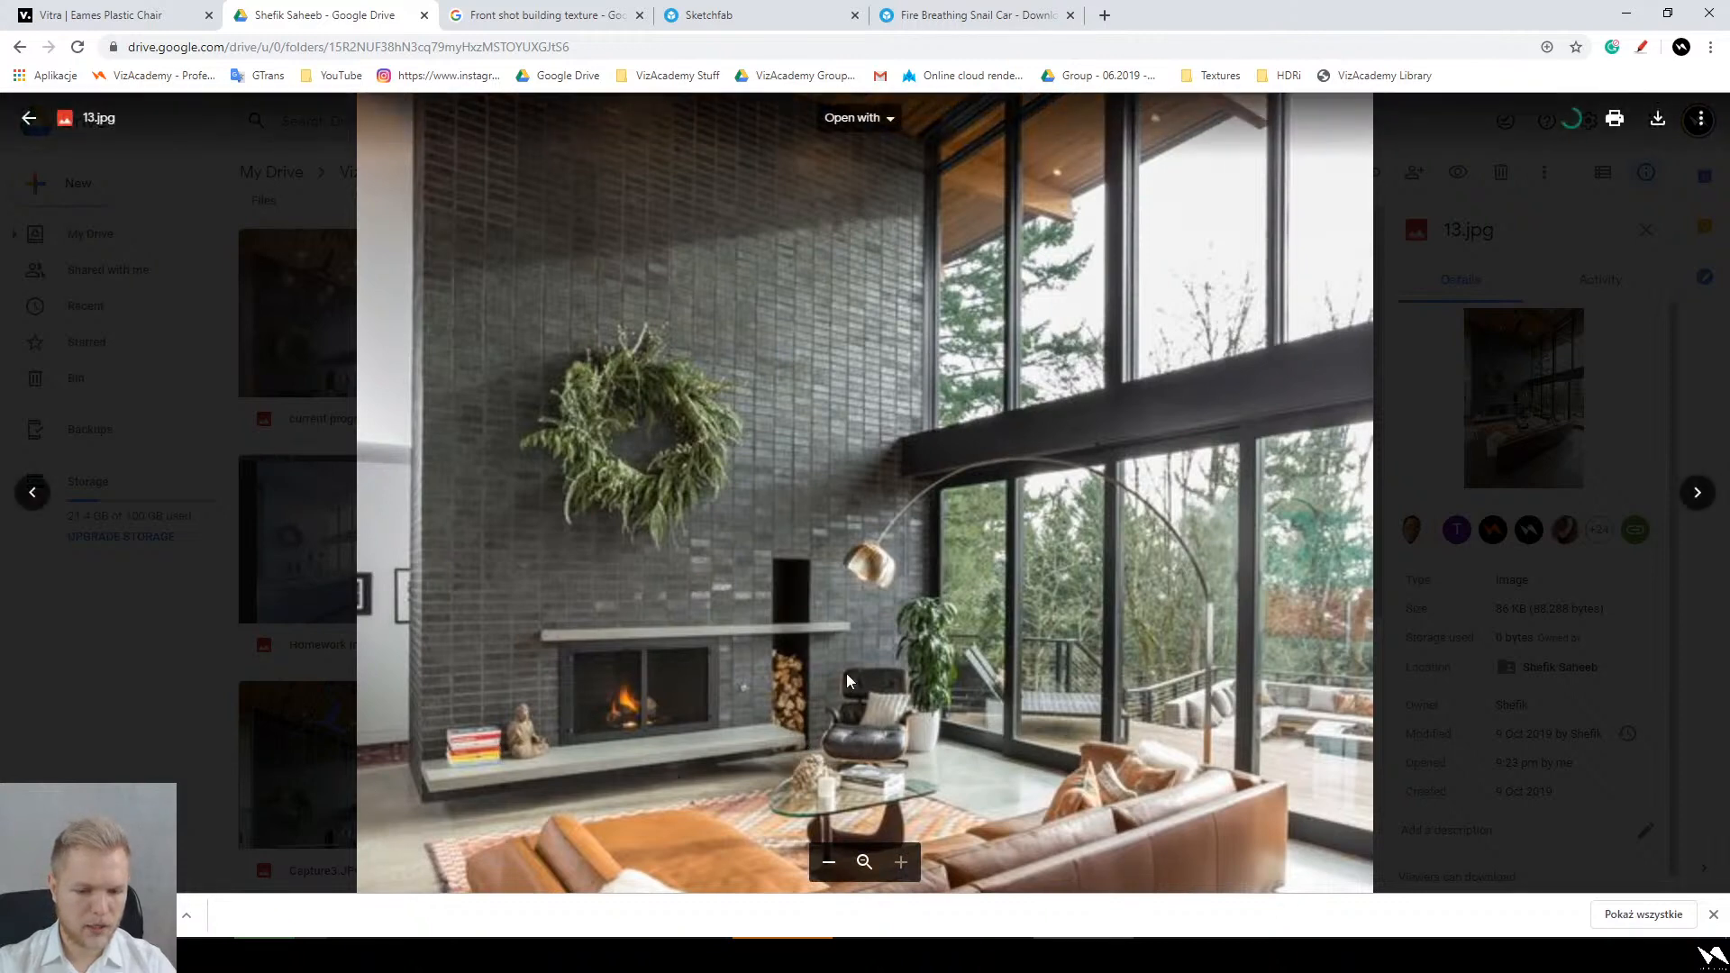
scroll(804, 550, down, 5)
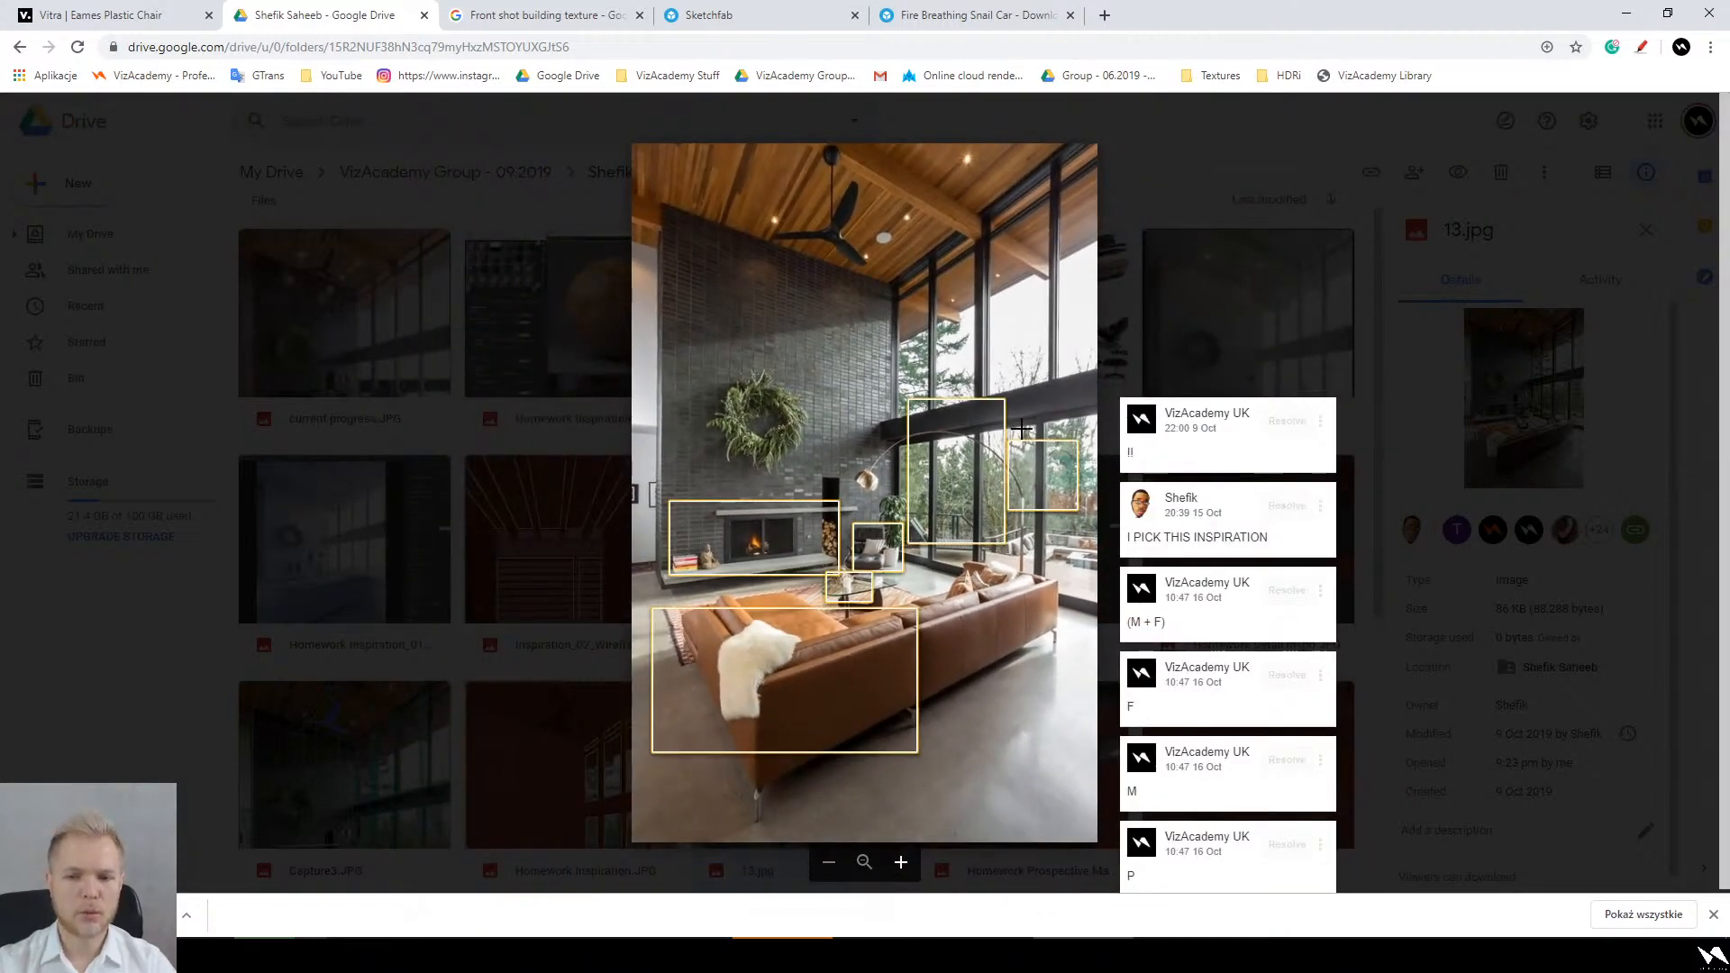
click(1641, 47)
mouse_move(1121, 396)
mouse_down()
mouse_move(1097, 421)
mouse_move(856, 460)
mouse_move(1027, 367)
mouse_move(1117, 390)
mouse_up()
mouse_move(1019, 260)
mouse_down()
mouse_move(941, 257)
mouse_move(1005, 163)
mouse_move(1044, 209)
mouse_up()
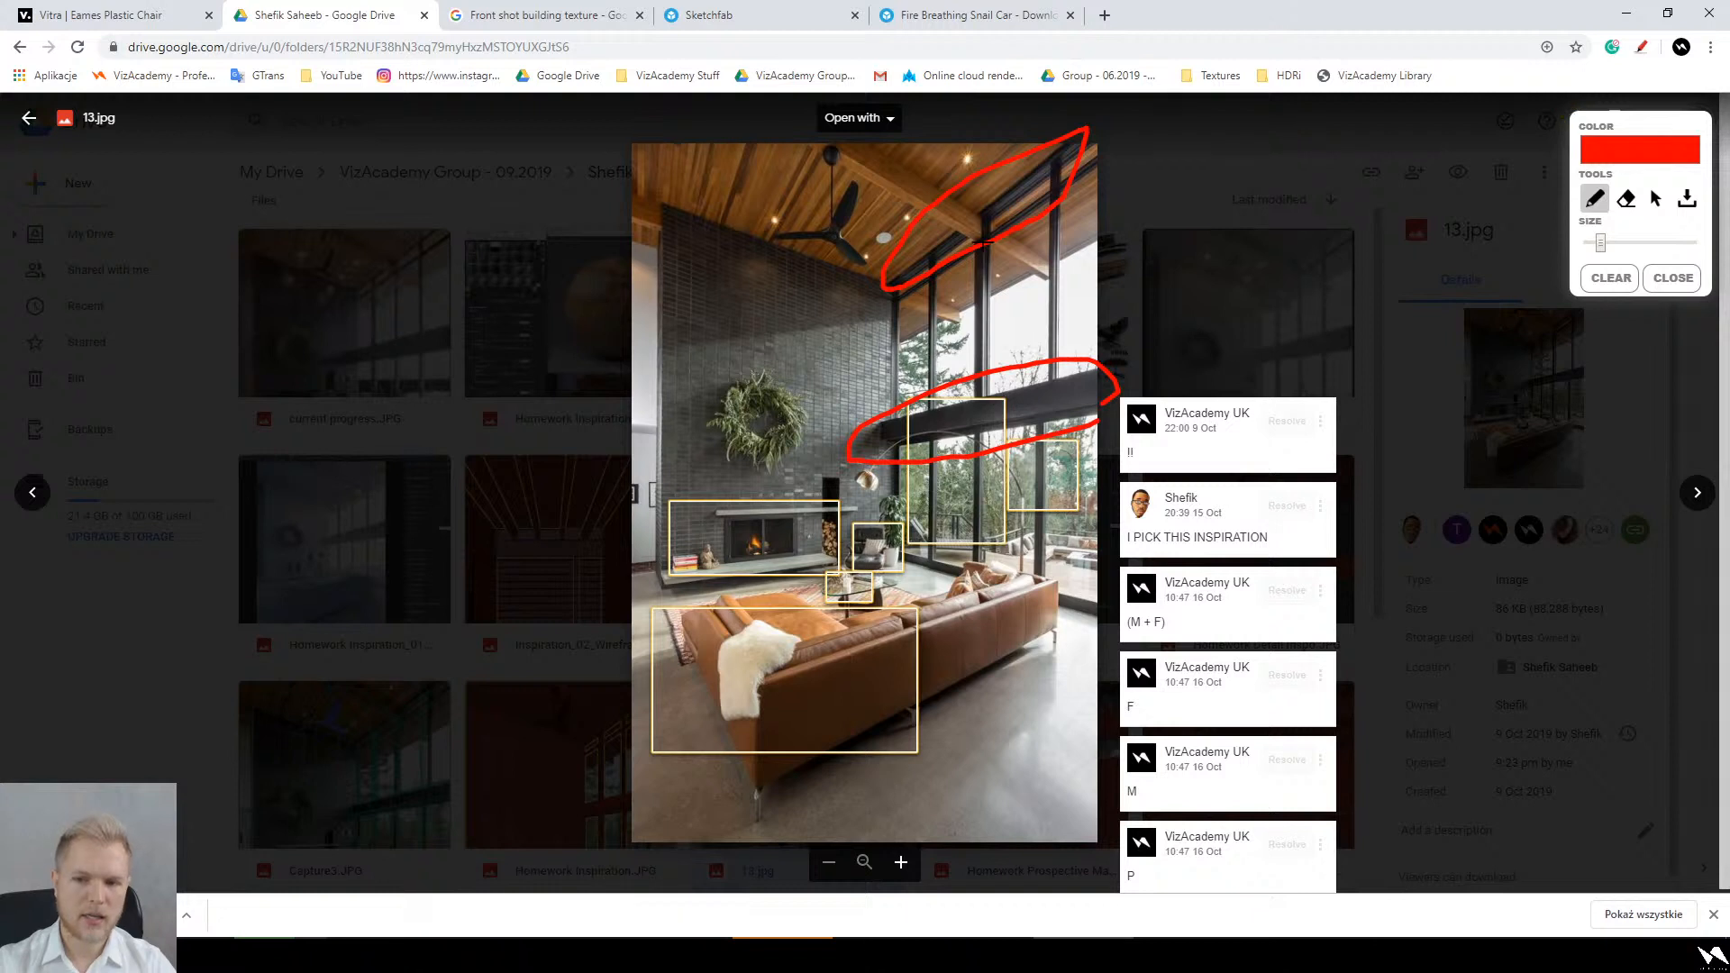
mouse_move(937, 451)
mouse_down()
mouse_move(1018, 198)
mouse_move(919, 340)
mouse_up()
mouse_move(874, 259)
mouse_down()
mouse_move(800, 227)
mouse_move(810, 301)
mouse_up()
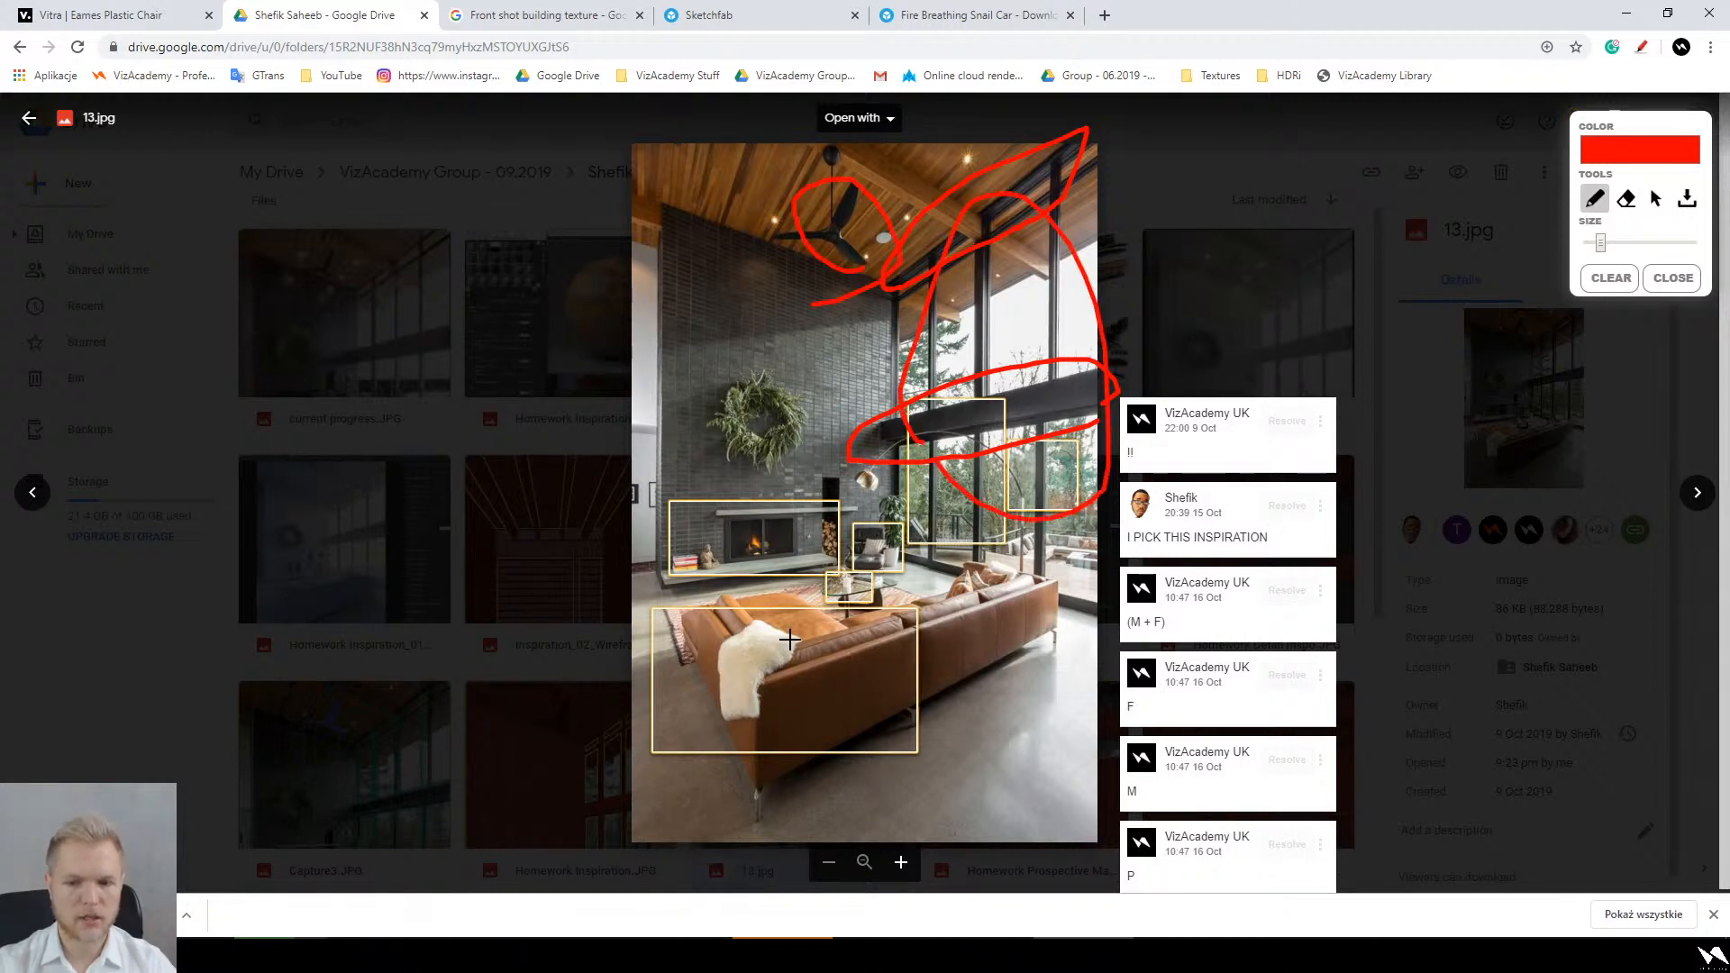
key(Escape)
Step: Close 13.jpg, return to the VizAcademy Group - 09.2019 folder, and open the next student's folder to browse the renders
click(1505, 655)
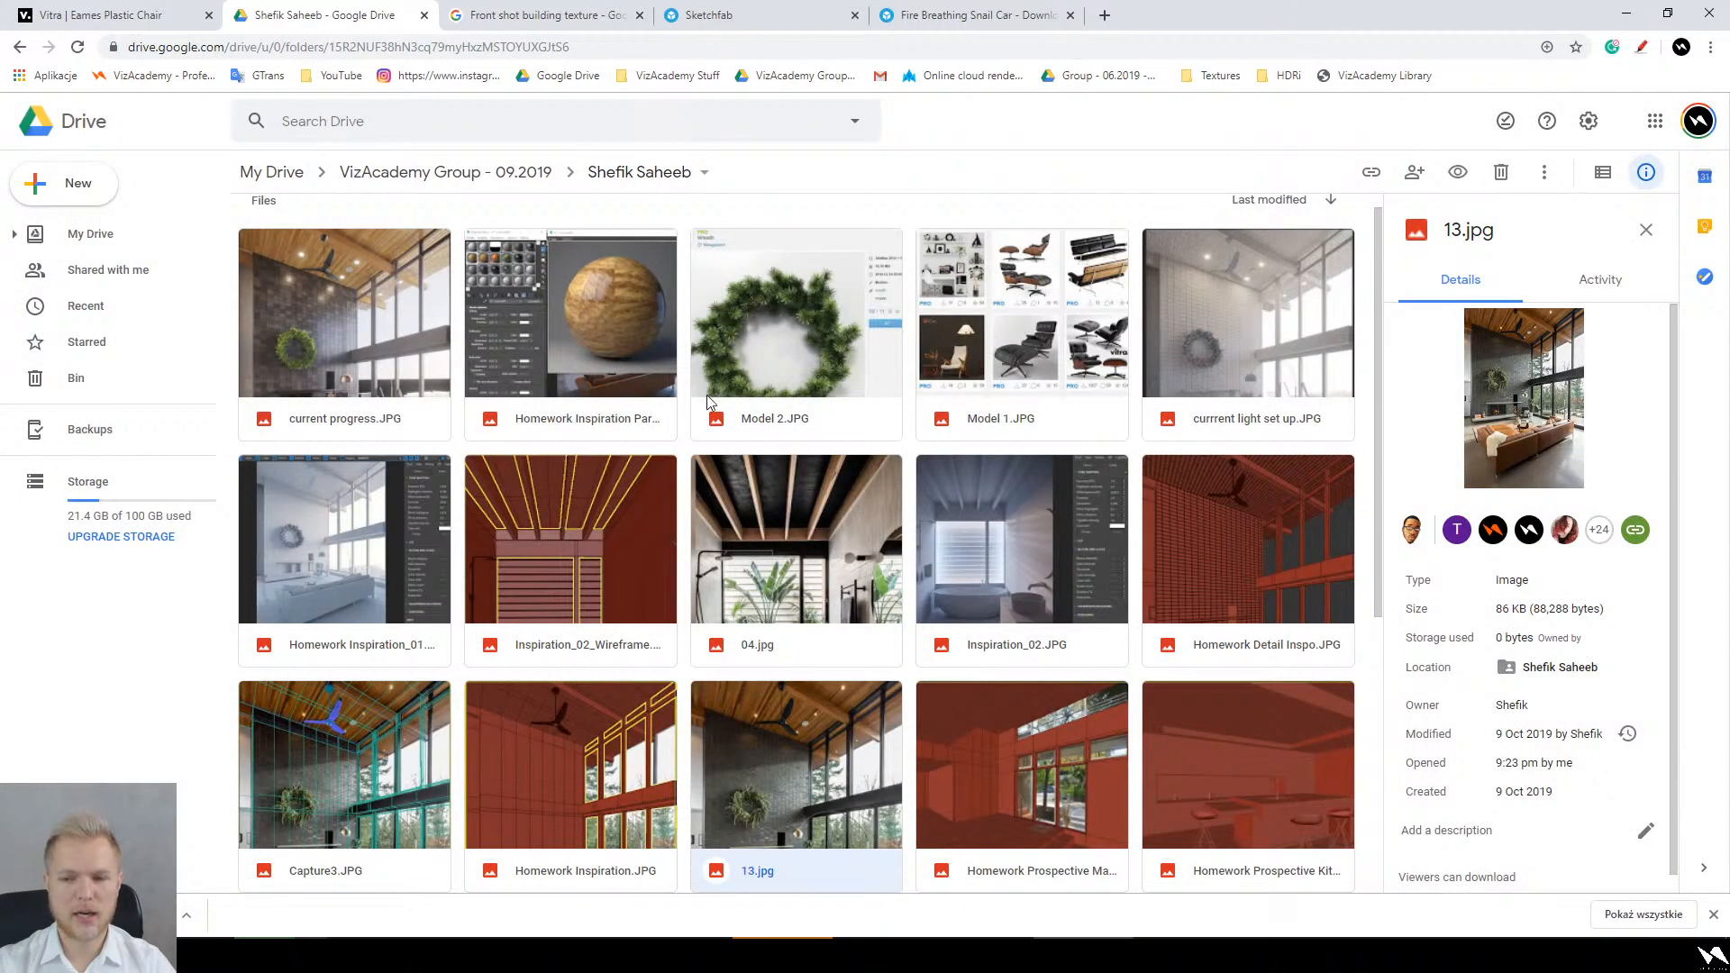
click(708, 401)
key(alt+Left)
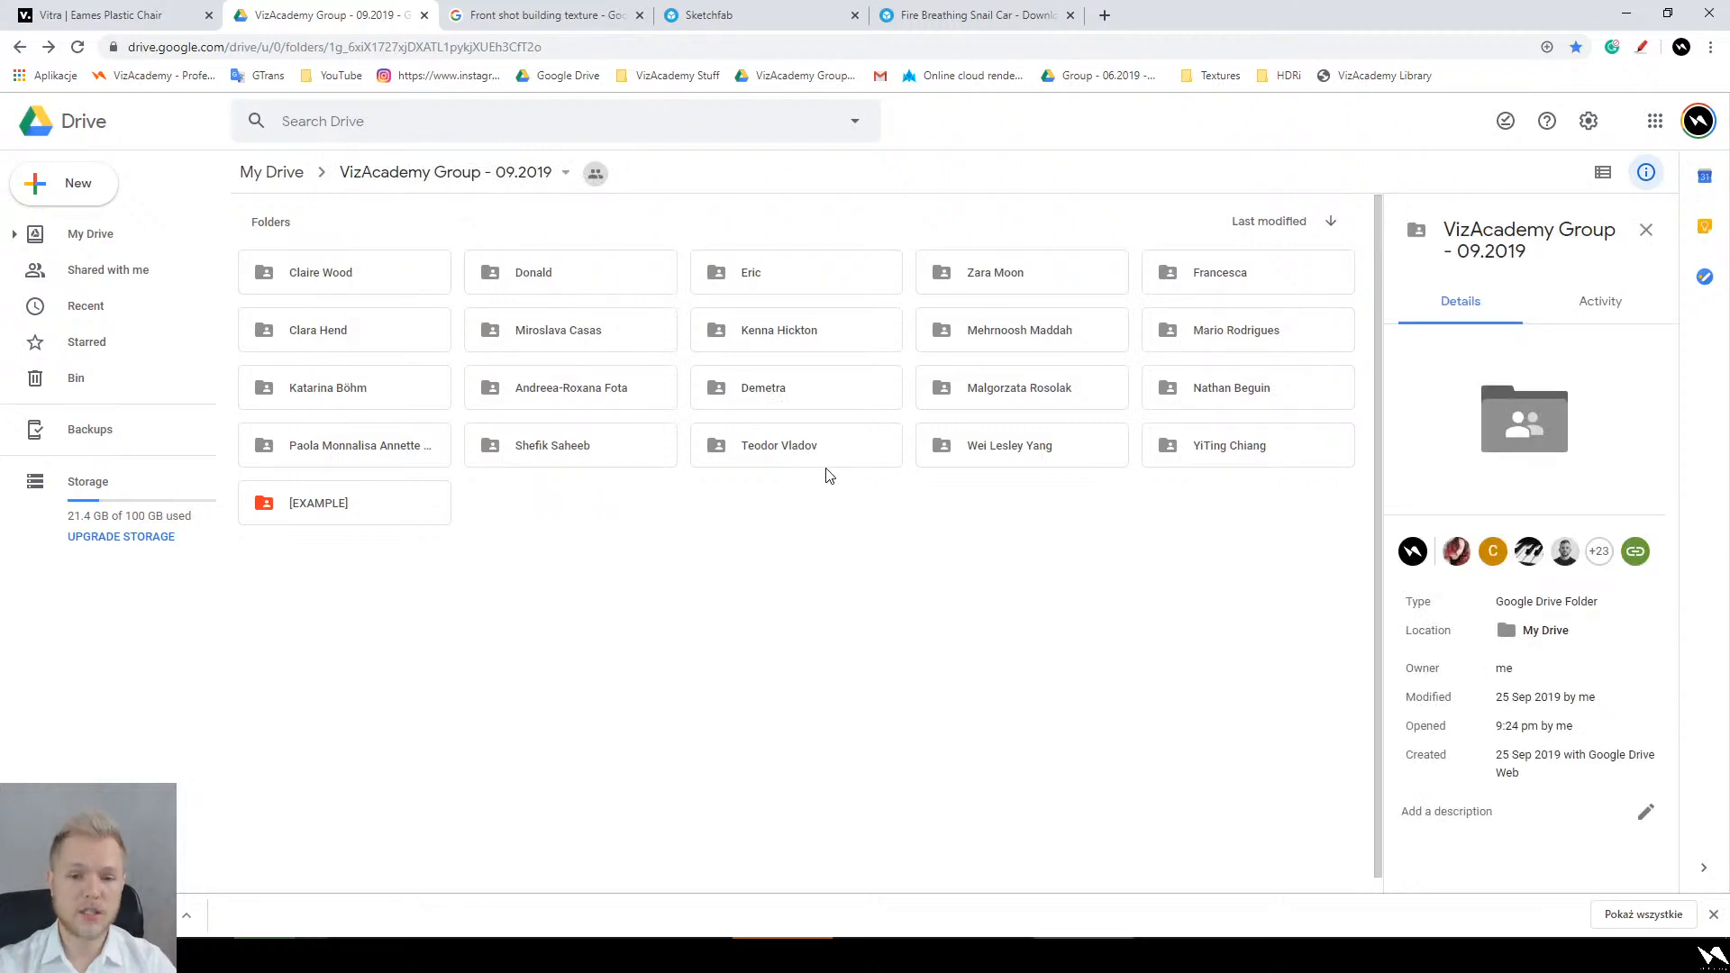
double_click(770, 458)
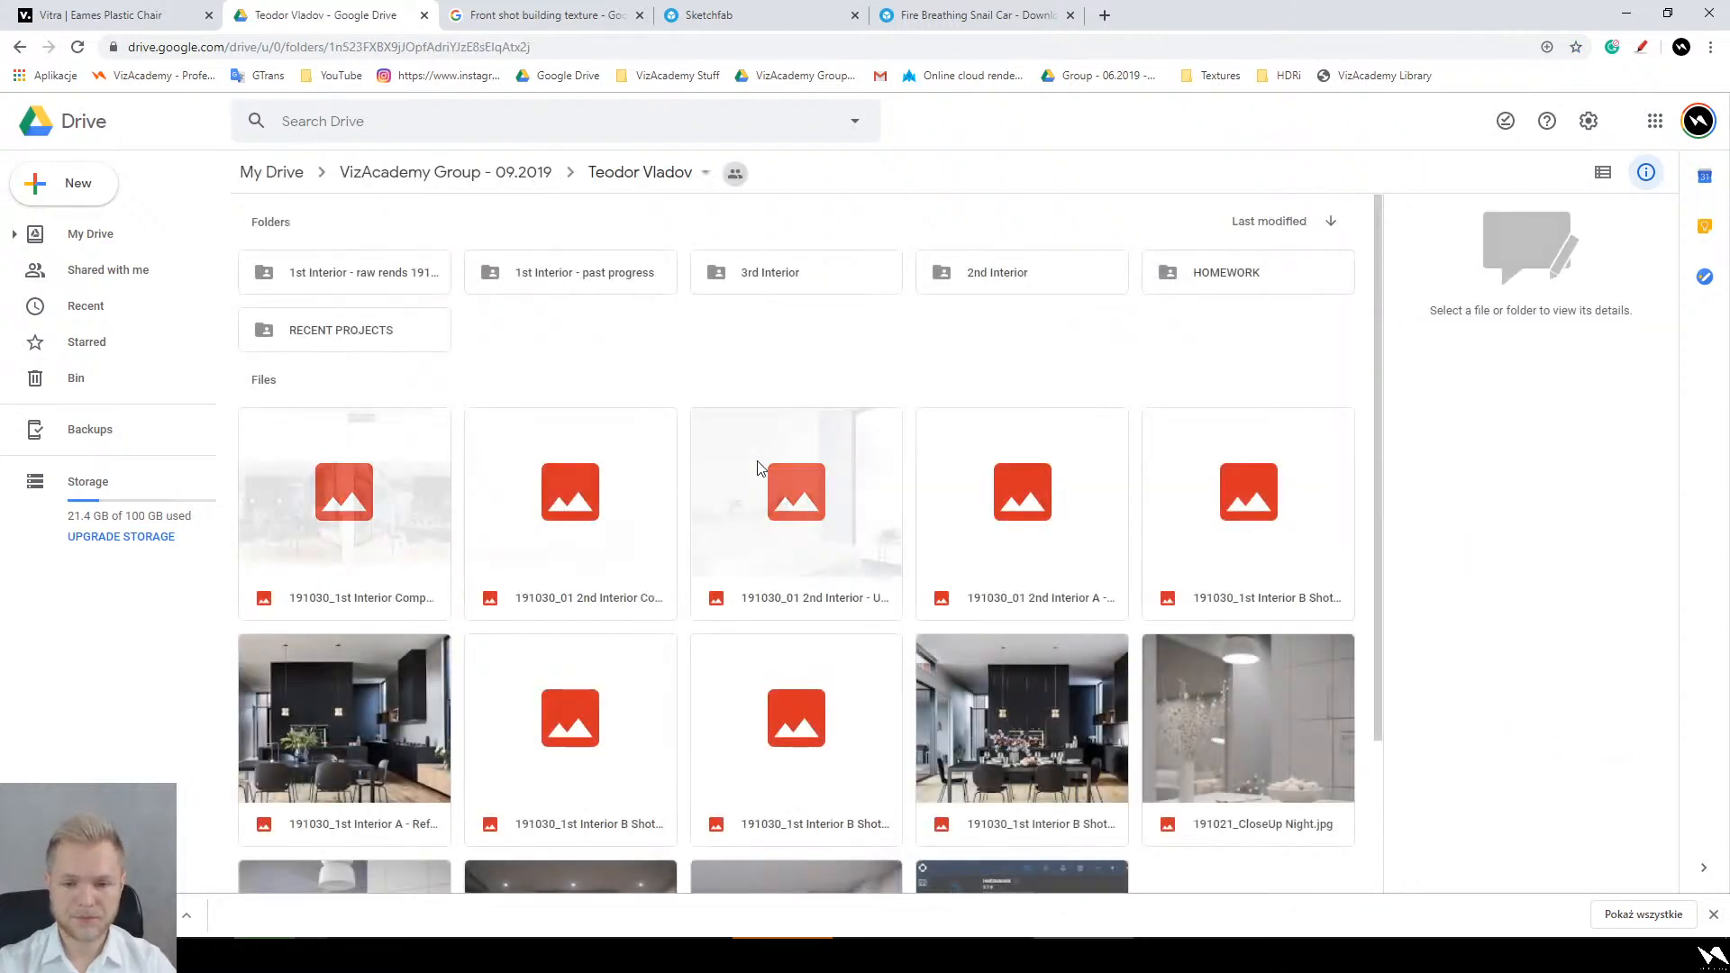
scroll(770, 455, down, 3)
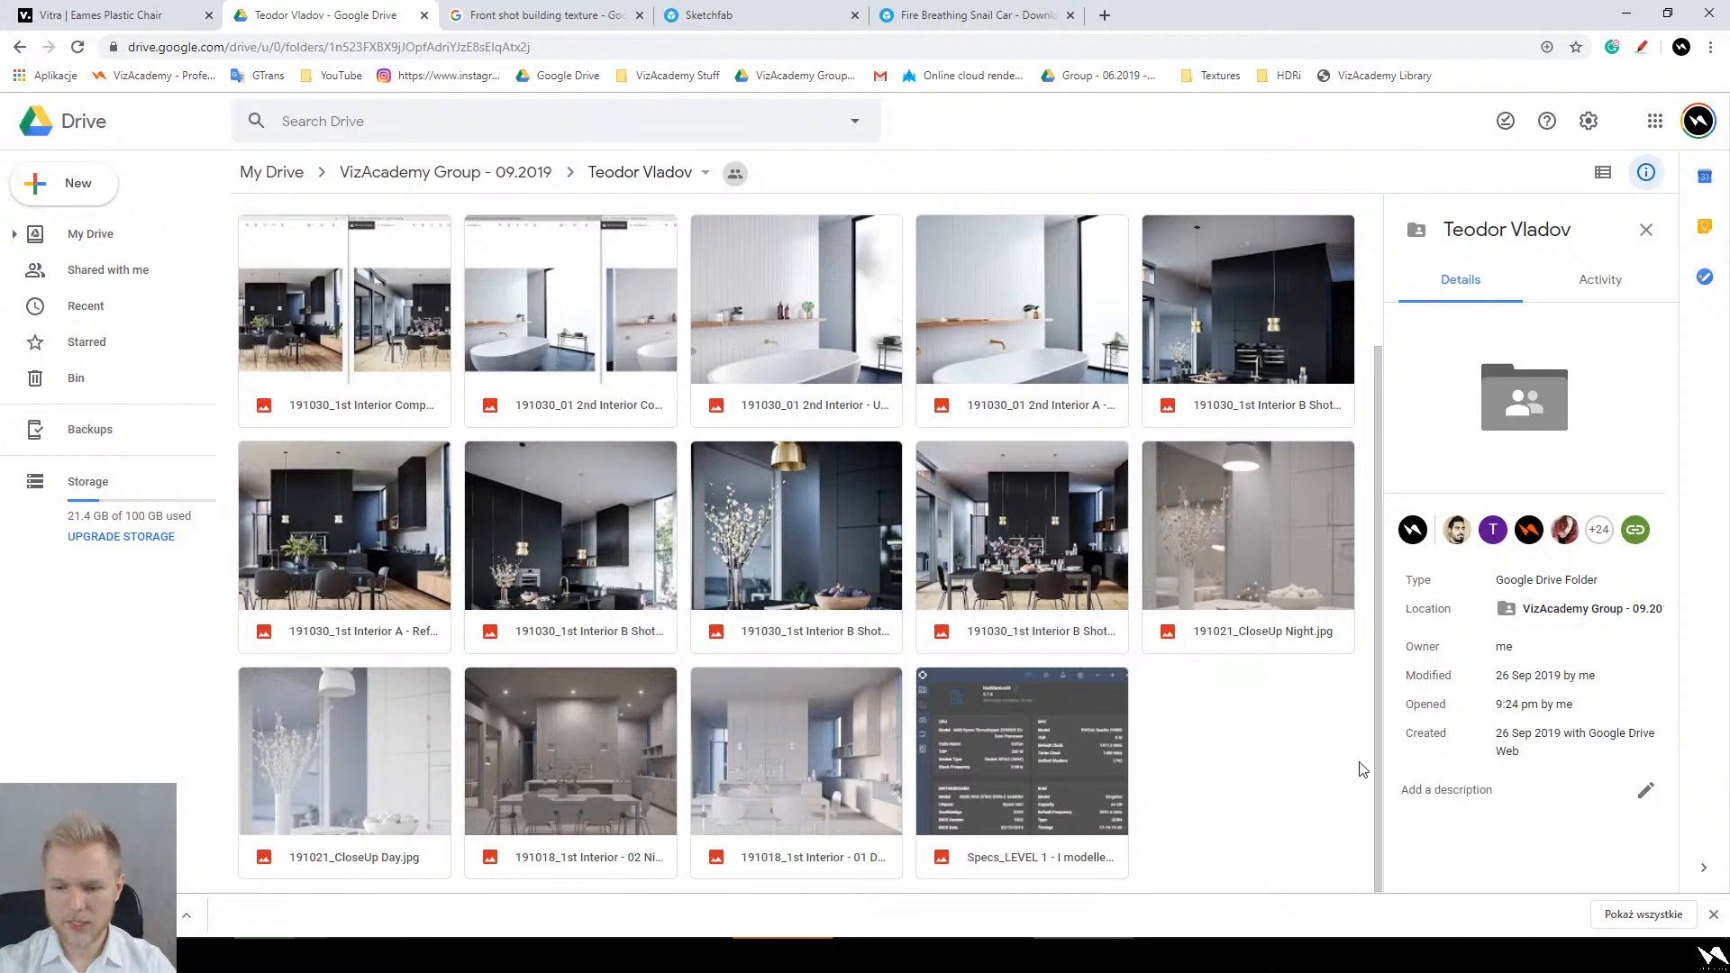
scroll(1356, 765, up, 1)
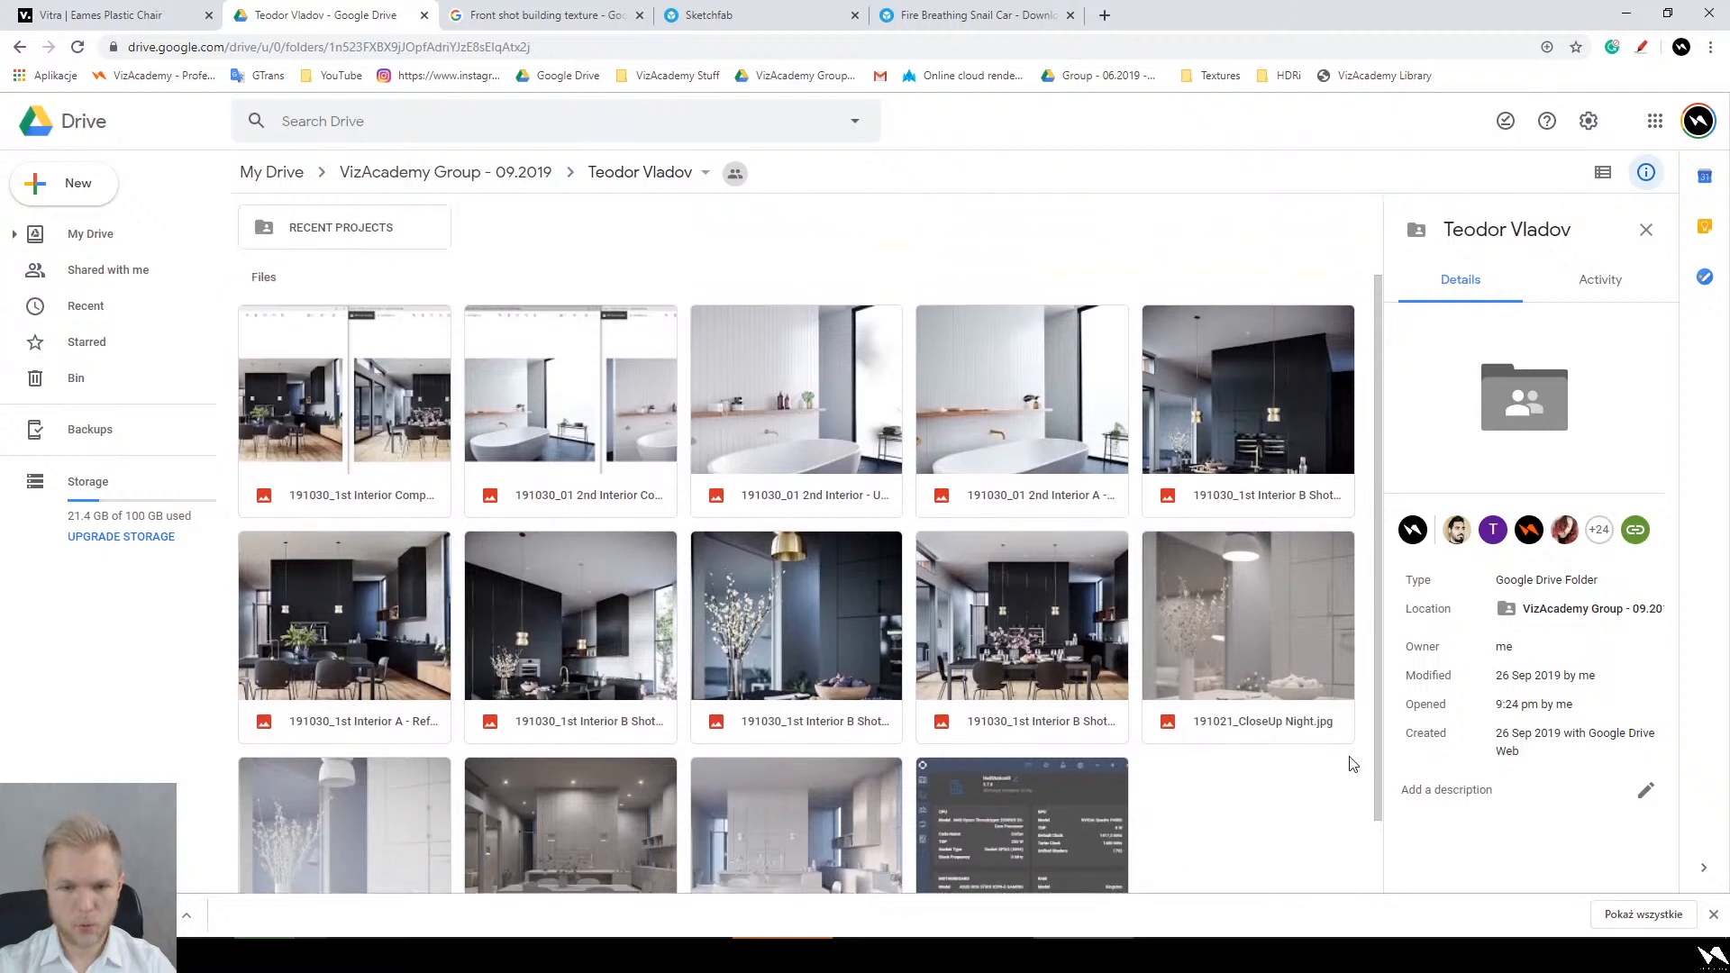
Step: Compare 191030_01 2nd Interior - Updated Mats.jpg with the adjacent bathroom reference photo by switching repeatedly between them, and close the preview
double_click(1242, 407)
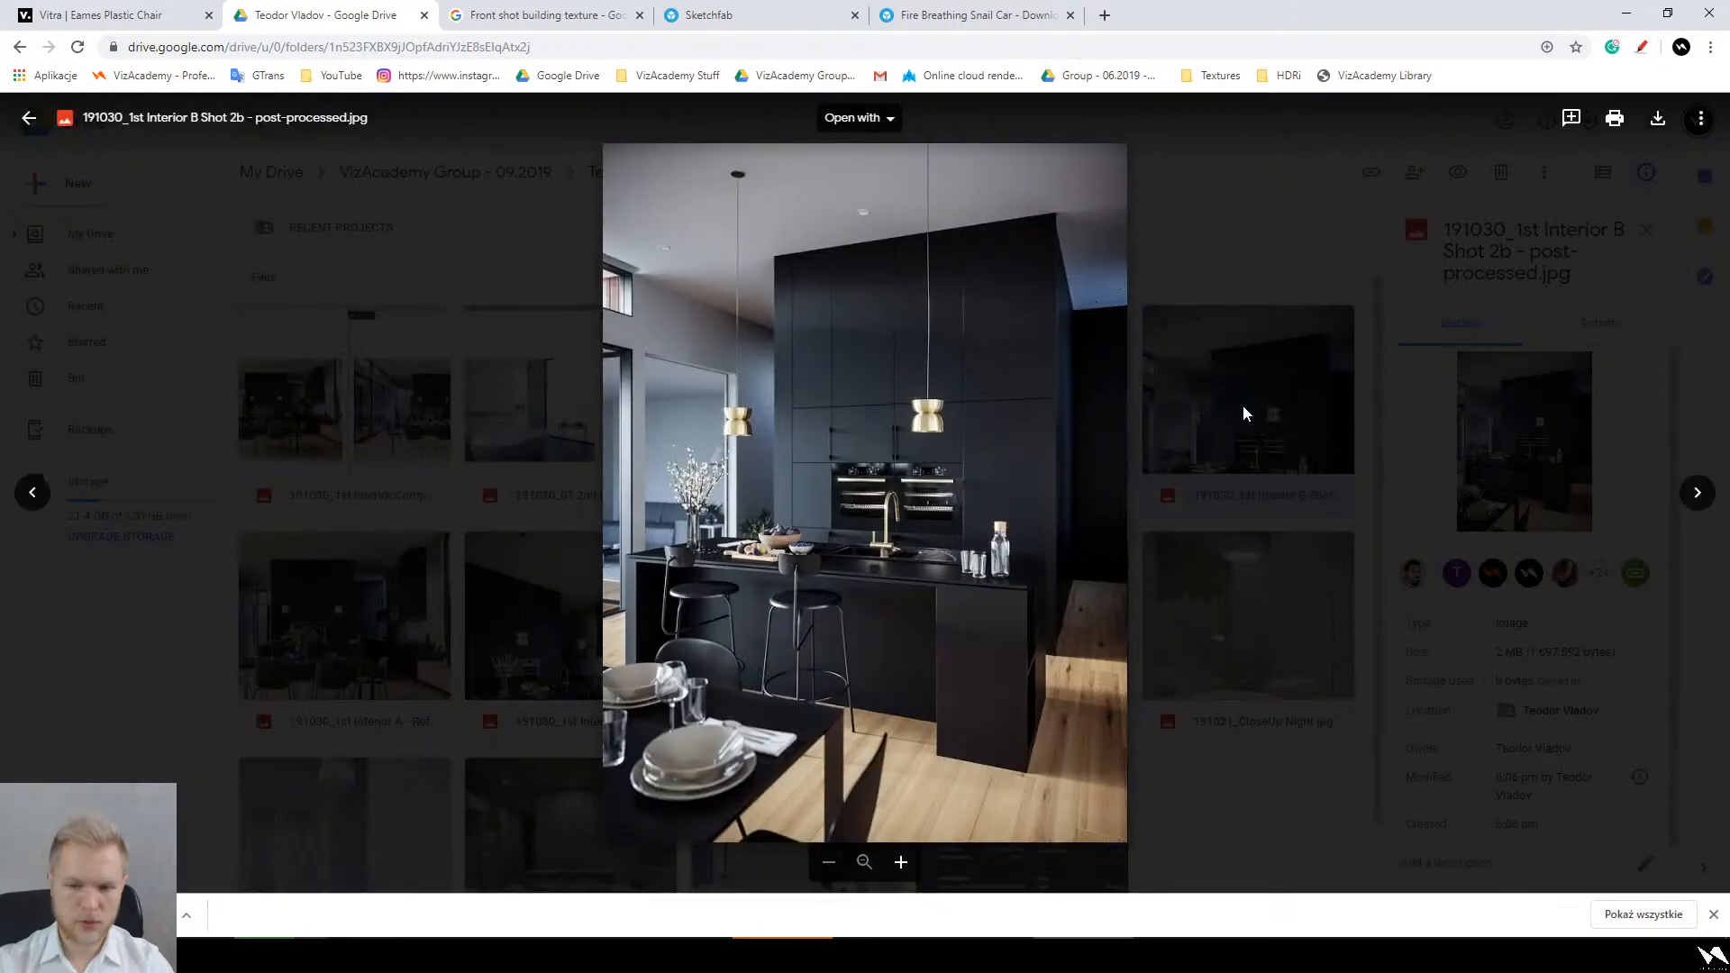
key(Left)
key(Left)
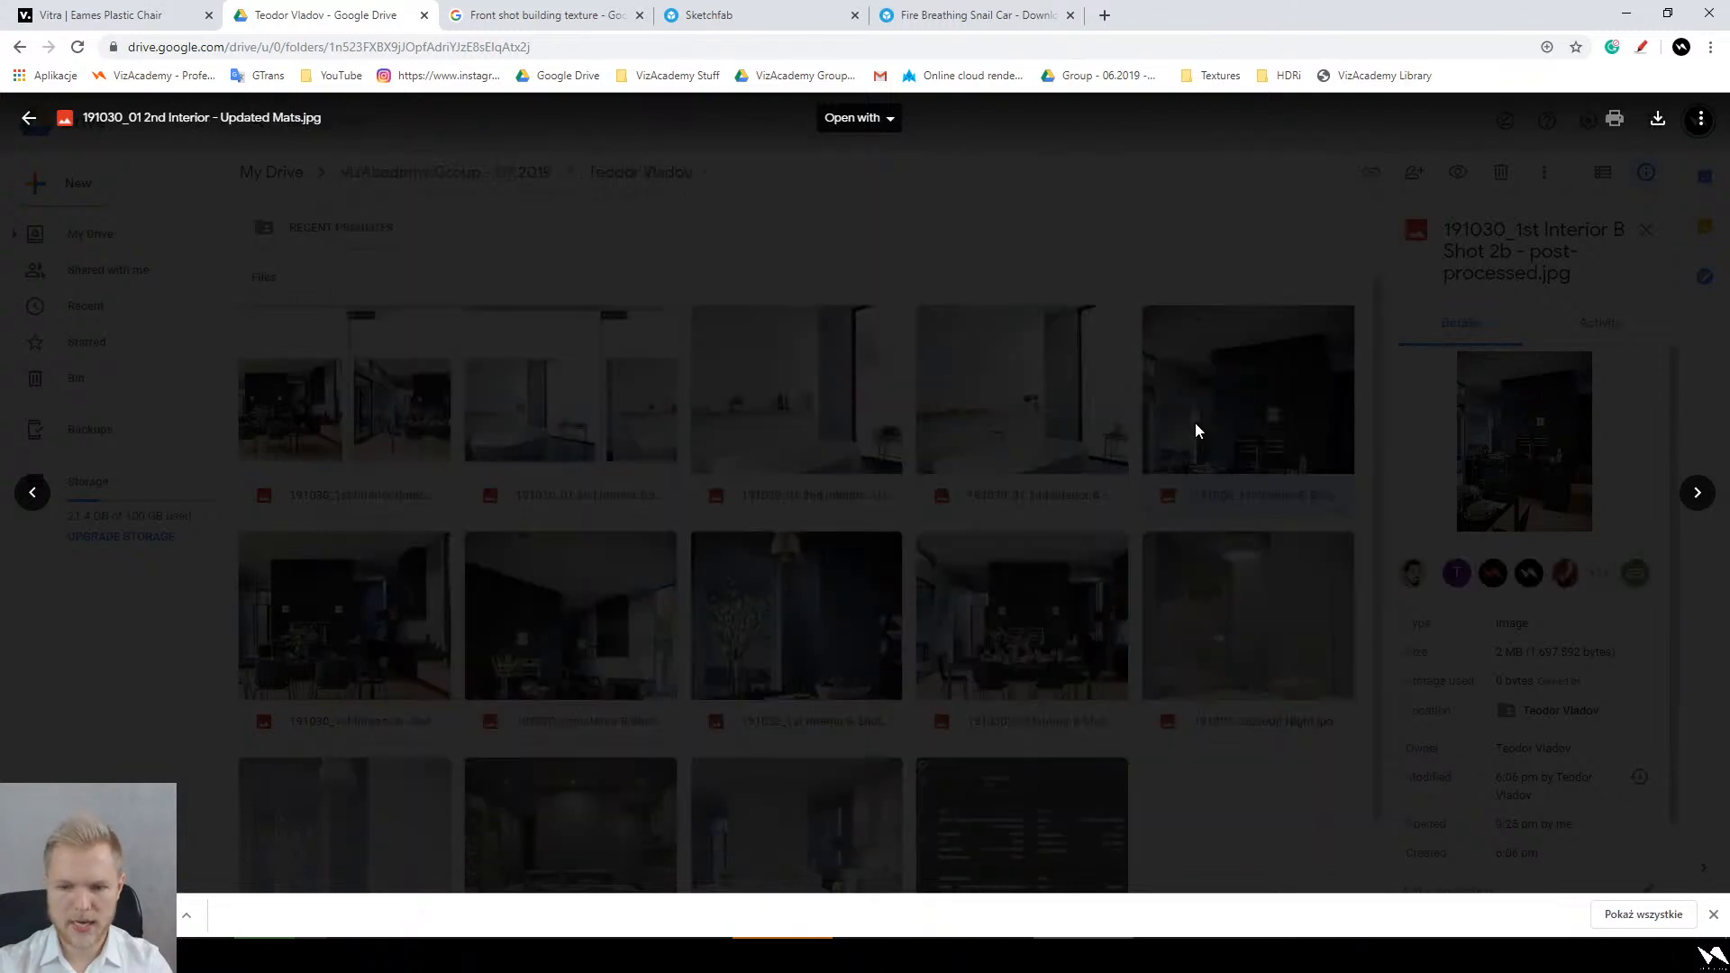
key(Right)
key(Left)
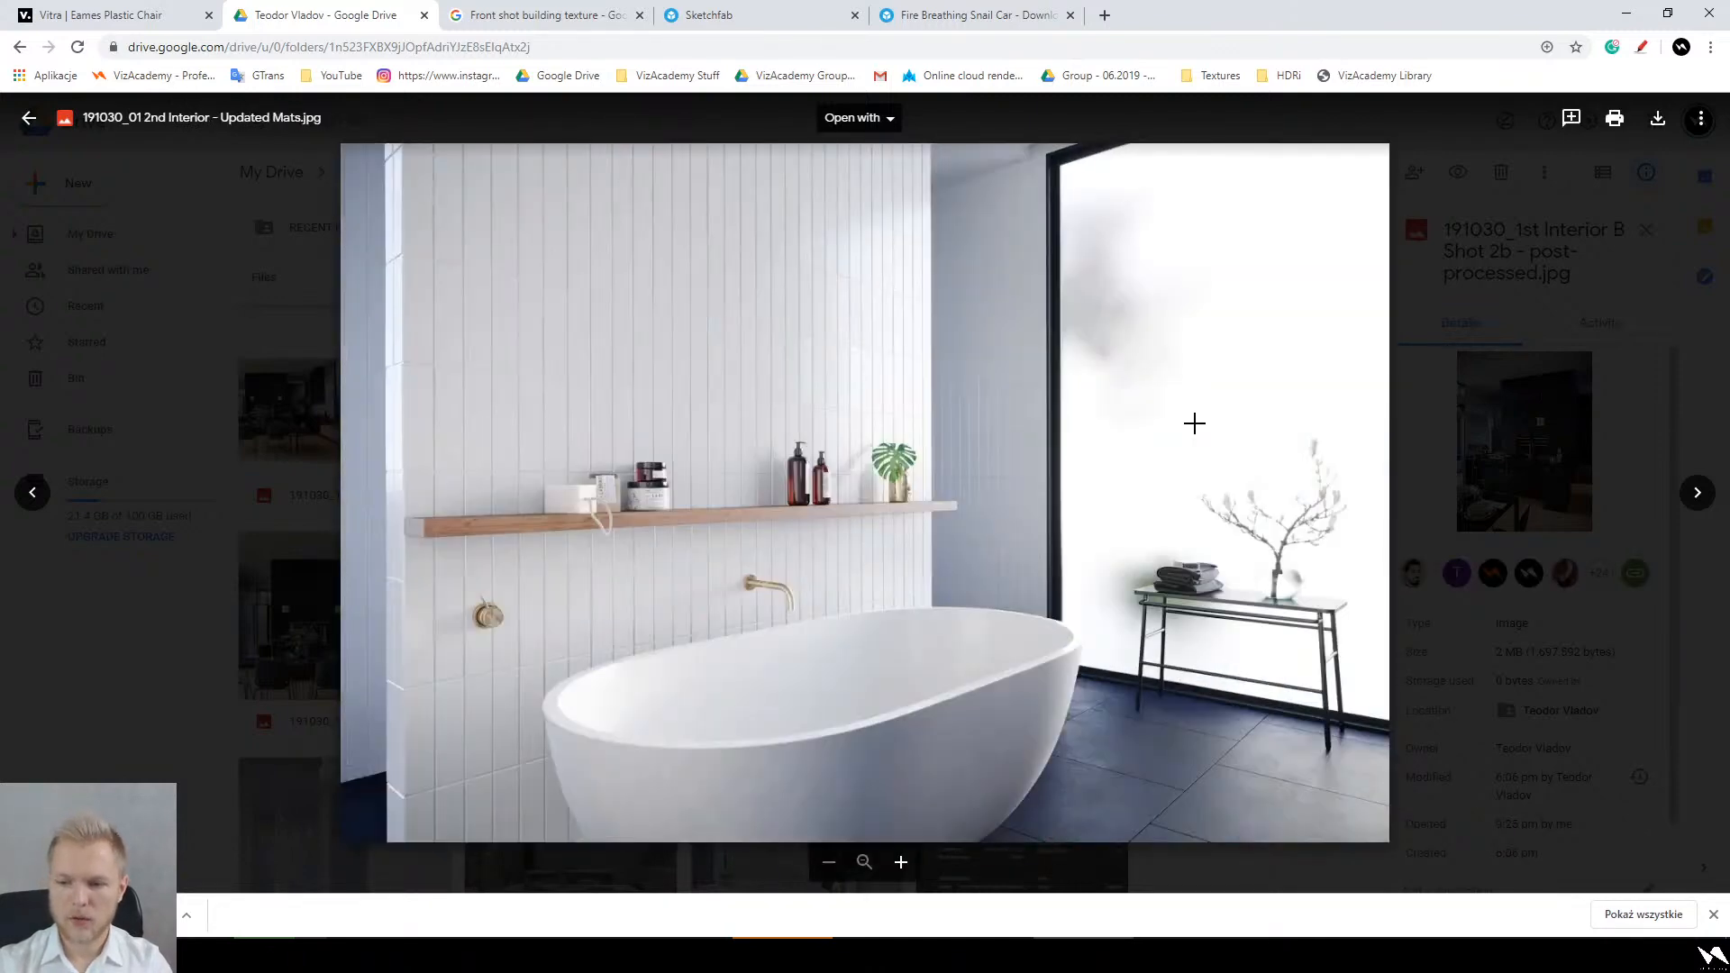
key(Right)
key(Left)
key(Right)
key(Left)
key(Right)
key(Left)
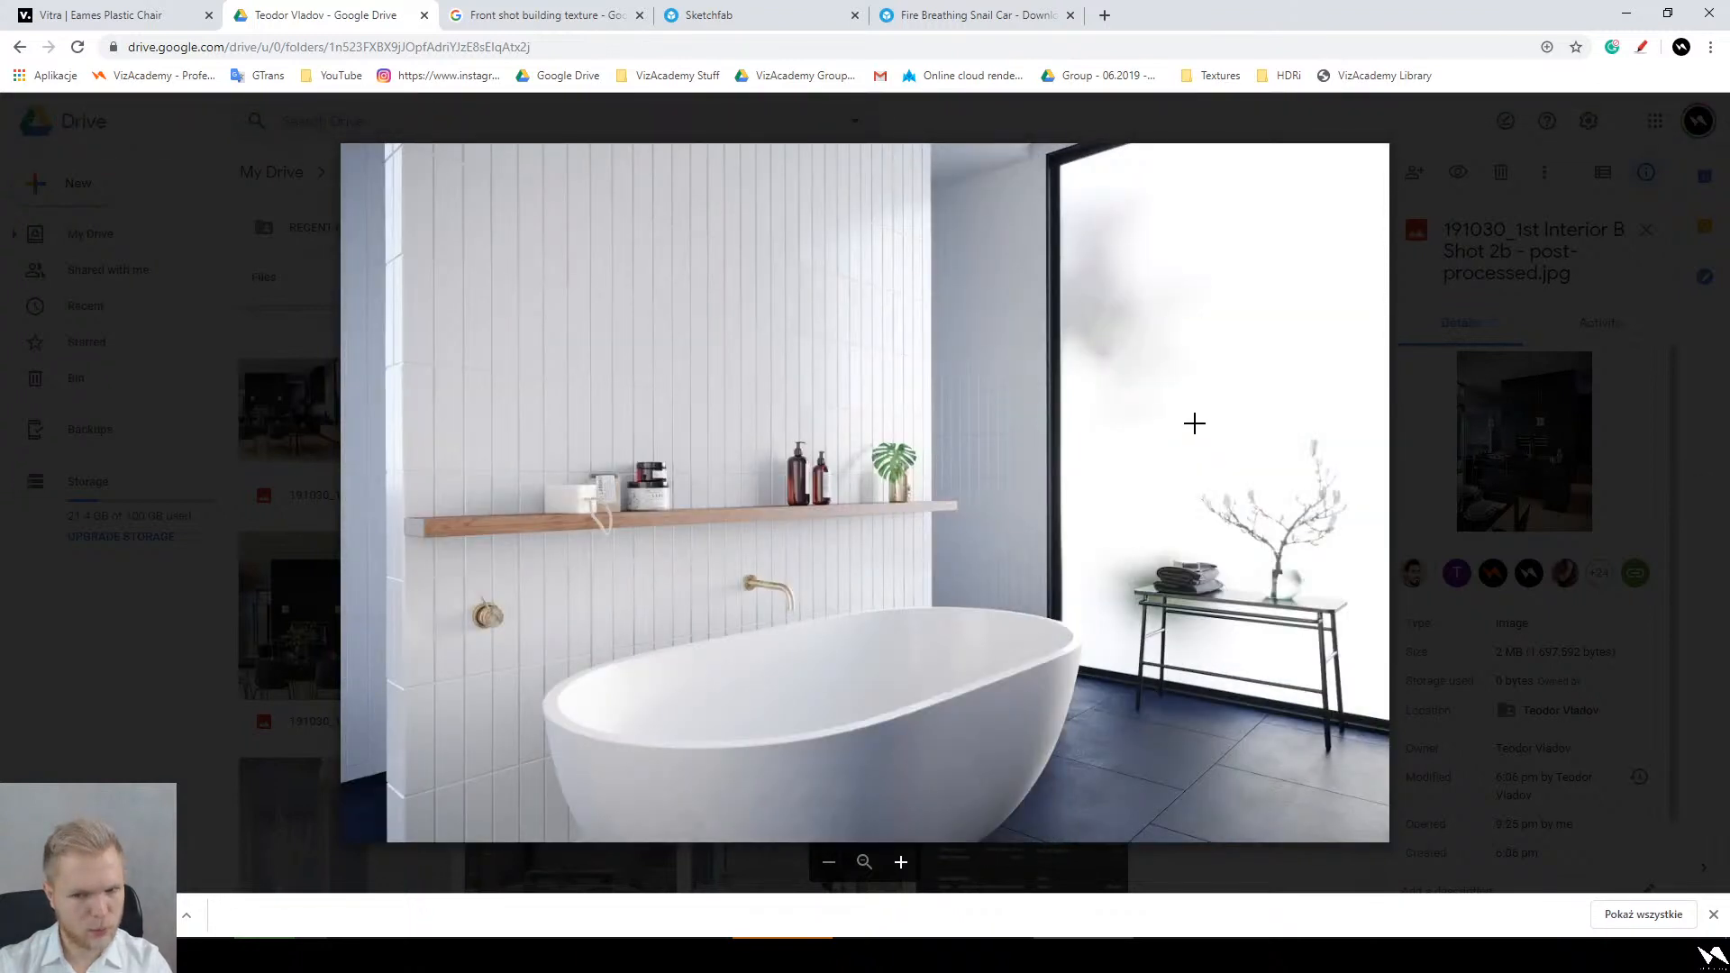
key(Right)
key(Left)
key(Right)
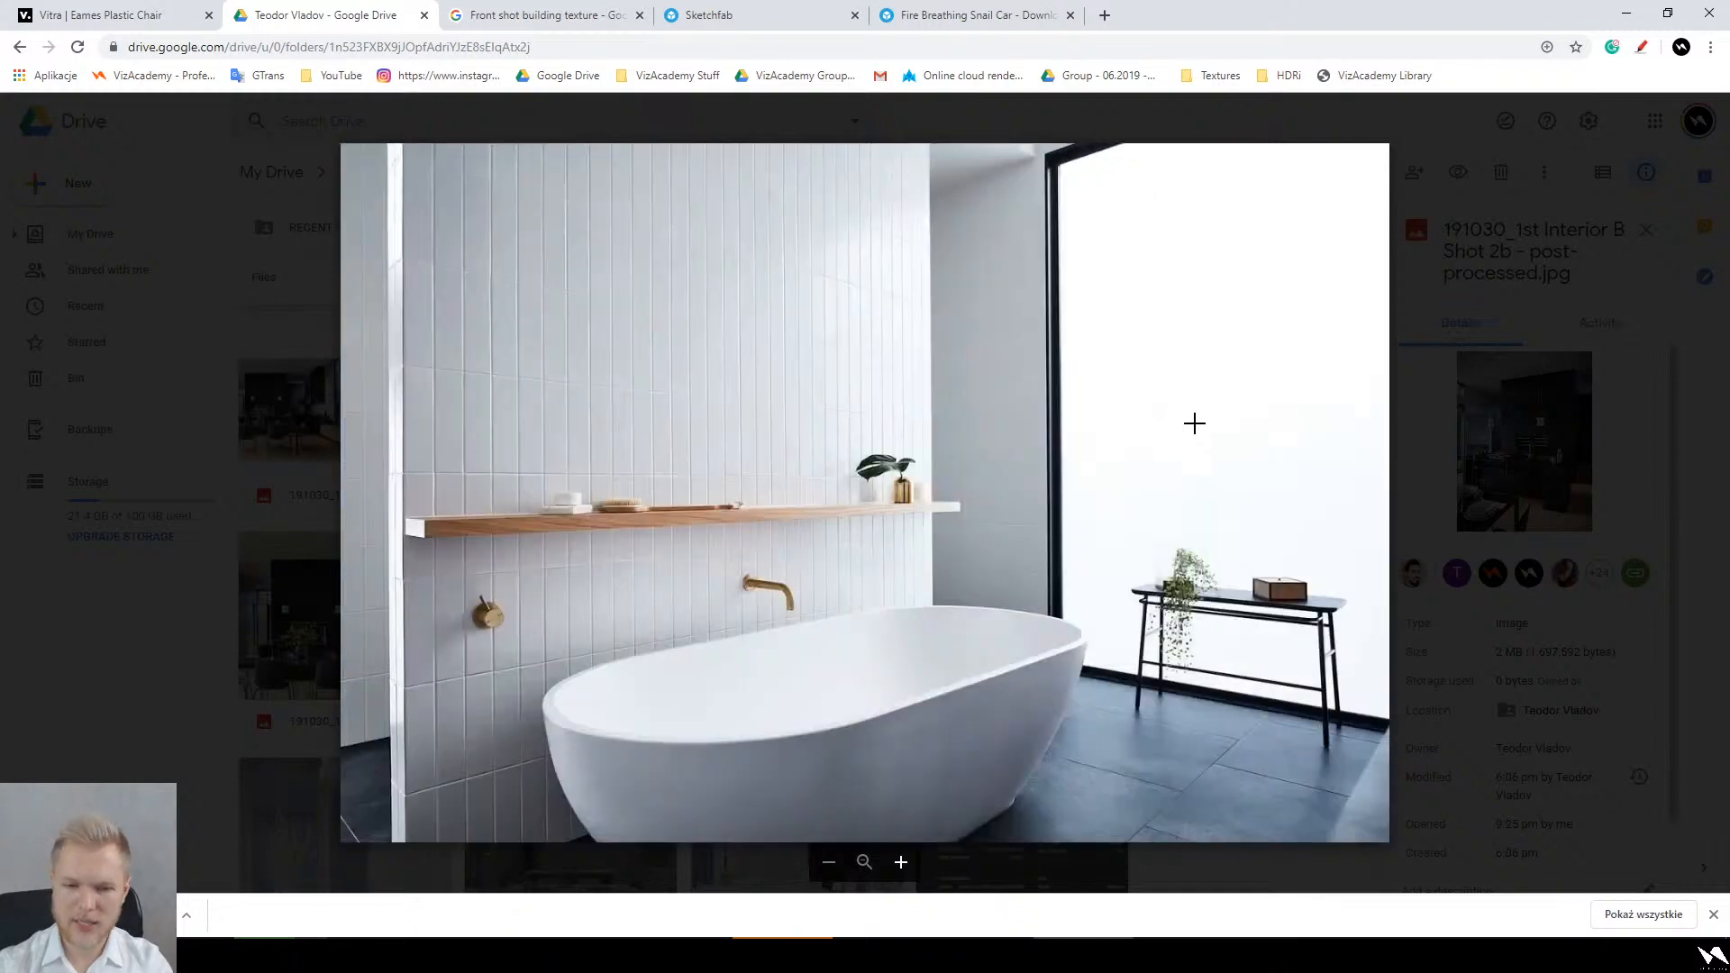
key(Left)
key(Escape)
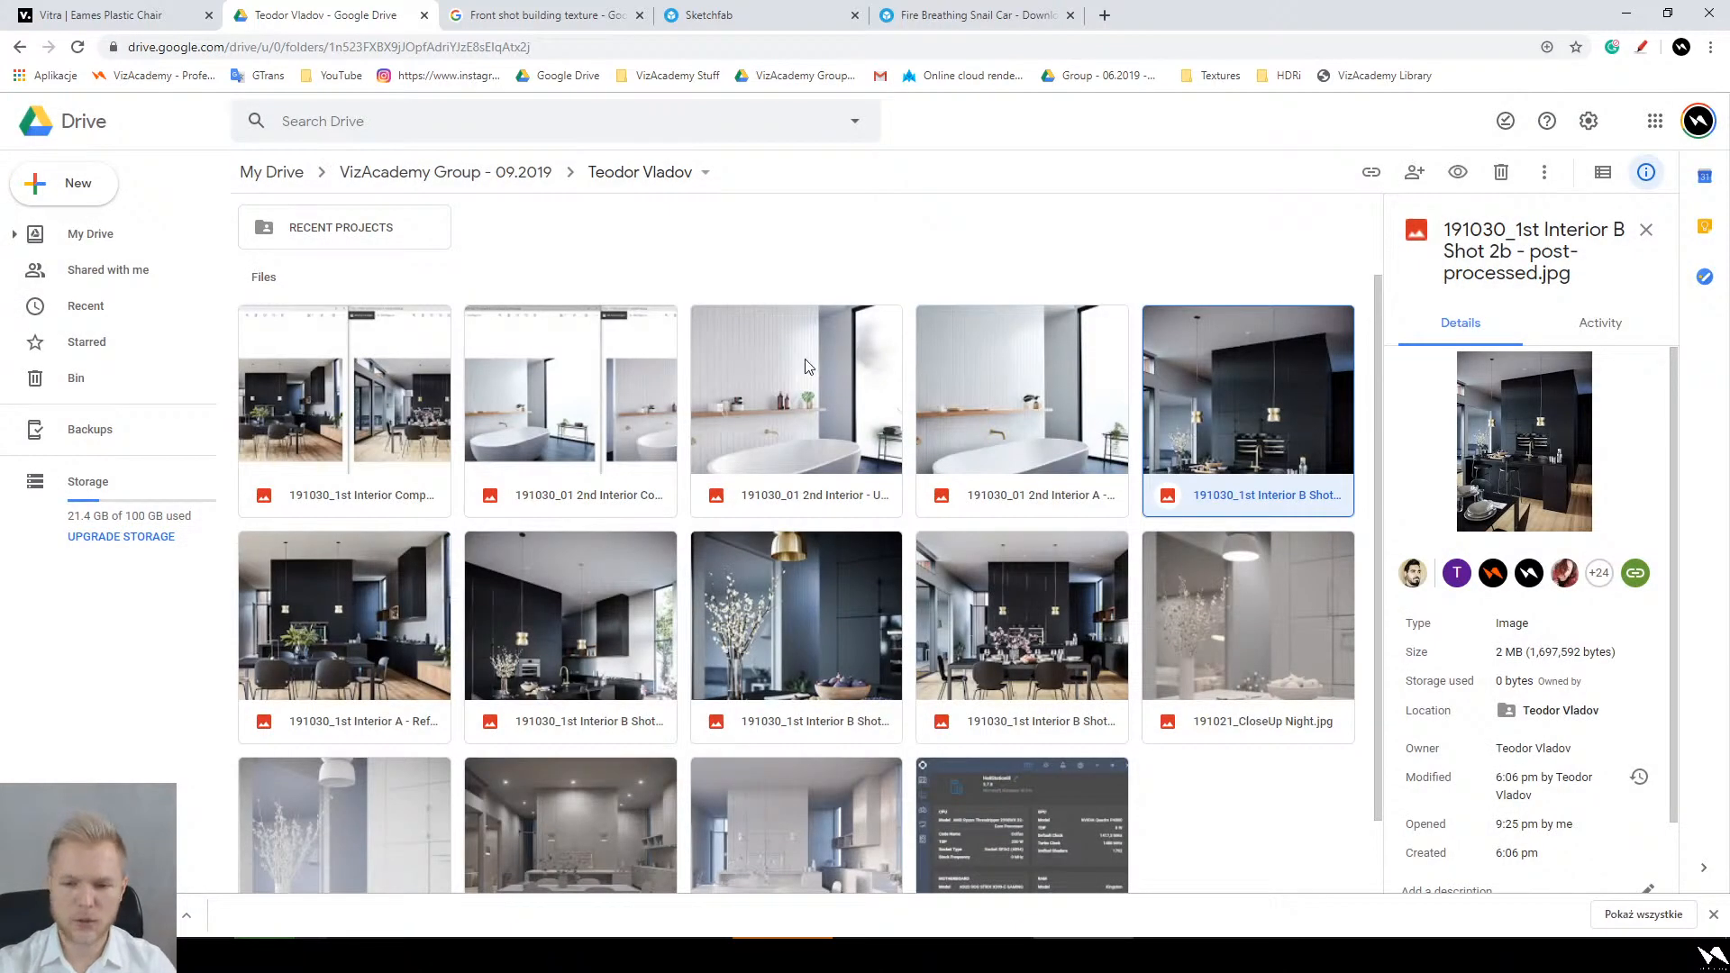
Step: Open 191030_01 2nd Interior Compariosn.JPG, and highlight the matching tiled wall area on the reference and the render with temporary comment regions
double_click(642, 427)
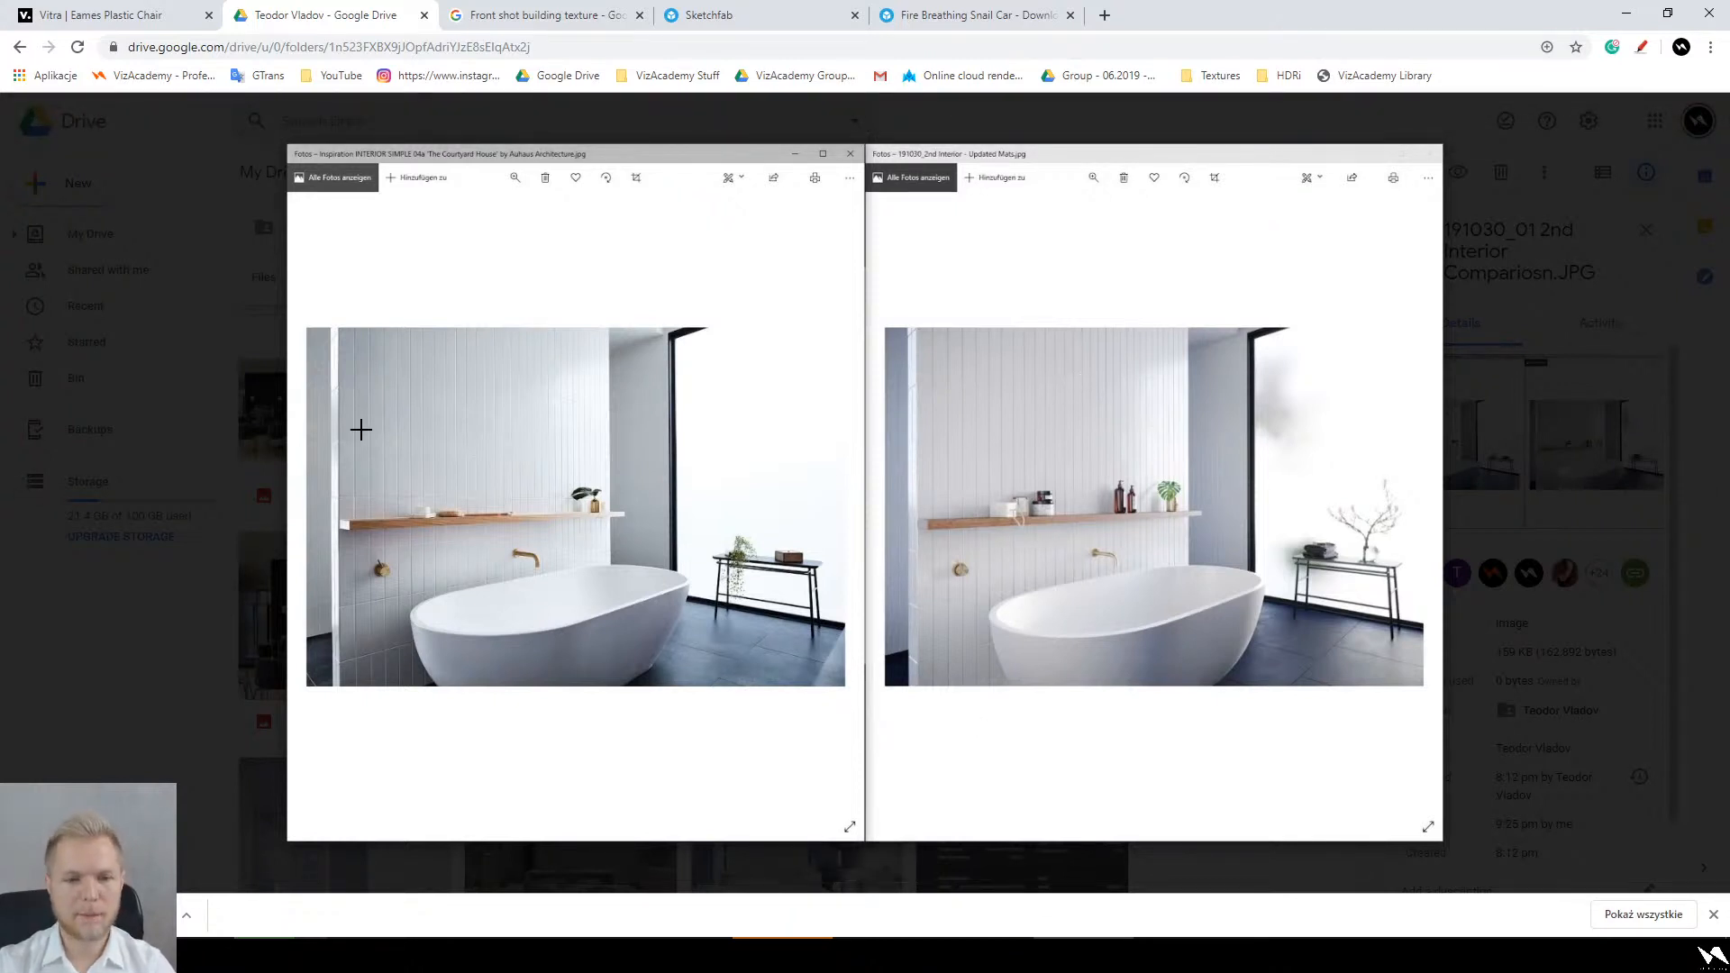
drag(332, 325, 491, 741)
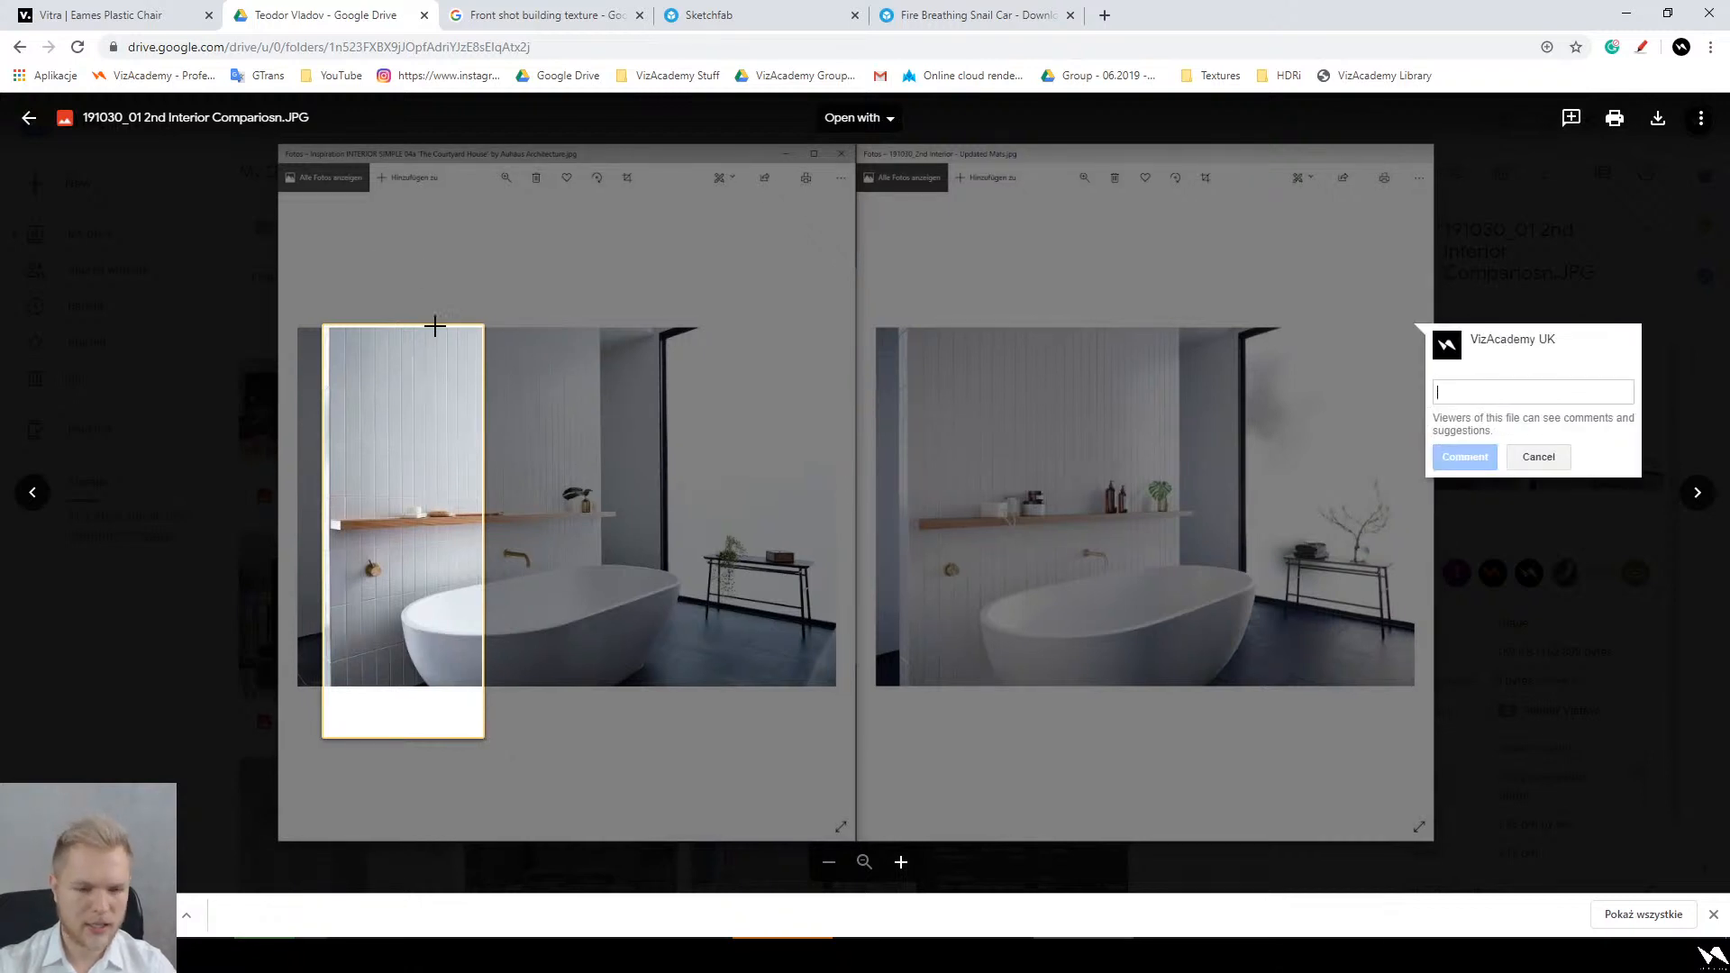
click(432, 398)
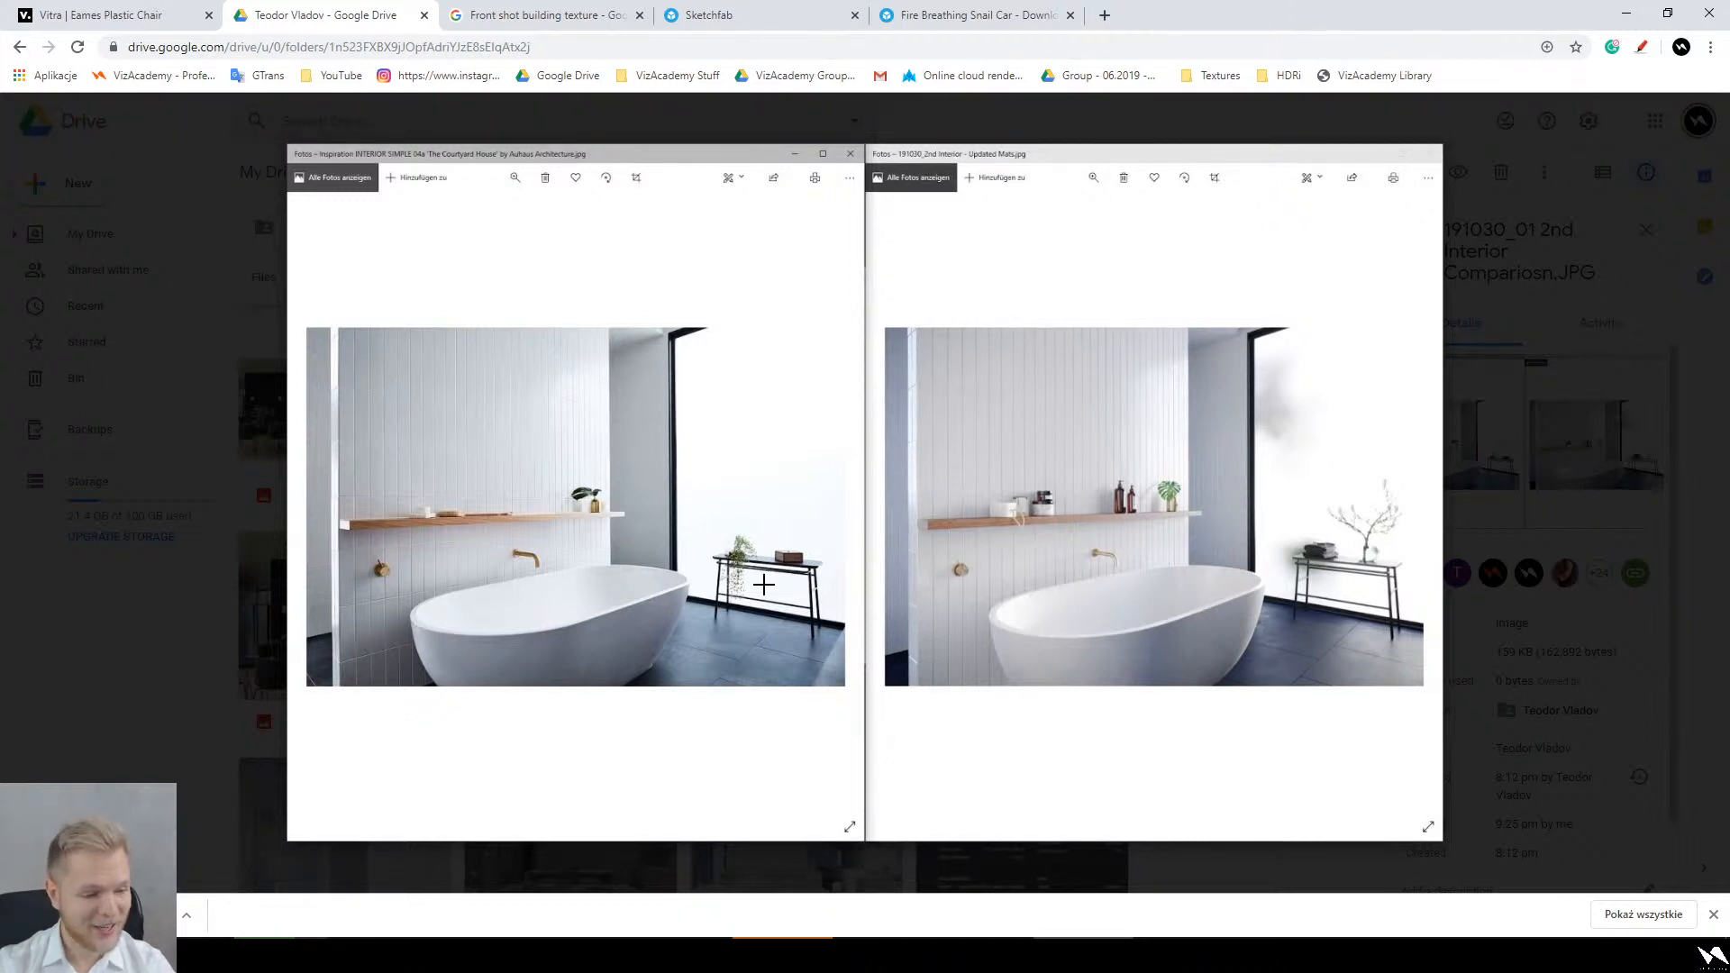
drag(333, 692, 498, 300)
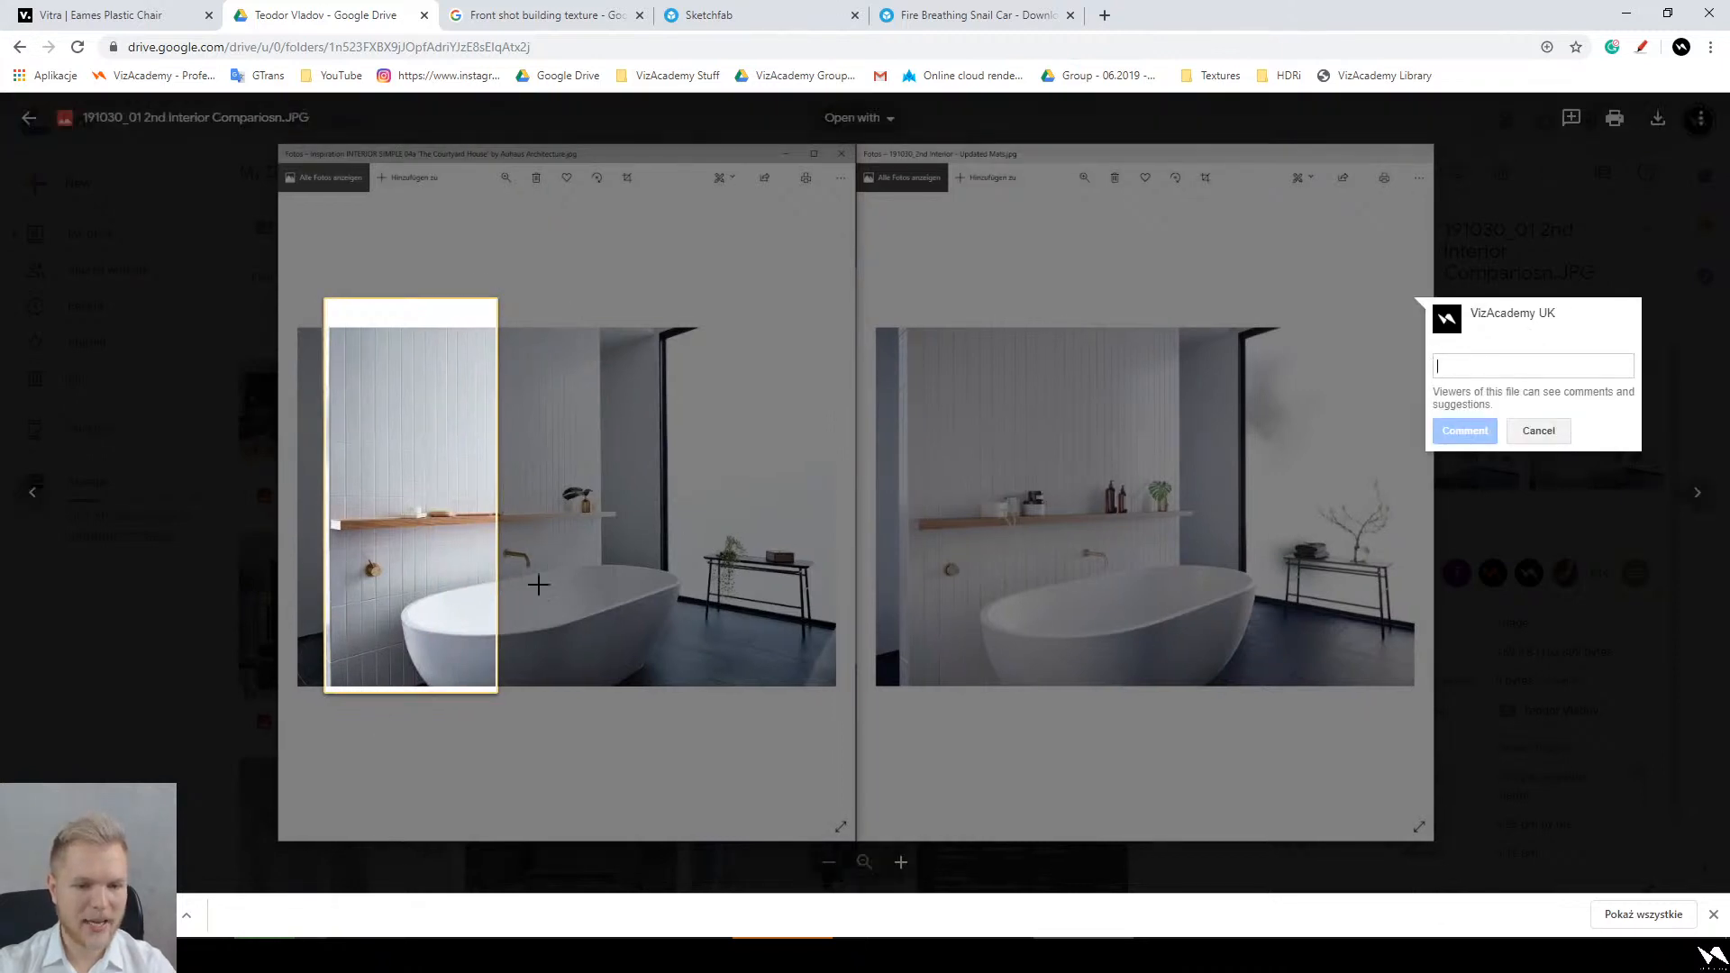
key(Escape)
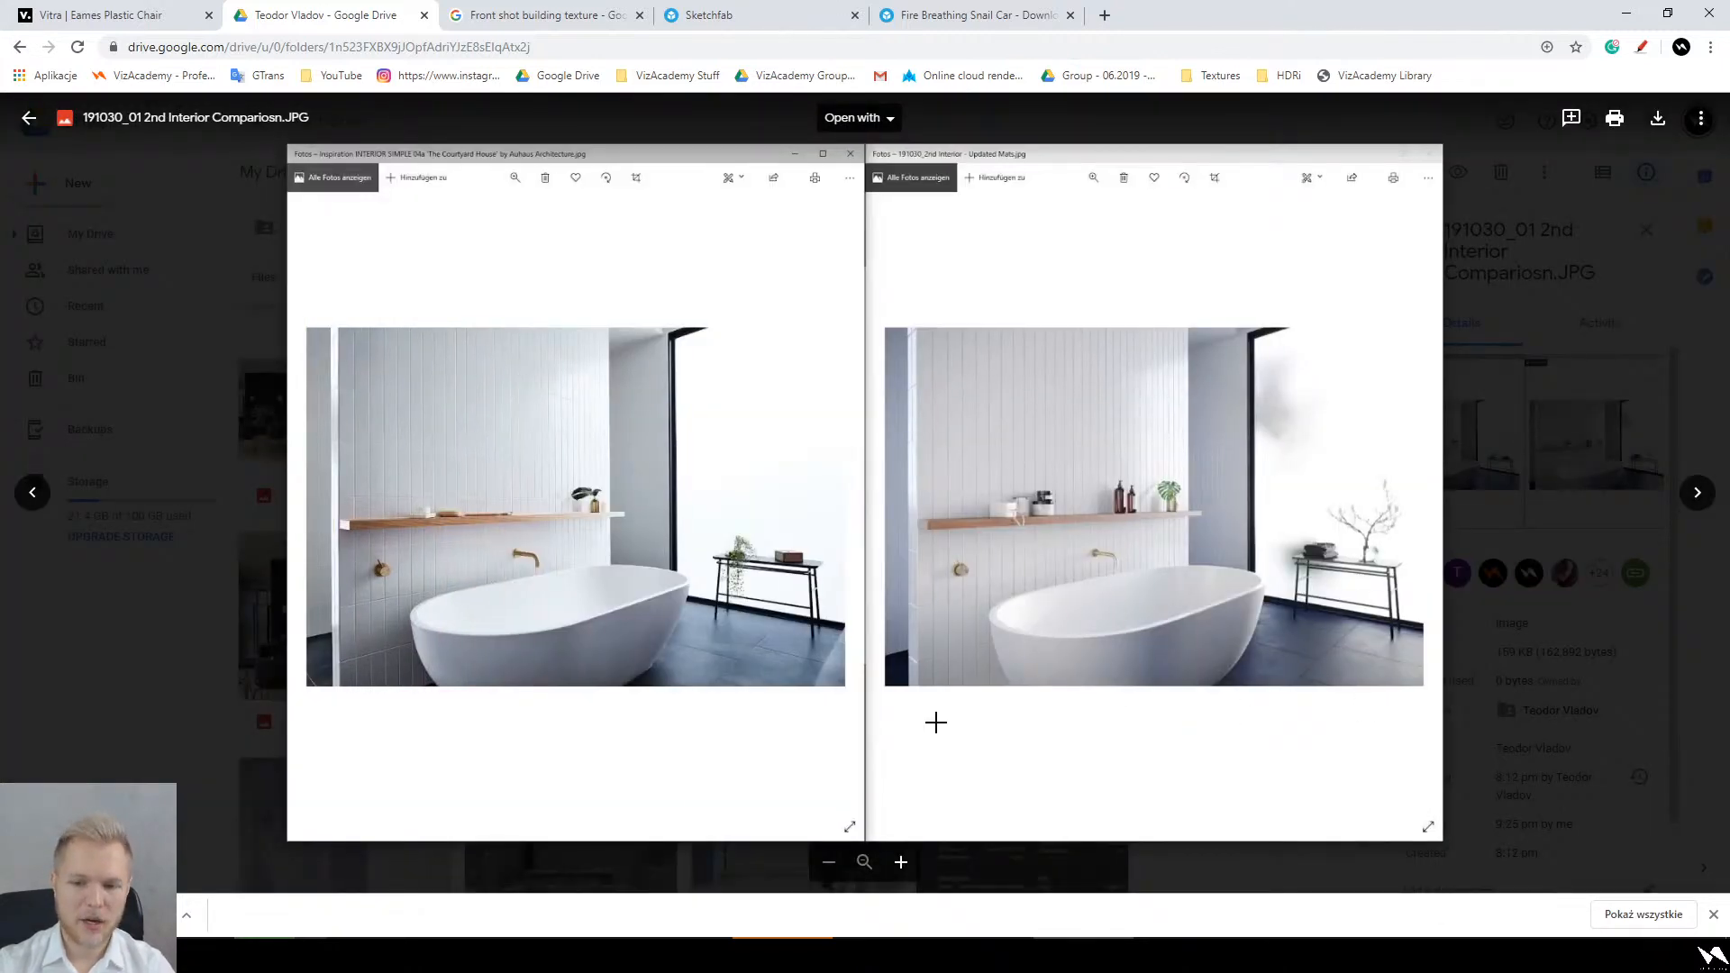
drag(901, 710, 1070, 288)
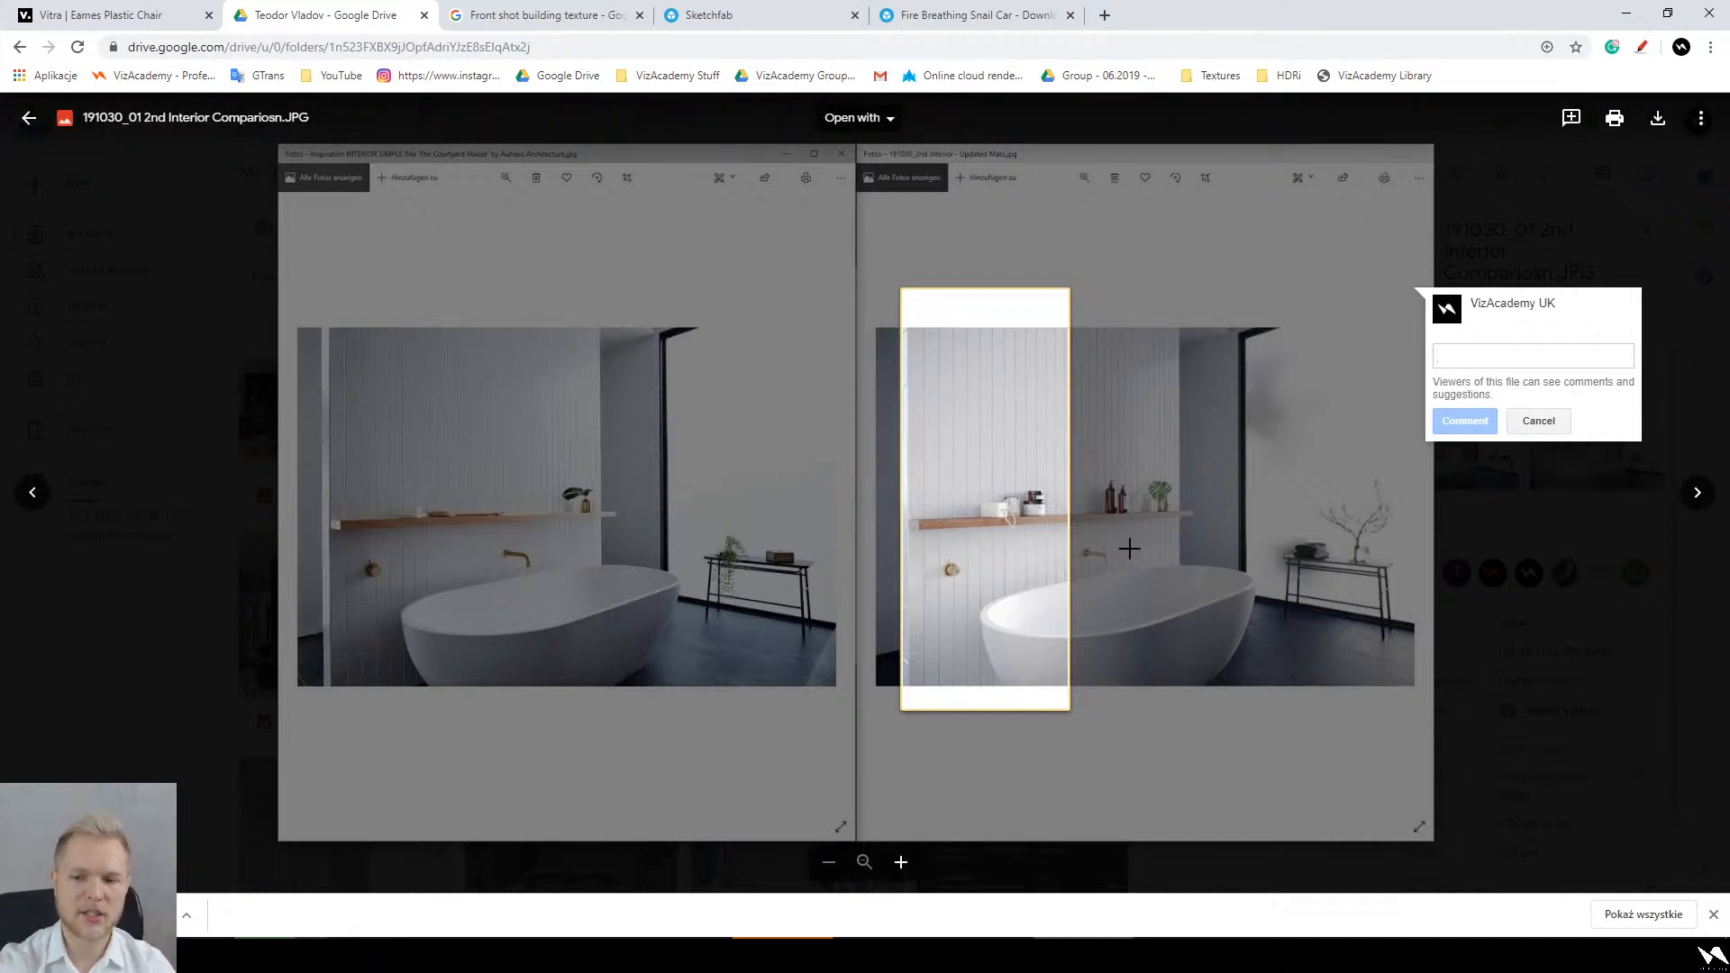
key(Escape)
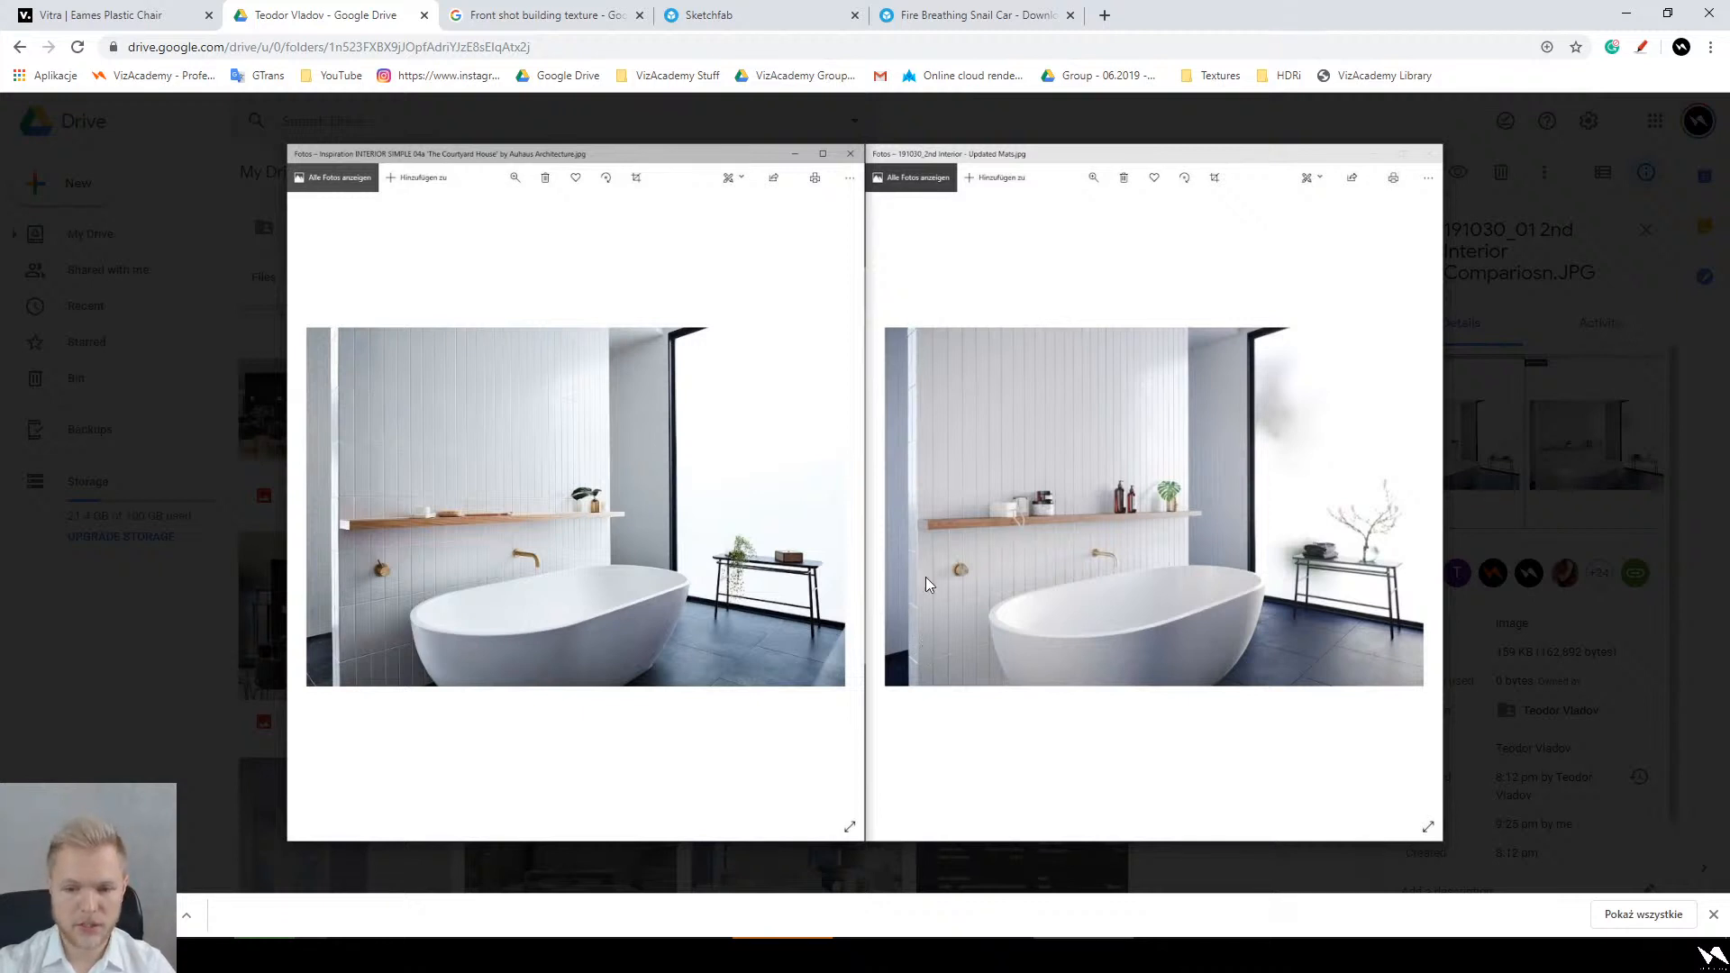
Step: Examine the enlarged render's tiled wall, shelf, window area and bathtub against the reference photo in the comparison image
scroll(929, 573, up, 3)
scroll(1150, 437, up, 1)
drag(1153, 436, 1135, 527)
scroll(1414, 380, up, 2)
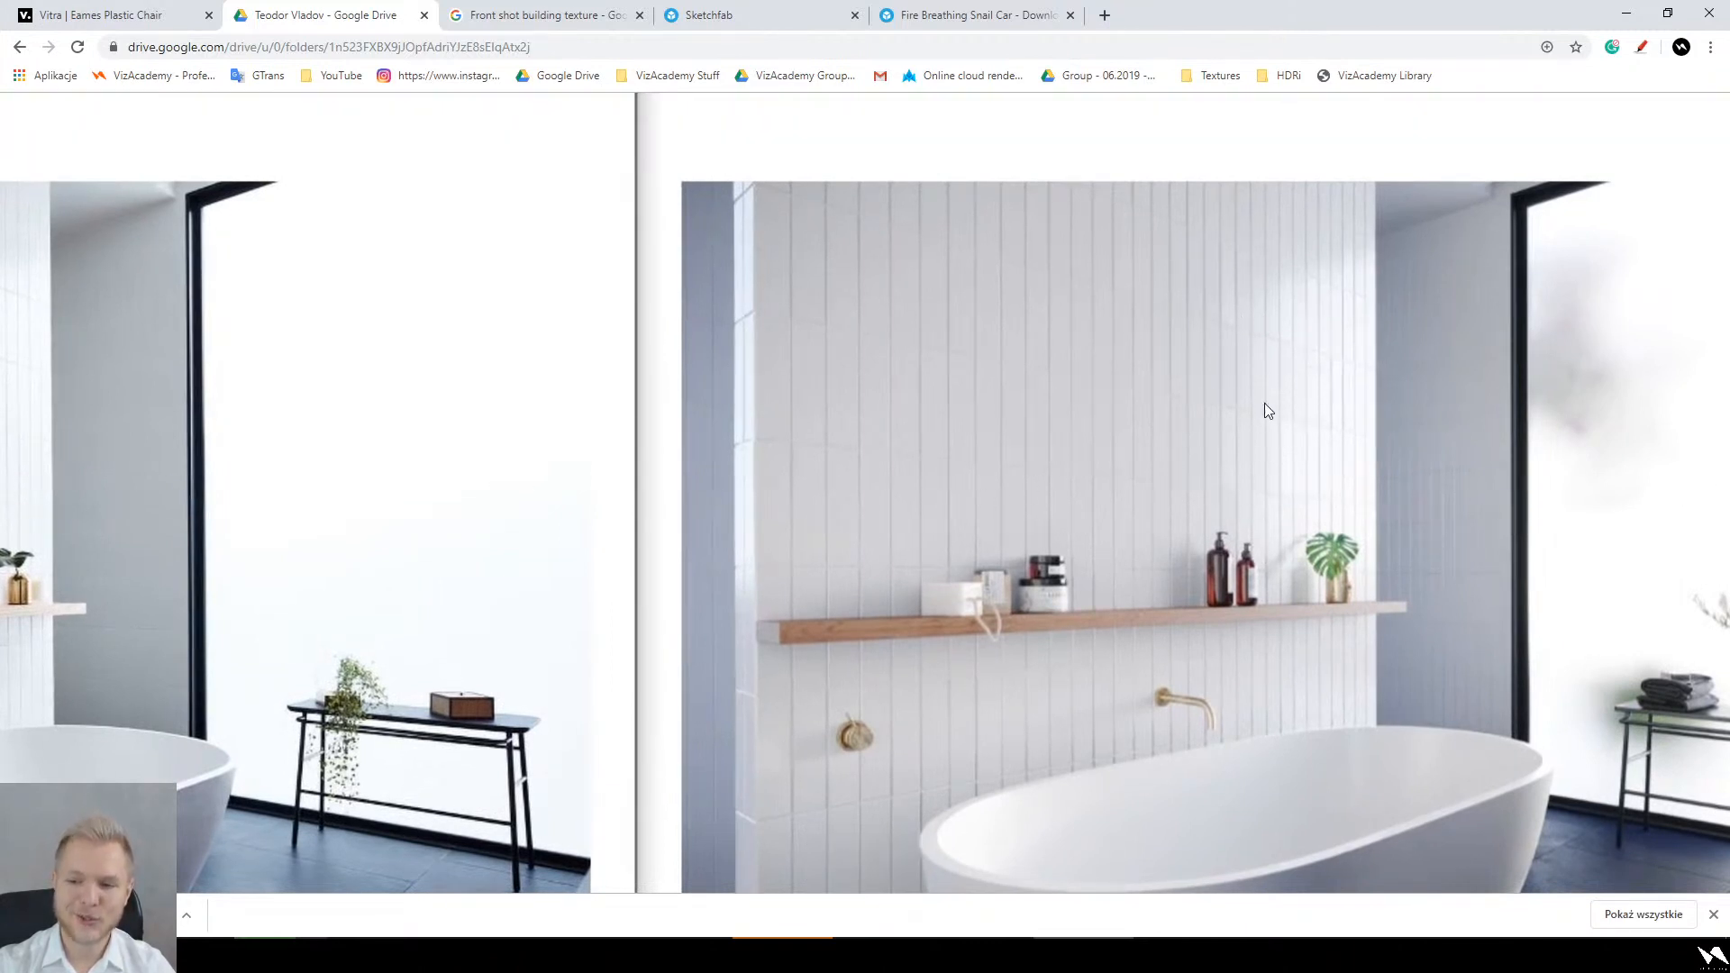
drag(1290, 370, 1287, 517)
drag(83, 832, 883, 679)
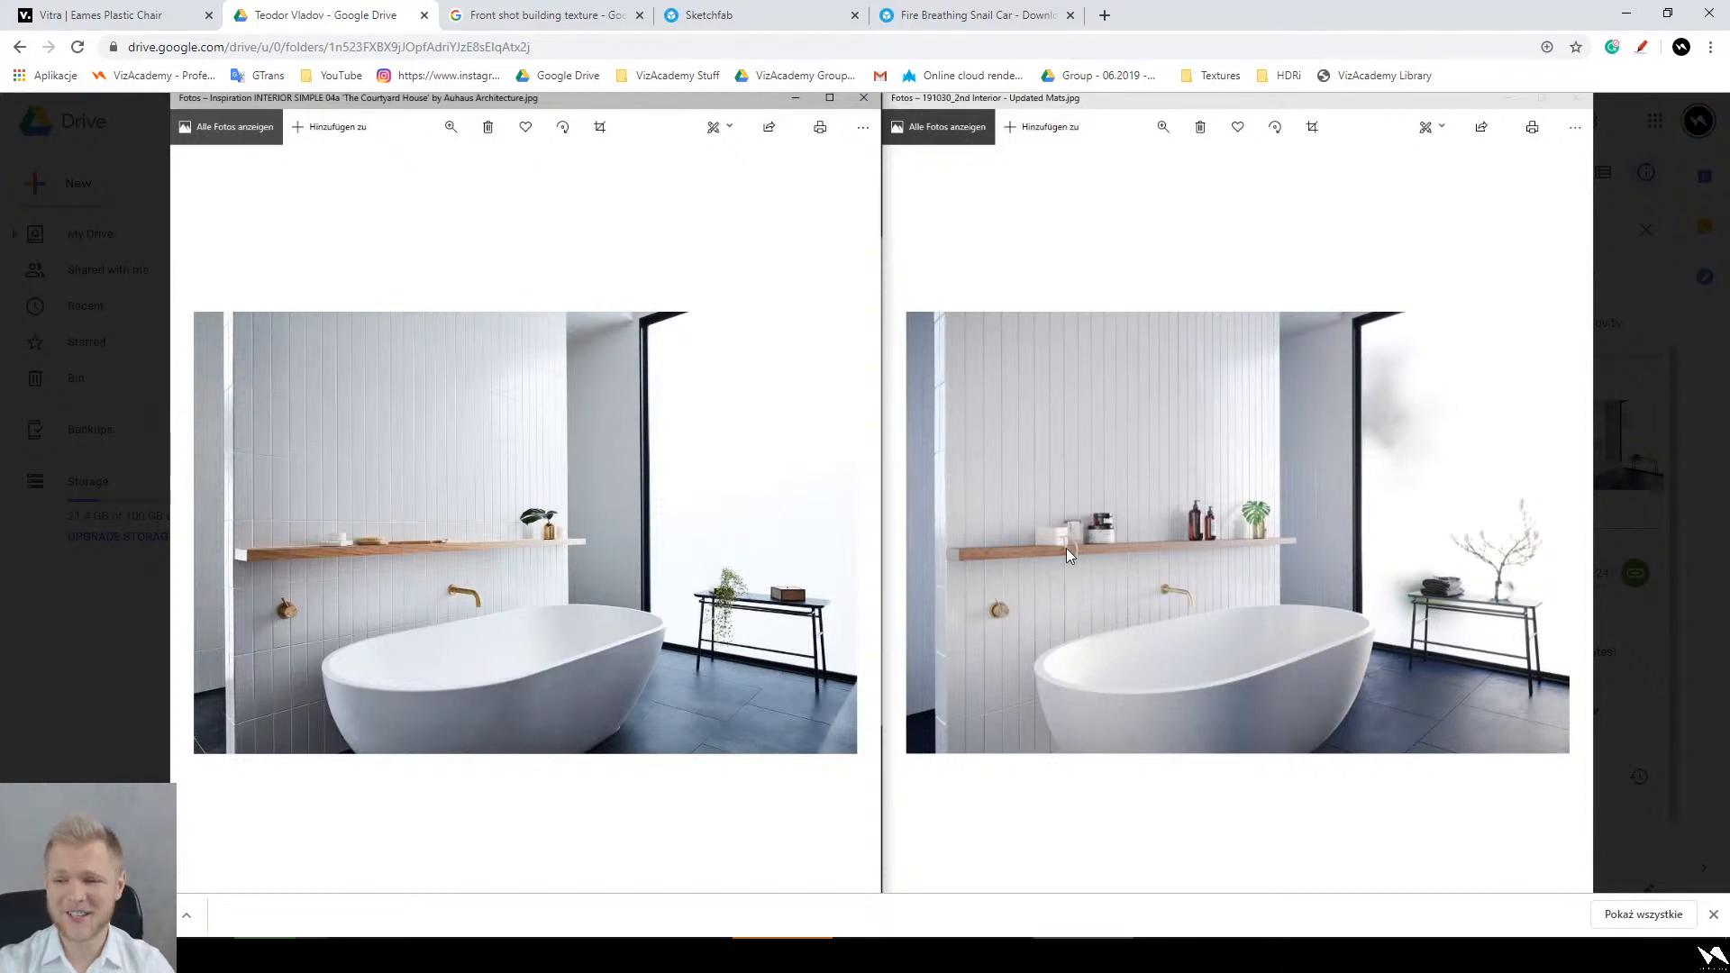
scroll(1305, 473, up, 4)
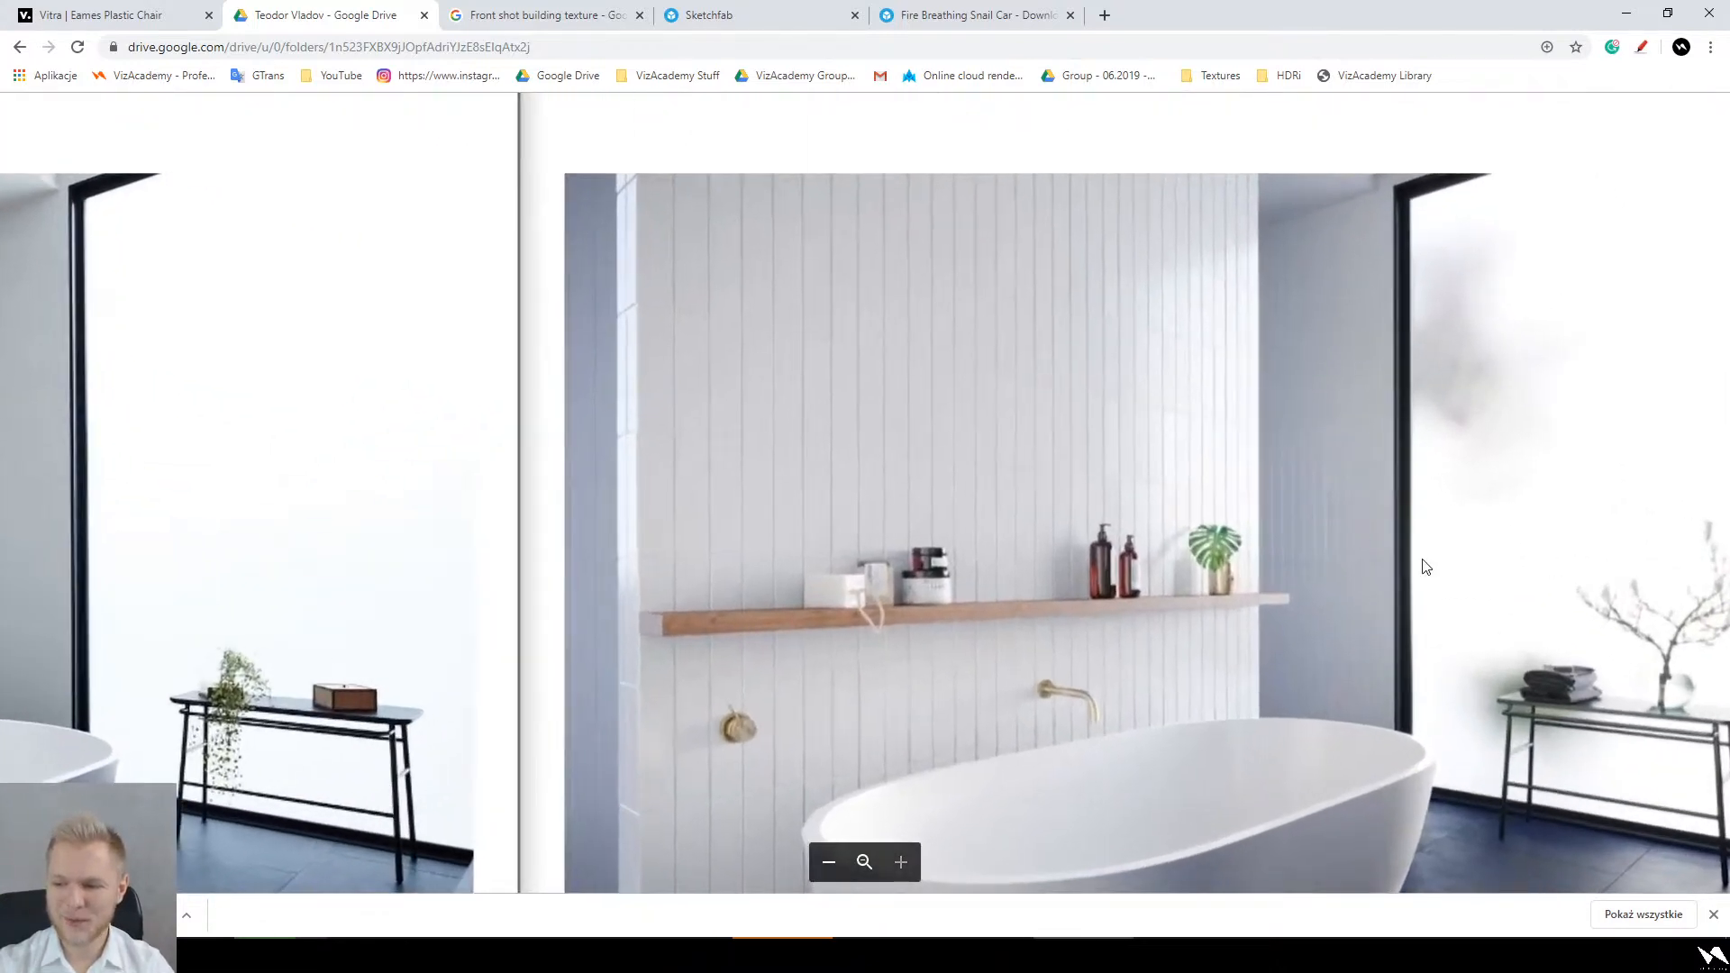
drag(1420, 562, 1202, 435)
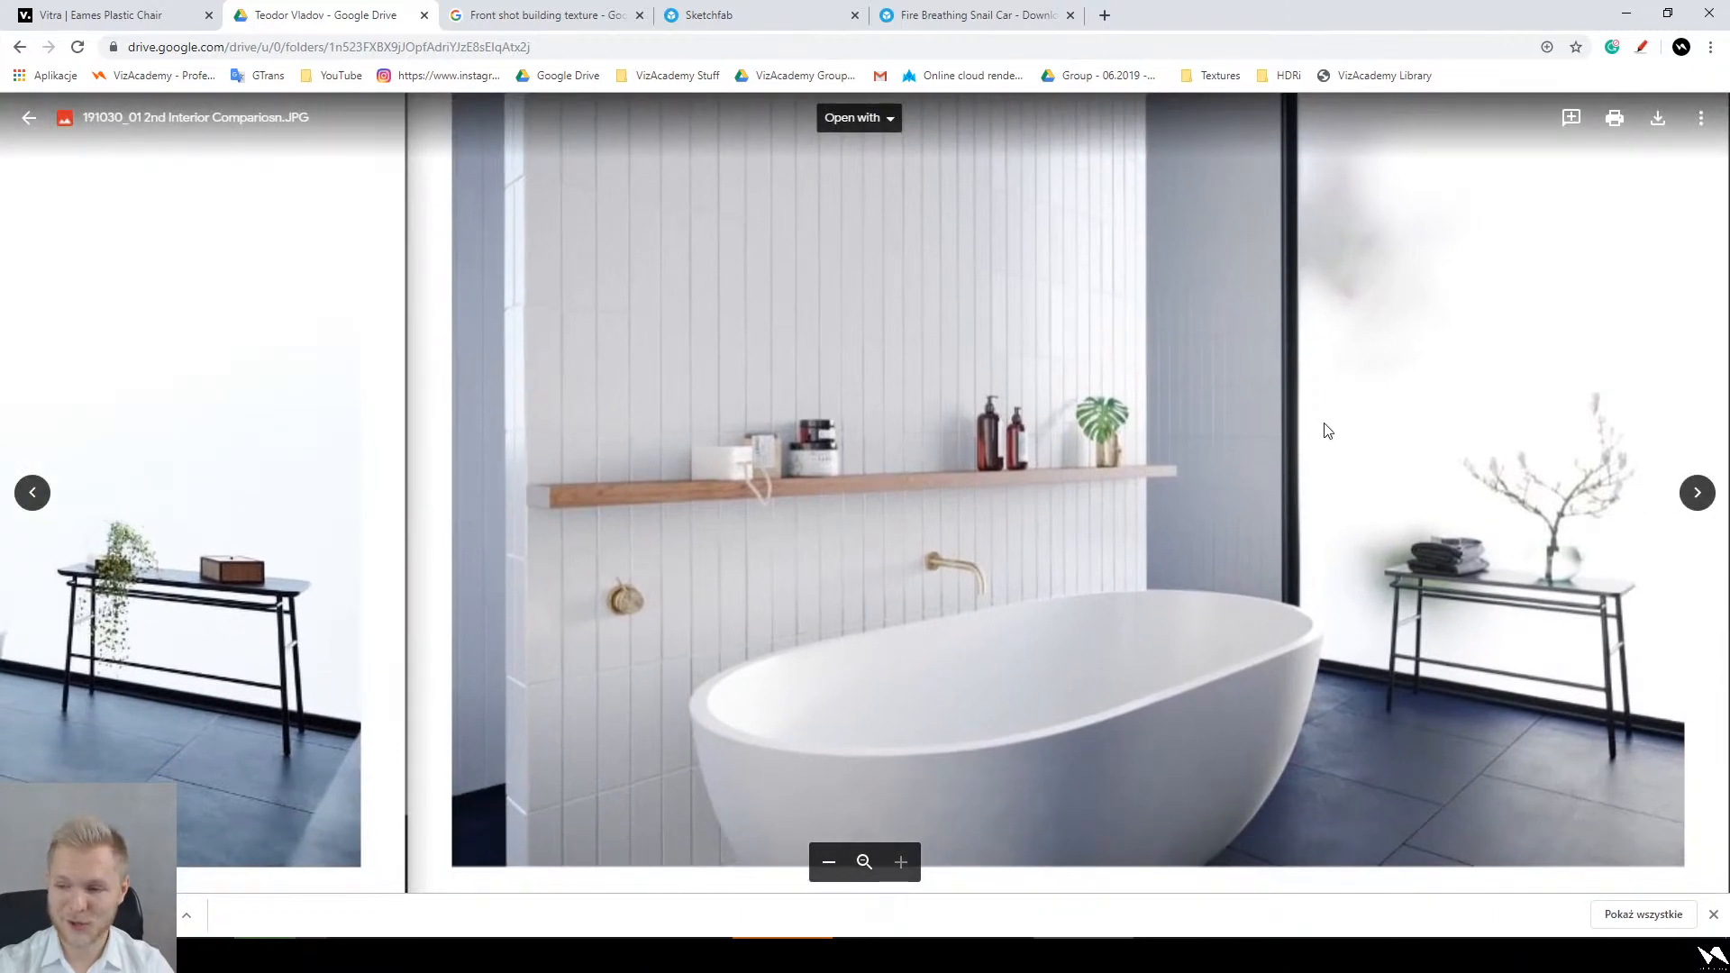
scroll(1322, 491, down, 5)
scroll(1326, 492, down, 2)
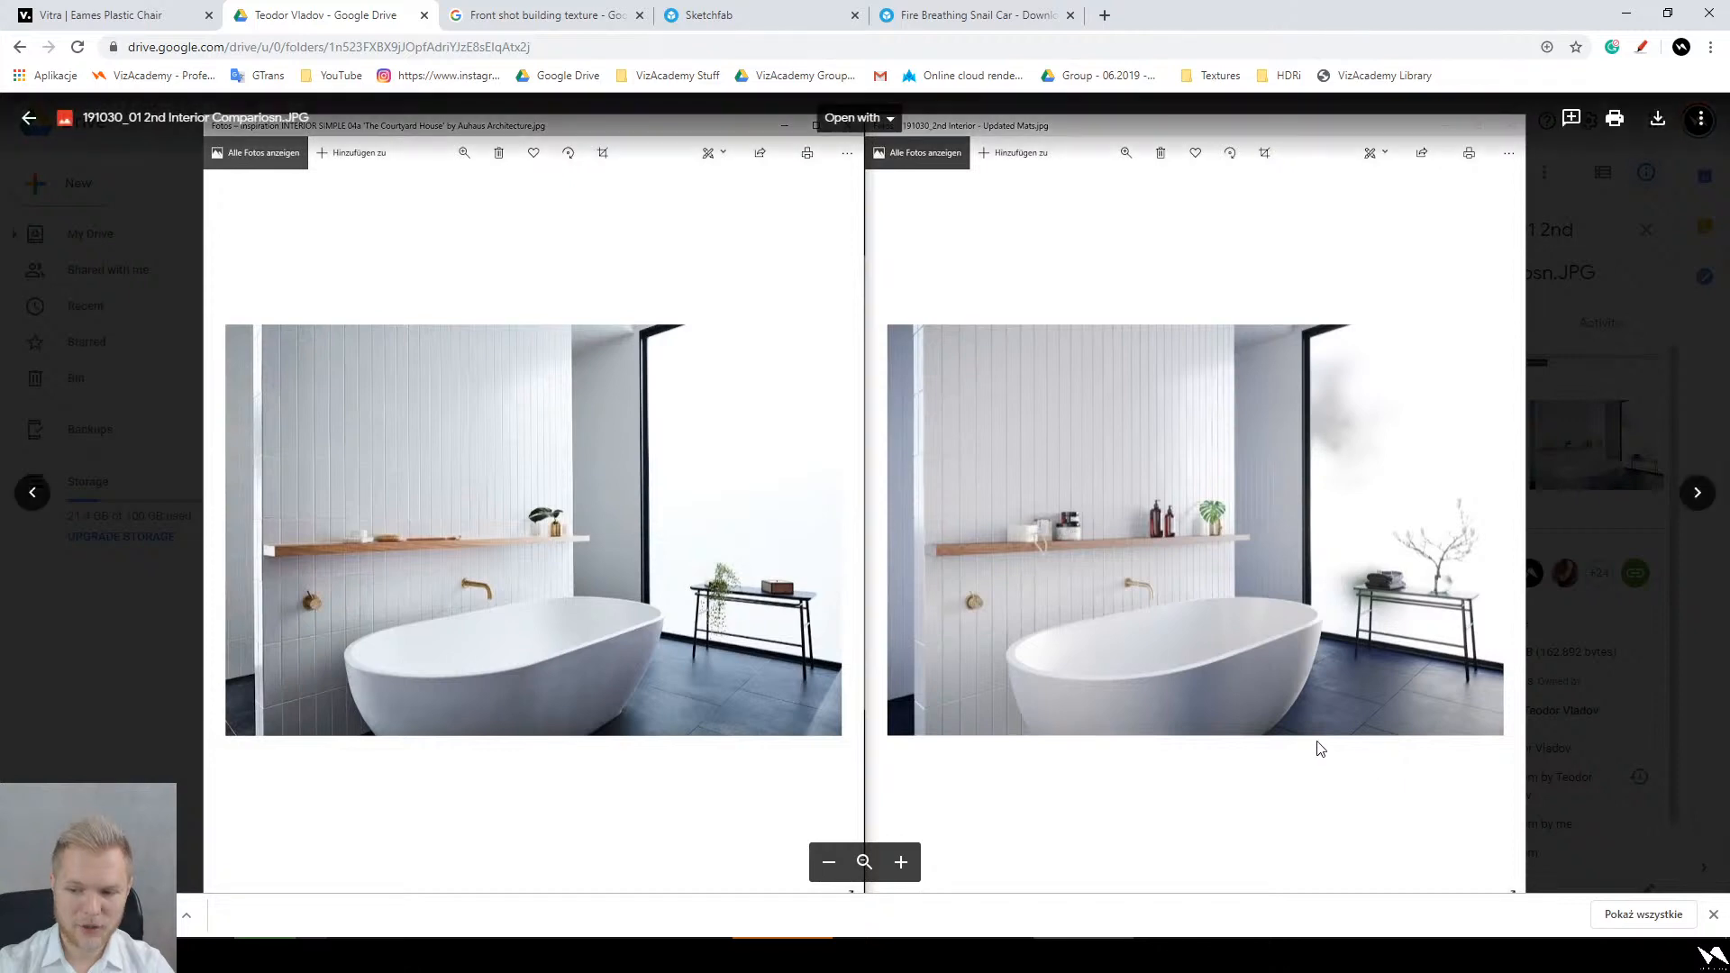
scroll(1489, 705, up, 3)
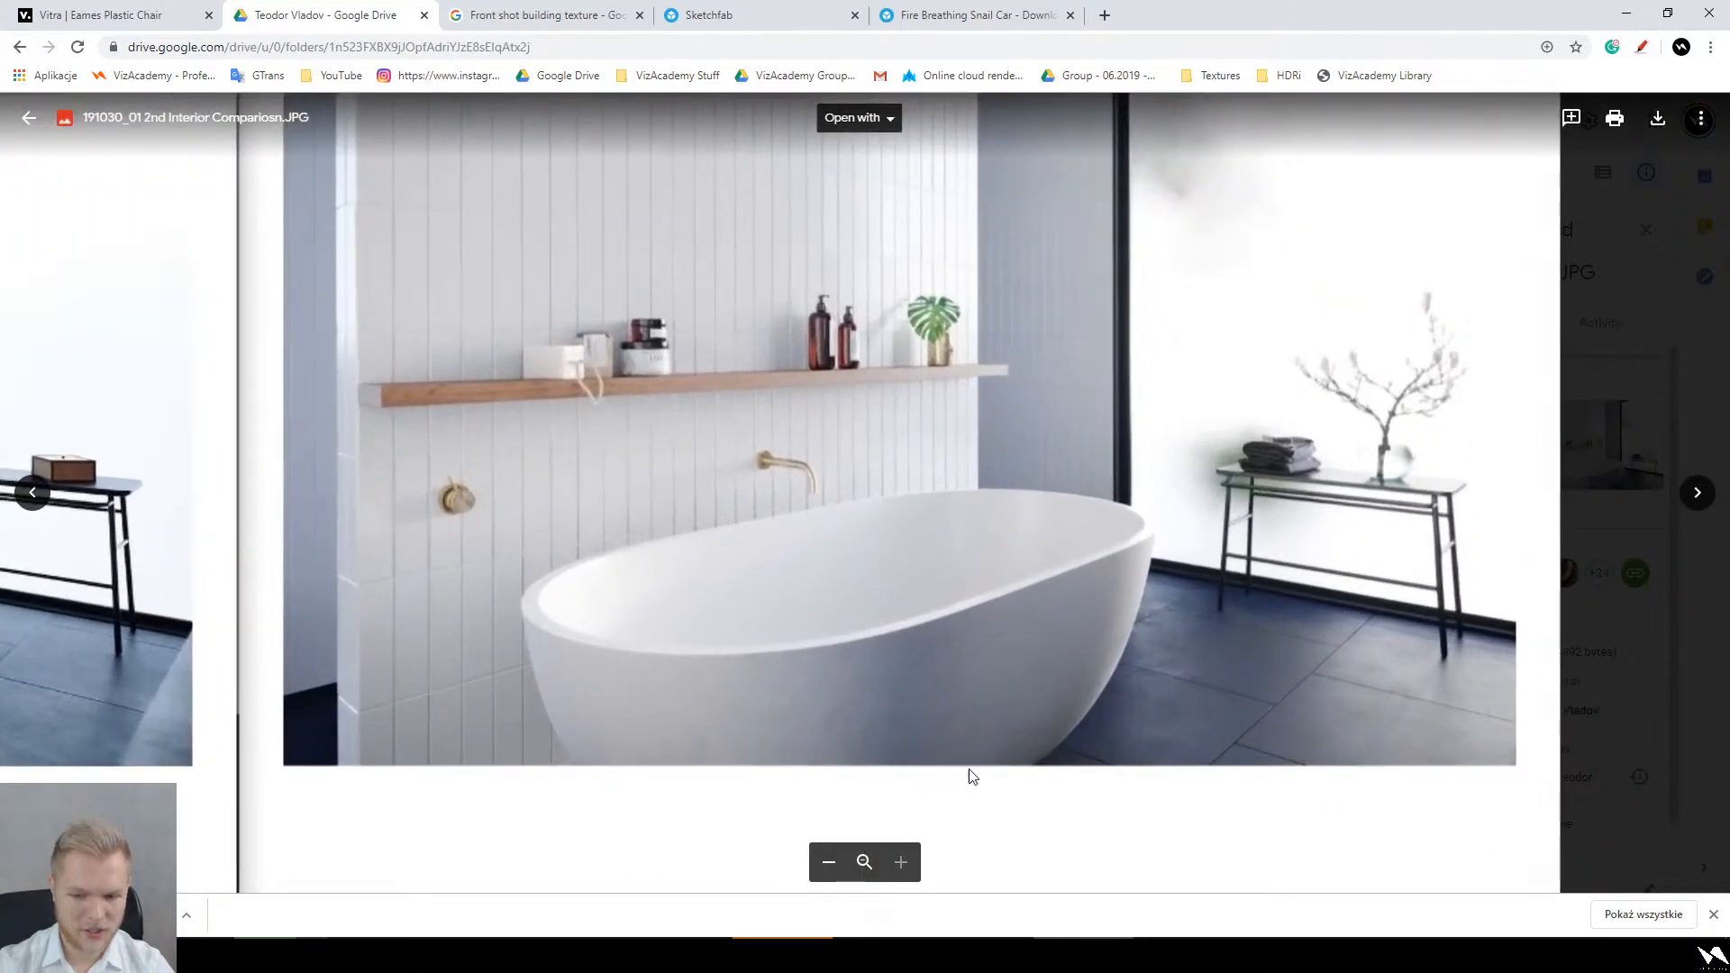
scroll(993, 659, down, 2)
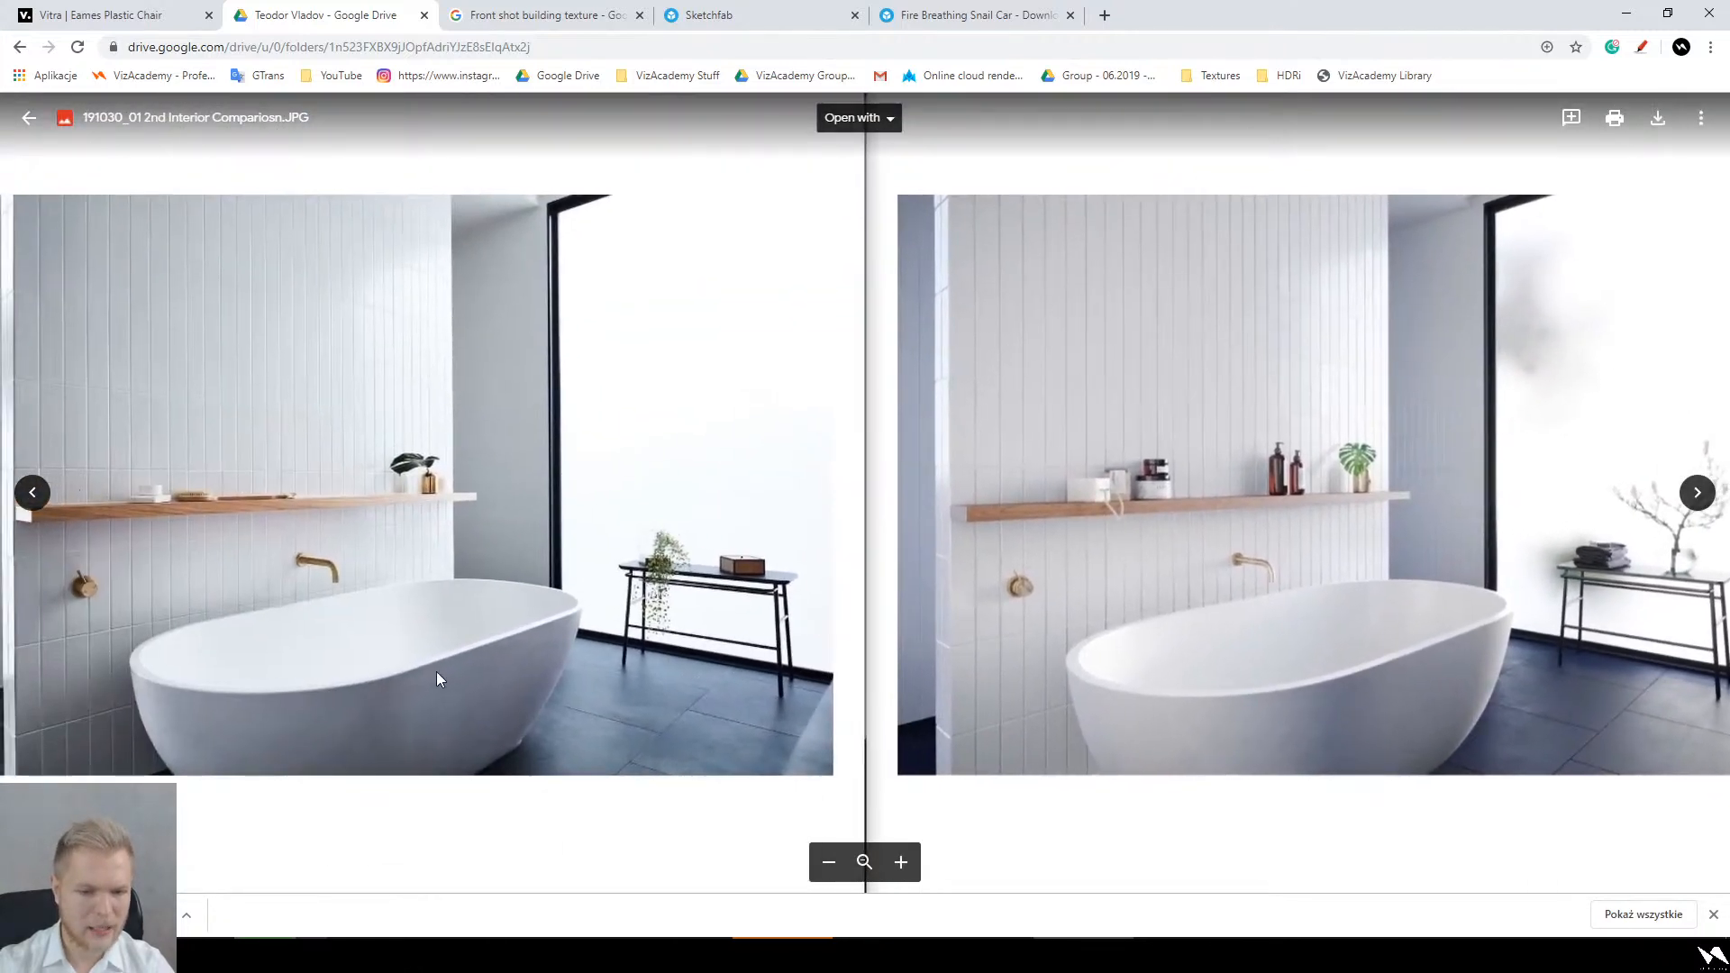
Step: Compare the bathroom render's shelf, accessories, faucet and window side with the reference photo at several magnifications, and close the comparison image
scroll(436, 679, down, 3)
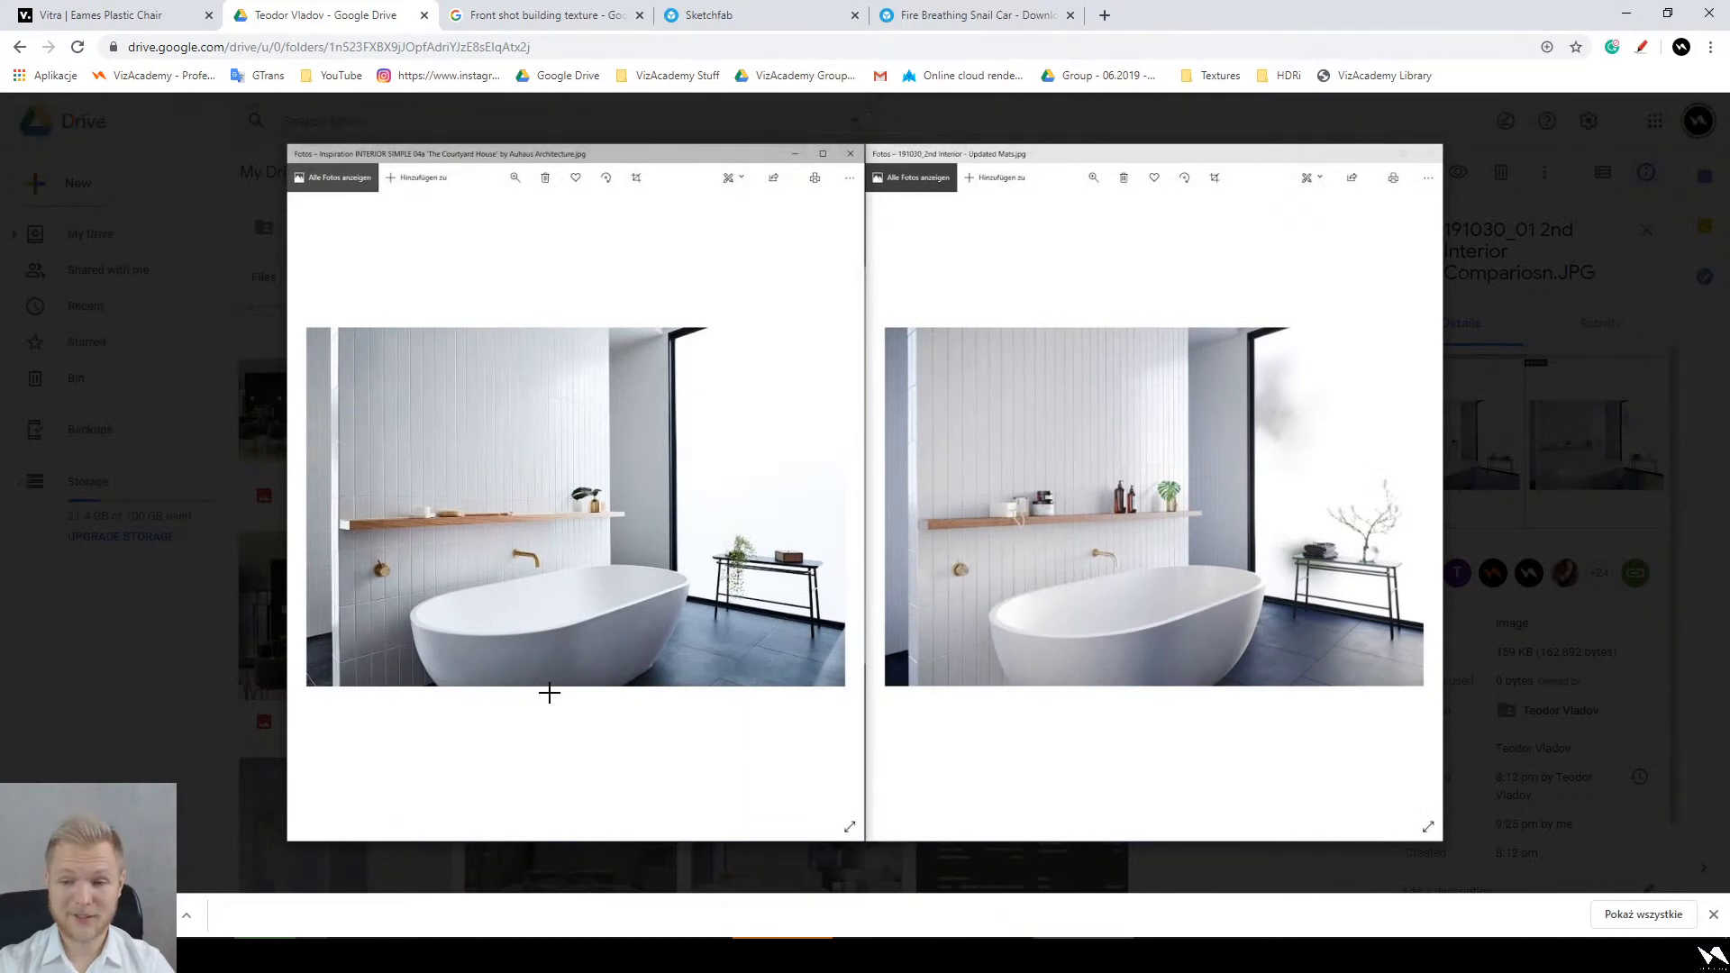
scroll(1126, 505, up, 4)
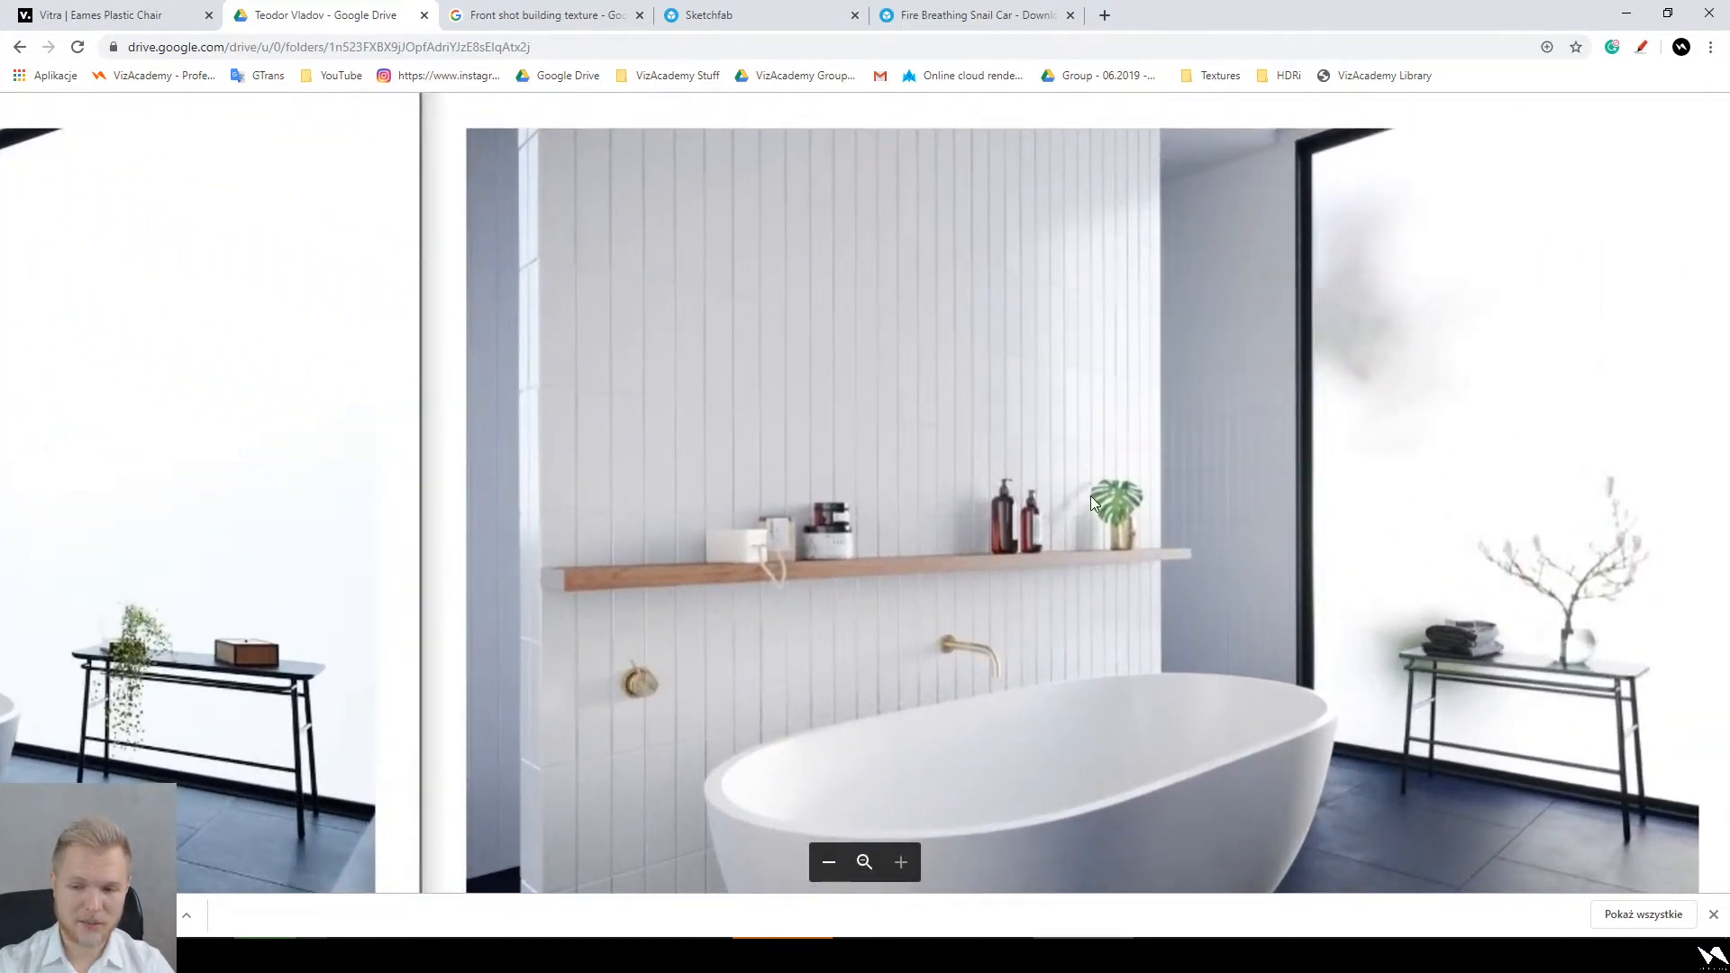
drag(1077, 518, 1554, 539)
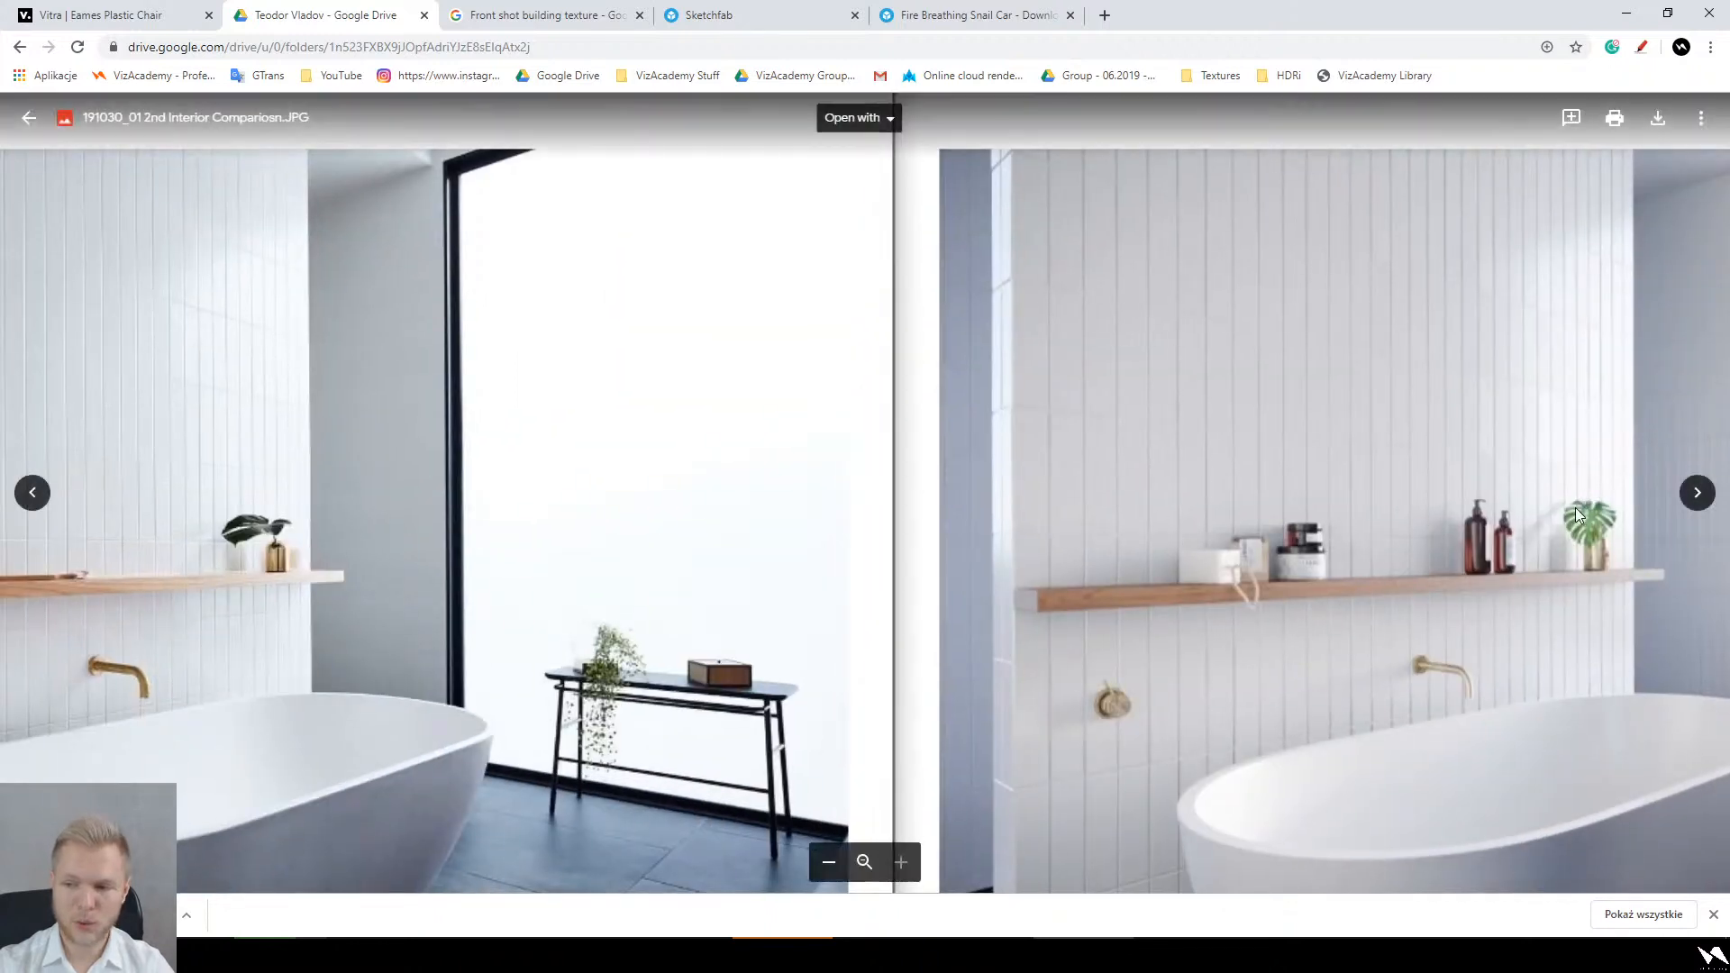
scroll(1587, 534, down, 2)
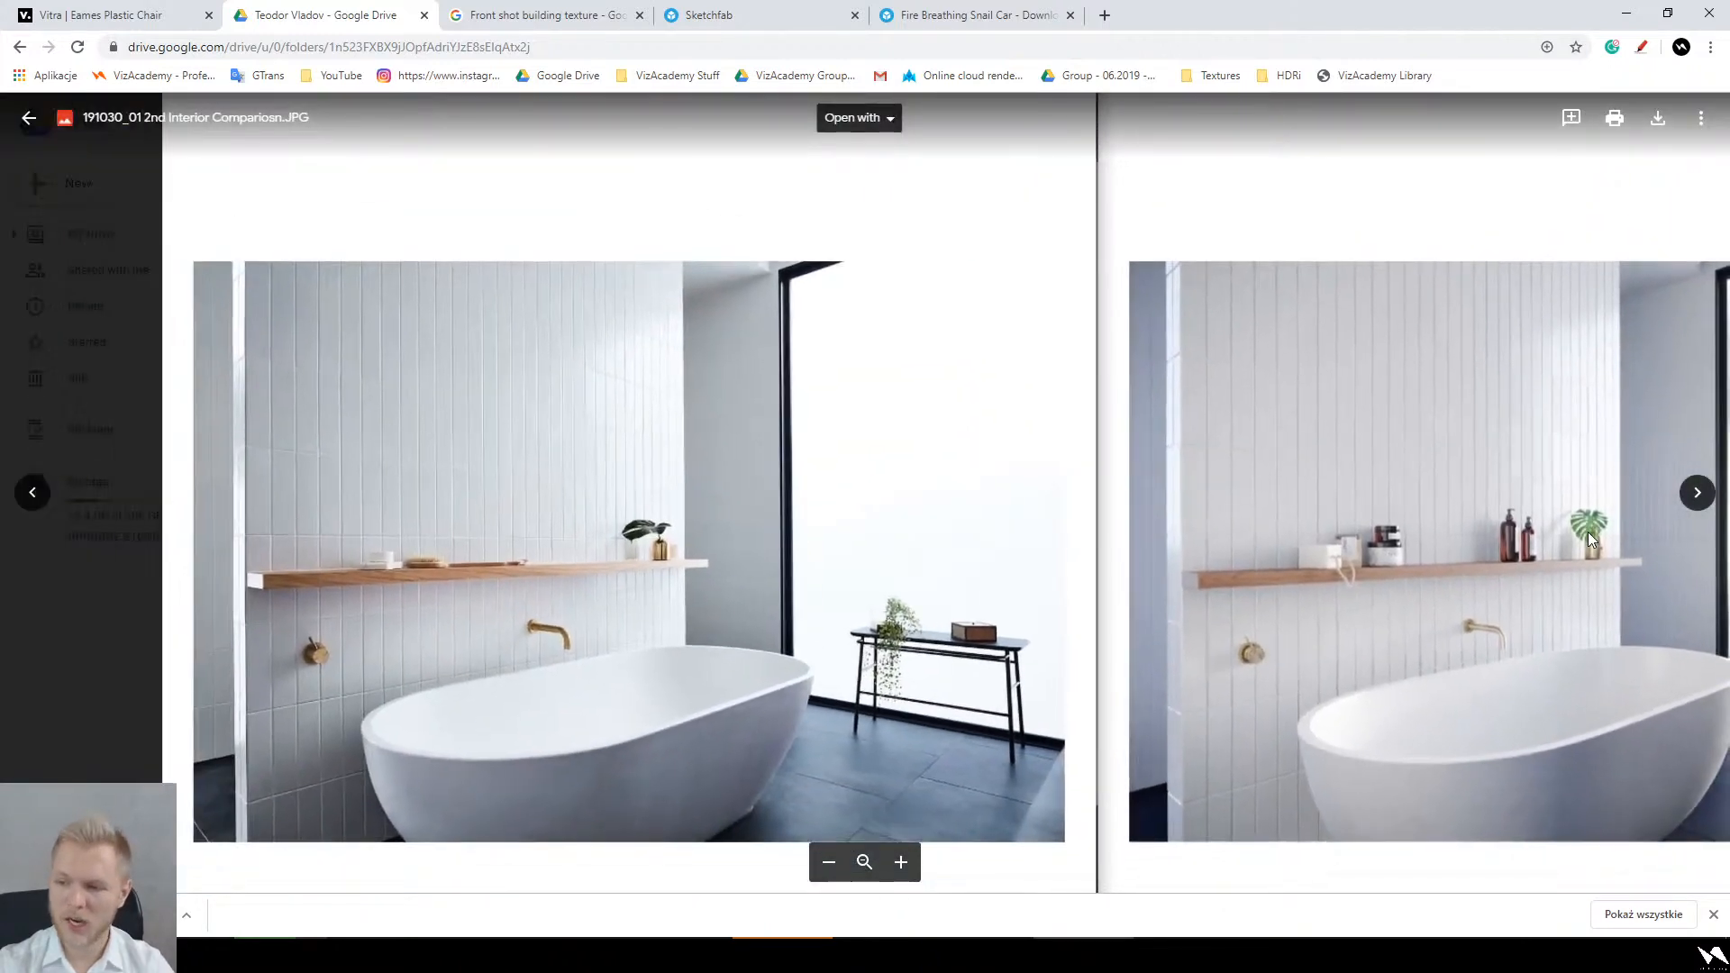
scroll(1570, 549, down, 2)
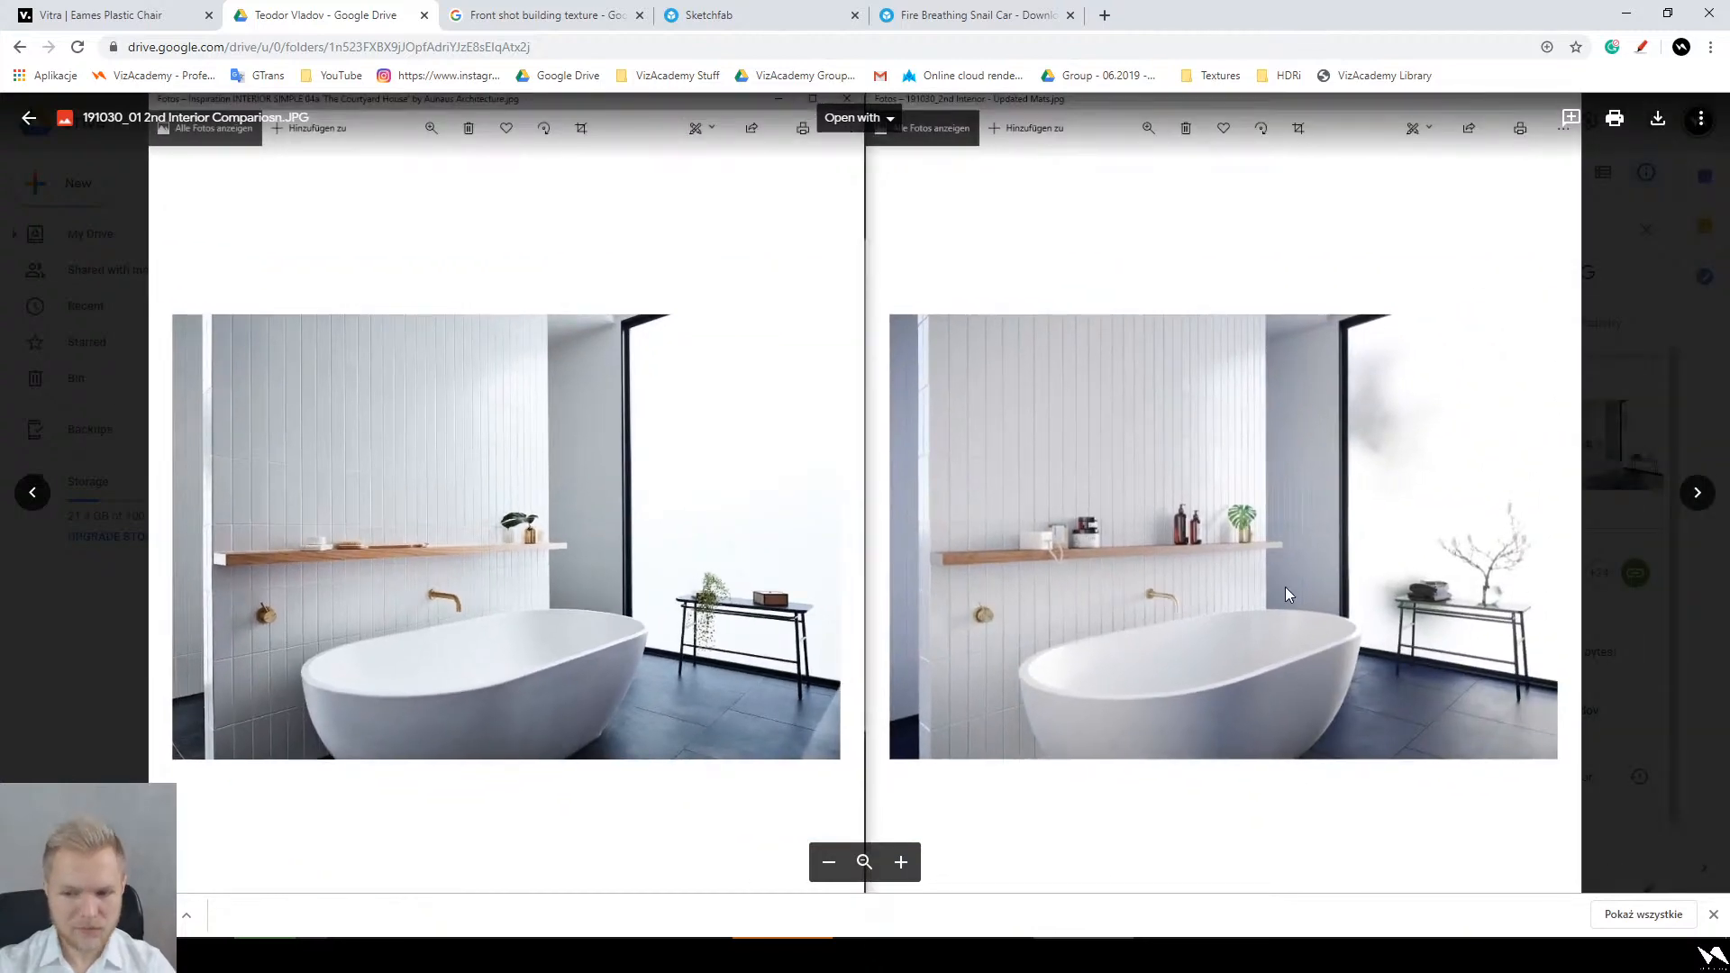
scroll(1203, 573, up, 4)
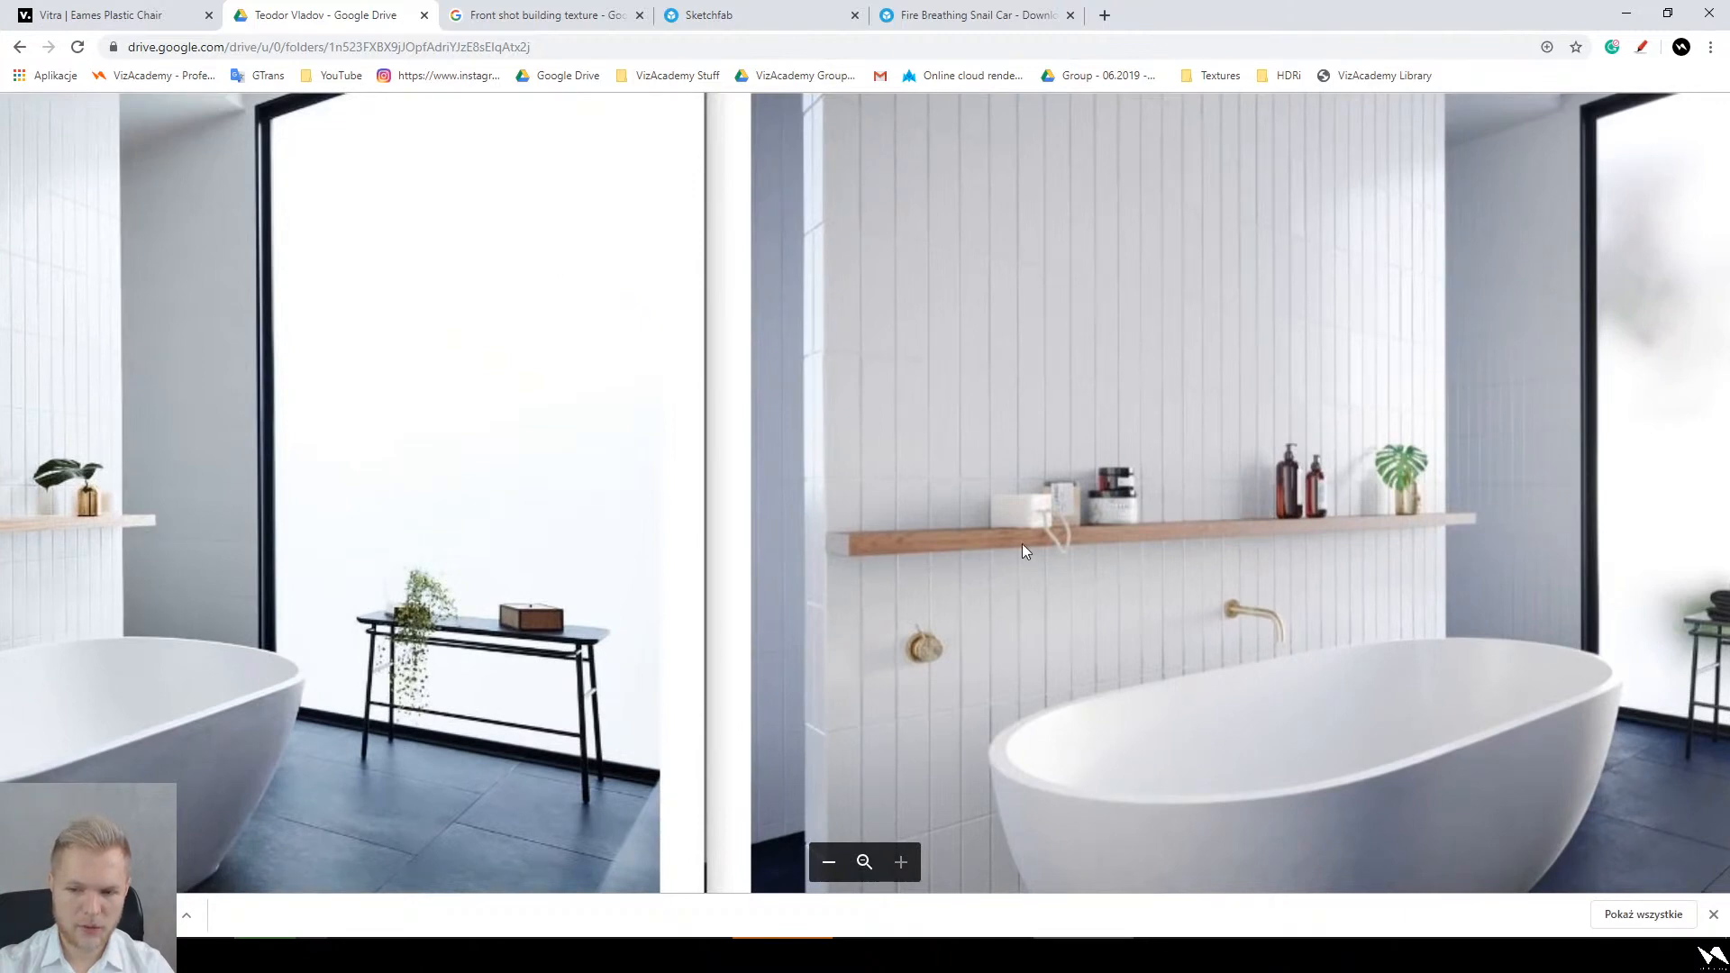
scroll(1248, 560, down, 3)
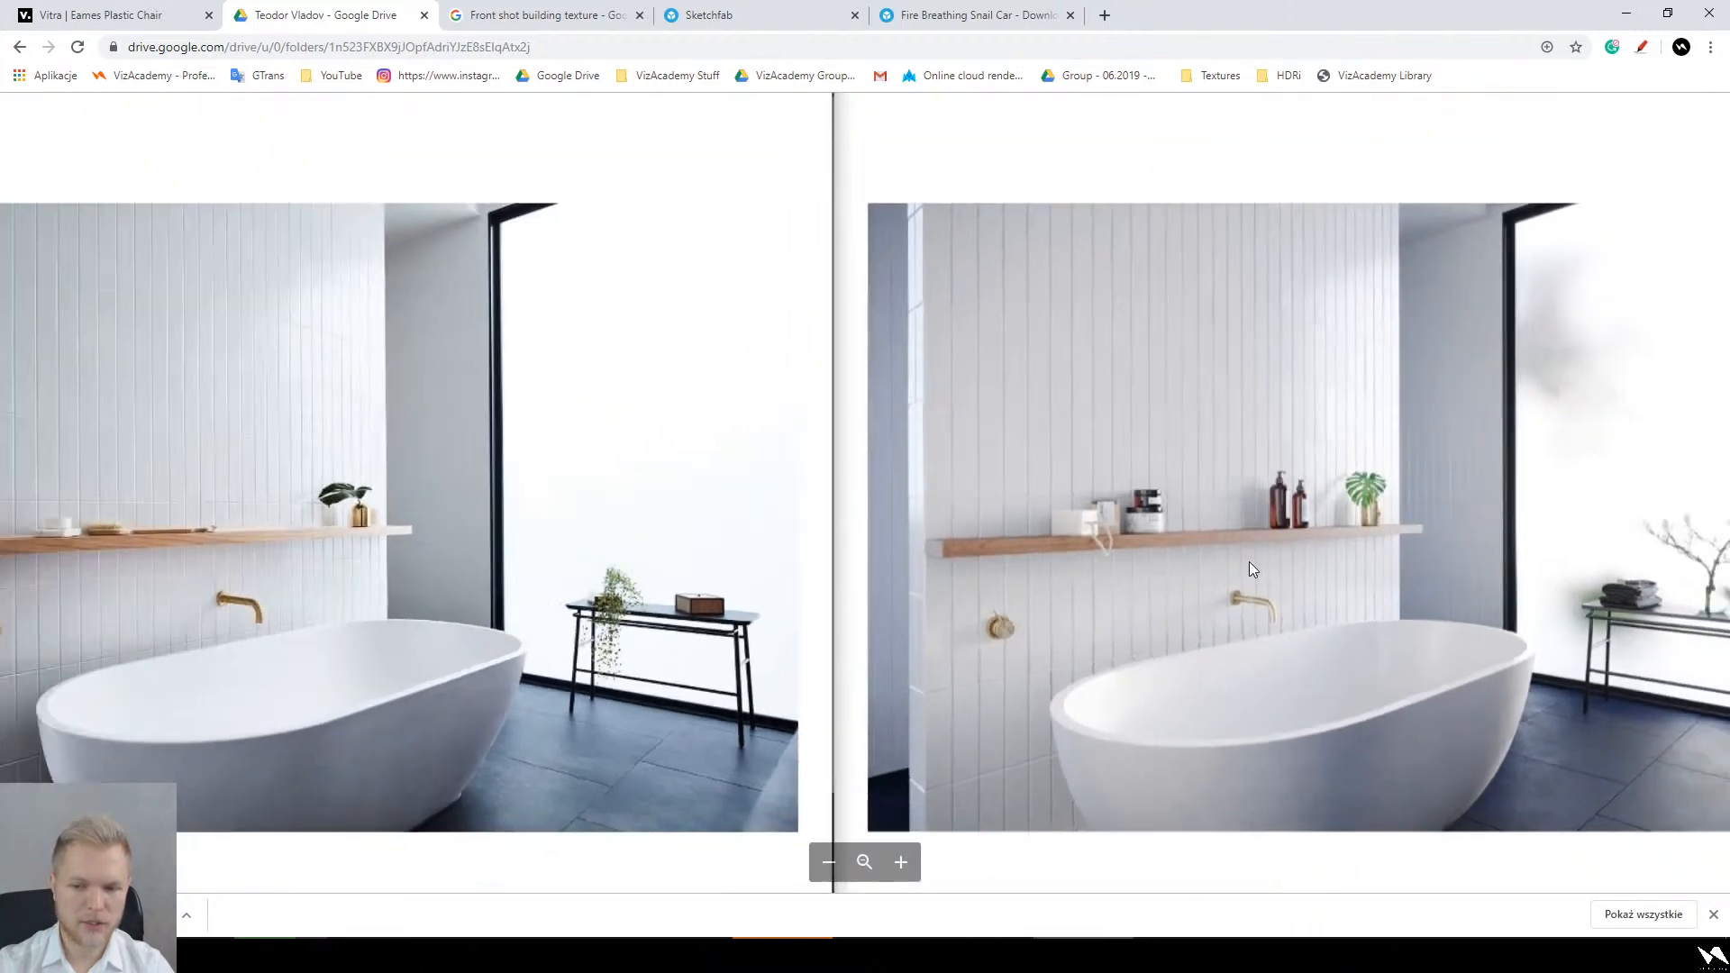
scroll(385, 533, up, 2)
scroll(385, 533, down, 5)
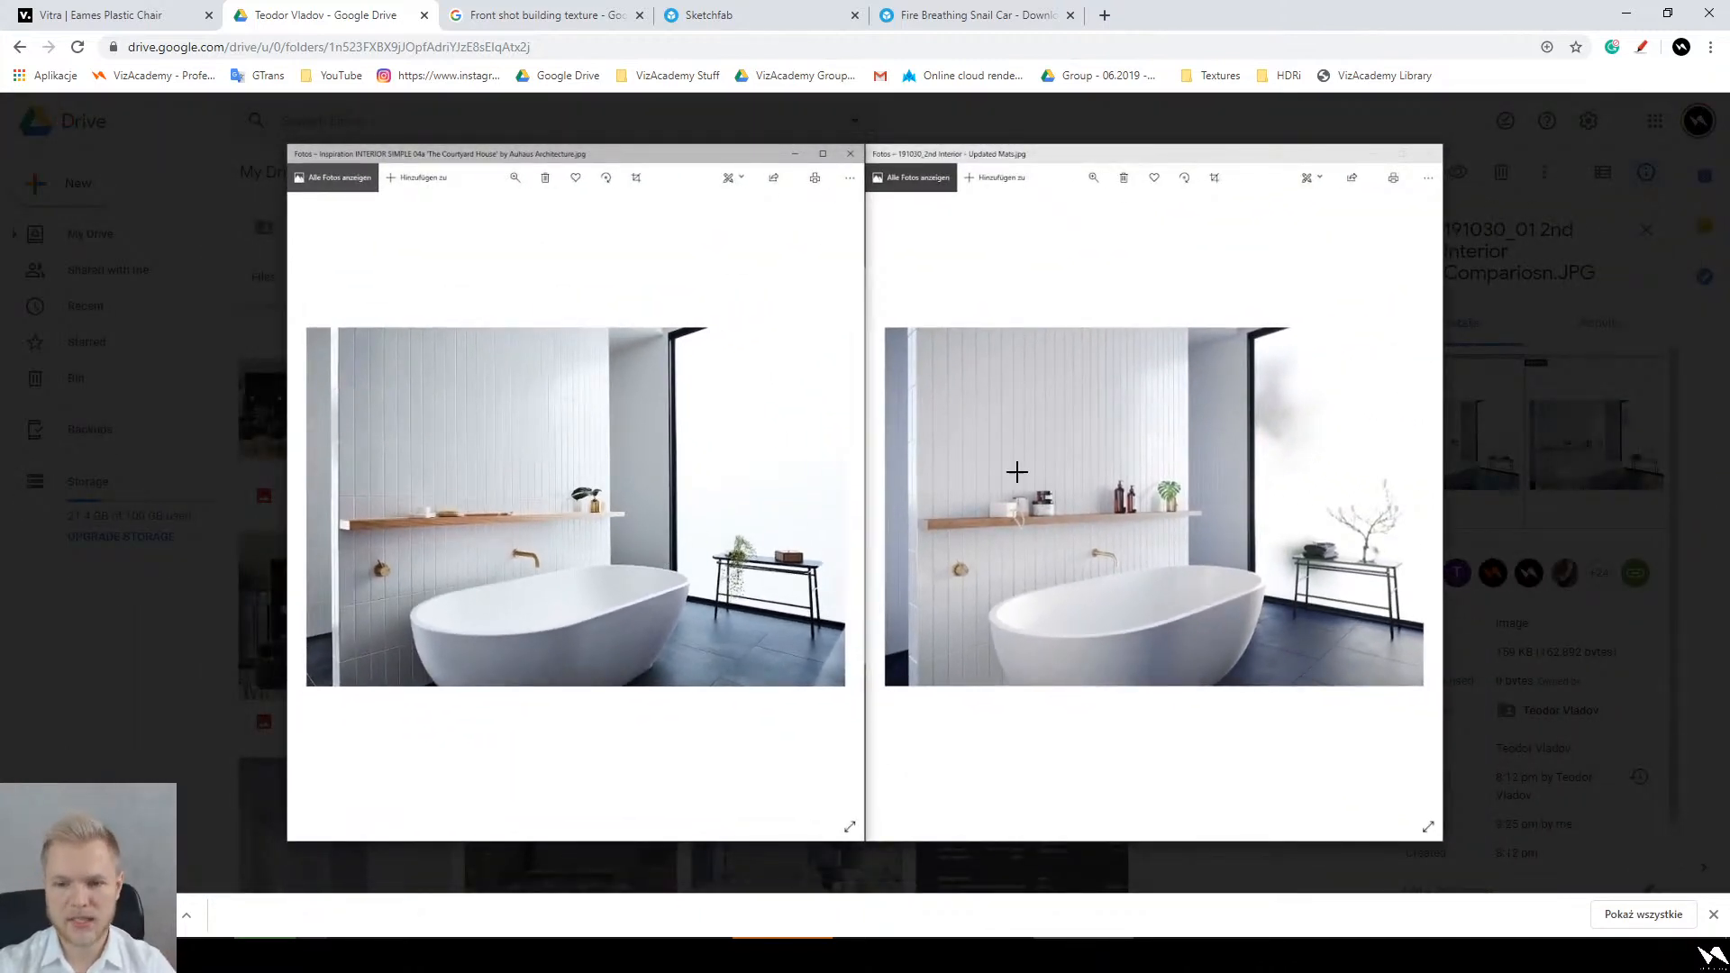
scroll(1234, 442, up, 3)
scroll(1234, 438, down, 3)
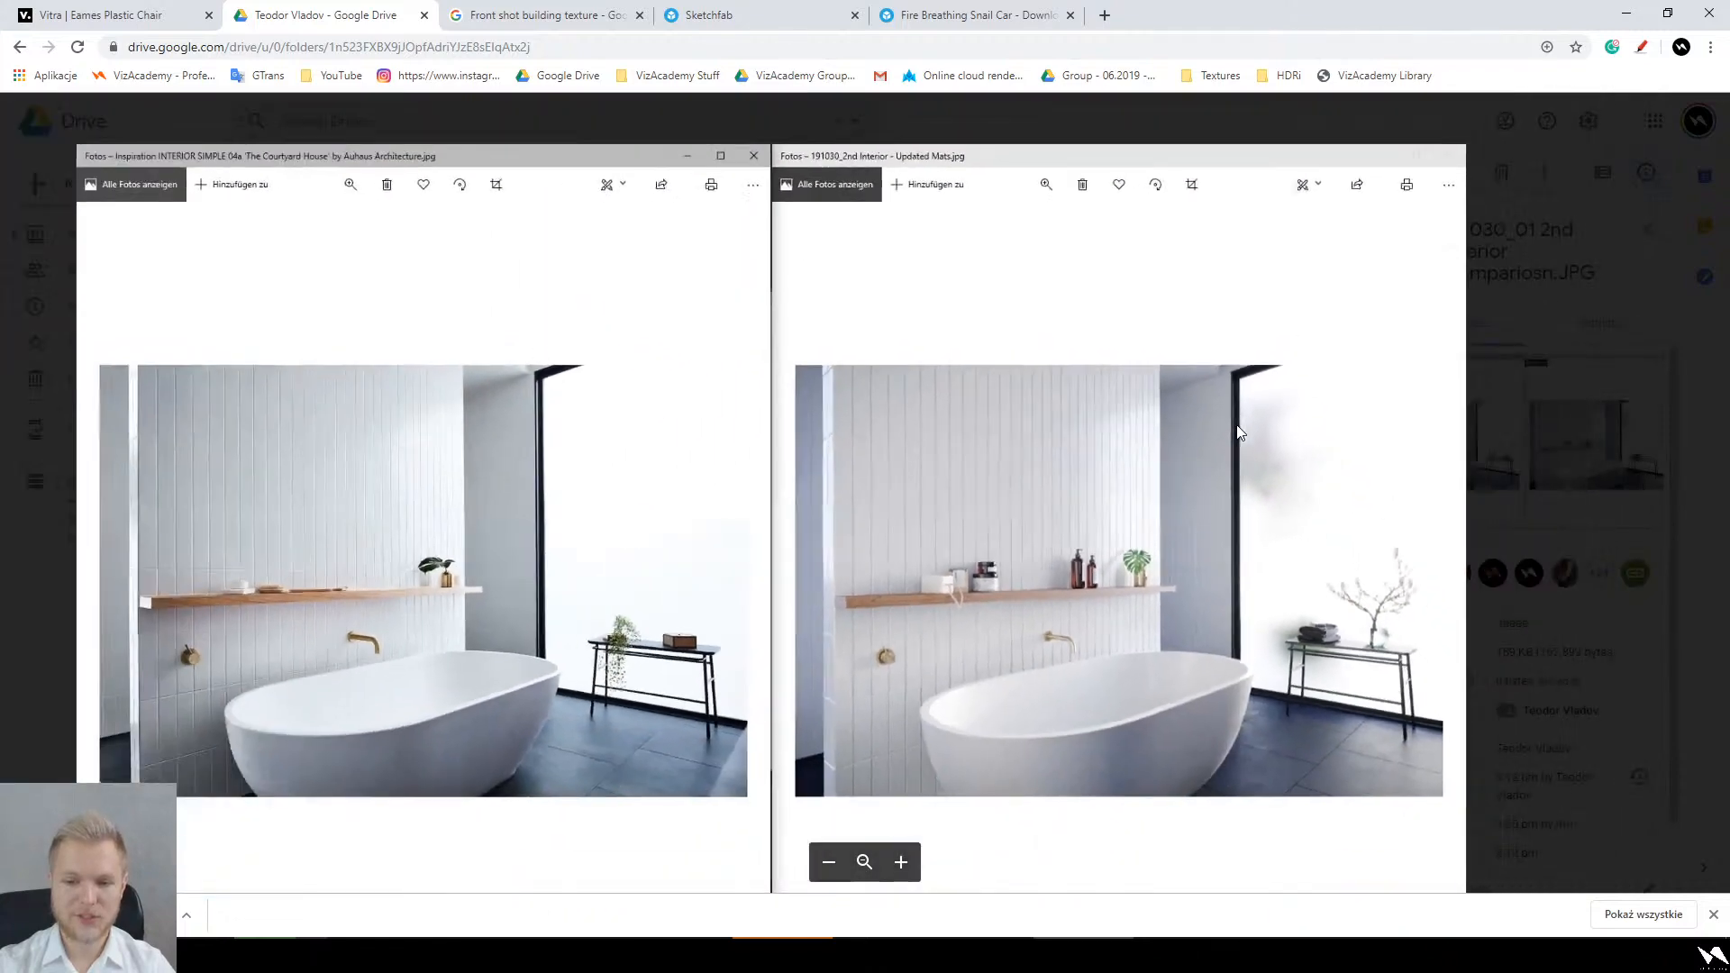
key(Escape)
Step: Open 191030_1st Interior Comparison.JPG, compare the kitchen render's cabinets, pendant lamps, floor and dining table with the reference photo, and close the preview
double_click(399, 427)
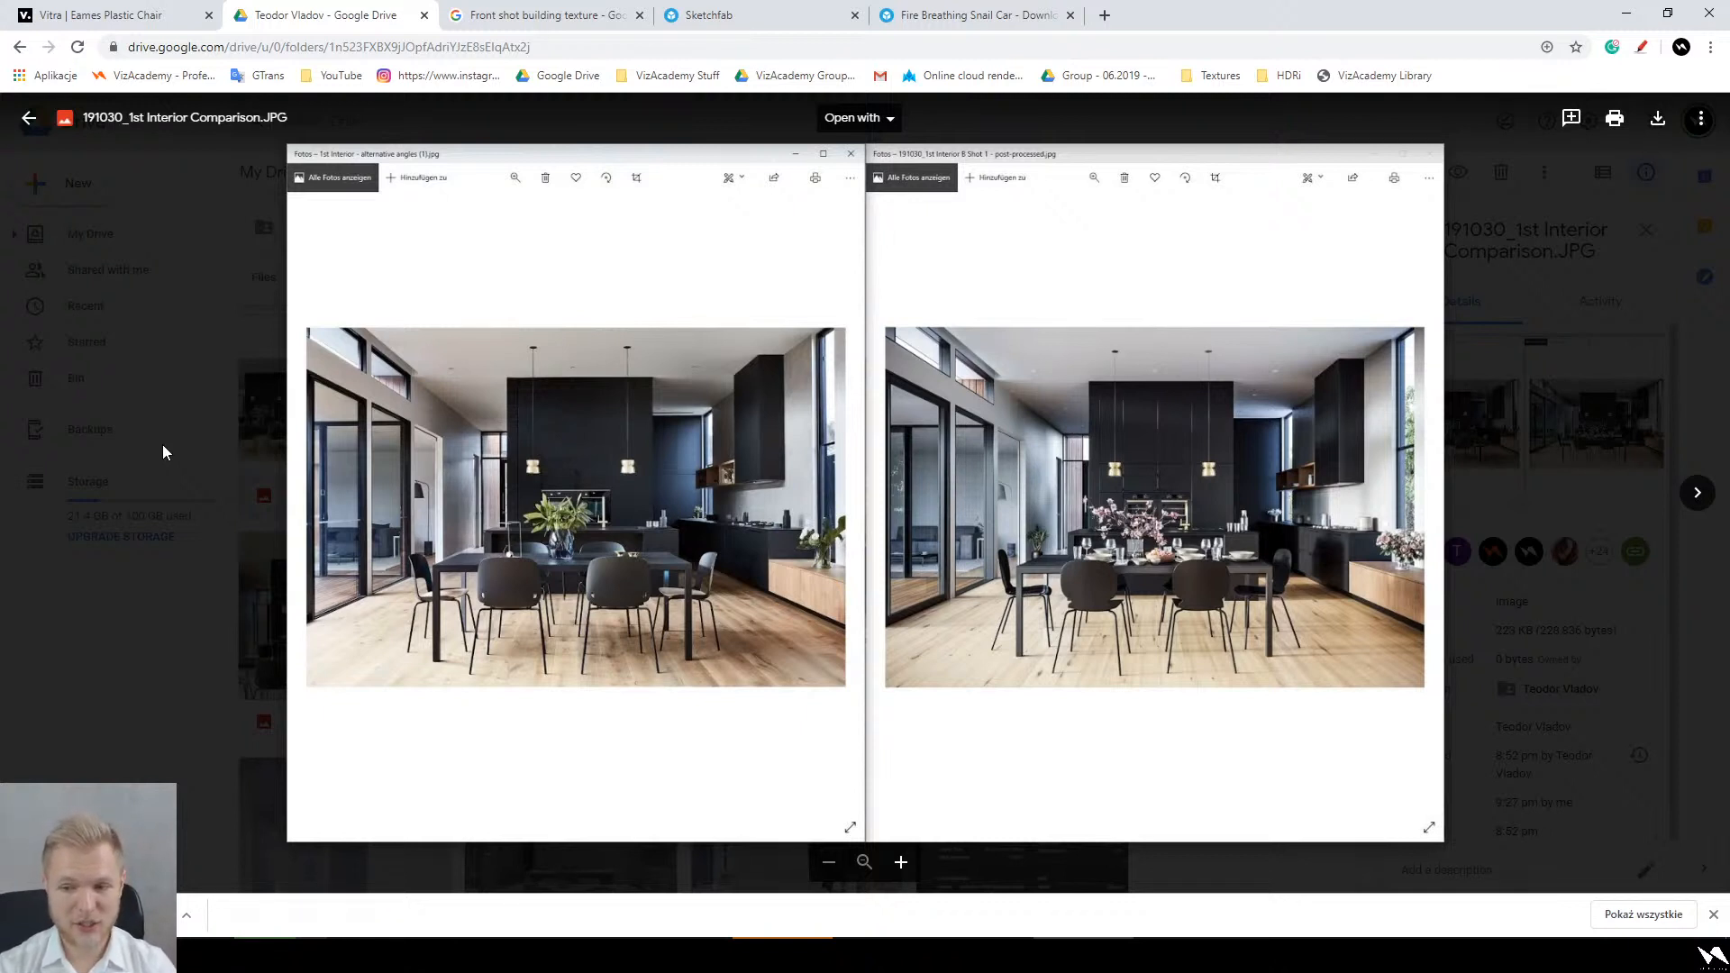
ctrl+scroll(624, 527, up, 4)
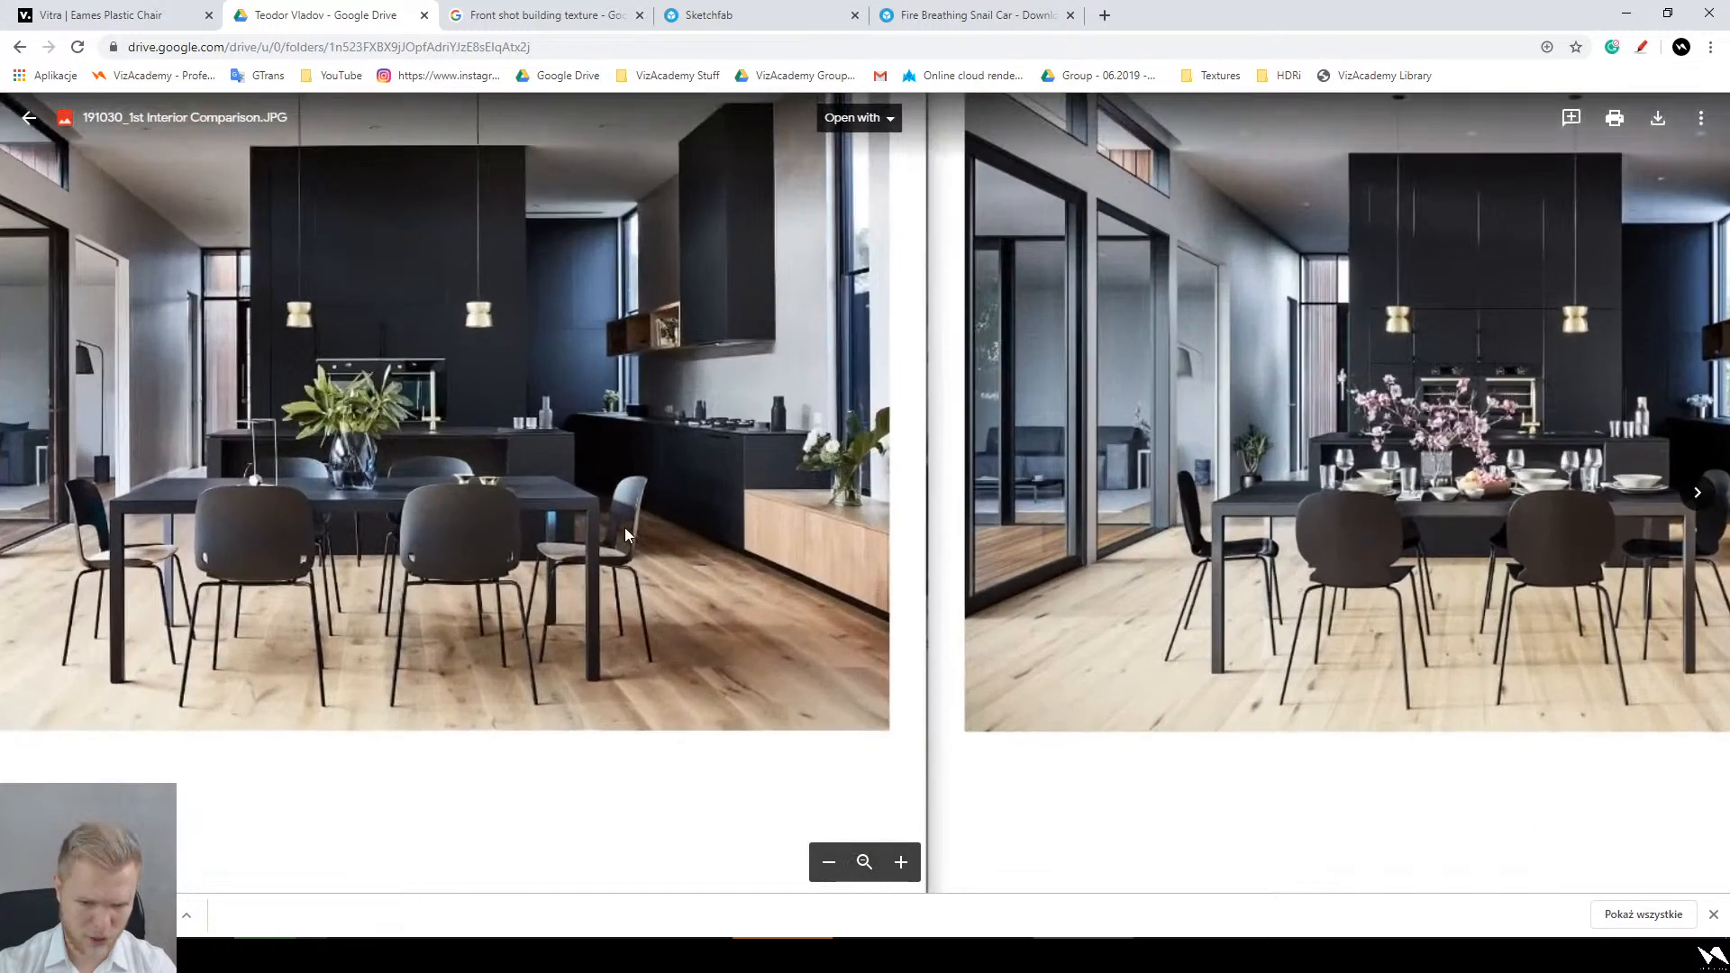
ctrl+scroll(728, 580, down, 5)
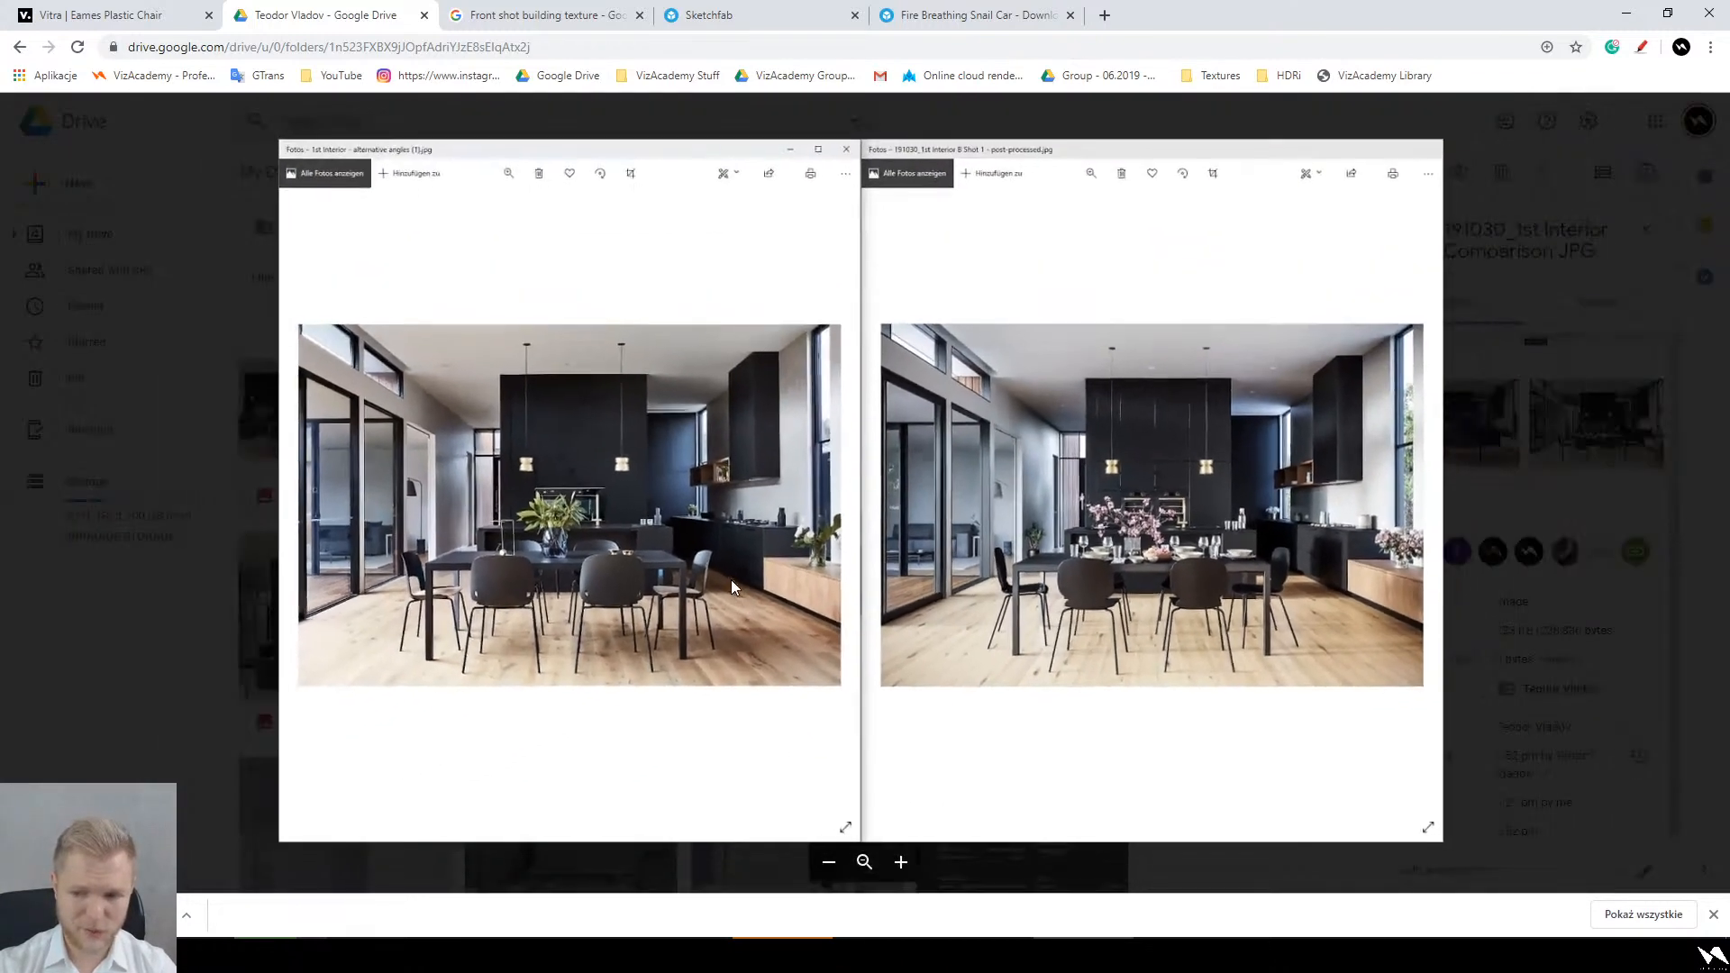
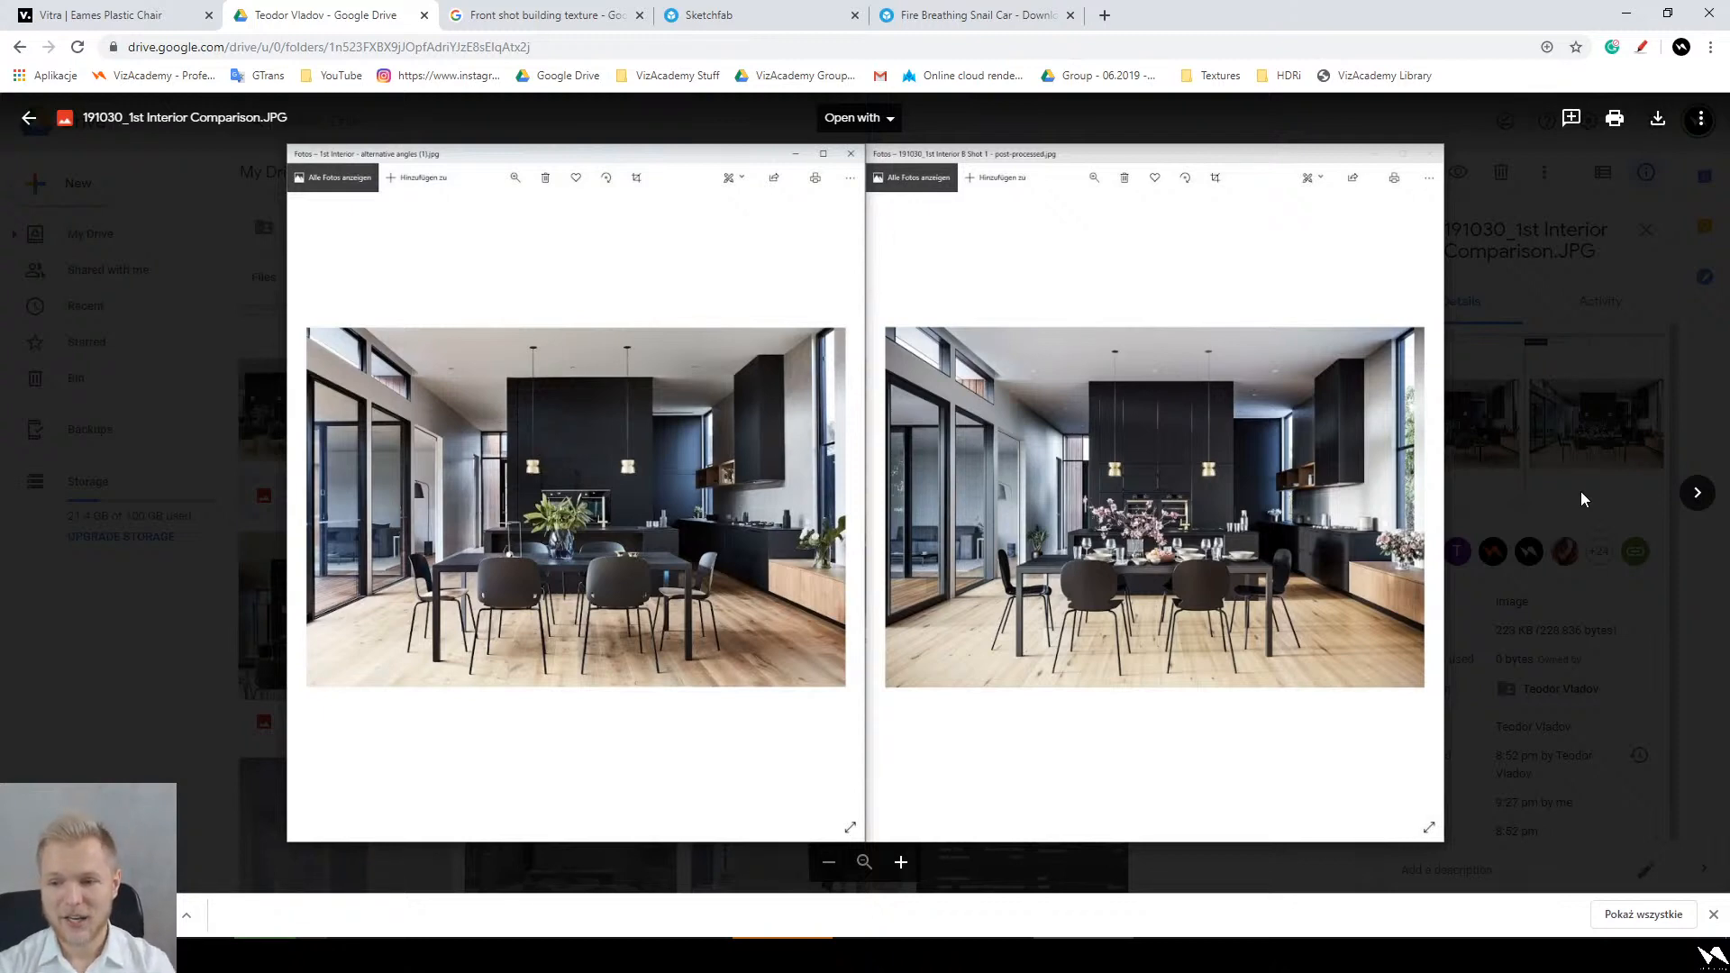
ctrl+scroll(1250, 364, up, 5)
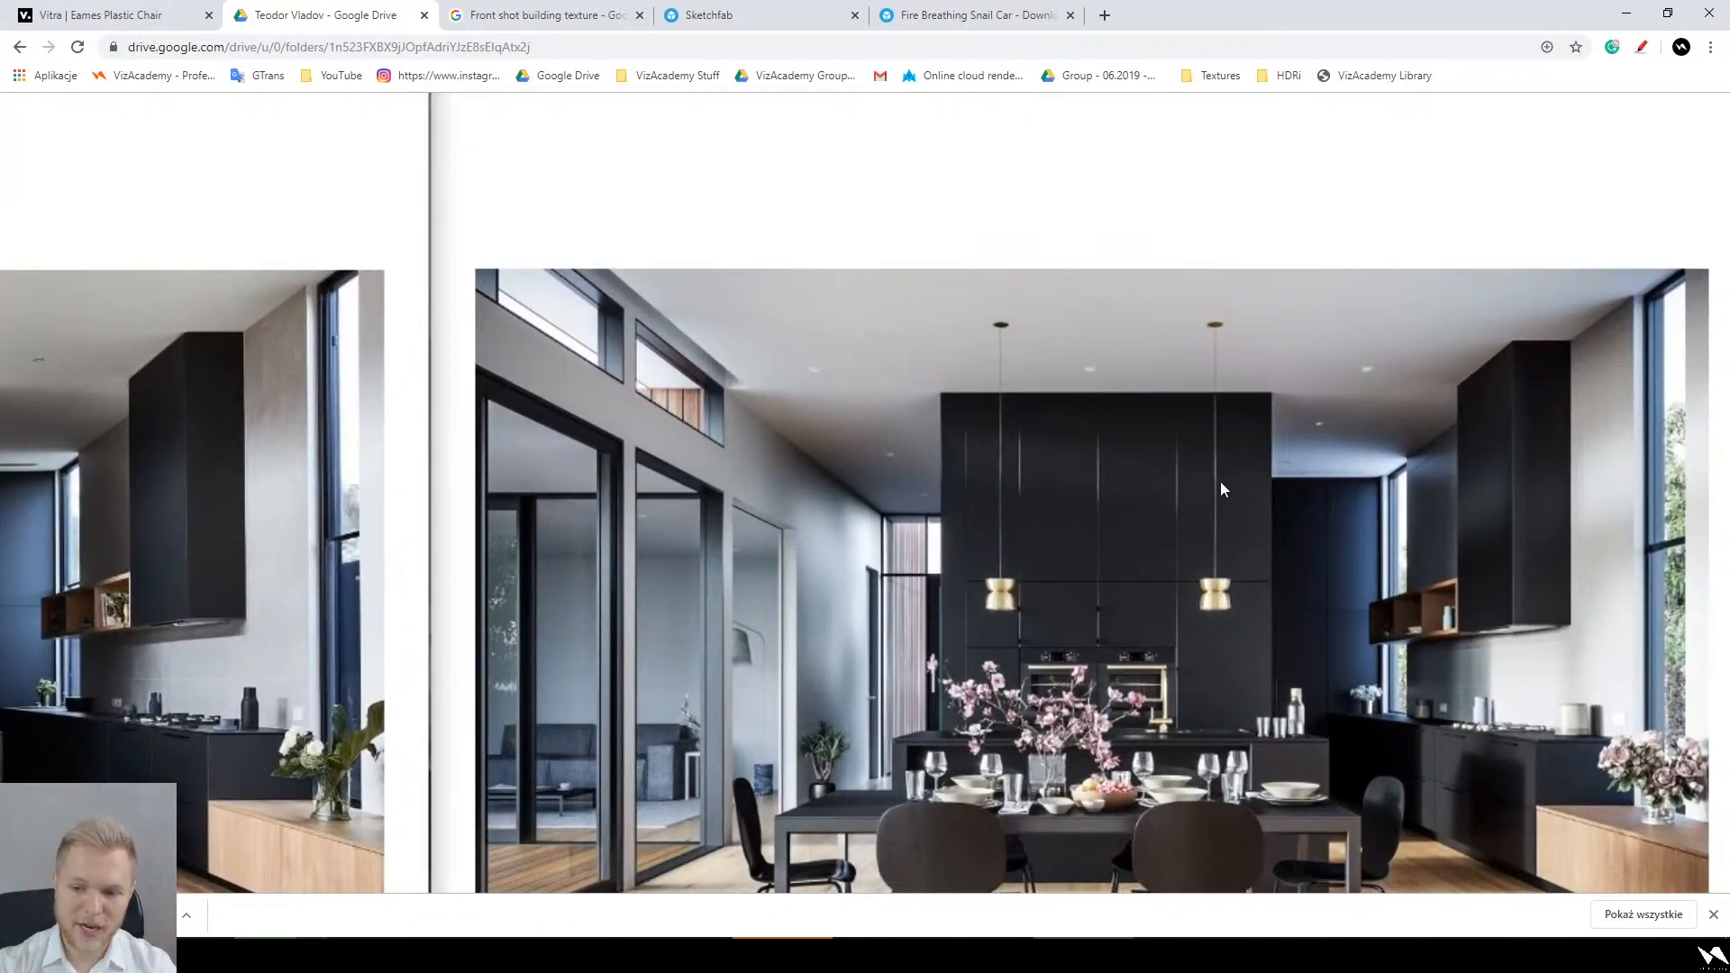
drag(957, 490, 445, 479)
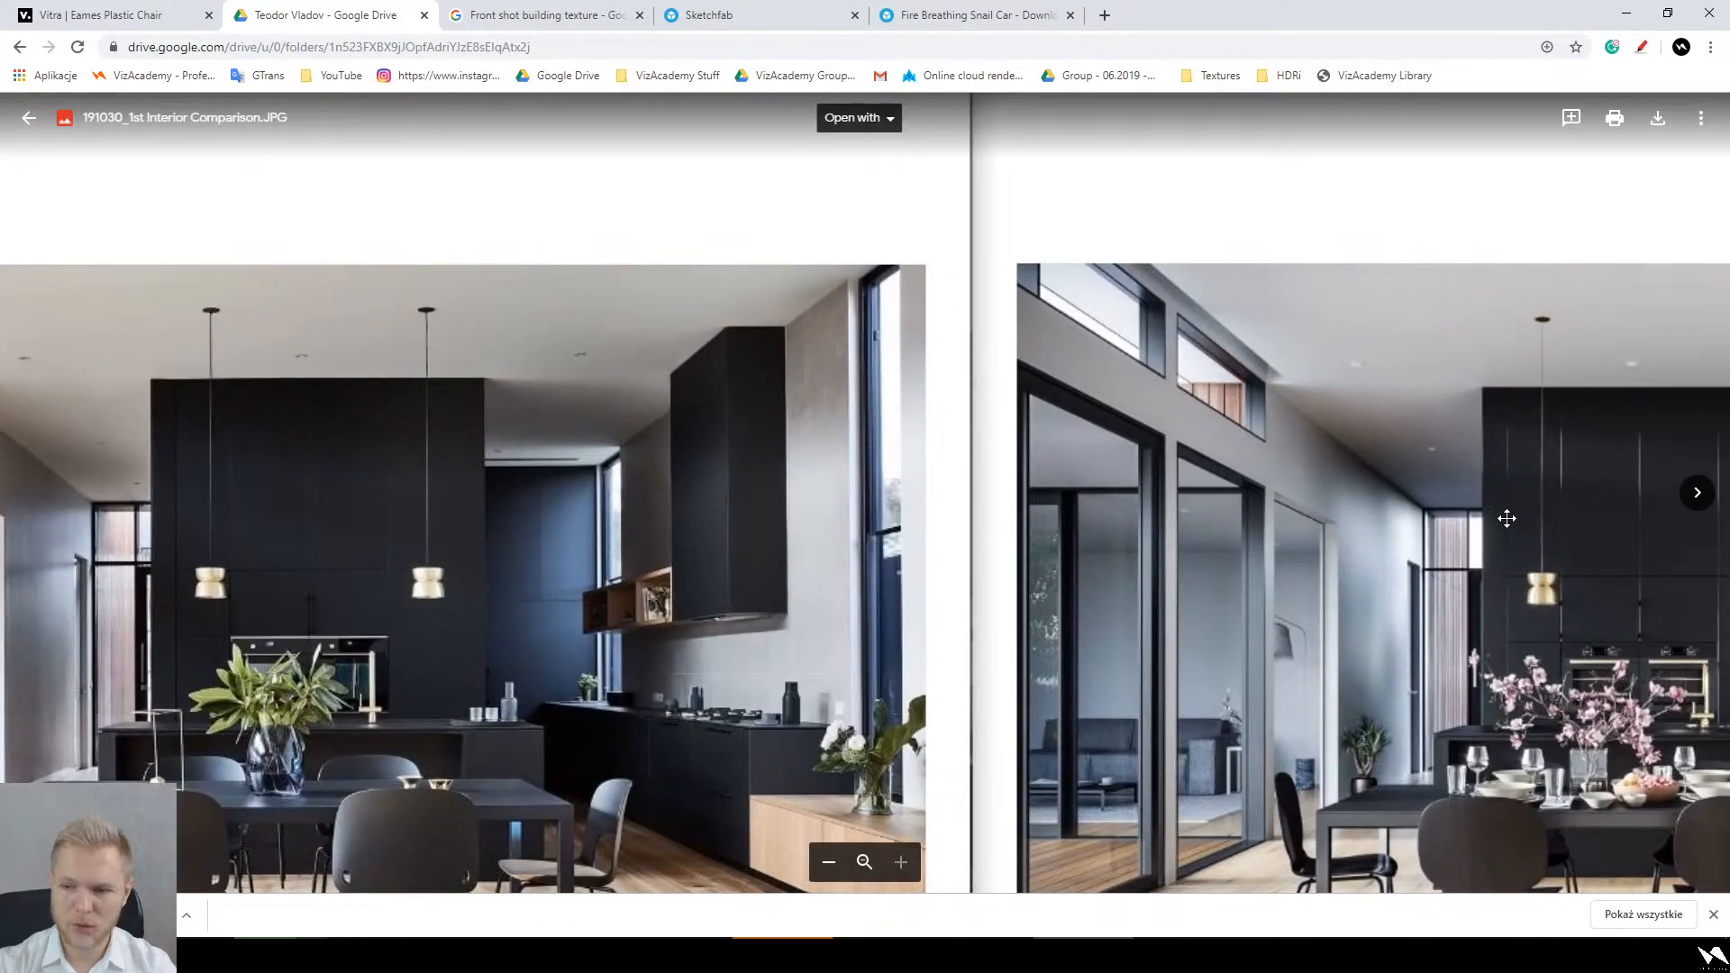
drag(1506, 518, 1463, 515)
drag(1618, 456, 1287, 444)
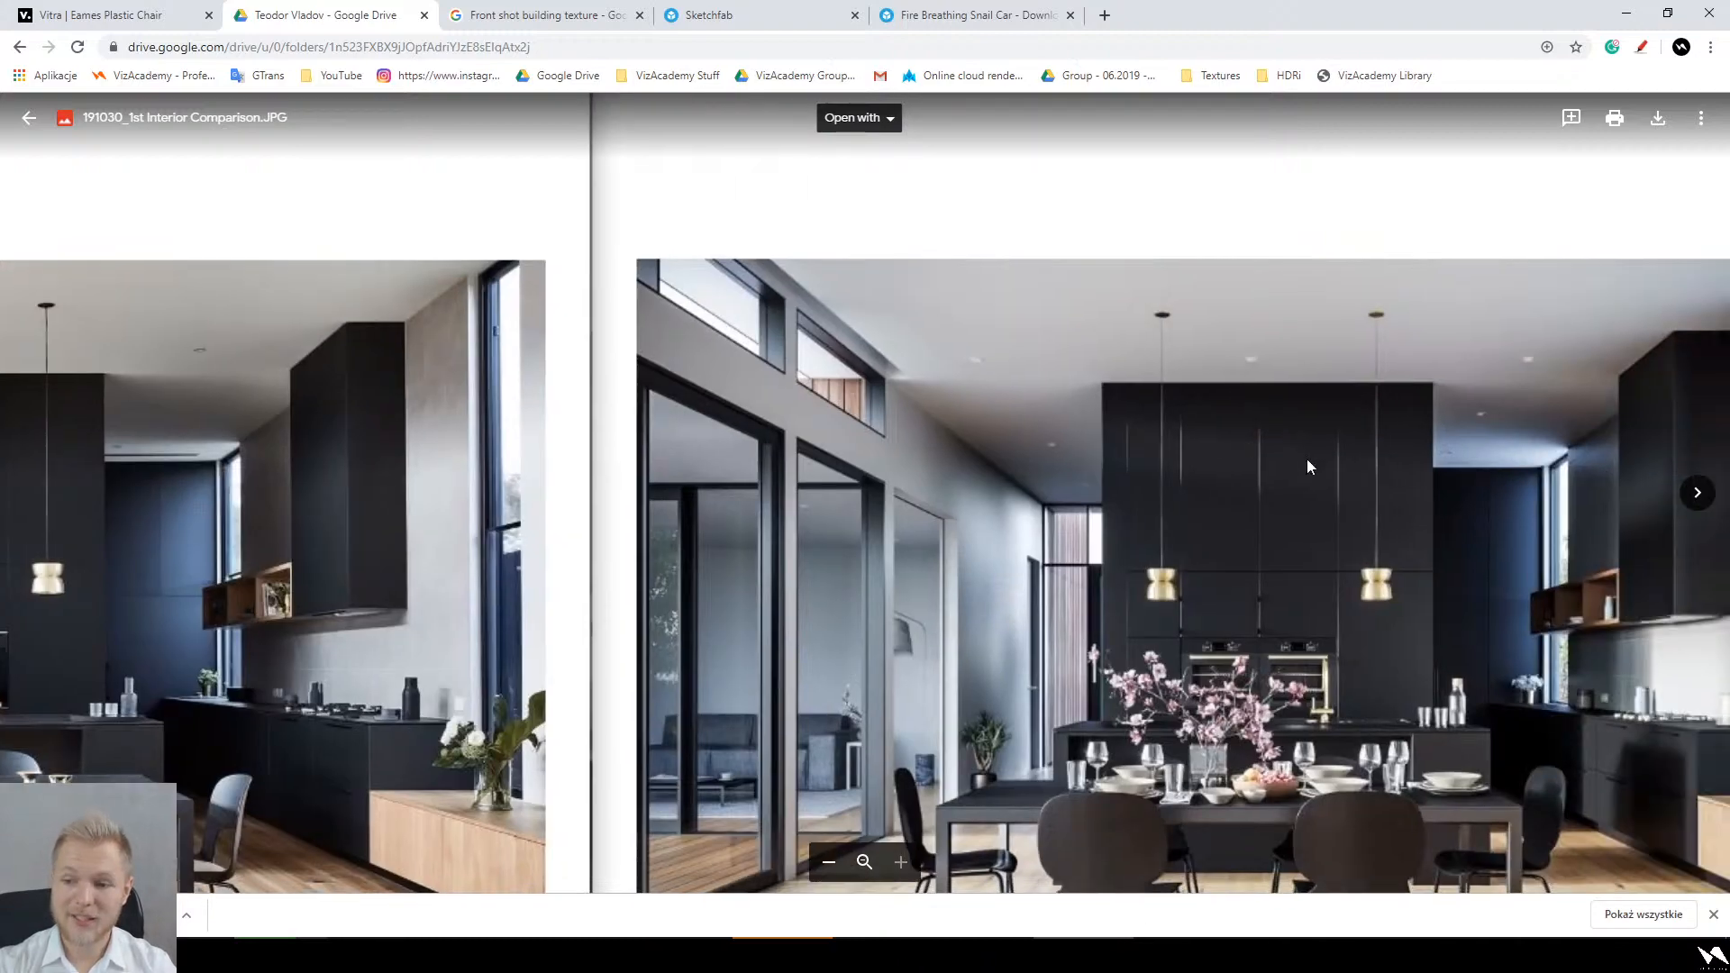
ctrl+scroll(1306, 458, down, 3)
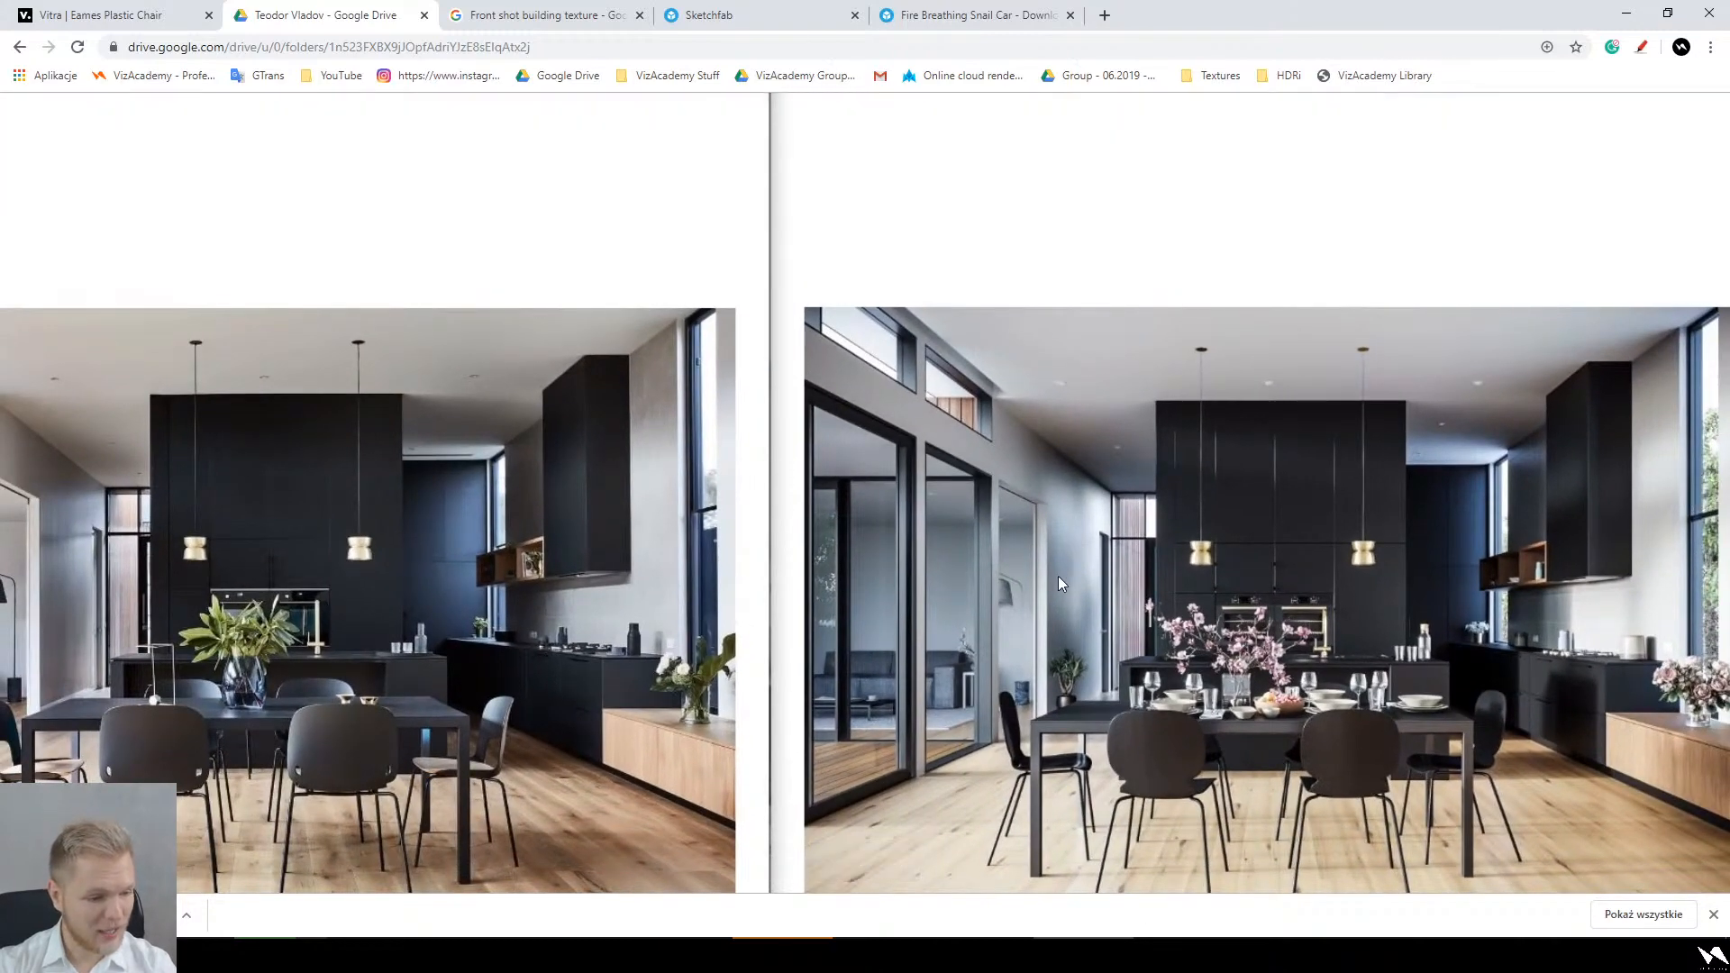
drag(1054, 576, 1090, 516)
key(Escape)
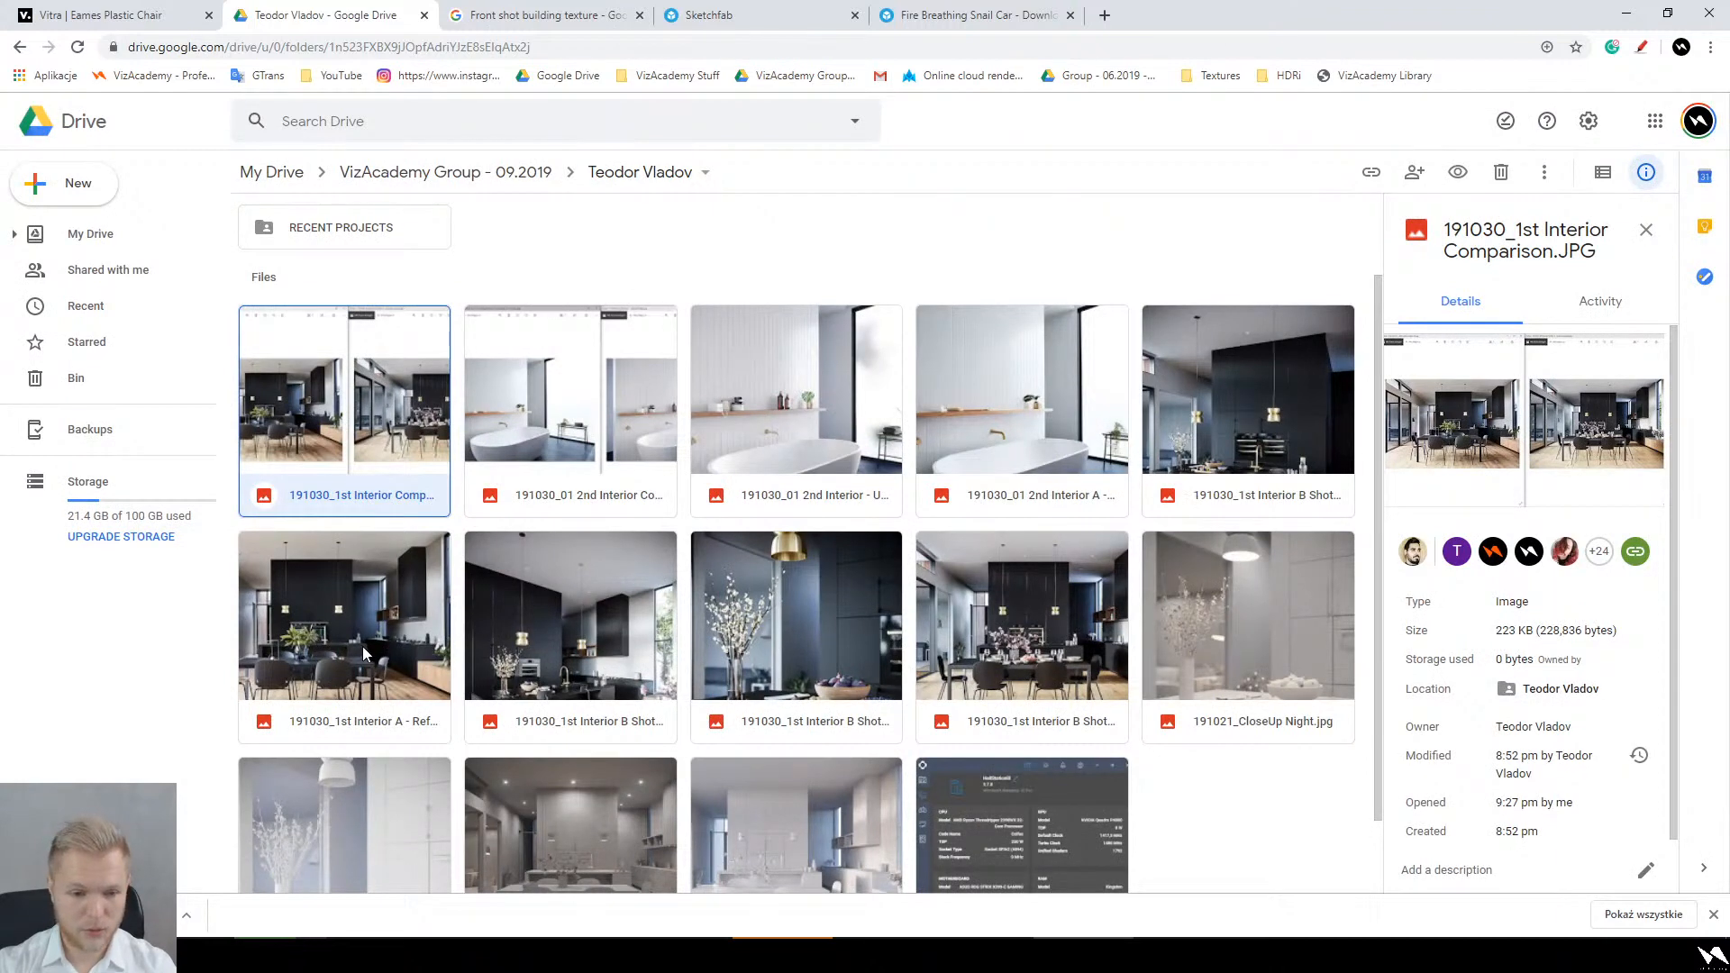
Step: Open 191030_1st Interior B Shot 2a - post-processed.jpg and inspect the kitchen cabinets, backsplash wall and window up close
double_click(609, 598)
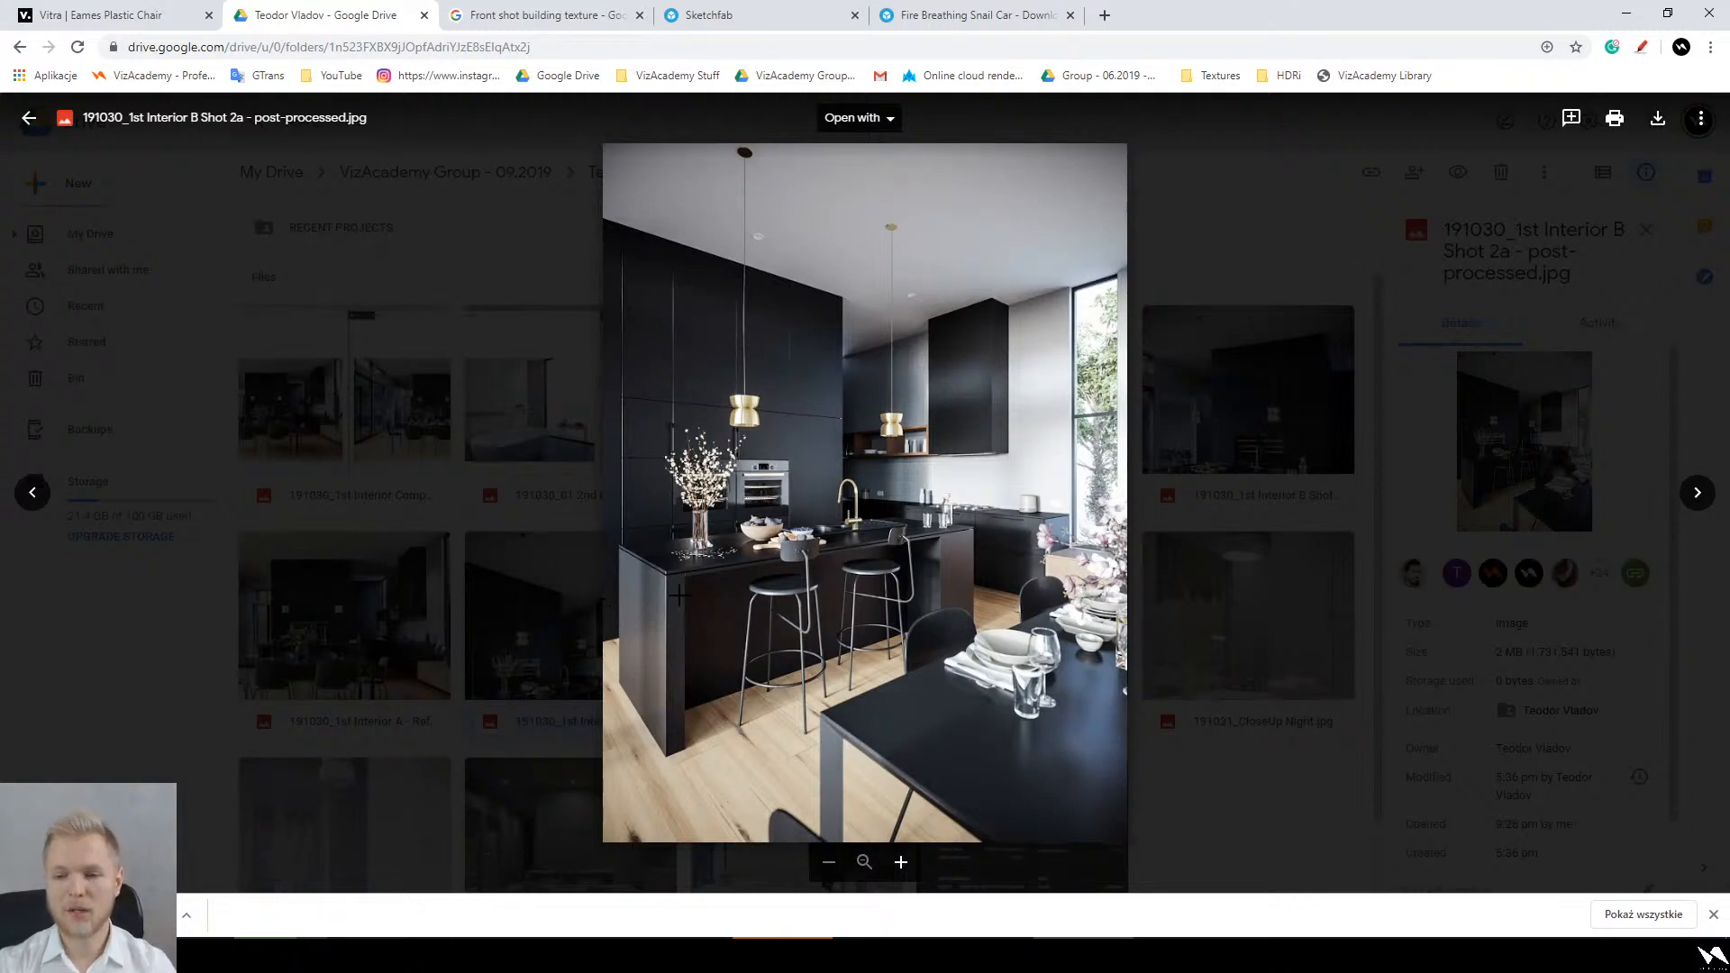
click(1086, 473)
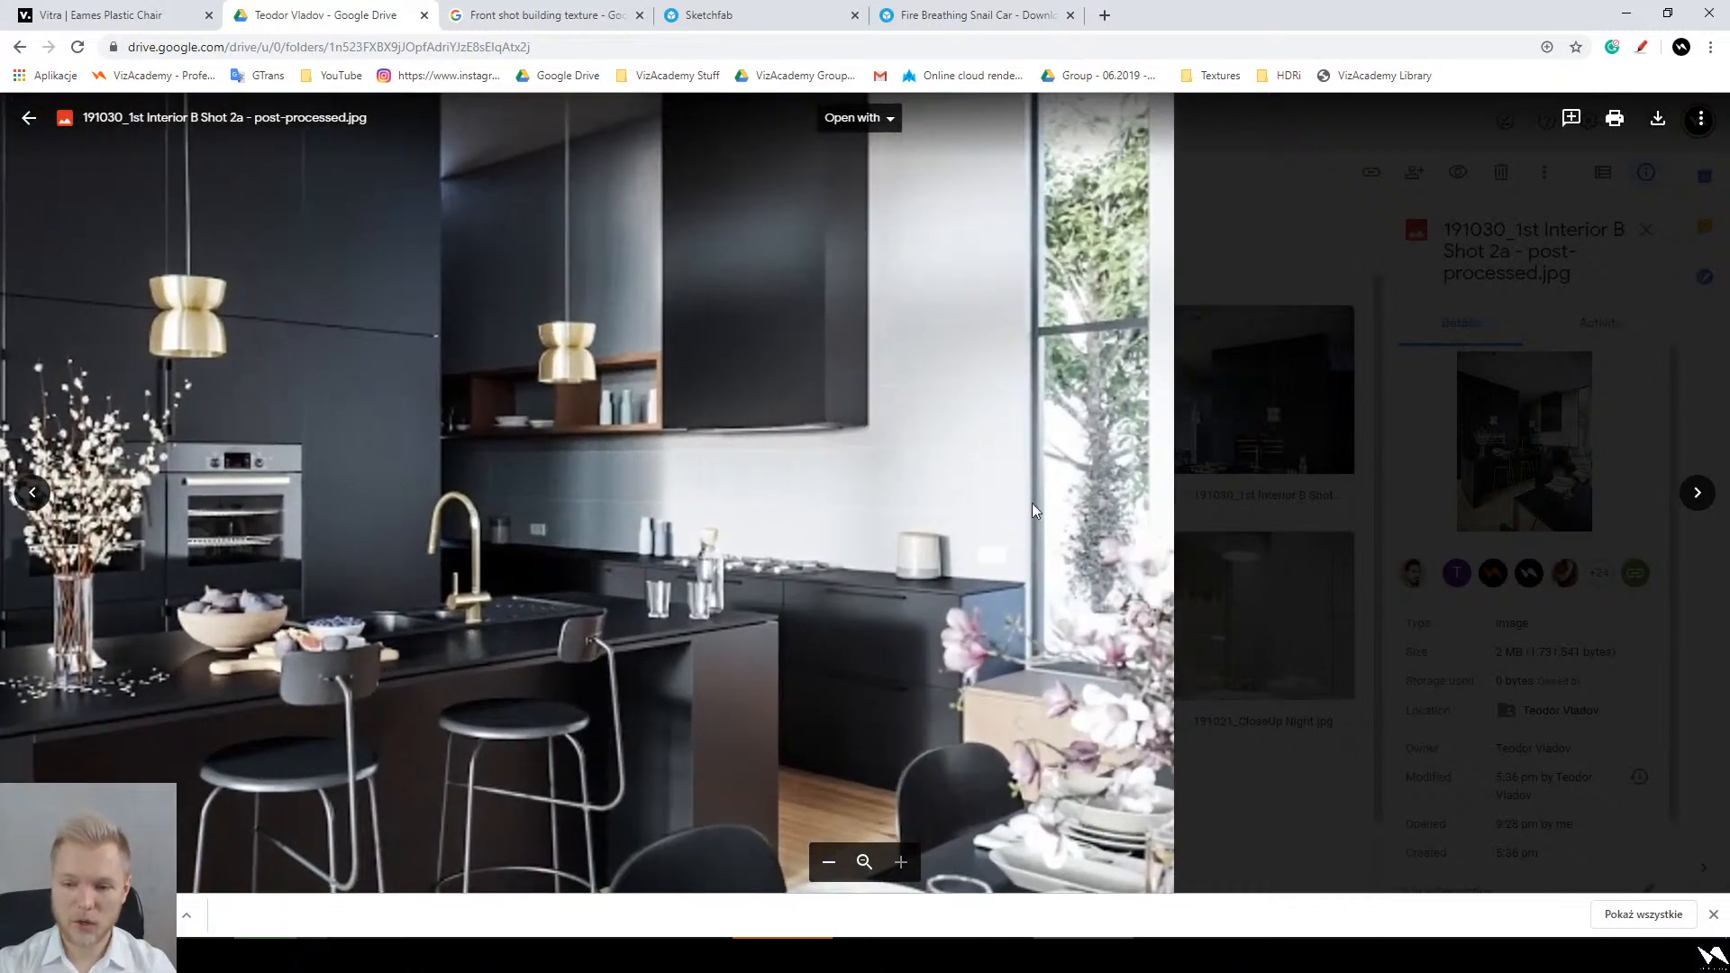
drag(1041, 450, 1064, 565)
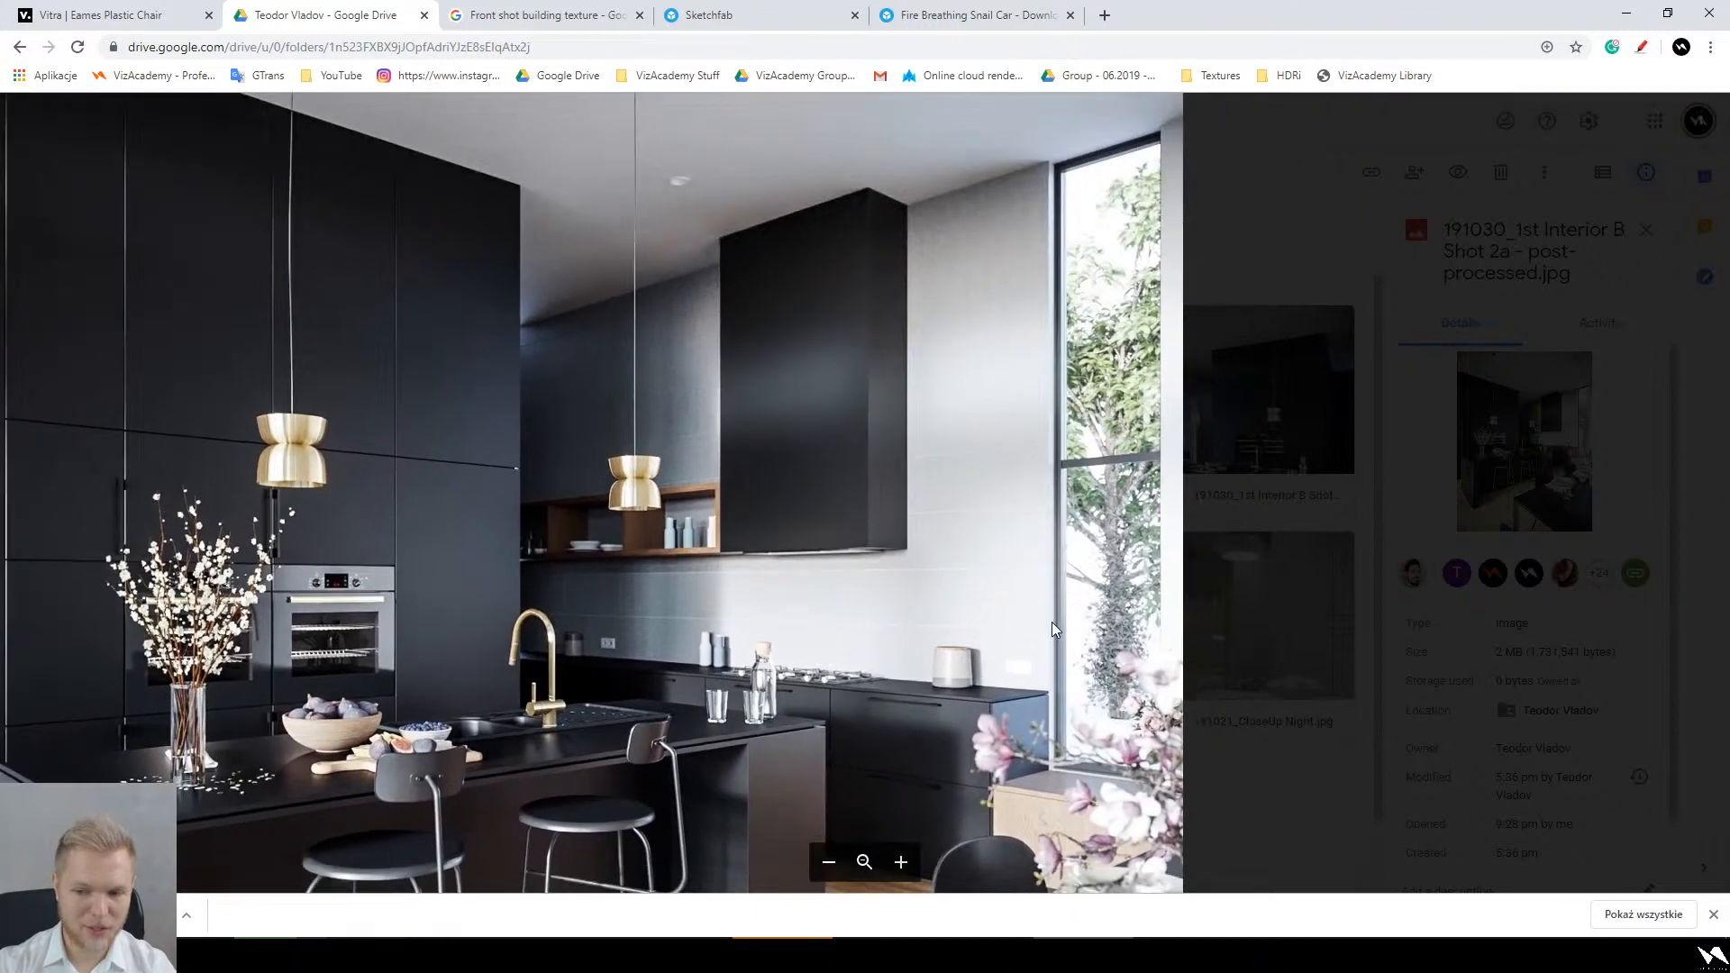
click(1051, 621)
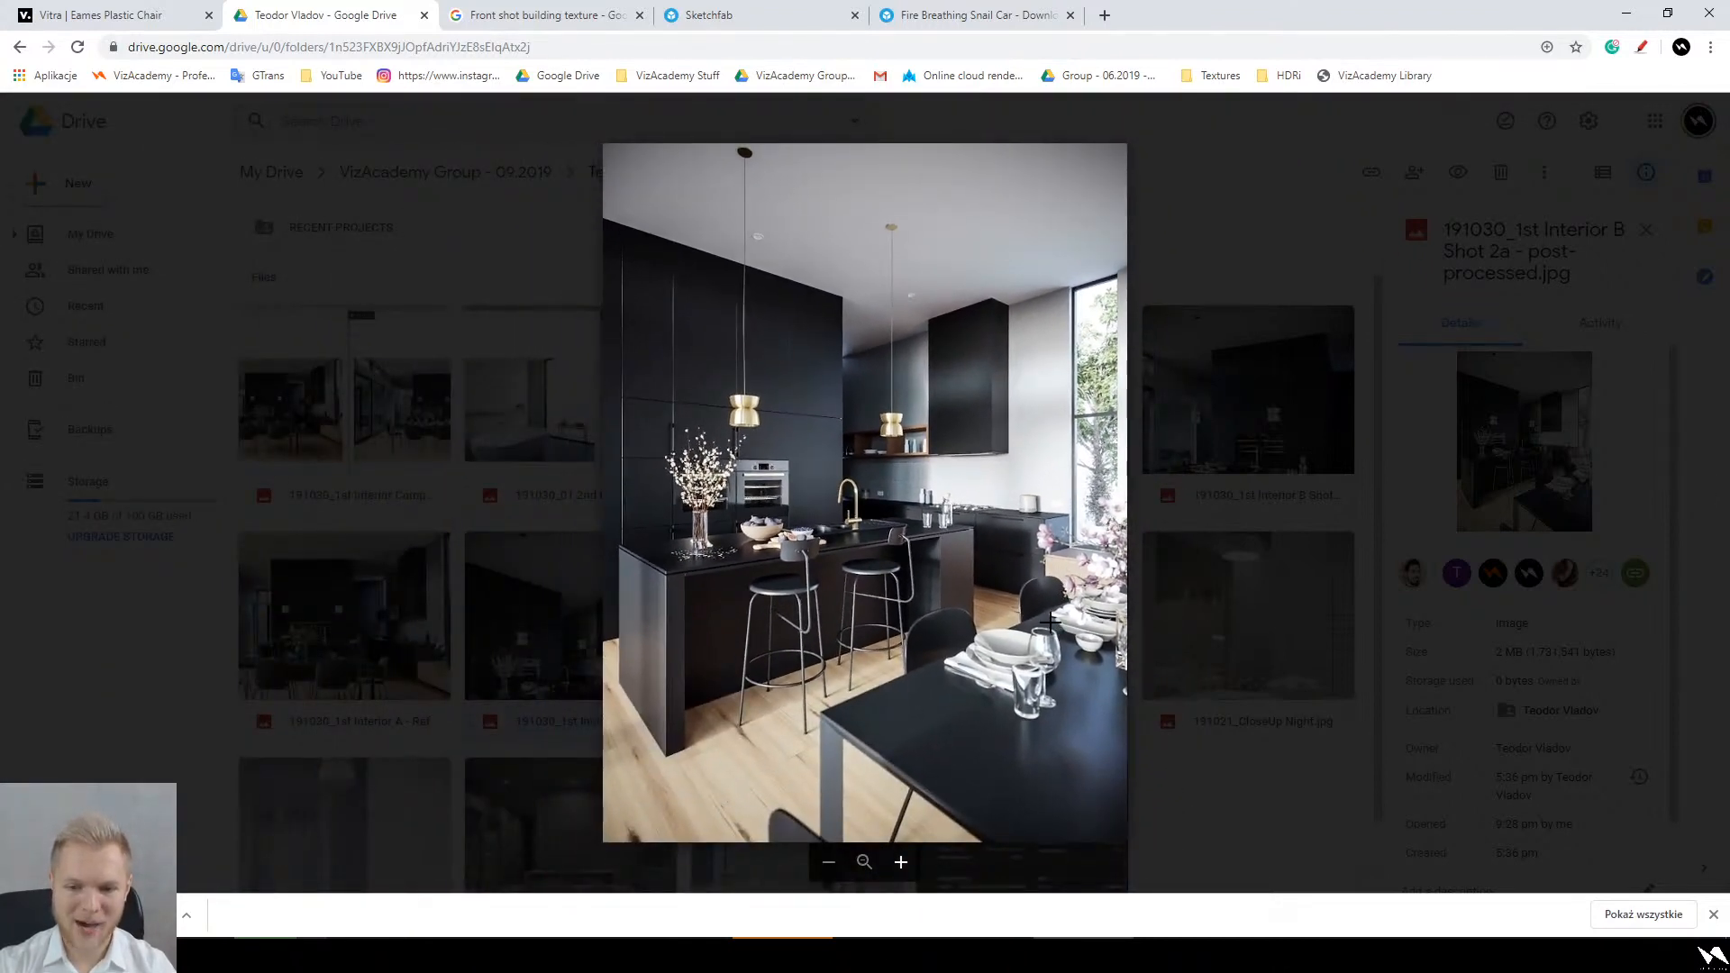
Step: Go to 191030_1st Interior B Shot 3 - post-processed.jpg and inspect the flowers, pendant lamp and fruit on the countertop
click(1051, 621)
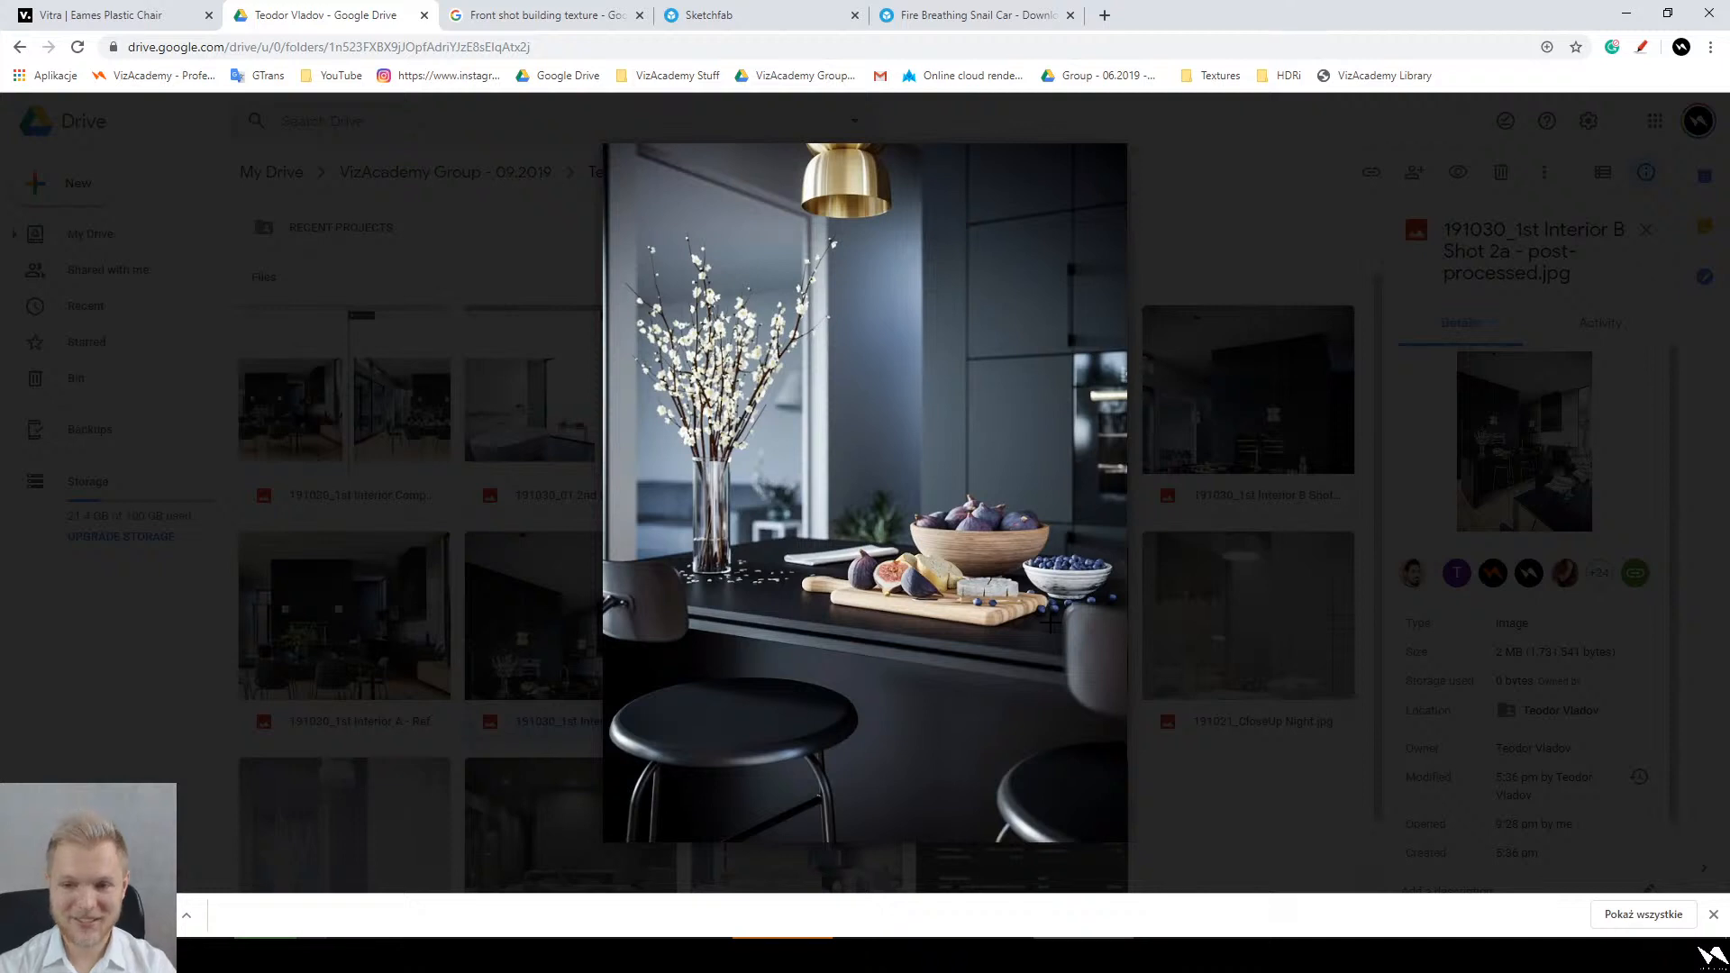
scroll(784, 296, up, 4)
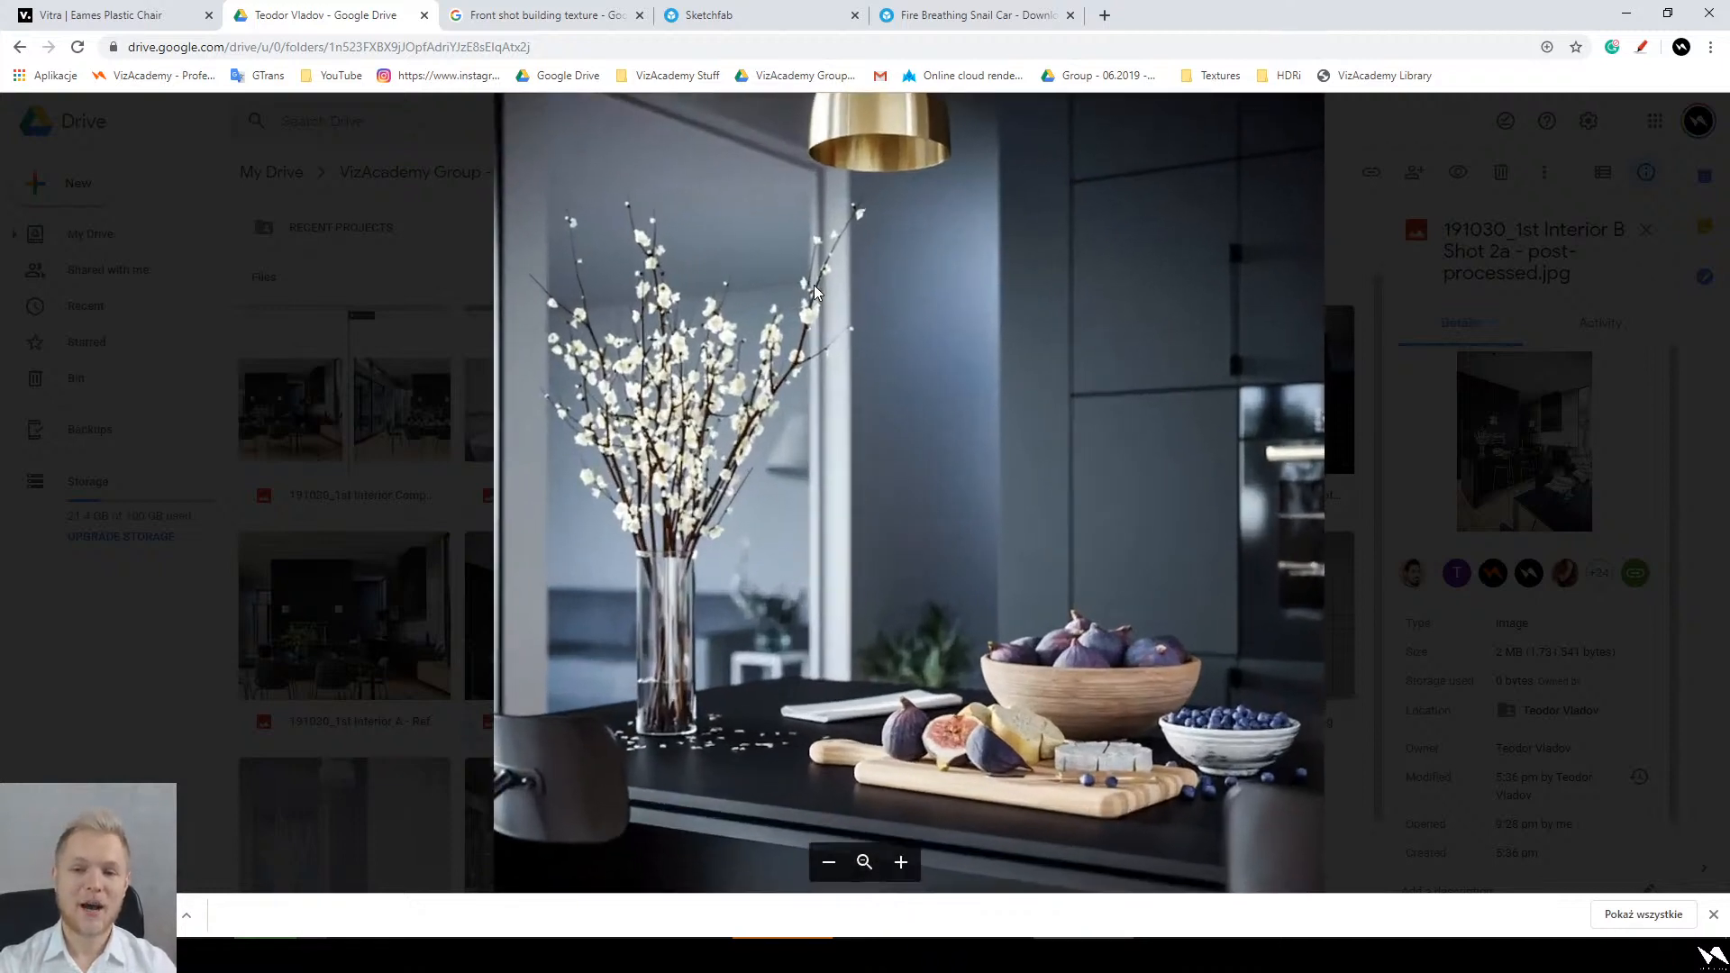
scroll(833, 302, down, 2)
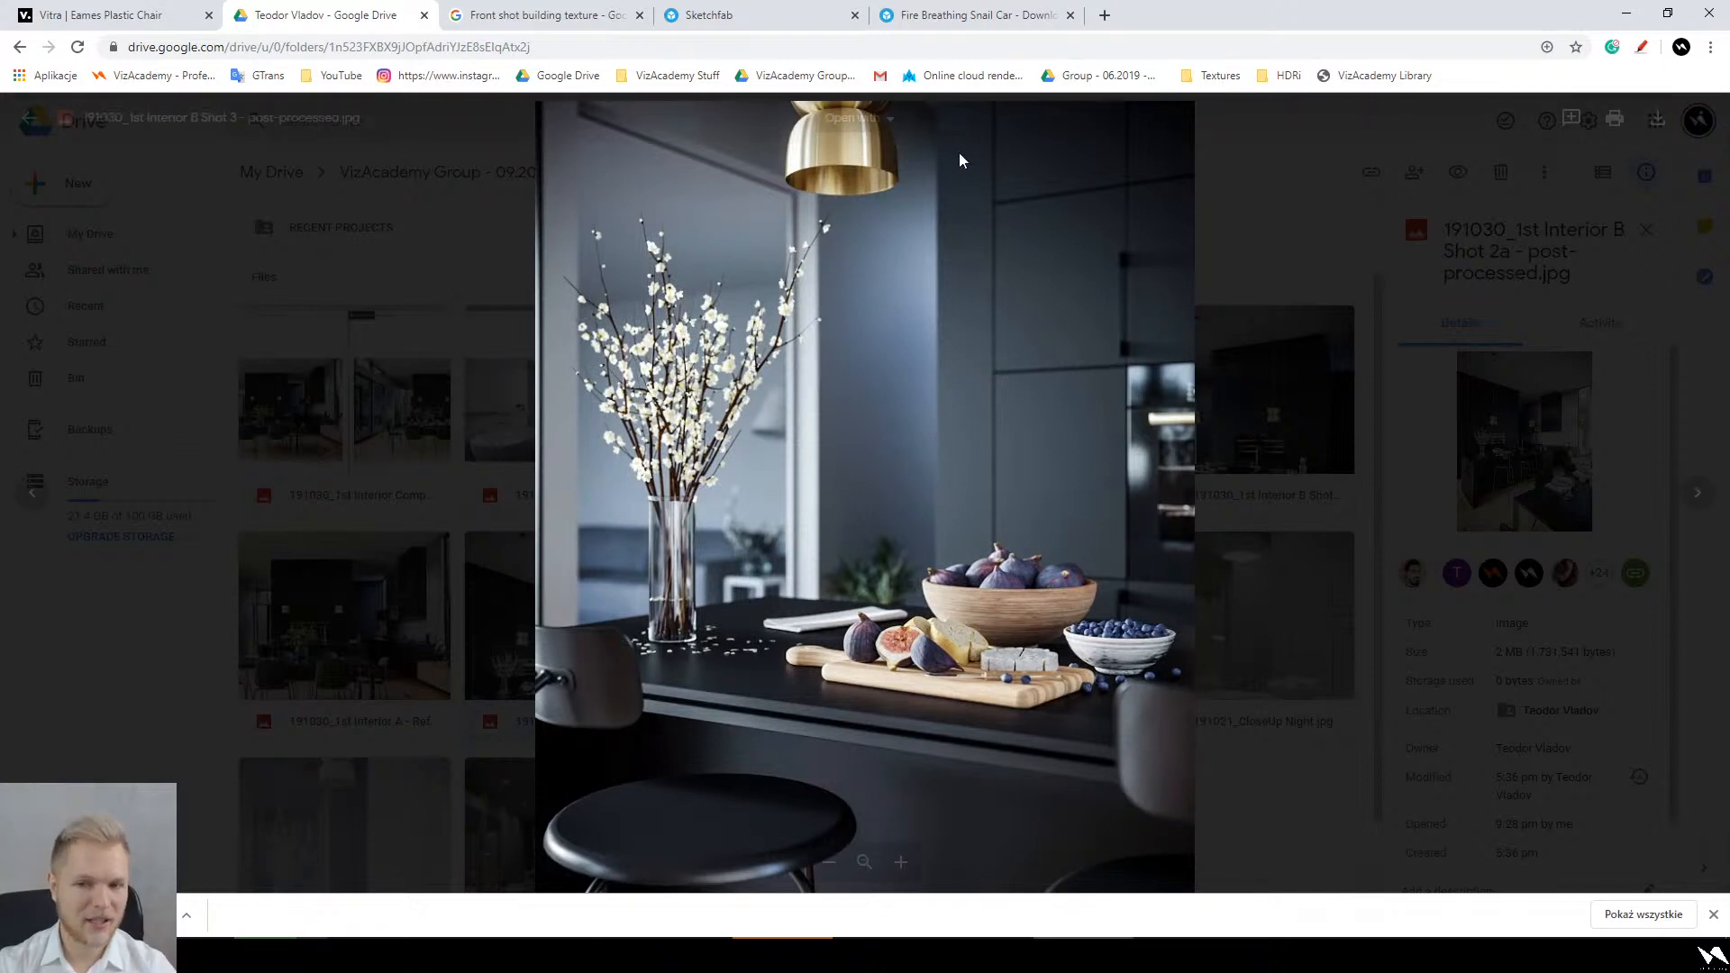
click(1023, 538)
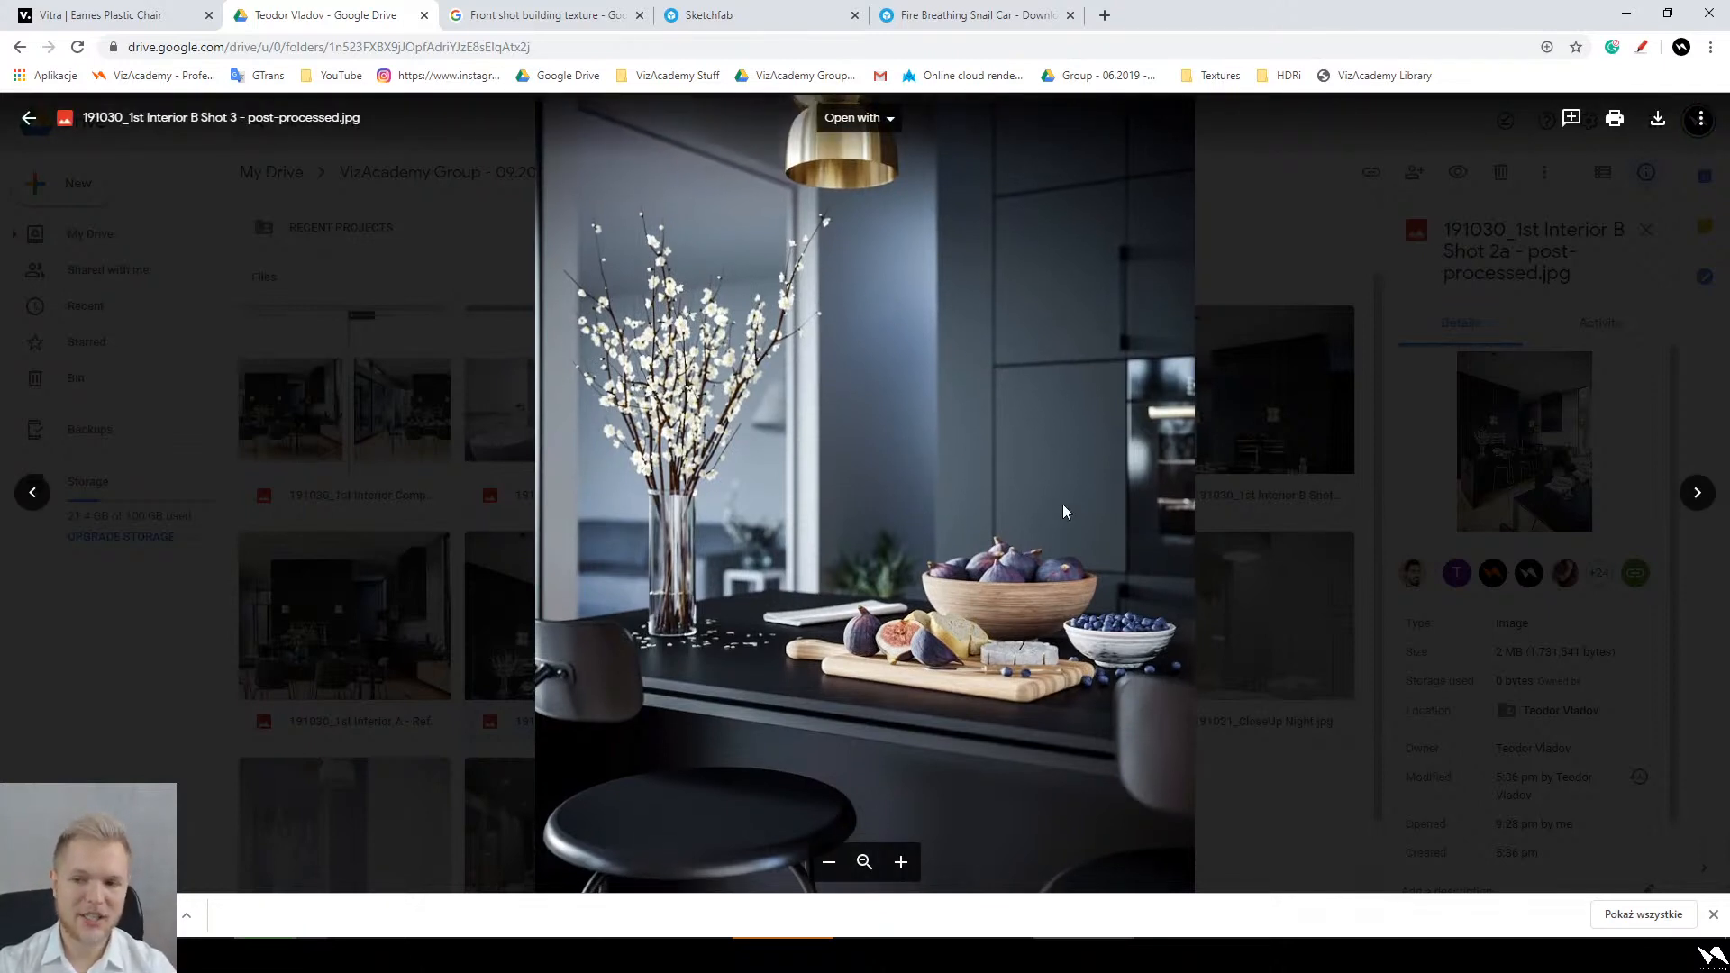
ctrl+scroll(1170, 403, down, 5)
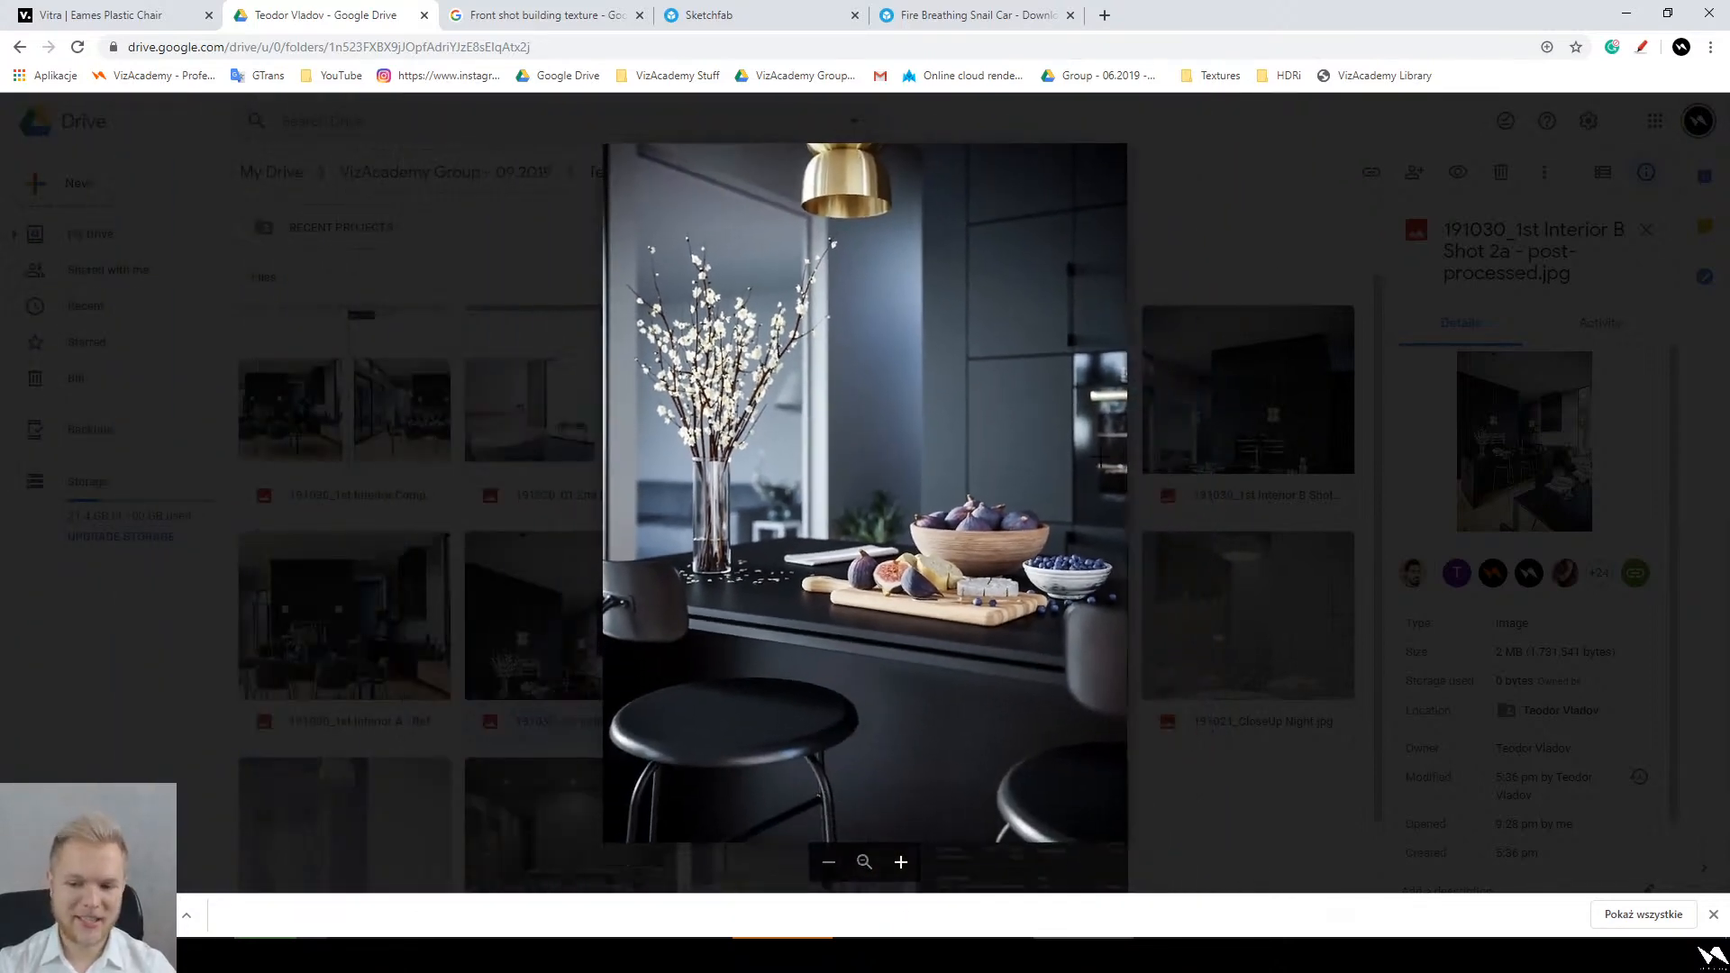
Step: Mark the oven and background decor with red arrows, circle the pendant lamp, rear wall and glass vase, and dismiss the markup
click(1641, 46)
drag(1123, 304, 1119, 361)
mouse_move(1092, 340)
mouse_down()
mouse_move(1117, 361)
mouse_move(1155, 340)
mouse_up()
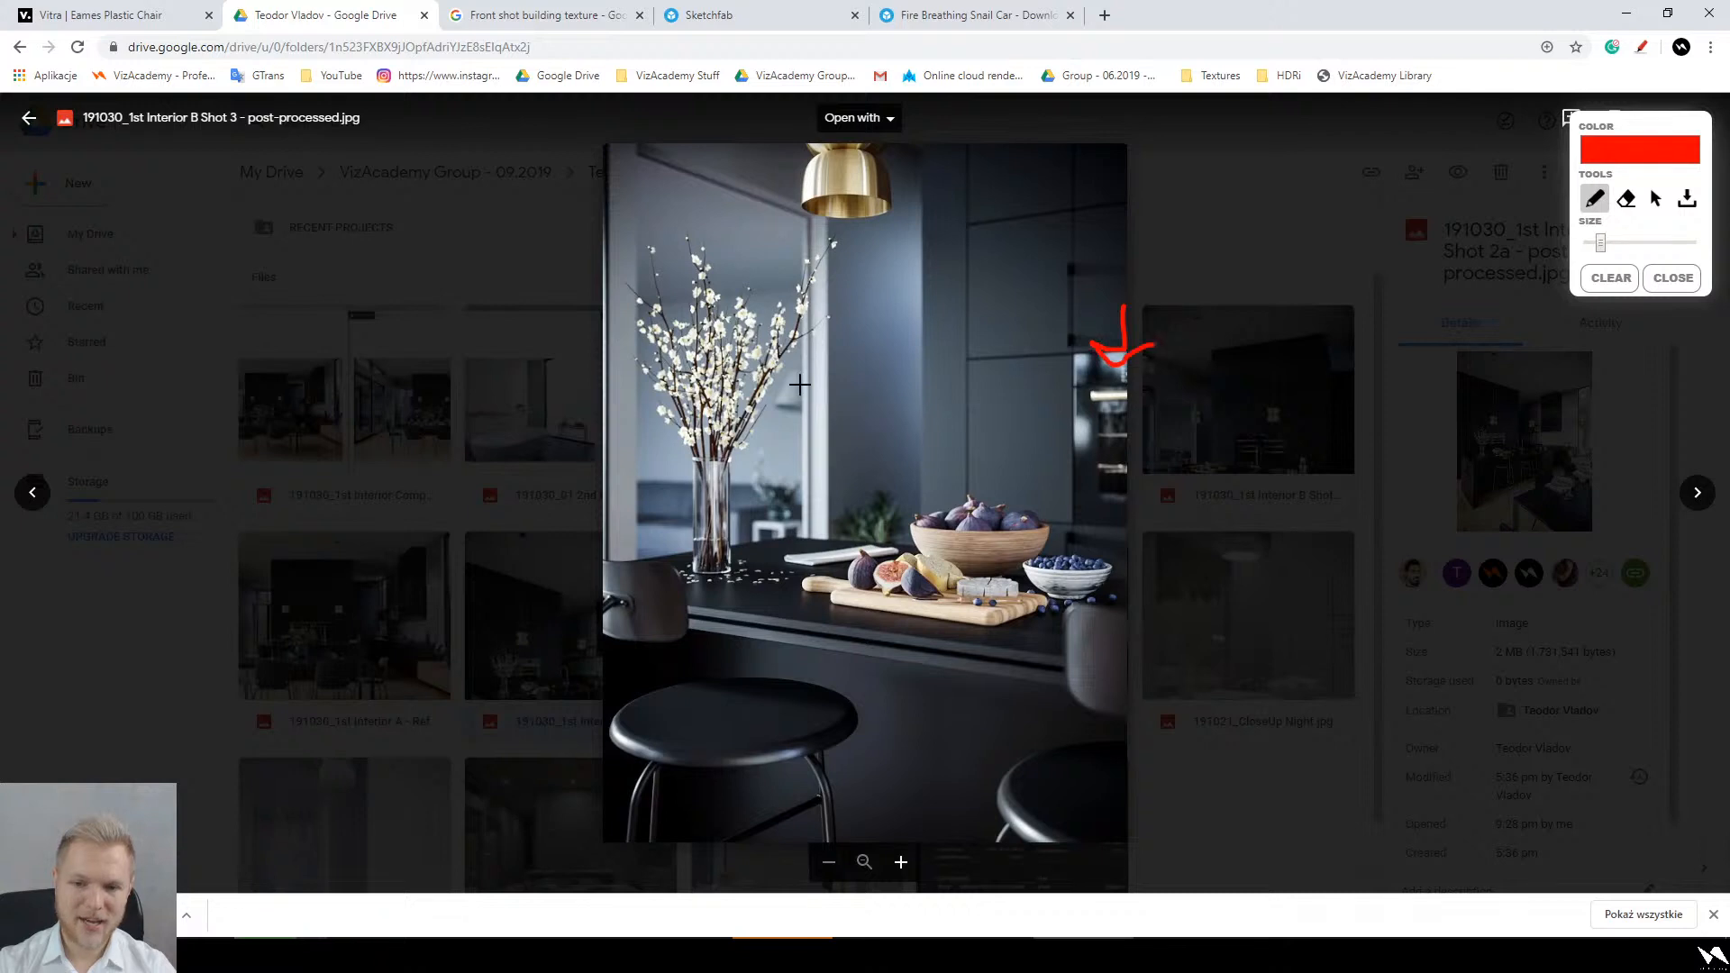
mouse_move(805, 408)
mouse_down()
mouse_move(784, 476)
mouse_move(811, 452)
mouse_move(896, 164)
mouse_move(914, 400)
mouse_up()
mouse_move(870, 223)
mouse_down()
mouse_move(802, 149)
mouse_move(847, 224)
mouse_up()
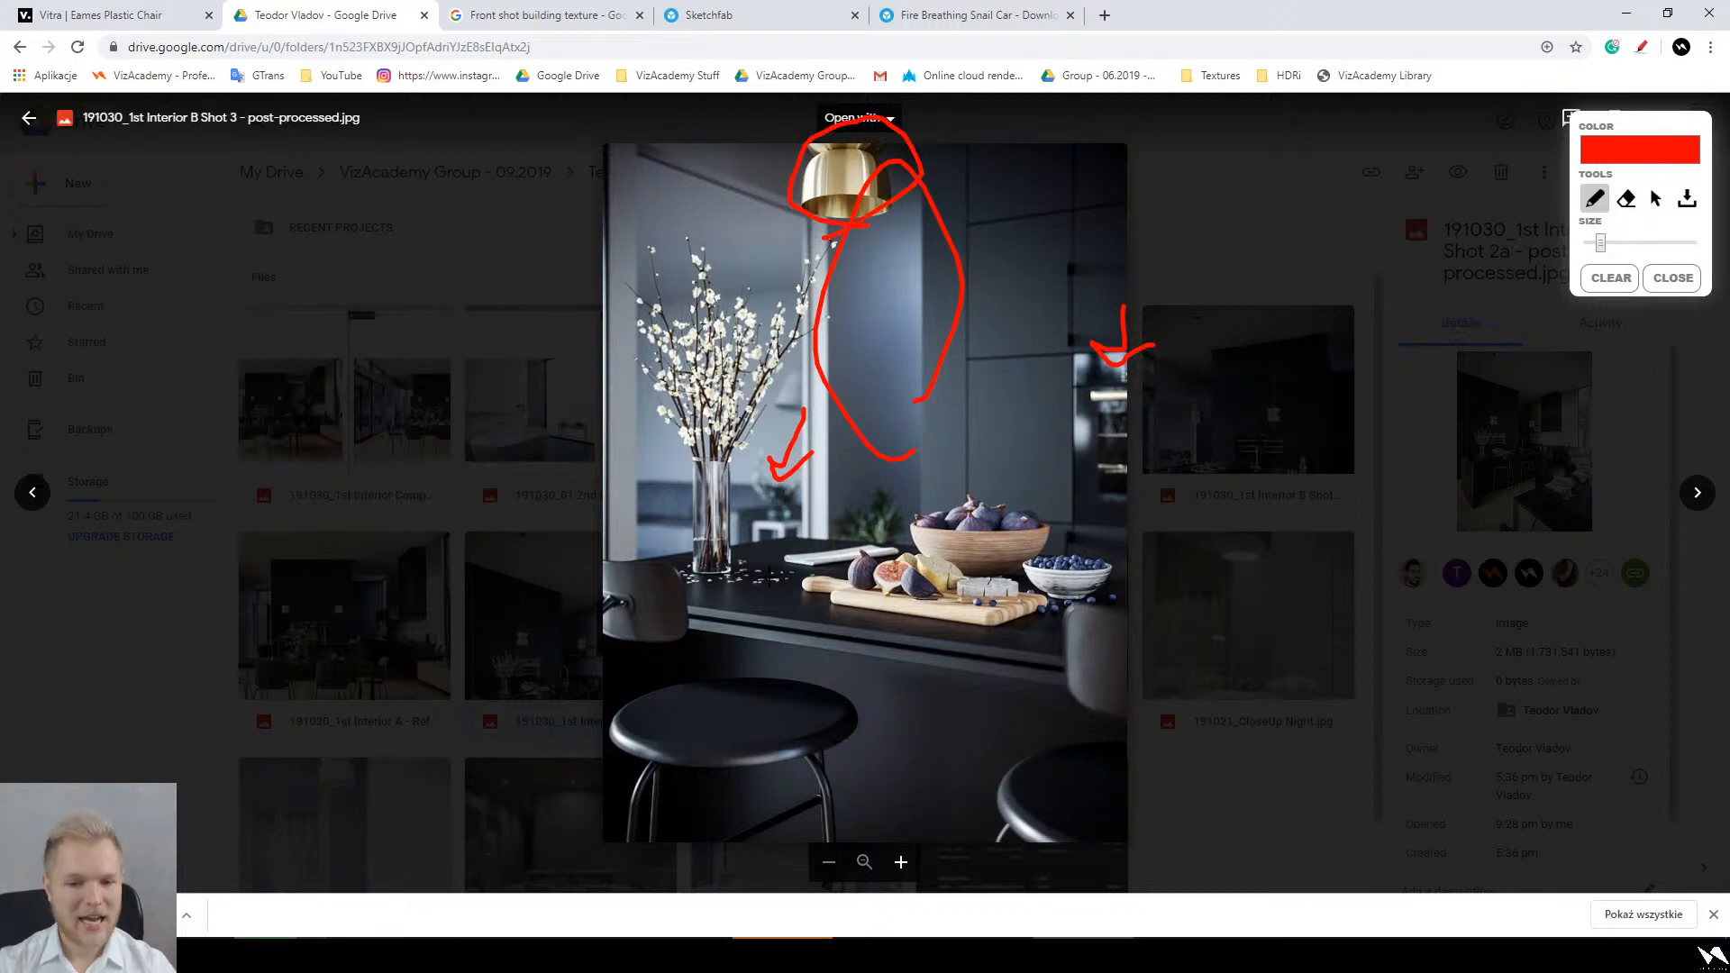
mouse_move(734, 577)
mouse_down()
mouse_move(678, 513)
mouse_move(752, 586)
mouse_up()
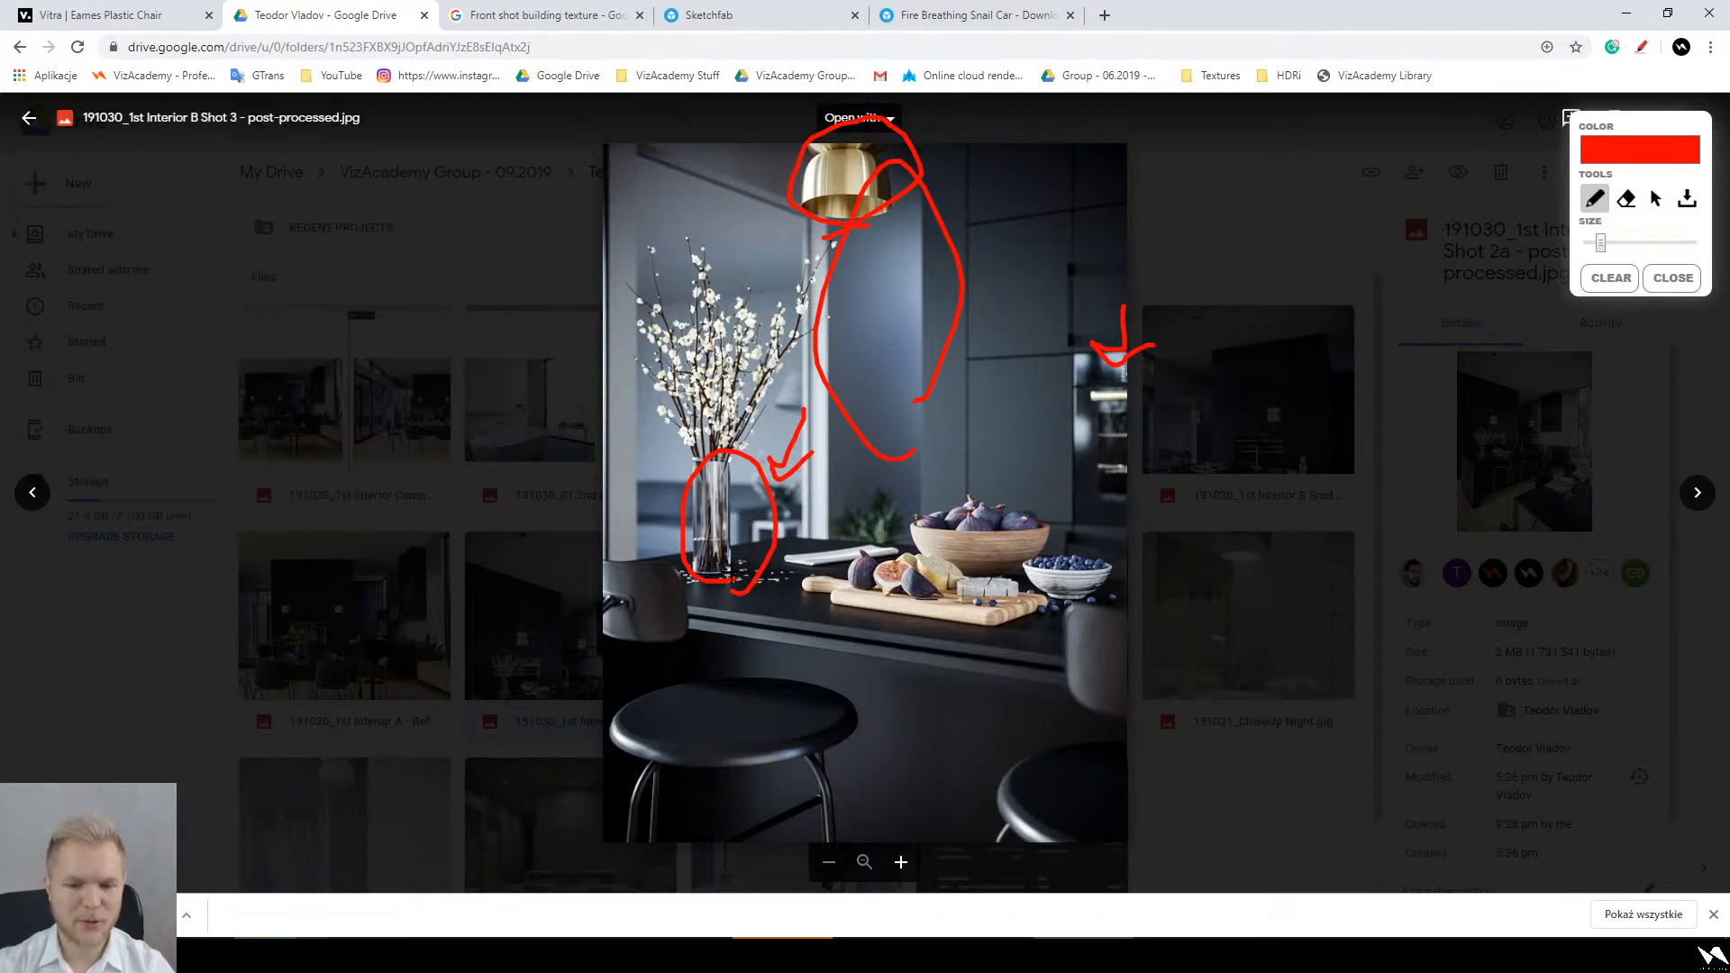
key(Escape)
Step: Examine the glass vase, scattered petals, background table and fruit board in the Shot 3 render up close, and close the preview
scroll(705, 537, up, 5)
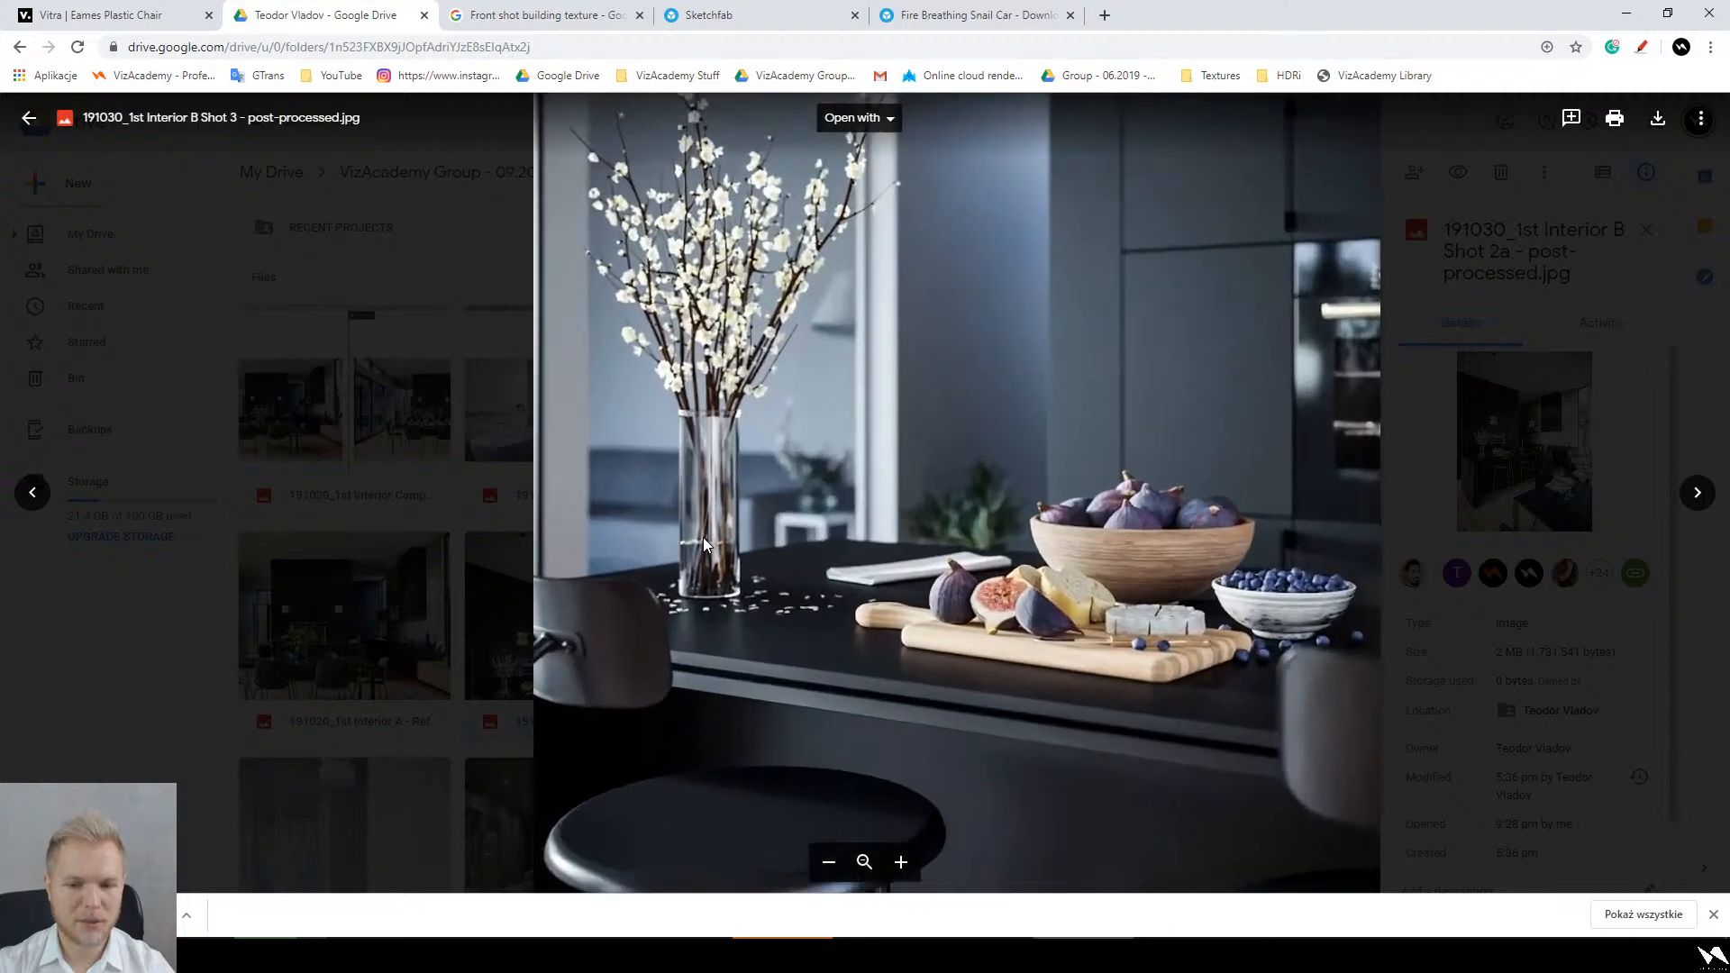
scroll(738, 571, down, 2)
scroll(738, 571, up, 3)
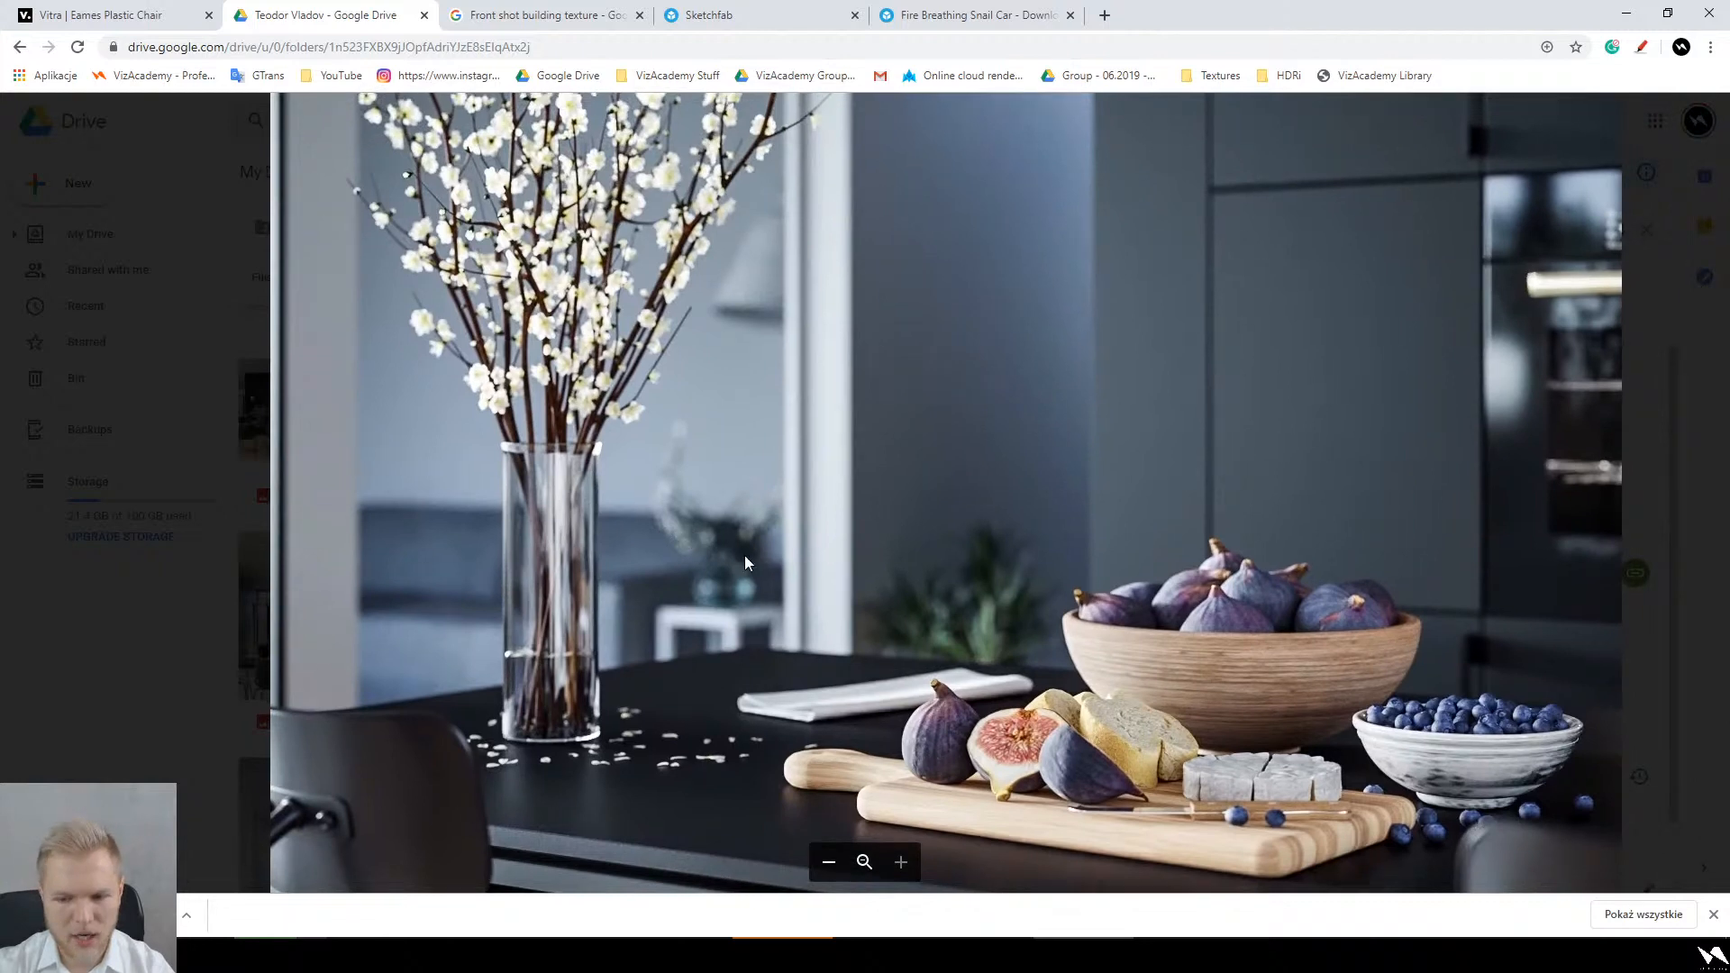
drag(1049, 611, 689, 510)
scroll(1041, 650, down, 3)
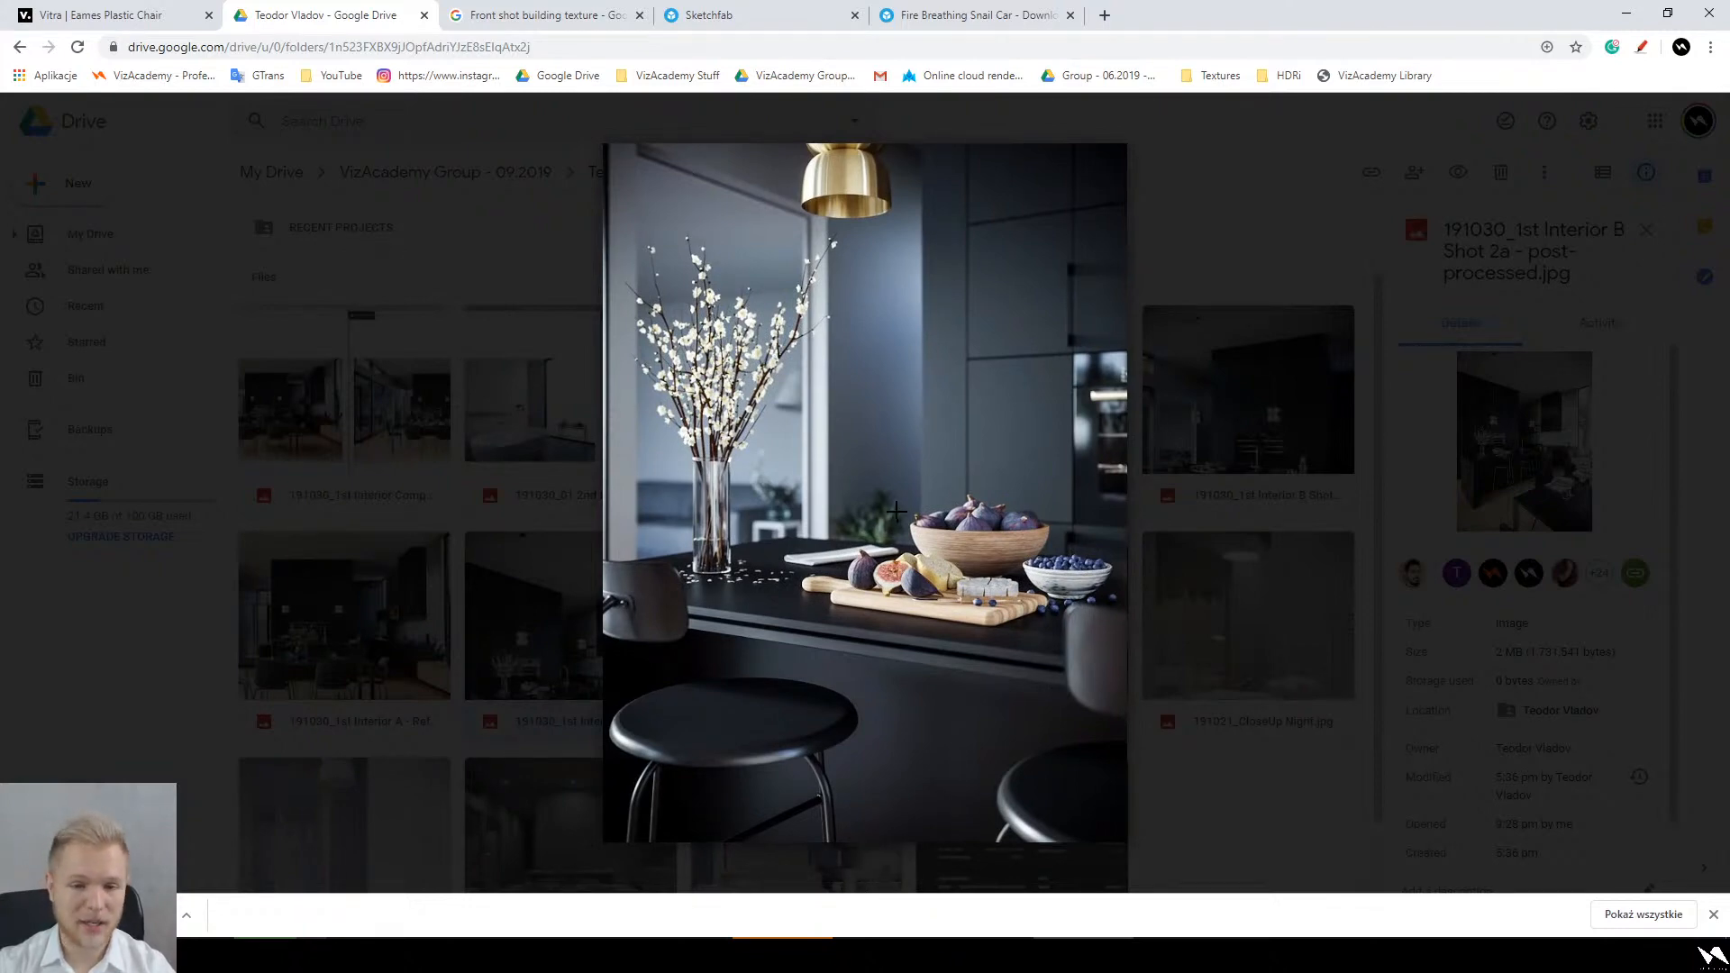
key(Escape)
Step: Open 191030_1st Interior B Shot 2b - post-processed.jpg from the student's folder
scroll(855, 546, down, 1)
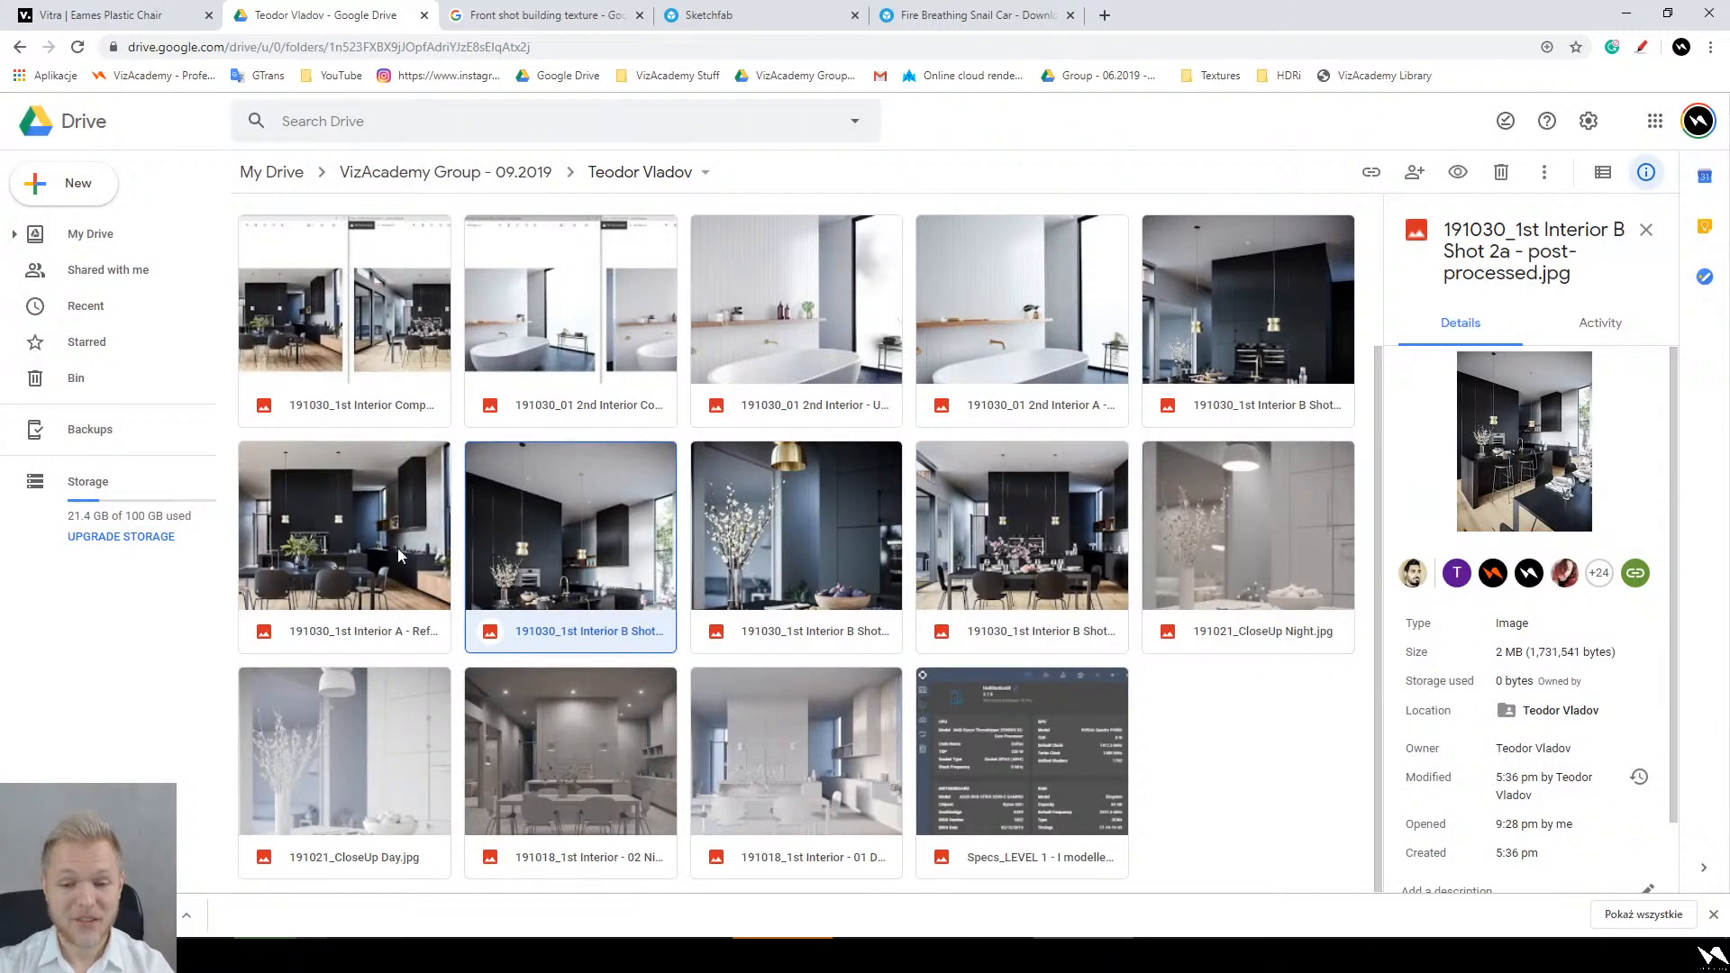
double_click(1198, 324)
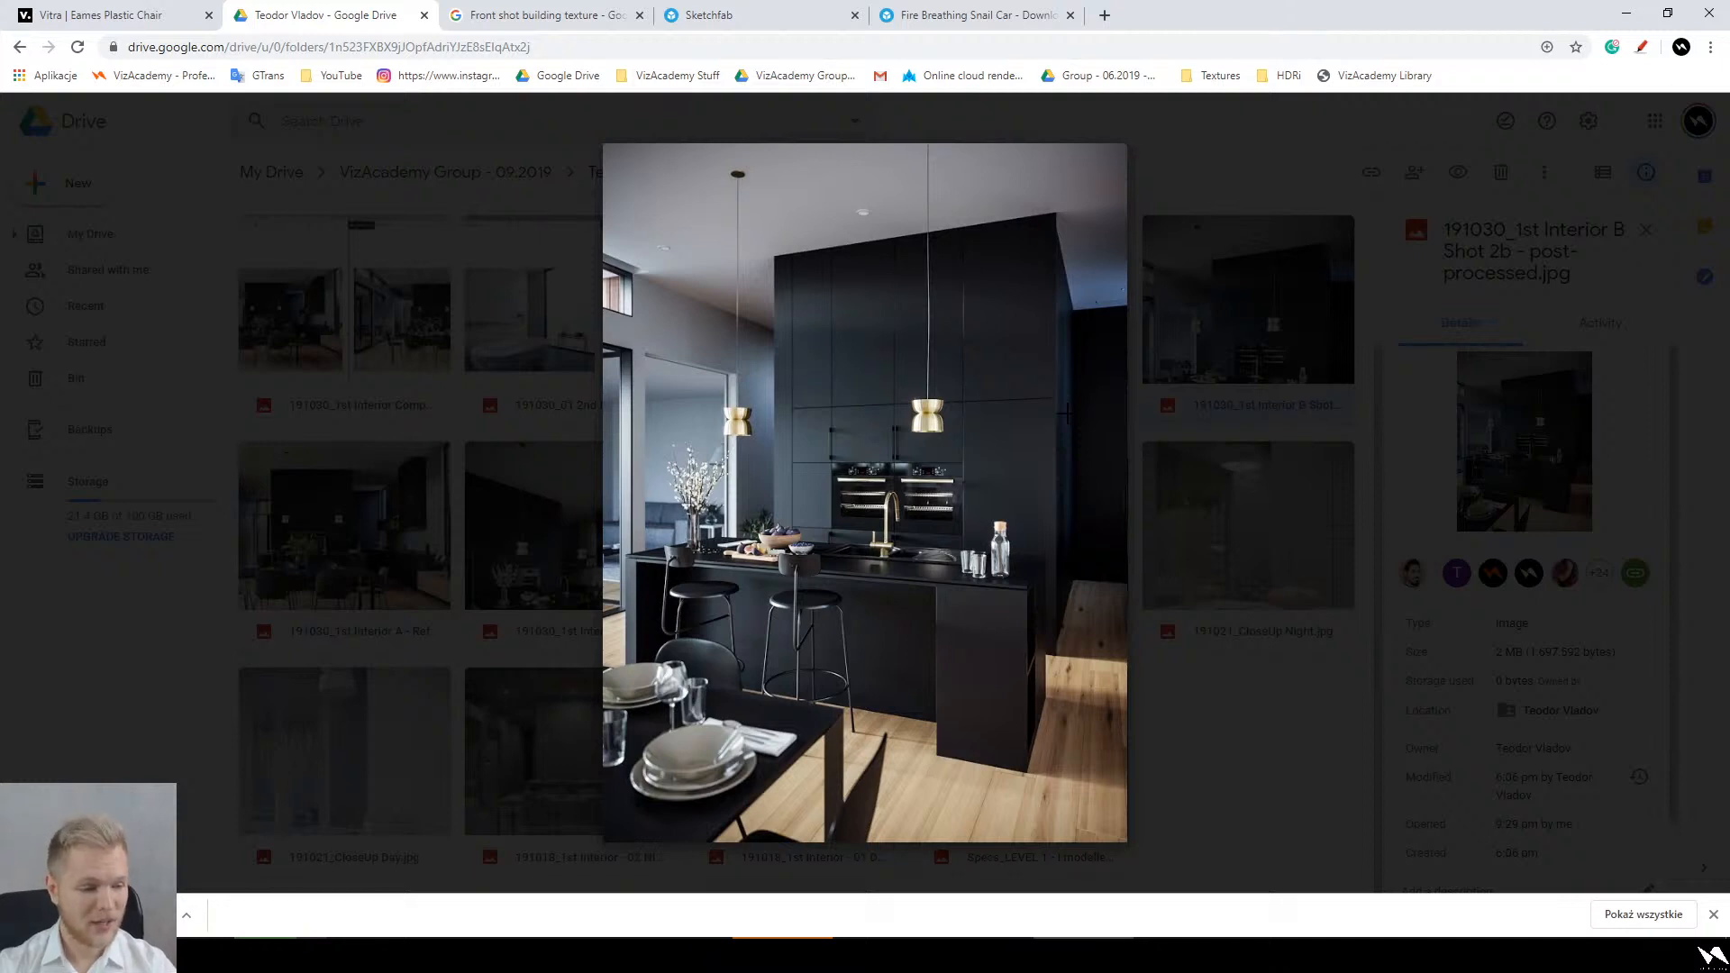
Step: Reopen 191030_1st Interior B Shot 2b - post-processed.jpg, examine the kitchen island, ovens and pendant lamps up close, and close the preview
click(1144, 686)
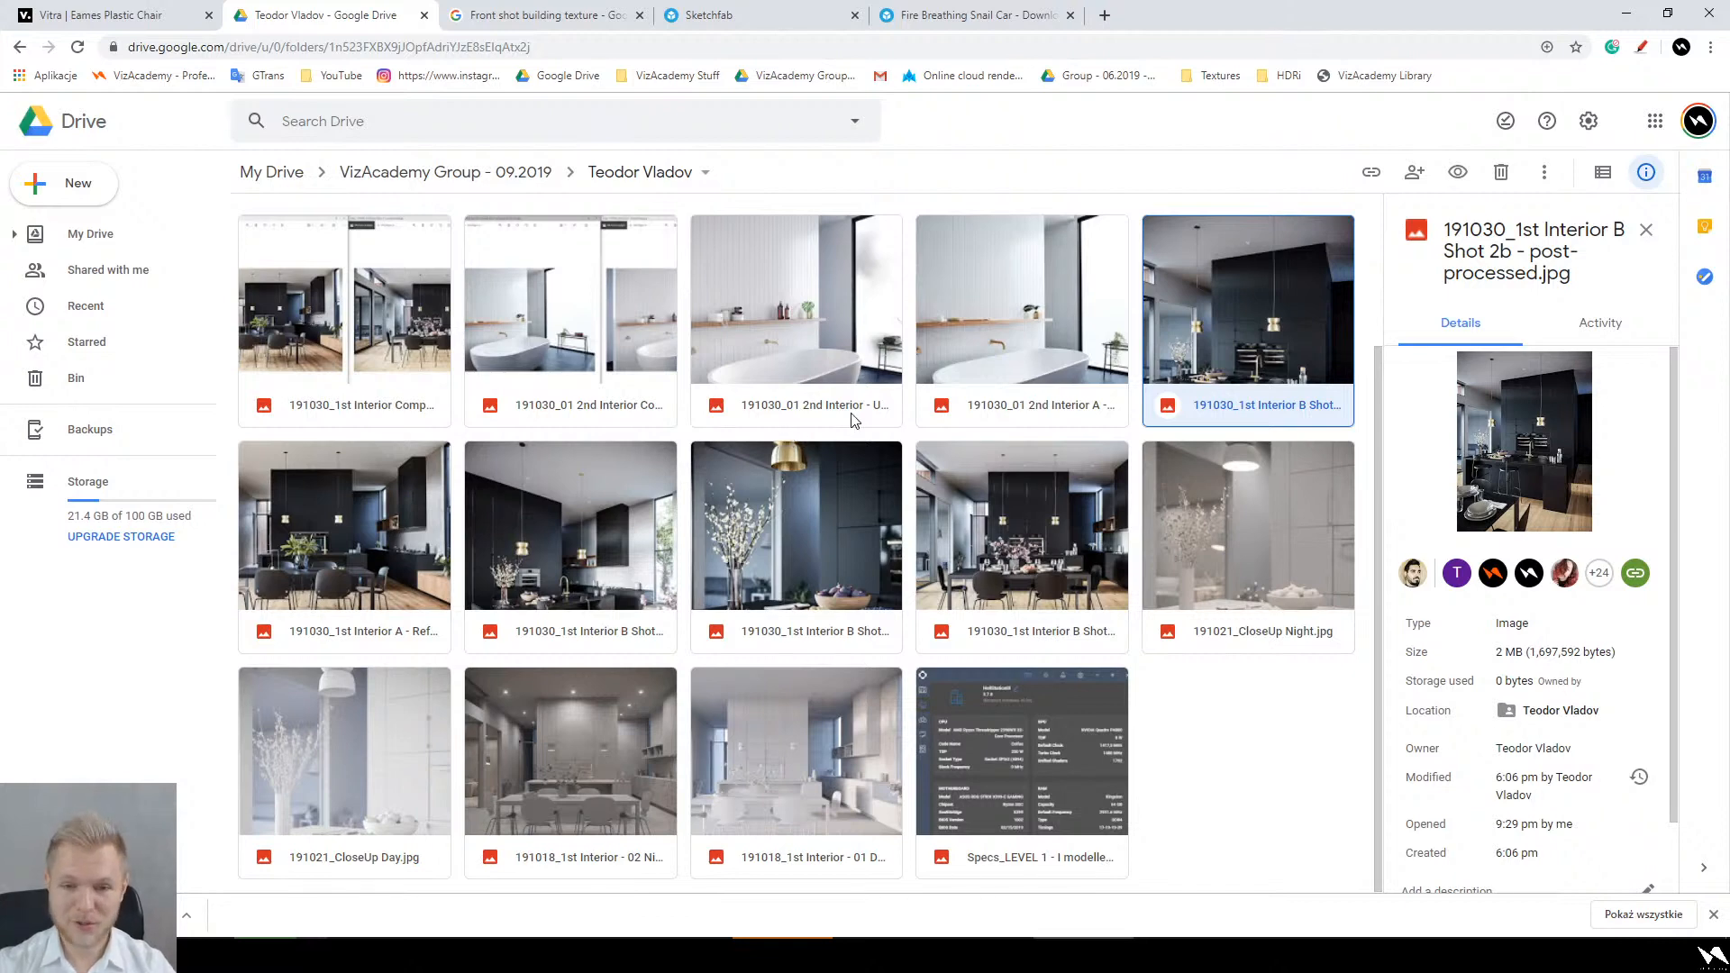
double_click(1234, 299)
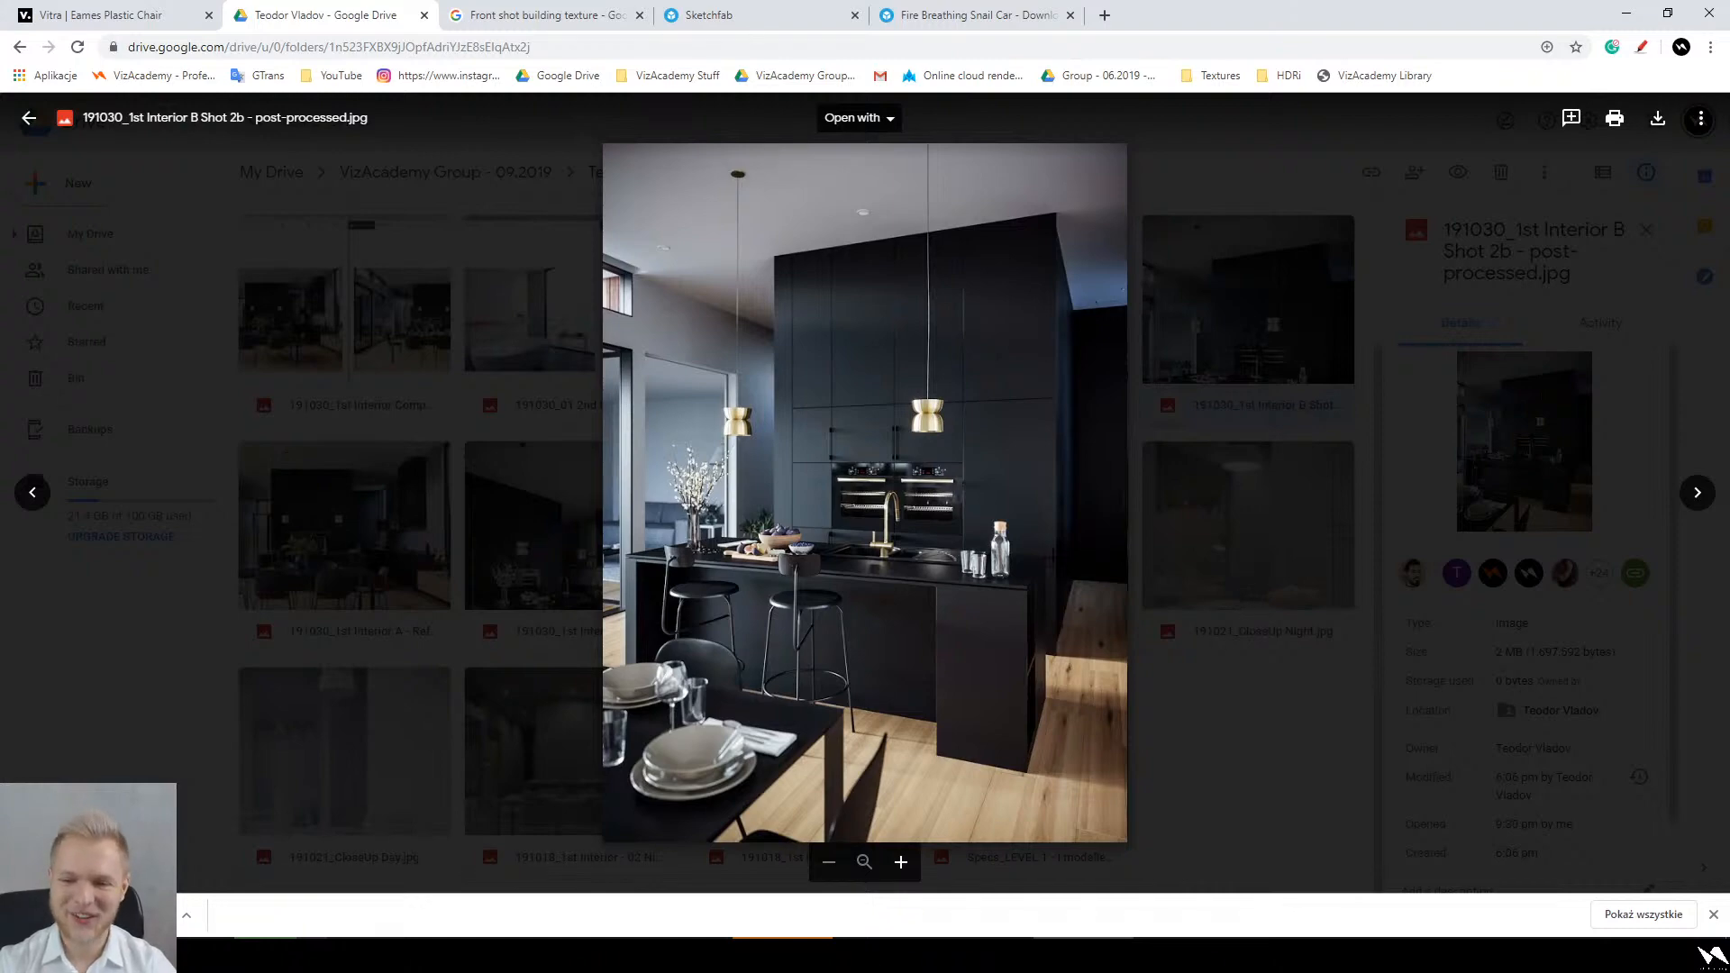
scroll(948, 450, up, 5)
scroll(898, 523, down, 5)
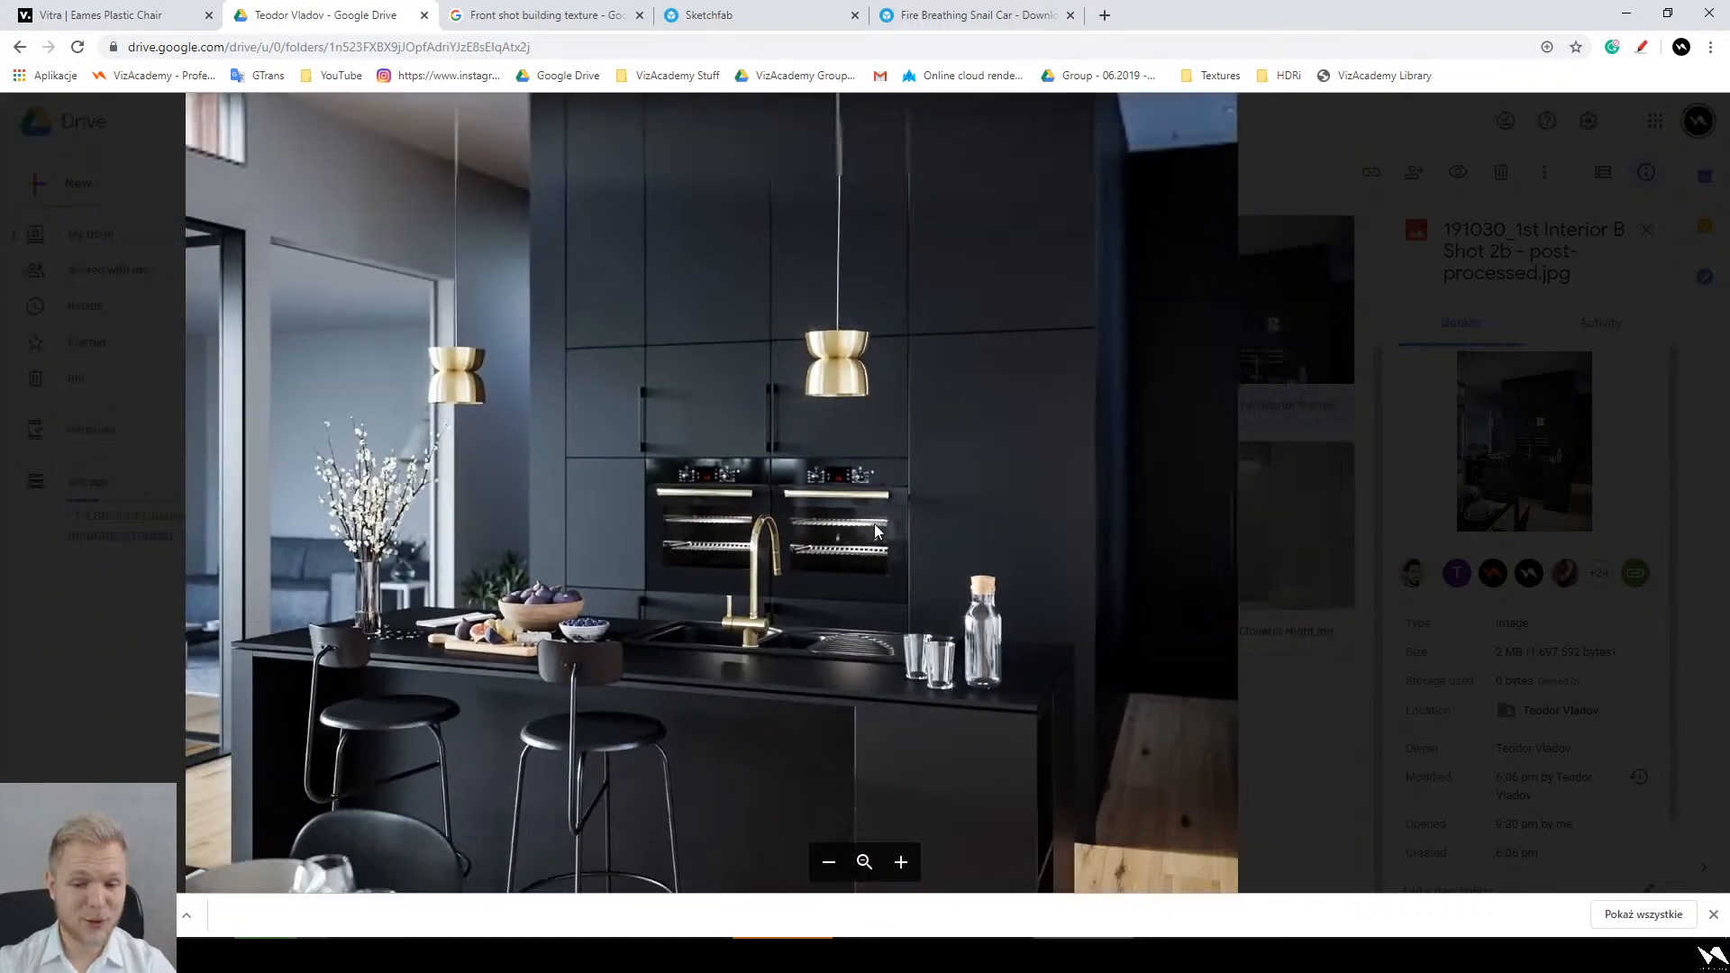
scroll(875, 530, down, 2)
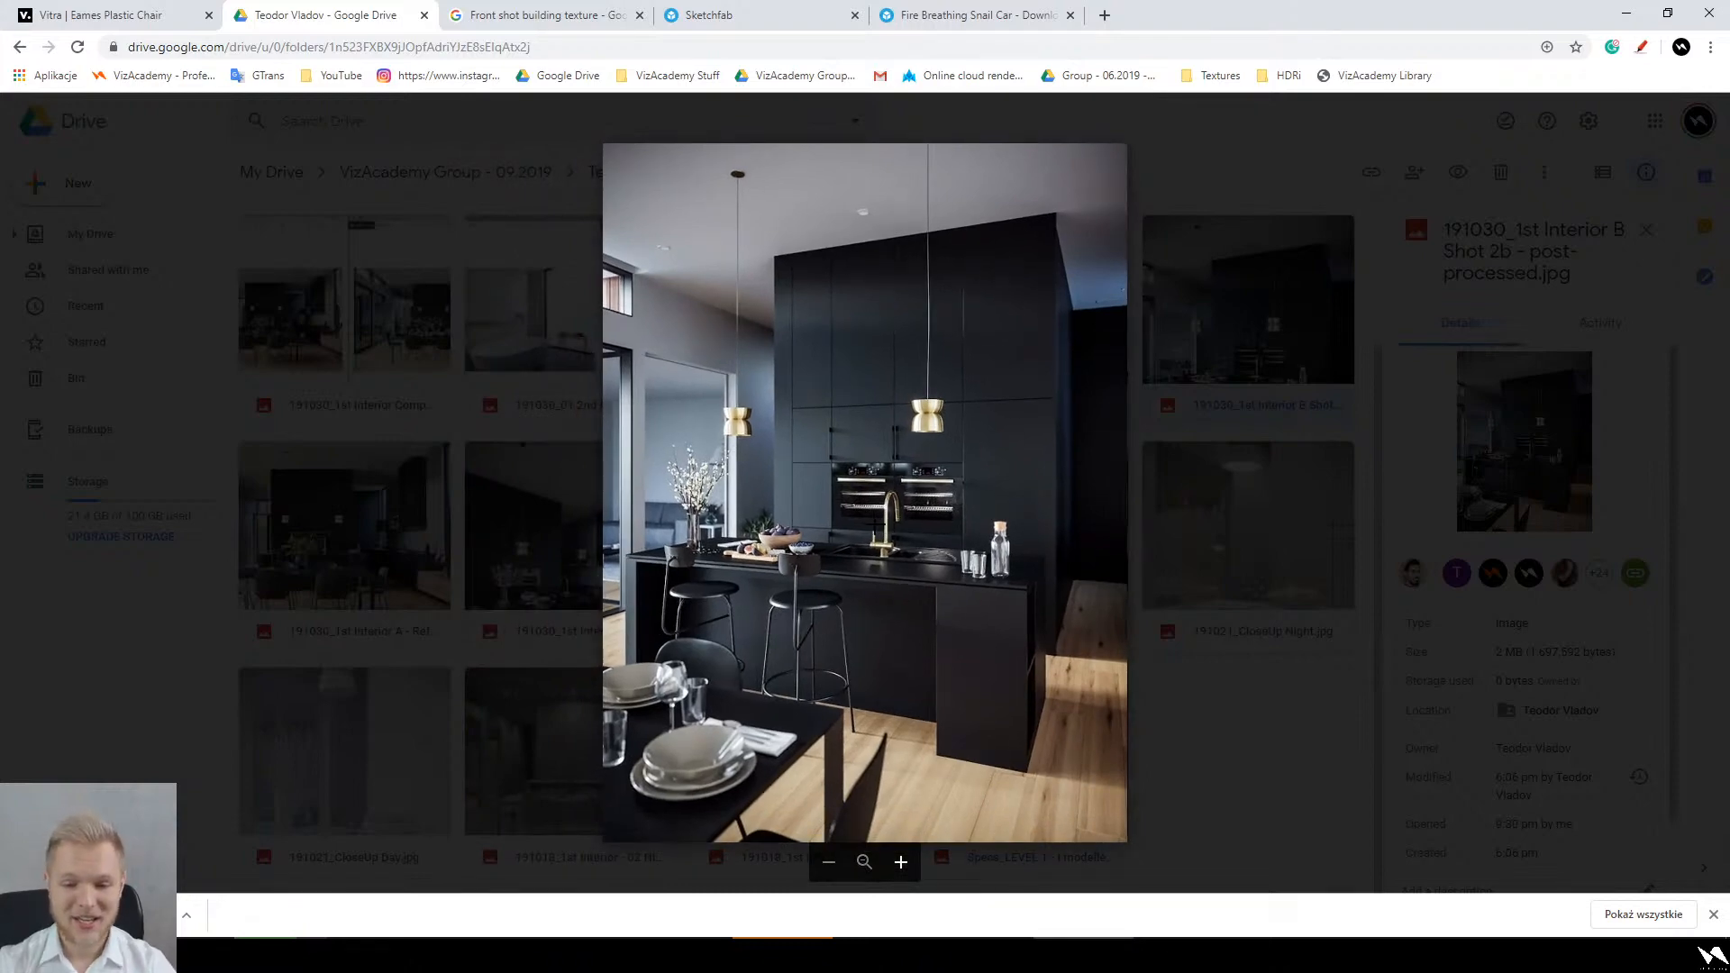
key(Escape)
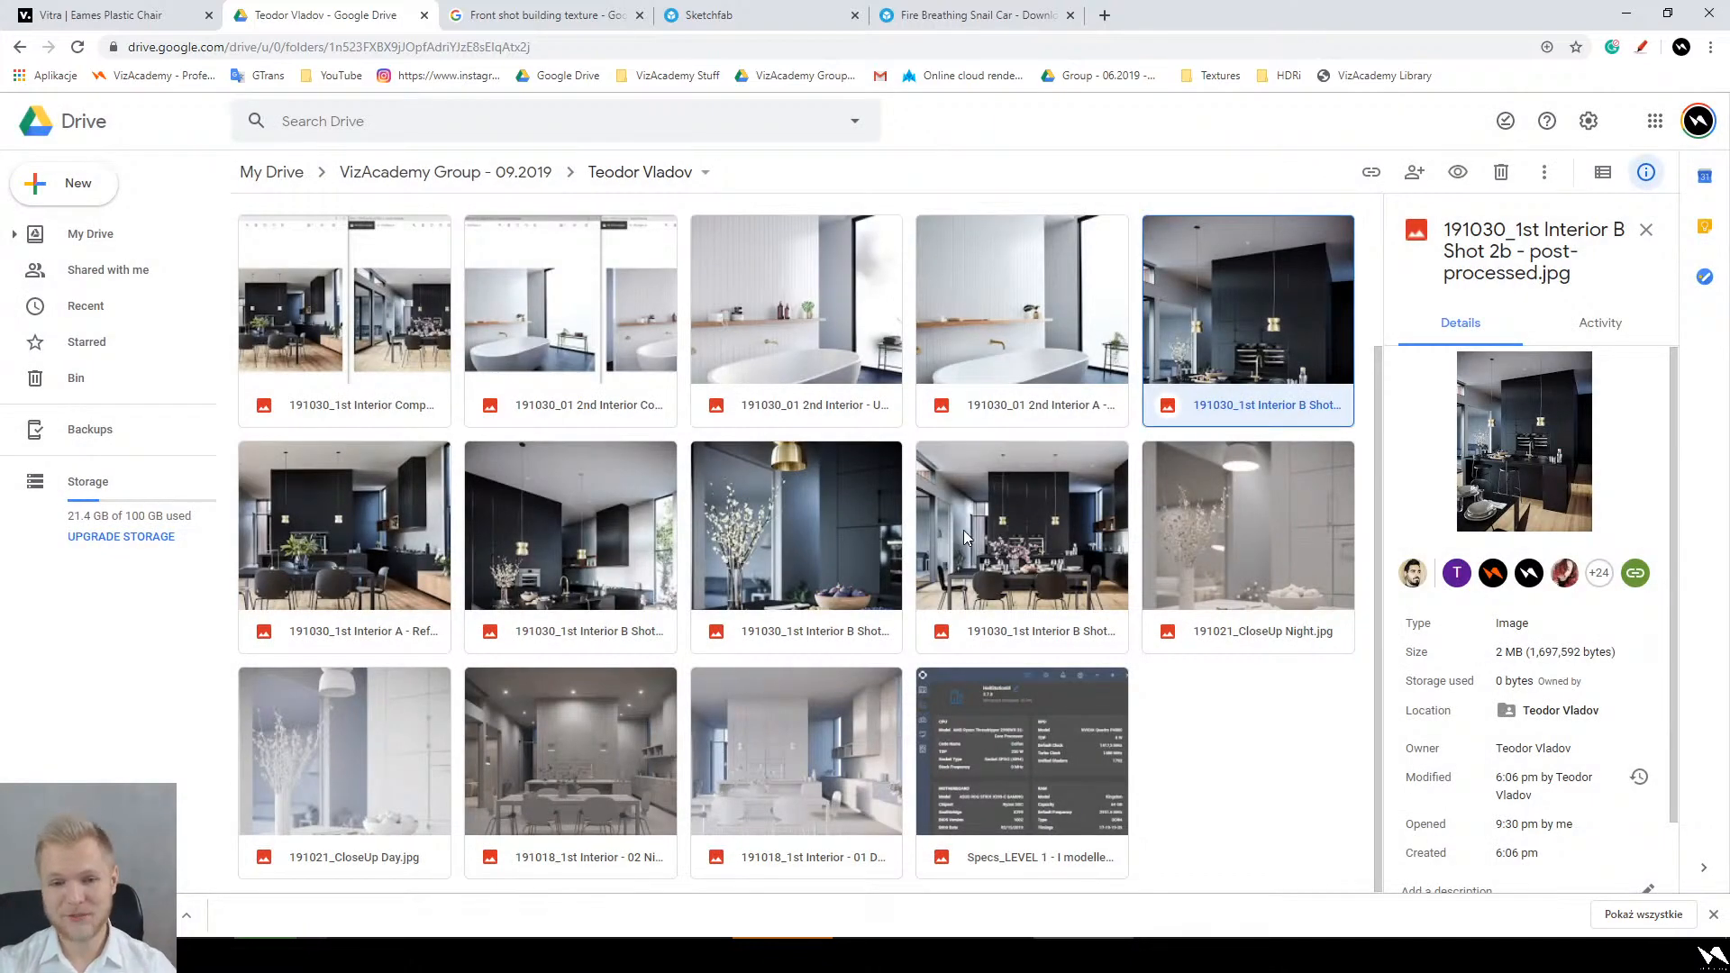
Step: Look into the 3rd Interior folder and return to the render files in the student's folder
scroll(1111, 484, up, 3)
scroll(1100, 510, down, 3)
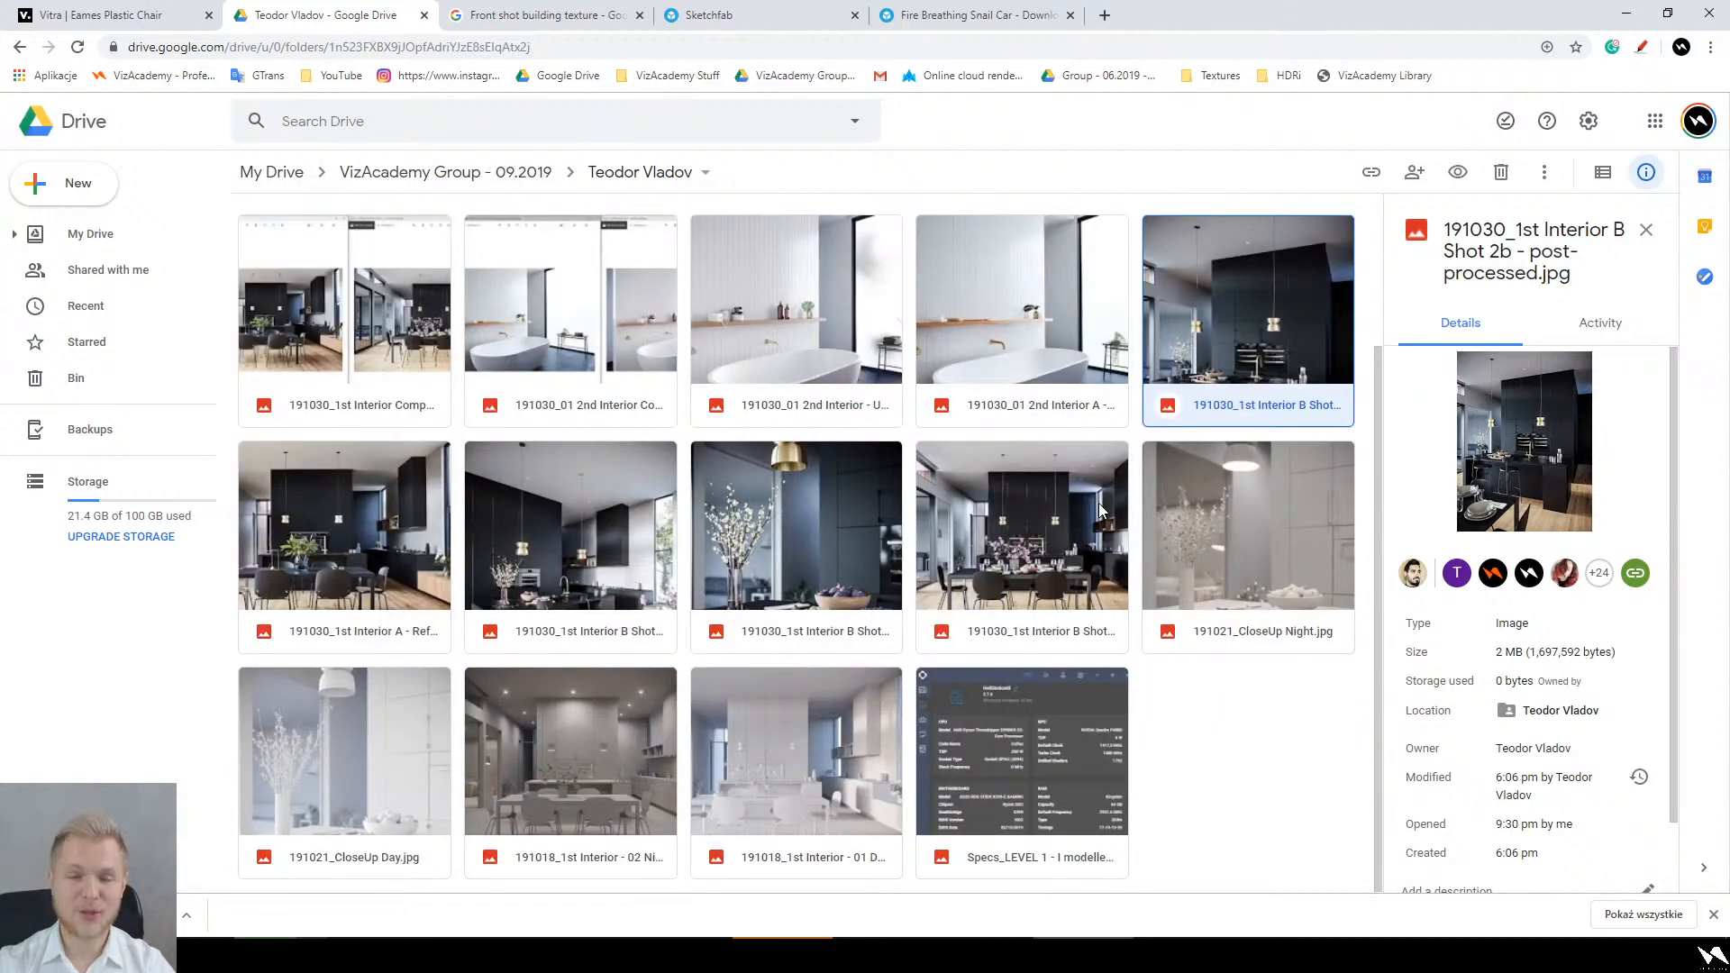
scroll(1101, 510, up, 3)
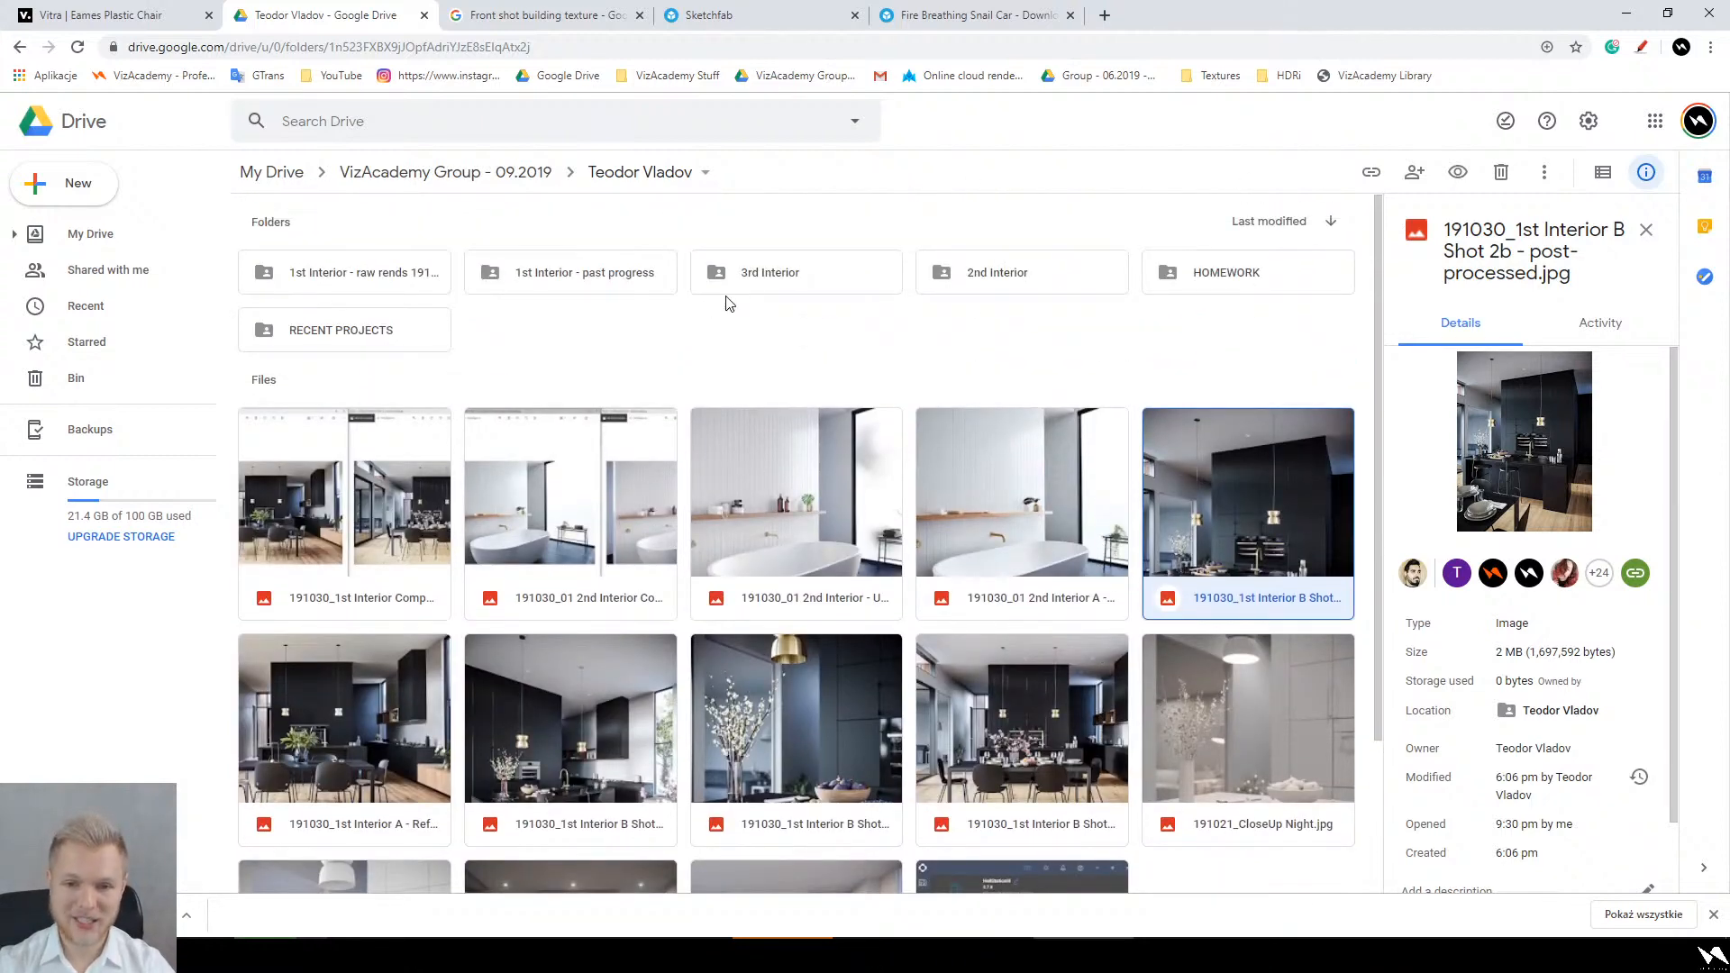
double_click(761, 283)
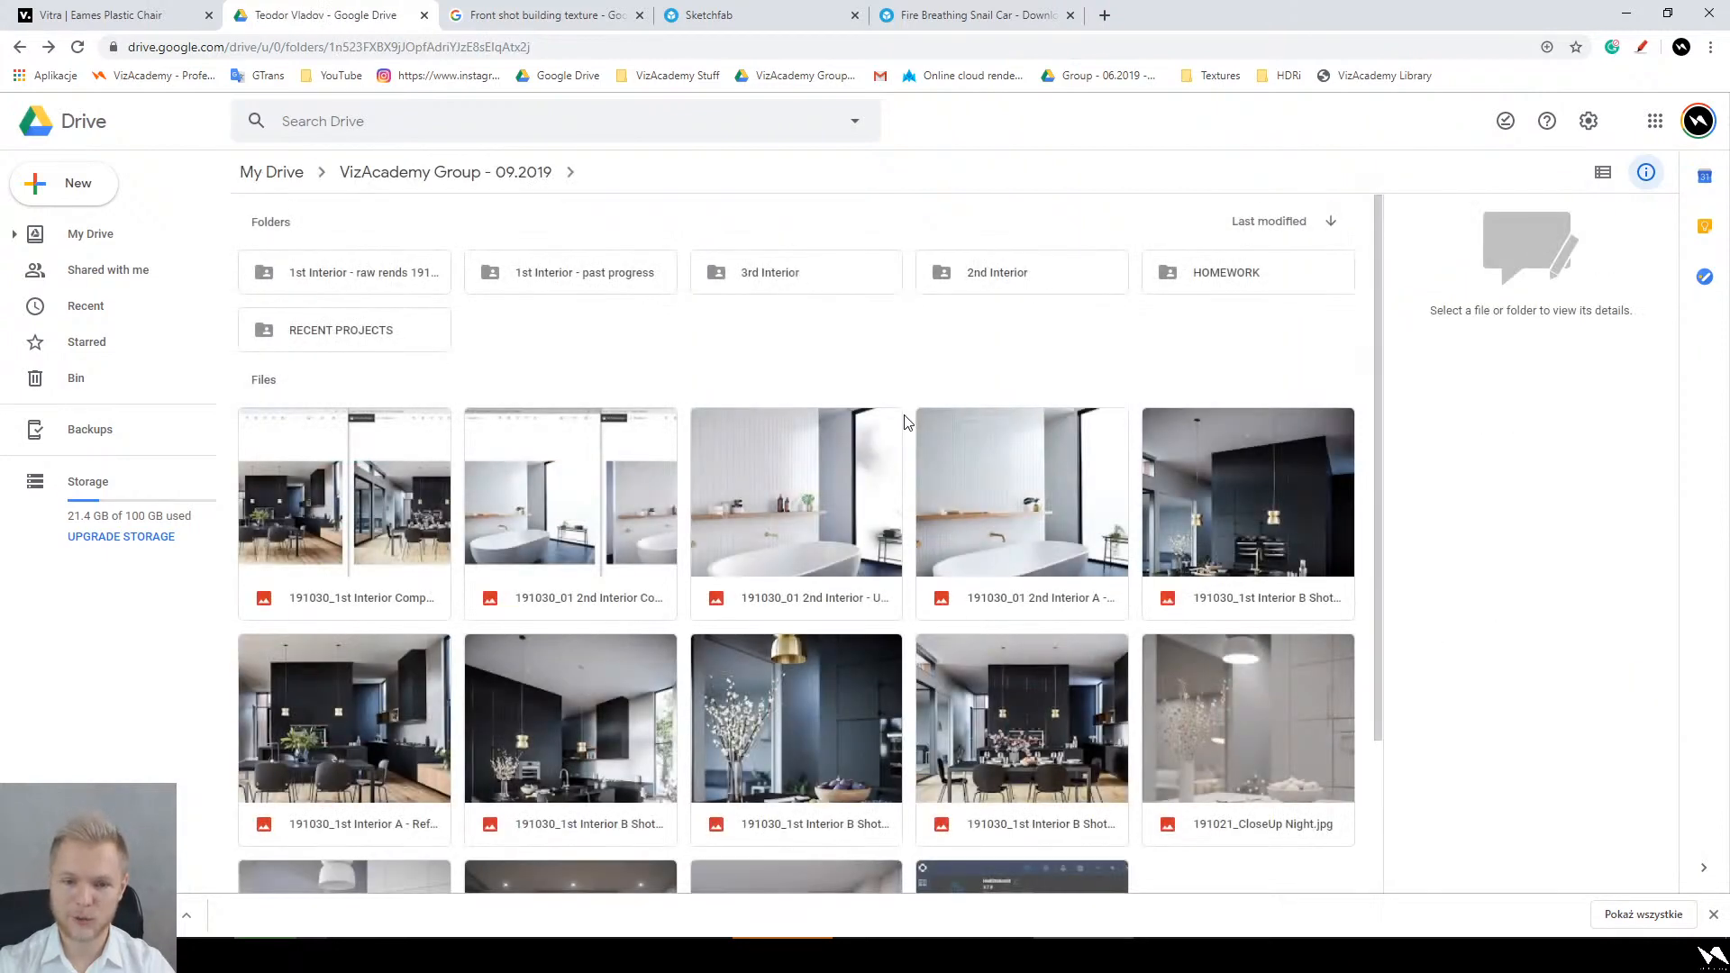
scroll(901, 409, down, 2)
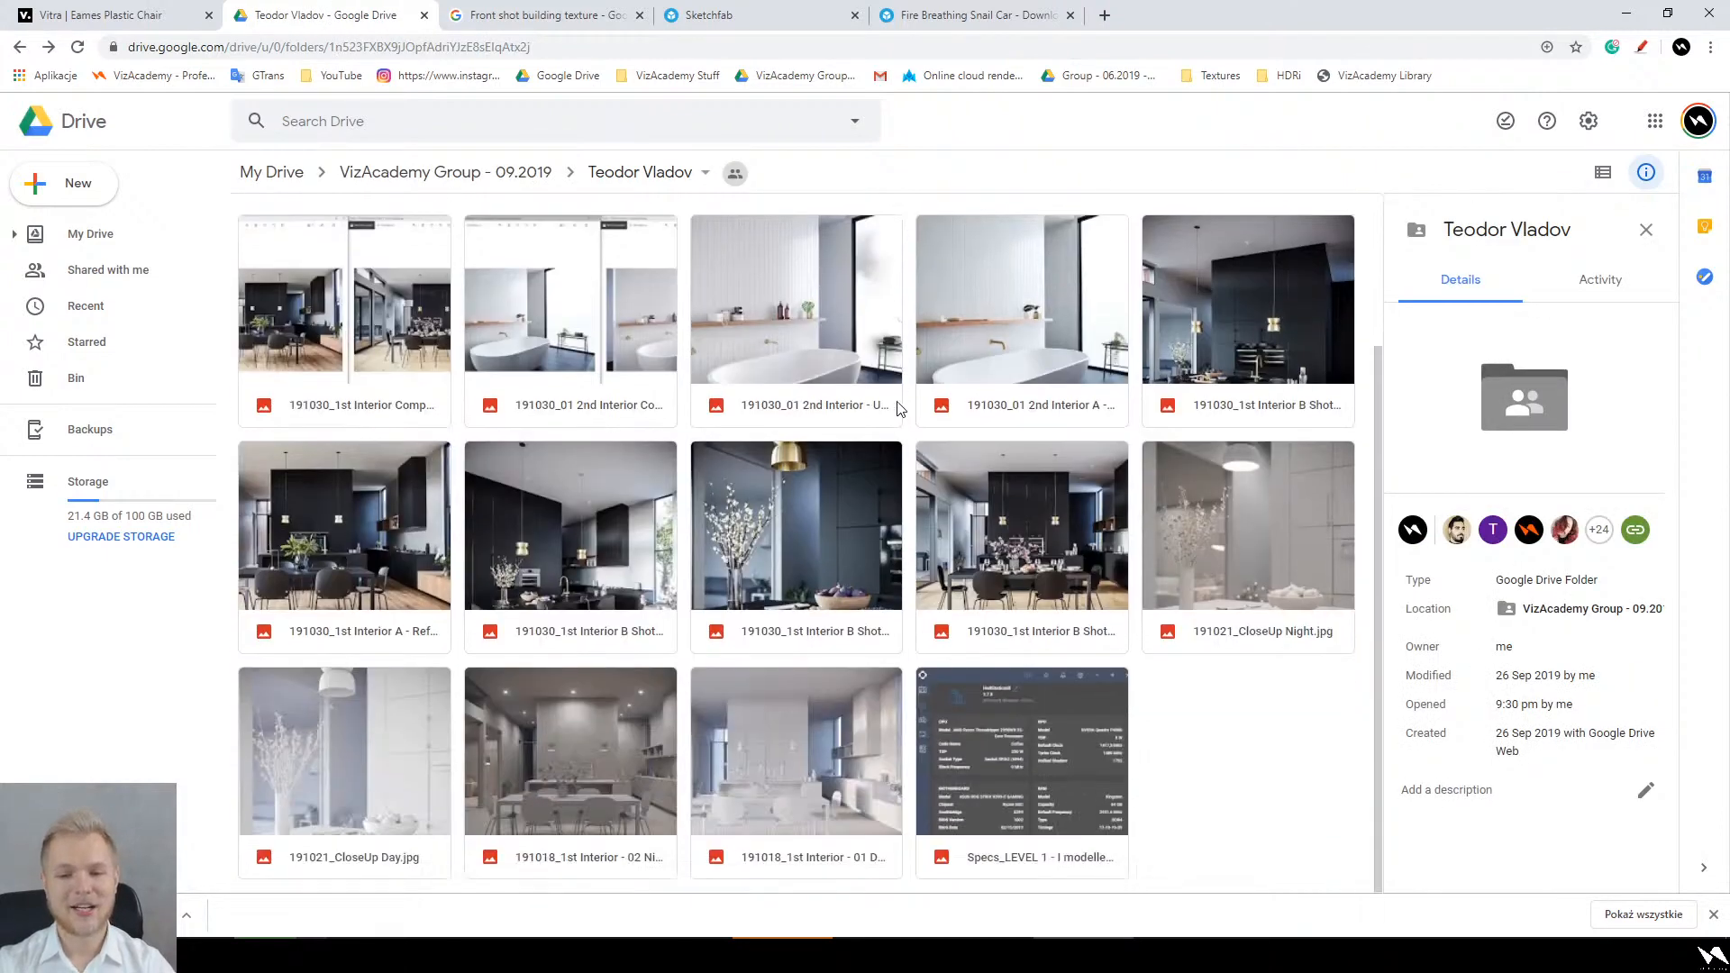
Step: View 191030_1st Interior Comparison.JPG and 191030_1st Interior B Shot 2b - post-processed.jpg, closing each preview
click(410, 311)
double_click(410, 311)
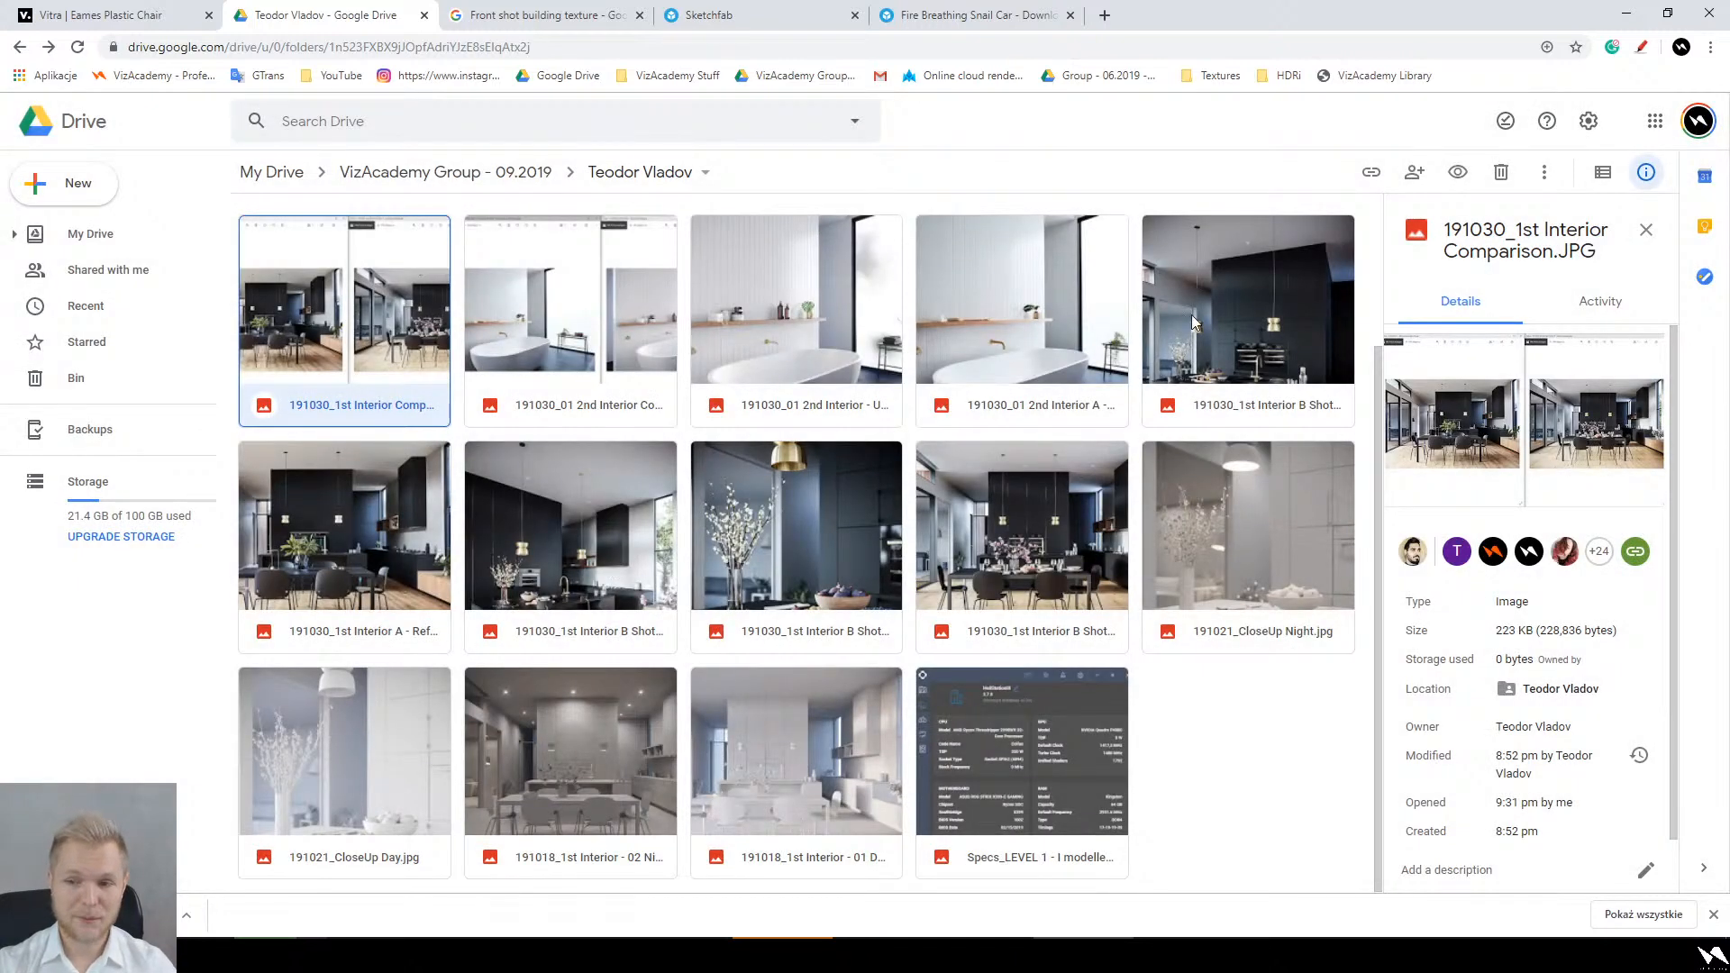
double_click(1245, 295)
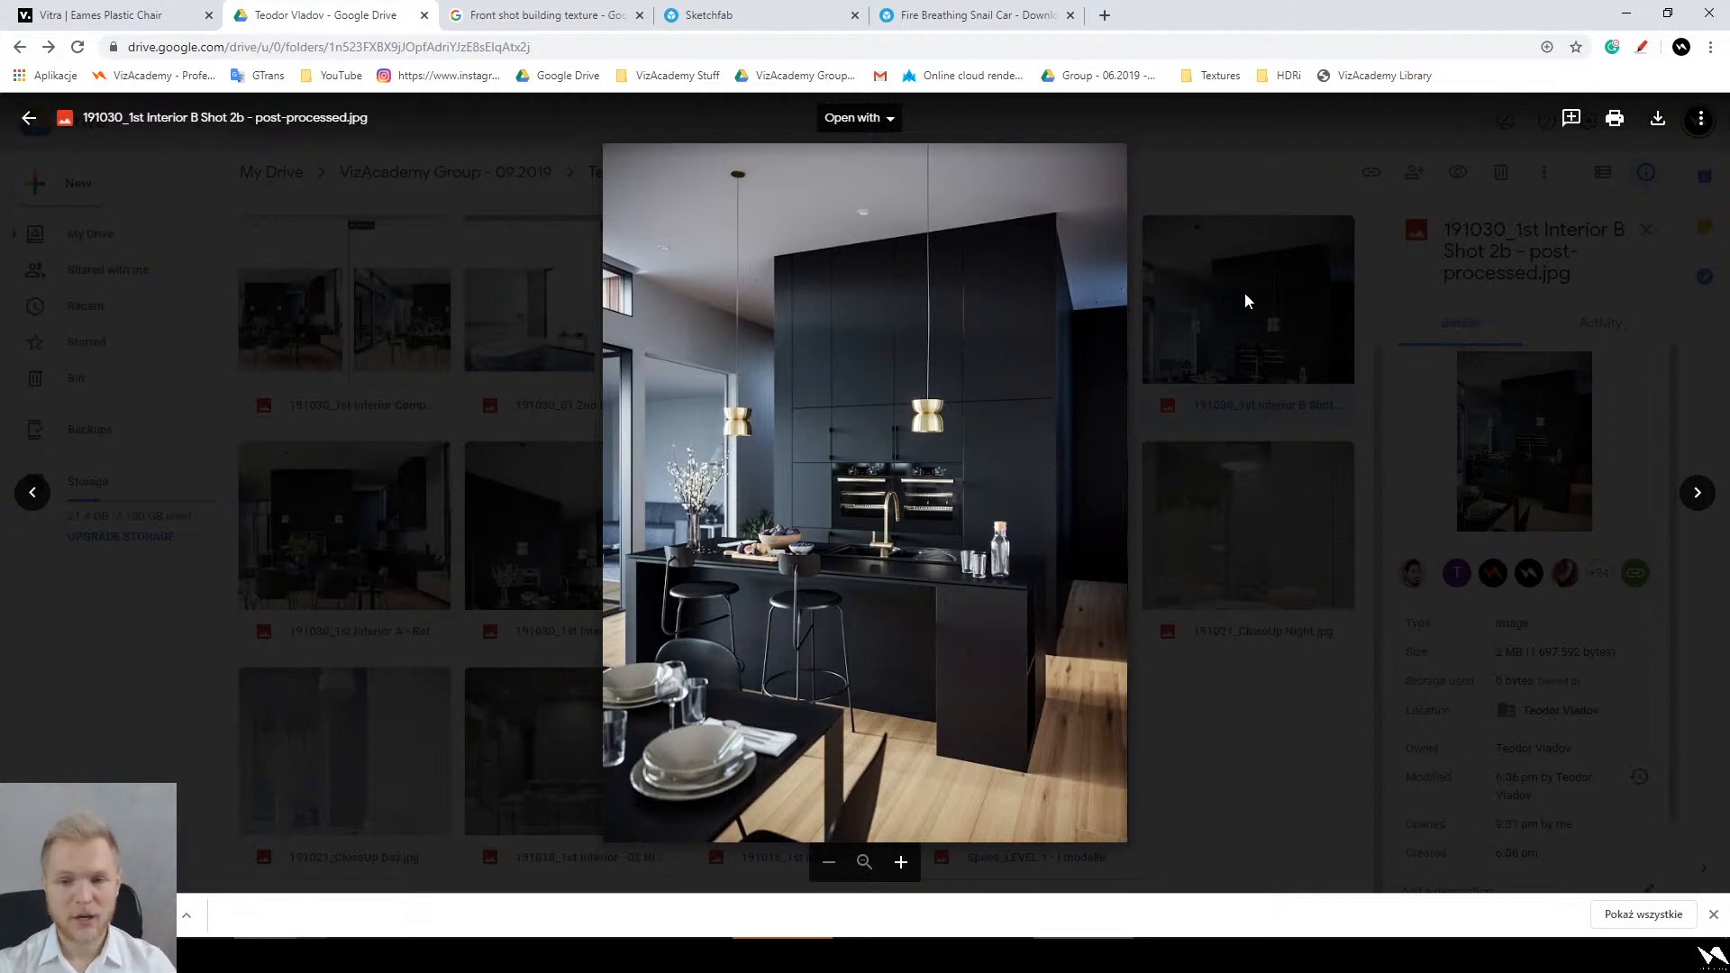
click(1245, 292)
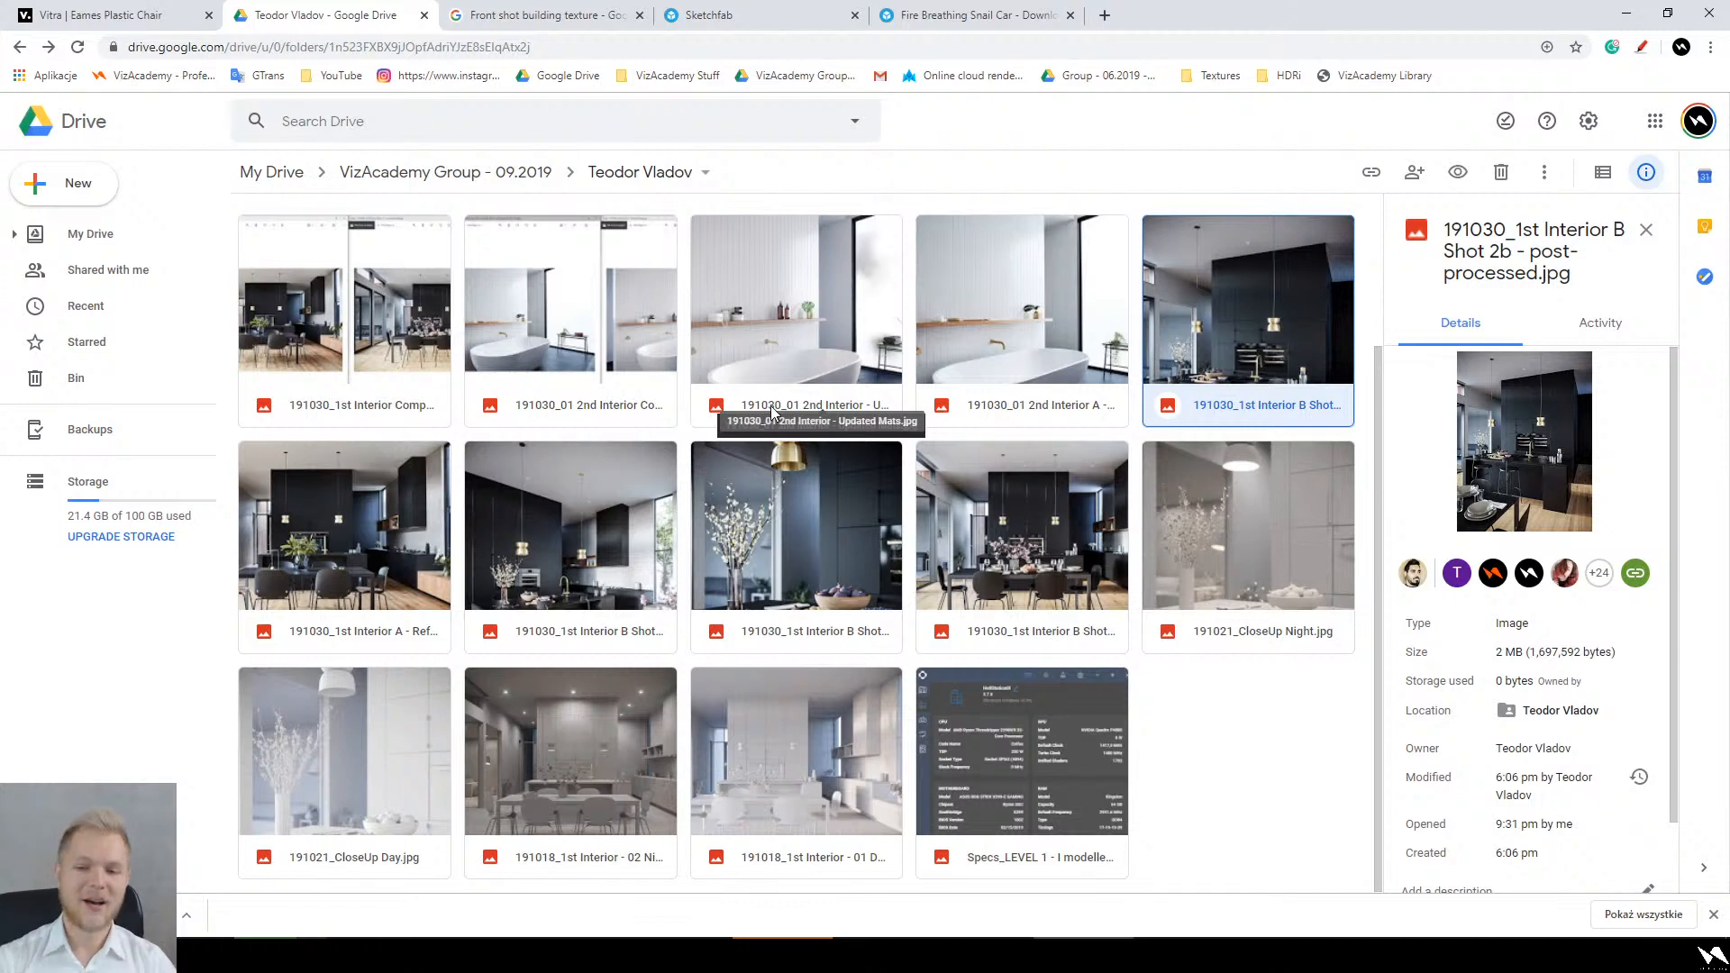
Step: Open the Shot 3 render, outline the rear wall area between the flowers and cabinets, discard the comment, and close the preview
click(791, 468)
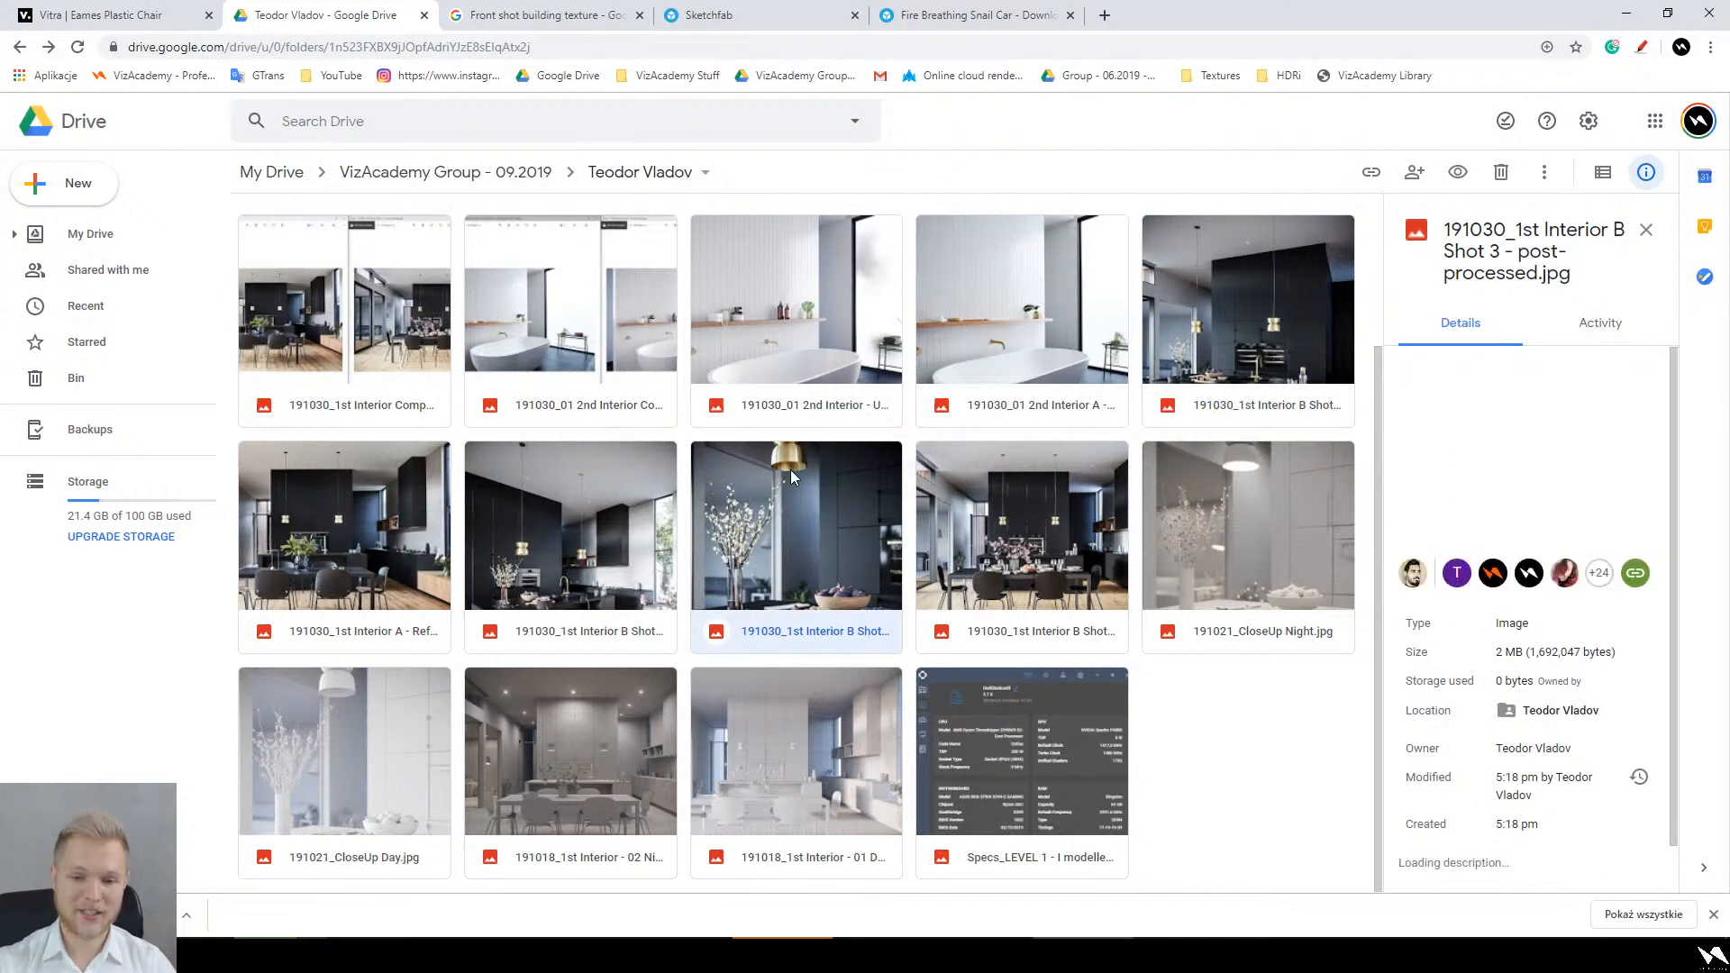
right_click(791, 469)
double_click(776, 474)
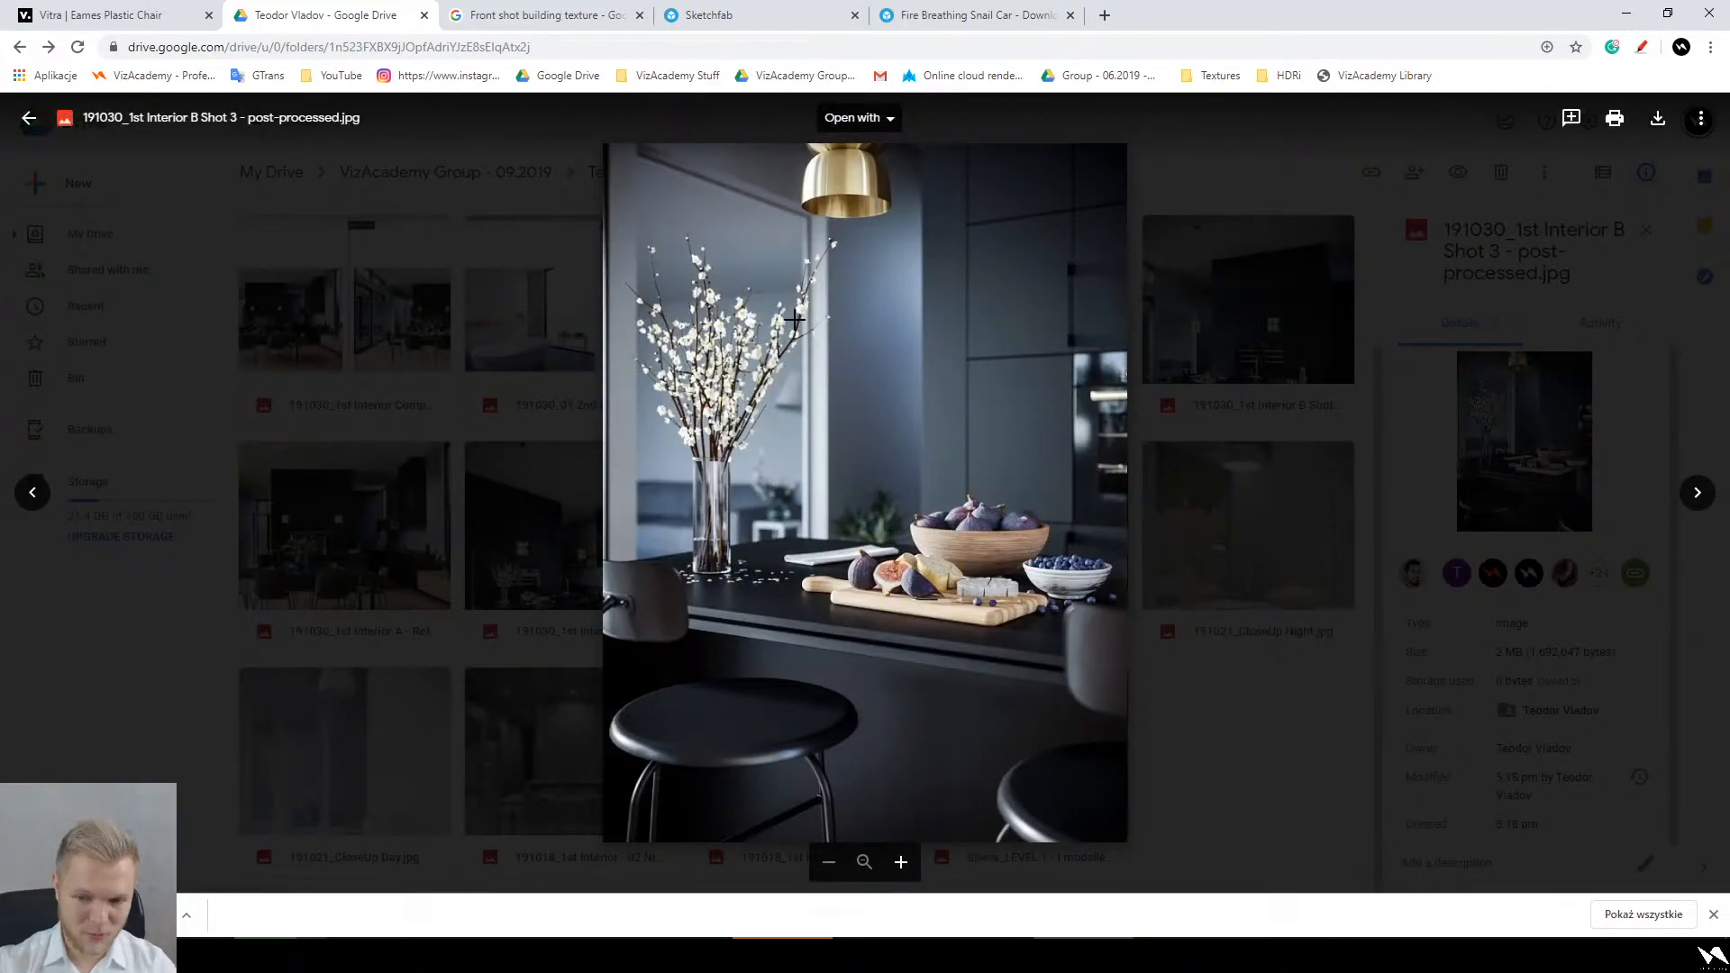
drag(936, 163, 817, 551)
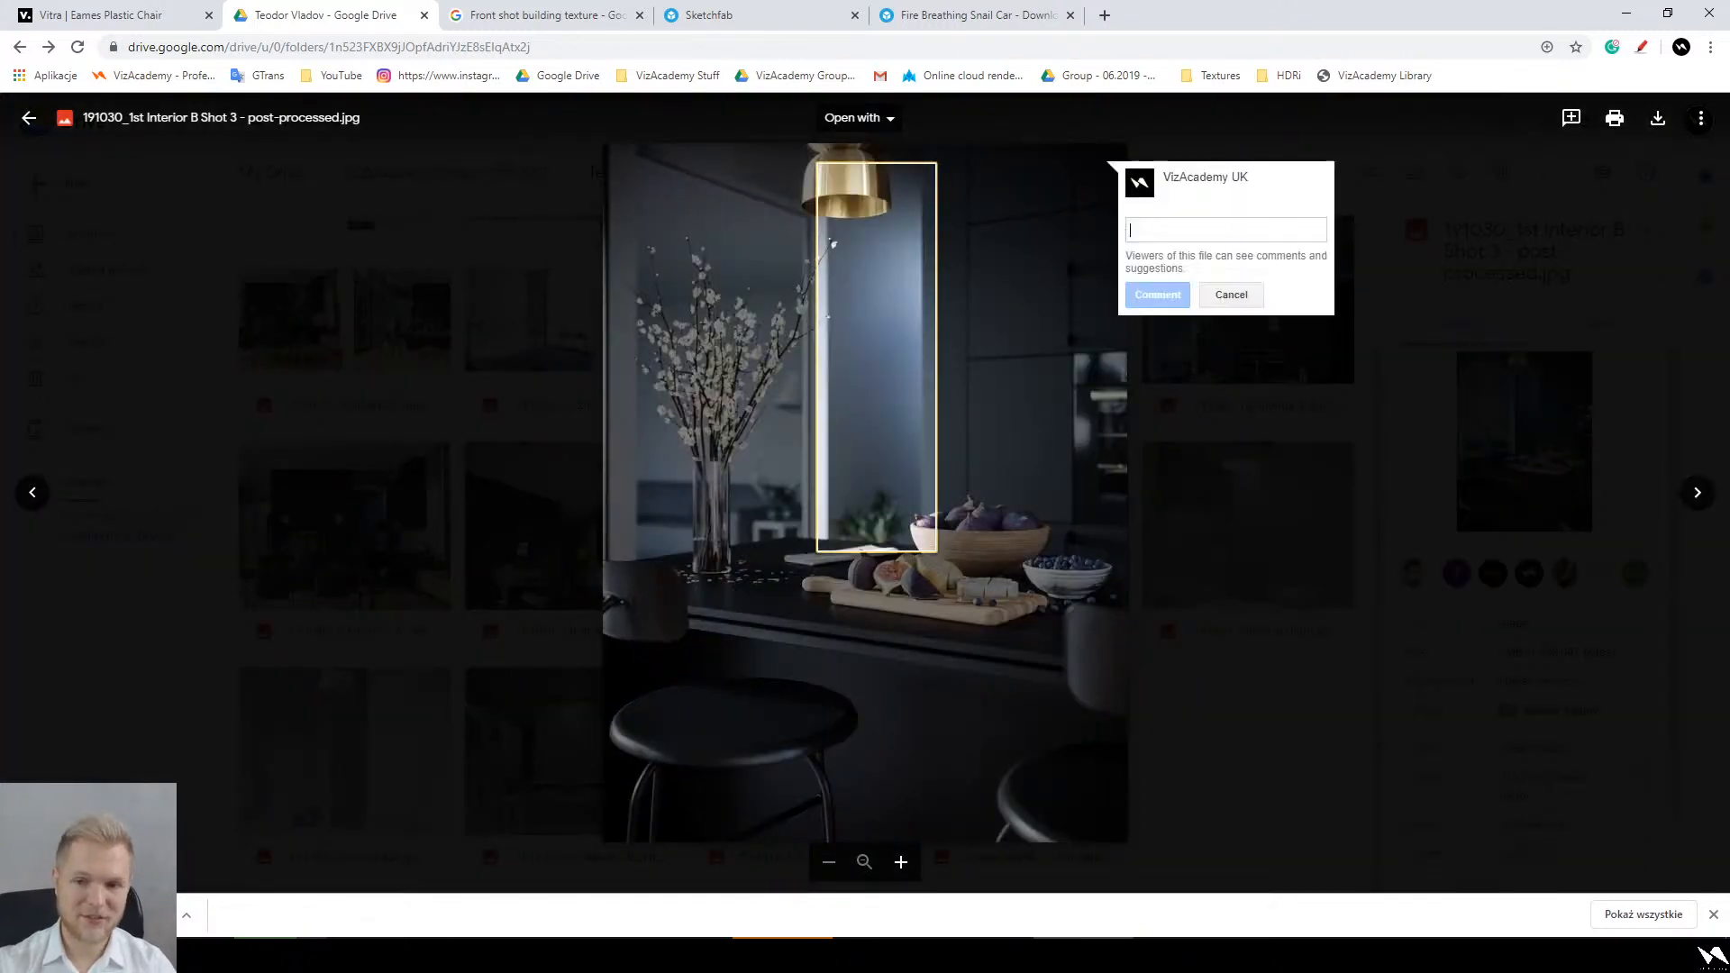
key(Escape)
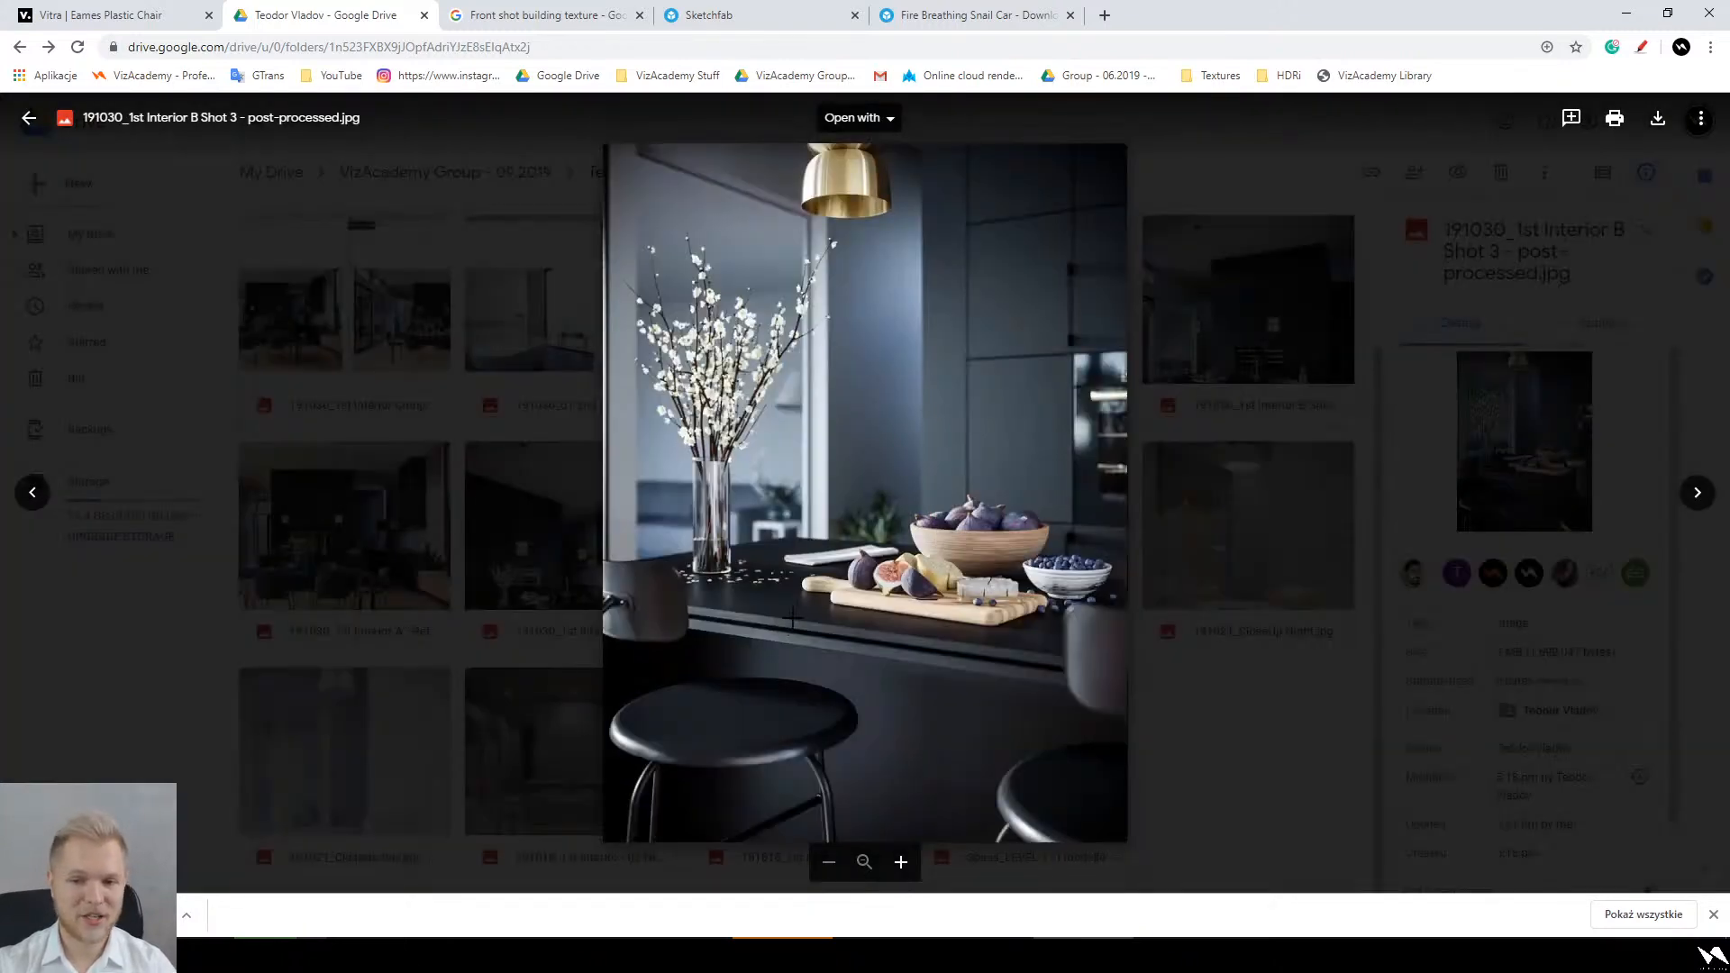
click(1253, 677)
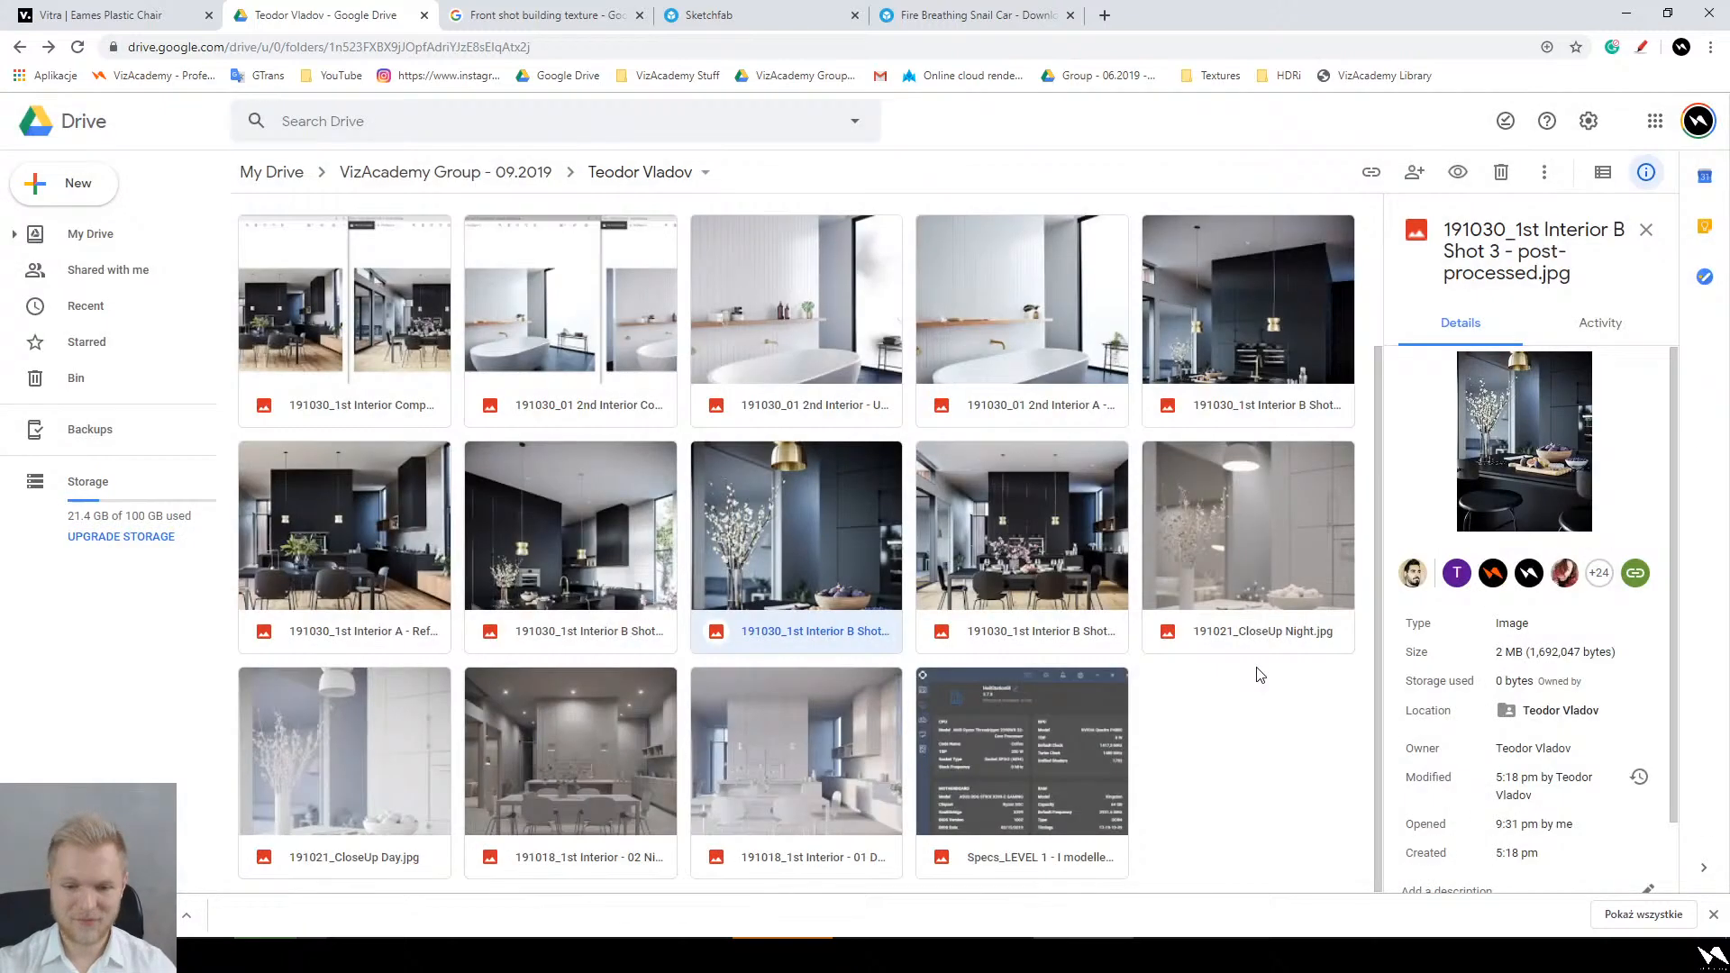
Step: Reopen the Shot 3 render, circle the outer edge of the front bar stool's seat in red, and dismiss the markup
double_click(893, 546)
click(812, 610)
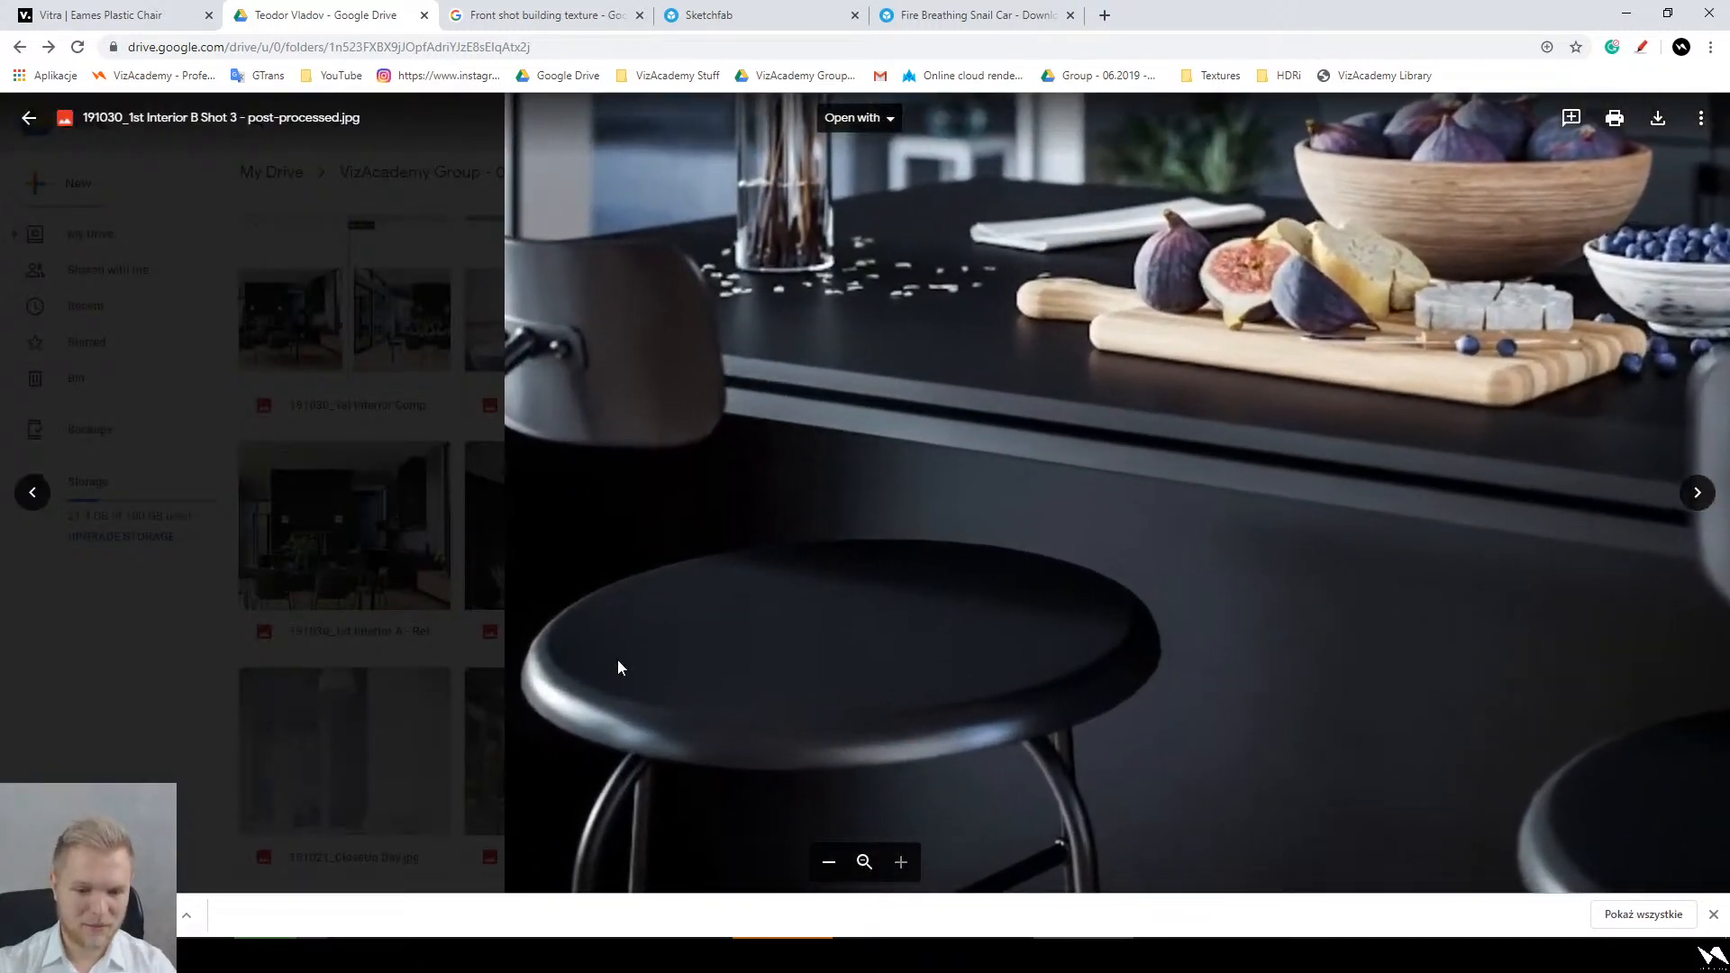
click(1641, 47)
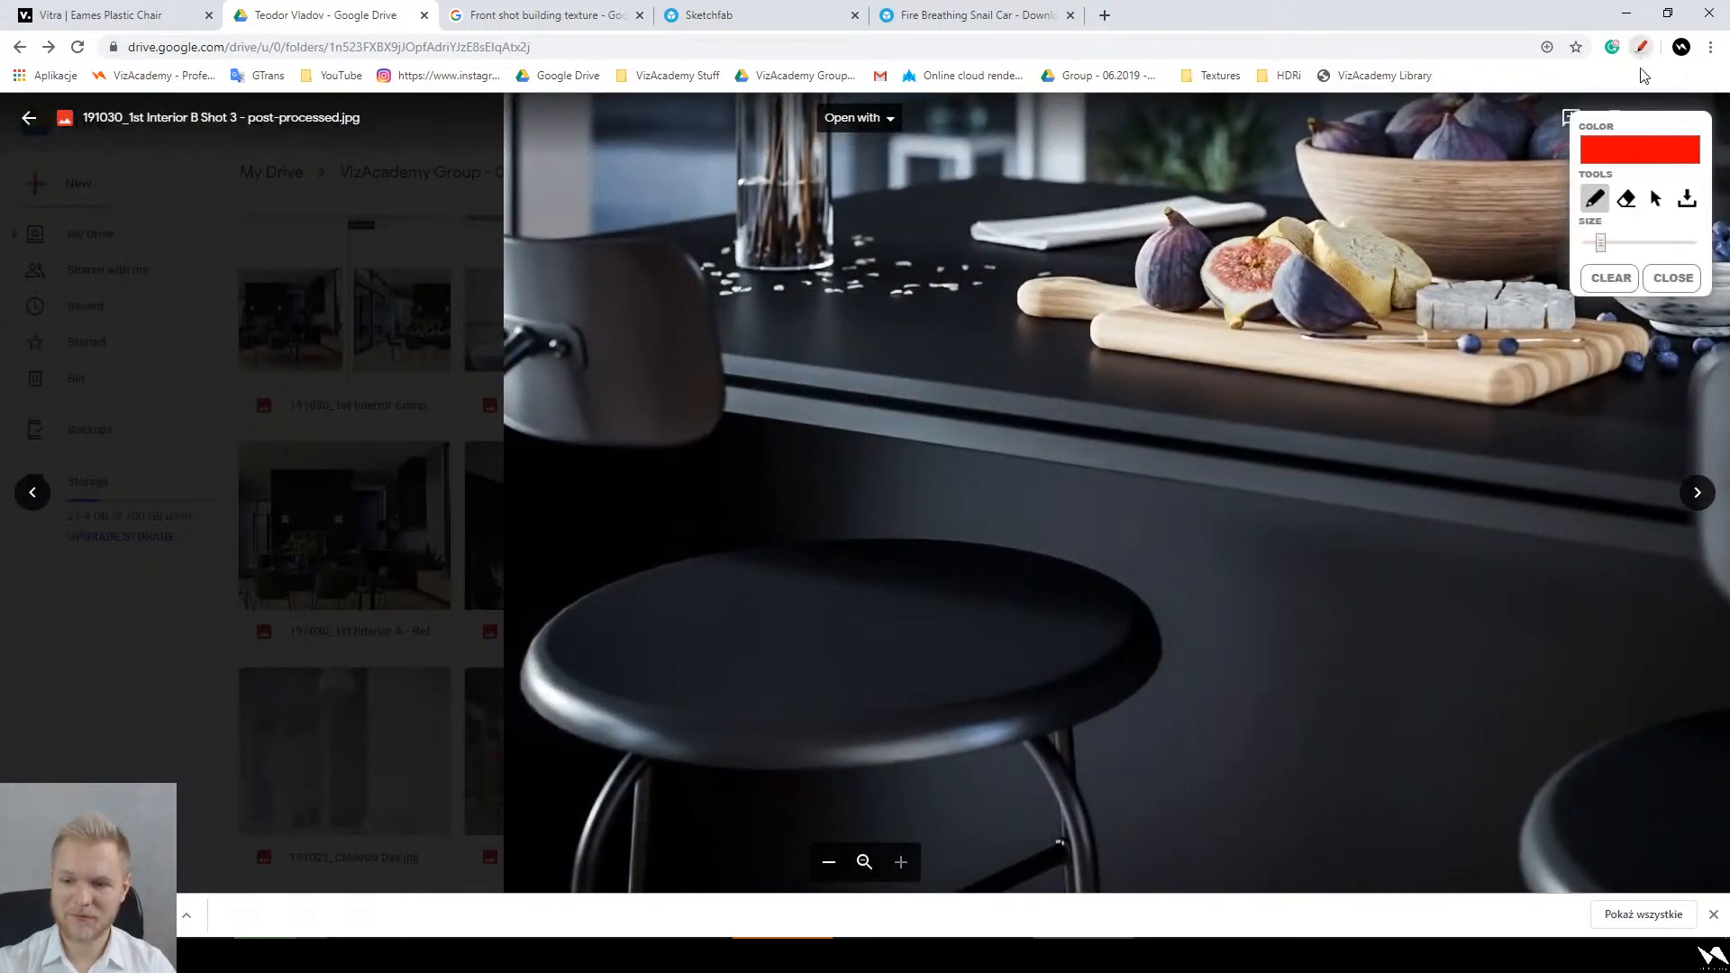
mouse_move(511, 763)
mouse_down()
mouse_move(635, 685)
mouse_move(536, 734)
mouse_up()
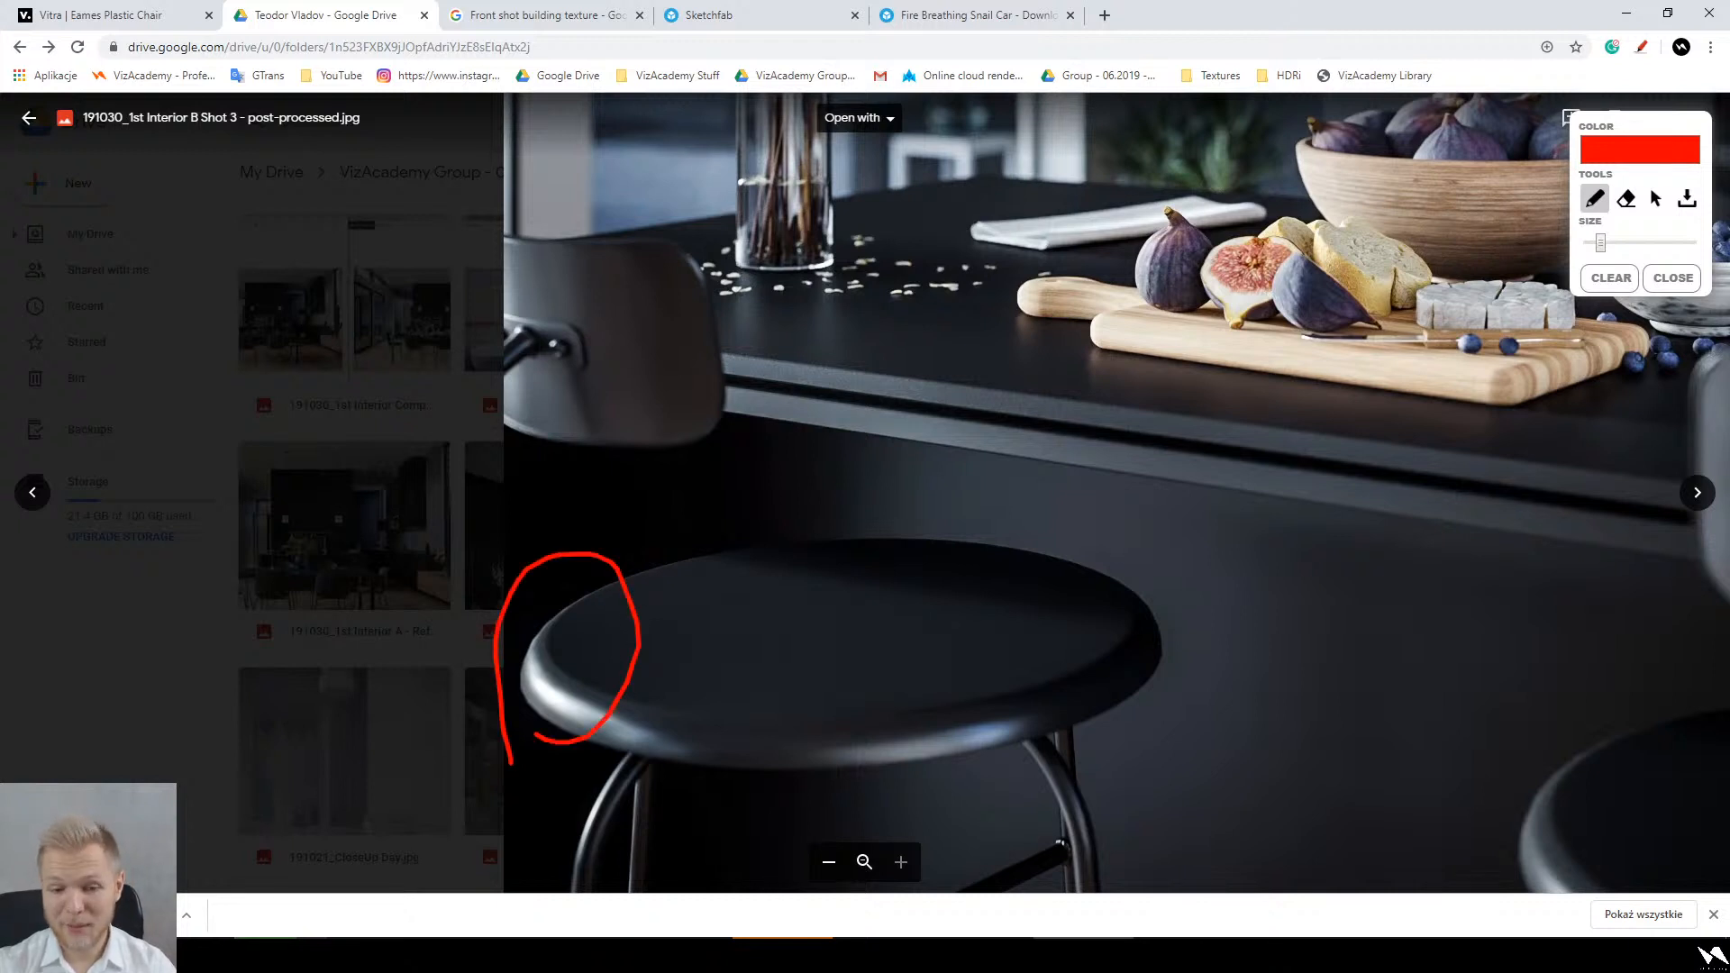
key(Escape)
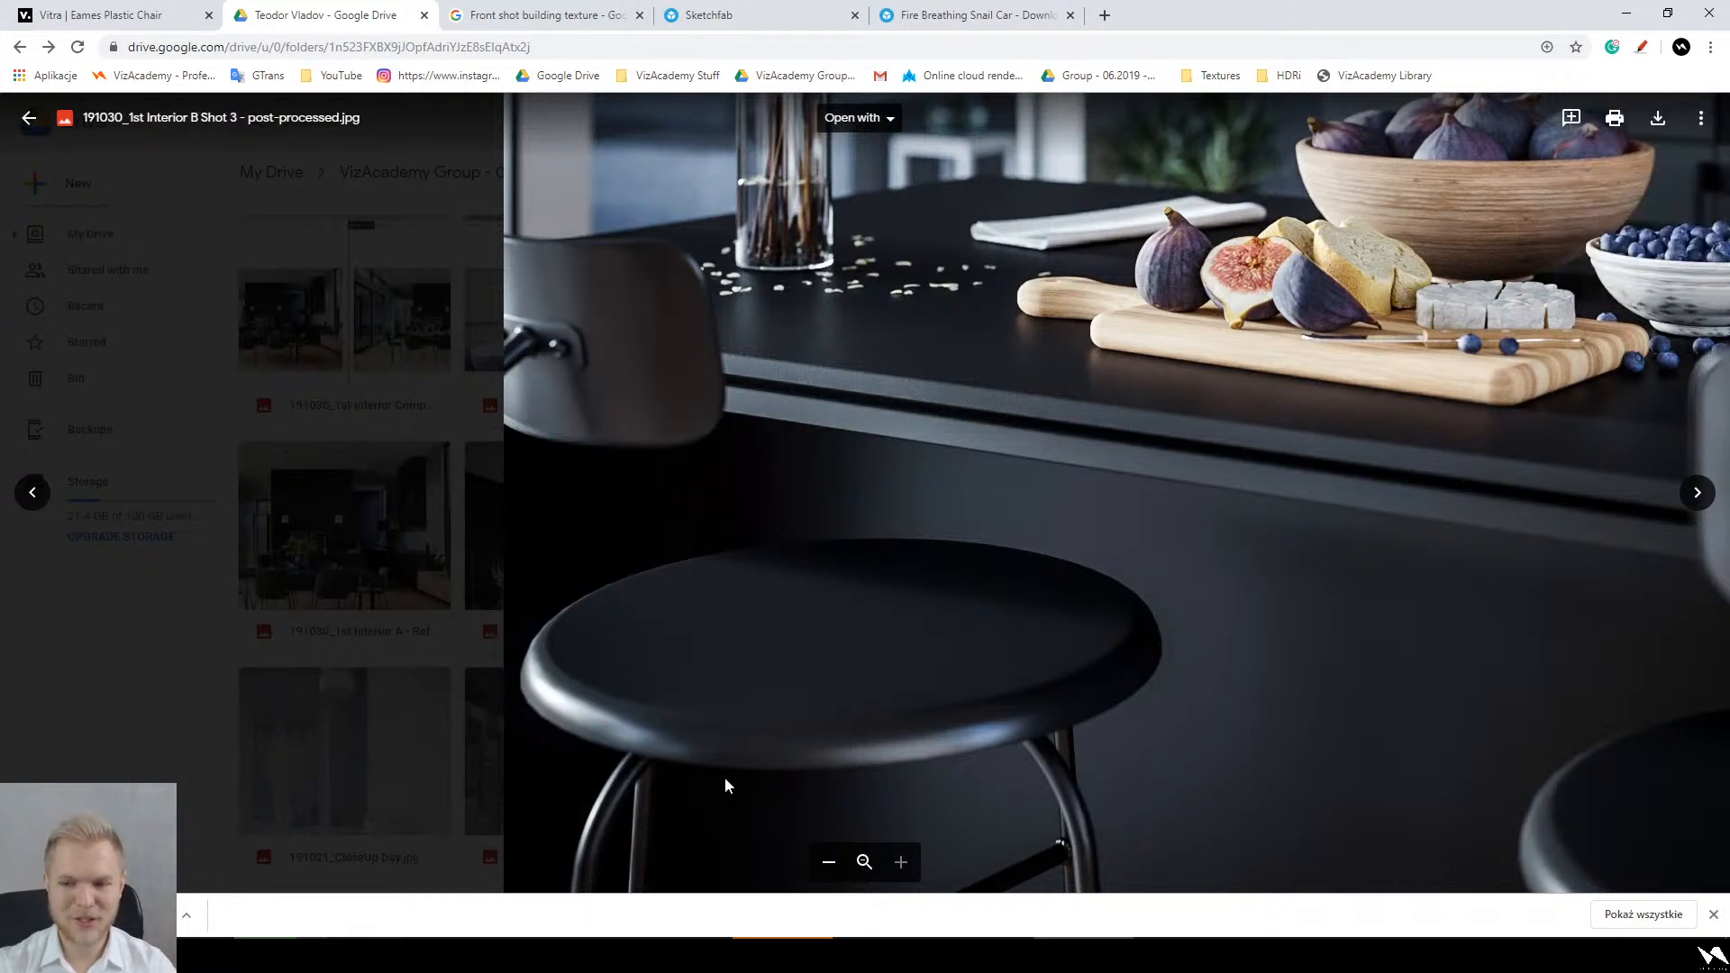
Step: Review the flowers, fruit and overall composition of the Shot 3 render, and close the preview
ctrl+scroll(958, 653, down, 3)
scroll(792, 749, up, 5)
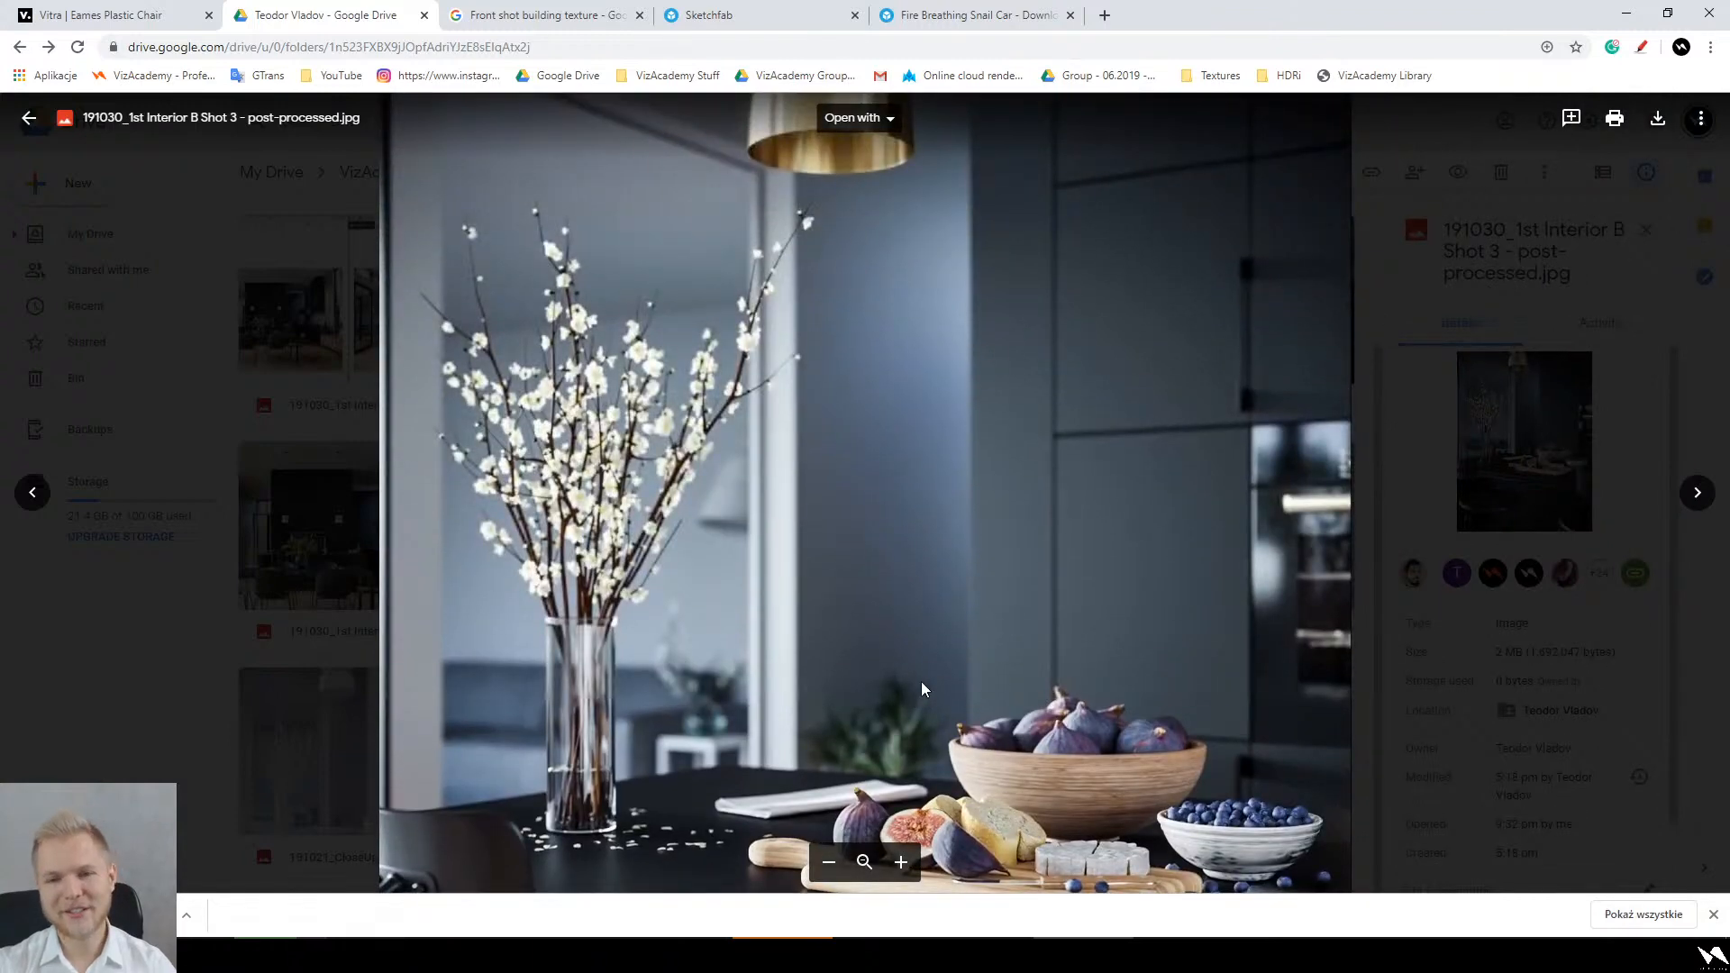
ctrl+scroll(921, 681, down, 3)
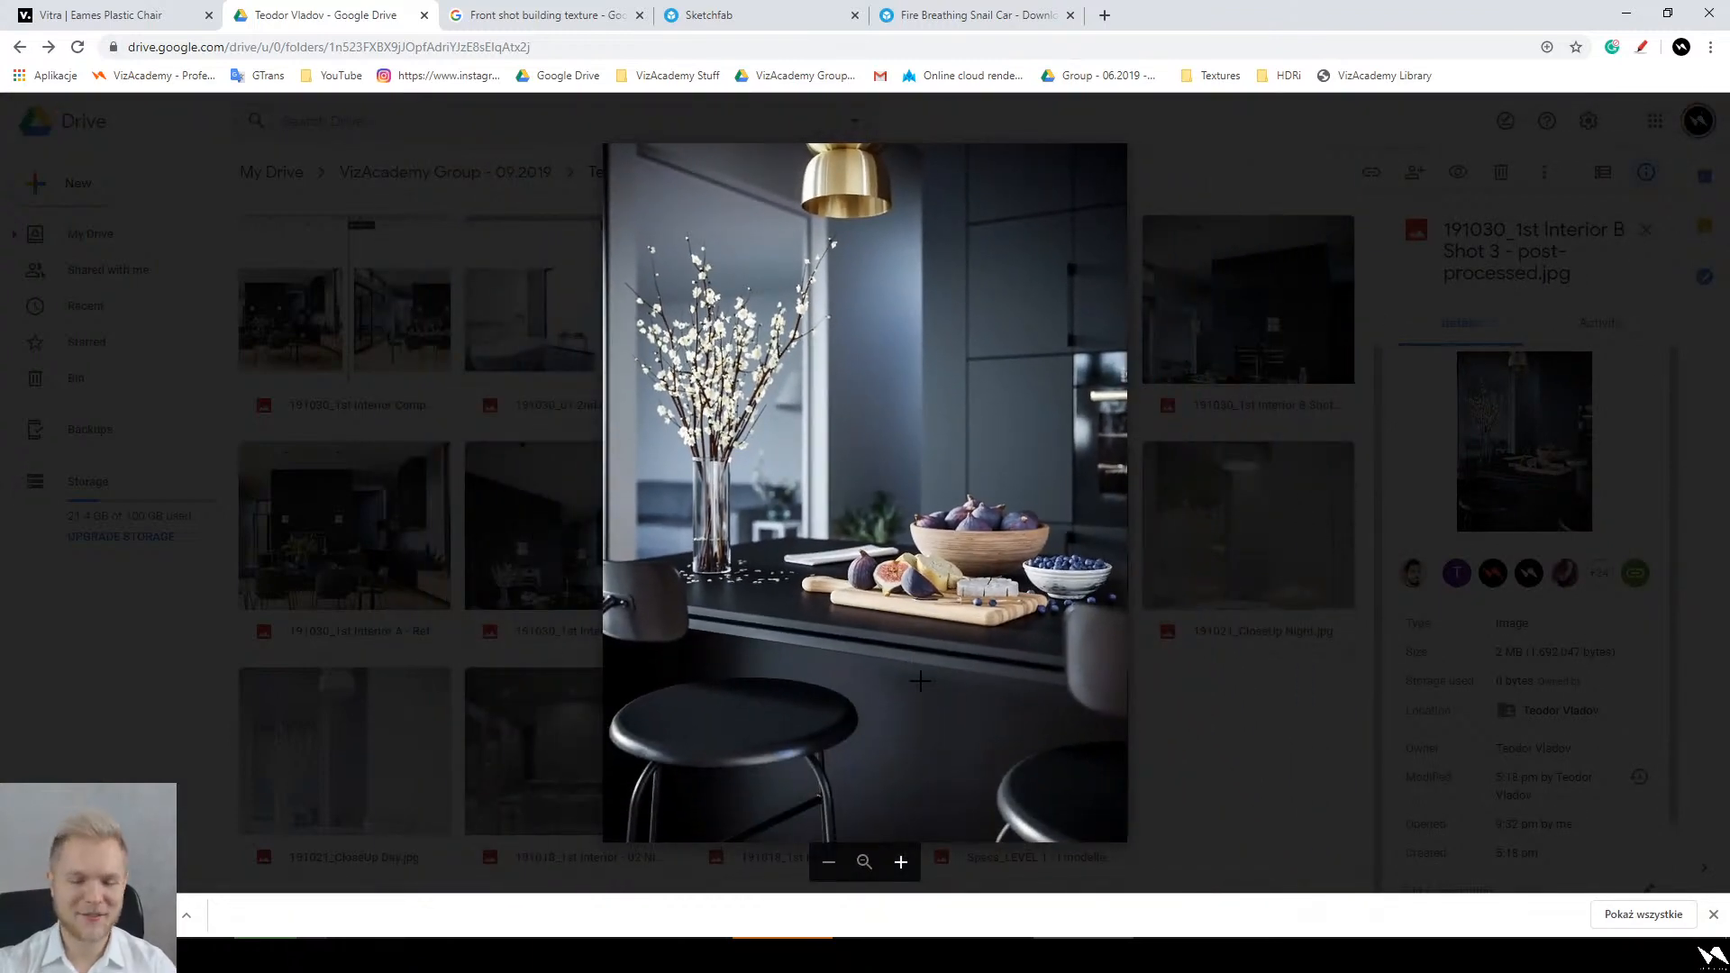
key(Escape)
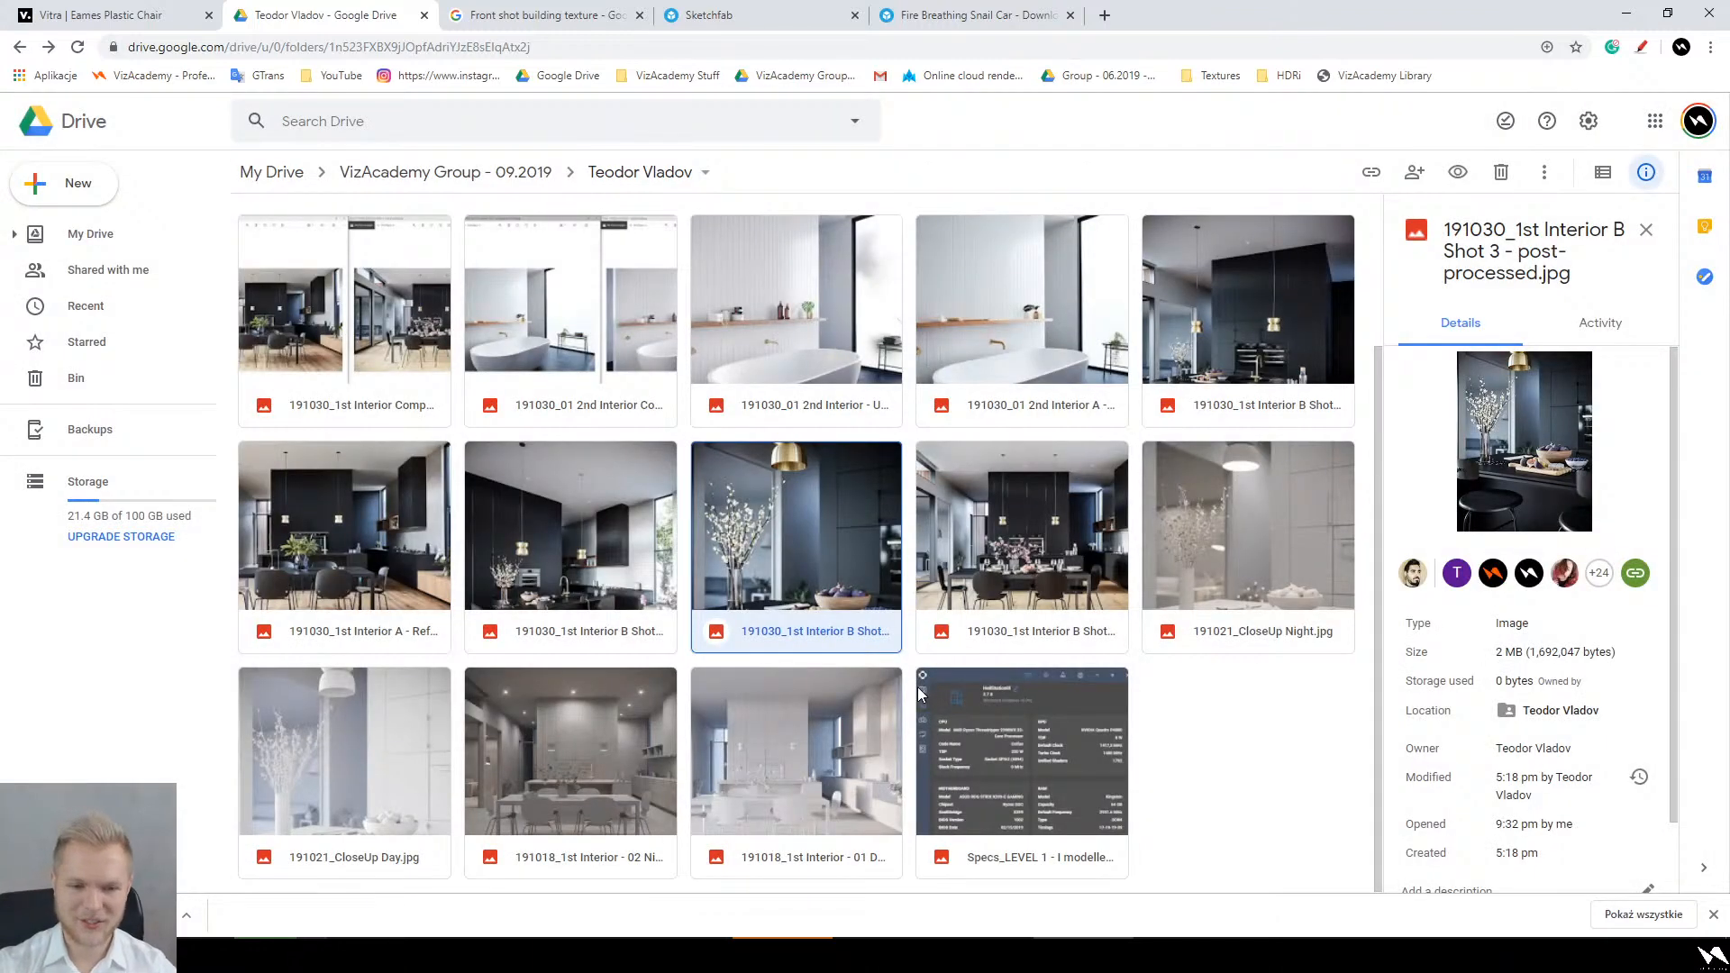
Step: Open 191030_1st Interior Comparison.JPG and circle the floor, kitchen block, table plant and cabinet plant in the reference photo in red
double_click(402, 328)
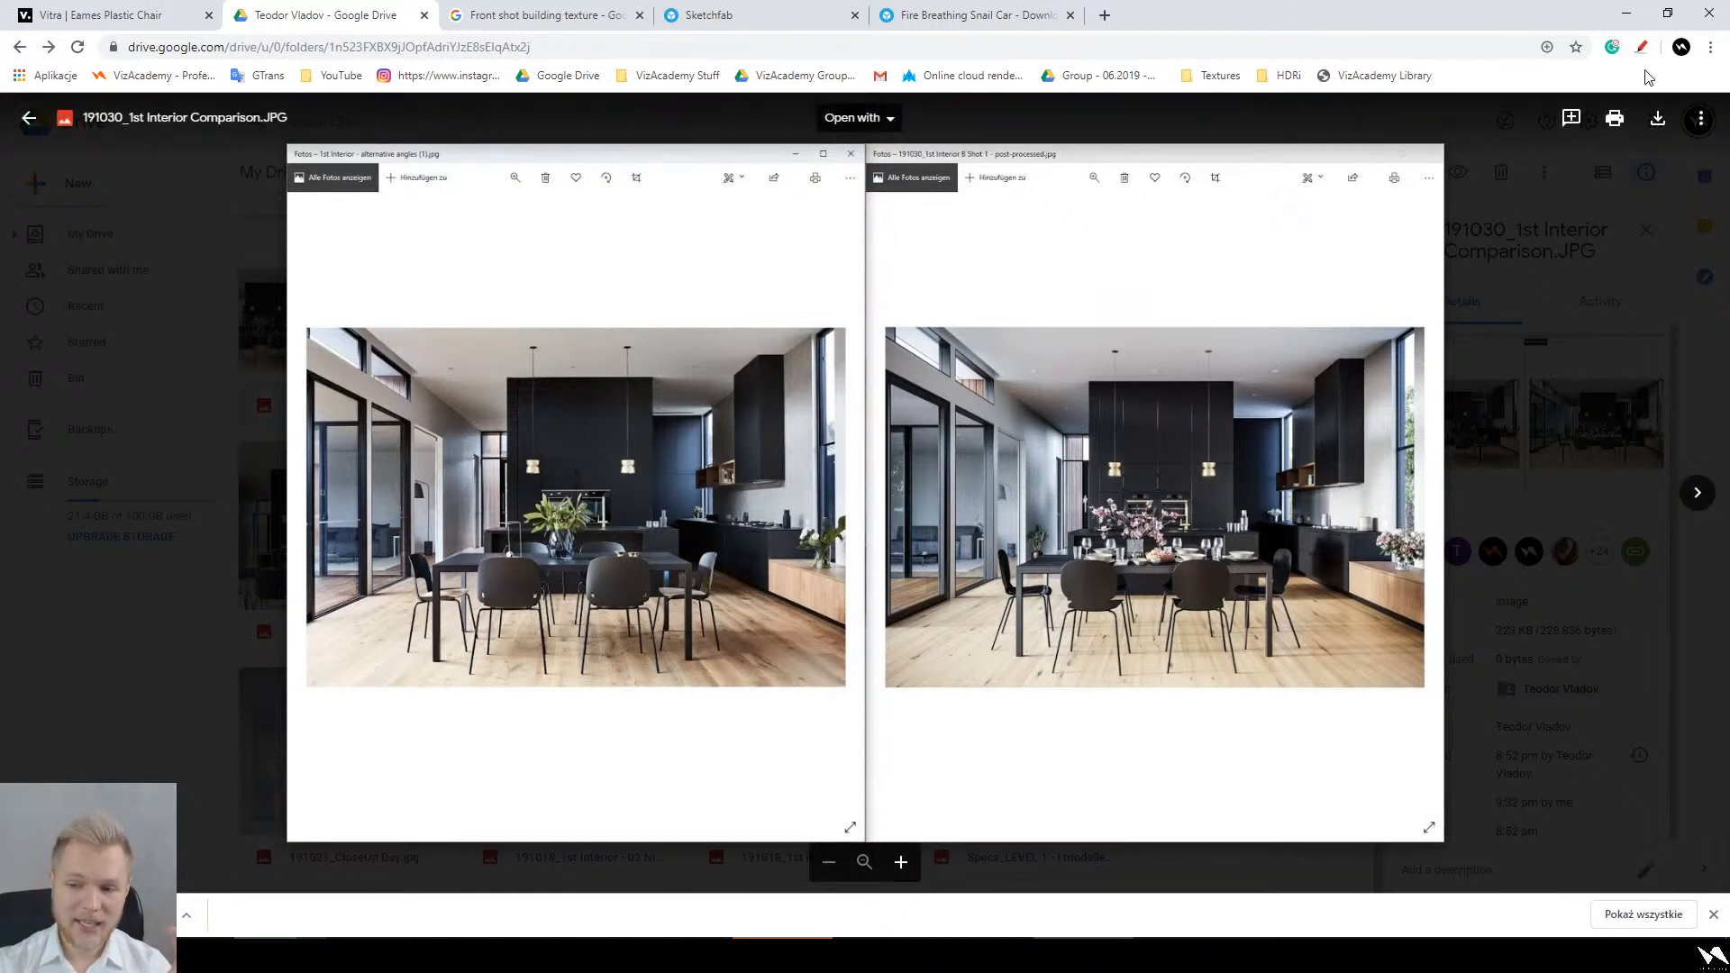
click(1641, 47)
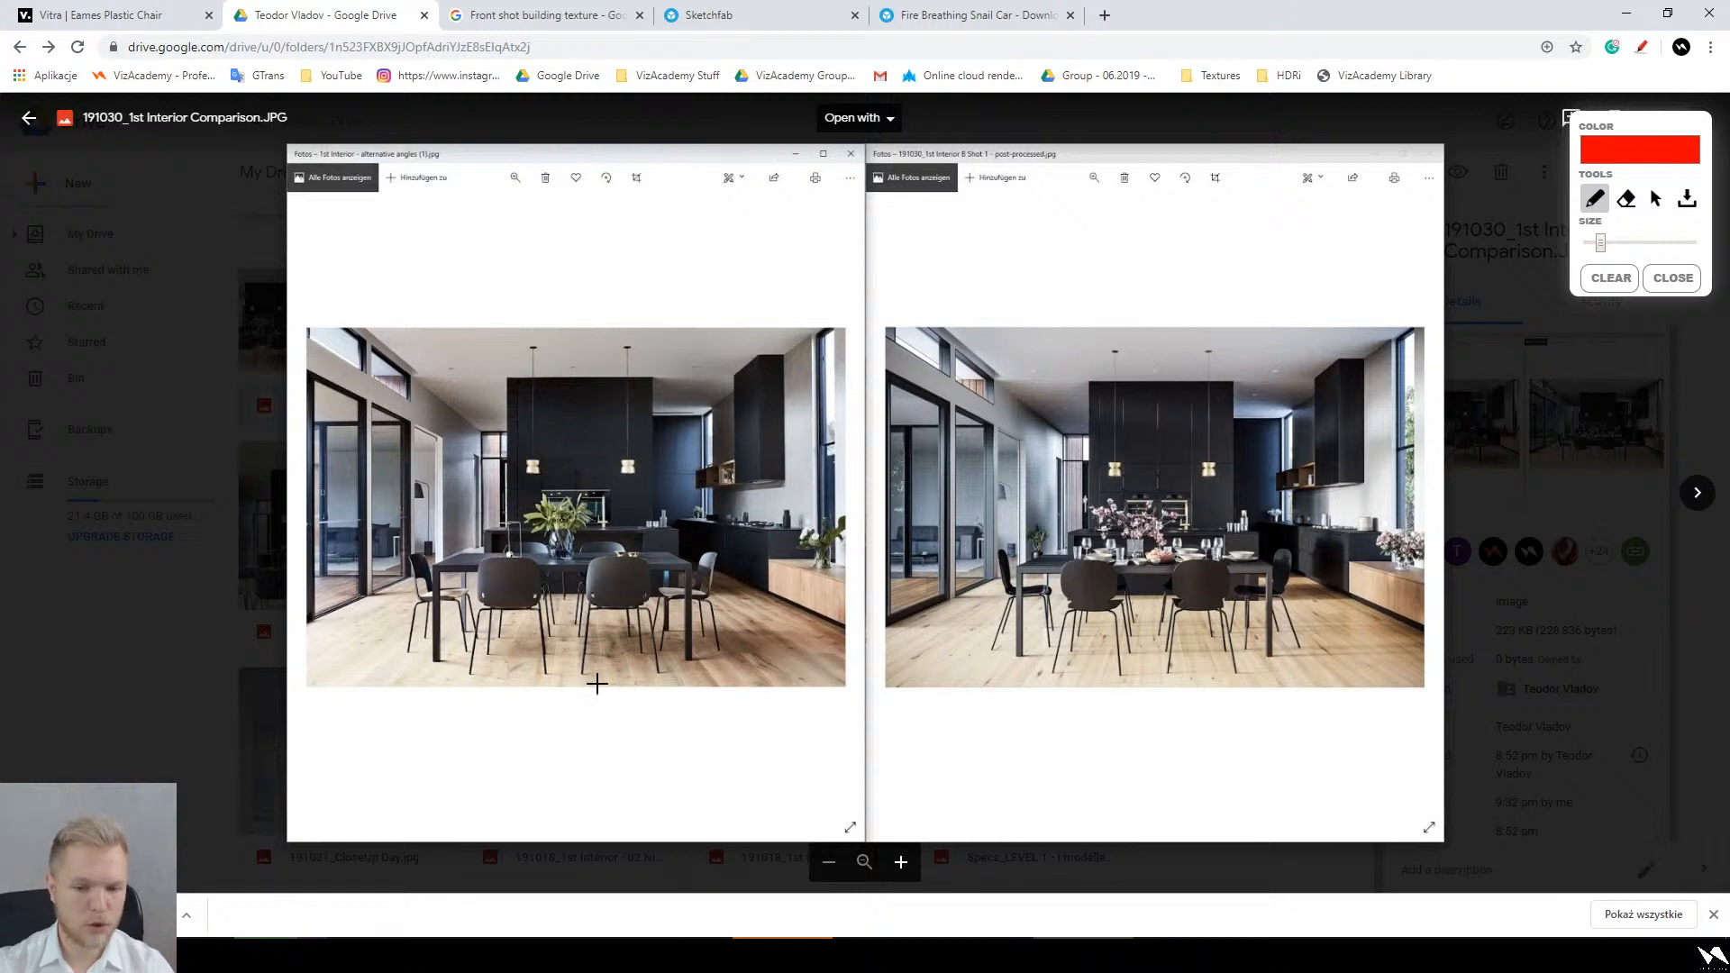
mouse_move(576, 683)
mouse_down()
mouse_move(369, 613)
mouse_move(420, 693)
mouse_up()
mouse_move(652, 588)
mouse_down()
mouse_move(527, 377)
mouse_move(537, 584)
mouse_move(540, 539)
mouse_move(601, 497)
mouse_move(563, 534)
mouse_up()
drag(816, 551, 807, 546)
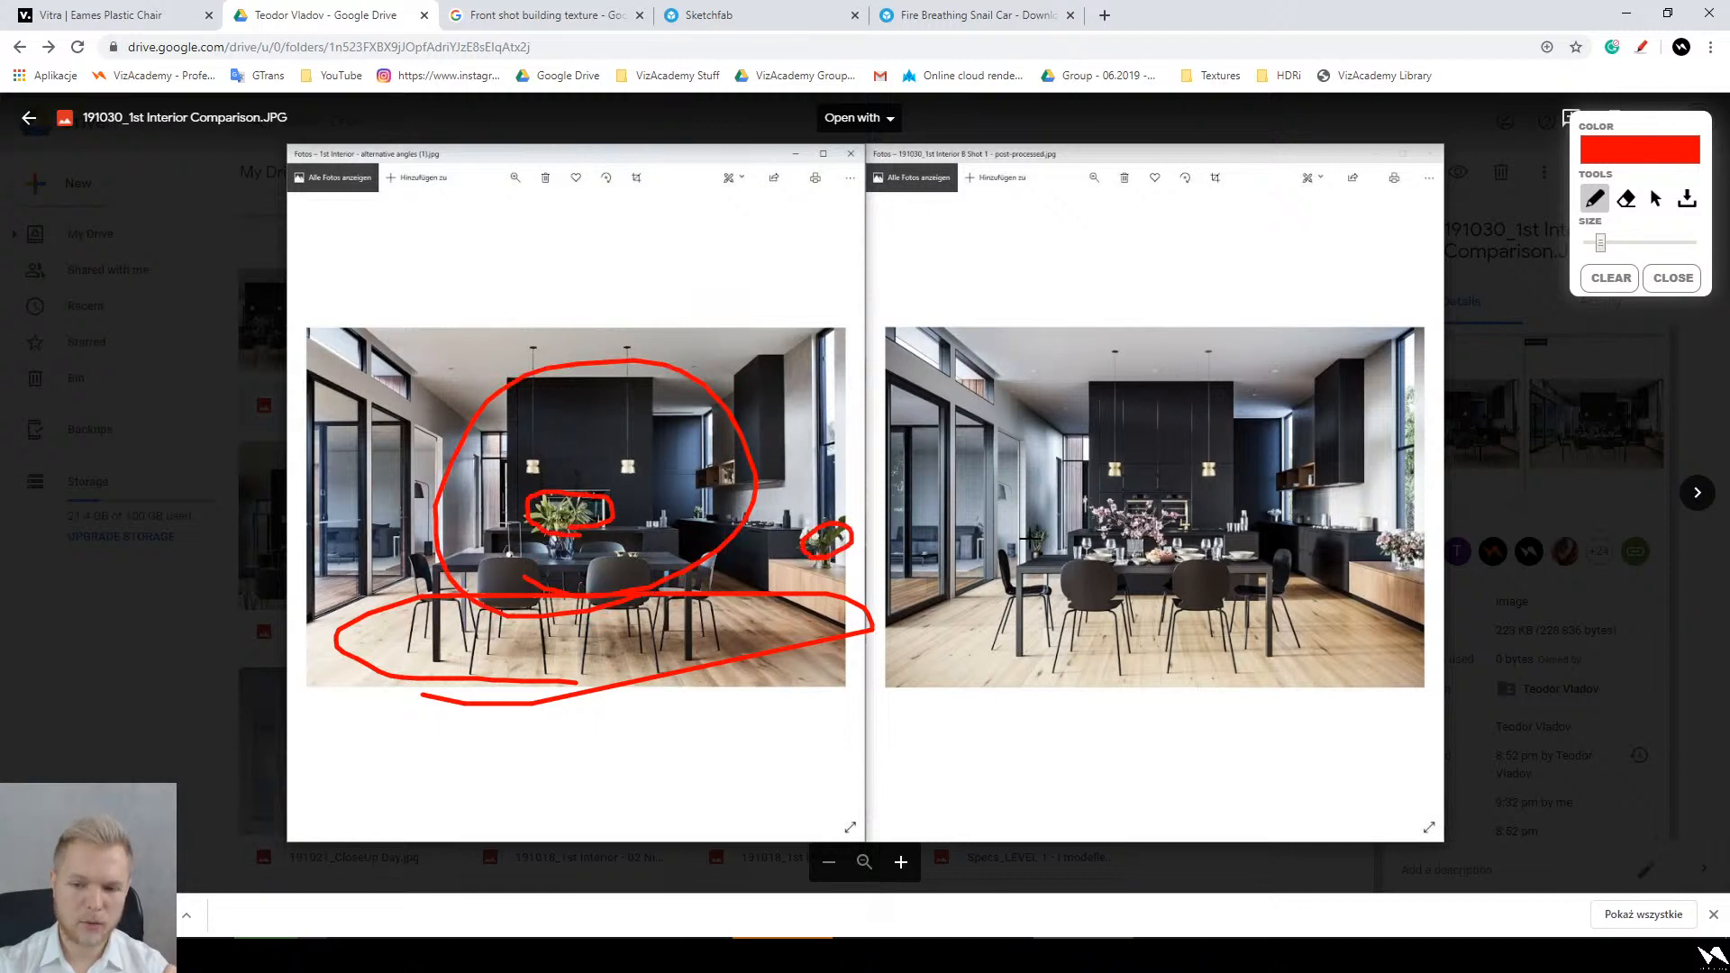
Step: Mark the background plant and cabinet flowers in the render and the floor by the reference photo's wooden cabinet, and dismiss the markup
click(1030, 538)
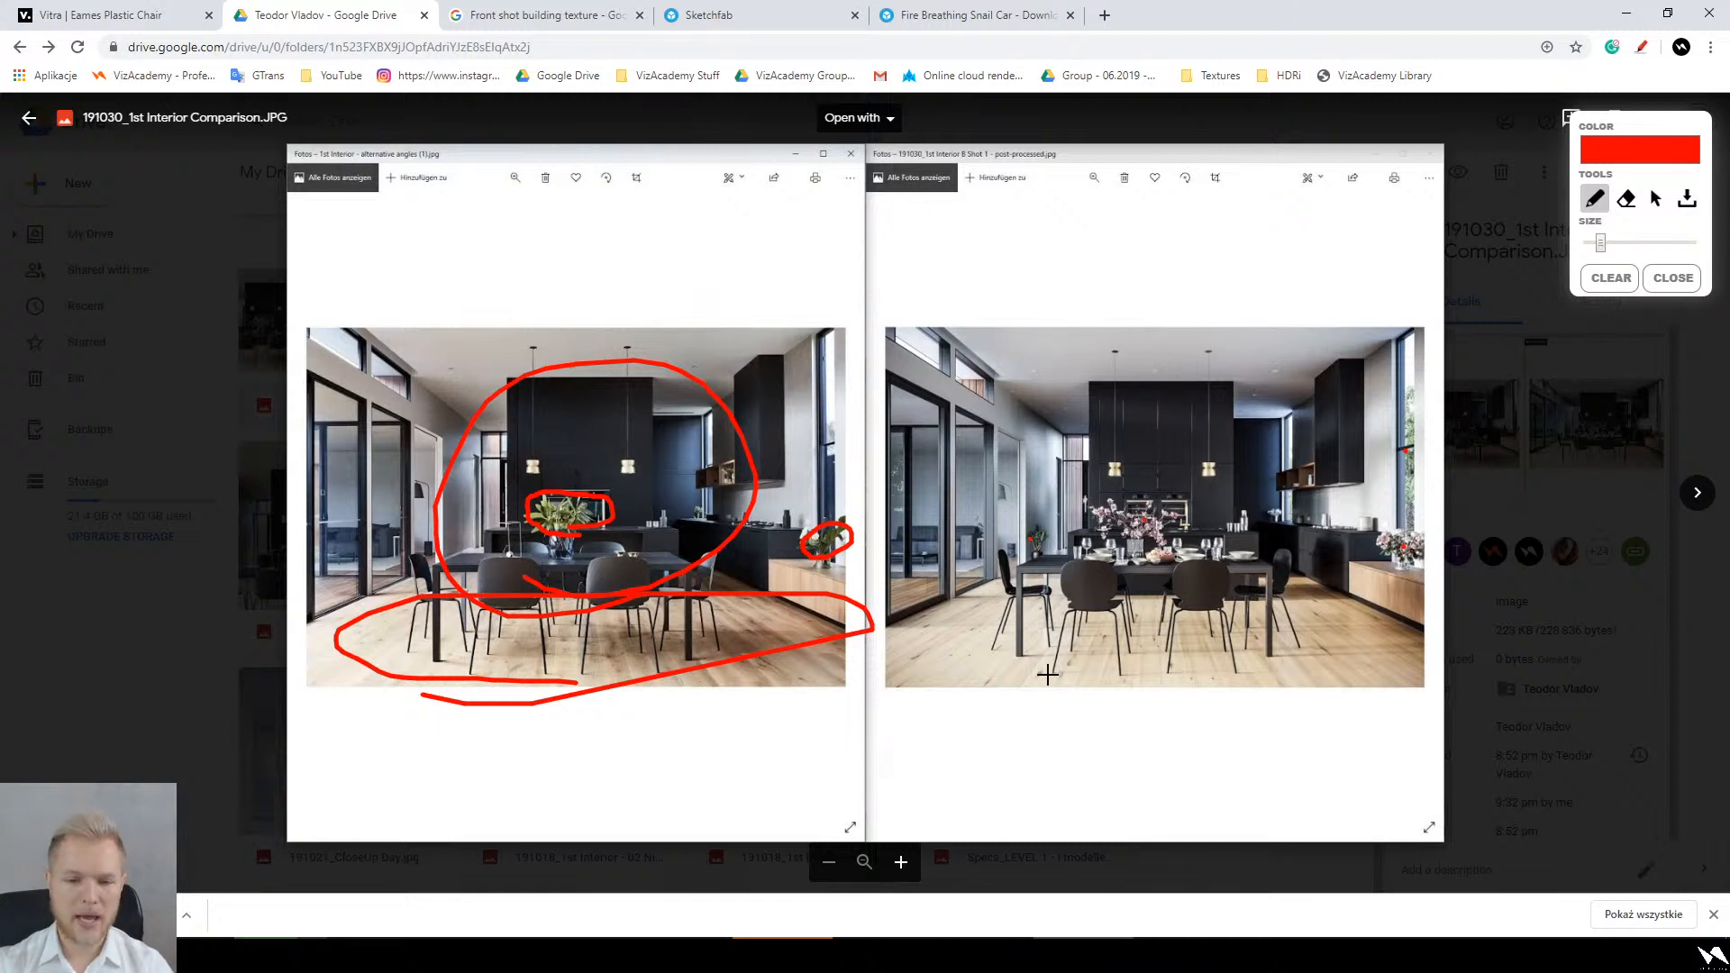
drag(1404, 563, 1403, 571)
click(1404, 586)
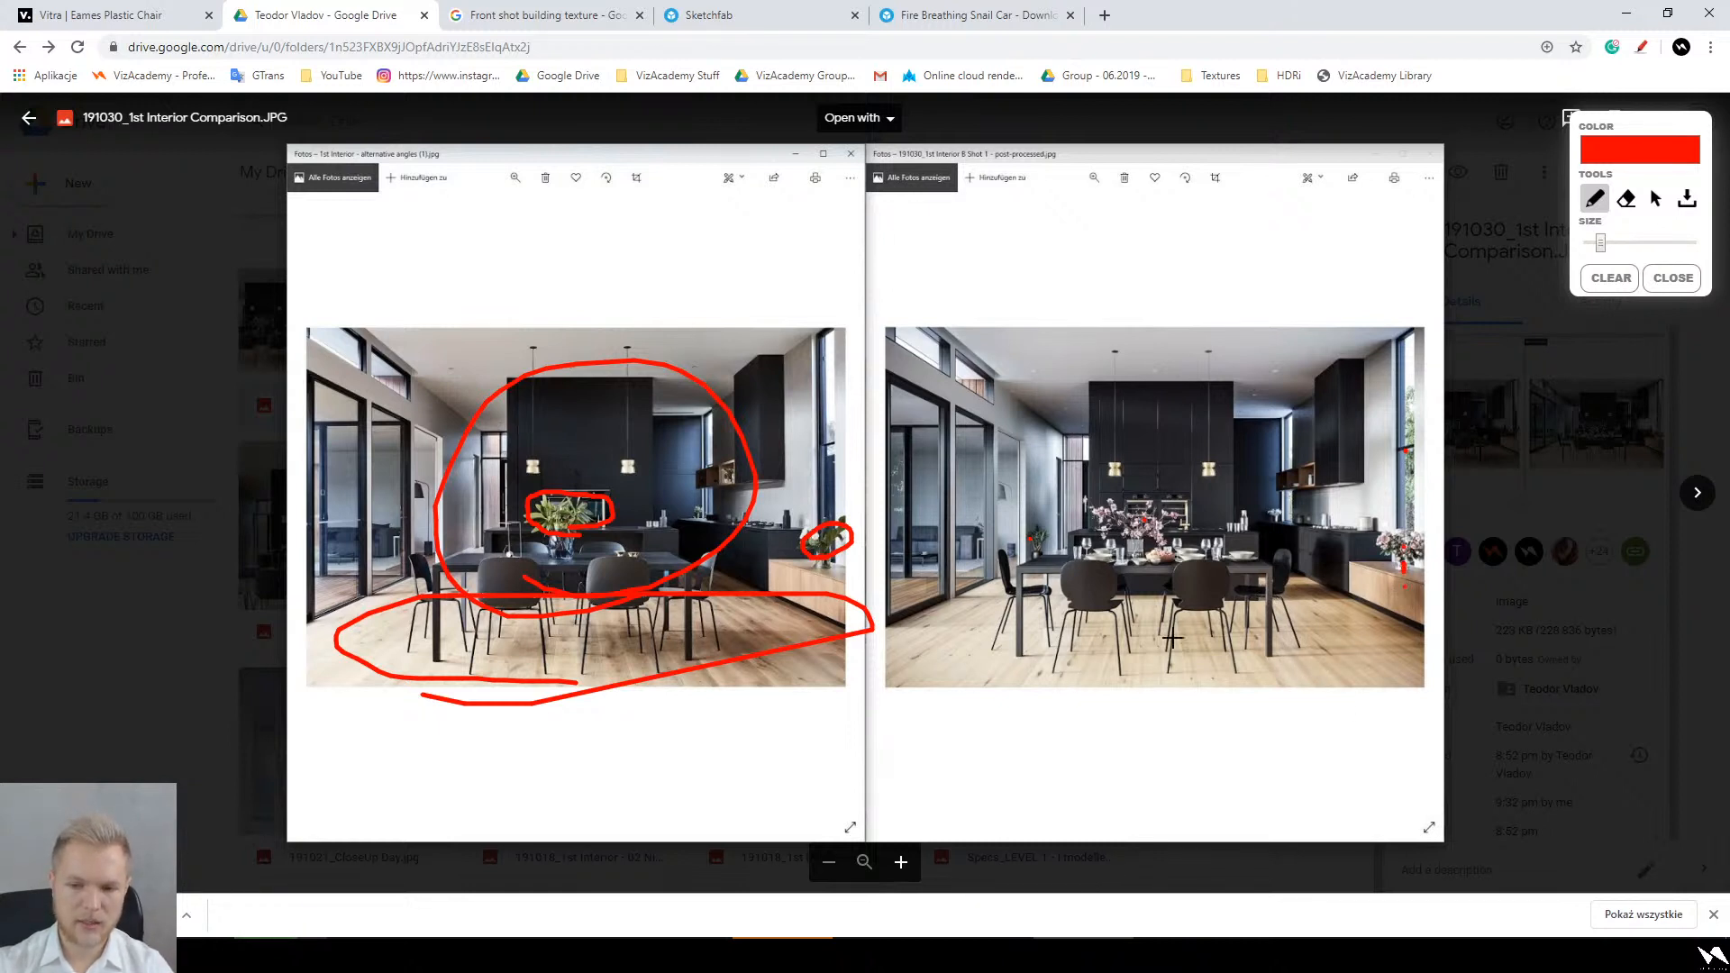
click(775, 630)
mouse_move(793, 622)
mouse_down()
mouse_move(770, 630)
mouse_move(815, 582)
mouse_move(767, 629)
mouse_up()
key(Escape)
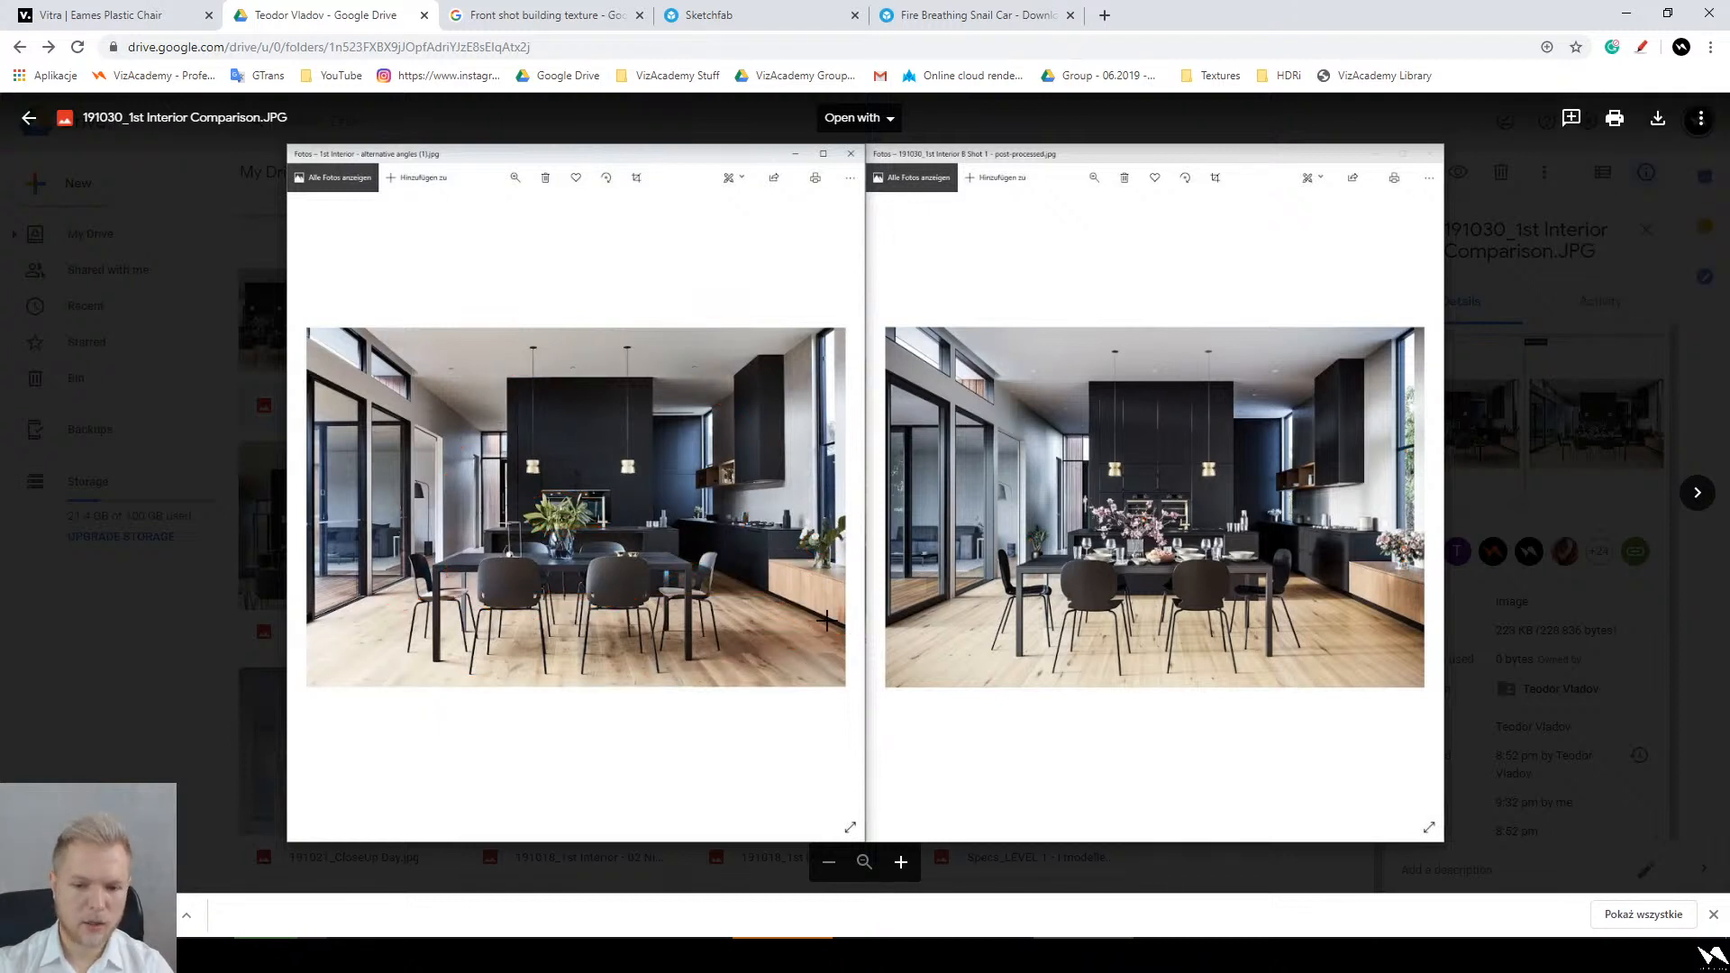
Step: Mark the floor near the wooden cabinet in the reference photo and in the render, dismiss the markings, and close the comparison
drag(749, 615, 815, 582)
click(804, 611)
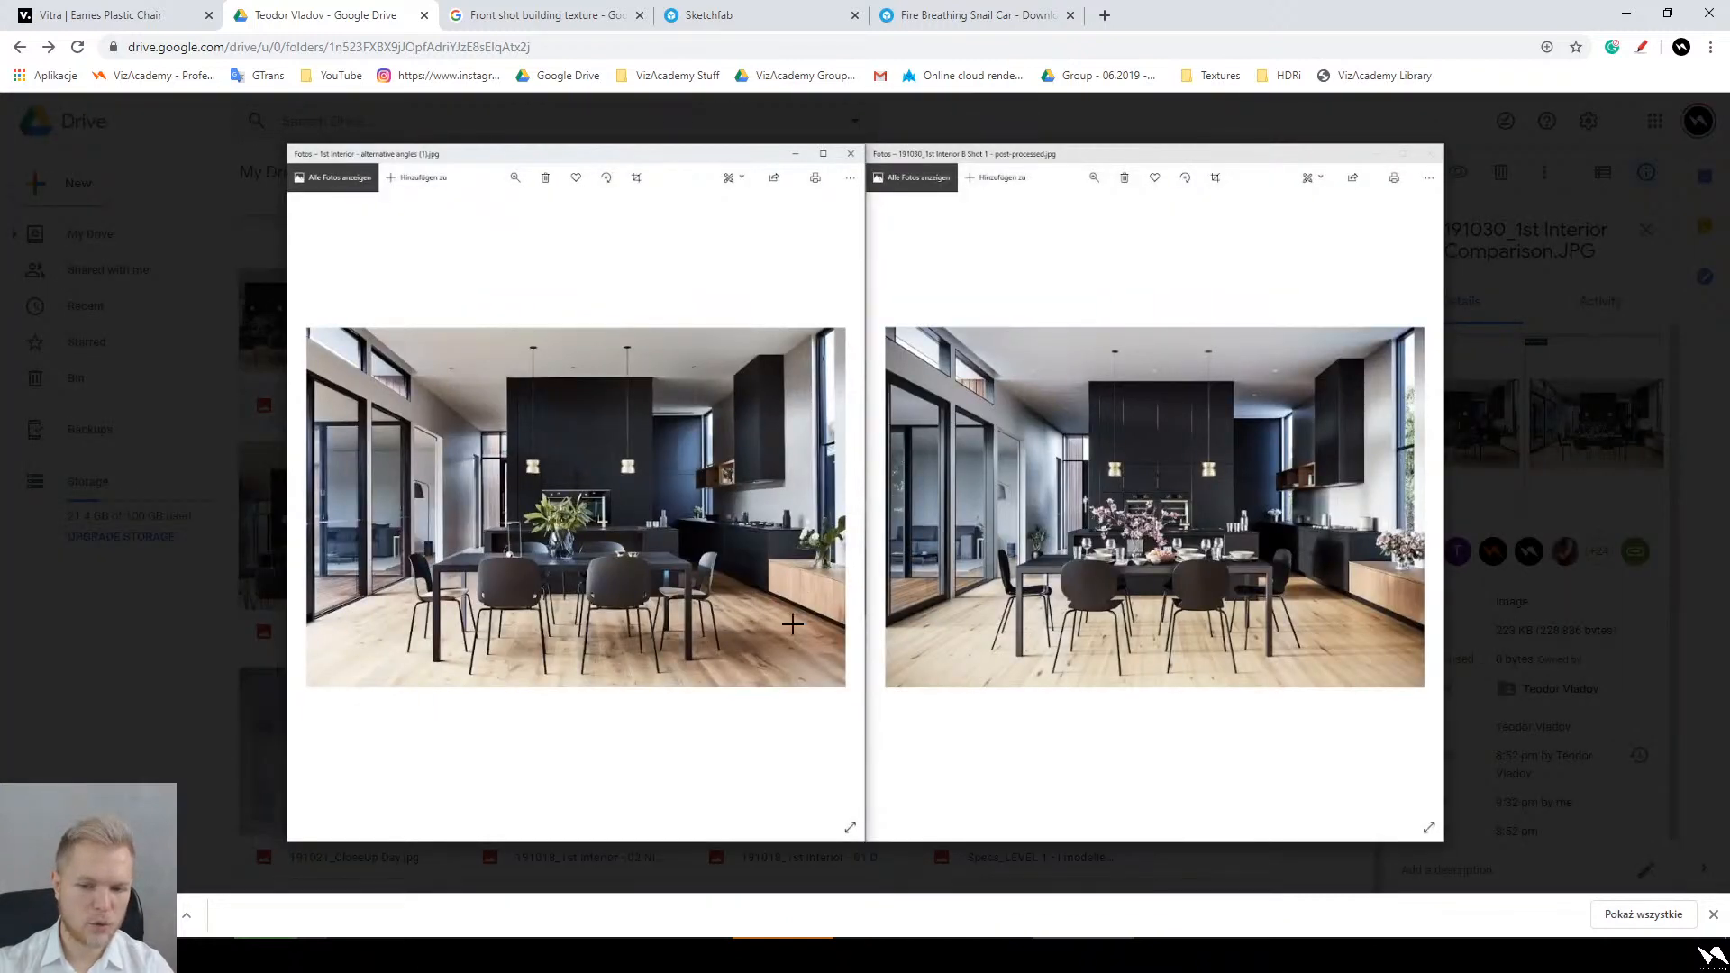
click(1642, 47)
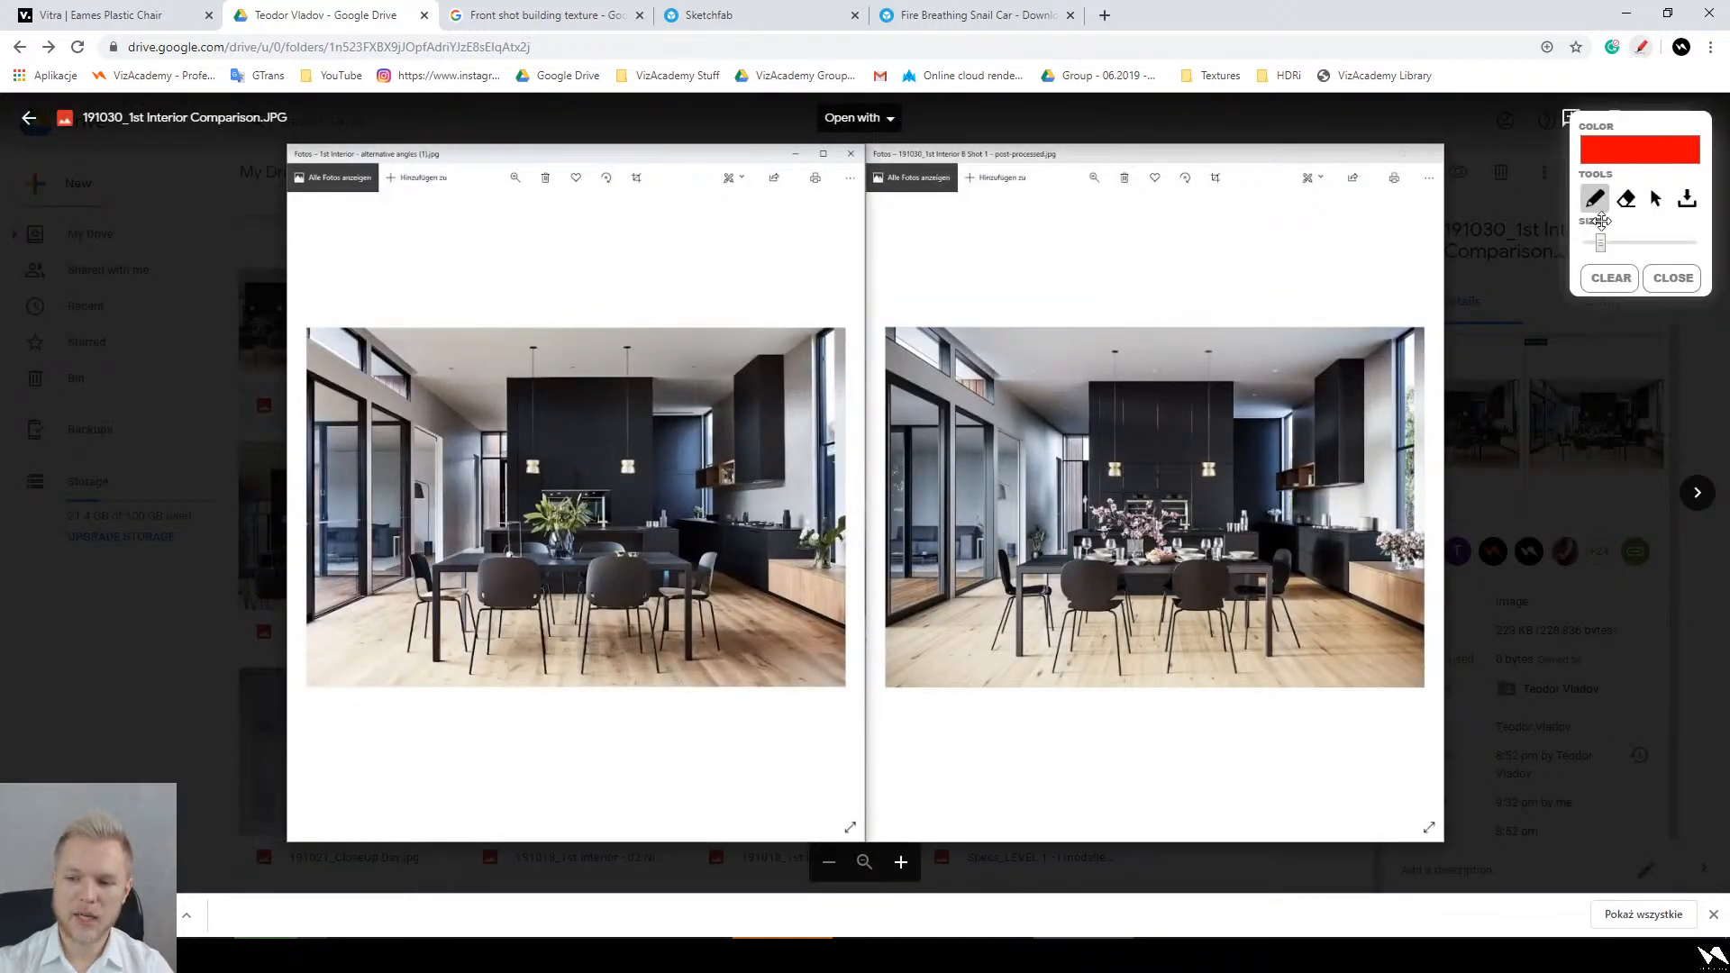
mouse_move(1313, 647)
mouse_down()
mouse_move(1398, 579)
mouse_move(1388, 591)
mouse_up()
key(Escape)
key(Escape)
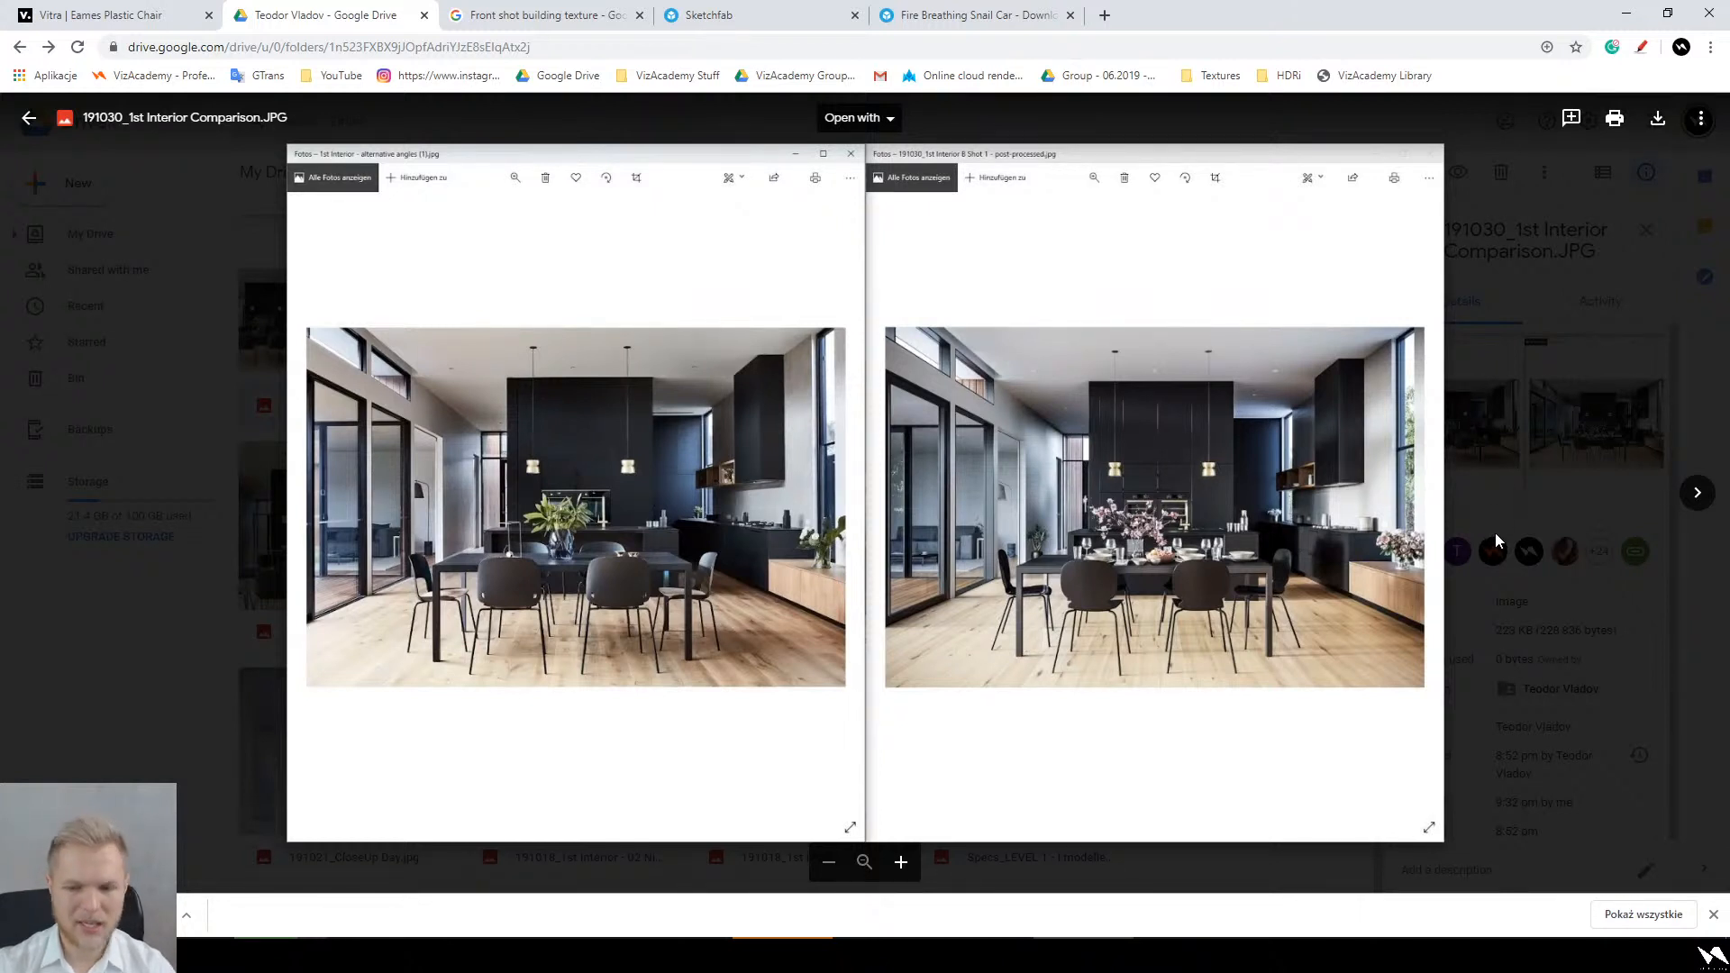
key(Escape)
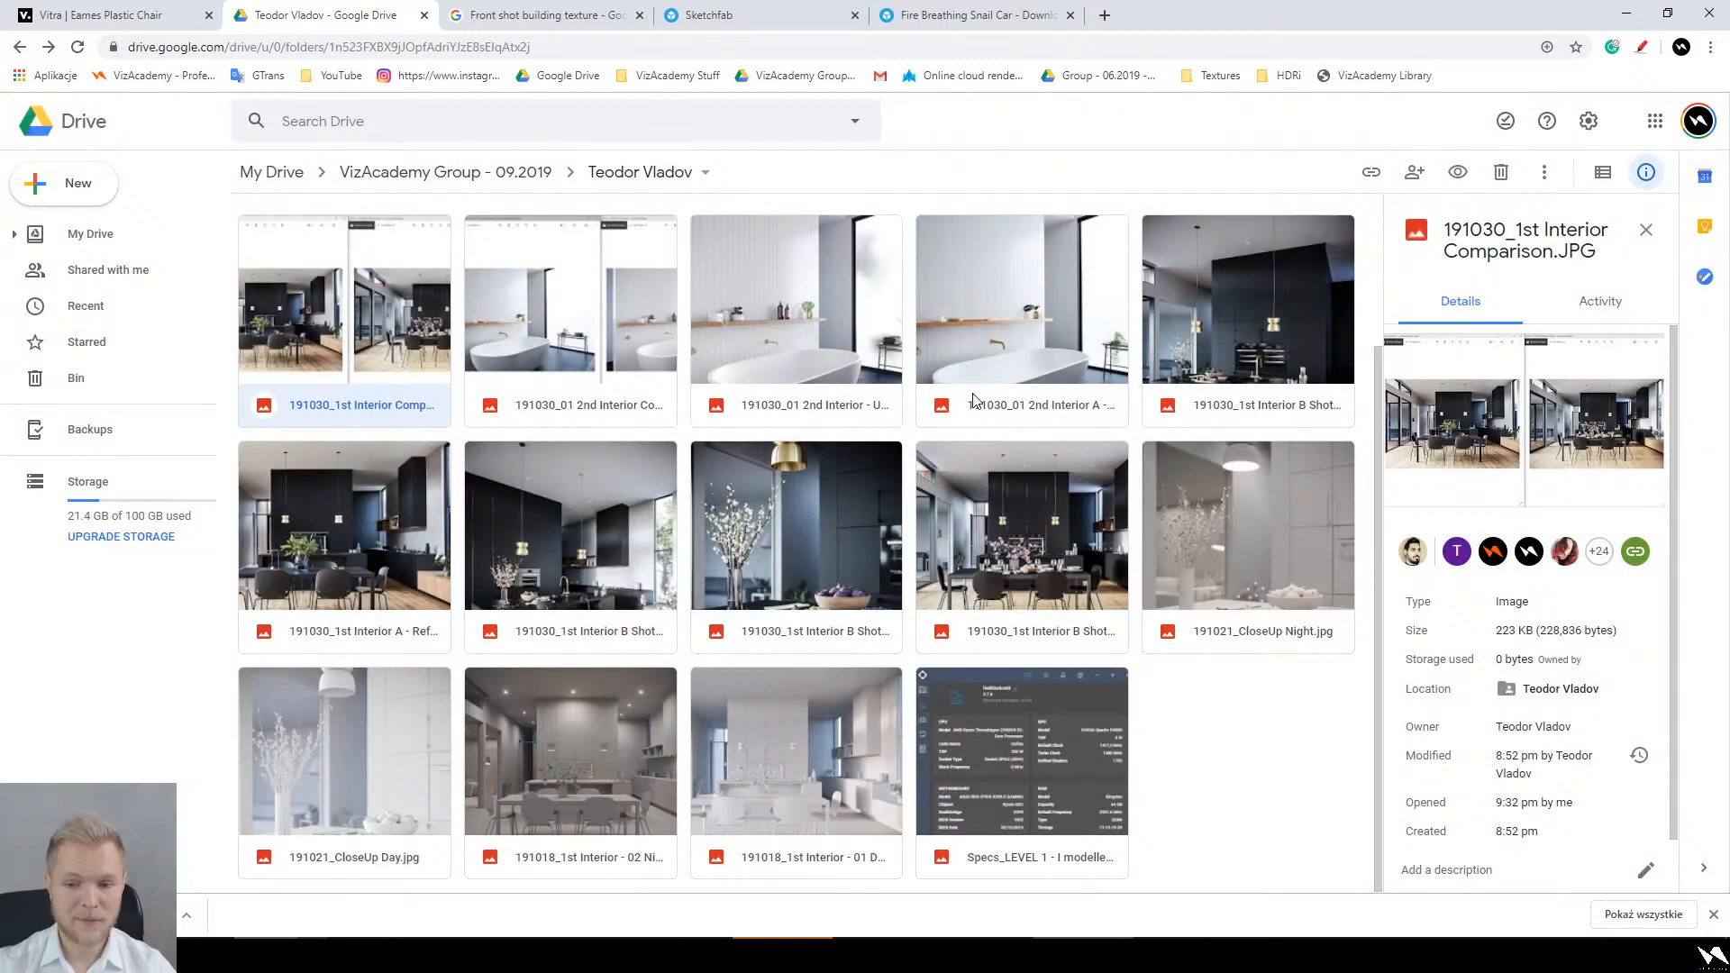
Step: Take a final look at 191030_1st Interior B Shot 2b - post-processed.jpg and close the preview
click(779, 334)
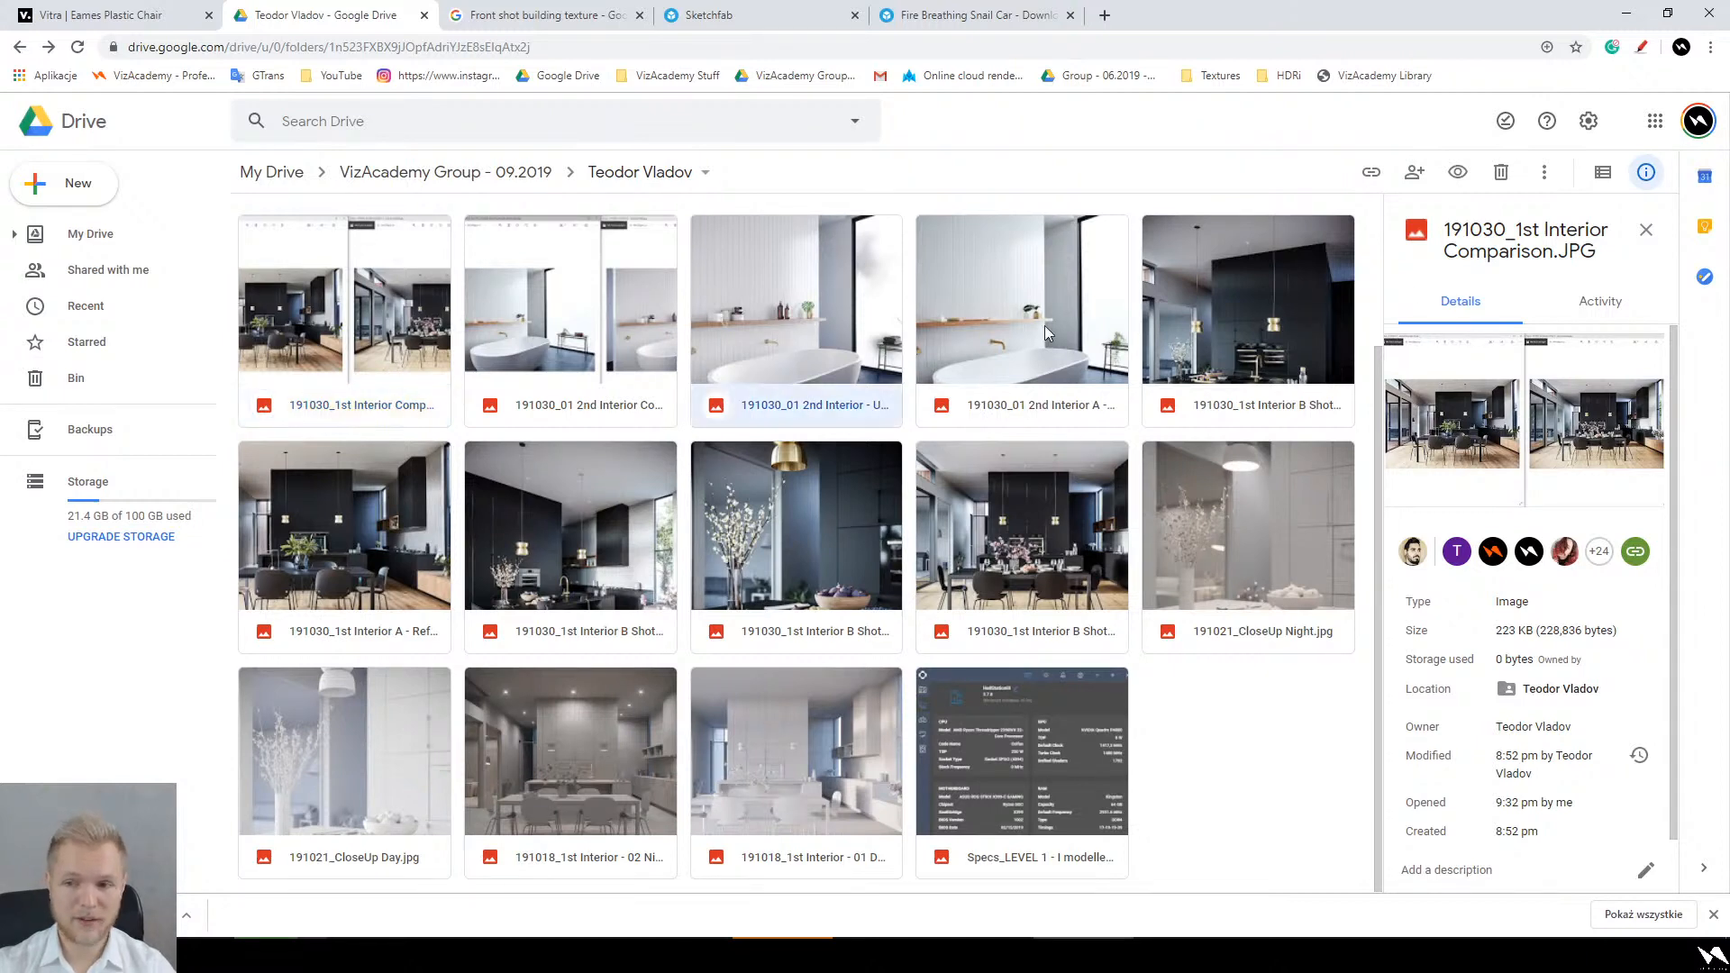
double_click(1205, 327)
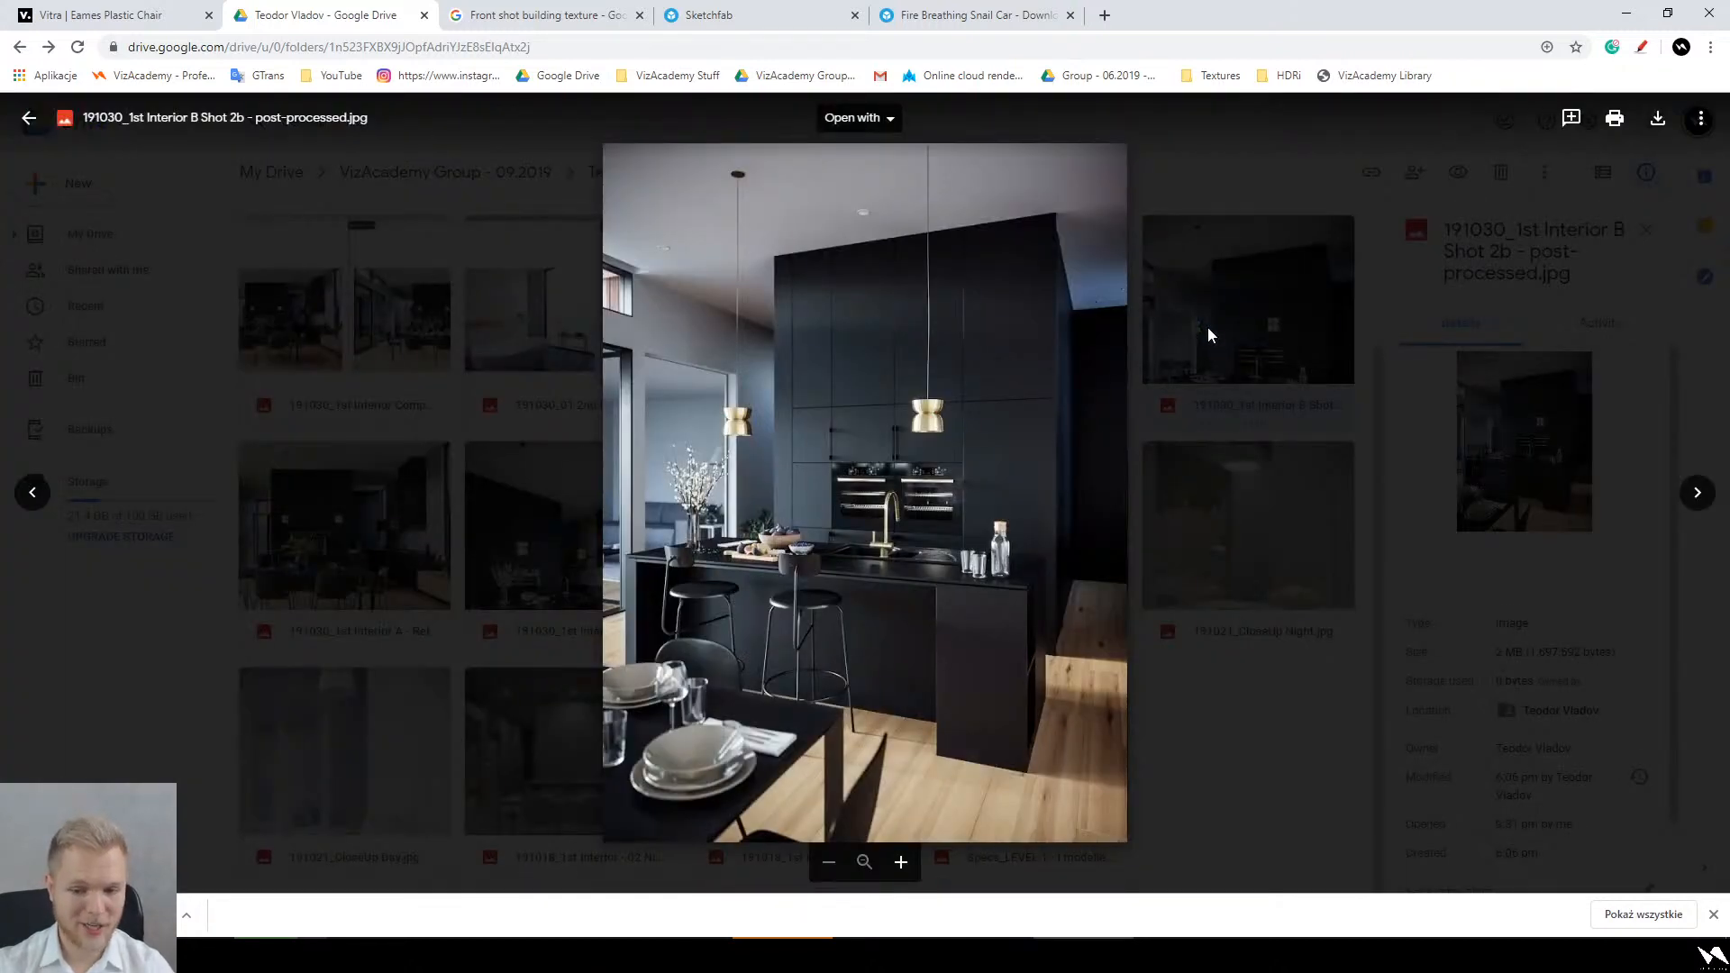
key(Escape)
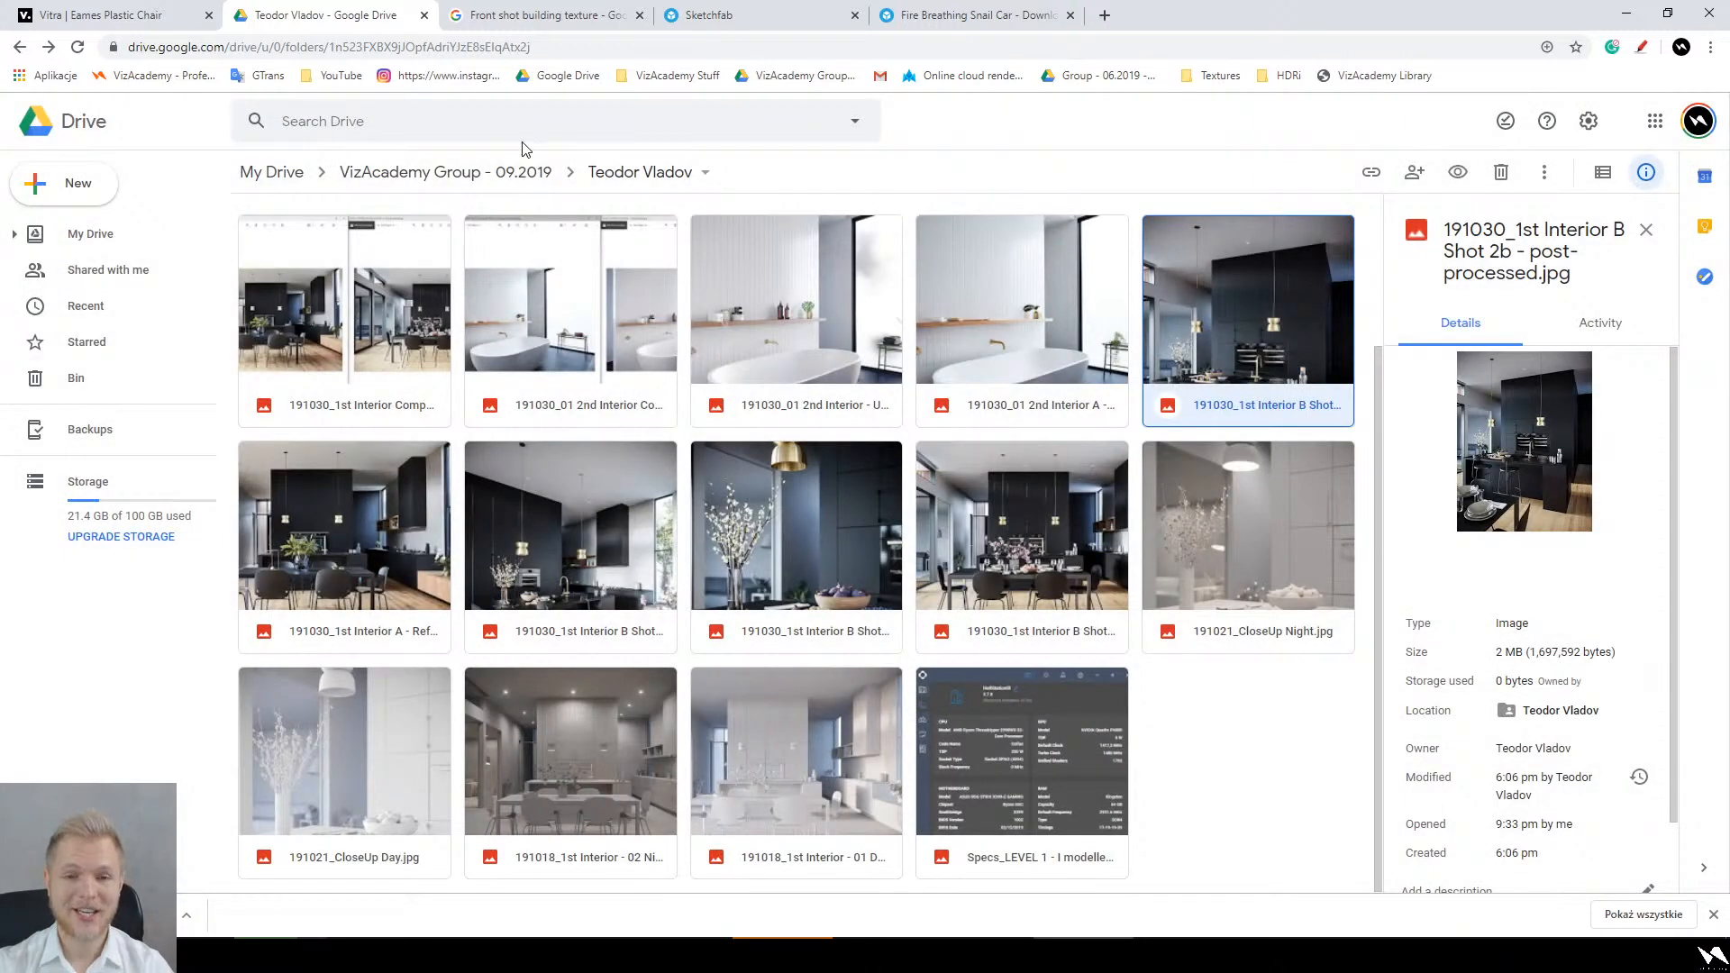
Step: Return to the VizAcademy Group - 09.2019 folder and open the student folder listed right after the current one
click(497, 178)
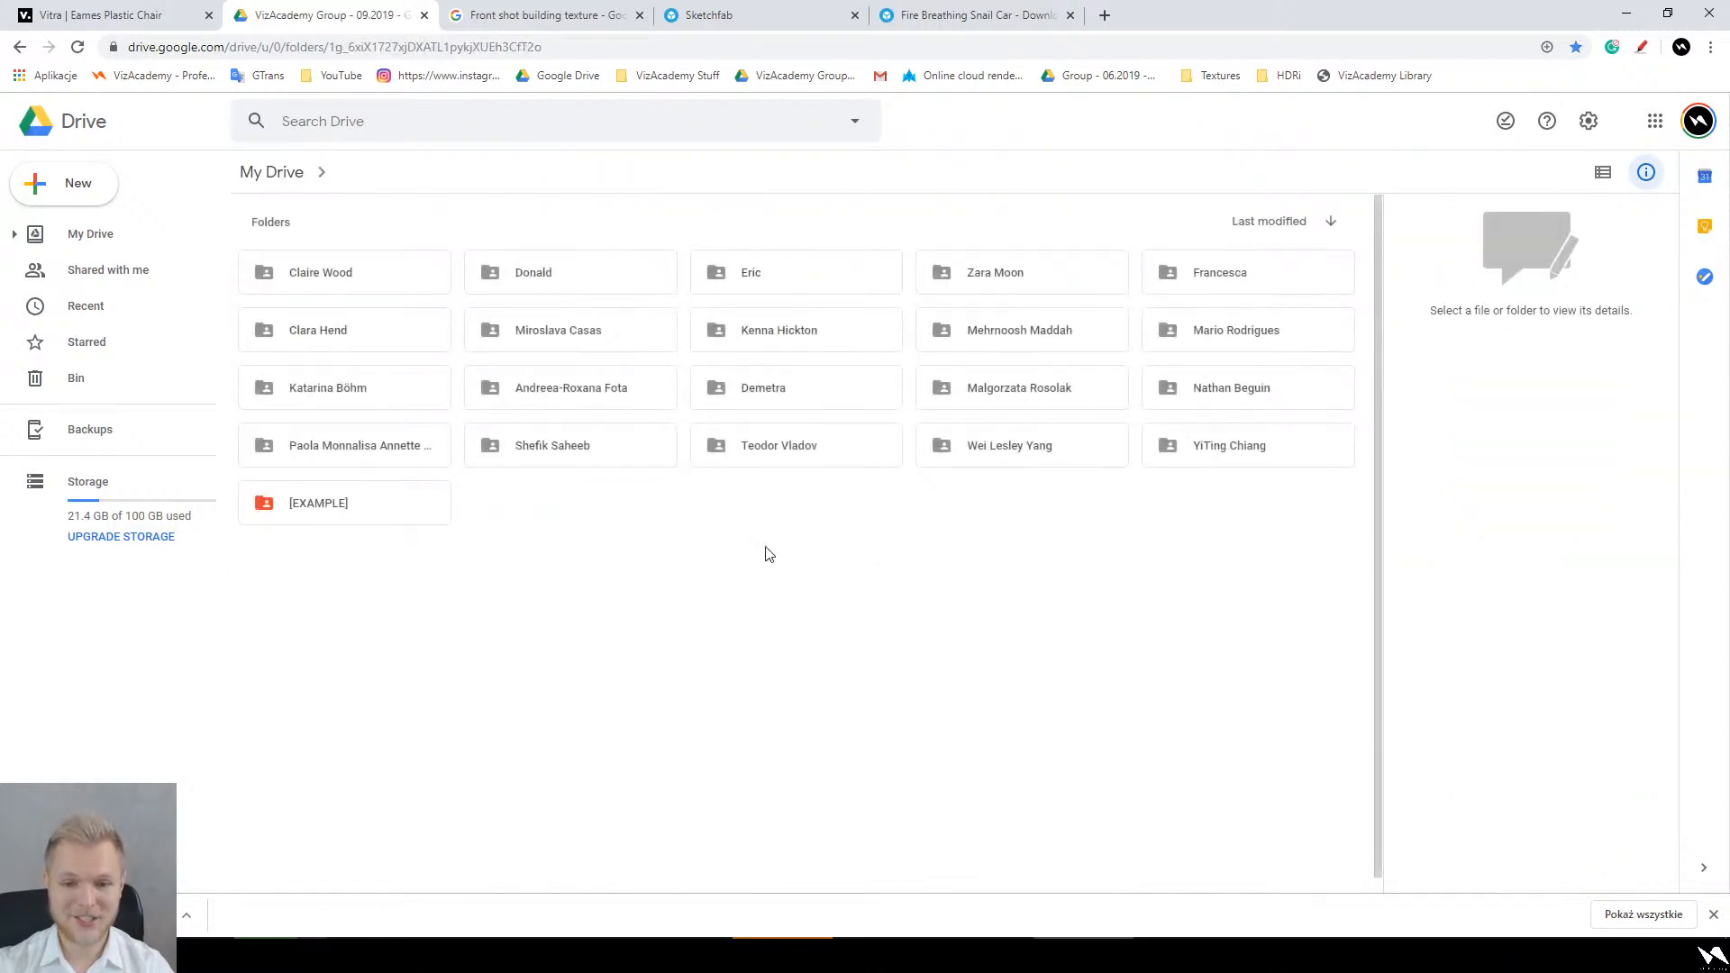
double_click(1012, 446)
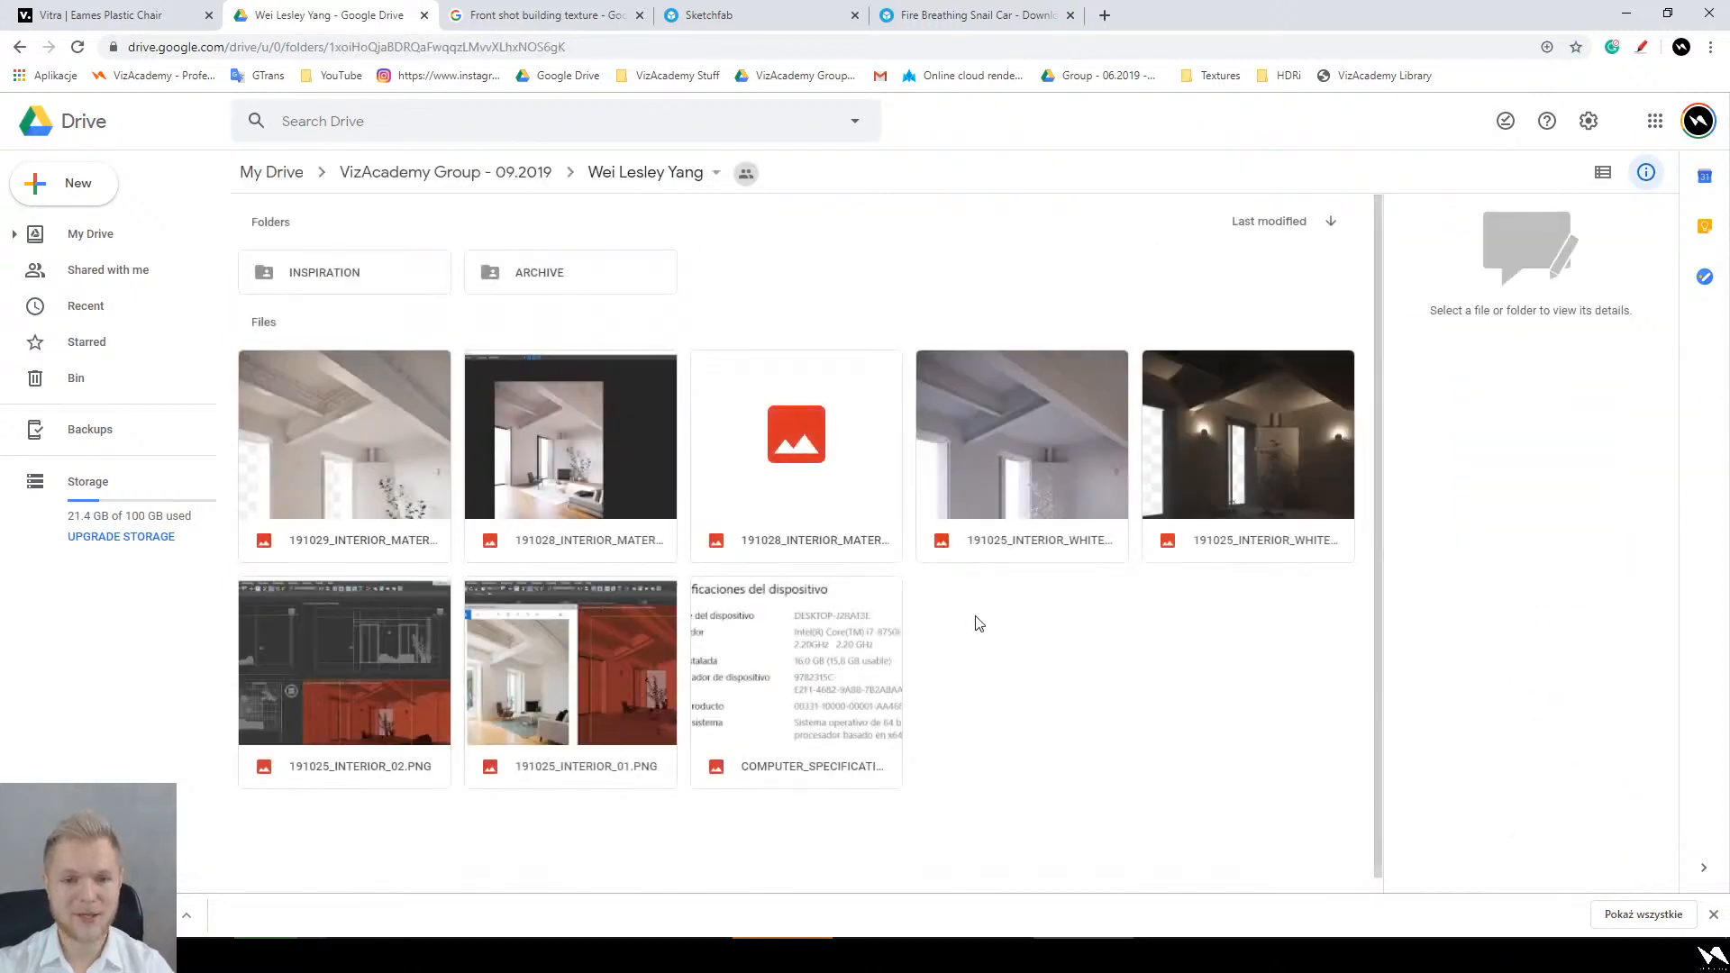
Step: Review the 191029 and 191028 INTERIOR_MATERIAL_DAY images and 191025_INTERIOR_WHITE_NIGHT.png in the student's folder
click(387, 431)
double_click(387, 429)
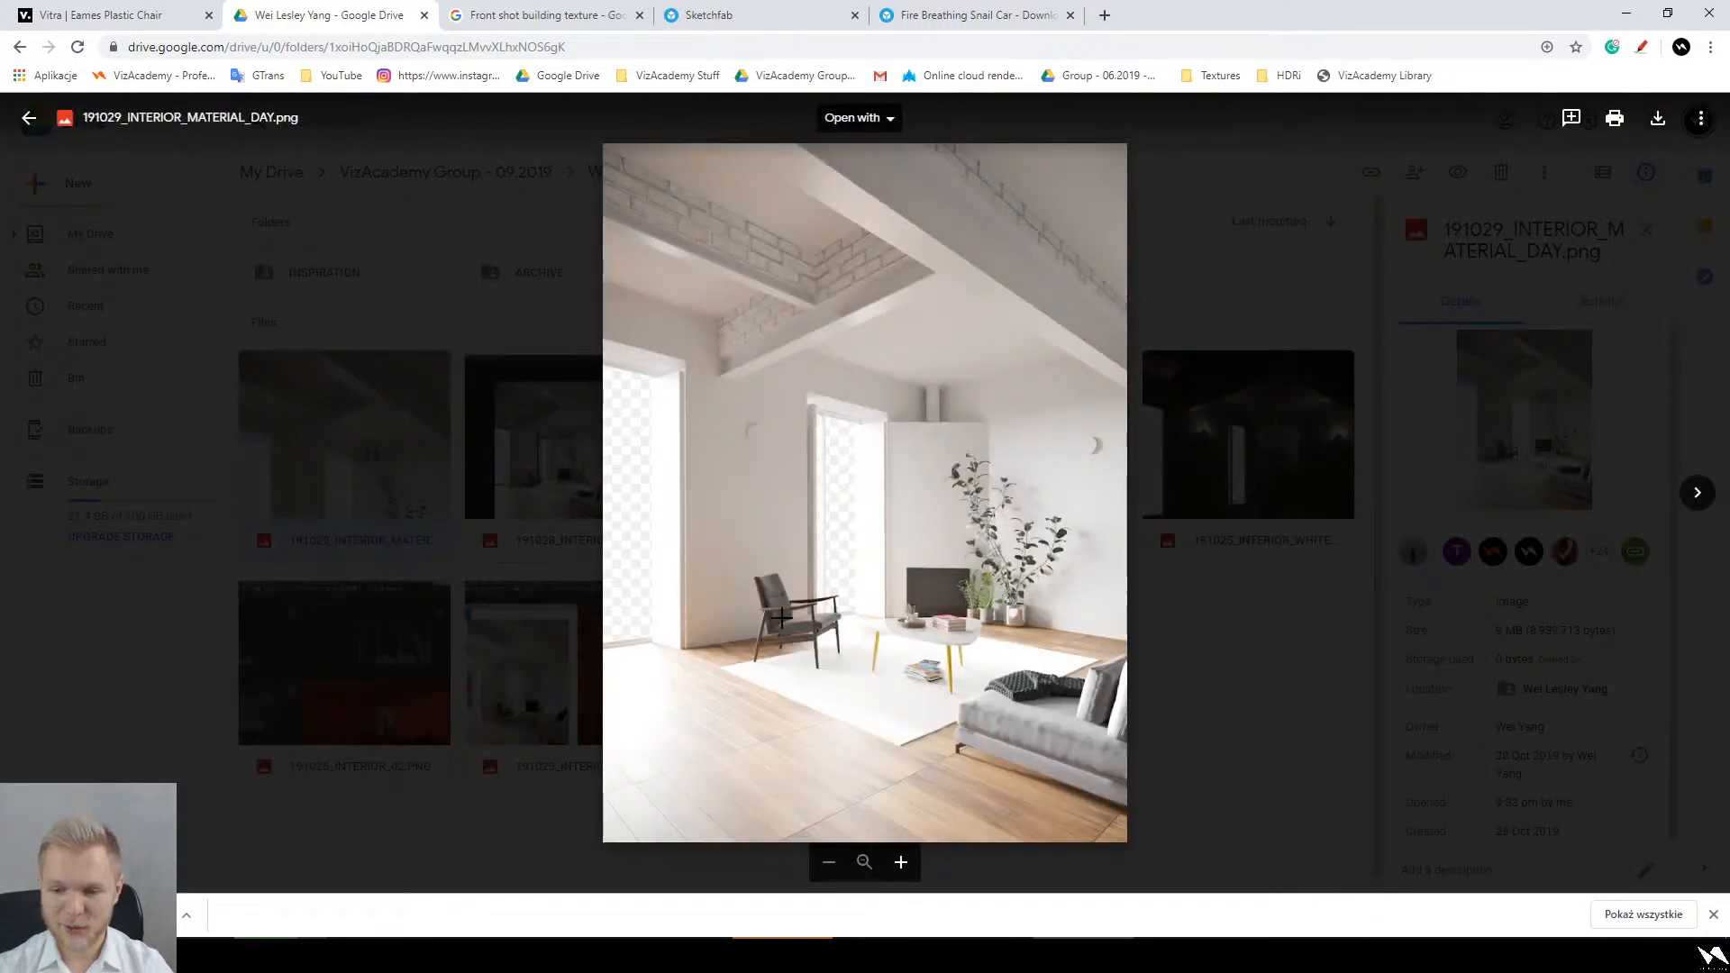
key(Right)
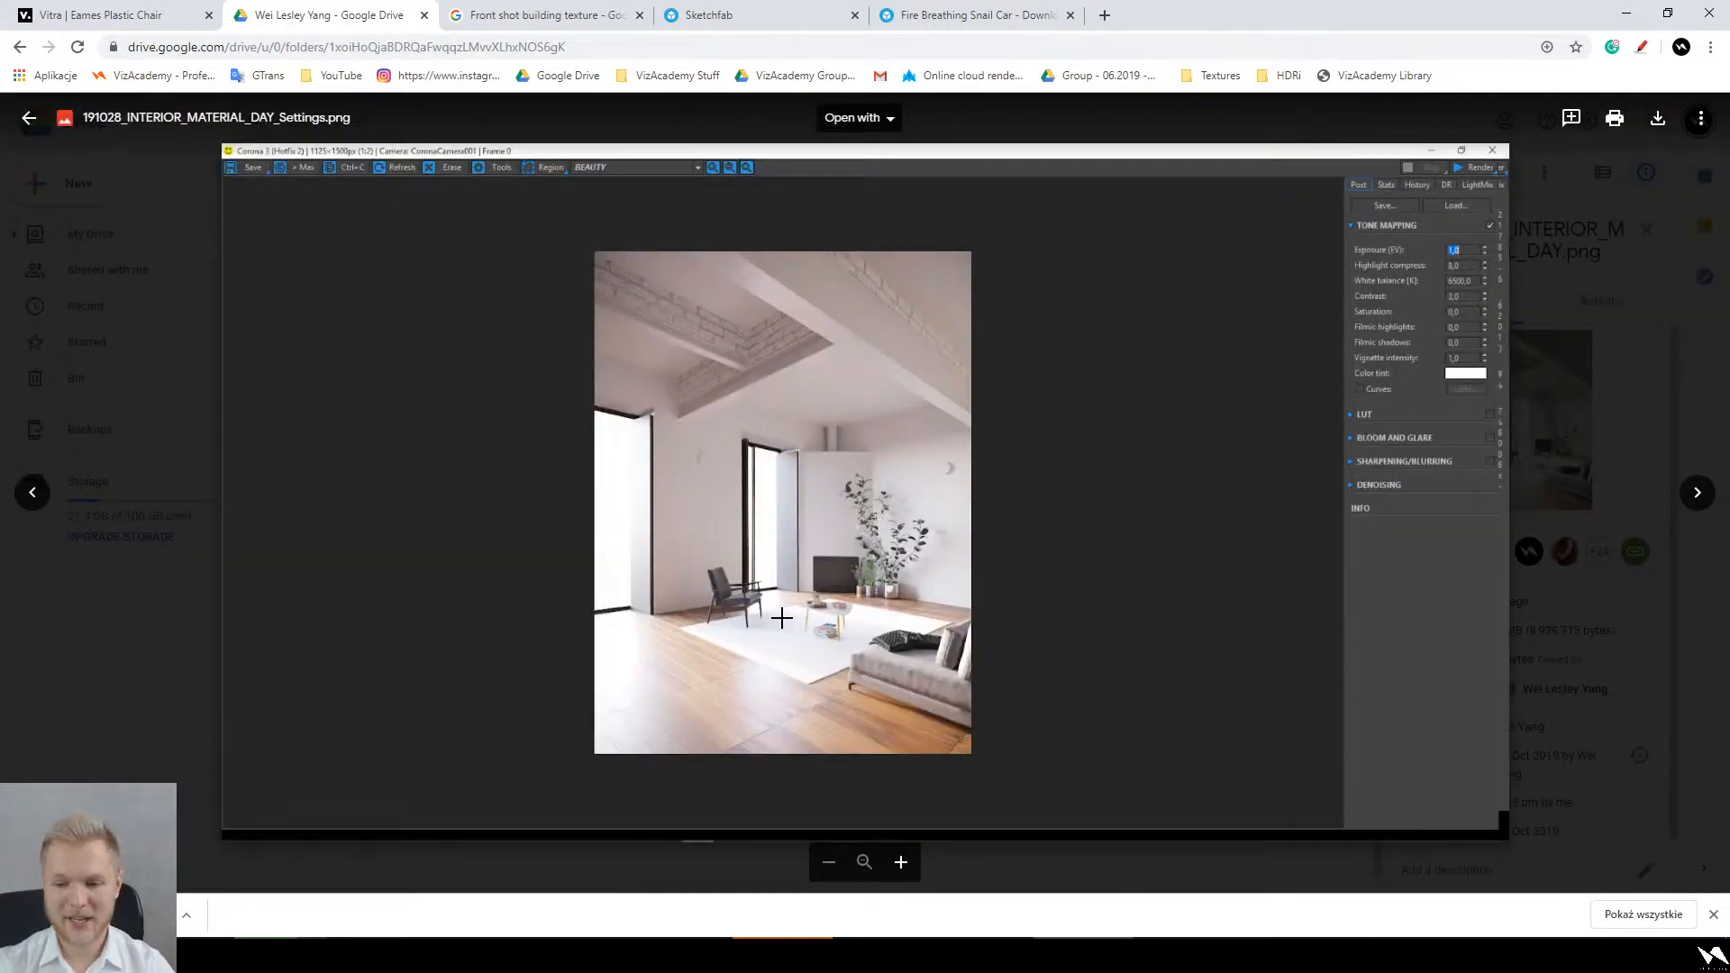
key(Right)
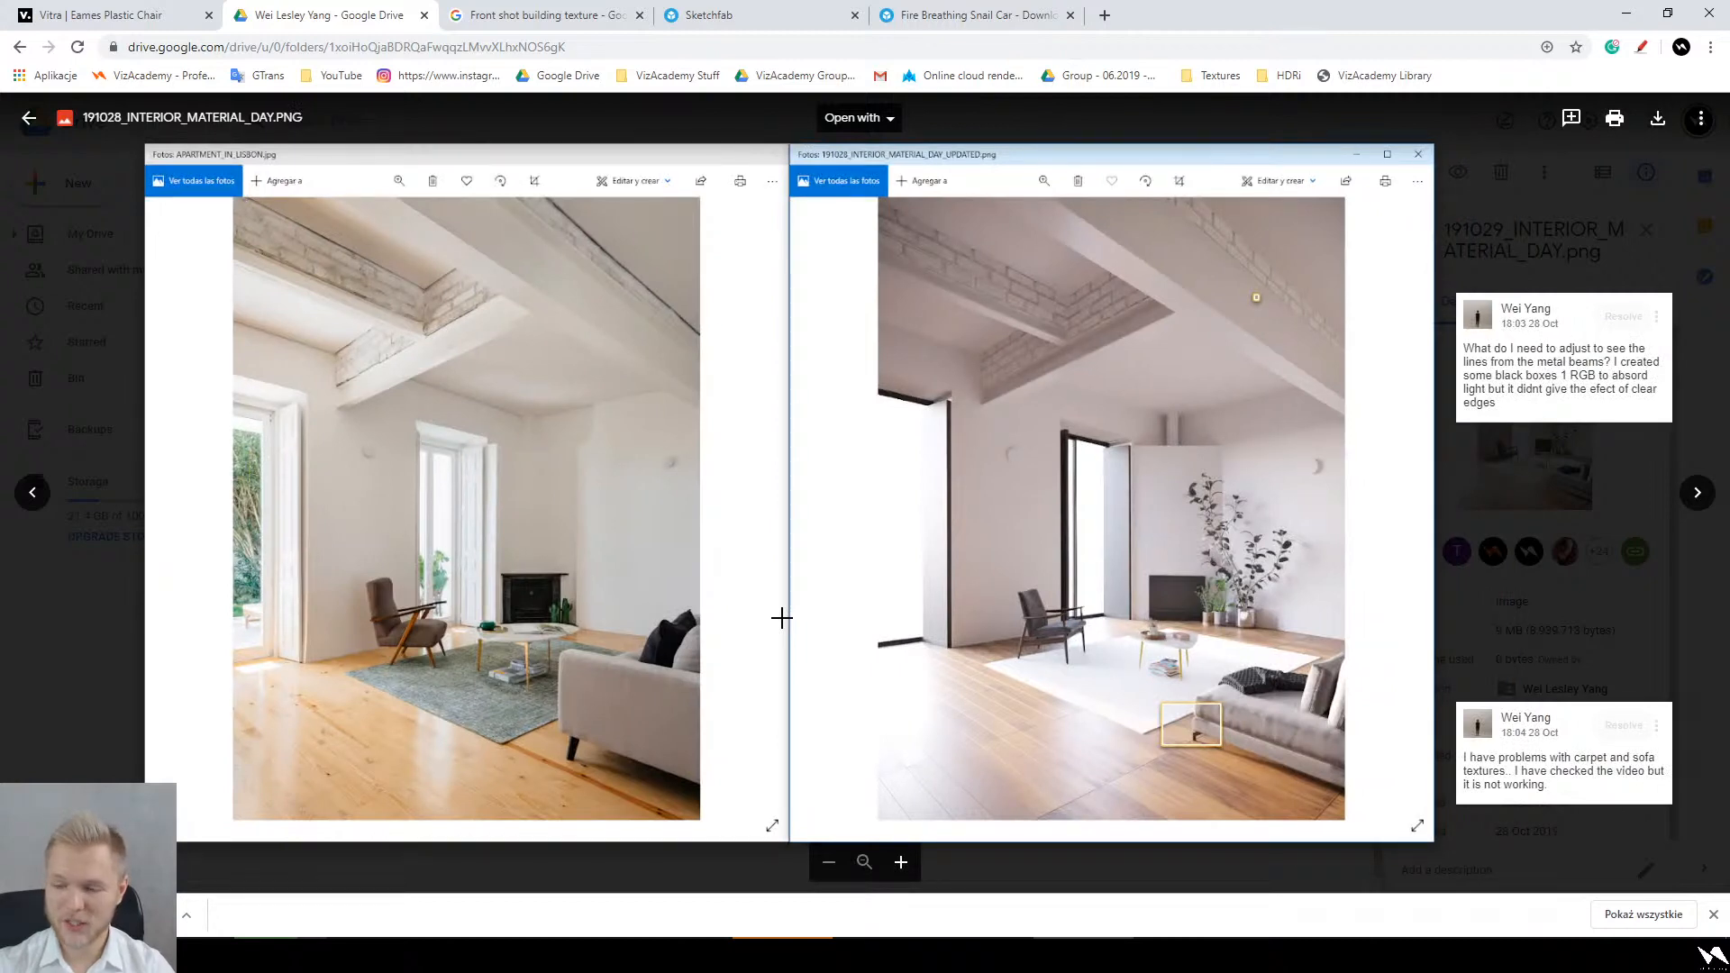
key(Escape)
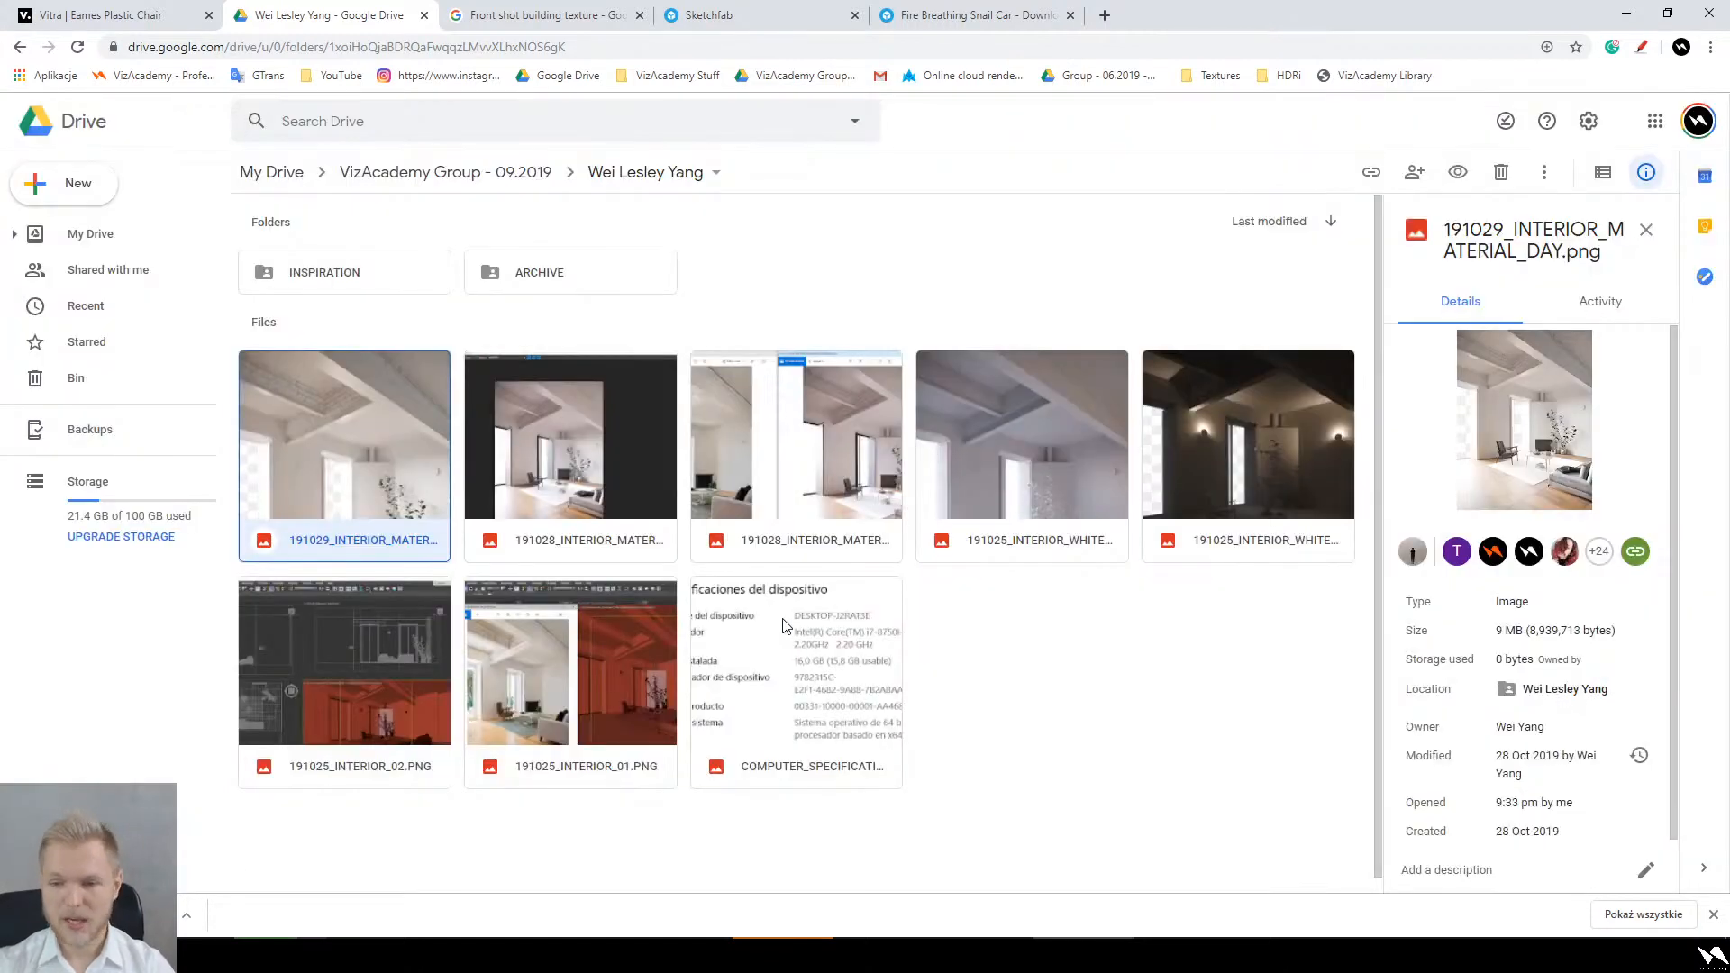
double_click(1224, 456)
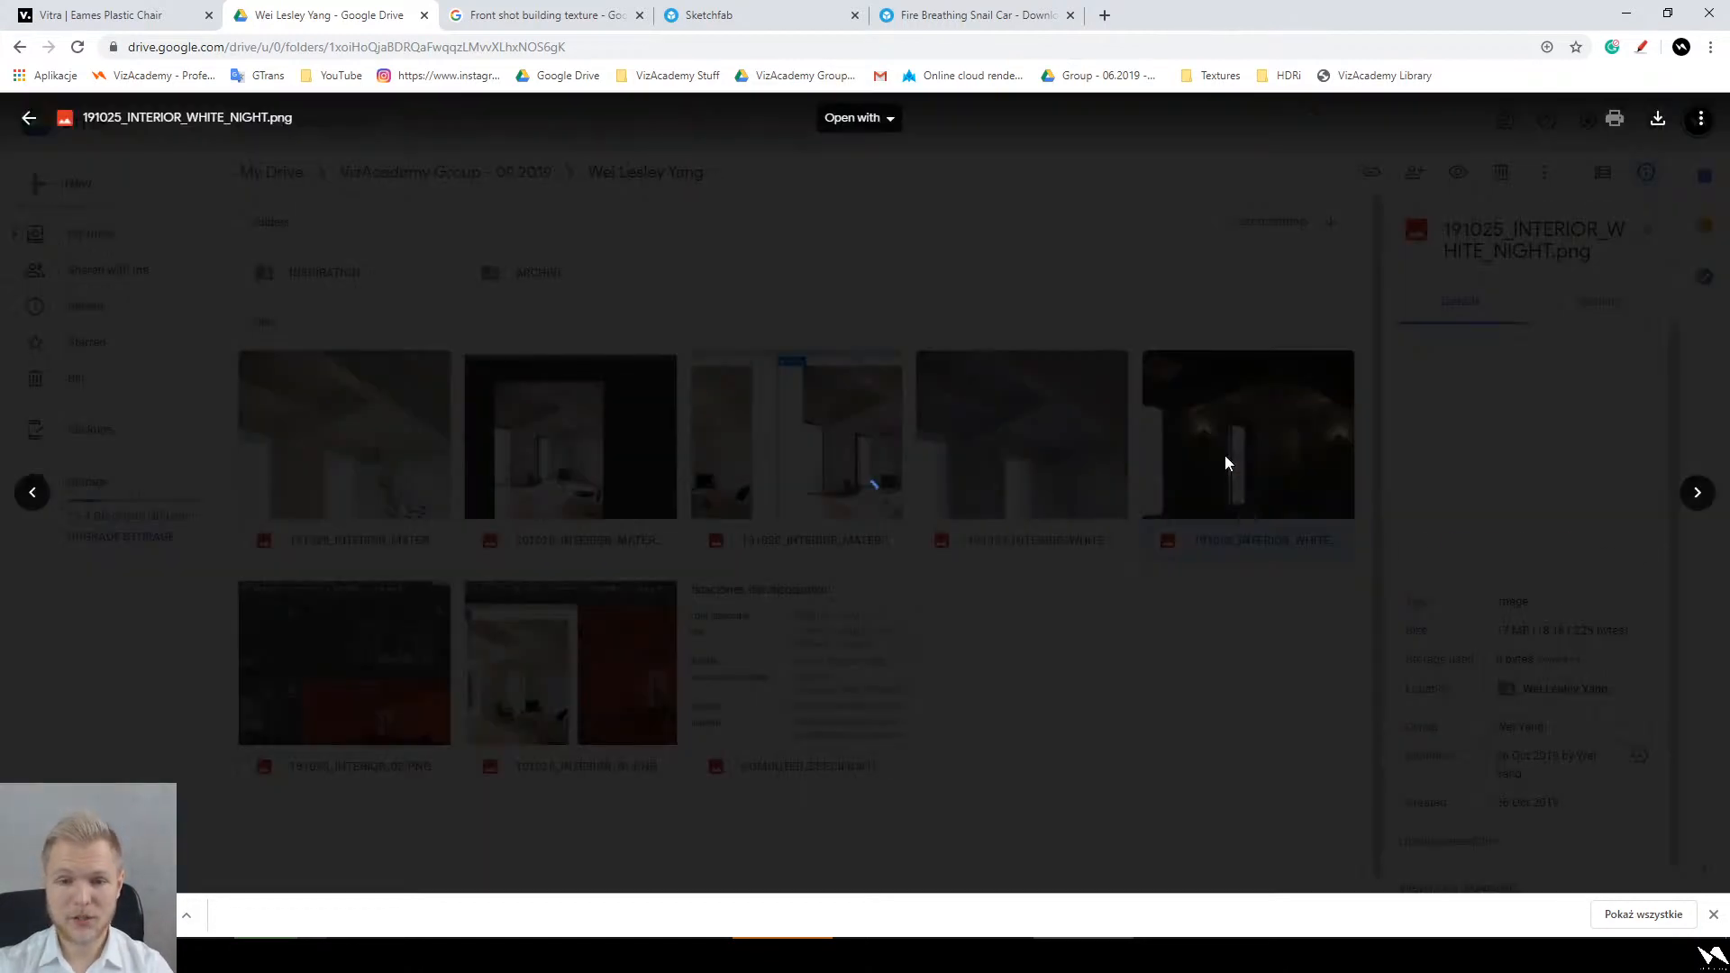
key(Escape)
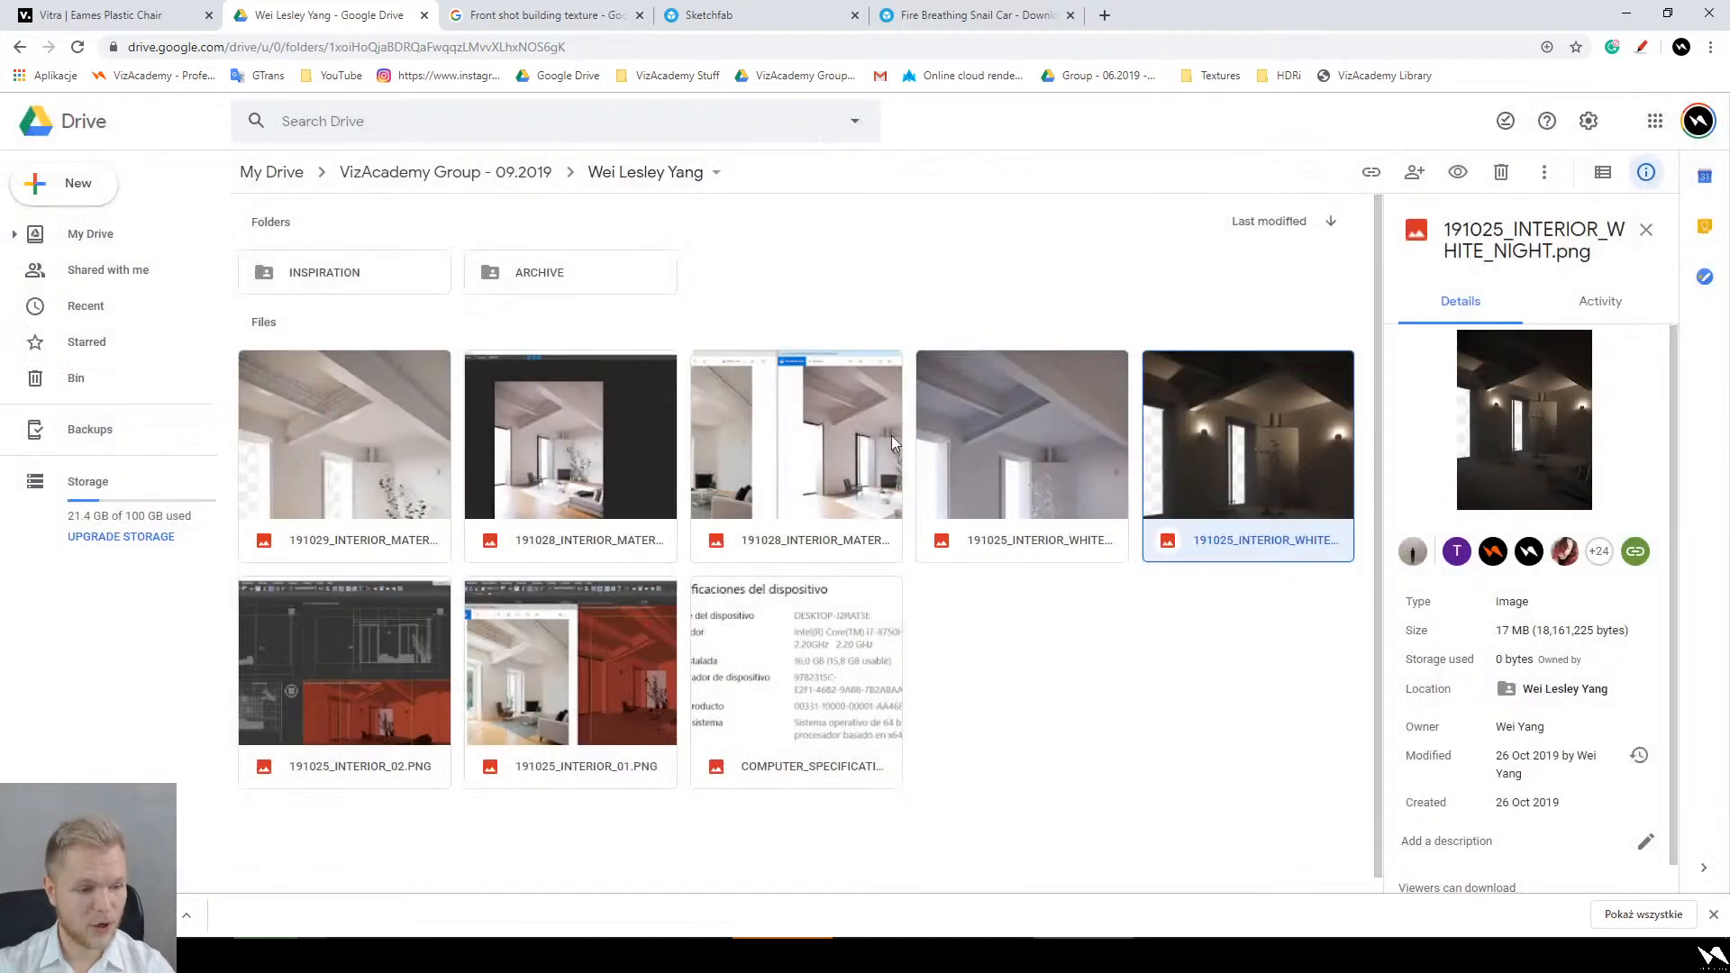
Step: Return to the VizAcademy Group - 09.2019 folder and open the student folder next to the one just reviewed
key(alt+Left)
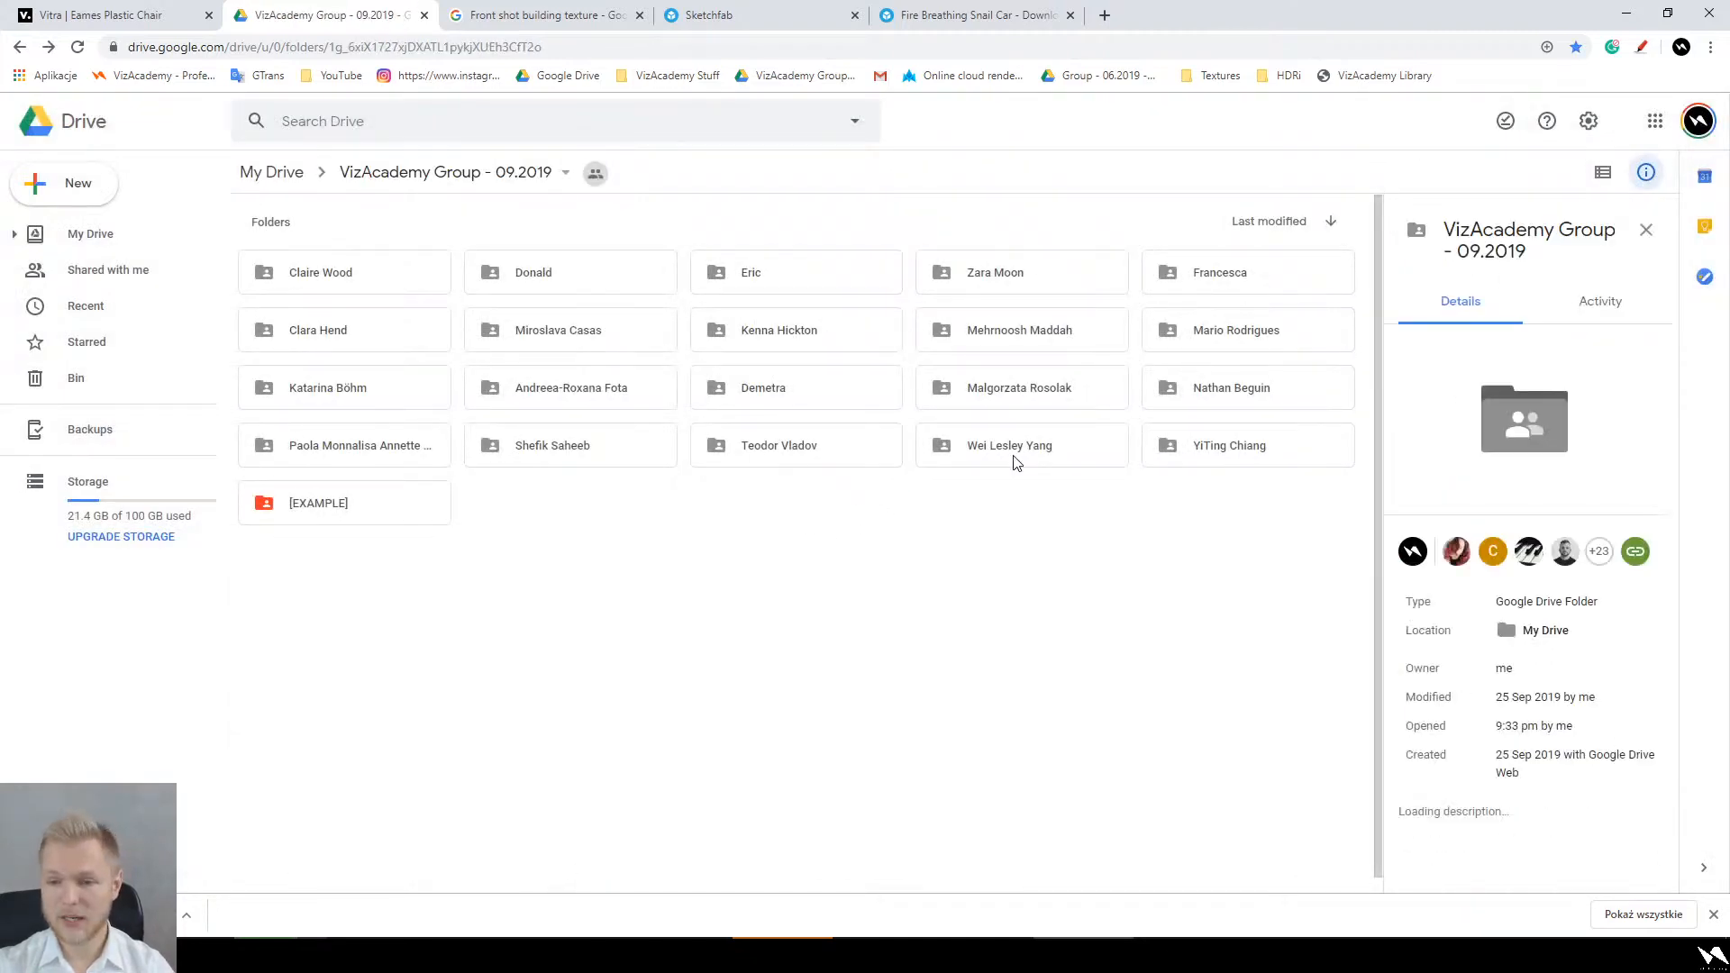
click(1013, 455)
double_click(1197, 456)
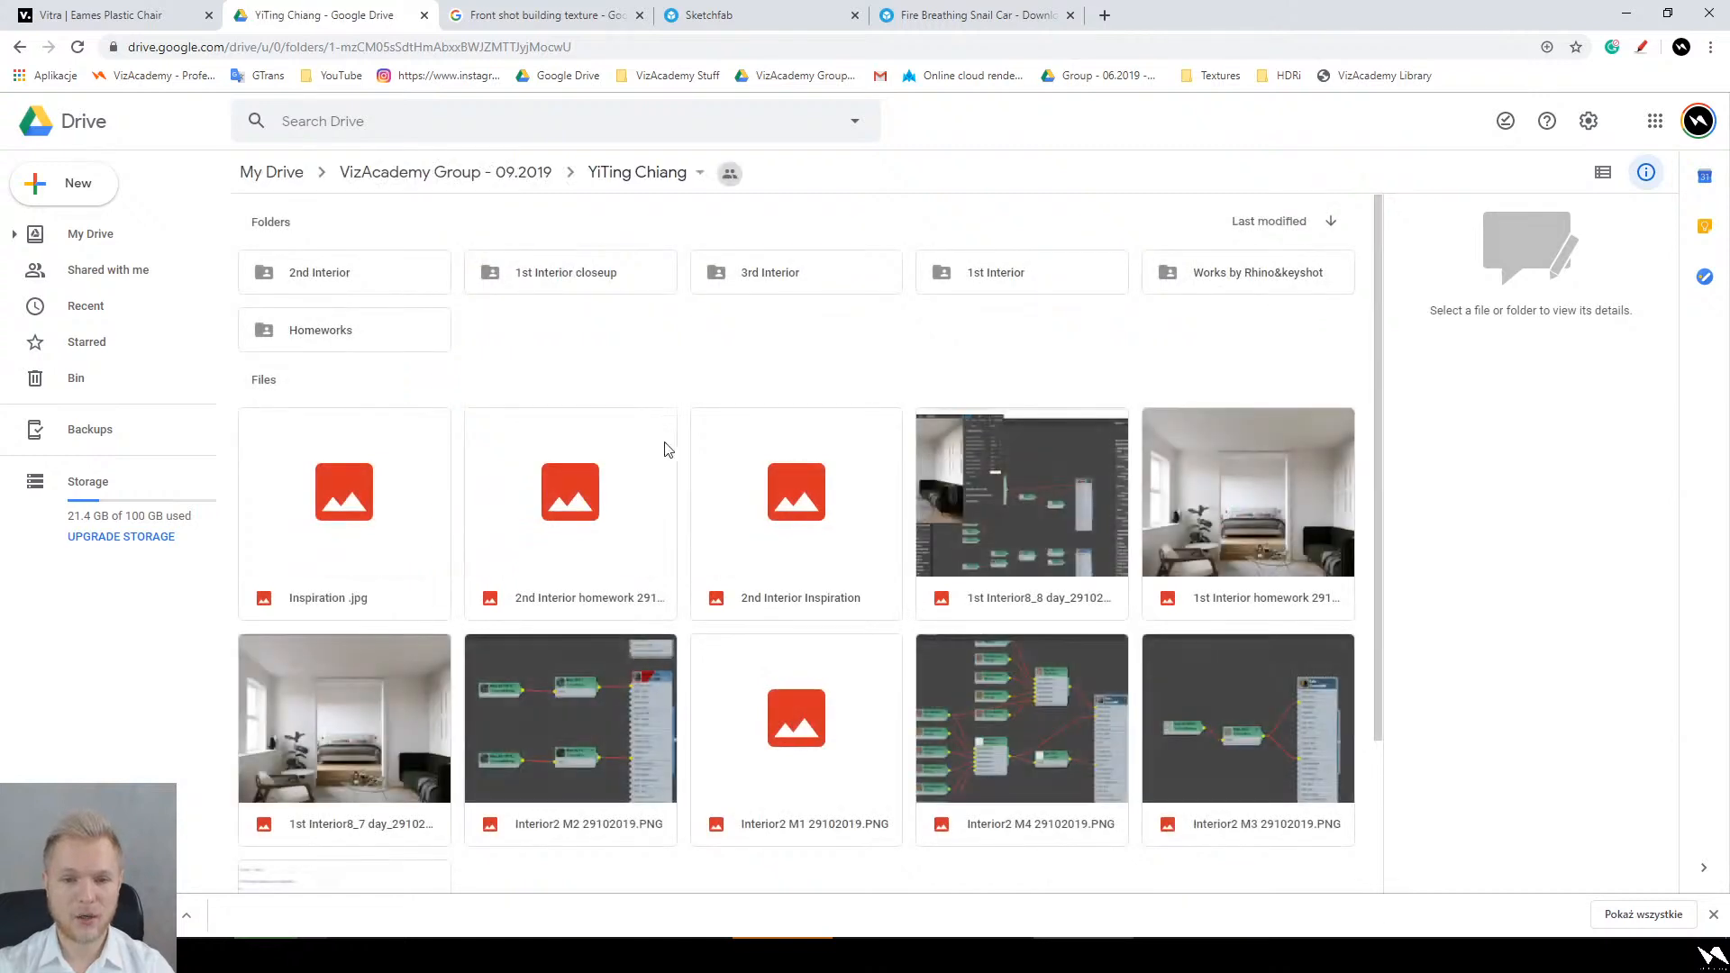
Step: Preview 2nd Interior homework 29102019.jpg in full size and return to the folder
click(569, 261)
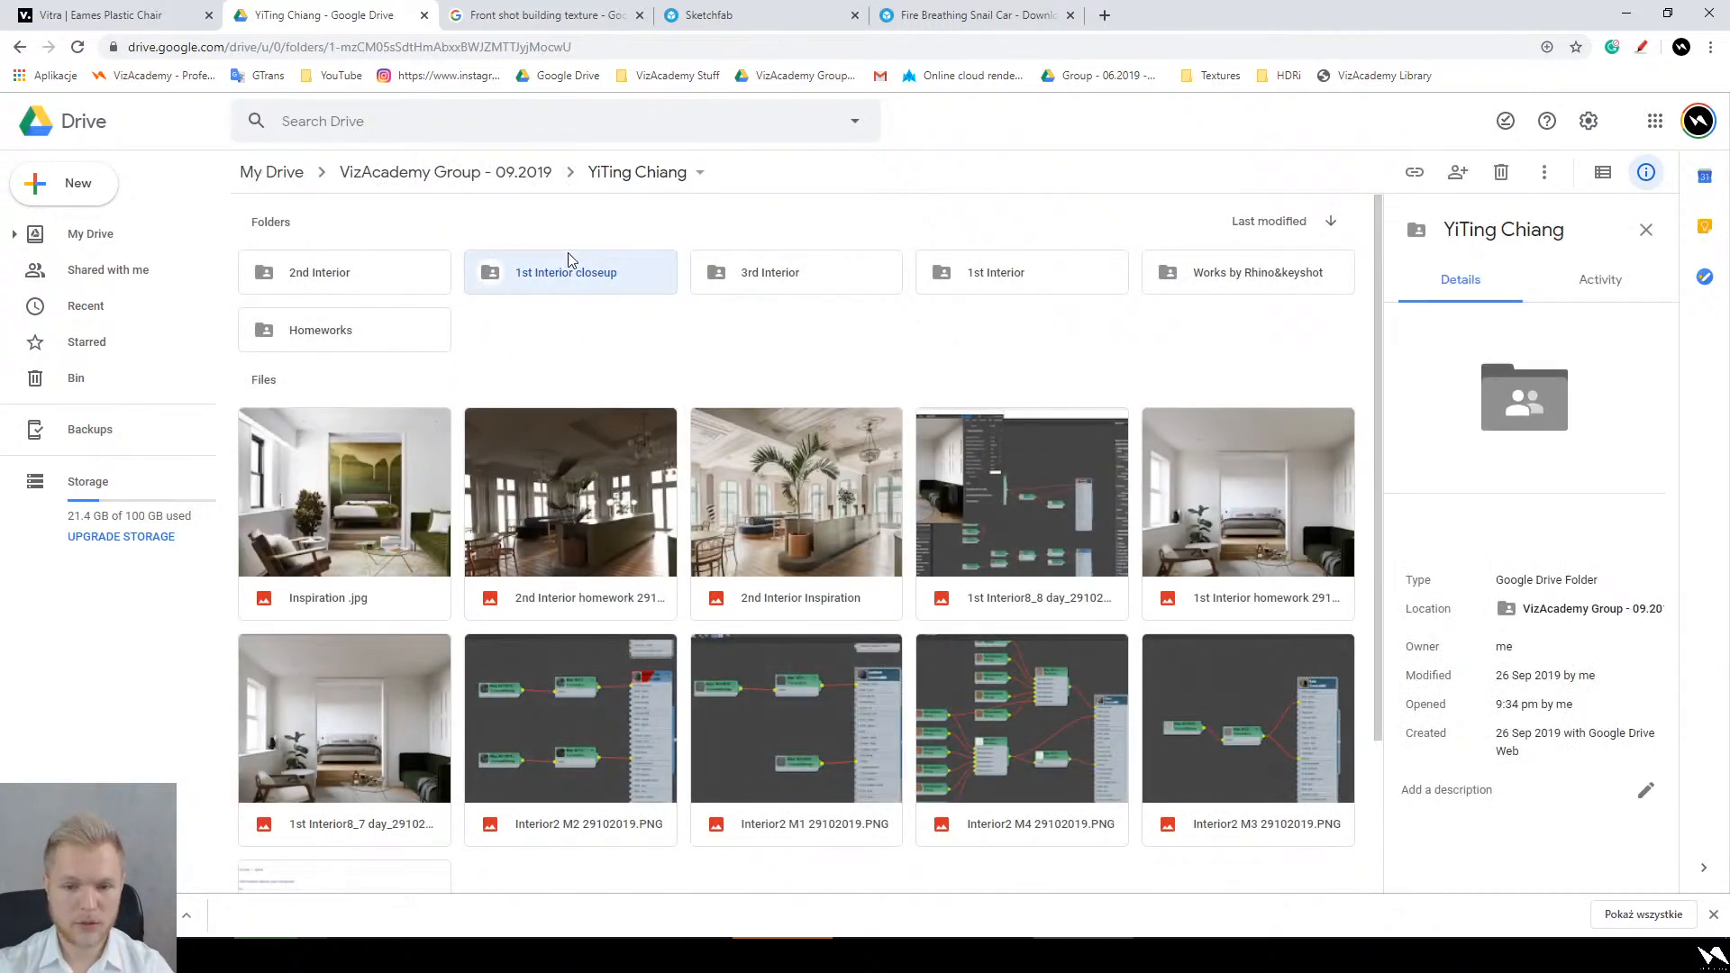
double_click(511, 488)
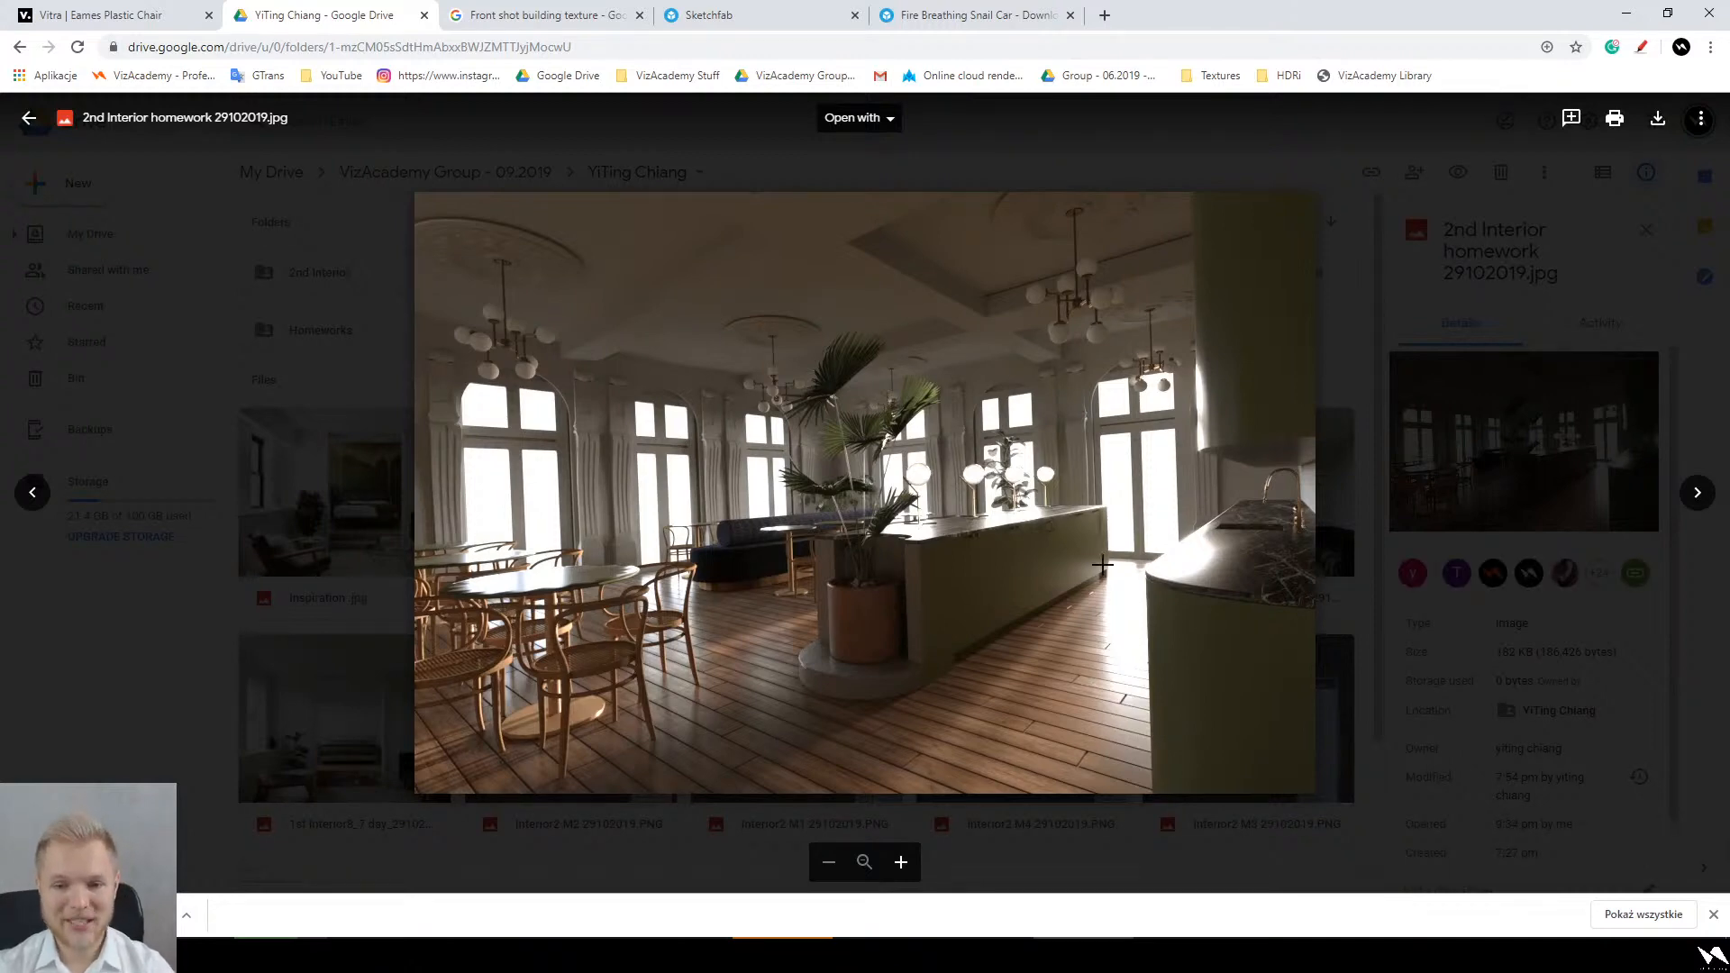
key(Escape)
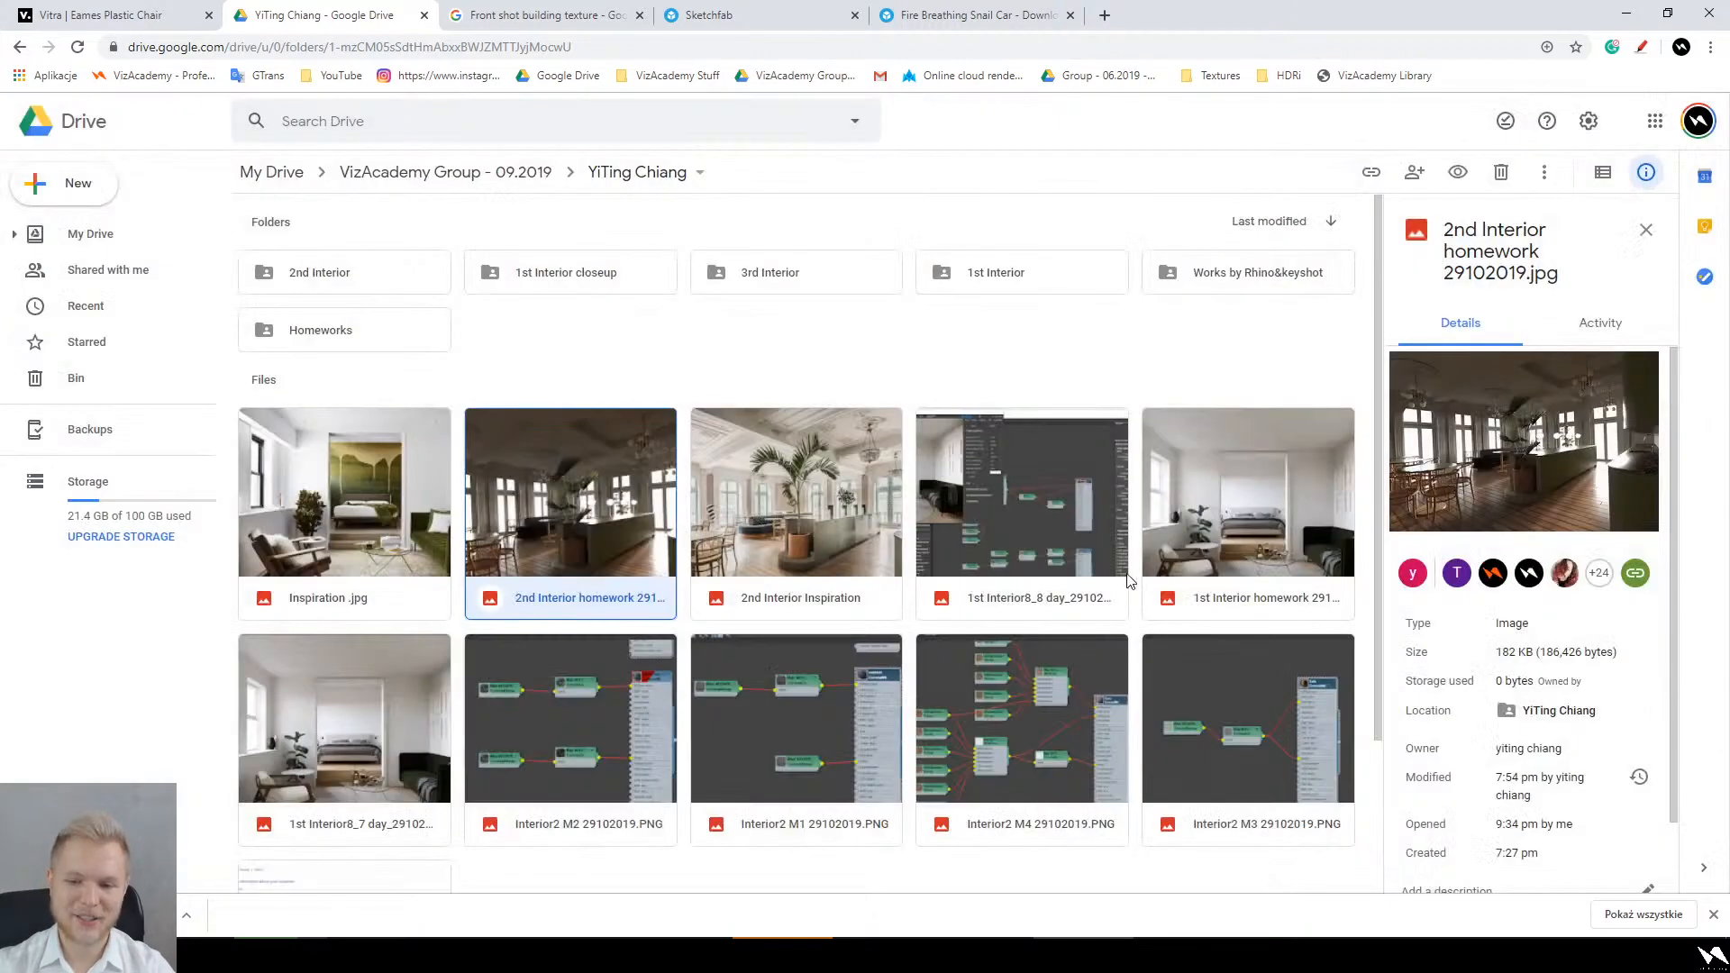
Step: Open 1st Interior8_7 day_29102019.PNG and examine the living room's walls, ceiling and furniture in detail
scroll(591, 440, down, 1)
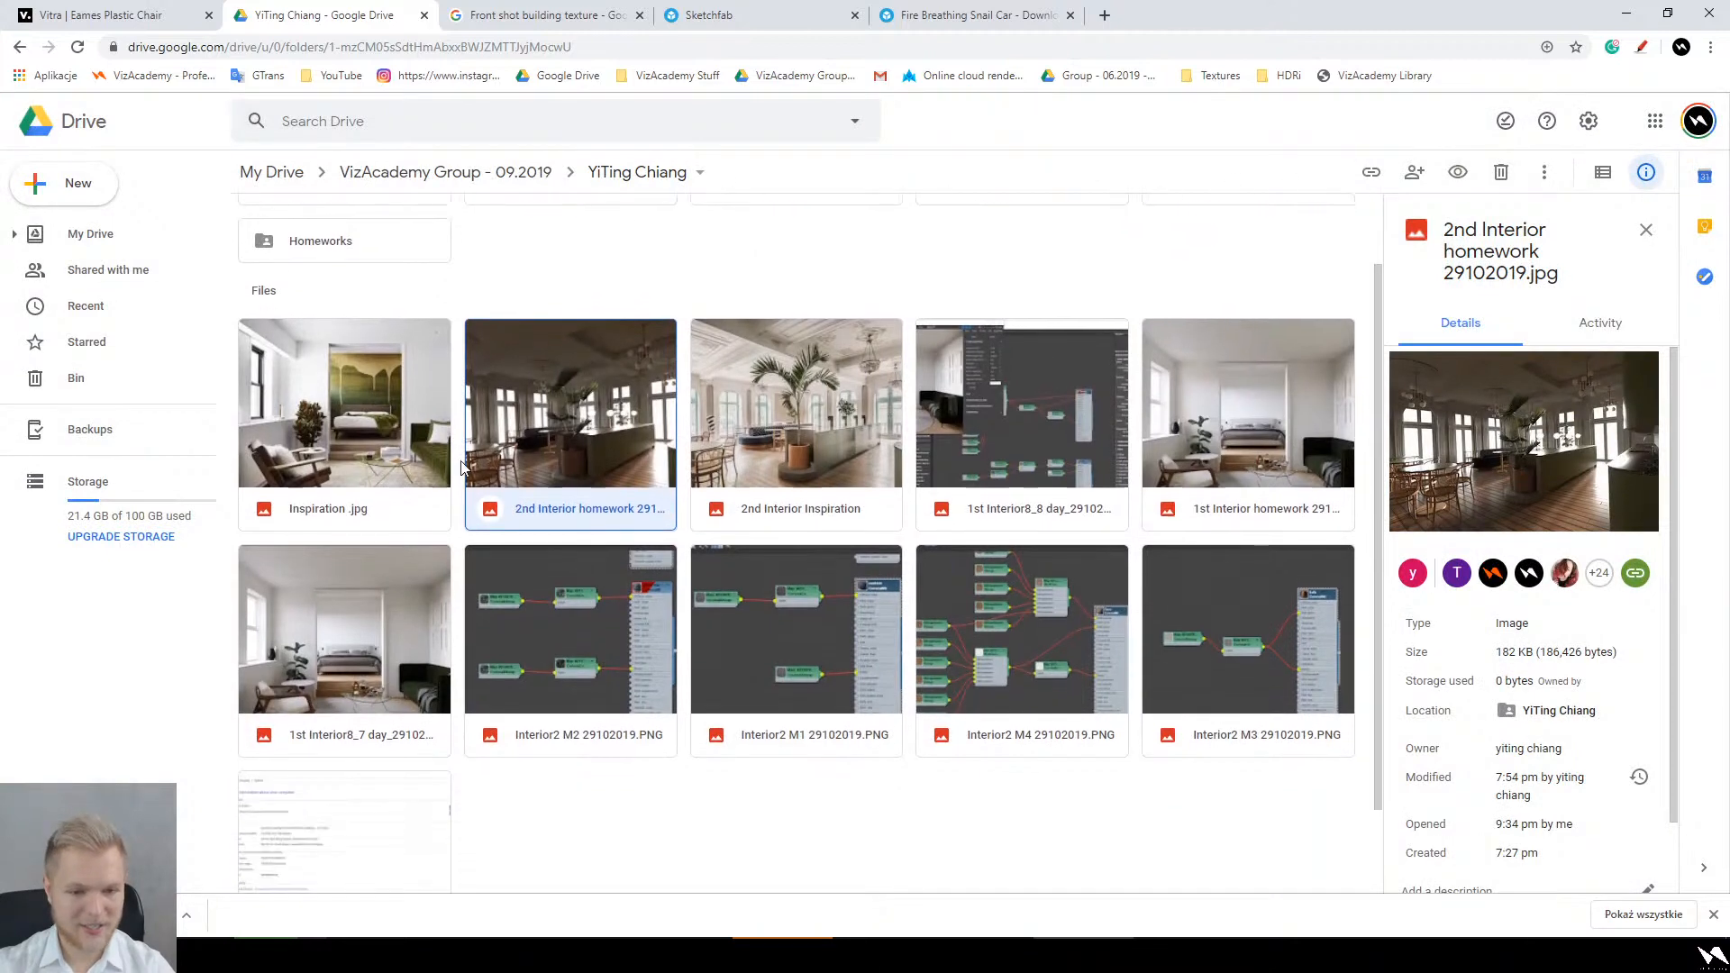
double_click(374, 602)
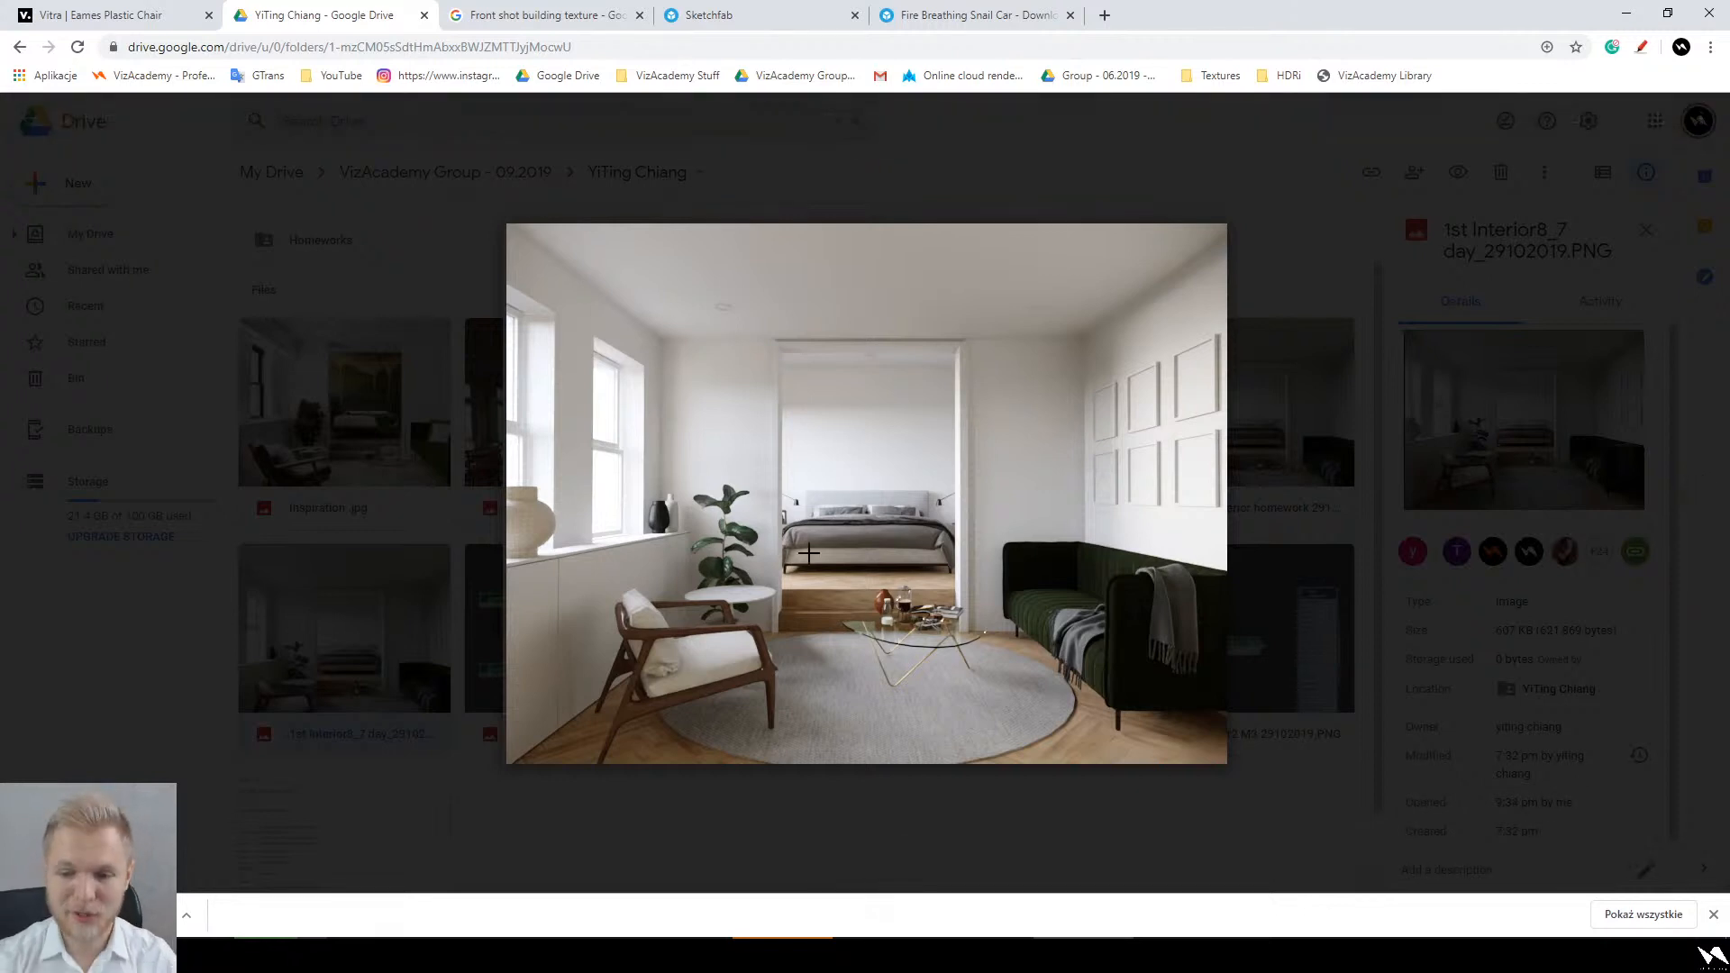
scroll(873, 563, up, 4)
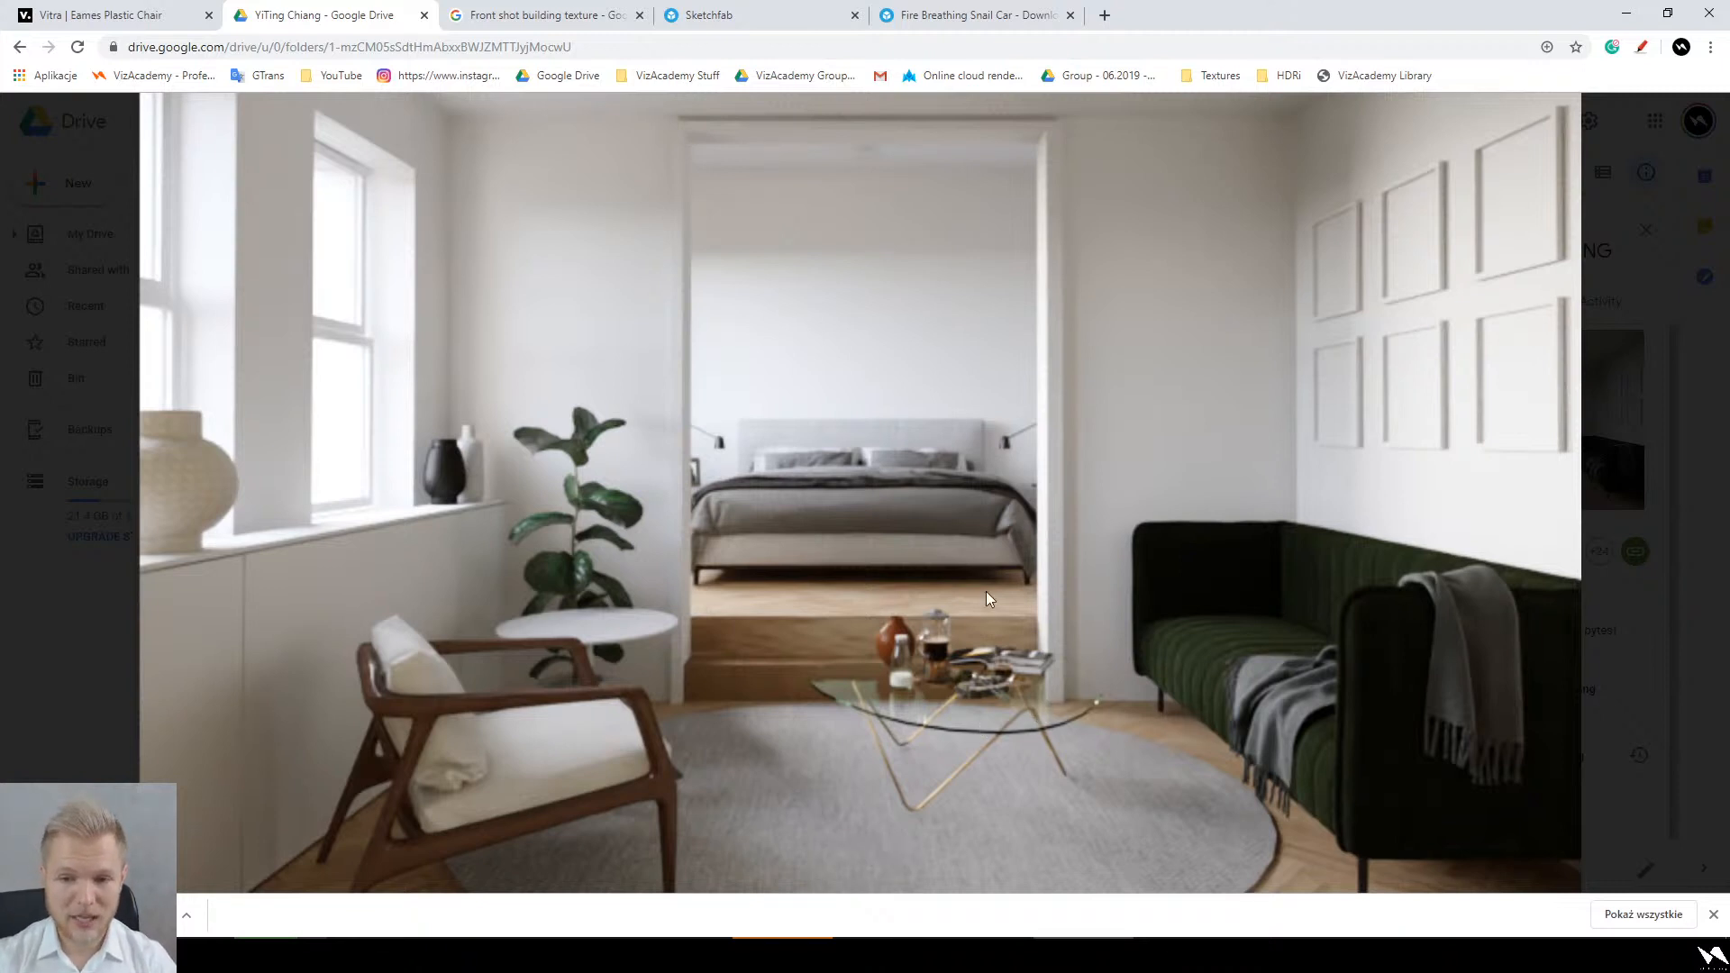
scroll(986, 591, up, 2)
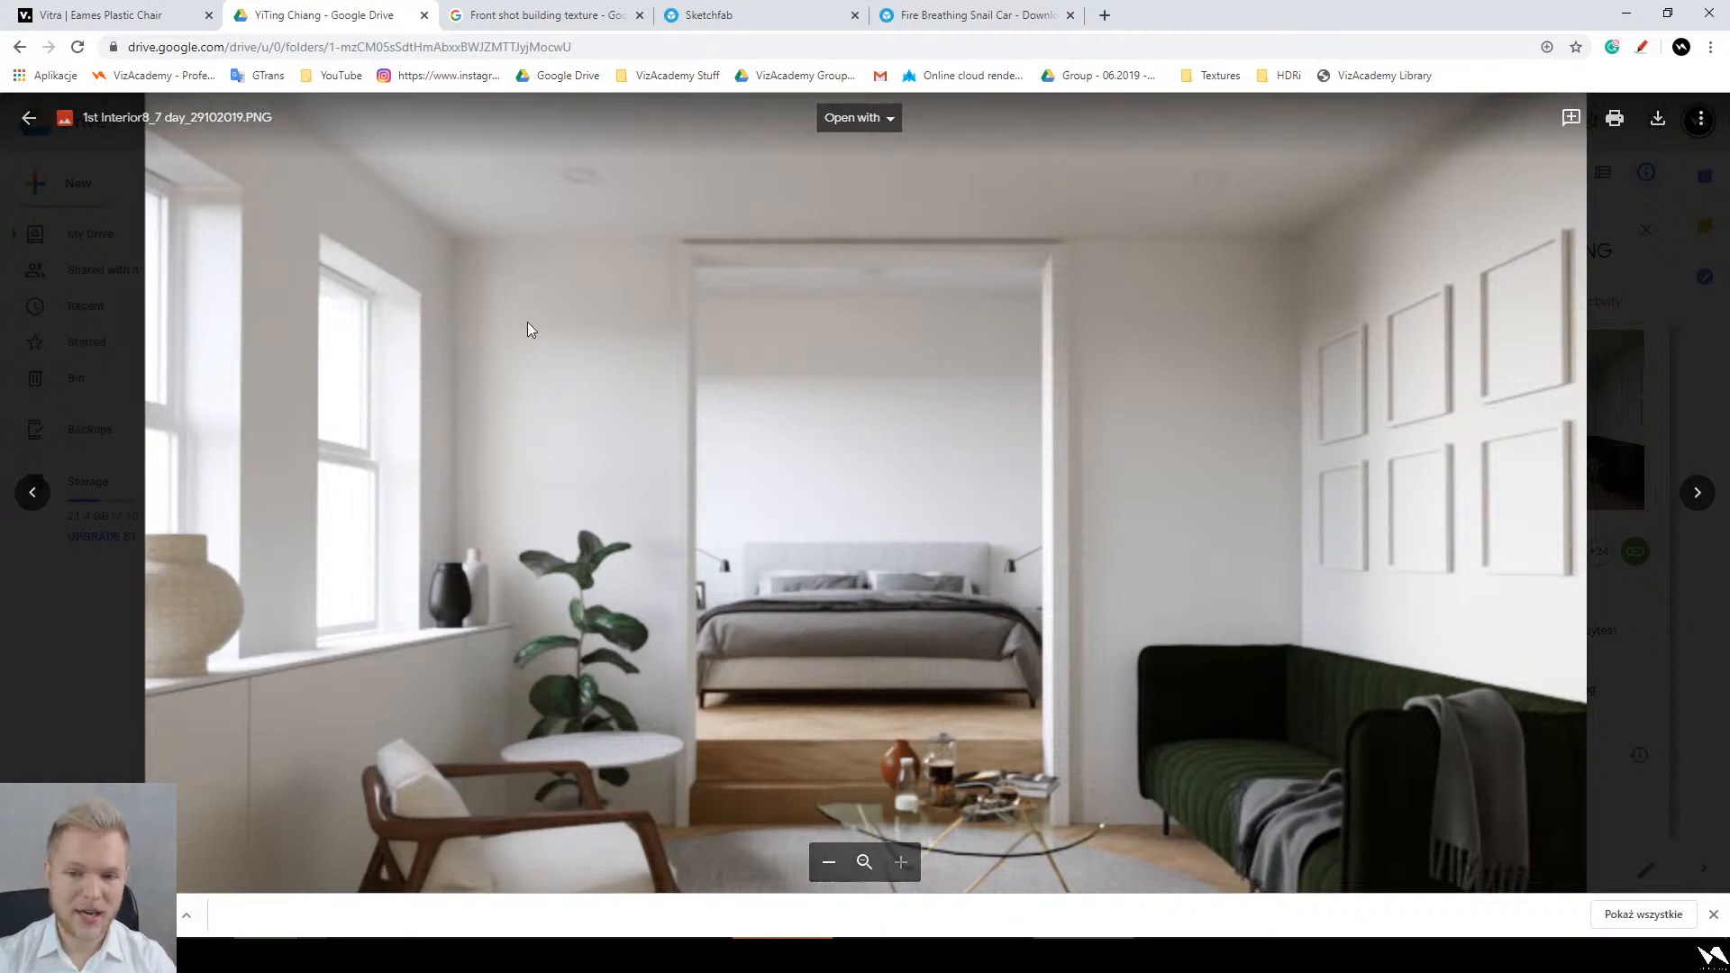
ctrl+scroll(867, 322, down, 4)
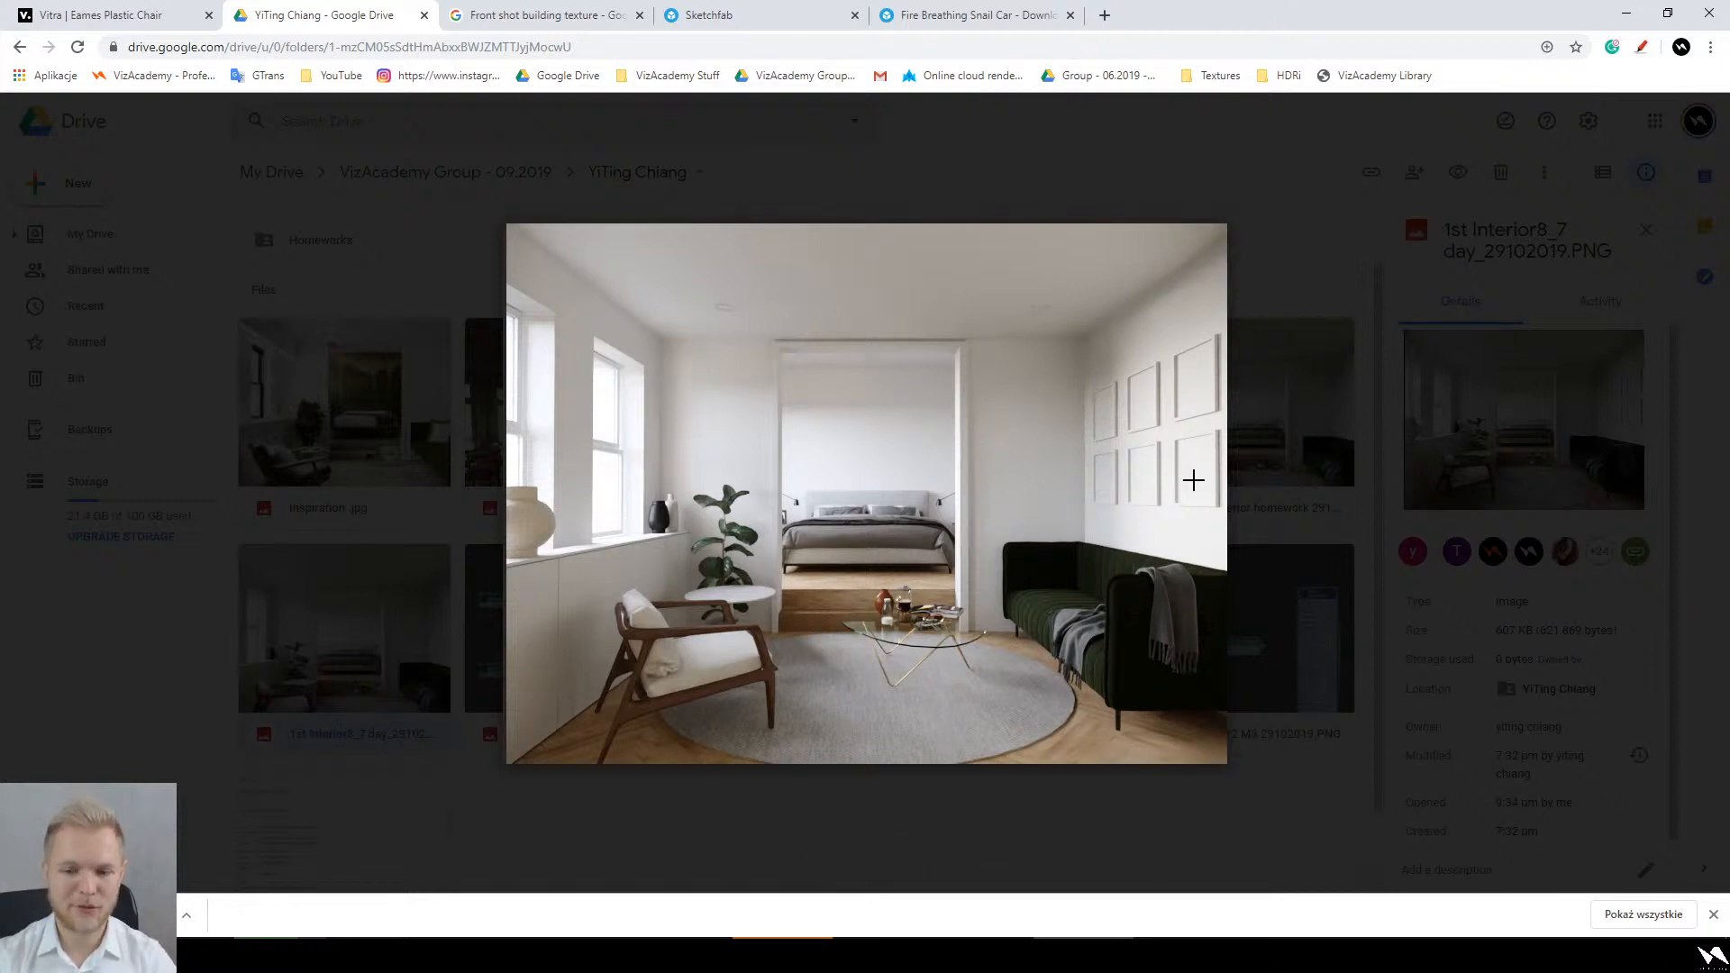
scroll(899, 624, up, 5)
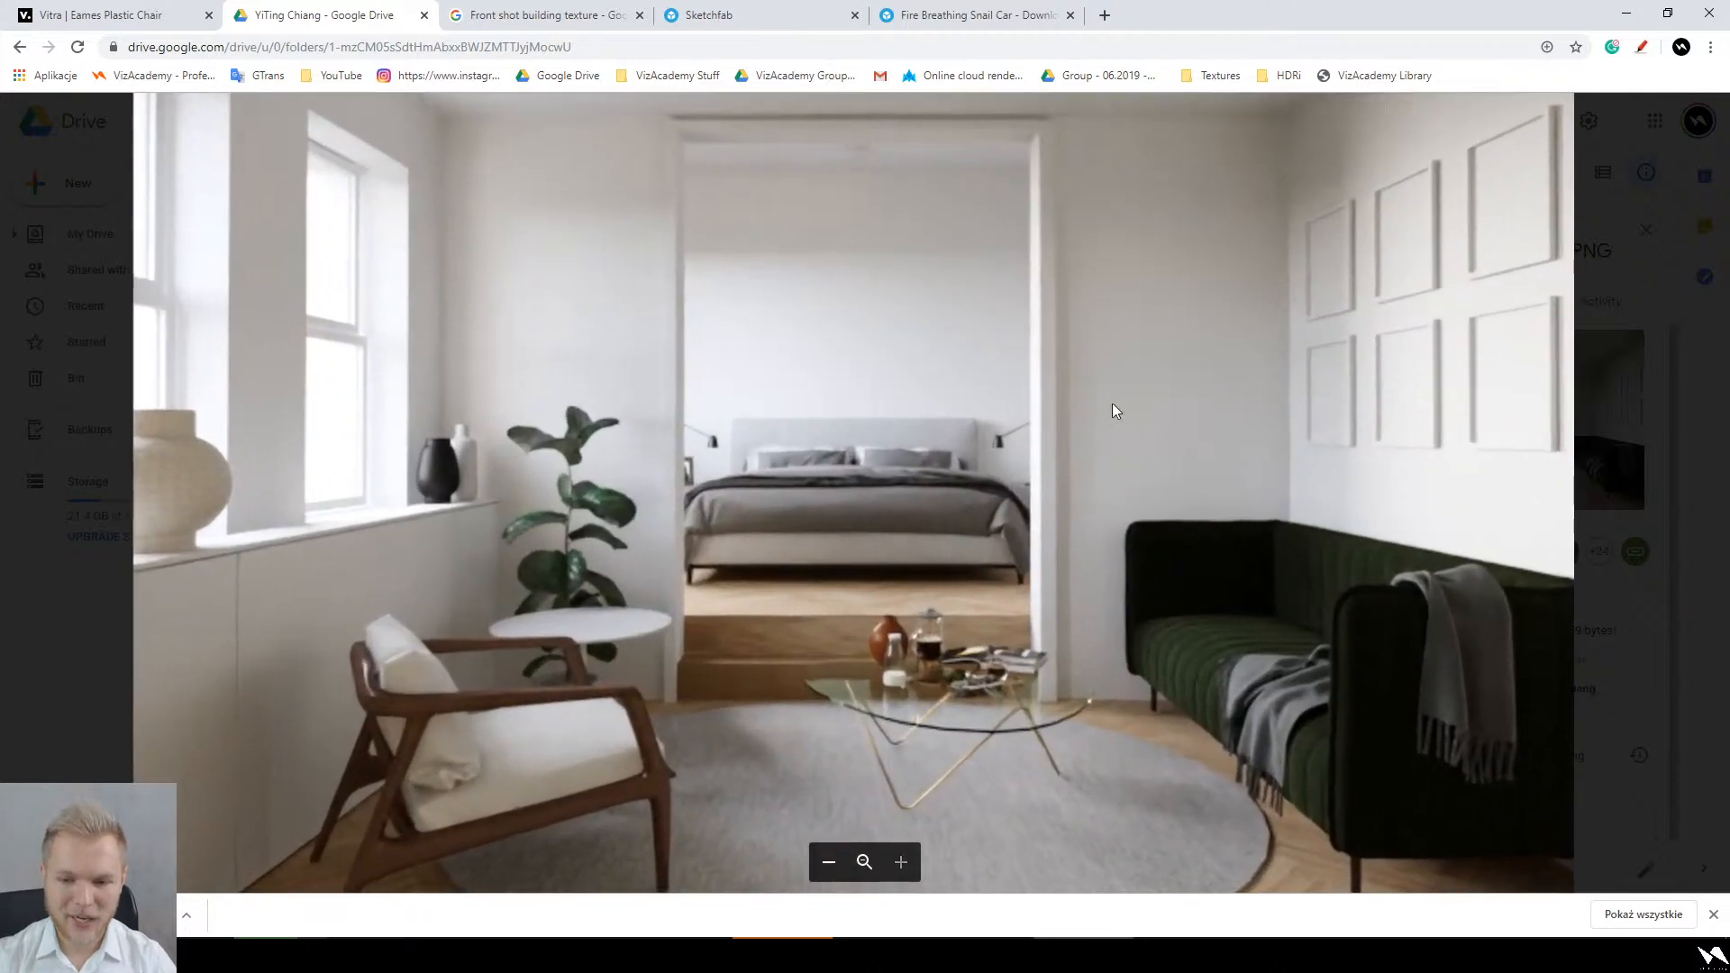
Step: Mark the wooden steps below the bedroom doorway with a red freehand outline, and remove the markings
click(1640, 47)
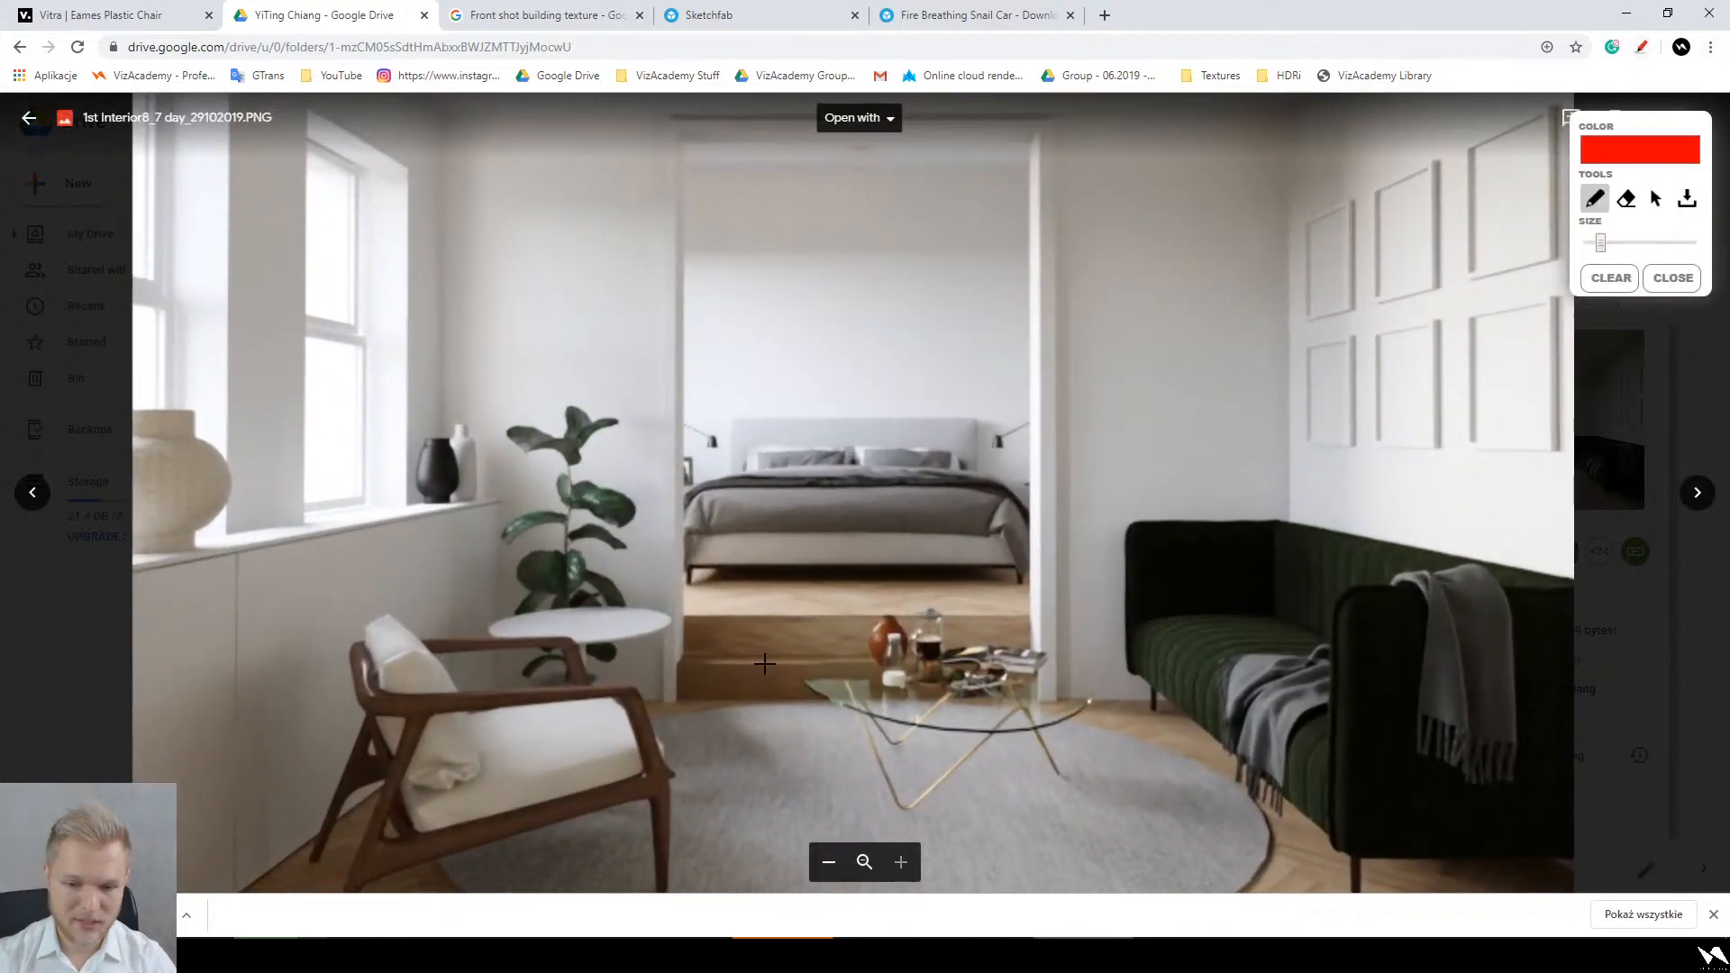
mouse_move(764, 663)
mouse_down()
mouse_move(815, 602)
mouse_move(941, 650)
mouse_move(624, 658)
mouse_up()
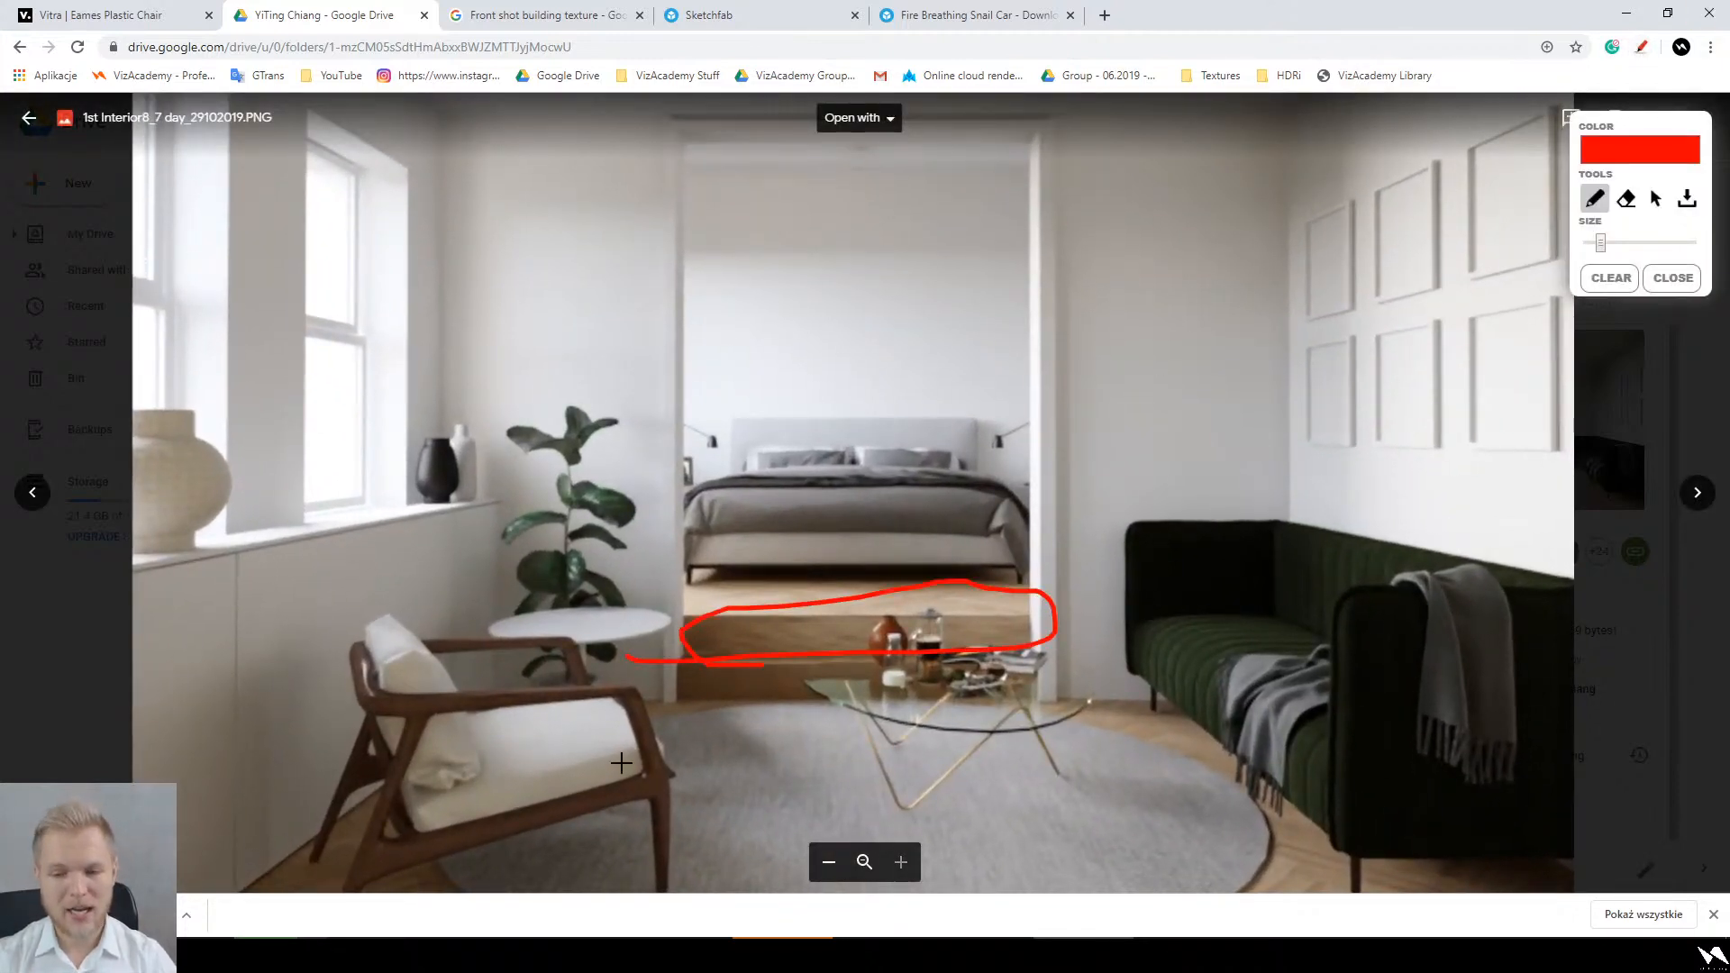
key(Escape)
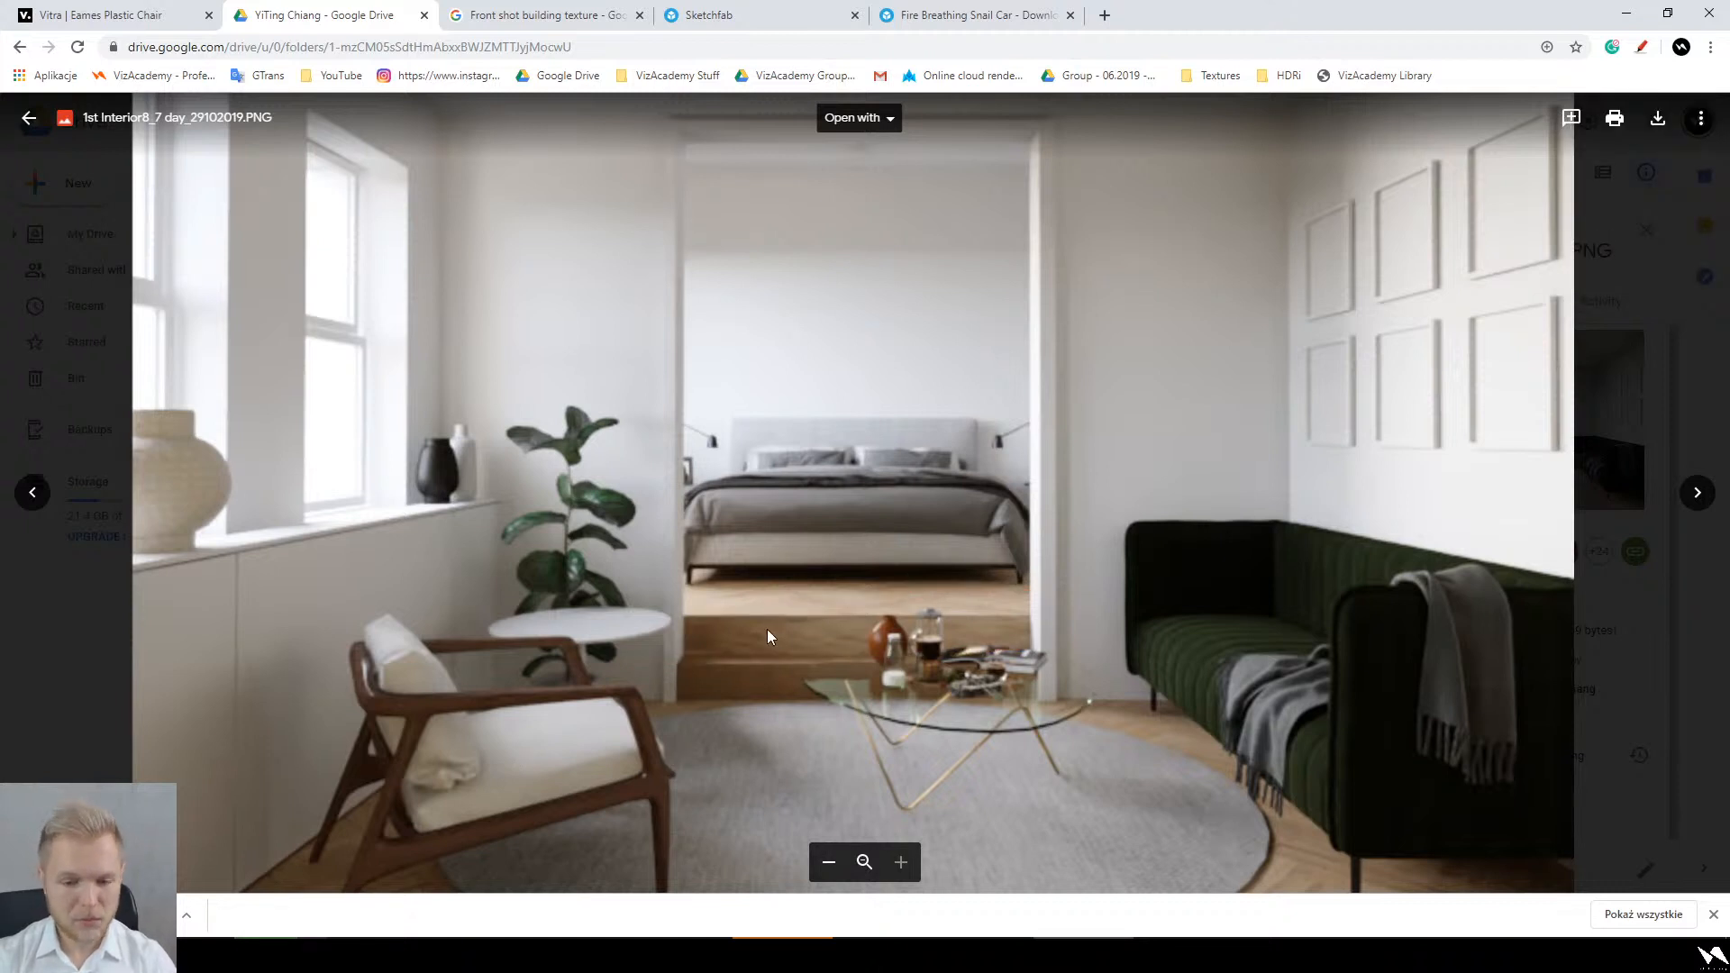
Step: Examine the rug, floor and doorway frame in the 1st Interior8_7 day render, and close the preview
scroll(832, 645, down, 1)
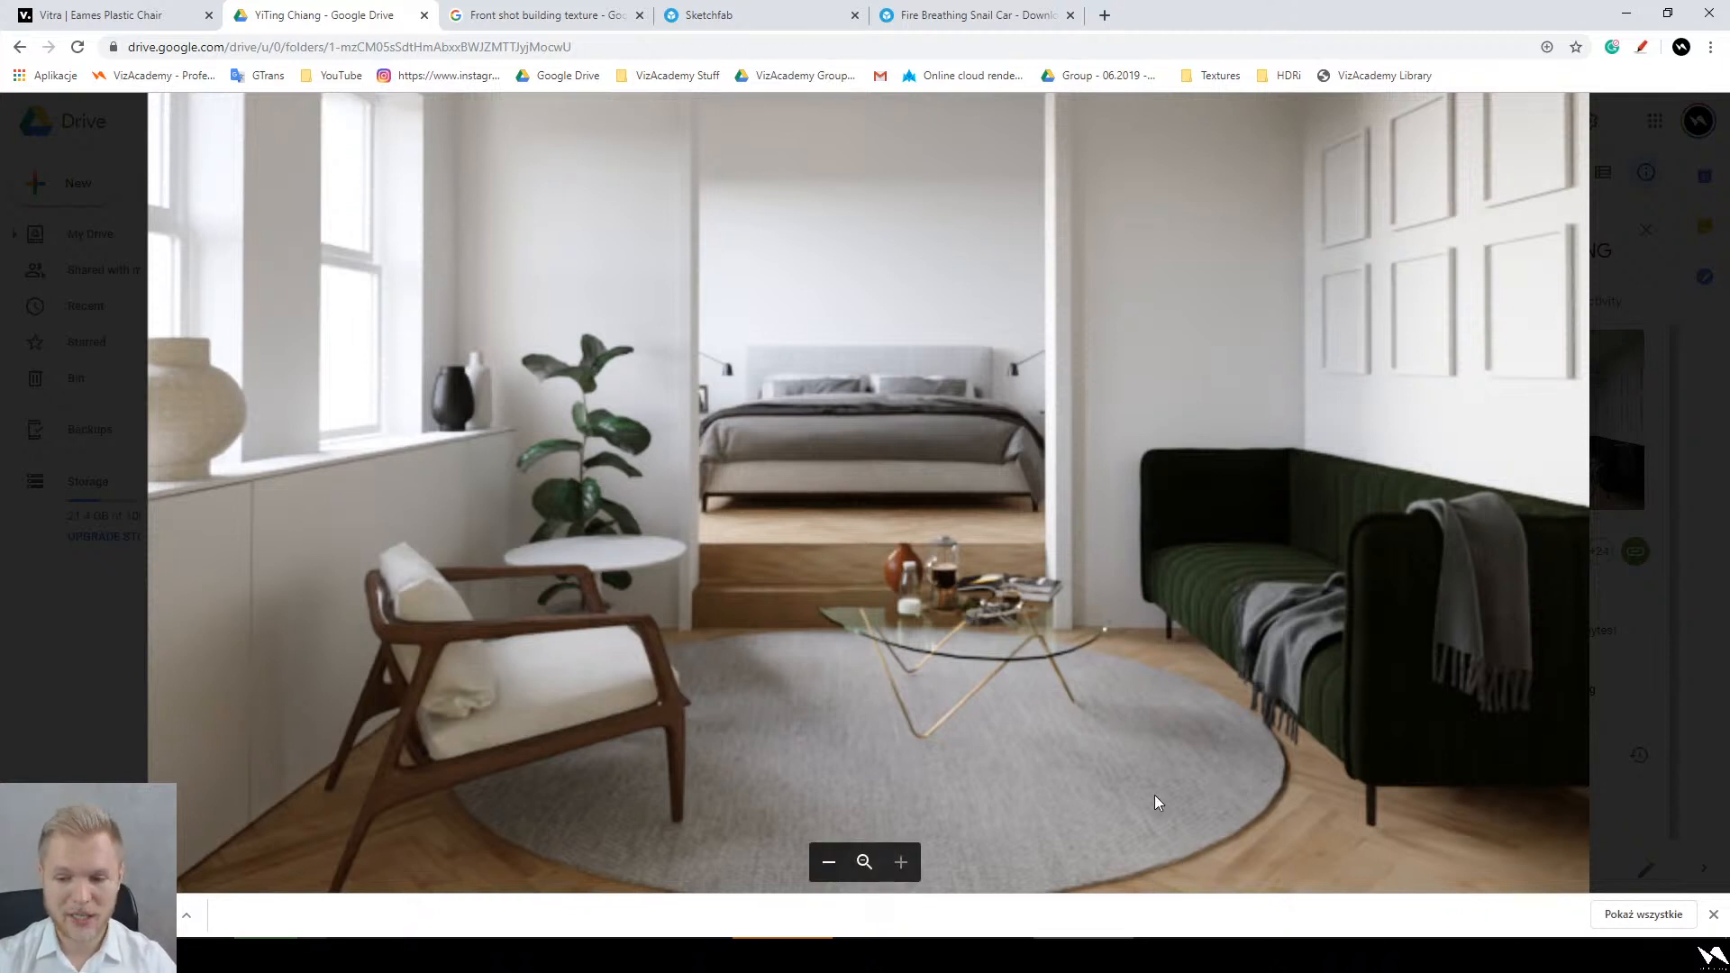
scroll(1154, 794, down, 3)
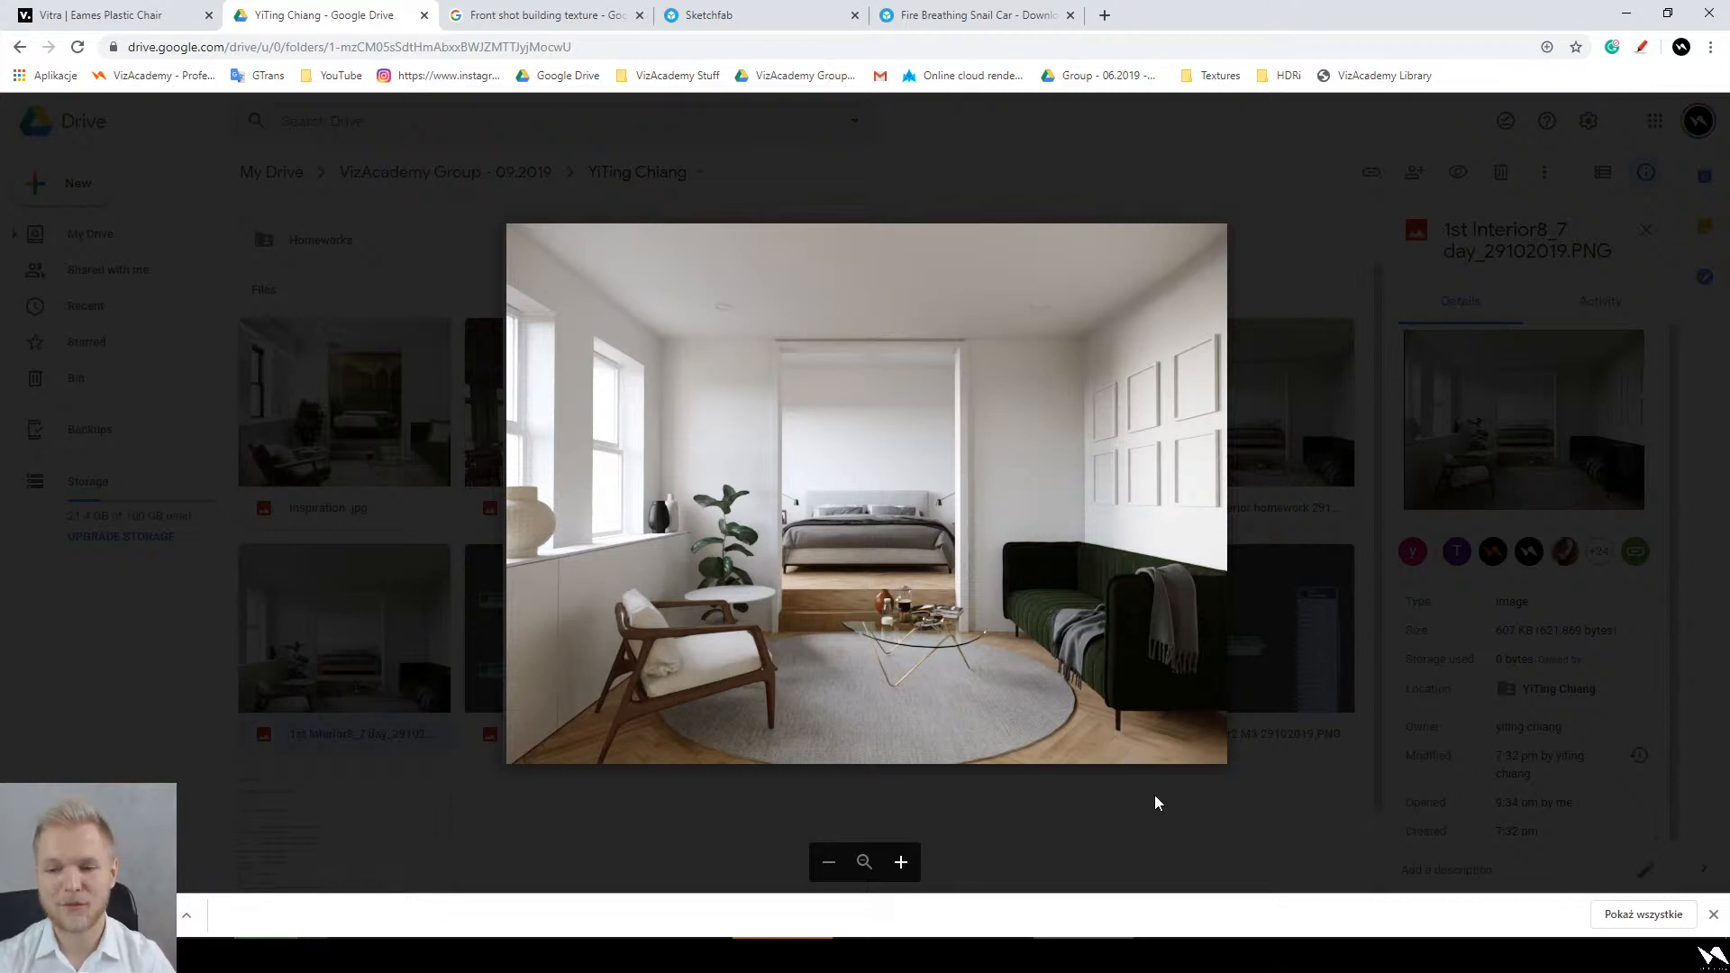
click(957, 308)
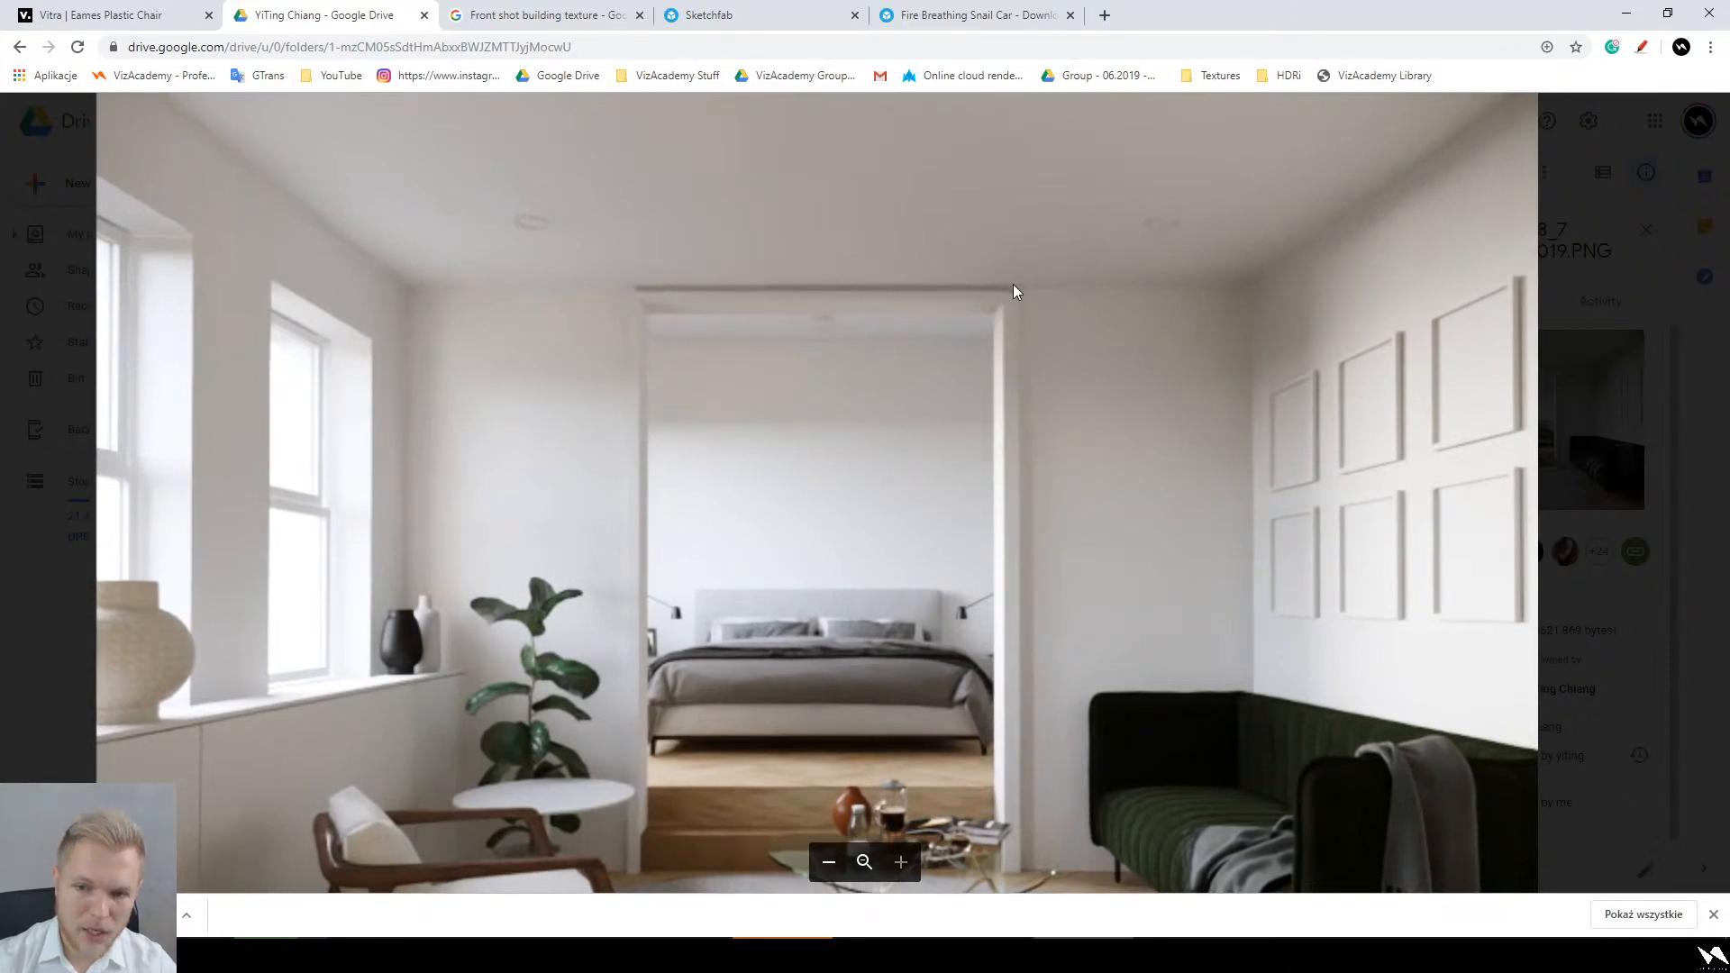
click(1027, 312)
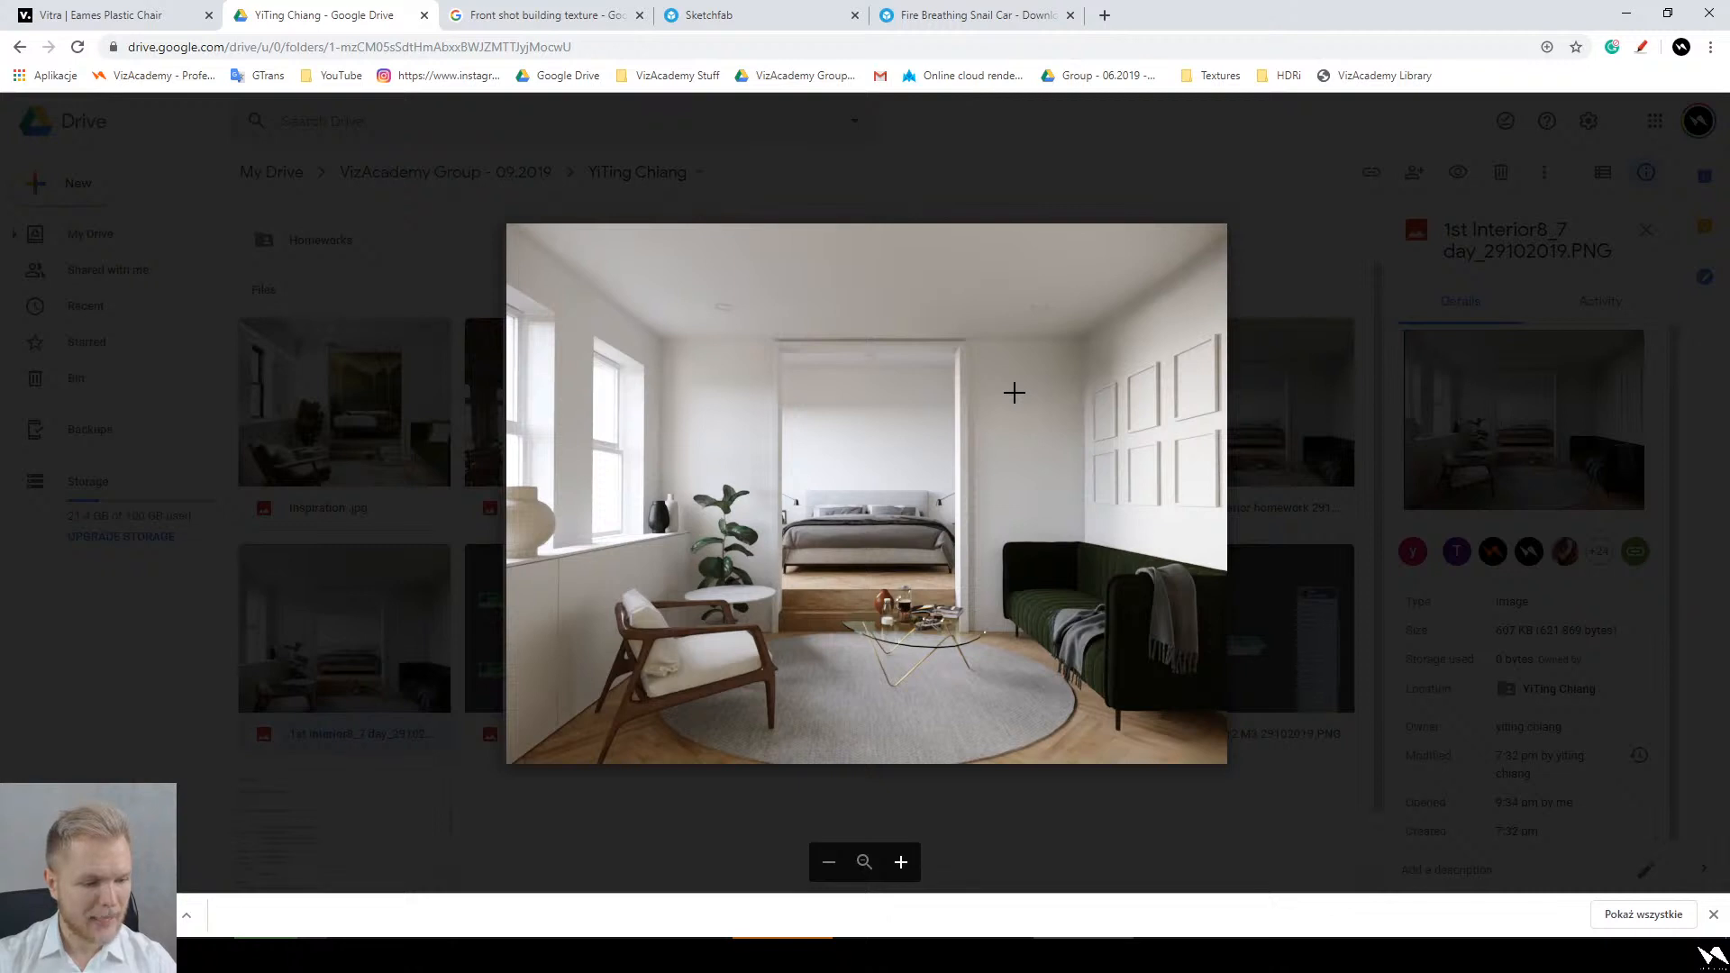
key(Escape)
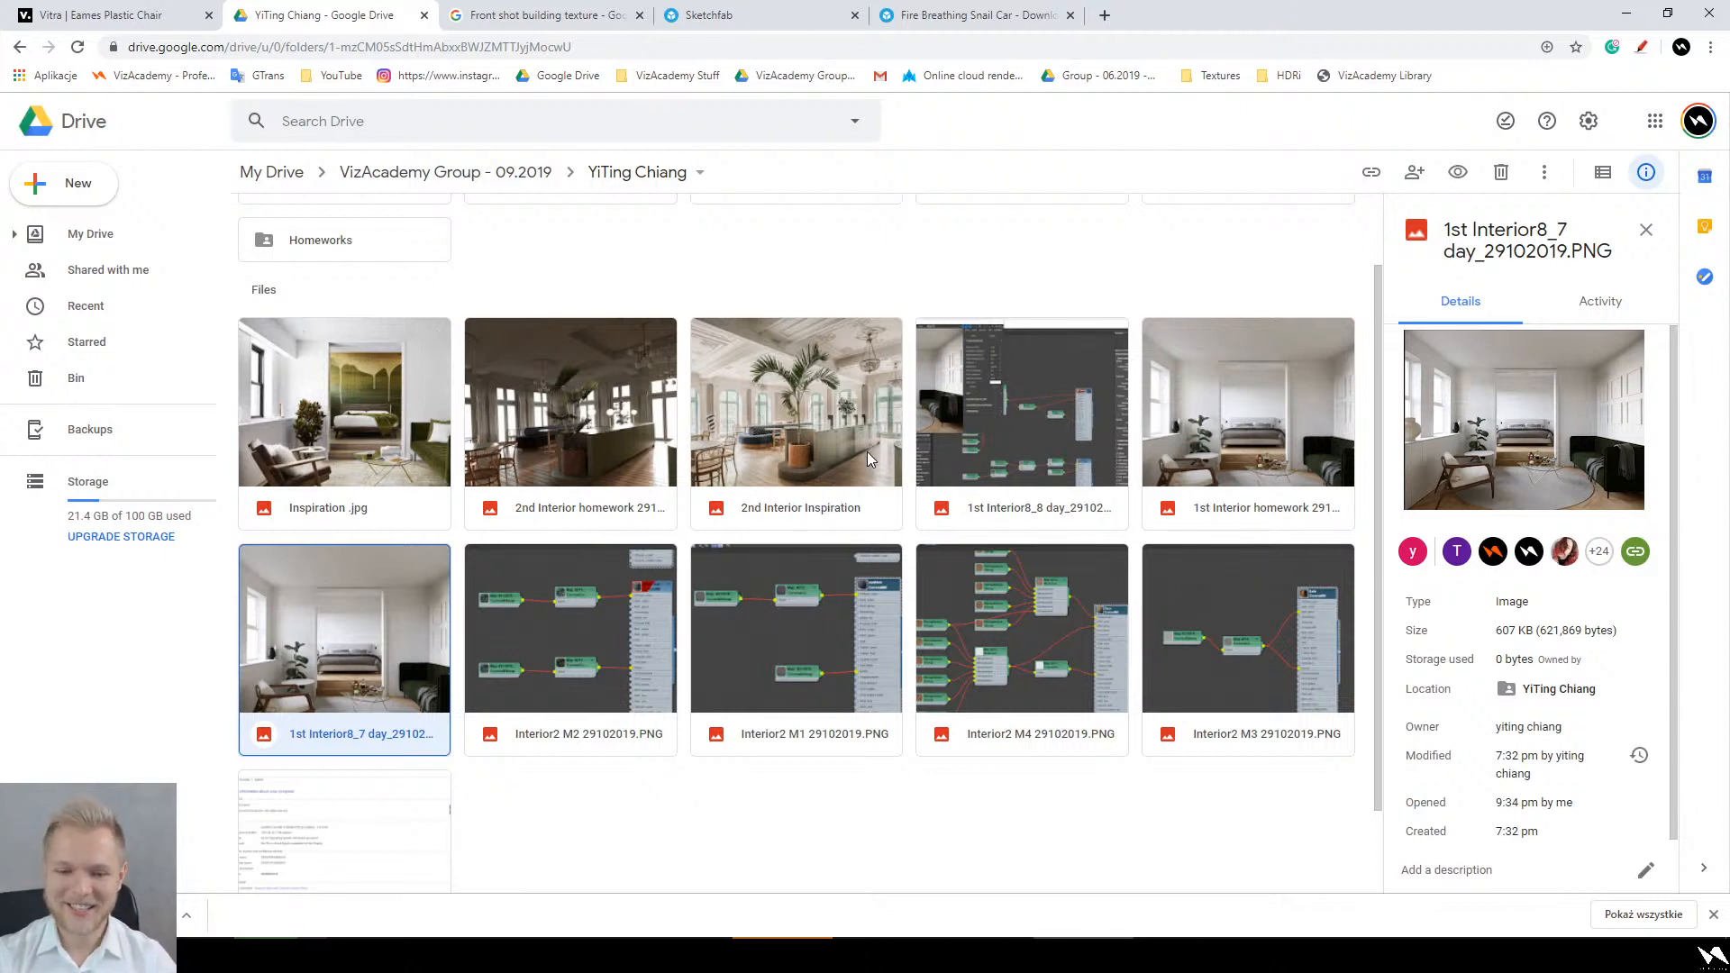
Step: Compare 1st Interior homework 29102019.jpg with 1st Interior8_7 day_29102019.PNG by alternating between the two previews
double_click(1230, 418)
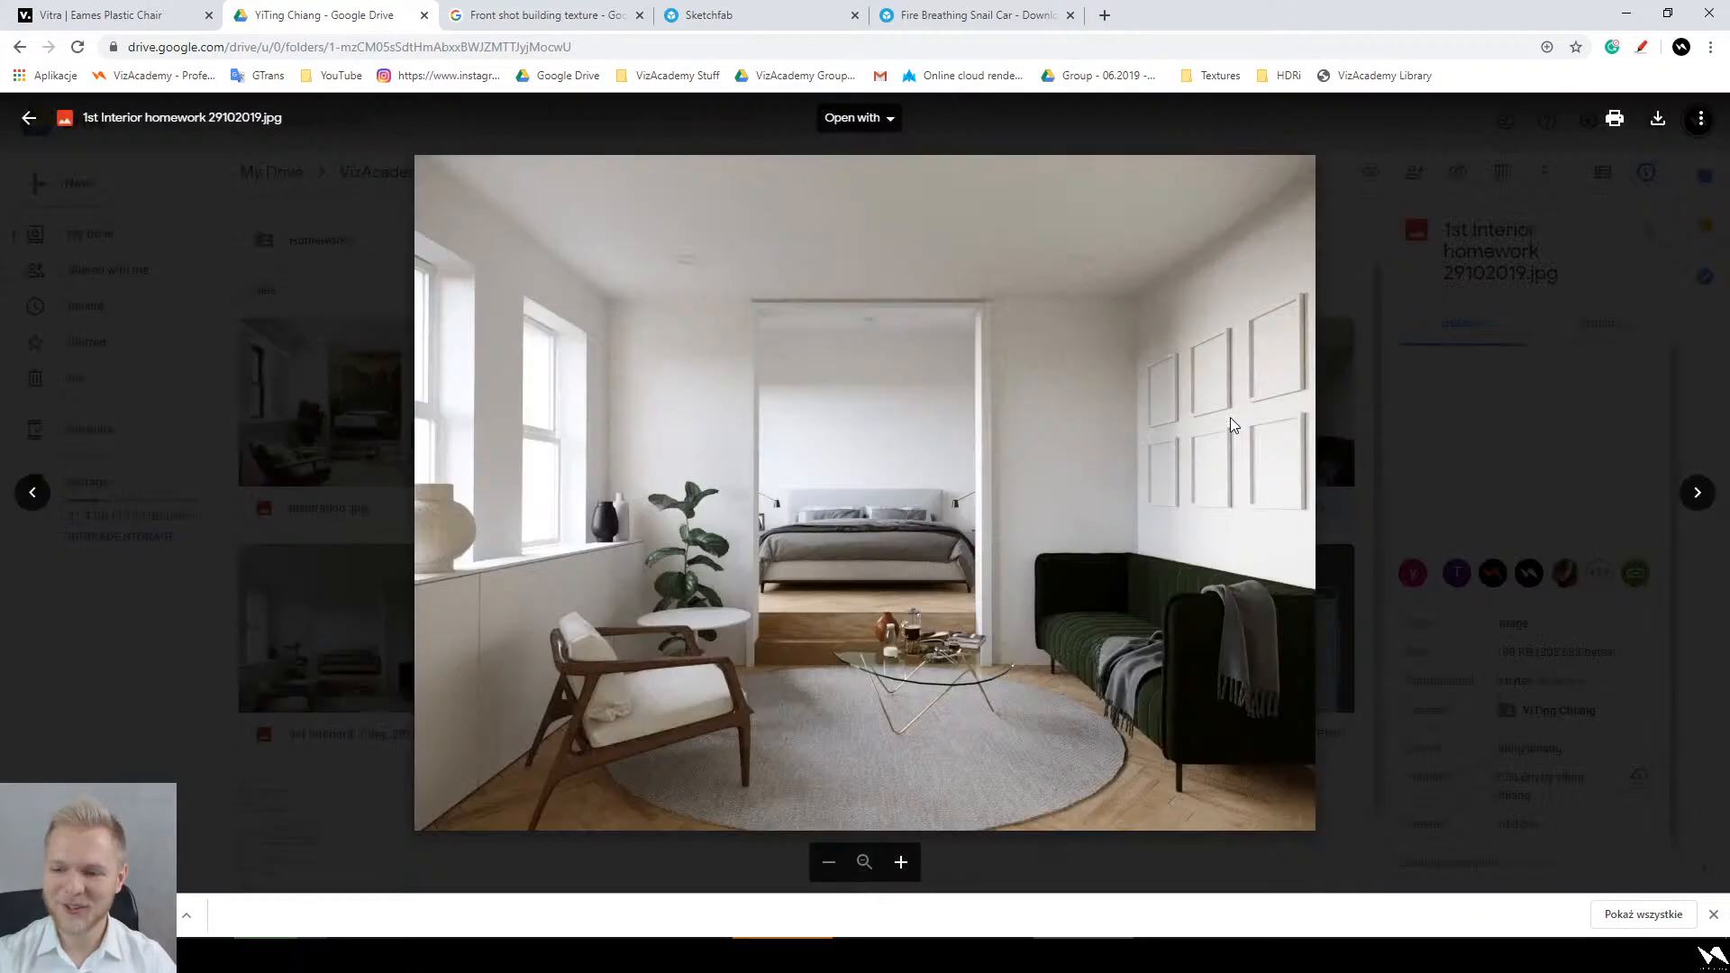
key(Right)
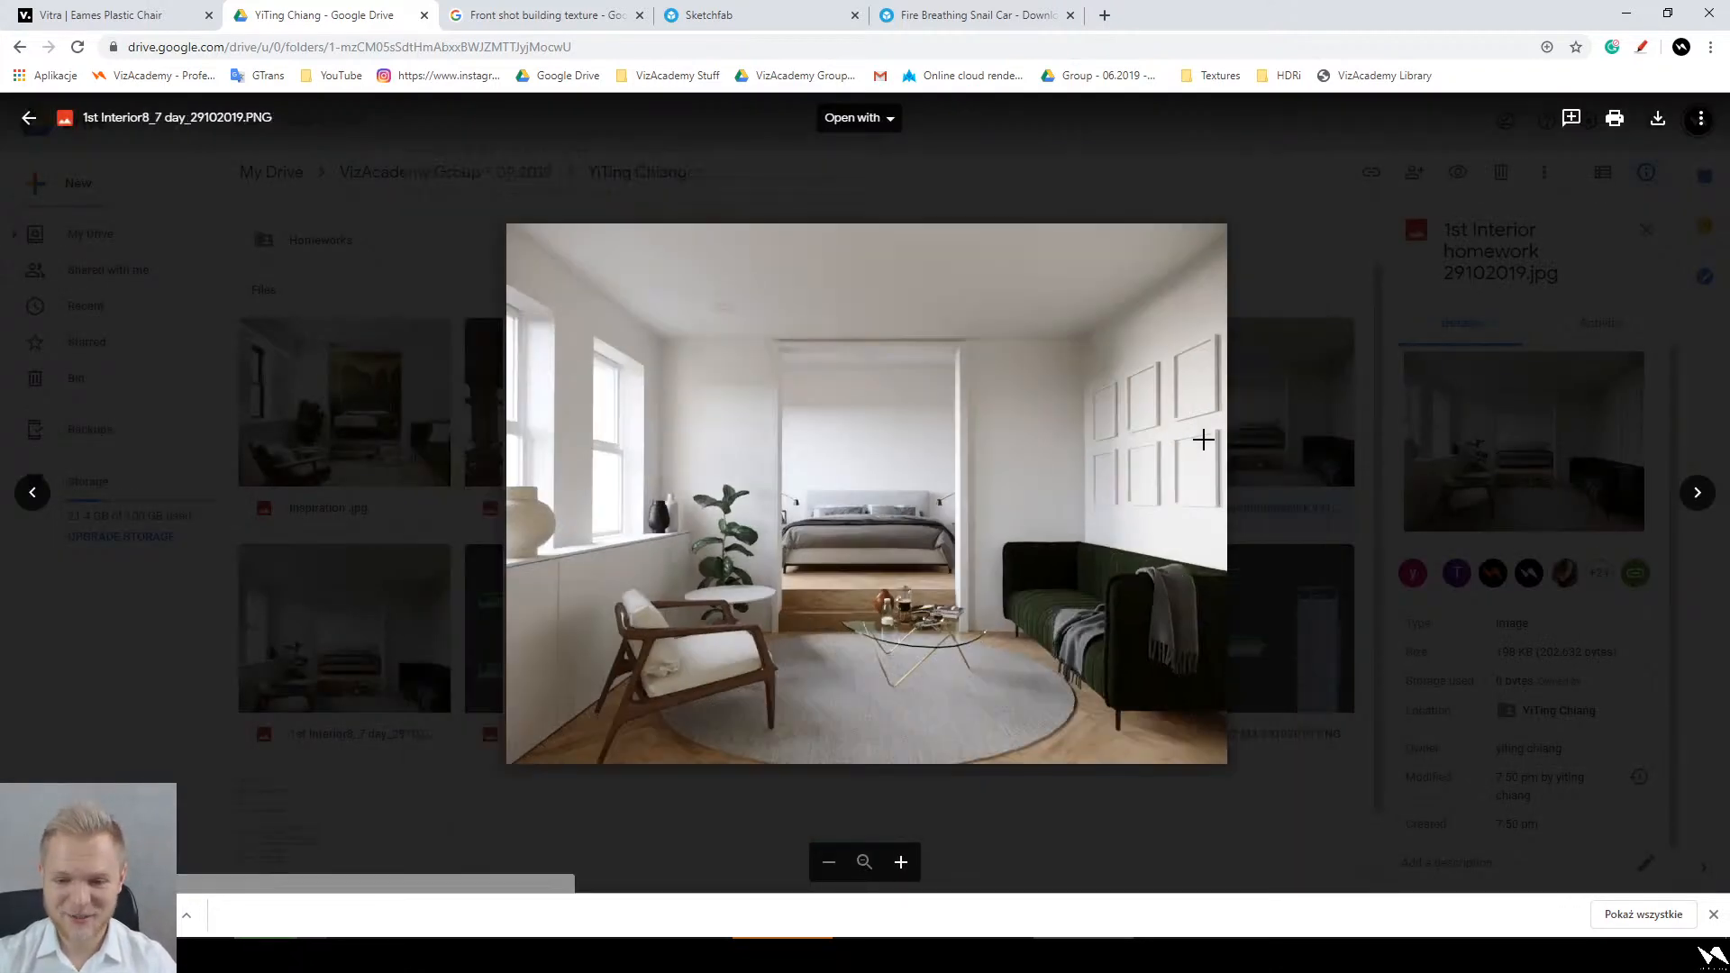
key(Left)
key(Right)
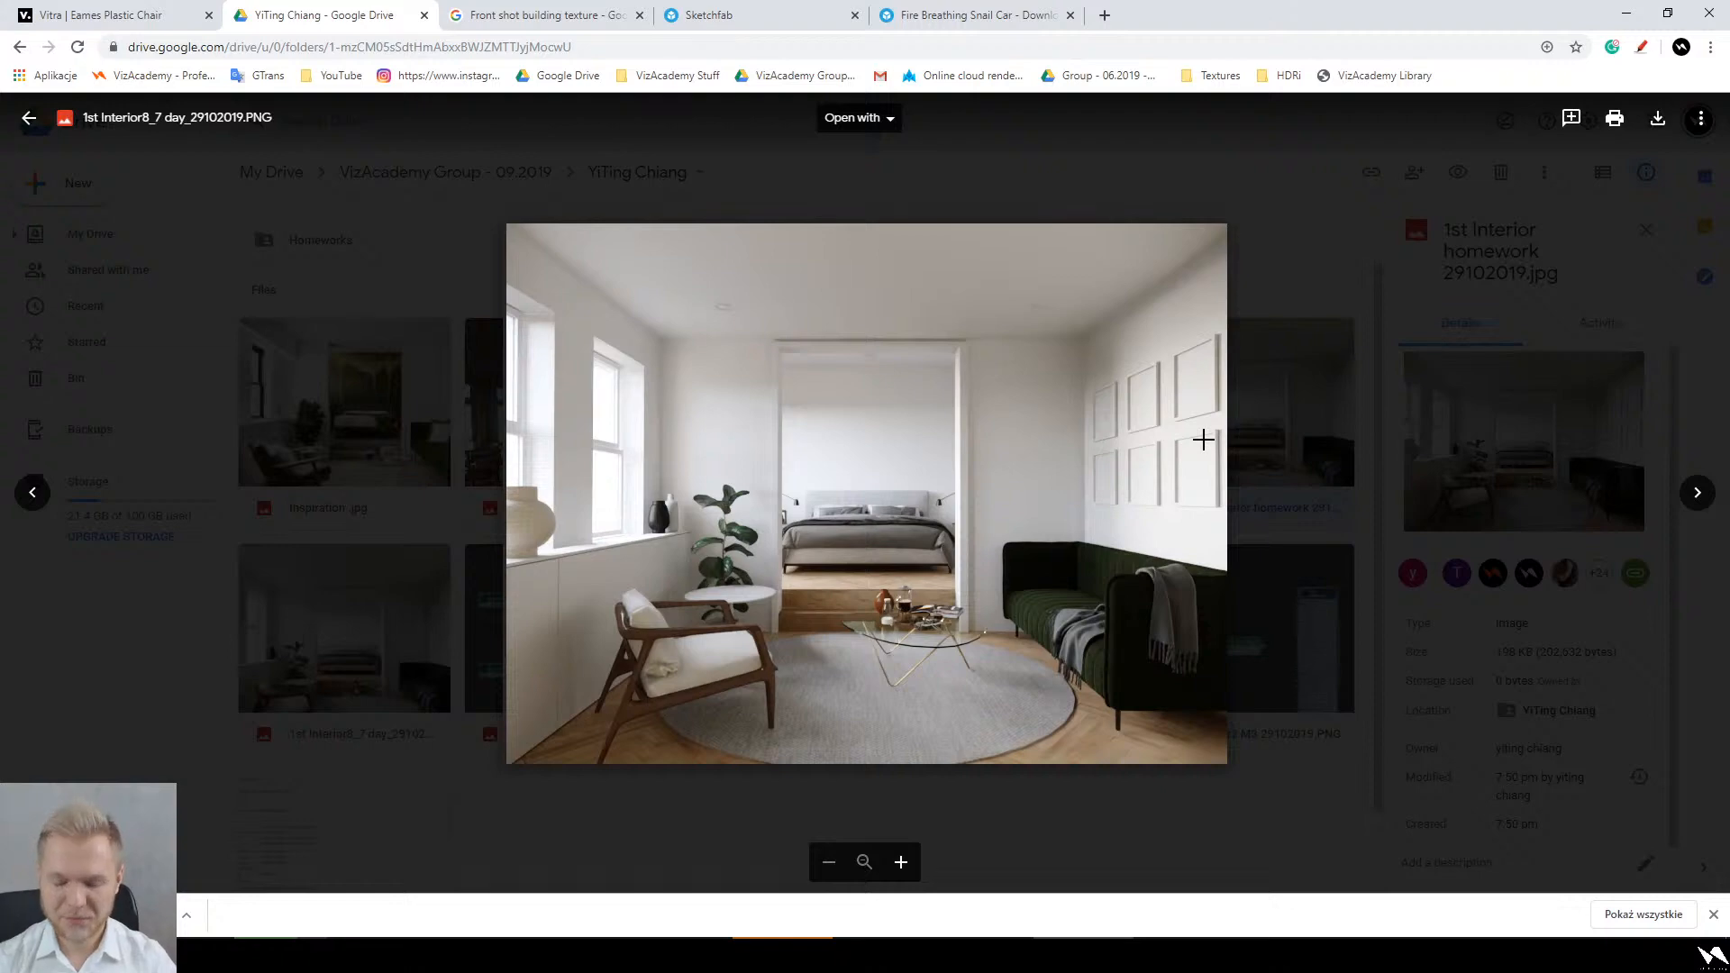
key(Left)
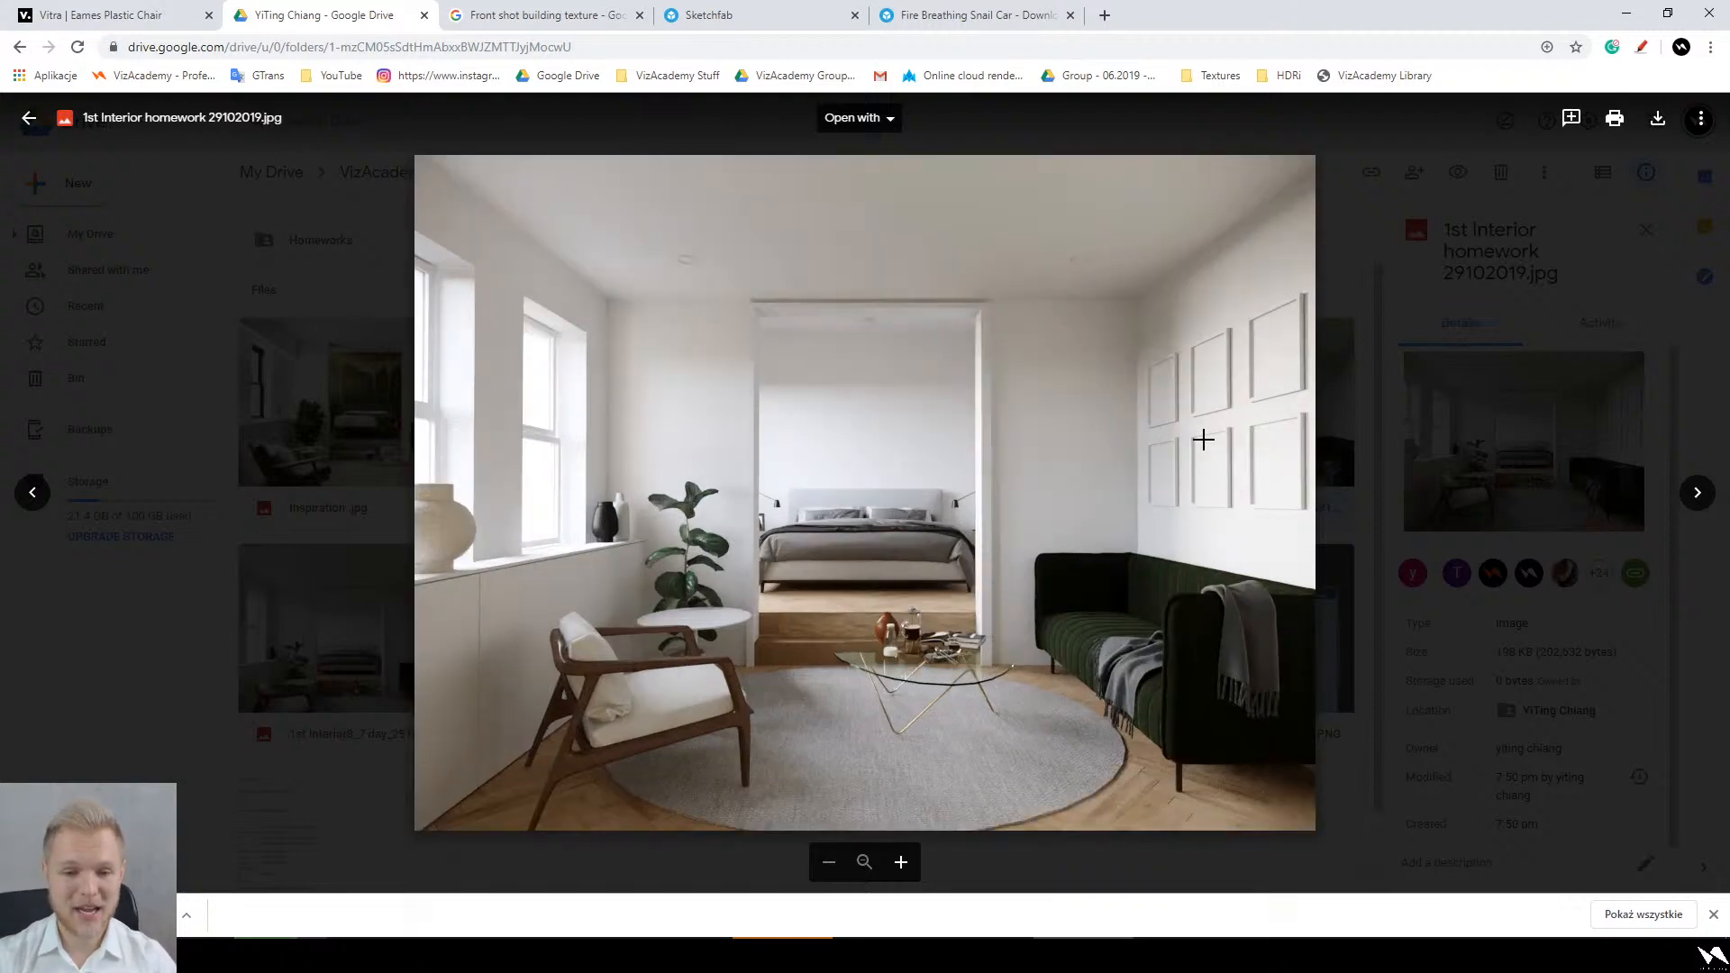
Step: Inspect the vase and window area in 1st Interior homework 29102019.jpg, and view the Inspiration .jpg reference image
key(Escape)
double_click(1203, 440)
scroll(495, 471, up, 3)
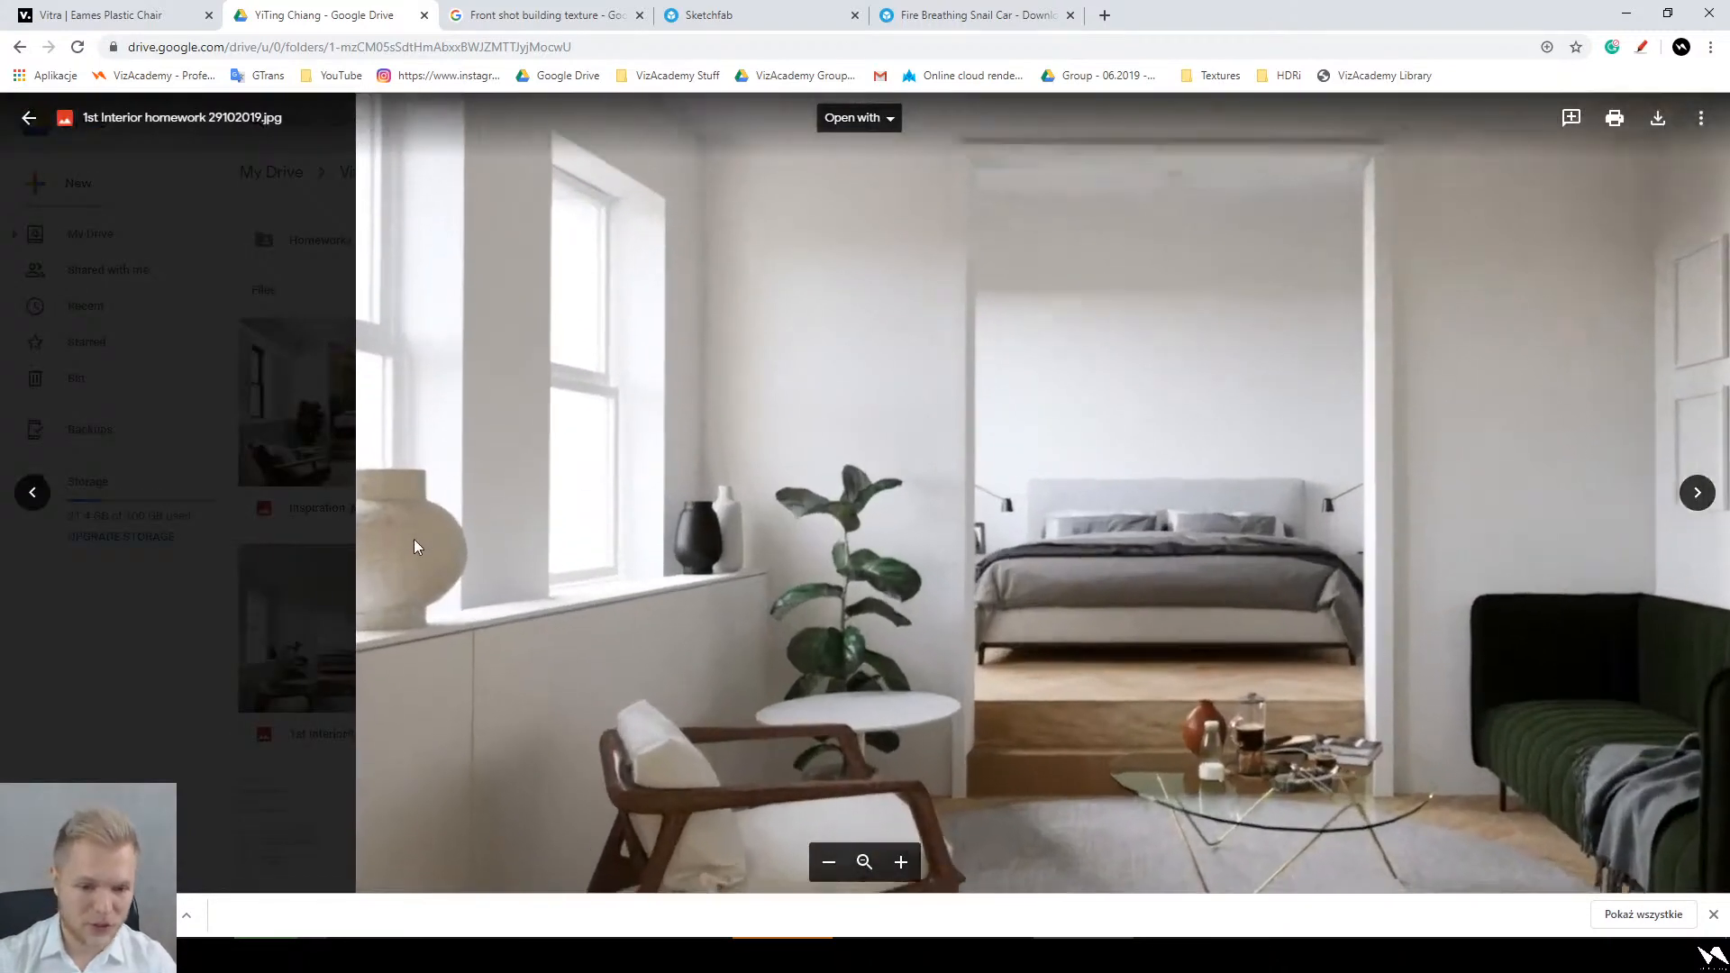
scroll(413, 541, up, 2)
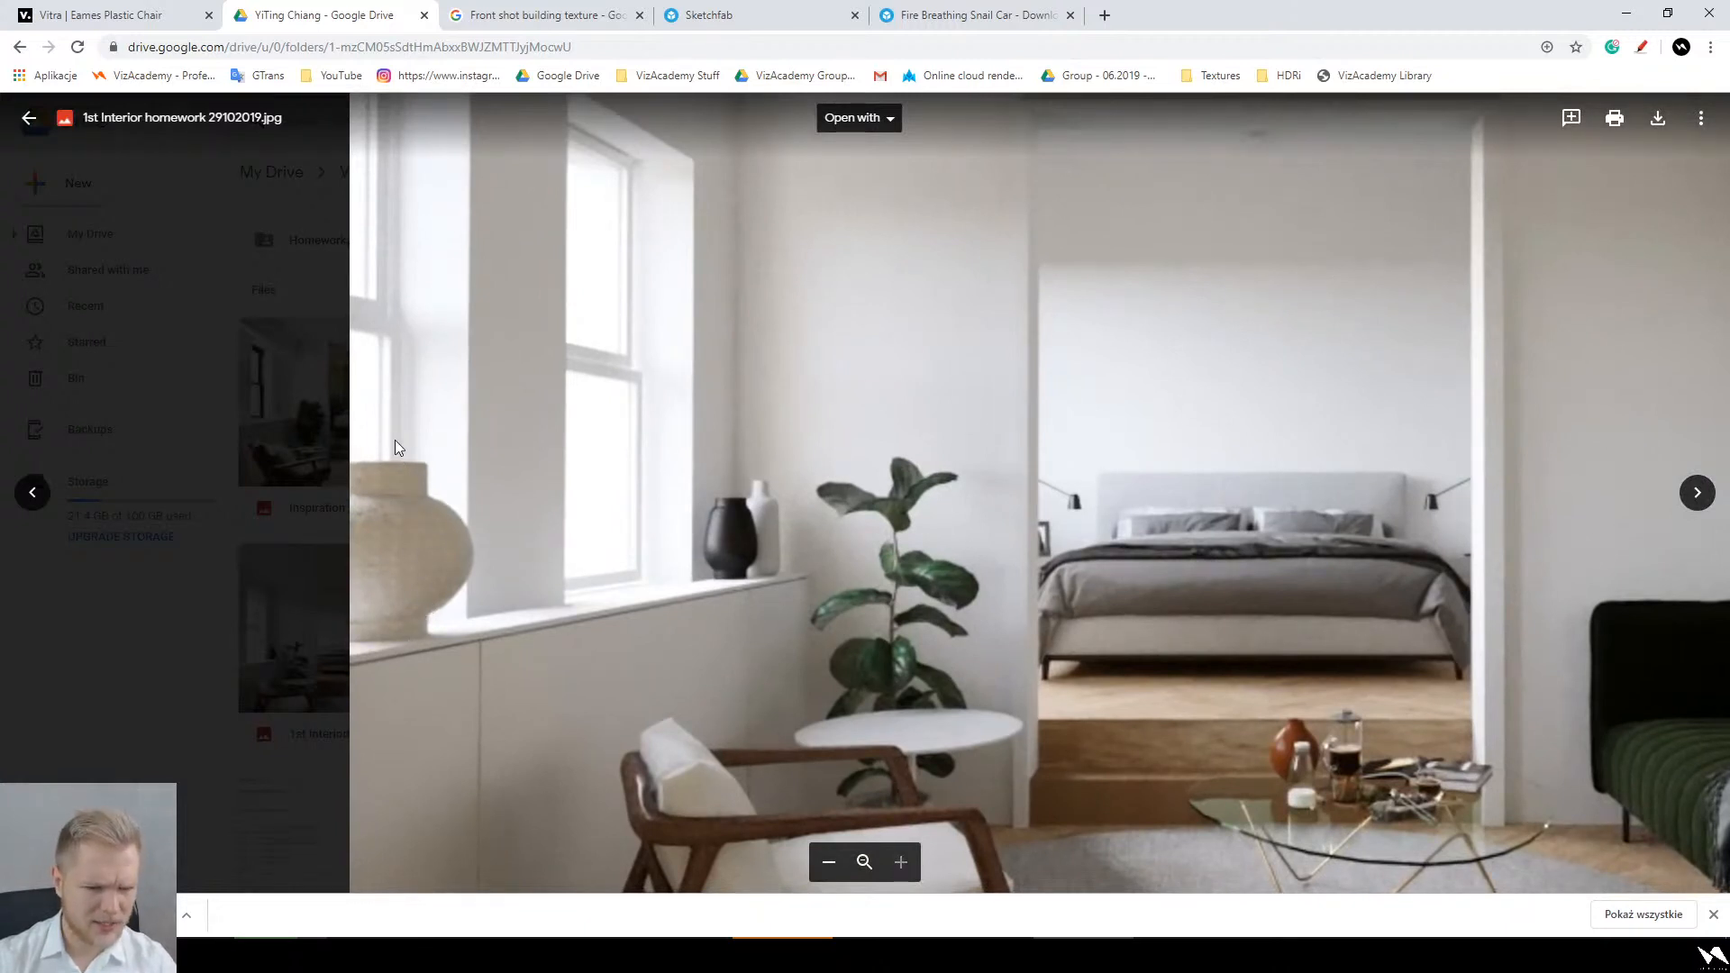
scroll(414, 515, down, 5)
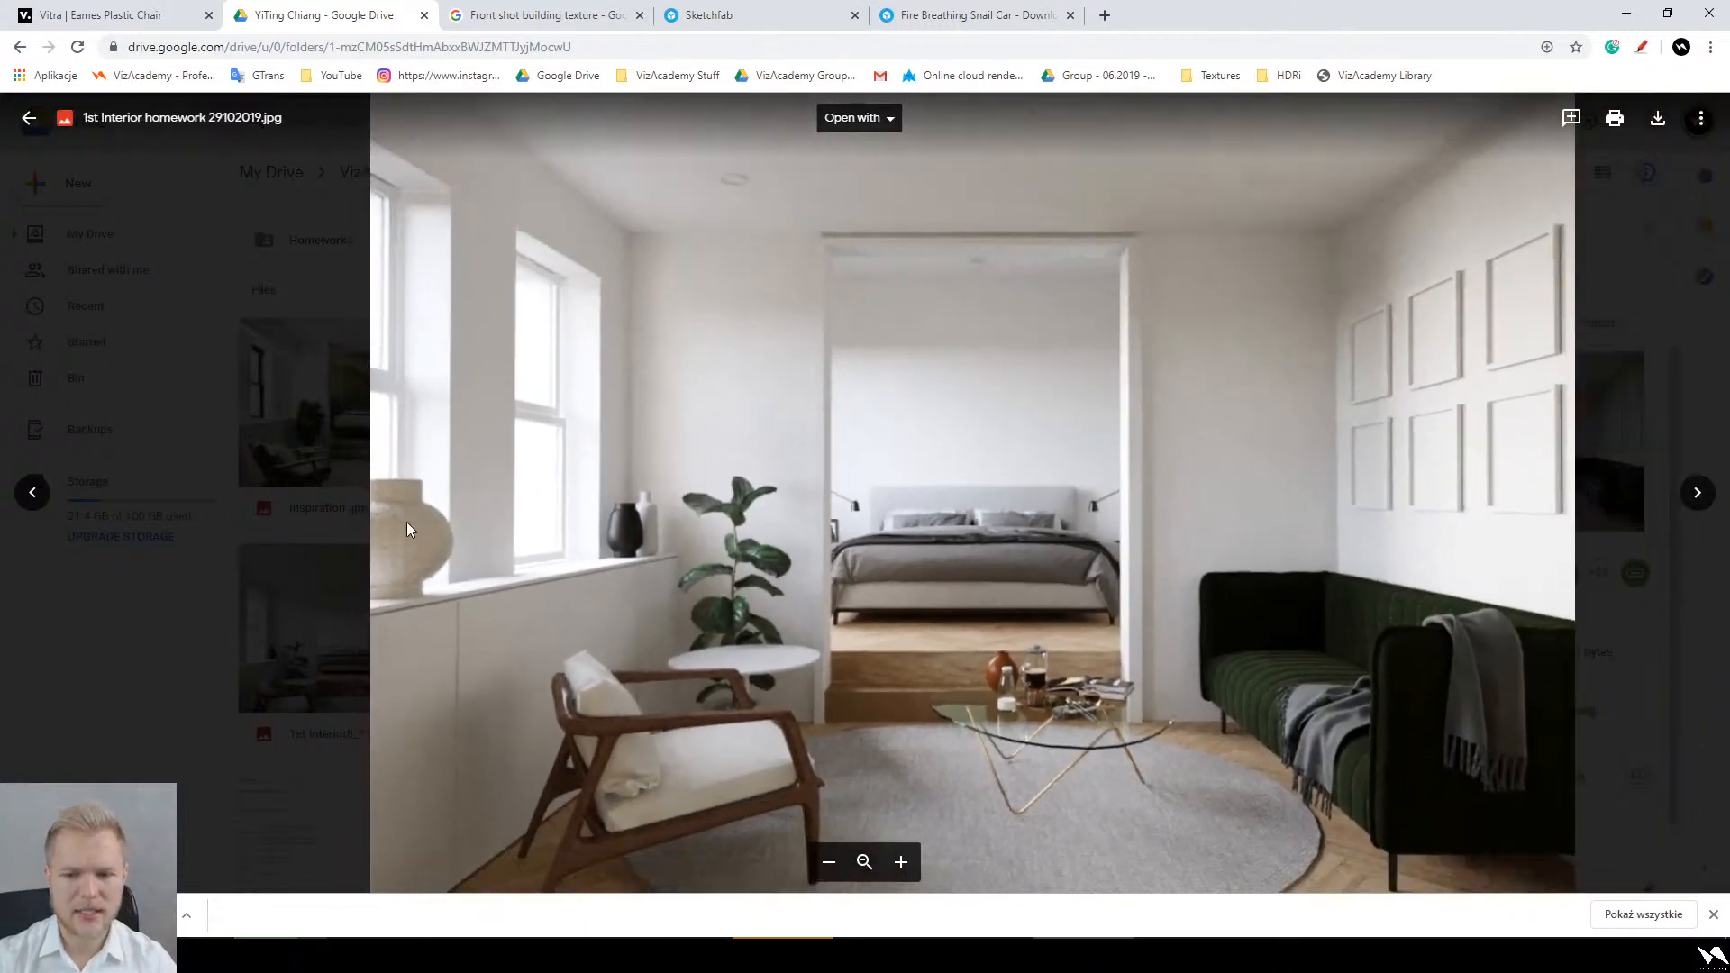
key(Escape)
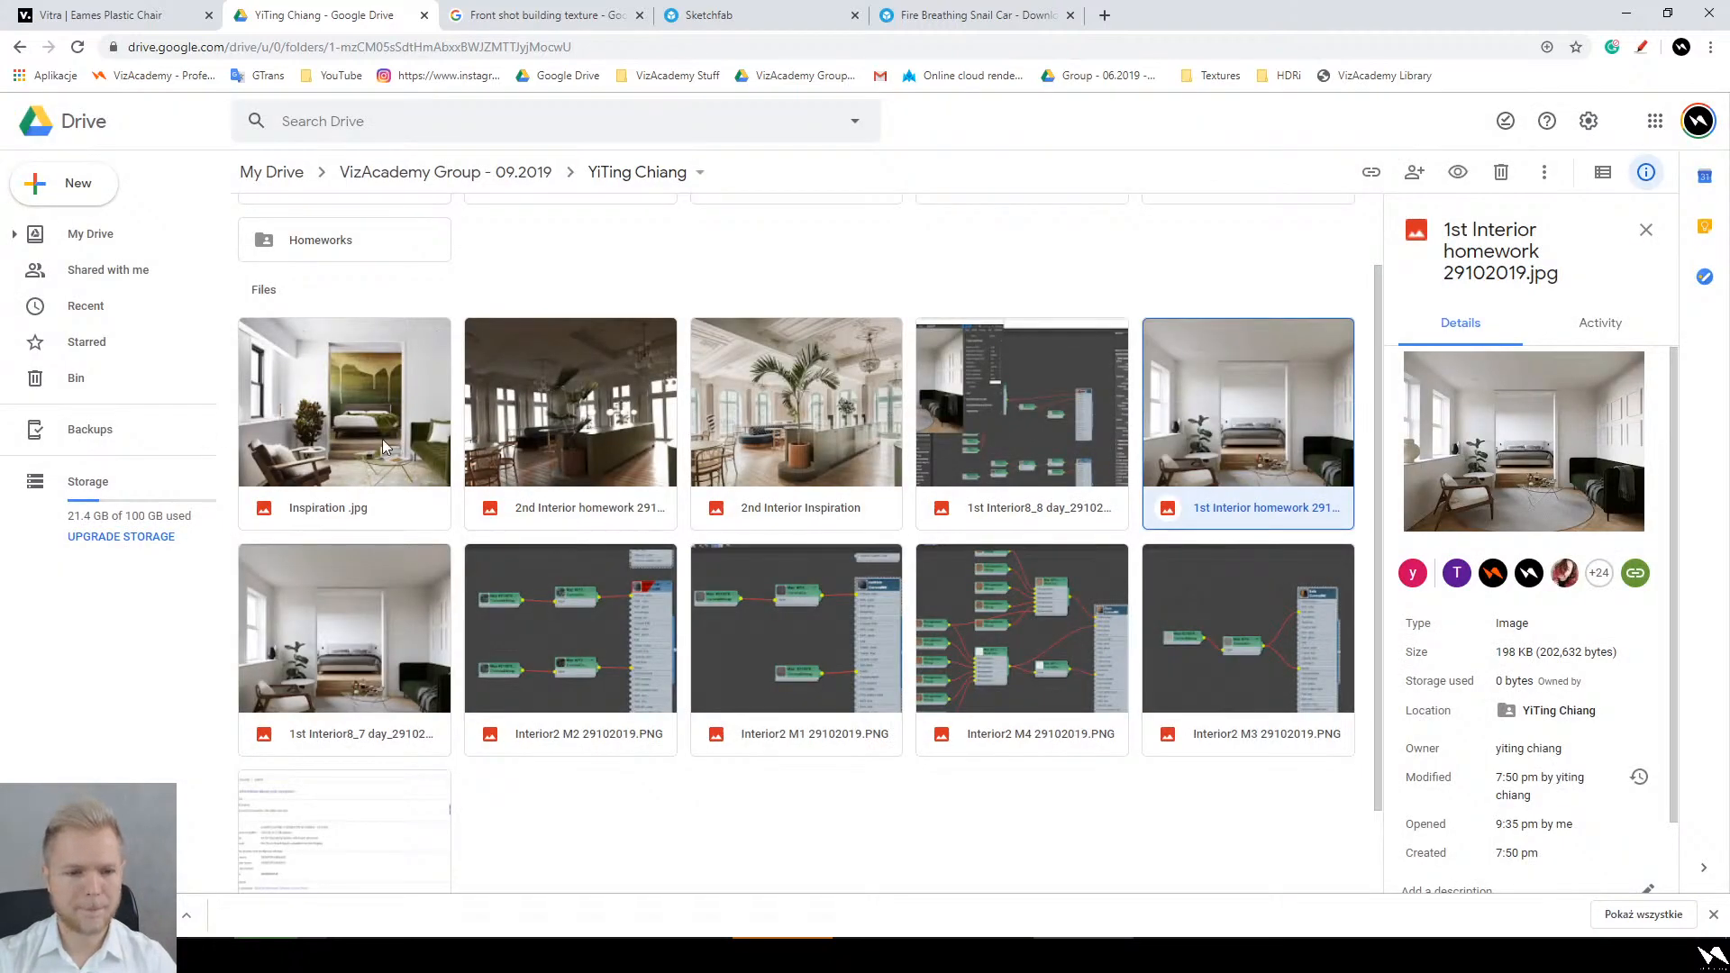
double_click(382, 440)
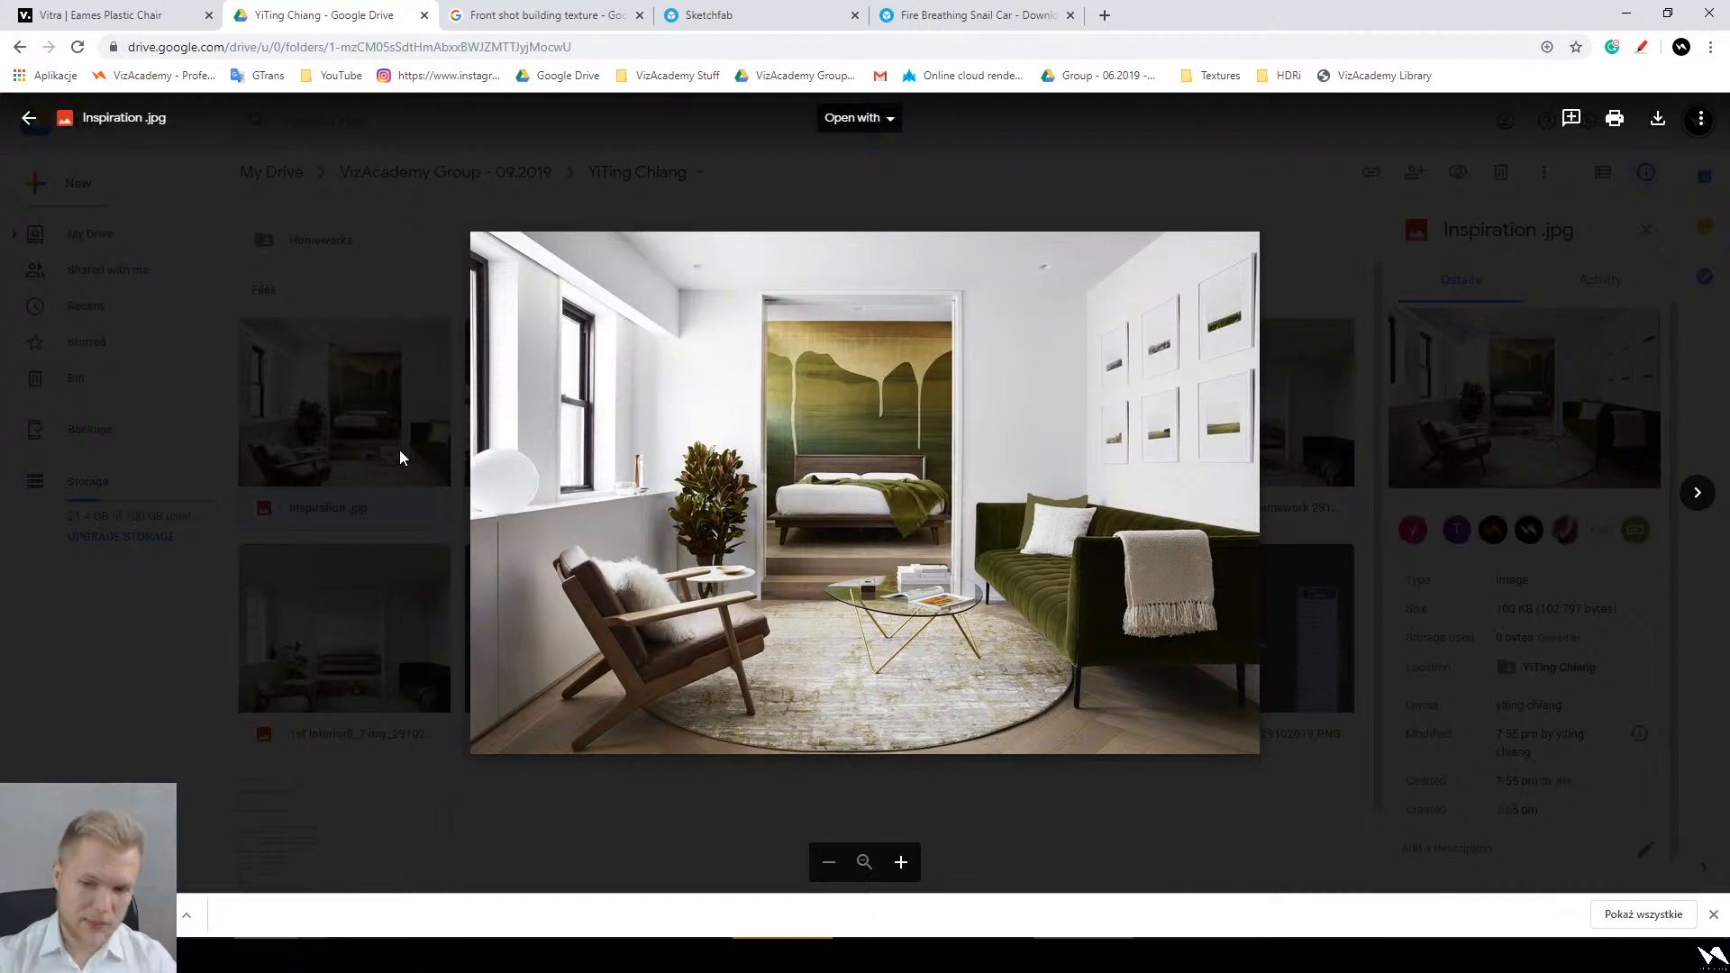
key(Escape)
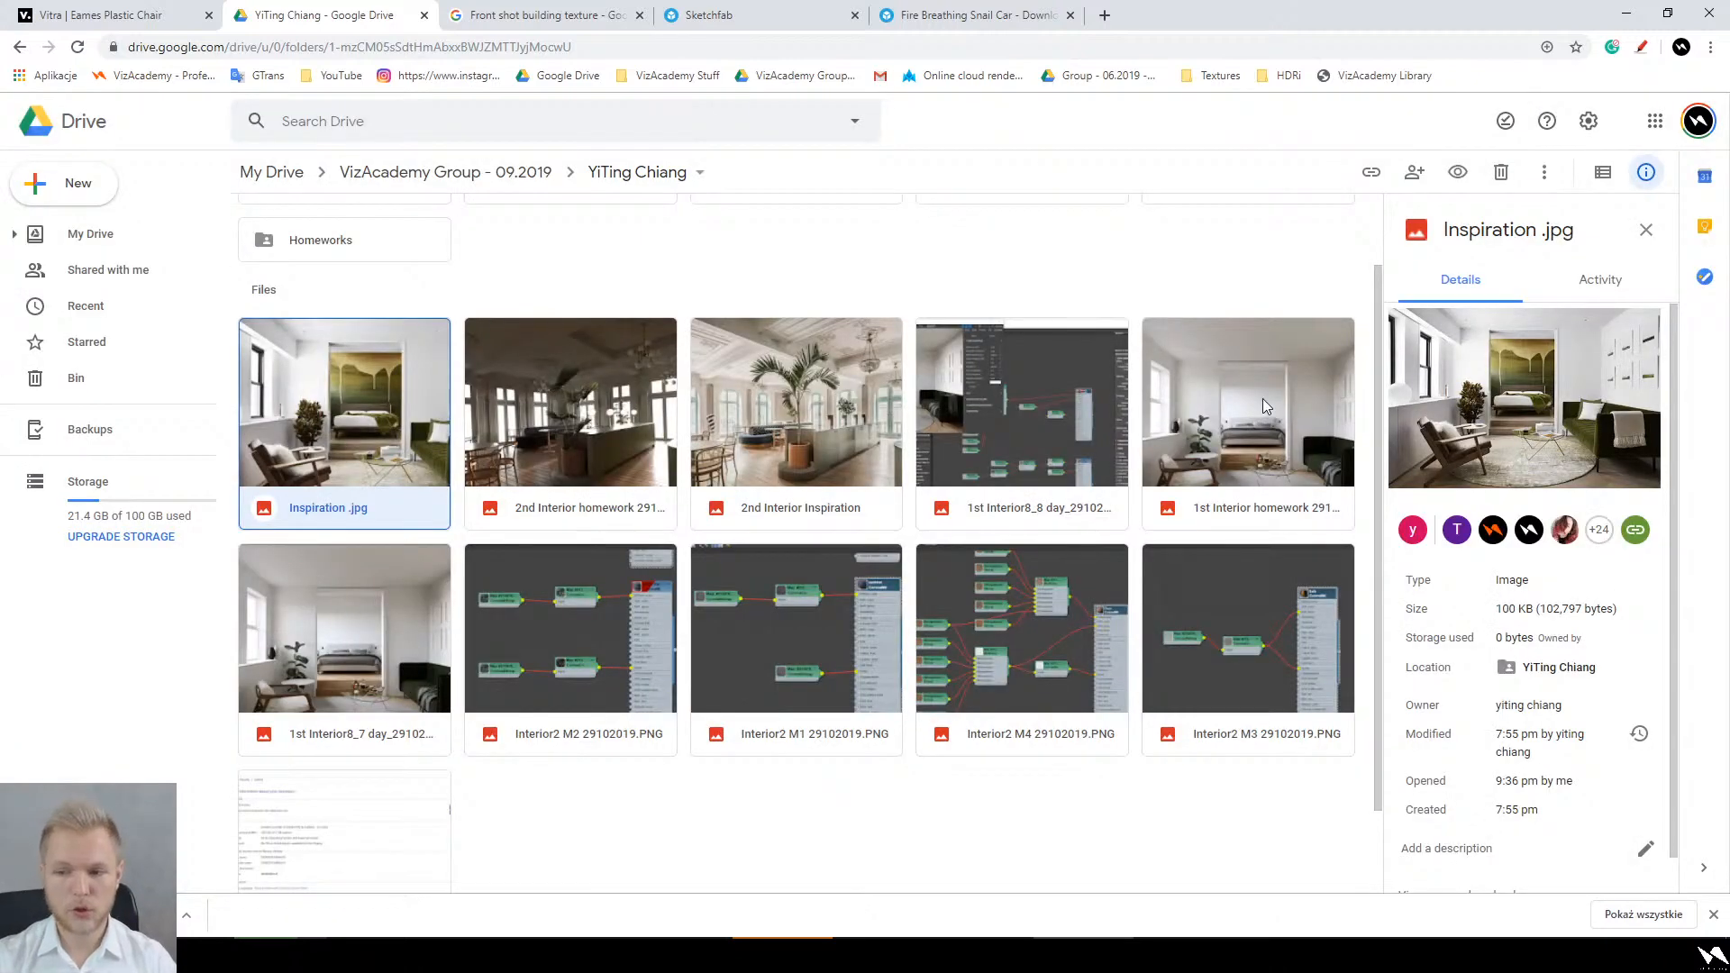
Step: Download 1st Interior8_7 day_29102019.PNG to the Downloads folder and open the saved file in Photoshop
double_click(1262, 400)
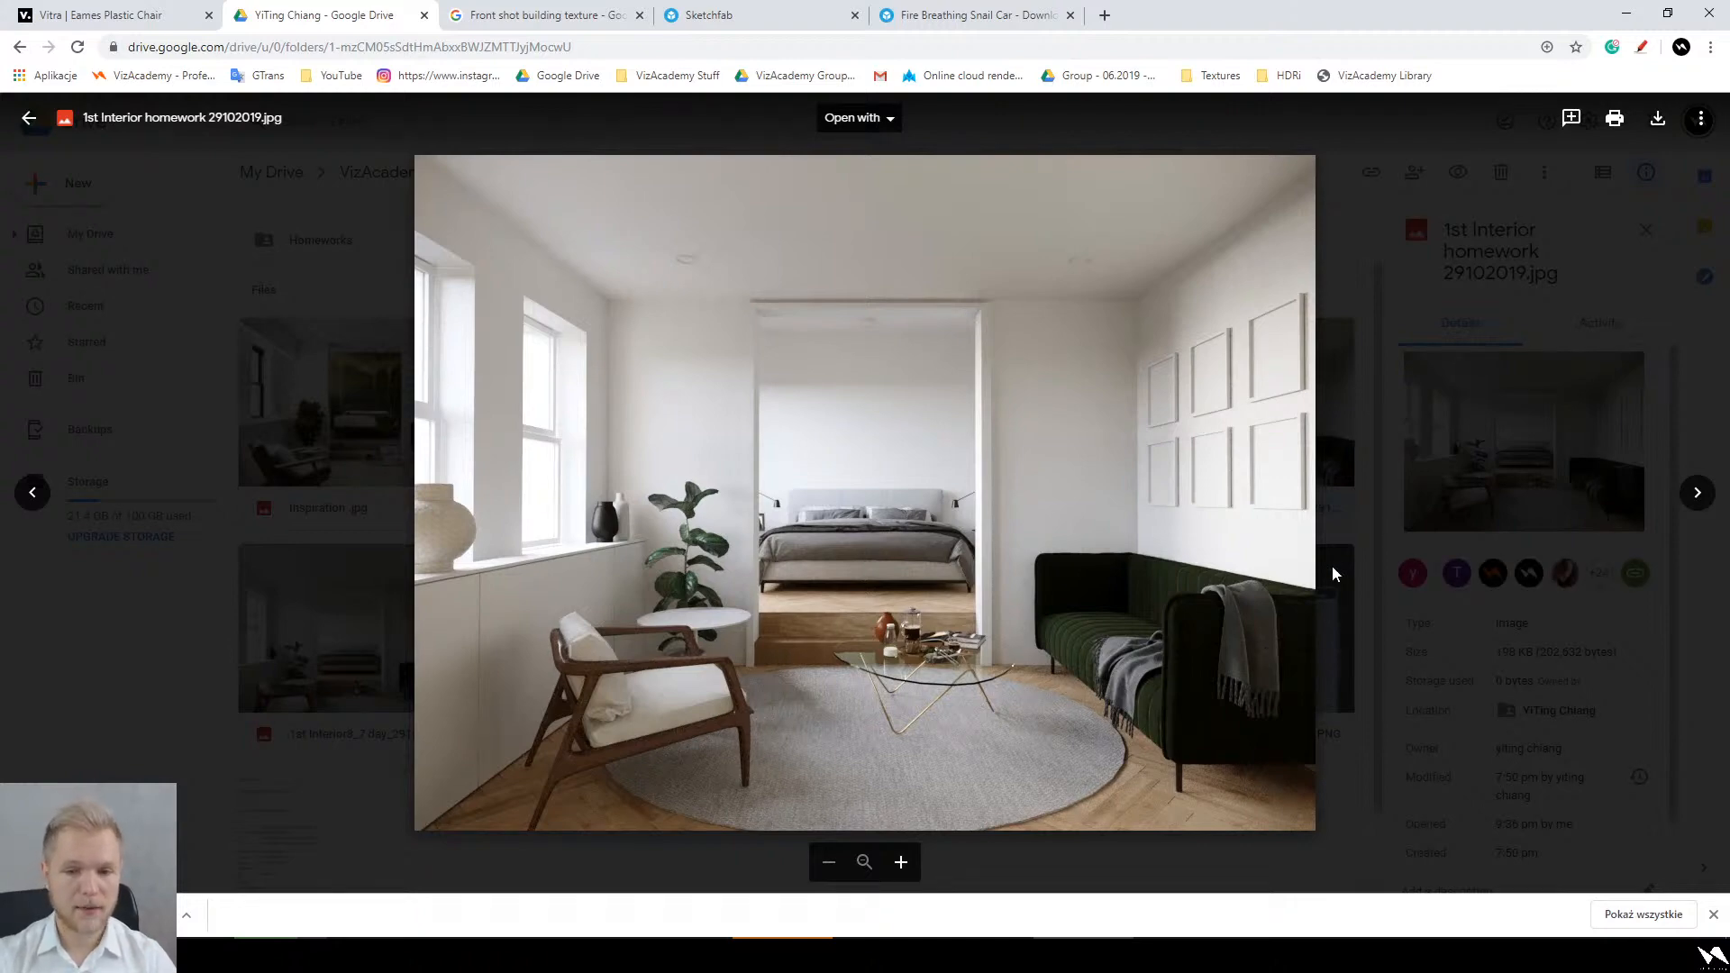
key(Escape)
click(353, 620)
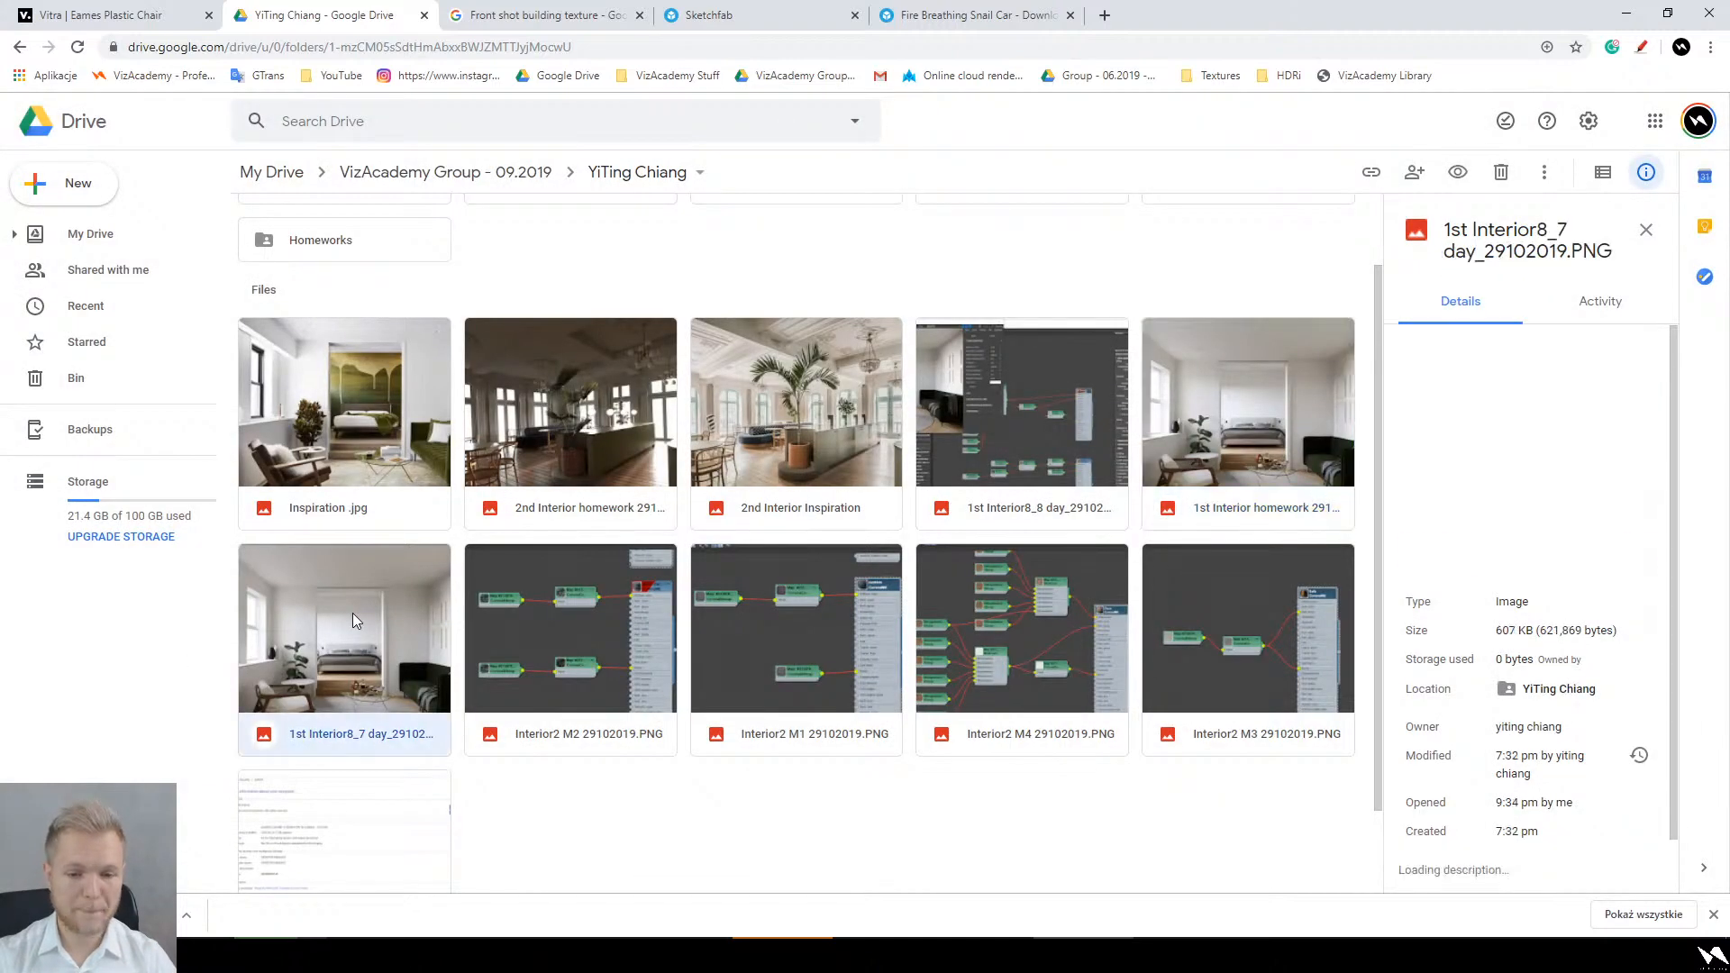
double_click(353, 620)
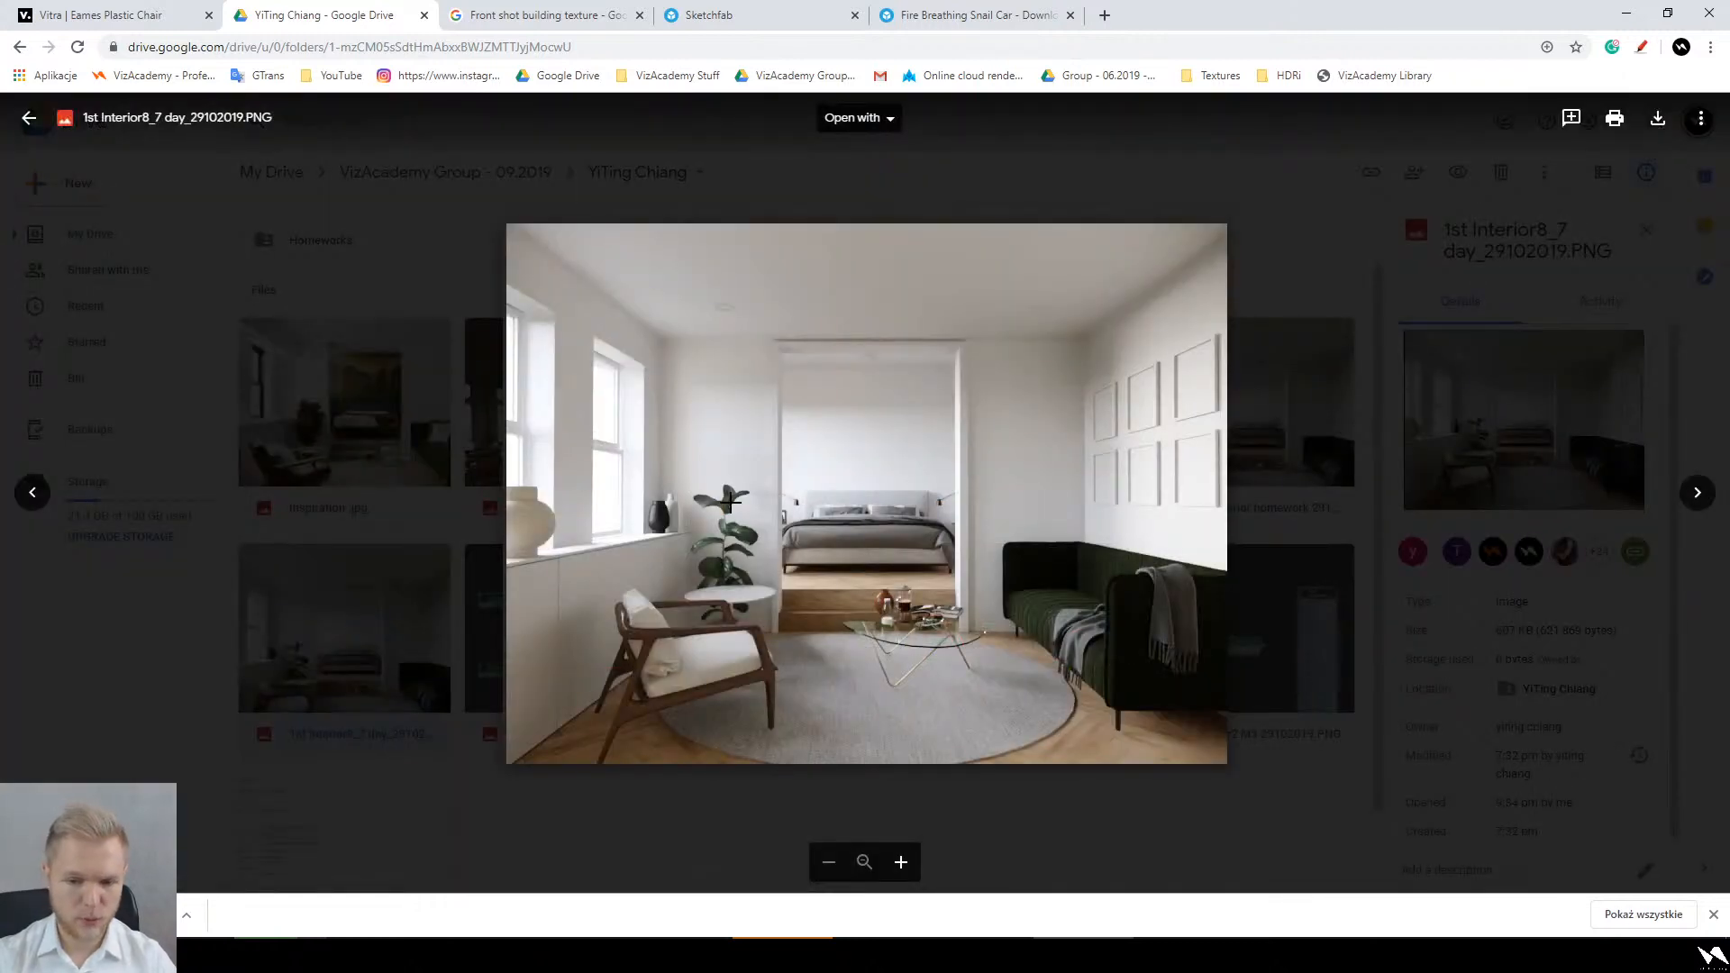
click(1654, 120)
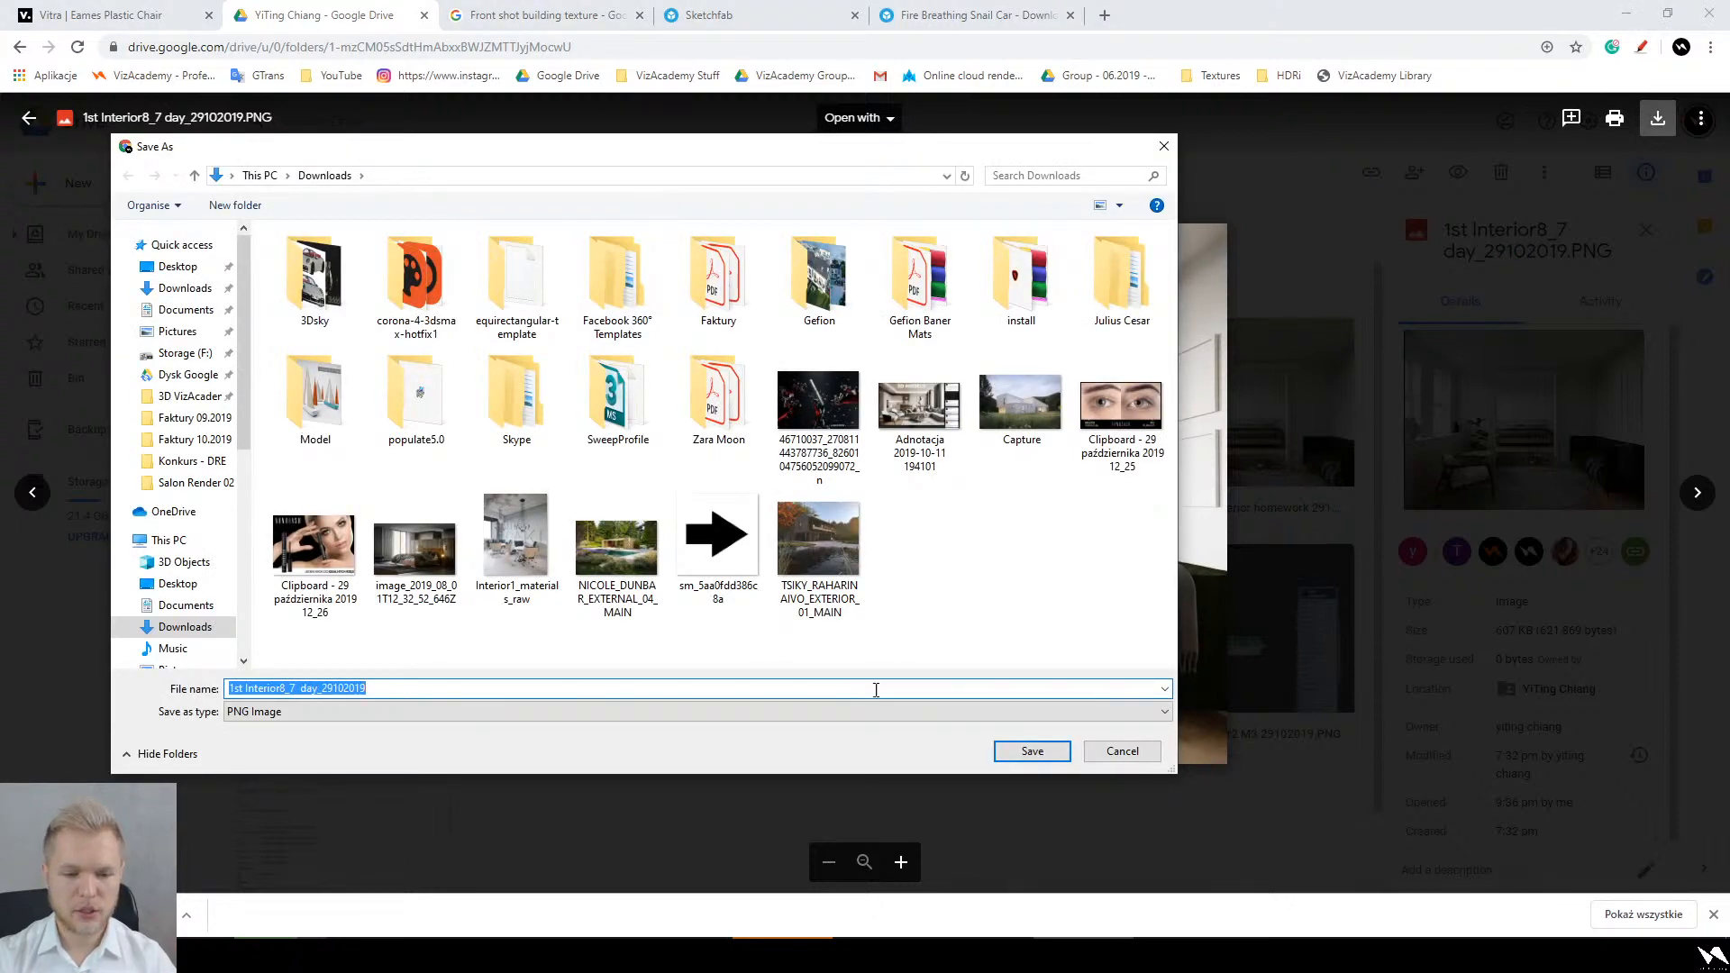
click(1036, 753)
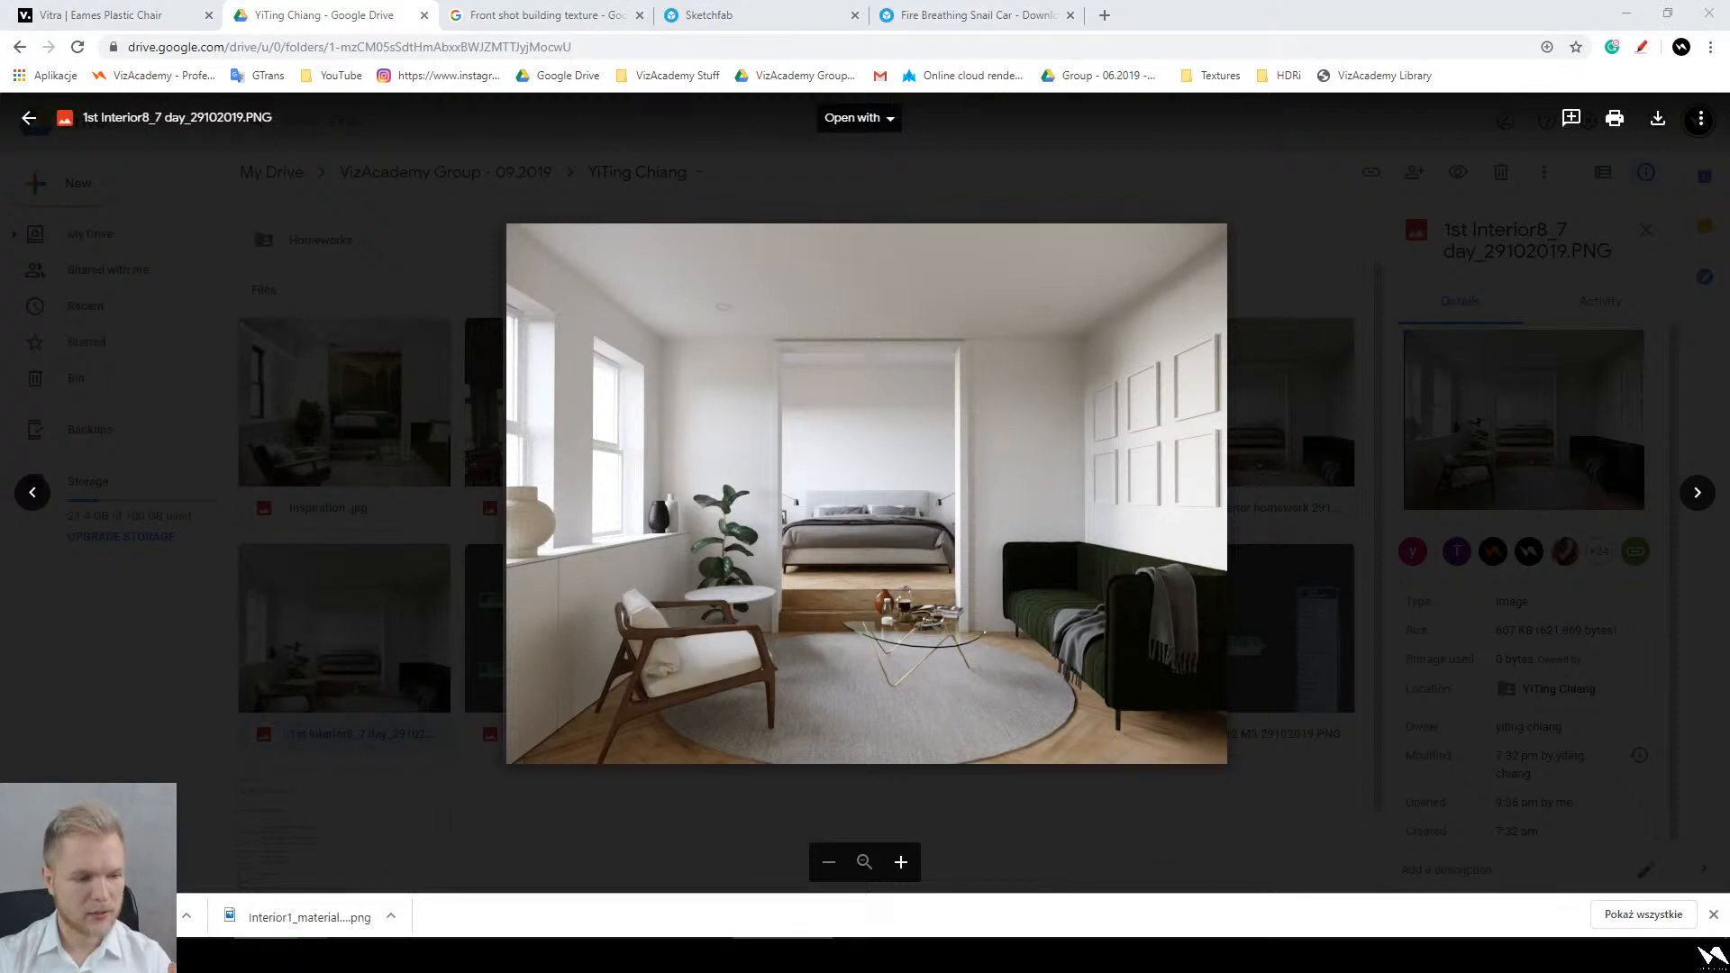
drag(297, 917, 906, 5)
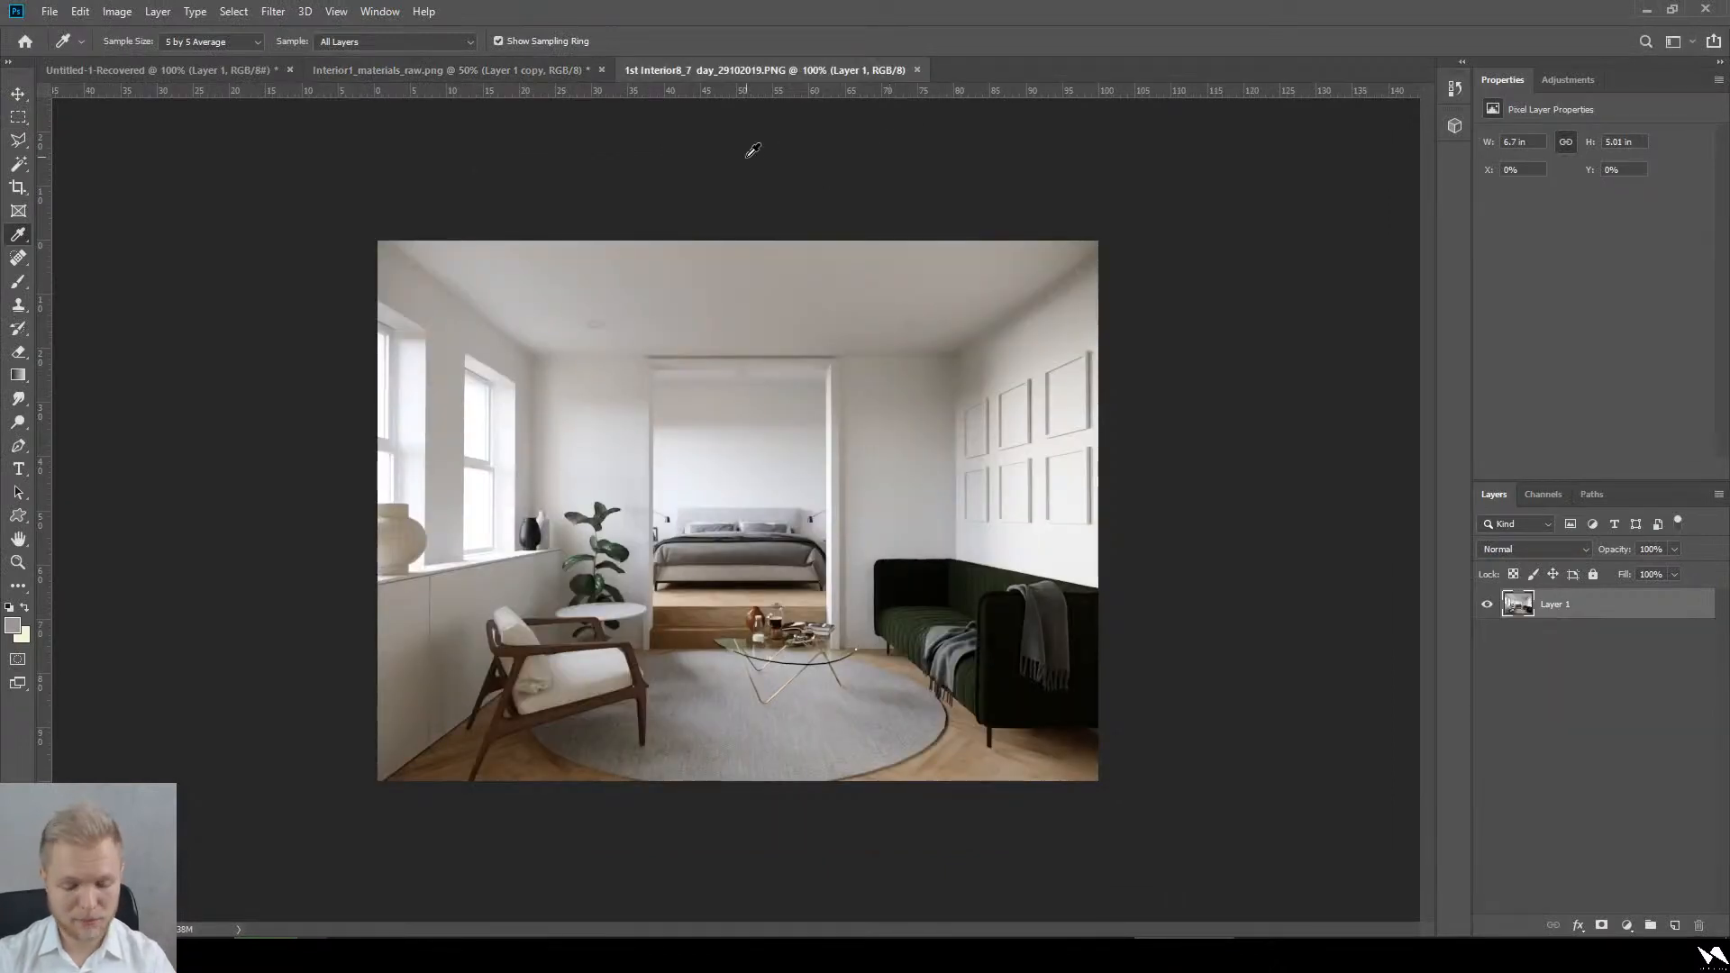
Step: Duplicate the render layer and raise the copy's exposure to +0.40 in the Camera Raw Filter
key(ctrl+j)
click(273, 11)
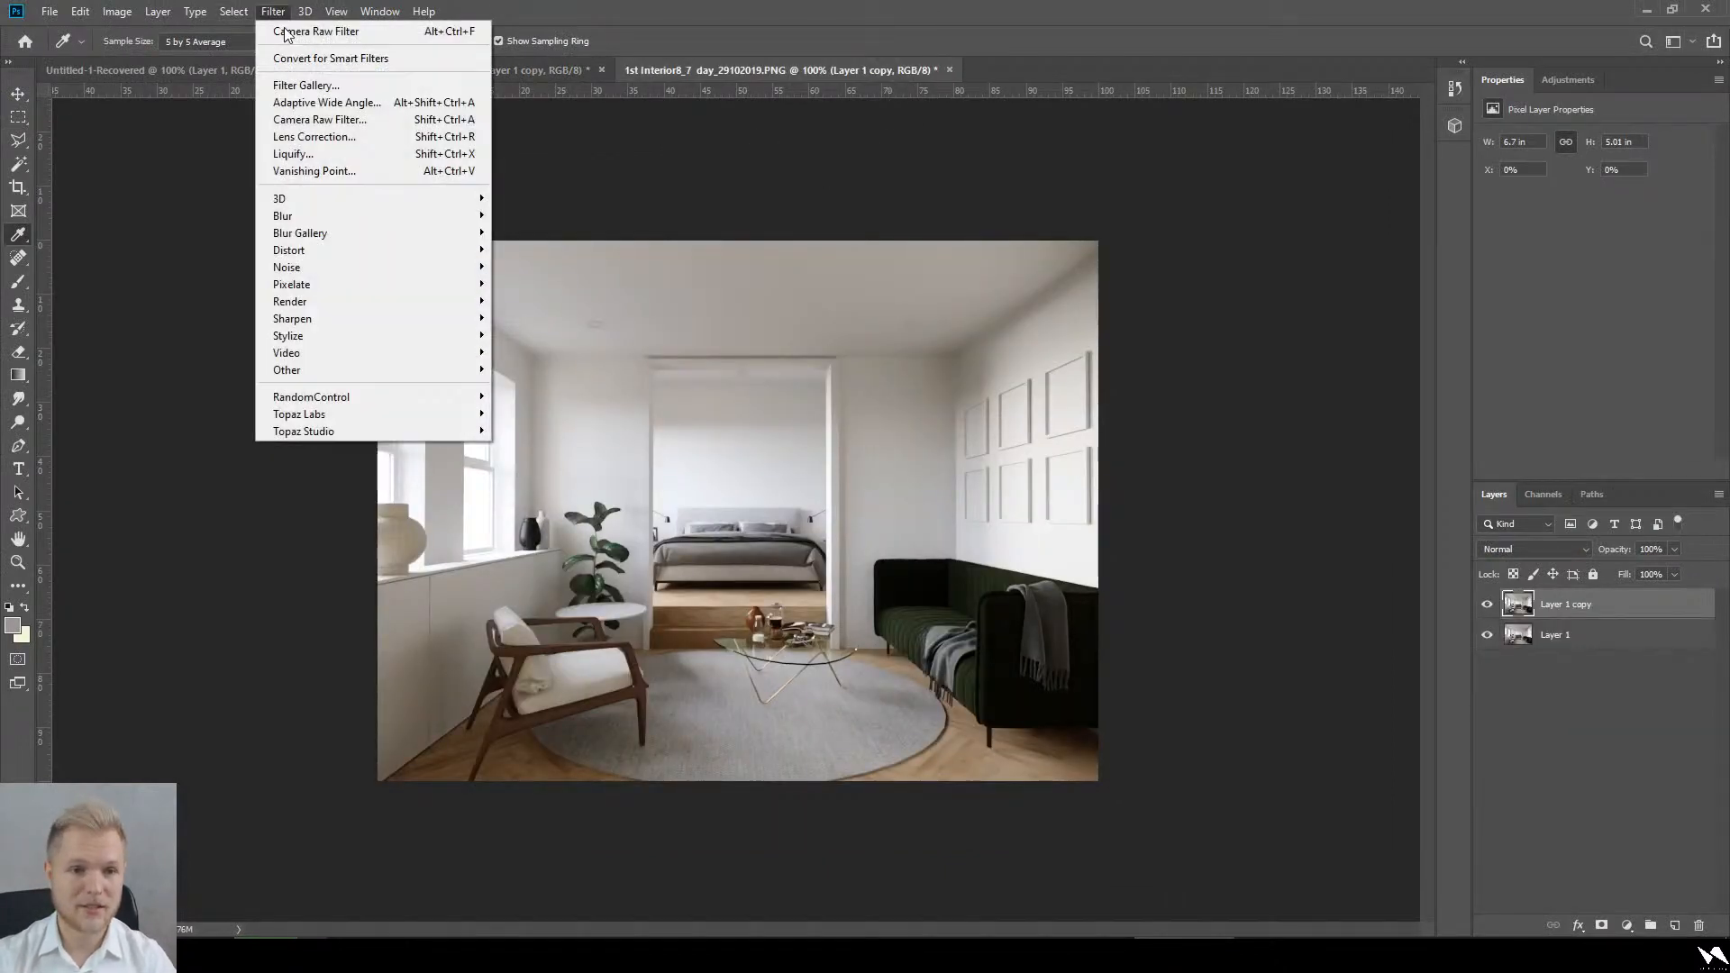
click(320, 119)
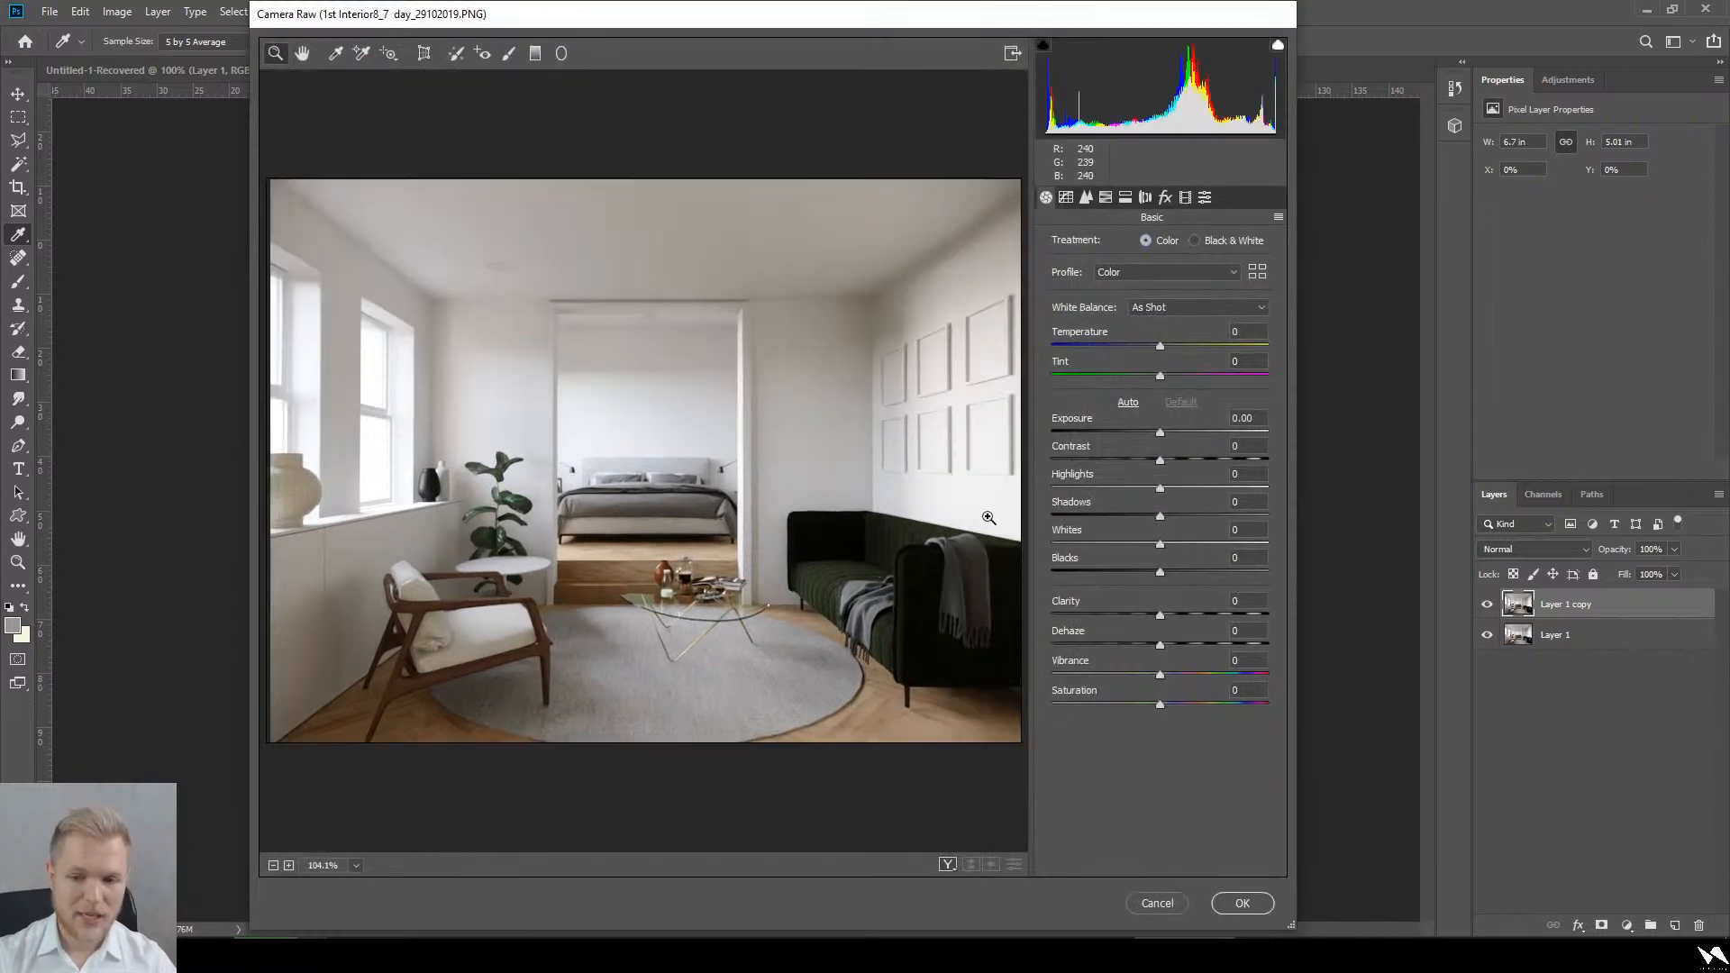
drag(1165, 428, 1171, 428)
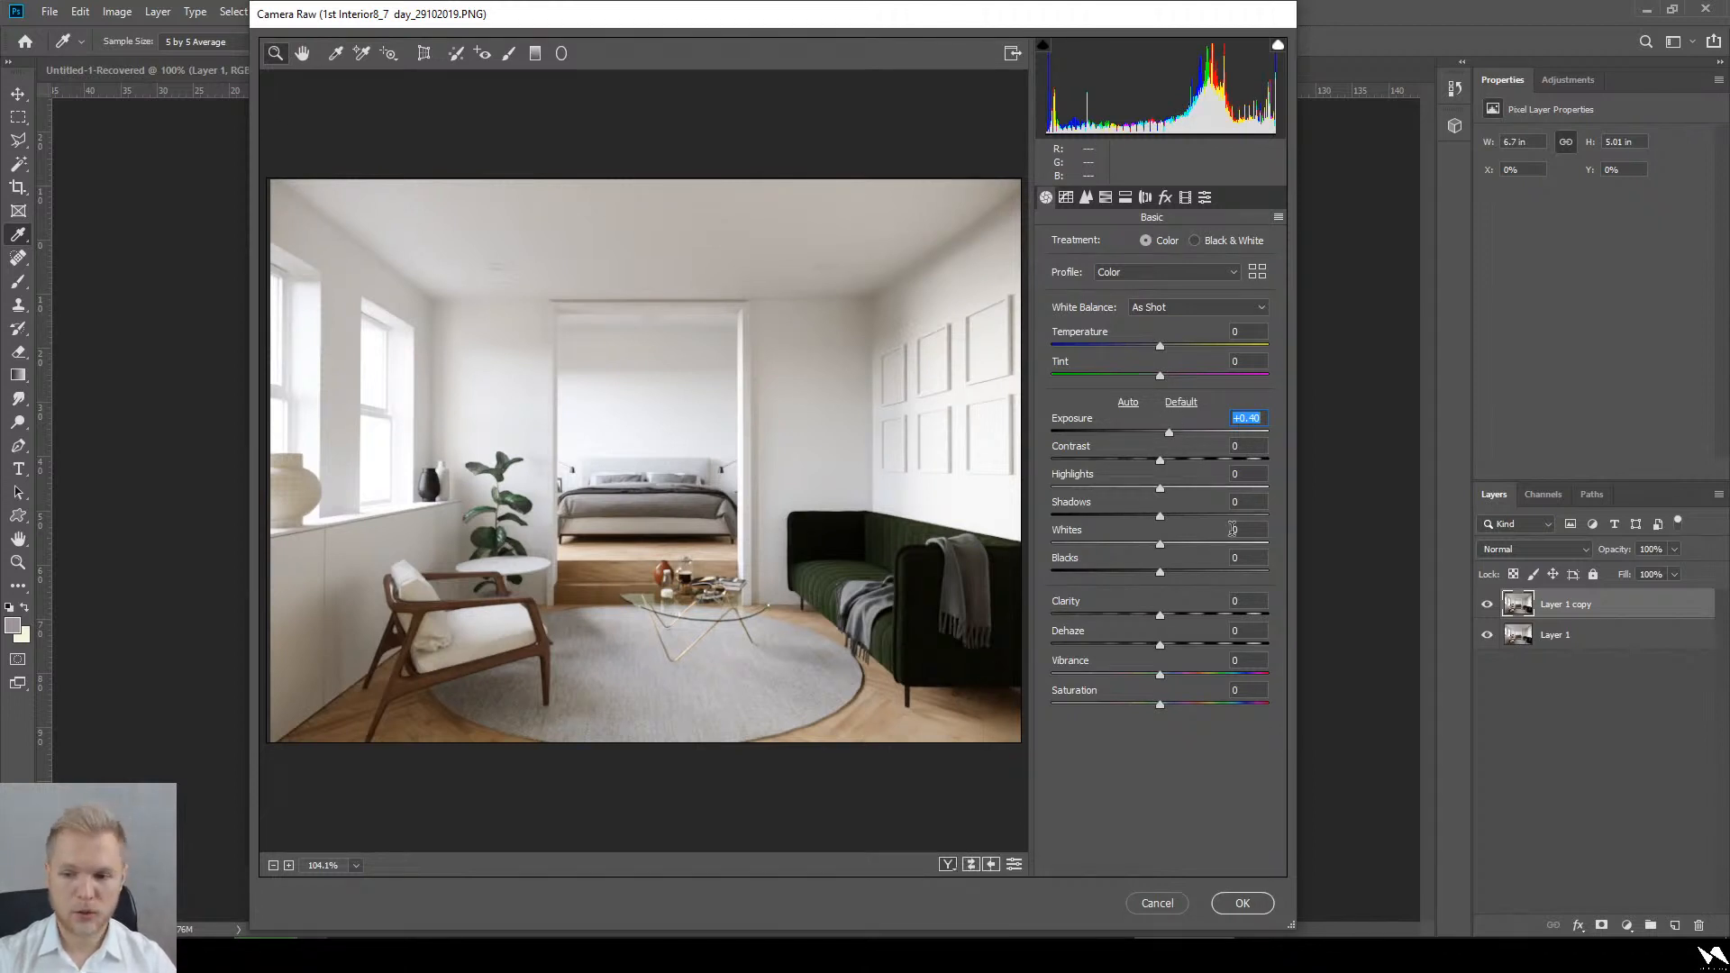
Step: Adjust HSL saturation to Greens +88, Yellows -3 and Oranges -3, and set the Greens luminance to +100
click(1106, 196)
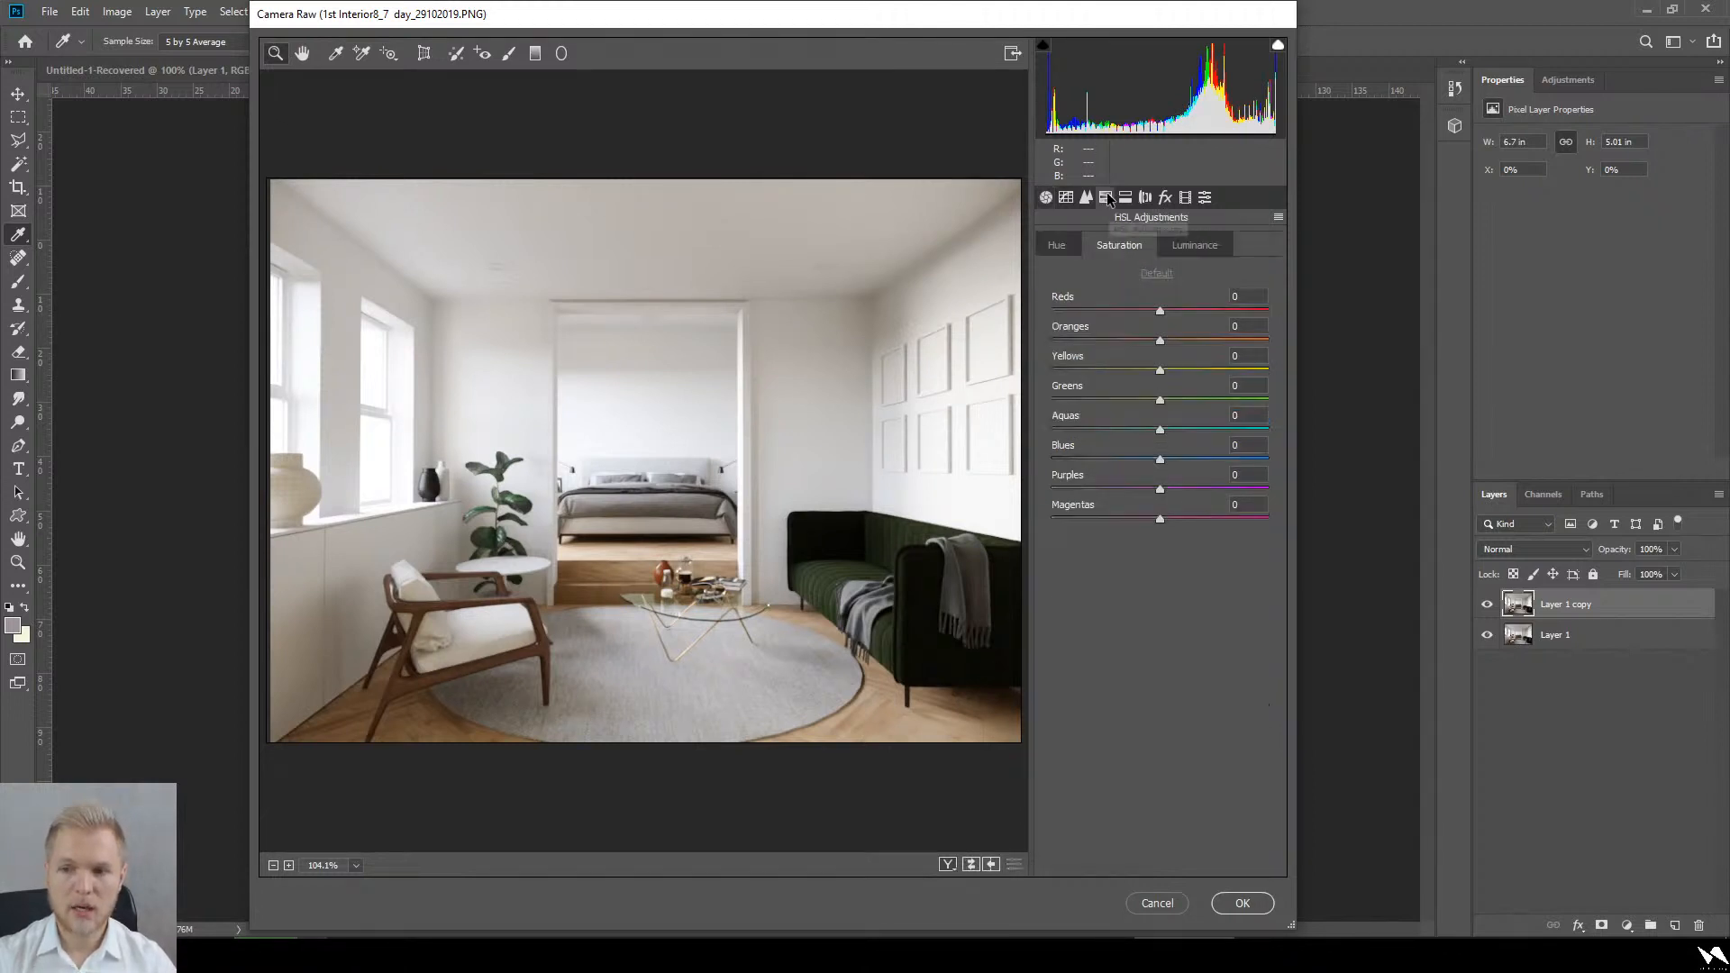
drag(1161, 403, 1222, 400)
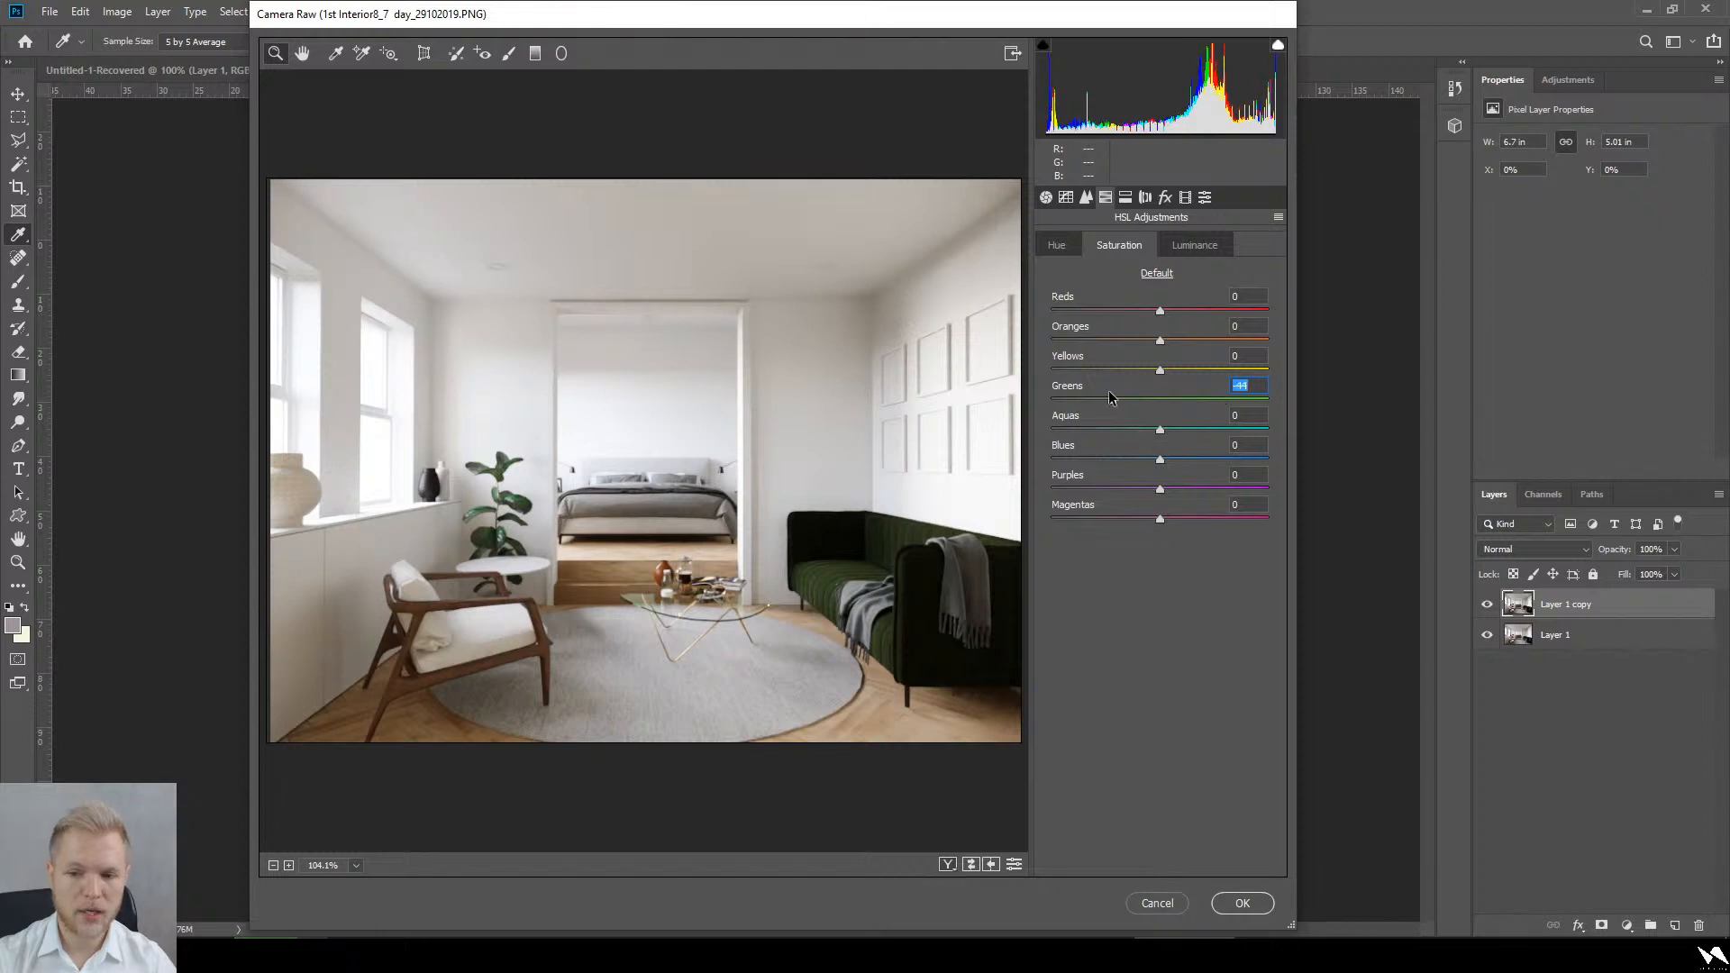
mouse_move(1221, 400)
mouse_down()
mouse_move(1257, 398)
mouse_move(1197, 403)
mouse_move(1237, 402)
mouse_up()
click(1194, 245)
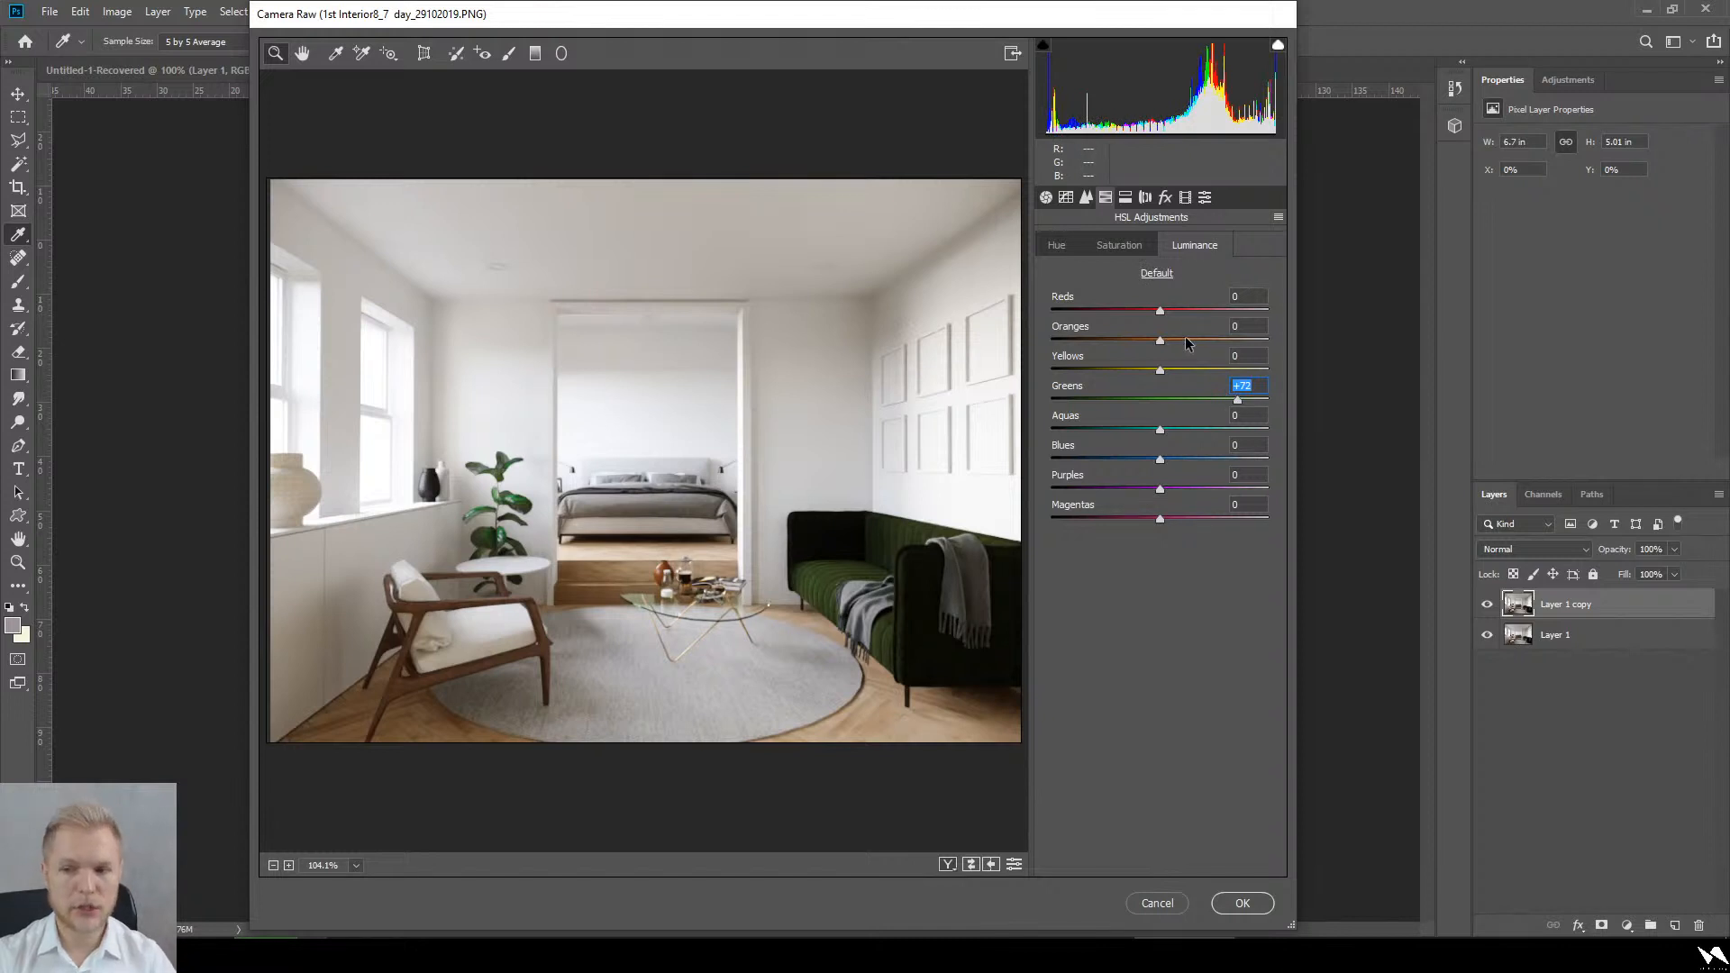
drag(1227, 396, 1276, 374)
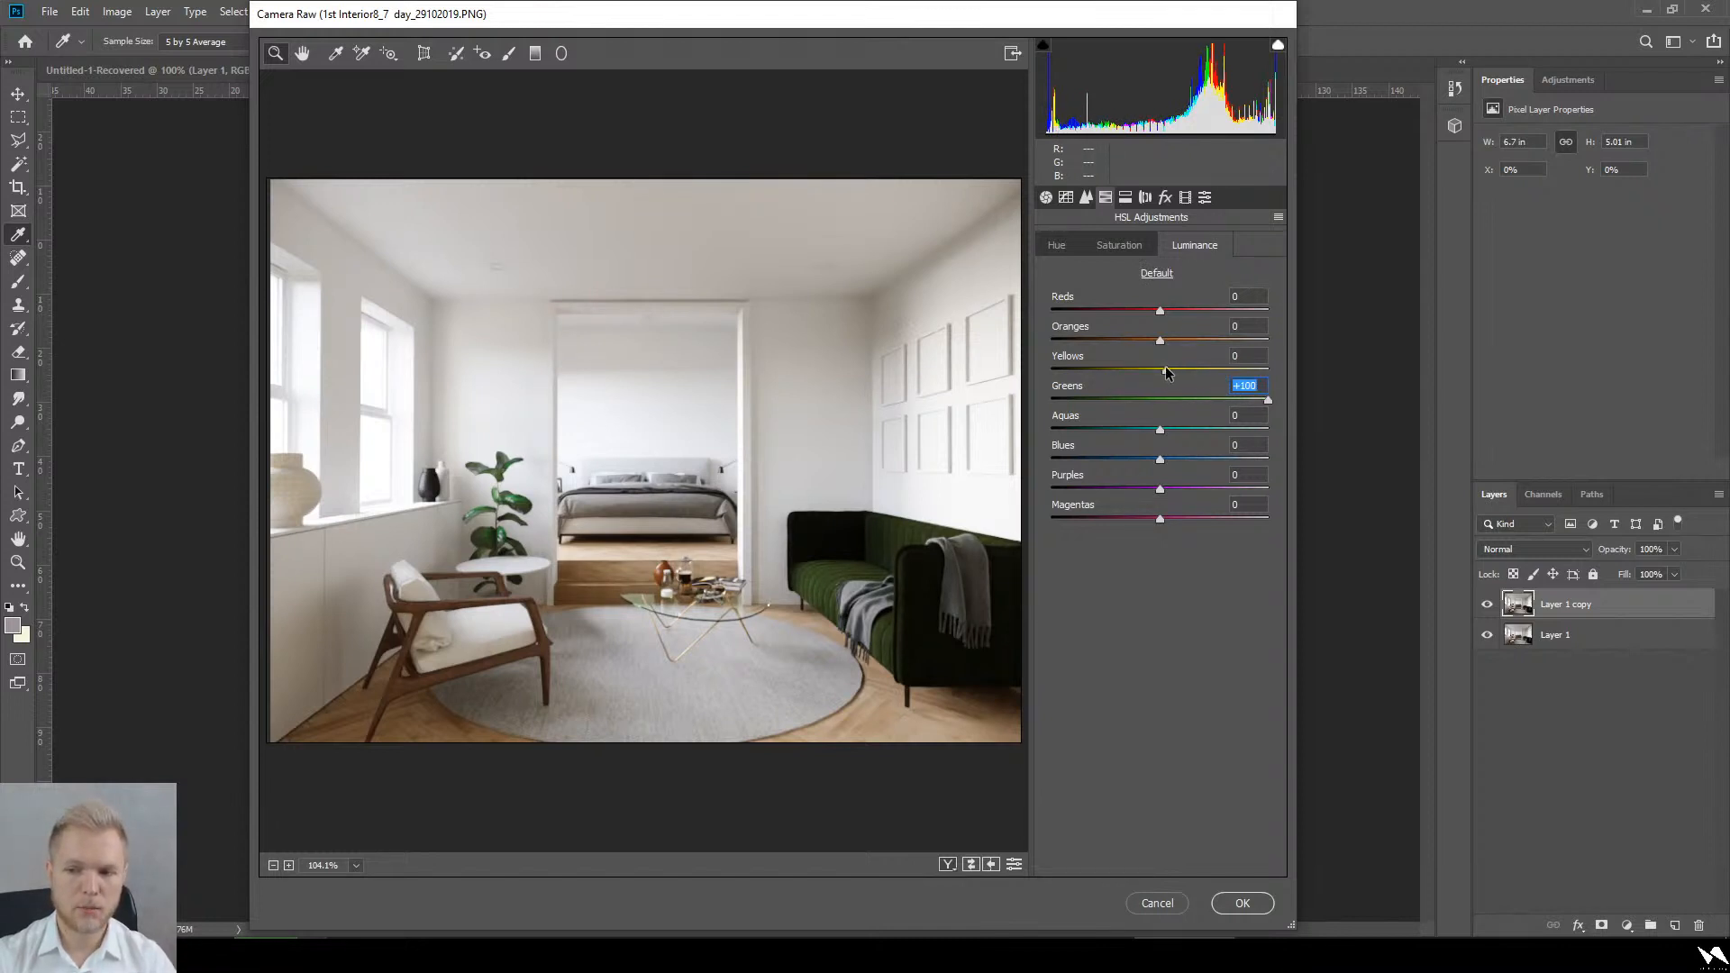
mouse_move(1160, 369)
mouse_down()
mouse_move(1225, 372)
mouse_move(1117, 378)
mouse_move(1270, 375)
mouse_move(1154, 382)
mouse_move(1258, 341)
mouse_move(1144, 342)
mouse_move(1158, 342)
mouse_up()
click(1118, 245)
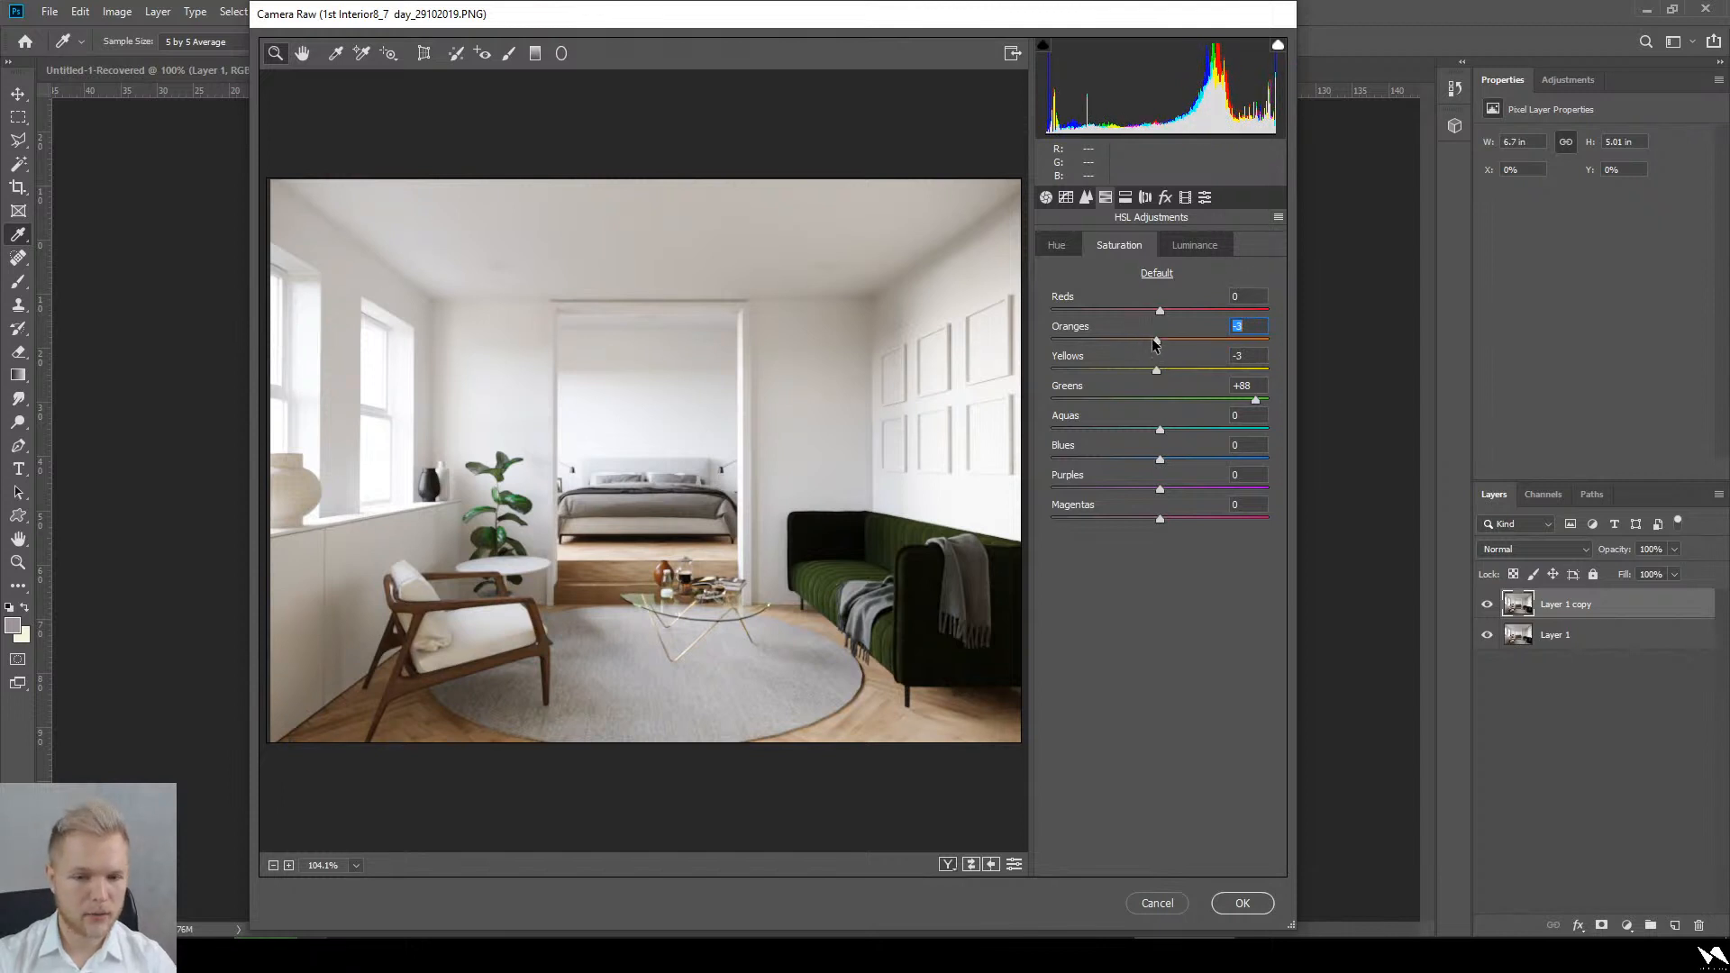
Step: Shift the Yellows hue to -17 in the HSL adjustments and apply the Camera Raw Filter
click(1056, 245)
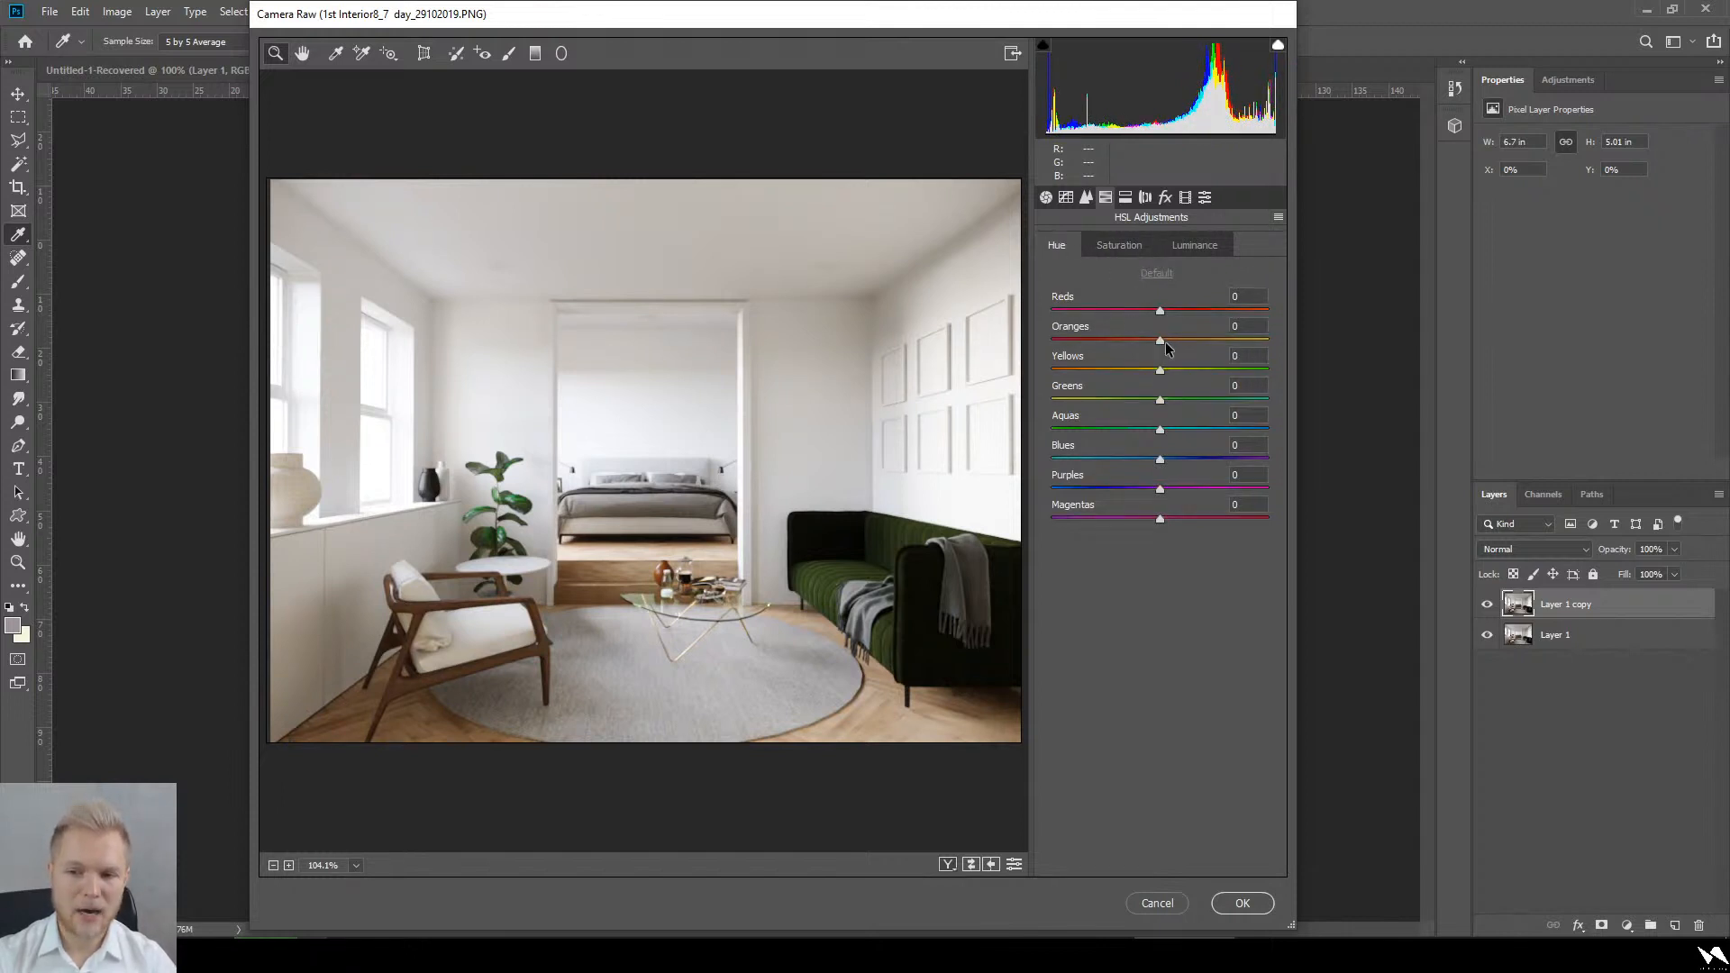
mouse_move(1161, 400)
mouse_down()
mouse_move(1209, 405)
mouse_move(1114, 405)
mouse_move(1217, 405)
mouse_move(1117, 405)
mouse_move(1204, 371)
mouse_move(1143, 374)
mouse_up()
key(ctrl+z)
click(1162, 369)
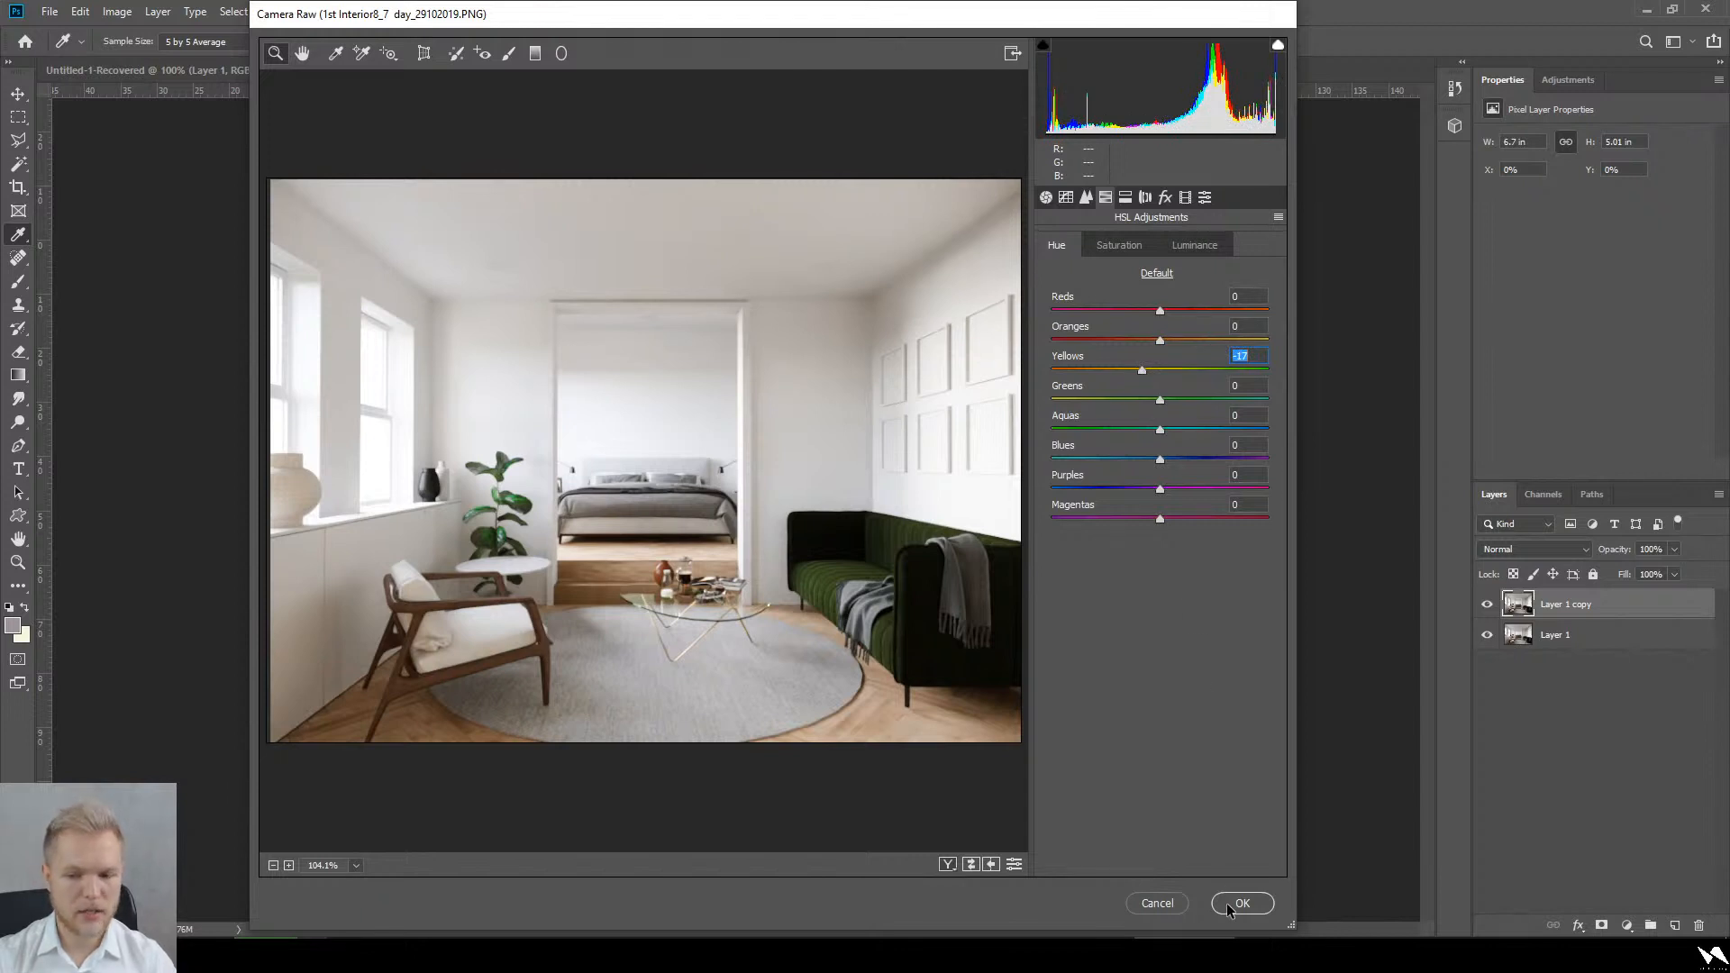
click(1236, 904)
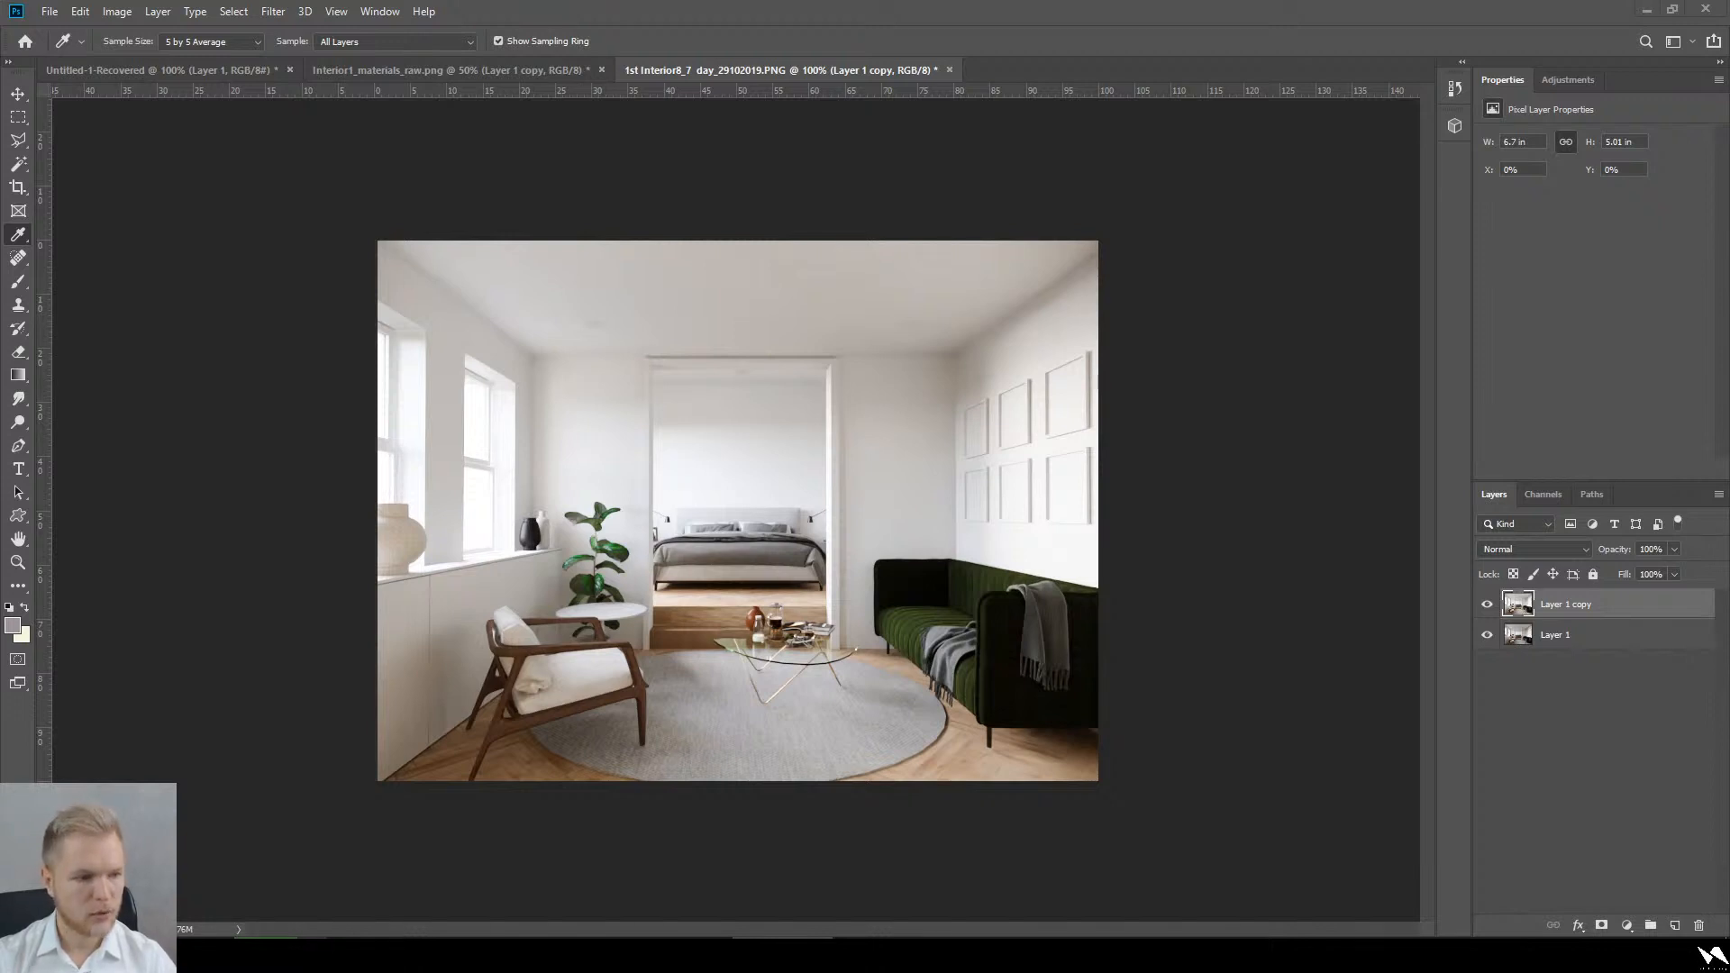
Step: Place the paper wall hanging image on the bedroom wall above the bed, scaled to about 137 × 117 px
drag(76, 508, 637, 456)
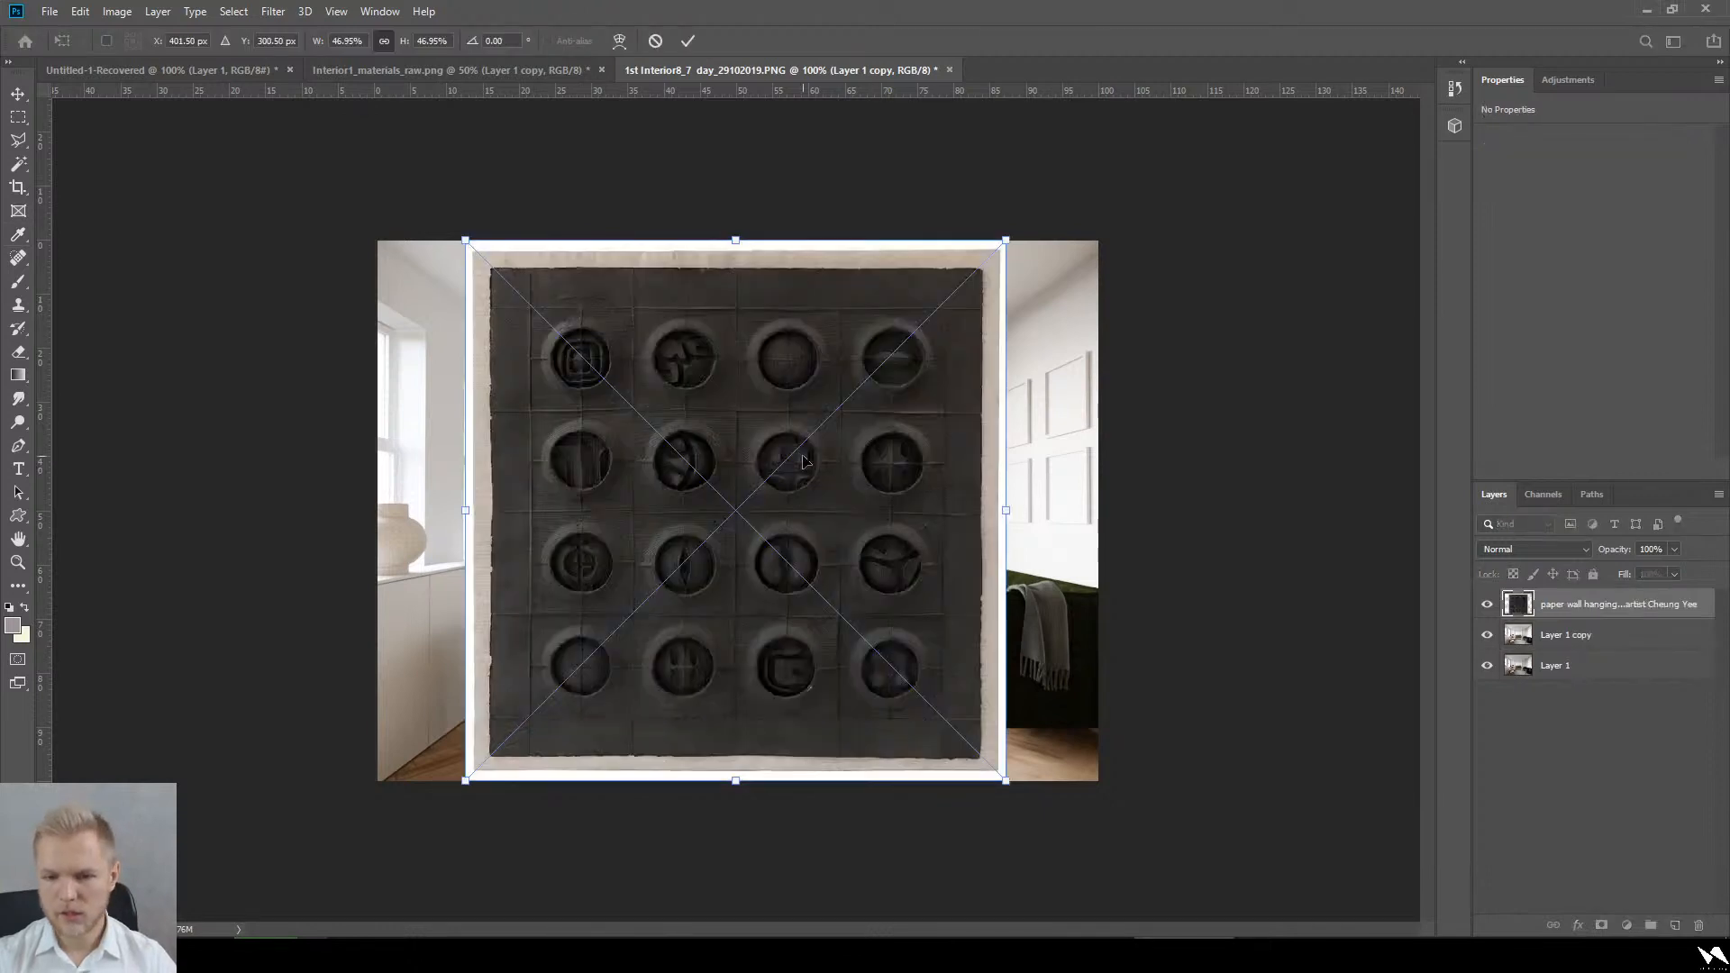
shift+drag(465, 240, 813, 596)
drag(998, 727, 833, 483)
shift+drag(838, 348, 783, 415)
drag(765, 482, 771, 456)
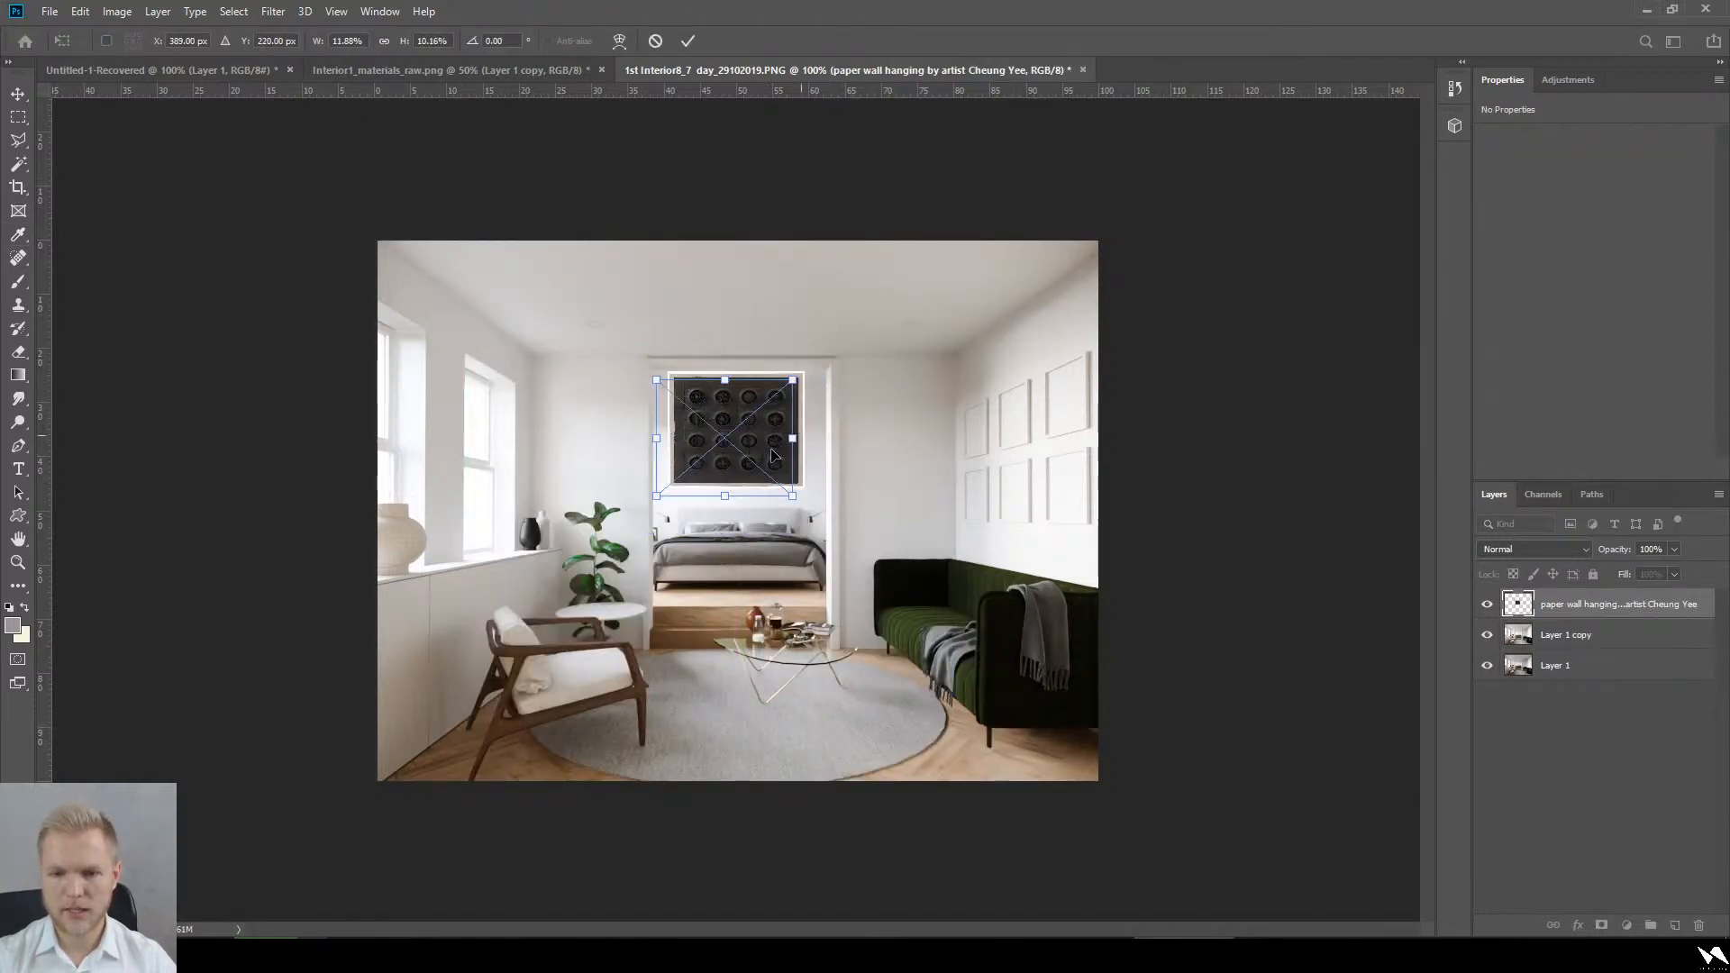
drag(655, 445, 763, 457)
key(Return)
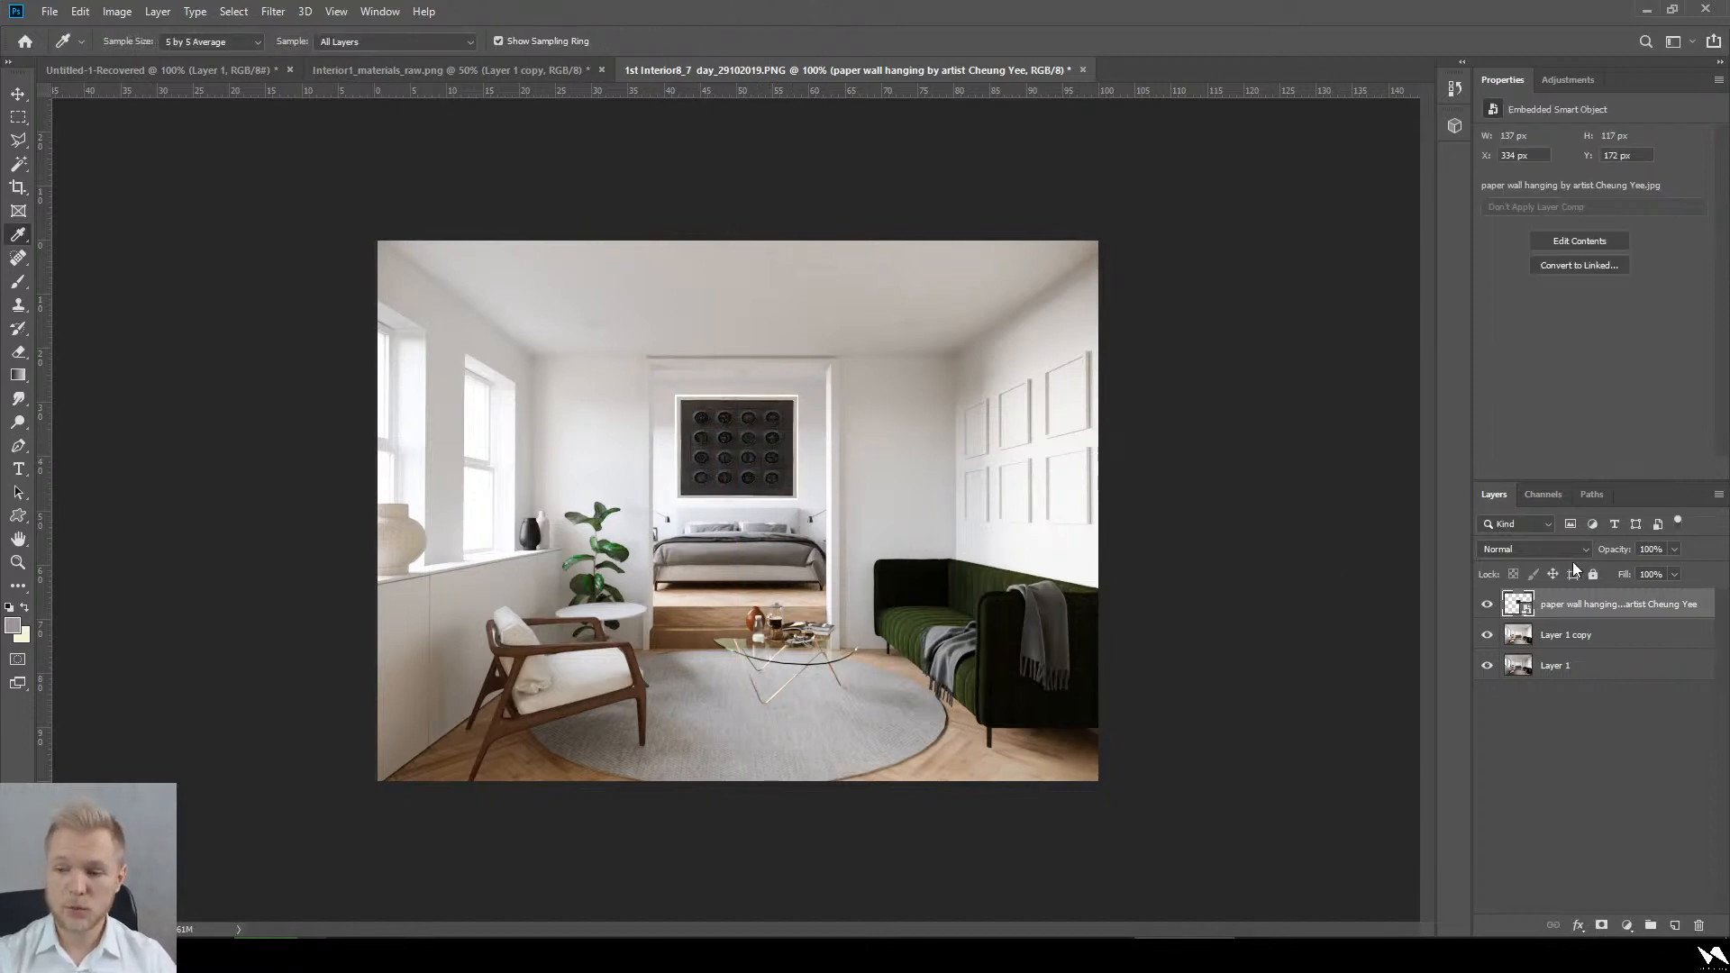
Step: Blend the wall hanging layer with Multiply and narrow it to about 9.45% width using Free Transform
click(1555, 552)
click(1553, 560)
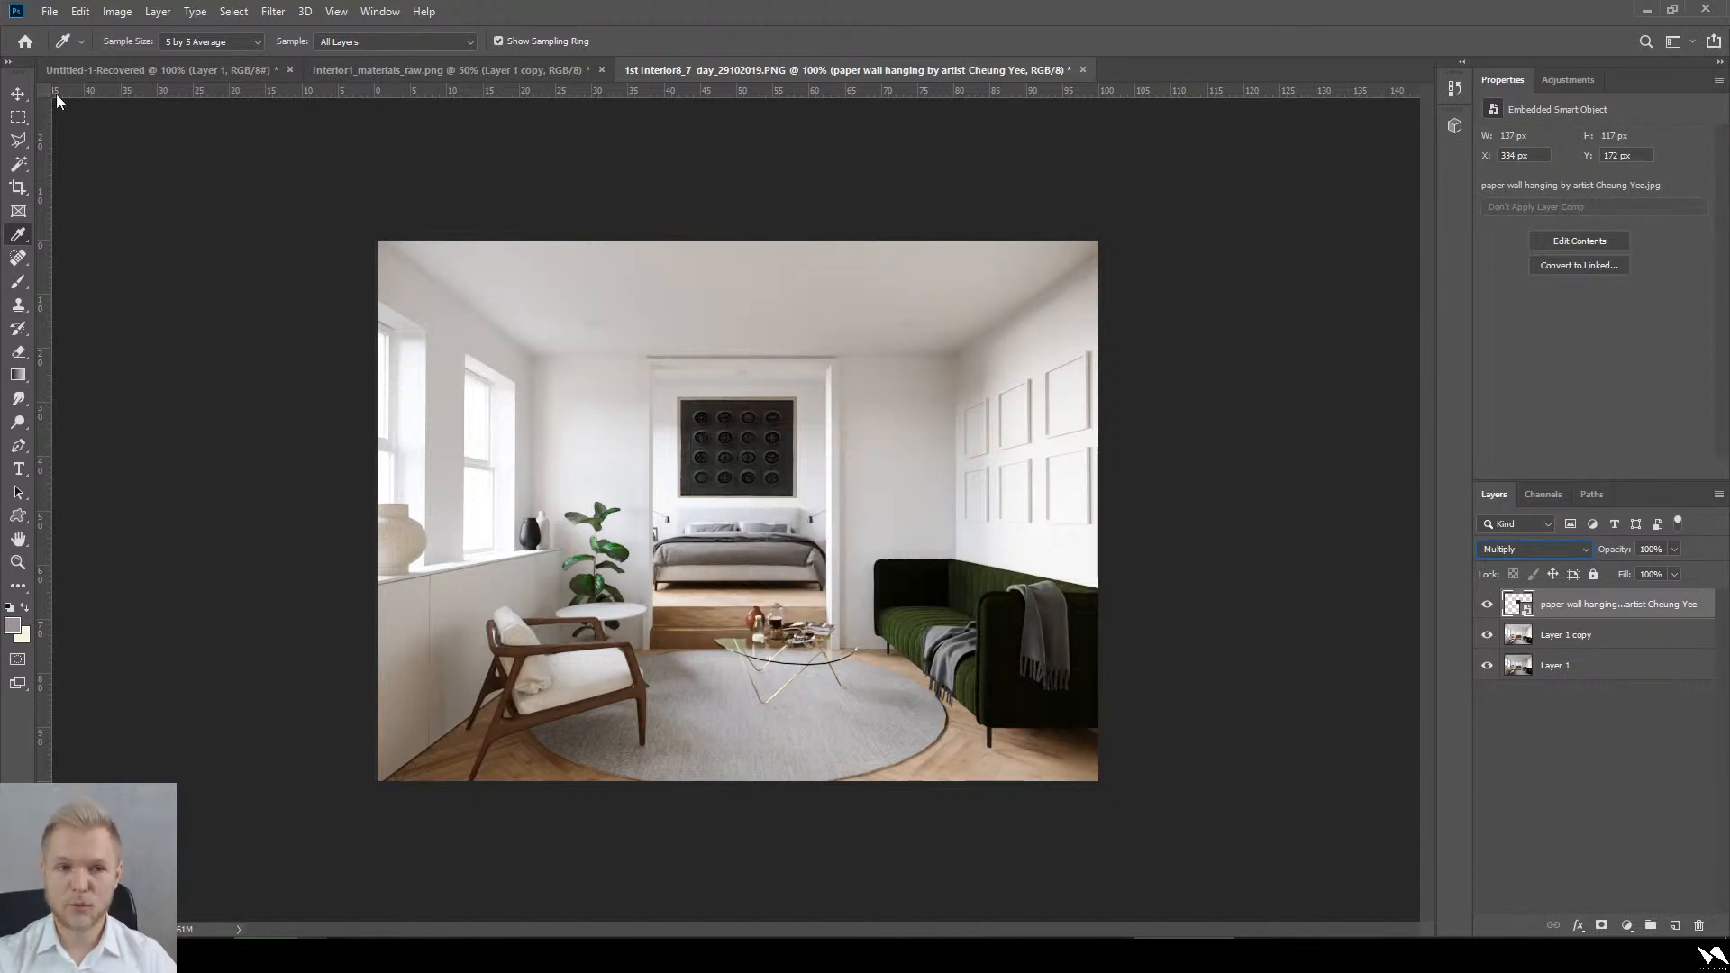
click(18, 117)
right_click(764, 431)
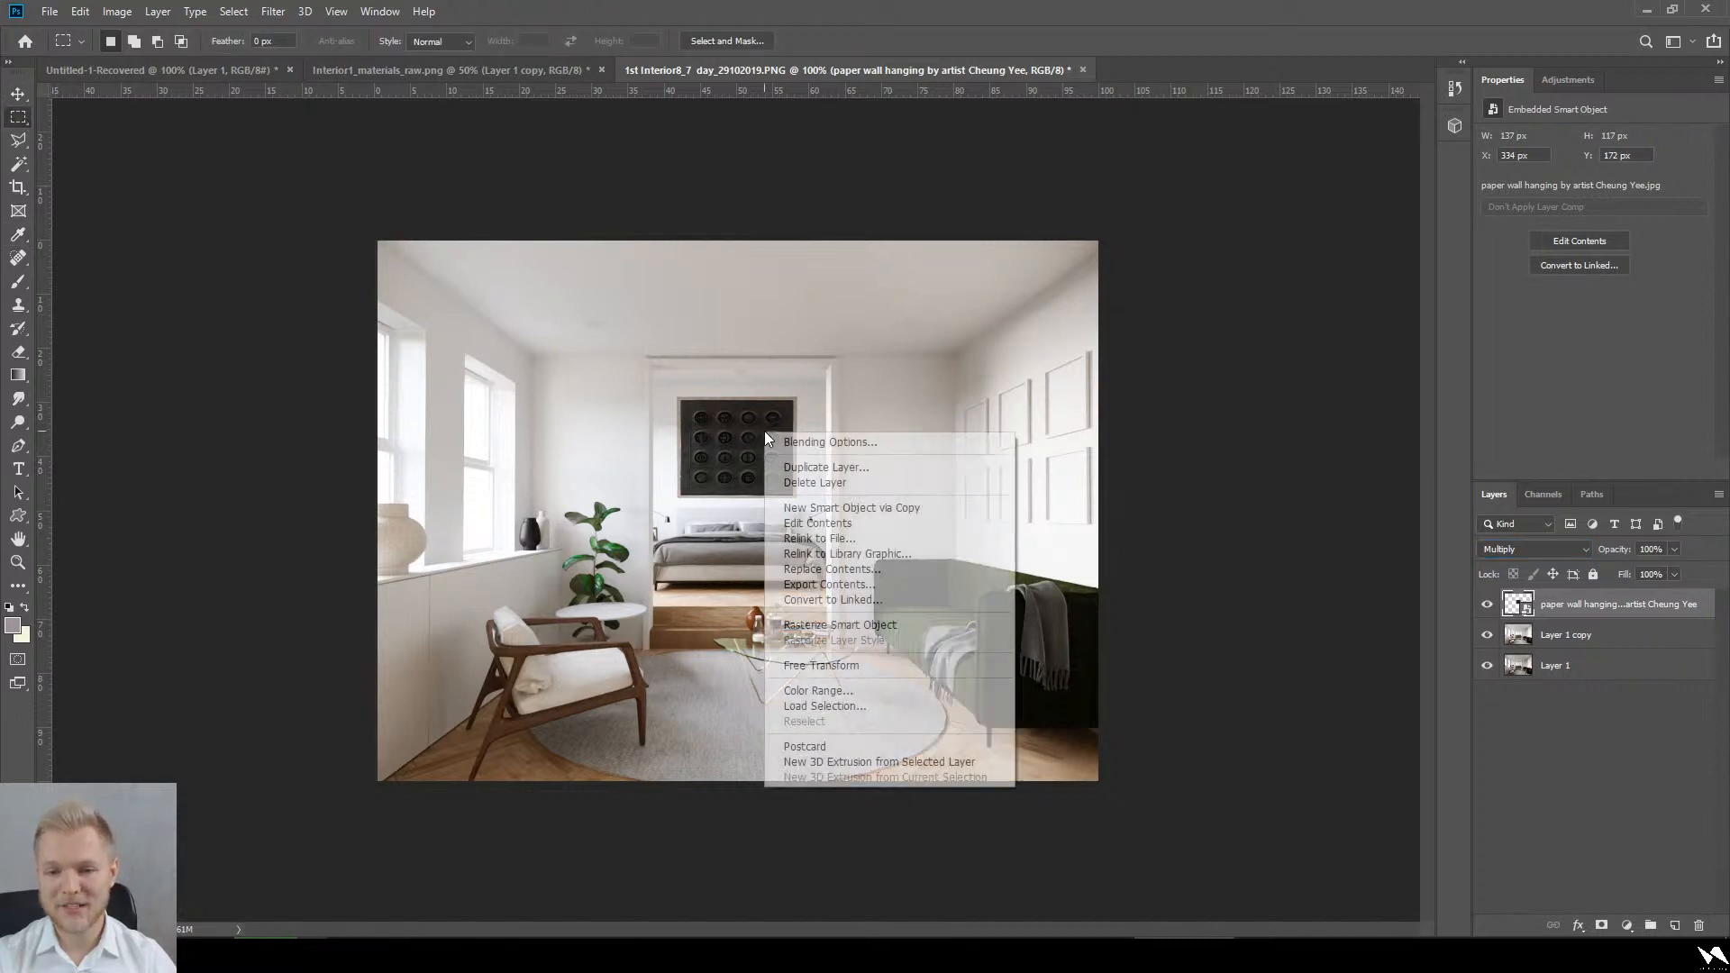
click(878, 665)
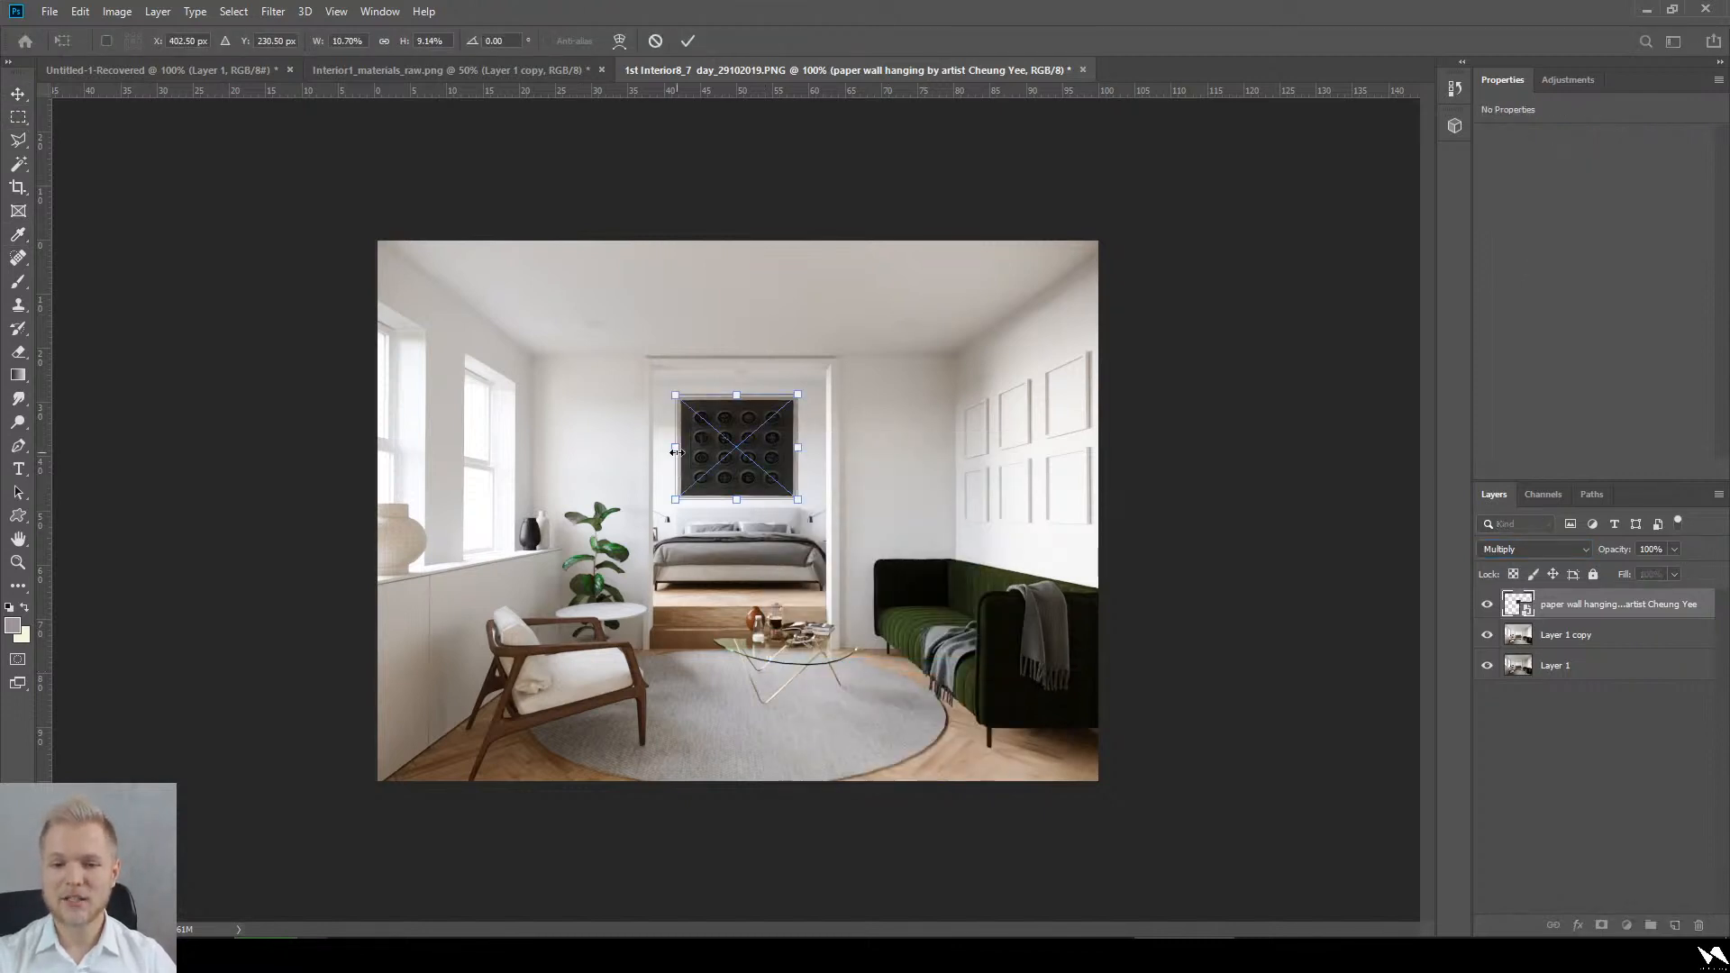
mouse_move(678, 447)
mouse_down()
mouse_move(705, 455)
mouse_move(691, 455)
mouse_up()
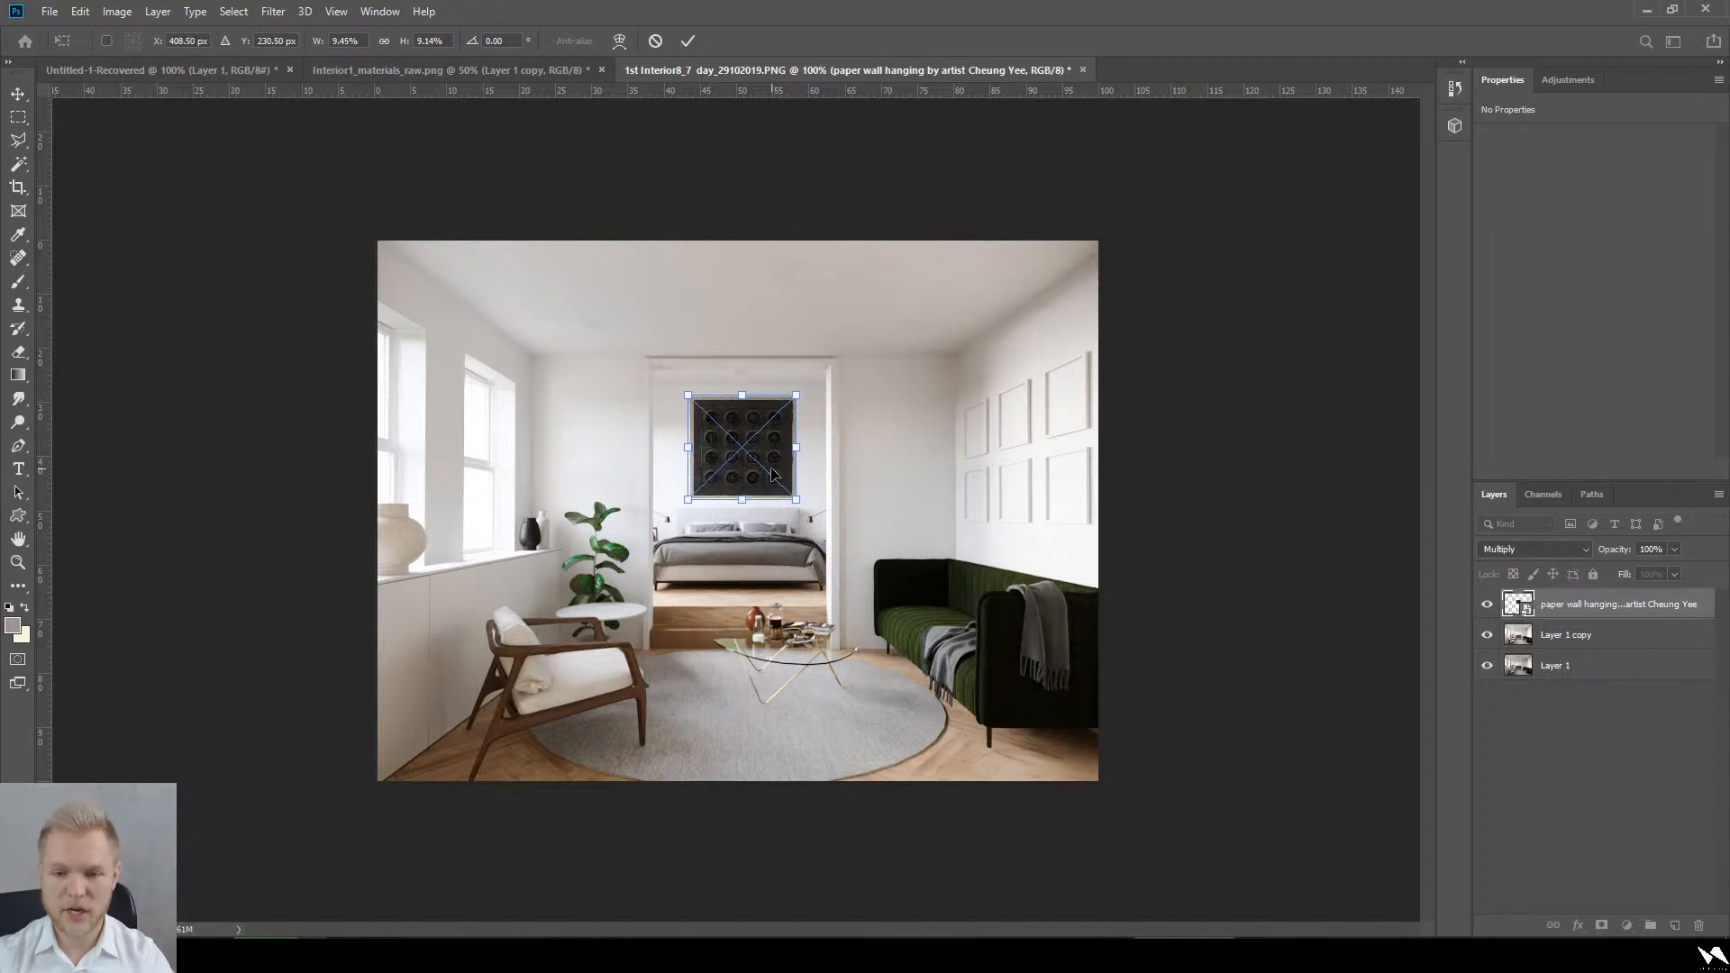
key(Return)
Step: Delete the paper wall hanging layer, and clear the rectangular selections drawn around the bedroom doorway and the wall panels
drag(552, 372, 912, 586)
click(1206, 560)
key(Delete)
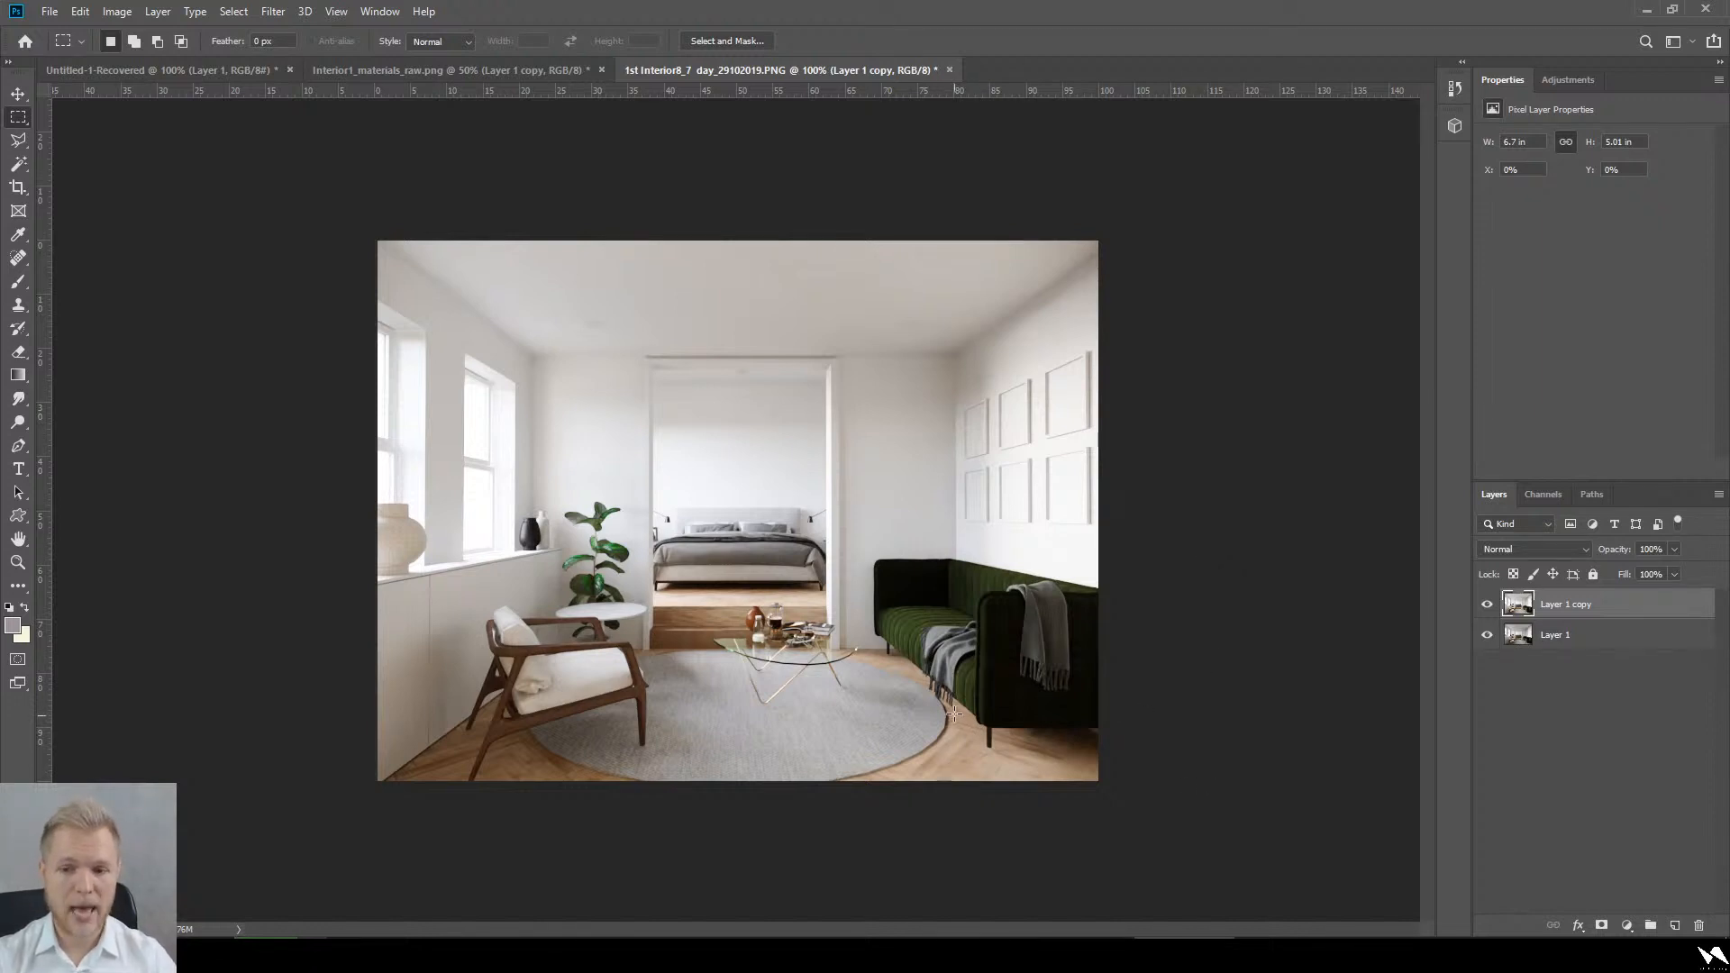
drag(1103, 327, 954, 545)
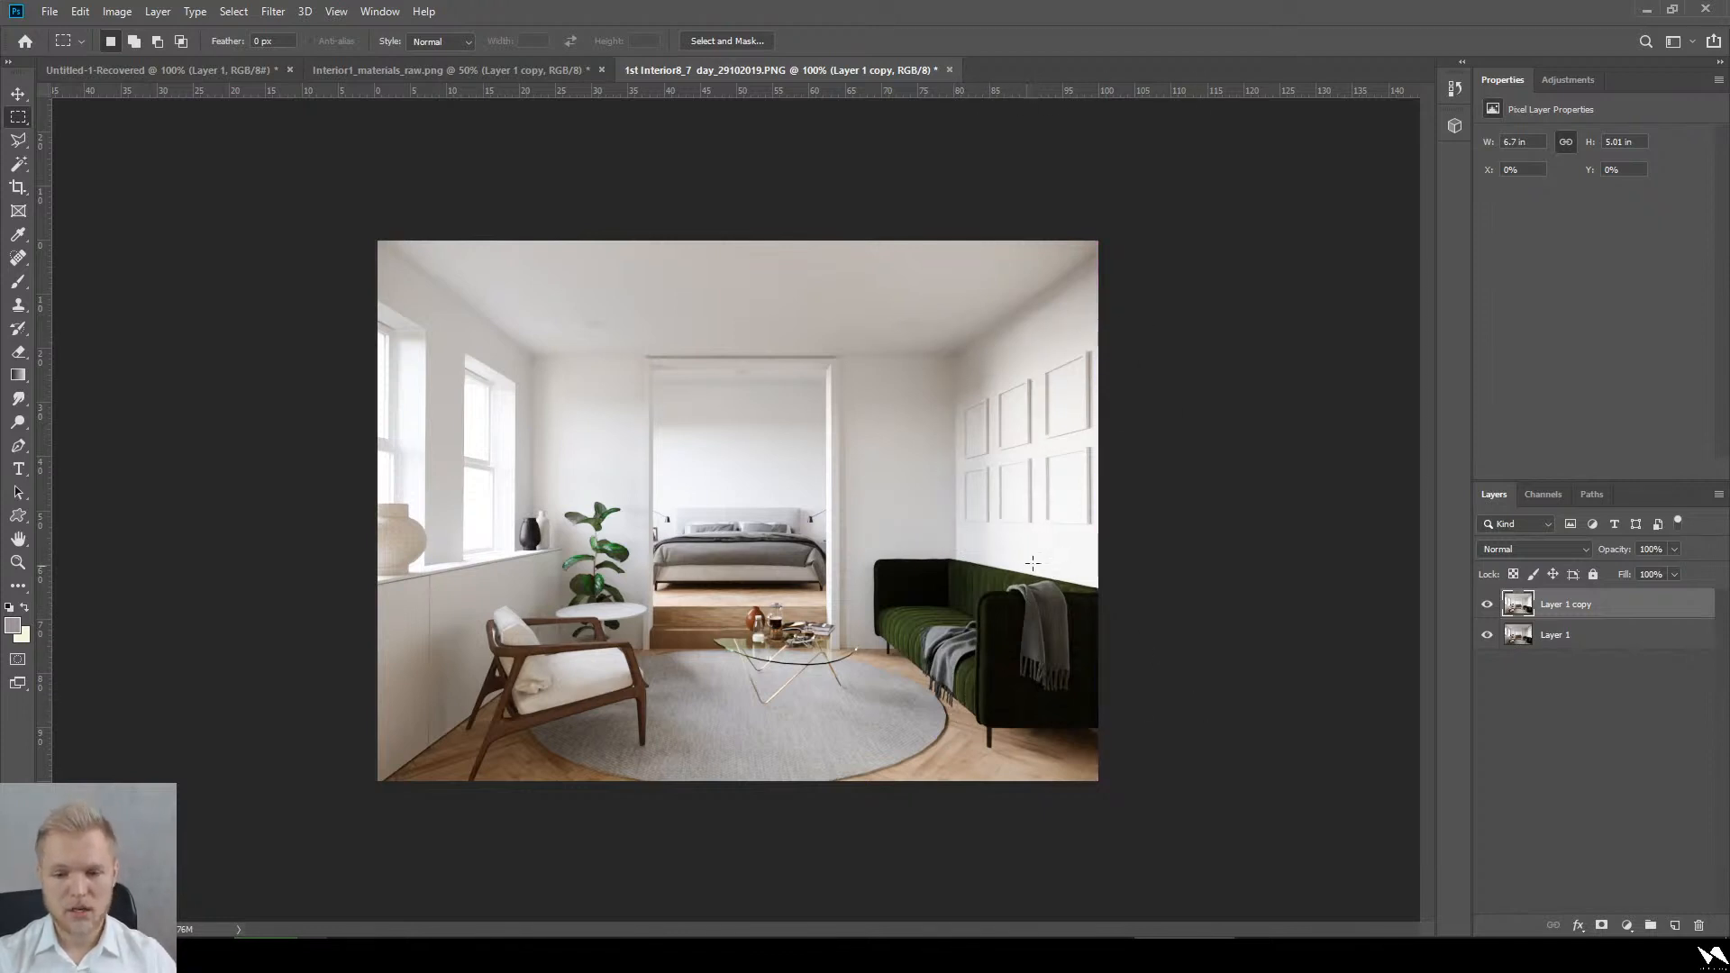
Step: Lighten the green sofa's seat and throw blanket with Dodge tool strokes on midtones at 100% exposure, using a 119 px brush
right_click(19, 422)
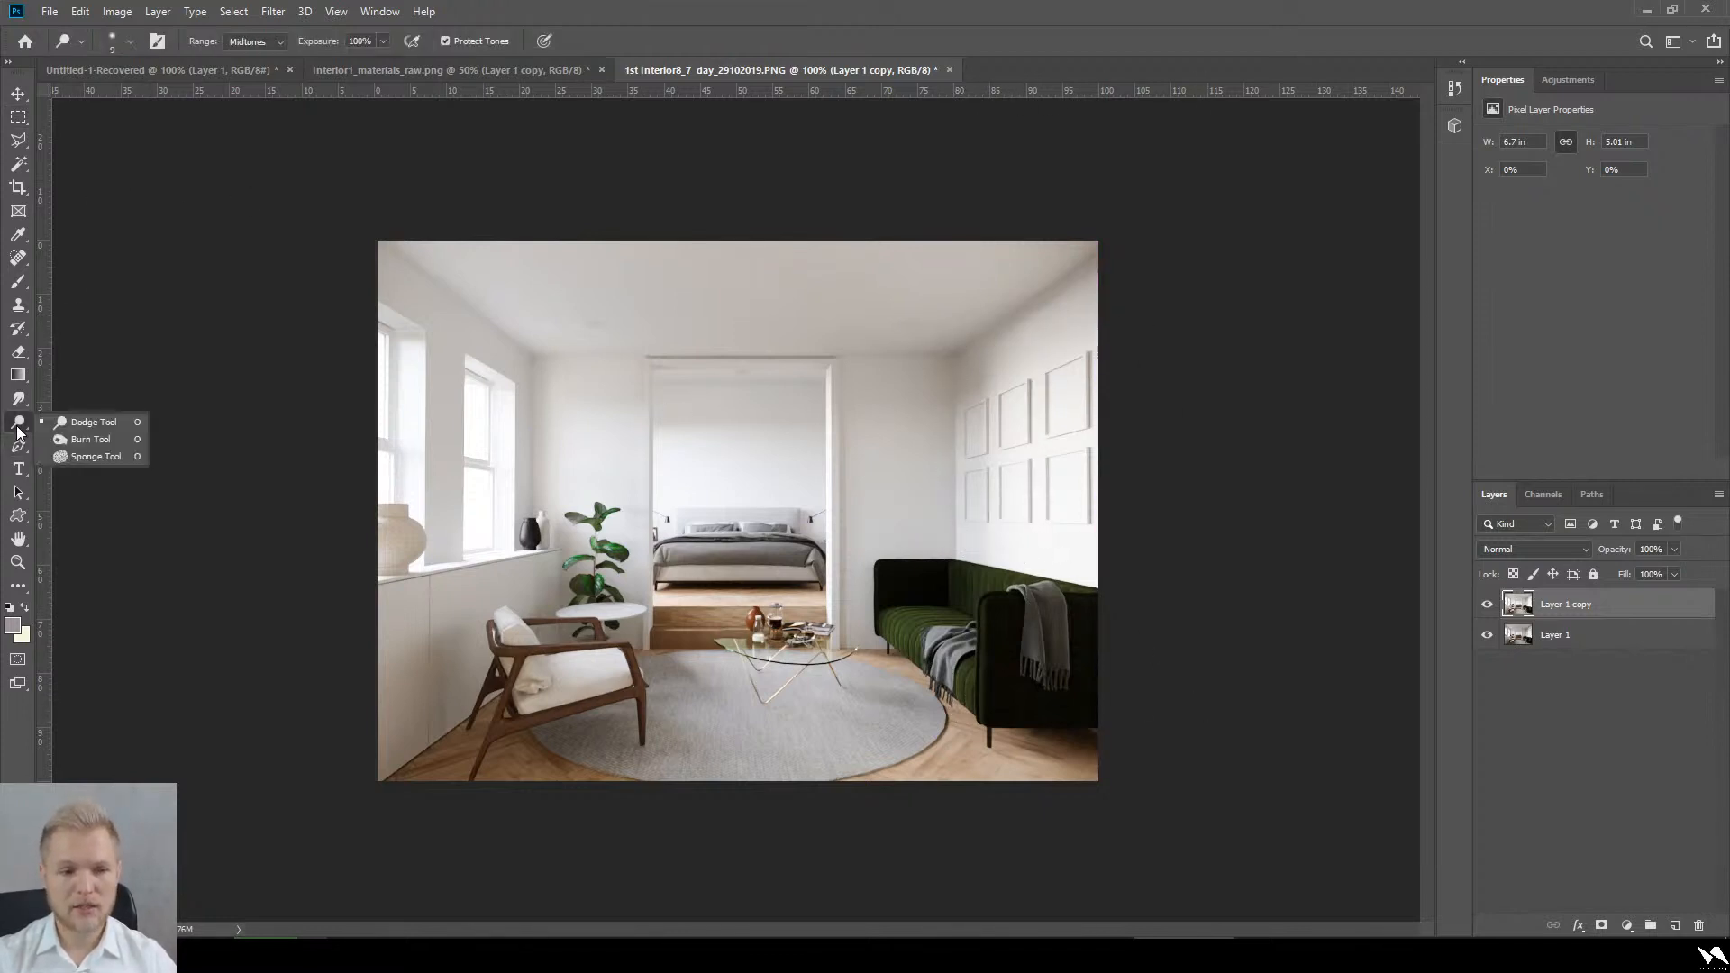
click(86, 438)
alt+right_drag(706, 610, 784, 630)
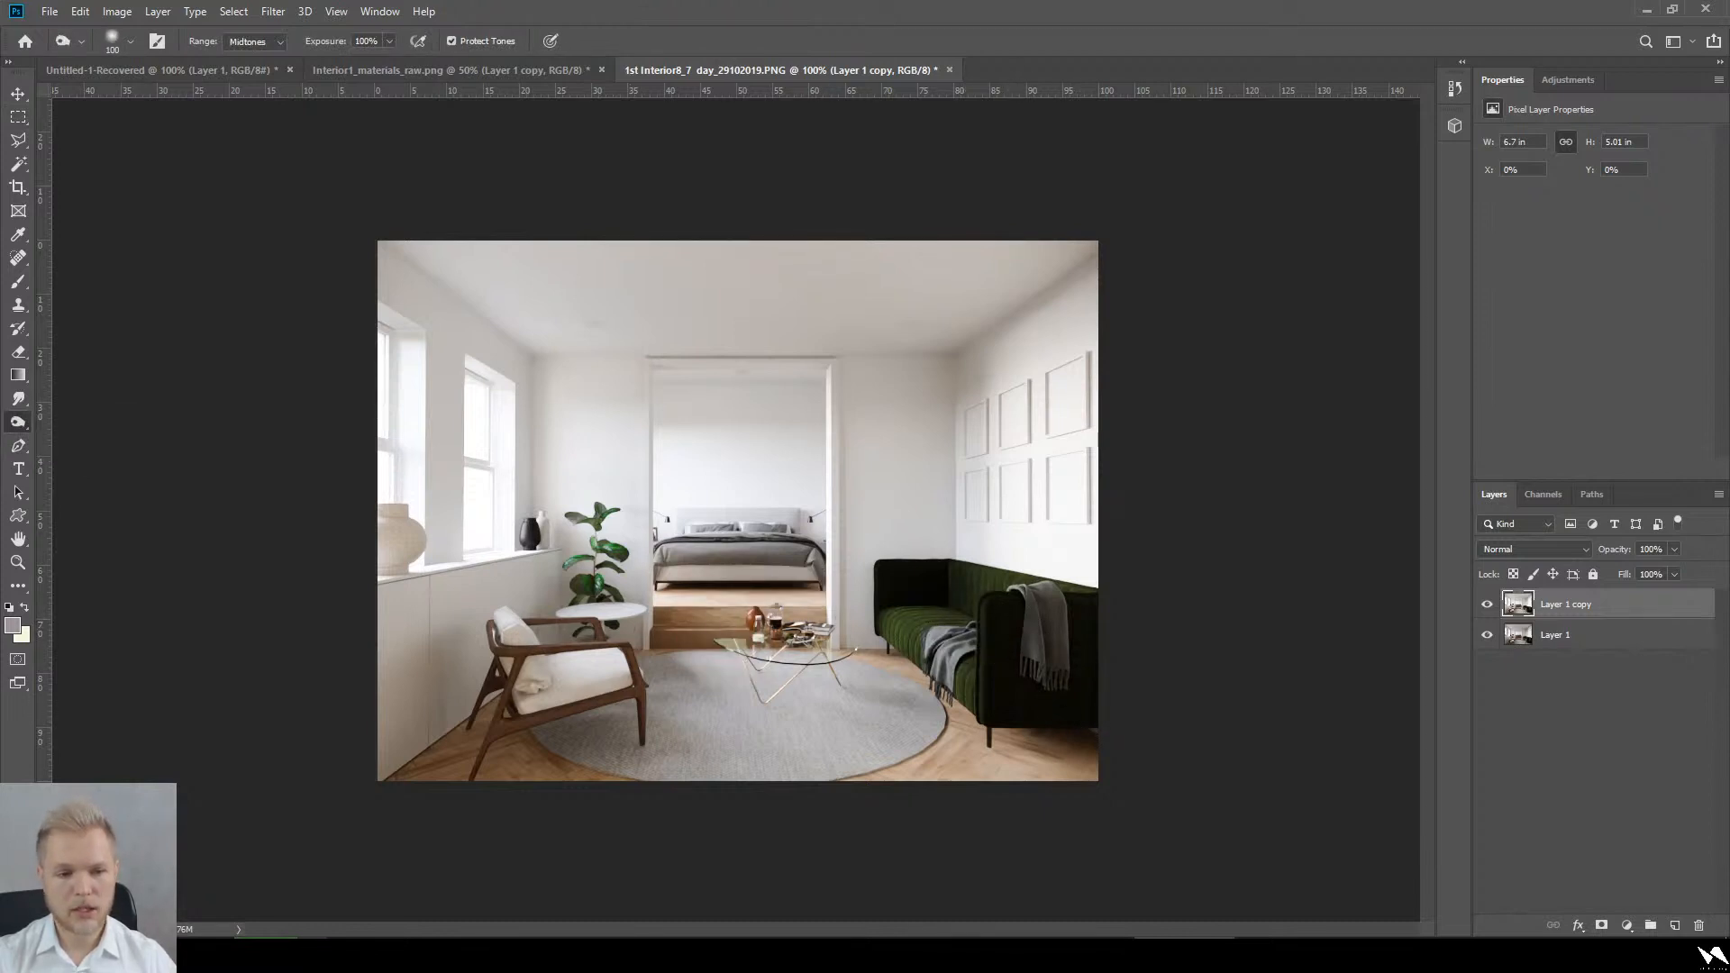
right_click(18, 422)
click(91, 423)
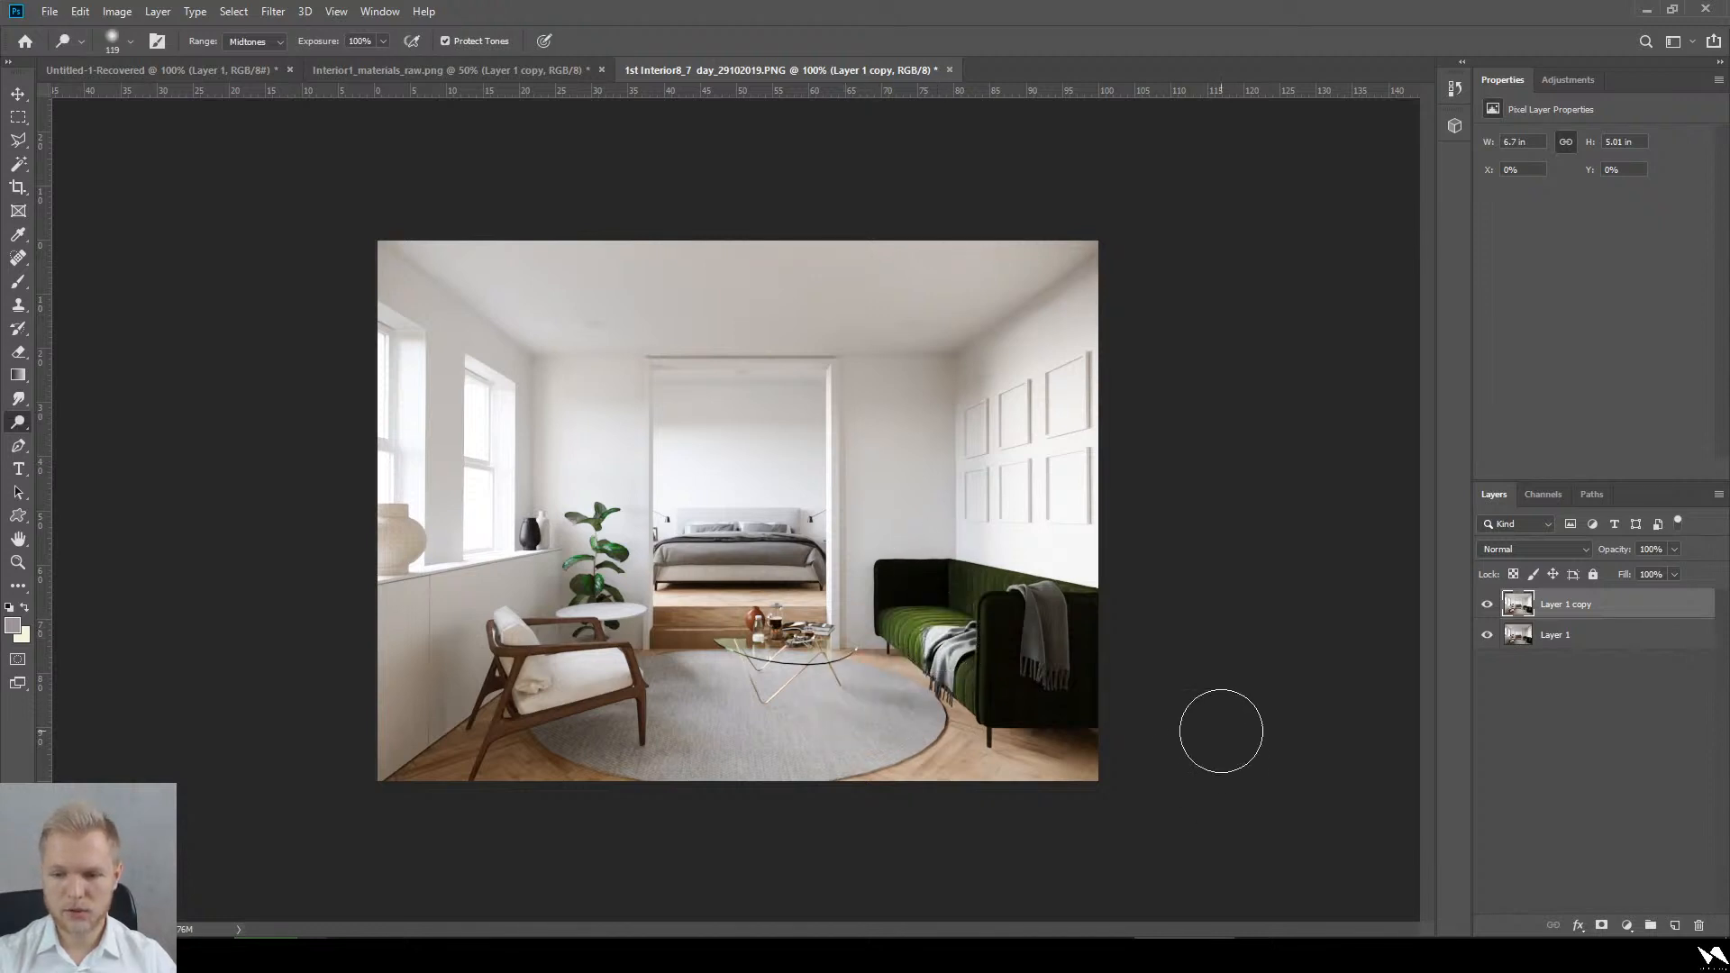
drag(965, 637, 910, 630)
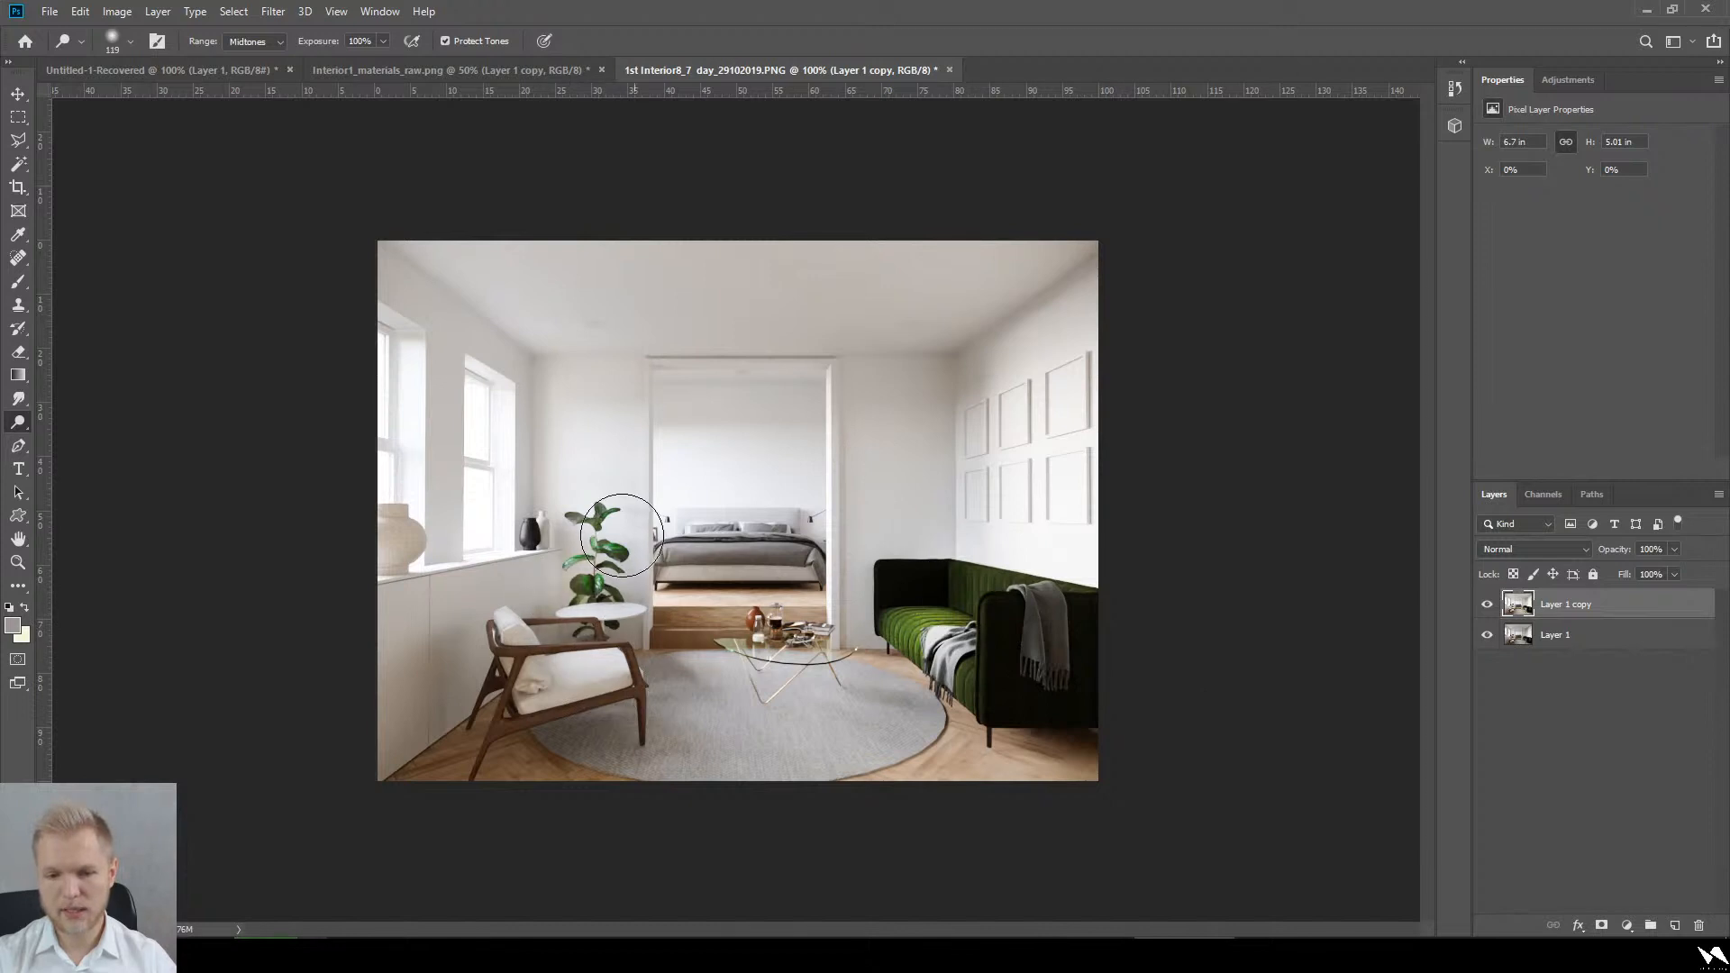
Step: Try lightening the rug with a 523 px Dodge brush, and revert the image history to the first Dodge stroke
alt+right_drag(963, 702, 1207, 706)
drag(889, 724, 807, 724)
key(ctrl+z)
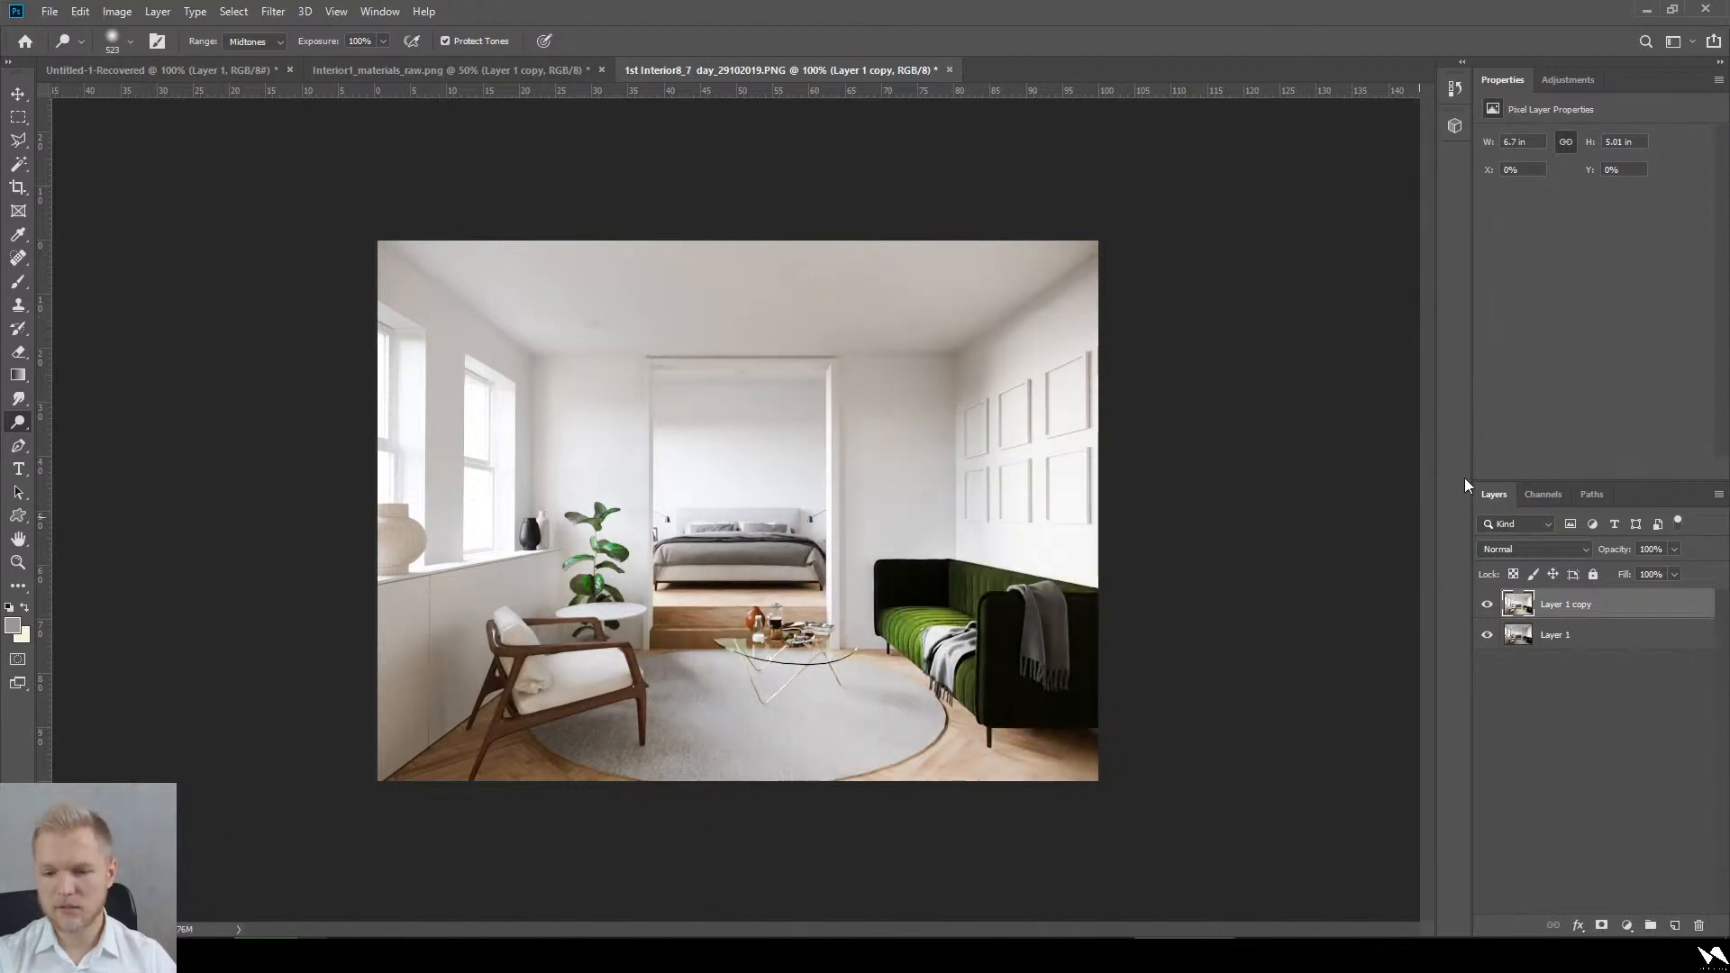
click(1456, 89)
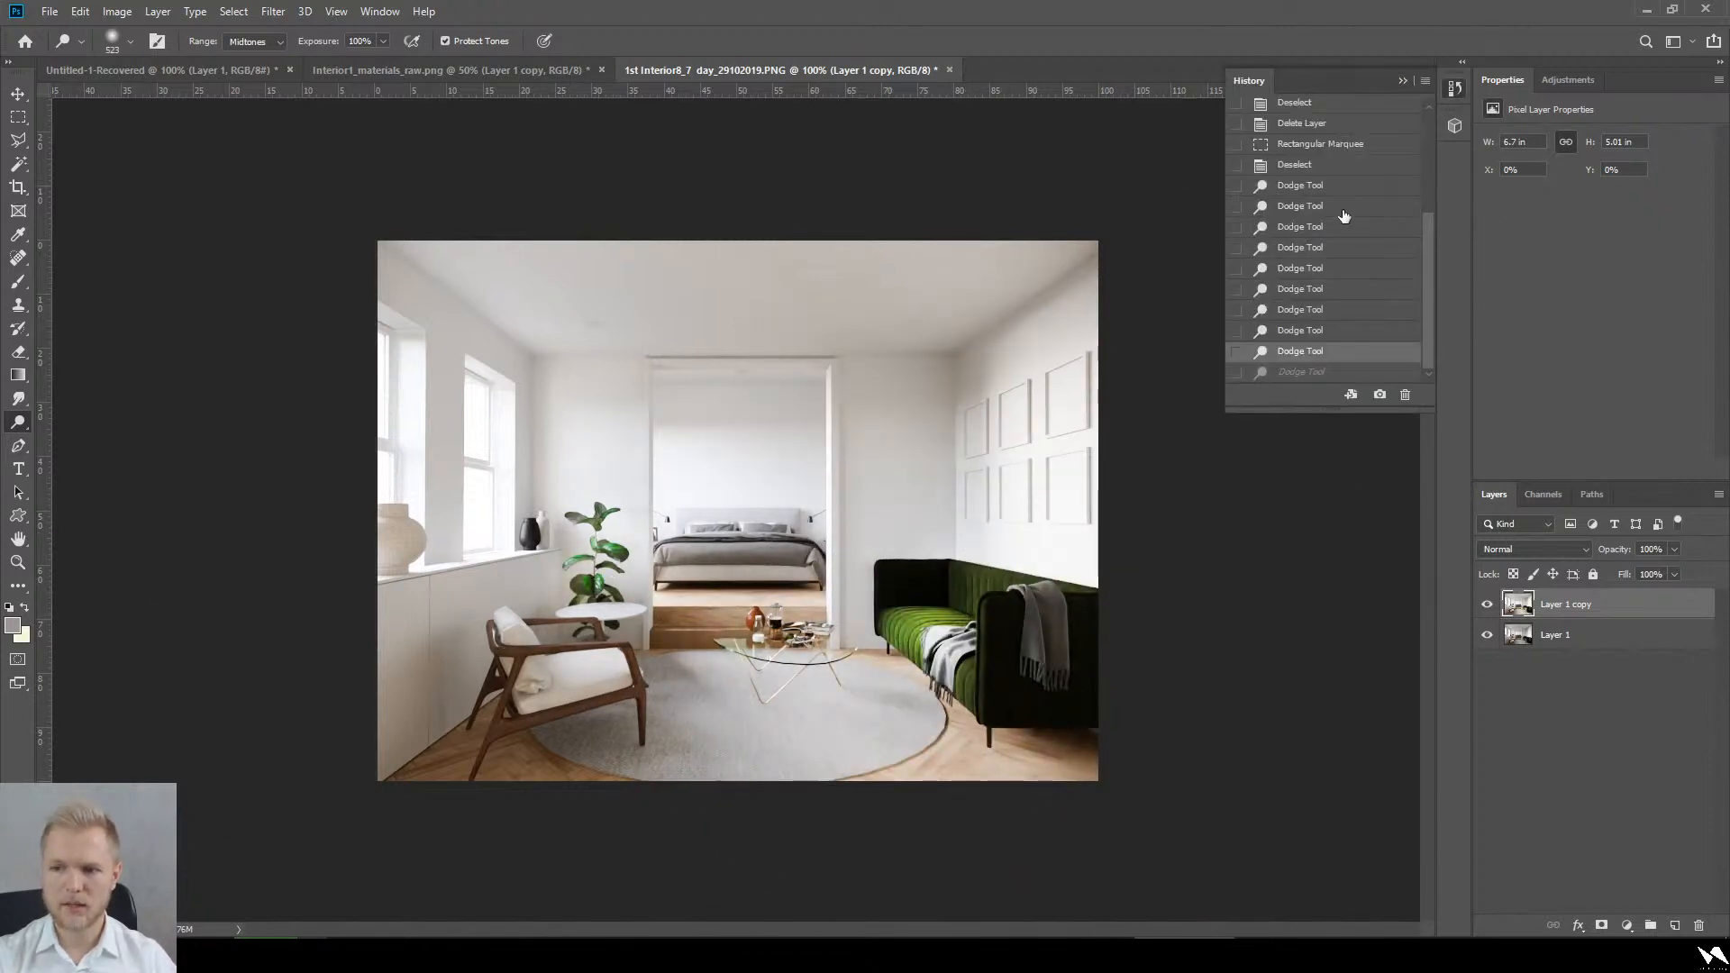
click(1329, 186)
Step: Lighten the sofa and nearby floor with one large Dodge dab, and undo a second dab over the window and cabinet area
click(955, 680)
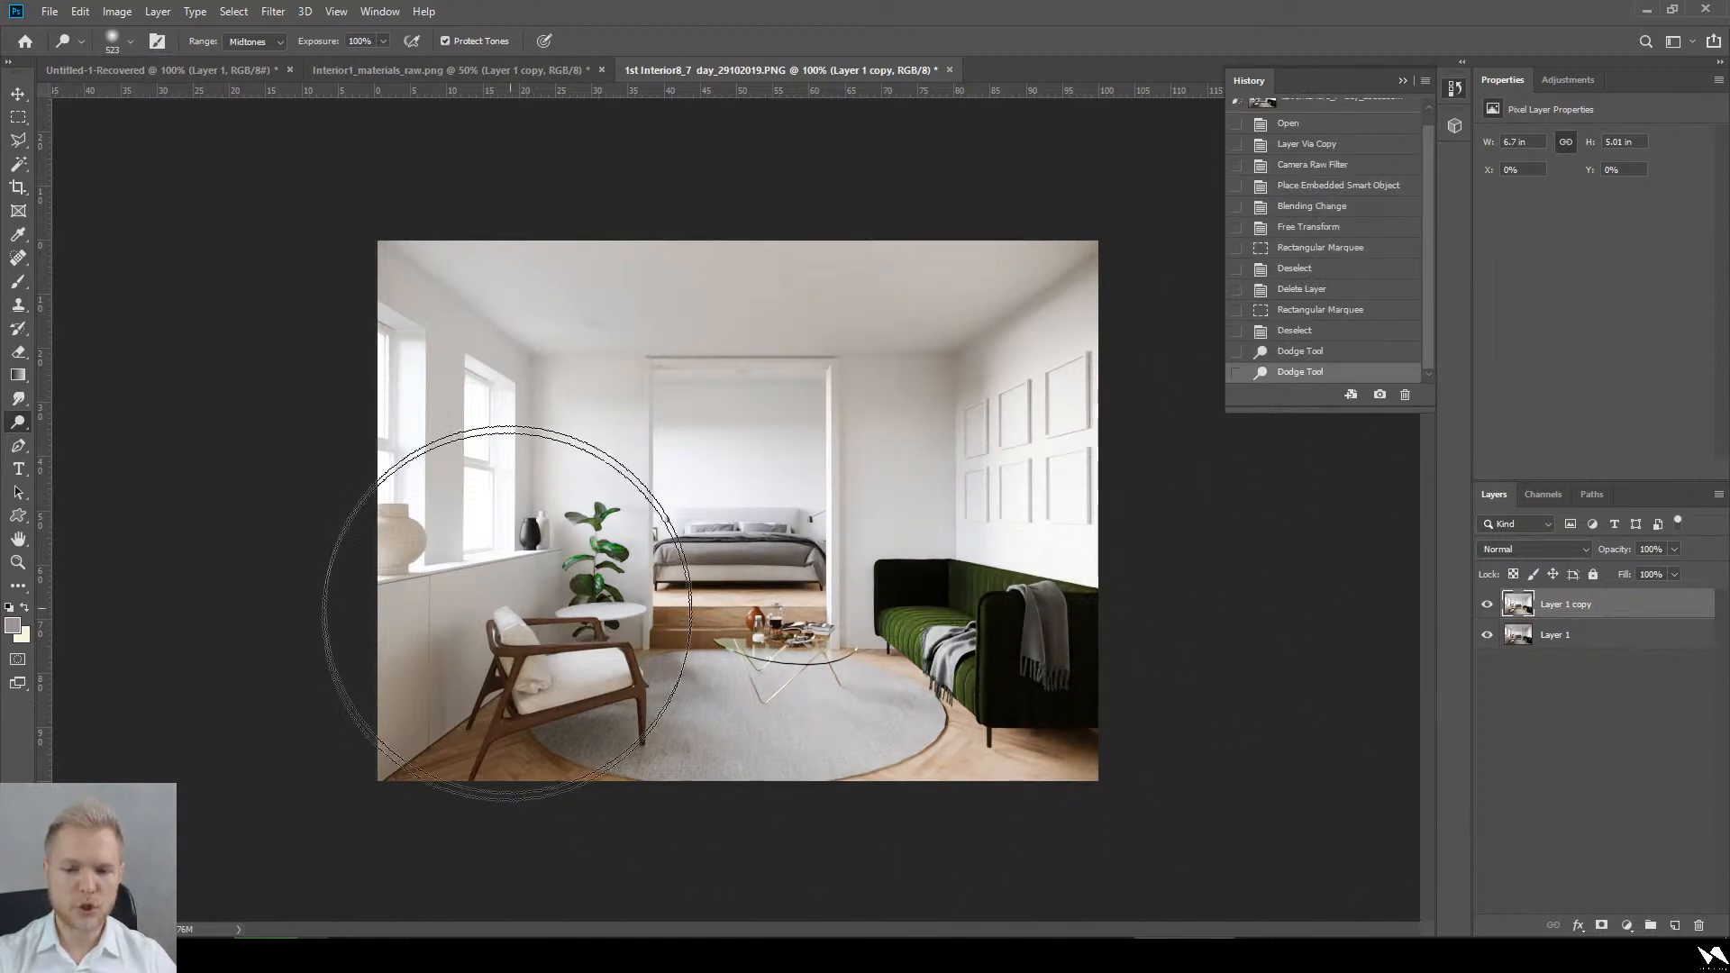
click(509, 554)
key(ctrl+z)
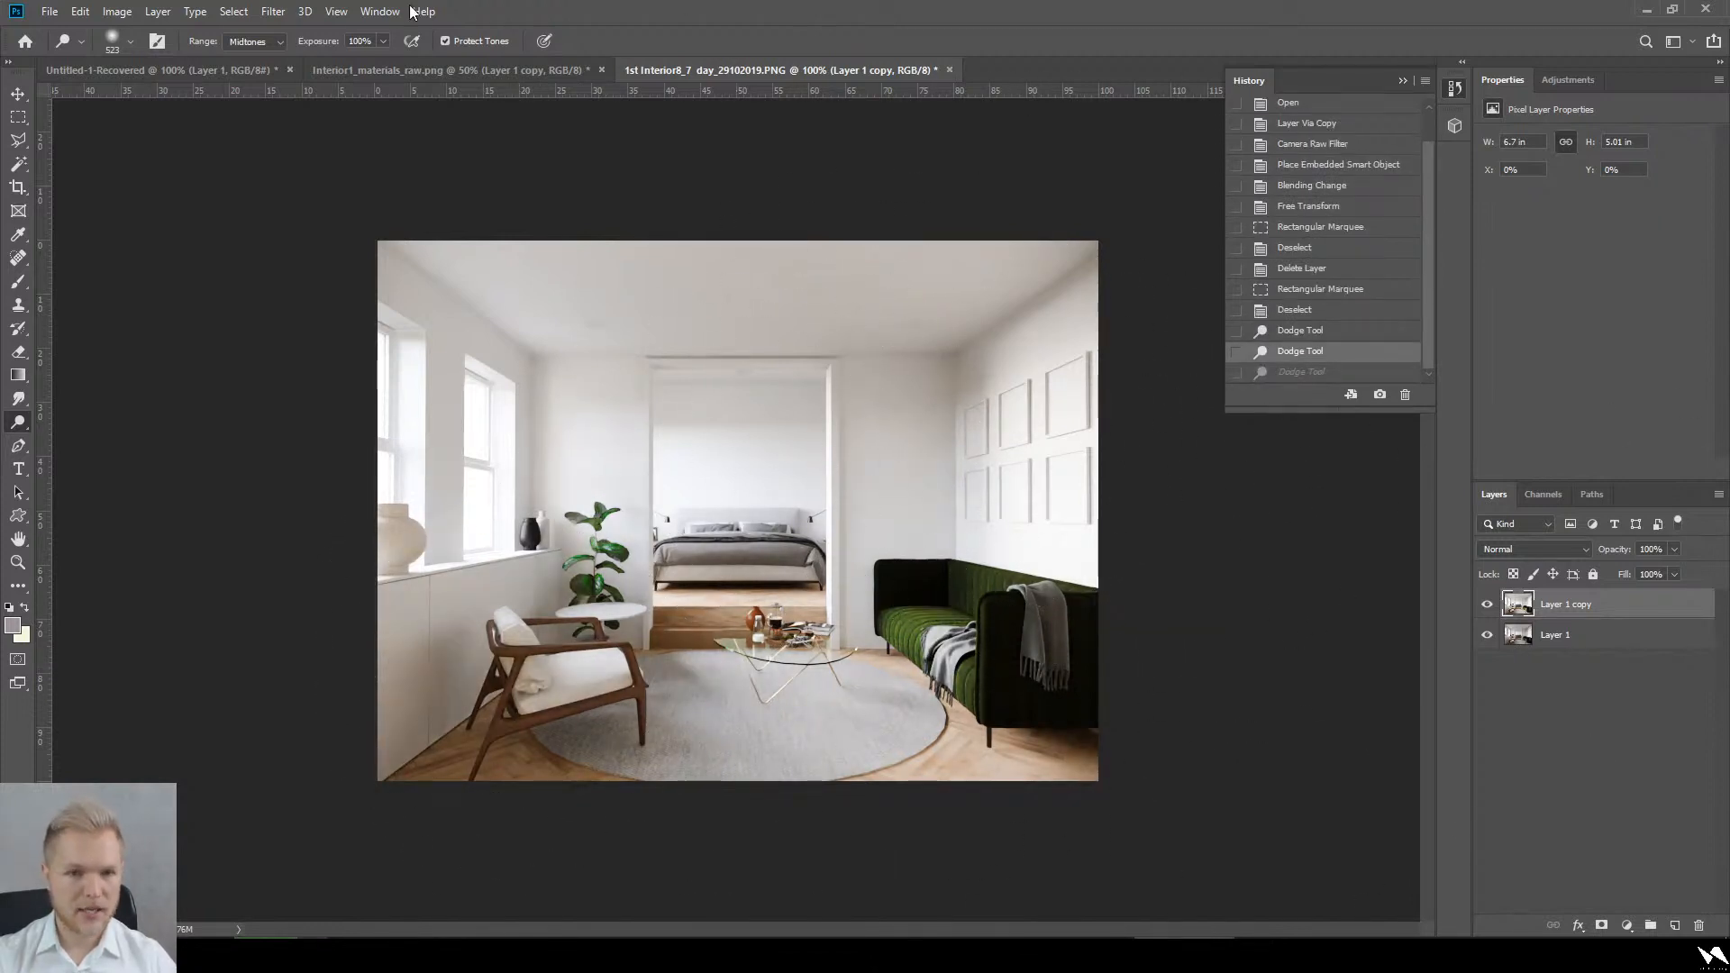
click(19, 117)
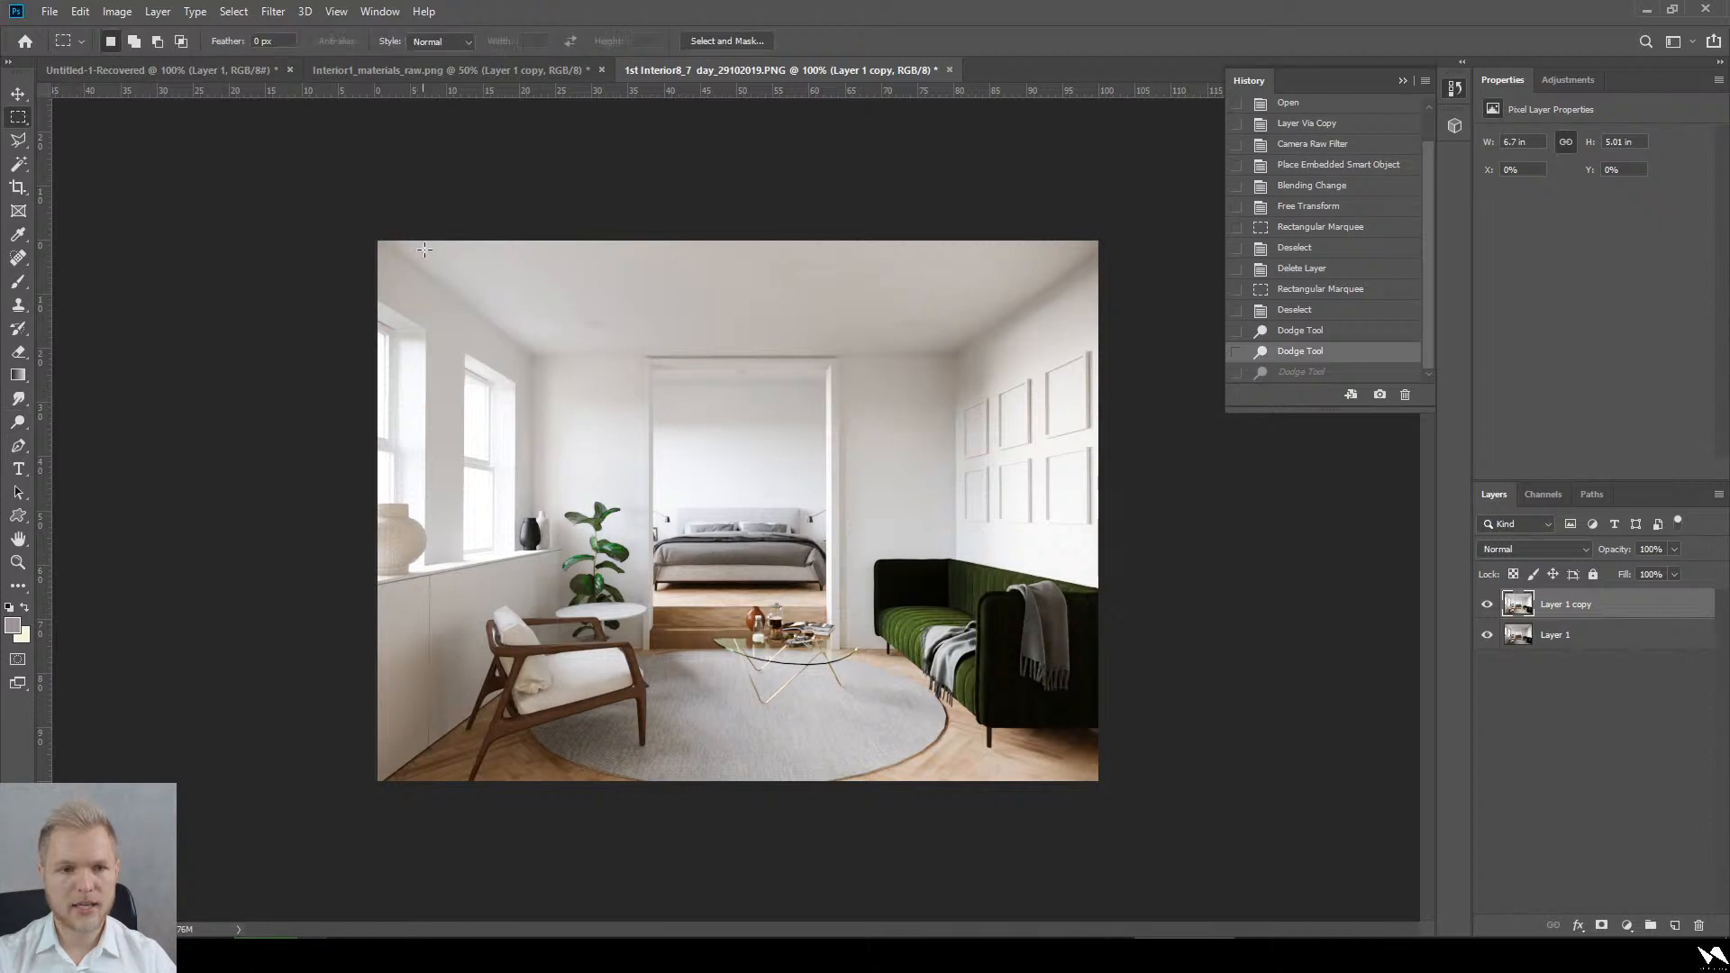
Step: Apply a Camera Raw Filter to the Layer 1 copy render with Clarity +45 and Dehaze -18
click(273, 11)
click(335, 119)
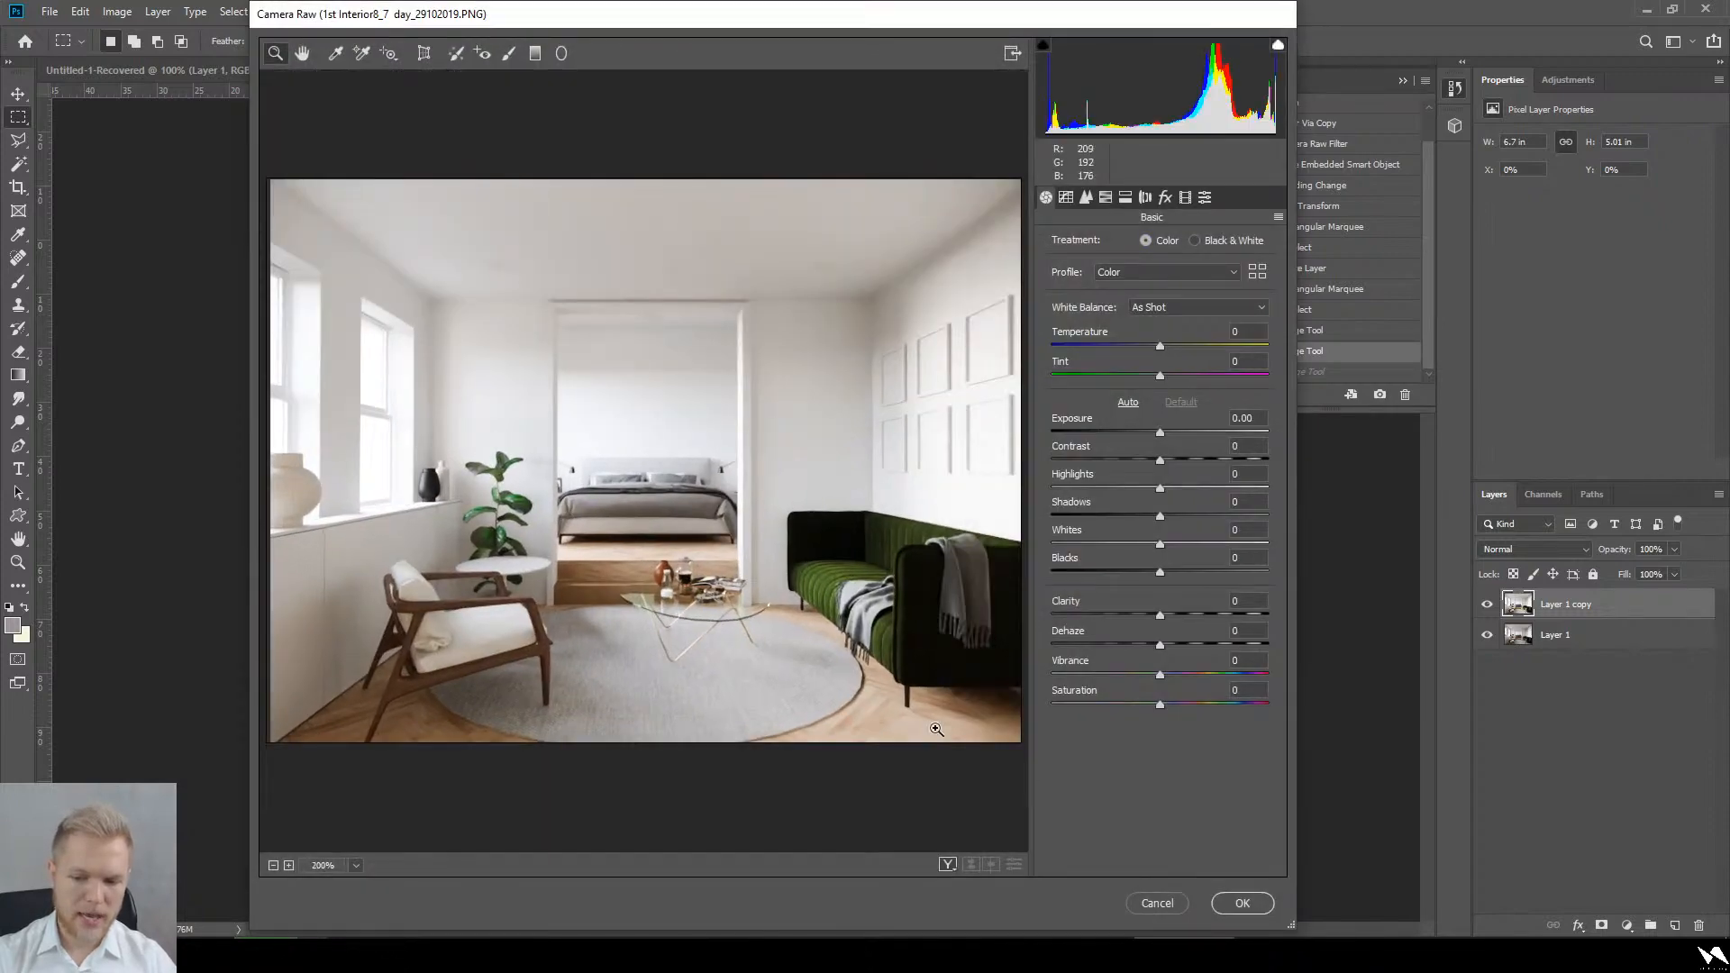
alt+scroll(990, 734, up, 6)
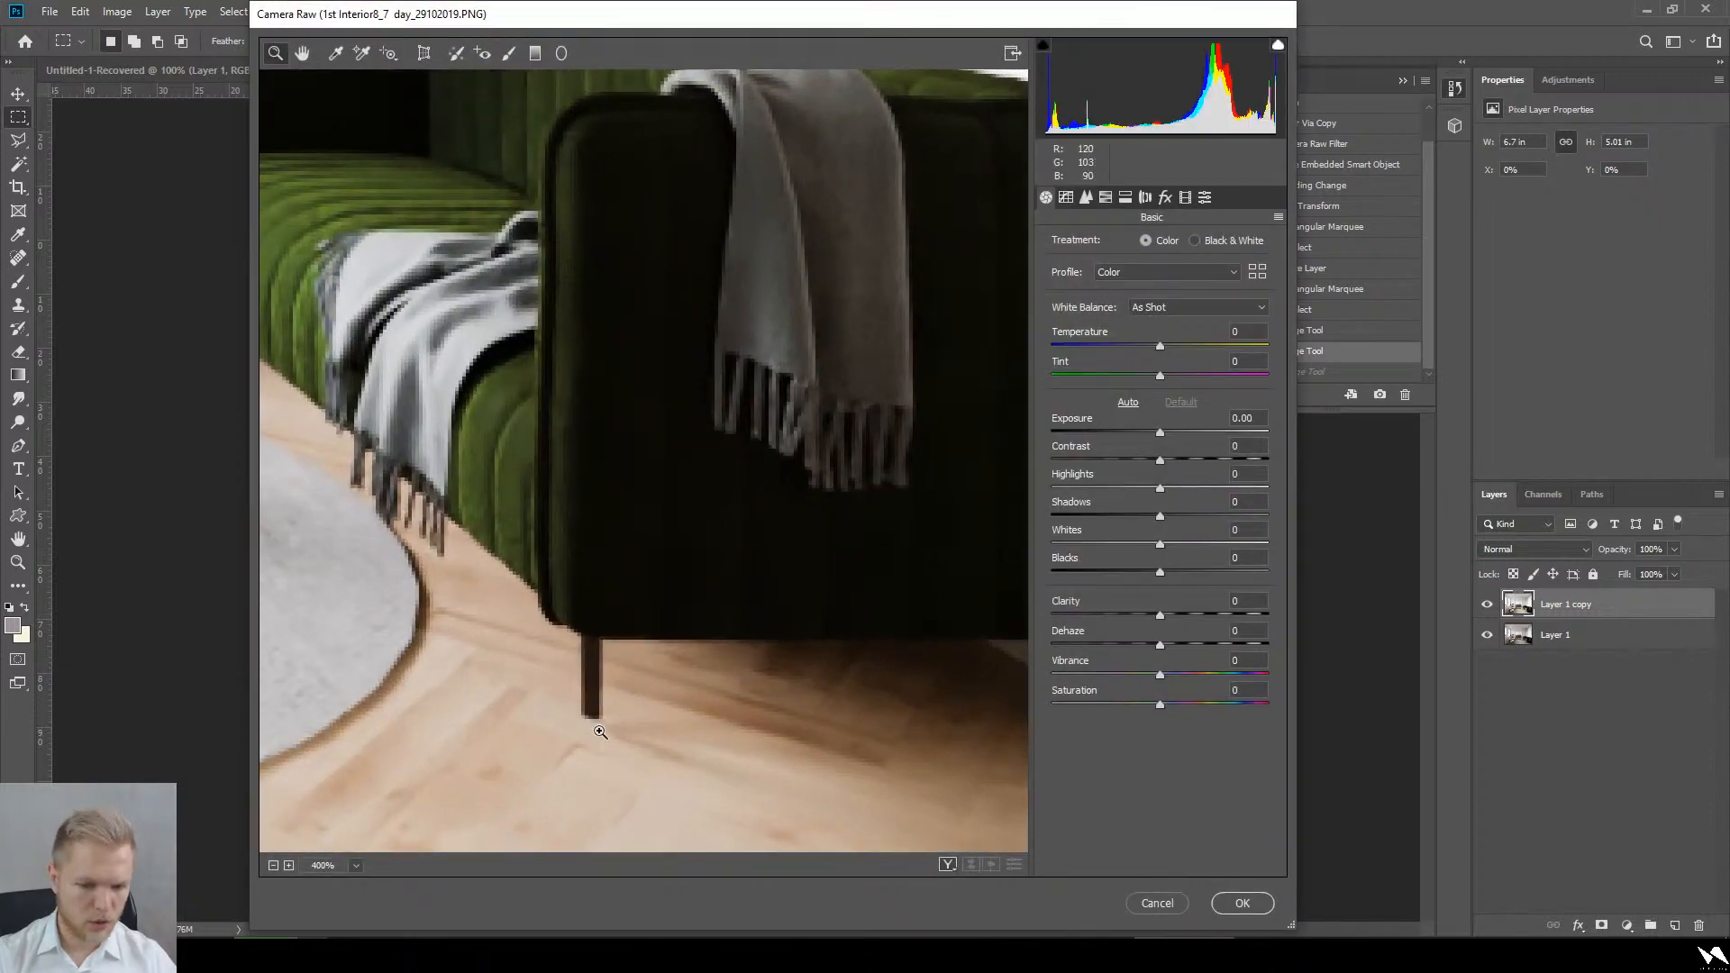
alt+scroll(802, 707, down, 5)
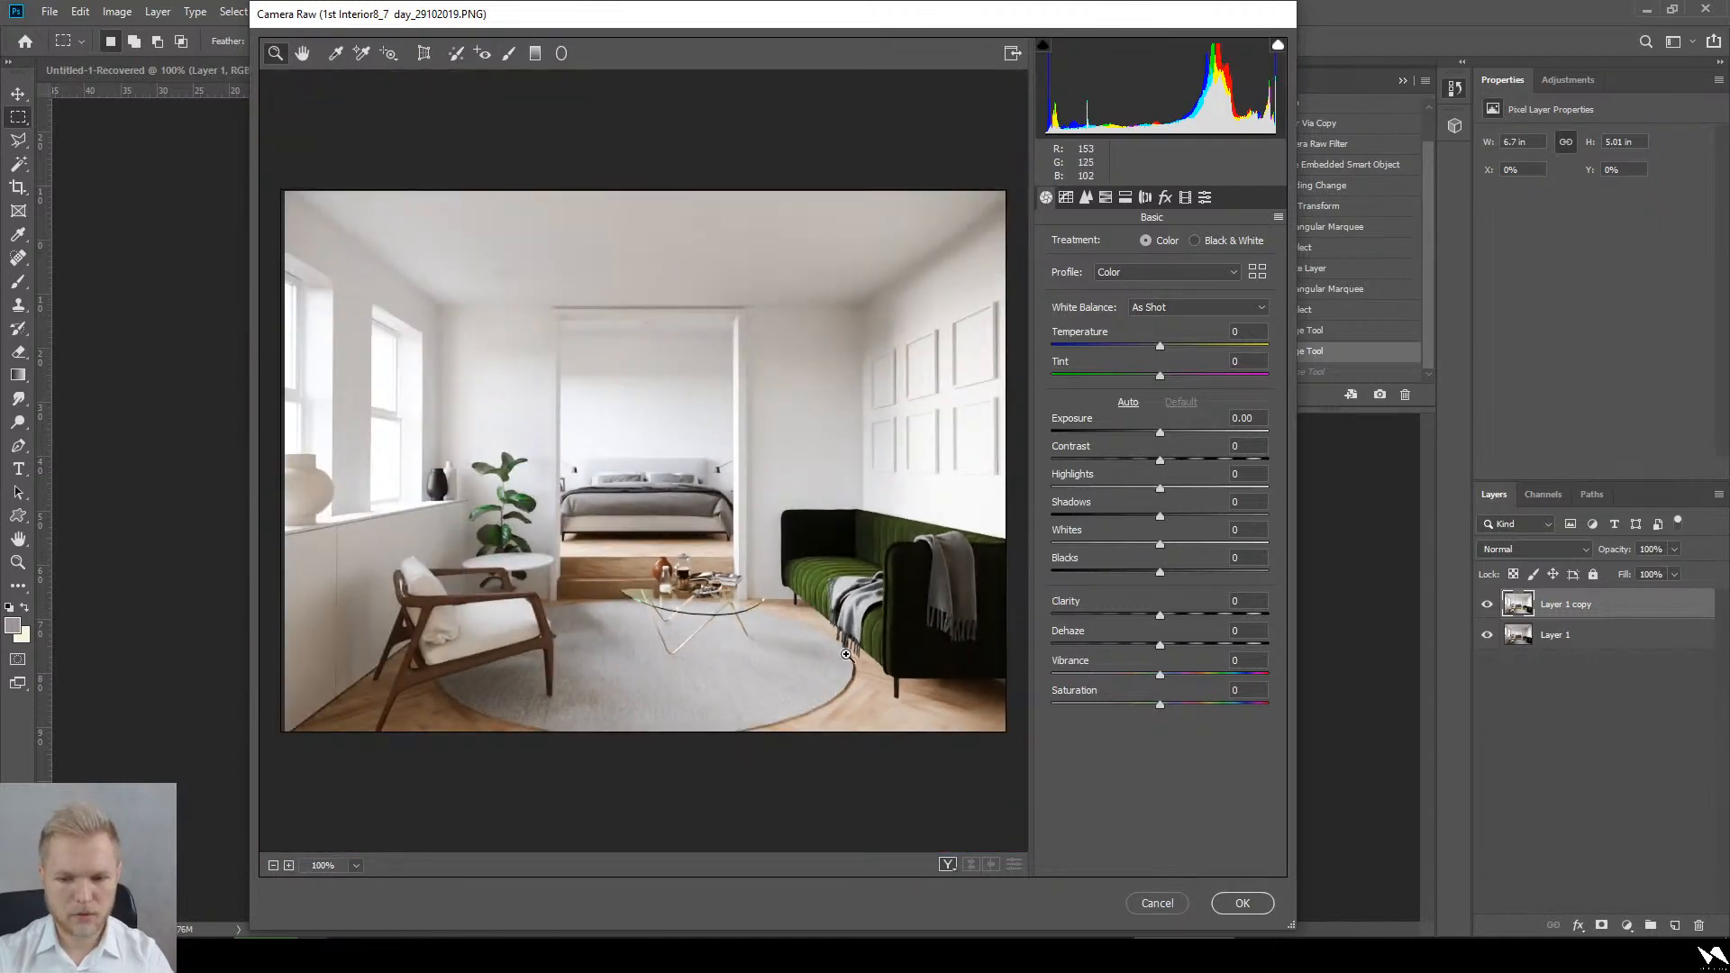
alt+scroll(852, 626, up, 1)
alt+scroll(733, 632, up, 3)
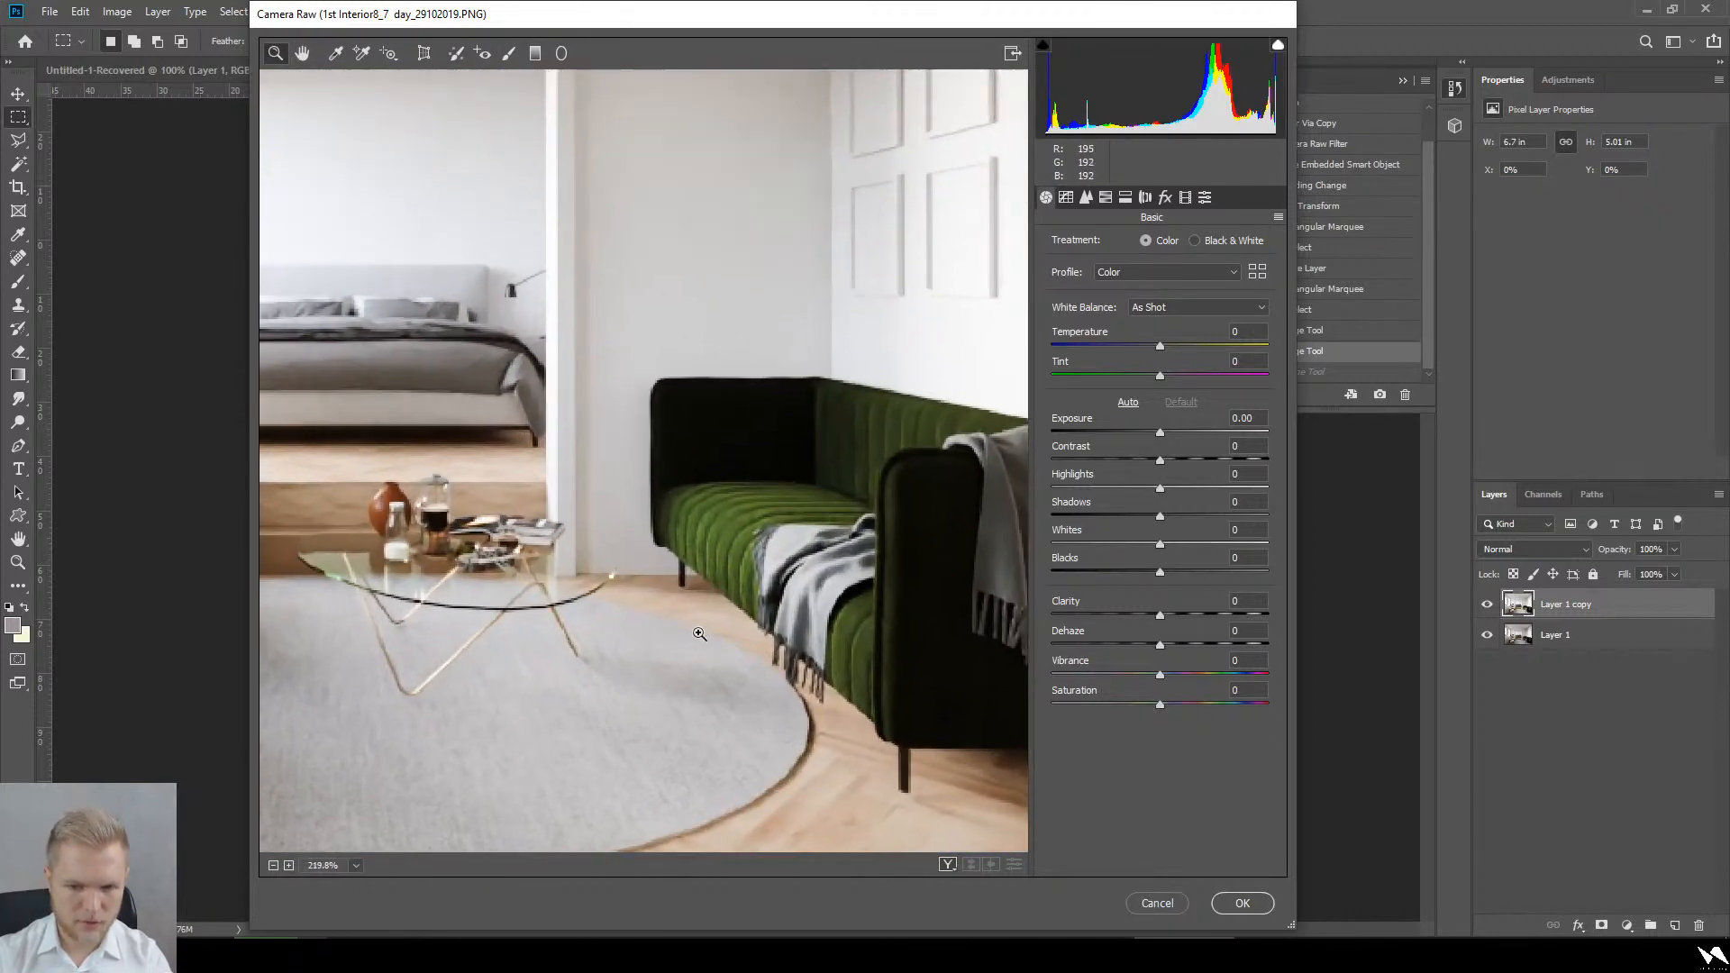
alt+scroll(609, 405, down, 5)
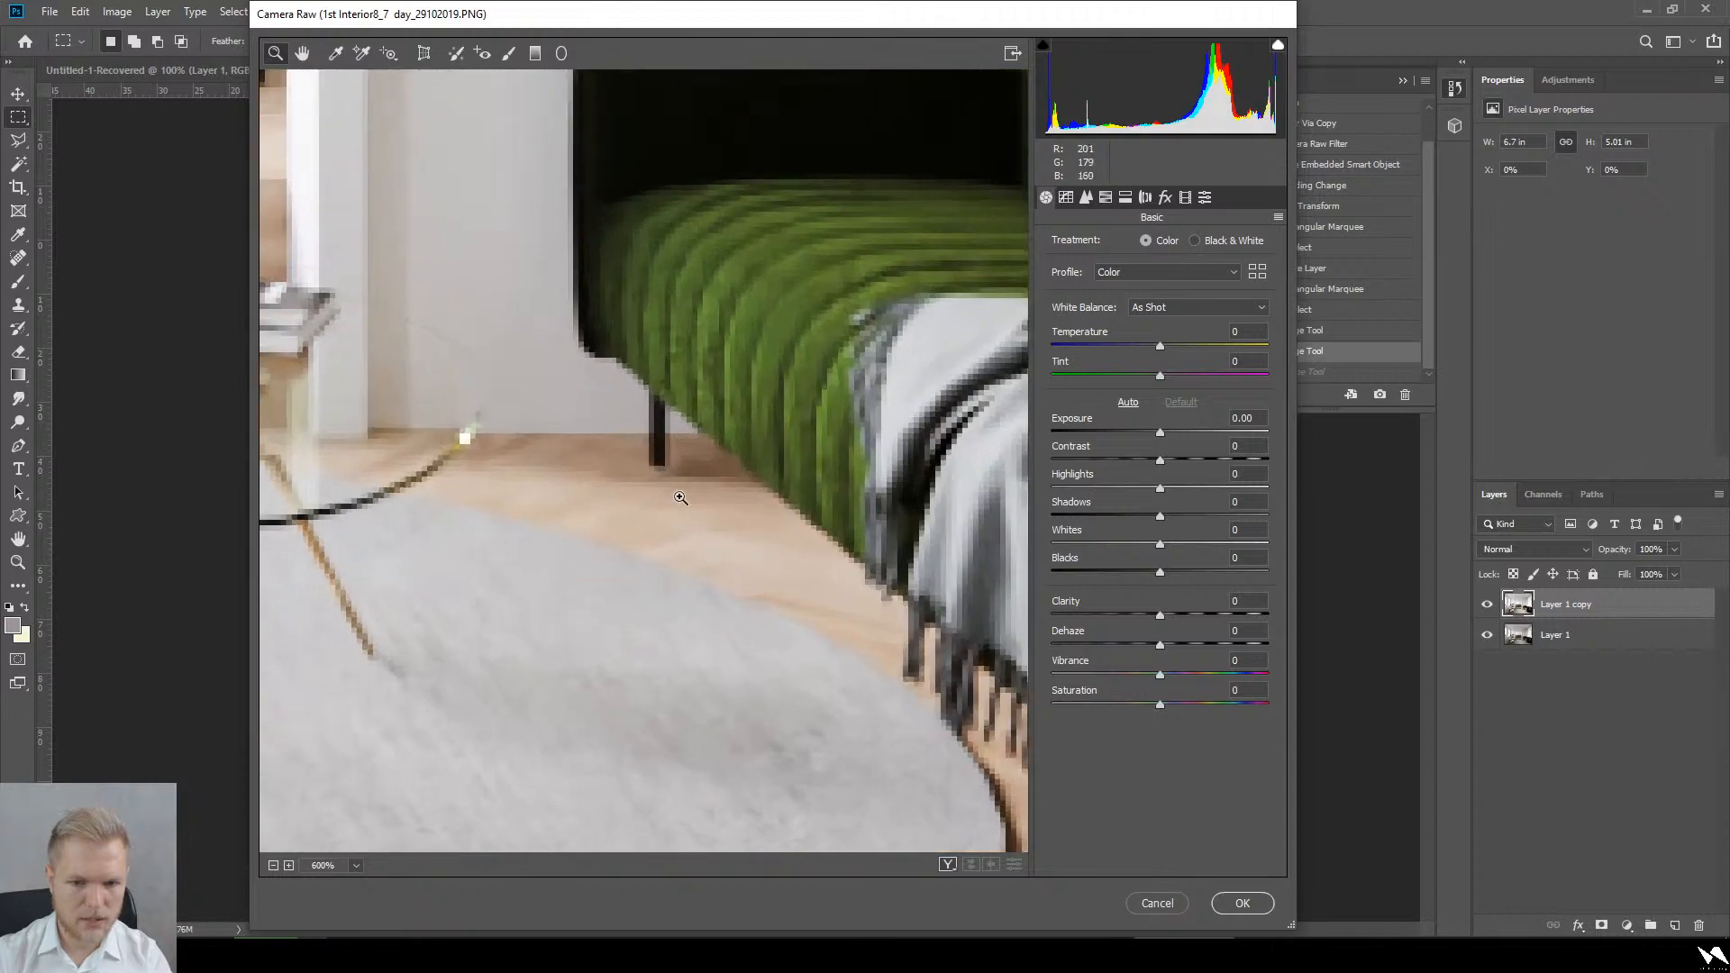
alt+scroll(750, 573, up, 1)
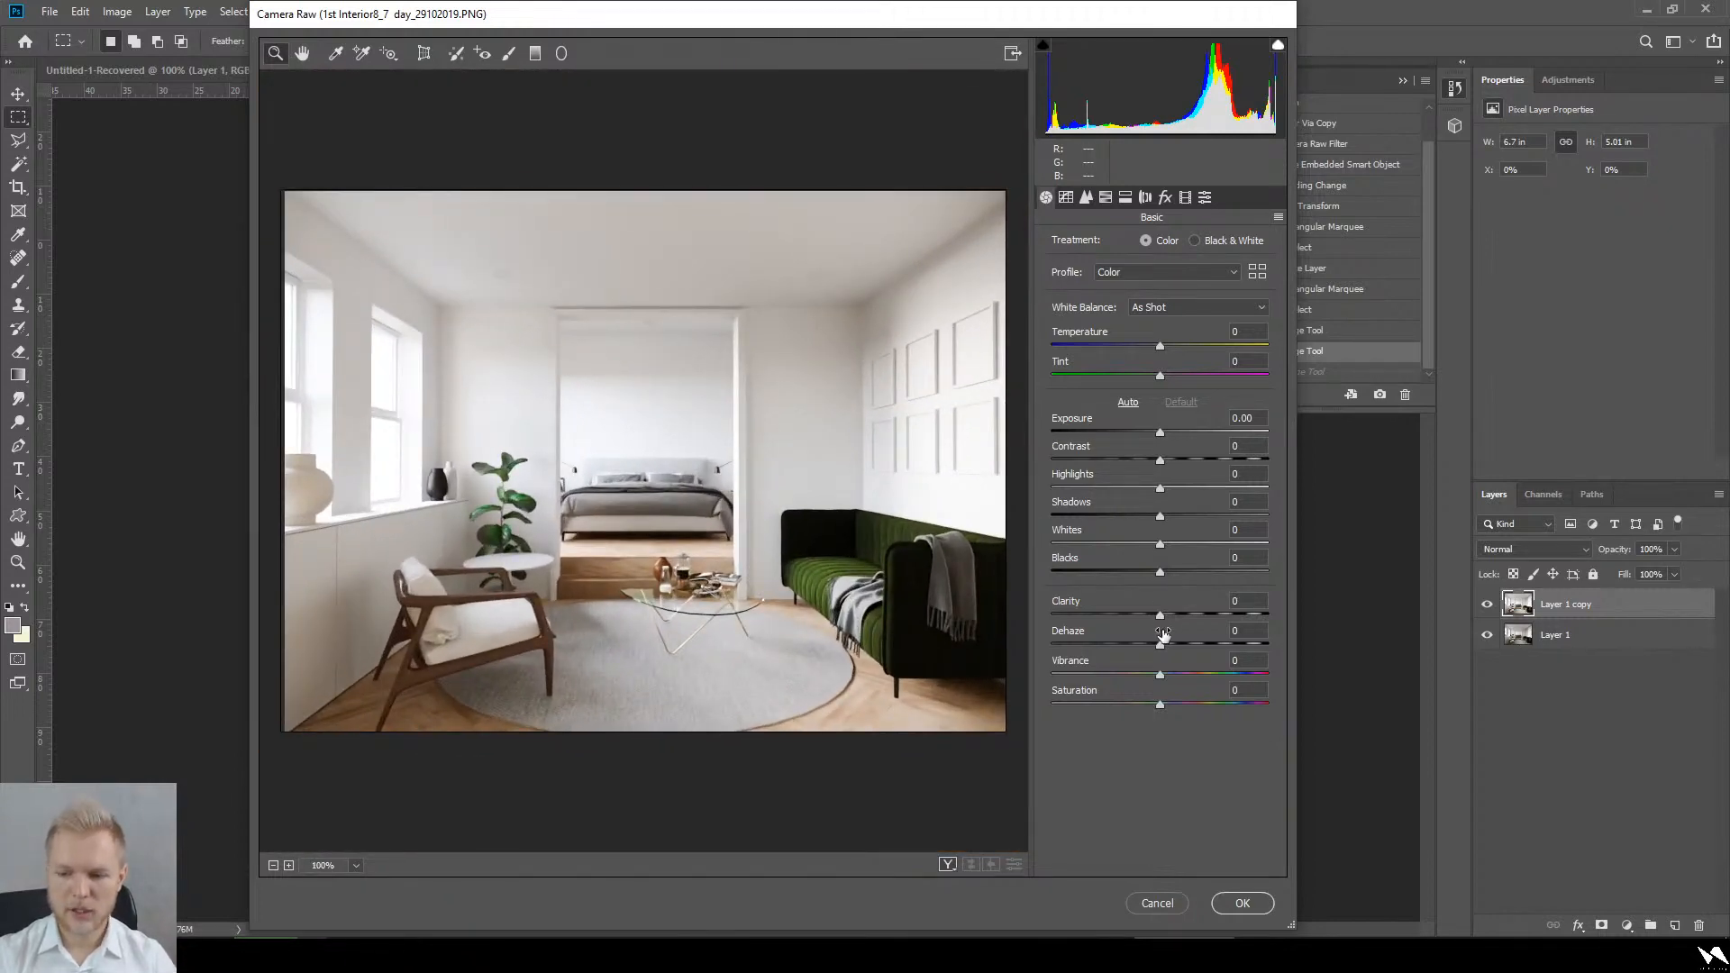
drag(1159, 608, 1291, 610)
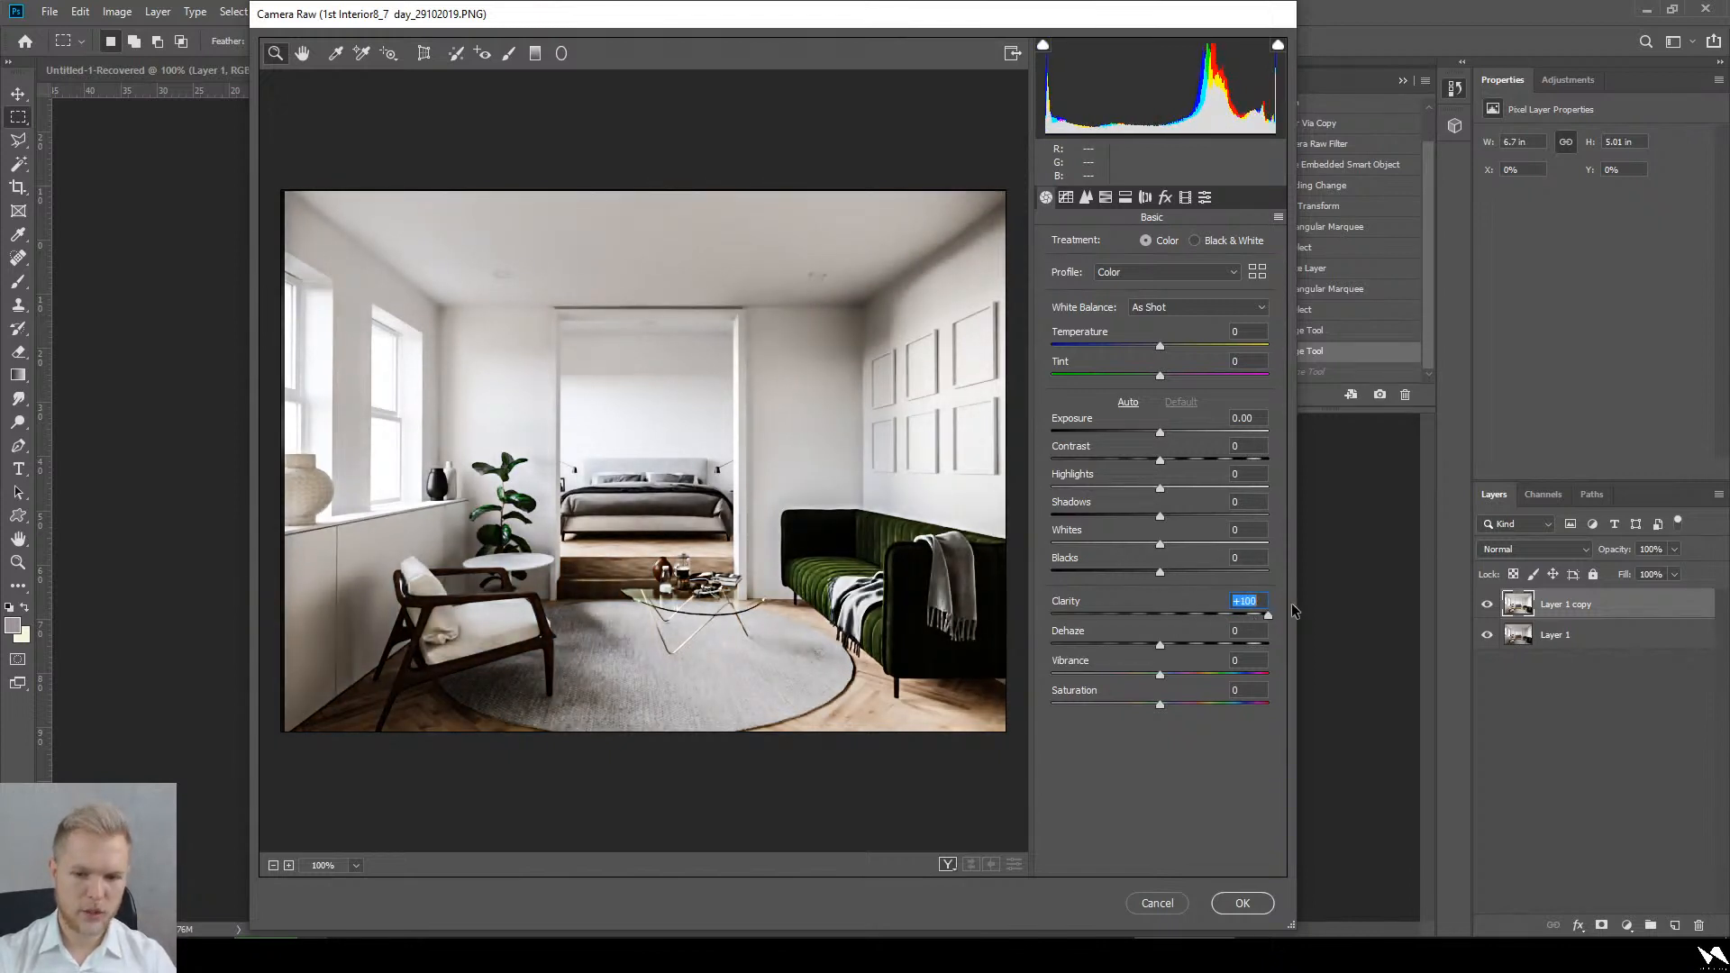
click(1208, 614)
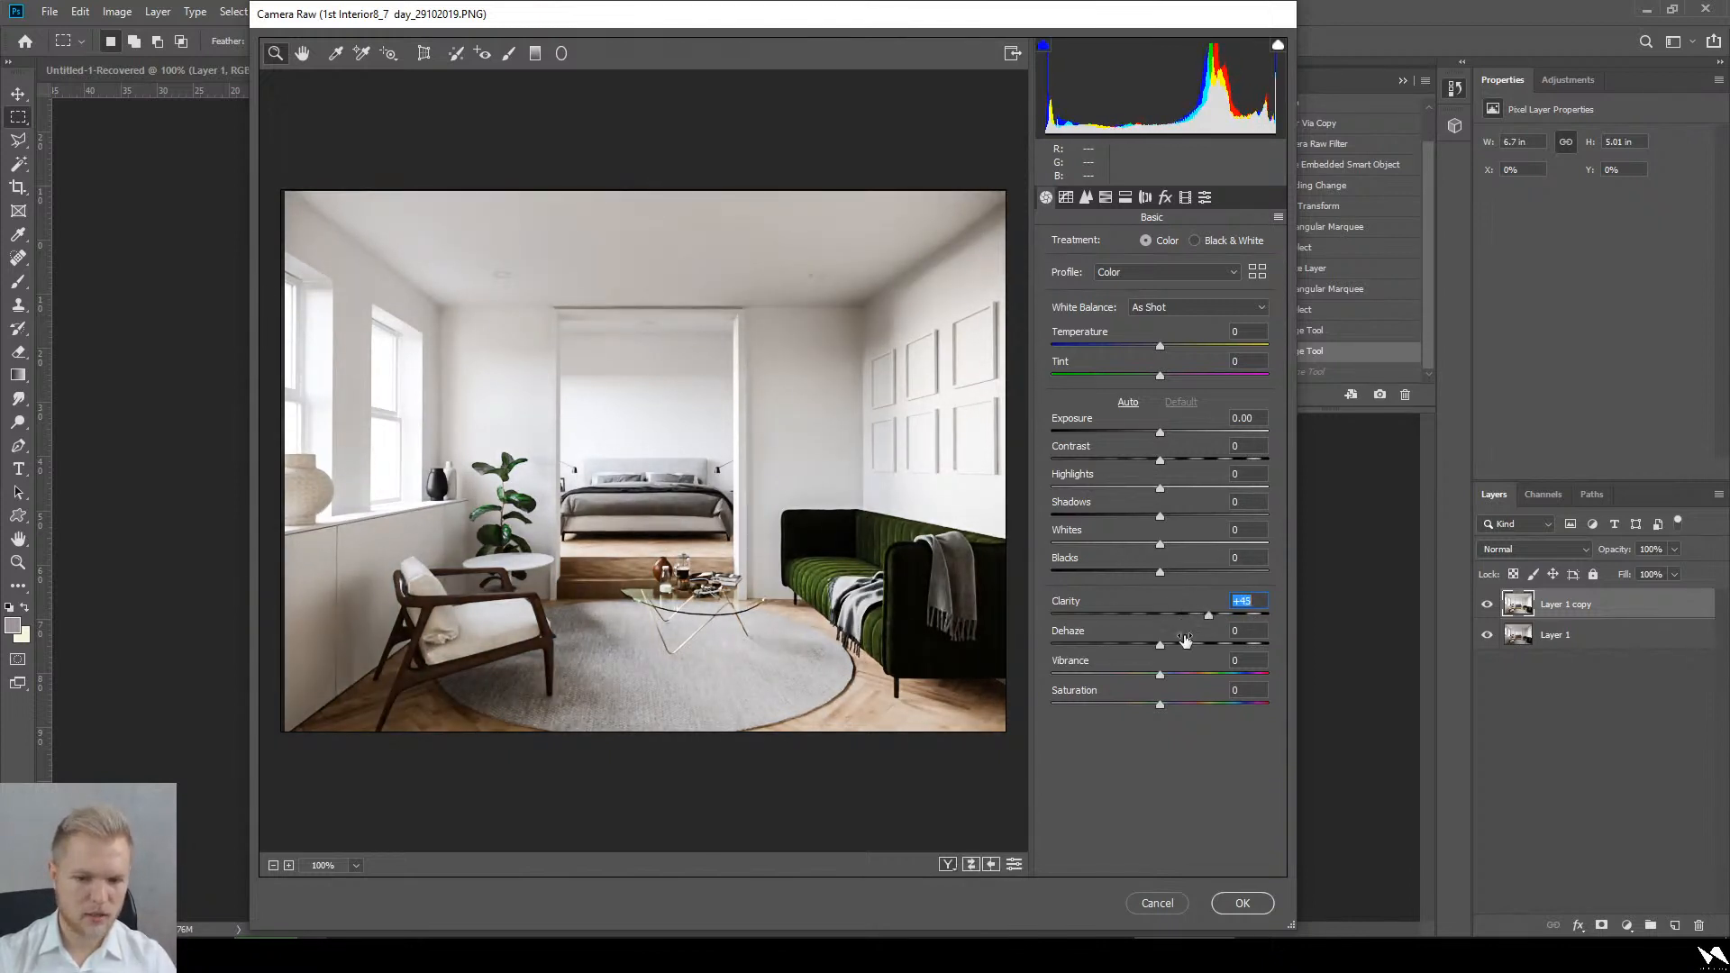
mouse_move(1160, 643)
mouse_down()
mouse_move(1225, 647)
mouse_move(1146, 641)
mouse_up()
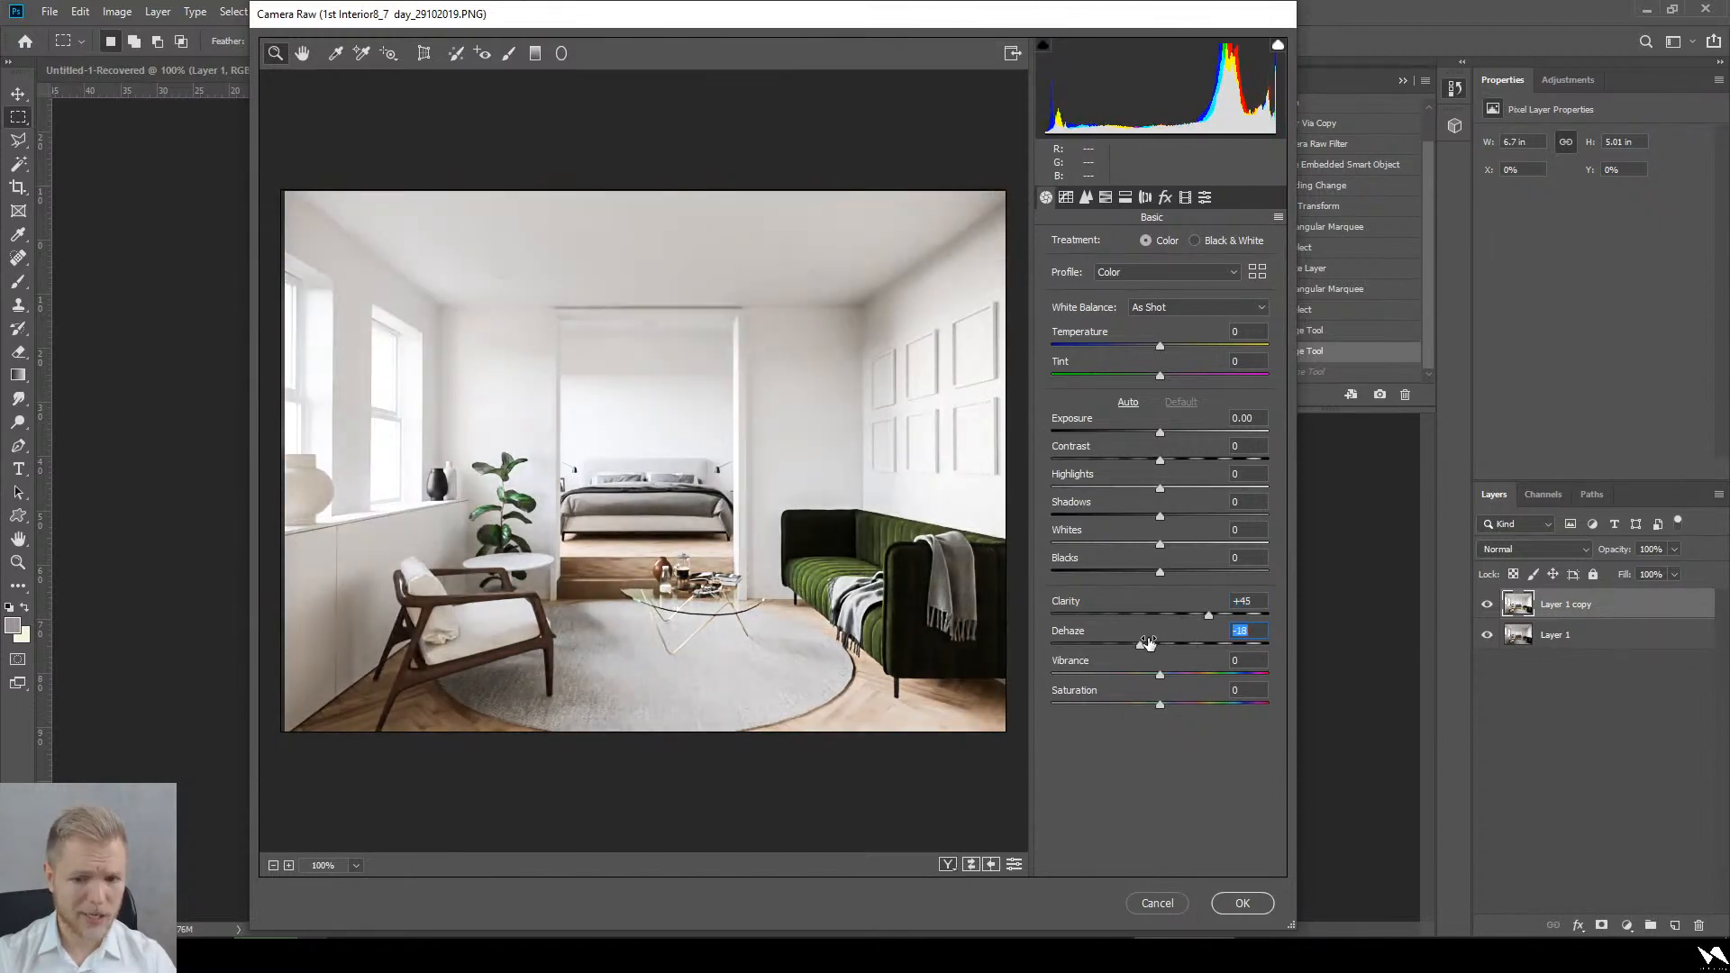
click(1249, 910)
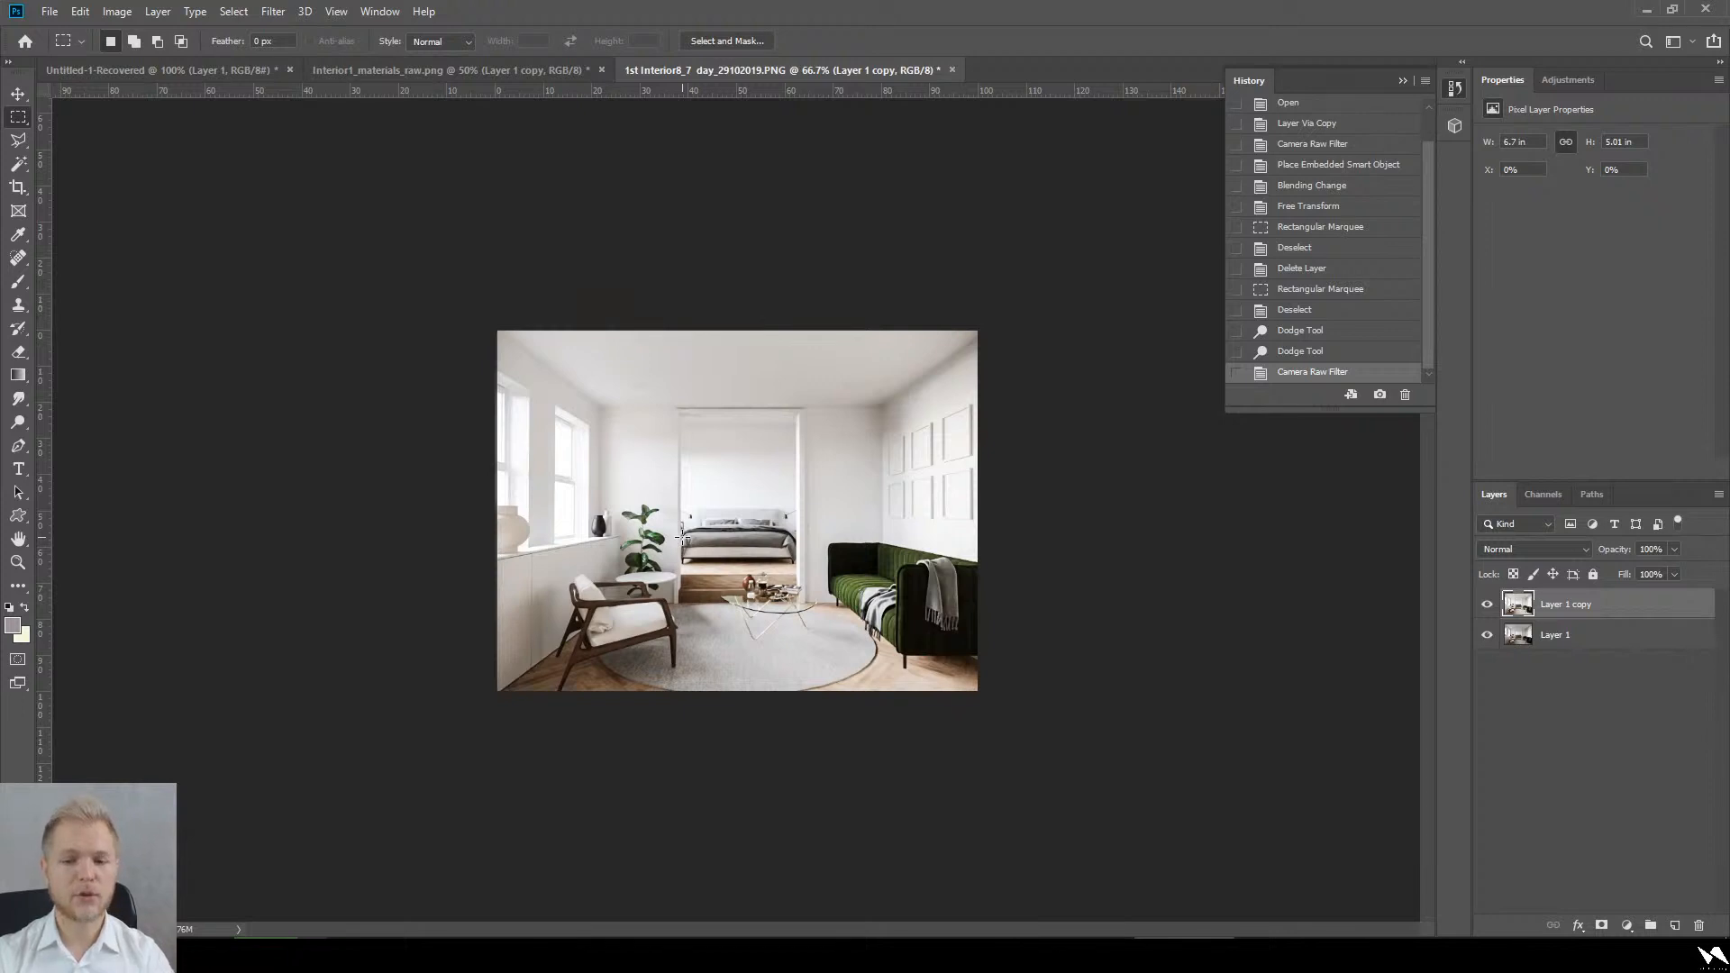
key(ctrl+plus)
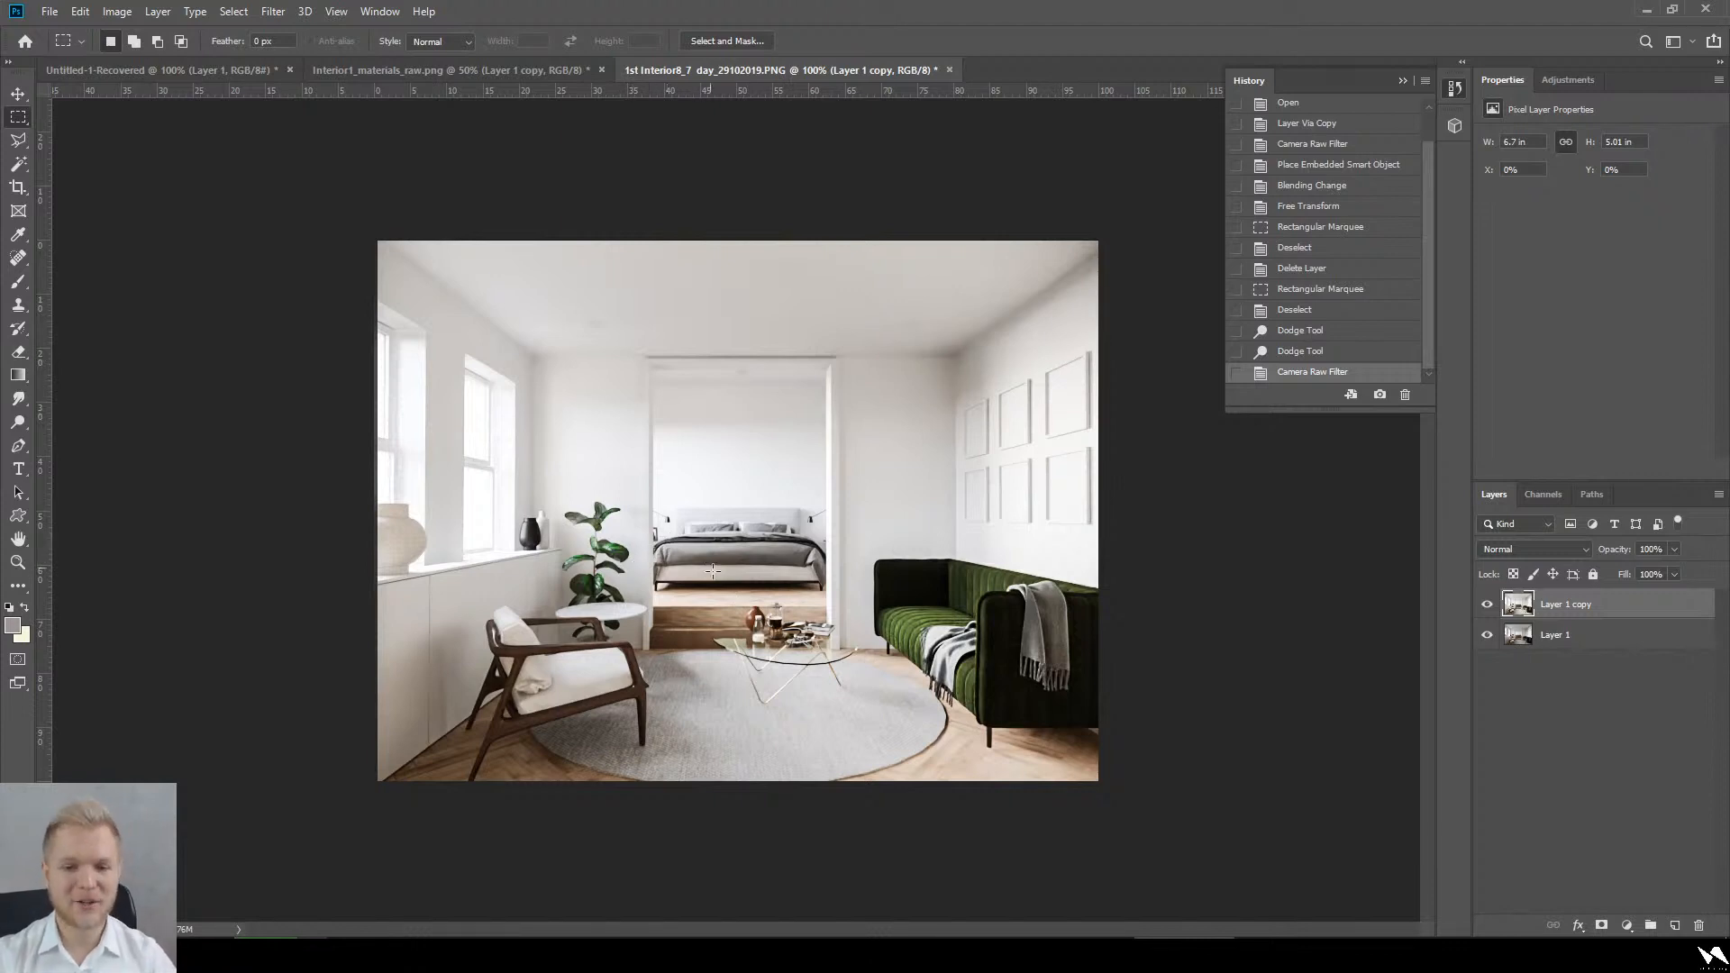
Step: Select the potted plant with a rectangular marquee and add a Hue/Saturation adjustment layer masked to it
drag(642, 481, 548, 640)
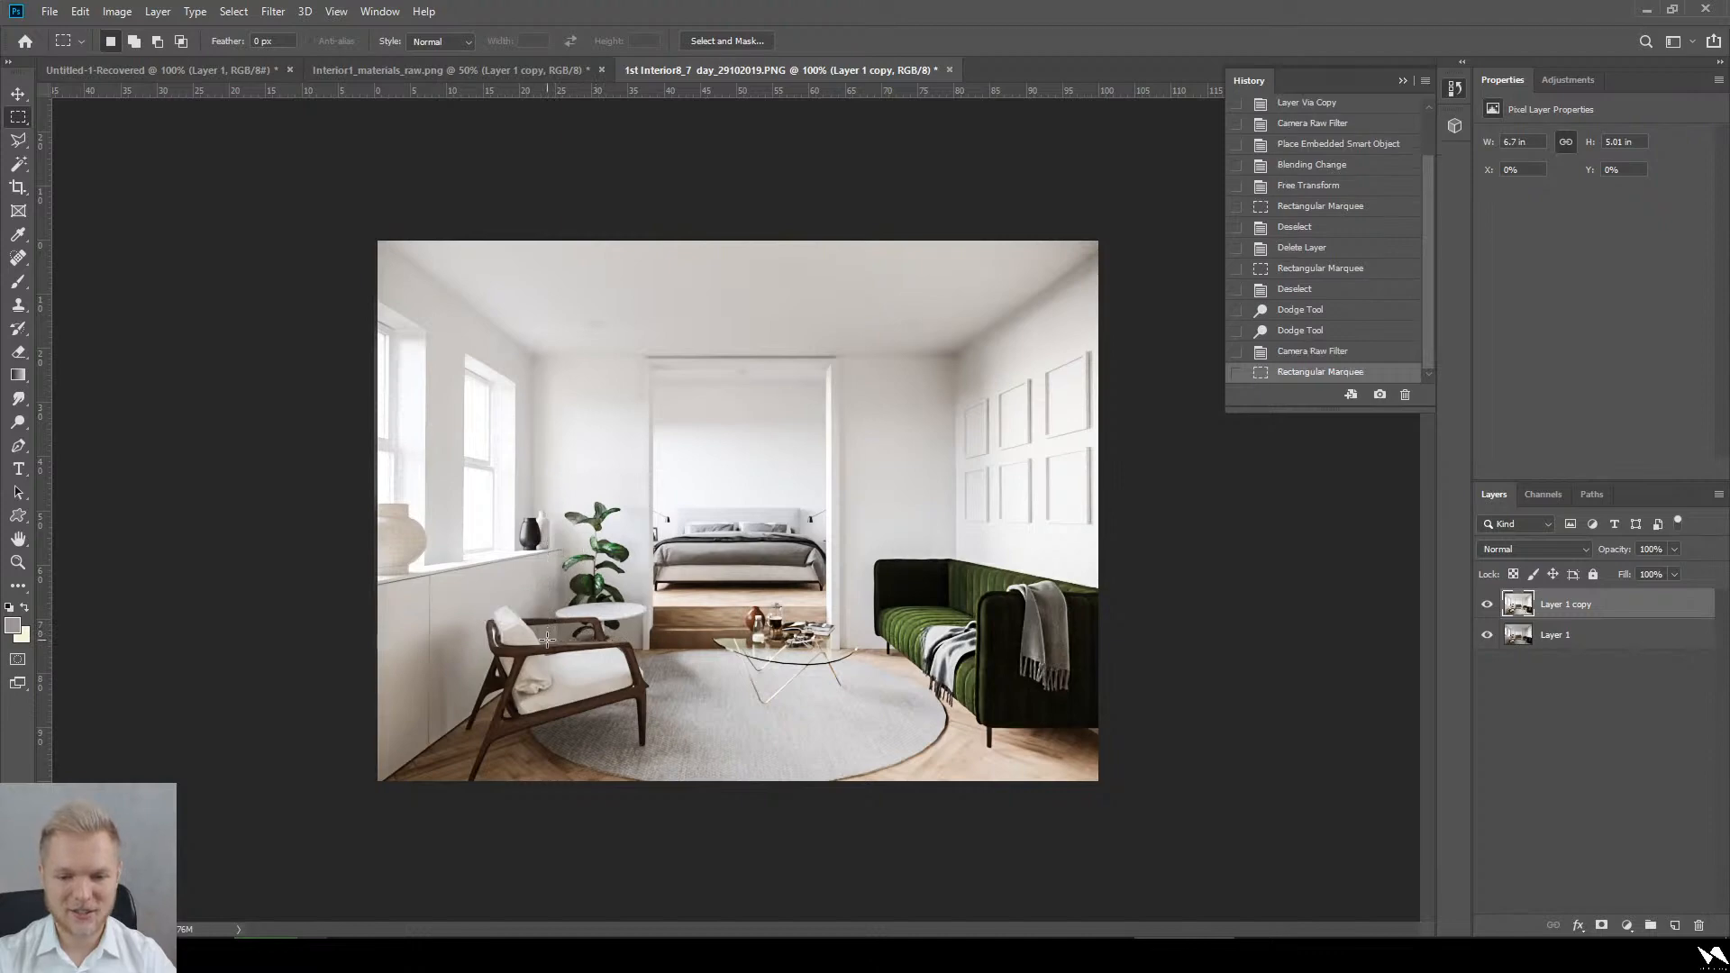
click(1580, 78)
click(1511, 144)
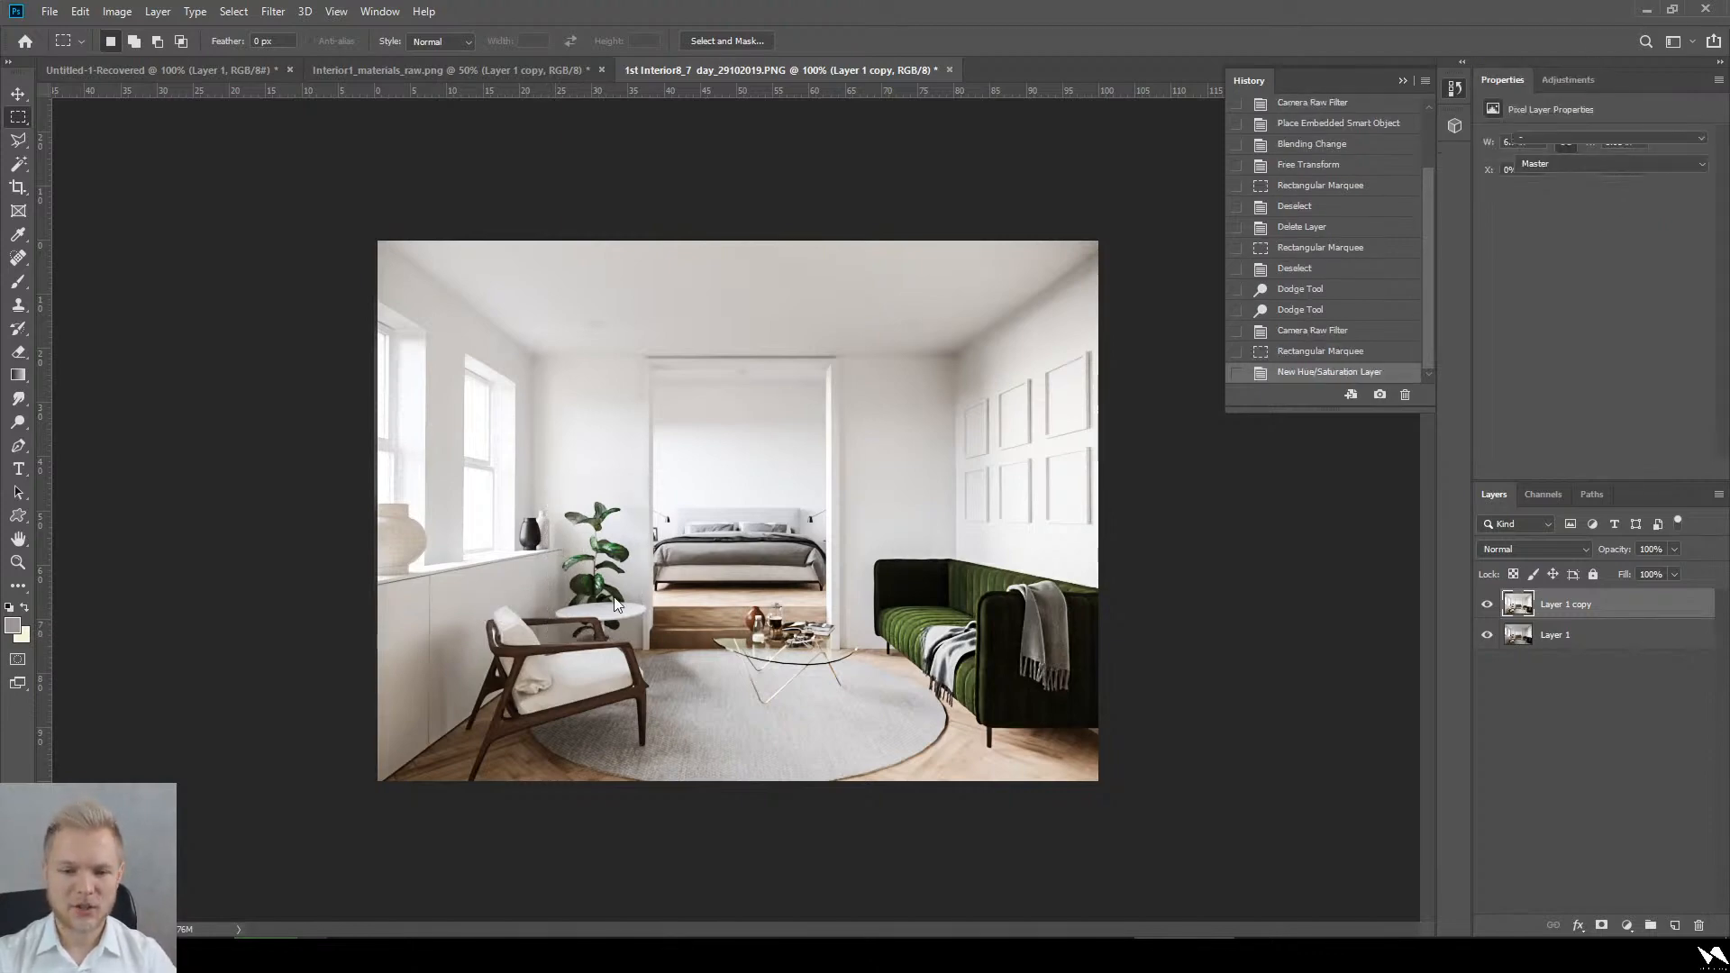
key(ctrl+plus)
key(ctrl+plus)
scroll(525, 579, down, 3)
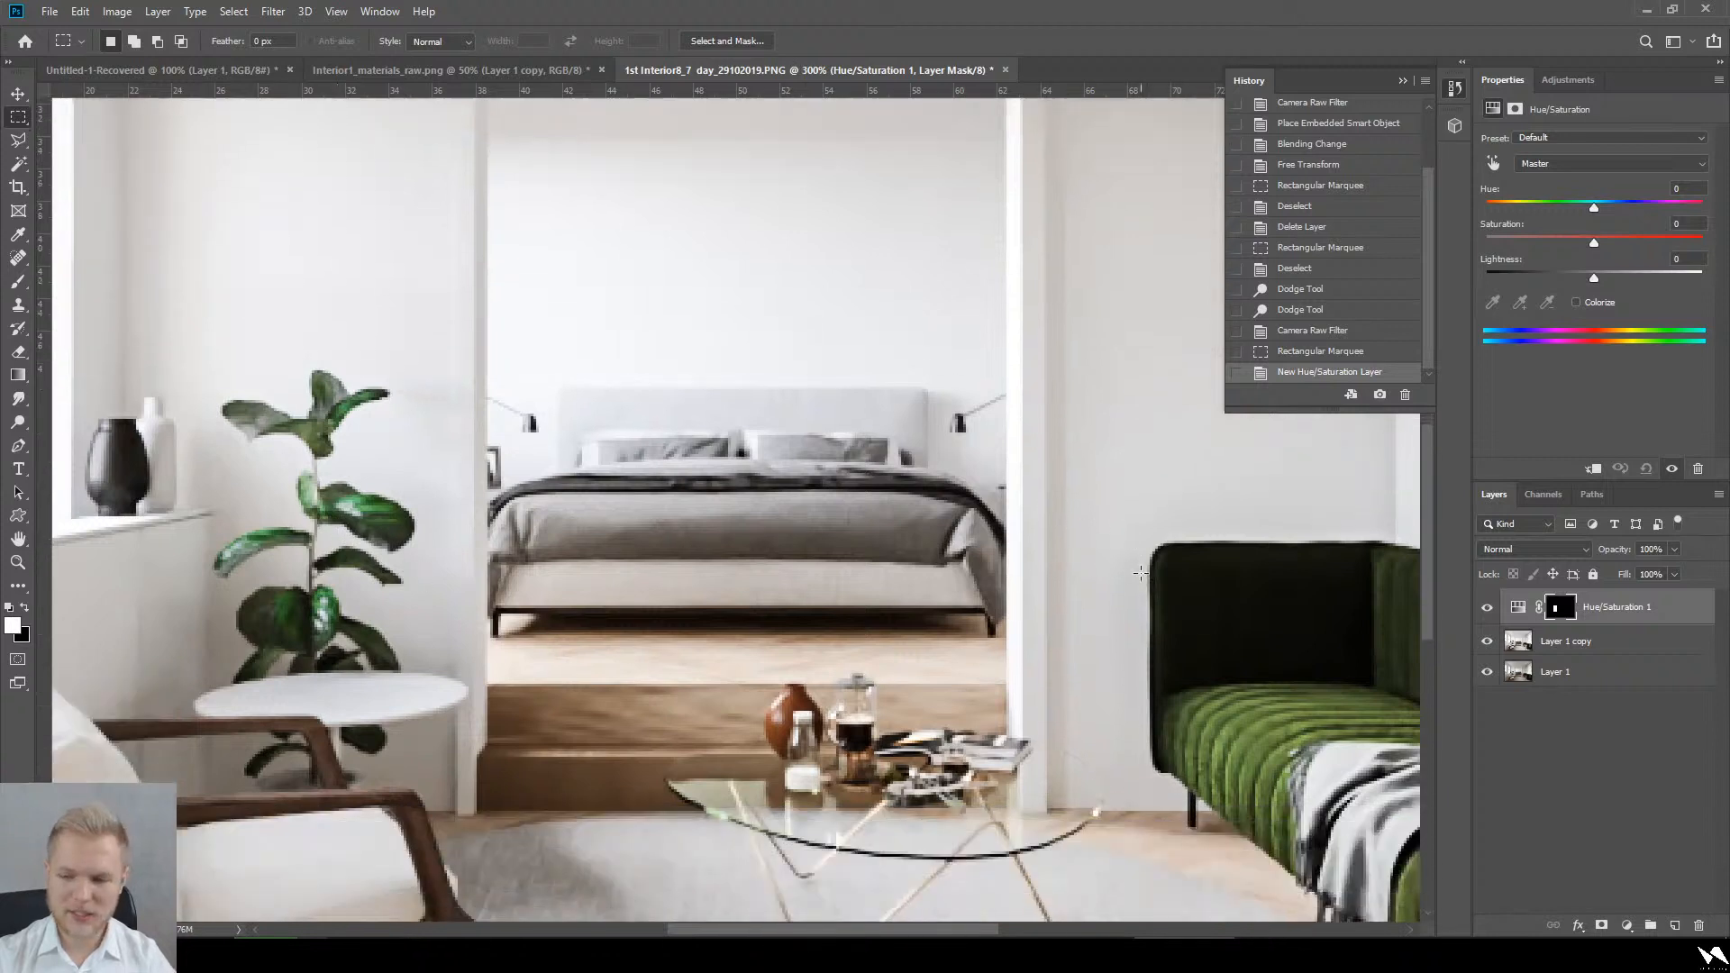
Step: Shift the Greens hue of the plant's Hue/Saturation layer to -27
click(1602, 162)
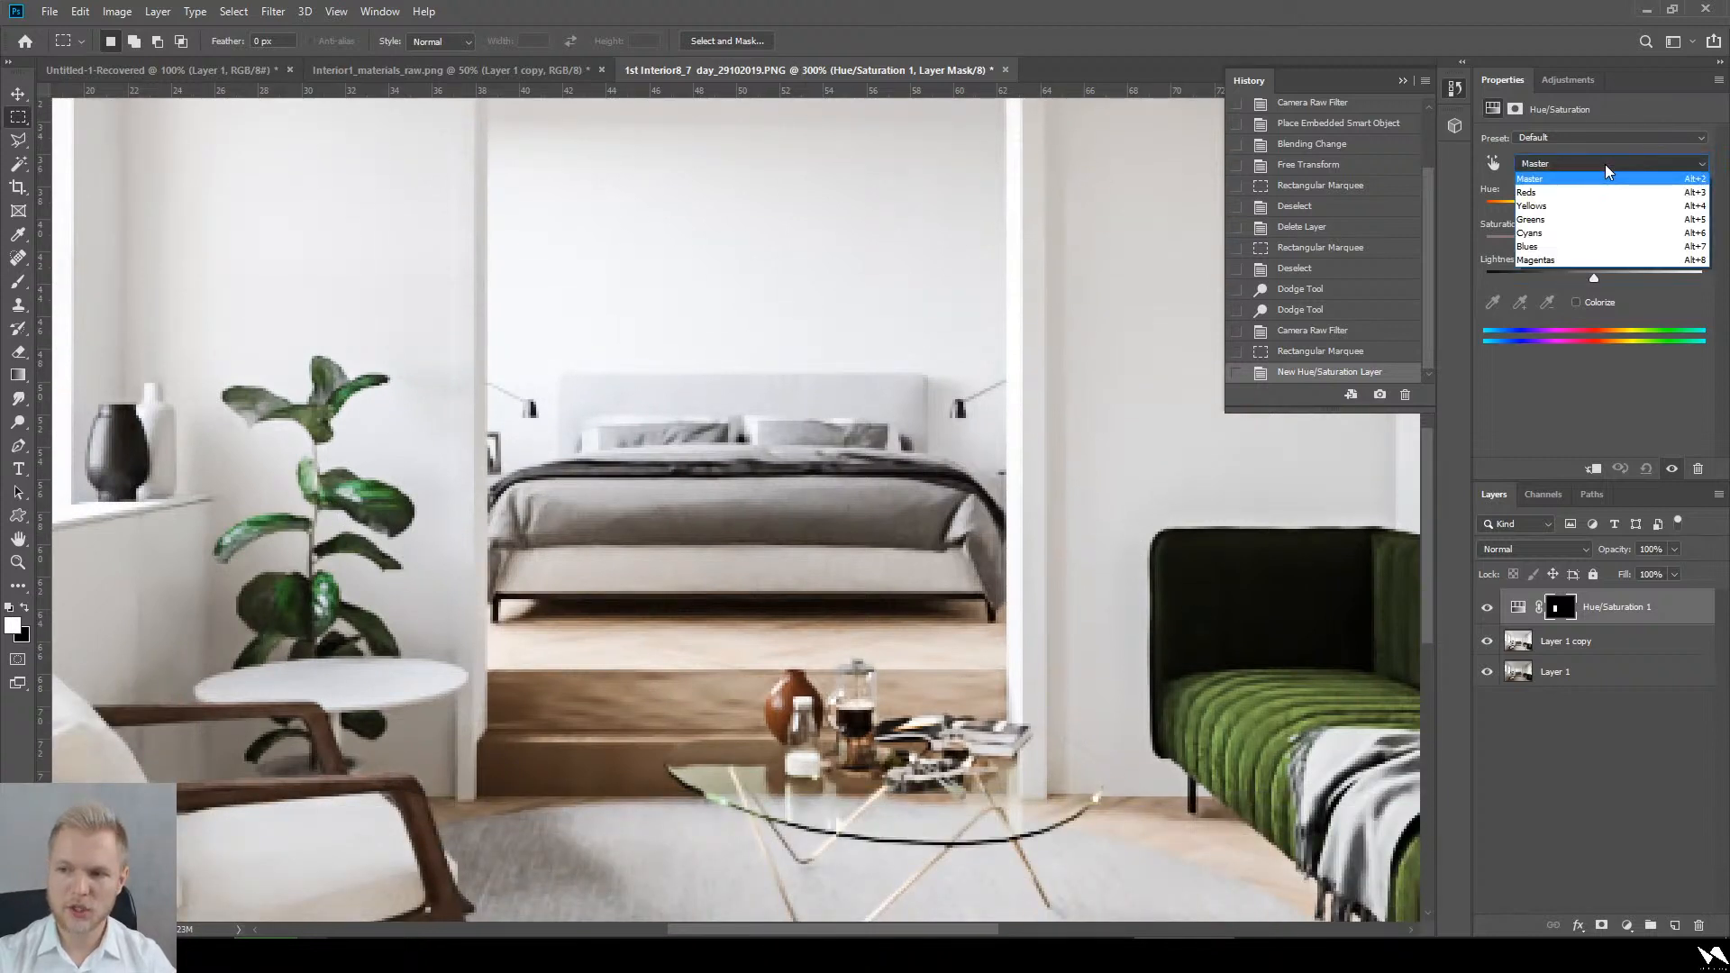
click(1596, 221)
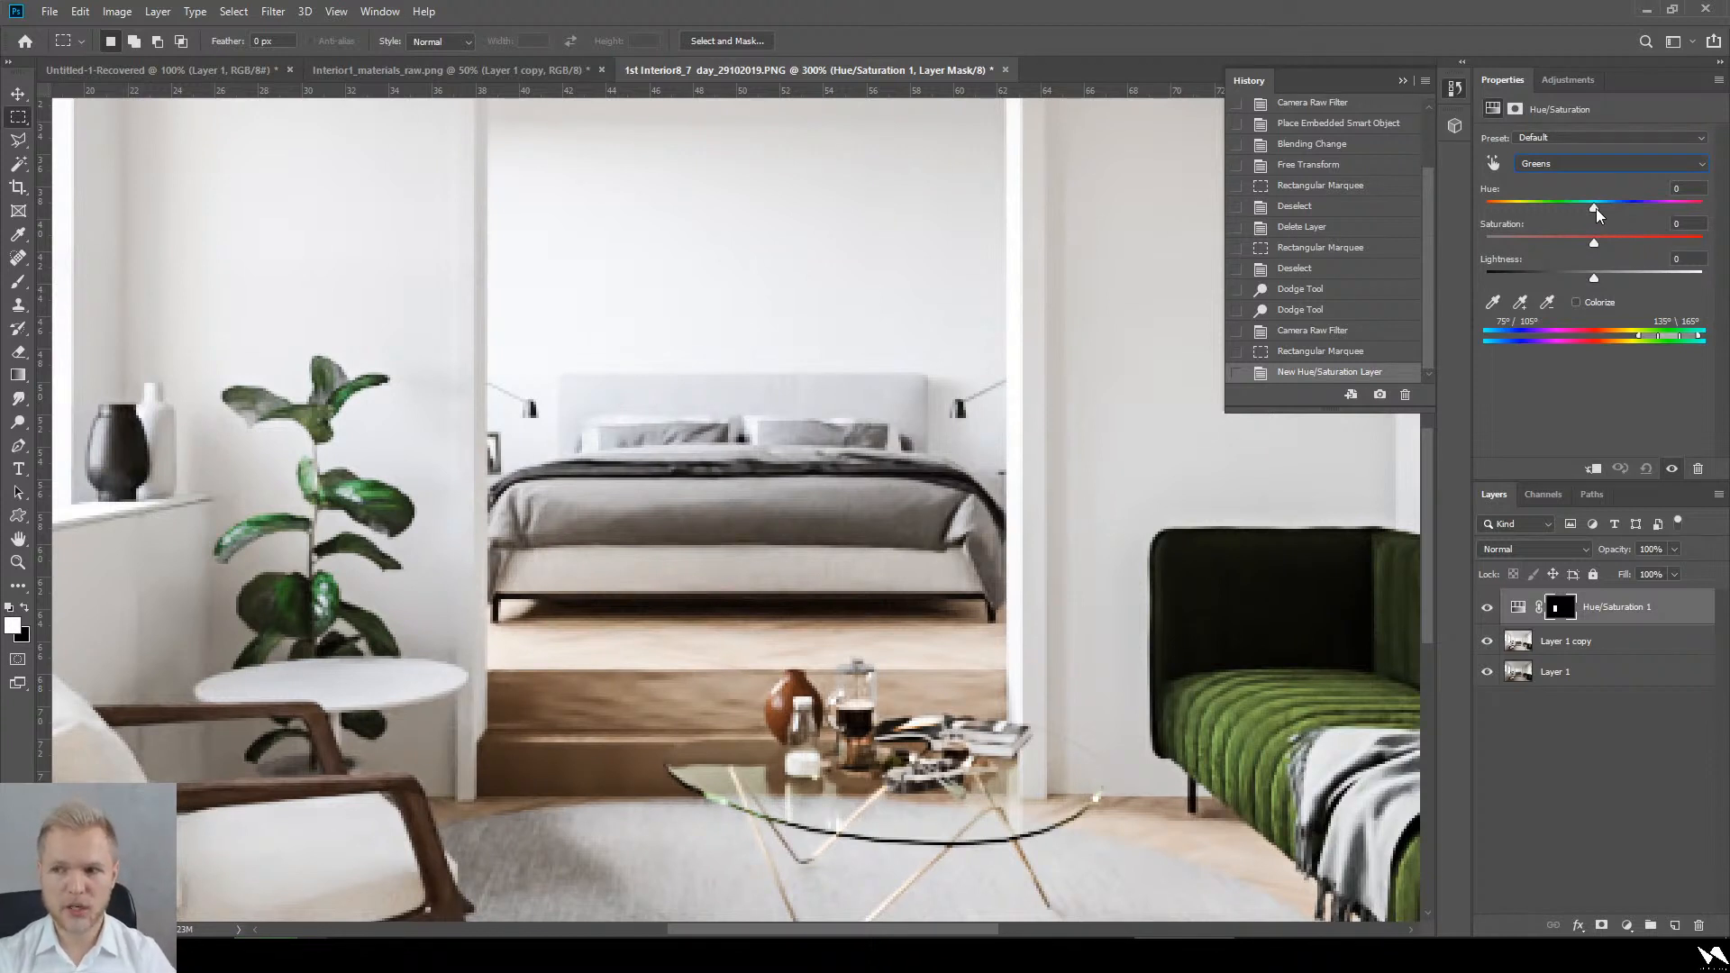
click(1545, 165)
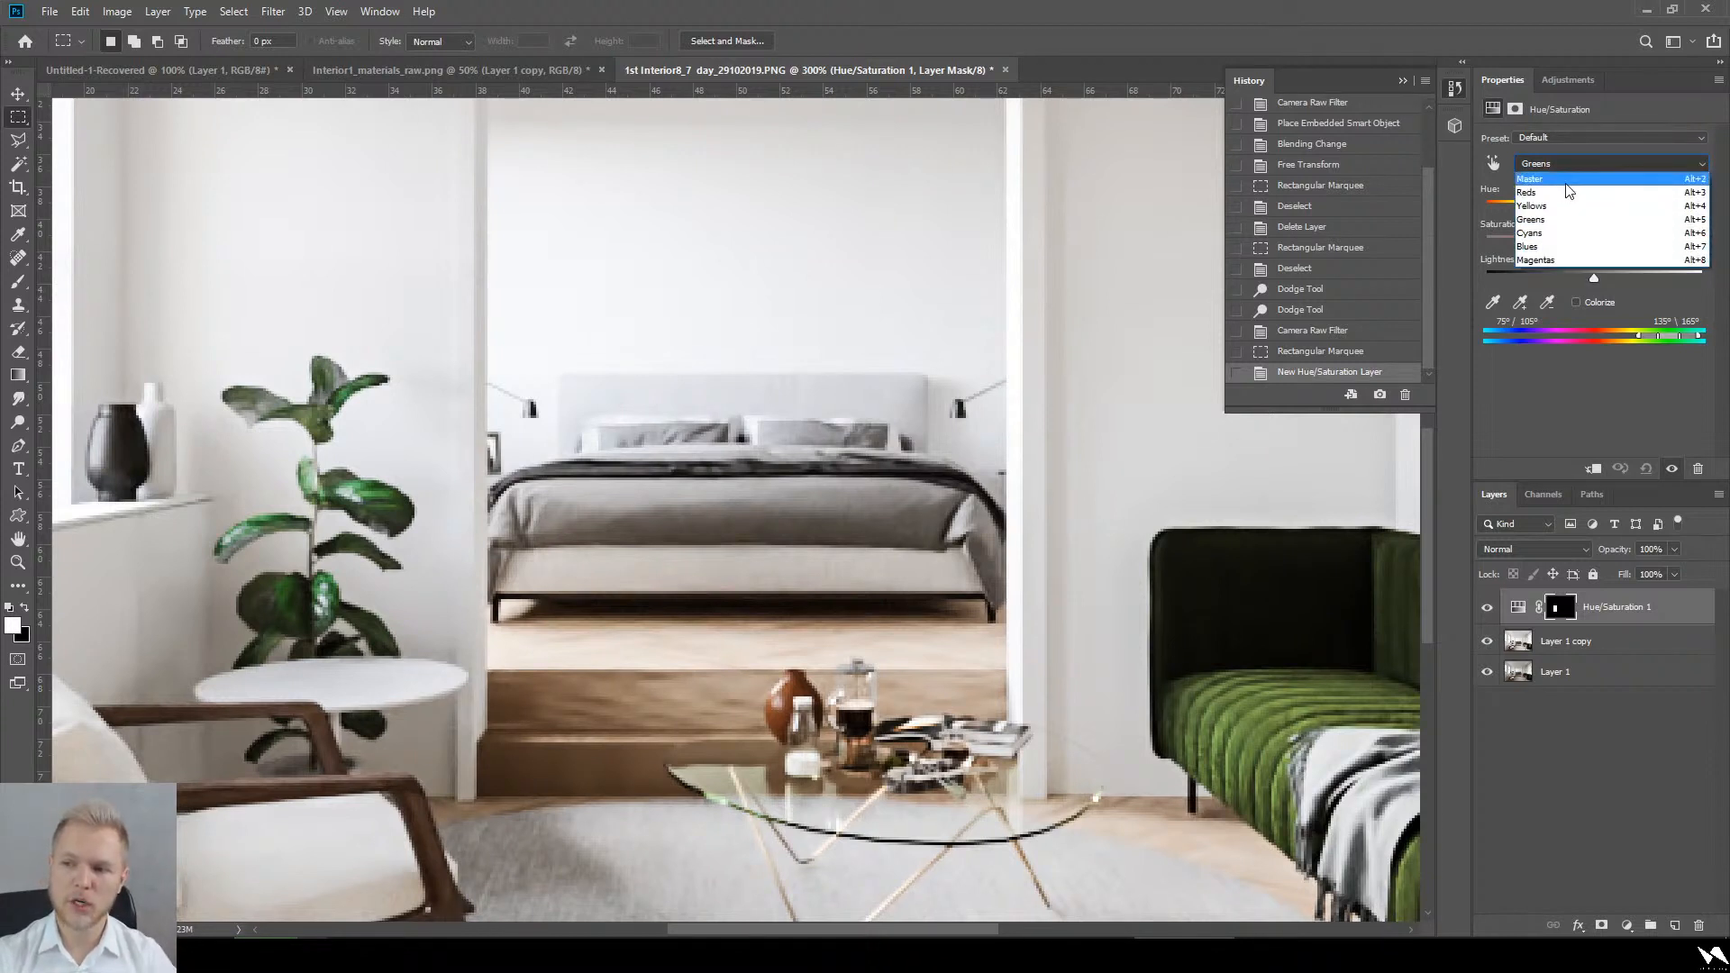
click(1568, 180)
click(1571, 160)
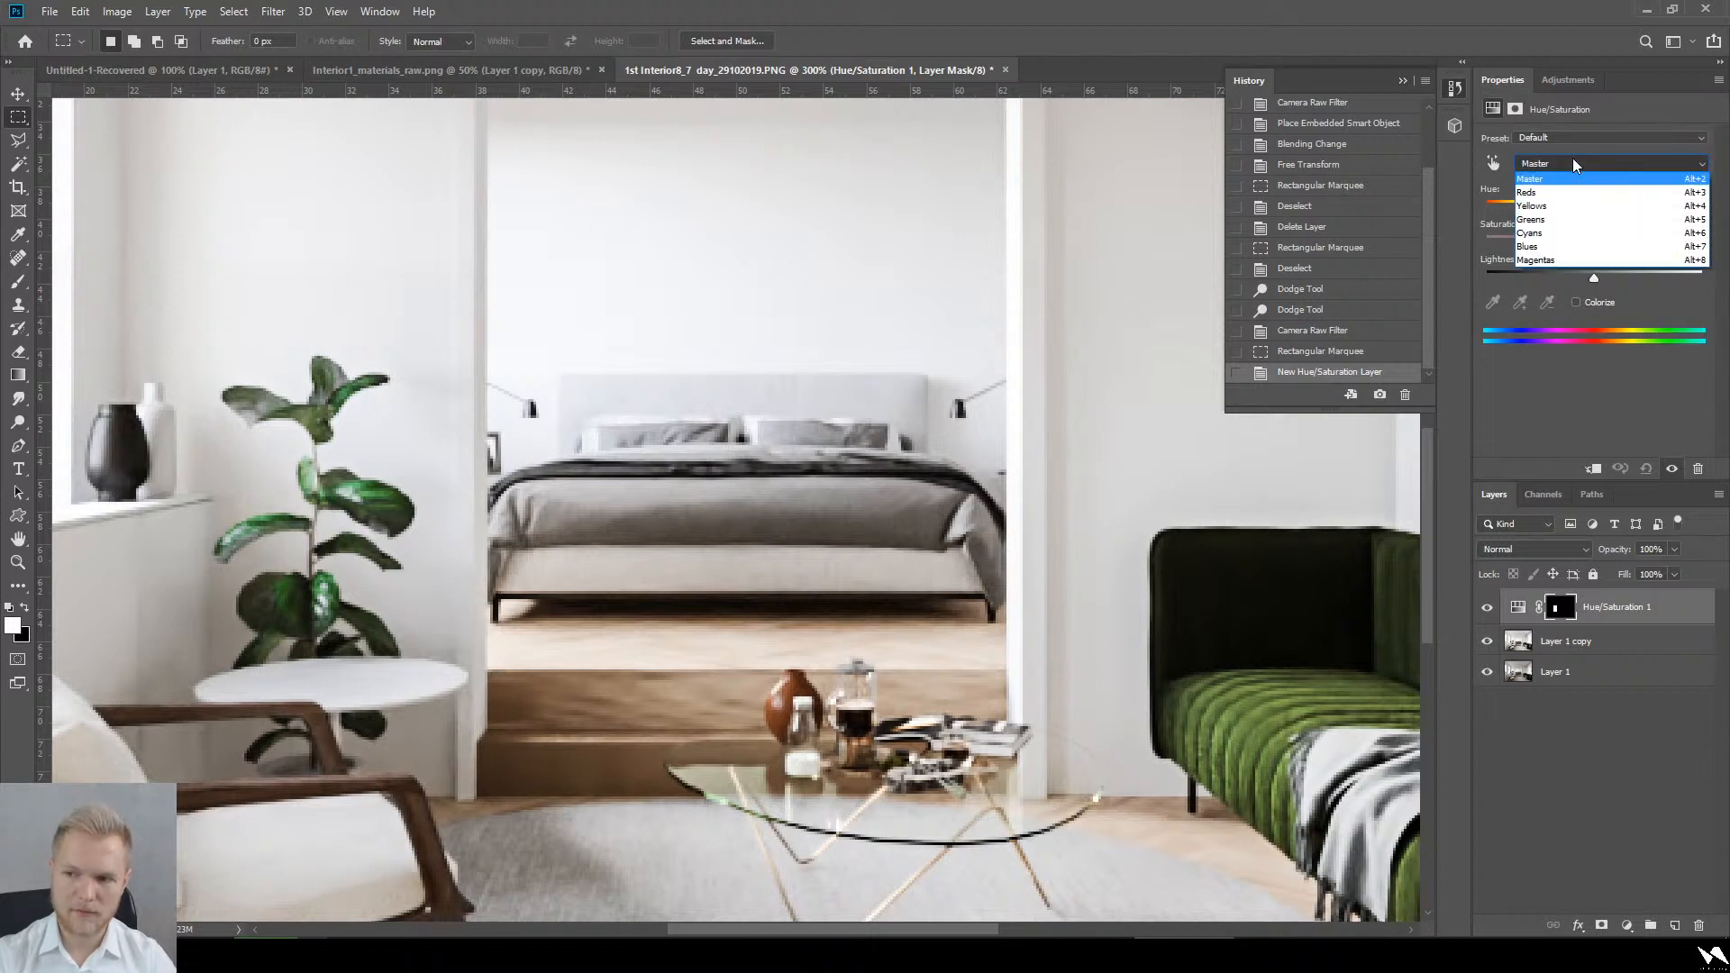
click(1570, 219)
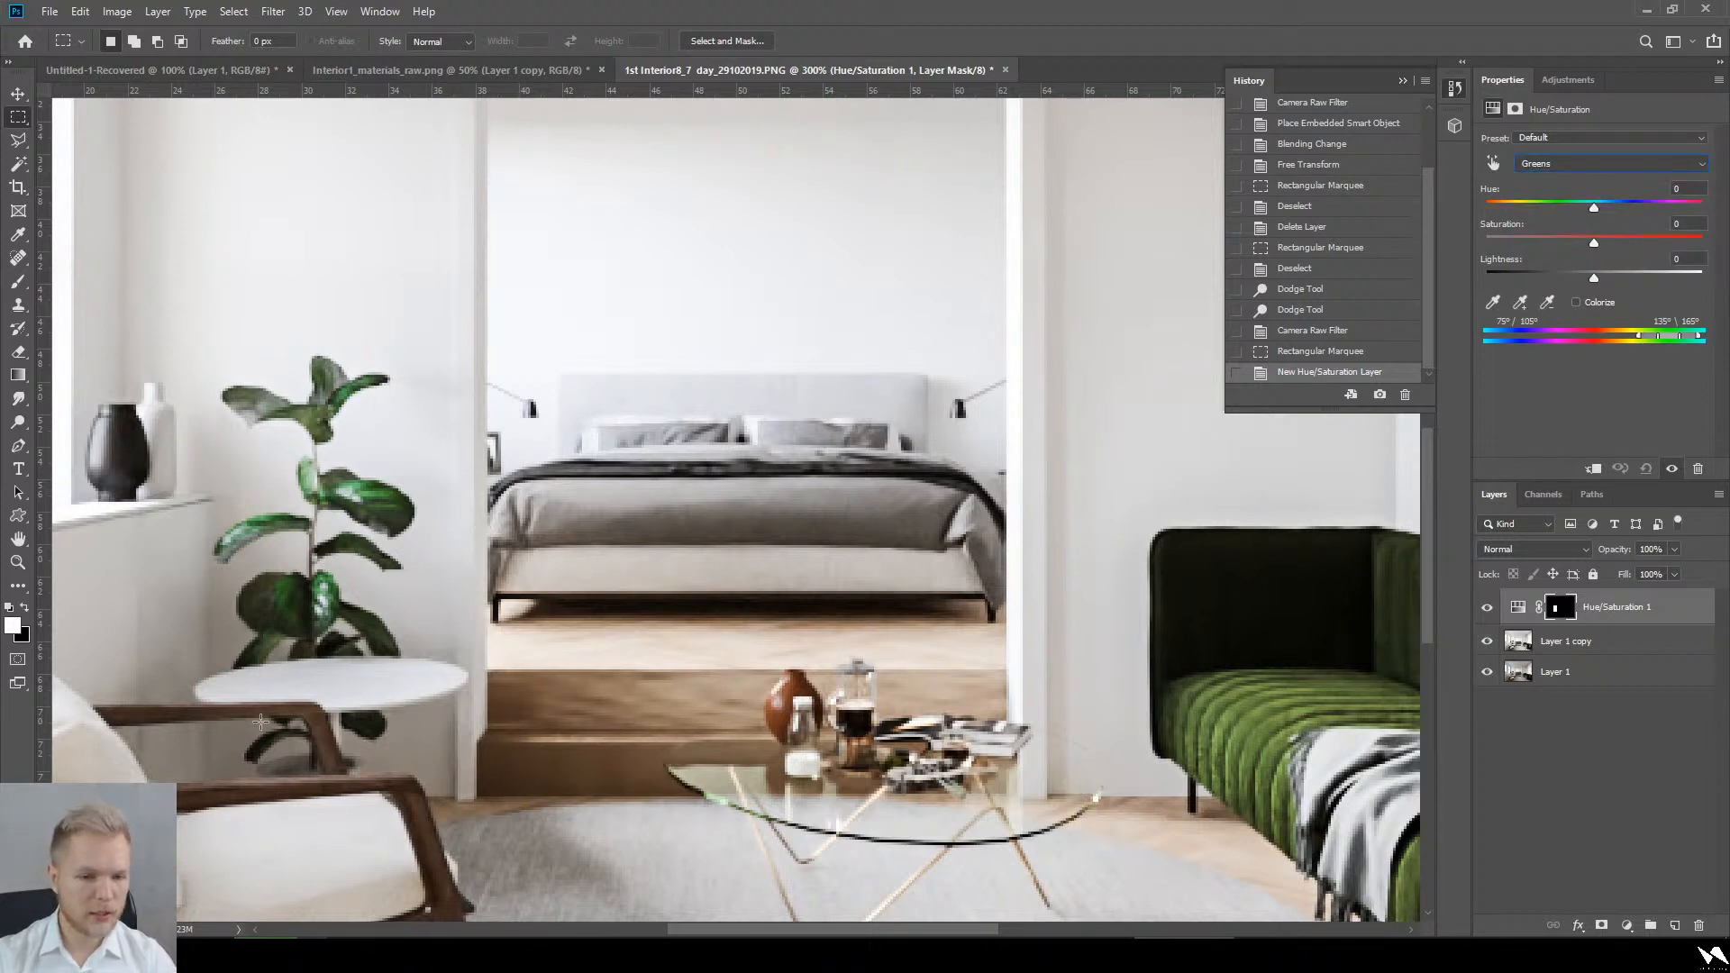
drag(1592, 208, 1636, 207)
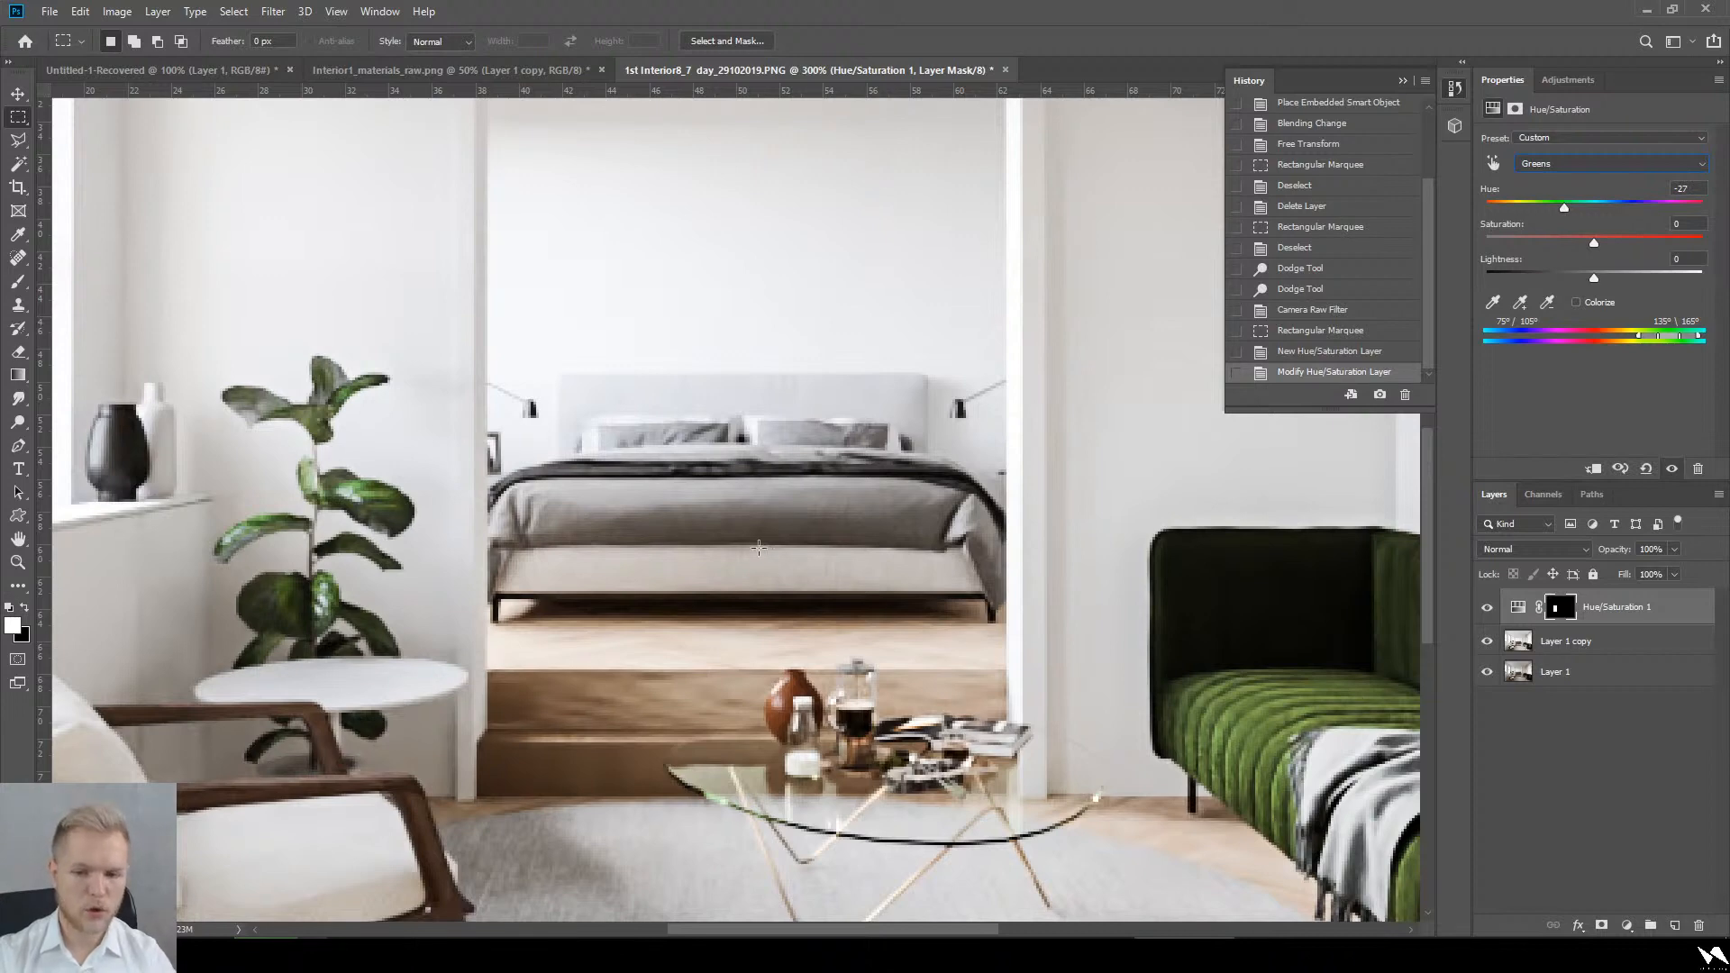
Step: Compare the plant's color before and after by switching the Hue/Saturation layer off and on repeatedly
key(ctrl+minus)
key(ctrl+minus)
key(ctrl+minus)
key(ctrl+plus)
key(ctrl+plus)
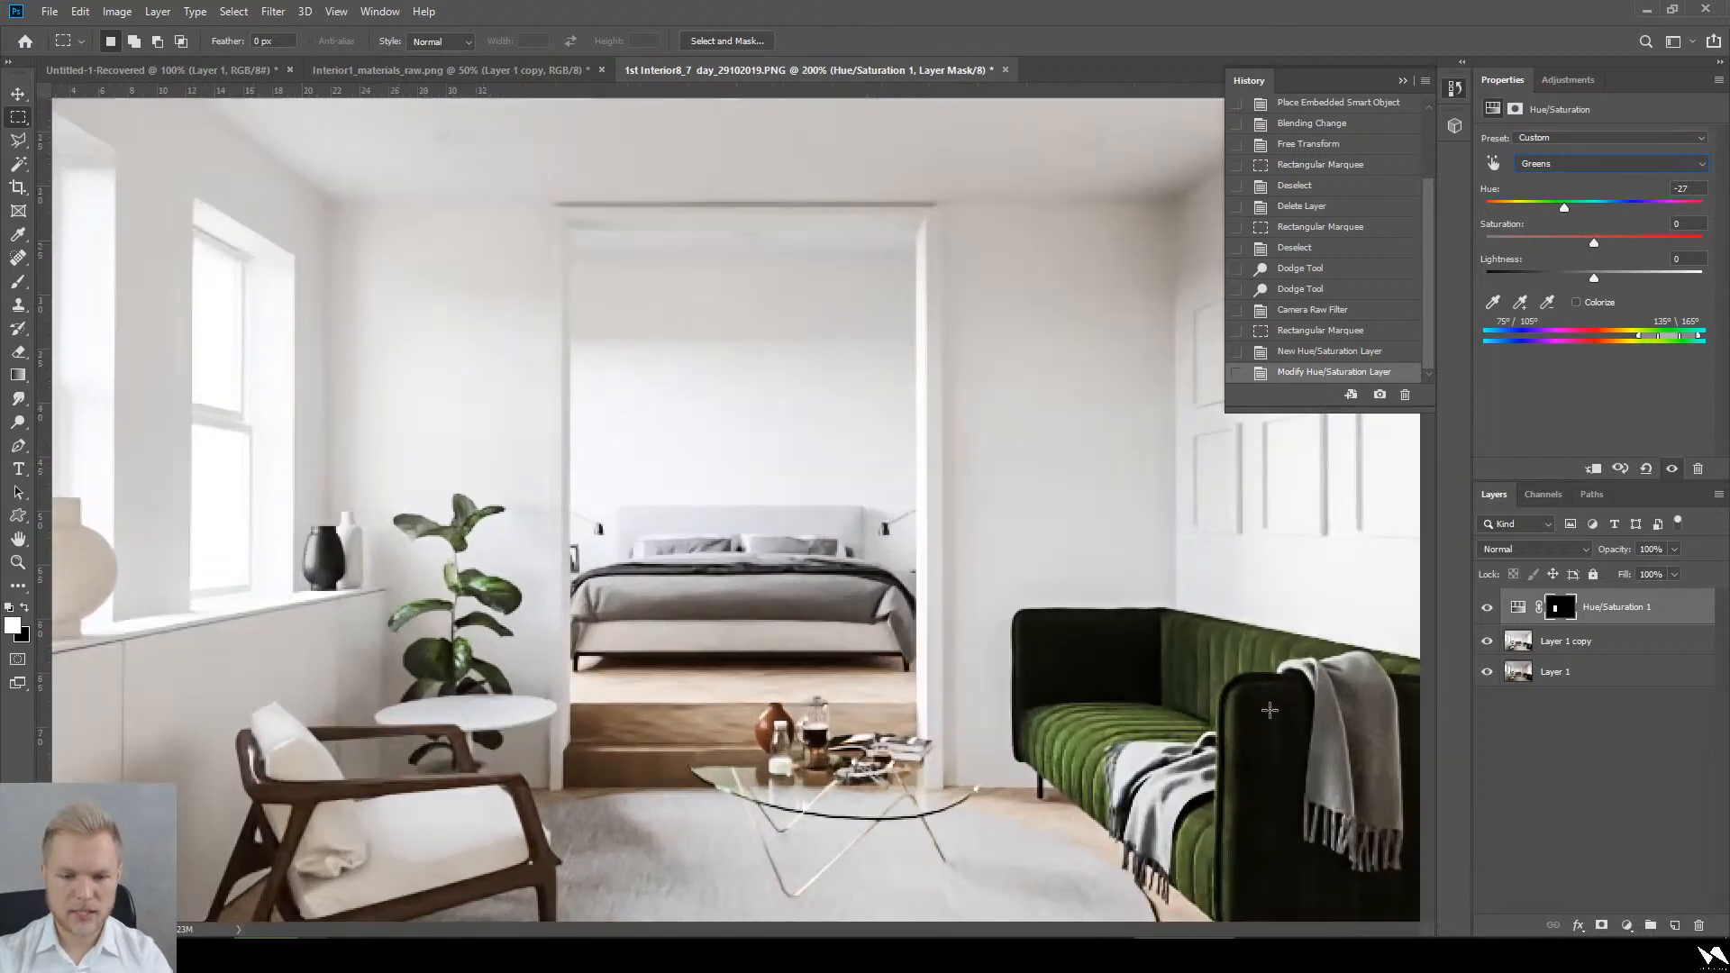
click(1487, 608)
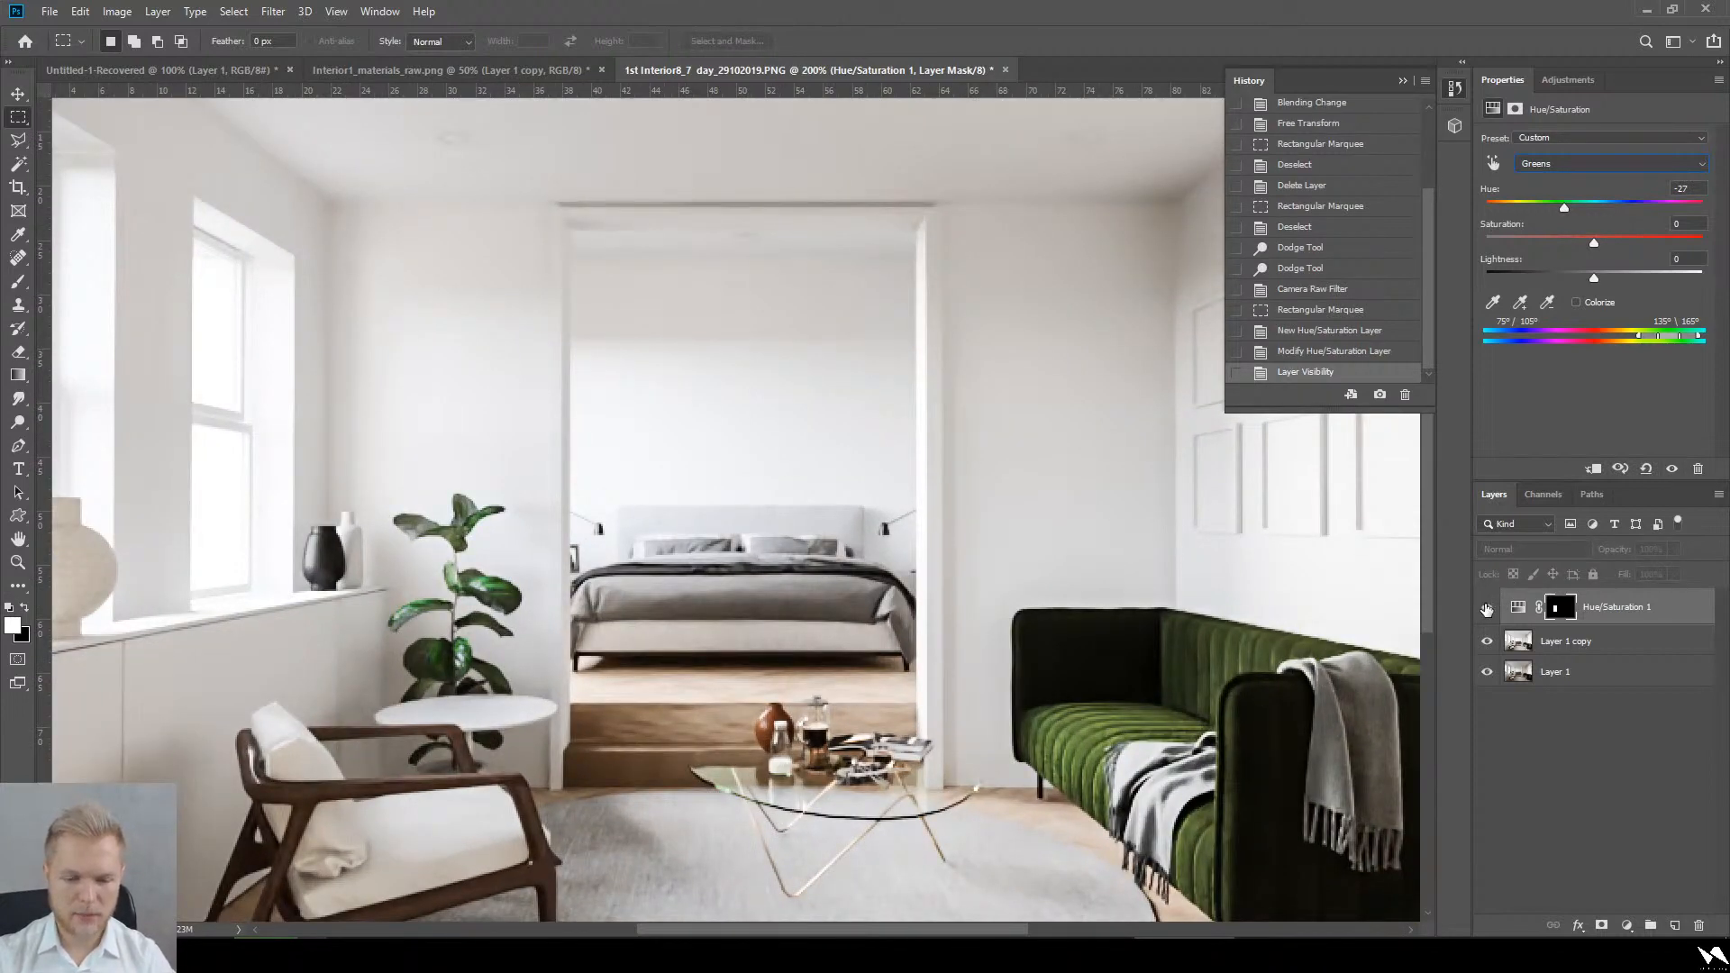
click(1486, 608)
click(1486, 608)
click(1486, 608)
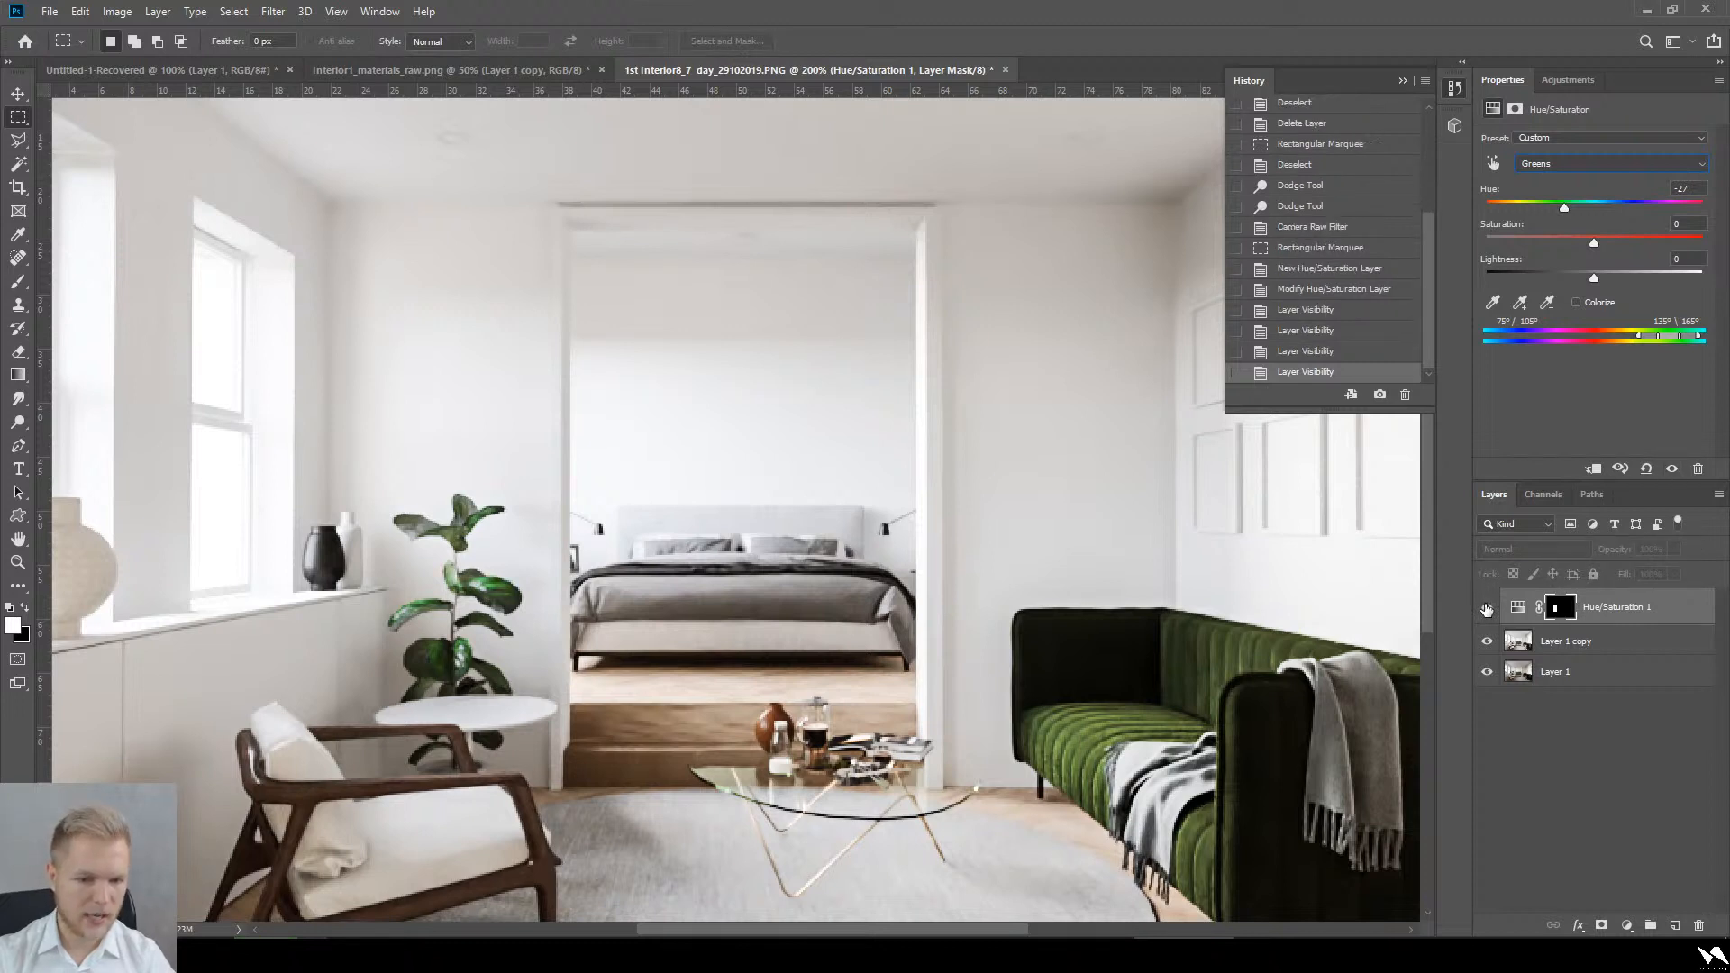
click(1486, 608)
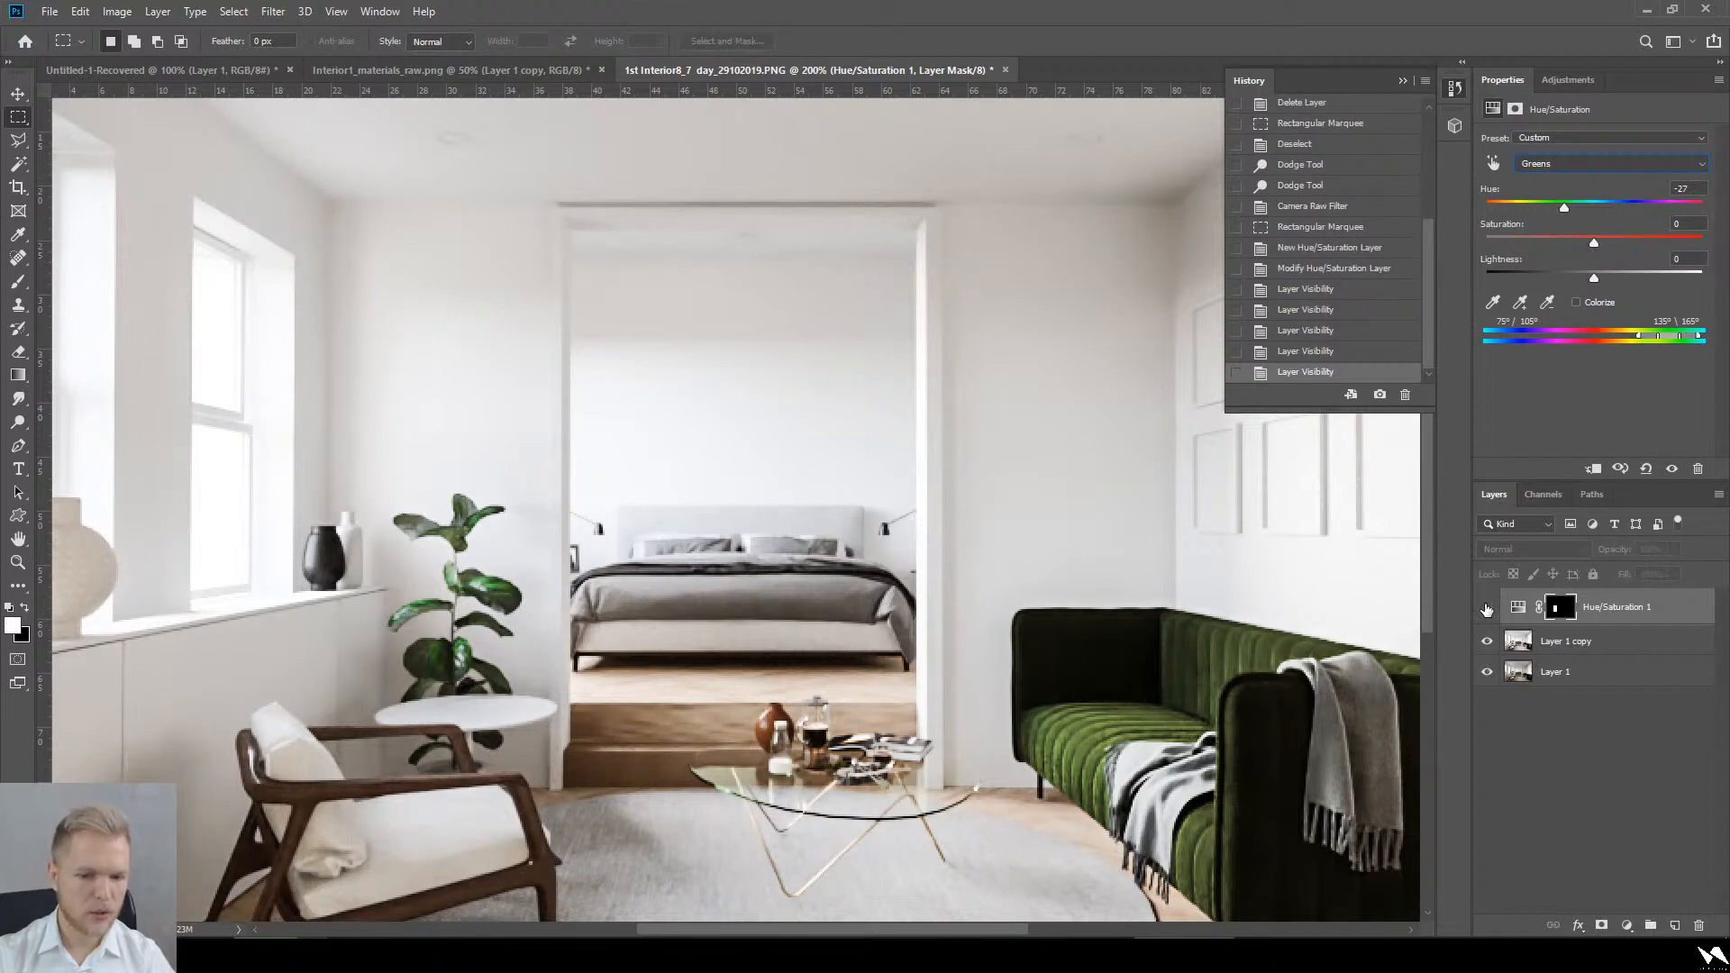
click(1486, 608)
key(ctrl+minus)
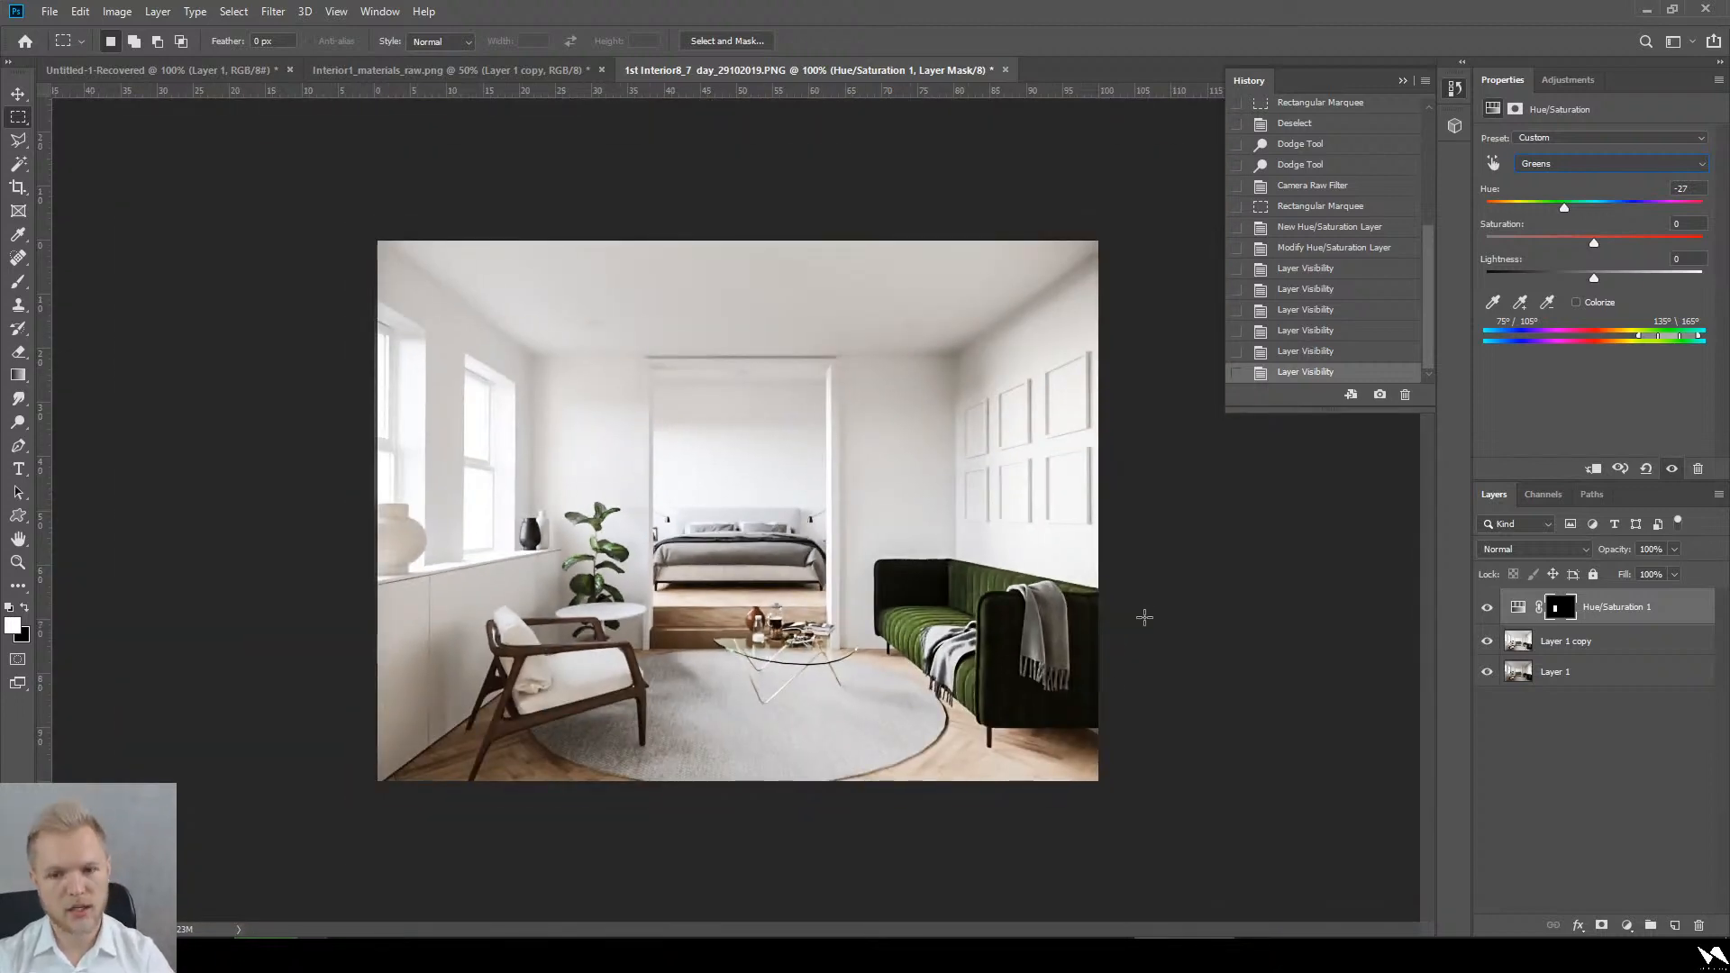
Step: Mark the sofa and the plant with temporary rectangular selections, clear them, and compare the render without and with the Hue/Saturation layer
drag(1098, 760, 860, 543)
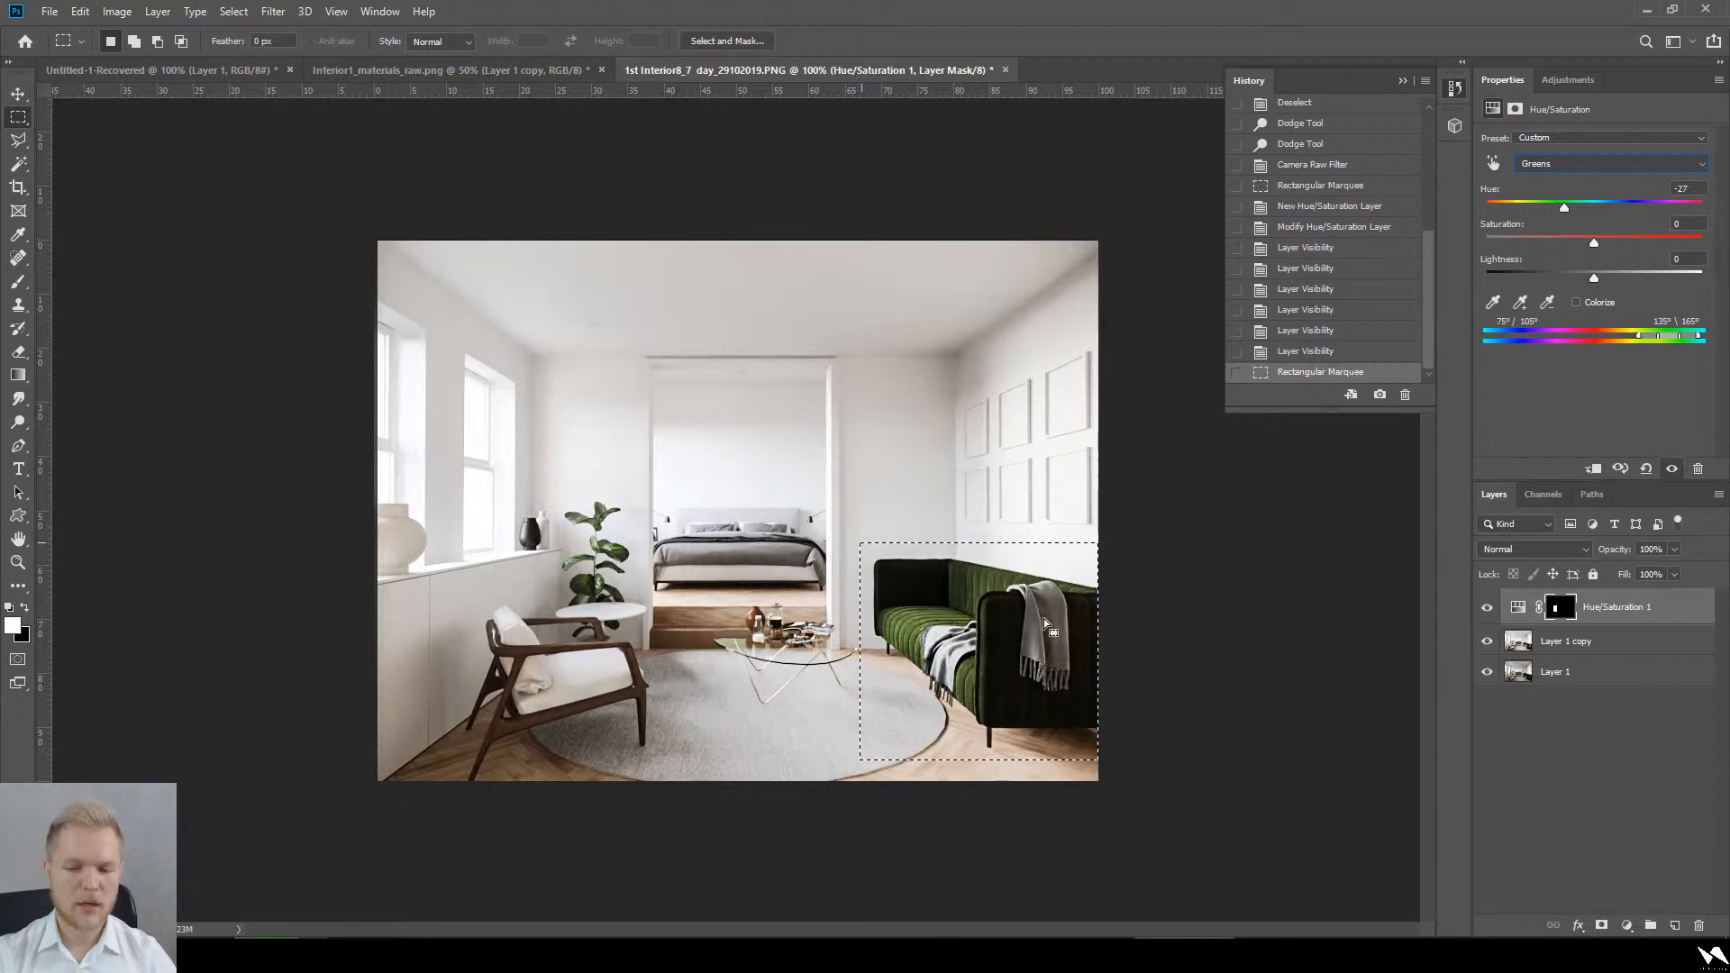
drag(619, 486, 567, 667)
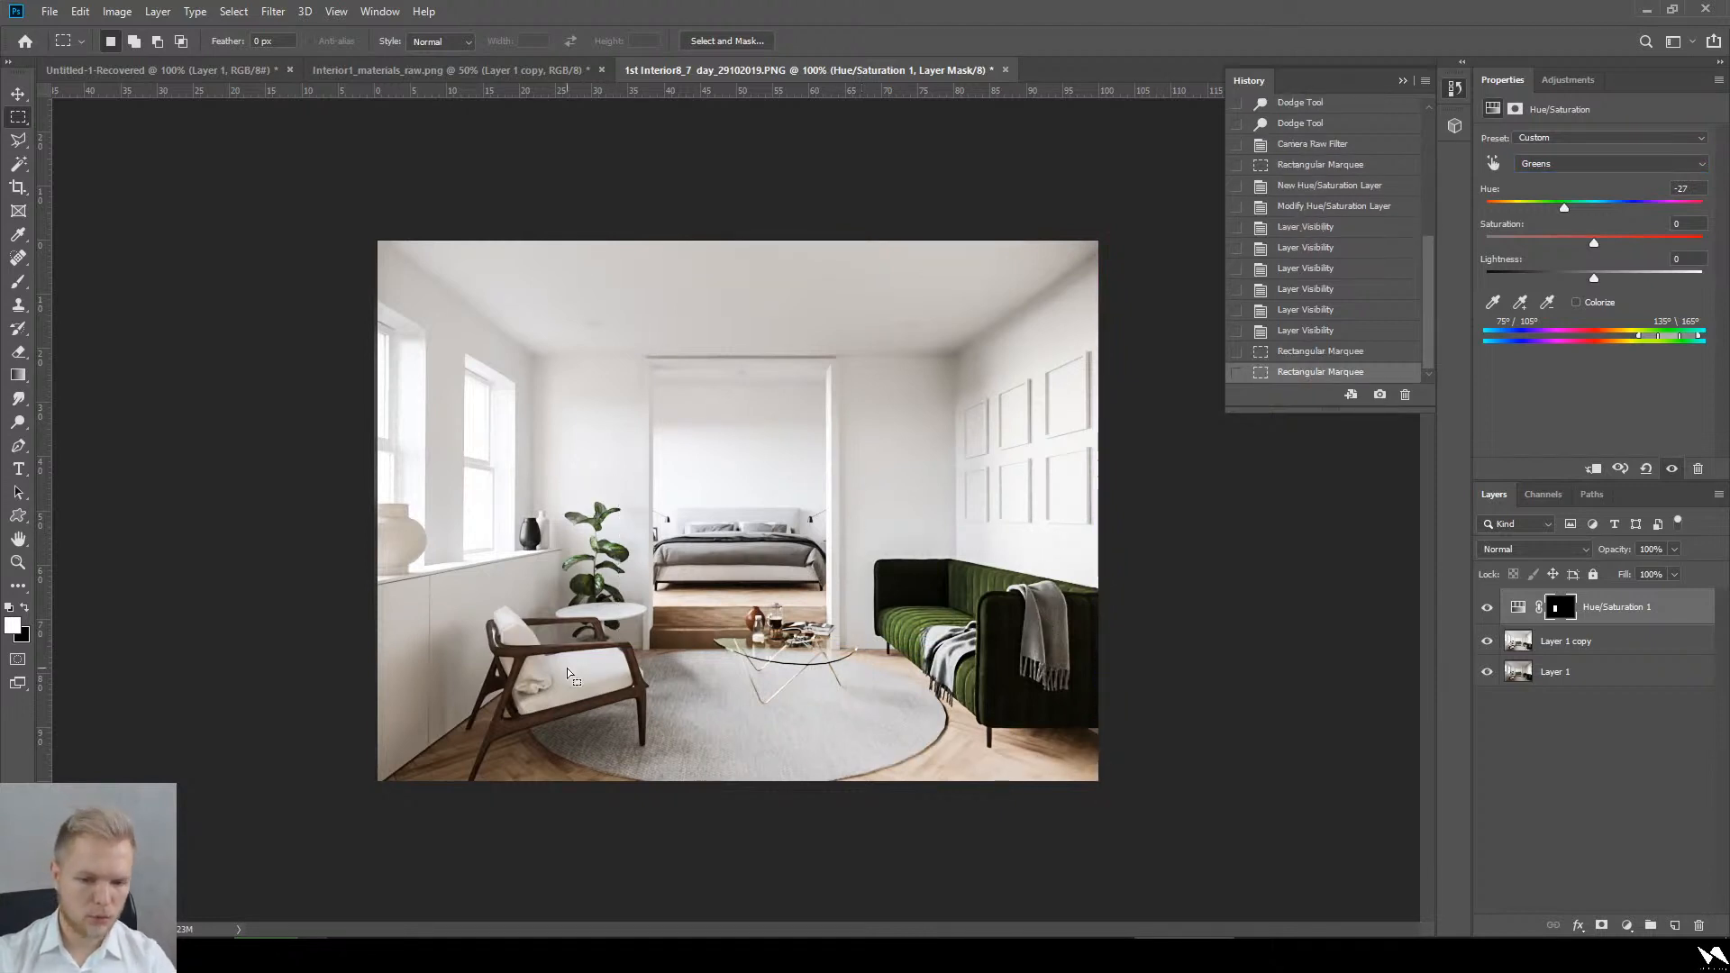
click(644, 772)
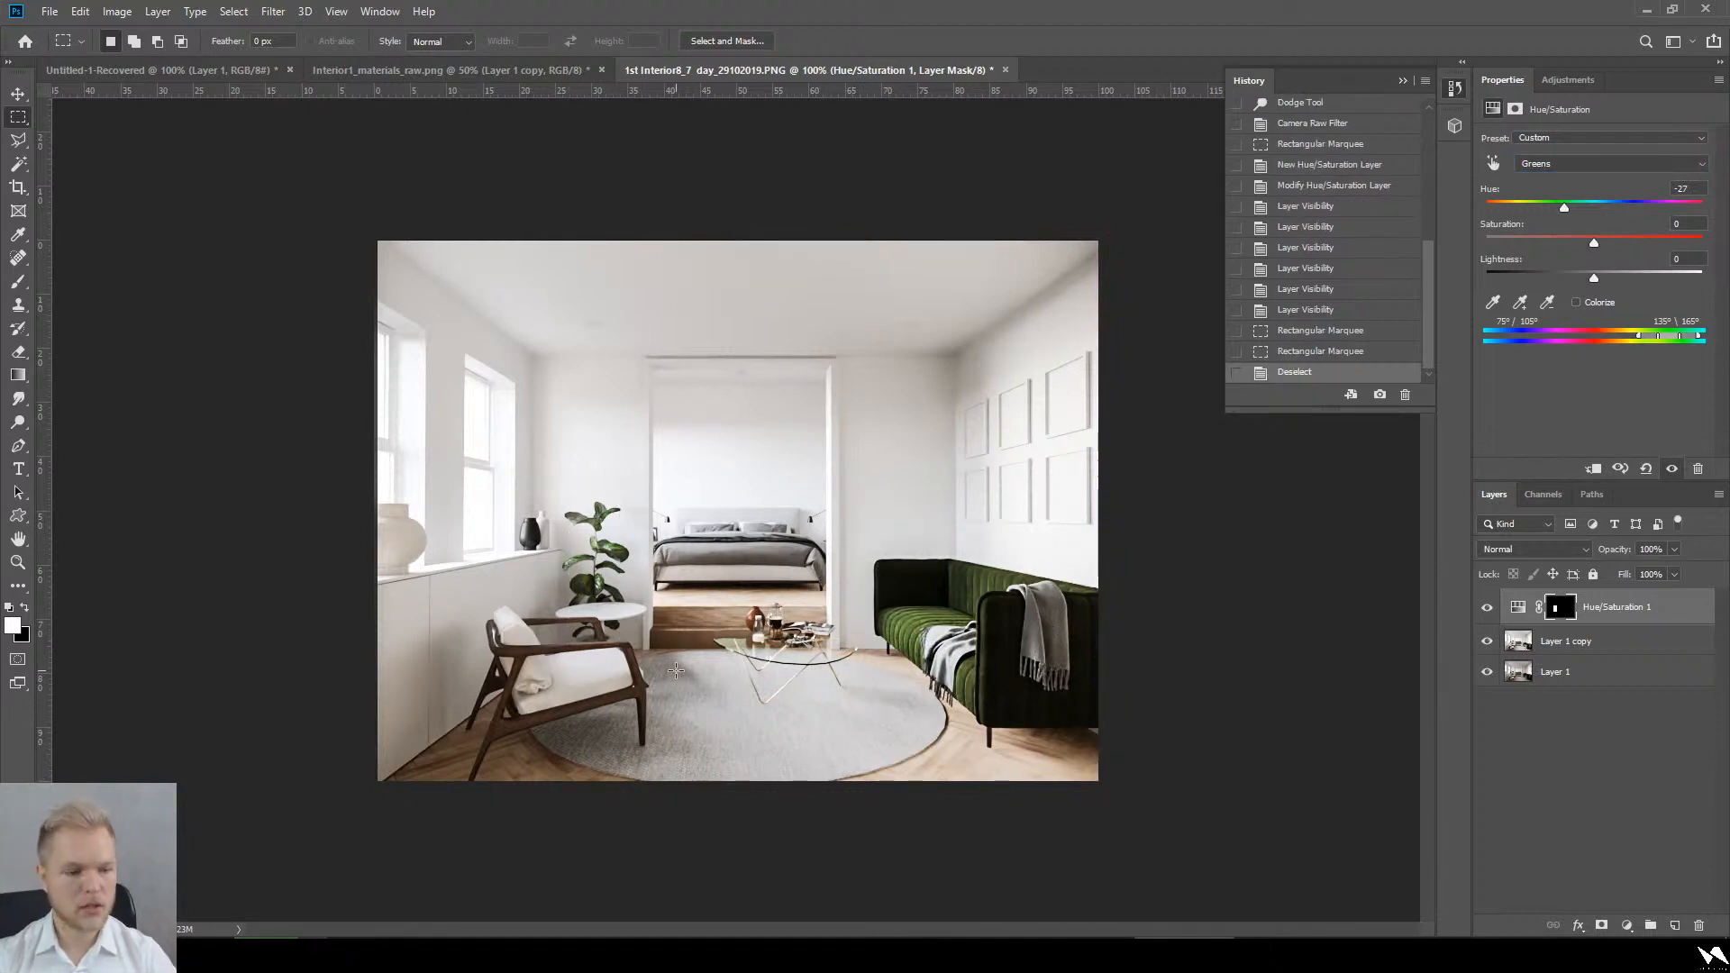
click(1486, 607)
click(1487, 607)
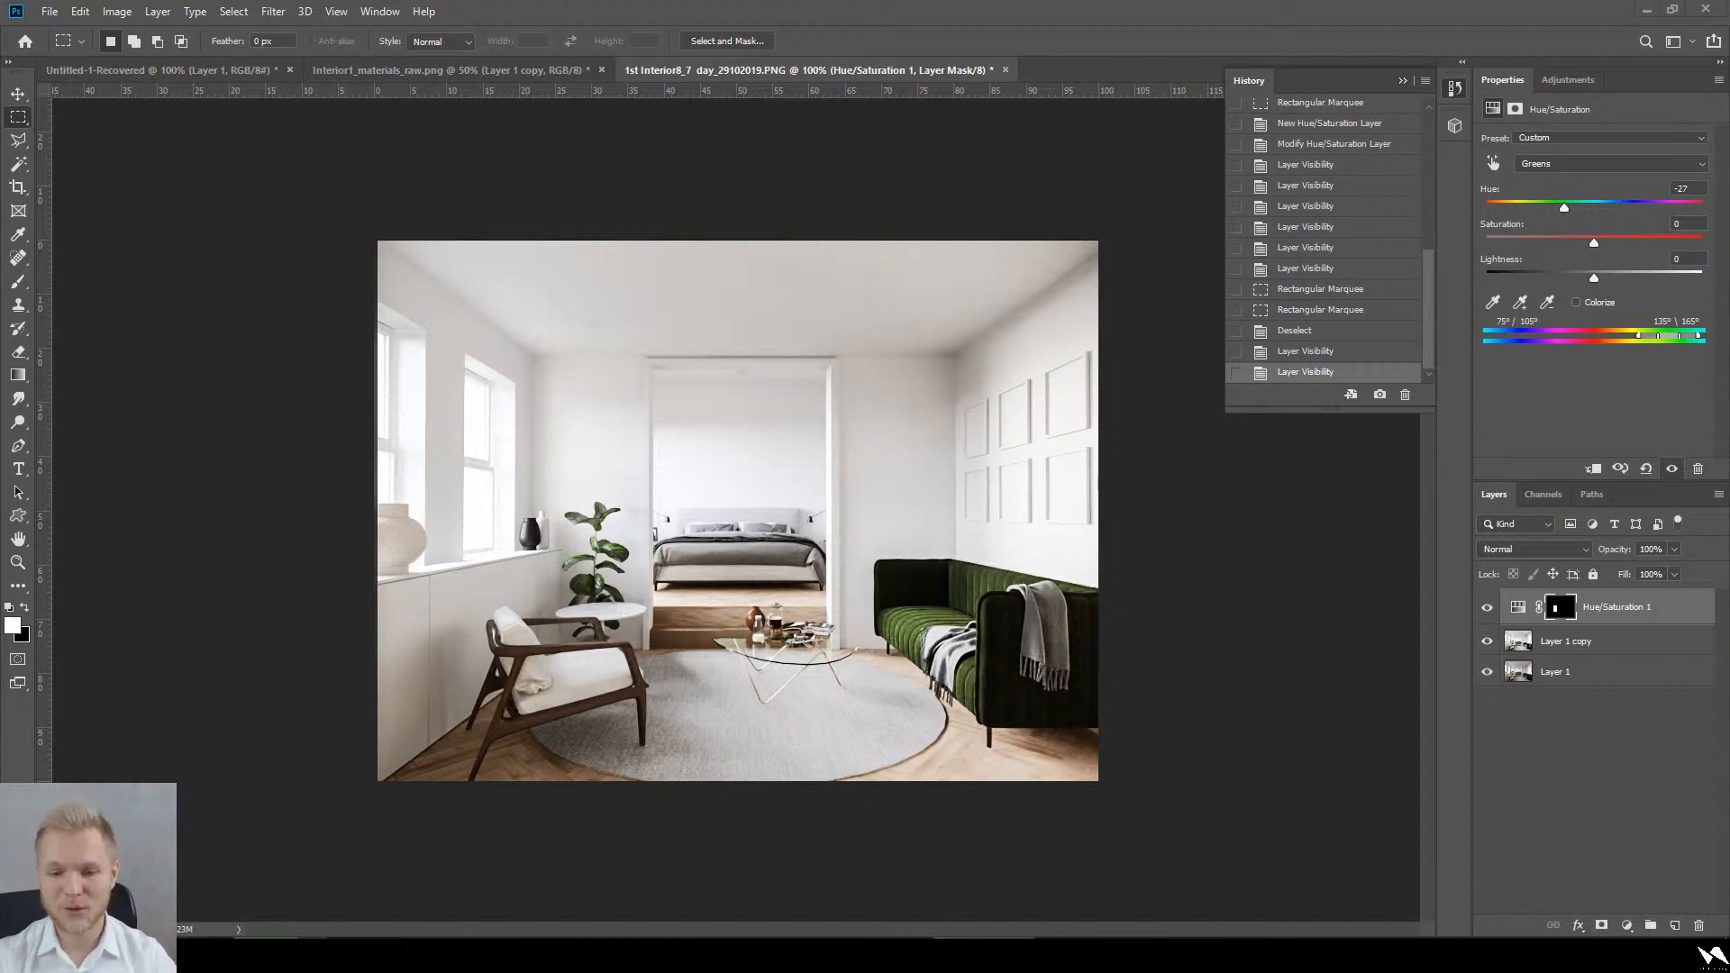
Step: Switch to Google Drive in Chrome, view the 2nd Interior homework 29102019.jpg render, and open the 2nd Interior folder
mouse_move(983, 953)
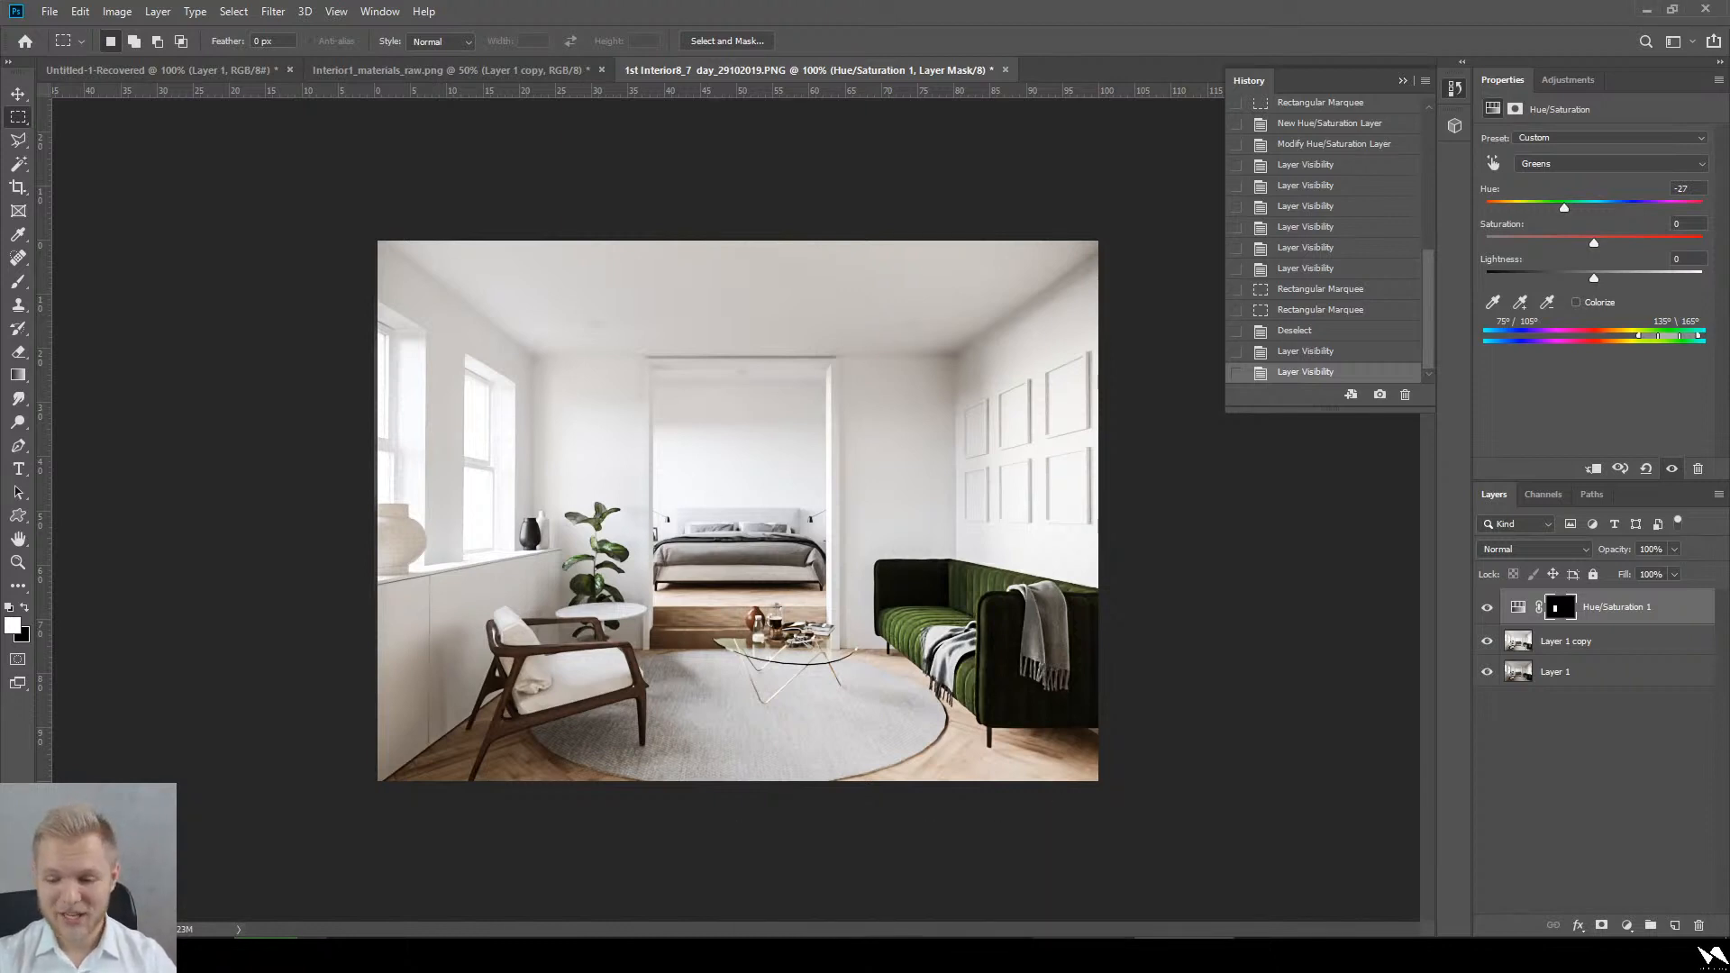
click(1085, 899)
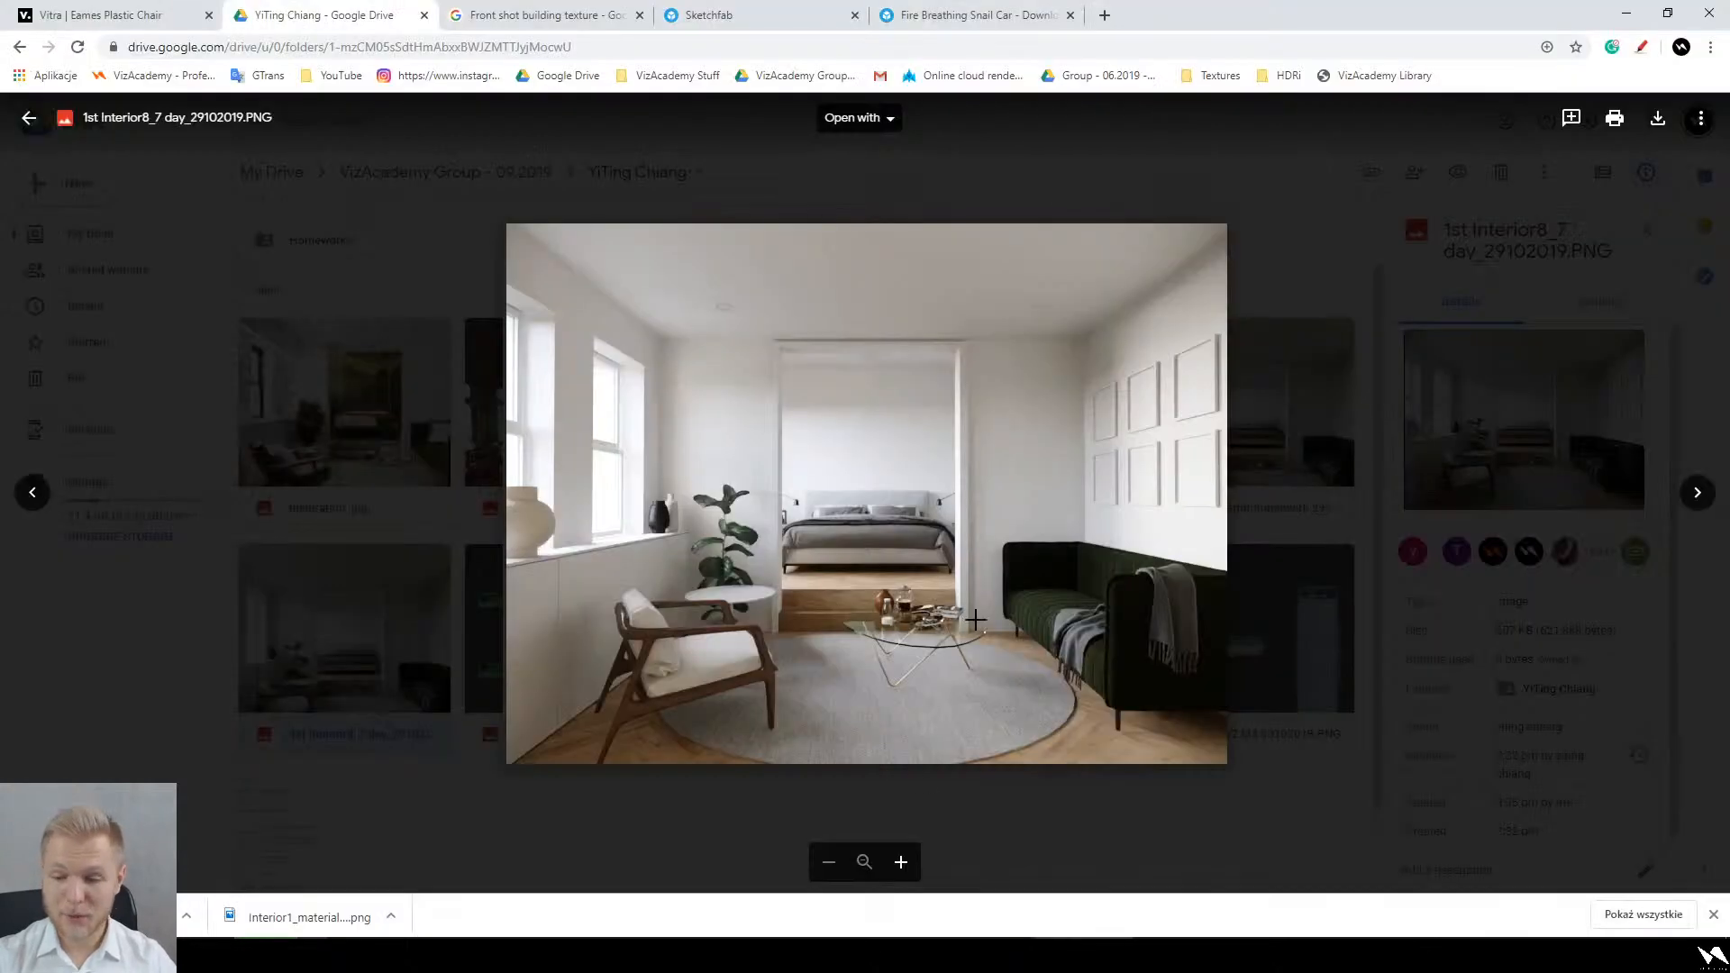
click(1317, 643)
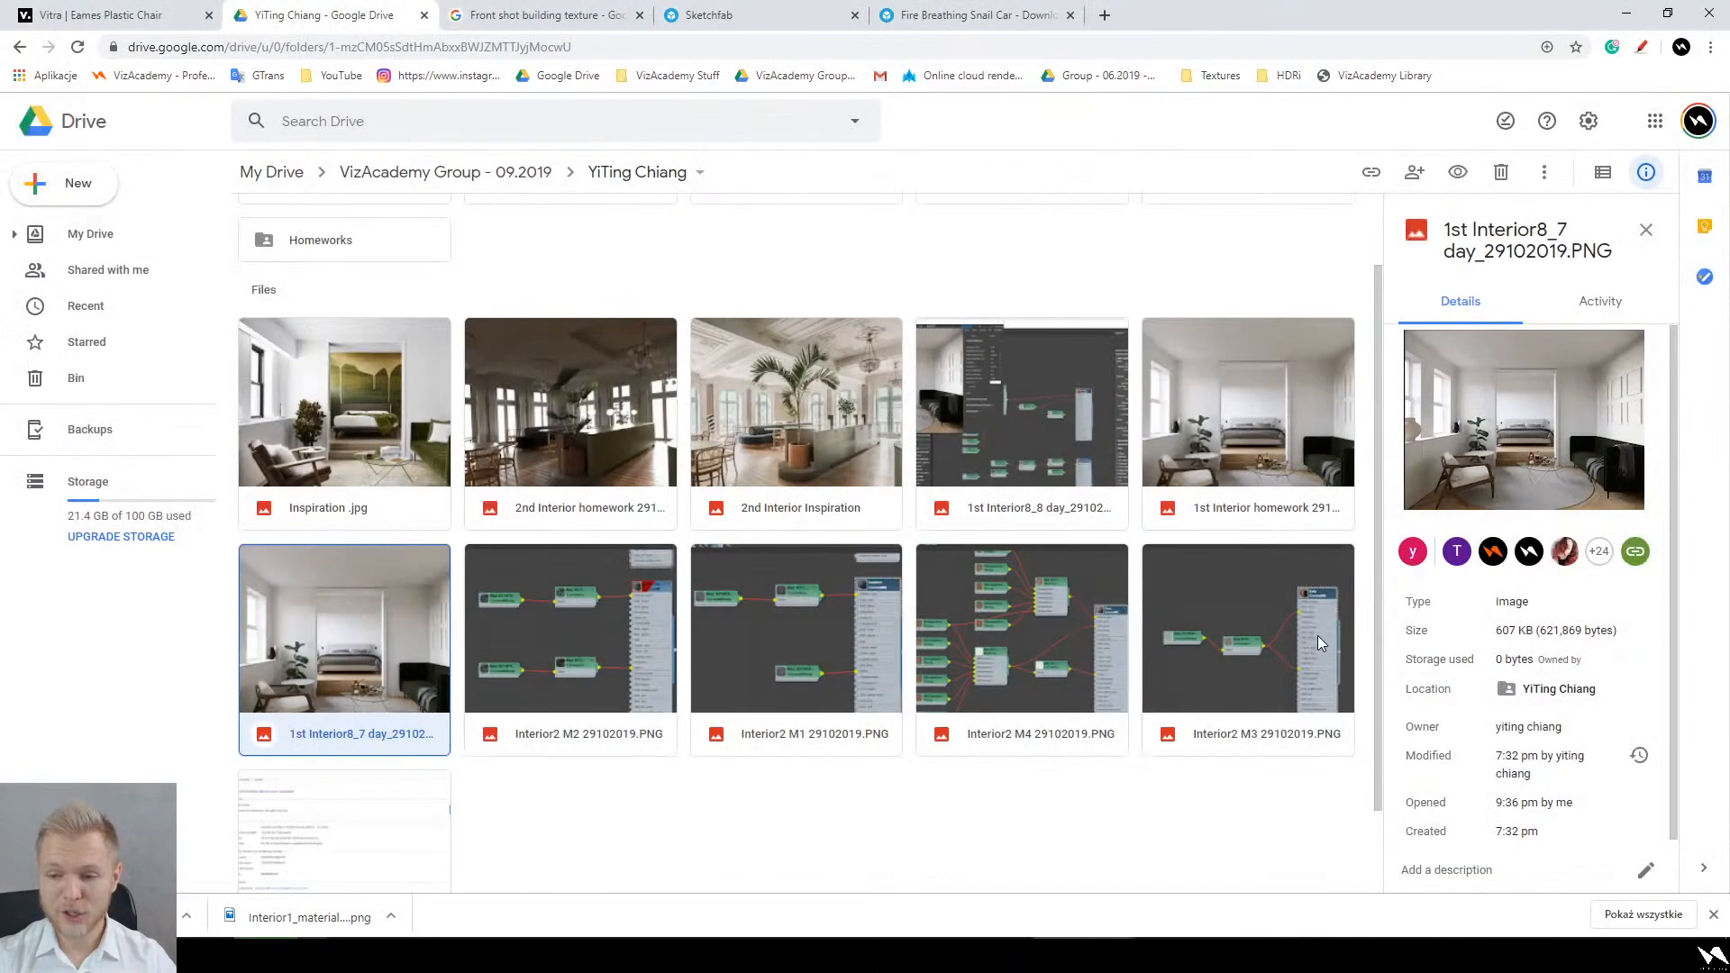
double_click(613, 403)
ctrl+scroll(993, 493, down, 5)
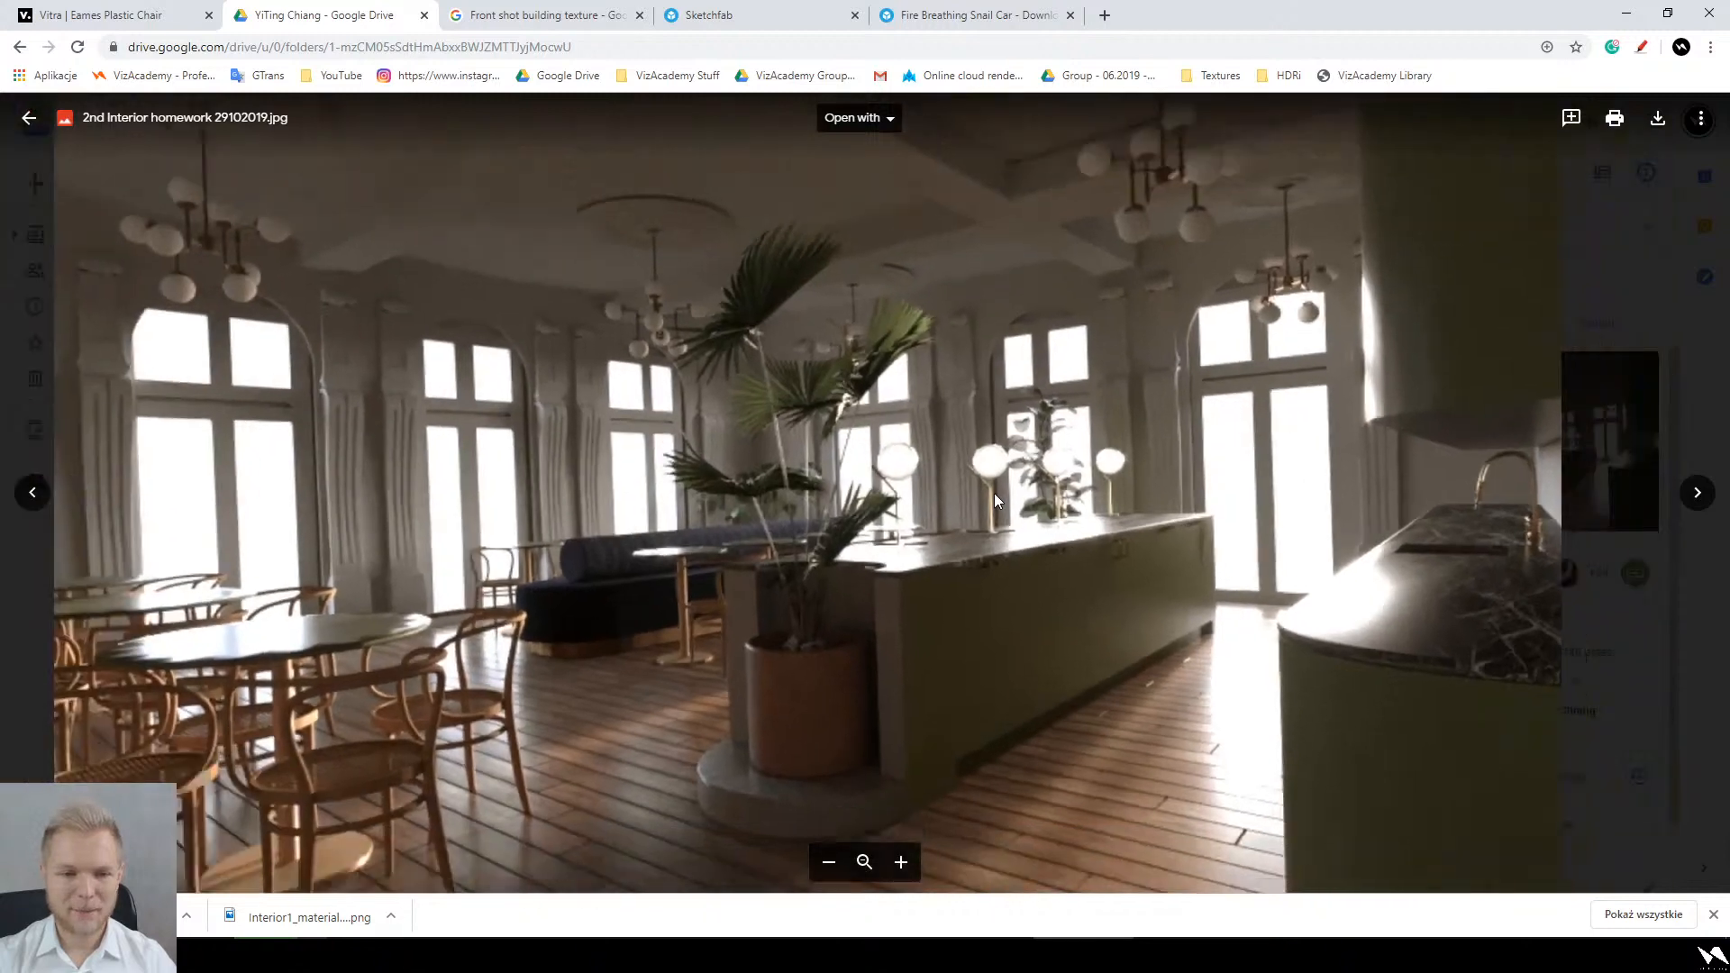
key(Escape)
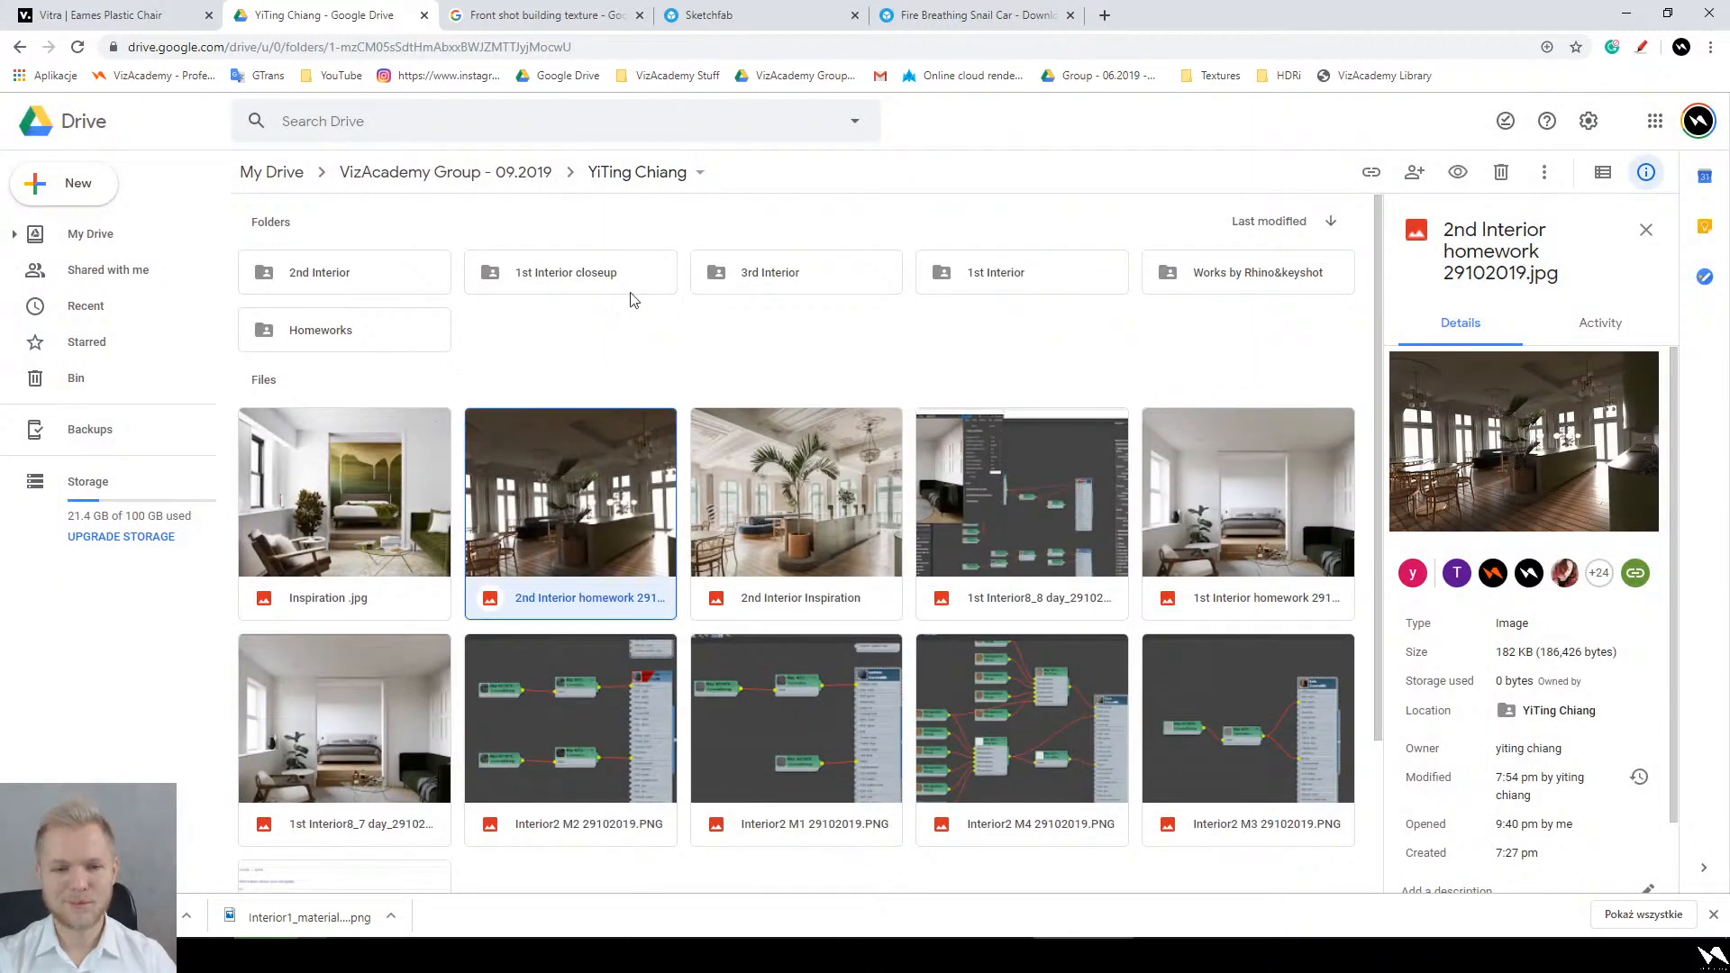
double_click(365, 289)
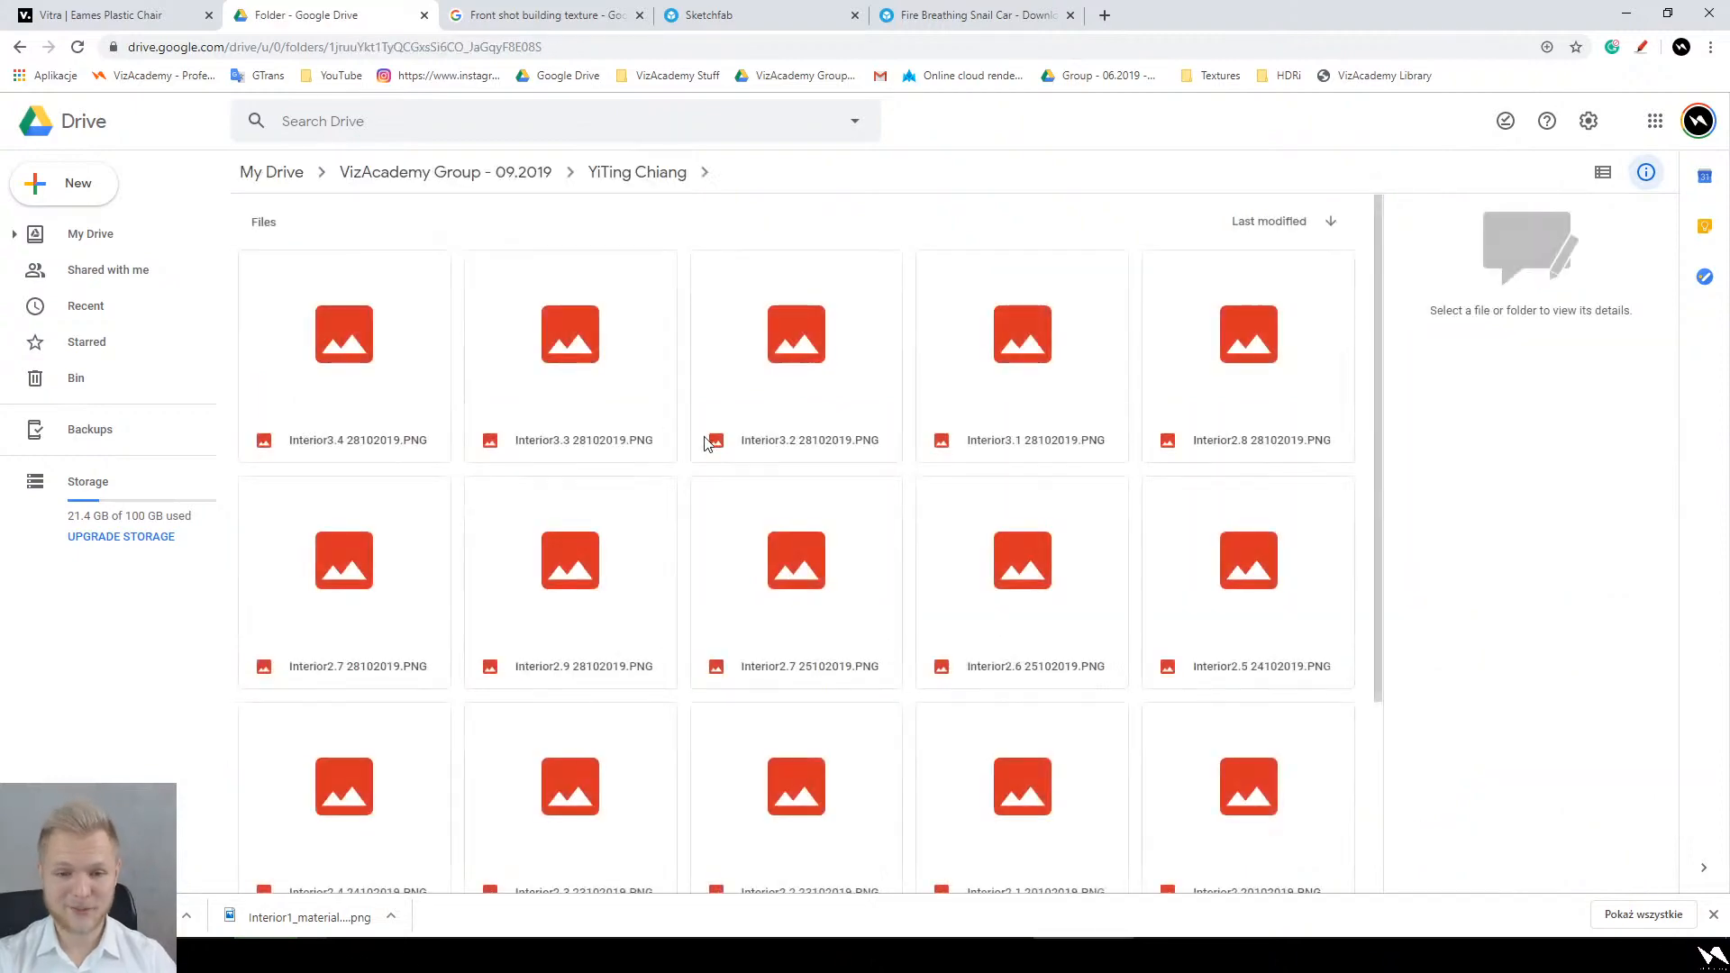
Step: Look through the 2nd Interior folder, return to the student's folder, and open the 2nd Interior homework 29102019.jpg render
scroll(760, 429, down, 10)
scroll(759, 428, up, 3)
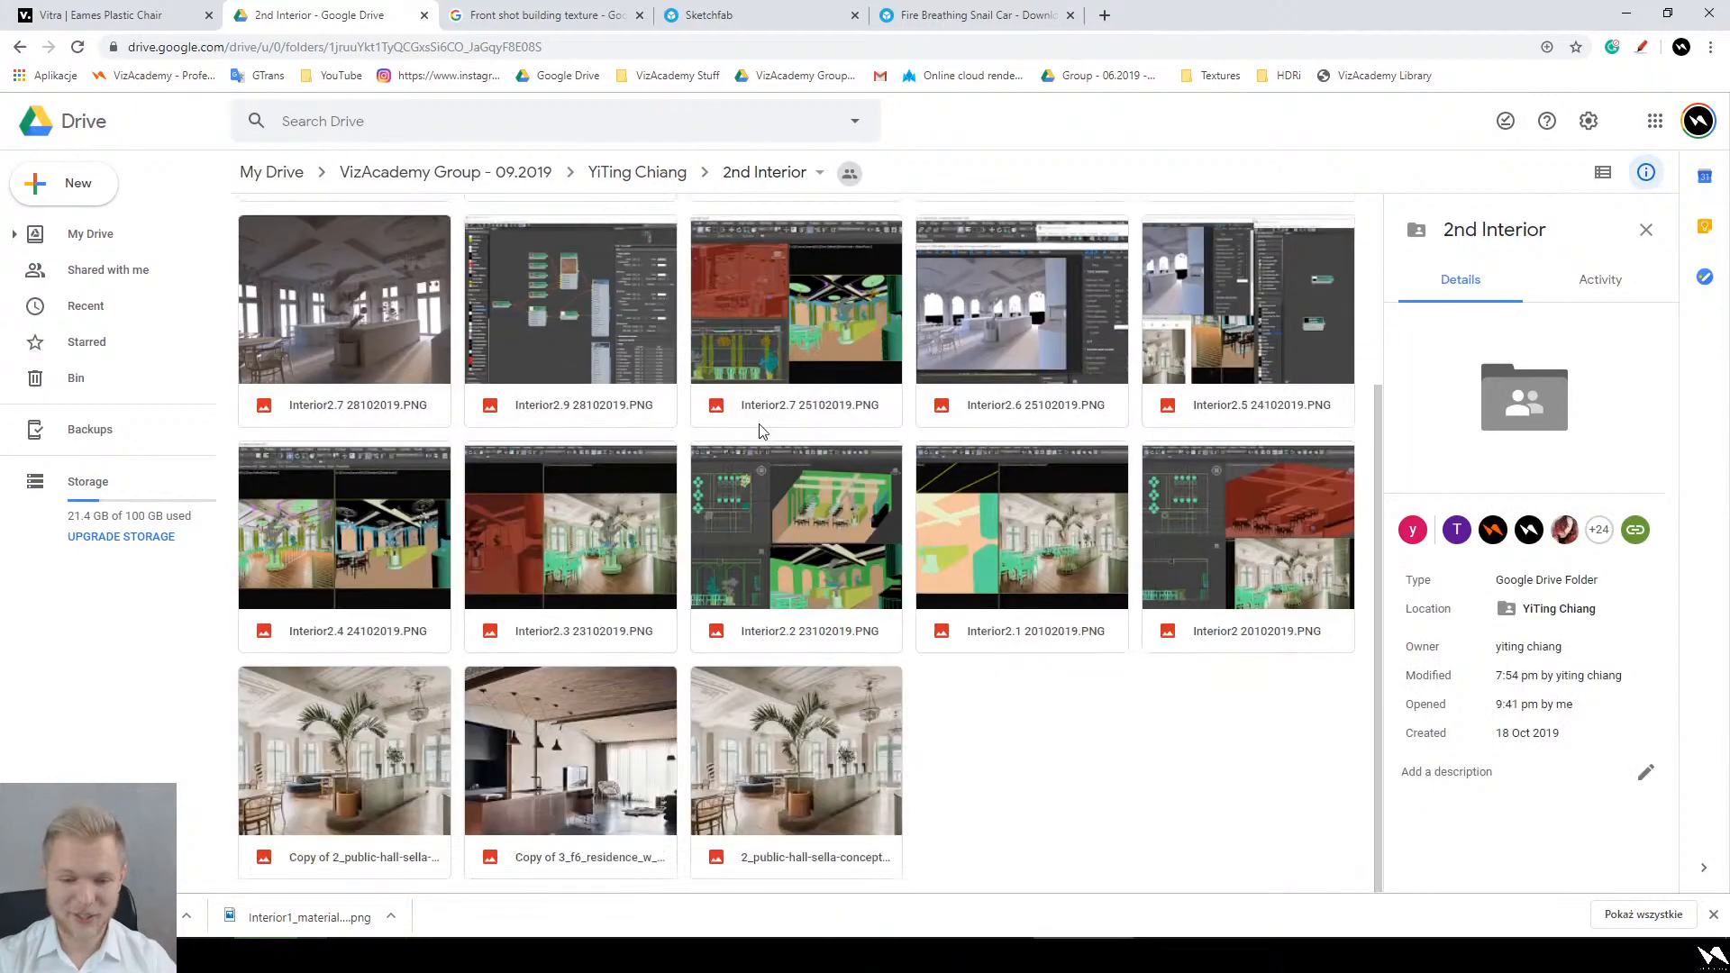
key(alt+Left)
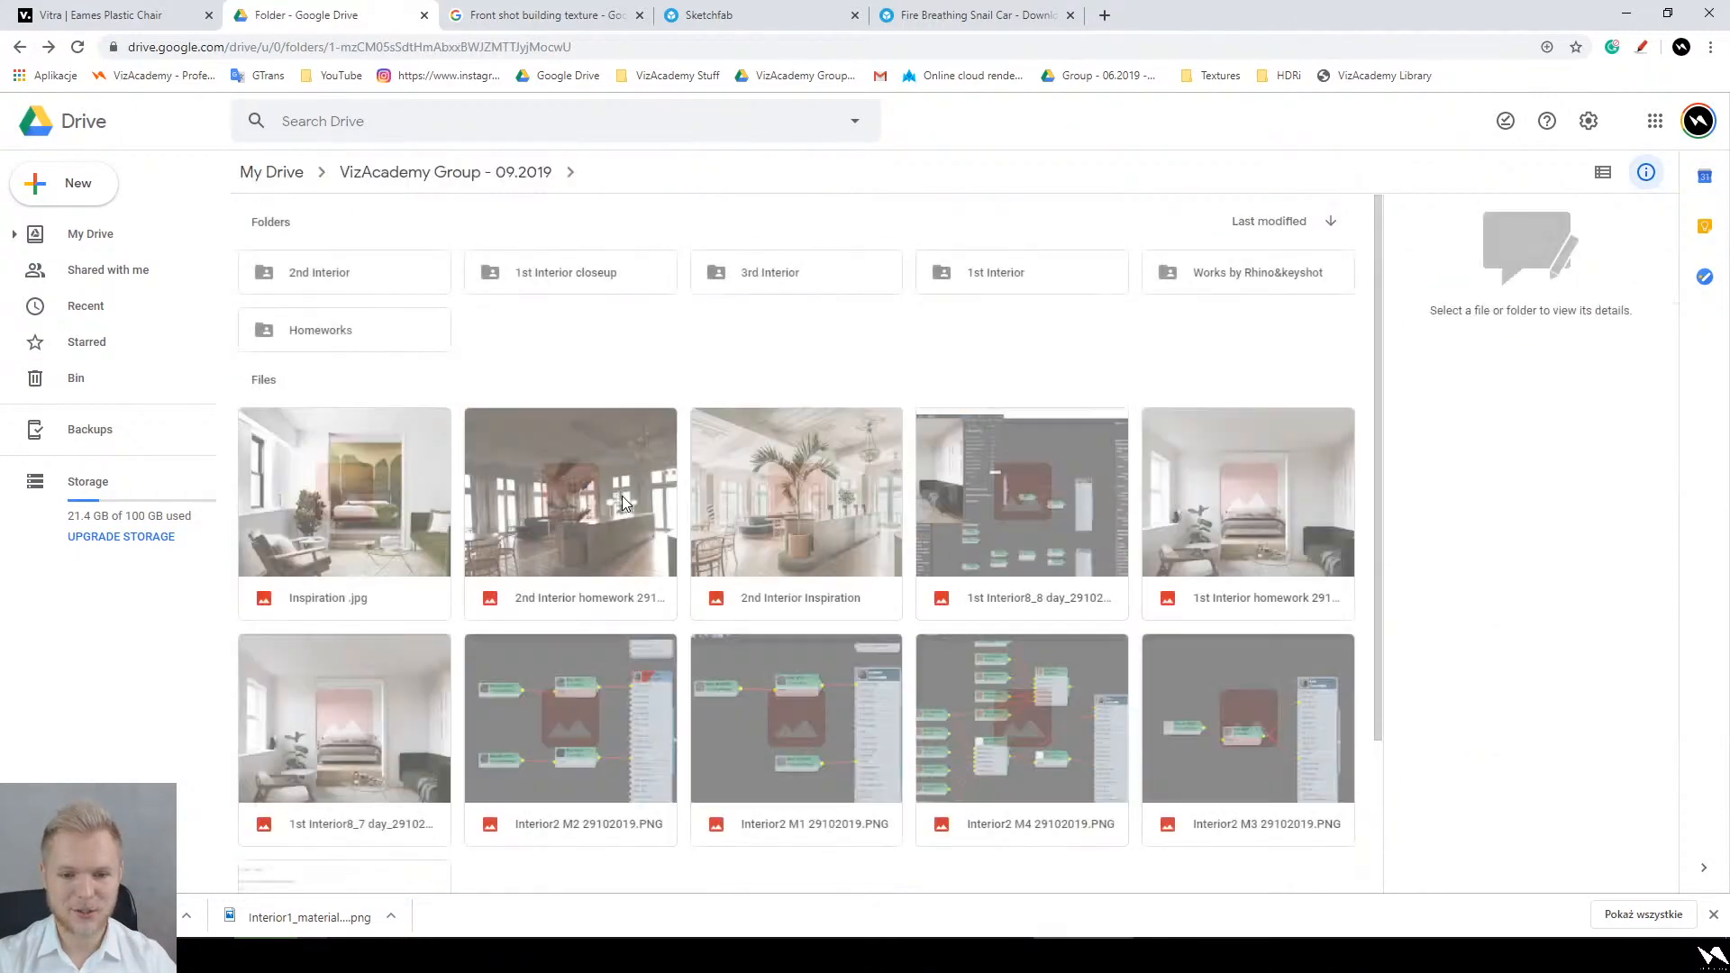
double_click(587, 484)
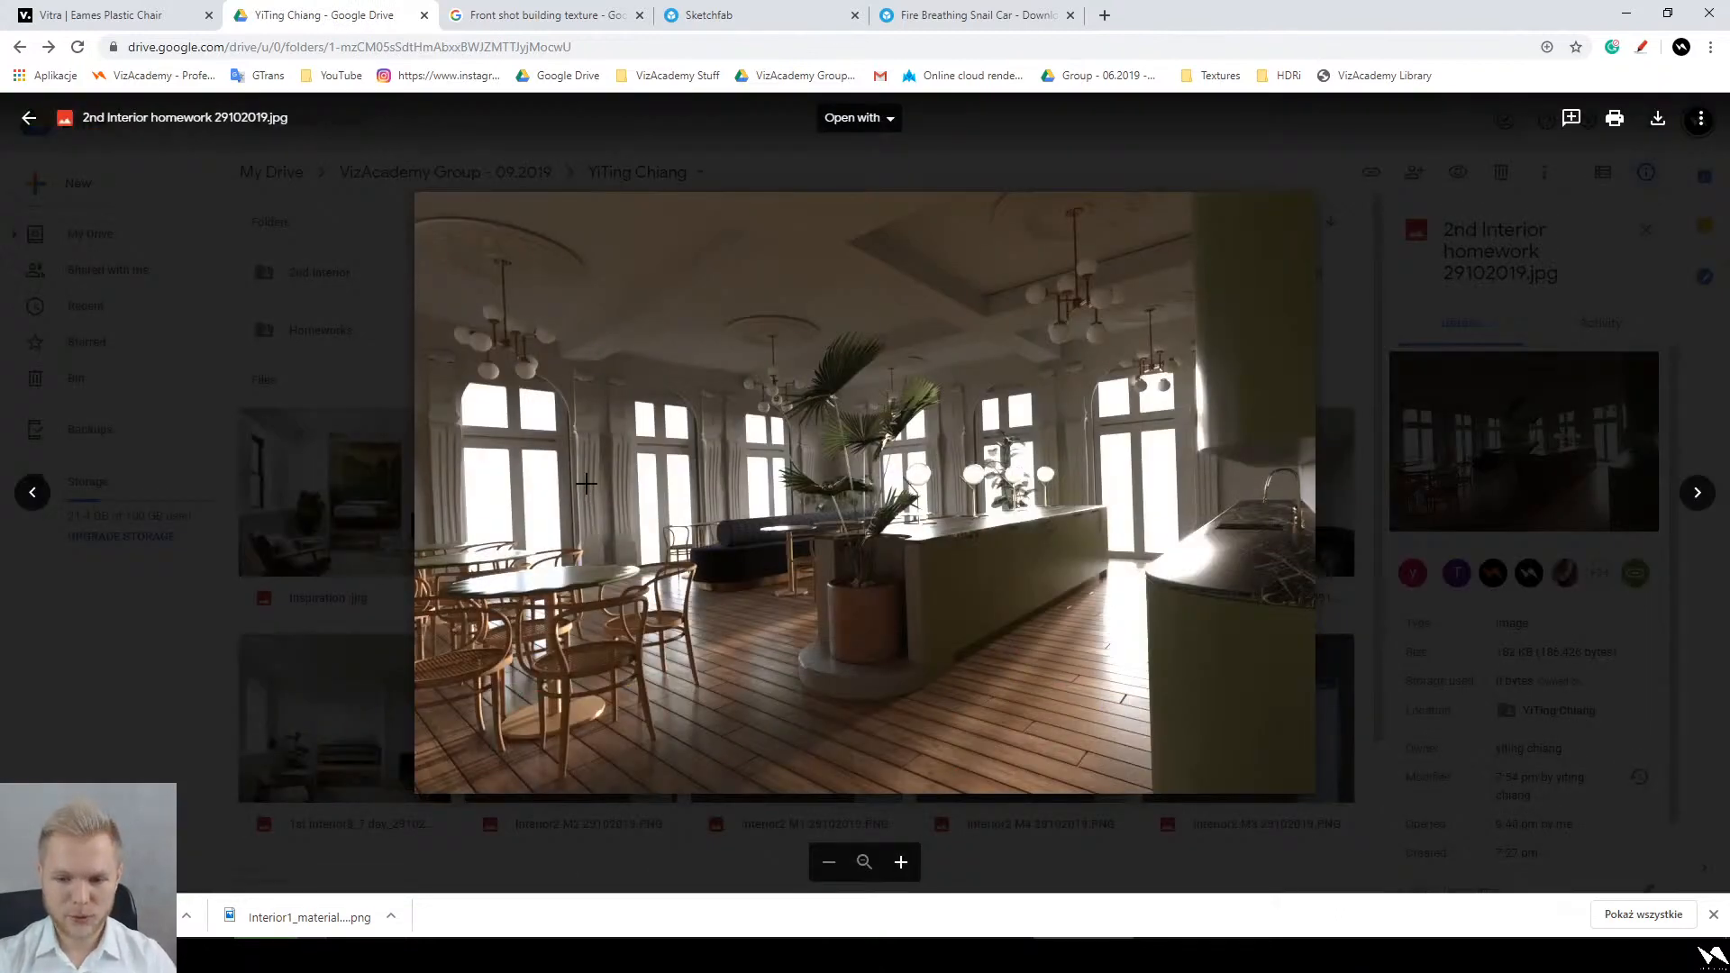
Step: Compare the homework render with the 2nd Interior Inspiration photo by alternating between them, and inspect the render at a larger size
key(Left)
key(Right)
key(Left)
key(Right)
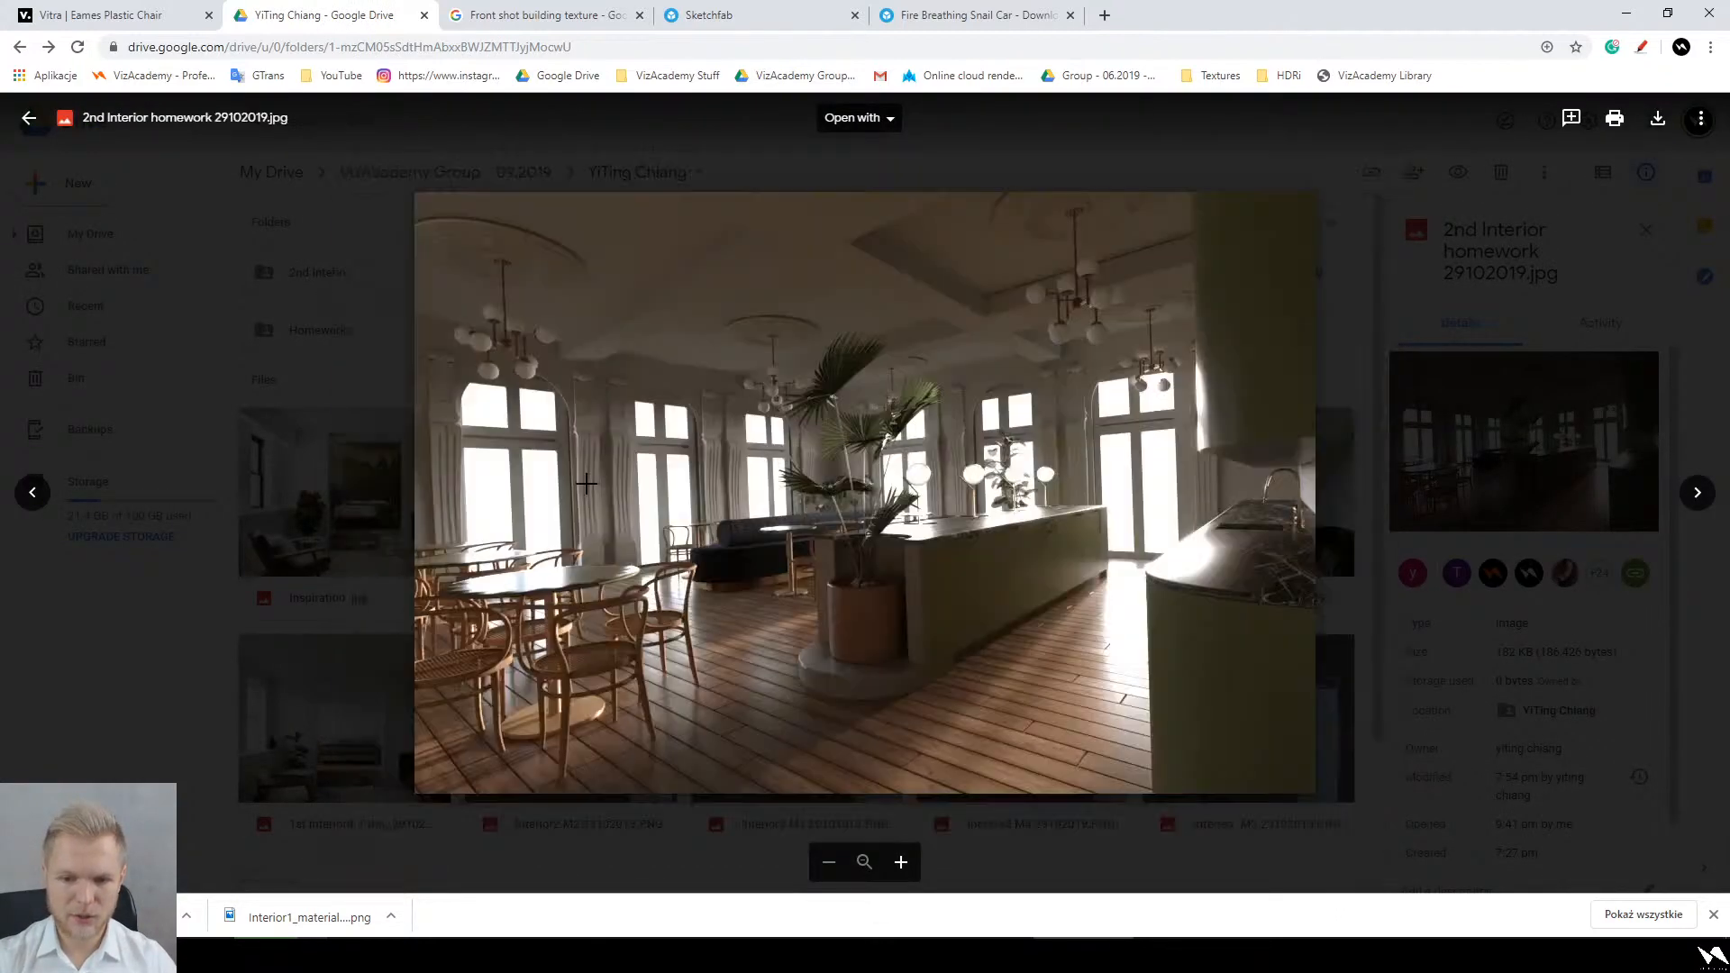
key(Left)
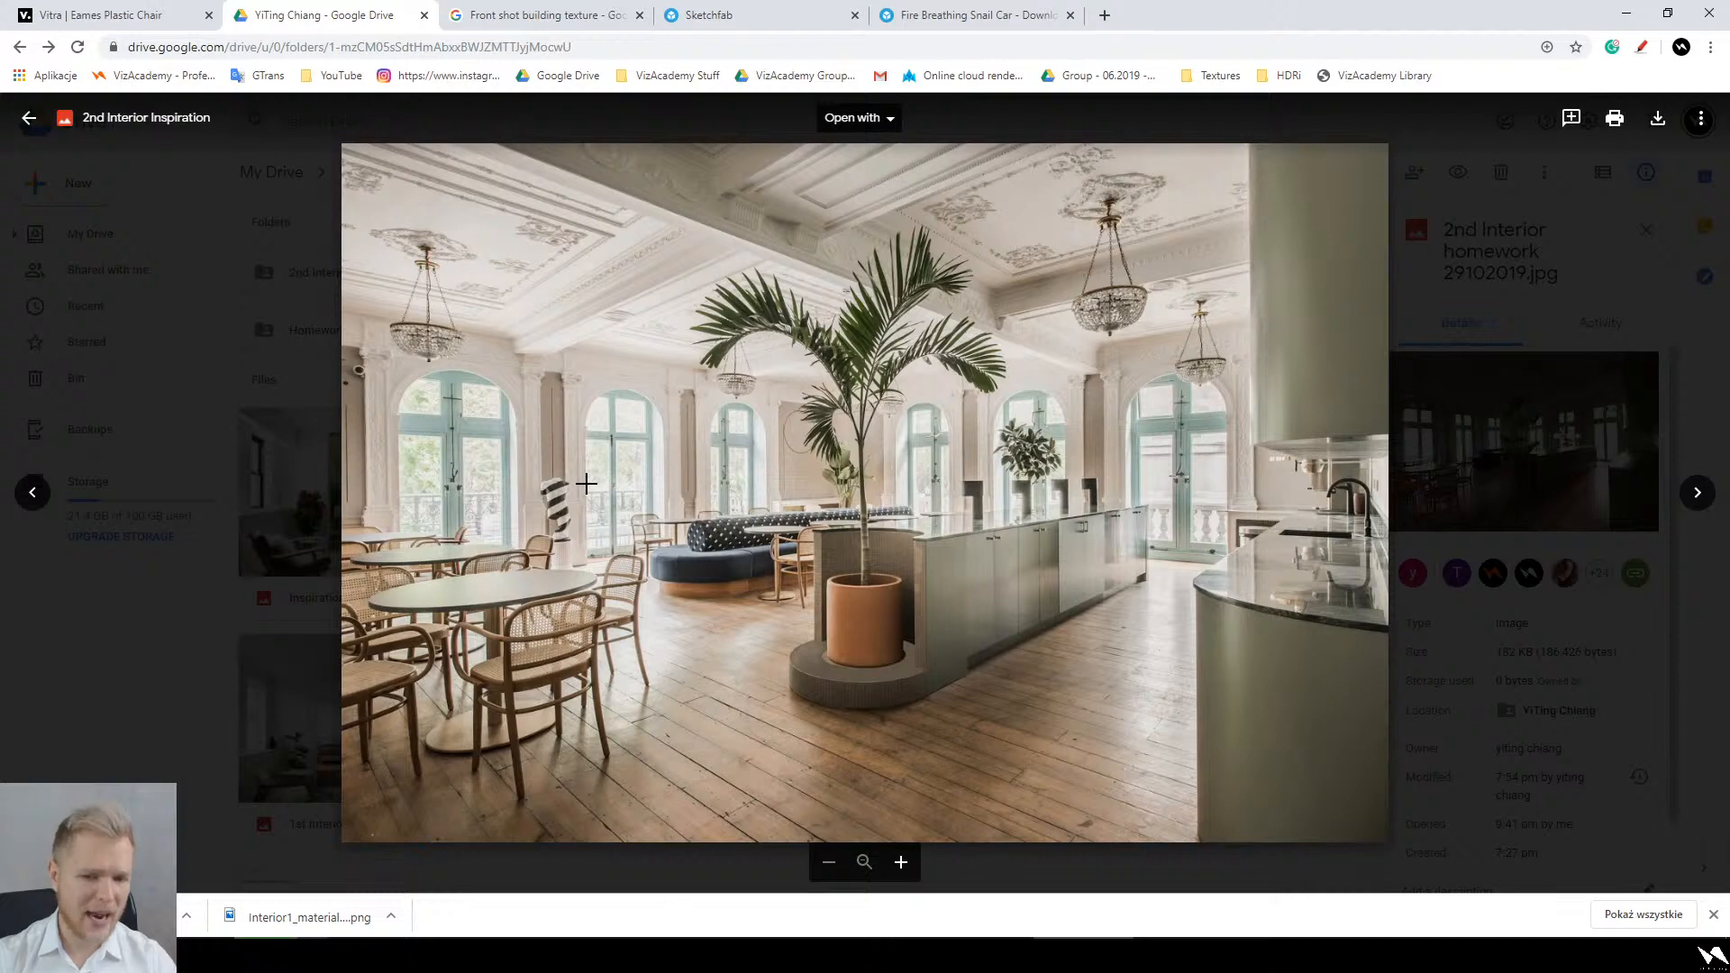
key(Right)
key(Left)
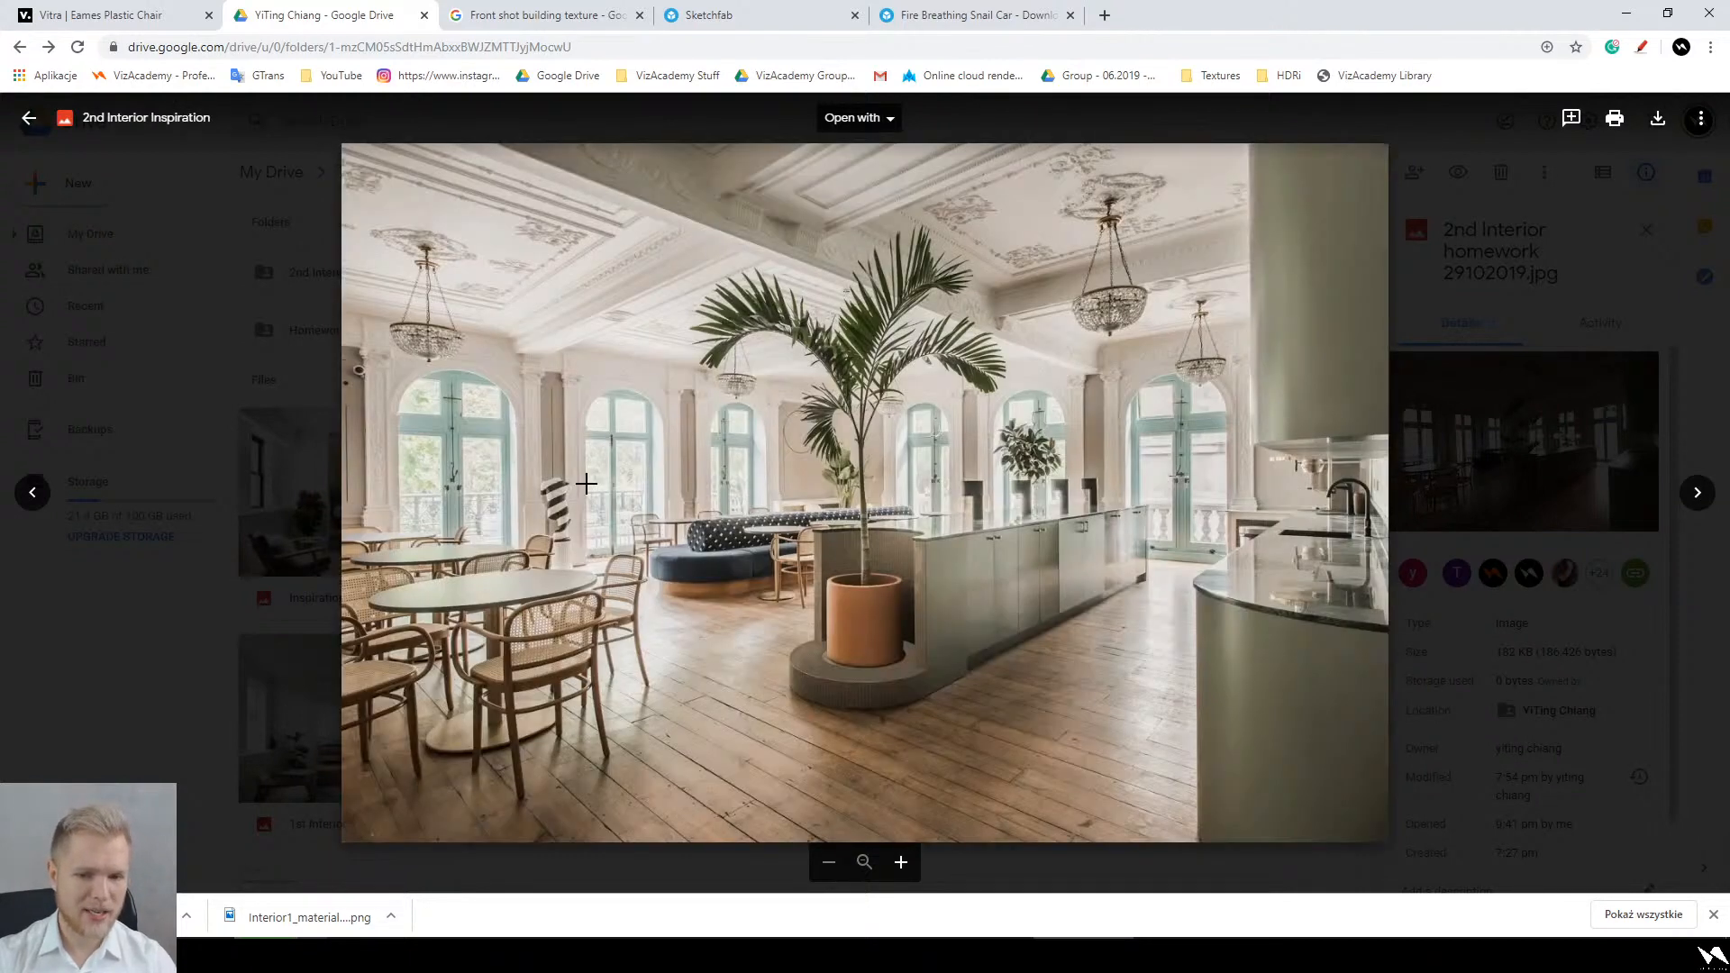
key(Right)
click(590, 482)
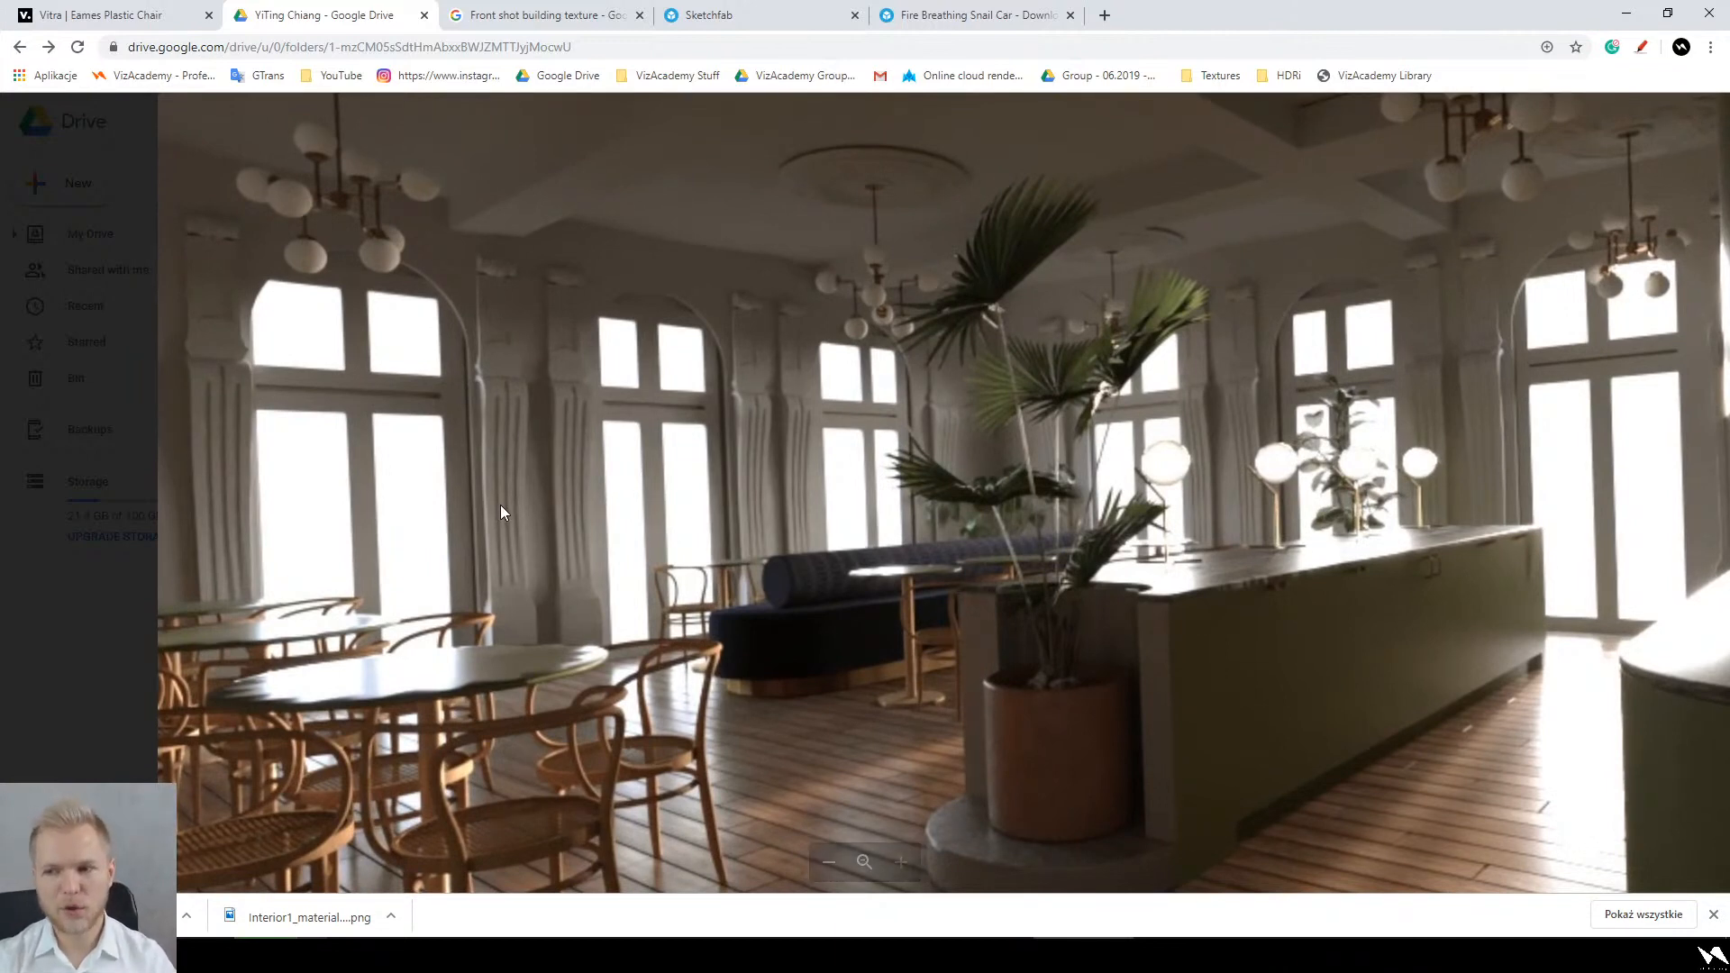
click(584, 479)
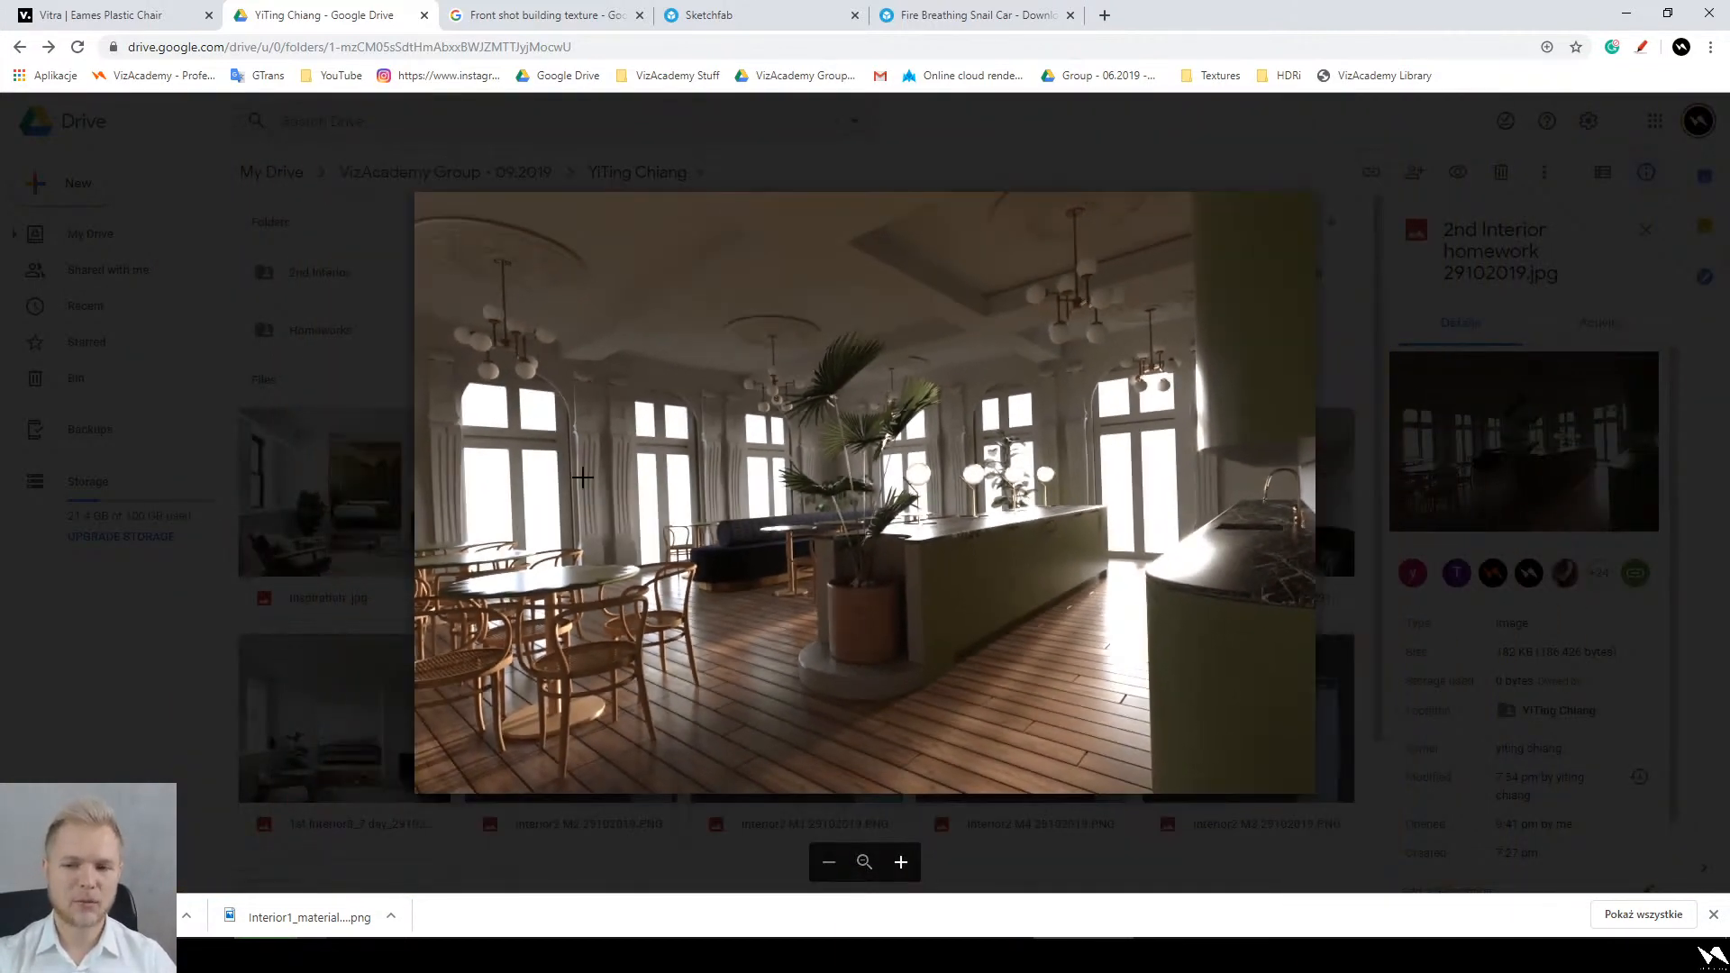
key(Escape)
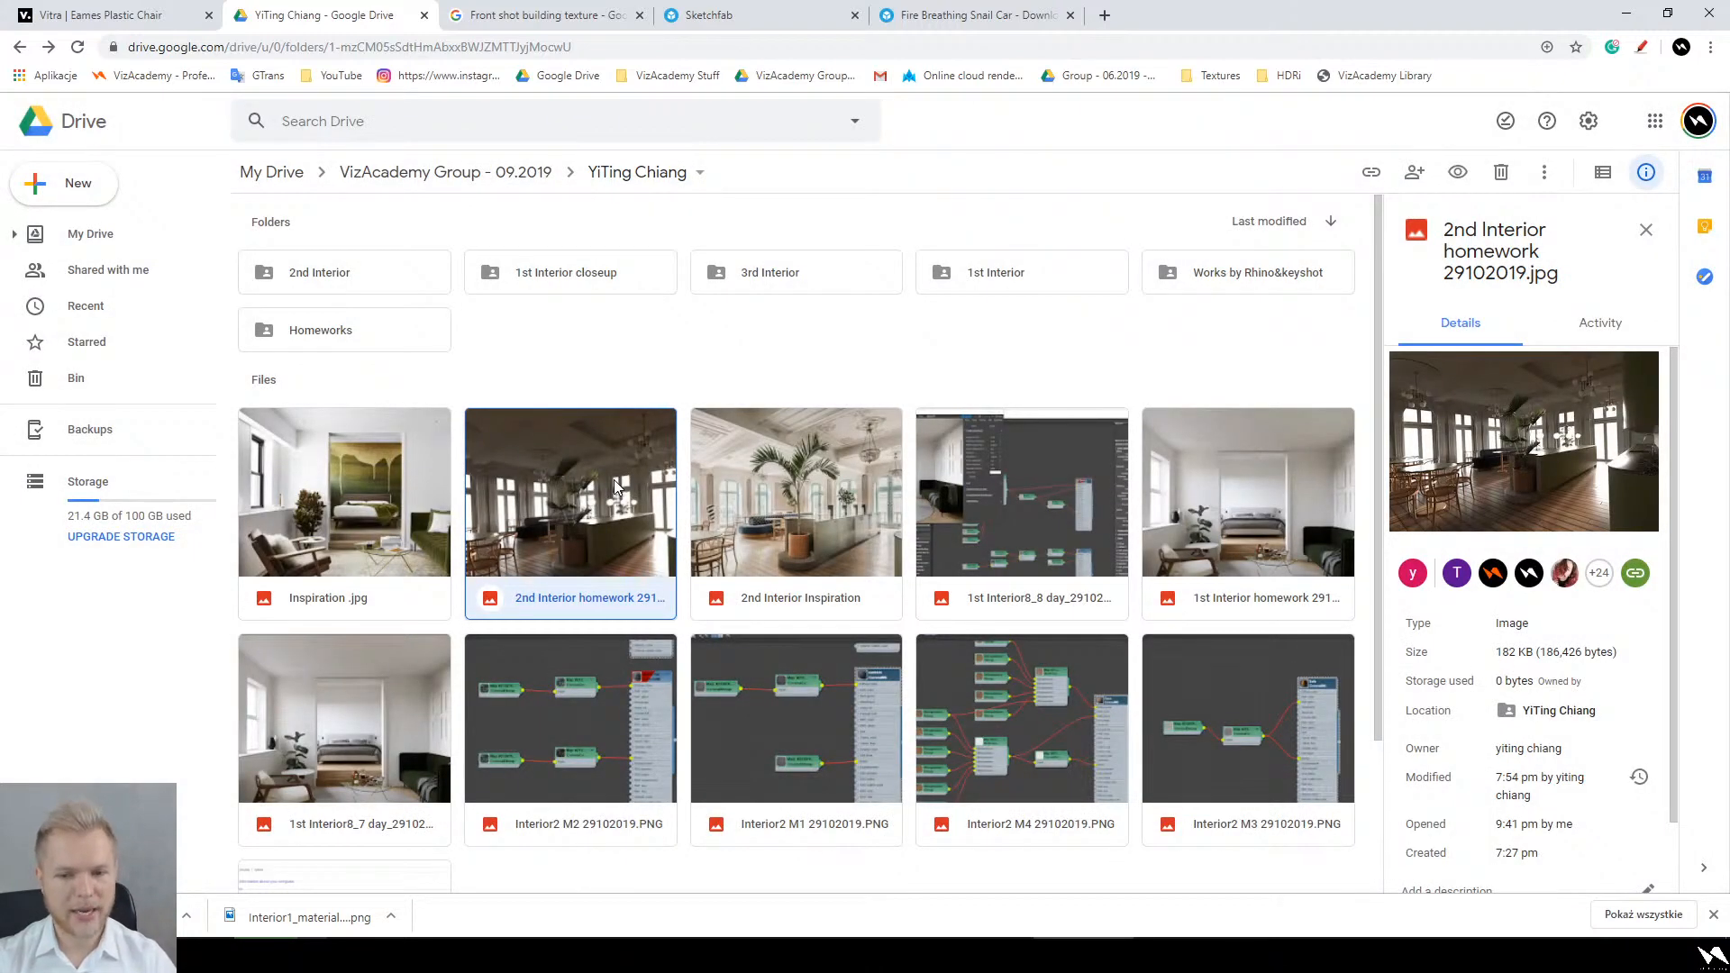
double_click(613, 480)
key(Escape)
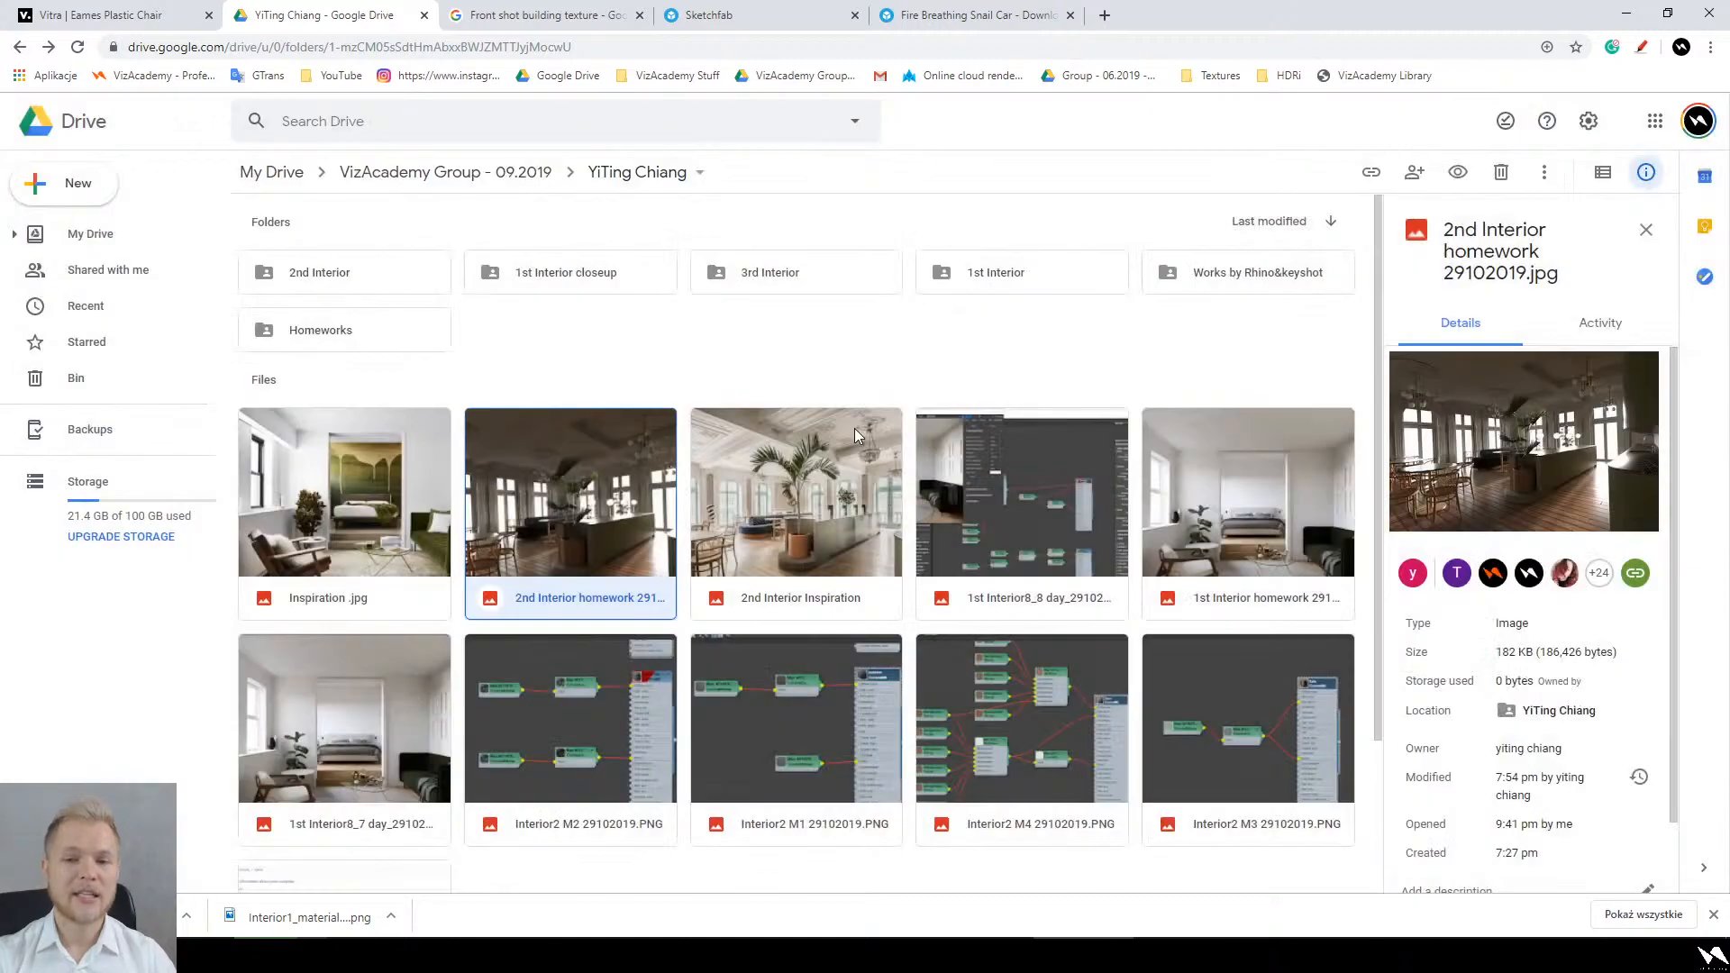
Step: Open the 2nd Interior Inspiration photo and examine its windows and seating area up close
double_click(829, 510)
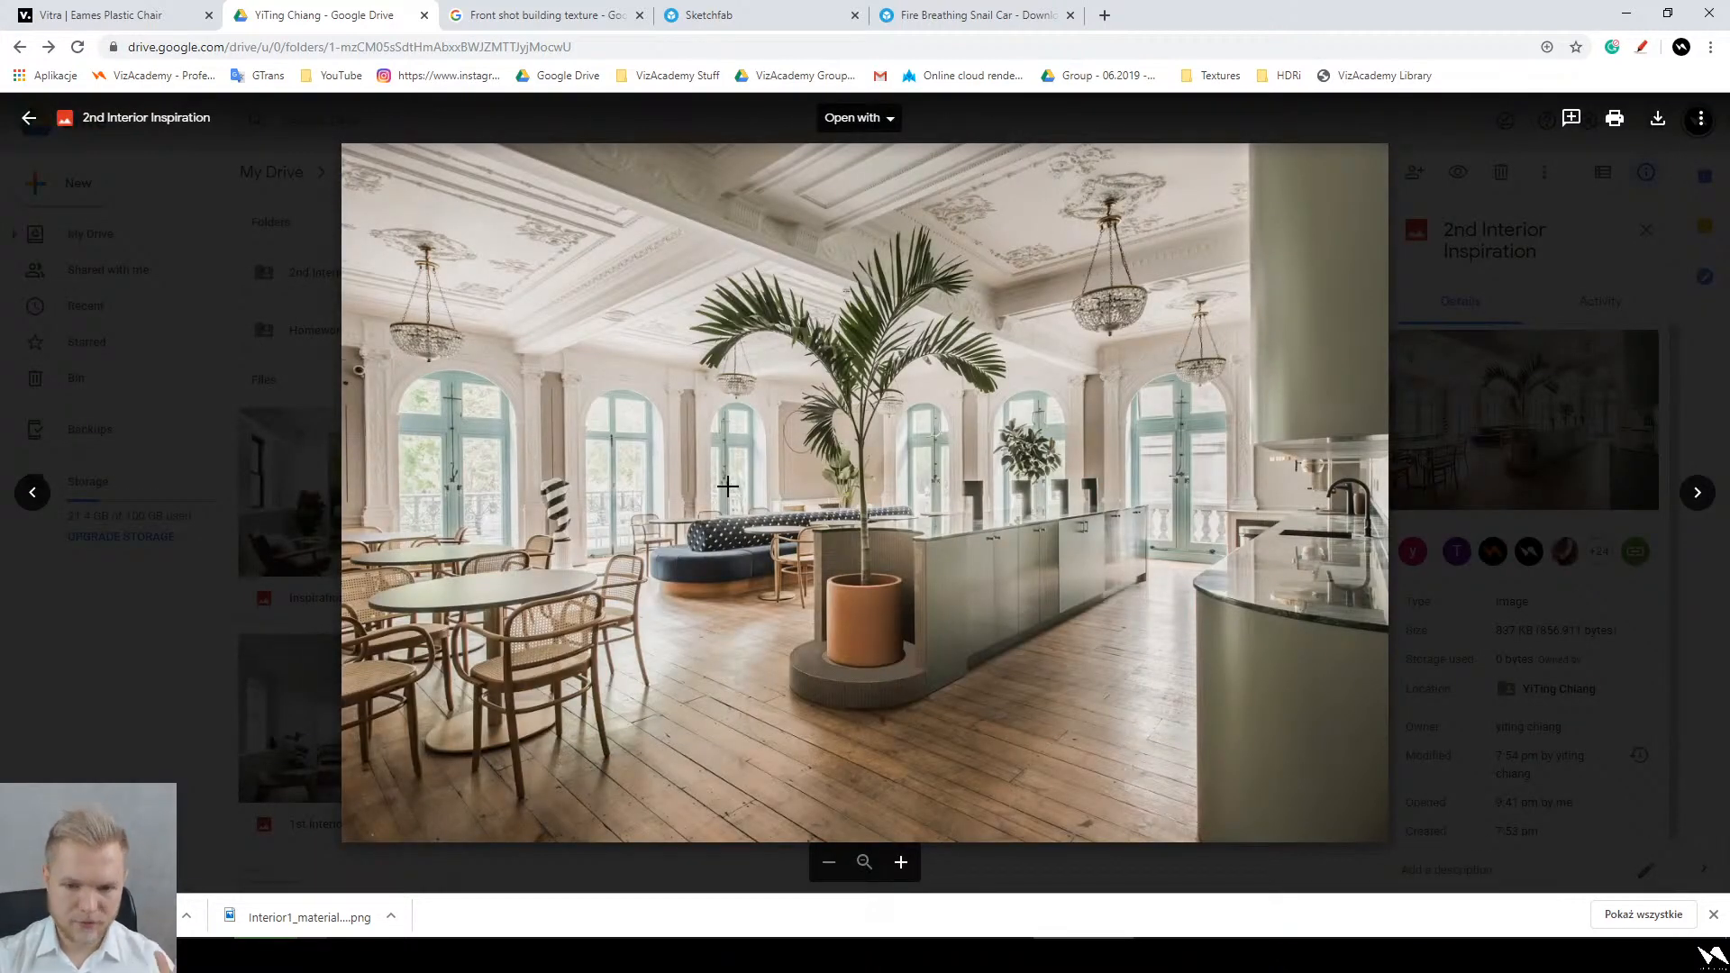
scroll(518, 462, up, 1)
scroll(519, 463, up, 1)
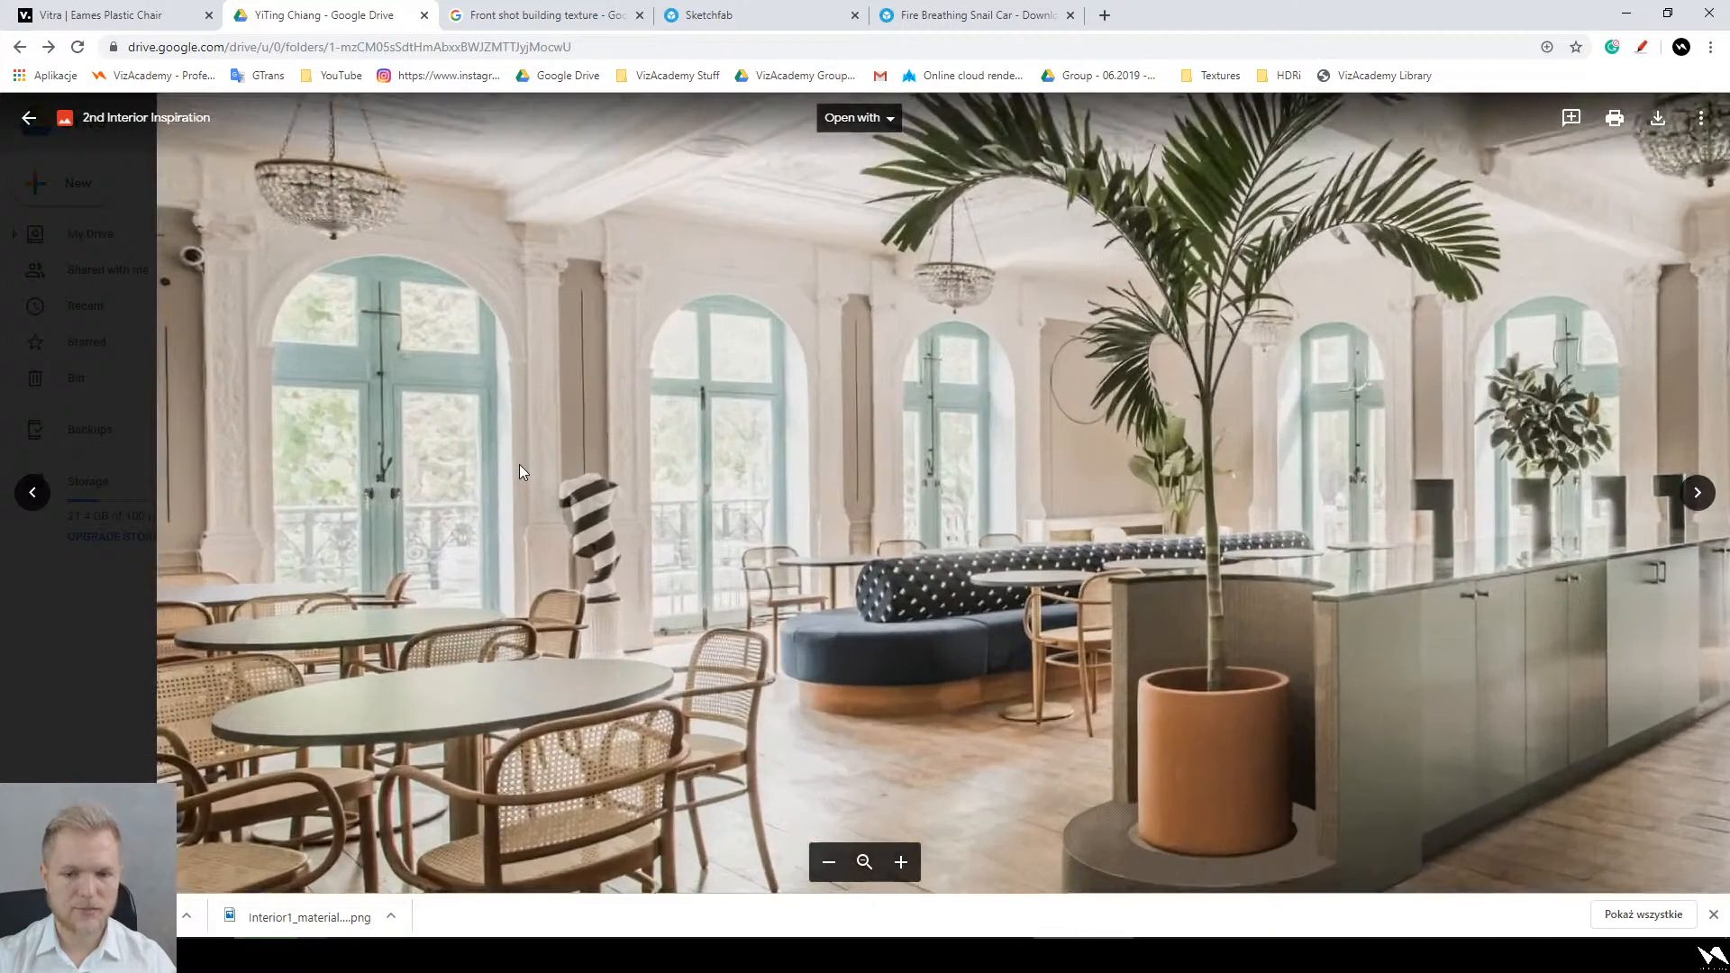
scroll(641, 539, up, 1)
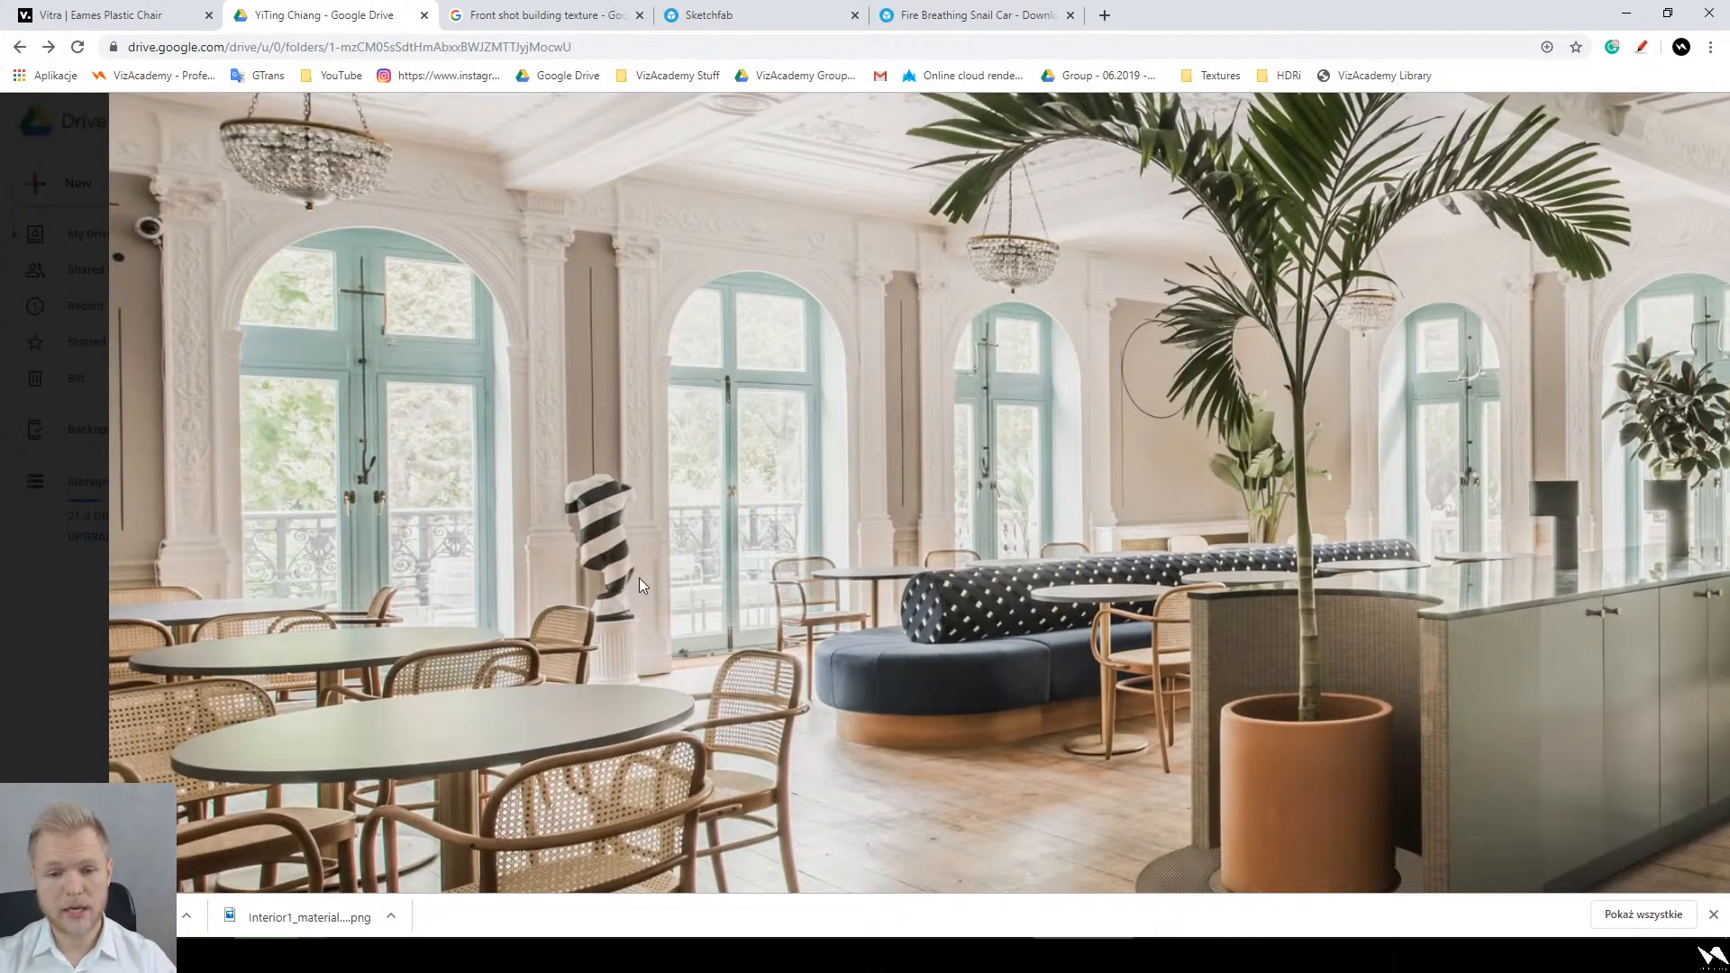
key(Escape)
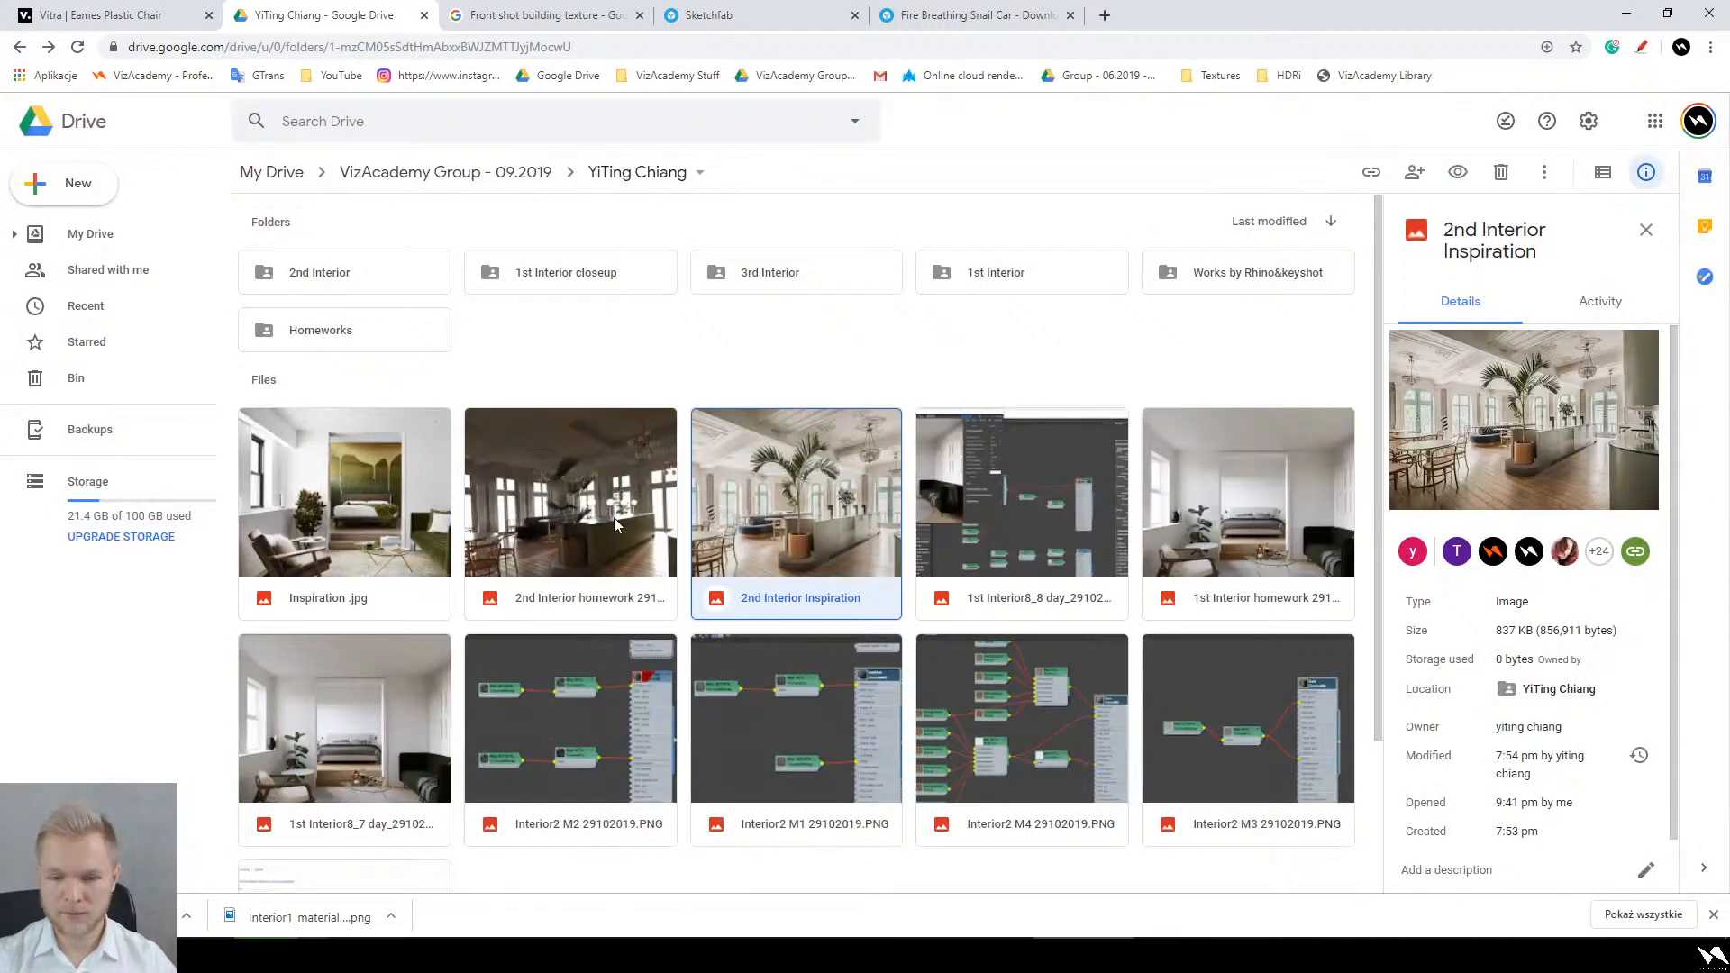
Step: Reopen the 2nd Interior homework 29102019.jpg render, examine it around the potted plant and counter, and close it
double_click(613, 517)
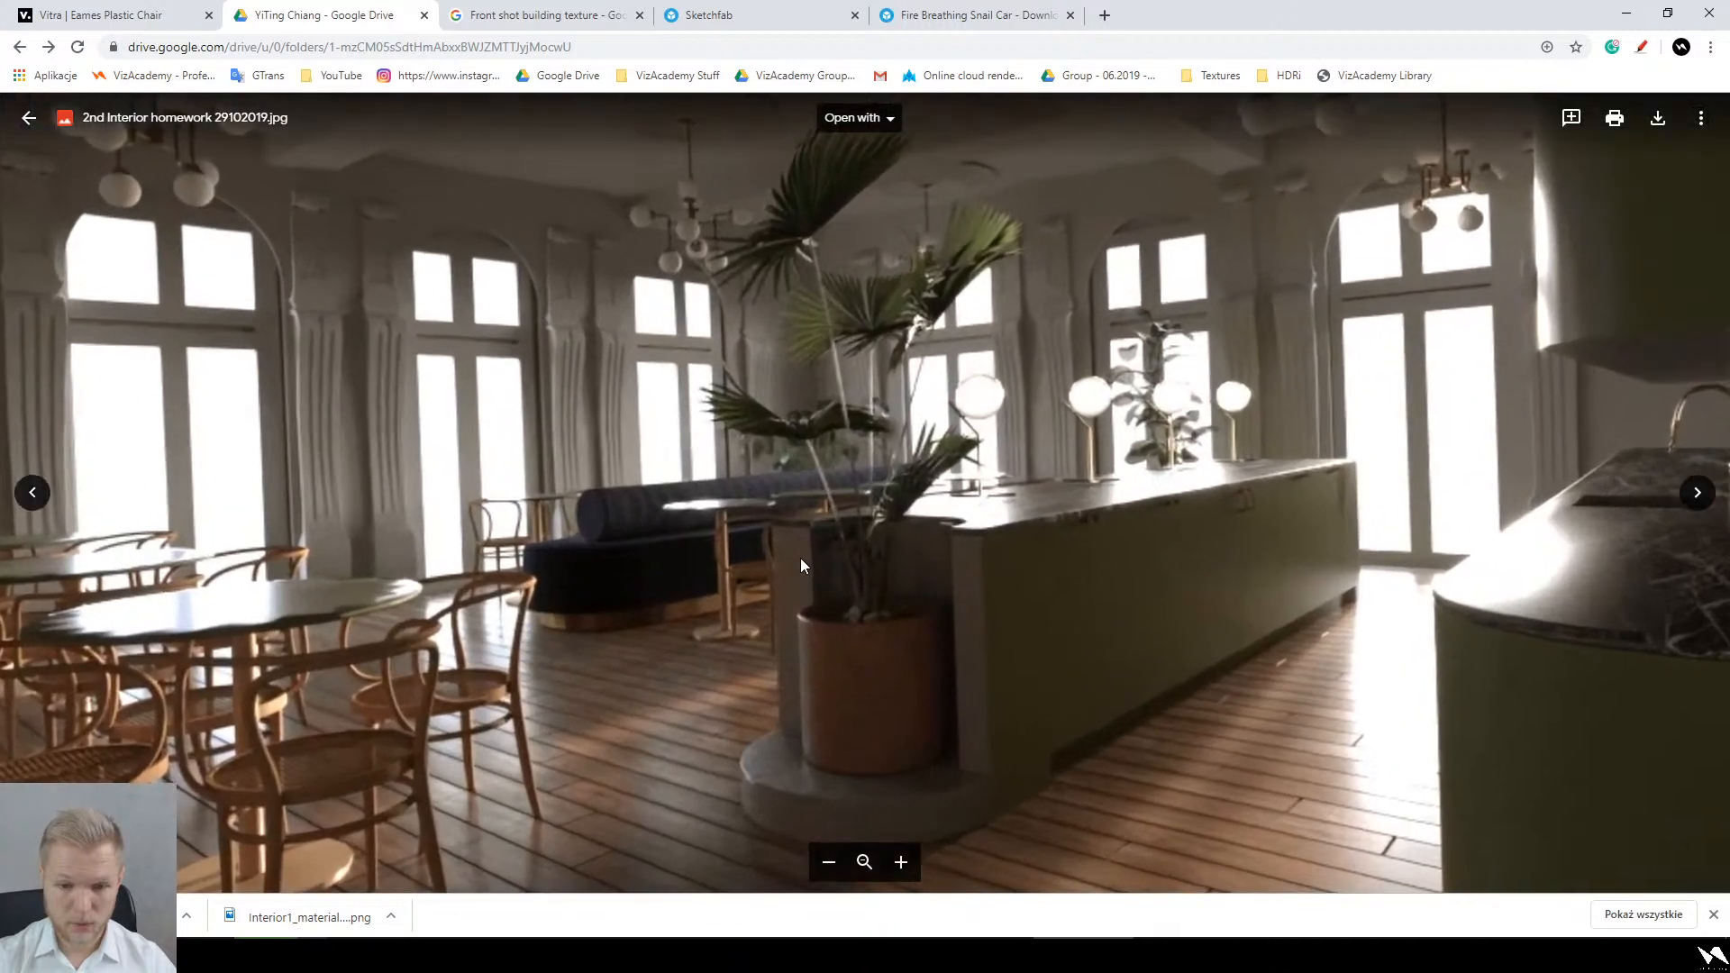
key(Escape)
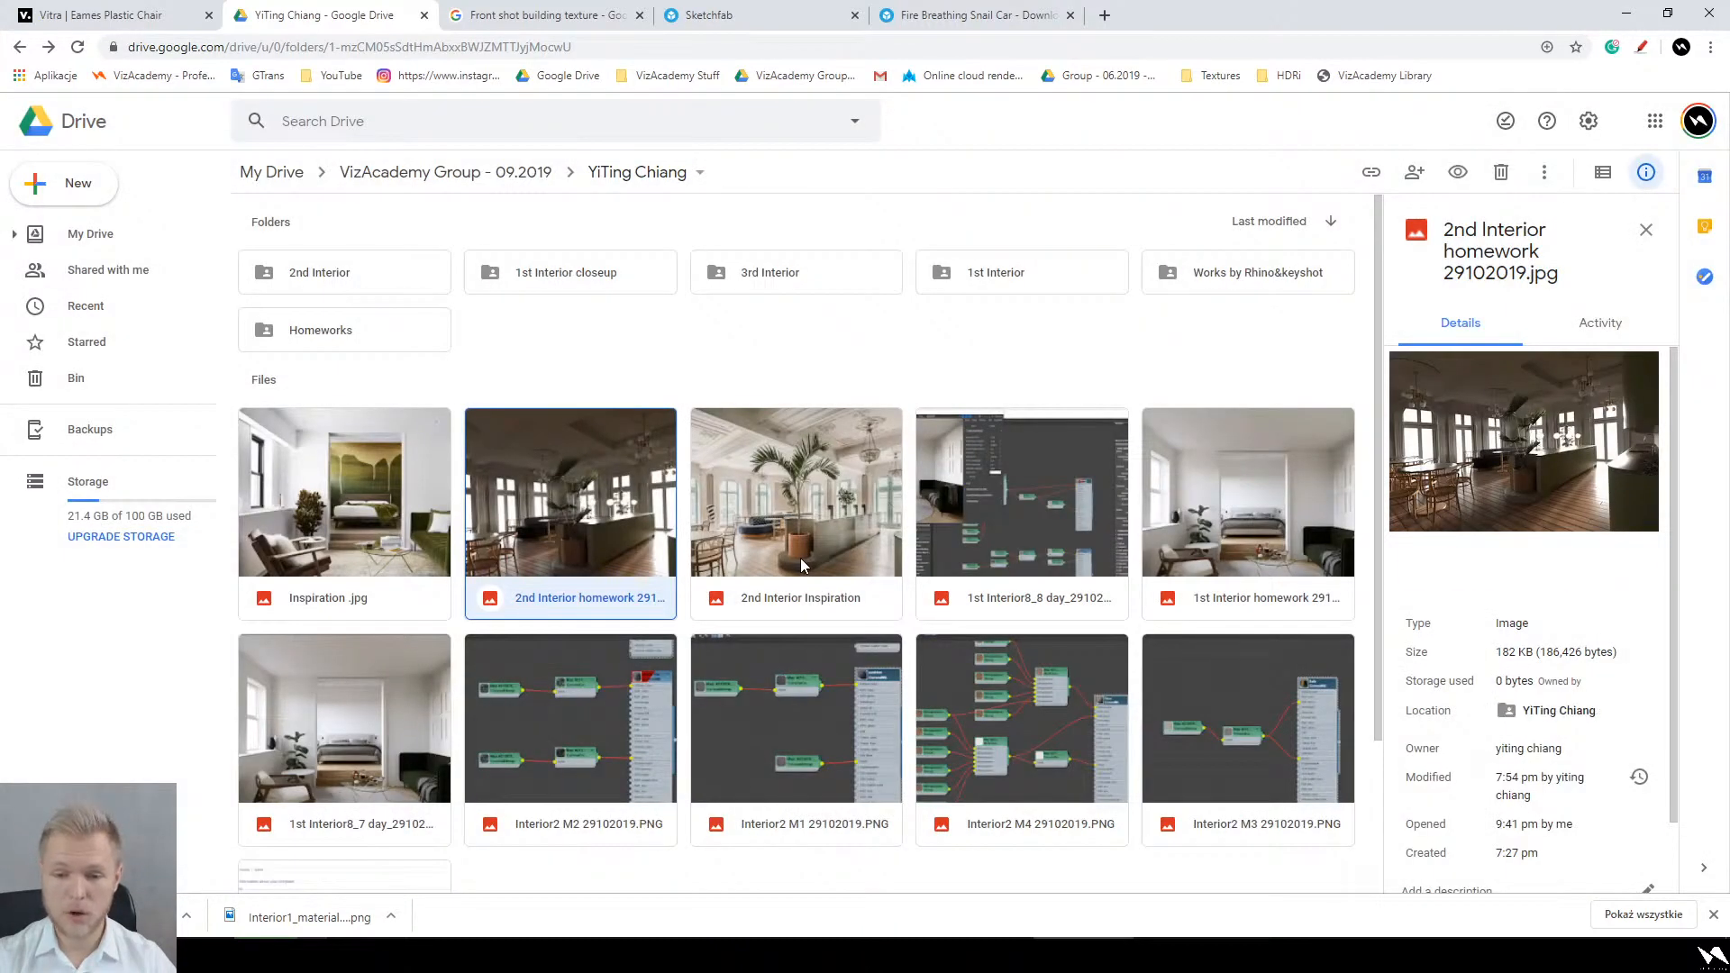
scroll(642, 316, down, 1)
scroll(647, 379, up, 1)
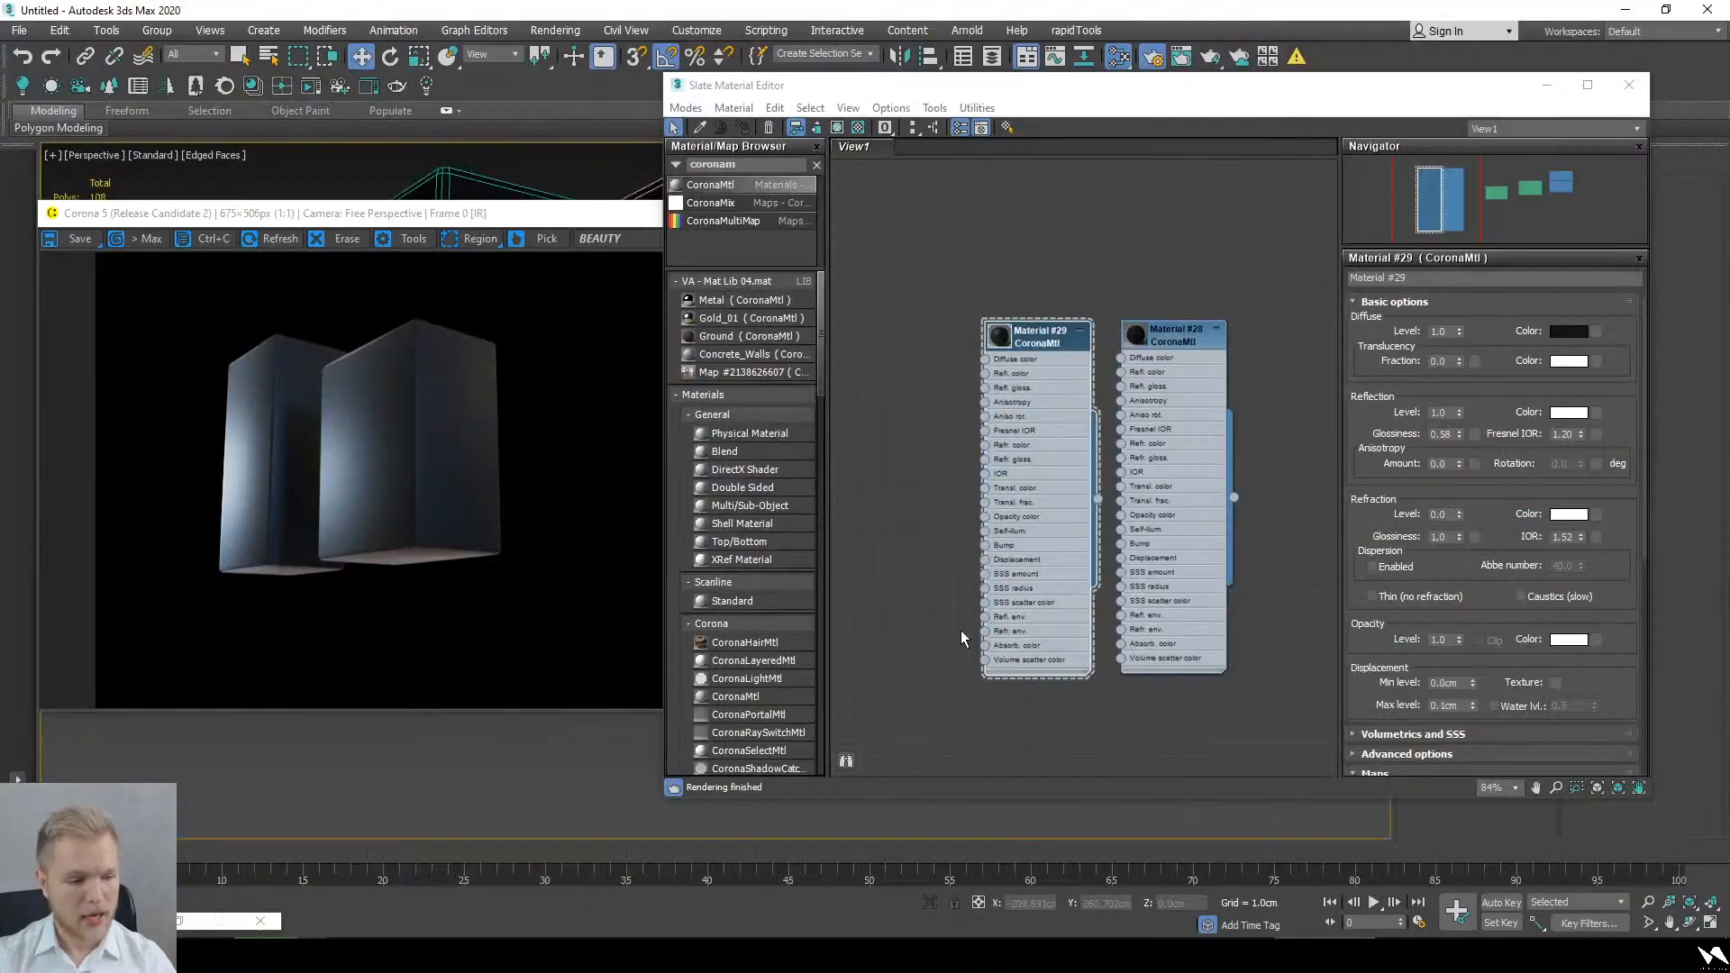
Step: Switch to 3ds Max, close the Slate Material Editor, and delete both boxes from the scene
click(540, 531)
click(1629, 85)
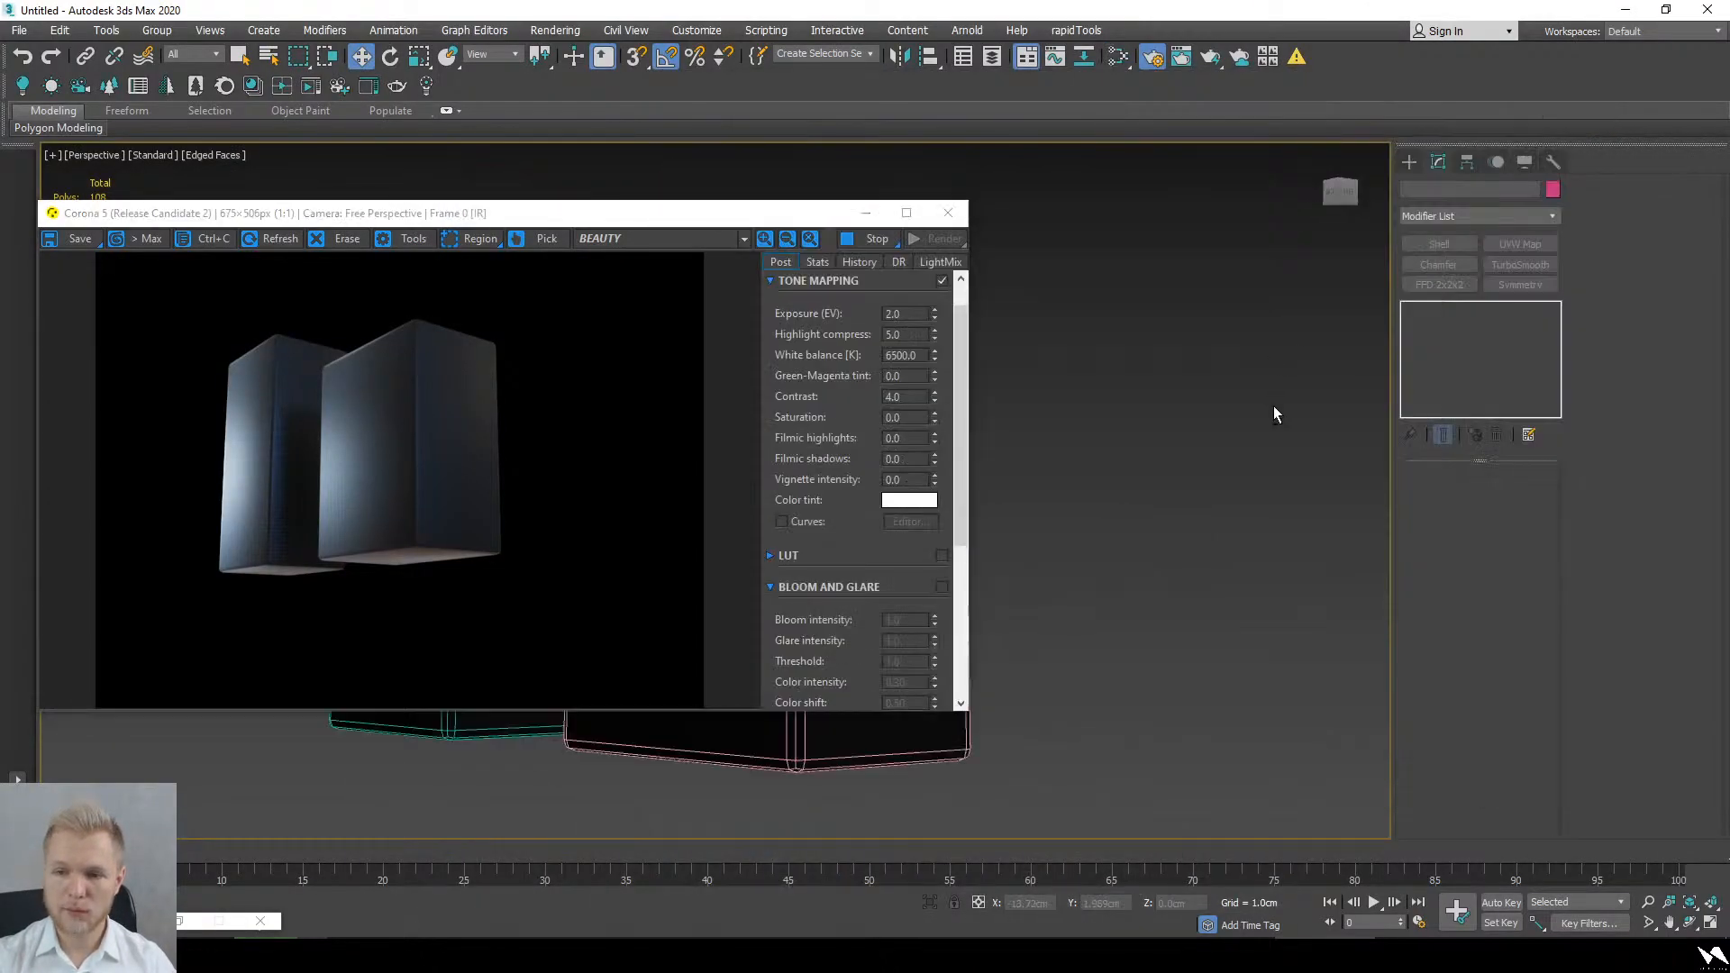
alt+middle_drag(1272, 406, 1254, 445)
scroll(1254, 445, down, 4)
middle_drag(1194, 599, 1198, 554)
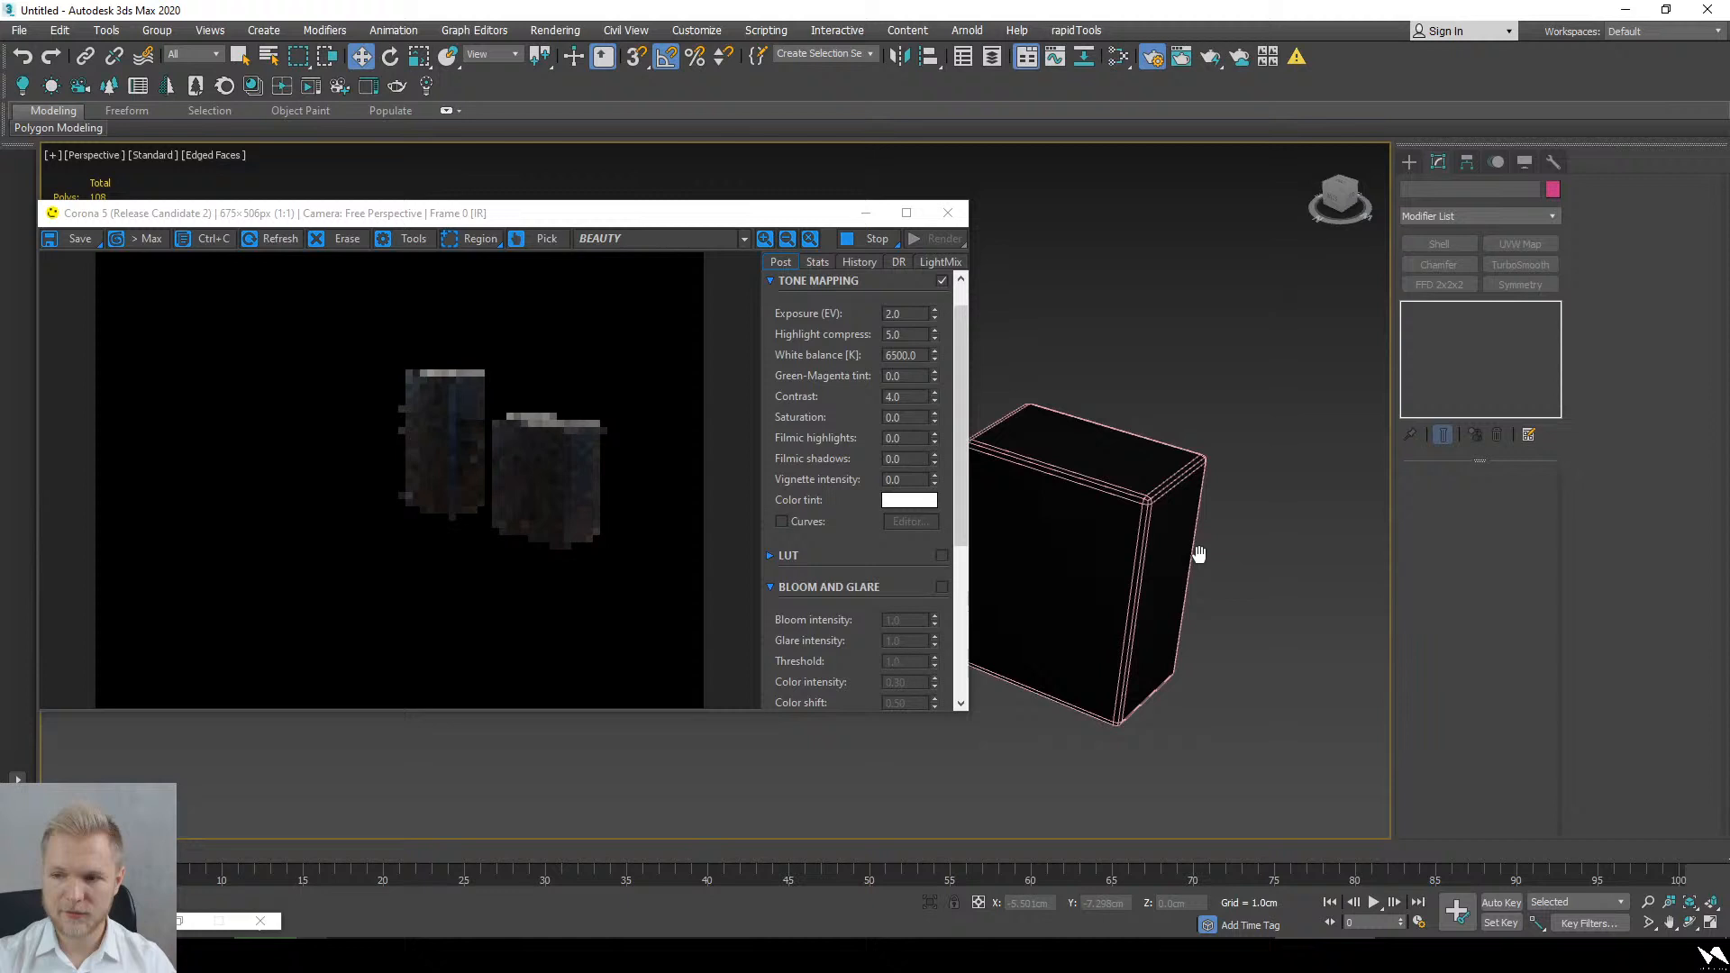
click(1409, 162)
click(1429, 187)
alt+middle_drag(1252, 396, 1132, 486)
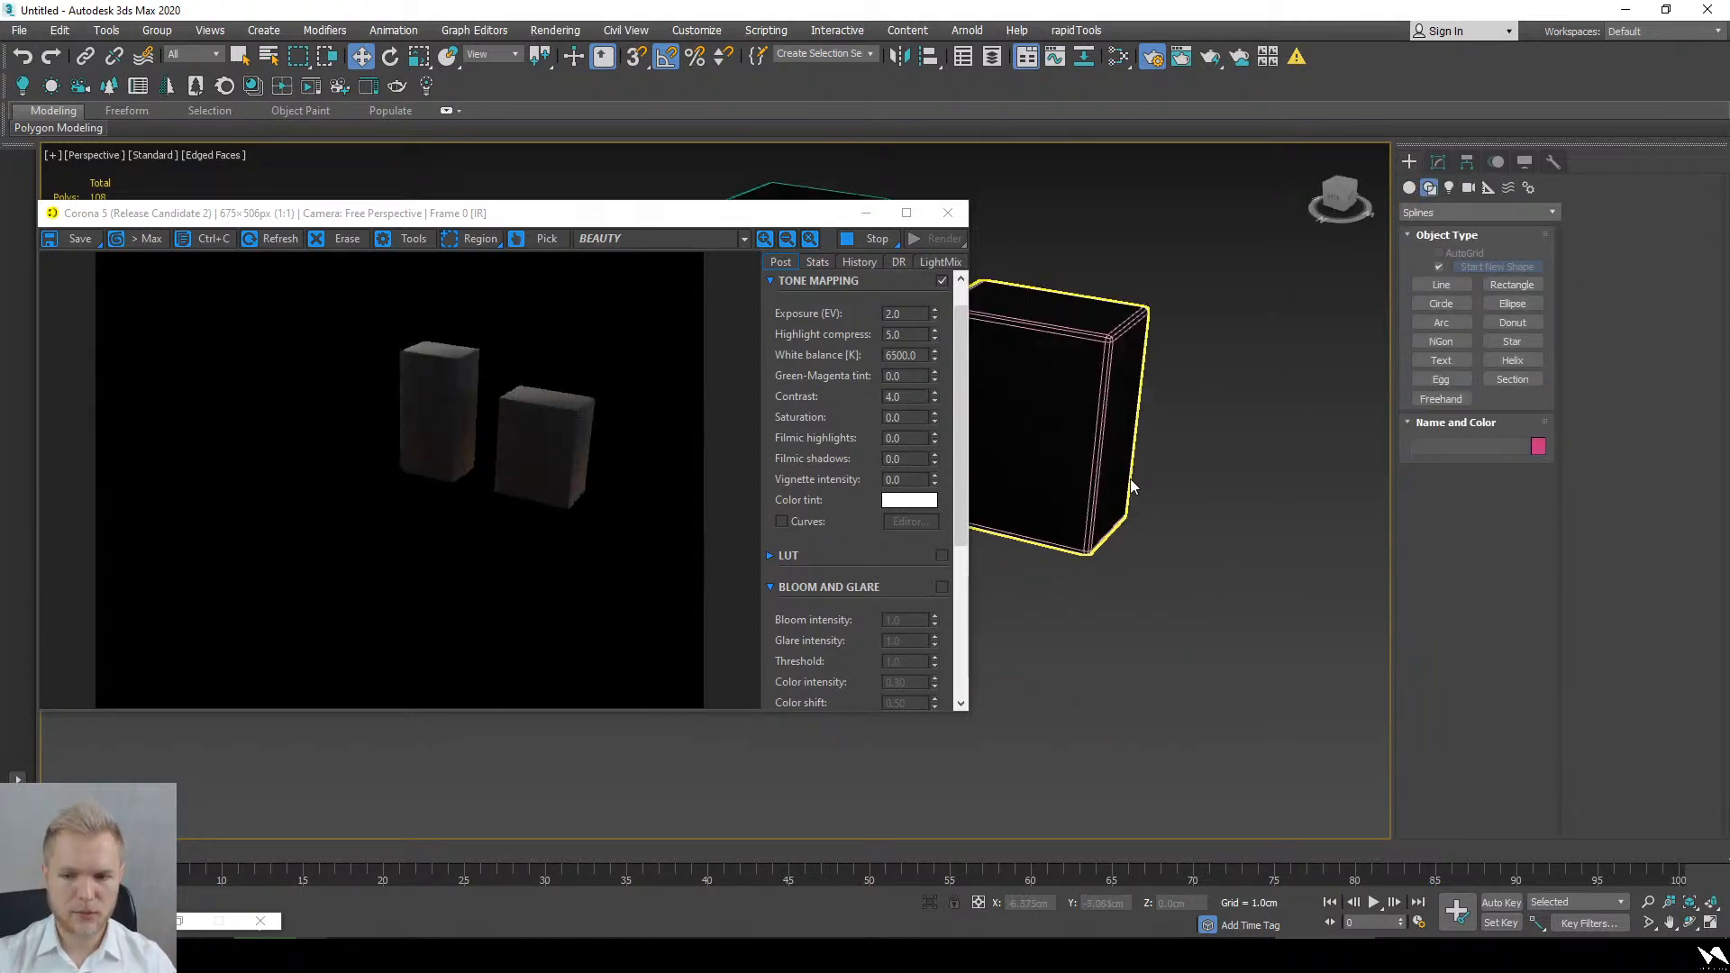
drag(781, 214, 280, 200)
drag(728, 614, 1241, 382)
key(Delete)
Step: Draw an open three-point Line spline in the Perspective view, with a long segment followed by a short one
click(1461, 282)
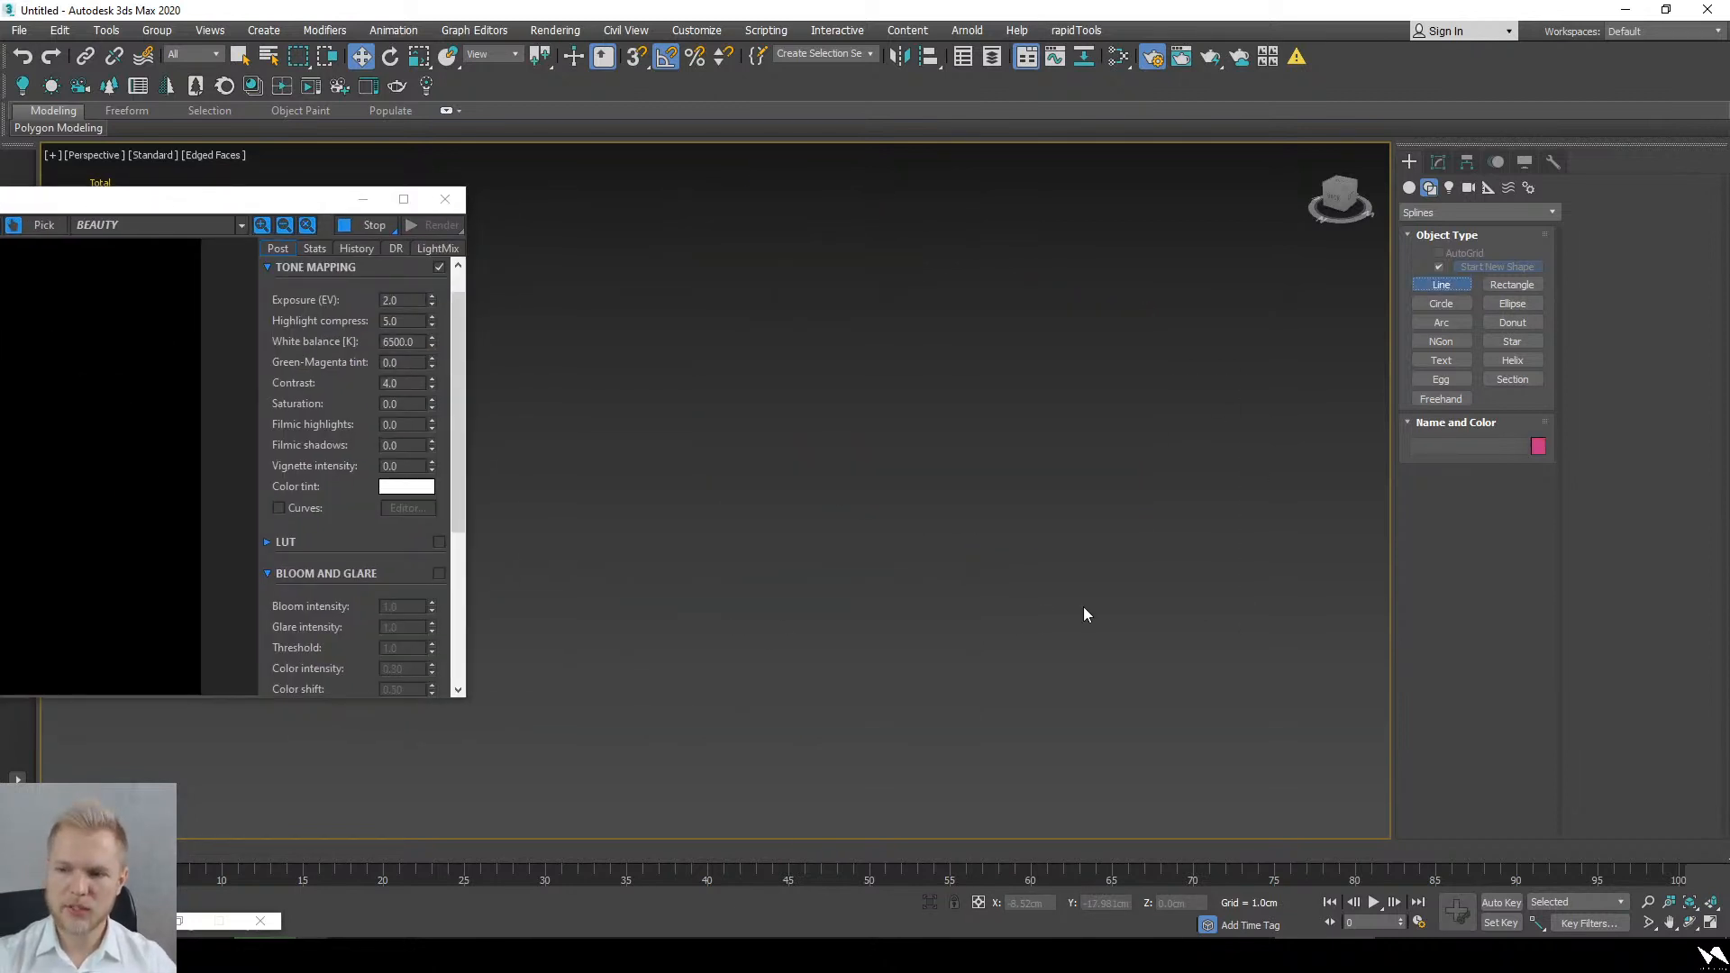
click(1104, 546)
click(898, 496)
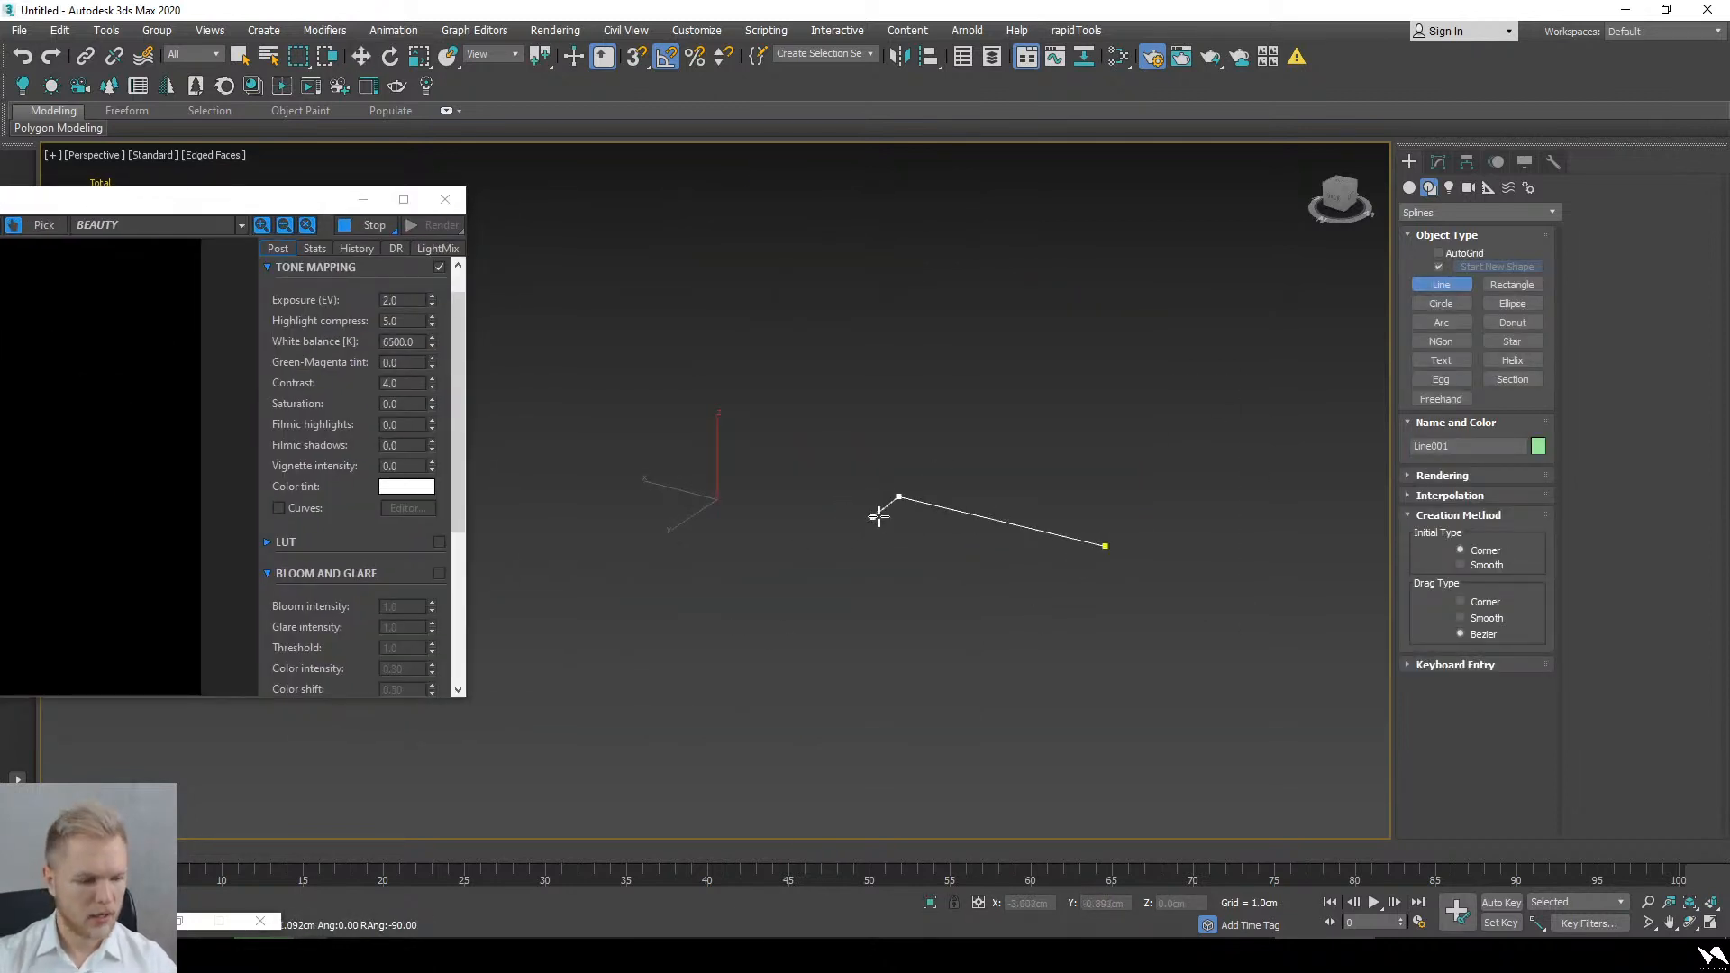
click(847, 505)
right_click(846, 506)
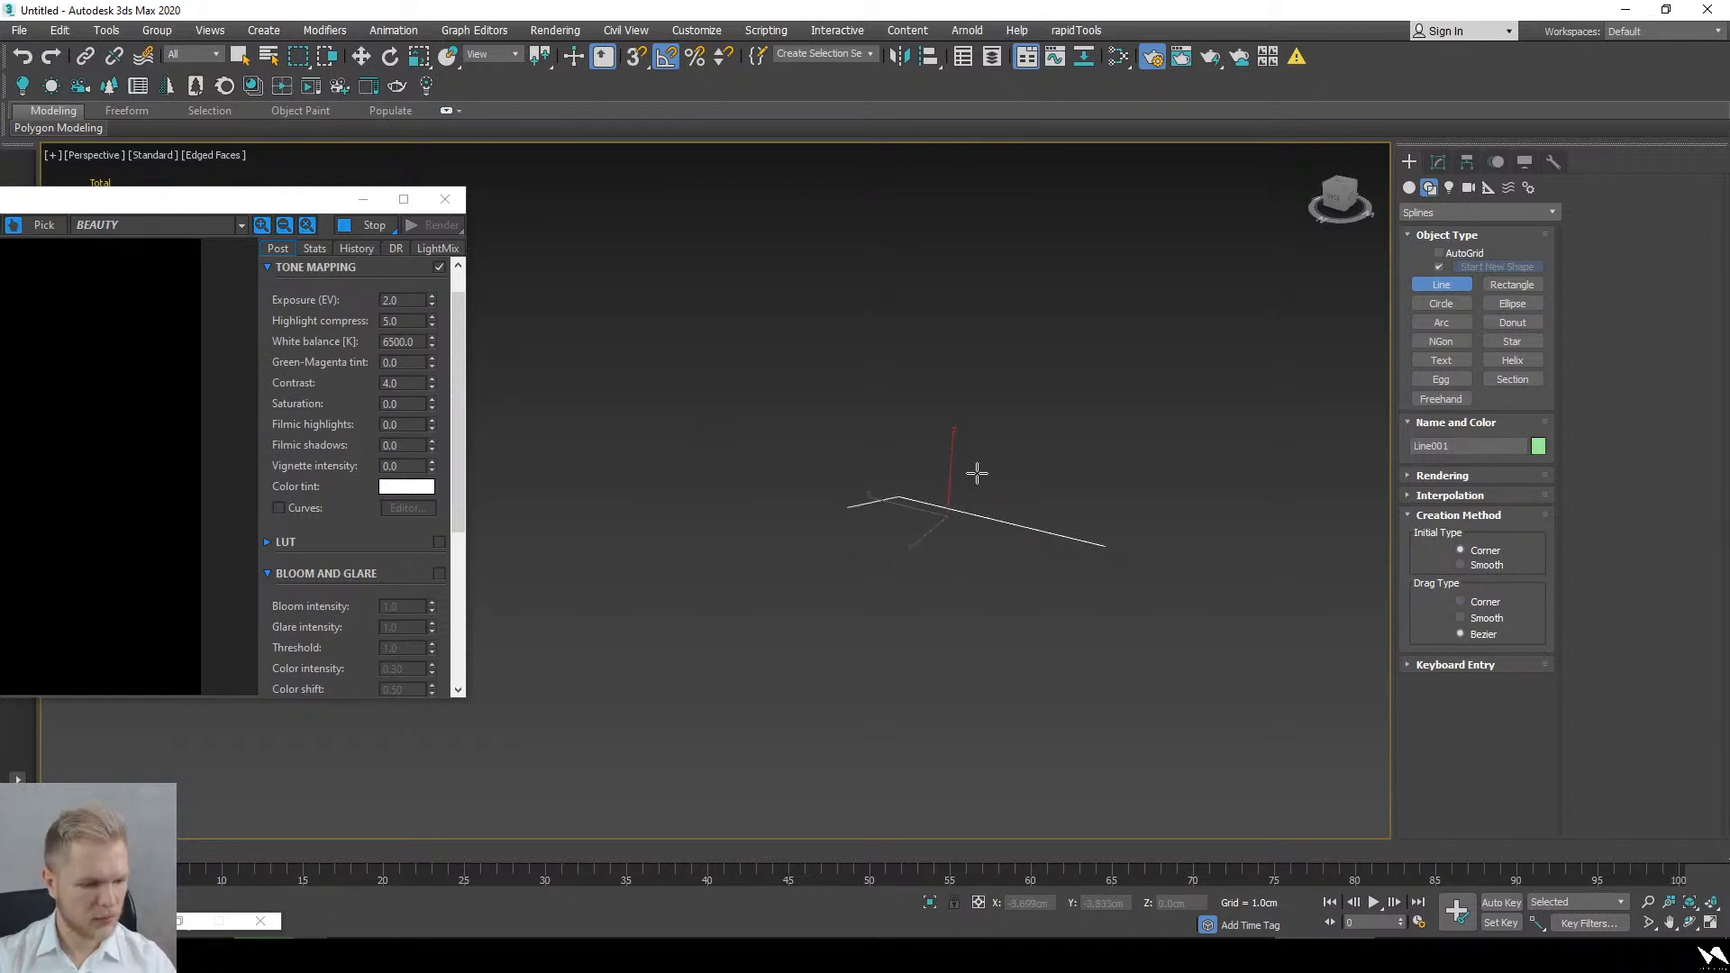
Step: Fillet the line's middle vertex into a wide rounded corner in the Top view, and inspect the resulting curve
key(t)
scroll(977, 471, up, 5)
scroll(1073, 552, down, 5)
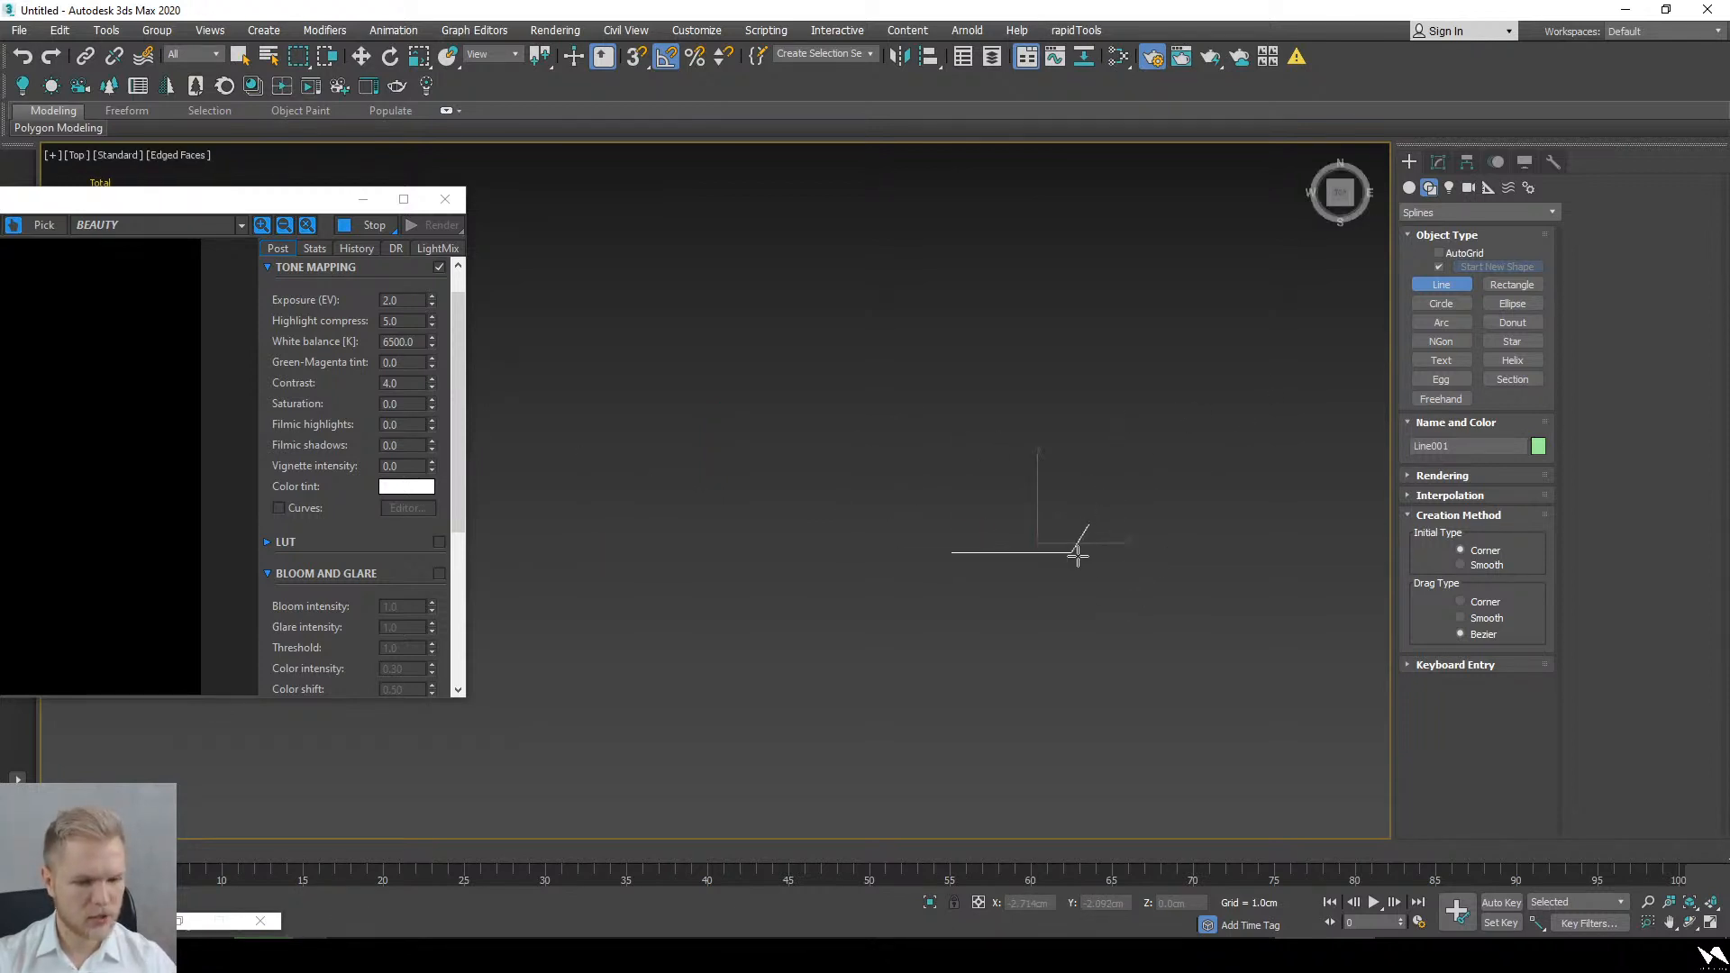
key(w)
key(1)
scroll(1083, 563, up, 6)
click(1048, 536)
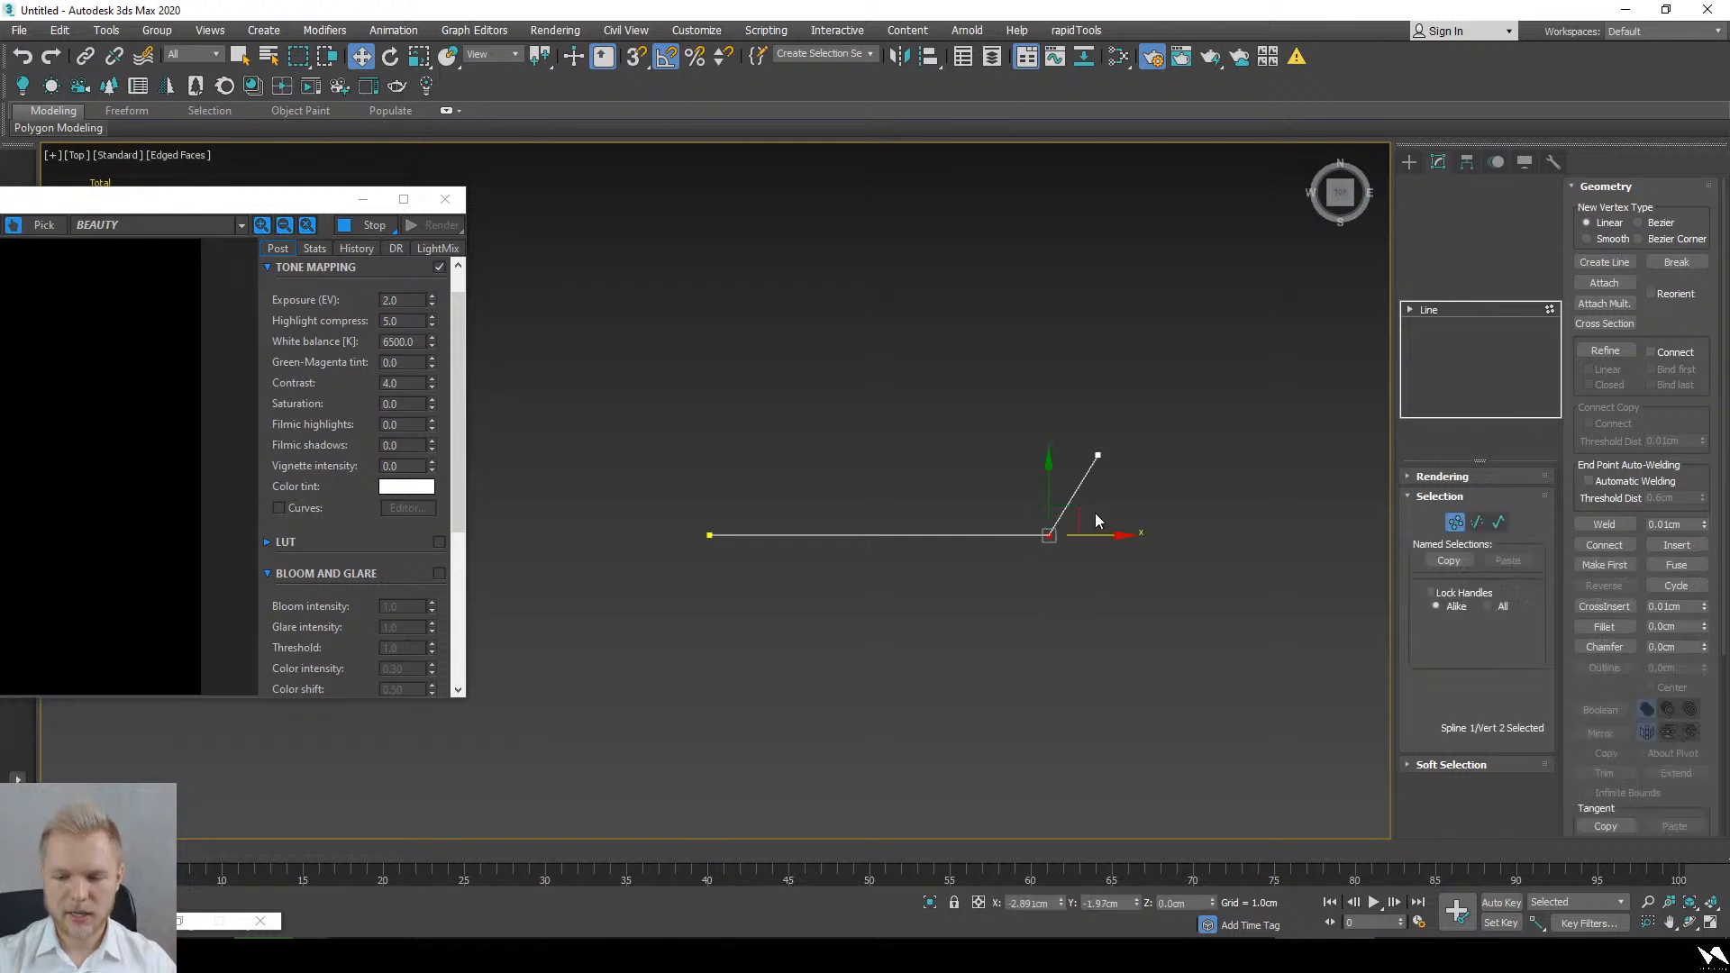
scroll(1086, 531, up, 8)
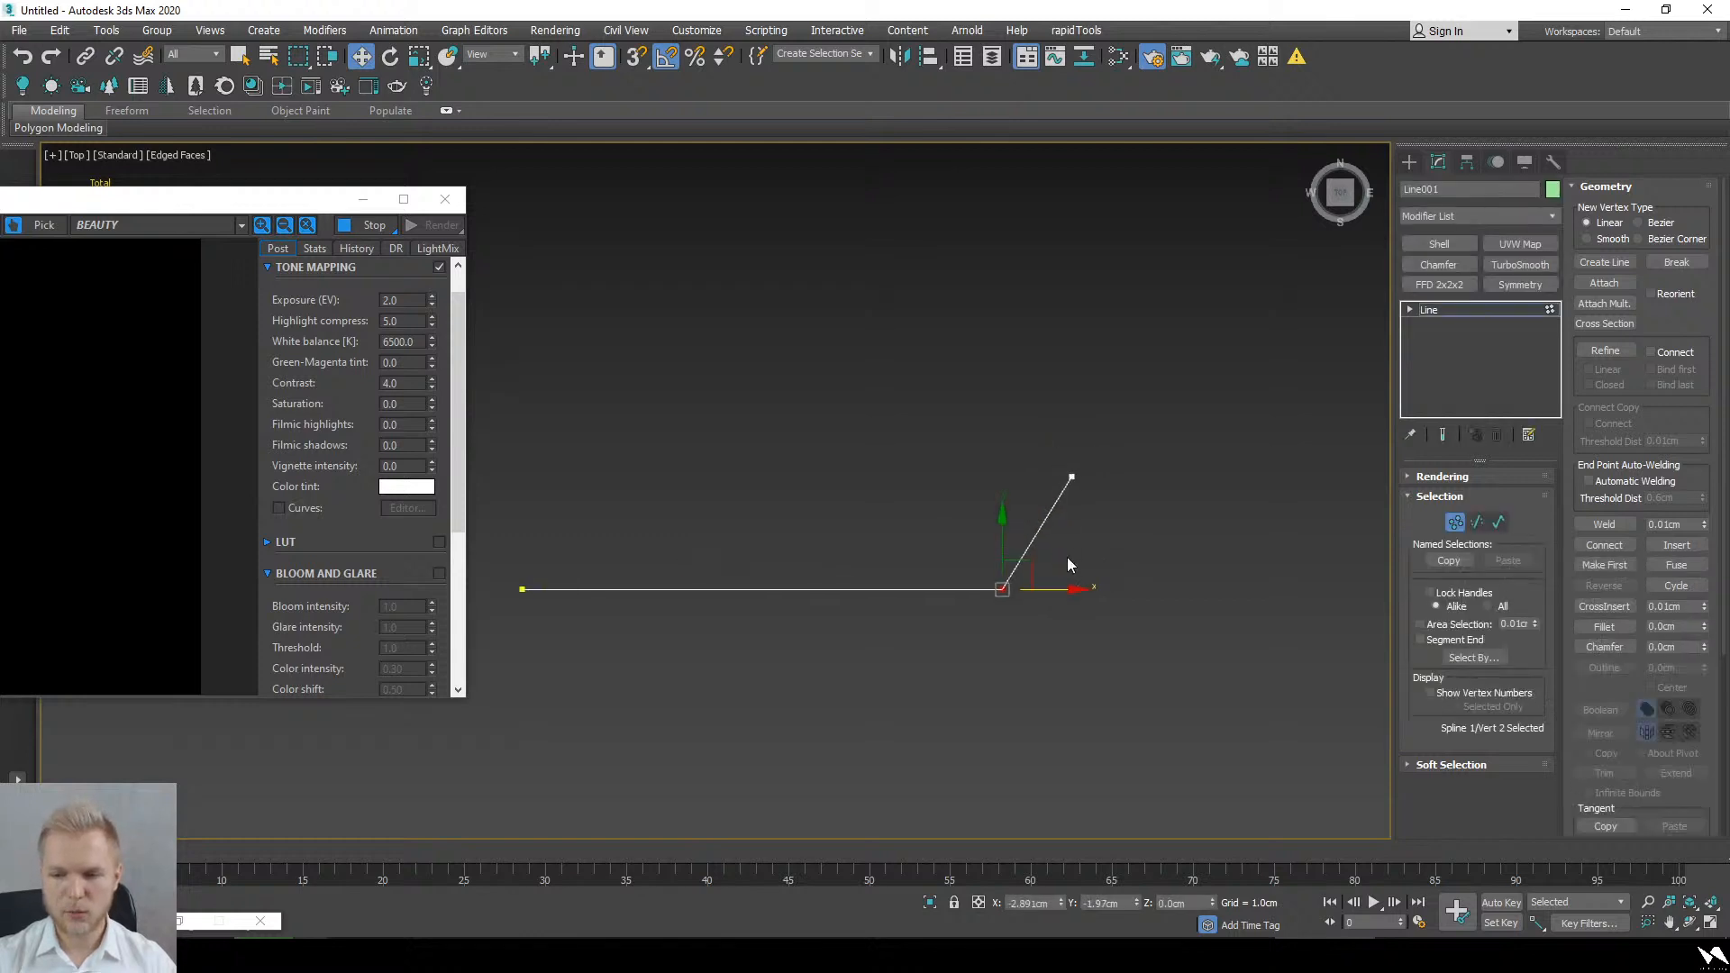
click(1605, 627)
drag(886, 646, 958, 463)
right_click(959, 529)
scroll(722, 484, down, 10)
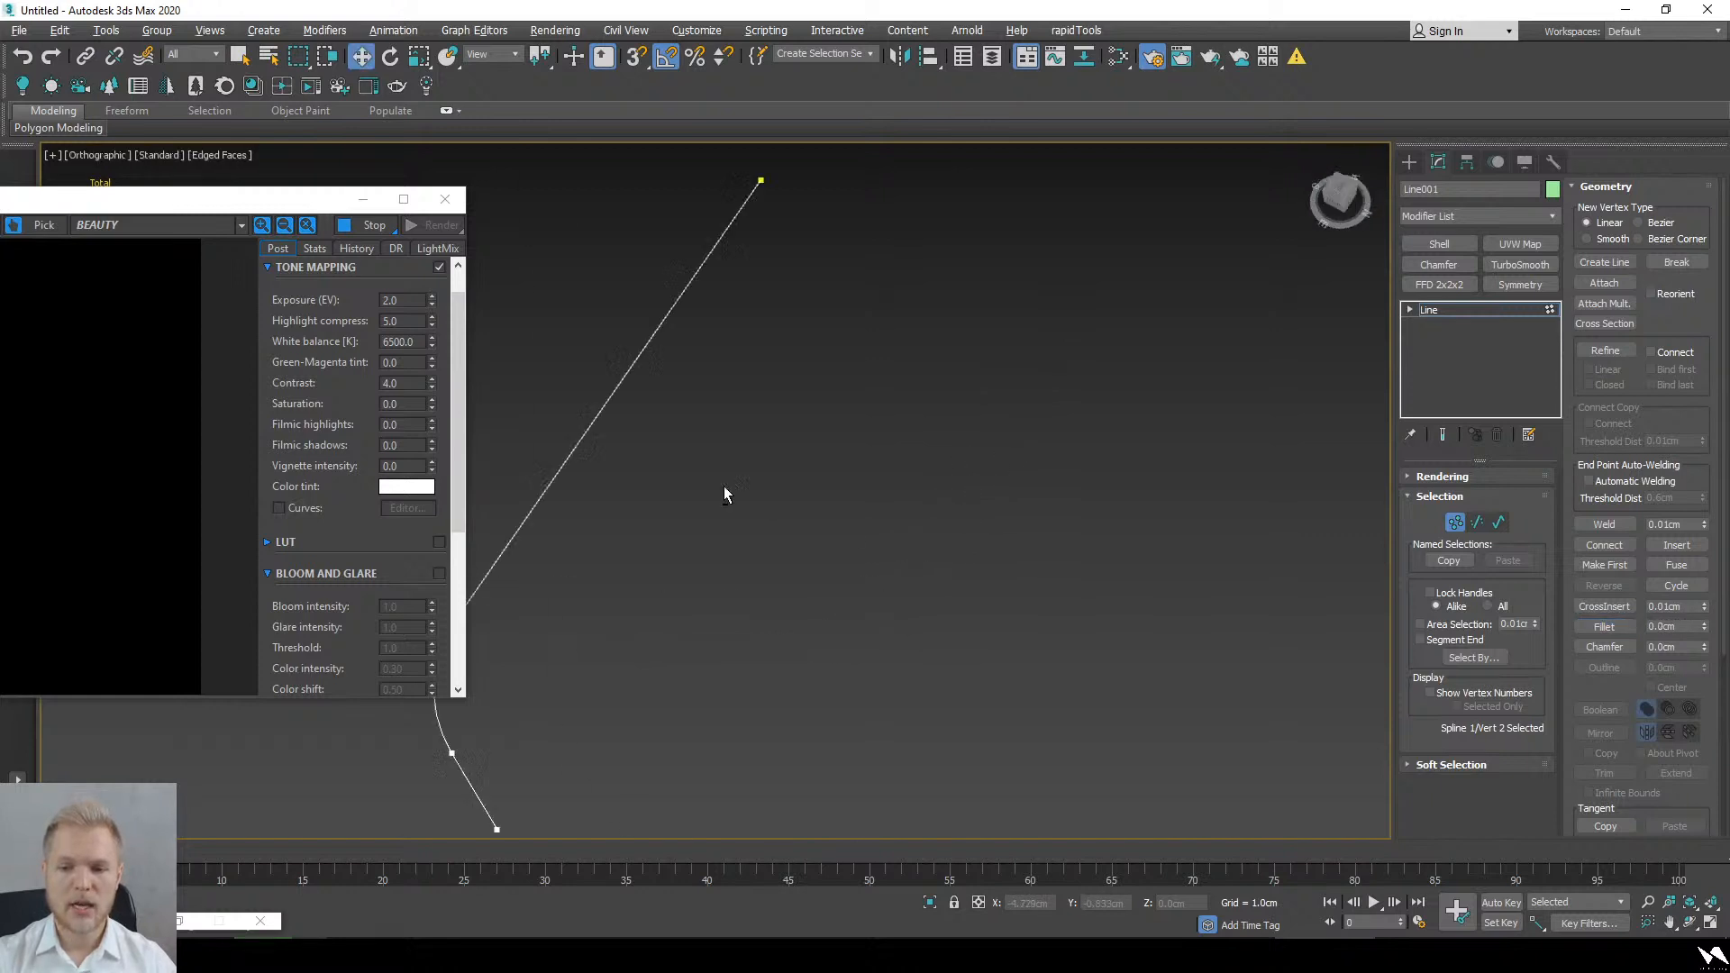
key(z)
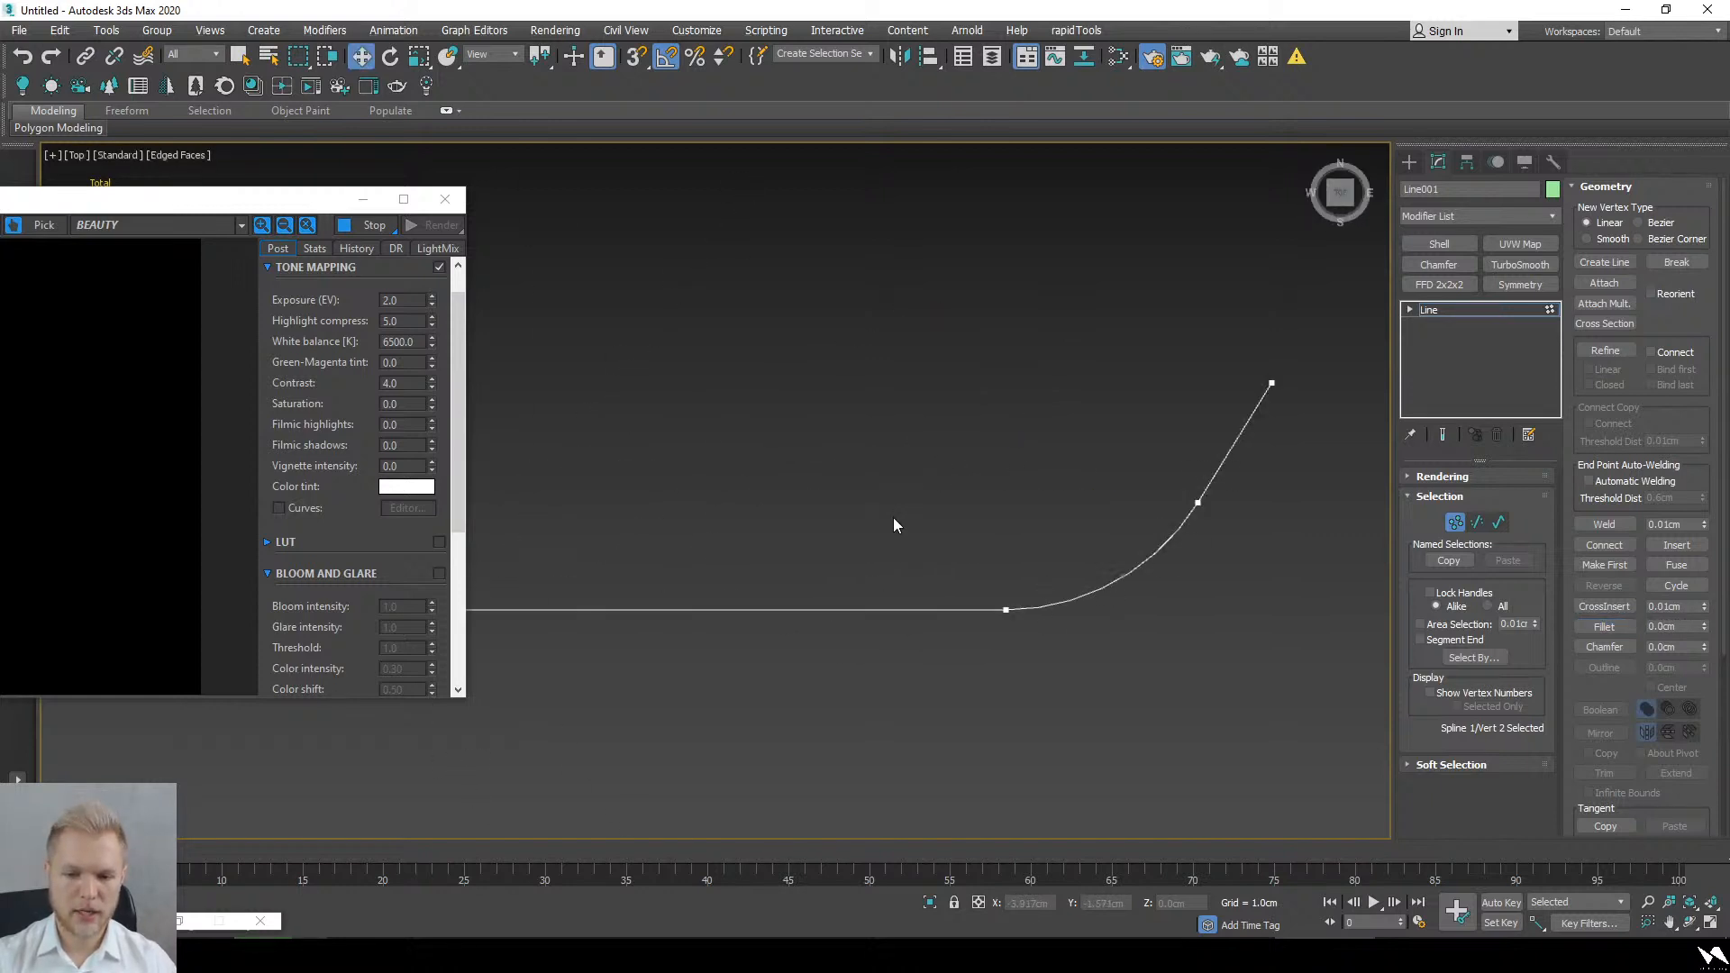
alt+middle_drag(999, 460, 788, 515)
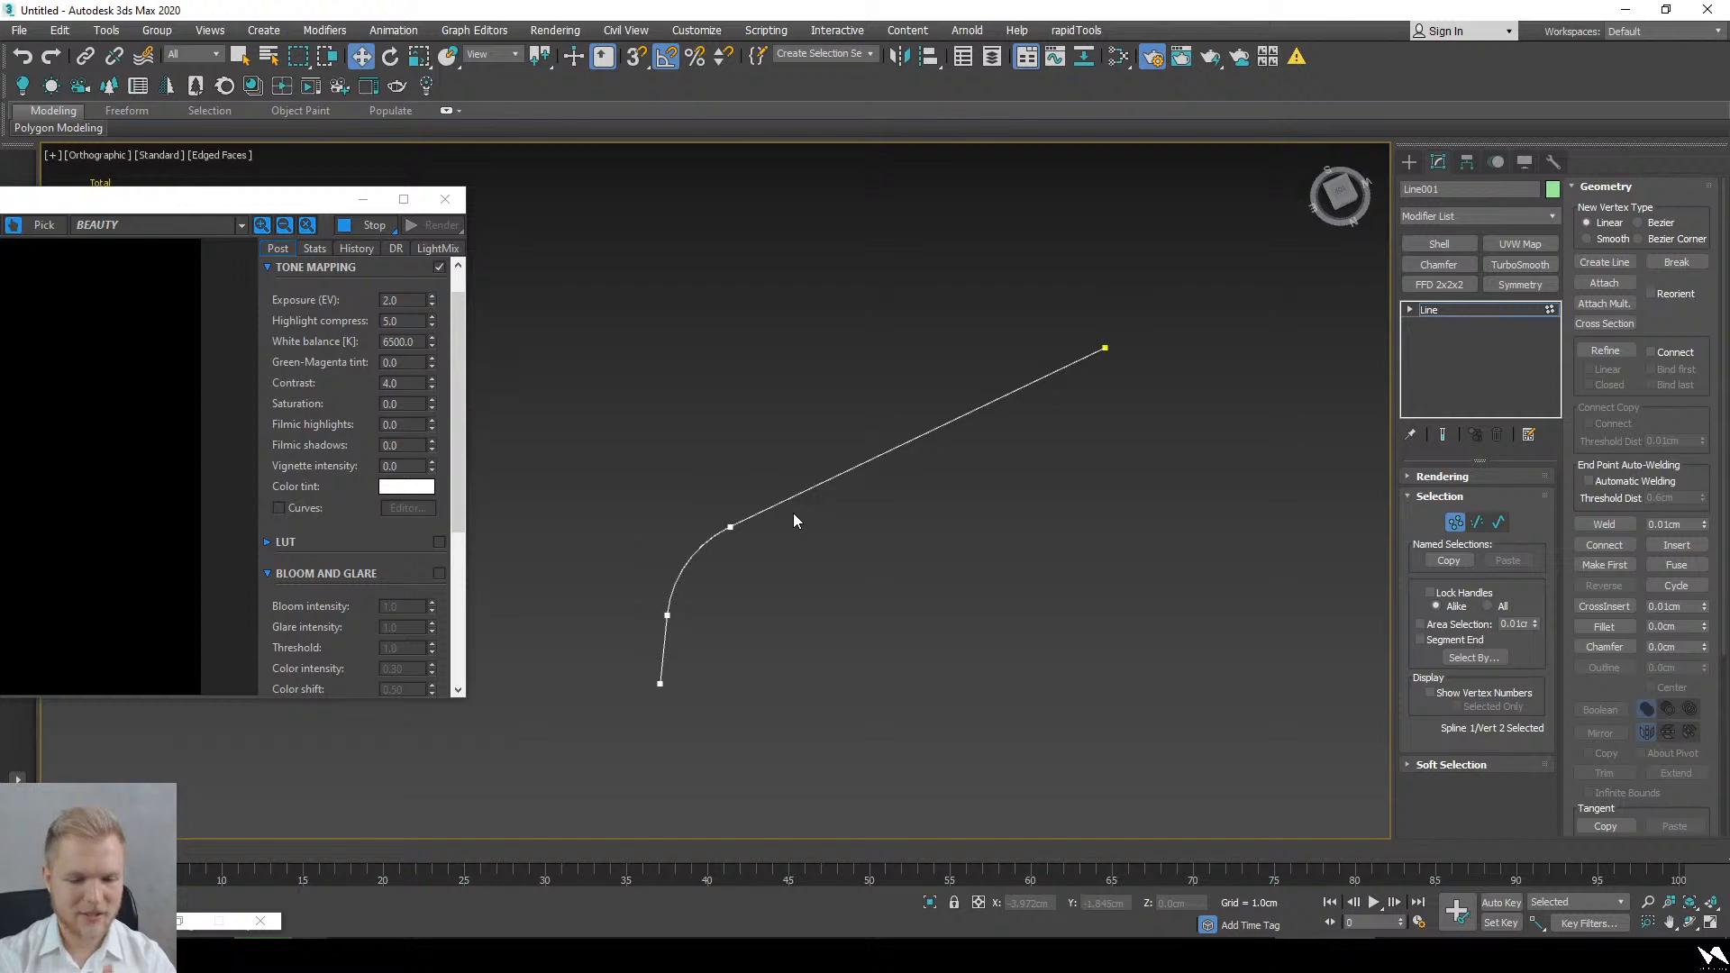
Step: Switch to a blank Chrome window and search Google for "vfb fire"
mouse_move(982, 955)
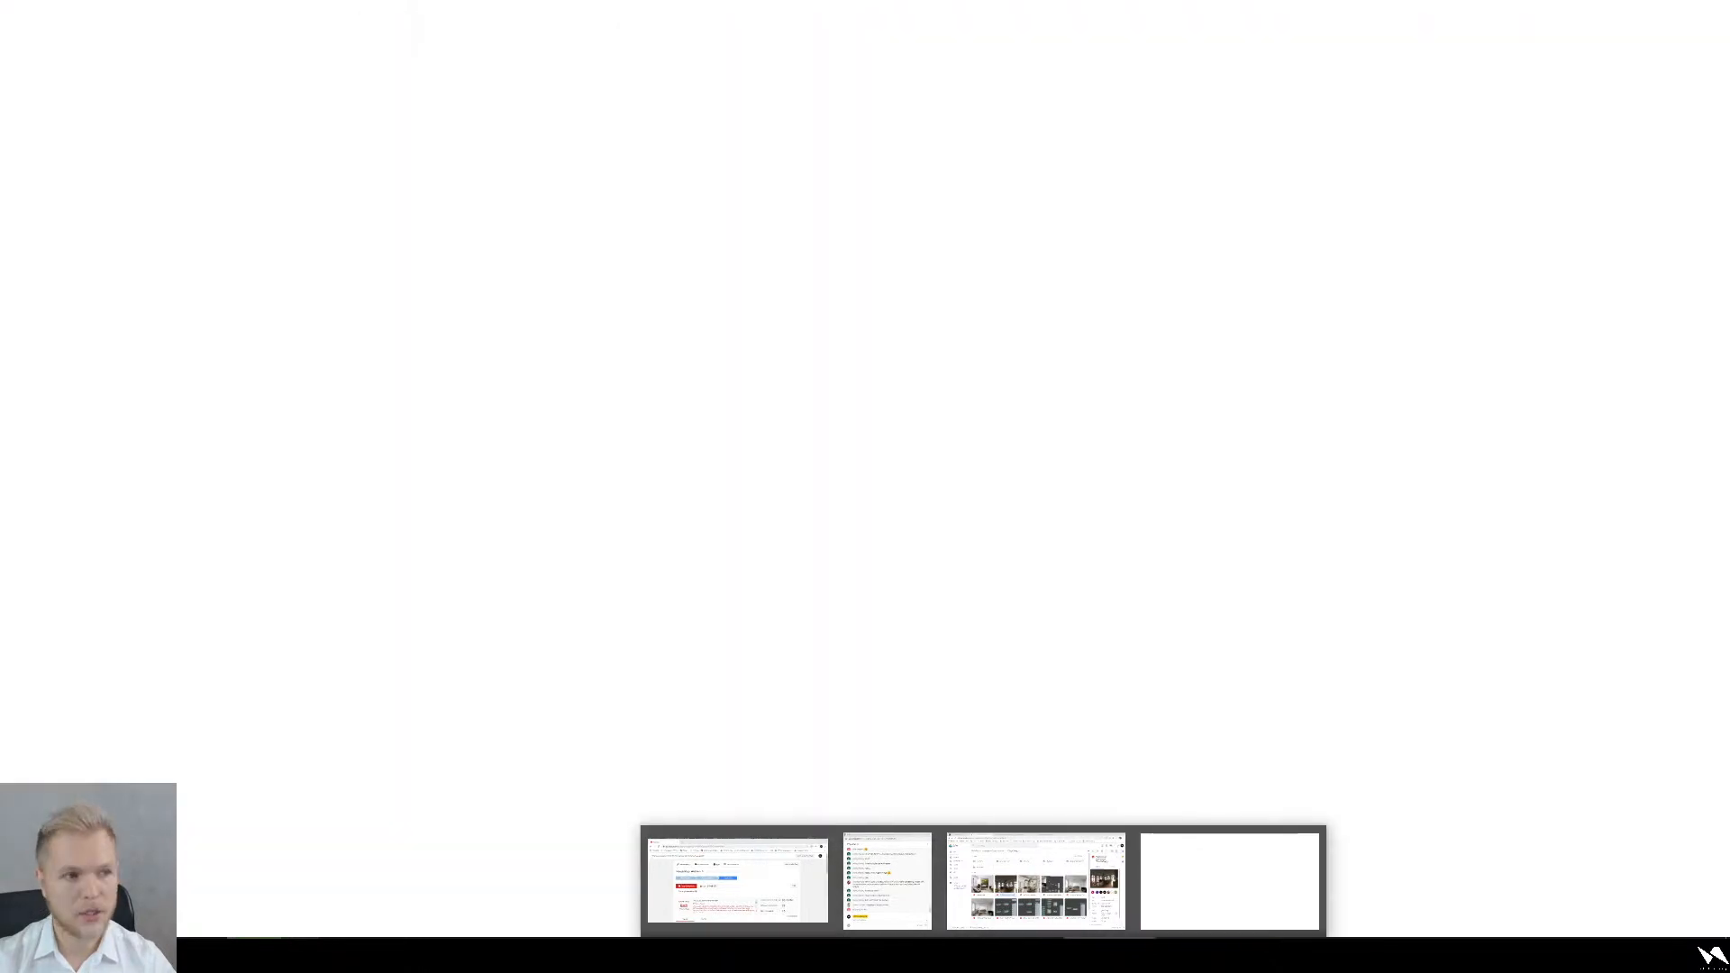
click(1230, 881)
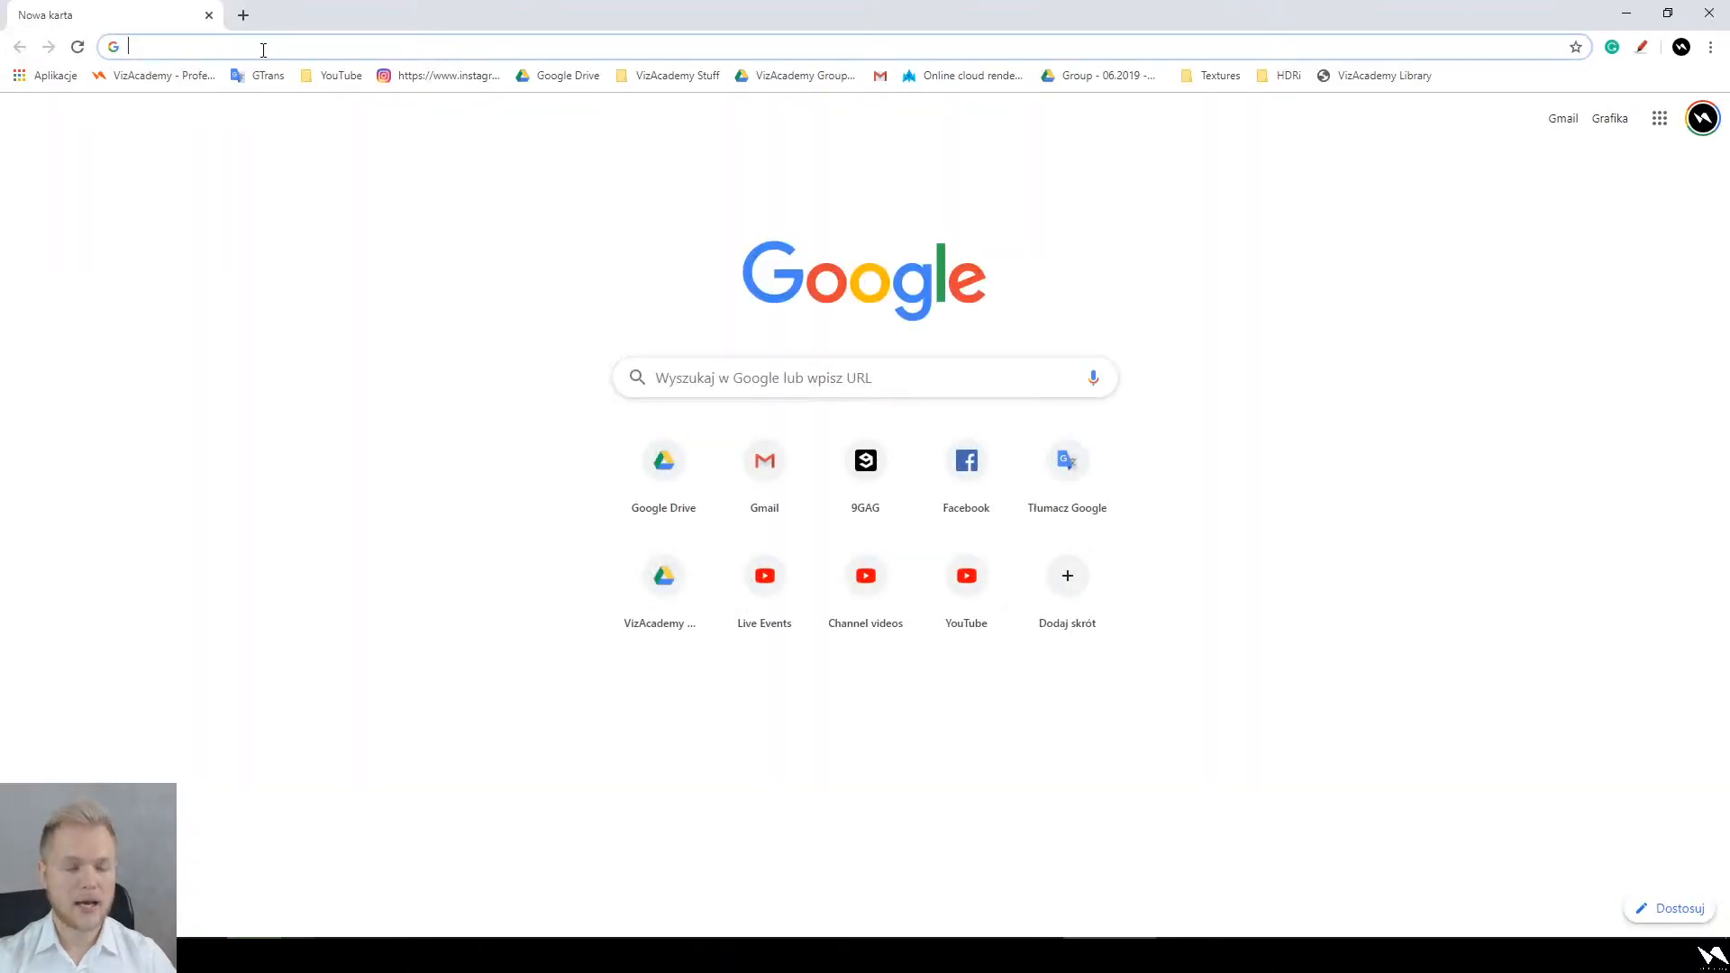
text(v)
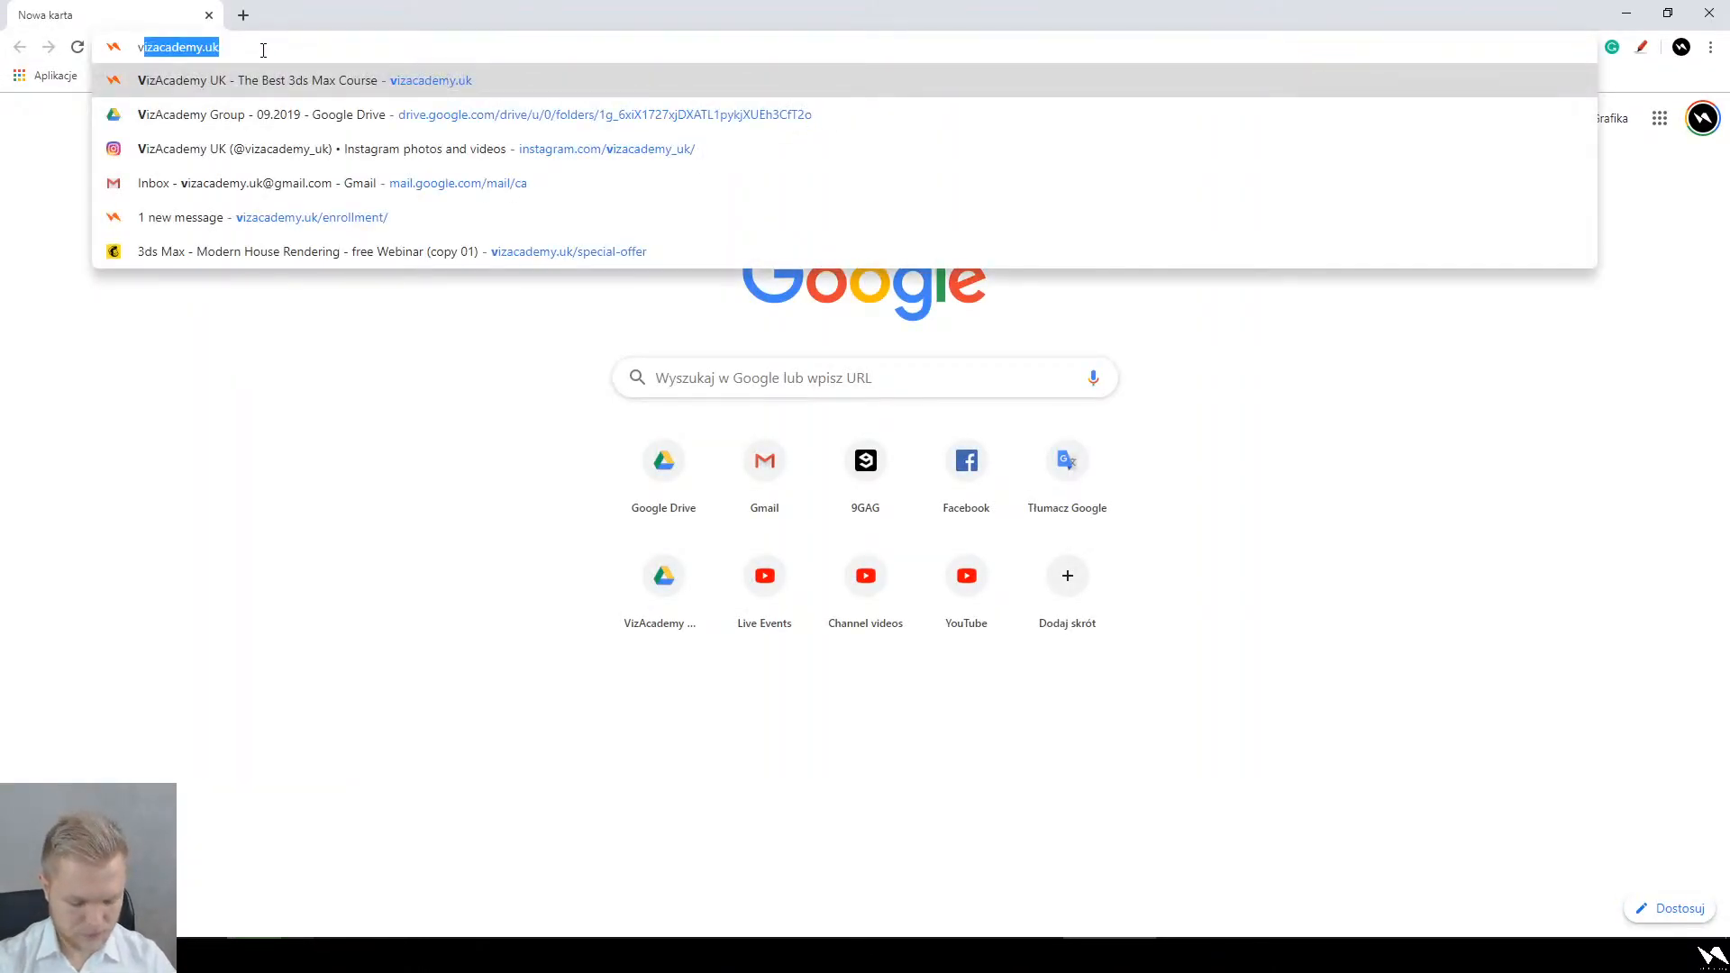
text(fb)
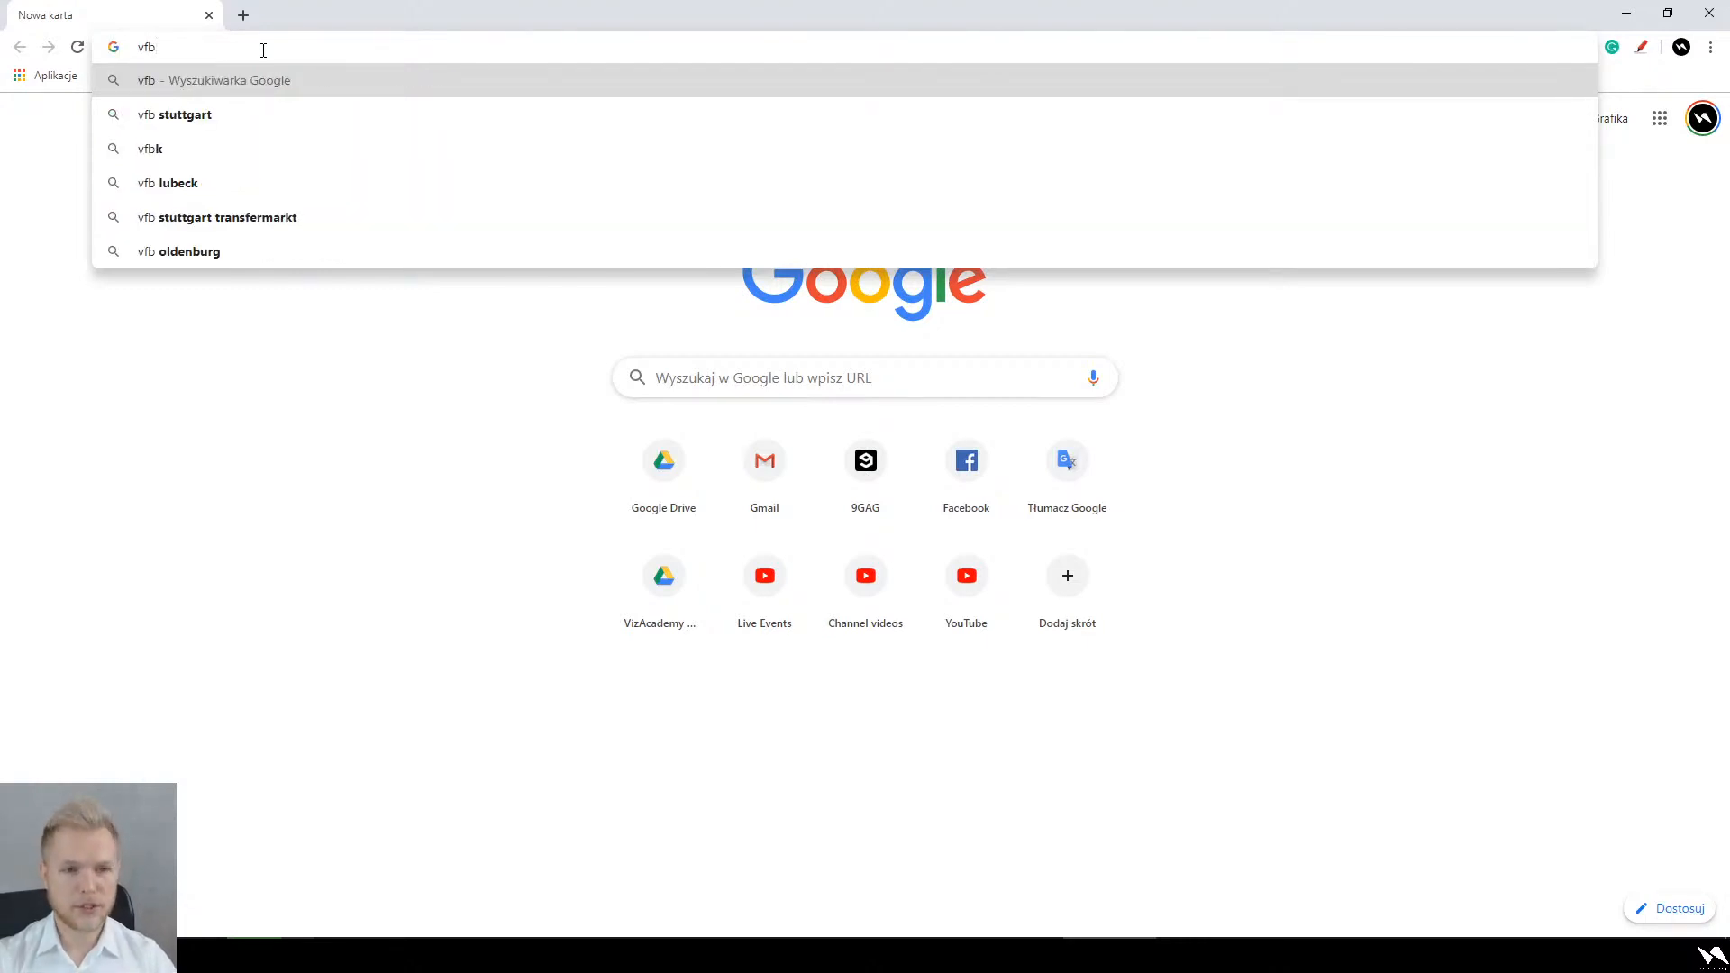
text( fire)
key(Return)
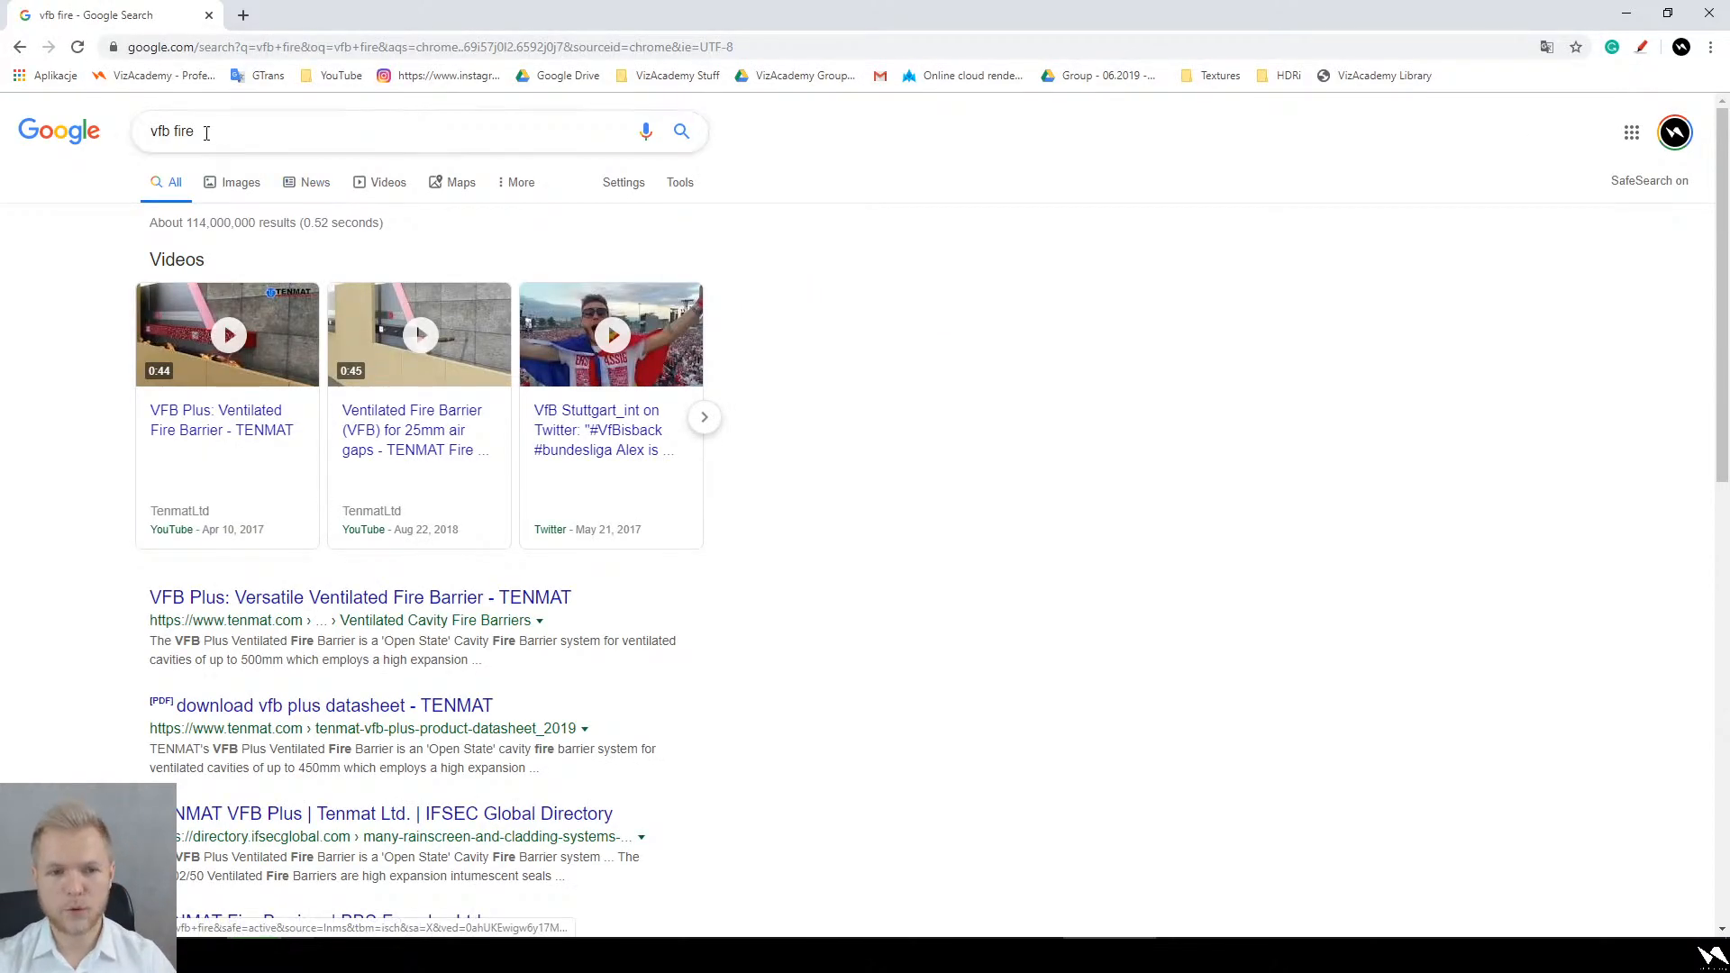
Step: Search Google for "fire corona vfb" and show the image results
double_click(170, 135)
key(BackSpace)
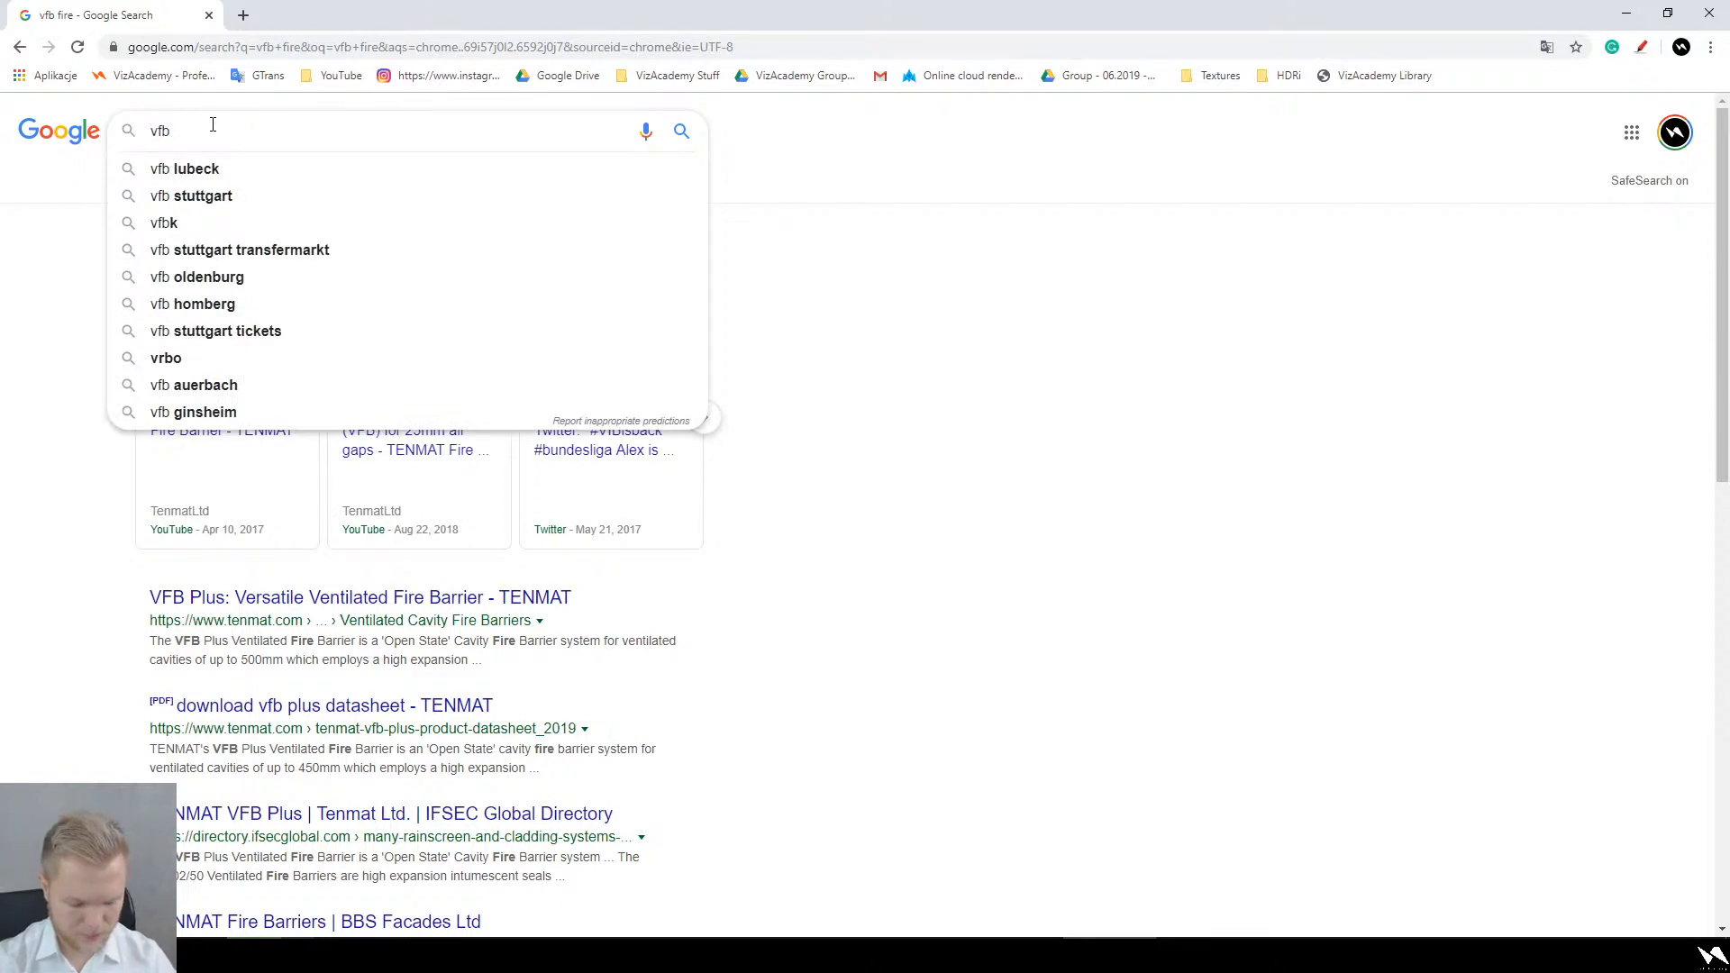
text(fire sym)
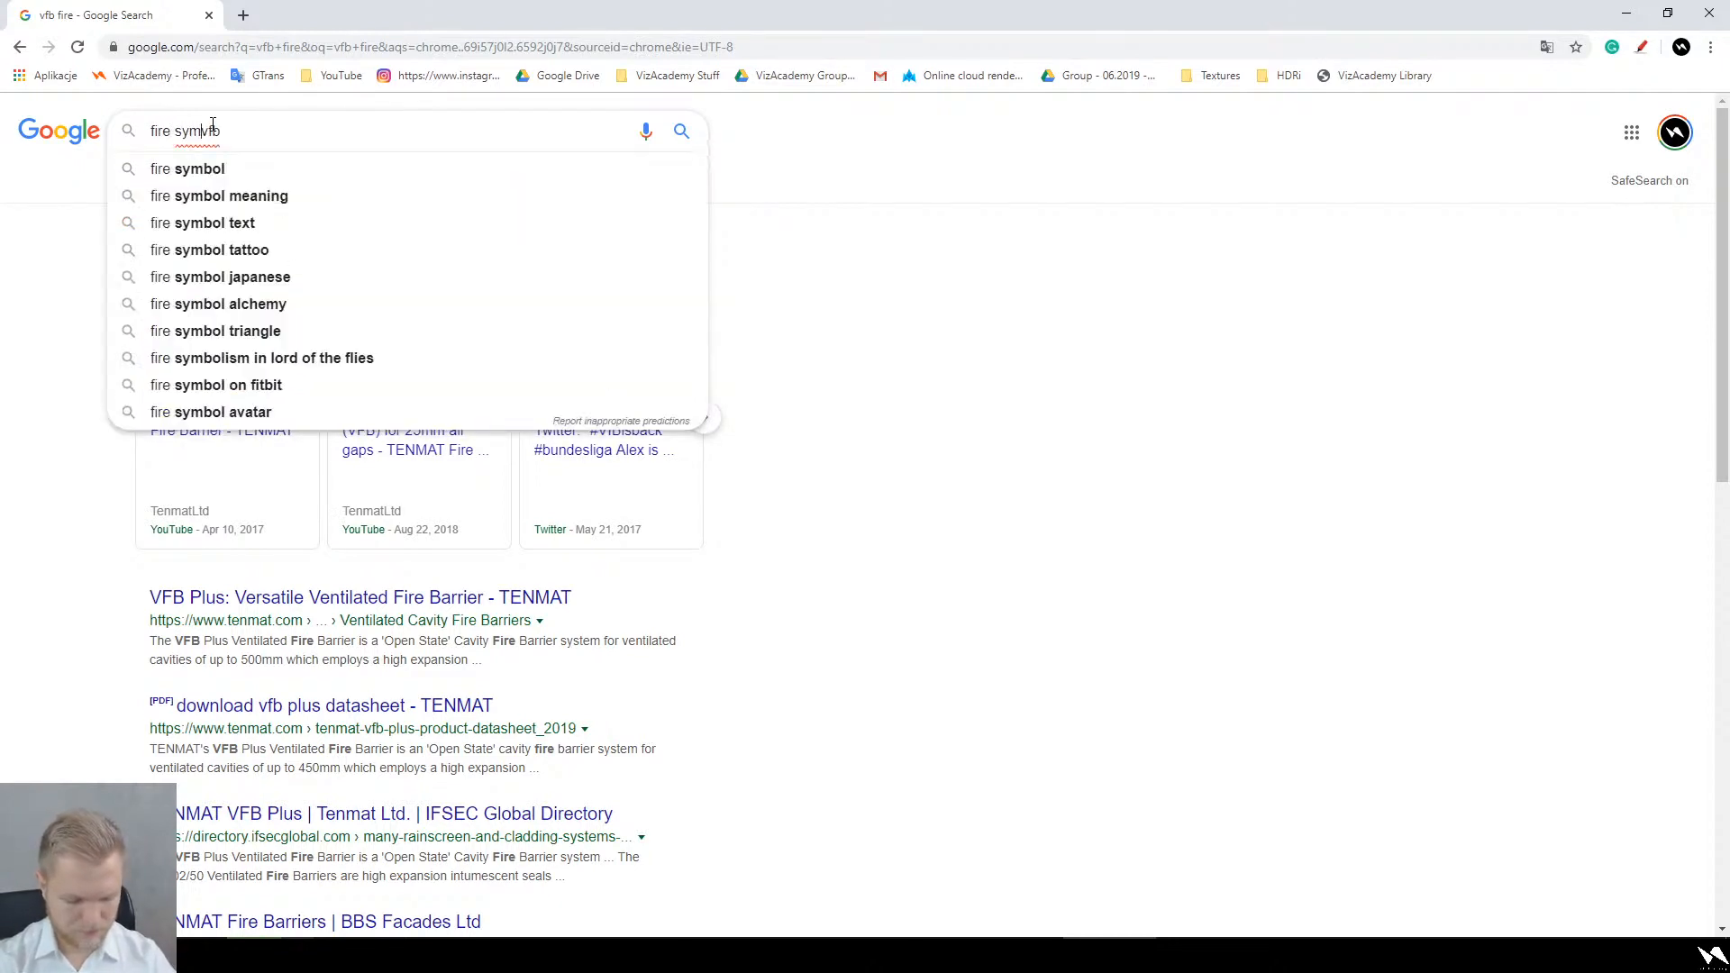
key(BackSpace)
key(BackSpace)
key(BackSpace)
text(corona)
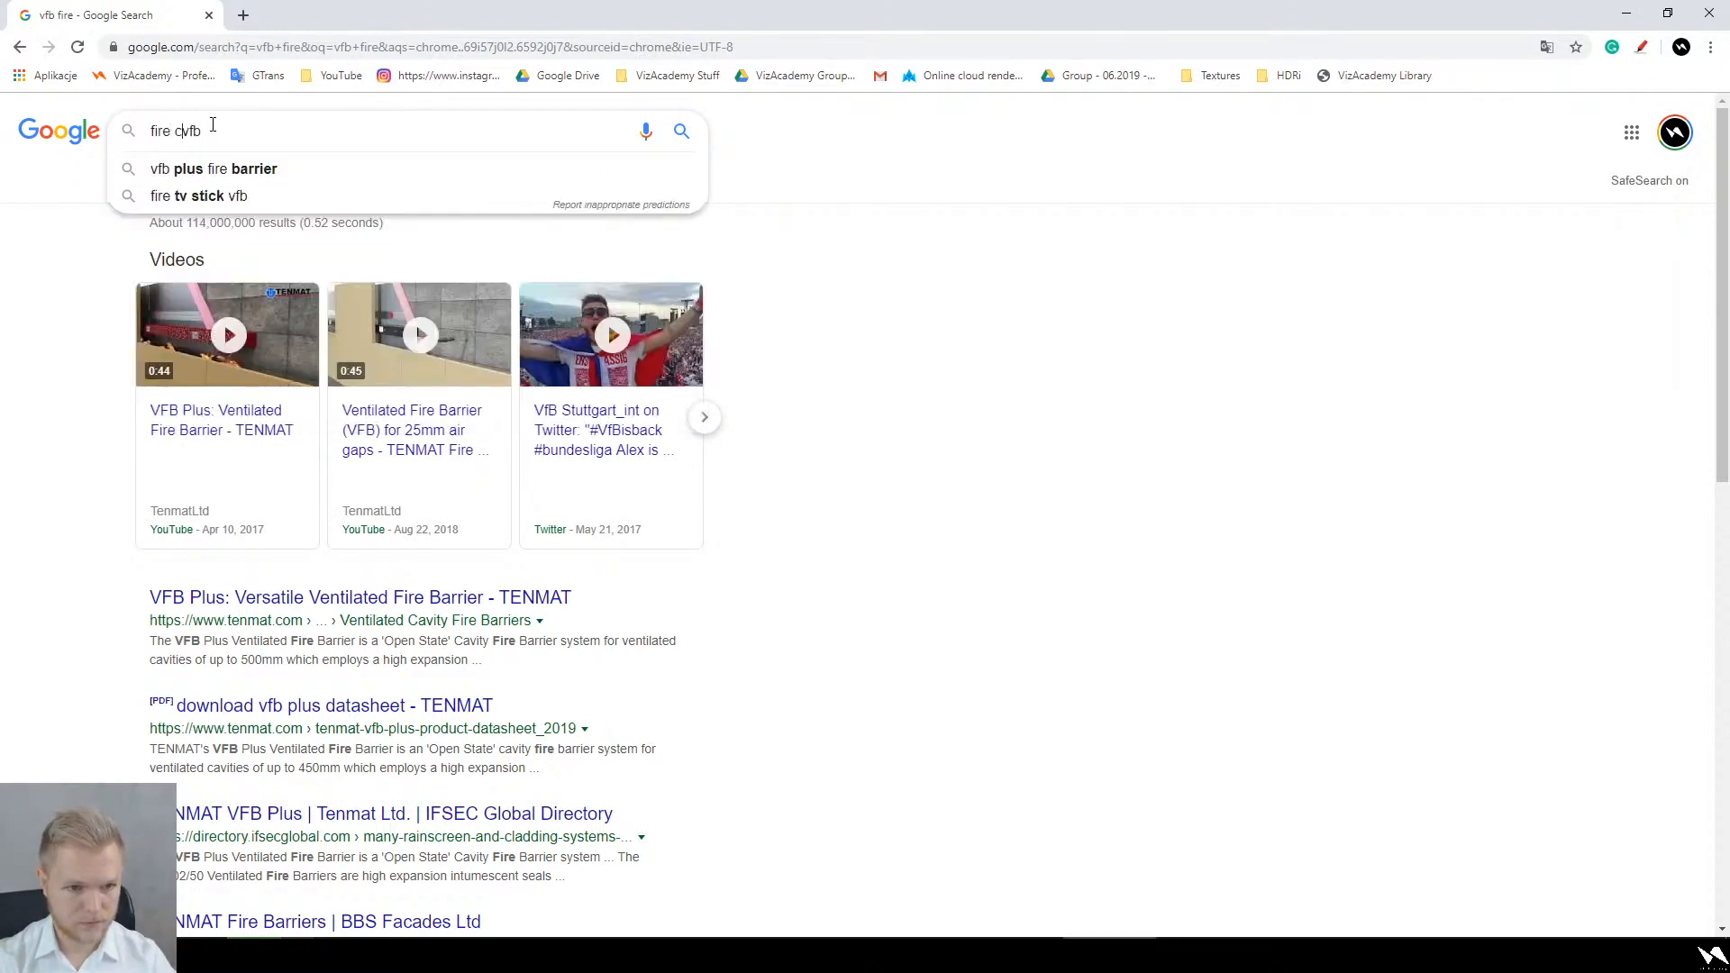
key(Return)
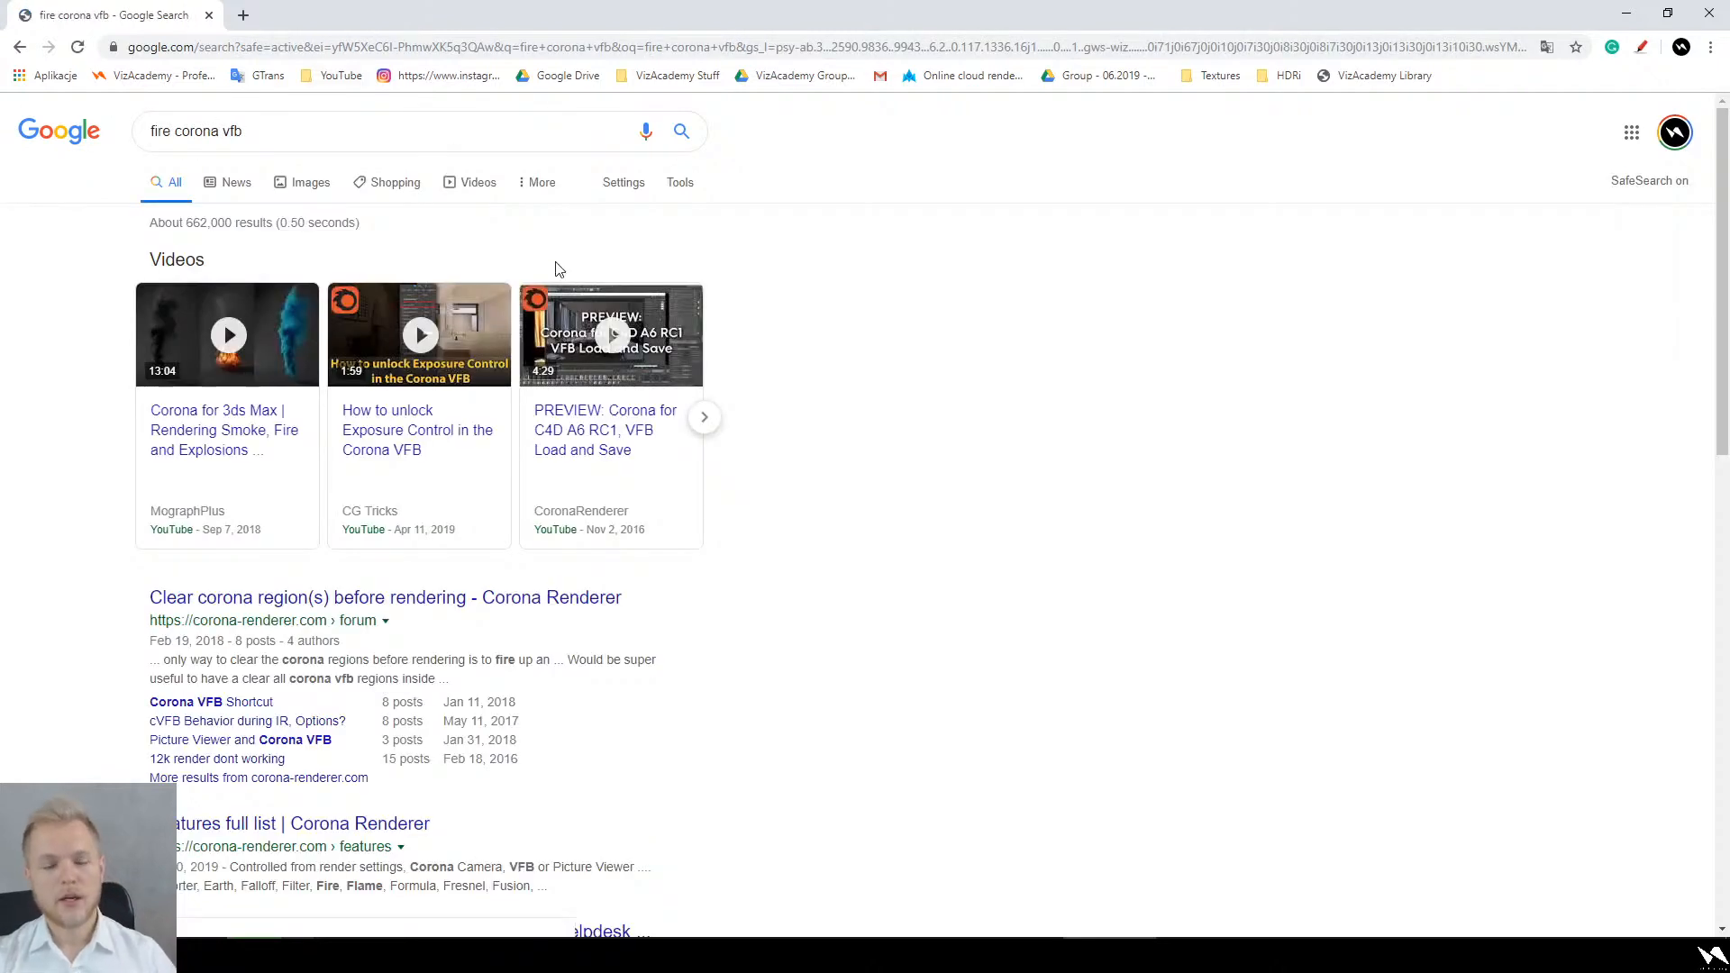
middle_click(198, 358)
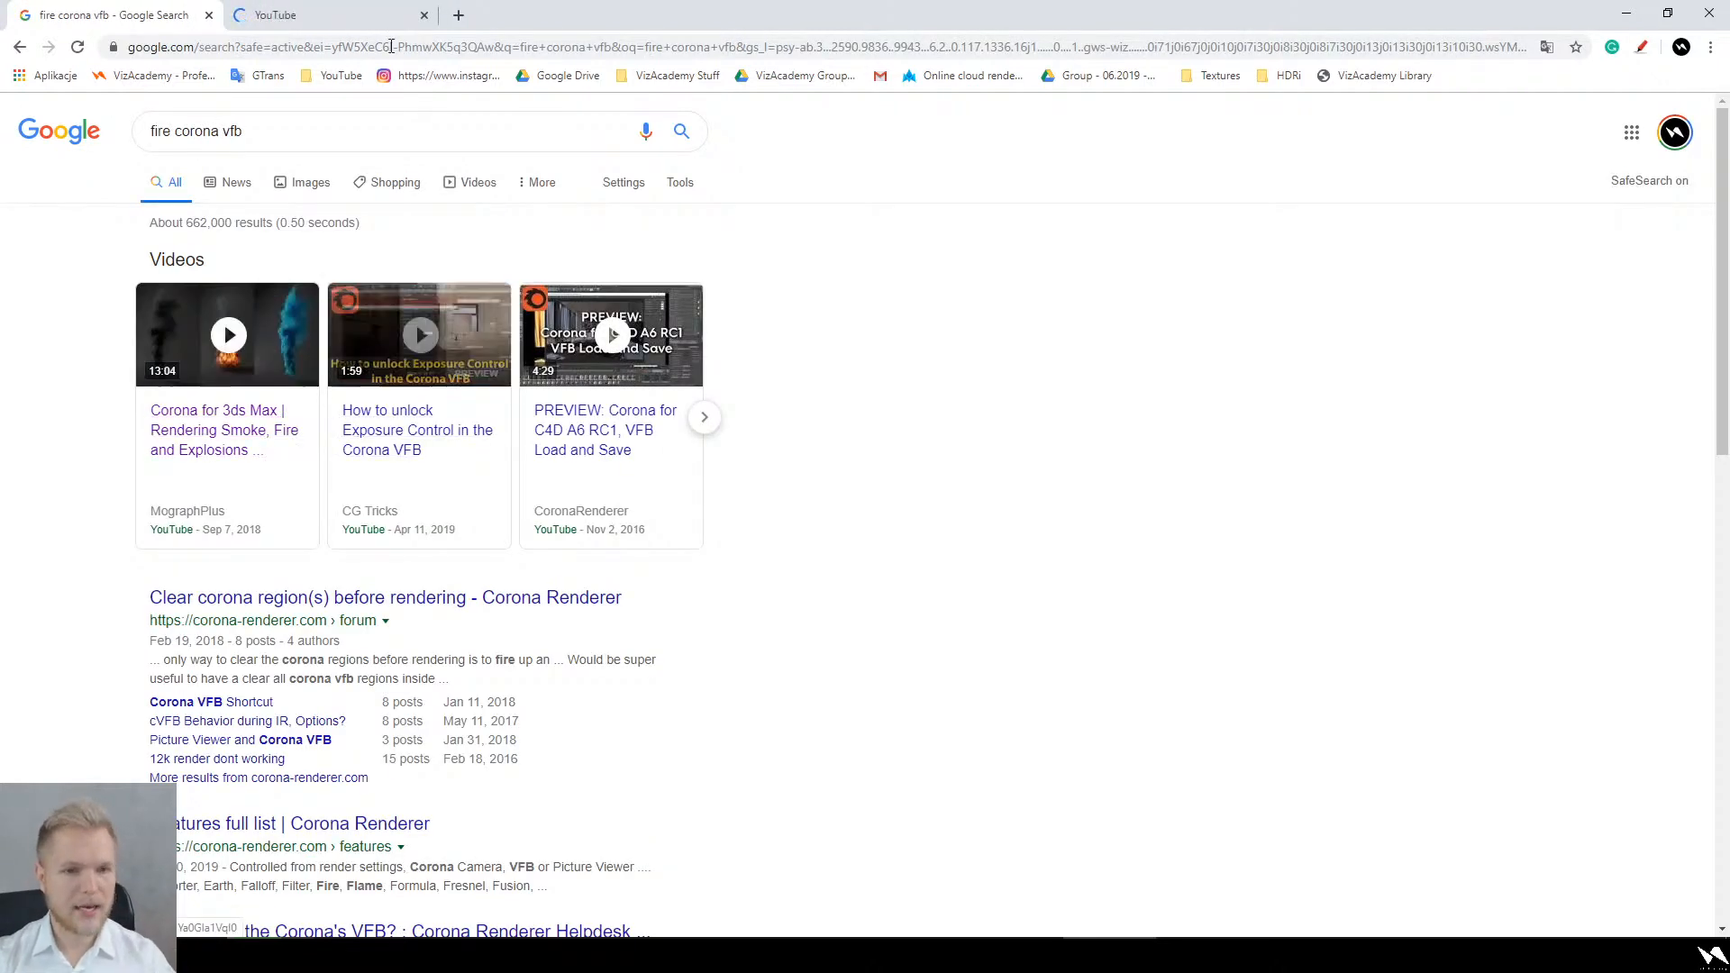
click(424, 15)
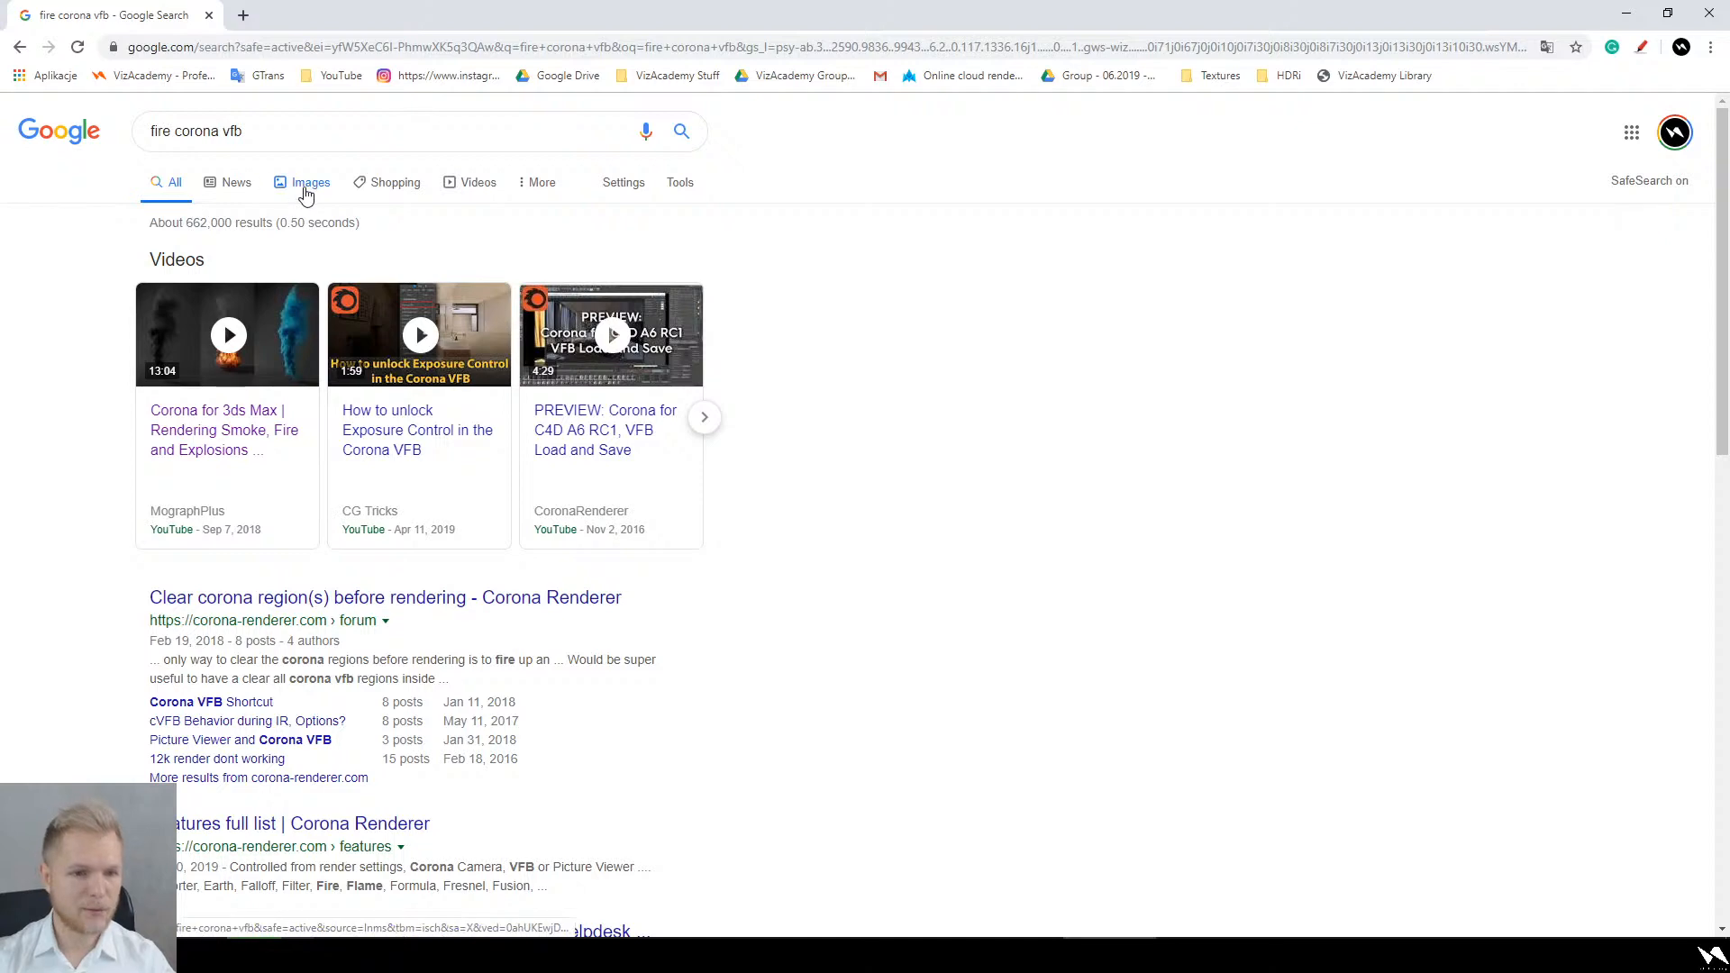
click(307, 184)
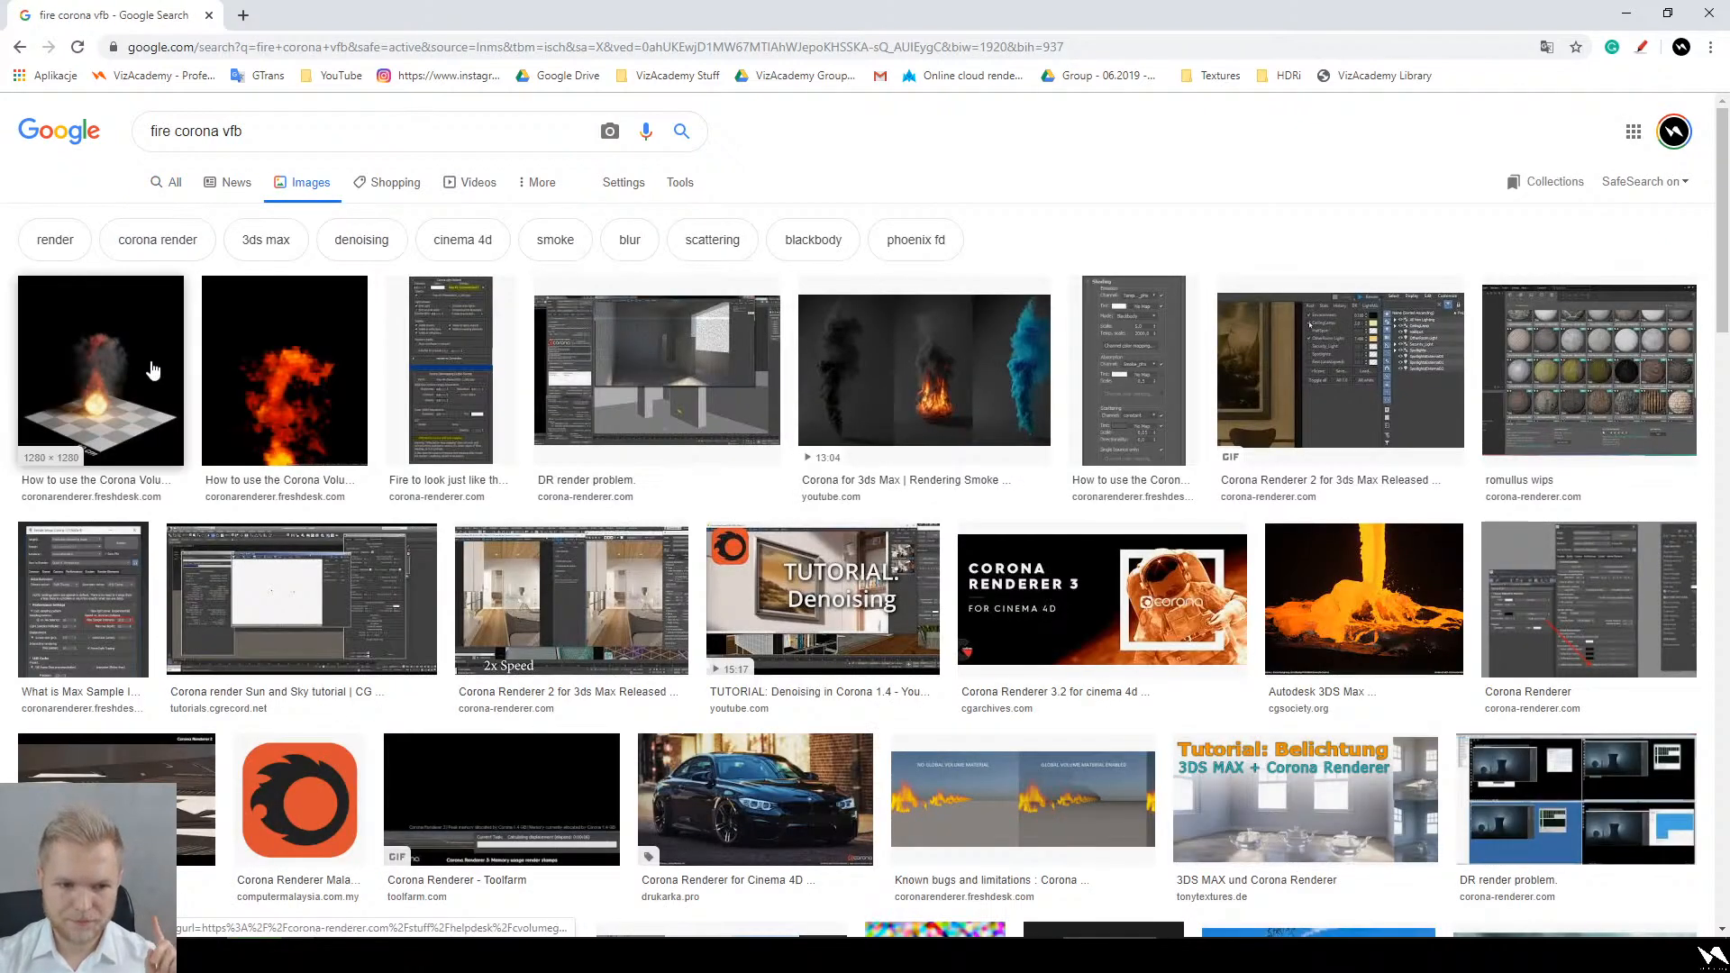
Step: Examine the Corona Volume Grid fire image, the smoke and fire tutorial image, and a related Turbulence FD flame in the preview
click(153, 370)
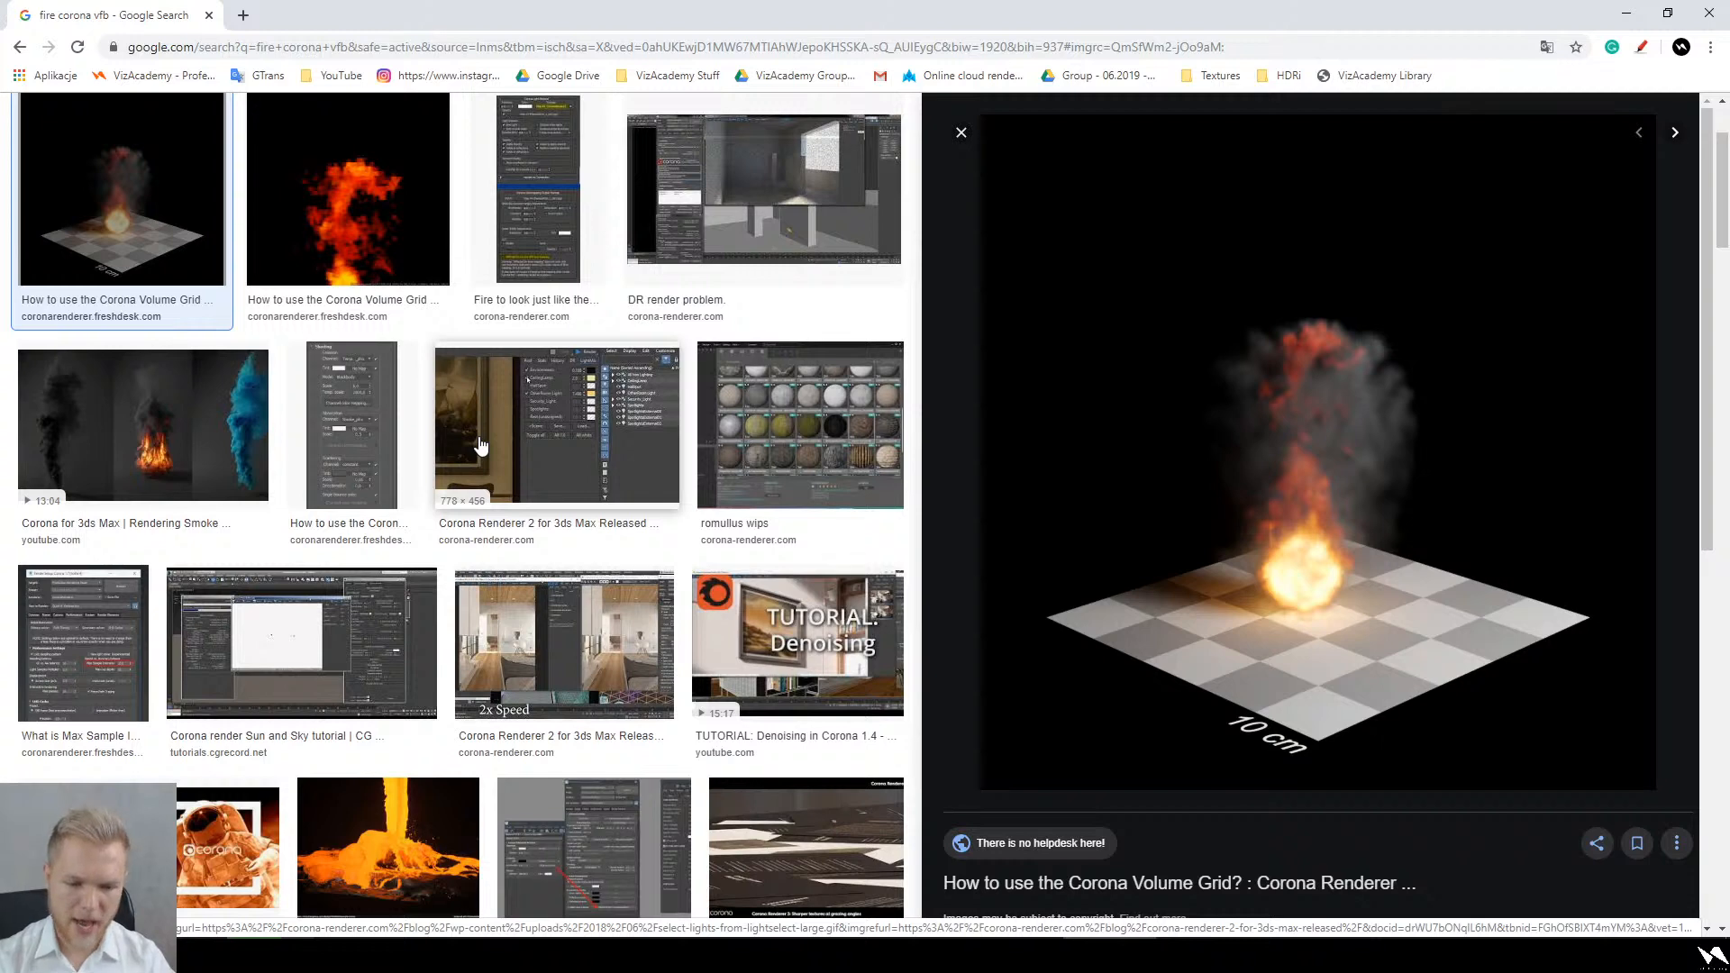
scroll(635, 428, up, 2)
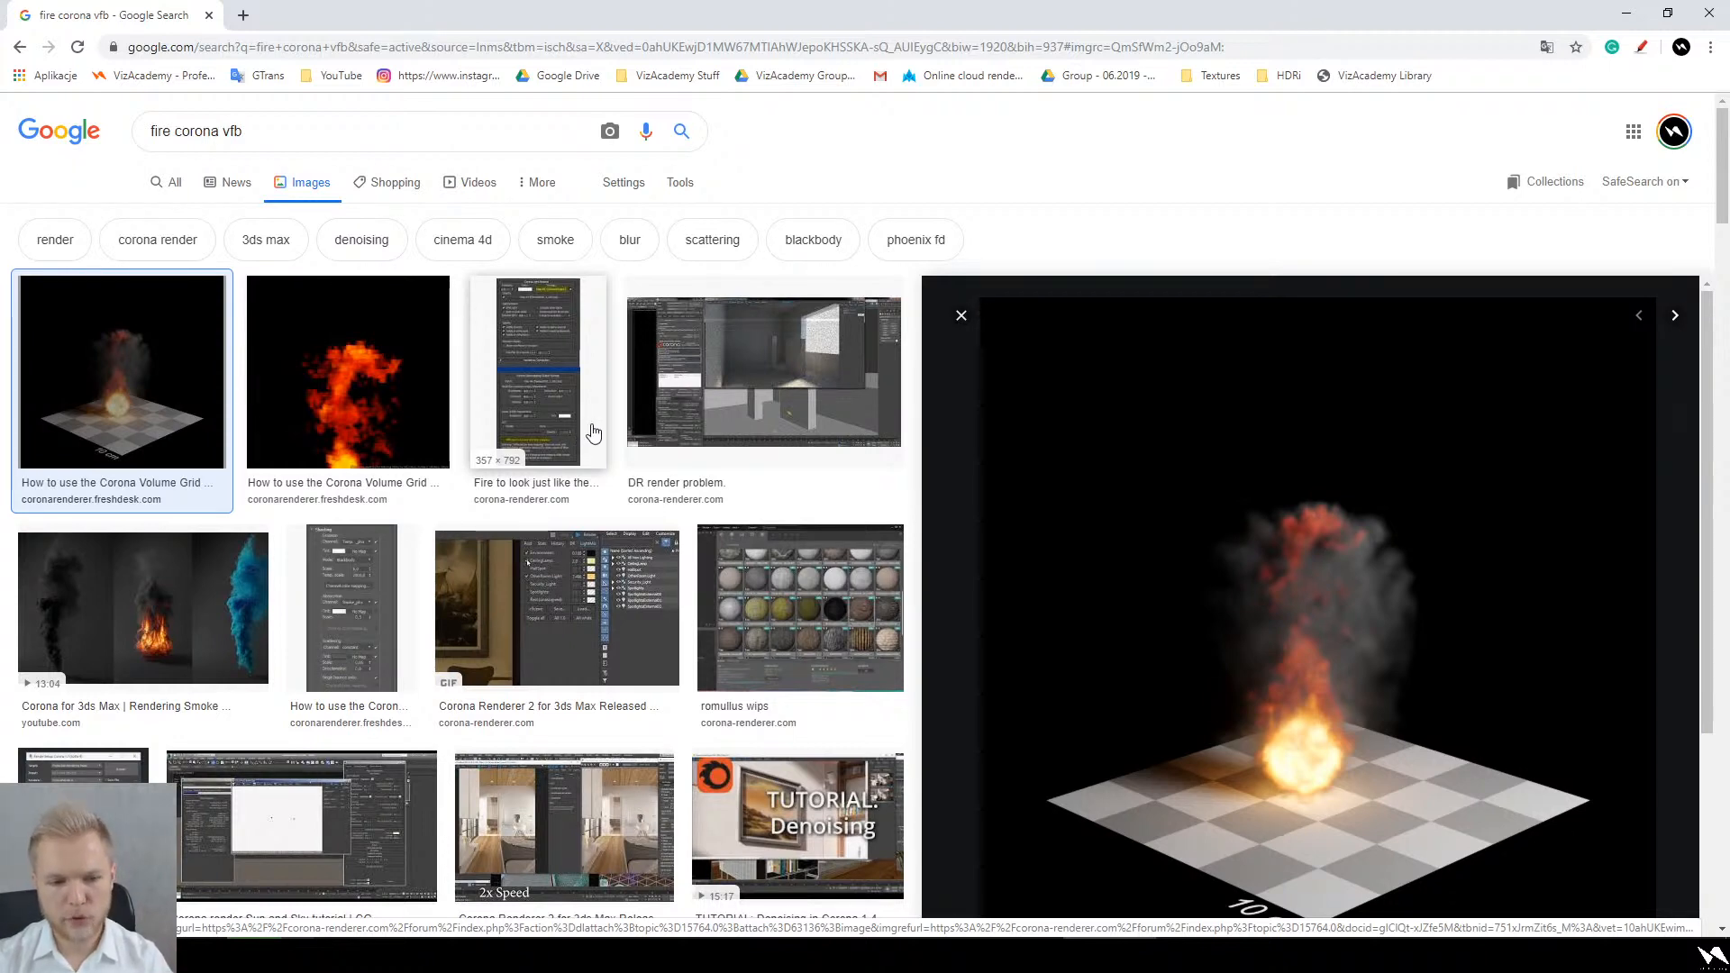
click(227, 588)
scroll(227, 588, down, 1)
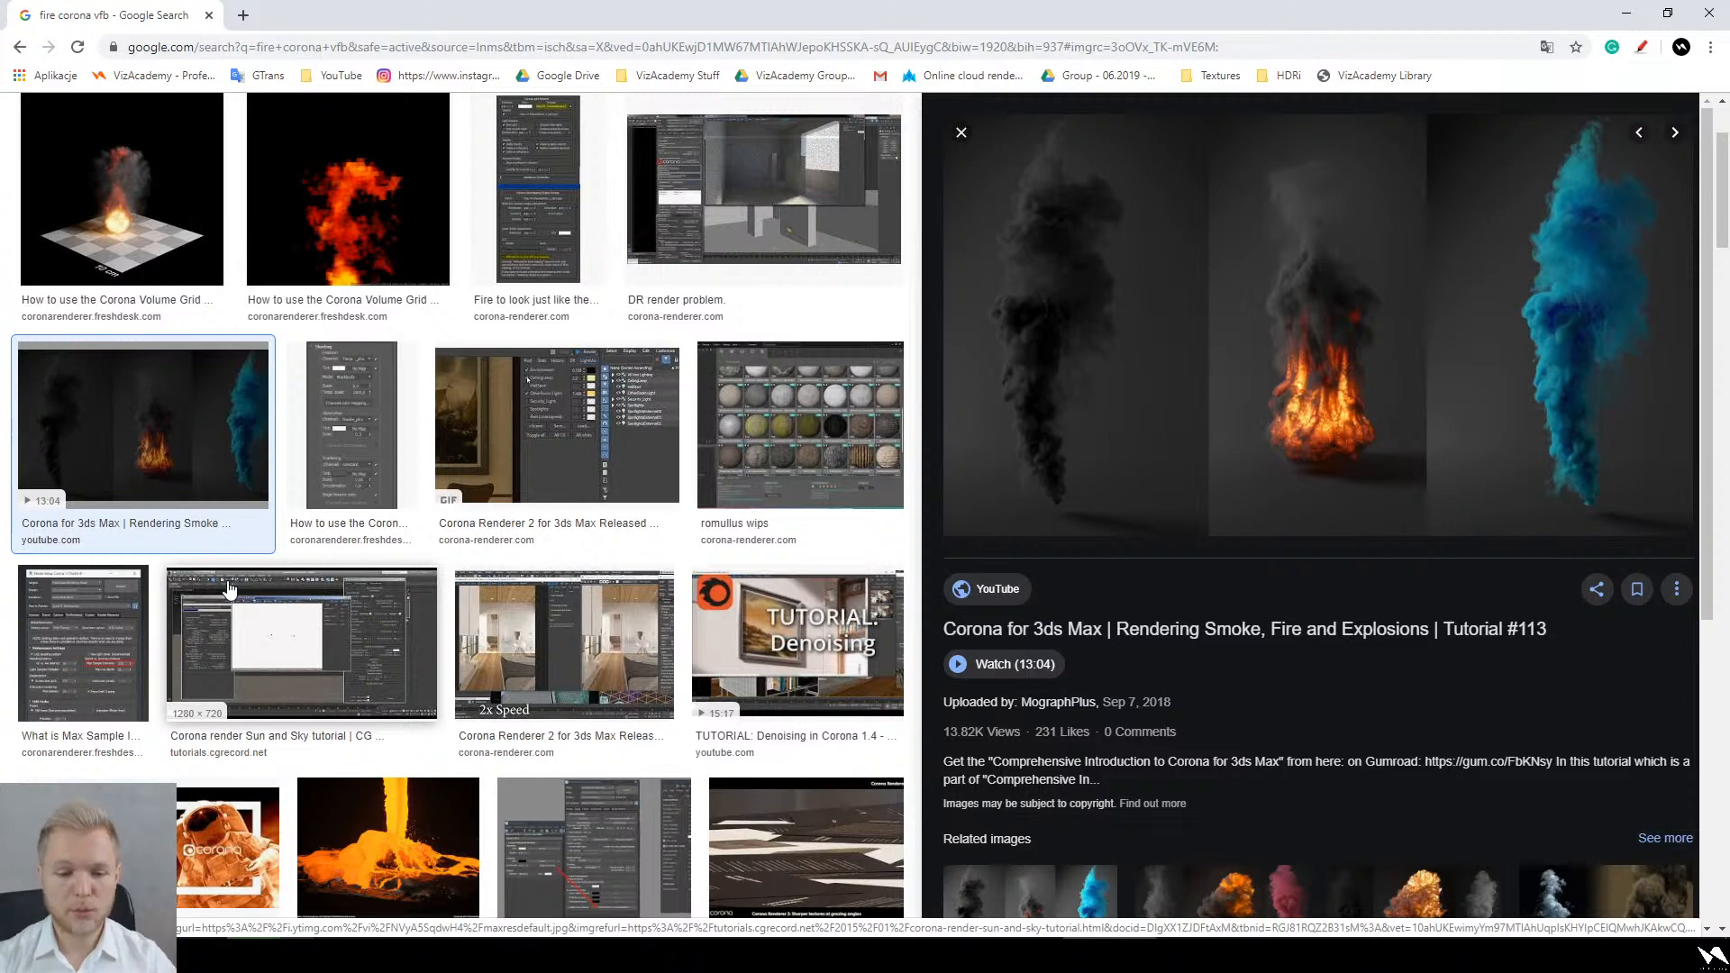
scroll(487, 567, down, 2)
scroll(487, 567, down, 2)
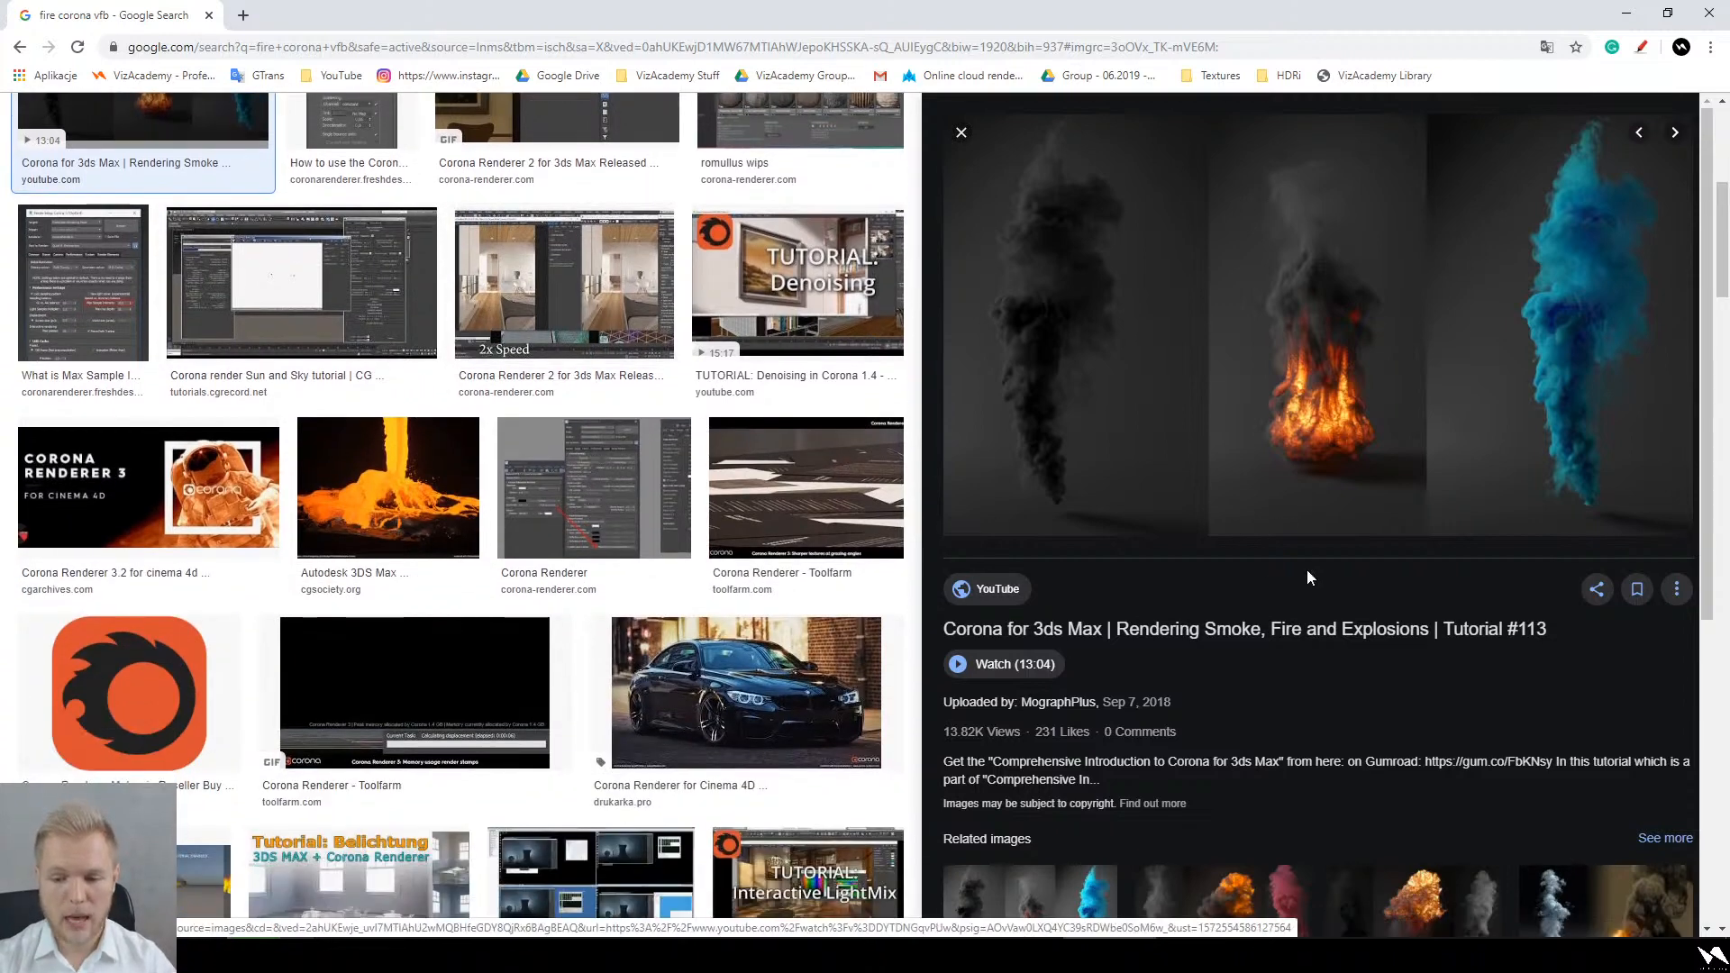
scroll(1306, 569, down, 3)
click(1222, 785)
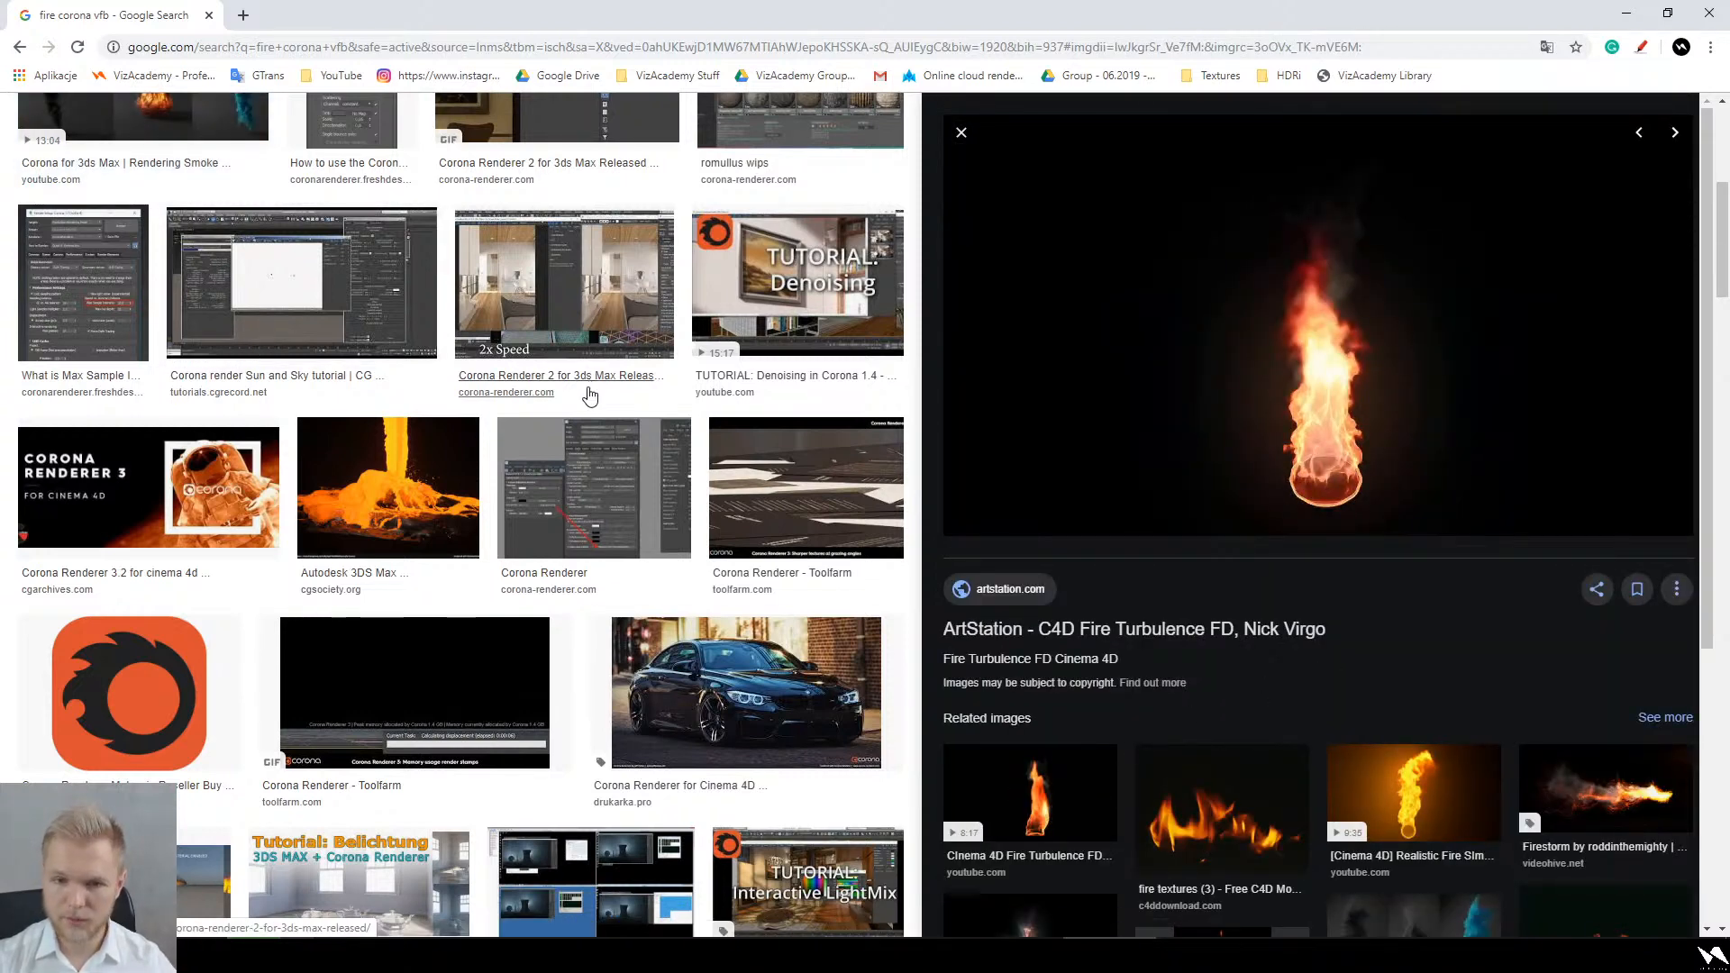
Step: Look through further image results for fire examples, and preview the Corona Volume Grid and smoke tutorial images again
scroll(604, 401, down, 3)
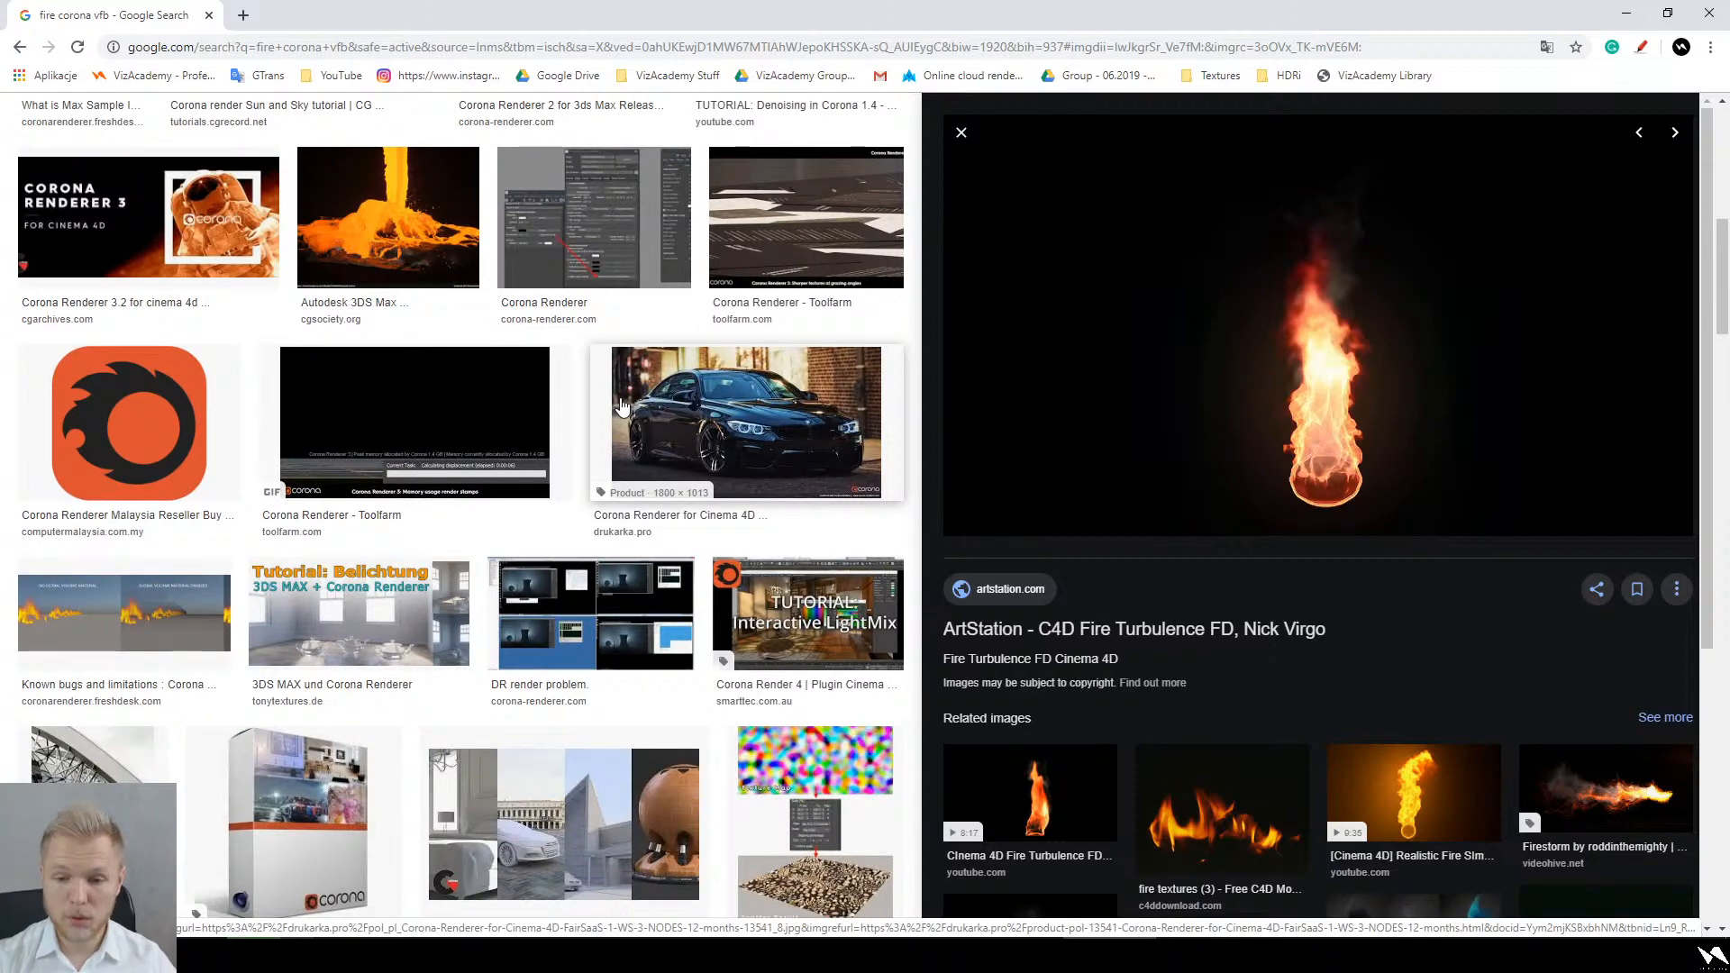
scroll(620, 405, down, 7)
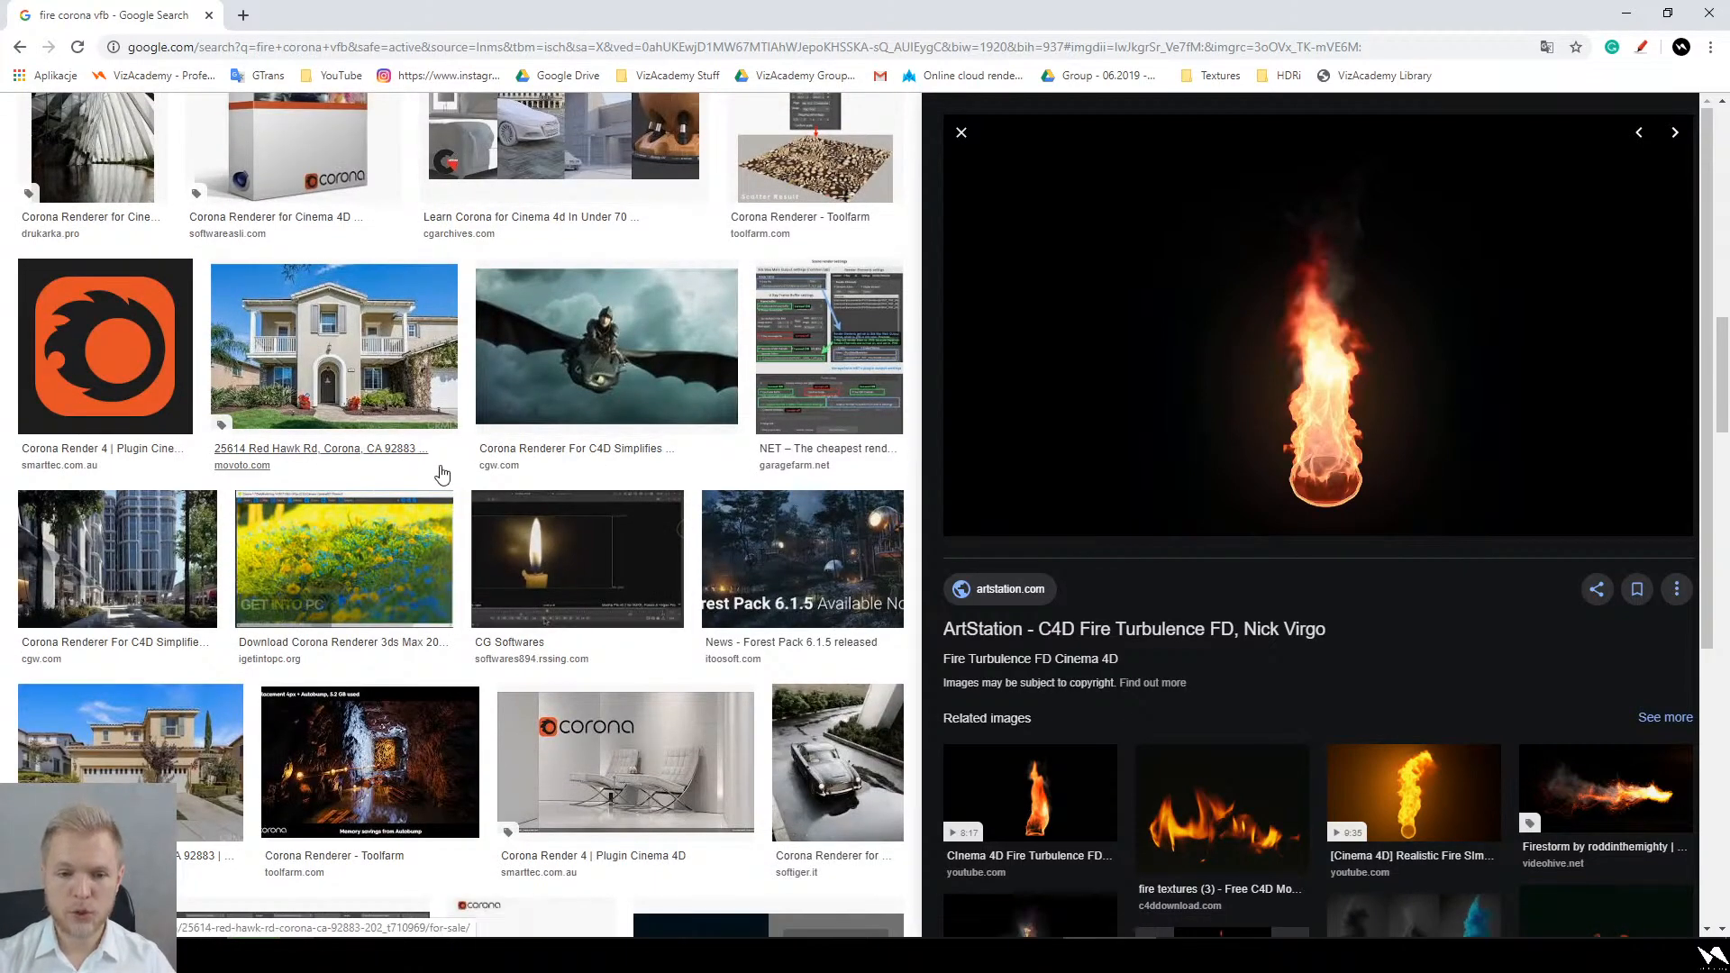
scroll(466, 471, down, 2)
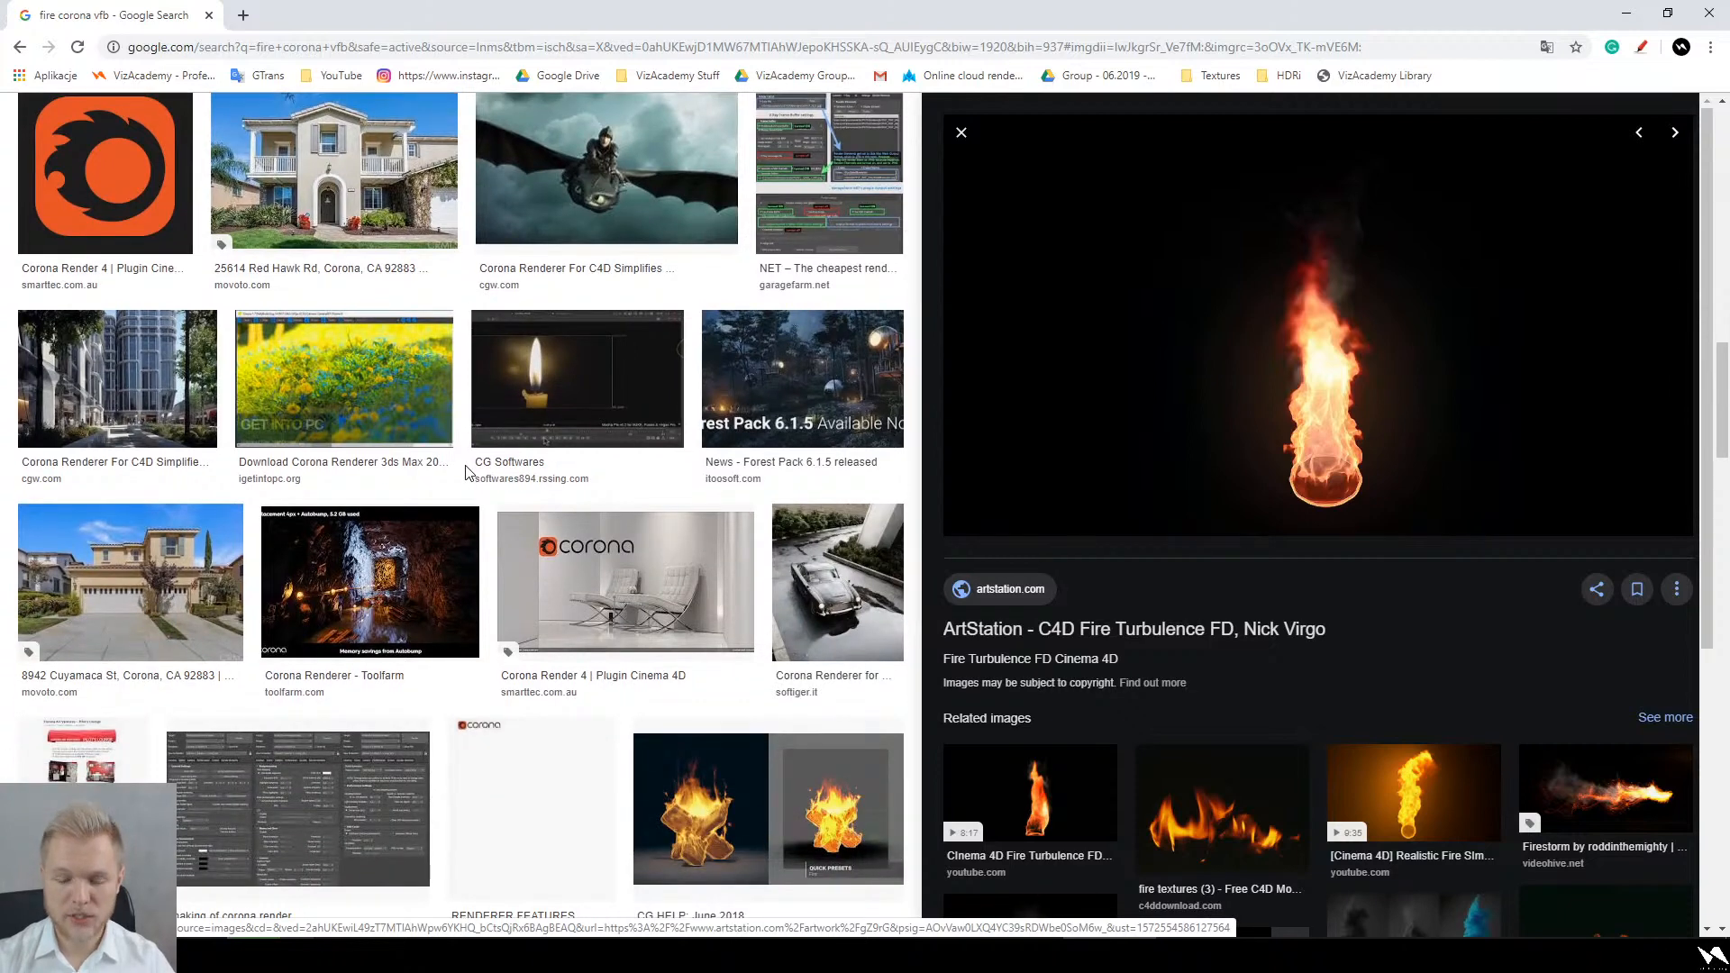
scroll(466, 471, down, 4)
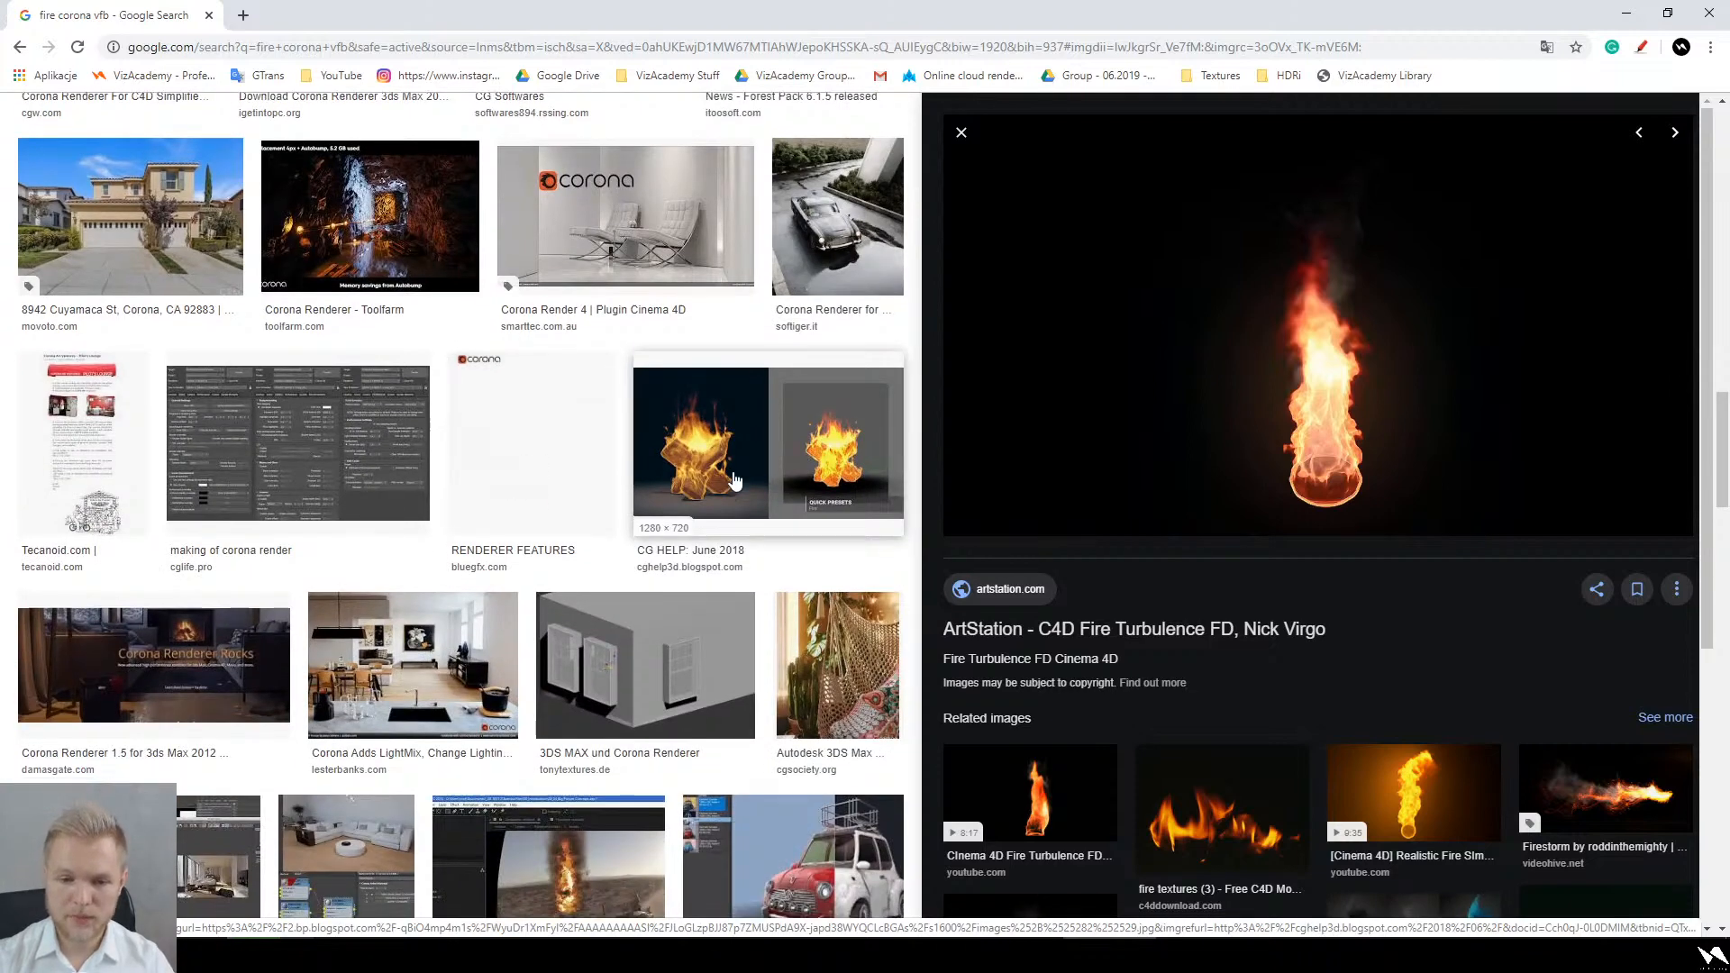
scroll(725, 477, down, 3)
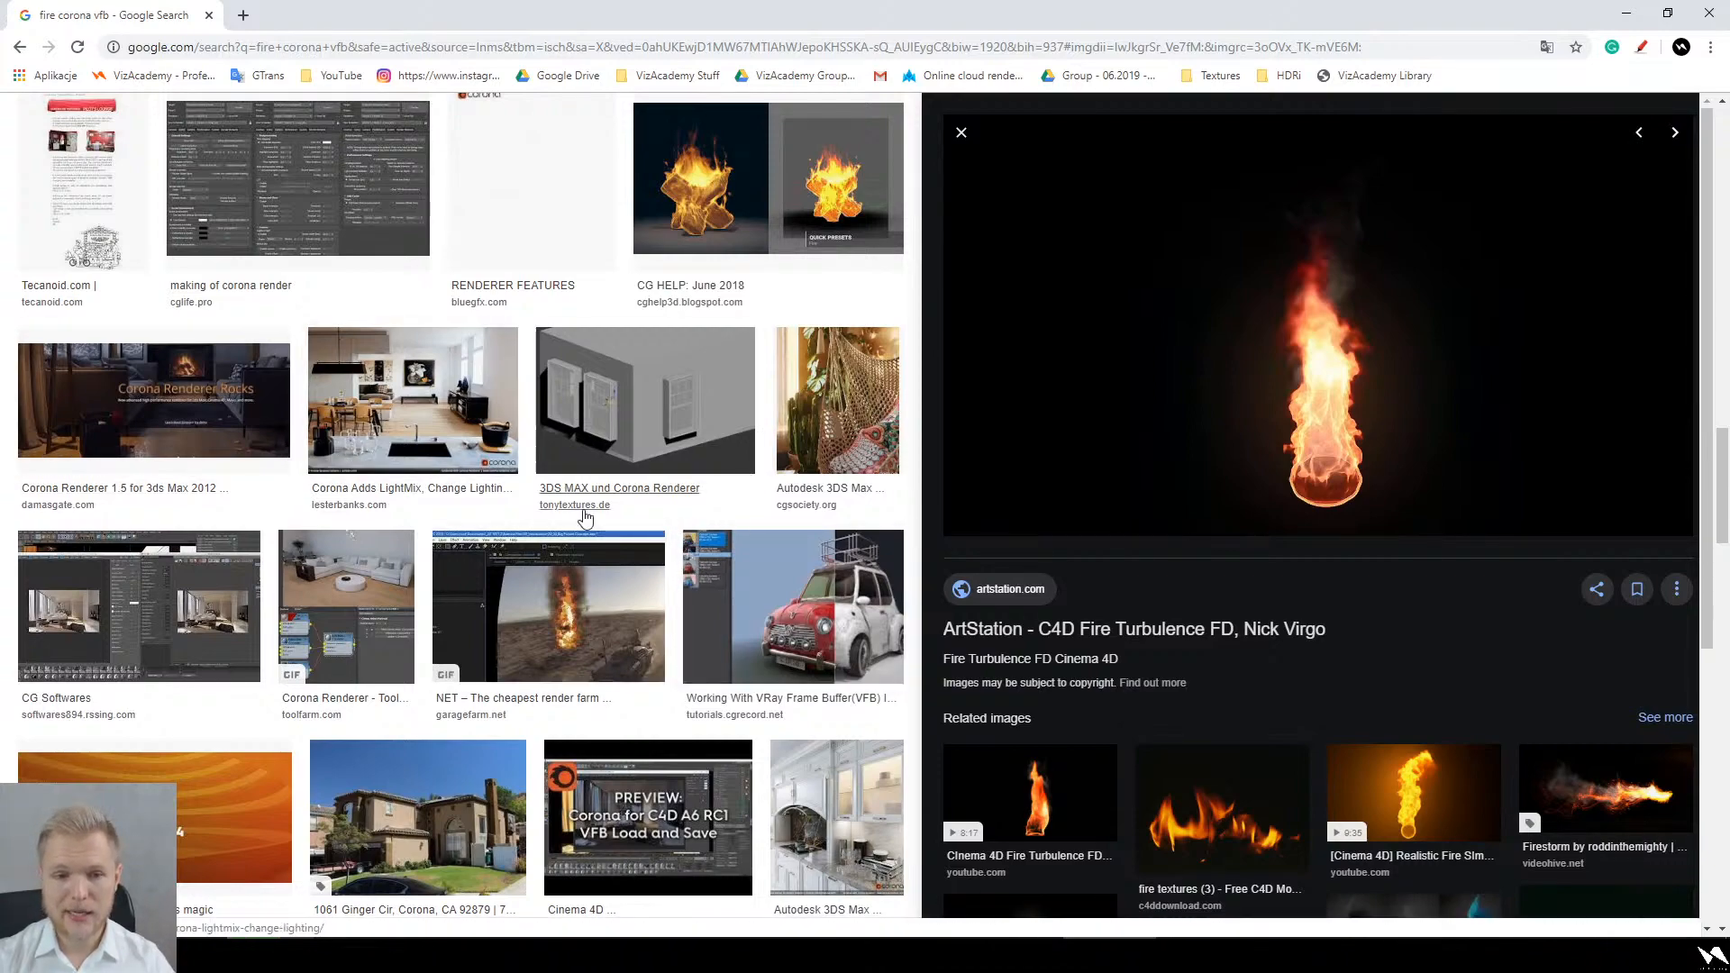
scroll(682, 544, up, 10)
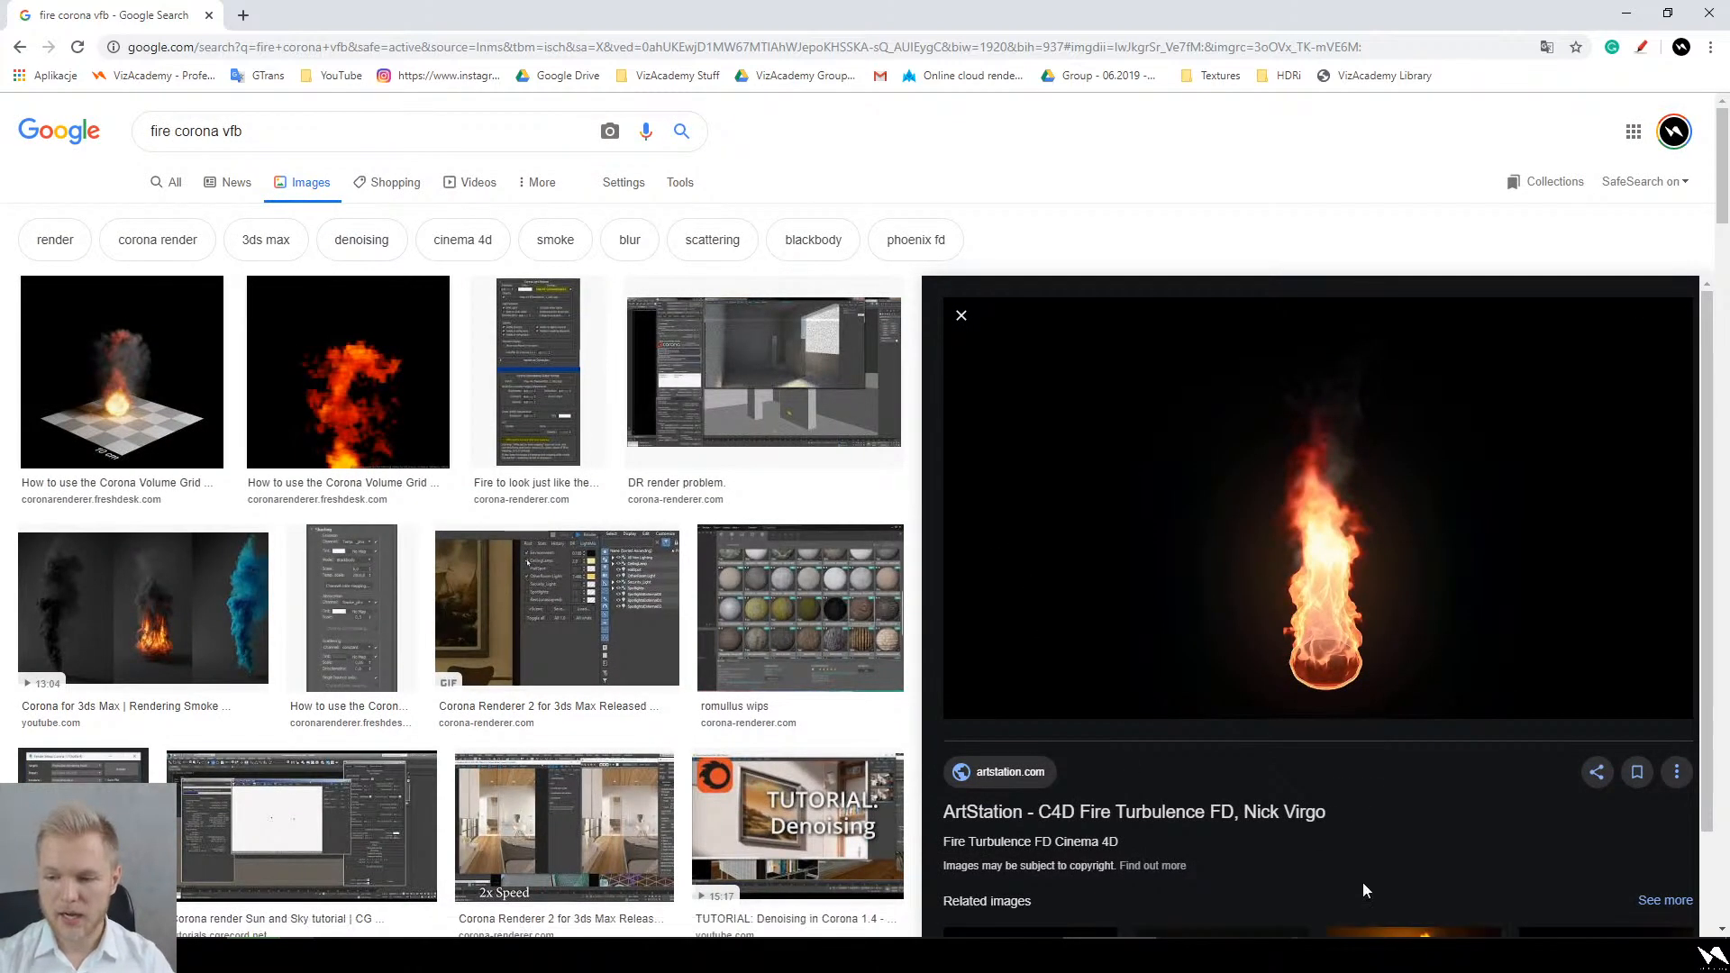
click(171, 360)
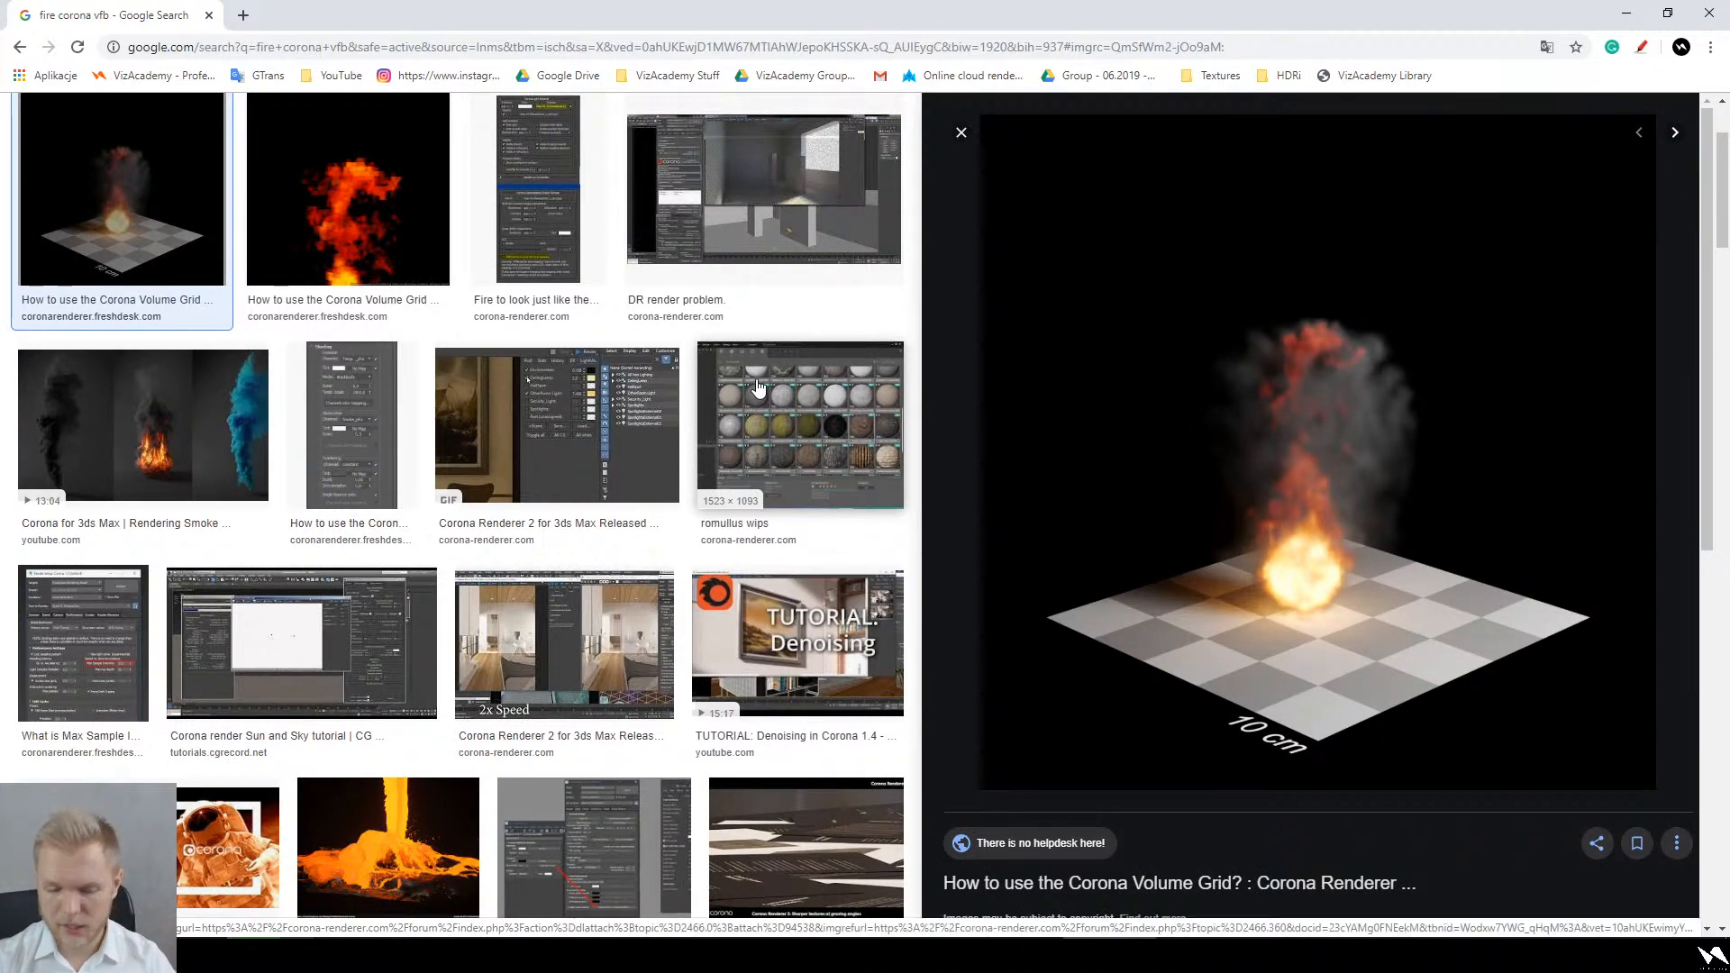
scroll(757, 387, up, 2)
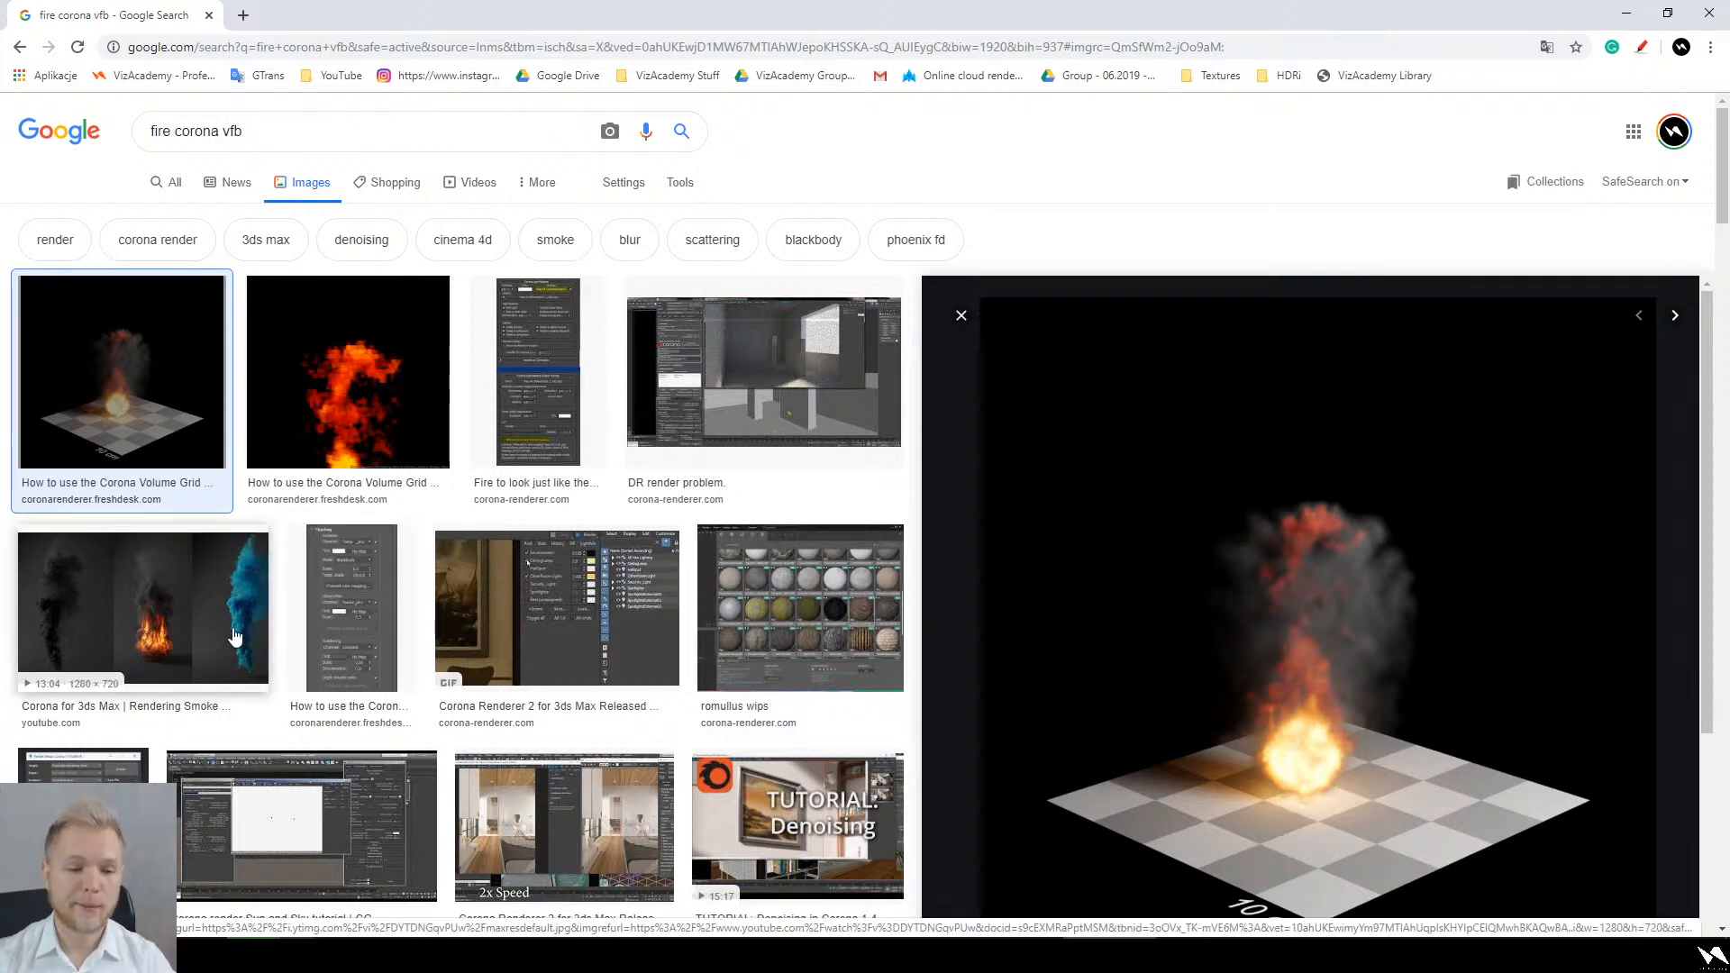
click(295, 605)
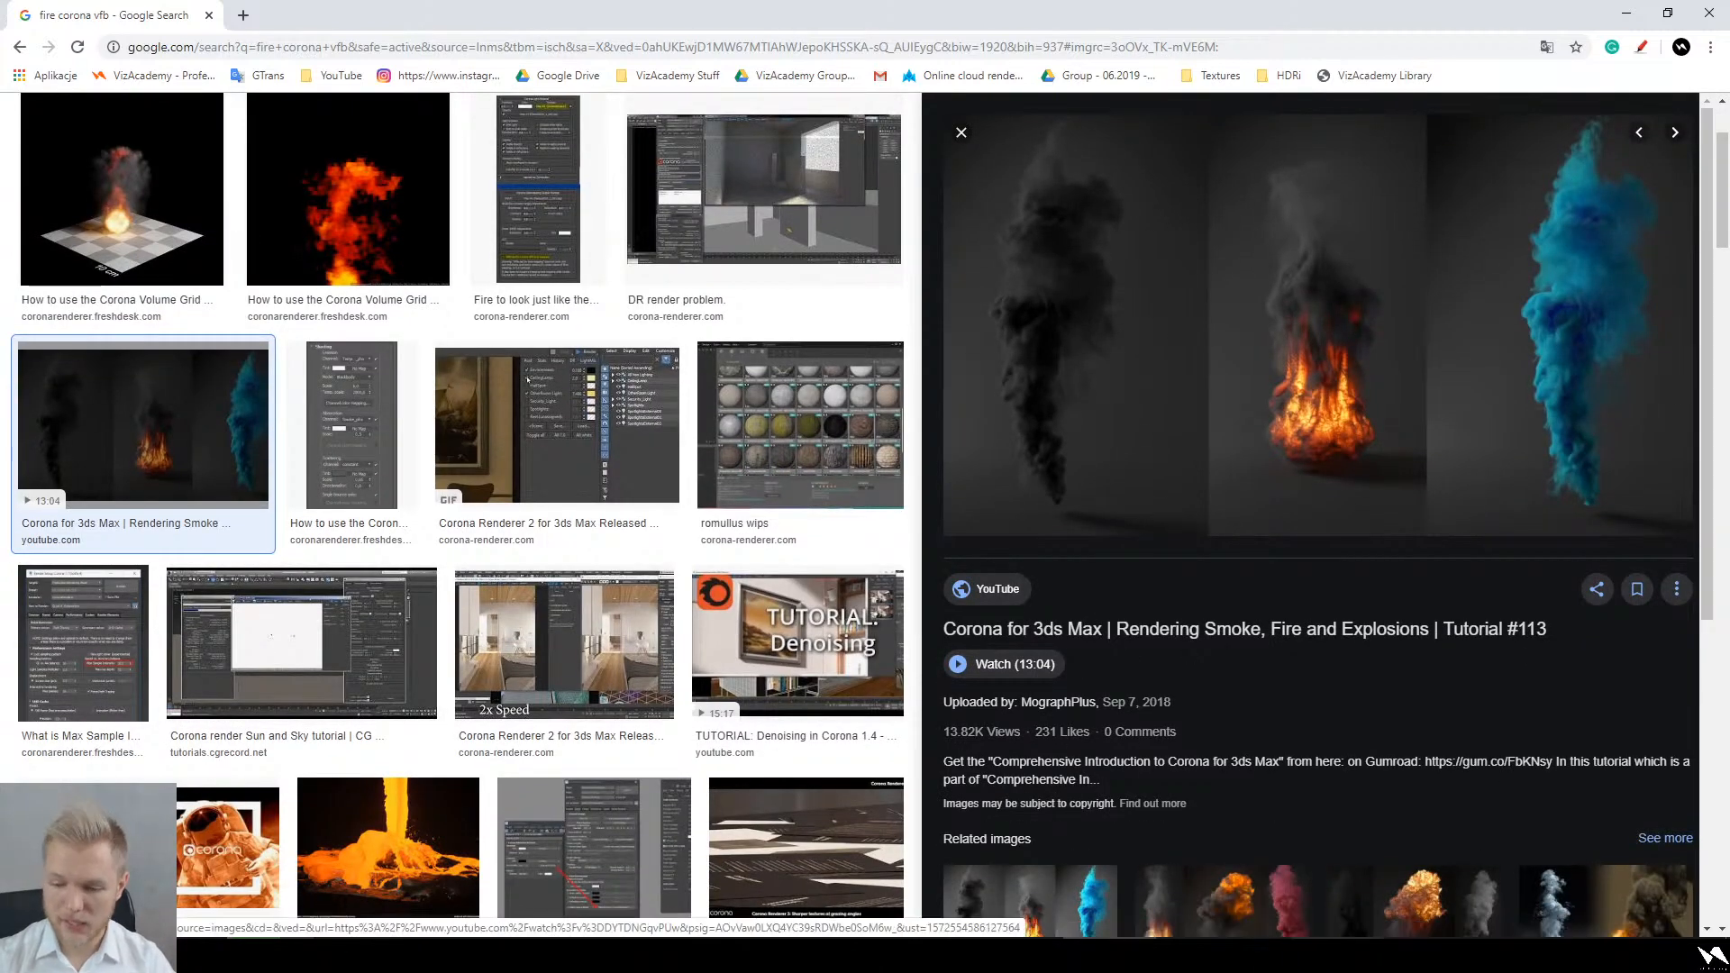
Step: Switch to 3ds Max and enable the bent line's thickness in both the renderer and the viewport
click(1626, 12)
scroll(784, 559, down, 2)
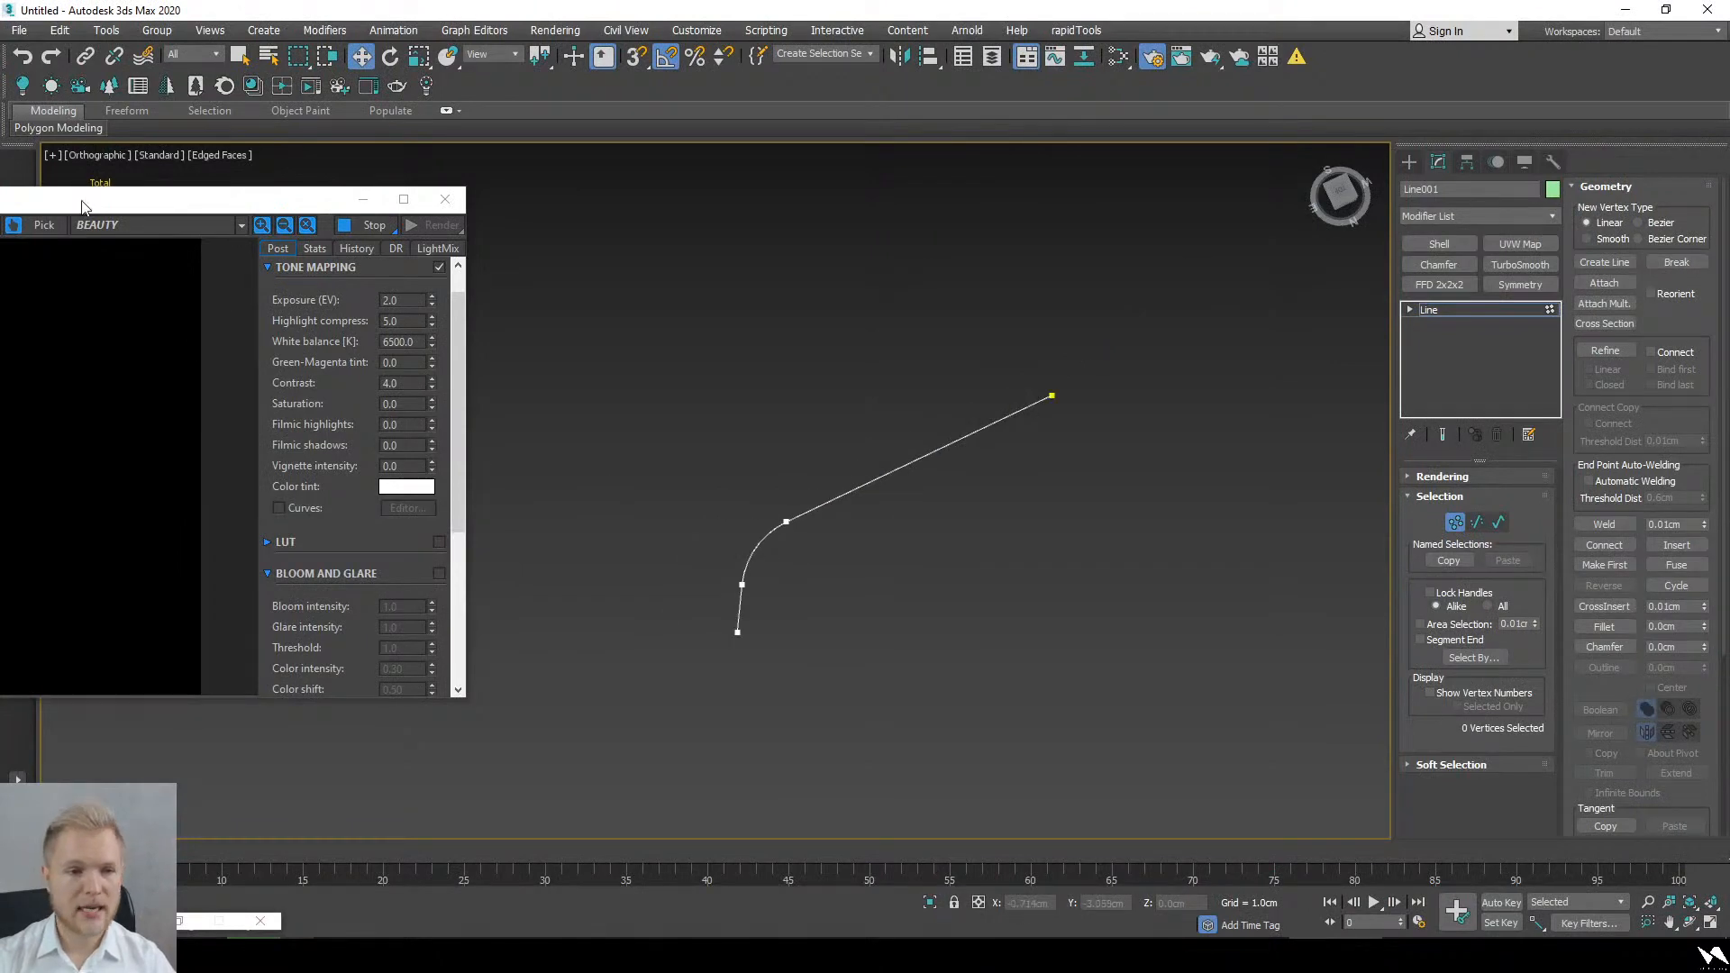
drag(82, 205, 257, 198)
alt+middle_drag(775, 490, 752, 451)
click(1459, 478)
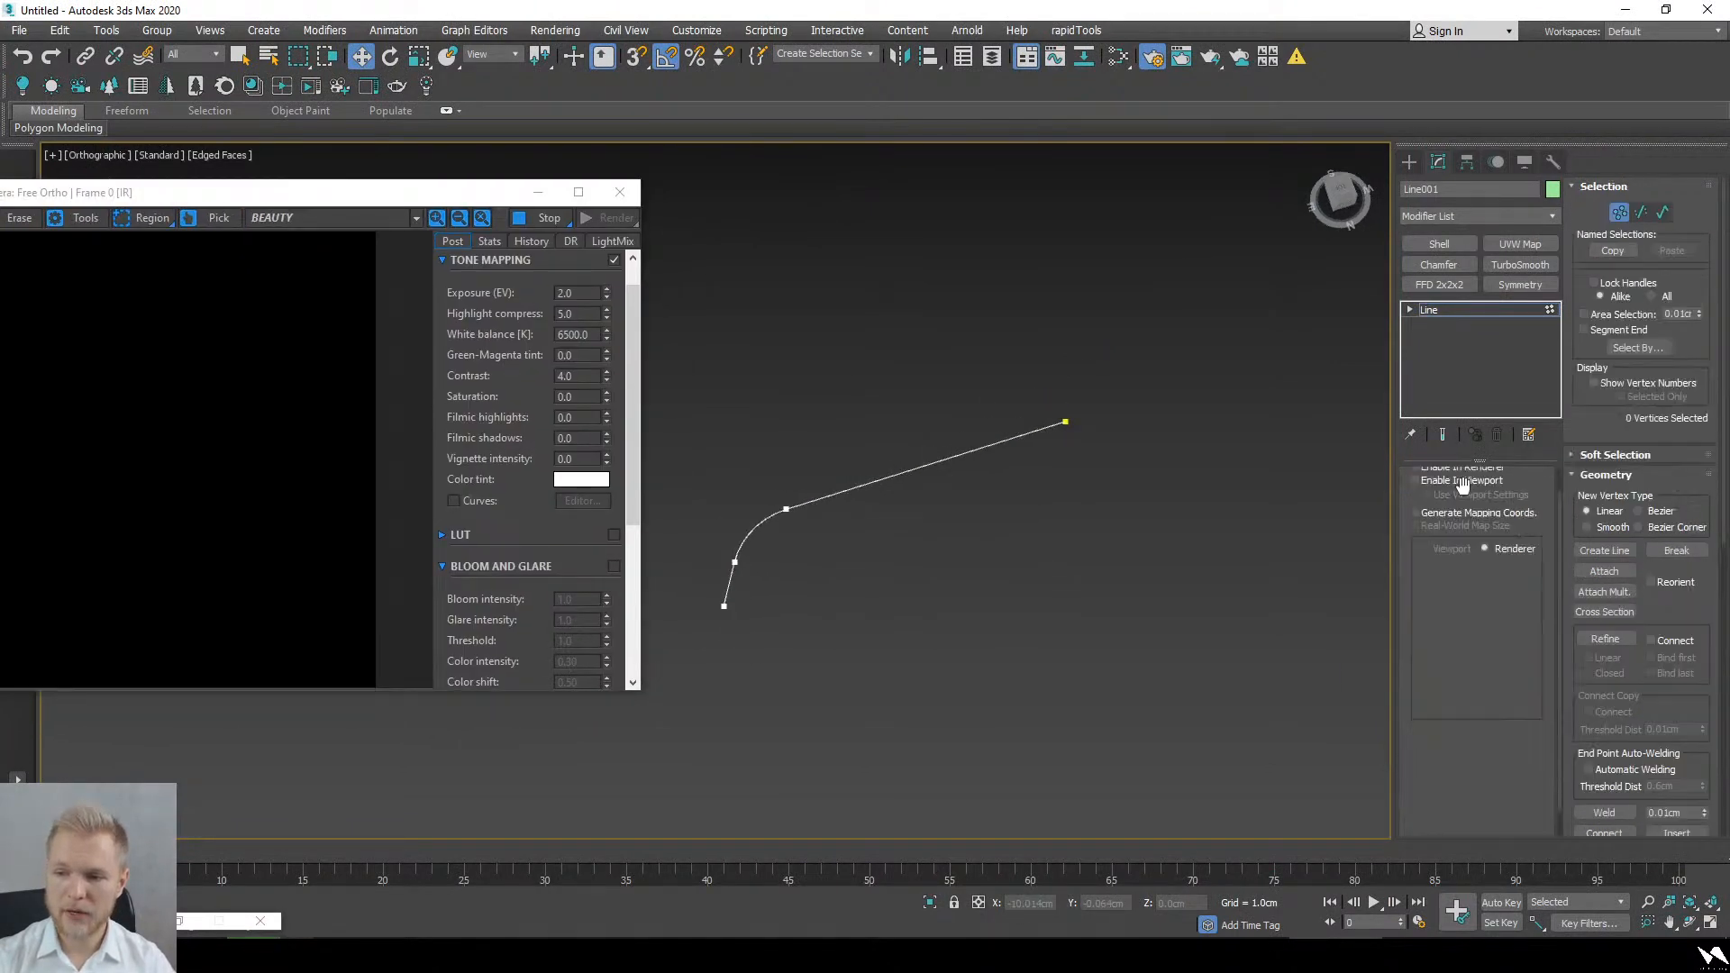
click(1447, 510)
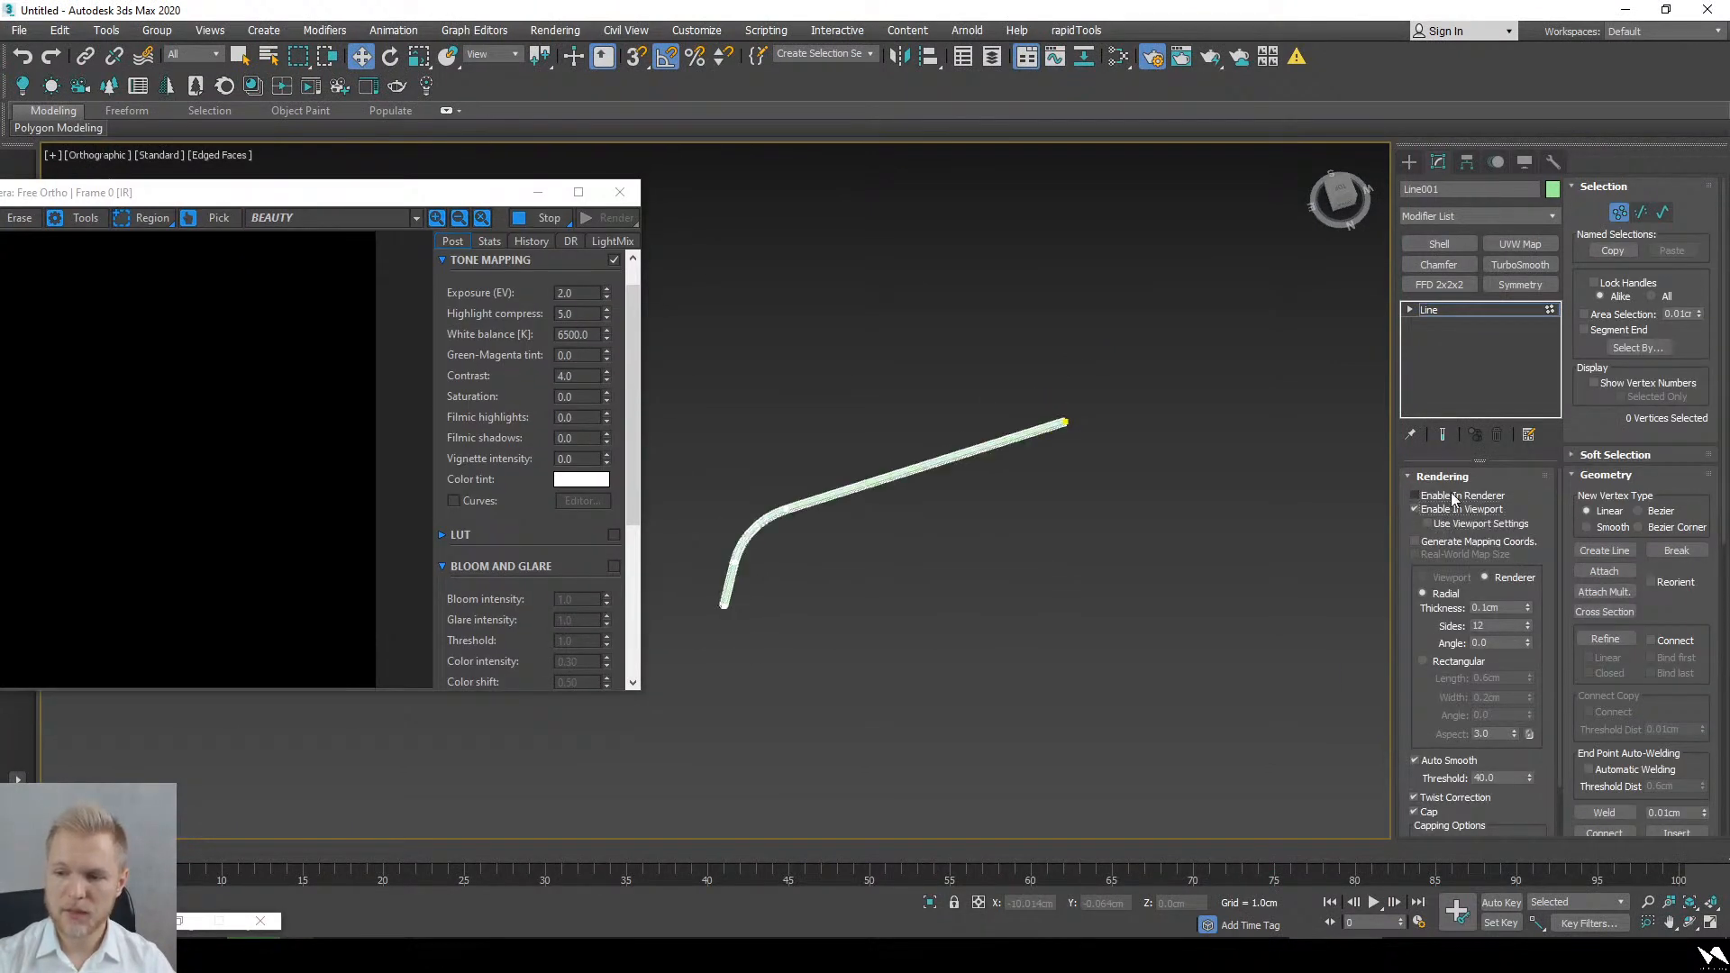
click(1451, 496)
scroll(874, 581, up, 4)
middle_drag(874, 580, 1166, 587)
scroll(1058, 598, up, 4)
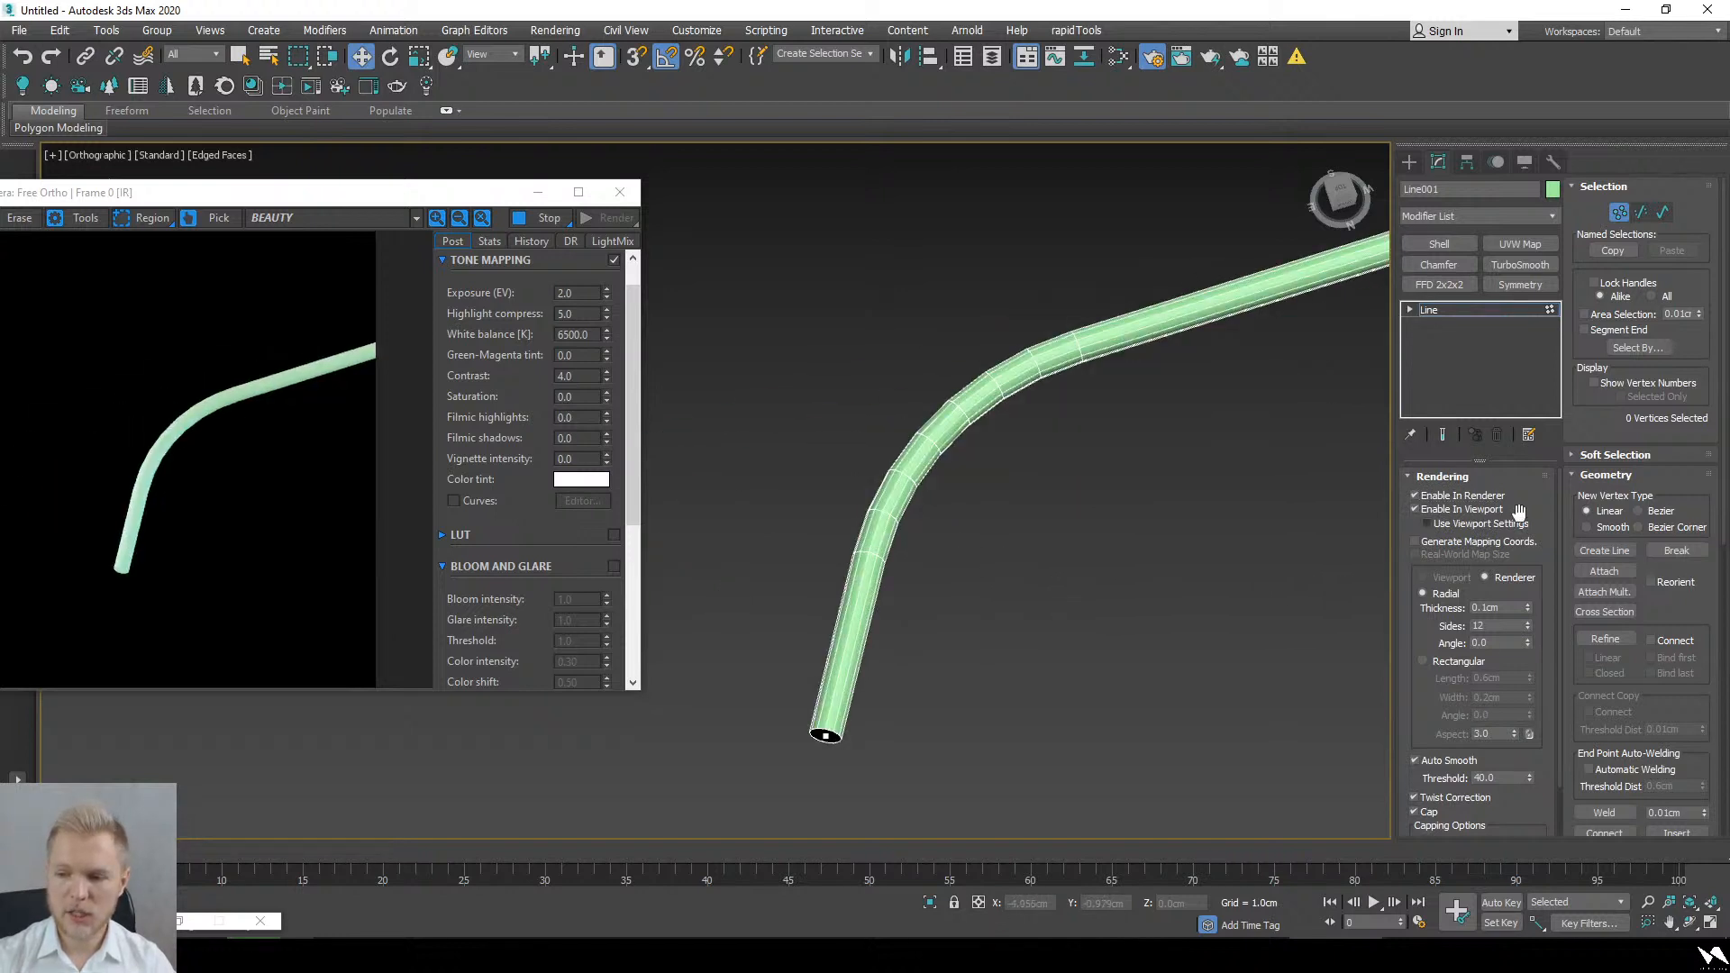
Step: Increase the line's radial rendering thickness to 0.334 cm and inspect the resulting bent pipe
drag(1528, 609, 1528, 558)
middle_drag(1109, 496, 992, 499)
scroll(872, 483, down, 2)
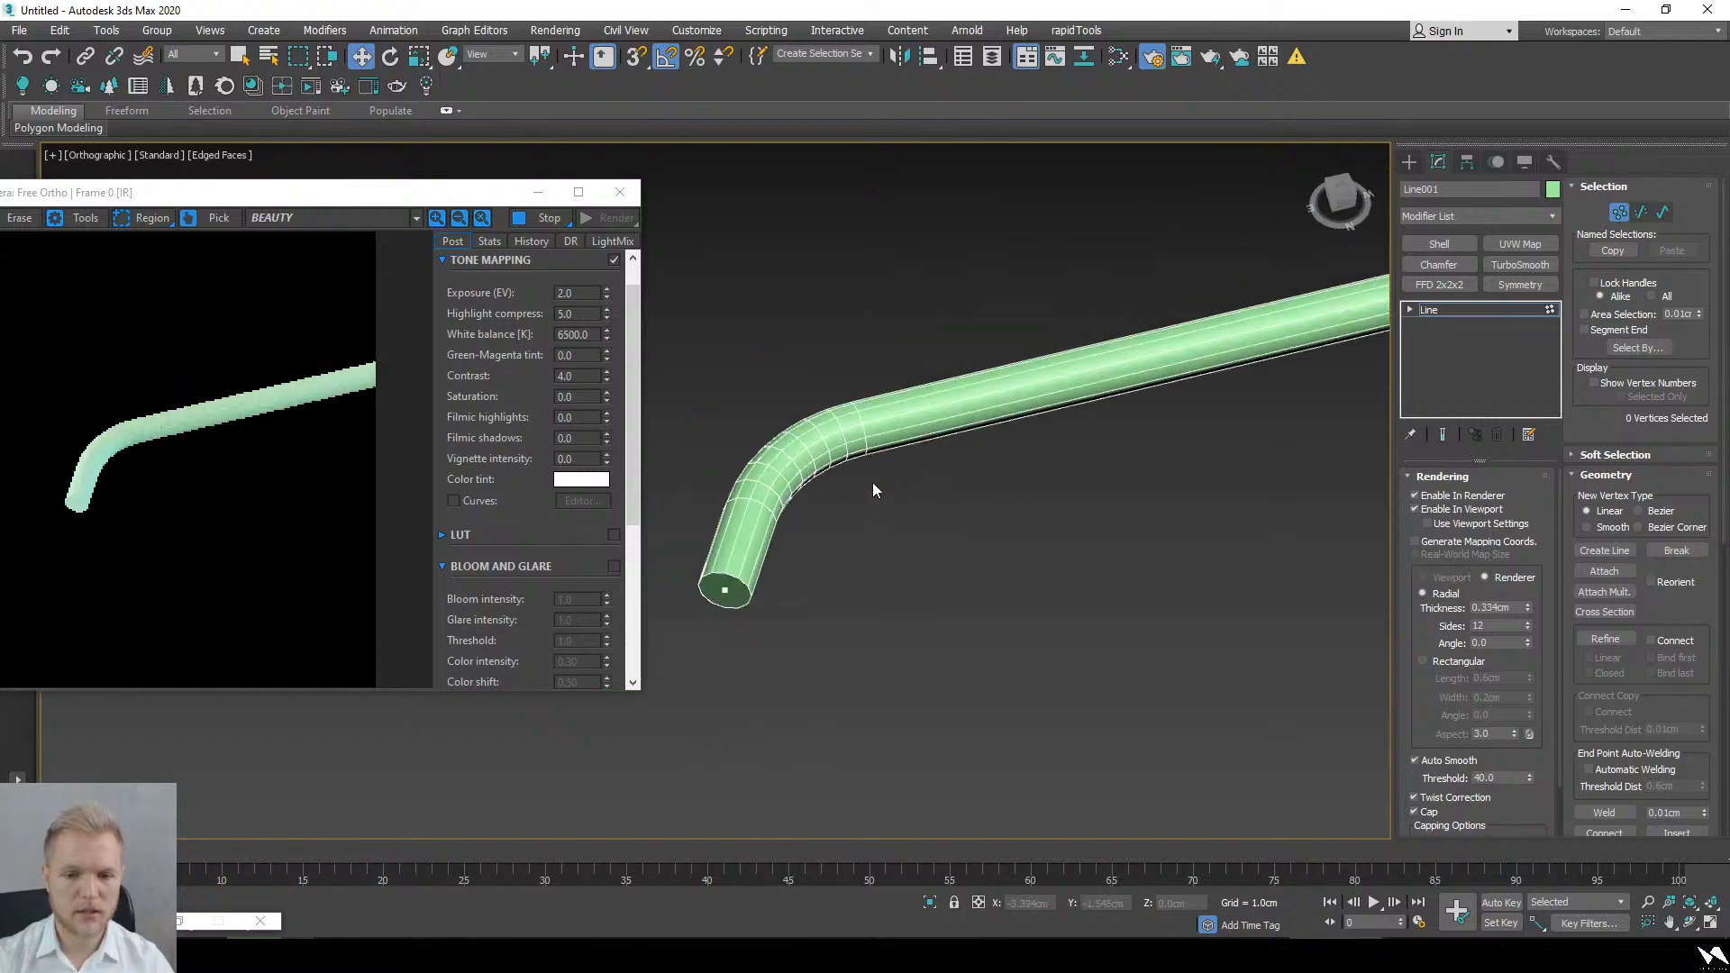
middle_drag(872, 483, 924, 529)
Step: Open the Slate Material Editor, create a new CoronaMtl in the view, and assign it to the pipe
click(1118, 56)
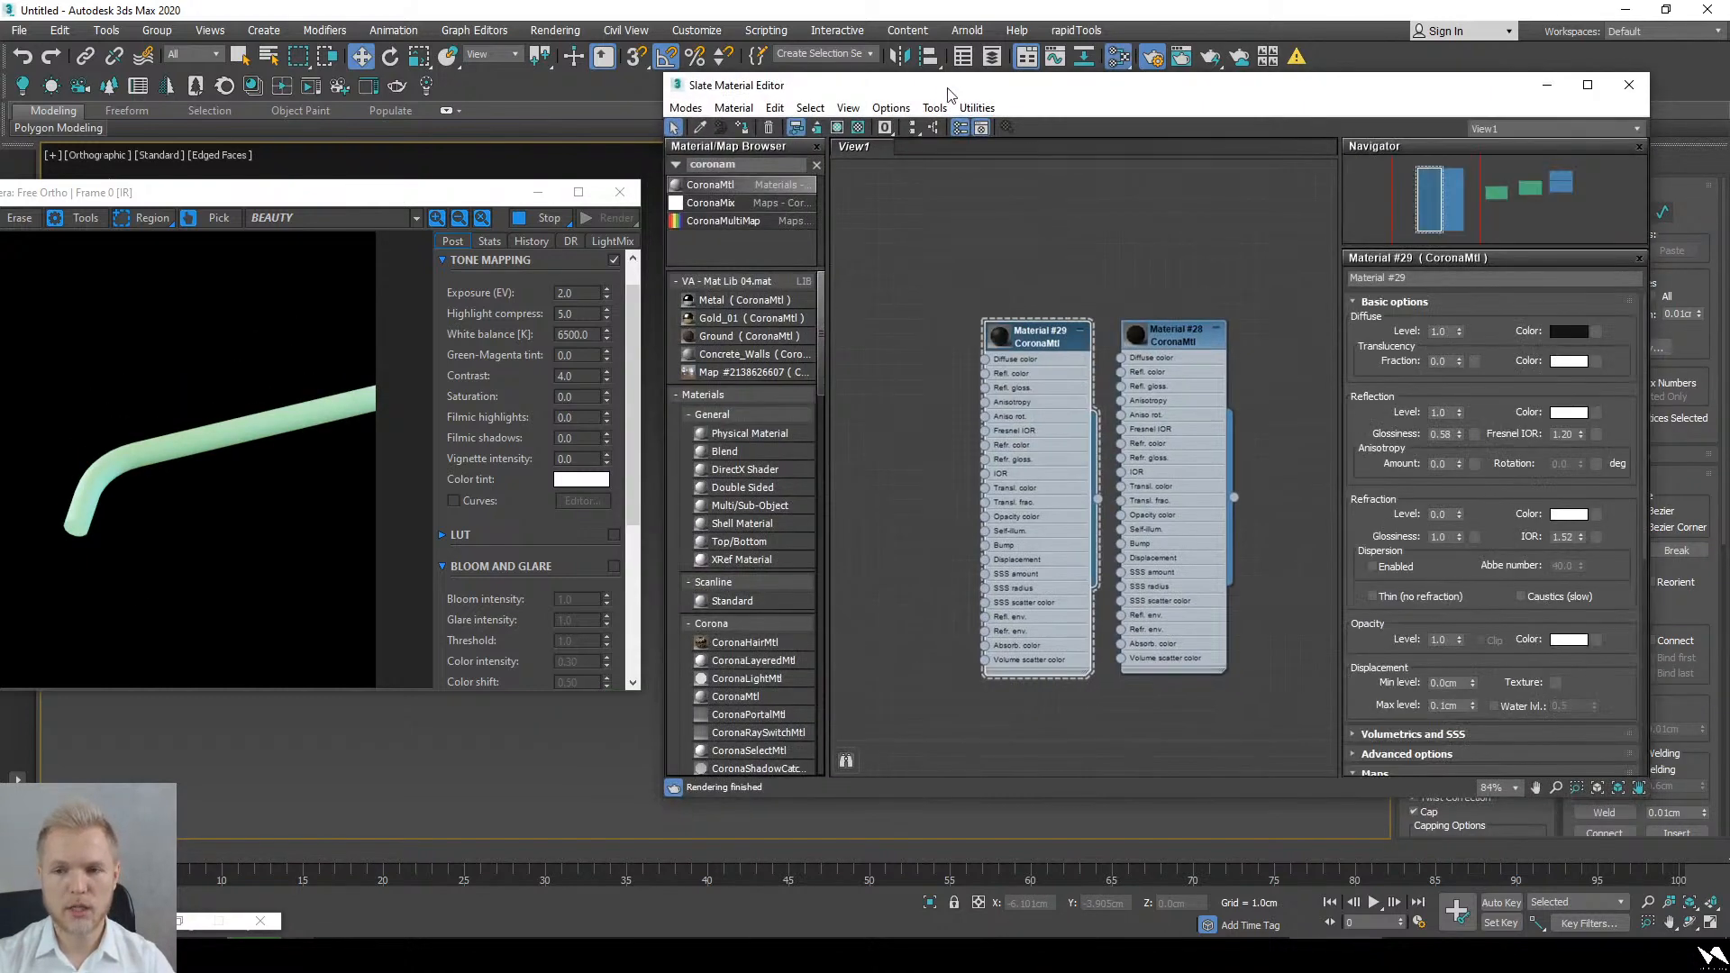
drag(938, 83, 426, 112)
drag(212, 217, 362, 385)
middle_drag(450, 405, 864, 358)
scroll(863, 358, down, 1)
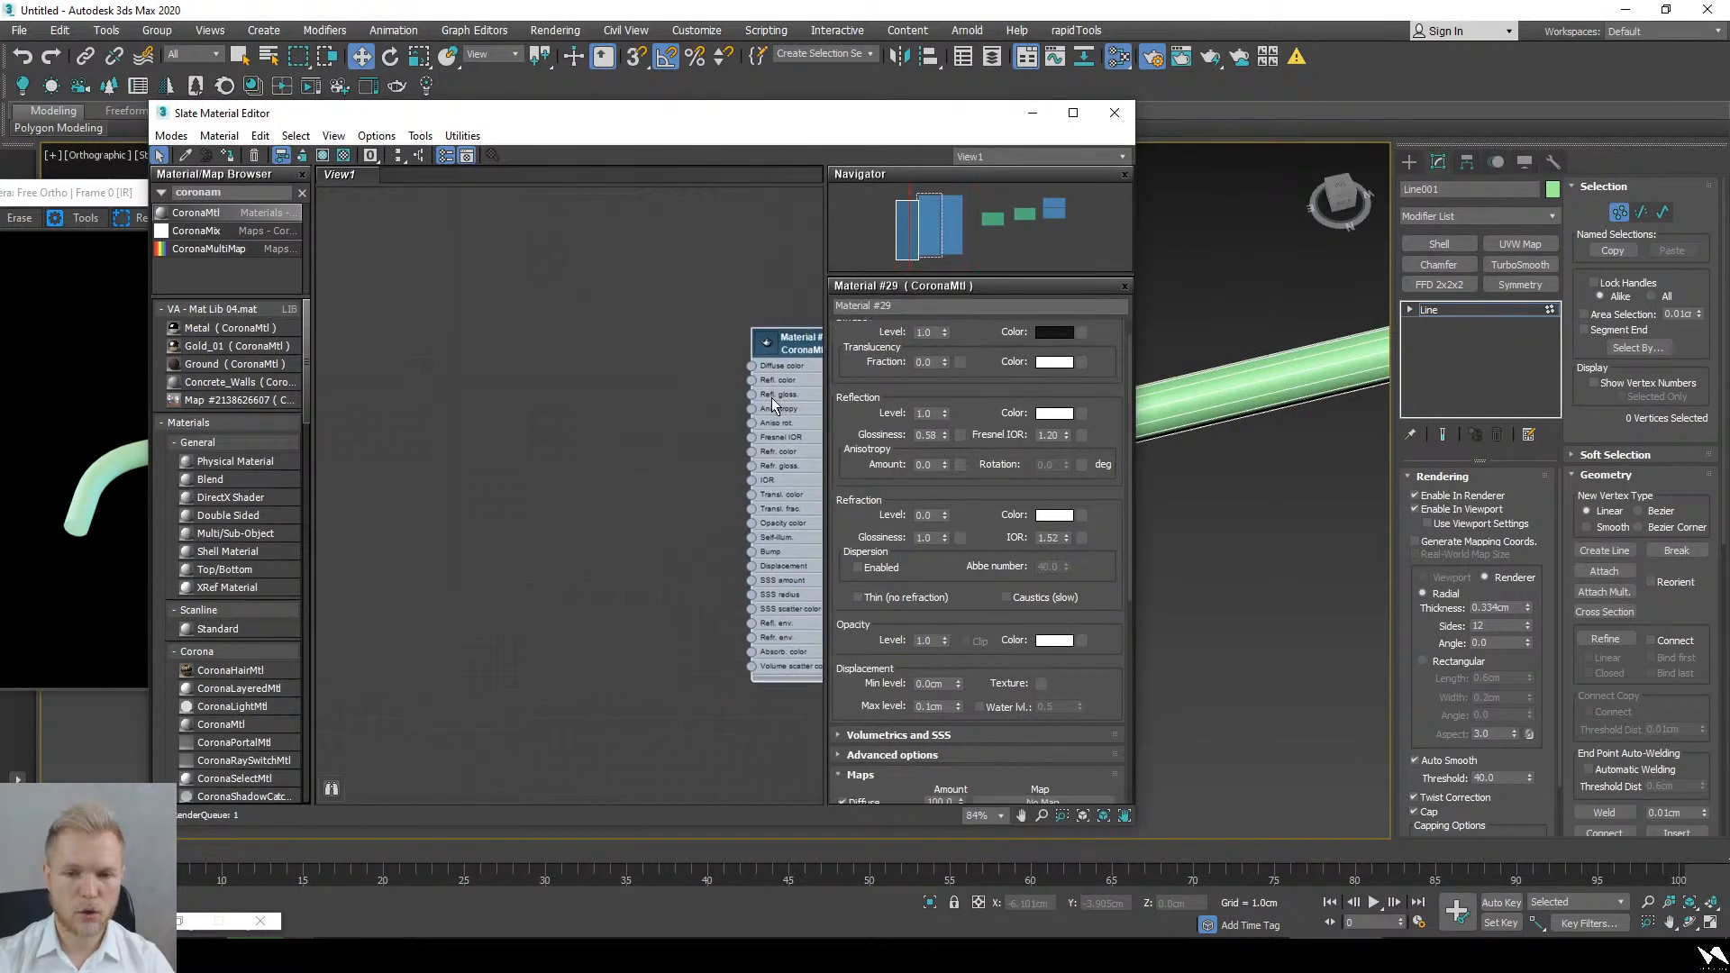
middle_drag(771, 397, 623, 411)
scroll(694, 246, up, 1)
click(695, 261)
click(636, 454)
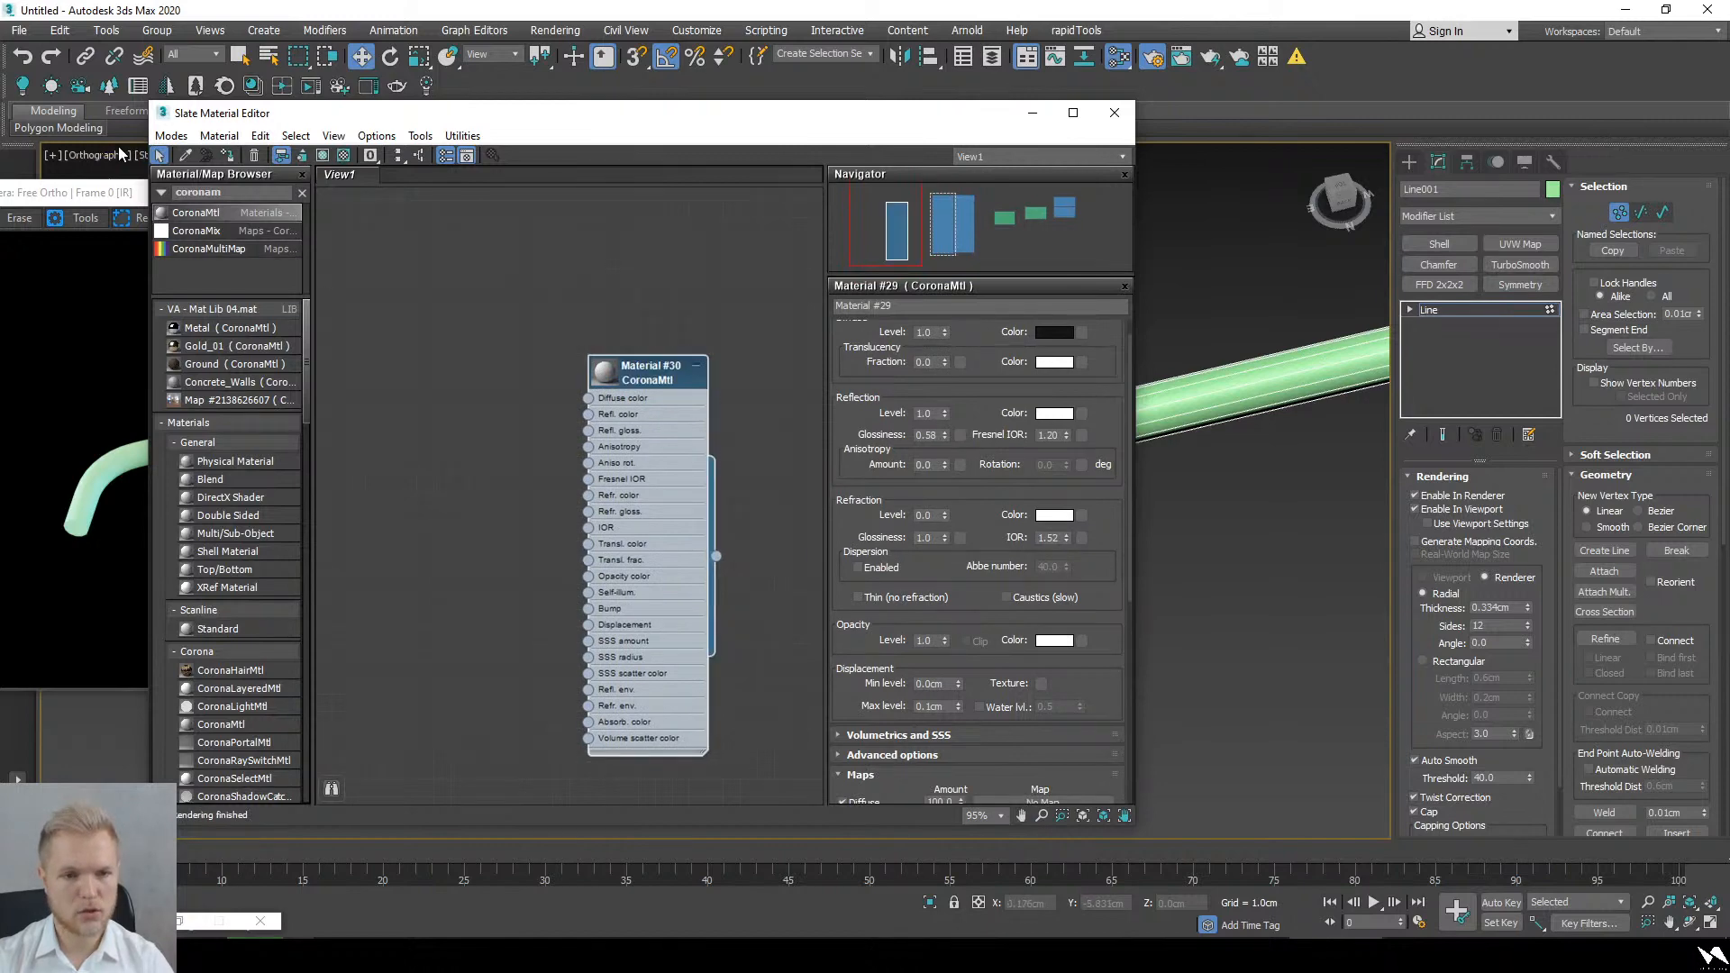
click(227, 157)
click(431, 314)
Step: Find the general Checker map and connect it to the new CoronaMtl's Diffuse color, placing its node beside the material
drag(261, 194, 156, 196)
text(c)
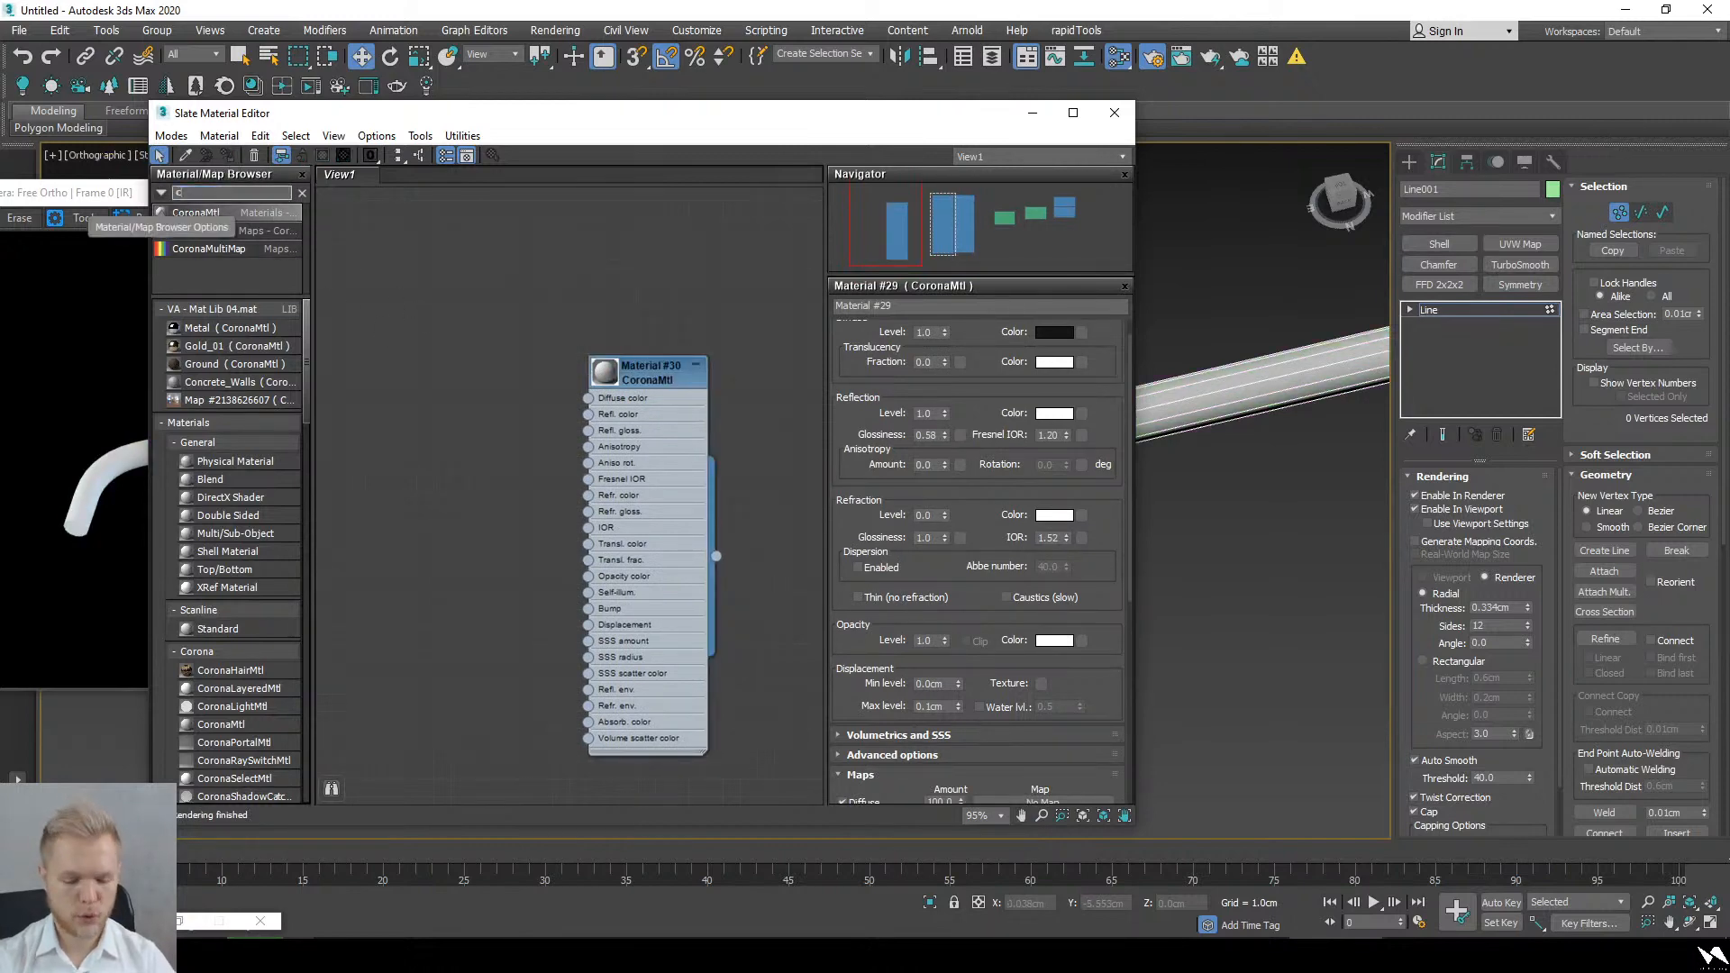
key(BackSpace)
key(BackSpace)
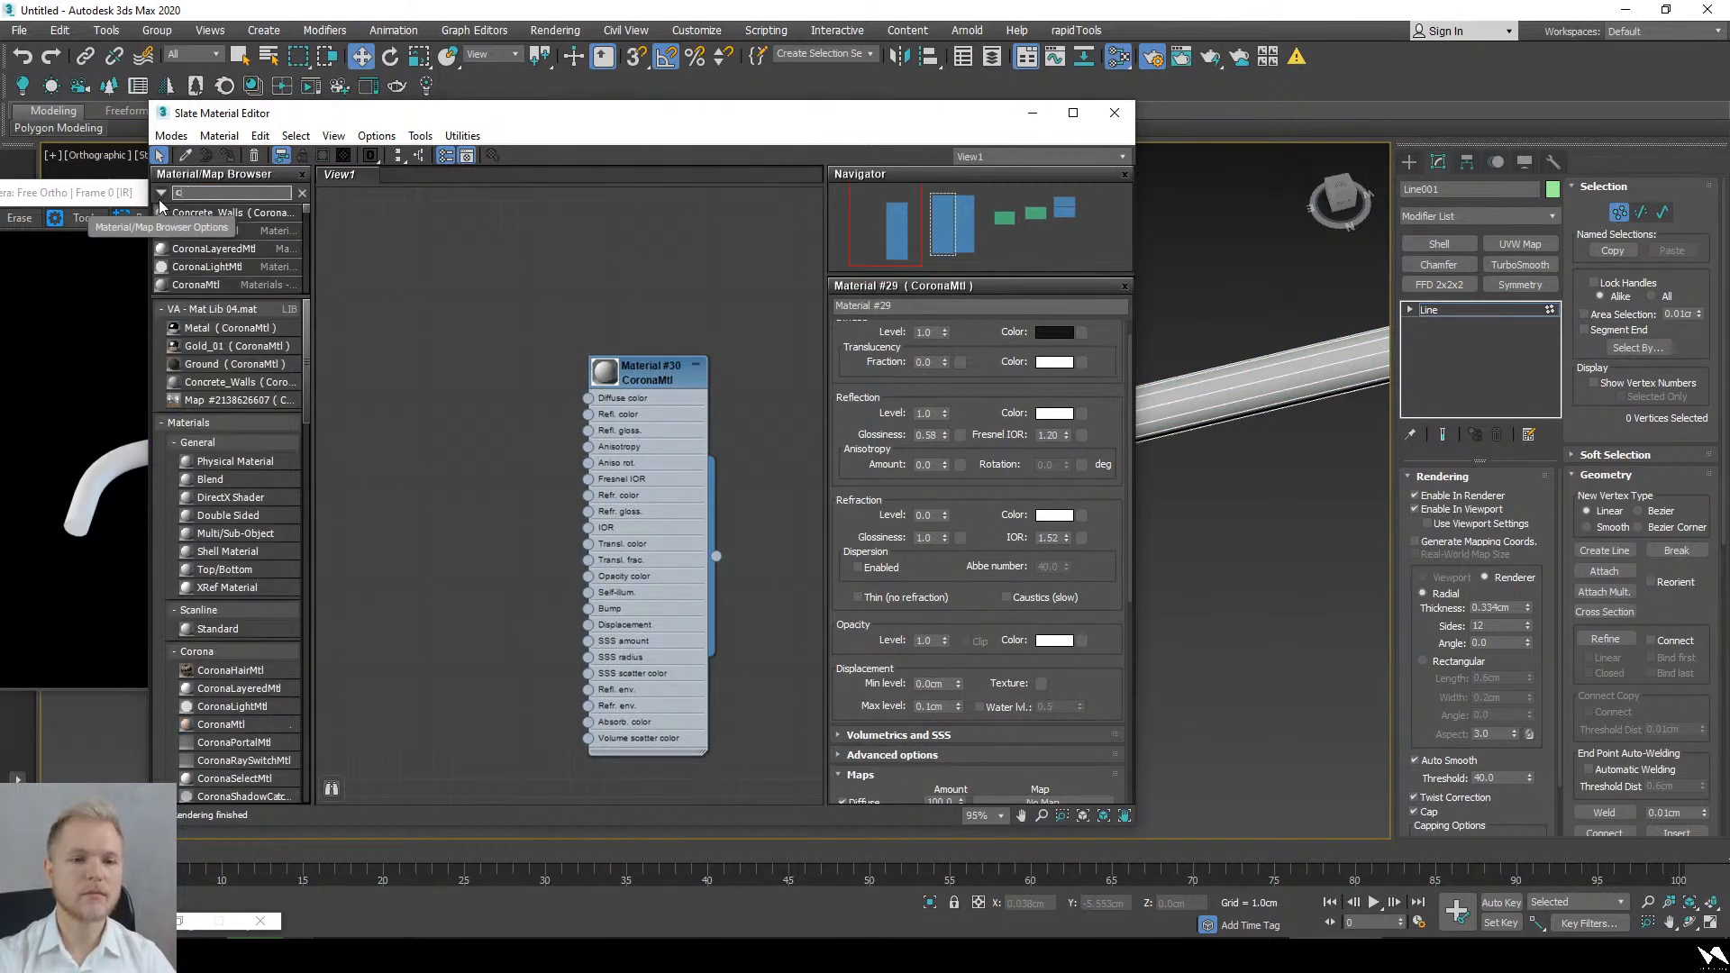
text(h)
key(BackSpace)
text(h)
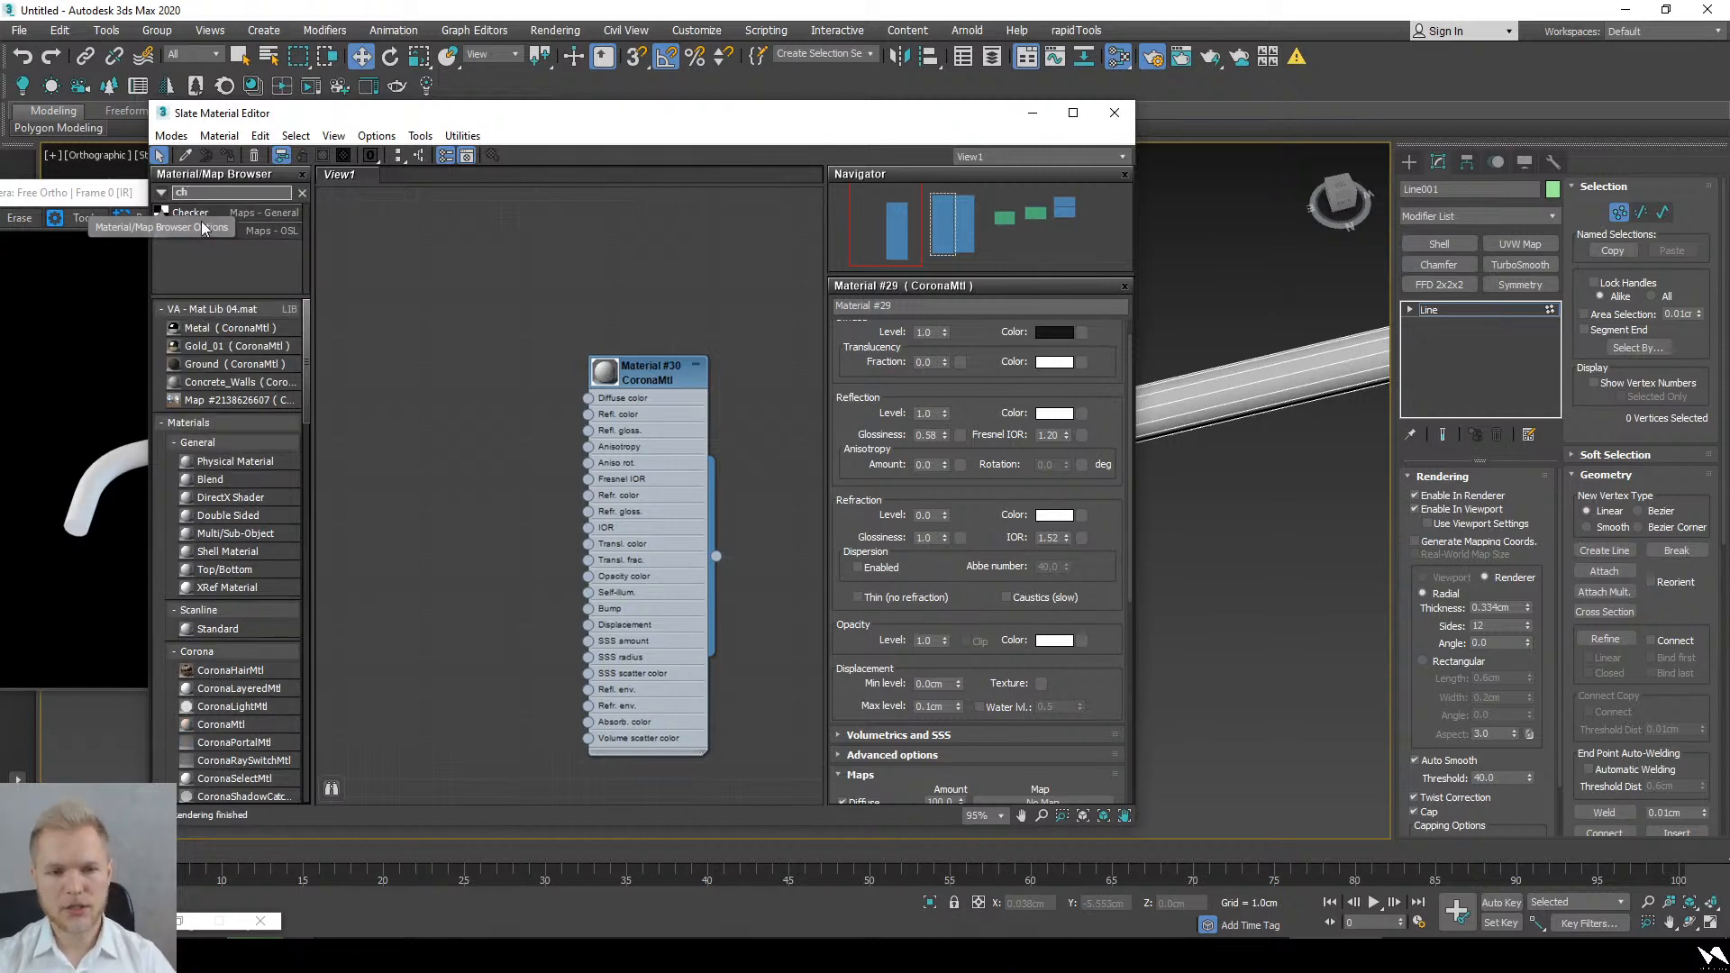
drag(190, 213, 588, 398)
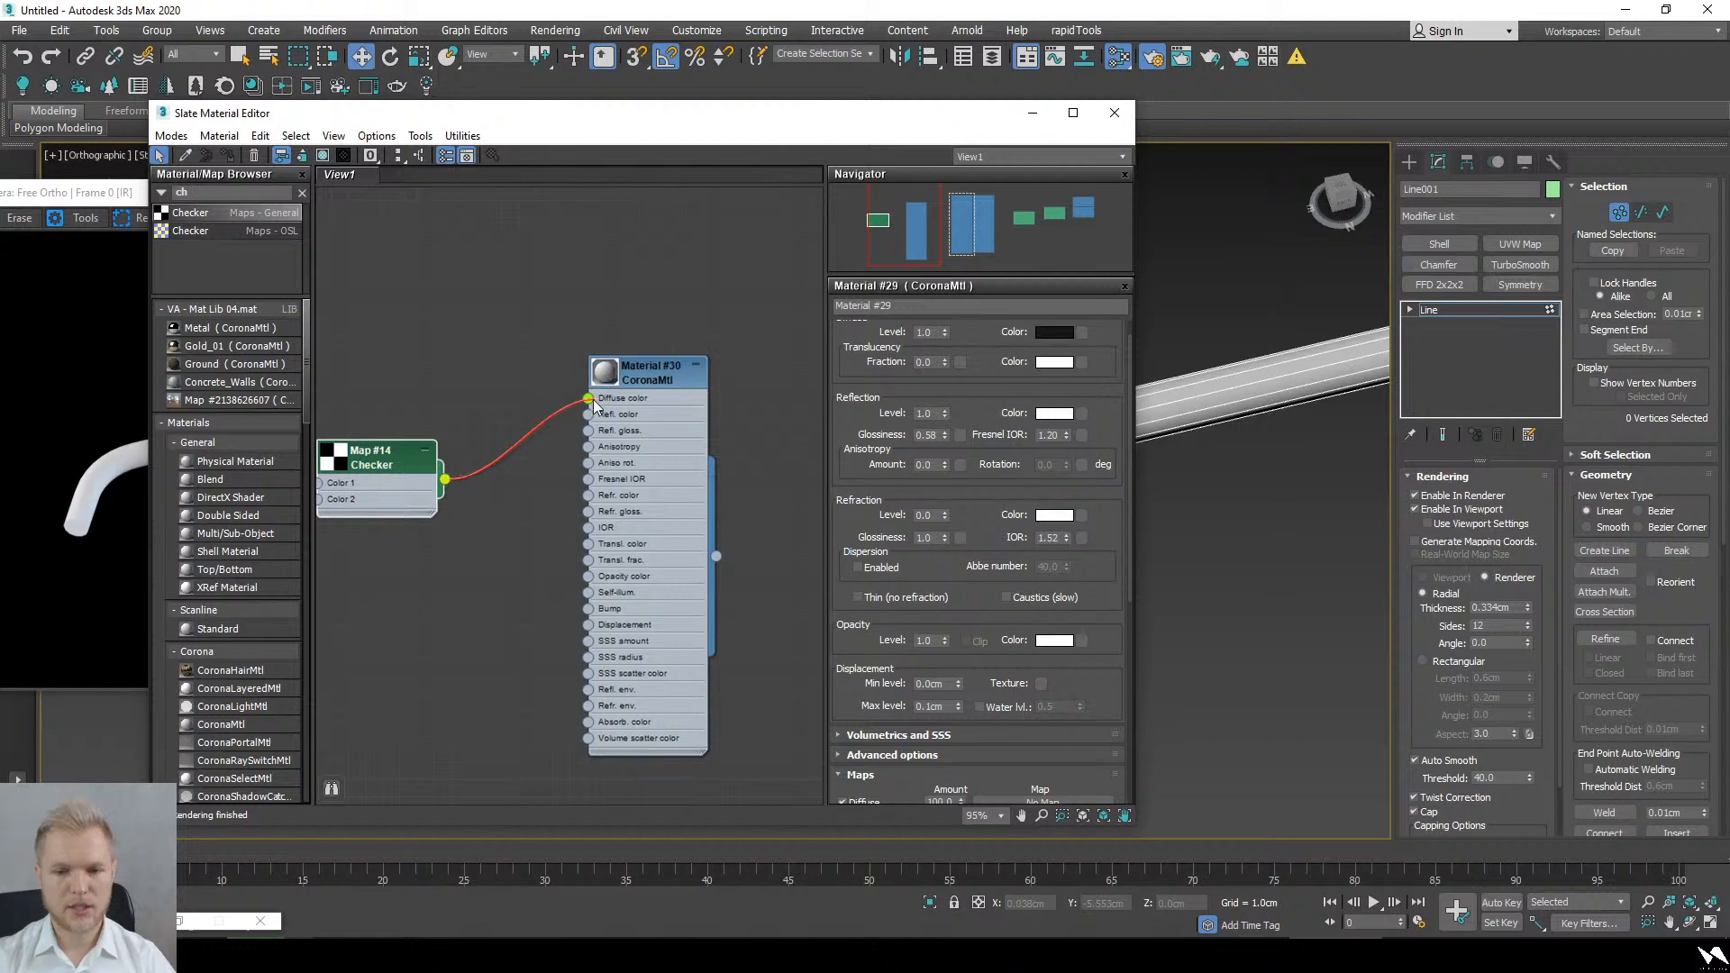
drag(393, 474, 494, 441)
Step: Set the Checker map's U and V tiling to 10
double_click(494, 440)
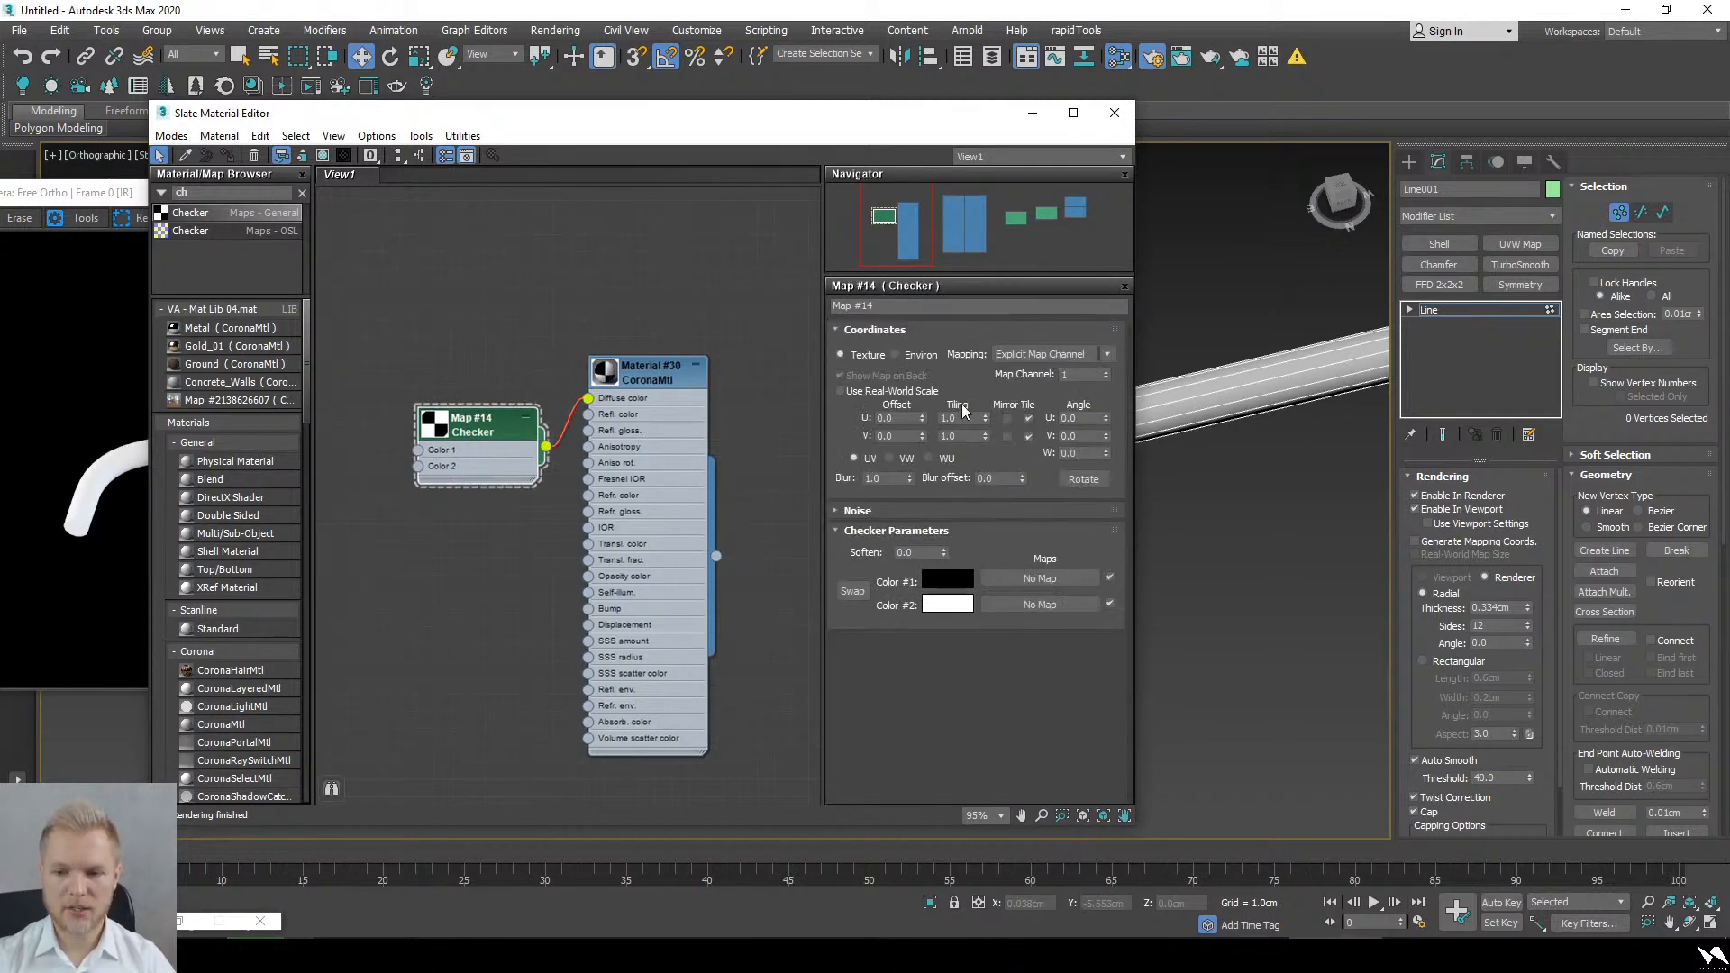
key(Tab)
text(10)
key(Return)
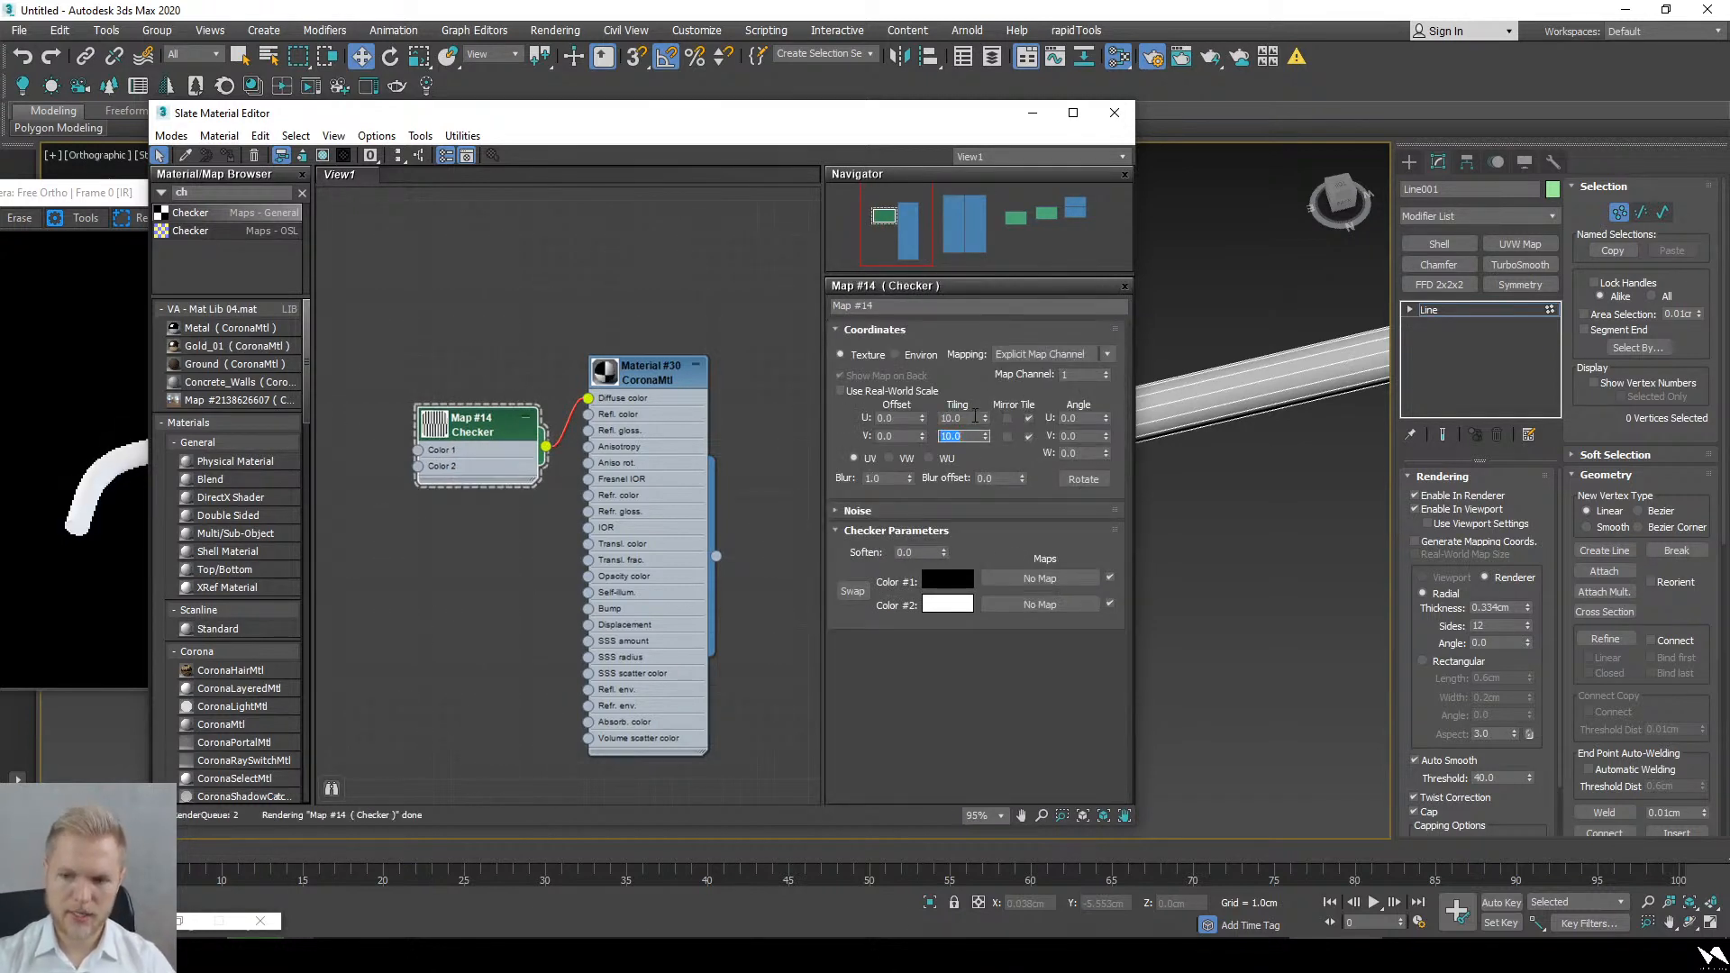
Step: Move the Slate Material Editor clear of the Corona render window and minimize it
click(830, 261)
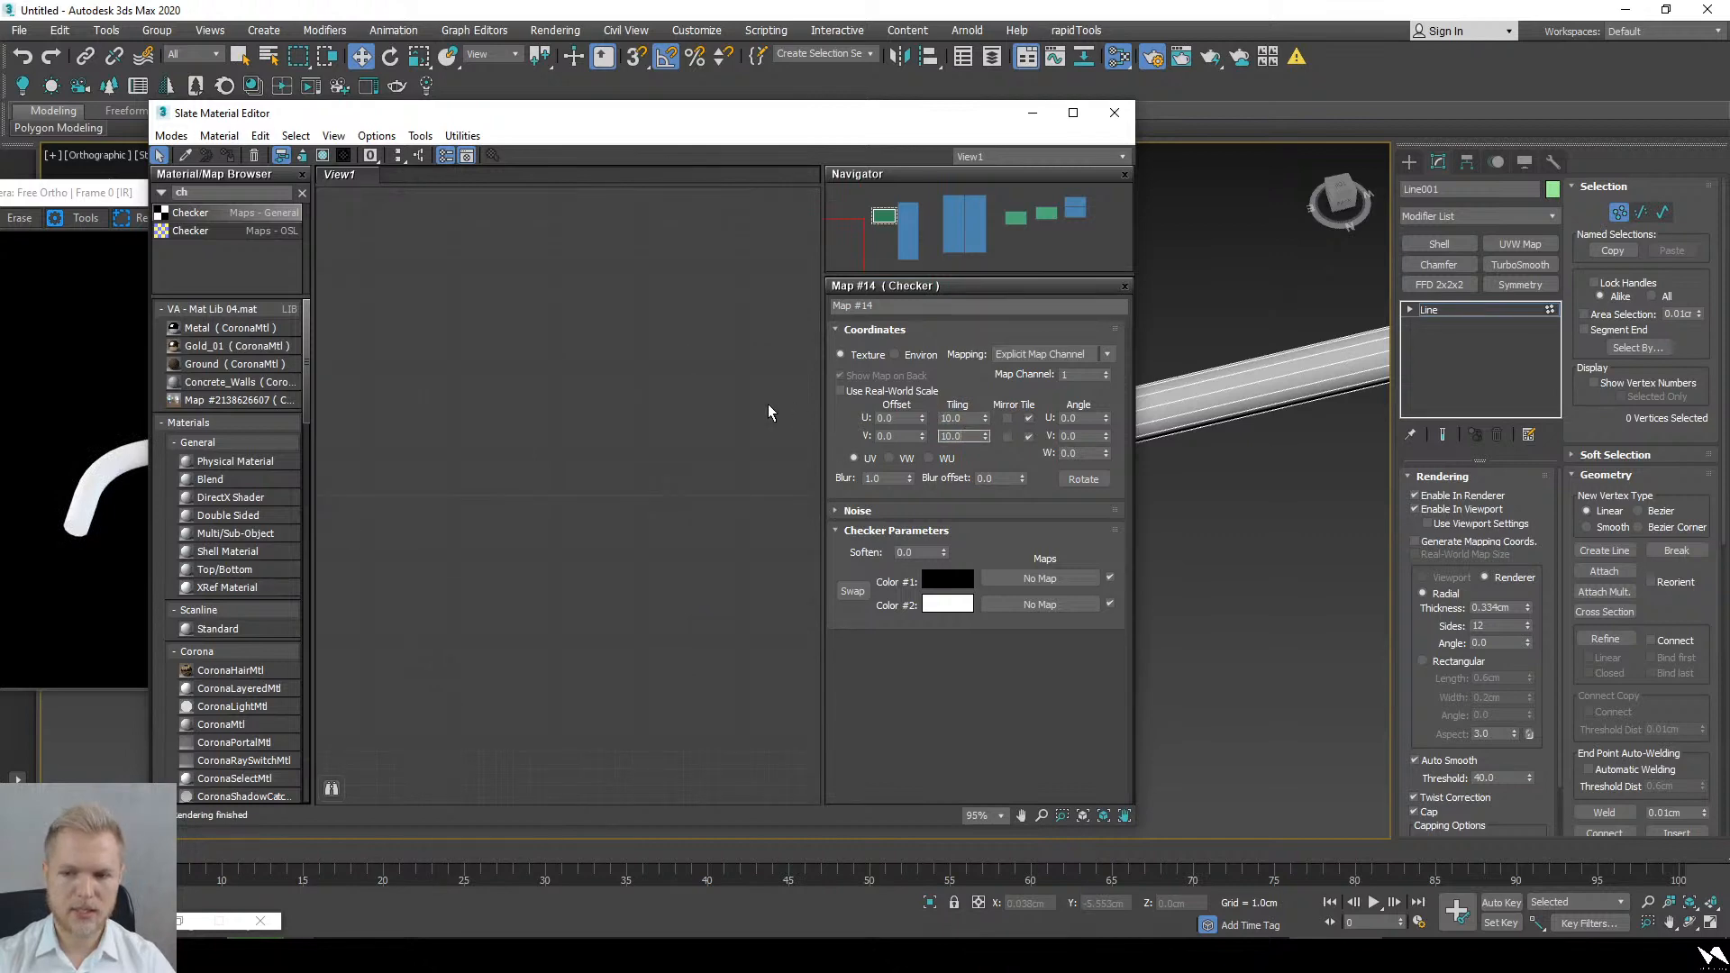
scroll(629, 343, down, 5)
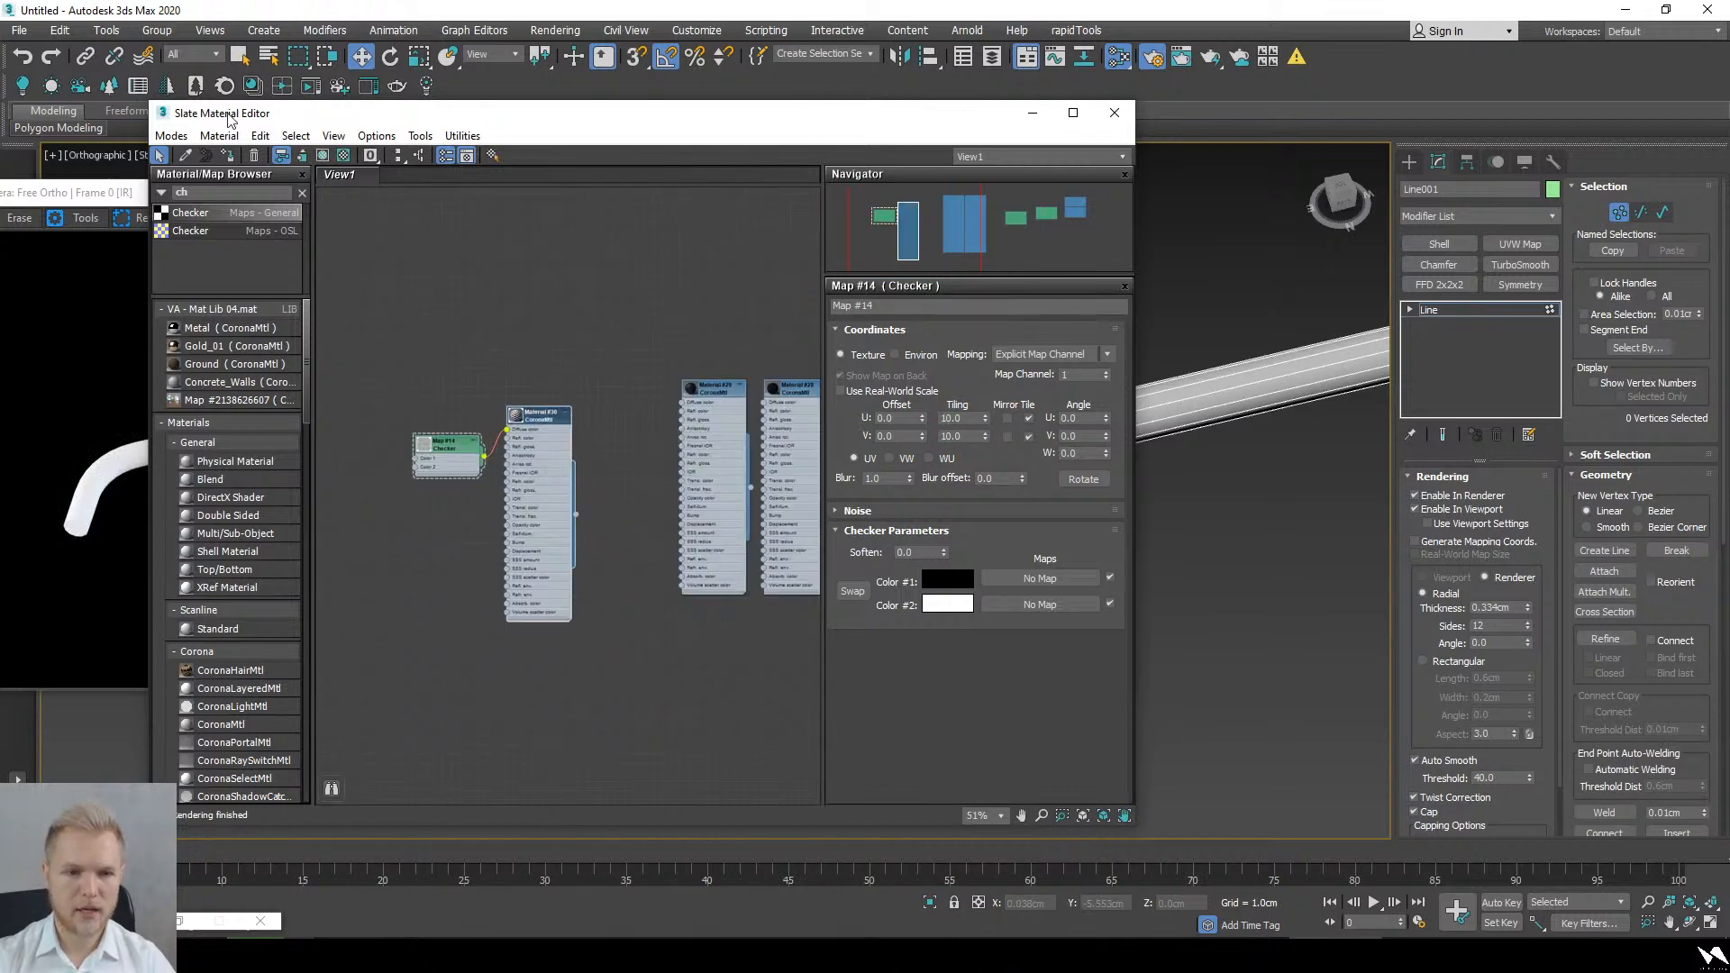
drag(228, 120, 690, 120)
click(171, 501)
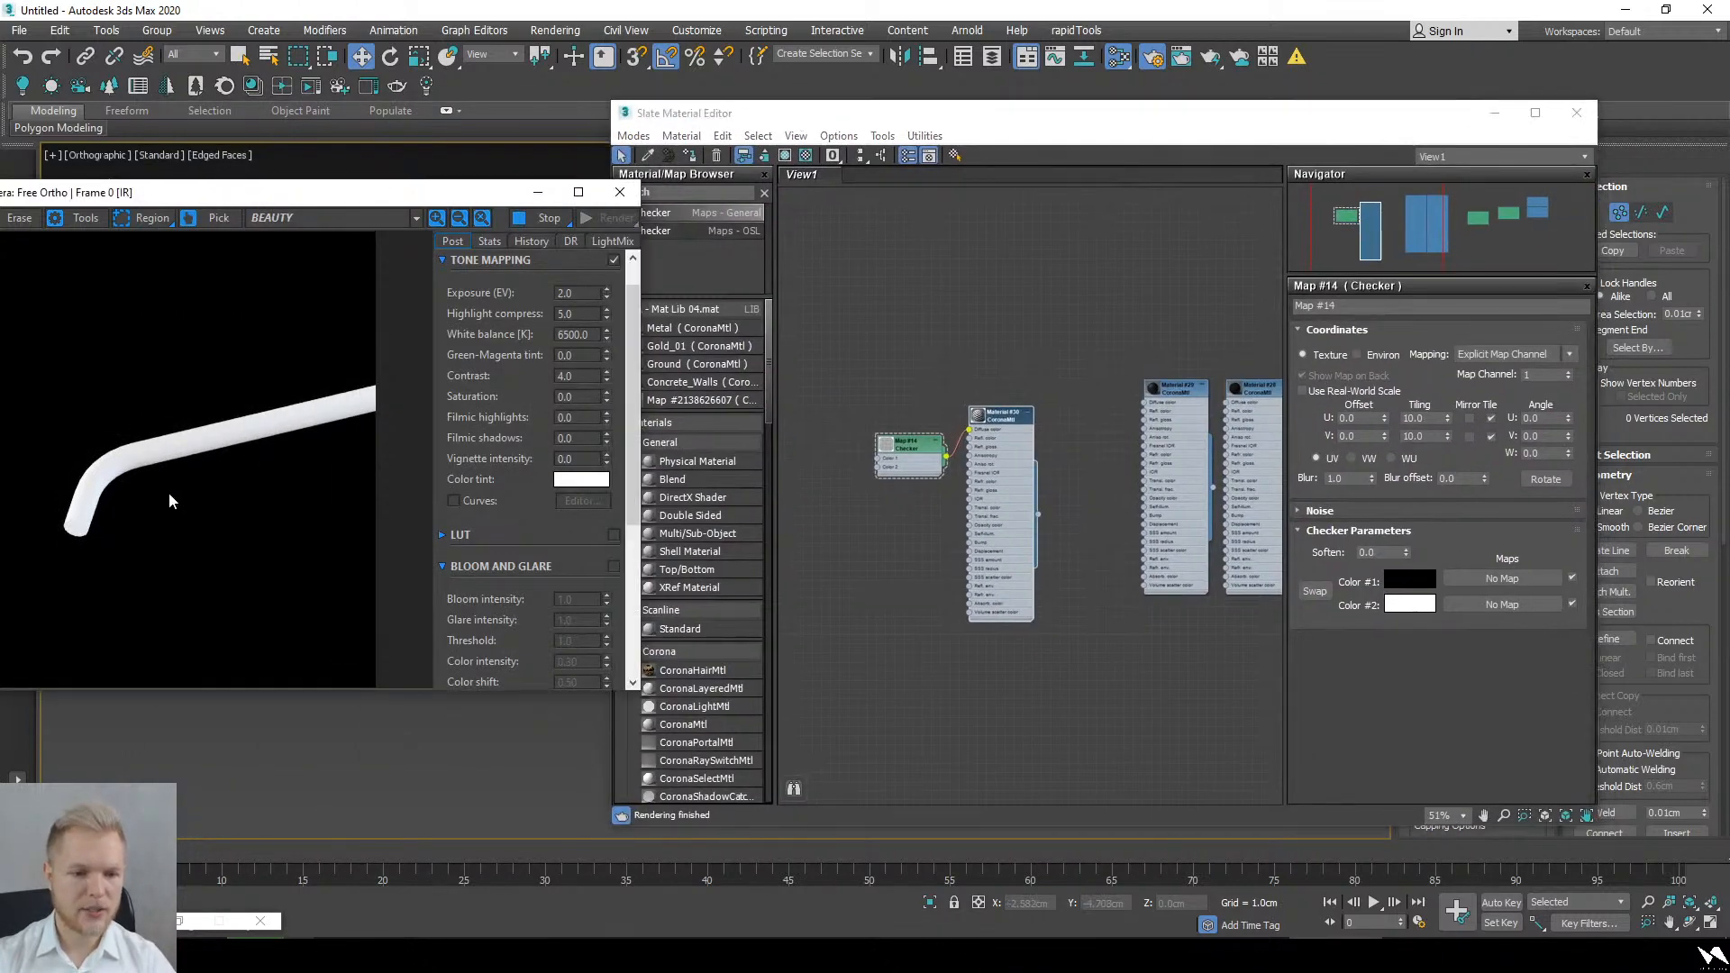
click(1495, 114)
Step: Turn on Generate Mapping Coords for the line and move the Corona render window fully into view
middle_drag(1110, 513, 871, 553)
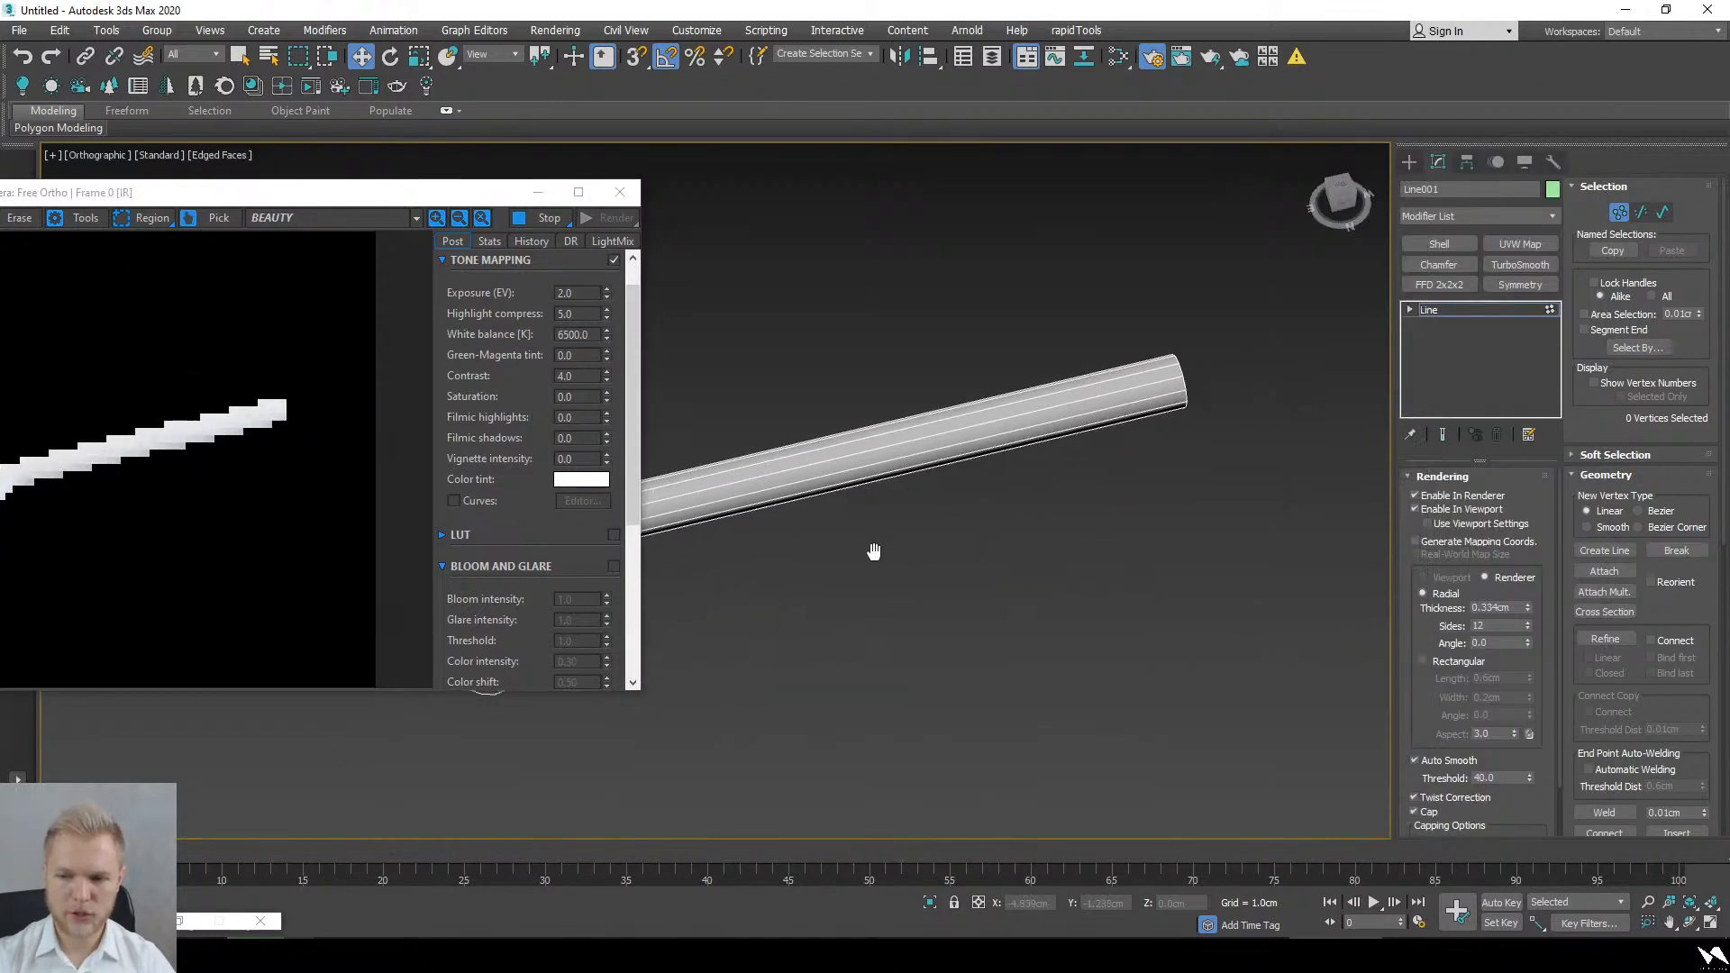
click(1459, 541)
drag(293, 193, 594, 166)
alt+middle_drag(1155, 680, 1179, 623)
scroll(668, 754, up, 6)
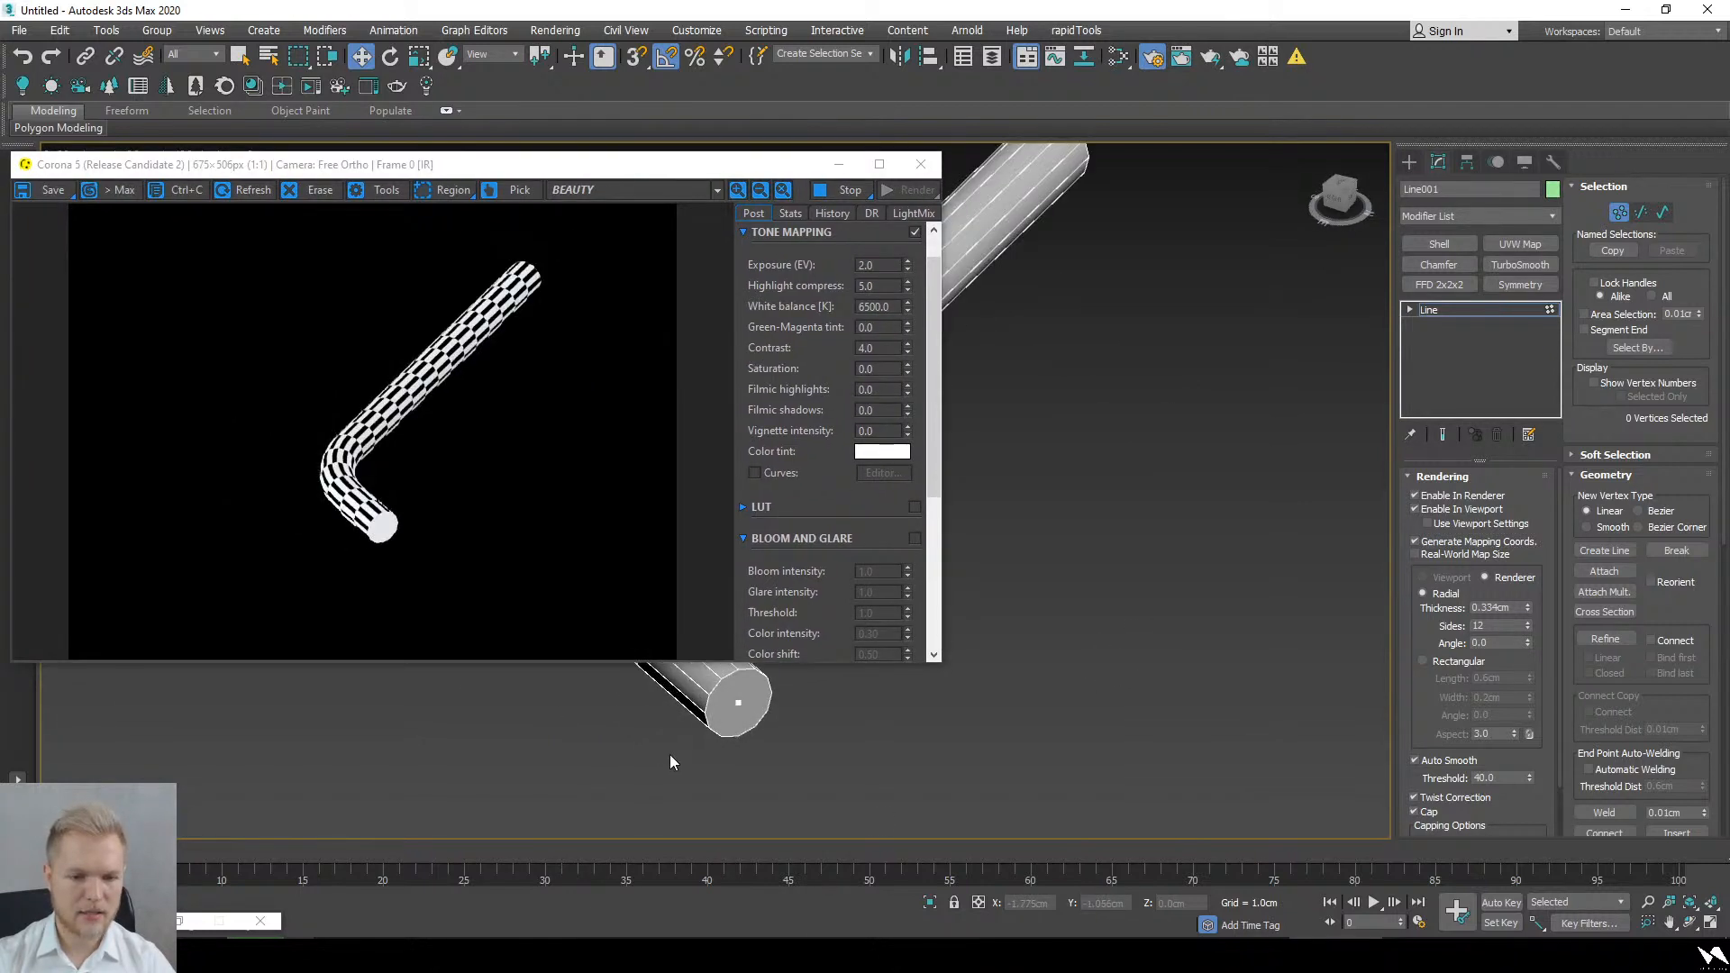
Step: Move the pipe's end vertex upward and then back over the horizontal section, folding the bend into a V shape
alt+middle_drag(679, 737, 1106, 603)
click(1167, 525)
drag(1179, 512, 1147, 254)
middle_drag(1162, 360, 1175, 440)
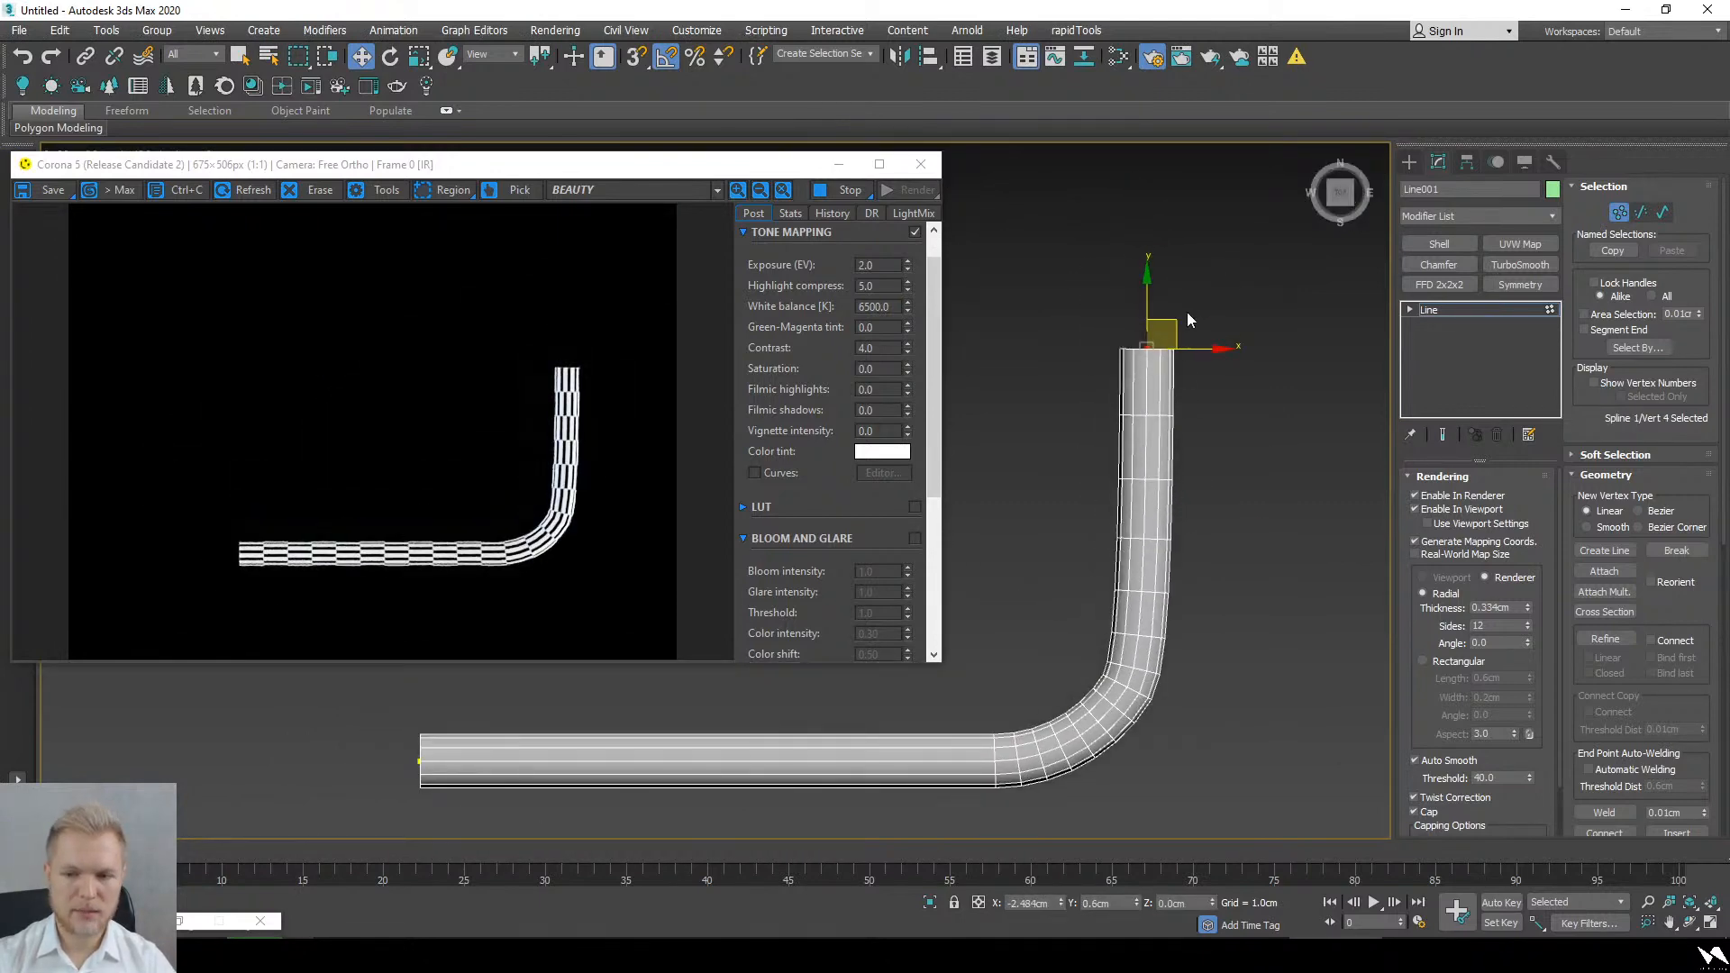
drag(1175, 328, 661, 320)
Step: Scale the tangent handles of the vertex at the pipe's bend to distort the curve
middle_drag(1127, 493, 1207, 532)
scroll(1207, 540, down, 2)
middle_drag(1282, 717, 1241, 663)
click(1176, 596)
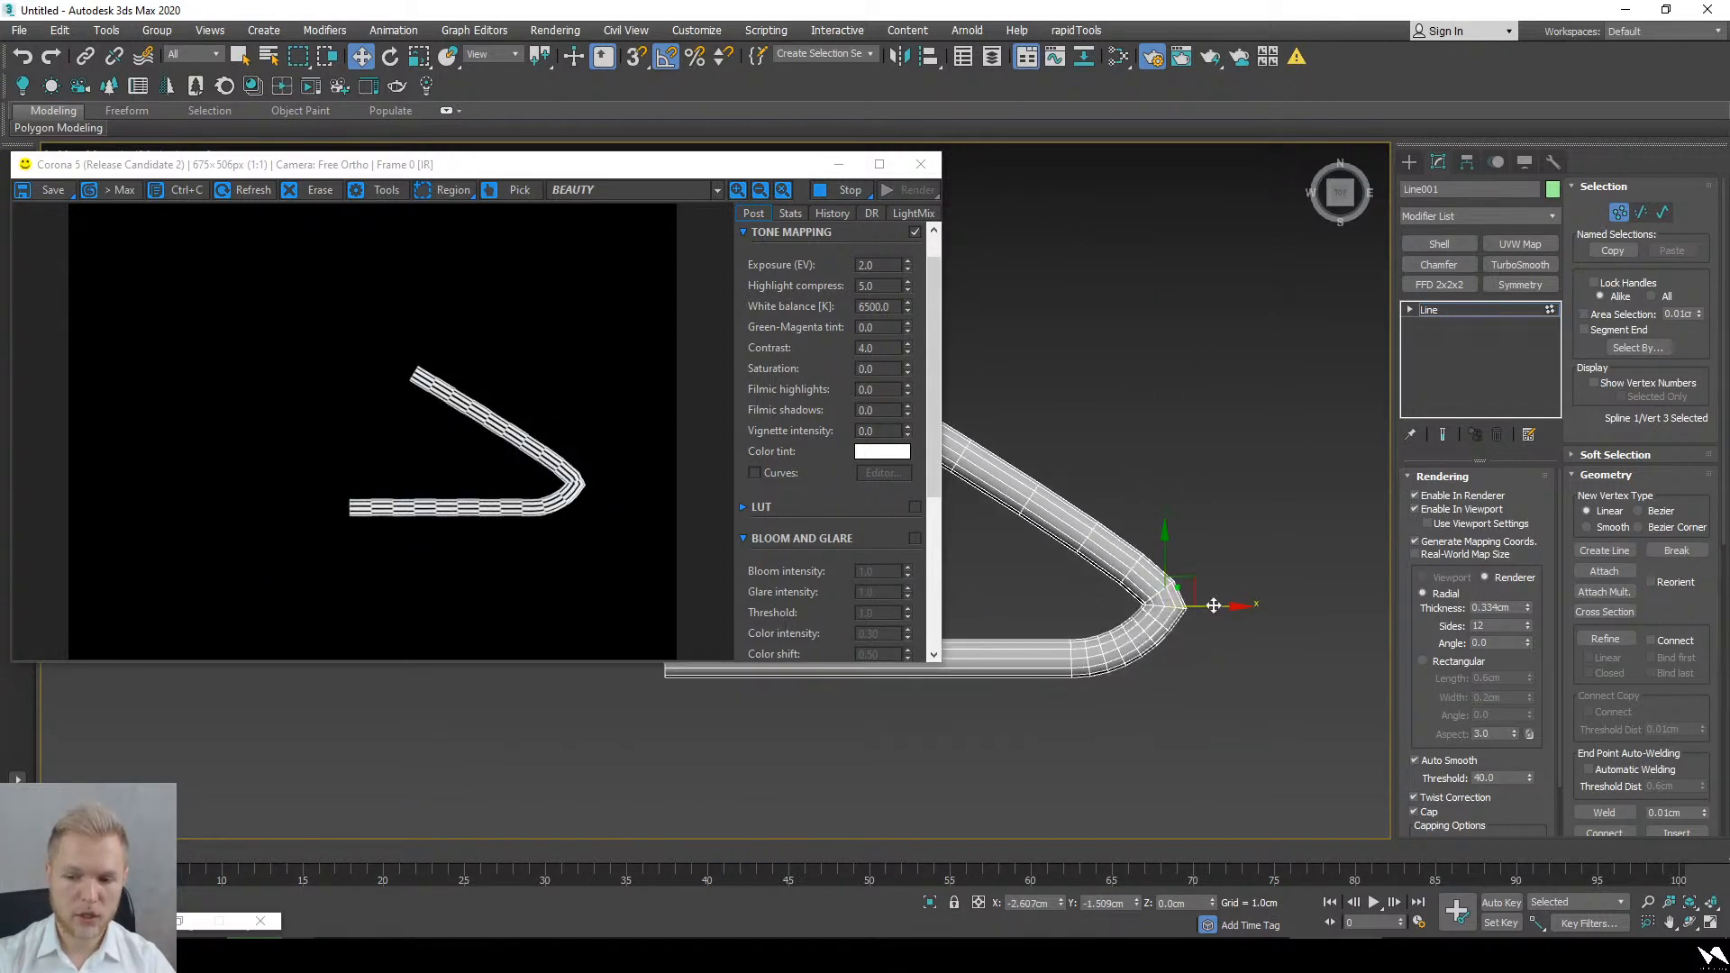
key(r)
drag(1173, 606, 1193, 267)
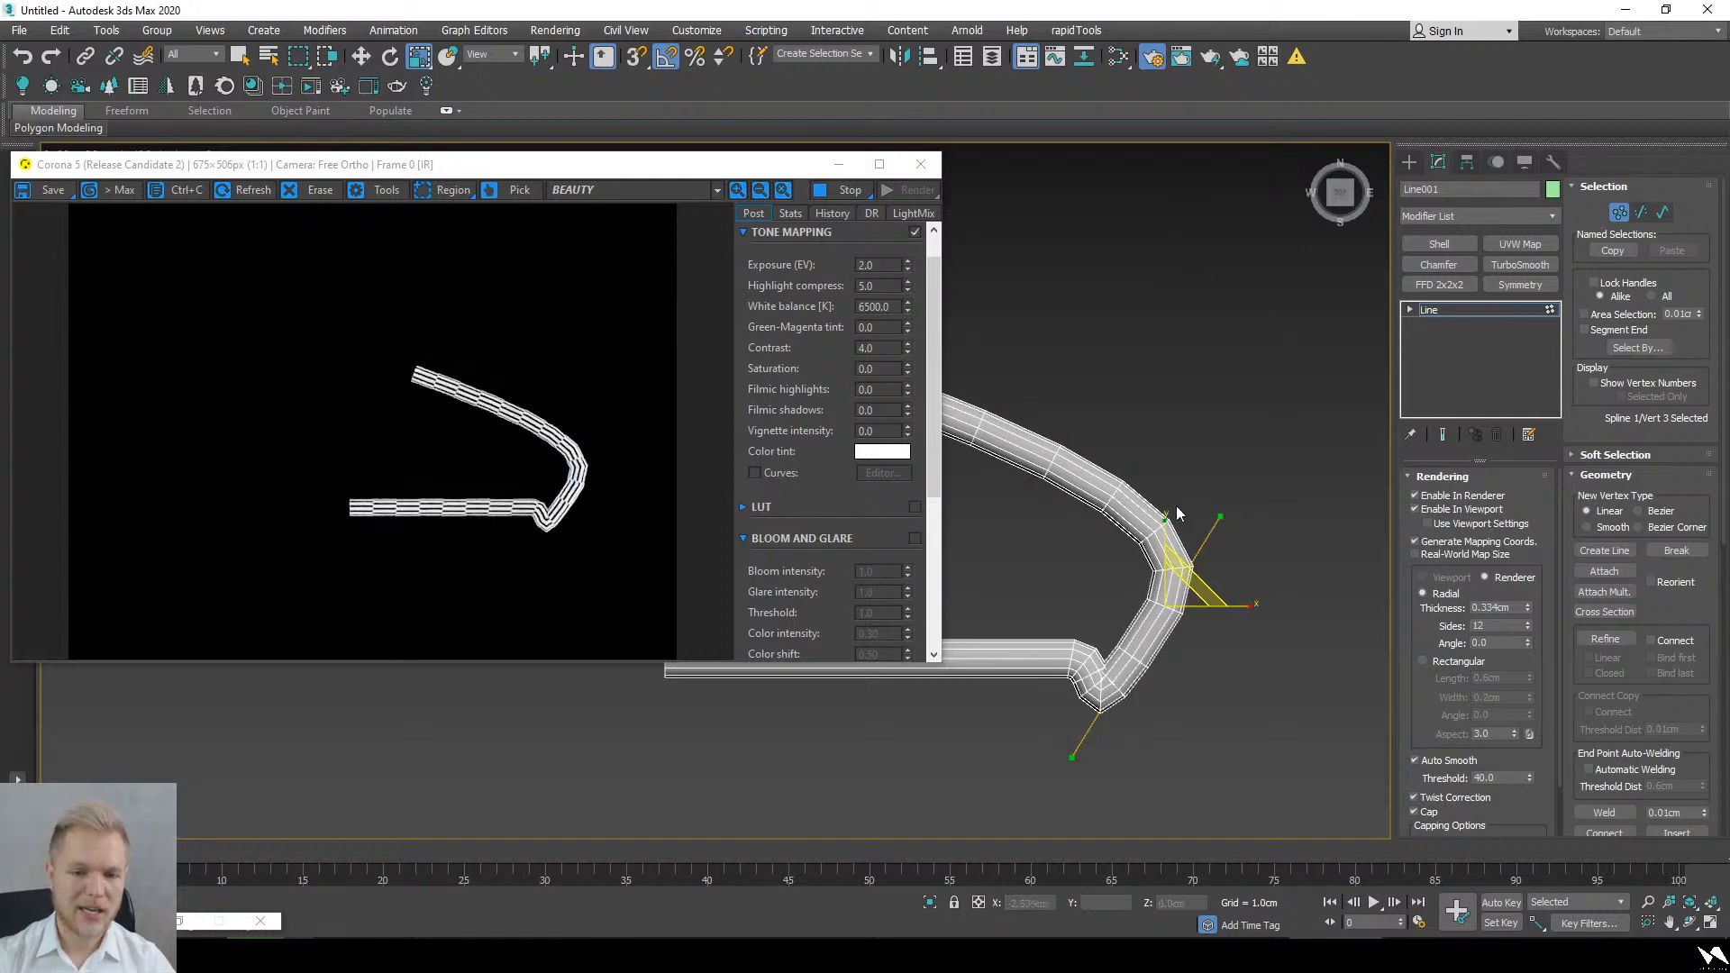
alt+middle_drag(1072, 682, 1123, 588)
drag(1407, 690, 1436, 737)
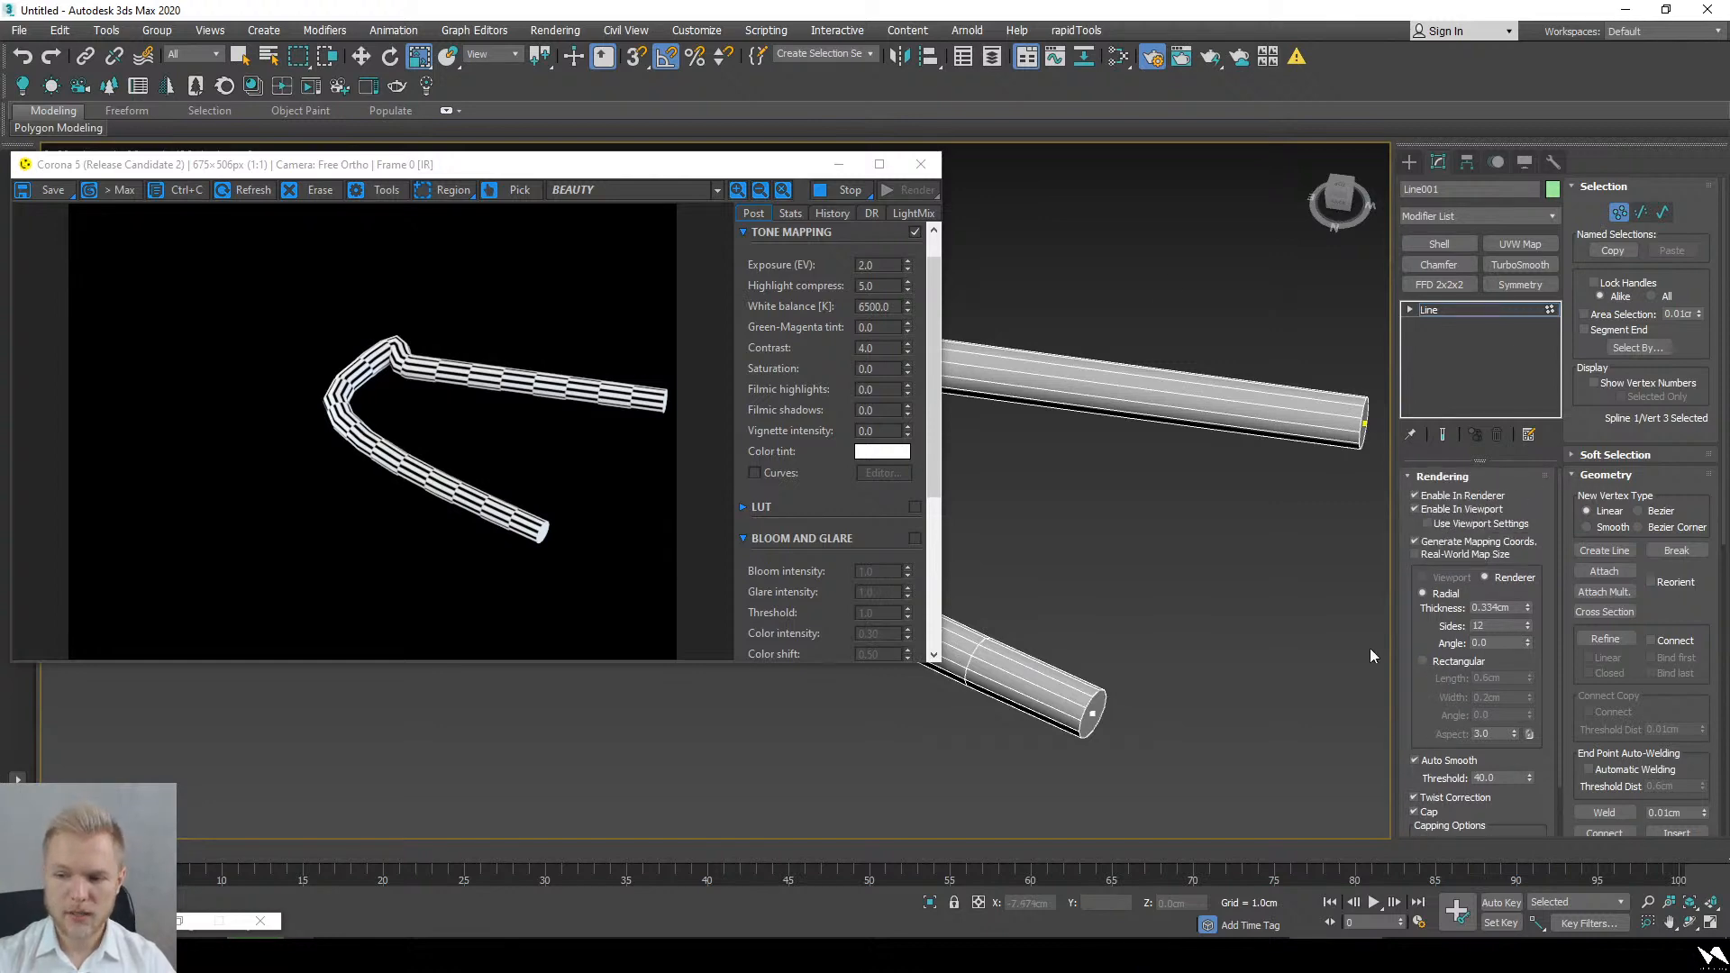
Step: Reopen the Slate Material Editor, select the Checker map, and set its U tiling to 5
click(1118, 57)
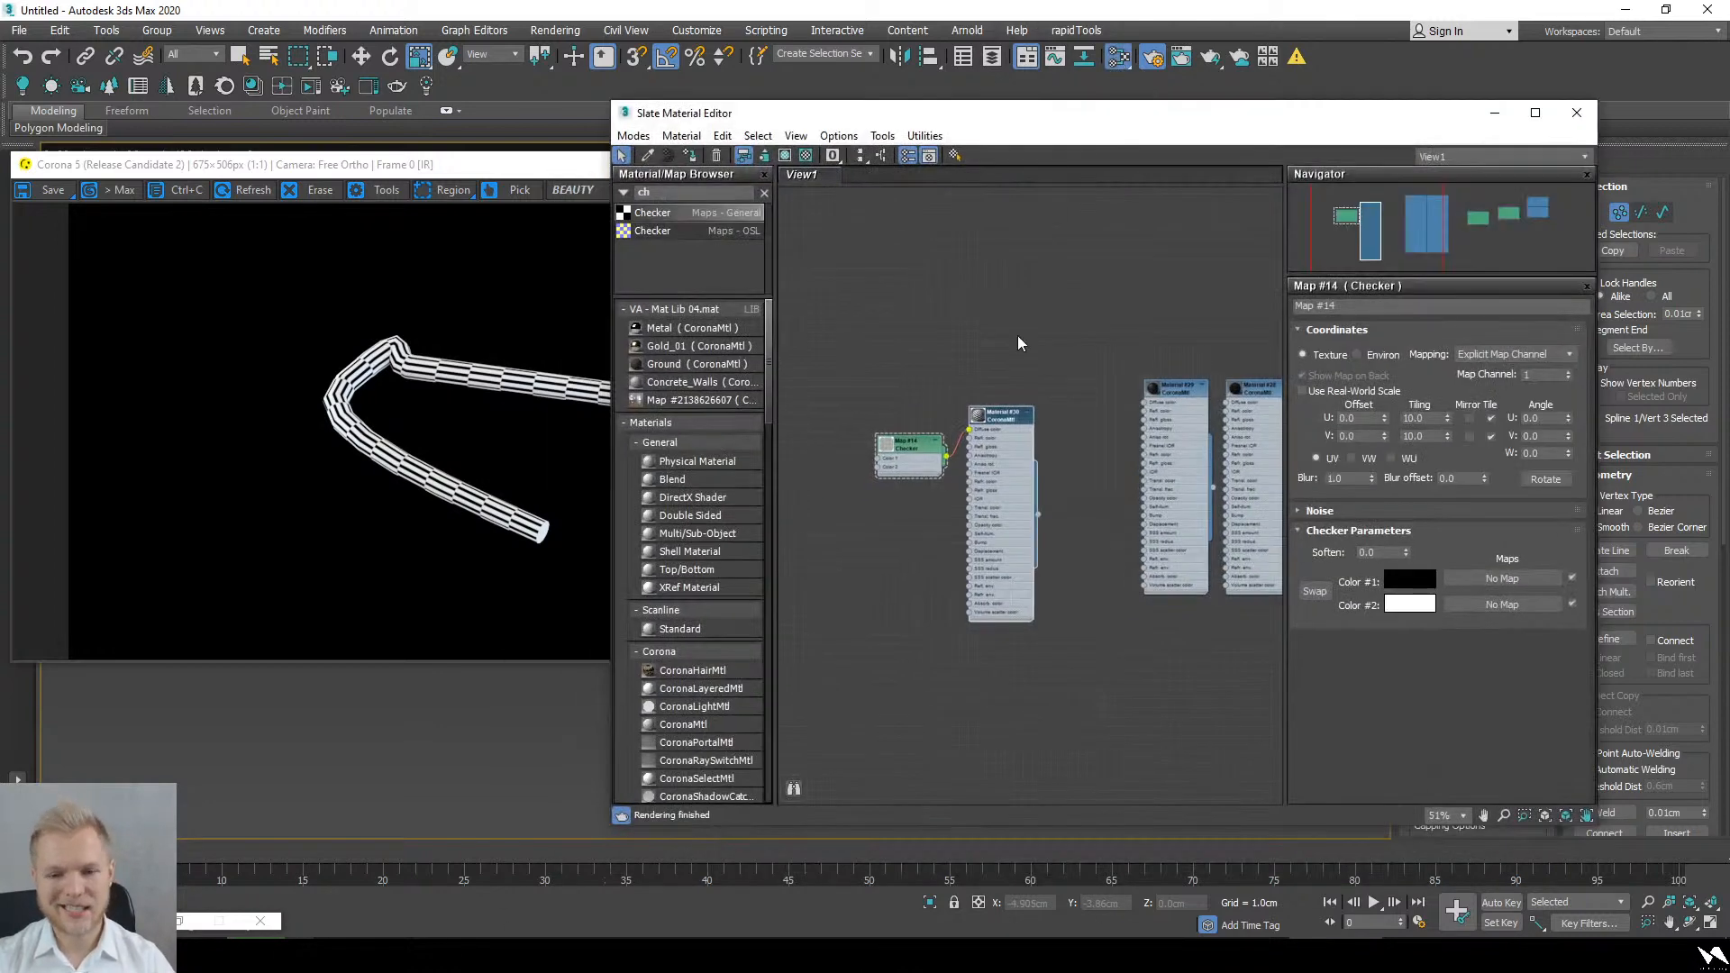
click(926, 462)
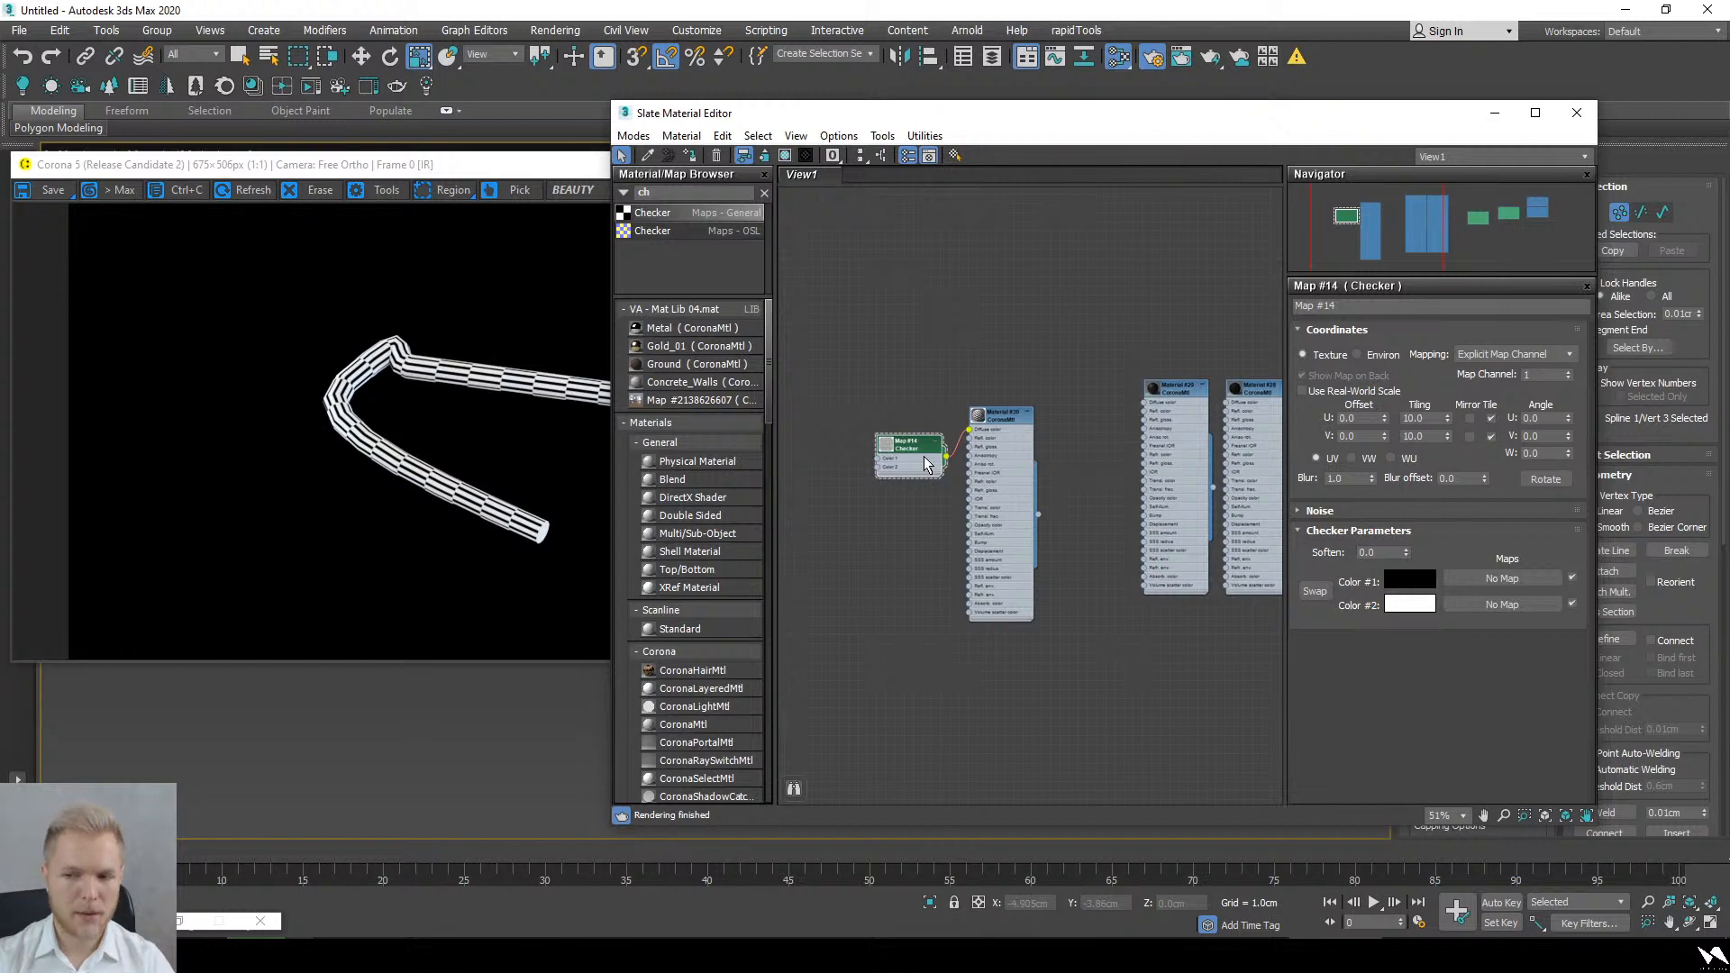
drag(1446, 420, 1447, 434)
double_click(1426, 417)
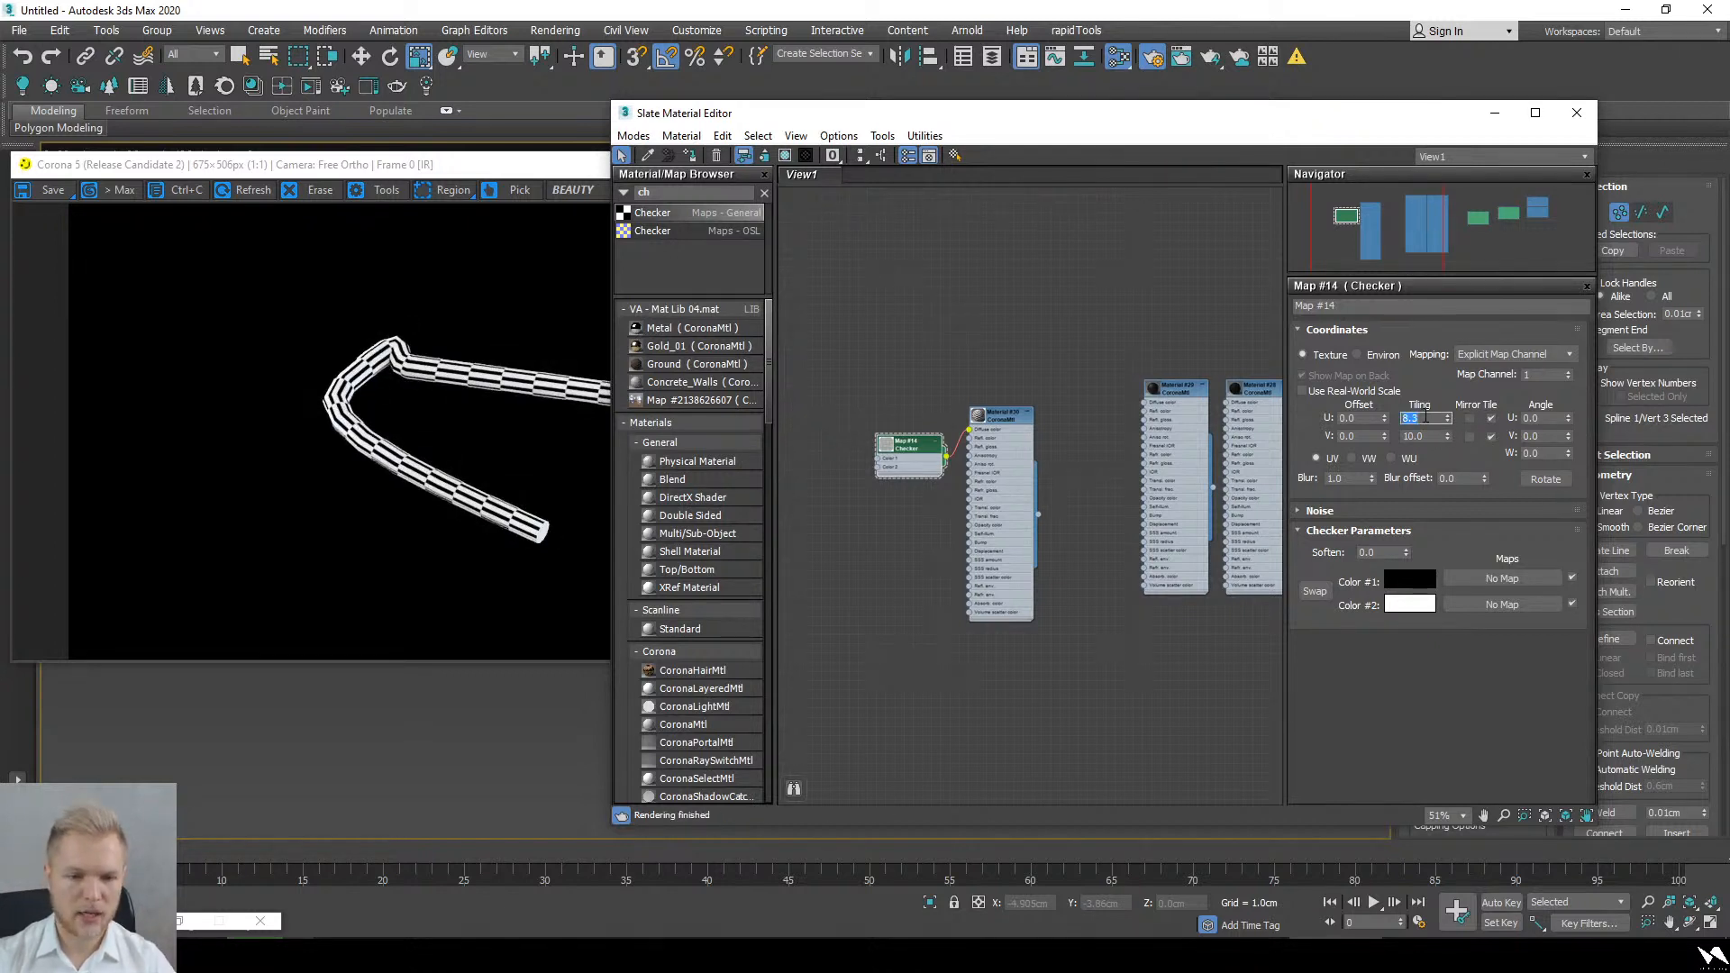
text(5)
key(Return)
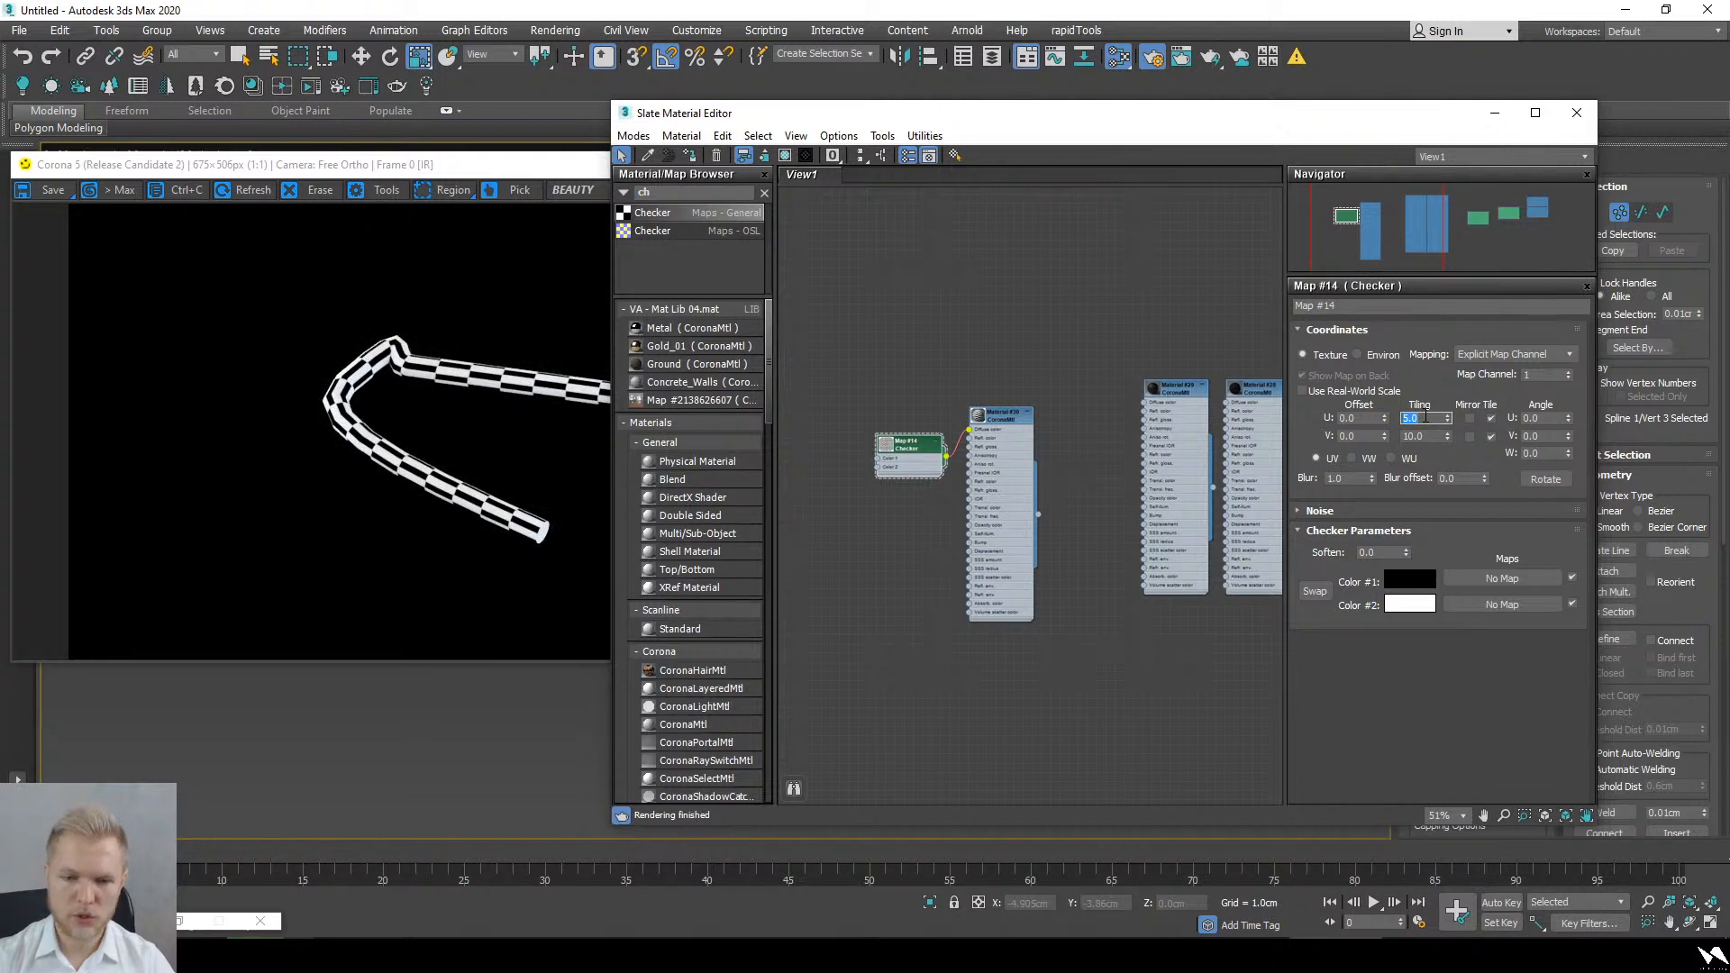
Step: Try a U tiling of 1 on the Checker map, followed by 15
text(1)
key(Return)
text(1)
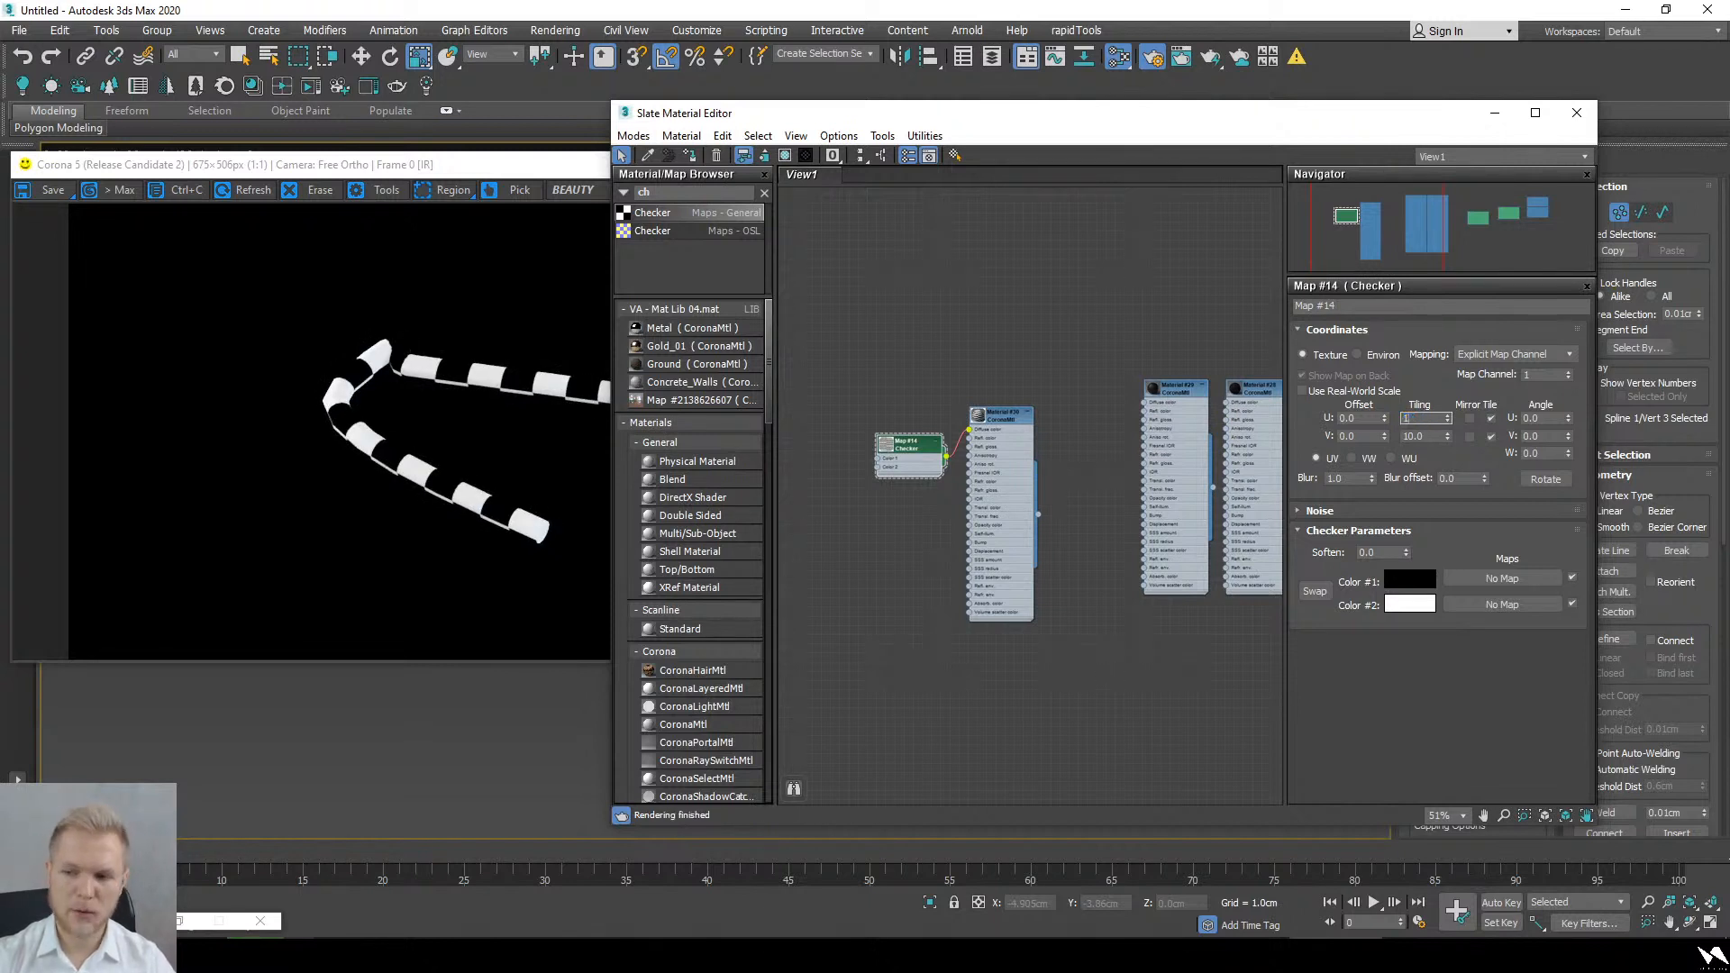
text(5)
key(Return)
Step: Try V tilings of 30 and 50 on the Checker map and raise the value to 54.9
key(Tab)
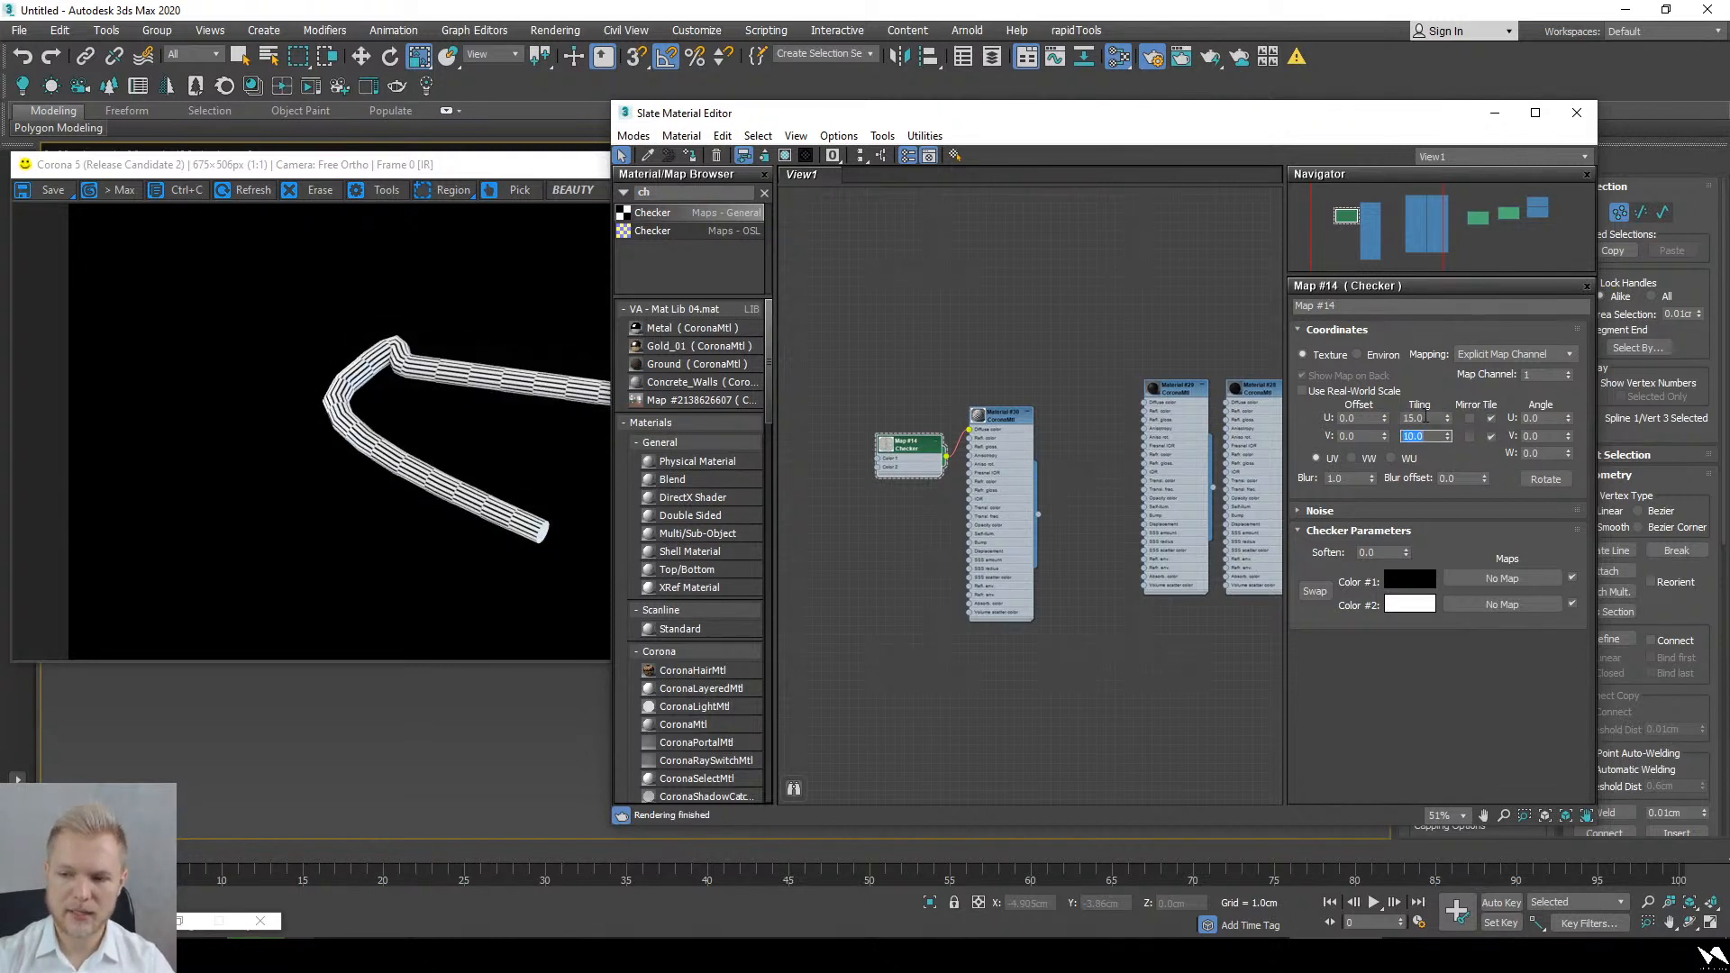
text(30)
key(Return)
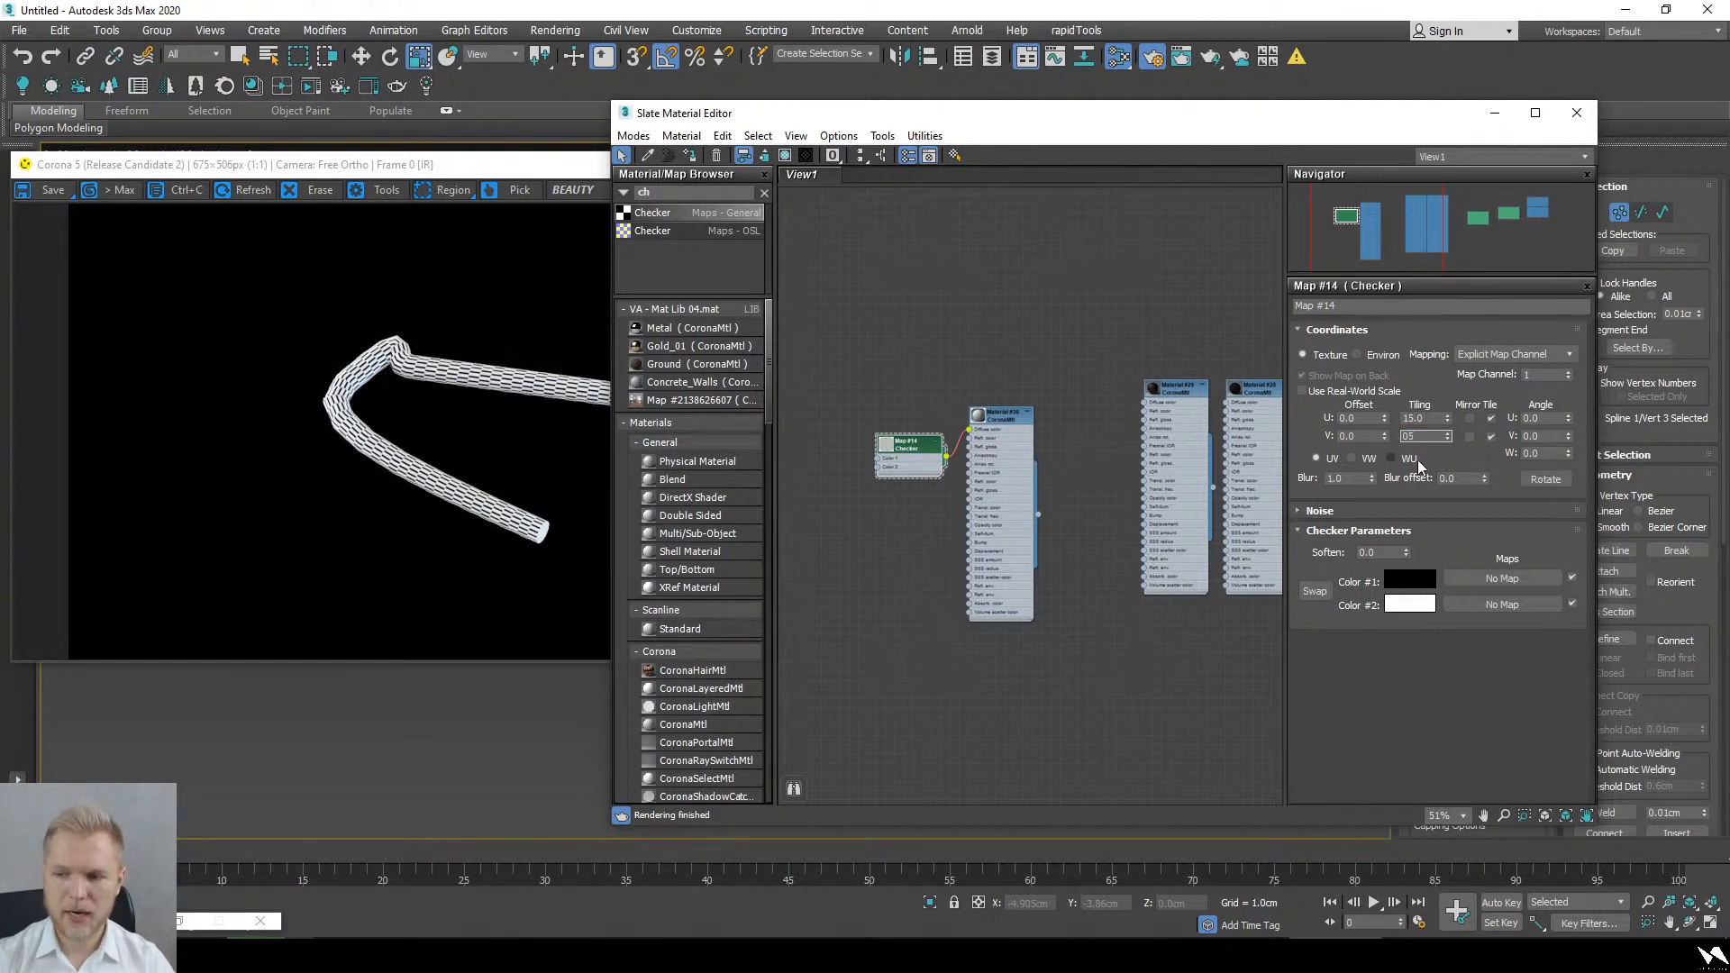
text(50)
key(Return)
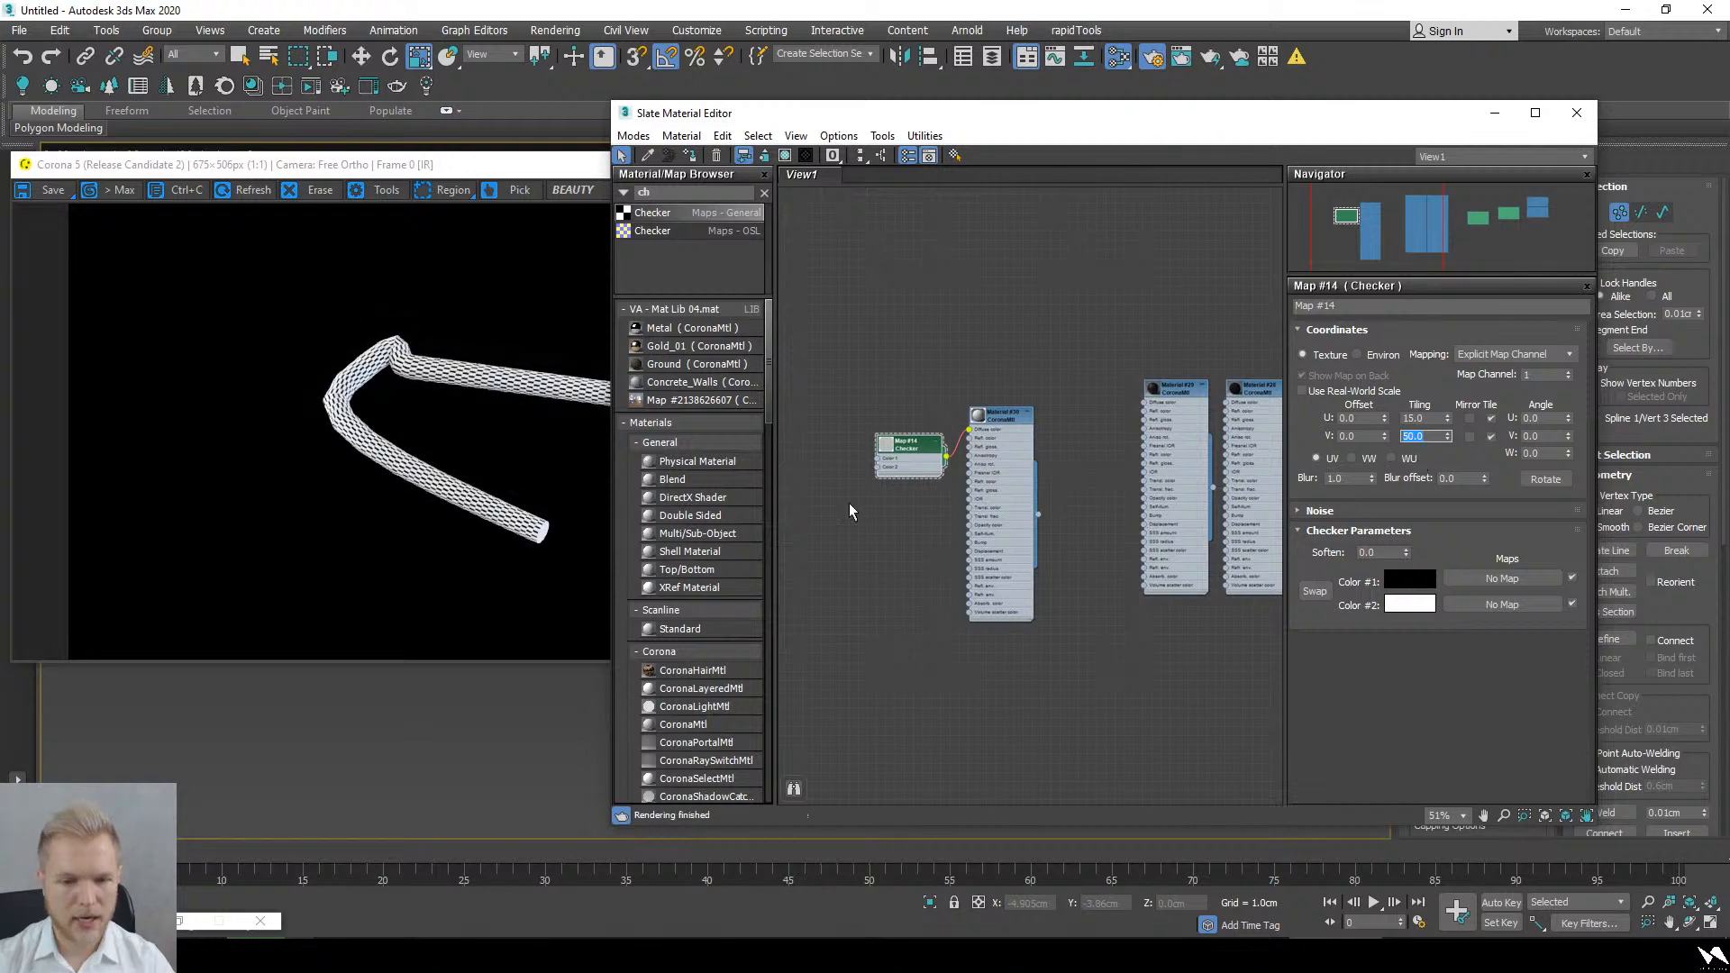
drag(1447, 442, 1448, 434)
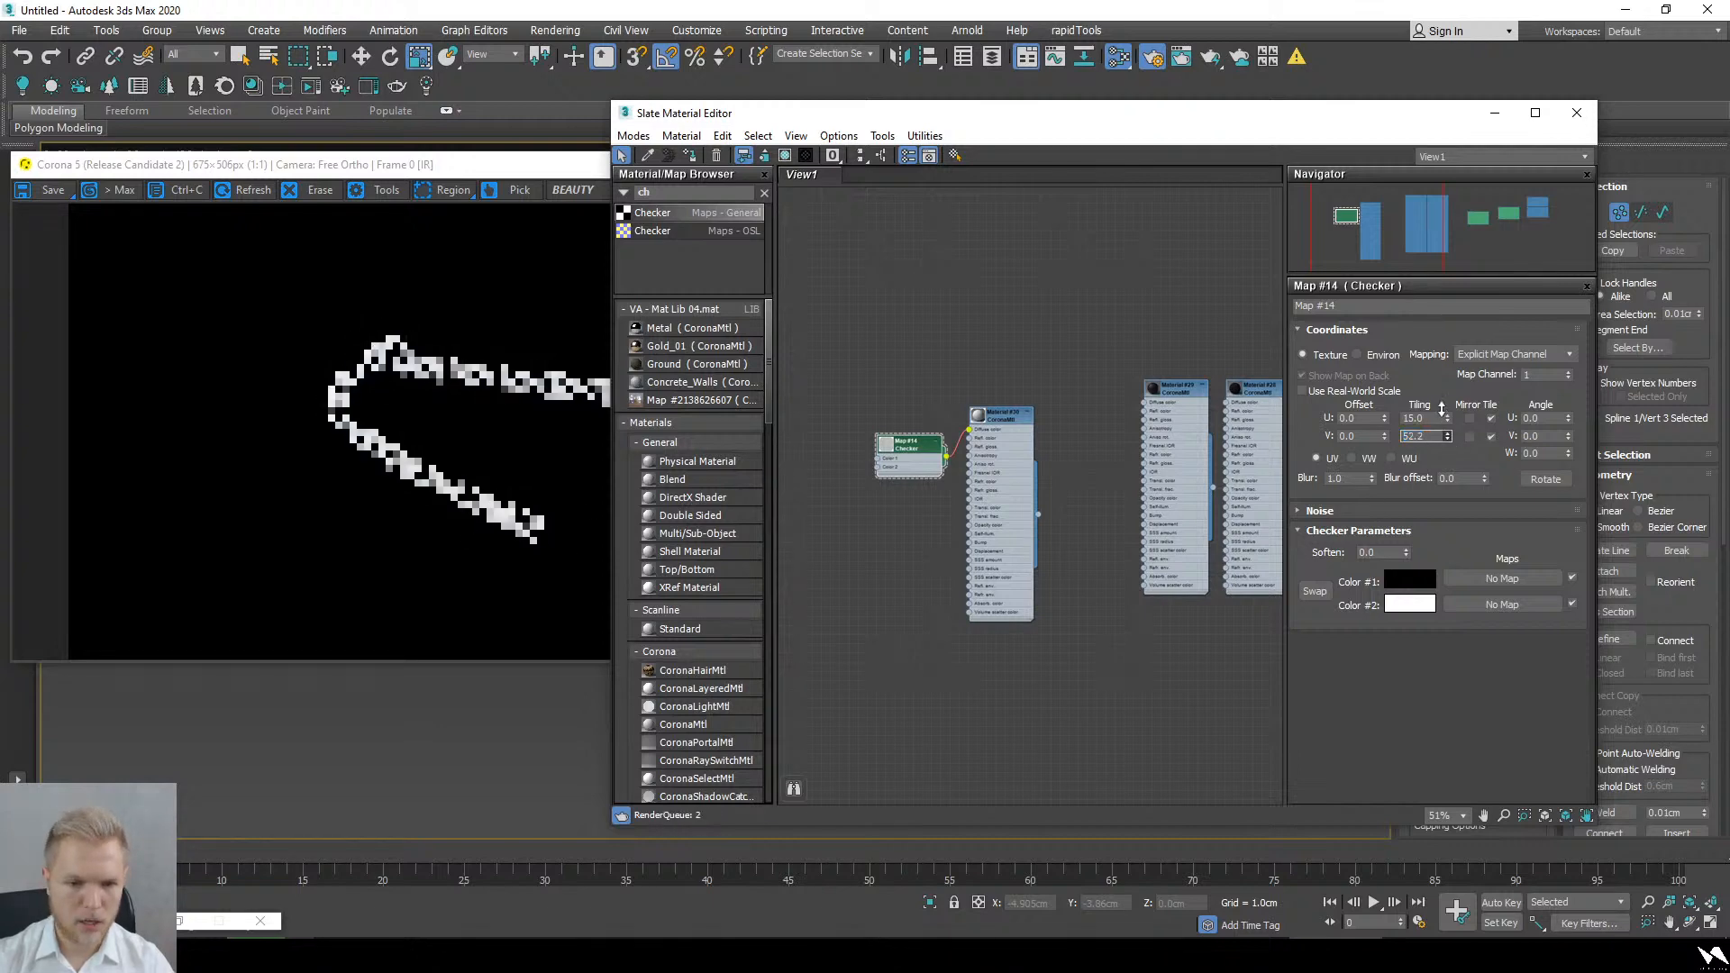
Step: Zoom in on the pipe's end and lower the Checker map's U tiling to 10 and finally 8
middle_drag(498, 733, 279, 680)
scroll(413, 761, up, 2)
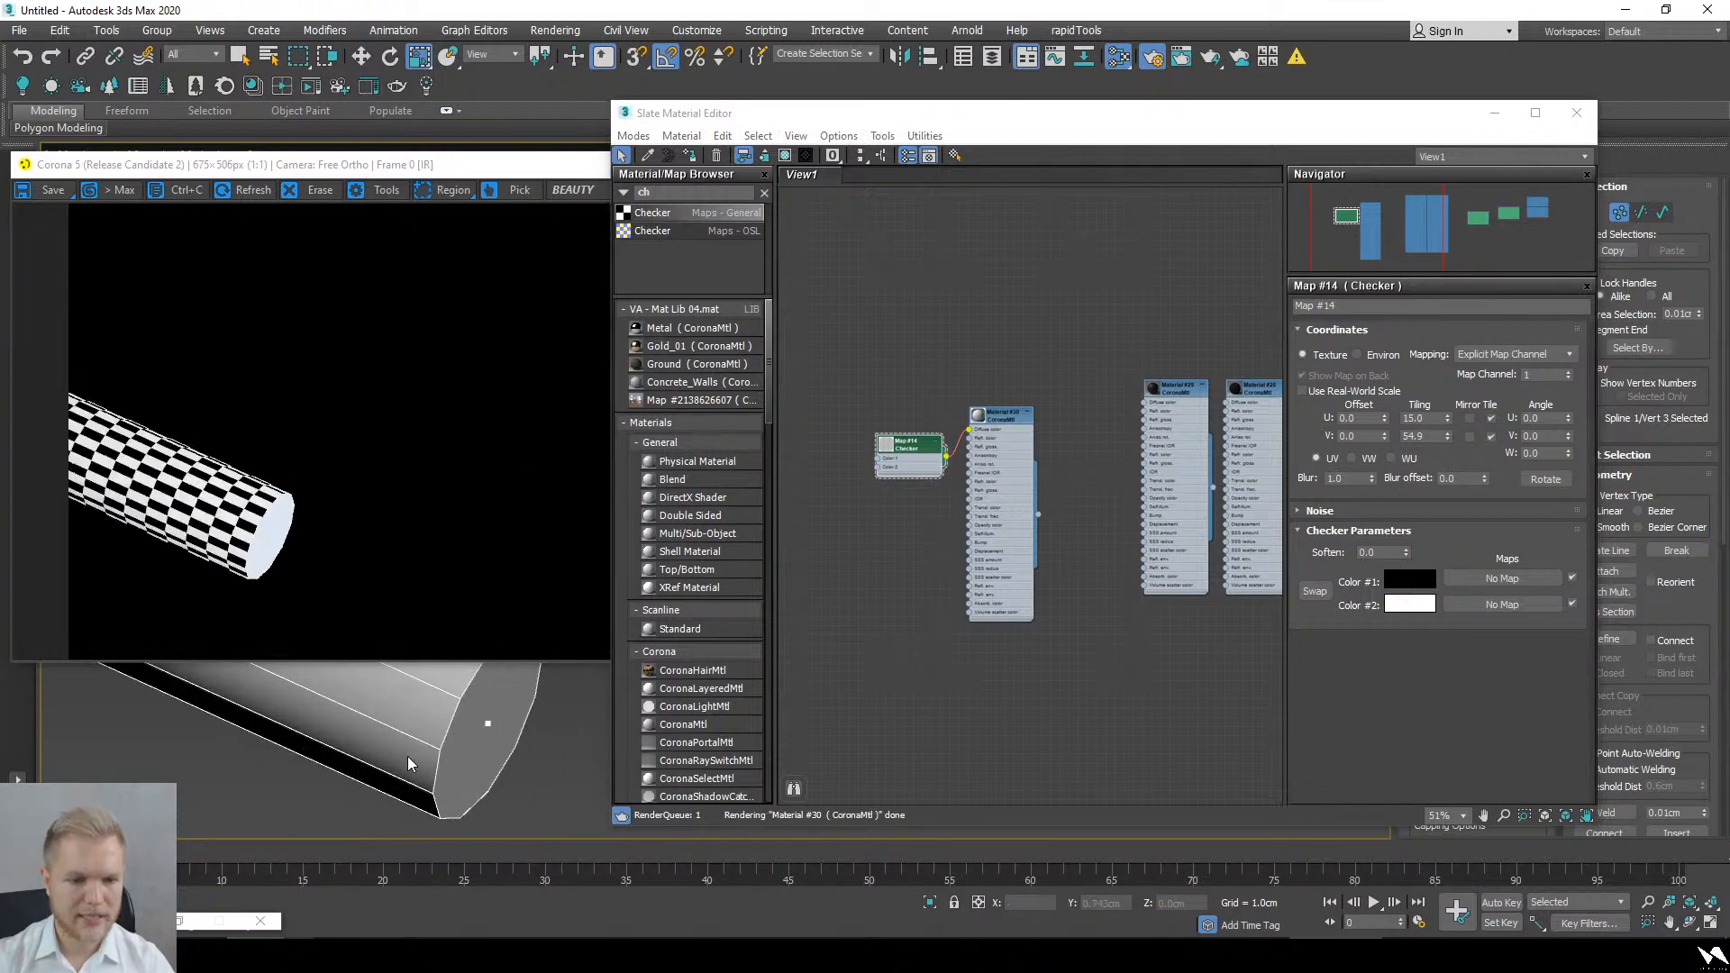
middle_drag(413, 760, 535, 723)
click(1424, 417)
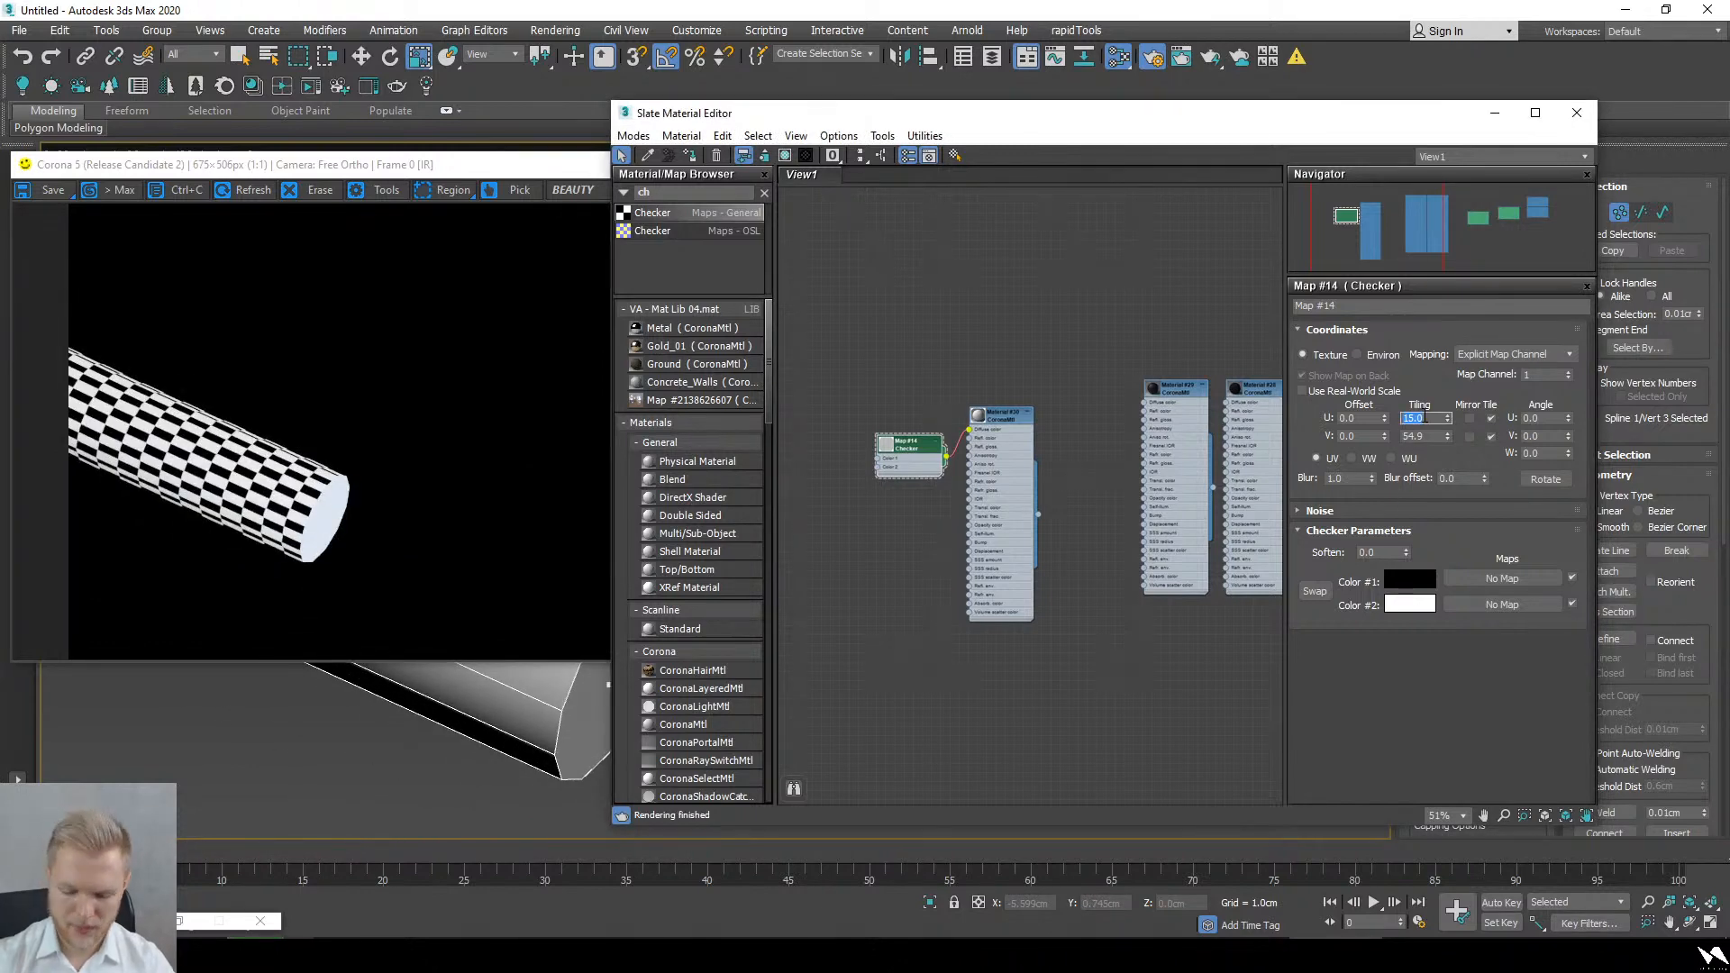
text(10)
key(Return)
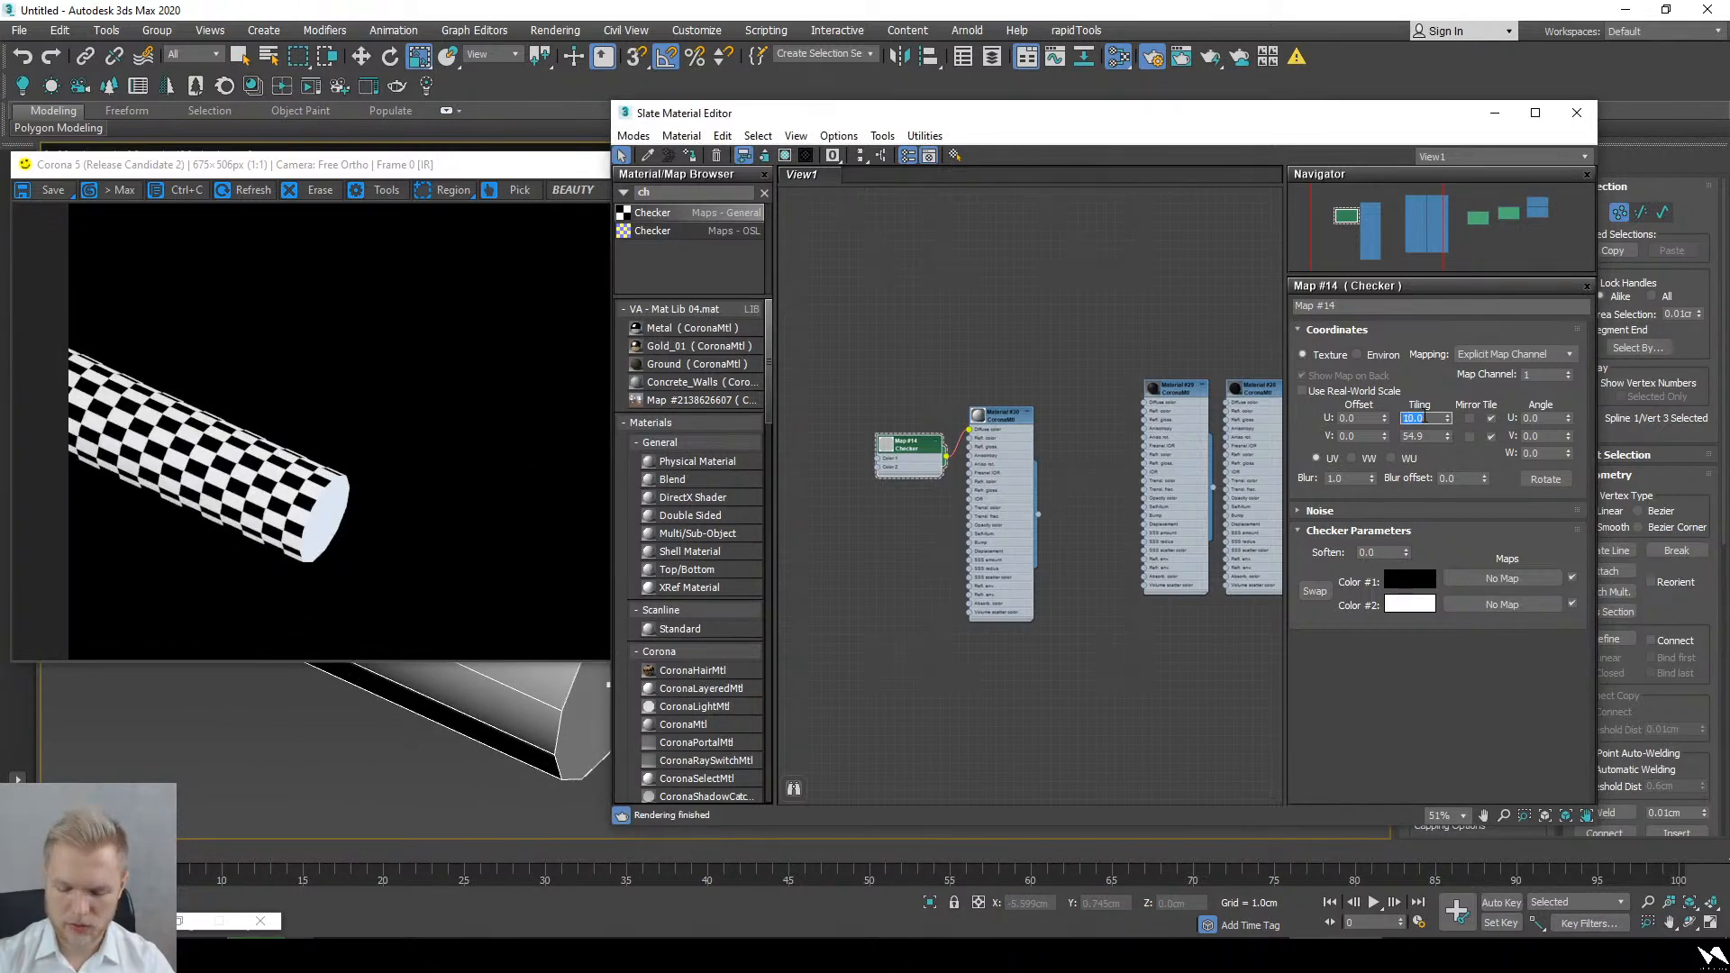
text(8)
key(Return)
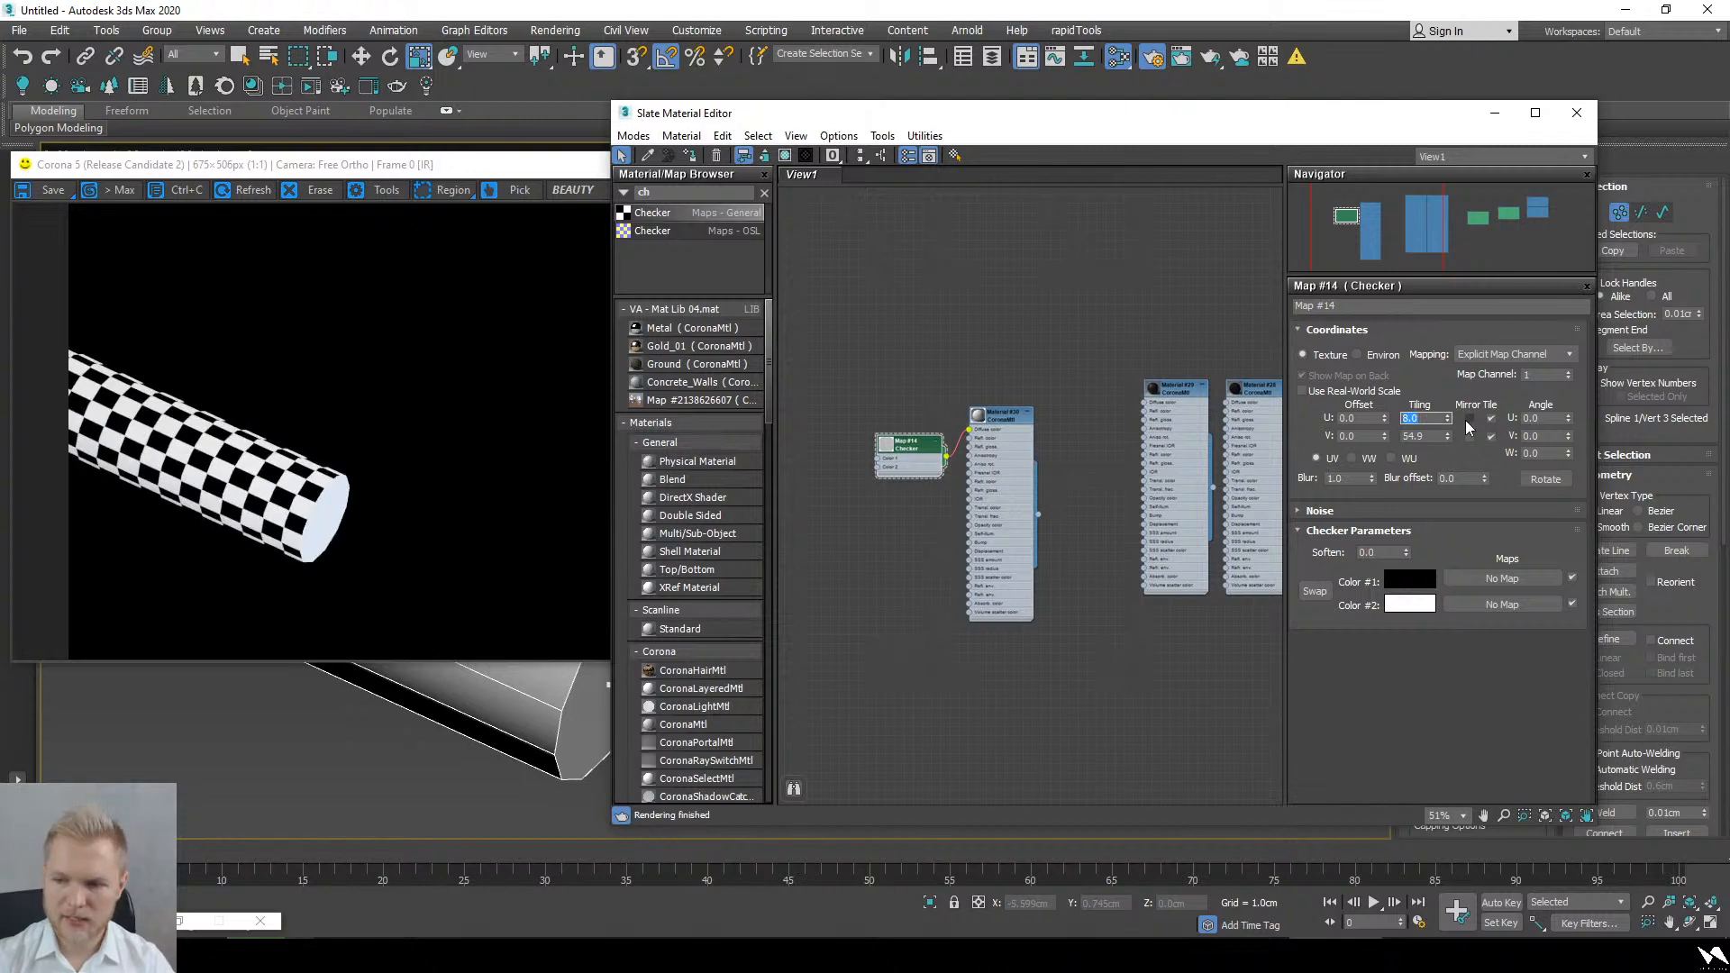
Step: Raise the Checker map's V tiling to 69.9 and check the squares along the whole pipe
drag(1451, 437, 1451, 407)
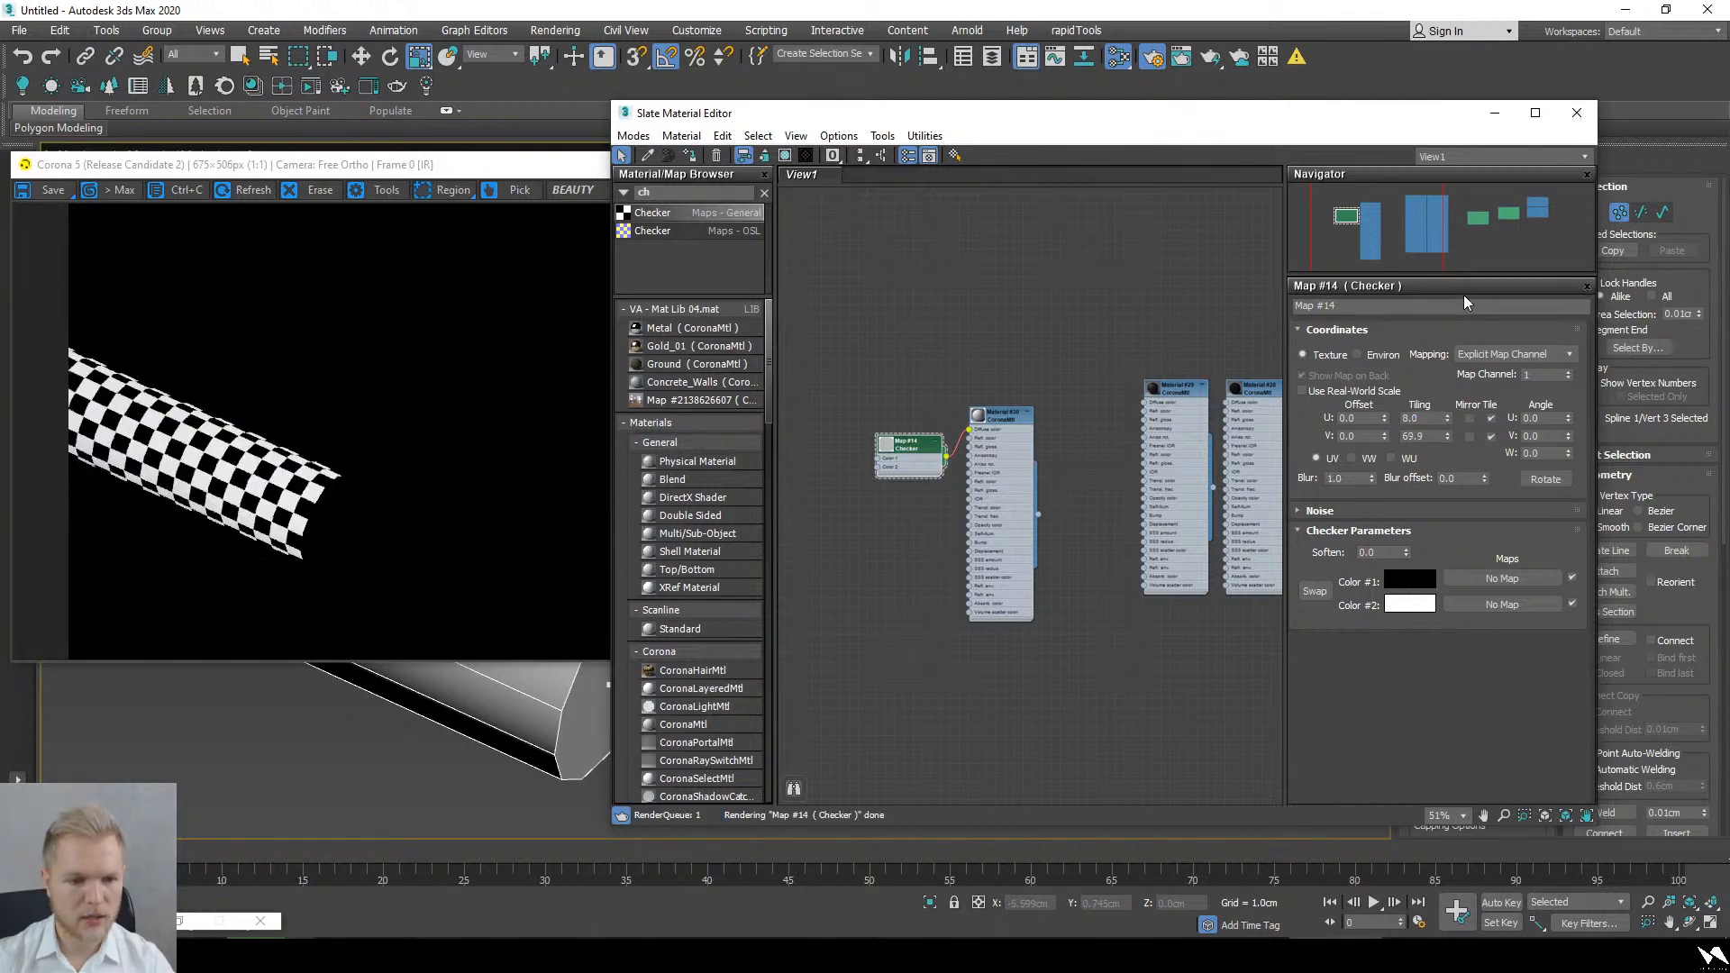
scroll(207, 518, up, 4)
scroll(208, 518, down, 4)
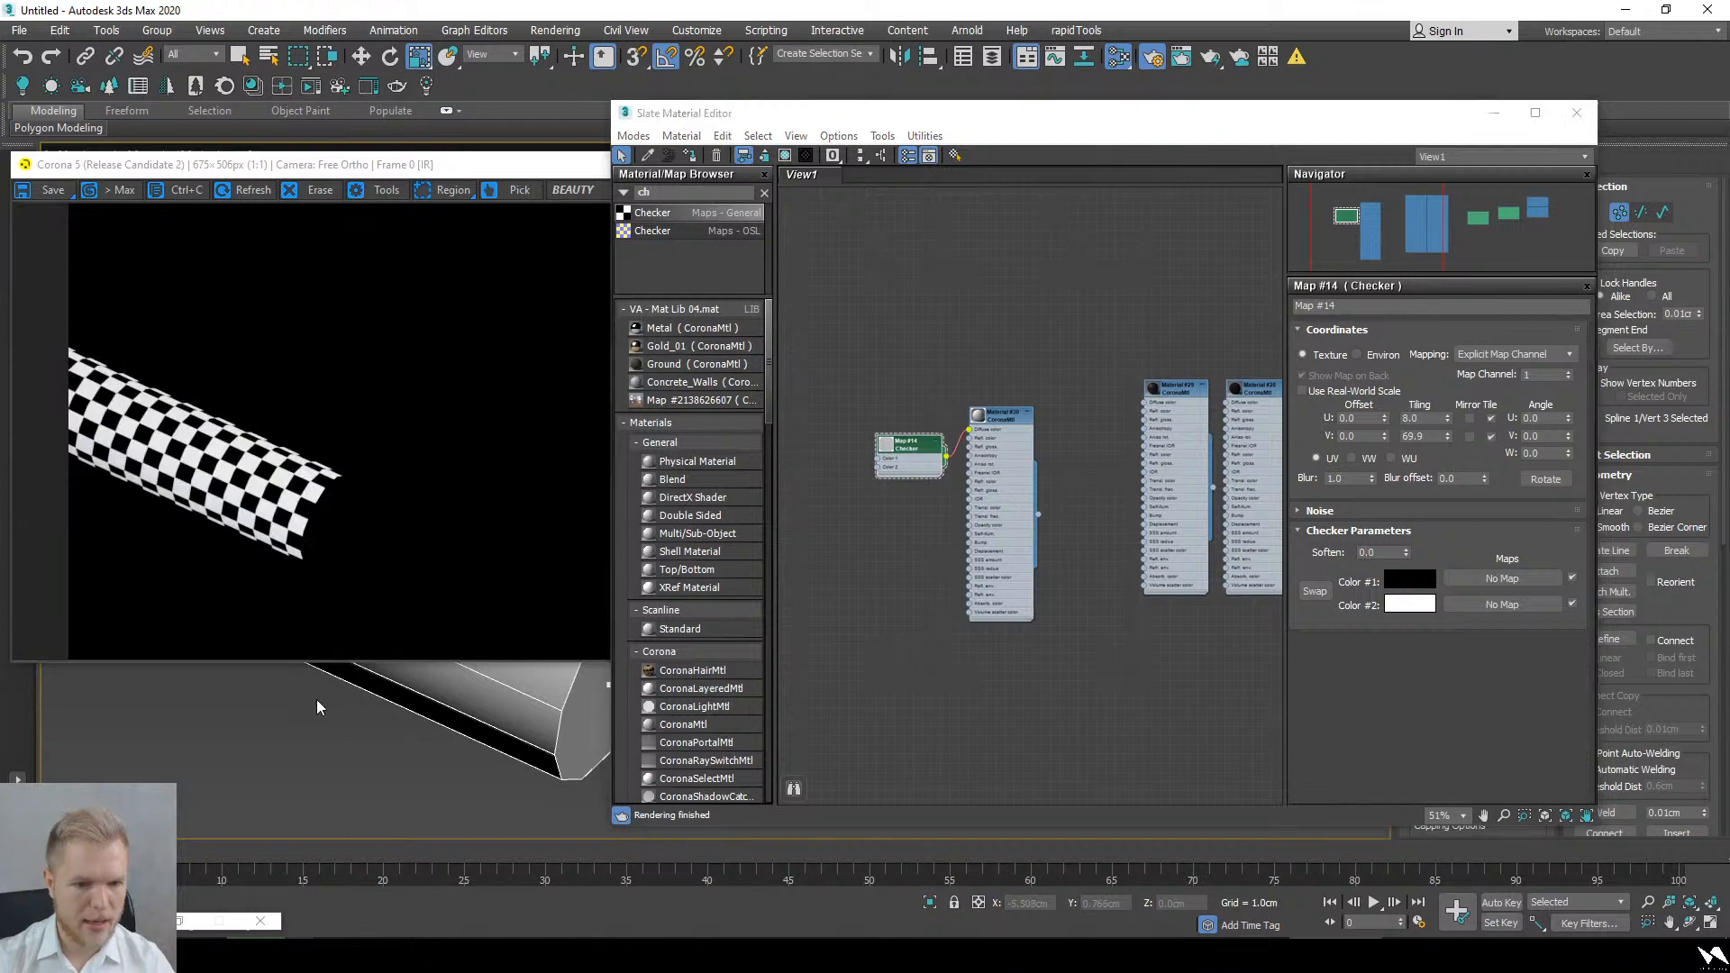
alt+middle_drag(316, 701, 401, 714)
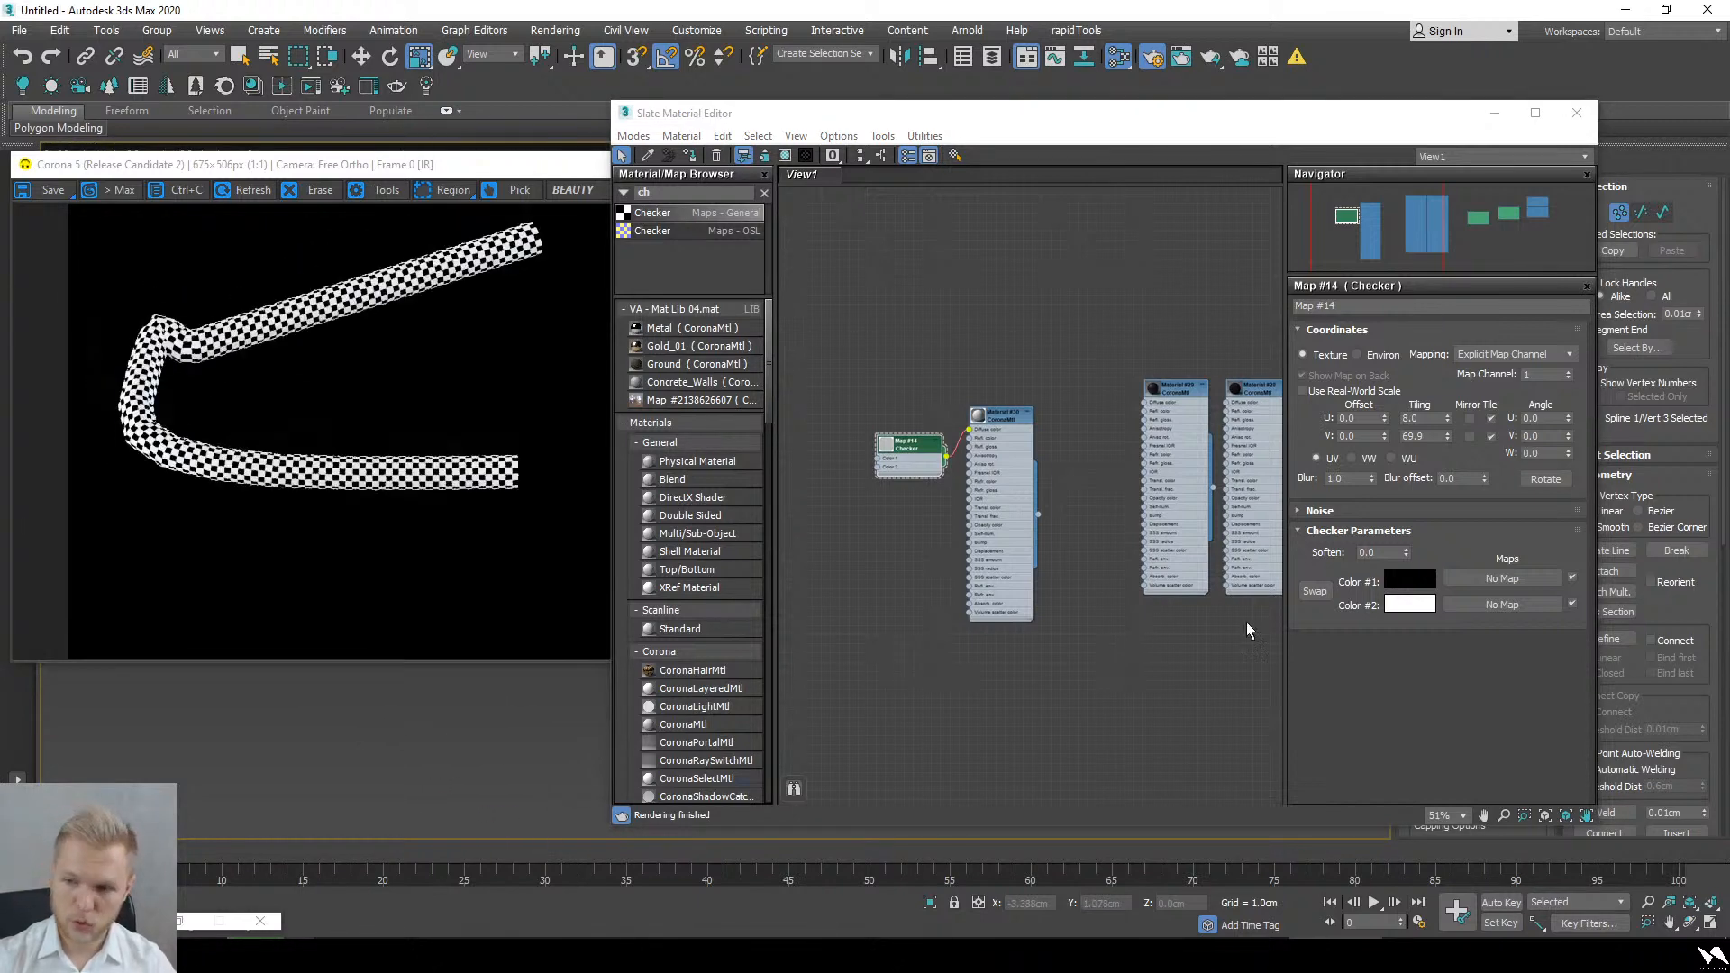
click(1410, 418)
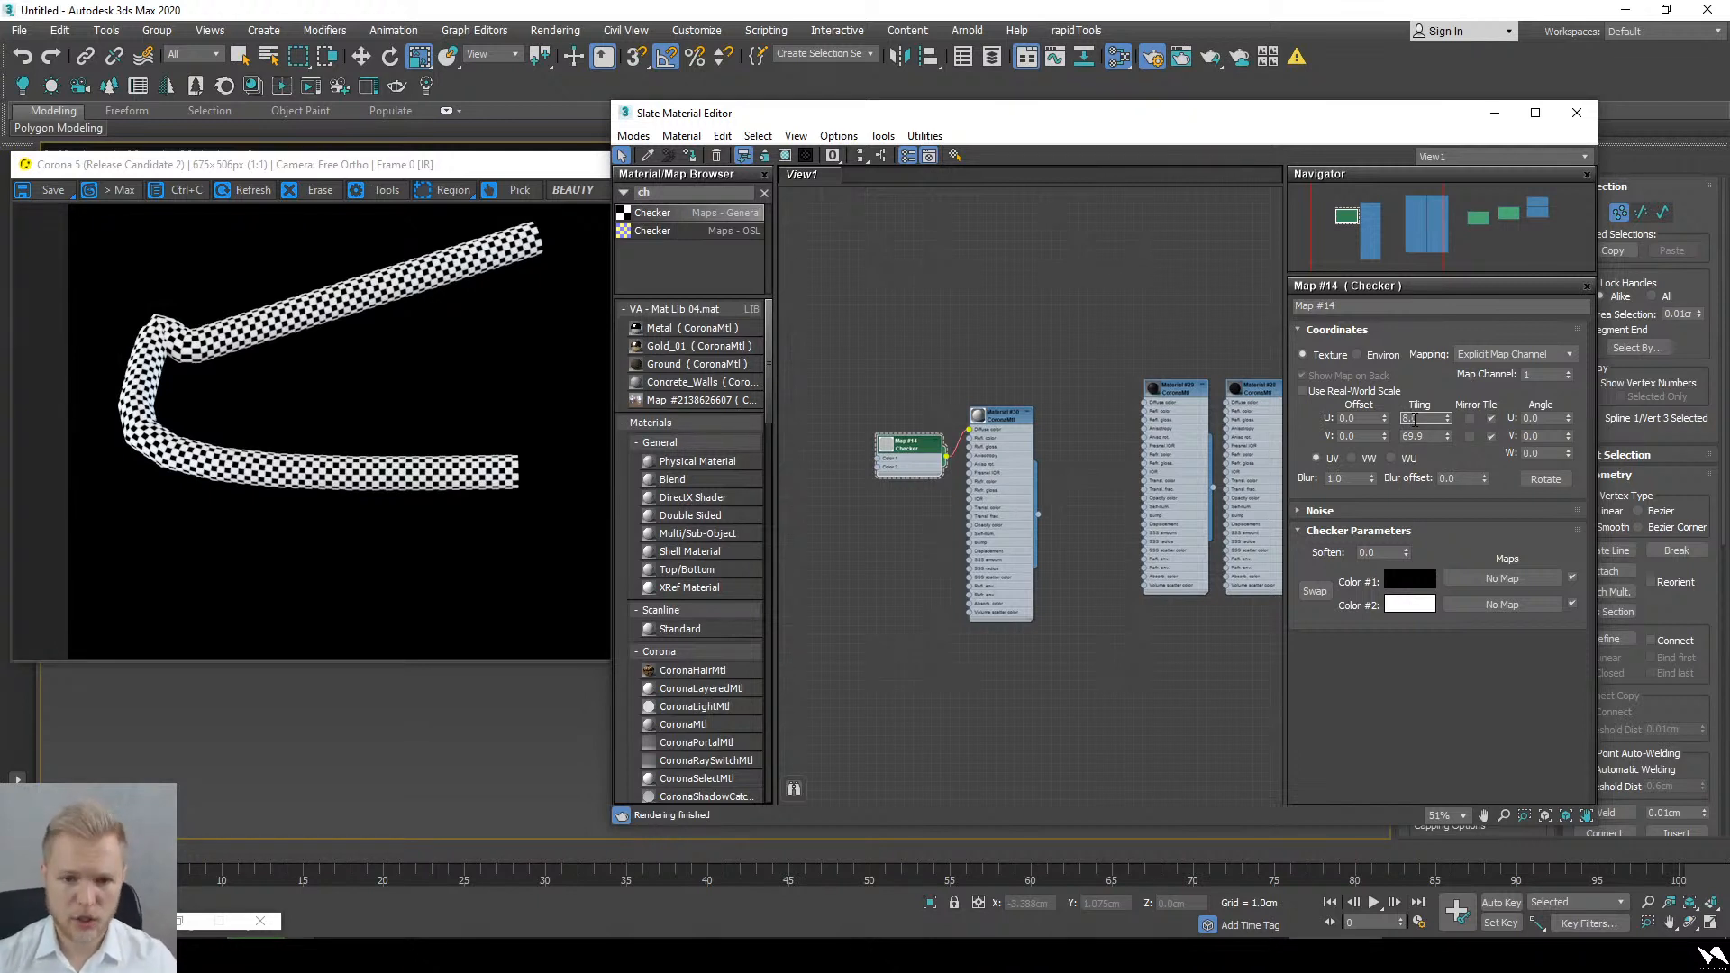
Step: Minimize the Slate Material Editor and stretch the pipe's lower arm by moving its end vertex outward
click(1493, 113)
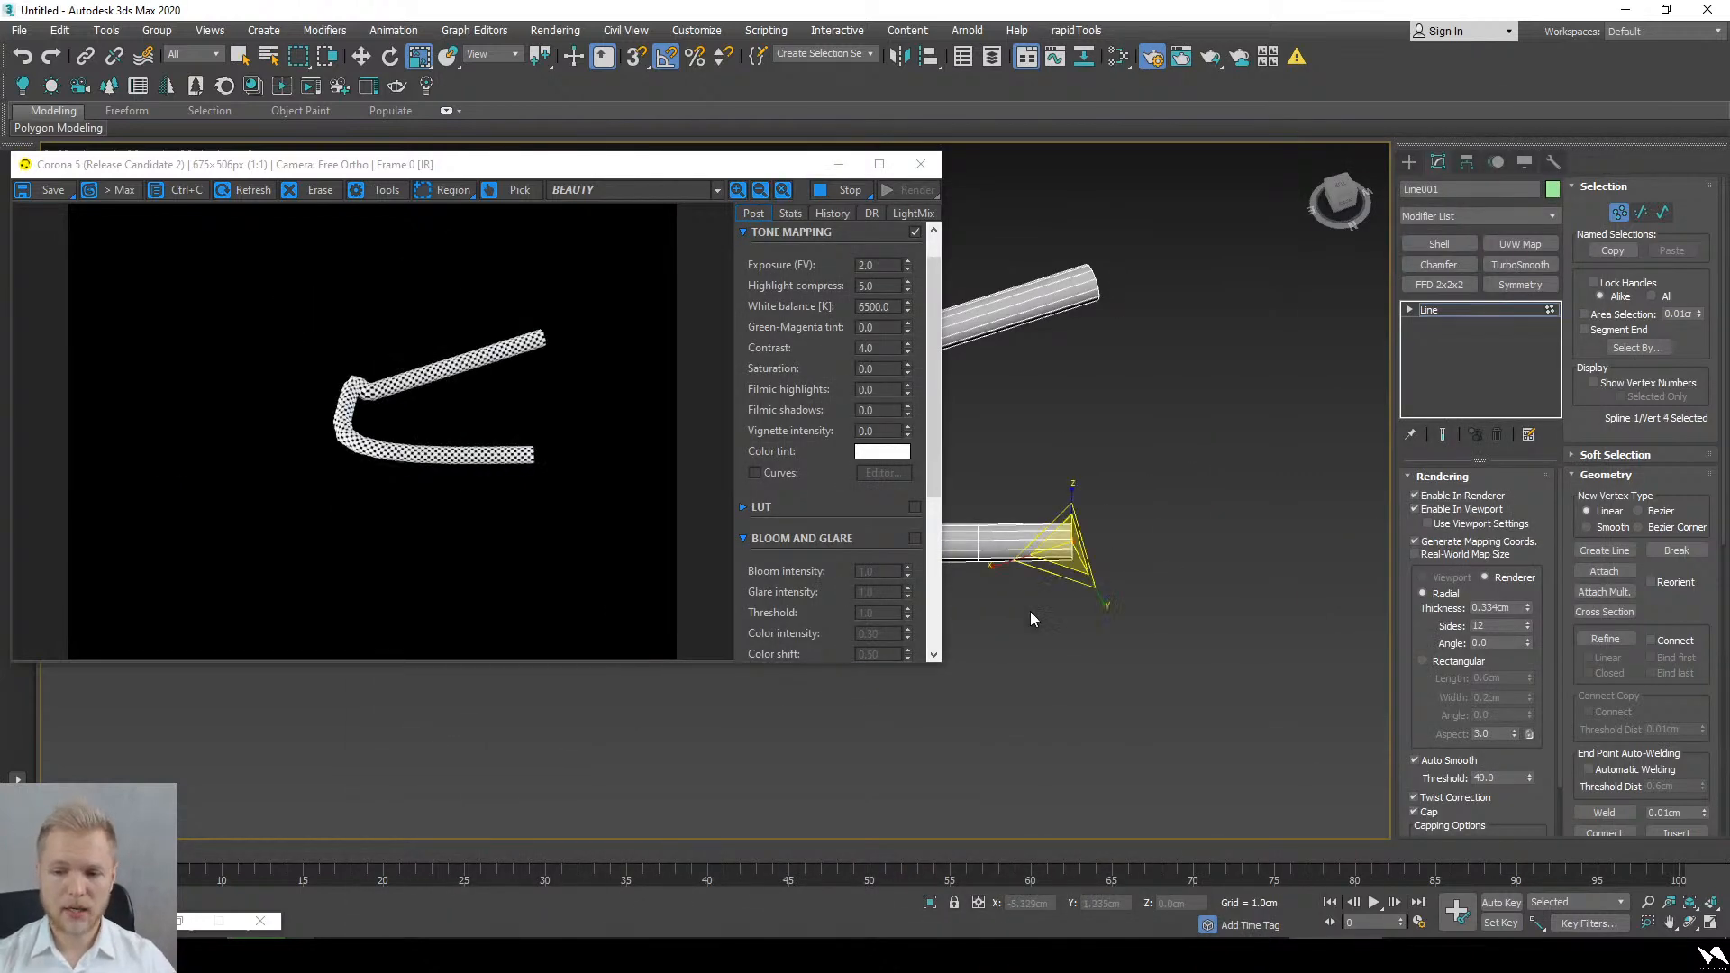
key(w)
drag(1063, 560, 1420, 561)
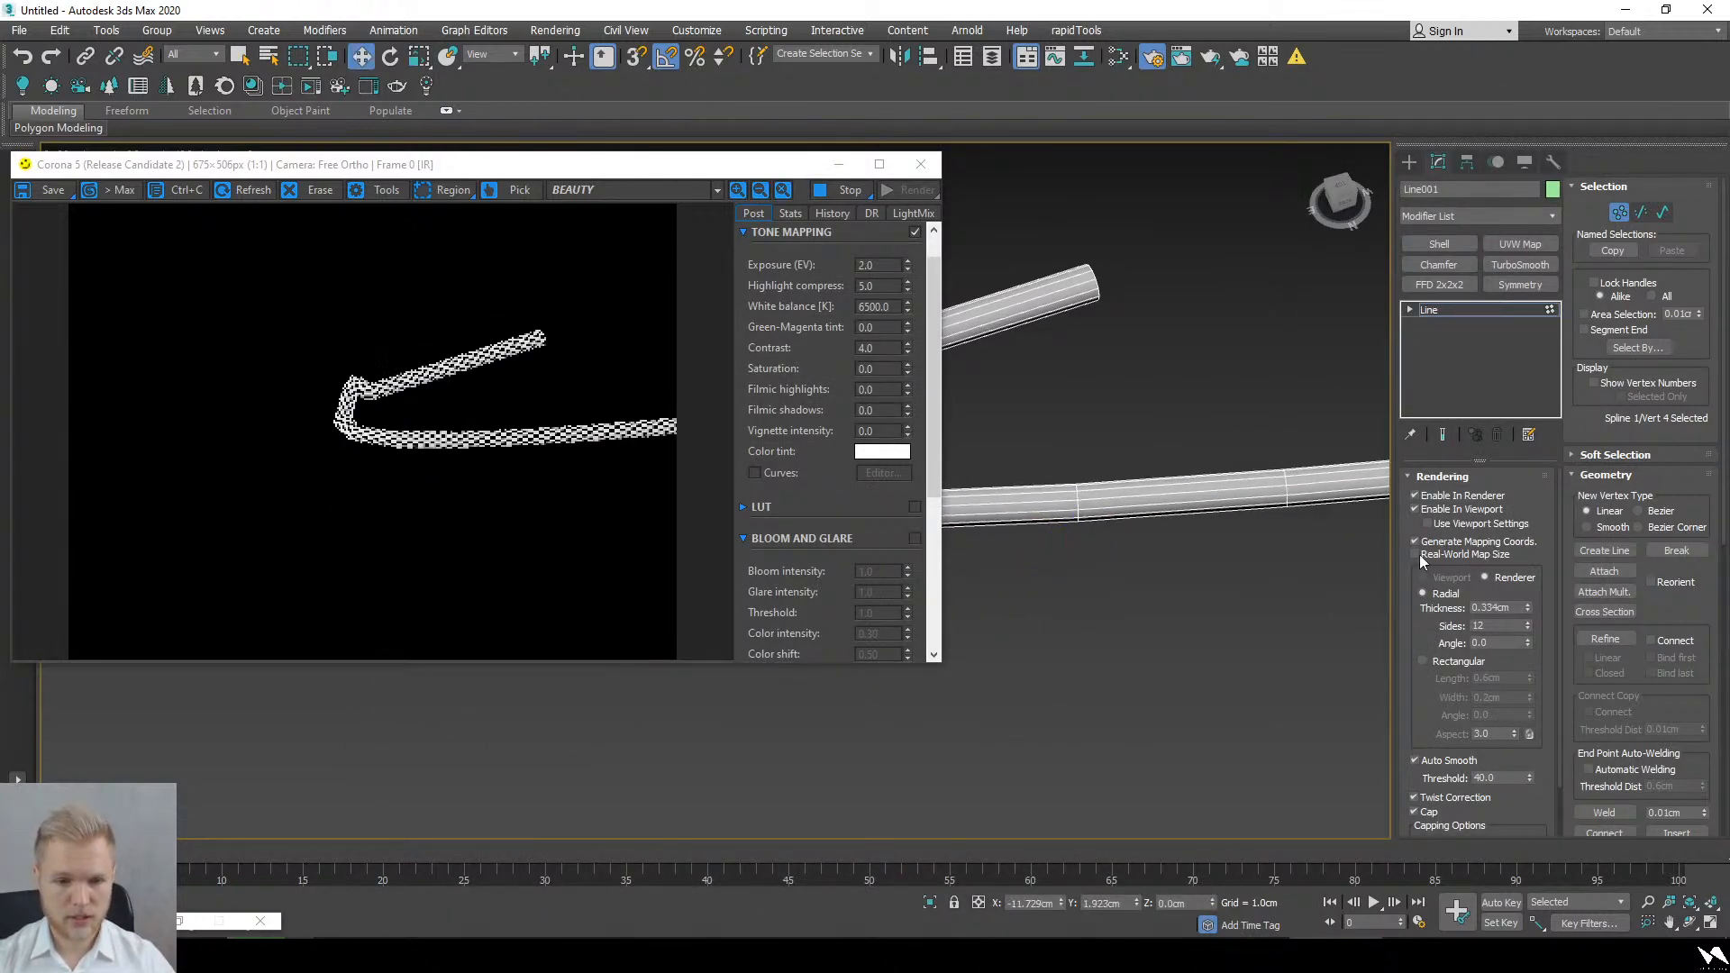
middle_drag(1243, 494, 1177, 576)
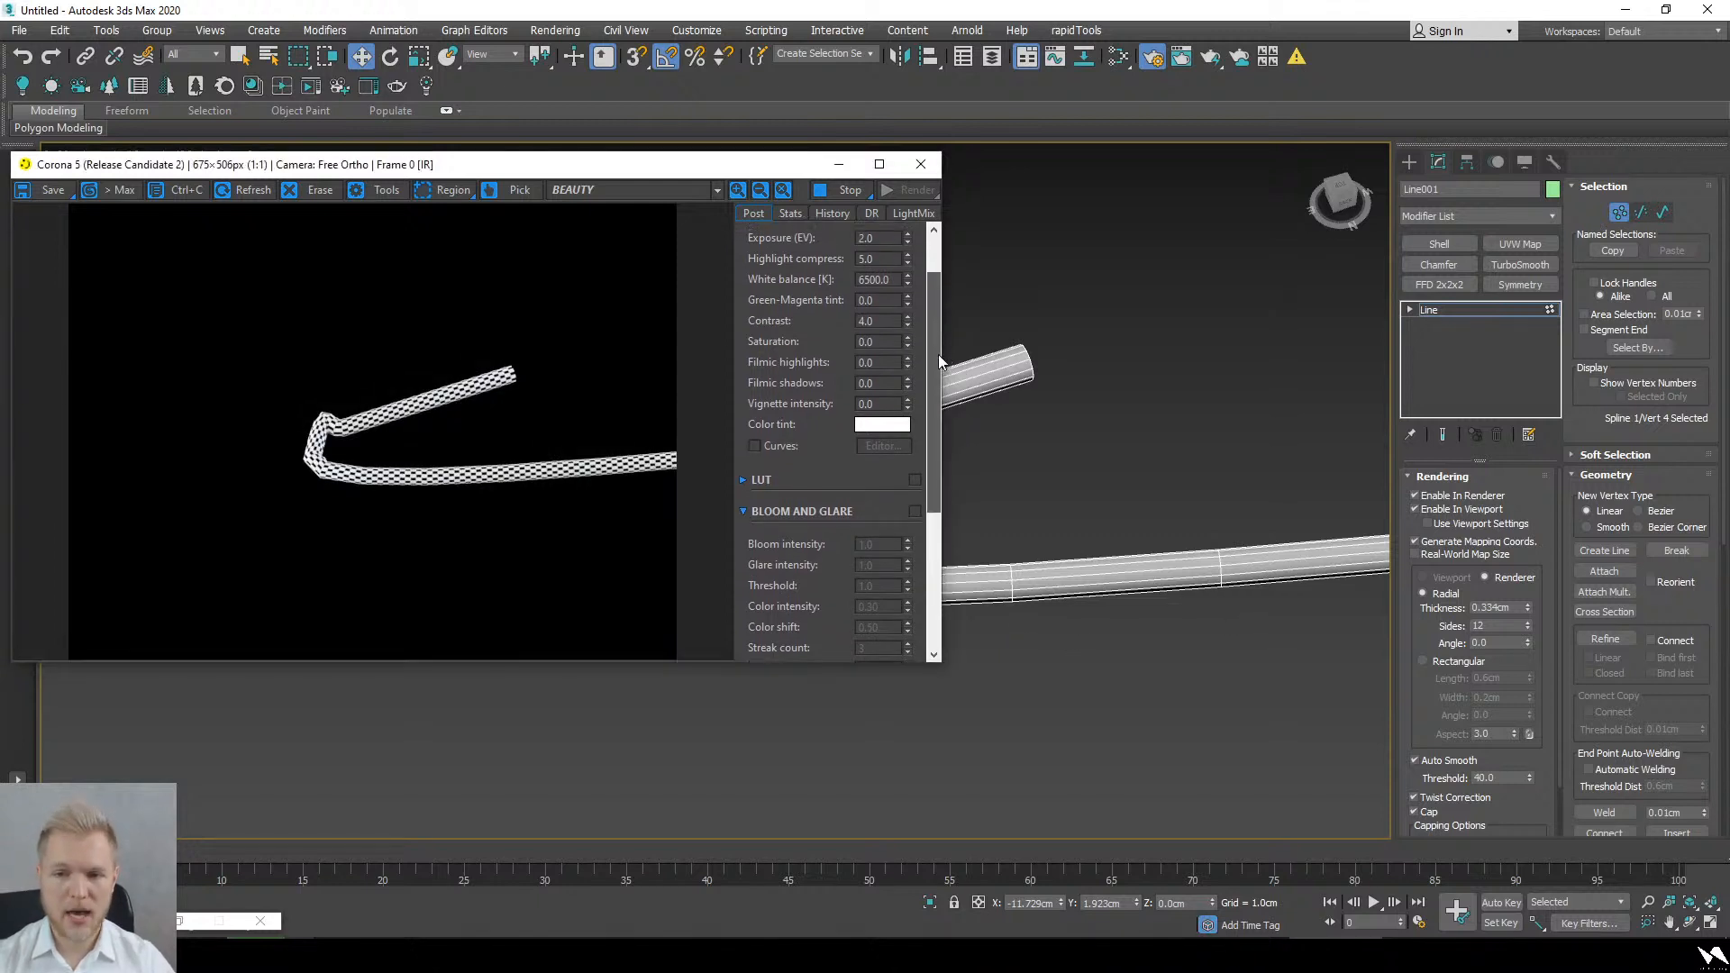
middle_drag(1146, 506, 1115, 701)
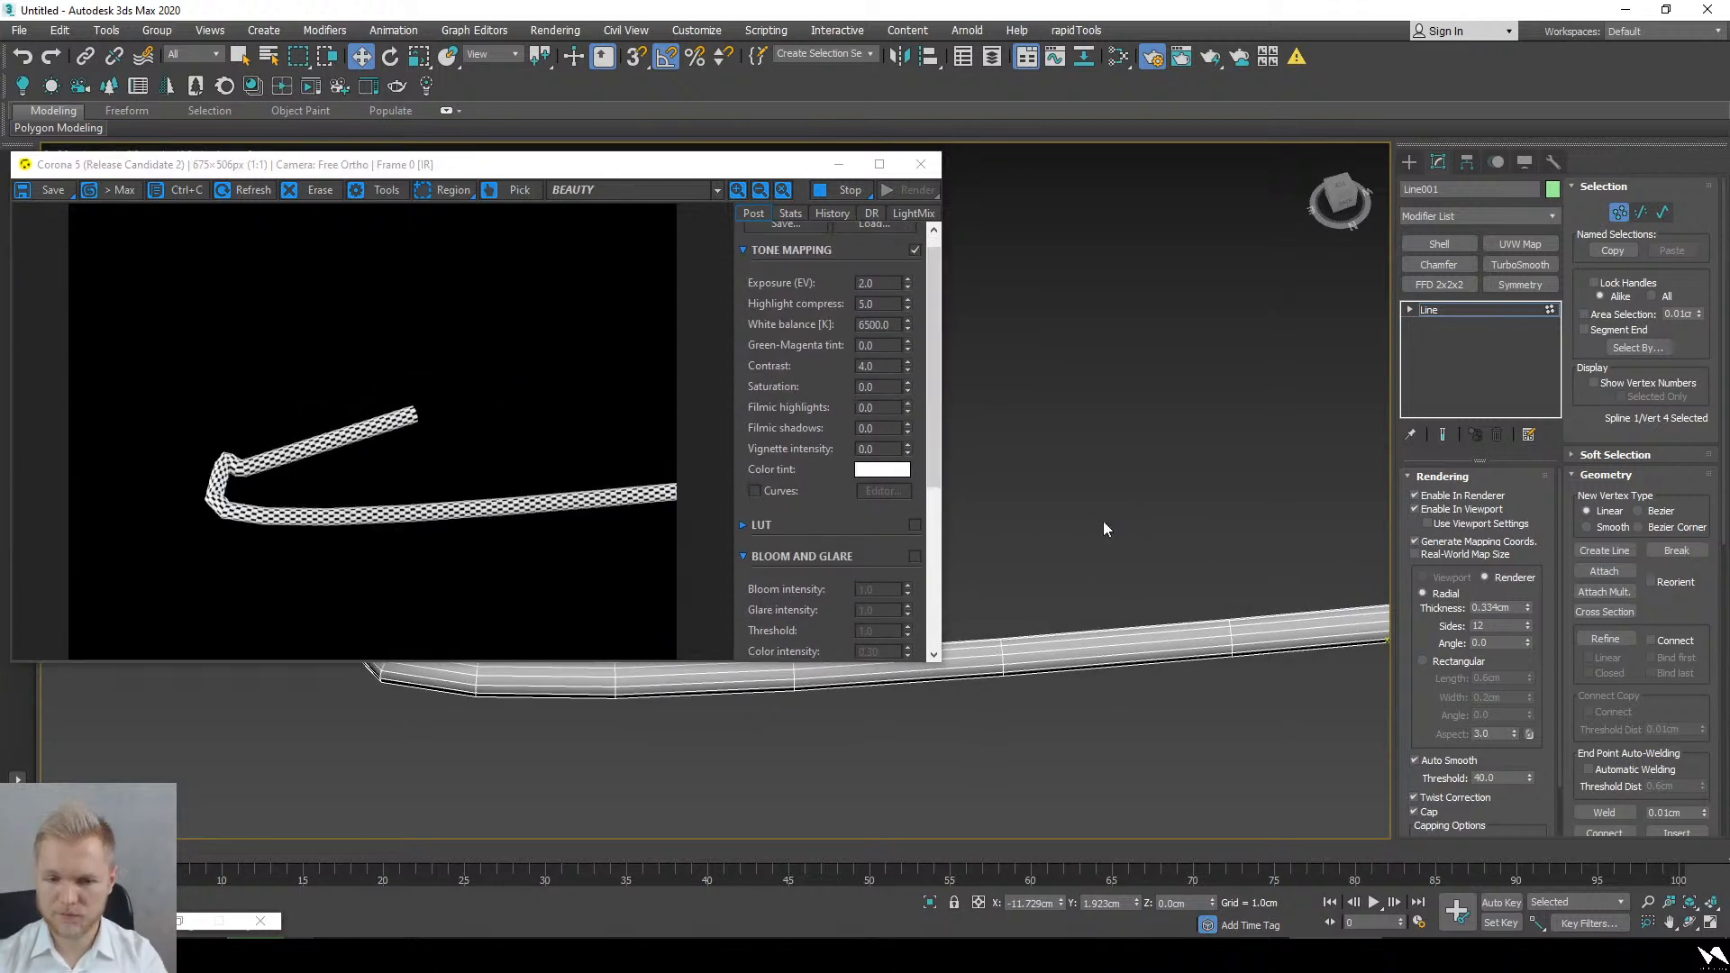
scroll(1098, 503, down, 3)
middle_drag(1099, 511, 1096, 582)
scroll(1100, 582, up, 2)
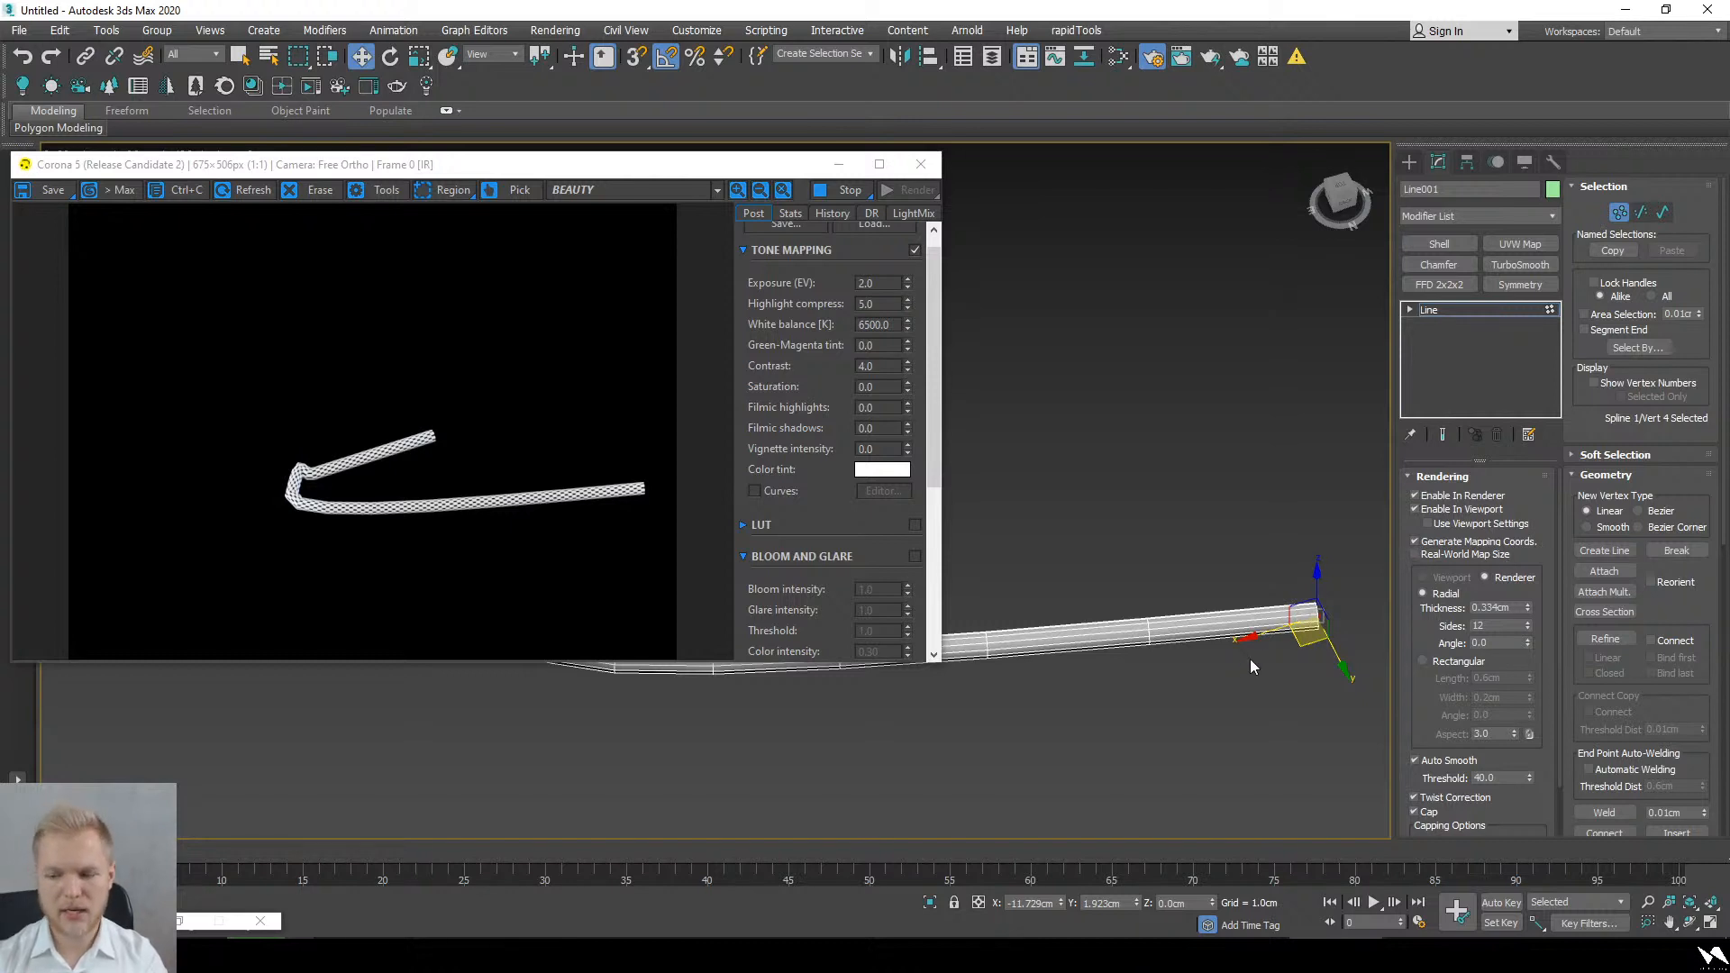
Step: Delete the lower arm's end vertex, leave vertex editing, and delete the whole line object
key(Delete)
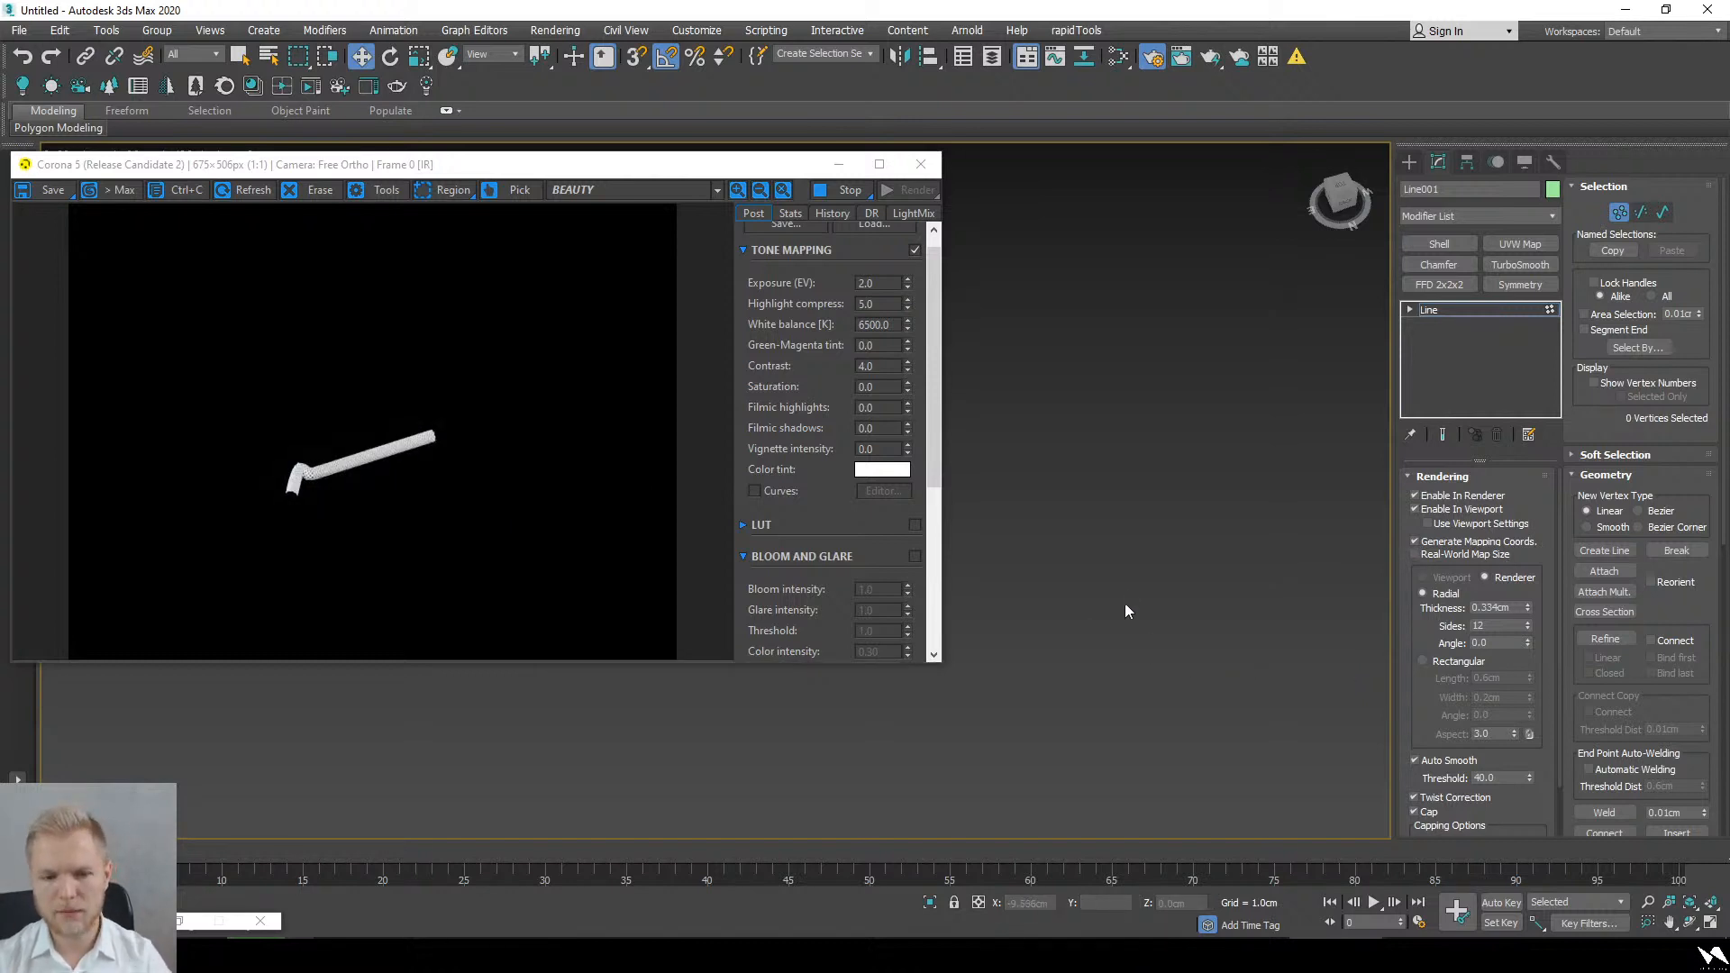
click(1521, 310)
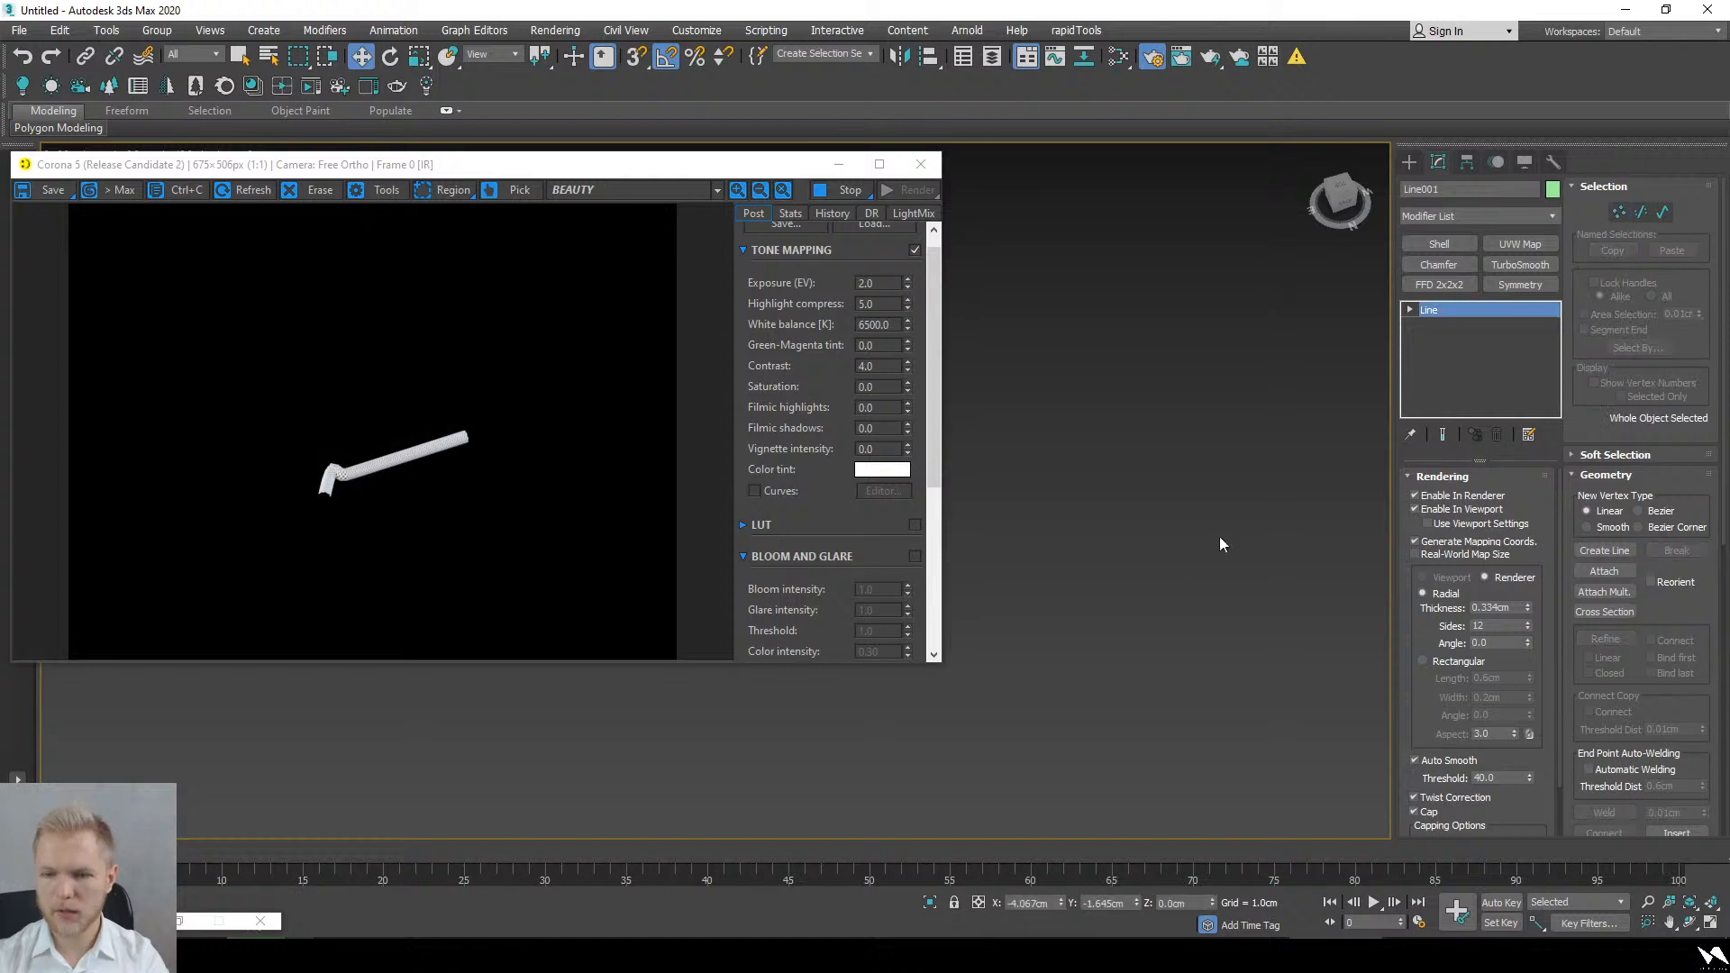
key(Delete)
text(x)
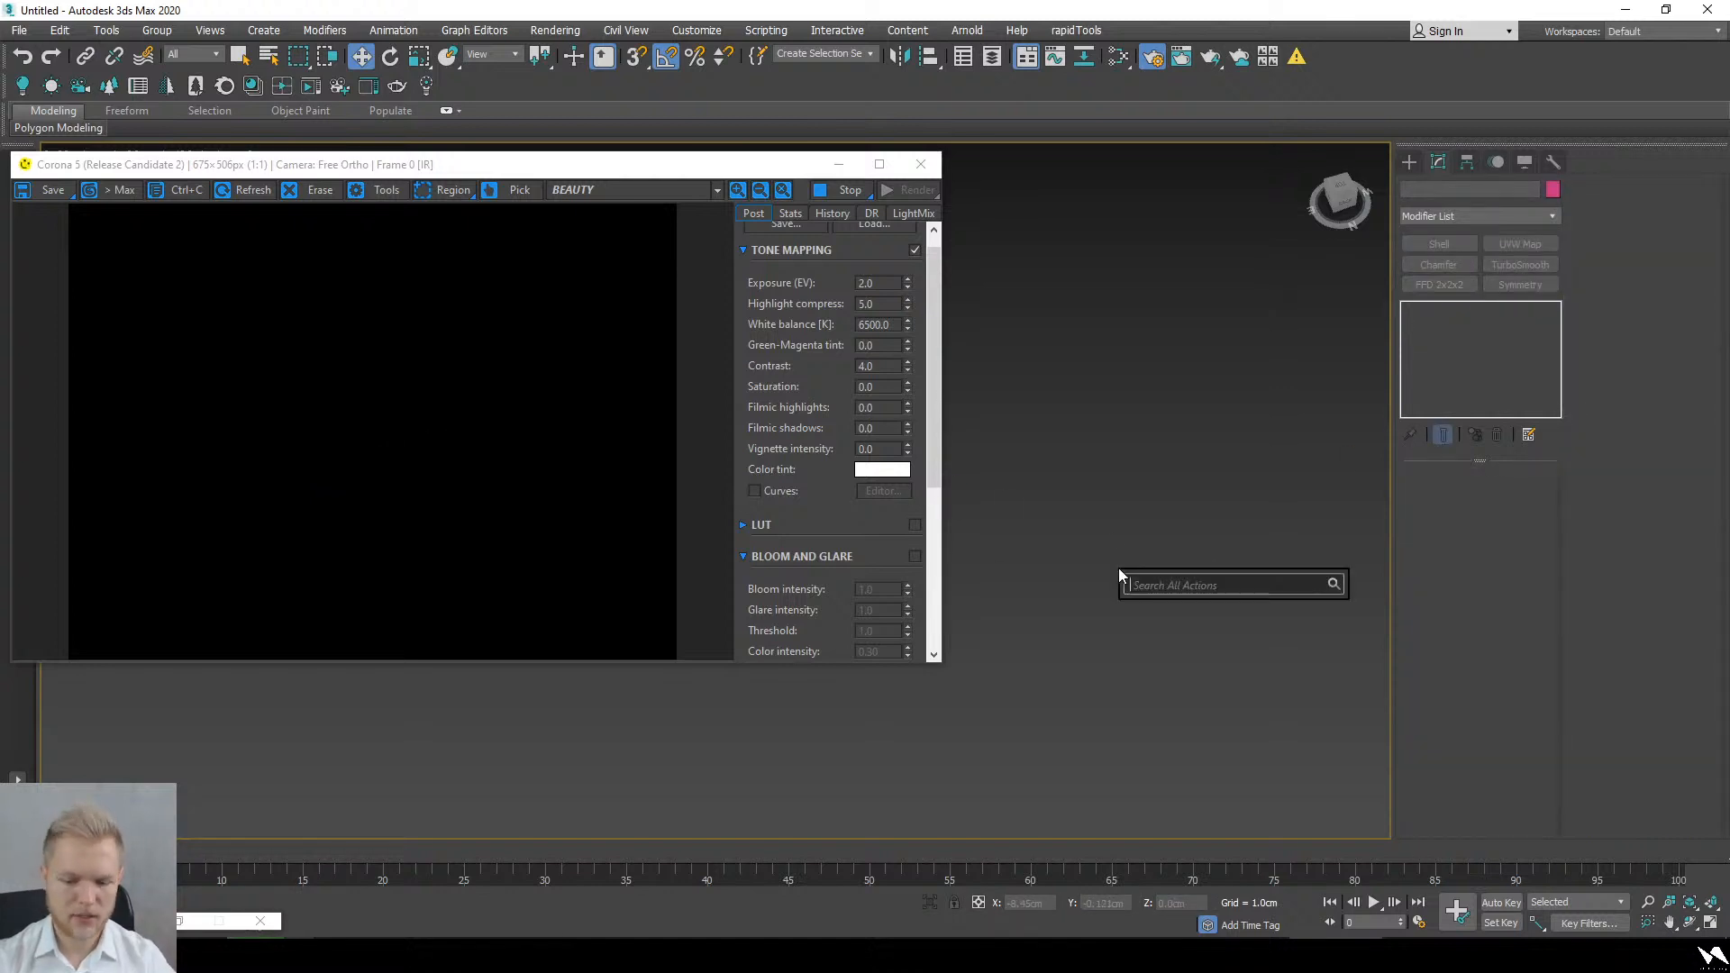
text(tzgz)
key(Escape)
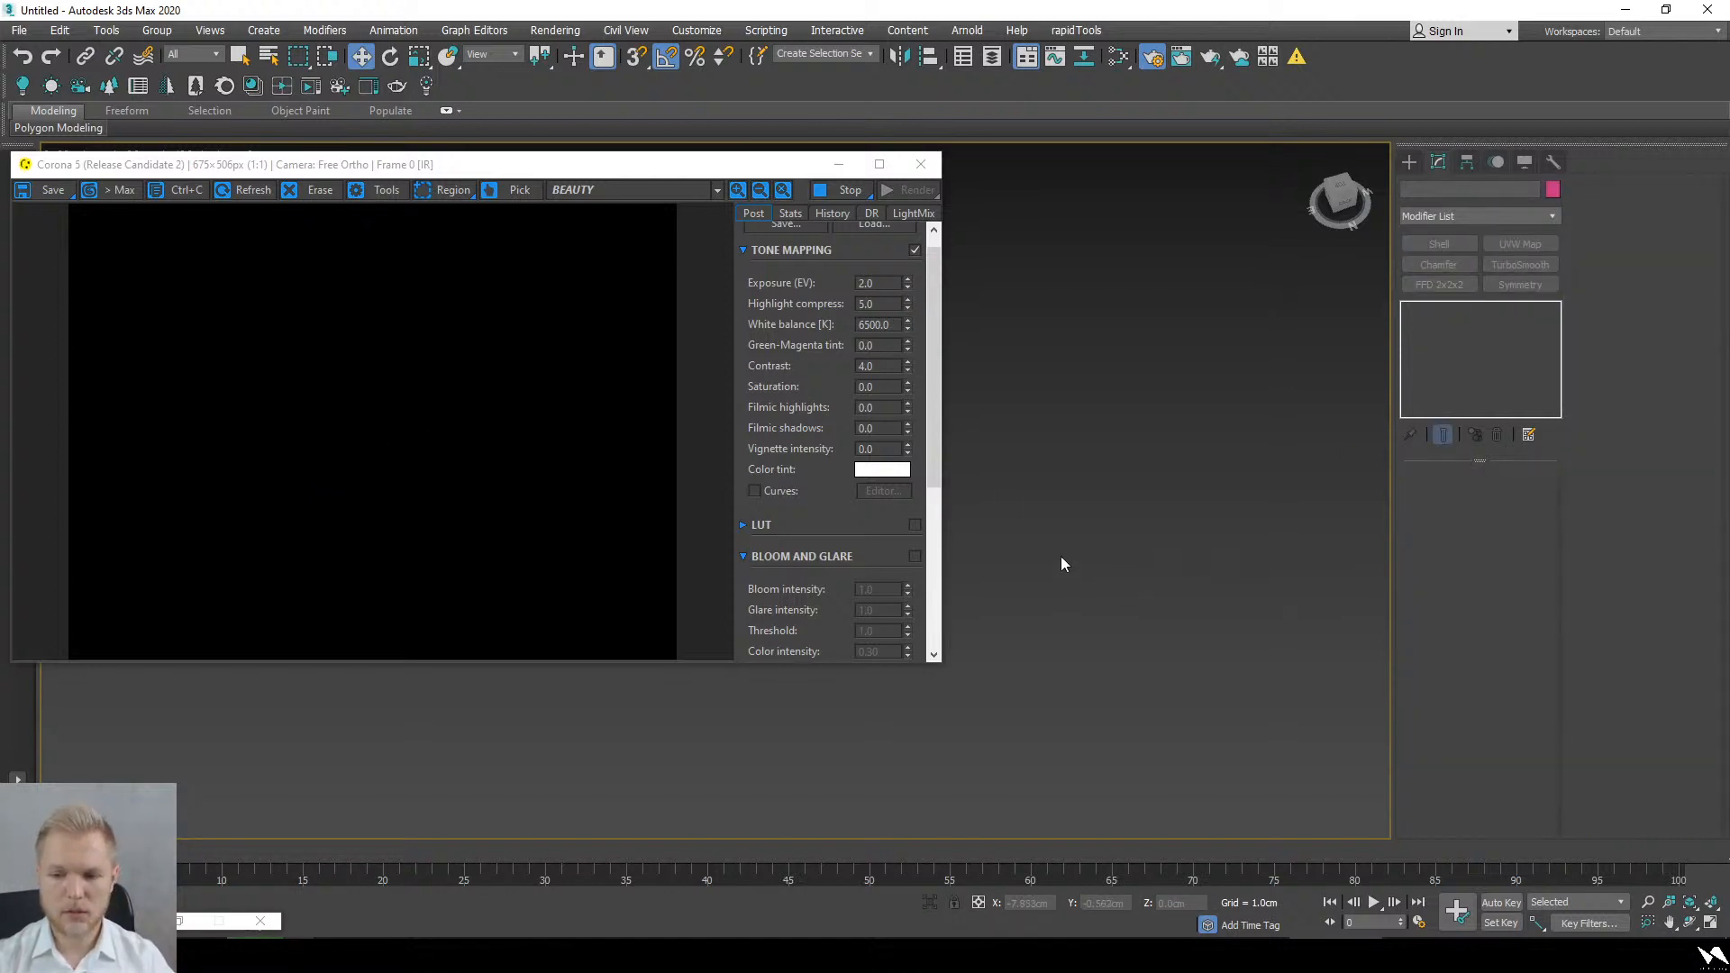
Step: Switch to a perspective view and draw a zigzag renderable line of four straight segments on the grid
key(p)
alt+middle_drag(1040, 653, 1029, 643)
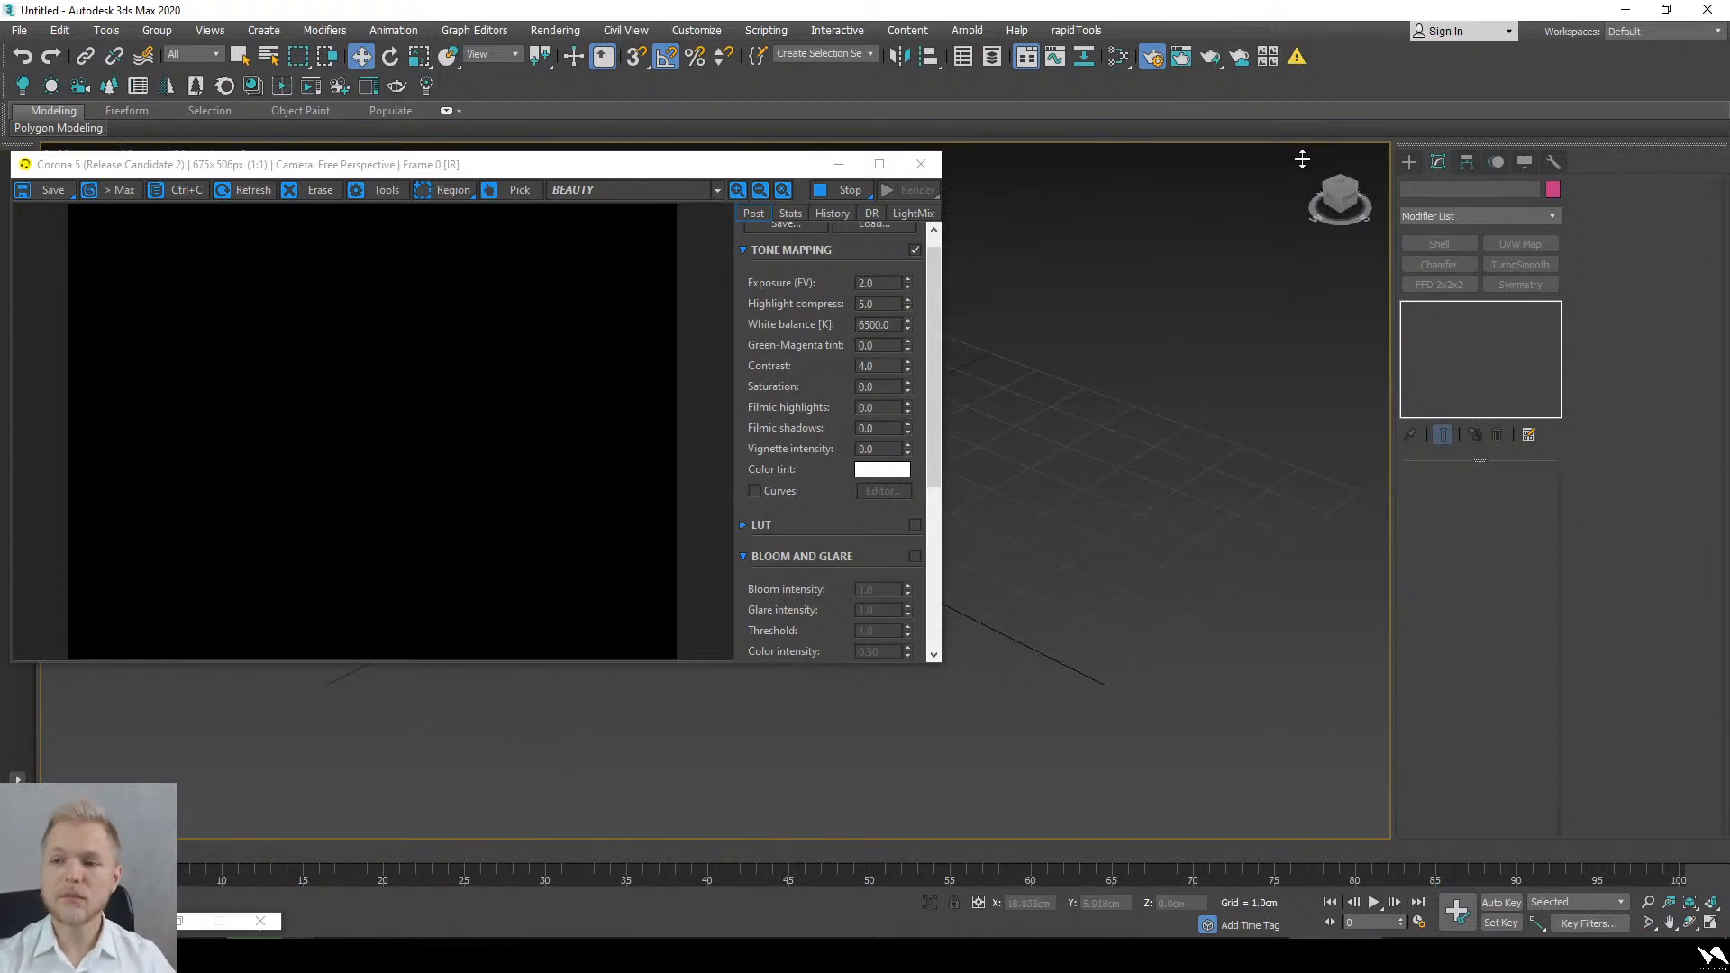
click(1409, 162)
click(1430, 187)
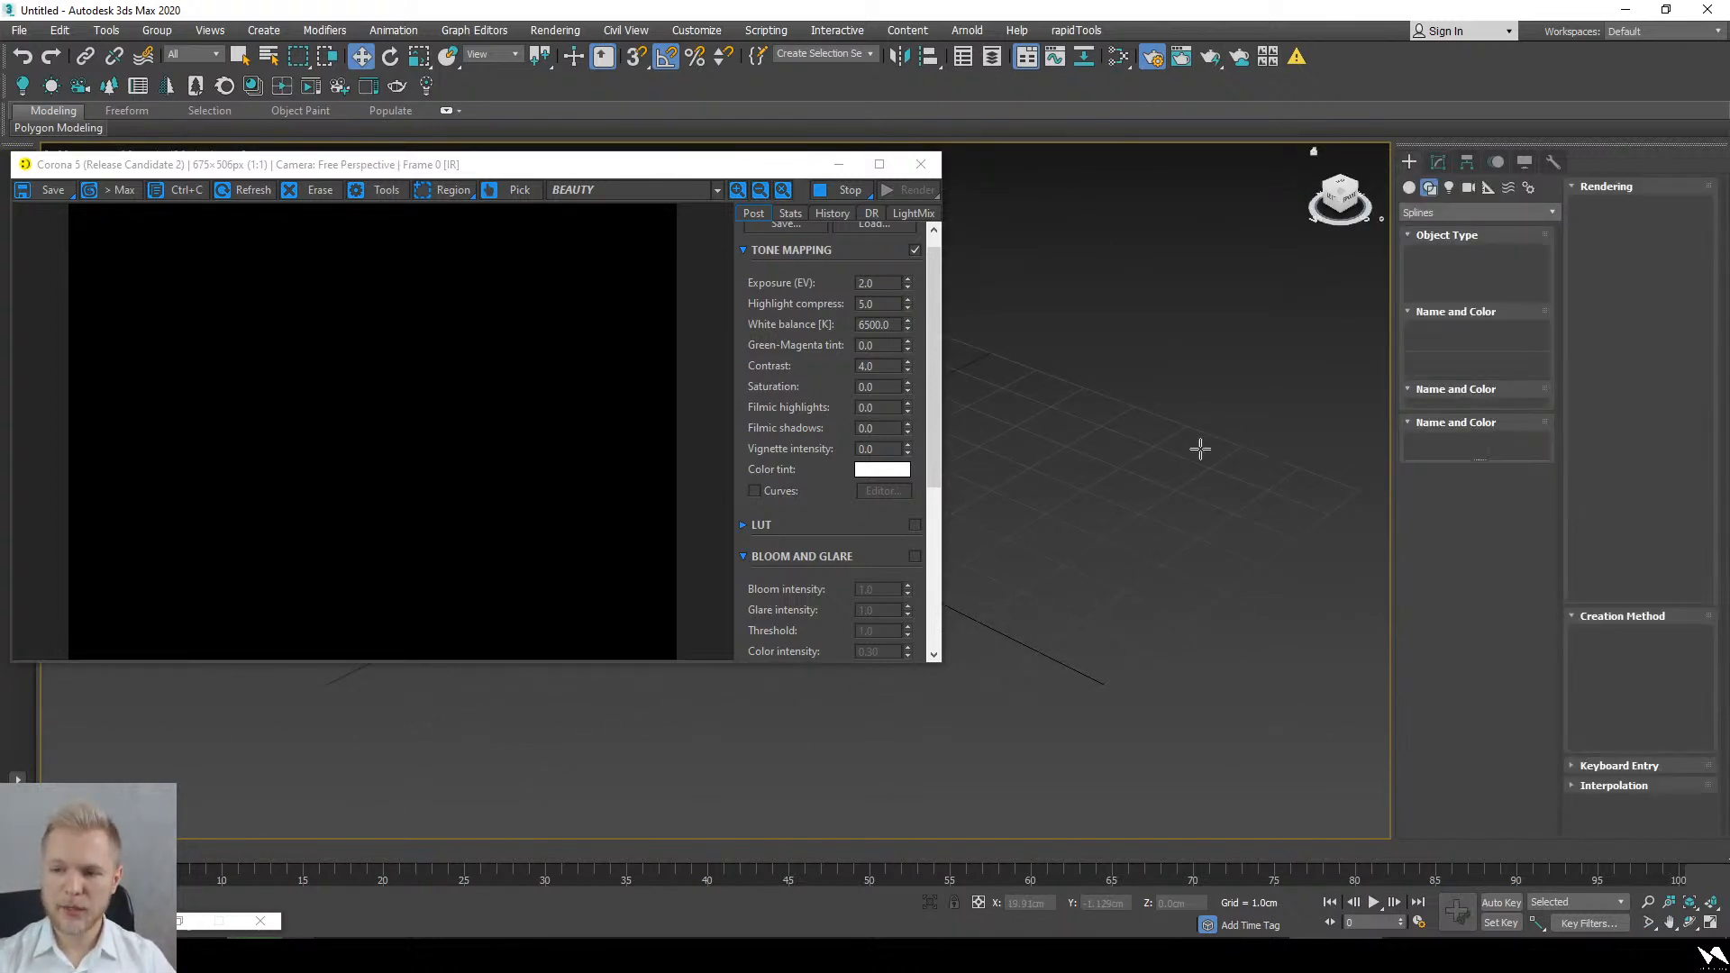
click(1143, 458)
click(629, 784)
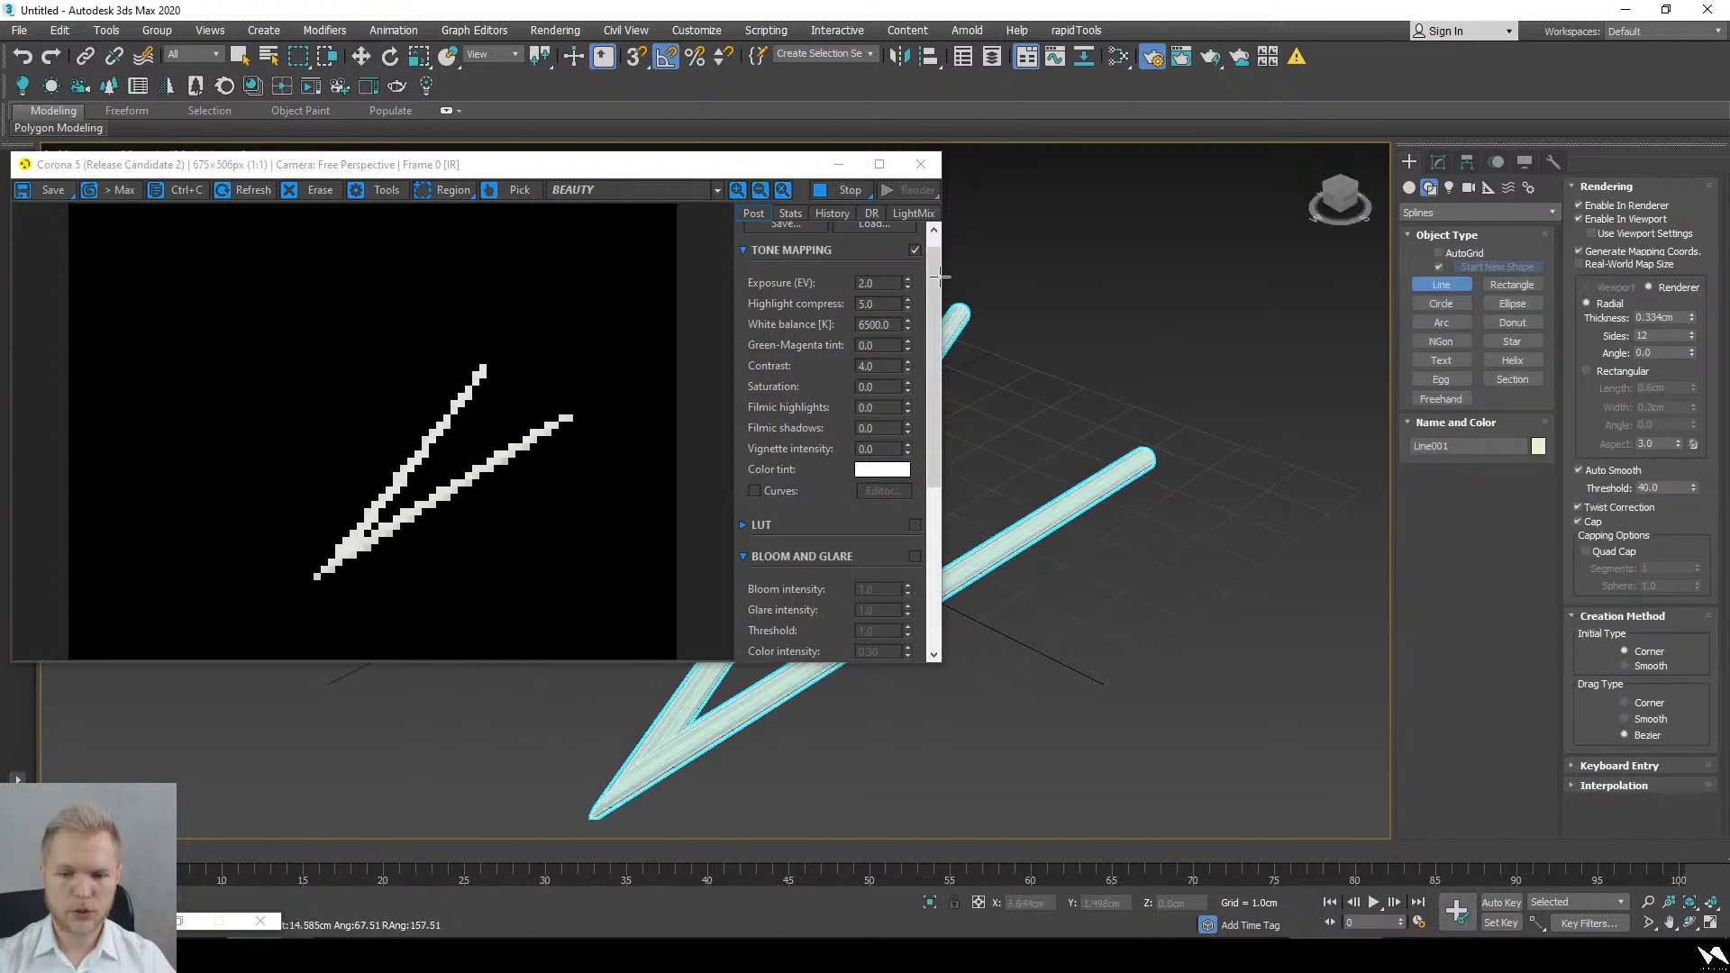
click(489, 698)
middle_drag(389, 712, 457, 673)
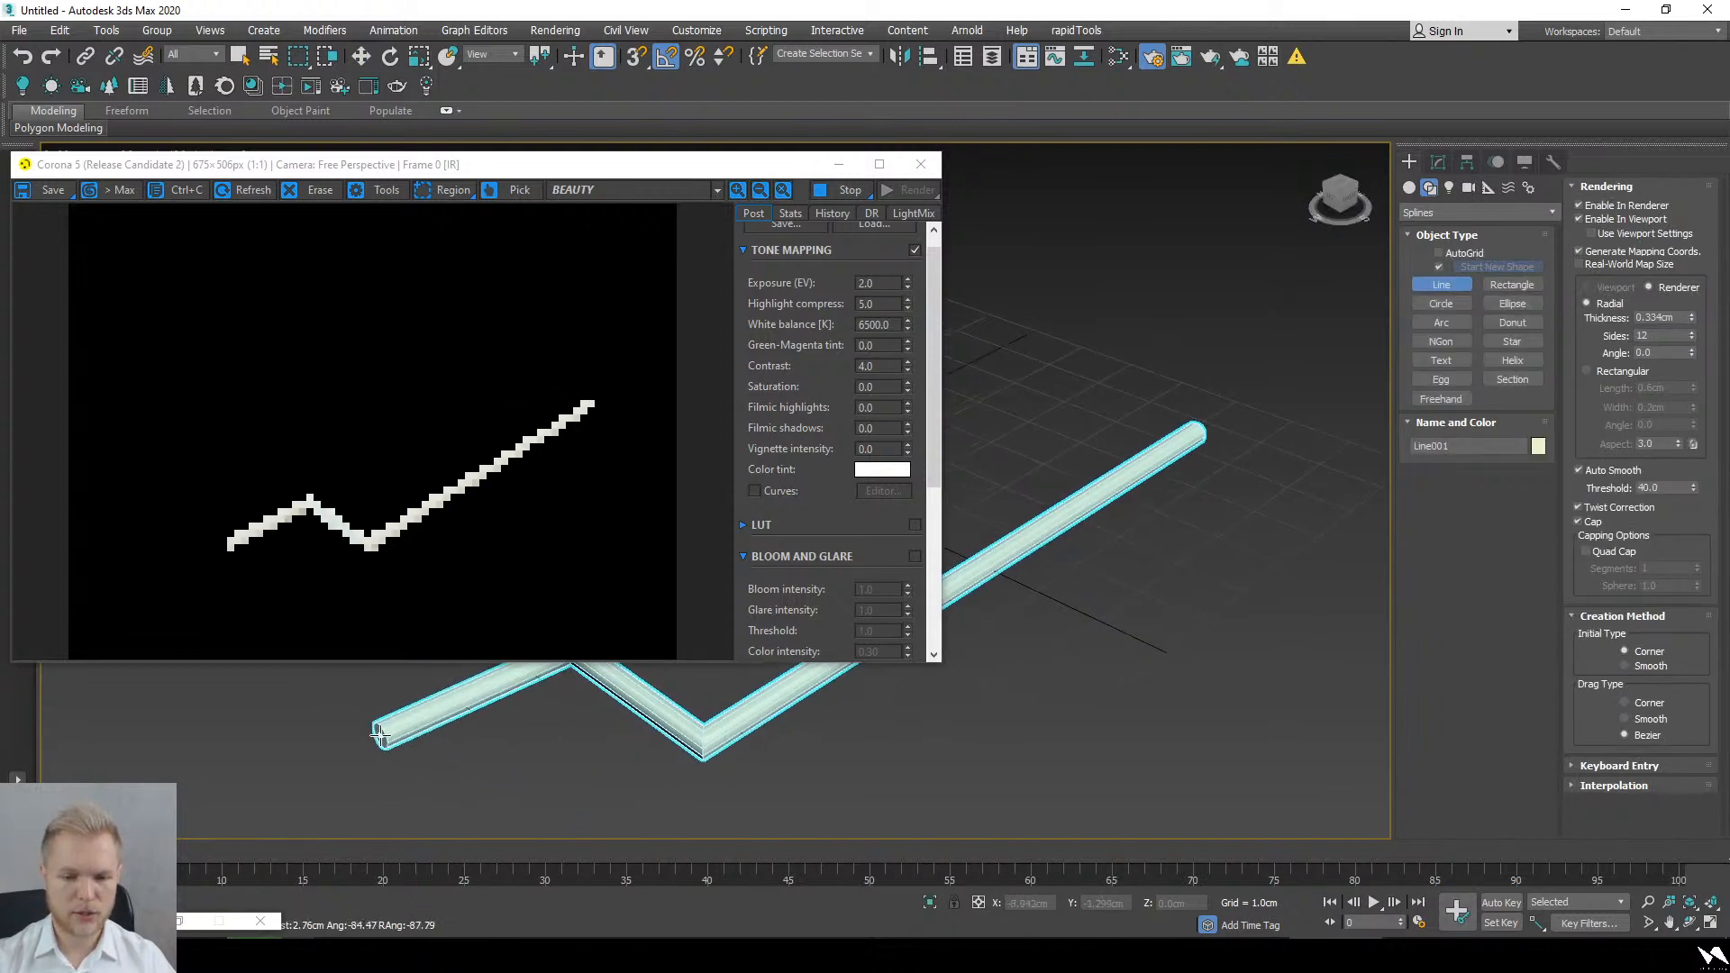
click(378, 734)
scroll(315, 745, down, 3)
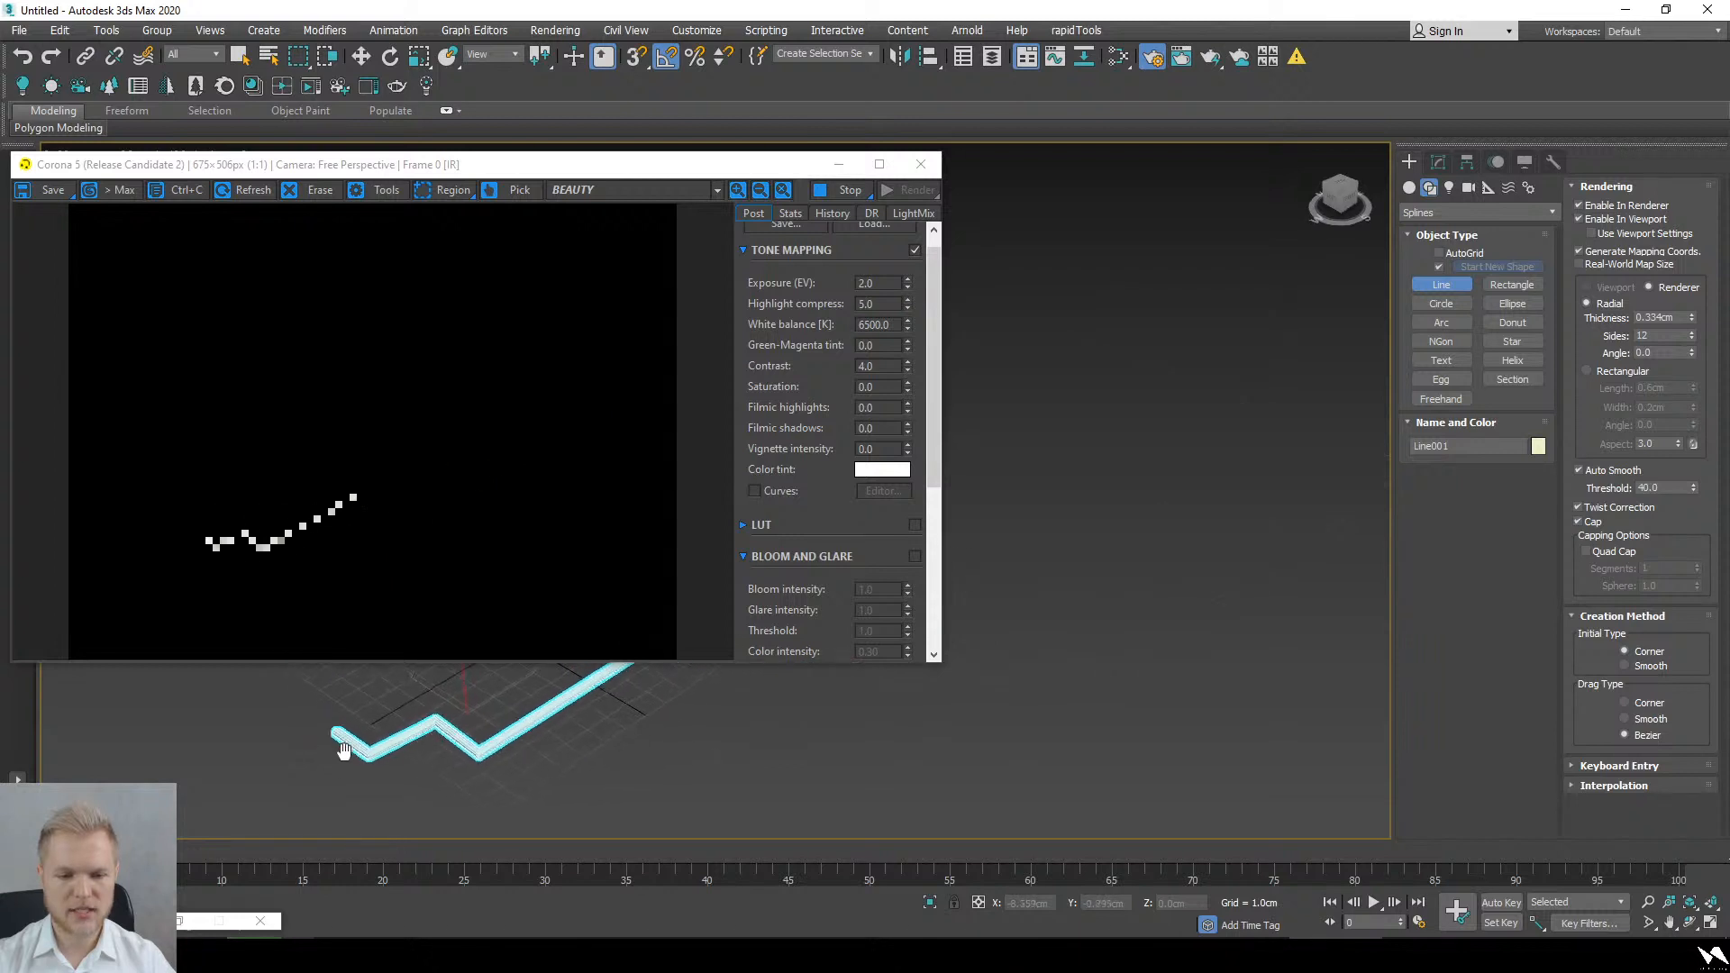
scroll(344, 750, up, 2)
Step: Convert the zigzag line to an Editable Poly
key(1)
right_click(470, 772)
mouse_move(594, 925)
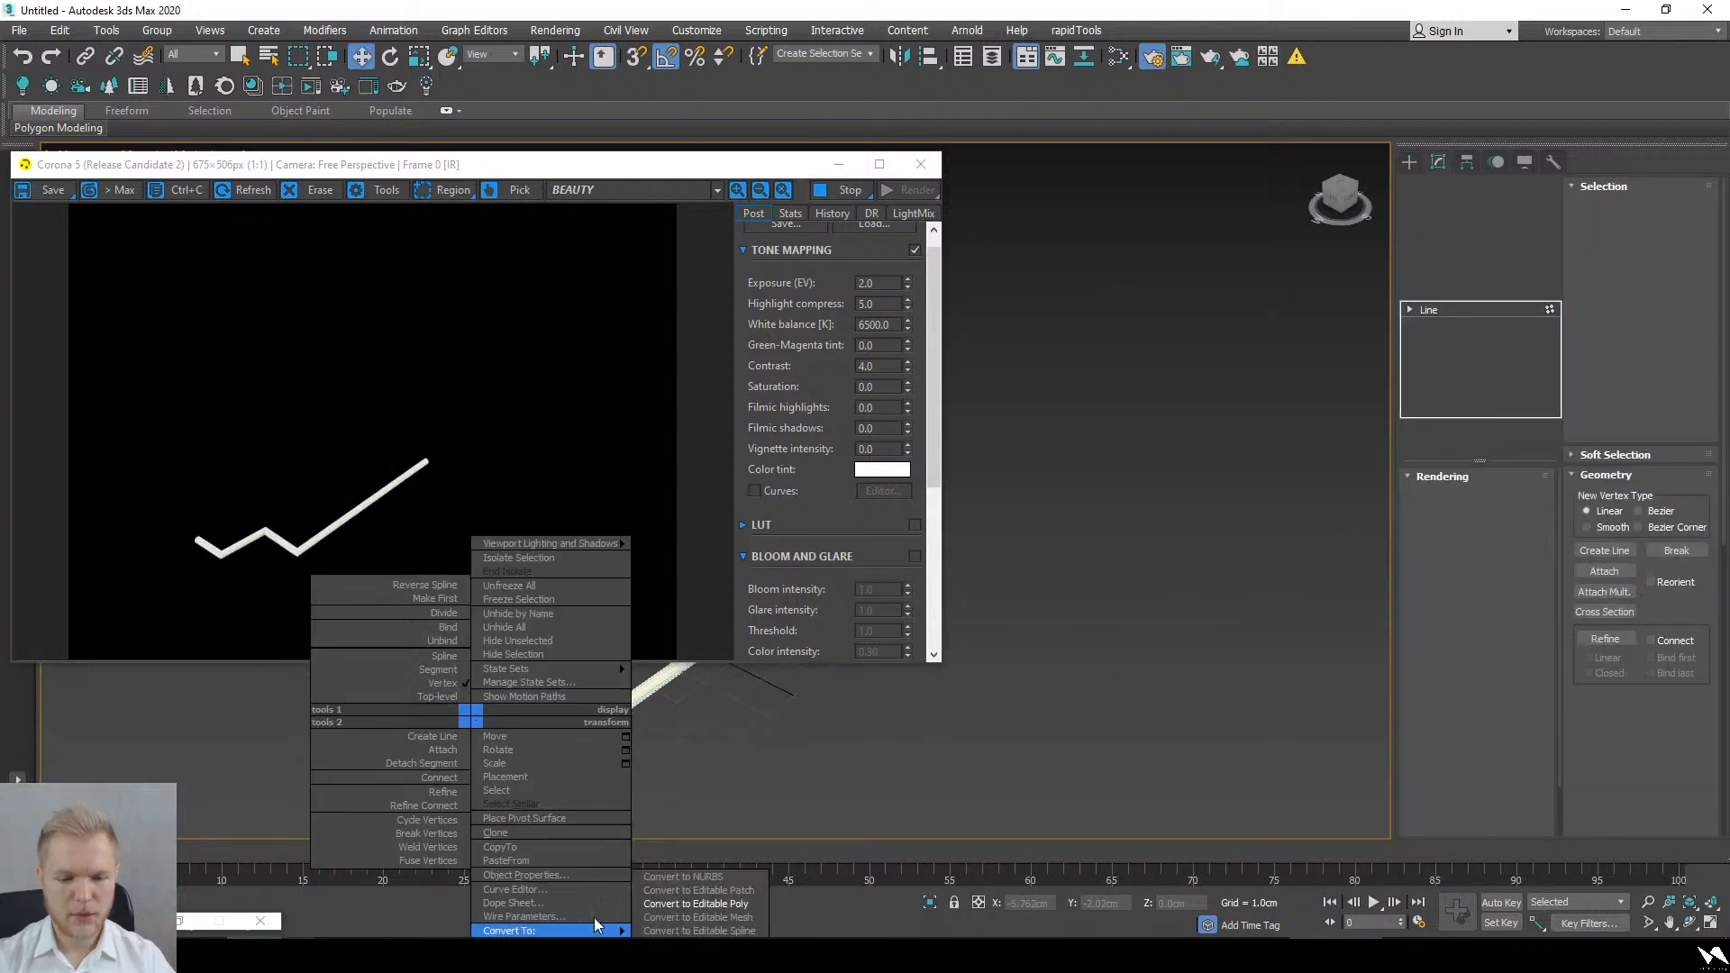
click(686, 903)
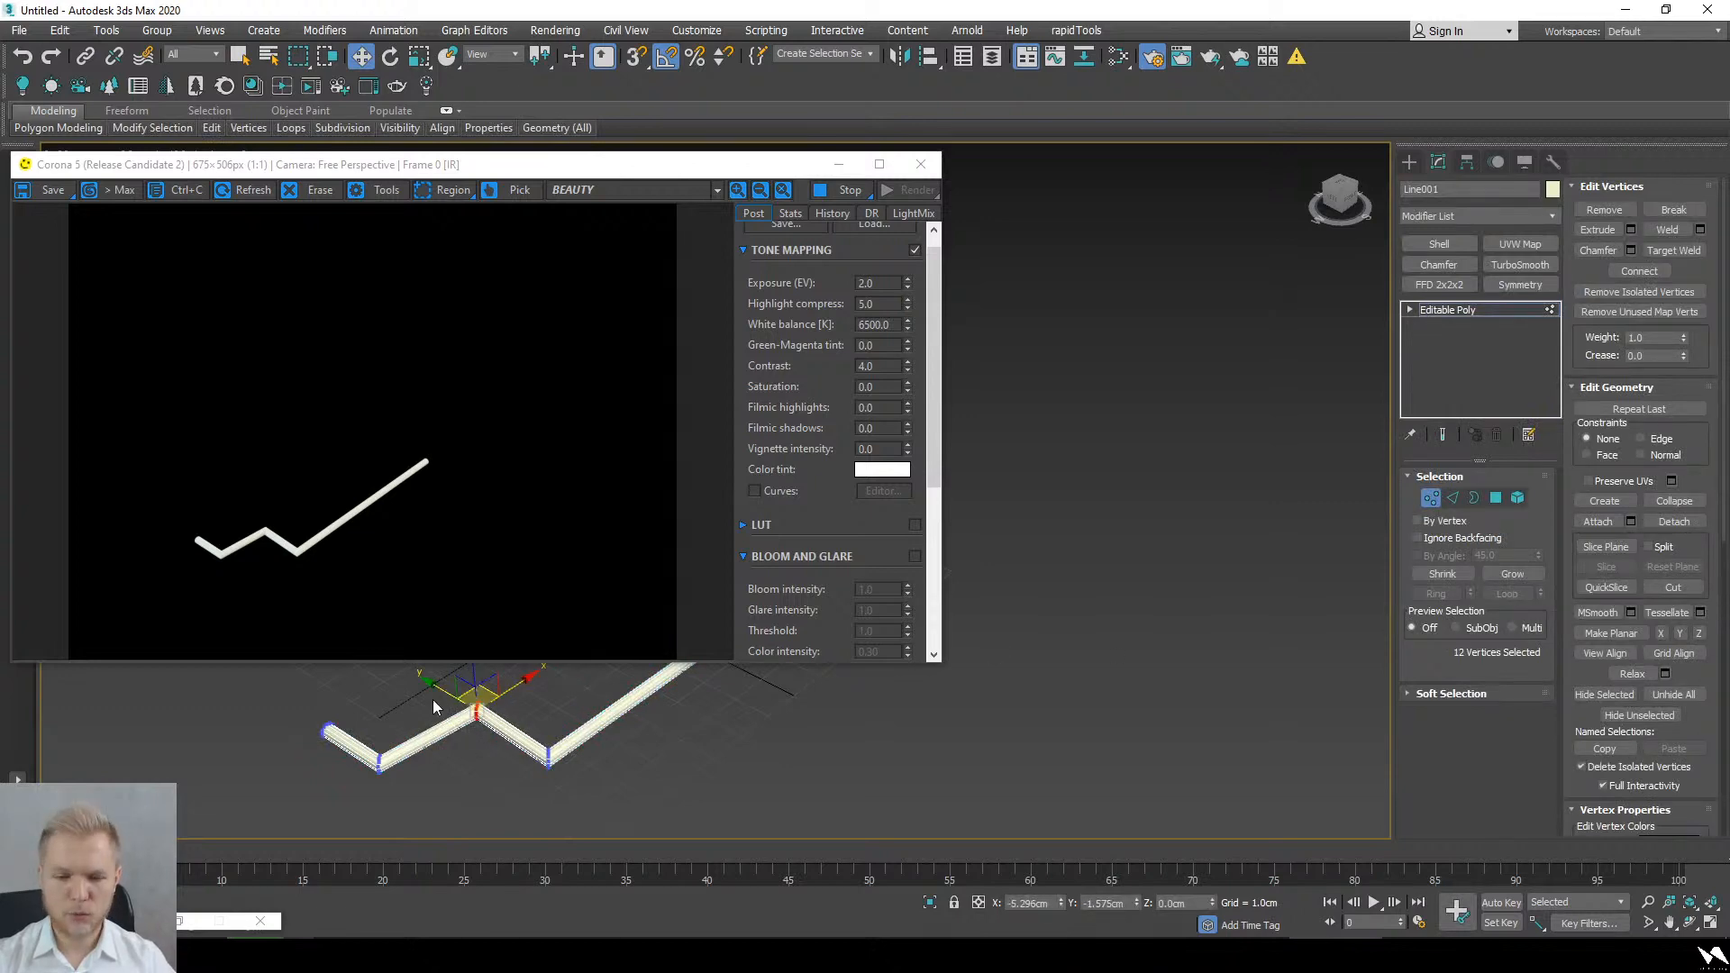
Step: Select the edge loop around the pipe's middle bend and chamfer it into two separated loops
key(2)
scroll(465, 710, up, 5)
scroll(526, 698, up, 2)
click(530, 693)
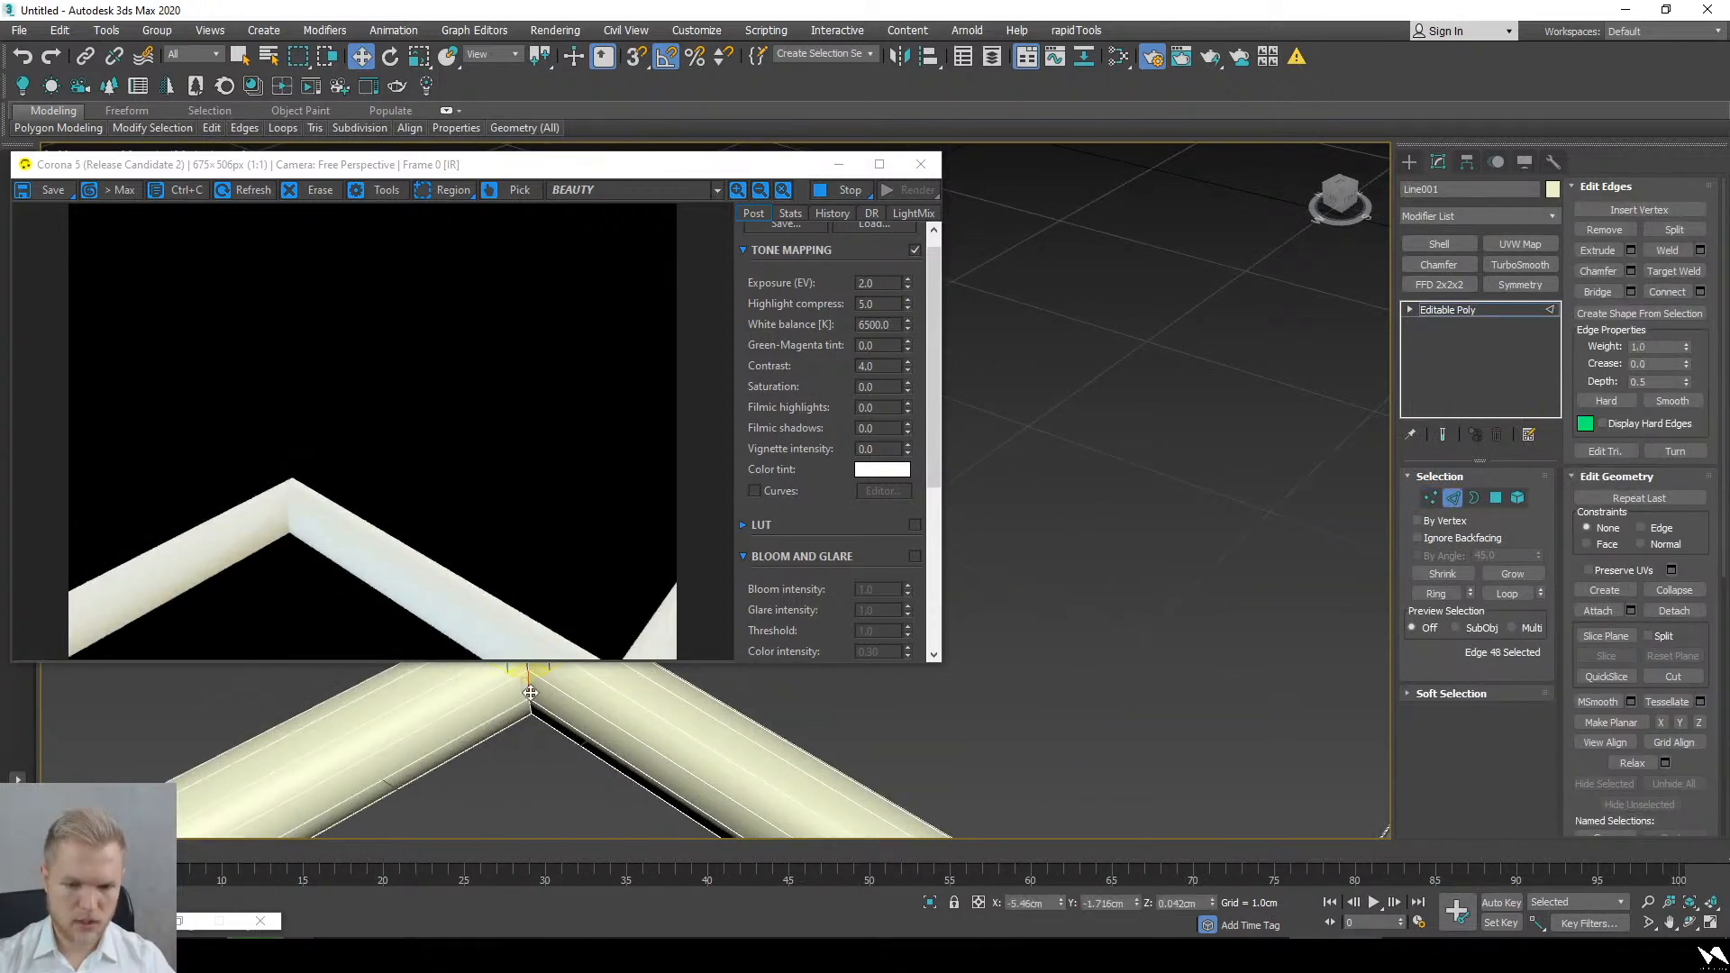
double_click(530, 692)
scroll(576, 721, down, 7)
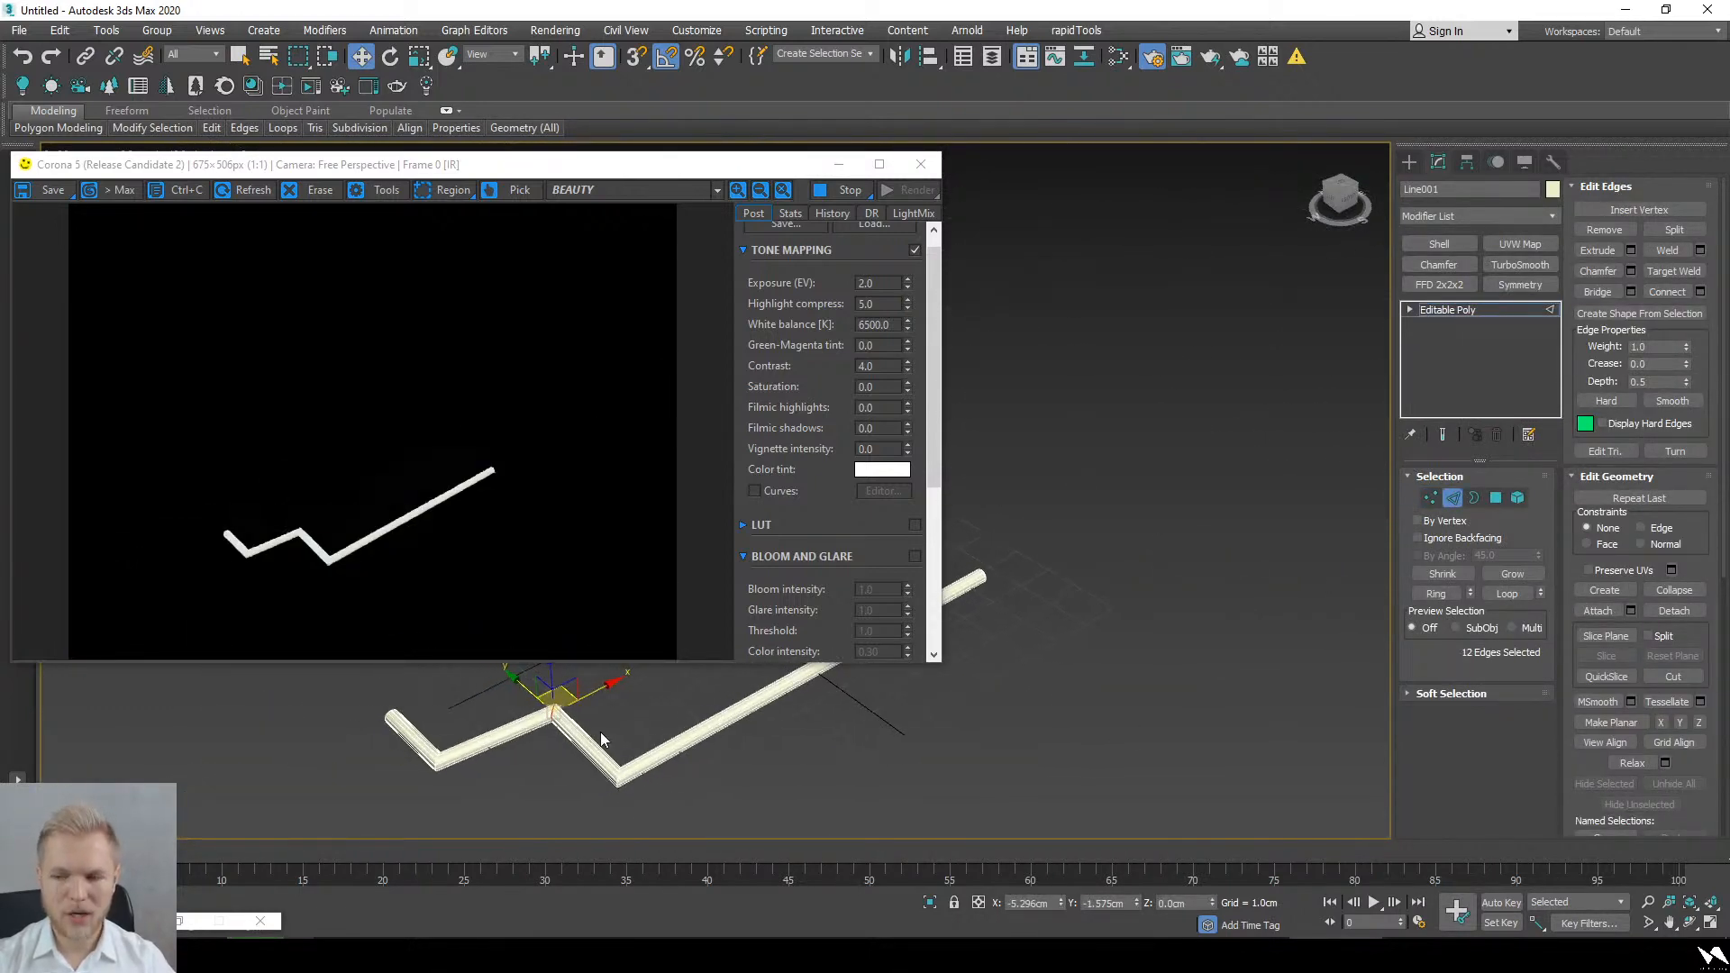
alt+middle_drag(600, 732, 625, 753)
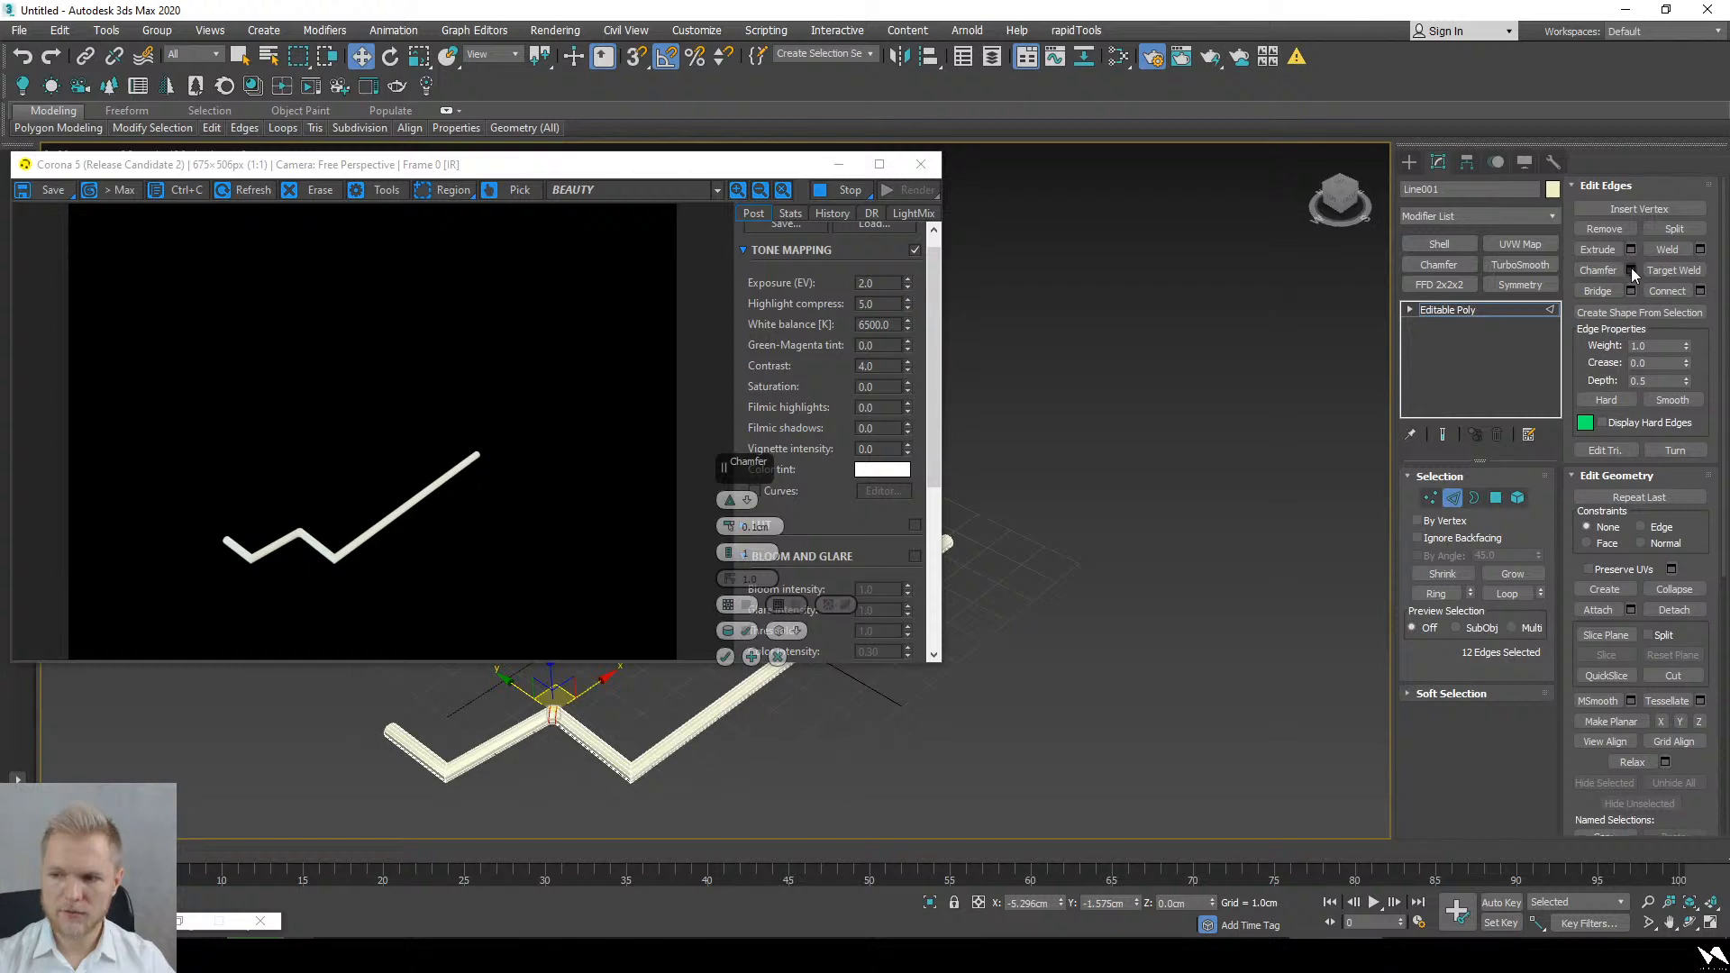
drag(732, 498, 732, 464)
drag(724, 547, 727, 658)
click(727, 656)
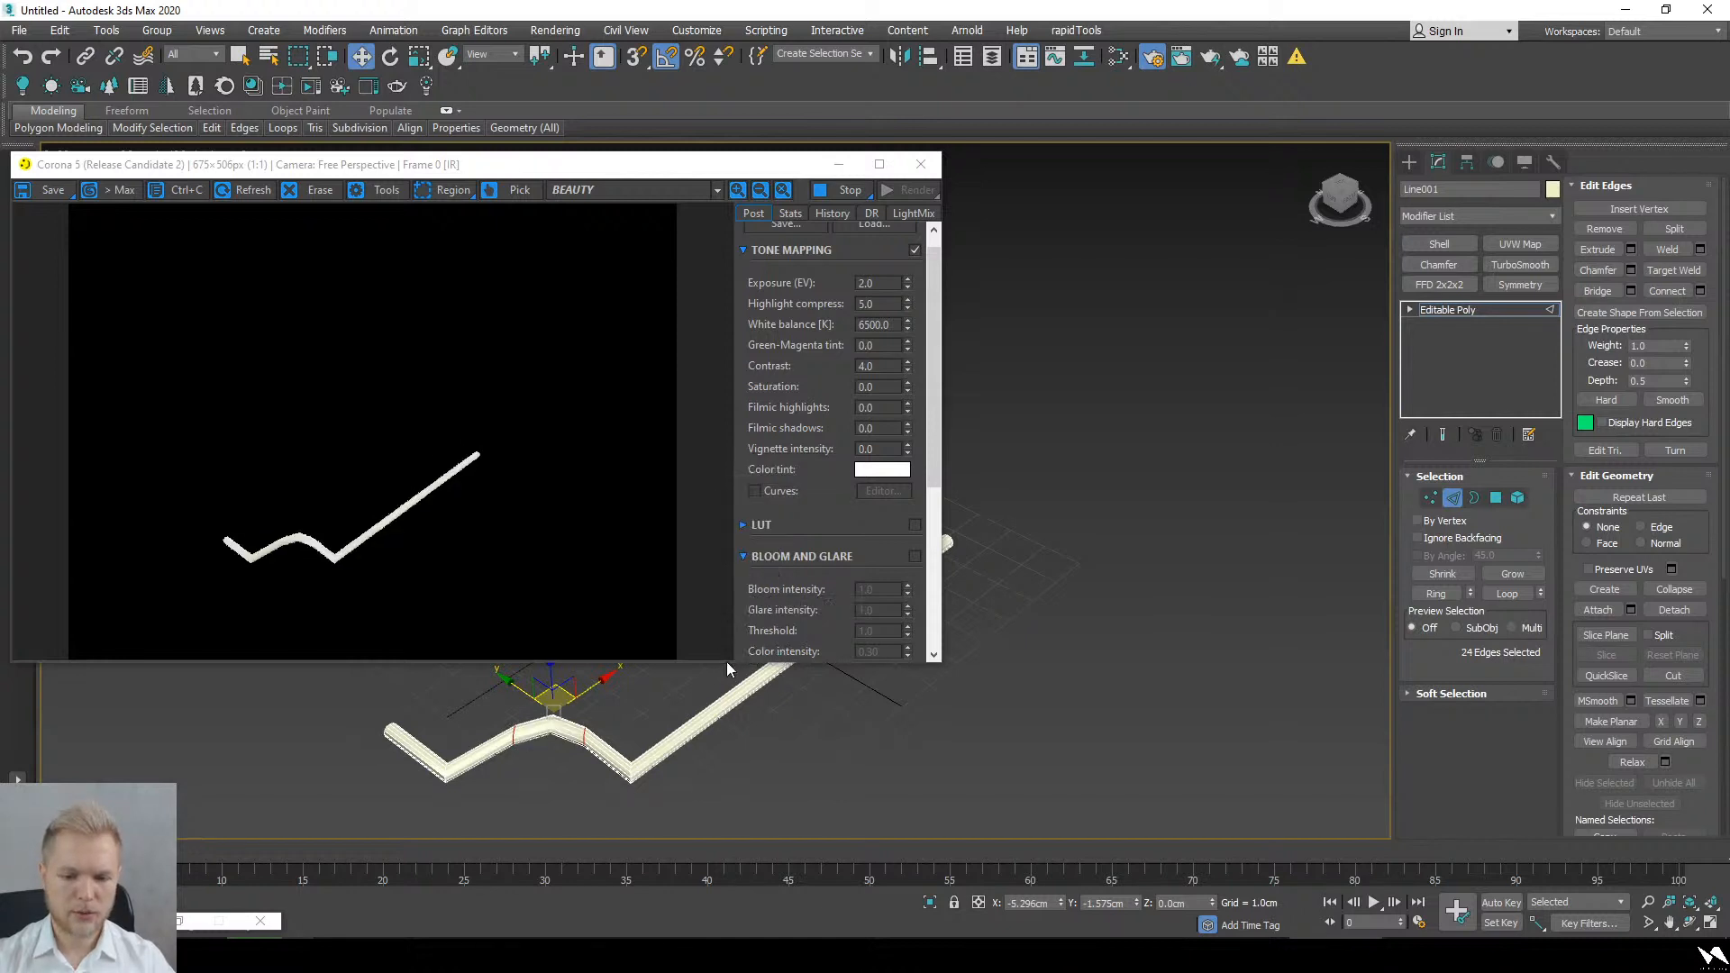
Step: Deselect the edges, leave edge editing, and add a UVW Map modifier with Box mapping to the pipe
click(675, 803)
alt+middle_drag(675, 803, 811, 764)
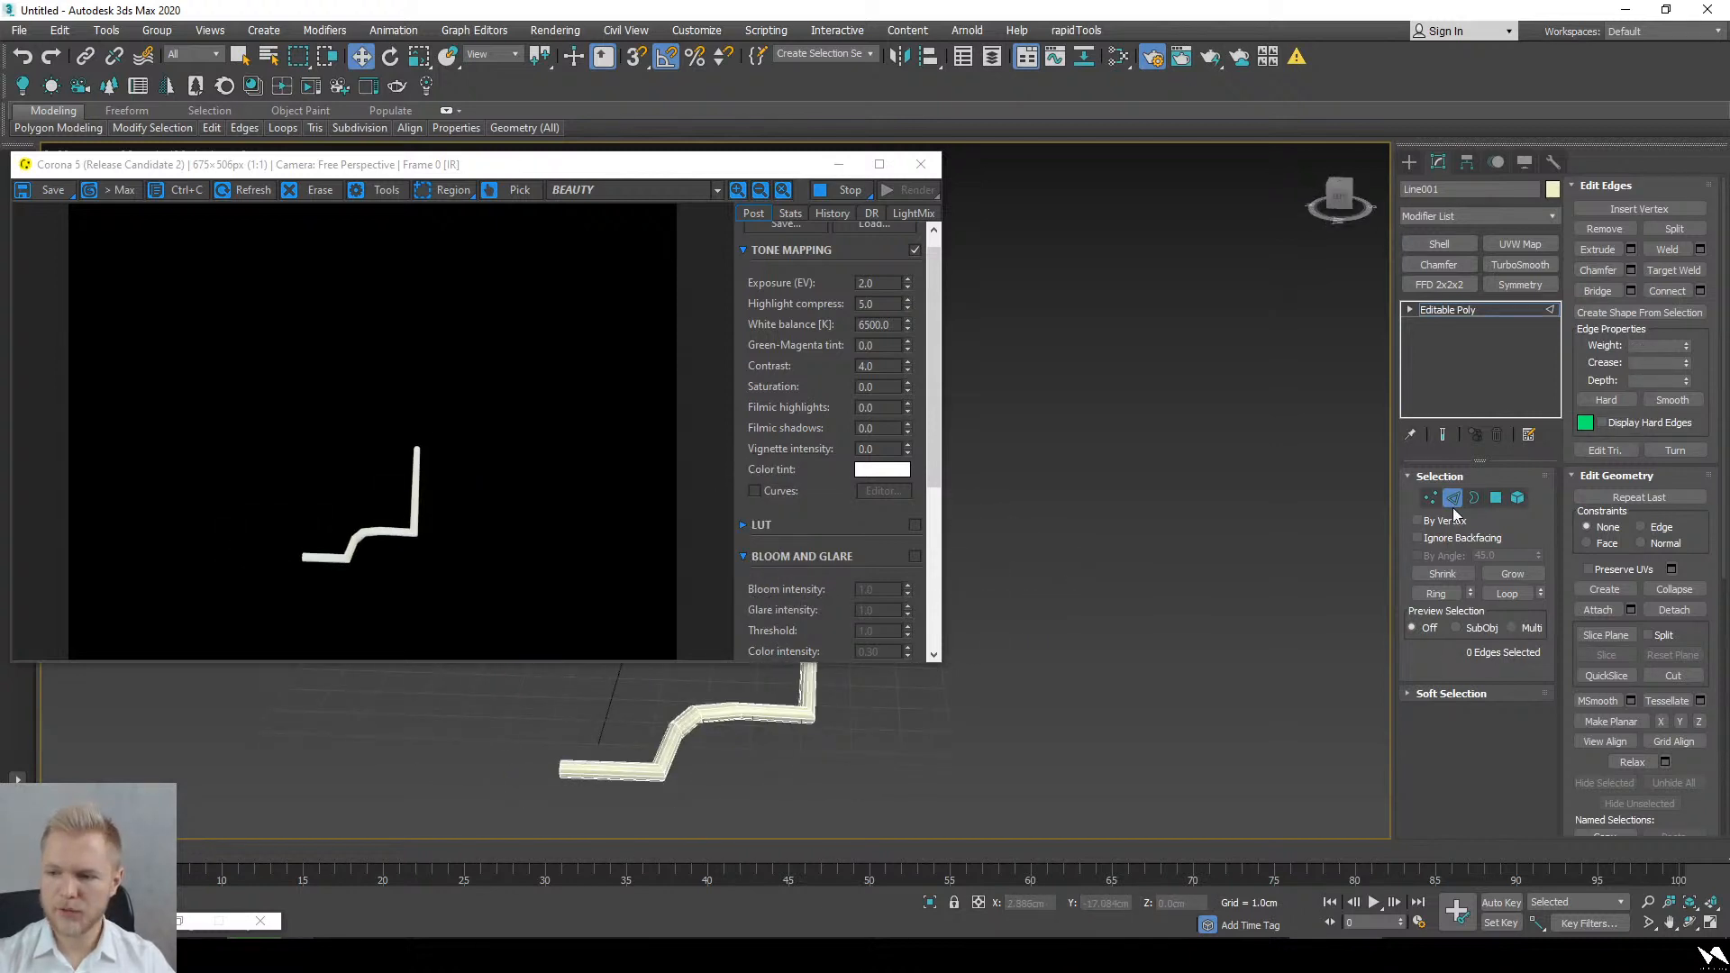
click(1481, 306)
click(1504, 248)
alt+middle_drag(1070, 653, 1090, 689)
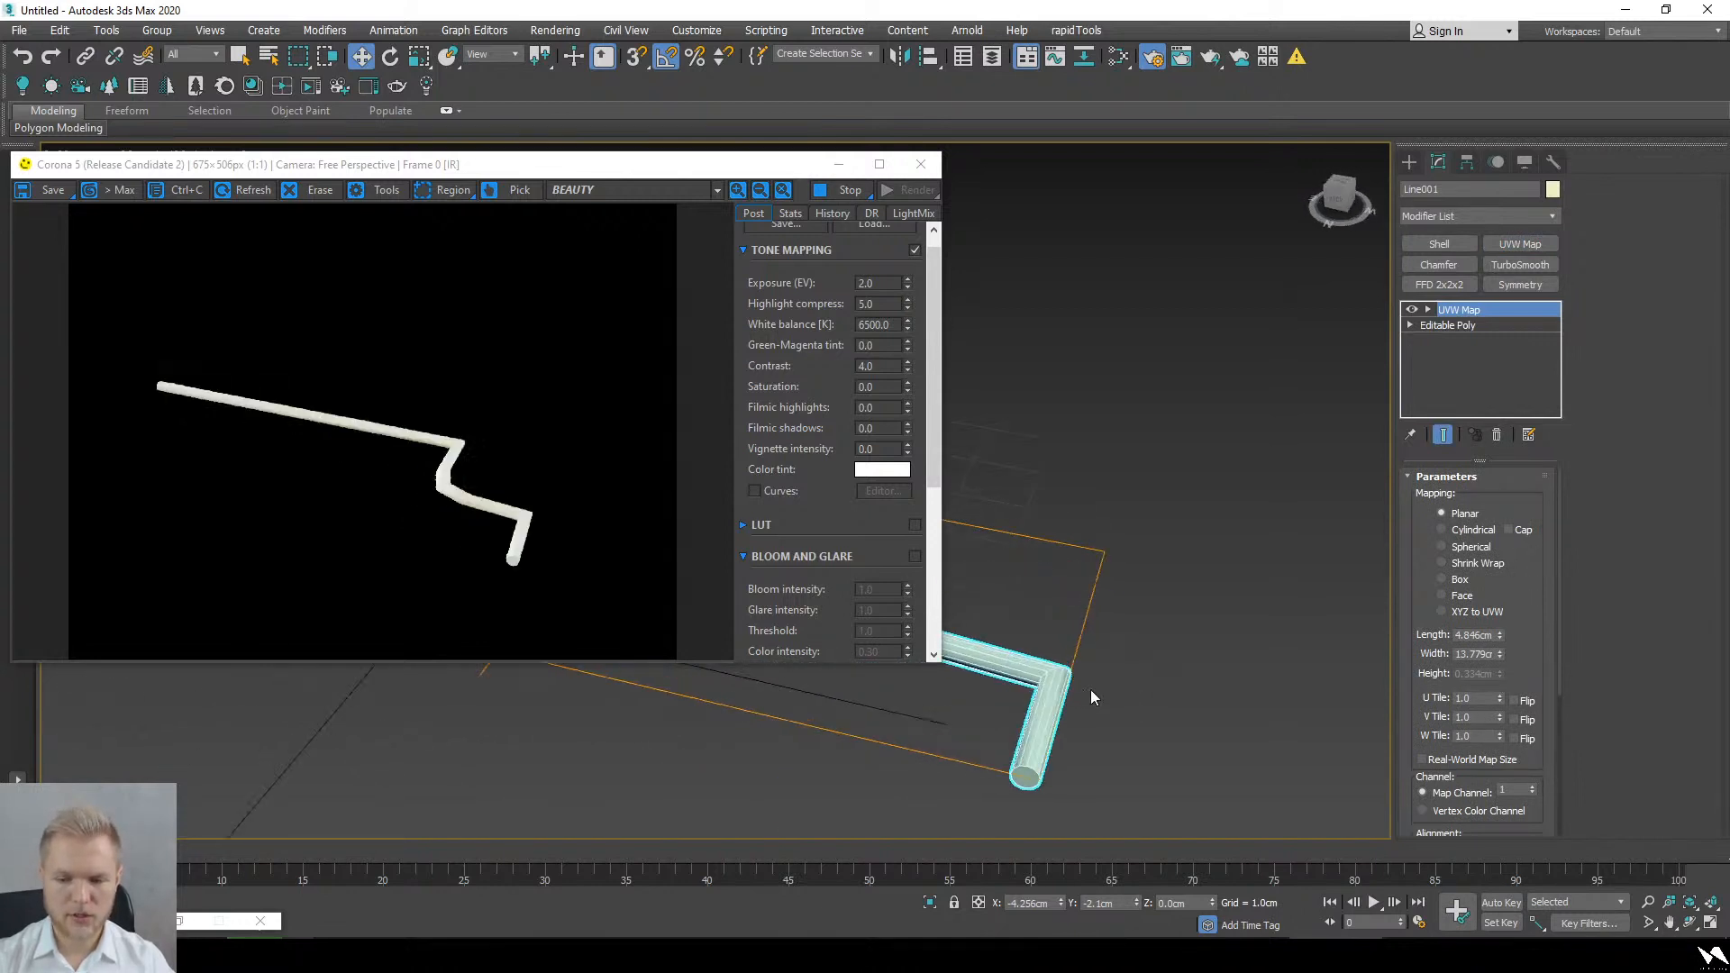
click(1459, 580)
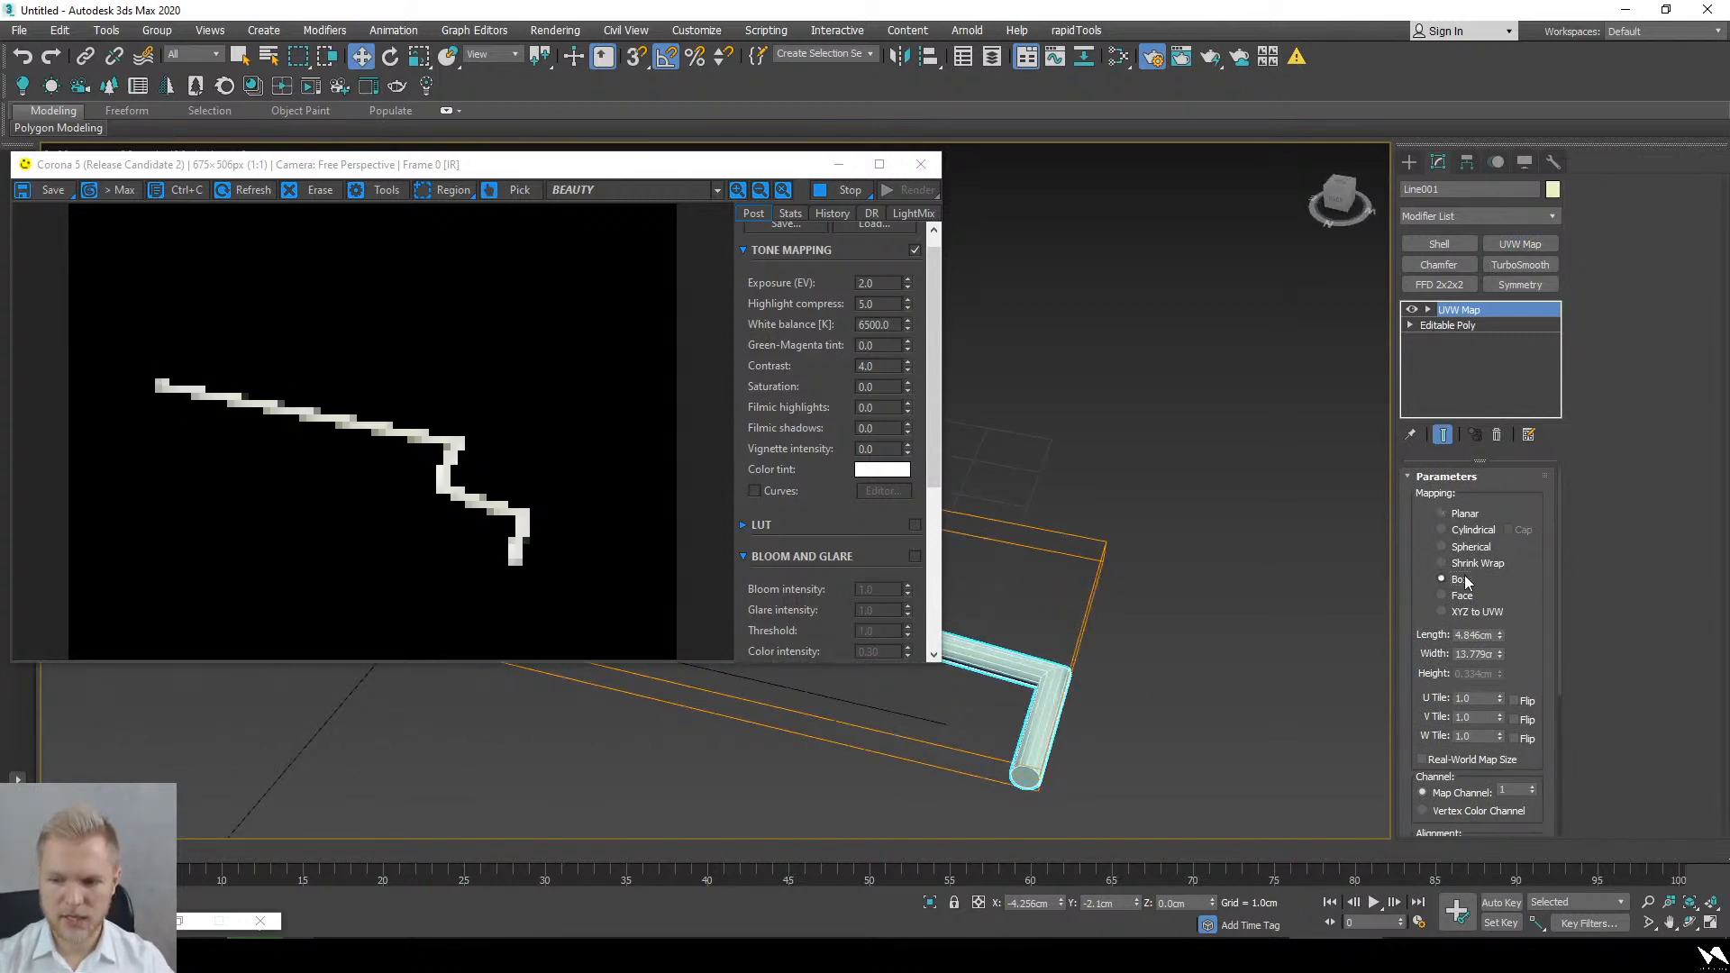
Step: Set the UVW Map box's length, width and height to 50 cm each
double_click(1457, 640)
text(50)
key(Tab)
text(50)
key(Tab)
text(50)
key(Return)
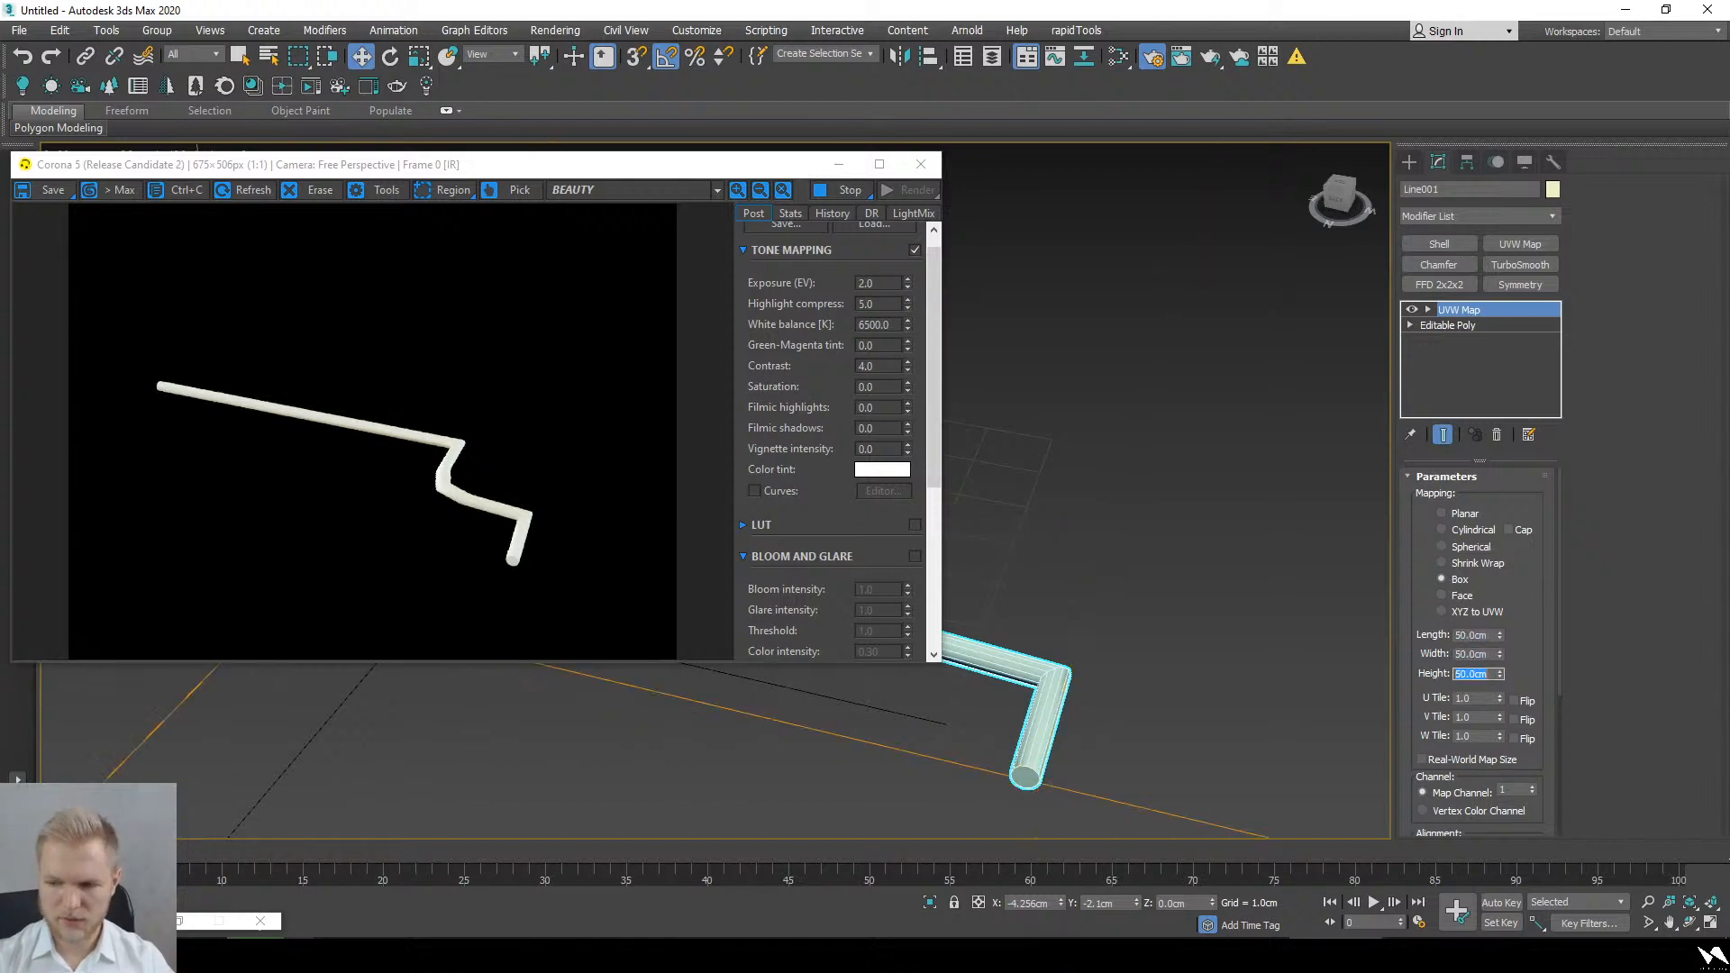
Step: Open the Slate Material Editor and assign the Corona material with the Checker map to the pipe
click(1126, 58)
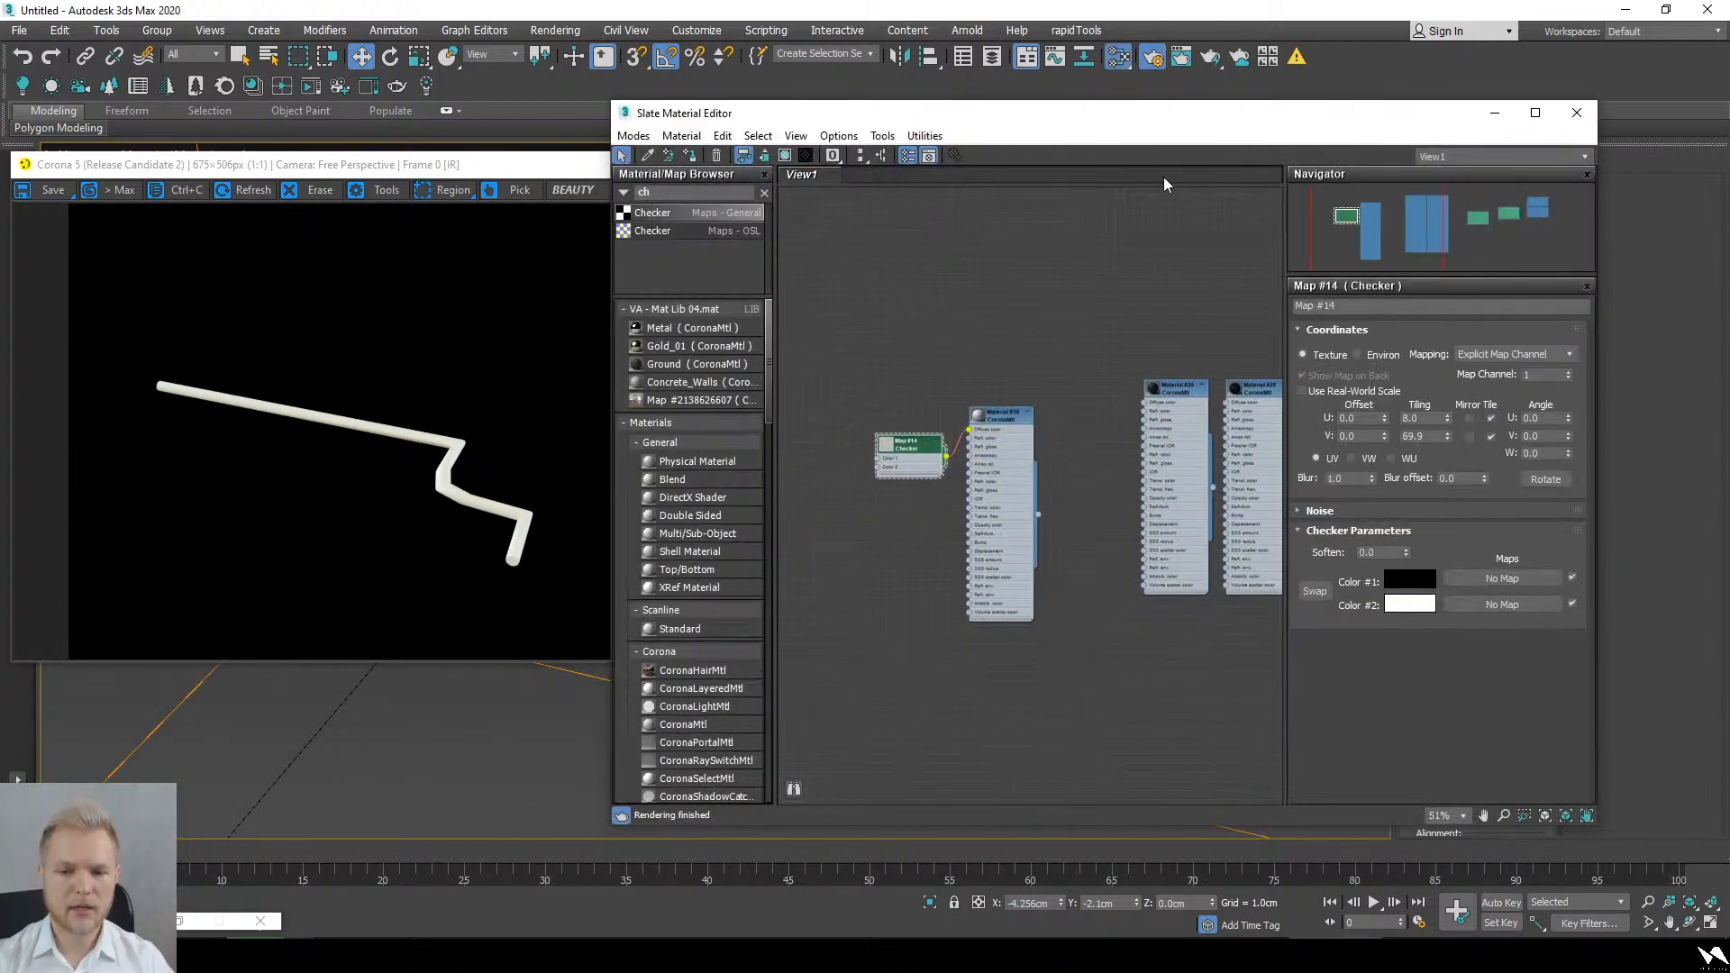
click(694, 156)
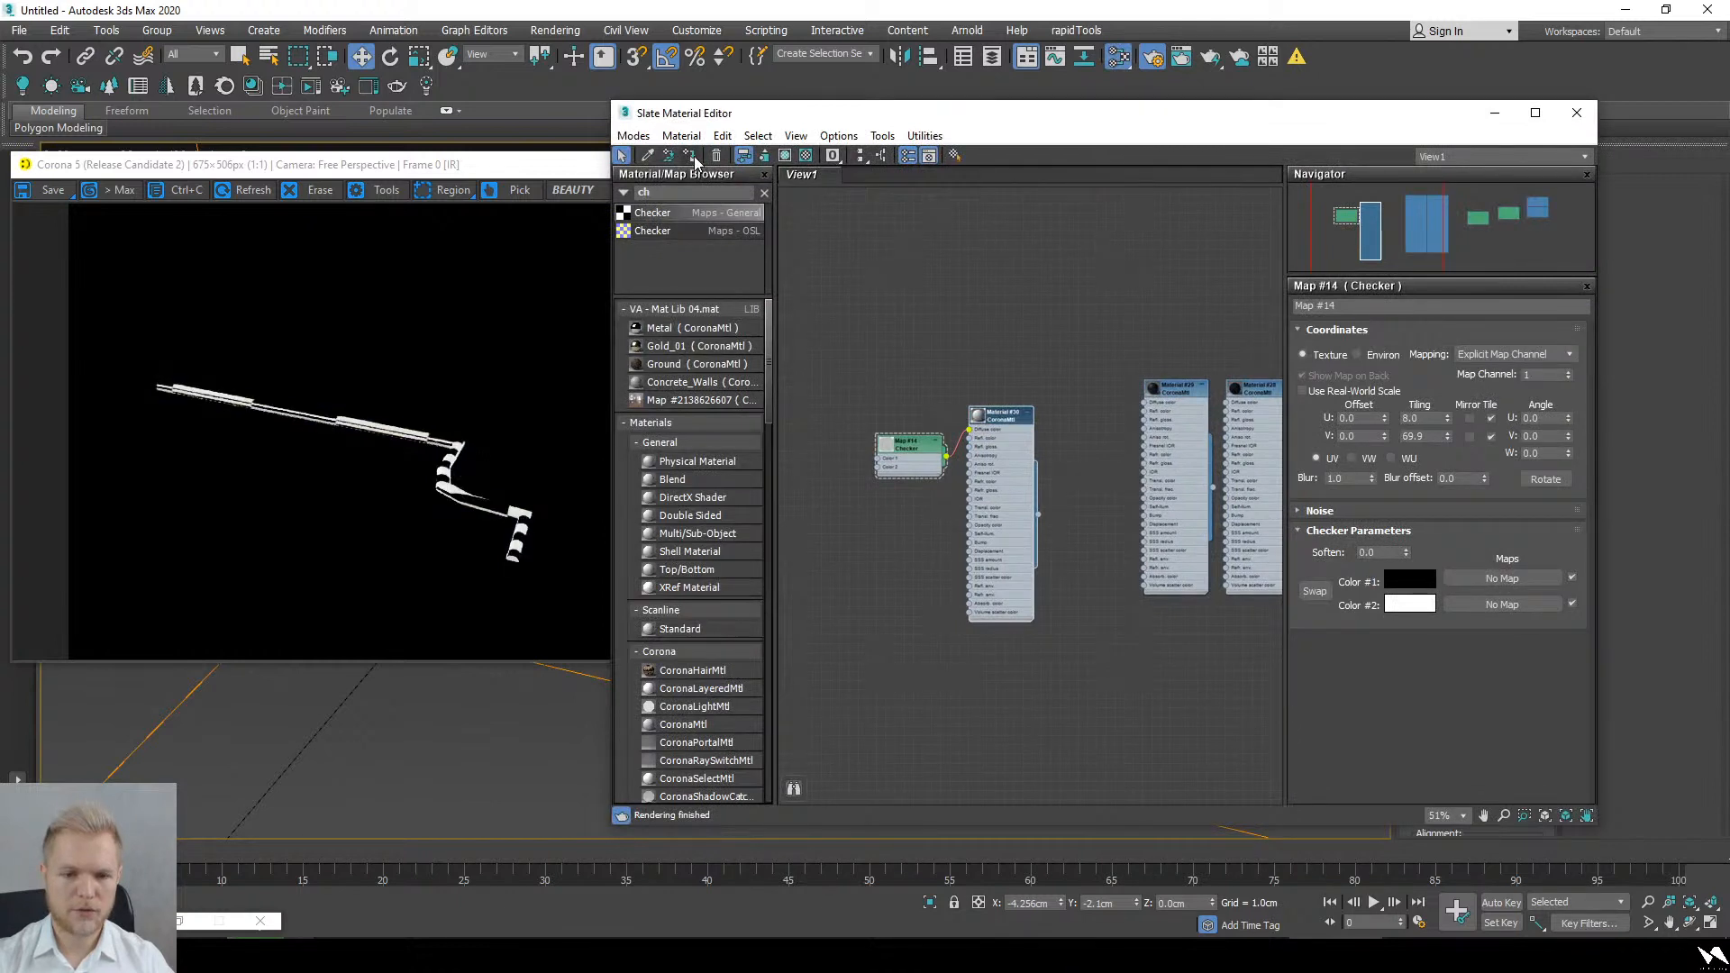
click(868, 453)
Step: Set the Checker map's U and V tiling to 50, minimize the material editor and check the squares along the pipe
click(906, 447)
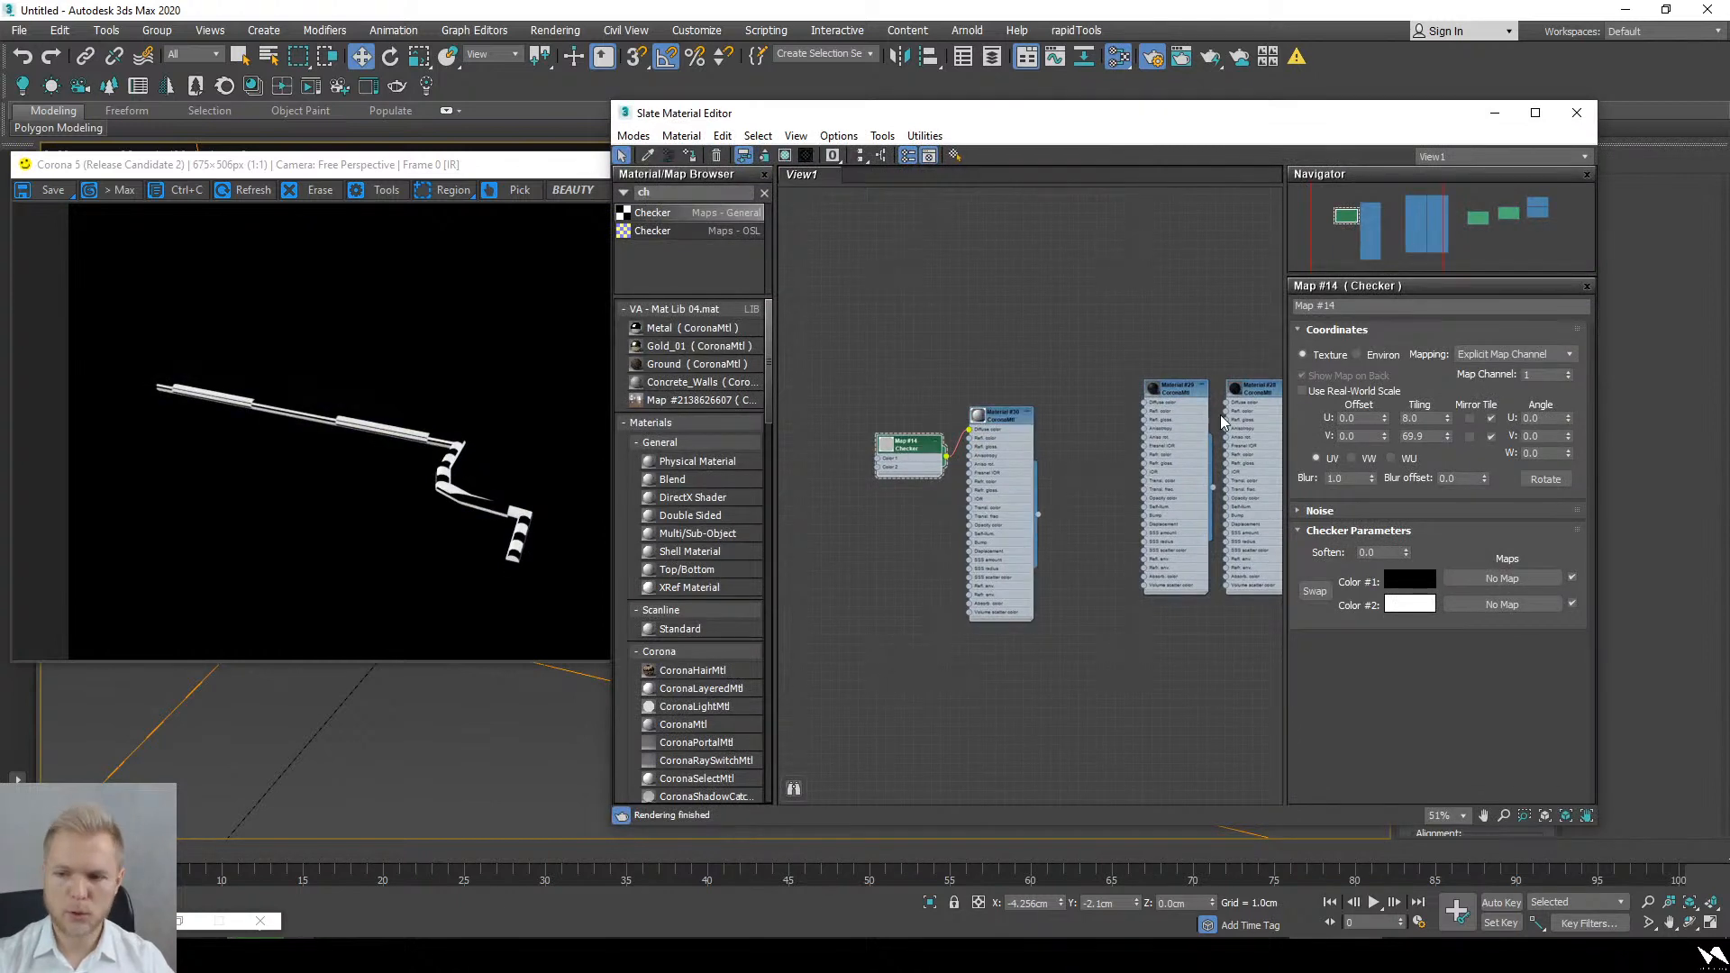
double_click(1428, 417)
text(50)
key(Tab)
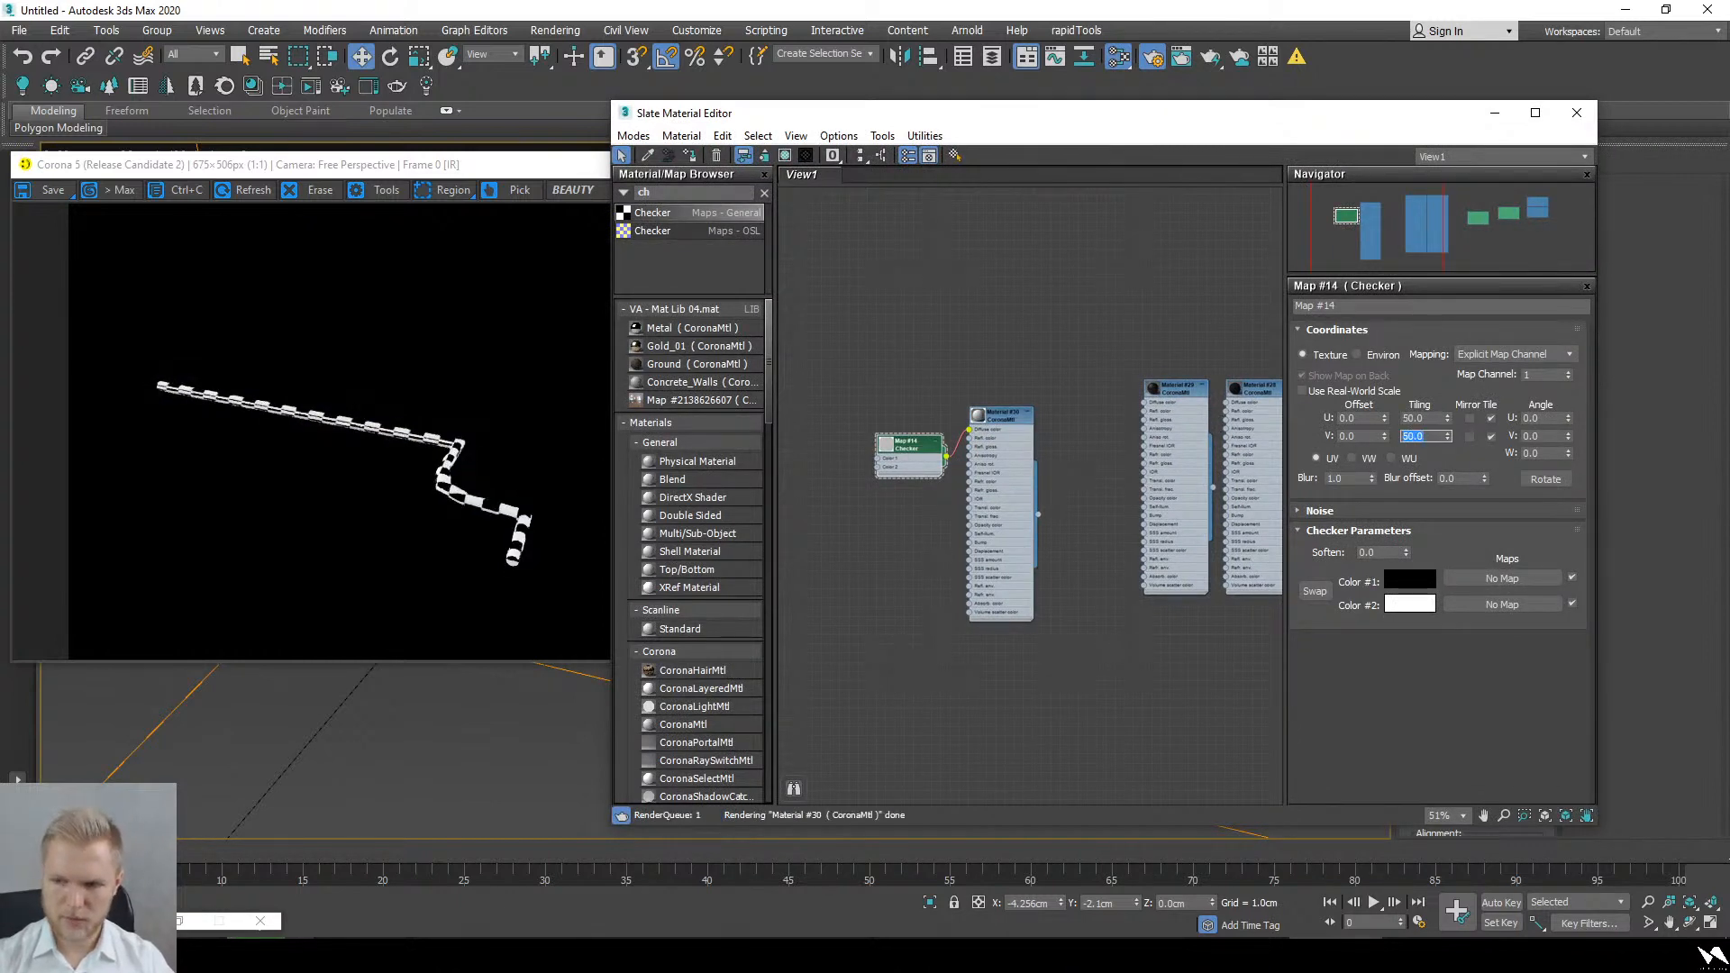
text(50)
key(Return)
click(1487, 119)
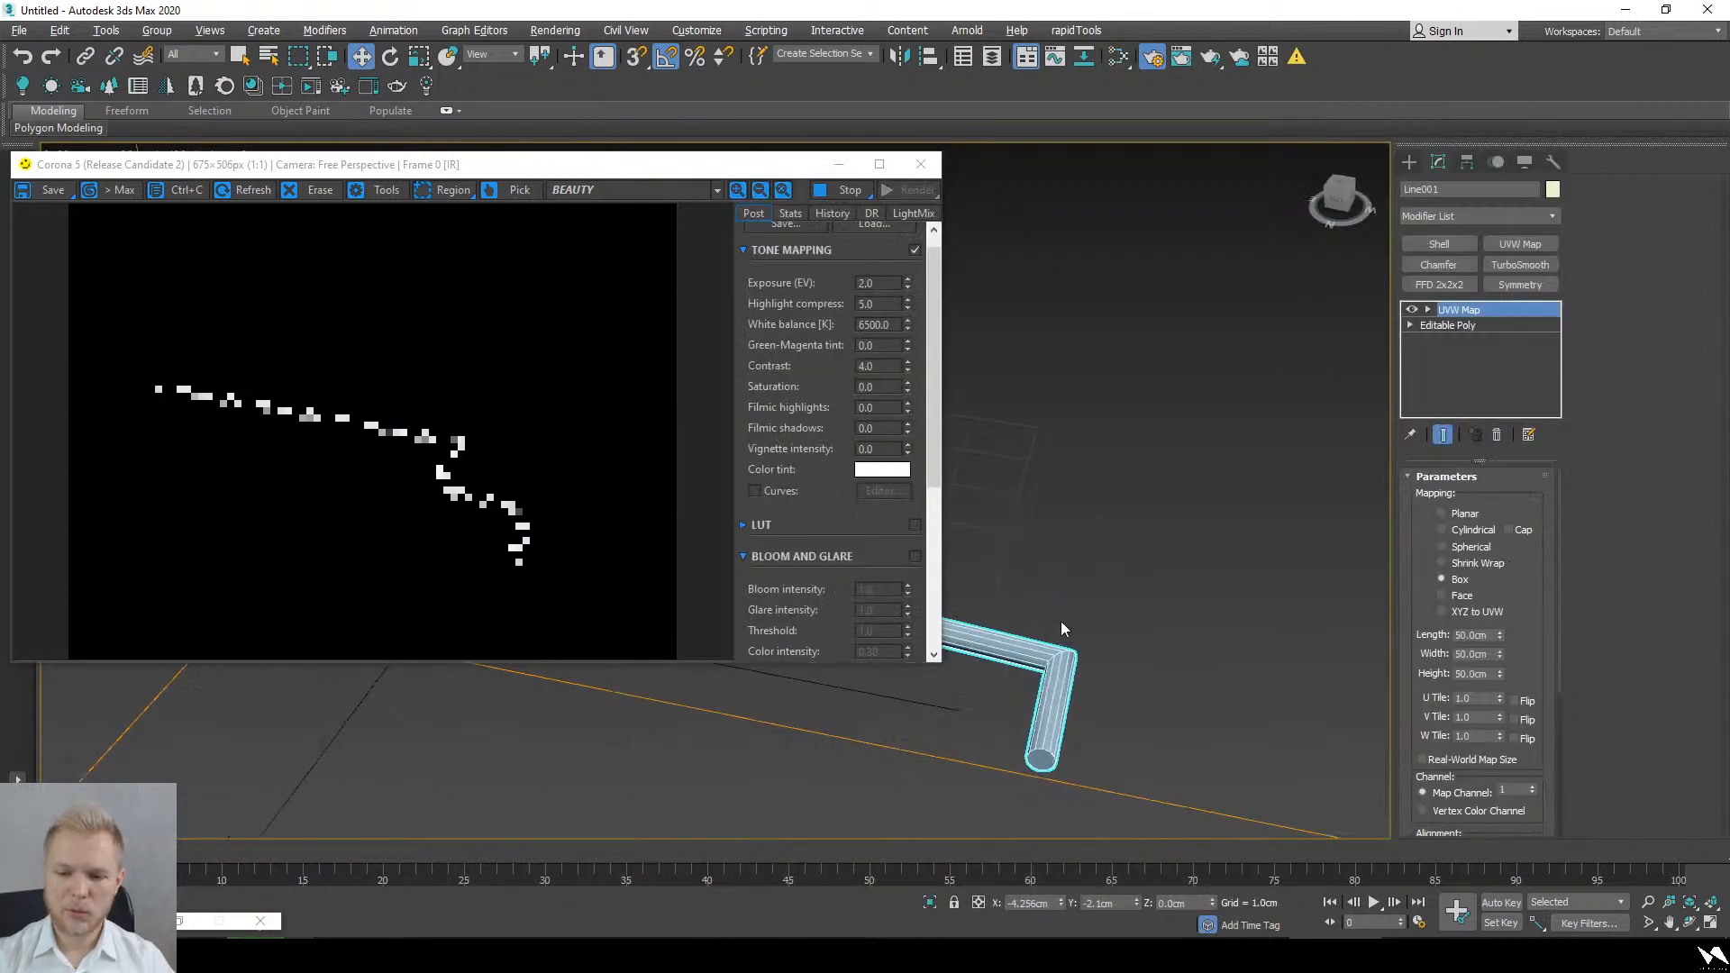
alt+middle_drag(1061, 620, 1214, 568)
scroll(1108, 477, up, 4)
scroll(1213, 566, down, 3)
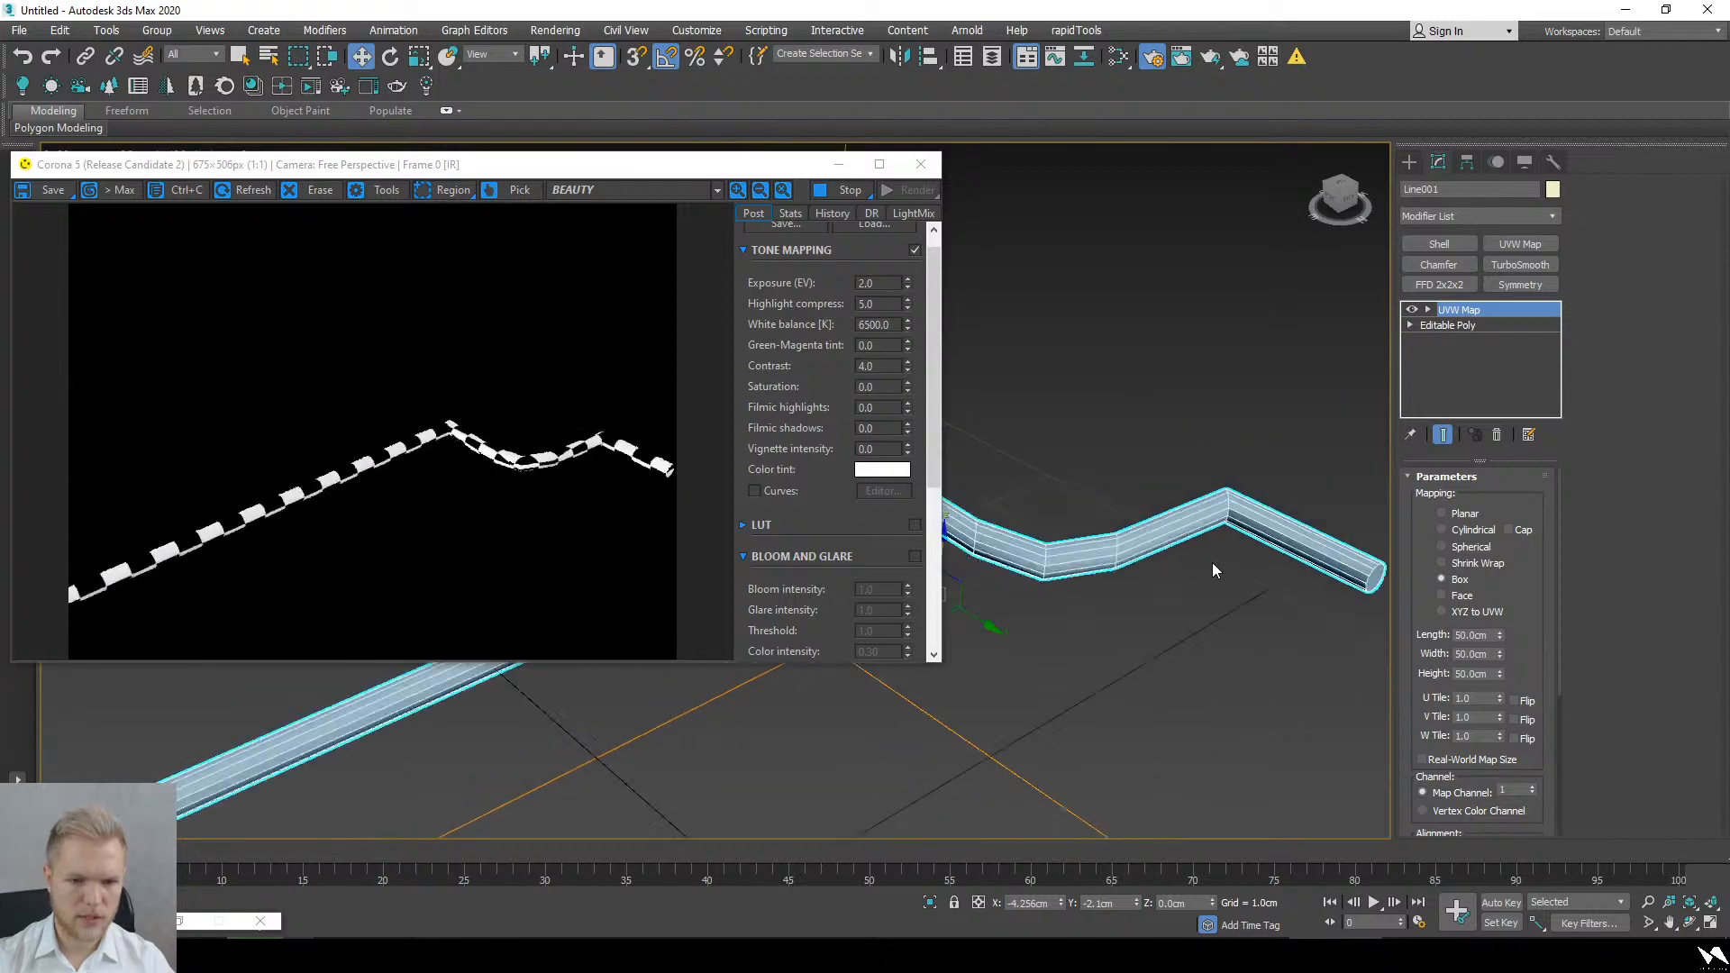
Step: Reopen the material editor, search the map browser for "coronat" and add a CoronaTriplanar map near the Checker map
key(m)
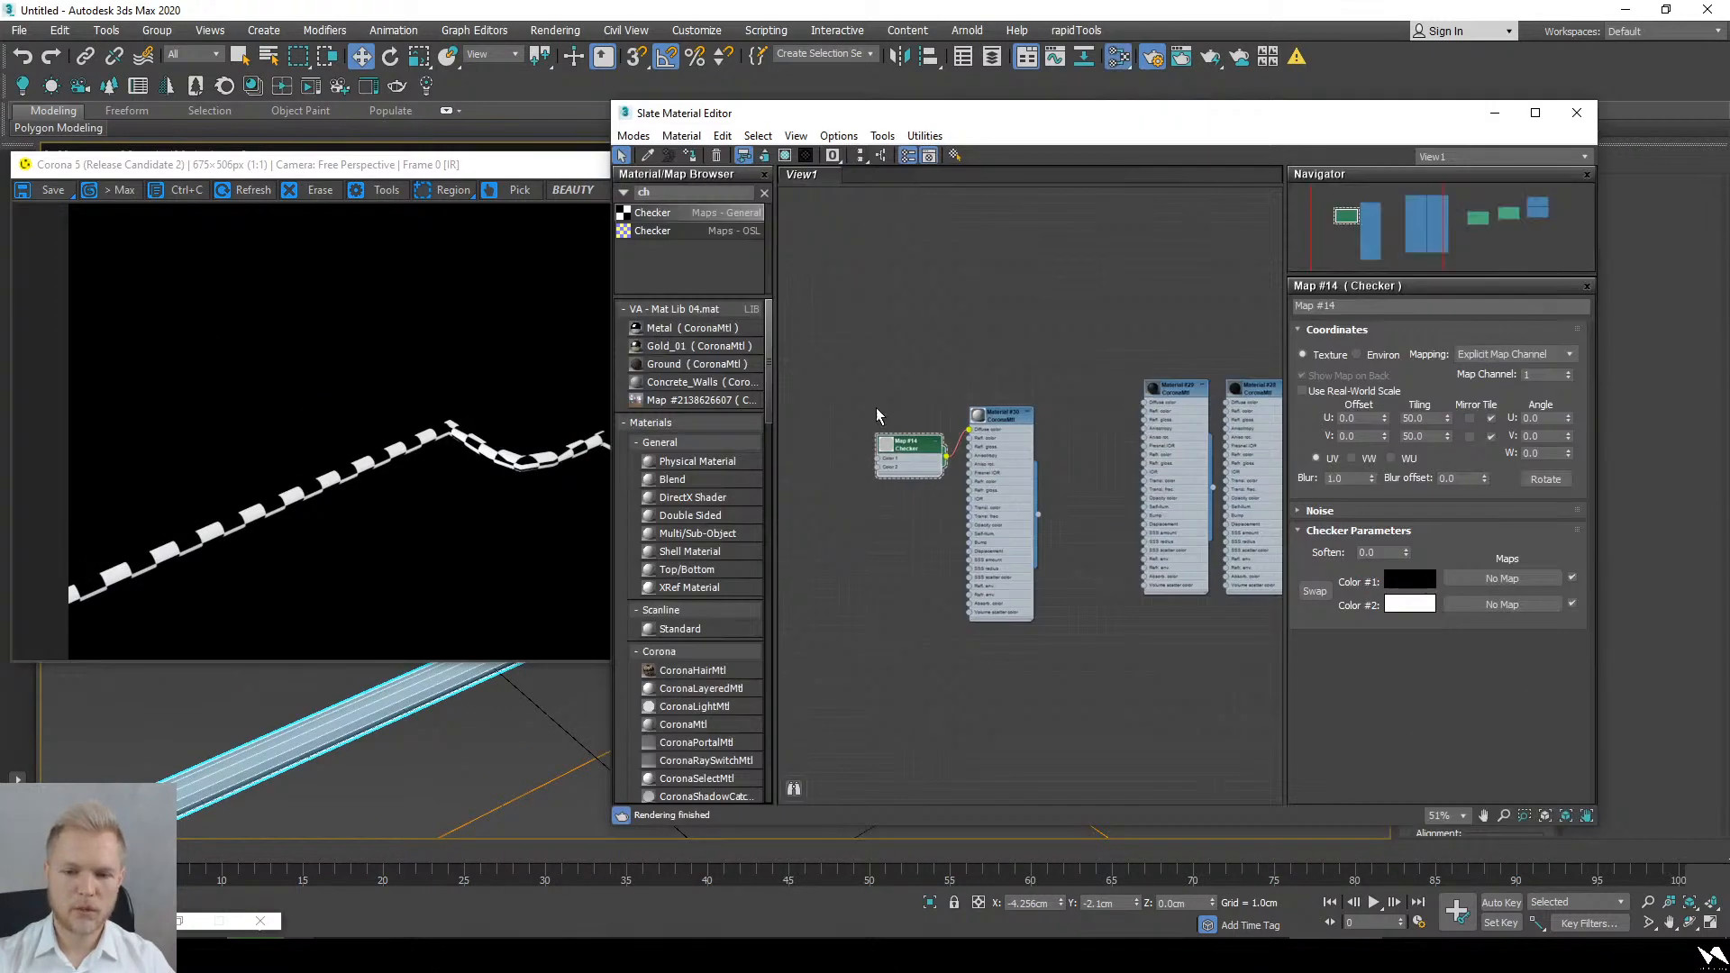
drag(886, 462, 821, 463)
scroll(865, 309, up, 3)
double_click(671, 196)
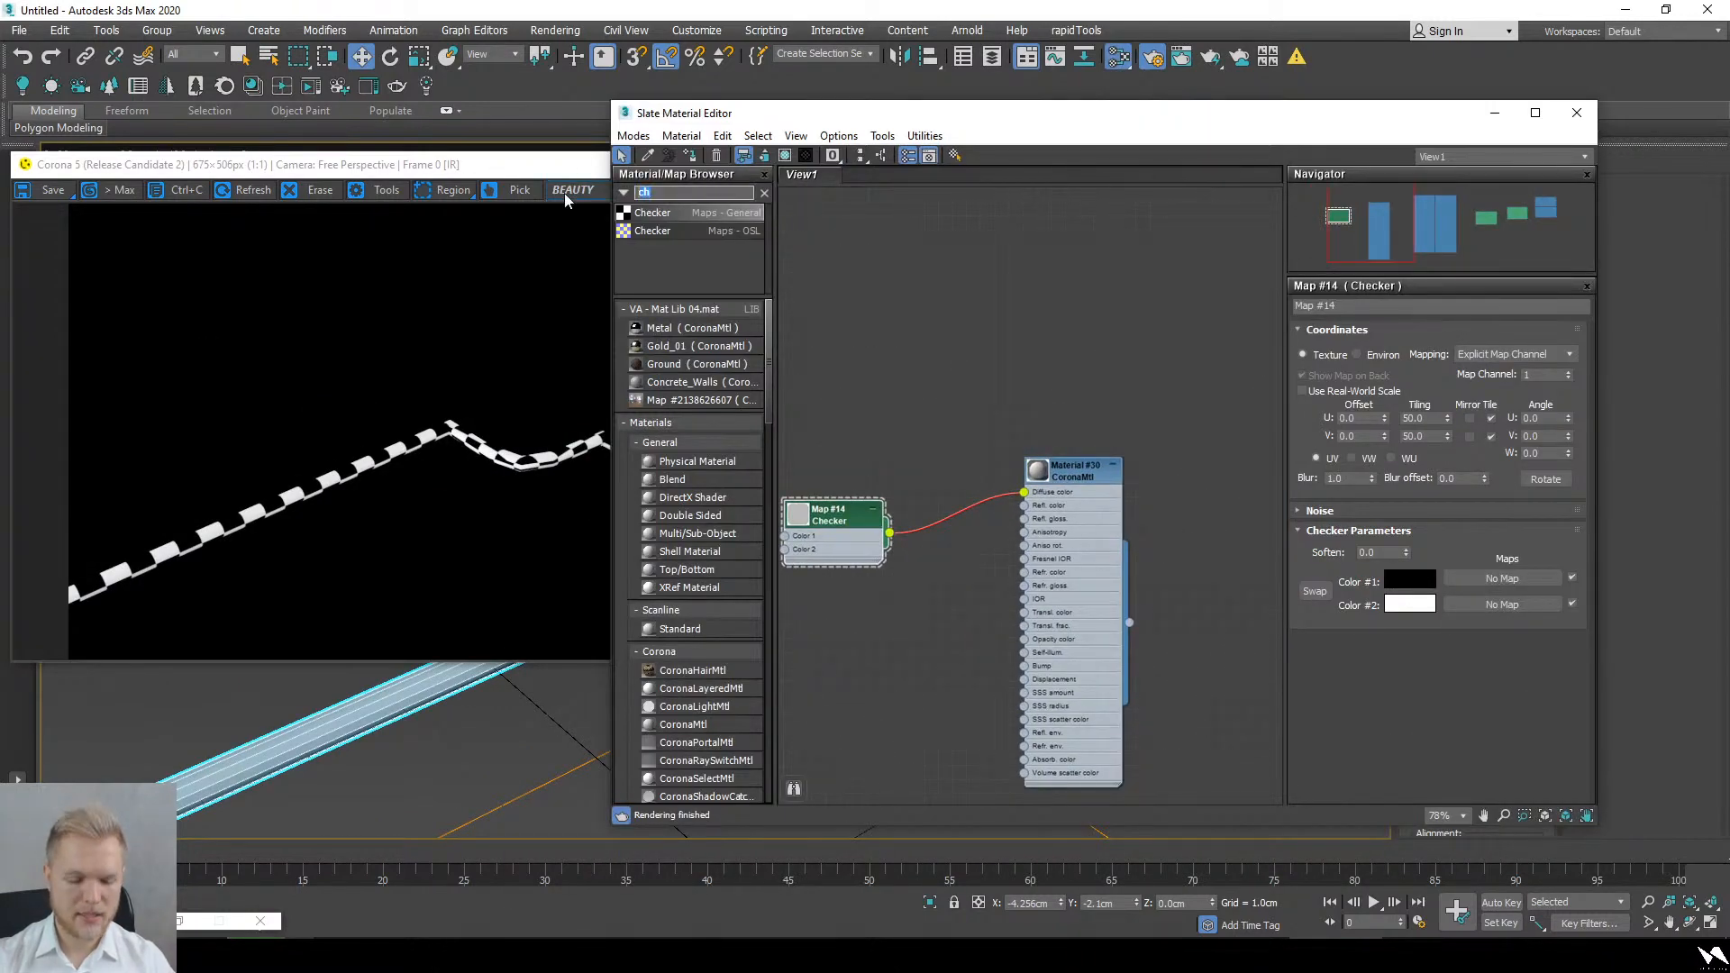
text(coronat)
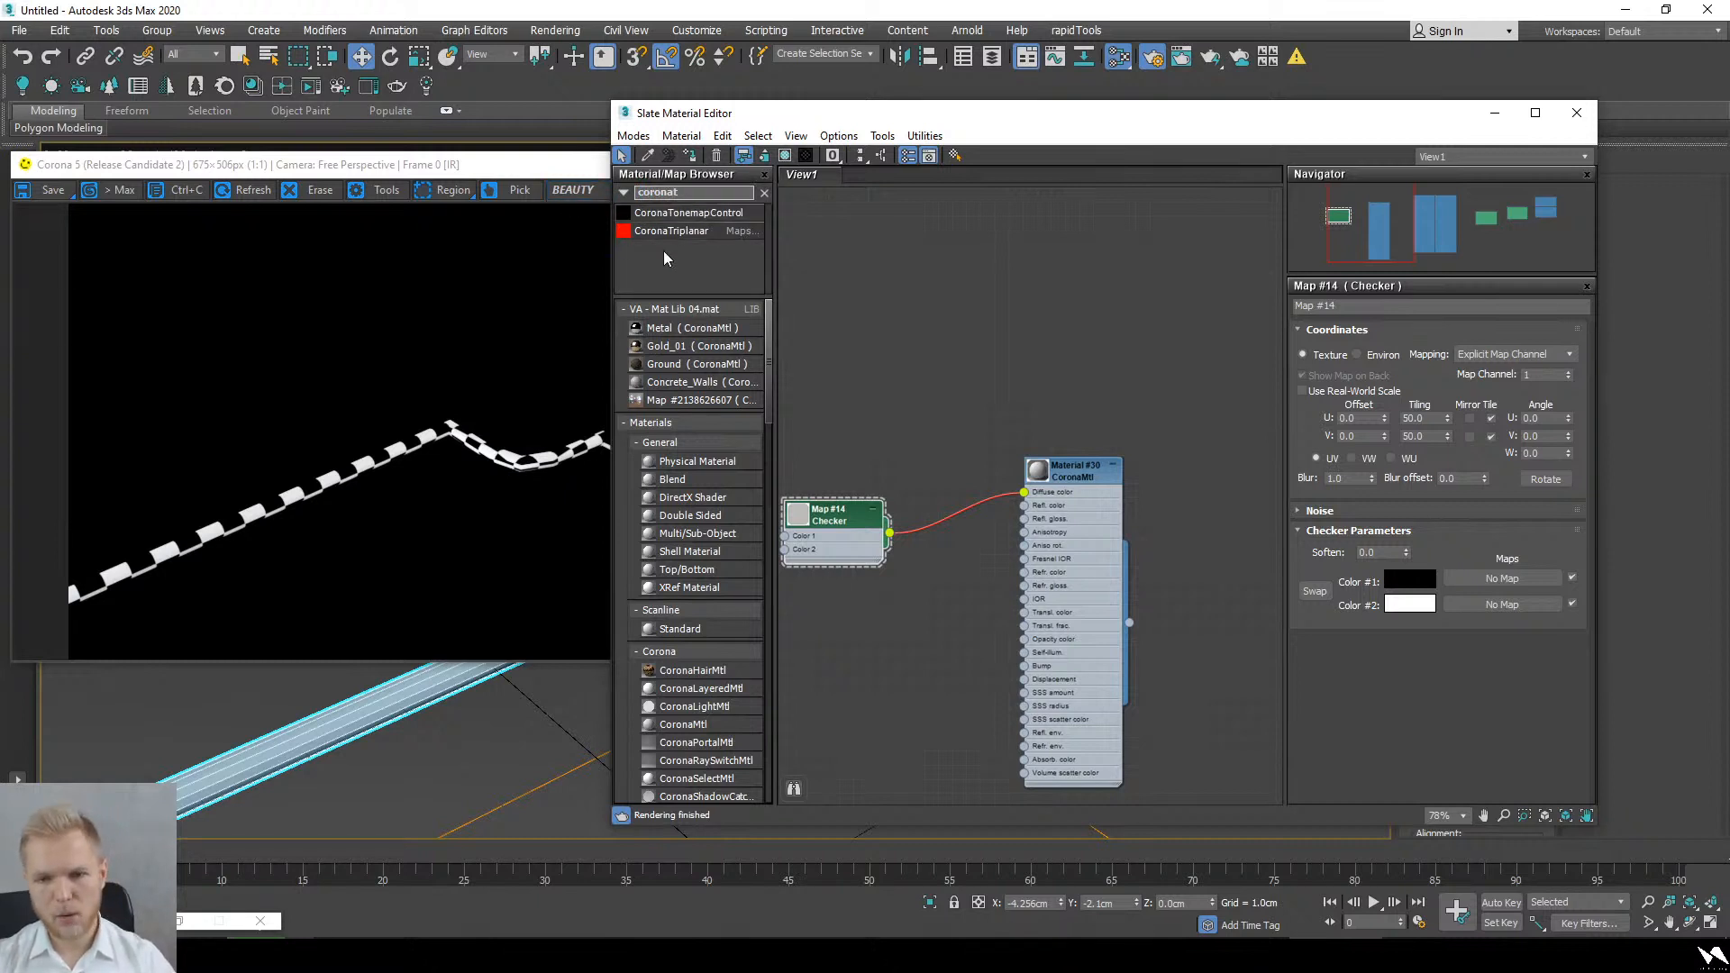
drag(789, 327, 870, 400)
Step: Wire the Checker map through CoronaTriplanar's Texmap X into the material's diffuse color and inspect the squares at the pipe's bends up close
middle_drag(927, 468, 1082, 402)
drag(1004, 483, 967, 357)
drag(1018, 337, 1182, 427)
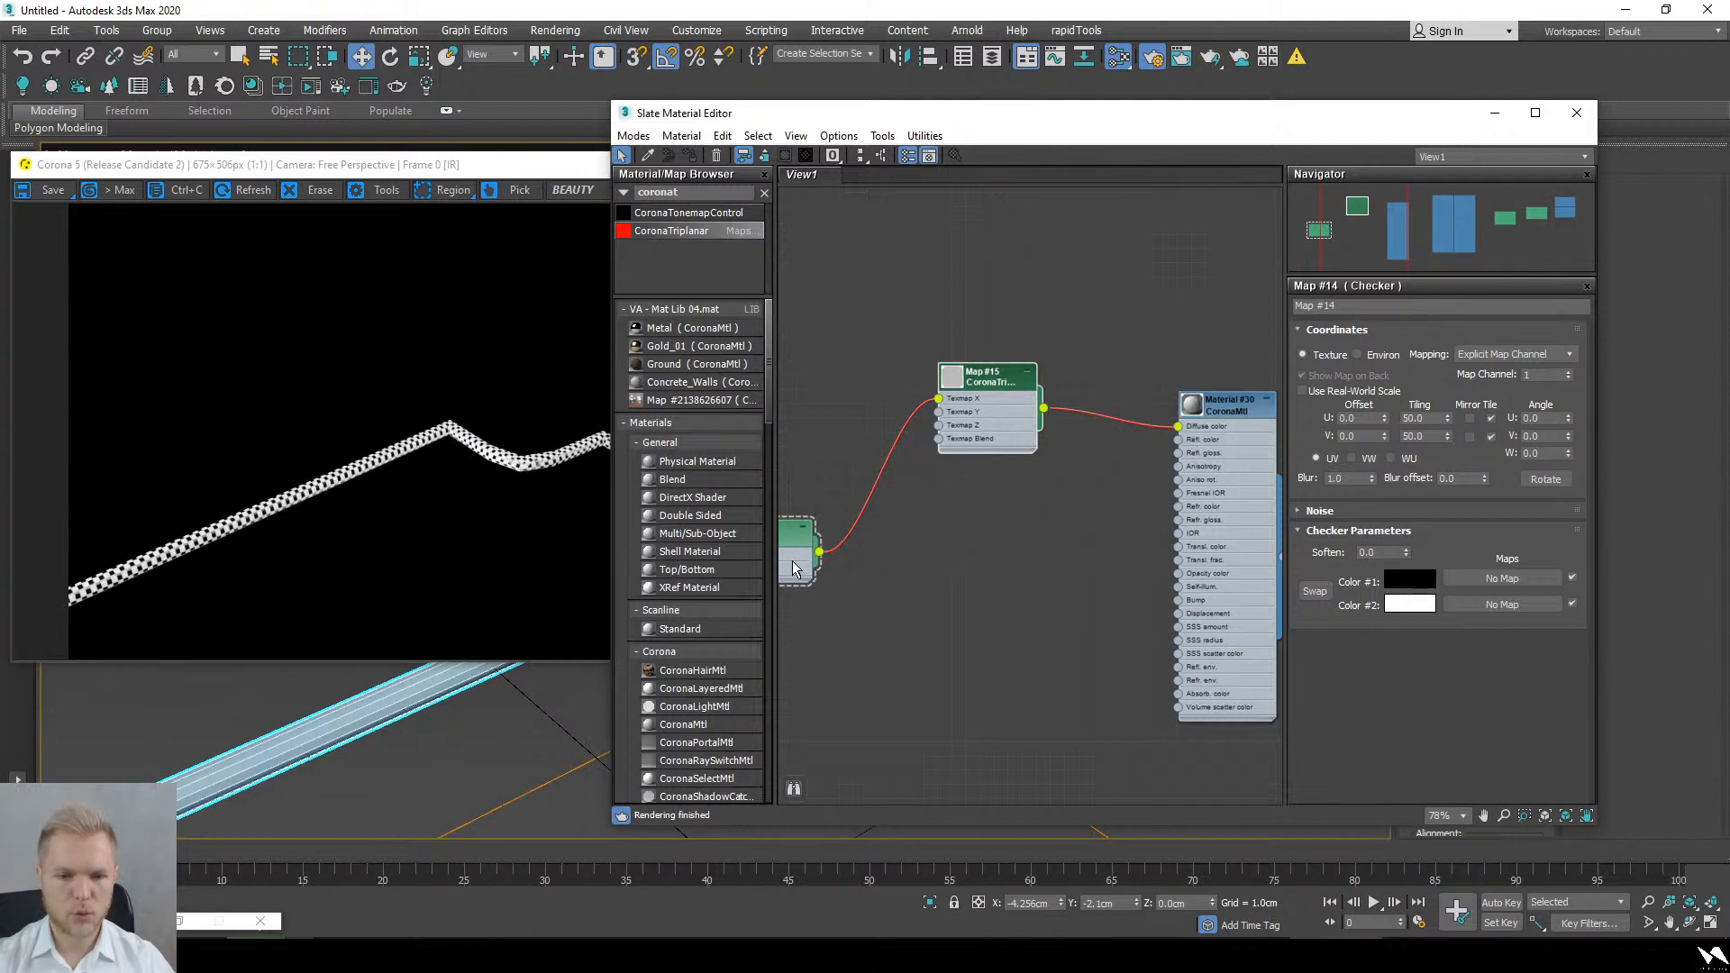
drag(798, 566, 846, 460)
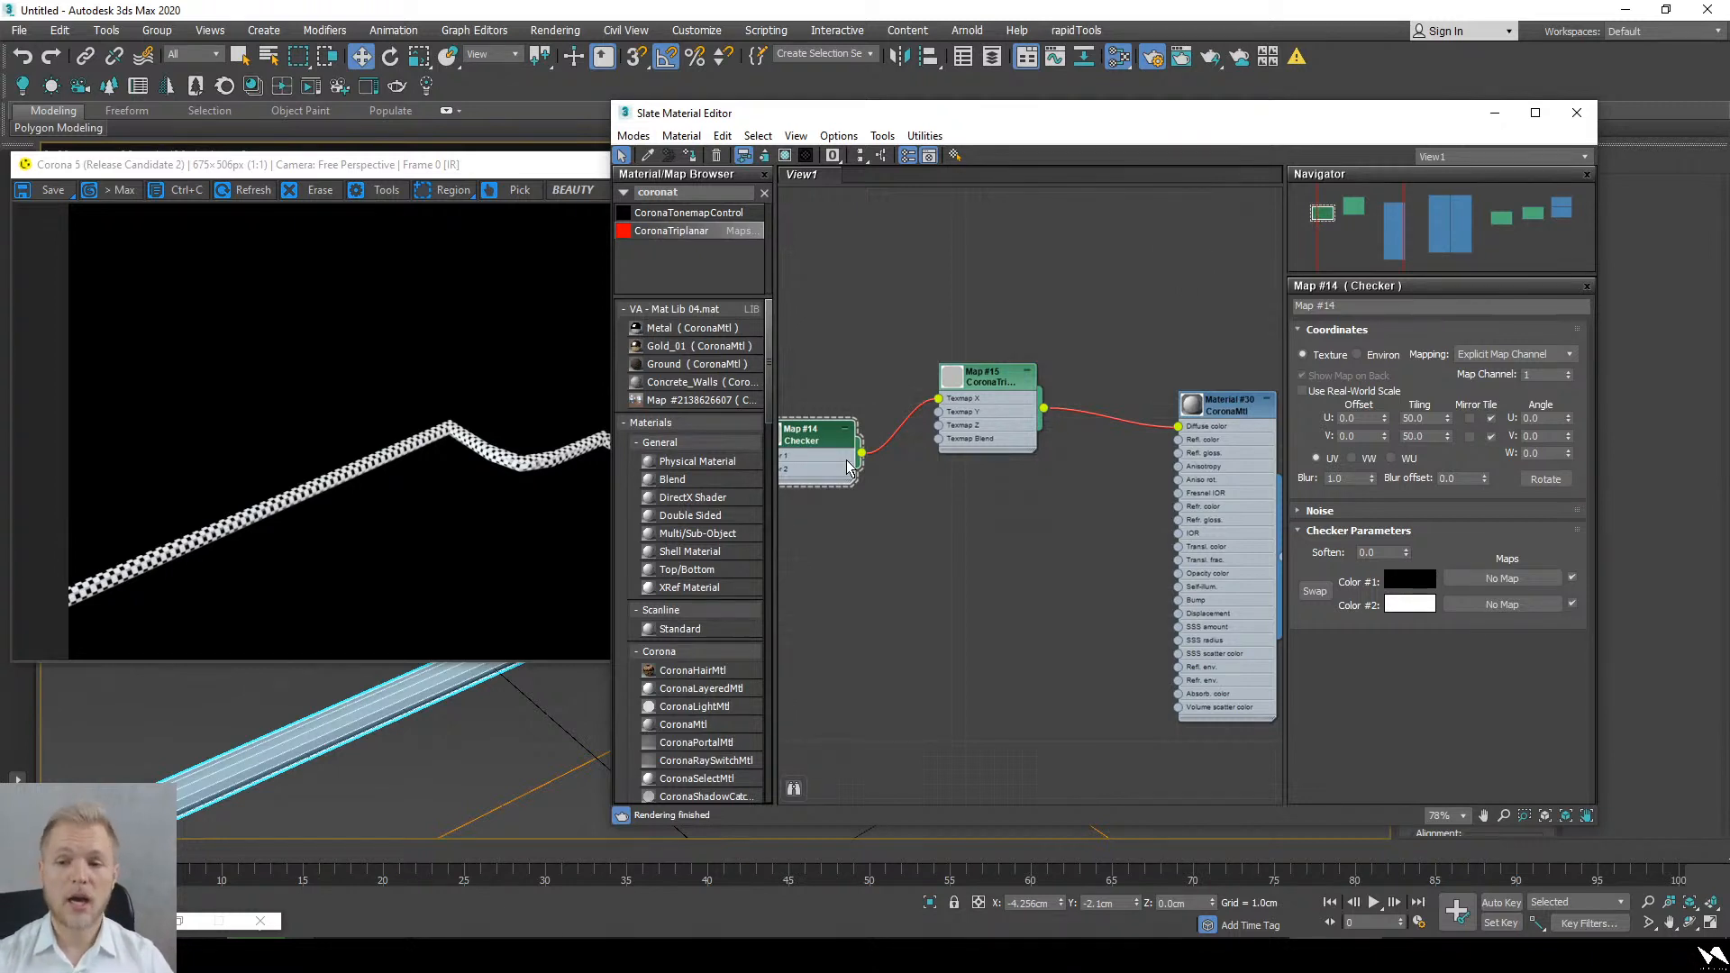
middle_drag(896, 448, 1030, 410)
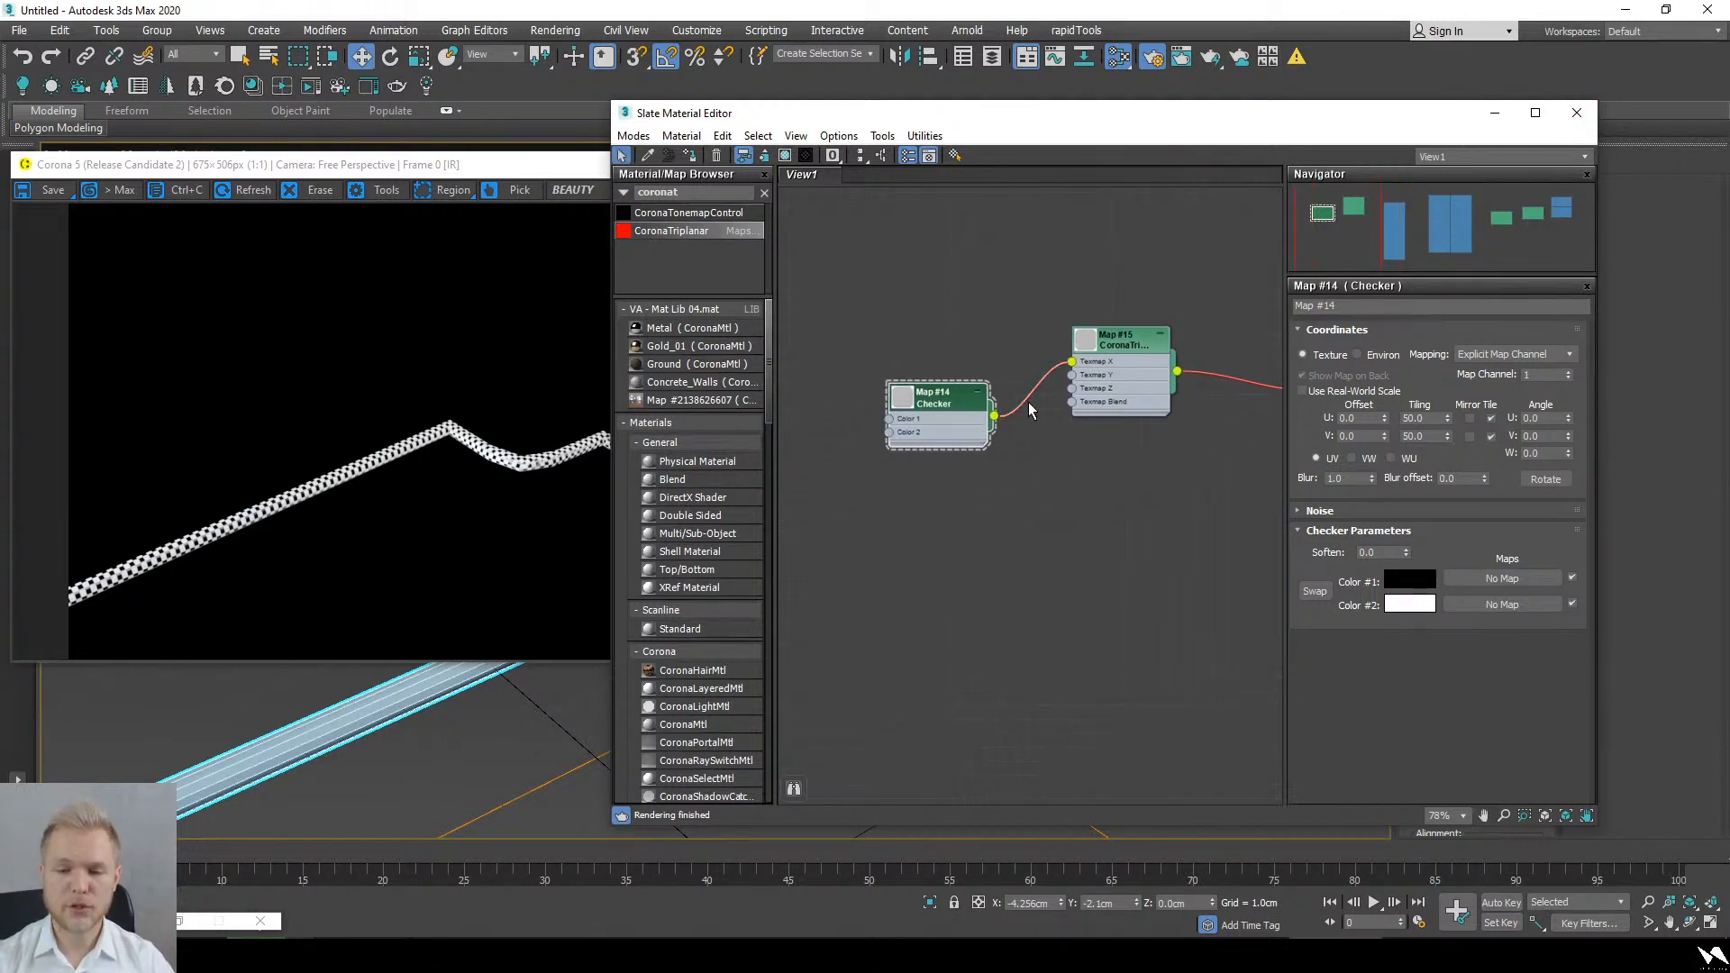
scroll(1029, 411, up, 1)
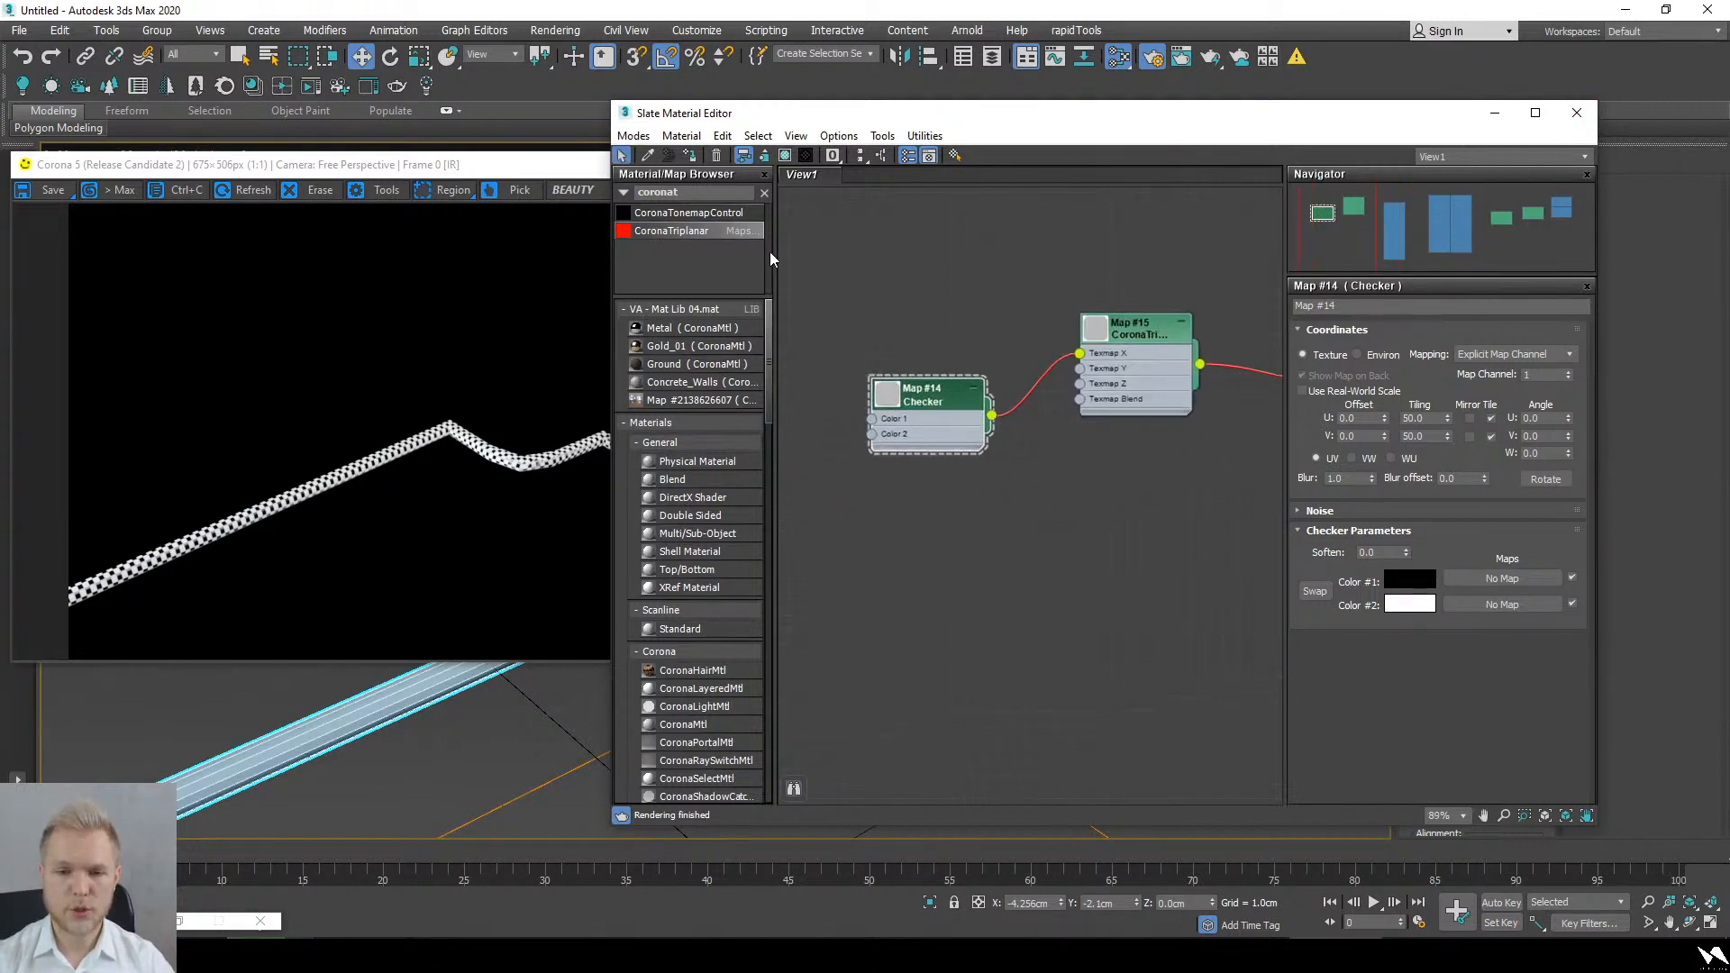
click(1494, 113)
scroll(1075, 590, up, 8)
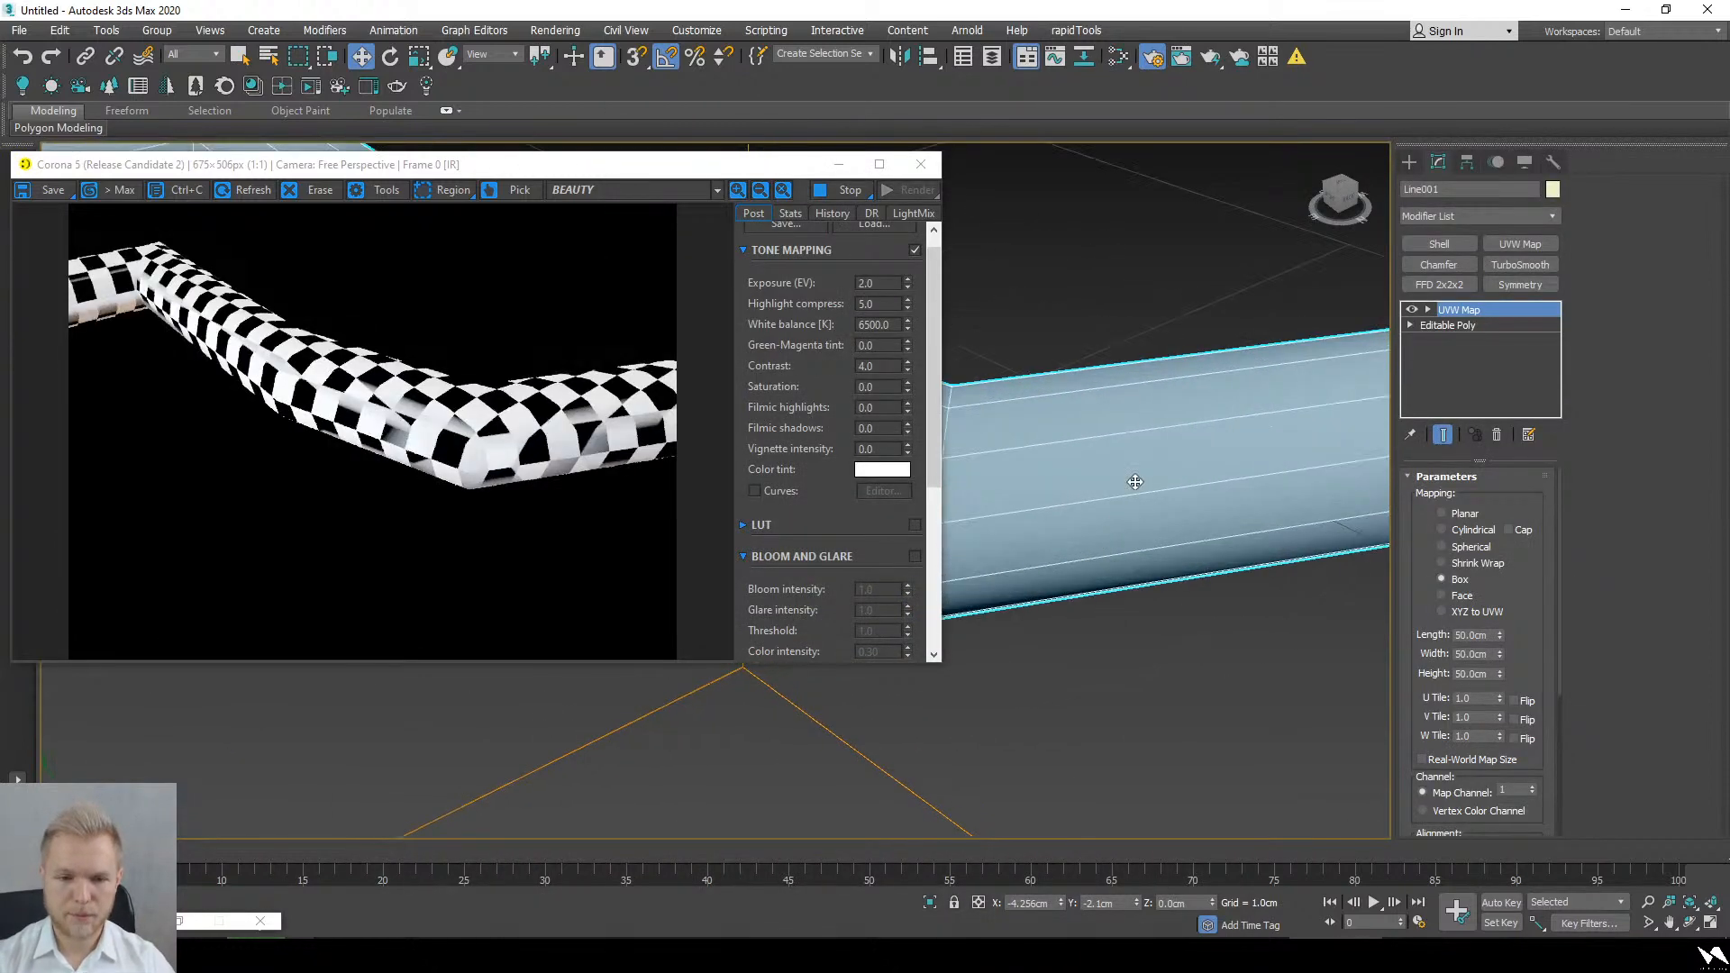
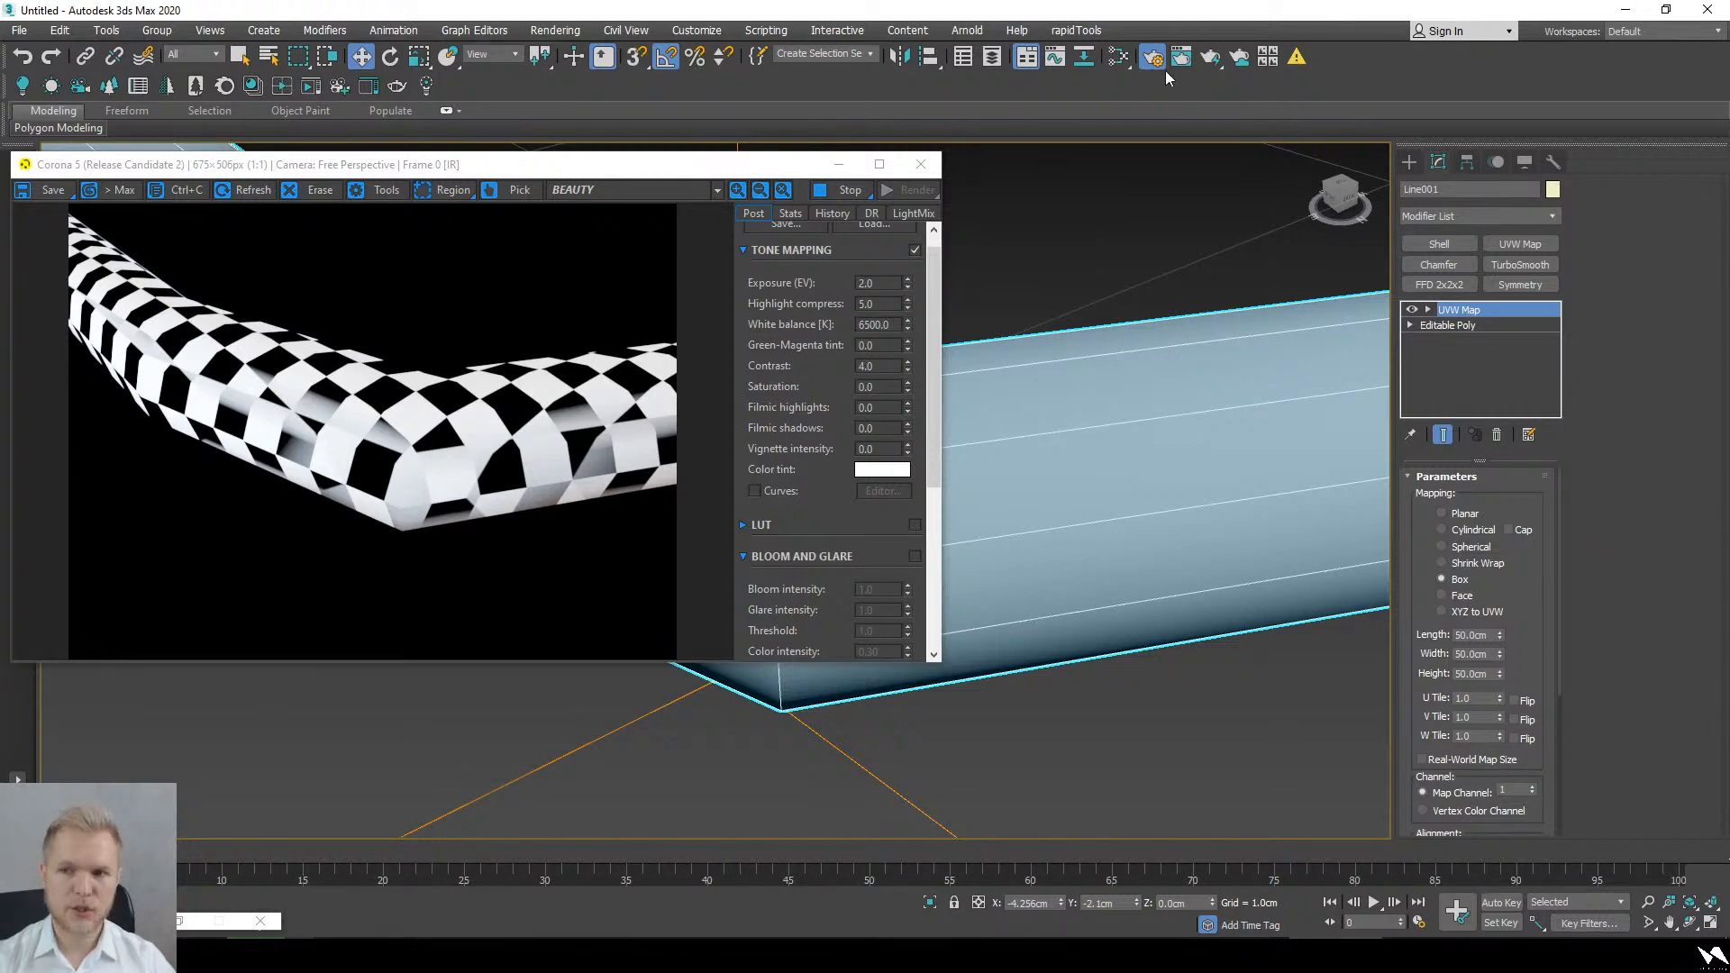
Step: Reopen the material editor and move the CoronaTriplanar and Checker nodes closer to the Corona material
click(1117, 56)
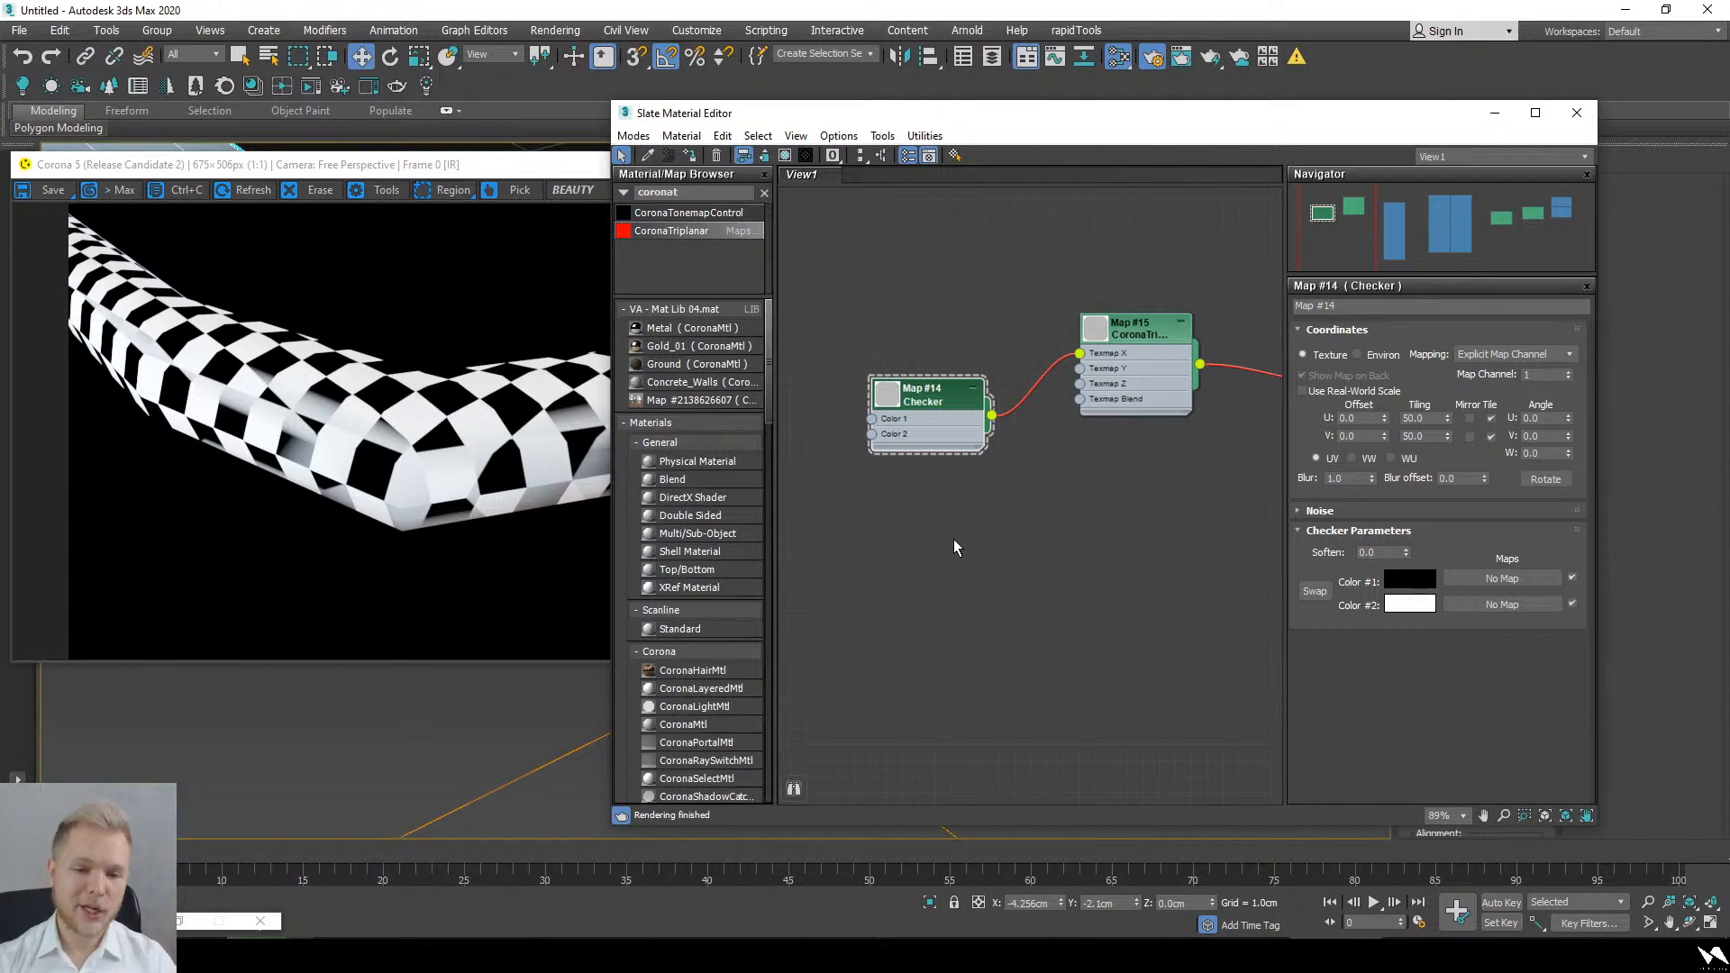
scroll(982, 547, down, 3)
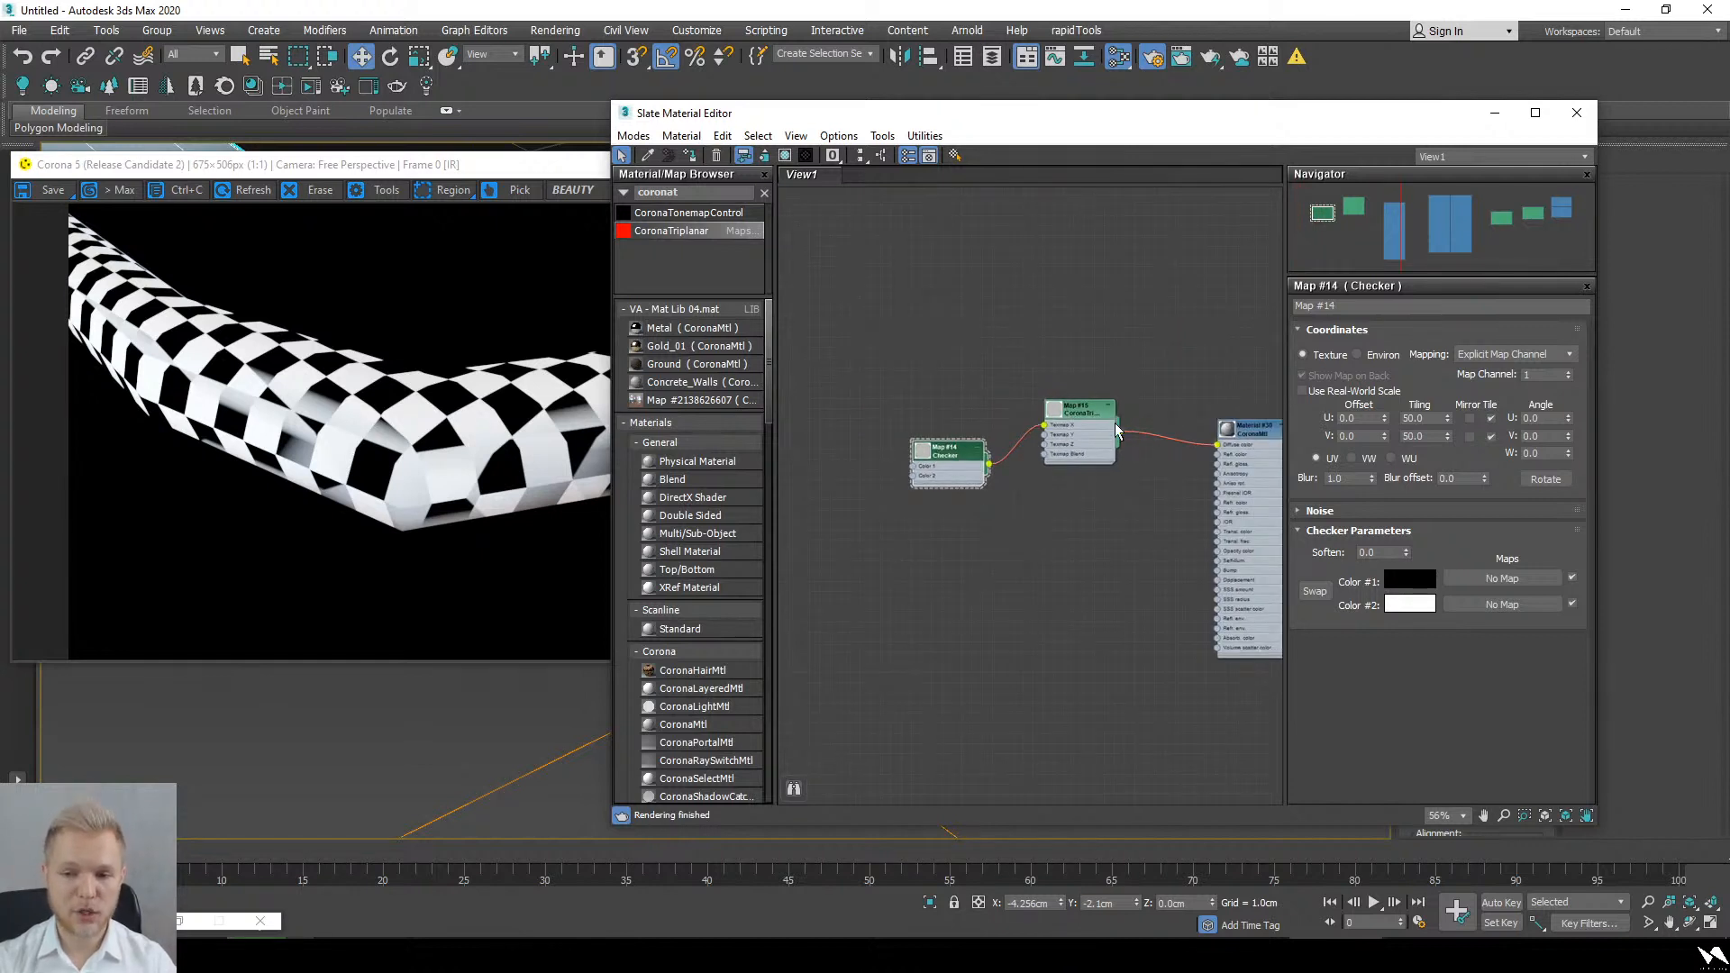
drag(1093, 412, 1132, 431)
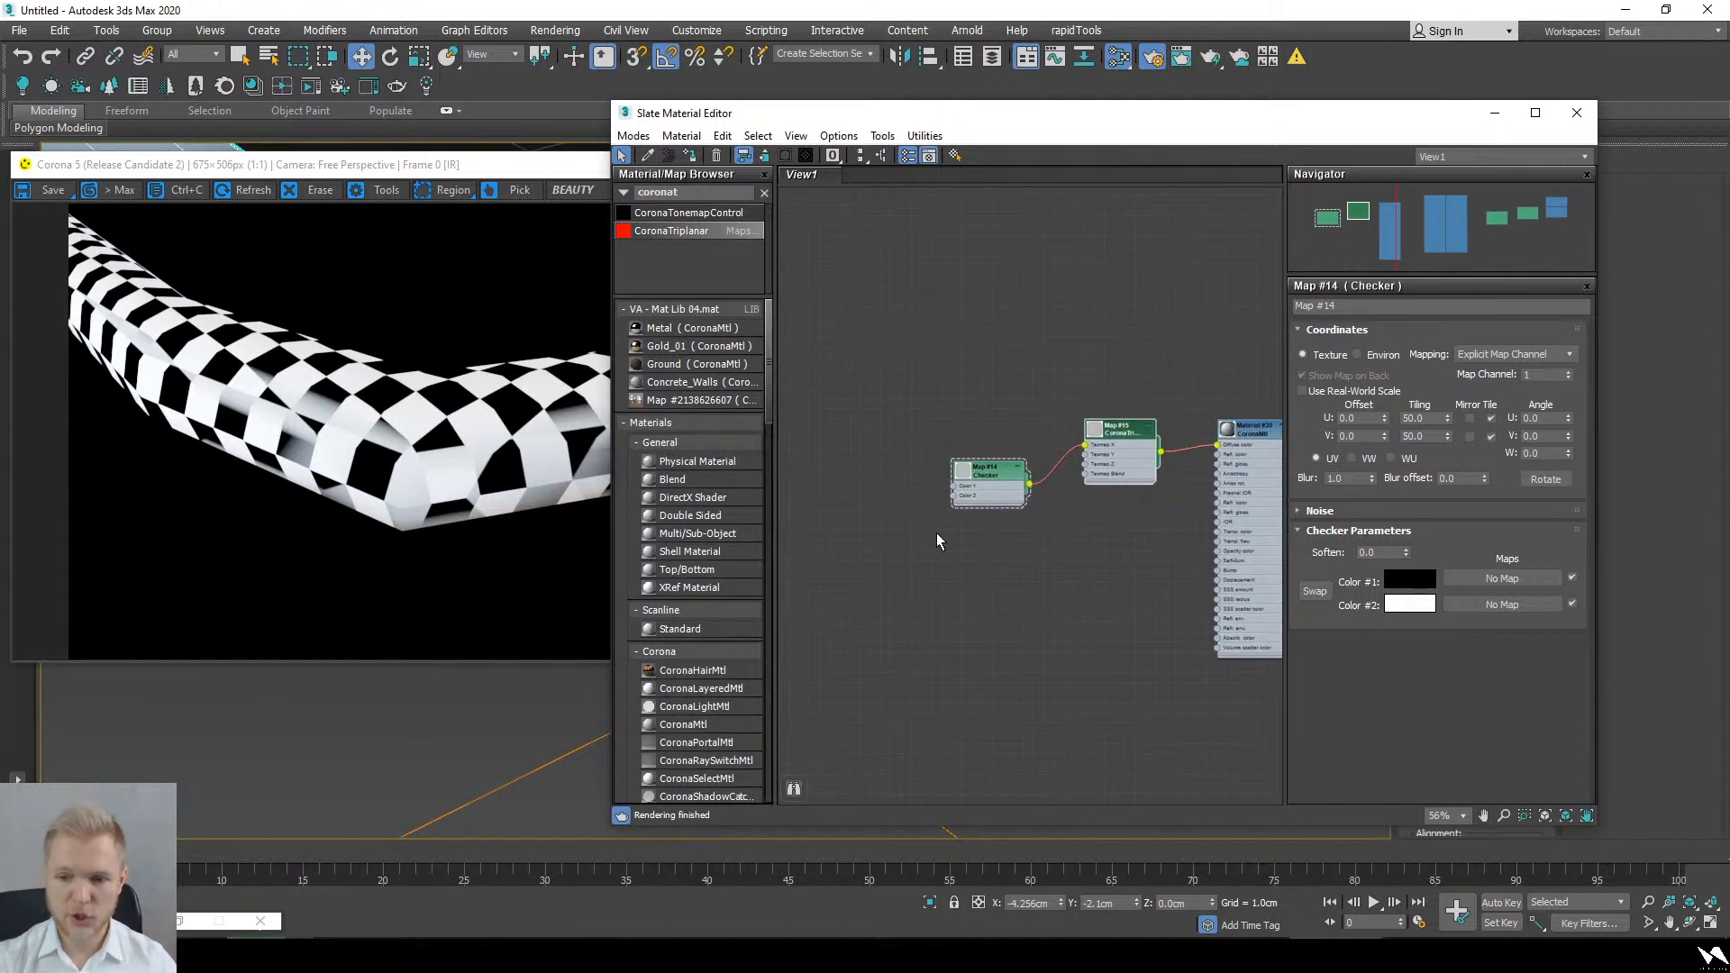
drag(994, 499, 1014, 462)
scroll(1118, 495, up, 2)
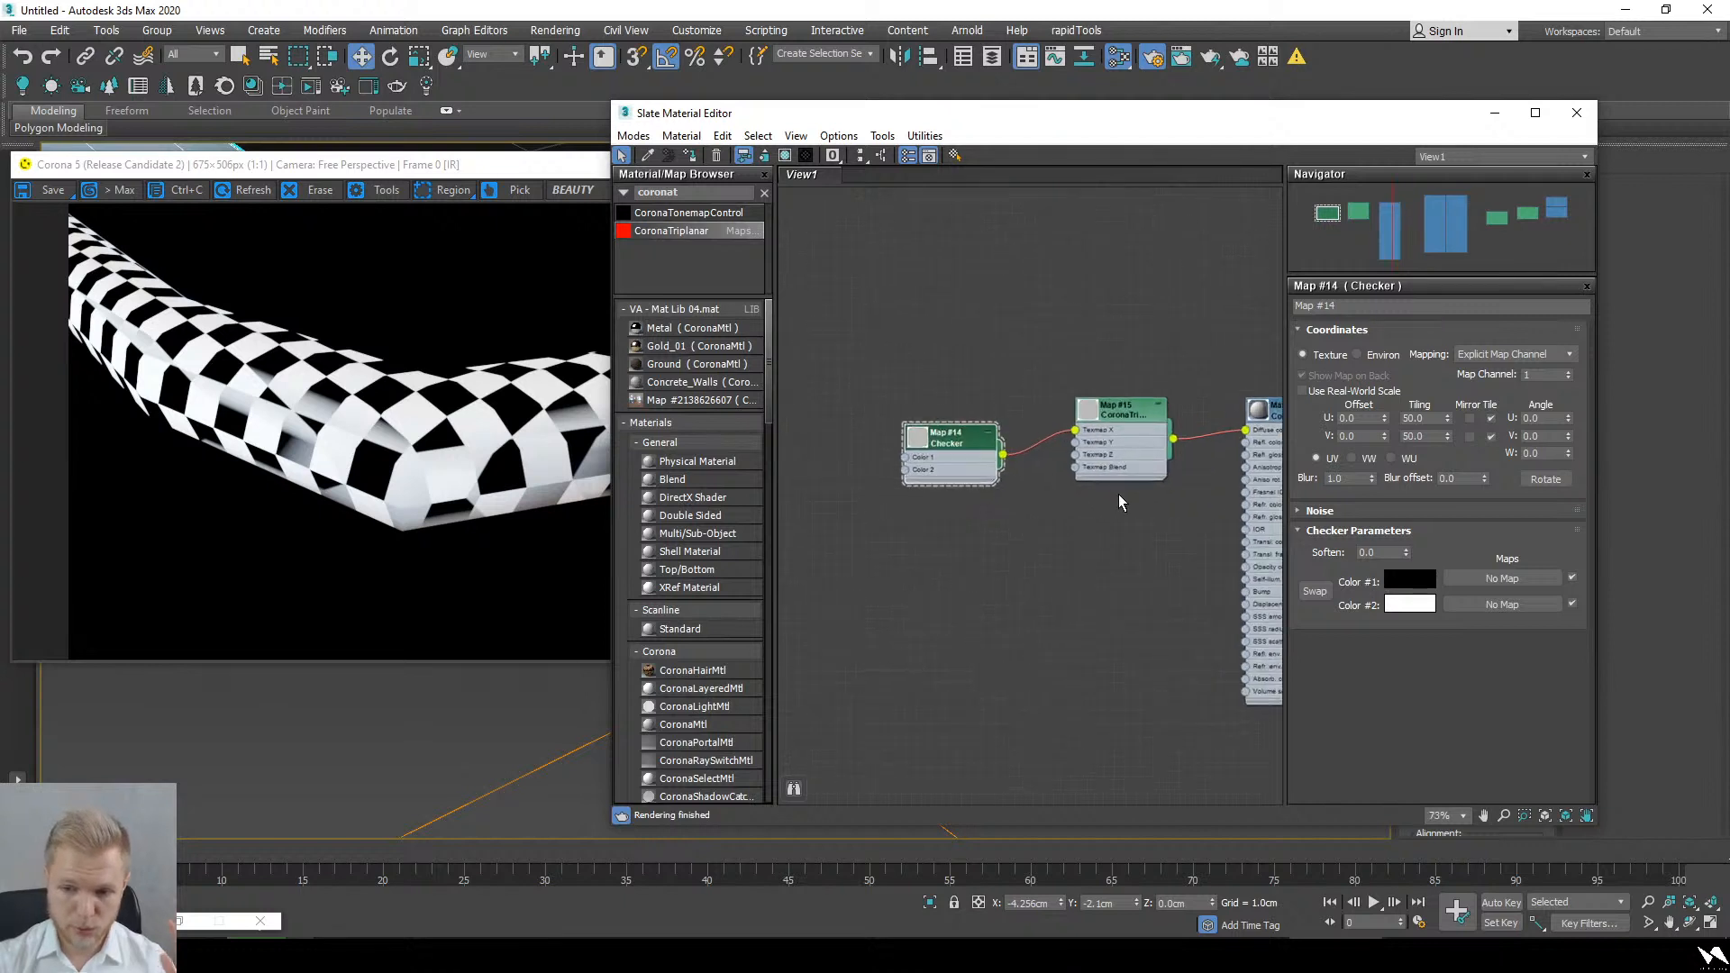
scroll(1118, 494, up, 1)
drag(1131, 404, 1132, 404)
middle_drag(1179, 462, 1136, 465)
scroll(1113, 483, down, 1)
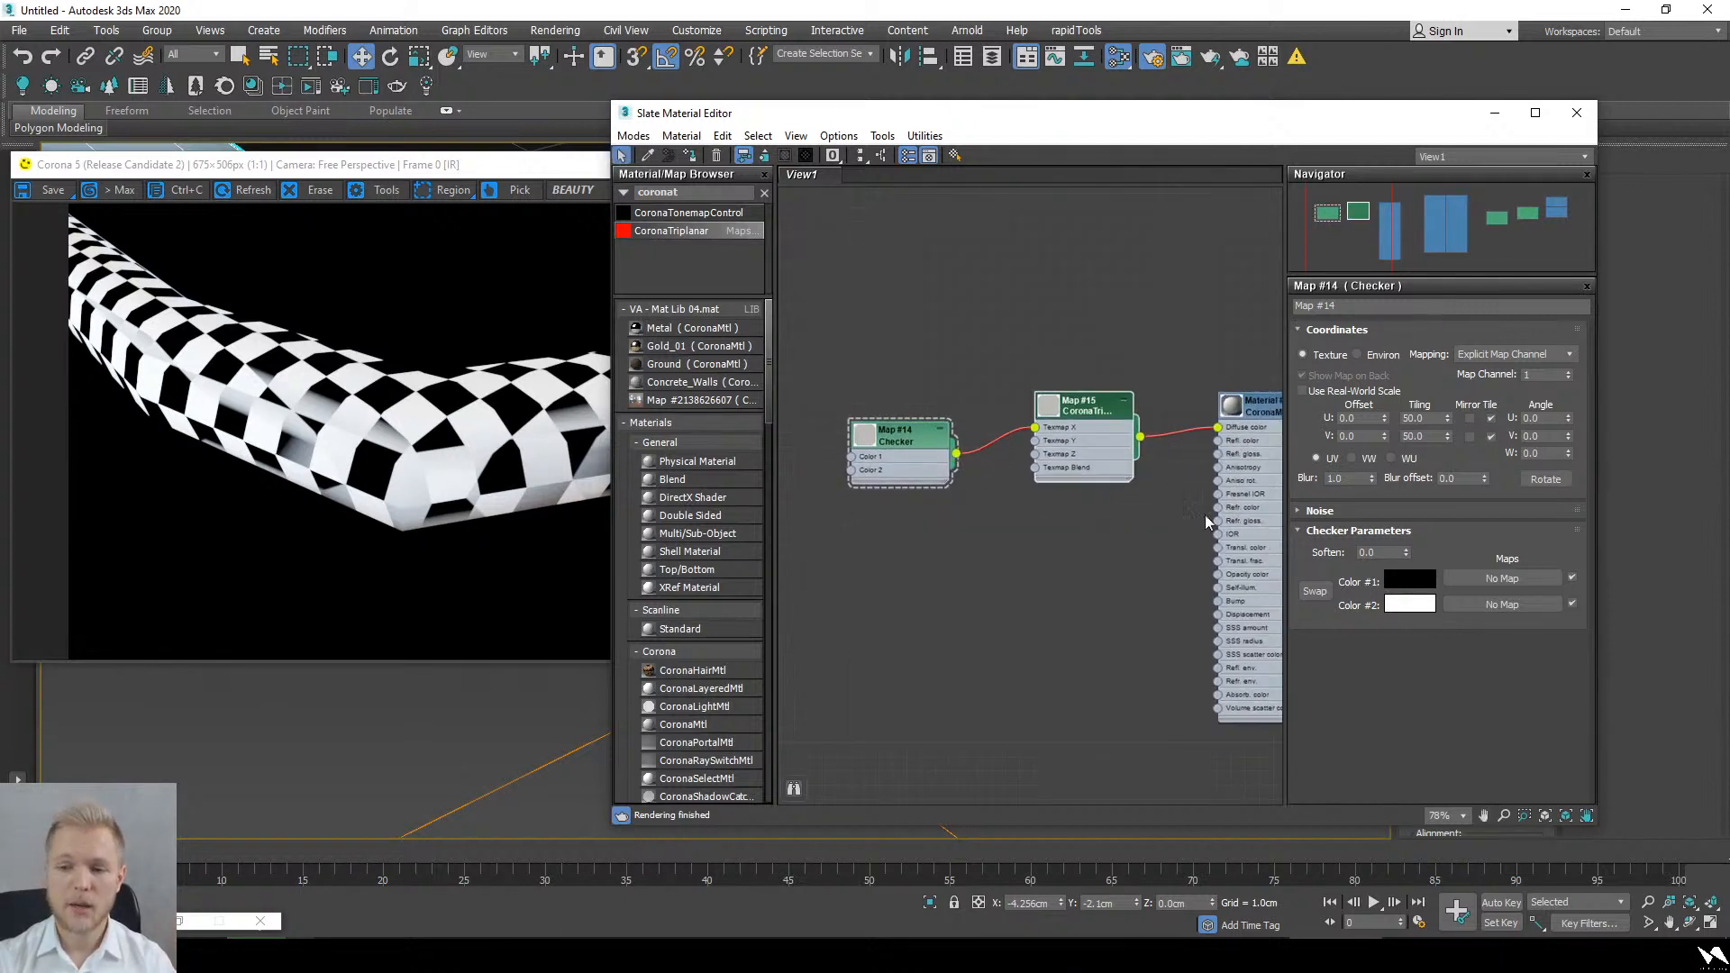
scroll(1131, 472, down, 3)
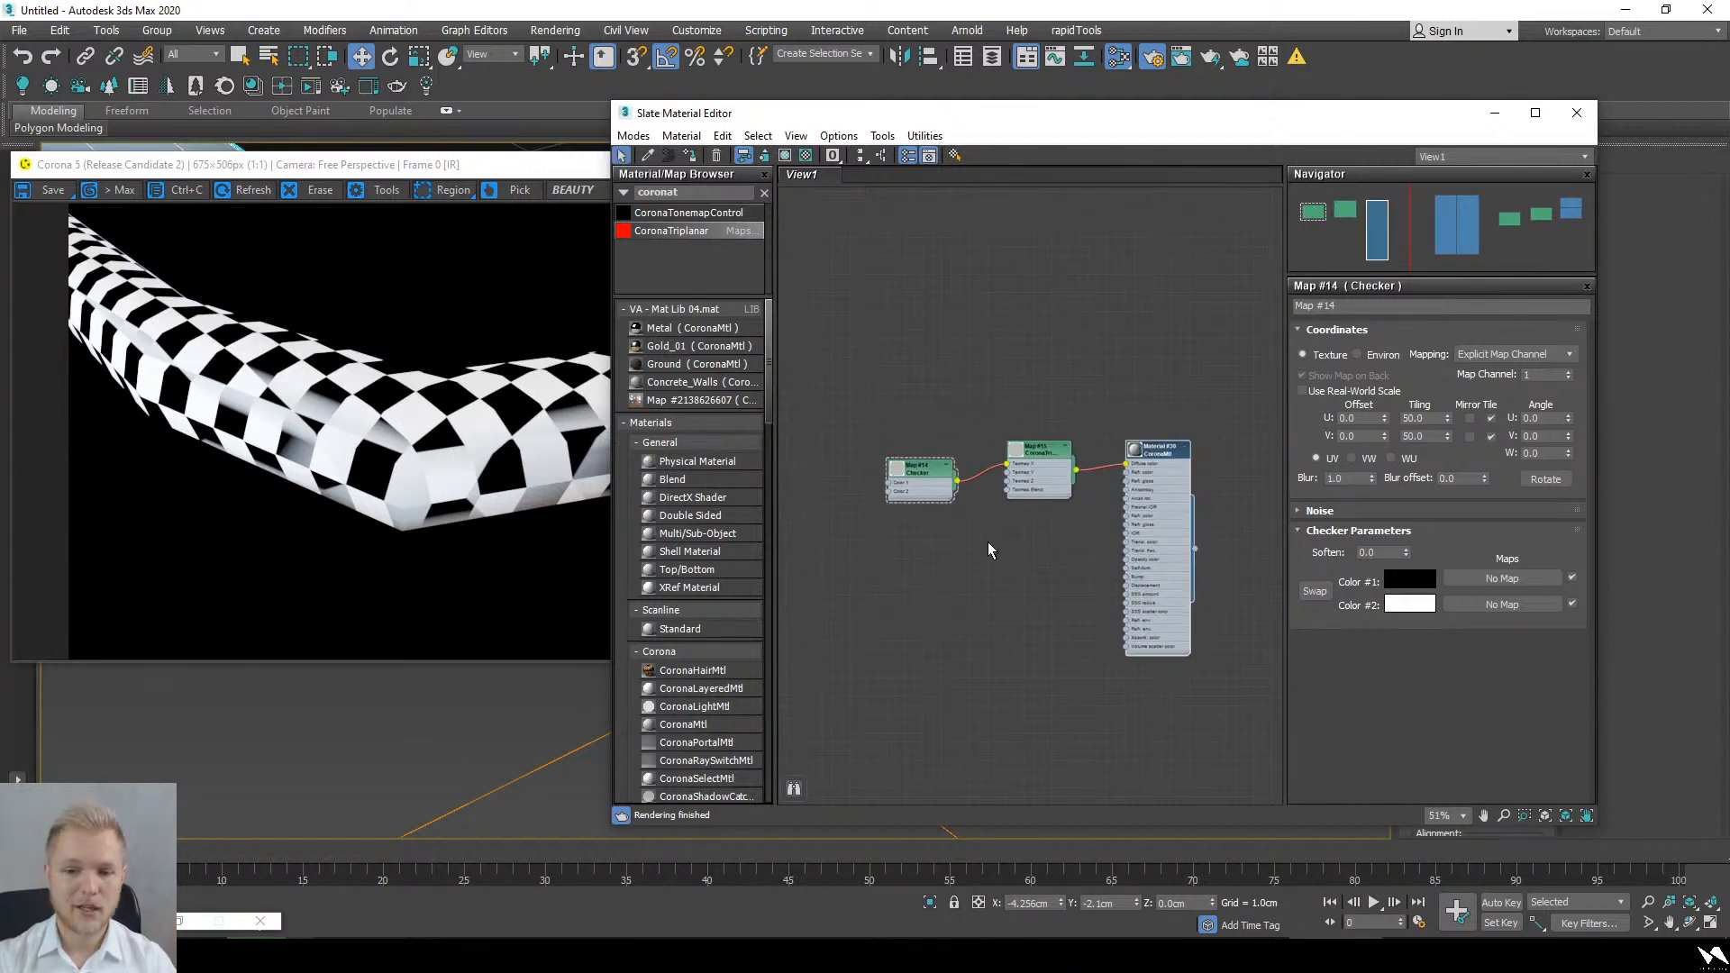
scroll(1052, 557, up, 2)
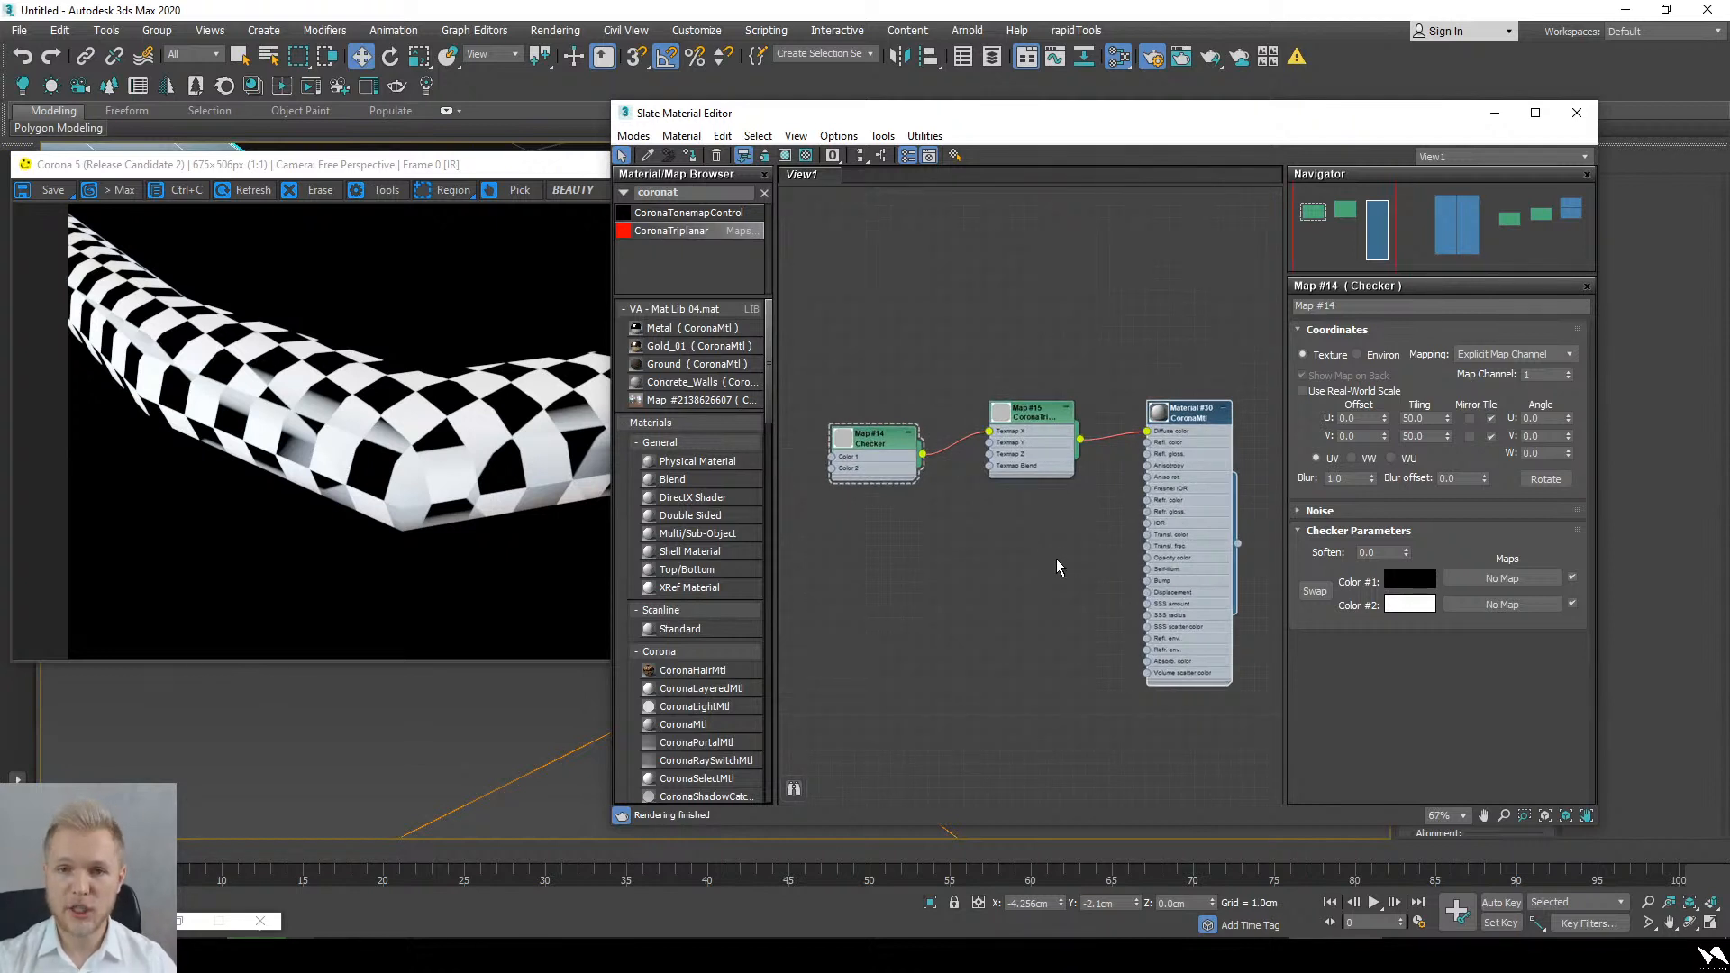
scroll(1055, 566, down, 1)
middle_drag(1052, 566, 1095, 546)
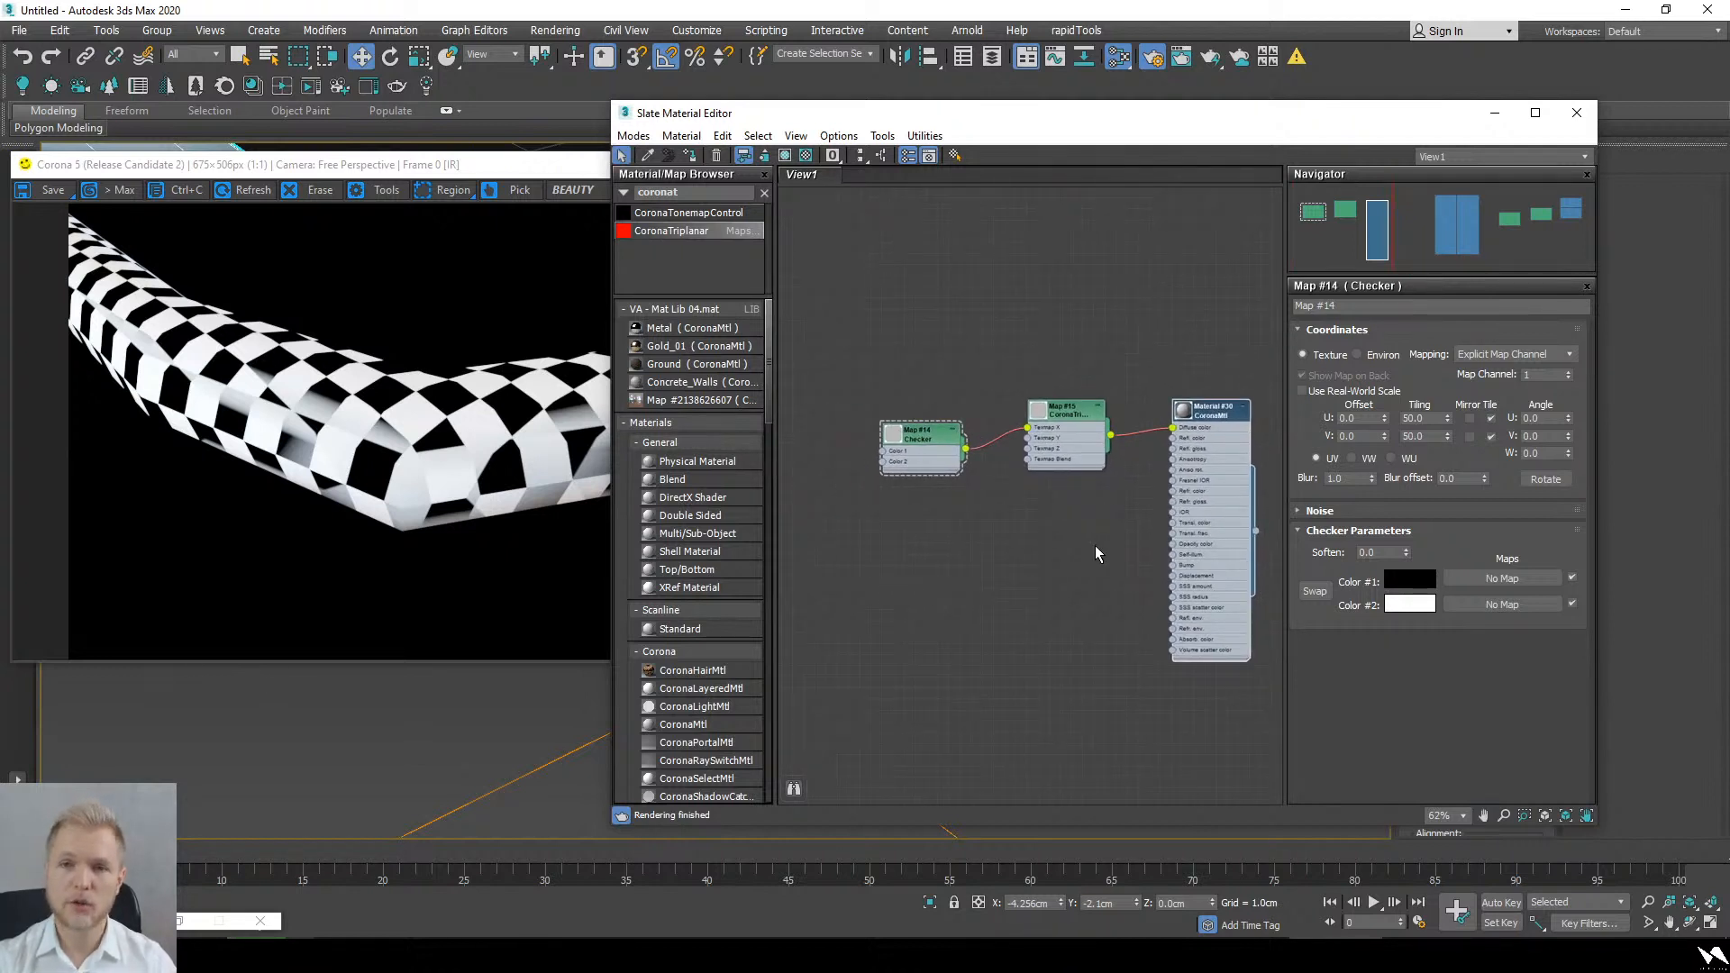
scroll(1094, 544, down, 2)
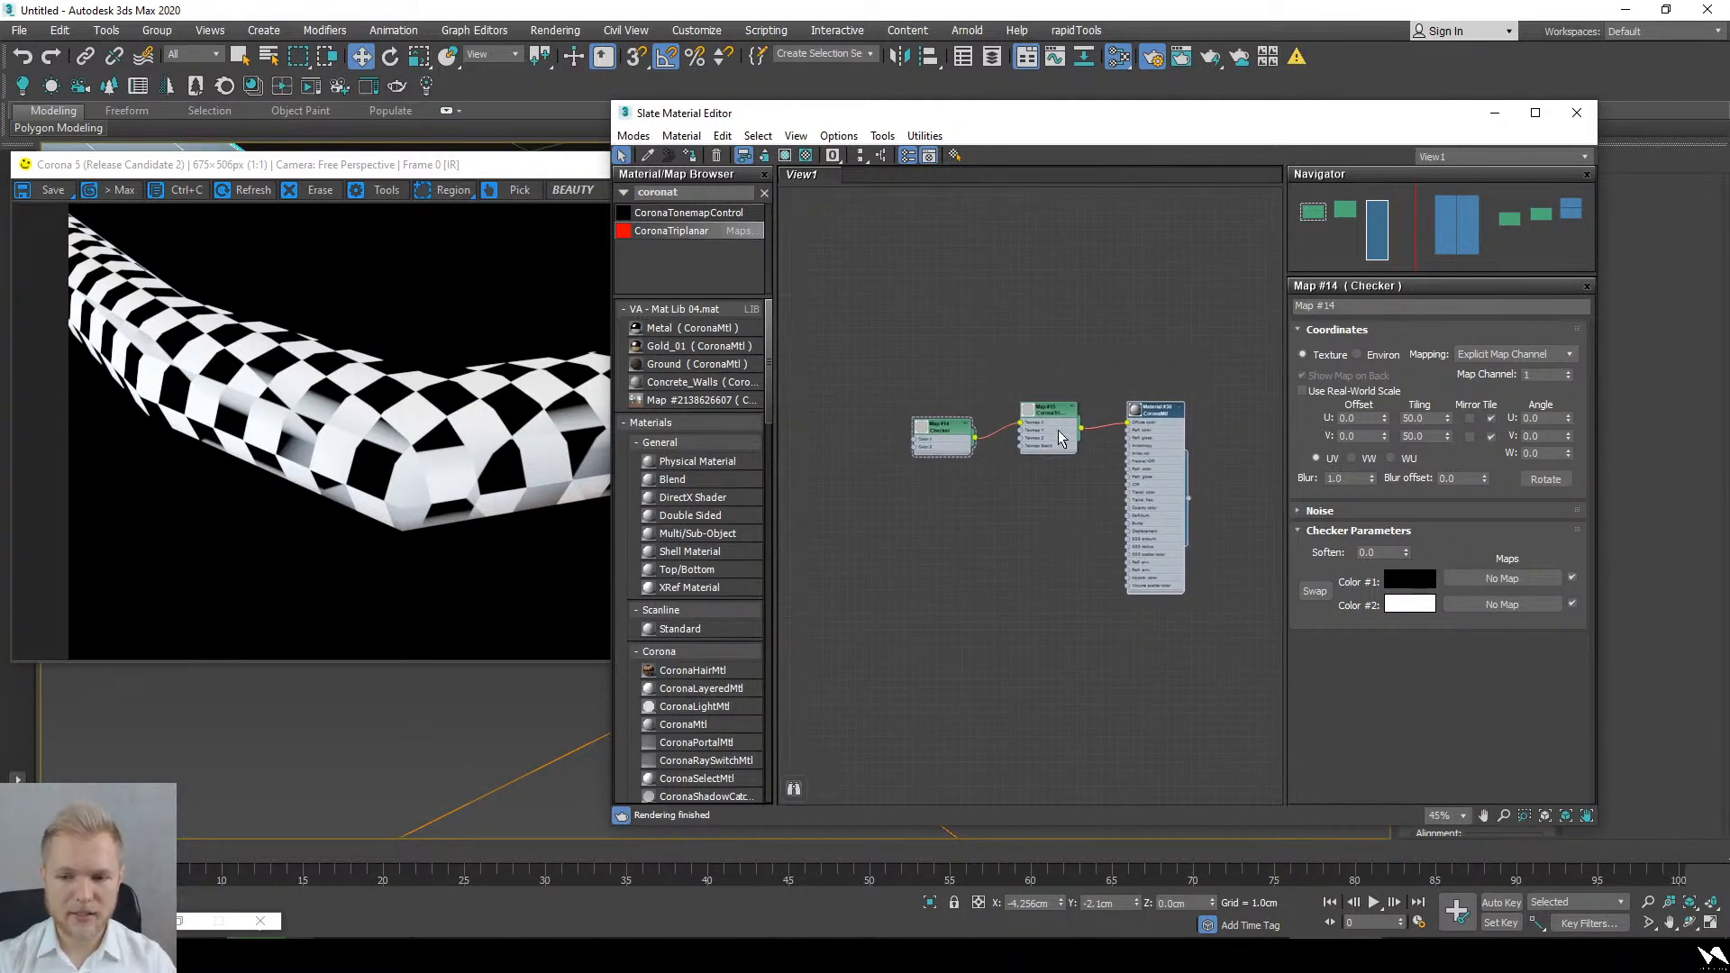
scroll(1058, 438, up, 2)
scroll(1058, 437, down, 1)
scroll(1058, 438, up, 3)
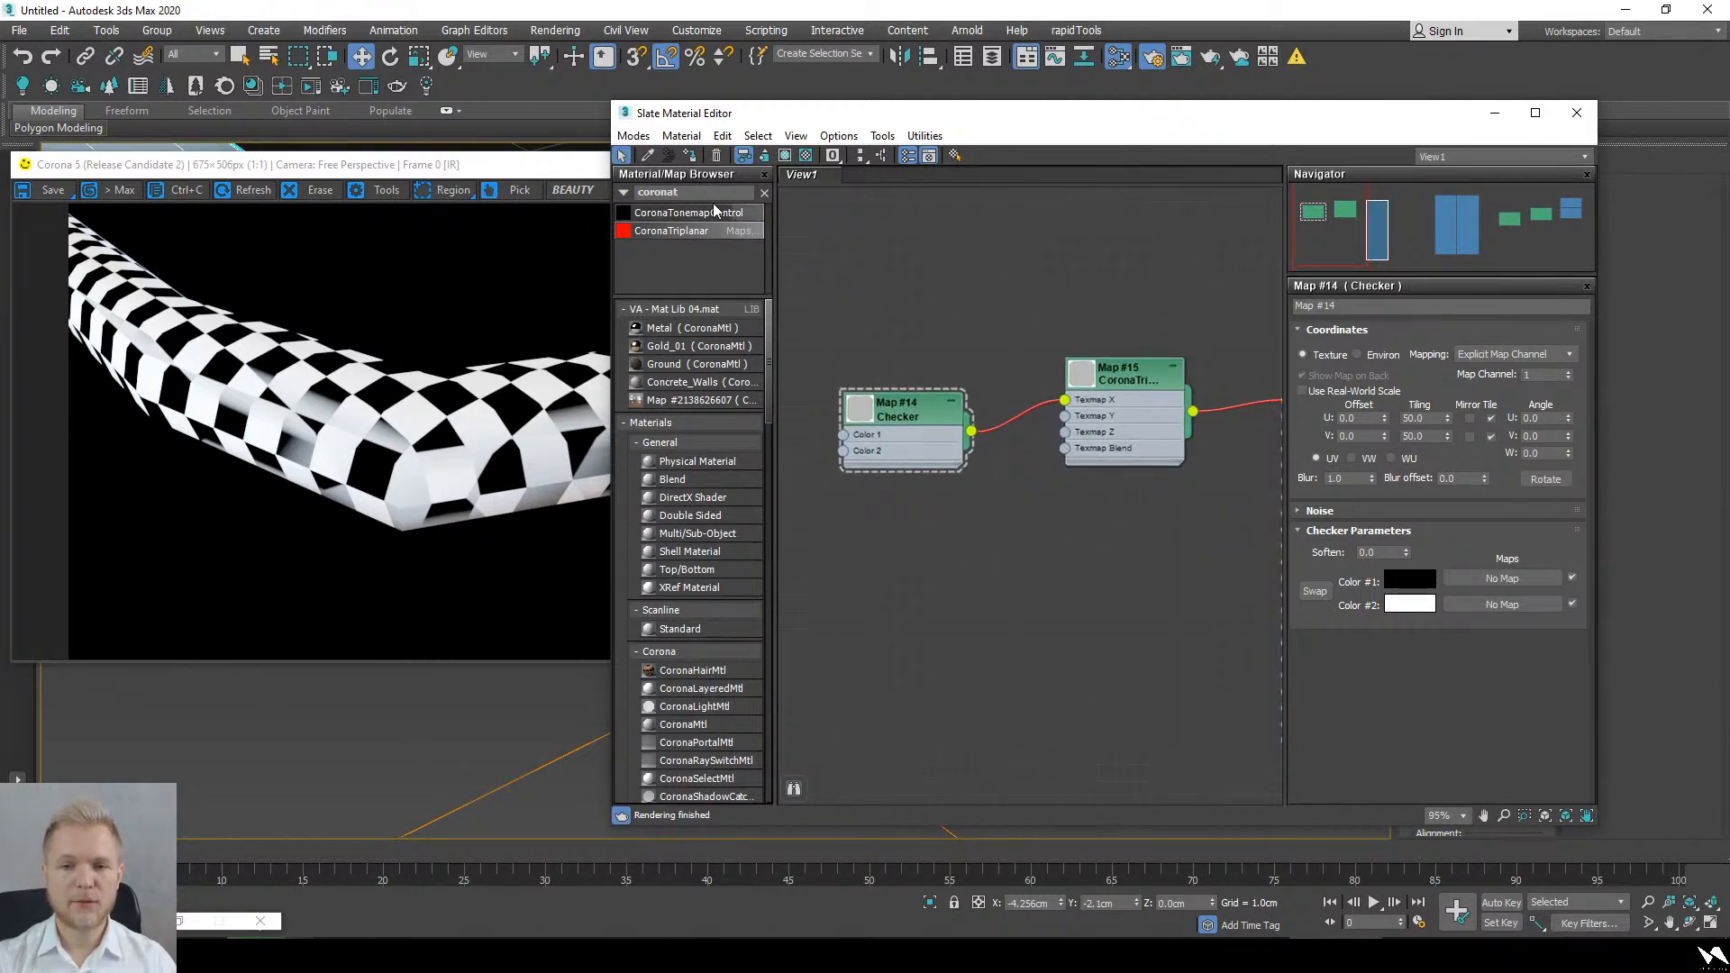
Step: Replace the material/map browser search with "coronab" to find the CoronaBitmap map
drag(705, 195, 565, 205)
text(cocon)
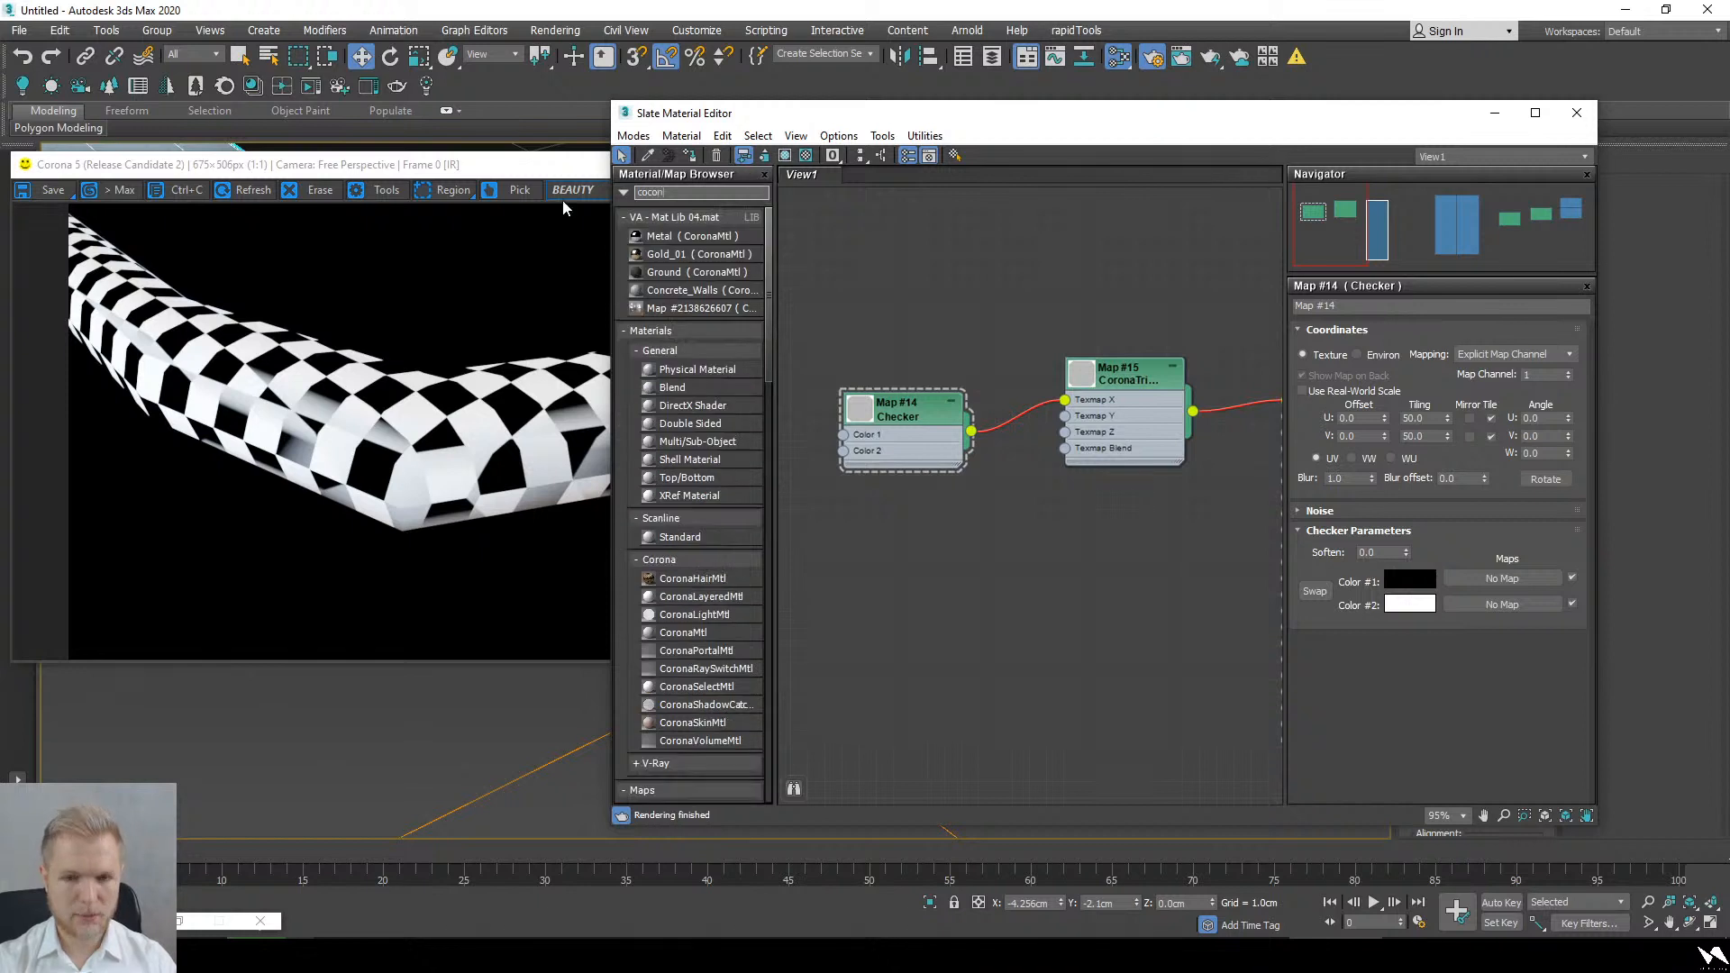
key(BackSpace)
key(BackSpace)
key(BackSpace)
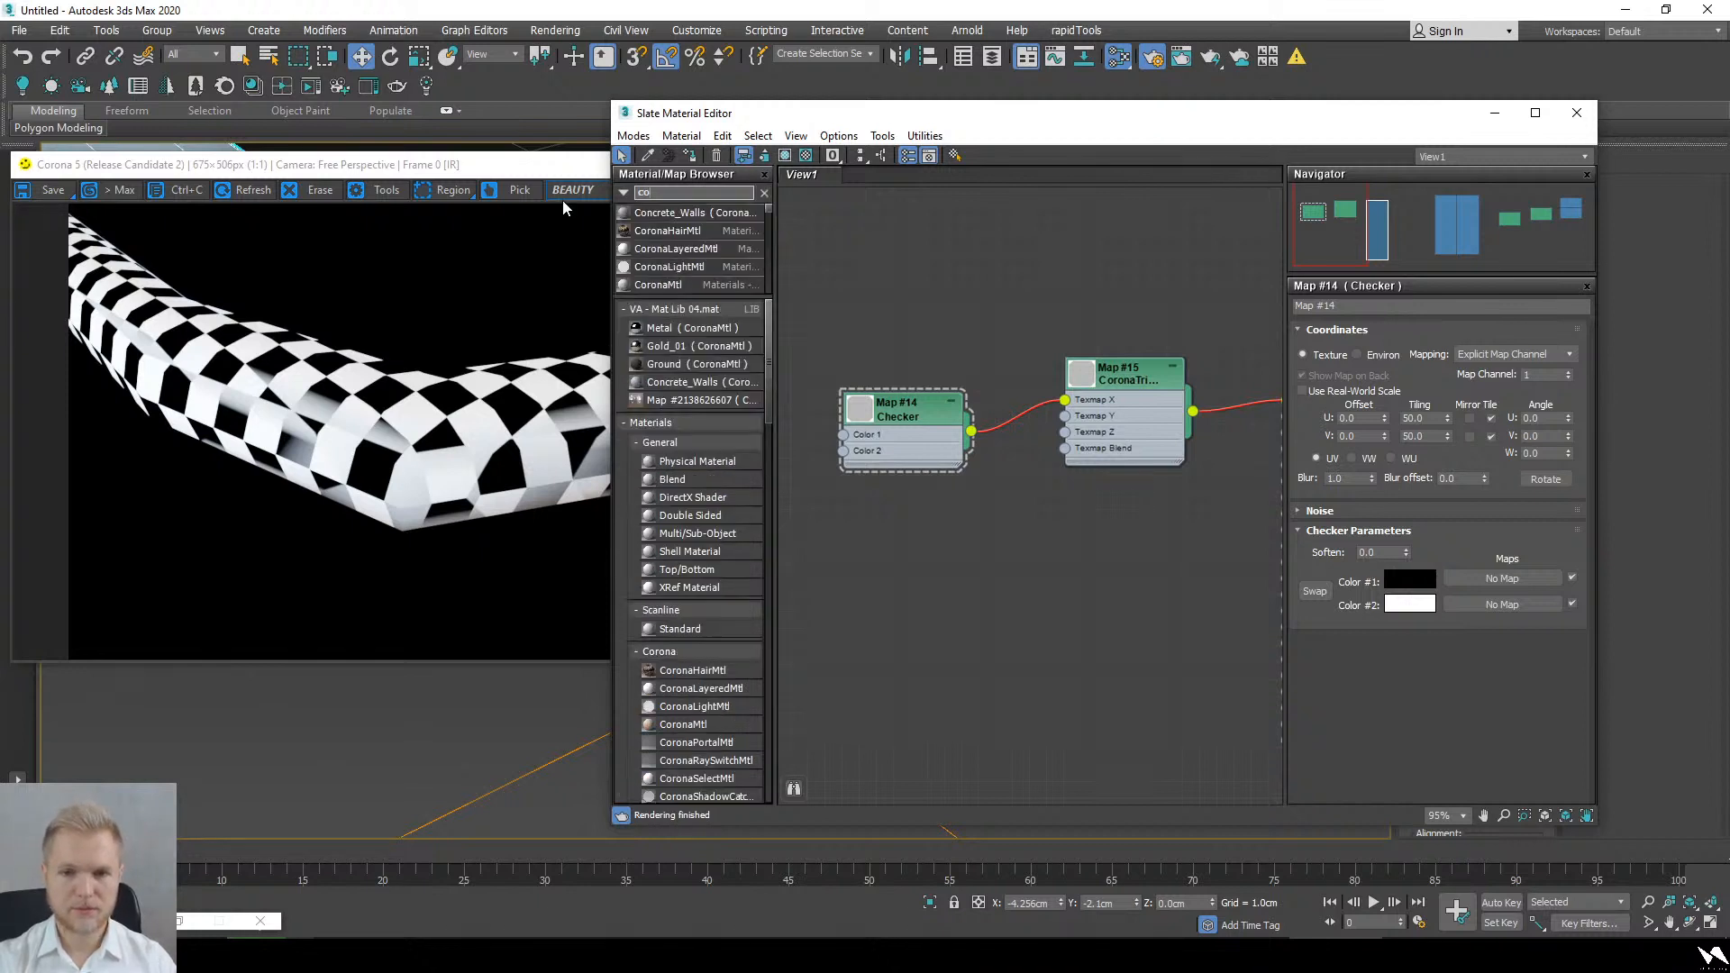
text(ronac)
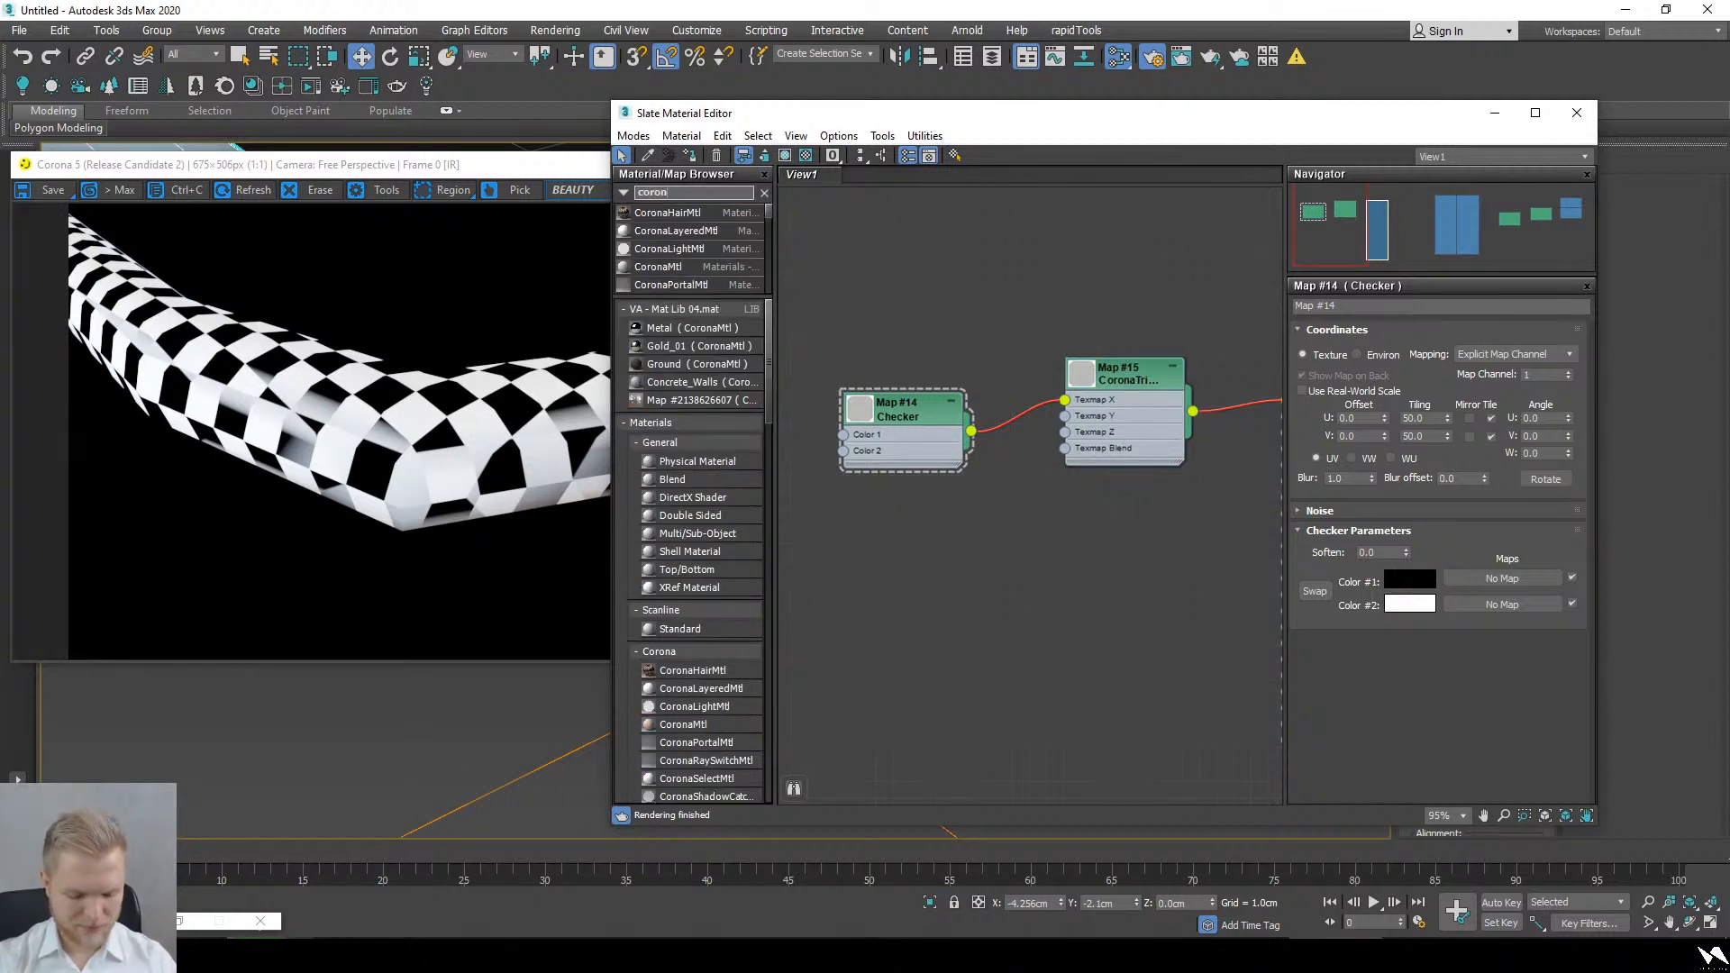
click(563, 207)
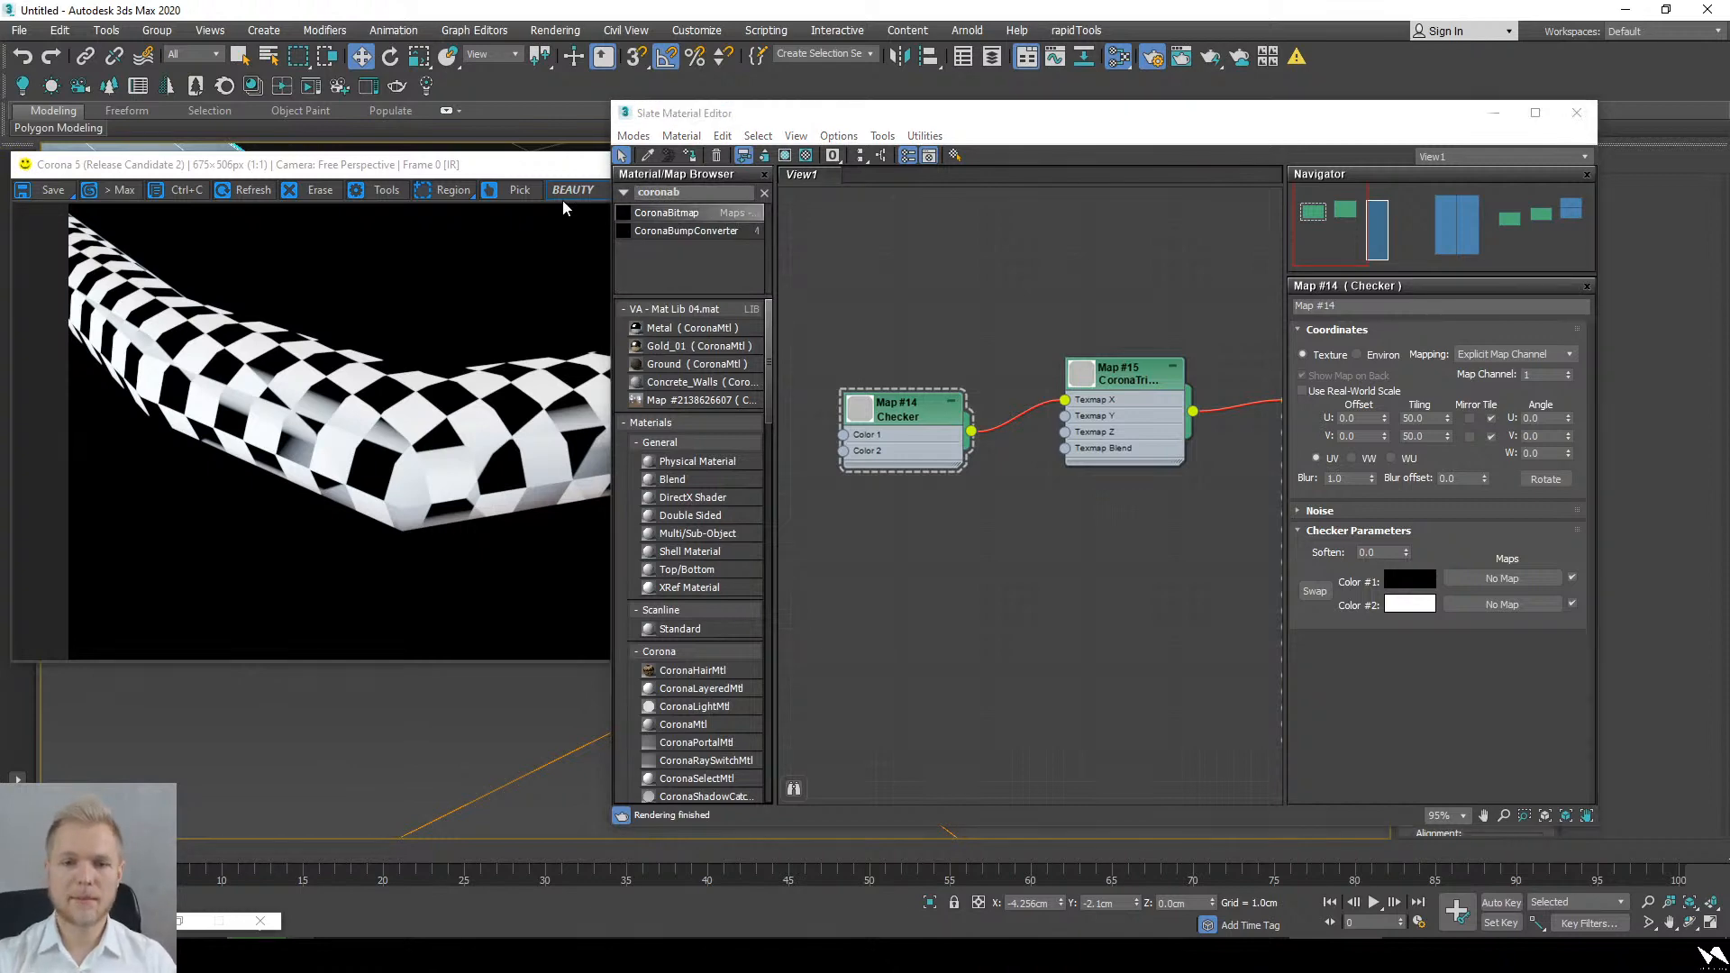
Step: Add a CoronaBitmap map loaded with DIRT_1.jpg, wire it into CoronaTriplanar's Texmap X in place of the Checker map and check the render
double_click(637, 213)
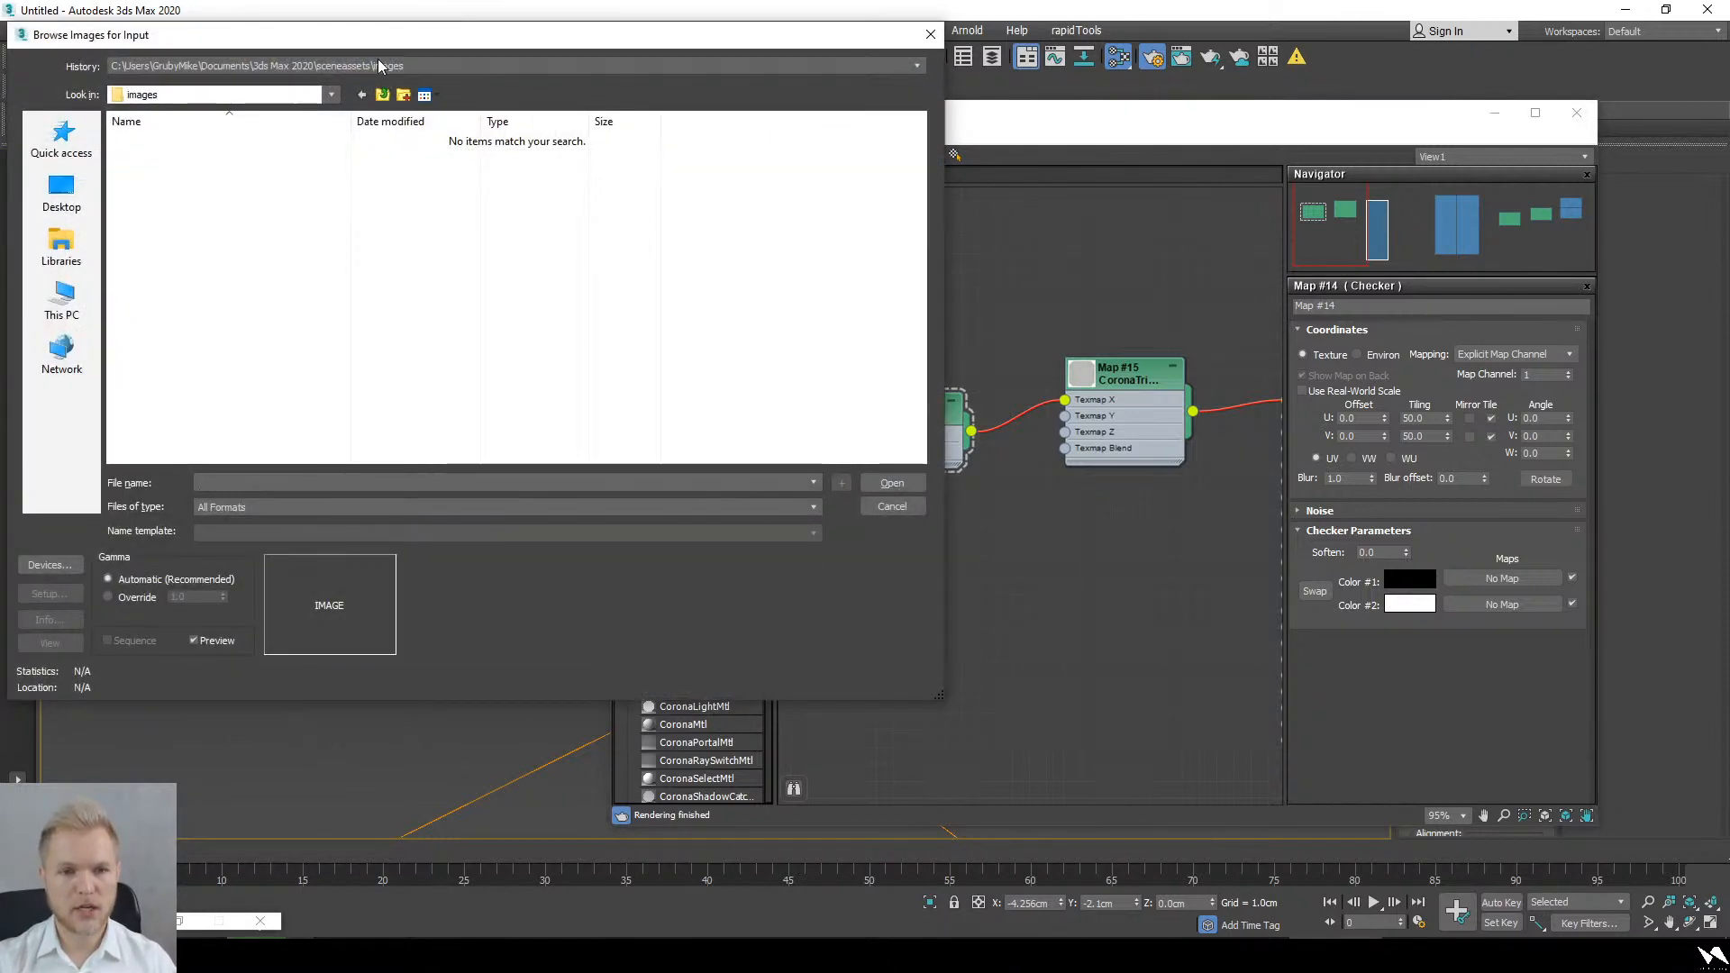
key(Escape)
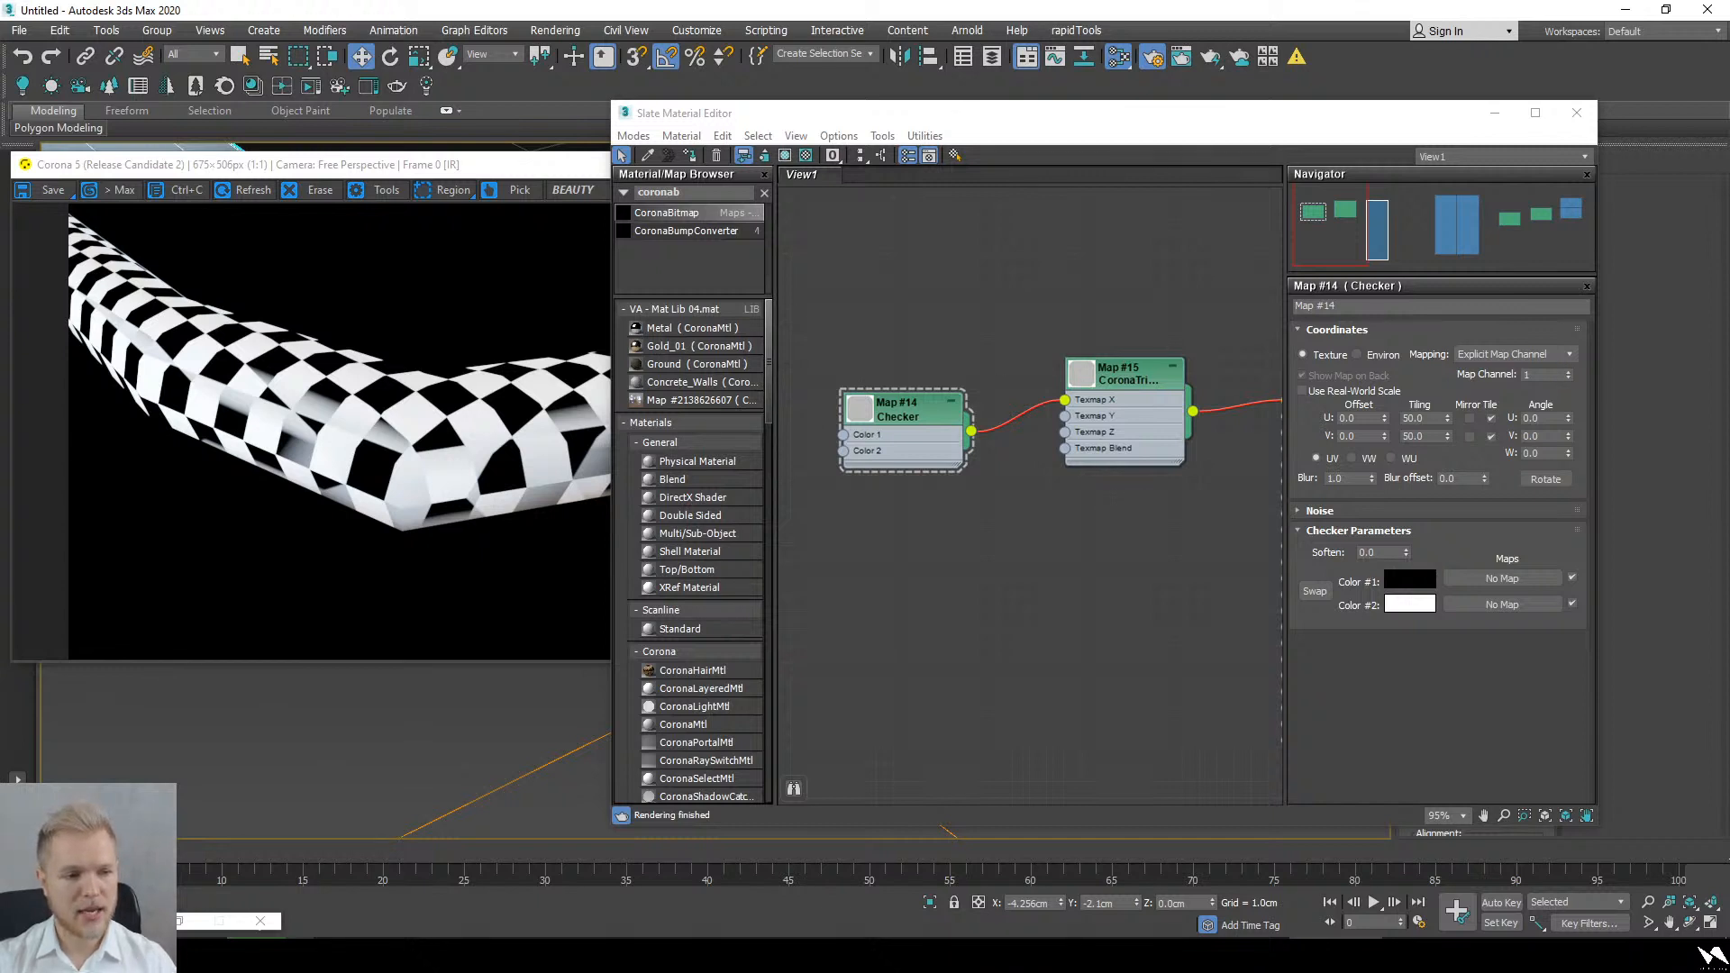
drag(667, 212, 969, 482)
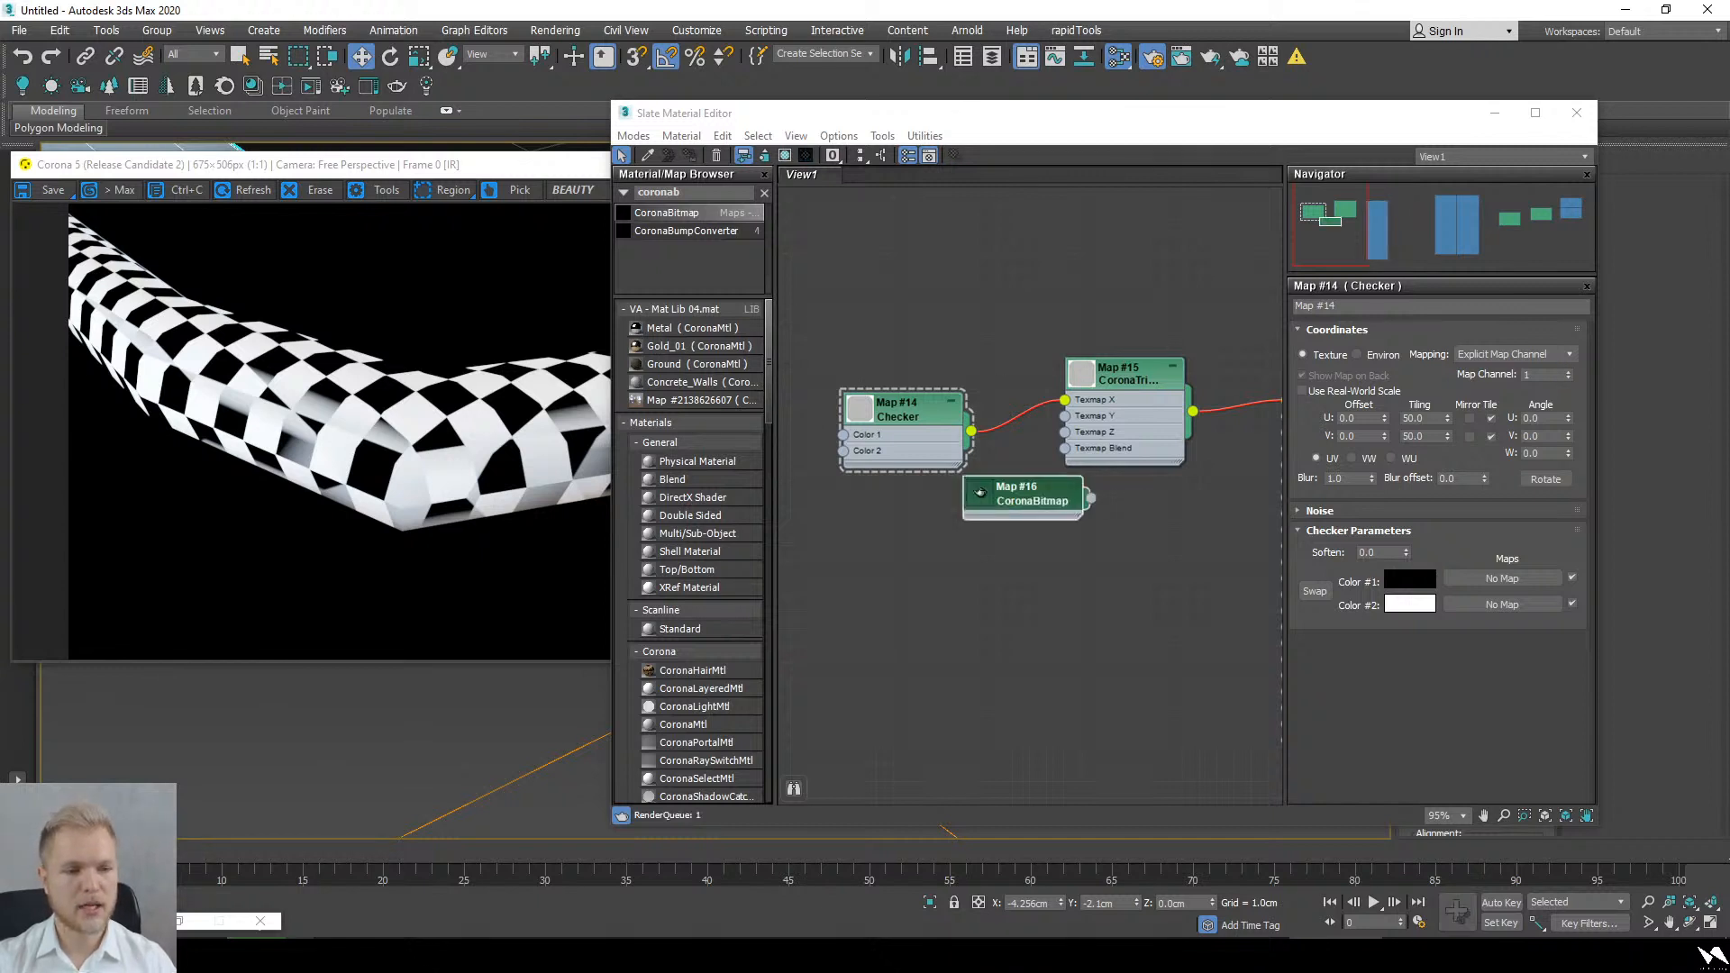
drag(1071, 509, 1065, 399)
click(352, 441)
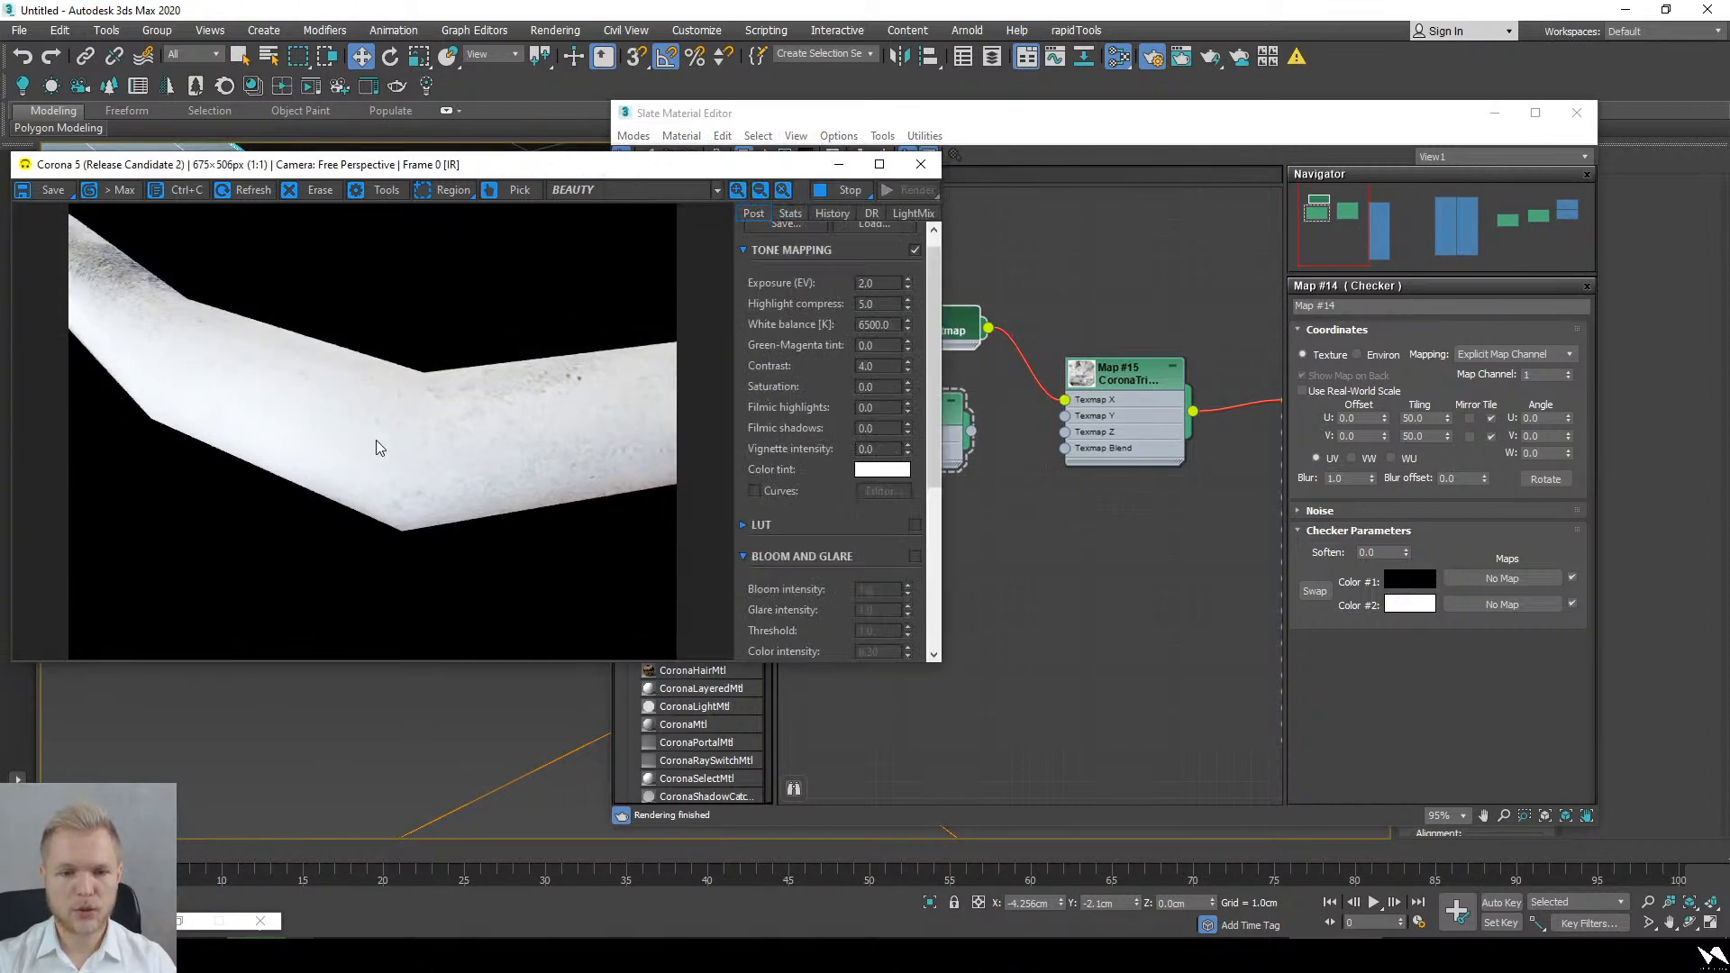
Step: Set the CoronaTriplanar map's scale to 0.9 cm and check the dirt texture in the render window
double_click(1153, 417)
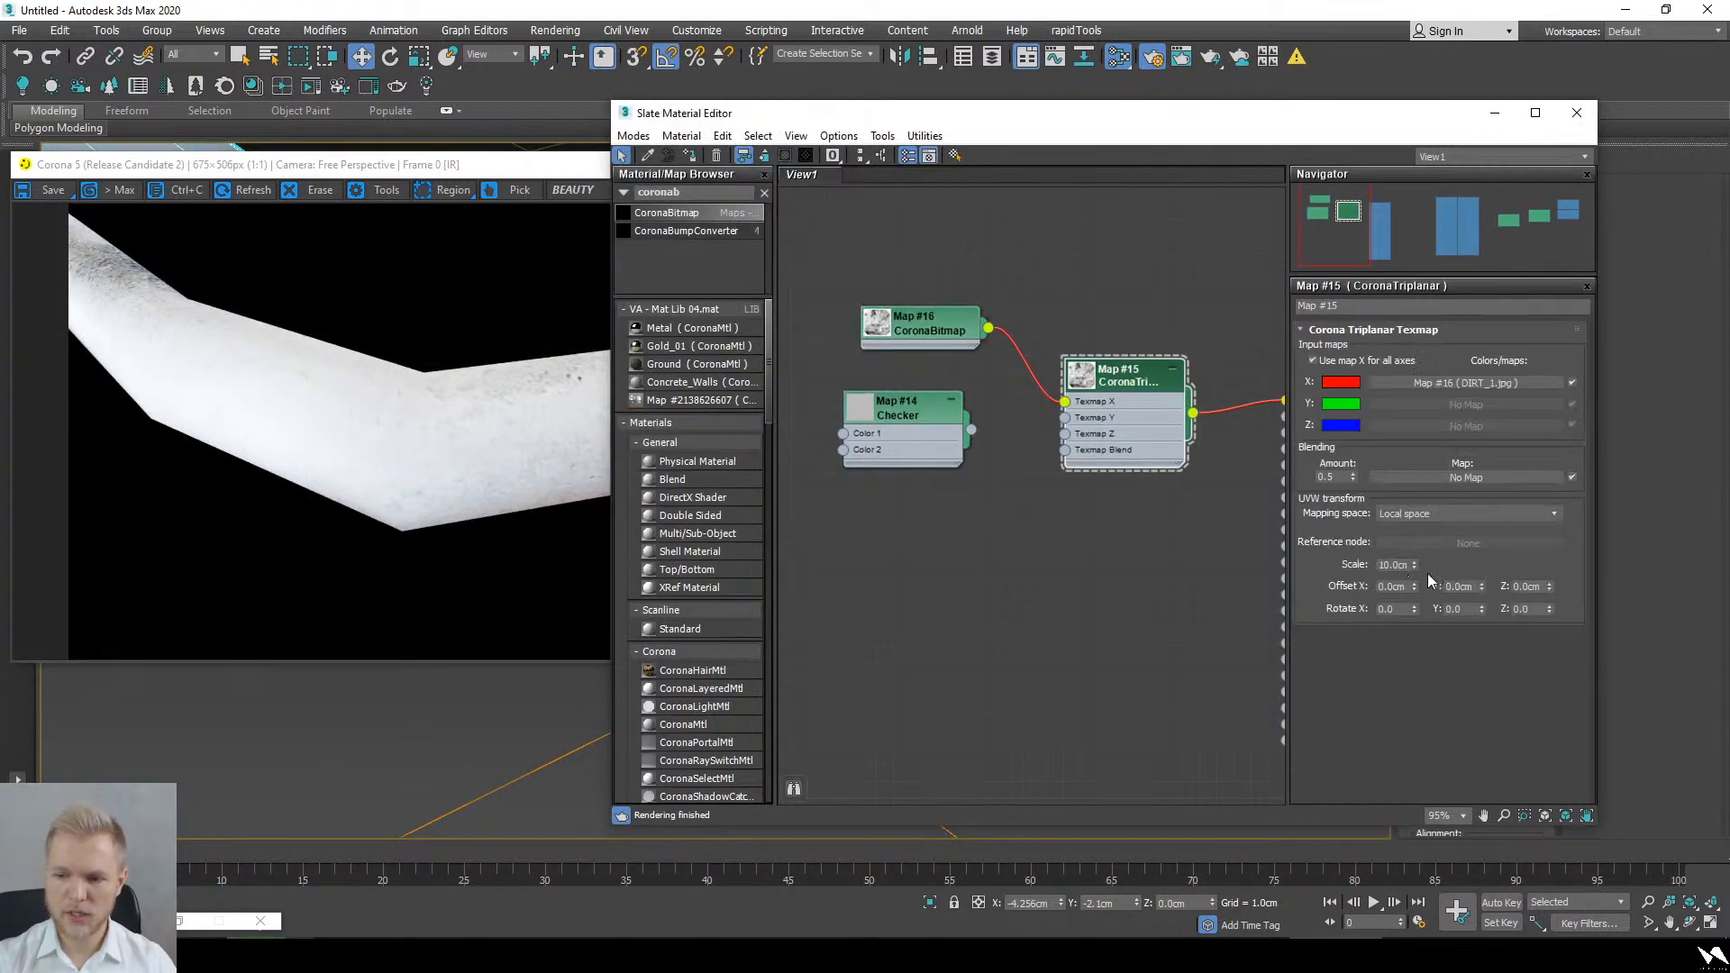
drag(1415, 563, 1351, 645)
click(387, 430)
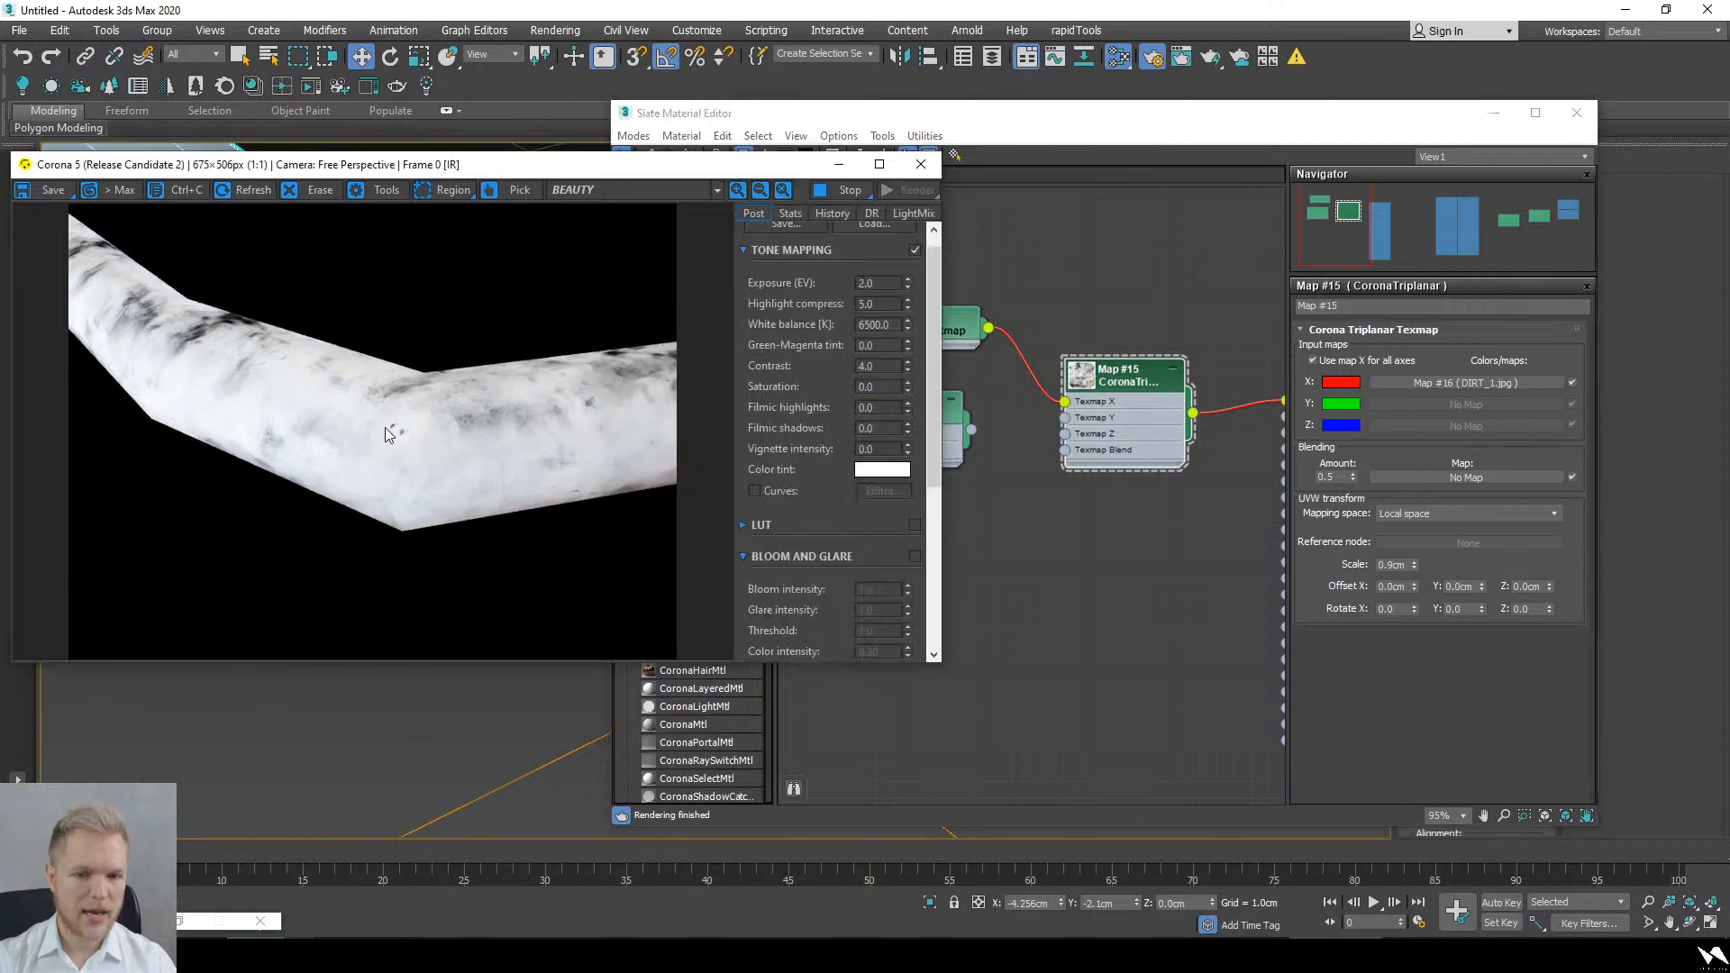
Step: Examine the dirt texture's continuity across the pipe's bends, both up close and along the whole pipe
click(1086, 668)
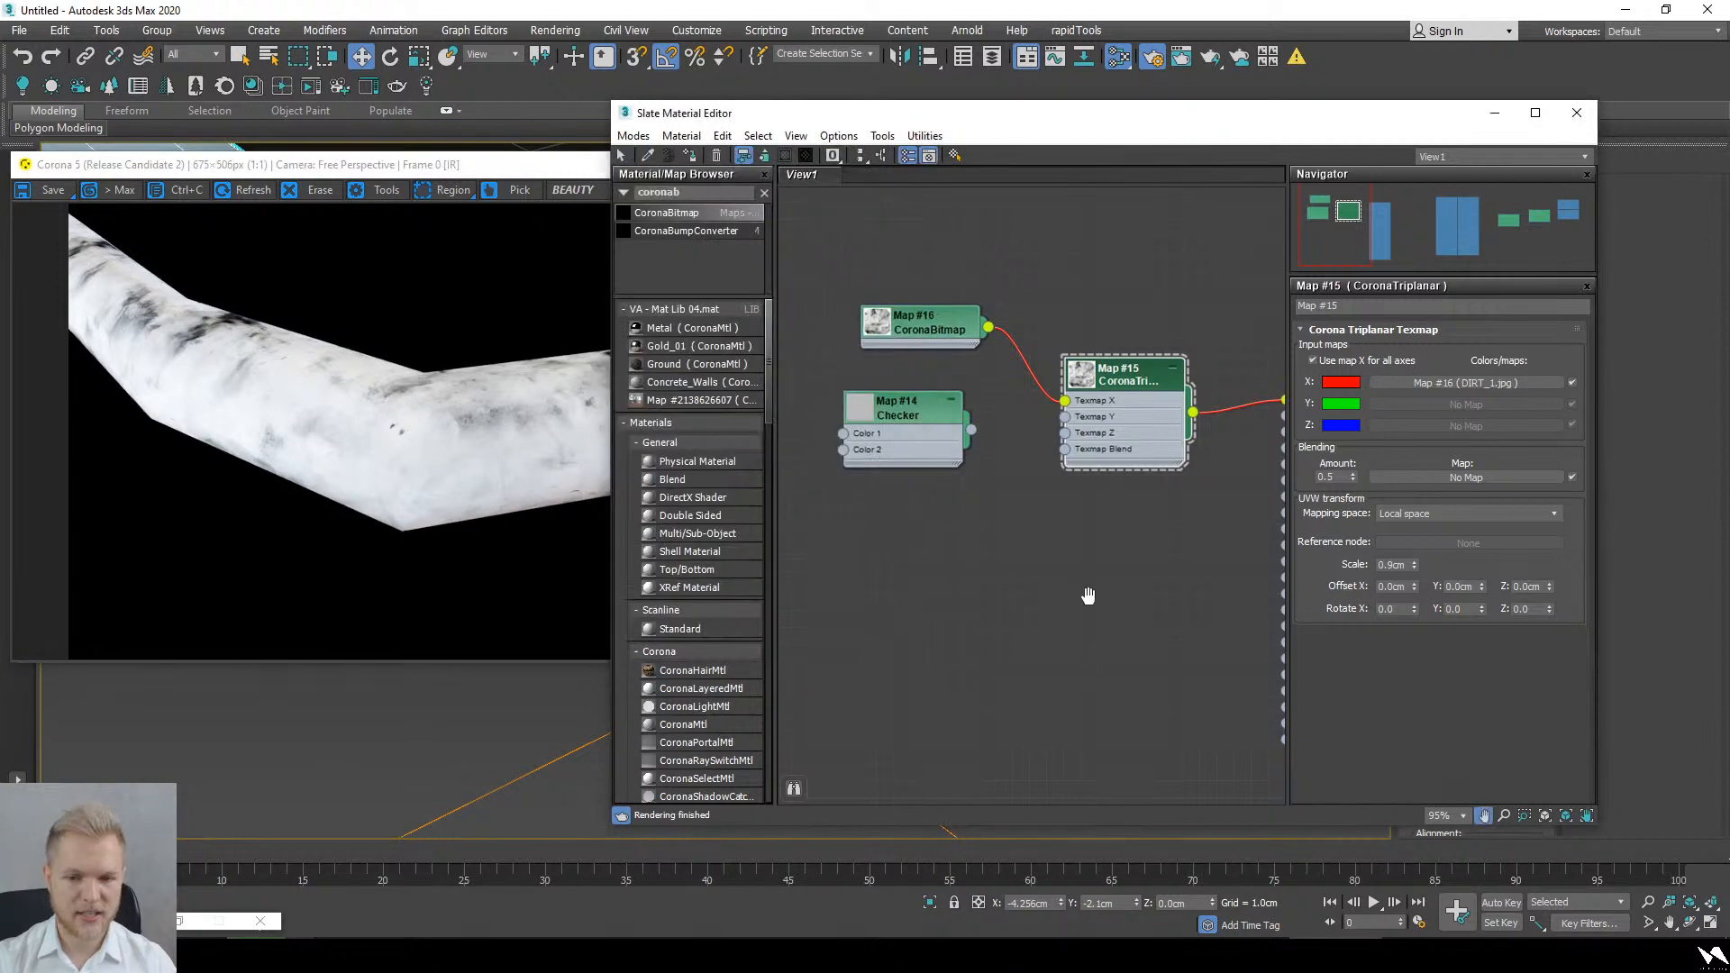
scroll(1088, 597, down, 5)
scroll(560, 760, down, 4)
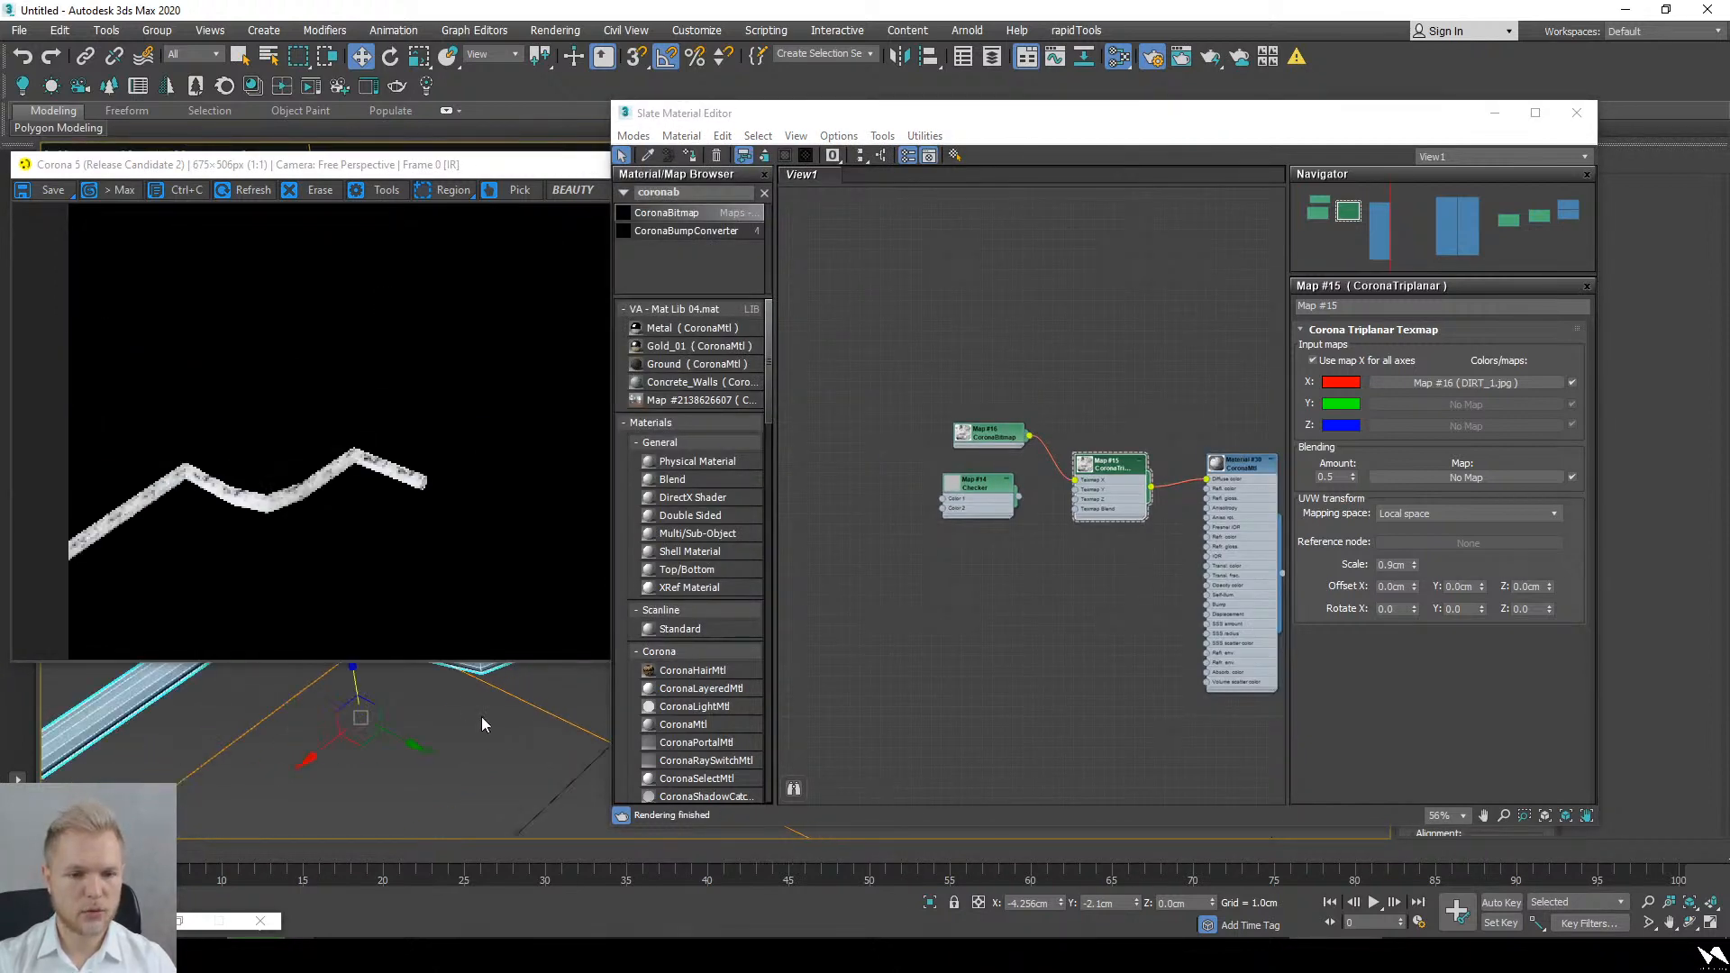
middle_drag(481, 716, 399, 776)
scroll(395, 743, up, 3)
scroll(463, 746, up, 3)
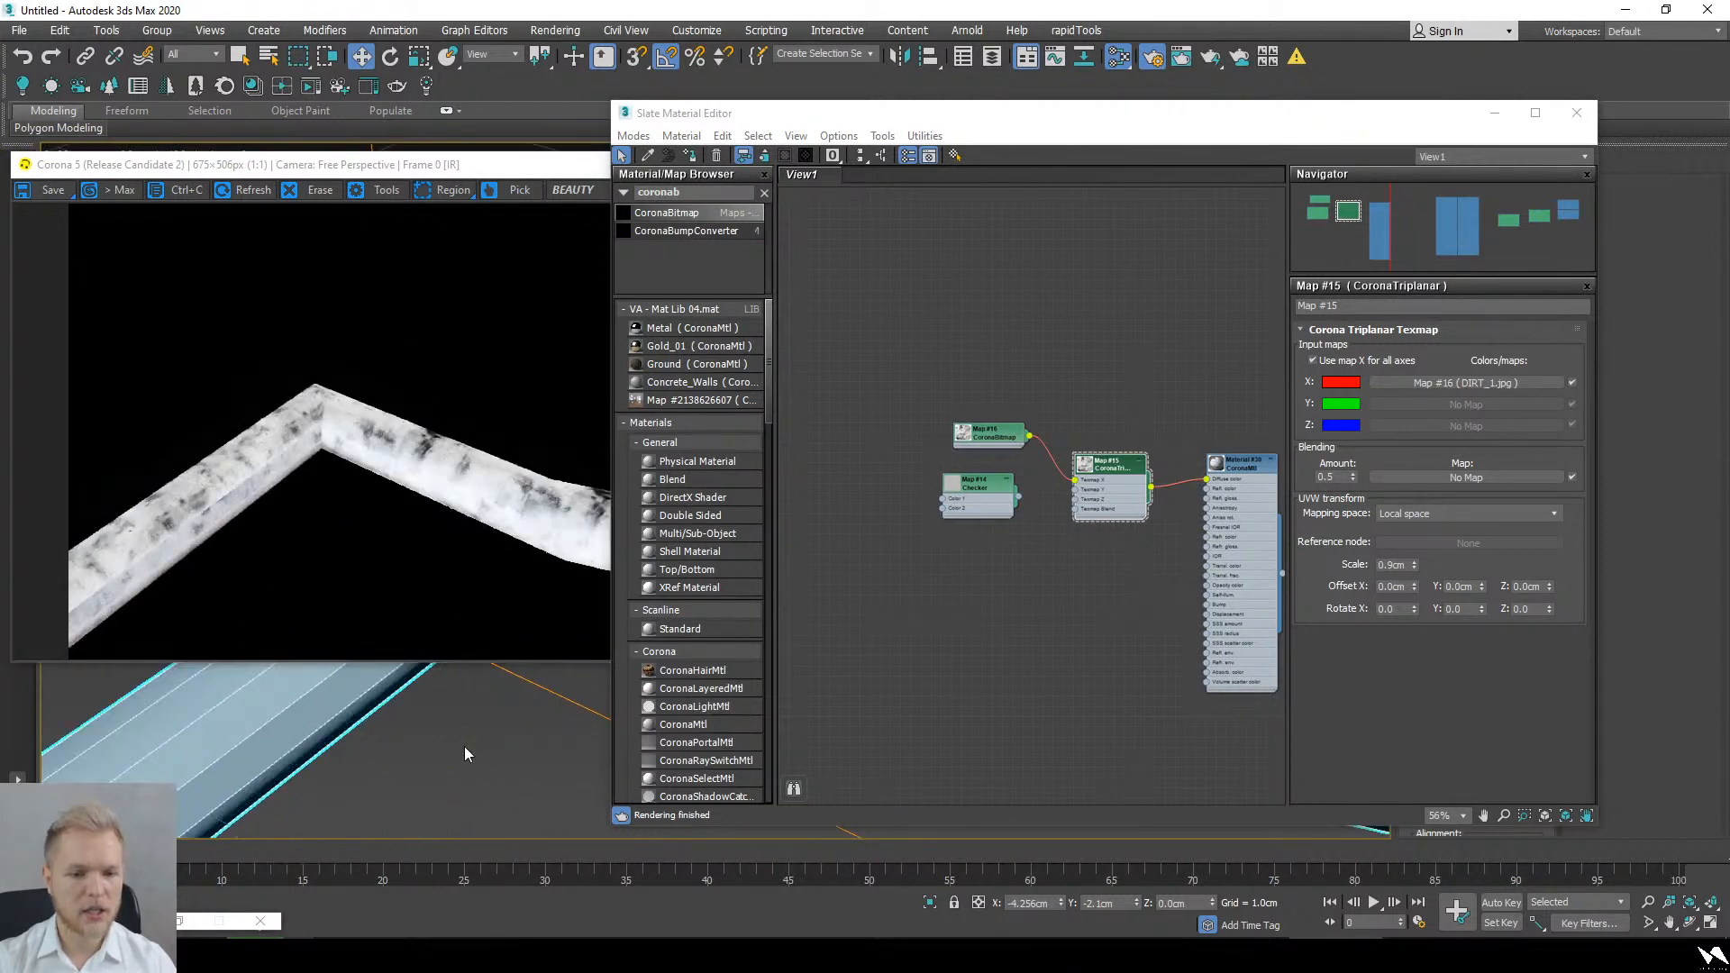
scroll(443, 712, down, 6)
middle_drag(444, 712, 482, 722)
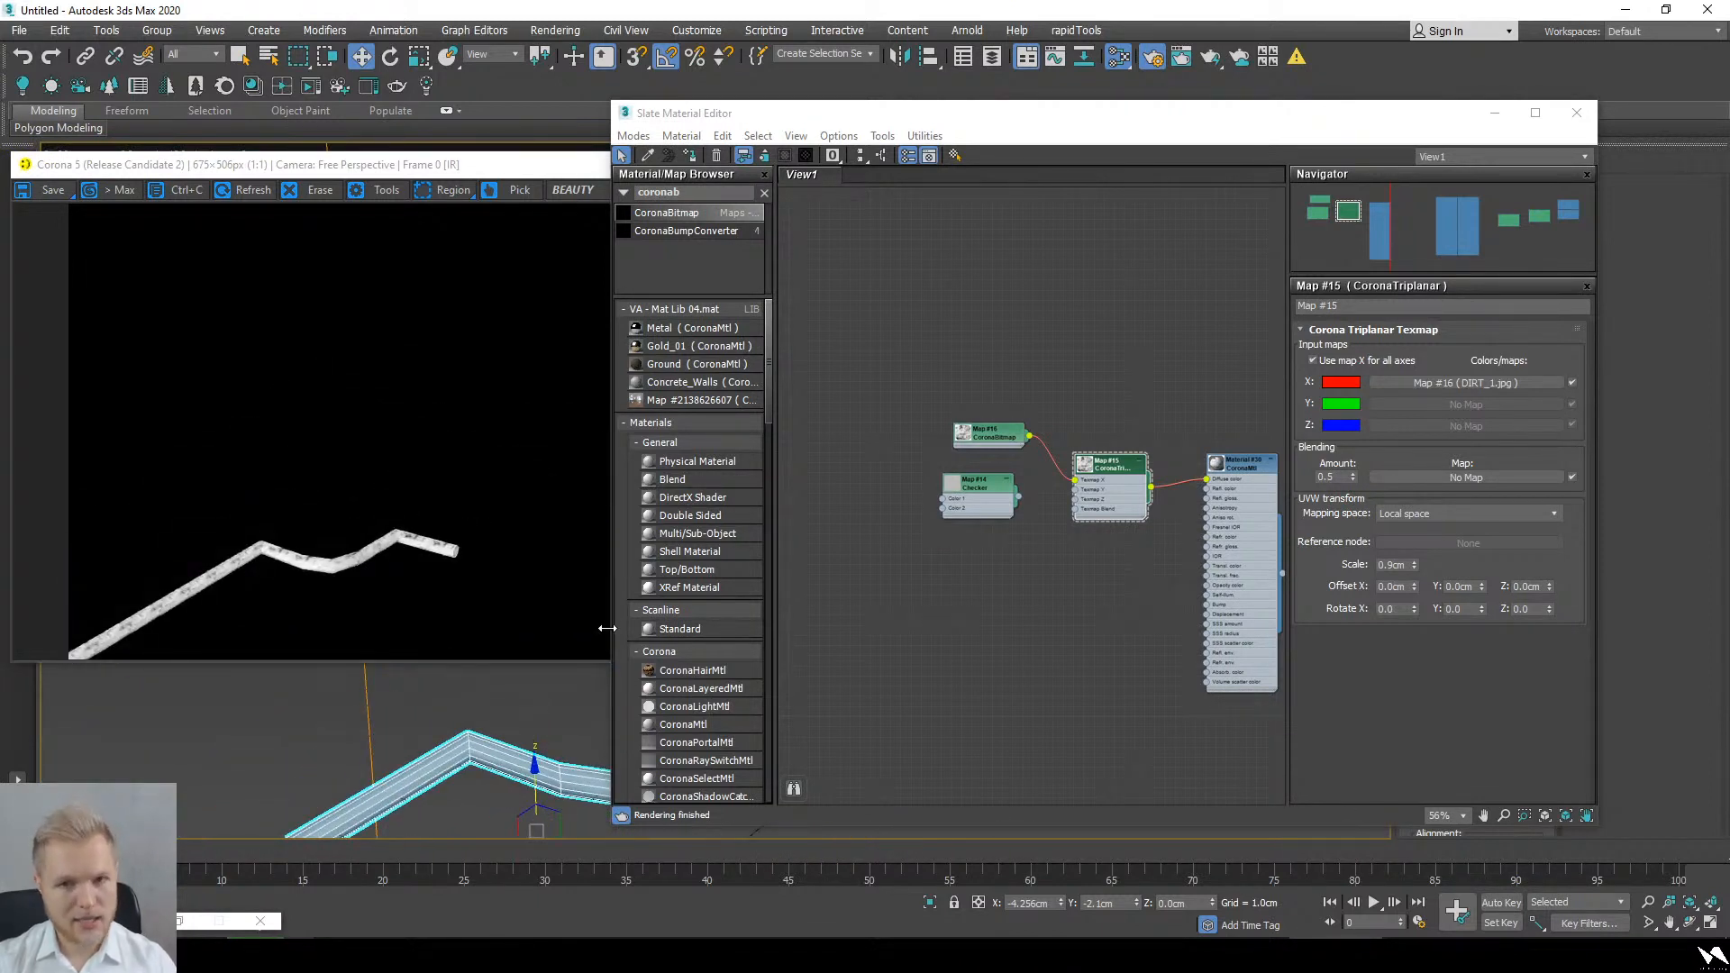
Step: Minimize the material editor and add a TurboSmooth modifier with 2 iterations to the pipe
click(1494, 113)
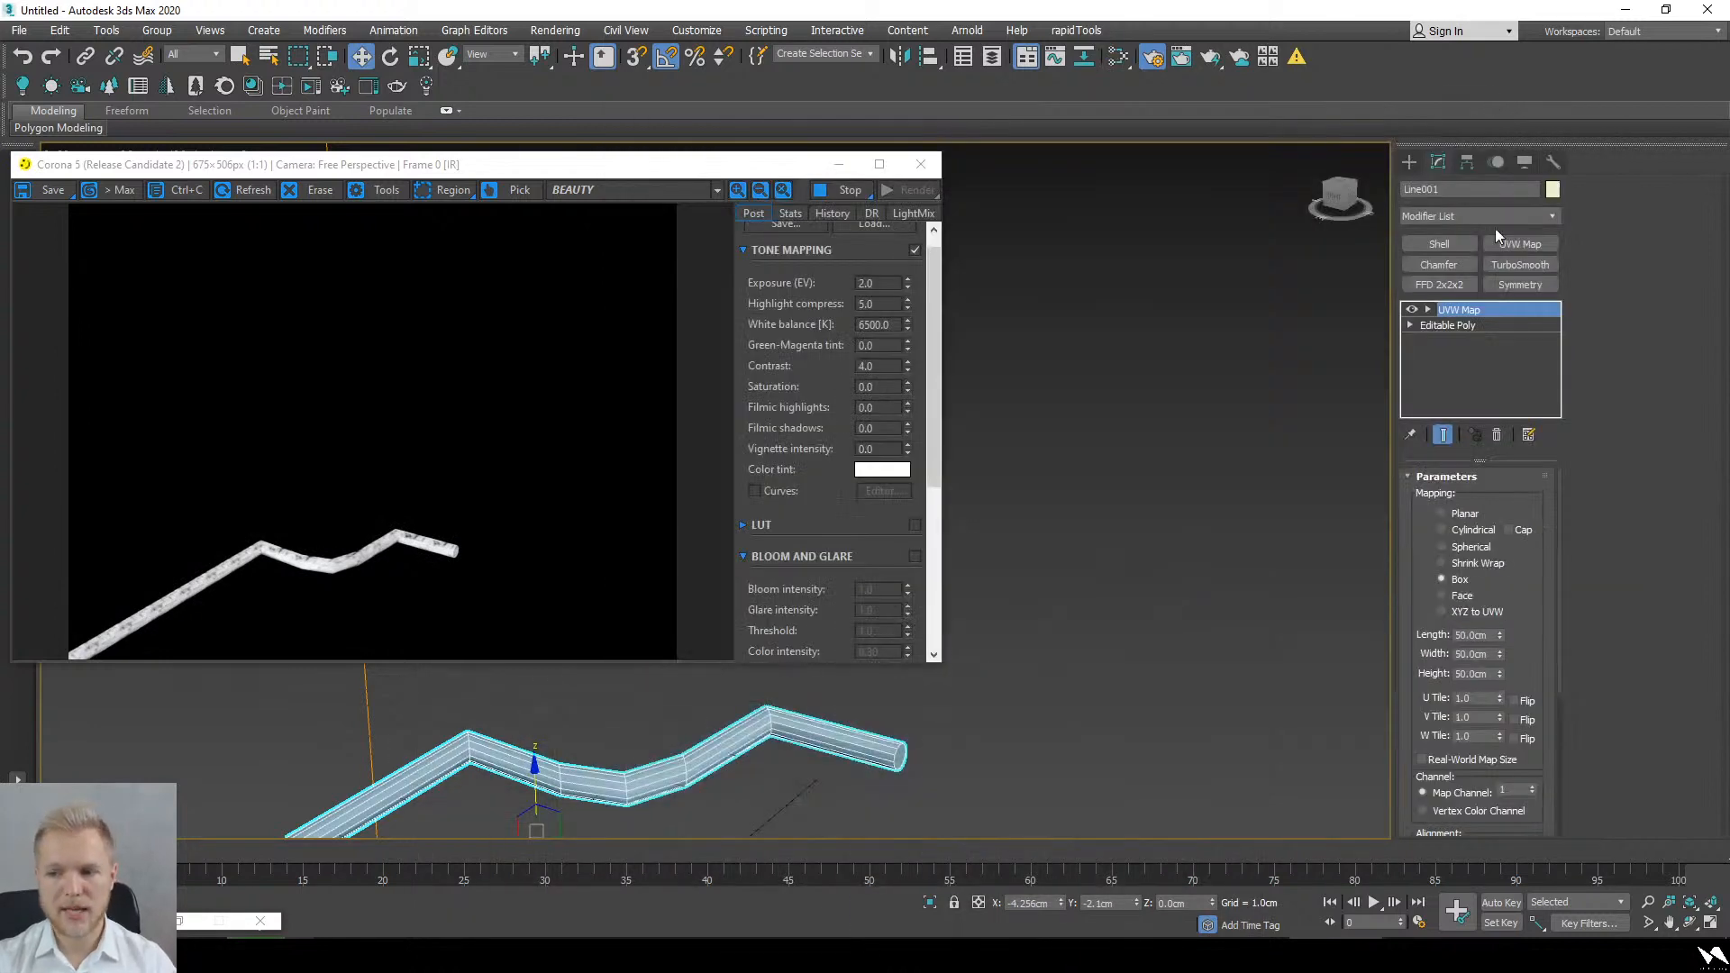
click(1507, 265)
scroll(820, 744, up, 6)
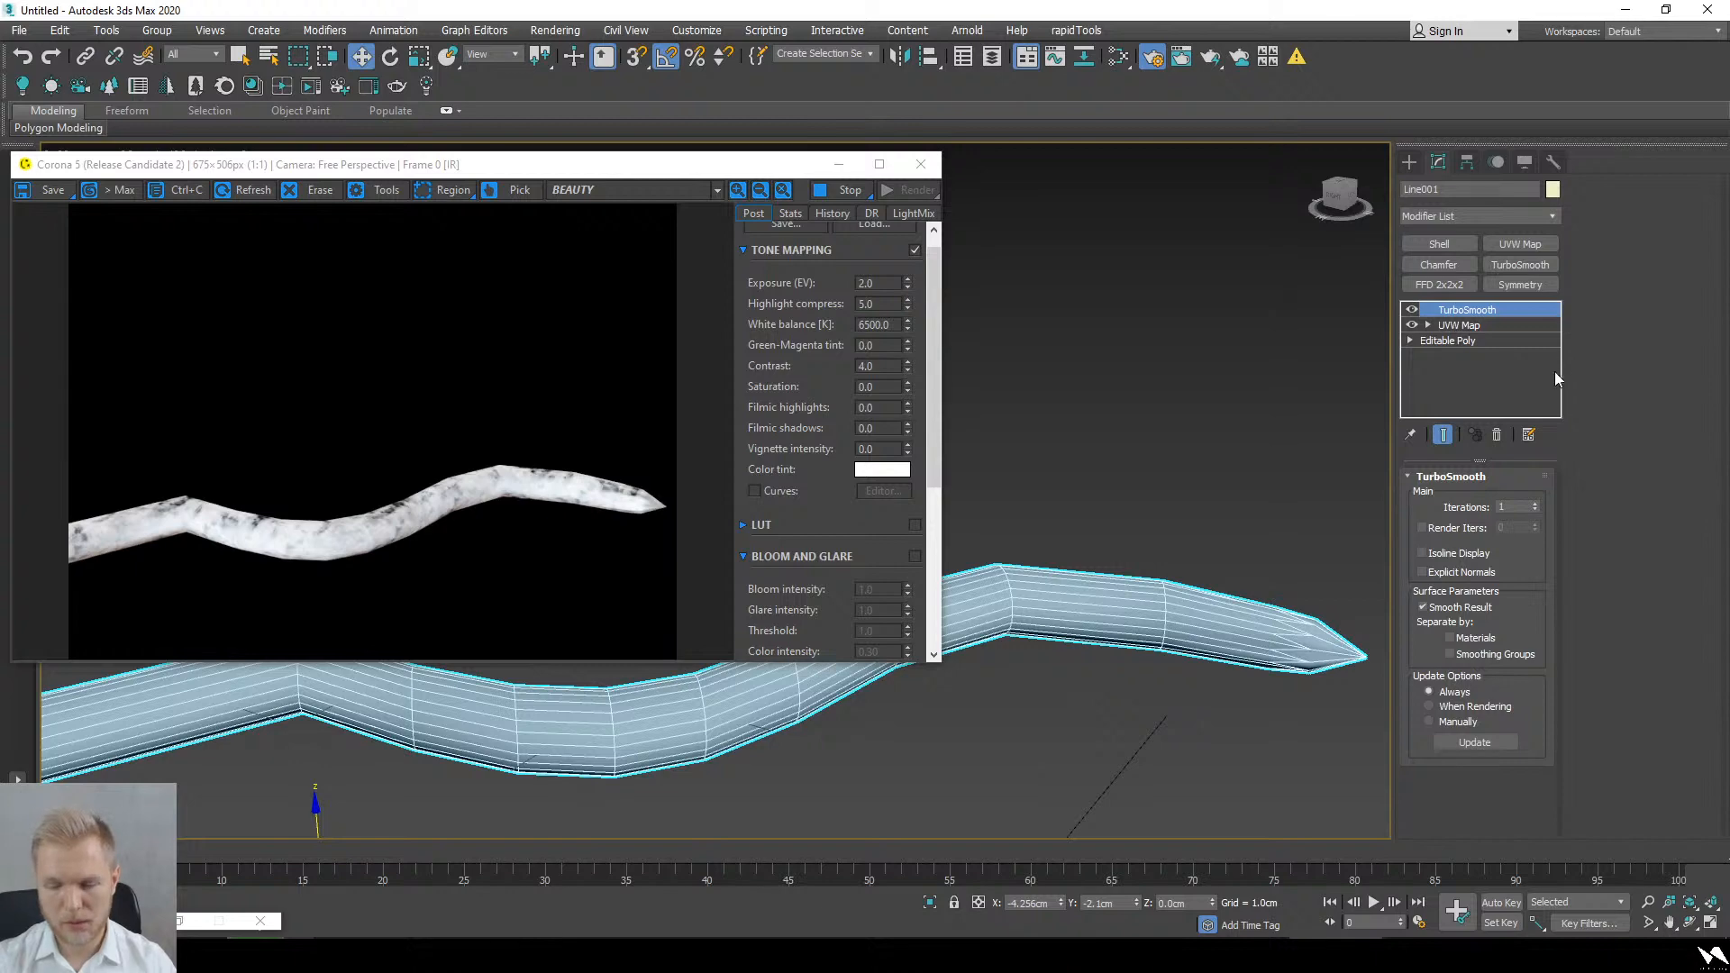
click(1535, 503)
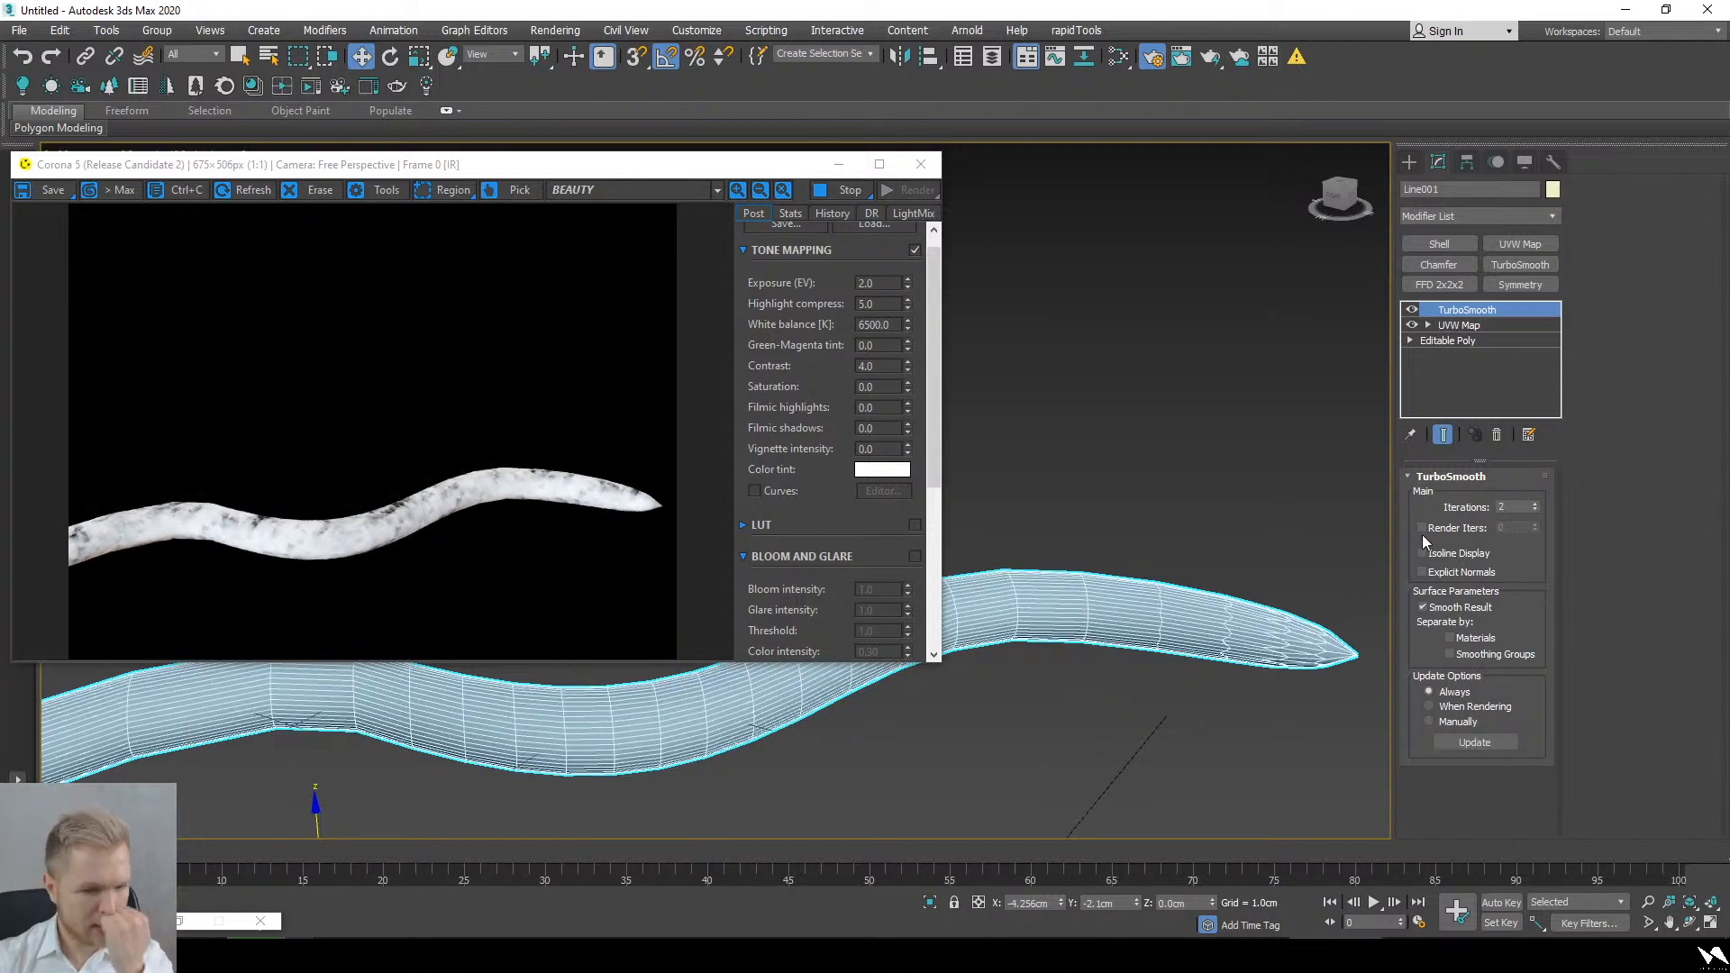
Step: Reopen the material editor and set the Corona material's reflection level to 1, Fresnel IOR to 18.7 and diffuse level to 0.1
click(1118, 57)
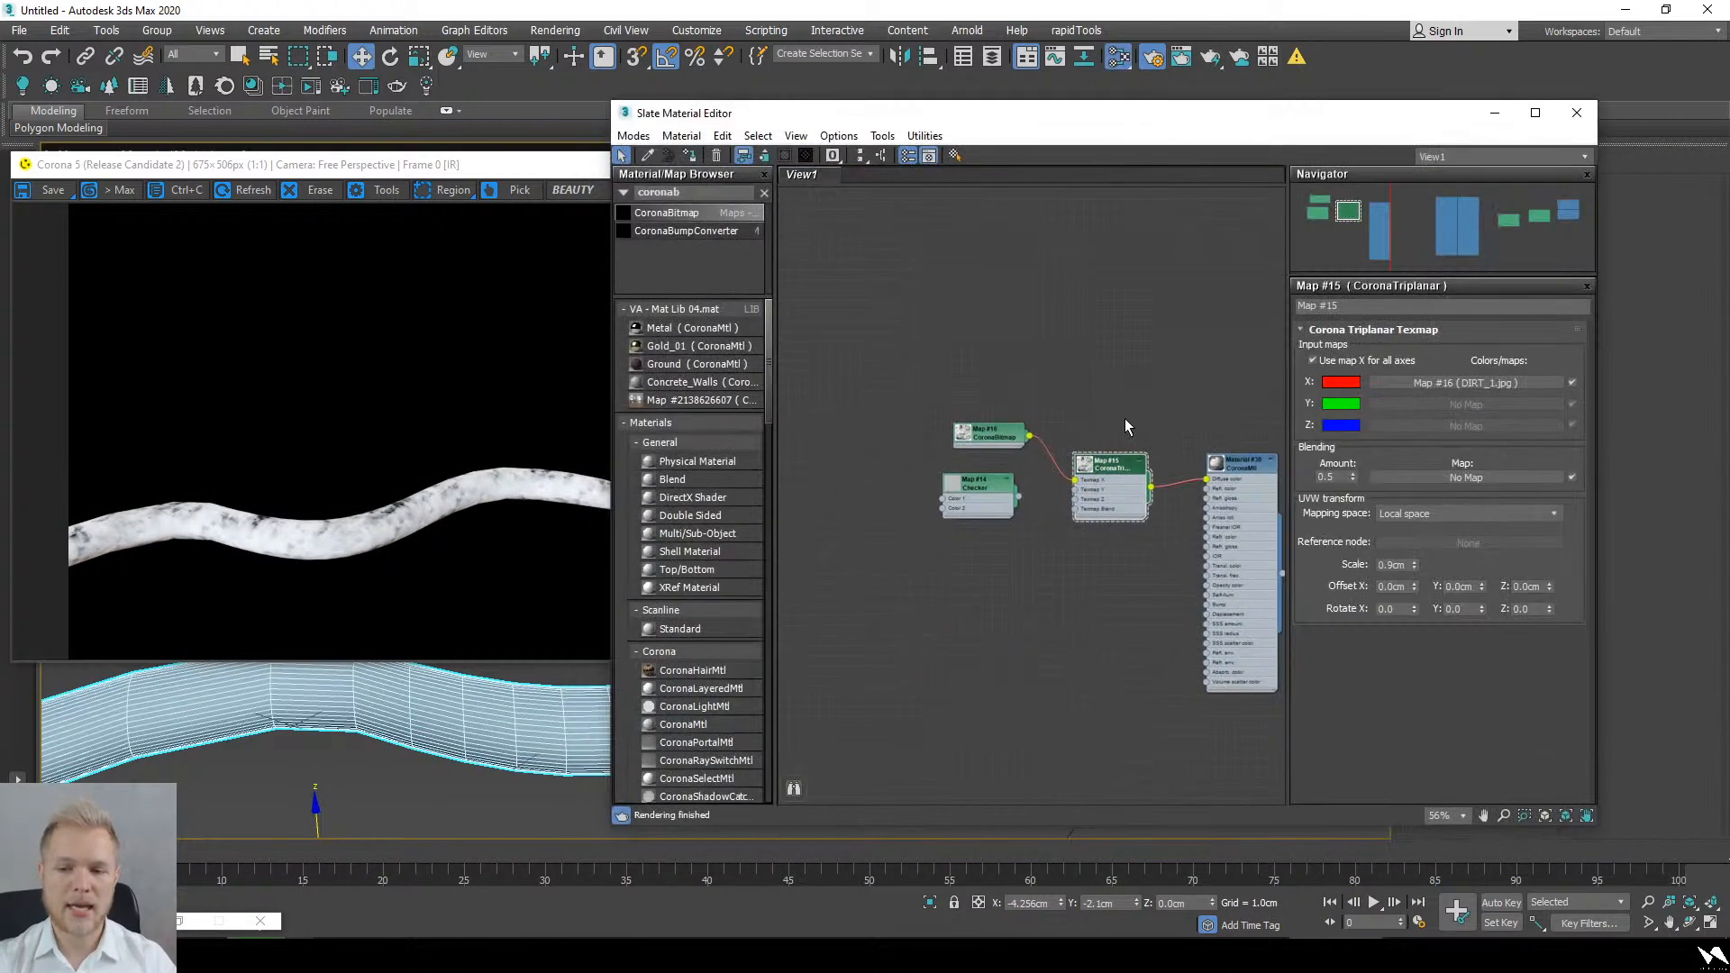
double_click(1155, 500)
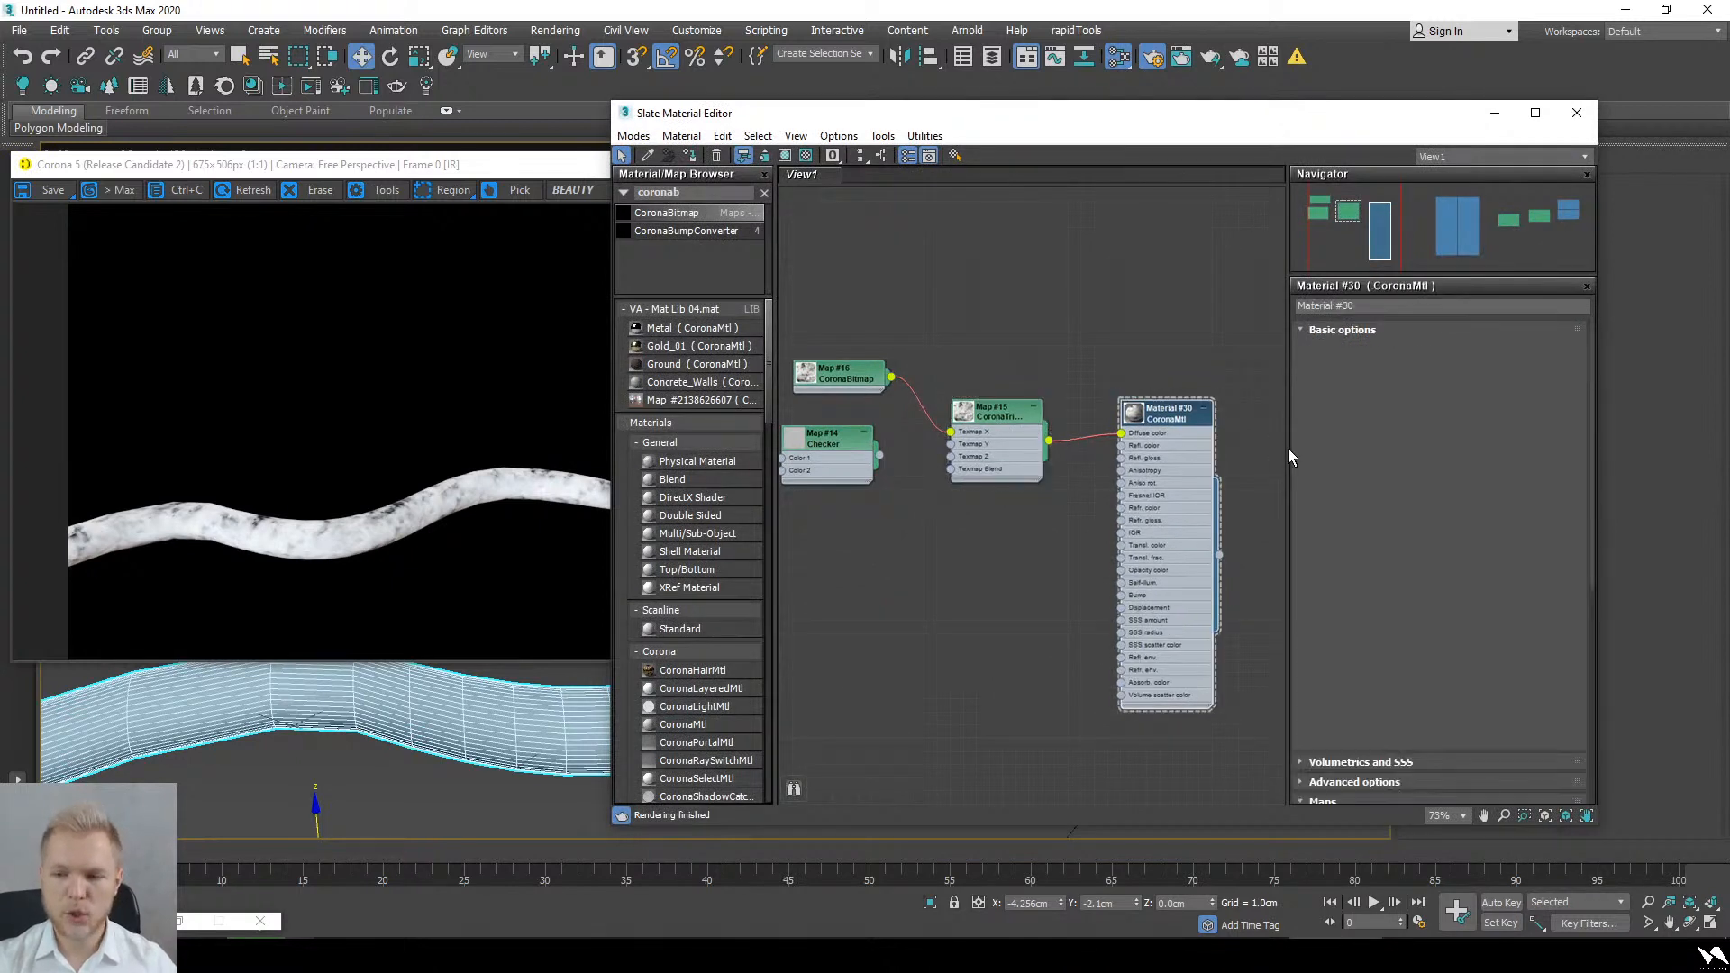
double_click(1392, 437)
text(1)
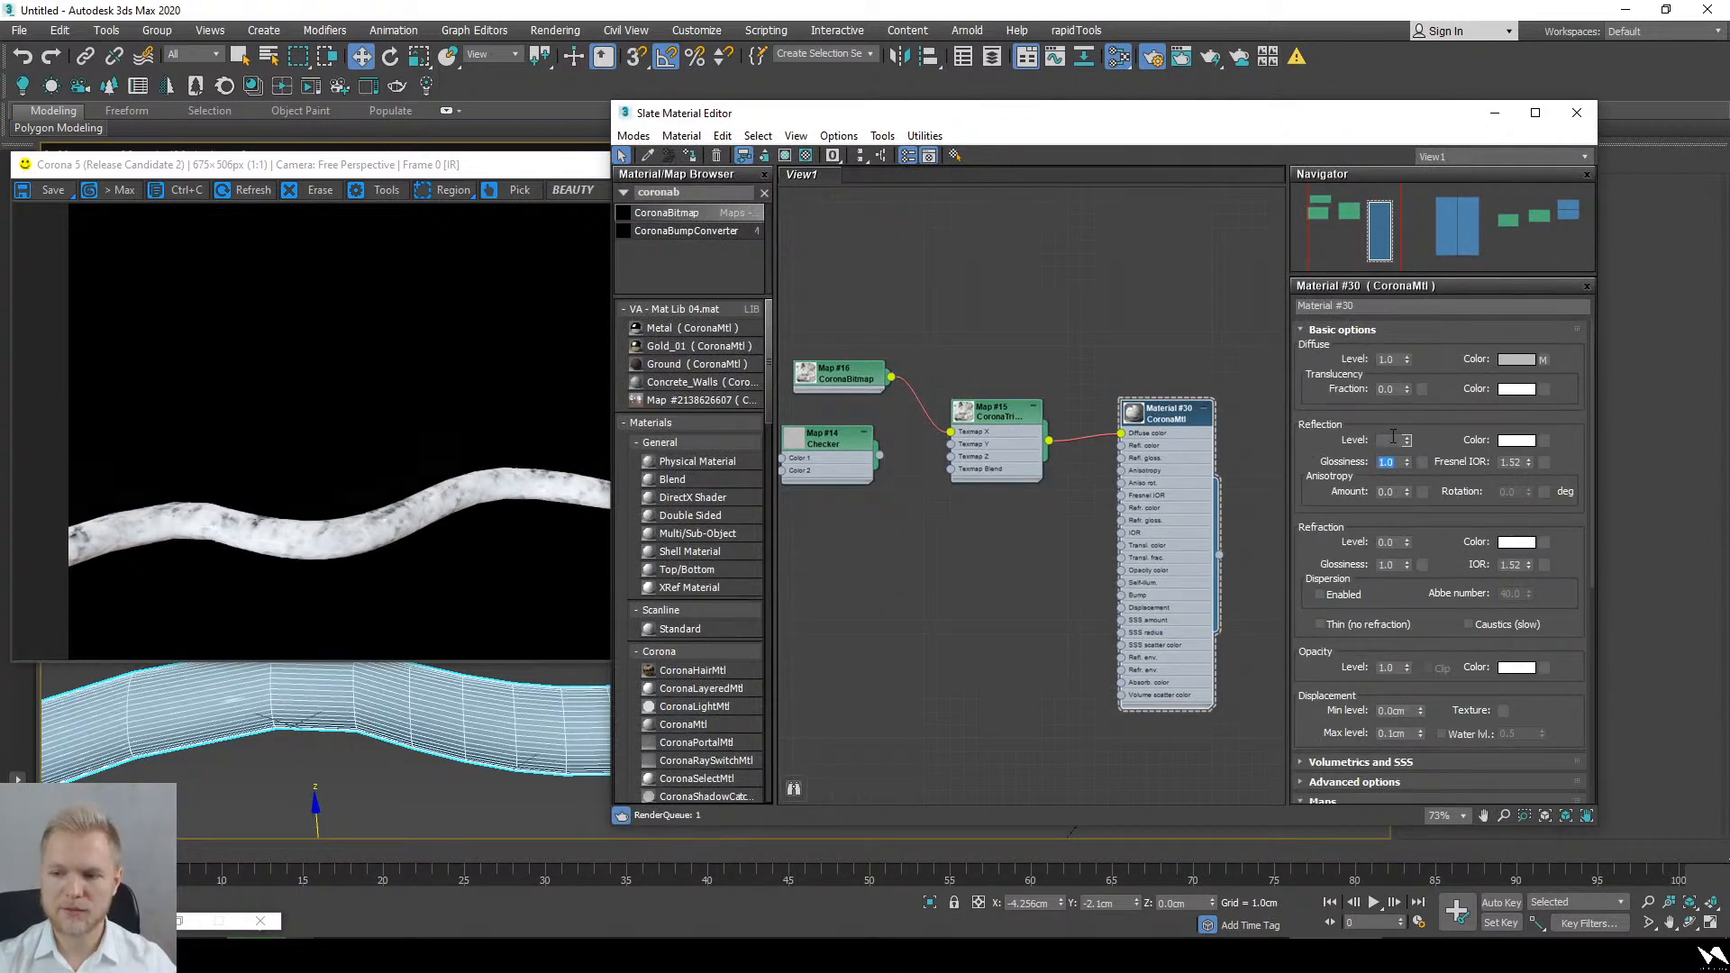
key(Tab)
key(Tab)
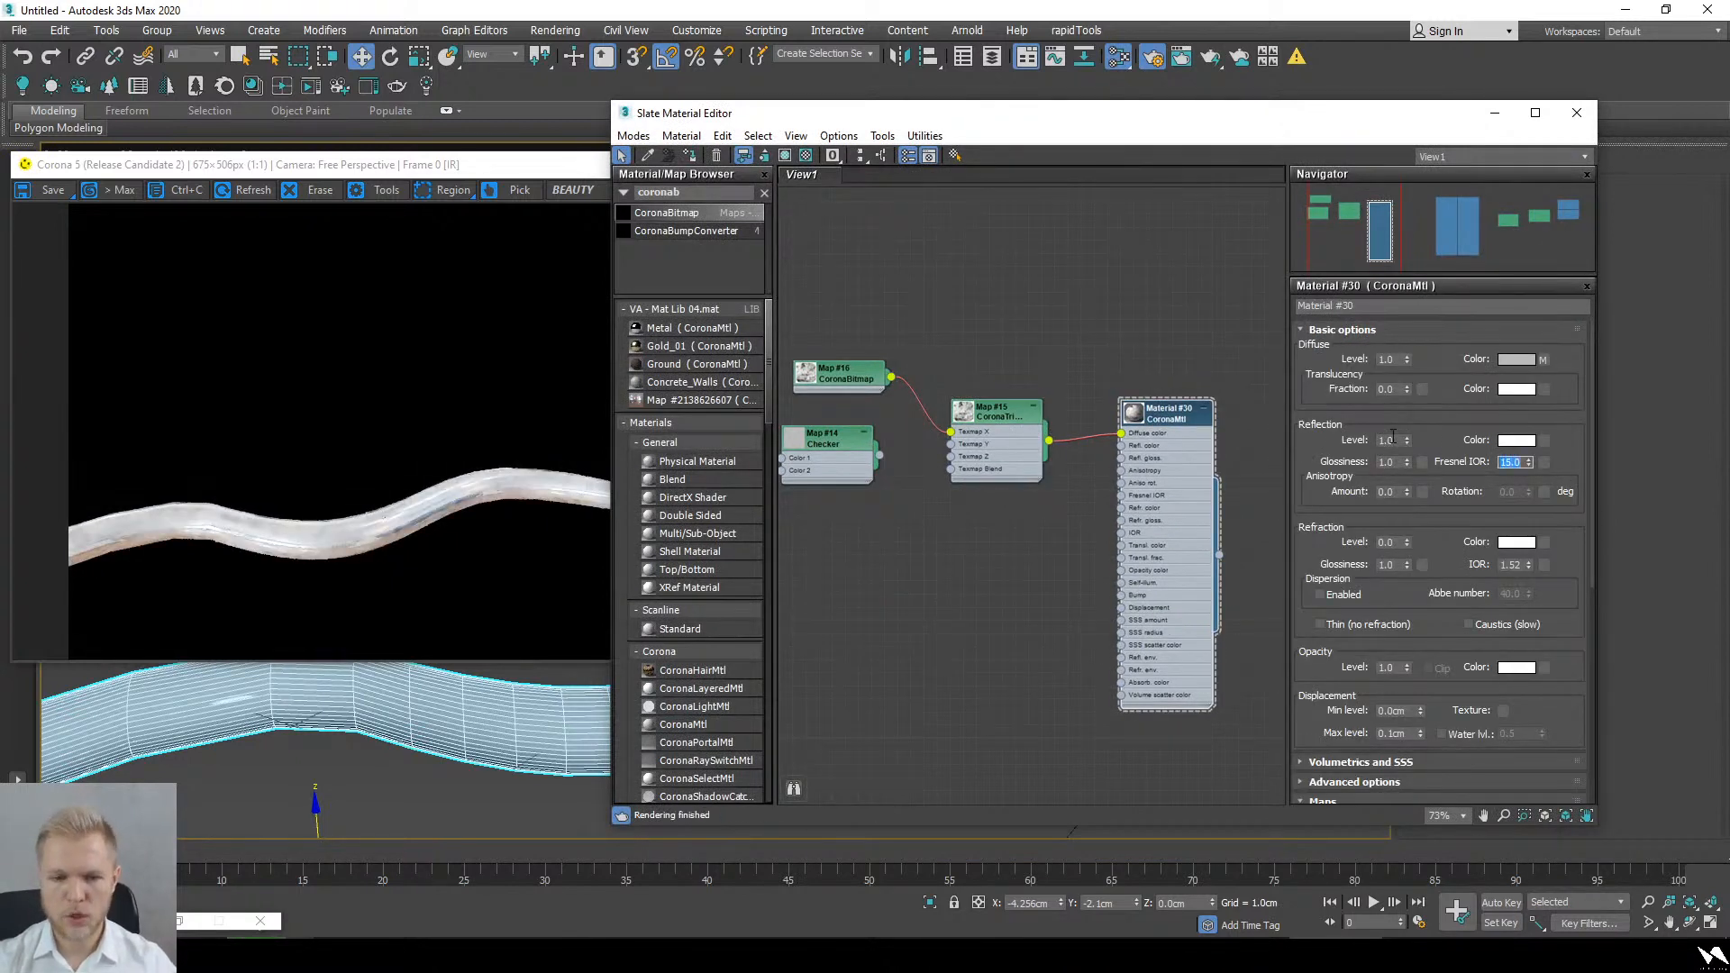
key(Return)
drag(1529, 462, 1526, 439)
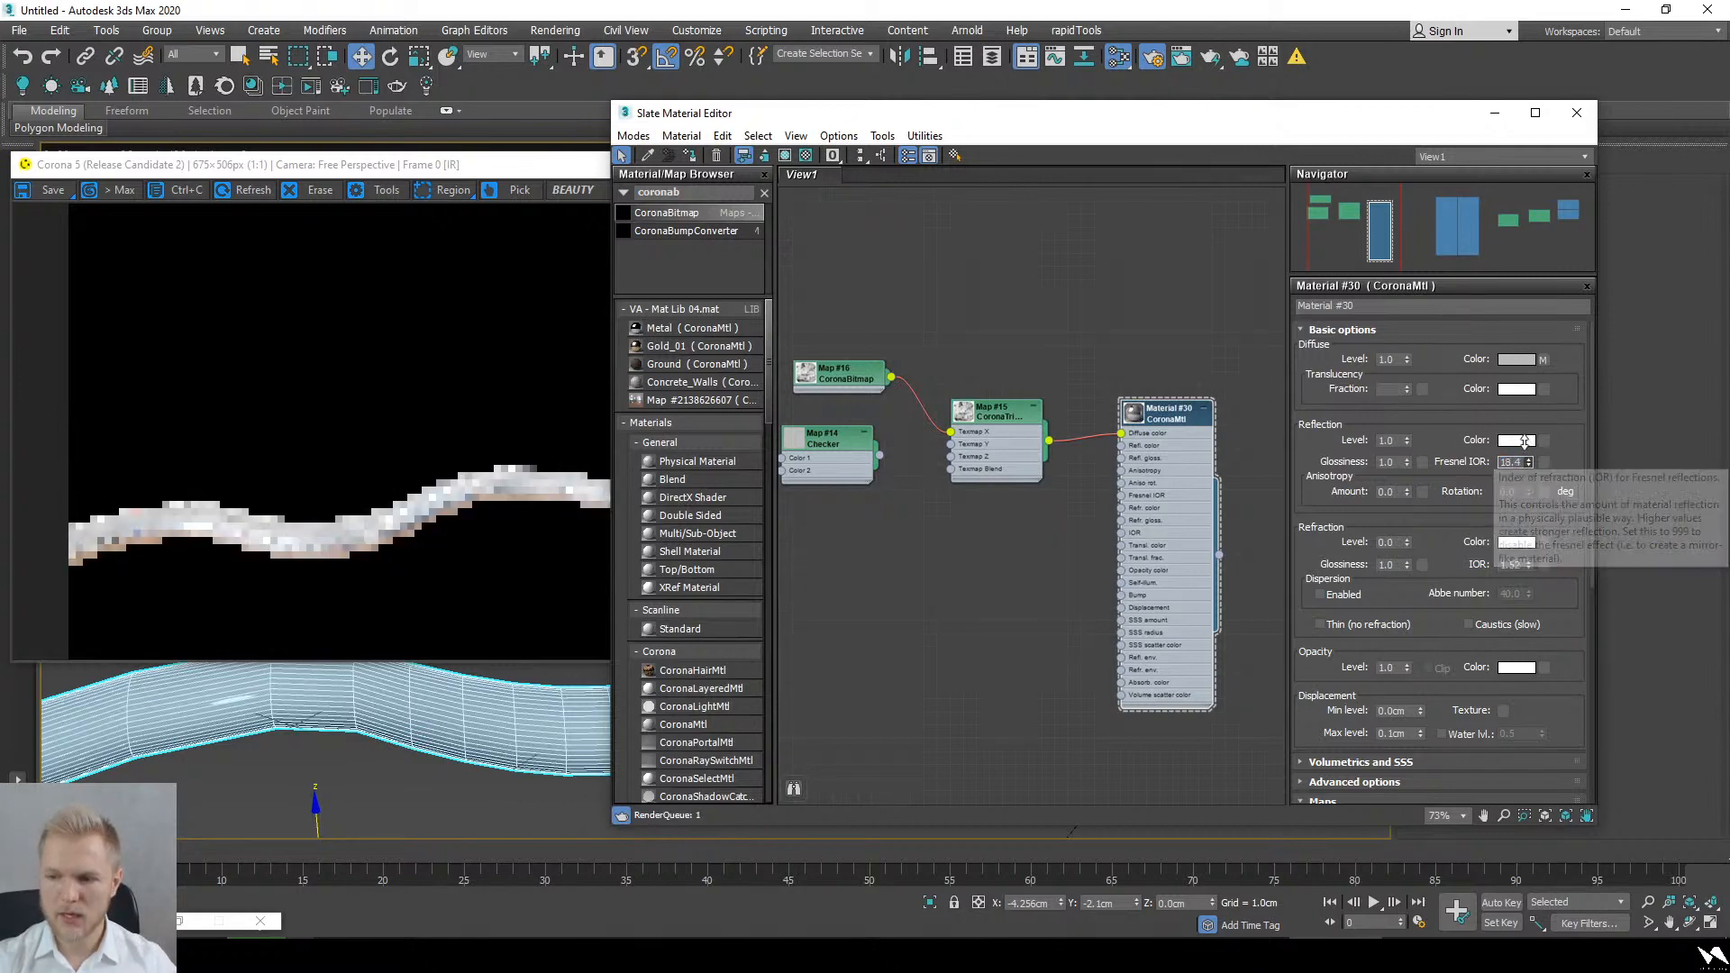
drag(1406, 358, 1430, 446)
click(1408, 358)
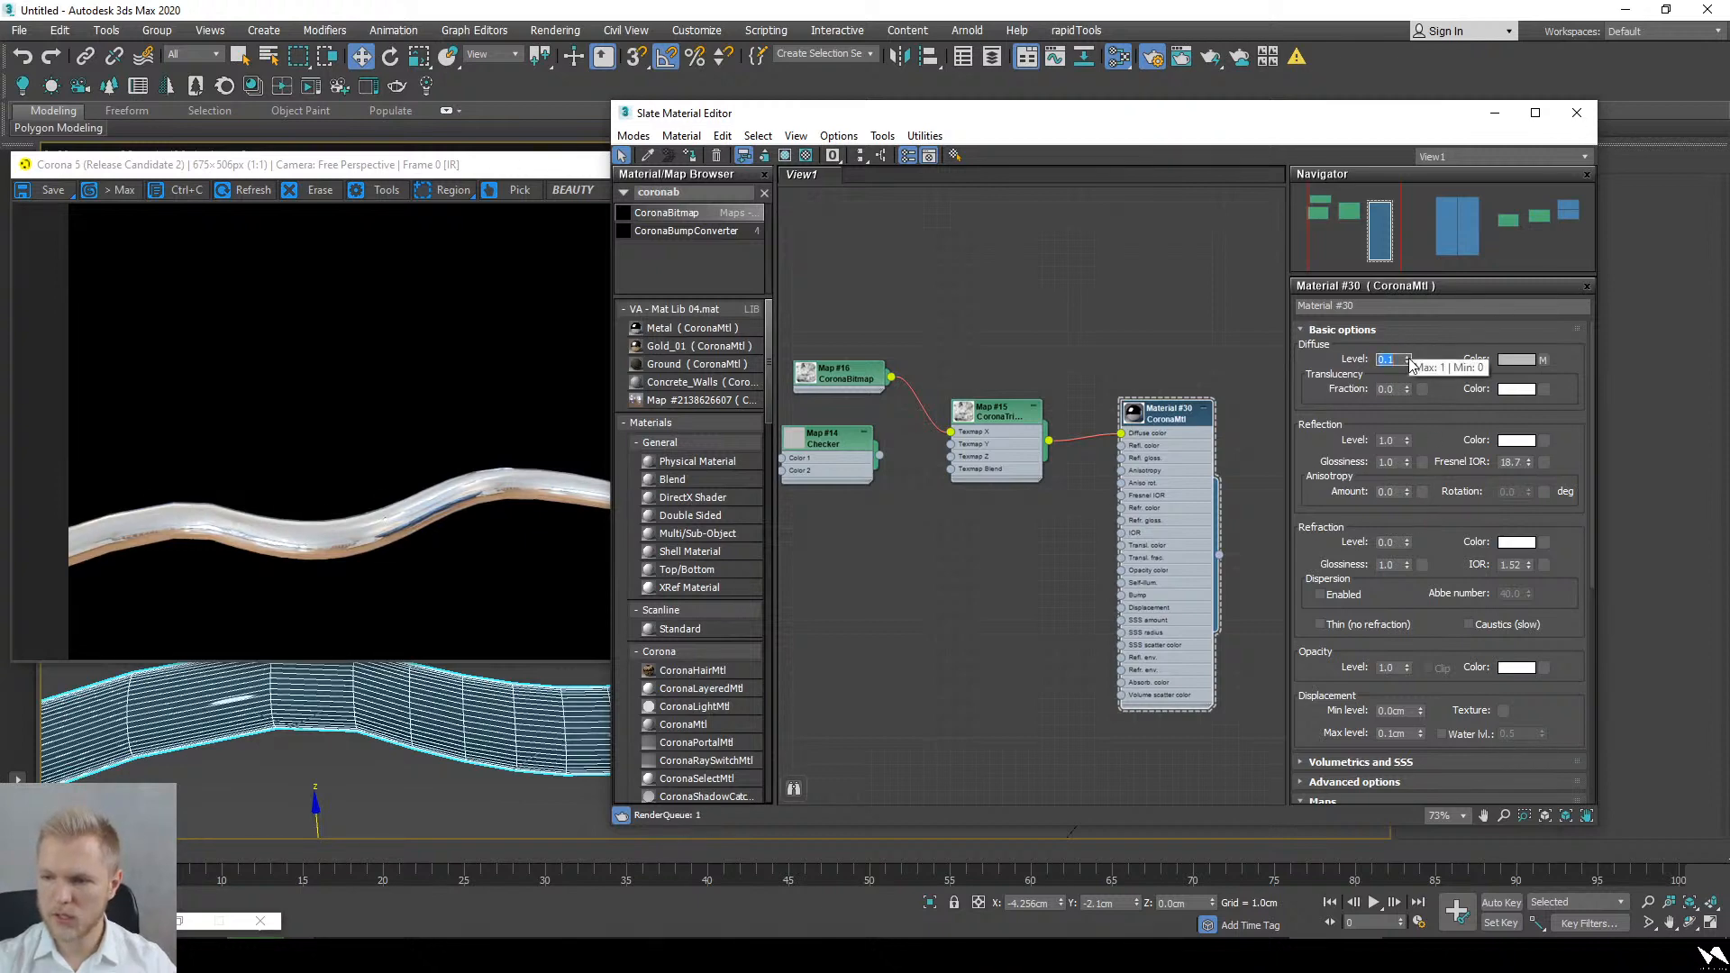
Step: Set the material's reflection color to a pale gold with hue 31, saturation 135 and value 255
click(1520, 437)
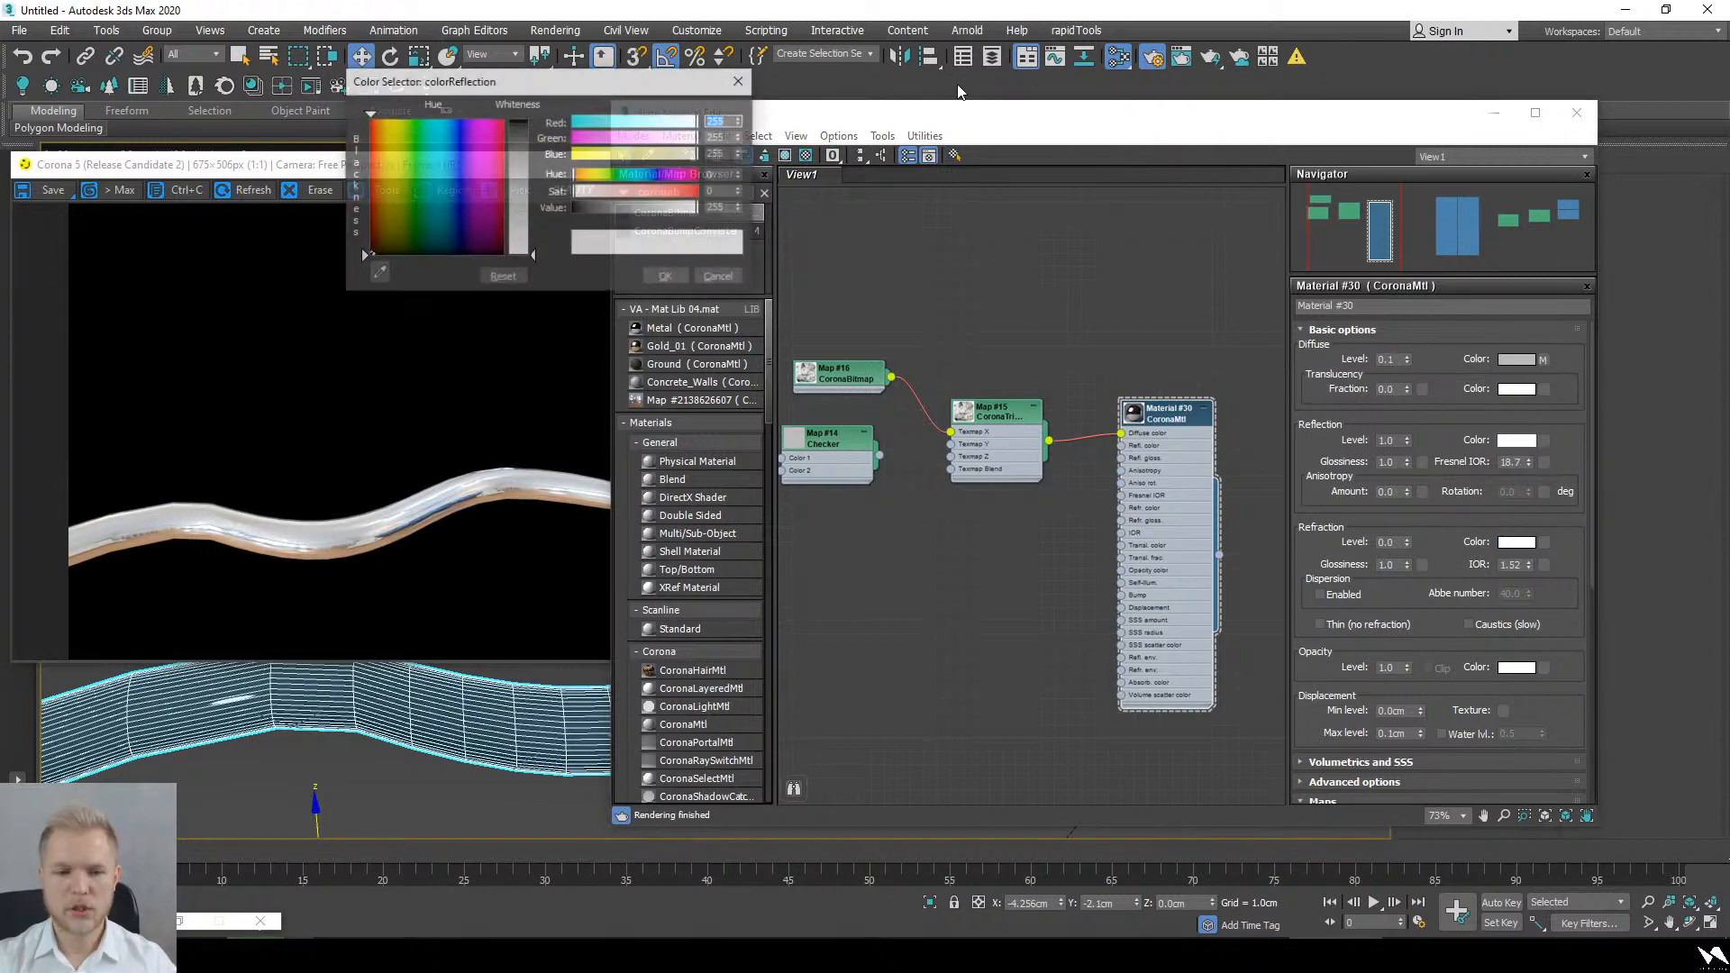
click(599, 174)
click(643, 189)
click(669, 191)
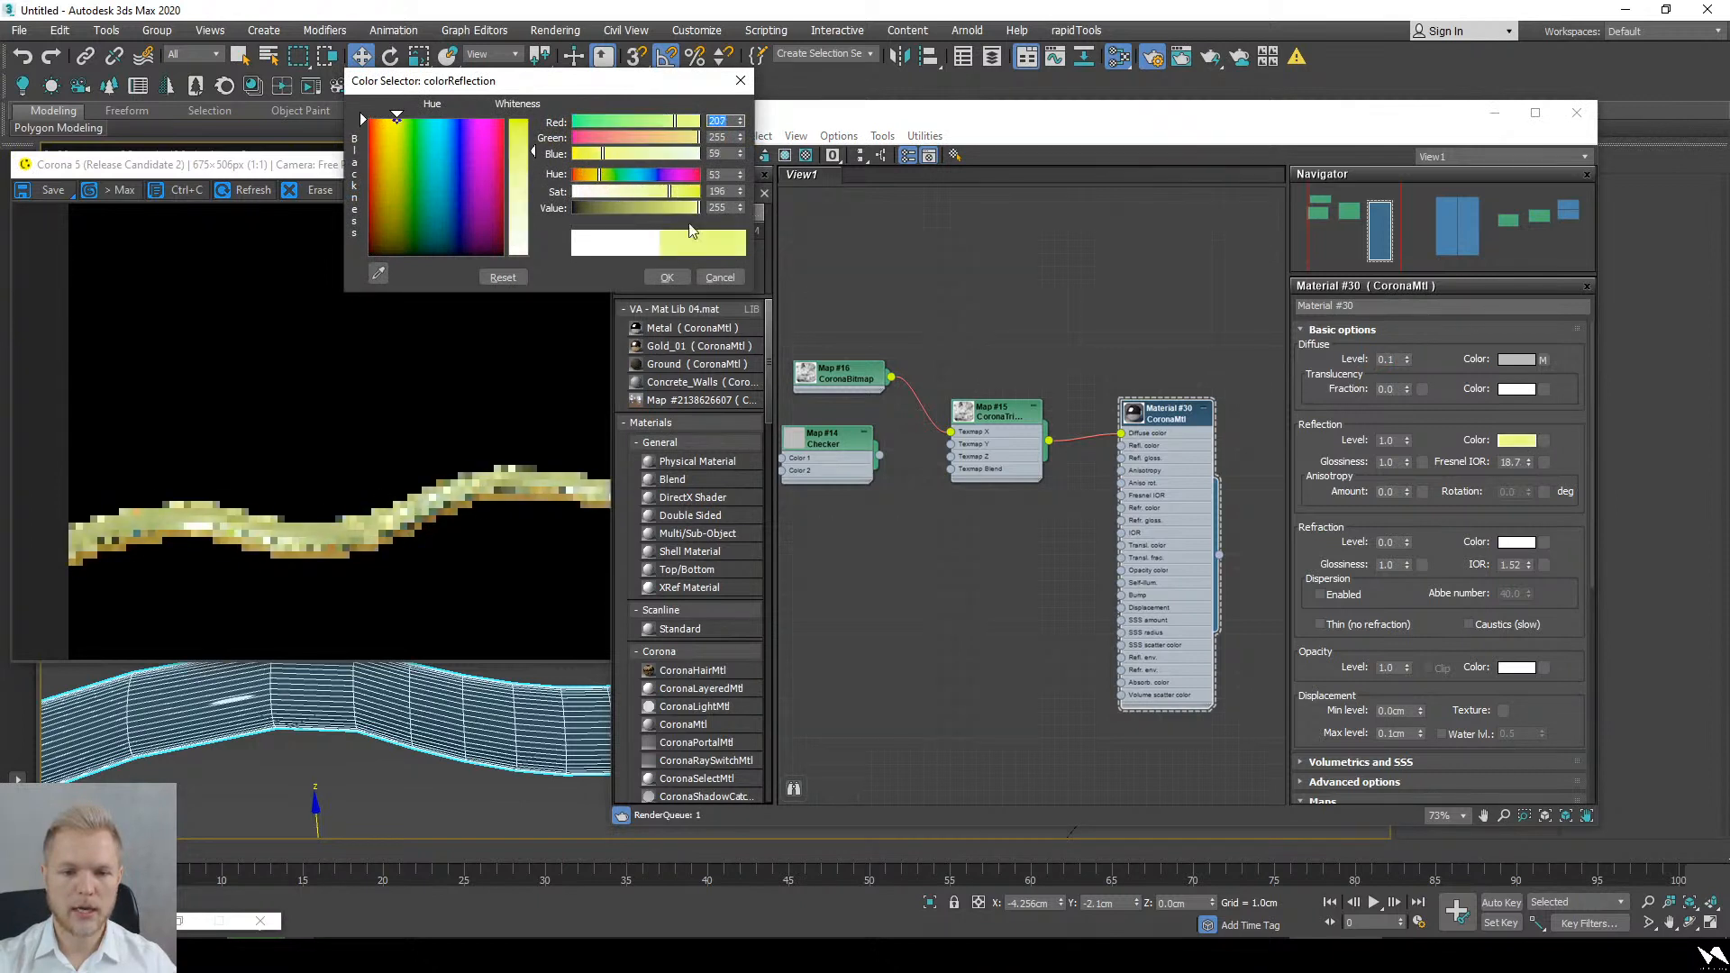
click(593, 174)
click(639, 191)
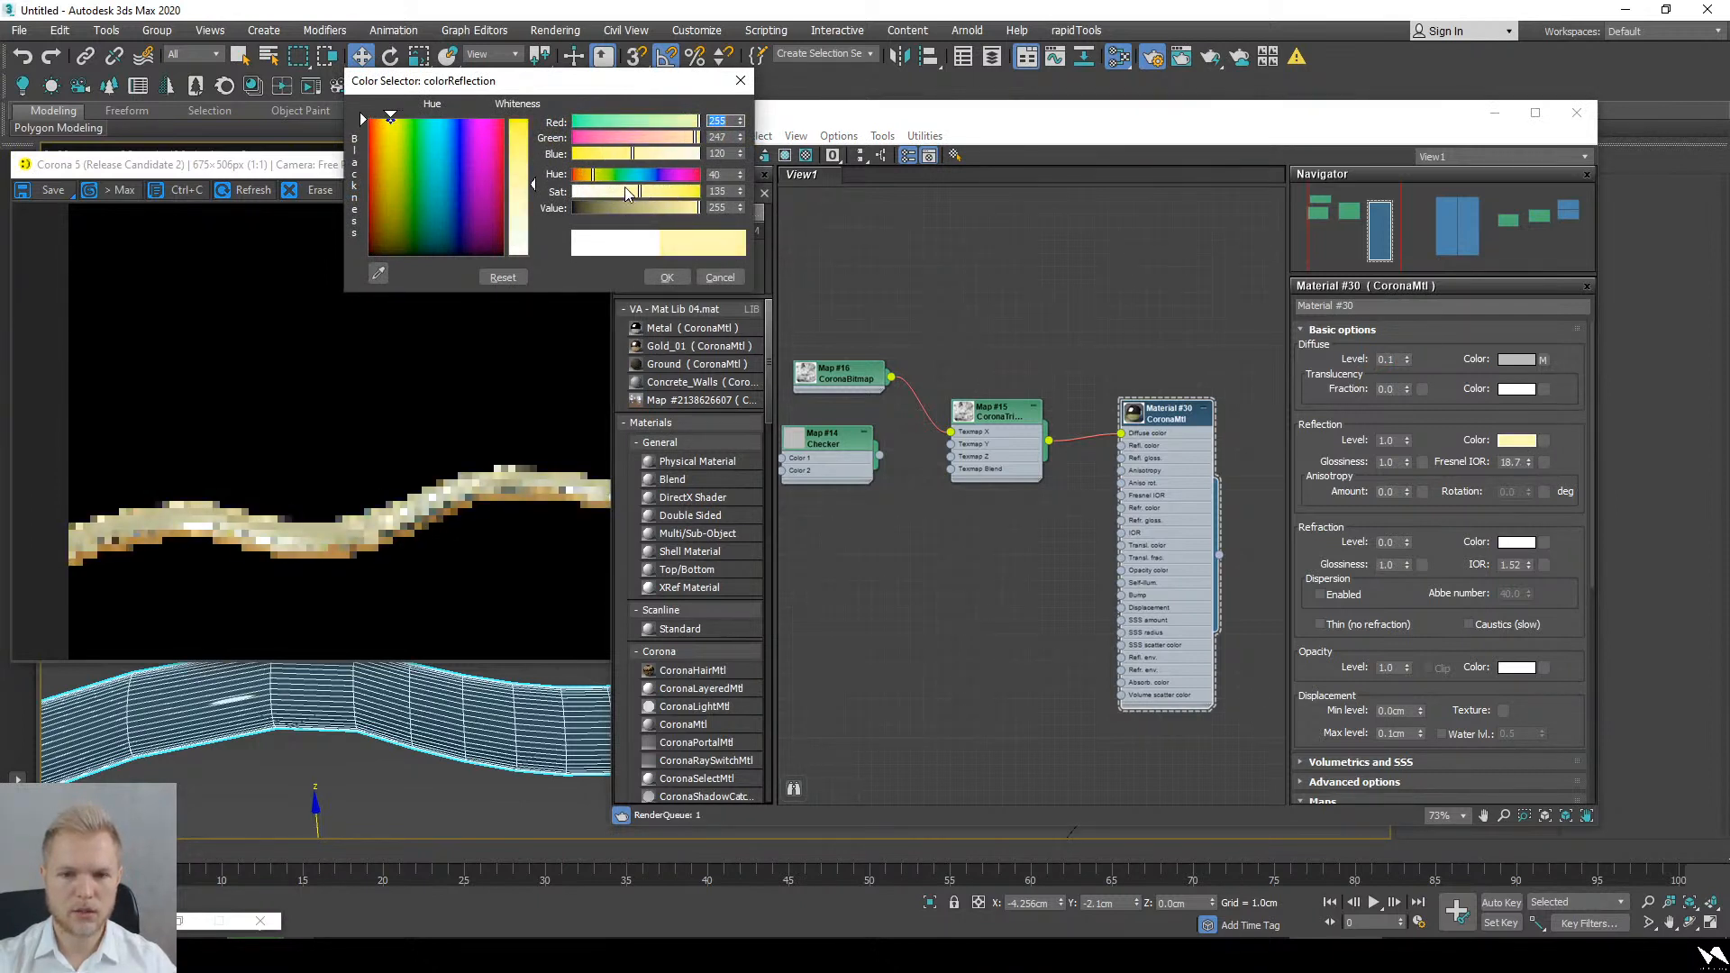
click(590, 174)
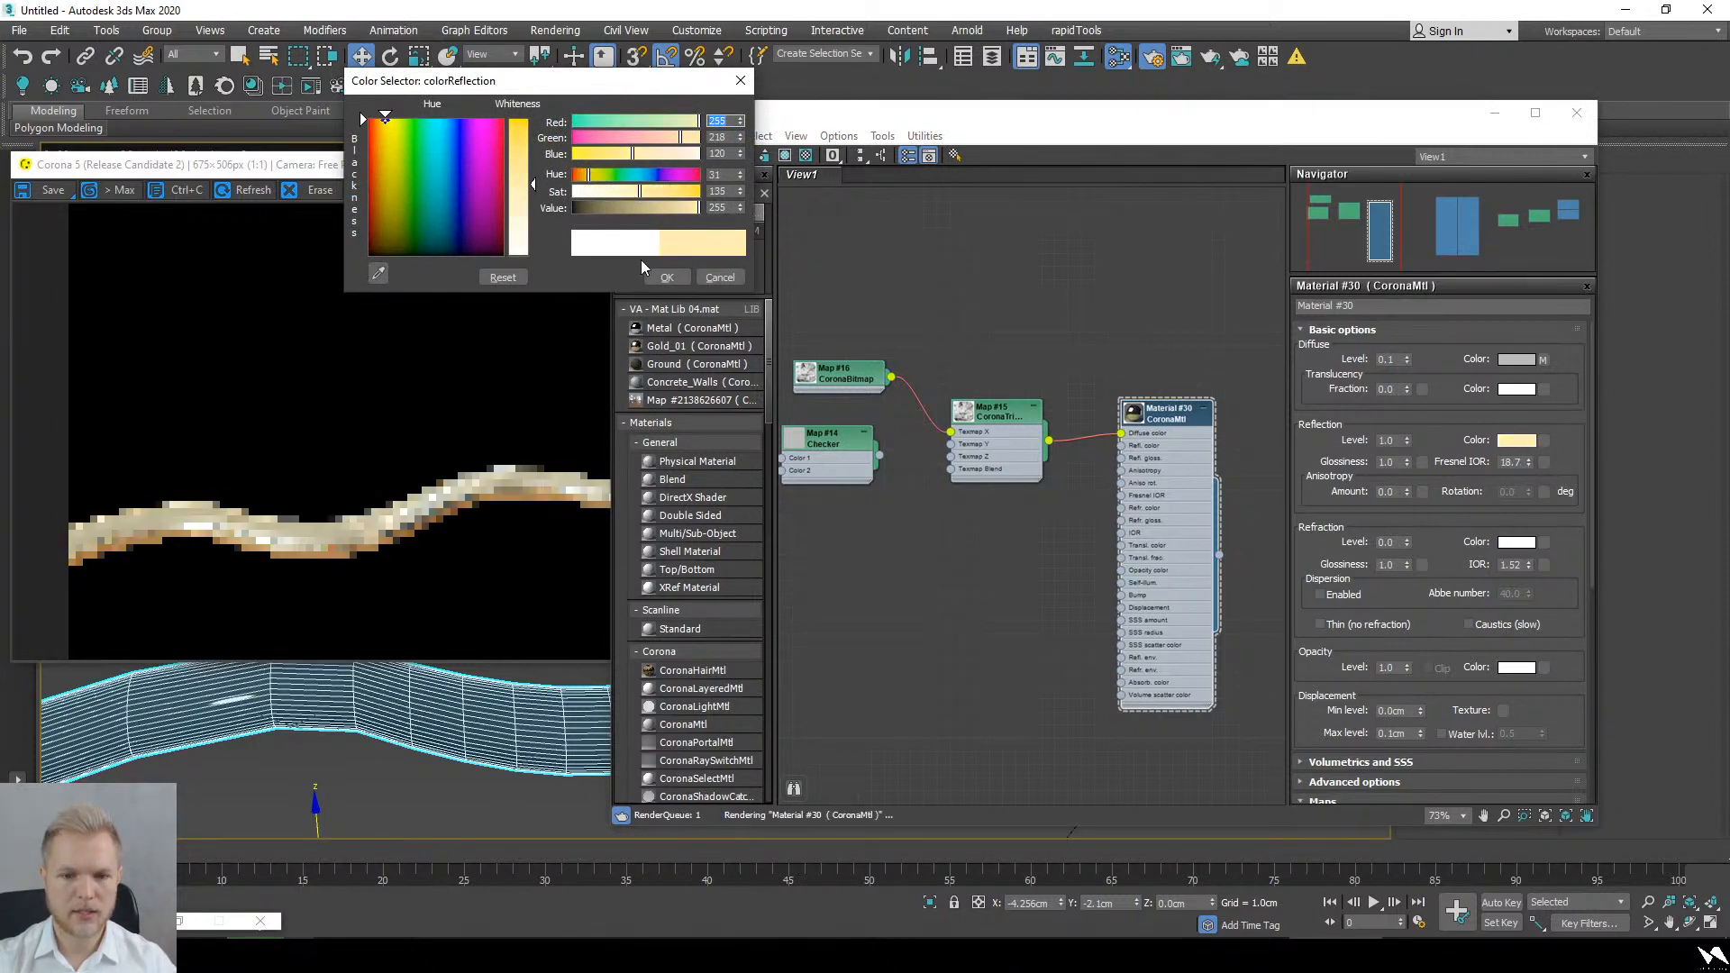
click(667, 277)
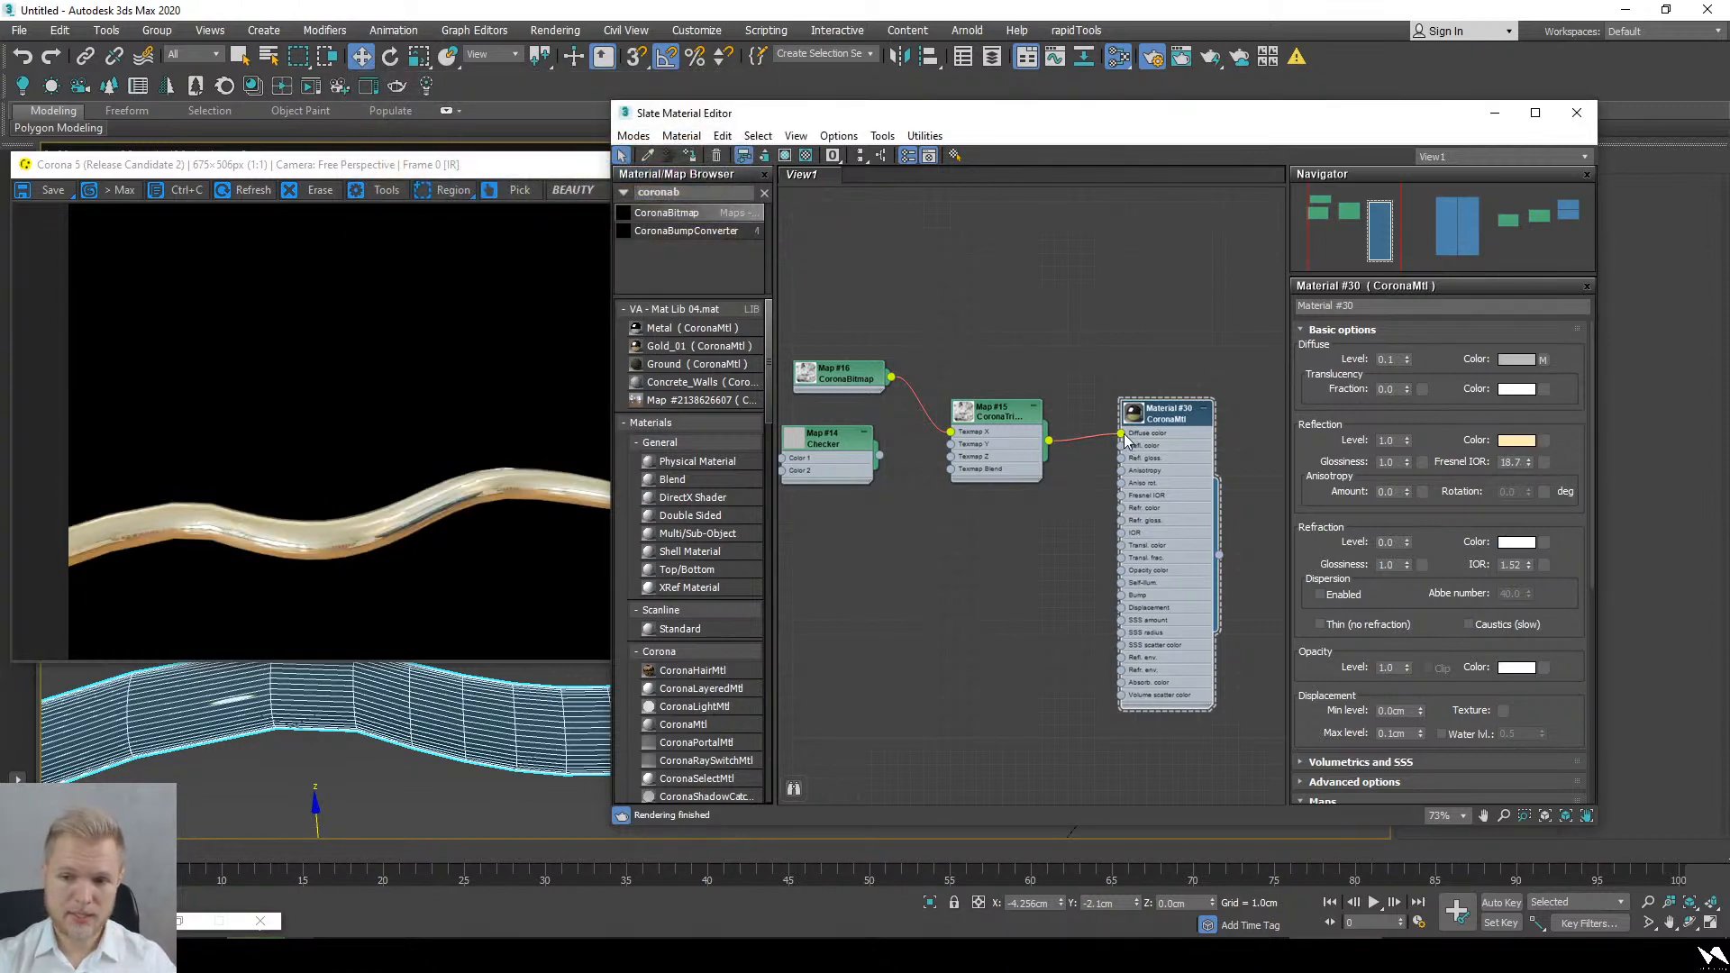
Step: Rewire CoronaTriplanar from the diffuse color to the material's reflection glossiness, minimize the material editor and inspect the pipe up close
drag(1121, 433, 1122, 458)
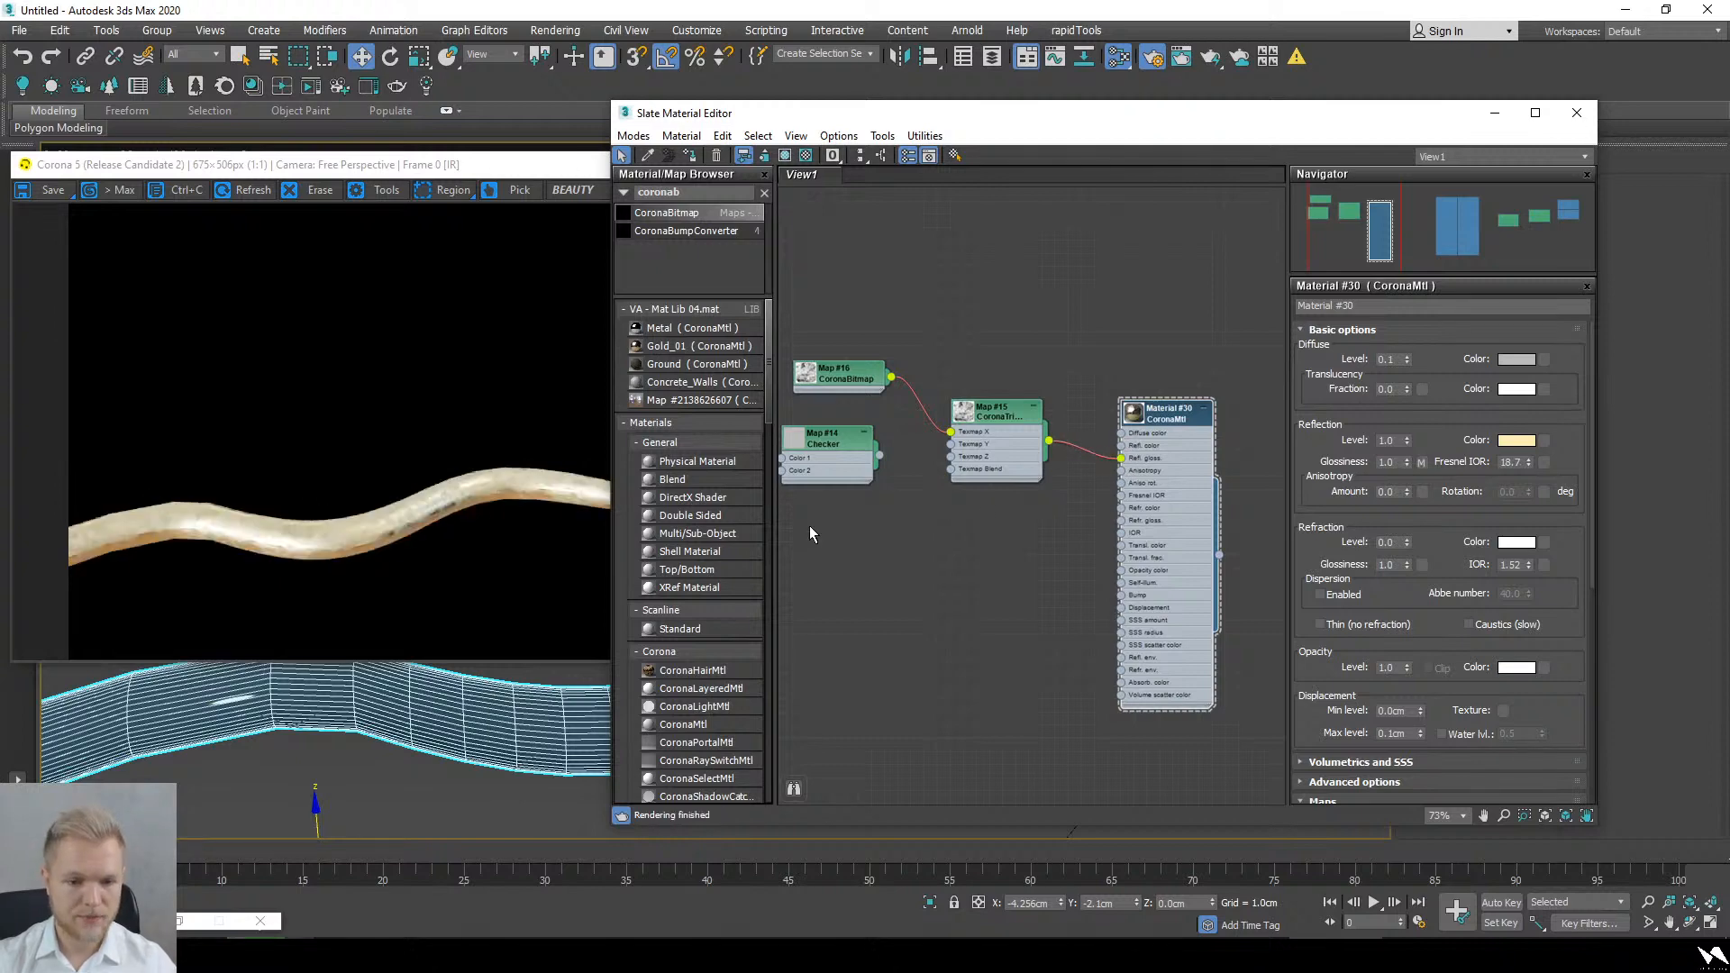
click(1495, 111)
scroll(1058, 581, up, 8)
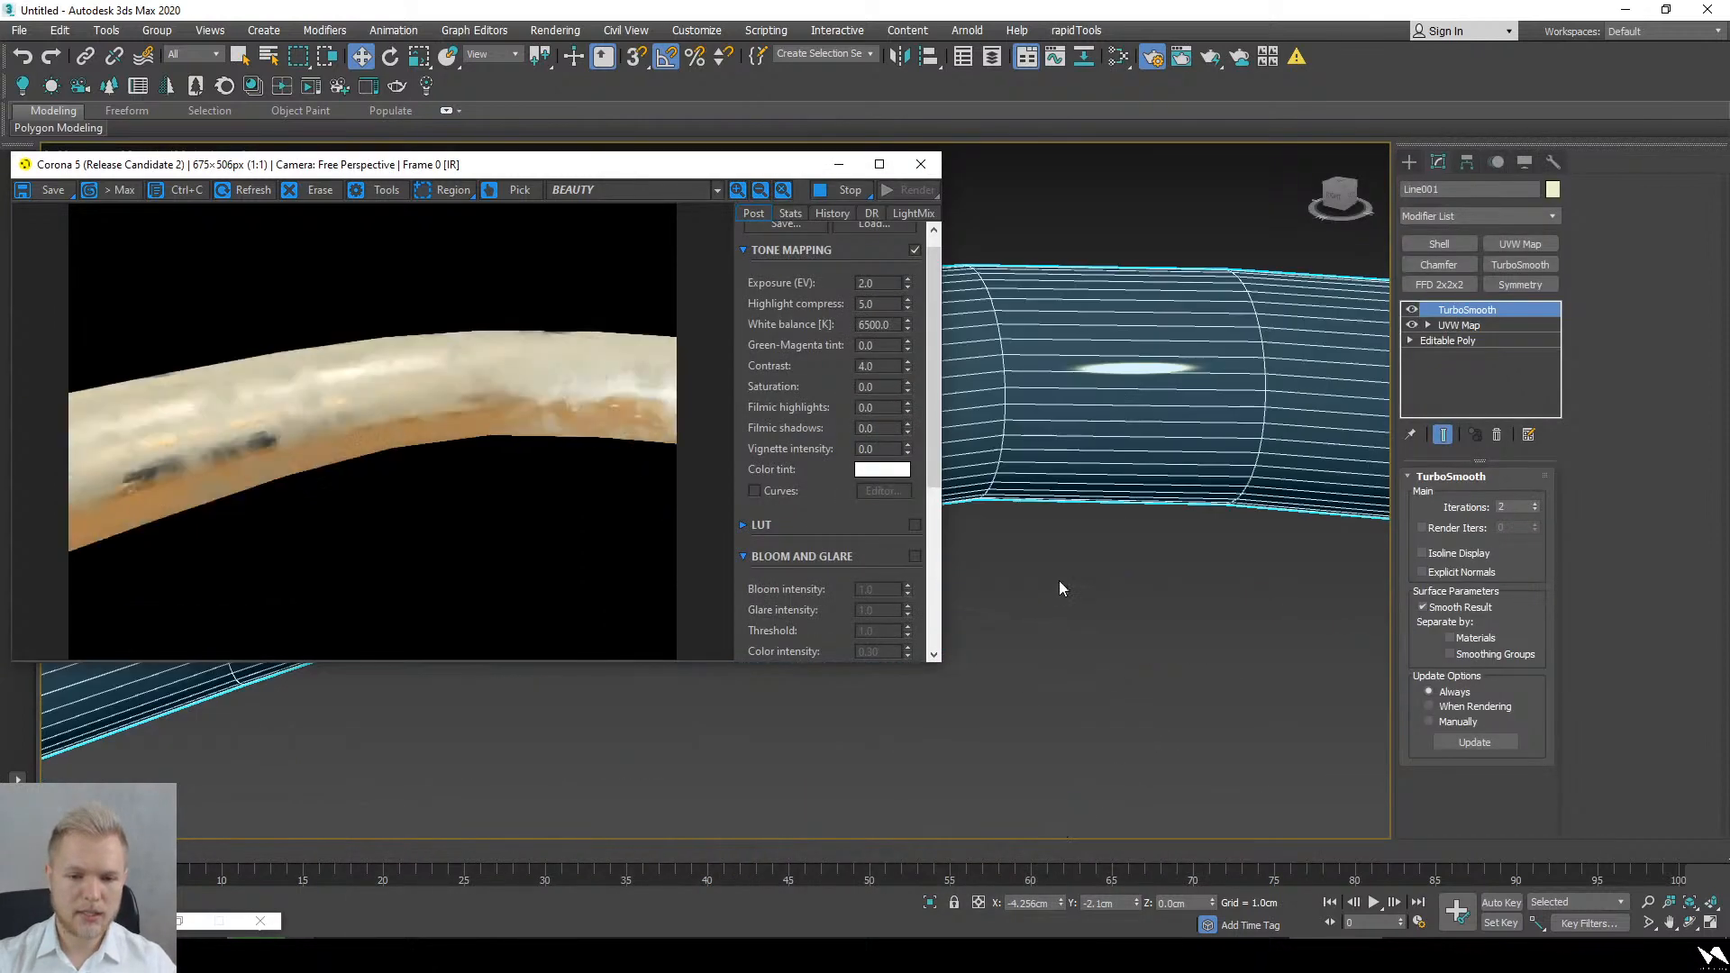
Step: Reopen the material editor, disconnect CoronaTriplanar from the material's reflection glossiness and set the glossiness to 0.8
scroll(1178, 691, down, 10)
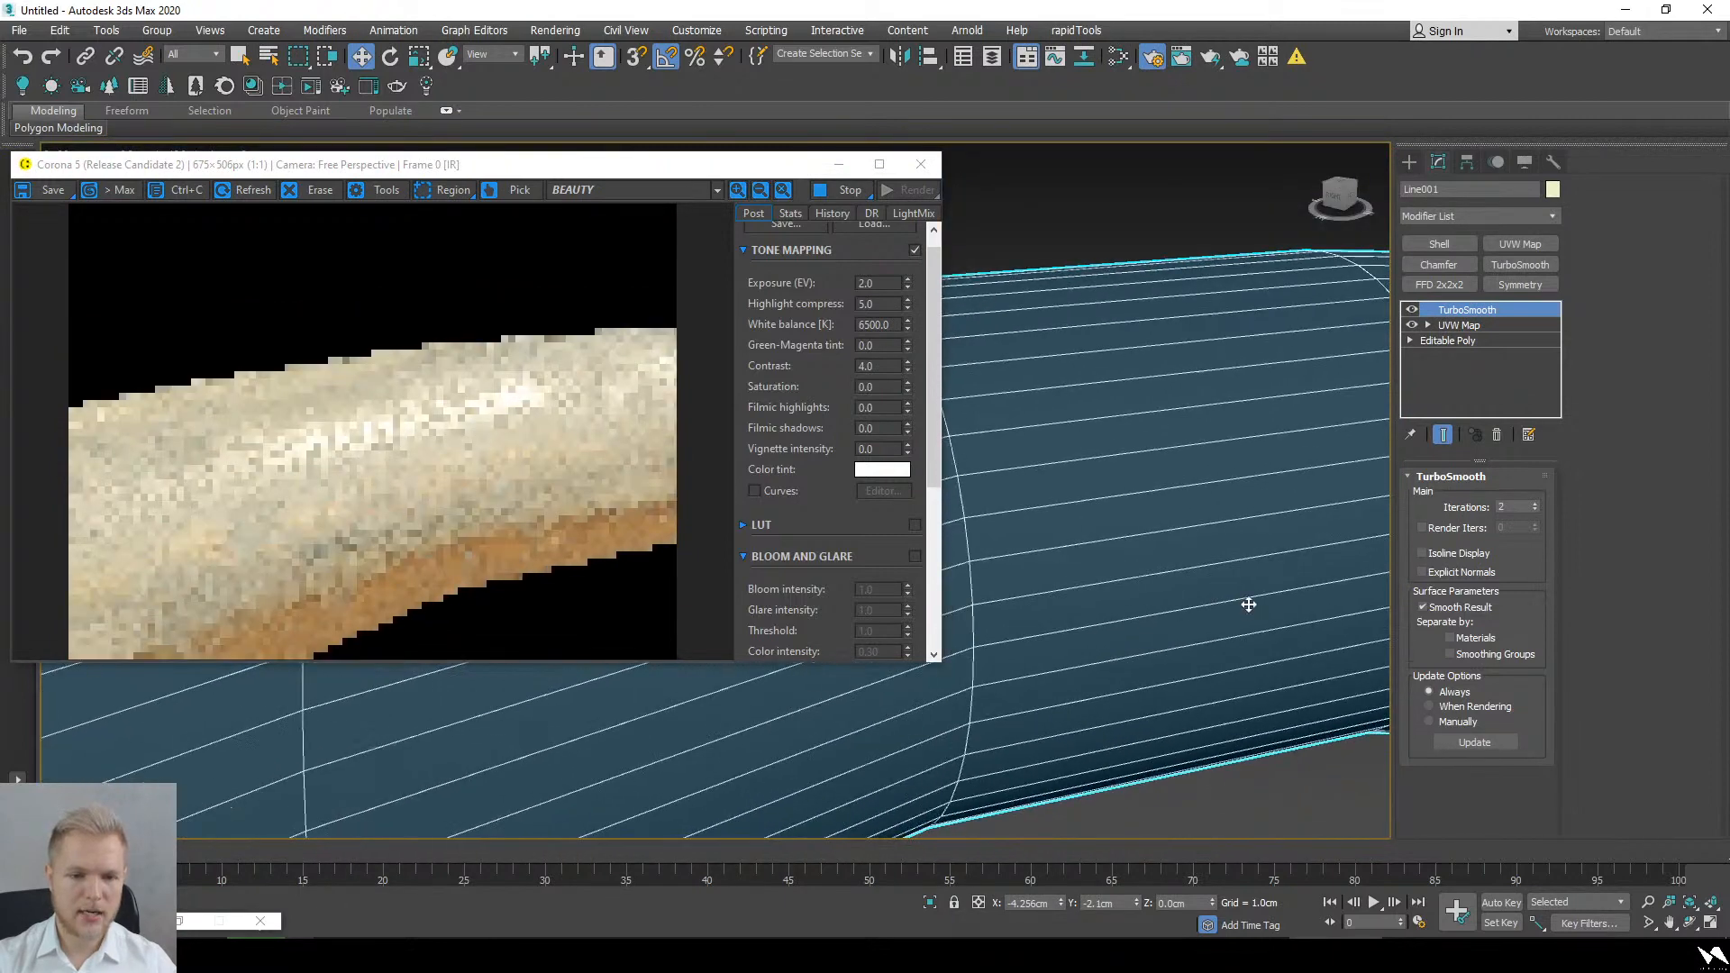
middle_drag(618, 738, 1162, 662)
scroll(1027, 663, down, 4)
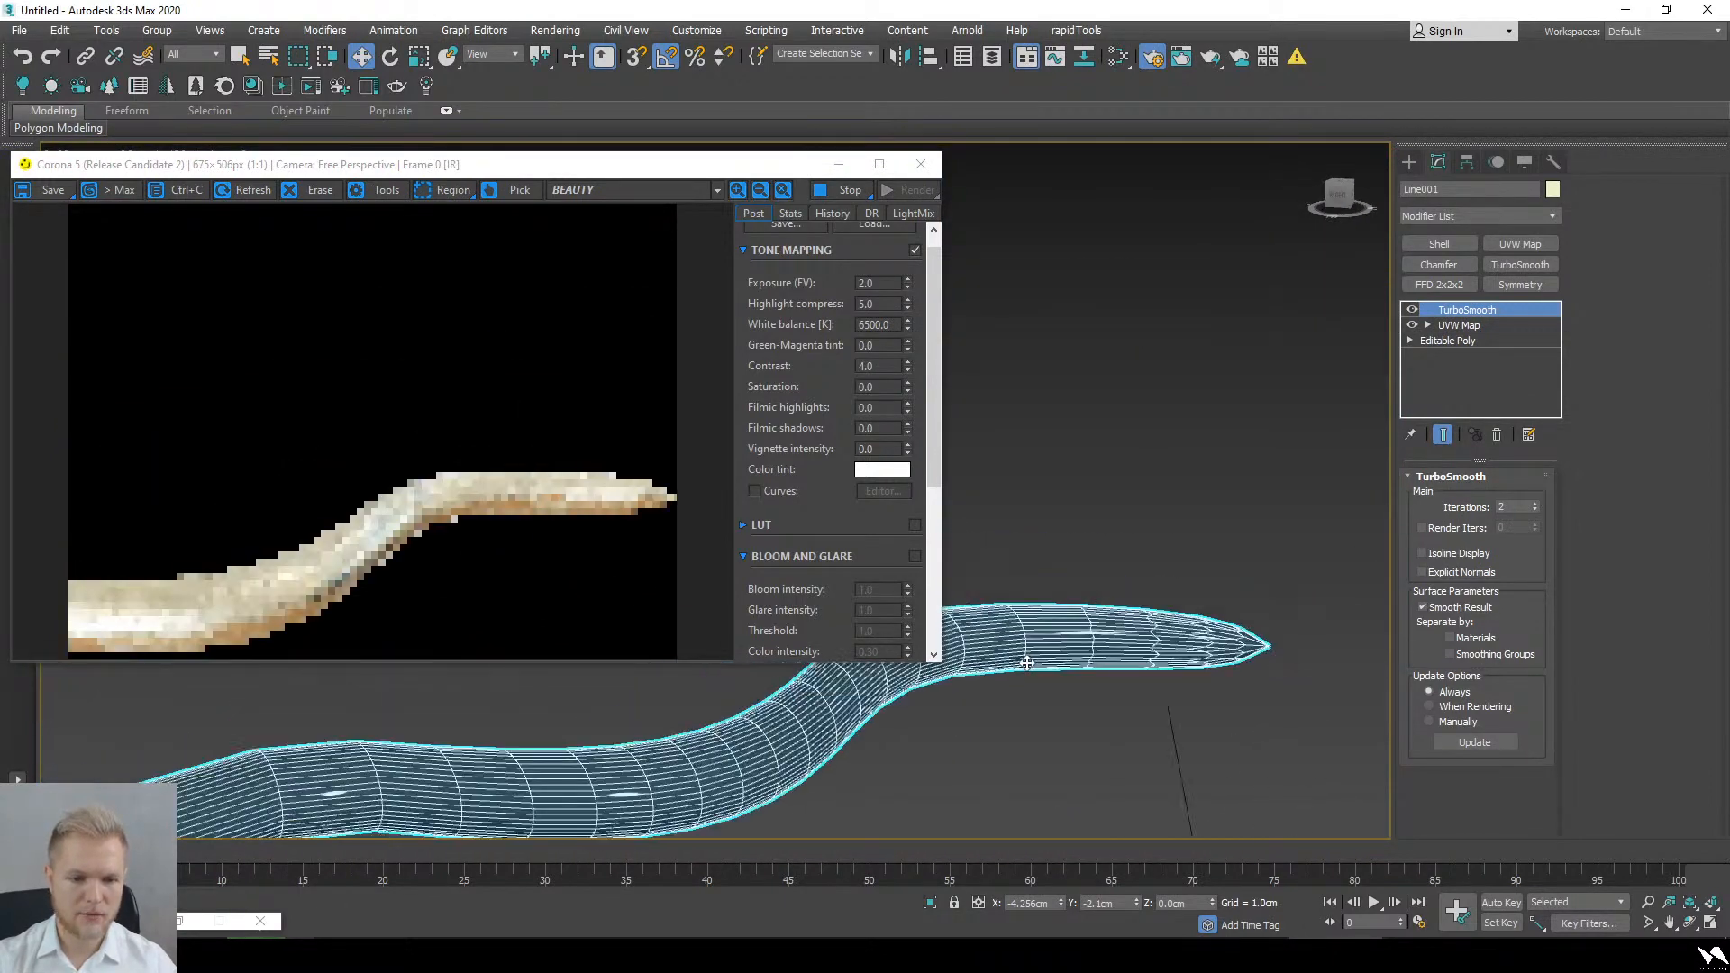
middle_drag(1027, 655, 1216, 559)
middle_drag(875, 687, 990, 618)
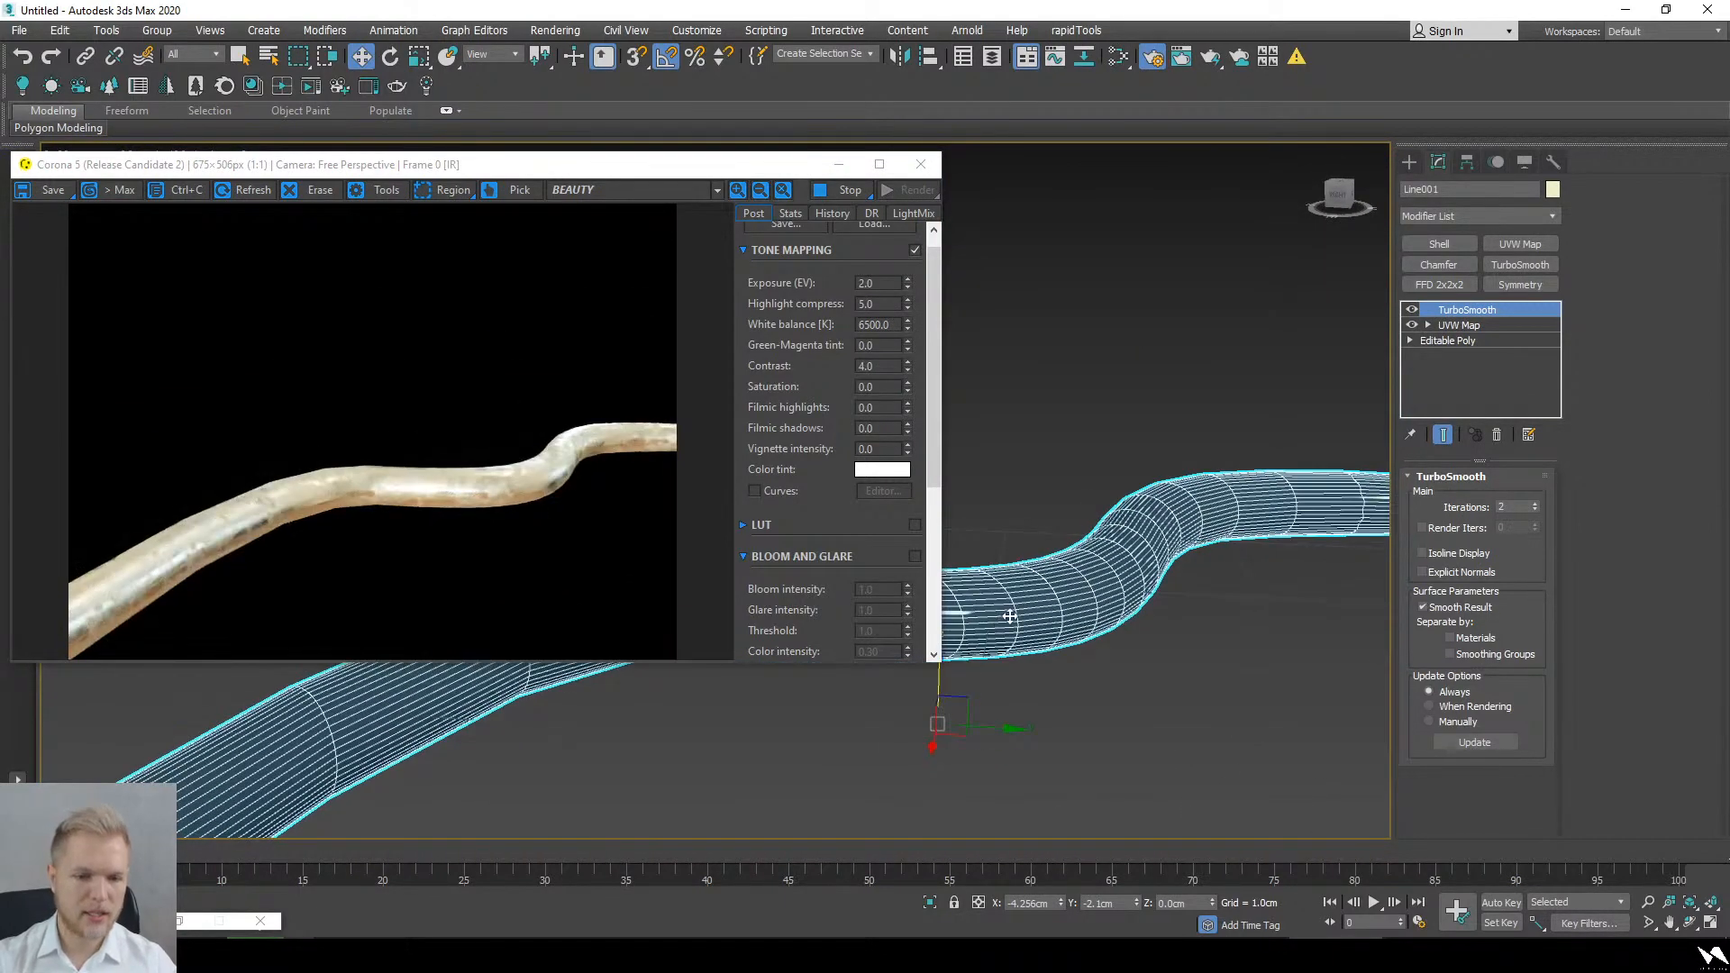
scroll(1019, 615, up, 3)
click(1150, 55)
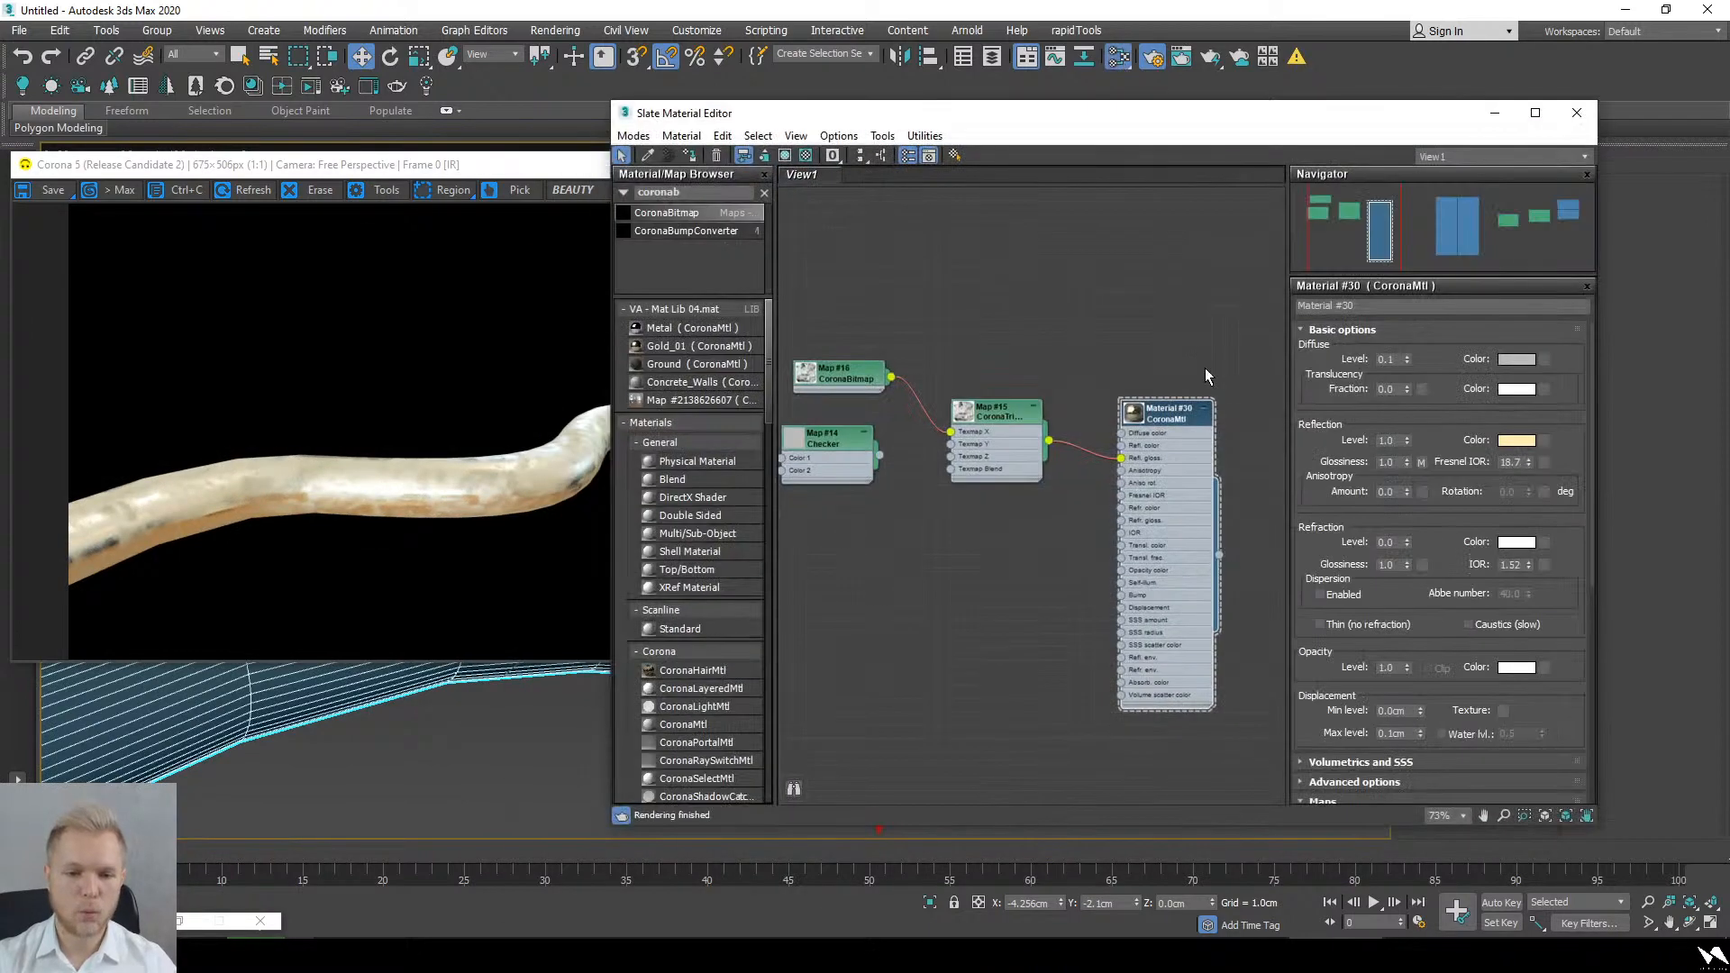
drag(1122, 458, 1103, 472)
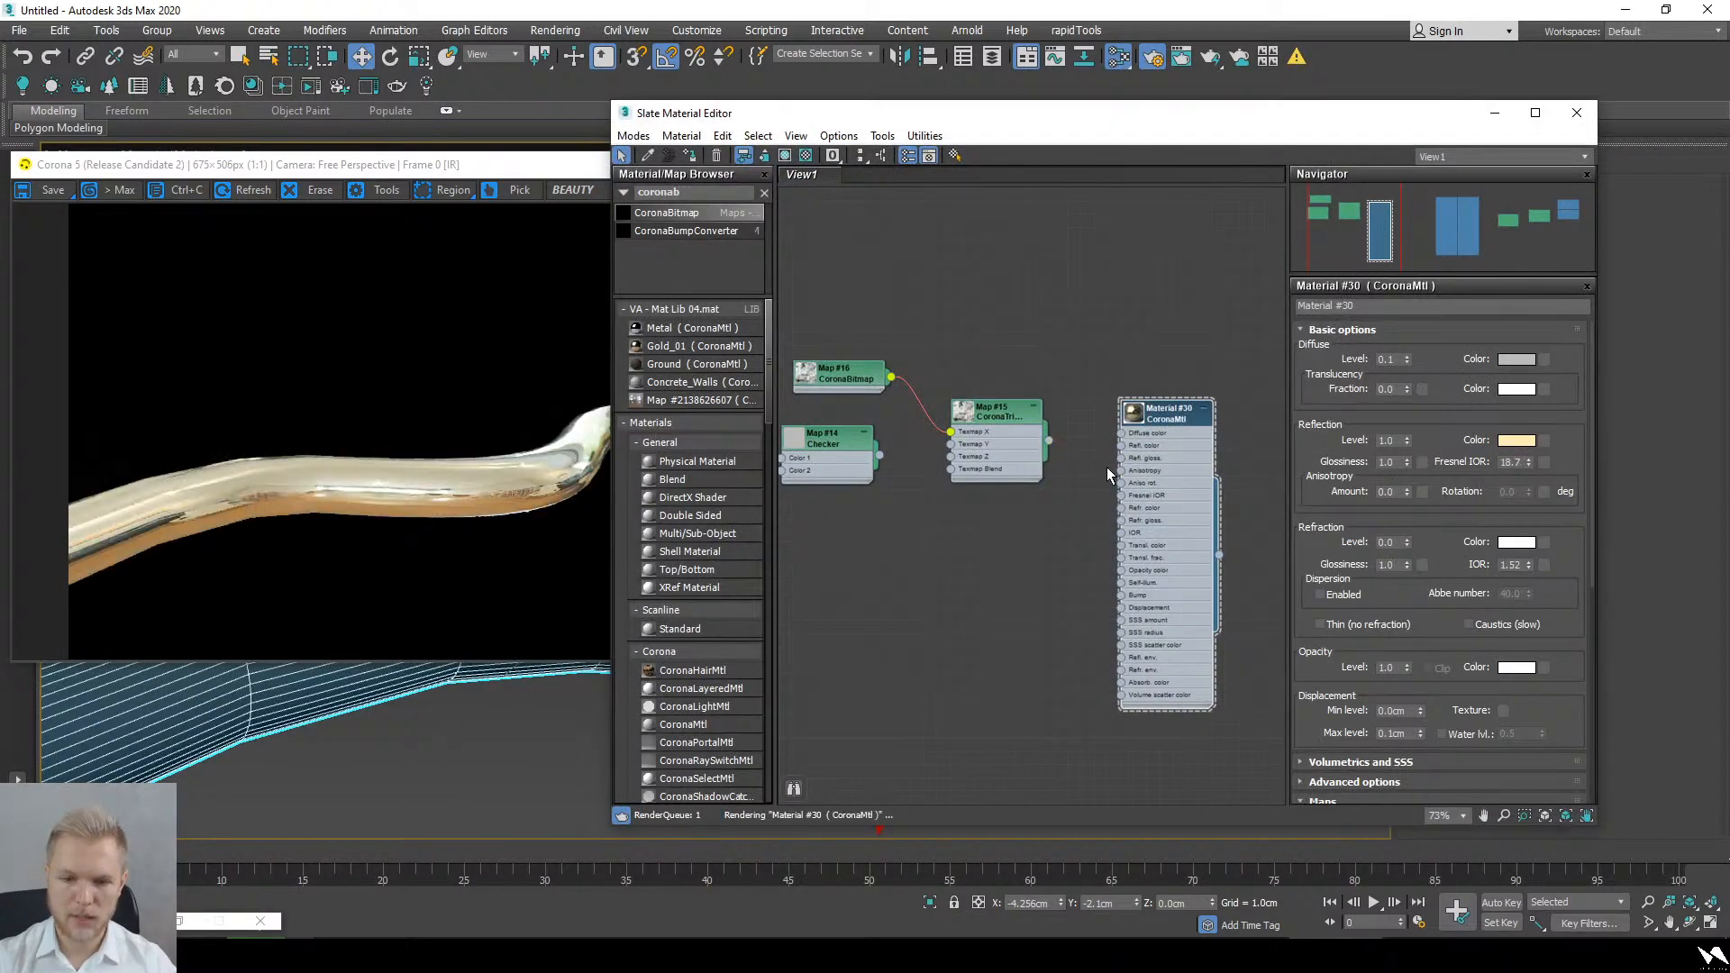
click(1408, 465)
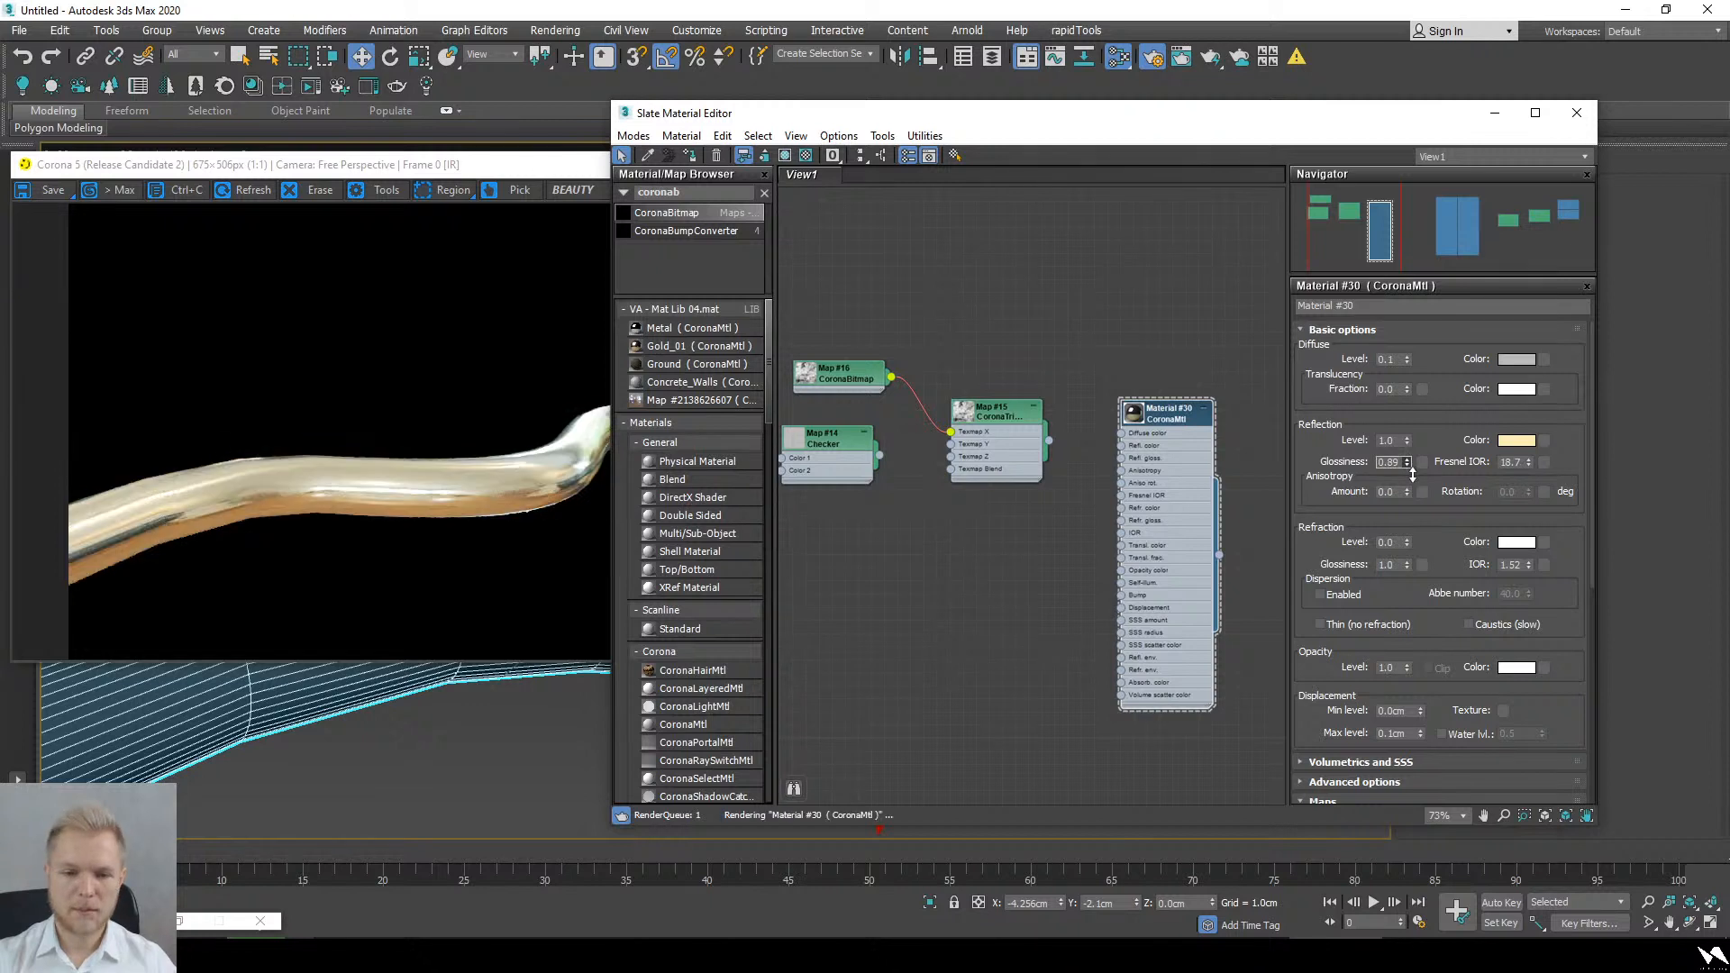
drag(1413, 467, 1402, 464)
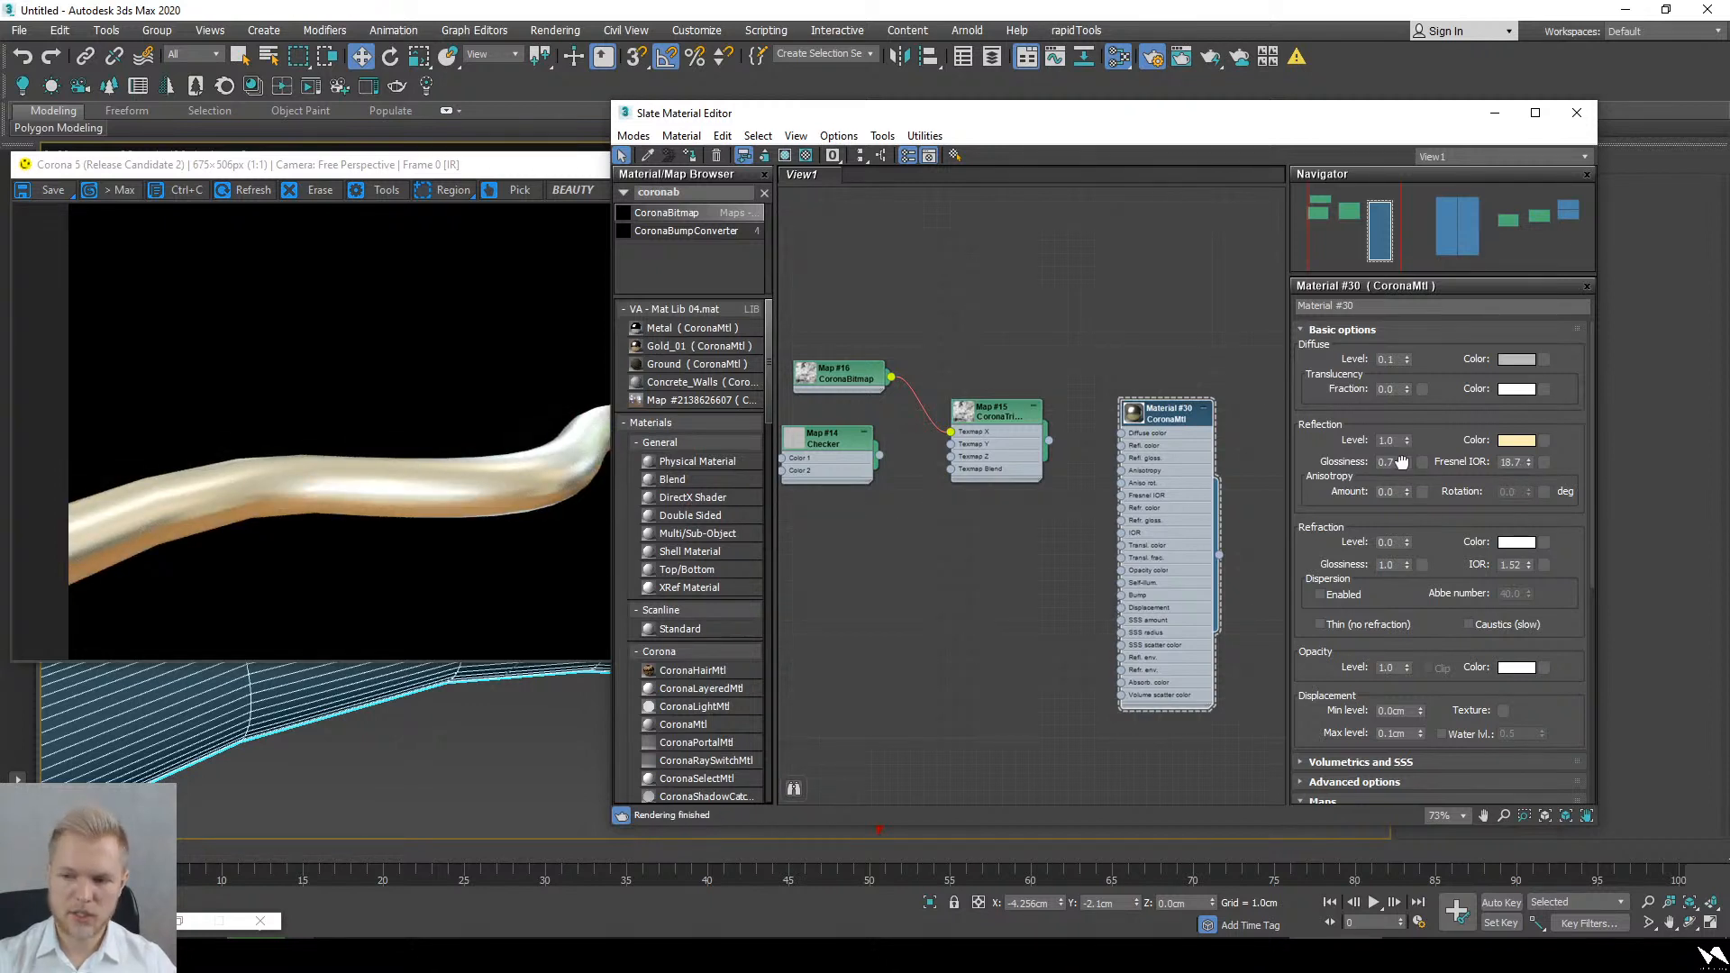
drag(1406, 467, 1406, 463)
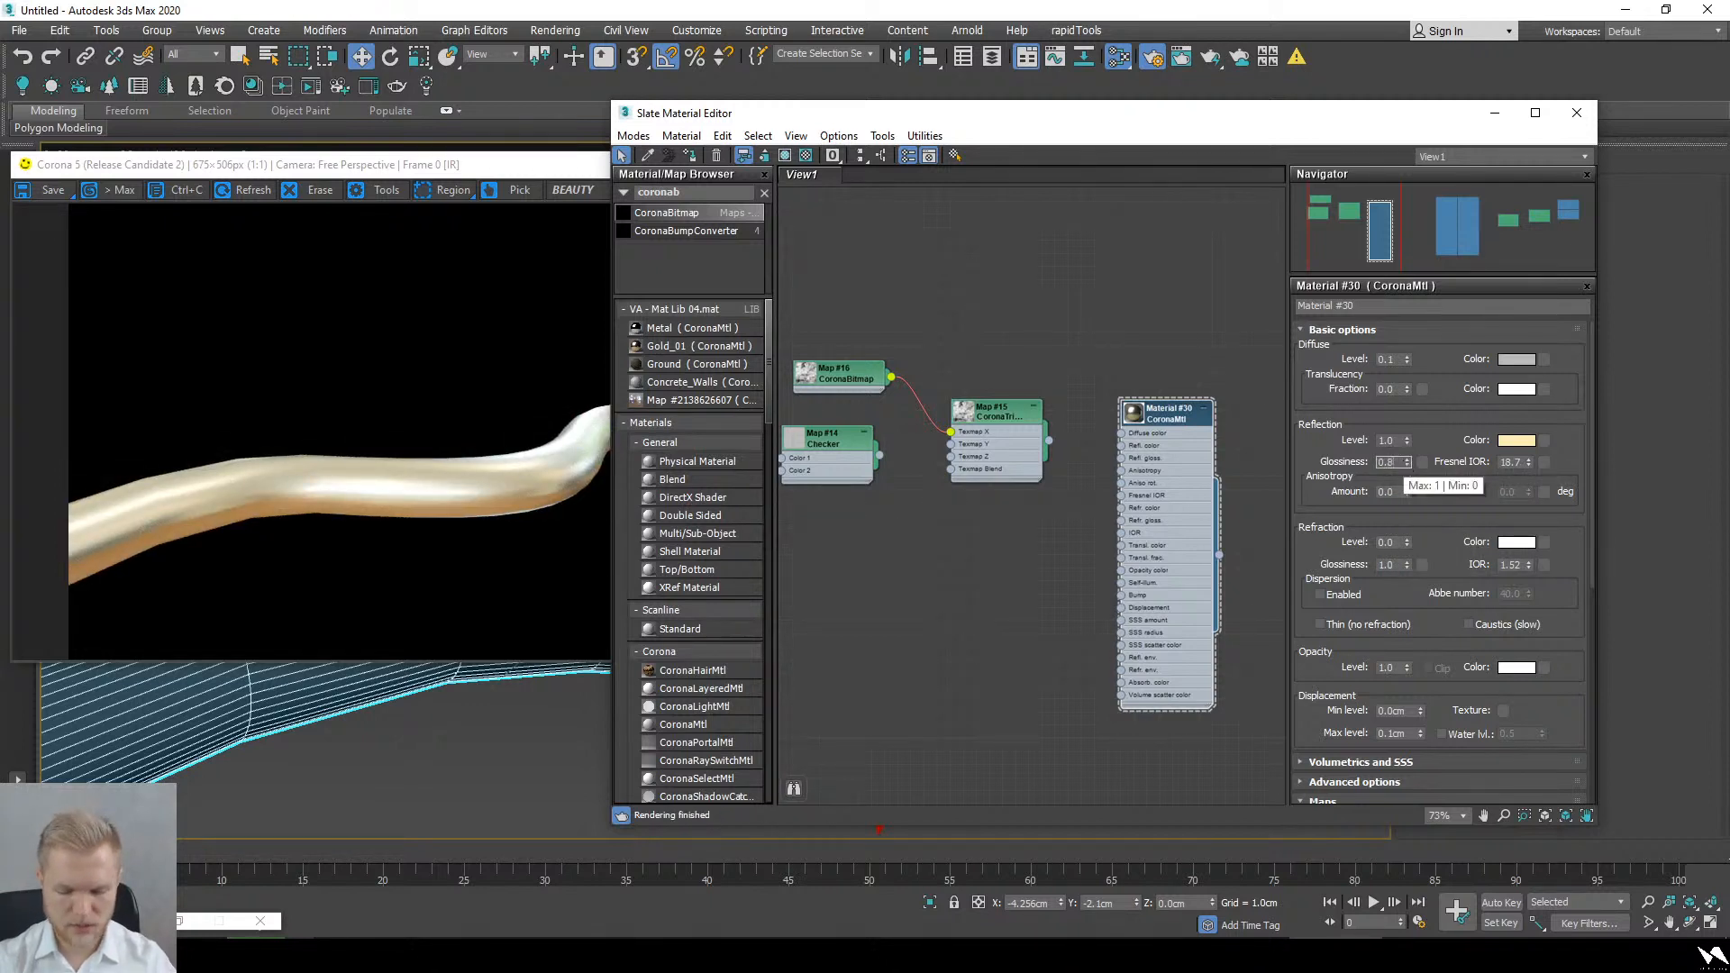
Step: Minimize the material editor and raise the pipe's TurboSmooth iterations to 5
scroll(316, 811, down, 4)
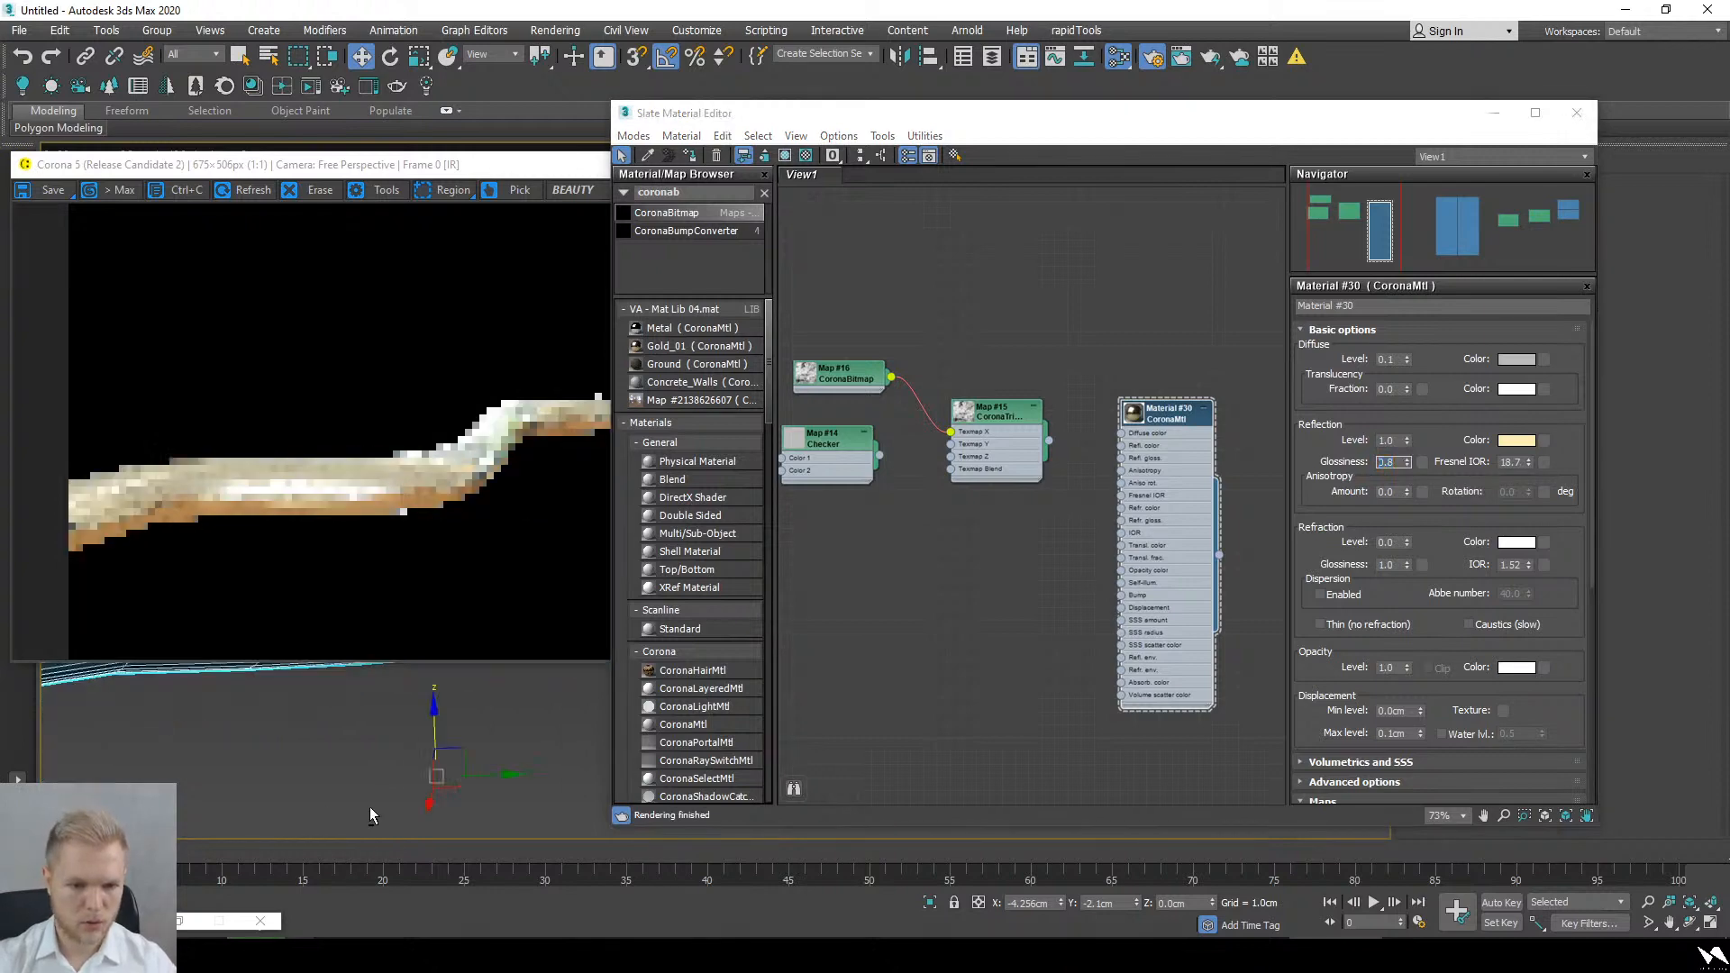
middle_drag(368, 782, 604, 698)
scroll(390, 738, up, 3)
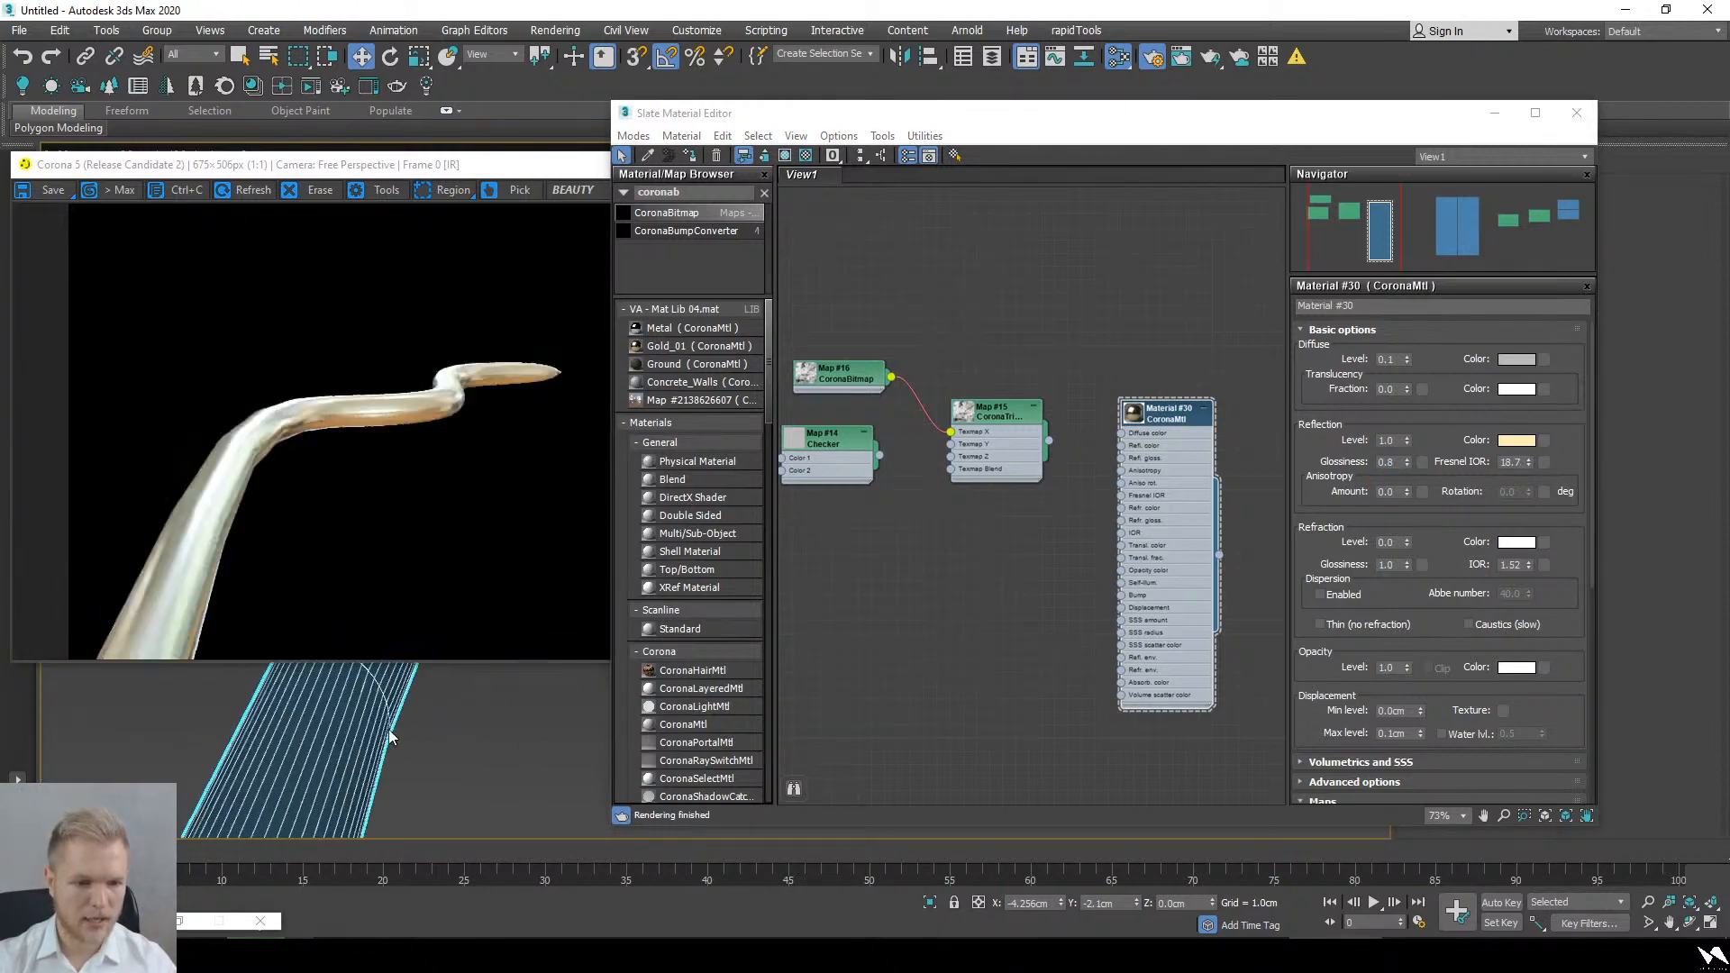
click(1493, 113)
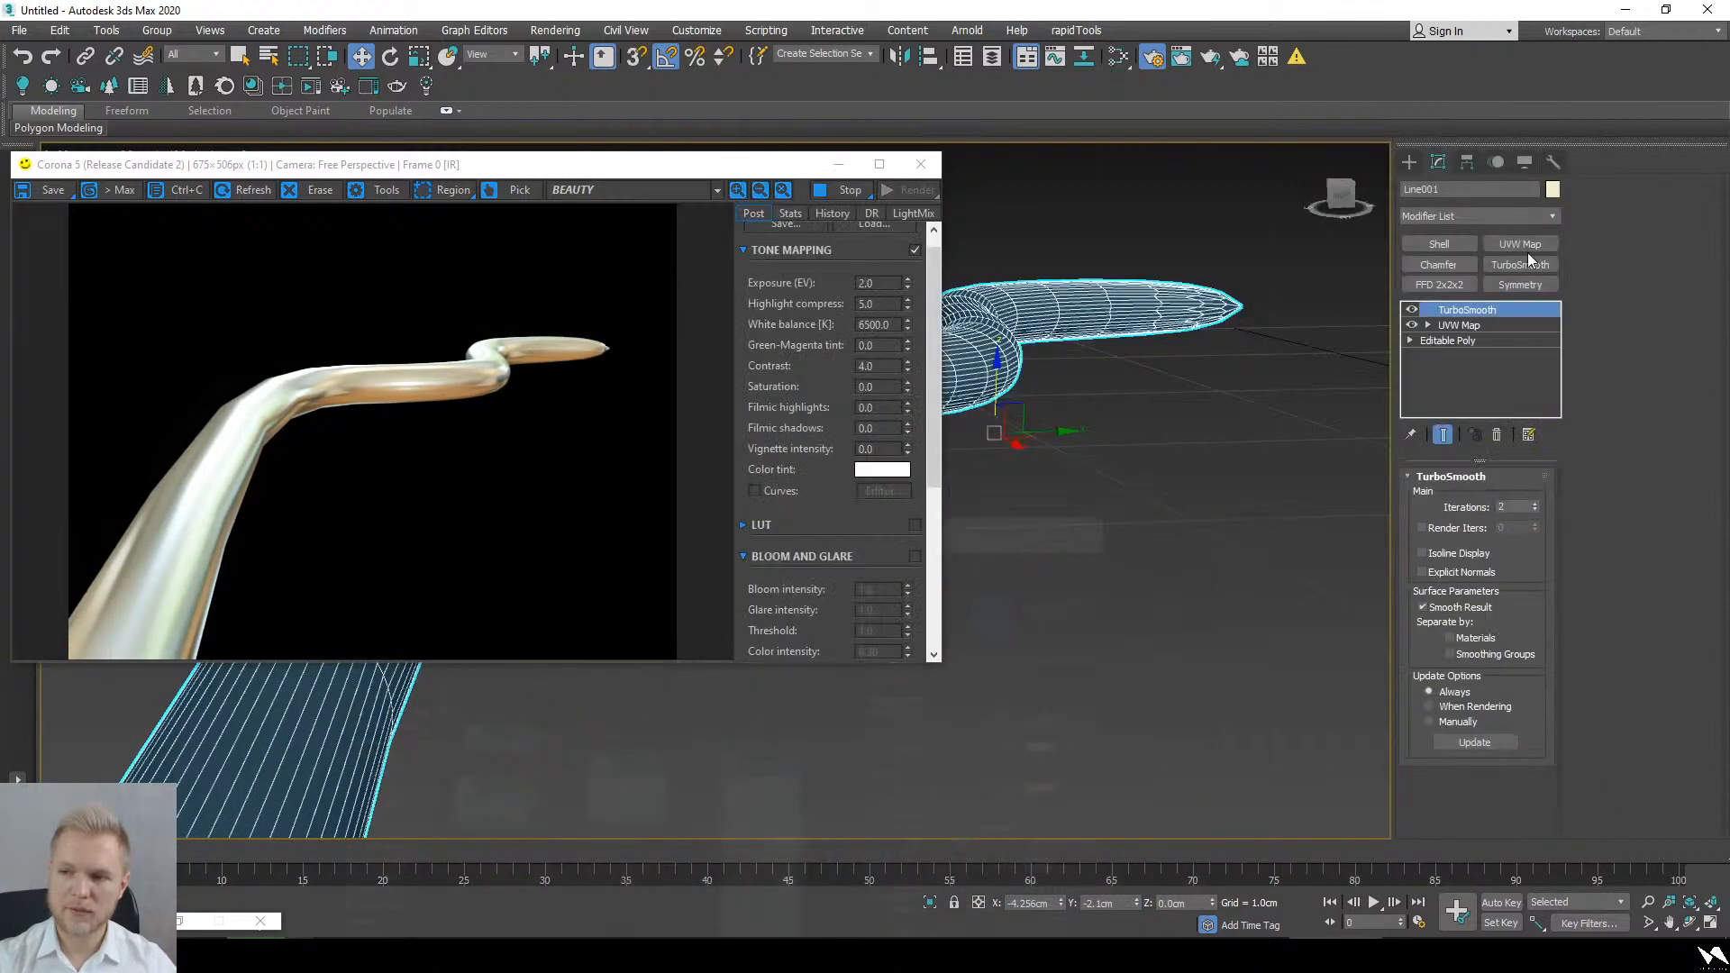
click(1535, 503)
click(1535, 502)
click(1535, 503)
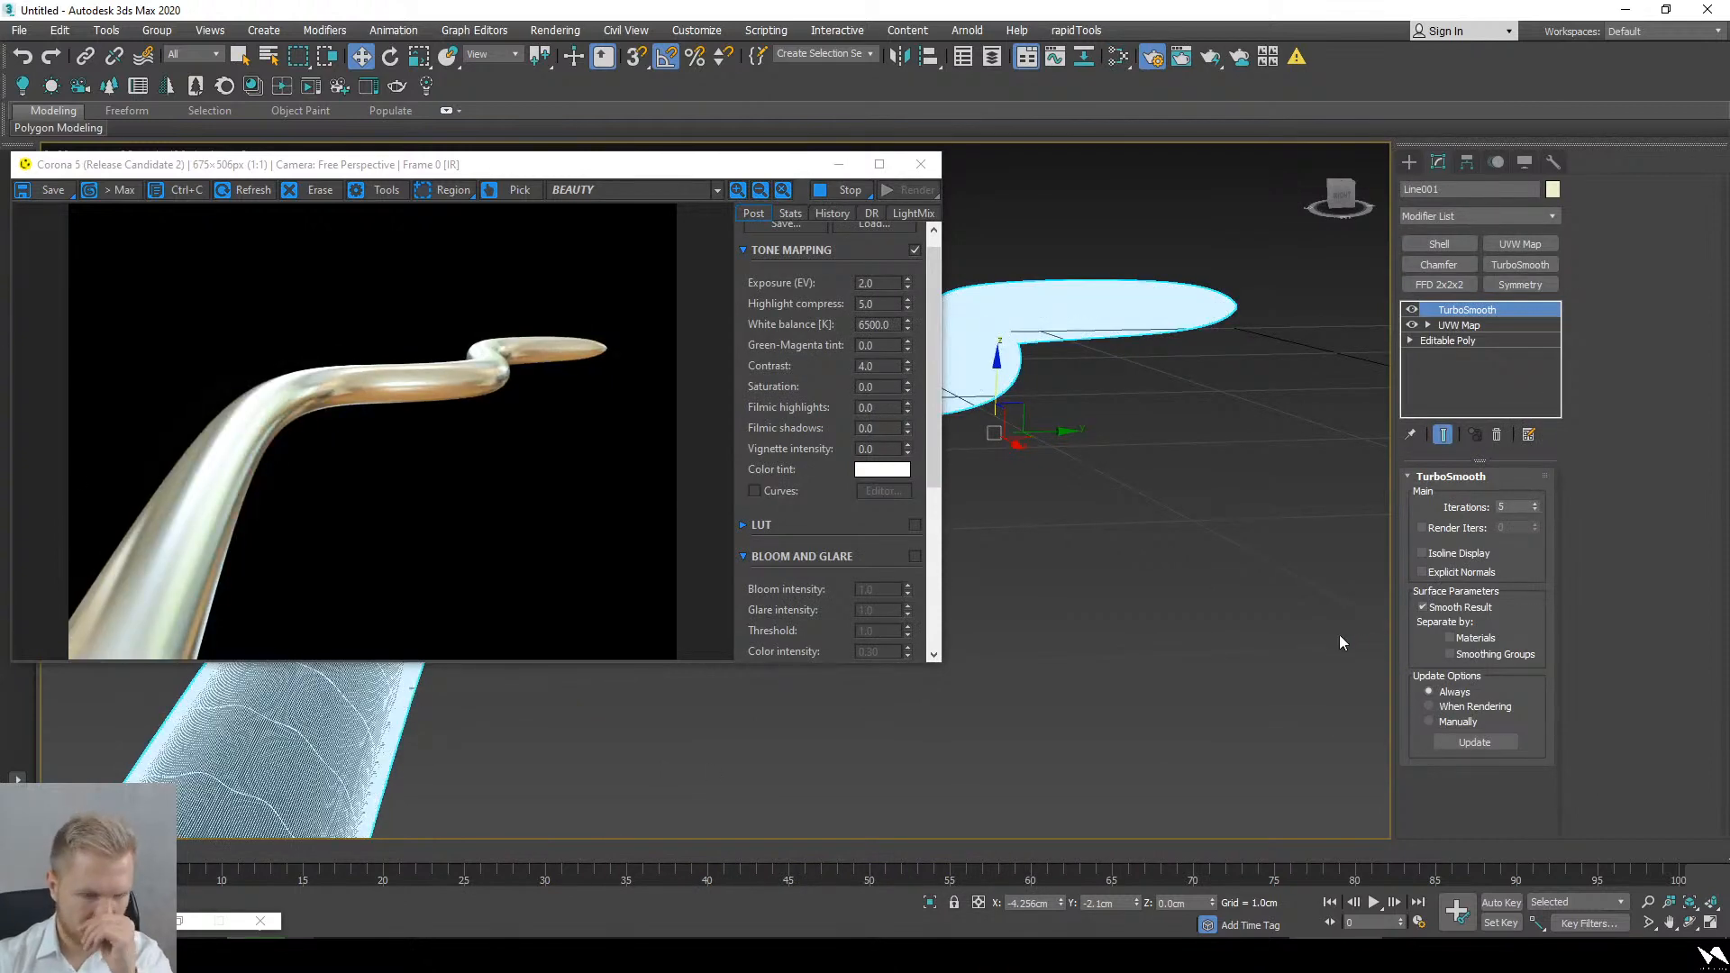
Step: Reopen the material editor, reconnect CoronaTriplanar to the reflection glossiness and set that map's amount to 20
click(1118, 56)
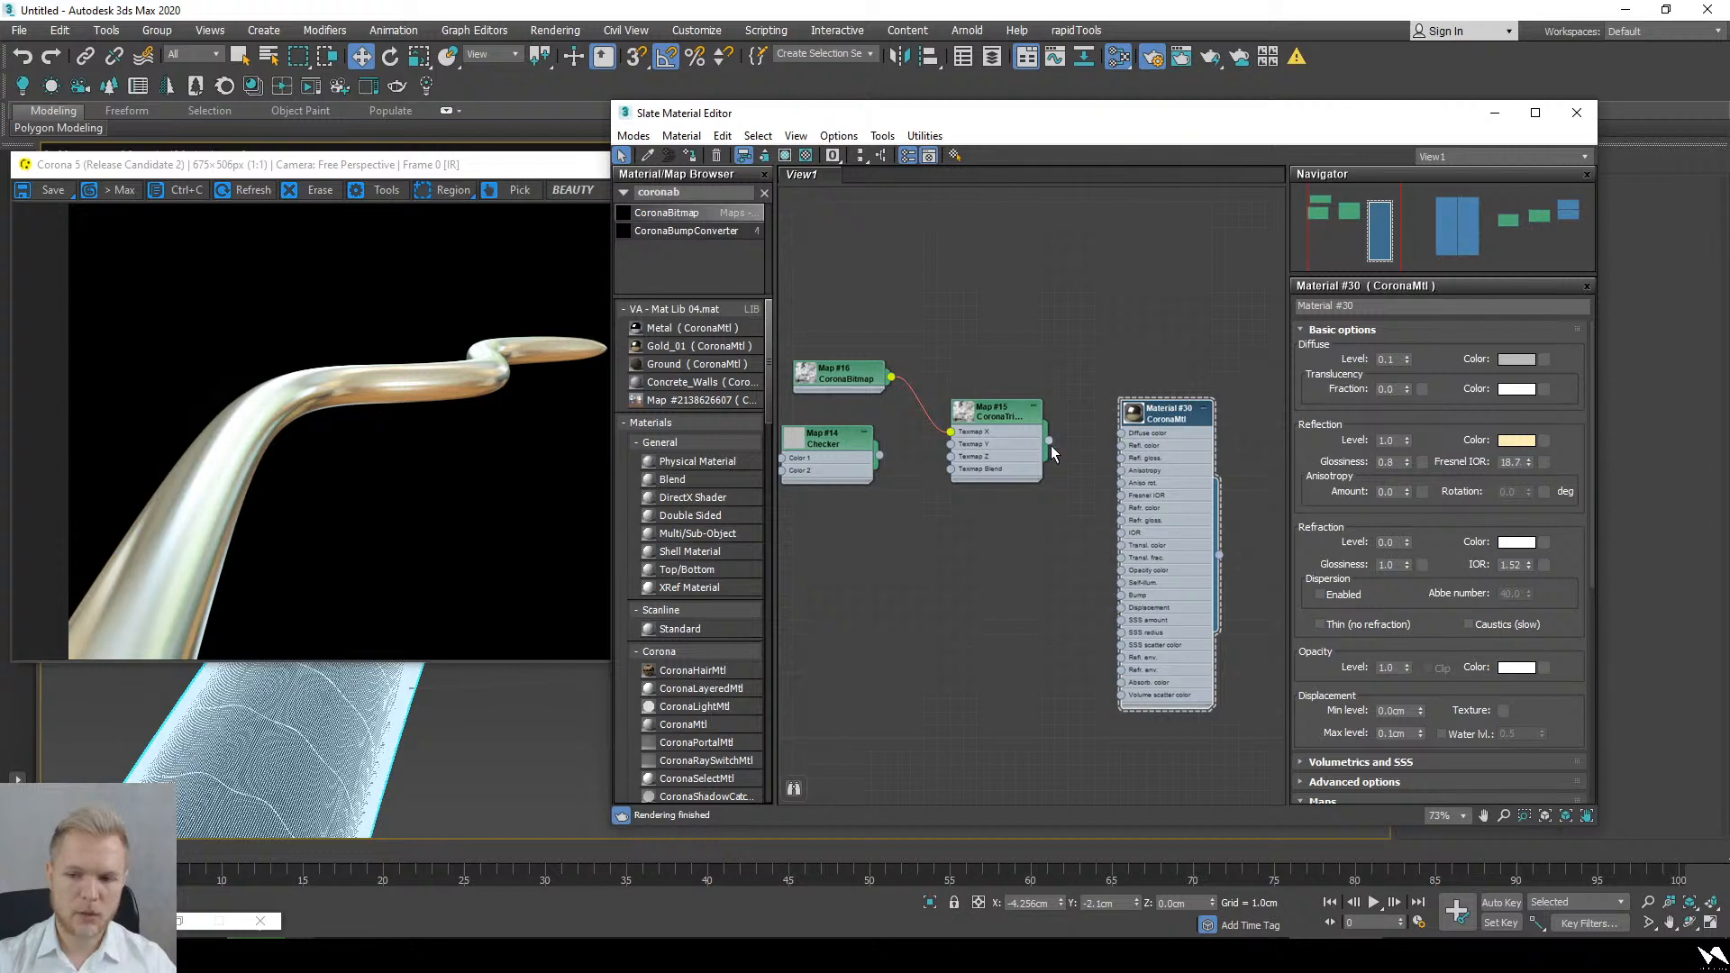
drag(1050, 441, 1121, 457)
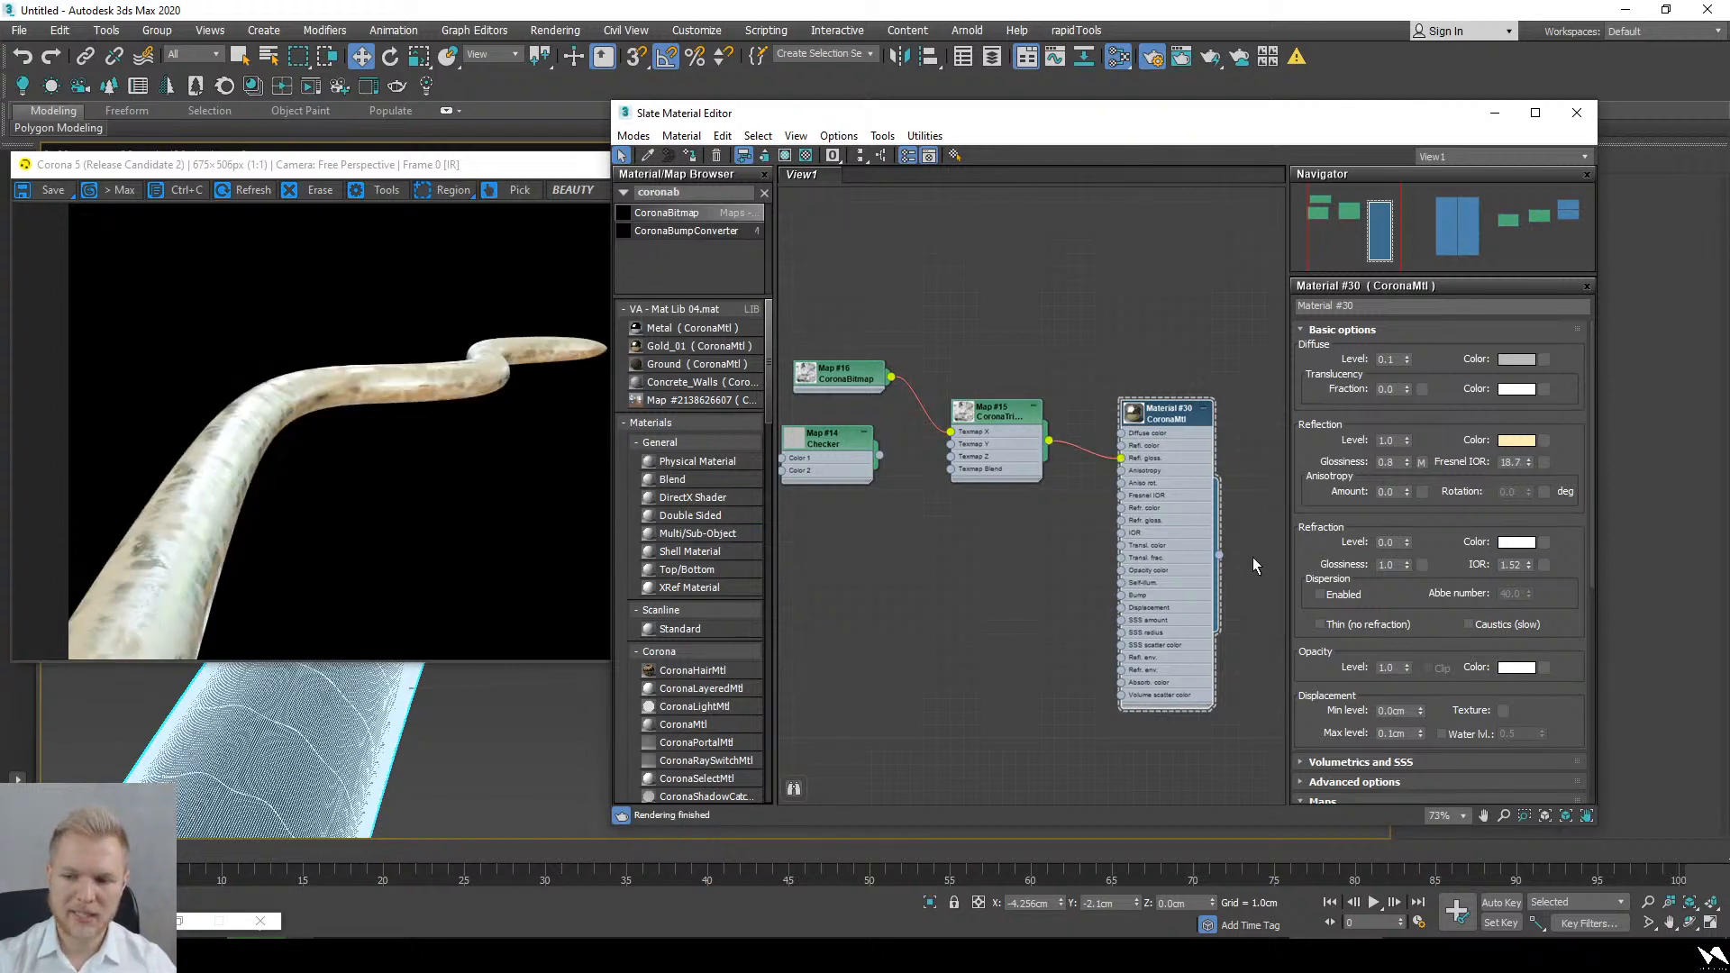
scroll(1405, 576, down, 5)
double_click(1403, 610)
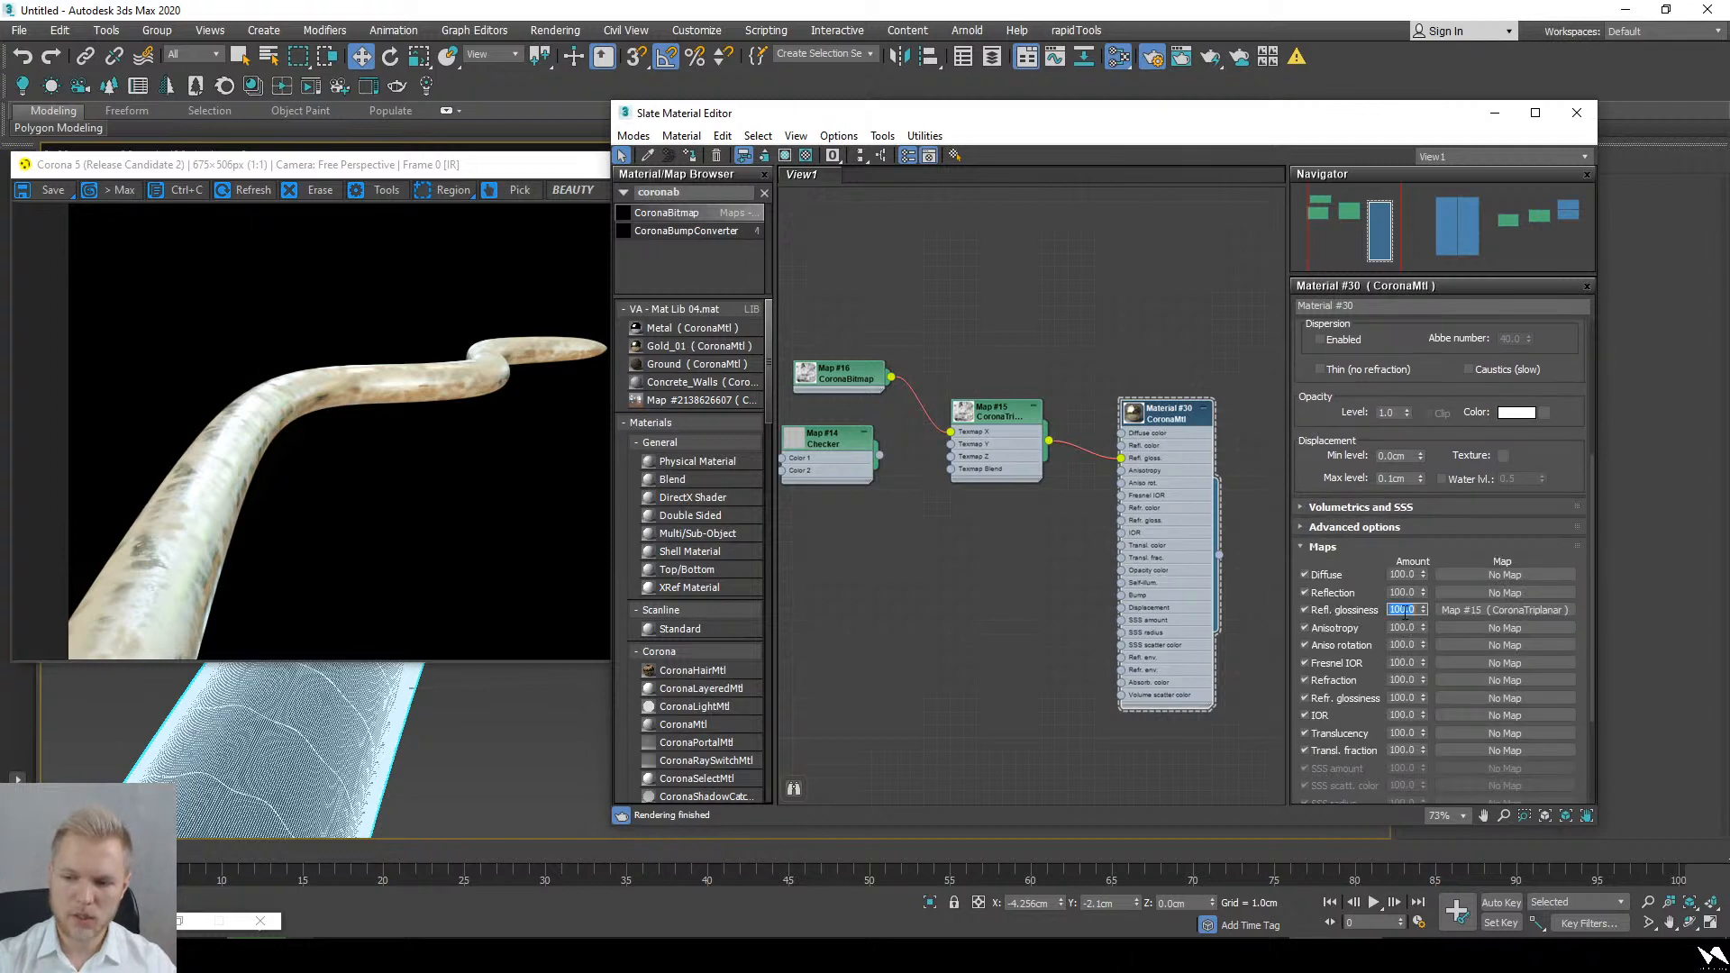
text(20)
key(Return)
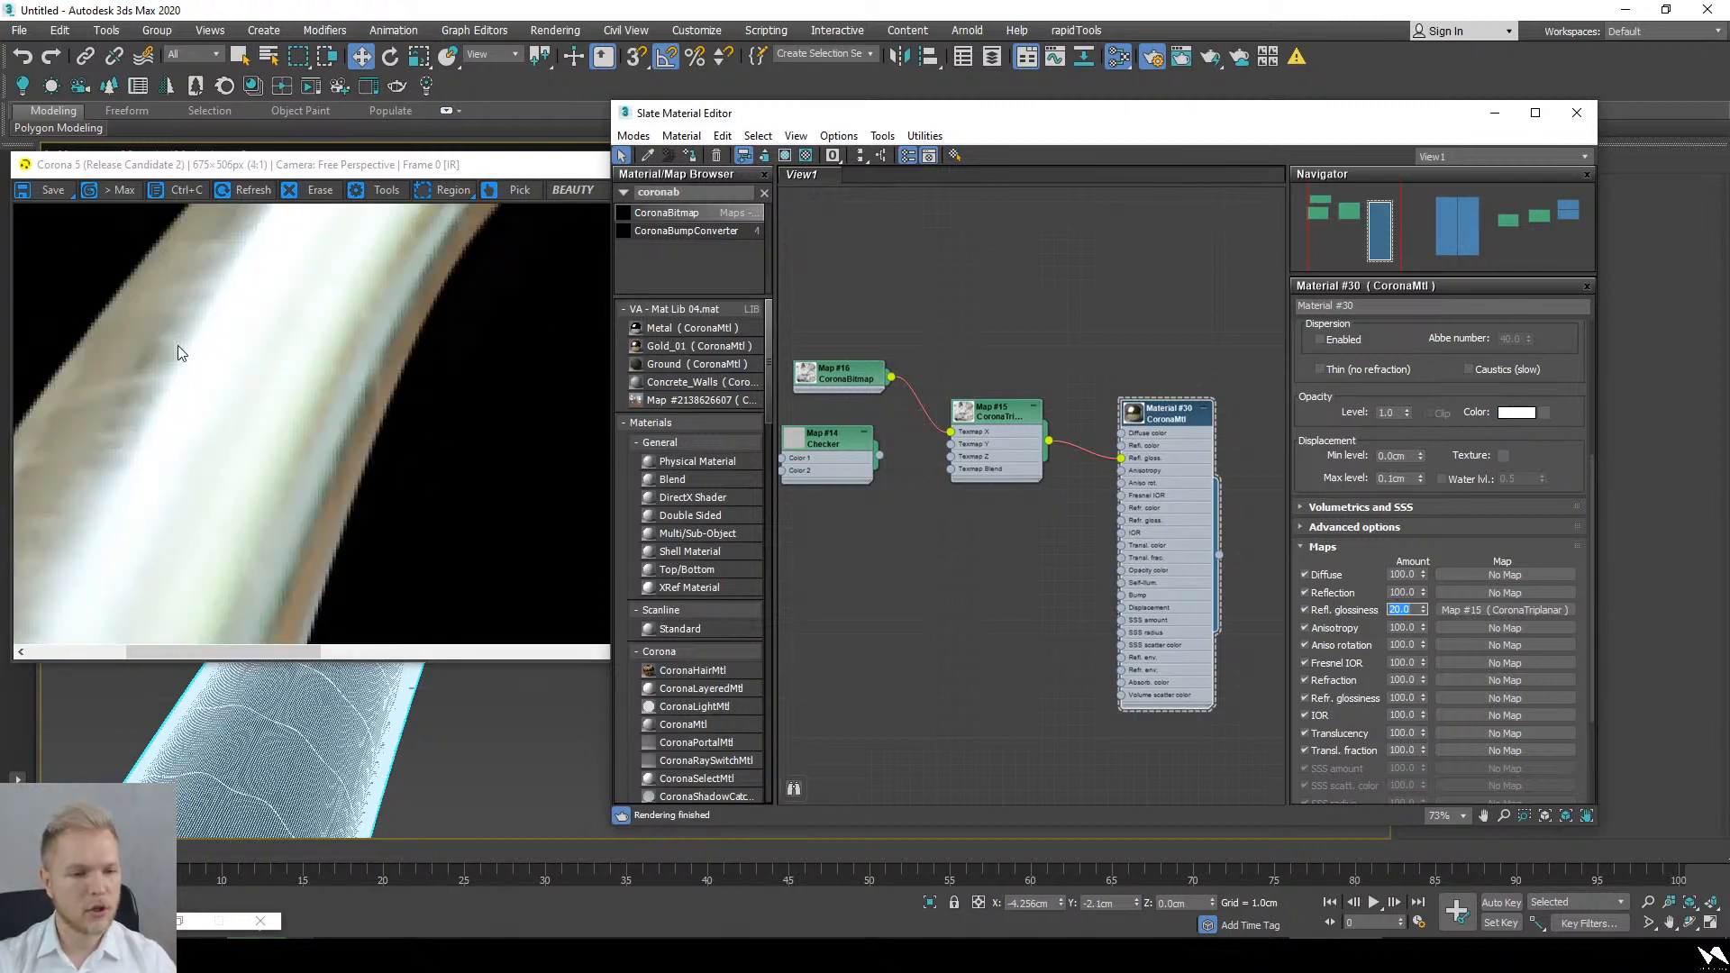
Step: Check the pipe's surface in the render and reduce the reflection glossiness map amount to 10
click(176, 344)
scroll(504, 359, up, 5)
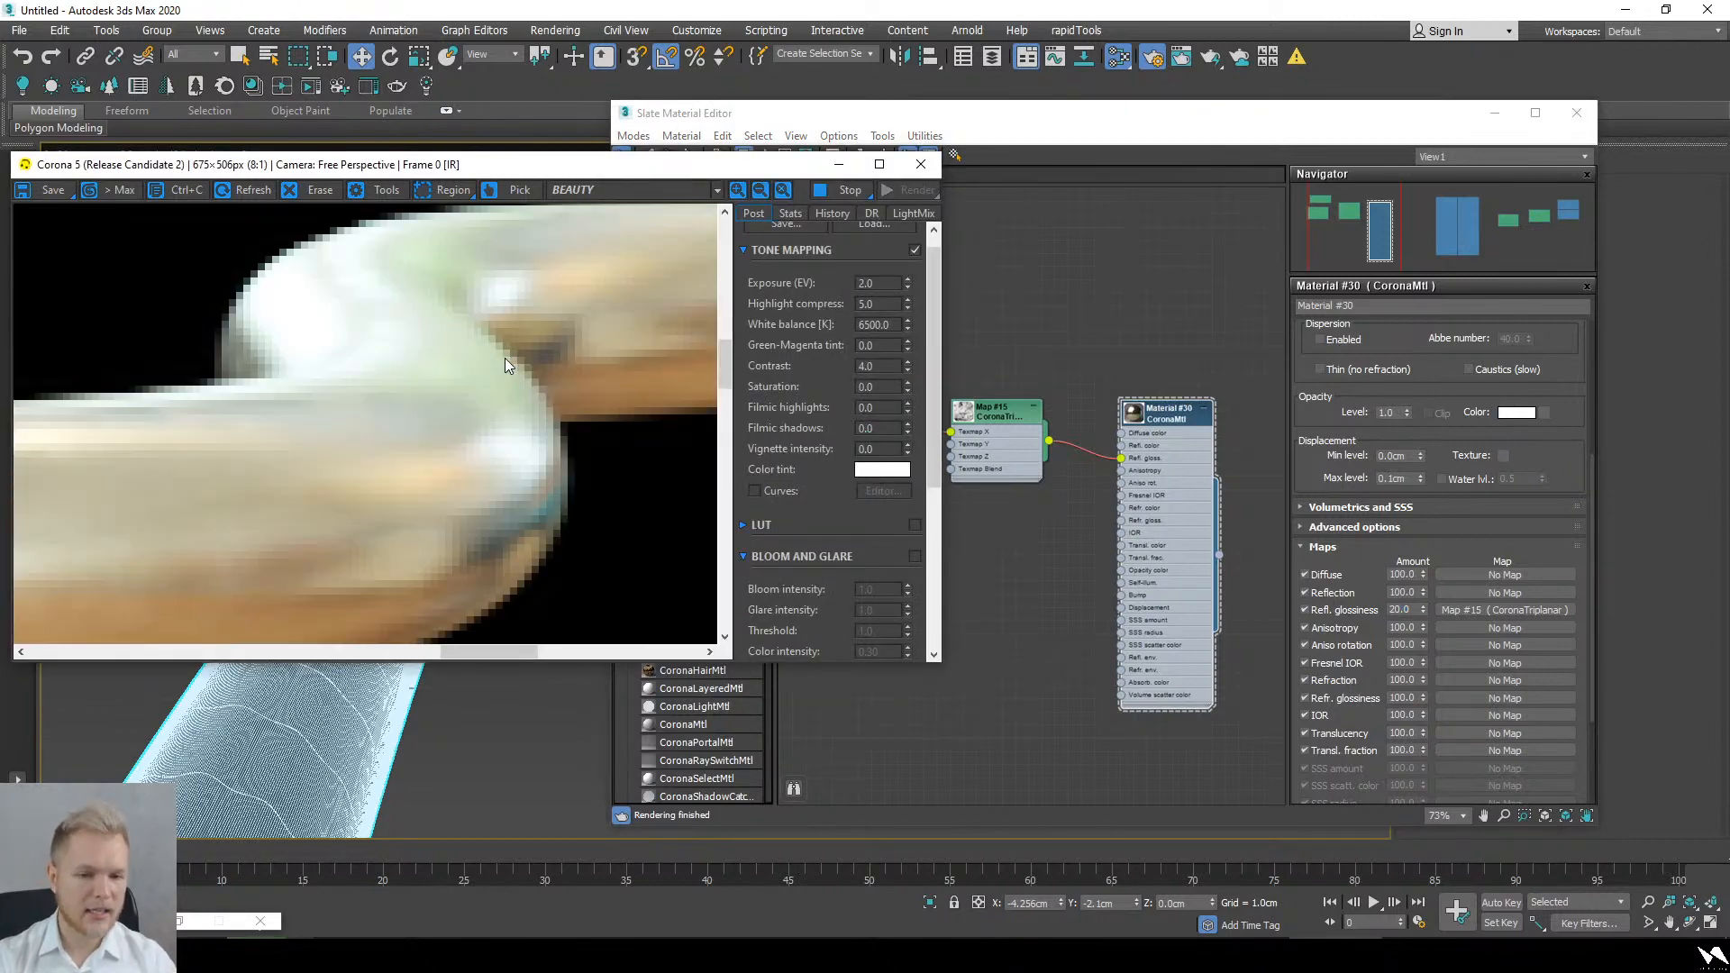
scroll(505, 358, down, 5)
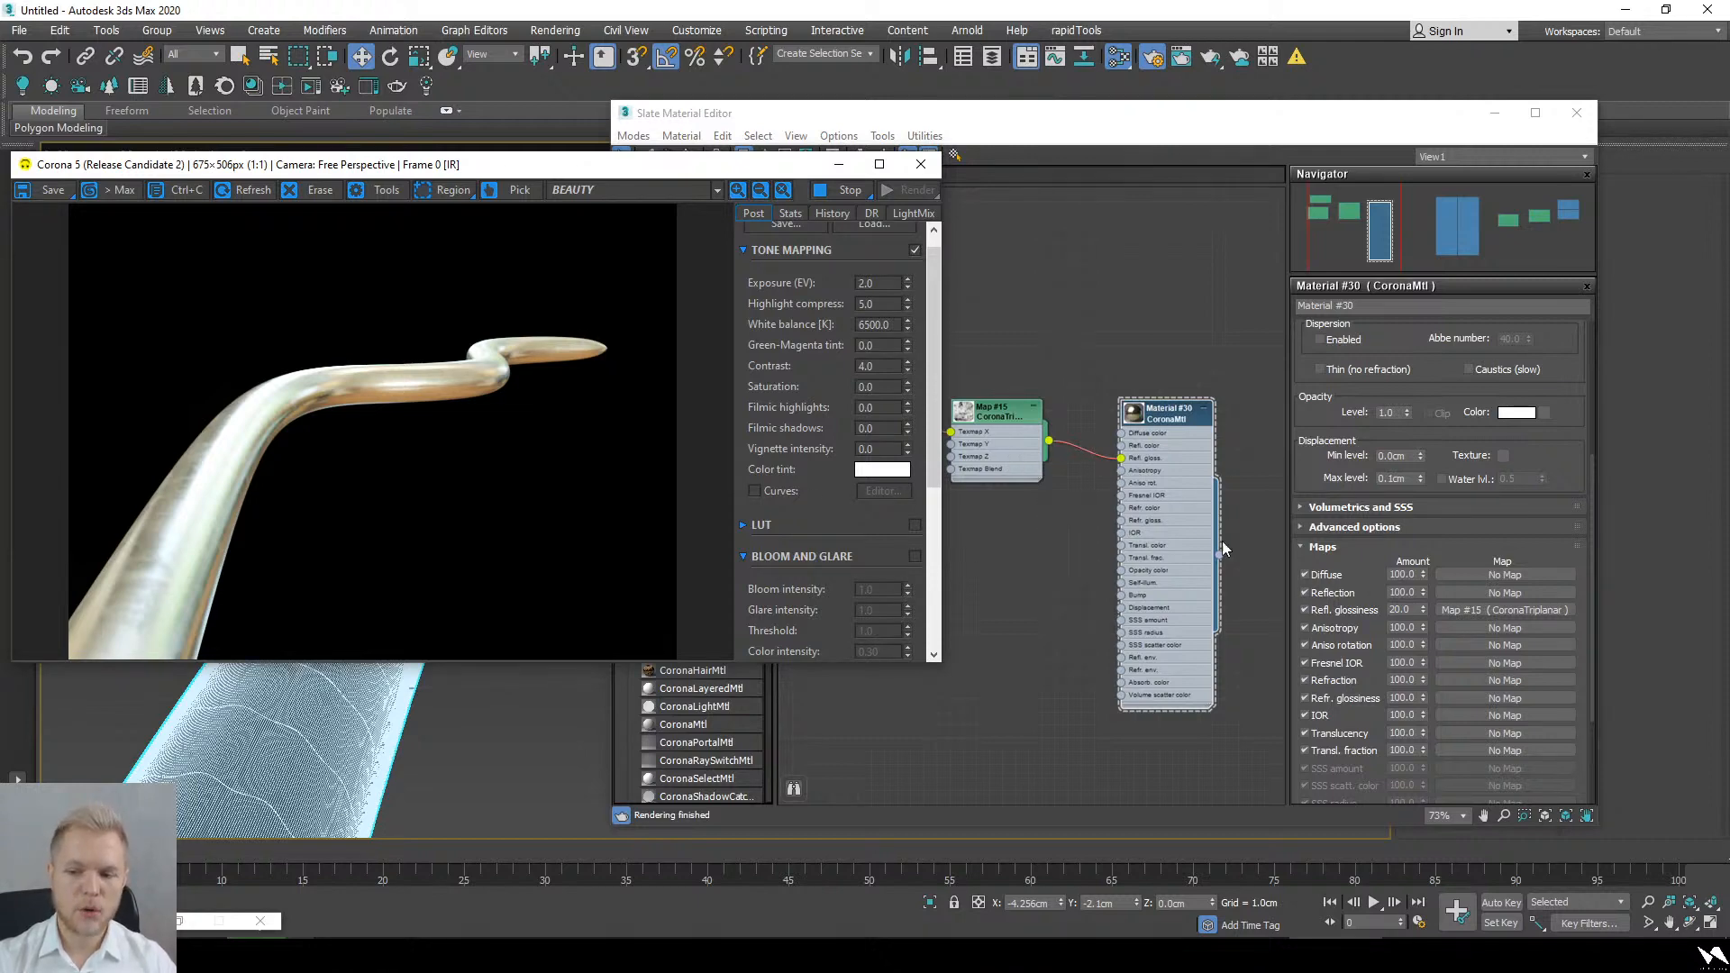
click(1403, 610)
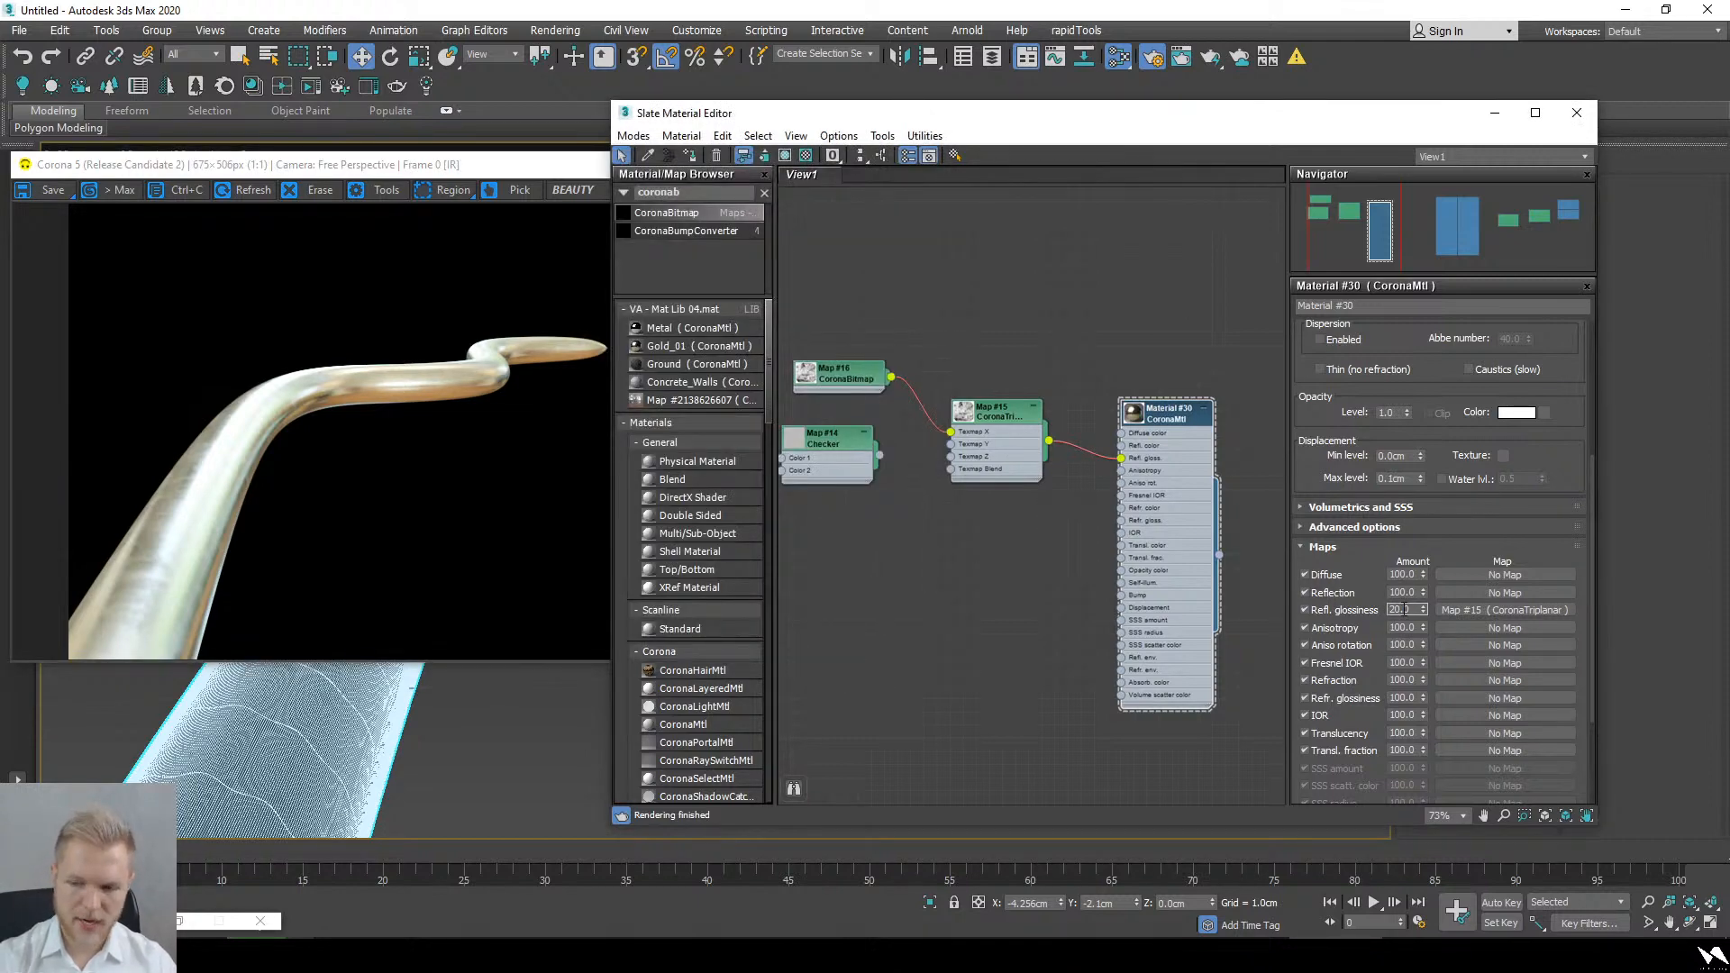
key(BackSpace)
key(BackSpace)
key(BackSpace)
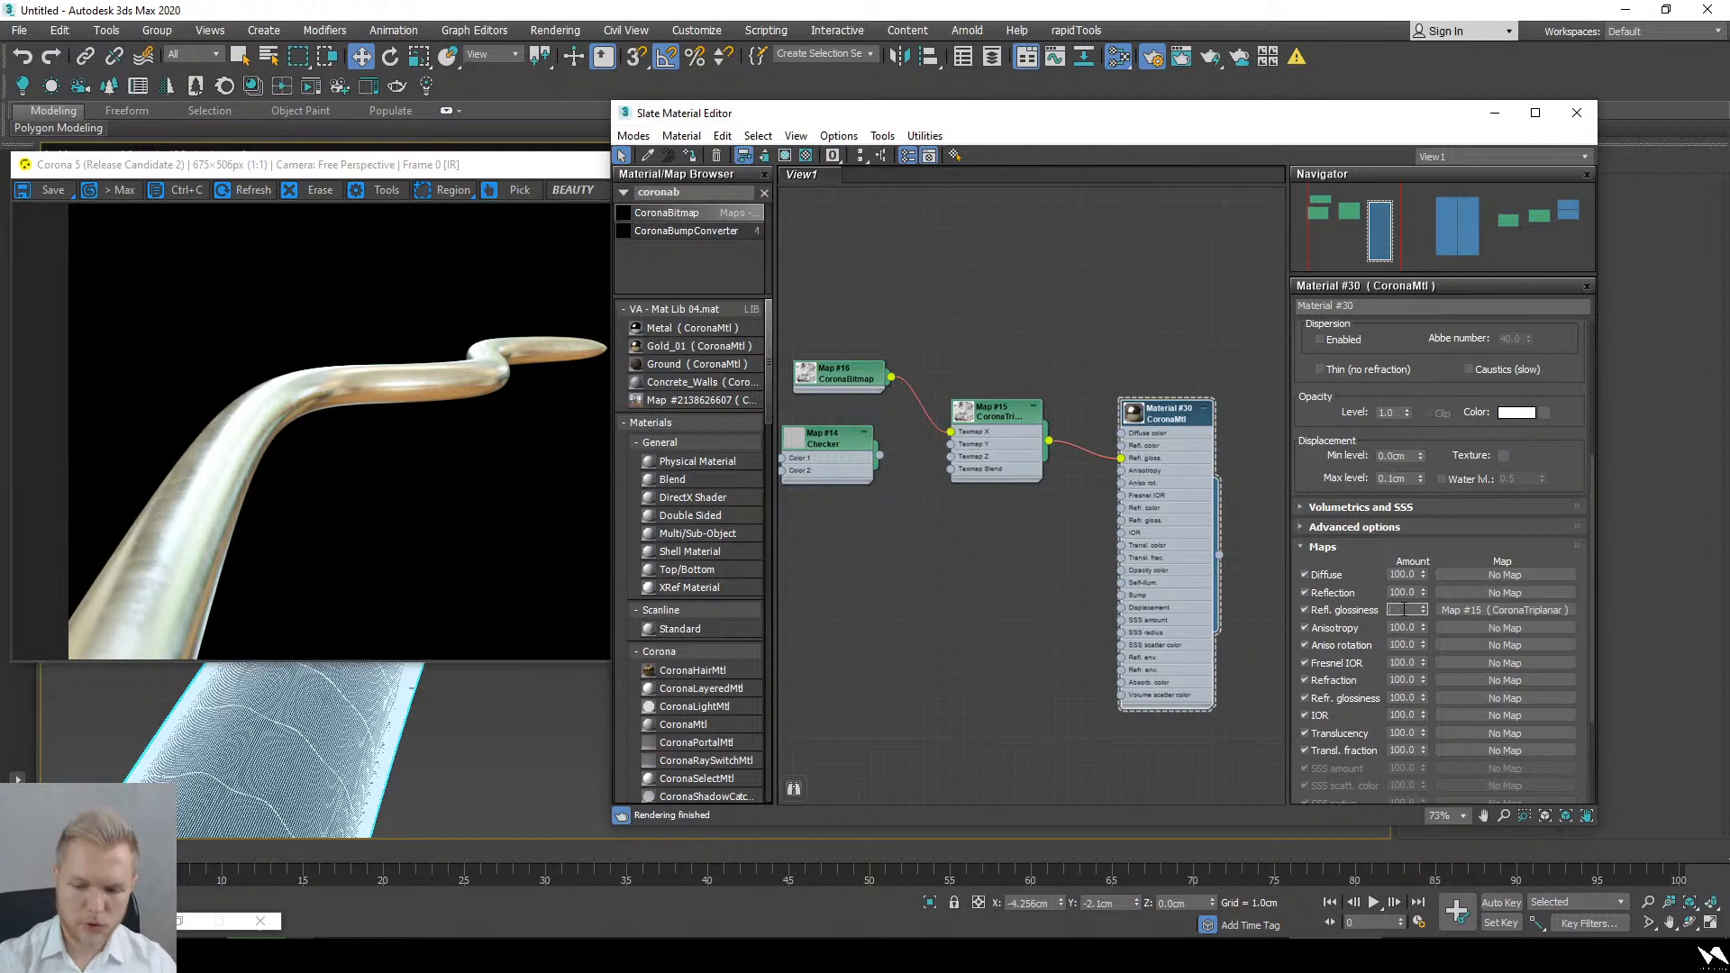
text(10)
key(Return)
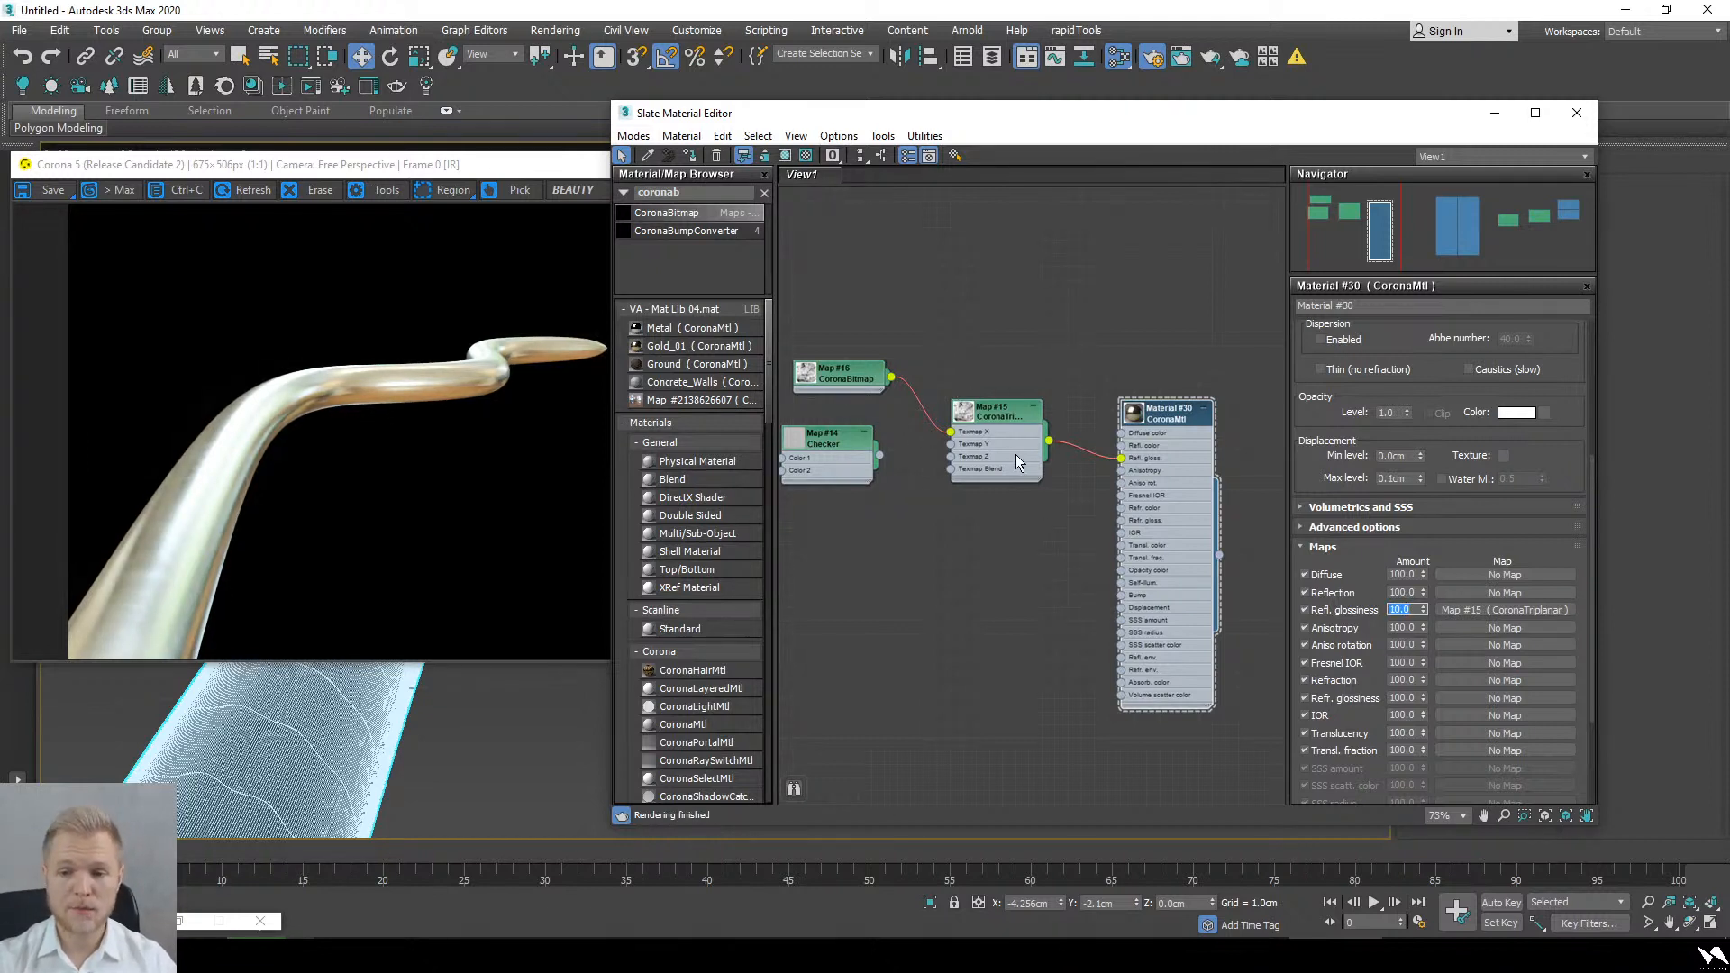
Step: Try the Checker map as the material's bump input and check it in the render
drag(879, 455, 1120, 596)
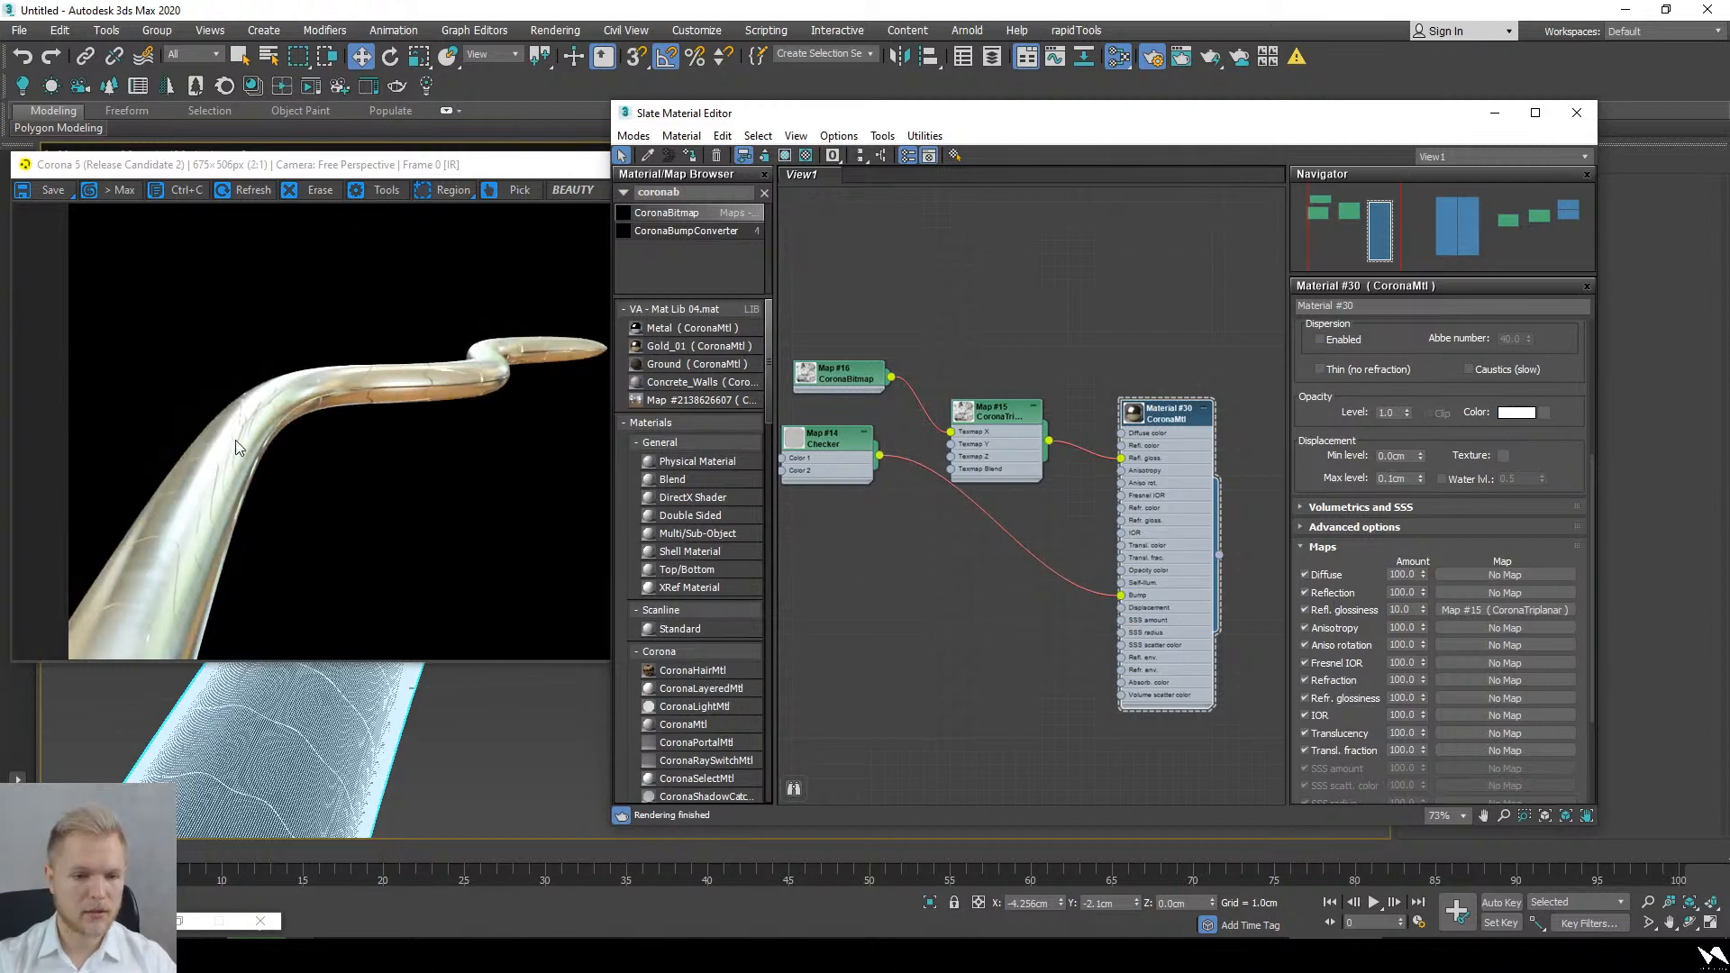
scroll(236, 441, up, 2)
scroll(289, 395, down, 3)
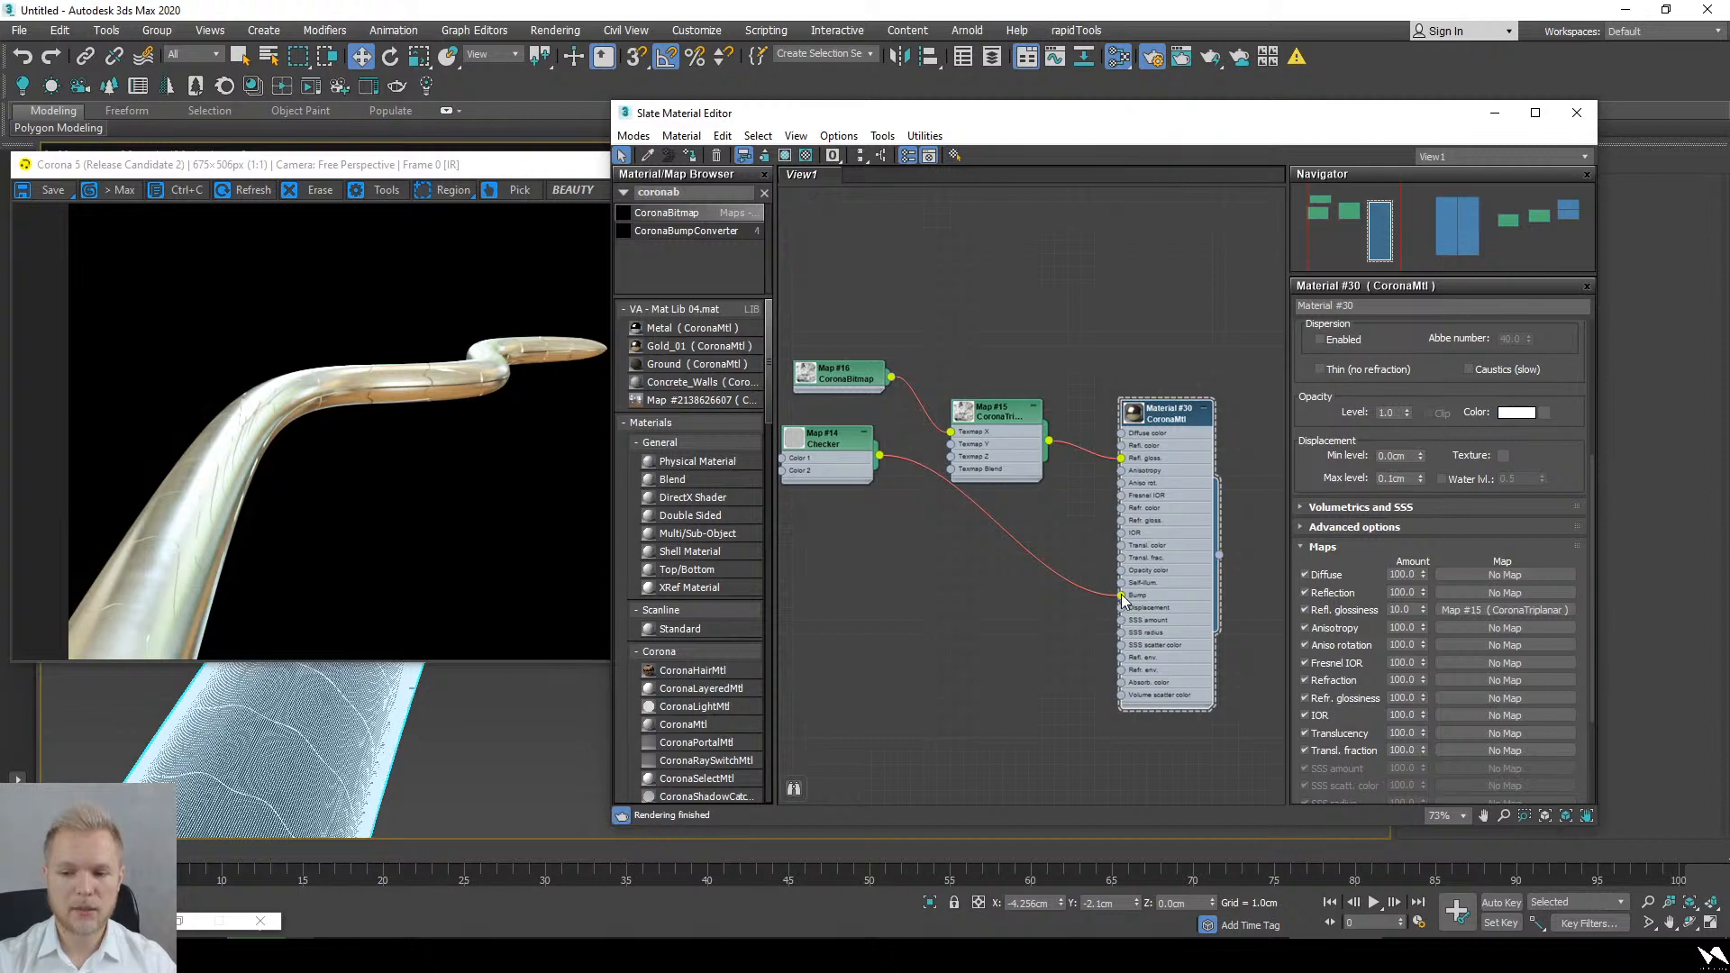
drag(1120, 596, 1081, 540)
Step: Connect the CoronaTriplanar map to the material's bump input as well
drag(1049, 441, 1125, 599)
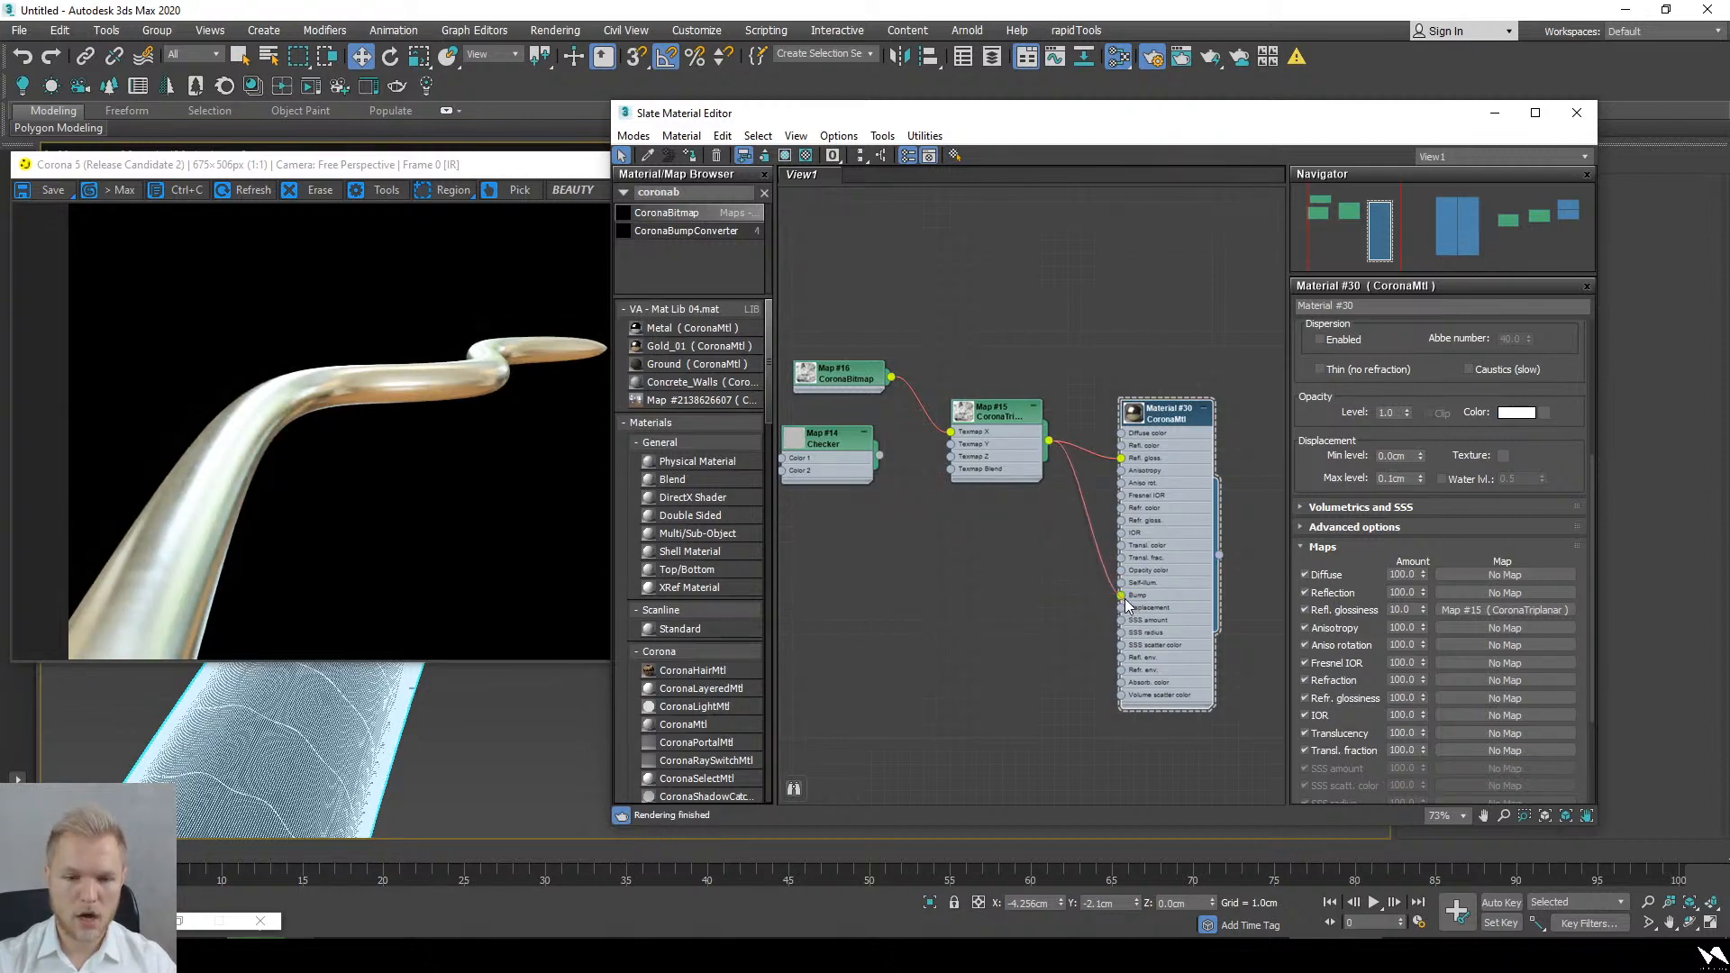
scroll(236, 495, up, 2)
scroll(206, 542, down, 1)
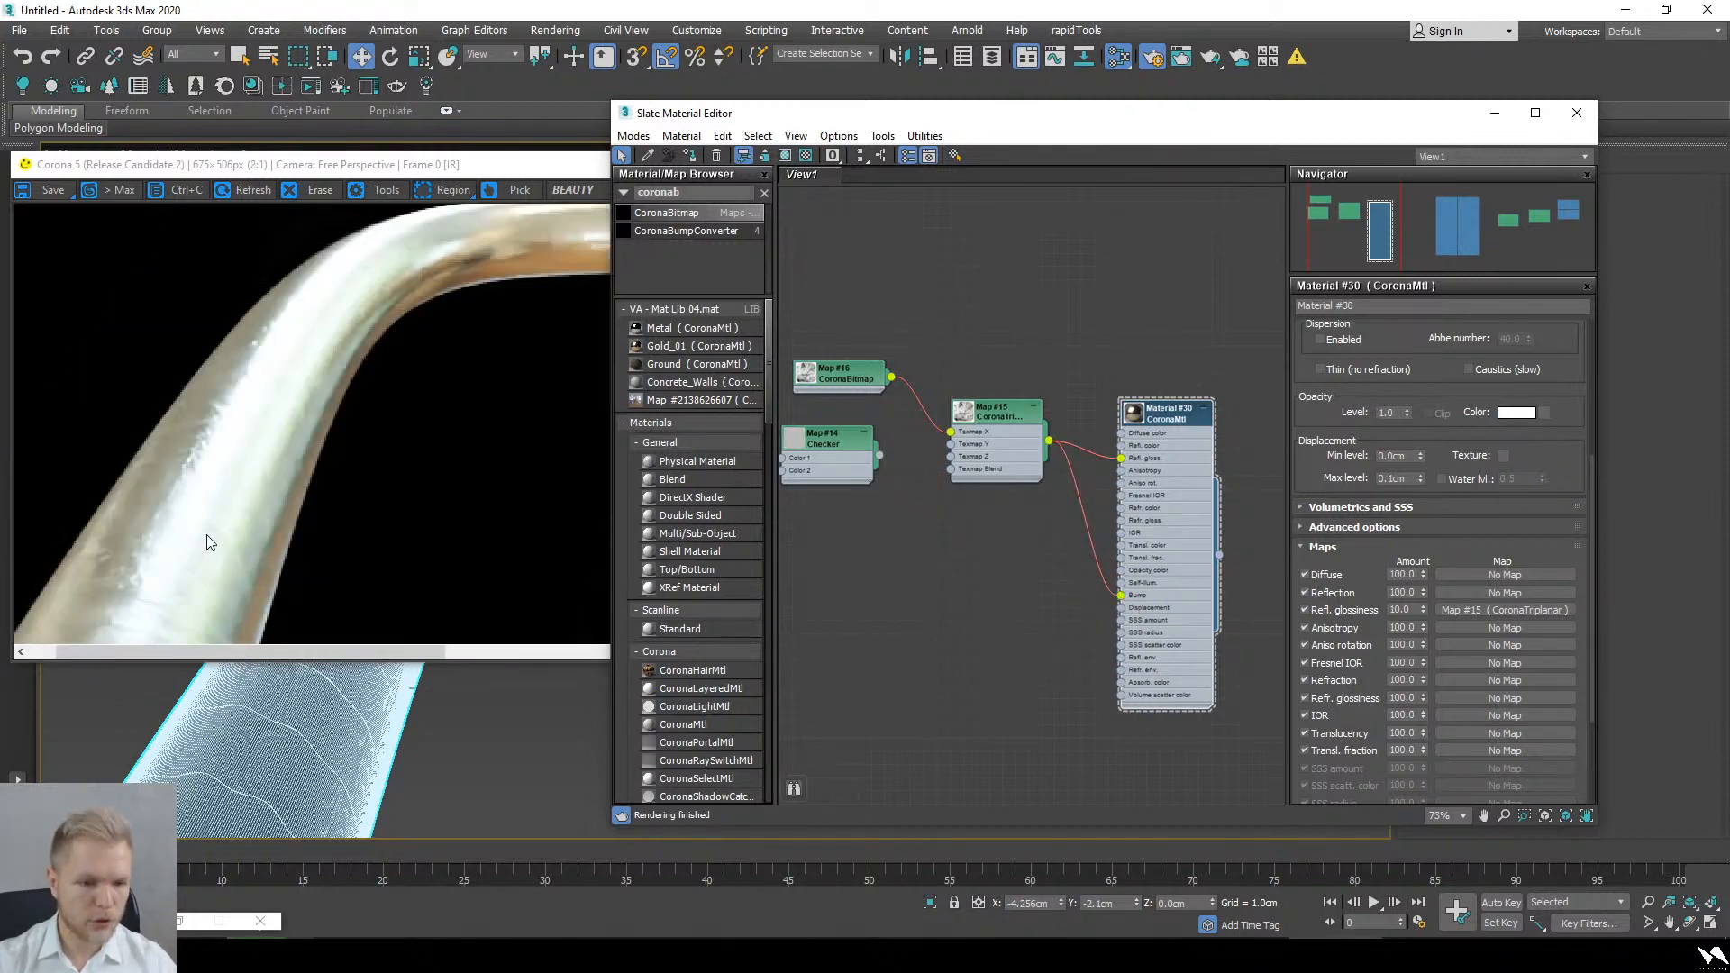
Step: Examine the bump effect along the pipe's bends and near end in the render
click(353, 391)
scroll(420, 430, down, 1)
scroll(516, 368, up, 3)
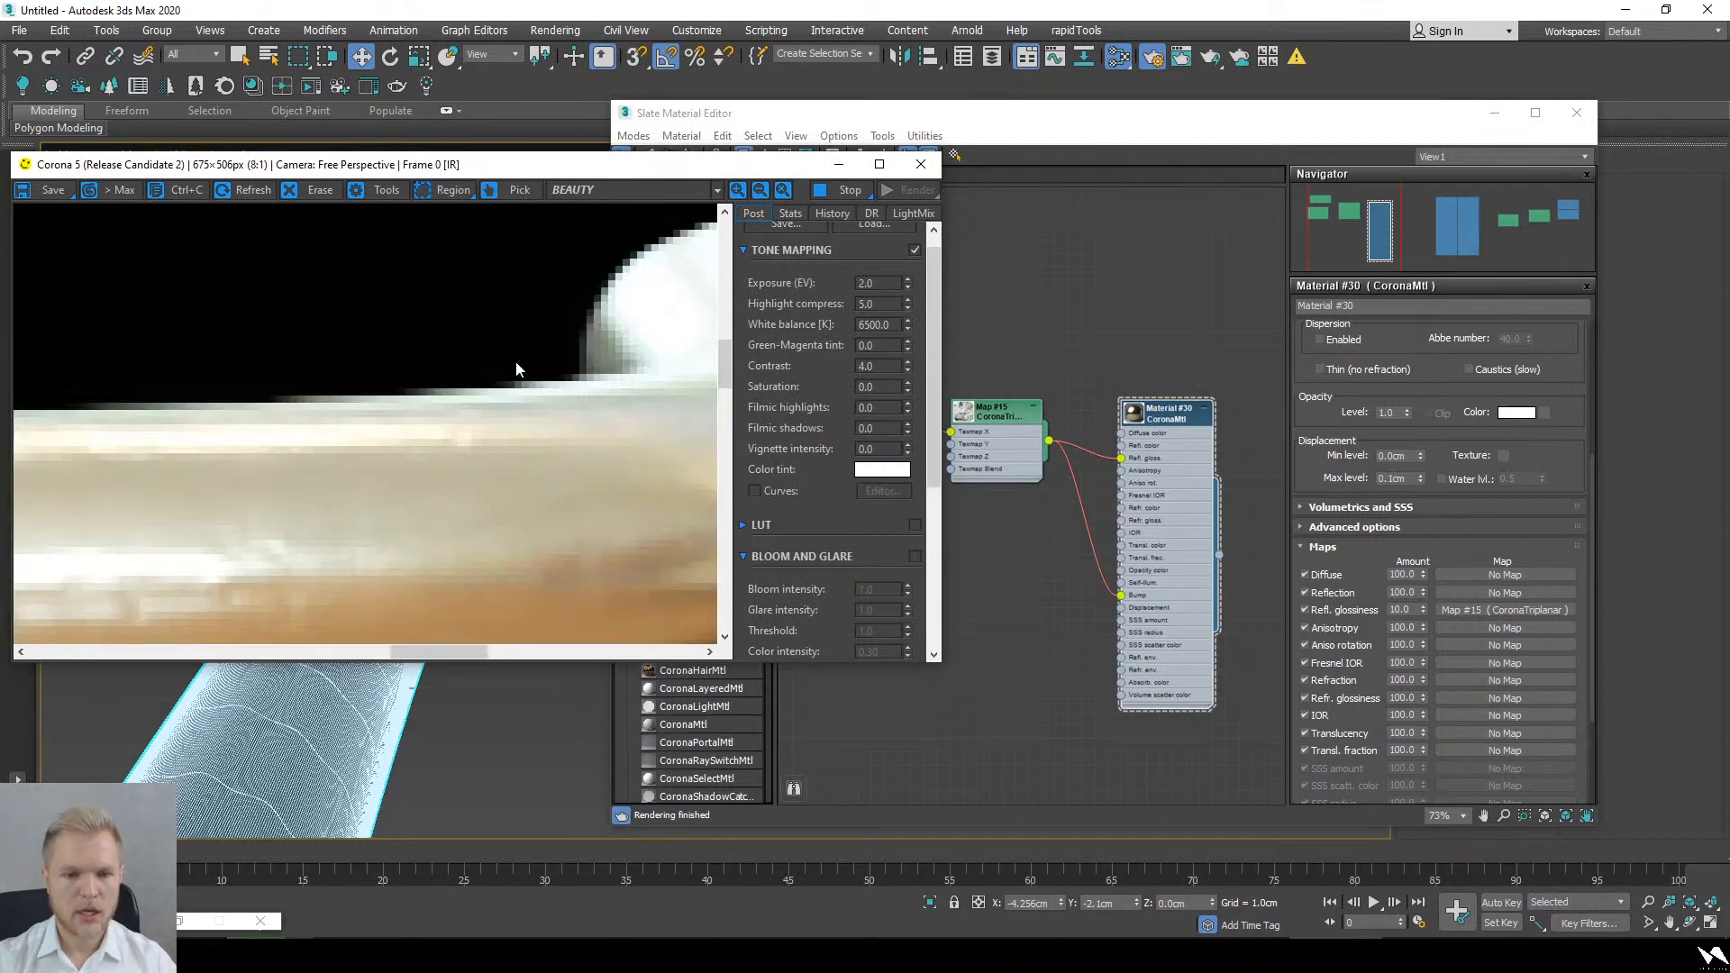
scroll(516, 368, down, 2)
drag(468, 373, 29, 480)
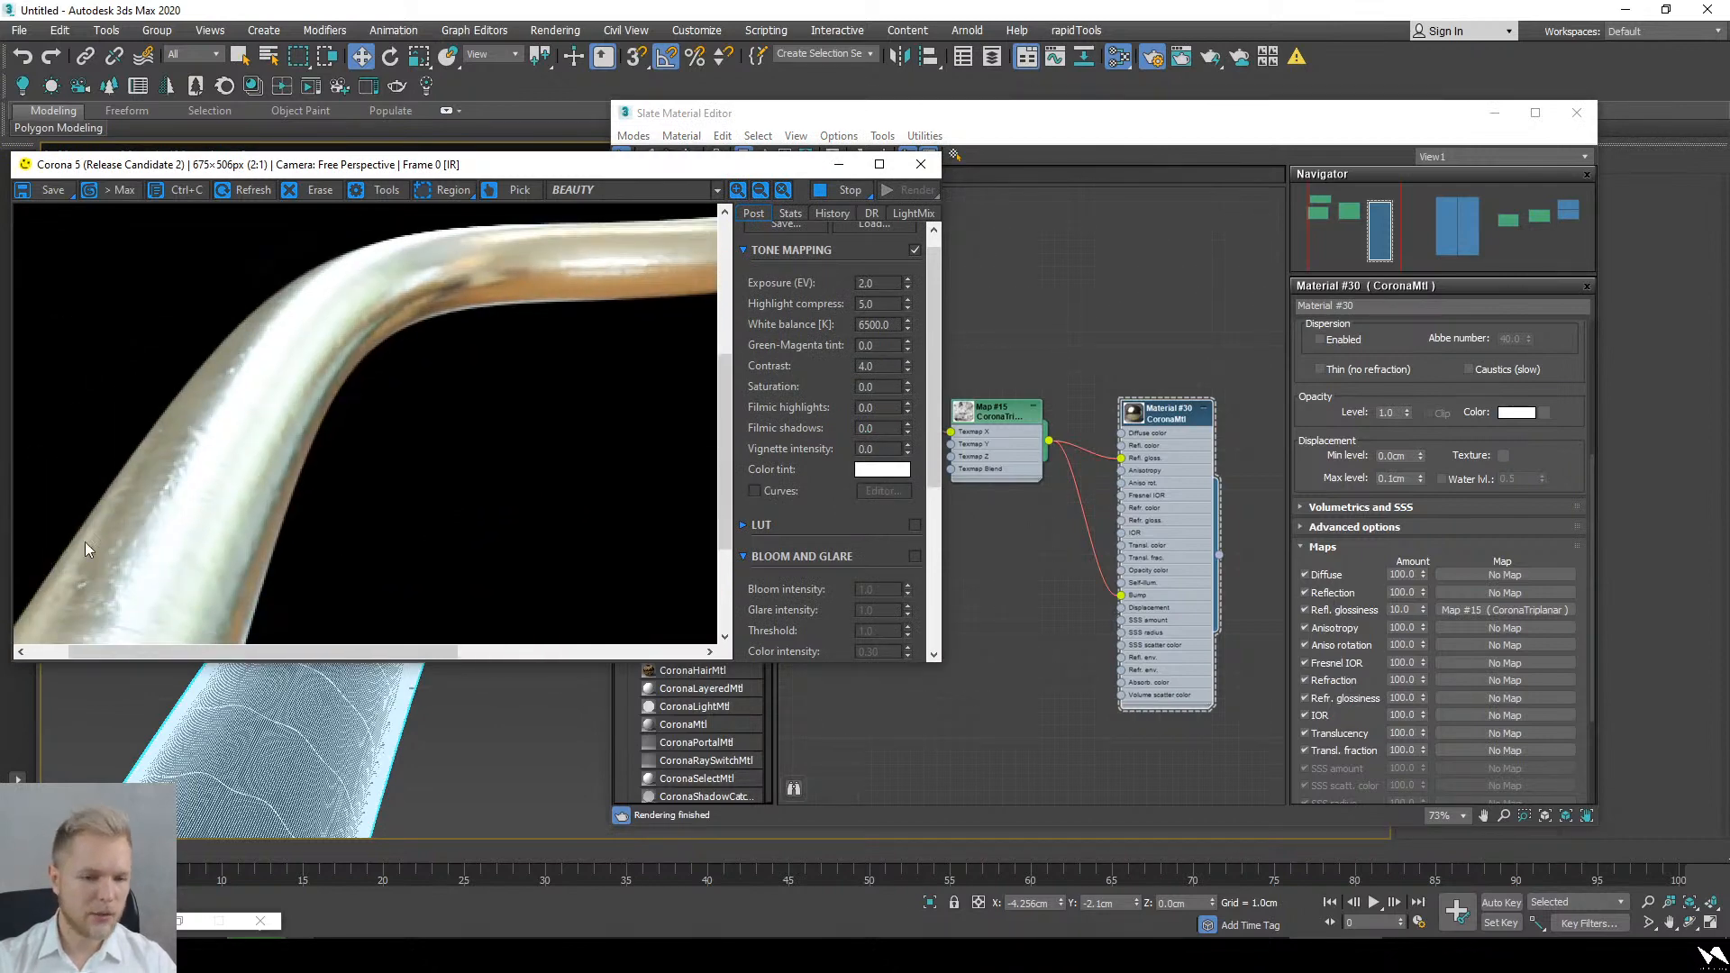
scroll(85, 542, up, 2)
scroll(199, 532, down, 1)
scroll(402, 463, down, 1)
scroll(290, 445, up, 1)
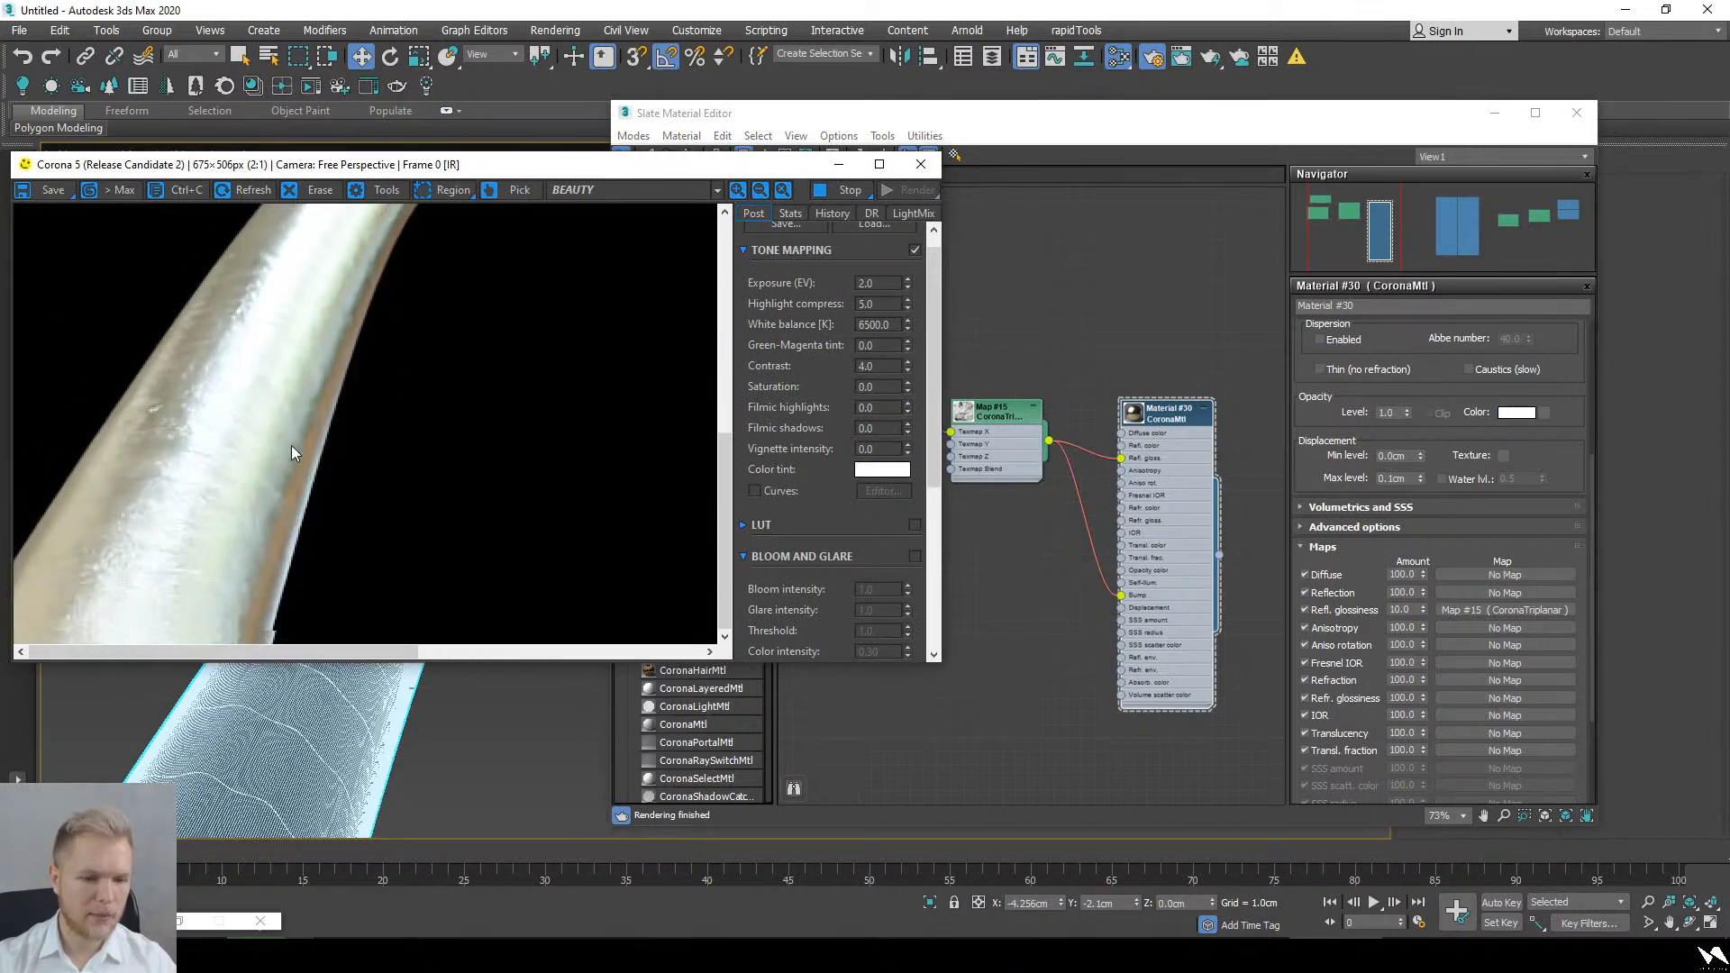
scroll(123, 562, up, 2)
scroll(259, 511, down, 3)
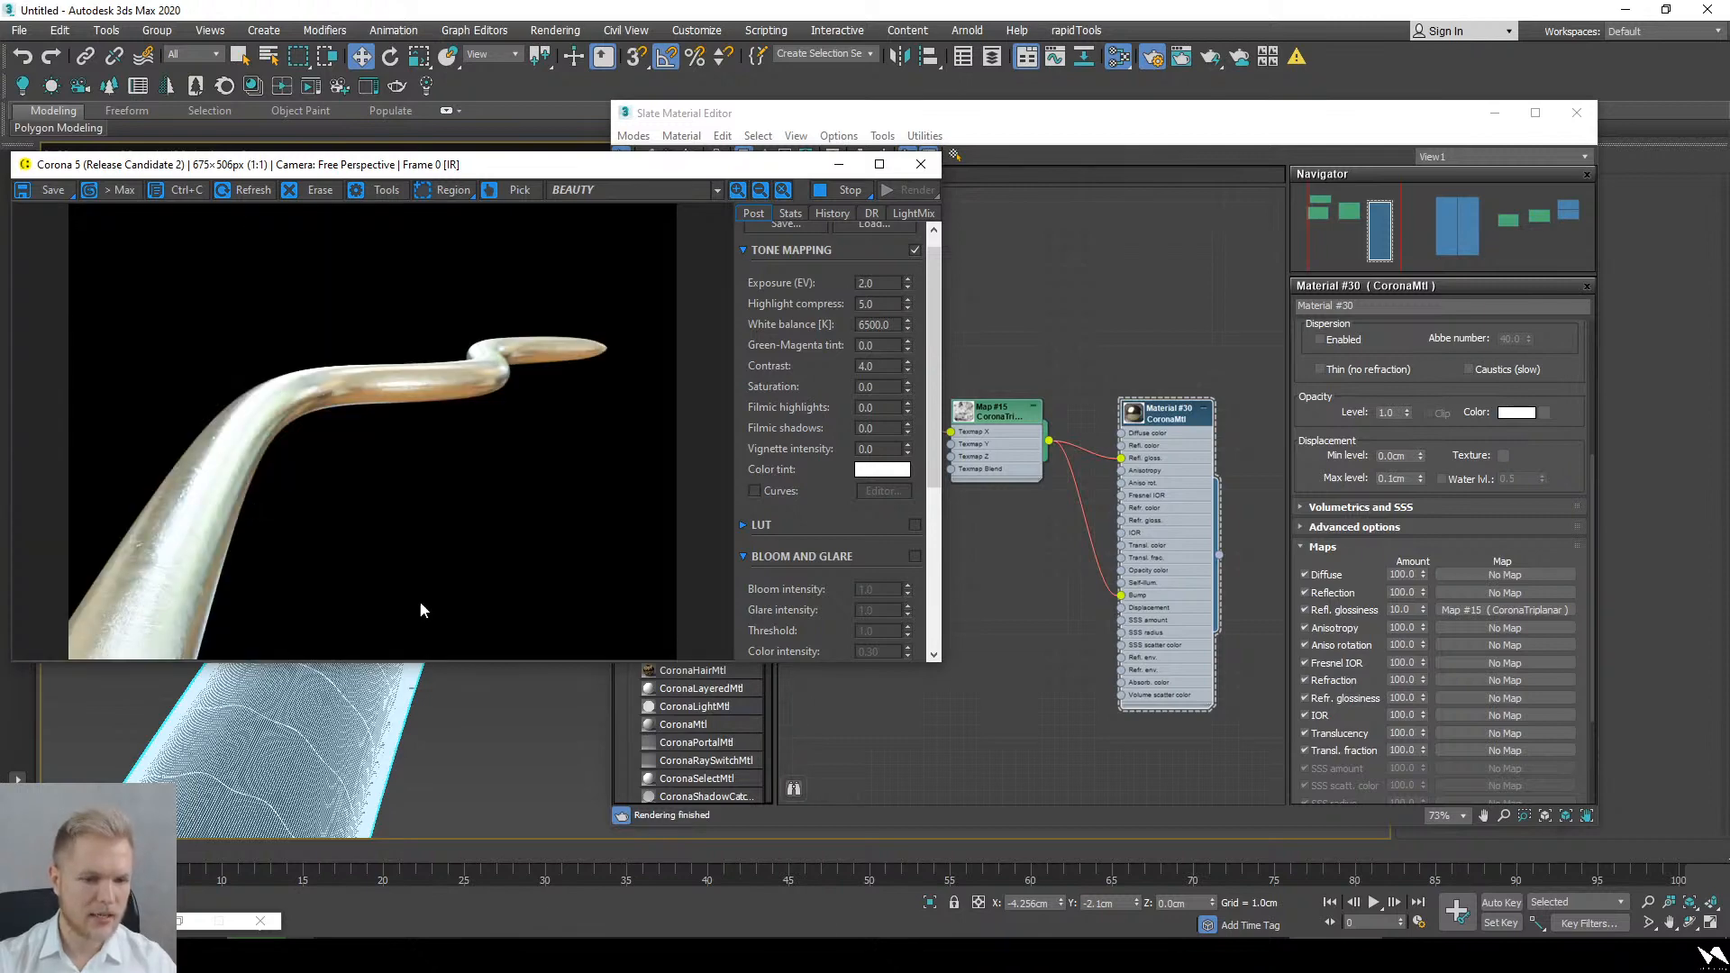
Step: Set the material's bump map amount to 0.1
click(1214, 652)
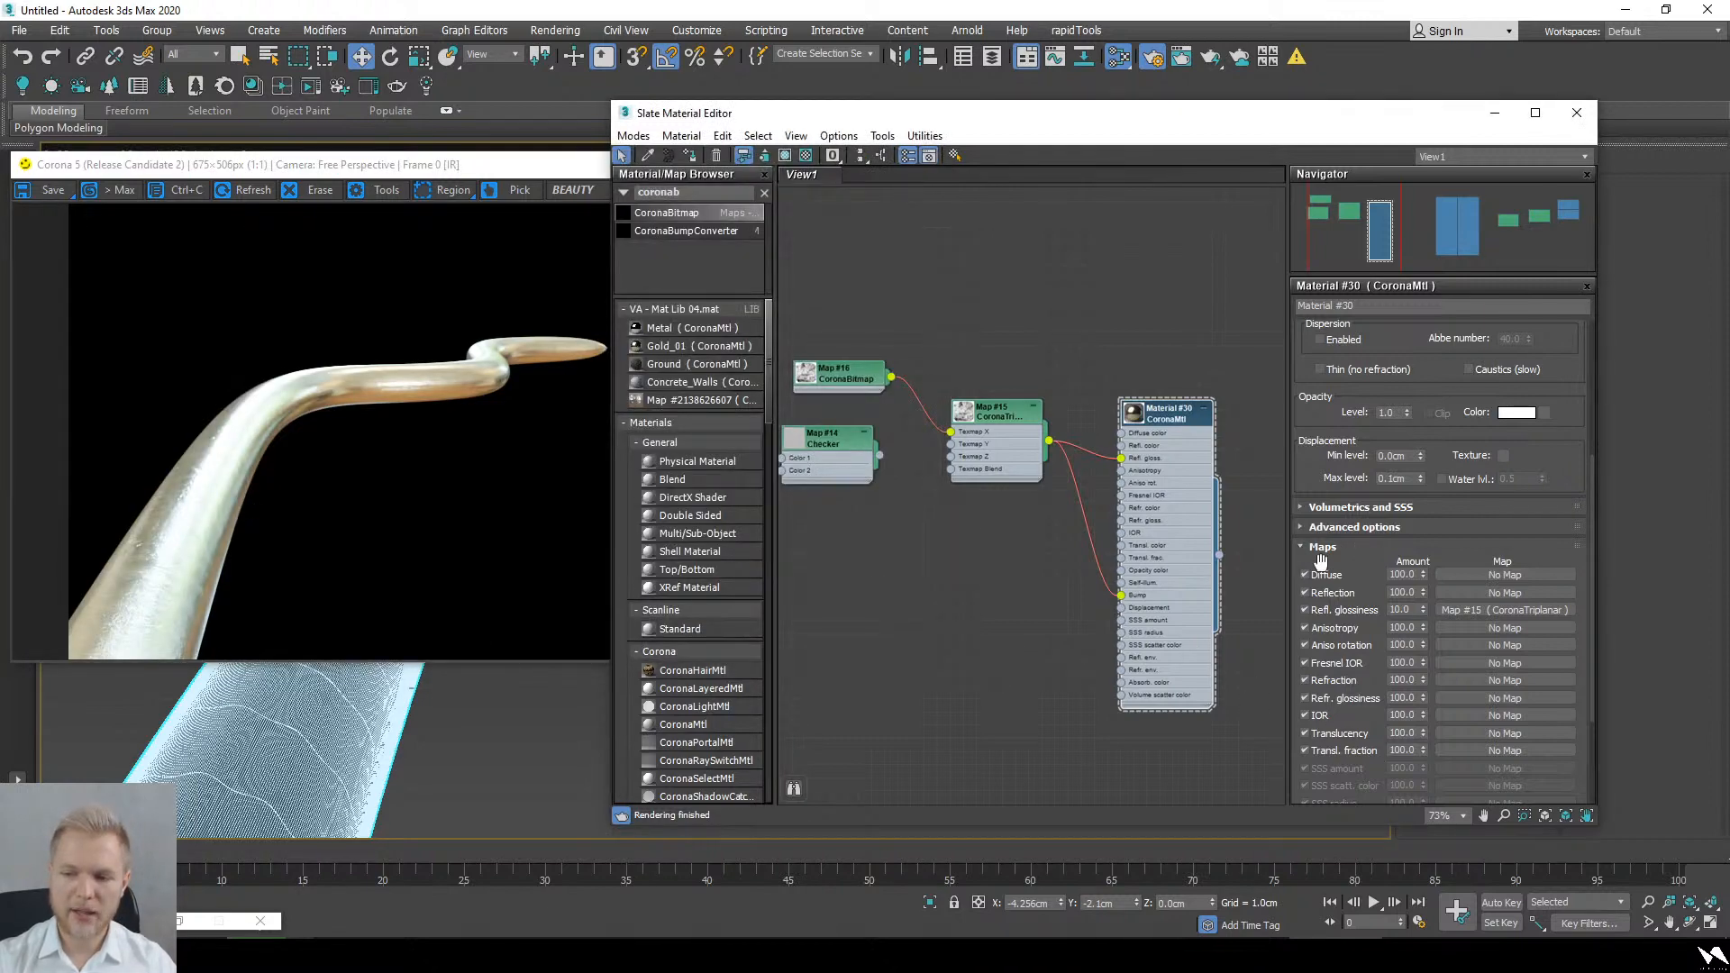
scroll(1321, 558, down, 3)
double_click(1407, 735)
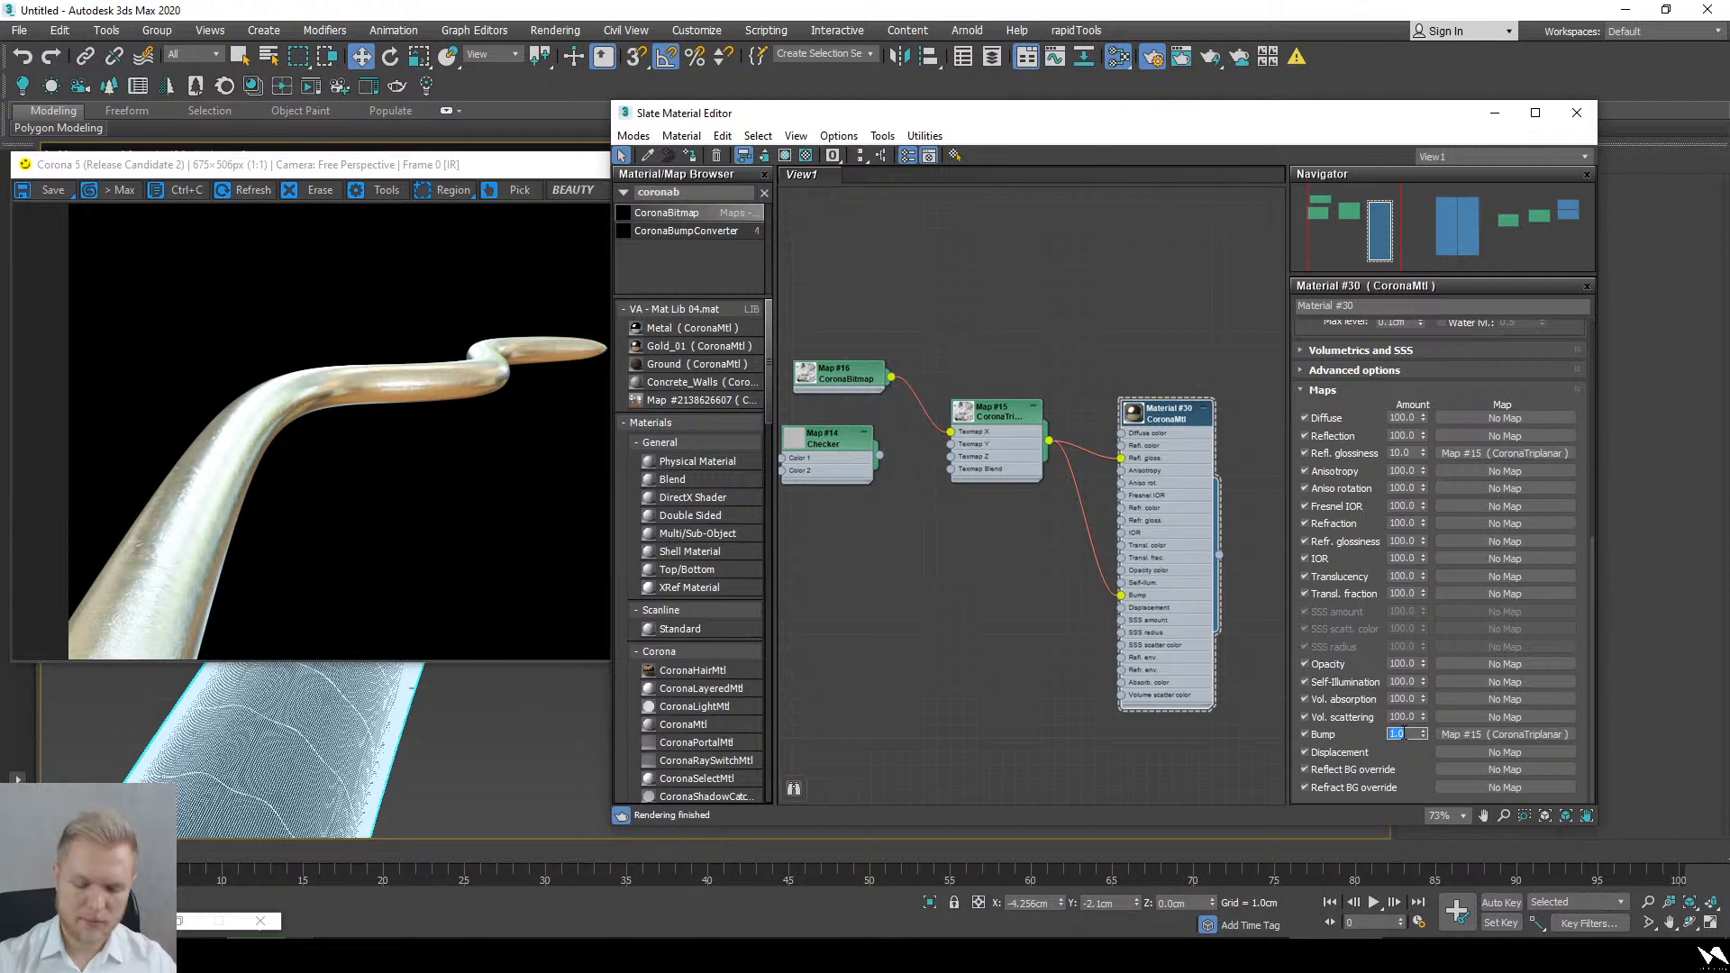
text(0.1)
key(Return)
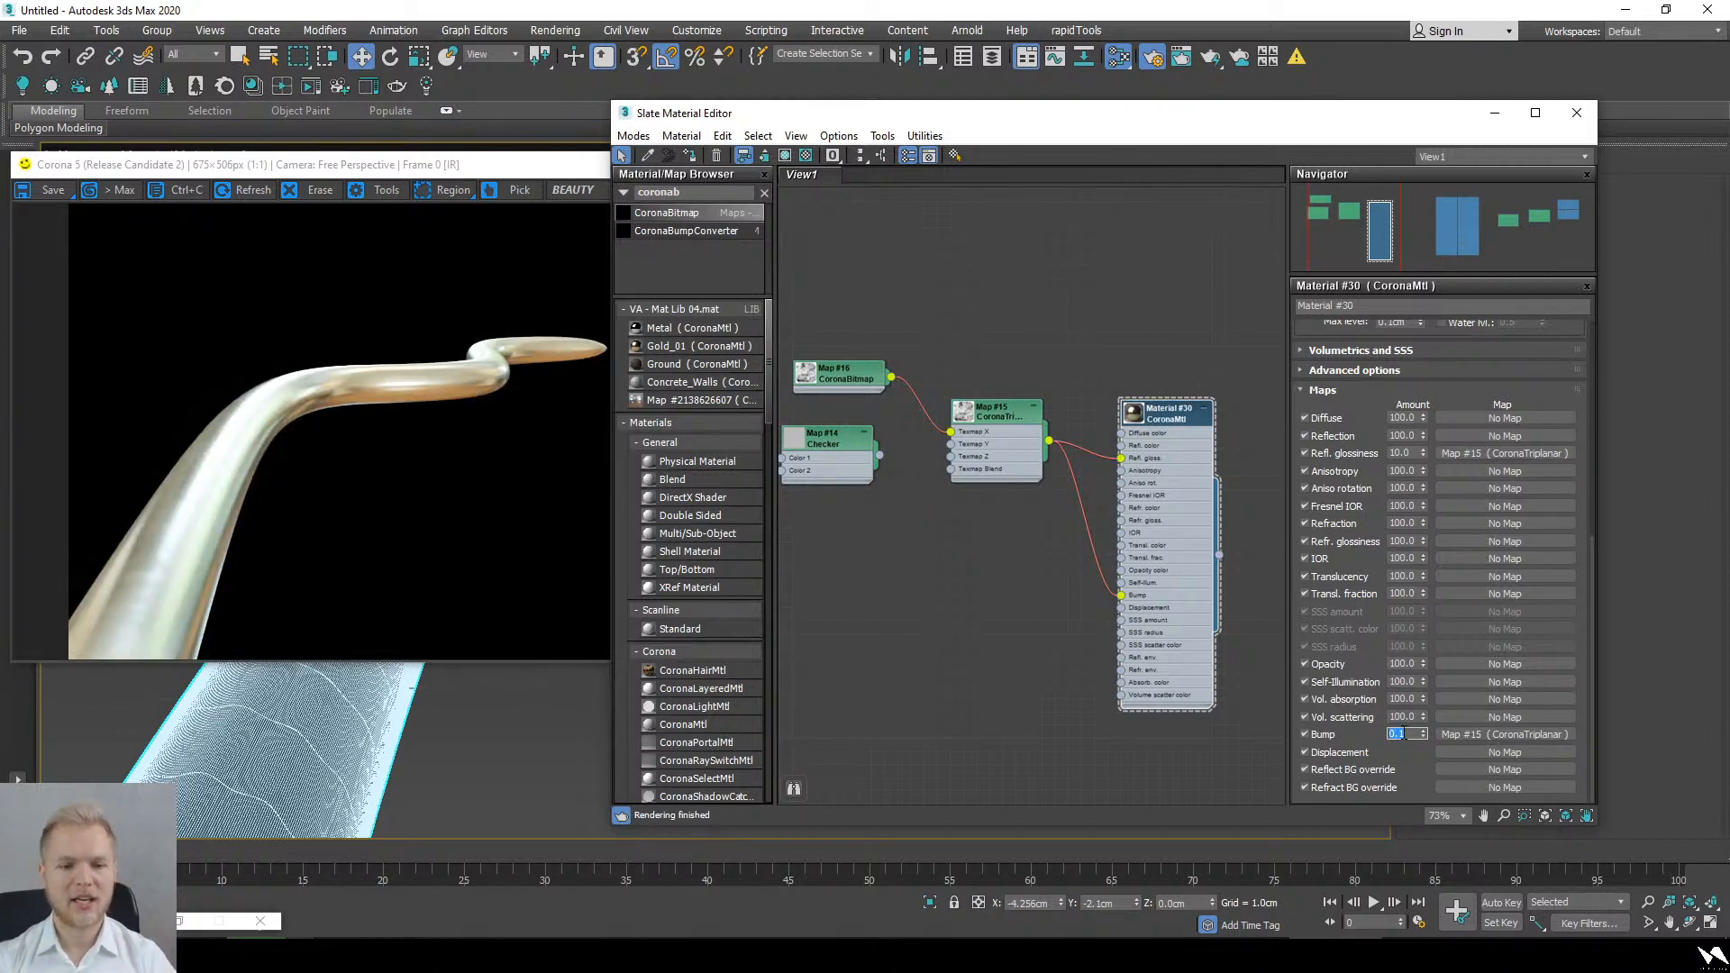
Step: Minimize the material editor and inspect the gold pipe's surface up close from another angle
click(1494, 112)
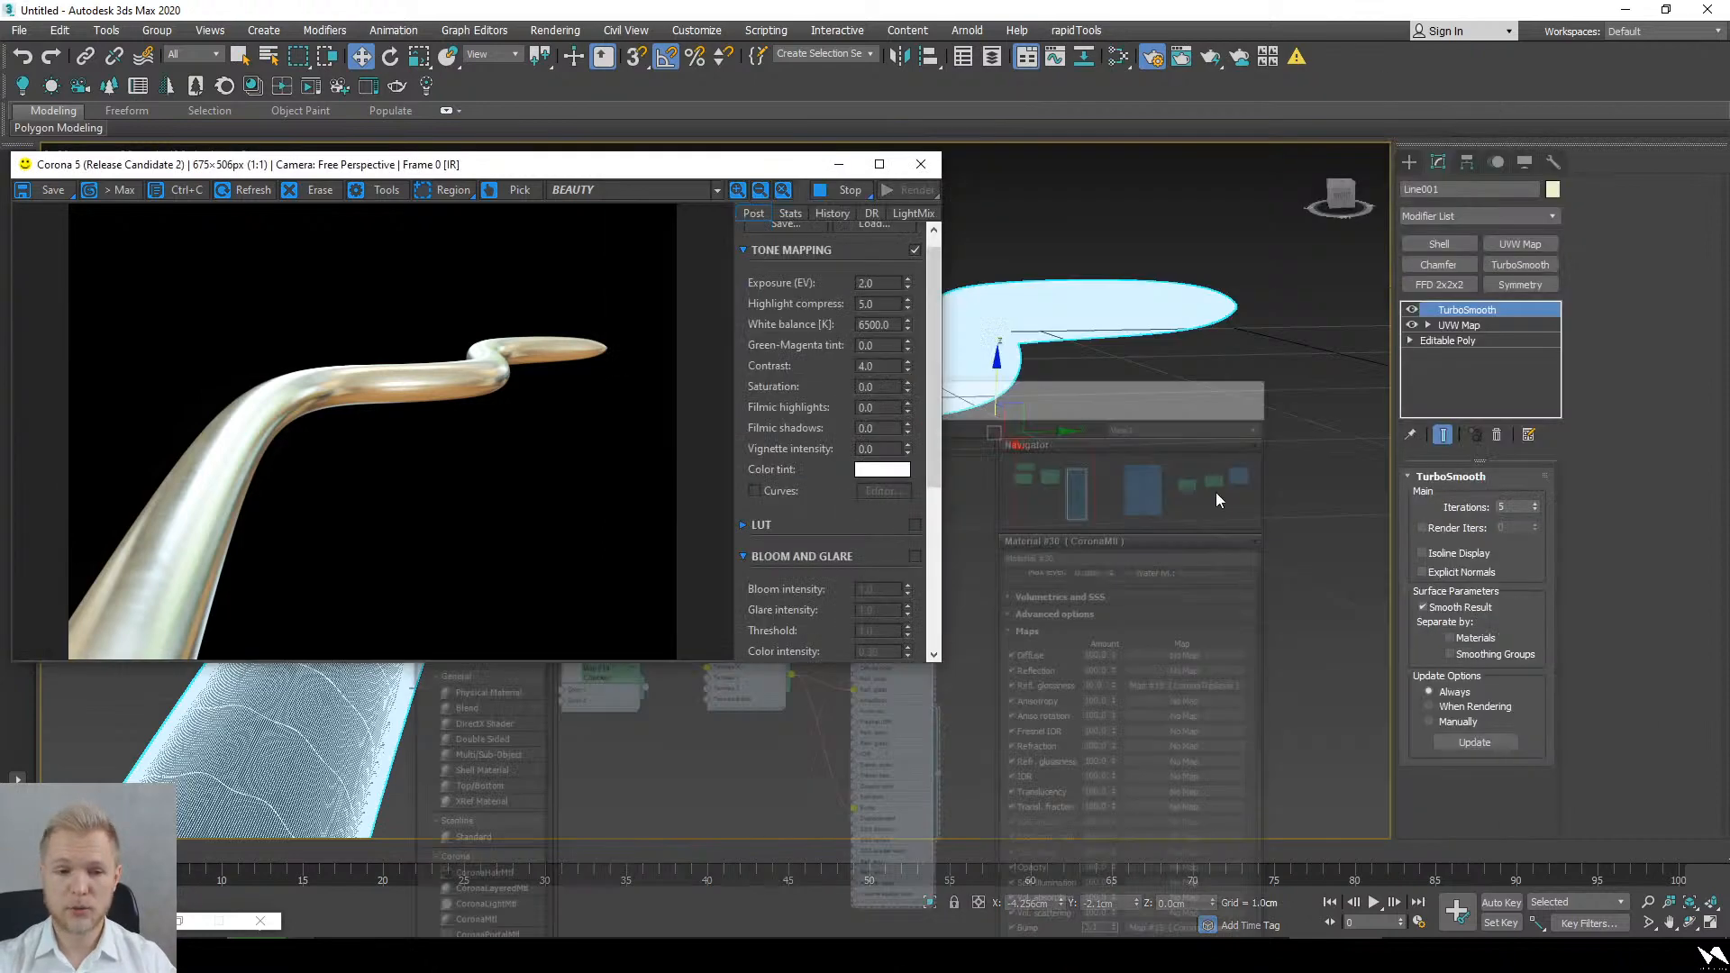
scroll(1073, 592, up, 5)
middle_drag(1342, 403, 953, 625)
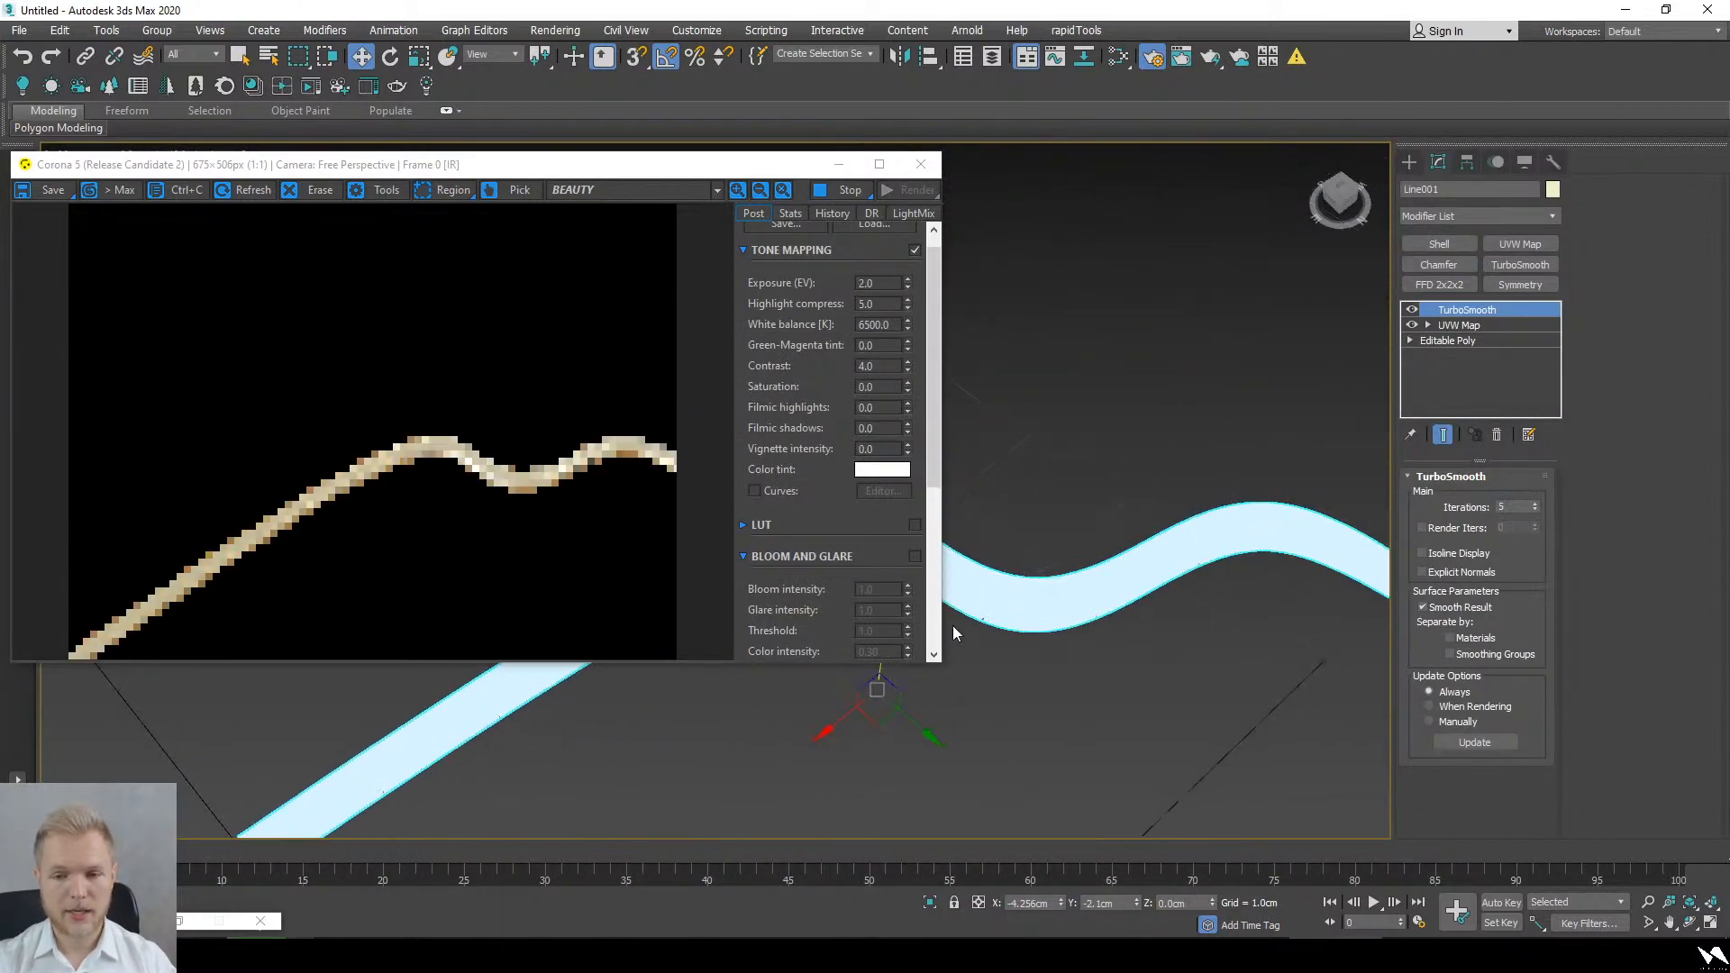
scroll(1078, 541, up, 7)
scroll(1076, 612, up, 4)
middle_drag(1077, 672, 1211, 422)
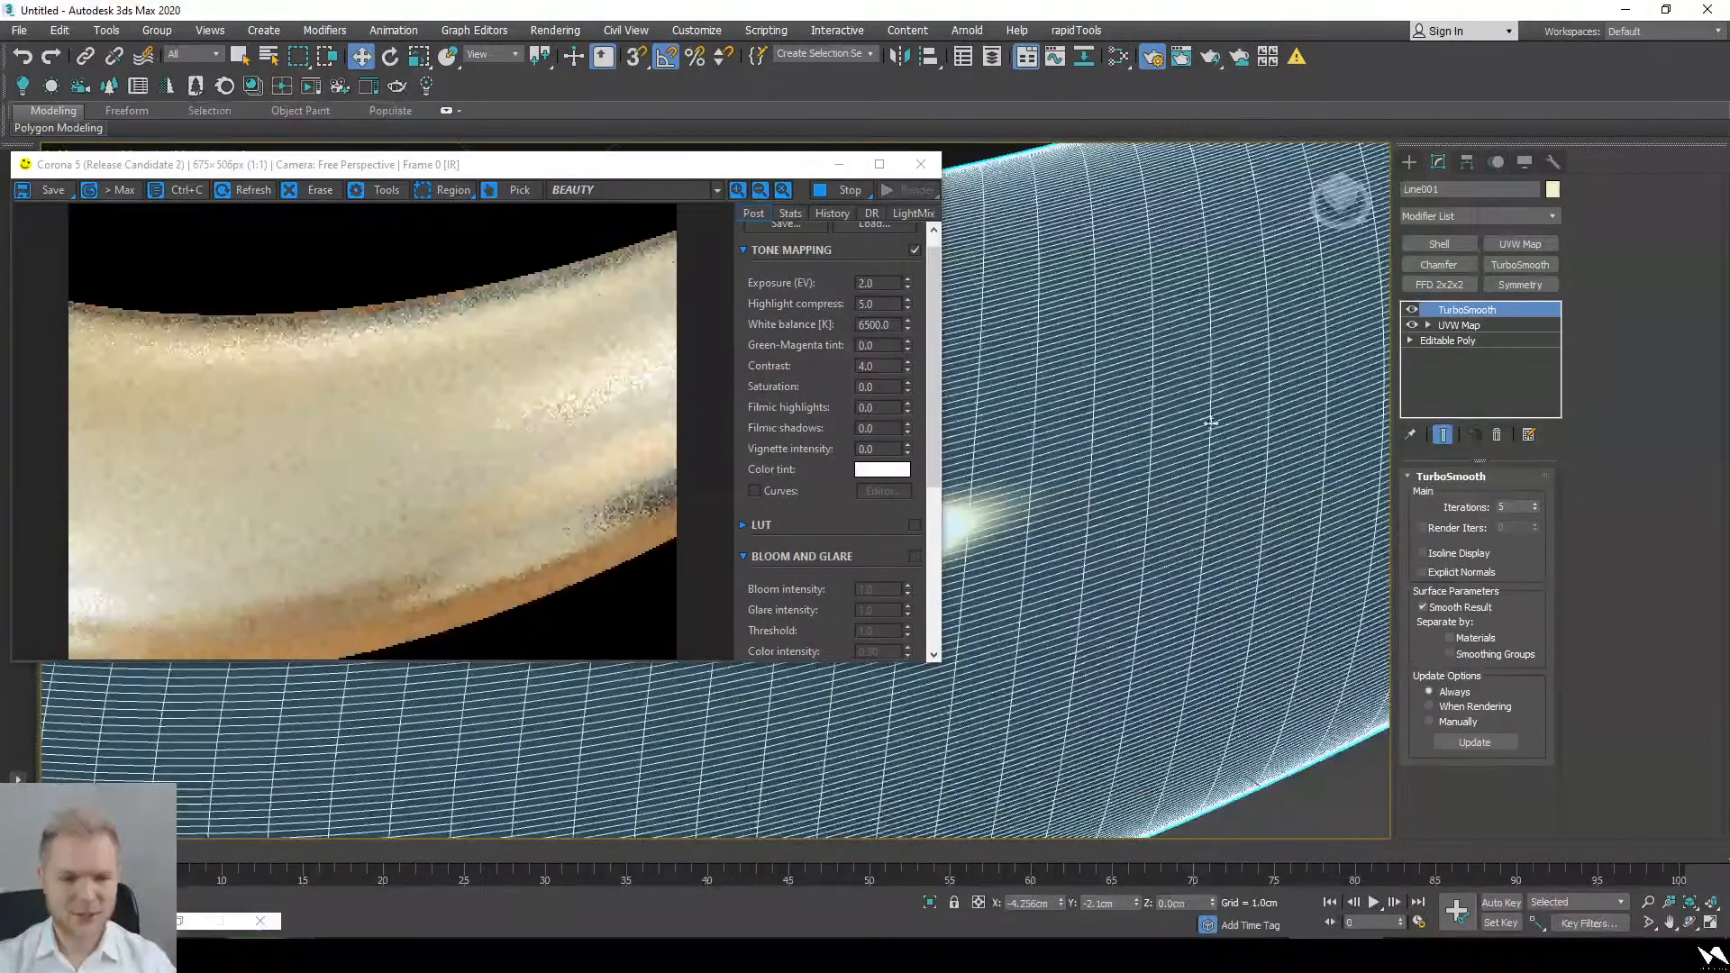
Step: Examine the gold pipe's reflections in the interactive render, from the whole curve to a close view of its rising stretch
middle_drag(1092, 691, 1207, 535)
scroll(1202, 578, down, 2)
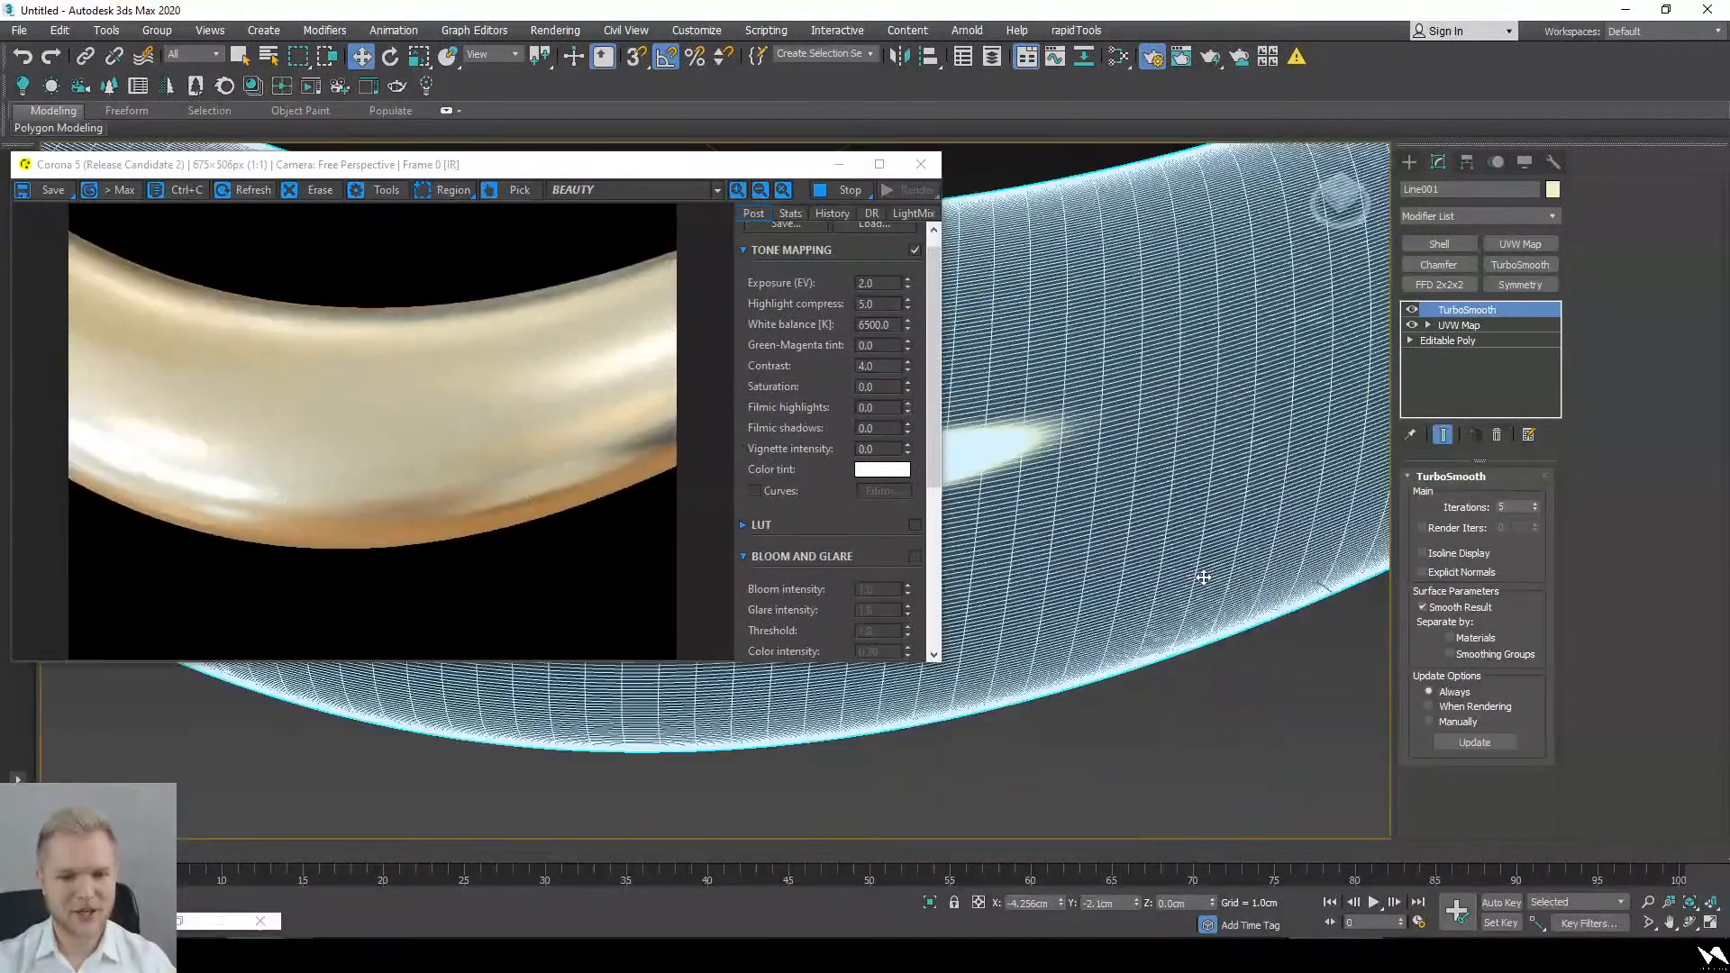
scroll(894, 754, down, 3)
scroll(906, 726, down, 3)
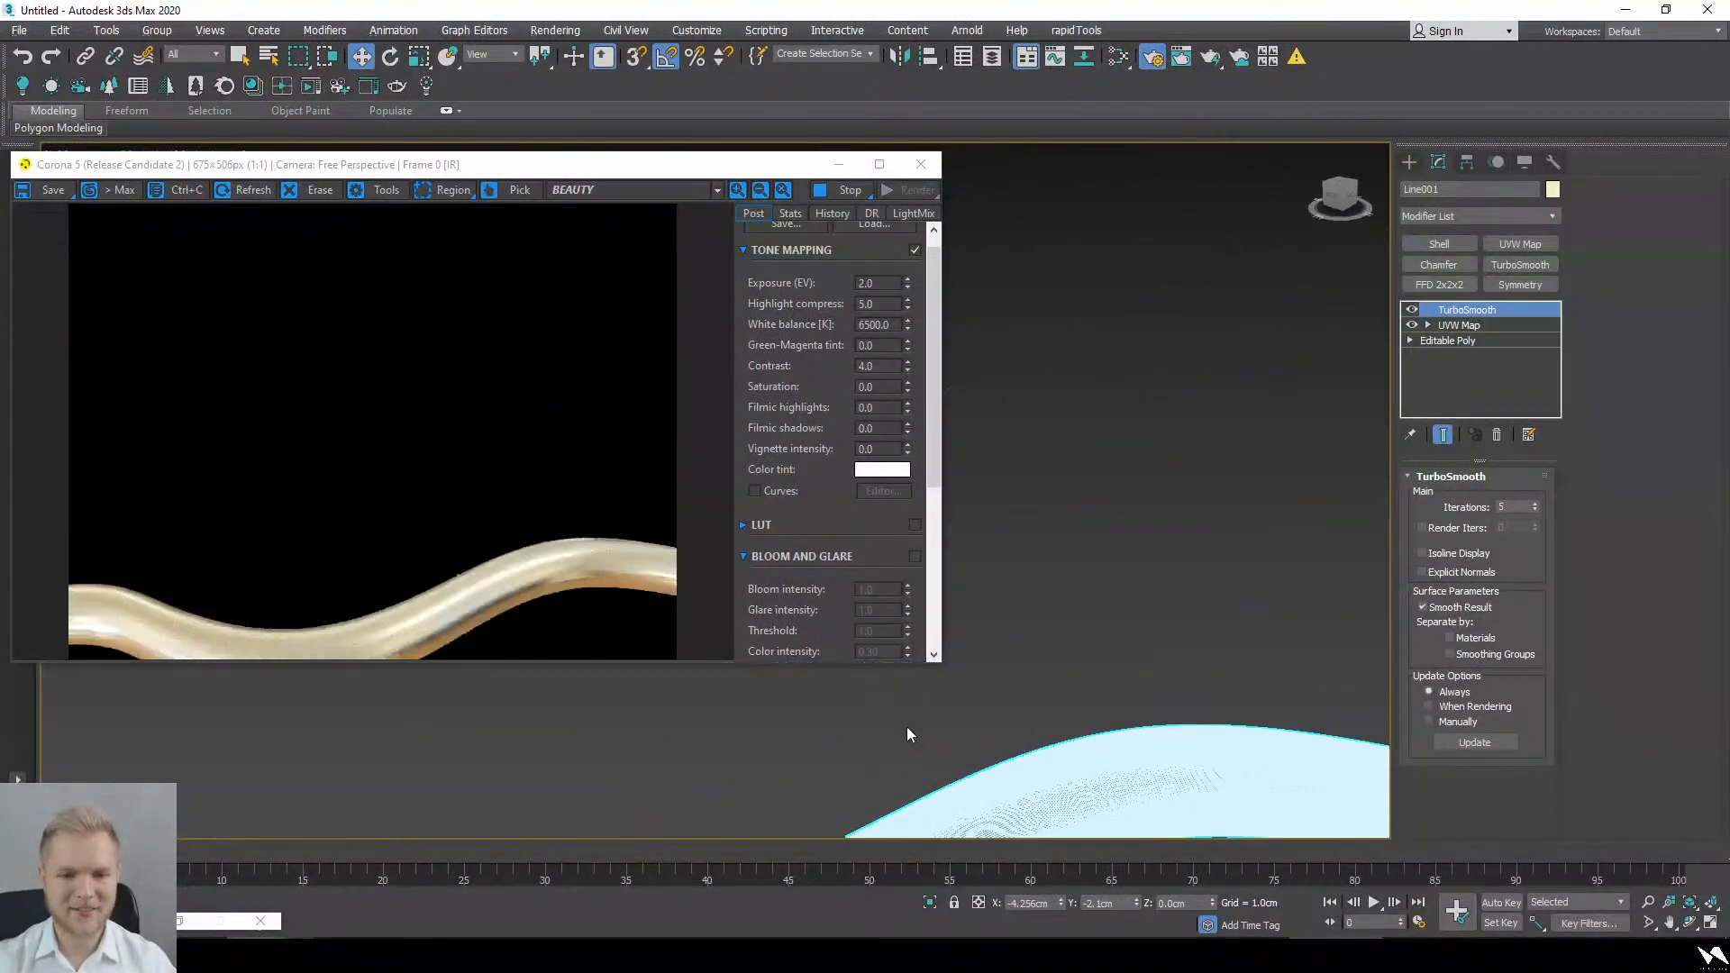
middle_drag(906, 727, 1117, 362)
middle_drag(1092, 504, 1081, 758)
scroll(1126, 576, up, 4)
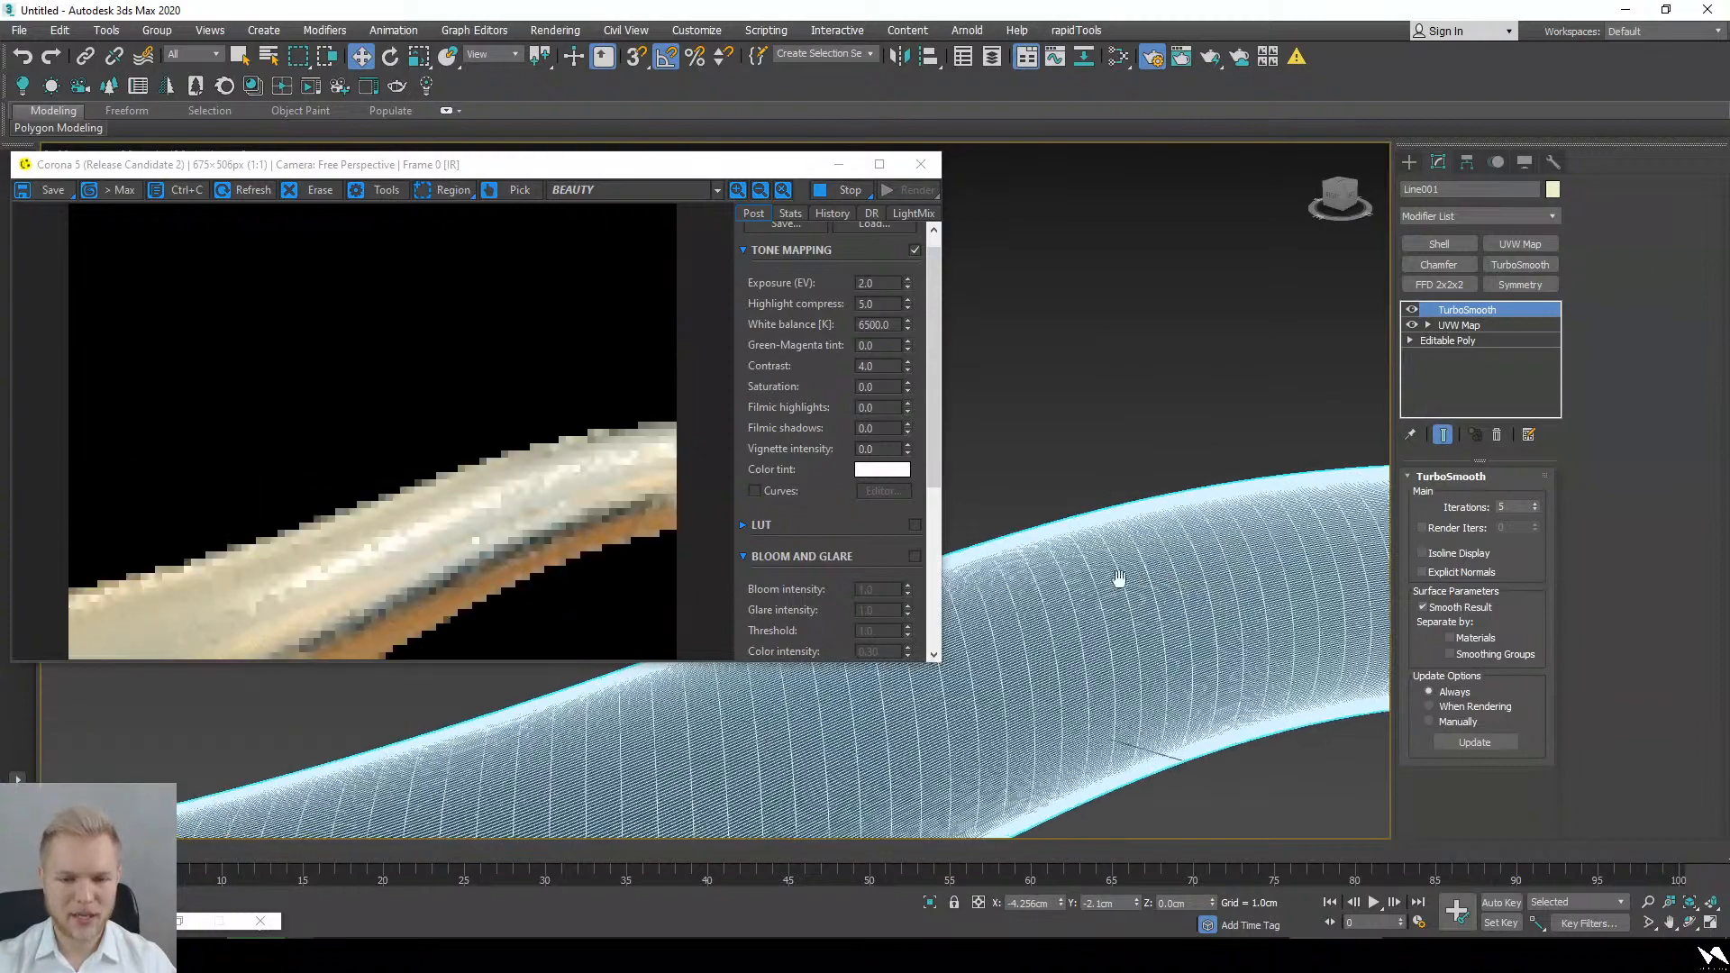
middle_drag(1117, 699, 1110, 581)
Step: Reopen the Slate Material Editor and add the gold material, Material #30, to the VA - Mat Lib 04.mat library
click(1118, 56)
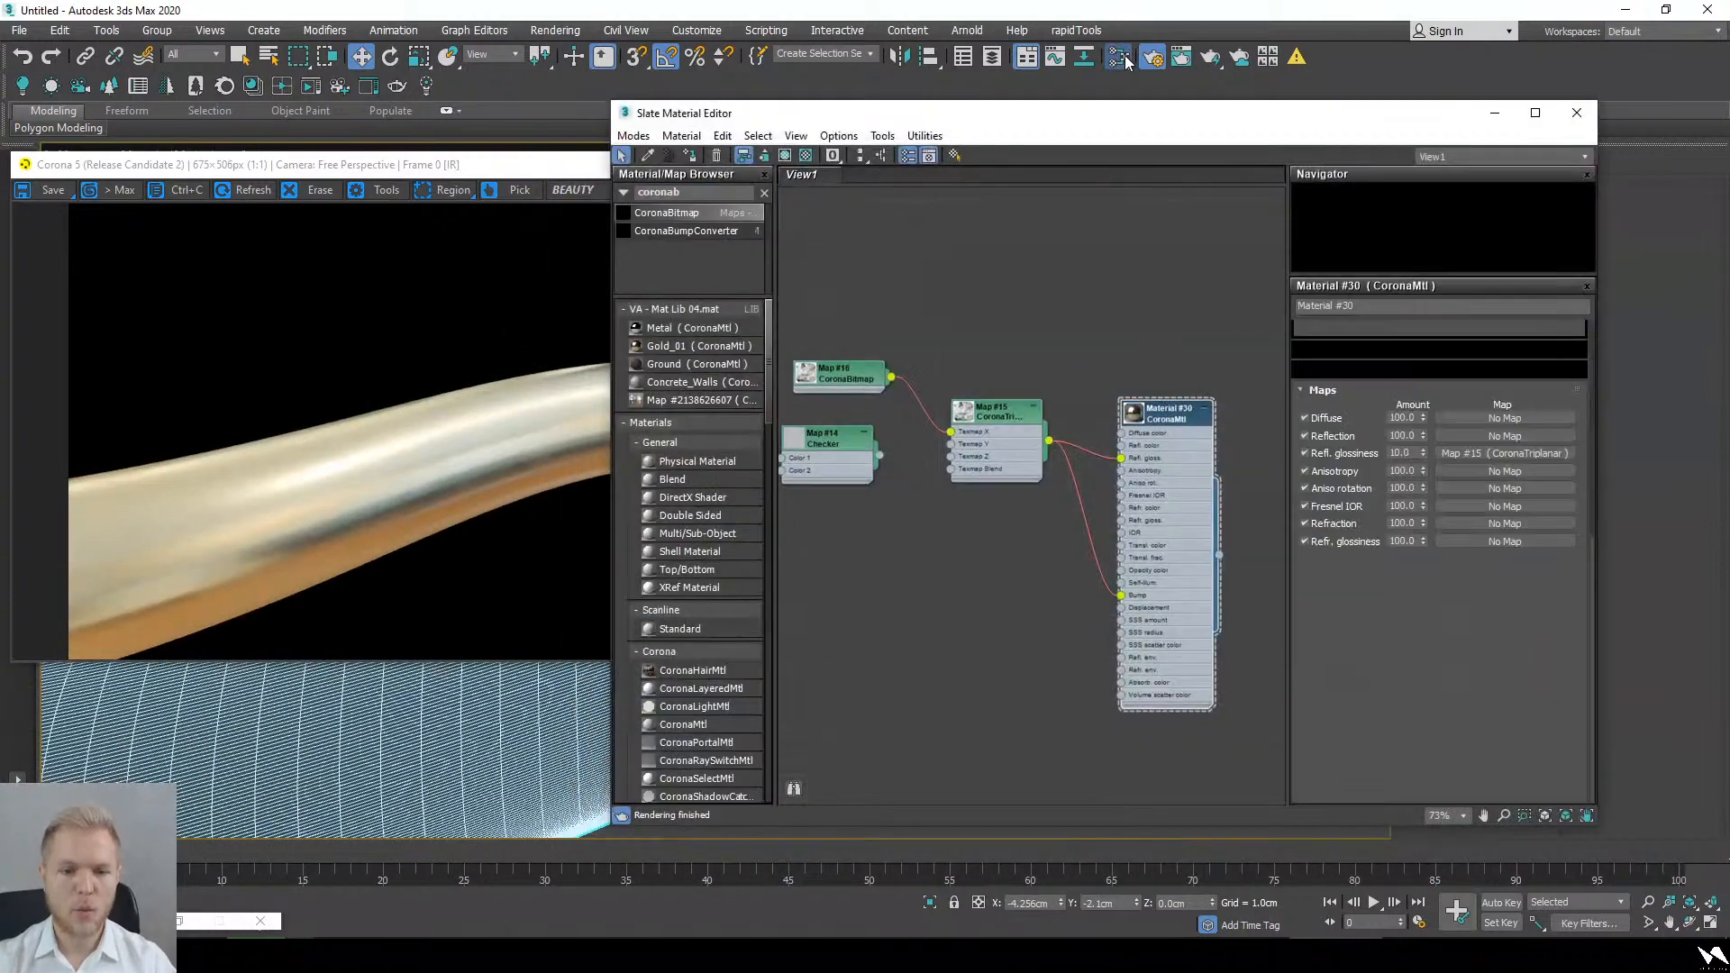
click(504, 518)
click(1003, 328)
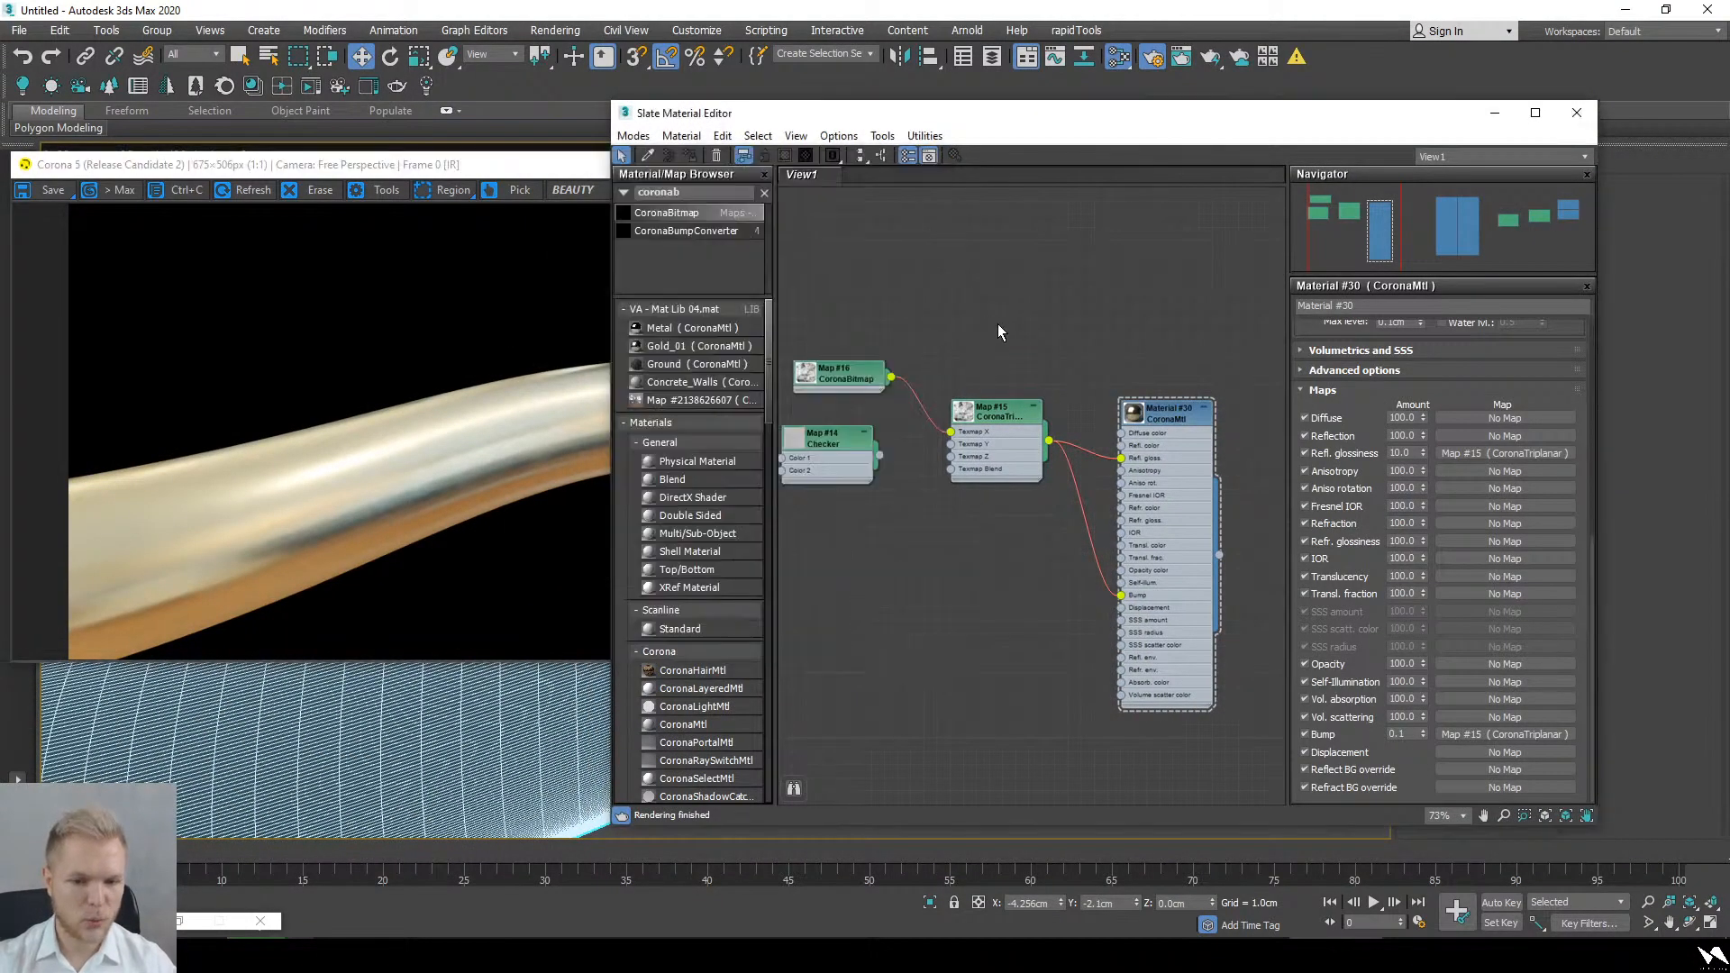
drag(1219, 556, 686, 323)
Step: Rename the library's Material #30 entry as gold 02
right_click(686, 326)
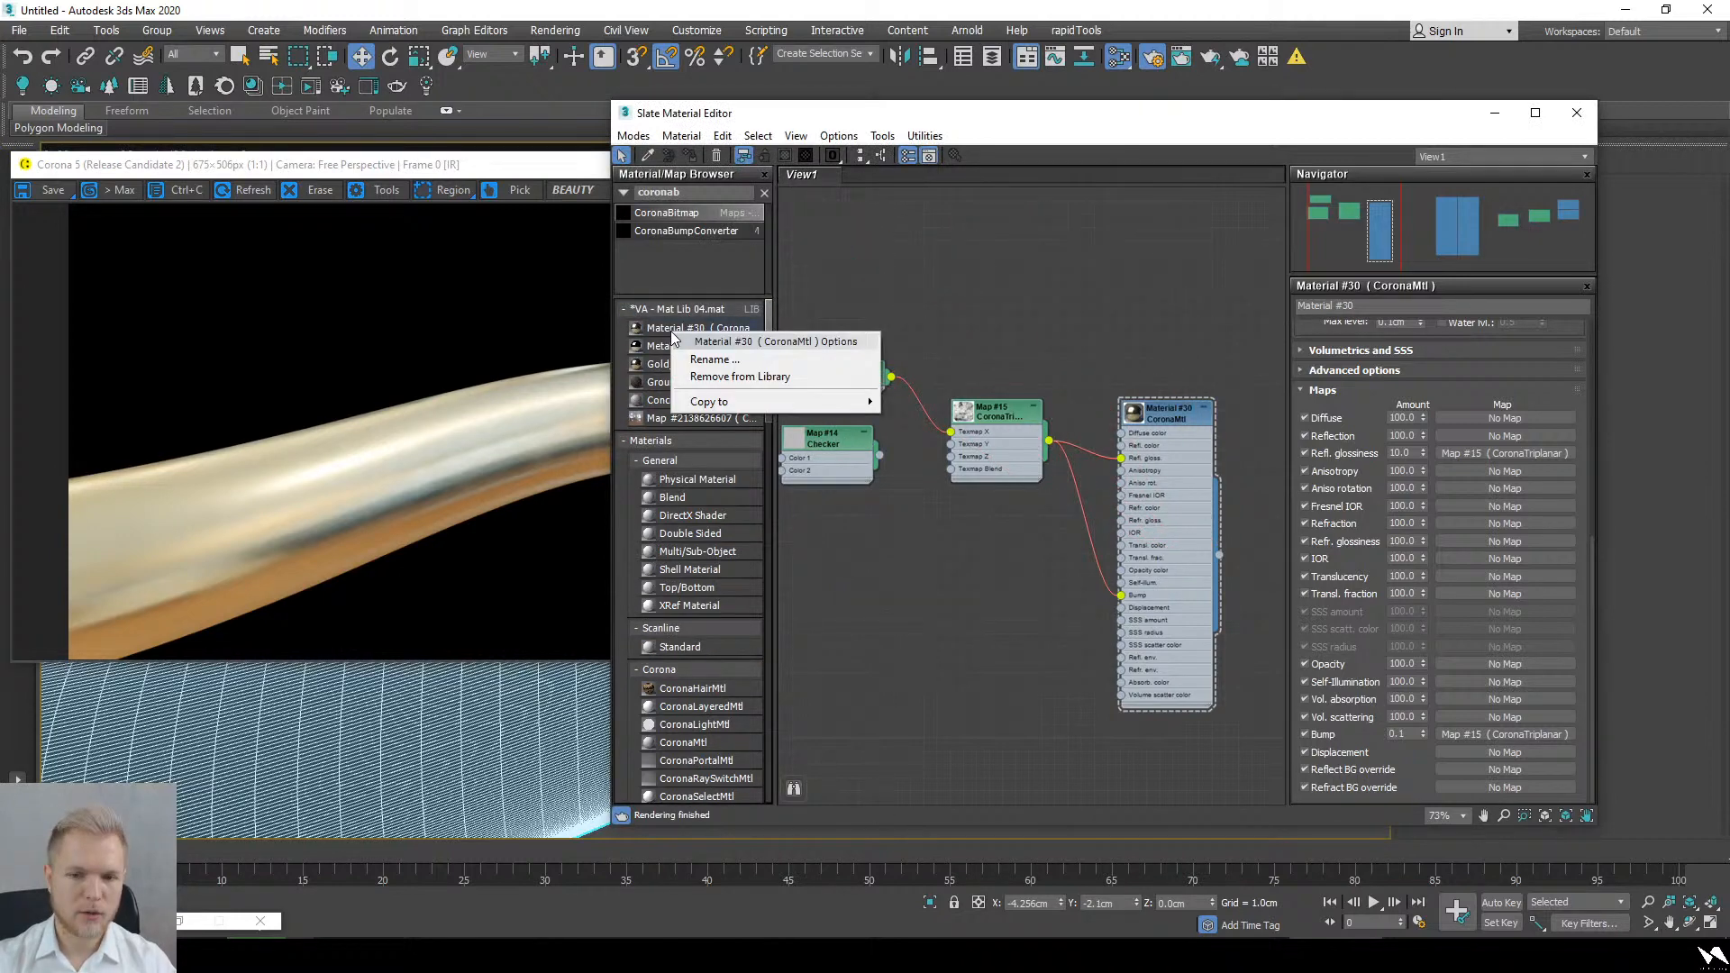
click(712, 360)
text(Lik)
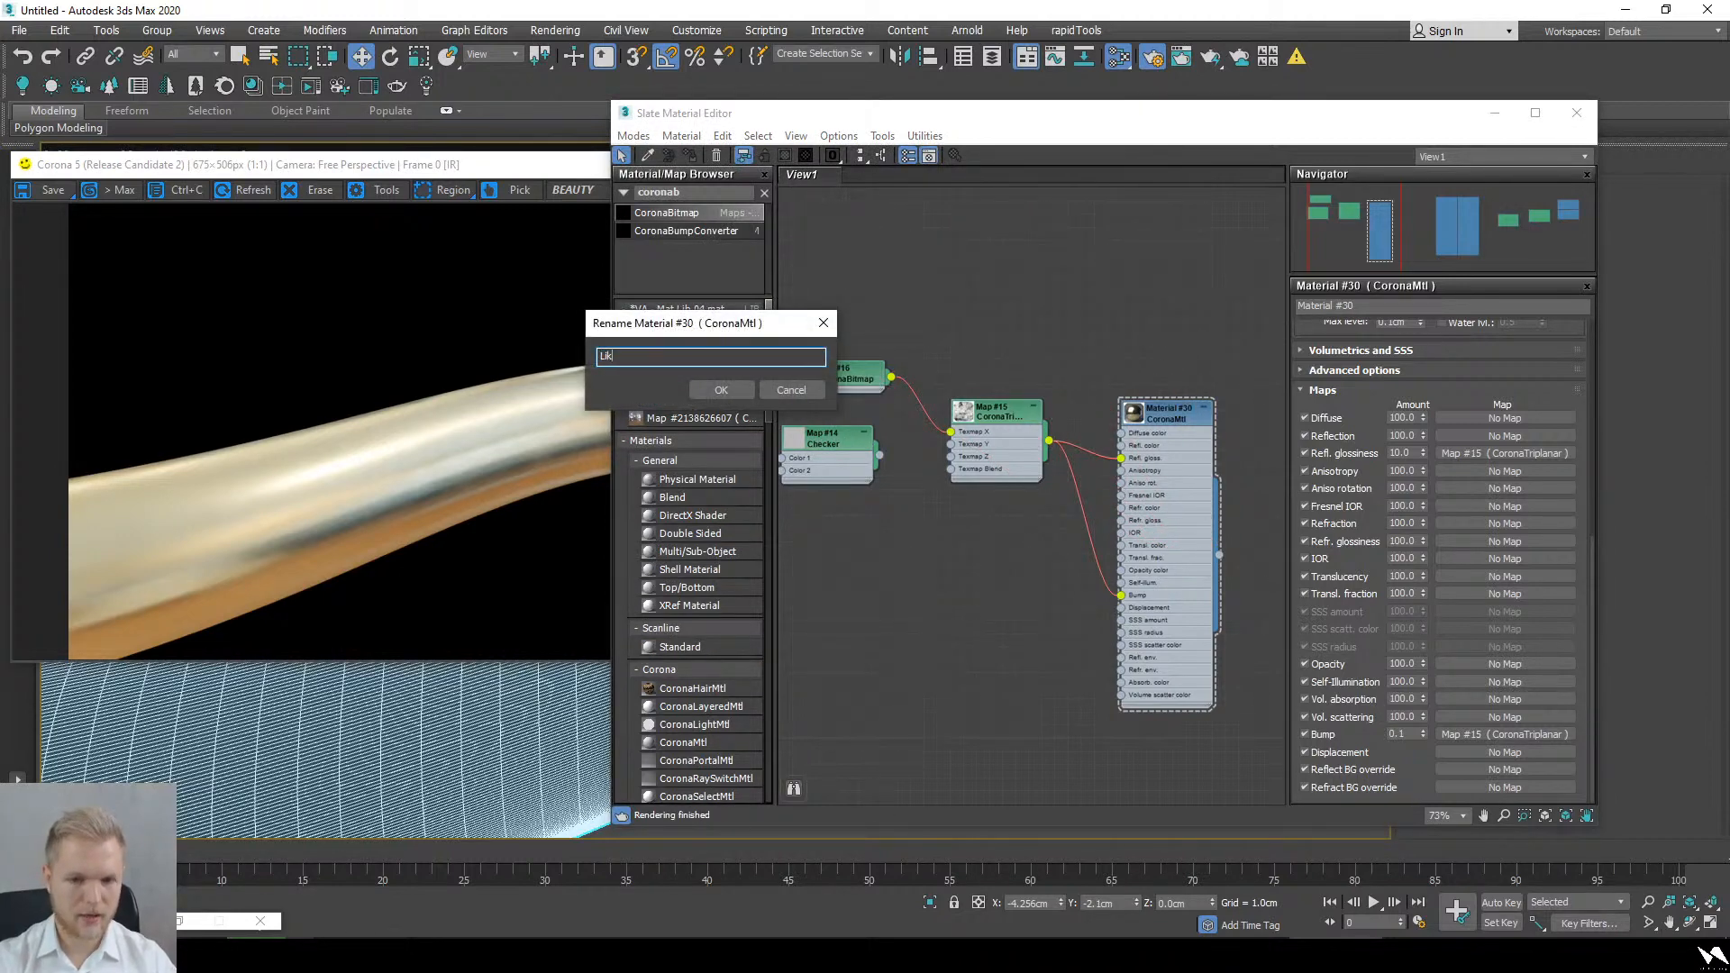
text(e like eee like)
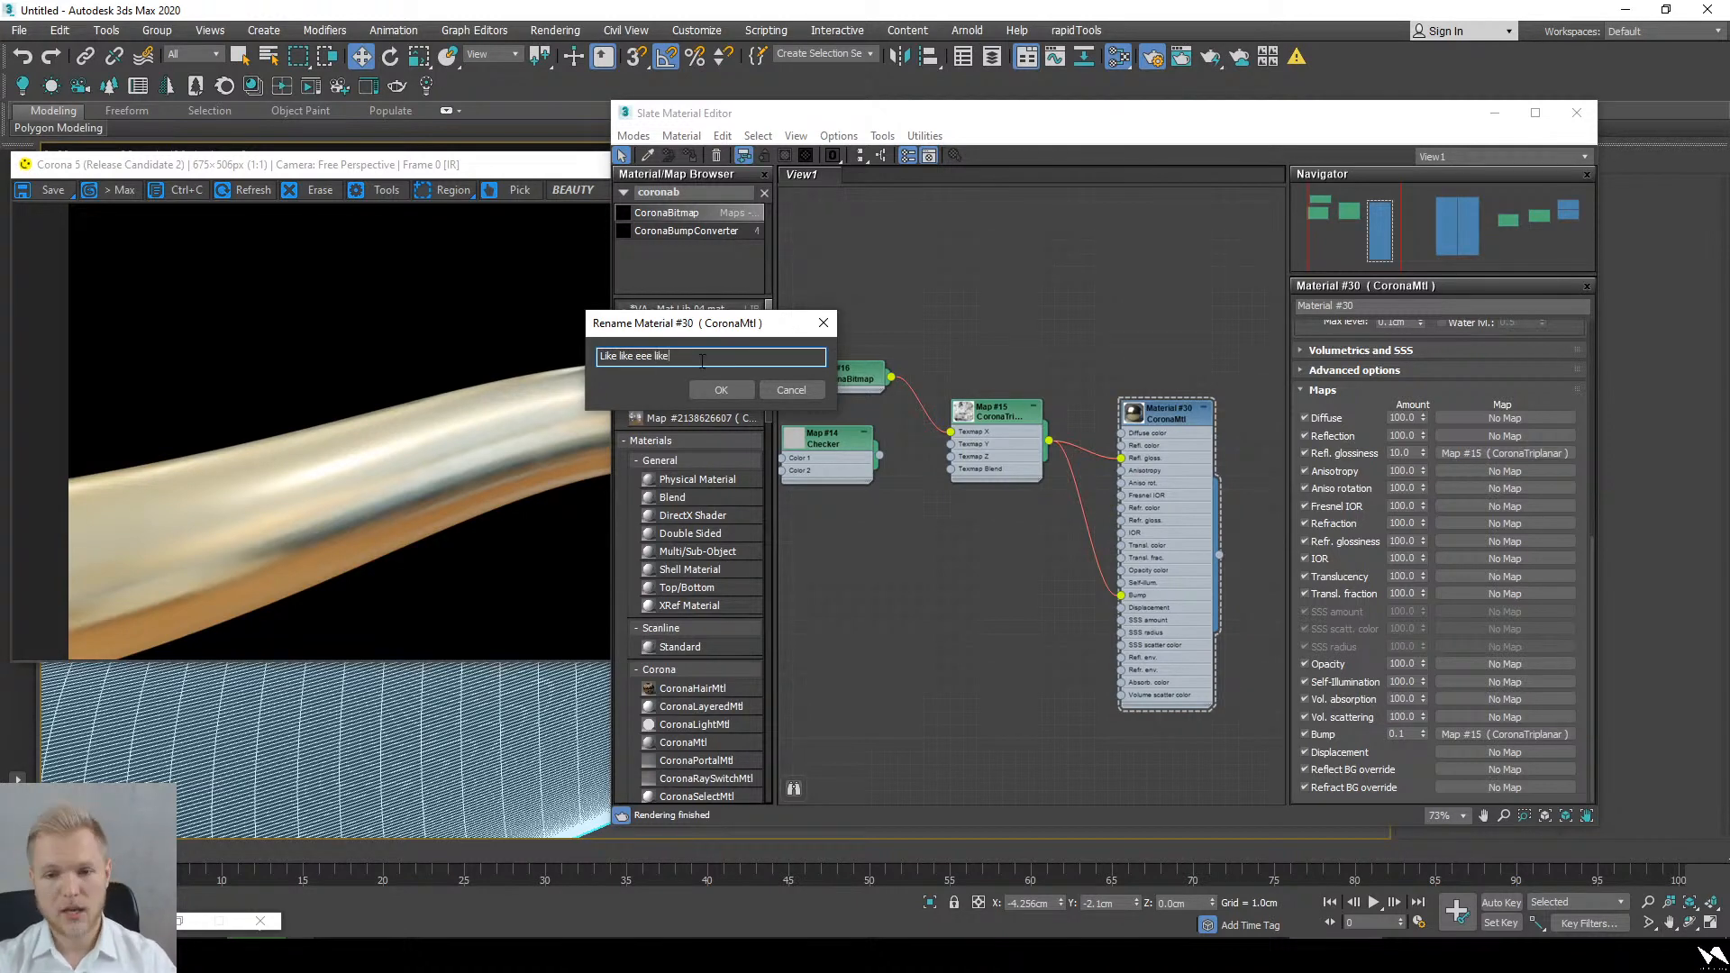
key(ctrl+a)
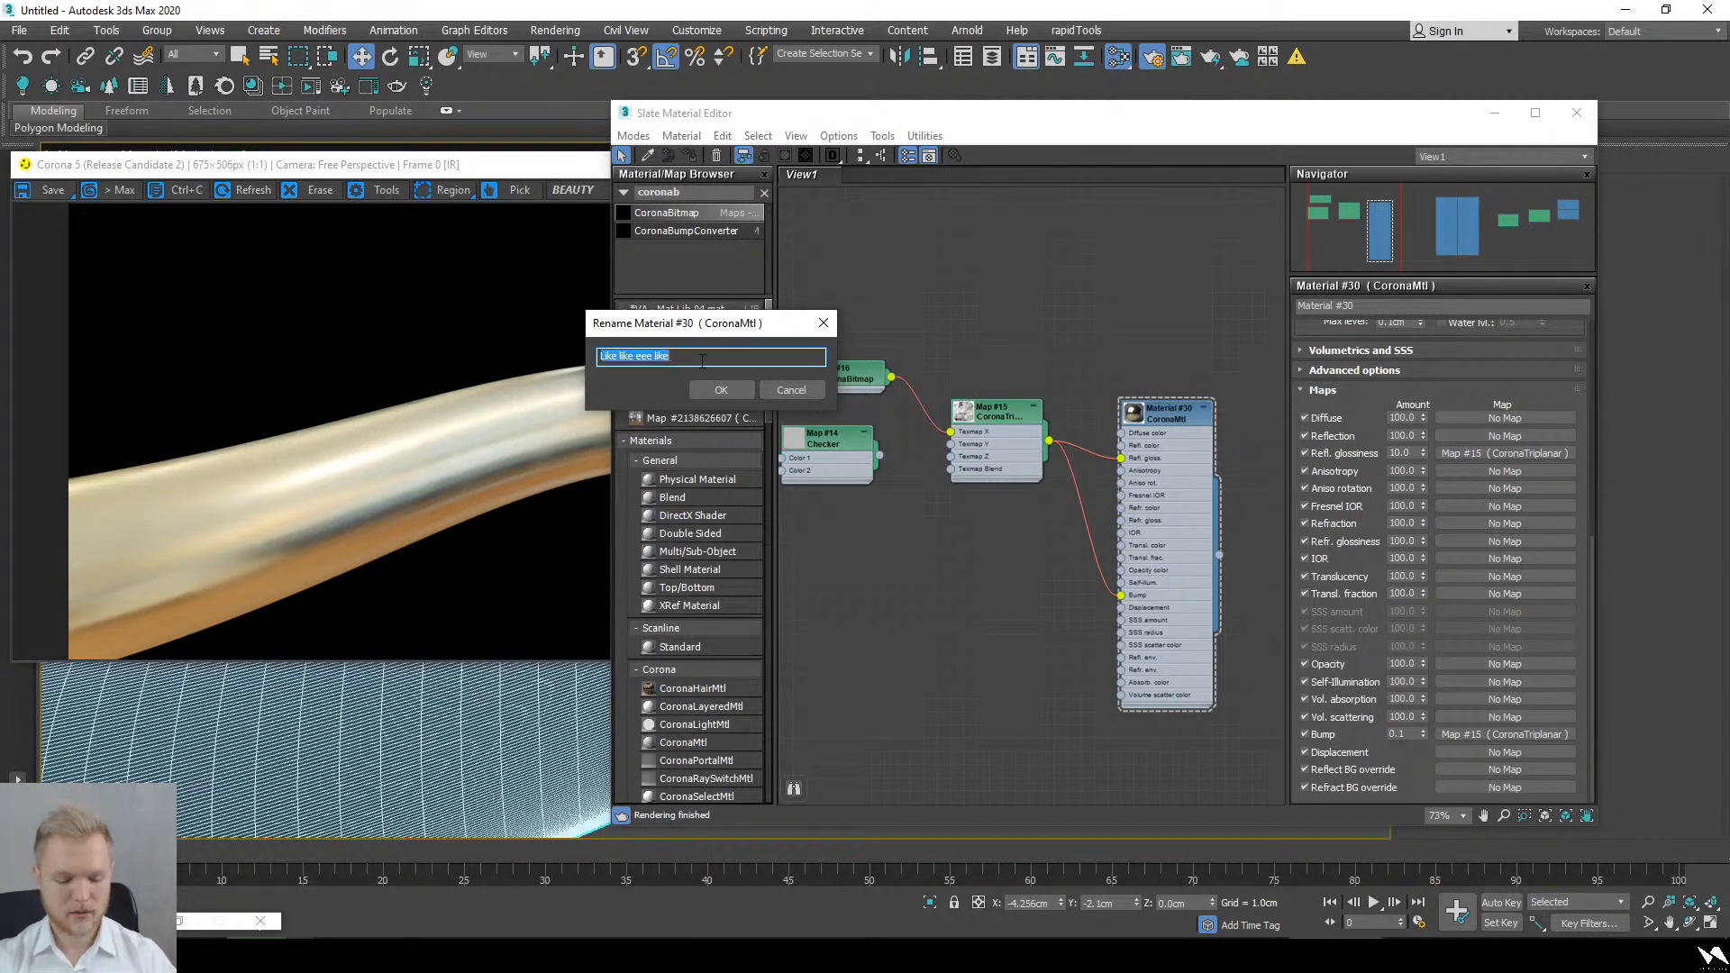
text(Gold_01)
key(Return)
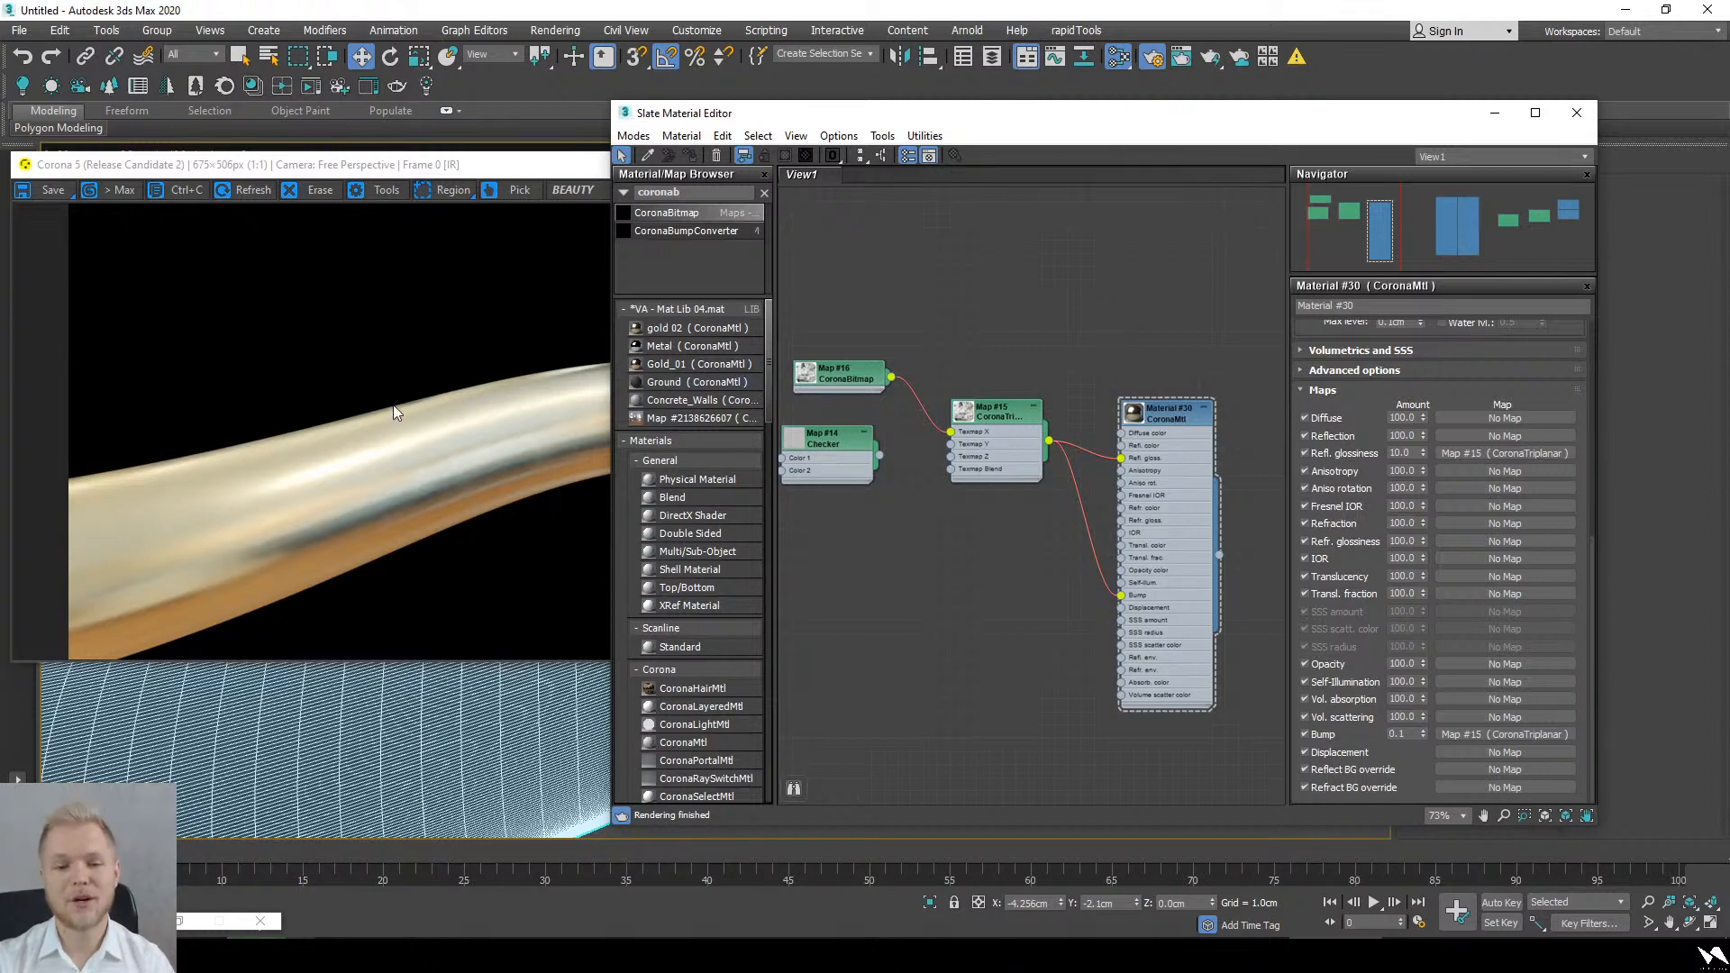
Step: Minimize the material editor and inspect the gold pipe in the render from a low angle along its length
click(1493, 113)
scroll(1063, 625, down, 8)
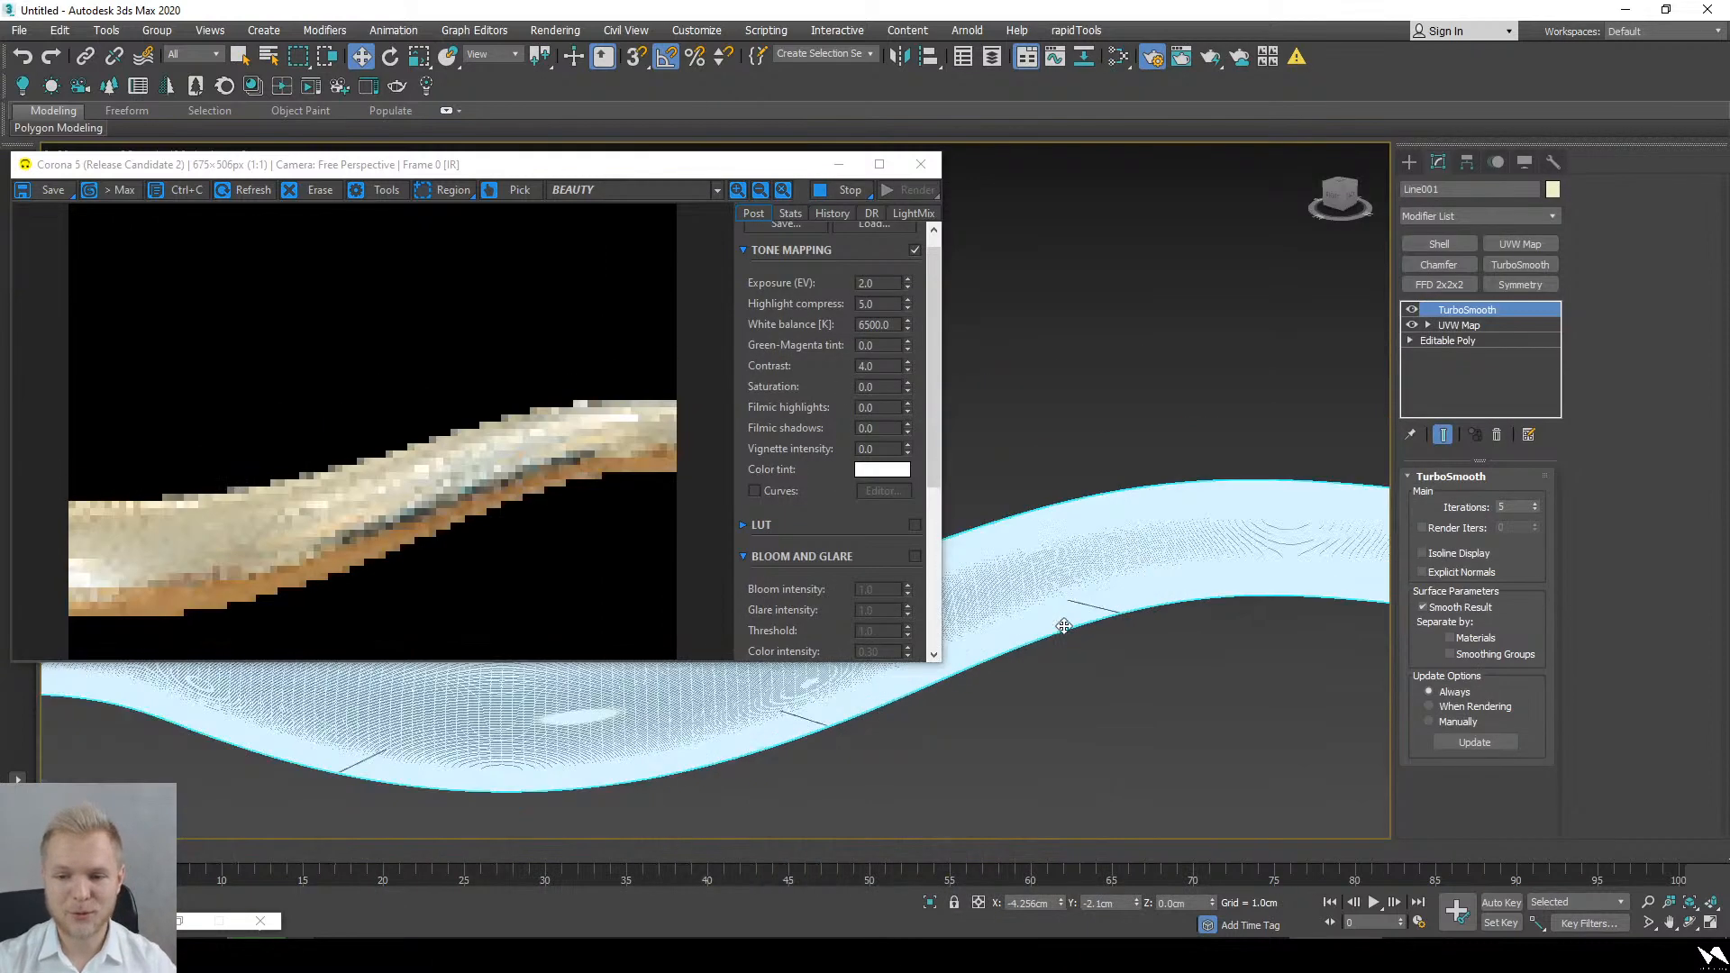
alt+middle_drag(1159, 634, 1238, 486)
scroll(1042, 559, up, 3)
scroll(1061, 625, up, 4)
mouse_move(1143, 603)
middle_down()
mouse_move(1176, 500)
mouse_move(1208, 520)
middle_up()
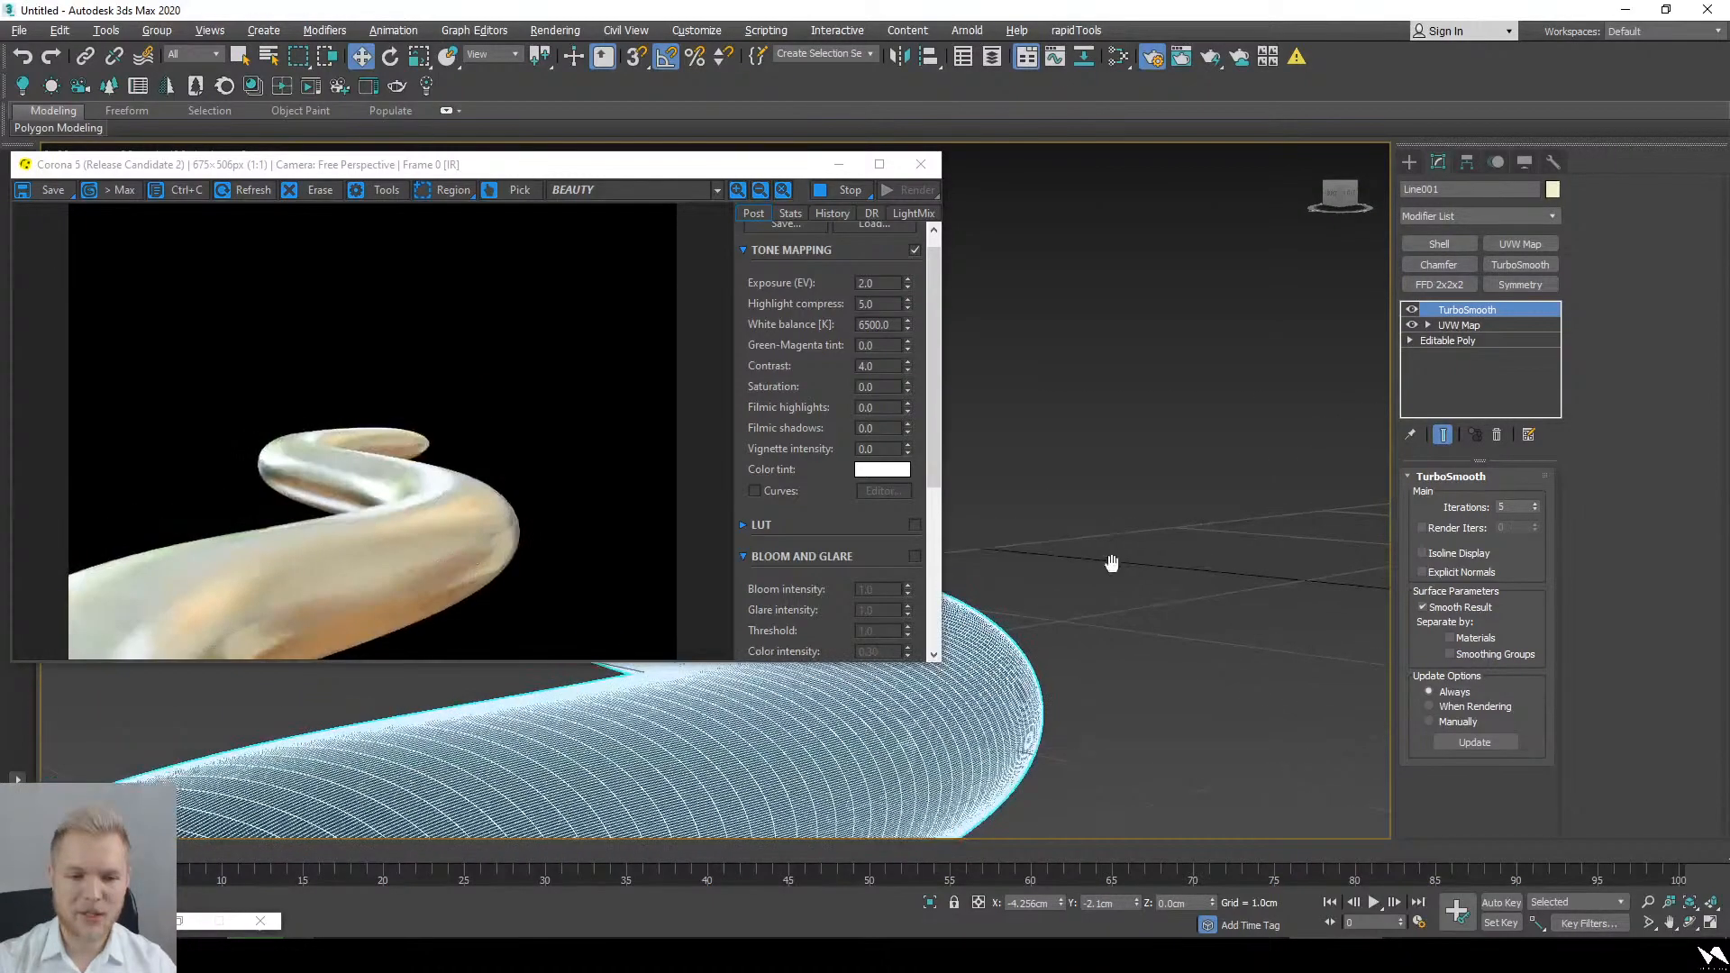
middle_drag(1112, 564, 1126, 578)
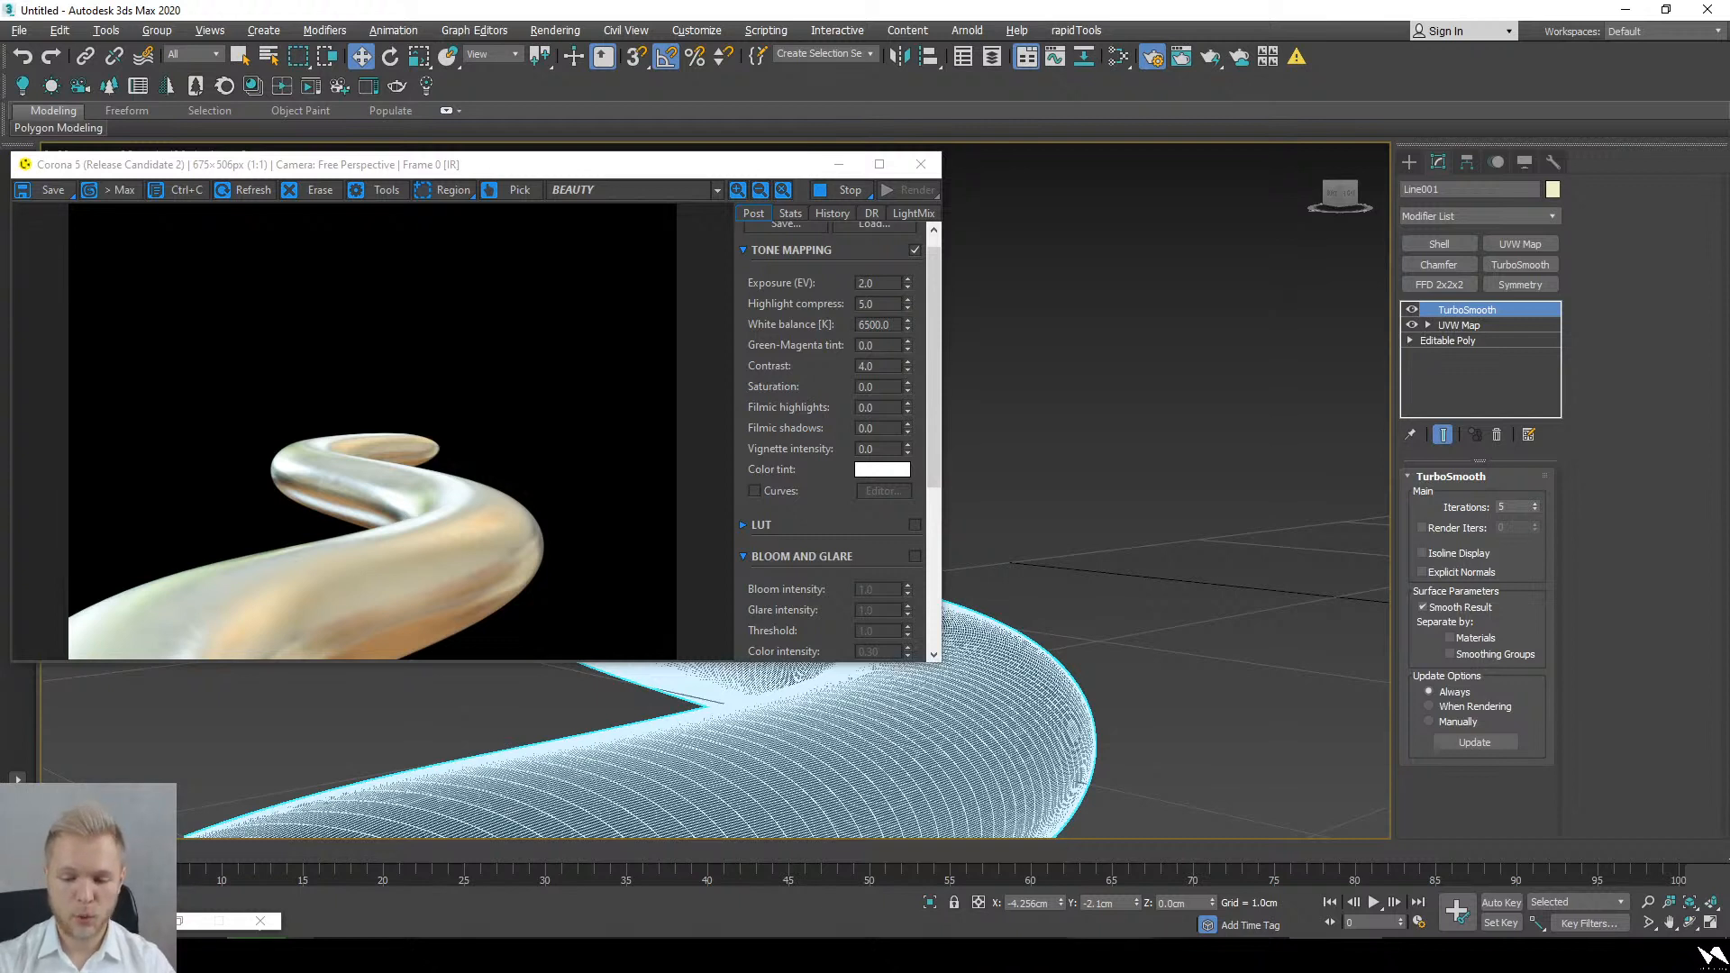
Step: Switch to the Chrome window with the Drive folder and open the bookmarked animarender.com site in a new tab
mouse_move(970, 954)
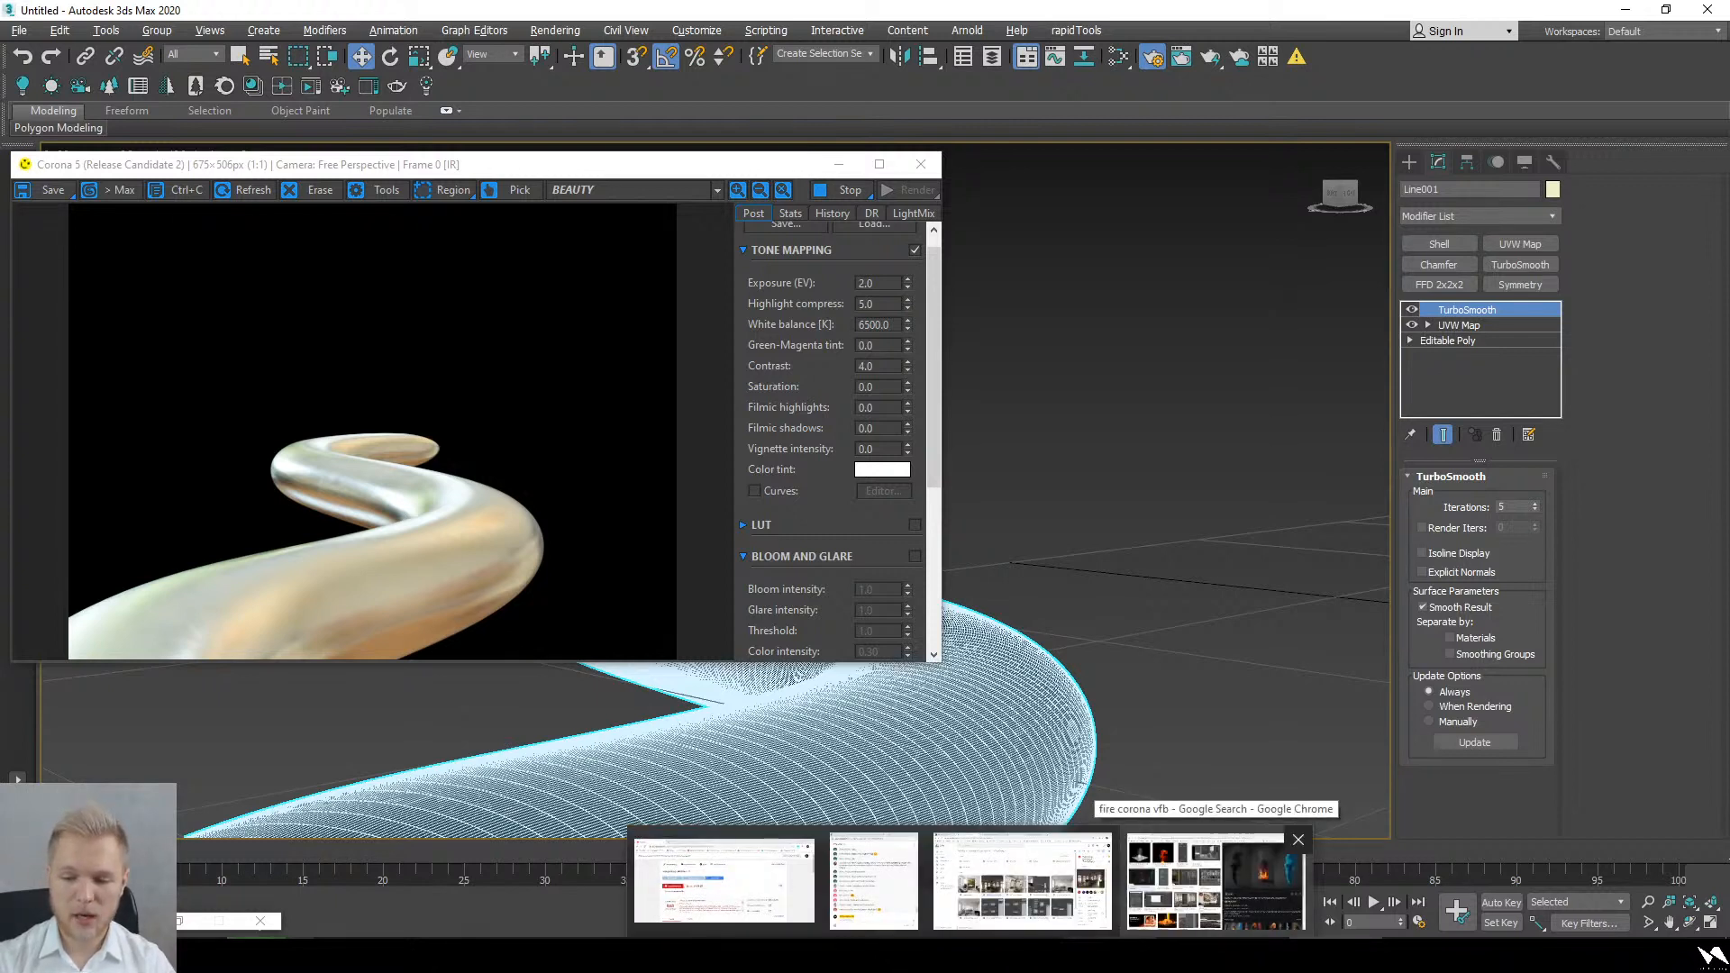
click(1022, 881)
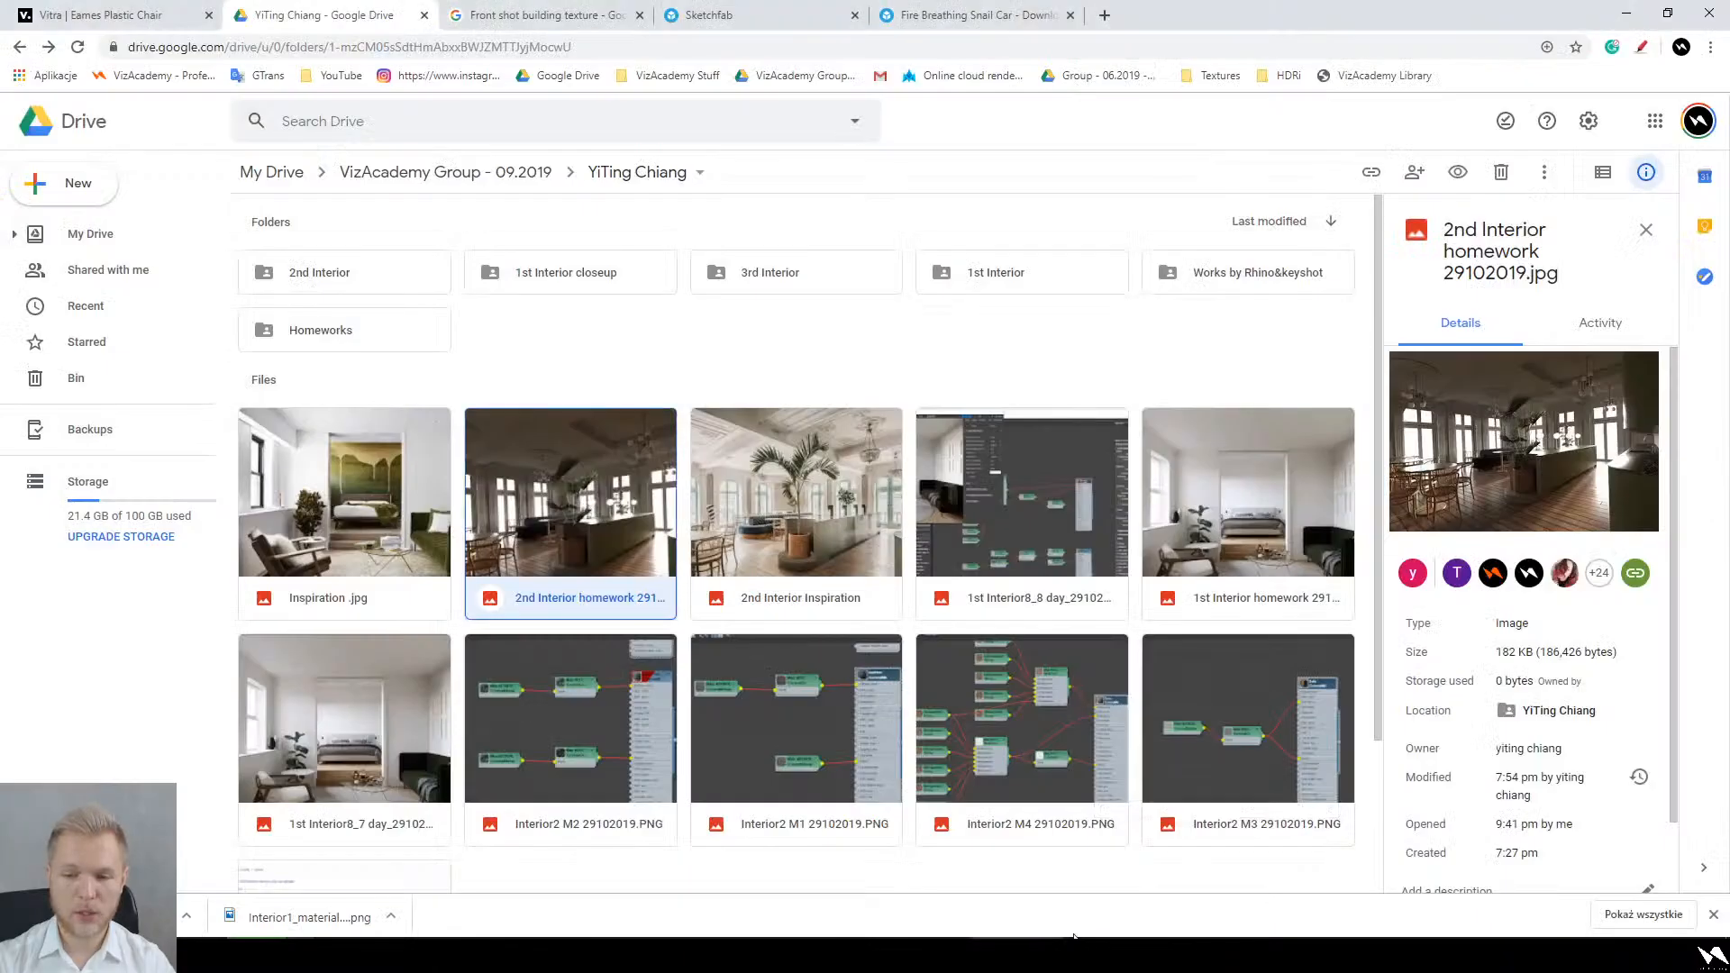
middle_click(986, 75)
click(1171, 16)
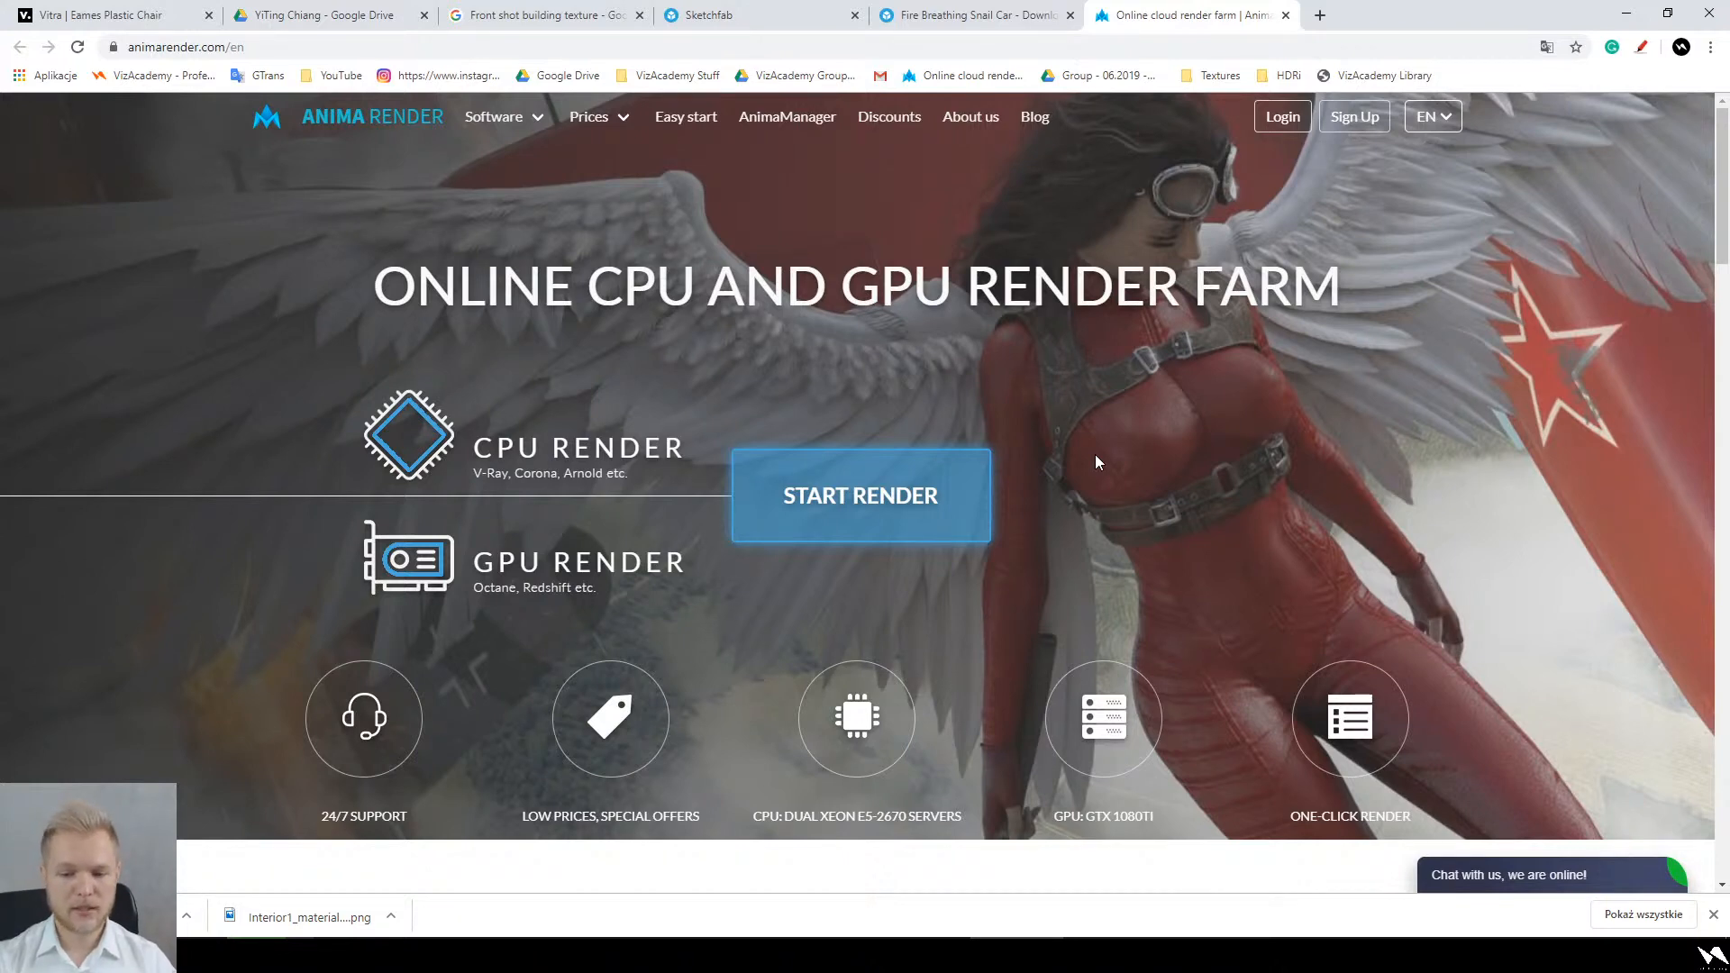
Step: Look through the AnimaRender home page for its rendering services and supported software and Corona versions, dismissing the support chat
scroll(1094, 454, down, 4)
scroll(1095, 454, up, 4)
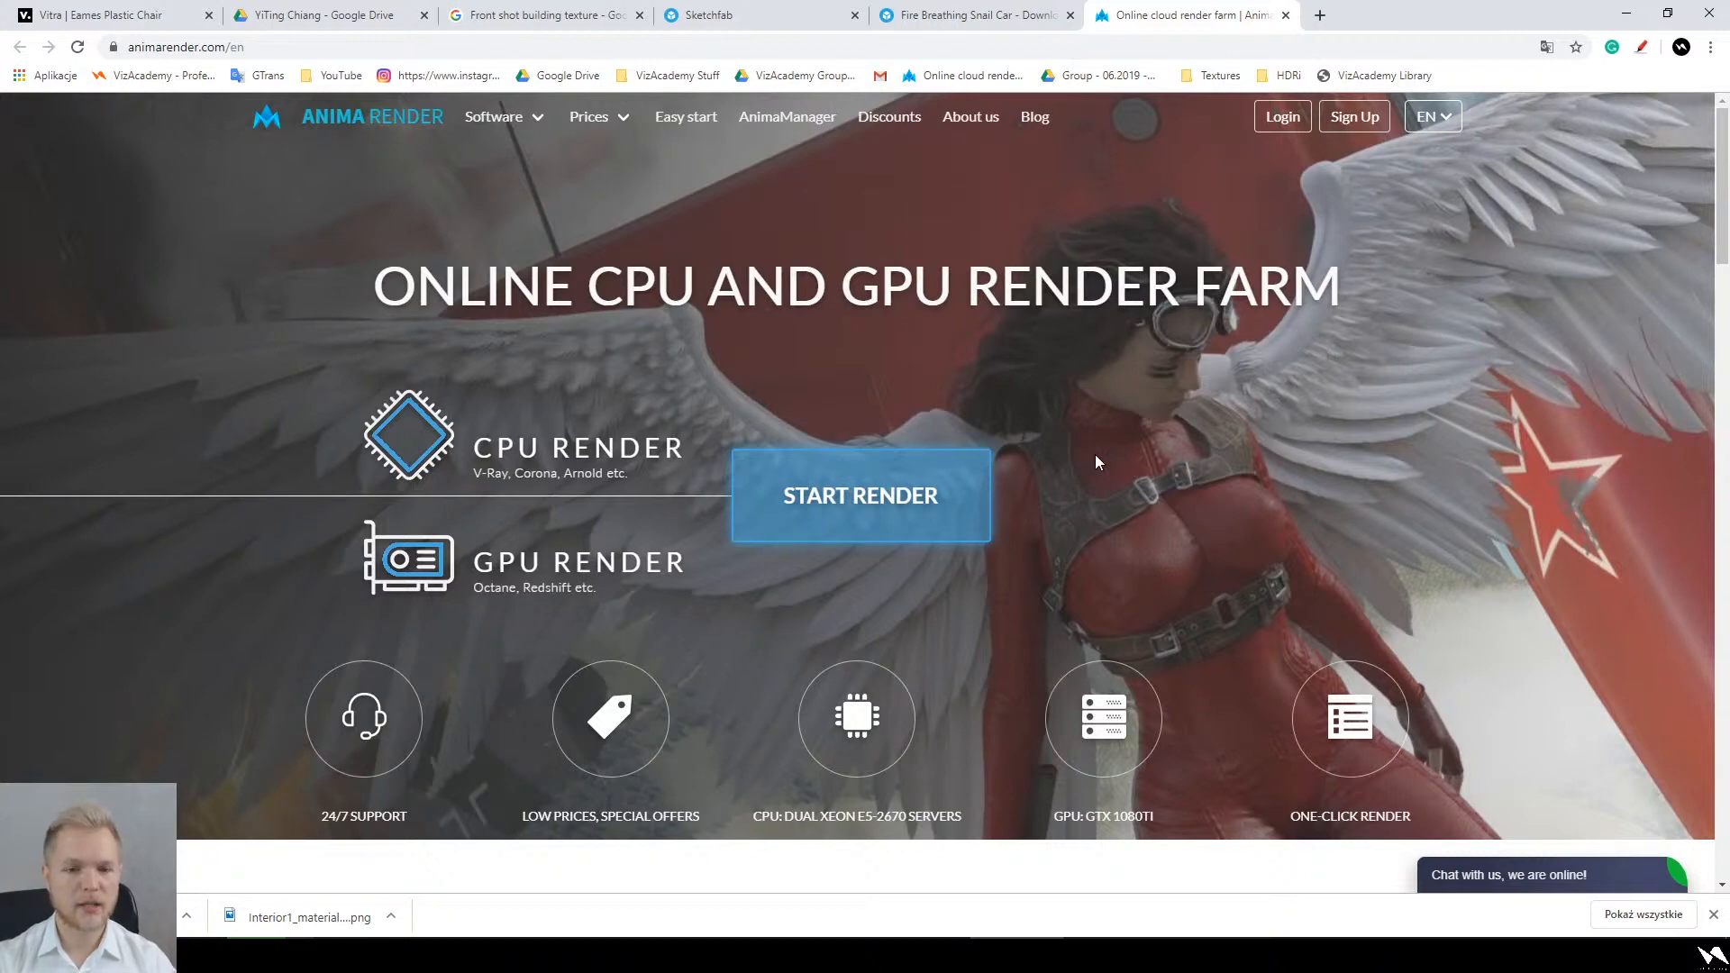
scroll(1095, 455, down, 3)
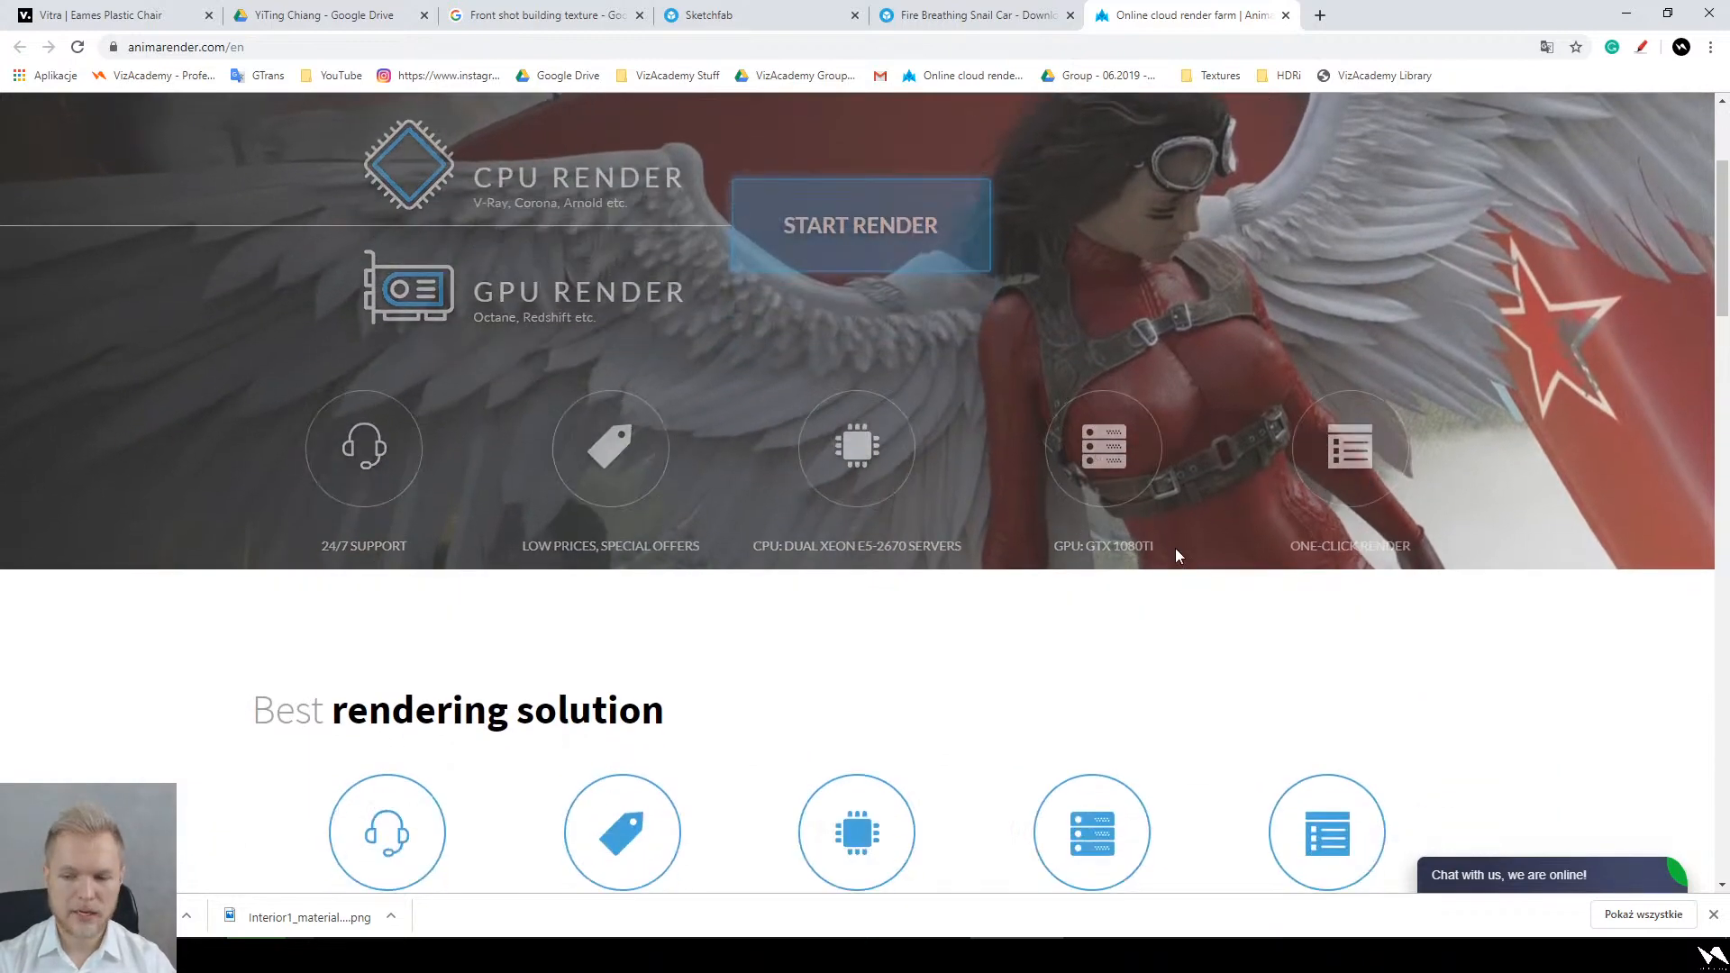
scroll(1174, 548, up, 3)
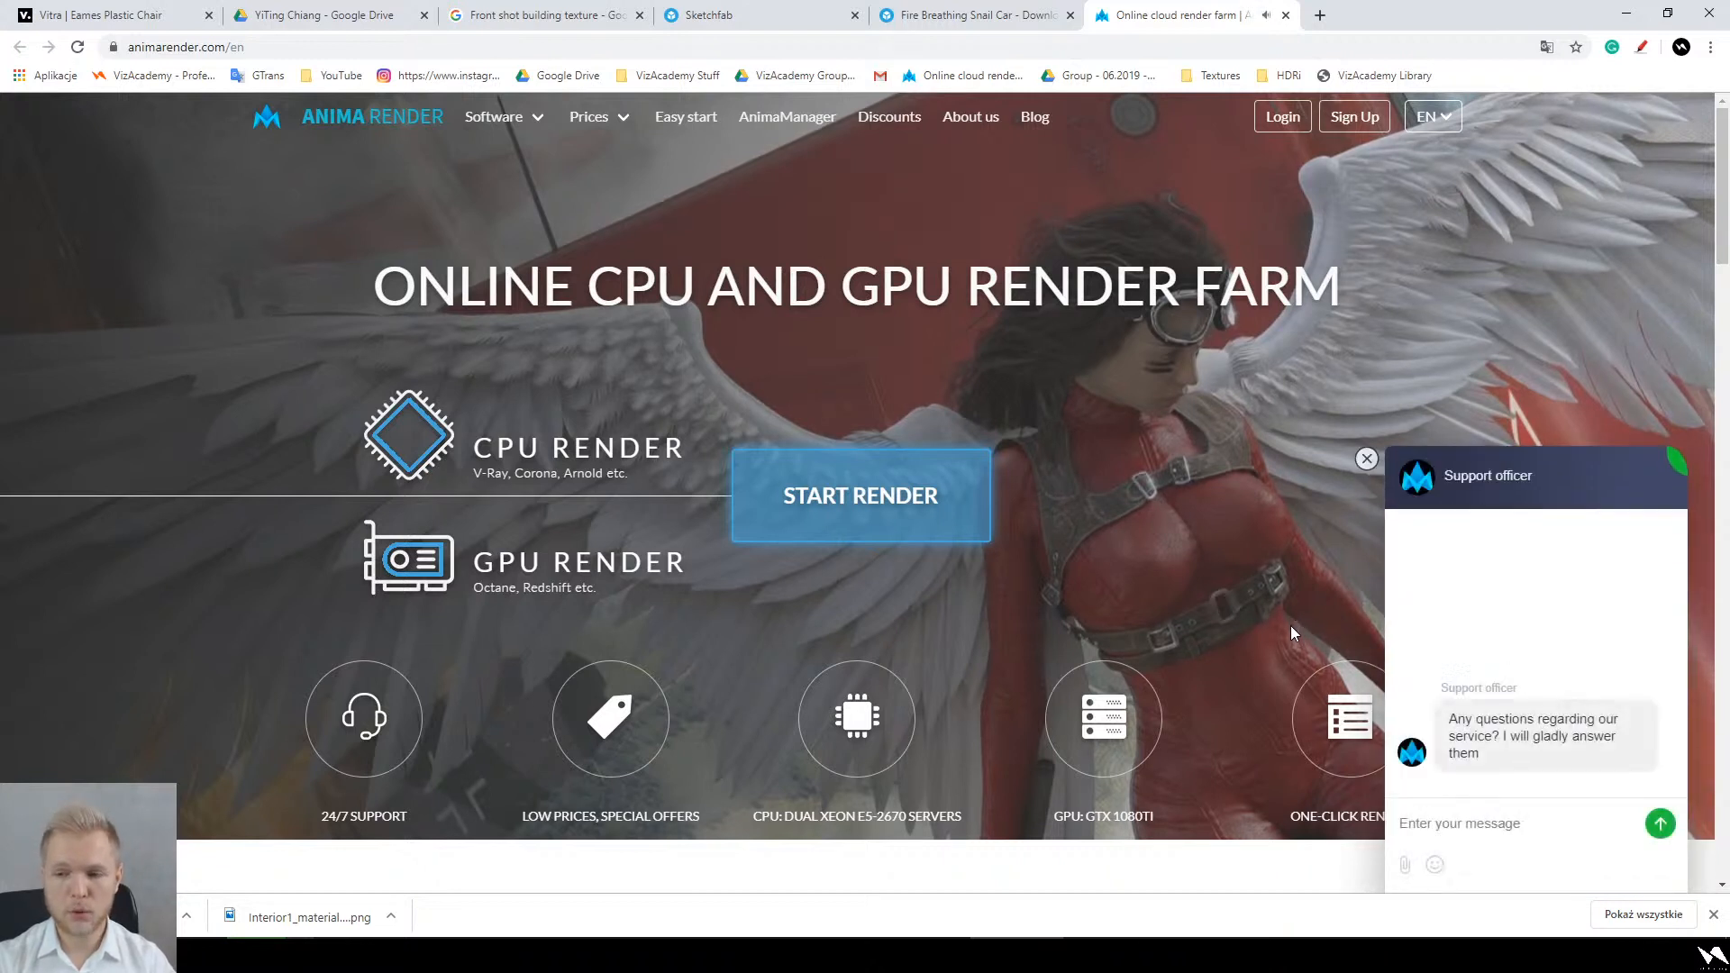
click(1367, 460)
scroll(1255, 506, down, 6)
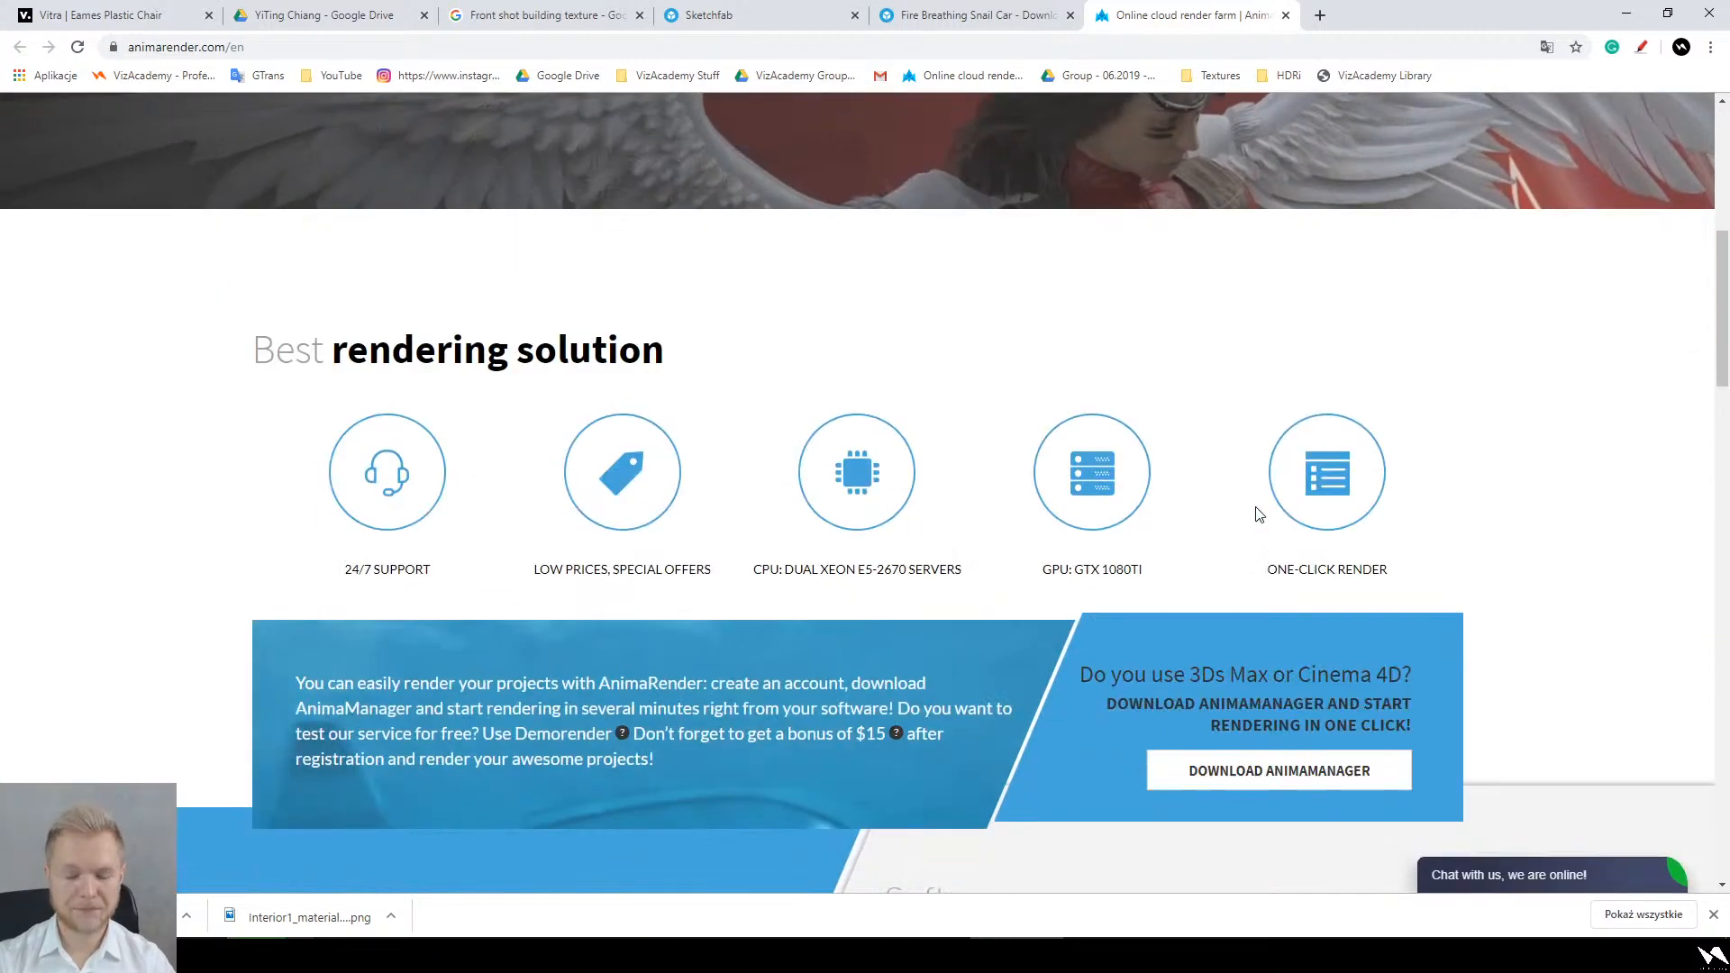
scroll(1266, 532, down, 3)
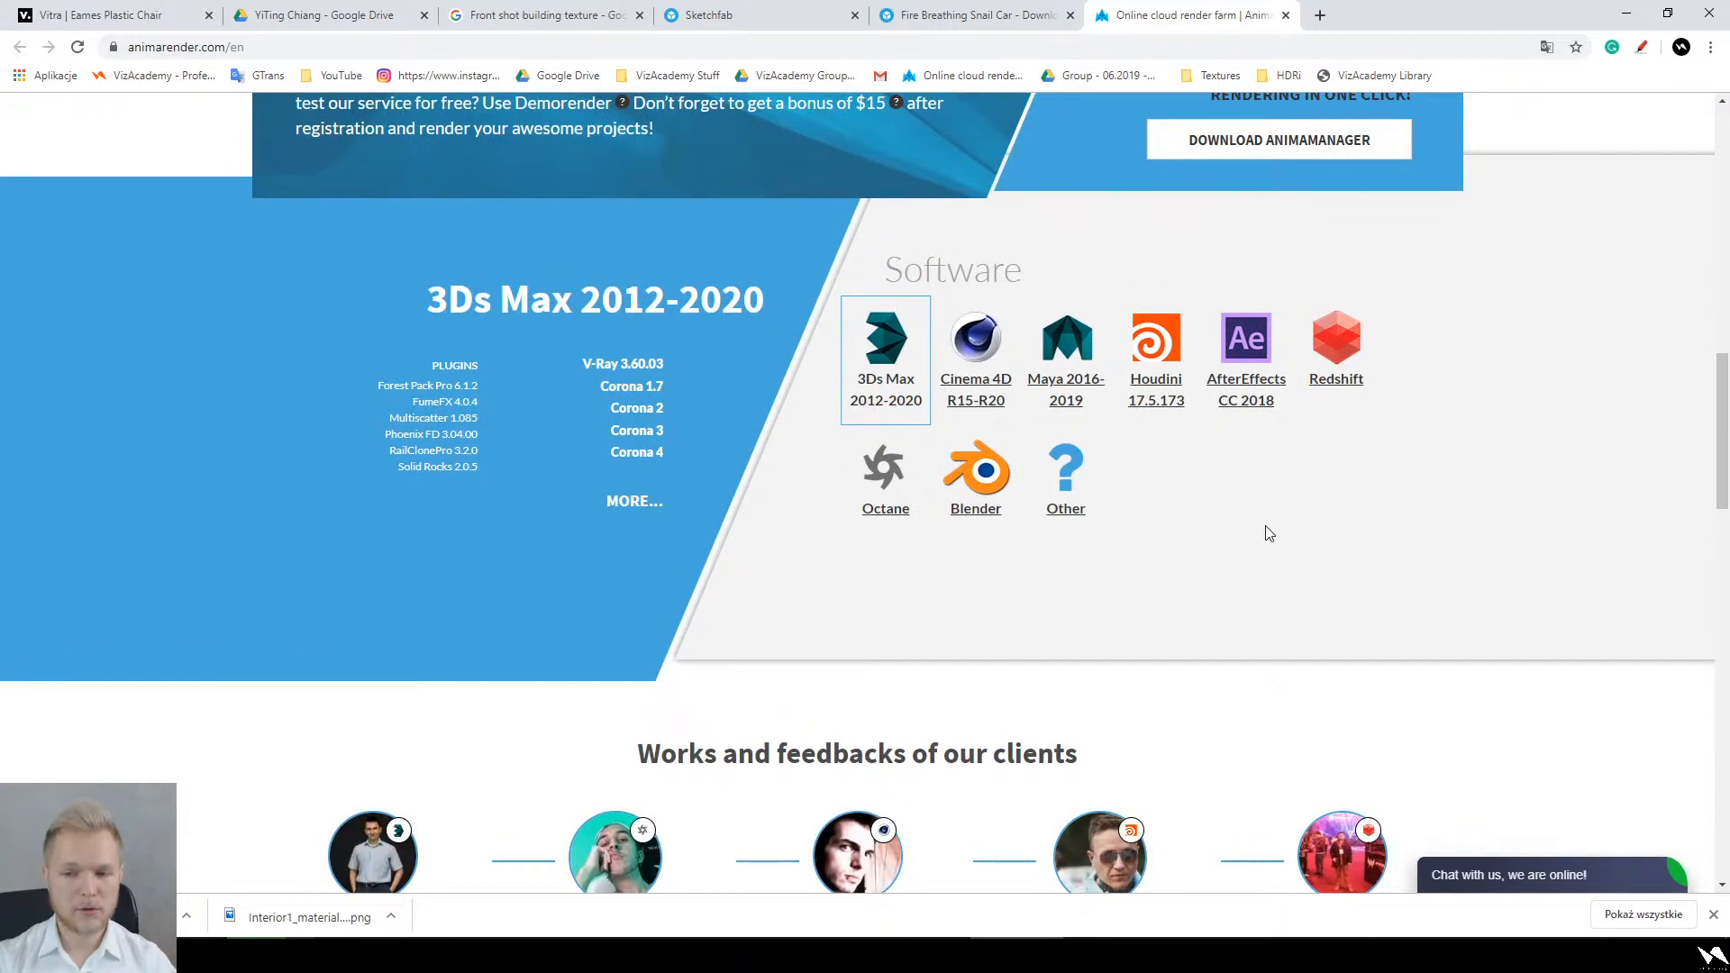
scroll(1270, 538, up, 7)
scroll(1271, 541, down, 4)
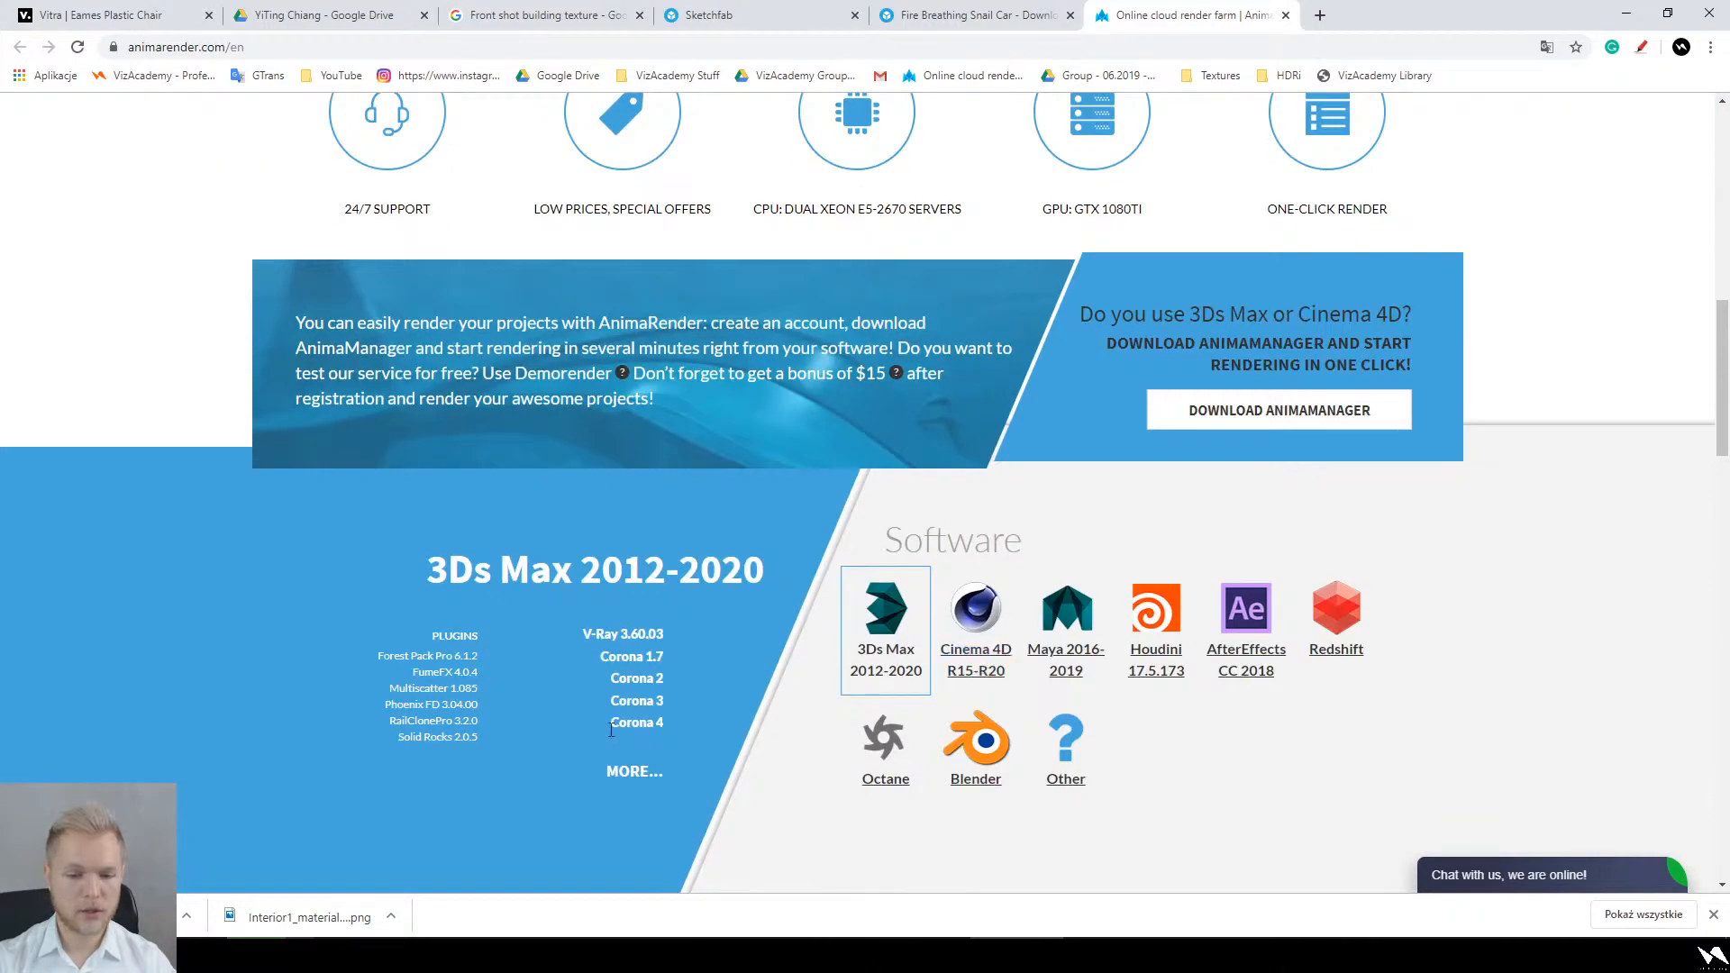
scroll(765, 554, up, 7)
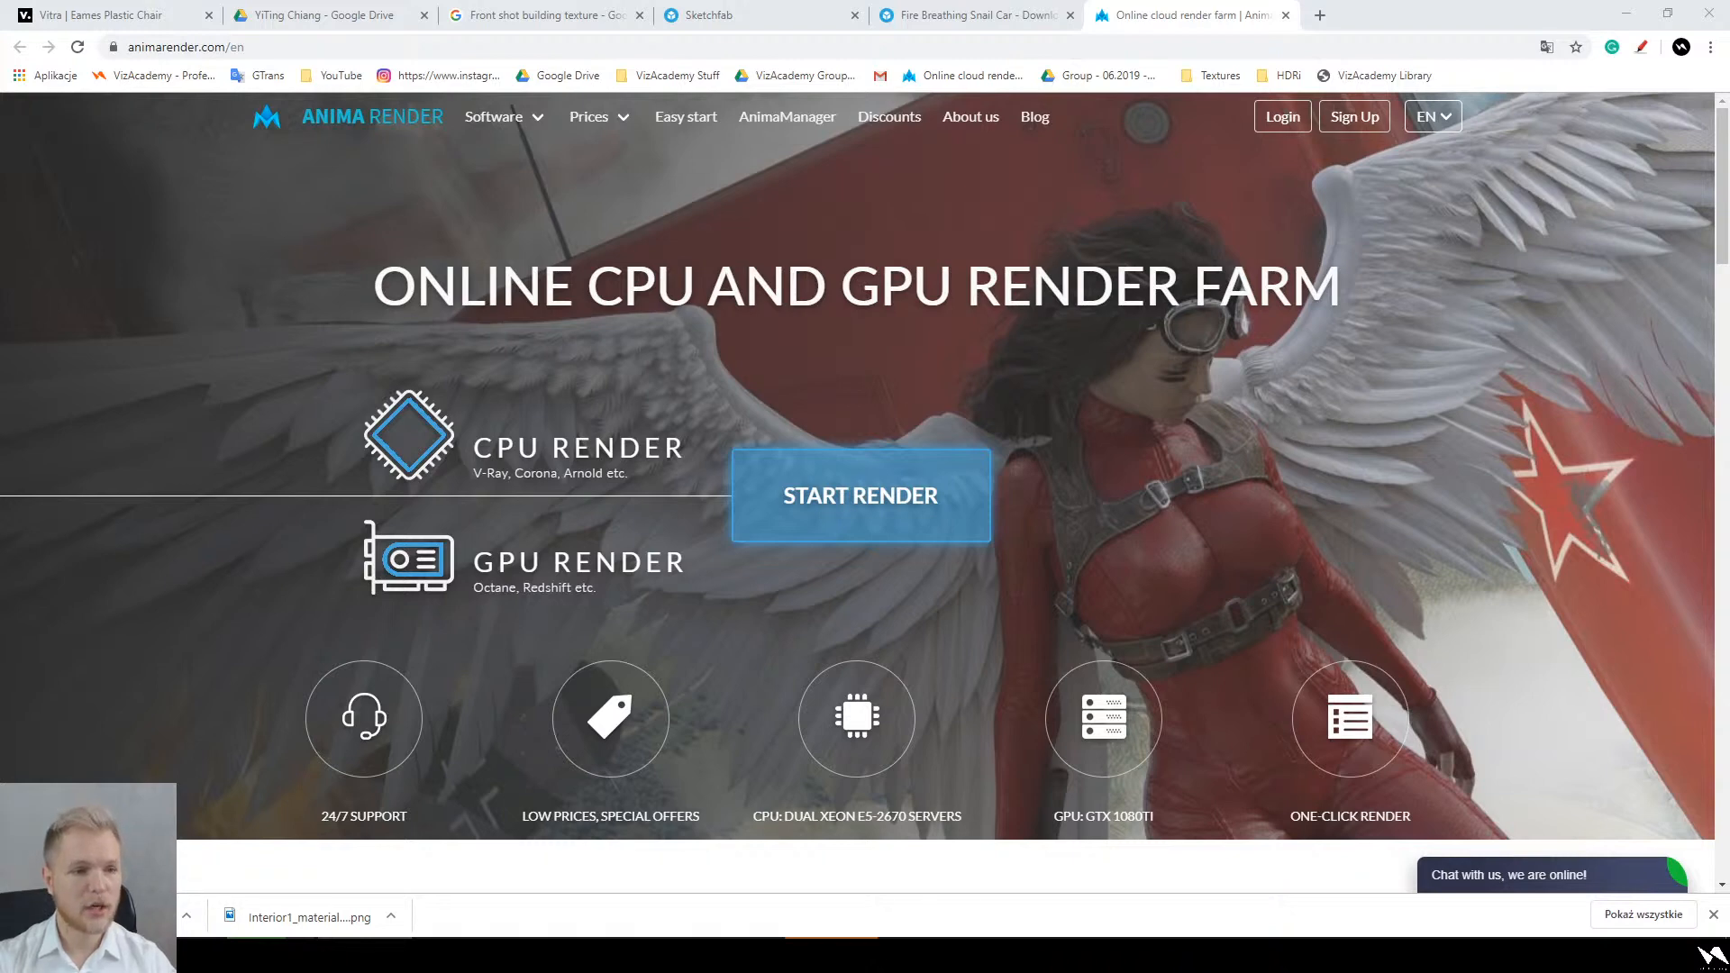
Step: Bring the VizAcademy homework page for webinar 13 into the browser window and review its cloud rendering and final render sections
drag(1261, 1, 1277, 8)
scroll(1011, 320, down, 2)
scroll(1090, 360, down, 18)
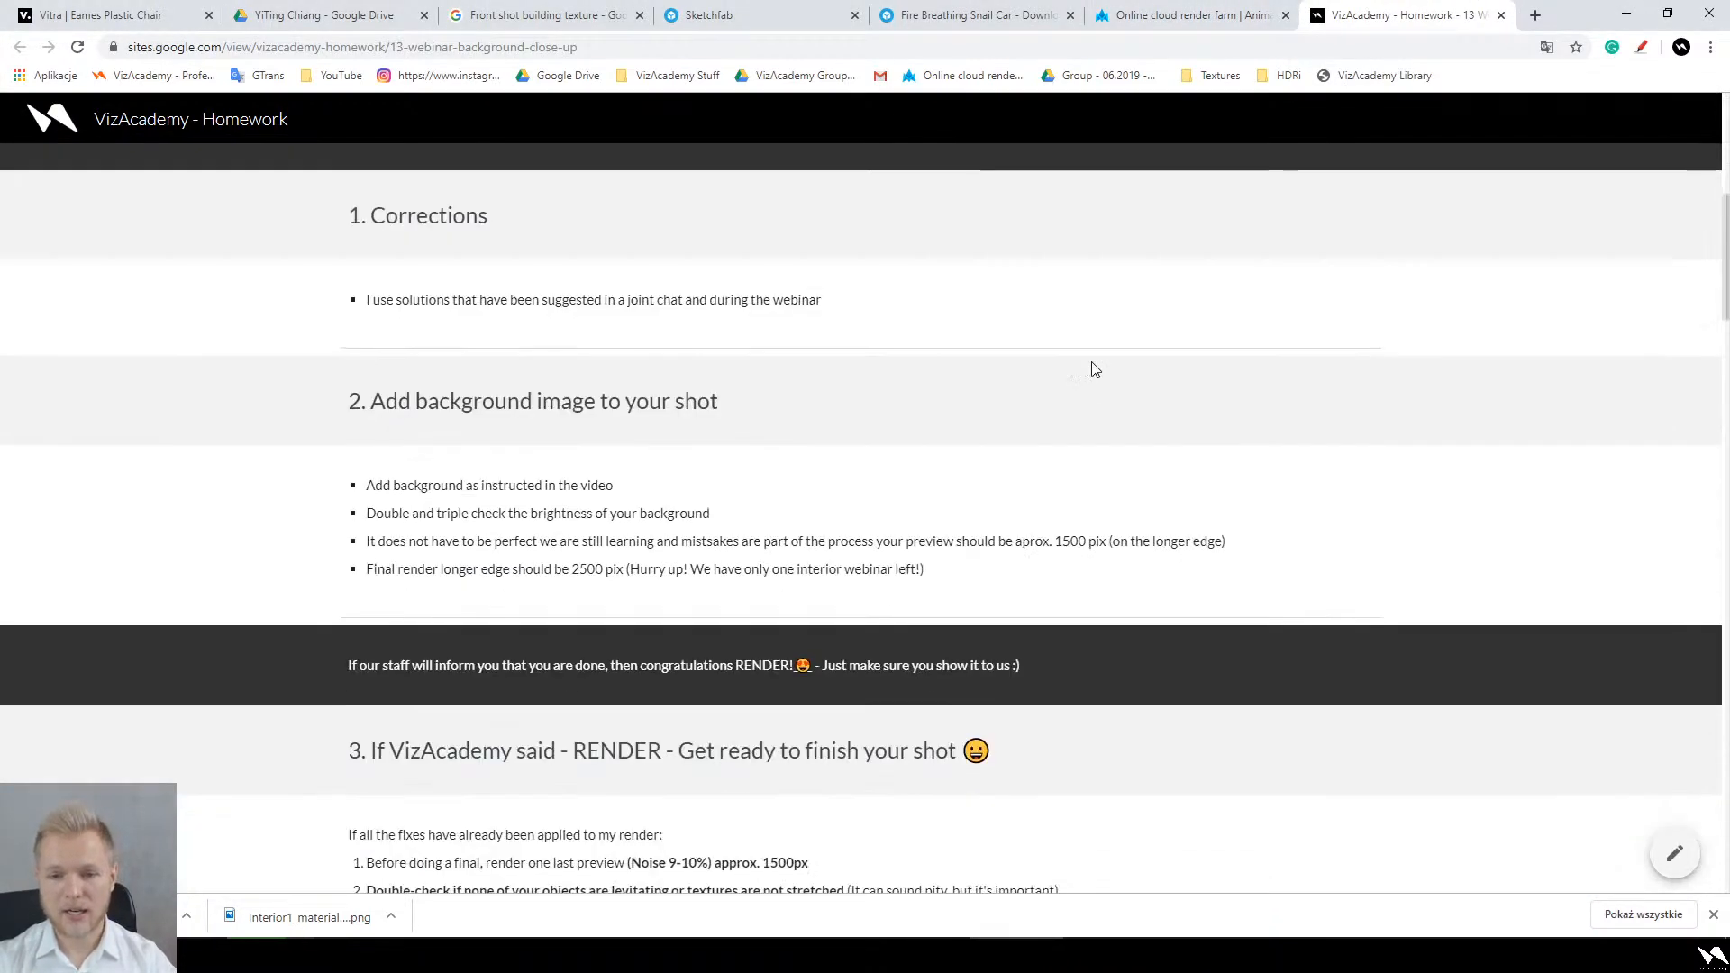
scroll(1103, 378, down, 3)
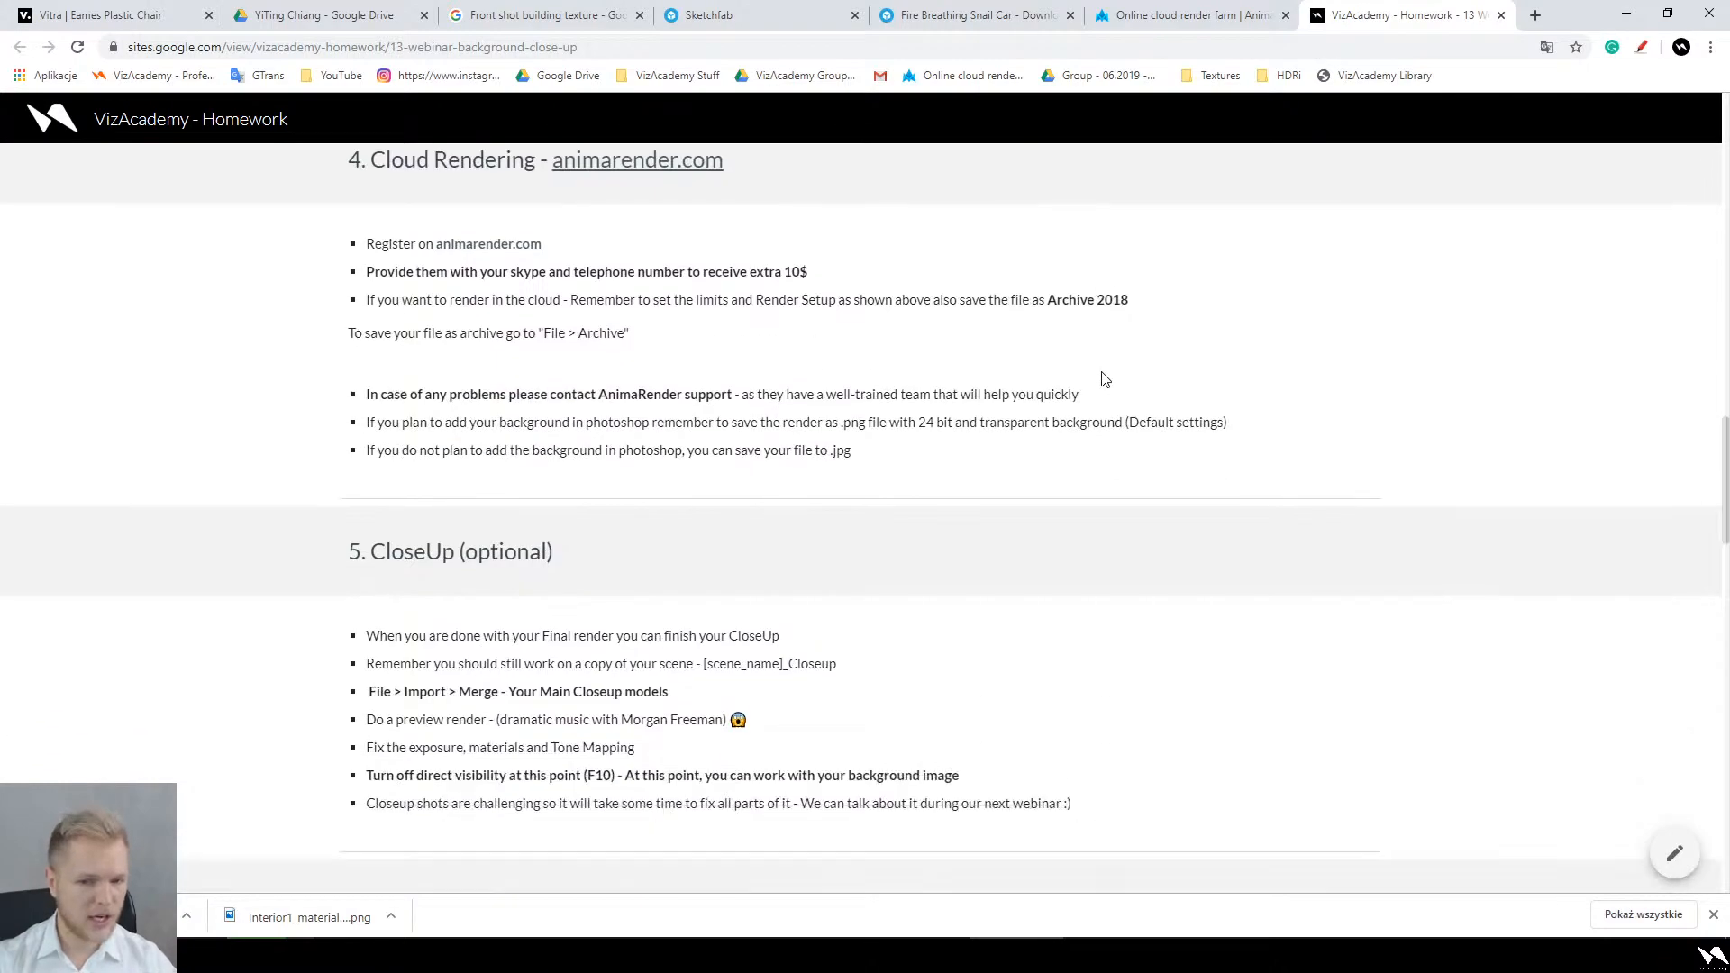
scroll(1101, 378, up, 3)
scroll(1068, 422, up, 2)
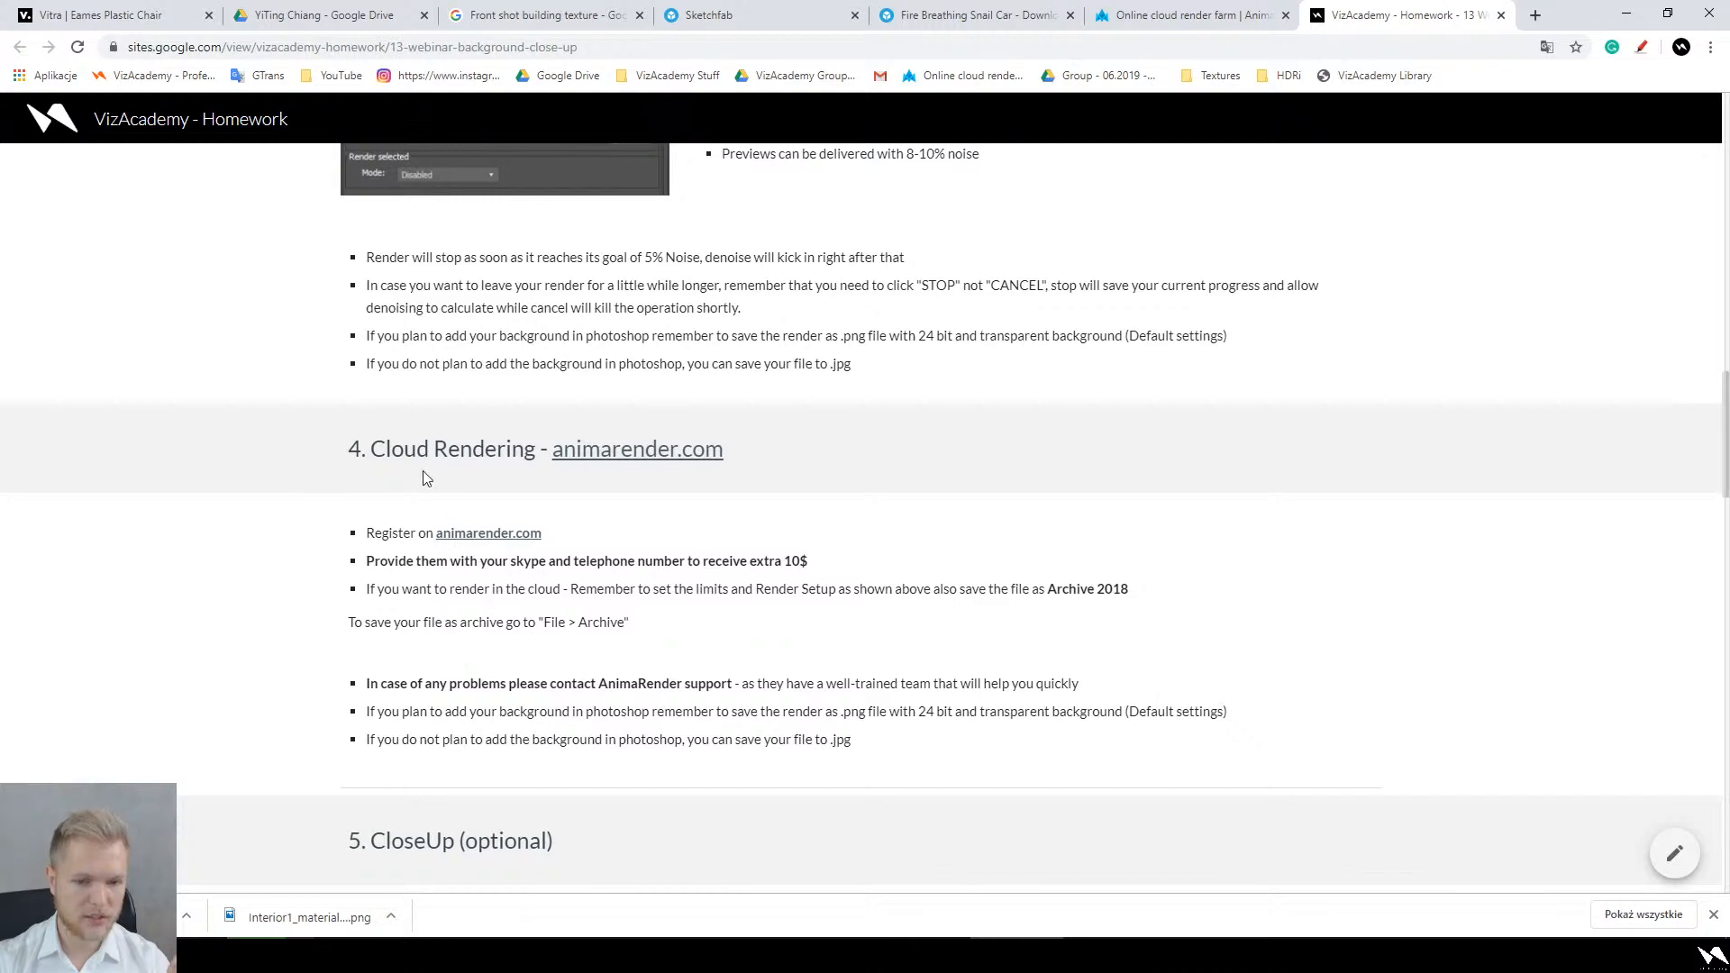
scroll(463, 503, up, 6)
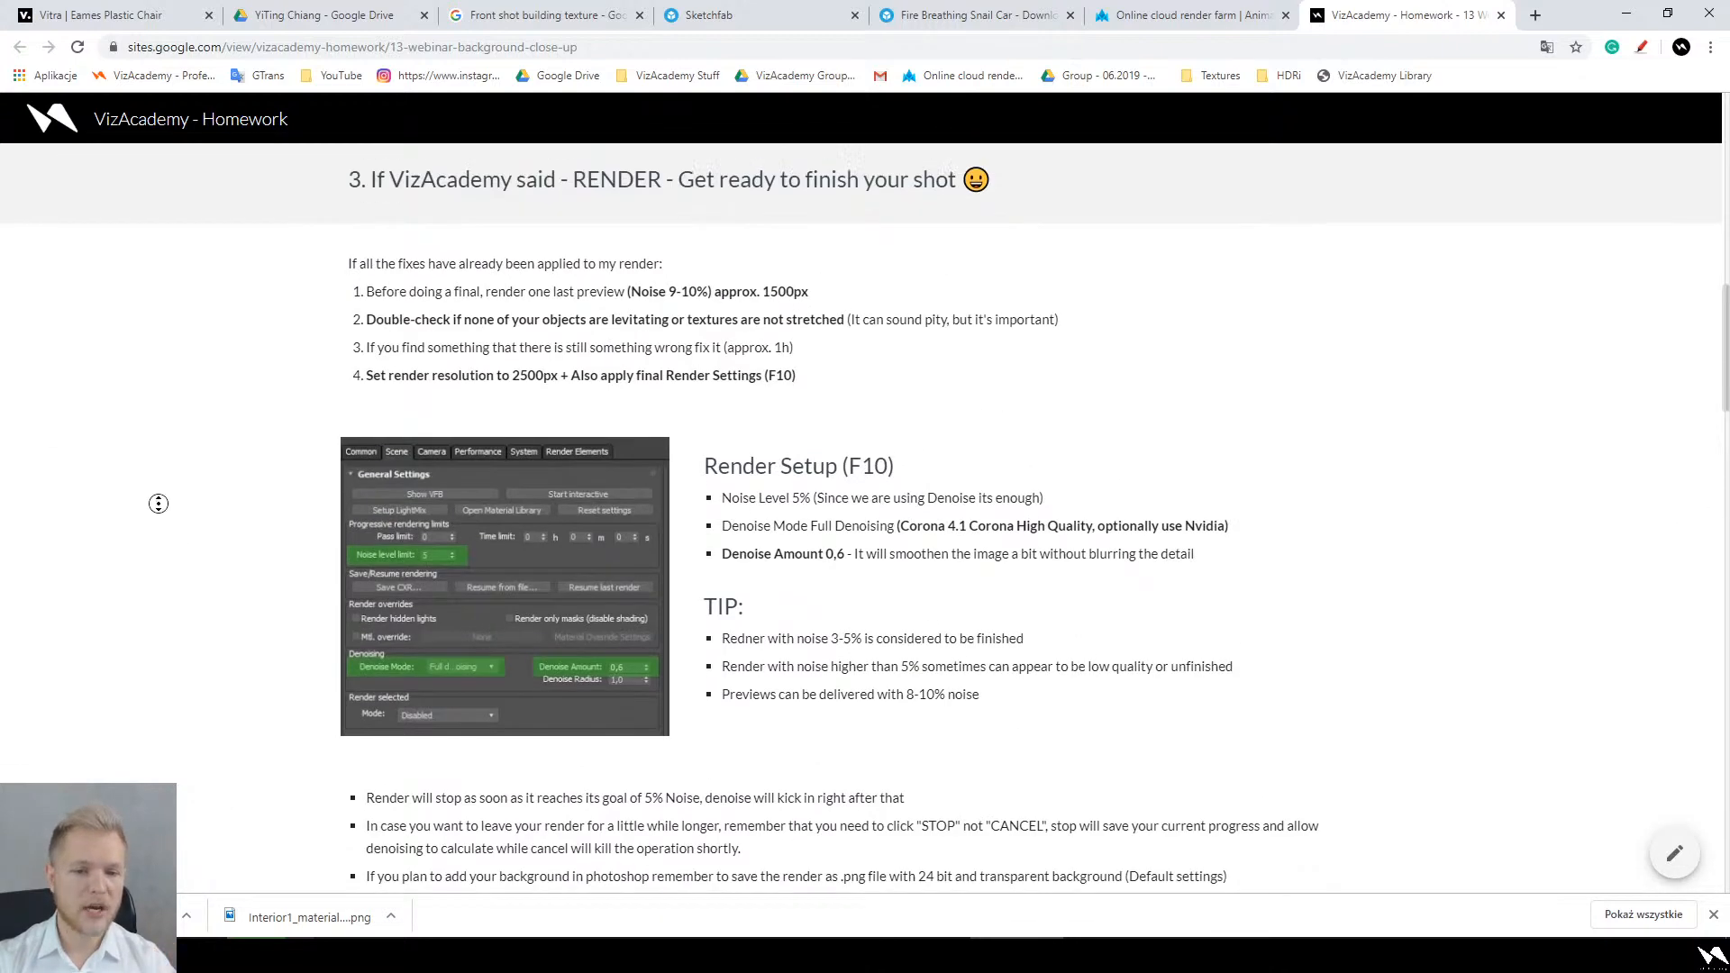
Step: Highlight the 3-5% noise figure in the homework page's TIP list and review the surrounding Render Setup instructions
scroll(173, 538, down, 1)
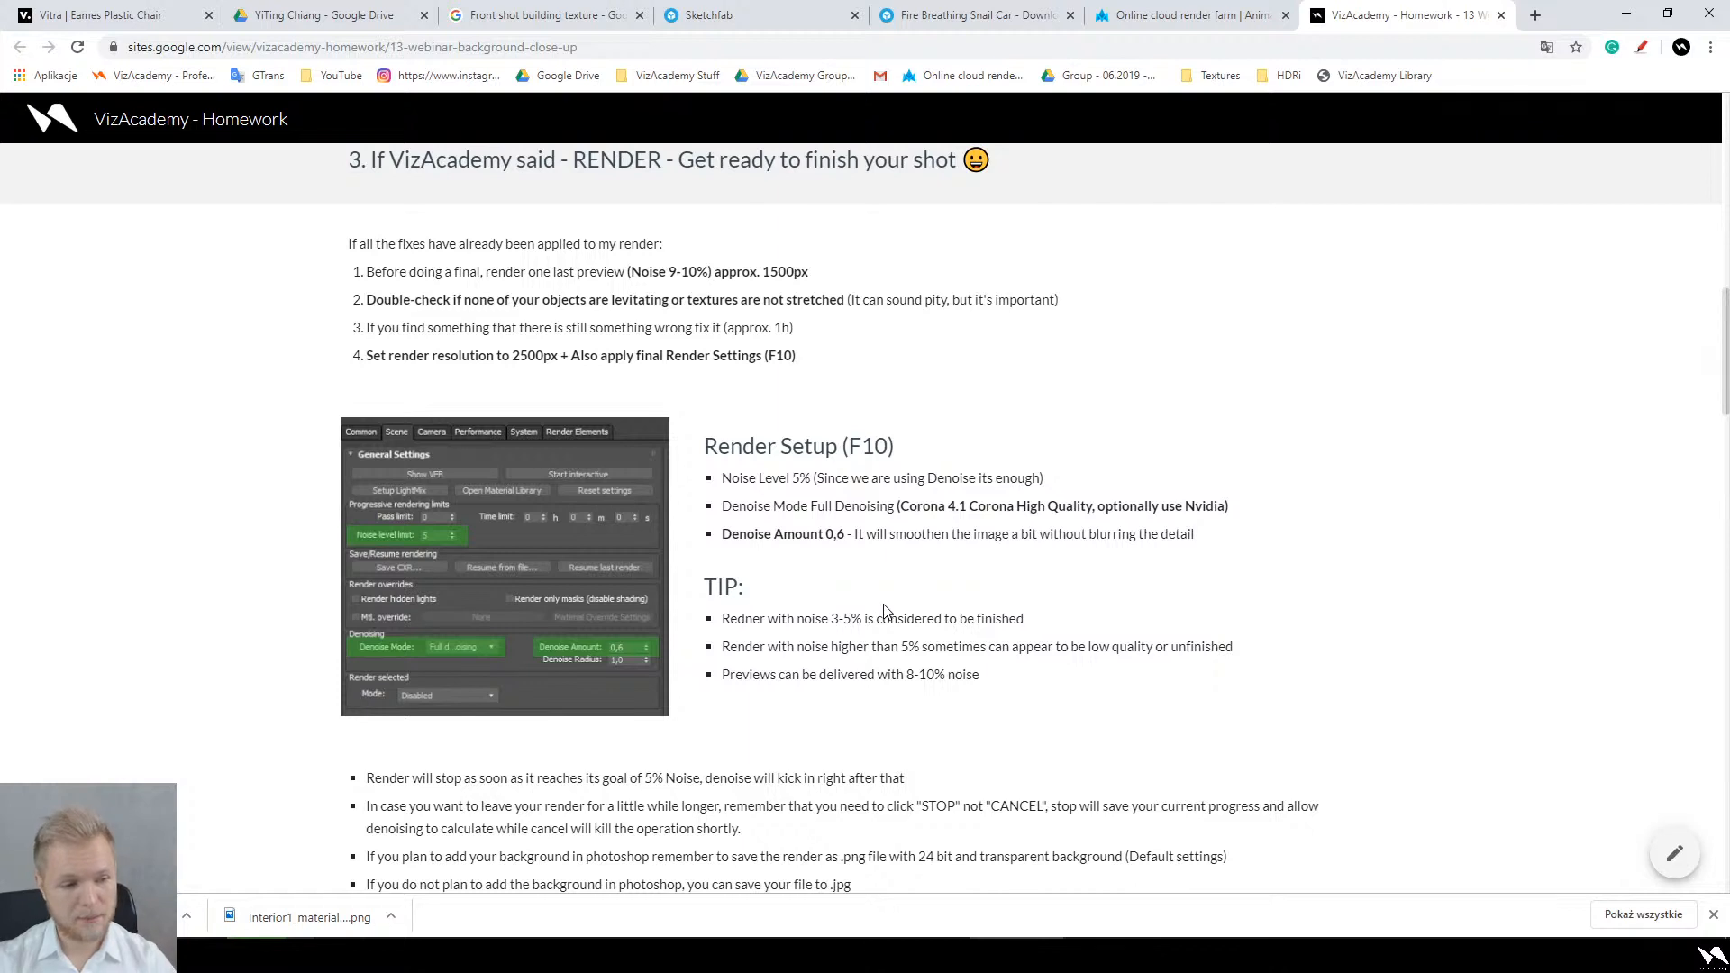
drag(830, 618, 851, 618)
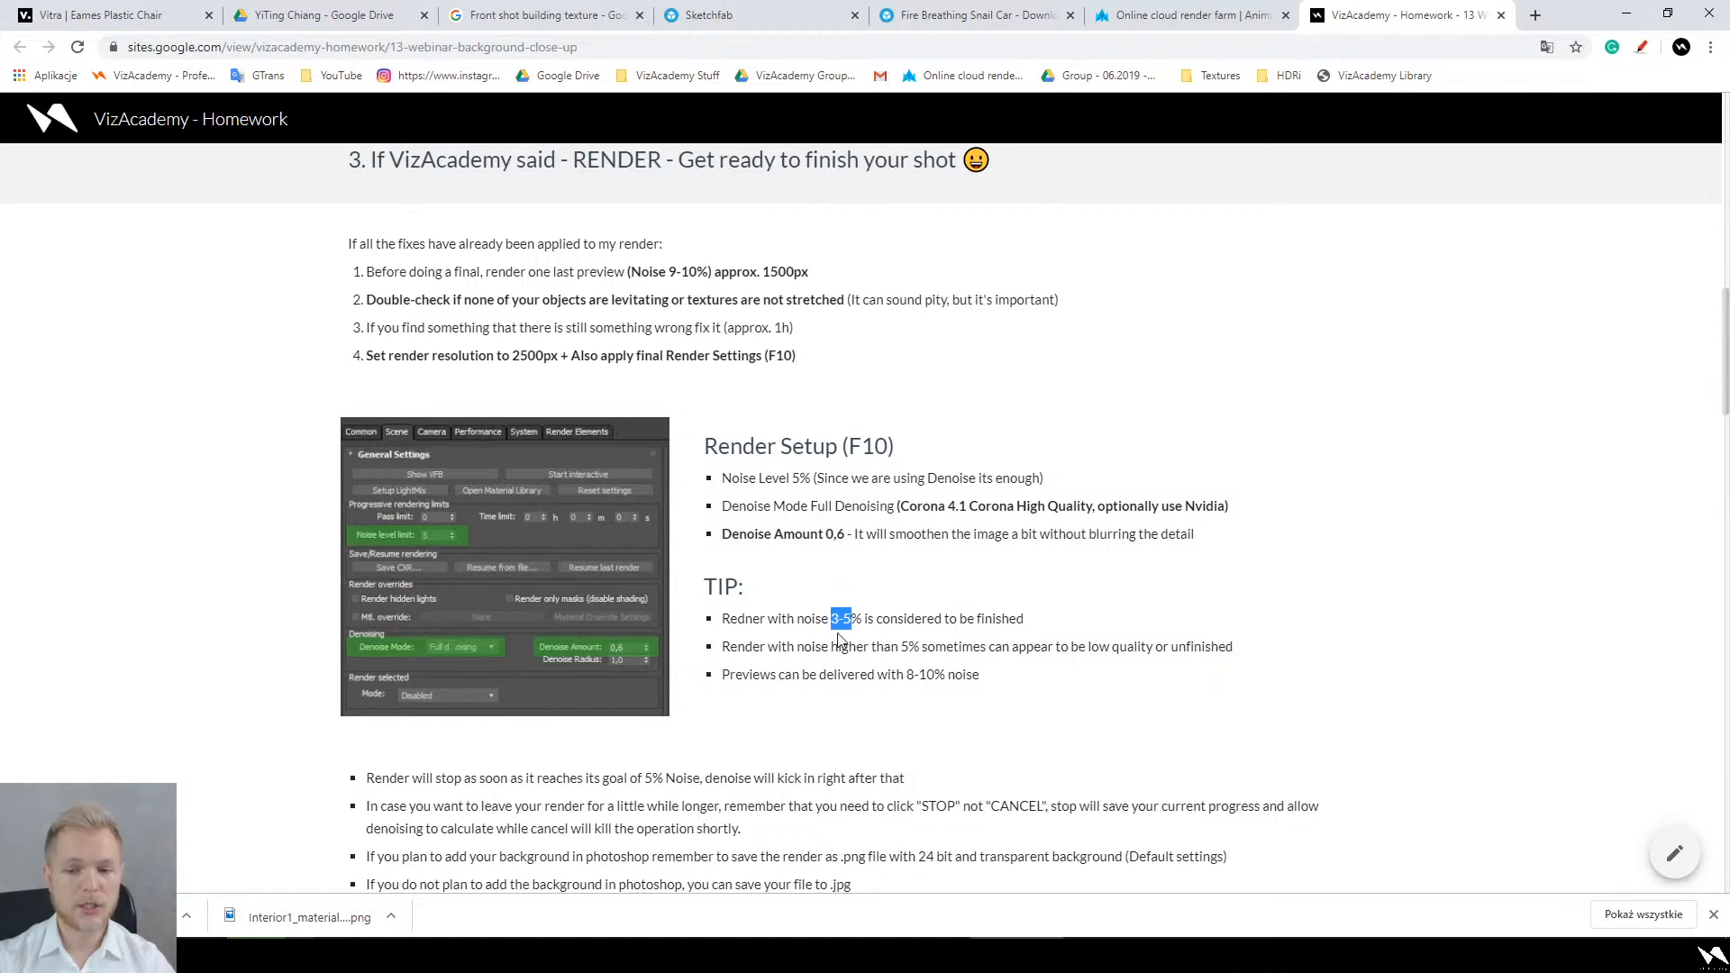
drag(852, 618, 827, 620)
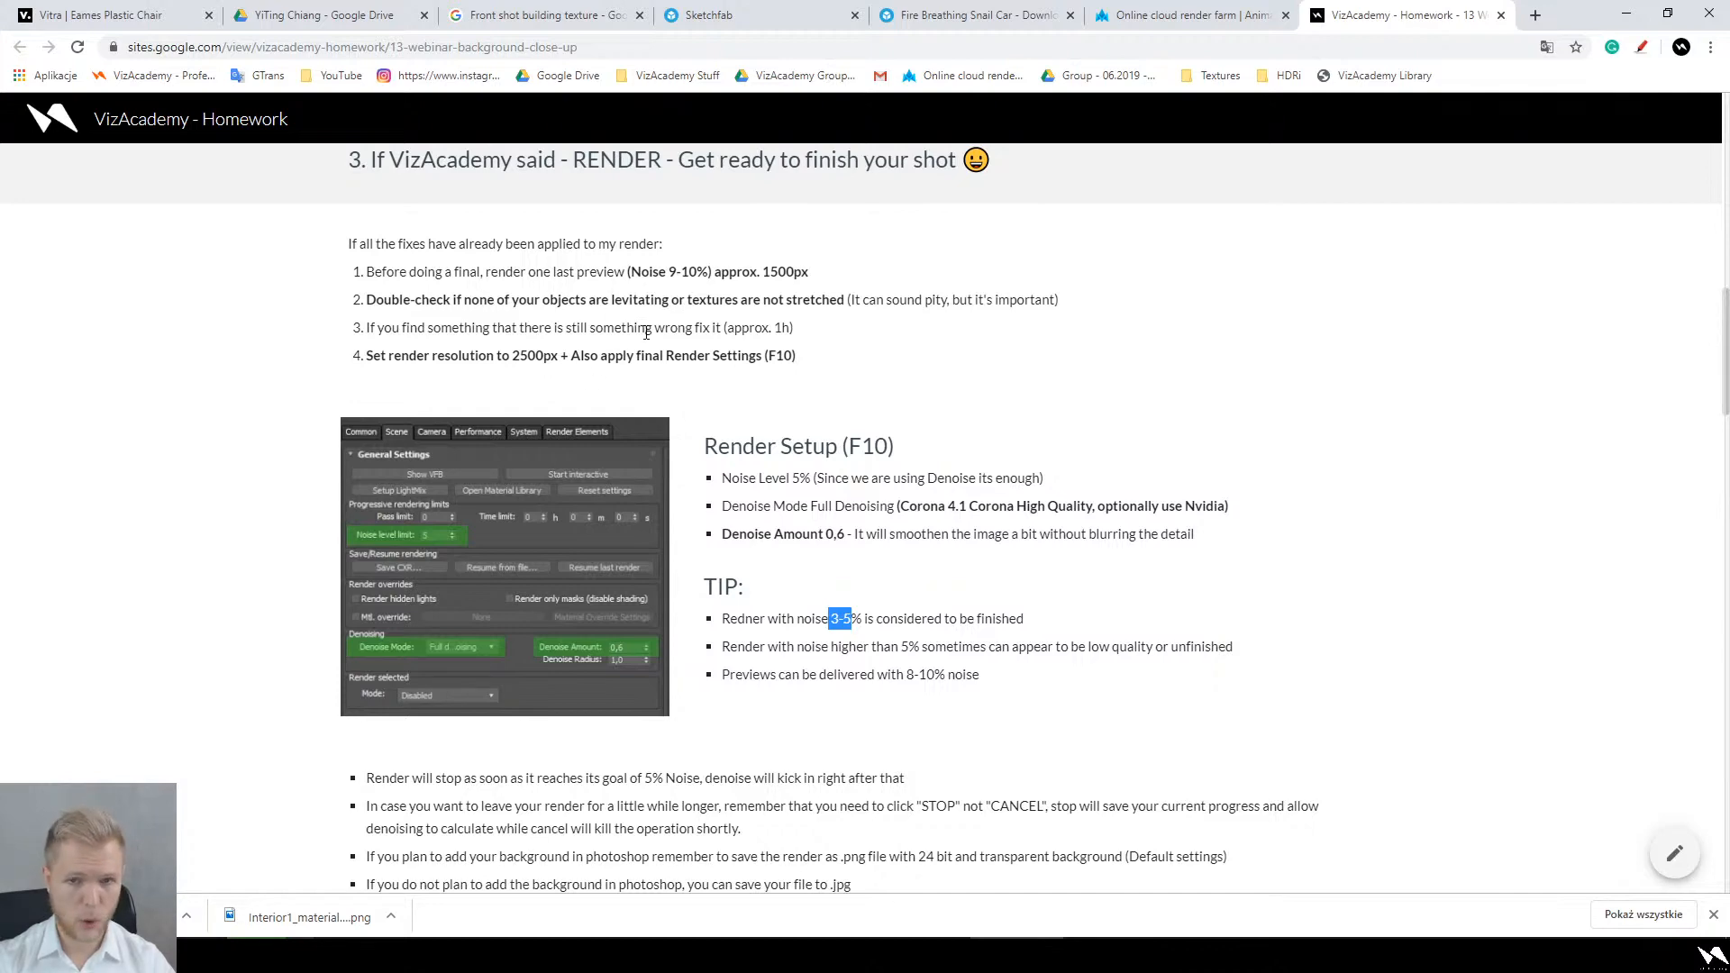
scroll(646, 333, down, 7)
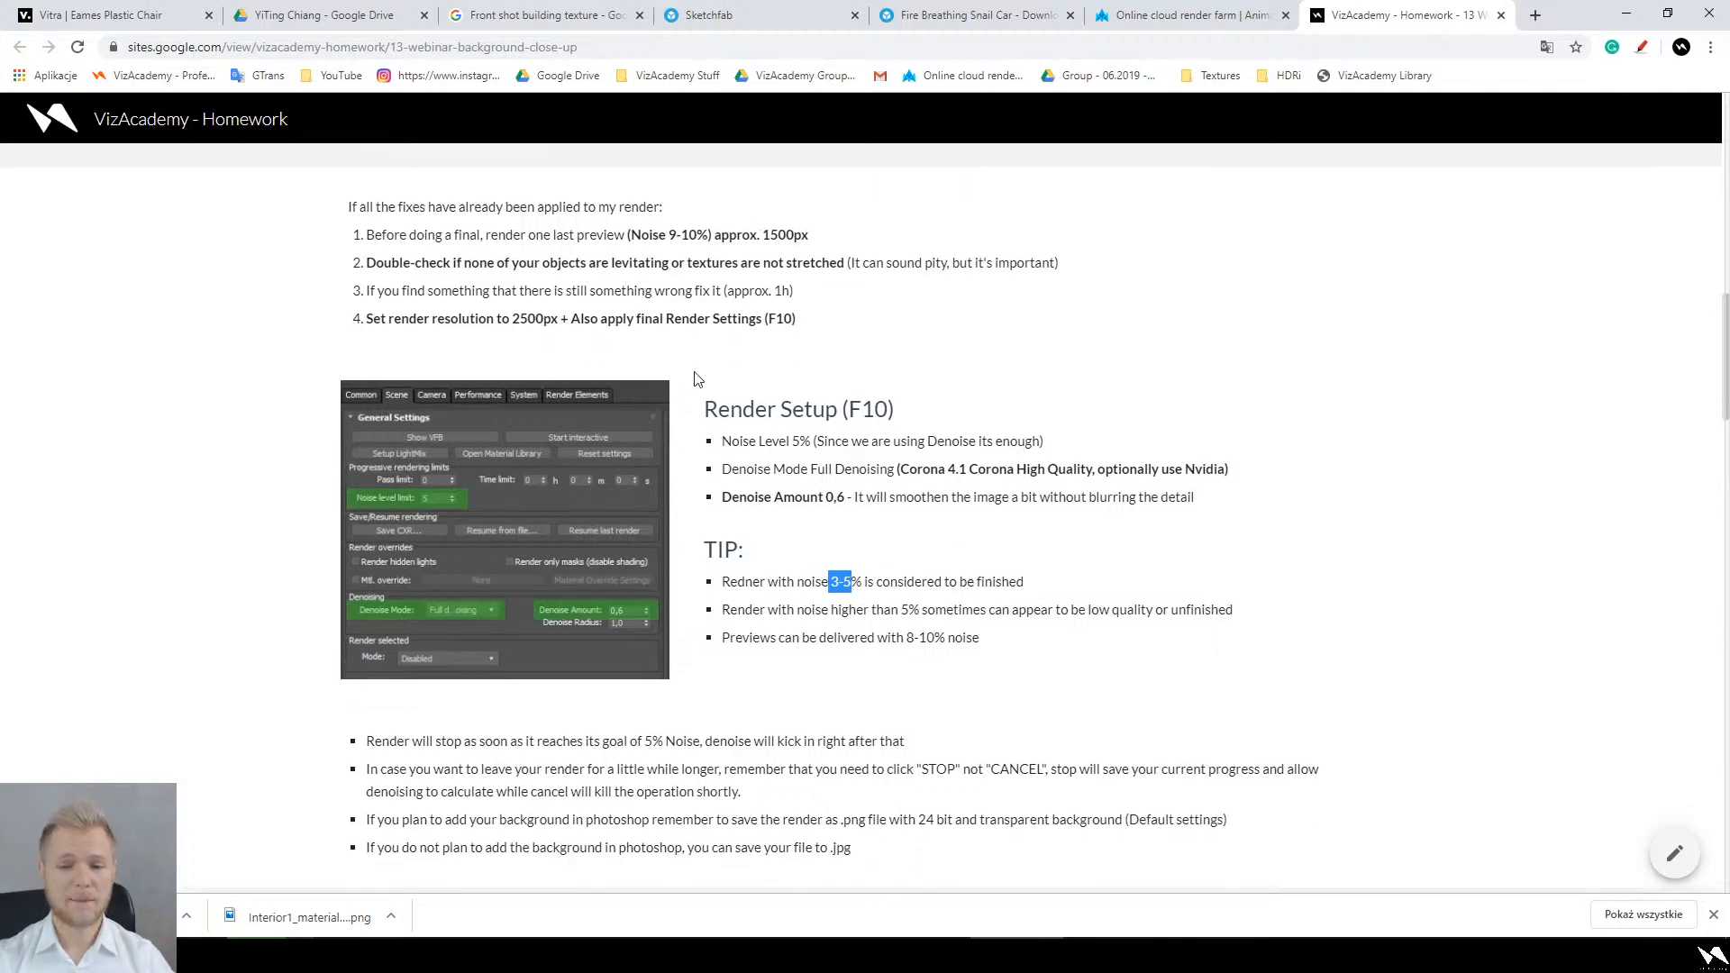
scroll(797, 473, up, 4)
scroll(797, 473, up, 1)
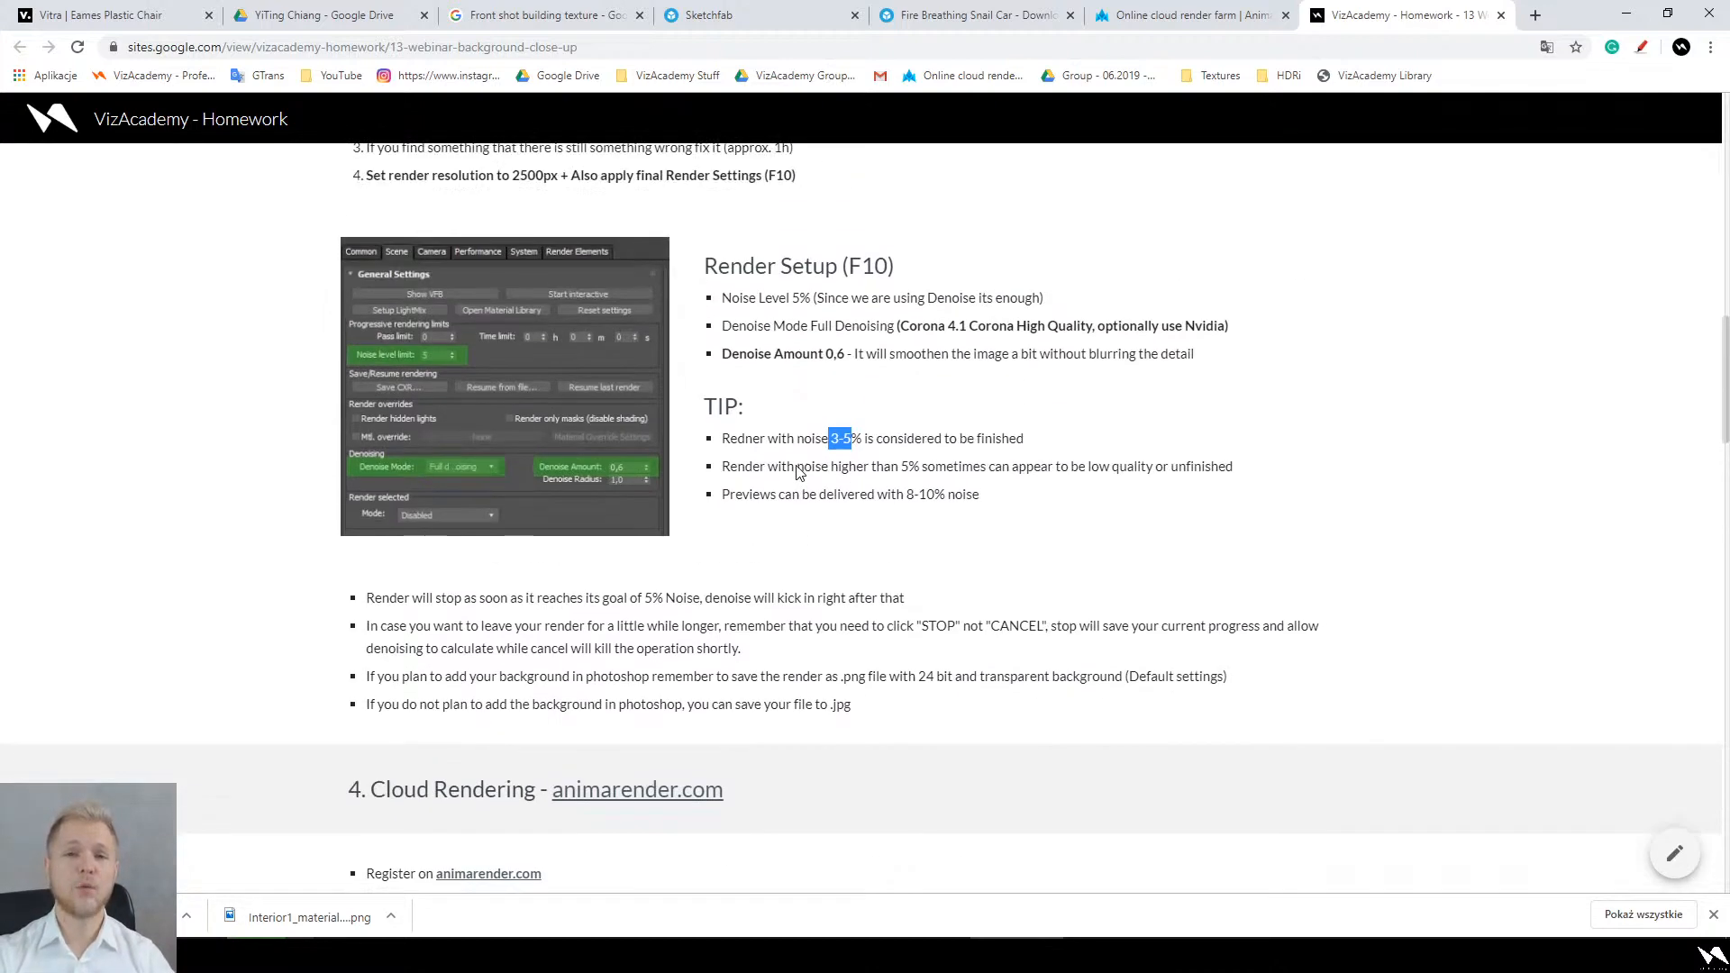
scroll(797, 466, up, 2)
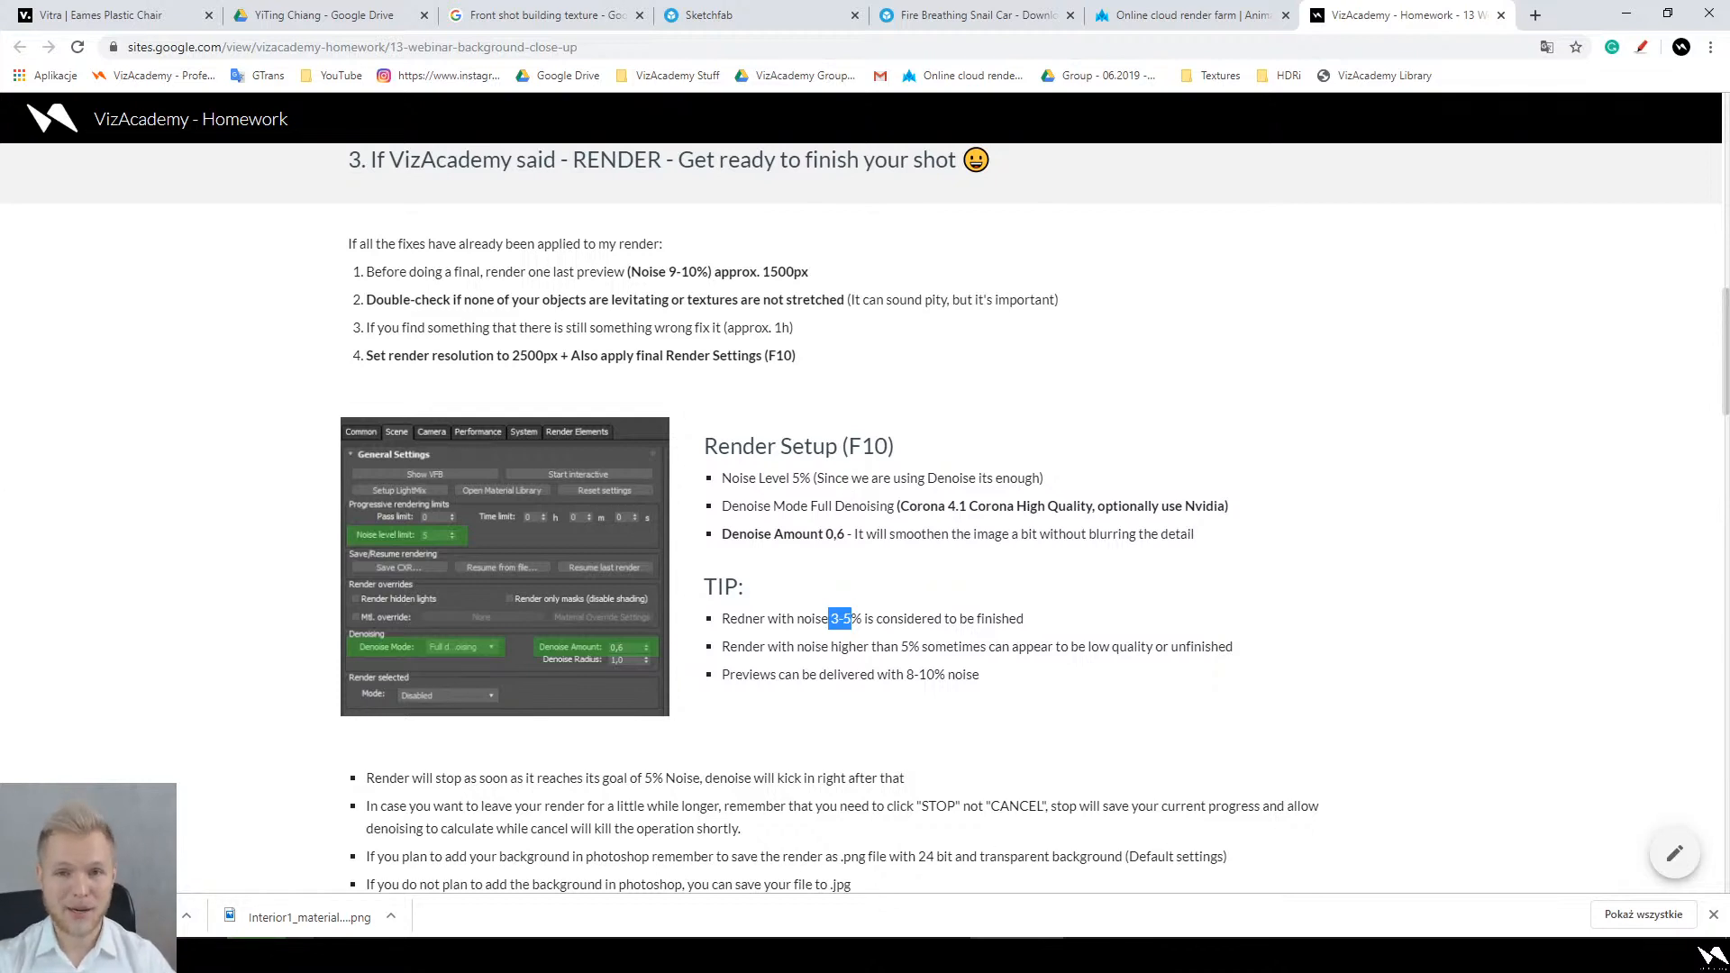
click(1428, 955)
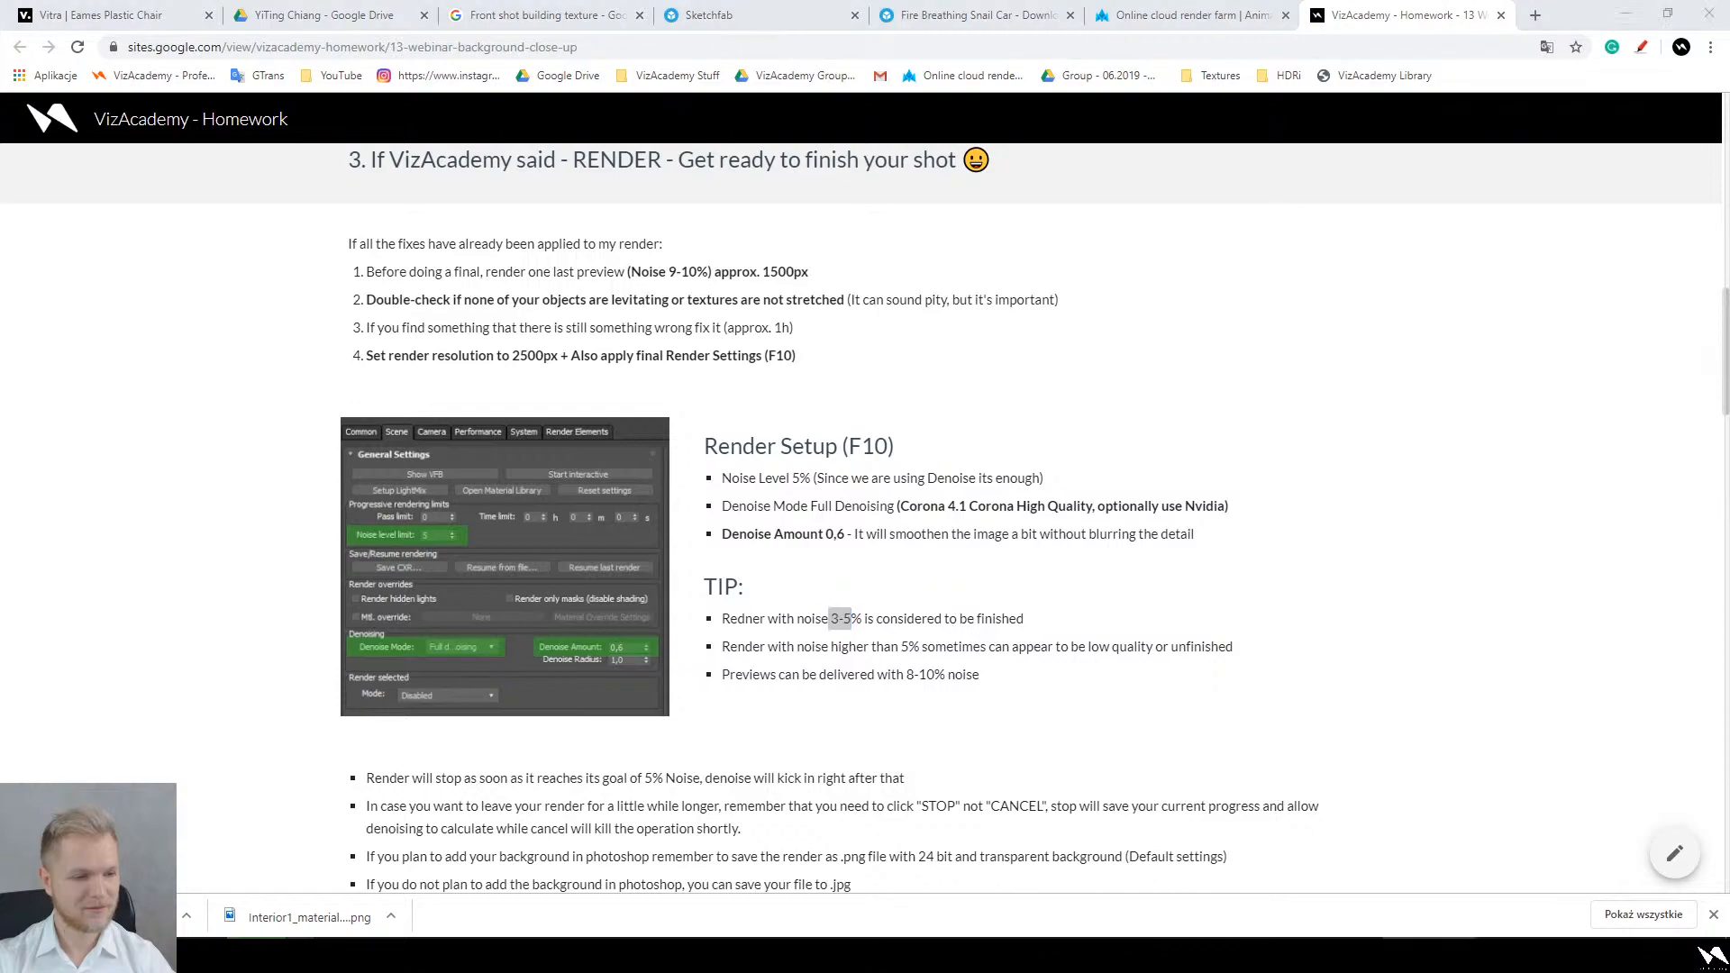